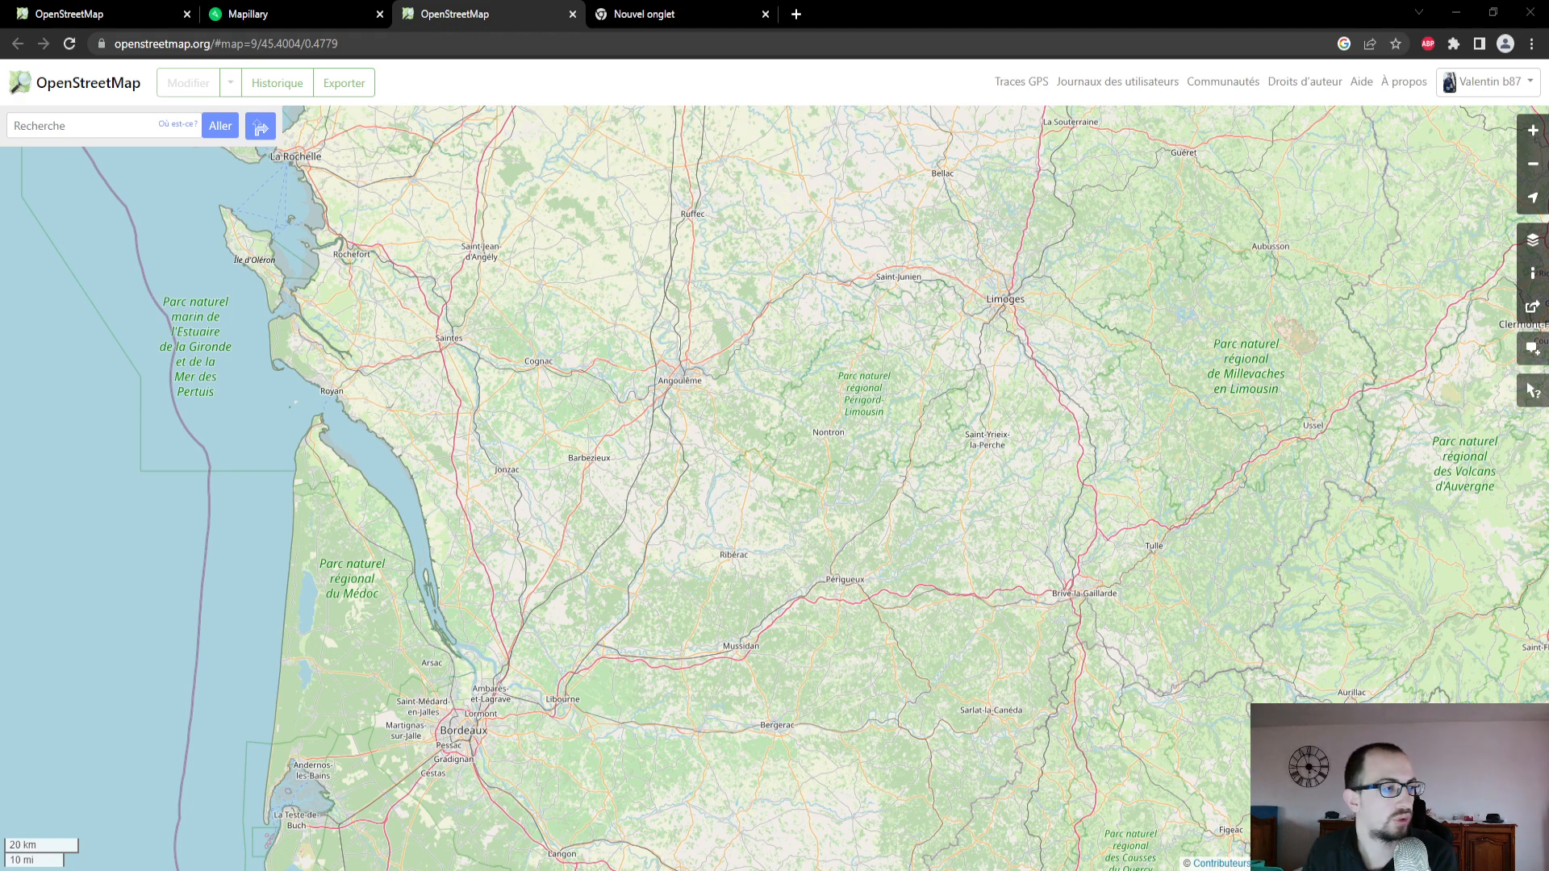
{"action": "left_click_drag", "start_coordinate": [1112, 464], "coordinate": [1029, 627]}
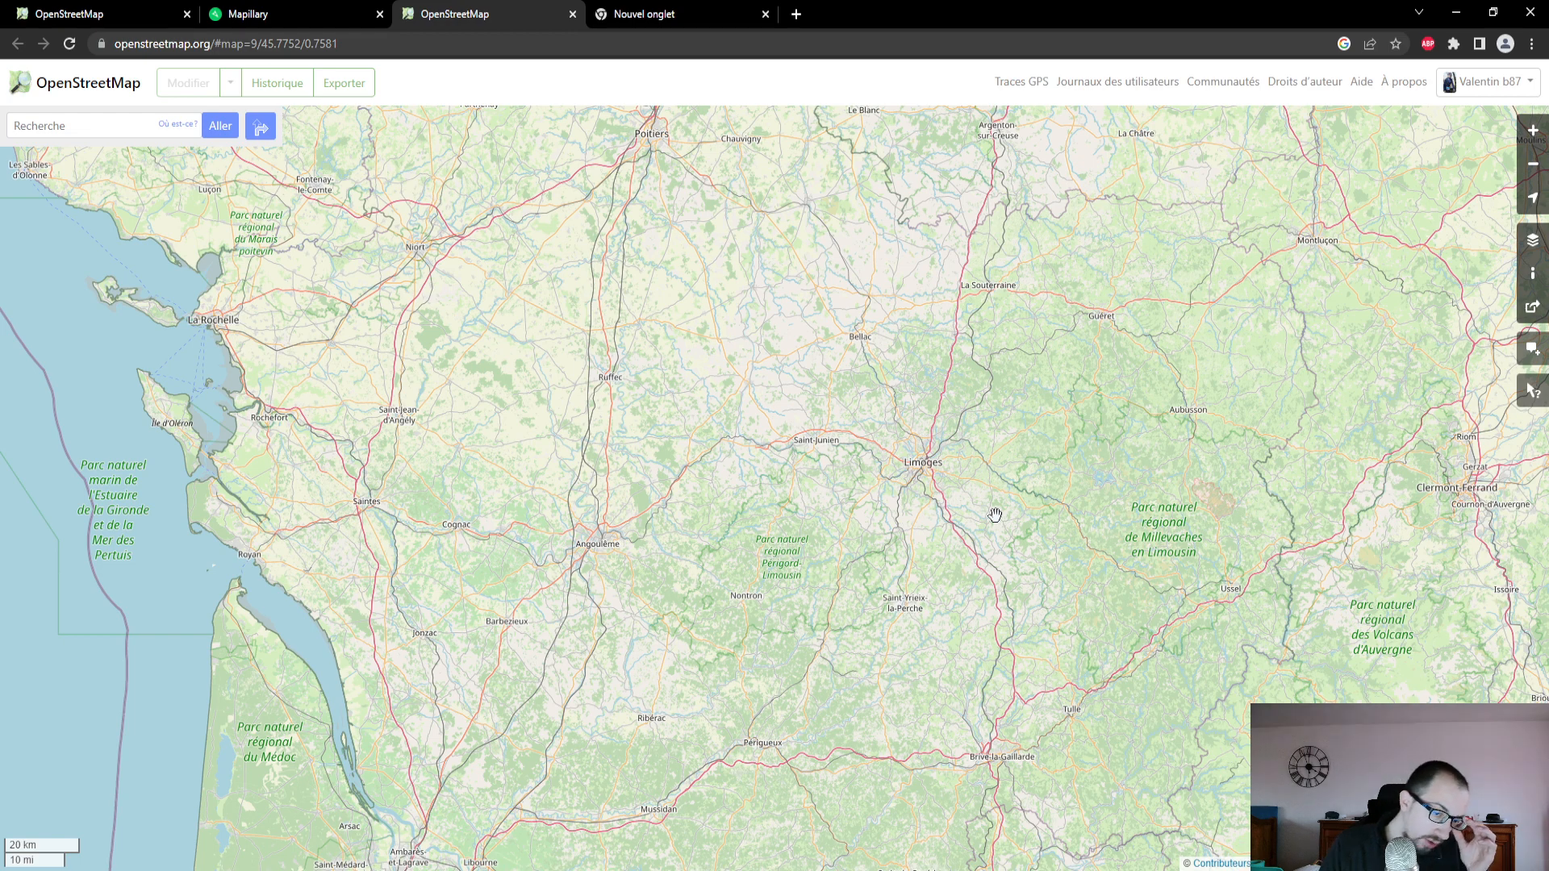
{"action": "scroll", "coordinate": [994, 514], "scroll_direction": "down", "scroll_amount": 2}
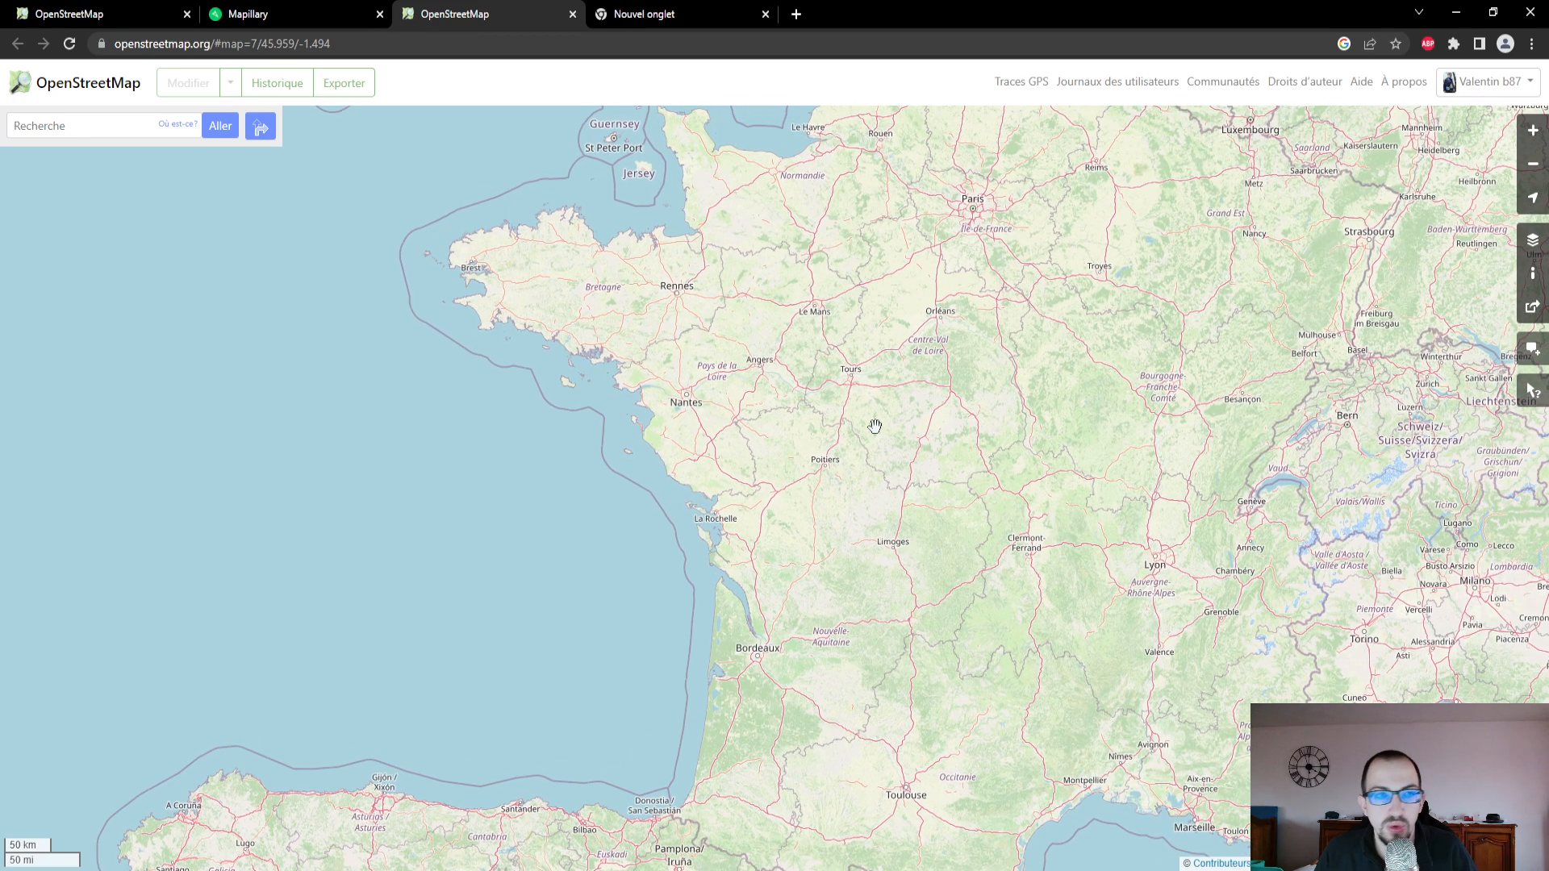
- Switch to Mapillary and examine the street-level image coverage across France and Western Europe
{"action": "left_click", "coordinate": [317, 13]}
{"action": "scroll", "coordinate": [902, 476], "scroll_direction": "down", "scroll_amount": 10}
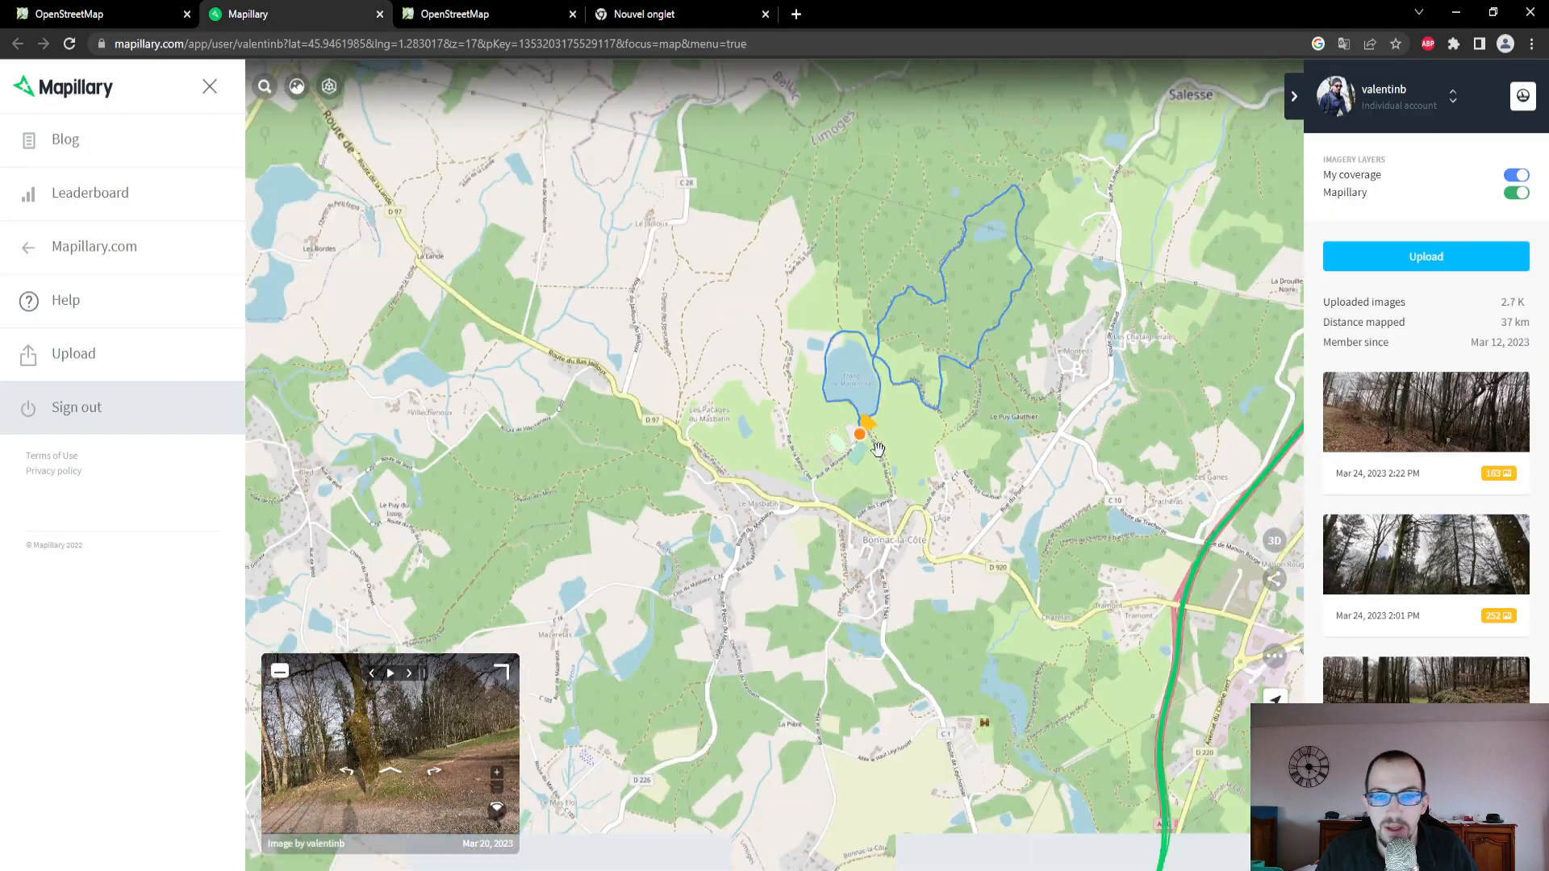
{"action": "scroll", "coordinate": [902, 476], "scroll_direction": "down", "scroll_amount": 3}
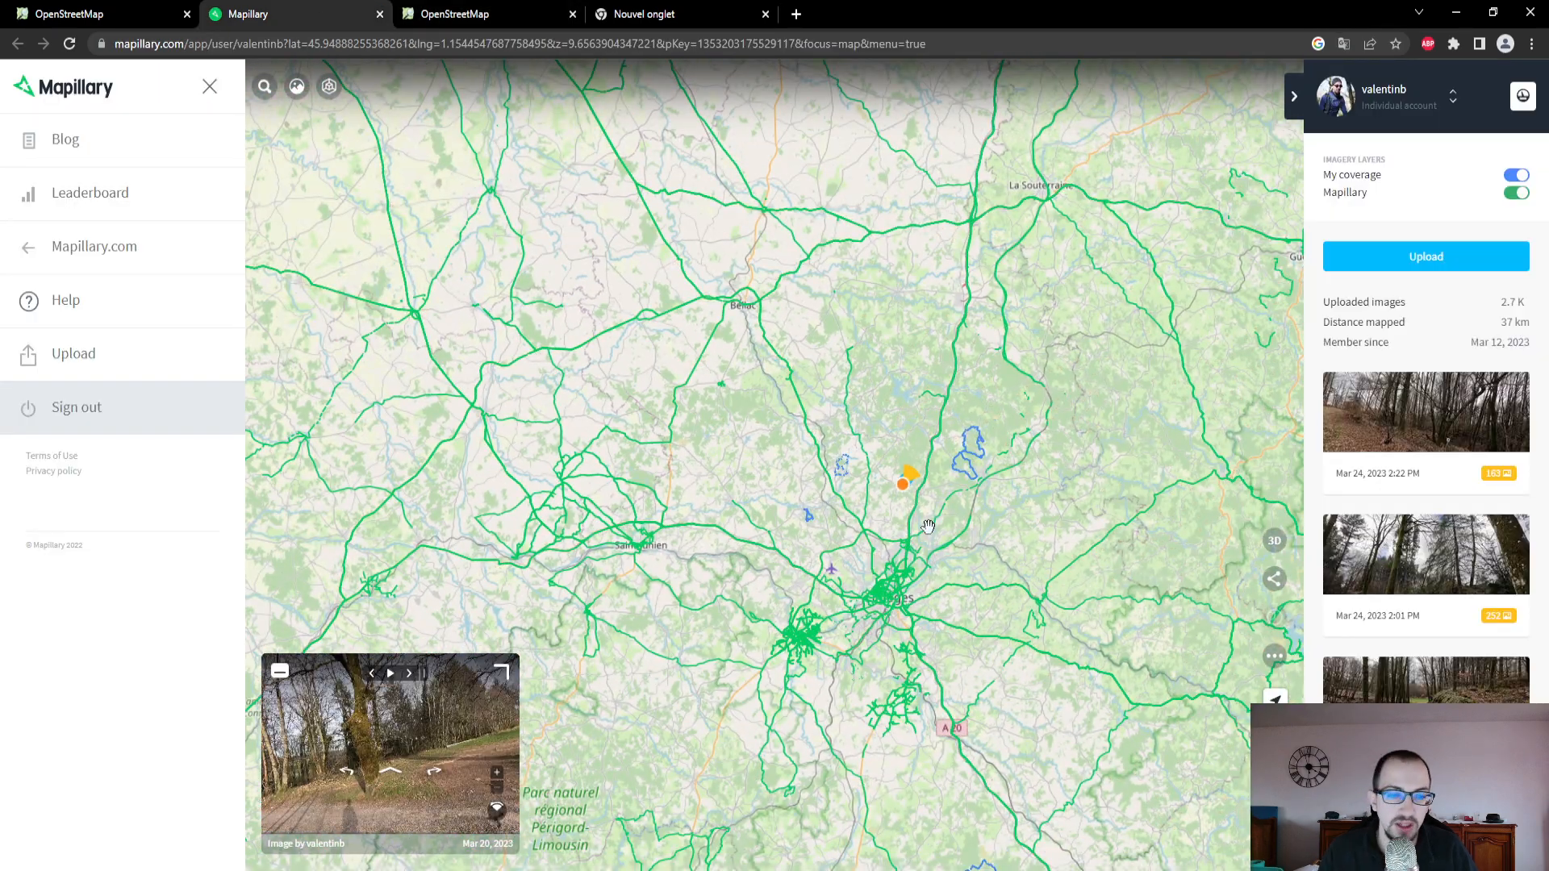
{"action": "scroll", "coordinate": [928, 526], "scroll_direction": "down", "scroll_amount": 2}
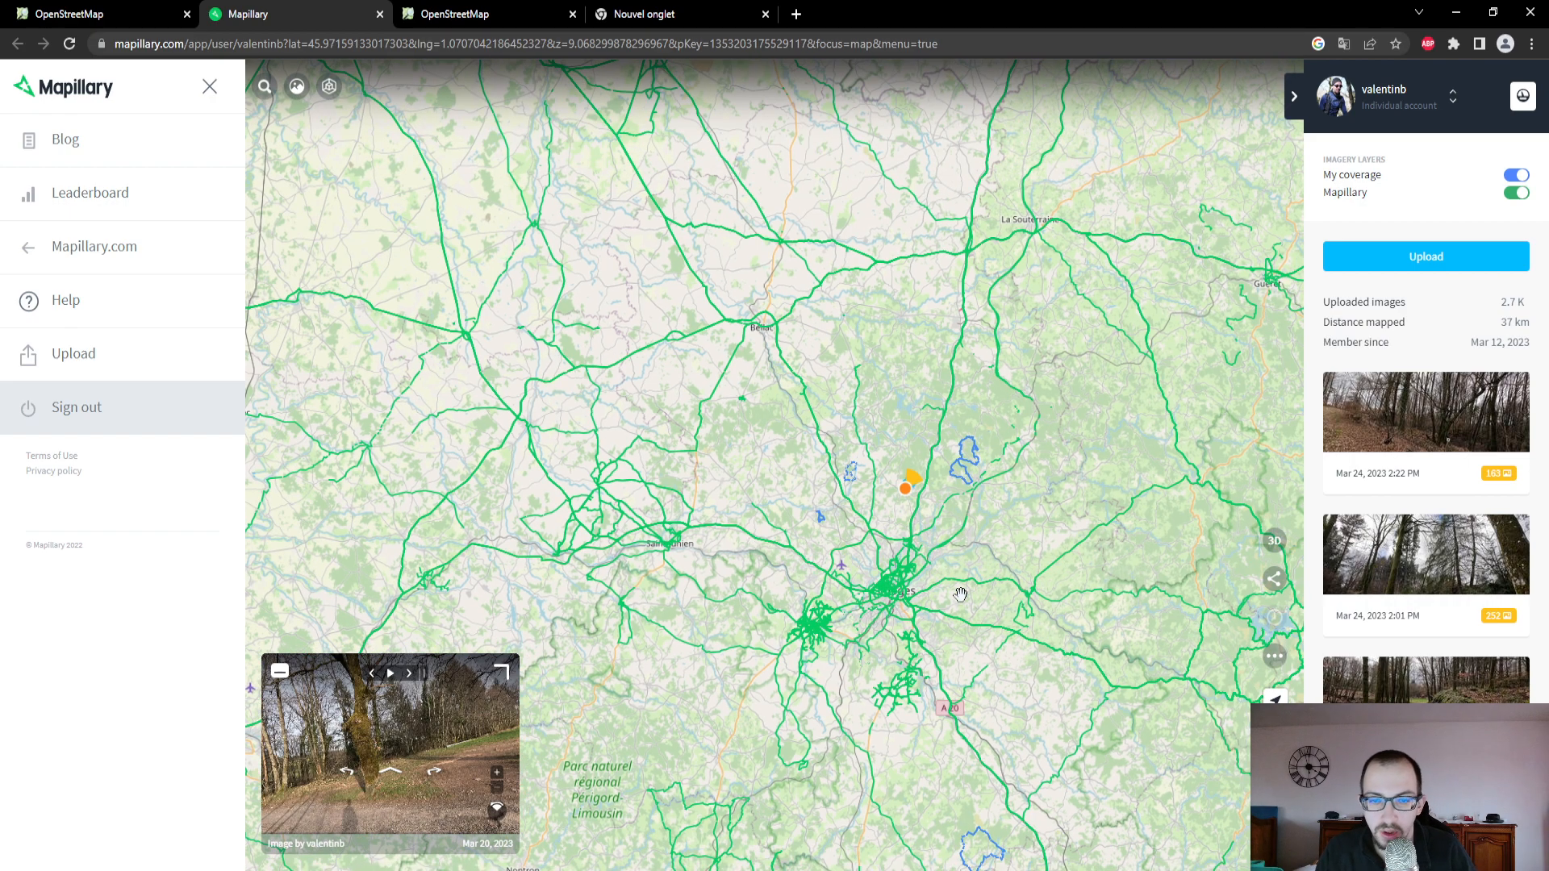
{"action": "scroll", "coordinate": [960, 594], "scroll_direction": "down", "scroll_amount": 6}
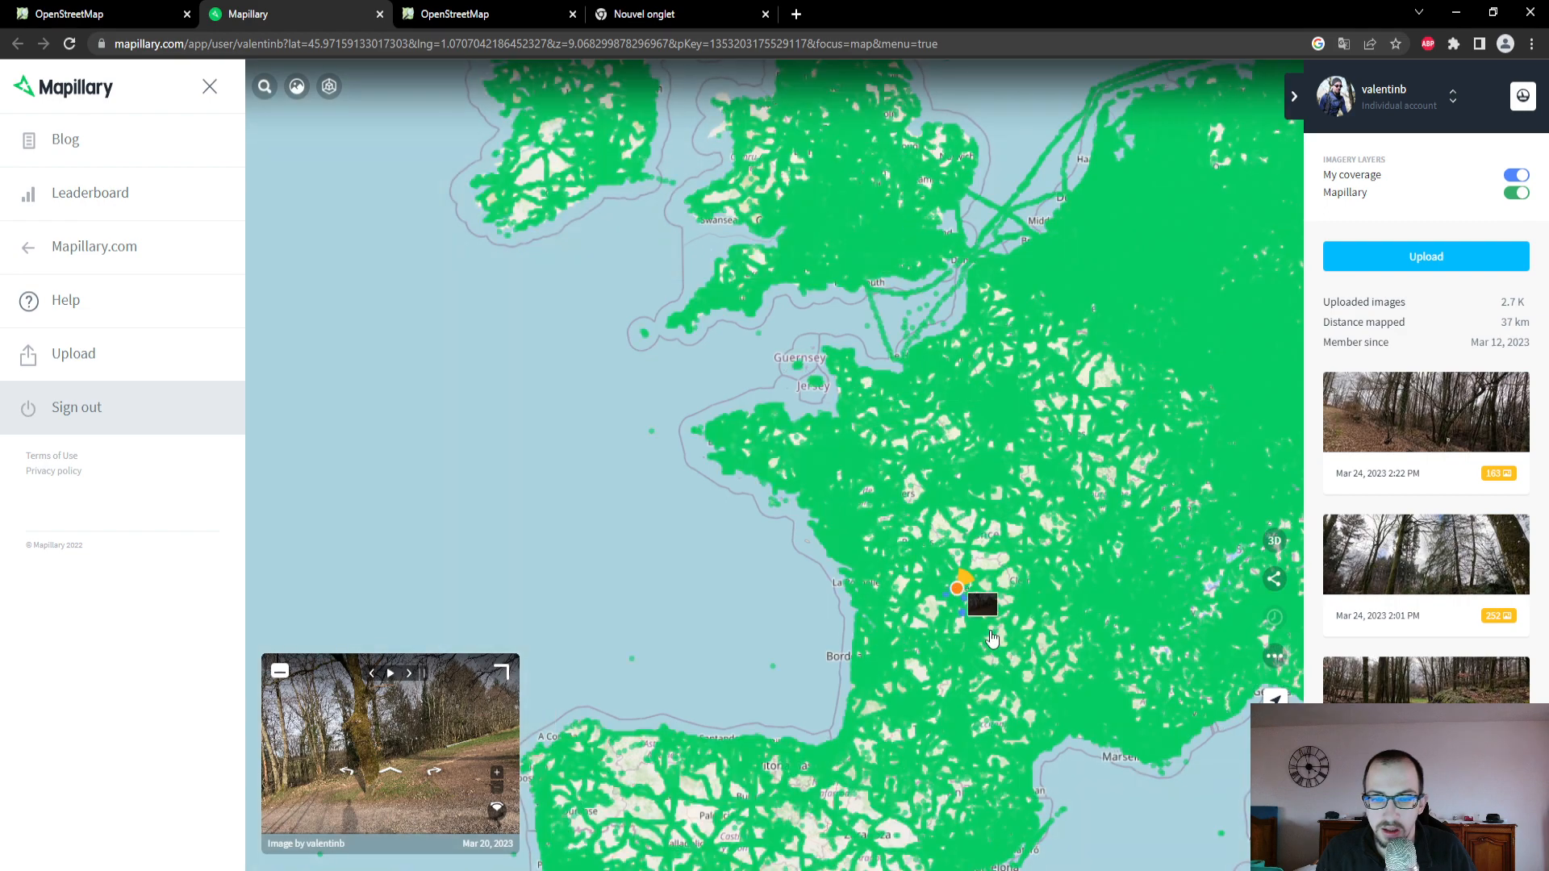
{"action": "scroll", "coordinate": [993, 637], "scroll_direction": "down", "scroll_amount": 2}
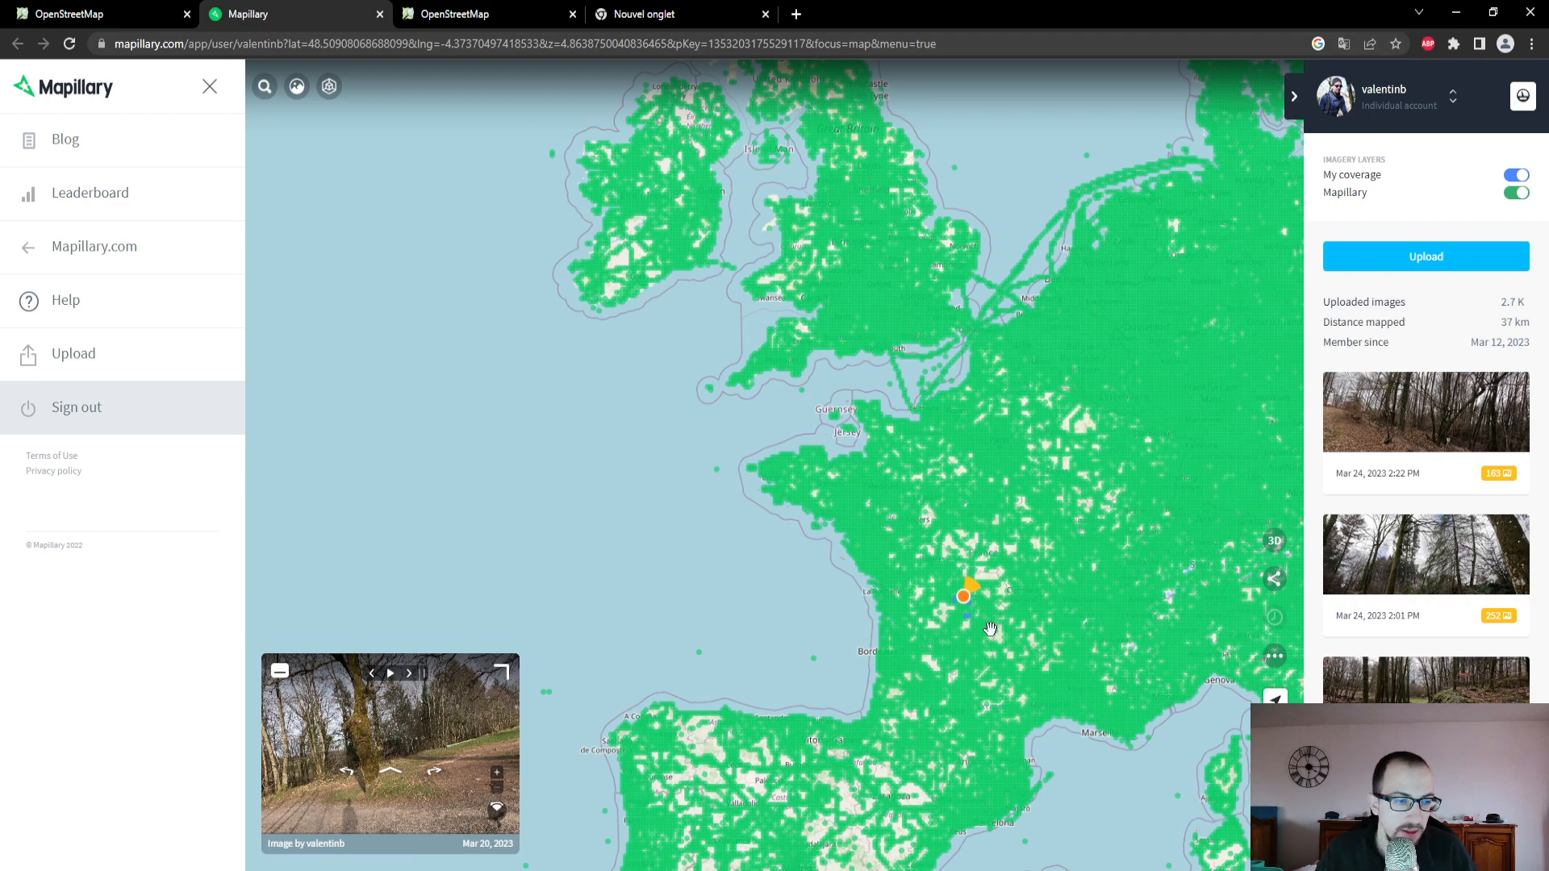
- Examine the Mapillary coverage around Limoges, comparing the personal sequences with the other contributors' tracks
{"action": "scroll", "coordinate": [991, 629], "scroll_direction": "up", "scroll_amount": 5}
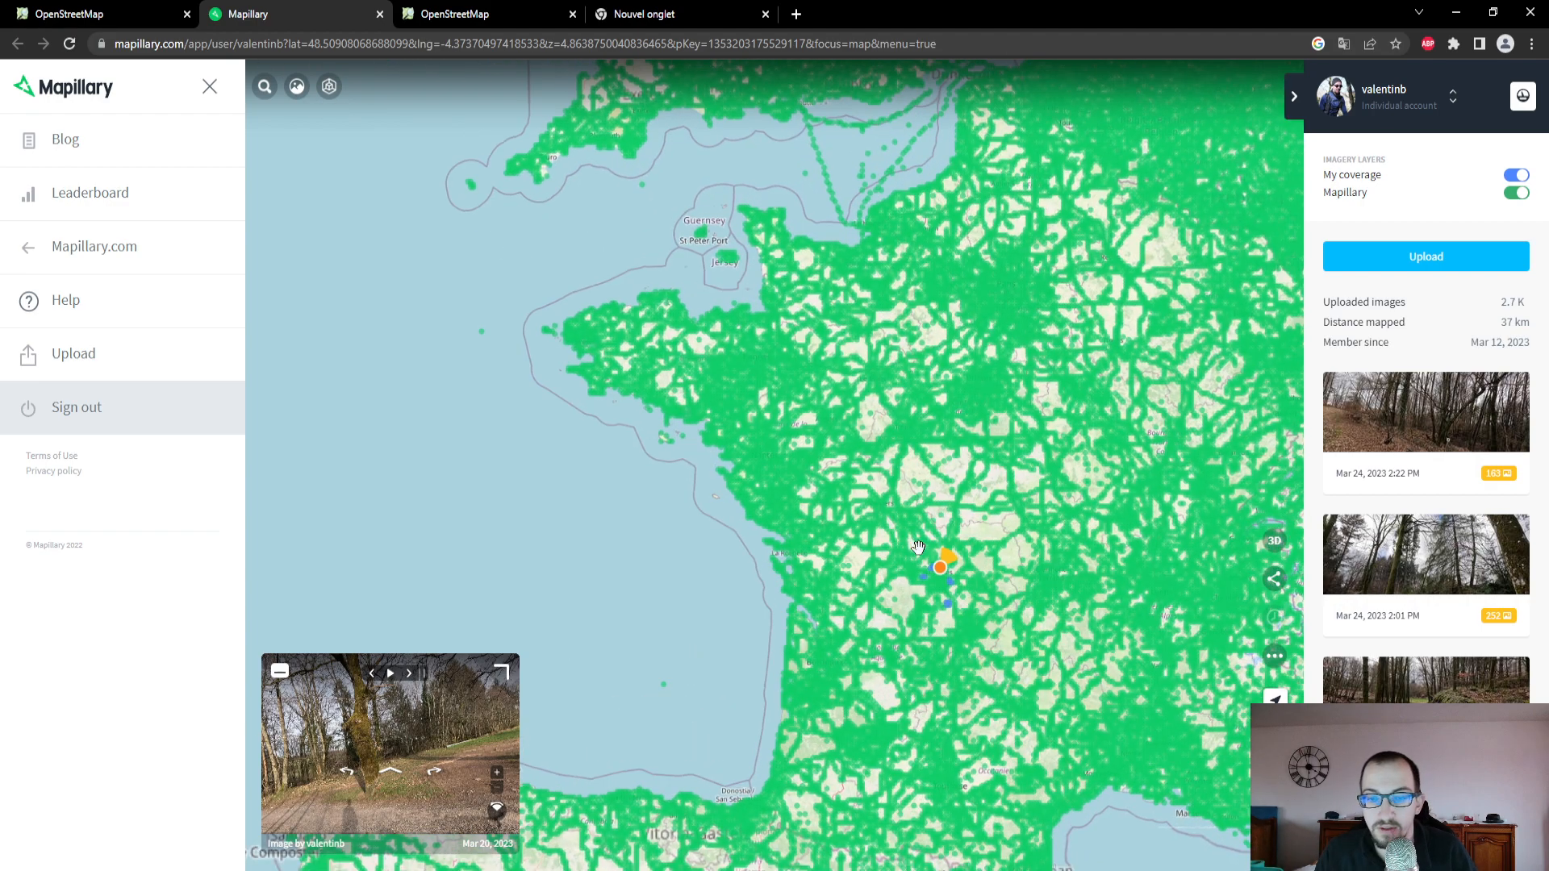
{"action": "scroll", "coordinate": [999, 589], "scroll_direction": "up", "scroll_amount": 1}
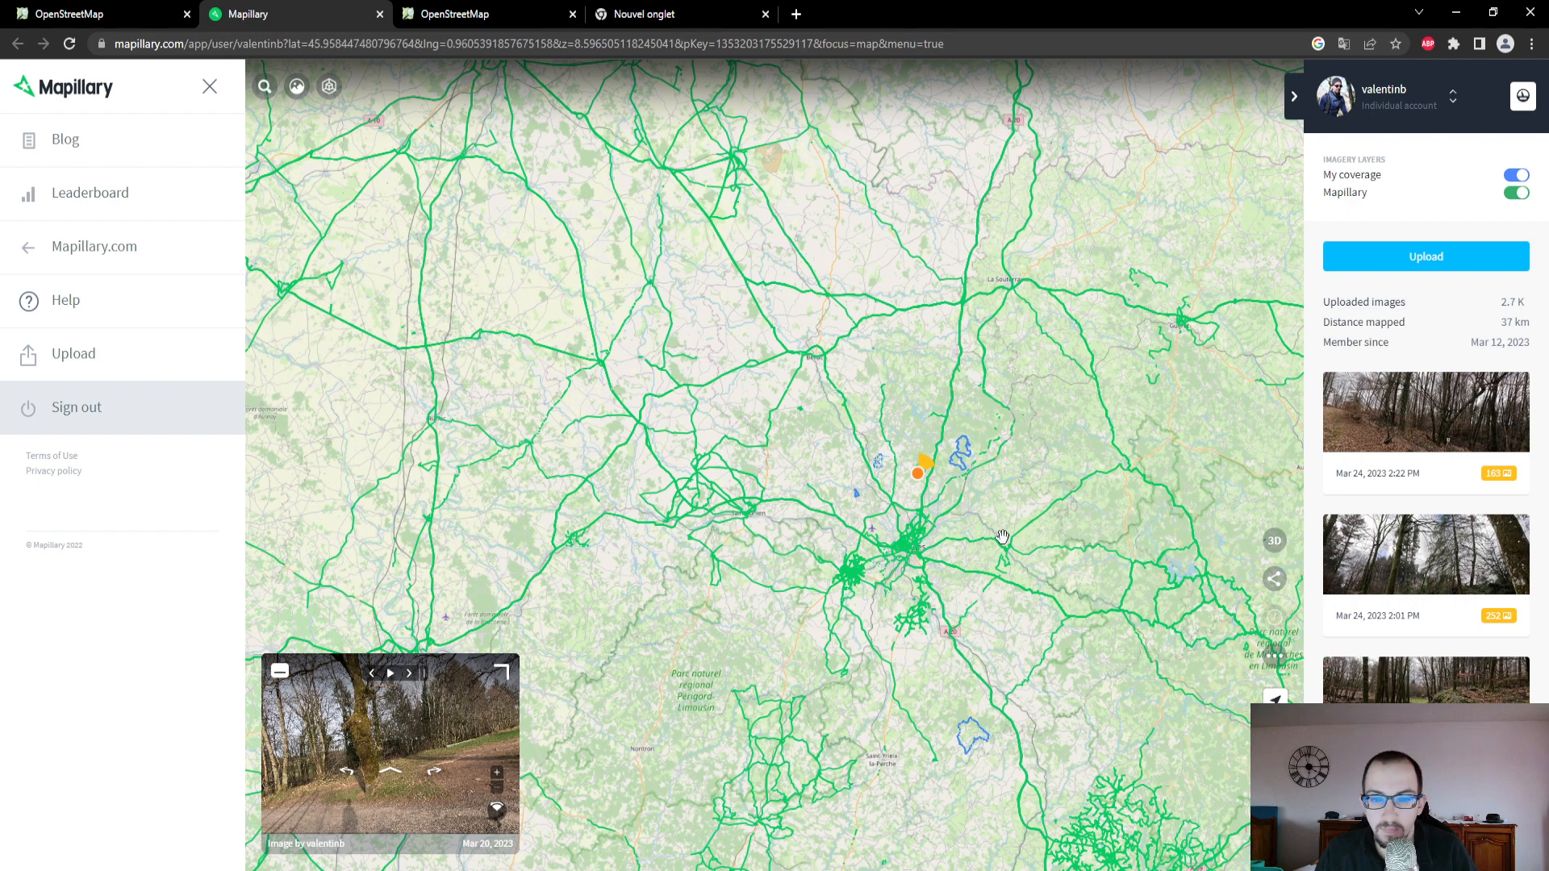
{"action": "scroll", "coordinate": [1002, 536], "scroll_direction": "up", "scroll_amount": 1}
{"action": "scroll", "coordinate": [962, 472], "scroll_direction": "up", "scroll_amount": 1}
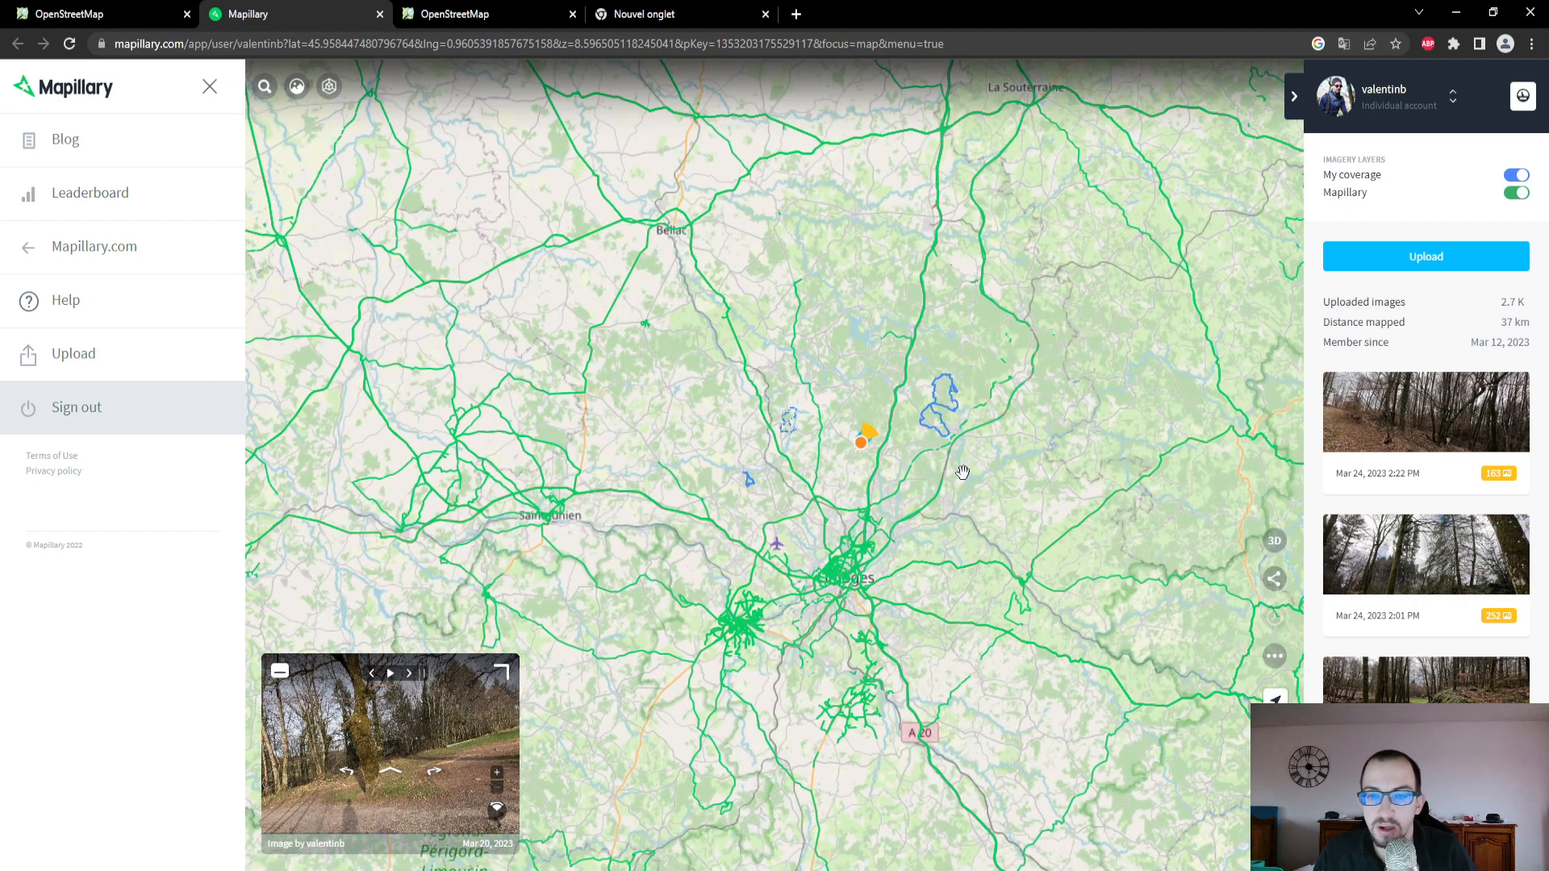
{"action": "scroll", "coordinate": [962, 472], "scroll_direction": "up", "scroll_amount": 1}
{"action": "scroll", "coordinate": [963, 472], "scroll_direction": "up", "scroll_amount": 1}
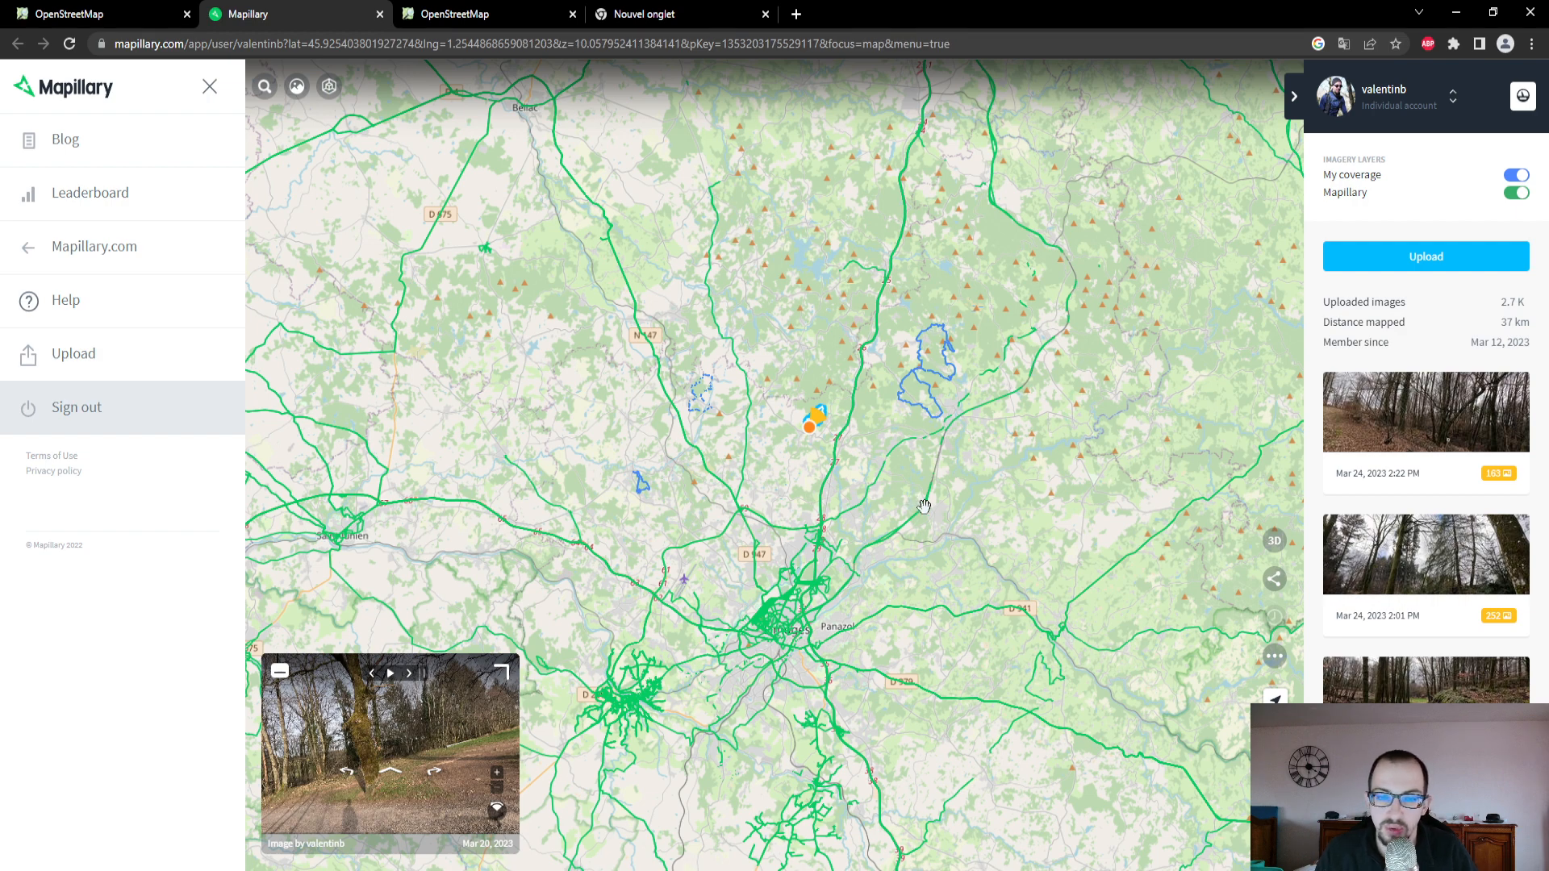
{"action": "scroll", "coordinate": [915, 578], "scroll_direction": "up", "scroll_amount": 5}
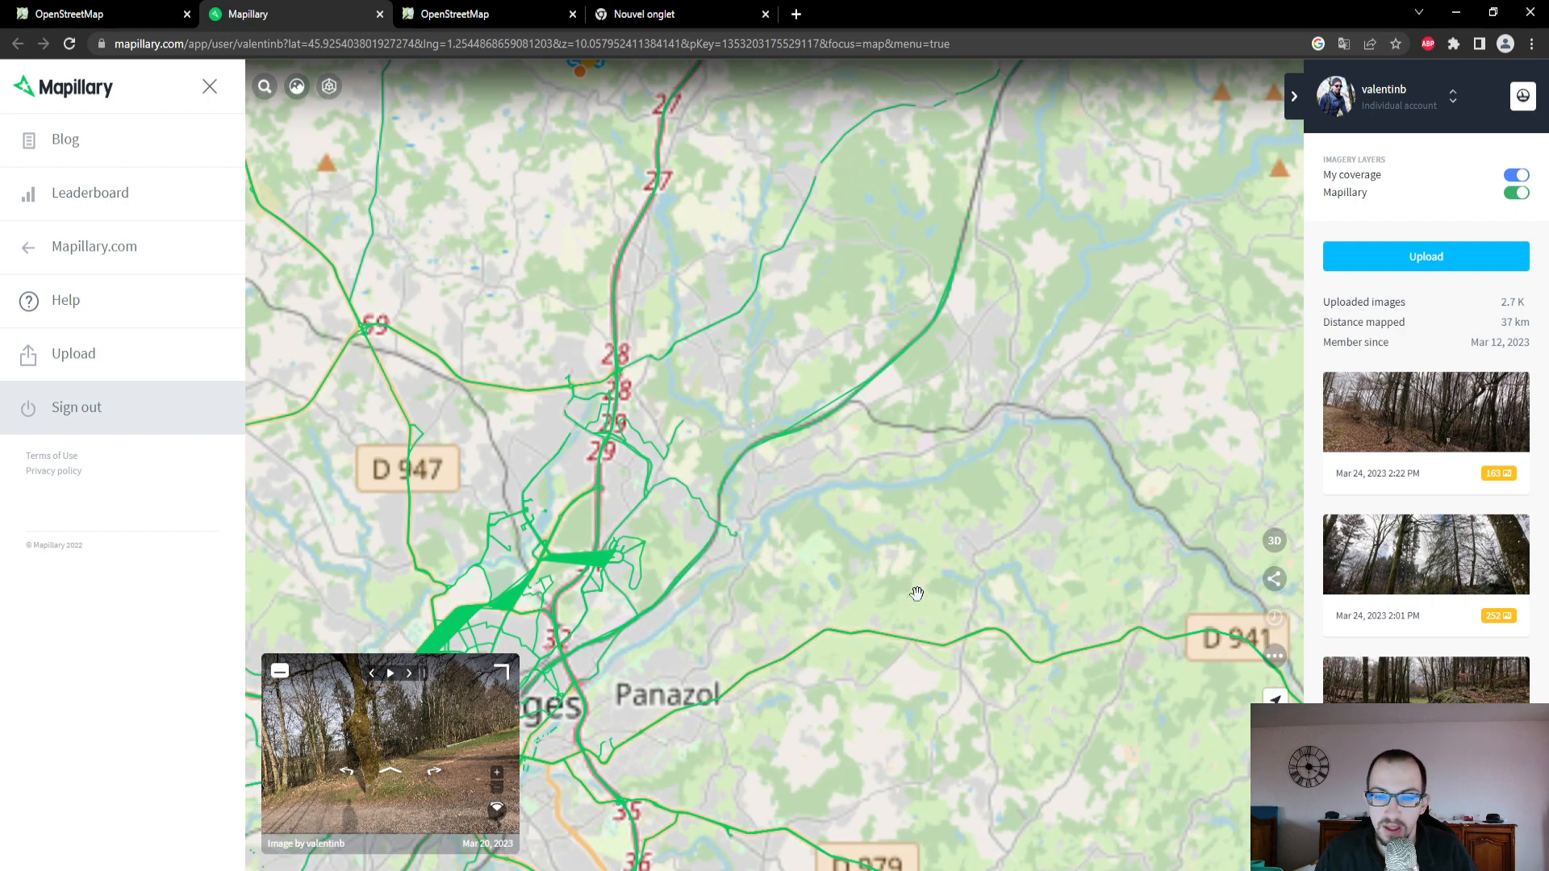
{"action": "scroll", "coordinate": [925, 715], "scroll_direction": "down", "scroll_amount": 5}
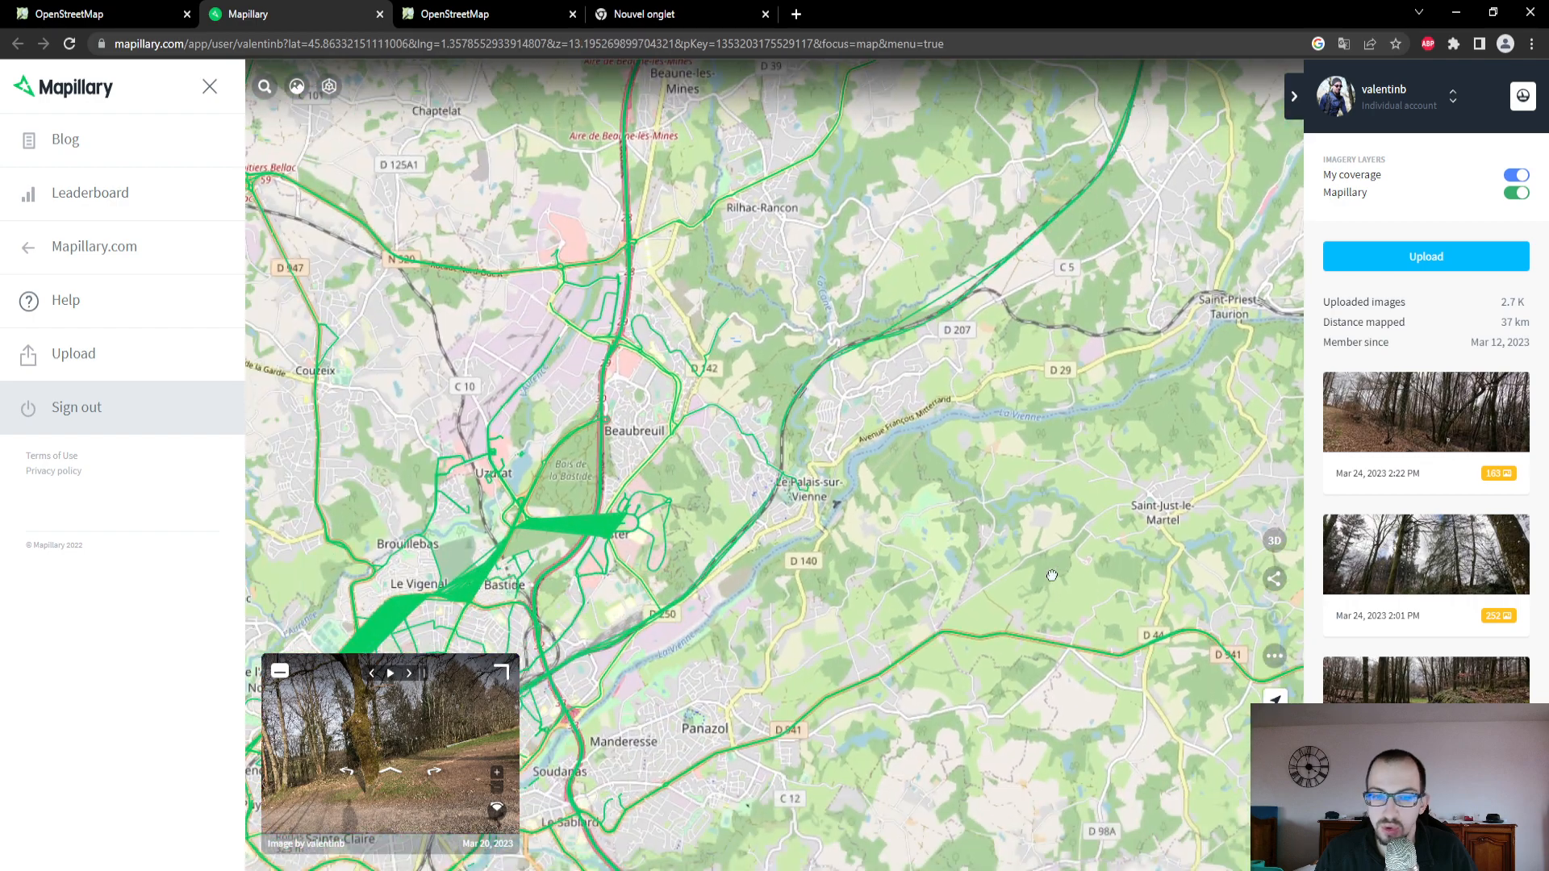
{"action": "scroll", "coordinate": [854, 577], "scroll_direction": "down", "scroll_amount": 1}
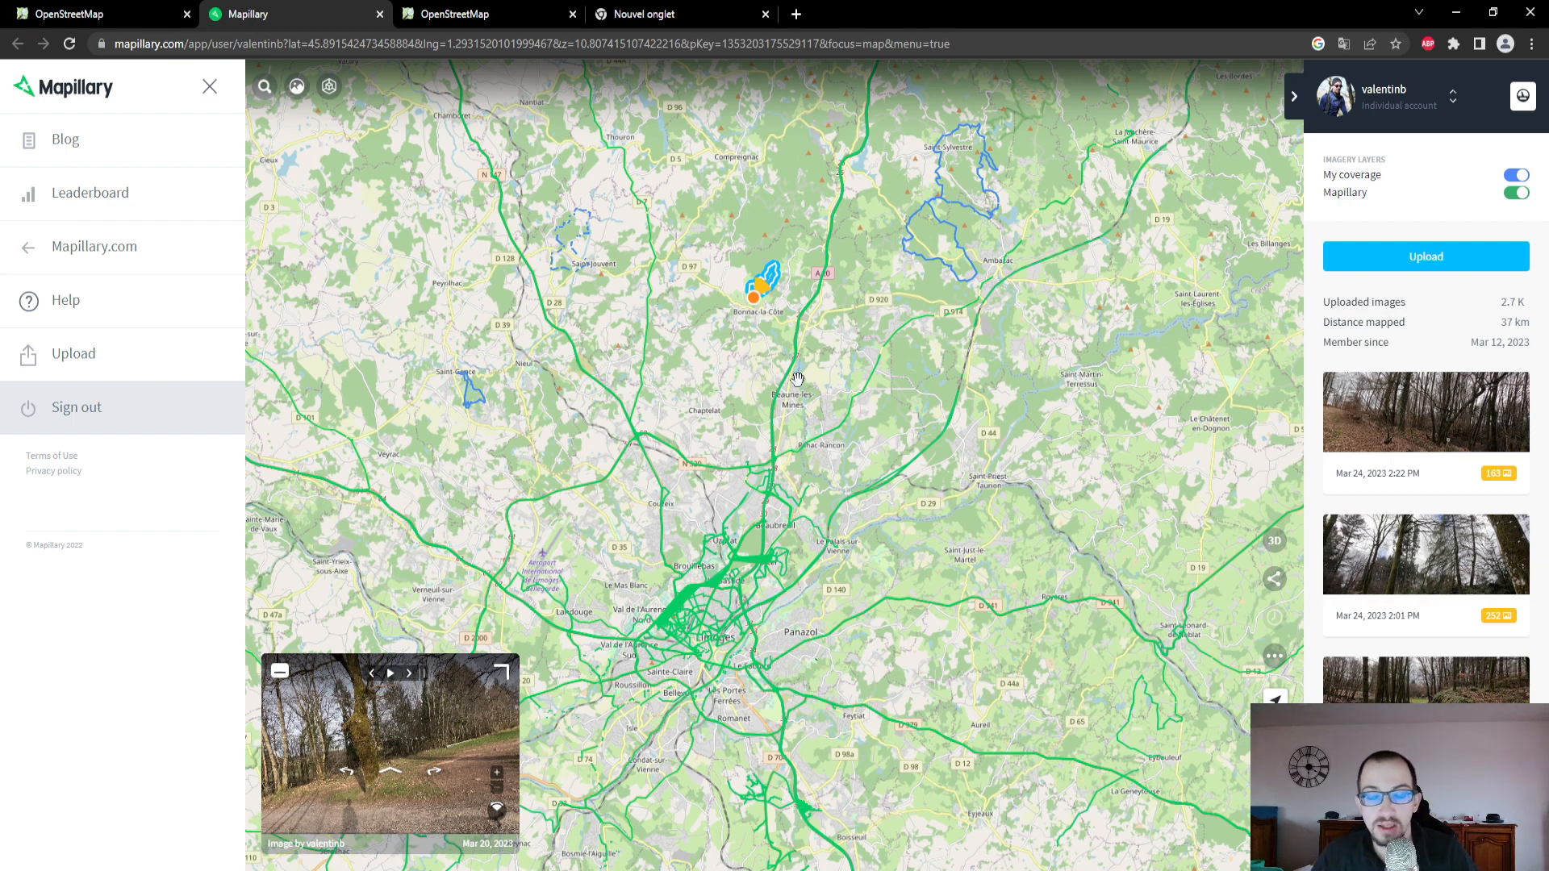
- Locate the personal photo sequence around Étang de Mortemare near Bonnac-la-Côte on the coverage map
{"action": "left_click_drag", "start_coordinate": [798, 379], "coordinate": [896, 386]}
{"action": "scroll", "coordinate": [870, 335], "scroll_direction": "up", "scroll_amount": 3}
{"action": "scroll", "coordinate": [870, 335], "scroll_direction": "up", "scroll_amount": 3}
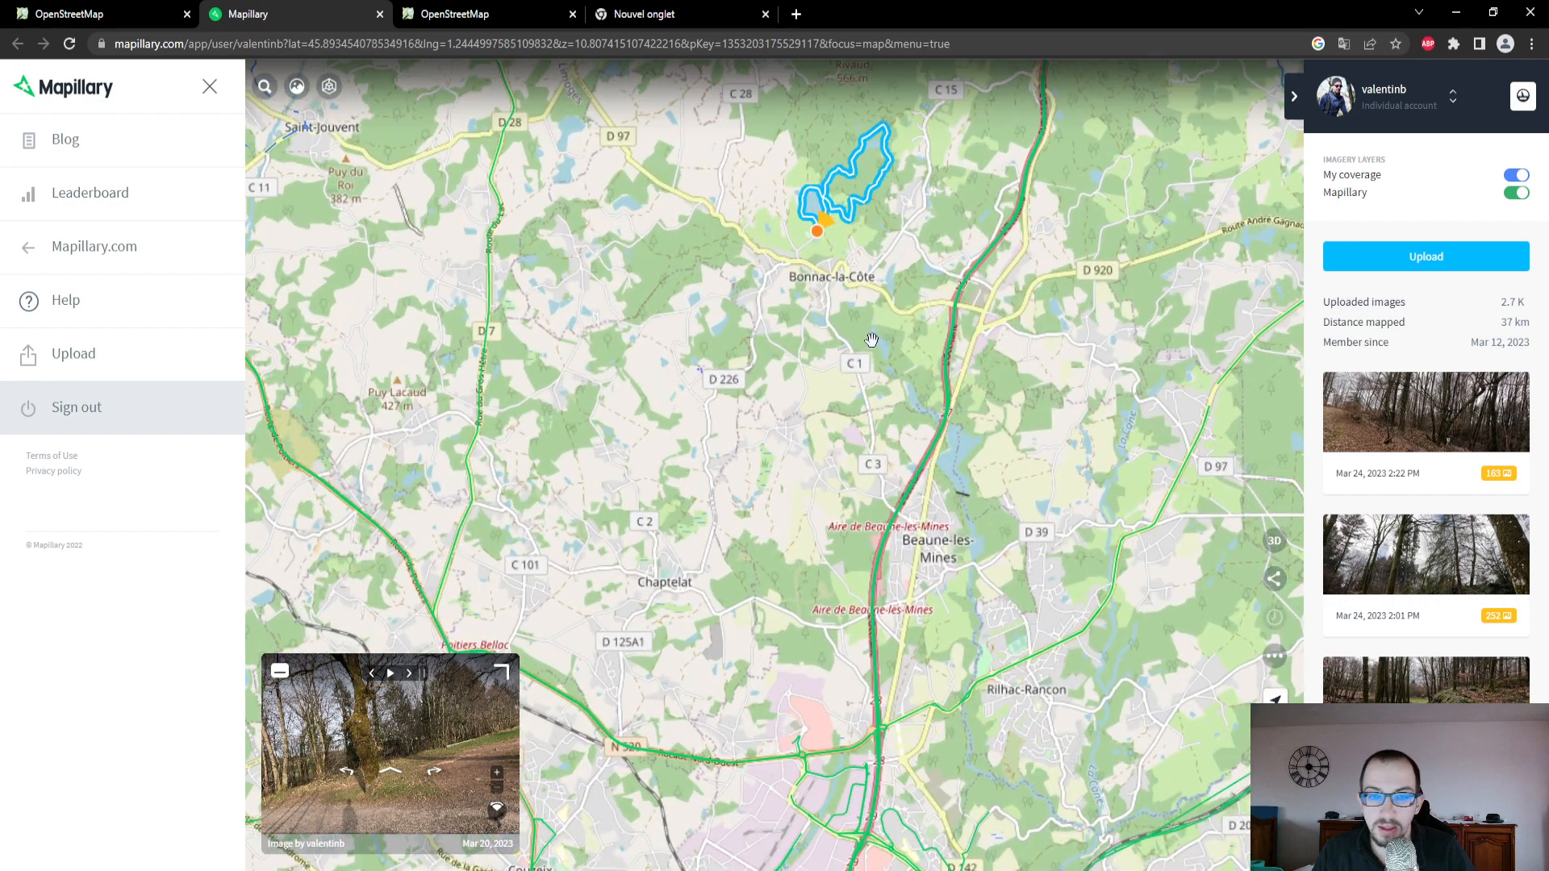
{"action": "left_click_drag", "start_coordinate": [869, 335], "coordinate": [840, 631]}
{"action": "scroll", "coordinate": [839, 631], "scroll_direction": "up", "scroll_amount": 5}
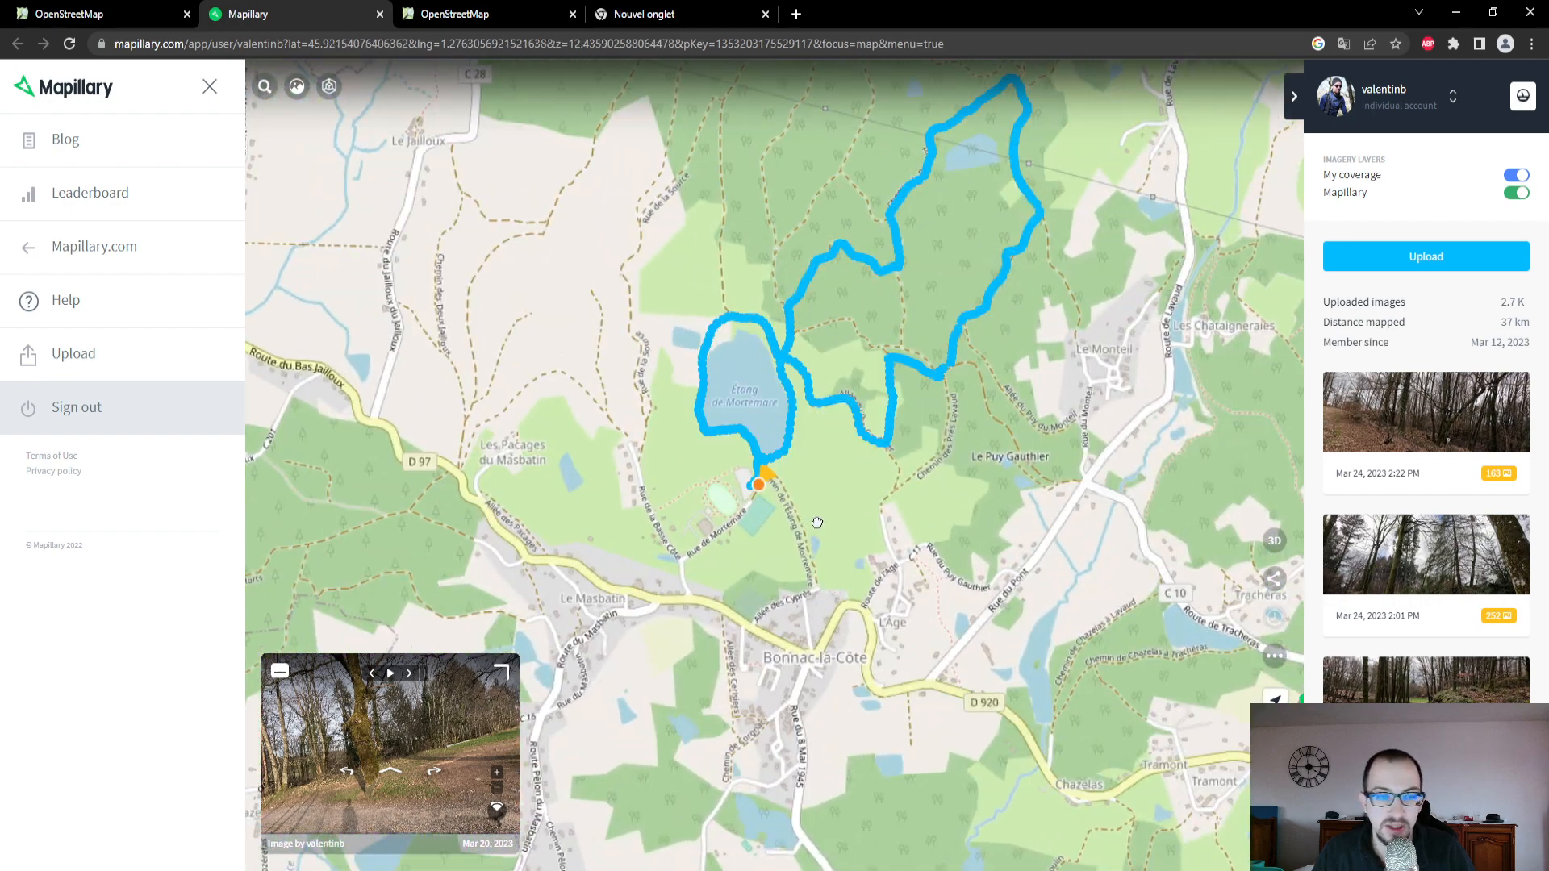
{"action": "left_click_drag", "start_coordinate": [817, 520], "coordinate": [844, 598]}
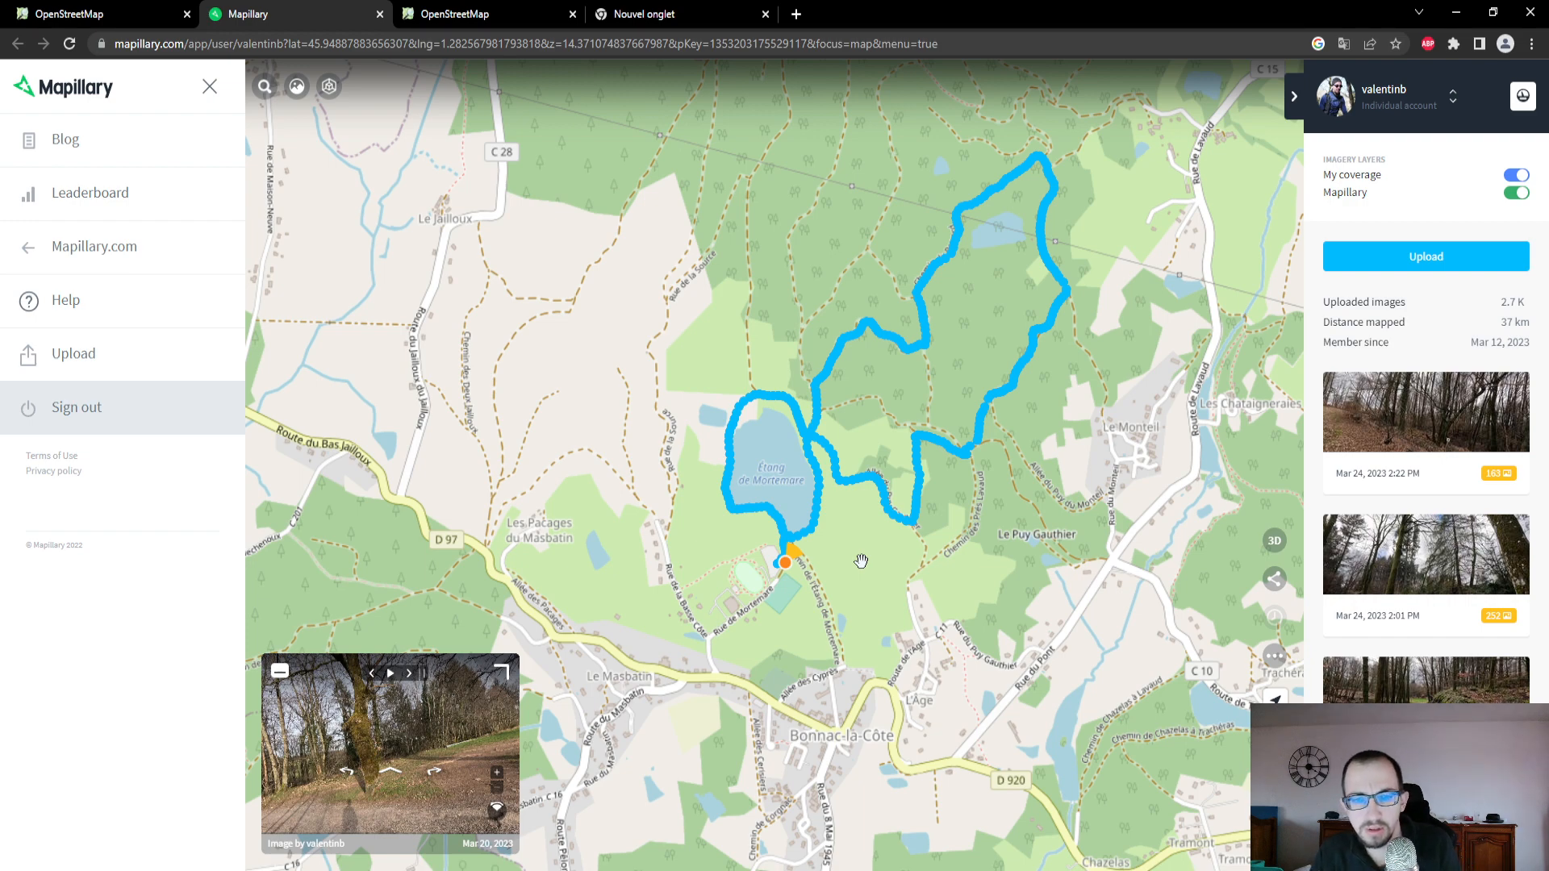
- Switch to the OpenStreetMap editor and find the sports grounds south of Étang de Mortemare in Bonnac-la-Côte on the aerial imagery
{"action": "left_click", "coordinate": [172, 14]}
{"action": "scroll", "coordinate": [941, 533], "scroll_direction": "down", "scroll_amount": 5}
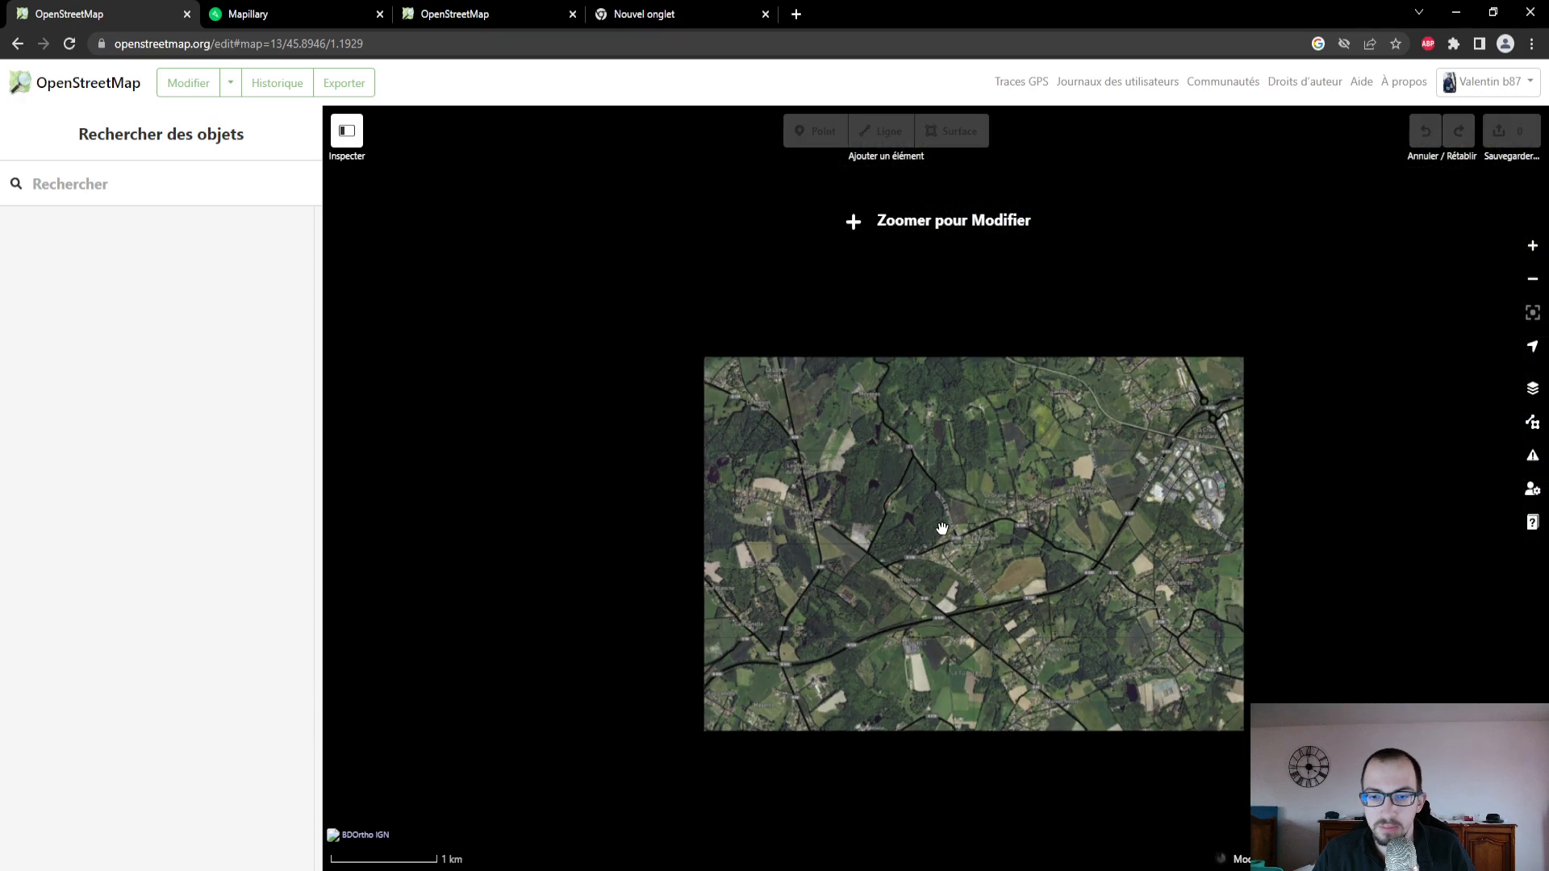
{"action": "scroll", "coordinate": [941, 529], "scroll_direction": "down", "scroll_amount": 3}
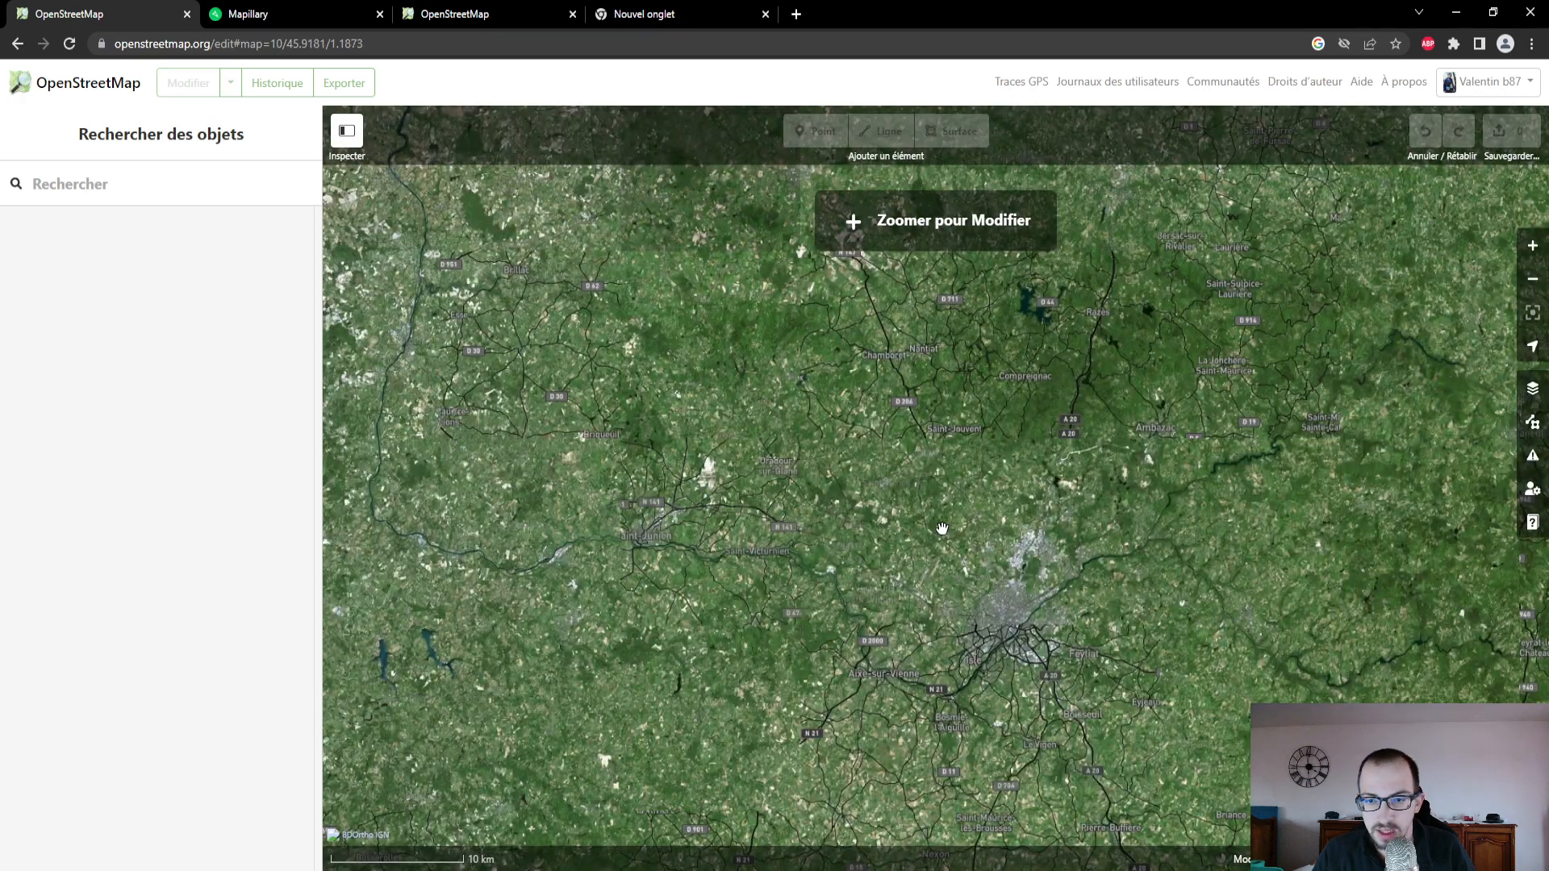
{"action": "scroll", "coordinate": [980, 484], "scroll_direction": "up", "scroll_amount": 1}
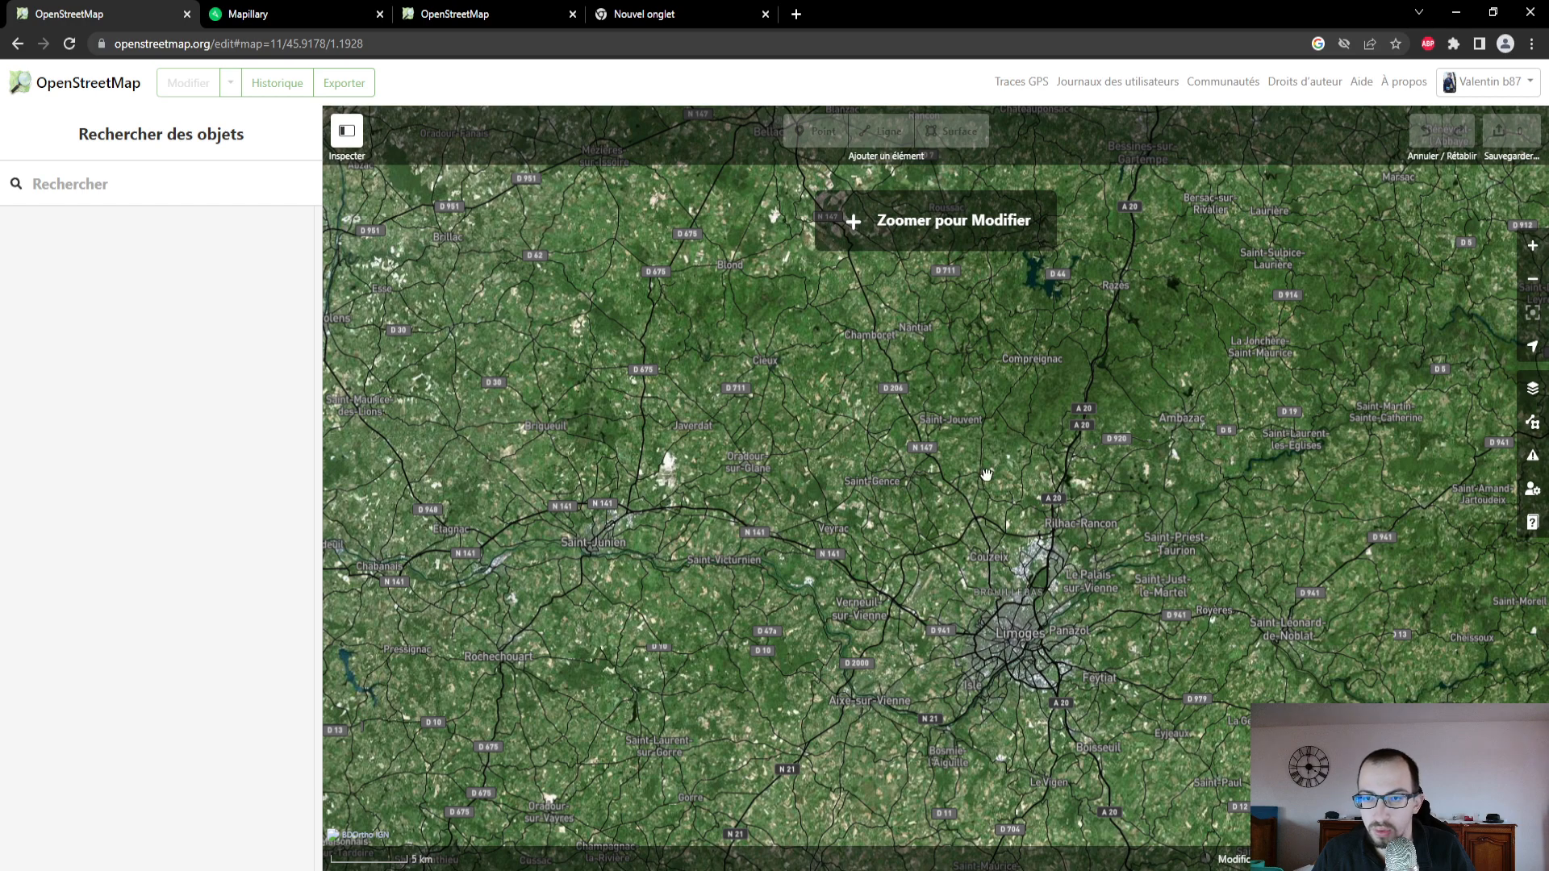
{"action": "scroll", "coordinate": [1128, 384], "scroll_direction": "up", "scroll_amount": 1}
{"action": "scroll", "coordinate": [1127, 385], "scroll_direction": "up", "scroll_amount": 1}
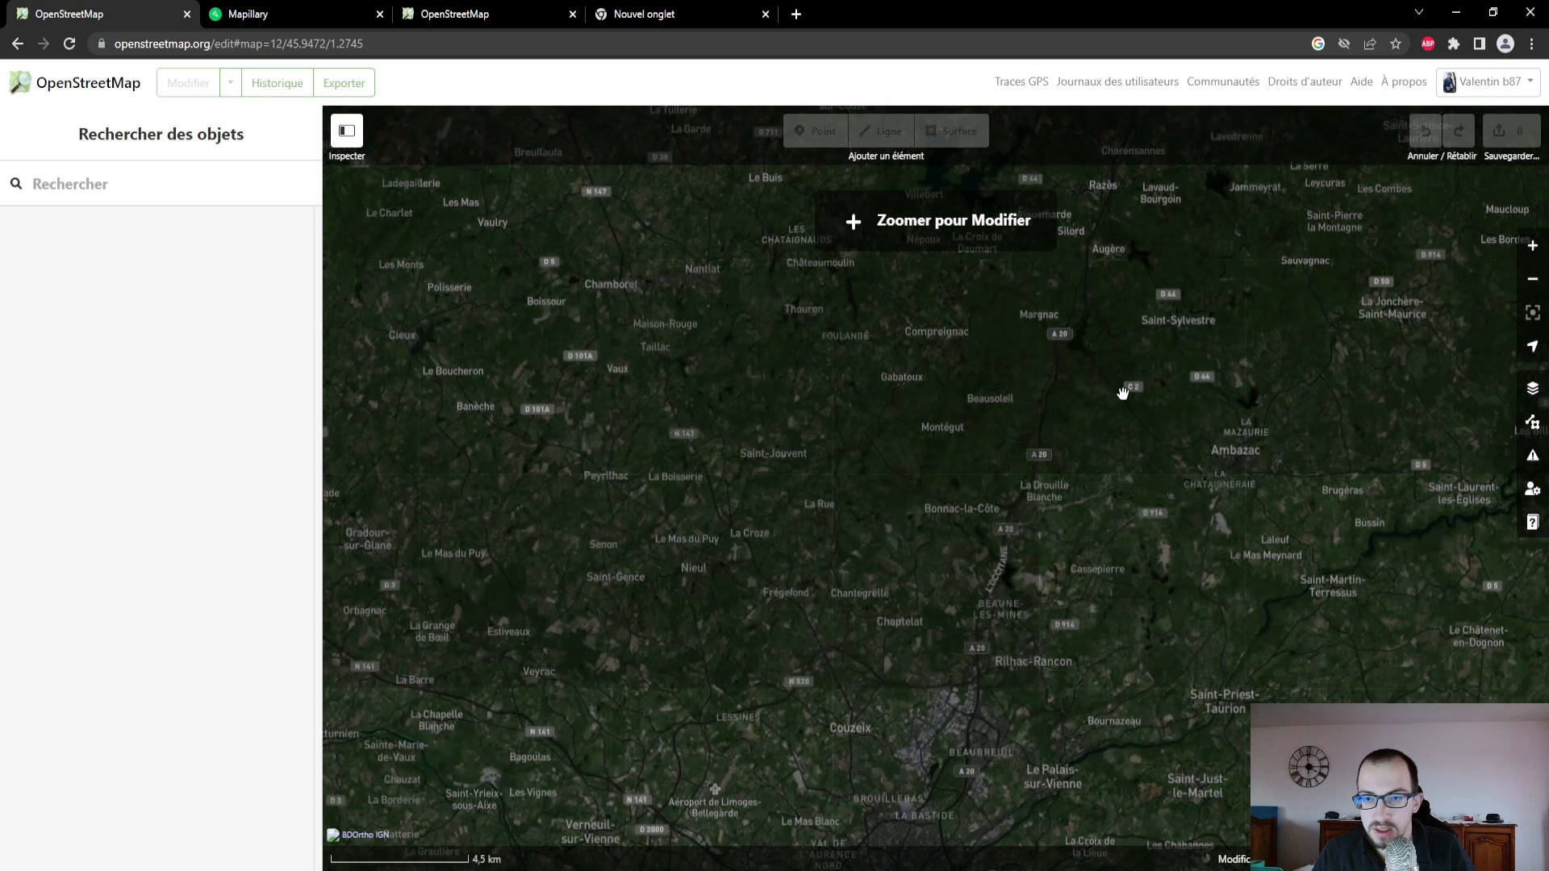
{"action": "scroll", "coordinate": [1109, 422], "scroll_direction": "up", "scroll_amount": 1}
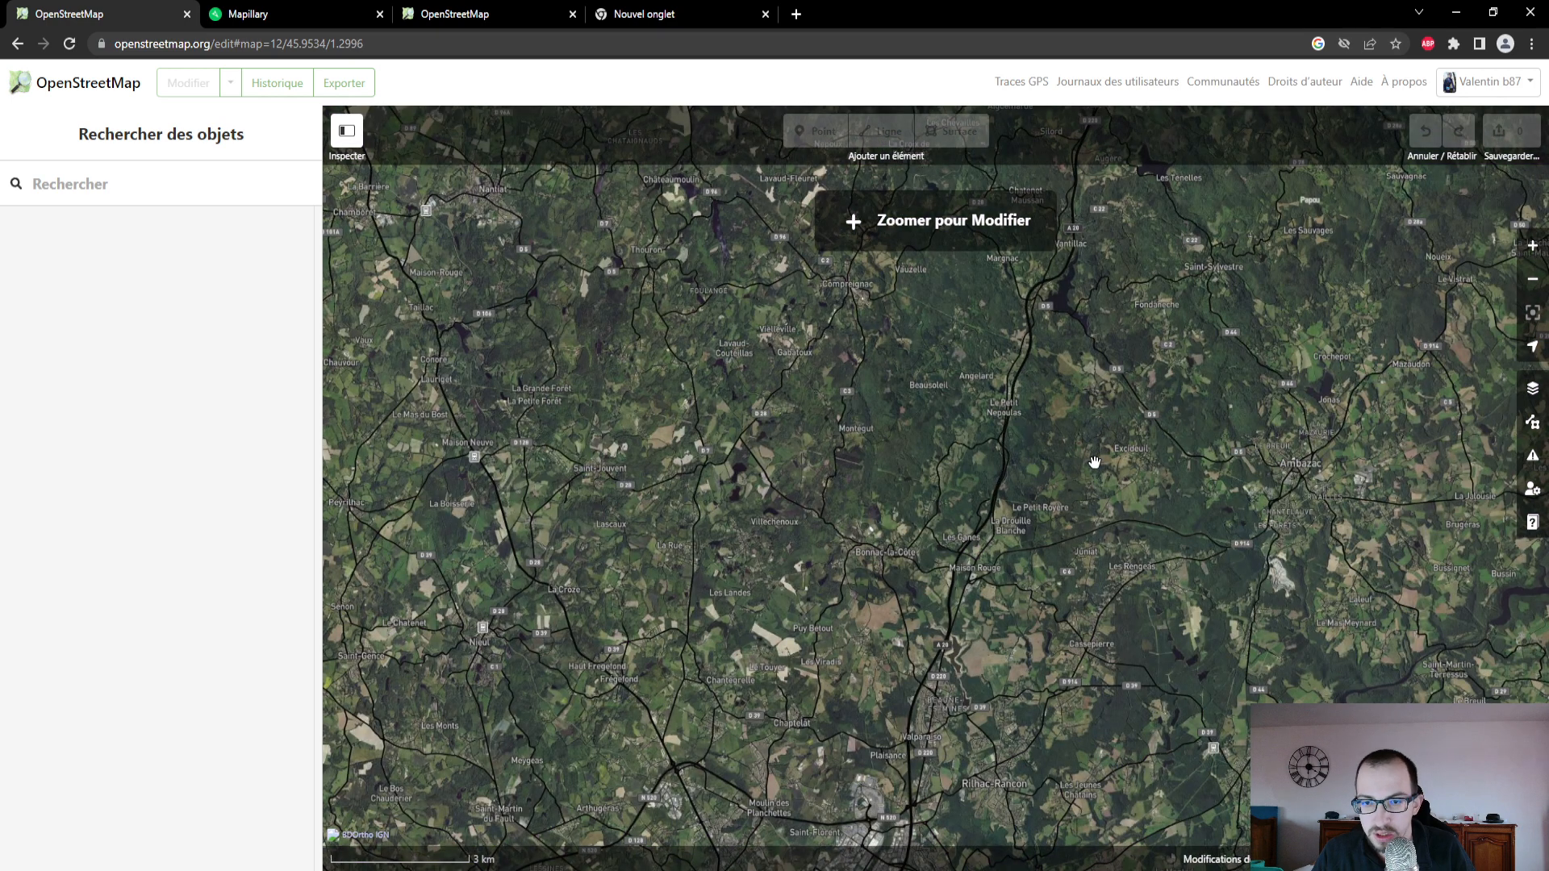
{"action": "scroll", "coordinate": [1095, 457], "scroll_direction": "up", "scroll_amount": 1}
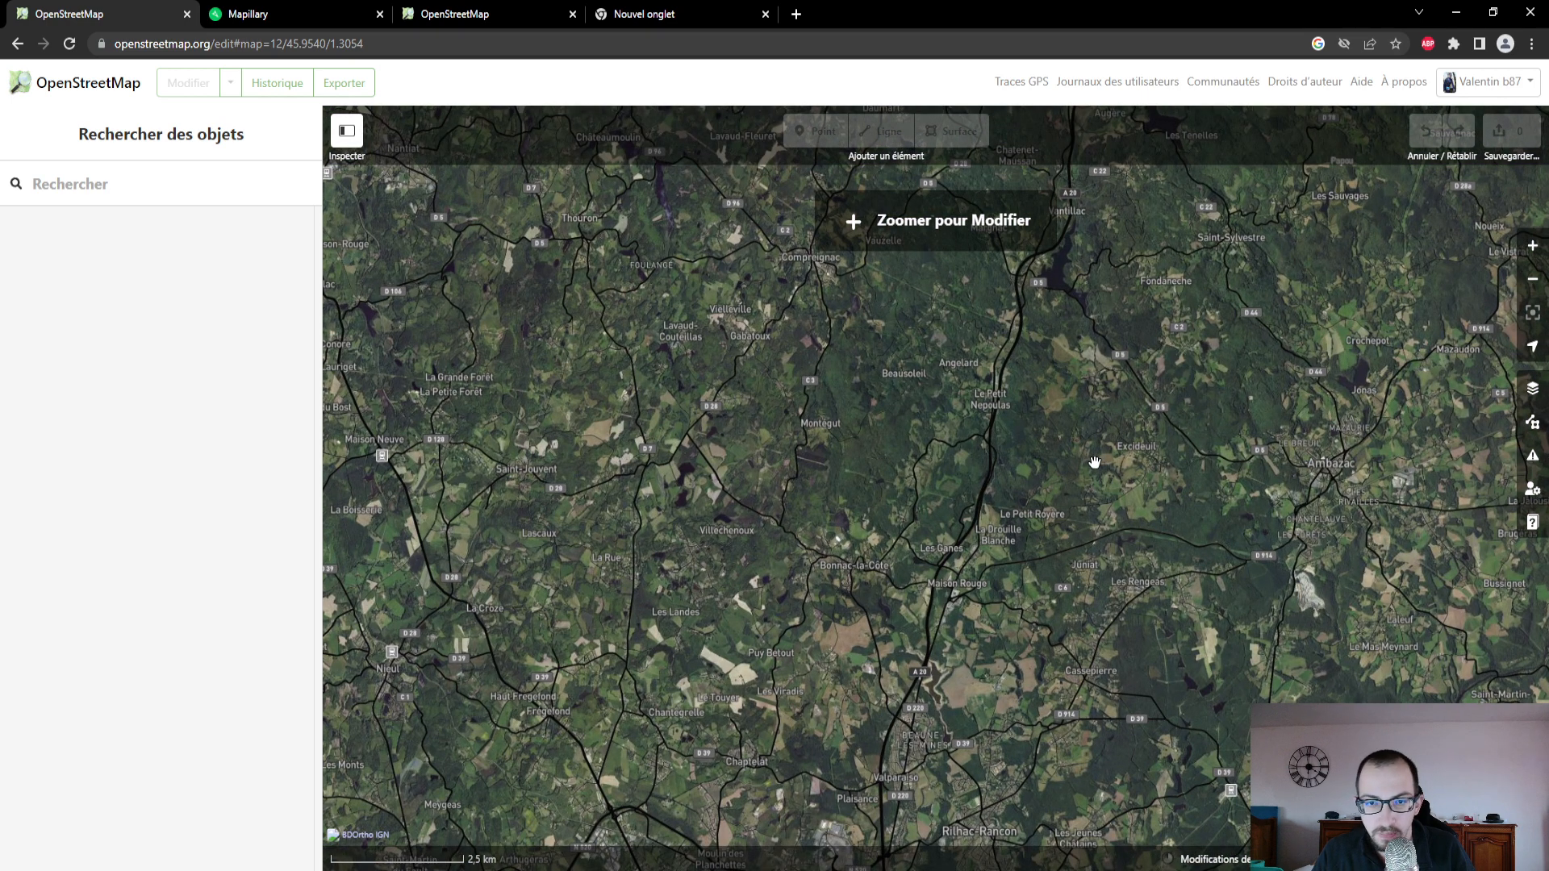
{"action": "scroll", "coordinate": [1095, 463], "scroll_direction": "up", "scroll_amount": 1}
{"action": "scroll", "coordinate": [791, 603], "scroll_direction": "up", "scroll_amount": 4}
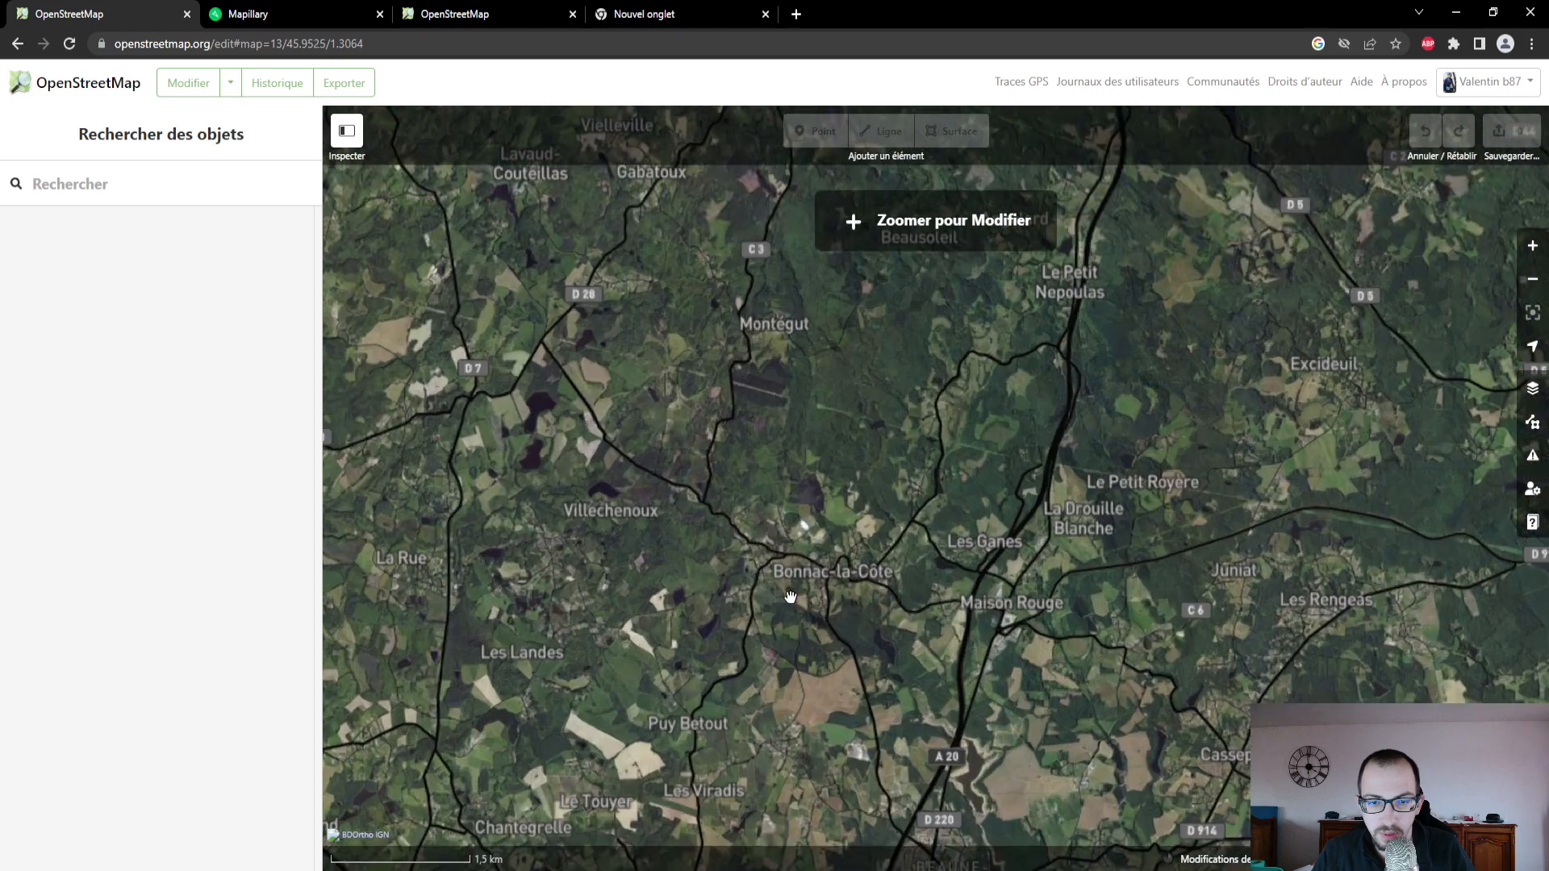
{"action": "scroll", "coordinate": [790, 526], "scroll_direction": "up", "scroll_amount": 2}
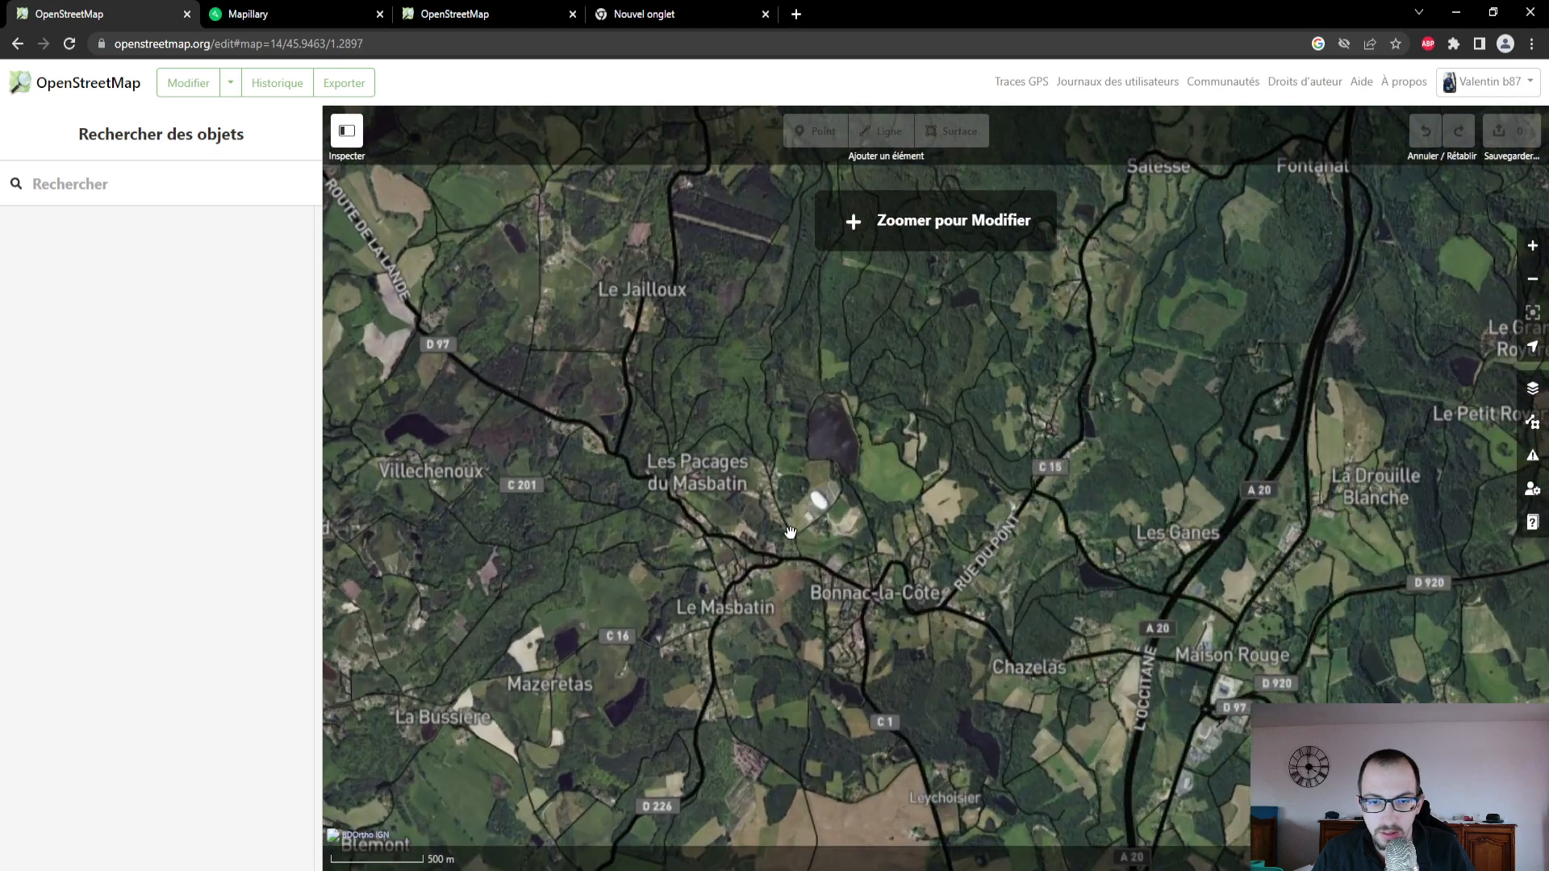
{"action": "scroll", "coordinate": [842, 450], "scroll_direction": "up", "scroll_amount": 5}
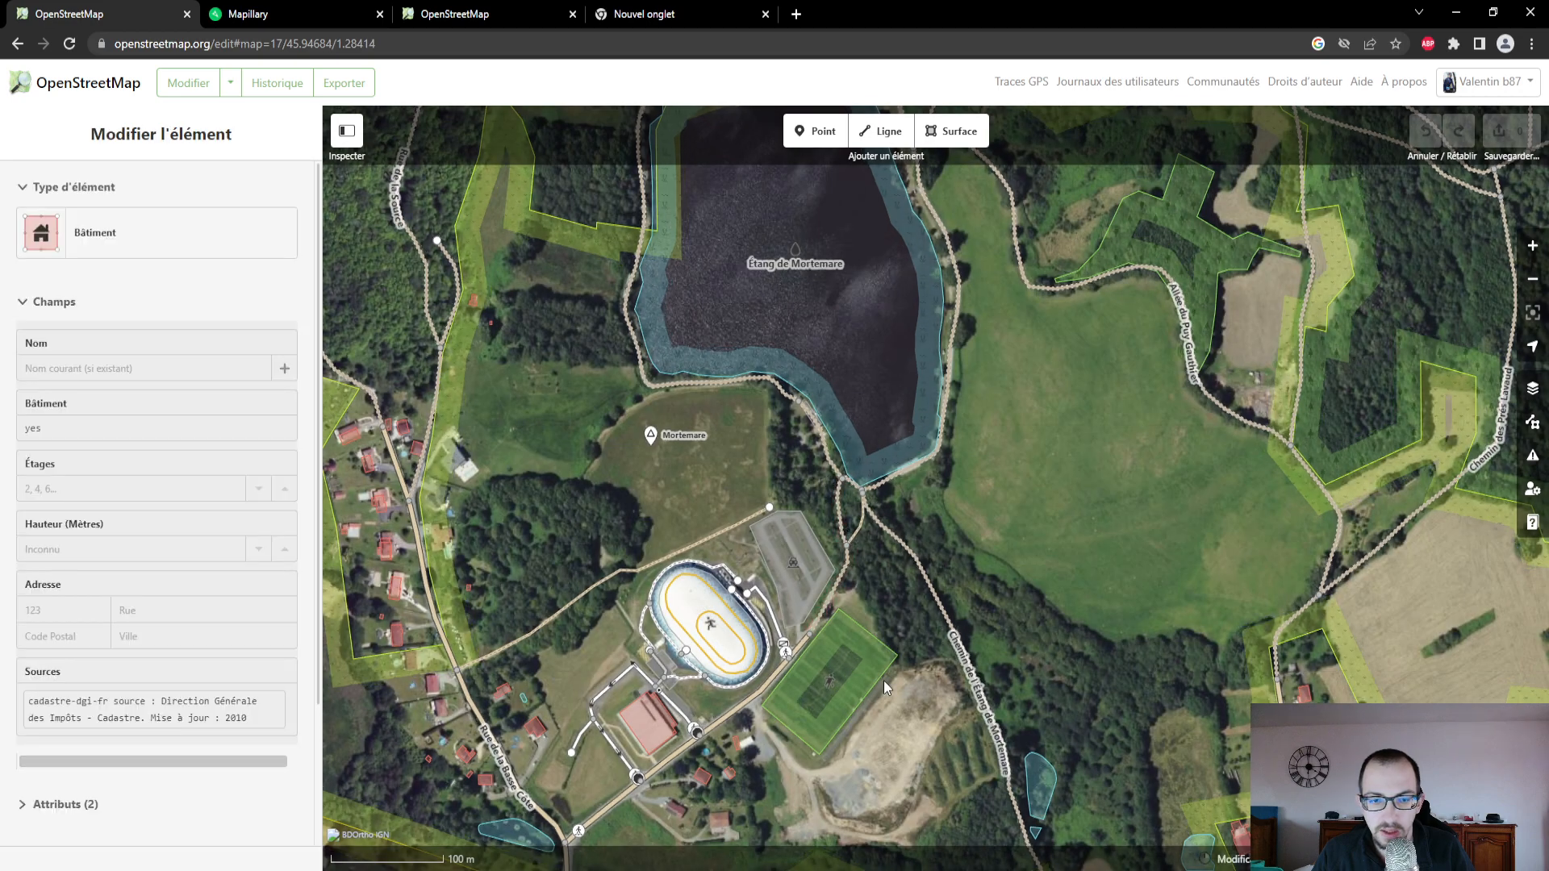
{"action": "left_click_drag", "start_coordinate": [816, 682], "coordinate": [901, 550]}
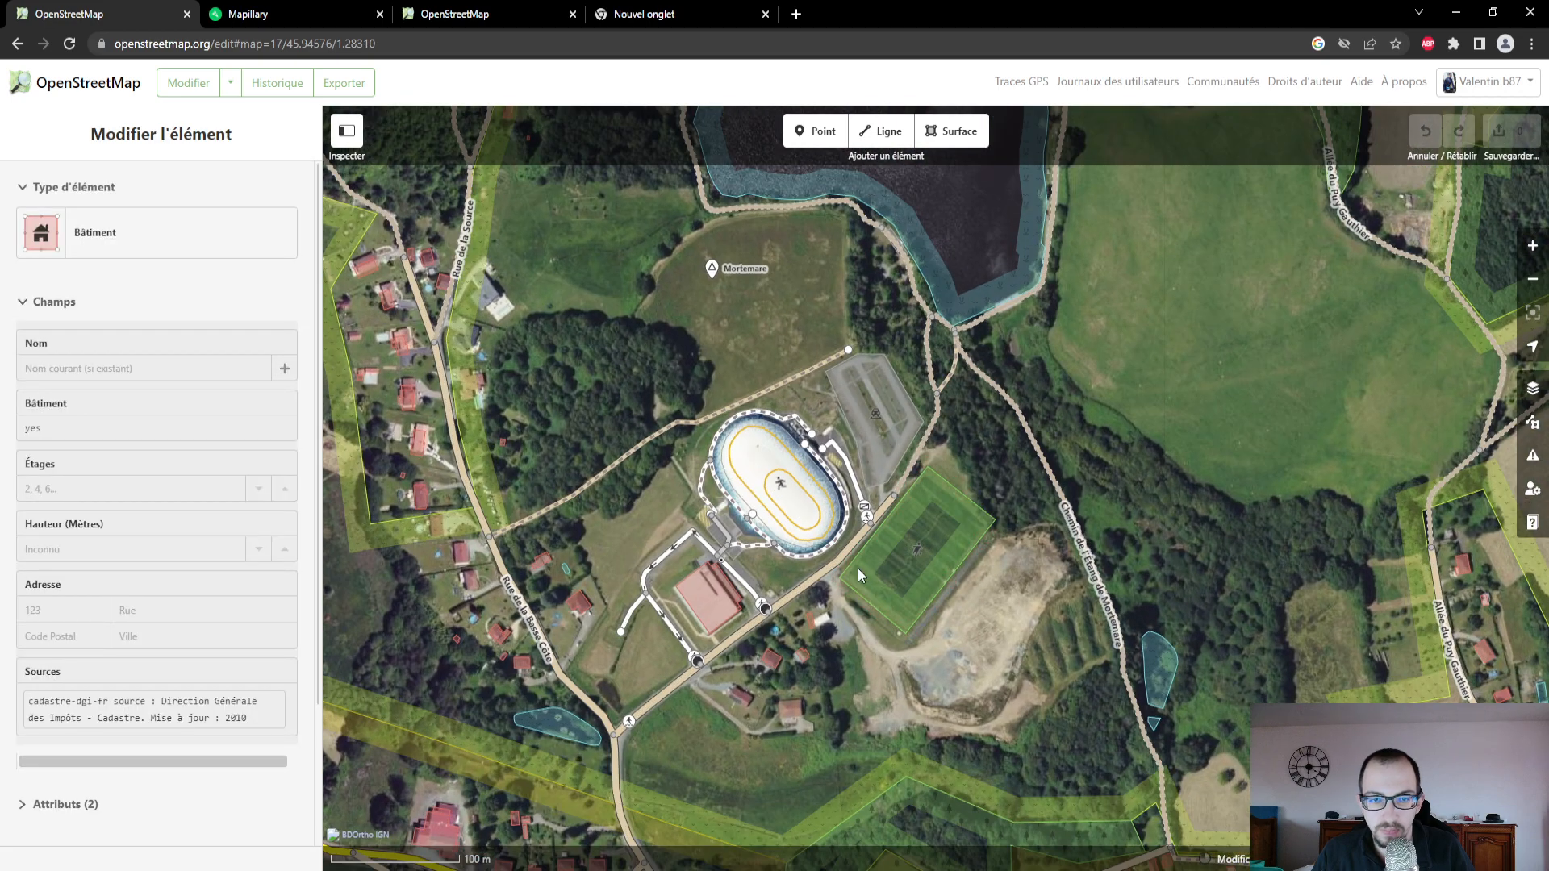
{"action": "scroll", "coordinate": [895, 551], "scroll_direction": "up", "scroll_amount": 2}
{"action": "scroll", "coordinate": [1124, 458], "scroll_direction": "down", "scroll_amount": 1}
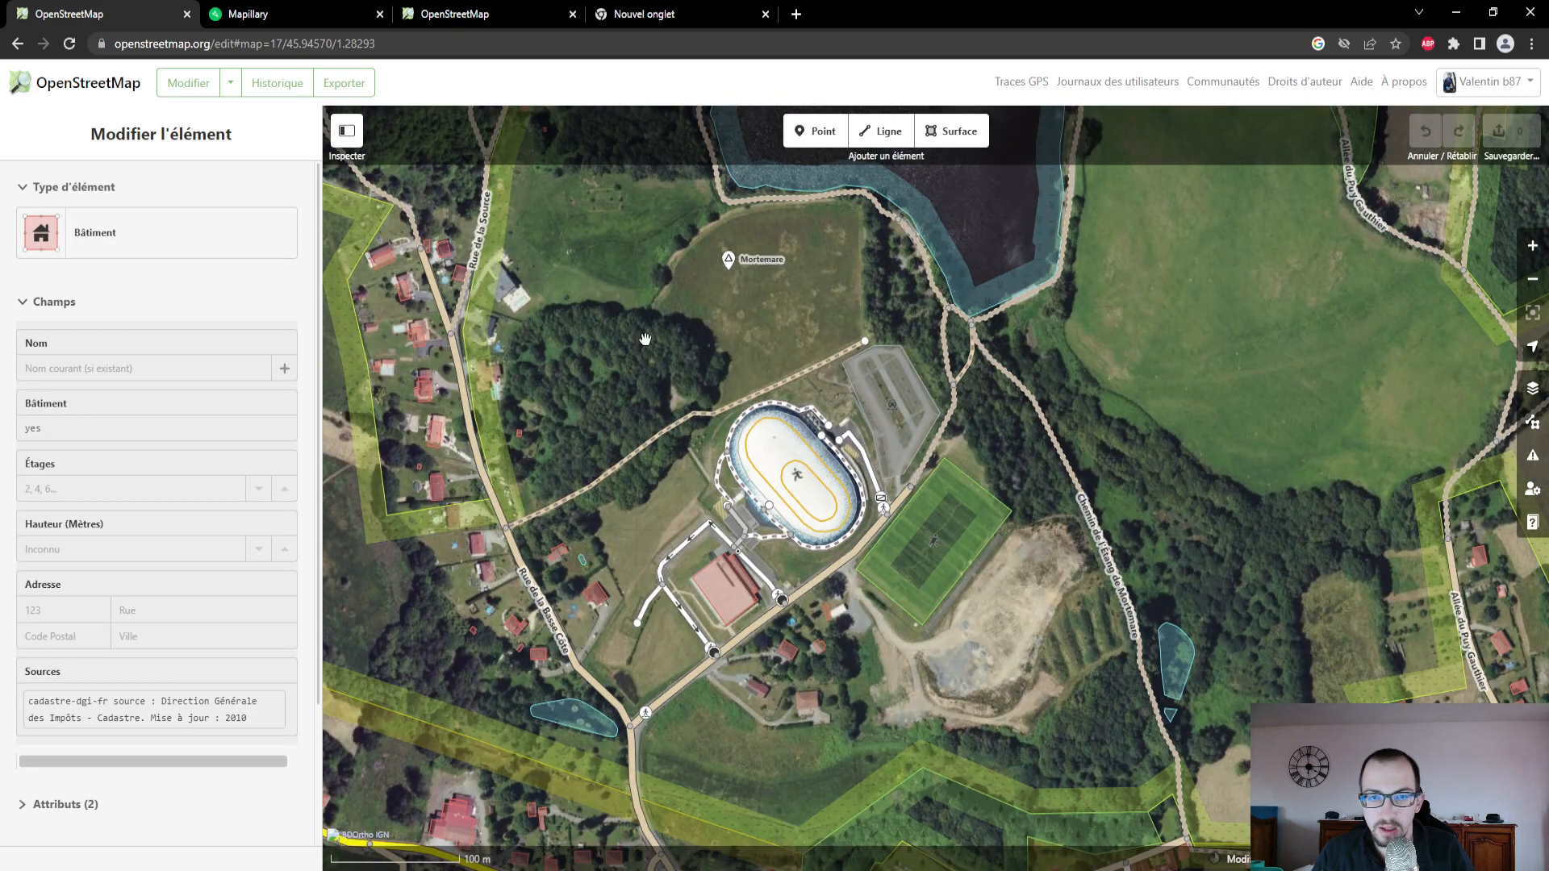
- Inspect the attributes of Rue de Mortemare and the track Chemin de l'Étang de Mortemare
{"action": "left_click", "coordinate": [813, 584]}
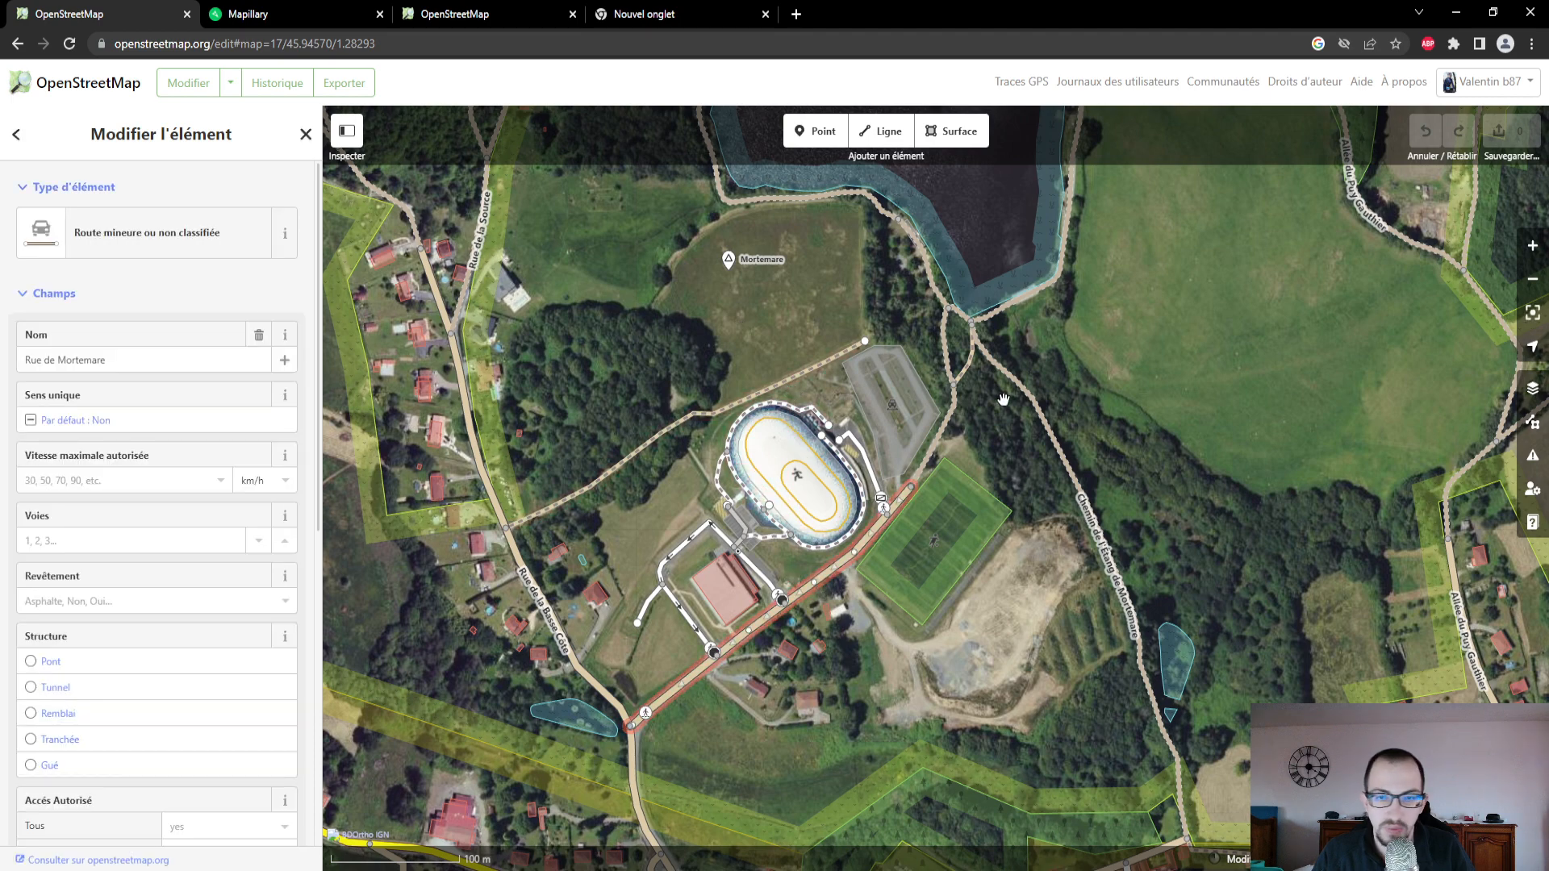
{"action": "left_click", "coordinate": [956, 406]}
{"action": "left_click", "coordinate": [982, 355]}
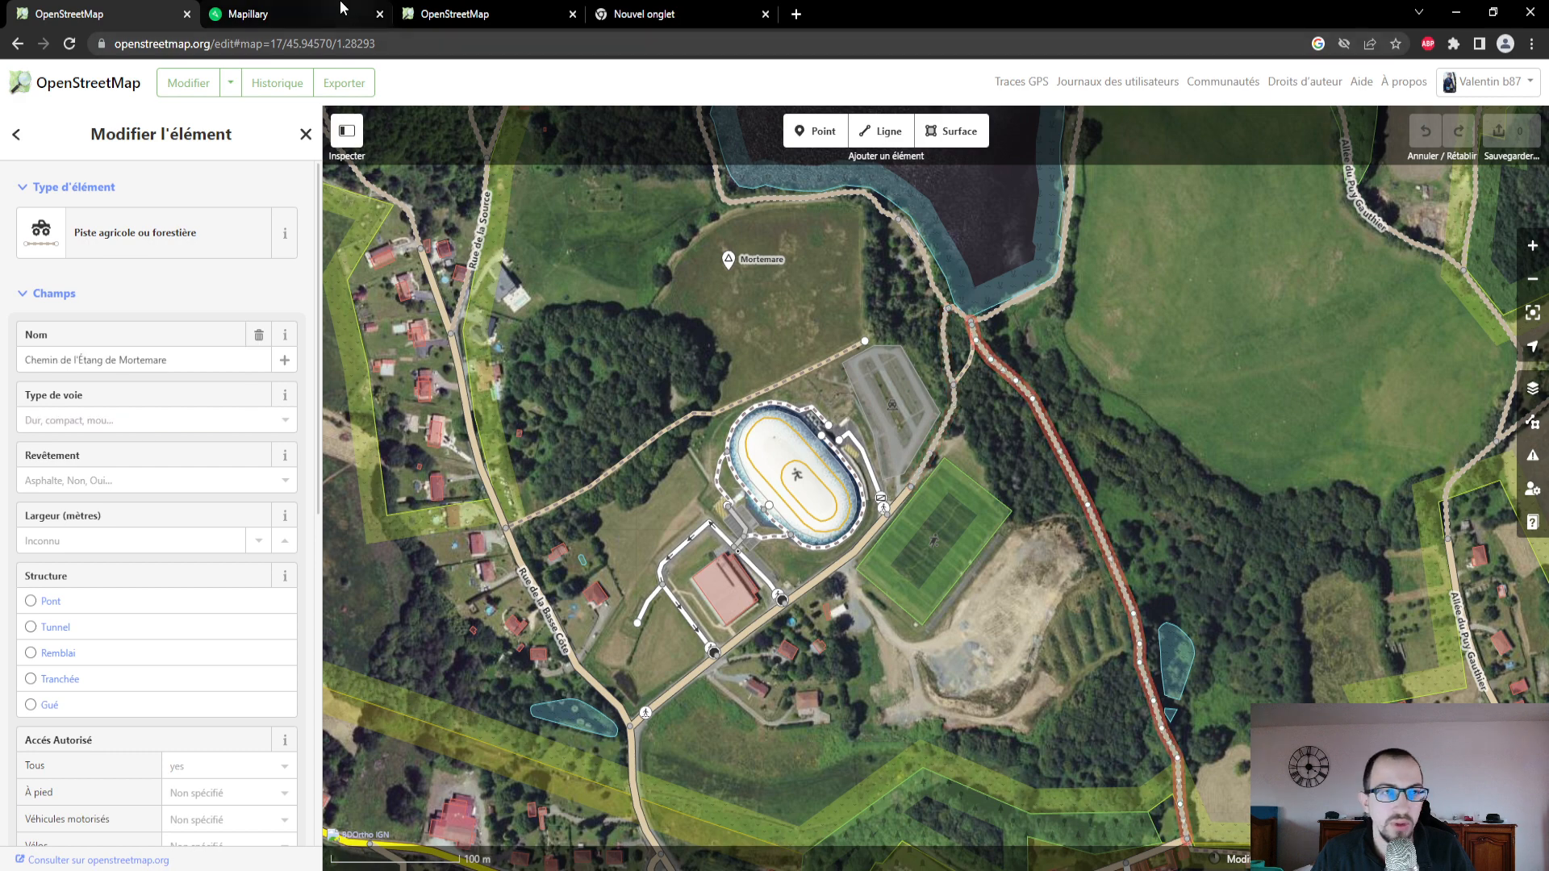
- Switch to the standard OpenStreetMap map view and locate Bonnac-la-Côte north of Limoges
{"action": "left_click", "coordinate": [486, 16]}
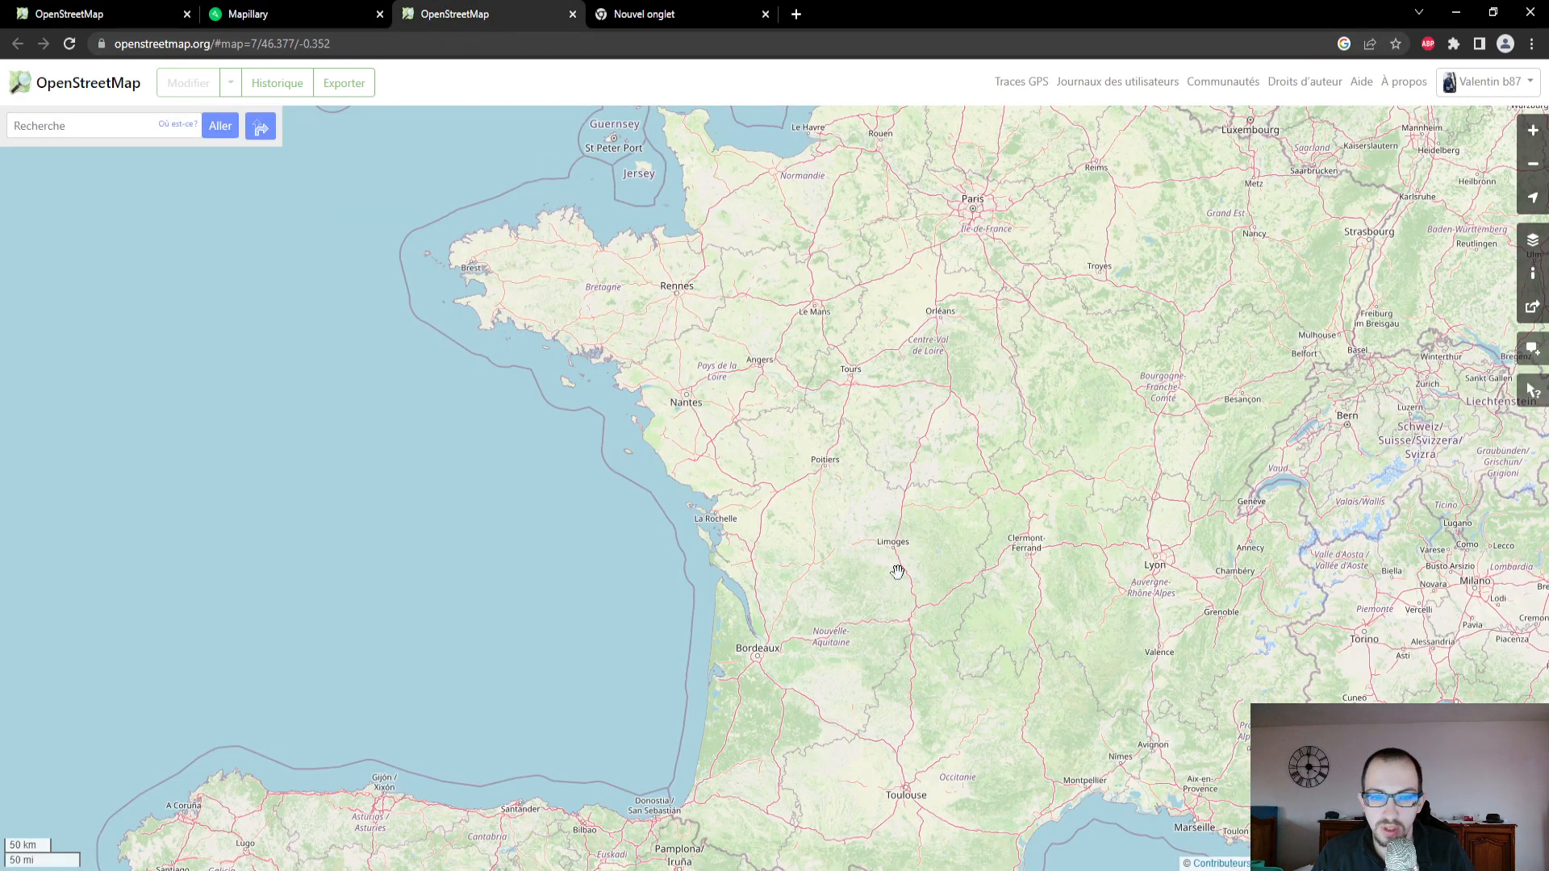
{"action": "scroll", "coordinate": [898, 570], "scroll_direction": "up", "scroll_amount": 3}
{"action": "scroll", "coordinate": [864, 471], "scroll_direction": "up", "scroll_amount": 2}
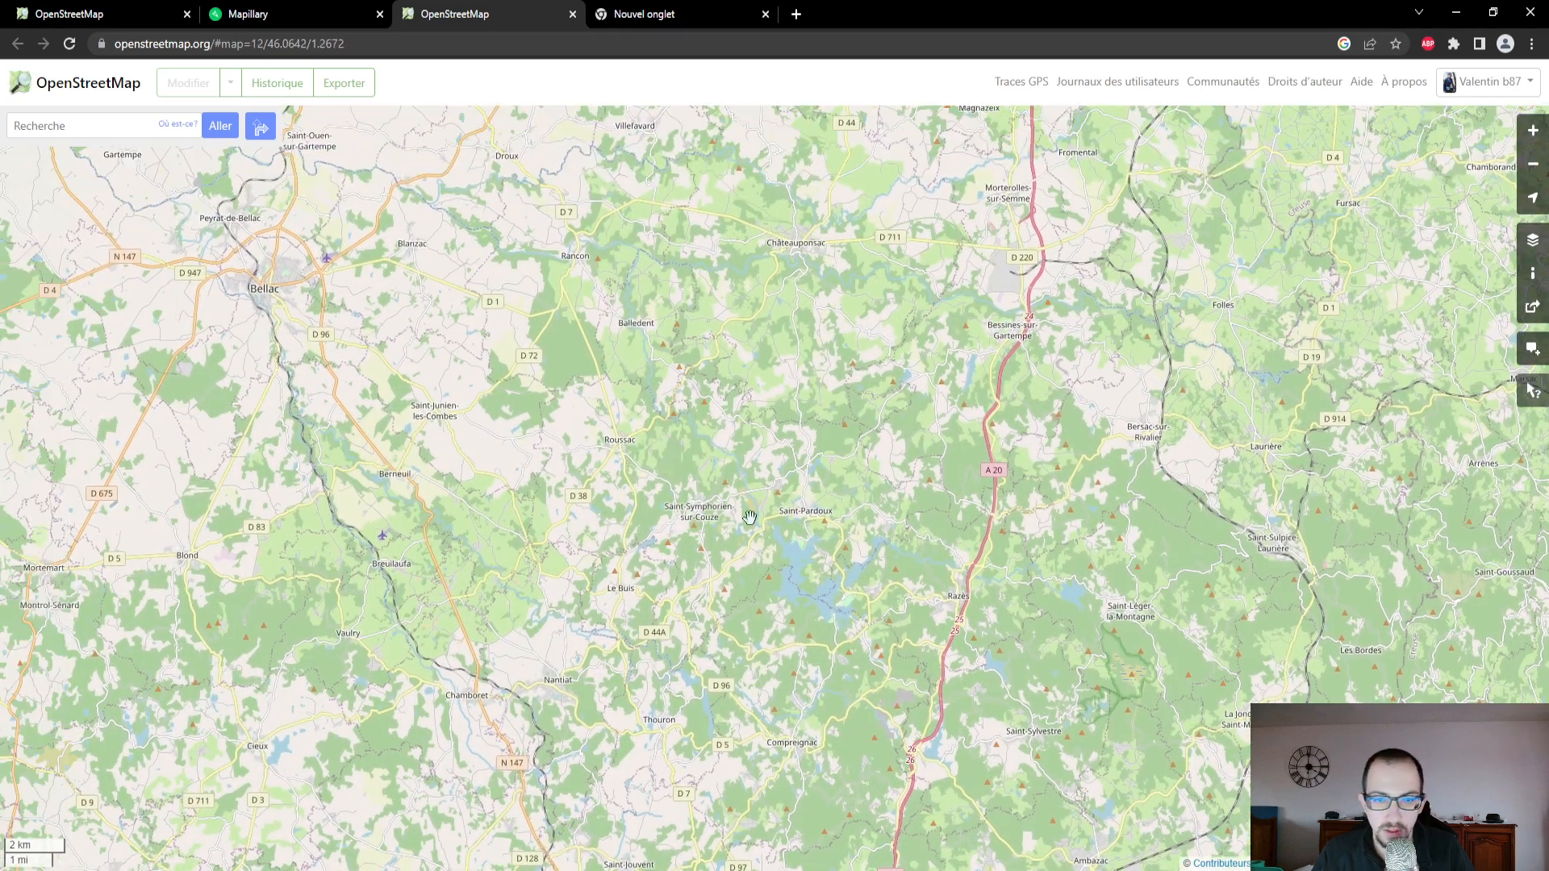
{"action": "left_click_drag", "start_coordinate": [892, 627], "coordinate": [1015, 307]}
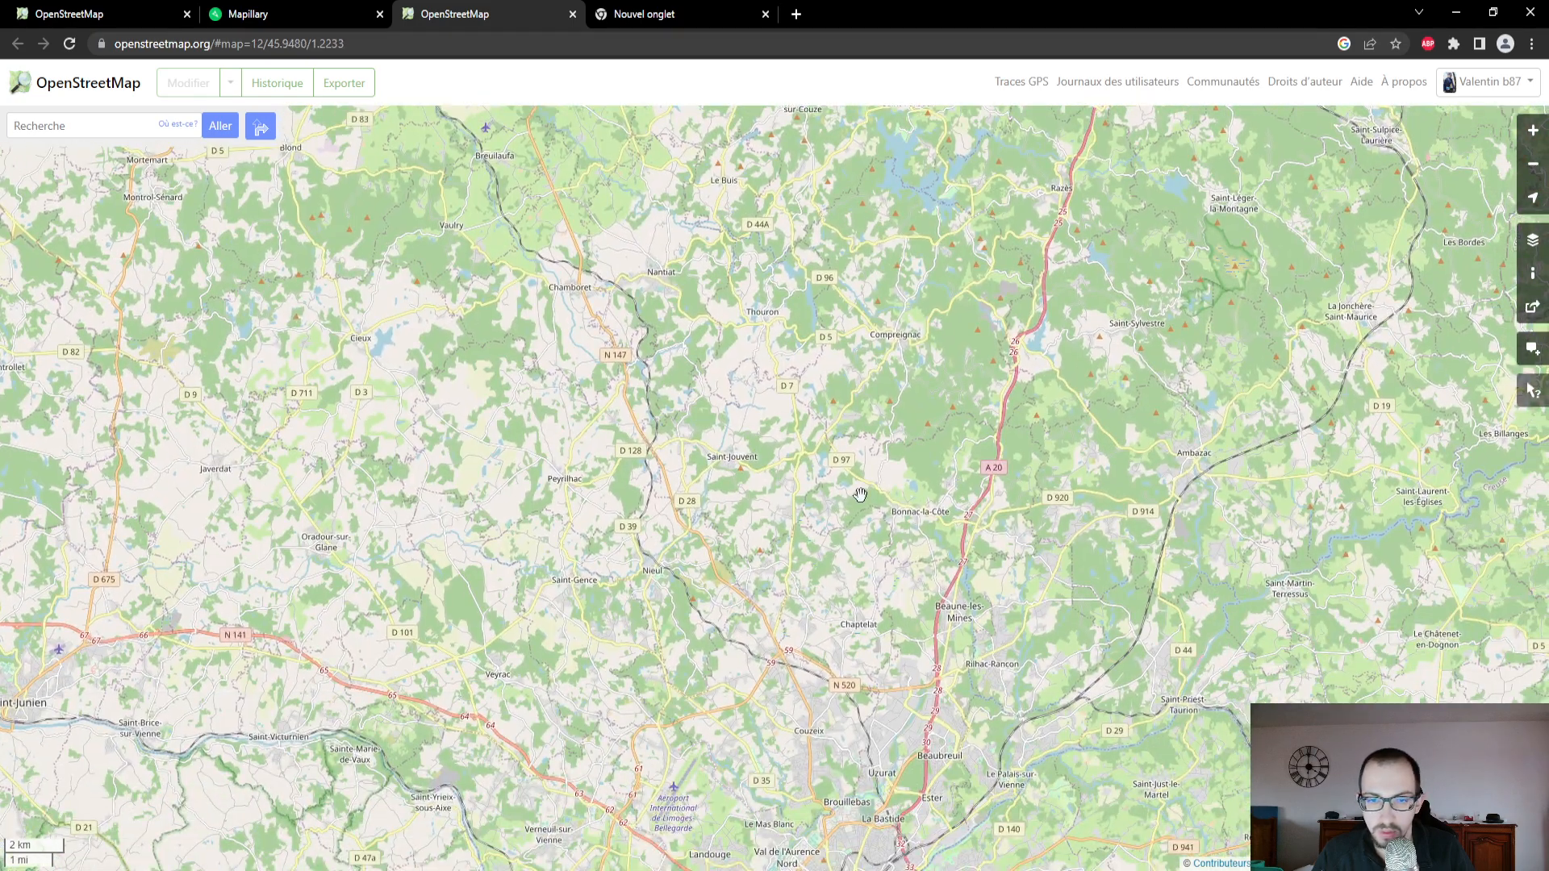
{"action": "scroll", "coordinate": [1226, 403], "scroll_direction": "up", "scroll_amount": 3}
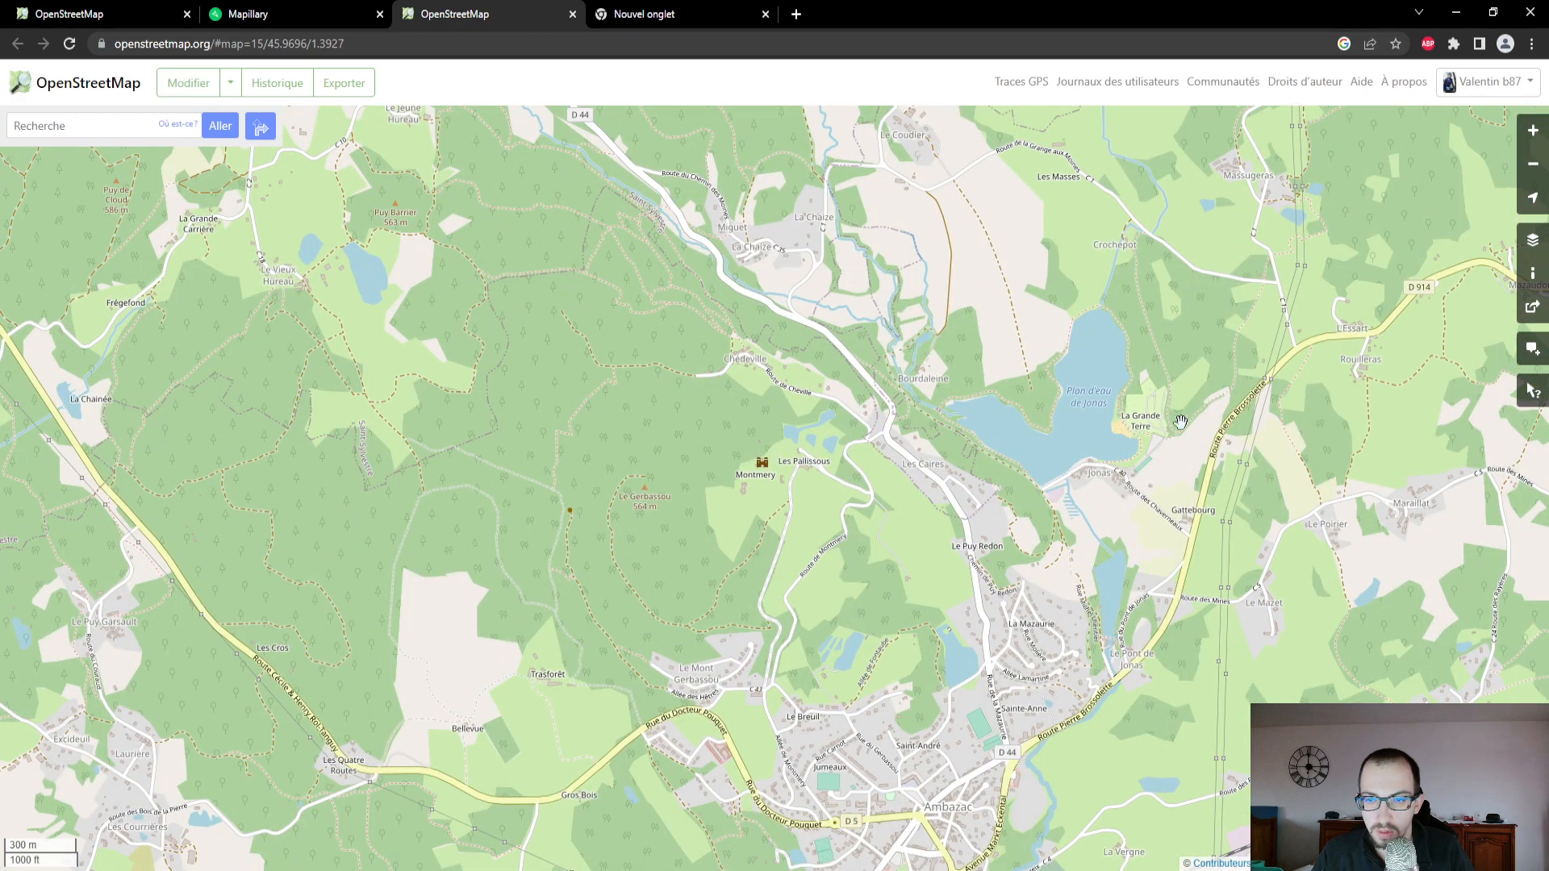
{"action": "scroll", "coordinate": [864, 520], "scroll_direction": "down", "scroll_amount": 3}
{"action": "scroll", "coordinate": [591, 602], "scroll_direction": "up", "scroll_amount": 1}
{"action": "left_click_drag", "start_coordinate": [590, 601], "coordinate": [654, 431]}
{"action": "scroll", "coordinate": [654, 431], "scroll_direction": "up", "scroll_amount": 1}
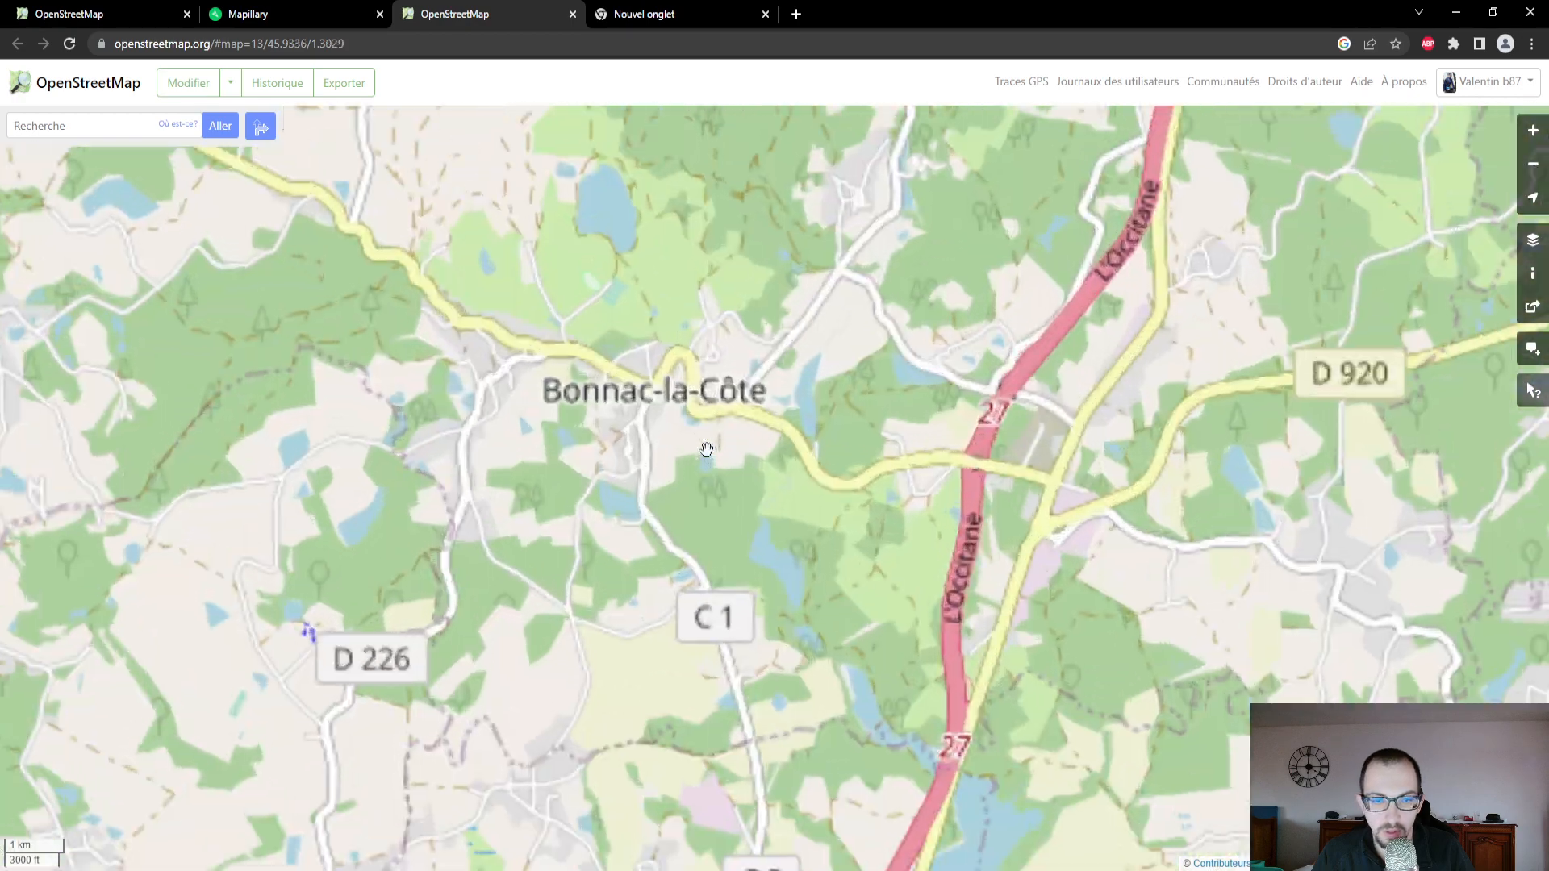
- Find the sports grounds south of Étang de Mortemare on the standard map and compare them with the editor's aerial imagery
{"action": "scroll", "coordinate": [705, 450], "scroll_direction": "up", "scroll_amount": 1}
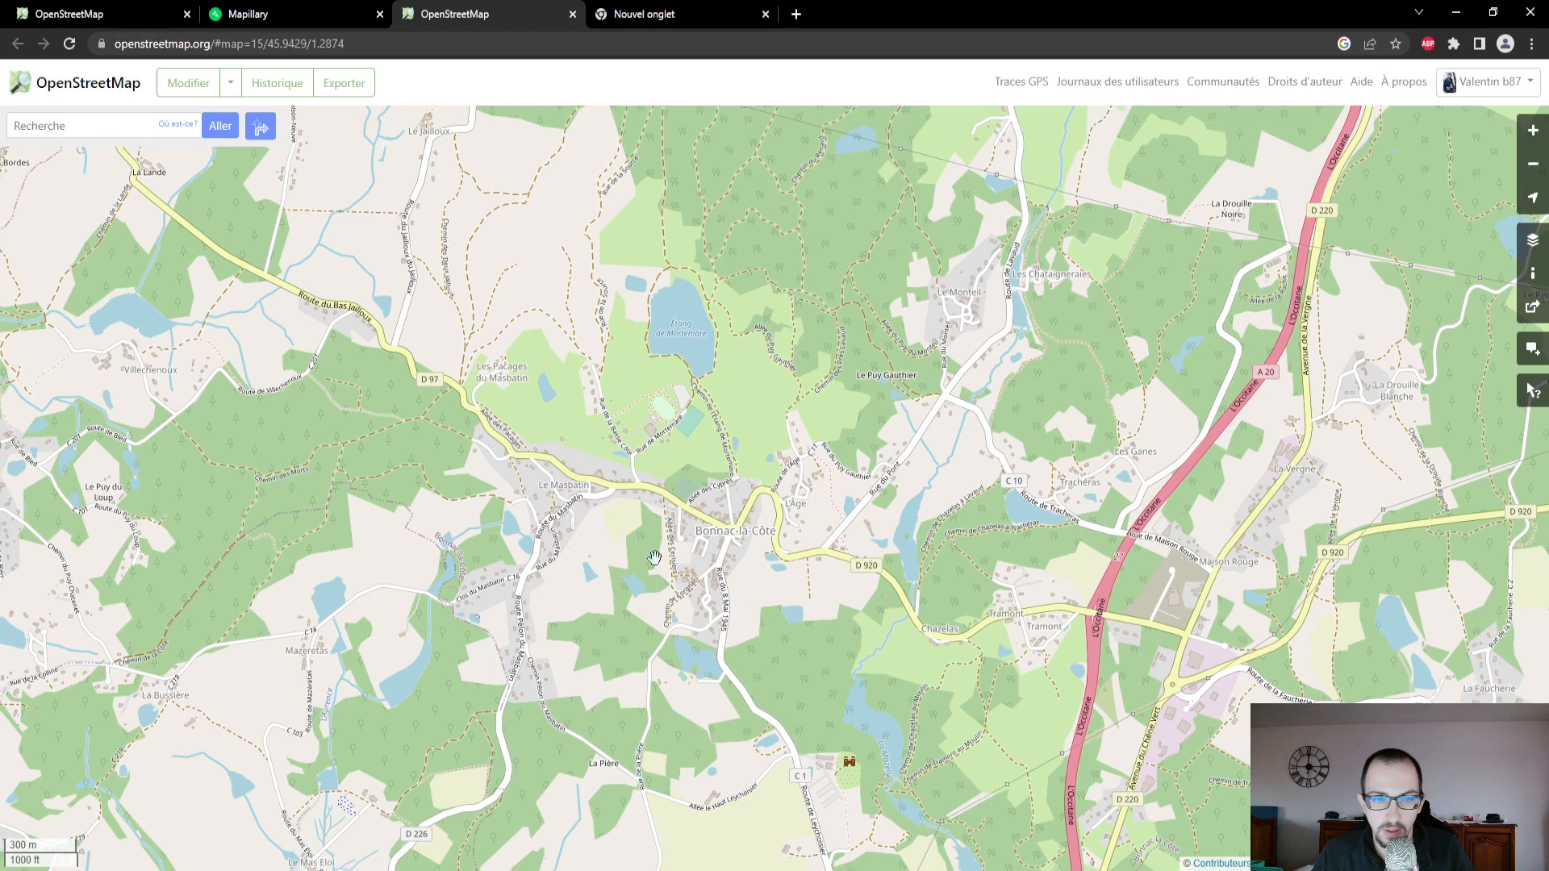
{"action": "scroll", "coordinate": [557, 446], "scroll_direction": "up", "scroll_amount": 2}
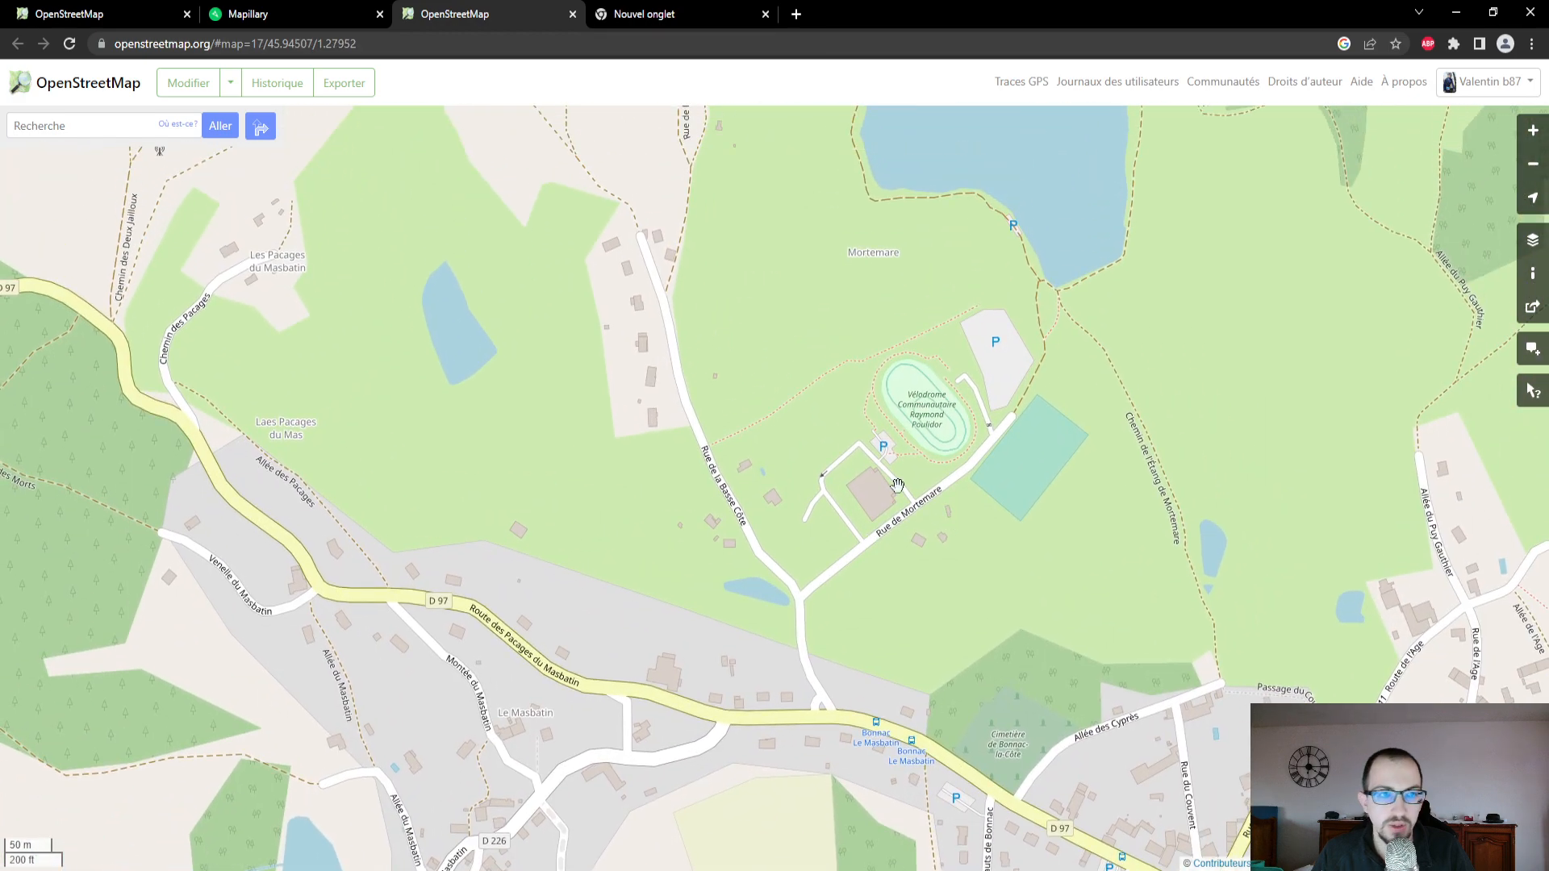
{"action": "left_click", "coordinate": [121, 16]}
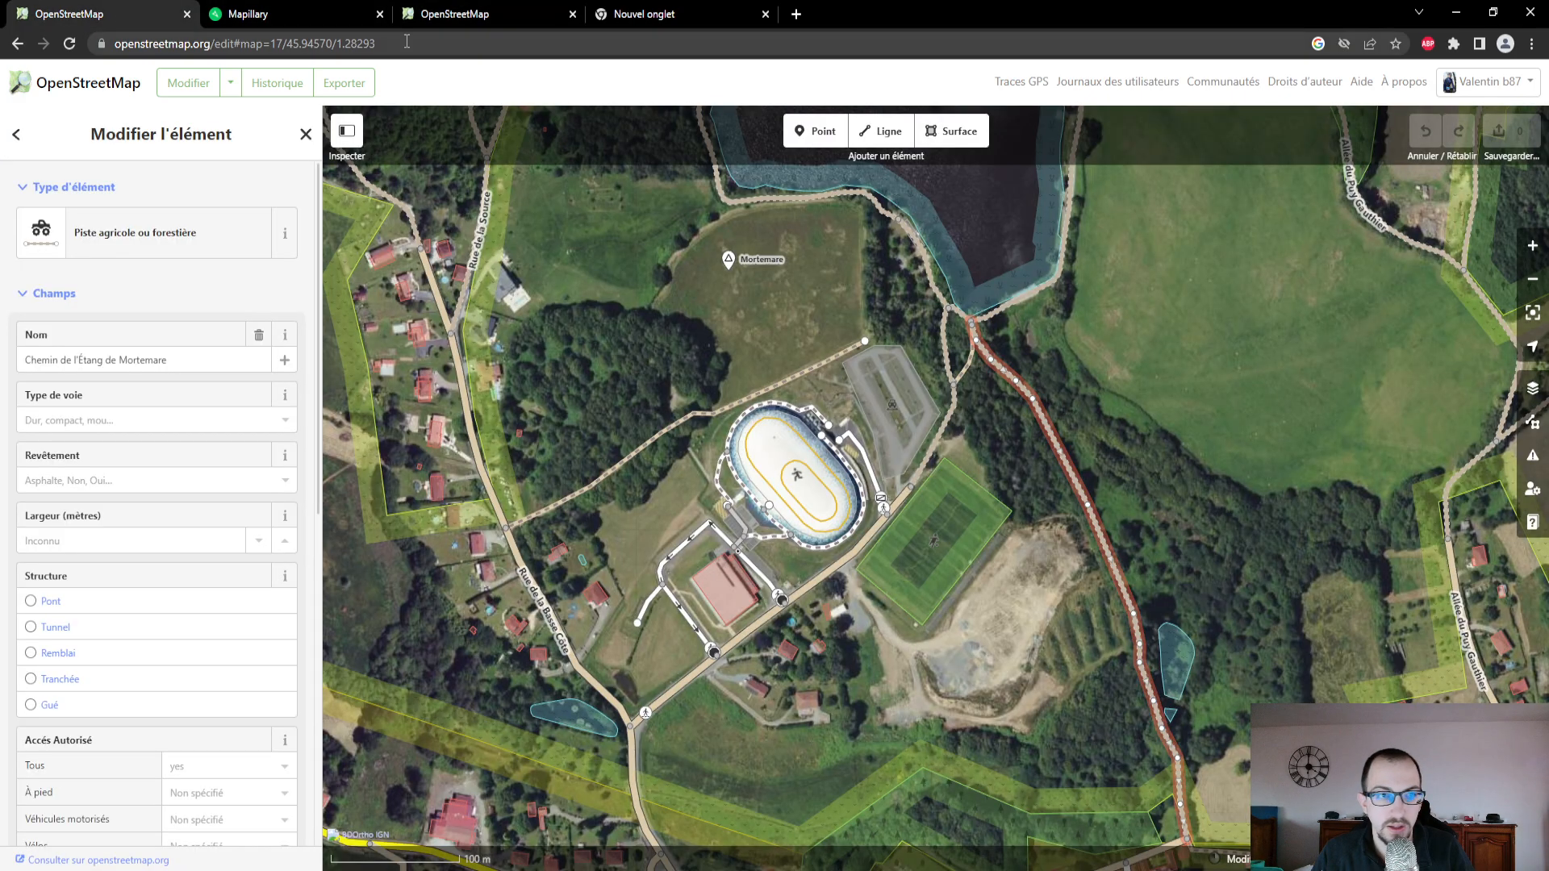
{"action": "left_click", "coordinate": [434, 14]}
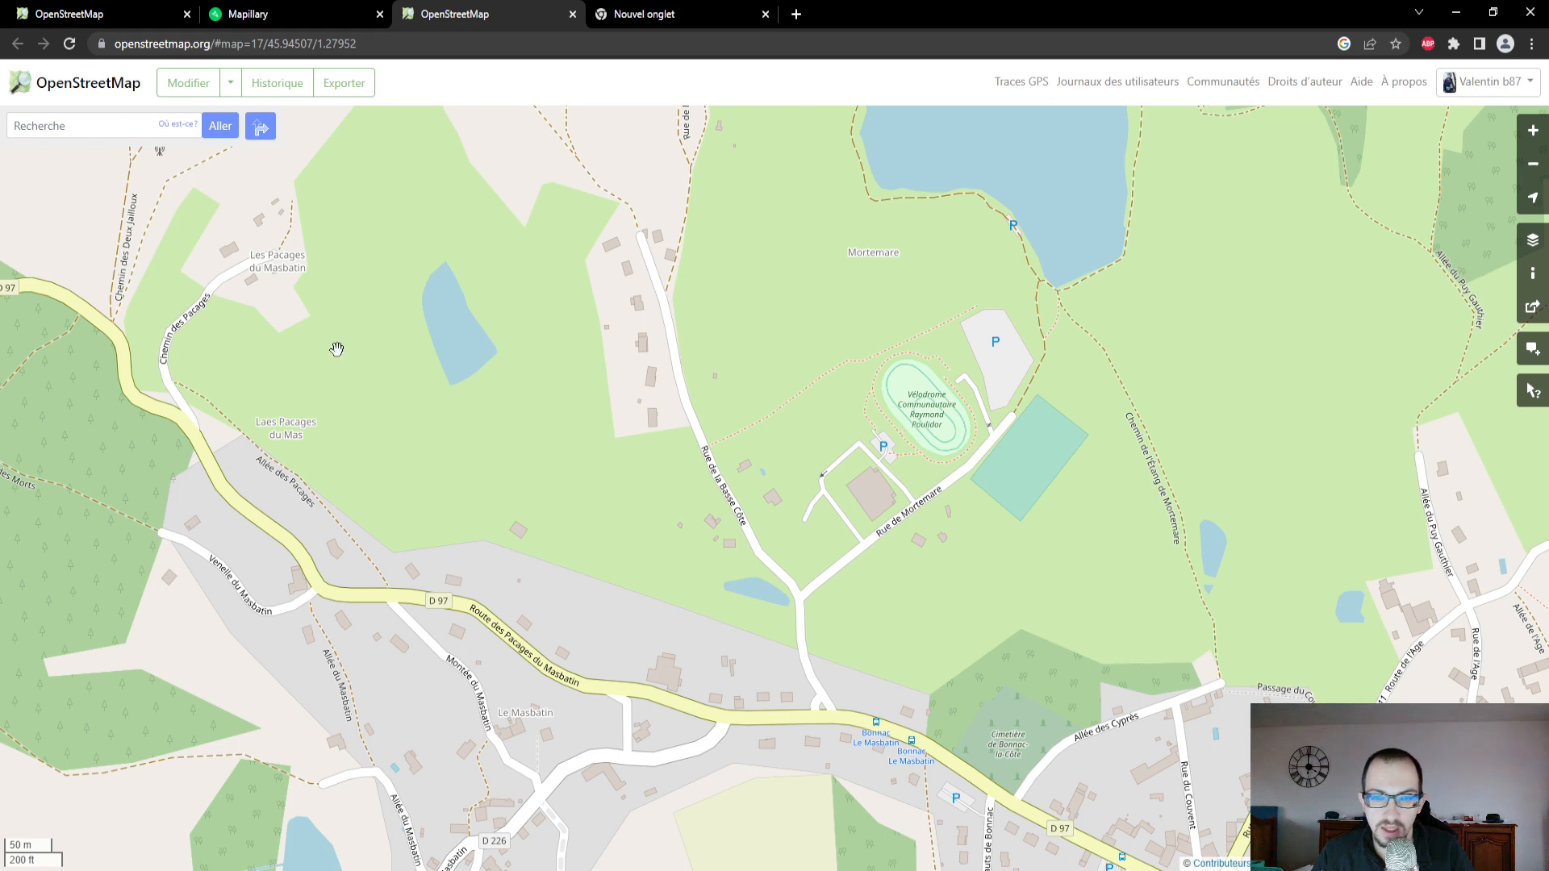
{"action": "left_click", "coordinate": [144, 12]}
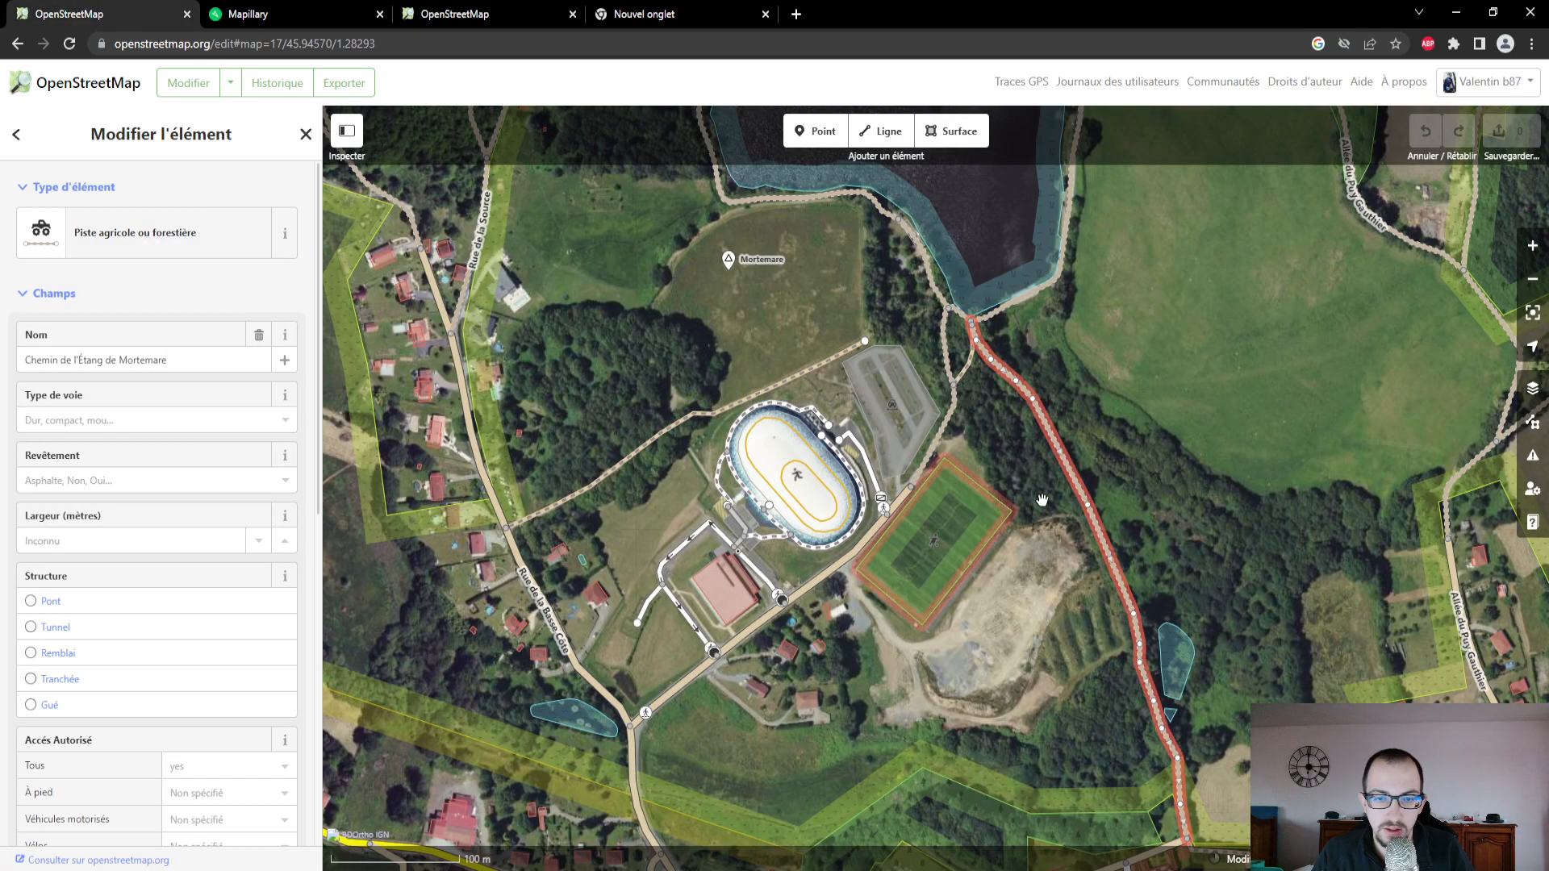
{"action": "left_click", "coordinate": [454, 14]}
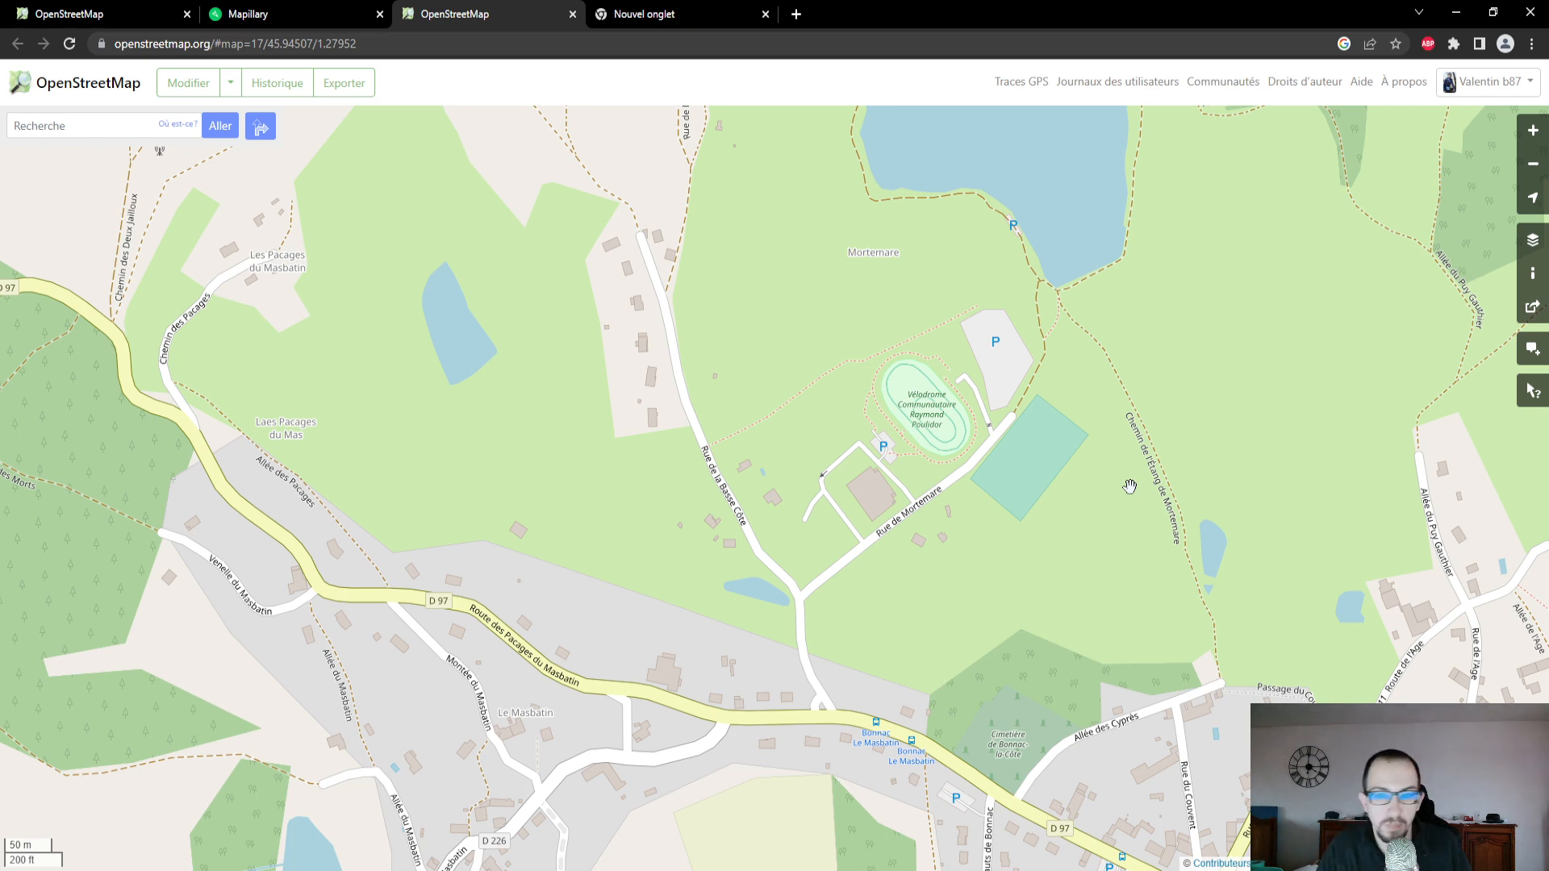
{"action": "left_click_drag", "start_coordinate": [1185, 331], "coordinate": [1081, 451]}
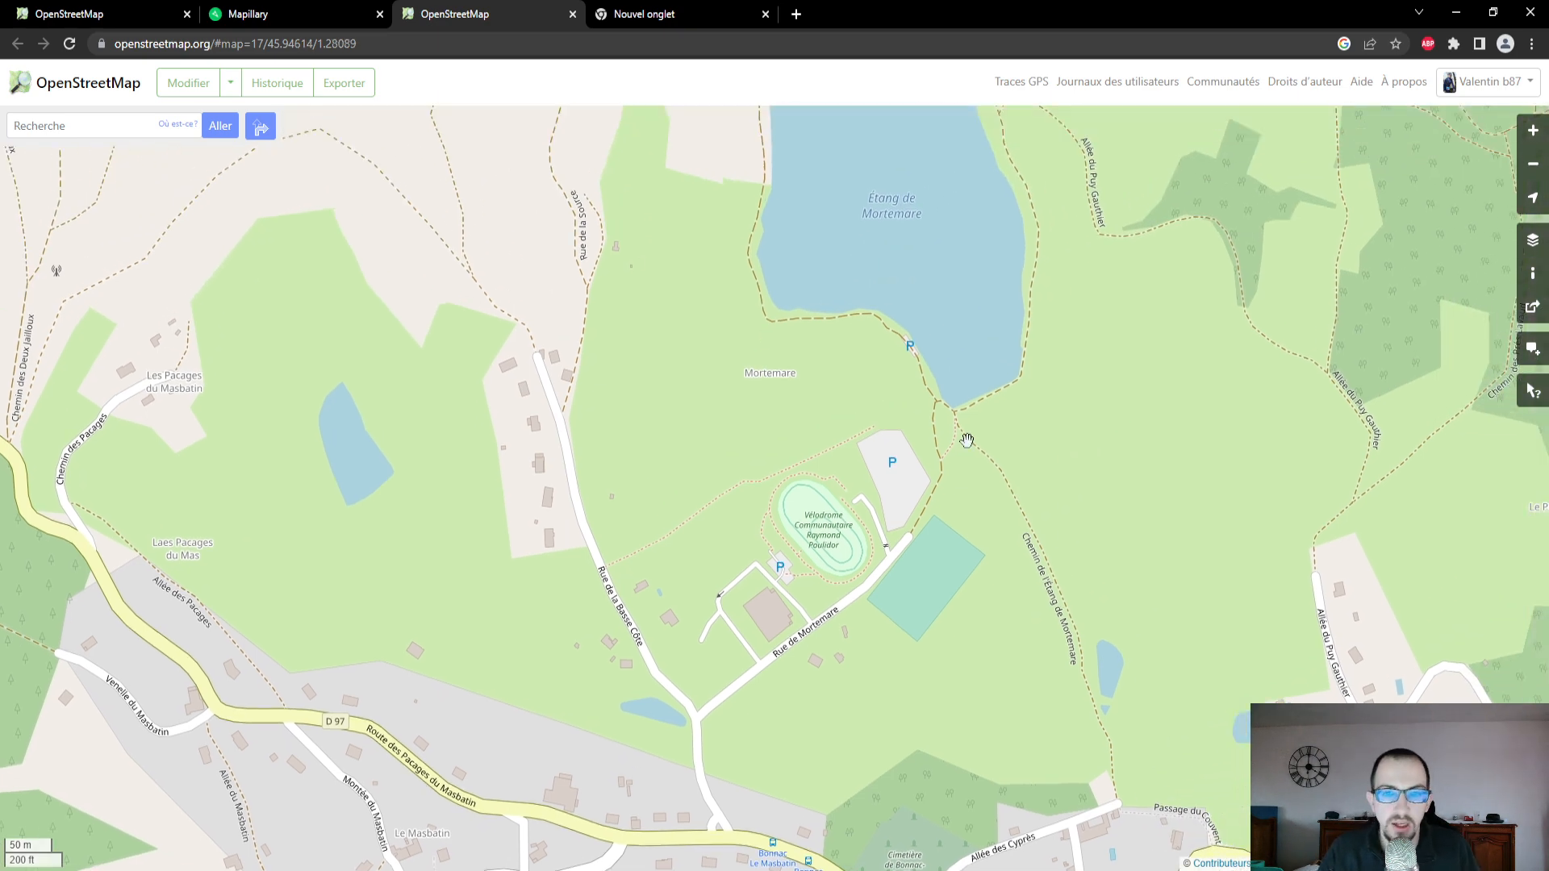
- In the OpenStreetMap editor, set foot and bicycle access to yes for the unnamed track along Étang de Mortemare's eastern shore
{"action": "left_click", "coordinate": [160, 20]}
{"action": "left_click_drag", "start_coordinate": [1127, 319], "coordinate": [1129, 487]}
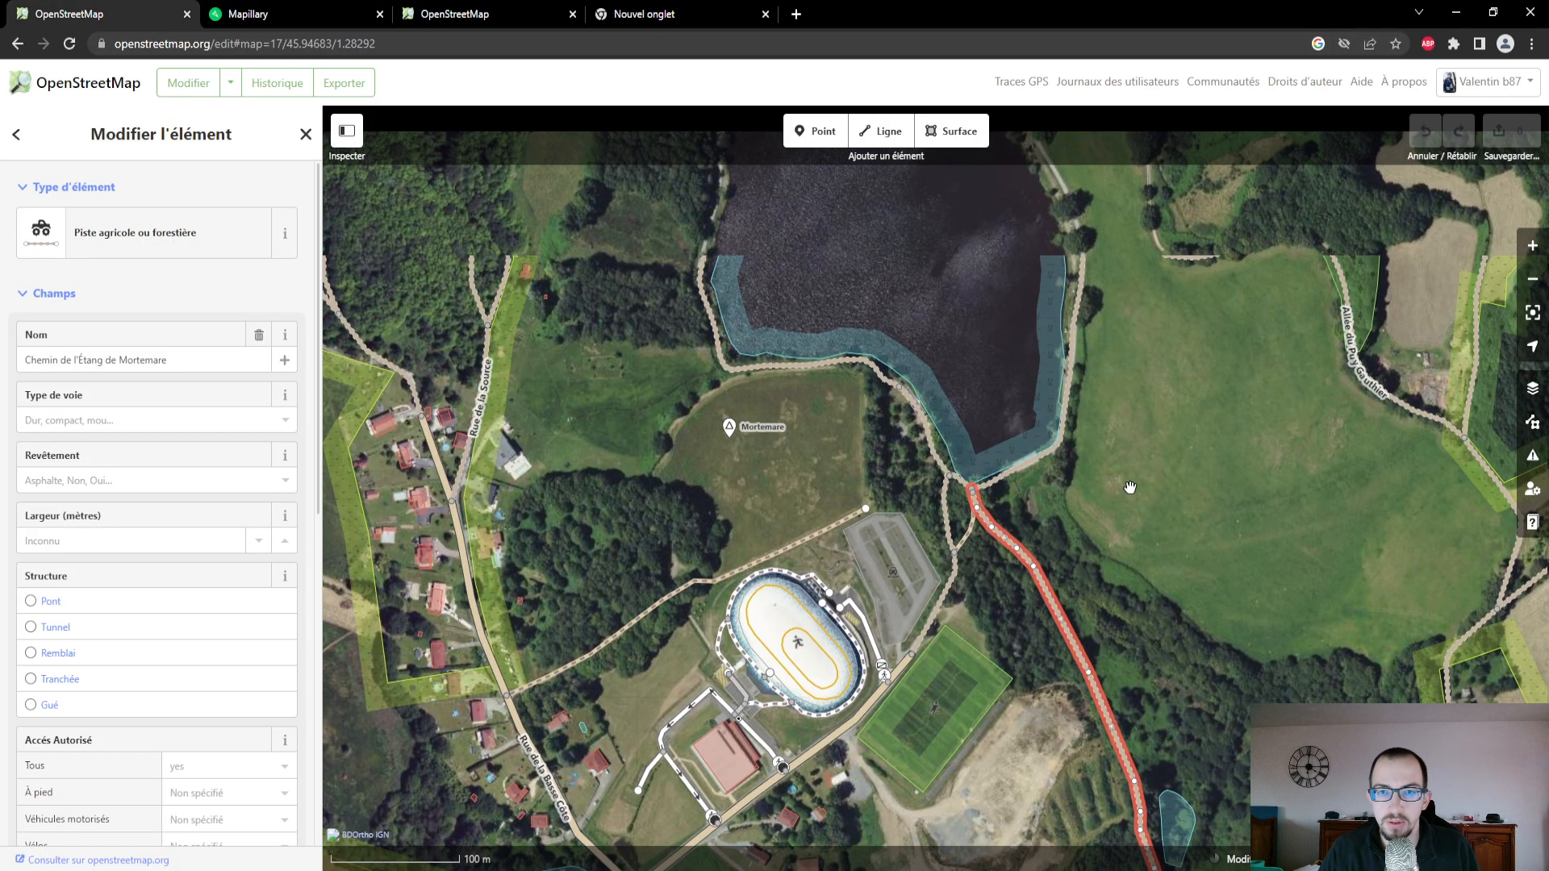
{"action": "left_click", "coordinate": [1009, 476]}
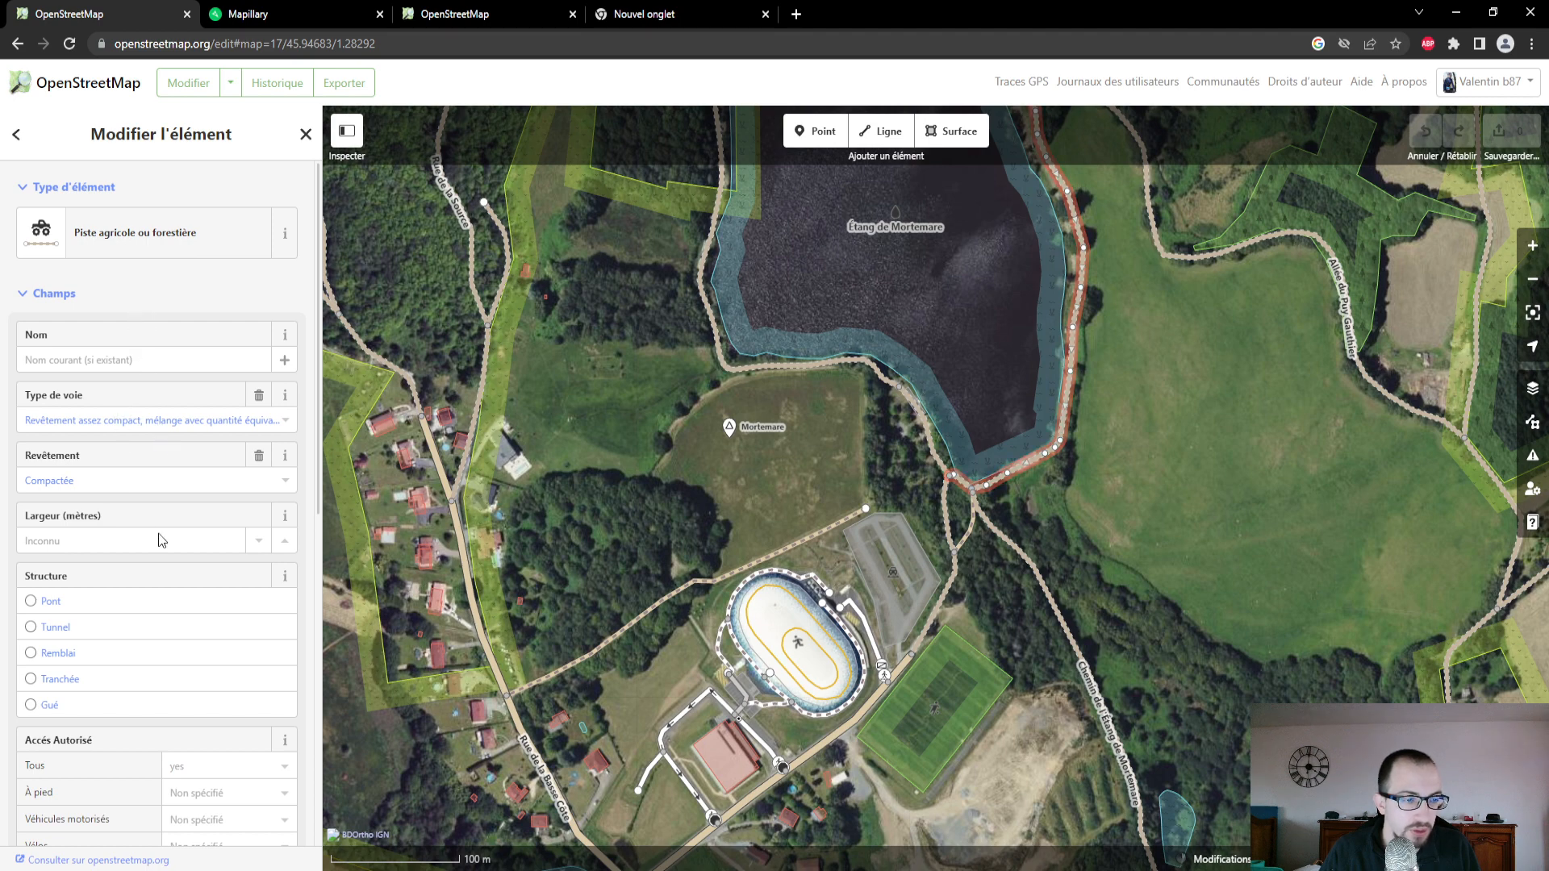
{"action": "scroll", "coordinate": [161, 541], "scroll_direction": "down", "scroll_amount": 2}
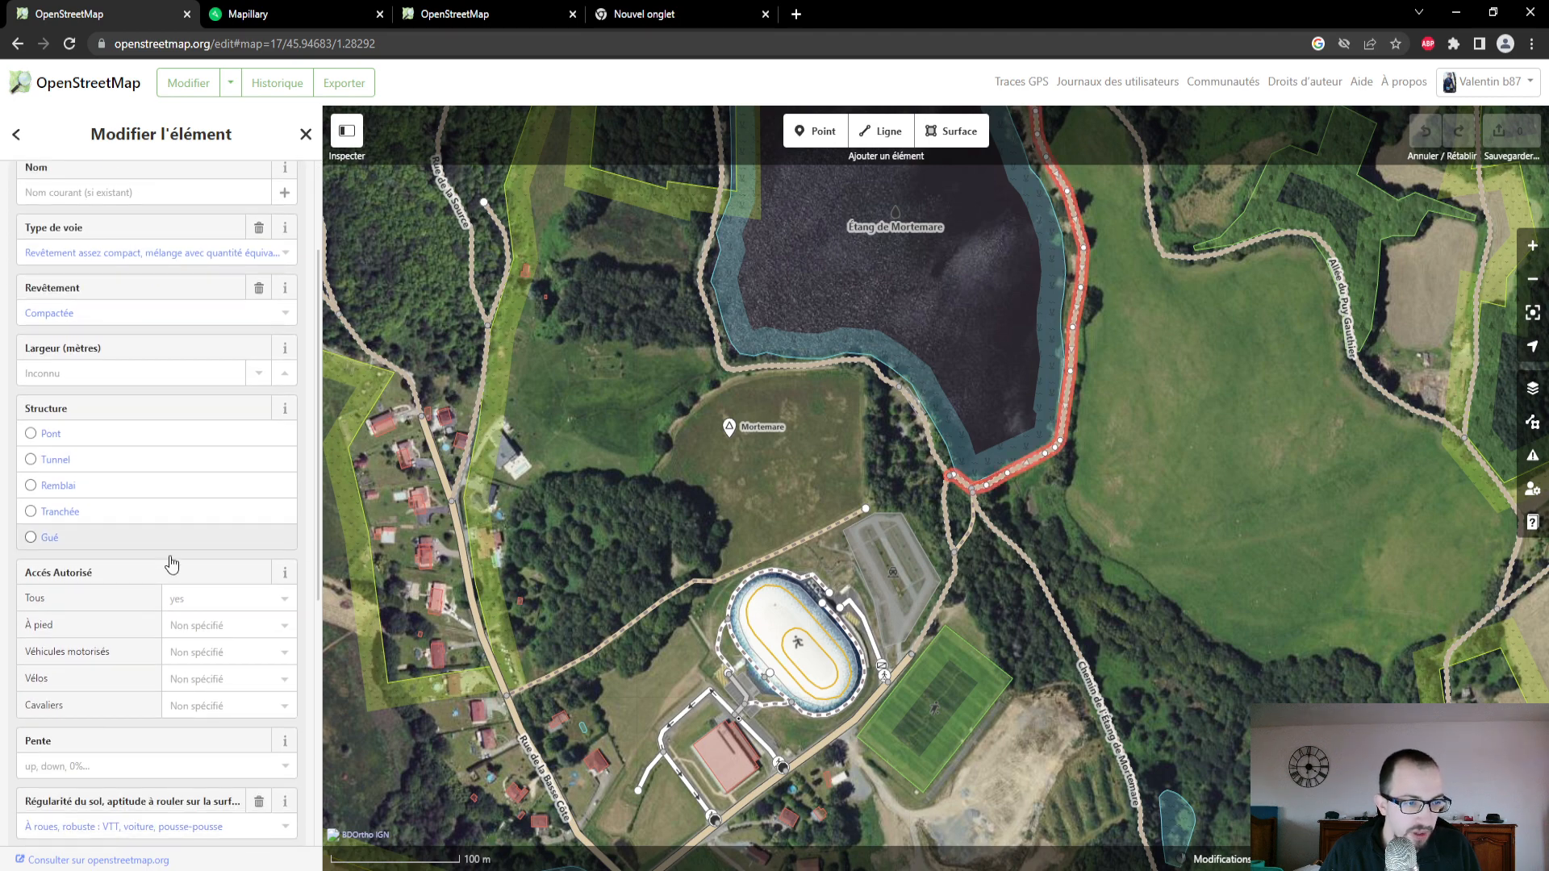
{"action": "scroll", "coordinate": [121, 564], "scroll_direction": "down", "scroll_amount": 1}
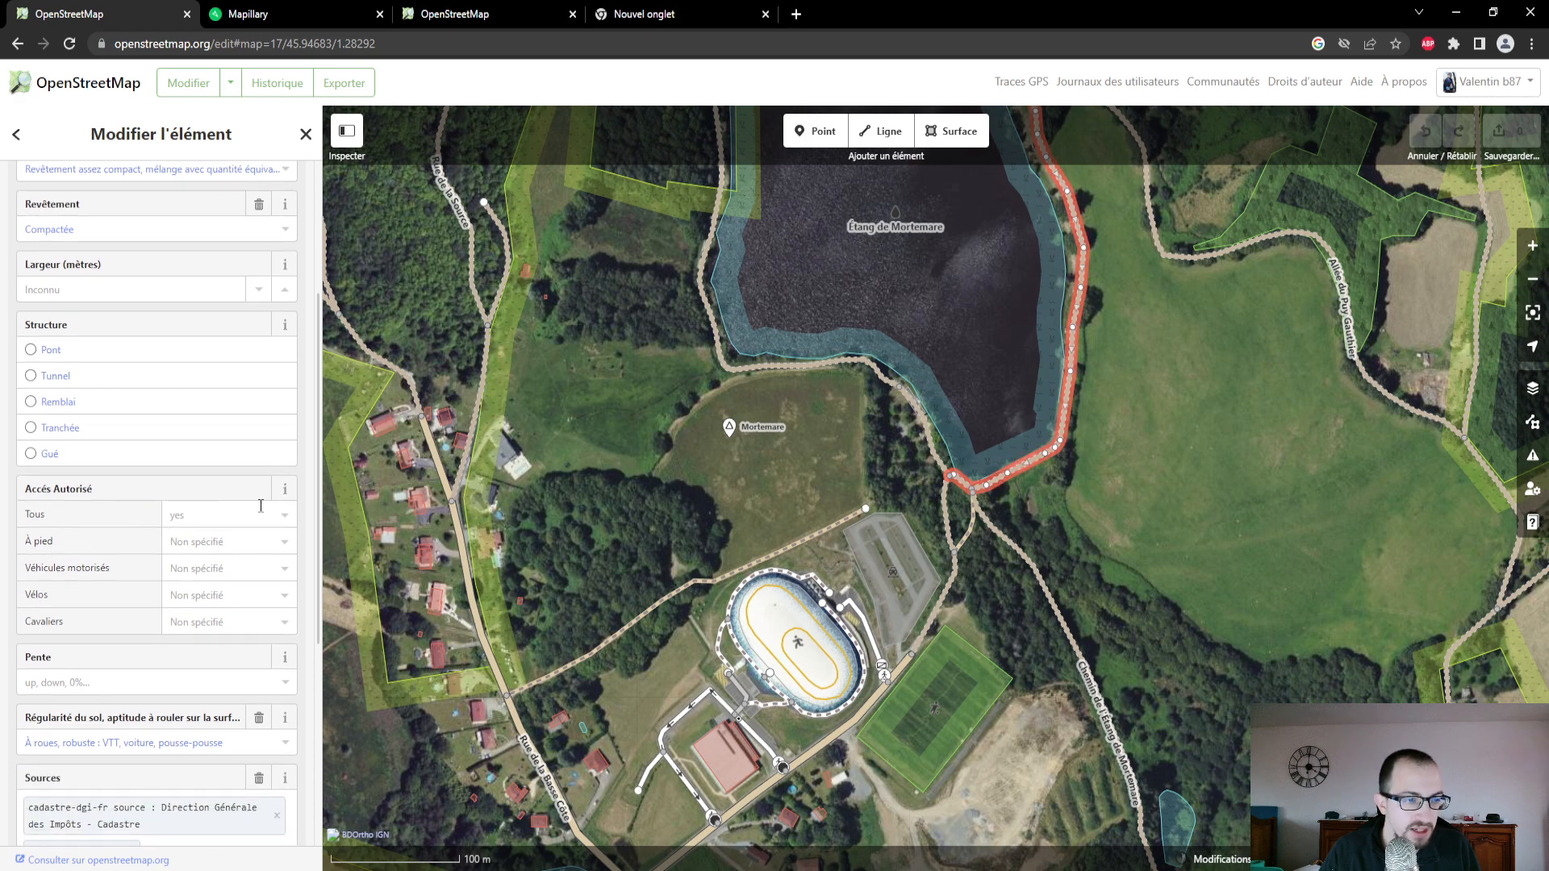
{"action": "left_click", "coordinate": [265, 542]}
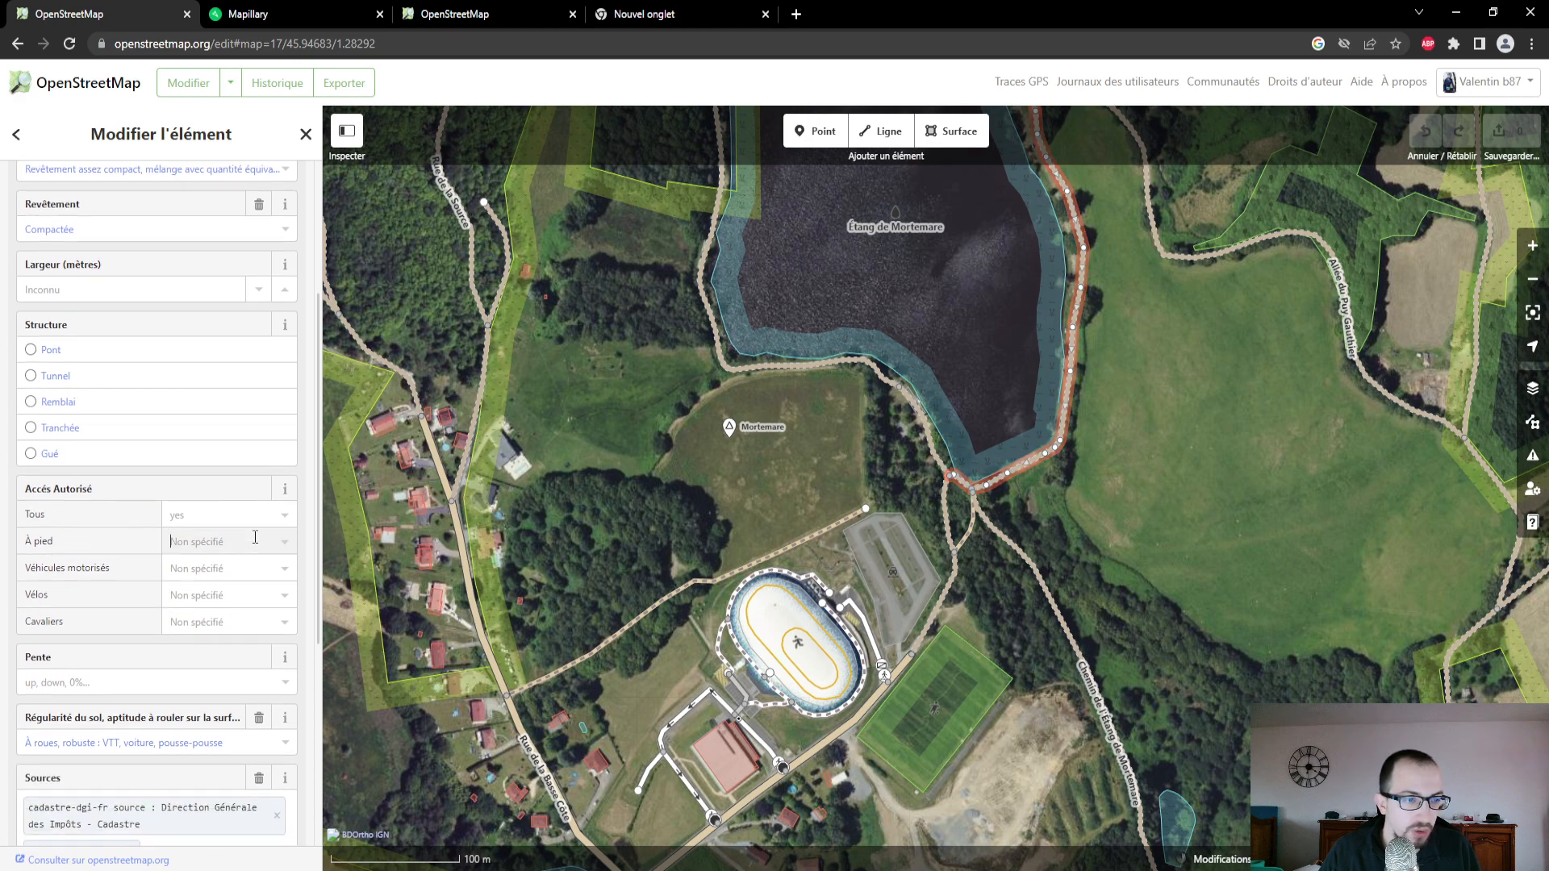
{"action": "left_click", "coordinate": [269, 561]}
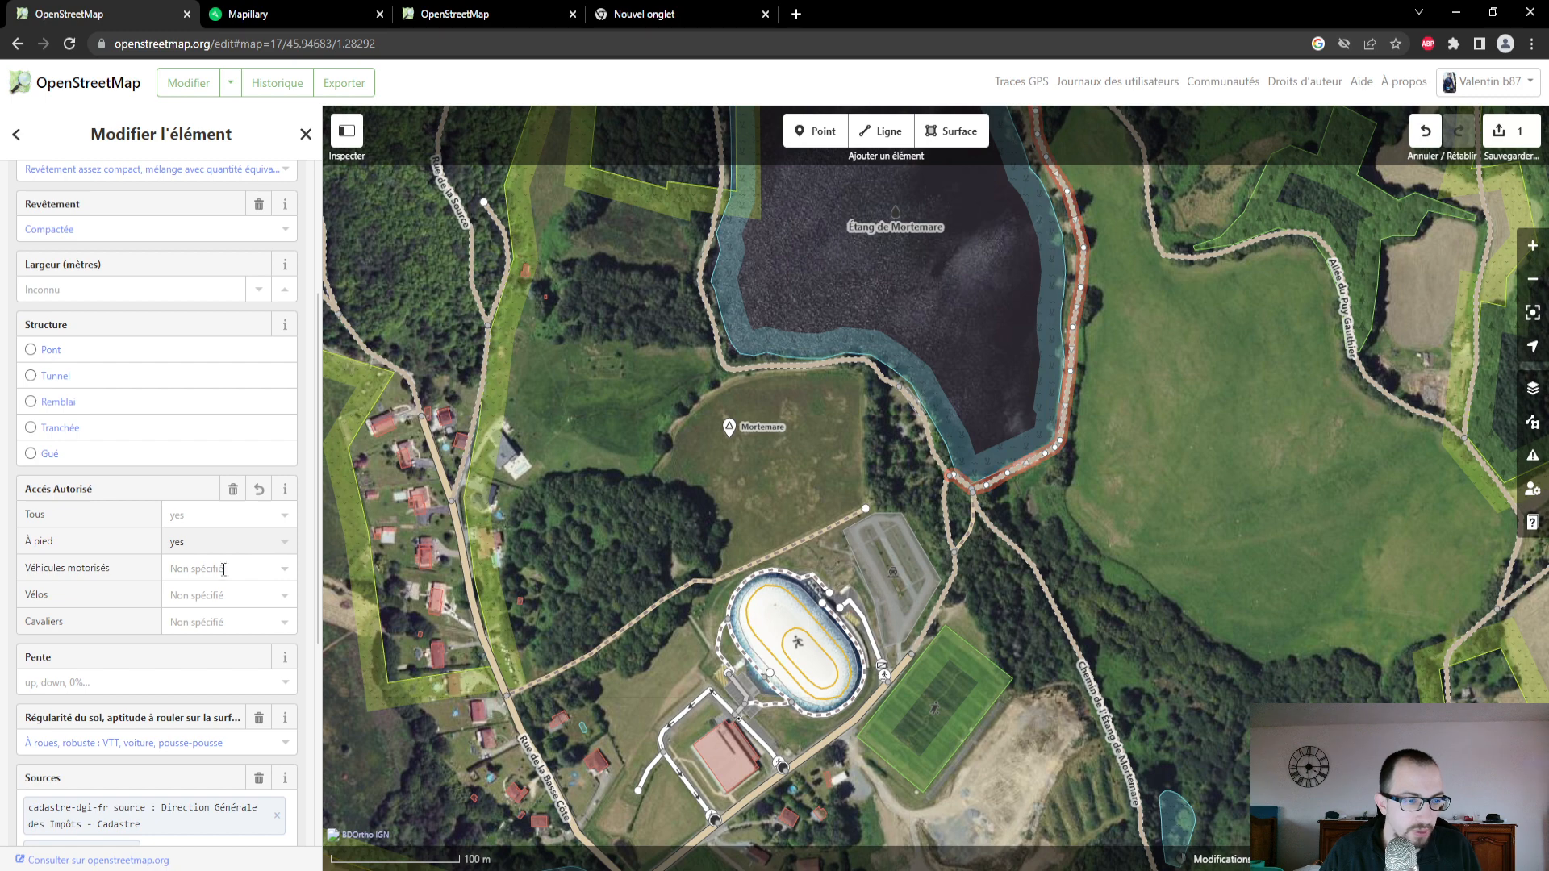
{"action": "left_click", "coordinate": [234, 596]}
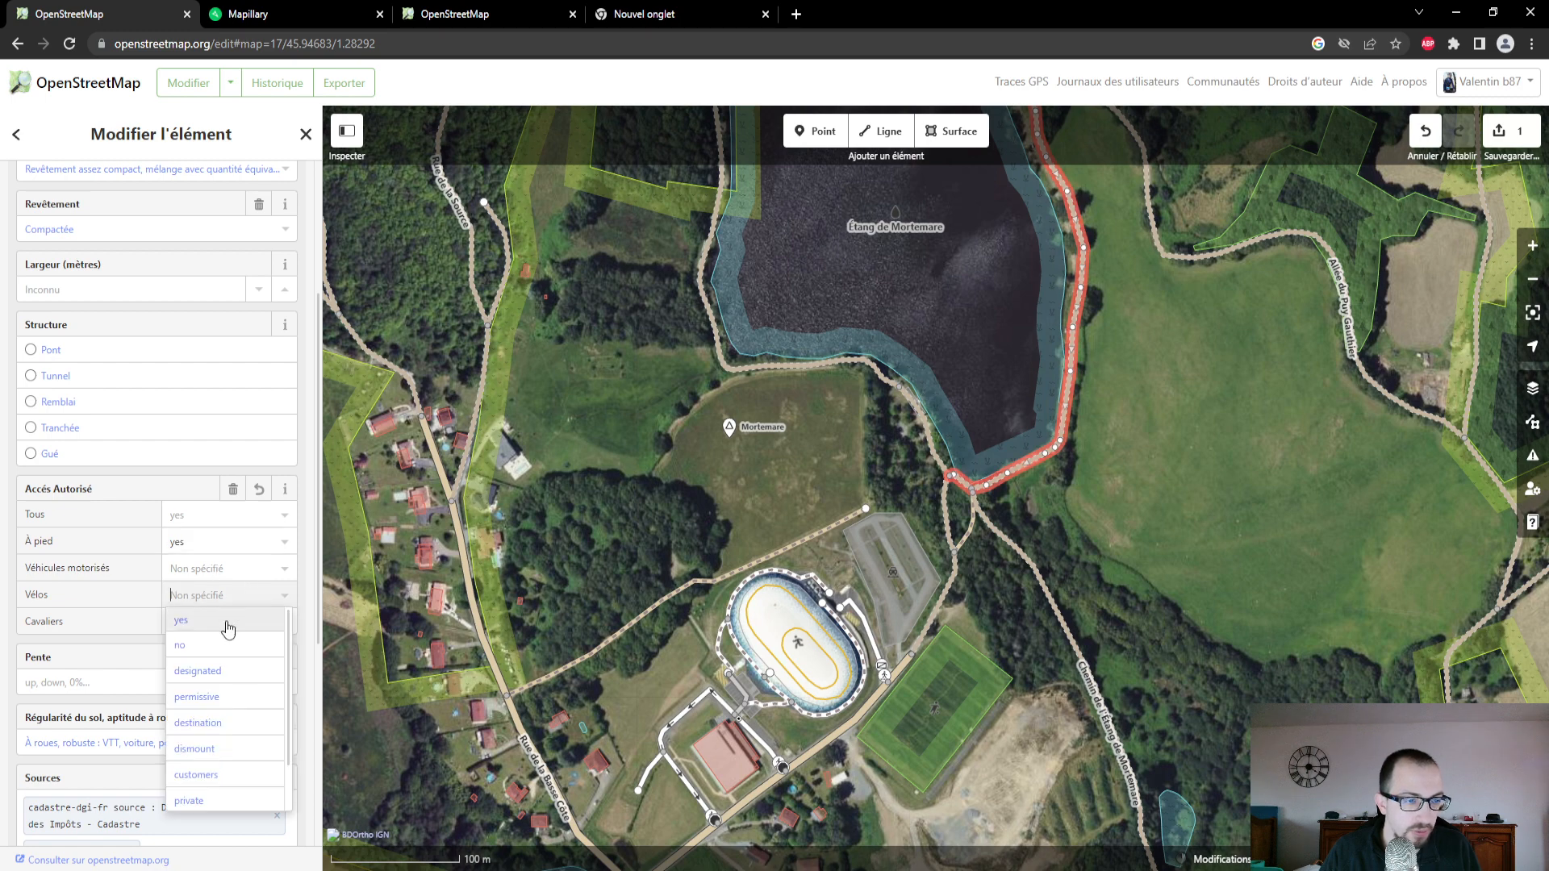
{"action": "left_click", "coordinate": [224, 619]}
- Review the slope options, ground smoothness, sources and remaining attributes of the selected lakeside track
{"action": "scroll", "coordinate": [217, 613], "scroll_direction": "down", "scroll_amount": 1}
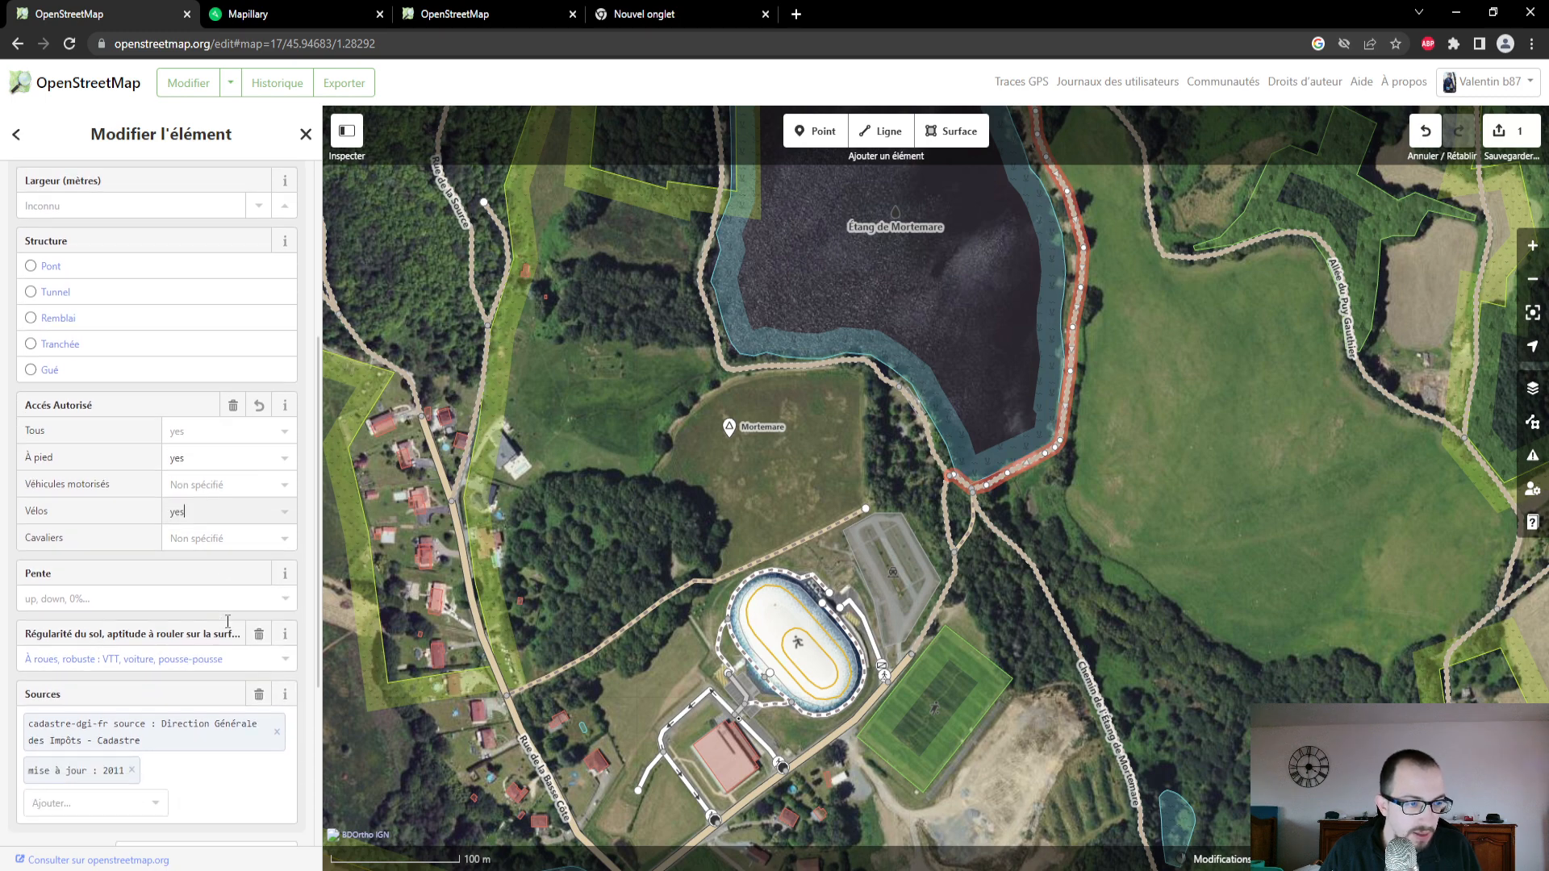
{"action": "left_click", "coordinate": [184, 593]}
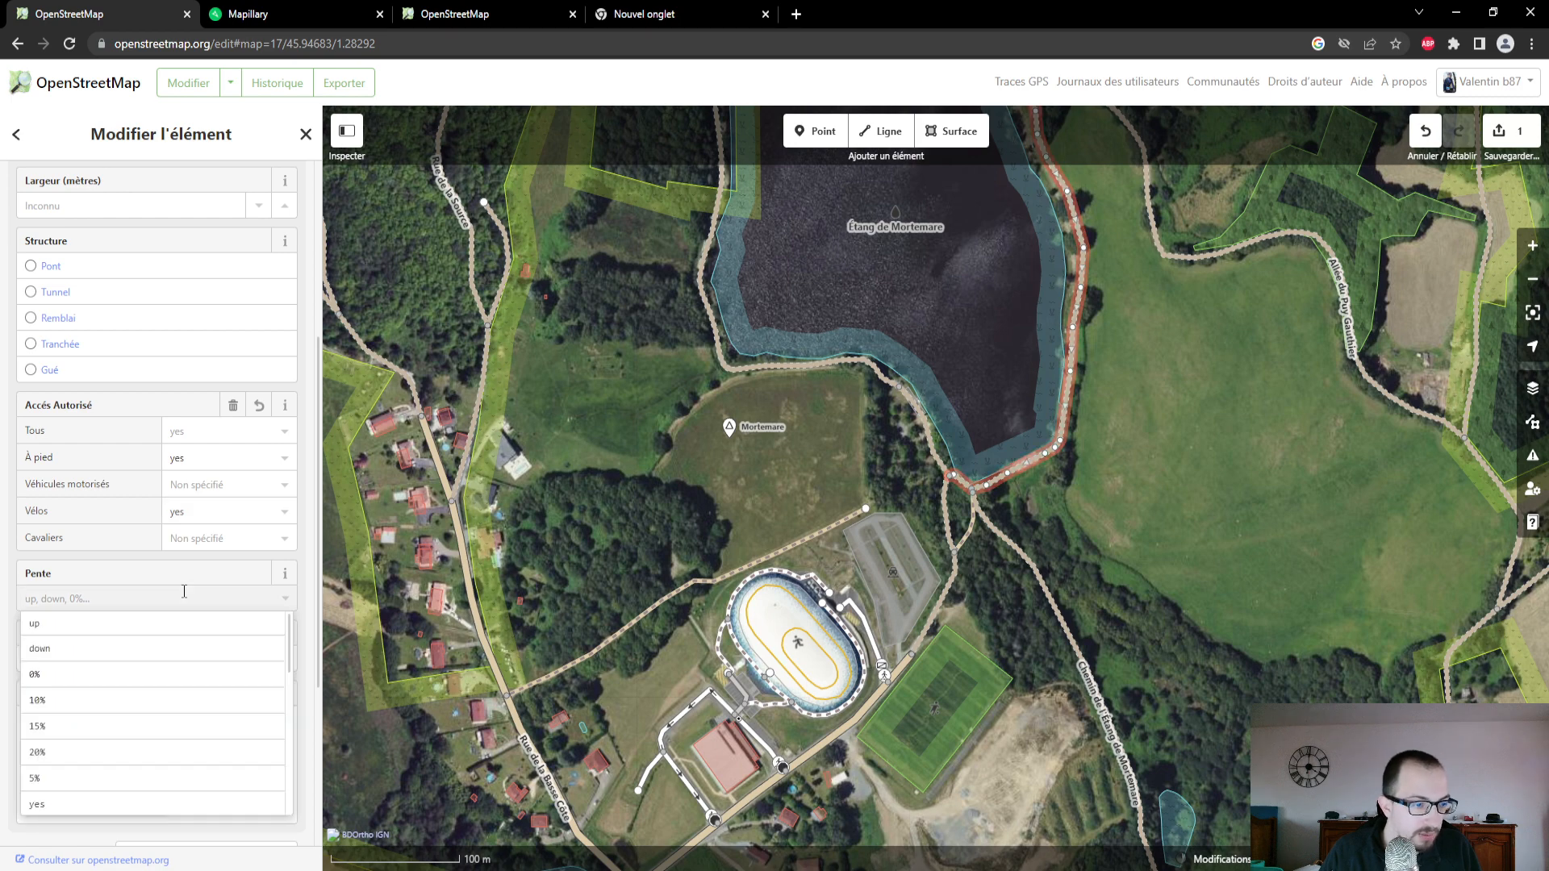
{"action": "key", "text": "Escape"}
{"action": "left_click", "coordinate": [184, 591]}
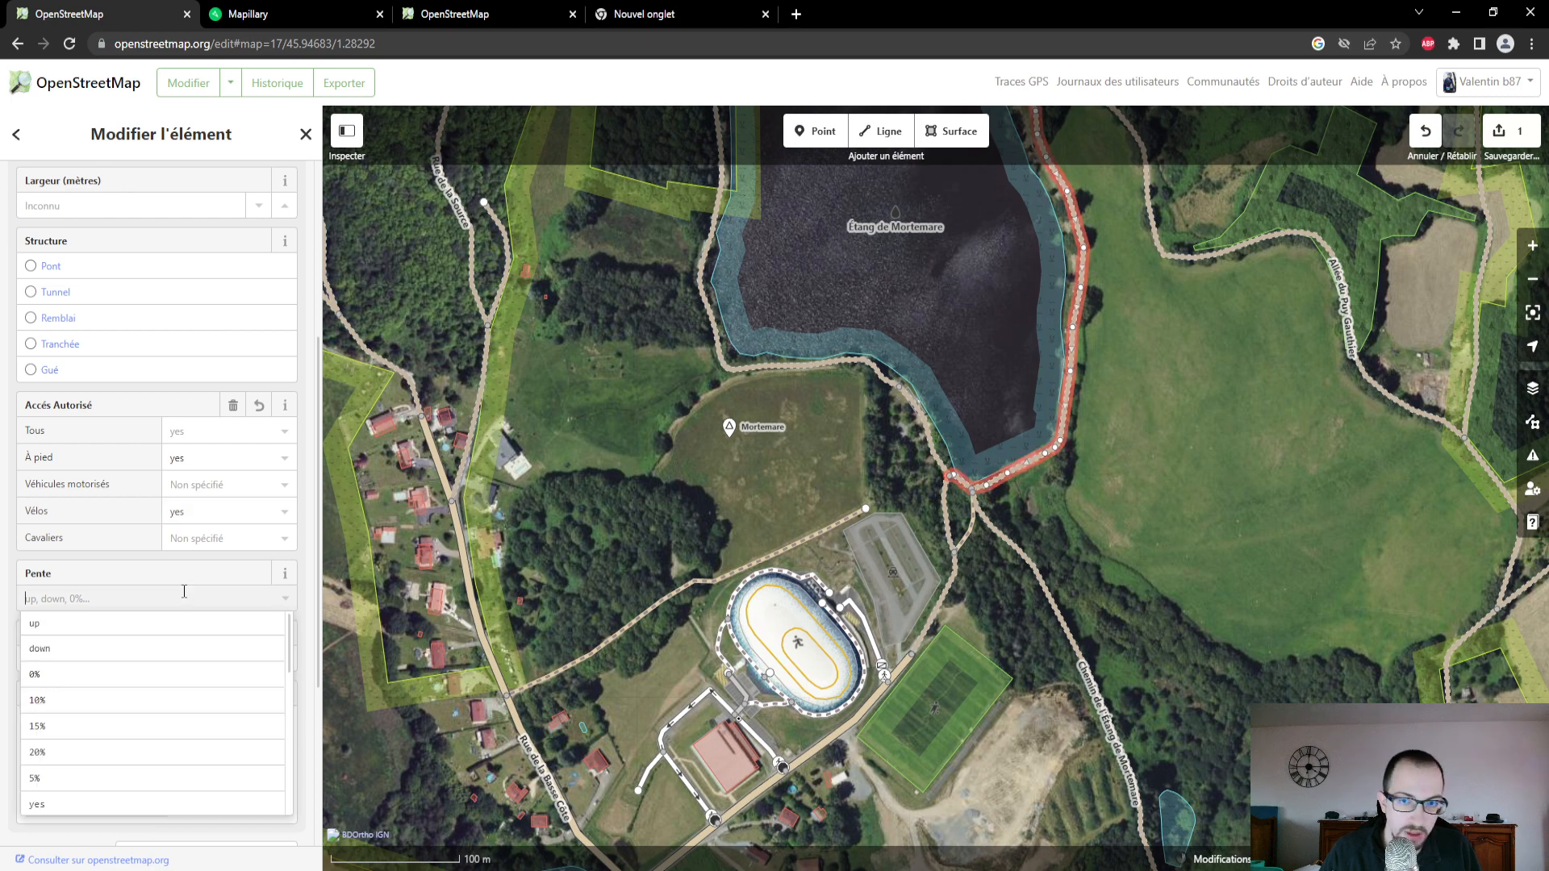
{"action": "scroll", "coordinate": [185, 718], "scroll_direction": "down", "scroll_amount": 2}
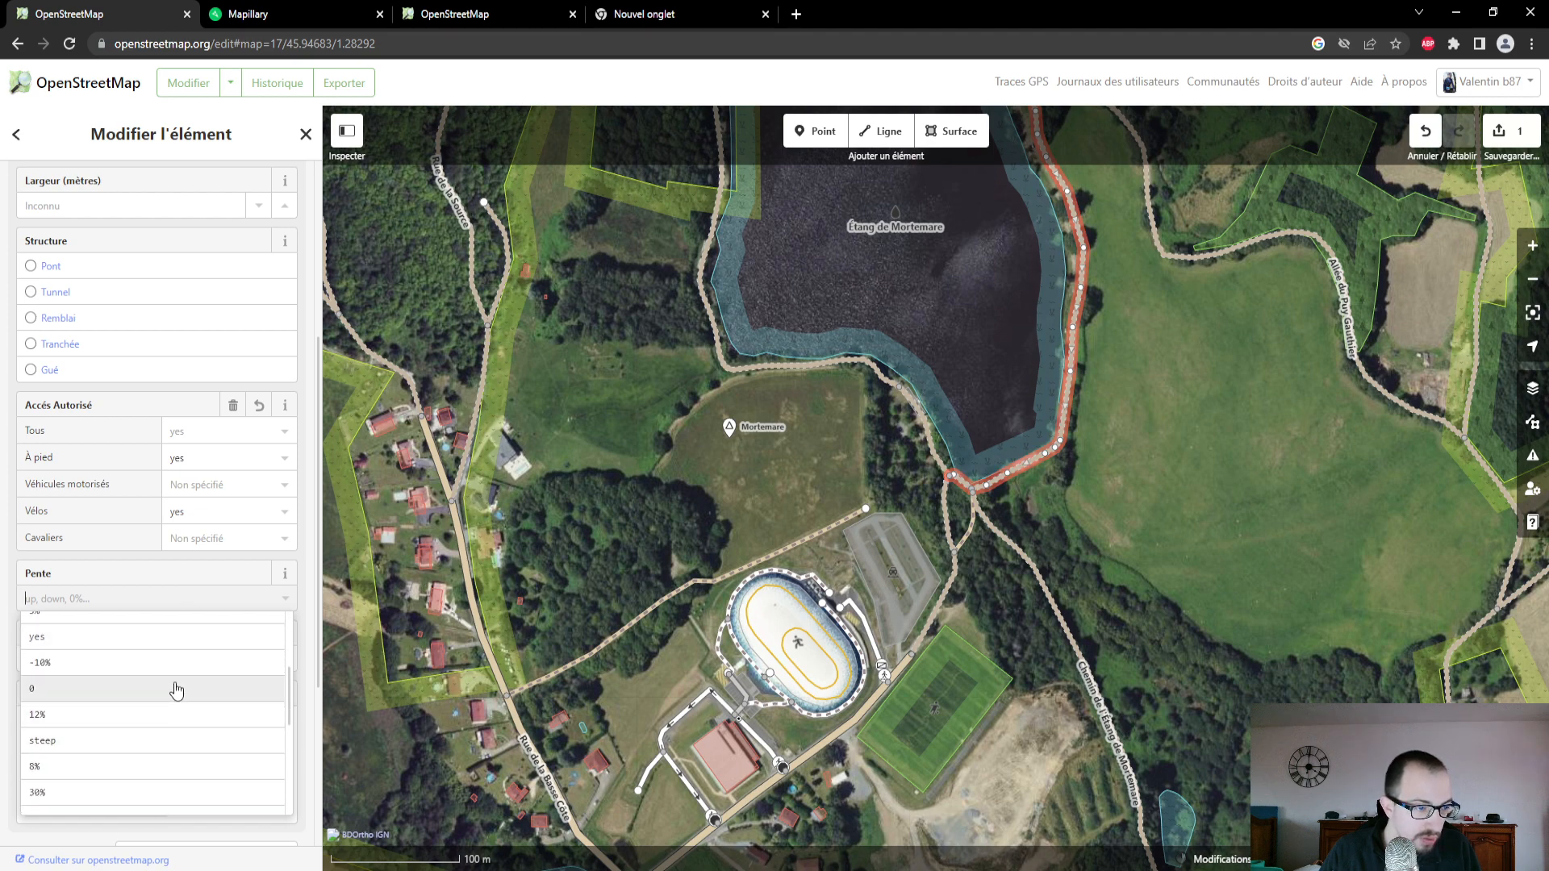
{"action": "left_click", "coordinate": [131, 587]}
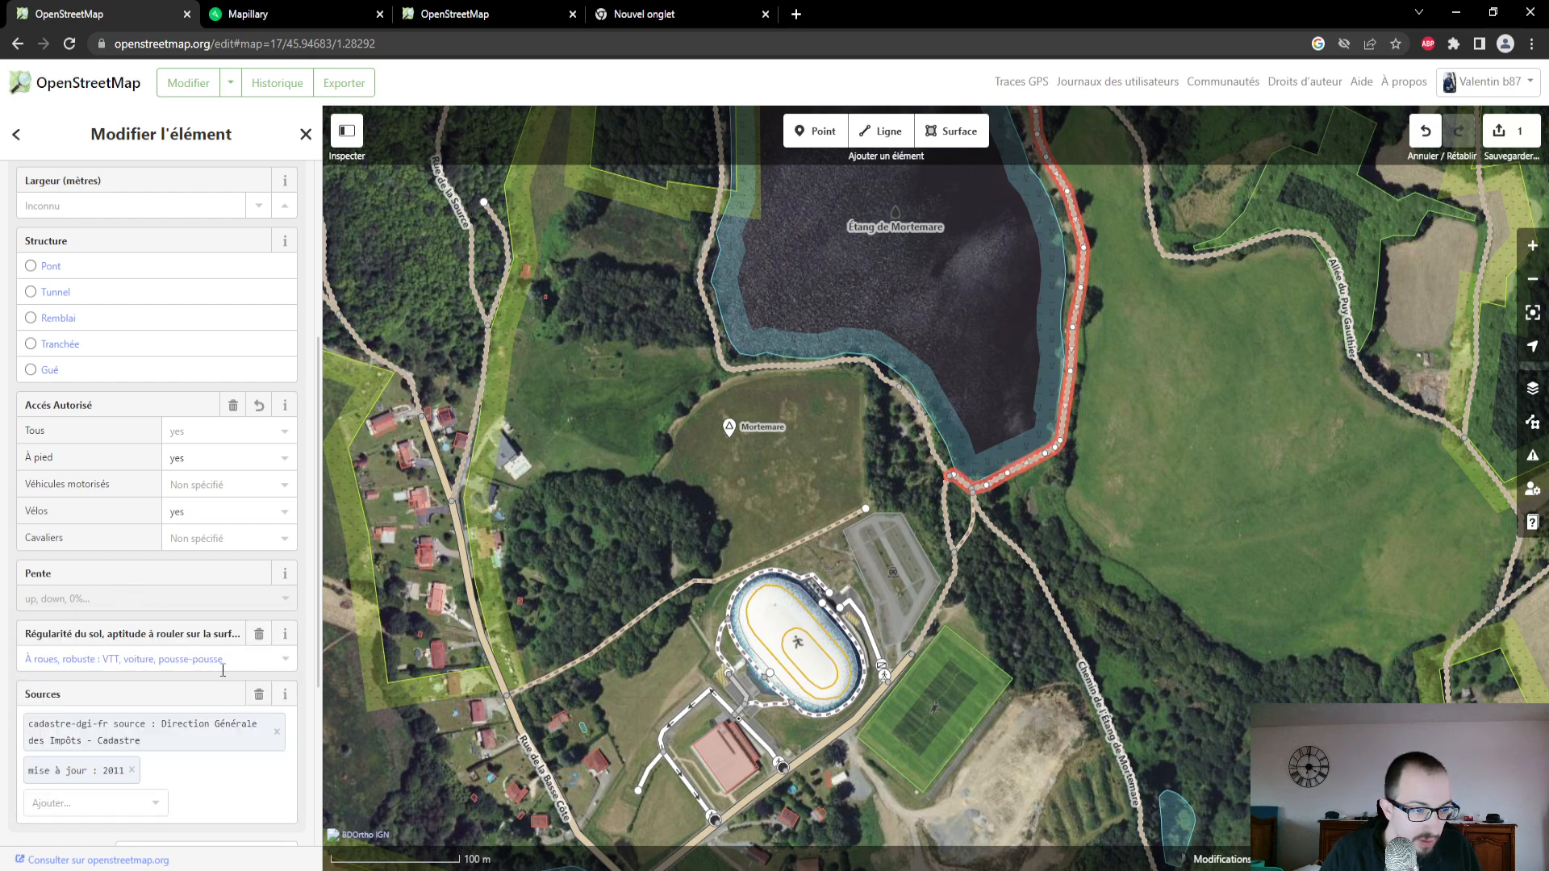
{"action": "scroll", "coordinate": [235, 661], "scroll_direction": "down", "scroll_amount": 1}
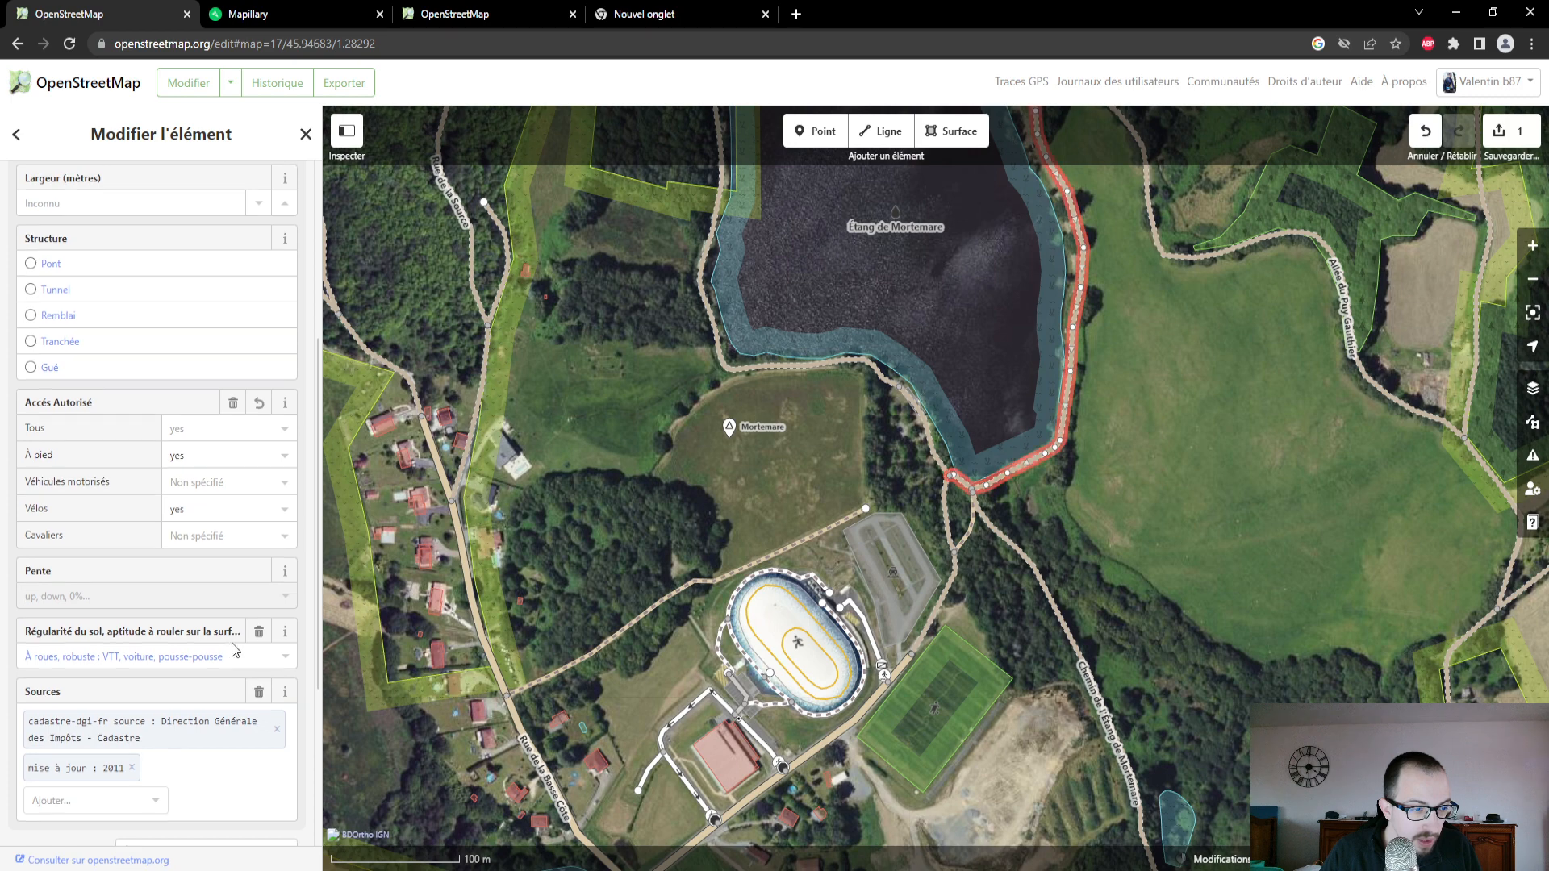
{"action": "scroll", "coordinate": [252, 699], "scroll_direction": "down", "scroll_amount": 1}
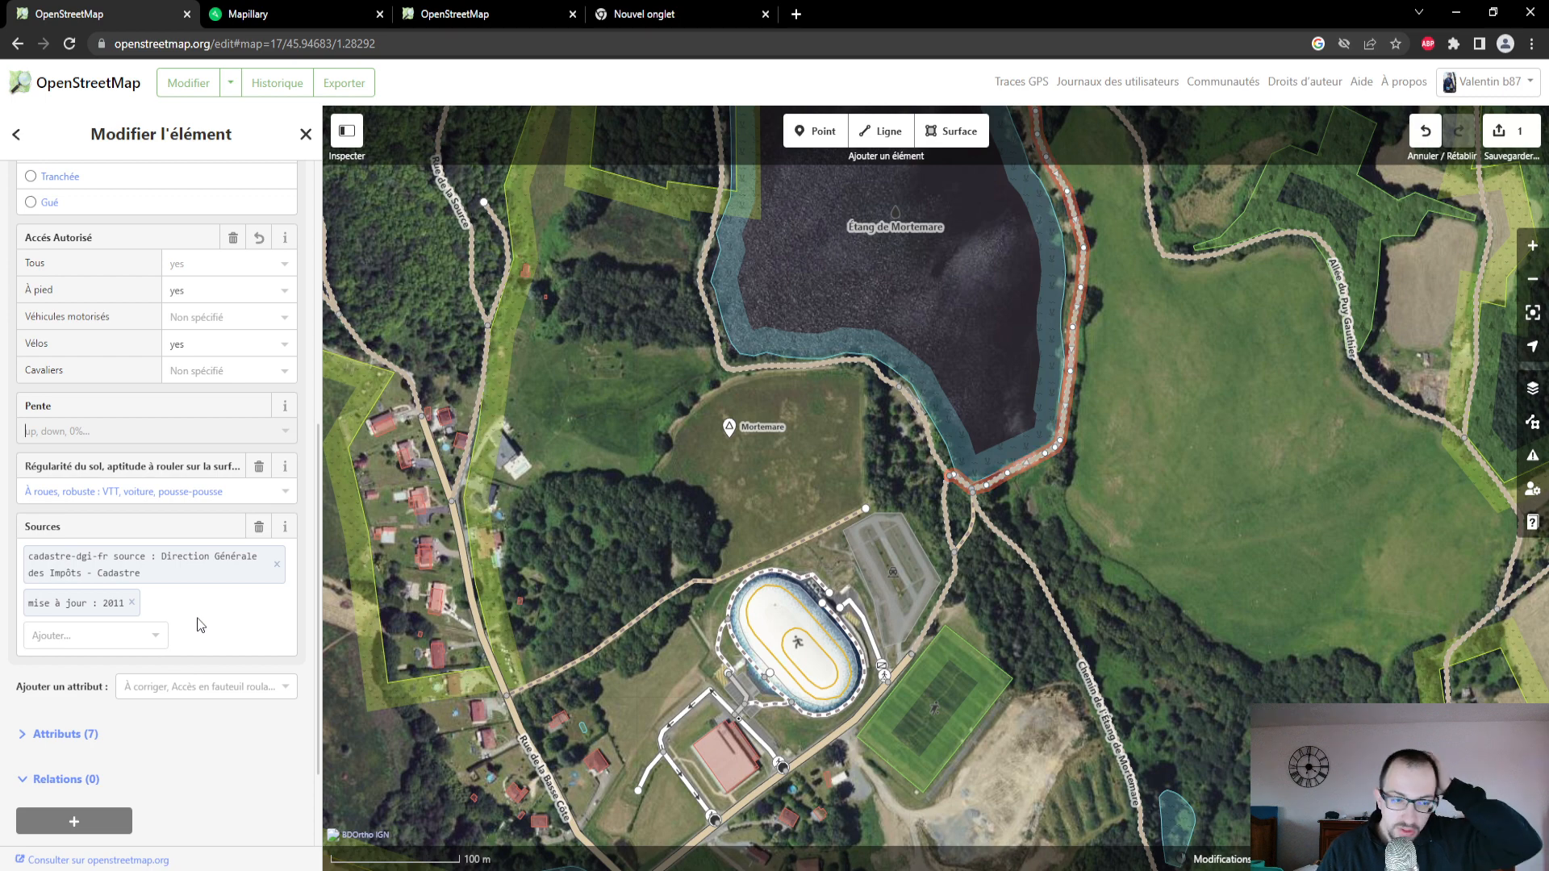
{"action": "scroll", "coordinate": [202, 625], "scroll_direction": "up", "scroll_amount": 3}
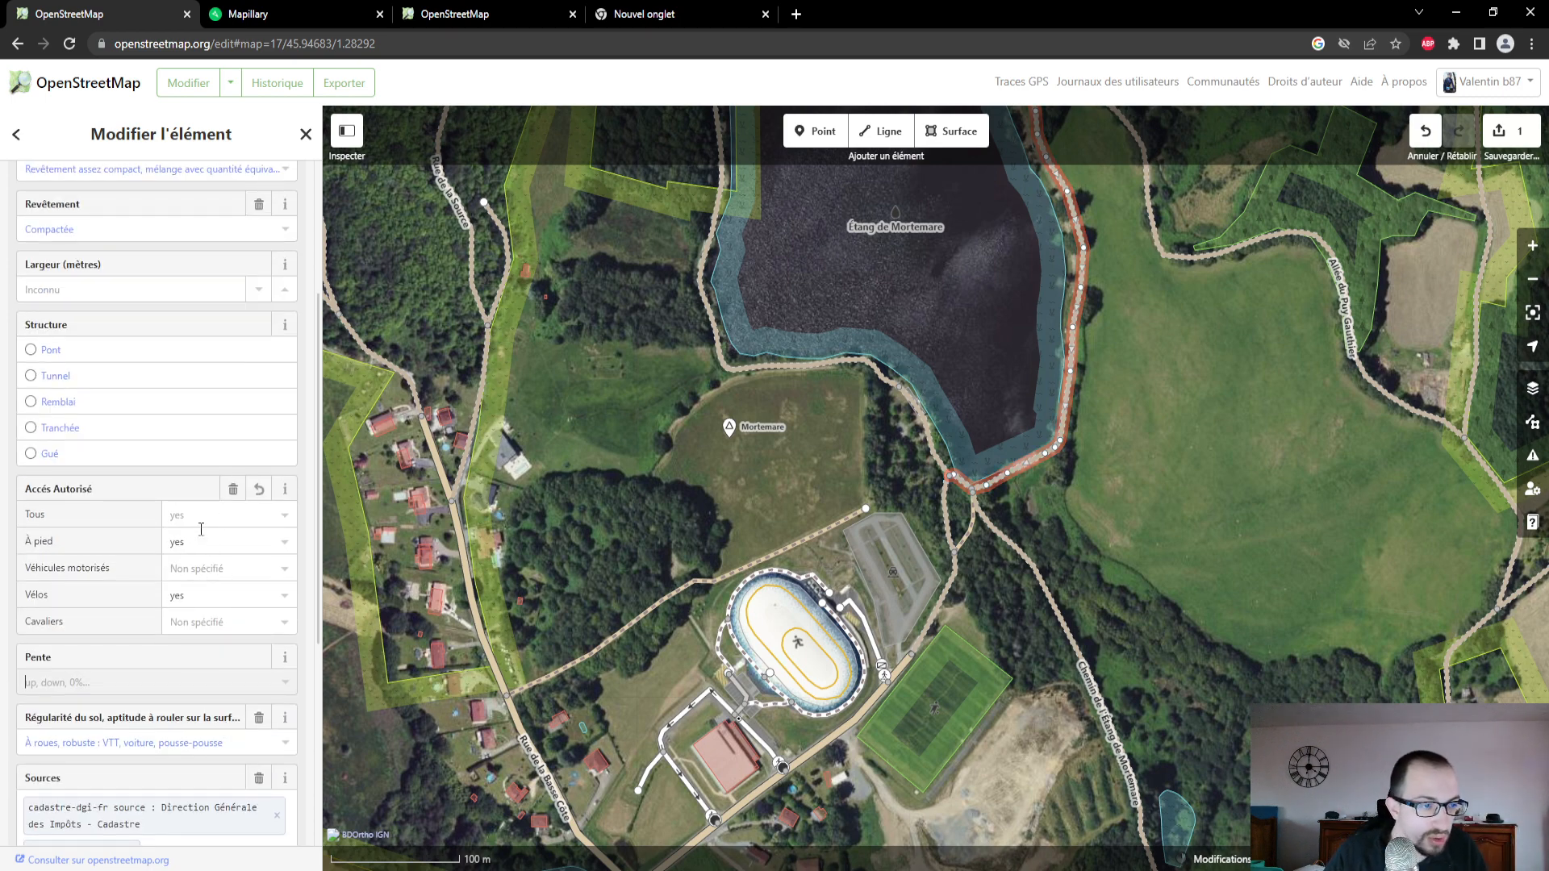
{"action": "scroll", "coordinate": [209, 576], "scroll_direction": "up", "scroll_amount": 3}
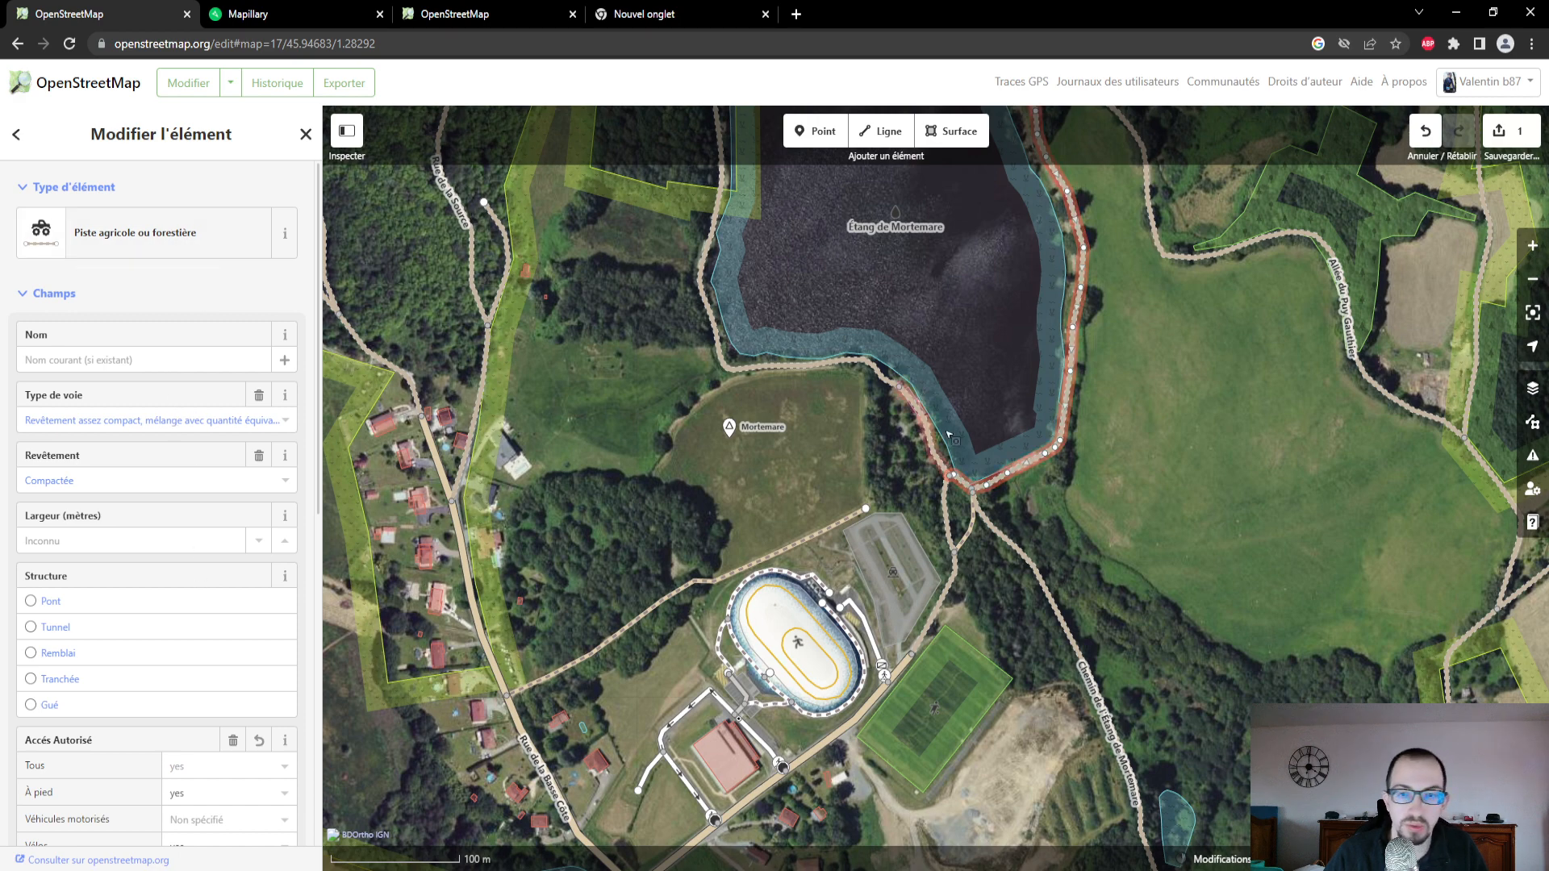
- Switch to Mapillary, enlarge the photo at Étang de Mortemare's southern tip and compare its location with the track in the OpenStreetMap editor
{"action": "left_click_drag", "start_coordinate": [1139, 447], "coordinate": [1118, 534]}
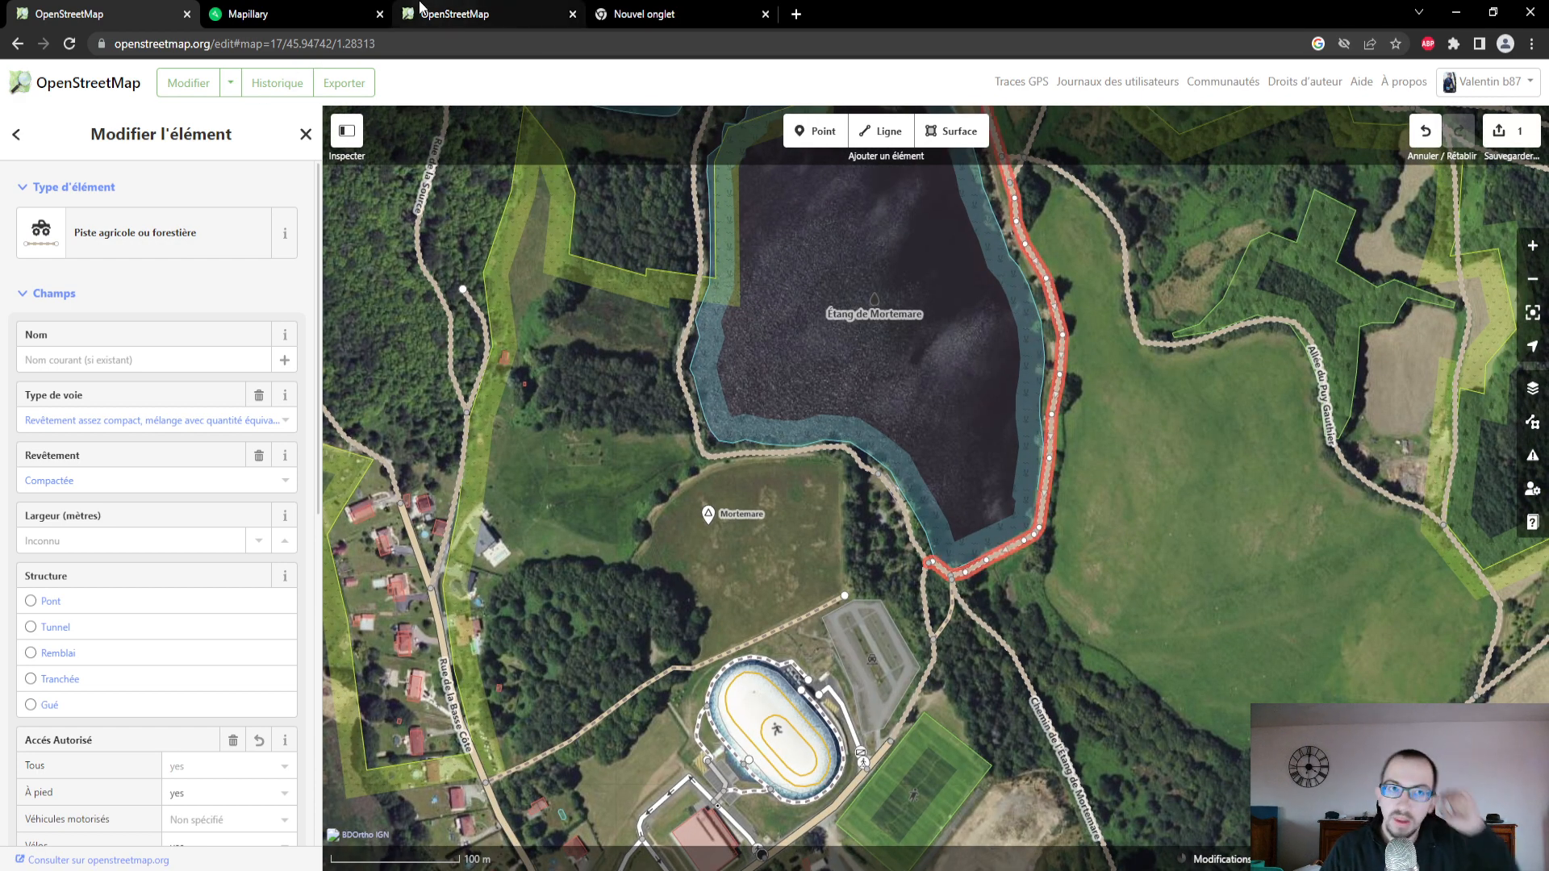
{"action": "left_click", "coordinate": [318, 11]}
{"action": "scroll", "coordinate": [818, 500], "scroll_direction": "up", "scroll_amount": 5}
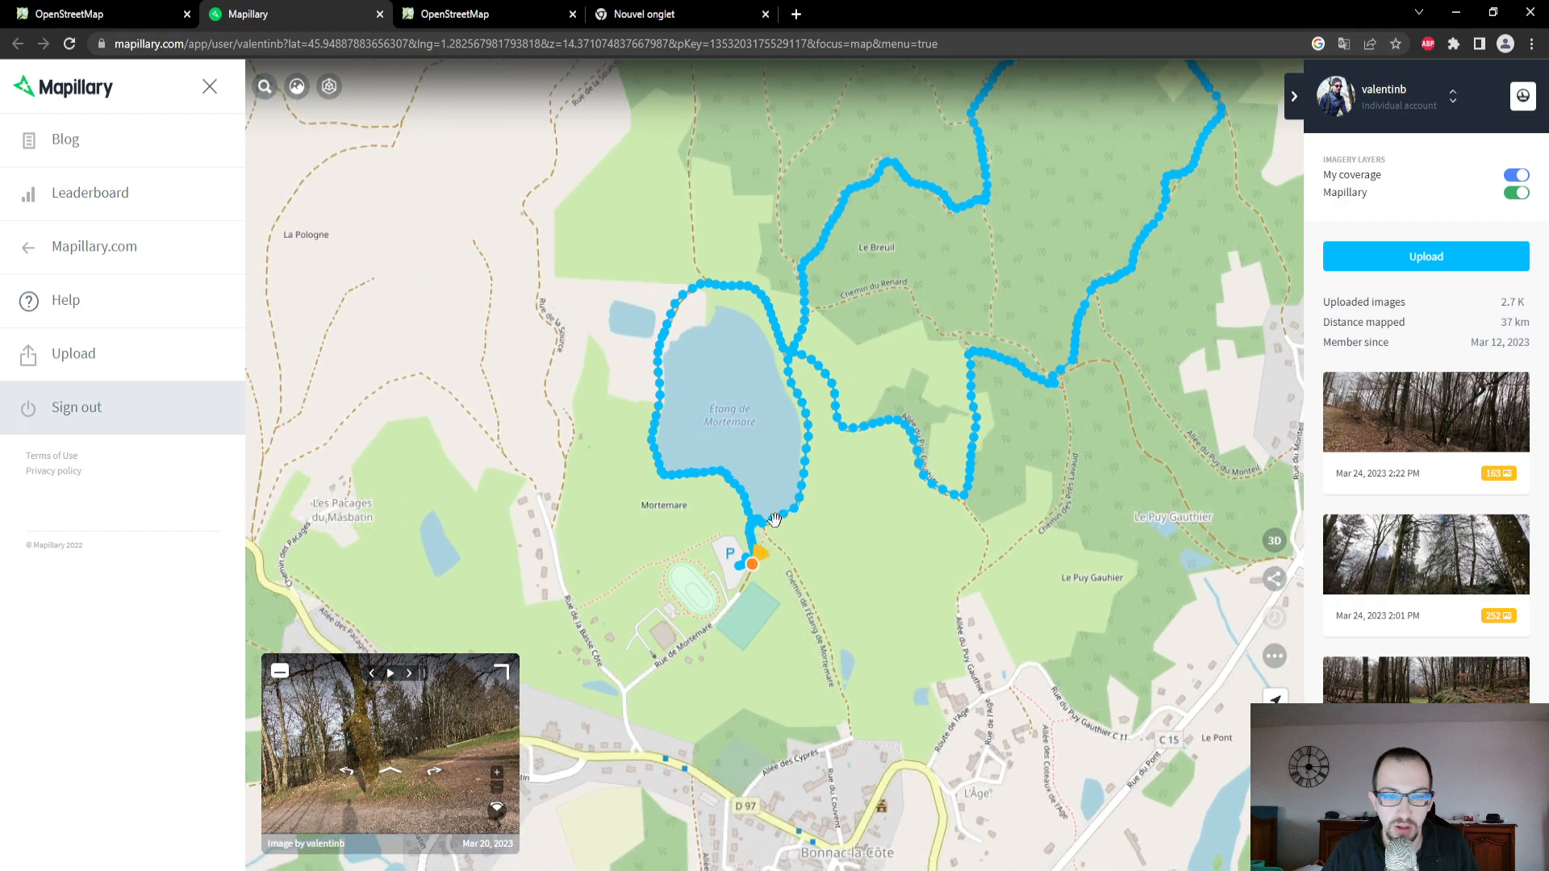
{"action": "scroll", "coordinate": [615, 546], "scroll_direction": "down", "scroll_amount": 3}
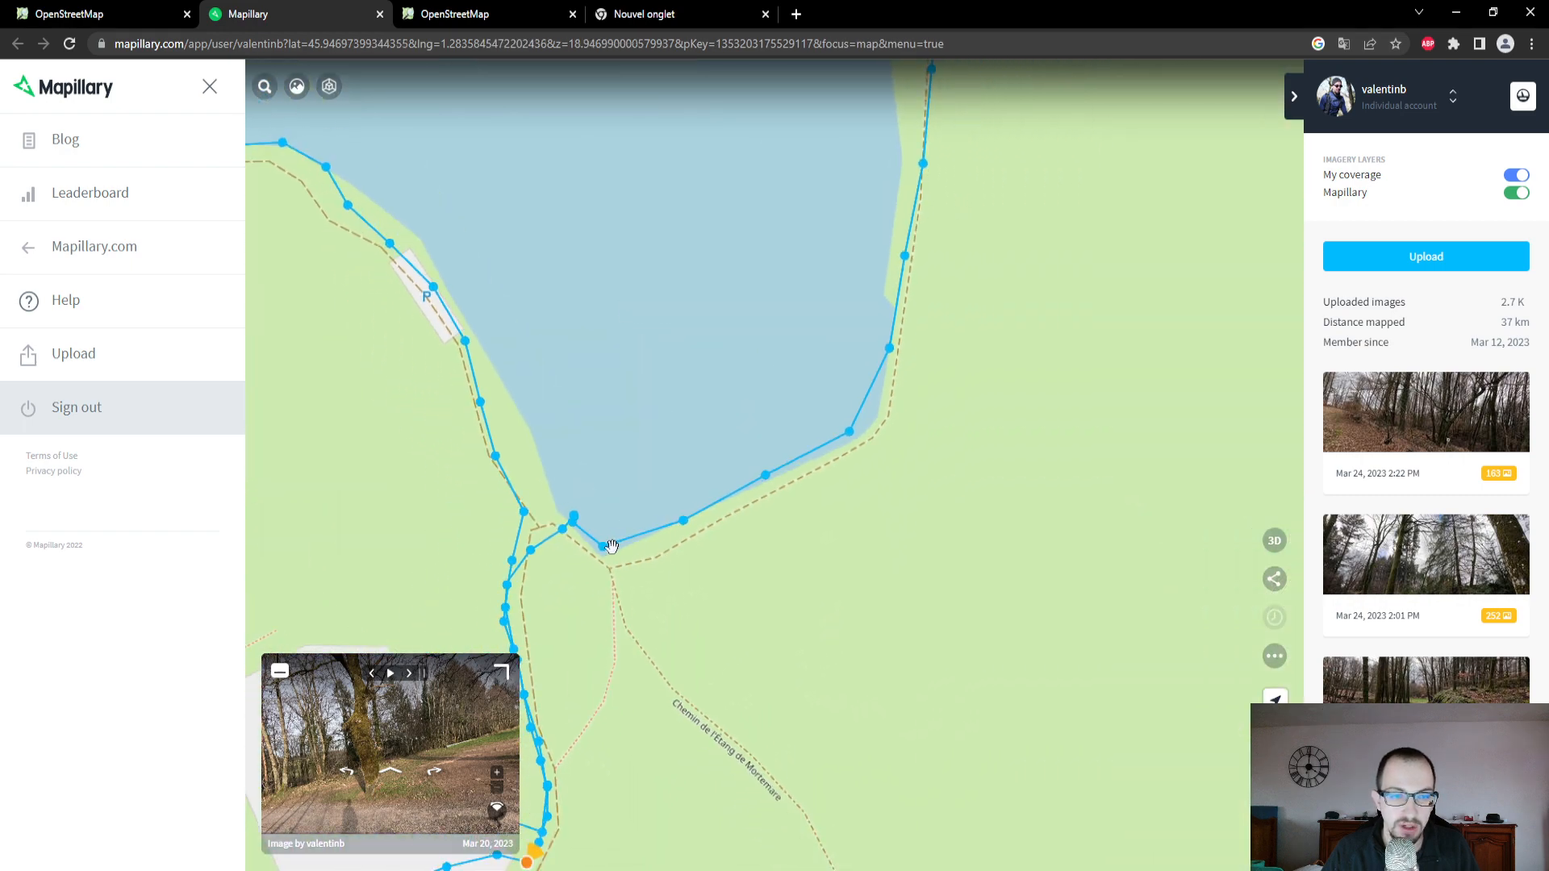
{"action": "left_click", "coordinate": [598, 549]}
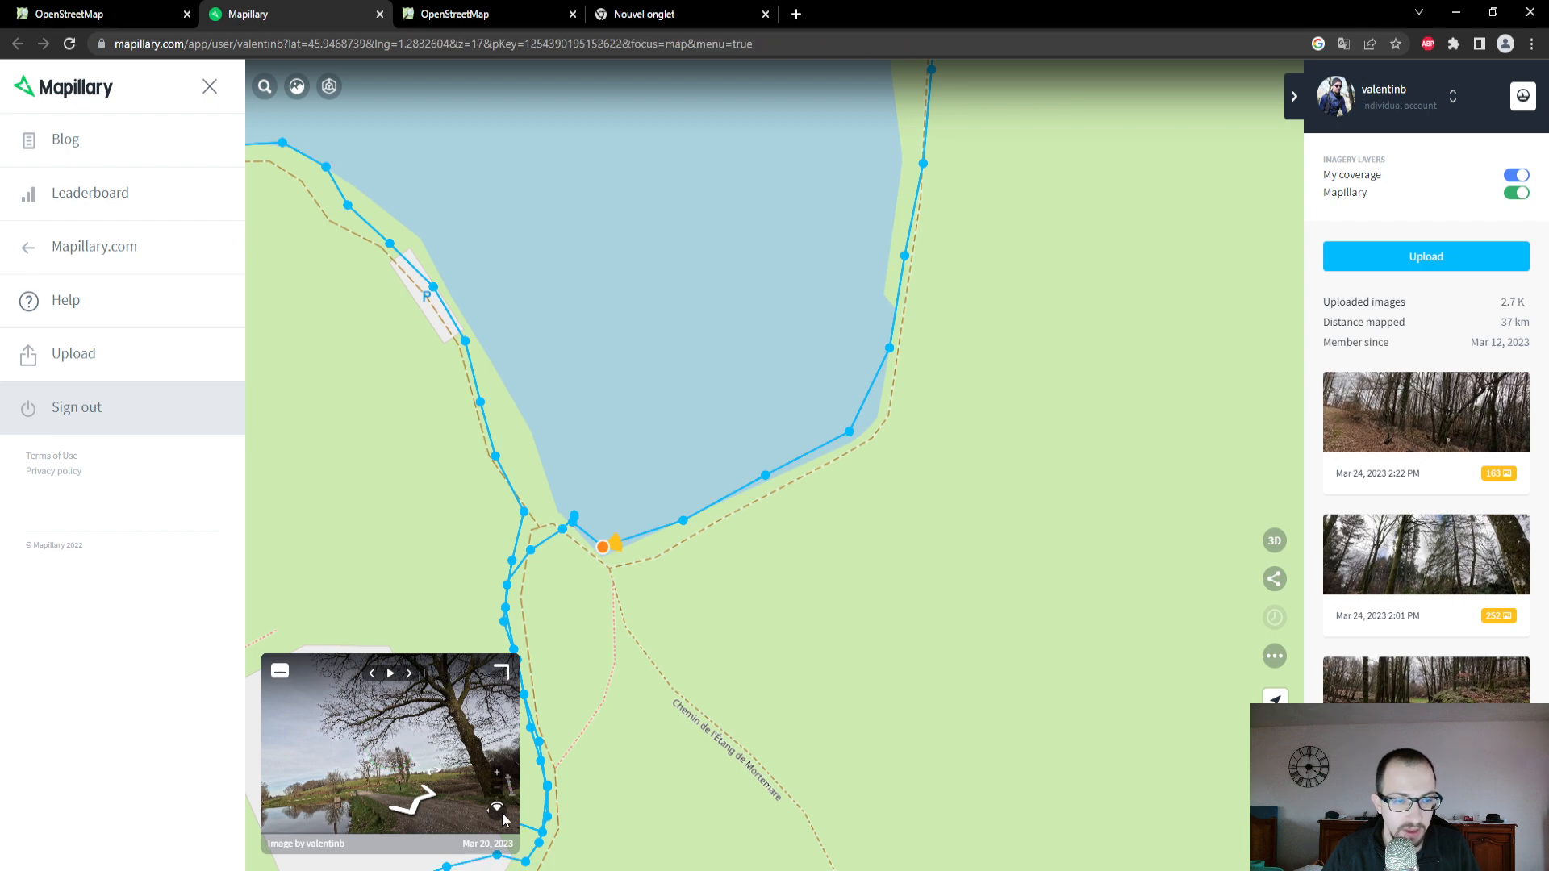
{"action": "left_click", "coordinate": [502, 683]}
{"action": "left_click_drag", "start_coordinate": [717, 533], "coordinate": [615, 231]}
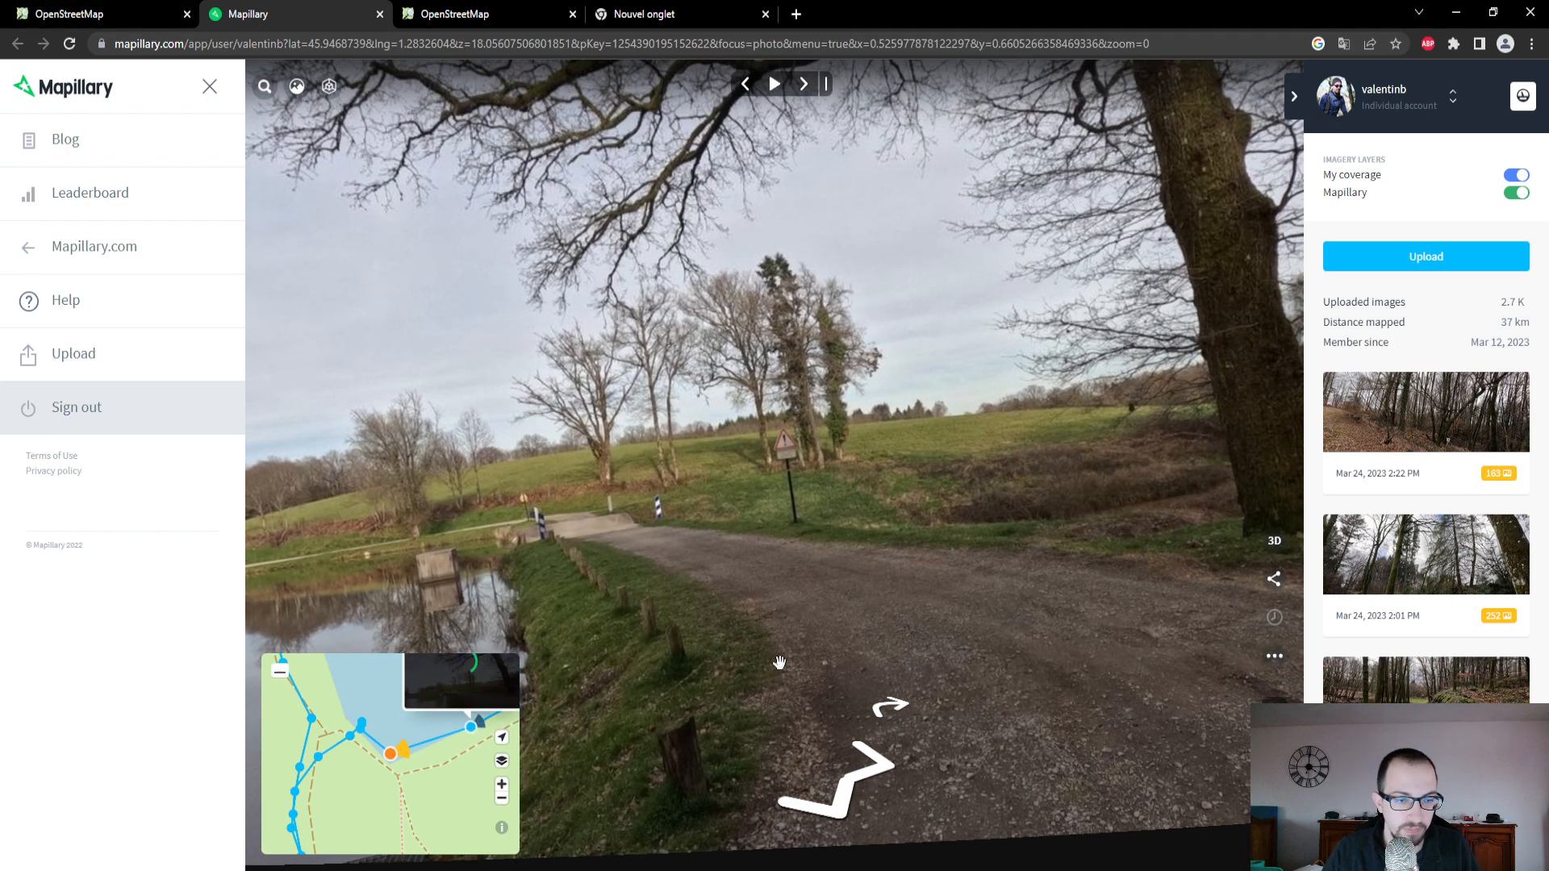
{"action": "left_click_drag", "start_coordinate": [778, 661], "coordinate": [642, 585]}
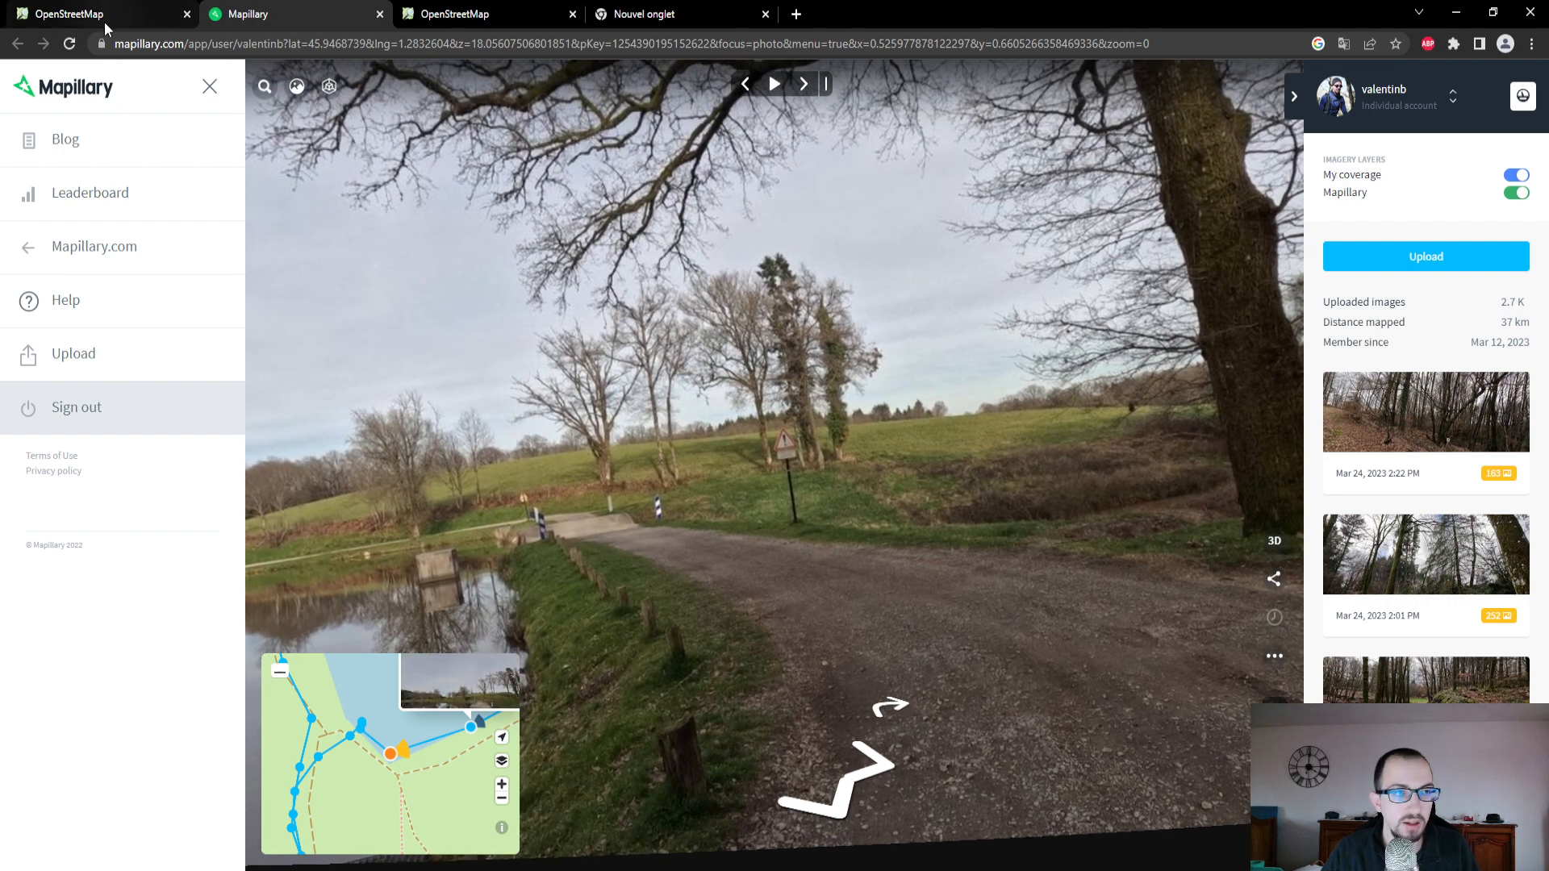
{"action": "left_click", "coordinate": [95, 16]}
{"action": "scroll", "coordinate": [1006, 573], "scroll_direction": "up", "scroll_amount": 2}
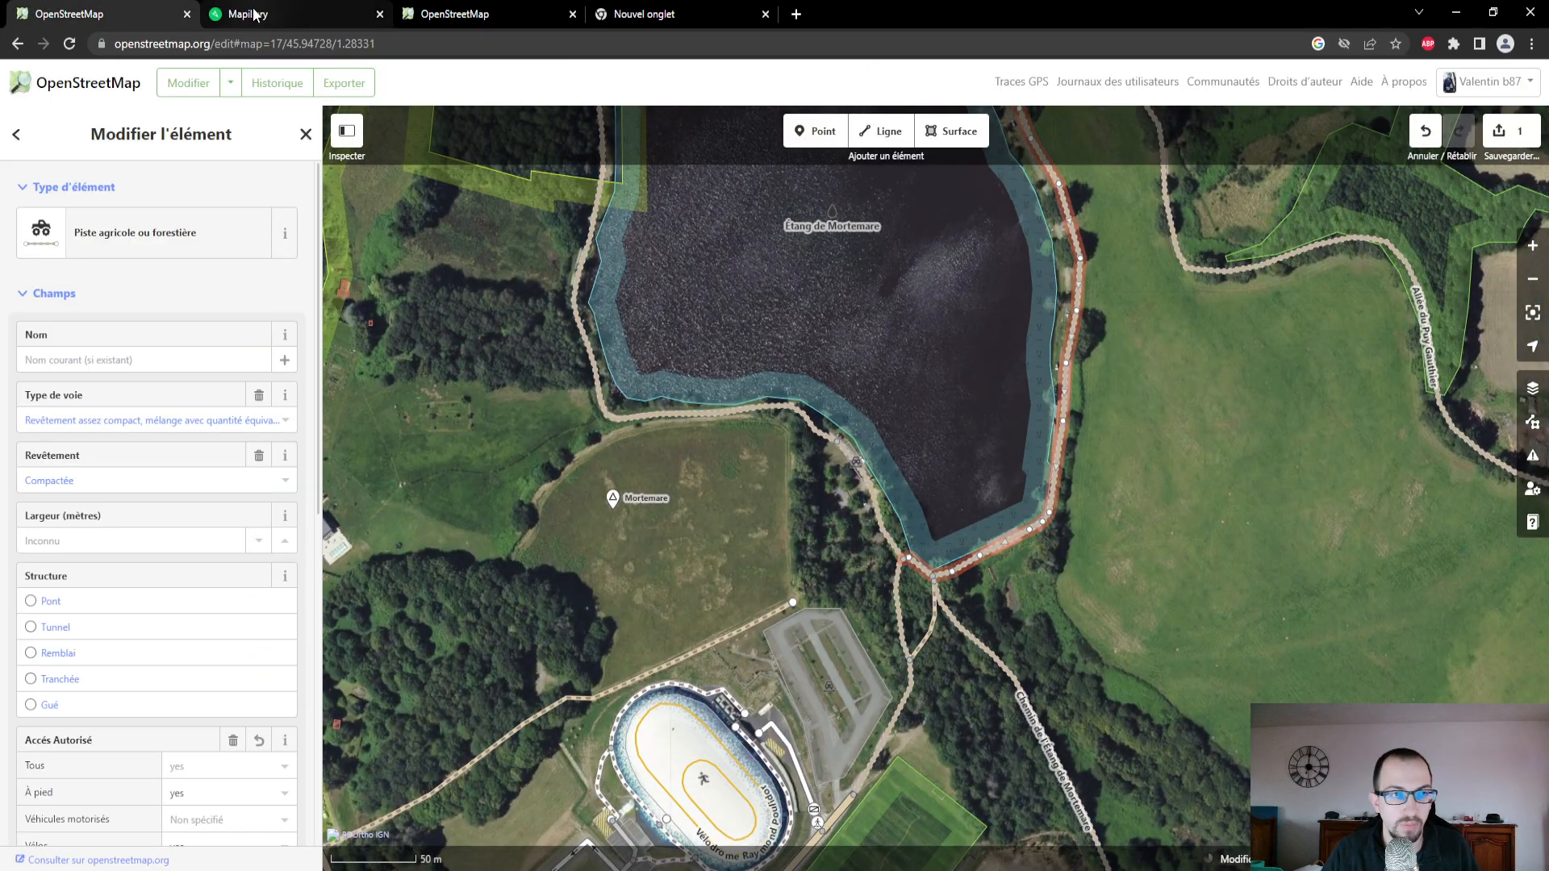
{"action": "left_click", "coordinate": [254, 12]}
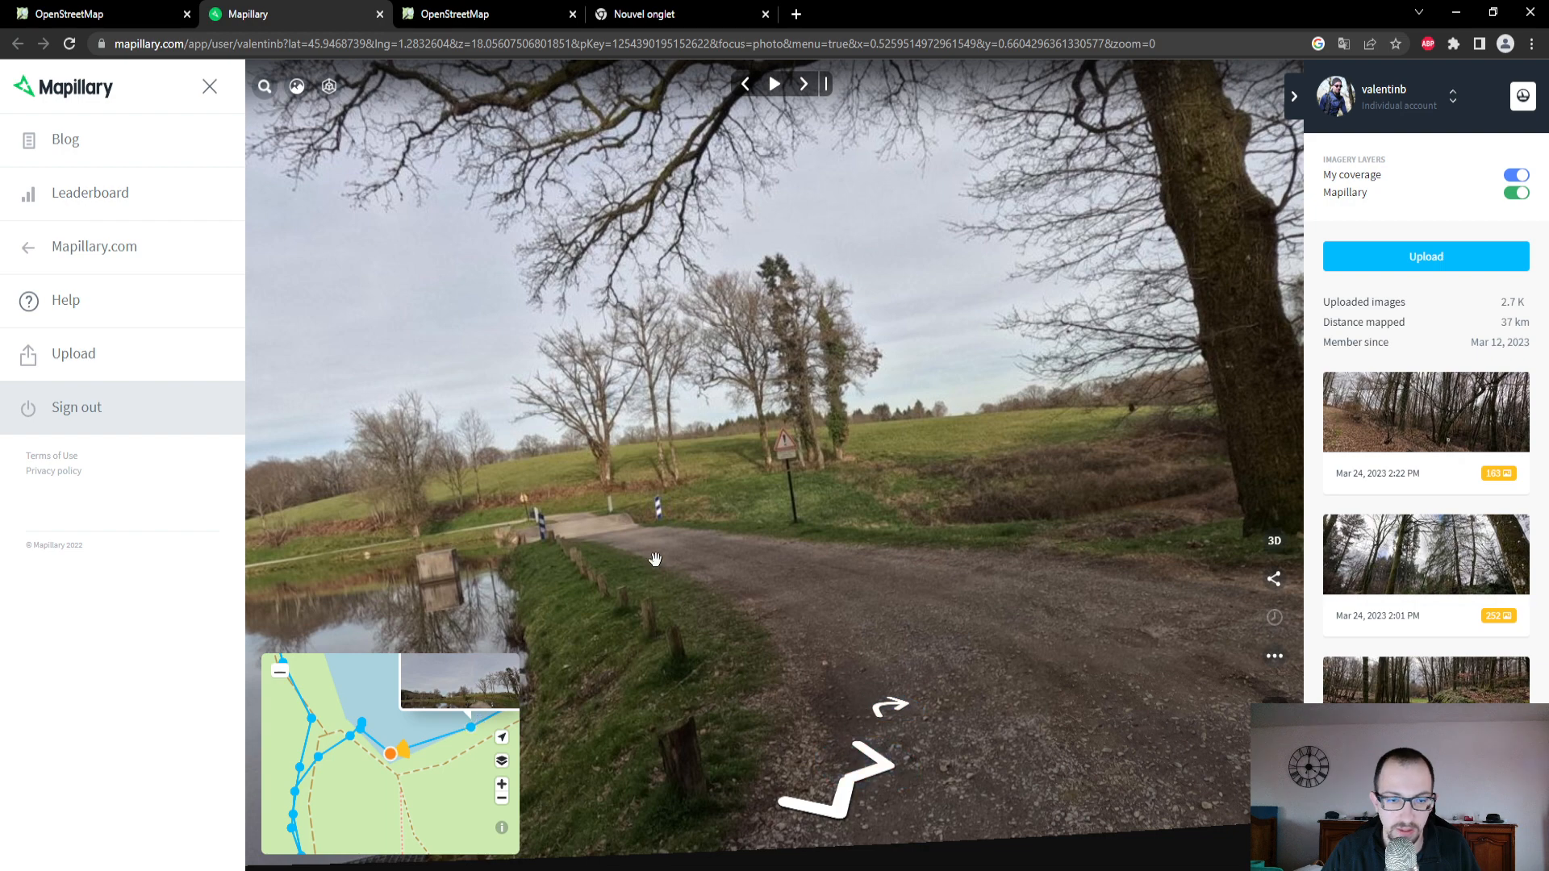
- Follow the photo sequence along the southeastern shore of Étang de Mortemare, across the small bridge to the path beyond
{"action": "left_click", "coordinate": [468, 731]}
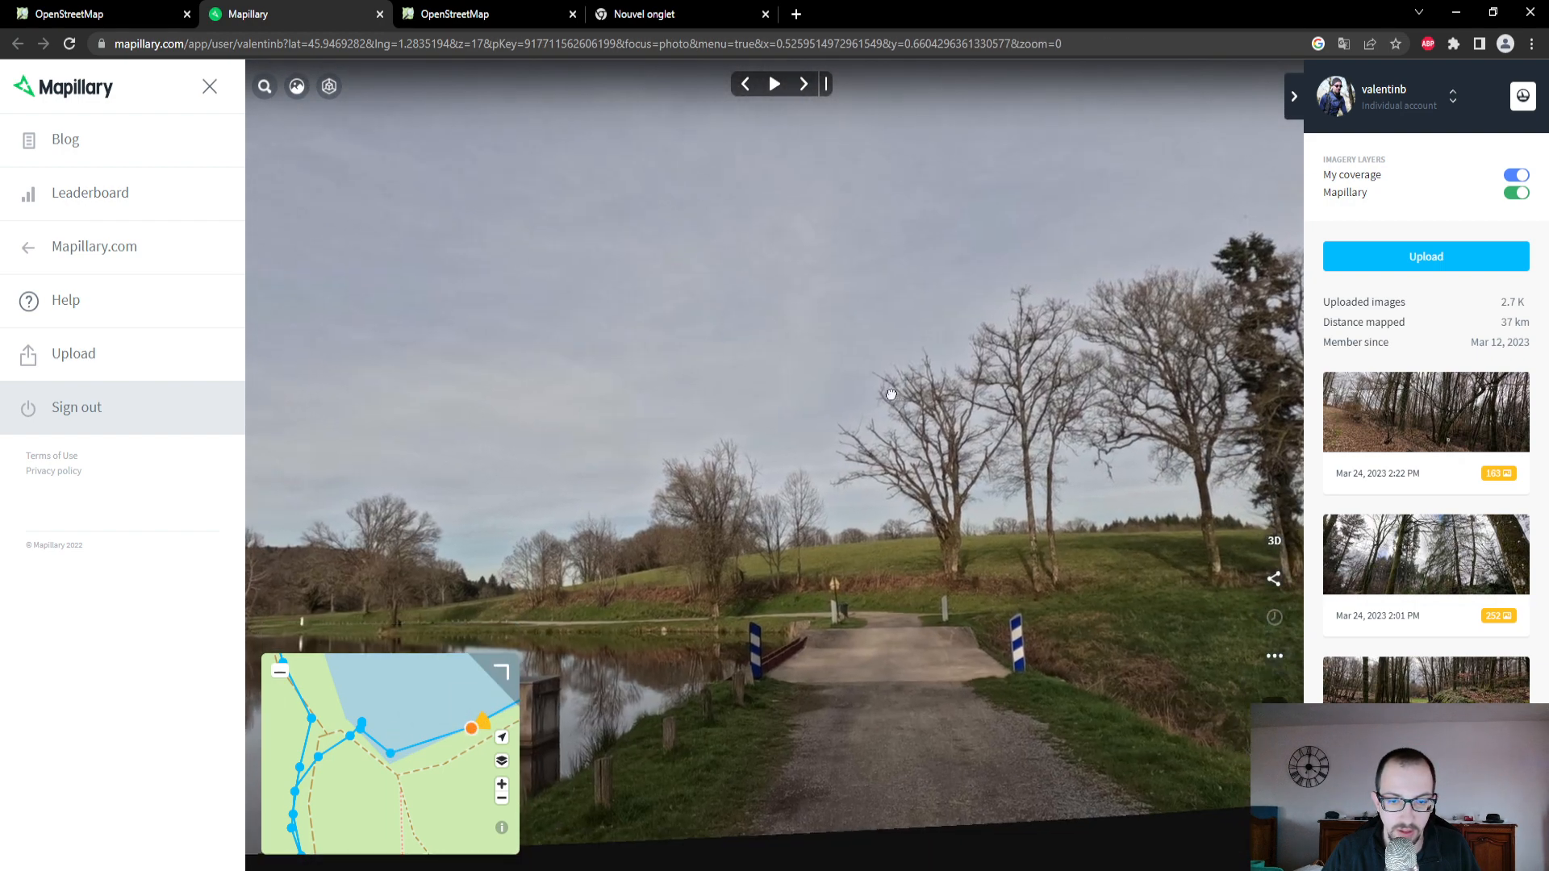
{"action": "left_click_drag", "start_coordinate": [891, 395], "coordinate": [892, 389]}
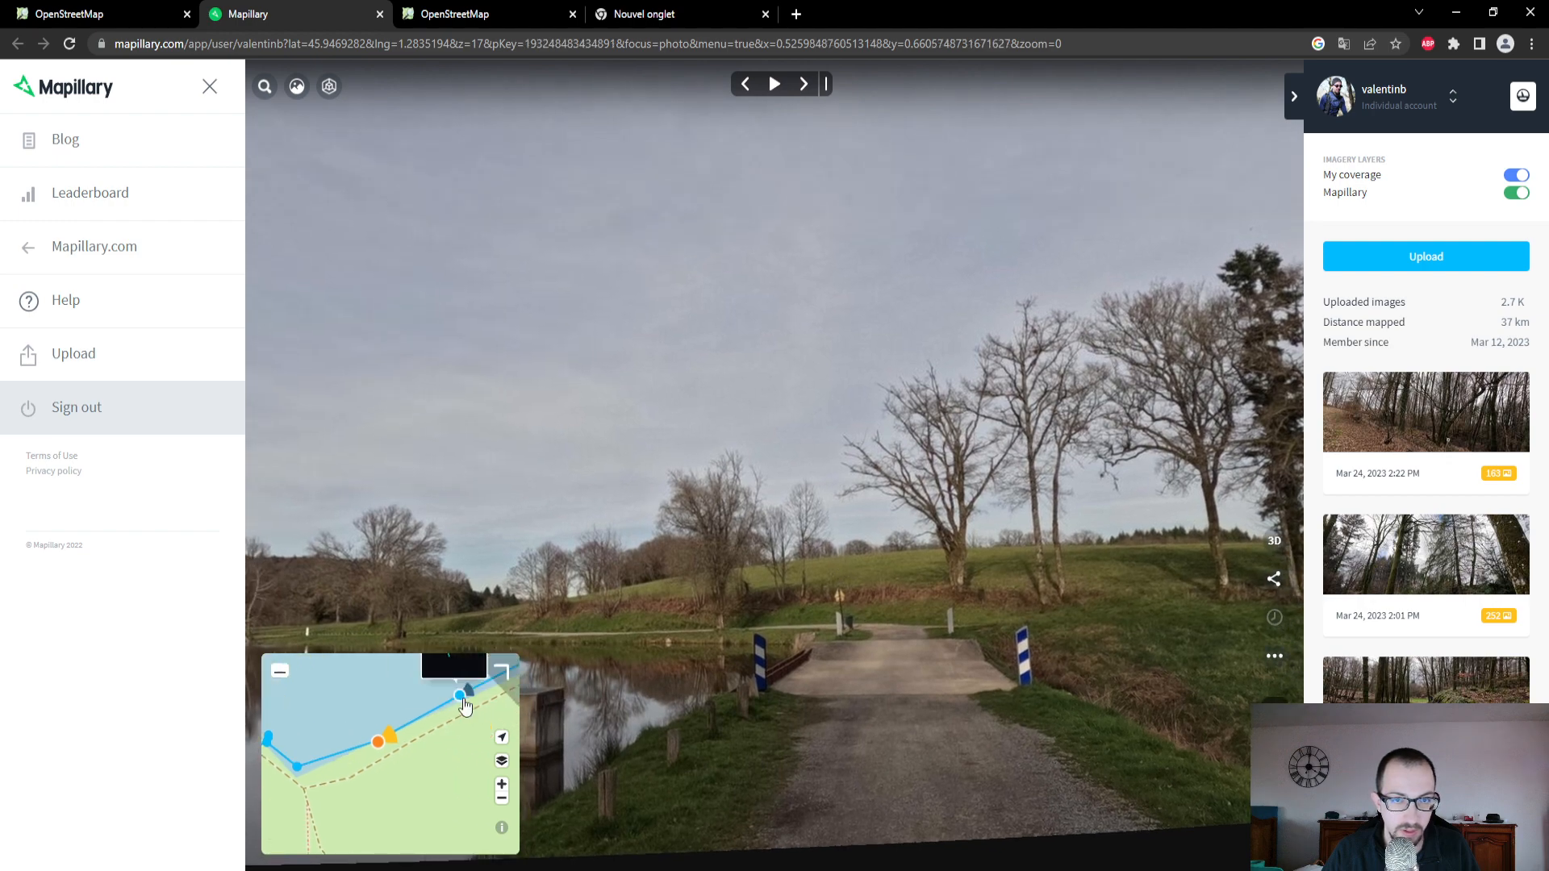
{"action": "left_click", "coordinate": [456, 697]}
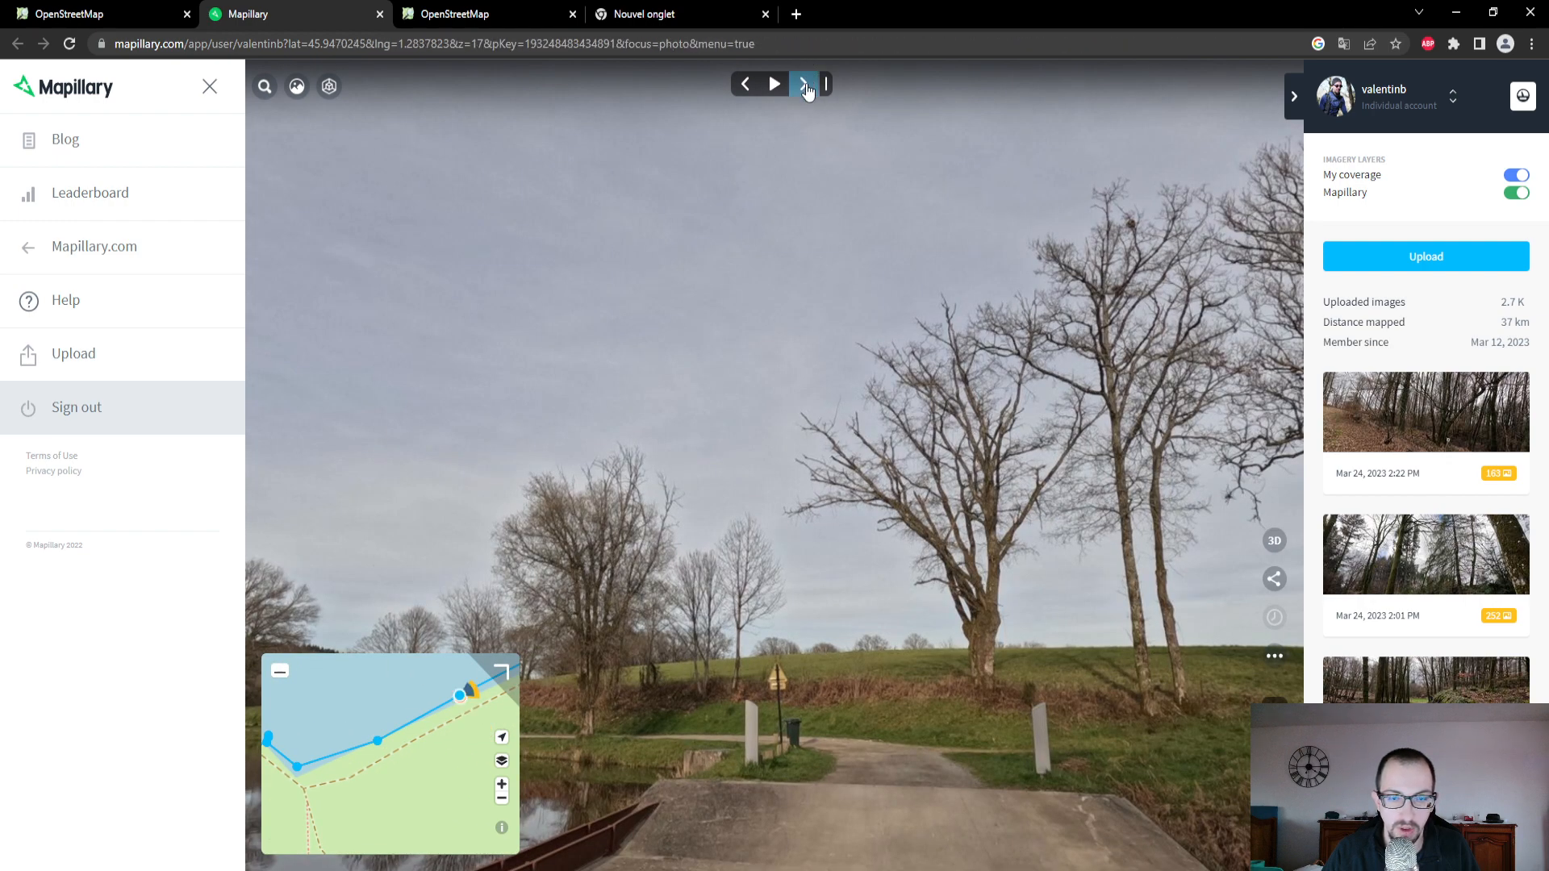
{"action": "left_click", "coordinate": [803, 84]}
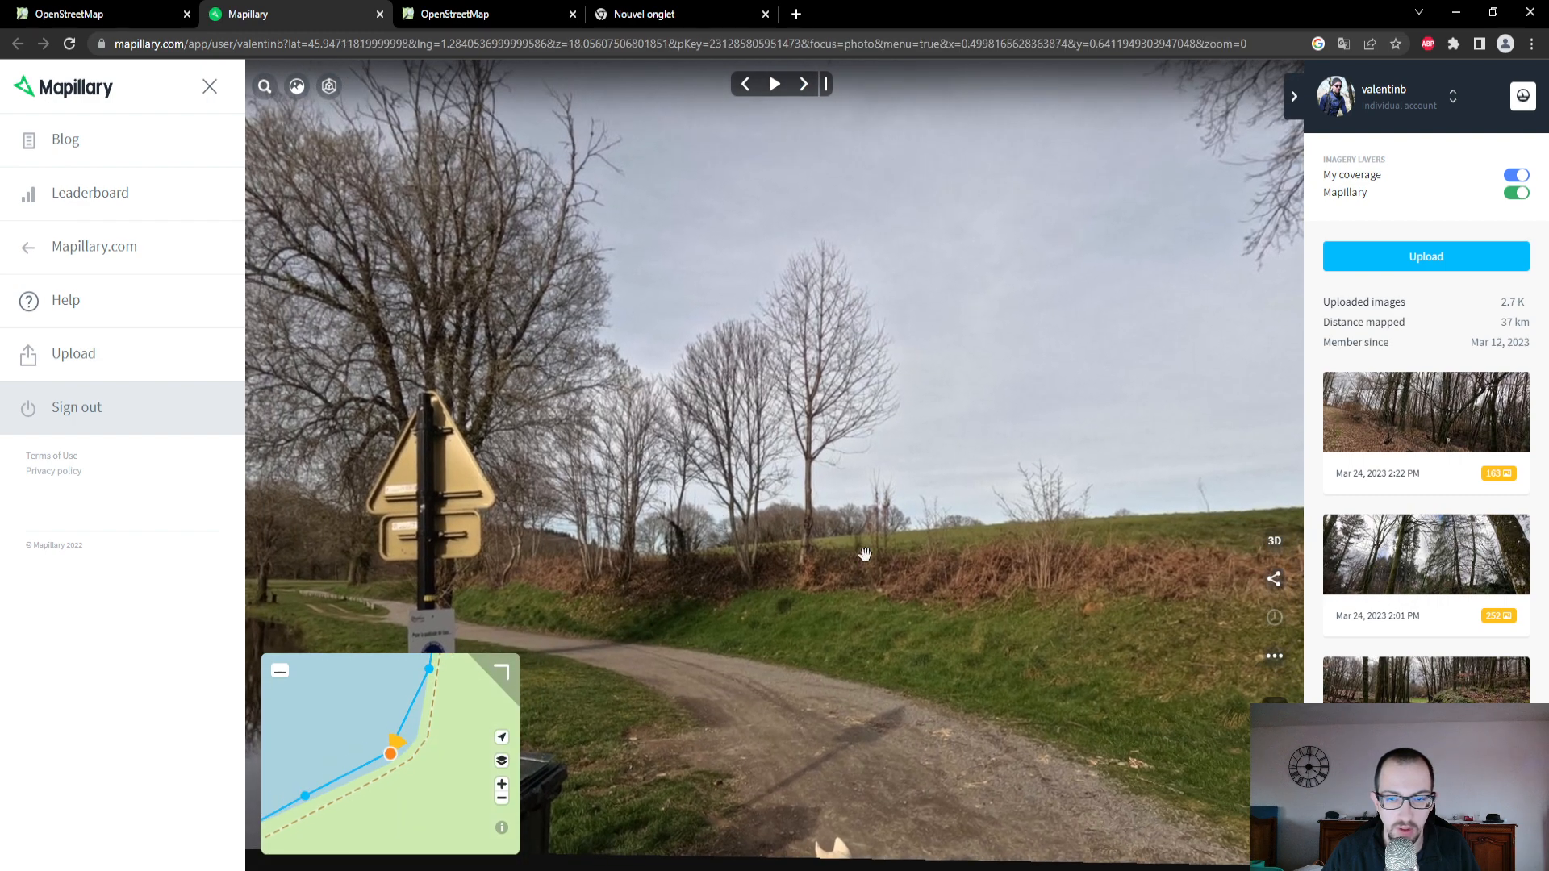
- Close Mapillary's site menu, switch to the OpenStreetMap editor and review the attributes of the track along Étang de Mortemare's western shore
{"action": "left_click", "coordinate": [209, 87]}
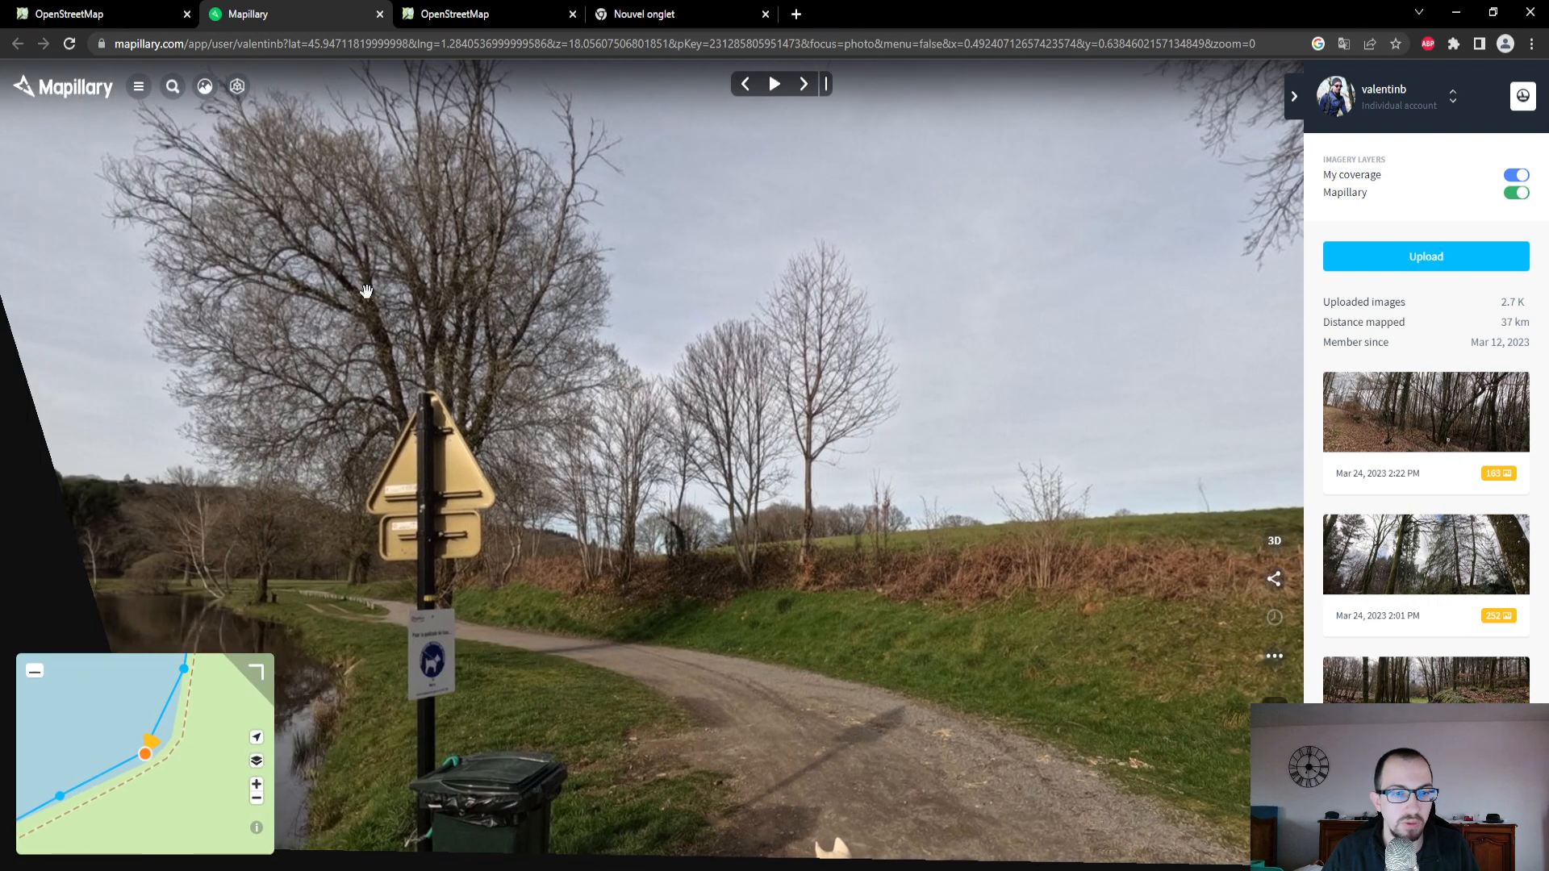
{"action": "left_click", "coordinate": [129, 13]}
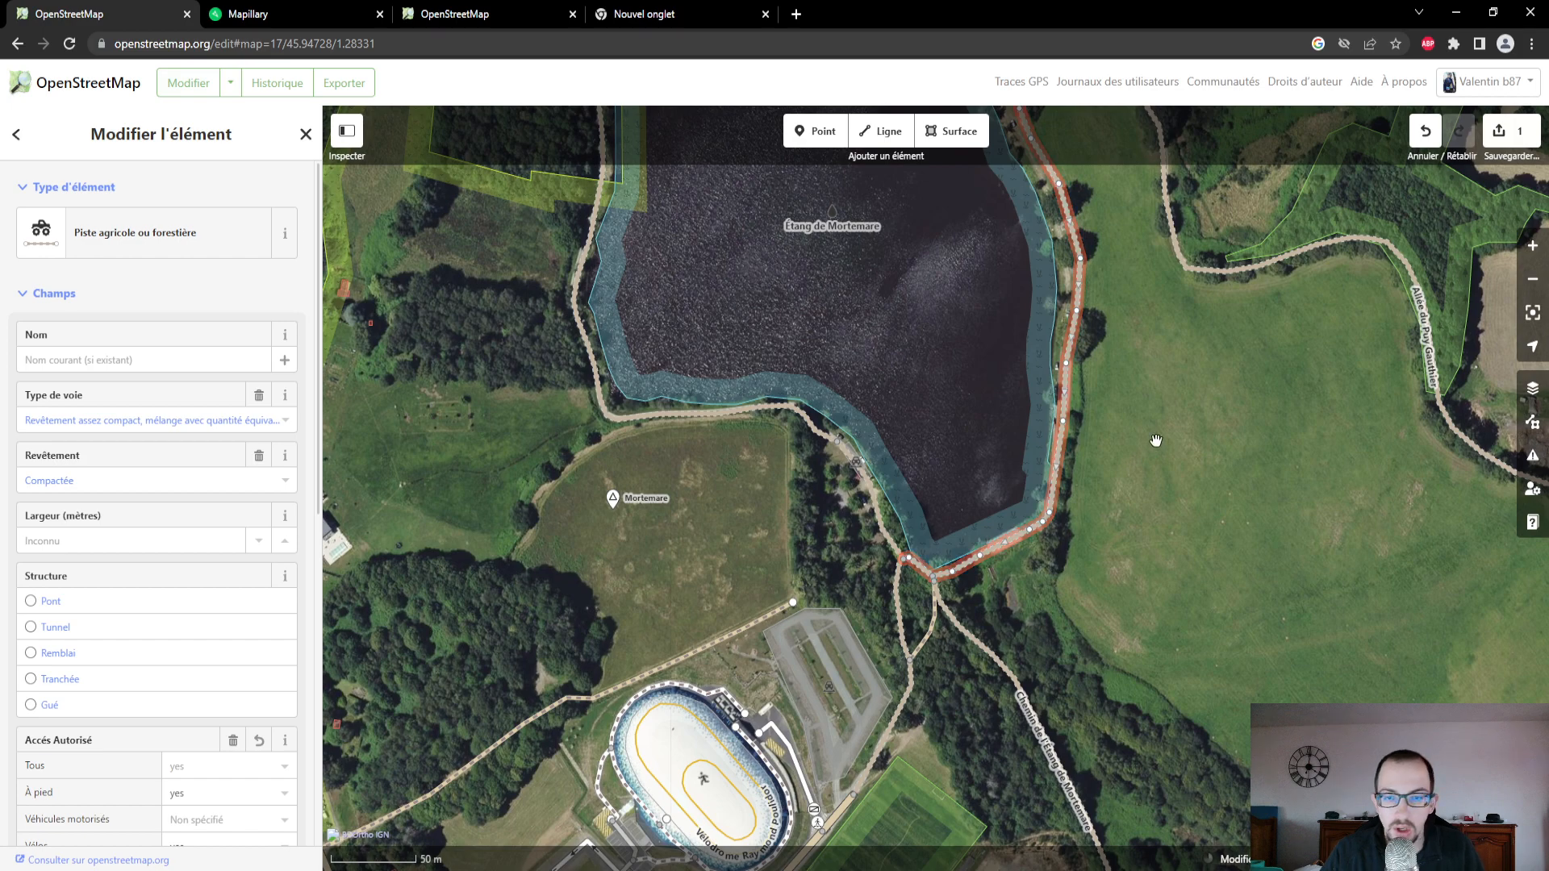
{"action": "scroll", "coordinate": [1165, 626], "scroll_direction": "down", "scroll_amount": 3}
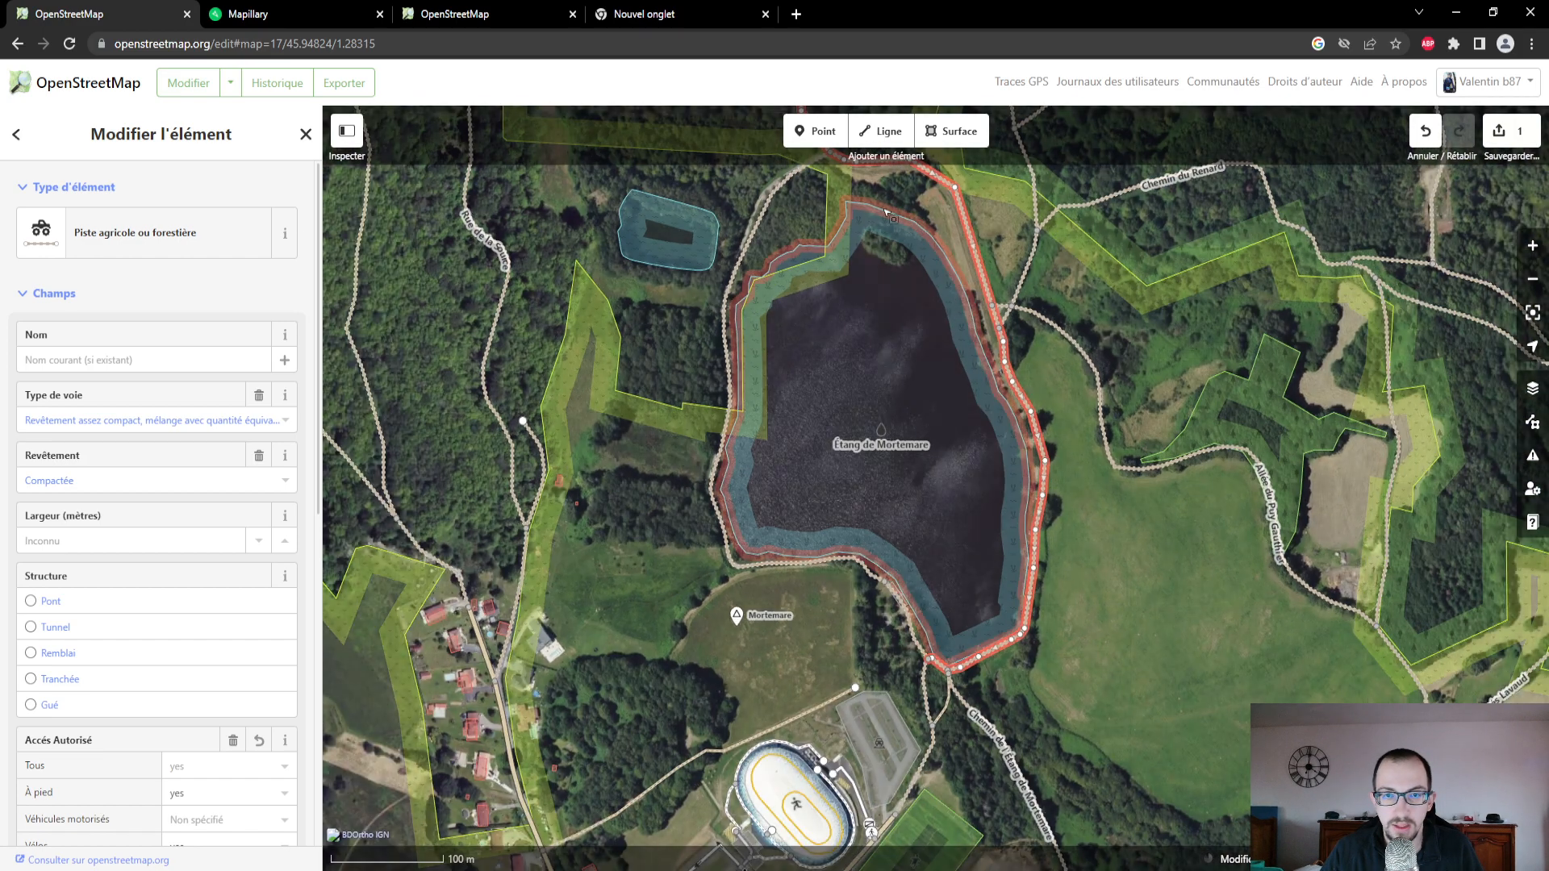
{"action": "left_click_drag", "start_coordinate": [814, 179], "coordinate": [832, 213]}
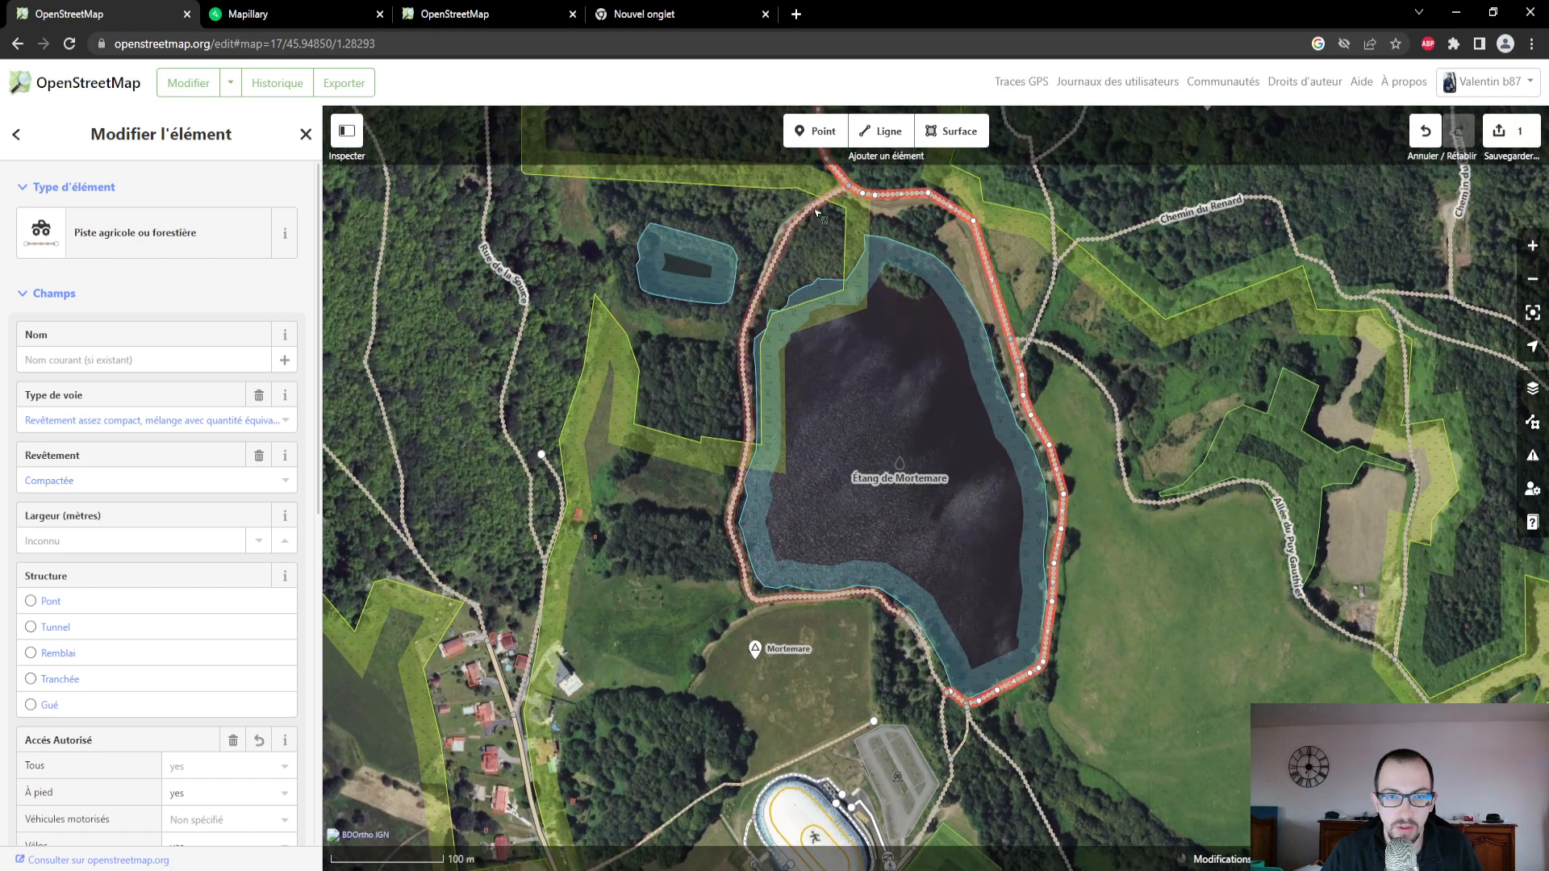
{"action": "left_click", "coordinate": [816, 213]}
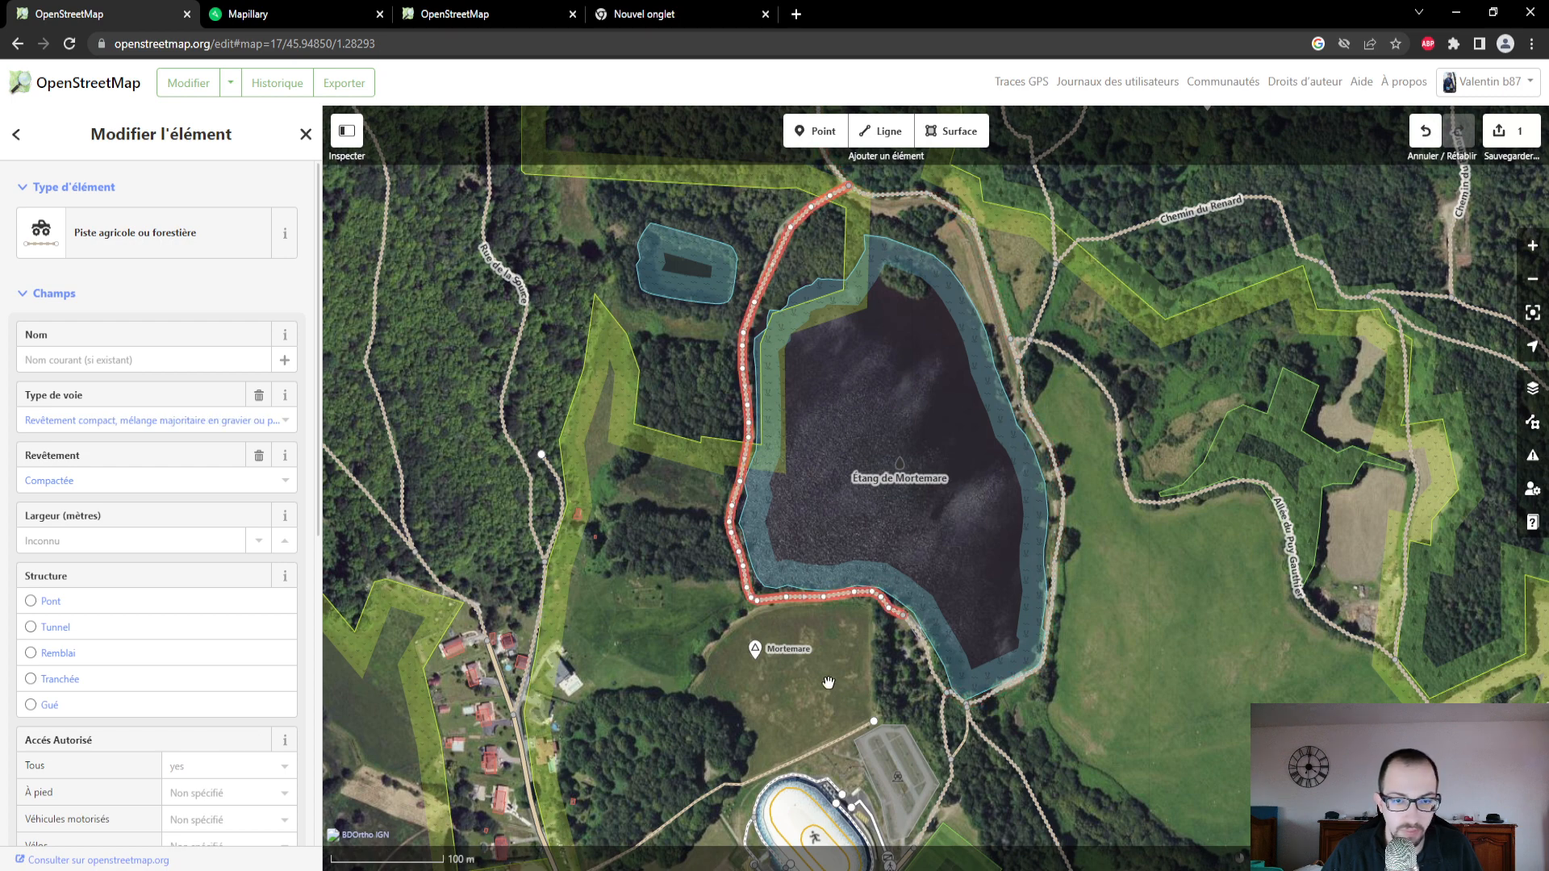
{"action": "left_click_drag", "start_coordinate": [826, 679], "coordinate": [796, 576]}
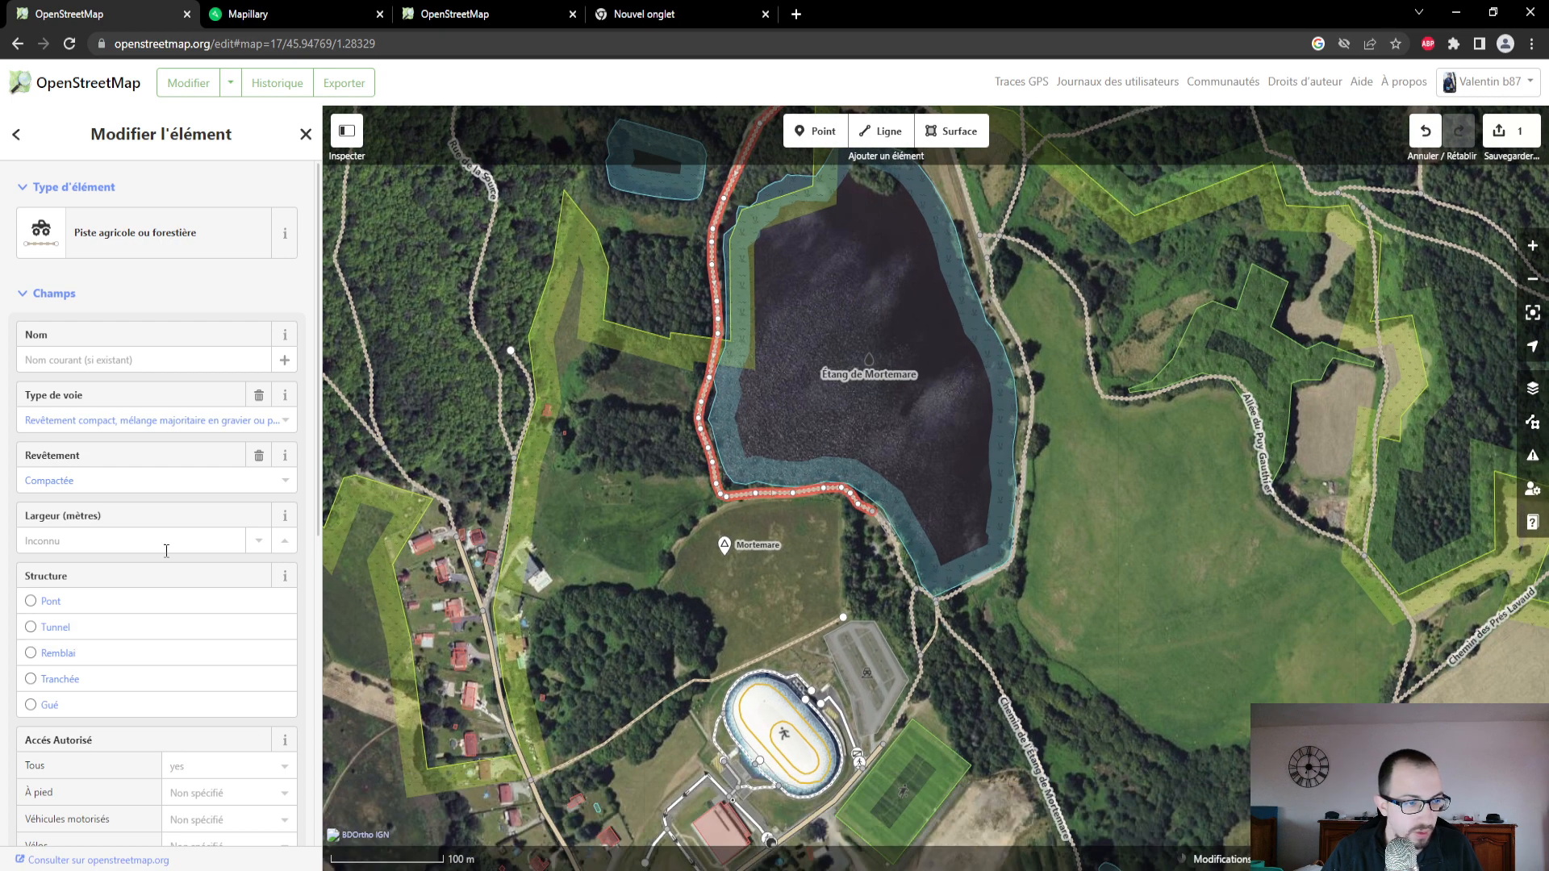
{"action": "scroll", "coordinate": [133, 519], "scroll_direction": "down", "scroll_amount": 2}
{"action": "scroll", "coordinate": [133, 519], "scroll_direction": "down", "scroll_amount": 1}
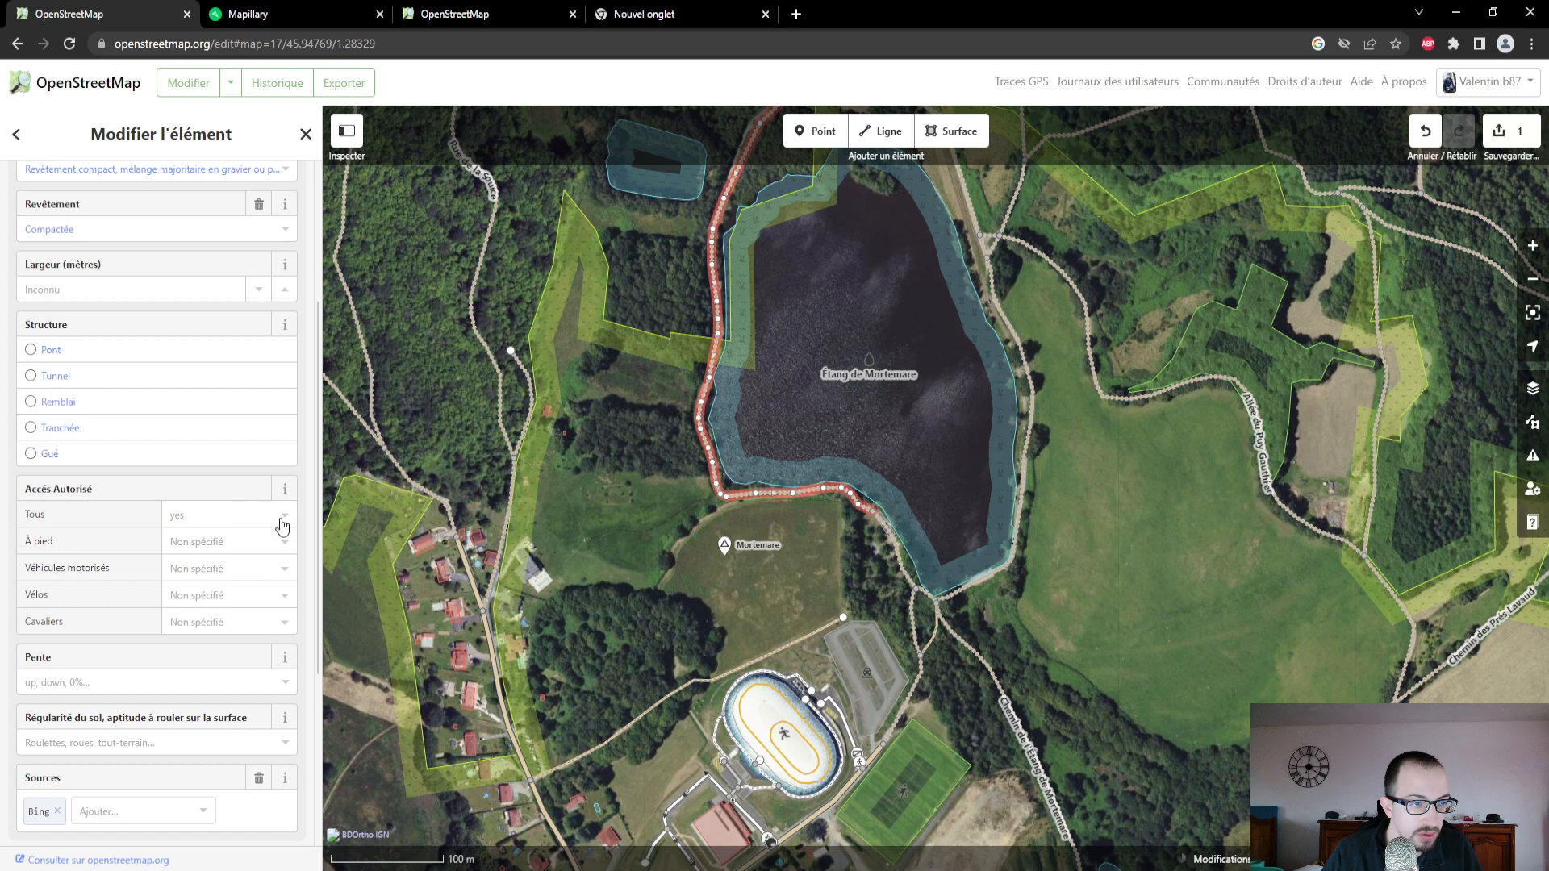
- Compare the surface and access attributes of the eastern track, the western track and the short southwestern section linking them
{"action": "left_click", "coordinate": [1026, 513]}
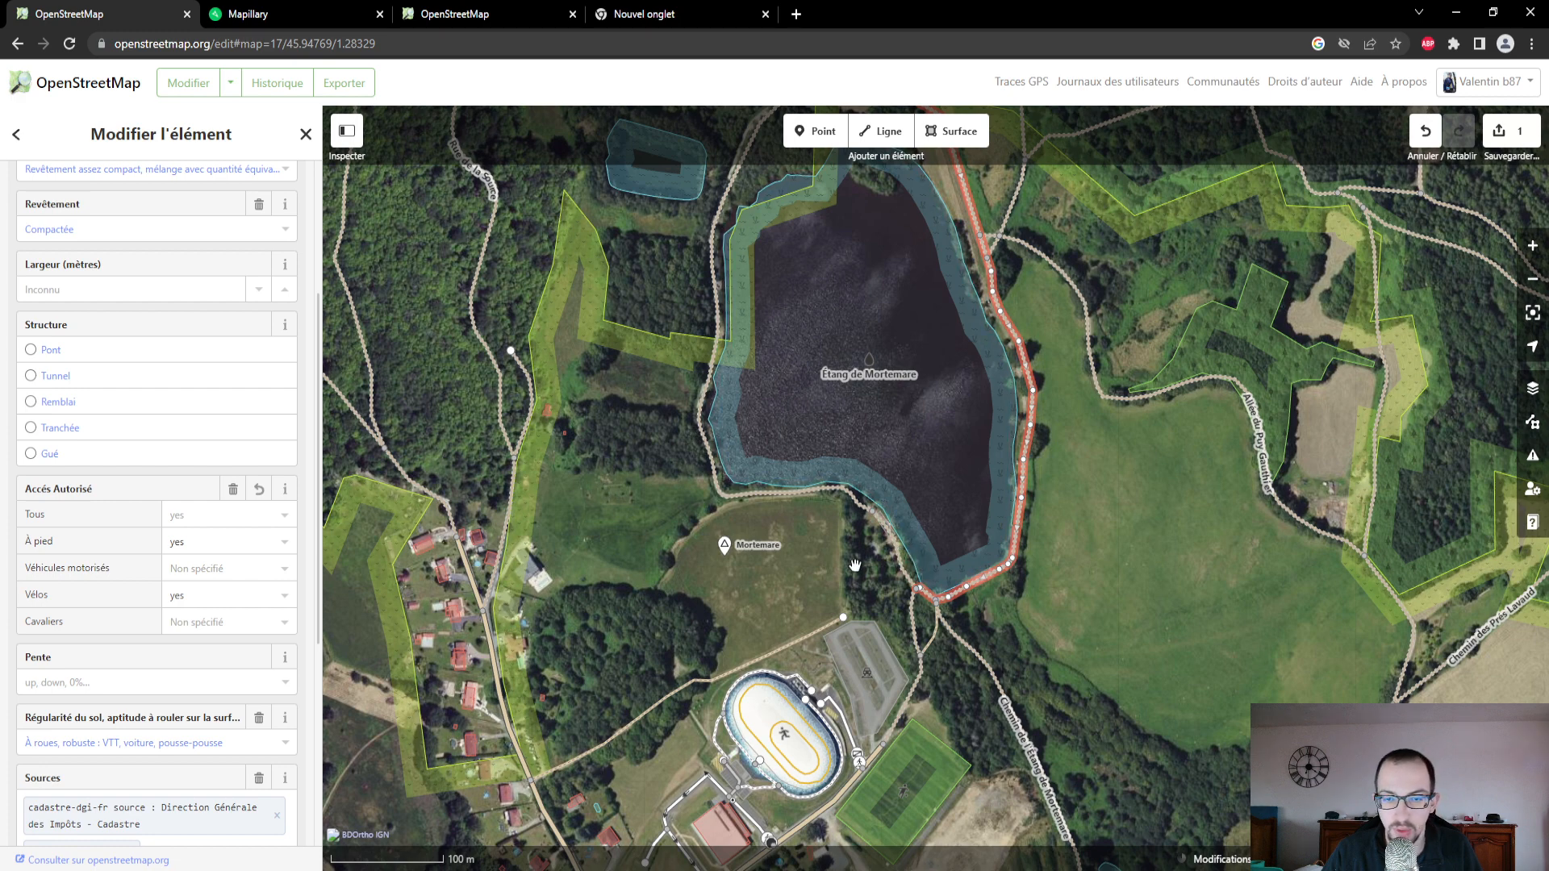
{"action": "left_click", "coordinate": [902, 564]}
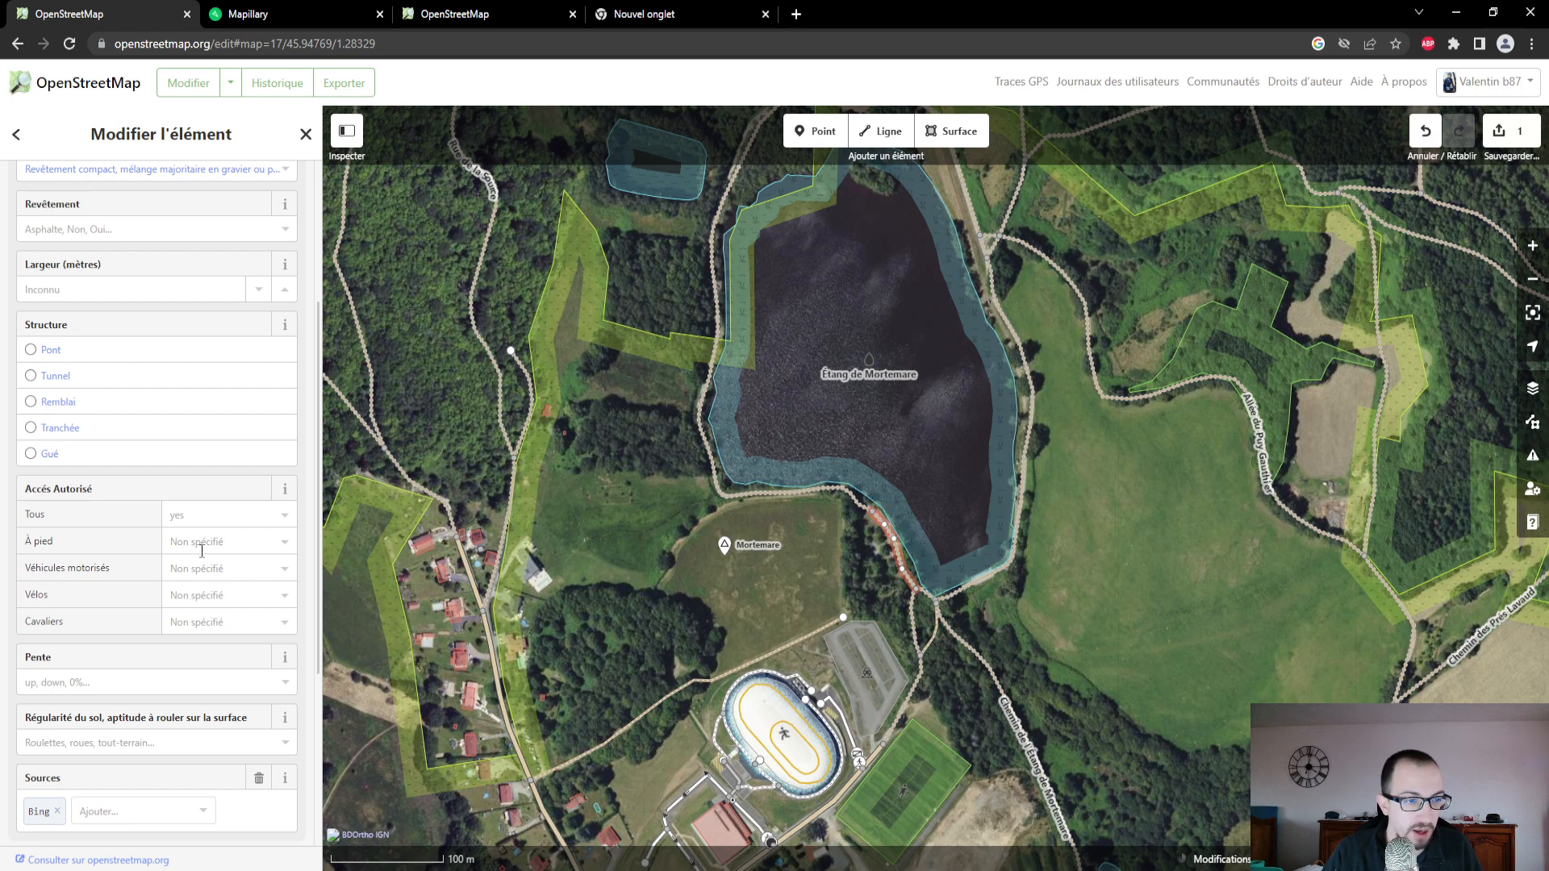
{"action": "scroll", "coordinate": [127, 343], "scroll_direction": "up", "scroll_amount": 1}
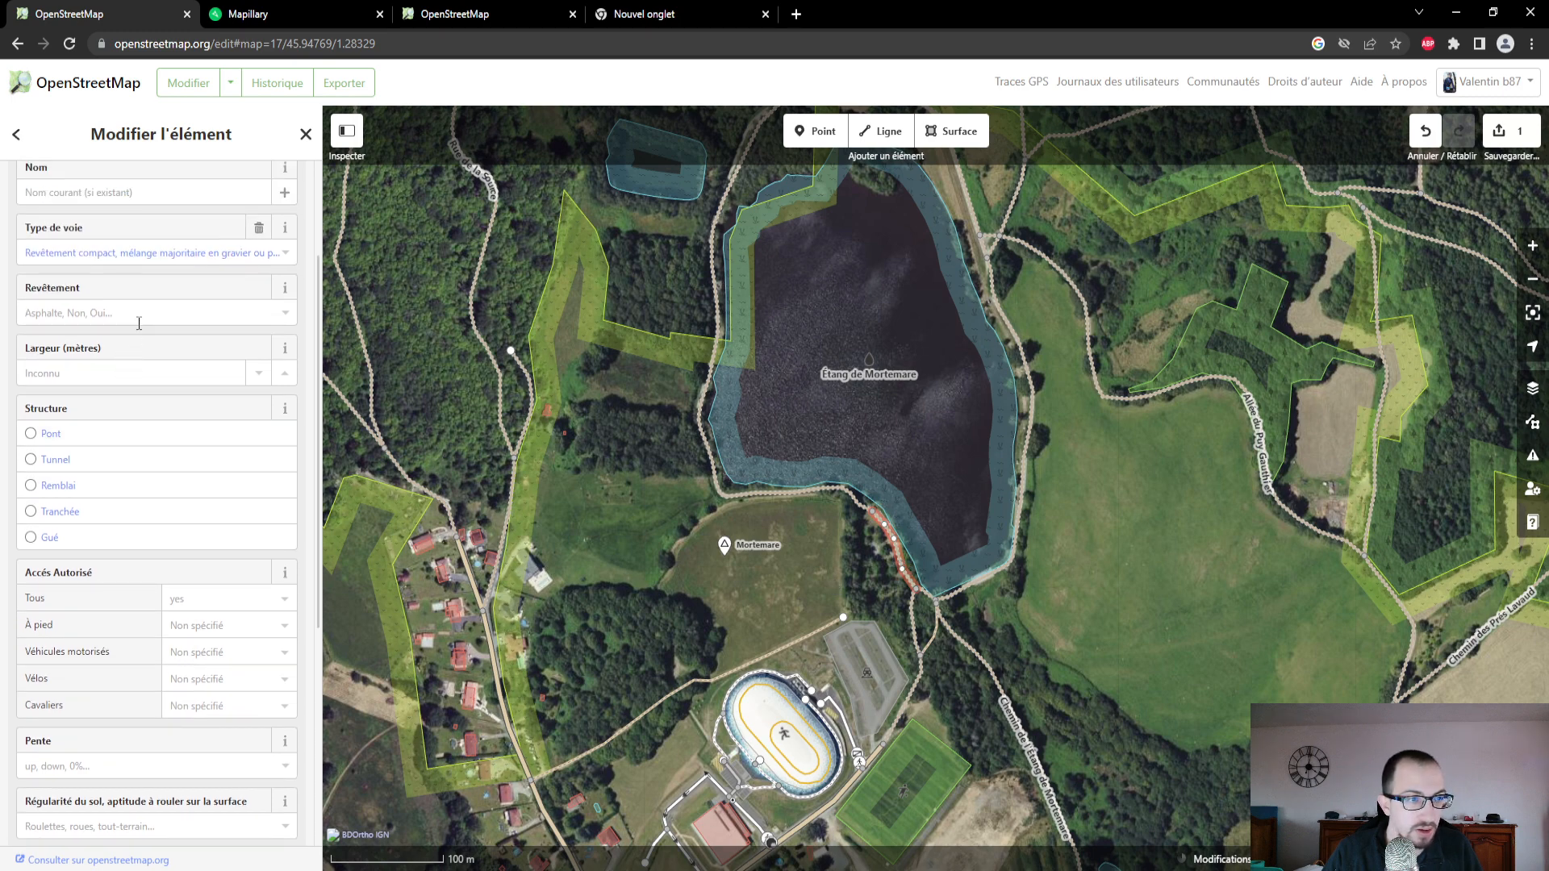
{"action": "left_click", "coordinate": [815, 496]}
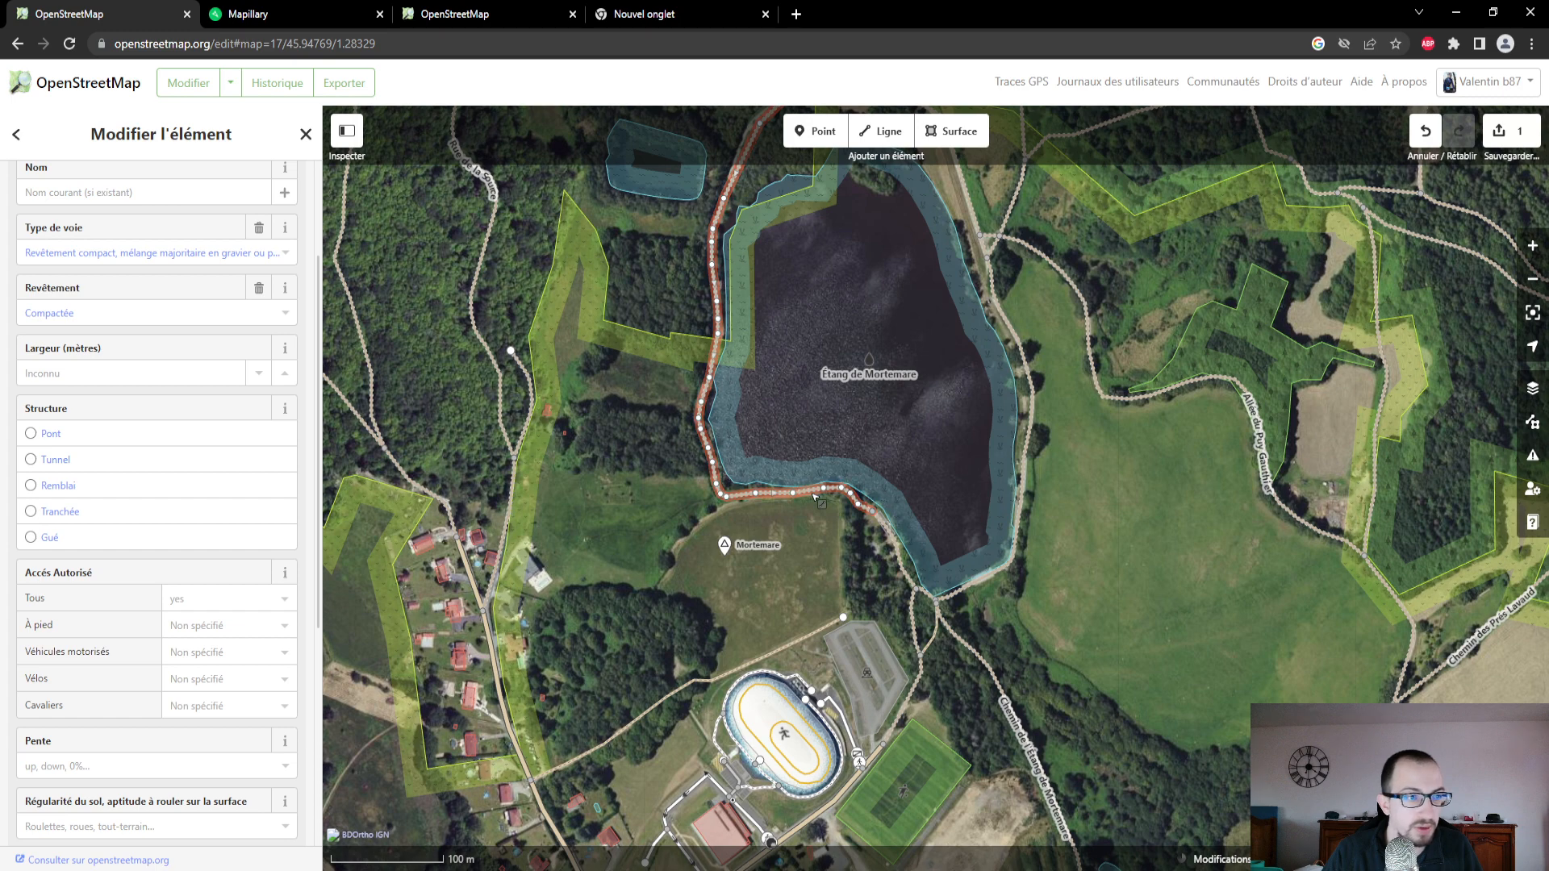
{"action": "left_click", "coordinate": [898, 551]}
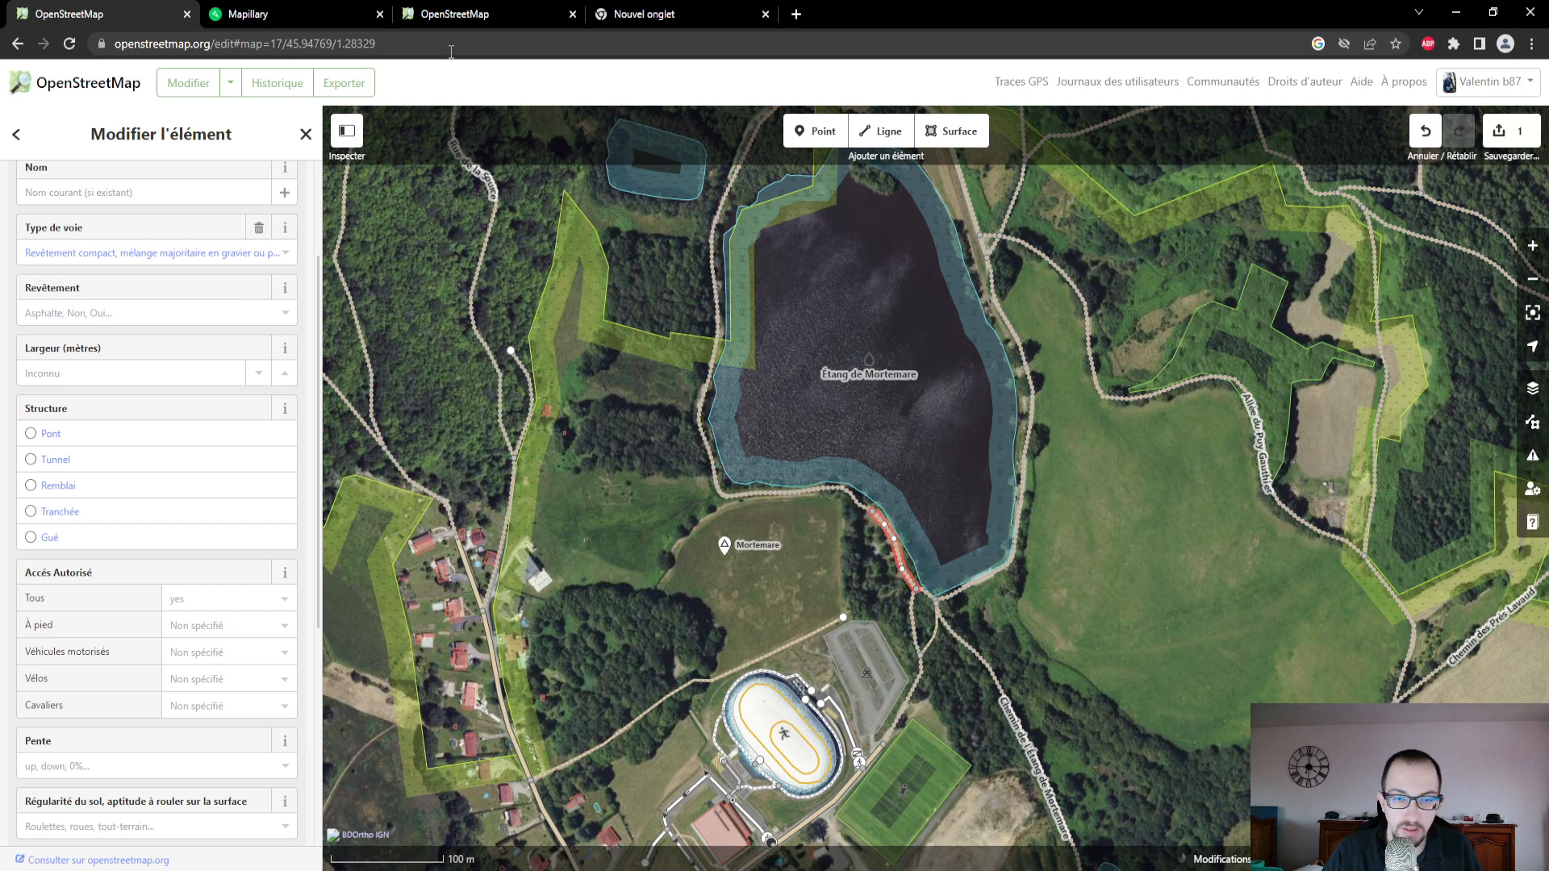
- Switch to Mapillary and open the photo beside the short track section on Étang de Mortemare's southwestern shore
{"action": "left_click", "coordinate": [450, 18]}
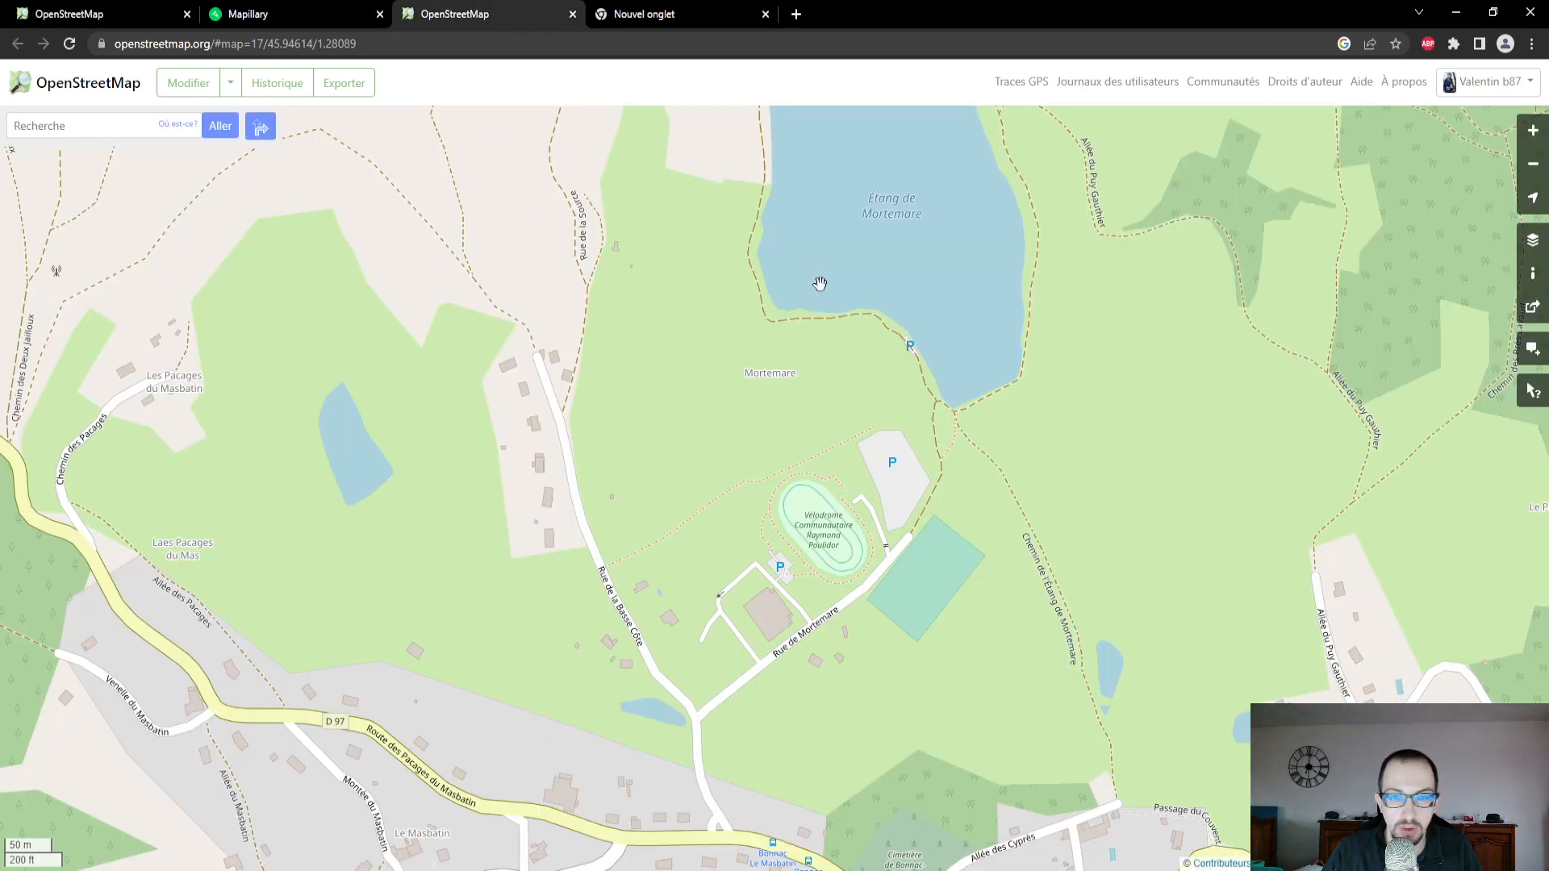
{"action": "left_click", "coordinate": [294, 18]}
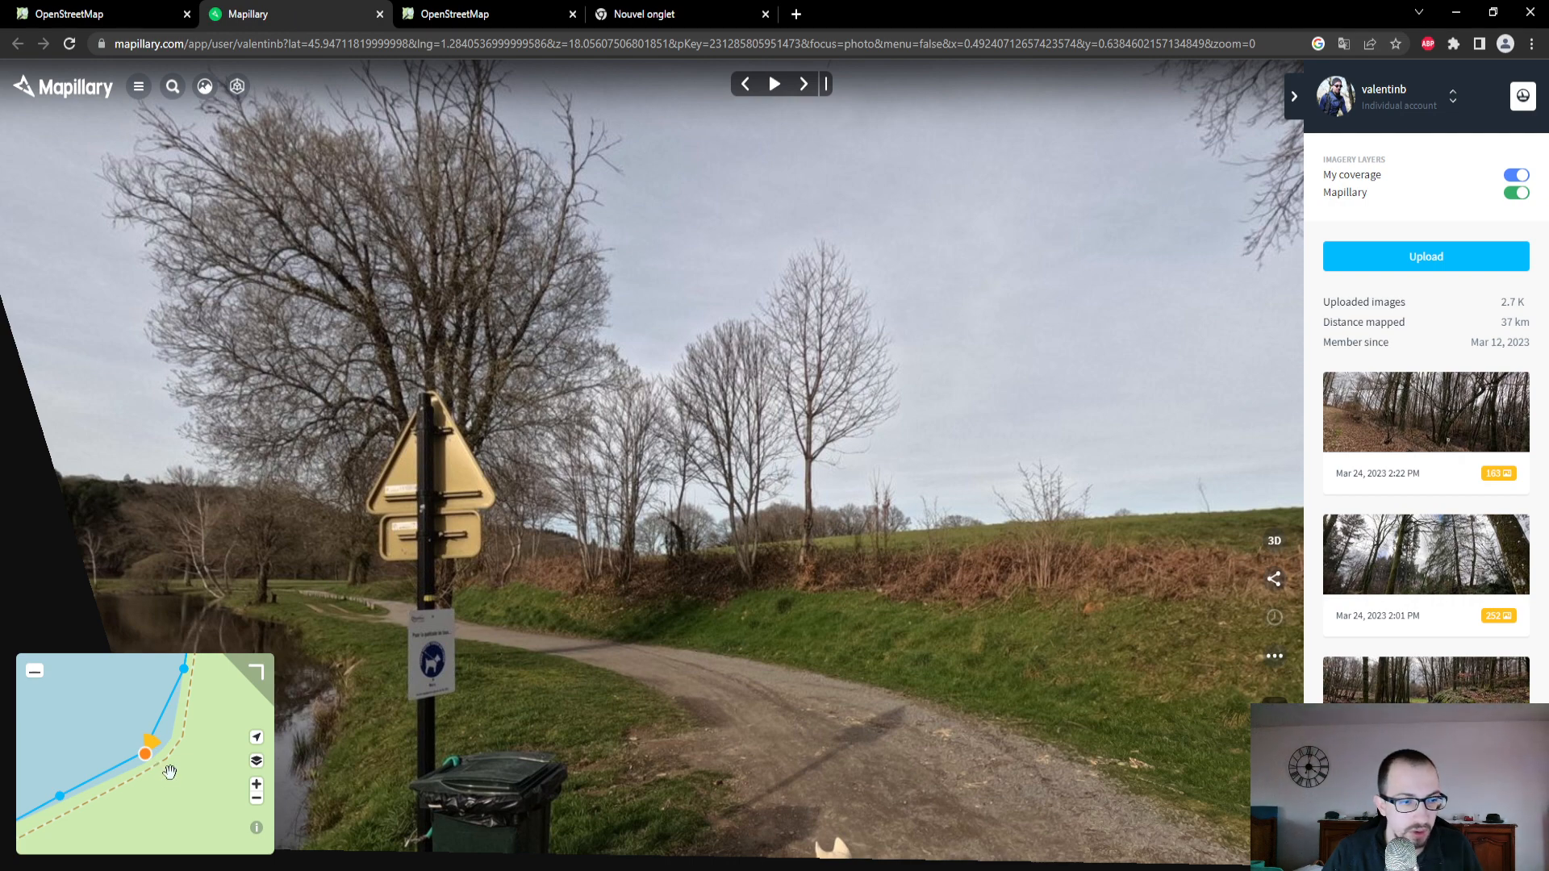
{"action": "left_click_drag", "start_coordinate": [170, 772], "coordinate": [337, 710]}
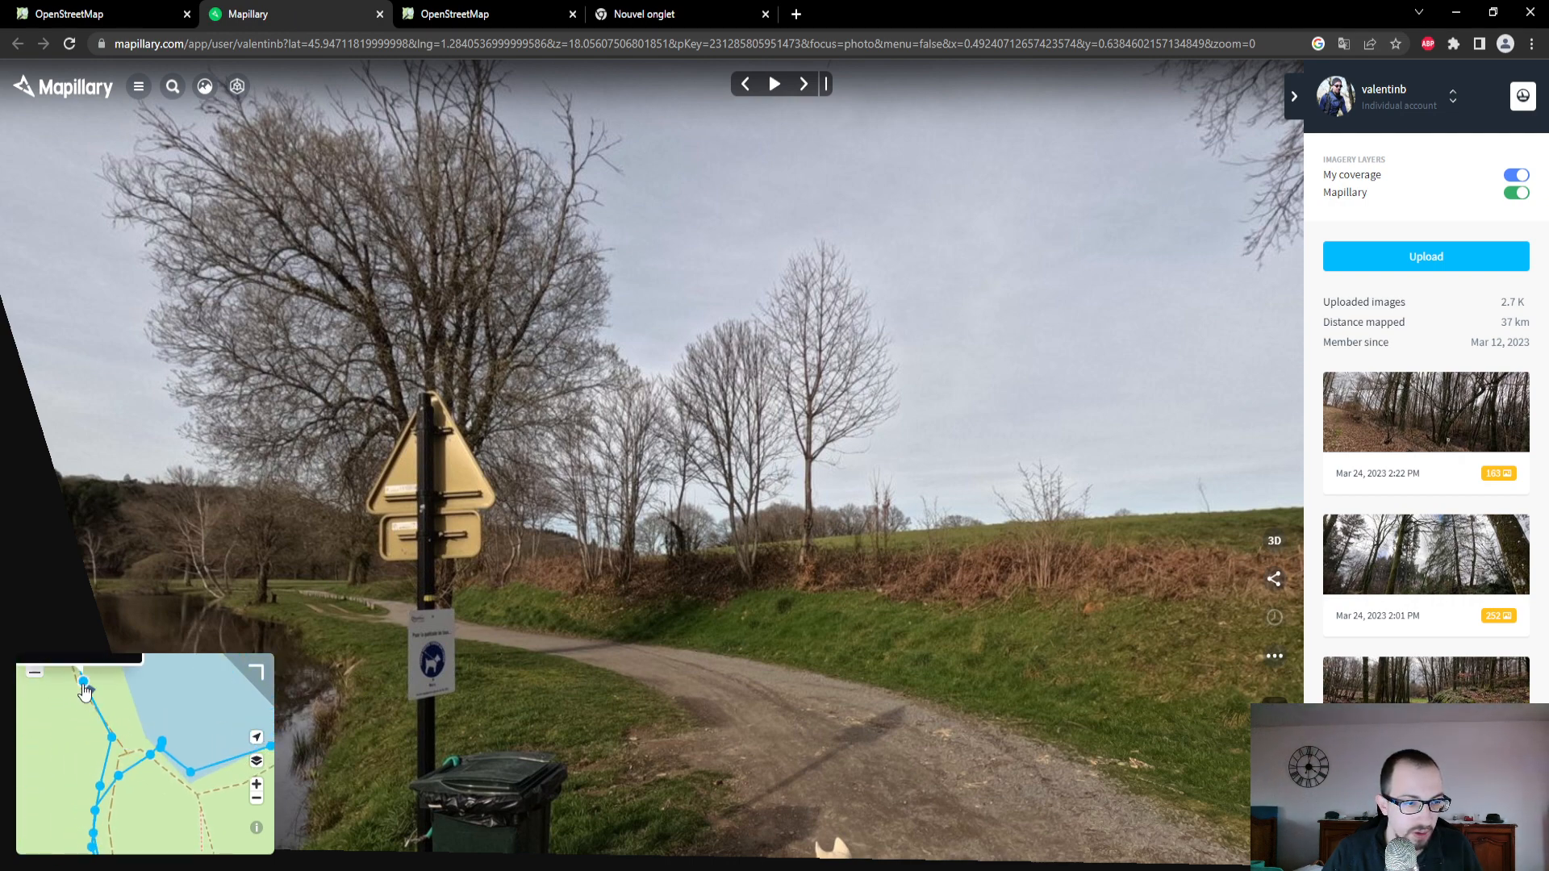
{"action": "scroll", "coordinate": [88, 690], "scroll_direction": "up", "scroll_amount": 2}
{"action": "left_click", "coordinate": [86, 685]}
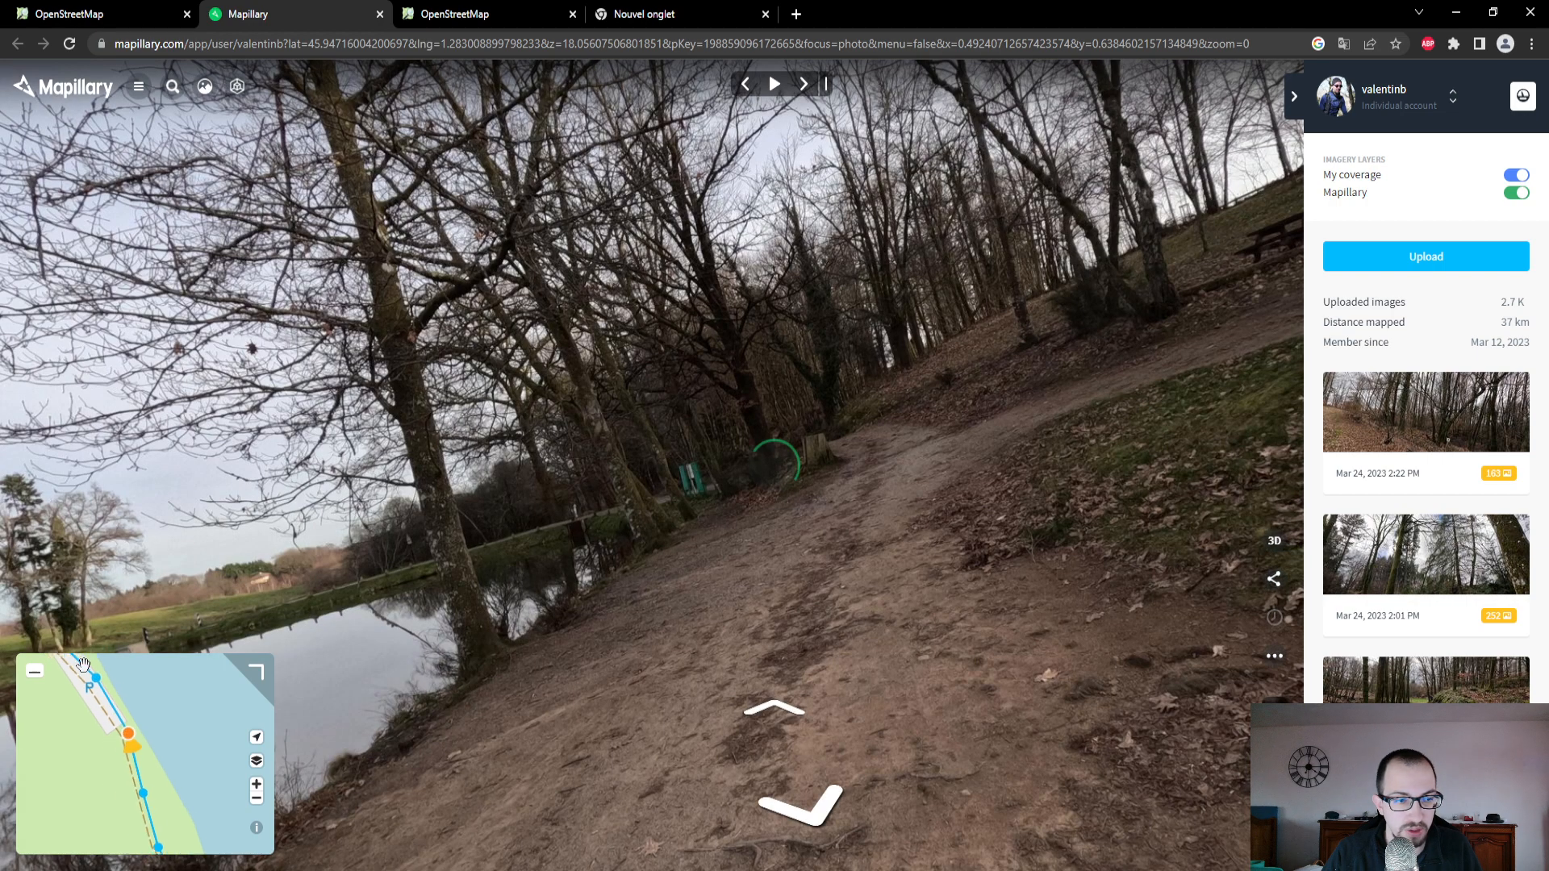
- Move between neighbouring photos along the southwestern shore to examine where the path's surface changes
{"action": "left_click", "coordinate": [818, 824]}
{"action": "left_click", "coordinate": [818, 820]}
{"action": "left_click", "coordinate": [818, 817]}
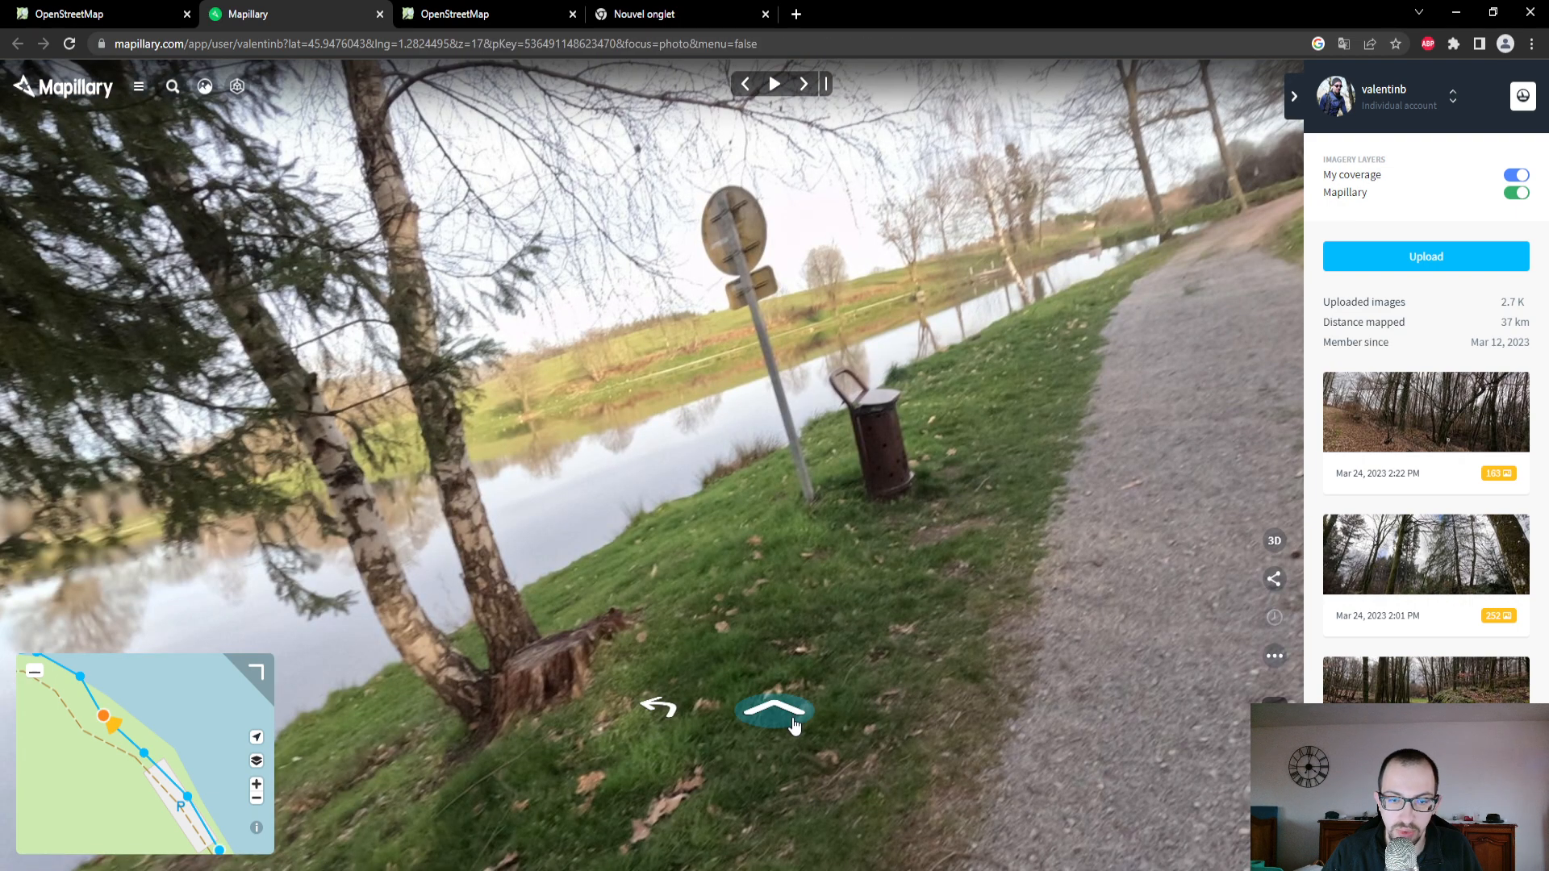
{"action": "left_click", "coordinate": [790, 710]}
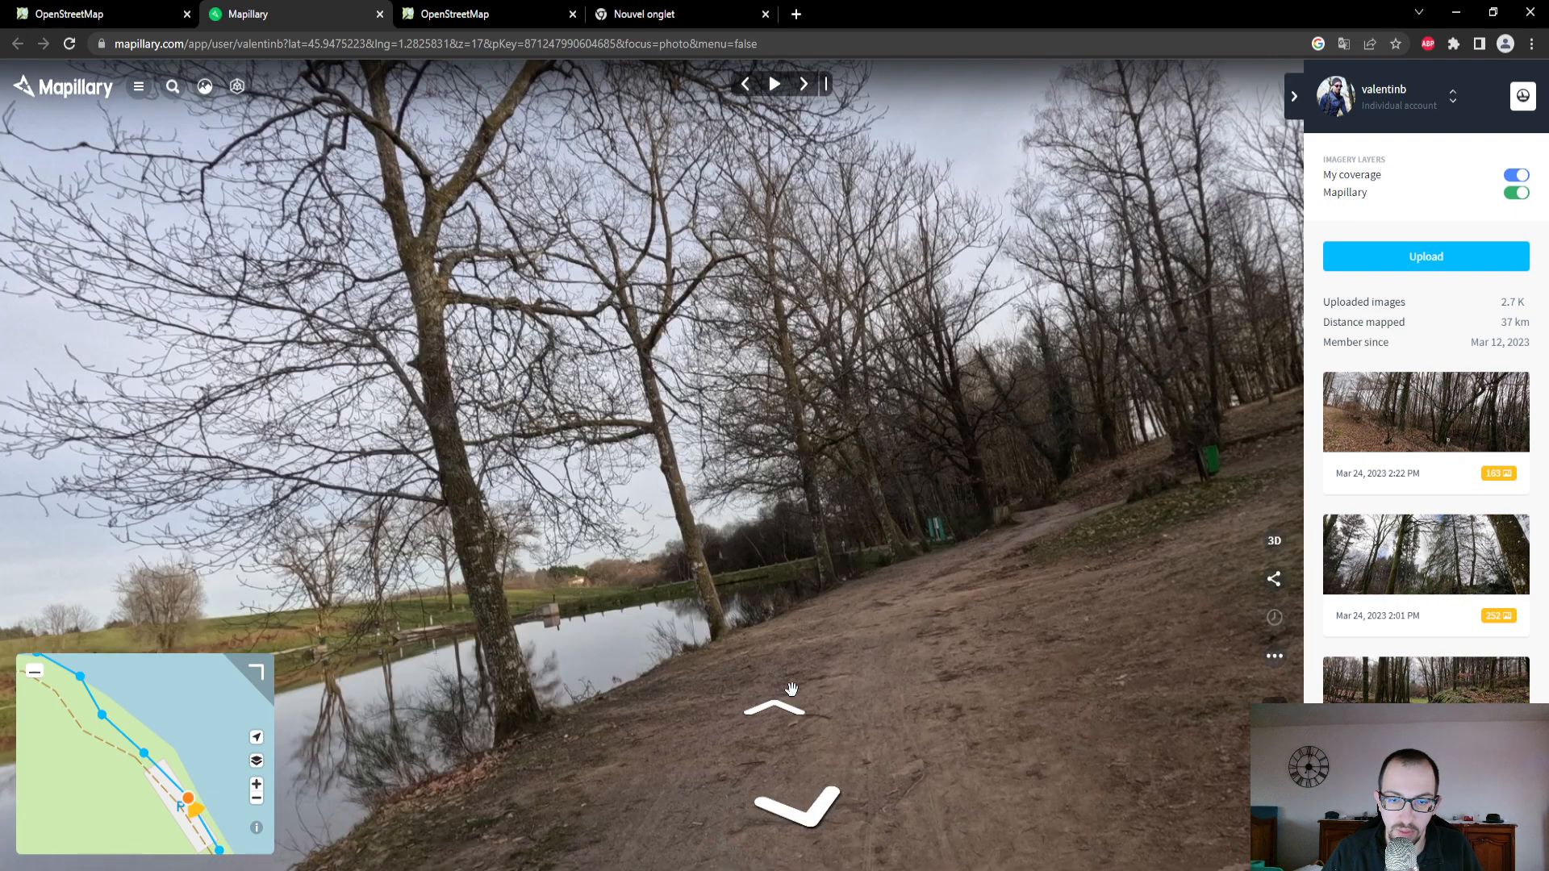
- In the OpenStreetMap editor, set the surface of the short southwestern track section to Terre and check its remaining attributes
{"action": "left_click", "coordinate": [91, 14]}
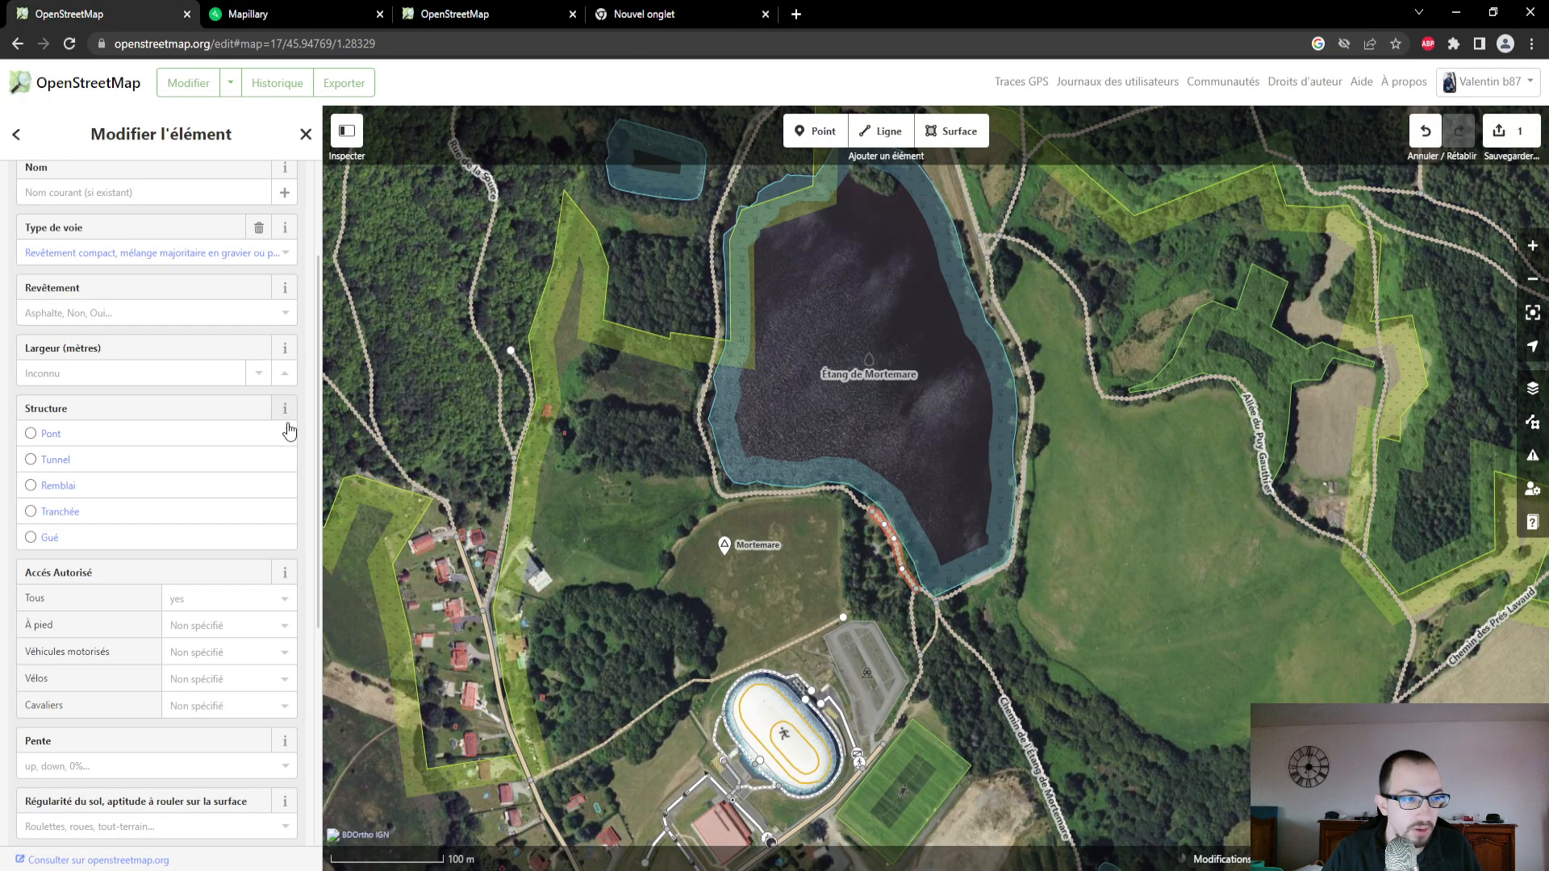
{"action": "left_click", "coordinate": [187, 307]}
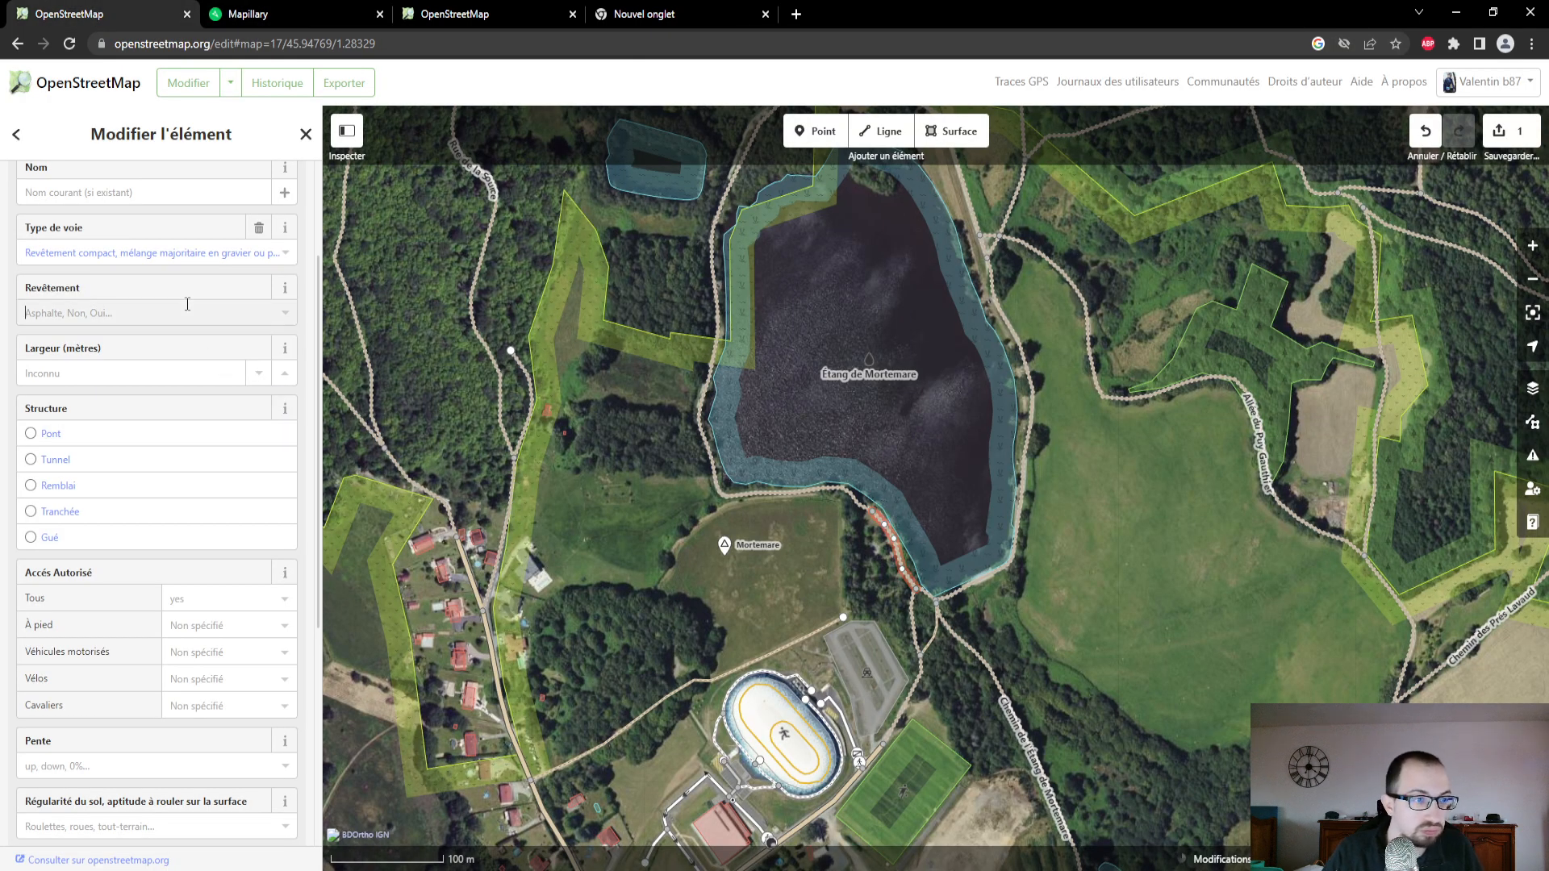
{"action": "scroll", "coordinate": [214, 446], "scroll_direction": "down", "scroll_amount": 2}
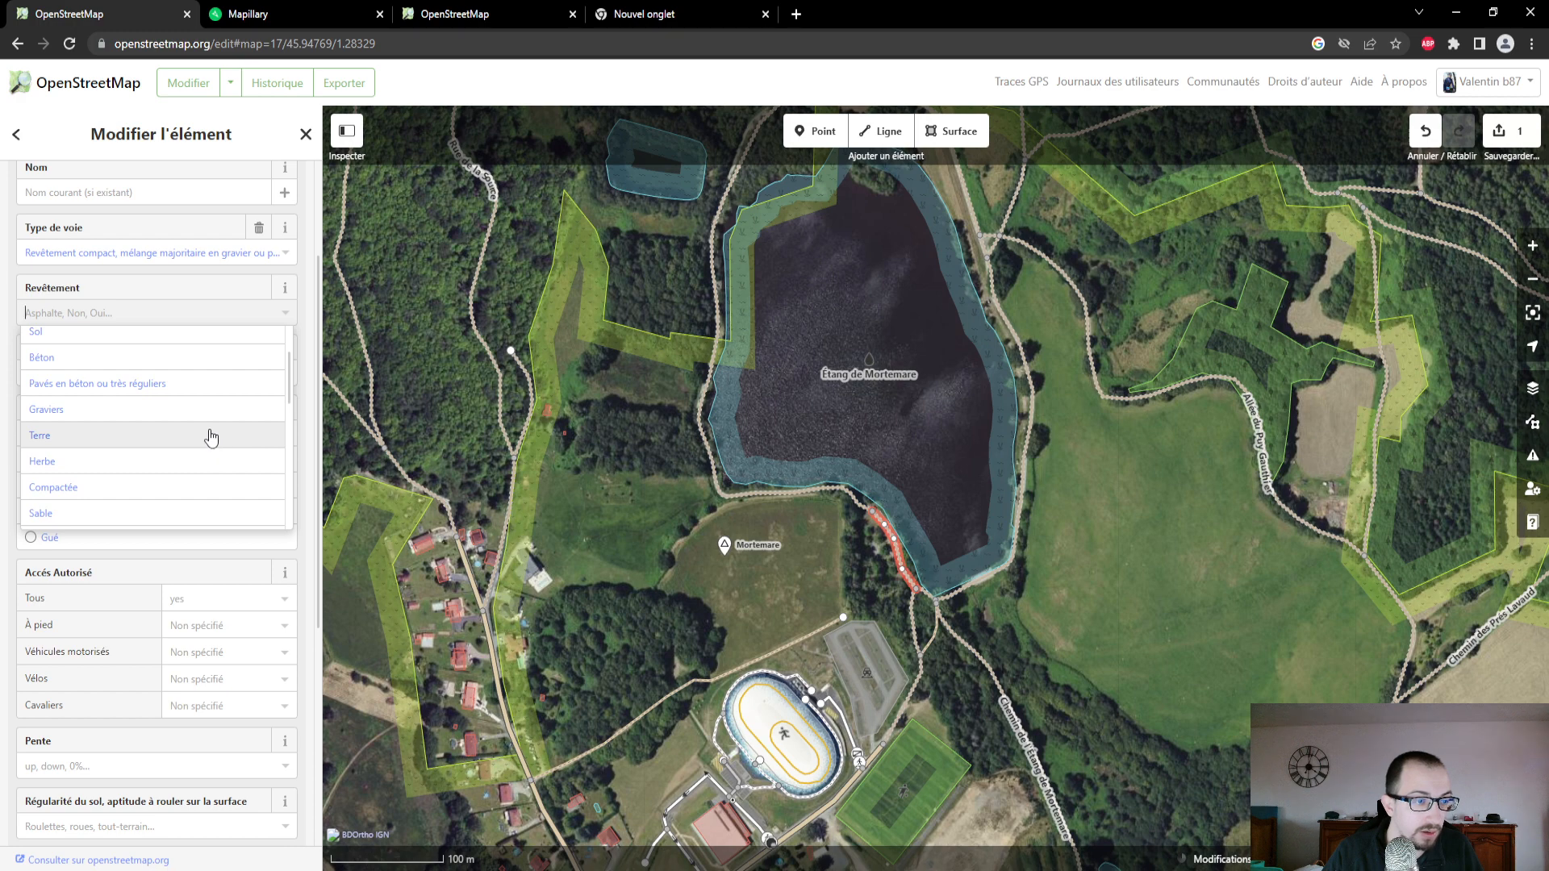
{"action": "left_click", "coordinate": [211, 438]}
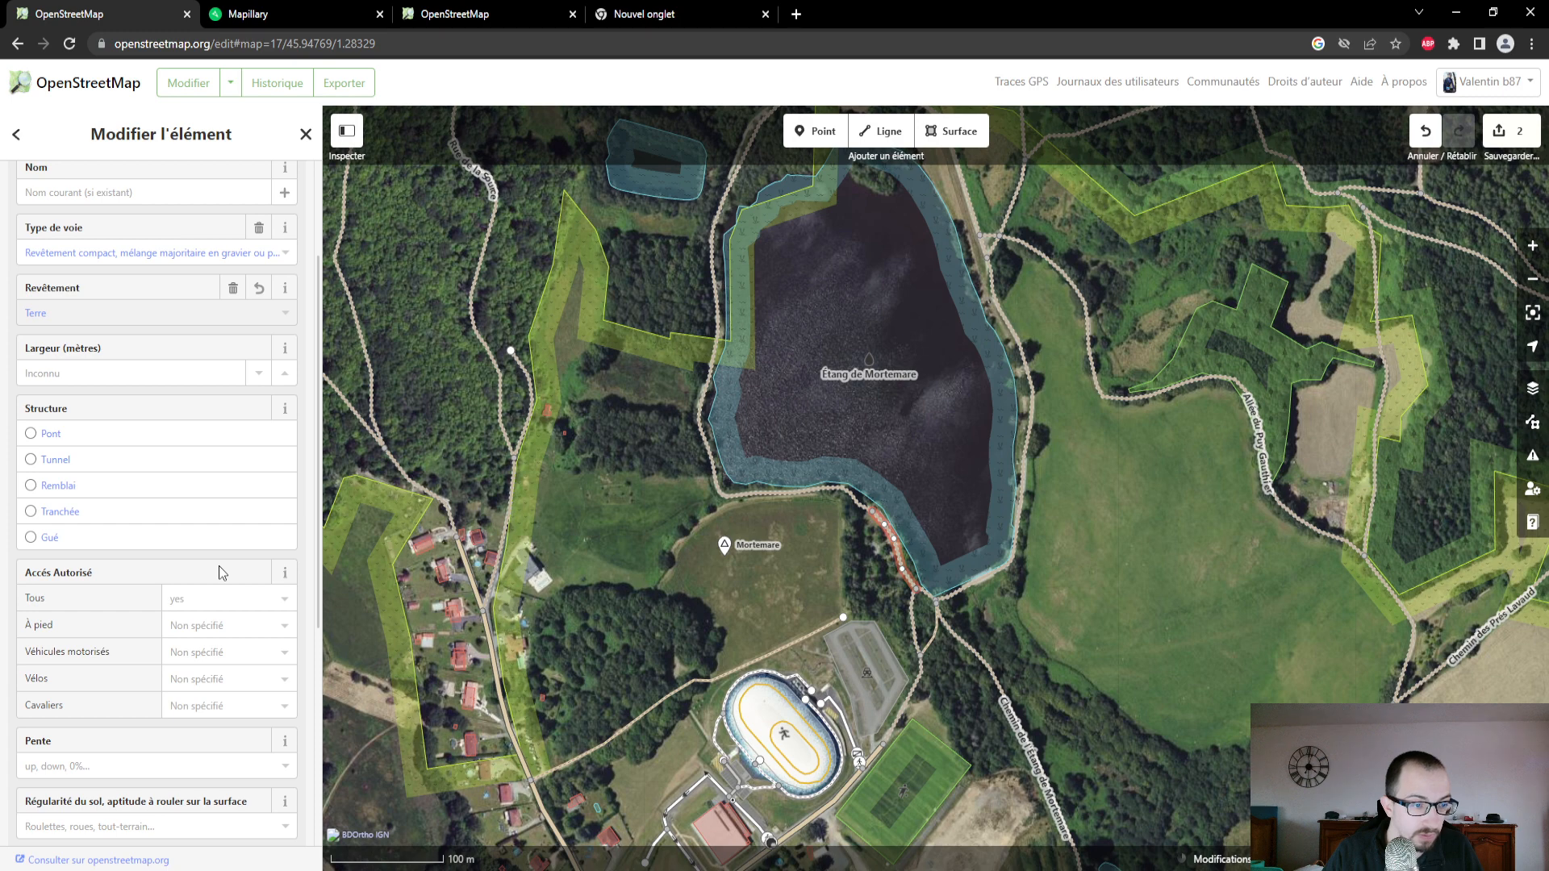
{"action": "scroll", "coordinate": [219, 565], "scroll_direction": "down", "scroll_amount": 2}
{"action": "scroll", "coordinate": [219, 564], "scroll_direction": "down", "scroll_amount": 2}
{"action": "scroll", "coordinate": [219, 565], "scroll_direction": "up", "scroll_amount": 6}
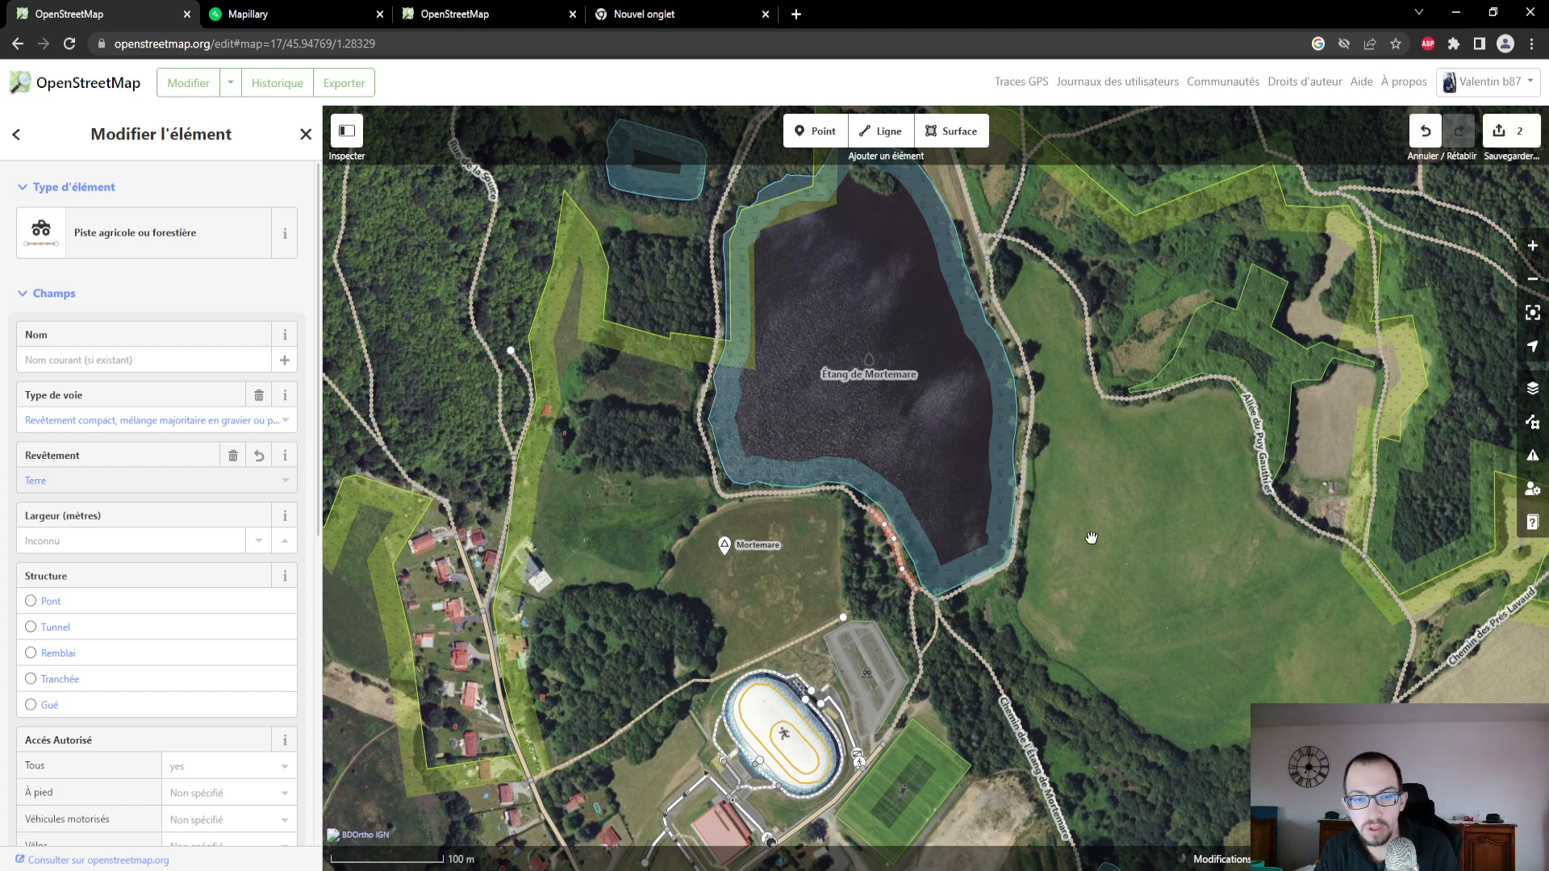
- Review the surface, access and ground smoothness attributes of the unnamed track running north from Étang de Mortemare's northeastern shore
{"action": "left_click_drag", "start_coordinate": [1097, 548], "coordinate": [1049, 717]}
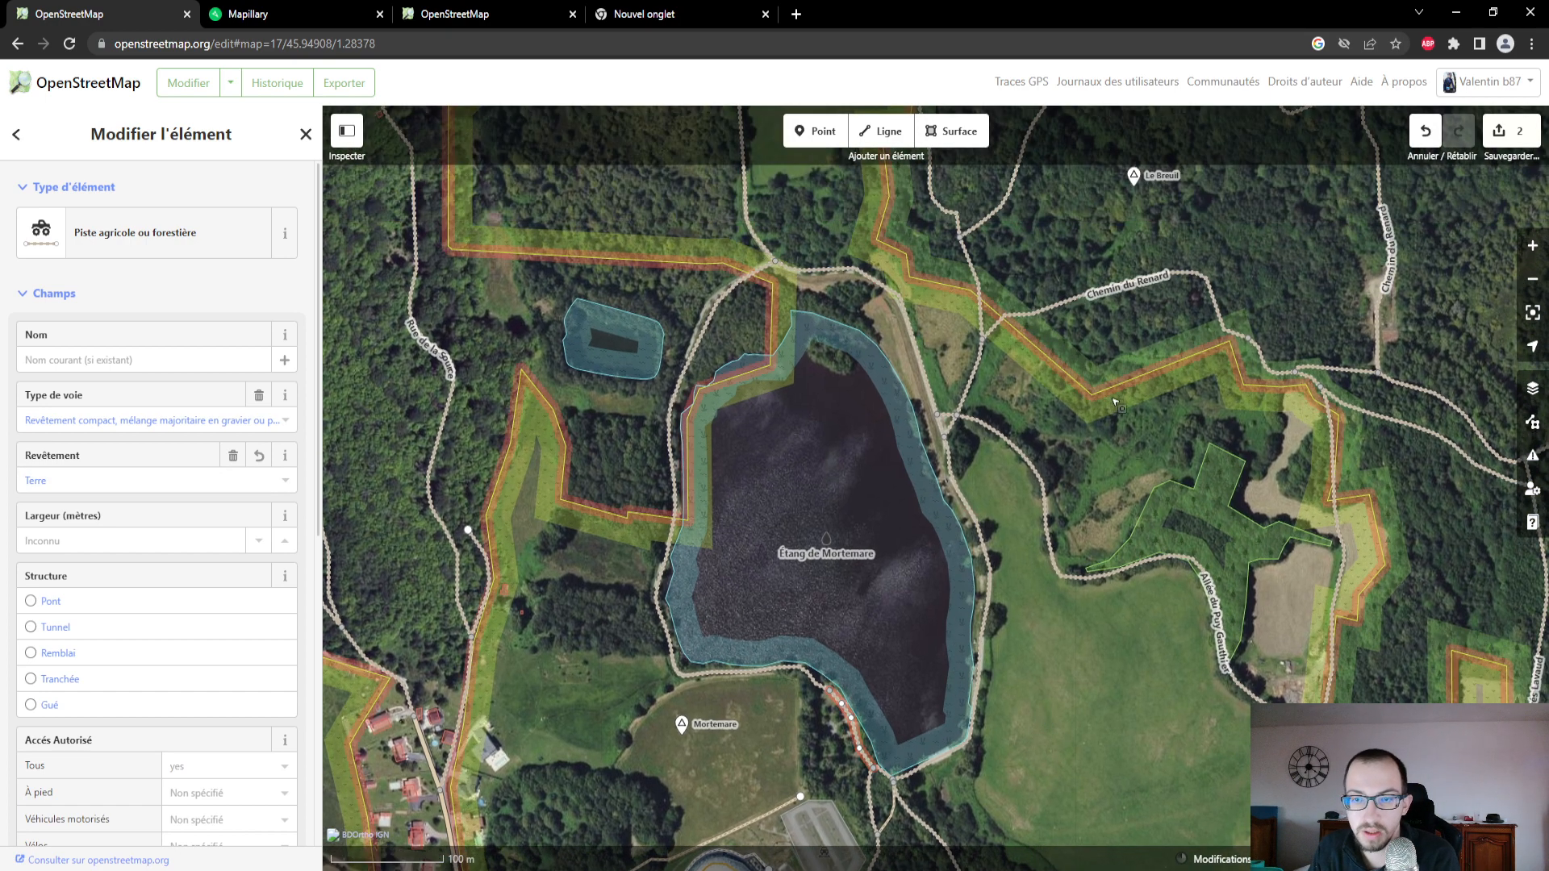
{"action": "left_click_drag", "start_coordinate": [1051, 641], "coordinate": [963, 761]}
{"action": "scroll", "coordinate": [751, 606], "scroll_direction": "down", "scroll_amount": 1}
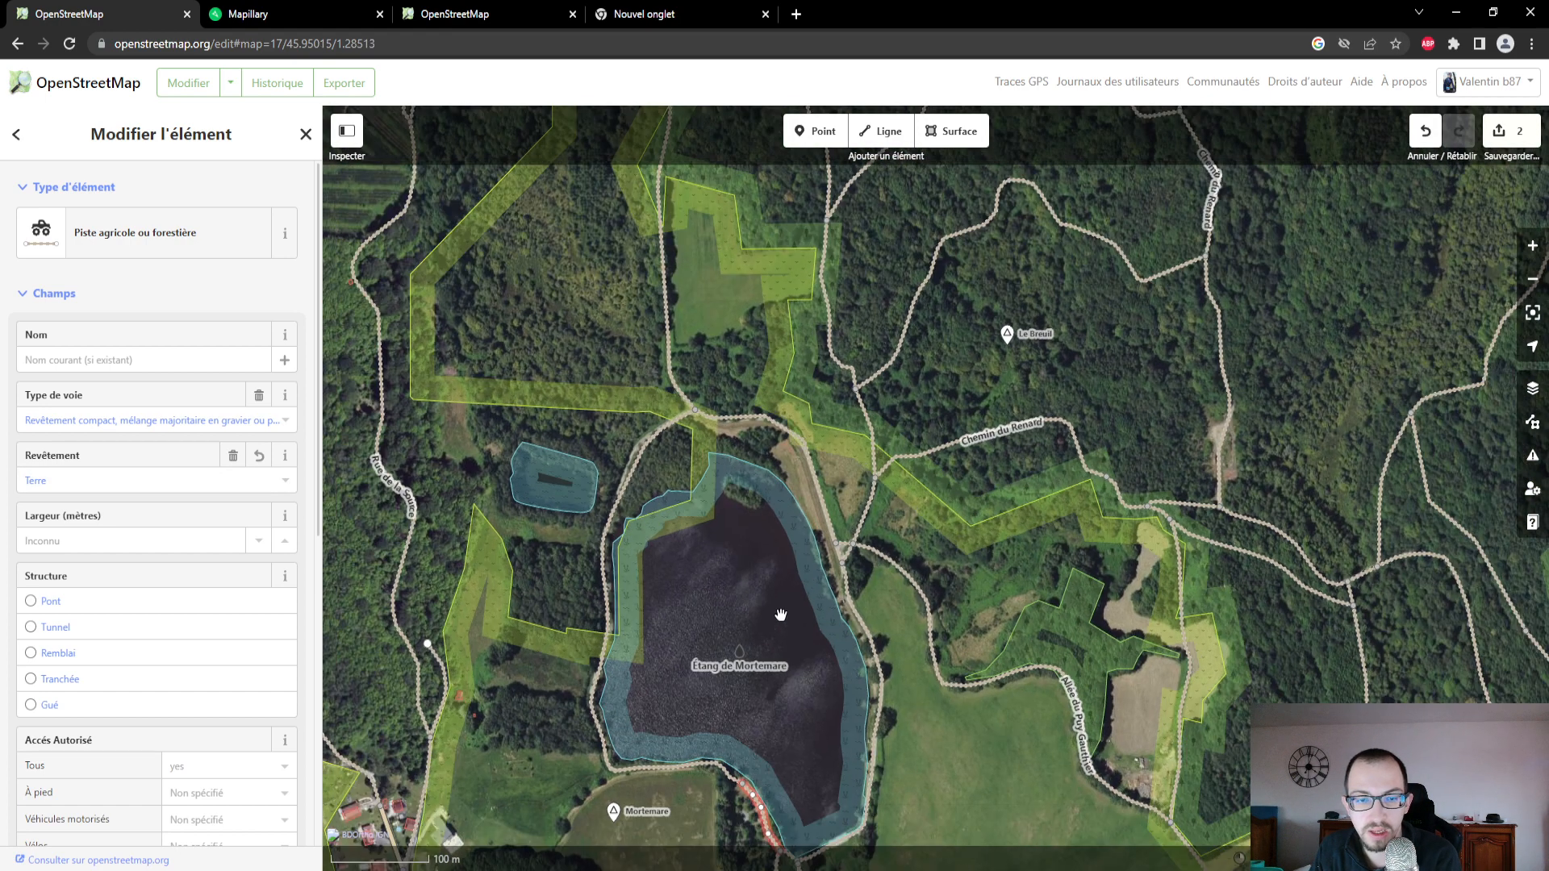
{"action": "left_click", "coordinate": [277, 14]}
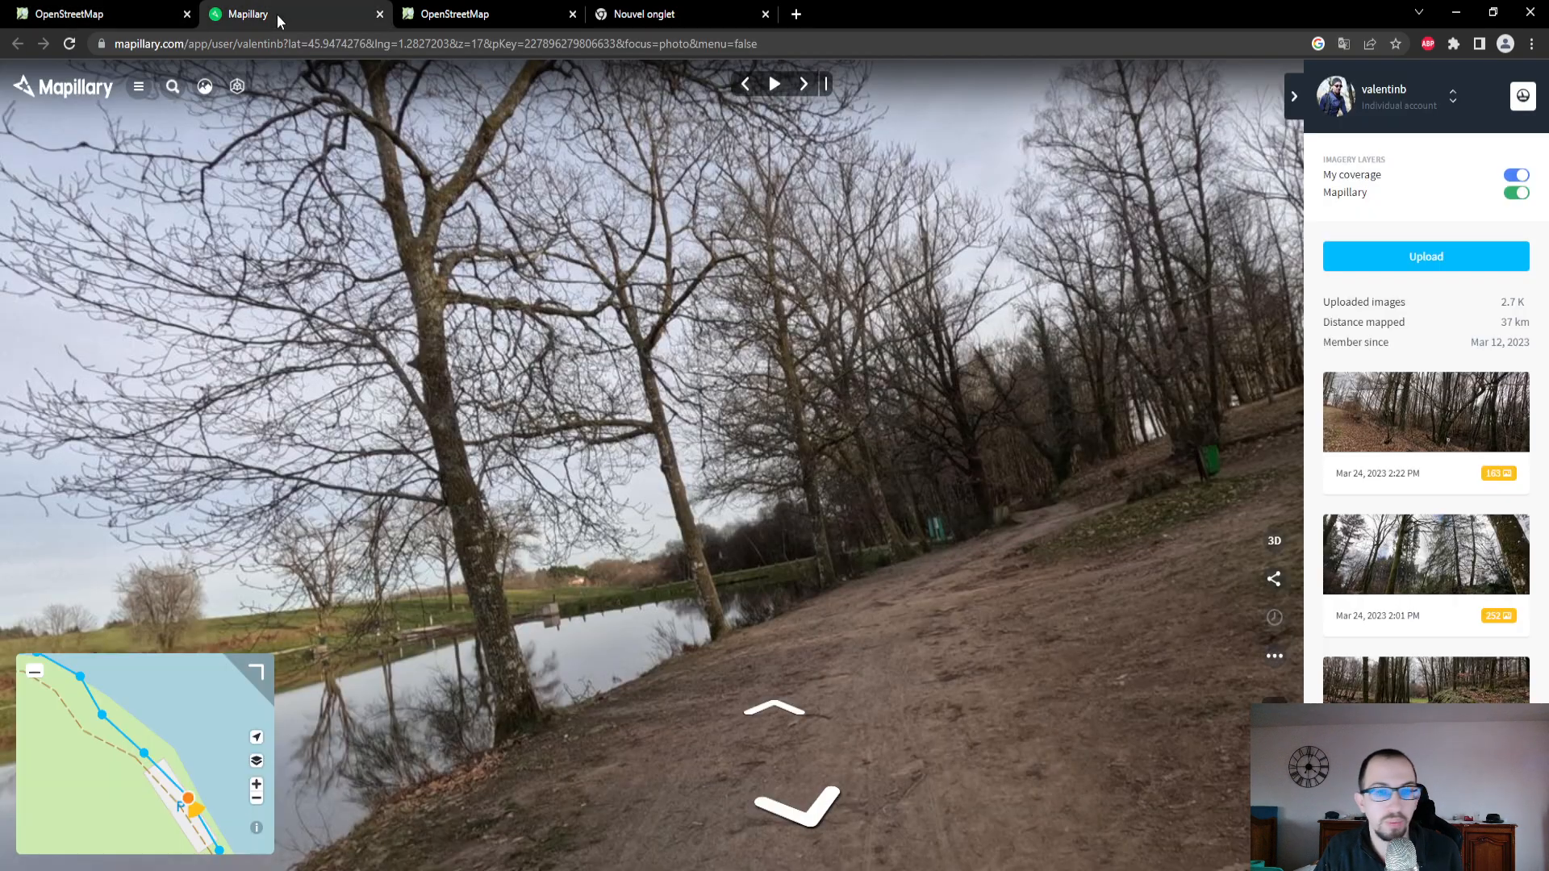
{"action": "left_click", "coordinate": [93, 17]}
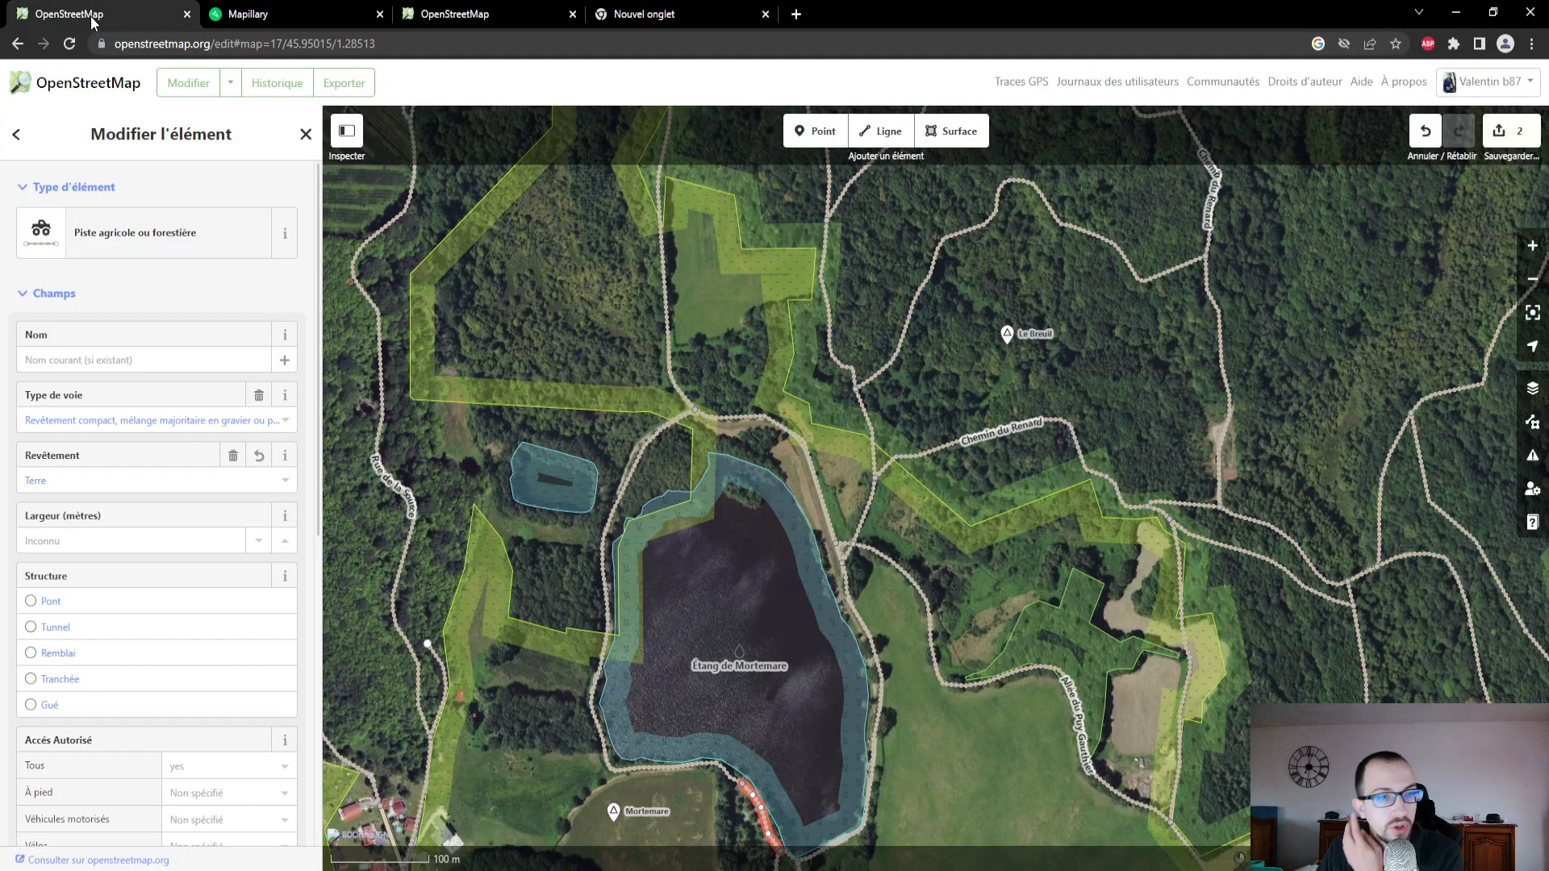
{"action": "left_click", "coordinate": [873, 514]}
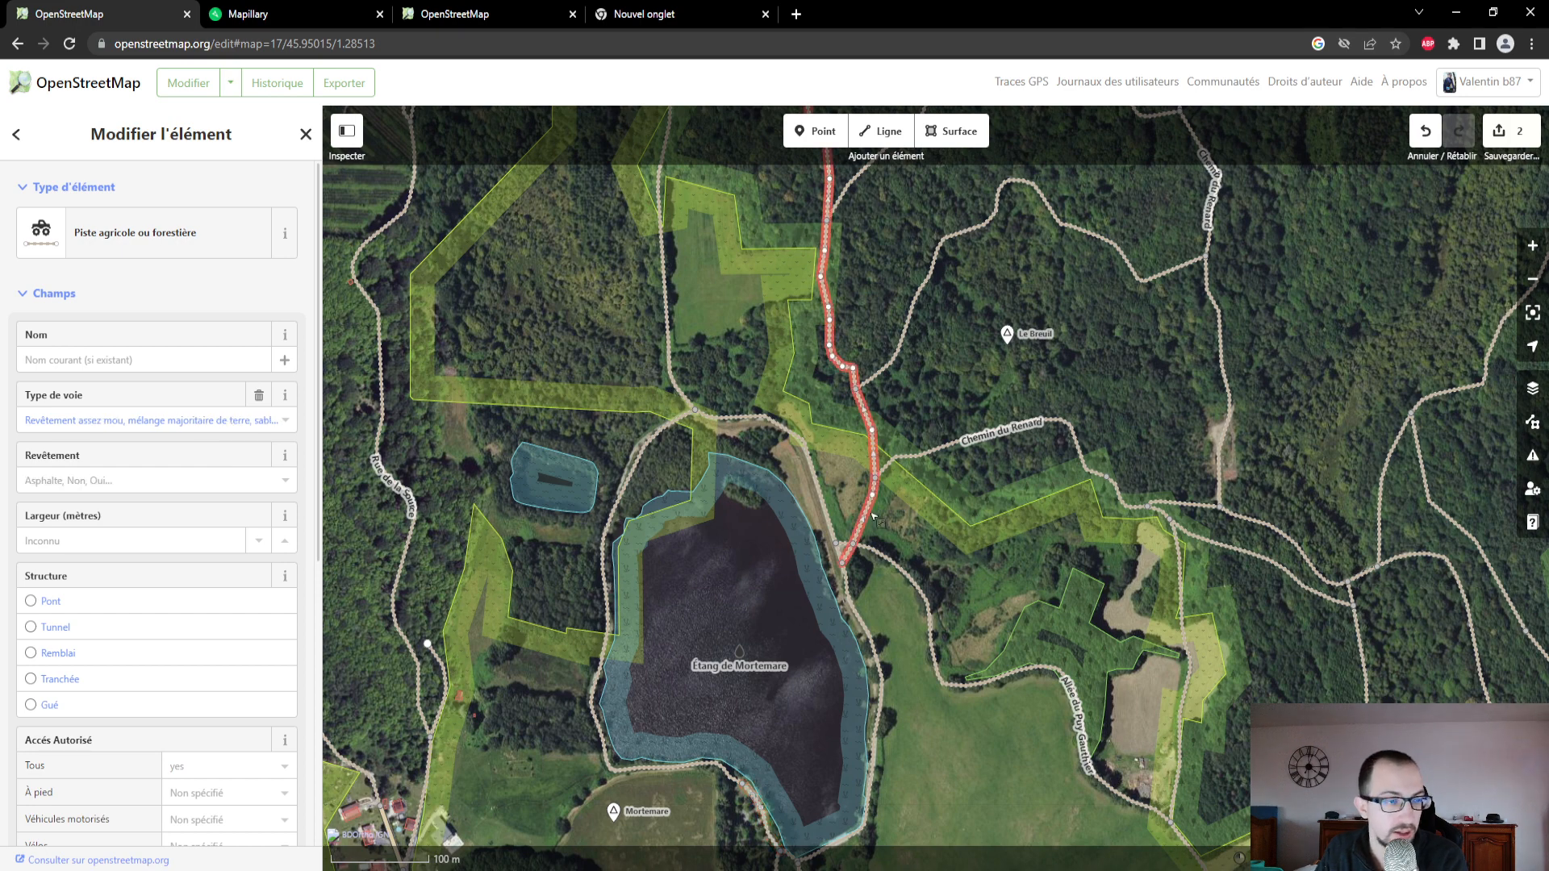
{"action": "scroll", "coordinate": [105, 475], "scroll_direction": "down", "scroll_amount": 5}
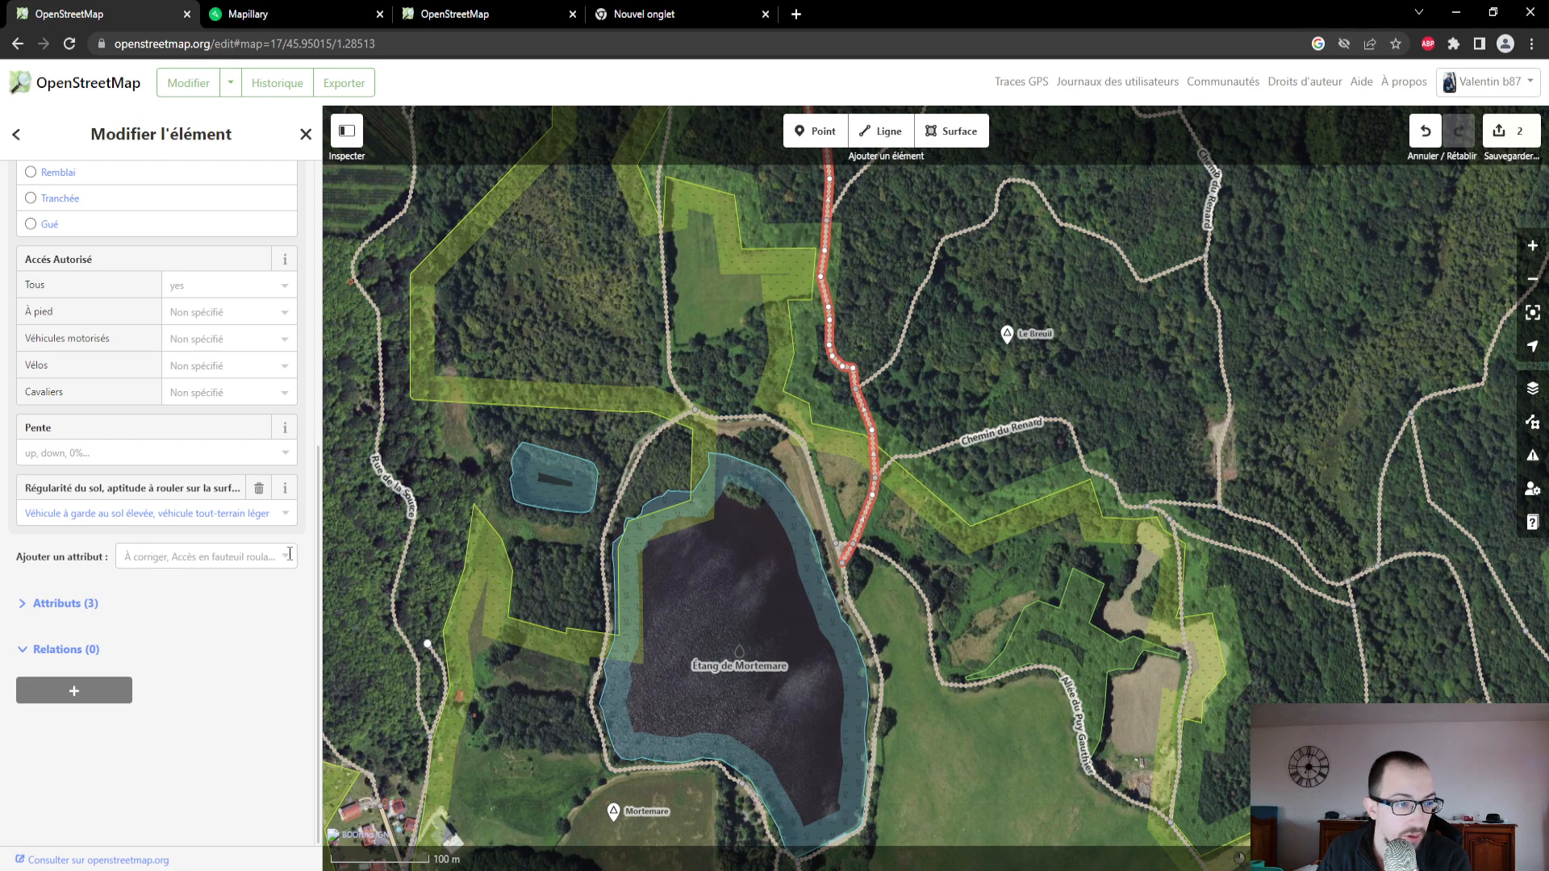
{"action": "scroll", "coordinate": [281, 602], "scroll_direction": "up", "scroll_amount": 3}
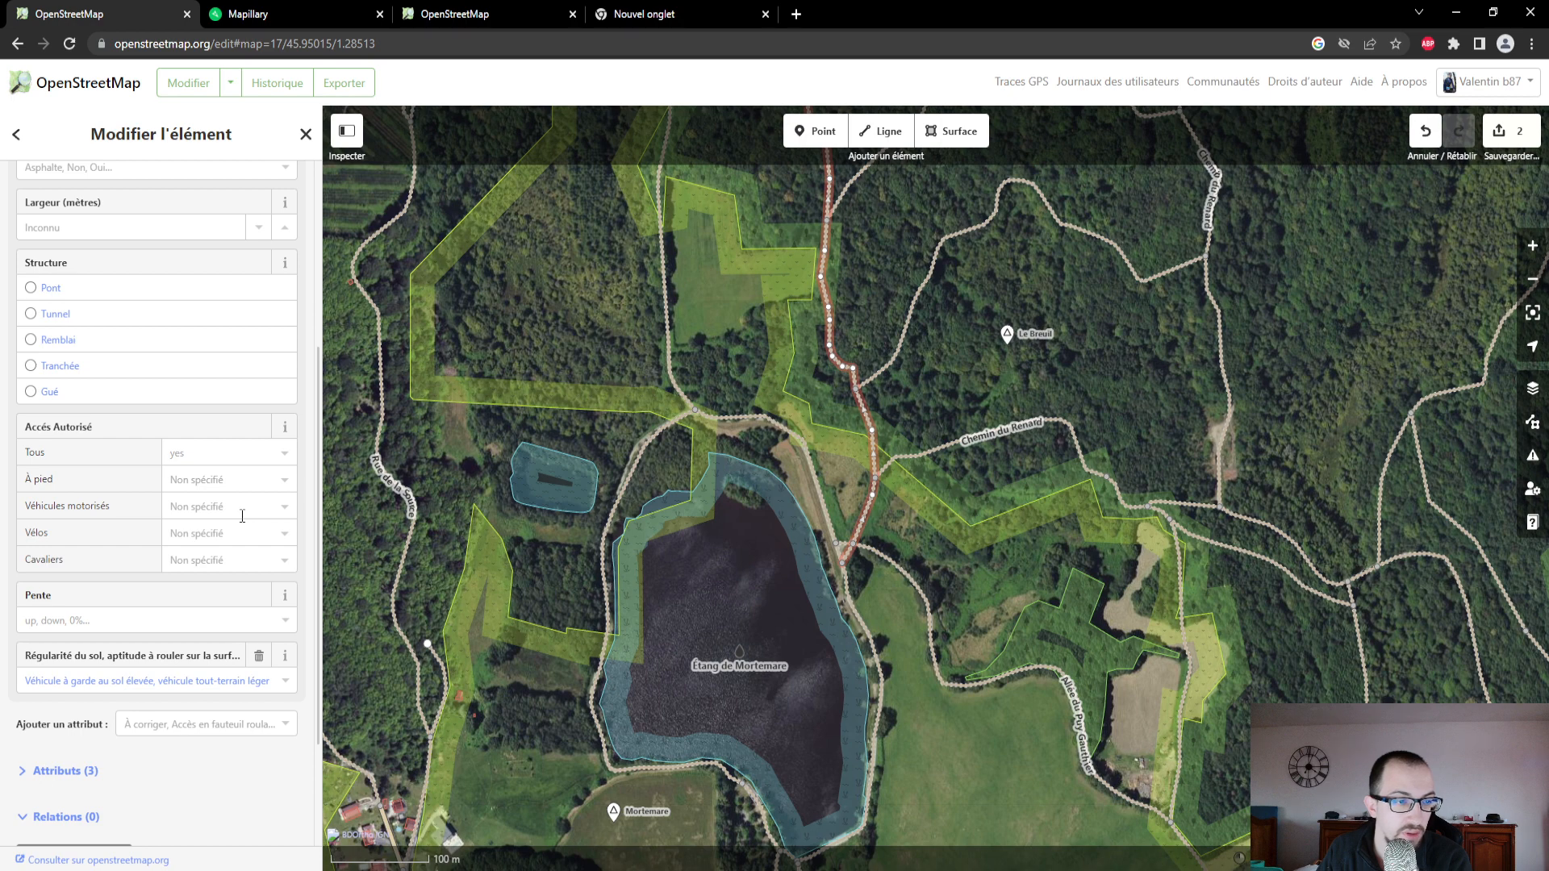
{"action": "left_click_drag", "start_coordinate": [888, 284], "coordinate": [888, 336]}
{"action": "scroll", "coordinate": [227, 416], "scroll_direction": "up", "scroll_amount": 5}
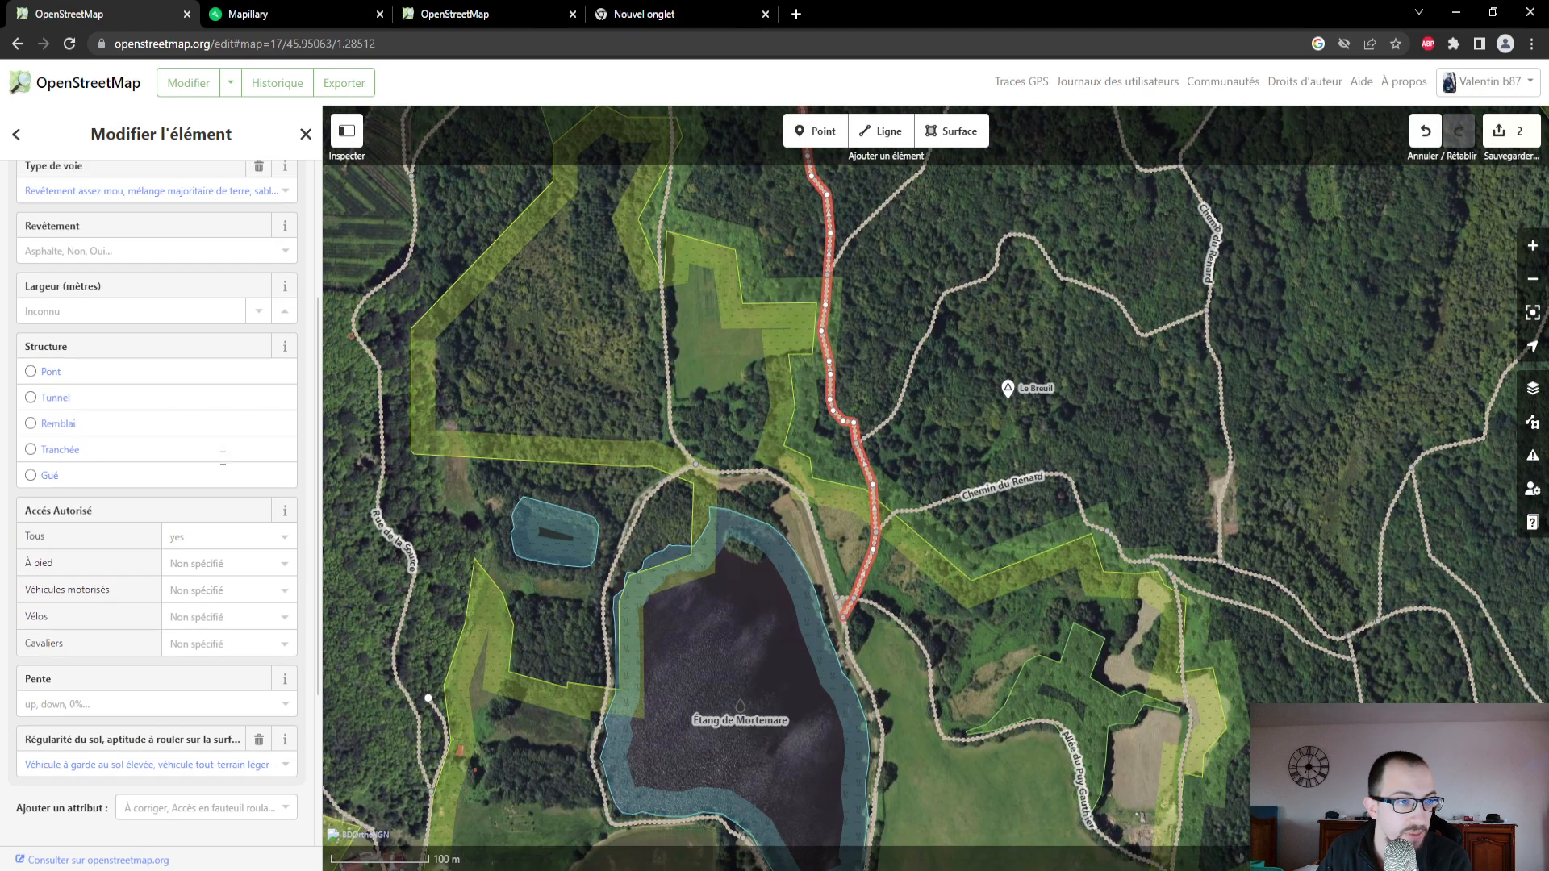
- Follow the selected track northward through the forest and view its full course on the aerial imagery
{"action": "left_click_drag", "start_coordinate": [936, 234], "coordinate": [1000, 615]}
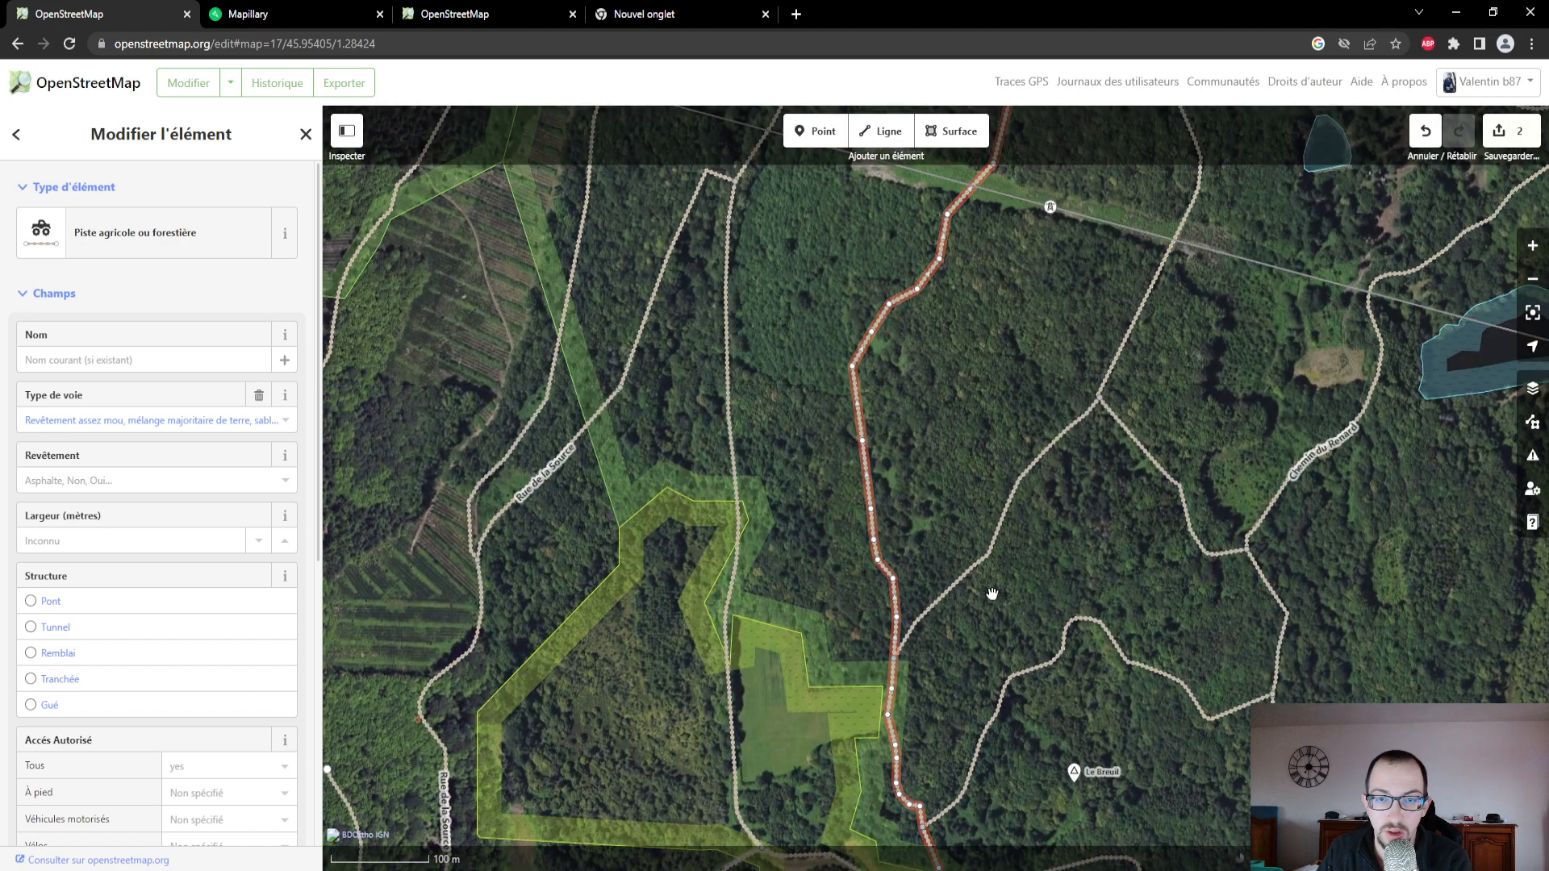
{"action": "scroll", "coordinate": [994, 588], "scroll_direction": "down", "scroll_amount": 5}
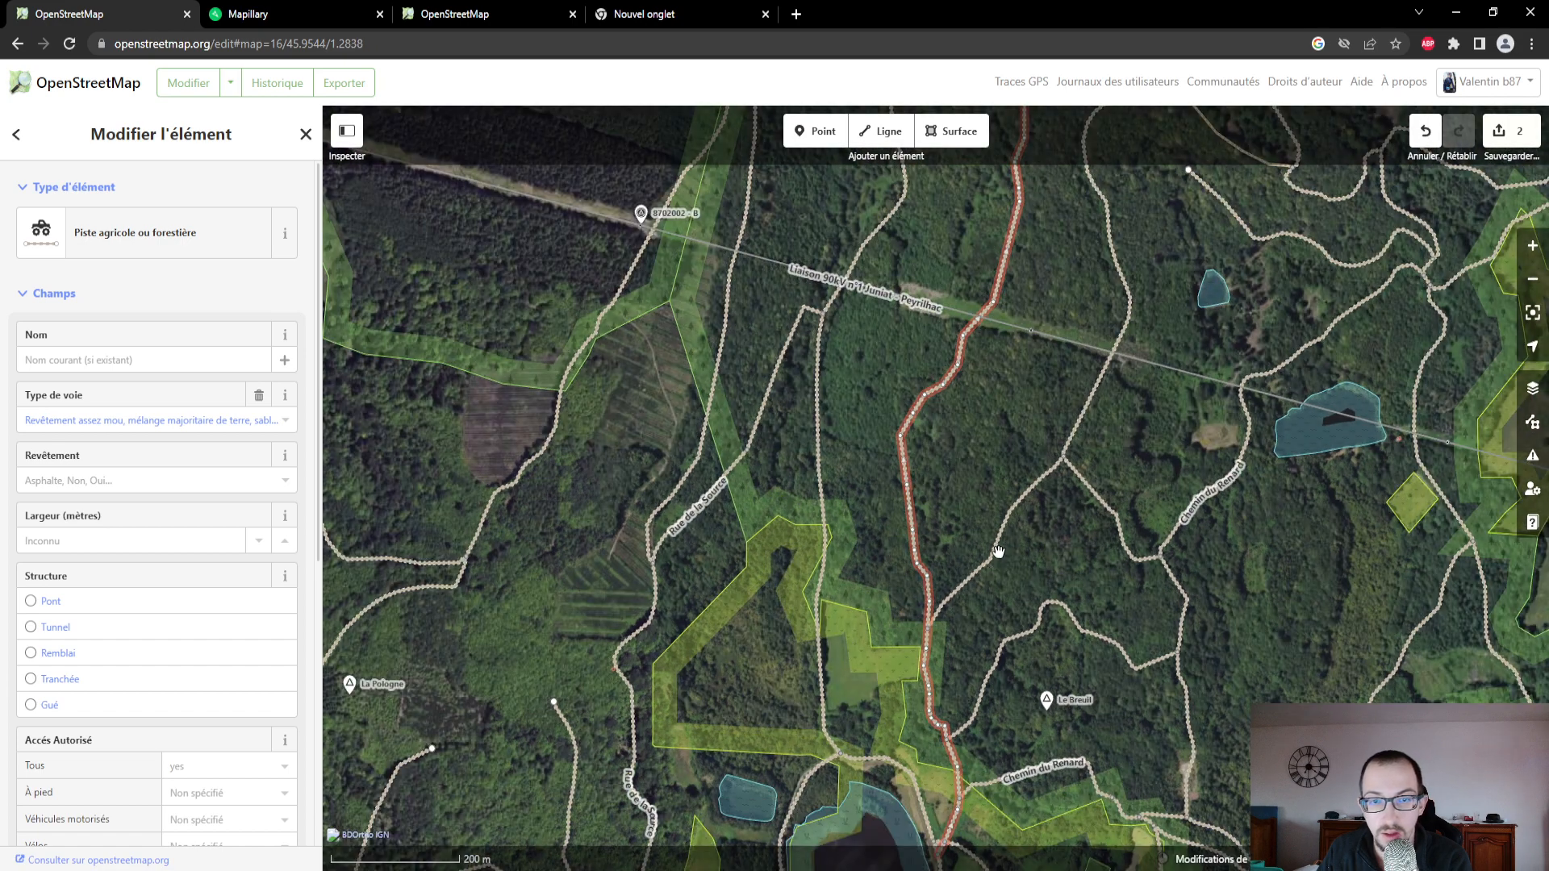
{"action": "scroll", "coordinate": [996, 565], "scroll_direction": "down", "scroll_amount": 5}
{"action": "scroll", "coordinate": [1000, 557], "scroll_direction": "down", "scroll_amount": 3}
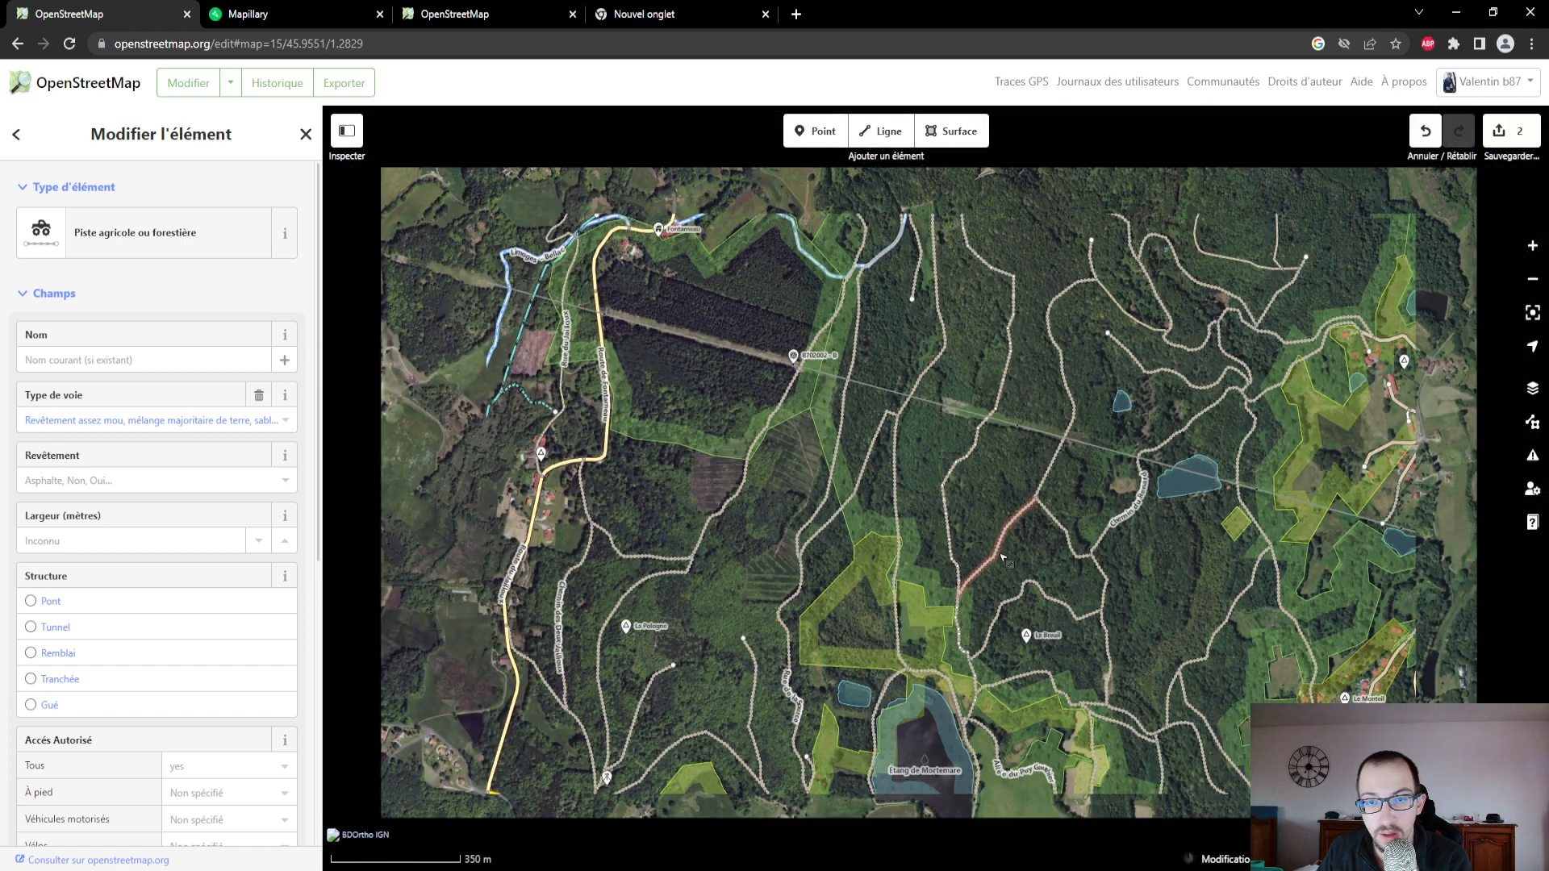
{"action": "scroll", "coordinate": [1003, 459], "scroll_direction": "down", "scroll_amount": 1}
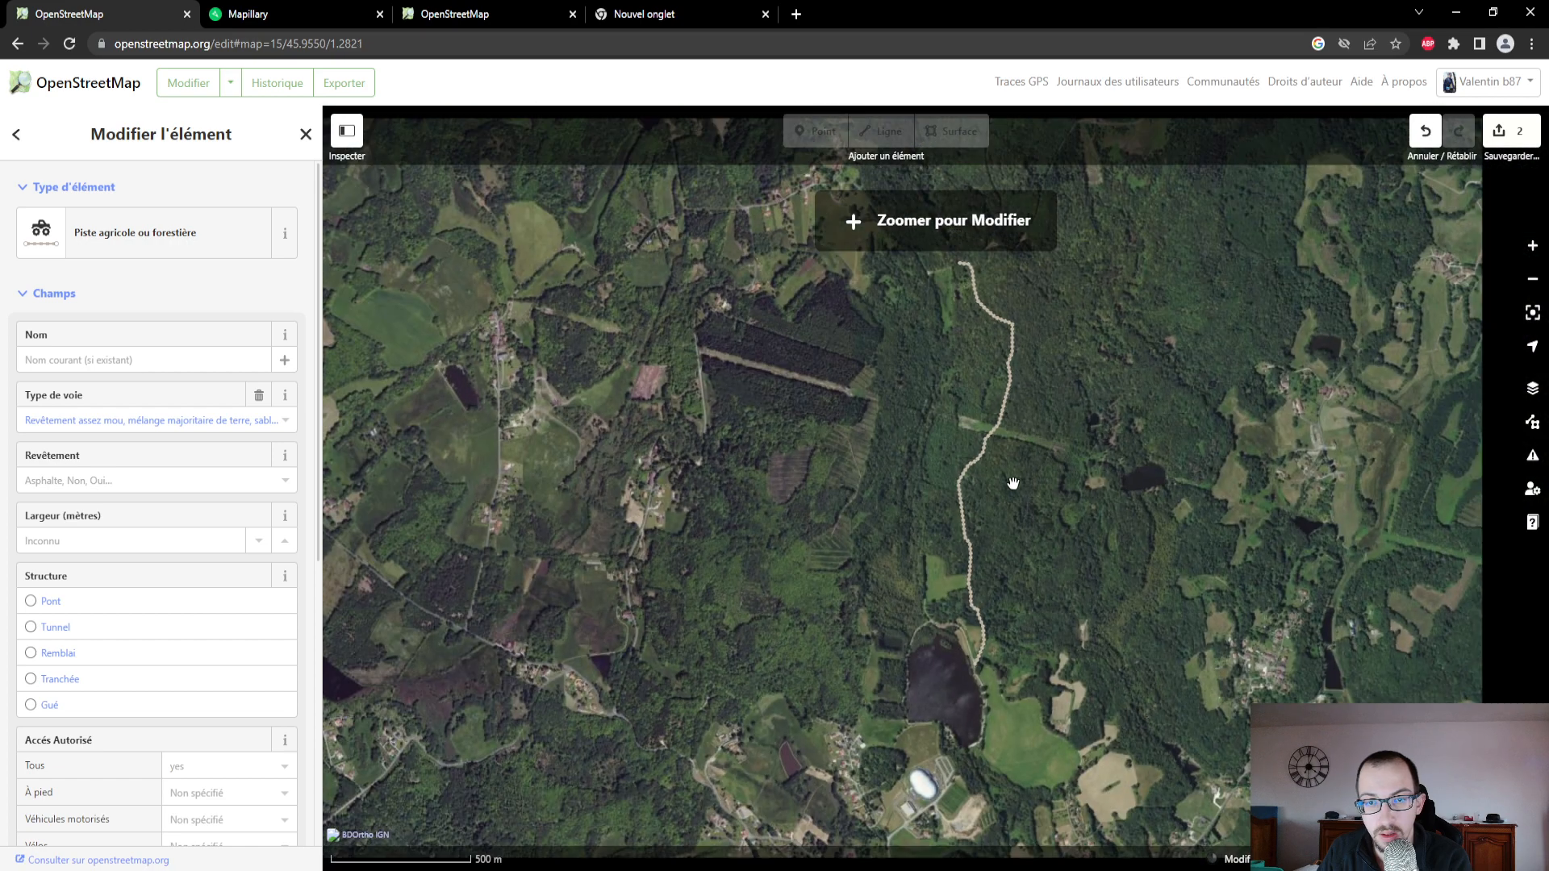
- Set the surface of the unnamed track running north from Étang de Mortemare's northeastern shore to Terre
{"action": "left_click_drag", "start_coordinate": [1048, 346], "coordinate": [1082, 546]}
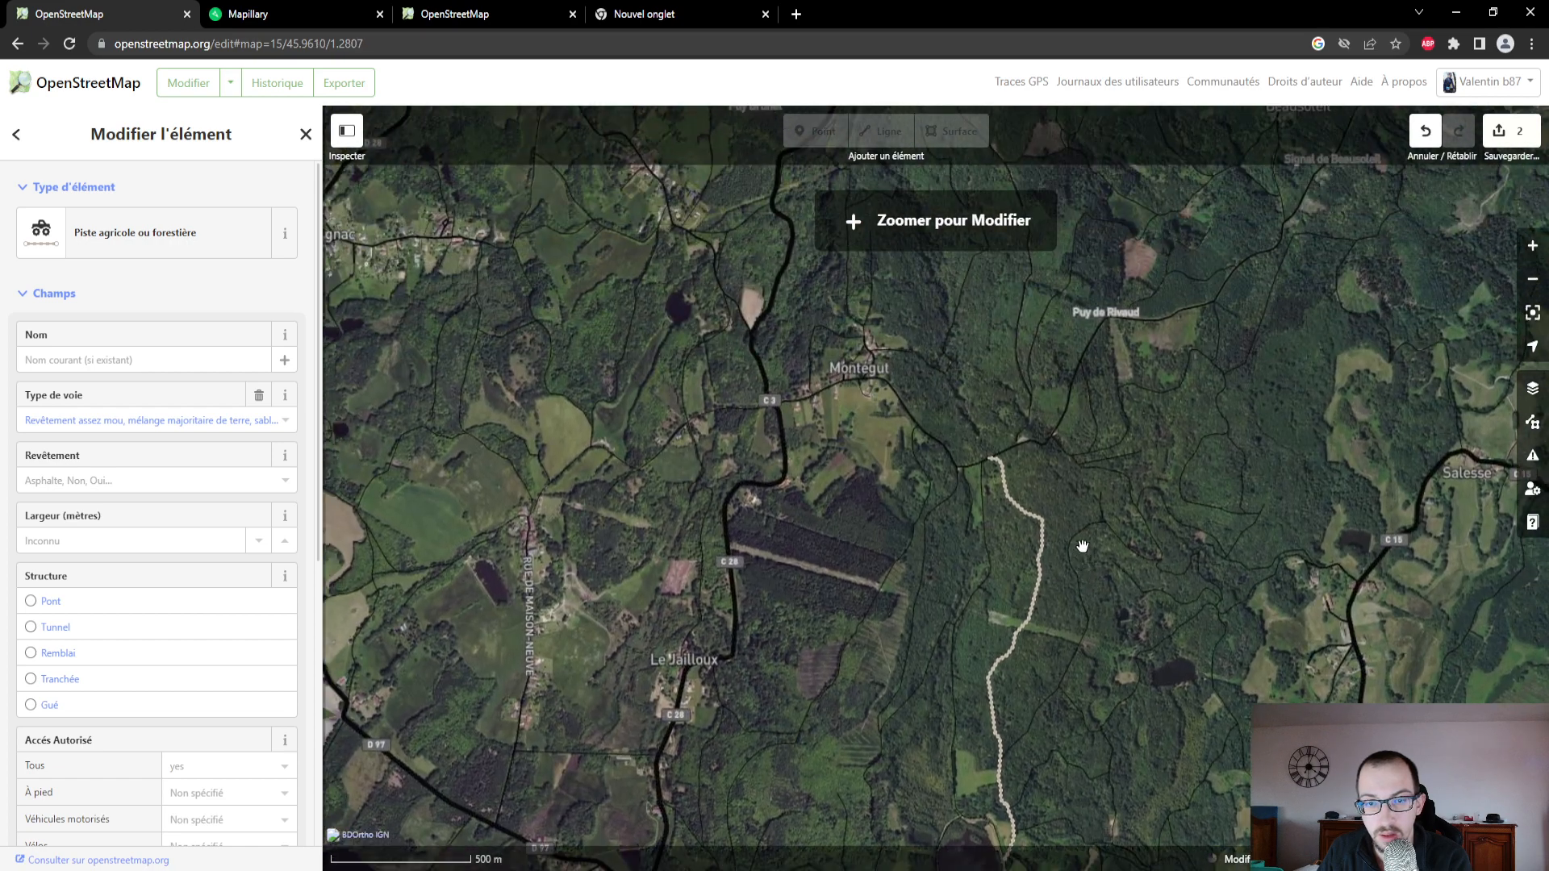
{"action": "left_click_drag", "start_coordinate": [1103, 608], "coordinate": [1082, 439]}
{"action": "scroll", "coordinate": [1045, 585], "scroll_direction": "up", "scroll_amount": 2}
{"action": "scroll", "coordinate": [1045, 585], "scroll_direction": "up", "scroll_amount": 3}
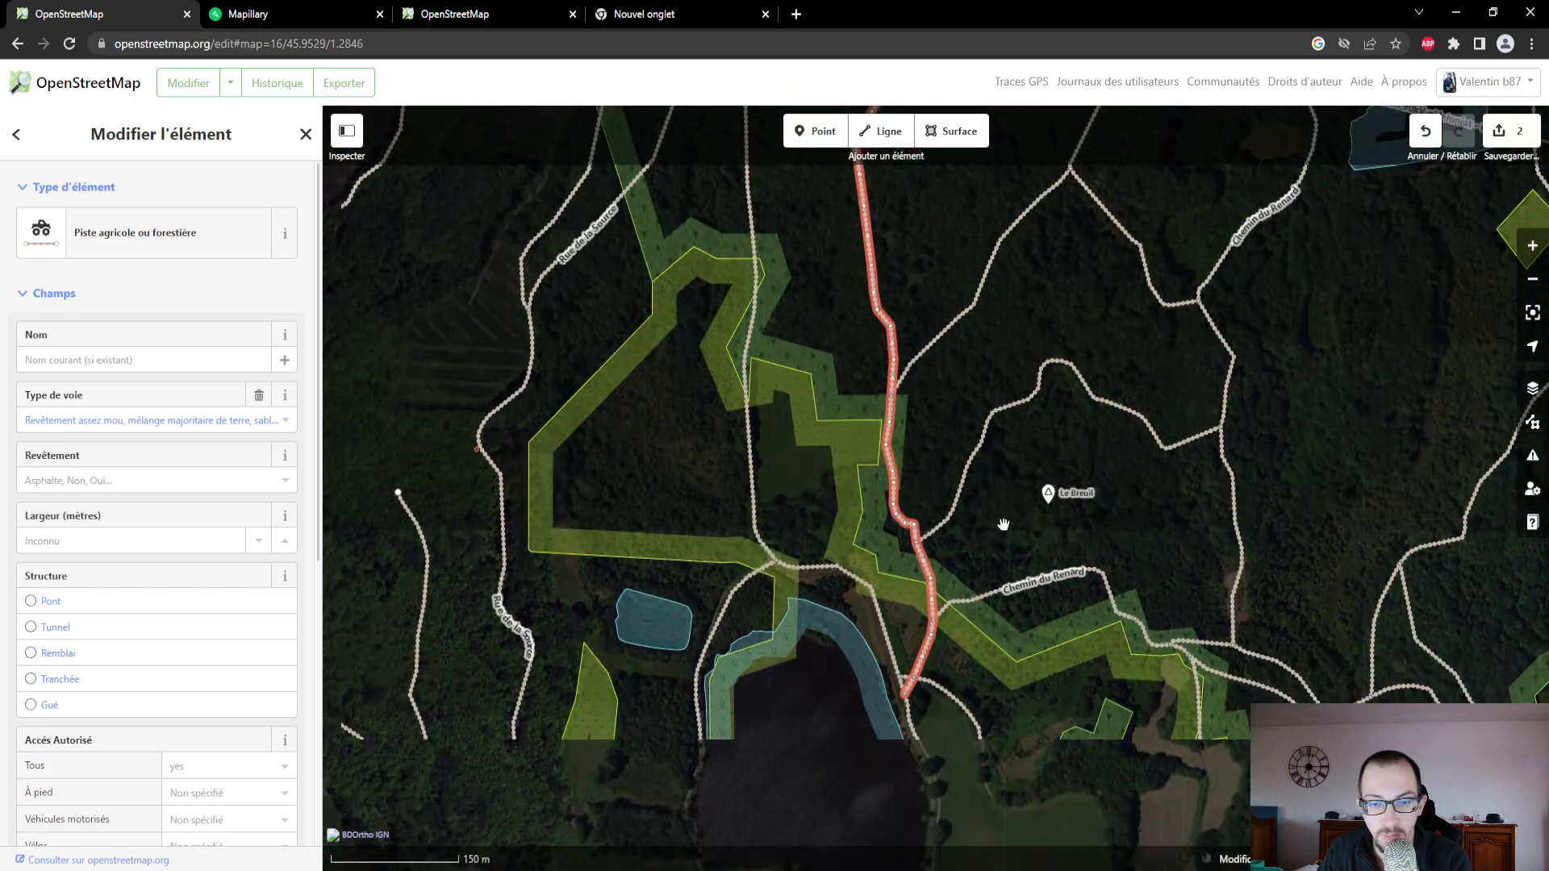
{"action": "left_click_drag", "start_coordinate": [1004, 525], "coordinate": [1006, 526]}
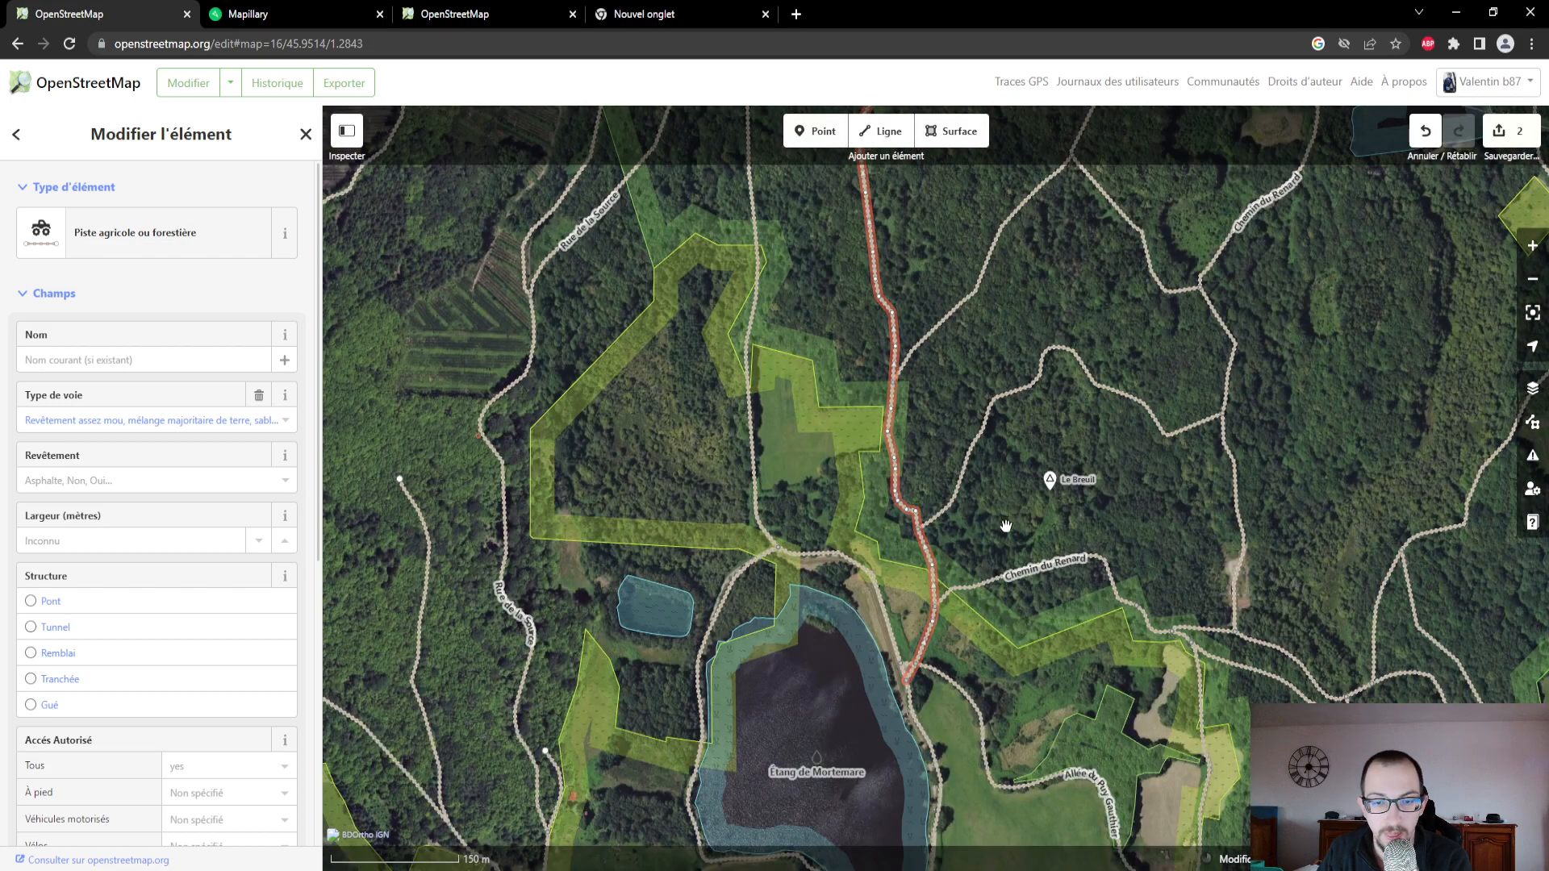
{"action": "left_click_drag", "start_coordinate": [968, 658], "coordinate": [959, 525]}
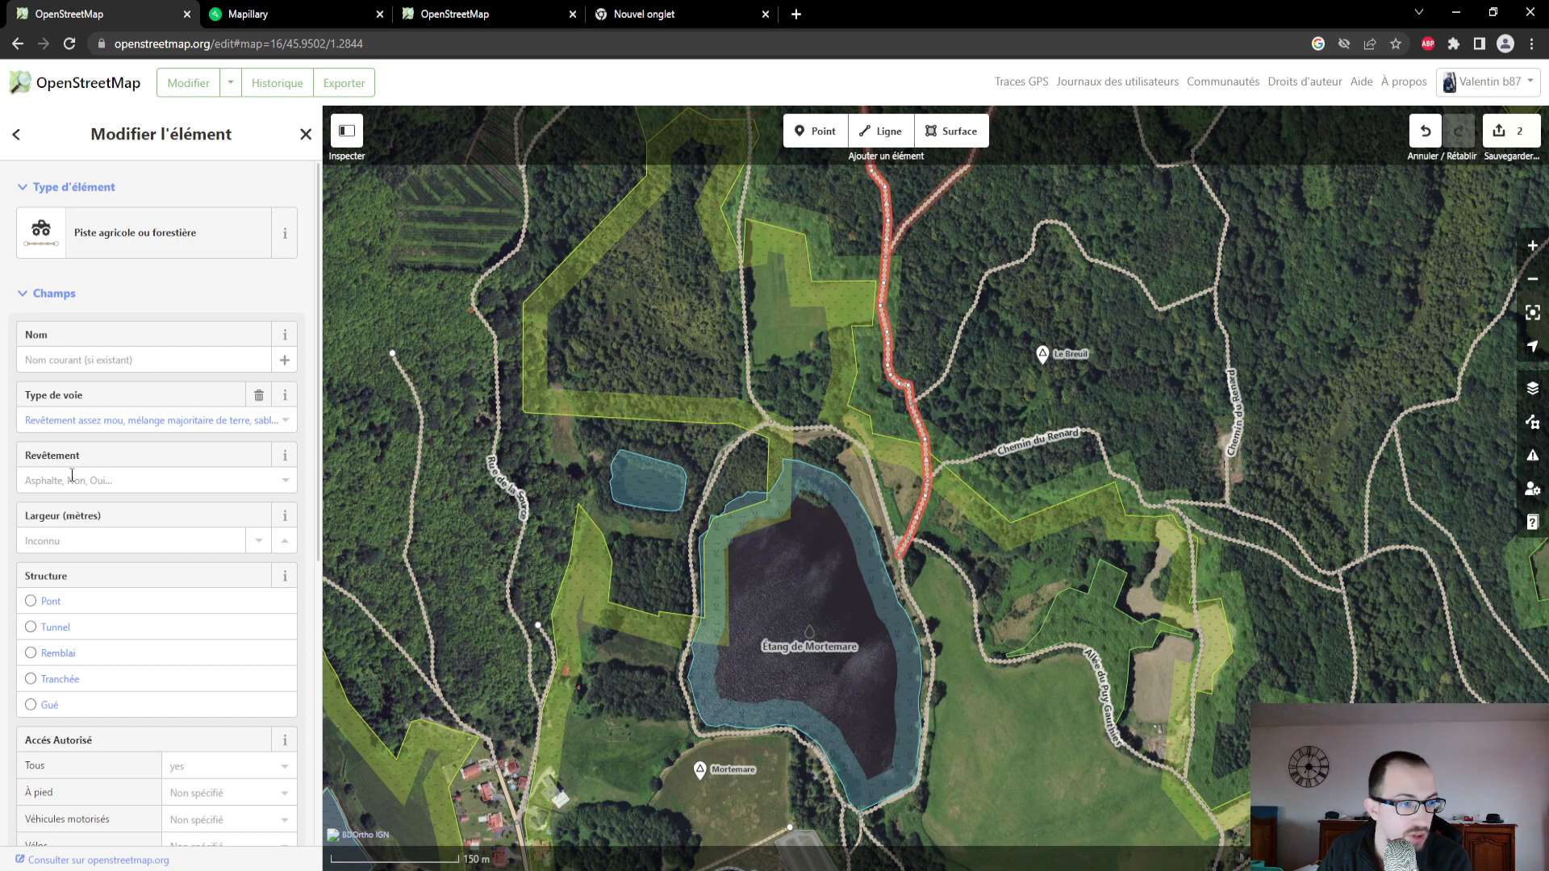
{"action": "left_click", "coordinate": [173, 477]}
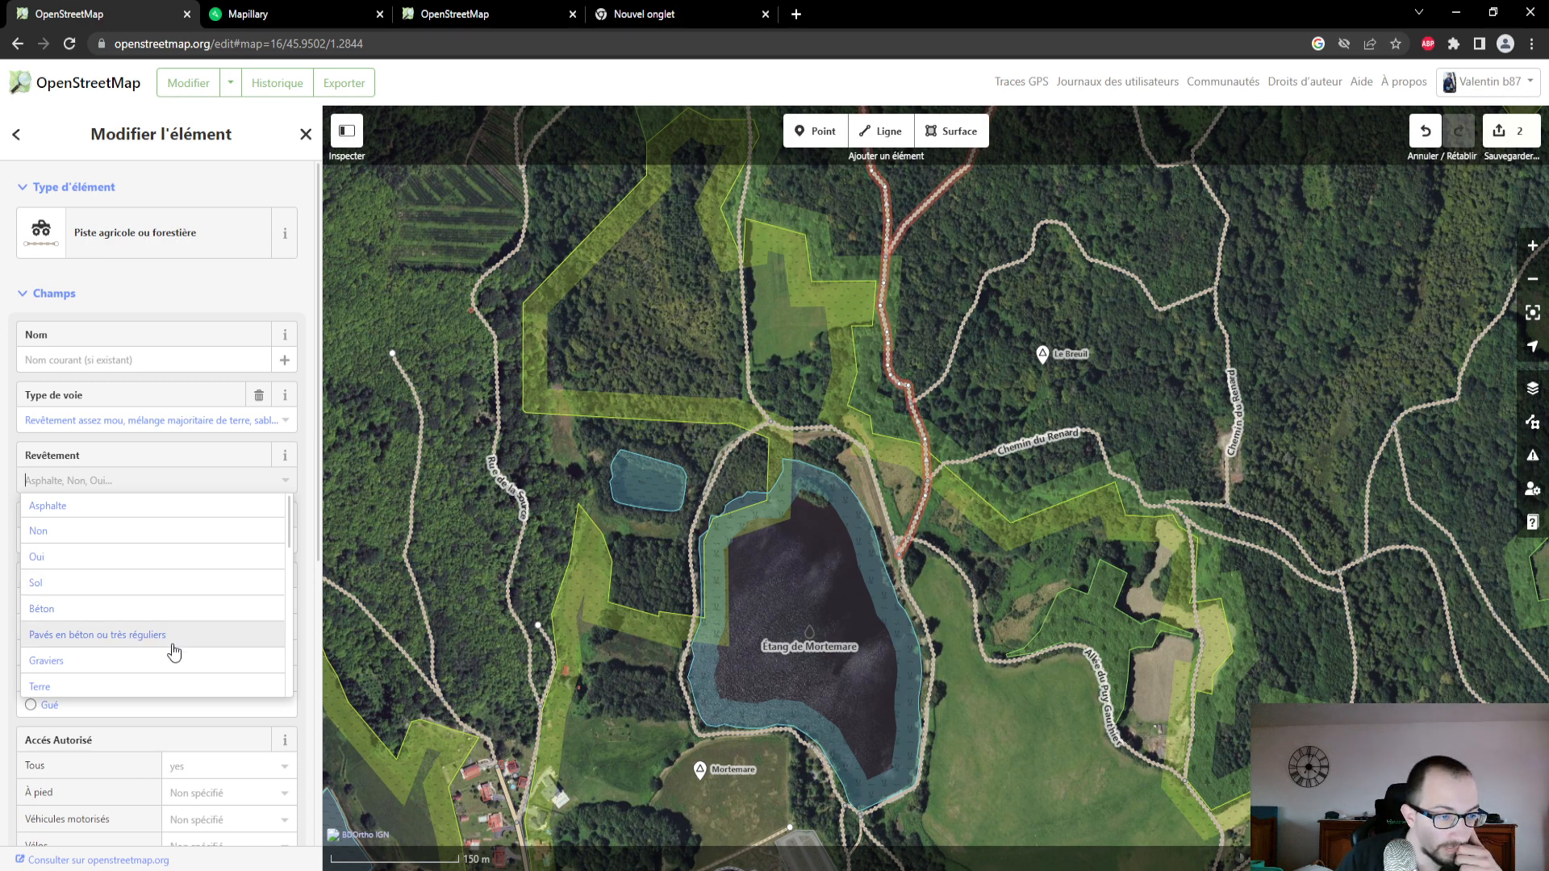
{"action": "scroll", "coordinate": [154, 670], "scroll_direction": "down", "scroll_amount": 1}
{"action": "scroll", "coordinate": [139, 654], "scroll_direction": "up", "scroll_amount": 1}
{"action": "scroll", "coordinate": [154, 638], "scroll_direction": "down", "scroll_amount": 1}
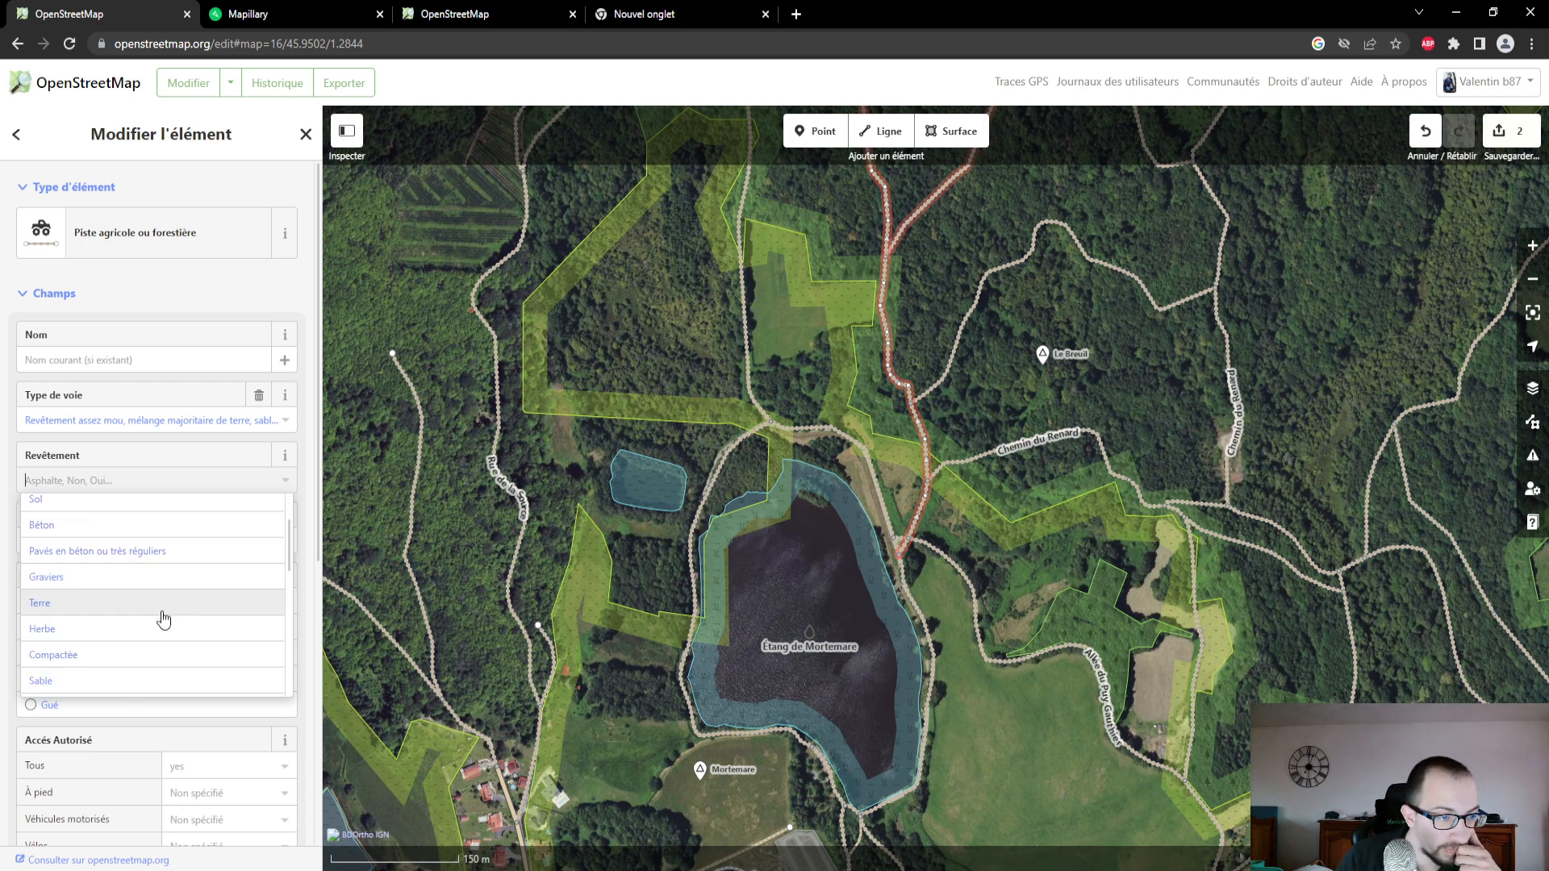
{"action": "left_click", "coordinate": [164, 618]}
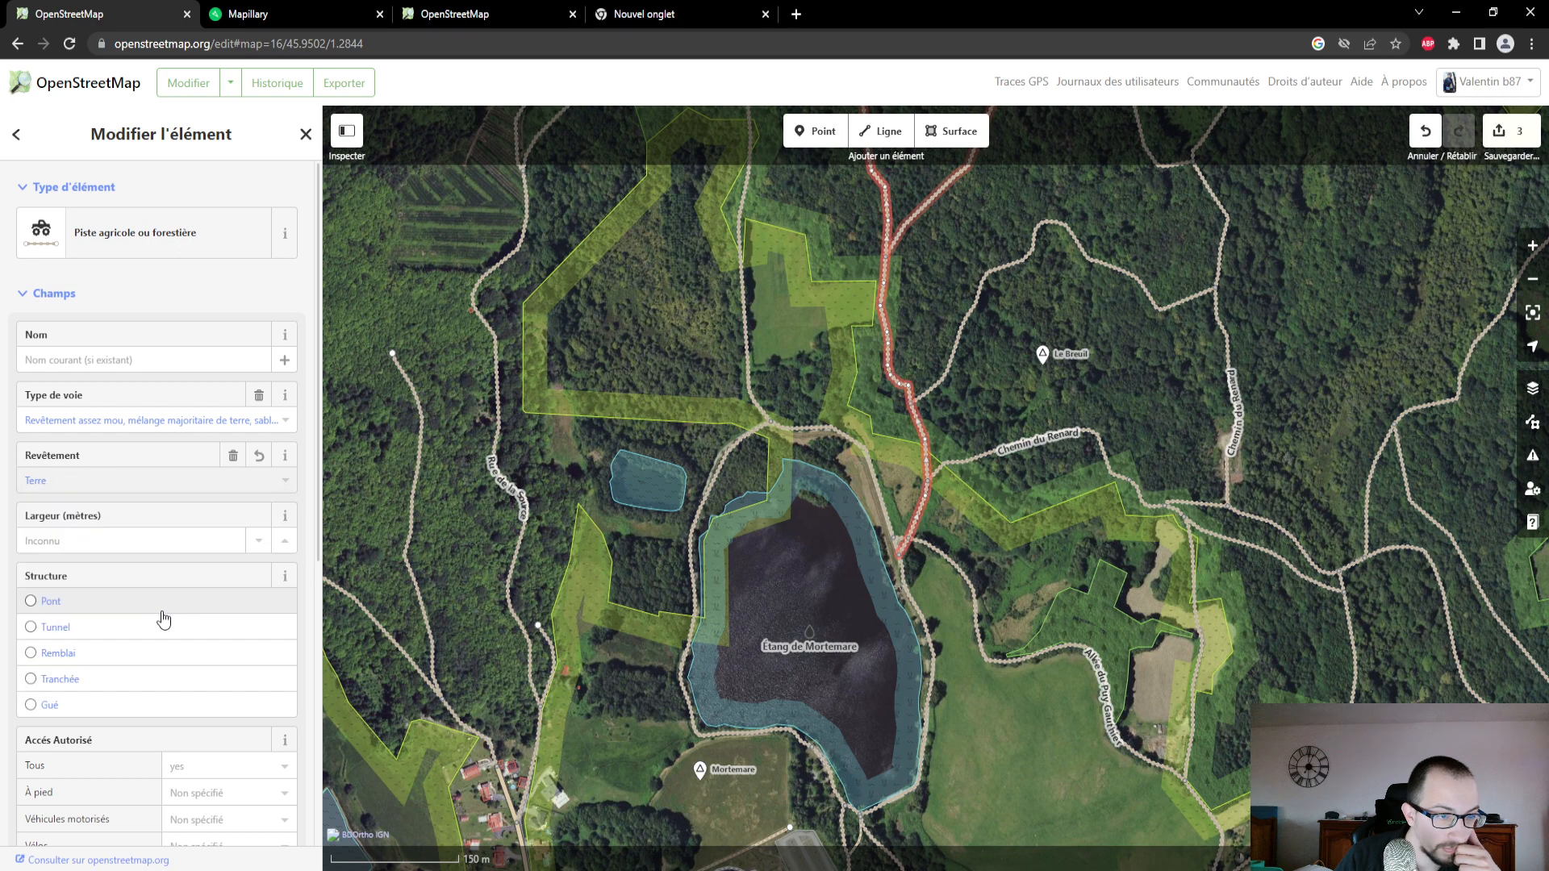
- In Mapillary, view the photos at the path junction northeast of the pond and at the start of Allée du Puy Gauthier
{"action": "left_click", "coordinate": [351, 24]}
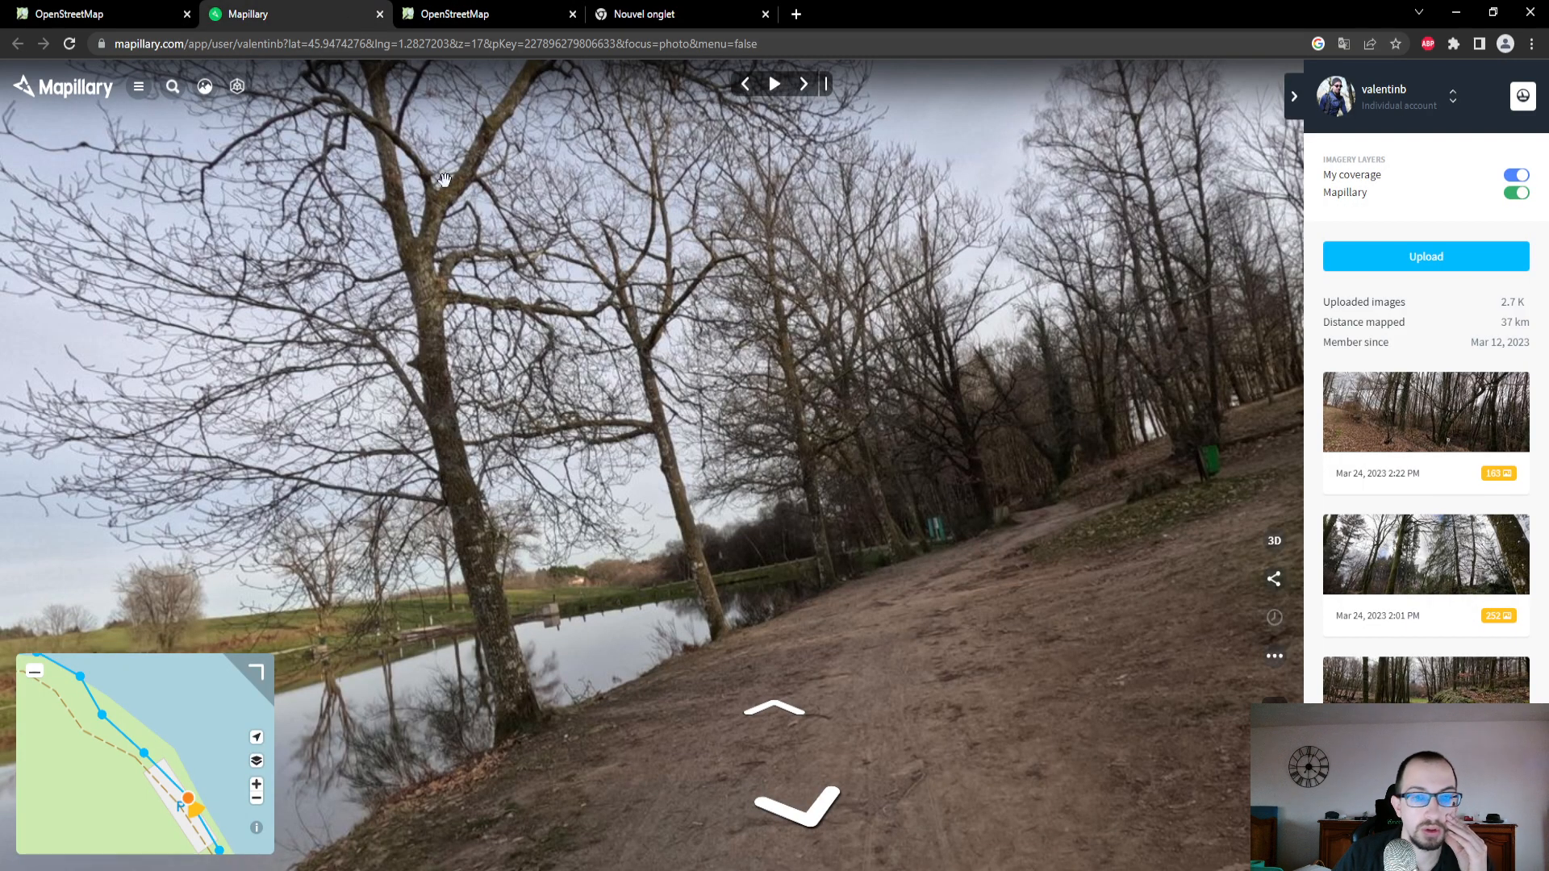
{"action": "scroll", "coordinate": [155, 728], "scroll_direction": "down", "scroll_amount": 1}
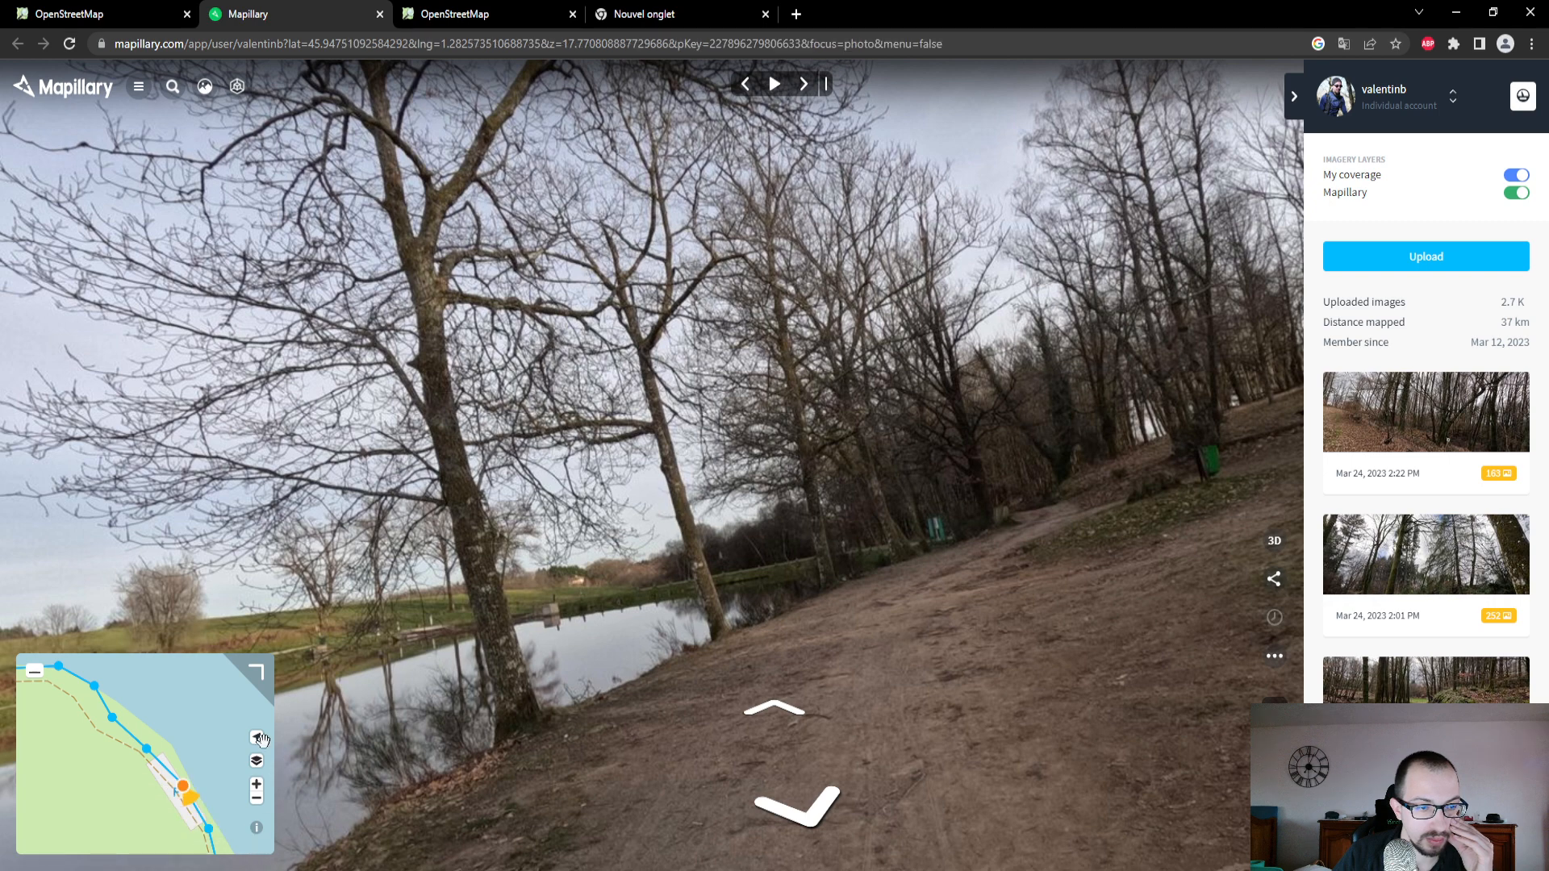
{"action": "left_click", "coordinate": [256, 674]}
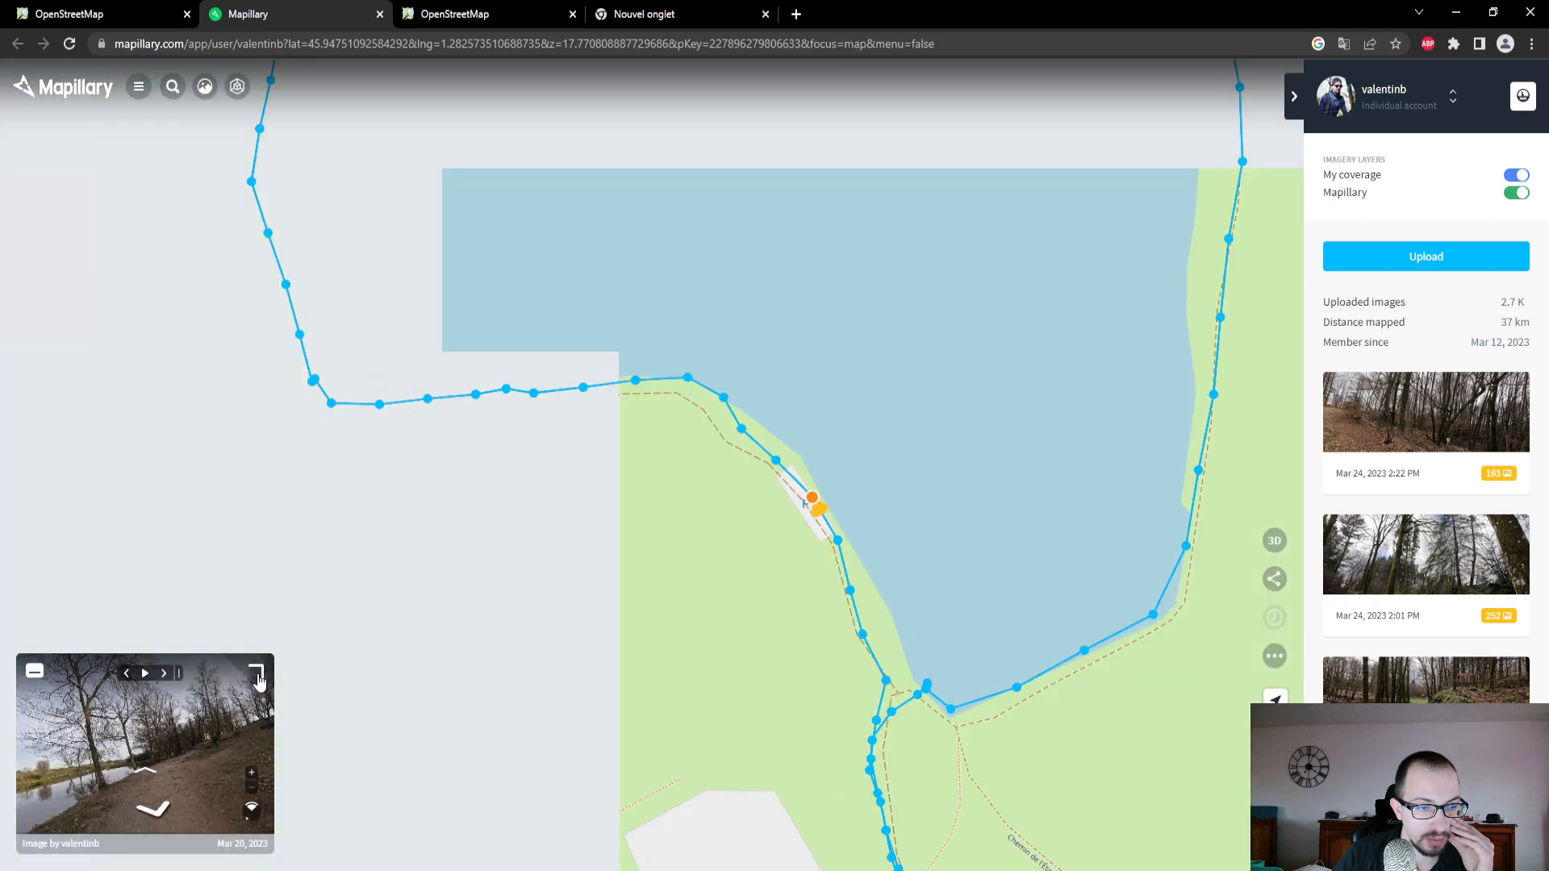
{"action": "left_click_drag", "start_coordinate": [833, 388], "coordinate": [743, 468]}
{"action": "mouse_move", "coordinate": [759, 450]}
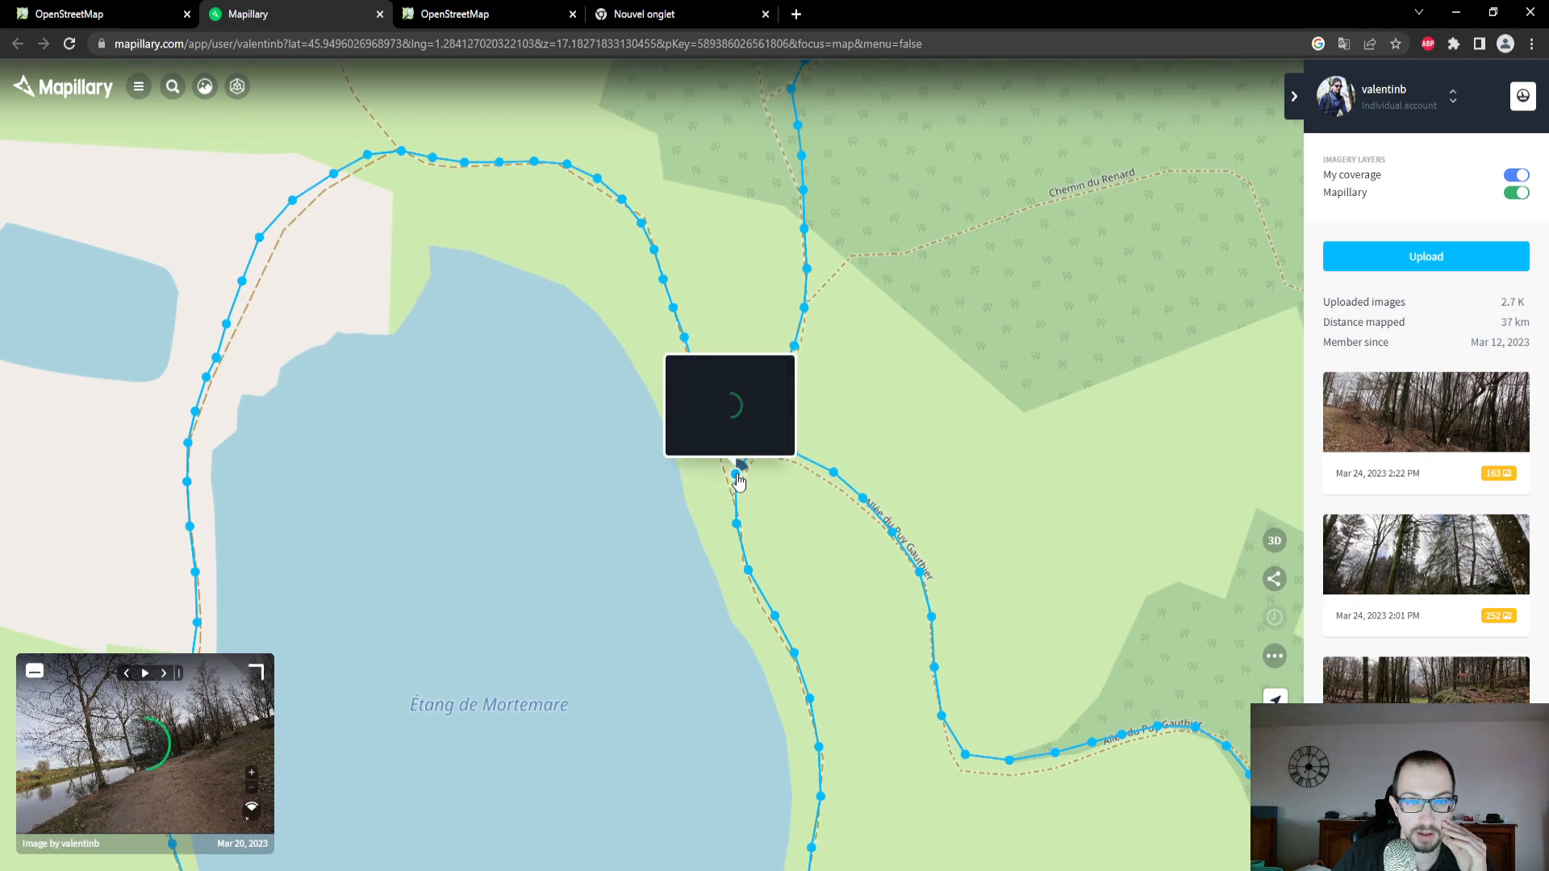
{"action": "left_click", "coordinate": [736, 475]}
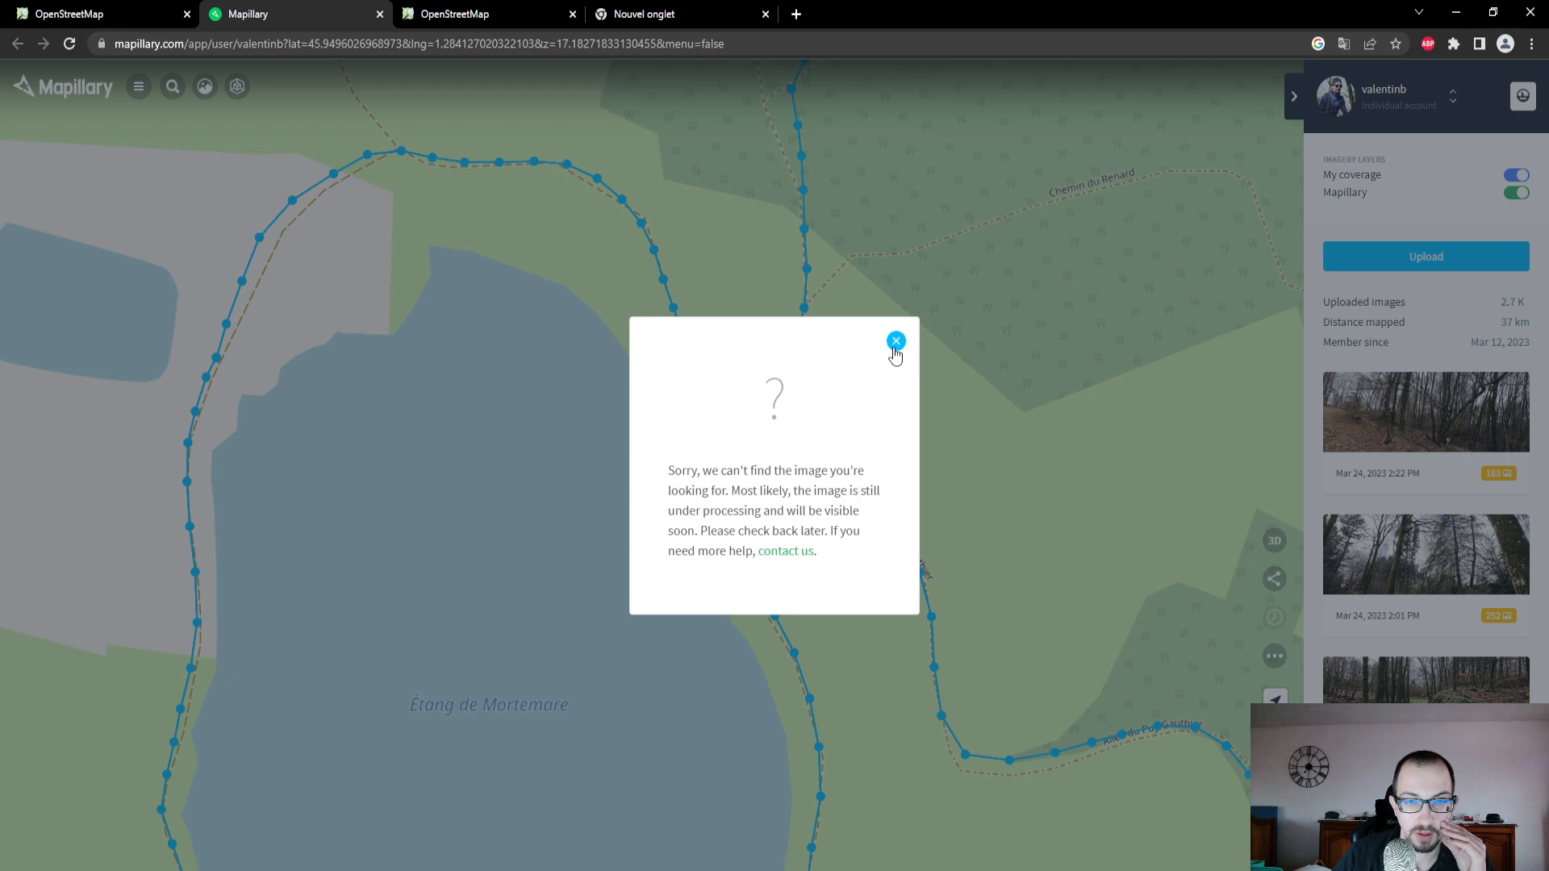
{"action": "left_click", "coordinate": [895, 341]}
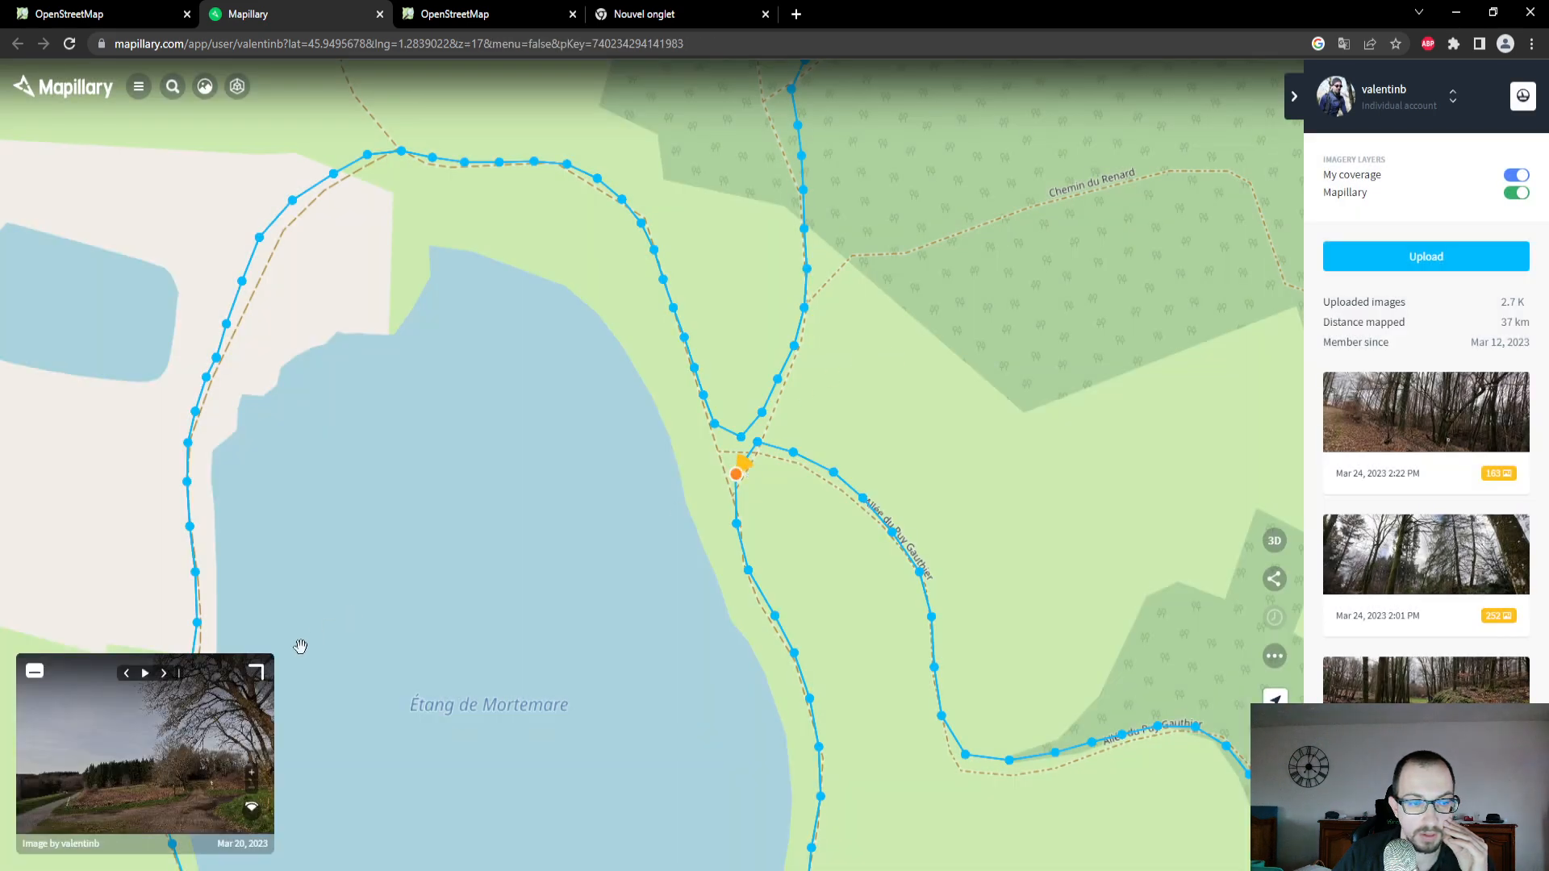
{"action": "left_click", "coordinate": [255, 676]}
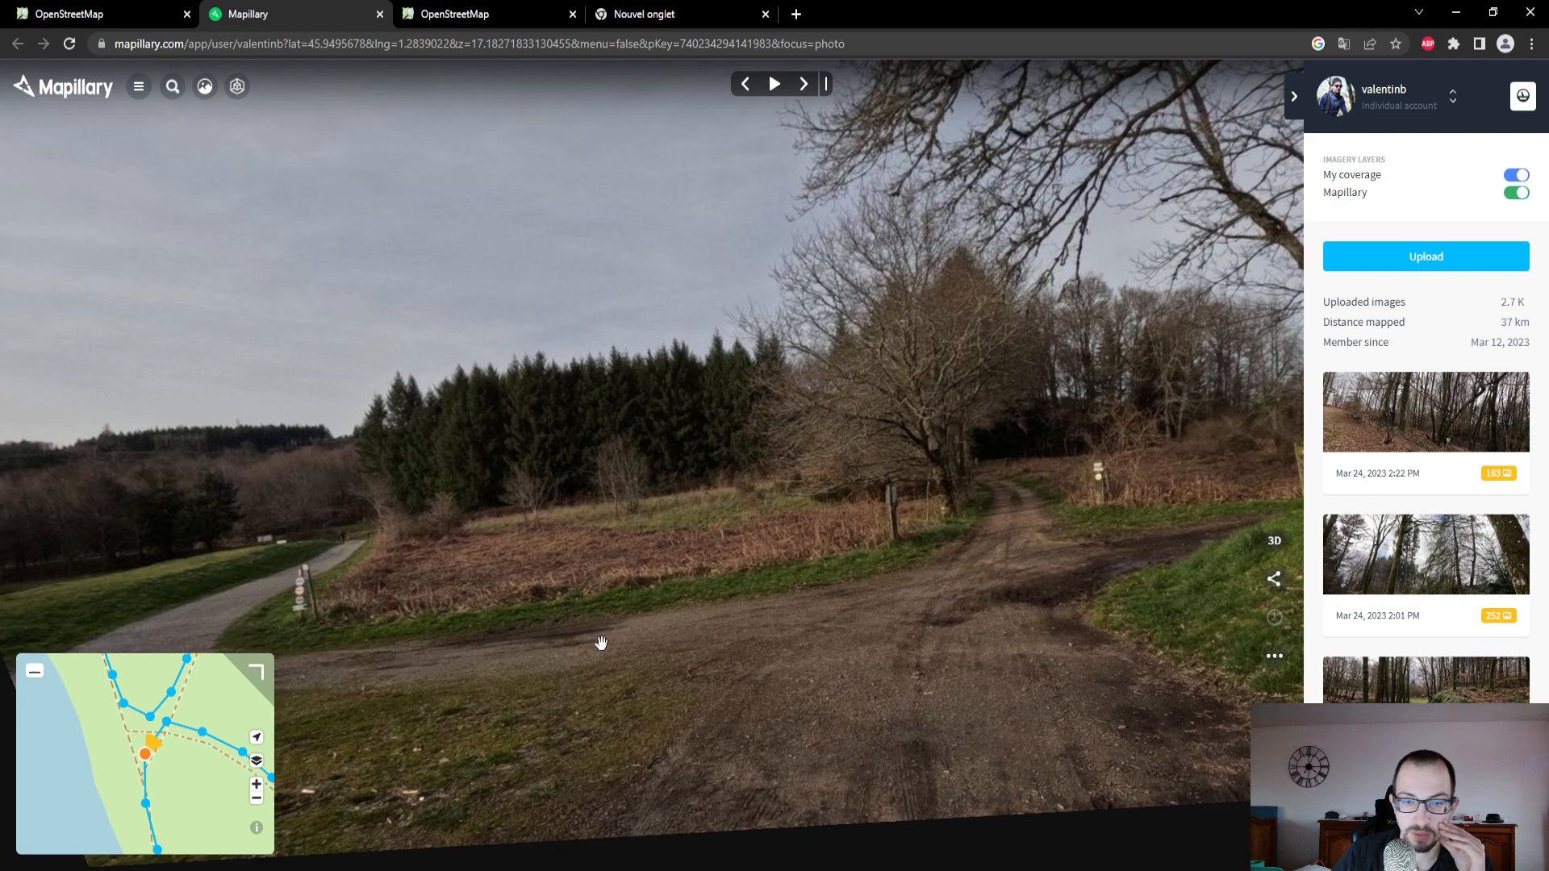
{"action": "left_click", "coordinate": [804, 85]}
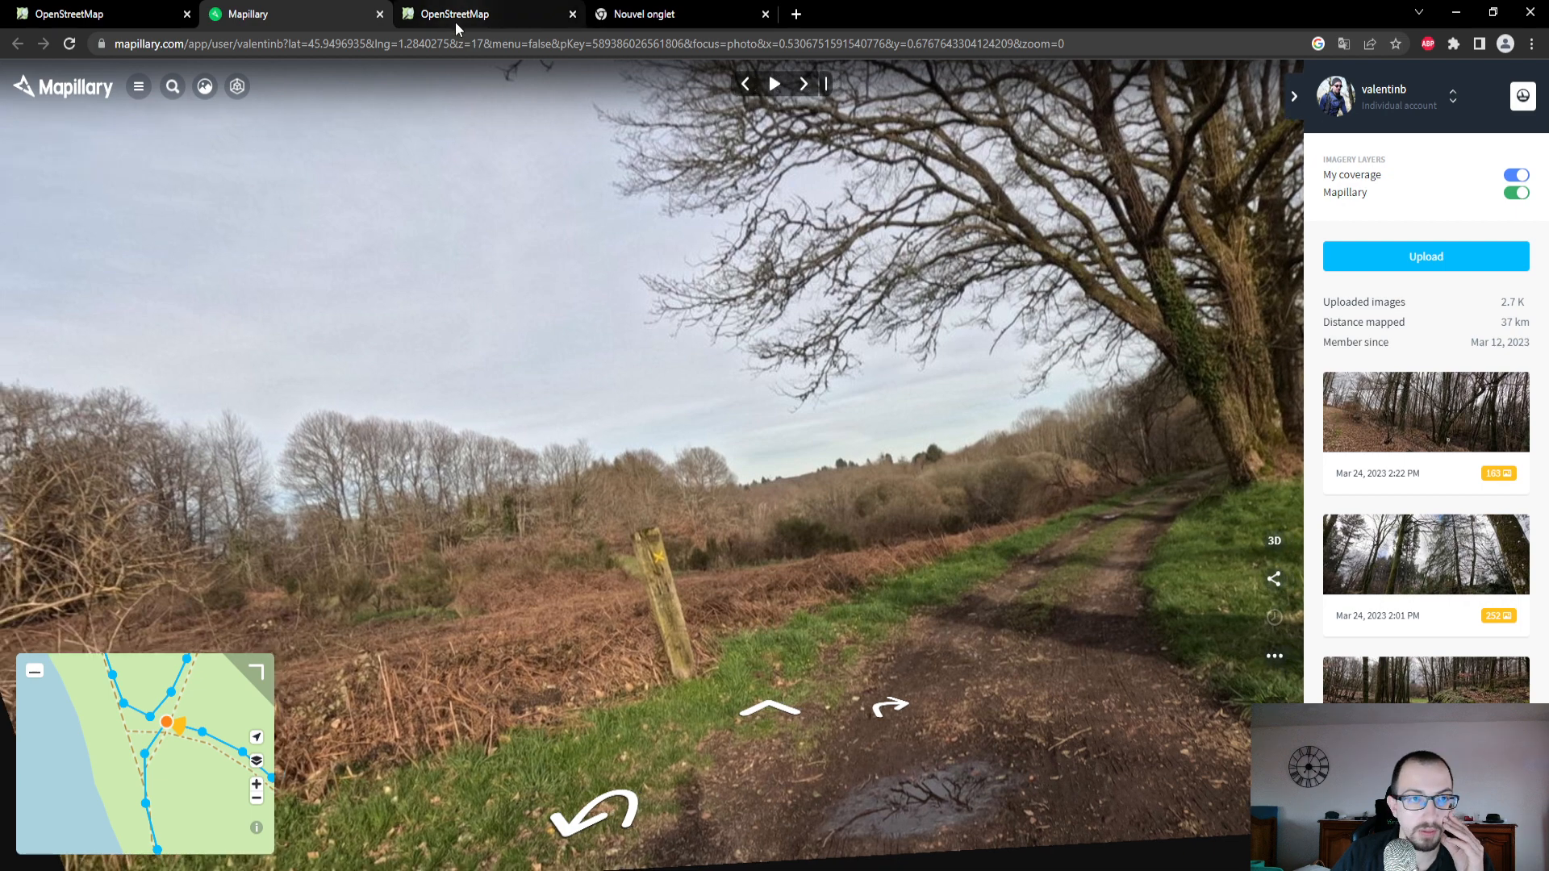
- In the OpenStreetMap editor, set Allée du Puy Gauthier's track type to Revêtement assez mou, mélange majoritaire de terre and its surface to Terre
{"action": "left_click", "coordinate": [455, 21]}
{"action": "left_click", "coordinate": [84, 25]}
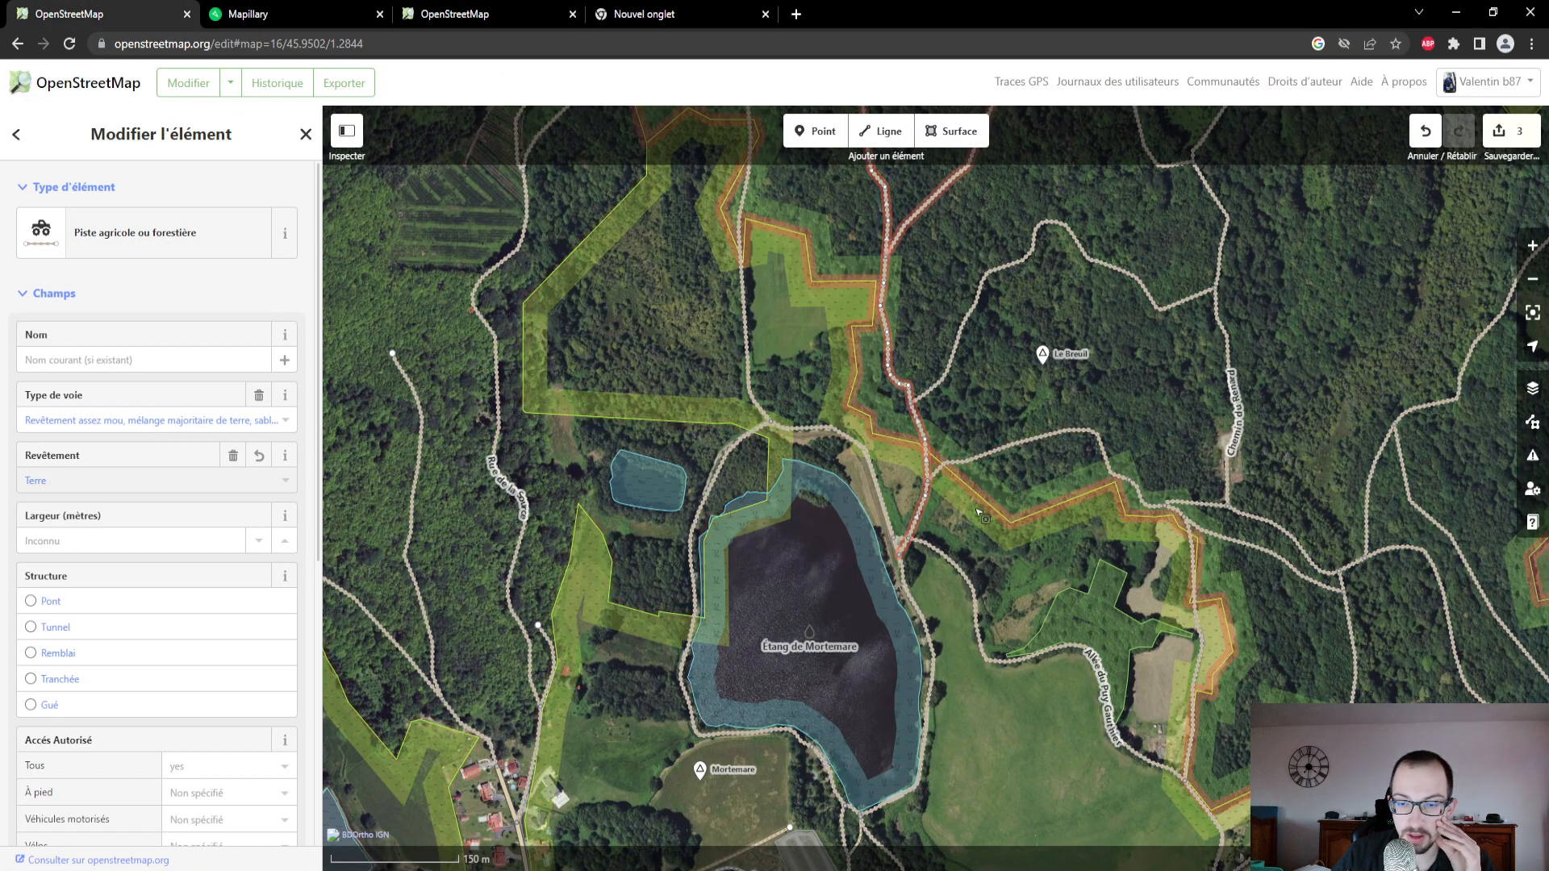
{"action": "left_click", "coordinate": [964, 574]}
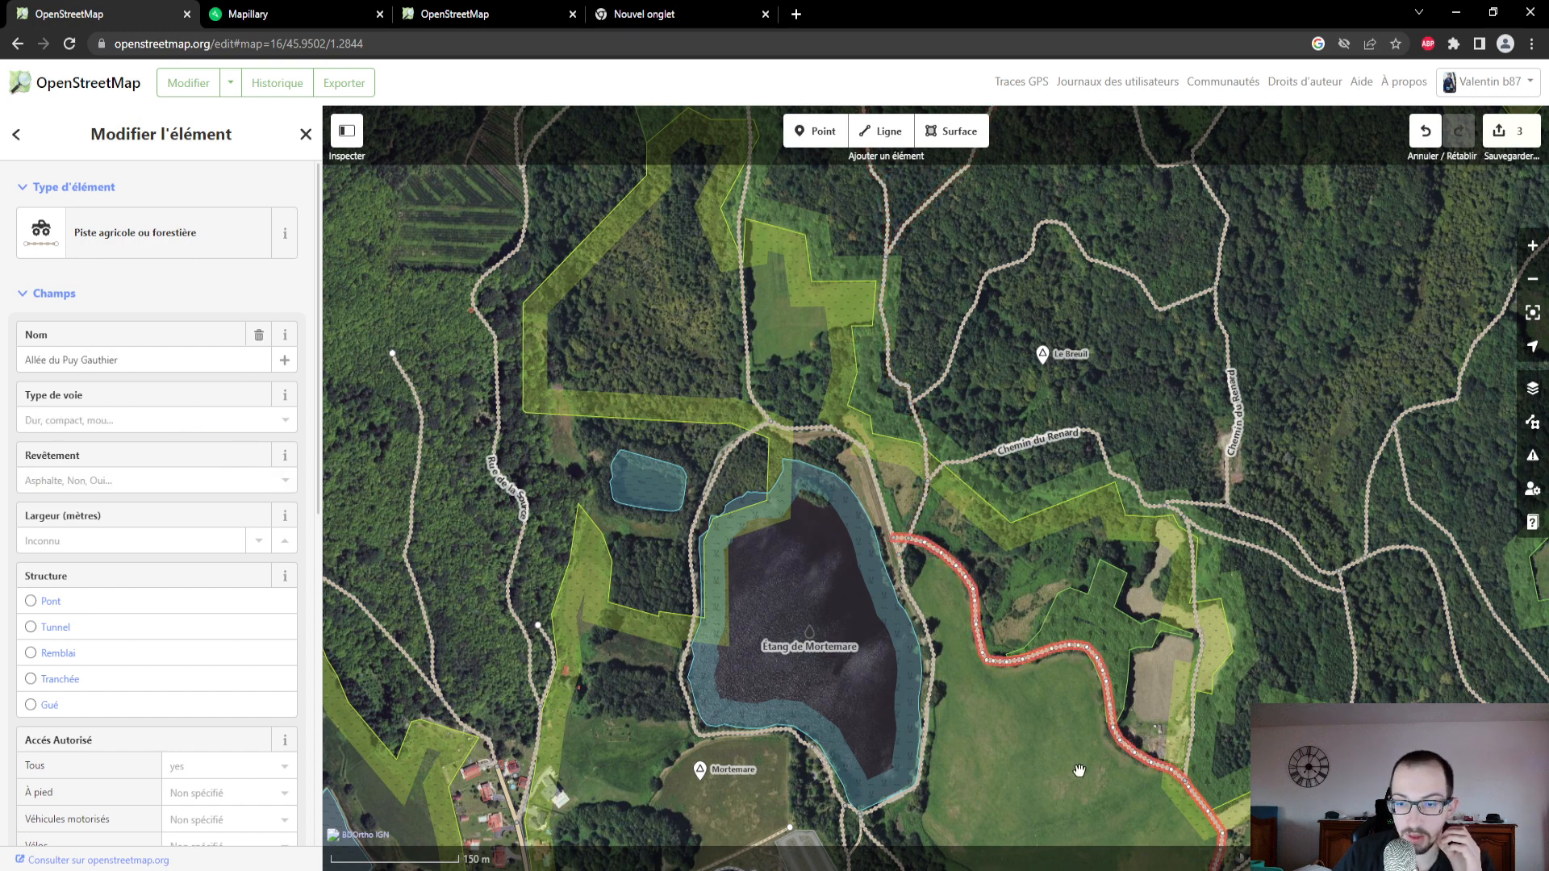
{"action": "left_click_drag", "start_coordinate": [1079, 770], "coordinate": [1033, 518]}
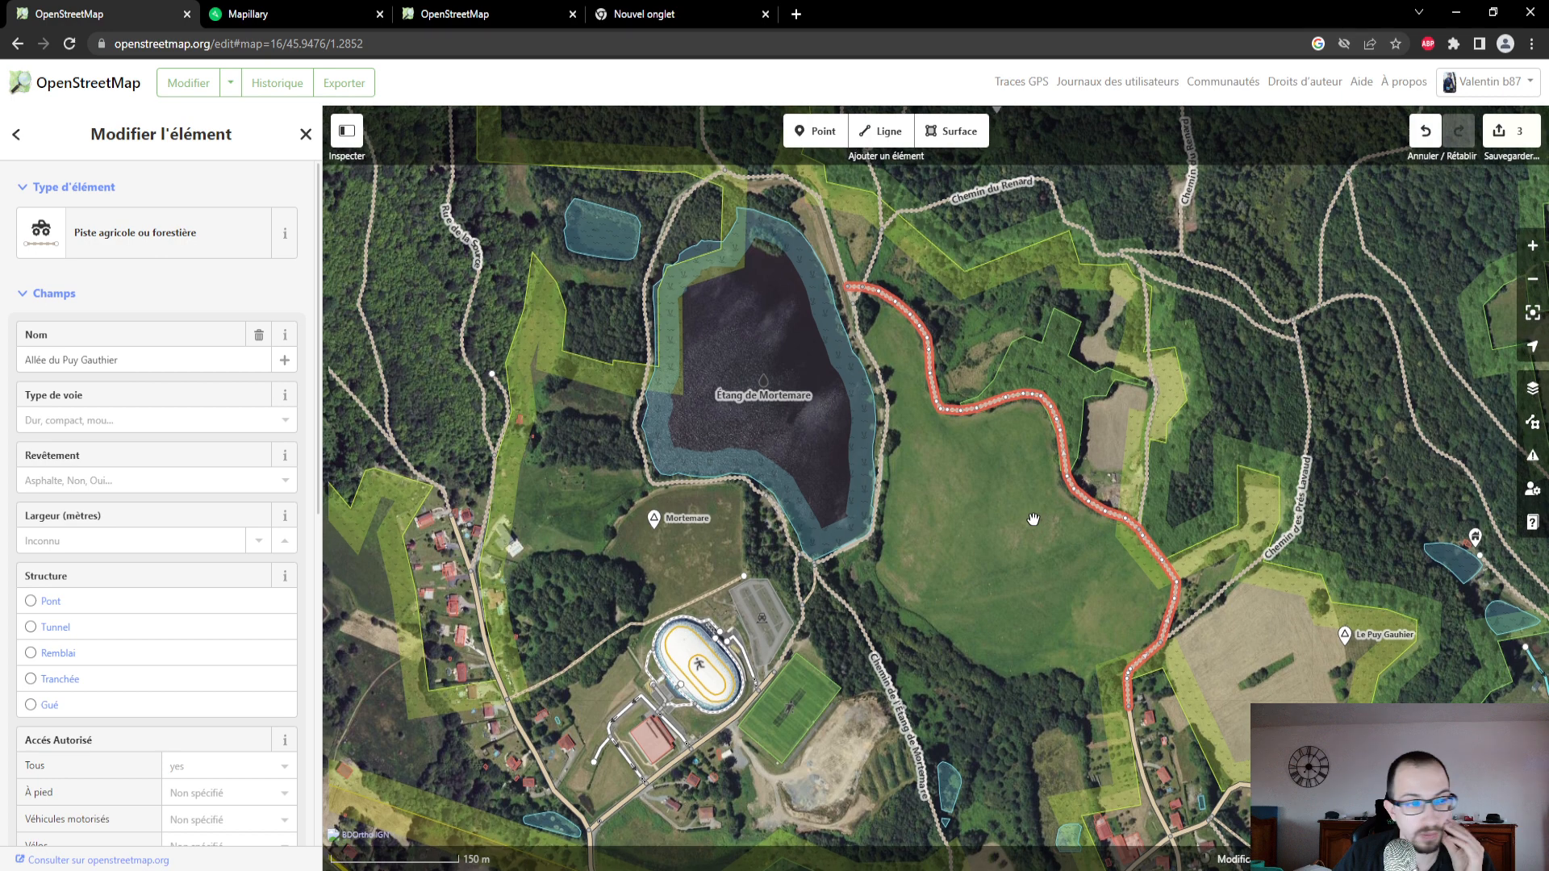
{"action": "left_click", "coordinate": [189, 419]}
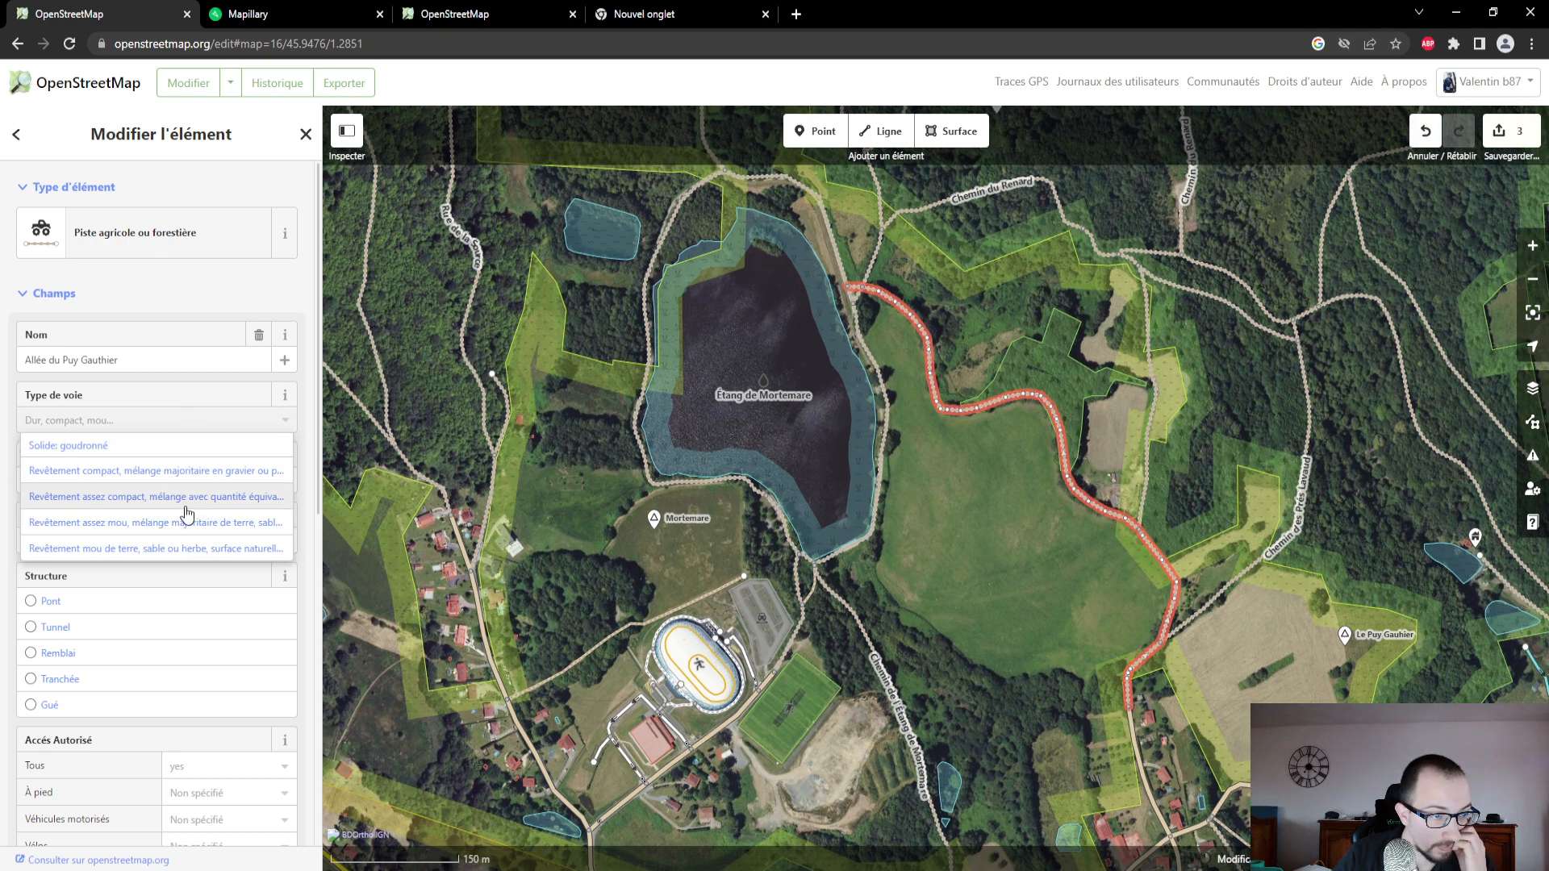
{"action": "left_click", "coordinate": [189, 523]}
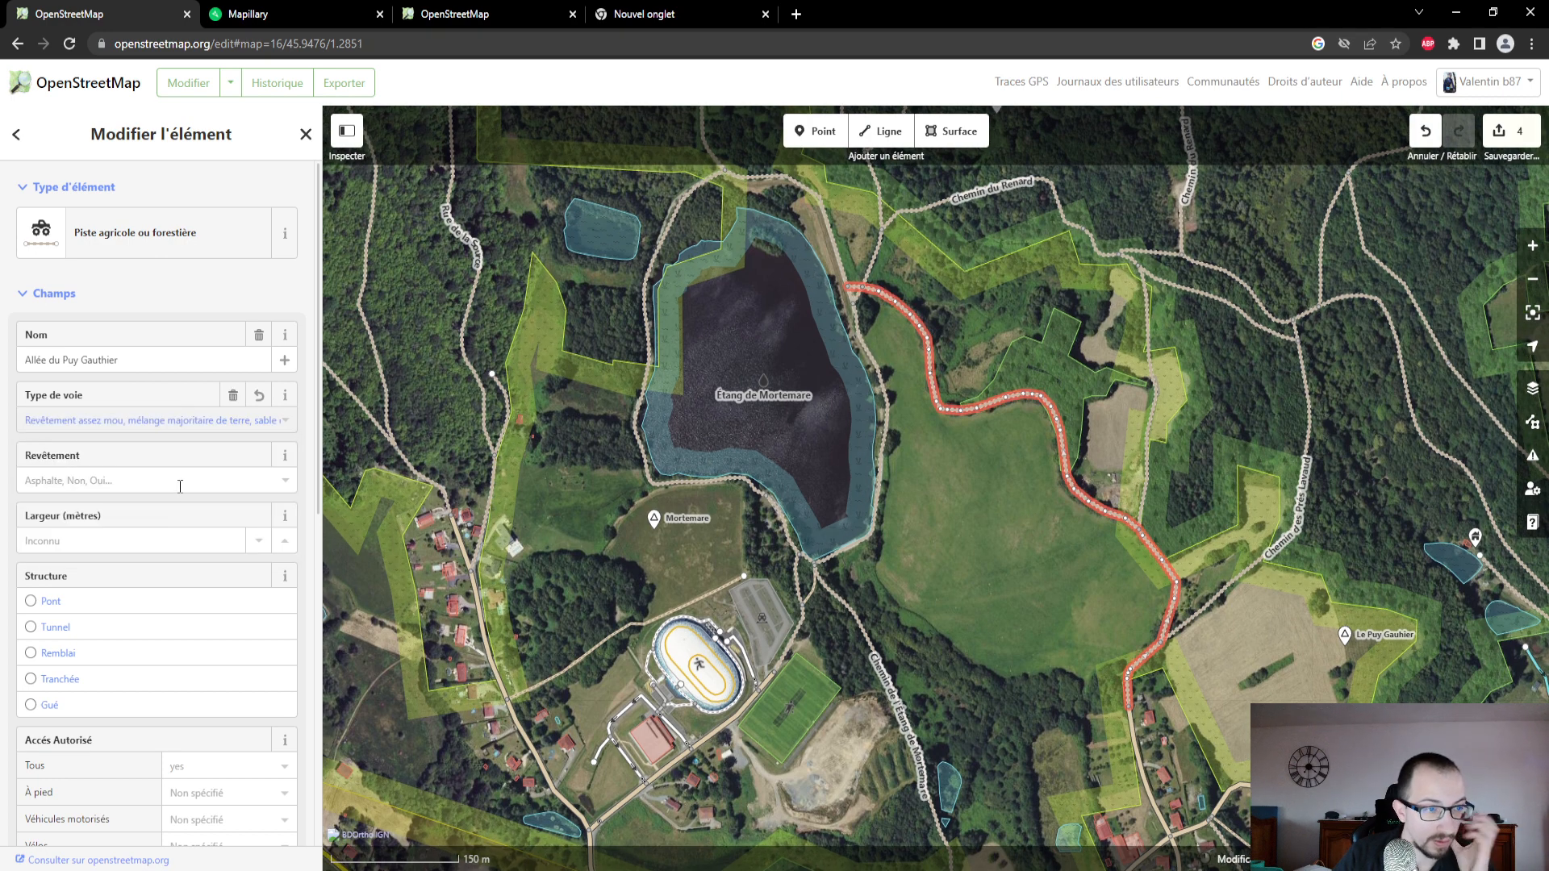
{"action": "left_click", "coordinate": [180, 485]}
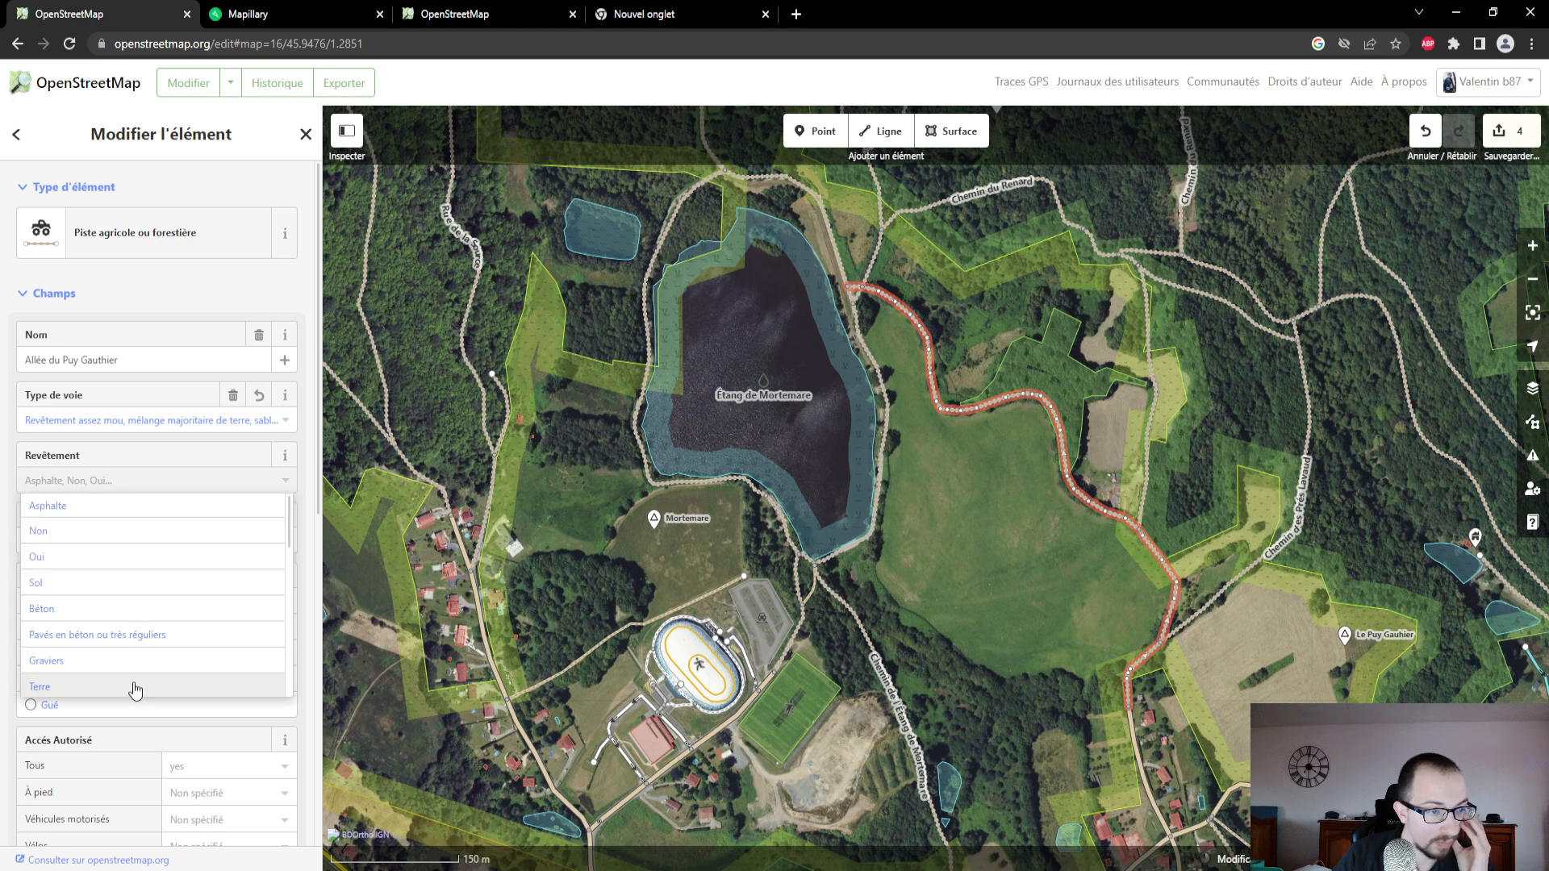
{"action": "left_click", "coordinate": [134, 687]}
- Review Allée du Puy Gauthier's access, slope, smoothness and source fields, and expand its full attribute list
{"action": "scroll", "coordinate": [154, 565], "scroll_direction": "down", "scroll_amount": 2}
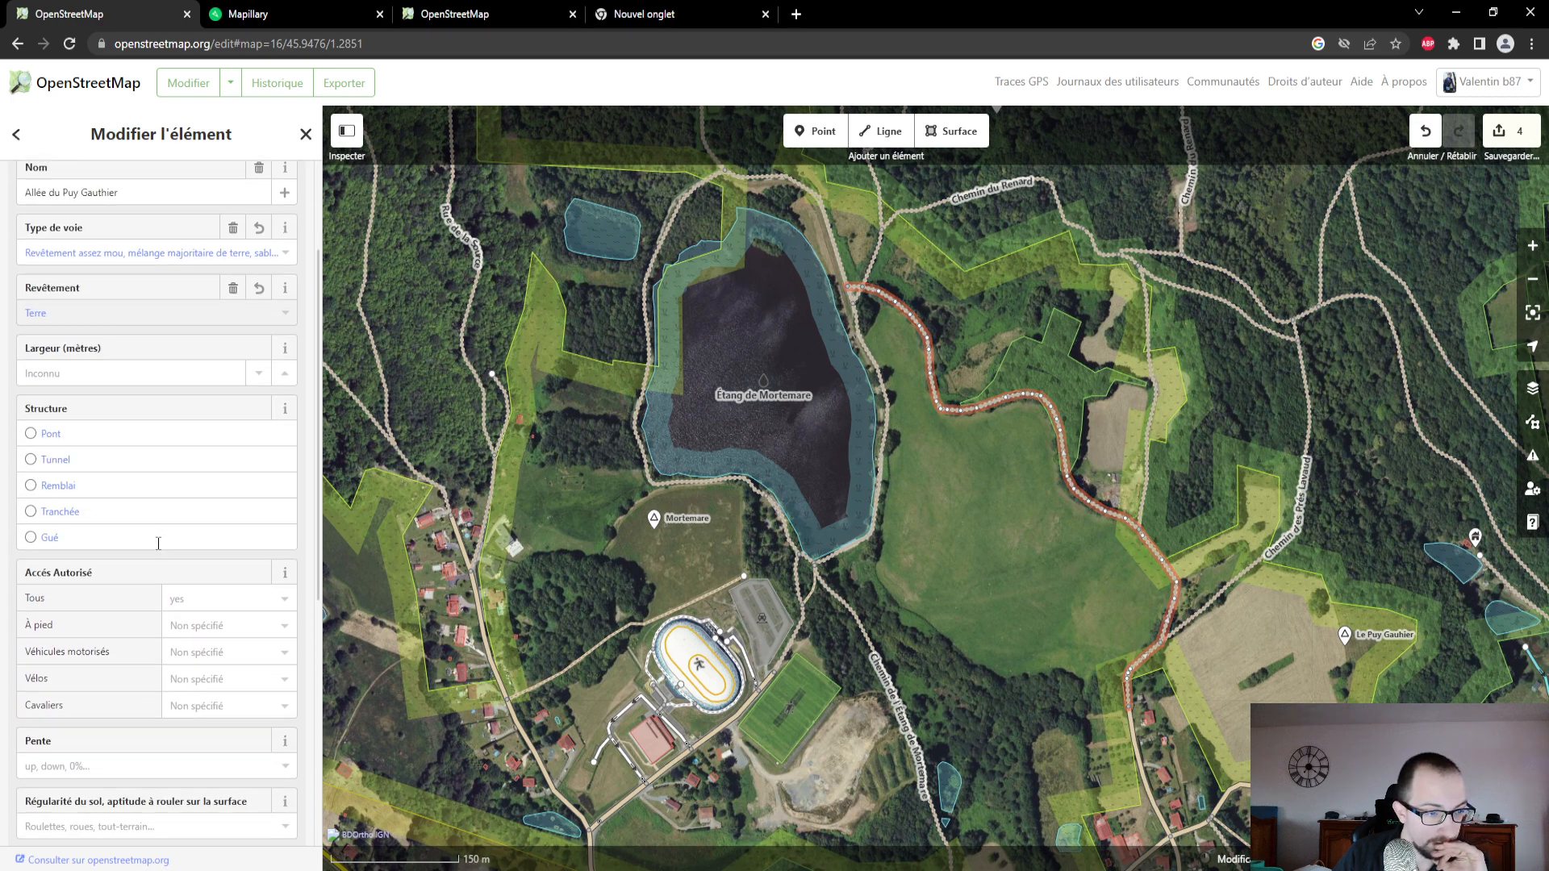
{"action": "scroll", "coordinate": [158, 543], "scroll_direction": "down", "scroll_amount": 2}
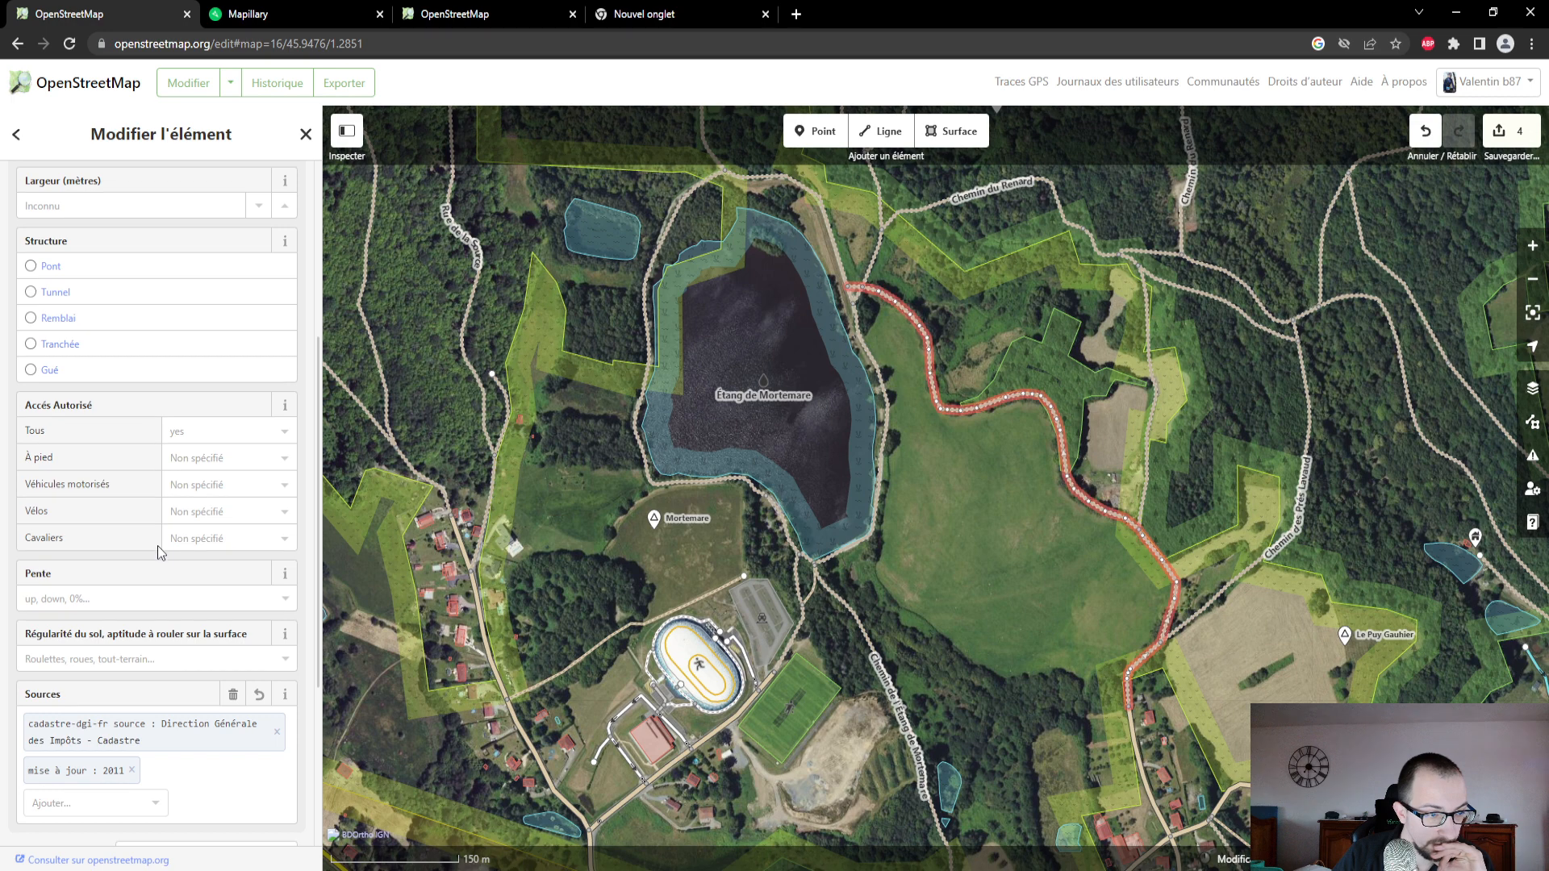
{"action": "scroll", "coordinate": [157, 547], "scroll_direction": "down", "scroll_amount": 3}
{"action": "scroll", "coordinate": [141, 563], "scroll_direction": "up", "scroll_amount": 1}
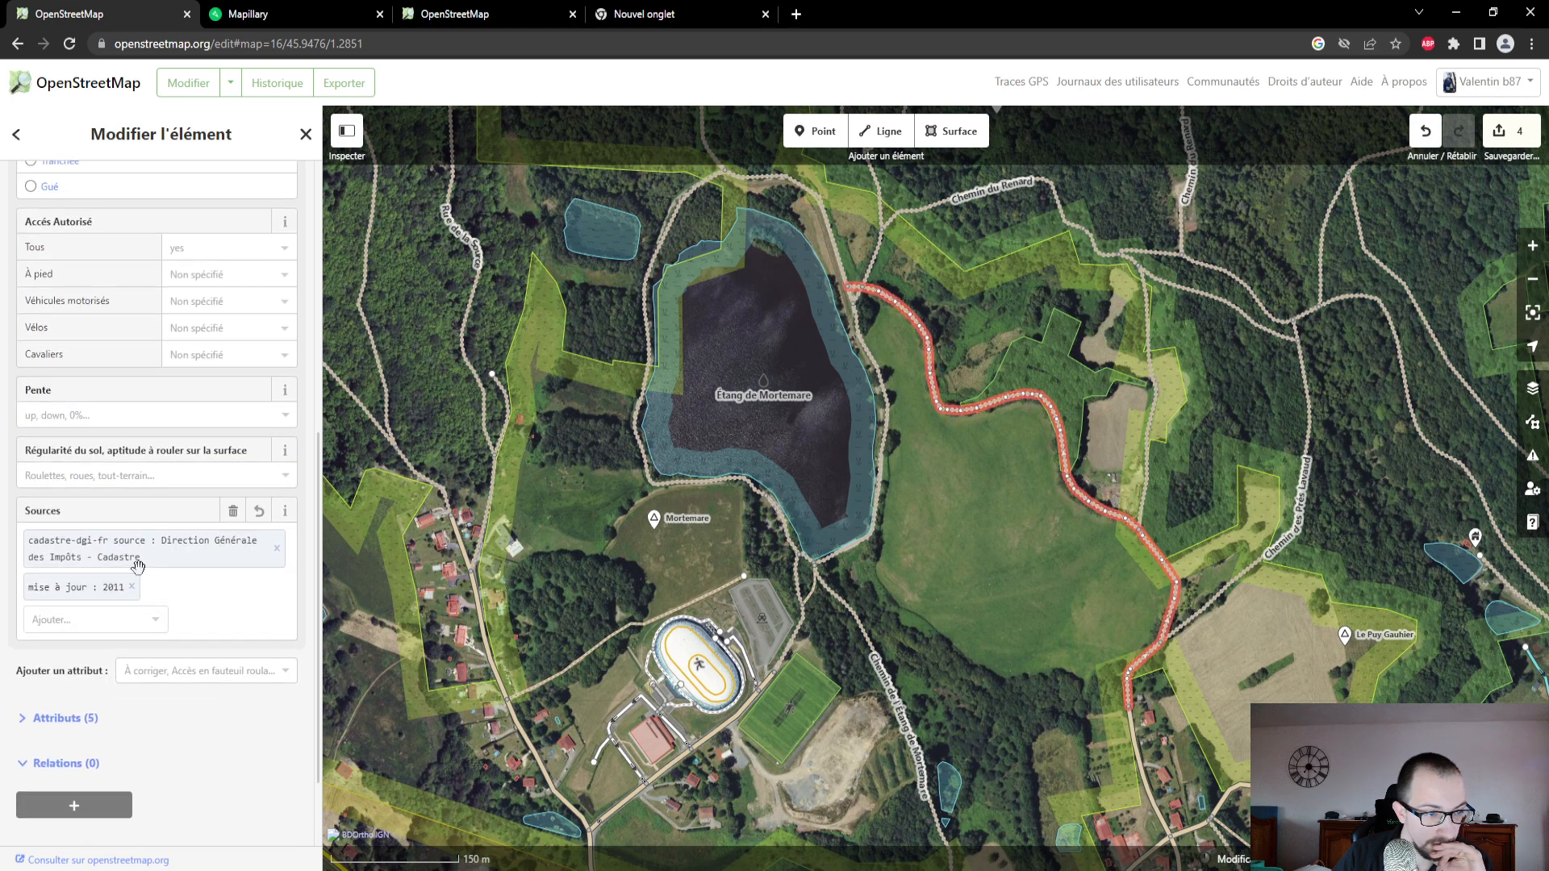
{"action": "scroll", "coordinate": [138, 567], "scroll_direction": "down", "scroll_amount": 1}
{"action": "left_click", "coordinate": [27, 686]}
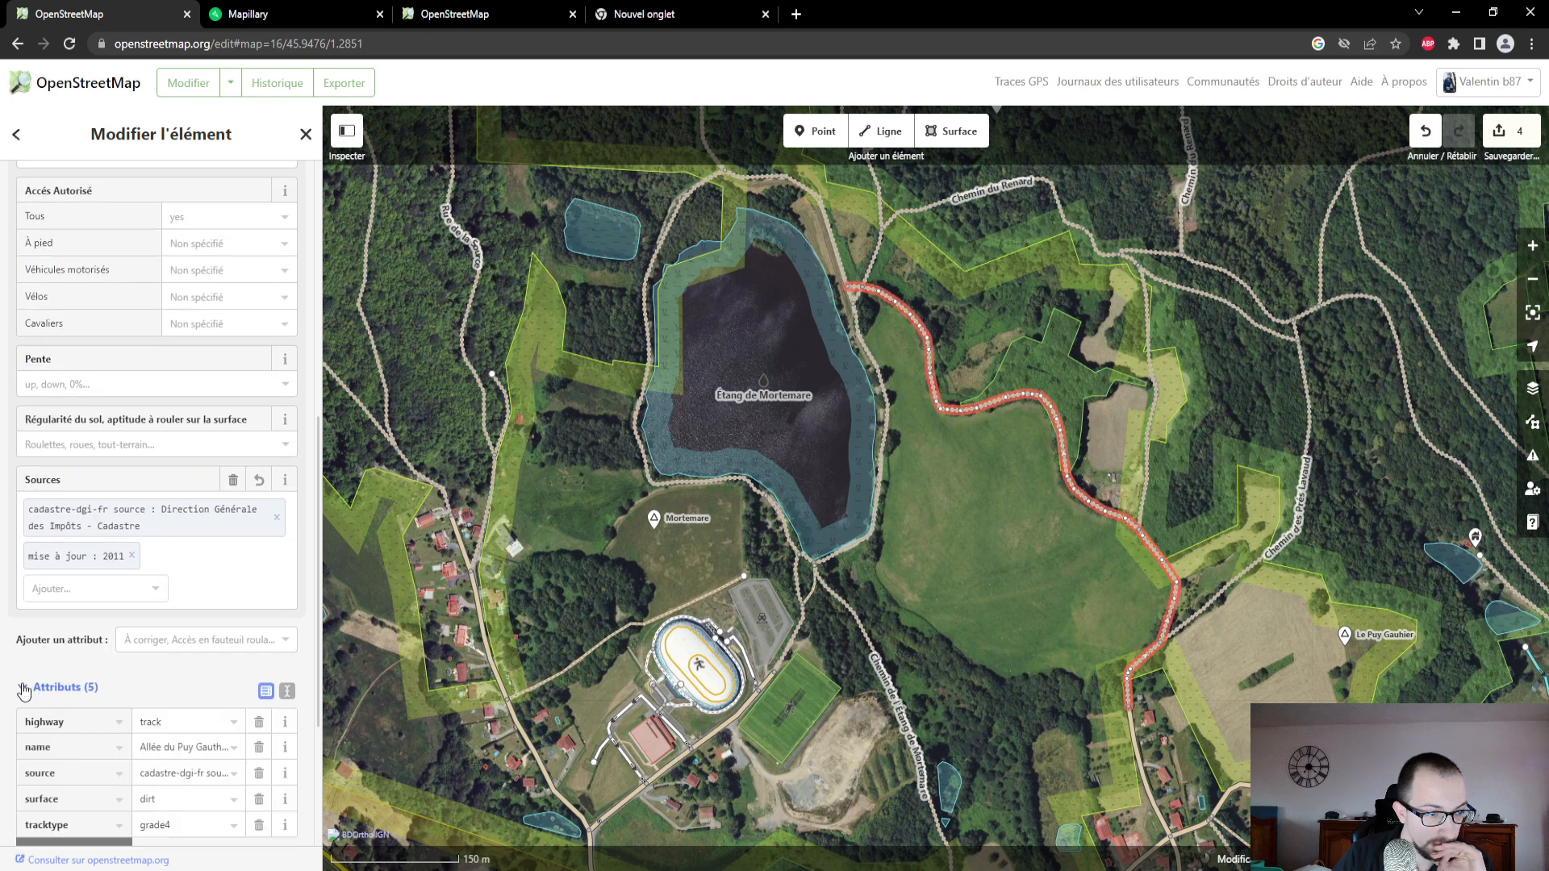
{"action": "scroll", "coordinate": [204, 470], "scroll_direction": "down", "scroll_amount": 2}
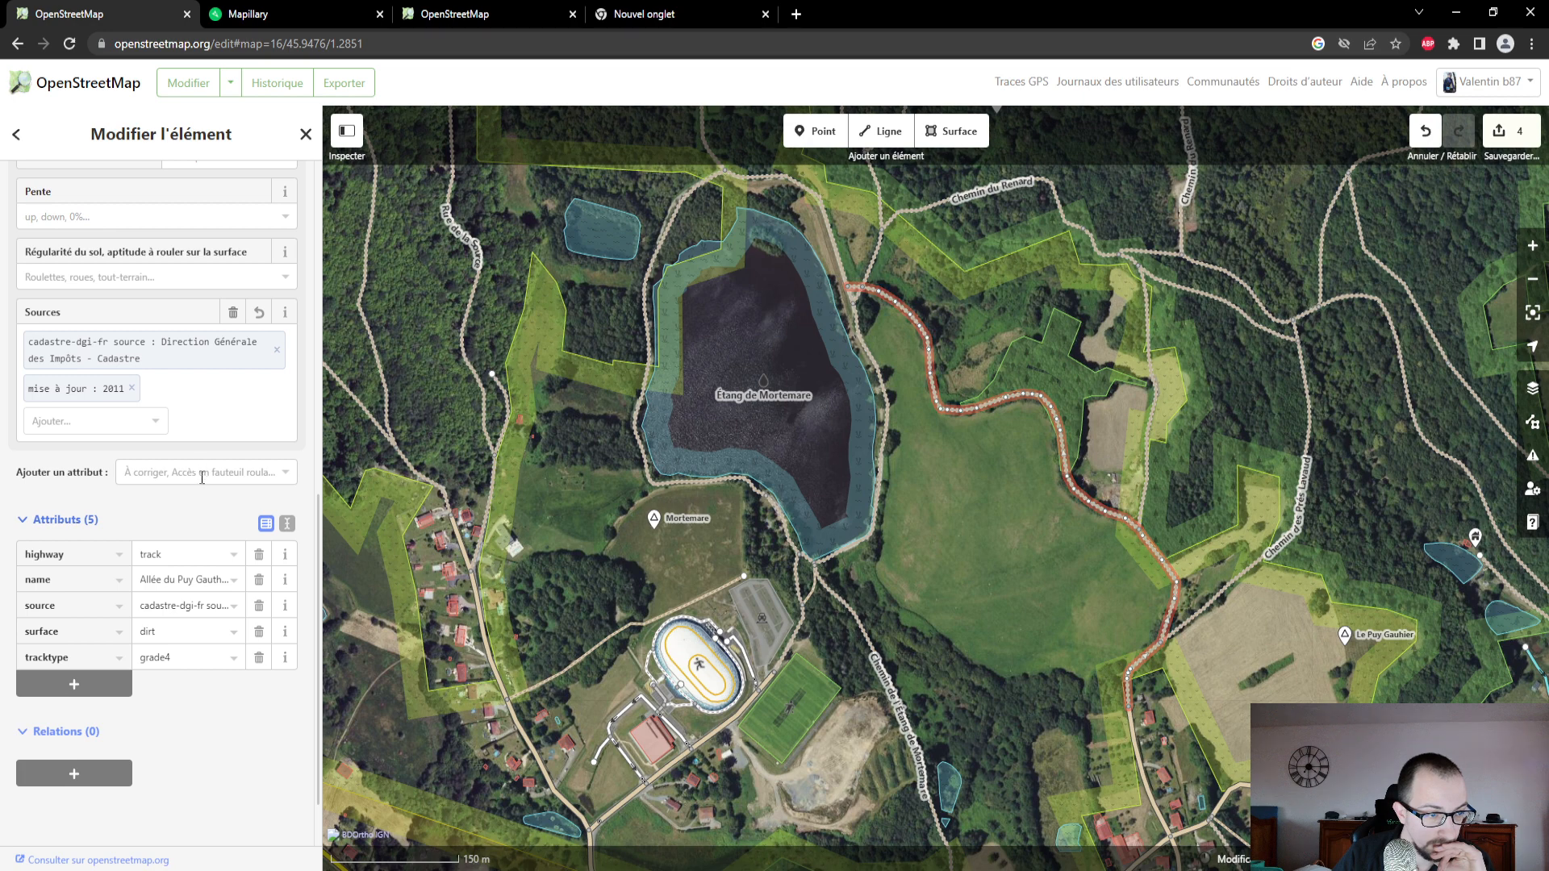
{"action": "scroll", "coordinate": [202, 474], "scroll_direction": "up", "scroll_amount": 6}
- Compare the OpenStreetMap map and editor with Mapillary, enlarging its coverage map around Étang de Mortemare and Allée du Puy Gauthier
{"action": "left_click", "coordinate": [444, 21]}
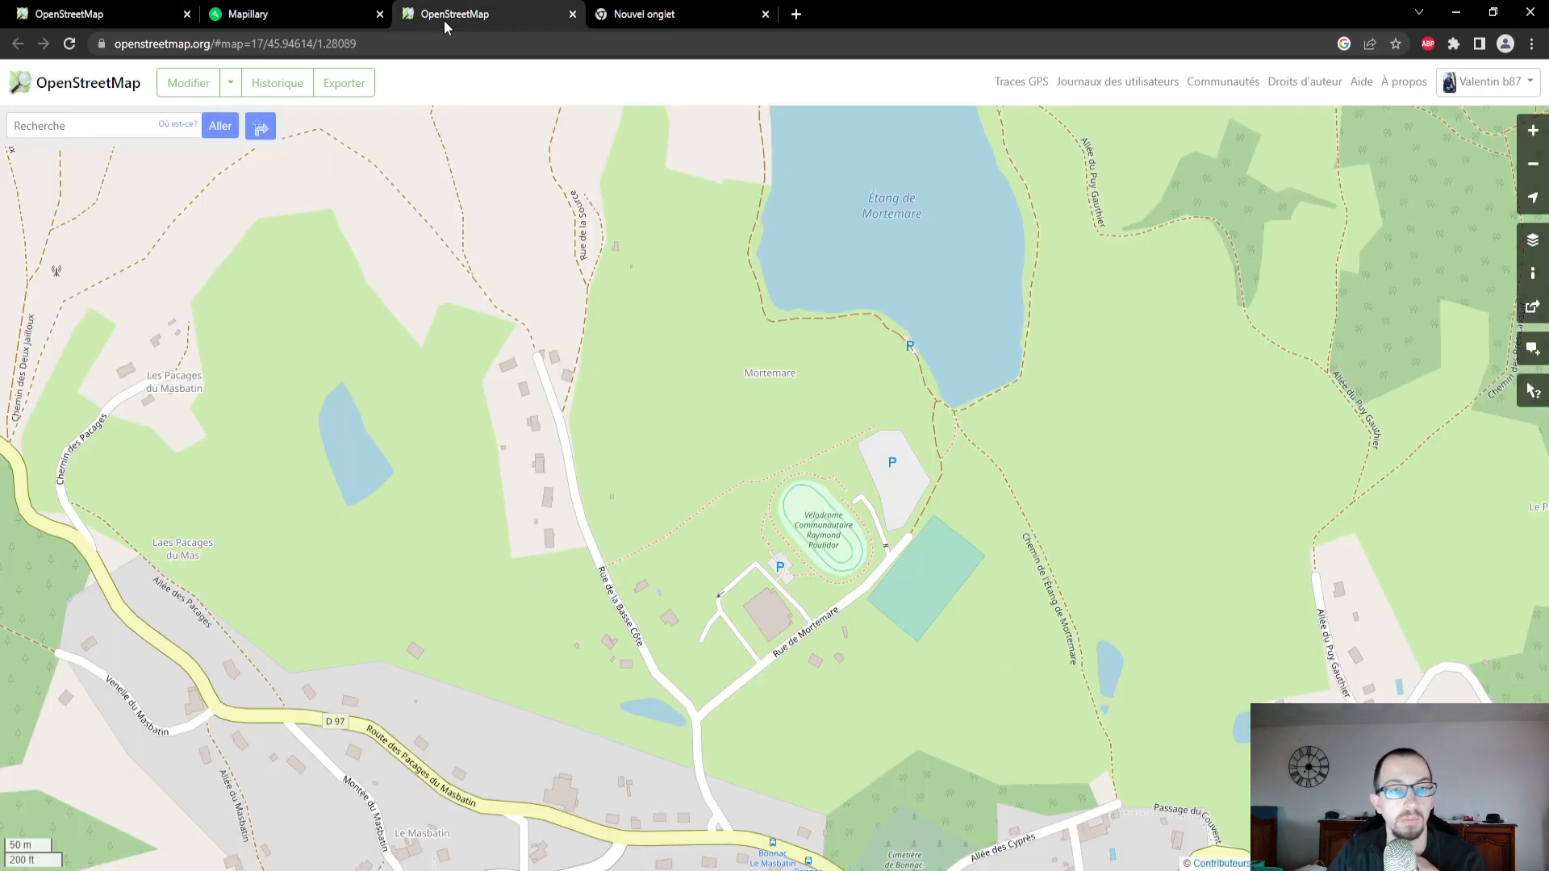
{"action": "left_click", "coordinate": [263, 26]}
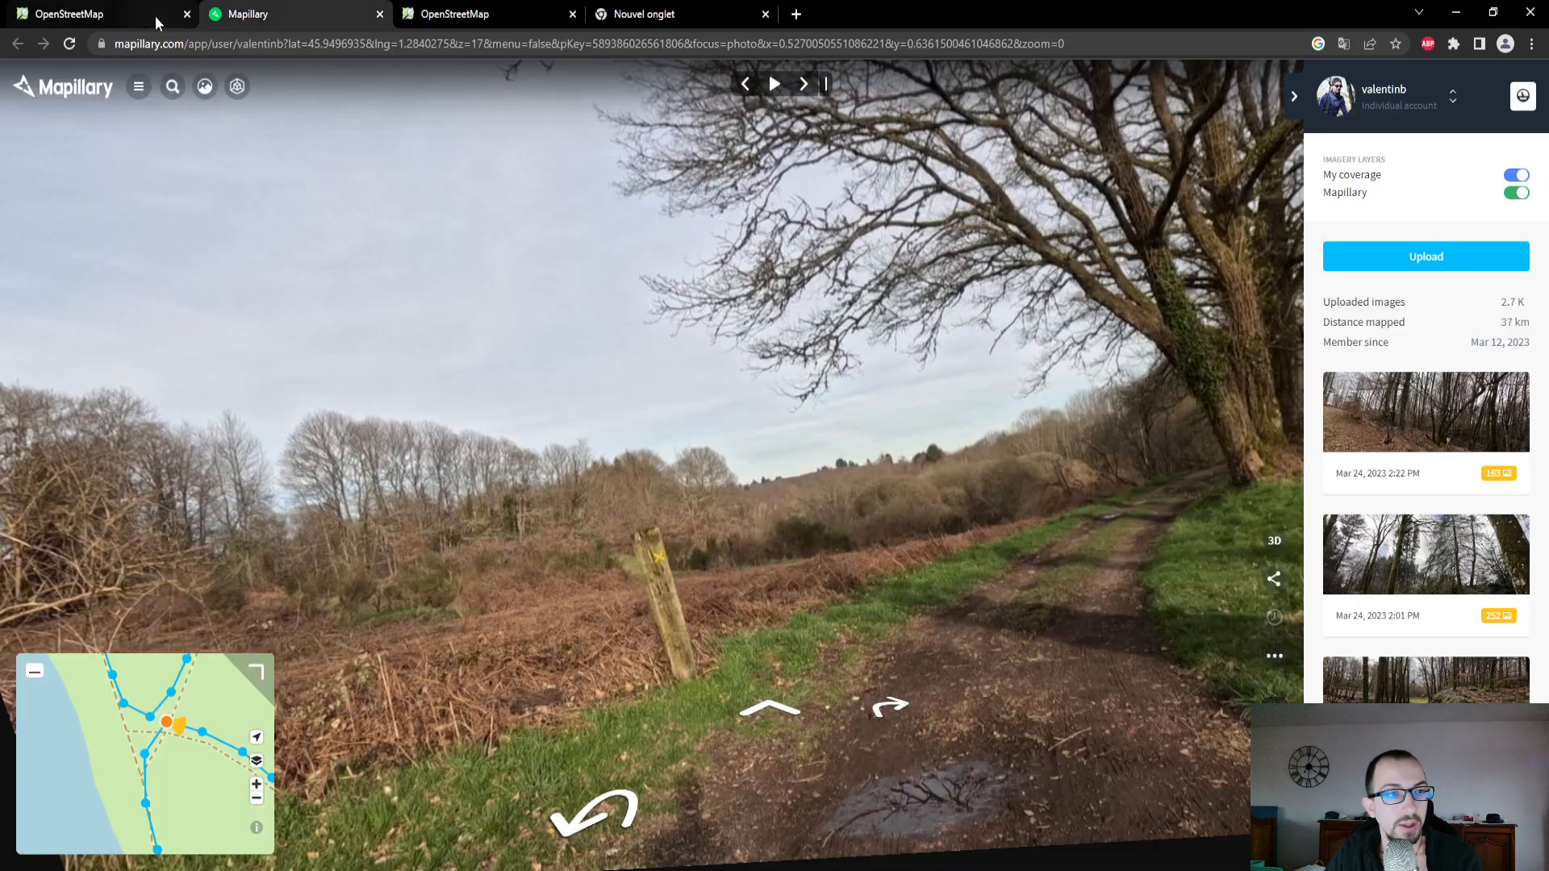
{"action": "left_click", "coordinate": [146, 16]}
{"action": "left_click_drag", "start_coordinate": [1040, 546], "coordinate": [1019, 640]}
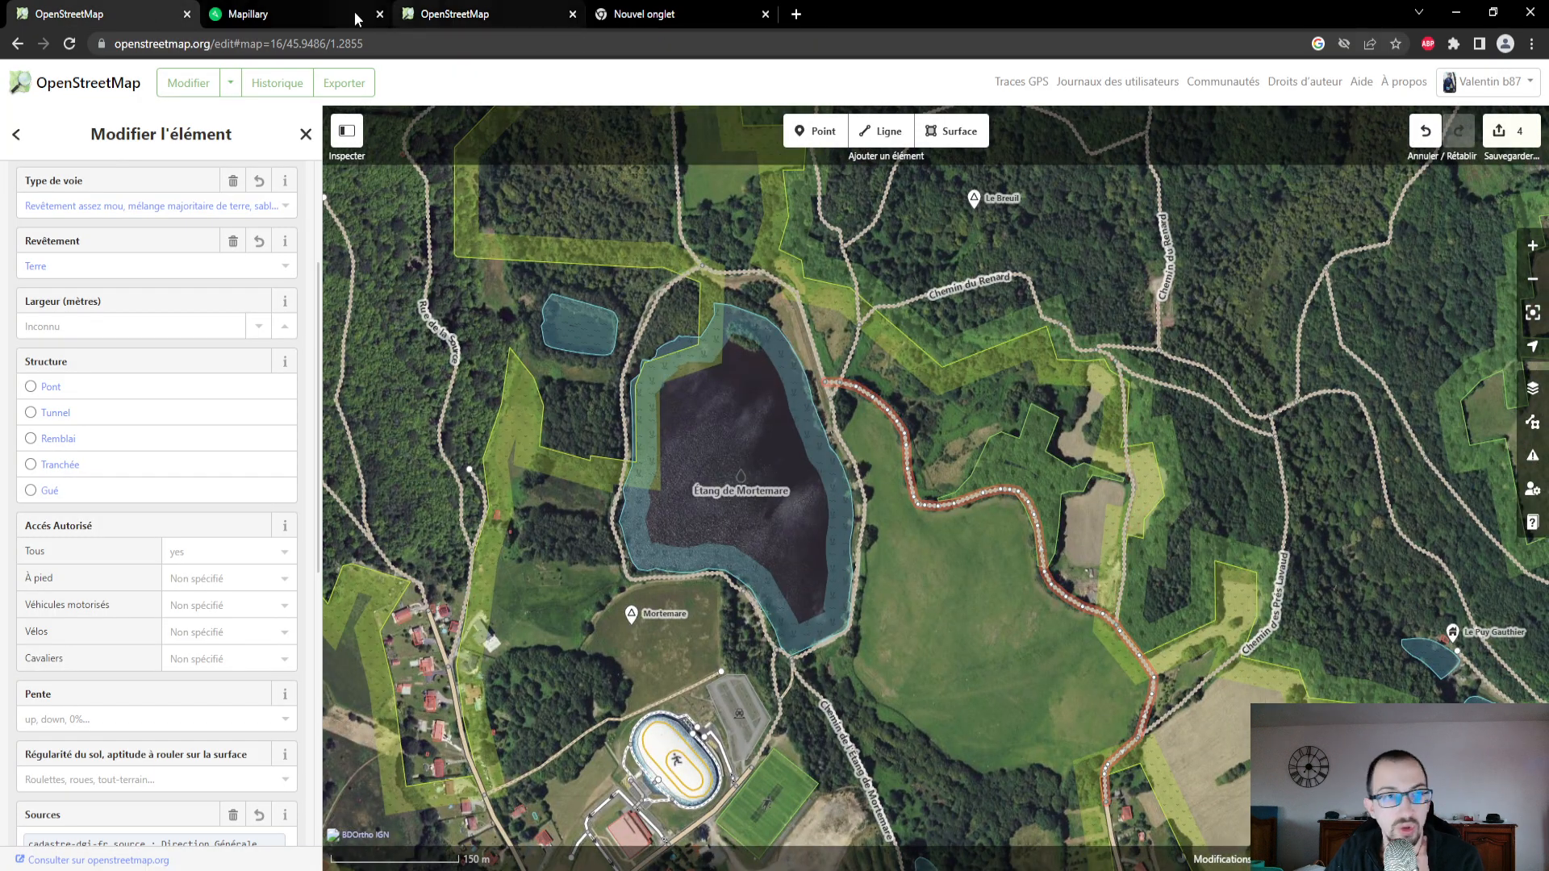
{"action": "left_click", "coordinate": [450, 16]}
{"action": "scroll", "coordinate": [1022, 482], "scroll_direction": "down", "scroll_amount": 2}
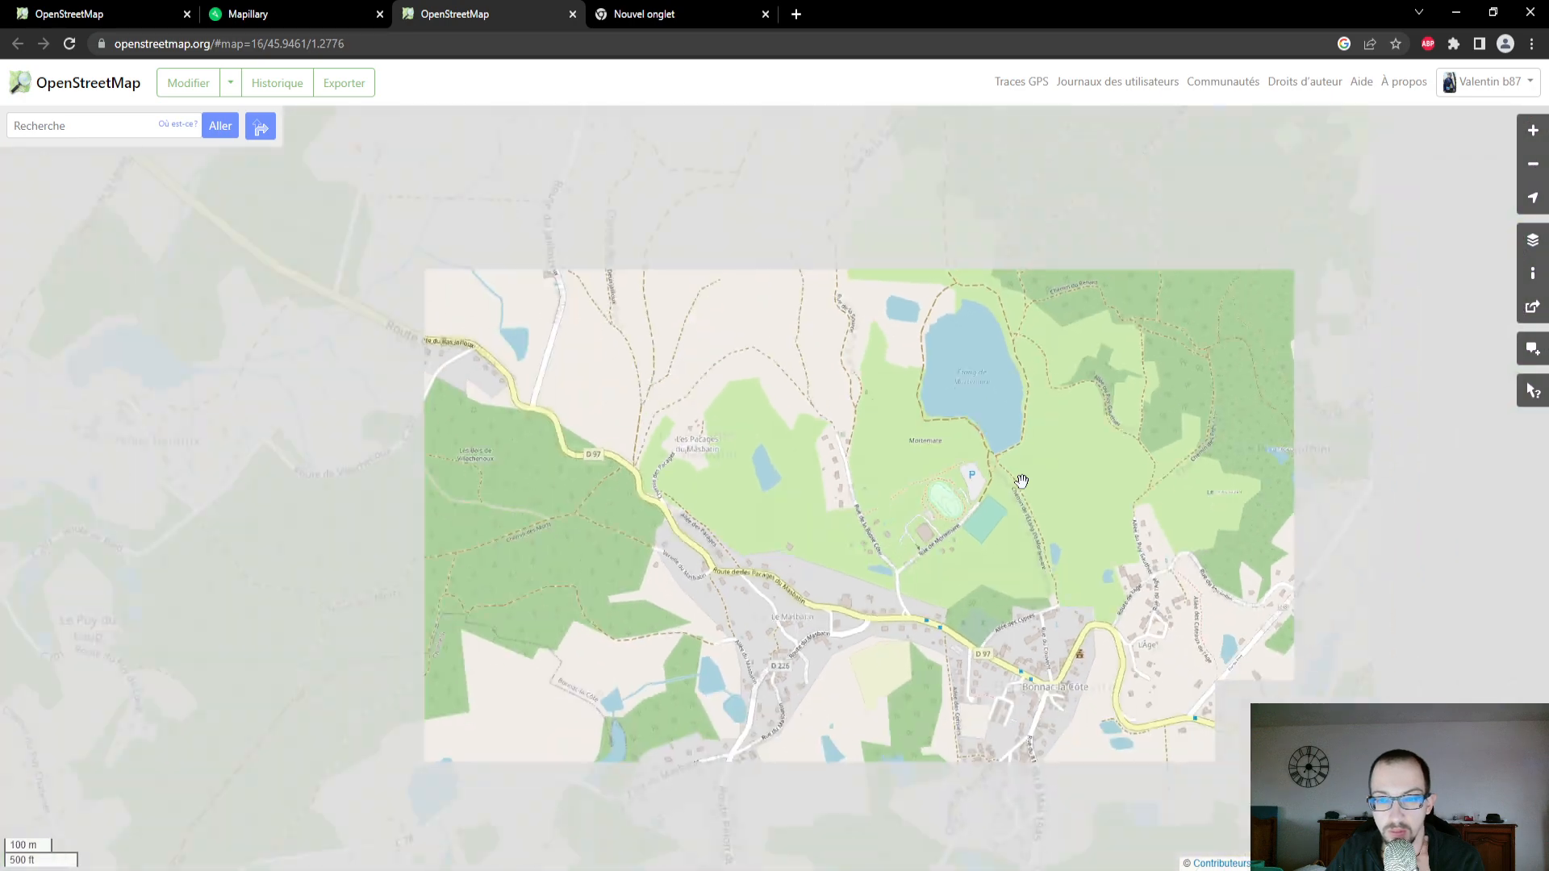
{"action": "left_click", "coordinate": [274, 11]}
{"action": "left_click", "coordinate": [257, 672]}
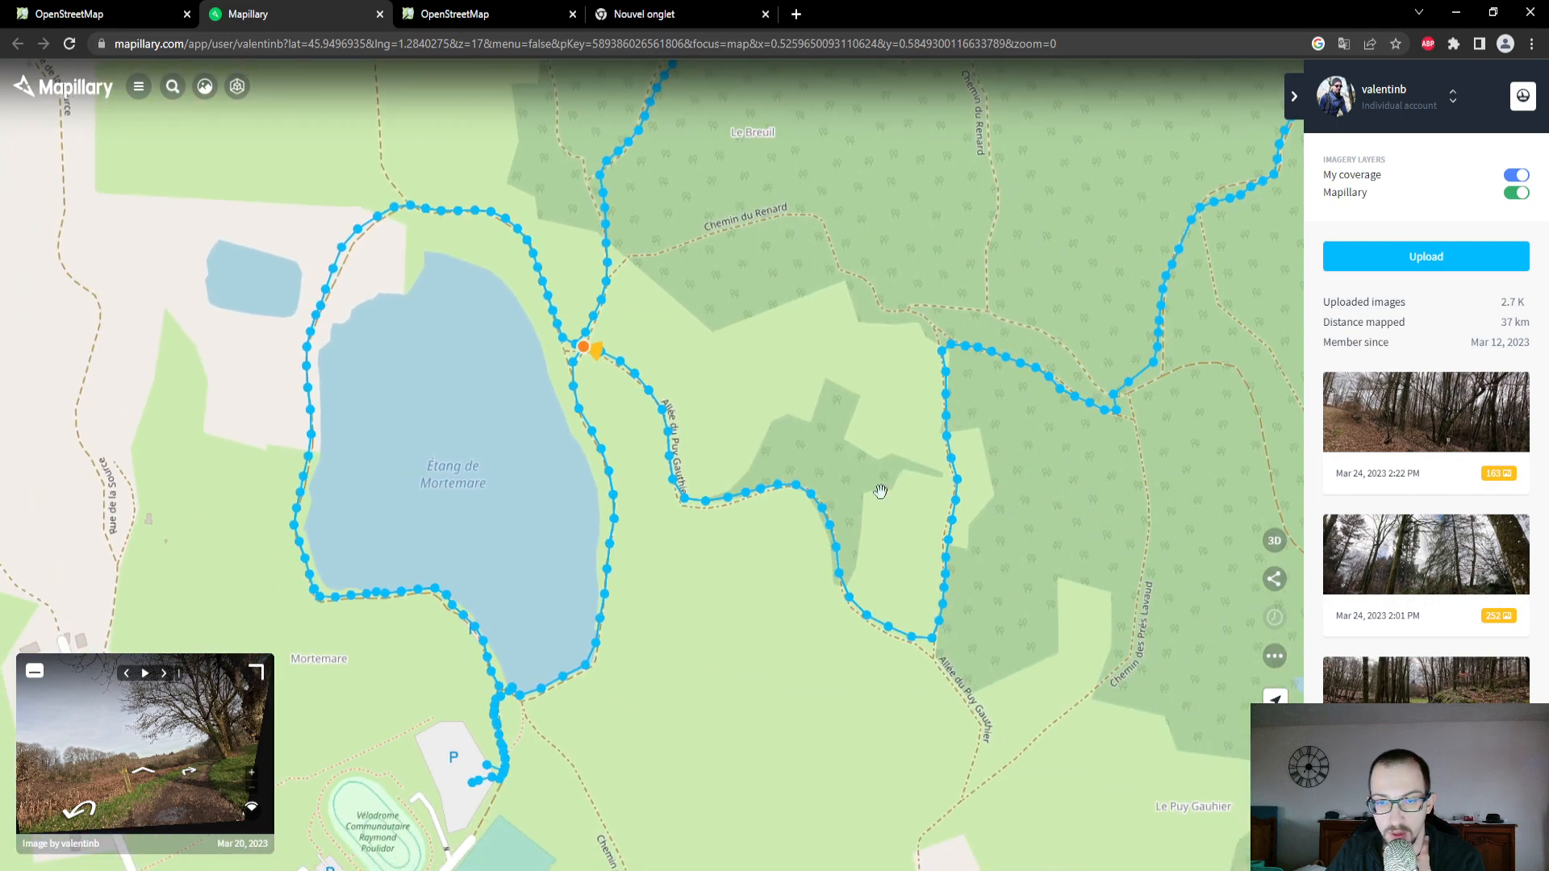
- In the OpenStreetMap editor, select the unnamed track running north from Allée du Puy Gauthier and compare its course with the Mapillary coverage and OpenStreetMap map
{"action": "left_click", "coordinate": [93, 12]}
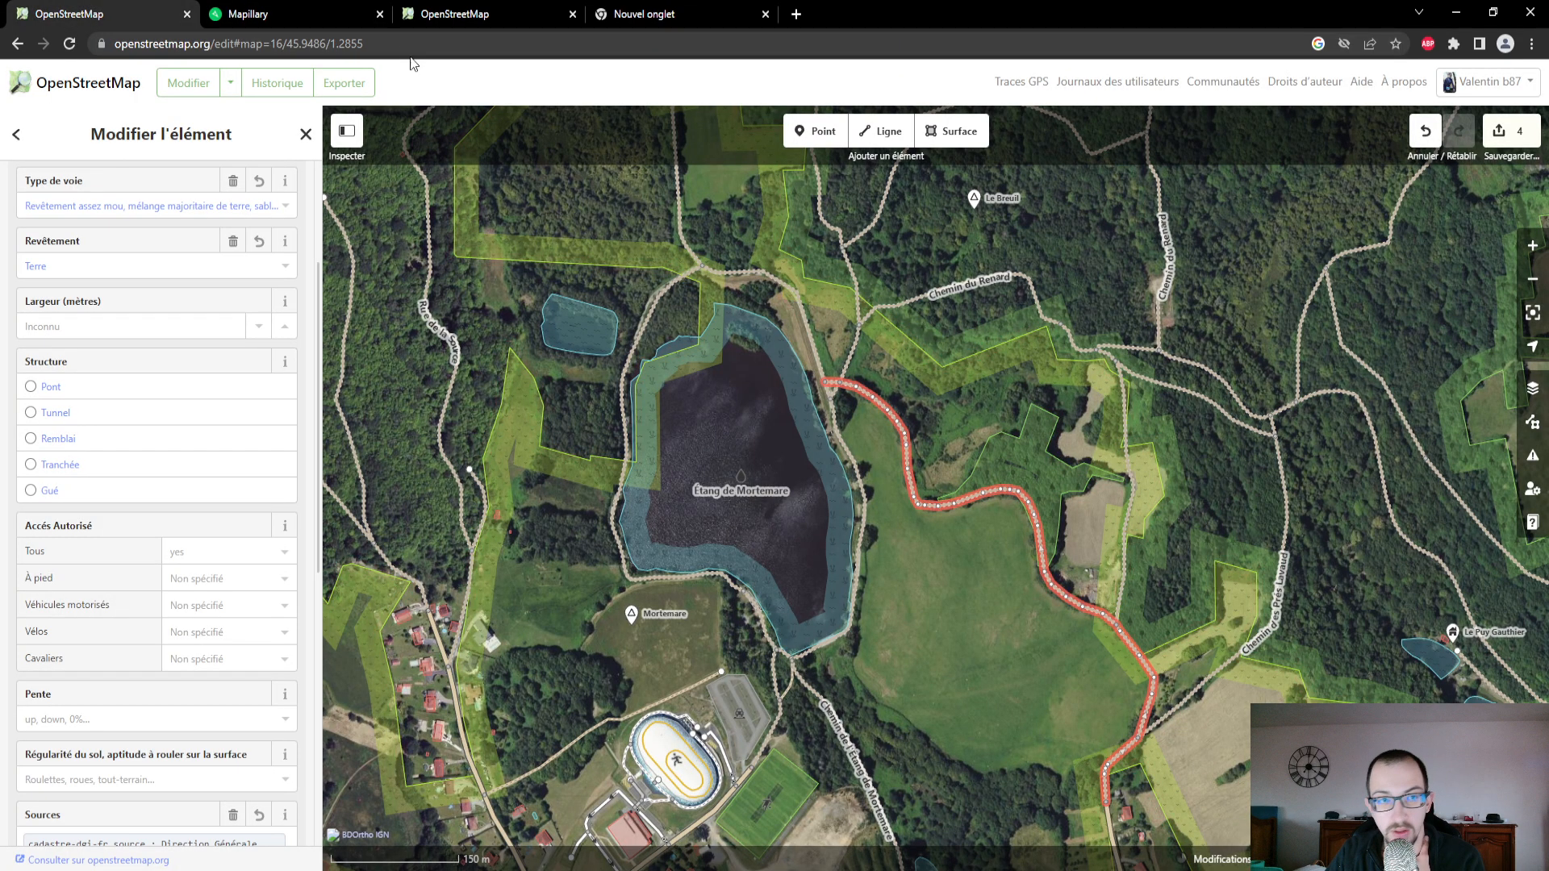
{"action": "left_click", "coordinate": [279, 14]}
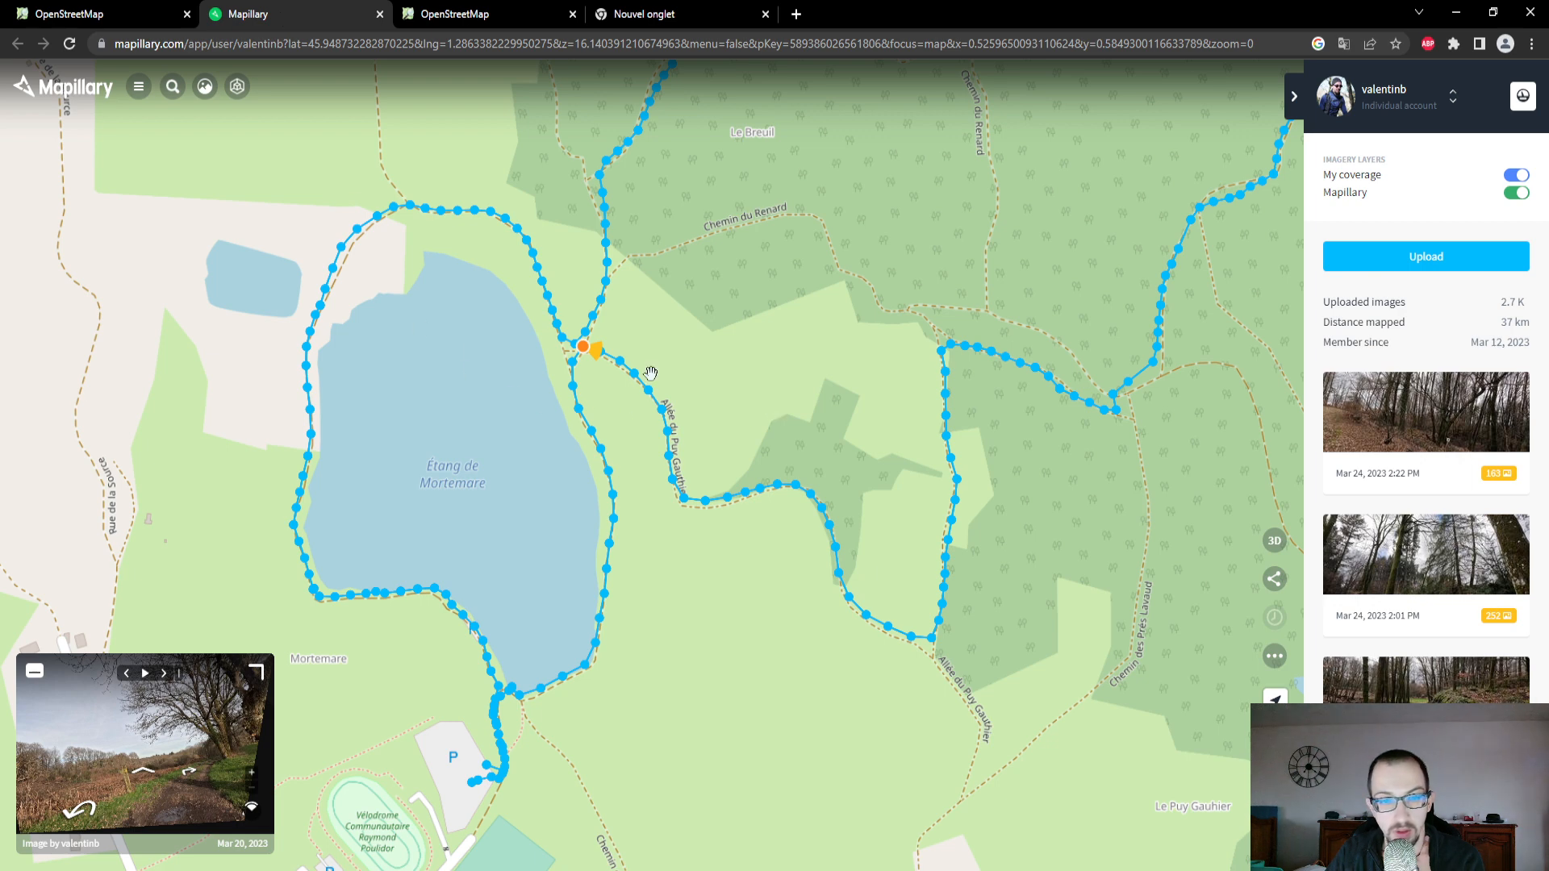
{"action": "left_click", "coordinate": [97, 14]}
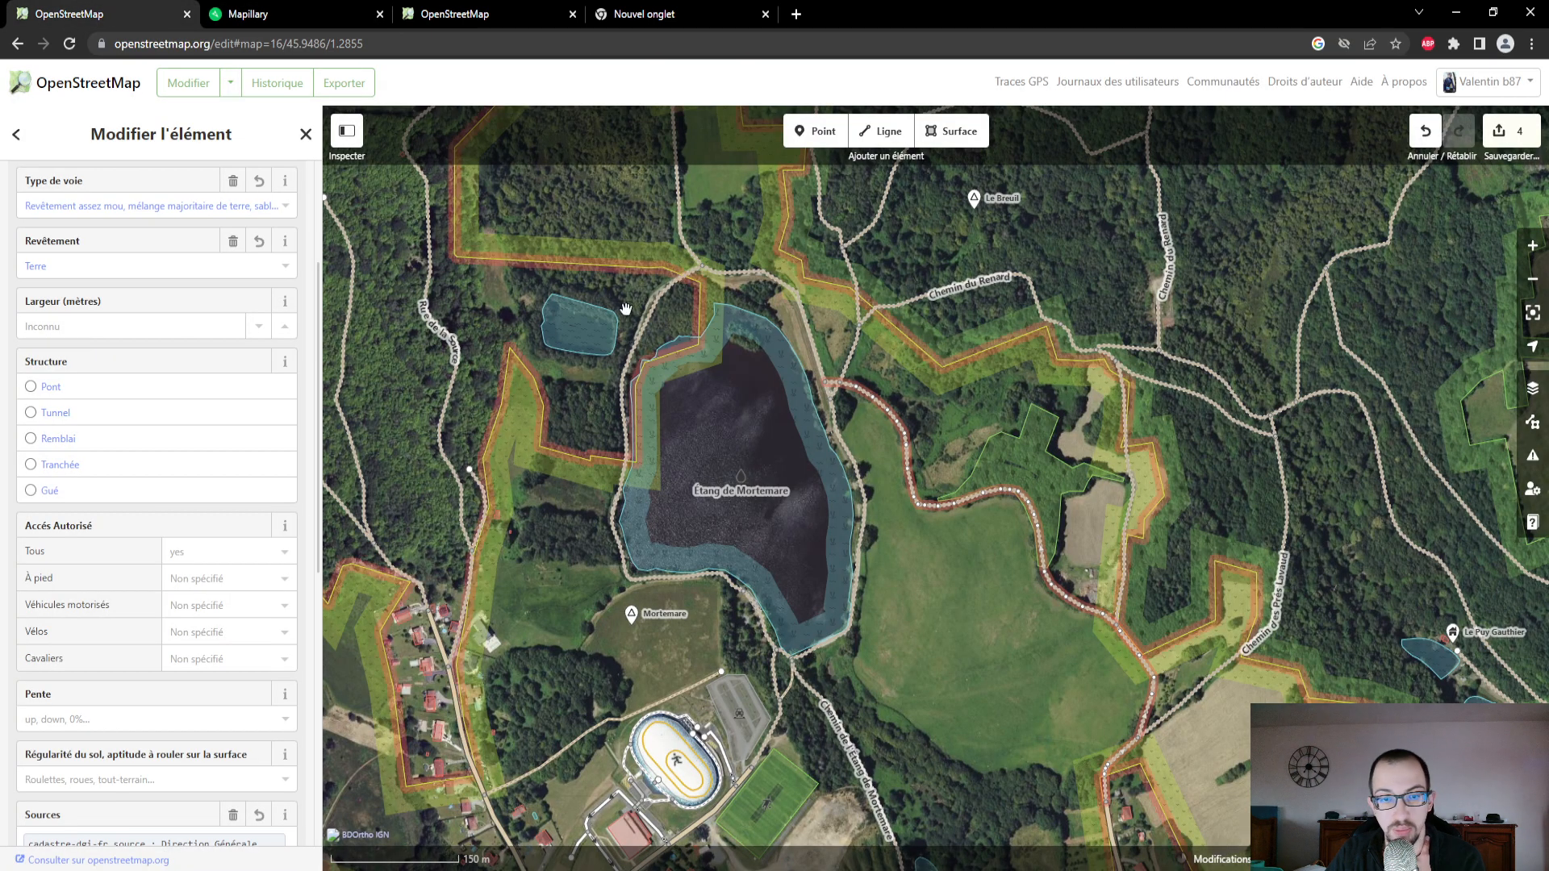
{"action": "left_click", "coordinate": [1126, 555]}
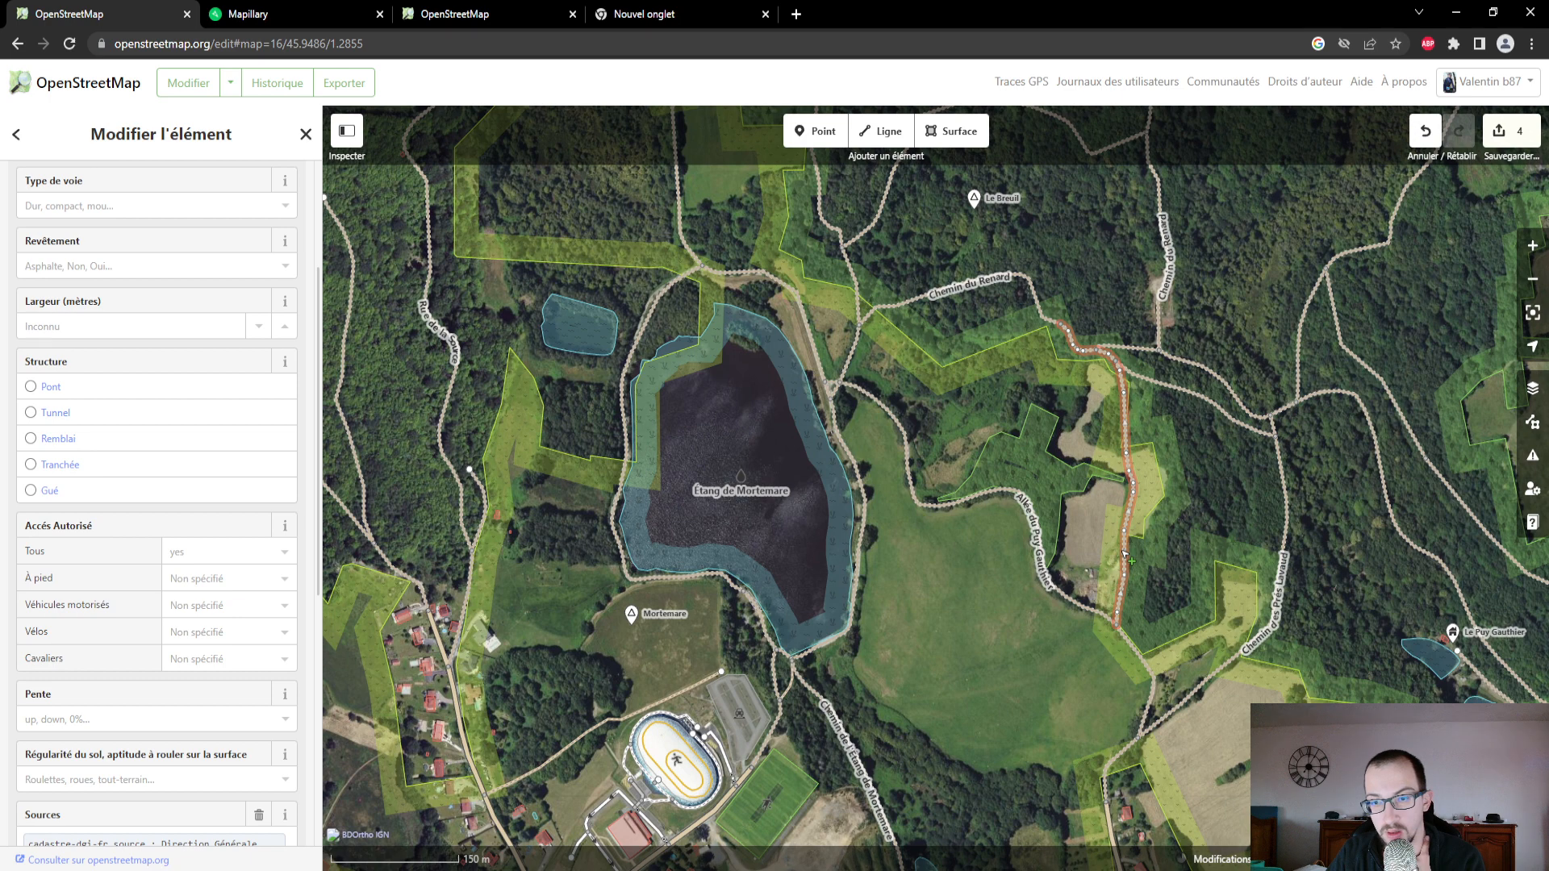
{"action": "left_click", "coordinate": [409, 18]}
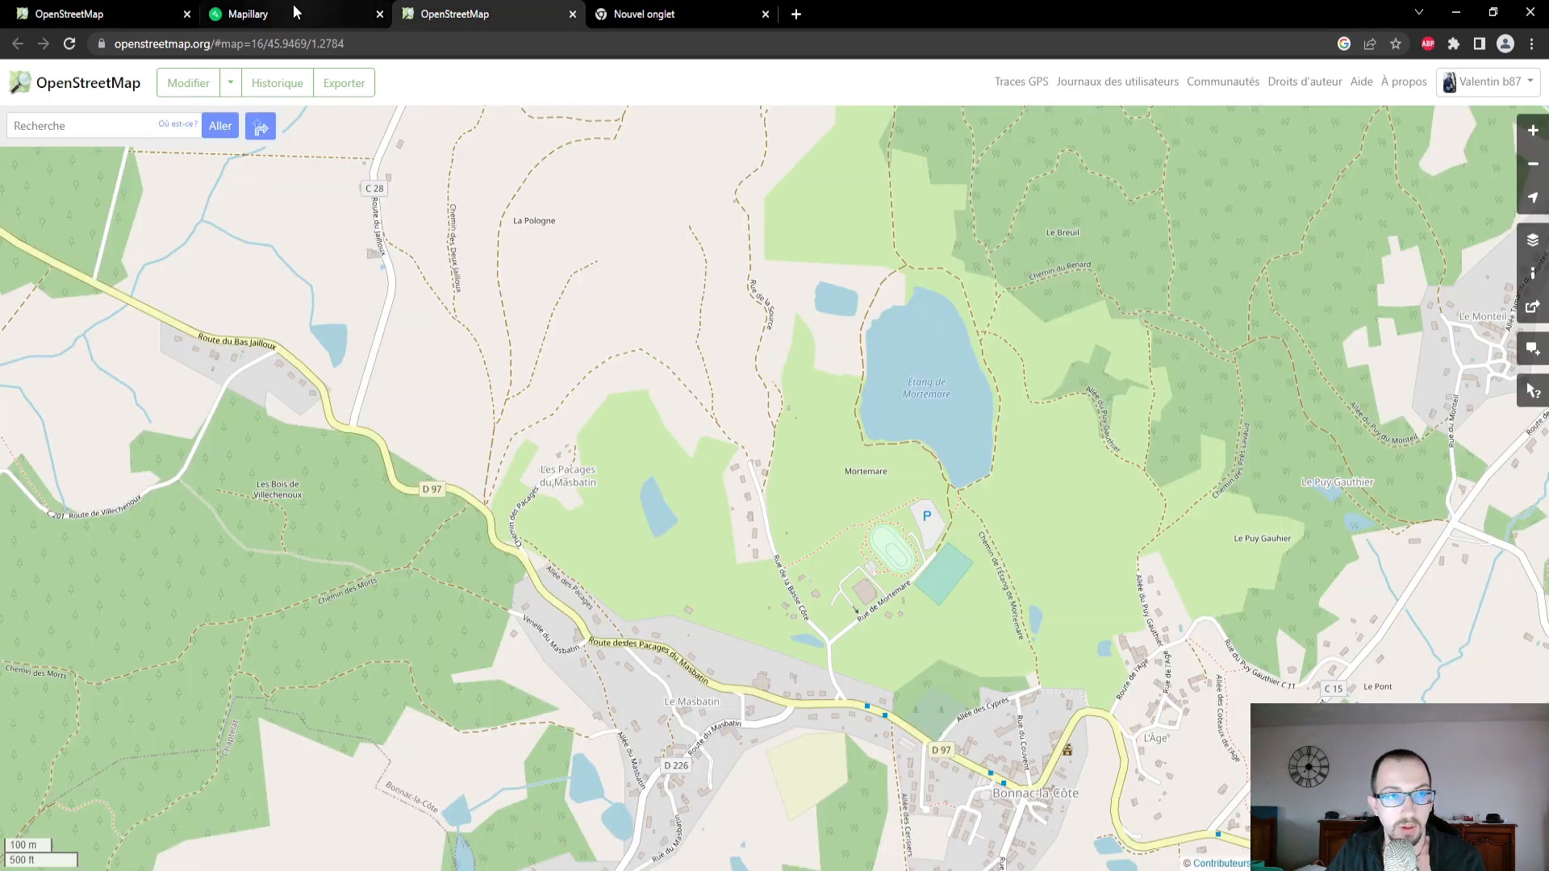
{"action": "left_click", "coordinate": [292, 16]}
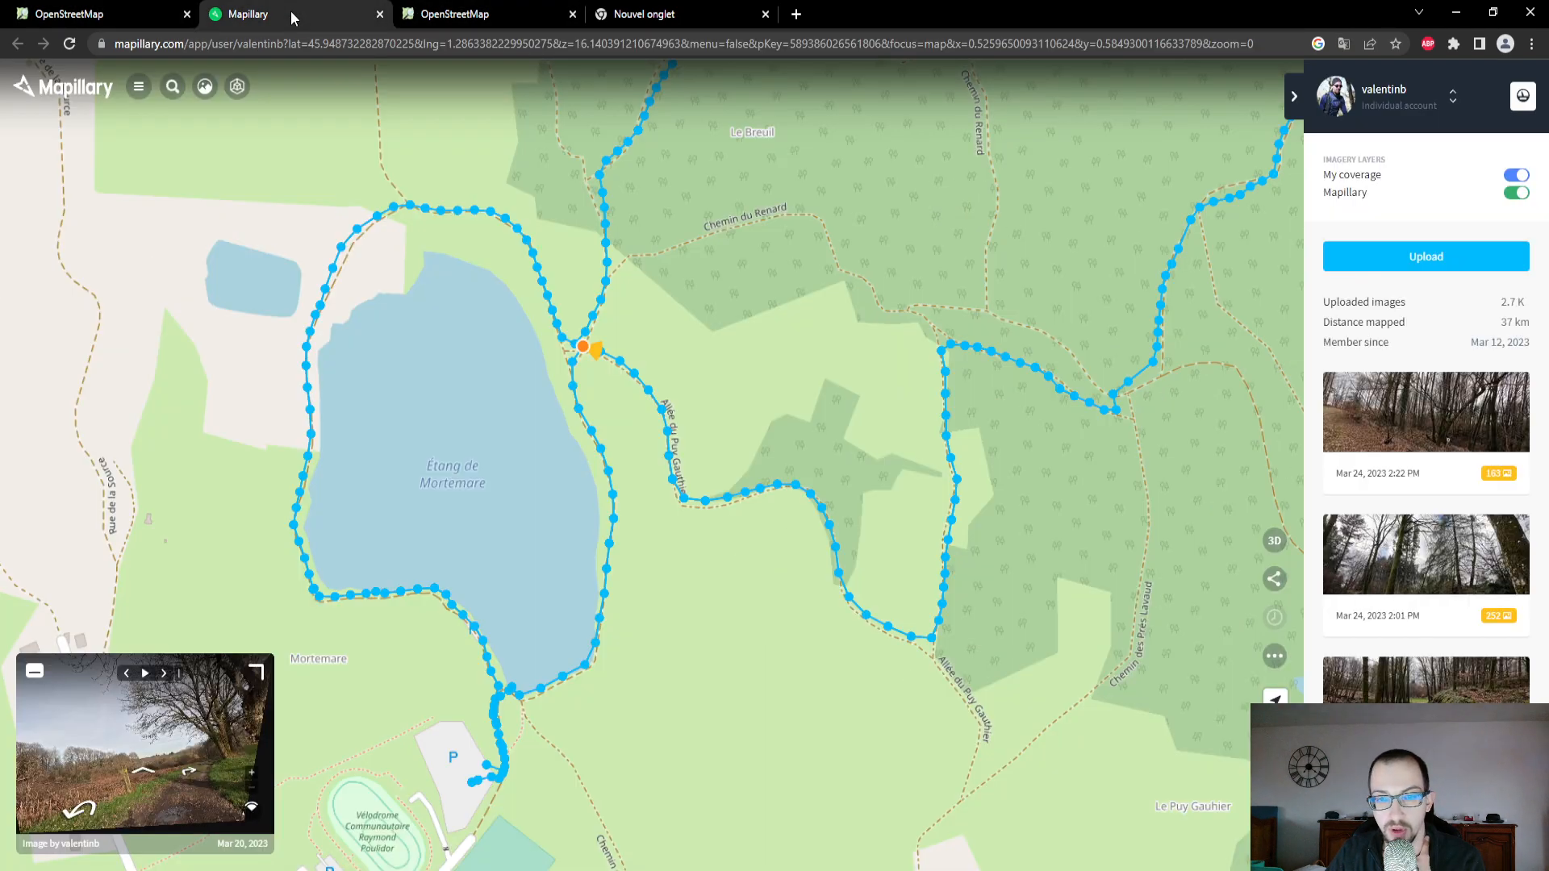
{"action": "left_click", "coordinate": [70, 17]}
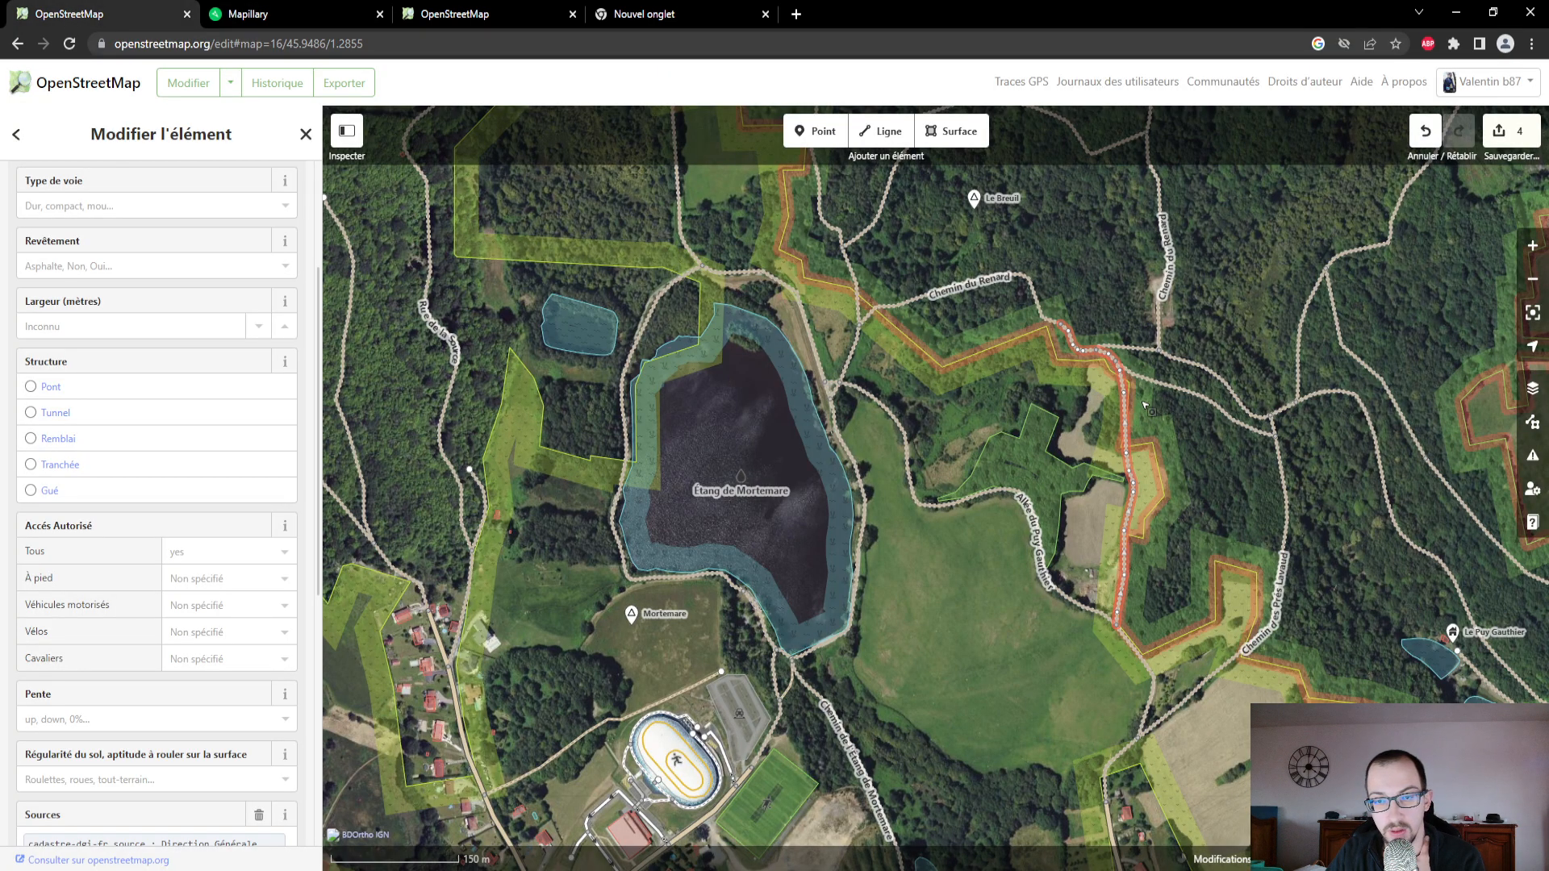
- In Mapillary, view the photo near the southern start of that track at full size and tilt it down to the ground
{"action": "left_click", "coordinate": [217, 18]}
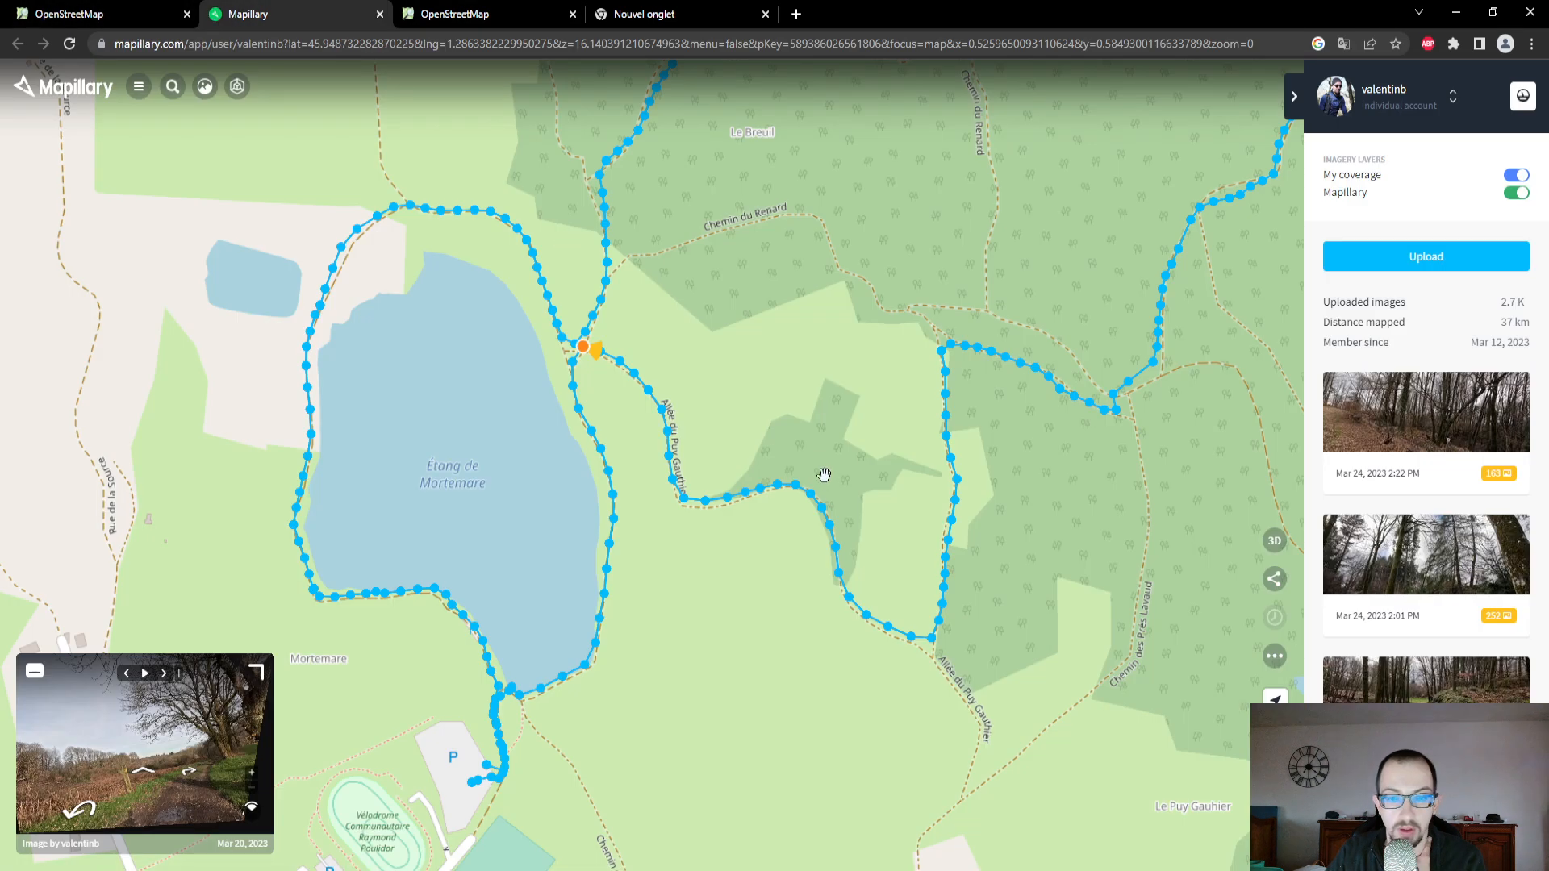
{"action": "left_click", "coordinate": [942, 605]}
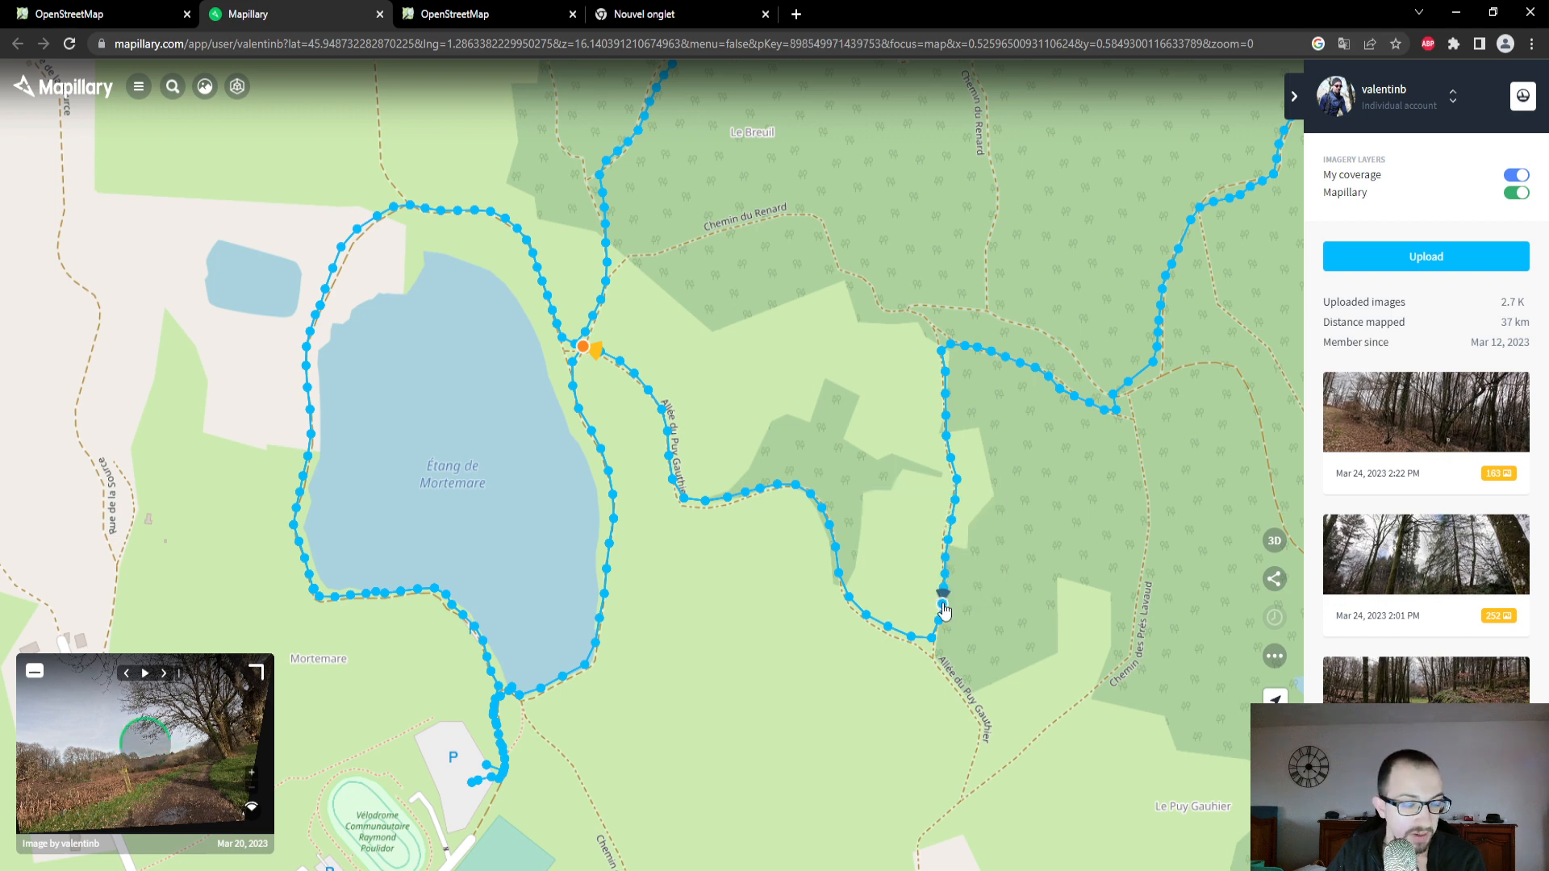
{"action": "left_click", "coordinate": [265, 673]}
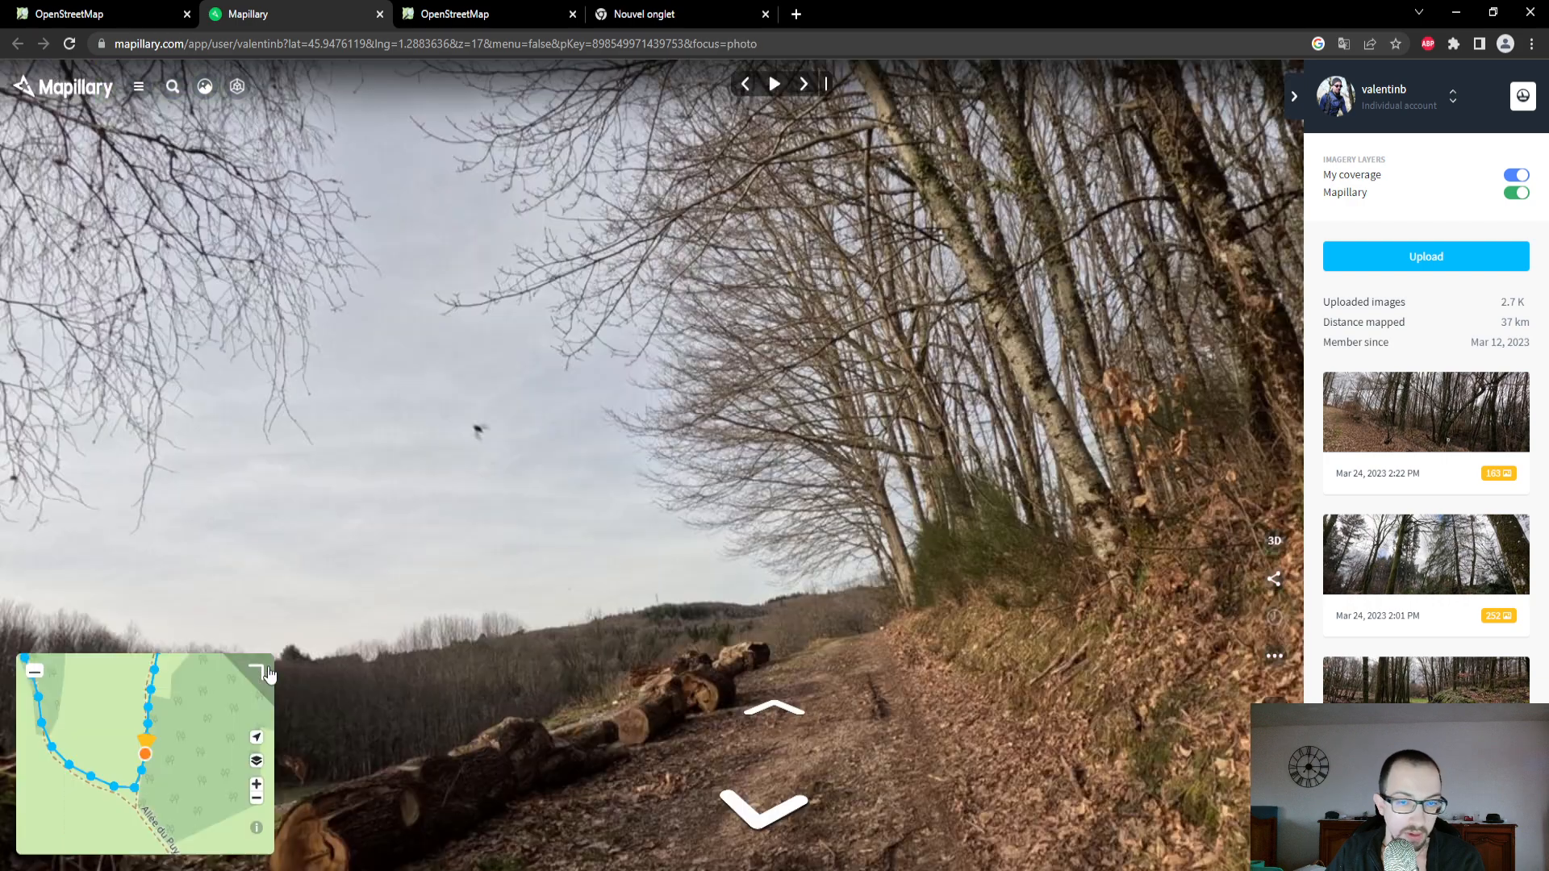
{"action": "left_click_drag", "start_coordinate": [808, 678], "coordinate": [802, 433]}
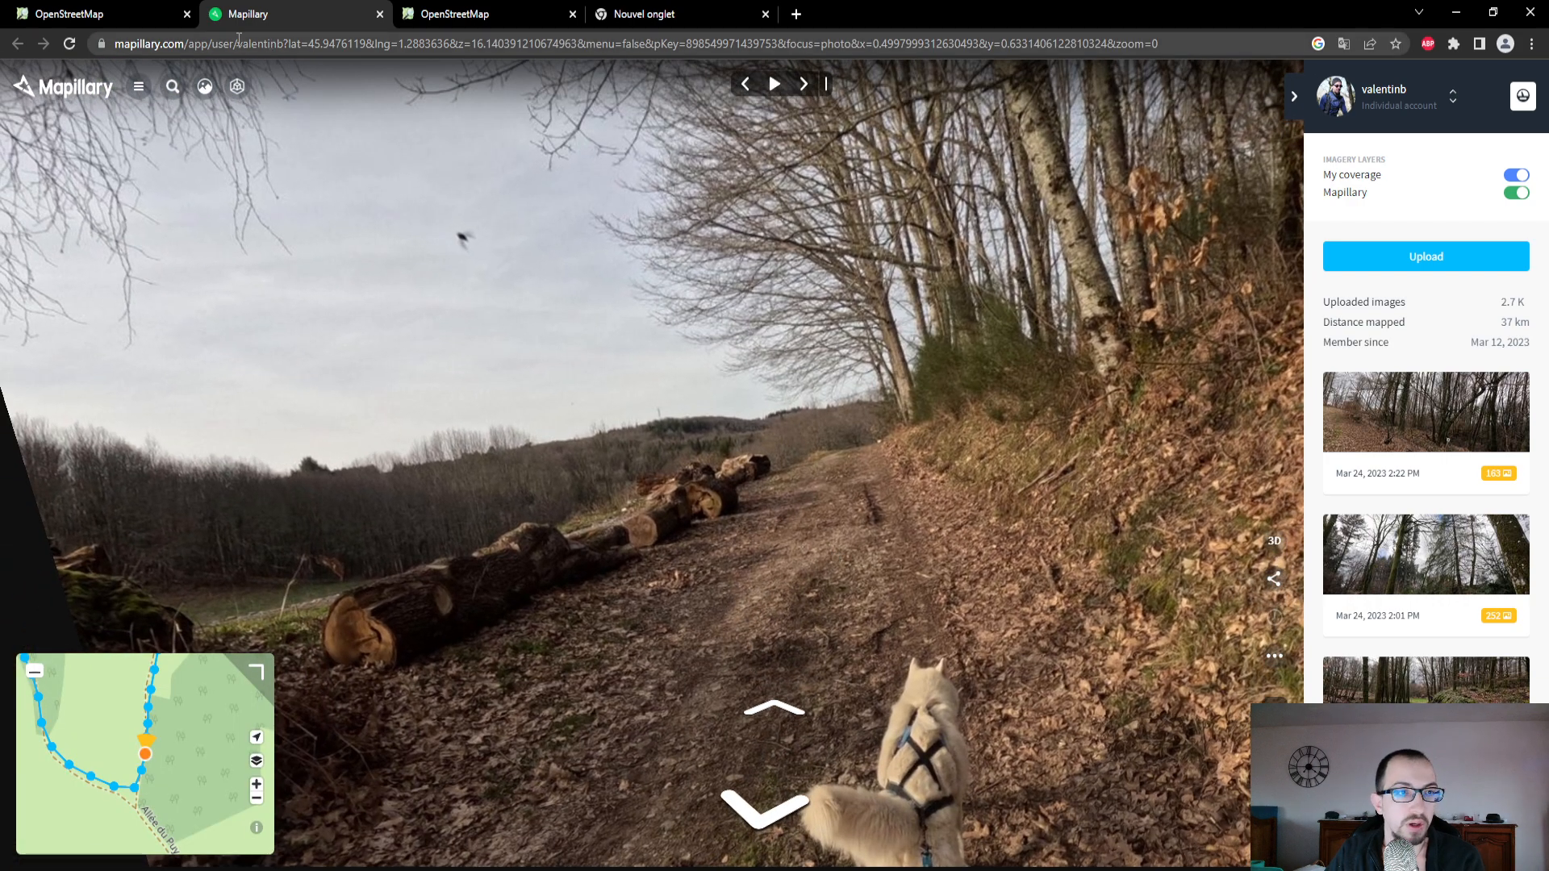
- In the OpenStreetMap editor, set the selected track's surface to Terre and its track type to Revêtement assez mou, mélange majoritaire de terre
{"action": "left_click", "coordinate": [105, 14]}
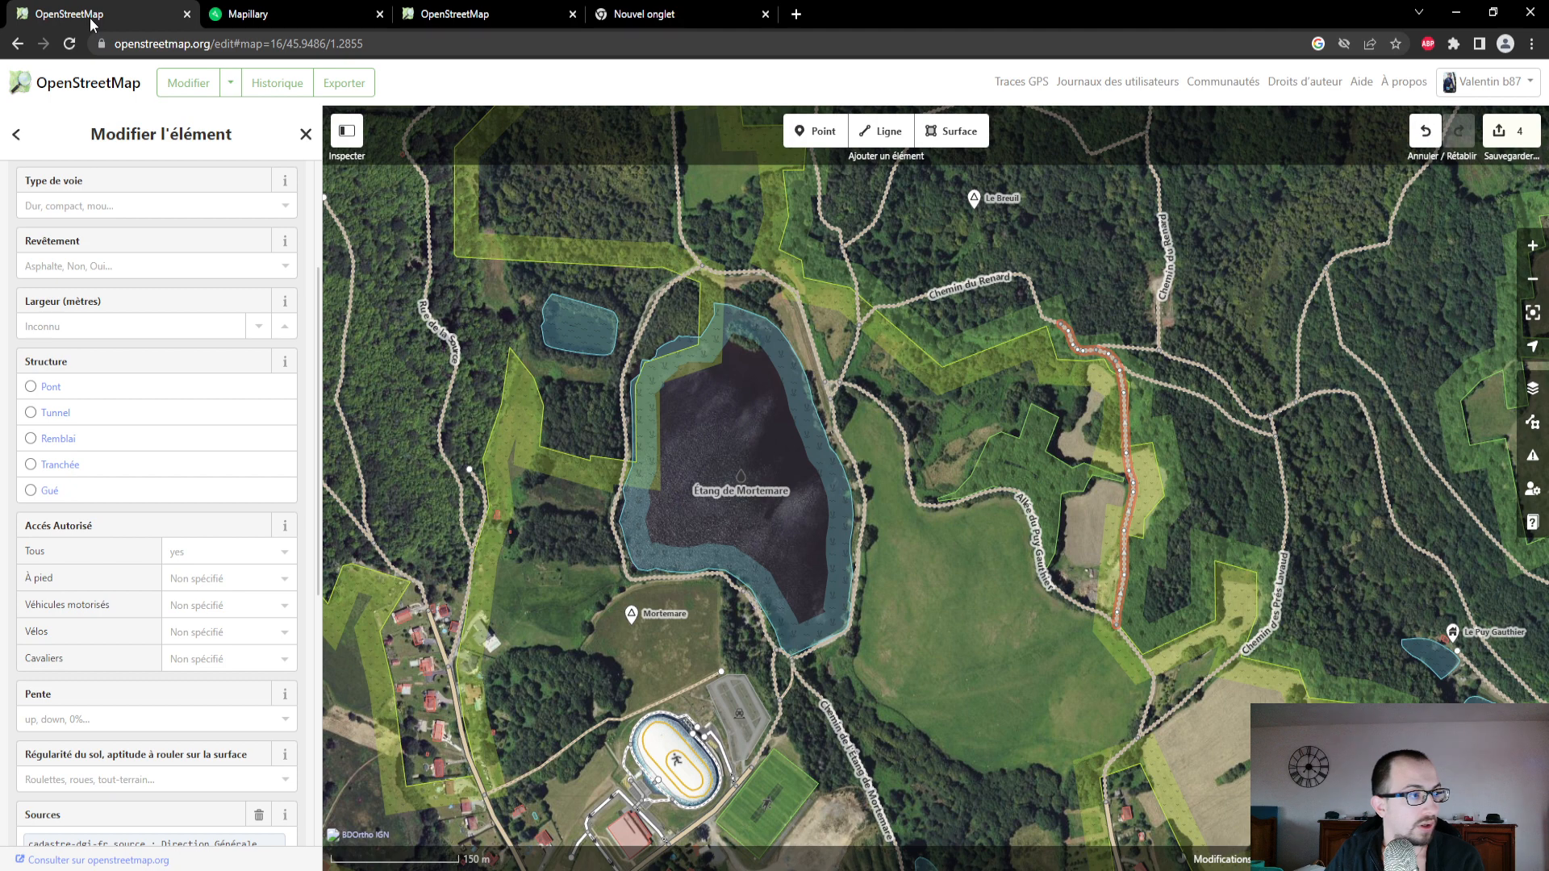
{"action": "left_click", "coordinate": [210, 264]}
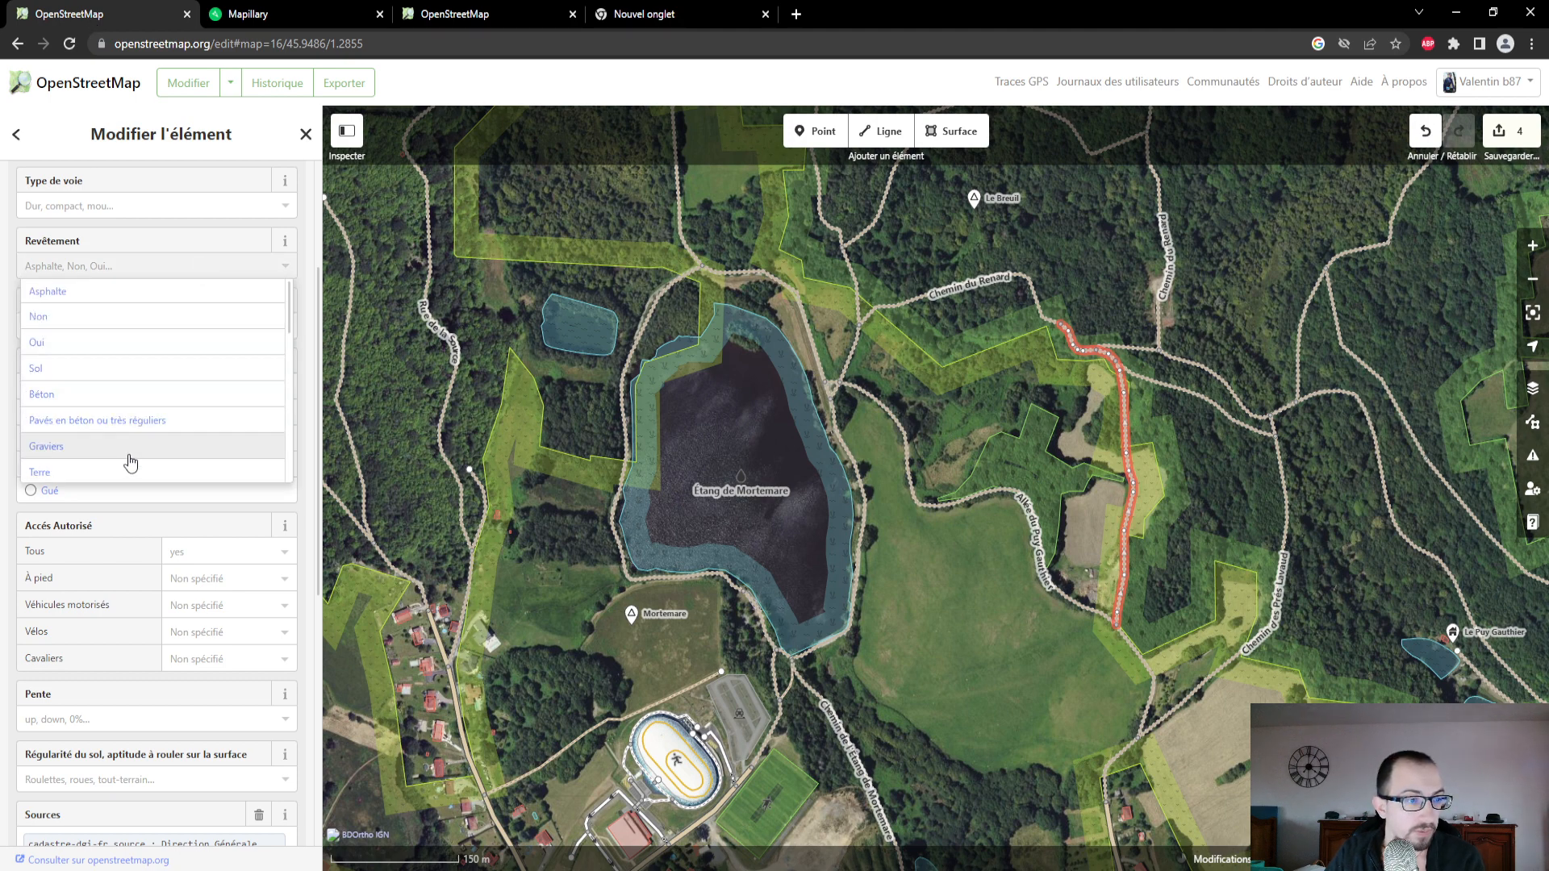
{"action": "left_click", "coordinate": [124, 475]}
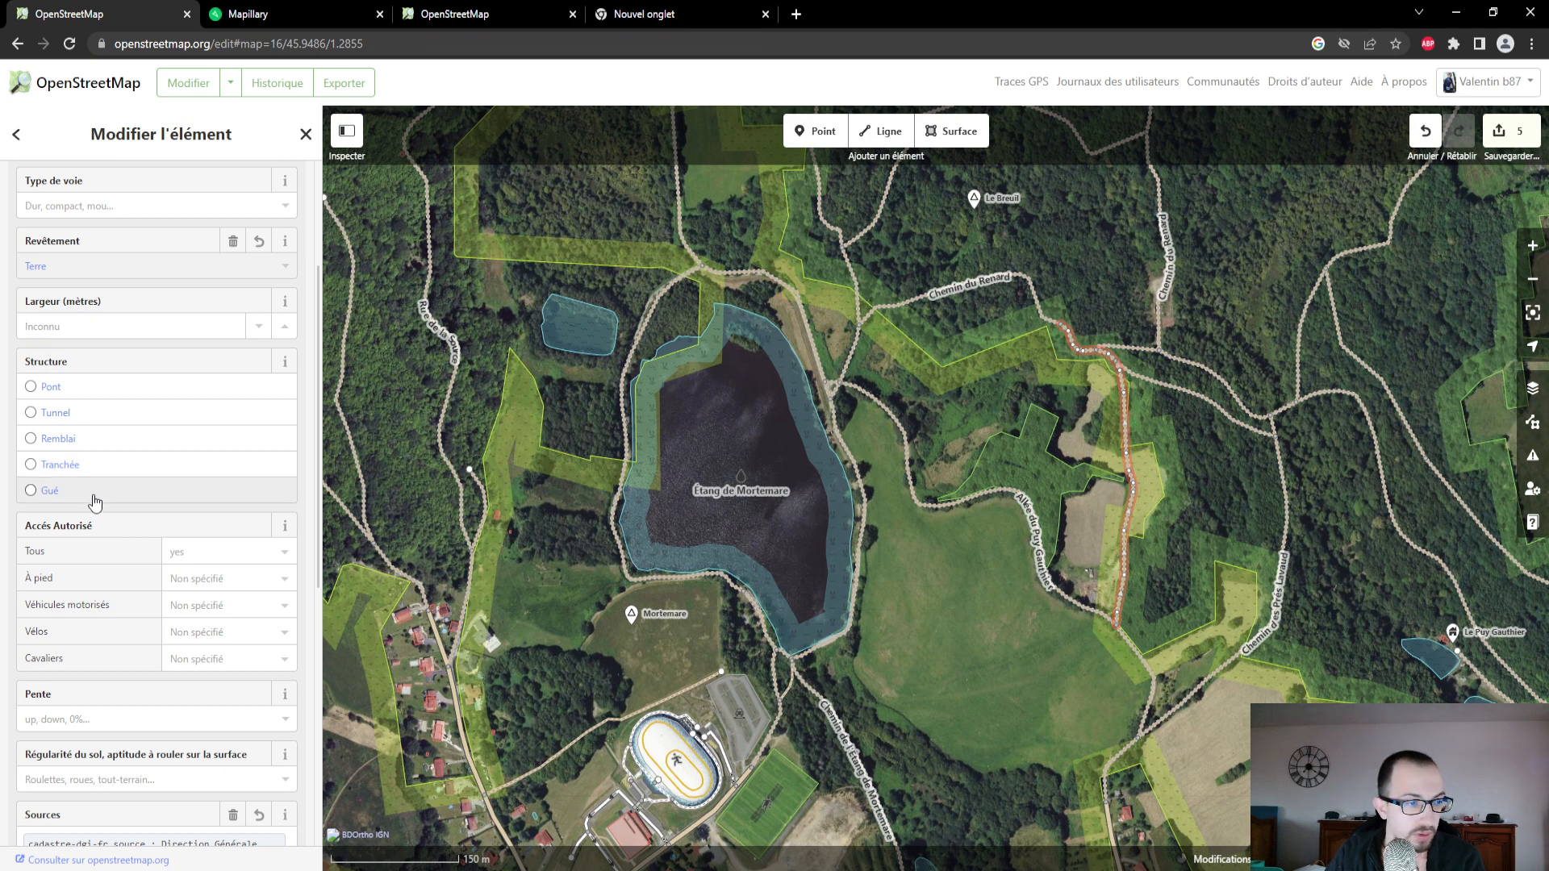
{"action": "scroll", "coordinate": [114, 424], "scroll_direction": "down", "scroll_amount": 1}
{"action": "scroll", "coordinate": [121, 444], "scroll_direction": "down", "scroll_amount": 1}
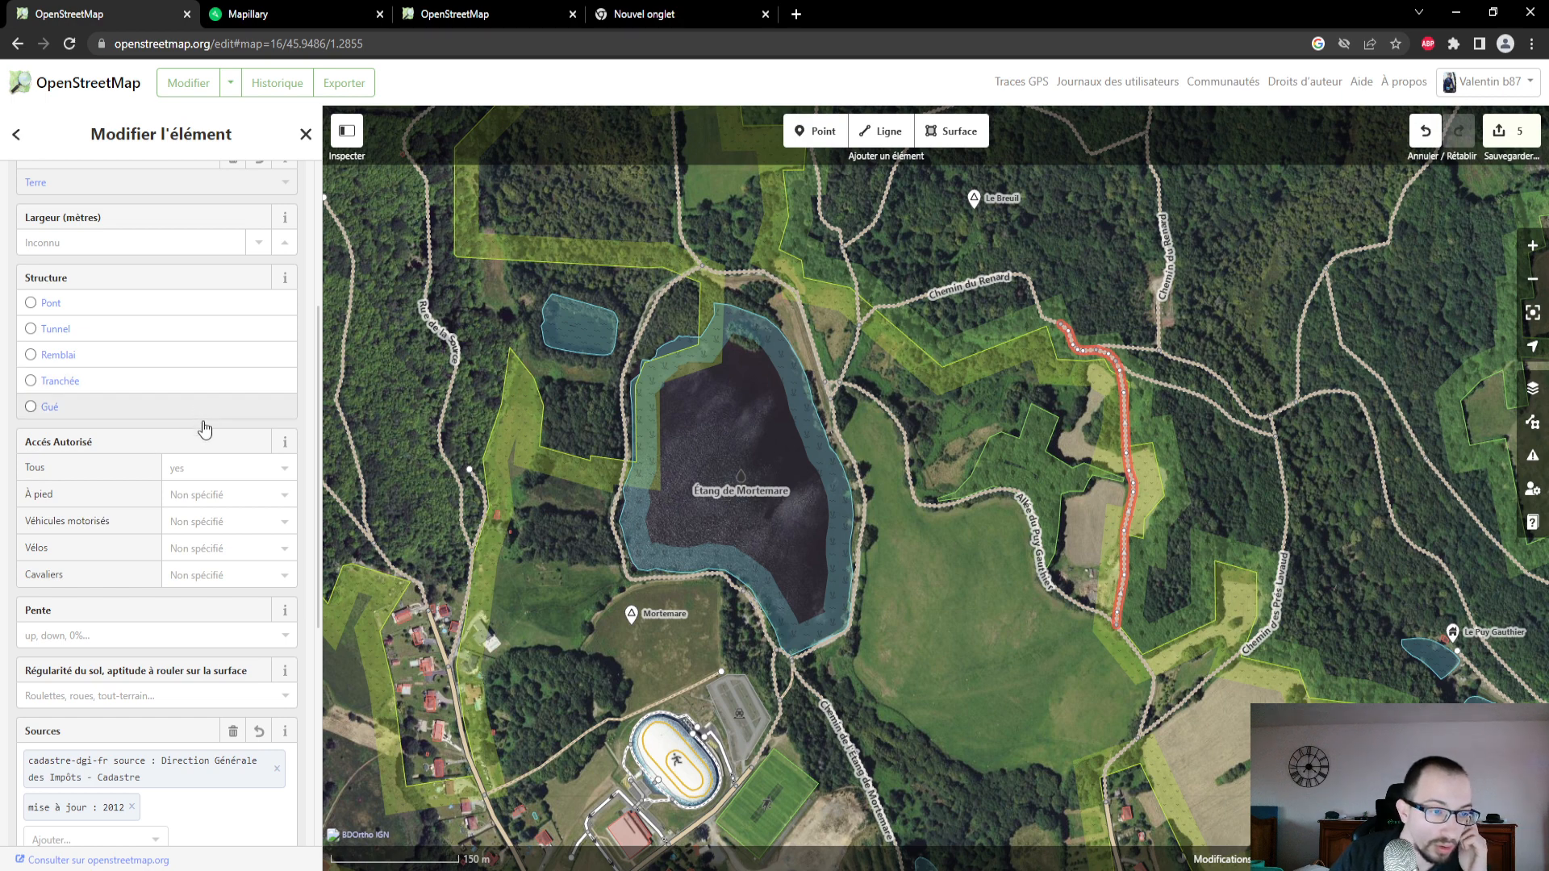
{"action": "scroll", "coordinate": [206, 553], "scroll_direction": "down", "scroll_amount": 1}
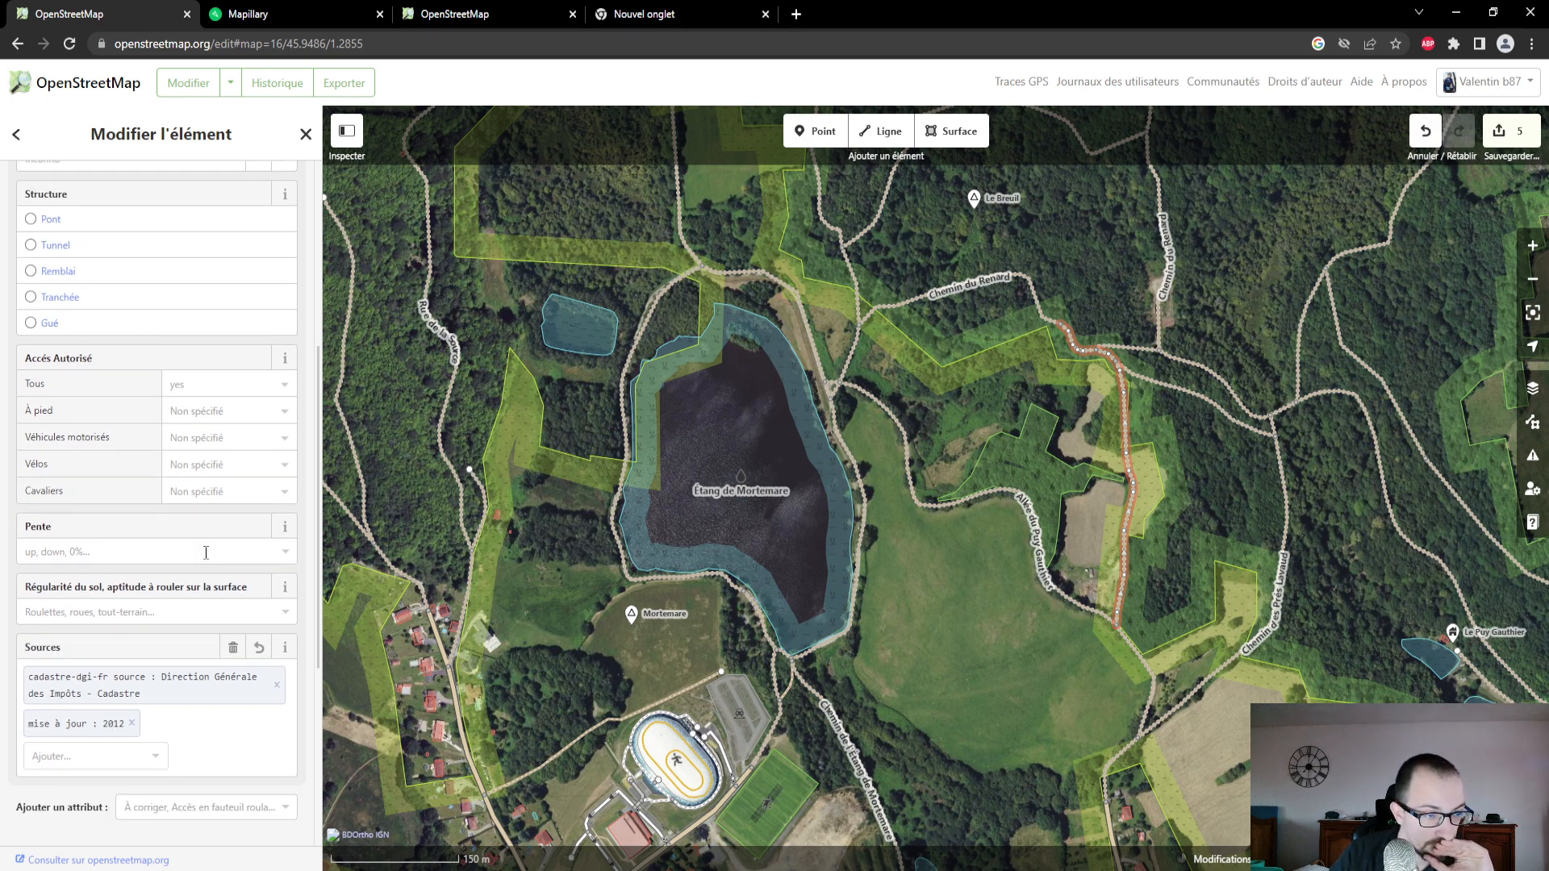
{"action": "scroll", "coordinate": [206, 553], "scroll_direction": "down", "scroll_amount": 1}
{"action": "scroll", "coordinate": [206, 559], "scroll_direction": "down", "scroll_amount": 1}
{"action": "scroll", "coordinate": [201, 557], "scroll_direction": "up", "scroll_amount": 6}
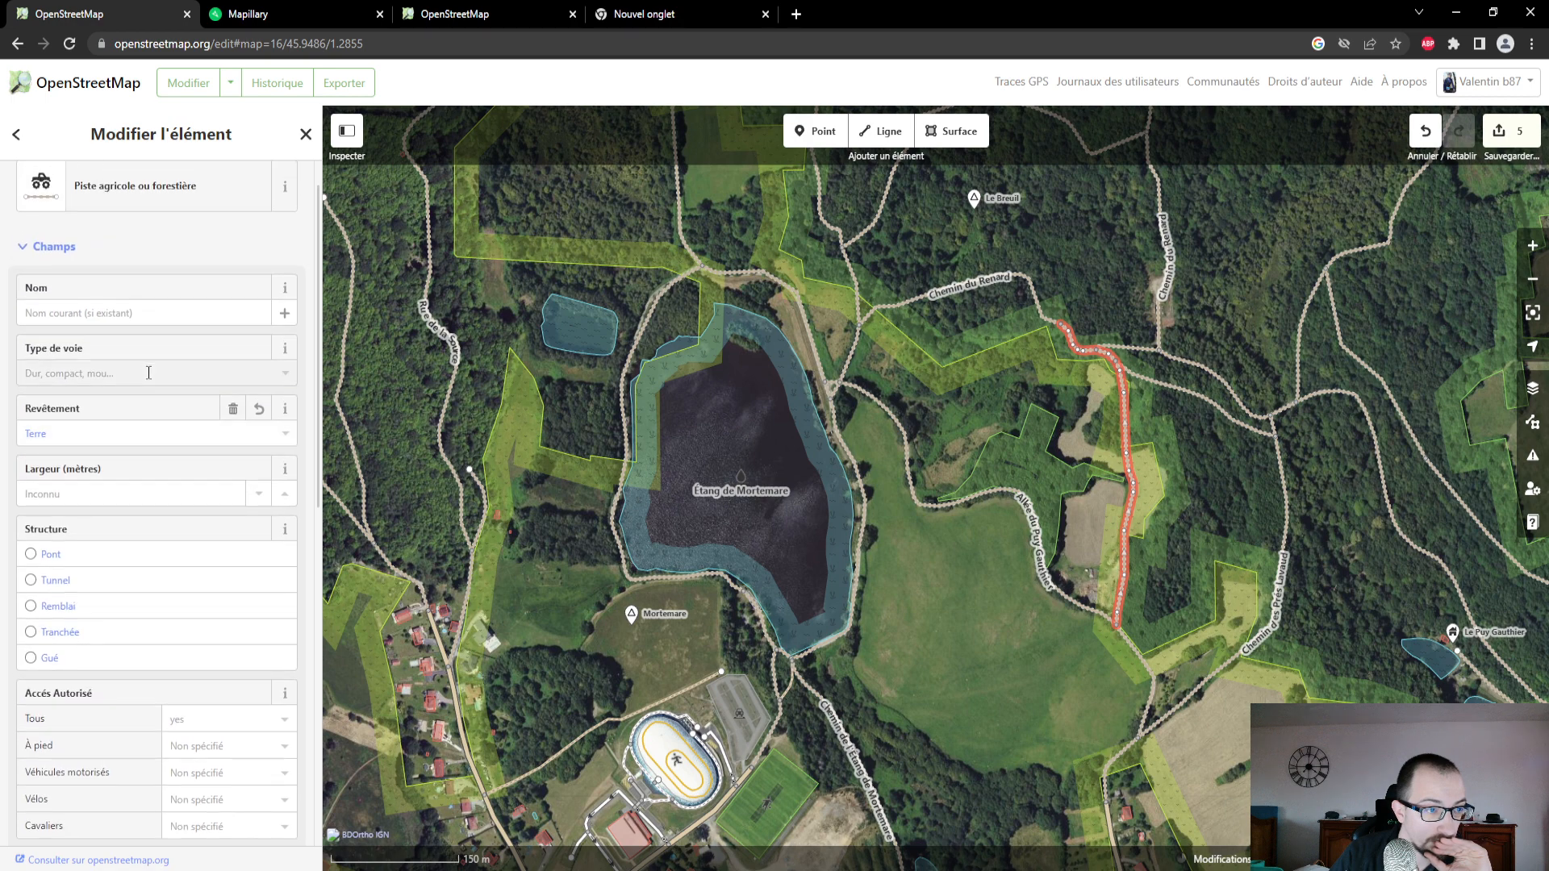
{"action": "left_click", "coordinate": [148, 373]}
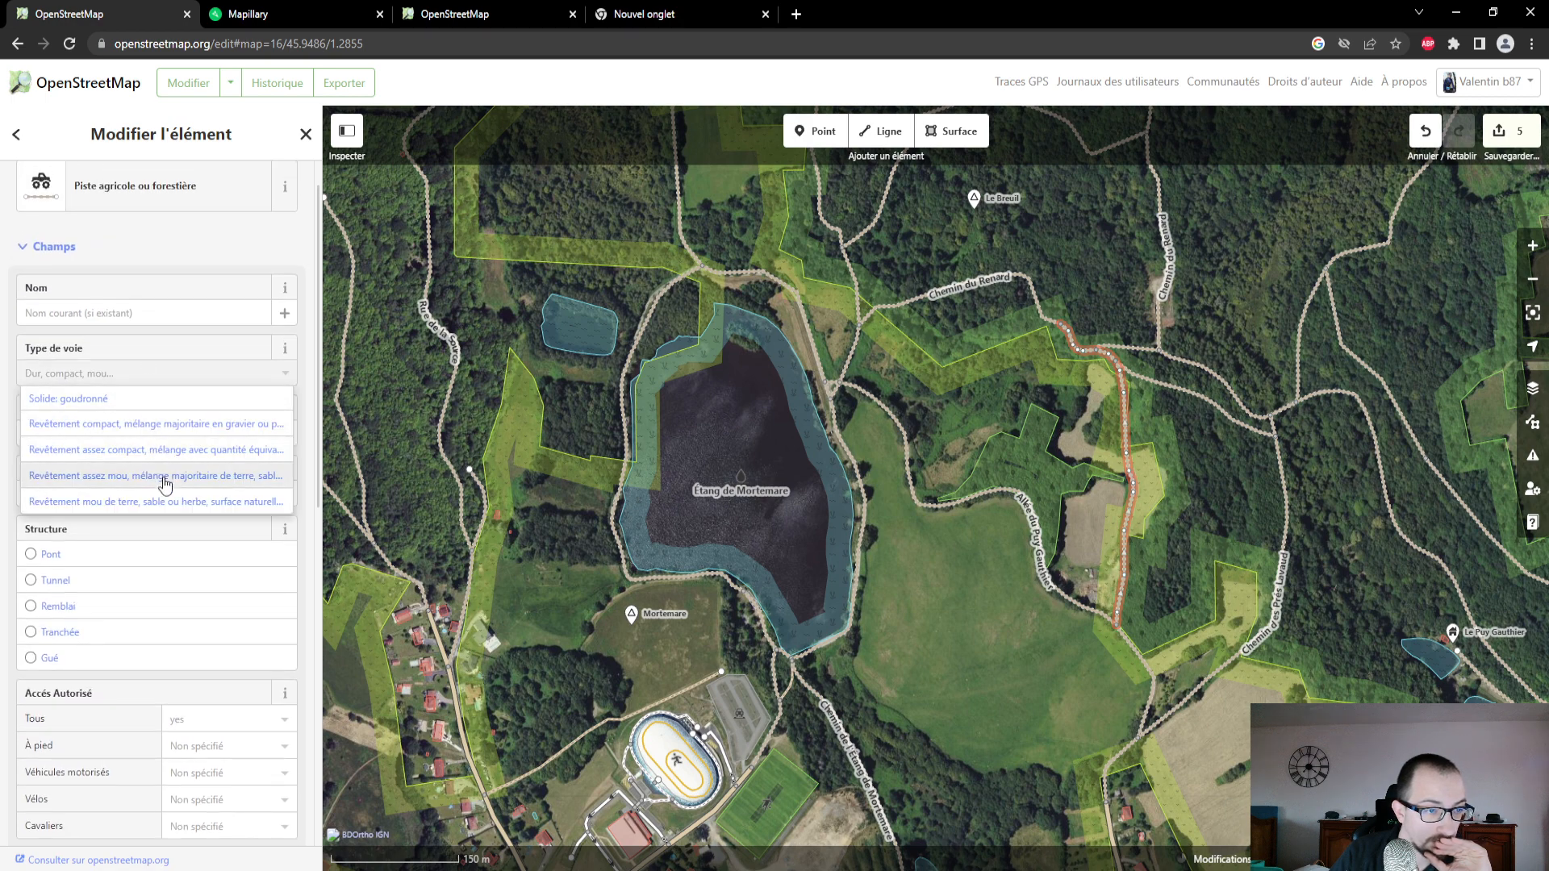
{"action": "left_click", "coordinate": [166, 476]}
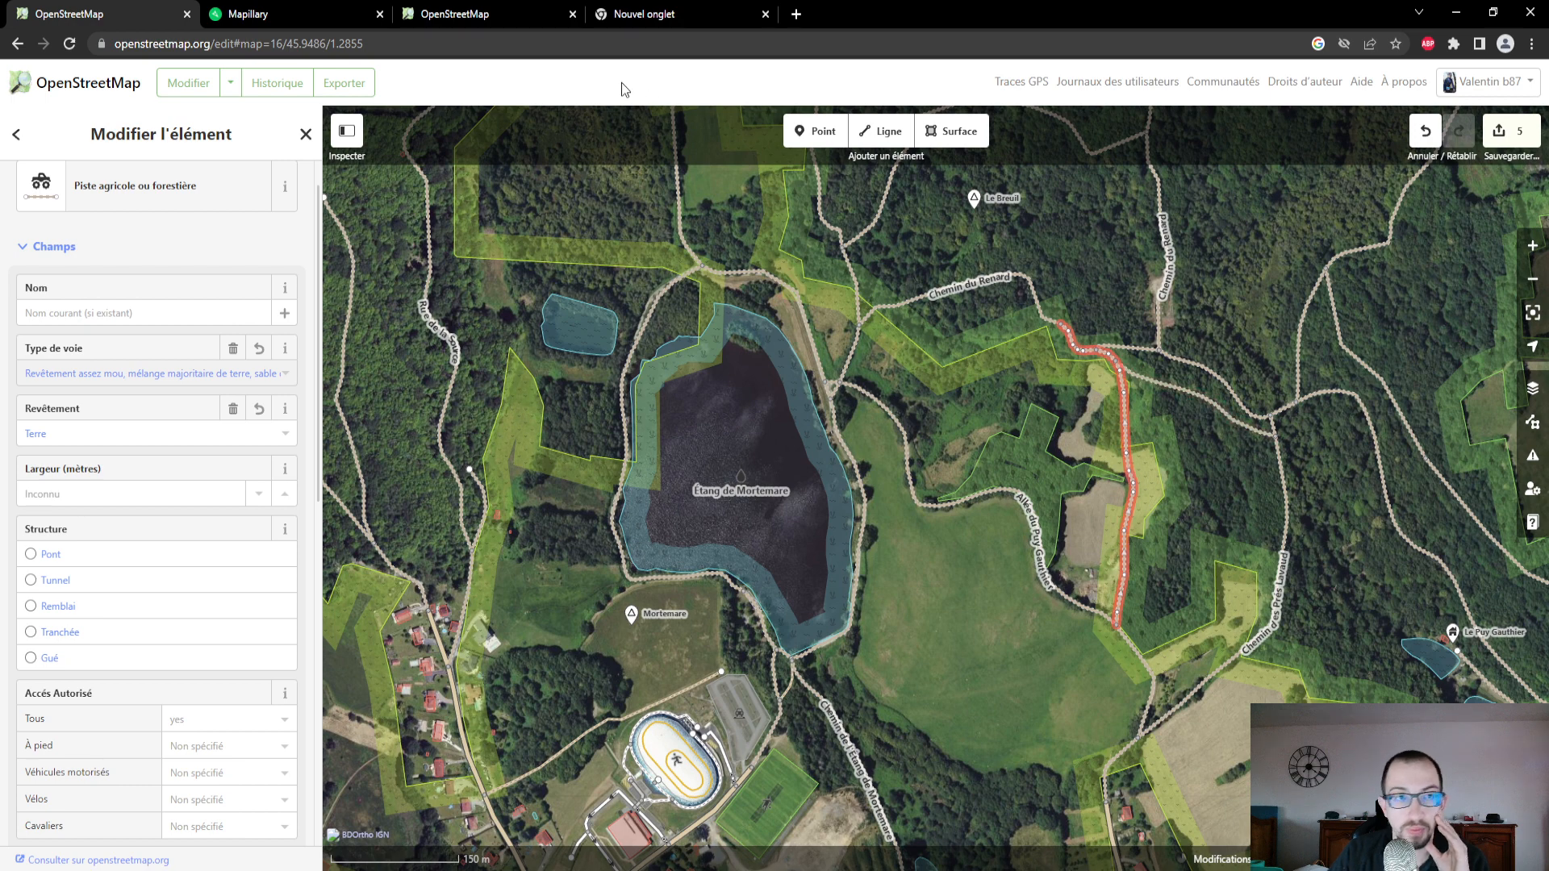
- In Mapillary, view a photo on the forest track heading east from the northern end of the north-south track
{"action": "left_click", "coordinate": [267, 14]}
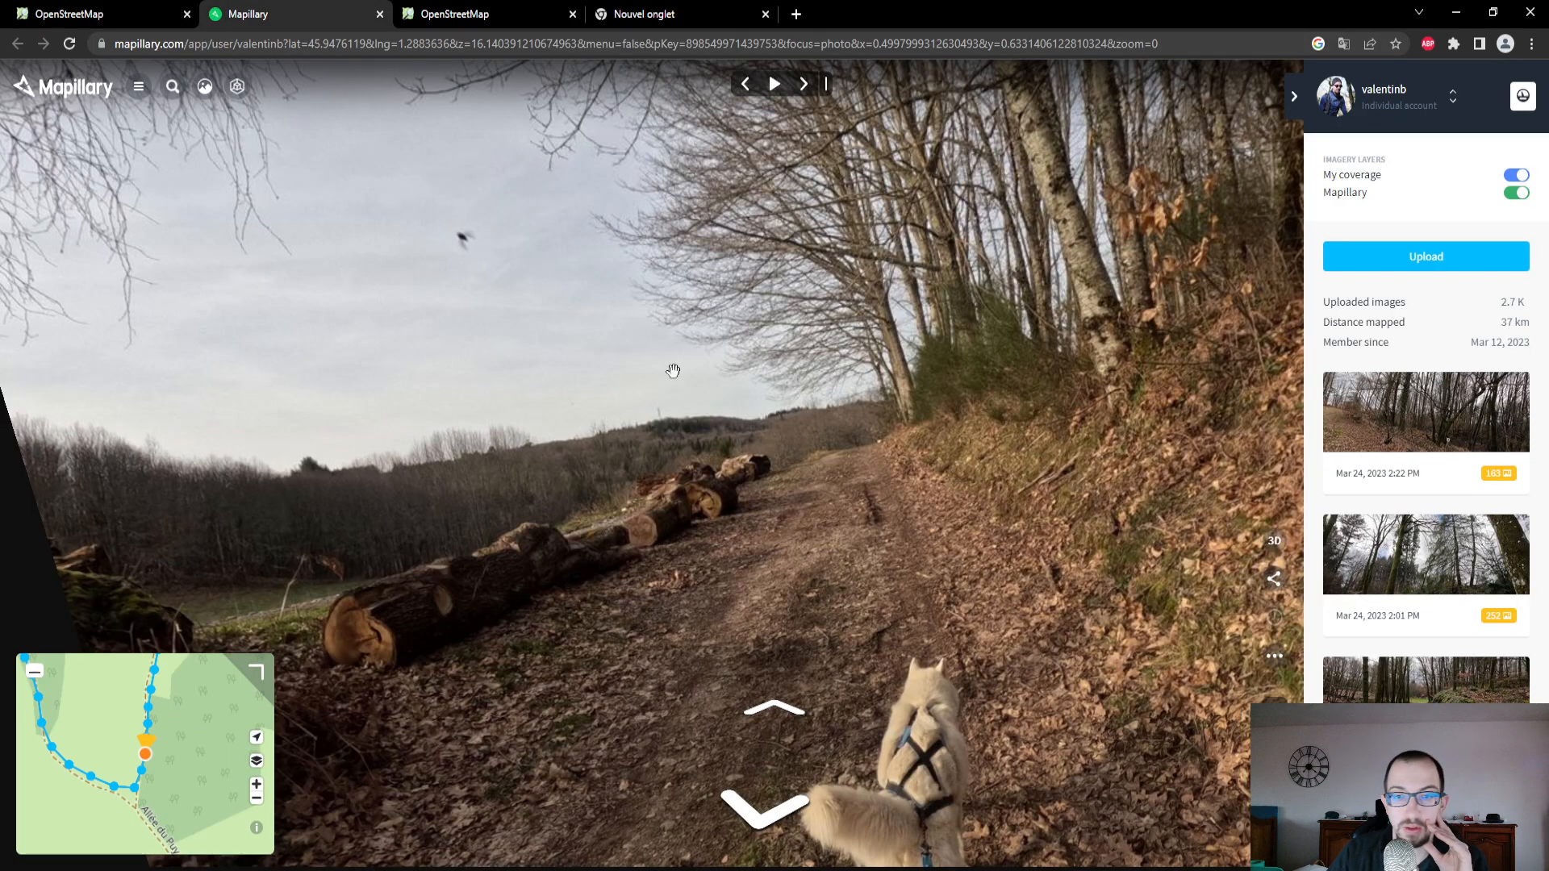
{"action": "left_click_drag", "start_coordinate": [200, 701], "coordinate": [207, 809]}
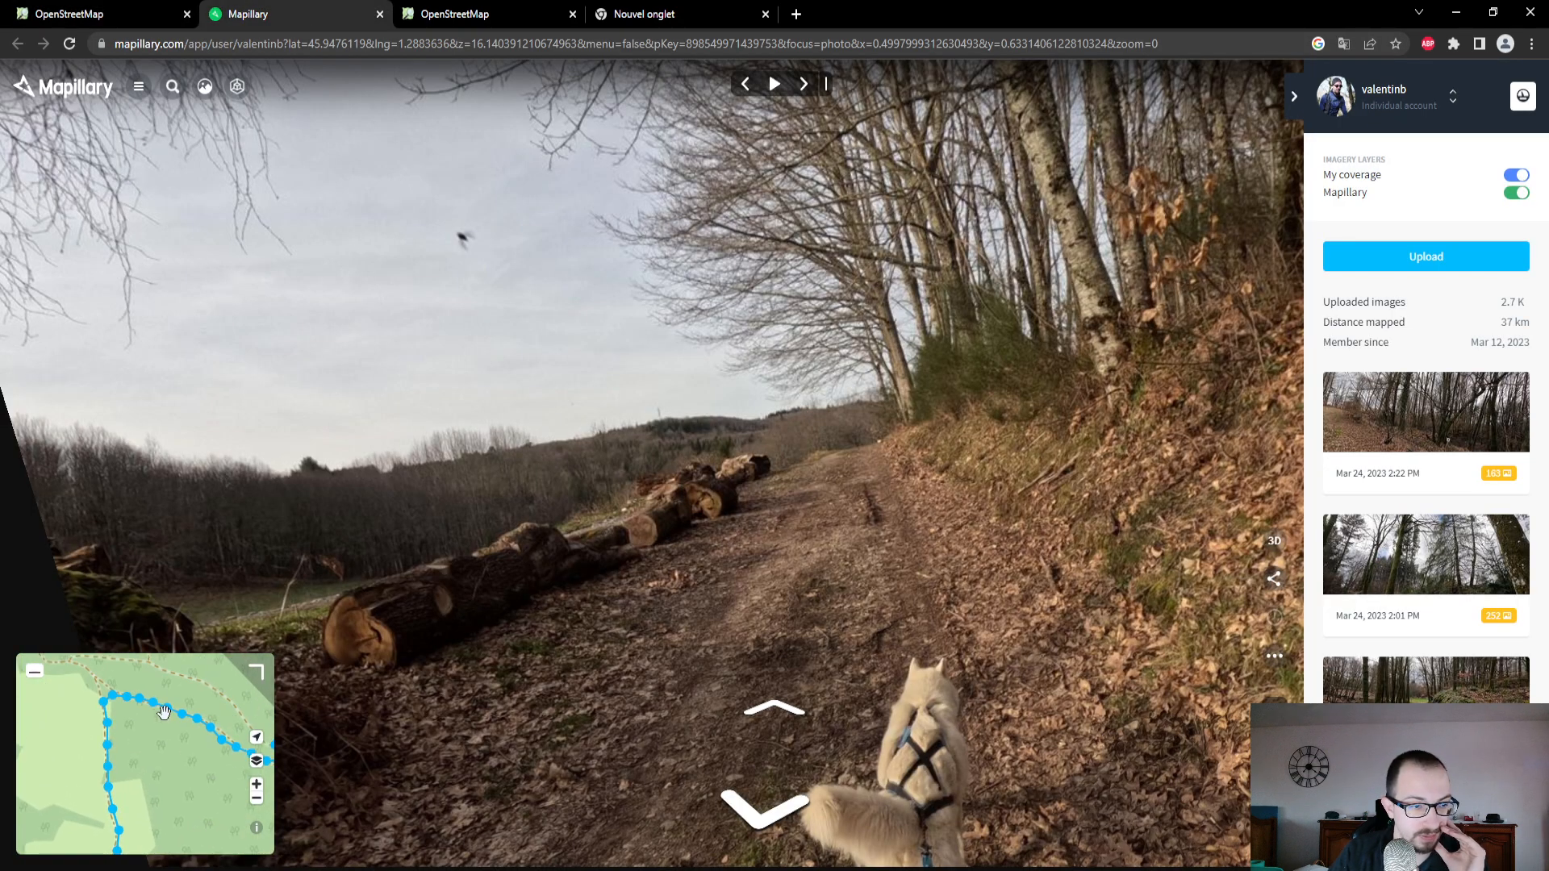
{"action": "left_click", "coordinate": [154, 708]}
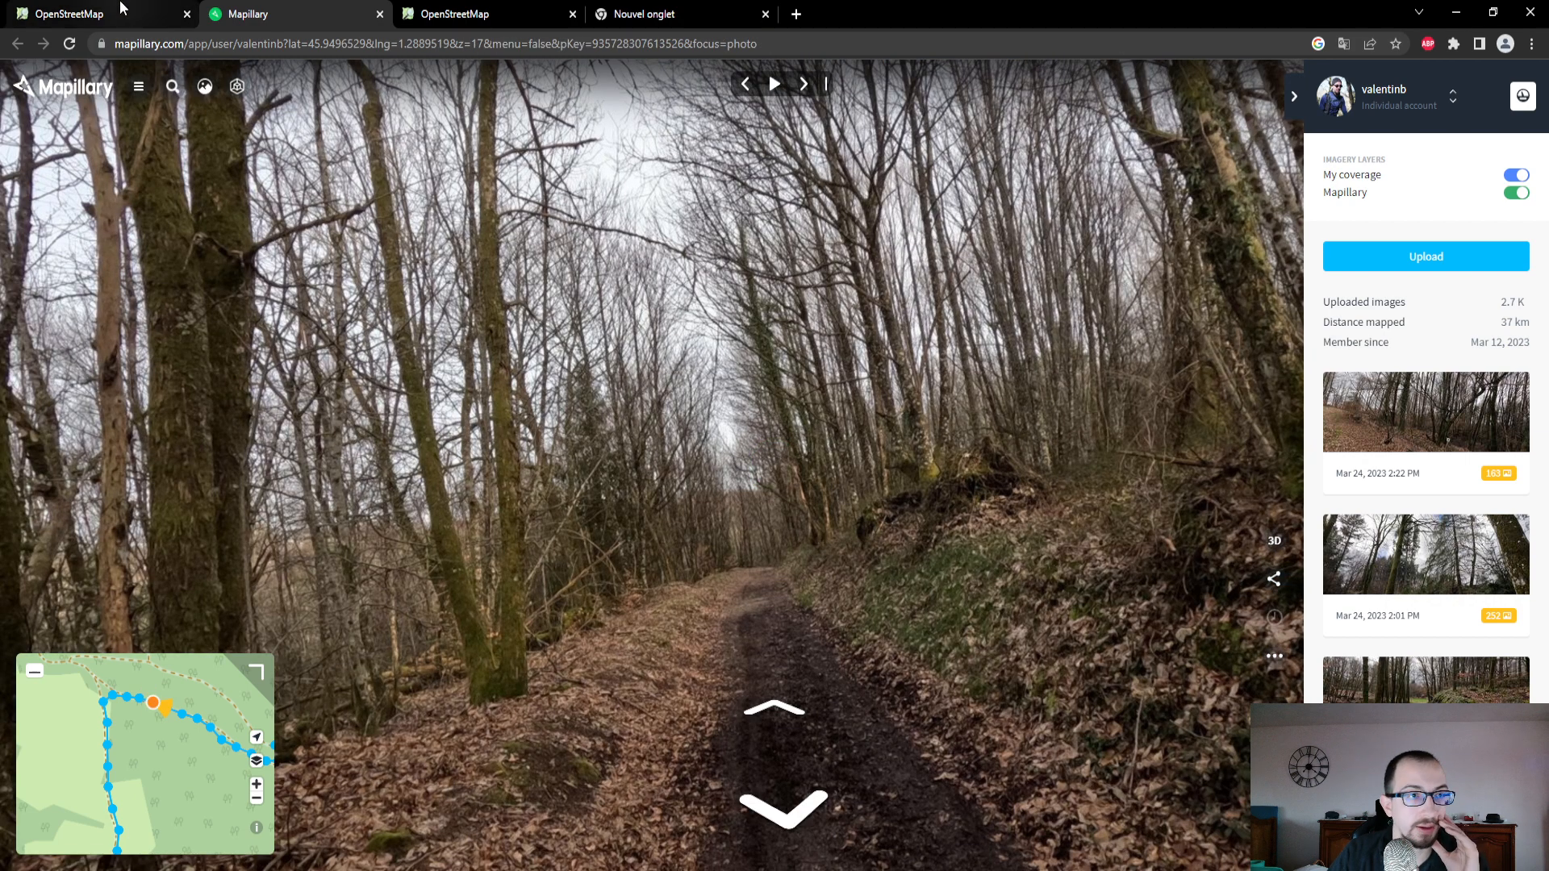
- In the OpenStreetMap editor, give the connecting track towards Chemin des Prés Lavaud the type Revêtement assez mou, mélange majoritaire de terre and surface Terre
{"action": "left_click", "coordinate": [117, 16]}
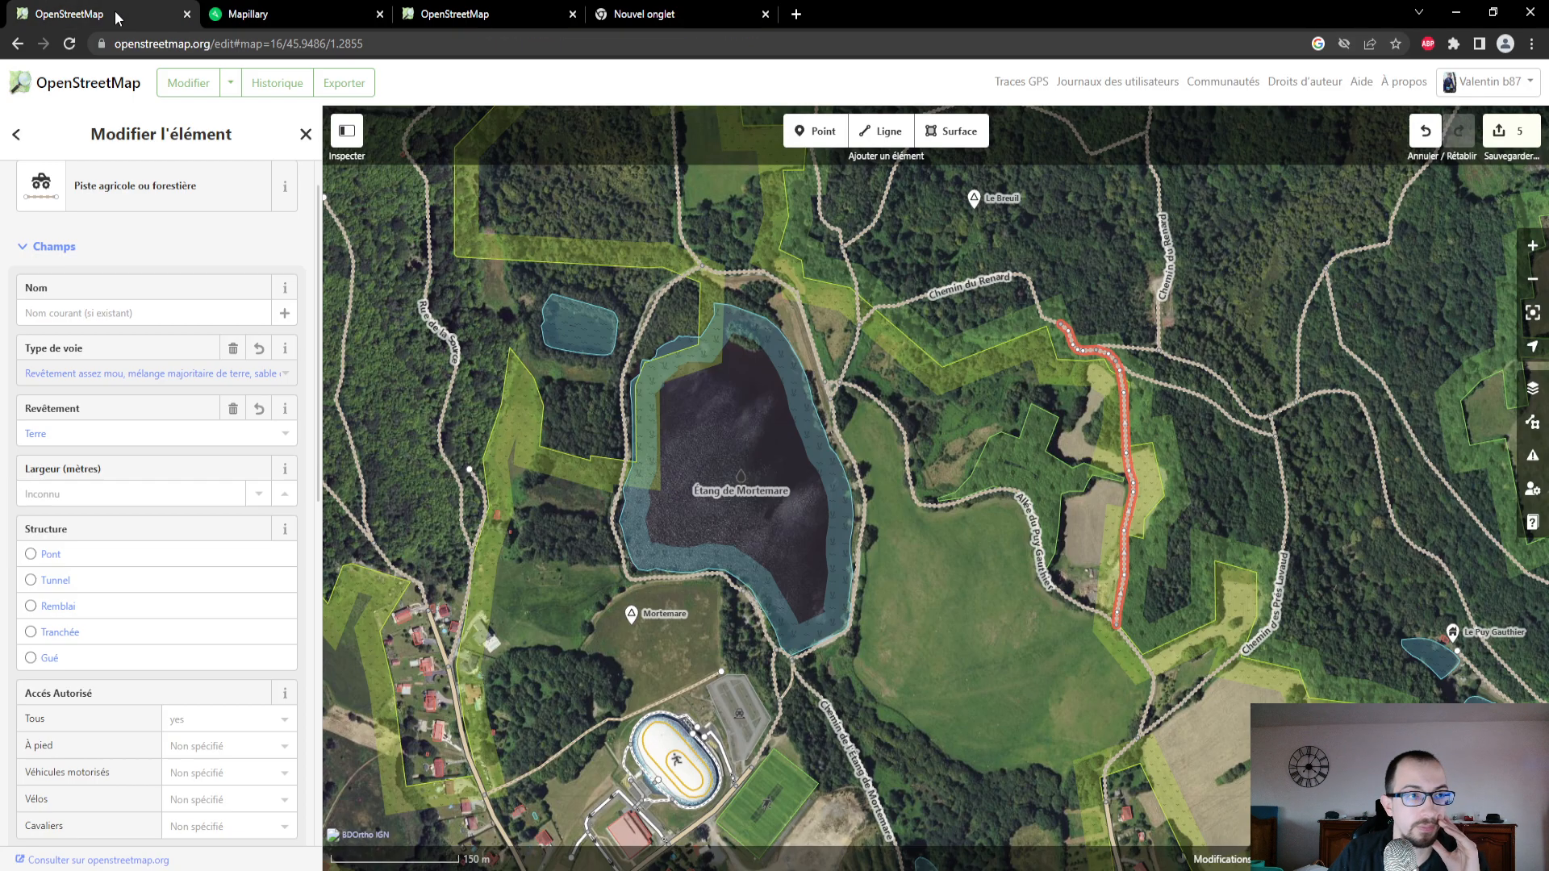
{"action": "left_click", "coordinate": [1171, 388]}
{"action": "left_click", "coordinate": [190, 369]}
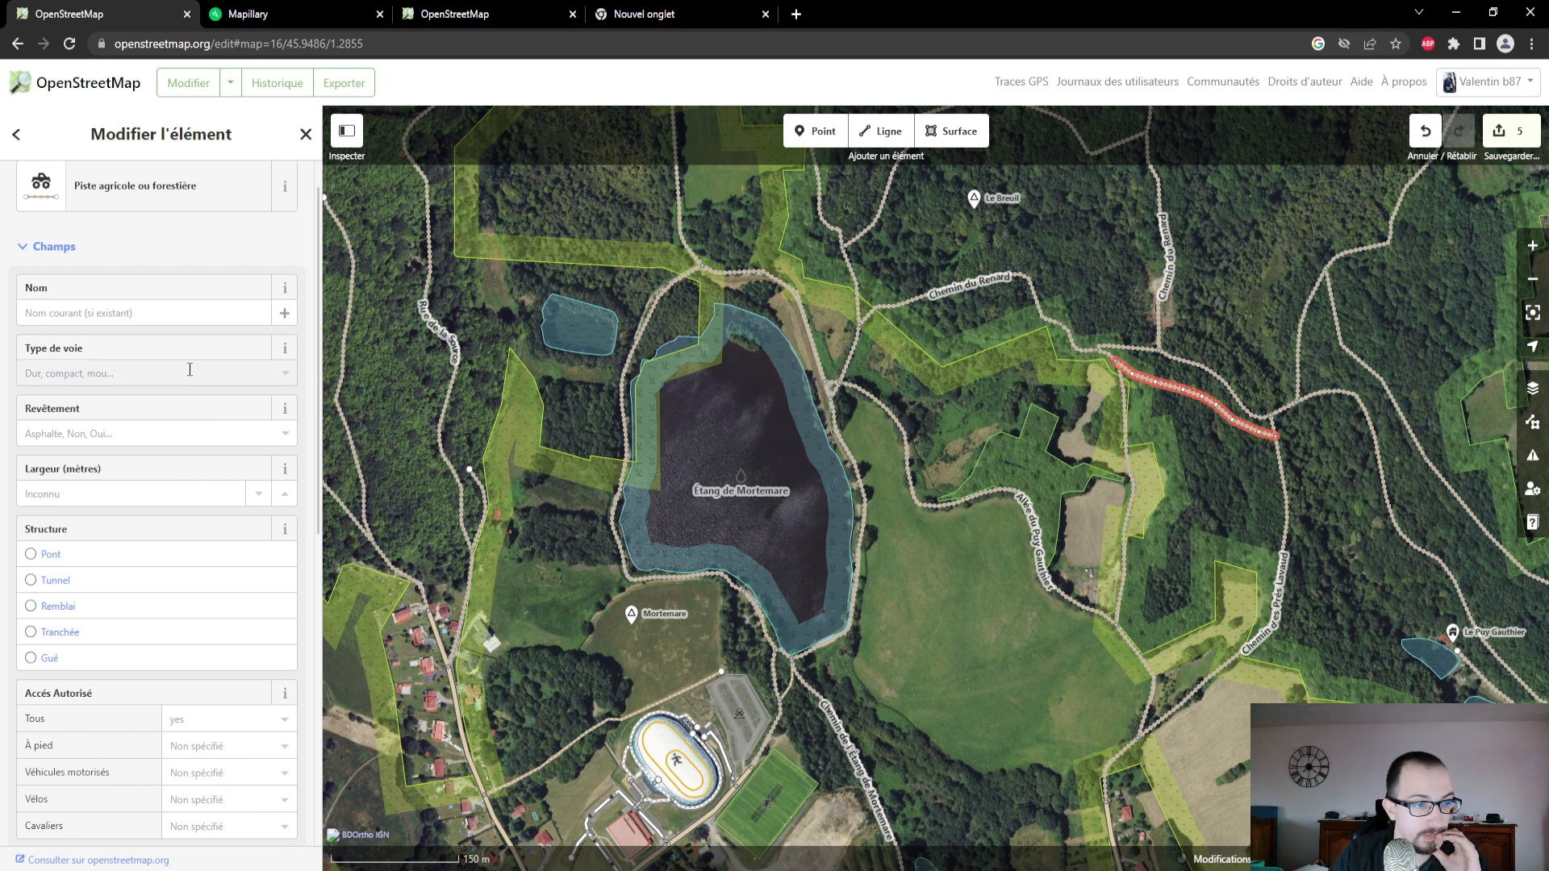
{"action": "left_click", "coordinate": [174, 476]}
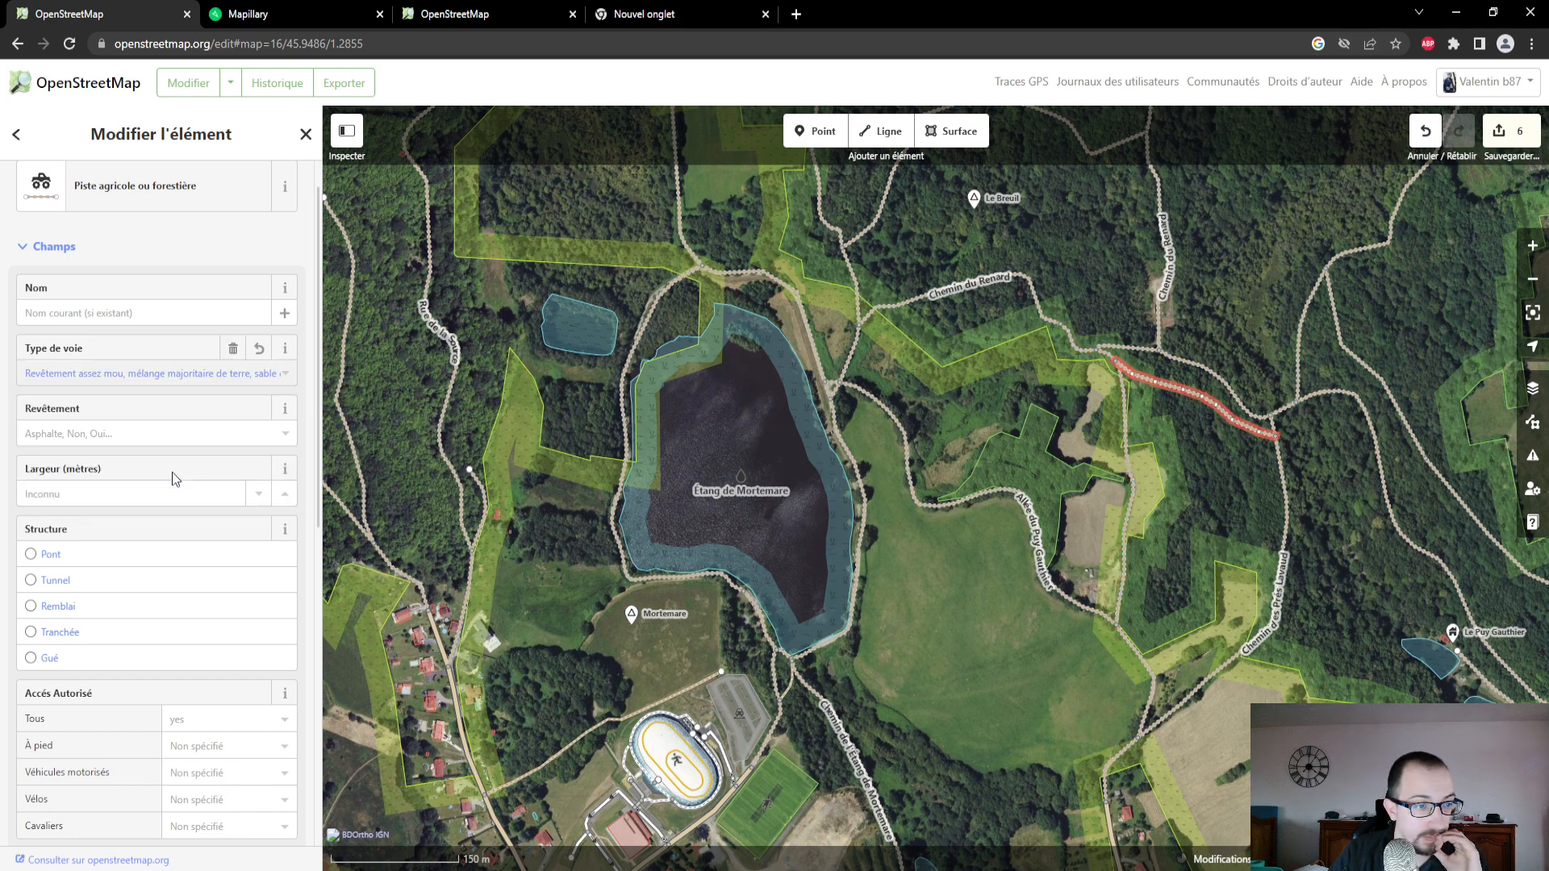
{"action": "left_click", "coordinate": [158, 436]}
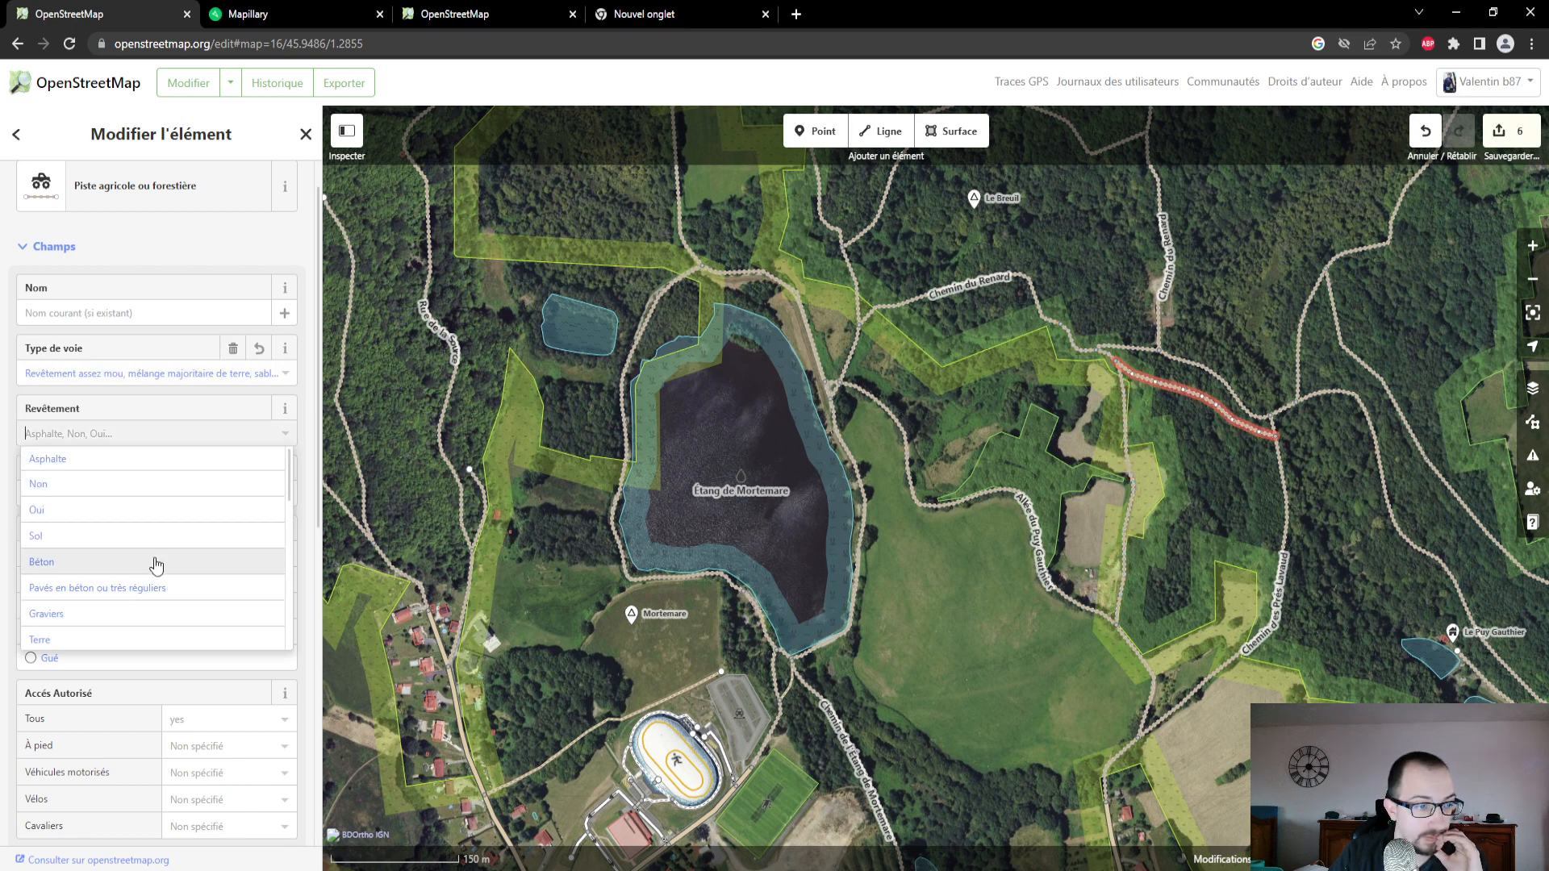
{"action": "left_click", "coordinate": [154, 641]}
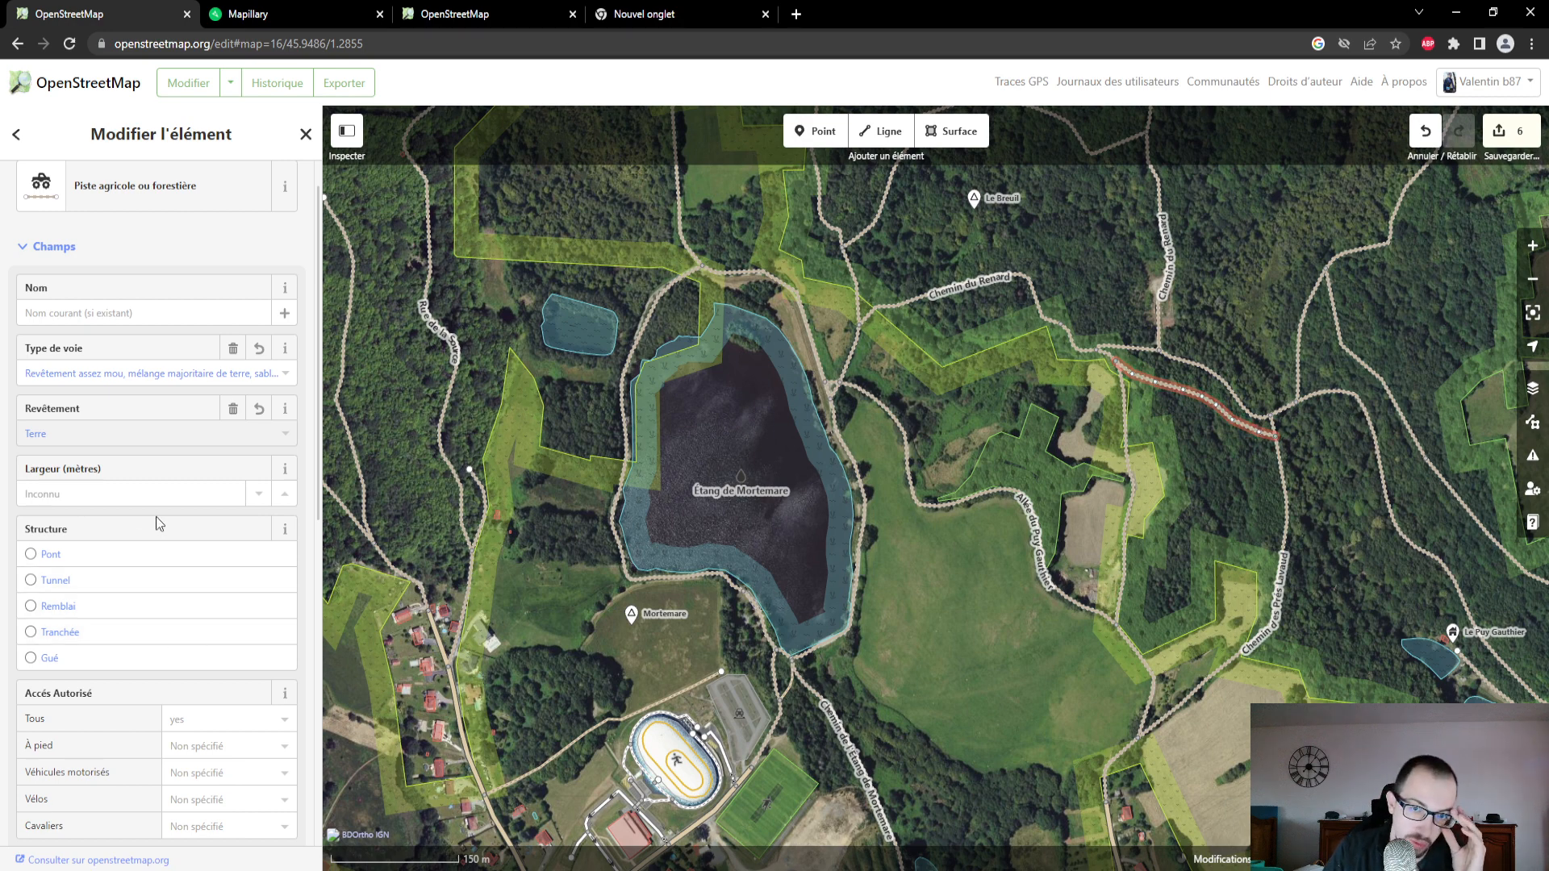
- Review the connecting track's structure, access, slope and source fields, and open the options for Régularité du sol, aptitude à rouler sur la surface
{"action": "scroll", "coordinate": [157, 517], "scroll_direction": "down", "scroll_amount": 1}
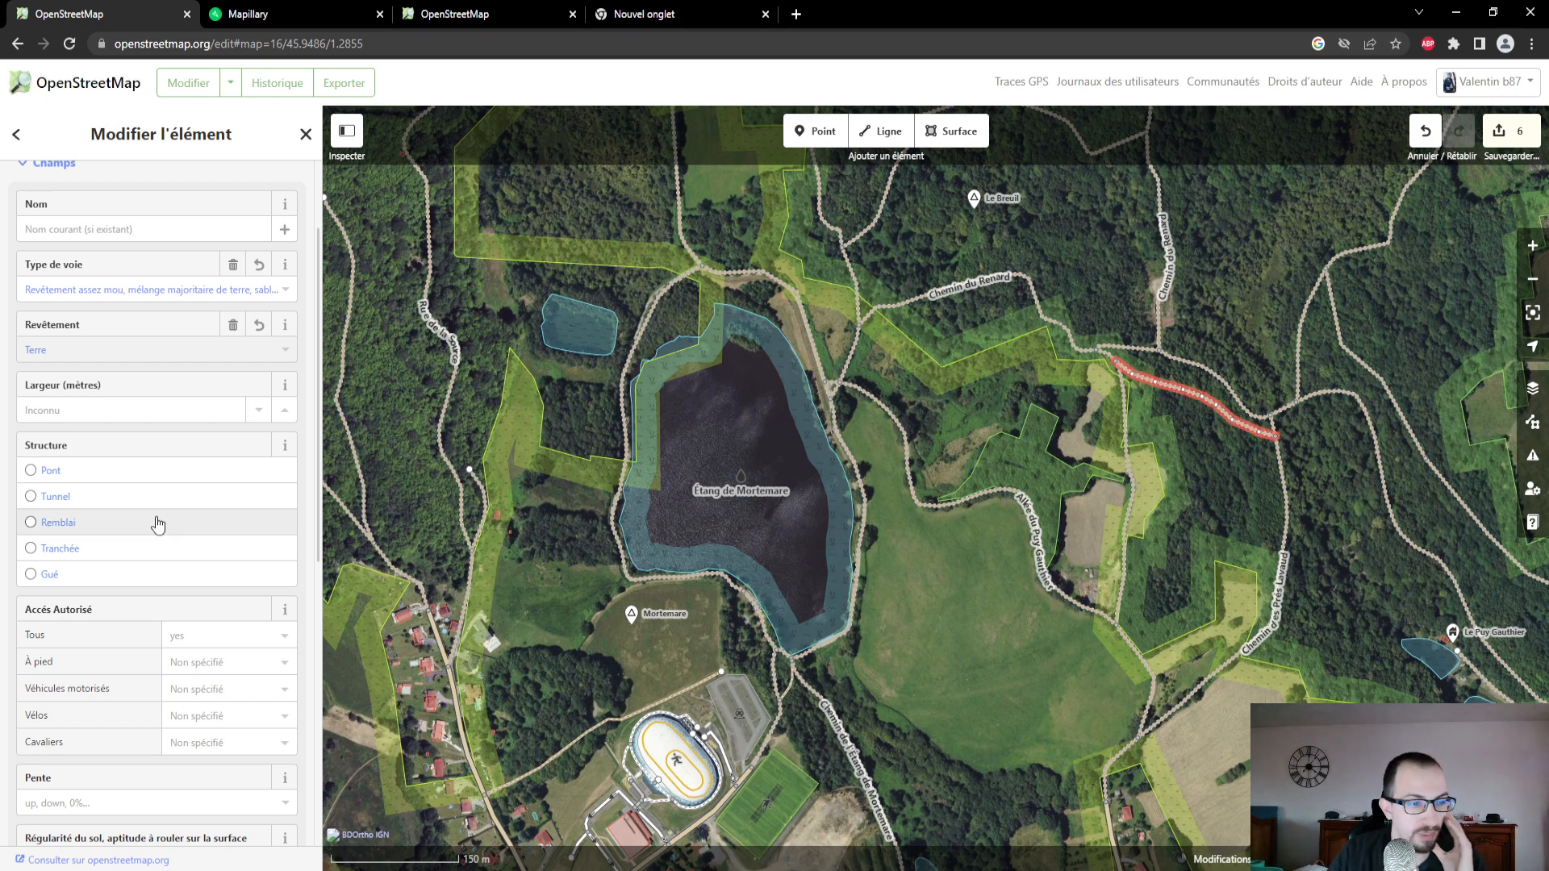
{"action": "scroll", "coordinate": [158, 527], "scroll_direction": "down", "scroll_amount": 2}
{"action": "scroll", "coordinate": [167, 577], "scroll_direction": "down", "scroll_amount": 2}
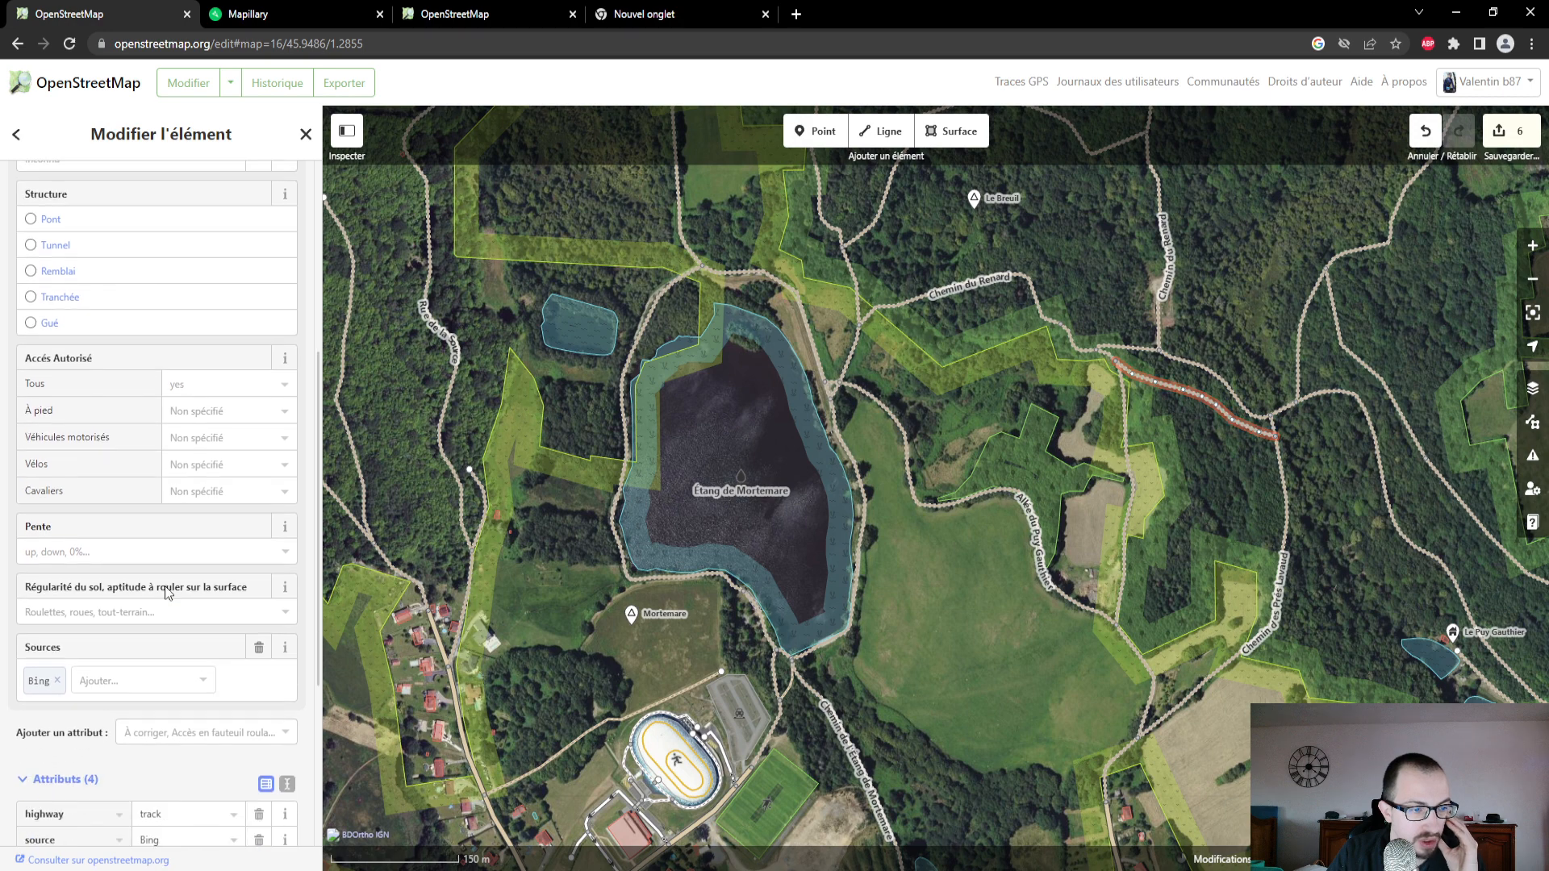
{"action": "scroll", "coordinate": [166, 652], "scroll_direction": "up", "scroll_amount": 2}
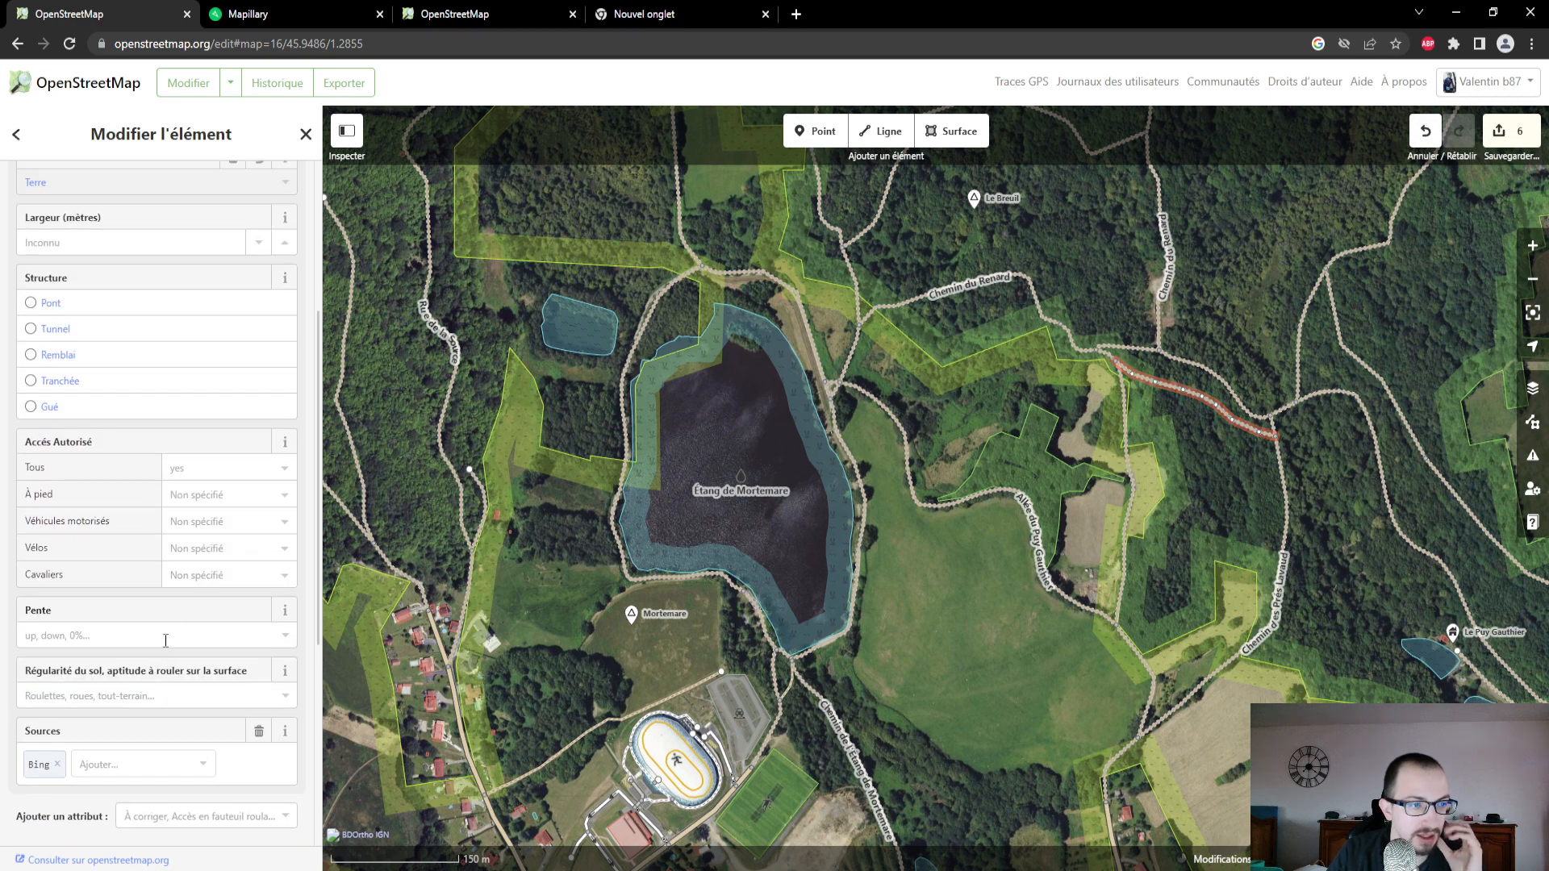
{"action": "scroll", "coordinate": [172, 613], "scroll_direction": "up", "scroll_amount": 3}
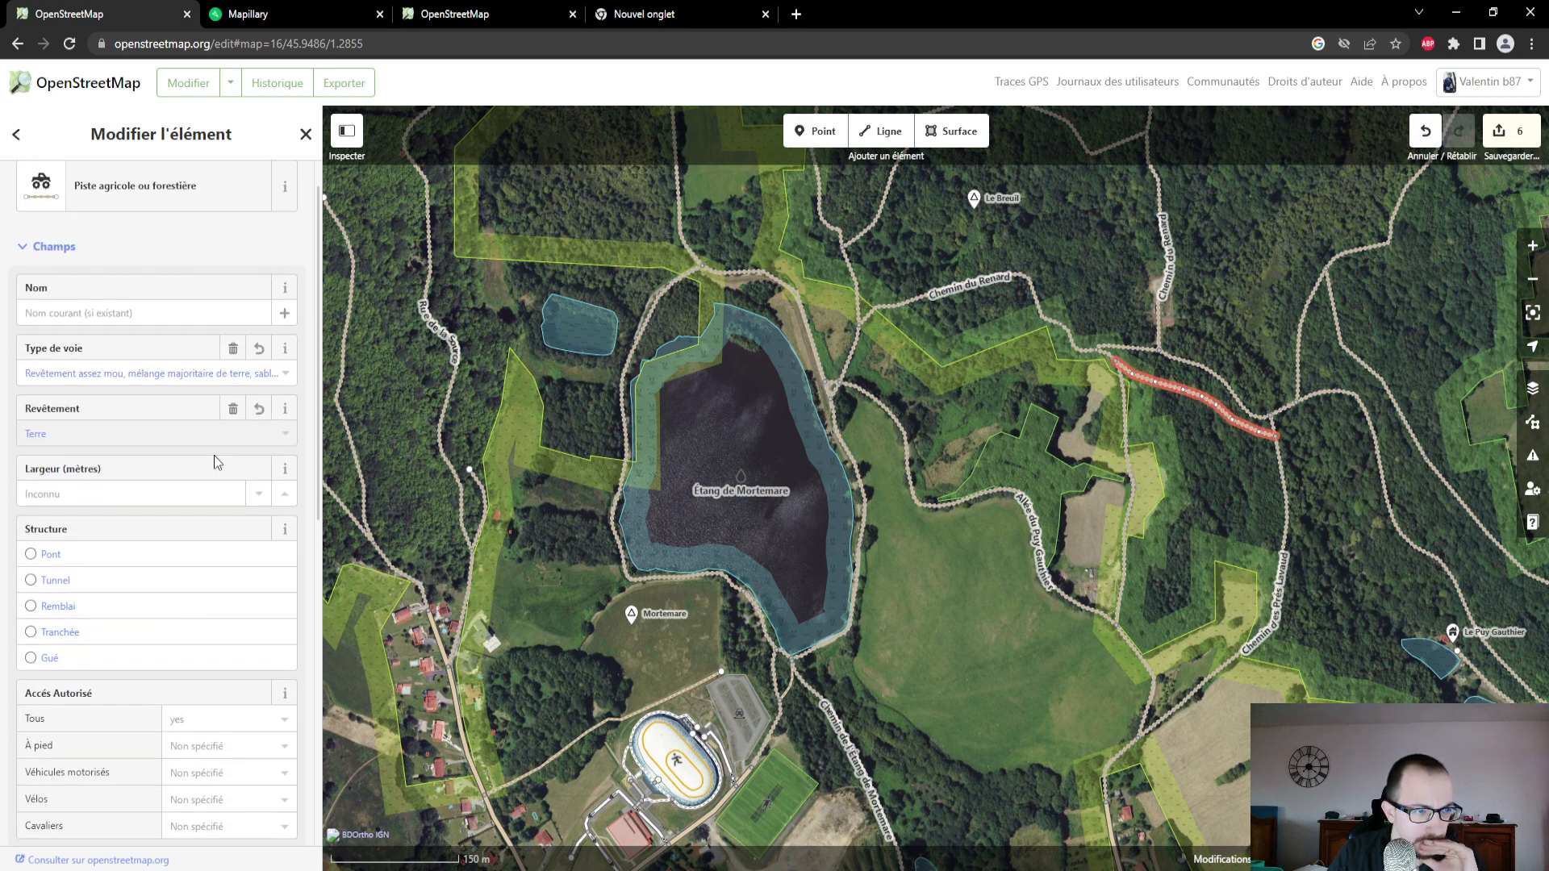
{"action": "scroll", "coordinate": [215, 456], "scroll_direction": "up", "scroll_amount": 1}
{"action": "scroll", "coordinate": [211, 466], "scroll_direction": "down", "scroll_amount": 2}
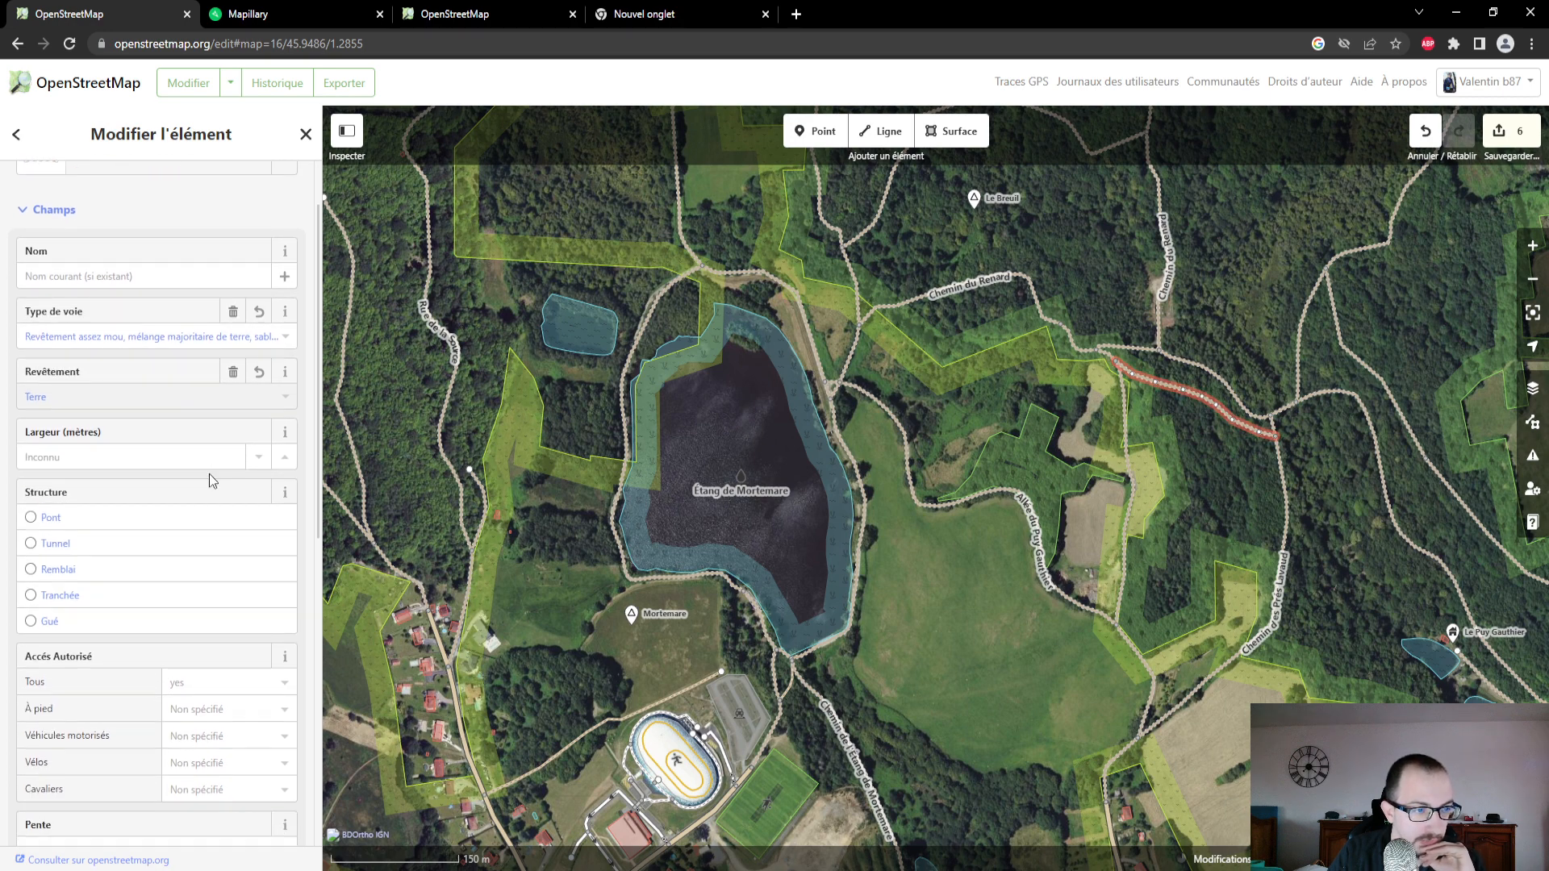
{"action": "scroll", "coordinate": [209, 473], "scroll_direction": "down", "scroll_amount": 1}
{"action": "scroll", "coordinate": [210, 473], "scroll_direction": "down", "scroll_amount": 2}
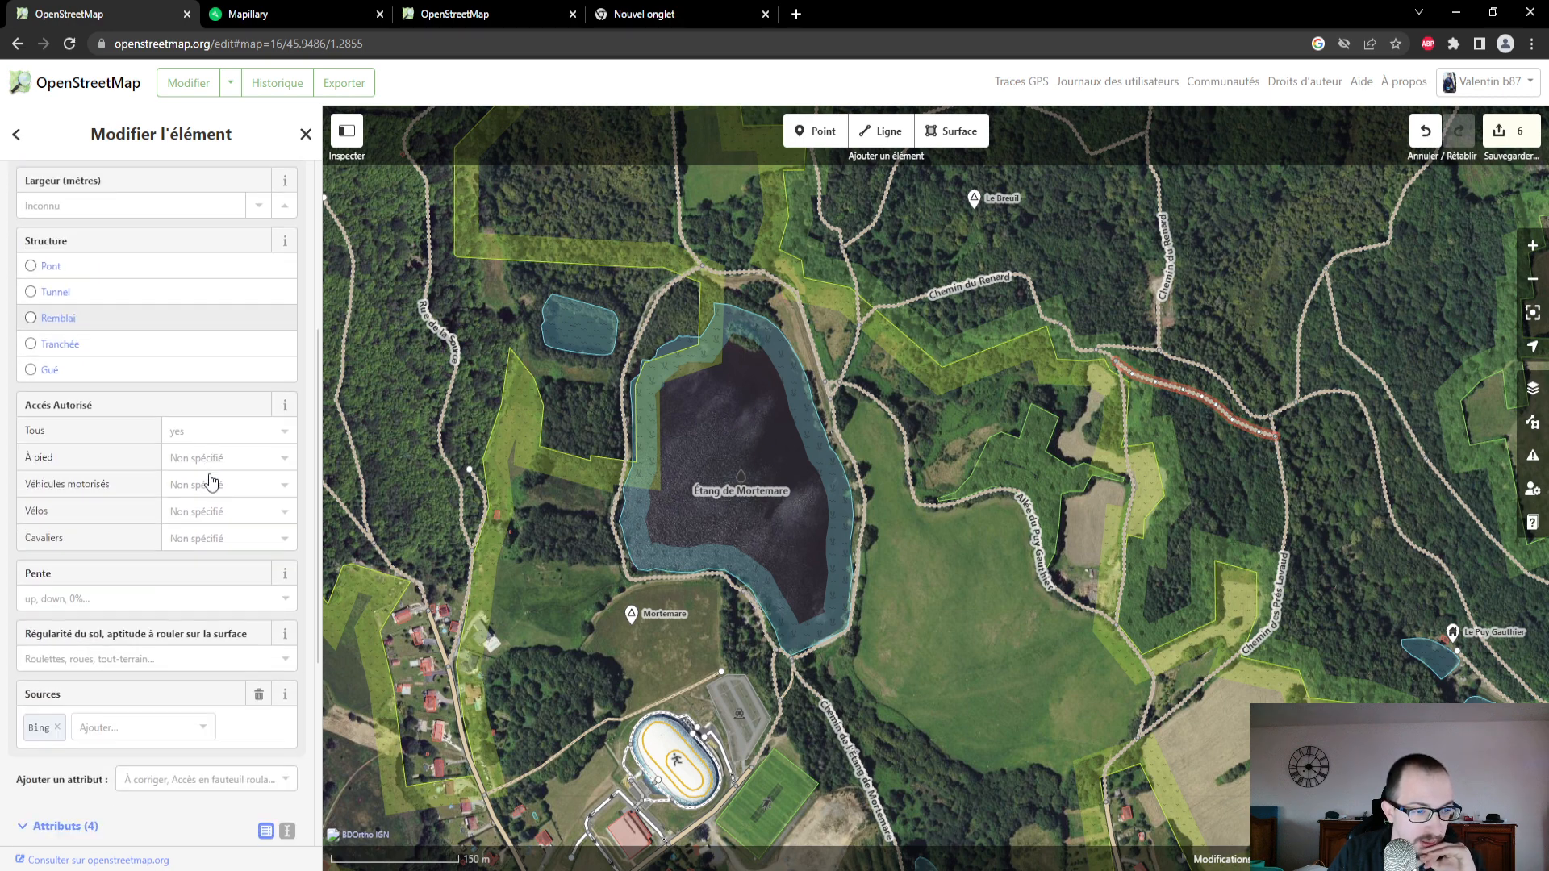
{"action": "left_click", "coordinate": [164, 659]}
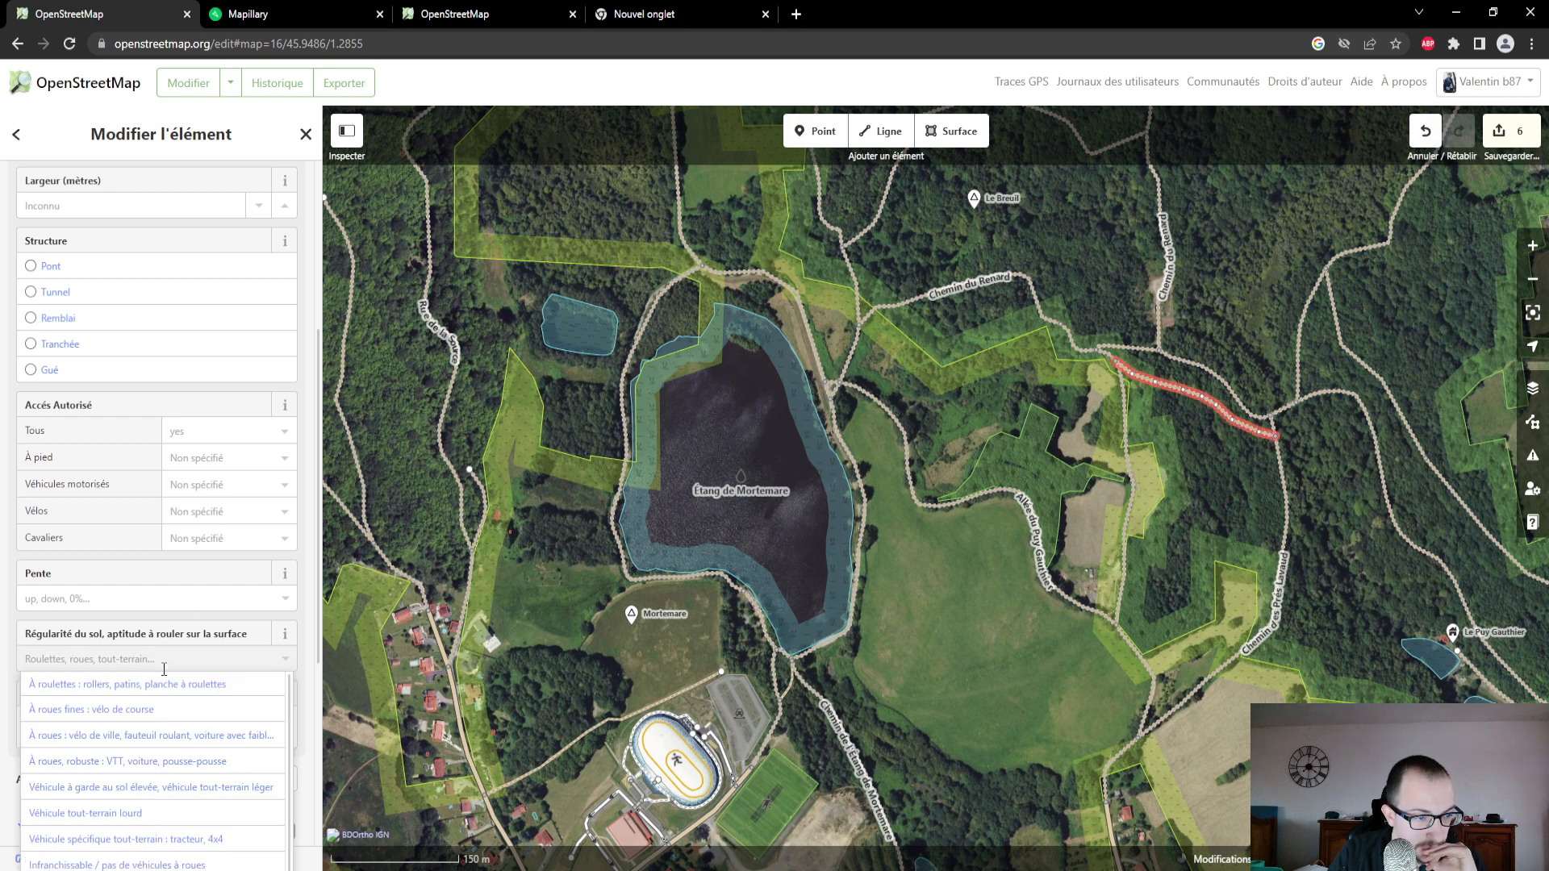
{"action": "scroll", "coordinate": [177, 631], "scroll_direction": "down", "scroll_amount": 1}
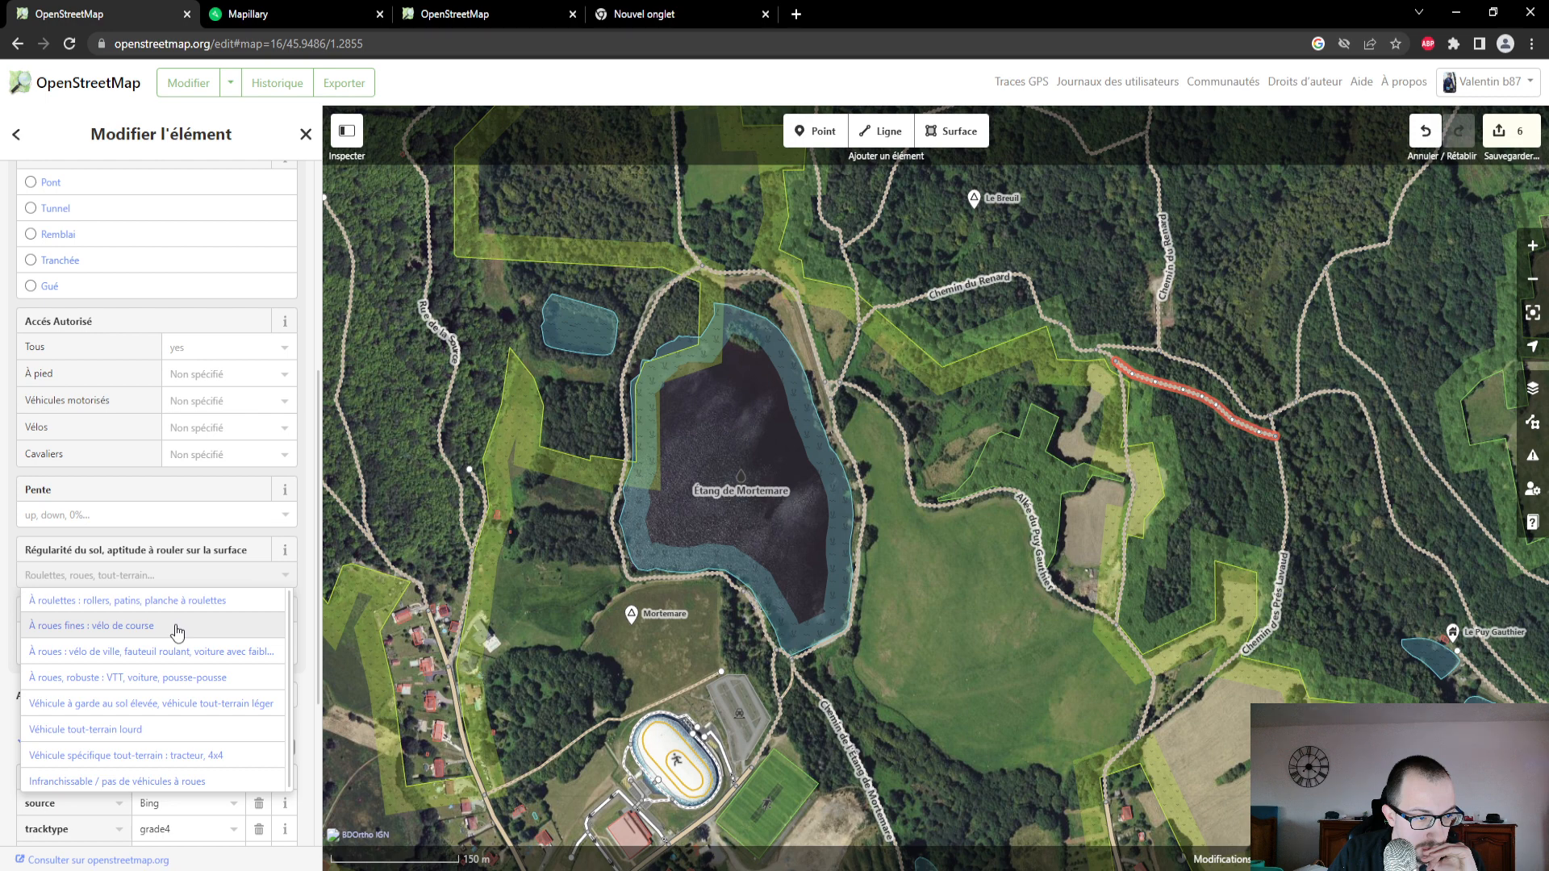
- Close the Régularité du sol options without choosing a value and compare the selected track with its current Mapillary photo
{"action": "left_click", "coordinate": [190, 565]}
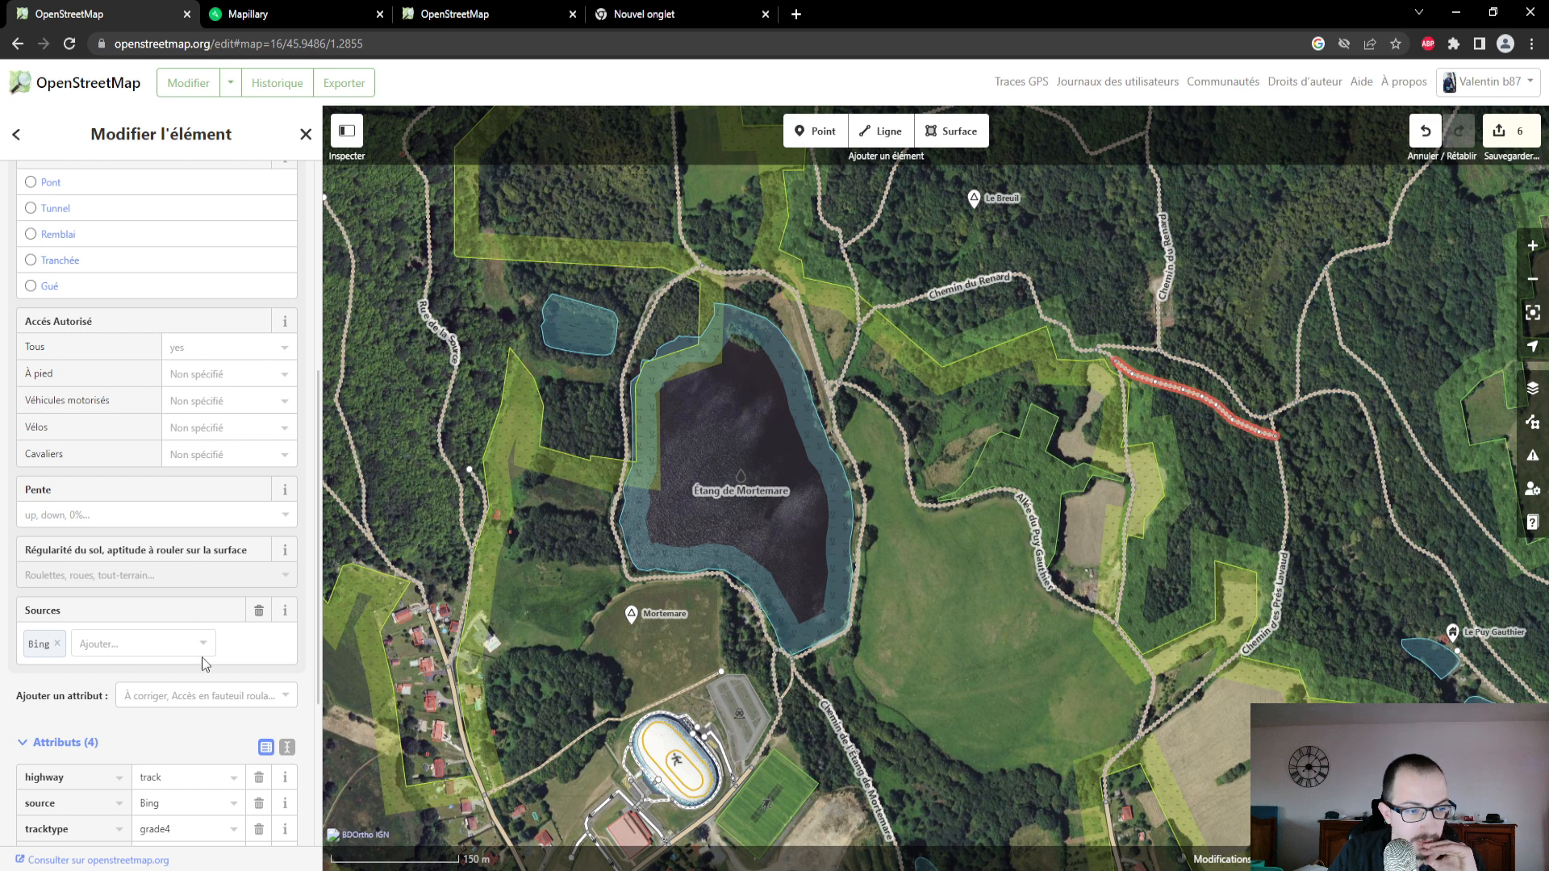
{"action": "scroll", "coordinate": [206, 653], "scroll_direction": "up", "scroll_amount": 5}
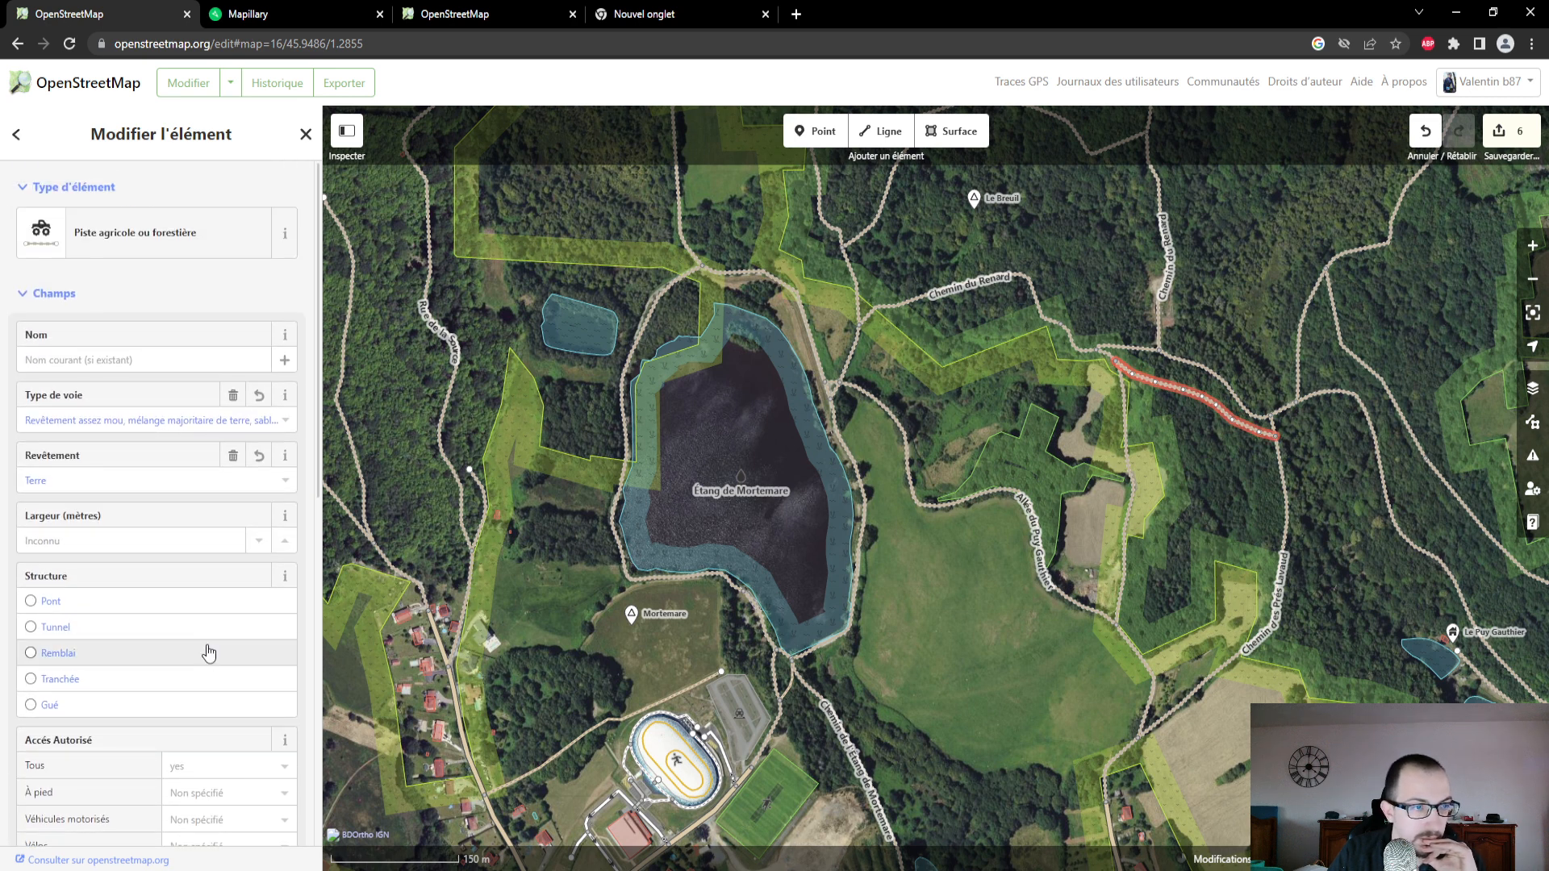
{"action": "left_click", "coordinate": [232, 15]}
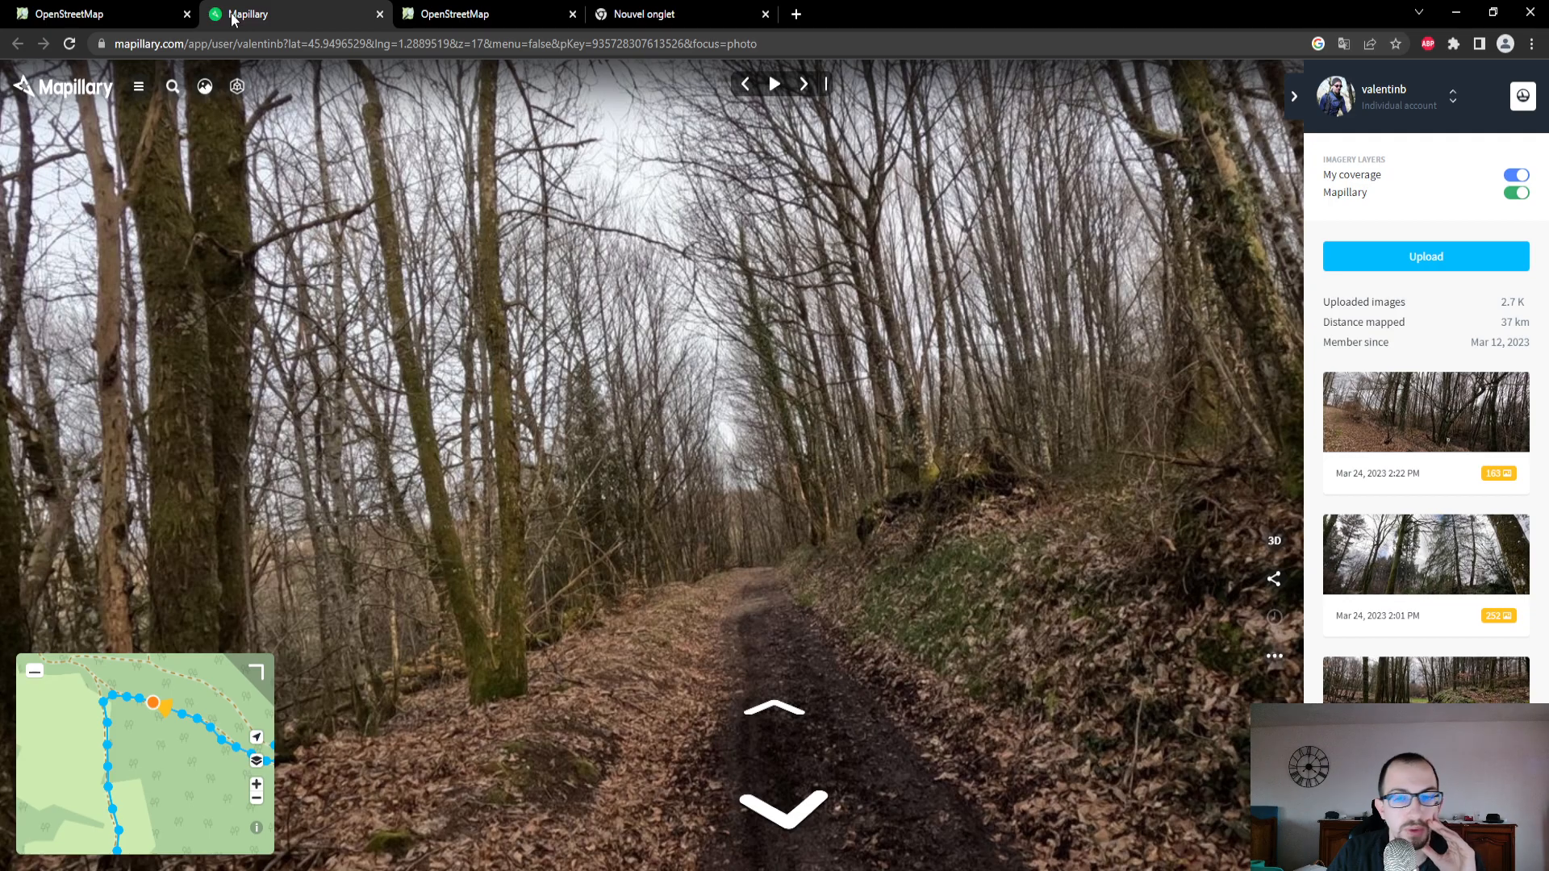
{"action": "left_click", "coordinate": [99, 19]}
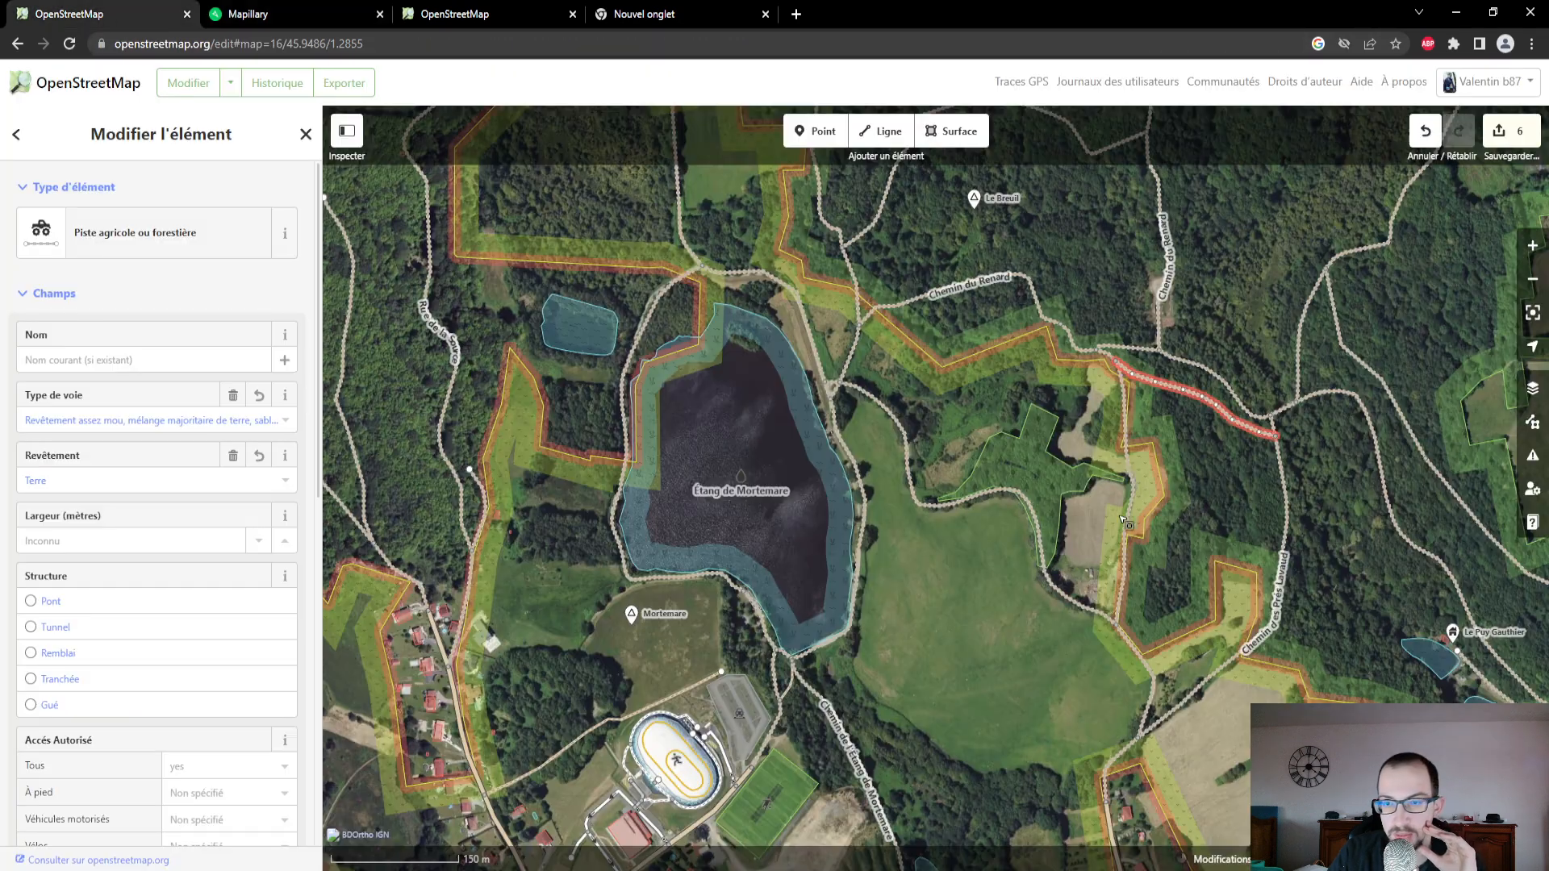
- In Mapillary, follow the route east on the map and open a photo on the branch heading north from the junction
{"action": "left_click", "coordinate": [260, 14]}
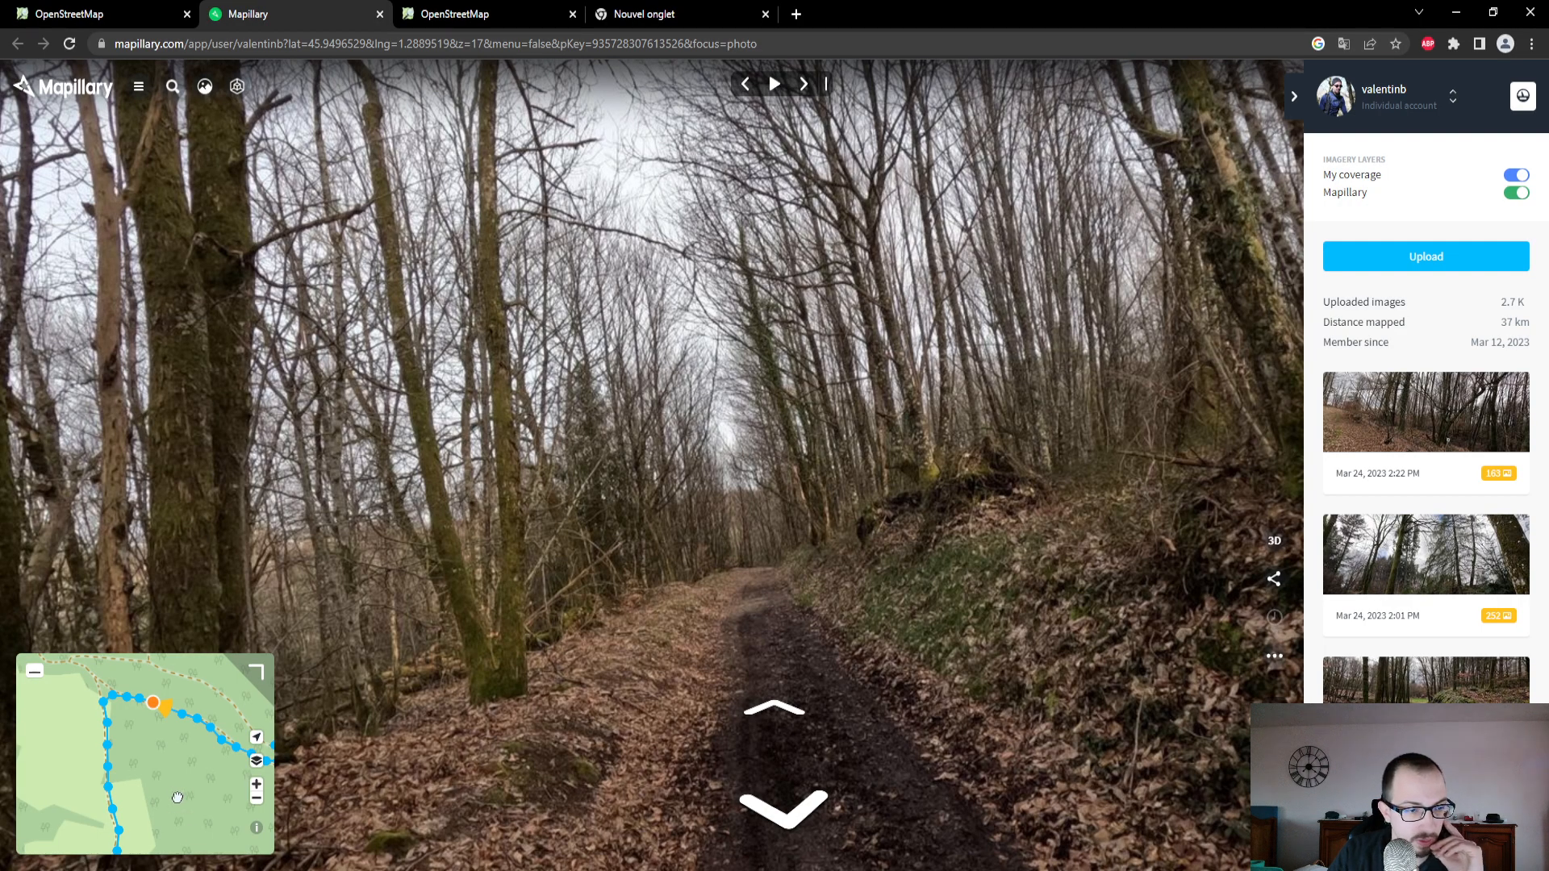
{"action": "left_click_drag", "start_coordinate": [177, 797], "coordinate": [56, 779]}
{"action": "left_click_drag", "start_coordinate": [186, 732], "coordinate": [163, 792]}
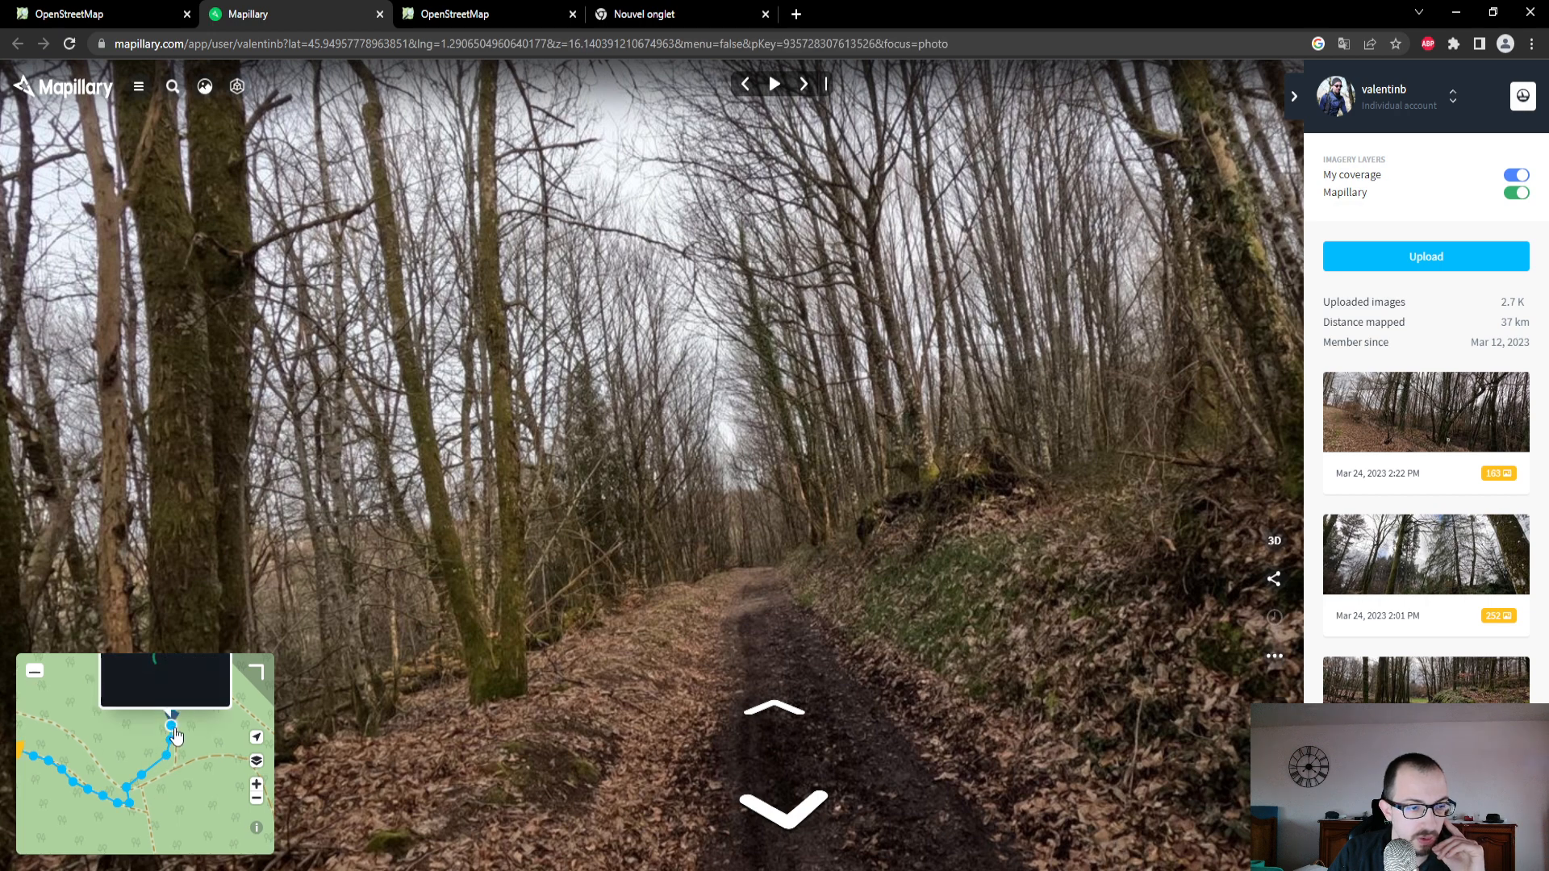
{"action": "left_click", "coordinate": [172, 728]}
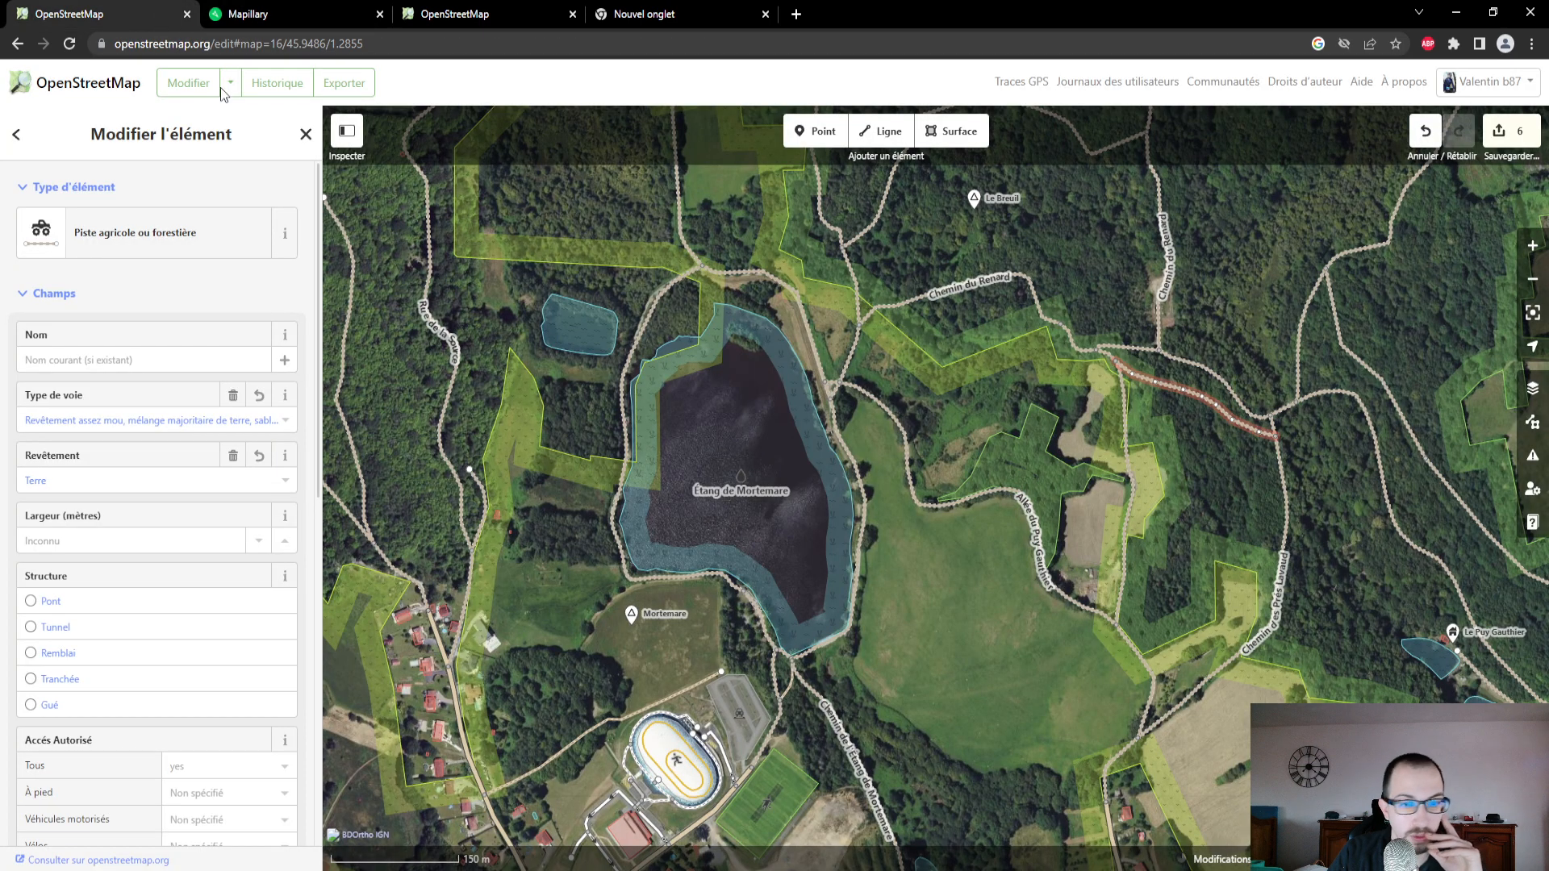
- In the OpenStreetMap editor, select the track heading north-east from the junction near Chemin des Prés Lavaud
{"action": "left_click", "coordinate": [160, 16]}
{"action": "left_click_drag", "start_coordinate": [1315, 495], "coordinate": [1236, 618]}
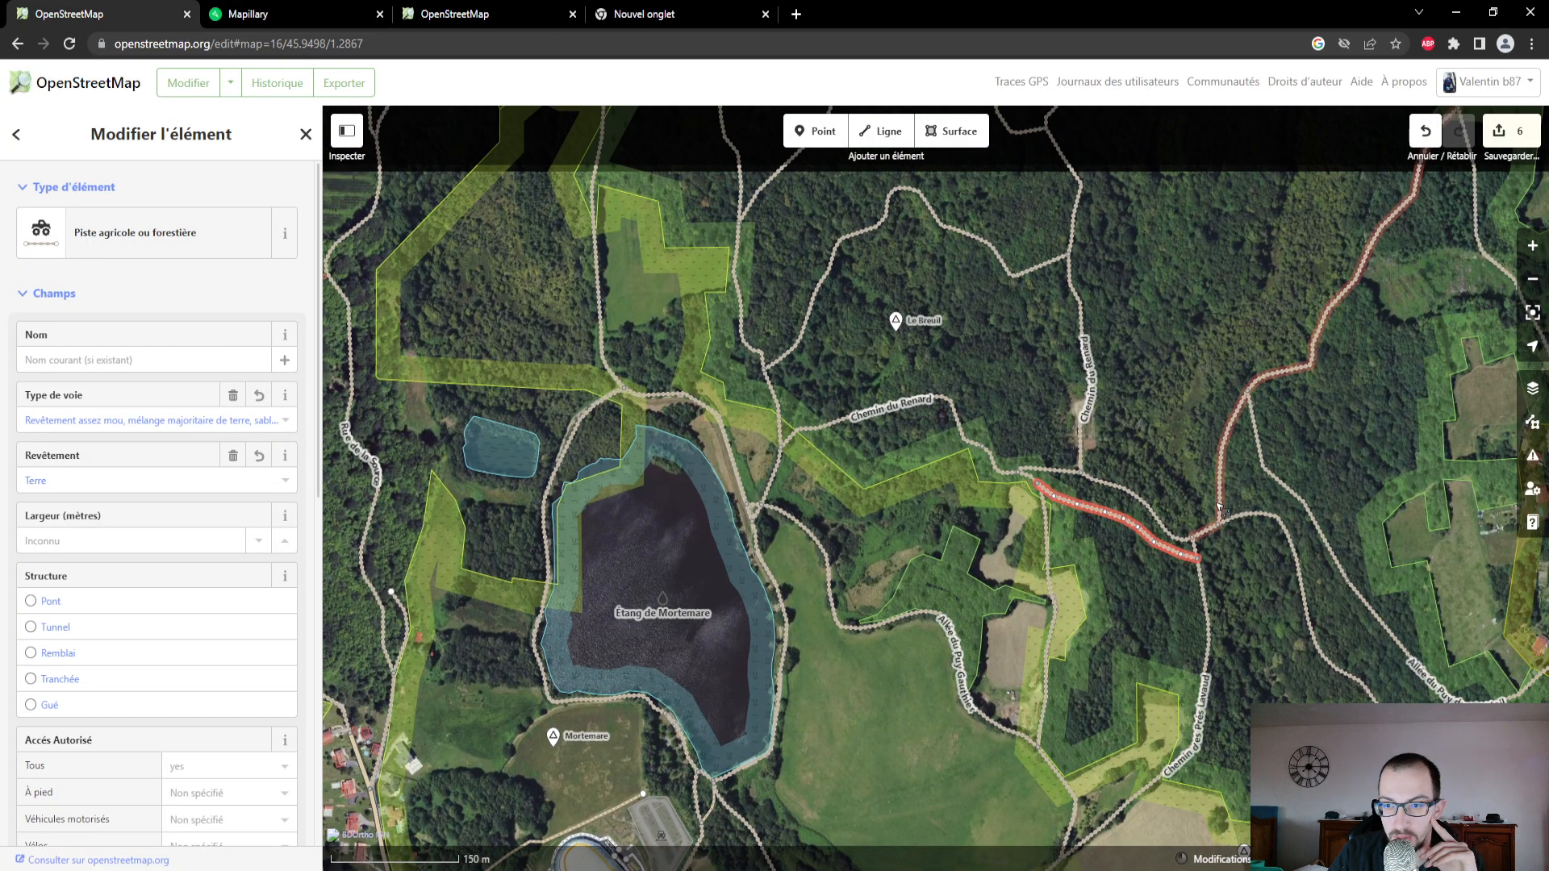
{"action": "left_click", "coordinate": [1220, 501]}
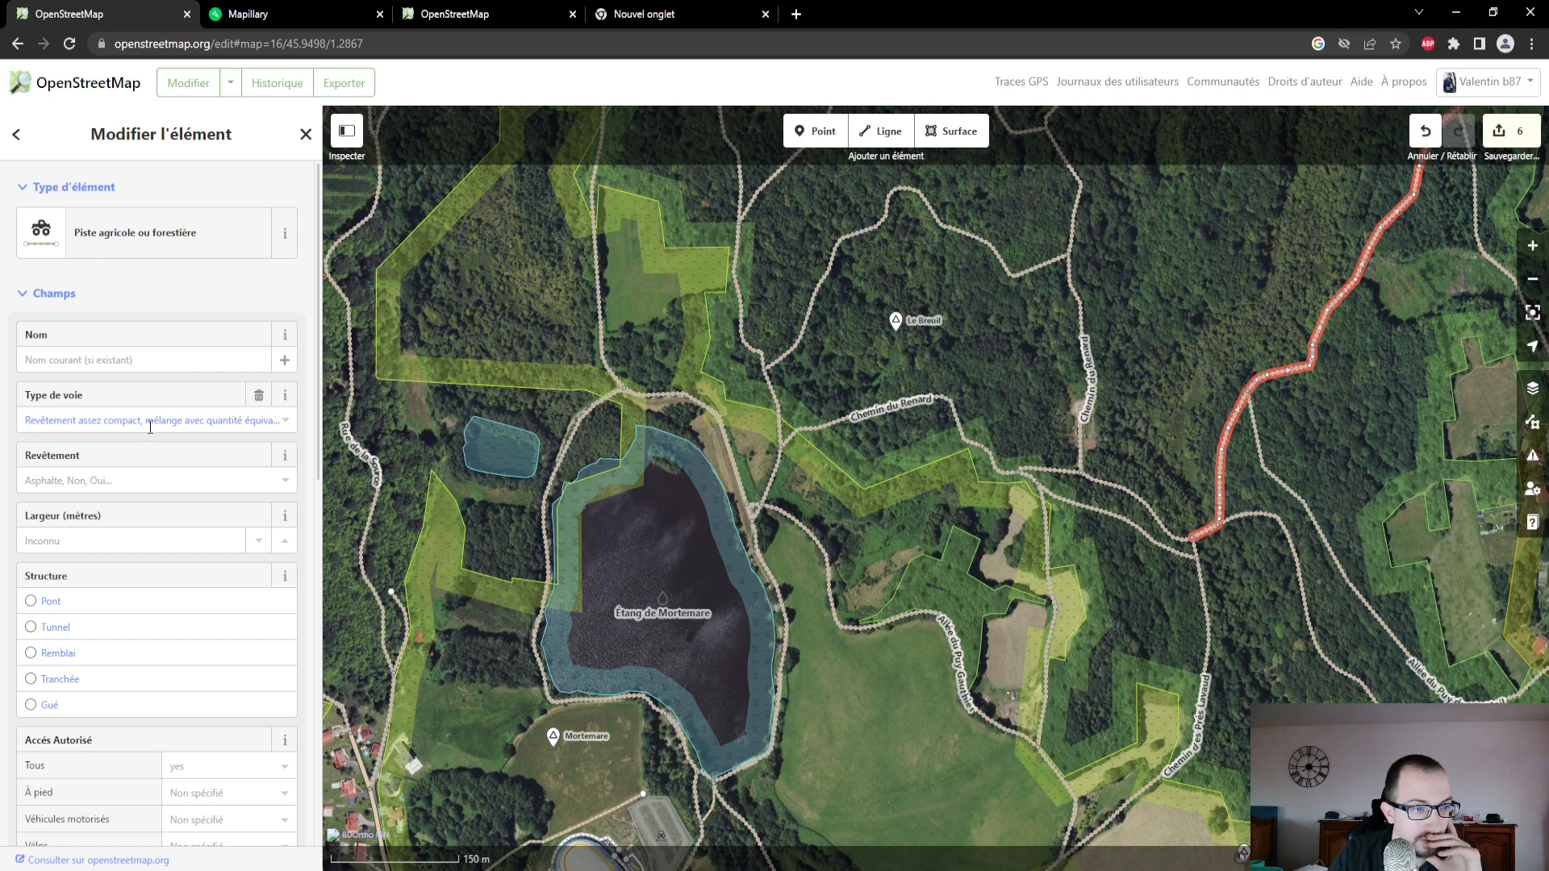
- In Mapillary, advance through the photos northward along this track up to the fork to inspect its surface
{"action": "left_click", "coordinate": [289, 11]}
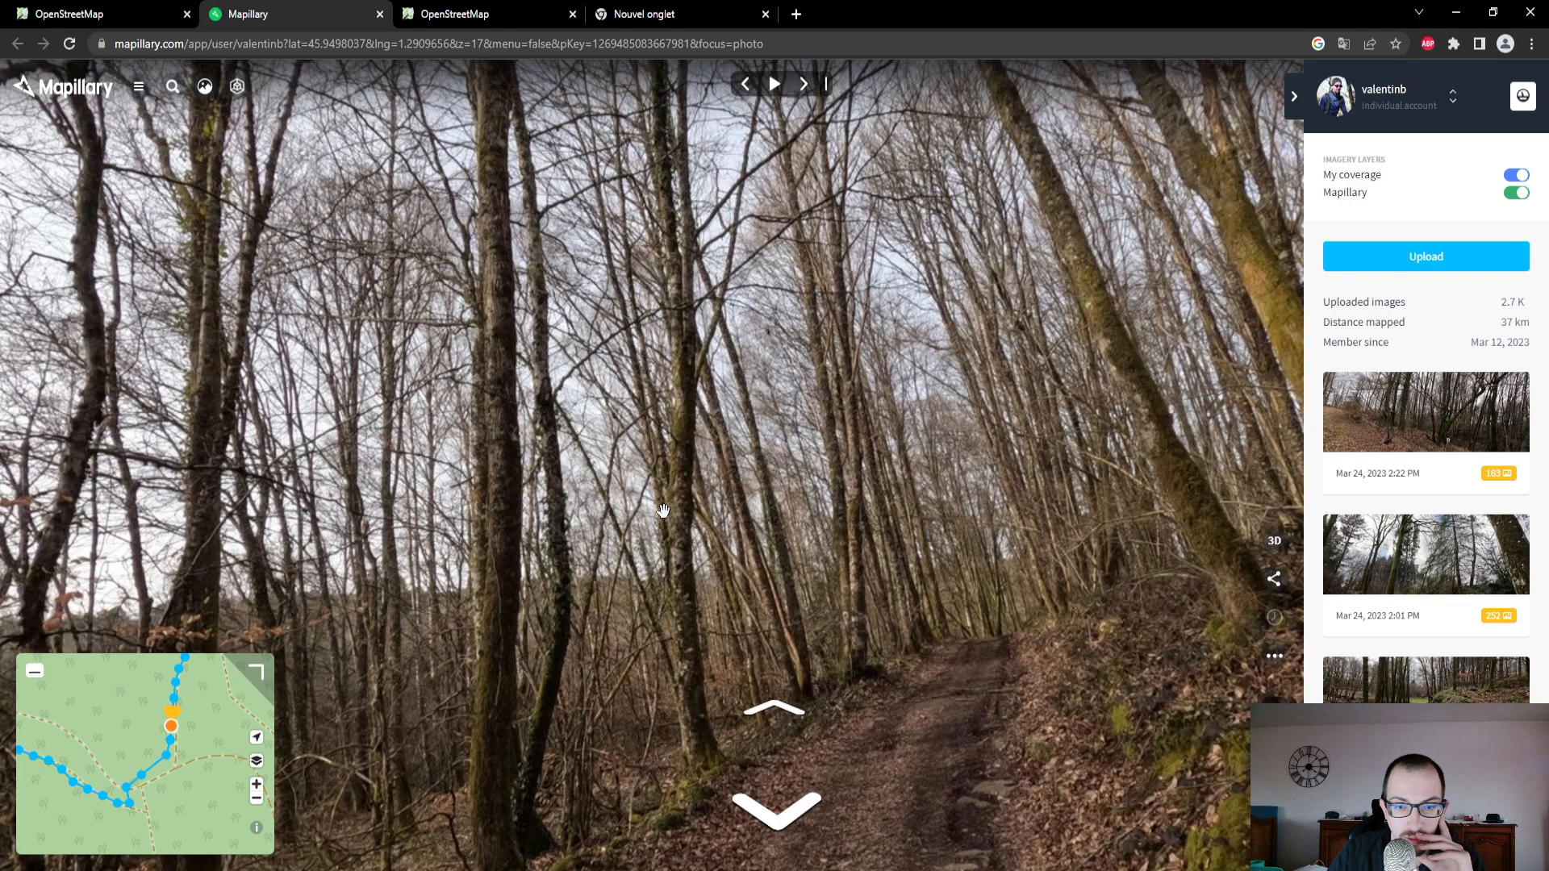
{"action": "left_click", "coordinate": [790, 717]}
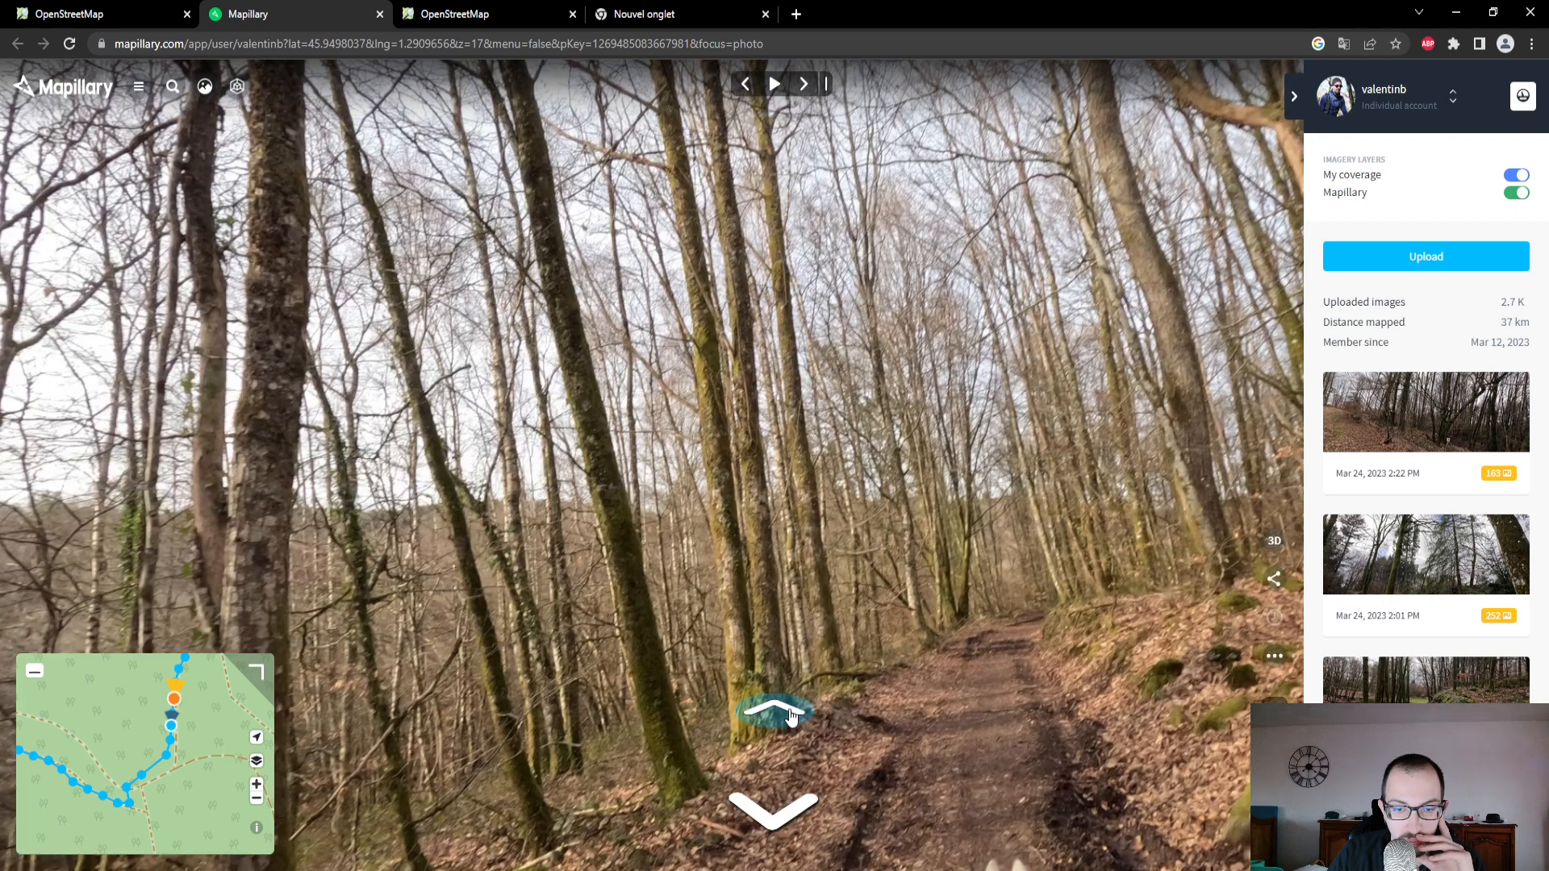
{"action": "left_click", "coordinate": [791, 716]}
{"action": "left_click", "coordinate": [792, 709]}
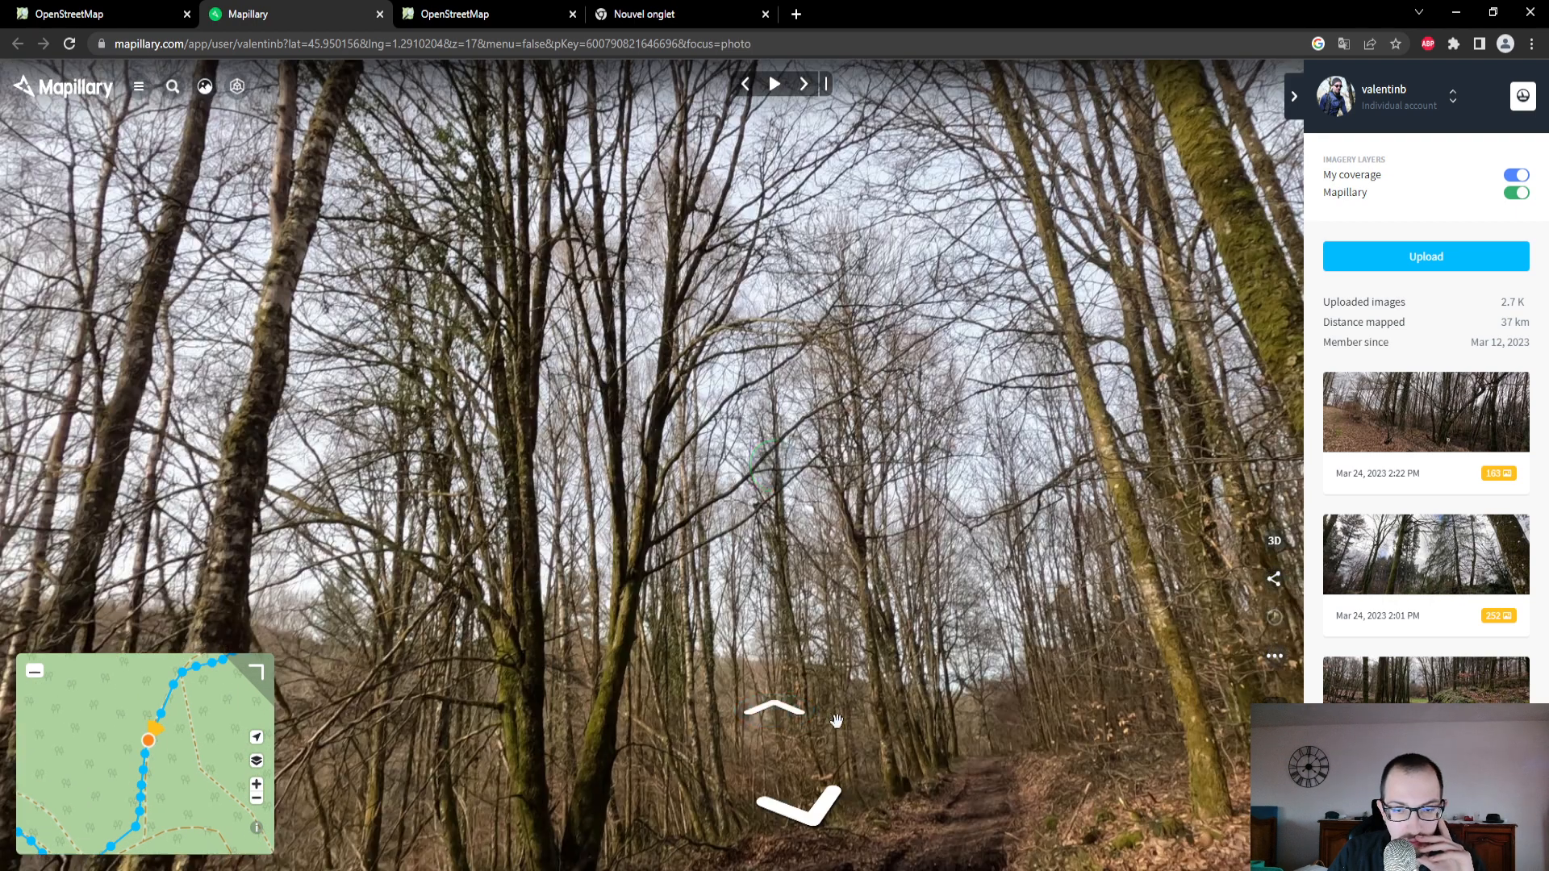
{"action": "left_click_drag", "start_coordinate": [836, 720], "coordinate": [834, 489]}
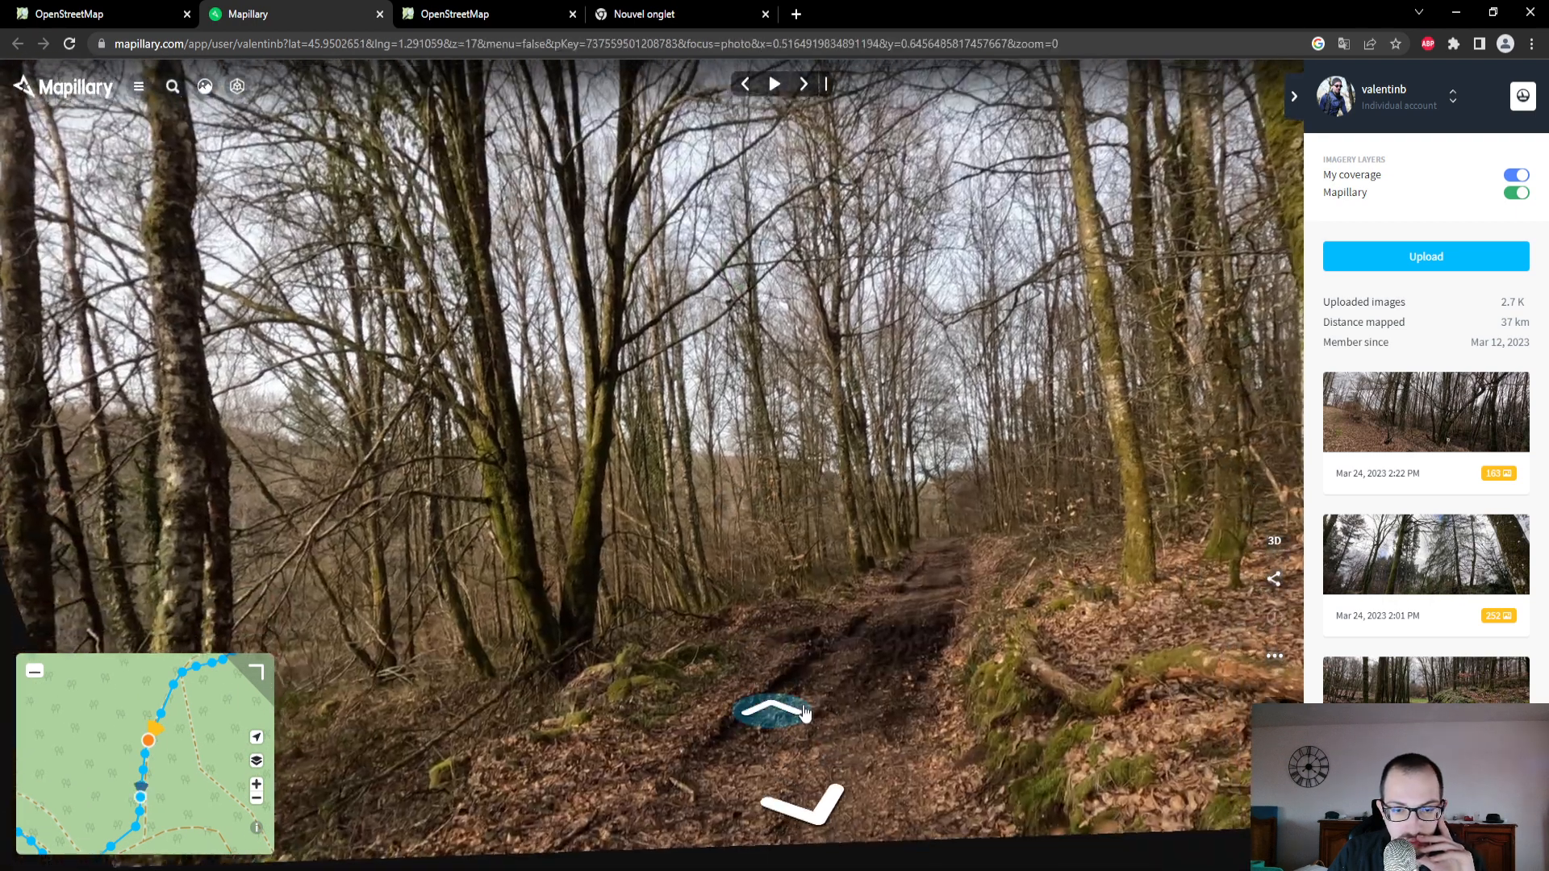
{"action": "left_click", "coordinate": [804, 705]}
{"action": "left_click", "coordinate": [802, 705]}
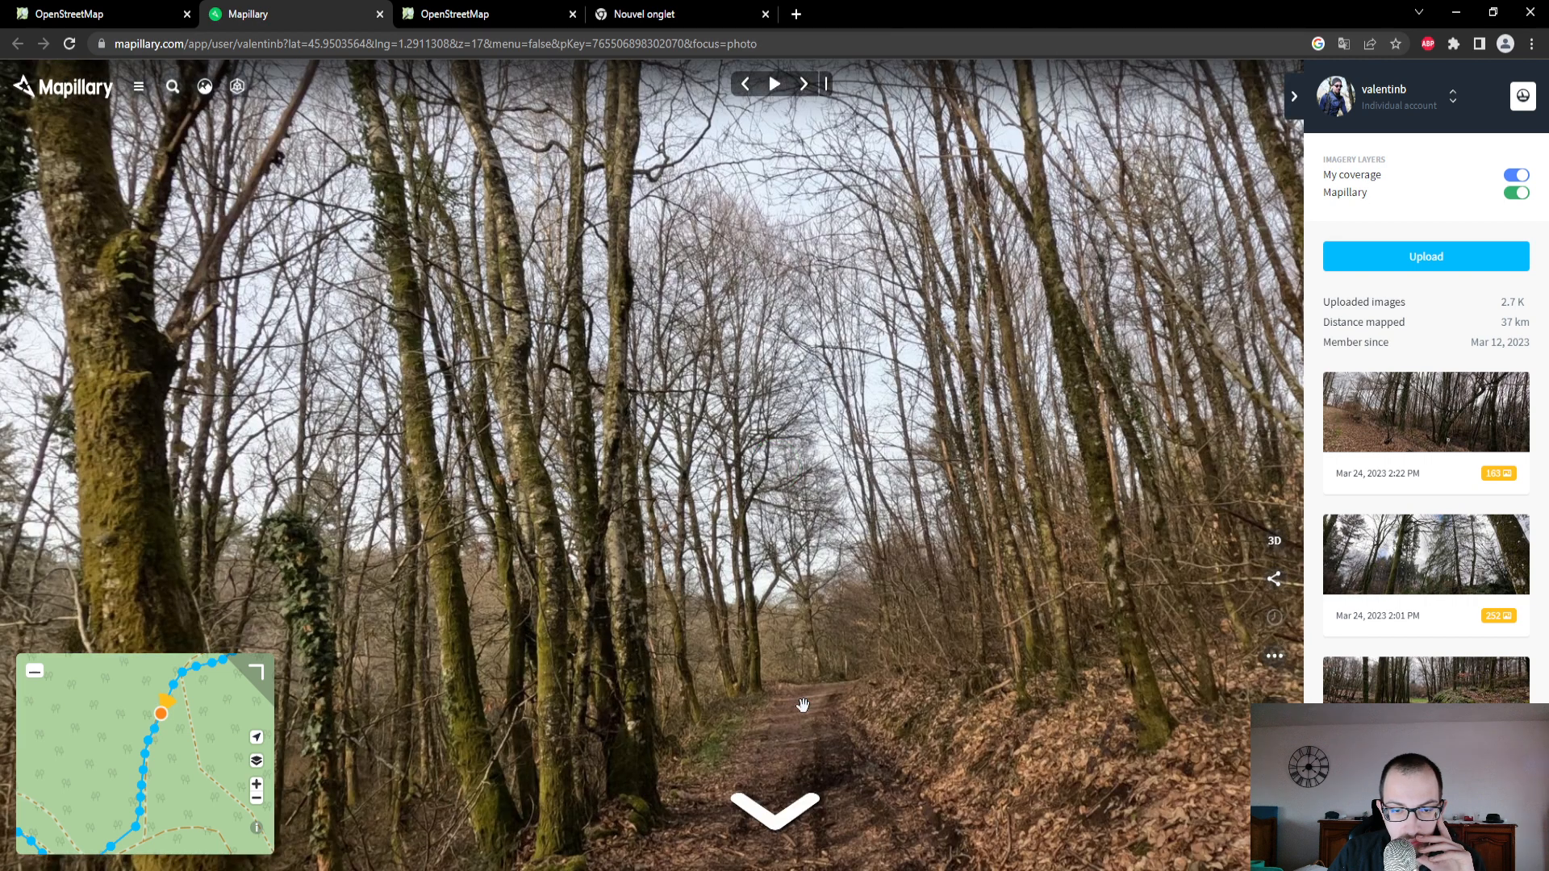
{"action": "left_click", "coordinate": [803, 705]}
{"action": "left_click_drag", "start_coordinate": [803, 705], "coordinate": [790, 575]}
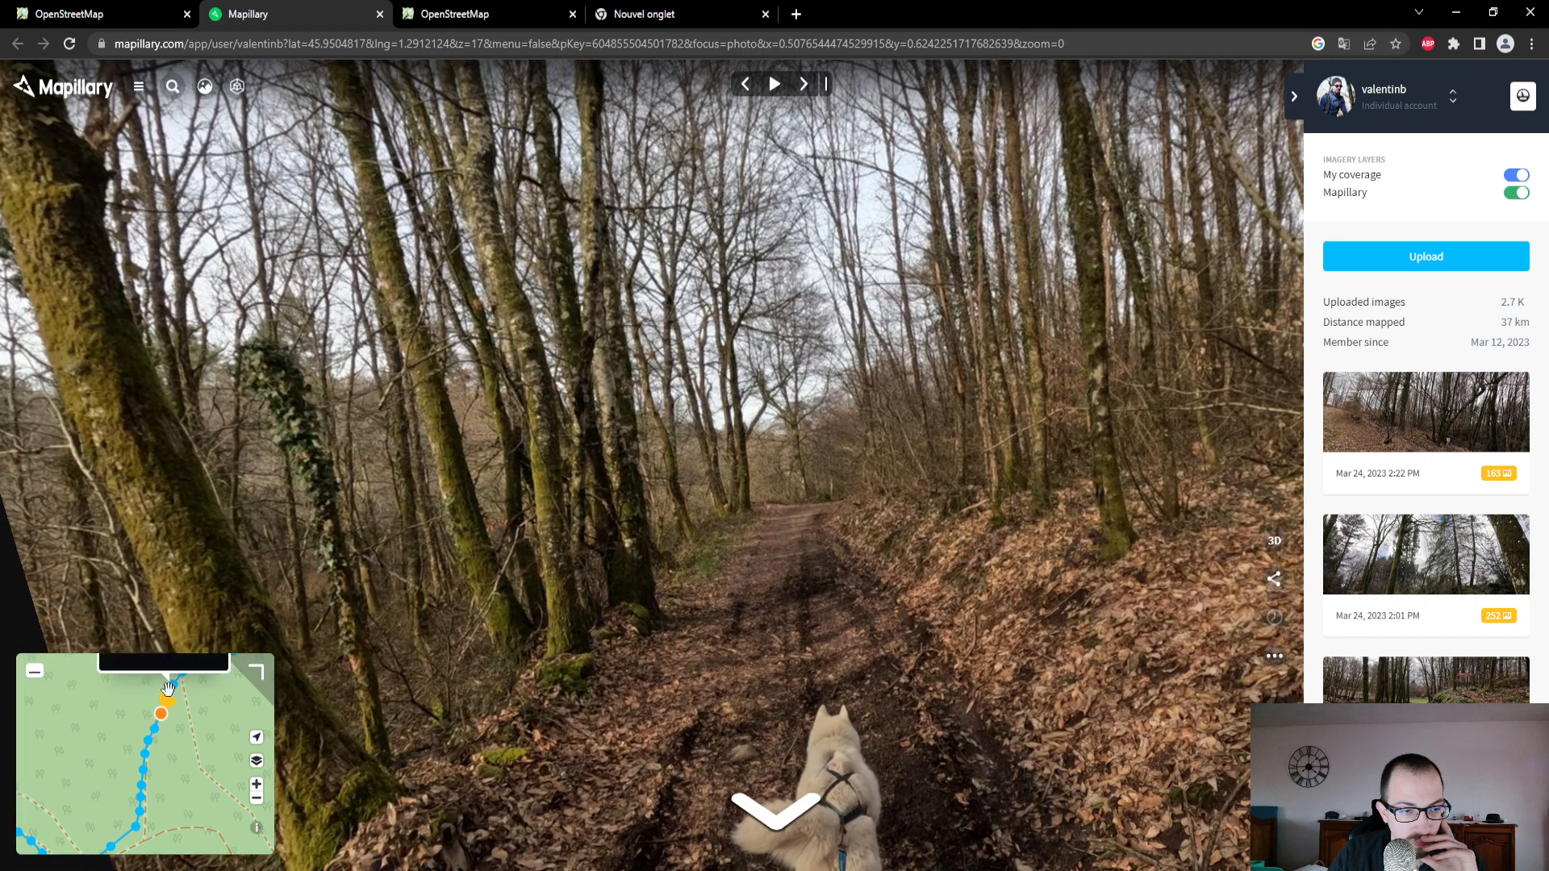
{"action": "left_click", "coordinate": [168, 687]}
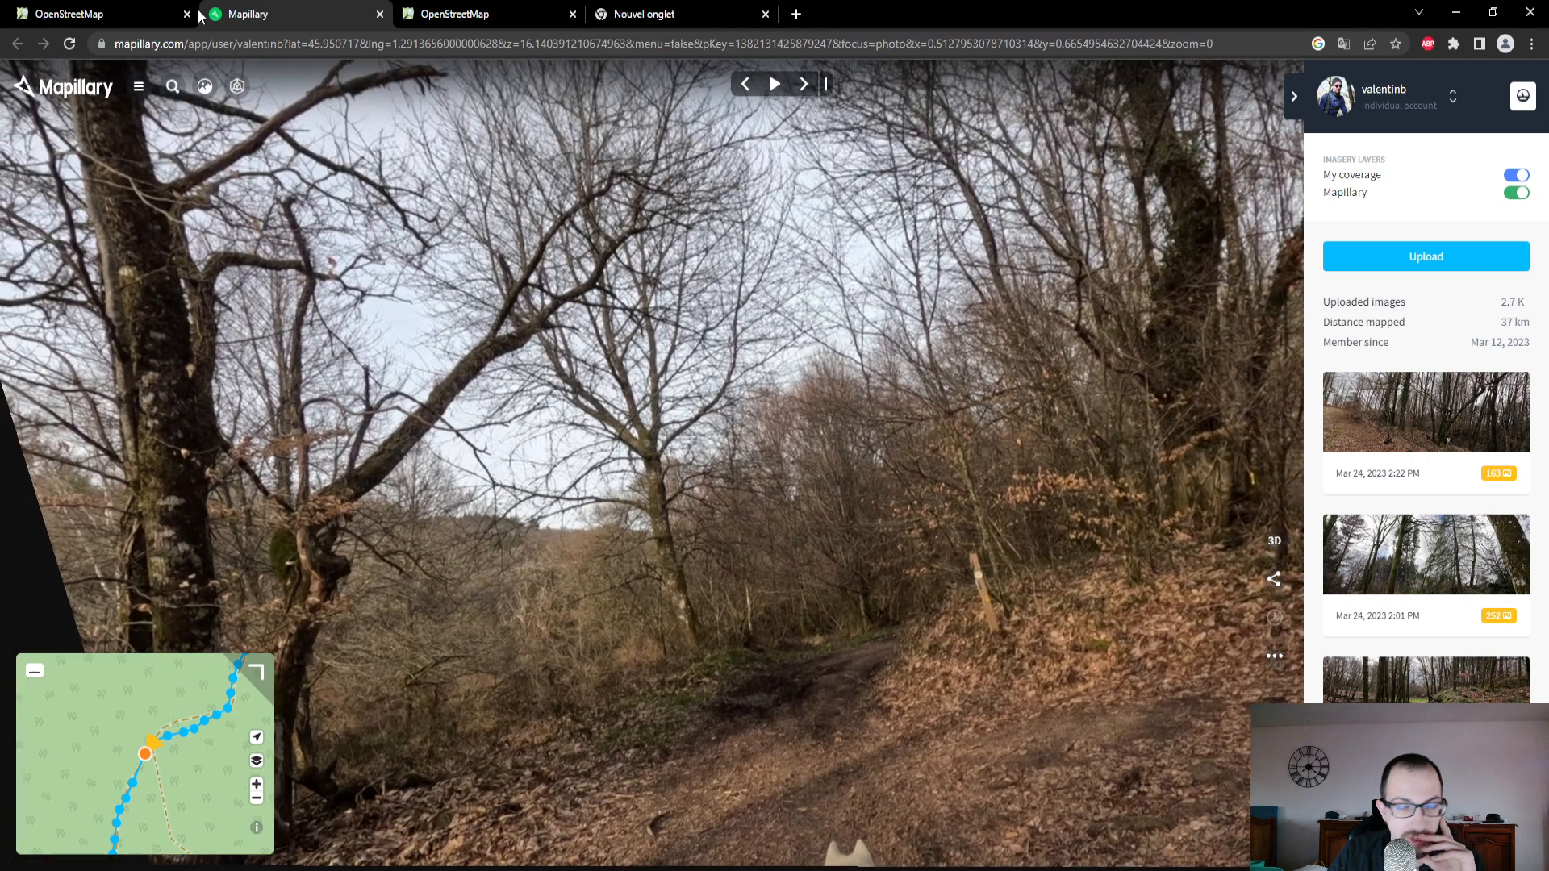
- In the OpenStreetMap editor, set the north-east track's type to Revêtement assez mou, mélange majoritaire de terre and its surface to Terre
{"action": "left_click", "coordinate": [113, 13]}
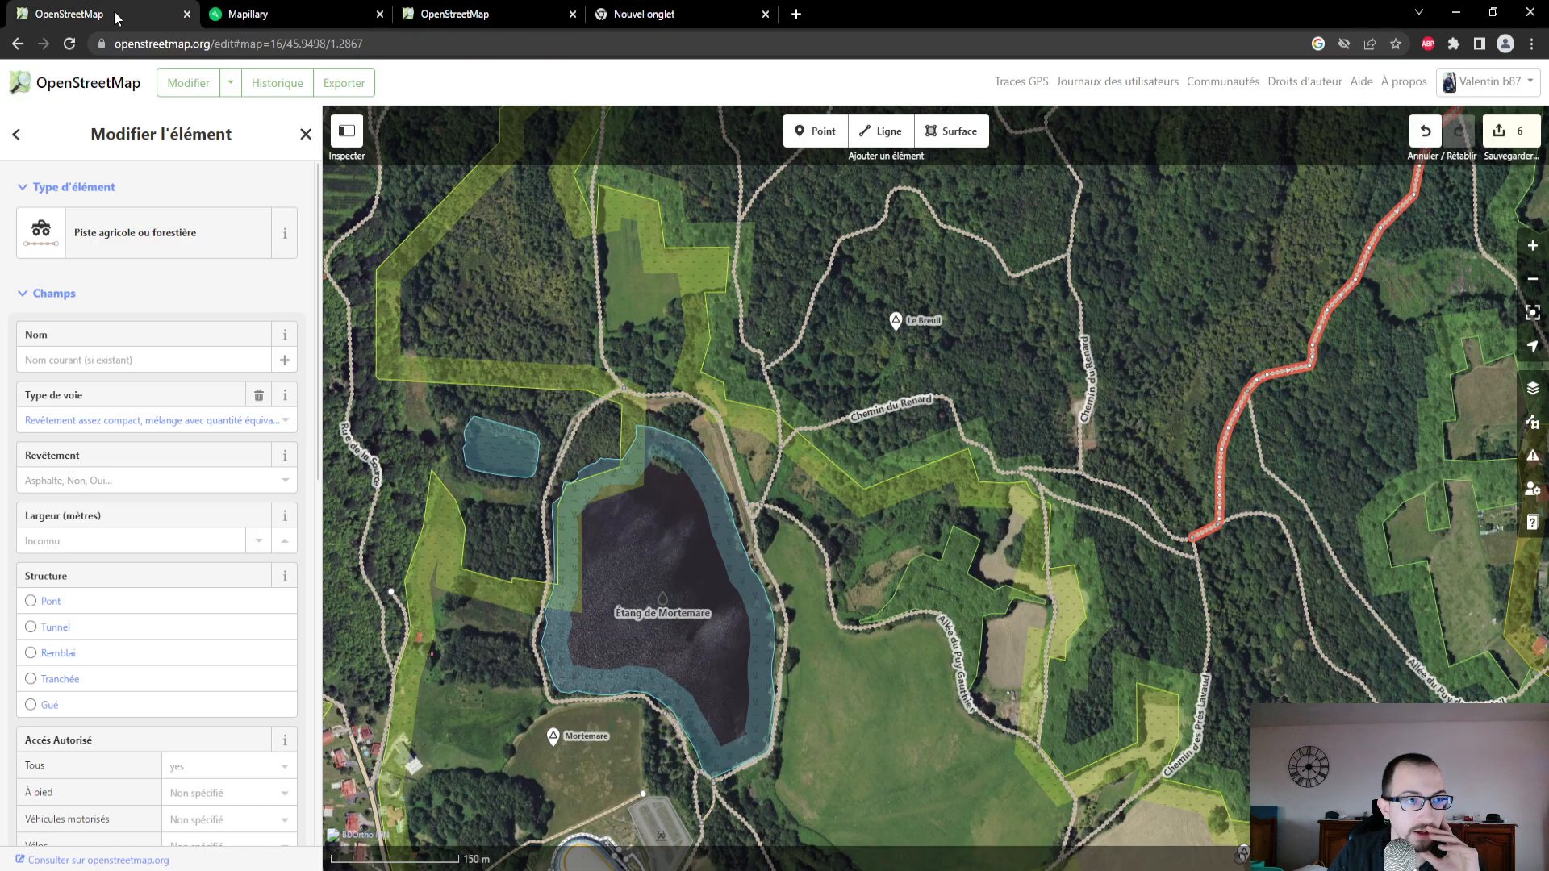
{"action": "left_click", "coordinate": [211, 422]}
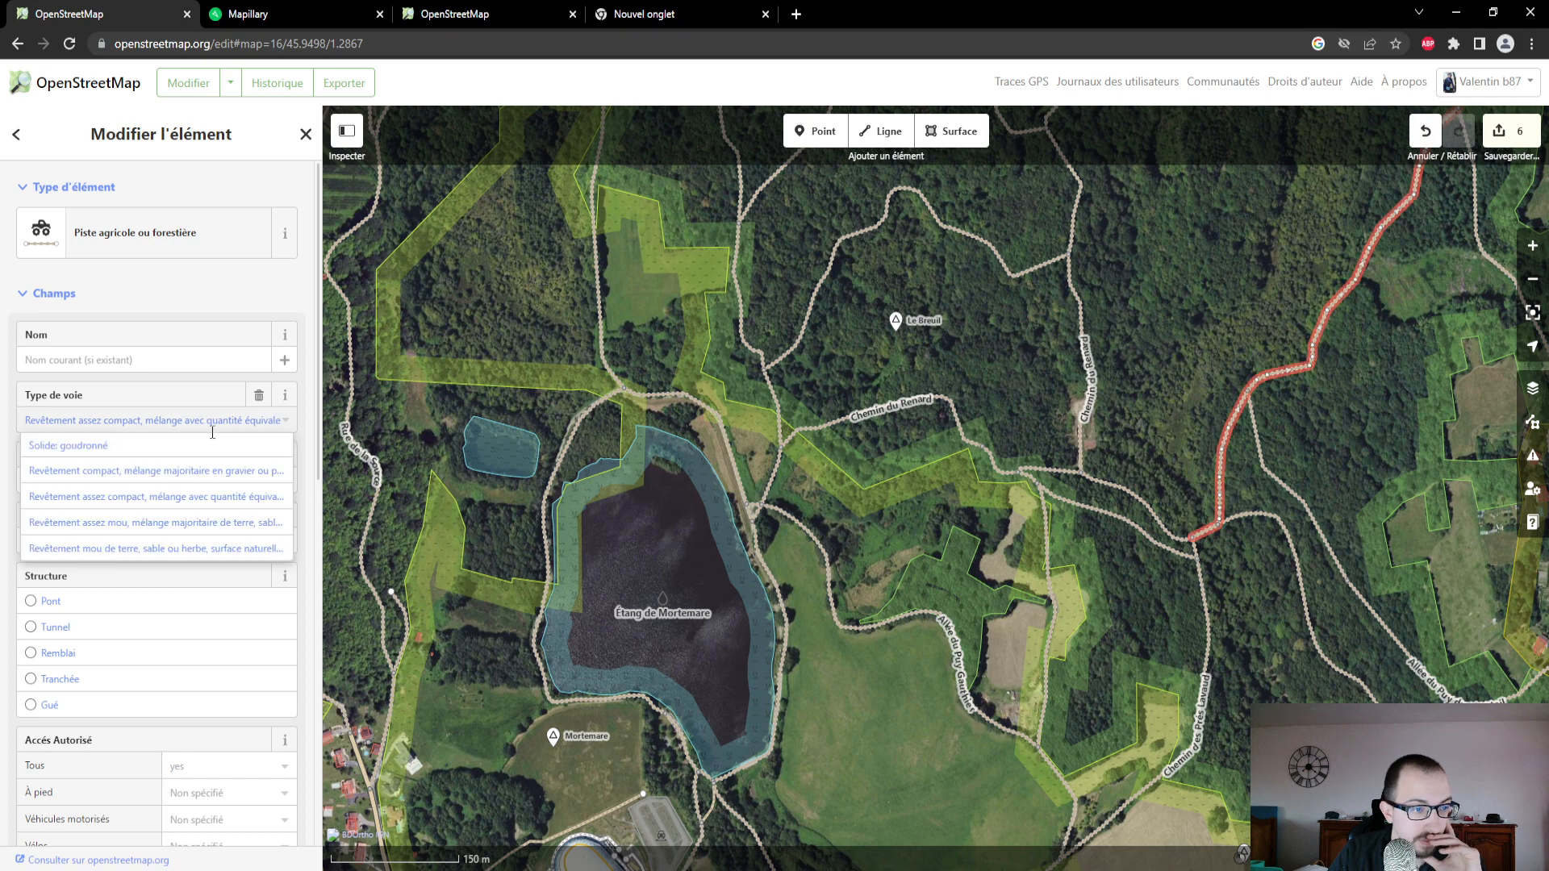
{"action": "left_click", "coordinate": [208, 523]}
{"action": "left_click", "coordinate": [149, 482]}
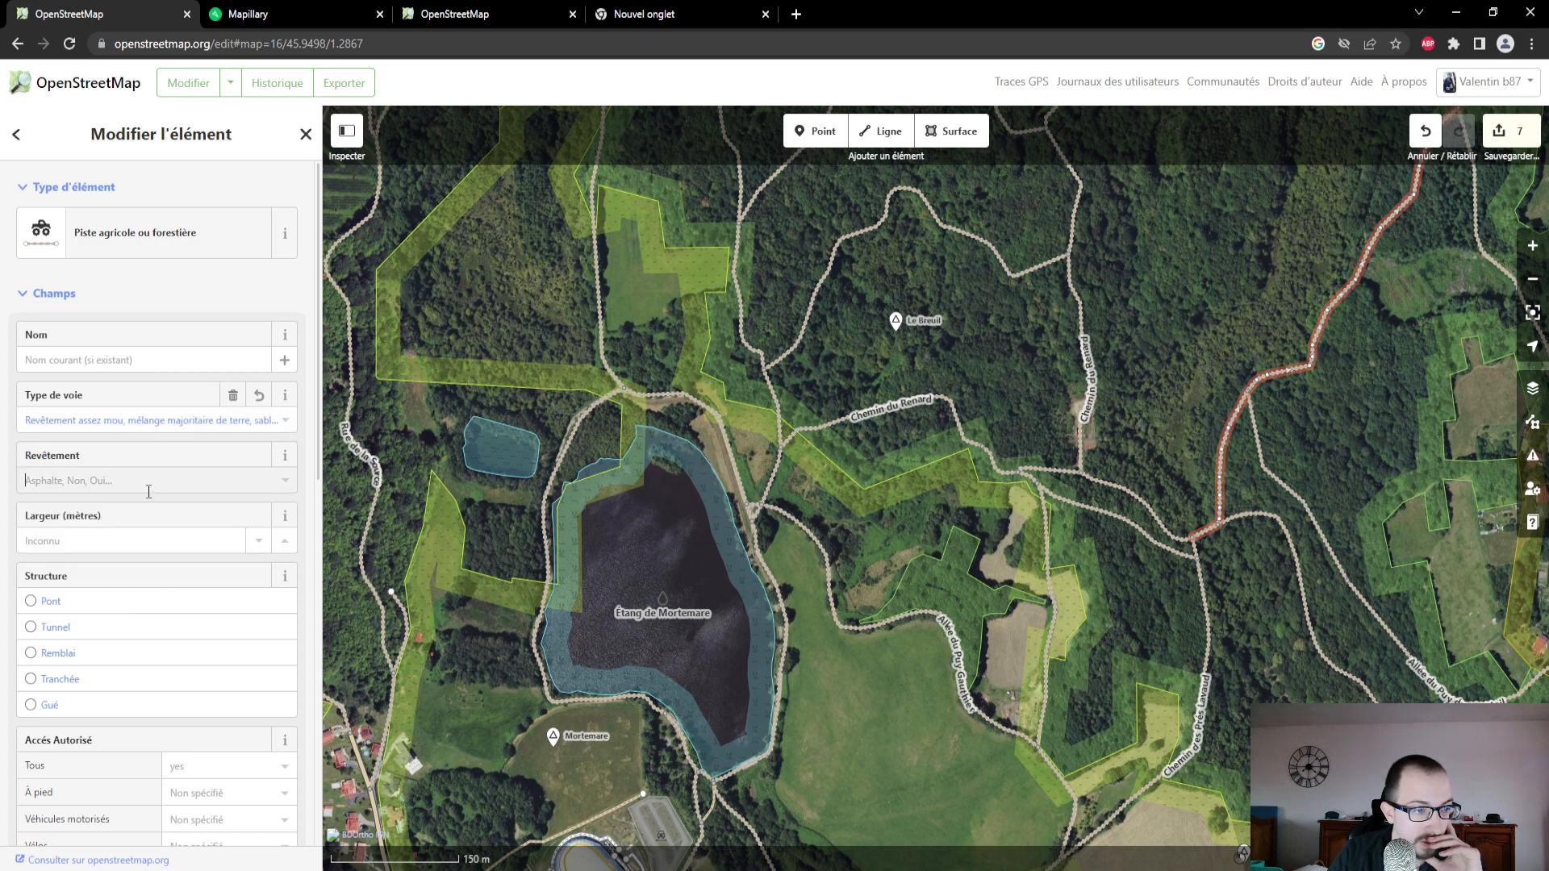
{"action": "left_click", "coordinate": [103, 685]}
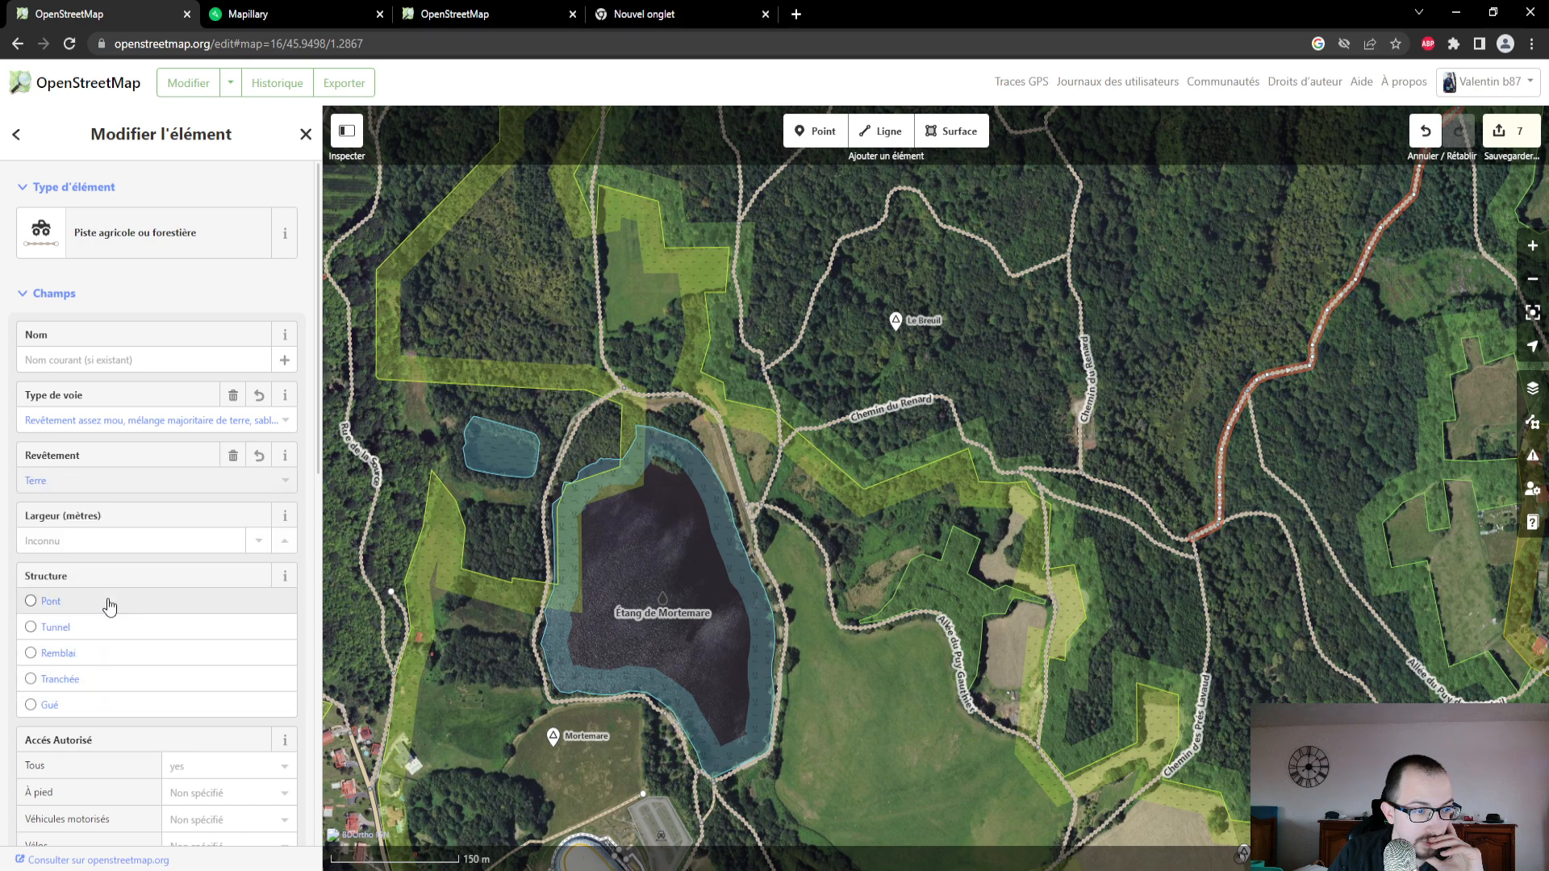
- Review the north-east track's access, slope, ground regularity, sources and attribute list
{"action": "scroll", "coordinate": [138, 583], "scroll_direction": "down", "scroll_amount": 2}
{"action": "scroll", "coordinate": [138, 582], "scroll_direction": "down", "scroll_amount": 3}
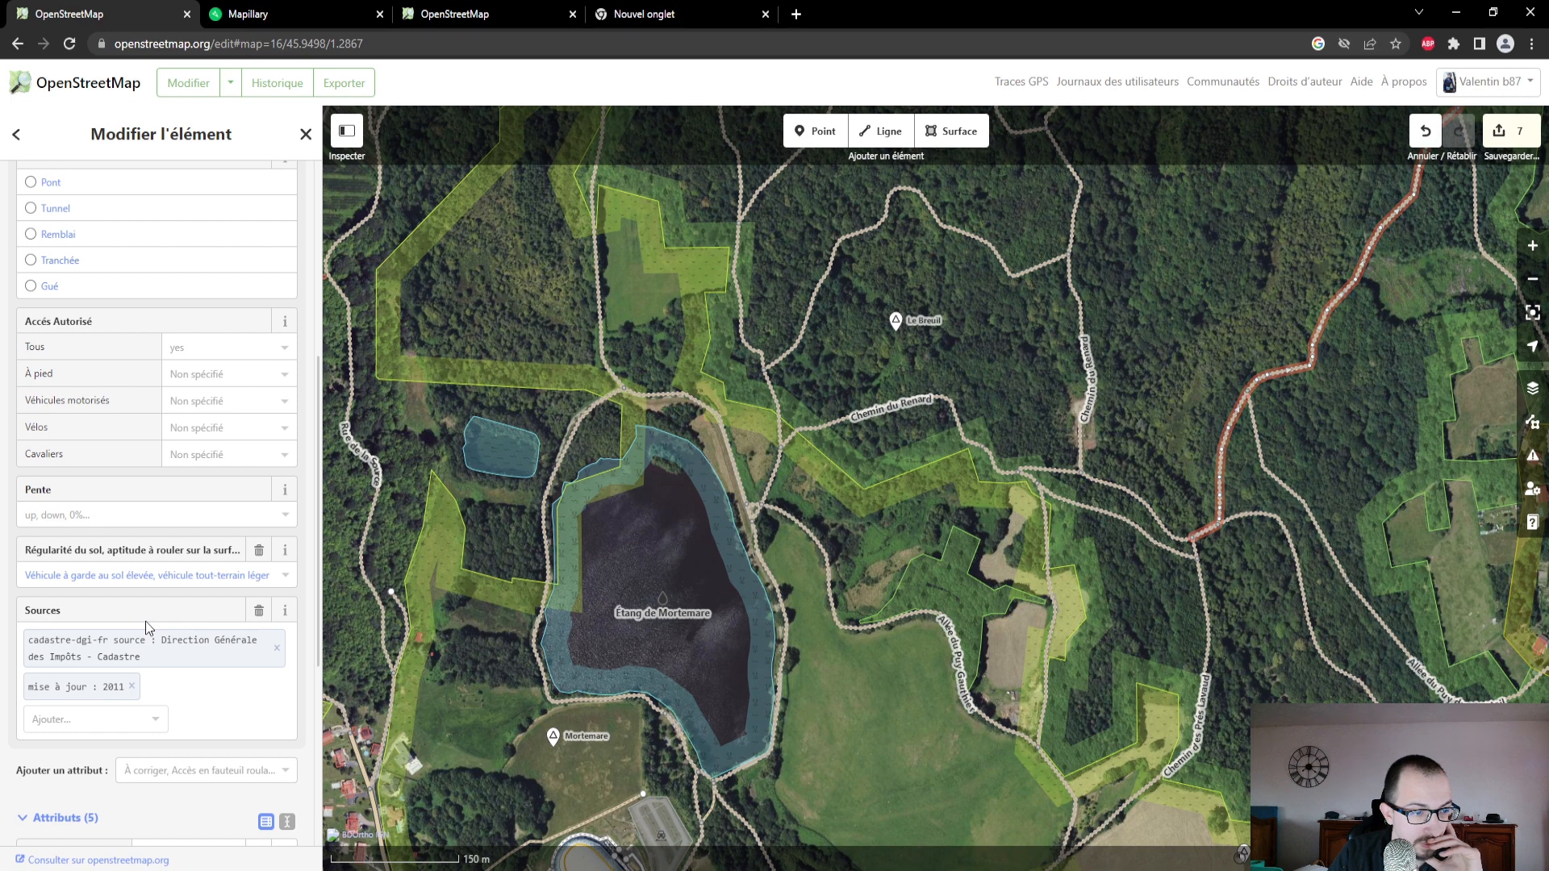
{"action": "scroll", "coordinate": [147, 628], "scroll_direction": "down", "scroll_amount": 1}
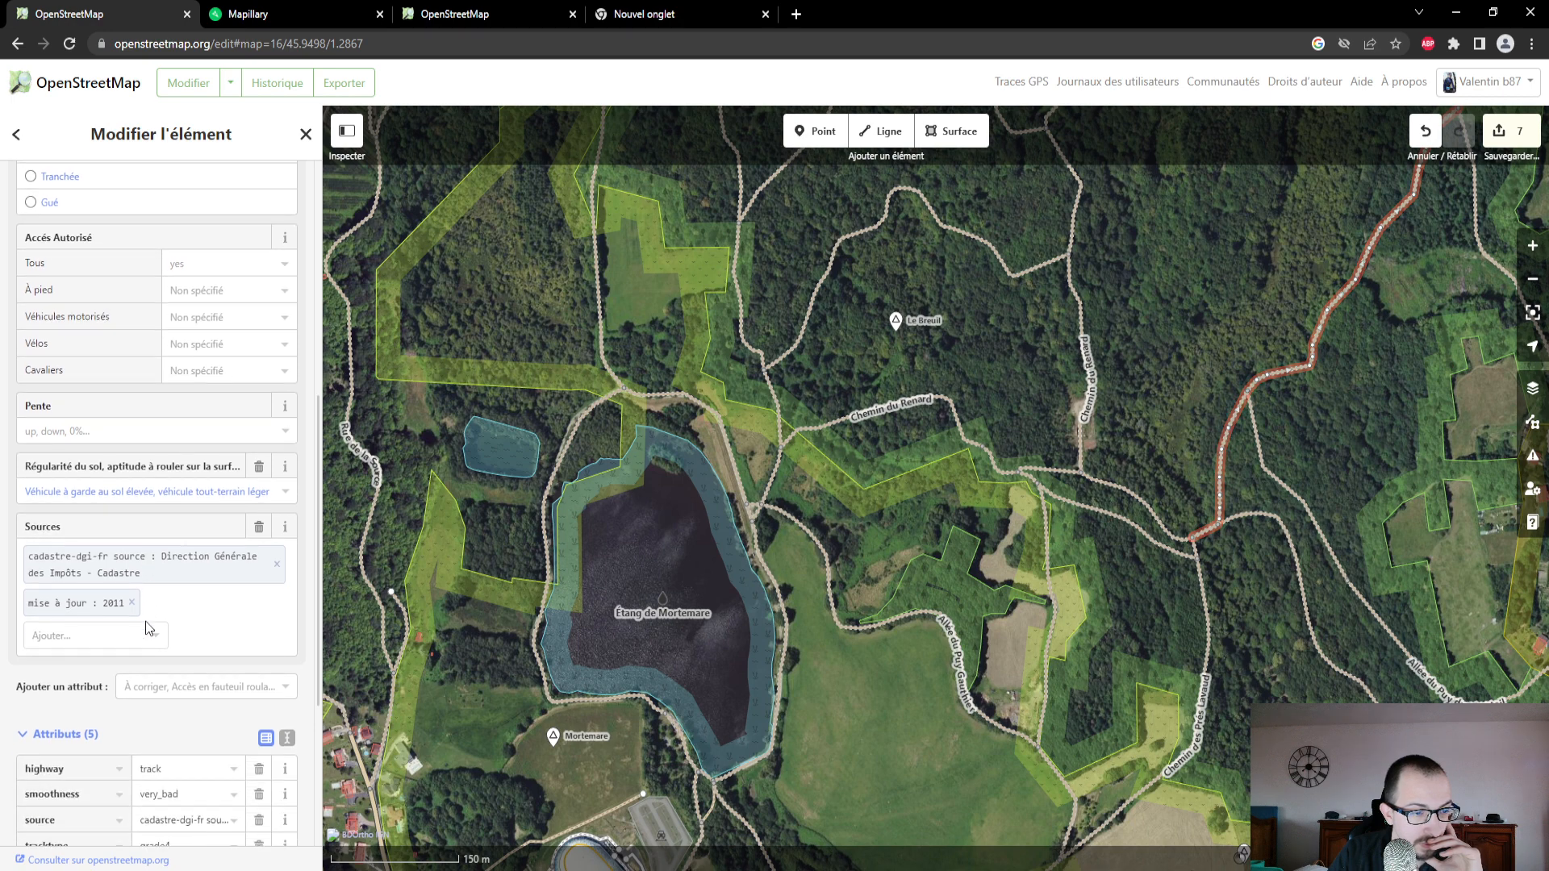
{"action": "scroll", "coordinate": [191, 613], "scroll_direction": "down", "scroll_amount": 4}
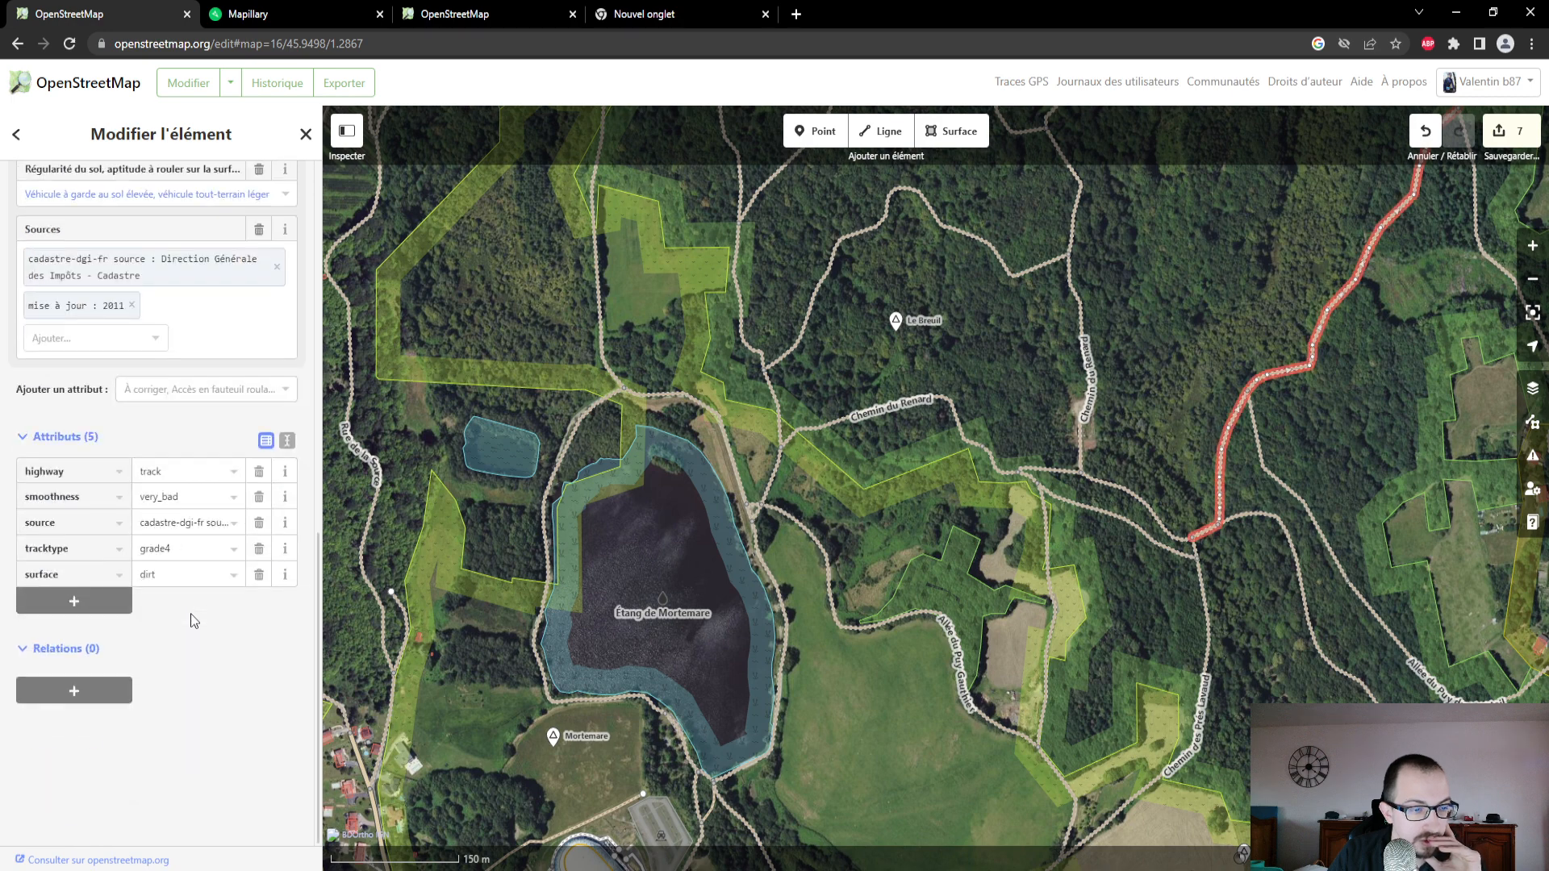
{"action": "scroll", "coordinate": [191, 613], "scroll_direction": "up", "scroll_amount": 10}
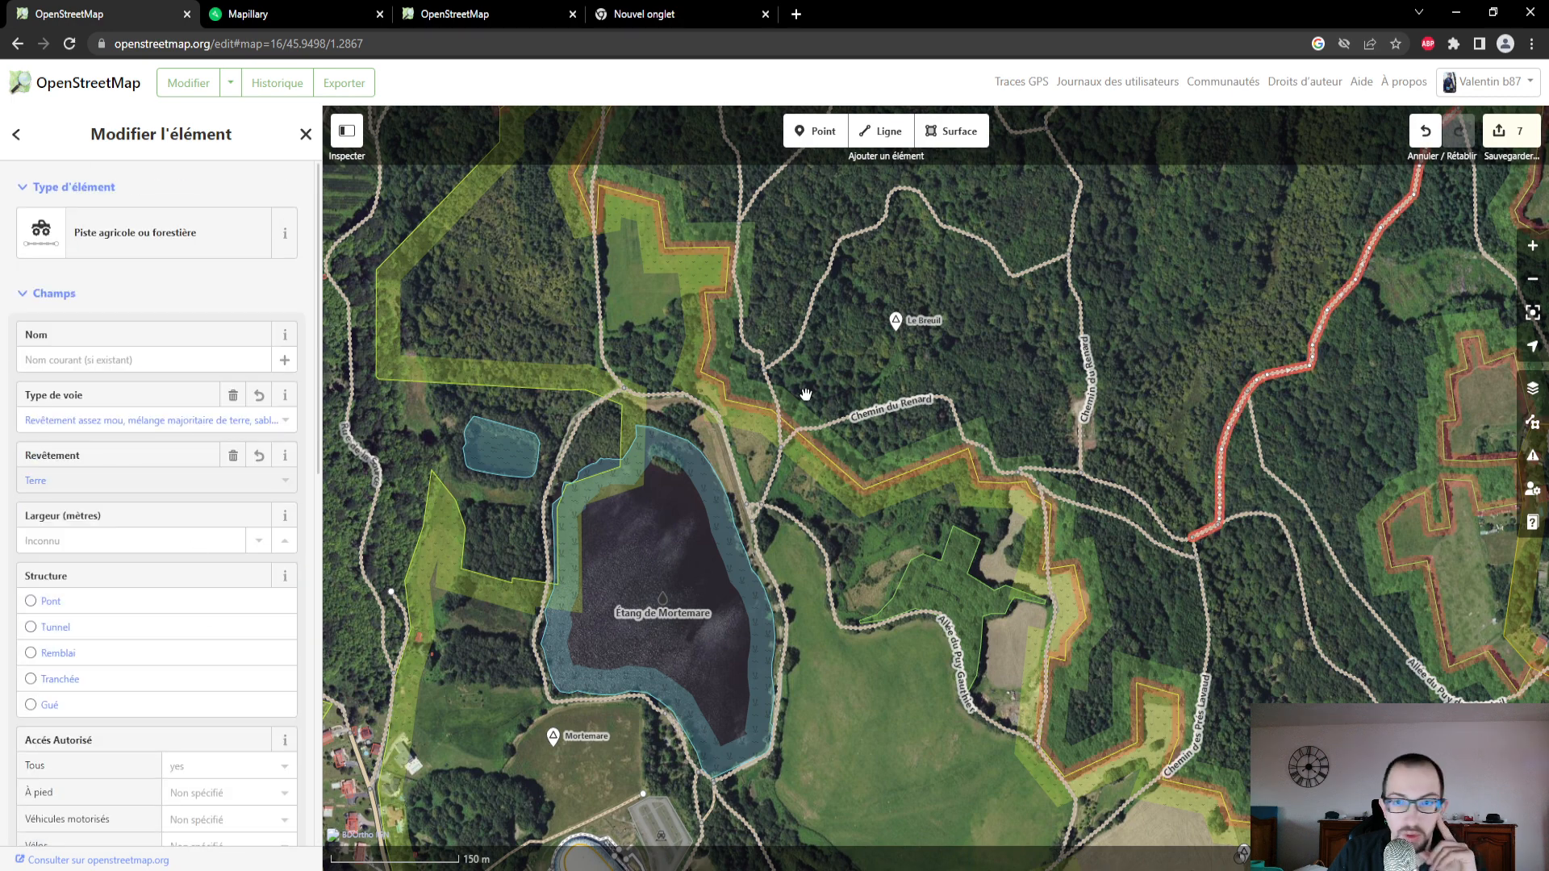
- Locate where the photographed route continues north of the edited track, using the editor map and the Mapillary map
{"action": "left_click_drag", "start_coordinate": [1244, 309], "coordinate": [1034, 436]}
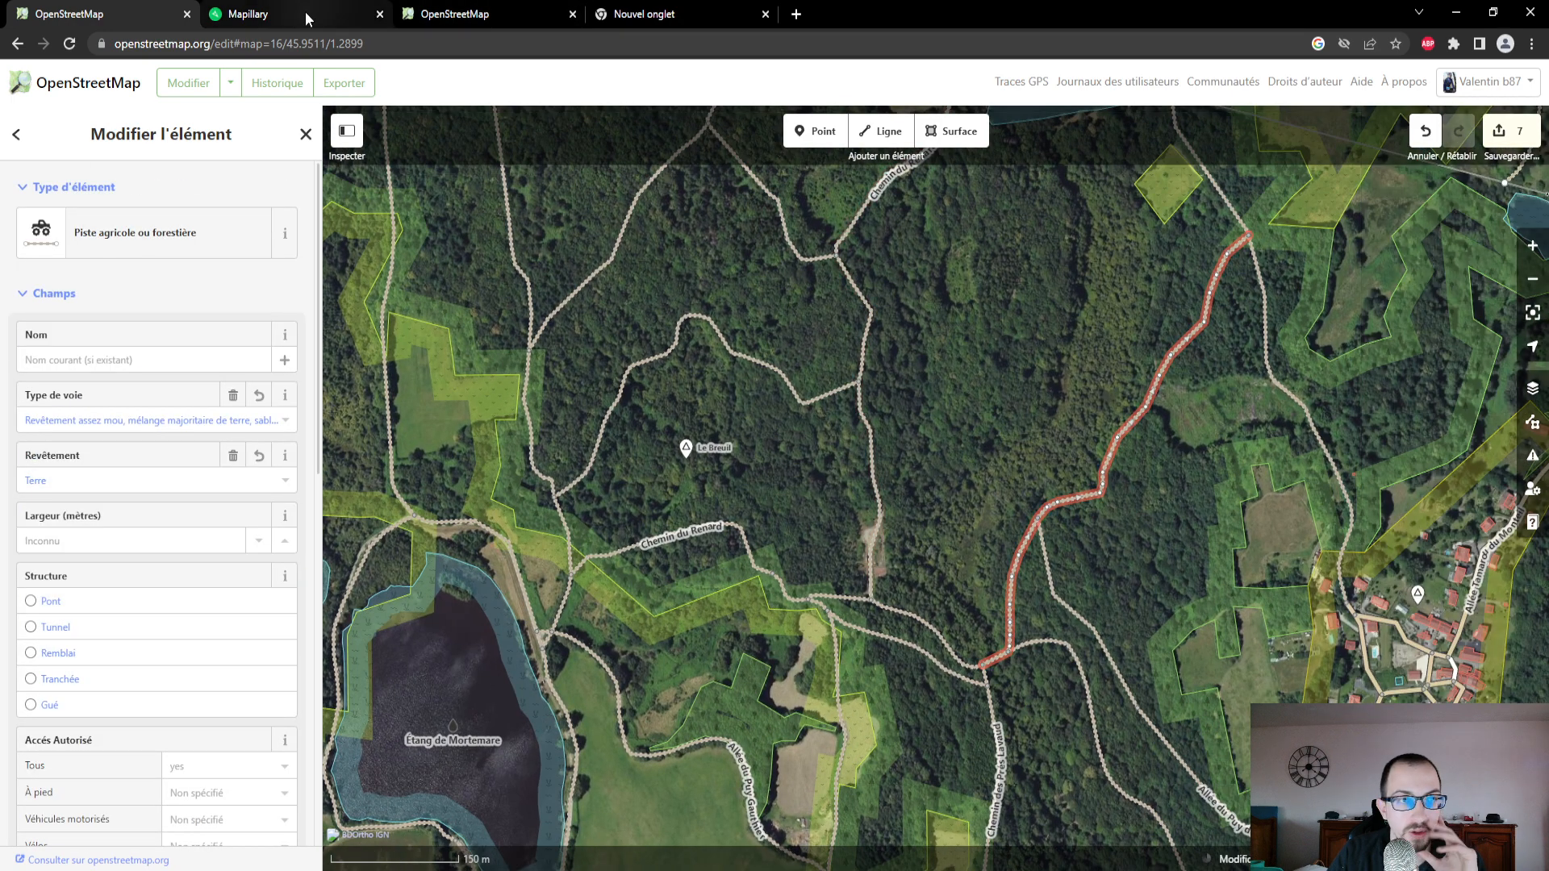
{"action": "left_click", "coordinate": [305, 11]}
{"action": "scroll", "coordinate": [202, 750], "scroll_direction": "down", "scroll_amount": 3}
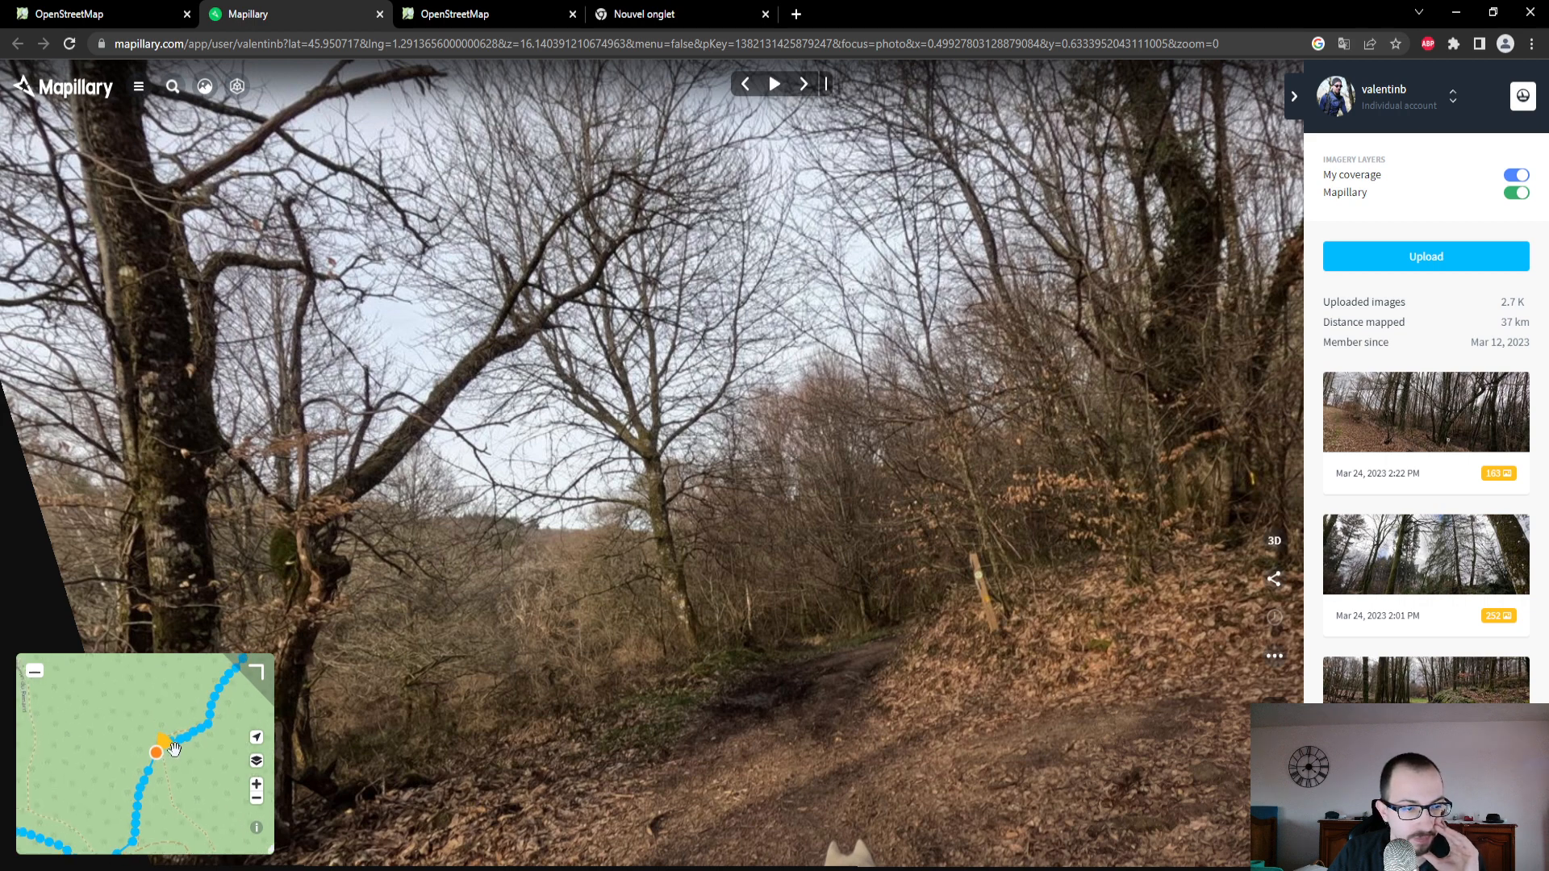
{"action": "left_click_drag", "start_coordinate": [221, 742], "coordinate": [161, 840]}
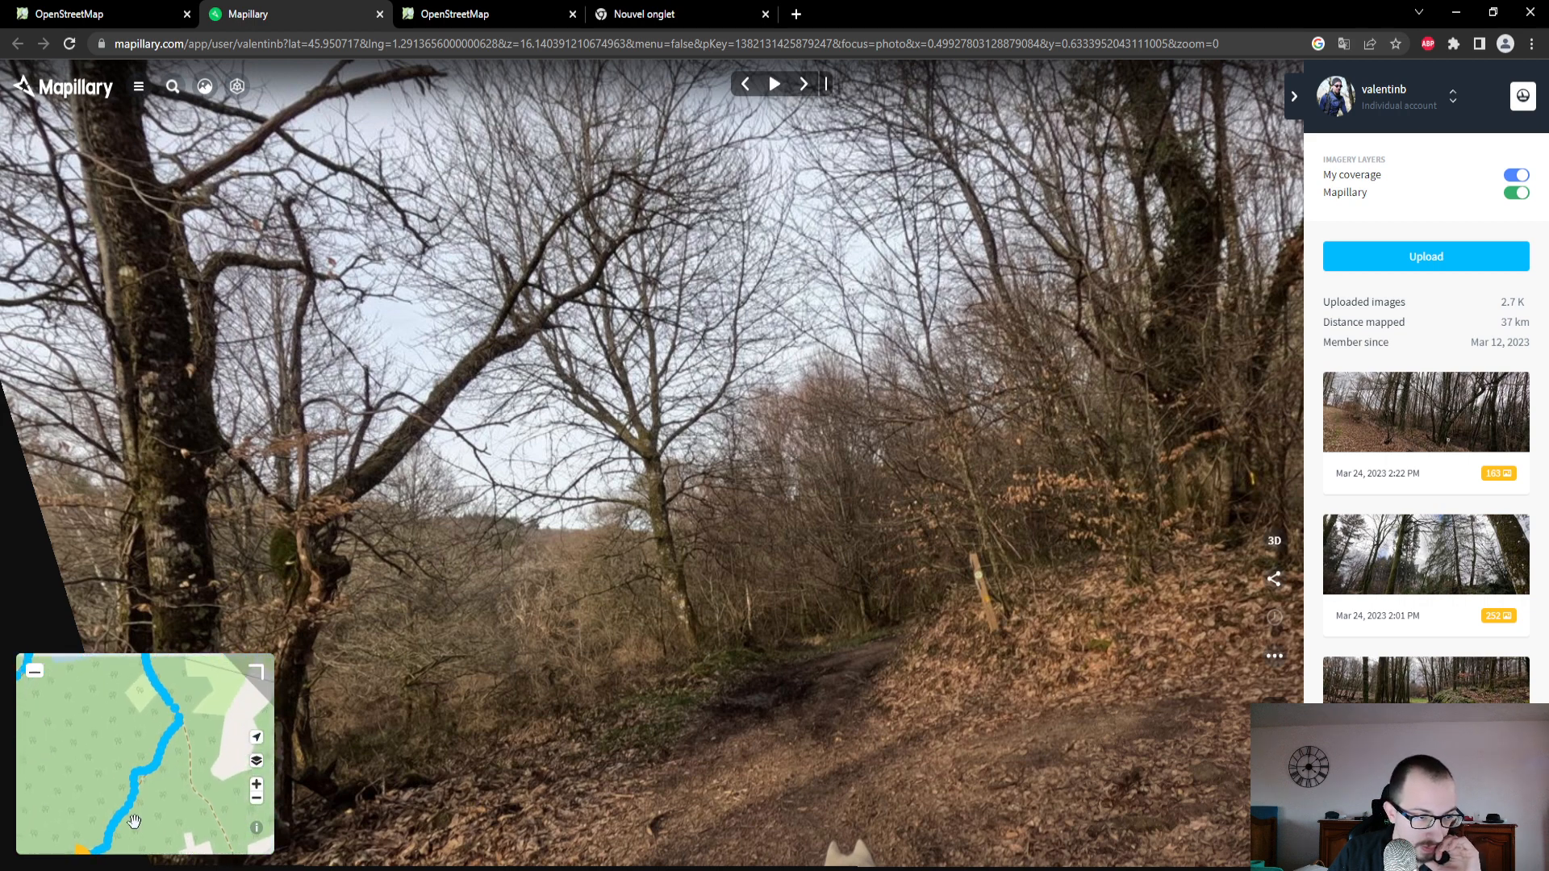
{"action": "left_click_drag", "start_coordinate": [176, 777], "coordinate": [195, 810]}
{"action": "scroll", "coordinate": [191, 773], "scroll_direction": "down", "scroll_amount": 3}
{"action": "left_click", "coordinate": [431, 21]}
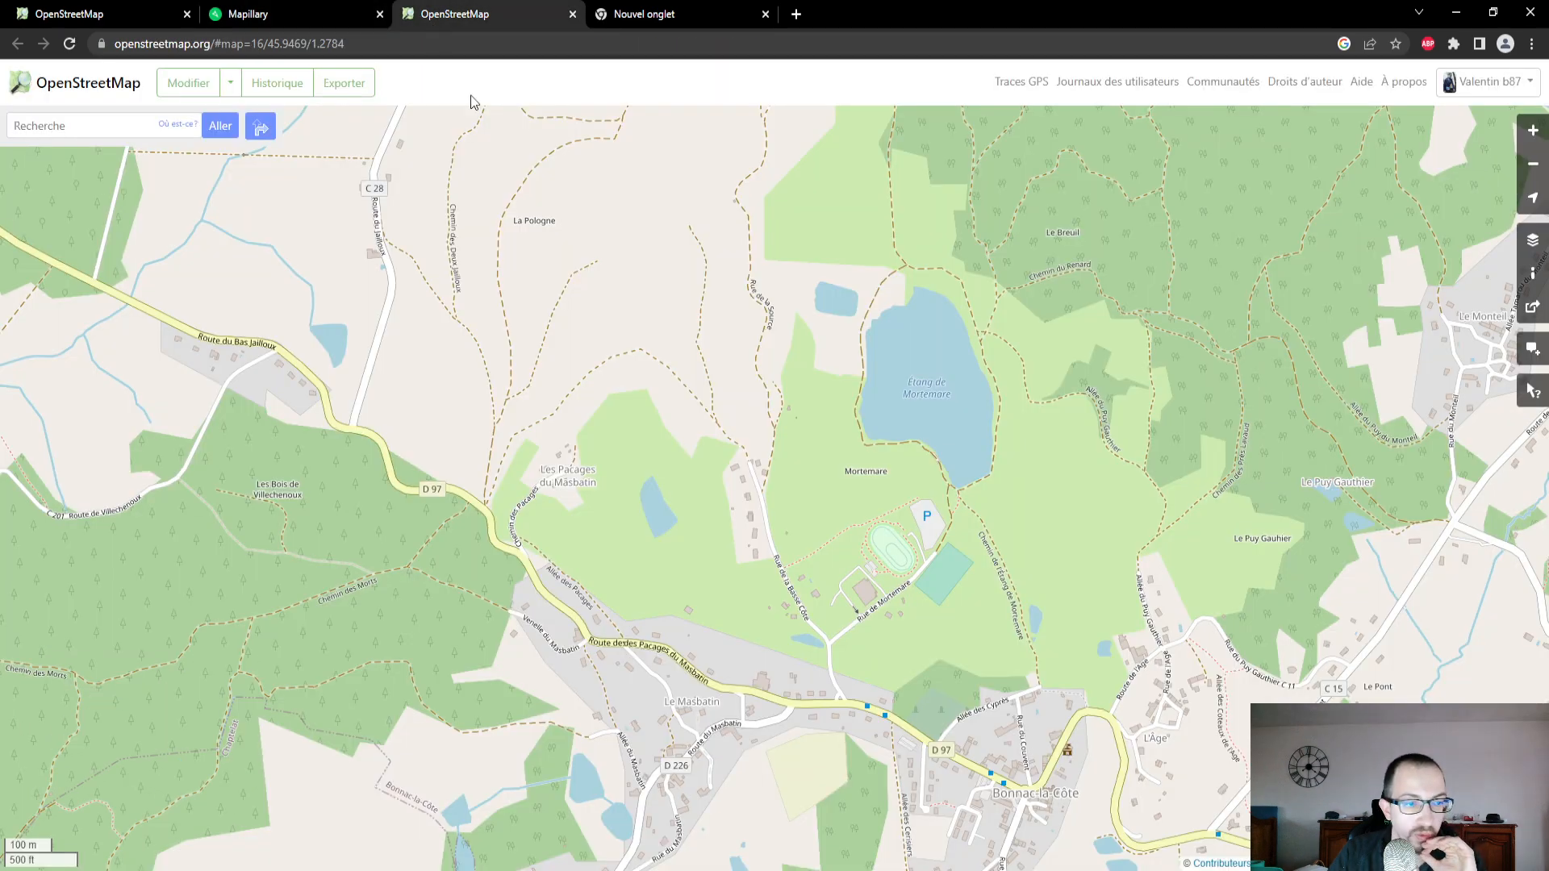
{"action": "left_click", "coordinate": [291, 14]}
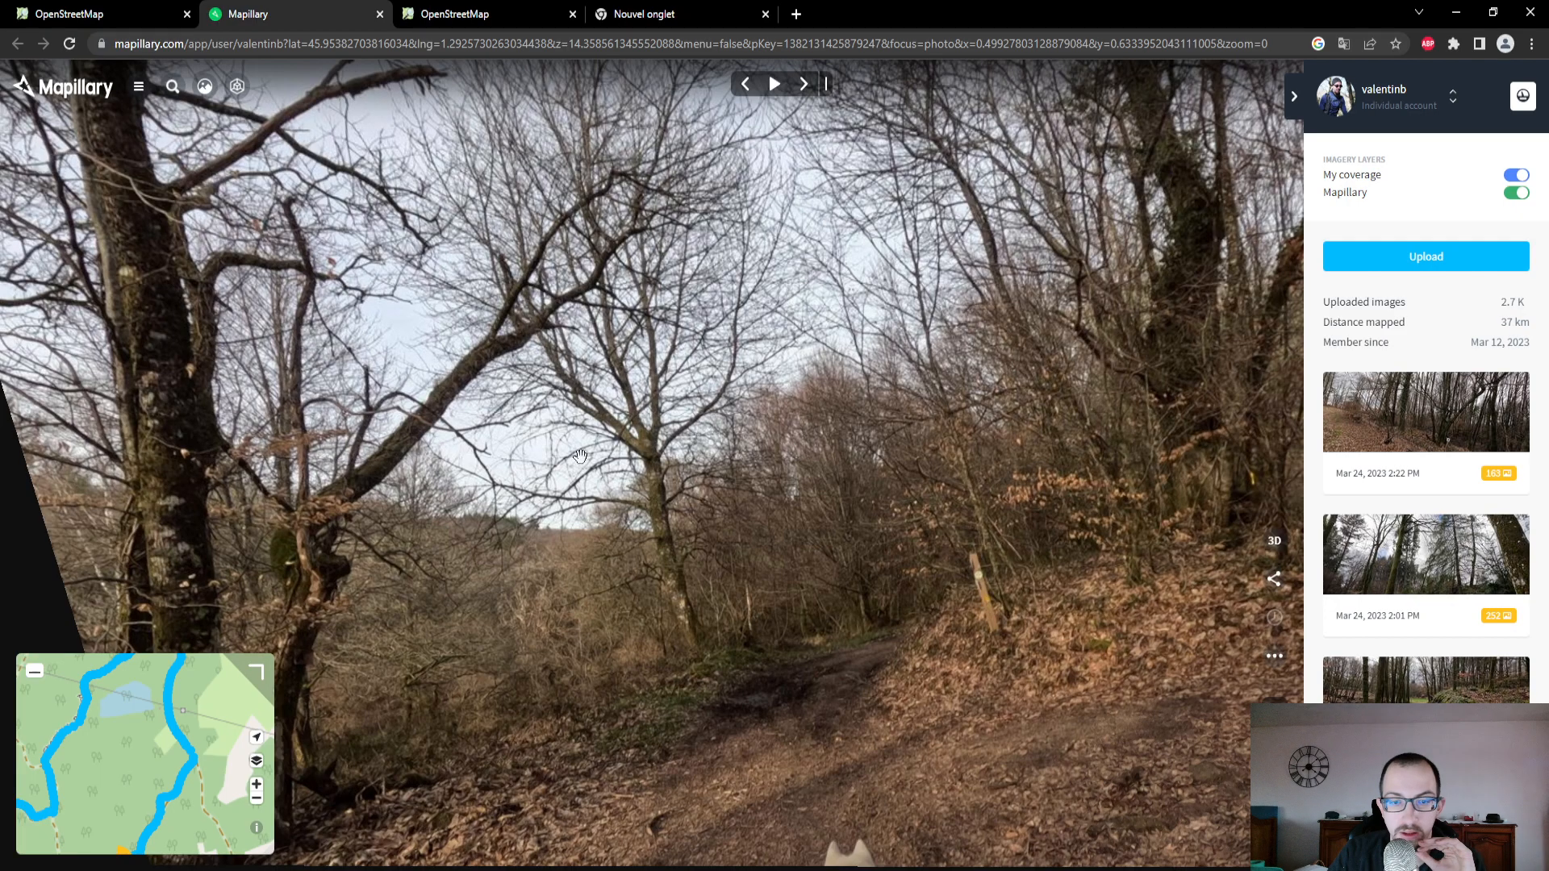
- In the OpenStreetMap editor, select the track continuing north under the power line, east of the small pond
{"action": "left_click", "coordinate": [89, 14]}
{"action": "left_click_drag", "start_coordinate": [1240, 515], "coordinate": [1097, 685]}
{"action": "left_click_drag", "start_coordinate": [865, 428], "coordinate": [856, 612]}
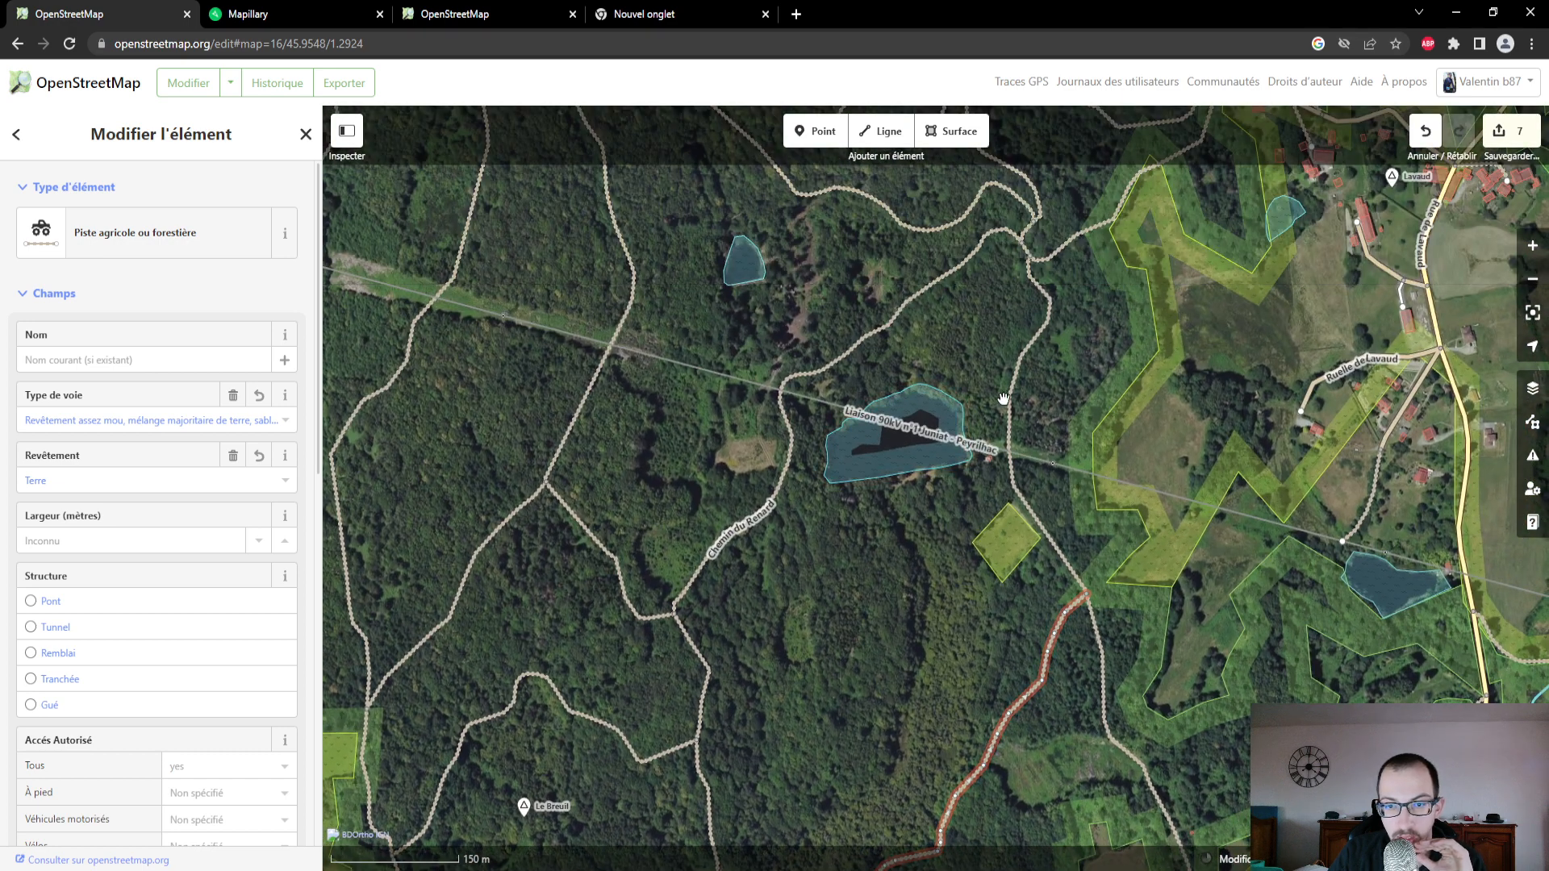
{"action": "left_click", "coordinate": [1014, 407]}
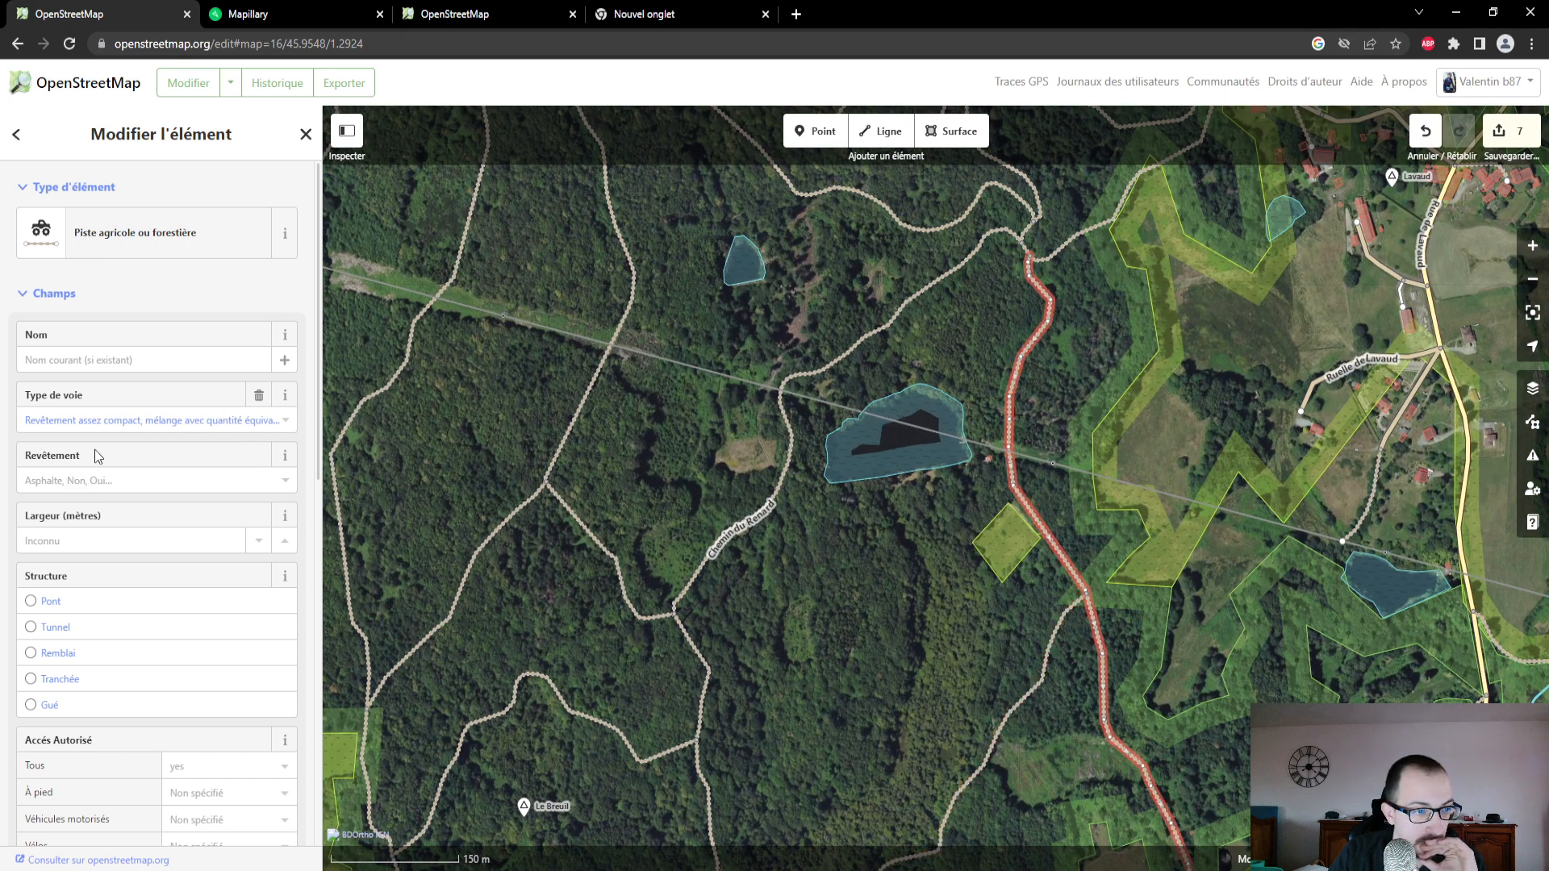
- In Mapillary, examine successive photos along the track east of the small pond, moving north past the power line
{"action": "left_click", "coordinate": [319, 12]}
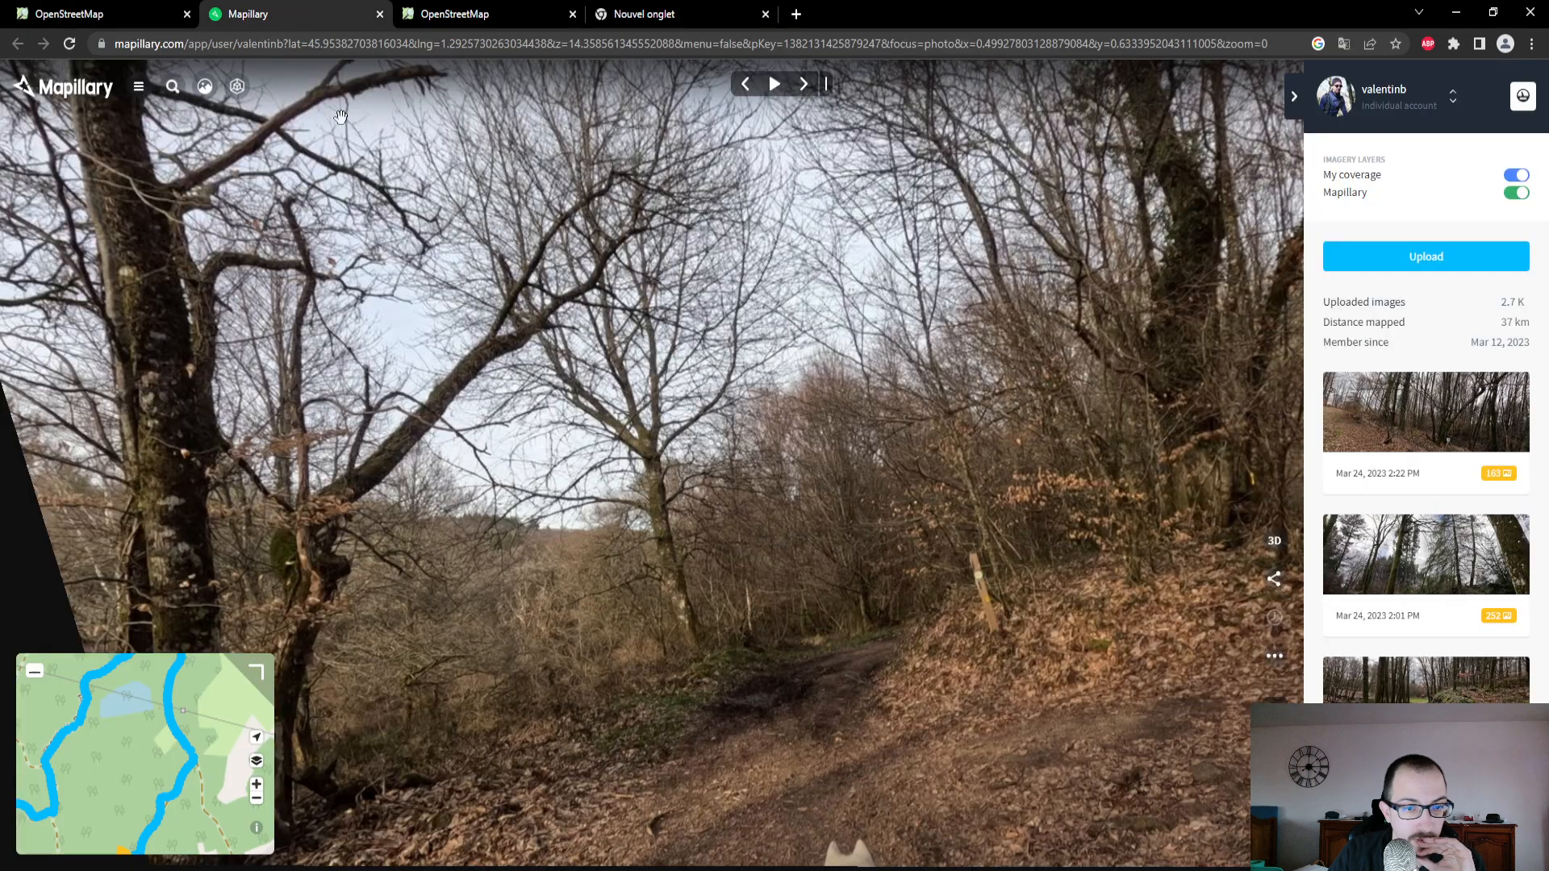
{"action": "left_click", "coordinate": [178, 735]}
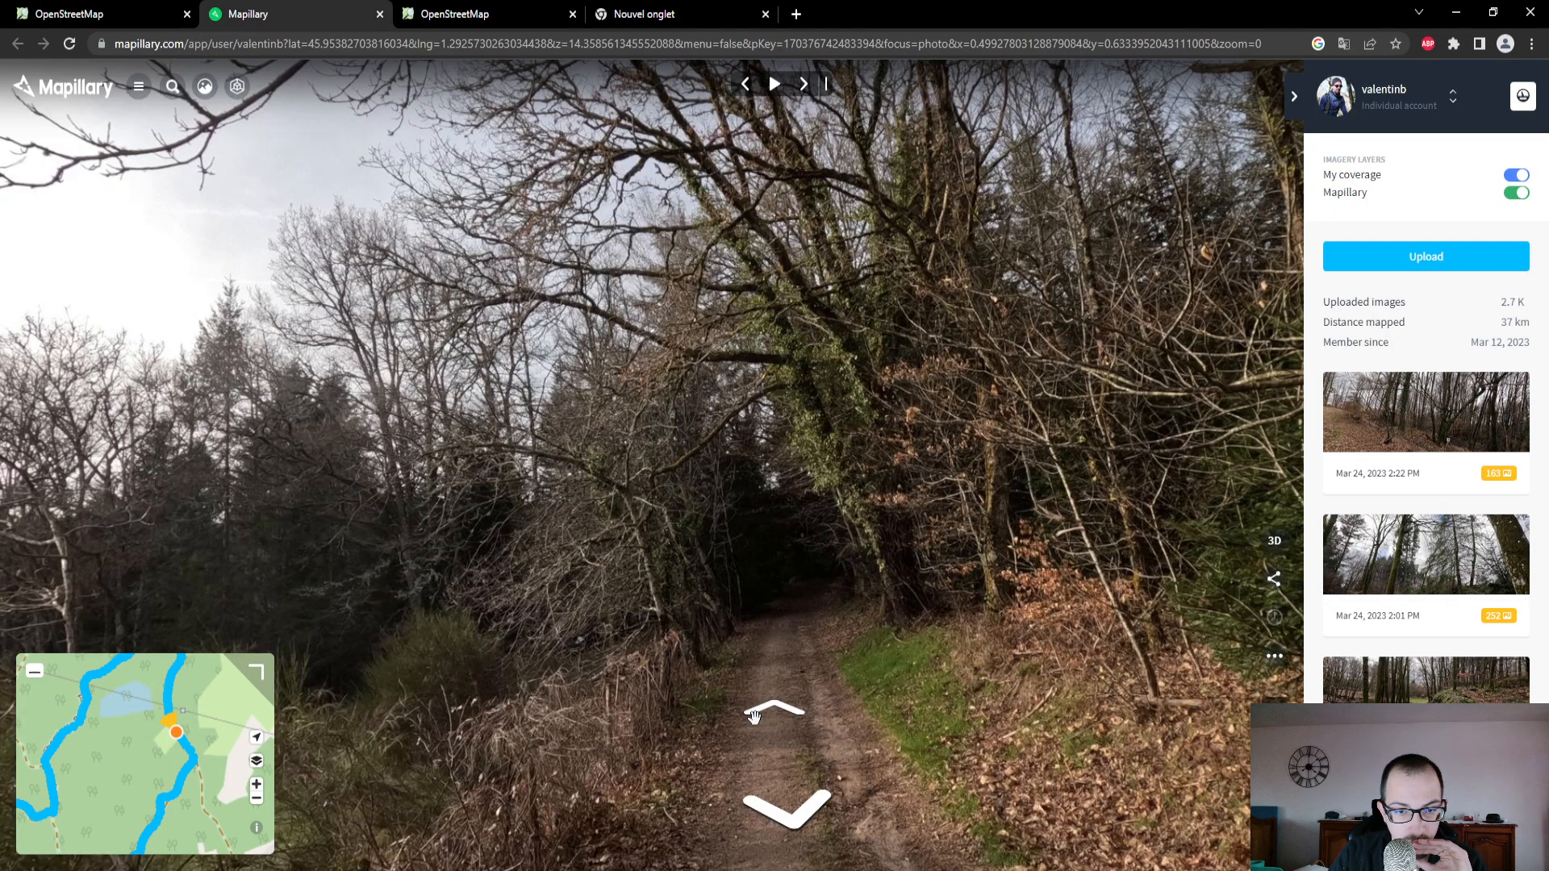
{"action": "left_click", "coordinate": [795, 718]}
{"action": "left_click", "coordinate": [797, 723]}
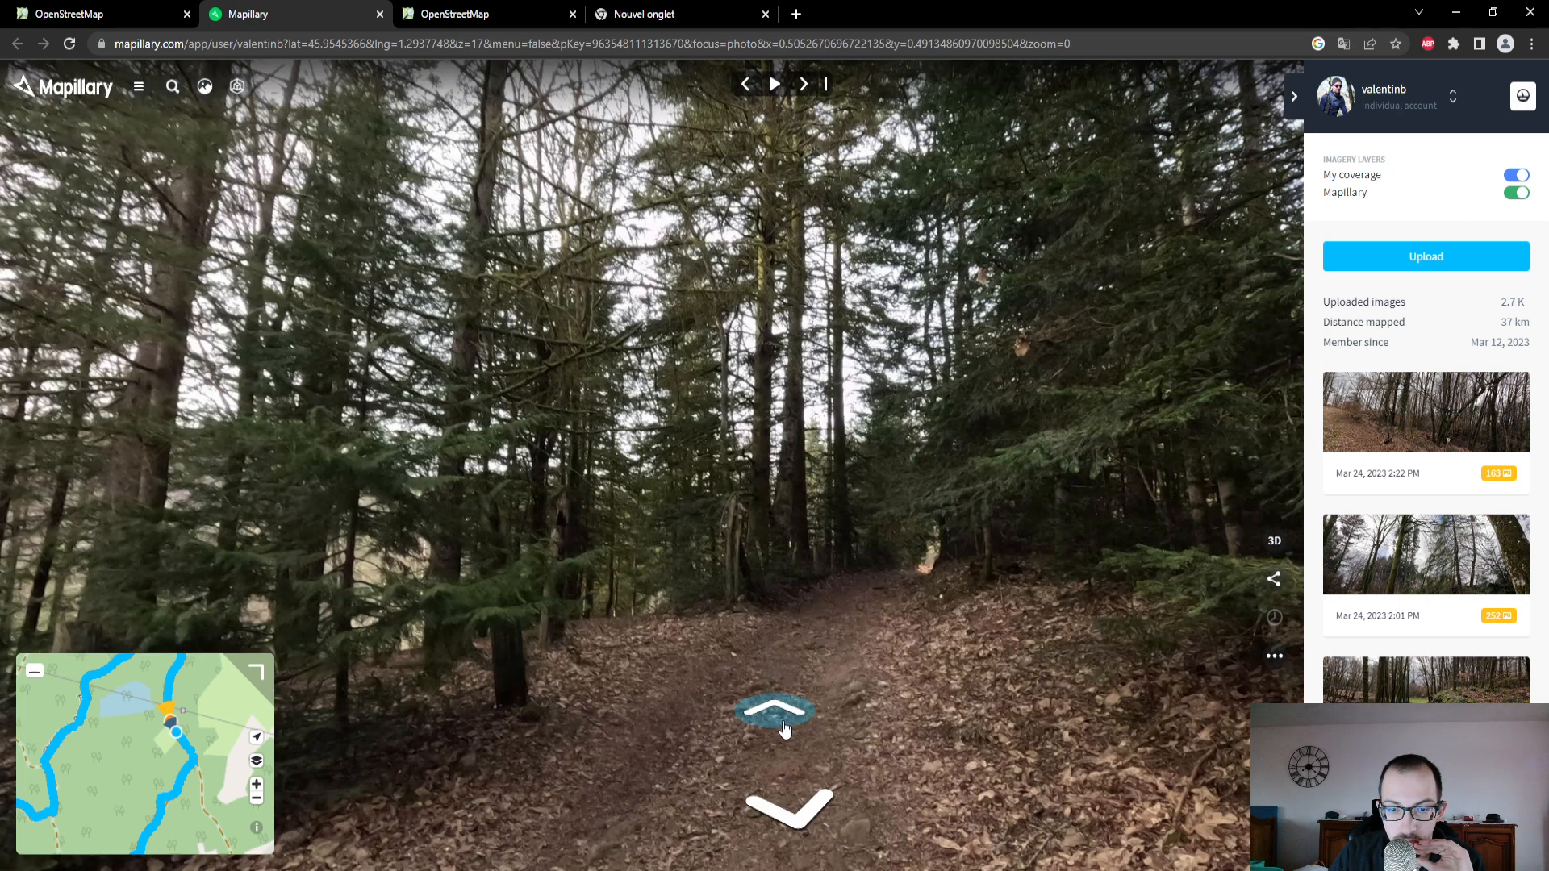
{"action": "left_click", "coordinate": [785, 728]}
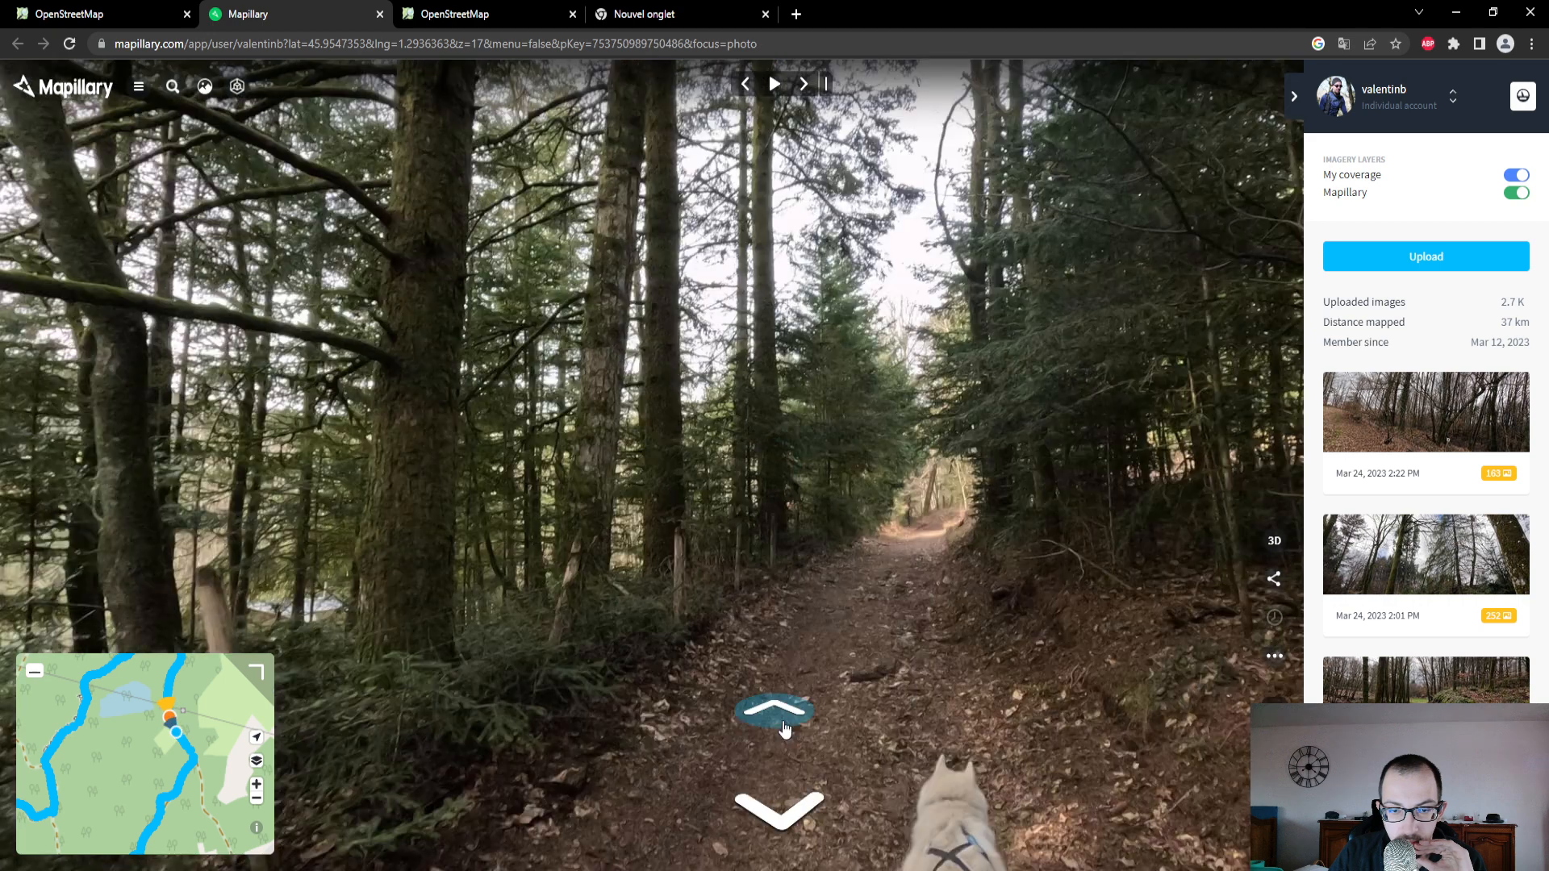
{"action": "left_click", "coordinate": [785, 729]}
{"action": "left_click", "coordinate": [789, 727]}
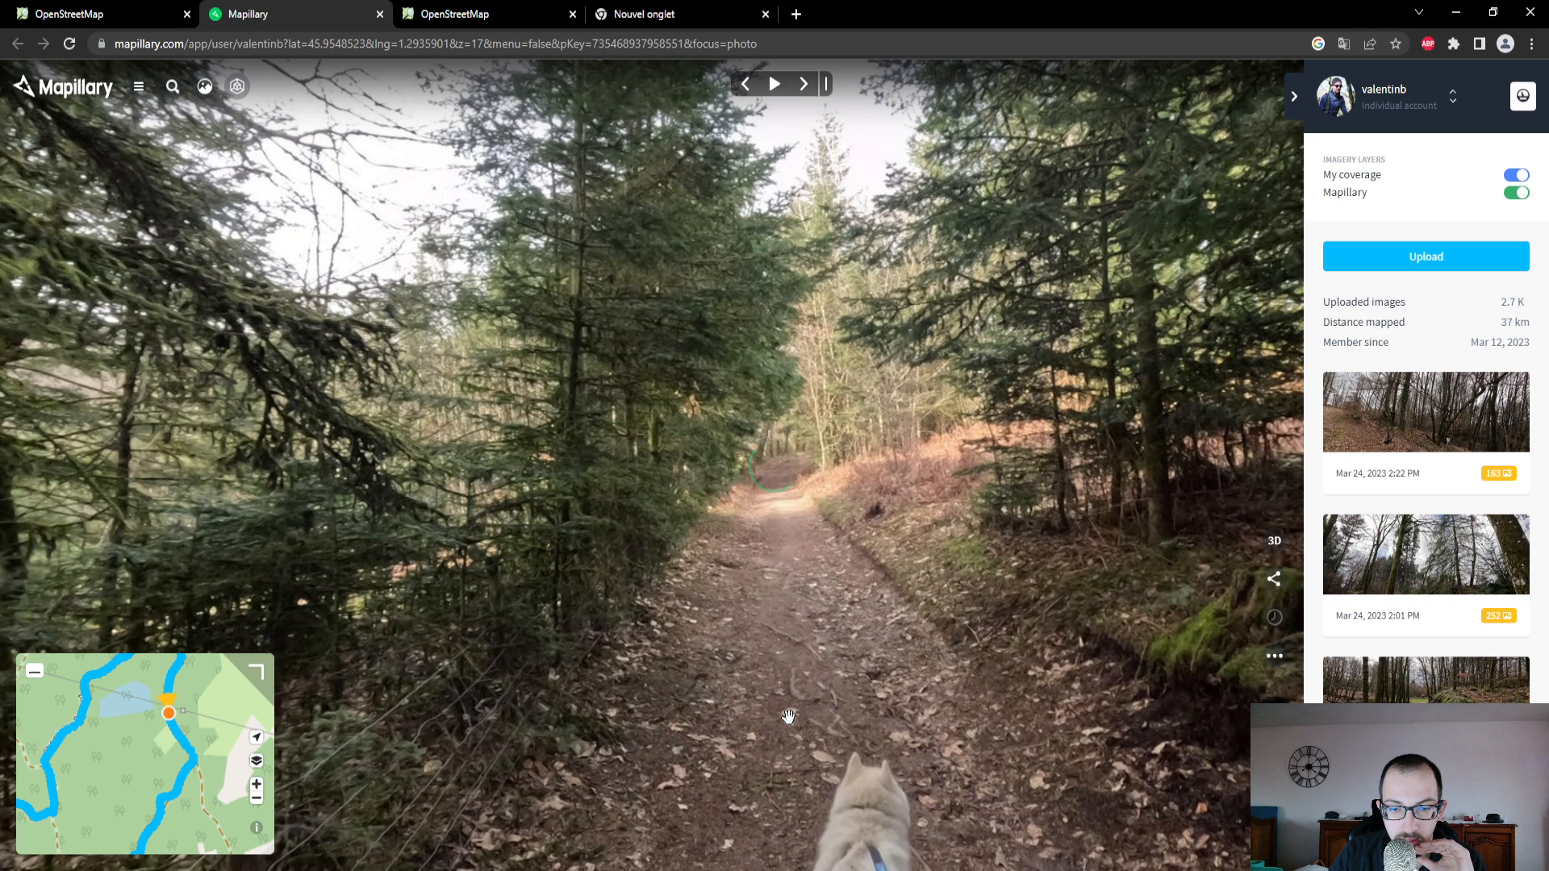
{"action": "left_click", "coordinate": [791, 726]}
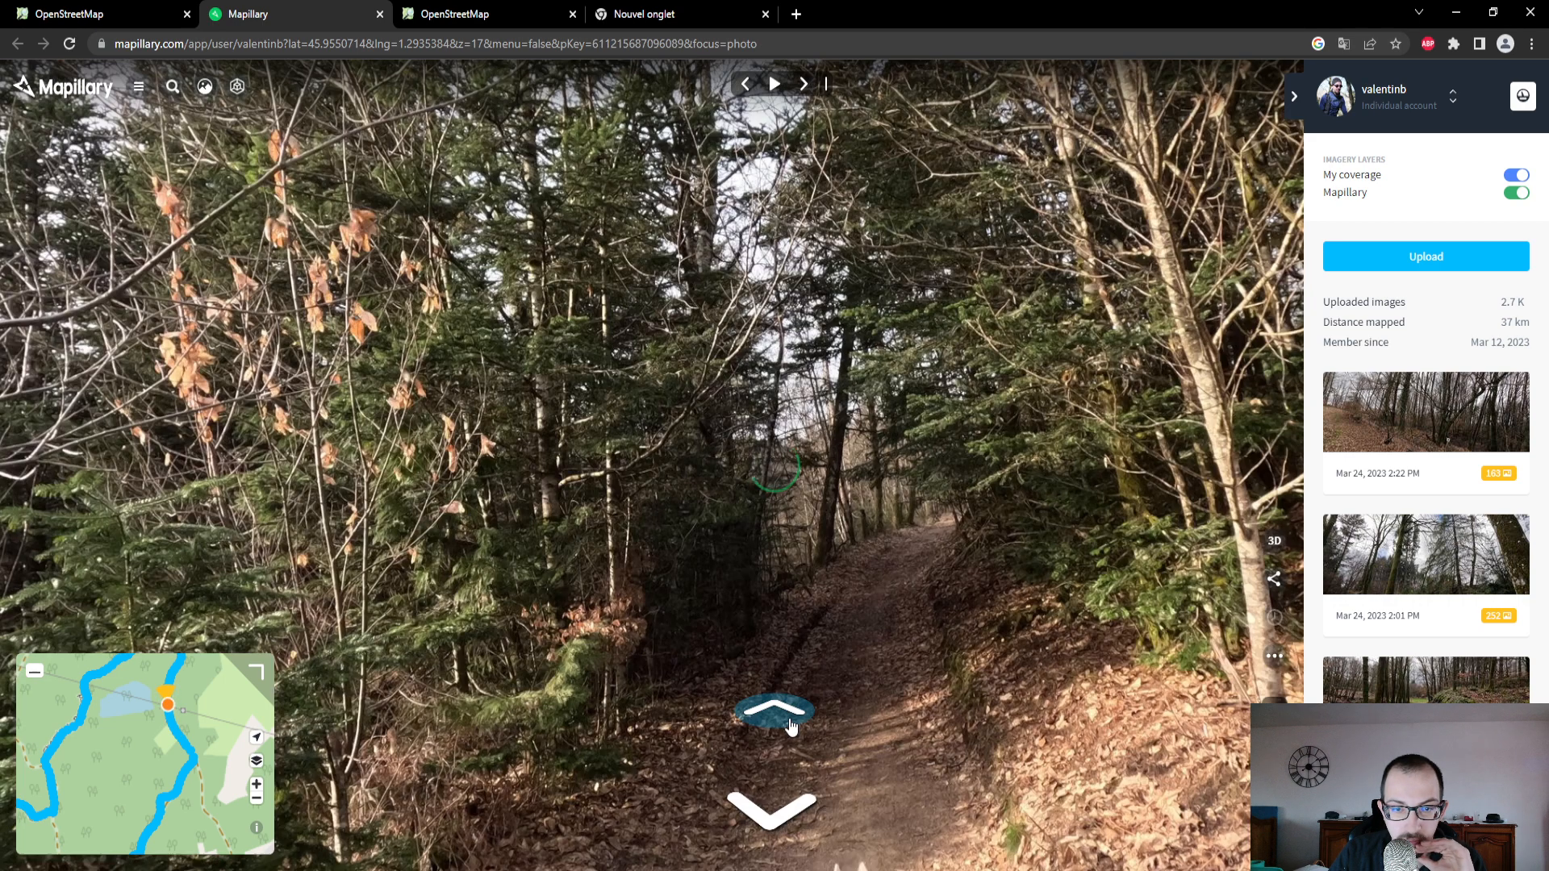
{"action": "left_click", "coordinate": [791, 727]}
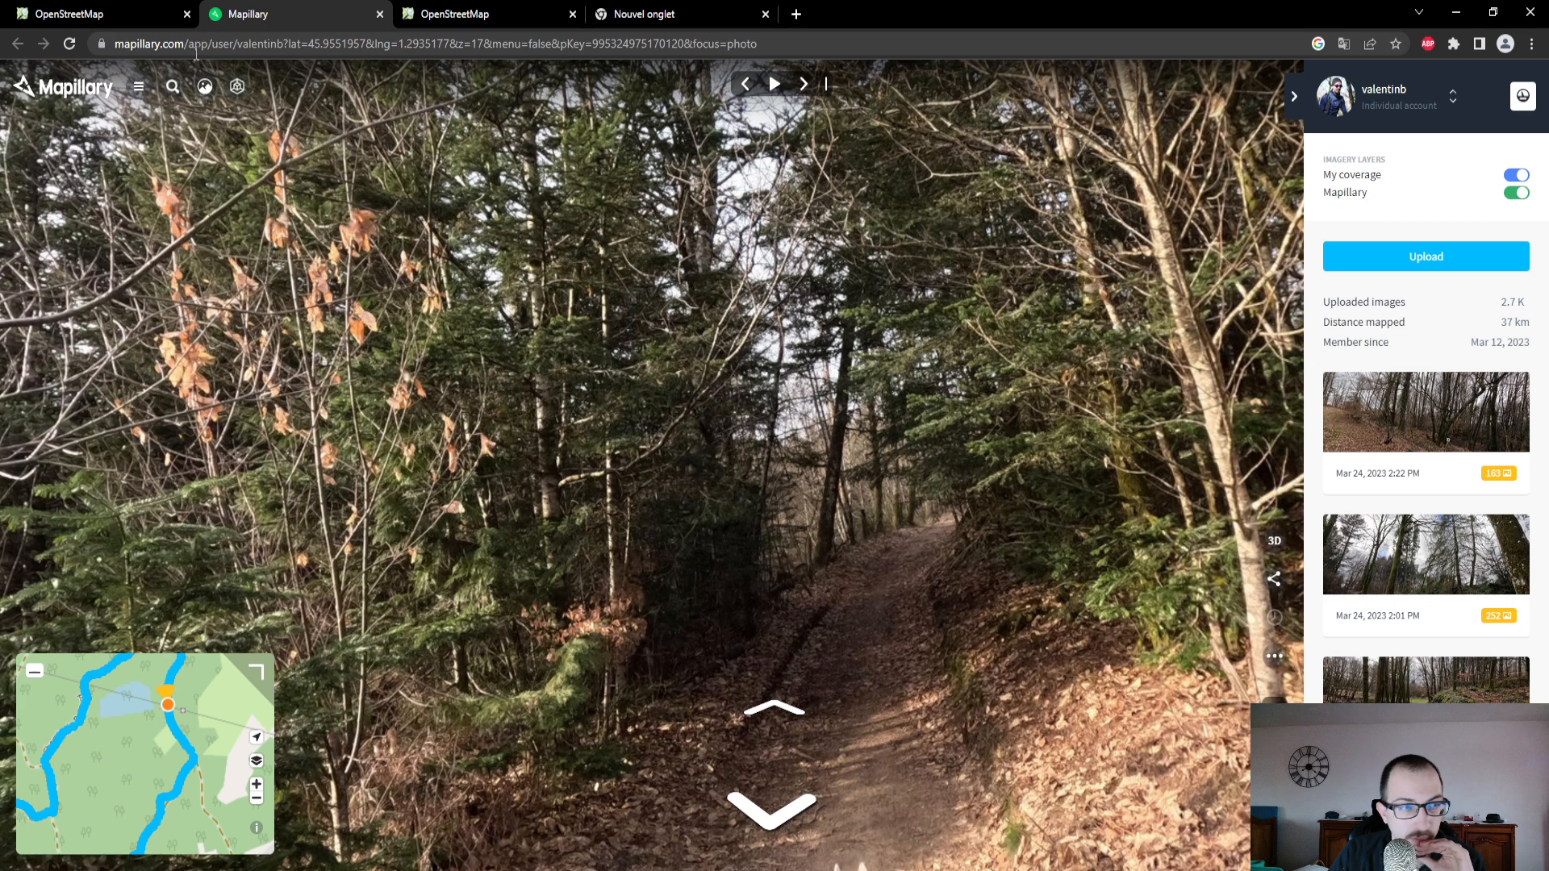
- In the OpenStreetMap editor, set the surface of the track east of the pond to Terre and review its remaining attributes
{"action": "left_click", "coordinate": [148, 22]}
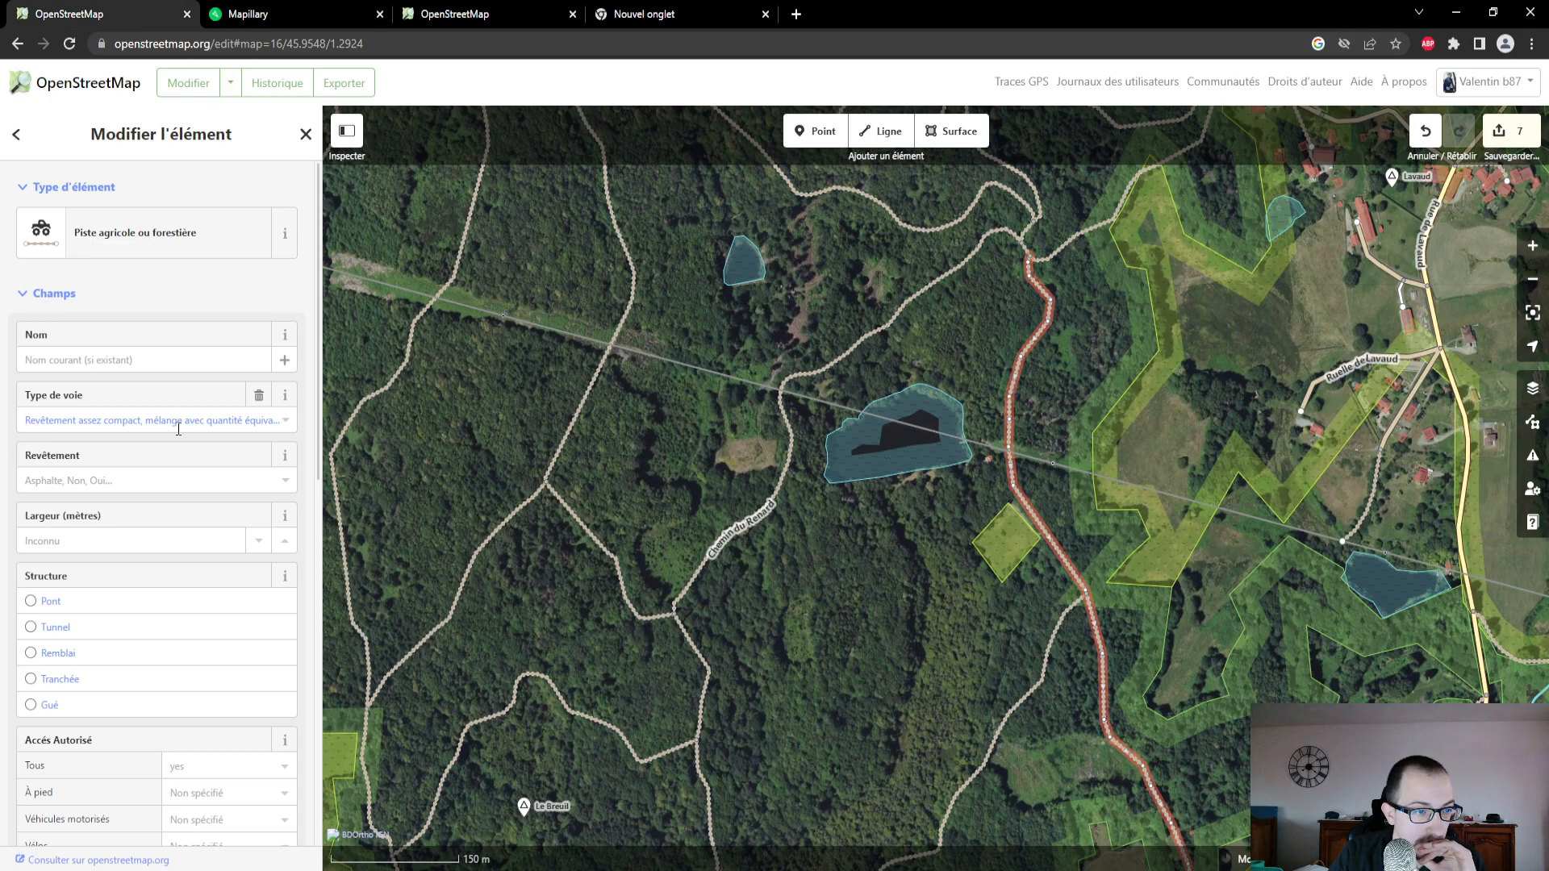
{"action": "left_click", "coordinate": [179, 480]}
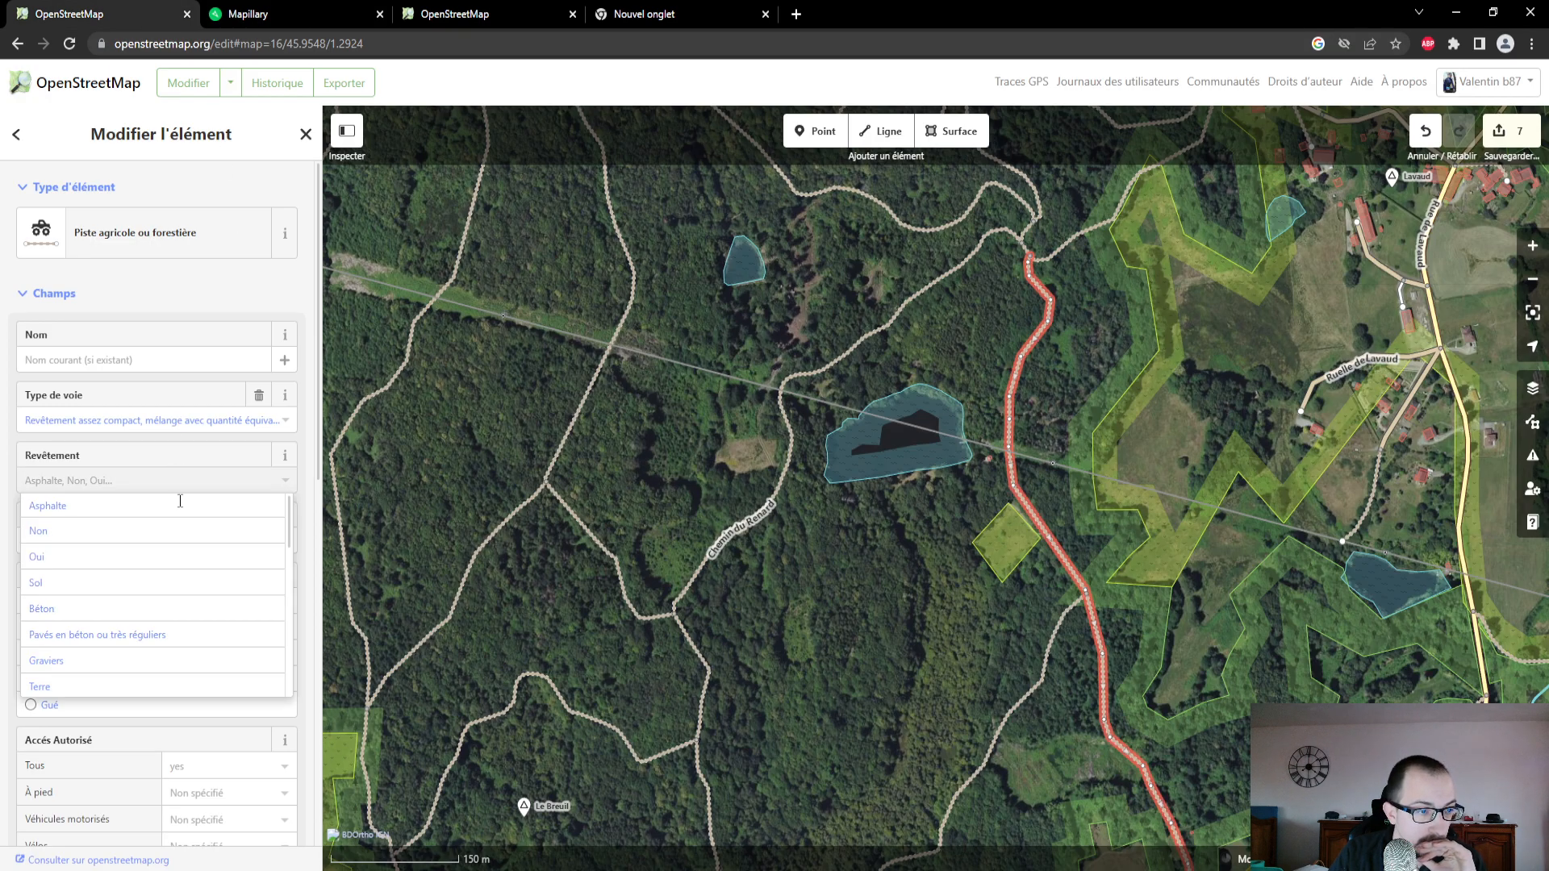
{"action": "left_click", "coordinate": [155, 686]}
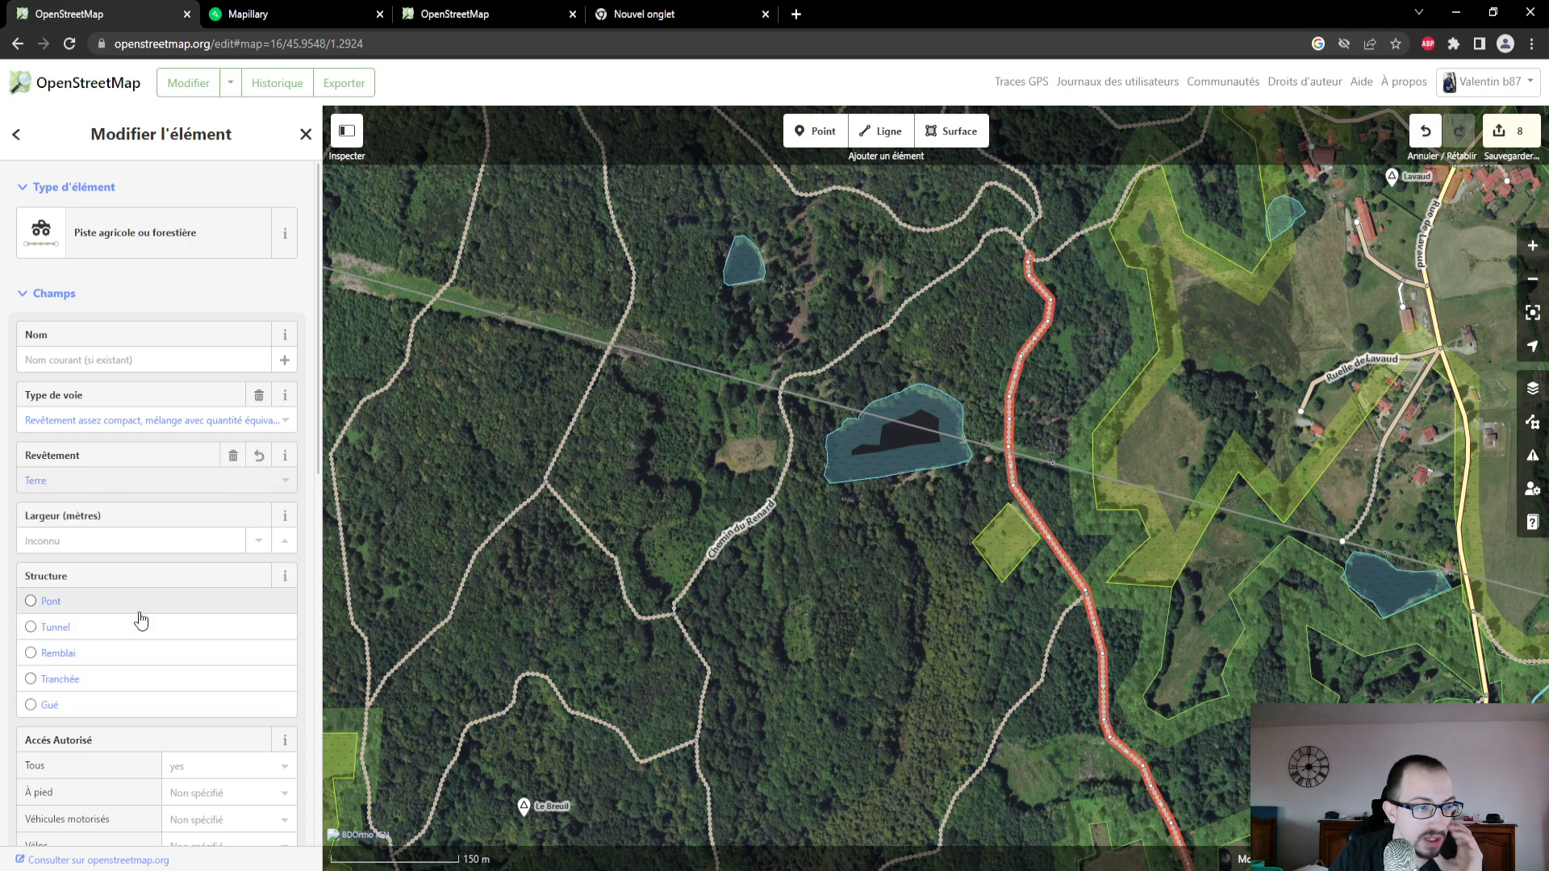
{"action": "scroll", "coordinate": [161, 565], "scroll_direction": "down", "scroll_amount": 3}
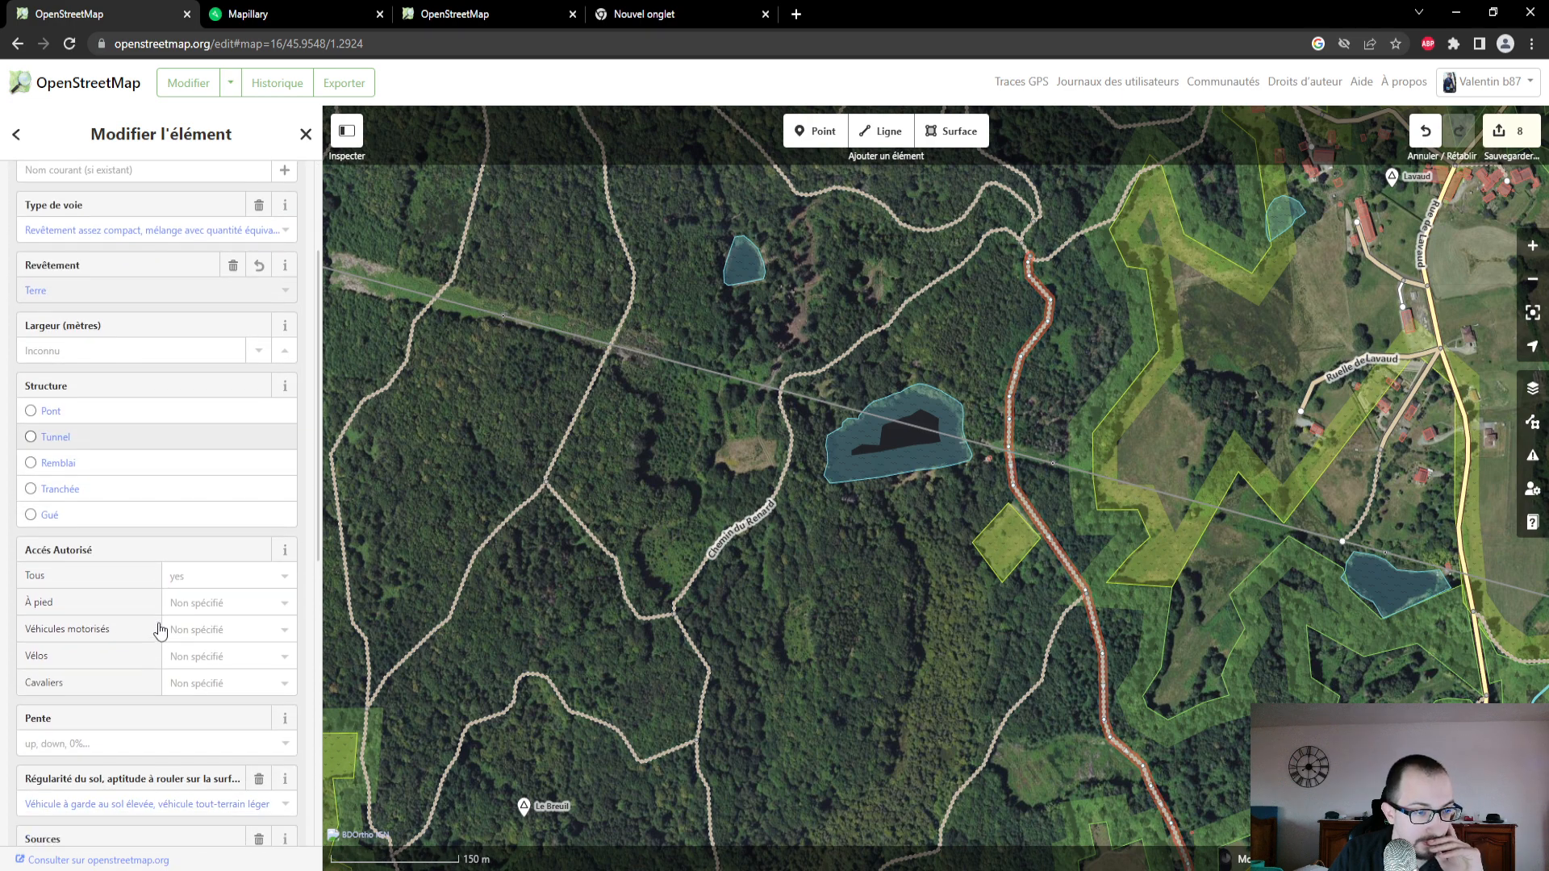
{"action": "scroll", "coordinate": [160, 630], "scroll_direction": "down", "scroll_amount": 5}
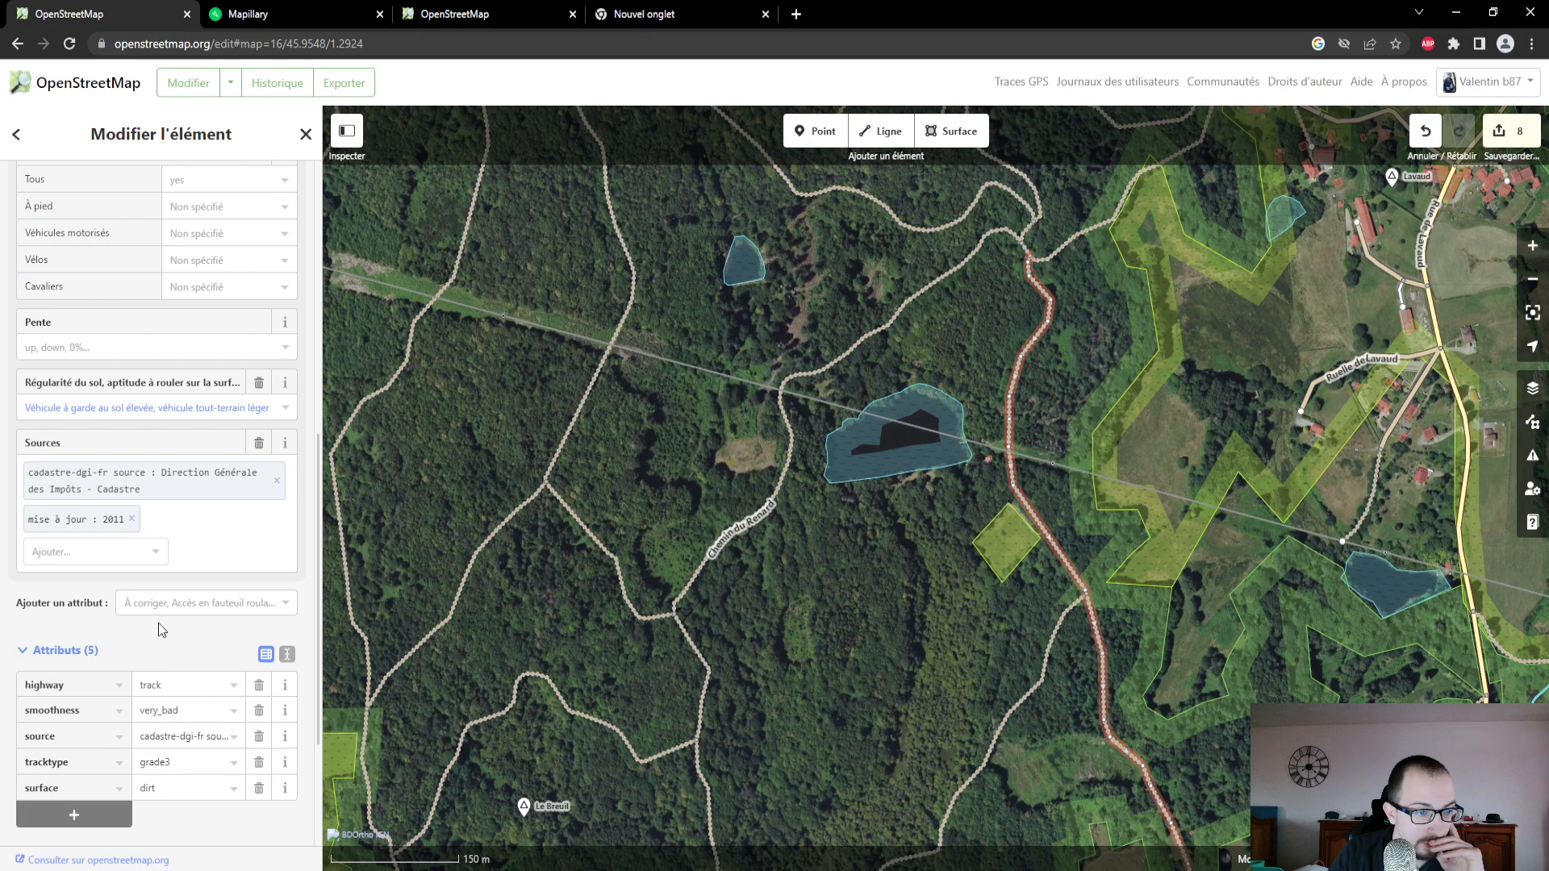
- In Mapillary, open a photo of the route on the north-west side of the small pond
{"action": "left_click", "coordinate": [296, 25]}
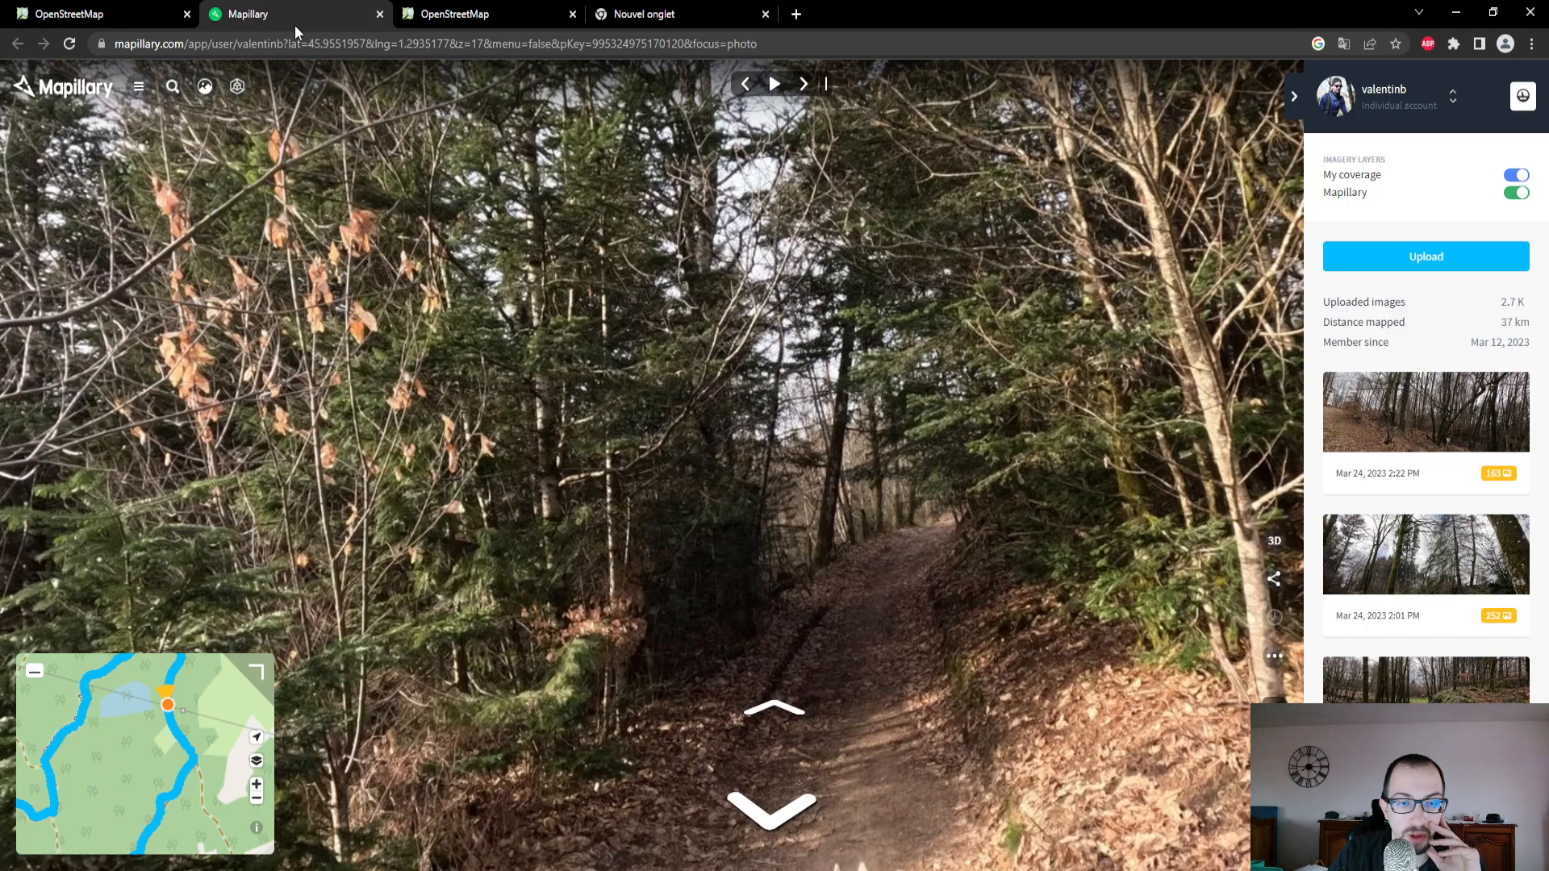
{"action": "left_click_drag", "start_coordinate": [153, 762], "coordinate": [167, 816]}
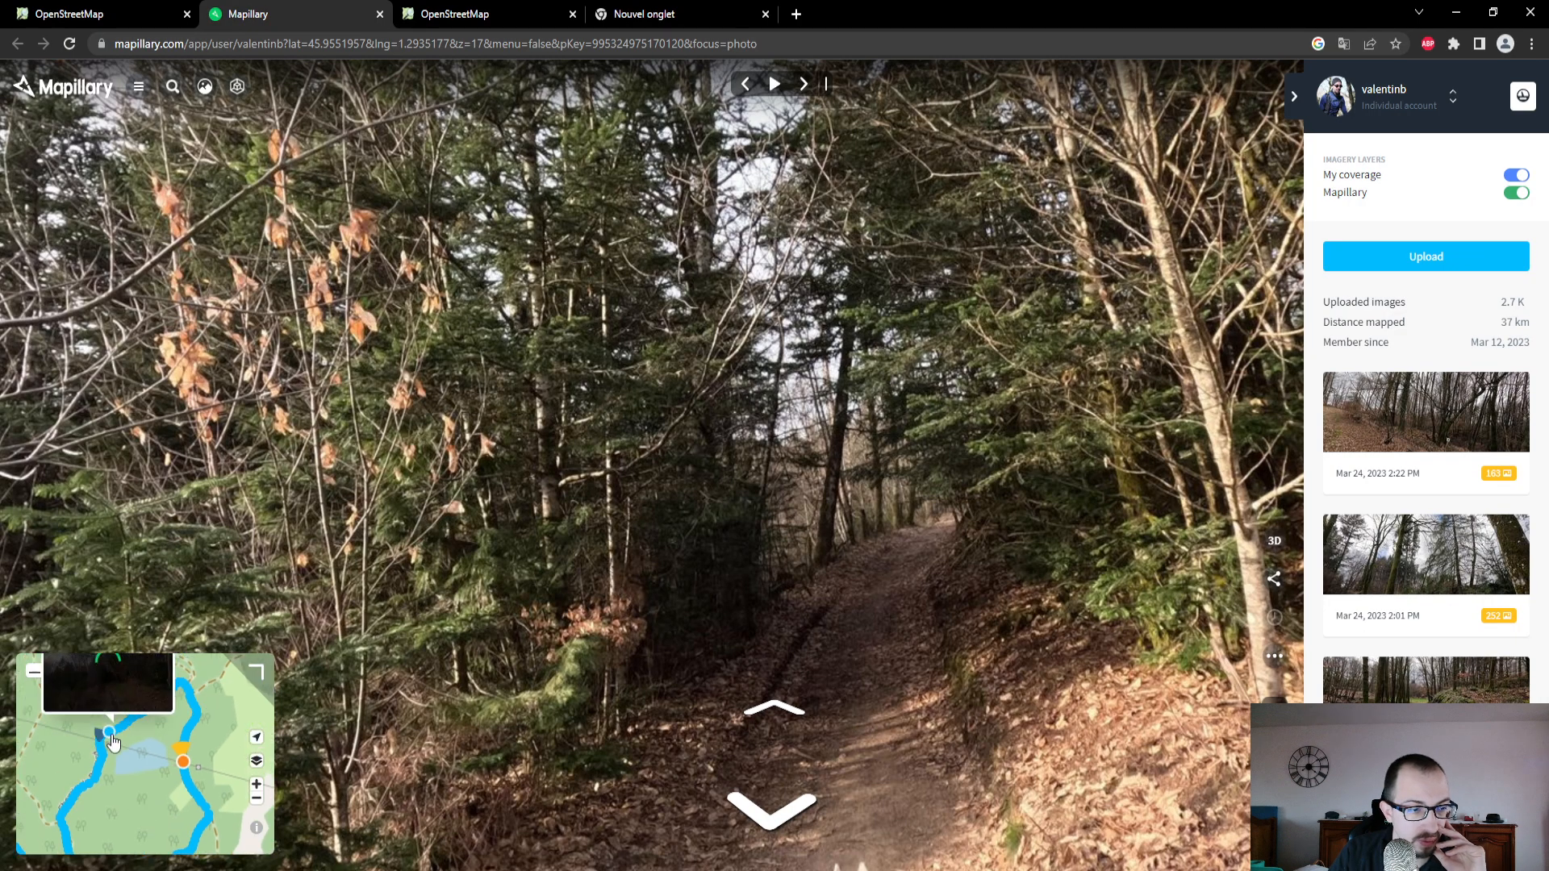
{"action": "left_click", "coordinate": [111, 736]}
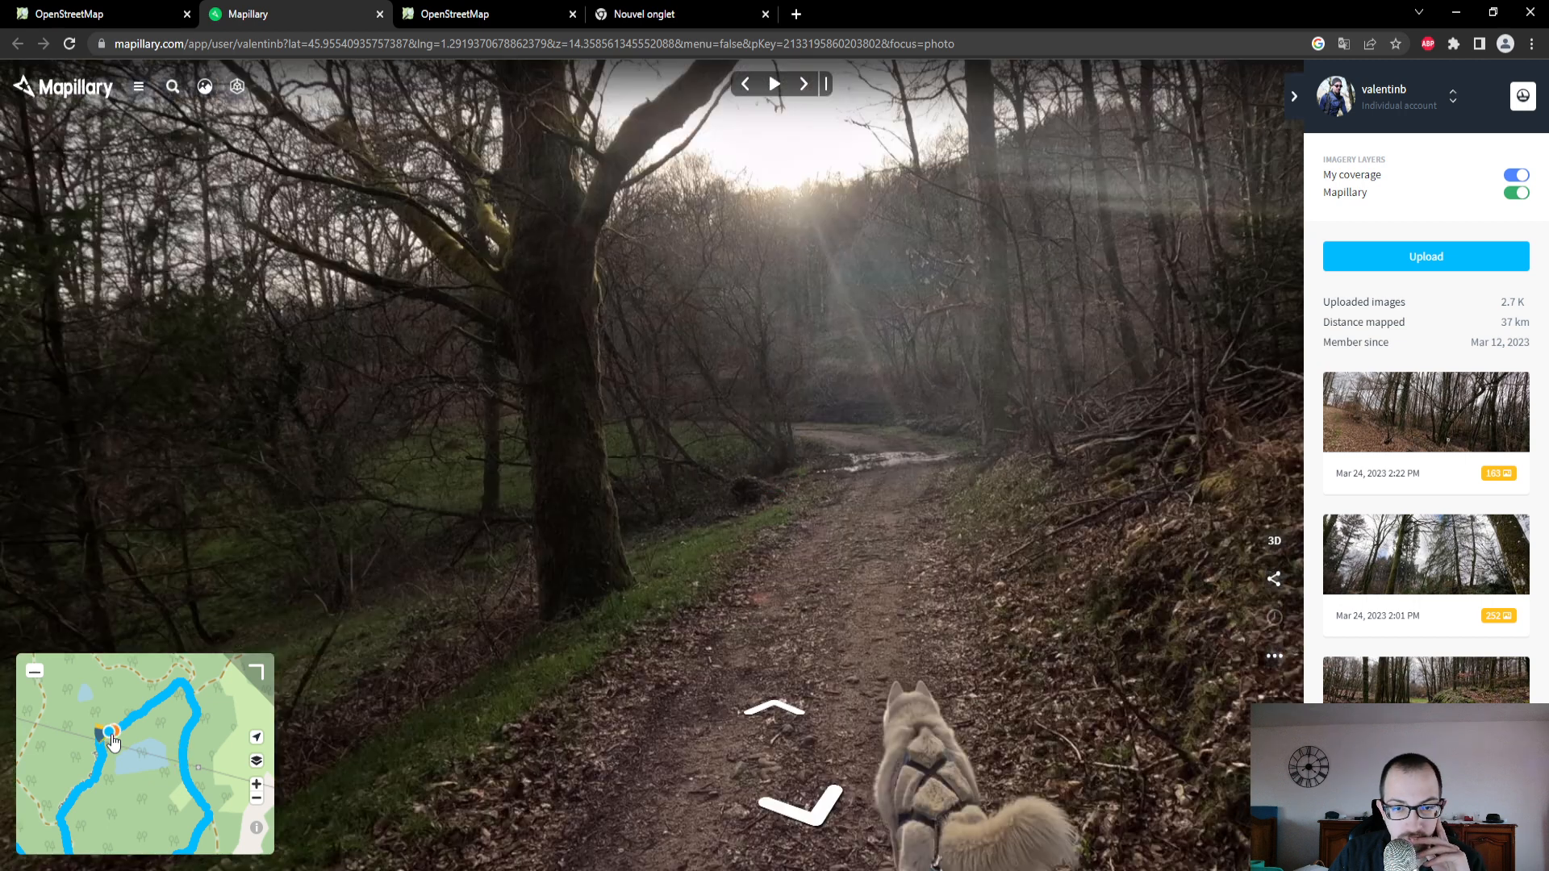
- In the OpenStreetMap editor, select Chemin du Renard west of the pond, set its surface to Terre and review its attributes
{"action": "left_click", "coordinate": [103, 16]}
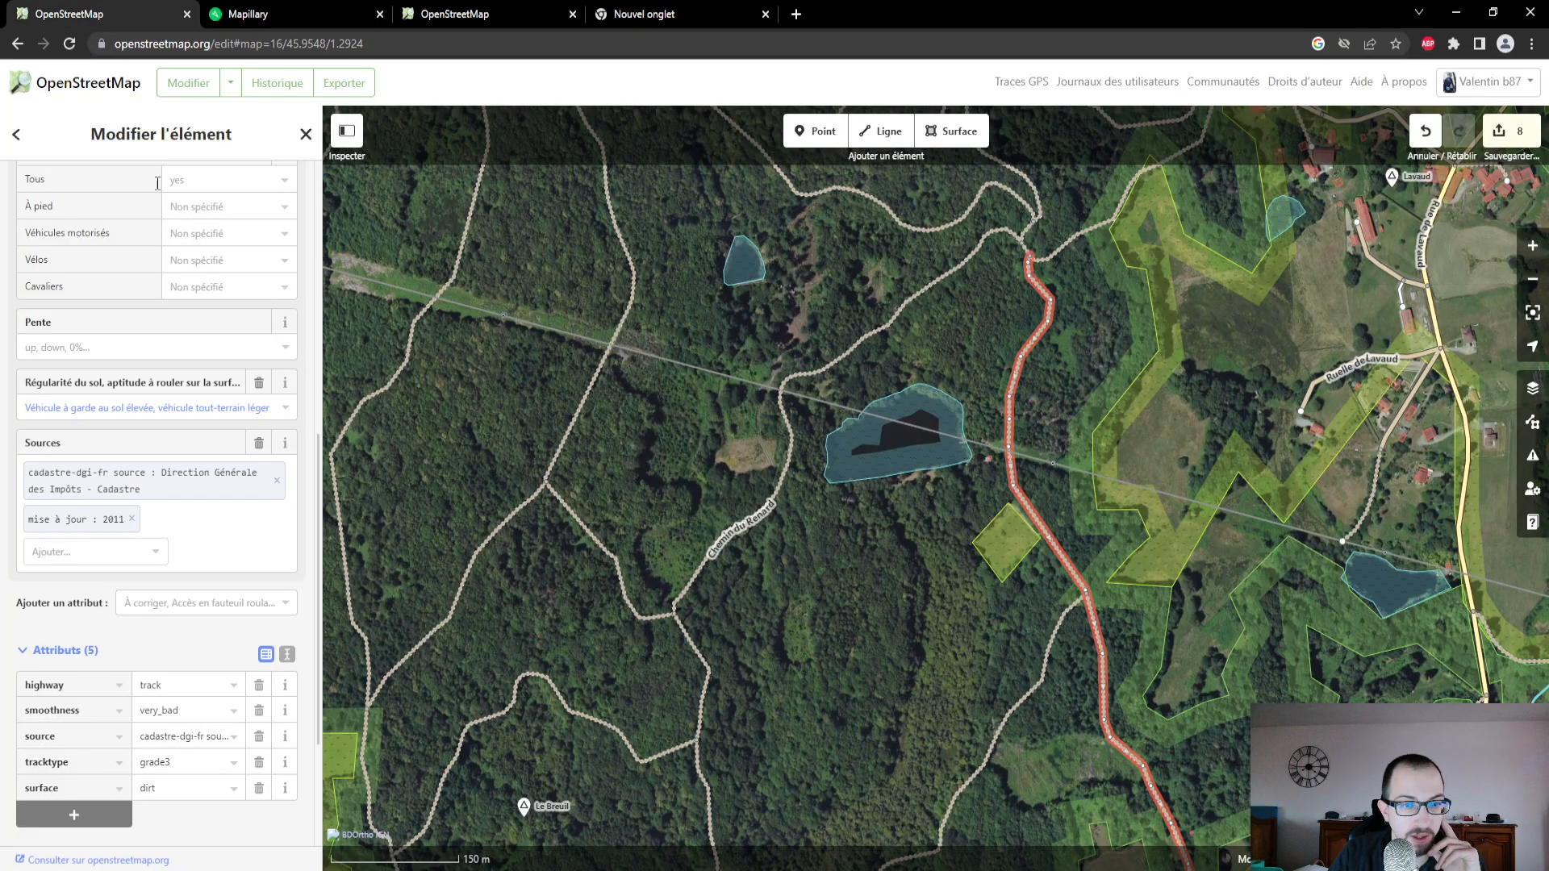
{"action": "left_click", "coordinate": [870, 343]}
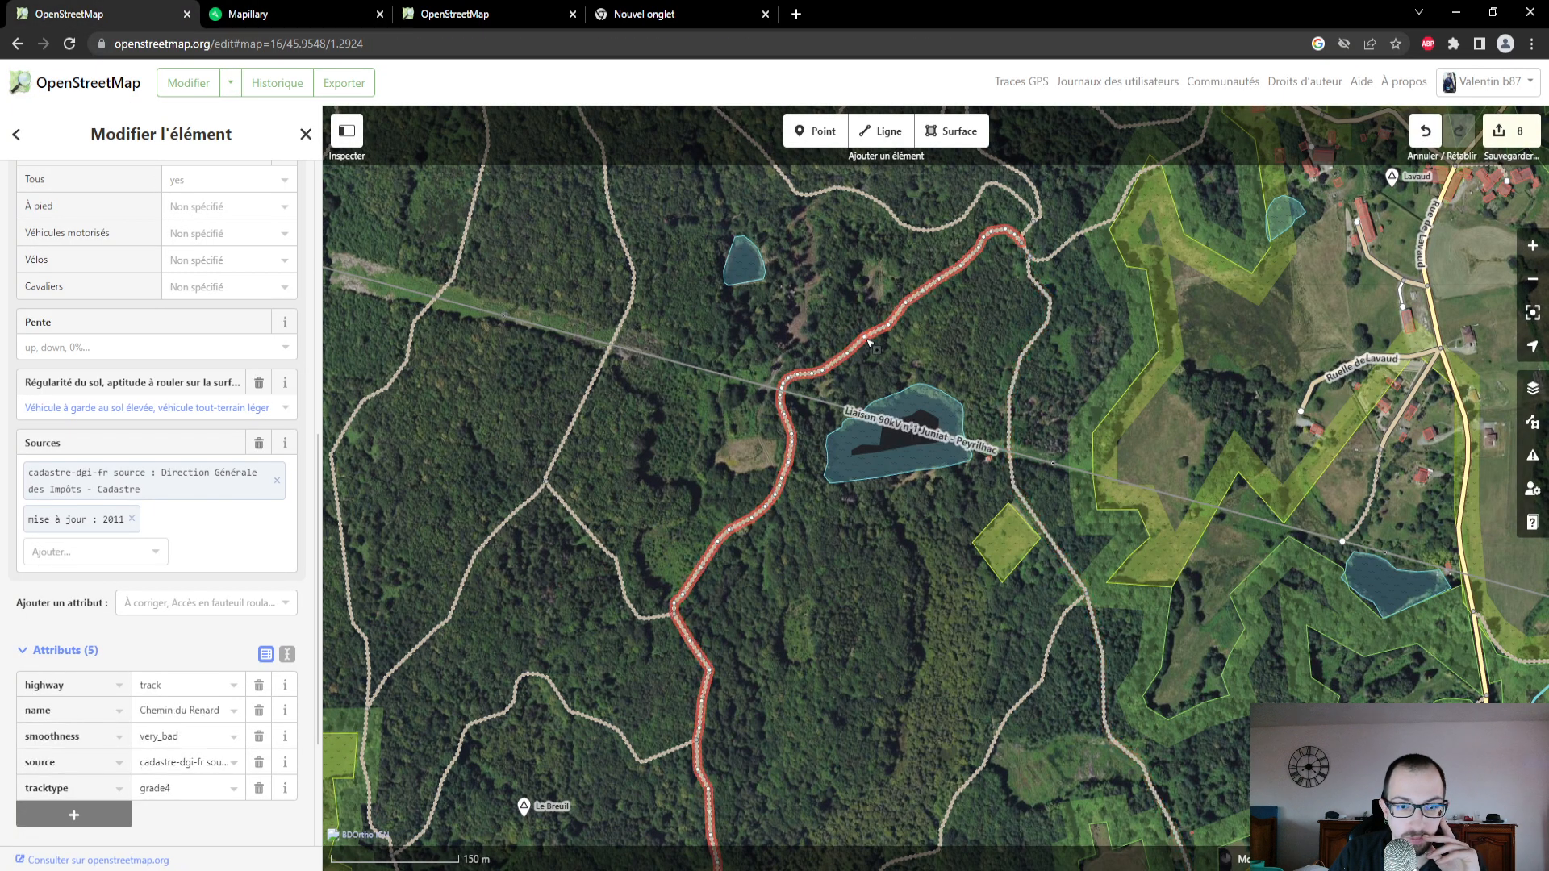
{"action": "left_click_drag", "start_coordinate": [819, 622], "coordinate": [834, 346]}
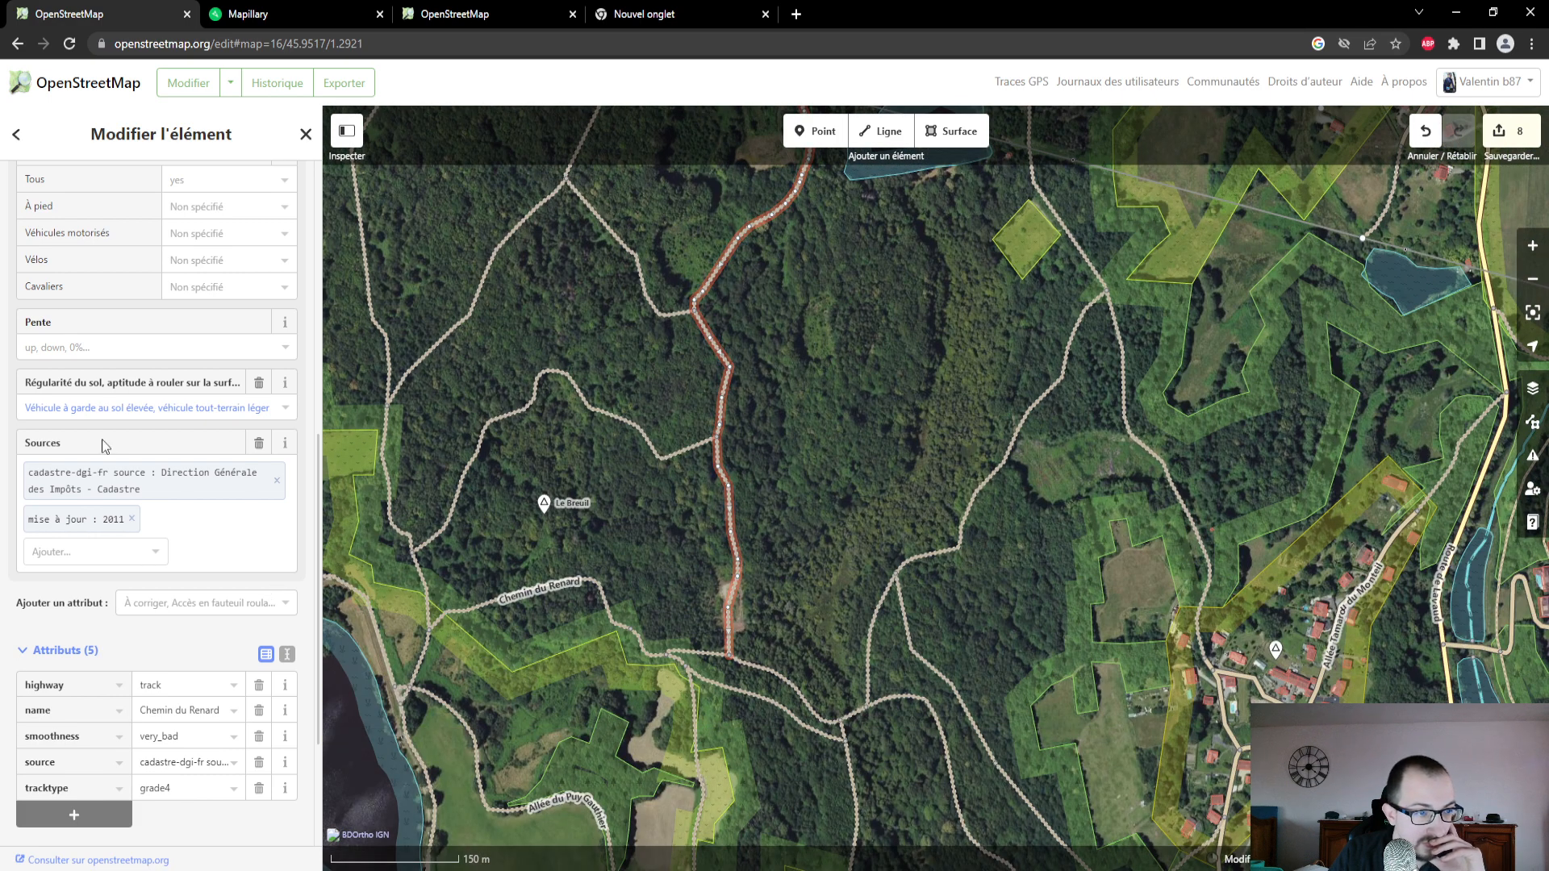
{"action": "scroll", "coordinate": [143, 521], "scroll_direction": "up", "scroll_amount": 6}
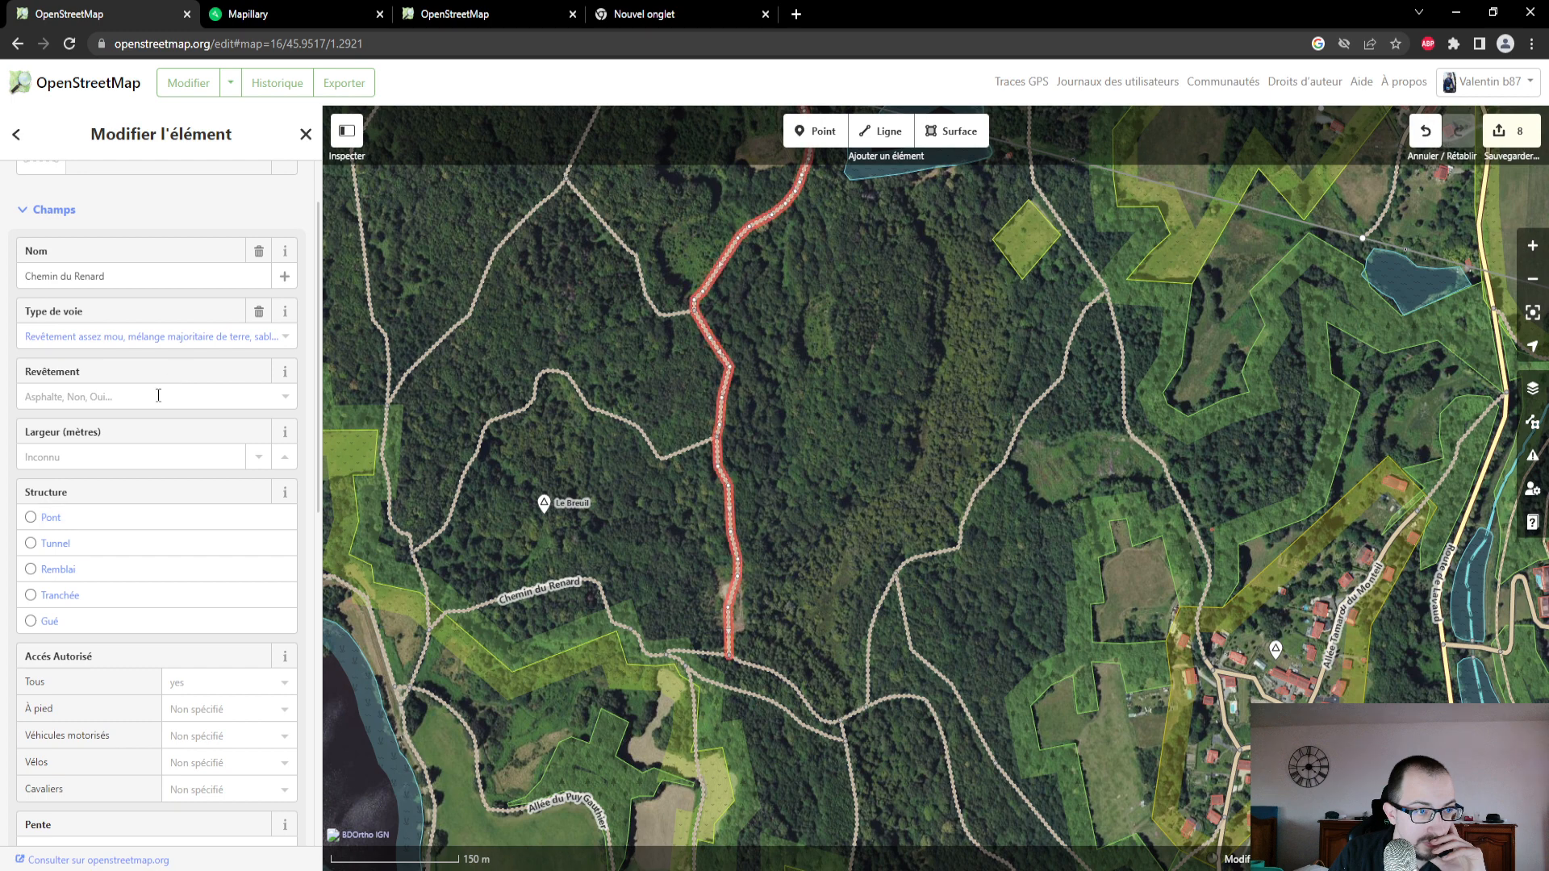
{"action": "left_click", "coordinate": [159, 395]}
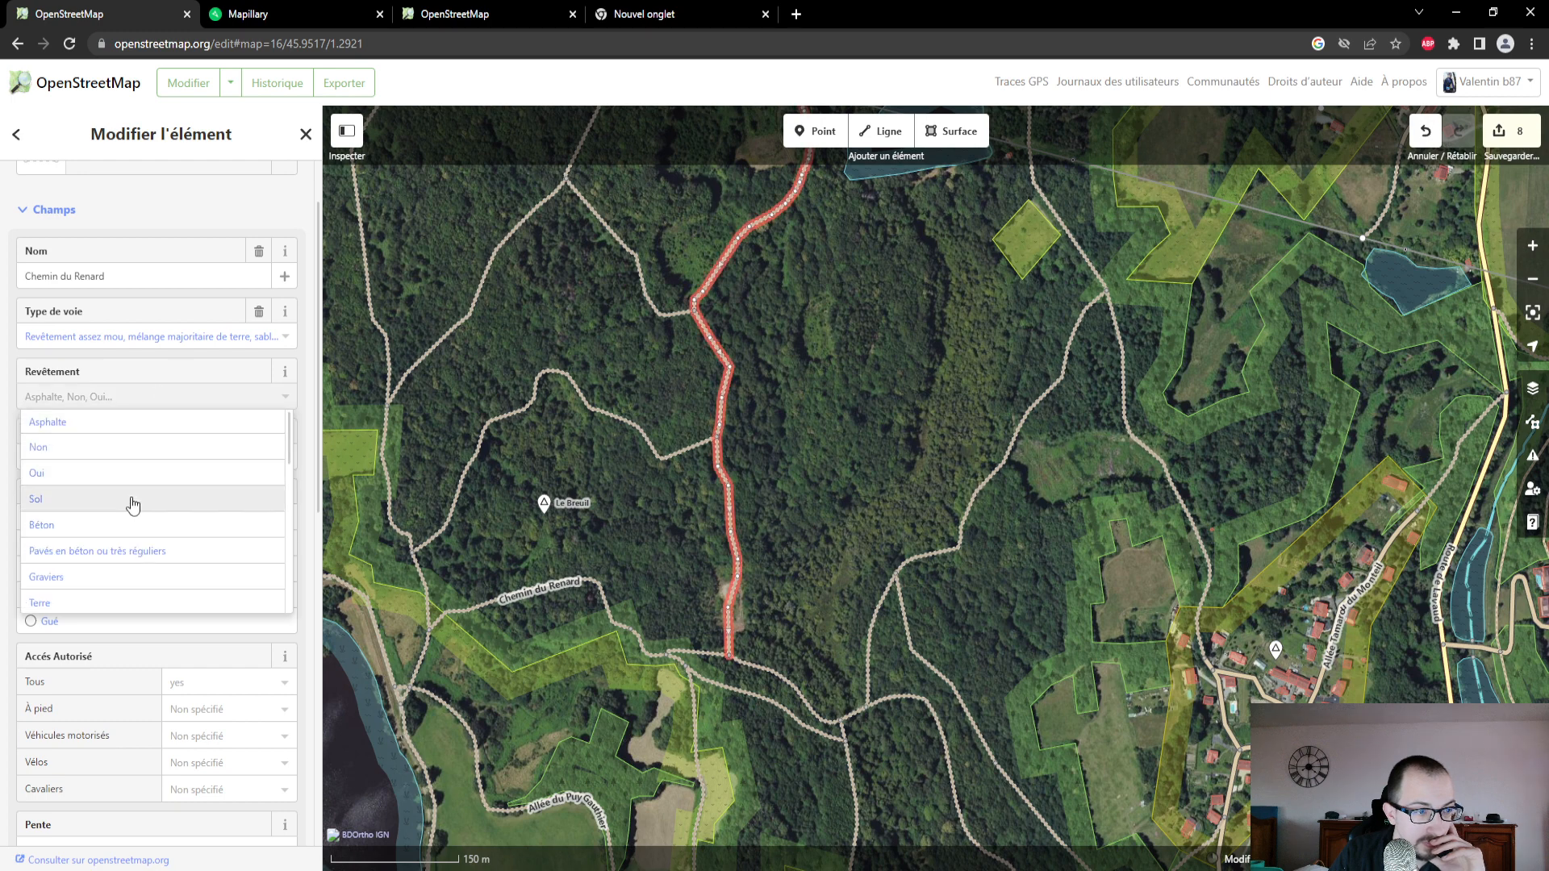
{"action": "left_click", "coordinate": [131, 602]}
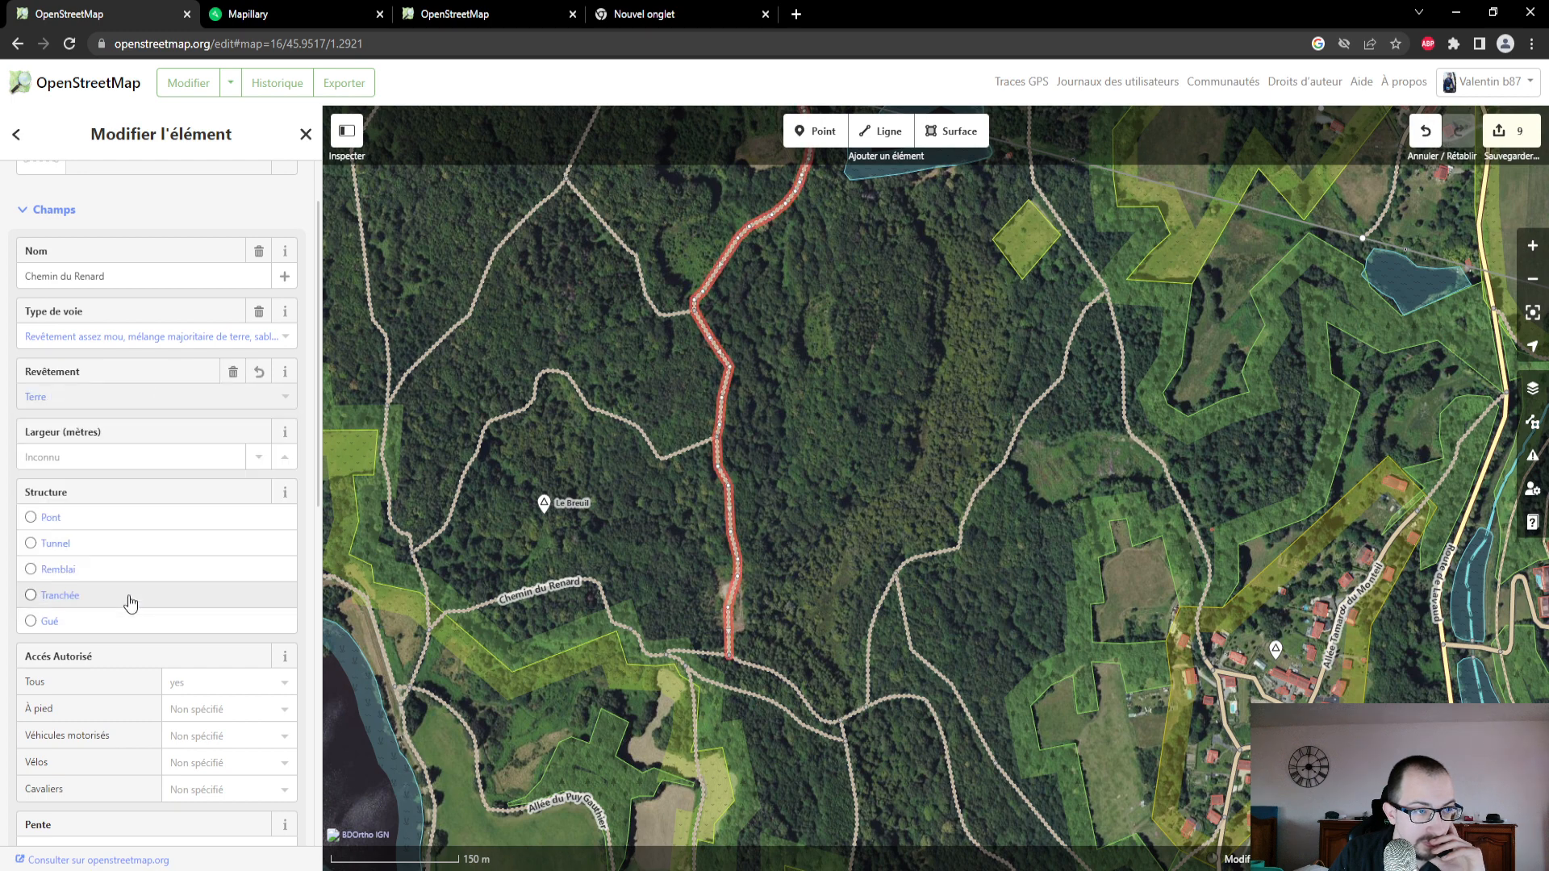
{"action": "left_click_drag", "start_coordinate": [798, 345], "coordinate": [824, 512]}
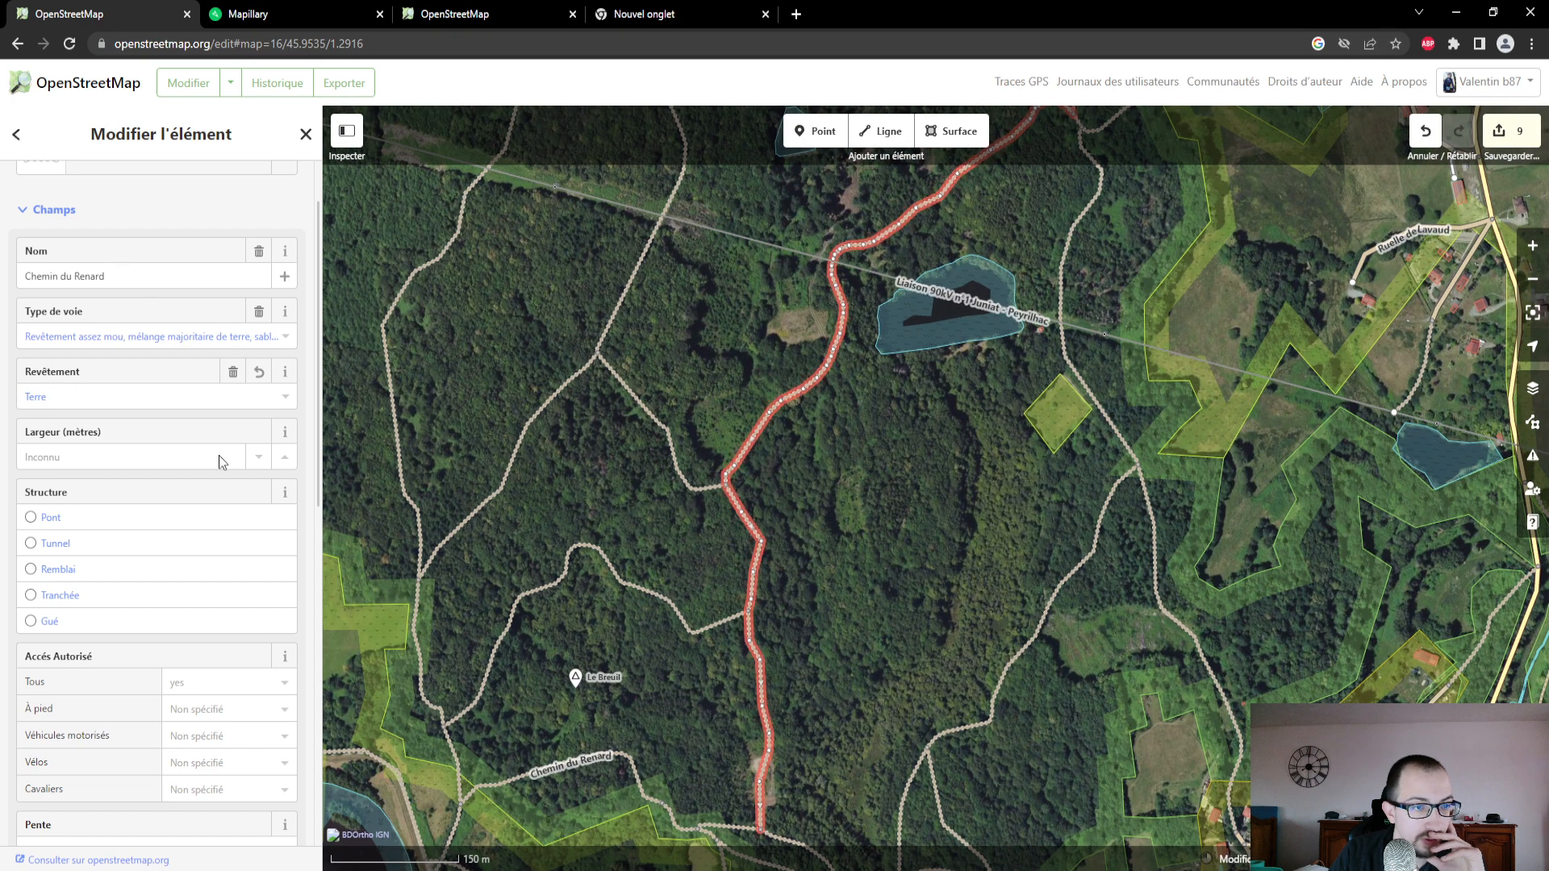
{"action": "scroll", "coordinate": [147, 525], "scroll_direction": "down", "scroll_amount": 7}
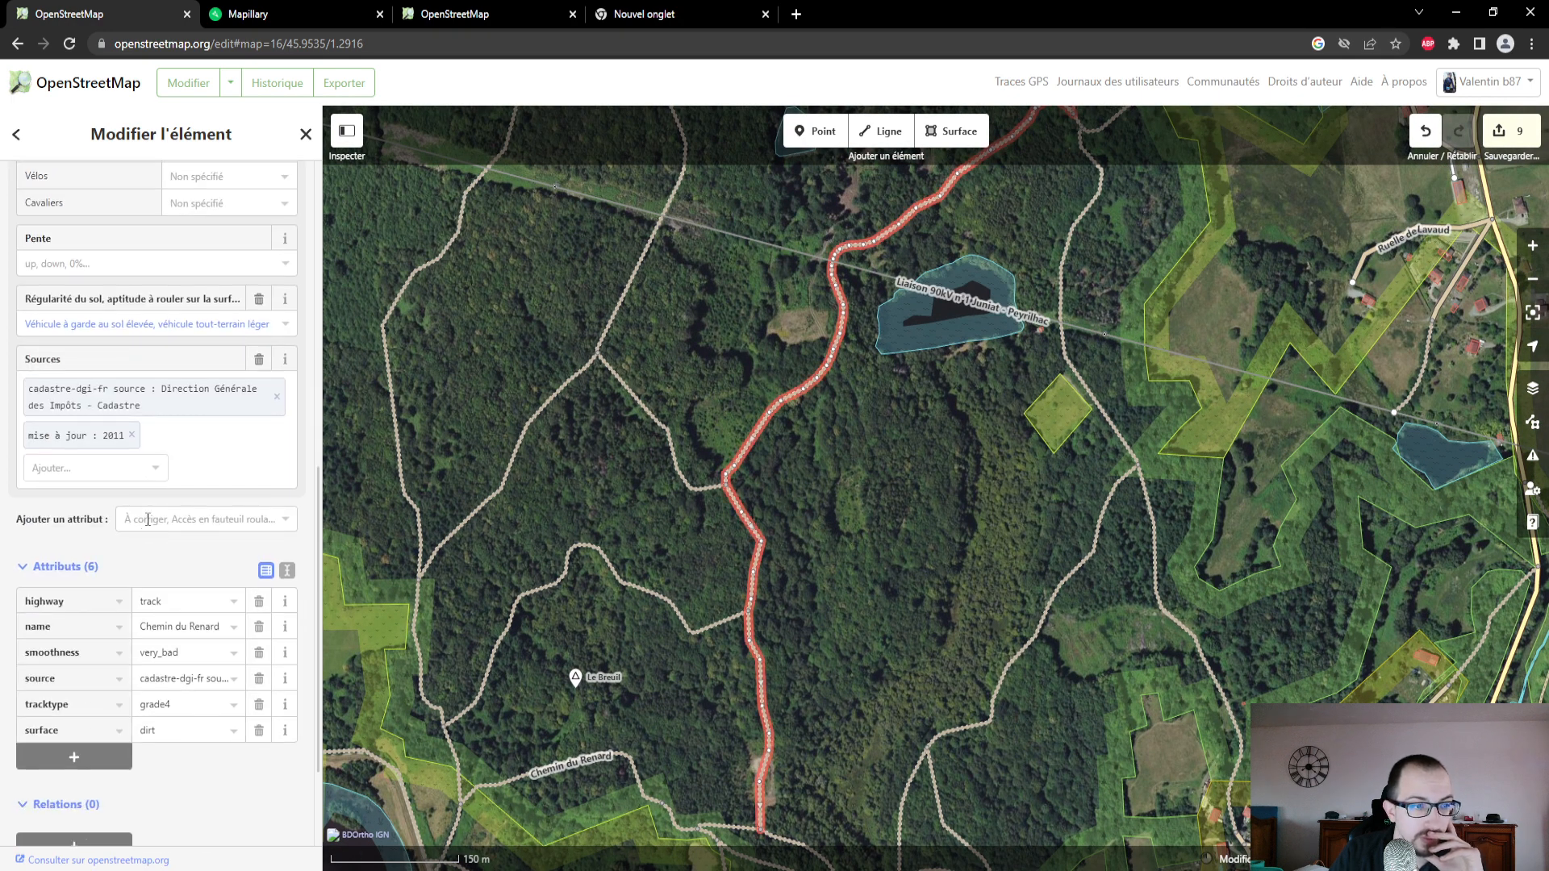
{"action": "scroll", "coordinate": [147, 518], "scroll_direction": "up", "scroll_amount": 5}
- On the Mapillary map, trace the photographed route from the small pond south-west to Étang de Mortemare
{"action": "left_click", "coordinate": [465, 18]}
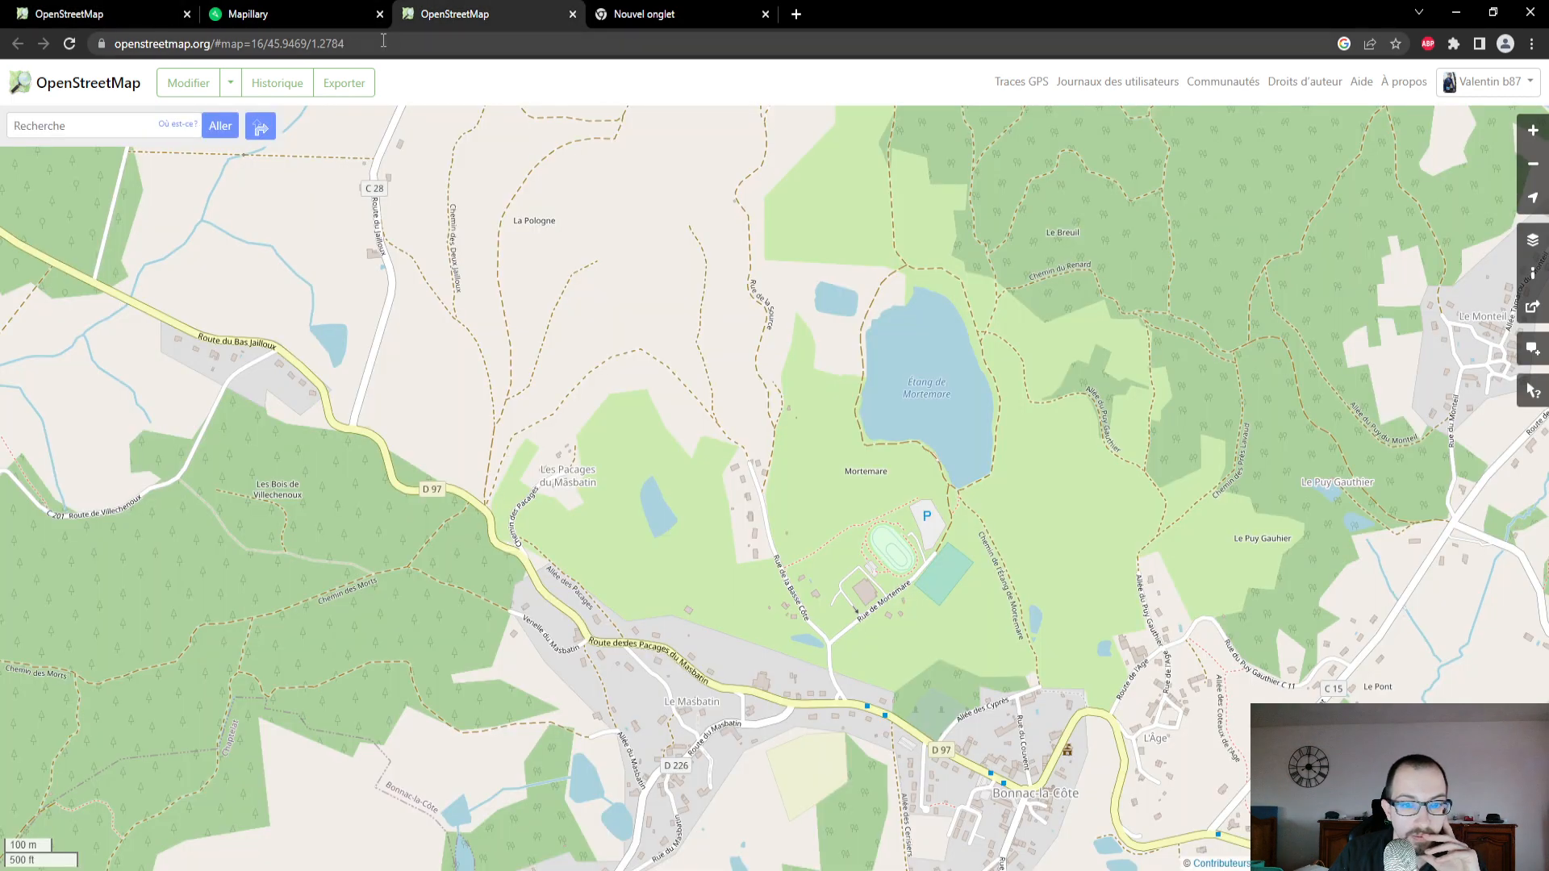
{"action": "left_click", "coordinate": [299, 13]}
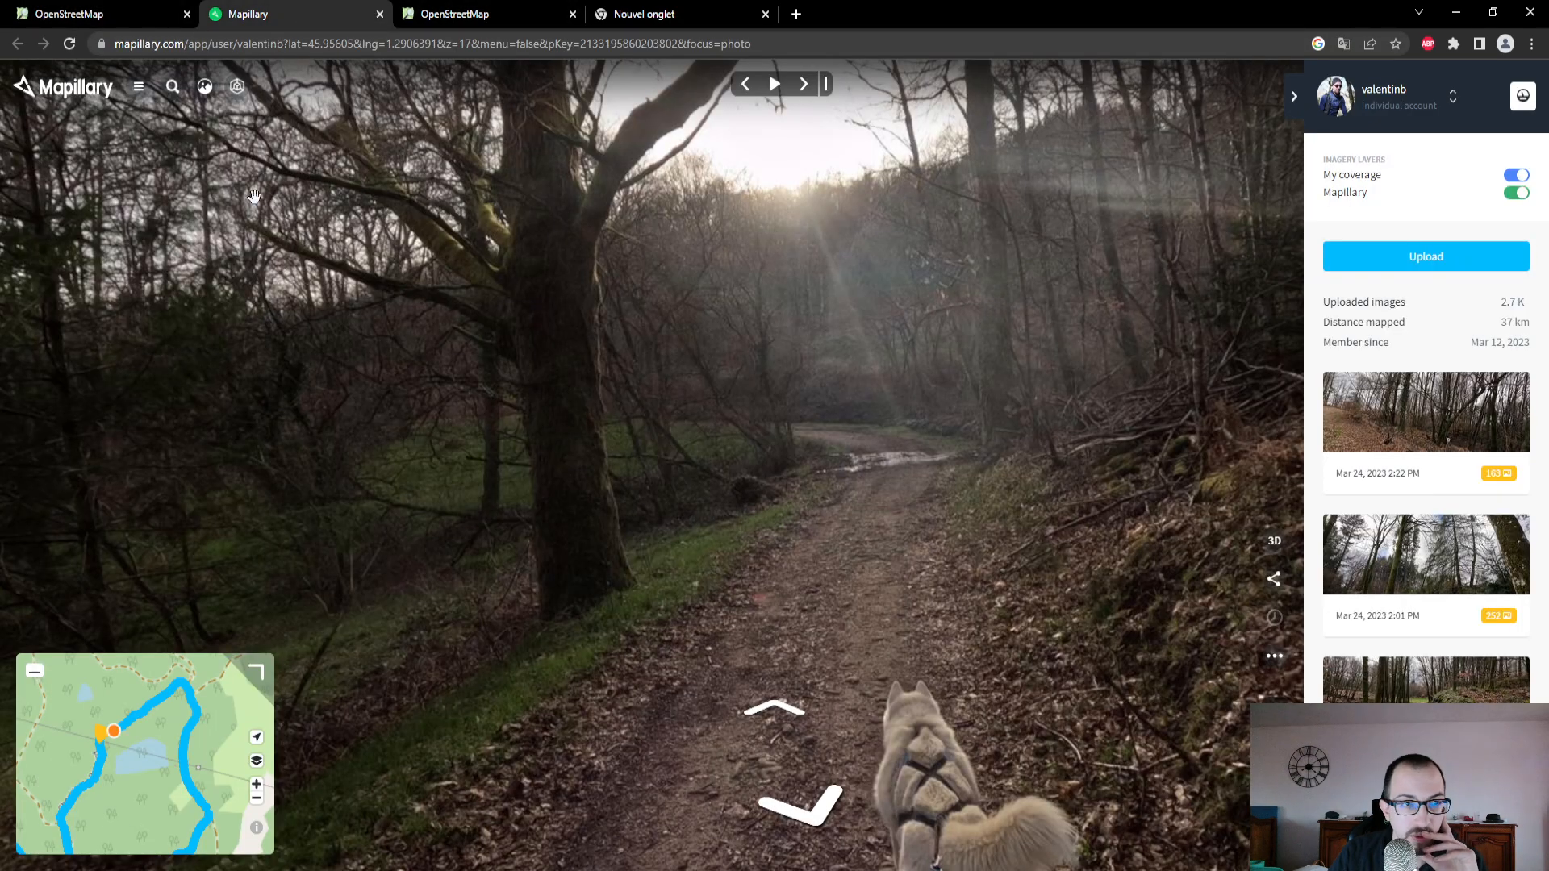
{"action": "left_click_drag", "start_coordinate": [117, 815], "coordinate": [195, 677]}
{"action": "mouse_move", "coordinate": [180, 815]}
{"action": "left_mouse_down"}
{"action": "mouse_move", "coordinate": [228, 710]}
{"action": "mouse_move", "coordinate": [257, 741]}
{"action": "mouse_move", "coordinate": [162, 858]}
{"action": "left_mouse_up"}
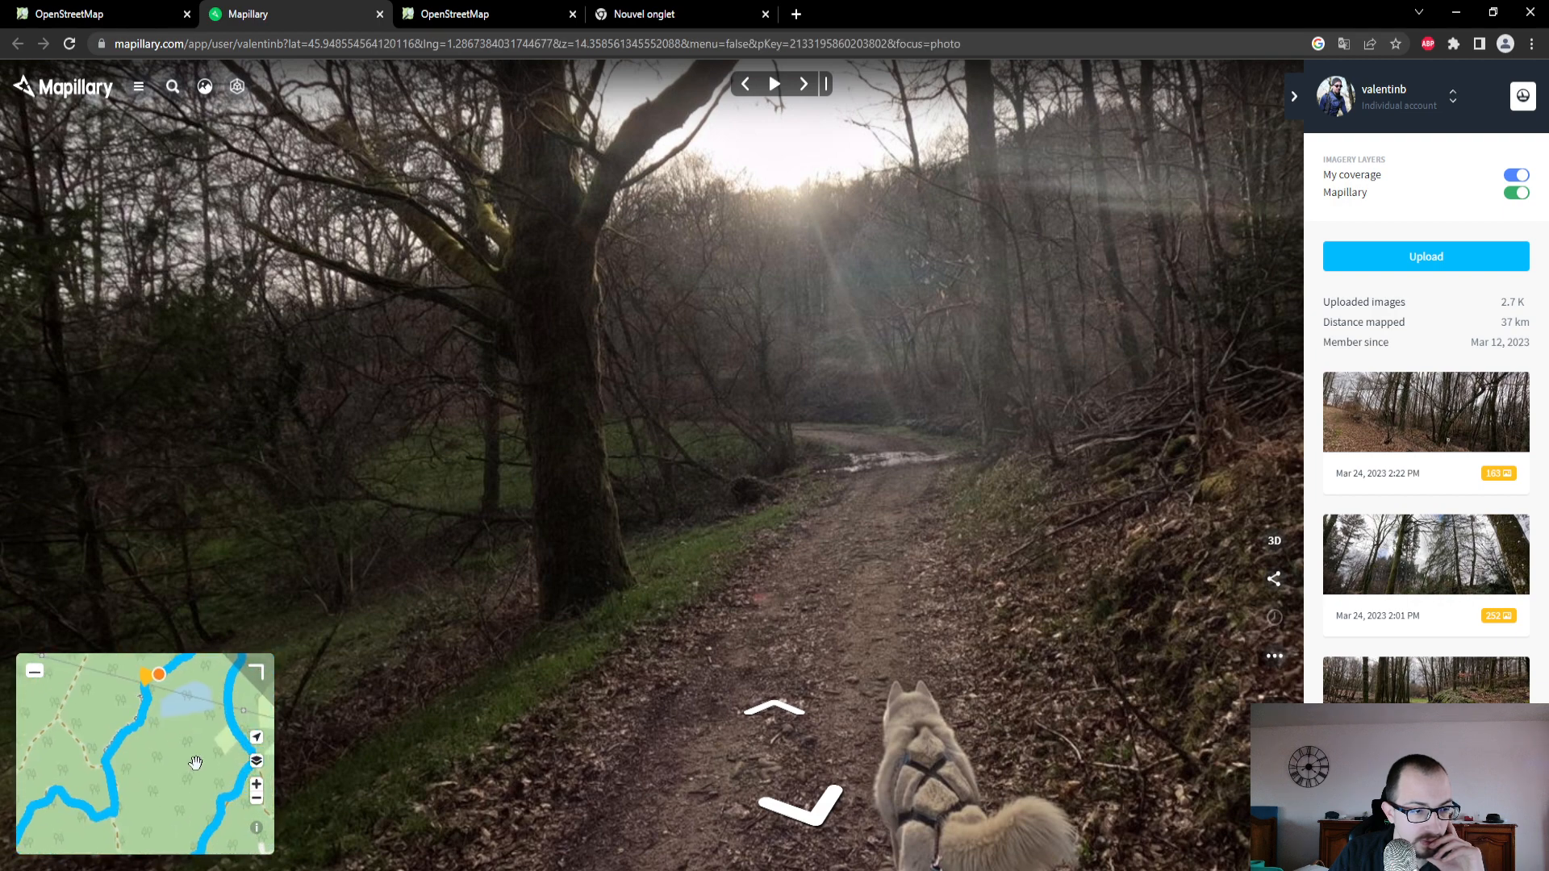
{"action": "scroll", "coordinate": [196, 763], "scroll_direction": "down", "scroll_amount": 1}
{"action": "left_click_drag", "start_coordinate": [198, 780], "coordinate": [227, 678]}
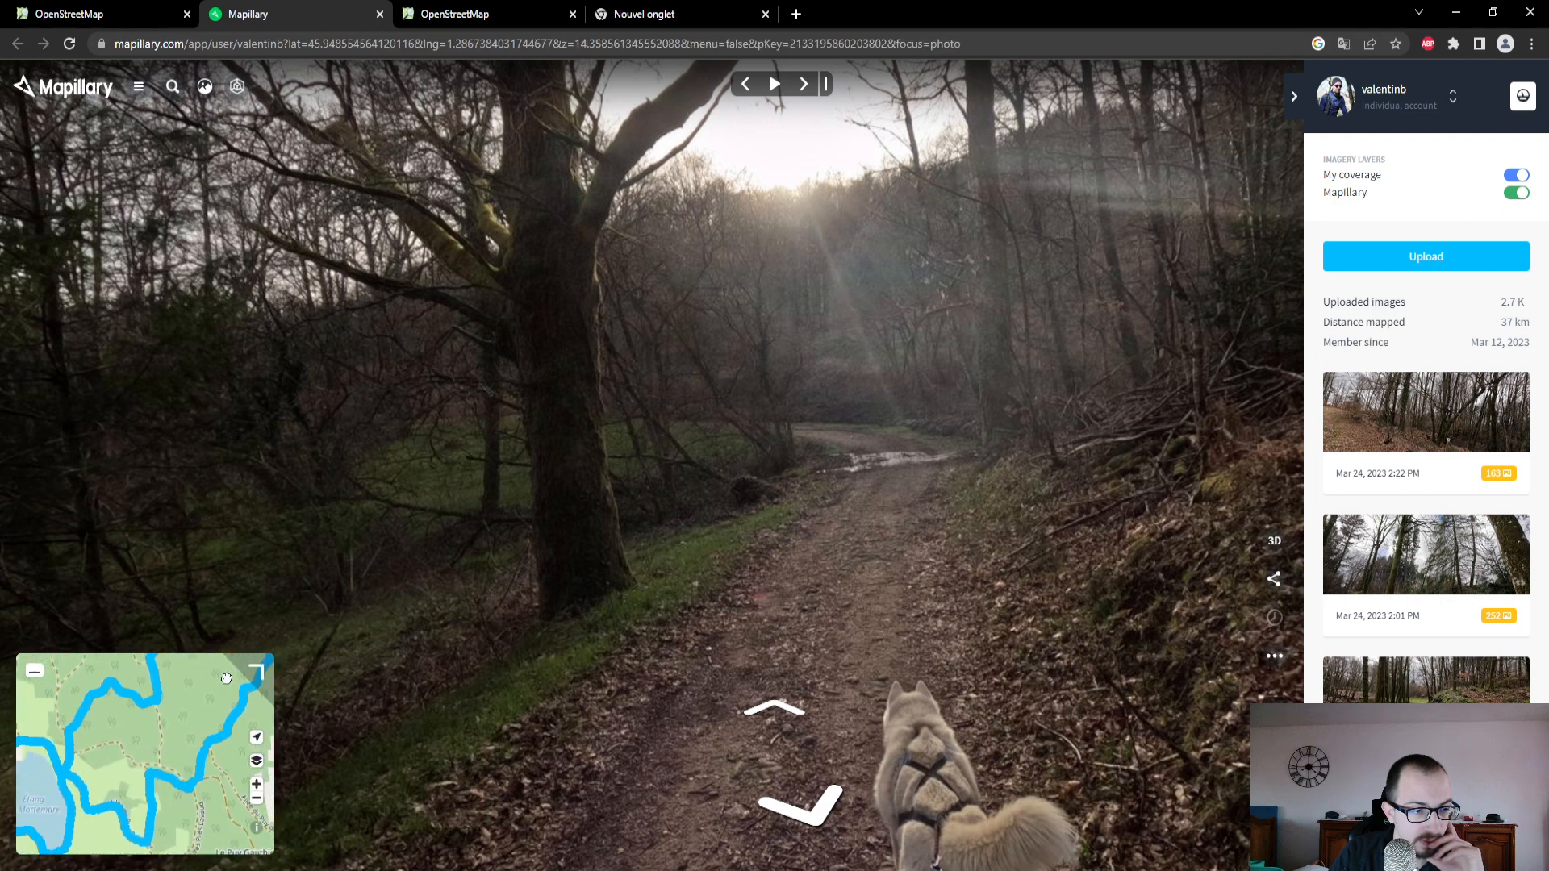
{"action": "left_click_drag", "start_coordinate": [115, 757], "coordinate": [255, 720]}
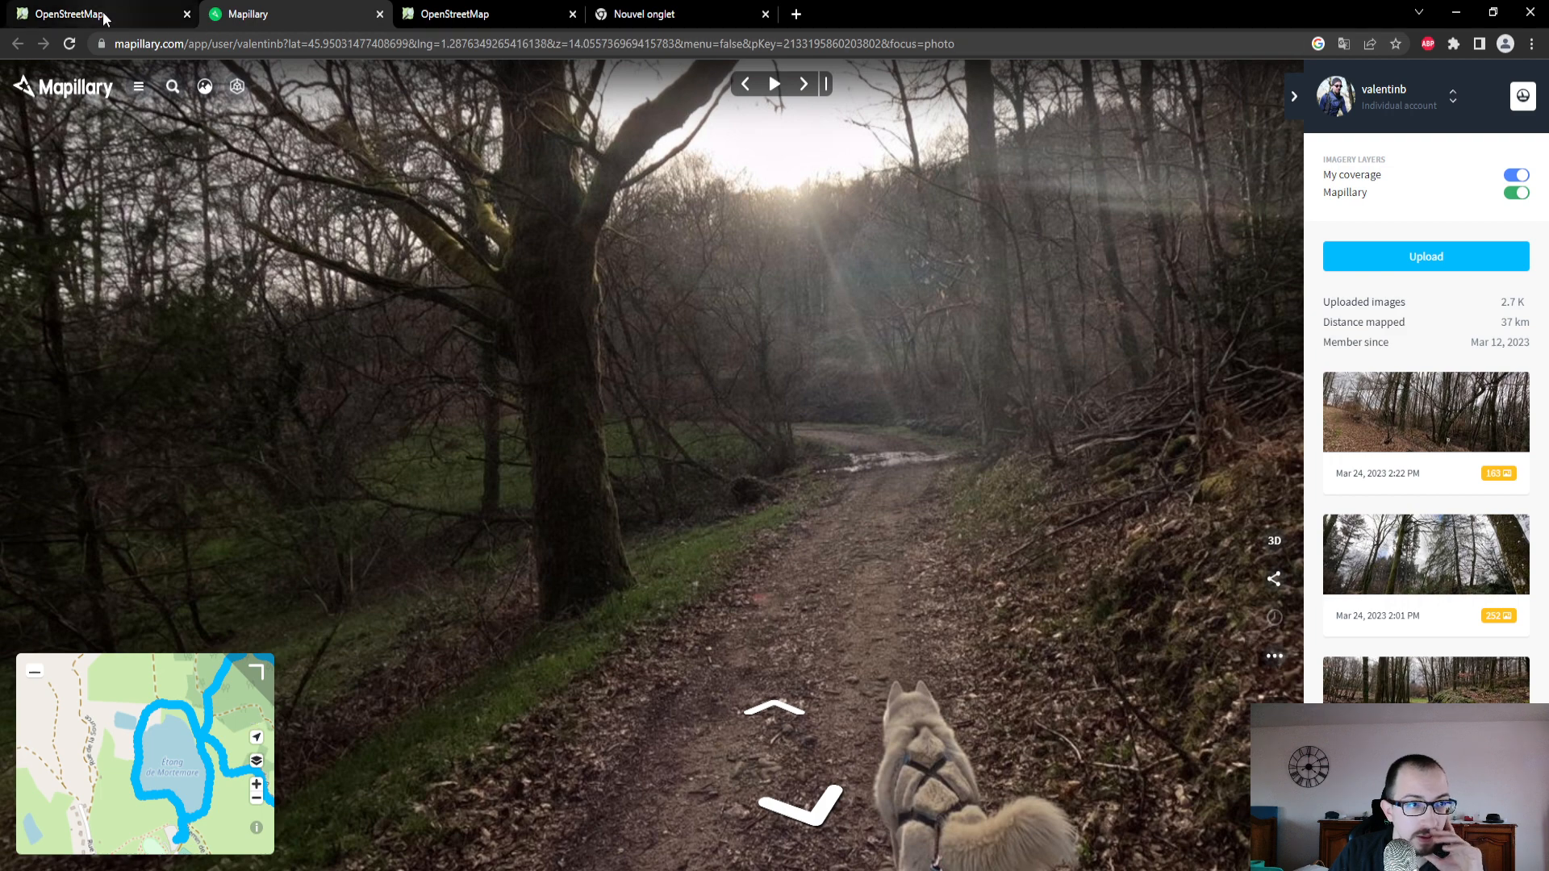
- In the OpenStreetMap editor, select the Chemin du Renard section south of Le Breuil and inspect its fields
{"action": "left_click", "coordinate": [95, 14]}
{"action": "left_click_drag", "start_coordinate": [868, 692], "coordinate": [875, 506]}
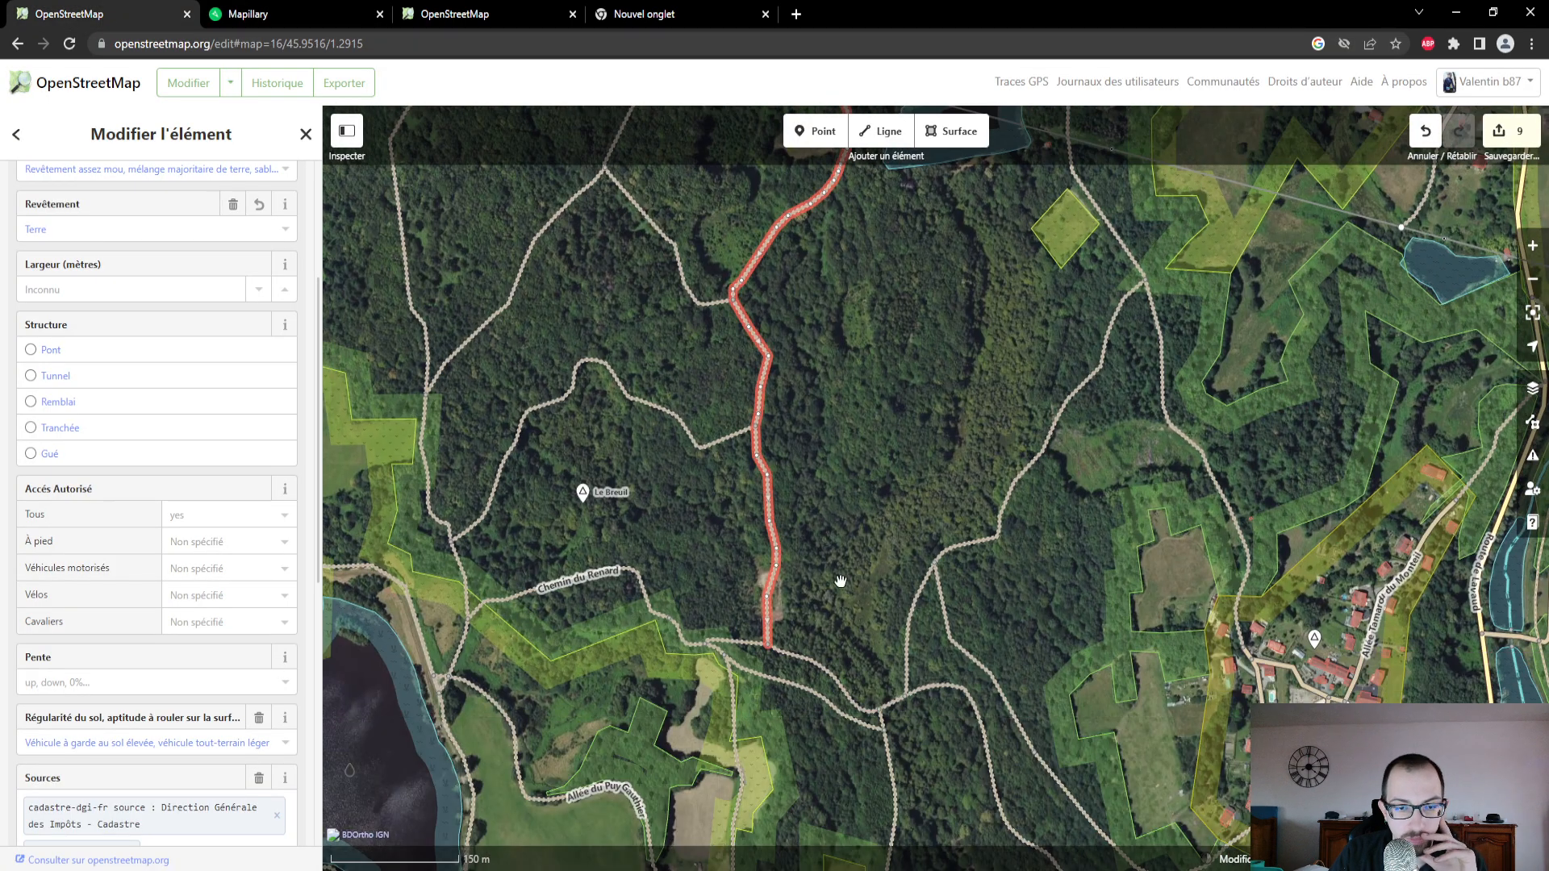
{"action": "left_click", "coordinate": [656, 617]}
{"action": "scroll", "coordinate": [121, 395], "scroll_direction": "up", "scroll_amount": 3}
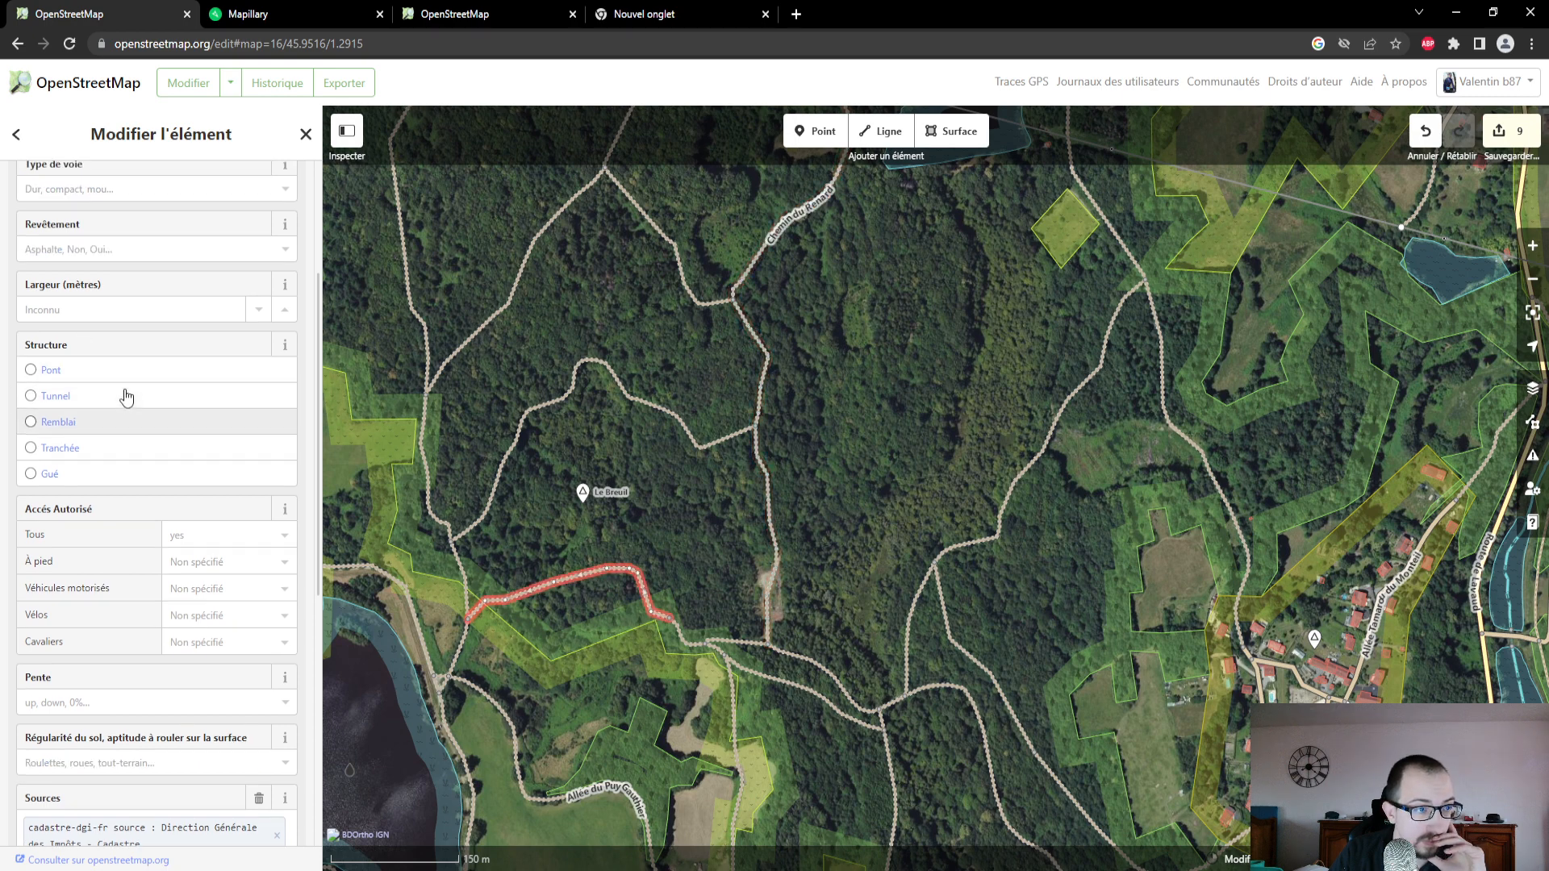
- Compare with the photographed route on the Mapillary map, and select the winding track north of Le Breuil in the OpenStreetMap editor
{"action": "left_click", "coordinate": [314, 22]}
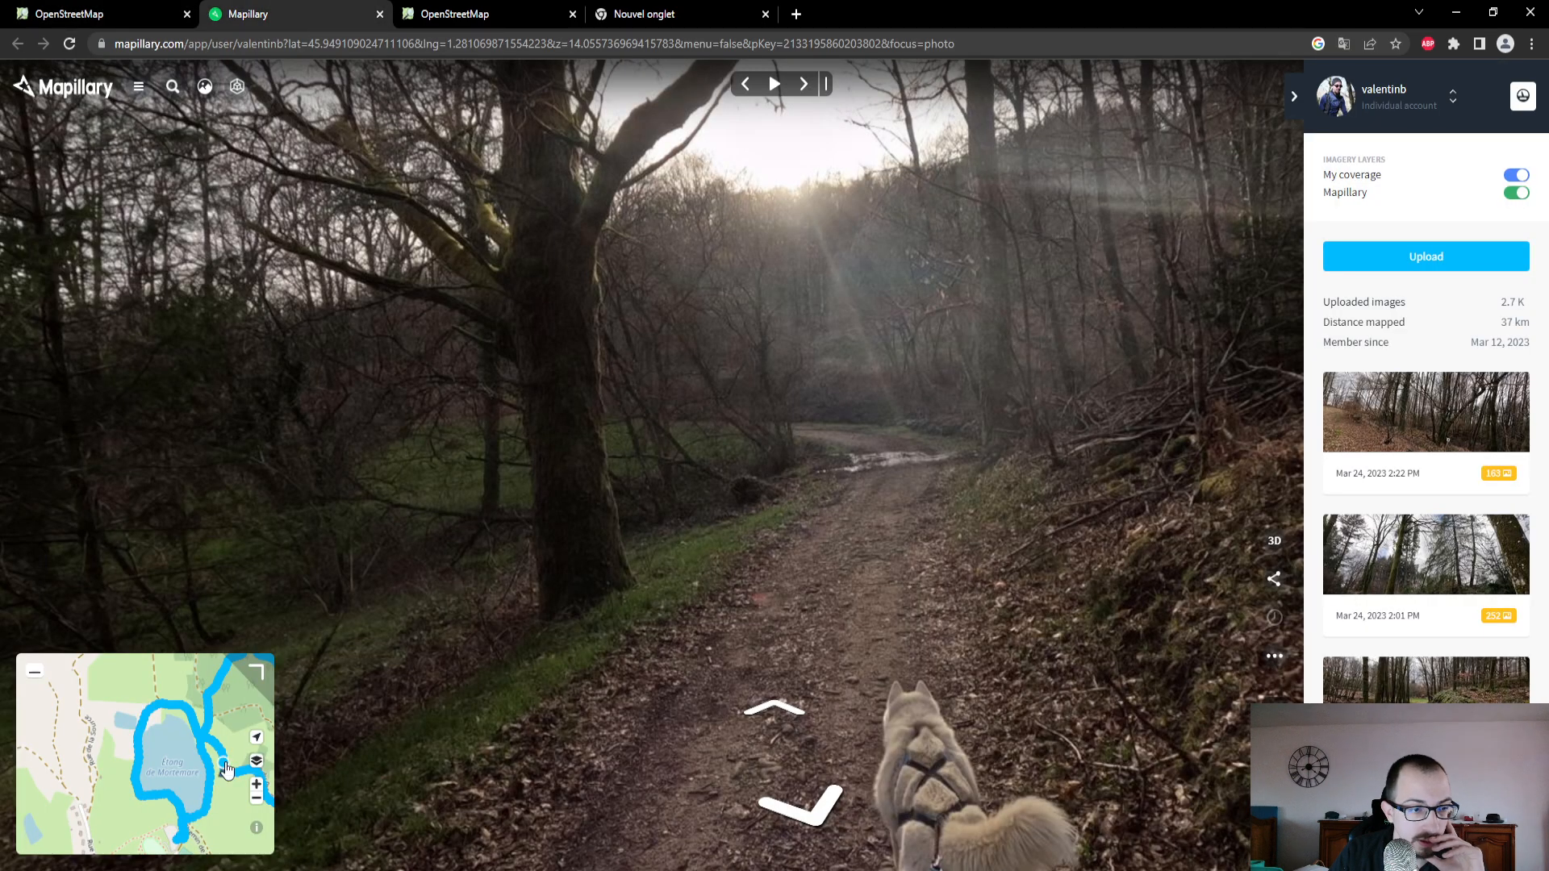
{"action": "left_click_drag", "start_coordinate": [225, 705], "coordinate": [150, 748]}
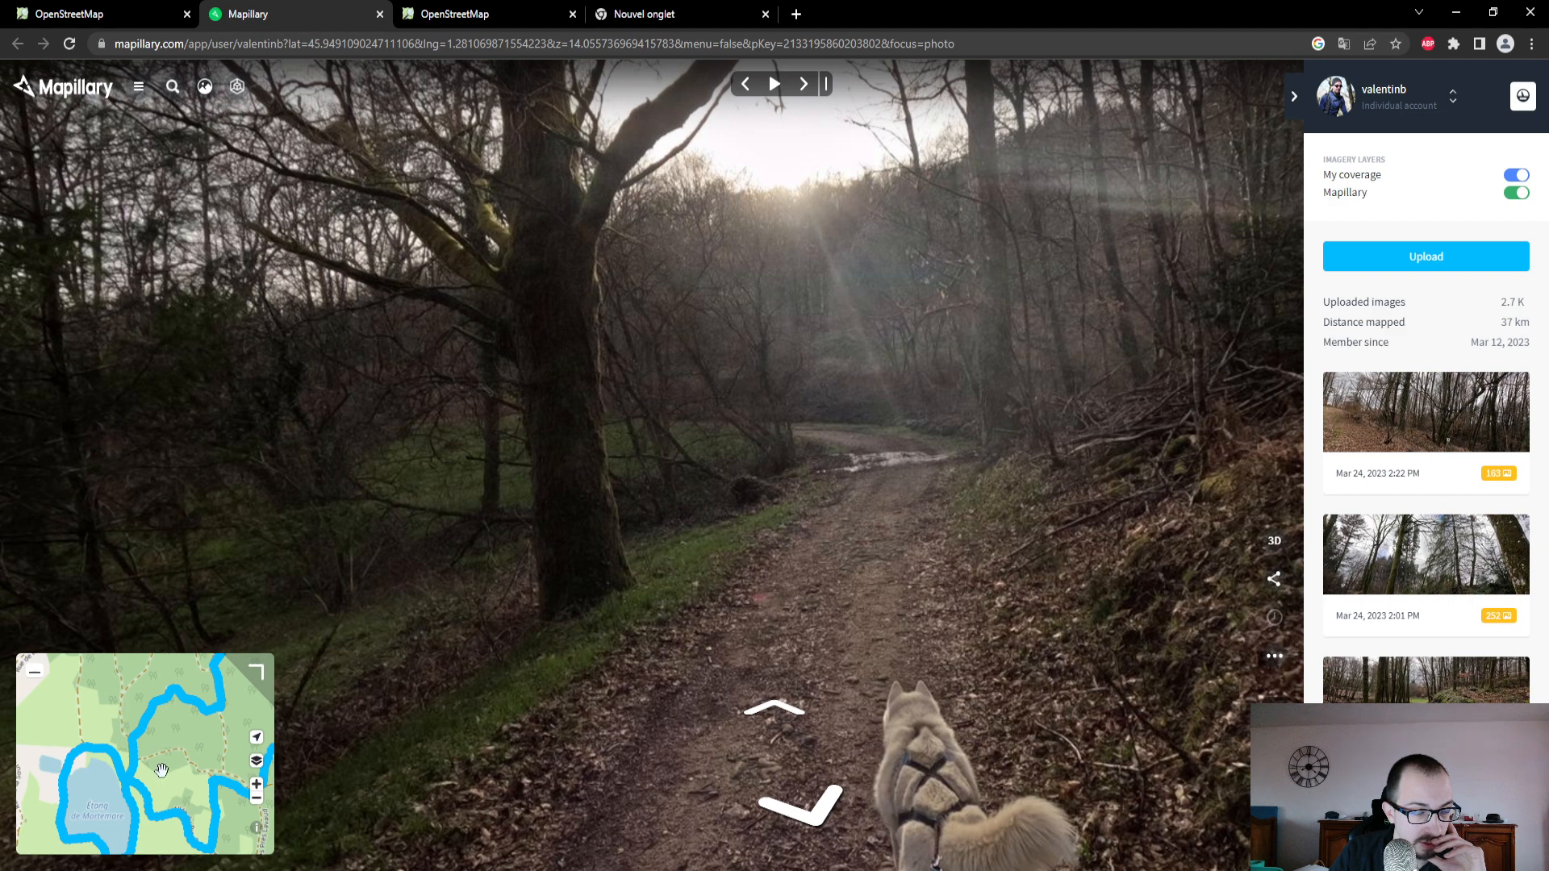
{"action": "left_click", "coordinate": [149, 10]}
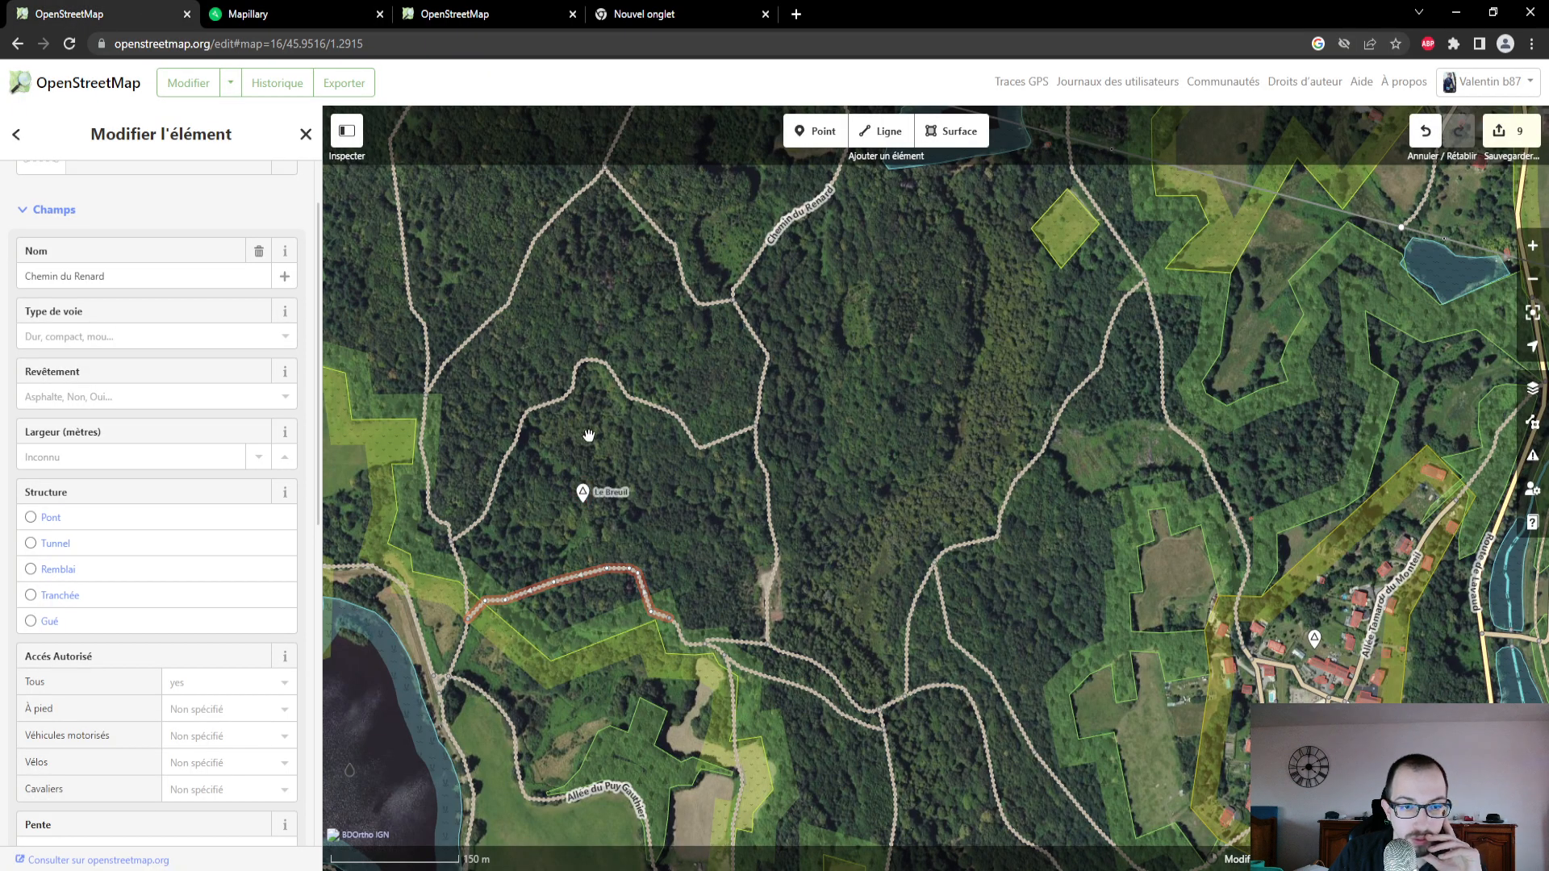
{"action": "left_click", "coordinate": [667, 413]}
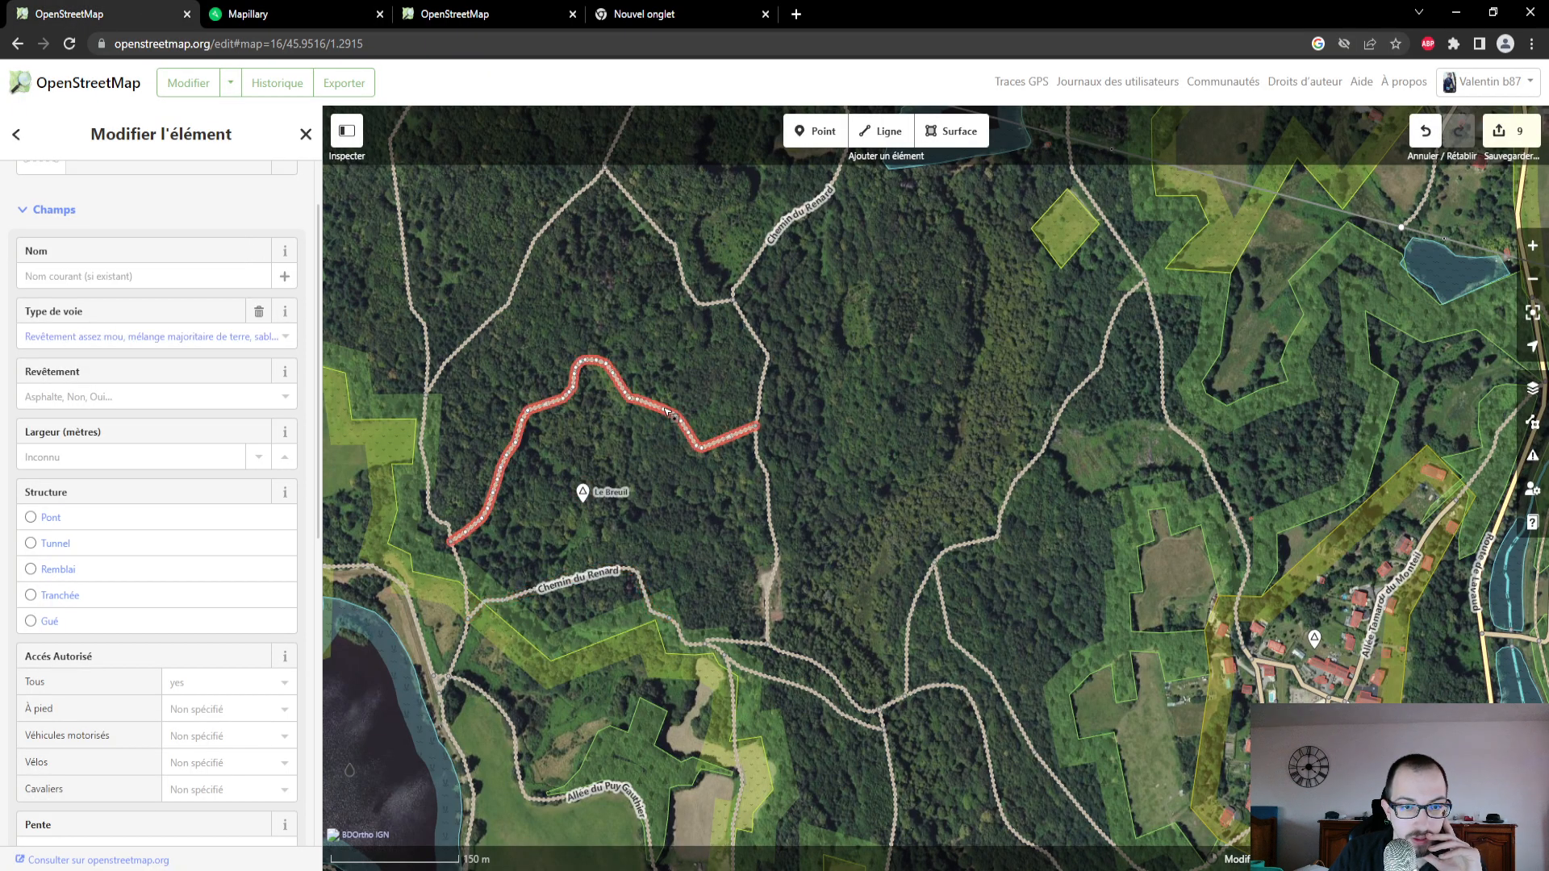
- On Mapillary, open the photo taken on the winding track north of Le Breuil to check its surface
{"action": "left_click", "coordinate": [263, 17]}
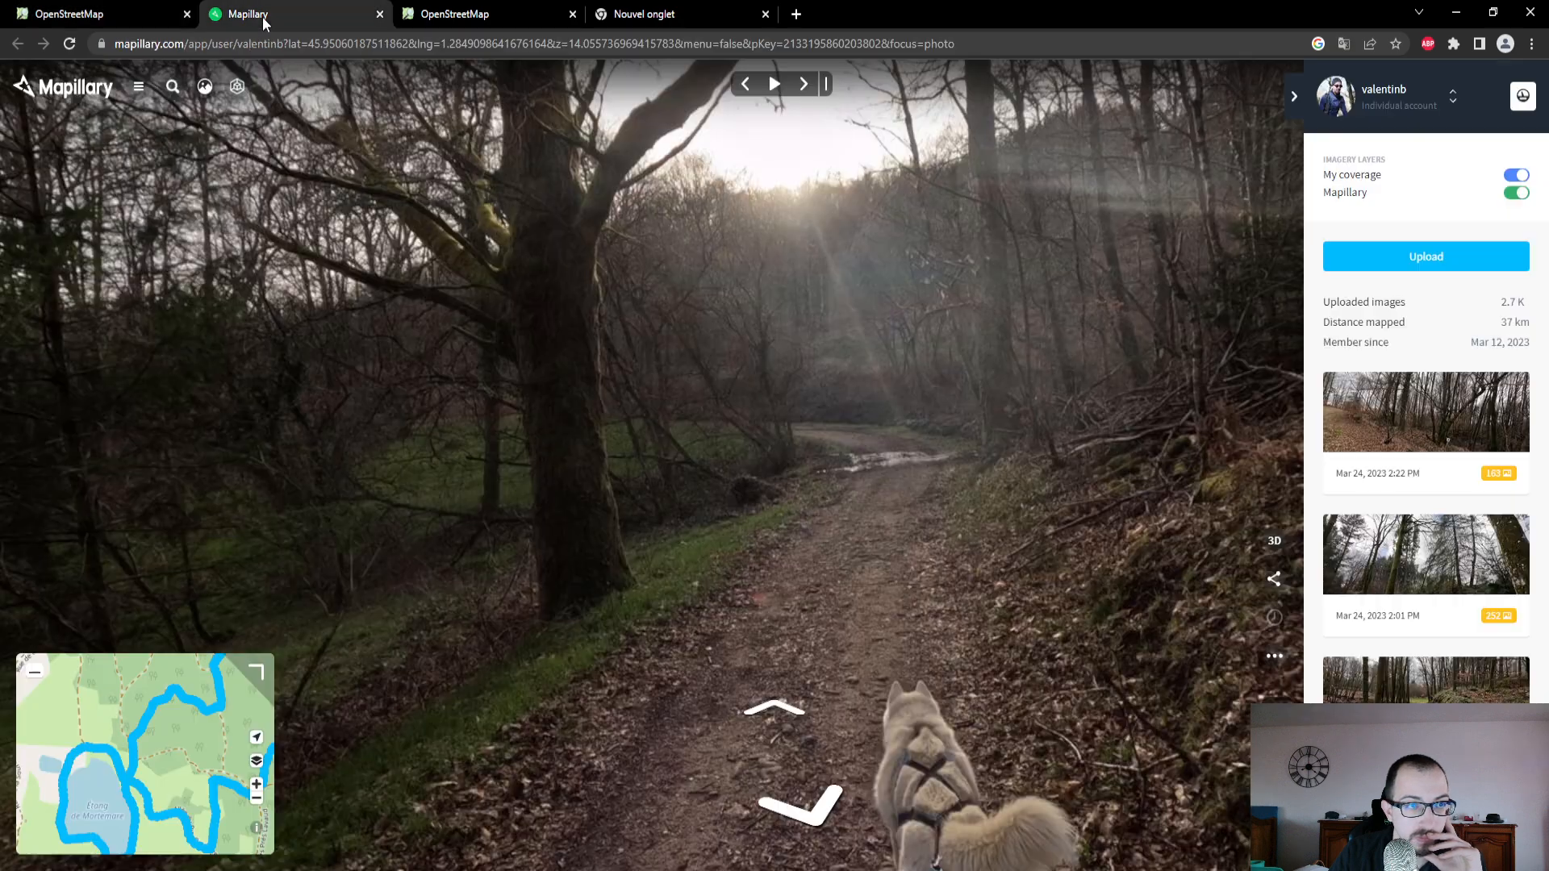
{"action": "left_click", "coordinate": [153, 14]}
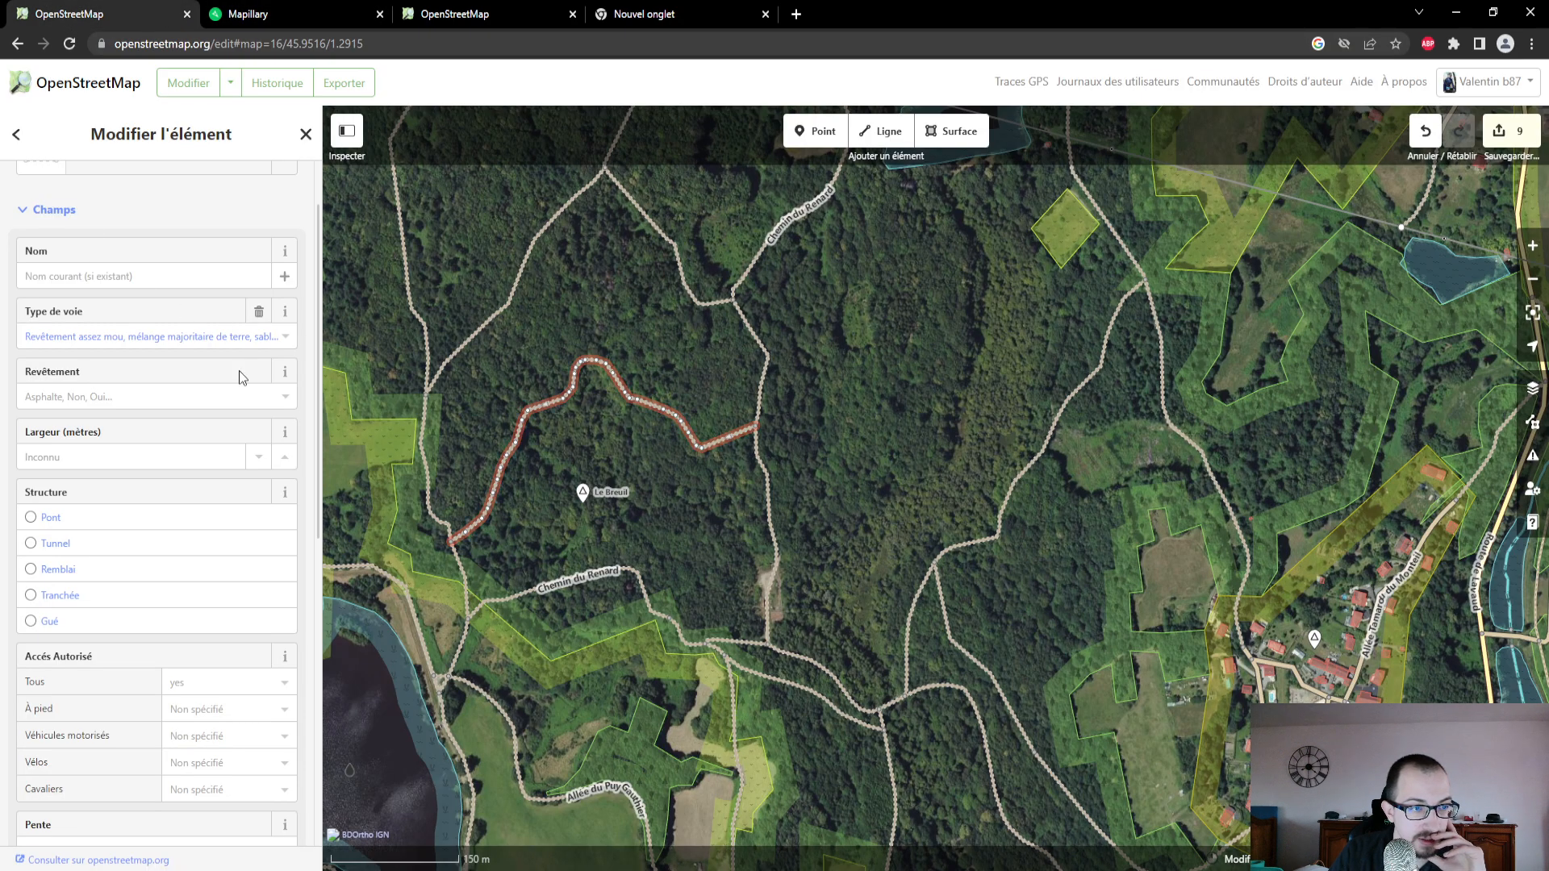
{"action": "left_click", "coordinate": [274, 13]}
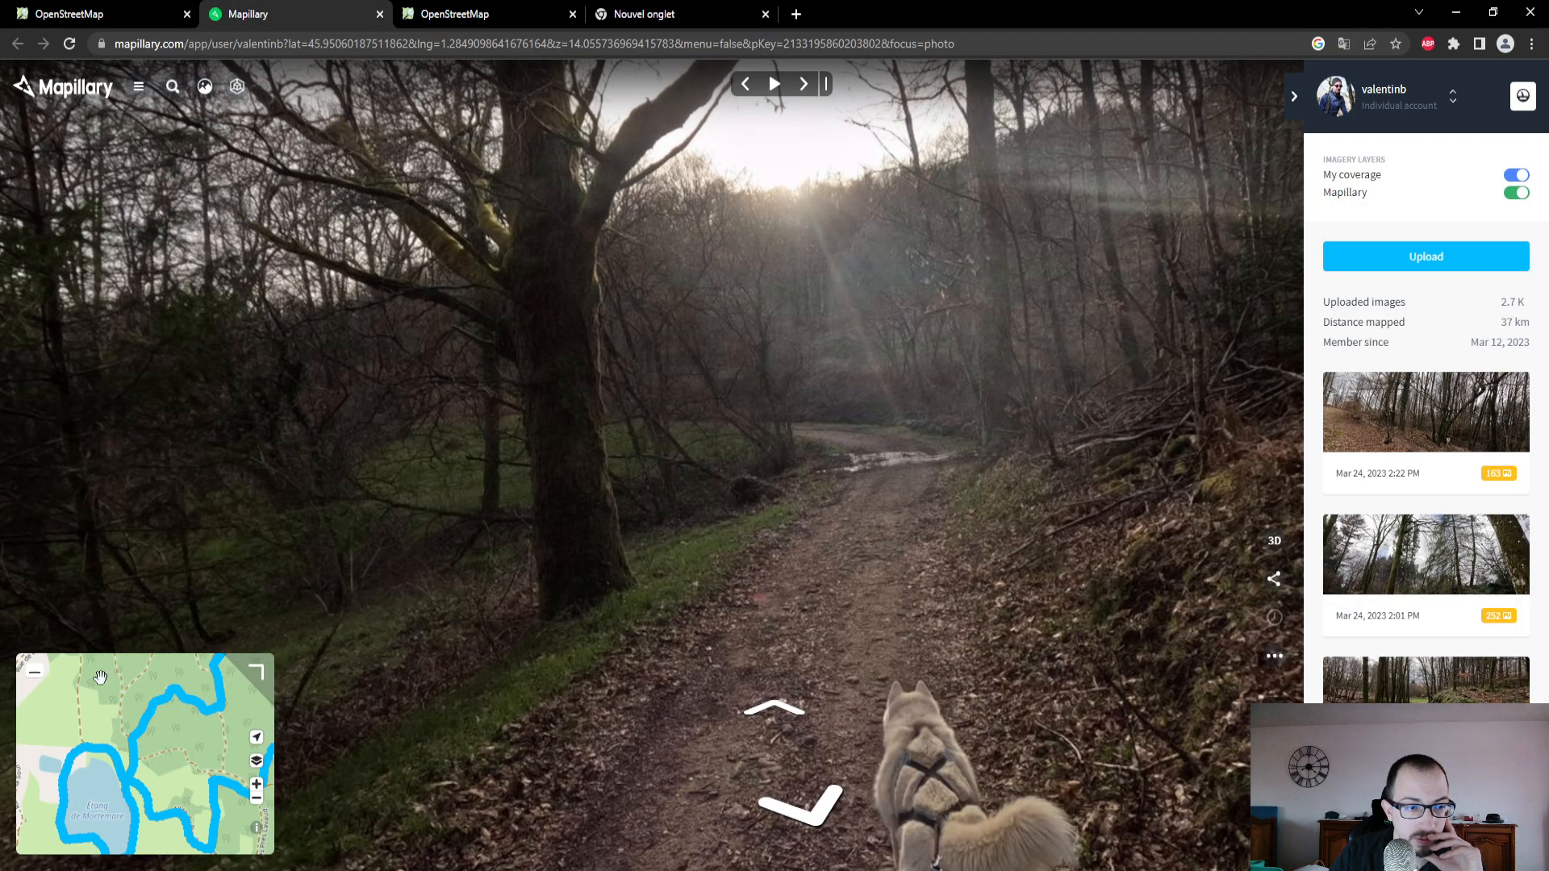
{"action": "left_click", "coordinate": [198, 707]}
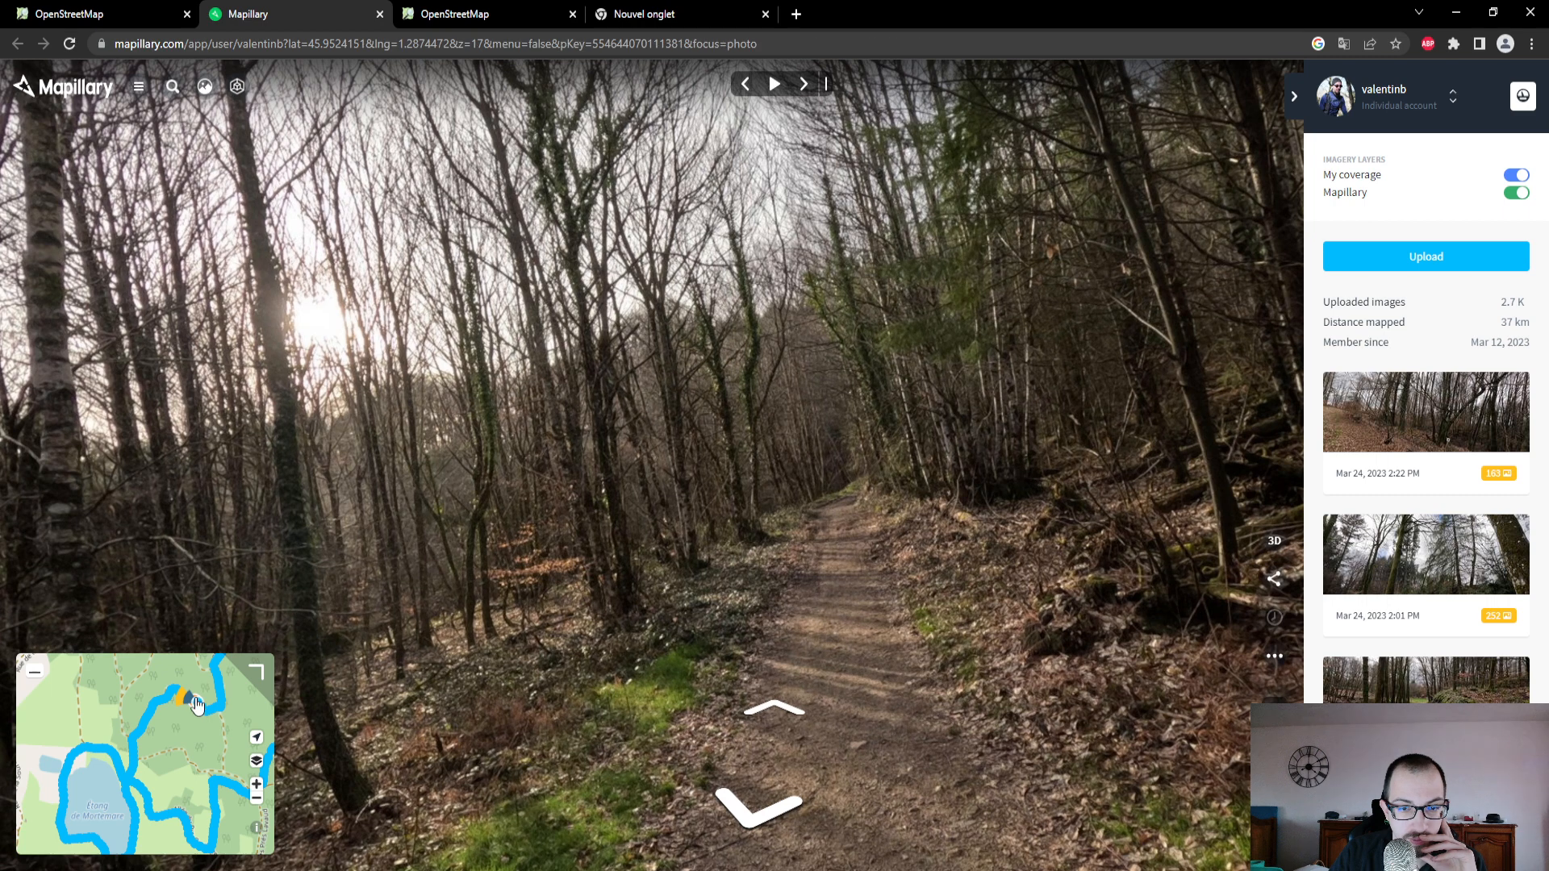
- In the OpenStreetMap editor, set the winding track's surface to Terre and review its remaining attributes
{"action": "left_click", "coordinate": [73, 14]}
{"action": "left_click", "coordinate": [177, 396]}
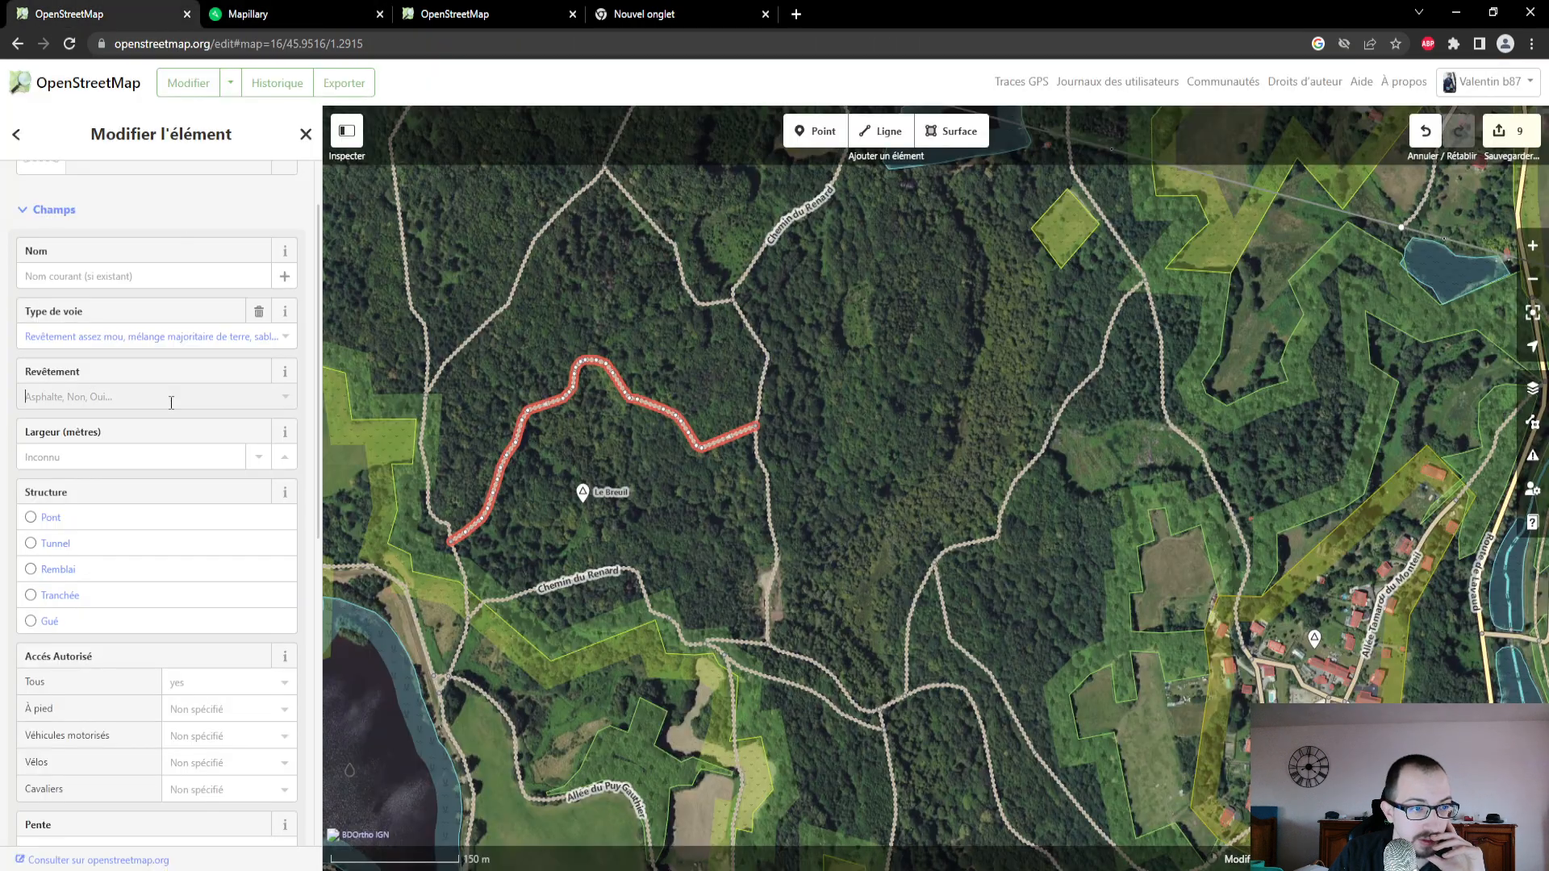
{"action": "left_click", "coordinate": [115, 607]}
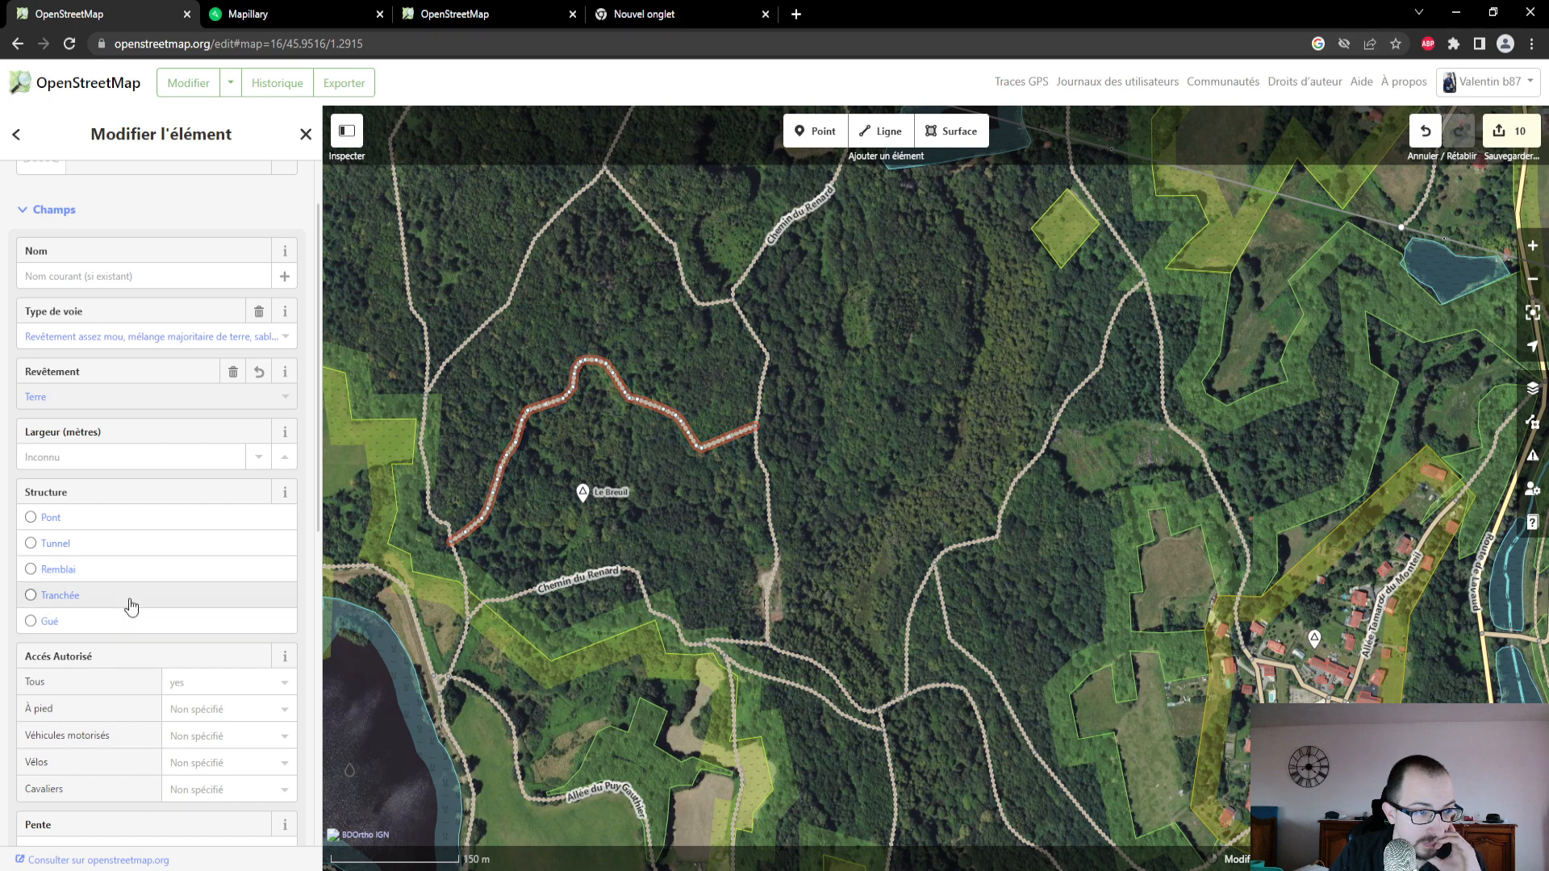
{"action": "scroll", "coordinate": [138, 578], "scroll_direction": "down", "scroll_amount": 1}
{"action": "scroll", "coordinate": [137, 578], "scroll_direction": "down", "scroll_amount": 7}
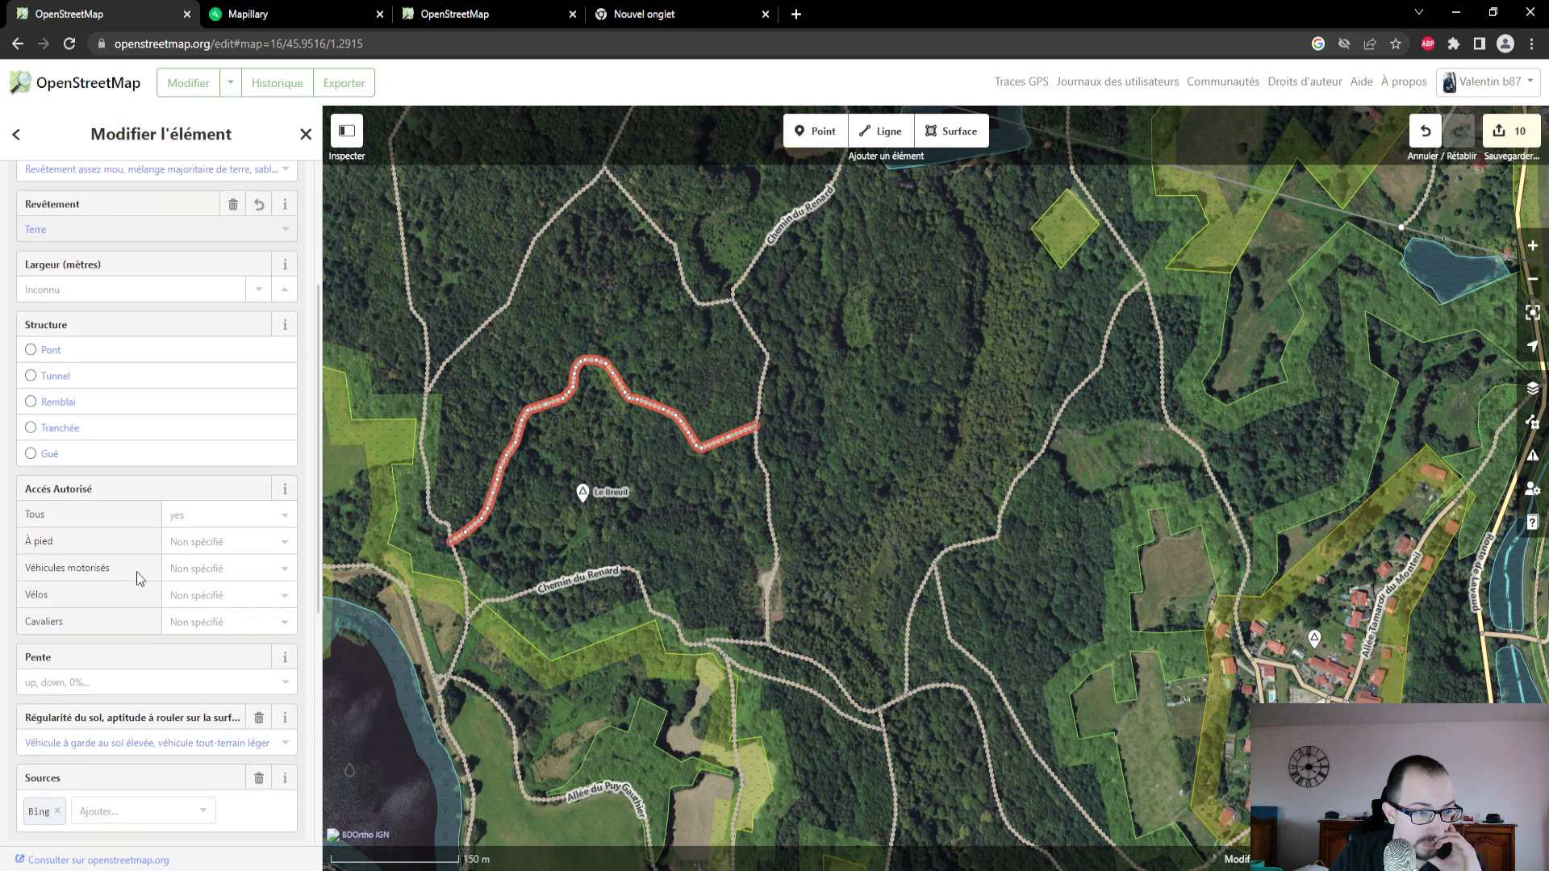
{"action": "scroll", "coordinate": [138, 578], "scroll_direction": "up", "scroll_amount": 8}
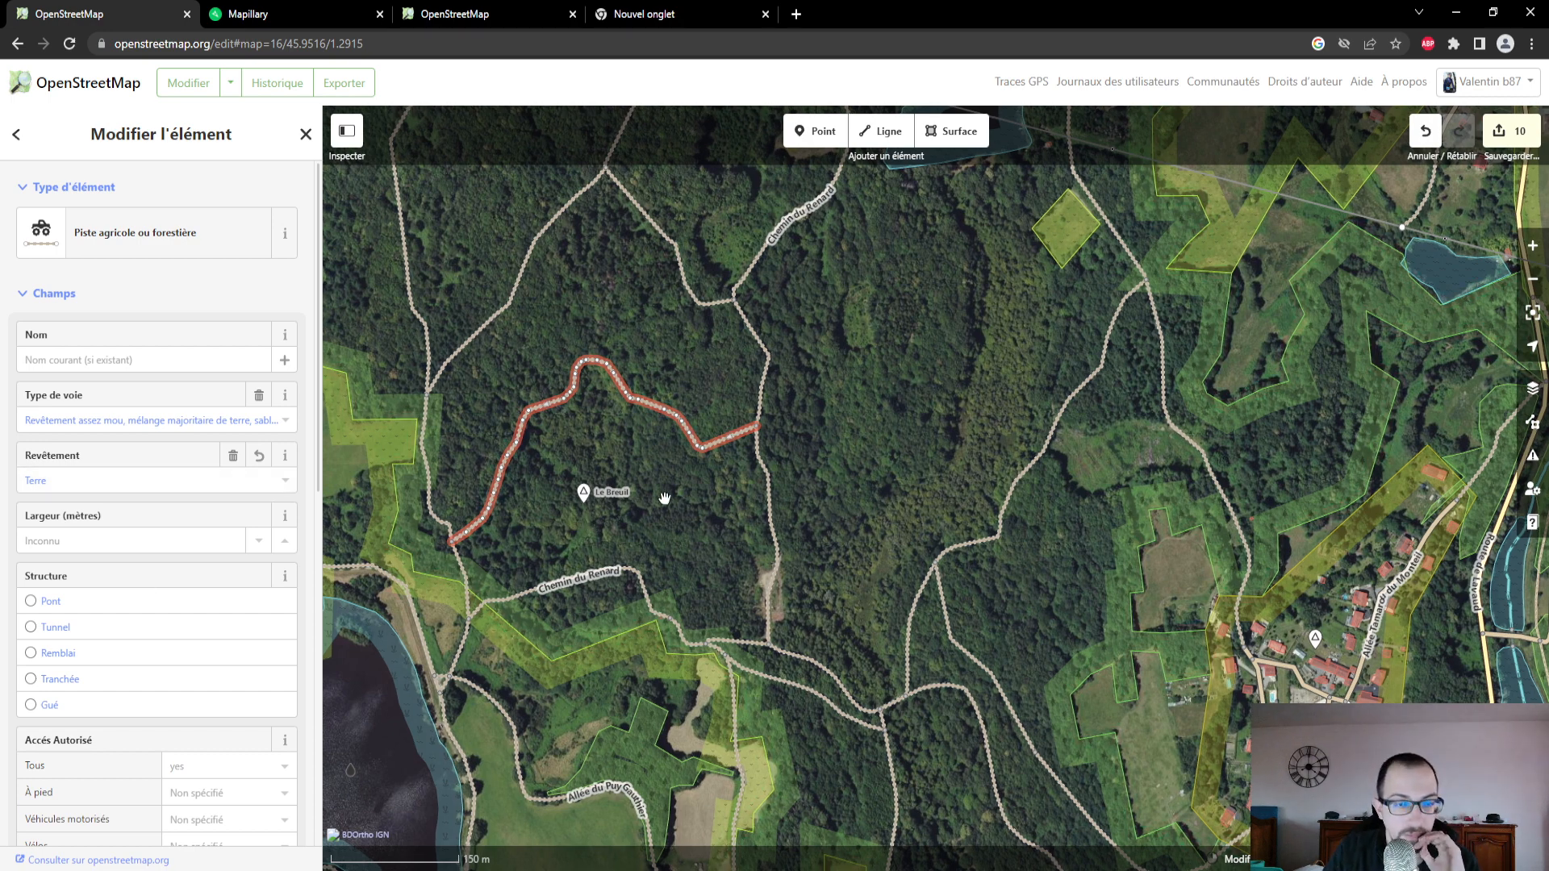
{"action": "left_click_drag", "start_coordinate": [664, 494], "coordinate": [955, 307]}
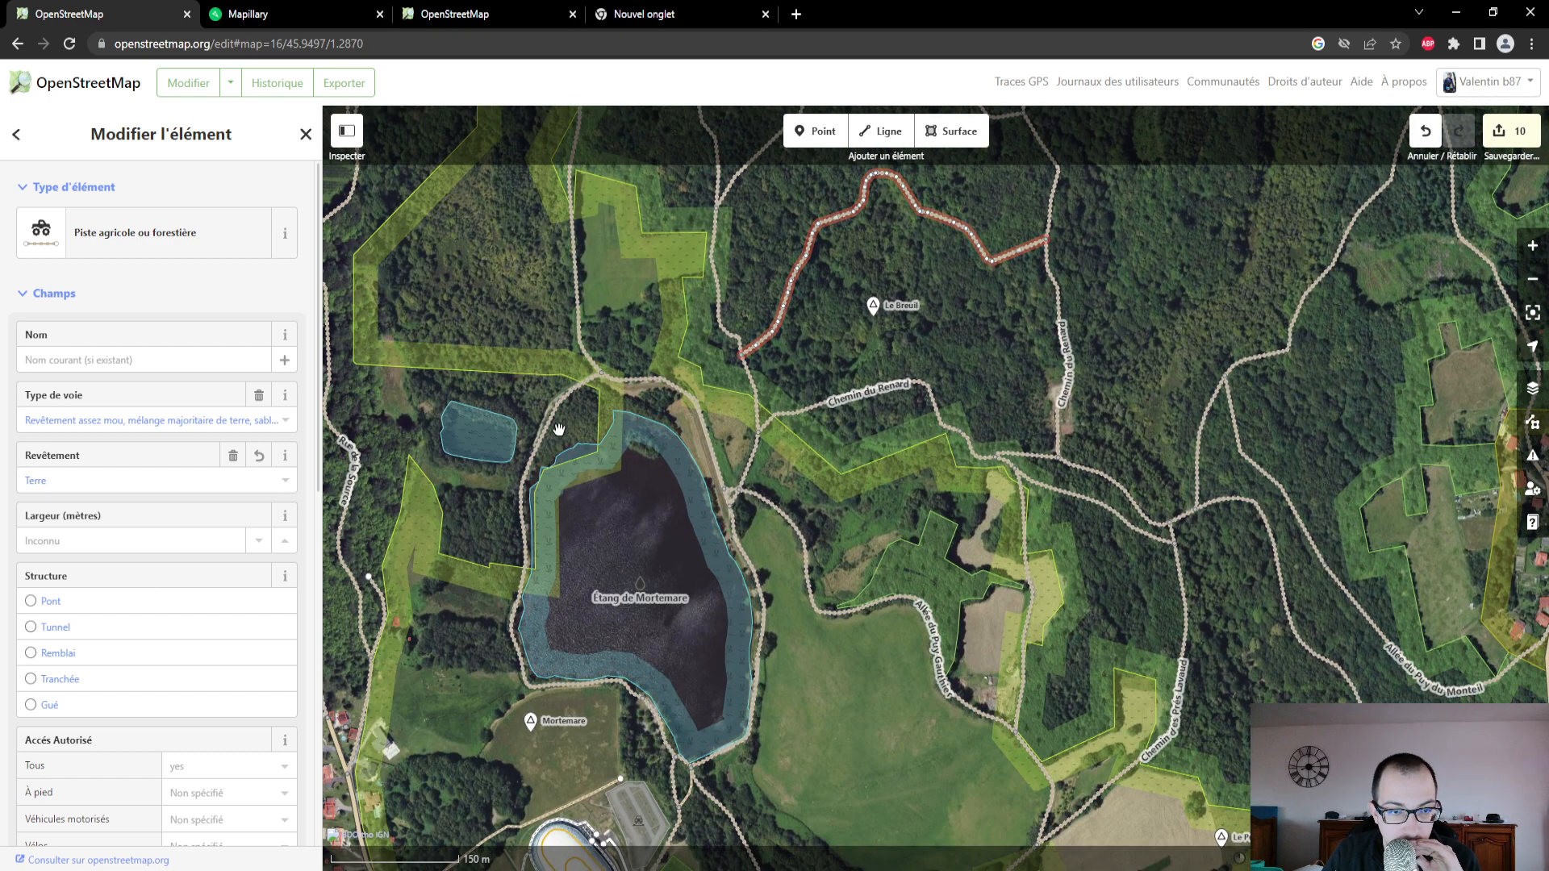
{"action": "left_click_drag", "start_coordinate": [549, 469], "coordinate": [646, 339]}
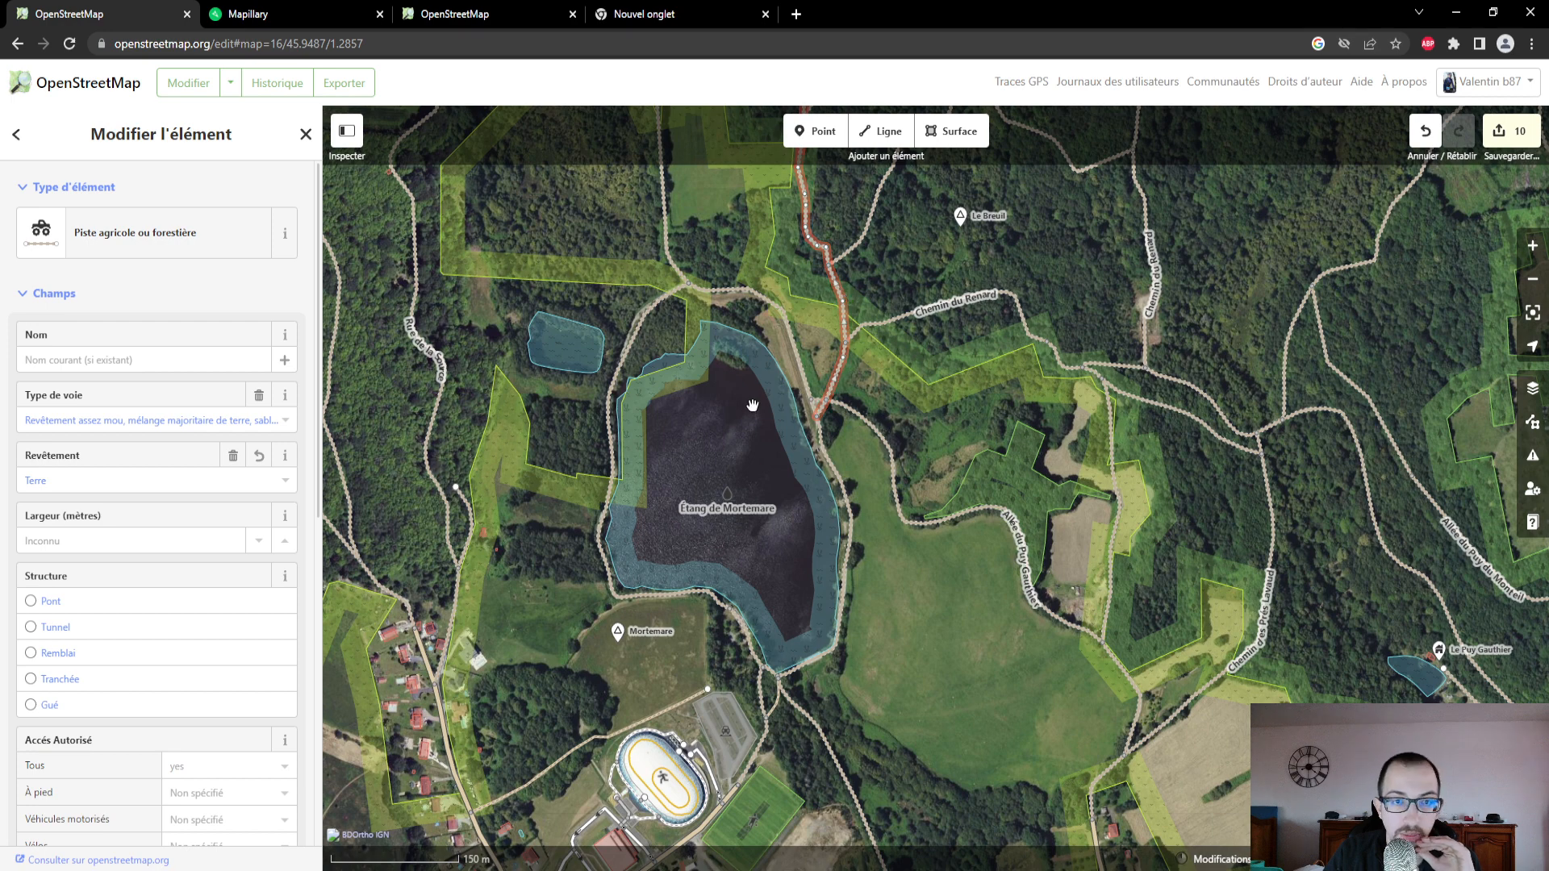
{"action": "left_click_drag", "start_coordinate": [907, 740], "coordinate": [988, 539]}
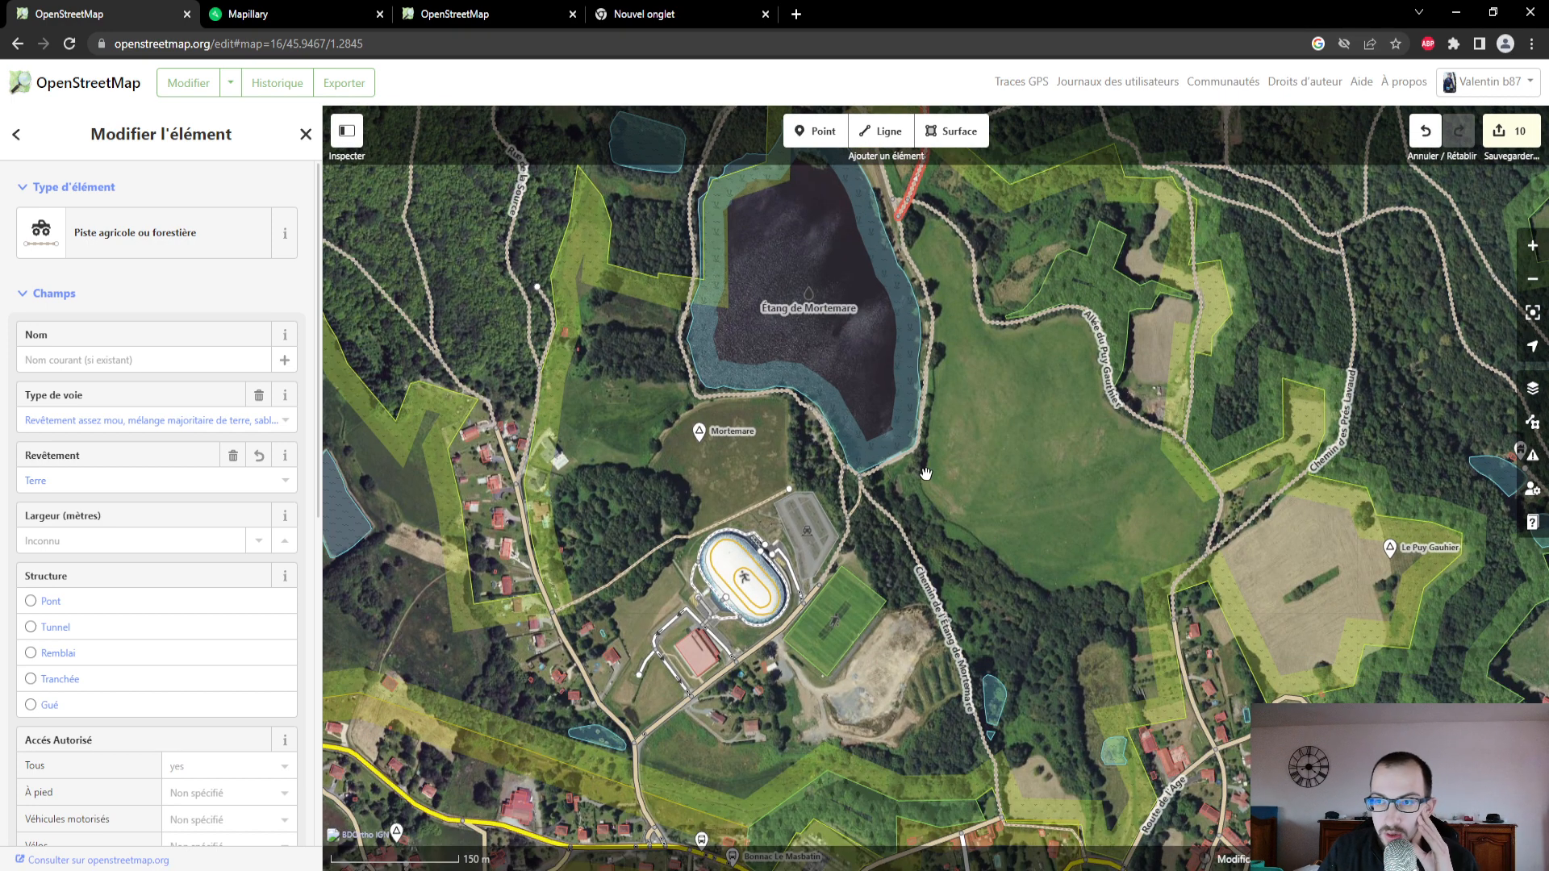
{"action": "scroll", "coordinate": [944, 463], "scroll_direction": "down", "scroll_amount": 3}
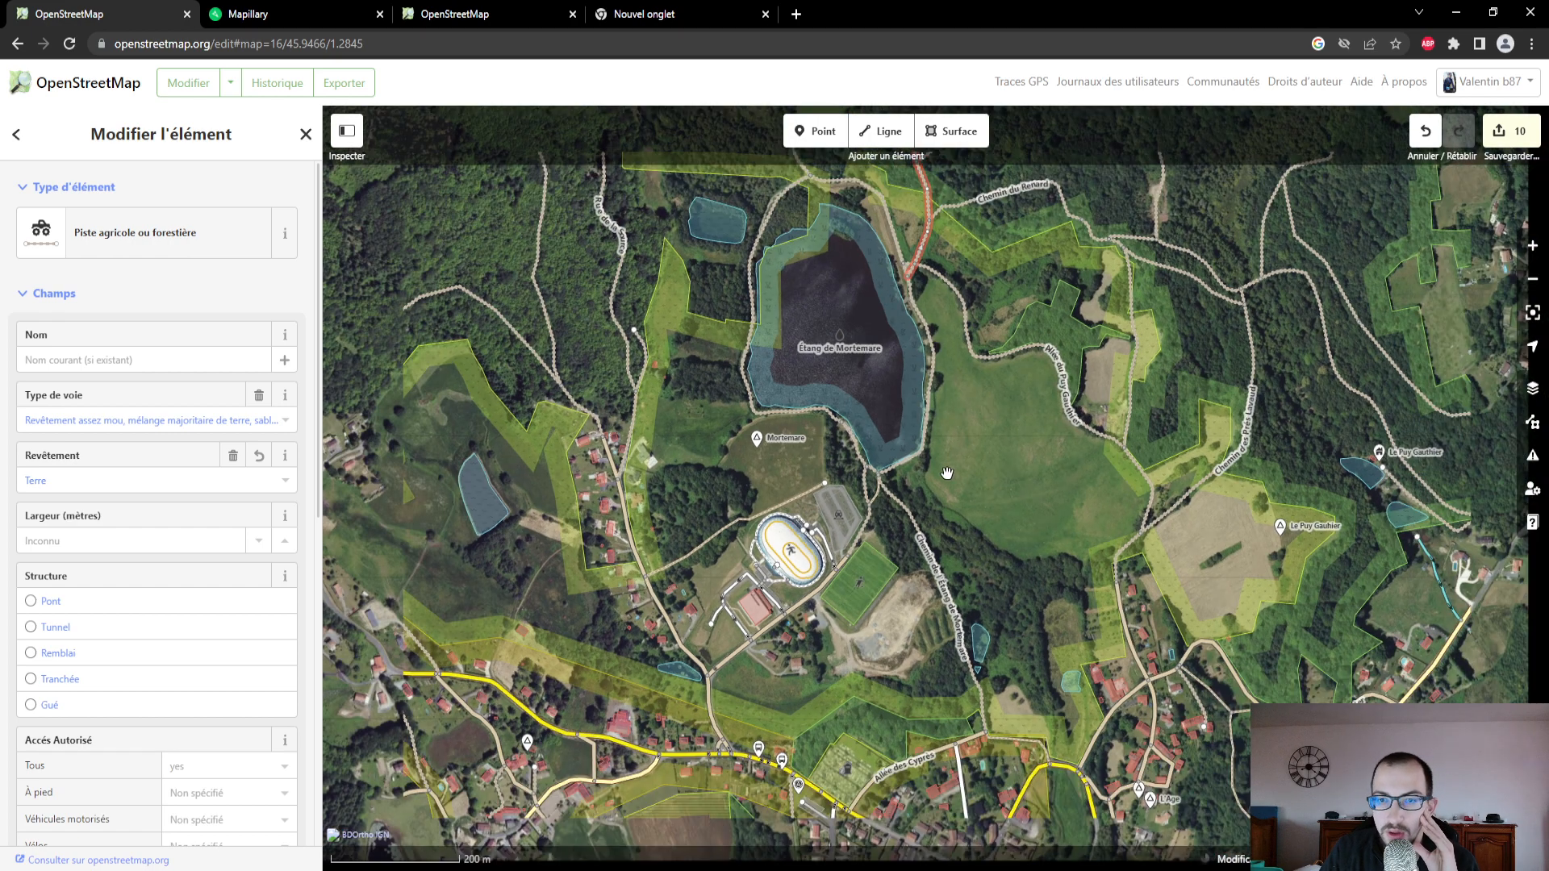
{"action": "left_click_drag", "start_coordinate": [944, 464], "coordinate": [942, 618]}
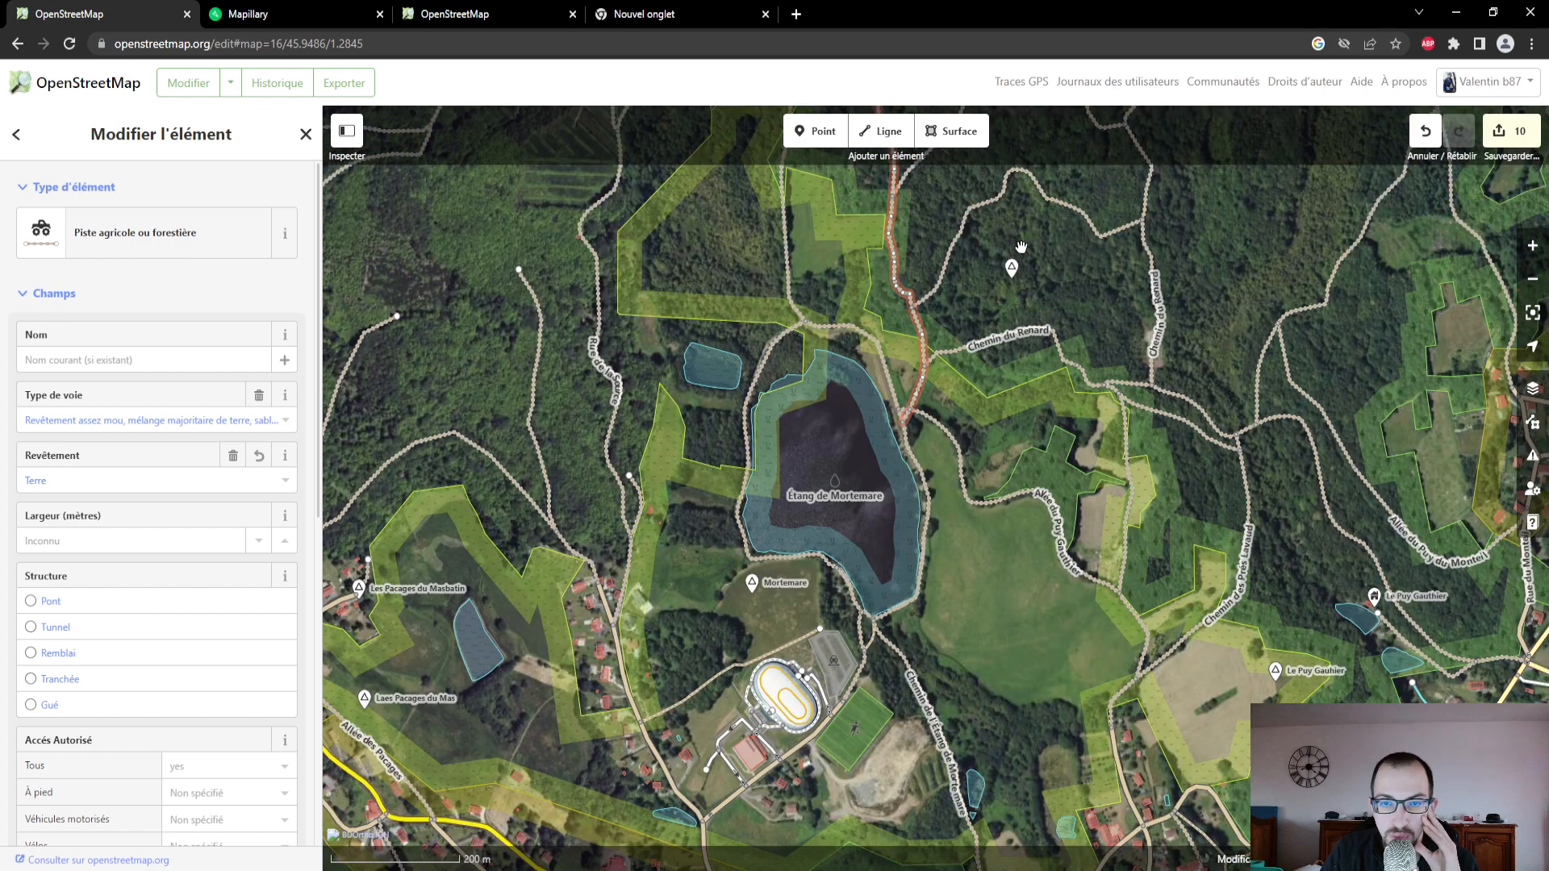
- Upload the pending track edits to OpenStreetMap with the changeset comment "modification type de revêtement."
{"action": "left_click", "coordinate": [1509, 131]}
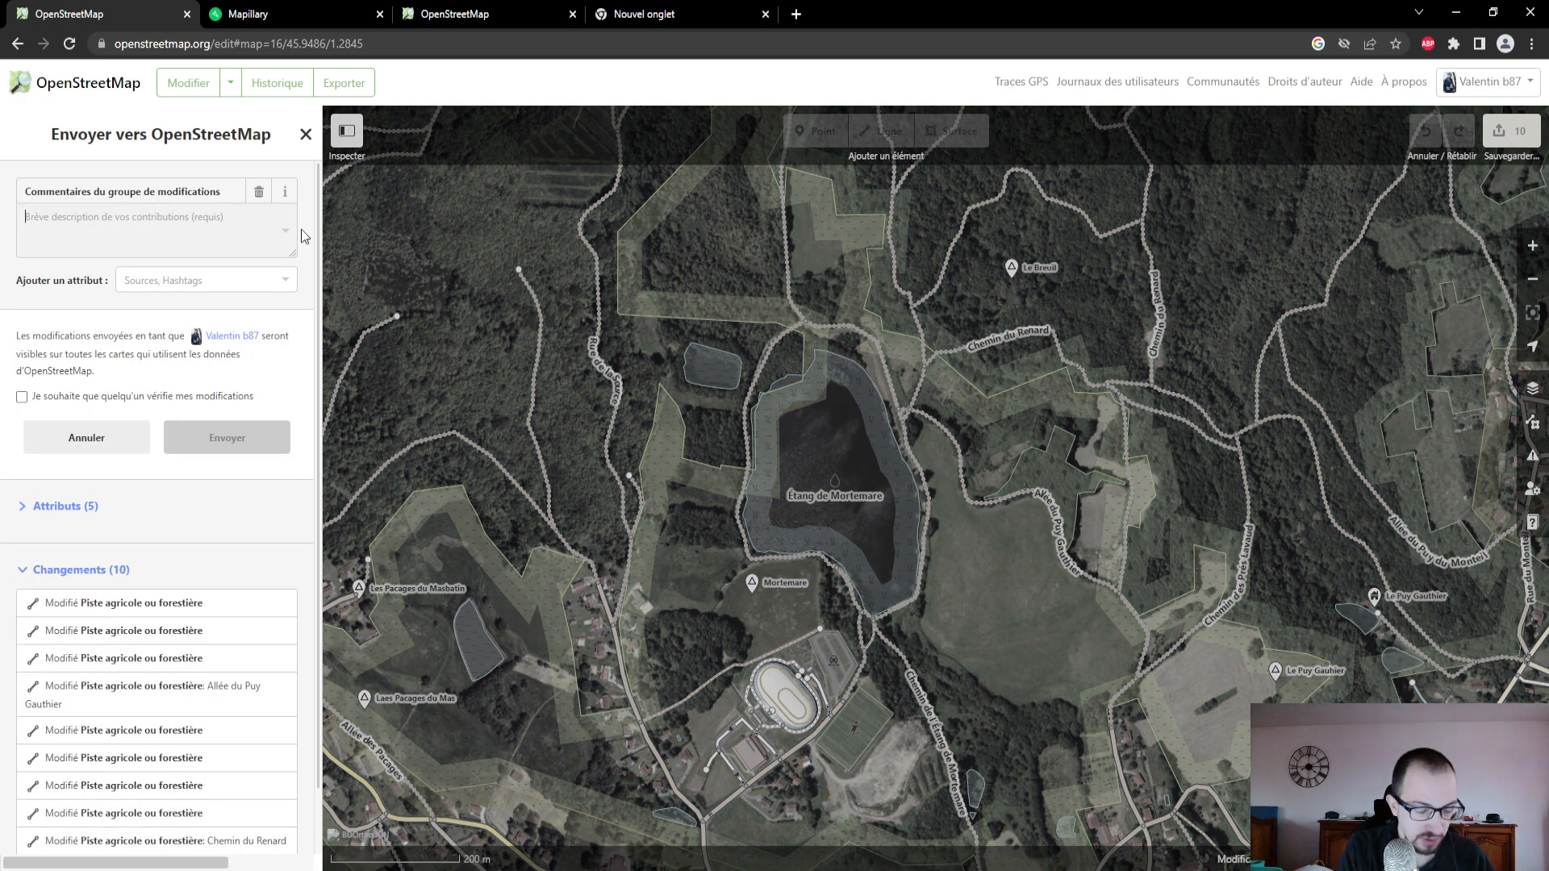
{"action": "type", "text": "modification type de revêtement"}
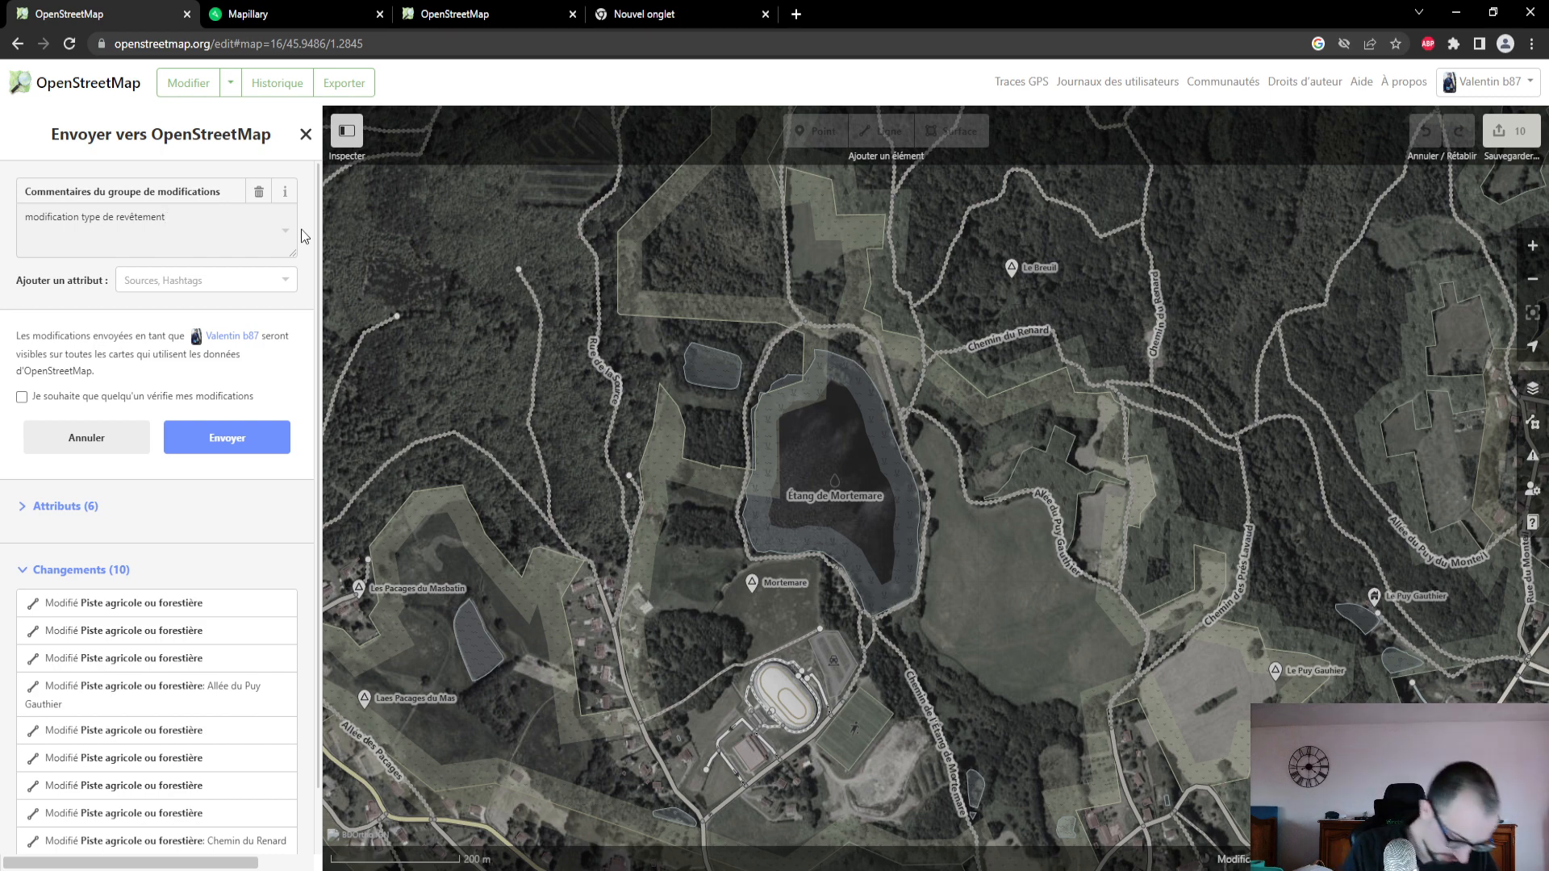
{"action": "type", "text": "."}
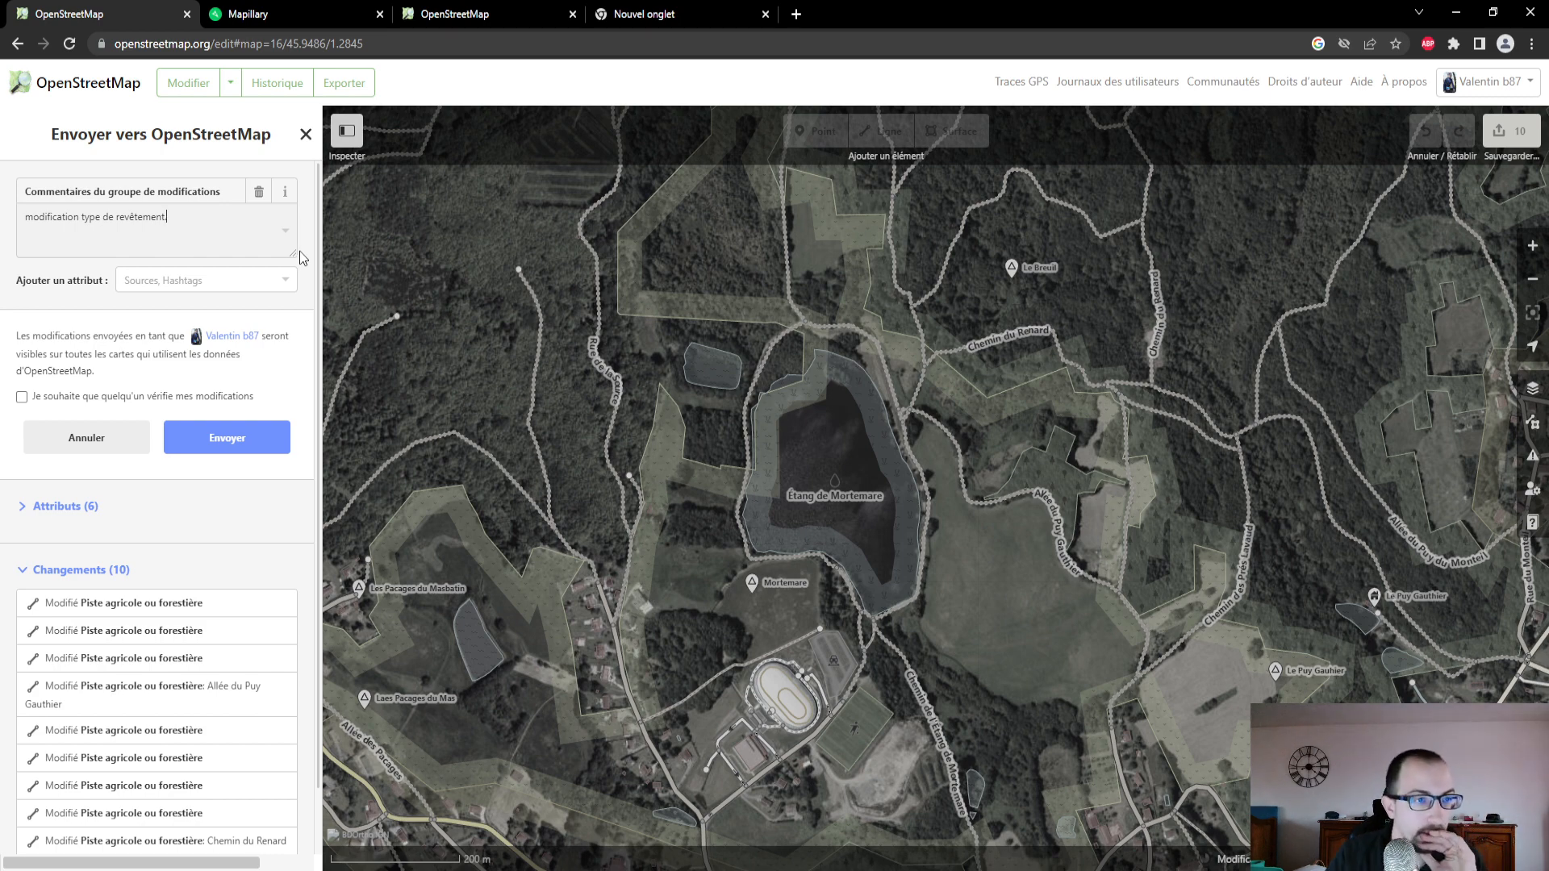
{"action": "left_click", "coordinate": [202, 443]}
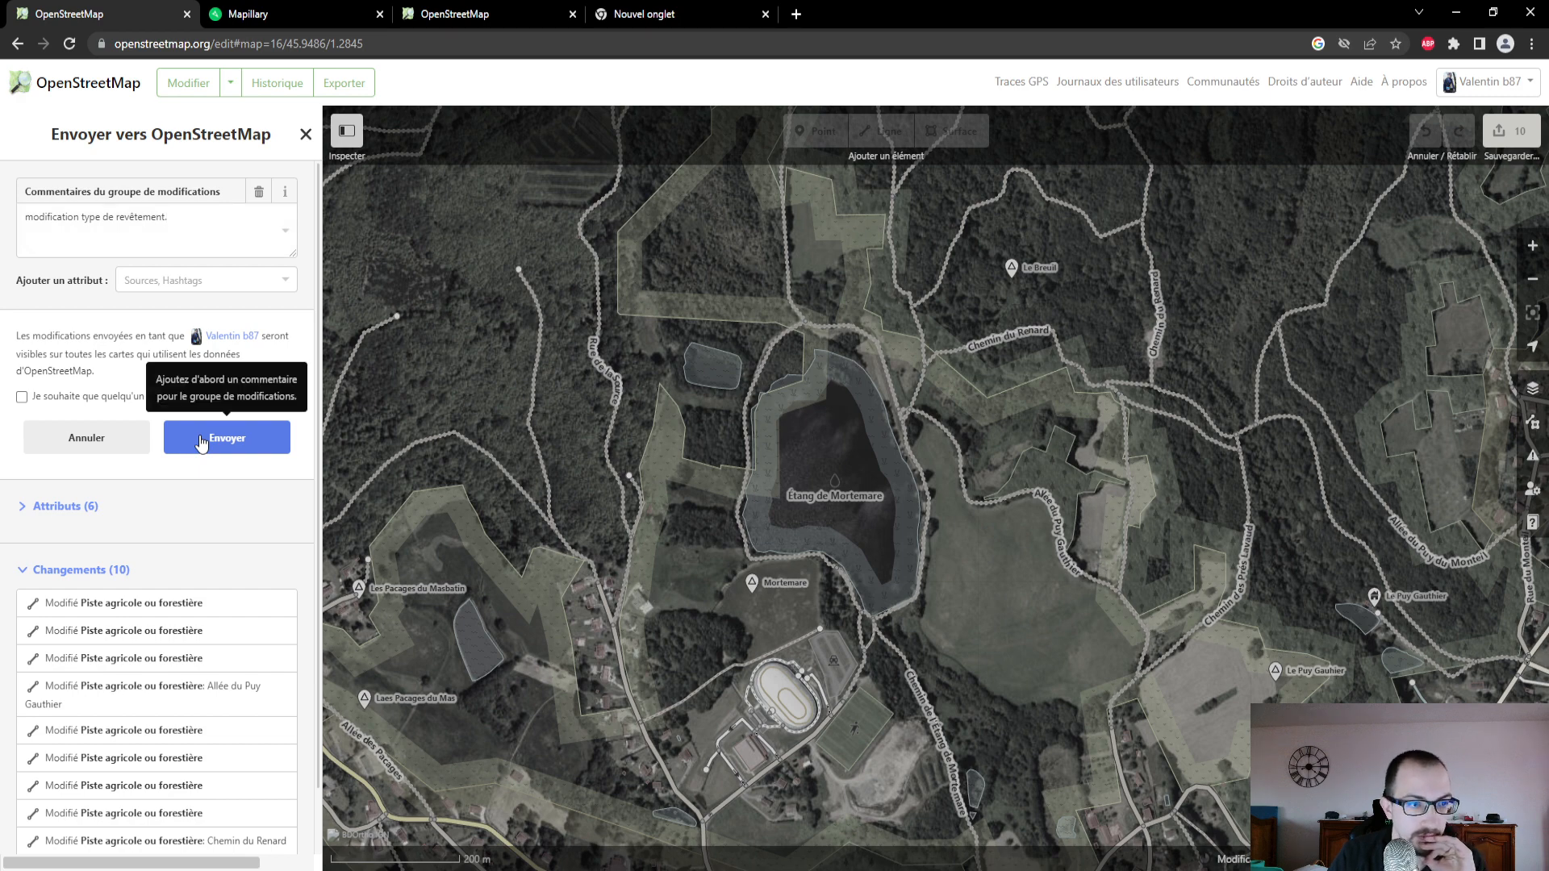
{"action": "left_click", "coordinate": [201, 441]}
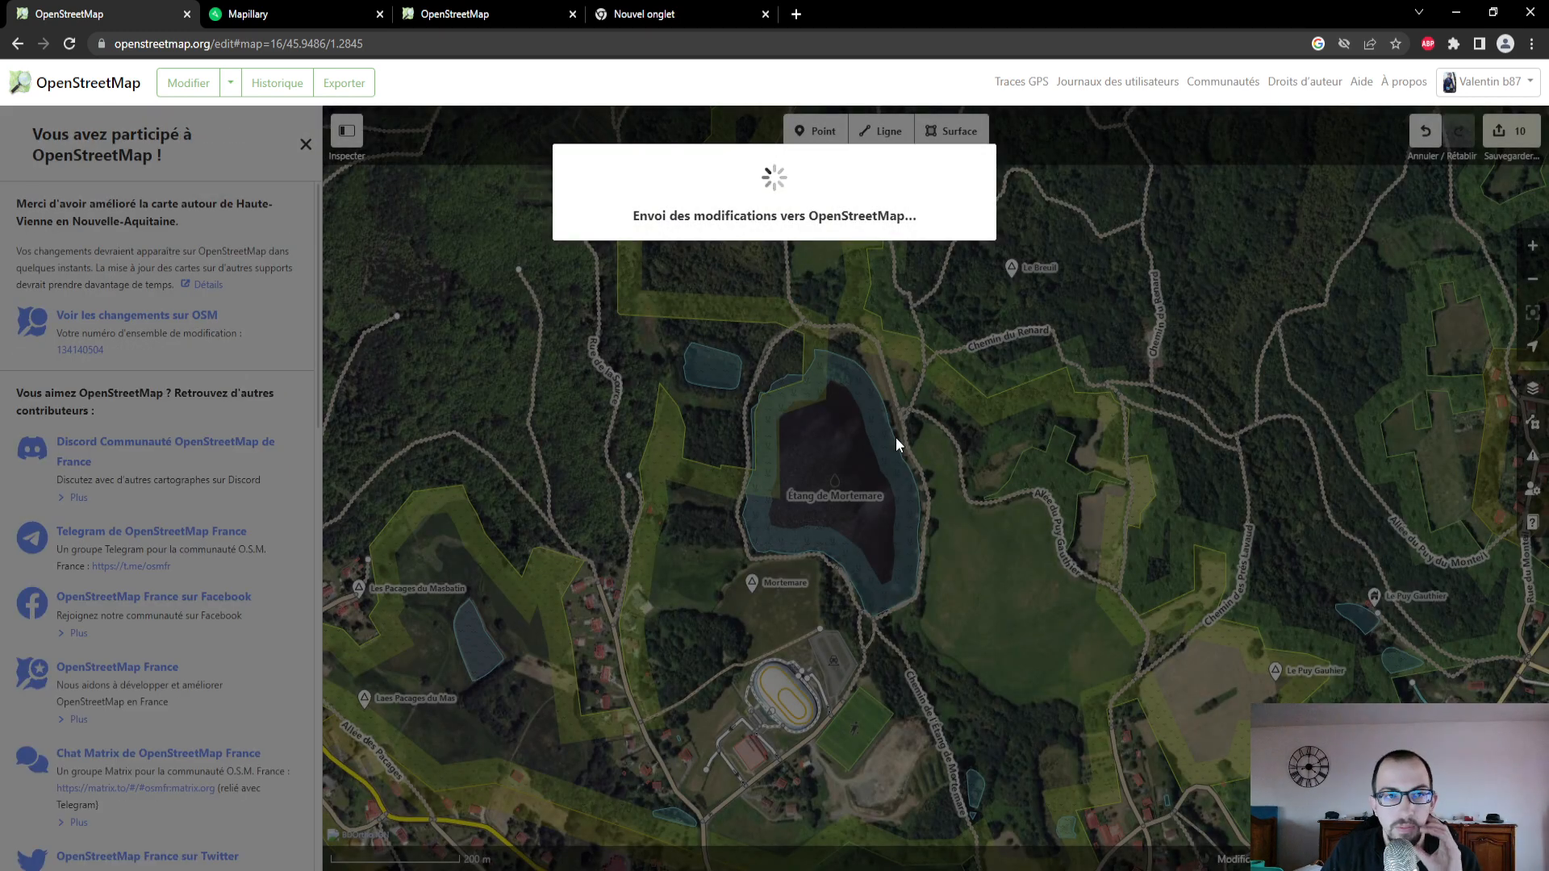
{"action": "scroll", "coordinate": [964, 520], "scroll_direction": "down", "scroll_amount": 4}
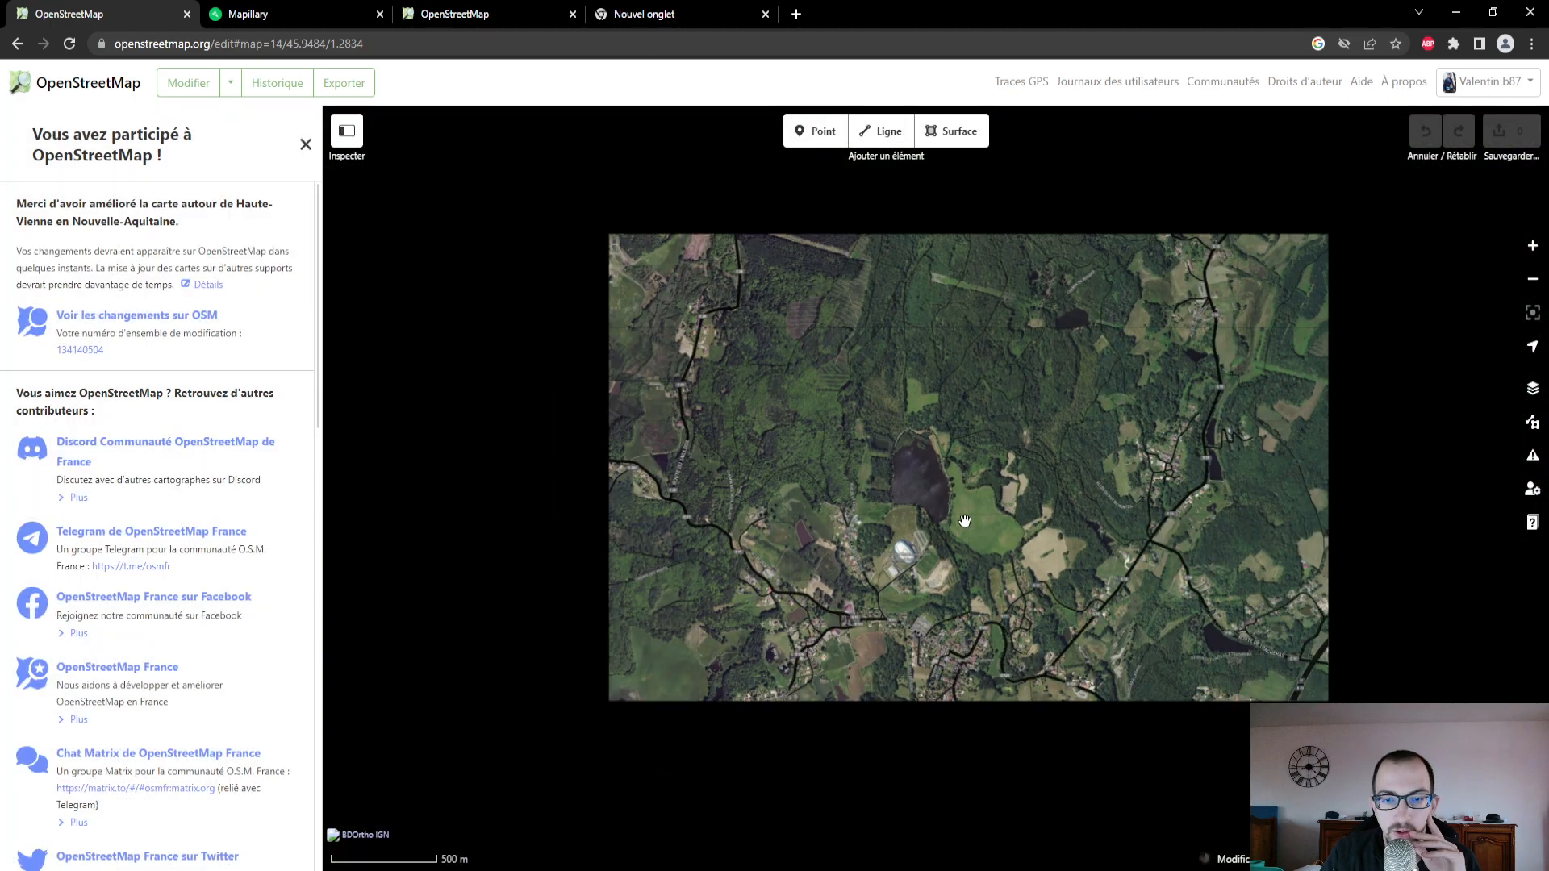
{"action": "scroll", "coordinate": [965, 531], "scroll_direction": "down", "scroll_amount": 2}
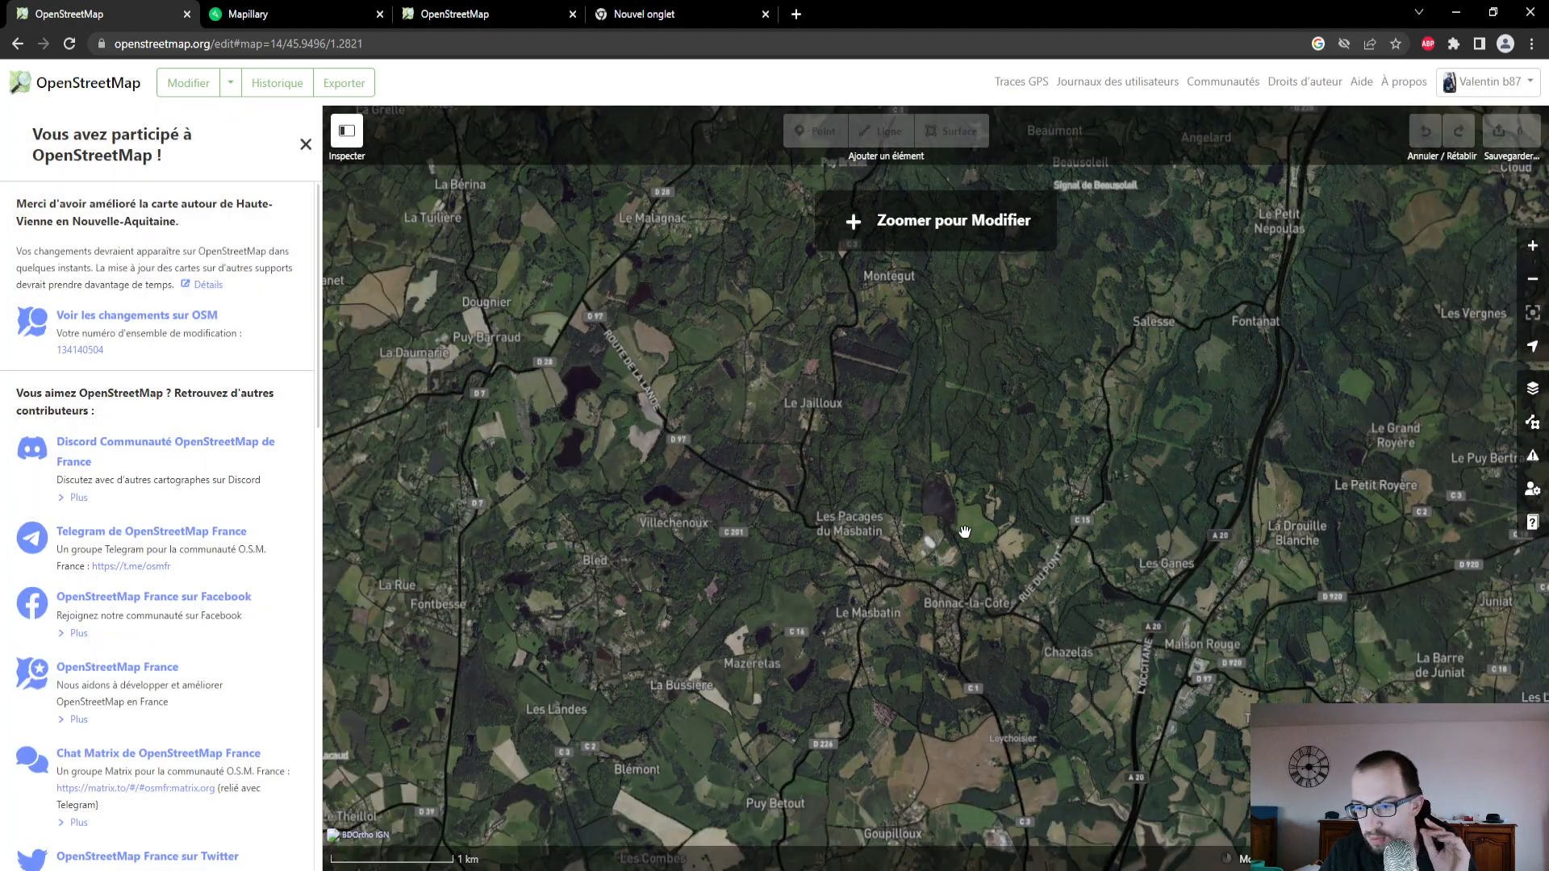
{"action": "scroll", "coordinate": [961, 521], "scroll_direction": "down", "scroll_amount": 1}
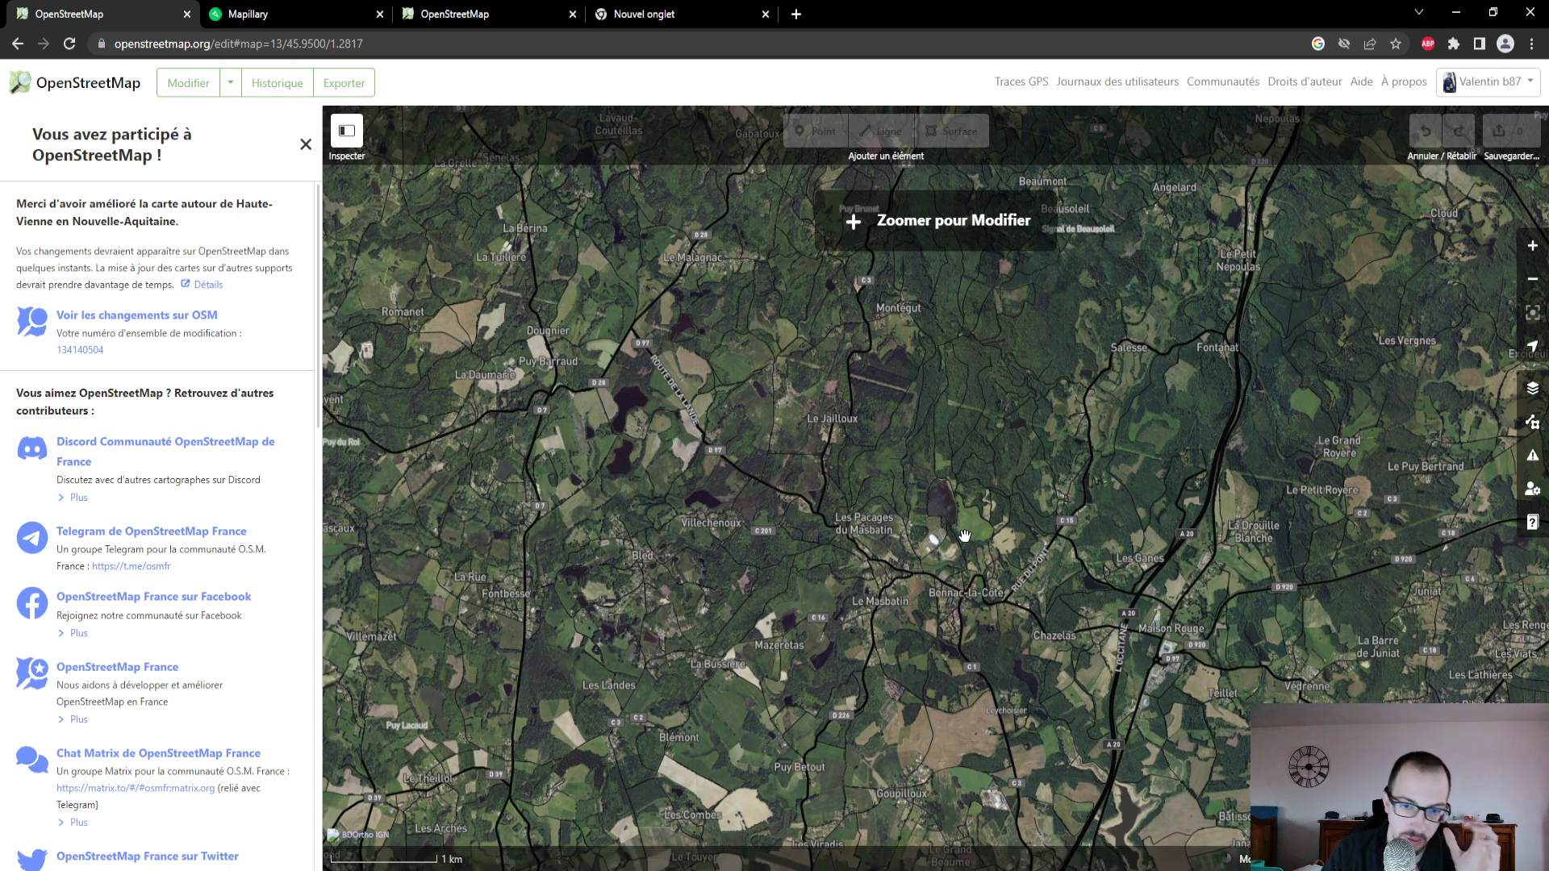
{"action": "left_click_drag", "start_coordinate": [964, 538], "coordinate": [960, 417]}
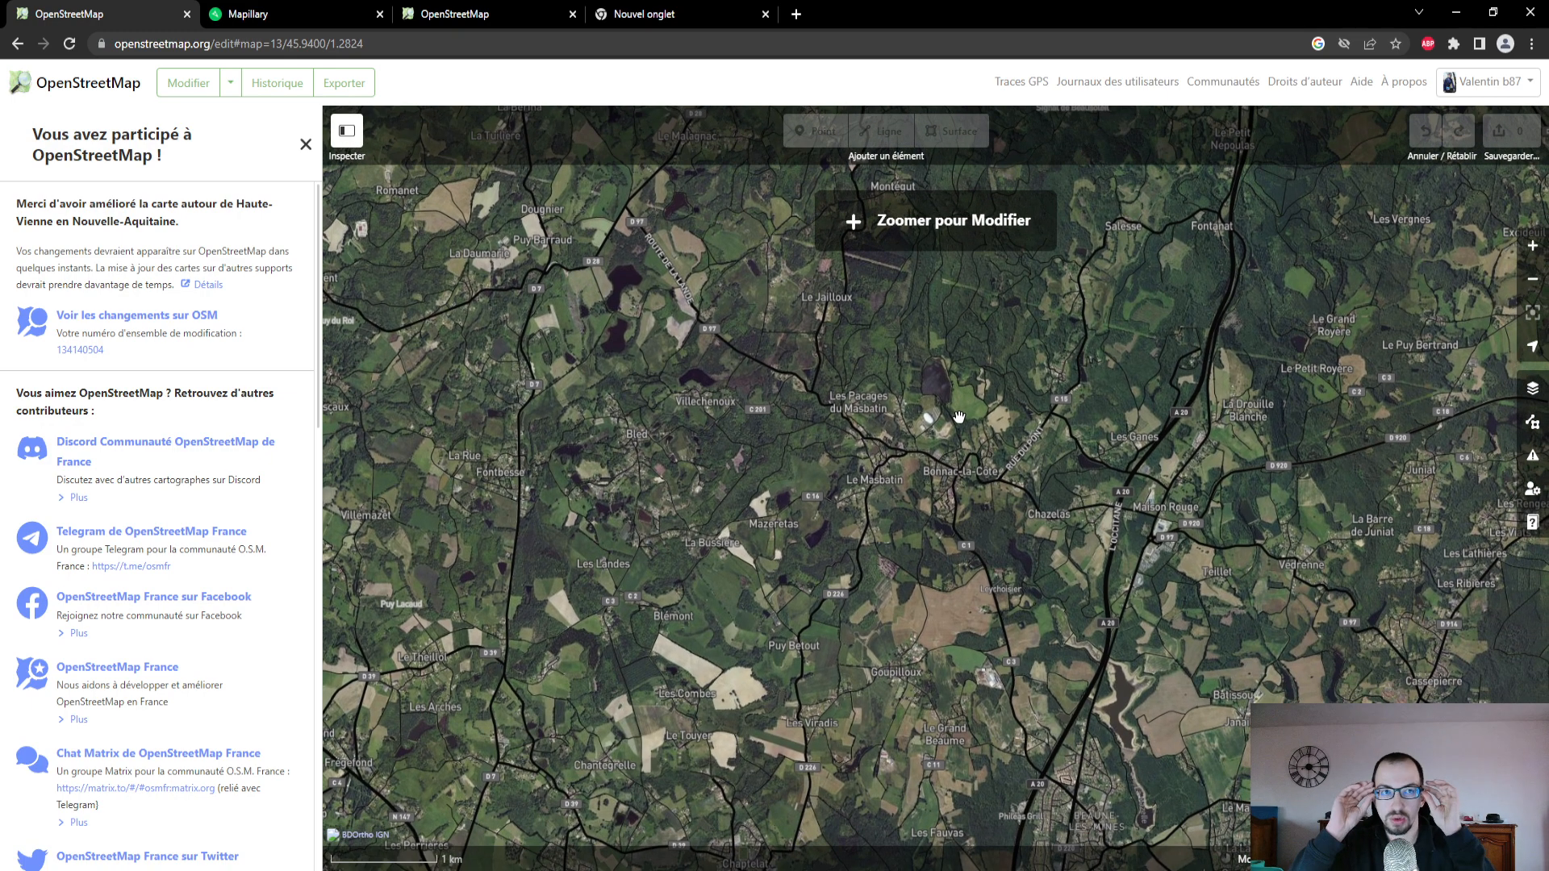
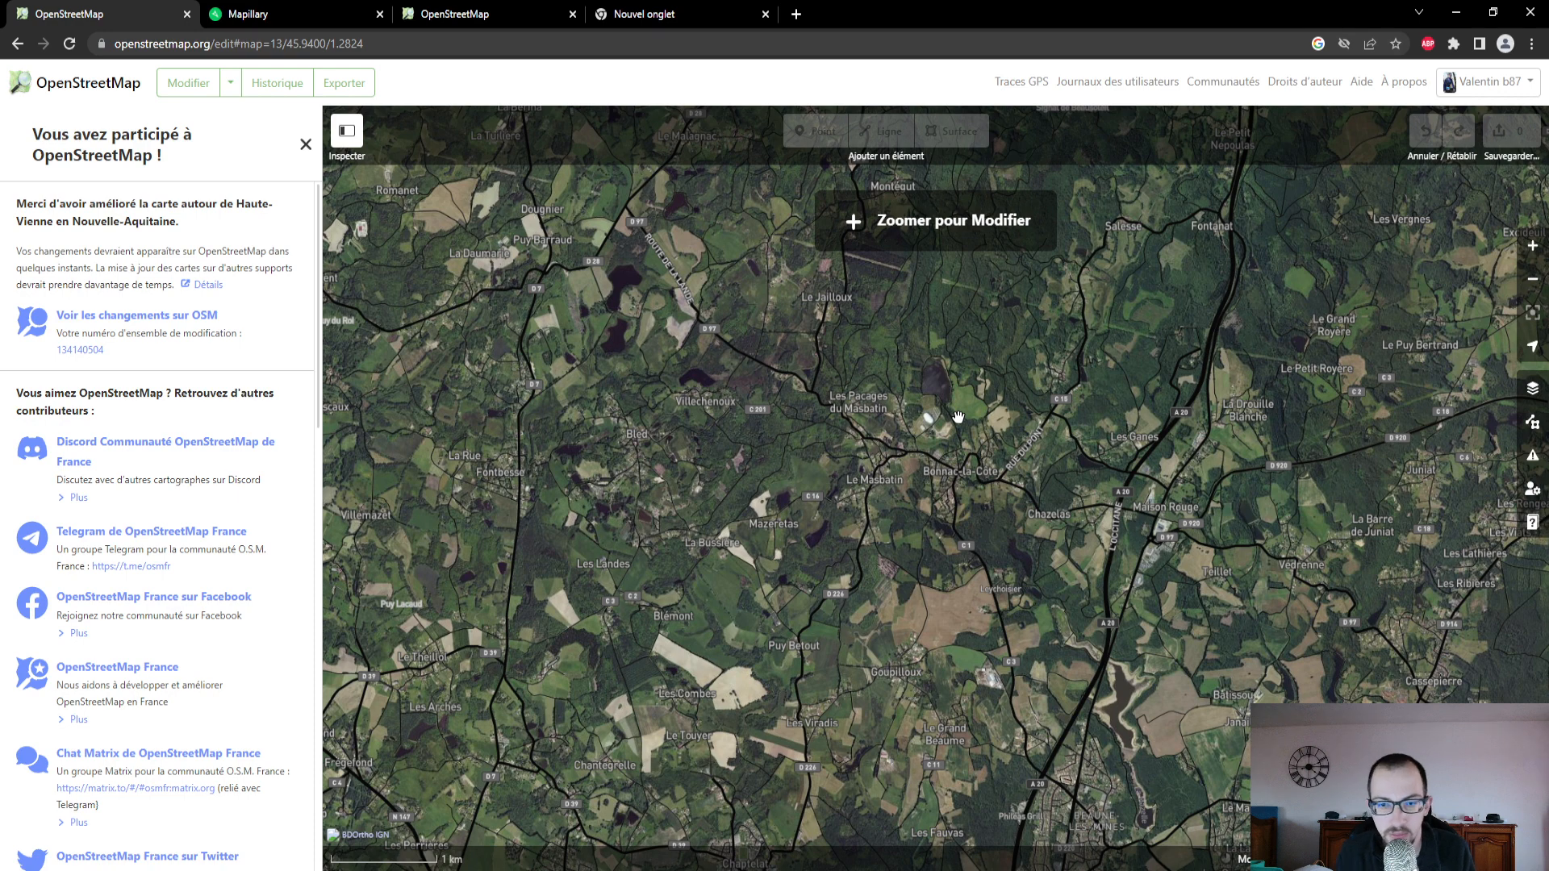
- Switch to the Mapillary map and examine the photographed routes east of Bonnac-la-Côte, down to the loop beside Ambazac
{"action": "scroll", "coordinate": [918, 541], "scroll_direction": "down", "scroll_amount": 2}
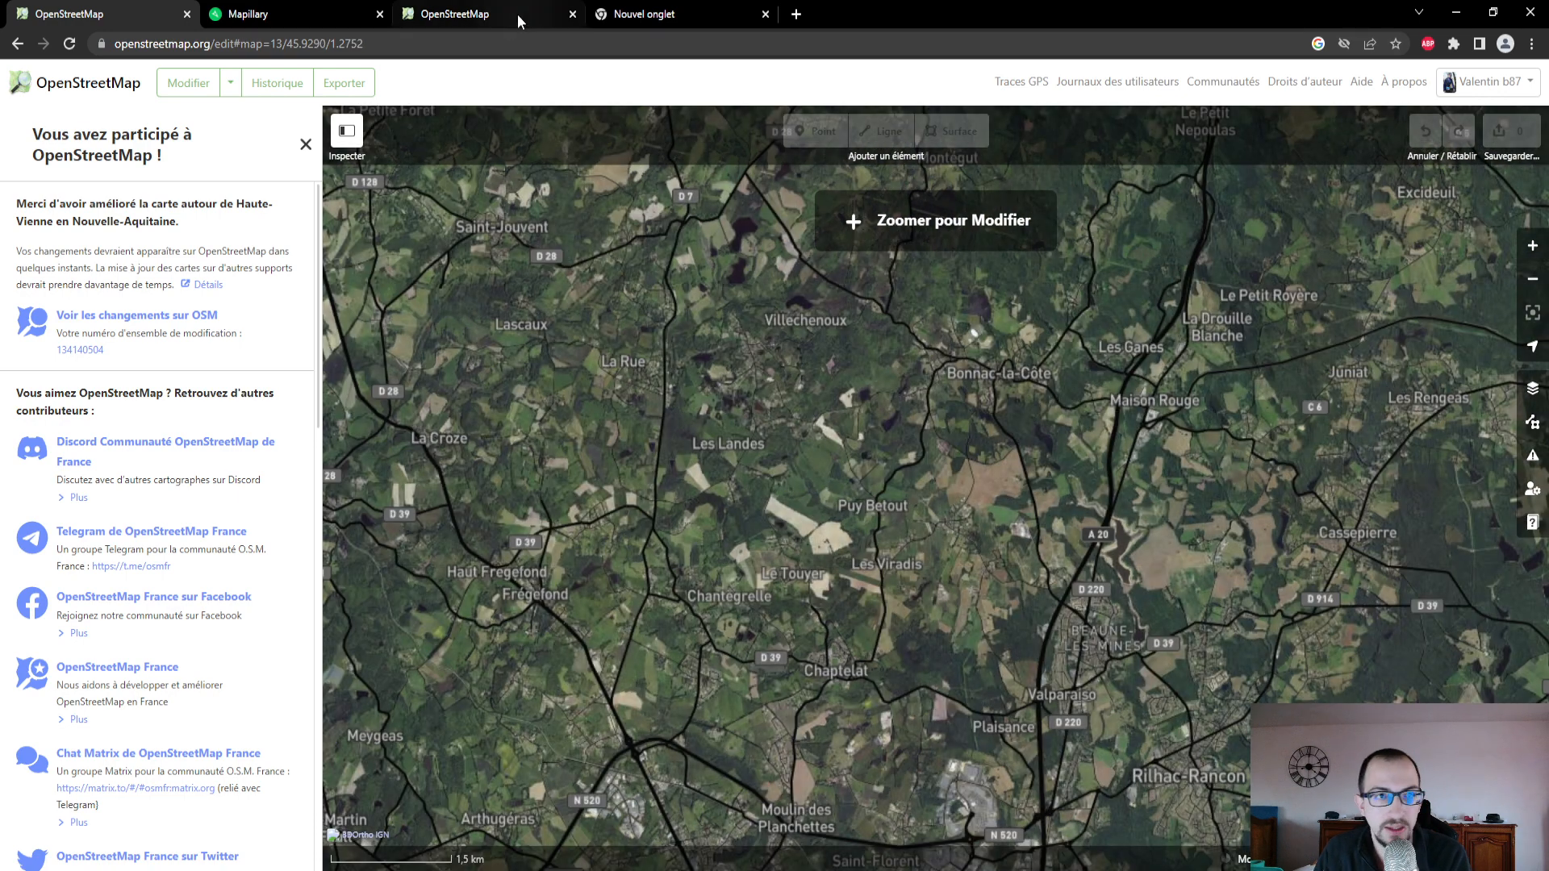
{"action": "left_click", "coordinate": [336, 25]}
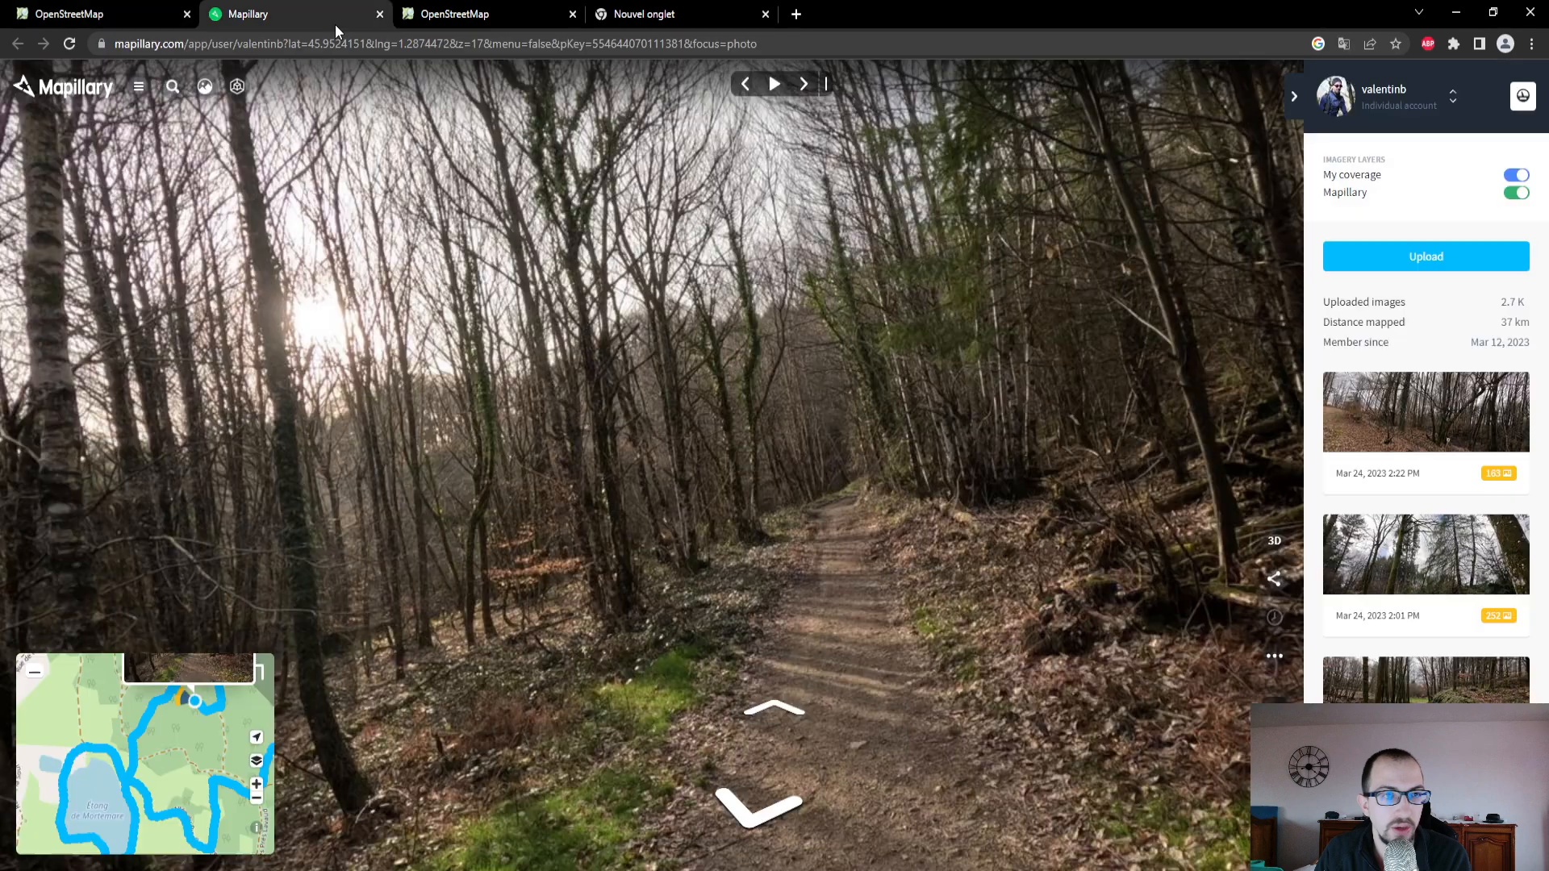
{"action": "left_click", "coordinate": [264, 680]}
{"action": "scroll", "coordinate": [733, 468], "scroll_direction": "down", "scroll_amount": 2}
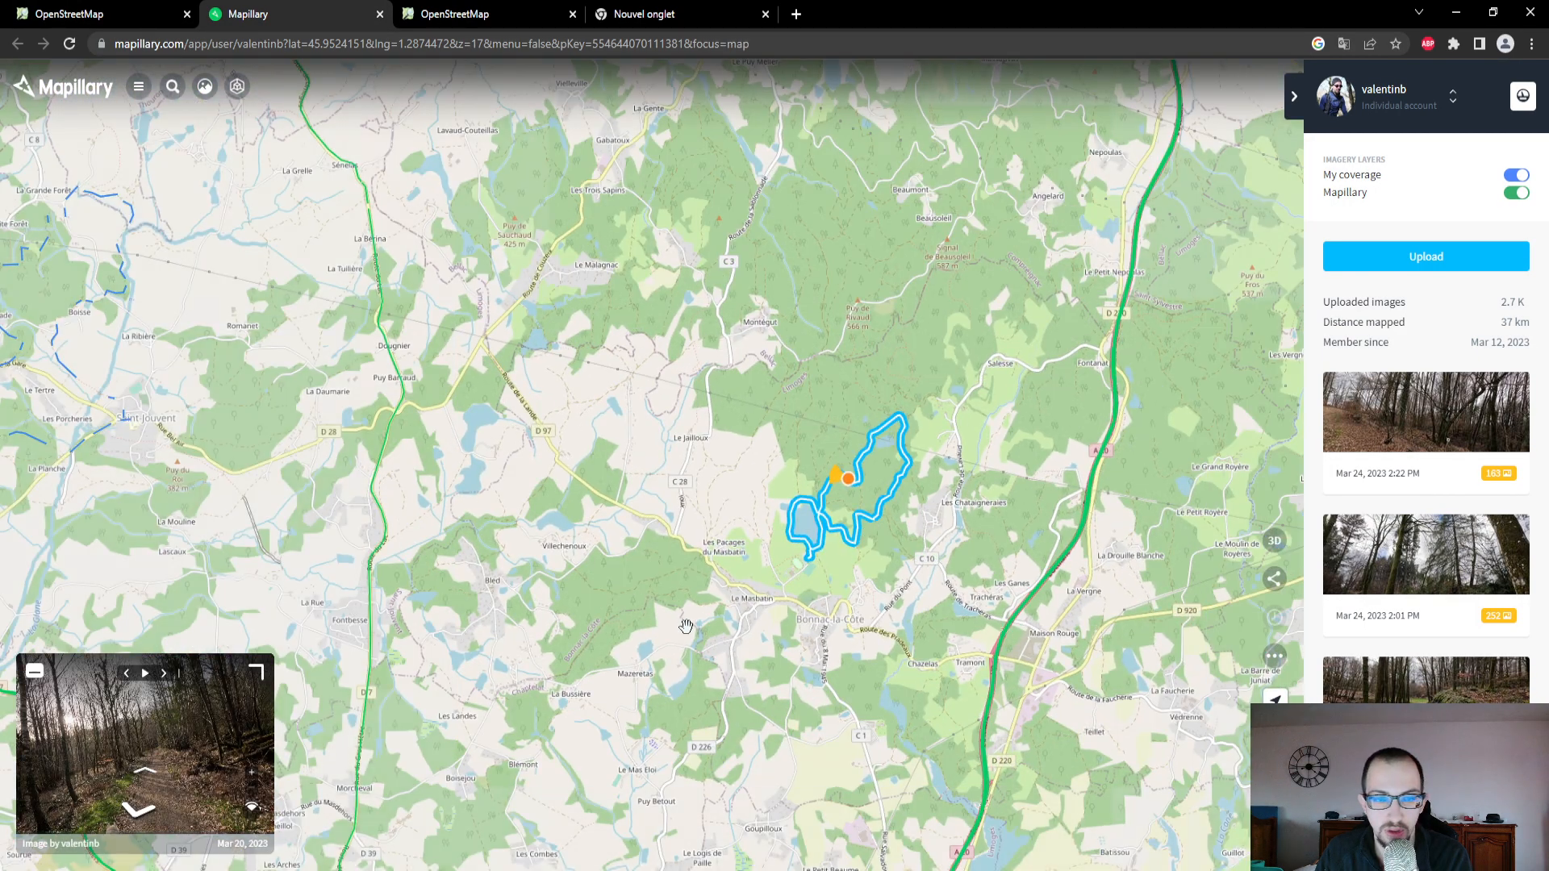
{"action": "scroll", "coordinate": [733, 469], "scroll_direction": "down", "scroll_amount": 8}
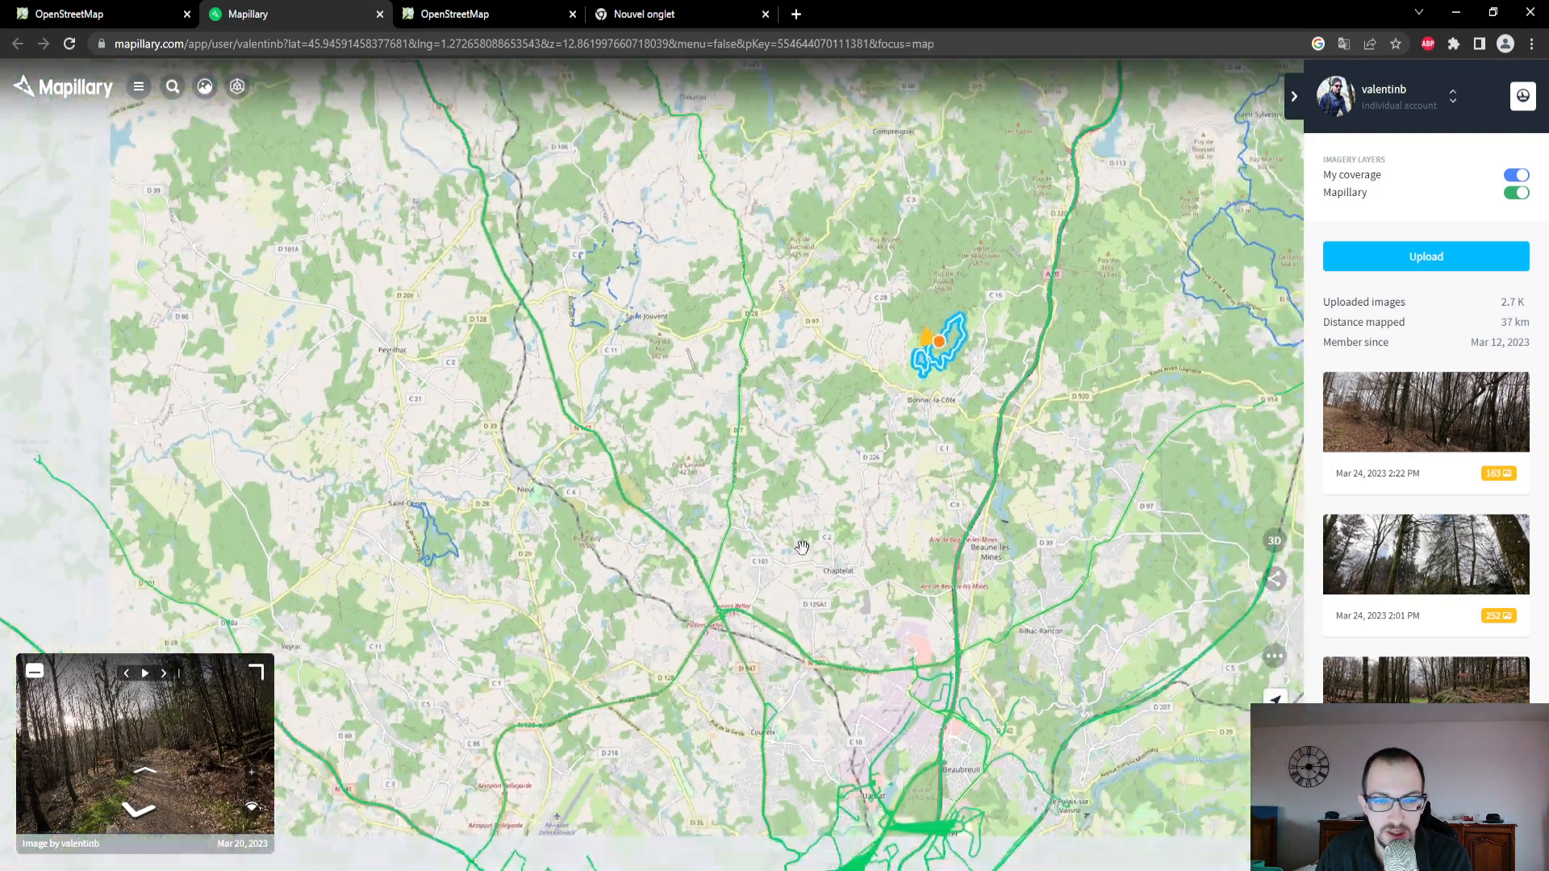
{"action": "scroll", "coordinate": [940, 482], "scroll_direction": "up", "scroll_amount": 5}
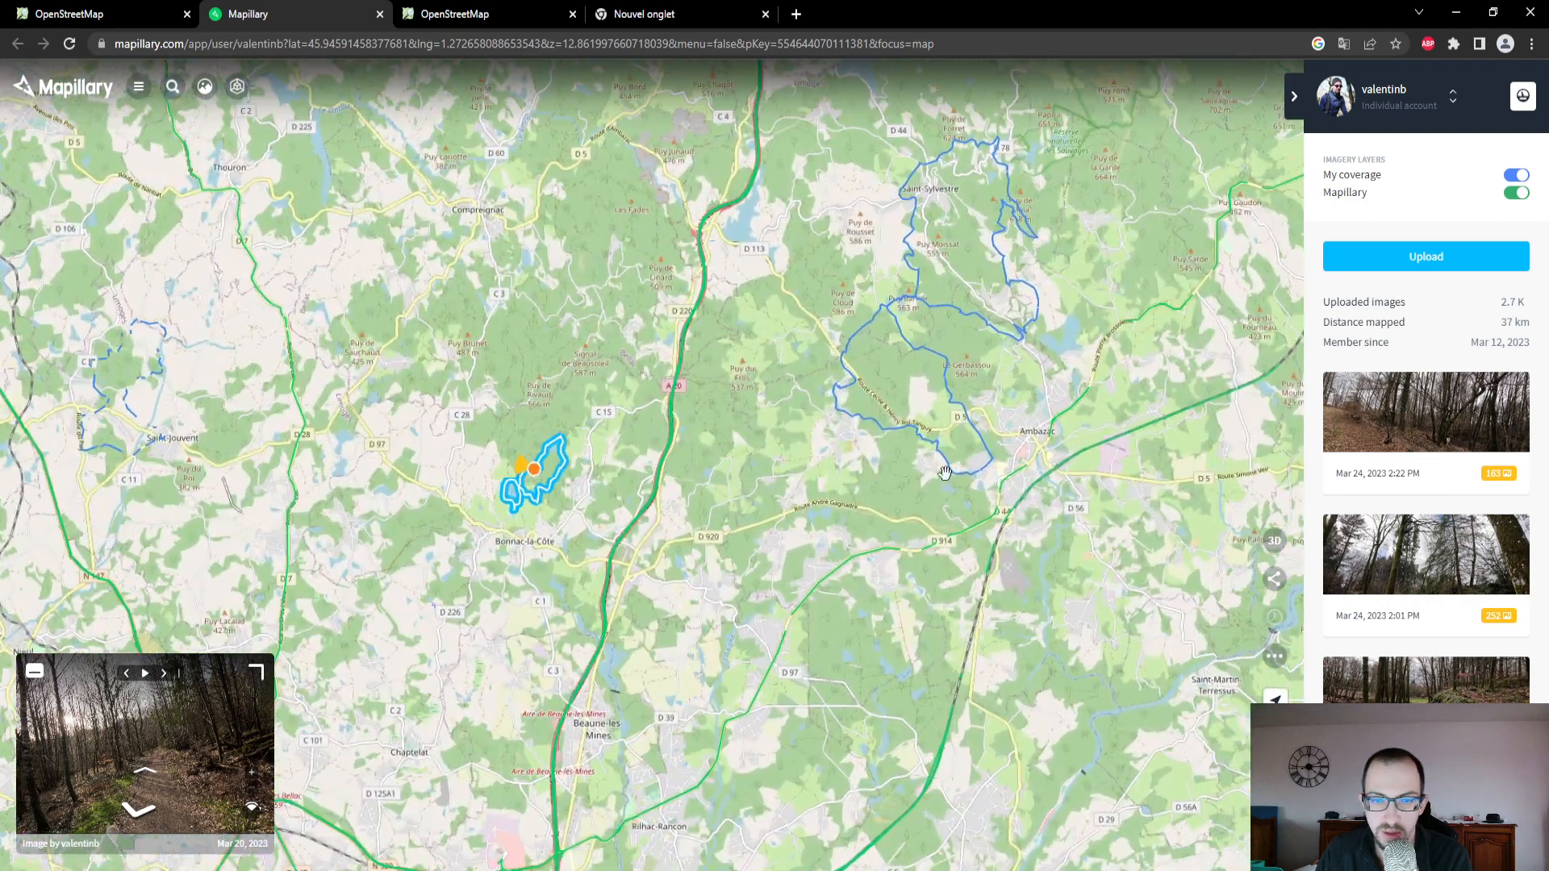
{"action": "scroll", "coordinate": [936, 465], "scroll_direction": "up", "scroll_amount": 2}
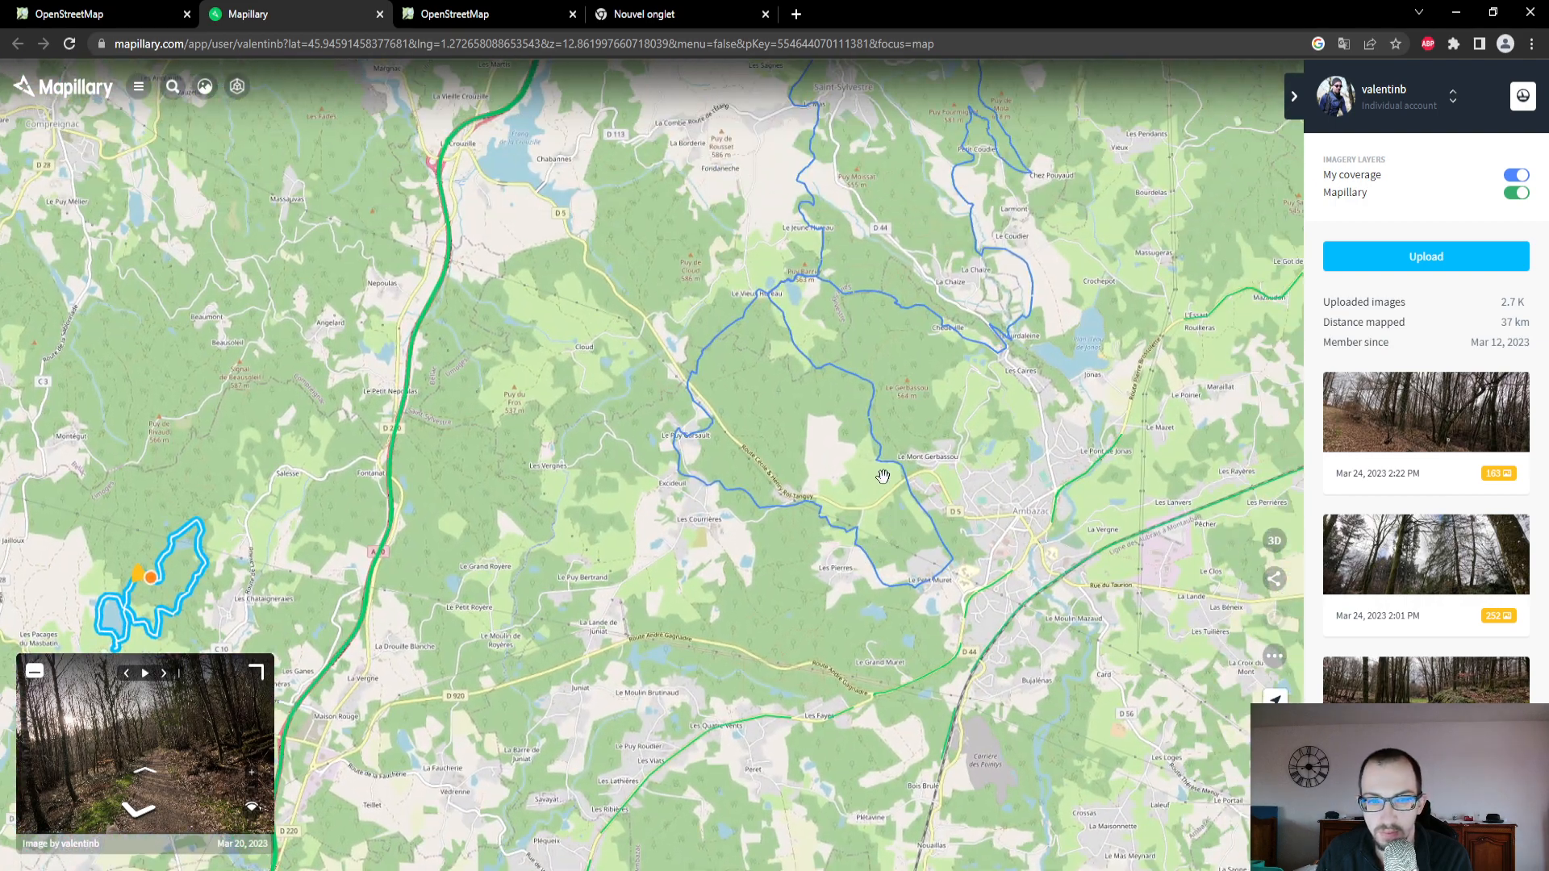
{"action": "scroll", "coordinate": [928, 629], "scroll_direction": "up", "scroll_amount": 2}
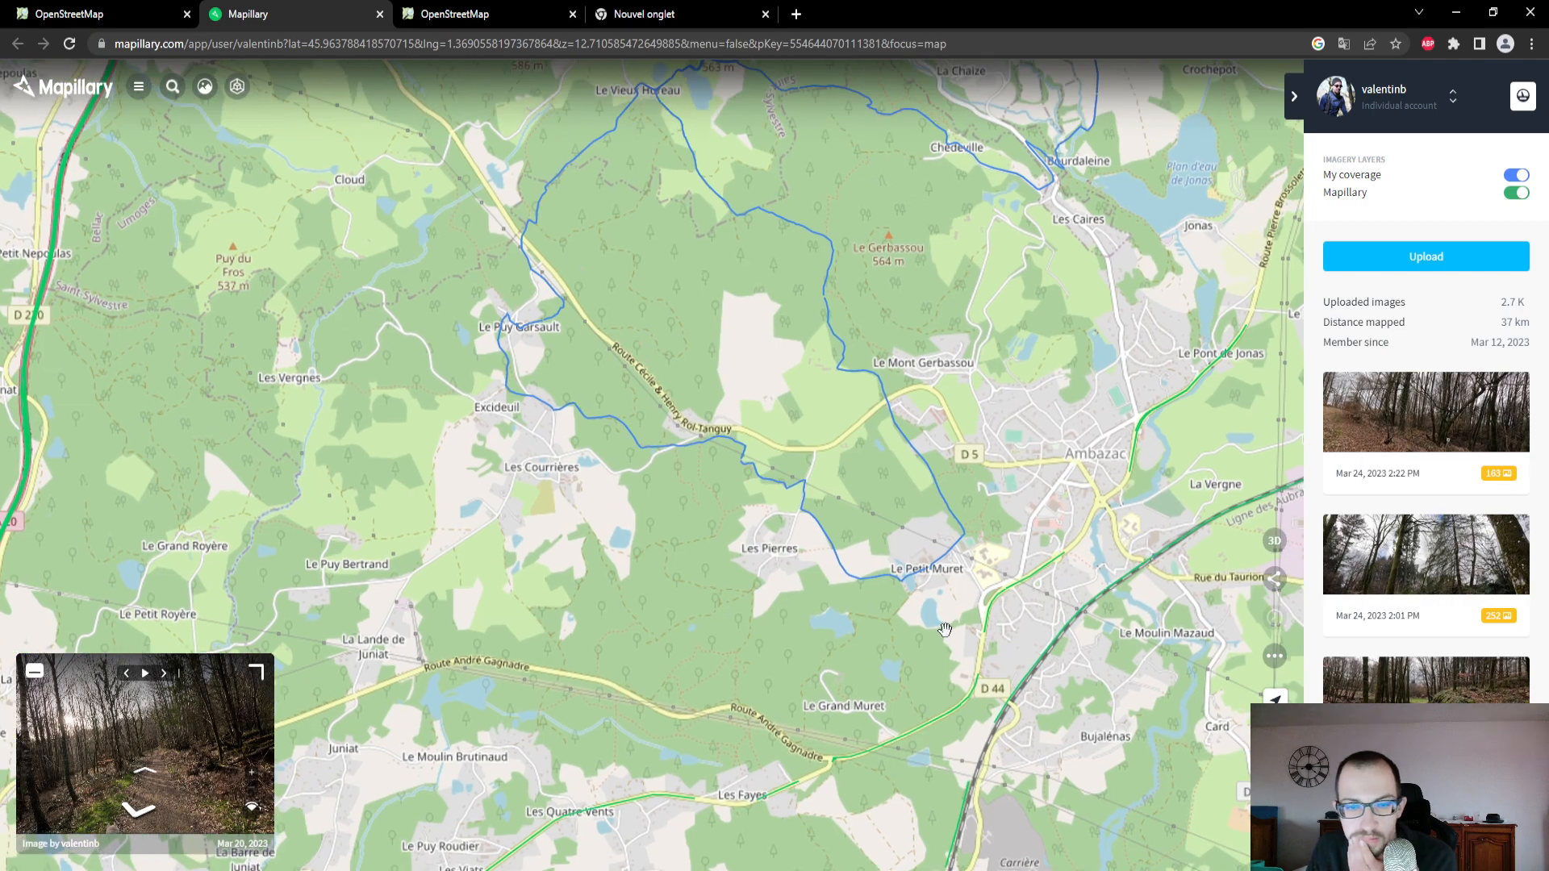
{"action": "scroll", "coordinate": [941, 613], "scroll_direction": "down", "scroll_amount": 2}
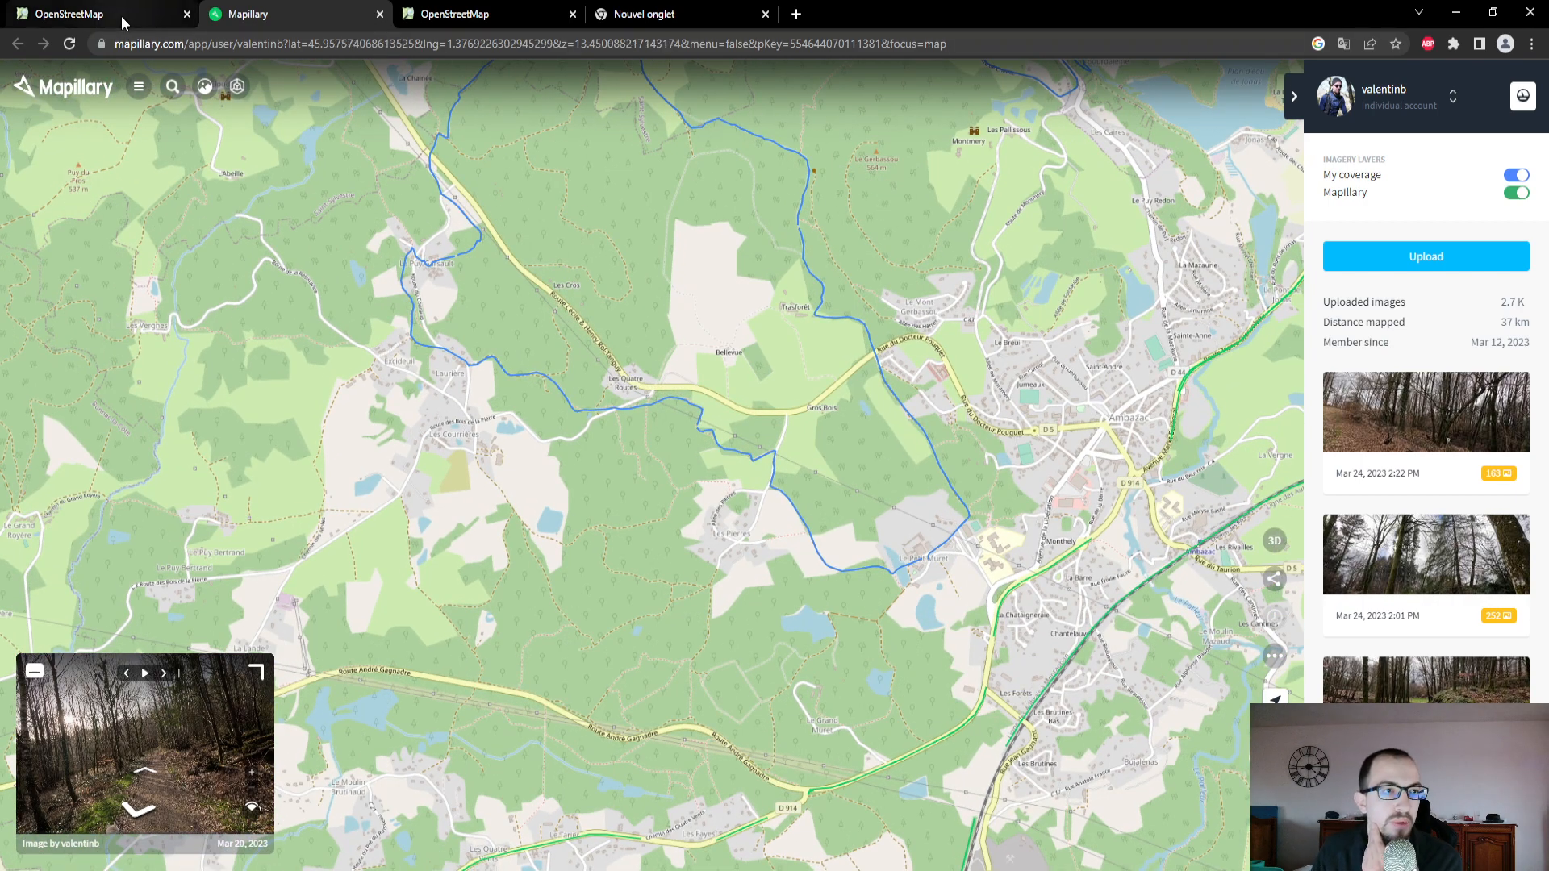
- In the OpenStreetMap editor, find Ambazac and examine the mapped roads and paths around the town
{"action": "left_click", "coordinate": [113, 17]}
{"action": "scroll", "coordinate": [968, 565], "scroll_direction": "down", "scroll_amount": 2}
{"action": "left_click_drag", "start_coordinate": [1116, 560], "coordinate": [977, 559]}
{"action": "scroll", "coordinate": [1105, 482], "scroll_direction": "up", "scroll_amount": 5}
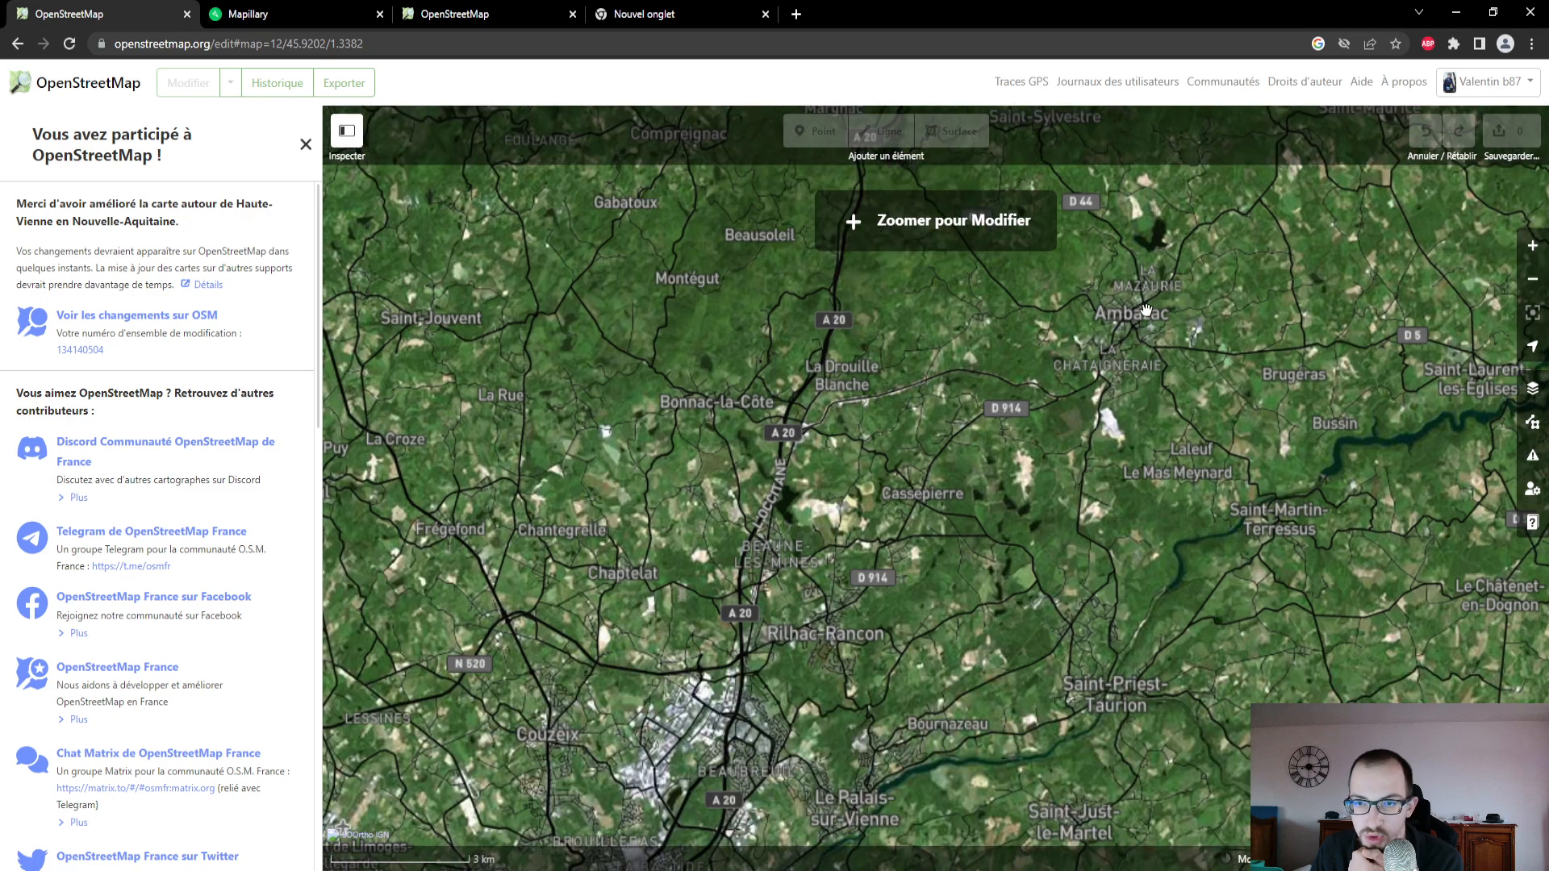
{"action": "scroll", "coordinate": [1071, 412], "scroll_direction": "up", "scroll_amount": 2}
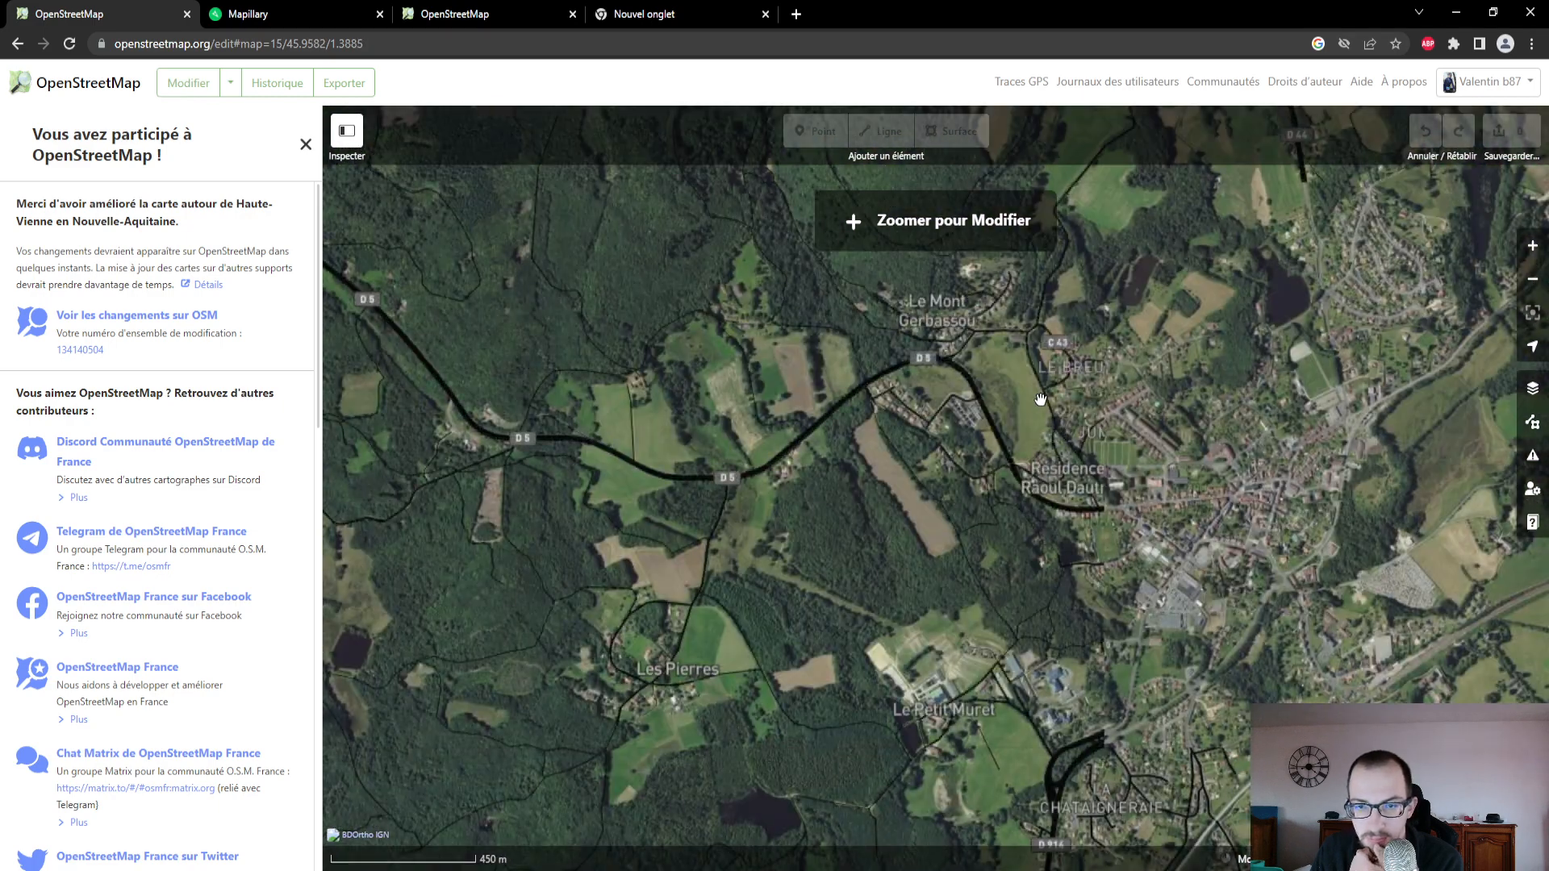
{"action": "scroll", "coordinate": [1040, 403], "scroll_direction": "up", "scroll_amount": 1}
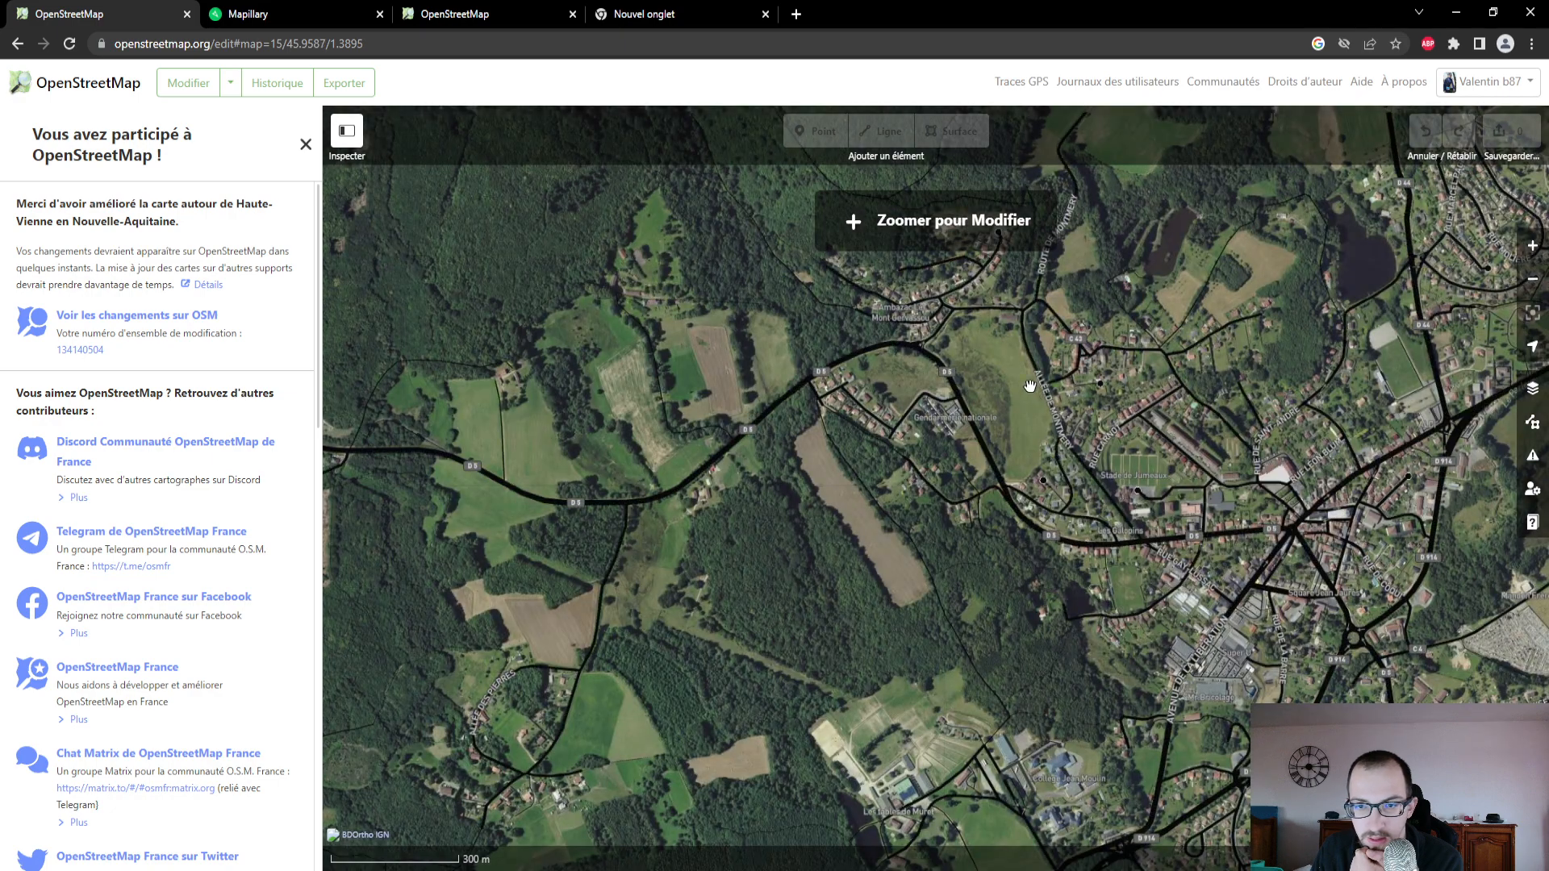
{"action": "scroll", "coordinate": [1031, 386], "scroll_direction": "up", "scroll_amount": 1}
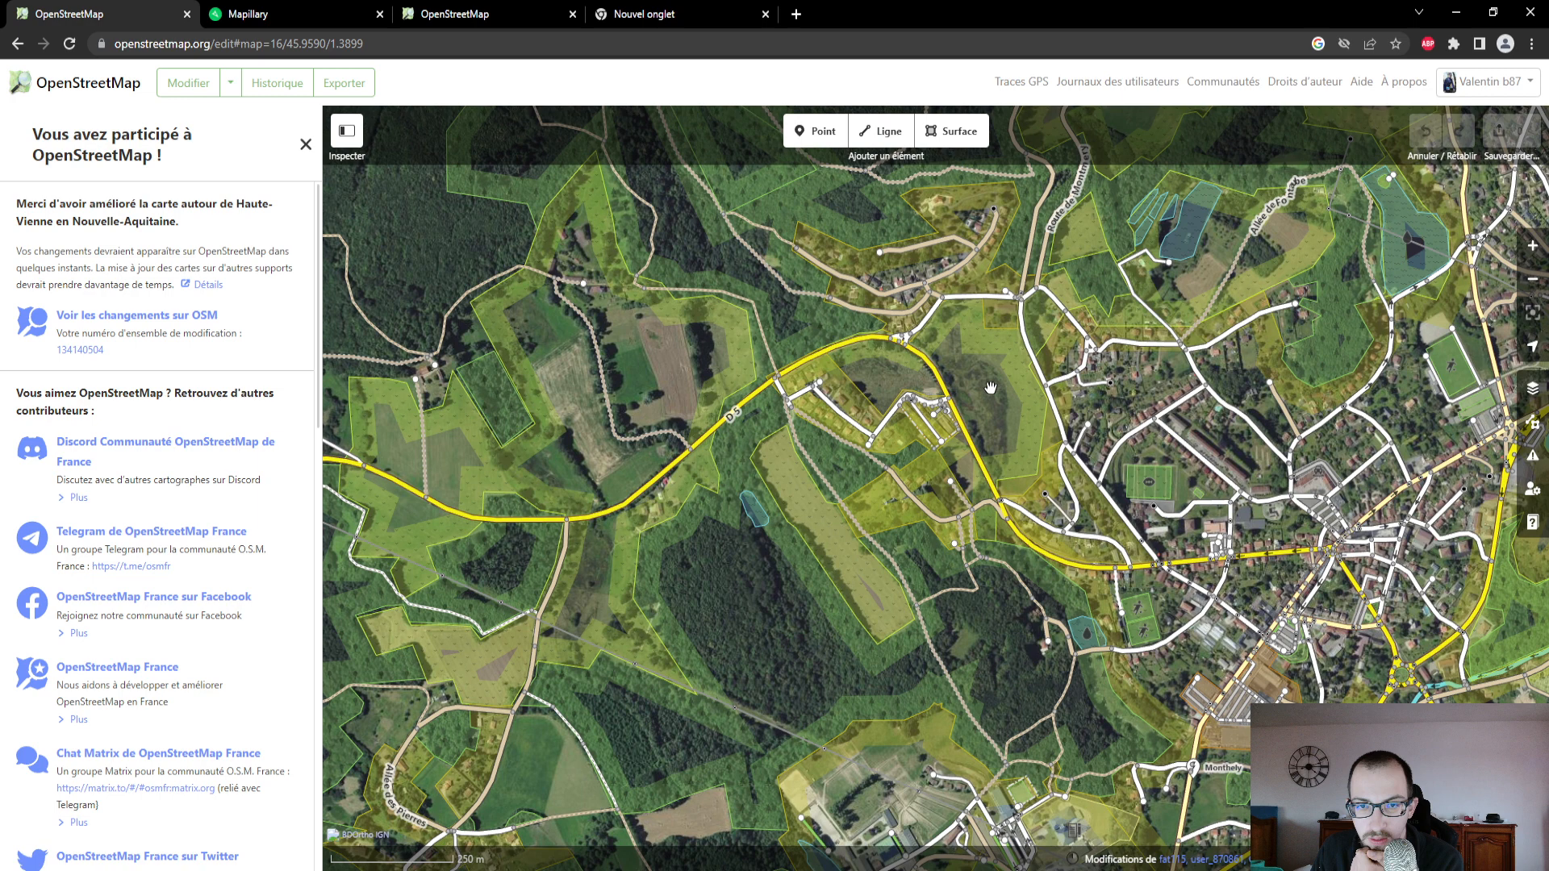
{"action": "left_click_drag", "start_coordinate": [991, 388], "coordinate": [566, 505]}
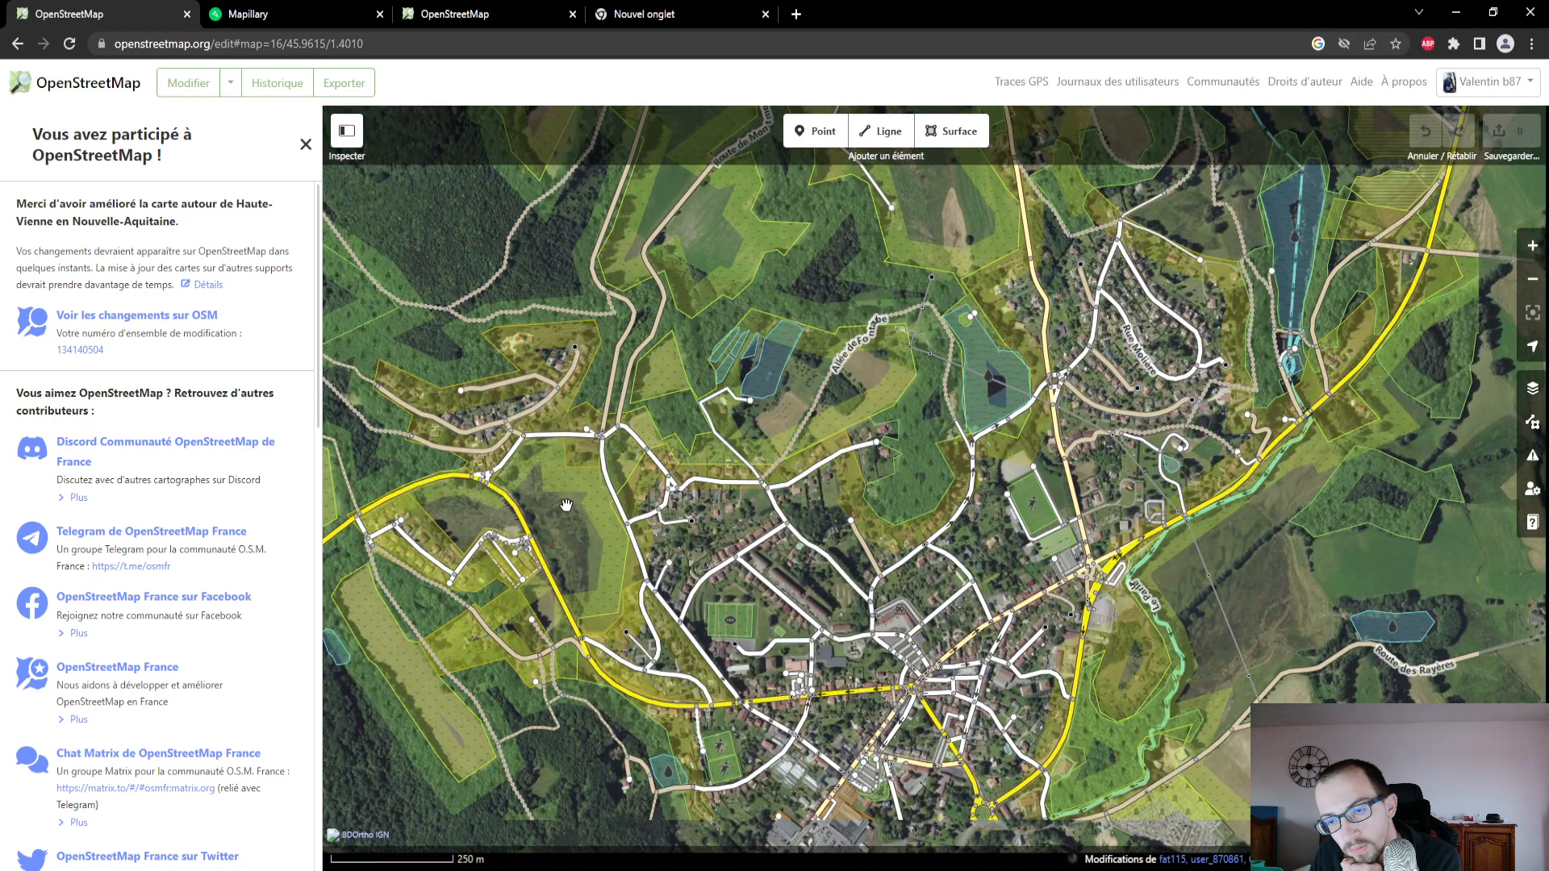
{"action": "scroll", "coordinate": [1132, 389], "scroll_direction": "up", "scroll_amount": 1}
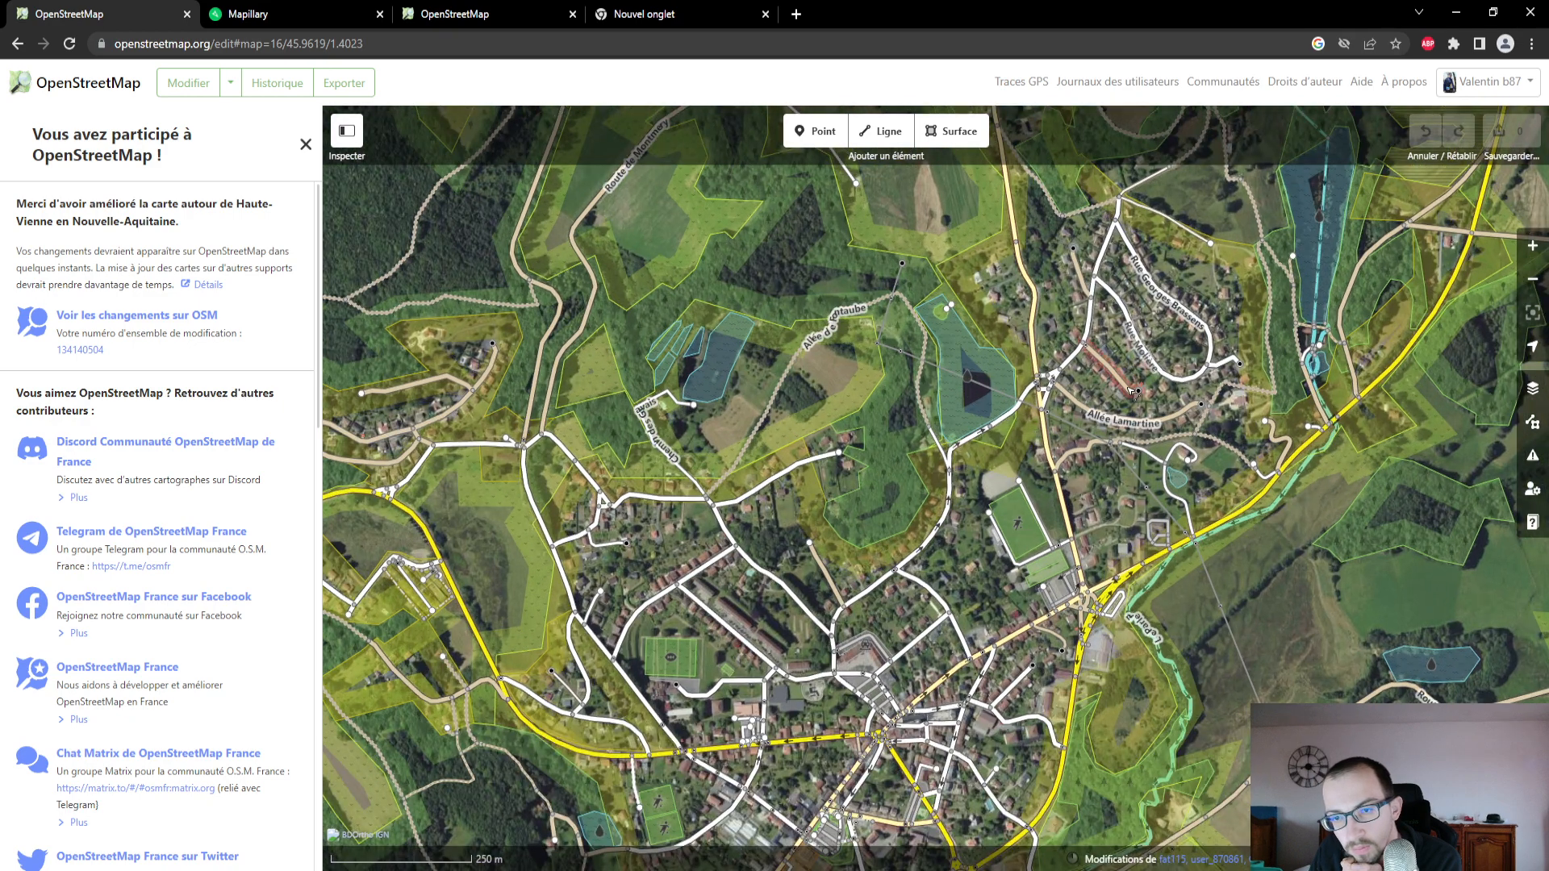
{"action": "scroll", "coordinate": [1133, 393], "scroll_direction": "up", "scroll_amount": 1}
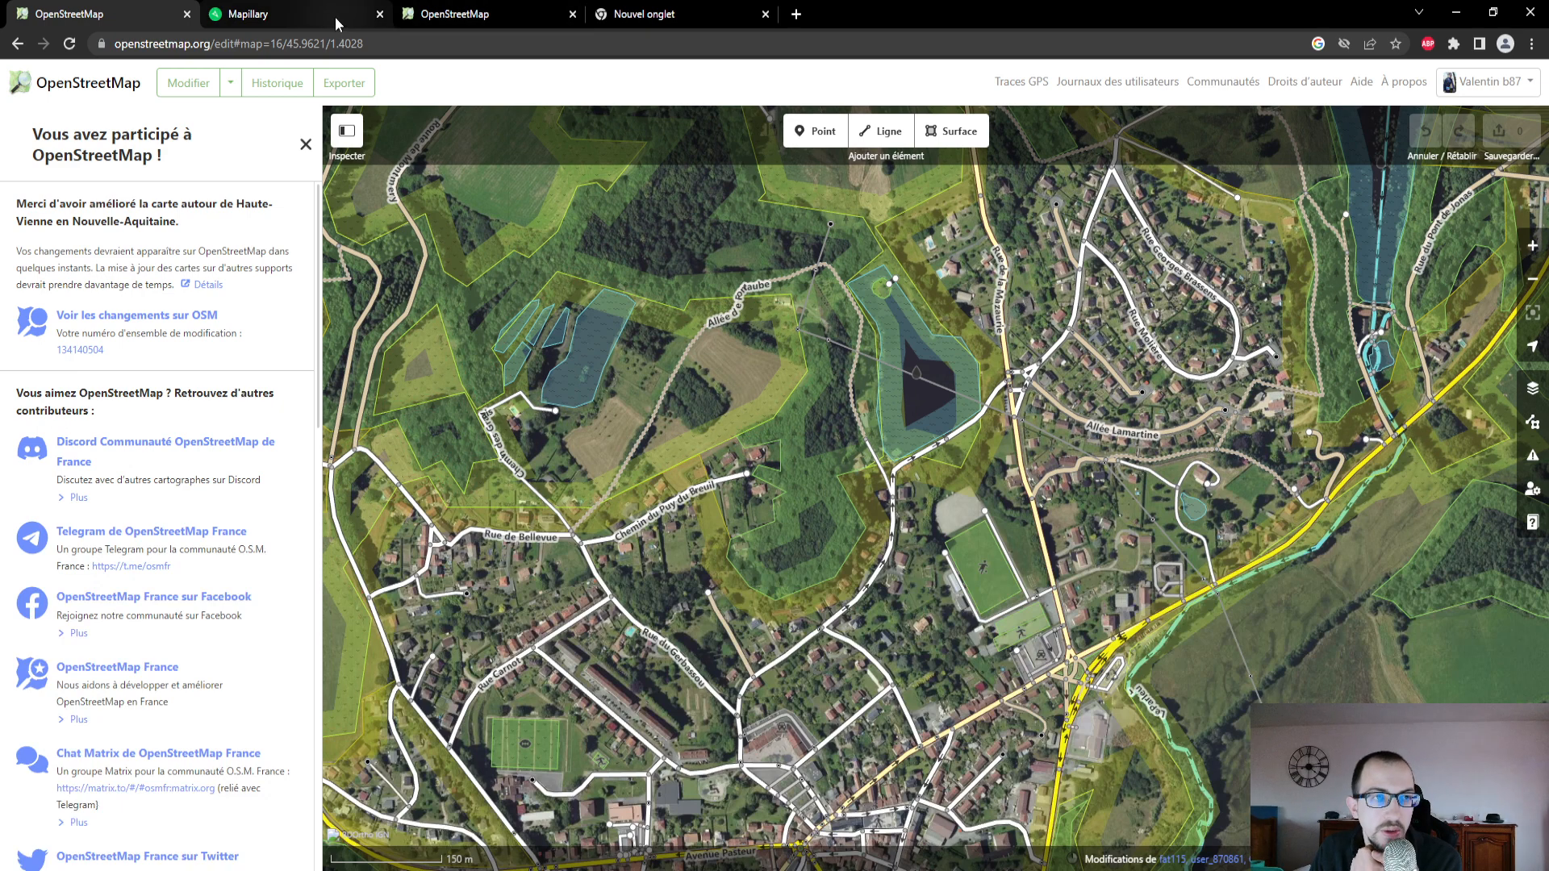
- On the Mapillary map, check where the photographed loop passes between Les Pierres and Le Petit Muret
{"action": "left_click", "coordinate": [291, 14]}
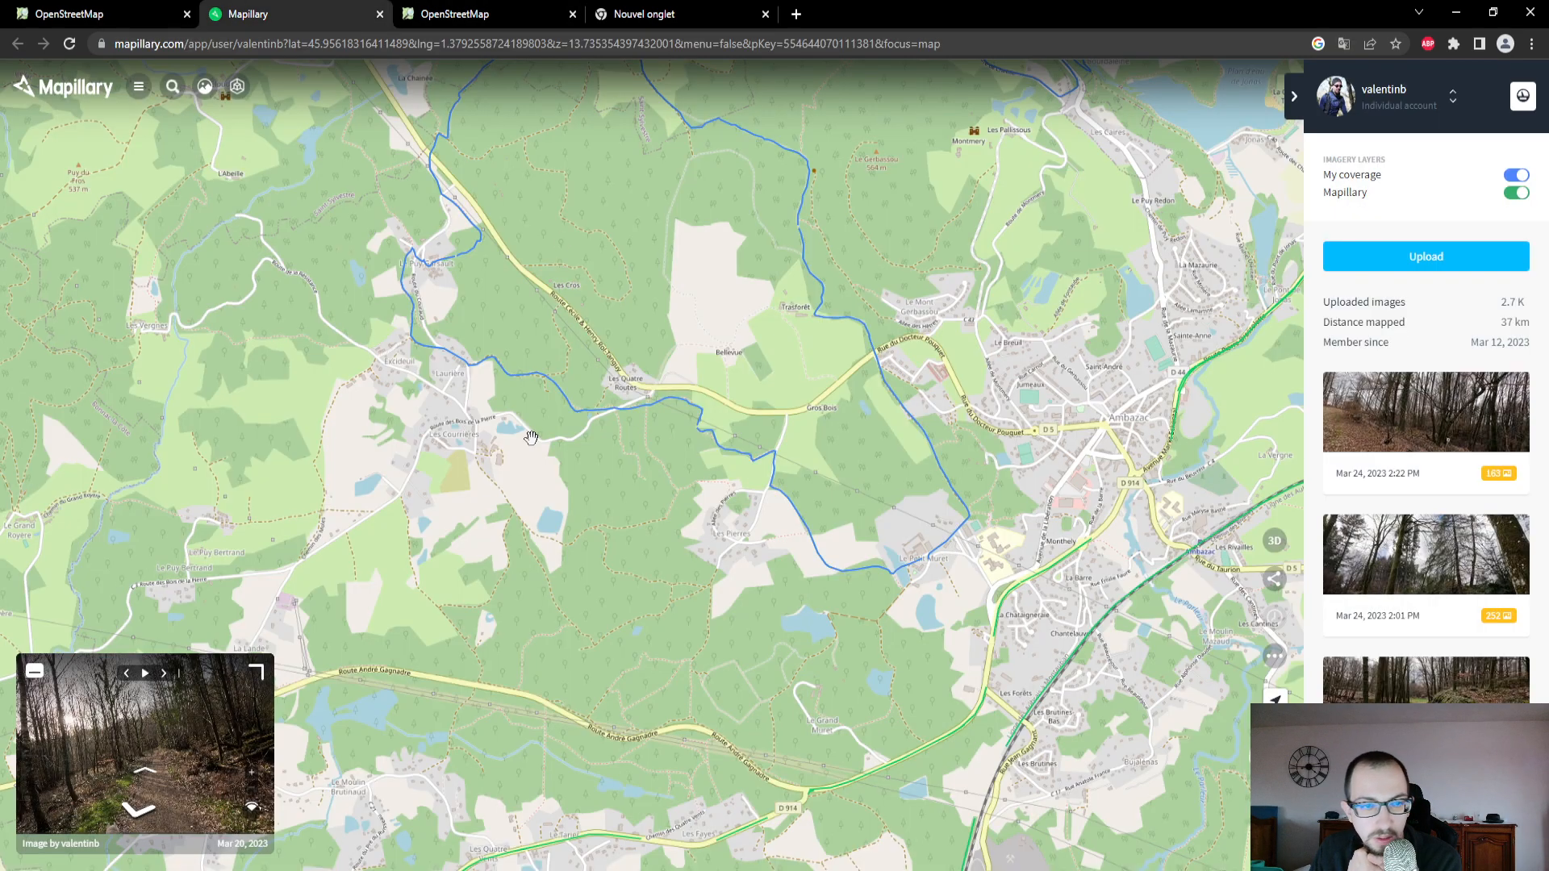
{"action": "left_click_drag", "start_coordinate": [837, 368], "coordinate": [788, 235]}
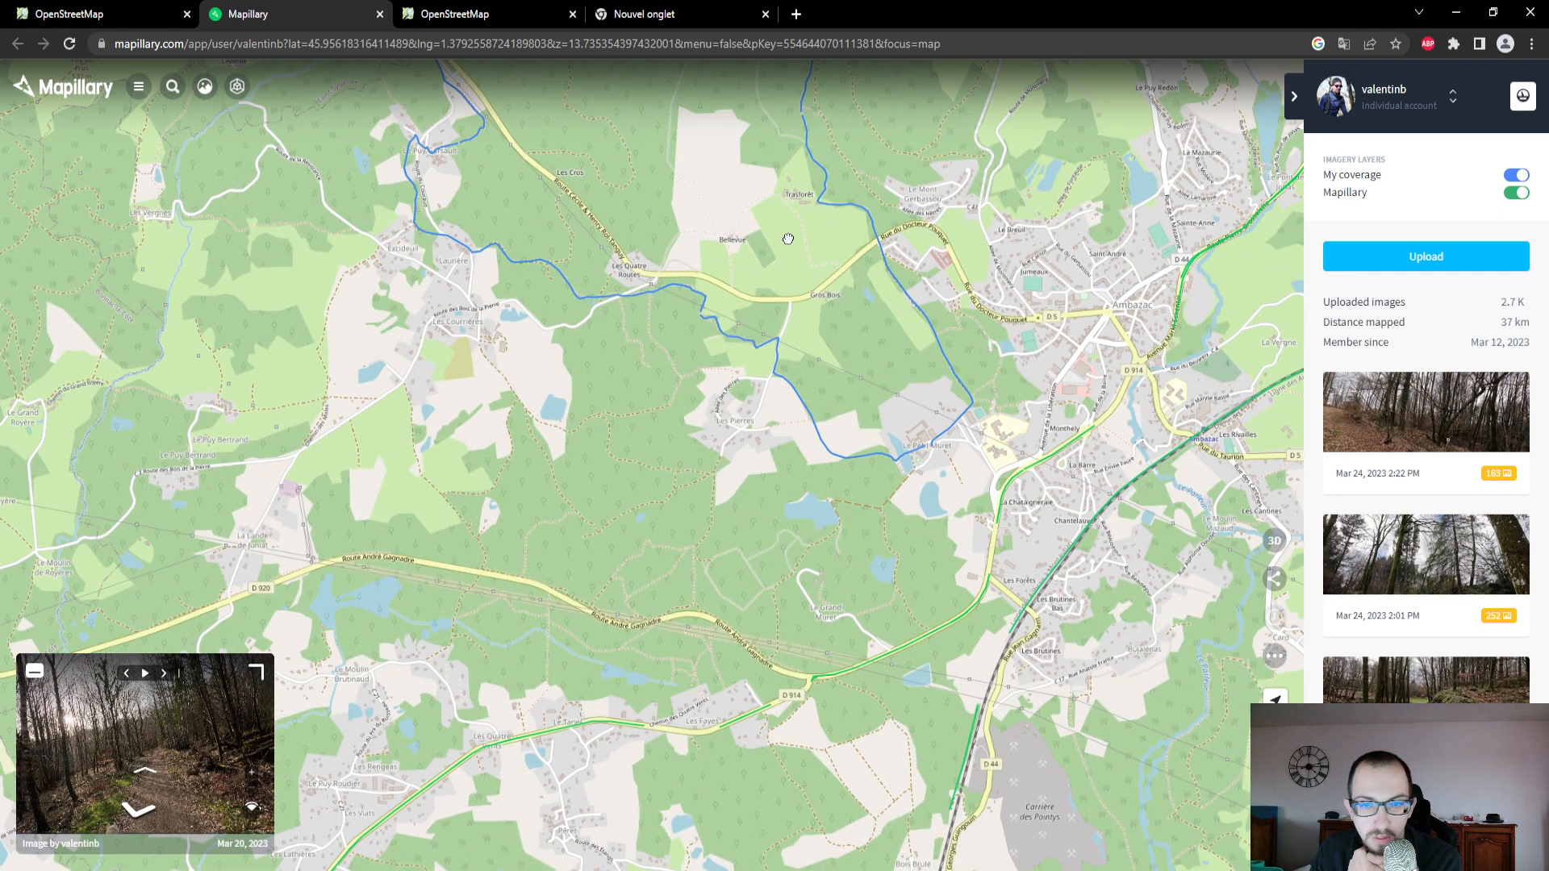
{"action": "scroll", "coordinate": [884, 456], "scroll_direction": "up", "scroll_amount": 1}
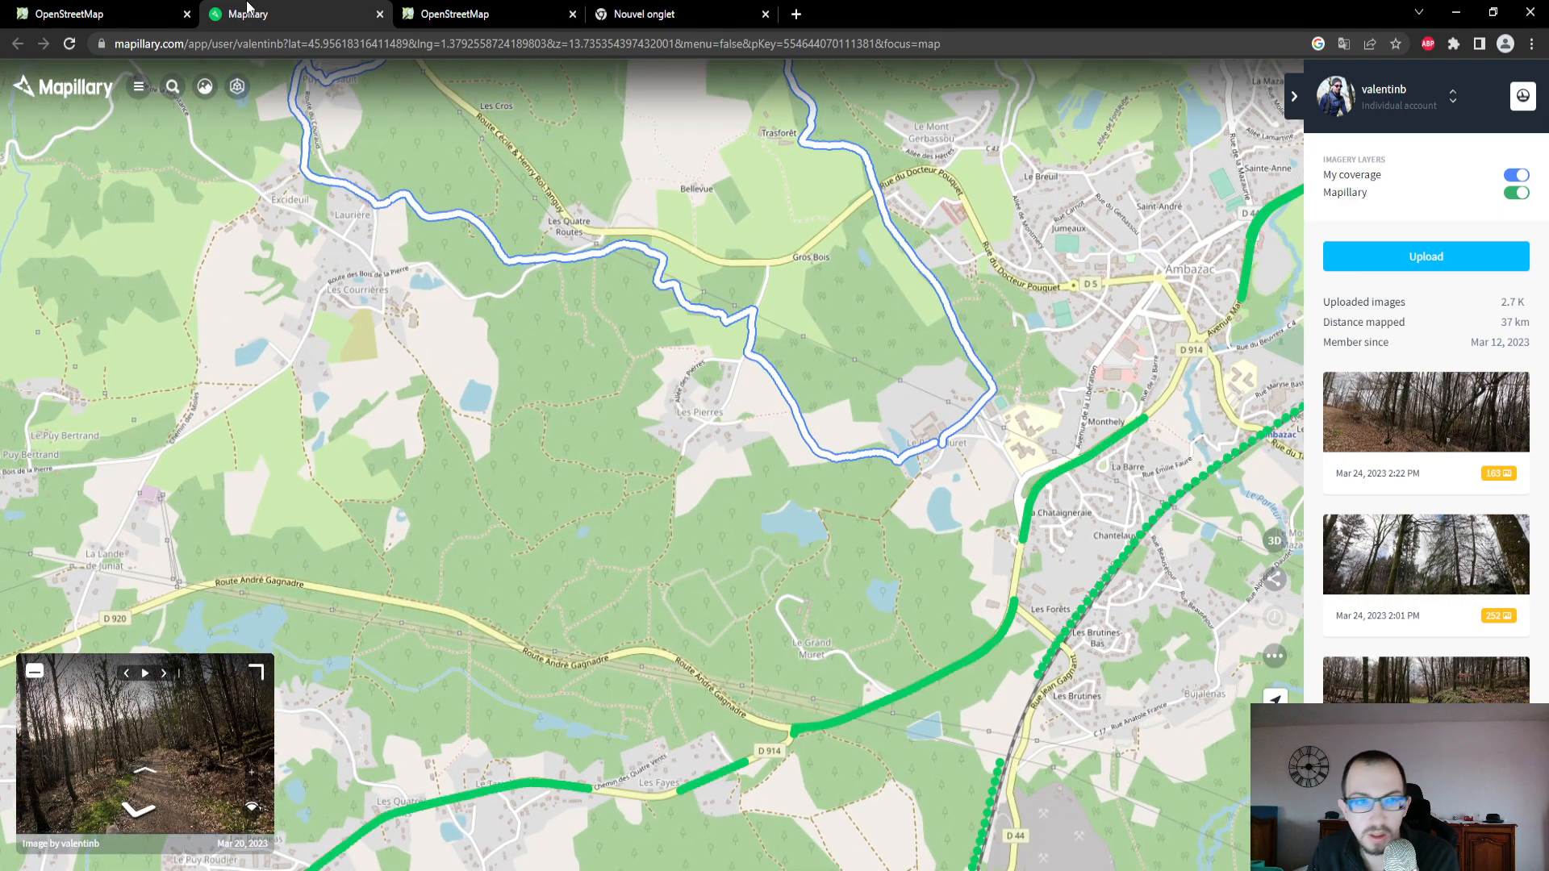
- Back in the OpenStreetMap editor, locate Le Petit Muret and examine the paths, ponds and buildings around Domaine du Muret
{"action": "left_click", "coordinate": [121, 14]}
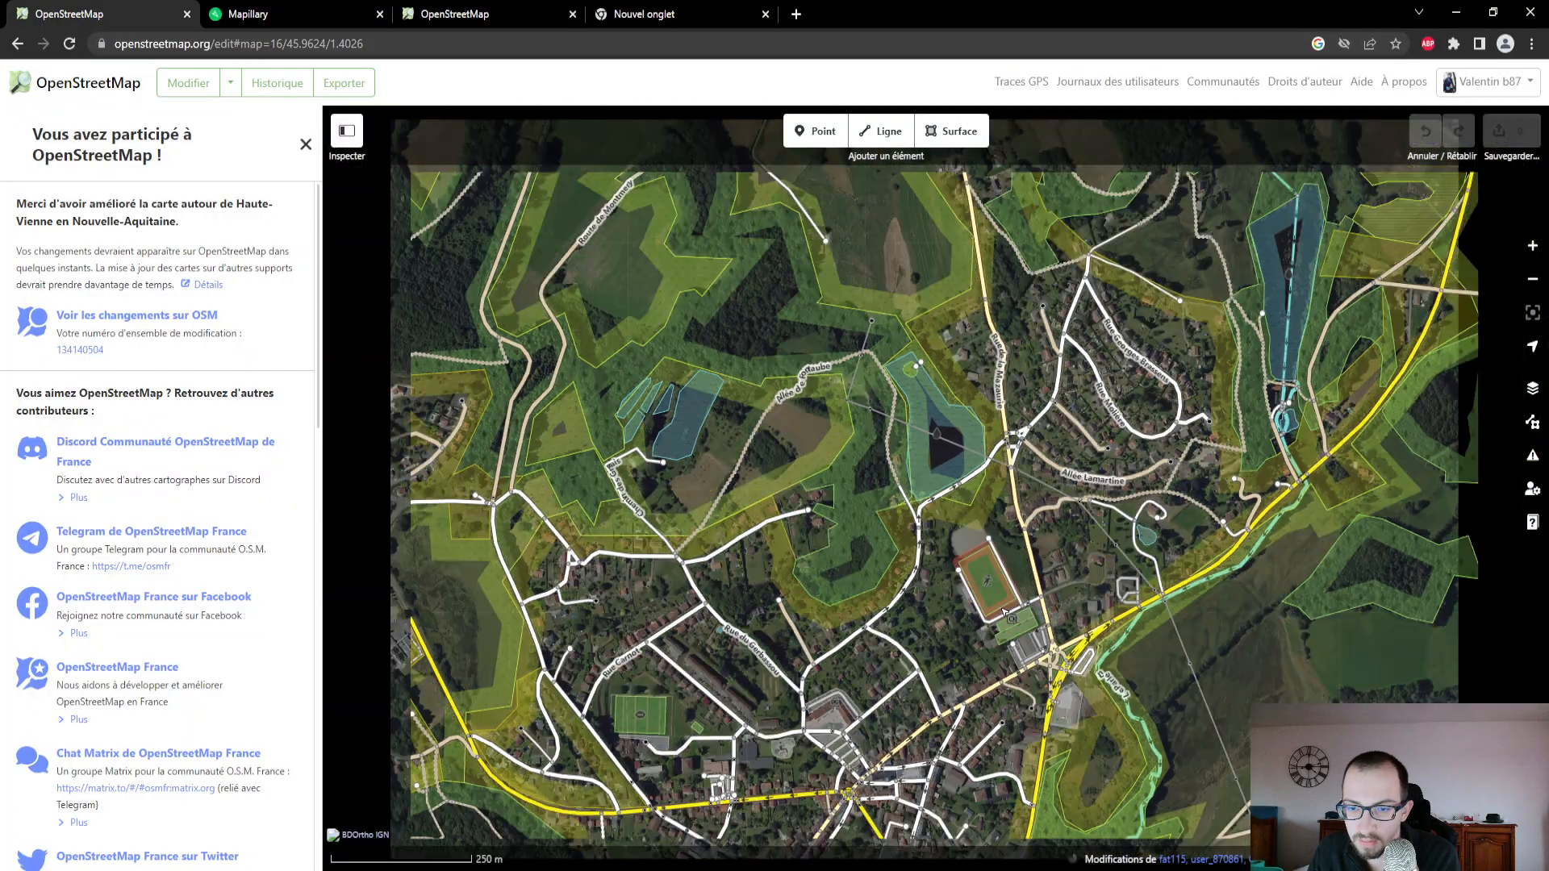
{"action": "scroll", "coordinate": [1006, 613], "scroll_direction": "down", "scroll_amount": 3}
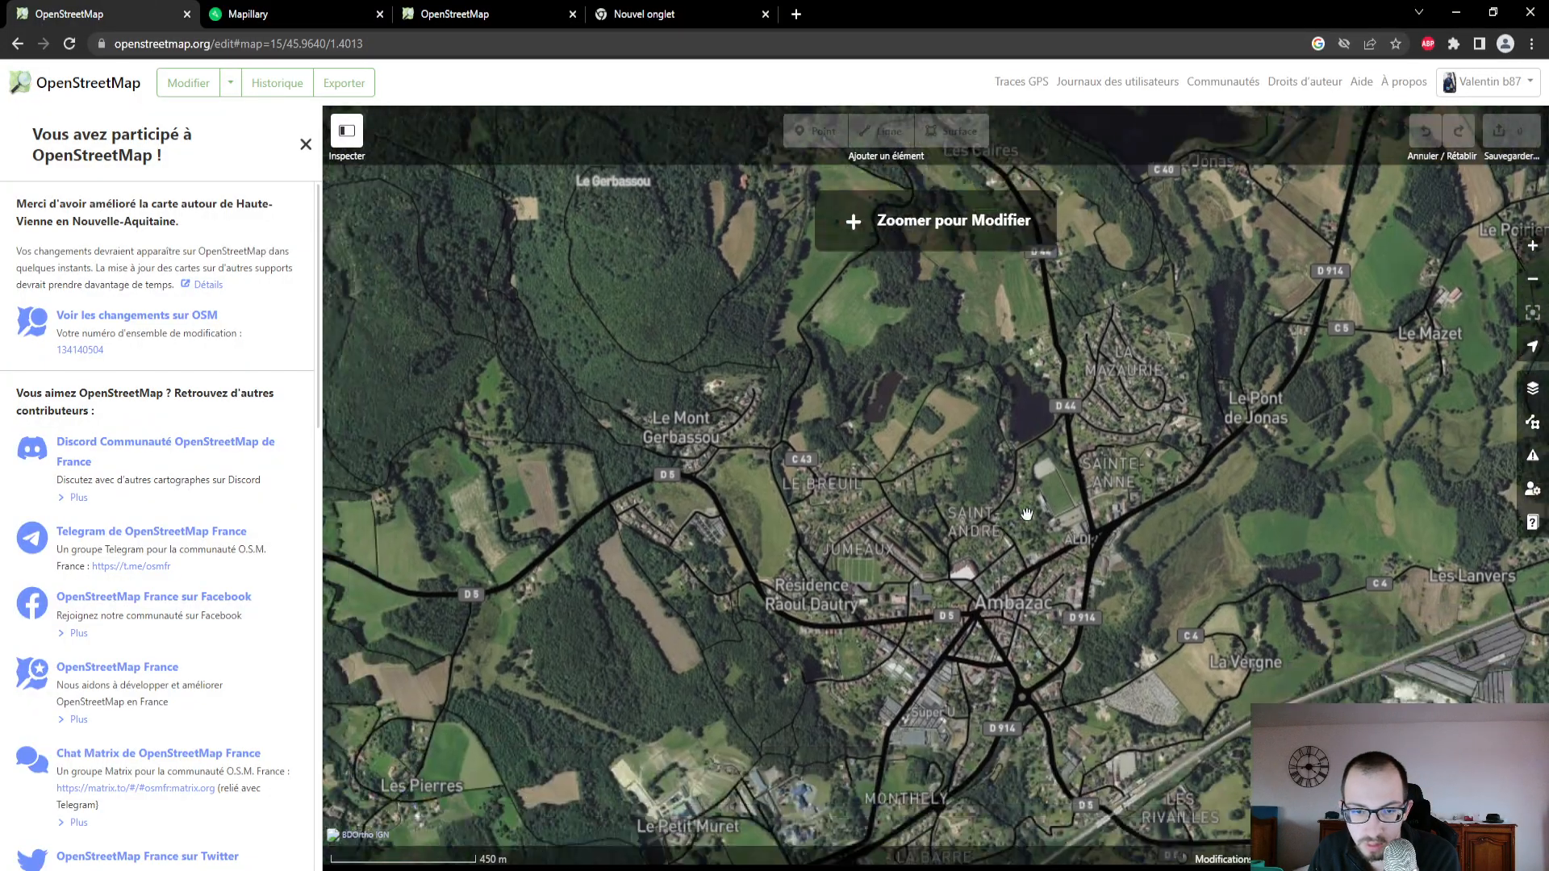
{"action": "left_click_drag", "start_coordinate": [1027, 513], "coordinate": [1110, 408]}
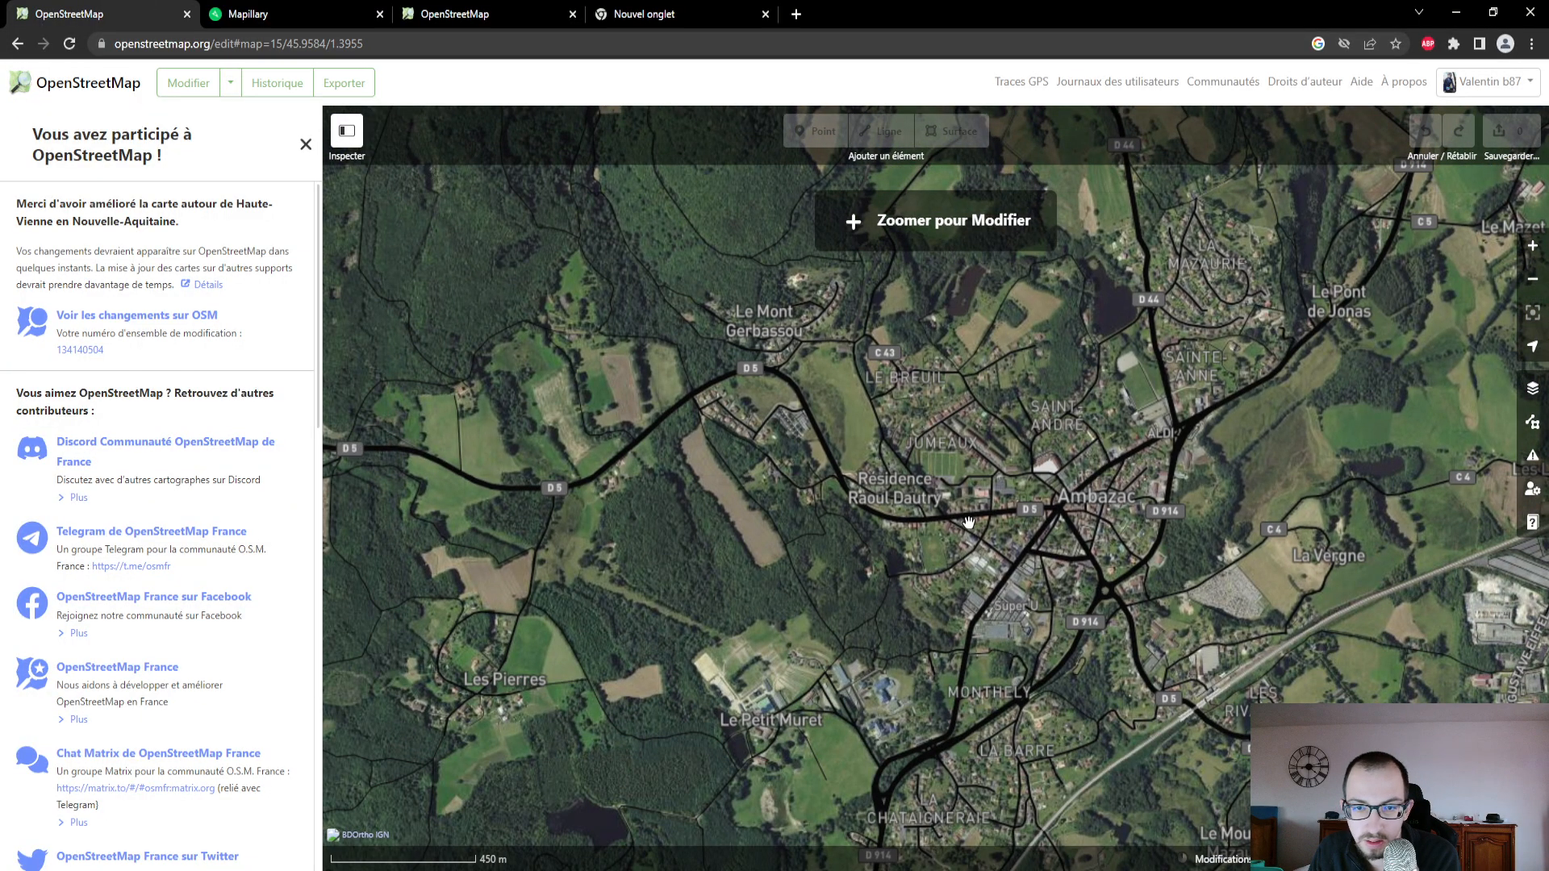
{"action": "scroll", "coordinate": [968, 523], "scroll_direction": "up", "scroll_amount": 3}
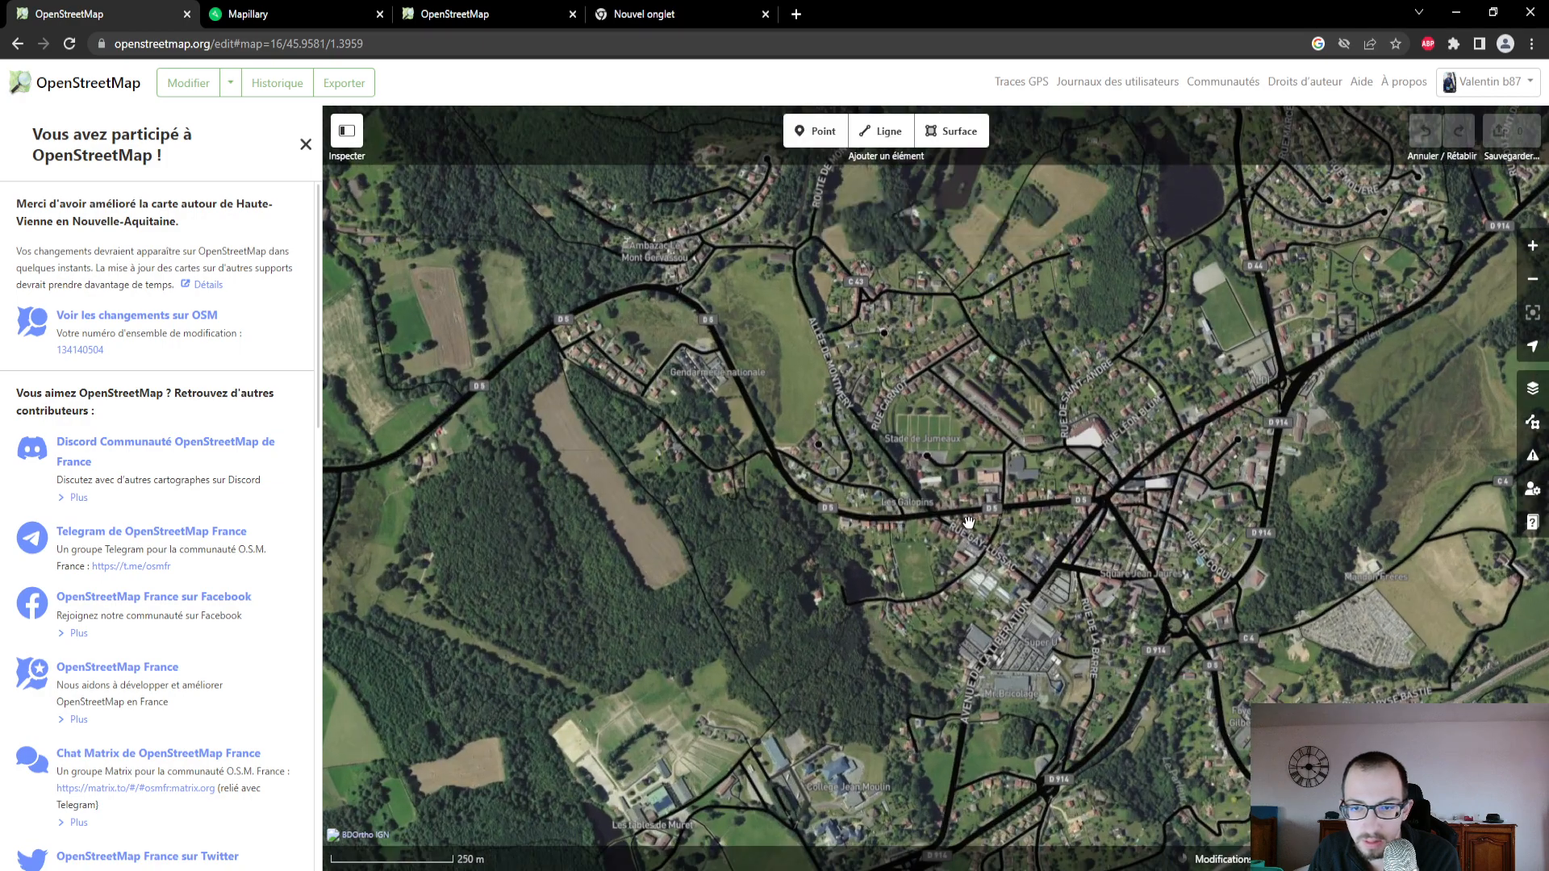
{"action": "scroll", "coordinate": [968, 523], "scroll_direction": "down", "scroll_amount": 3}
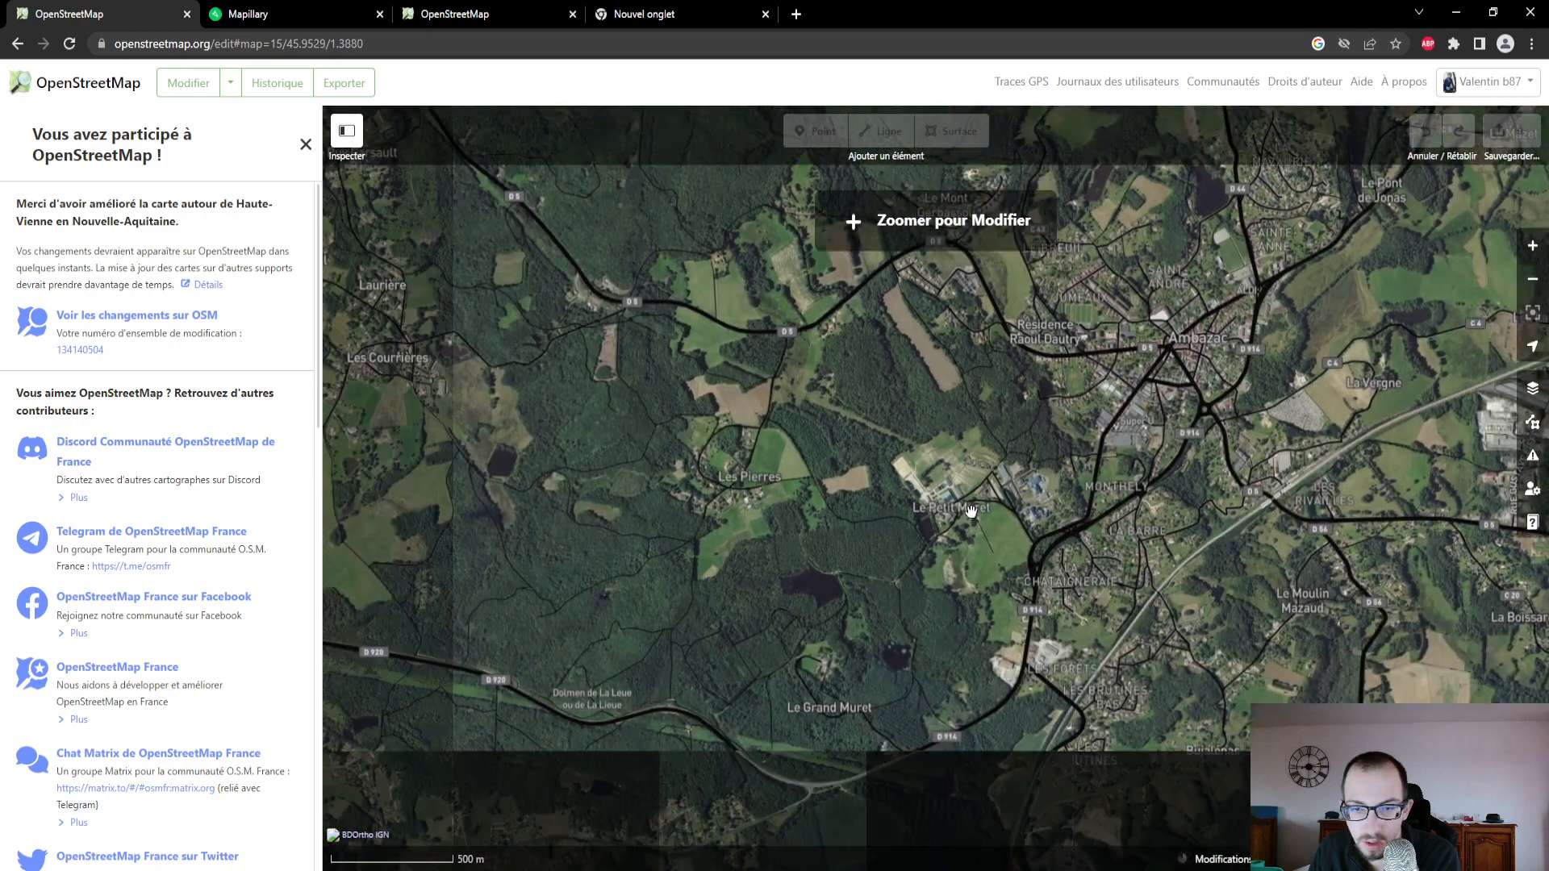
{"action": "scroll", "coordinate": [972, 510], "scroll_direction": "up", "scroll_amount": 6}
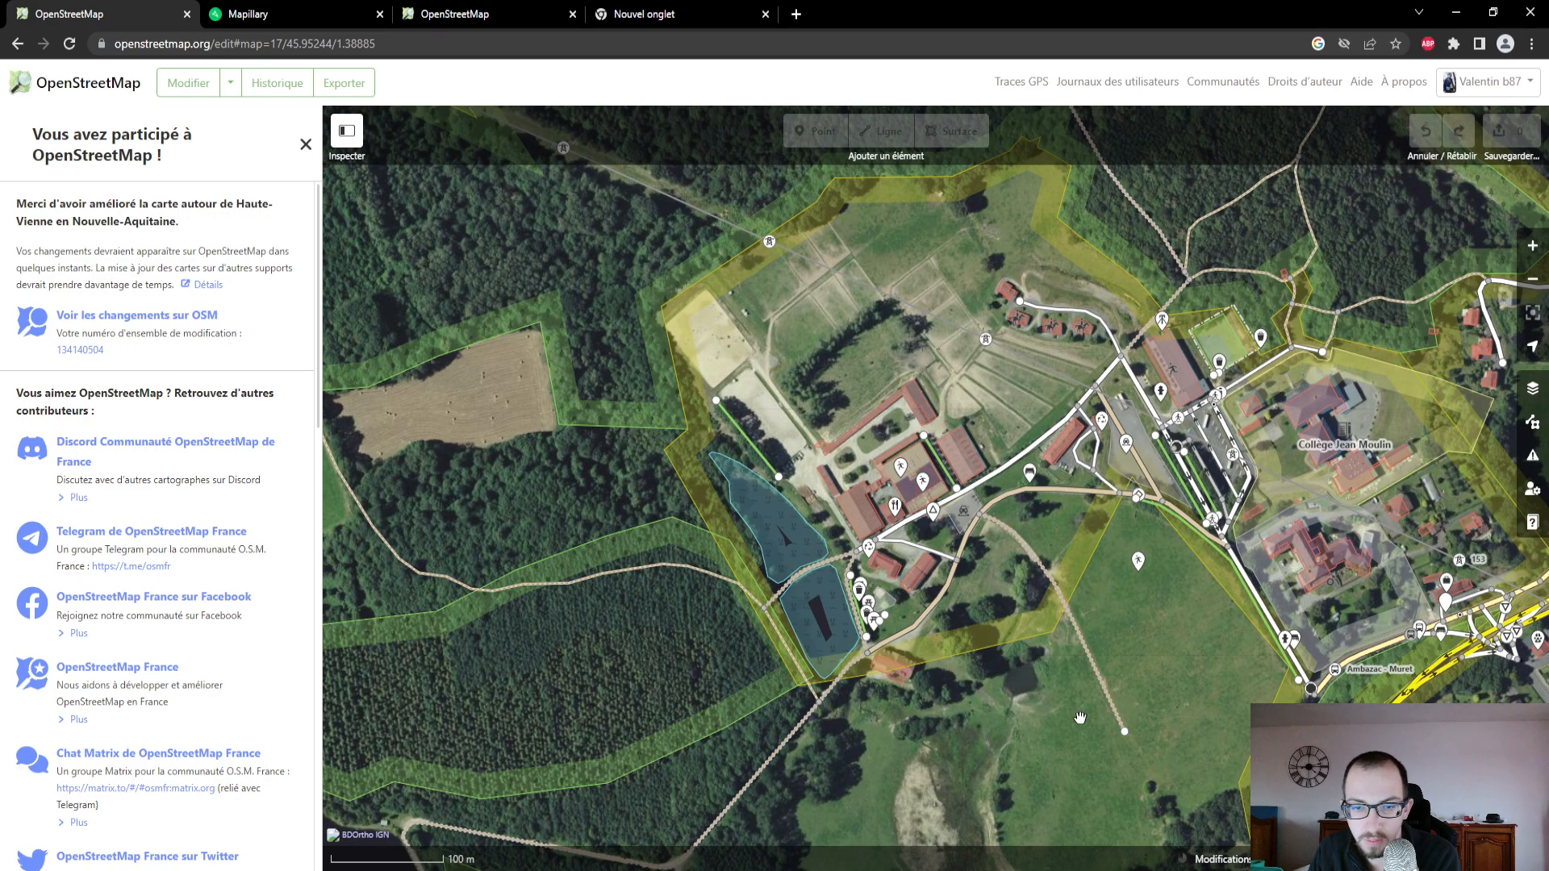
{"action": "left_click_drag", "start_coordinate": [1081, 704], "coordinate": [1184, 560]}
{"action": "scroll", "coordinate": [953, 467], "scroll_direction": "up", "scroll_amount": 3}
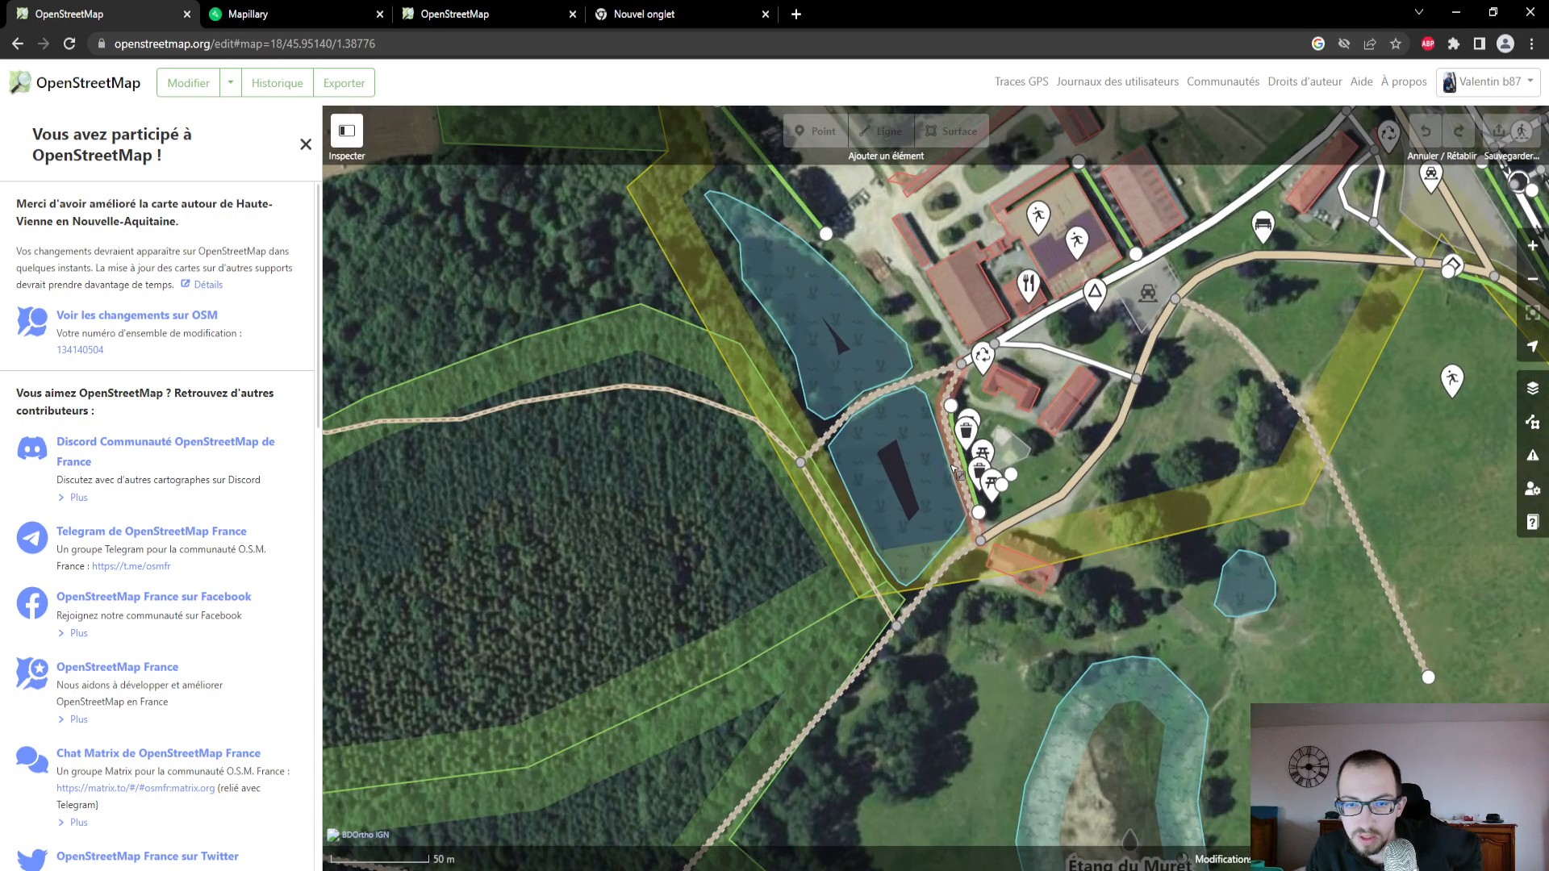
{"action": "scroll", "coordinate": [956, 472], "scroll_direction": "up", "scroll_amount": 3}
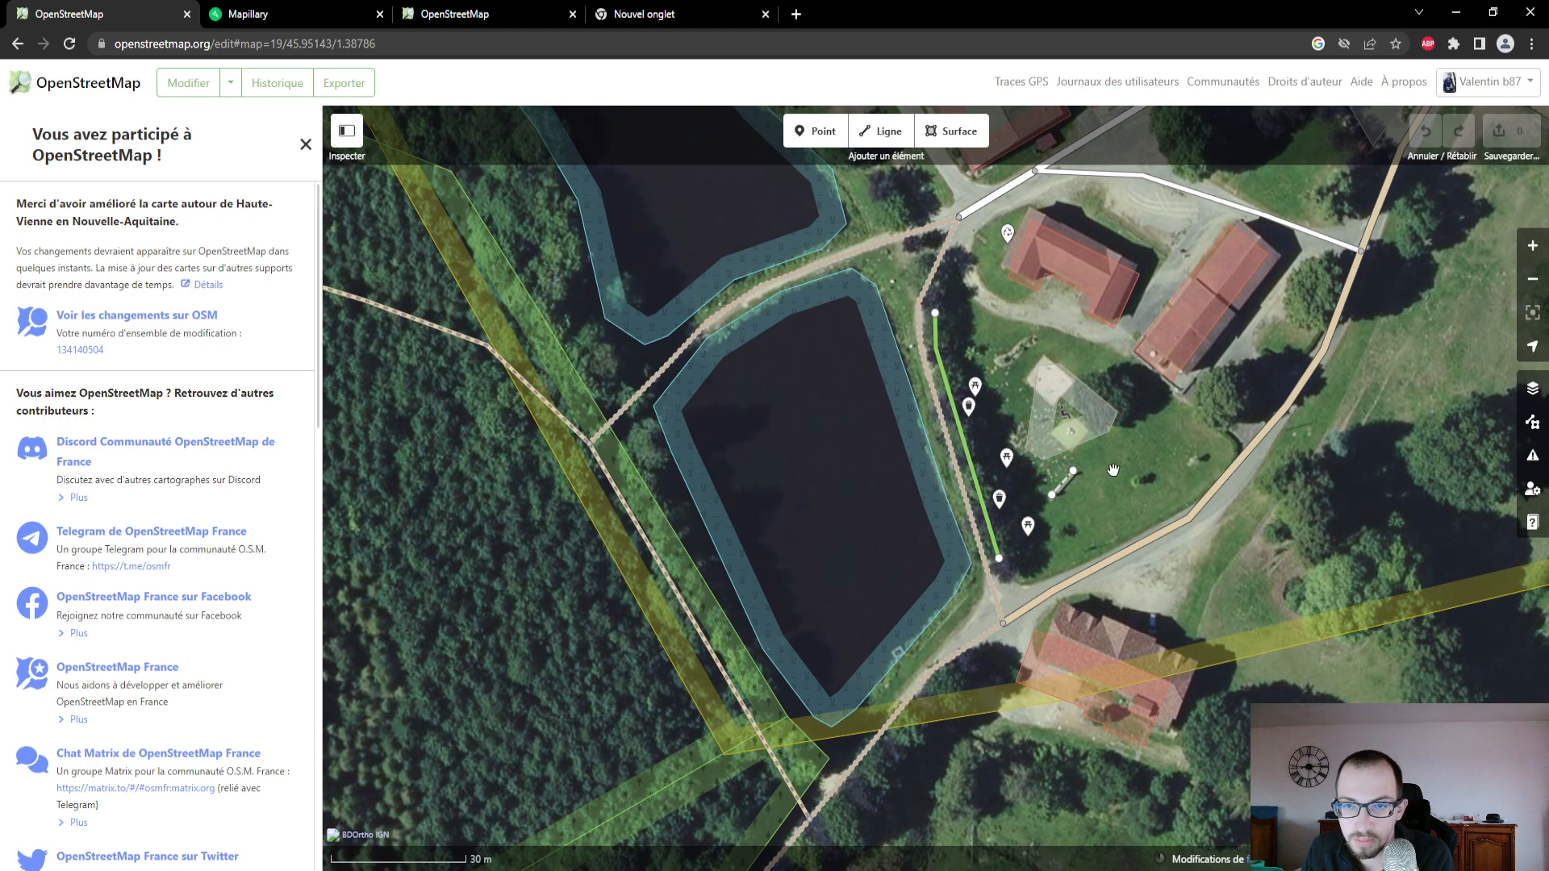
{"action": "scroll", "coordinate": [1146, 549], "scroll_direction": "down", "scroll_amount": 2}
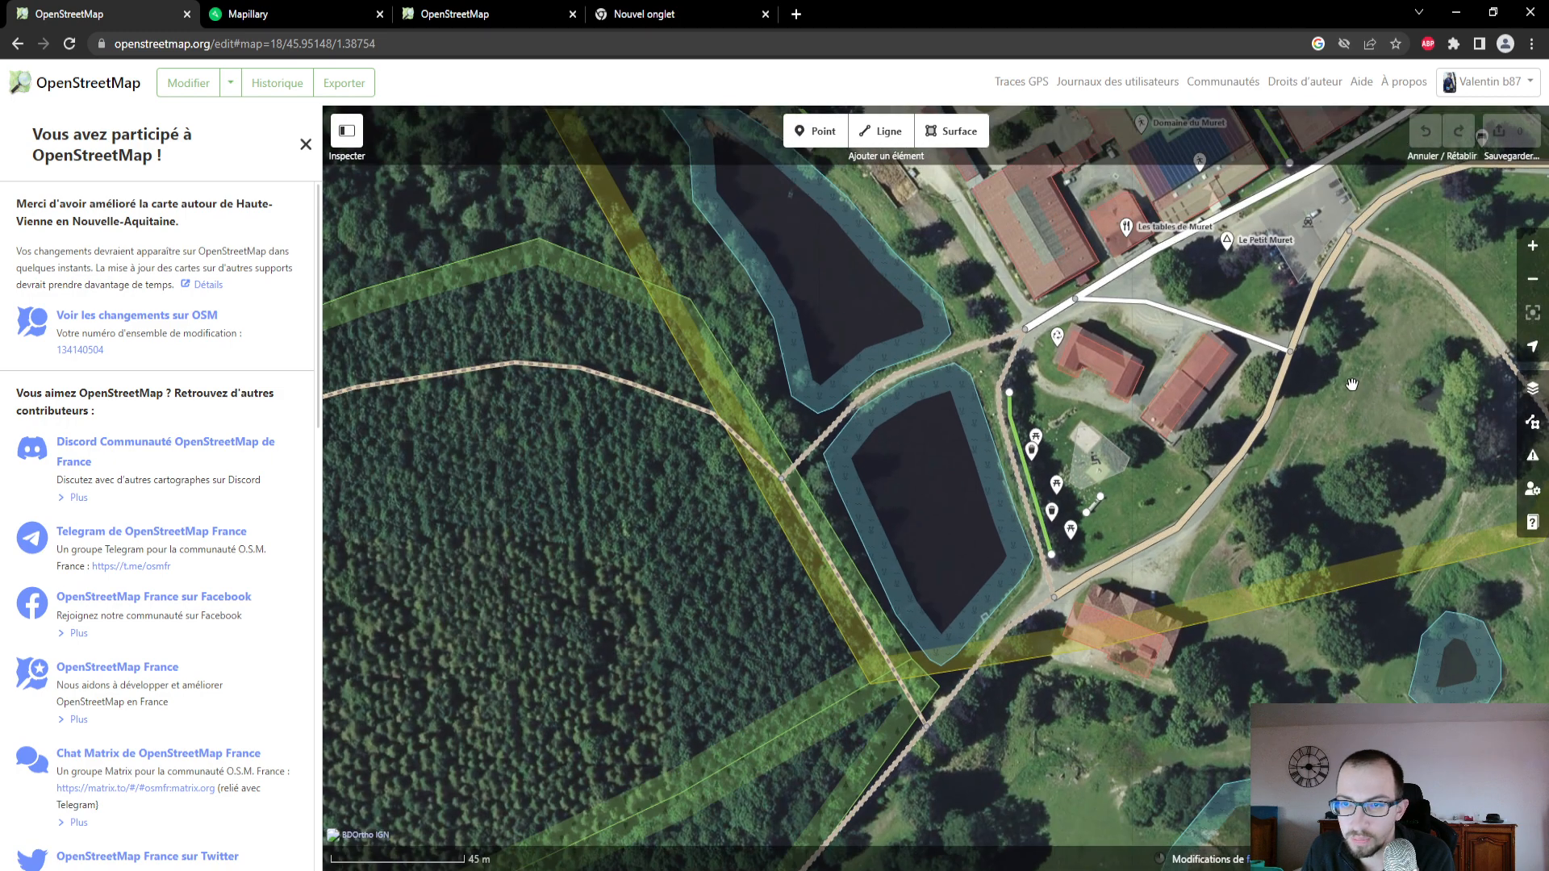
{"action": "left_click_drag", "start_coordinate": [1352, 384], "coordinate": [1153, 571]}
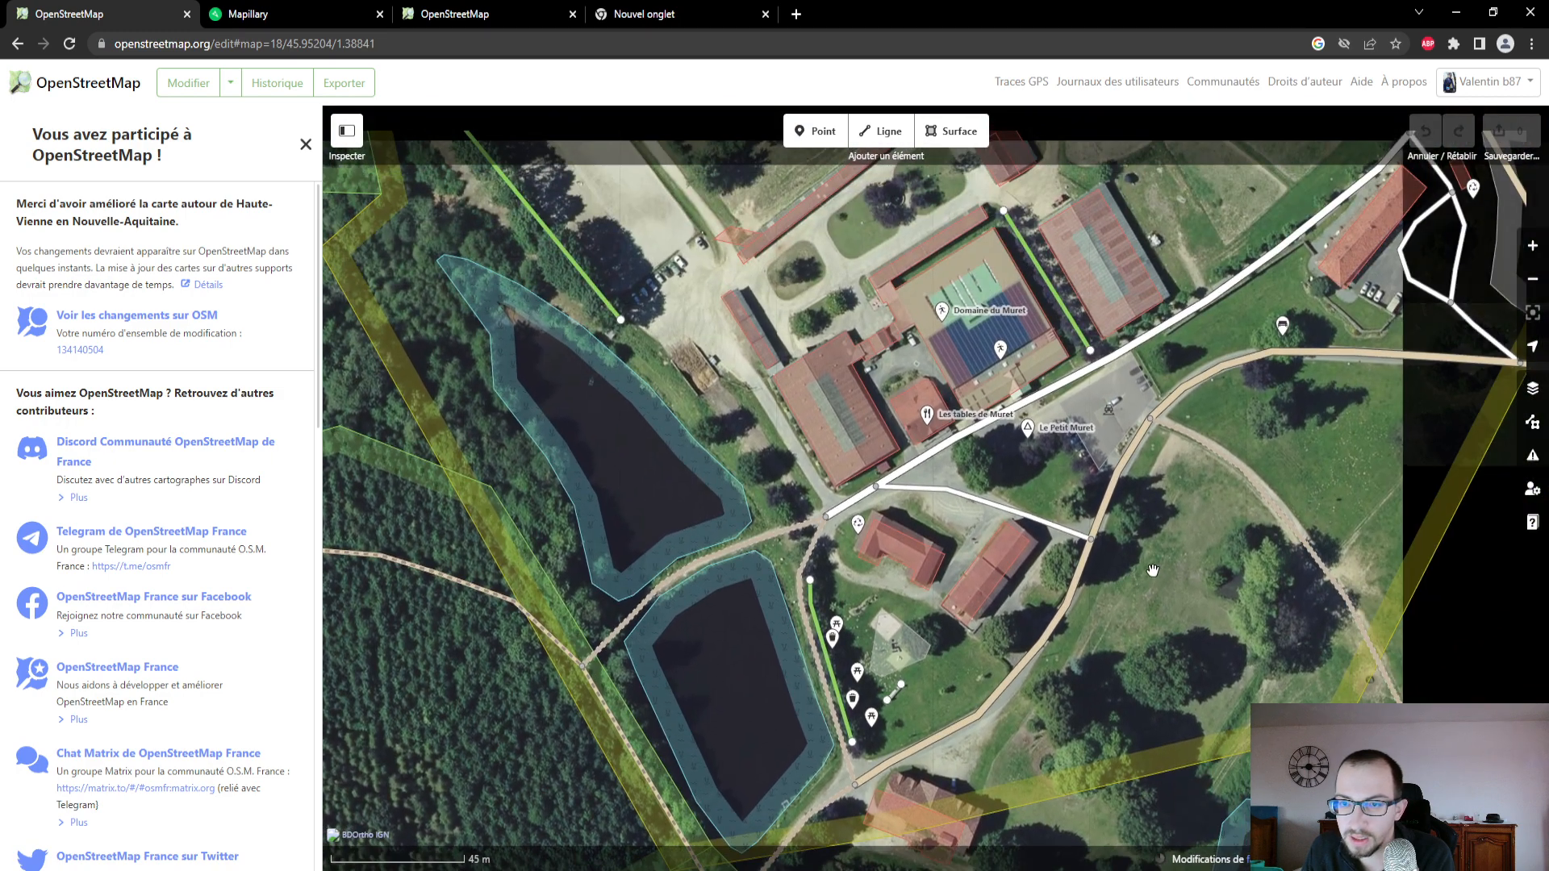
- Inspect the attributes of the parking area beside Le Petit Muret, and deselect it
{"action": "left_click", "coordinate": [1134, 404]}
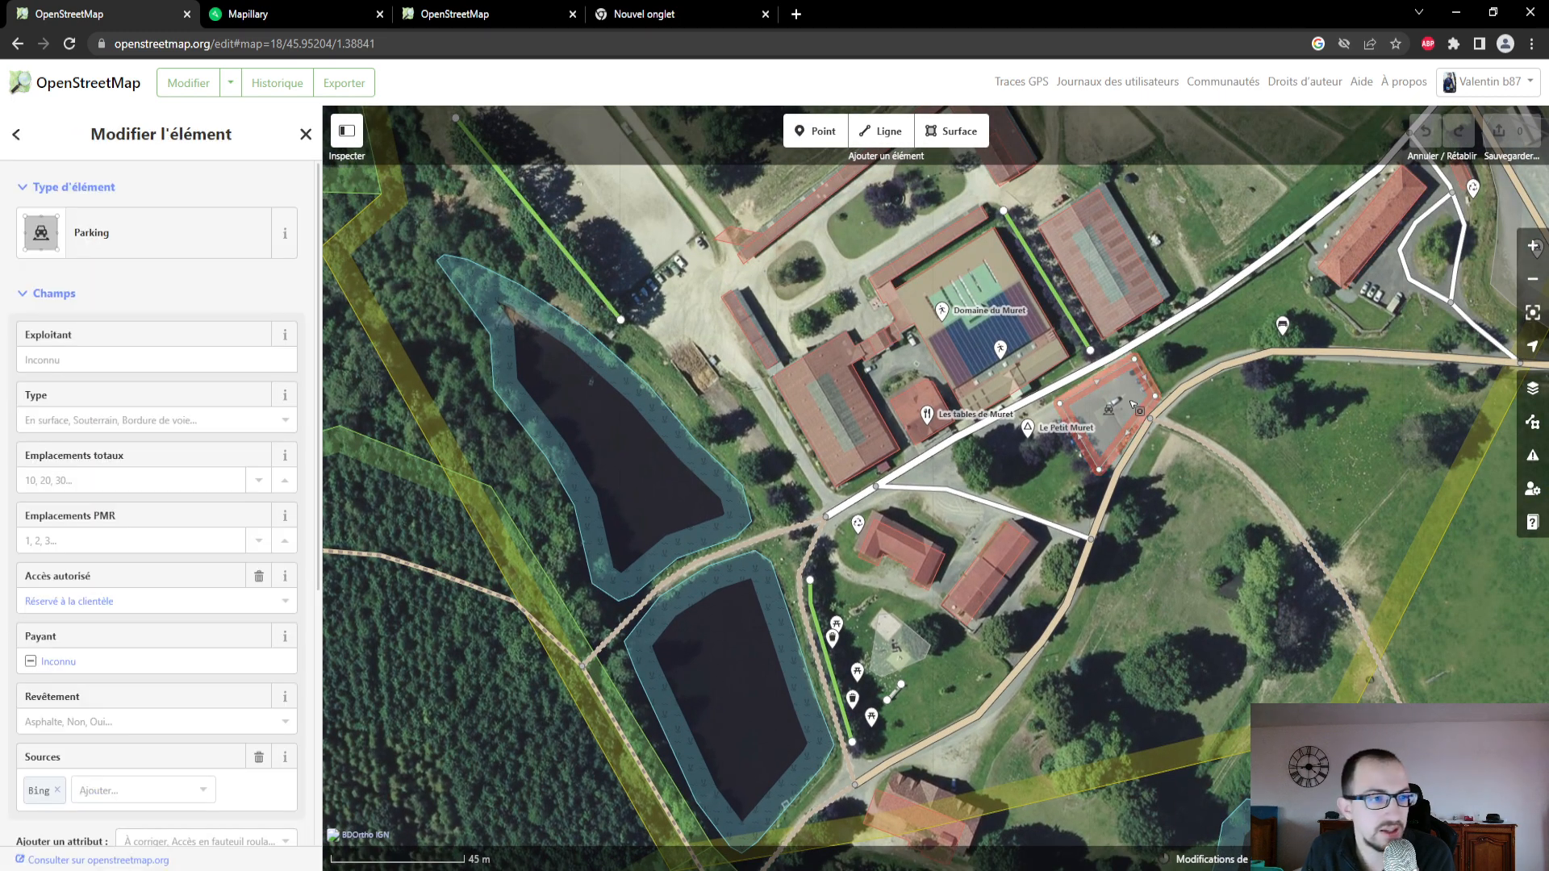
{"action": "scroll", "coordinate": [1096, 410], "scroll_direction": "up", "scroll_amount": 1}
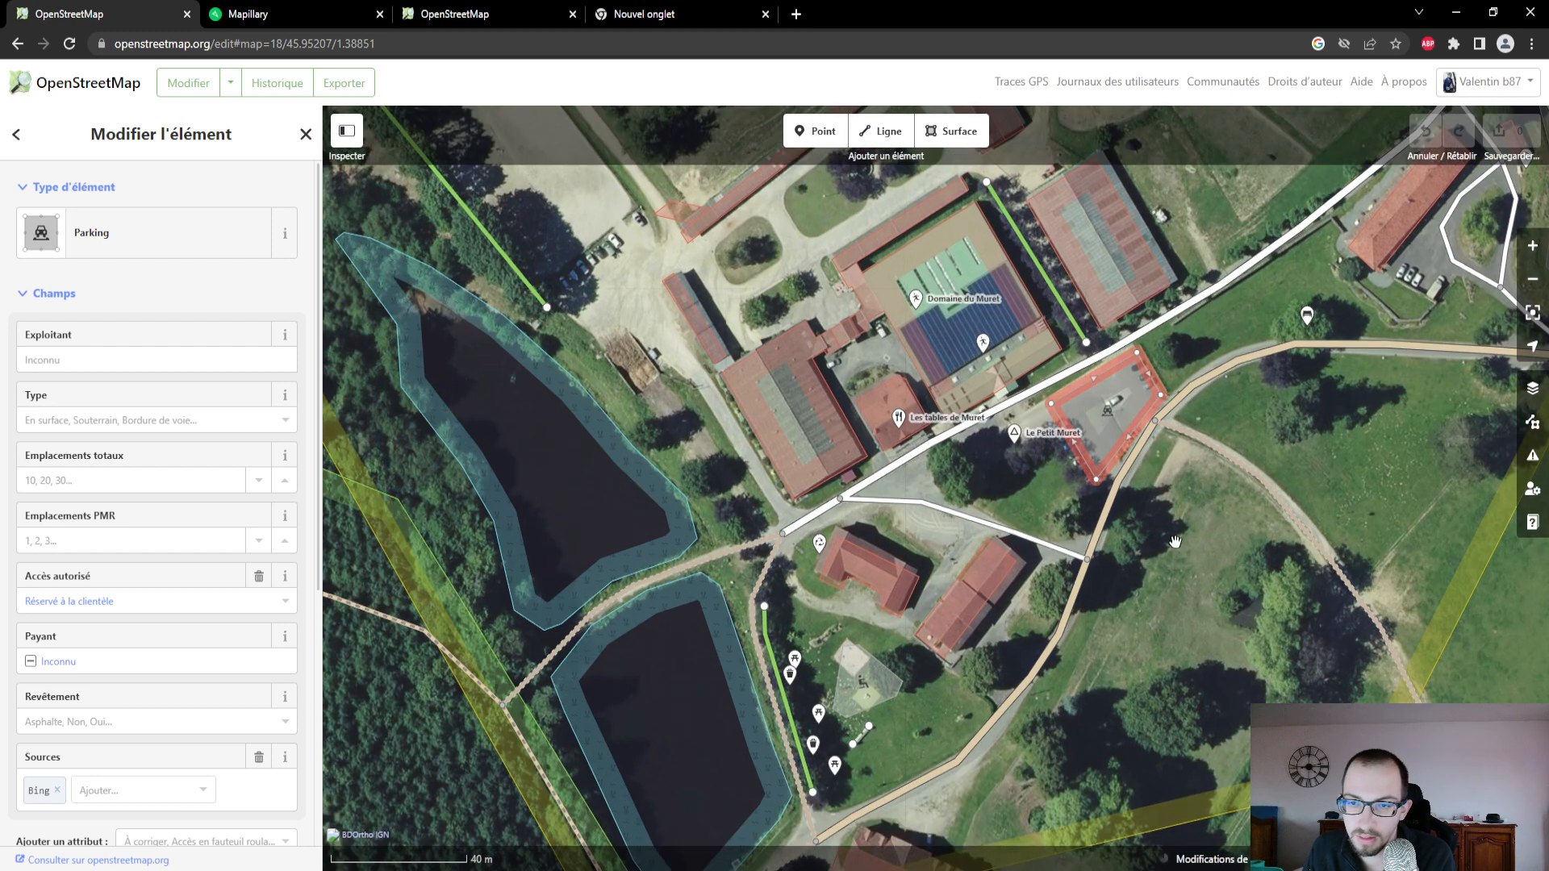
{"action": "scroll", "coordinate": [1085, 412], "scroll_direction": "up", "scroll_amount": 1}
{"action": "scroll", "coordinate": [1196, 559], "scroll_direction": "down", "scroll_amount": 2}
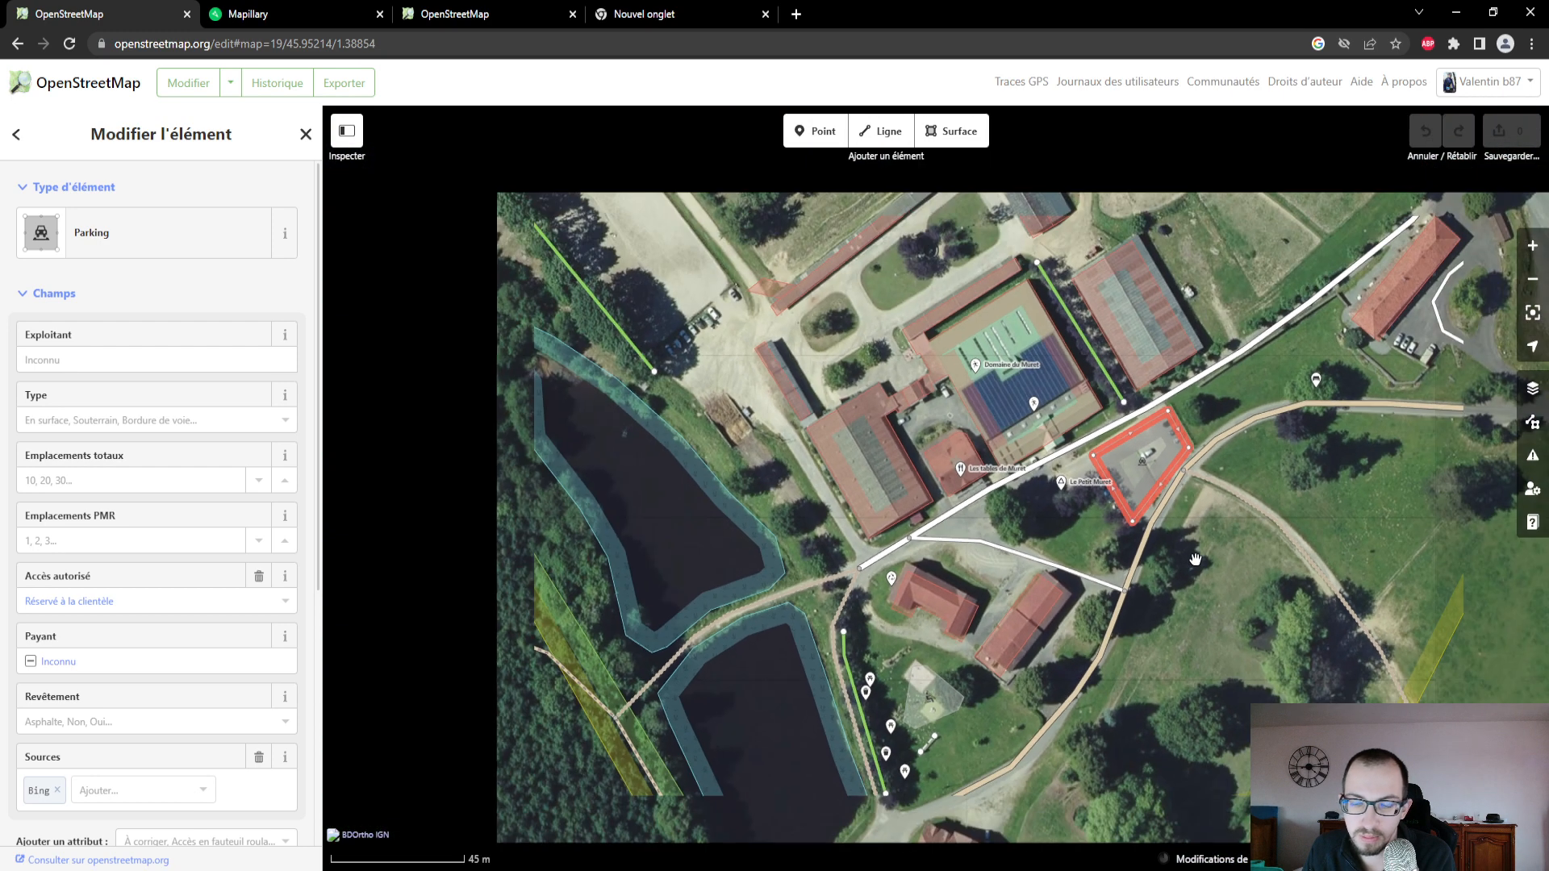
{"action": "left_click", "coordinate": [1196, 560]}
- Add a point beside the track, just south of the parking area near Le Petit Muret
{"action": "scroll", "coordinate": [1078, 571], "scroll_direction": "up", "scroll_amount": 2}
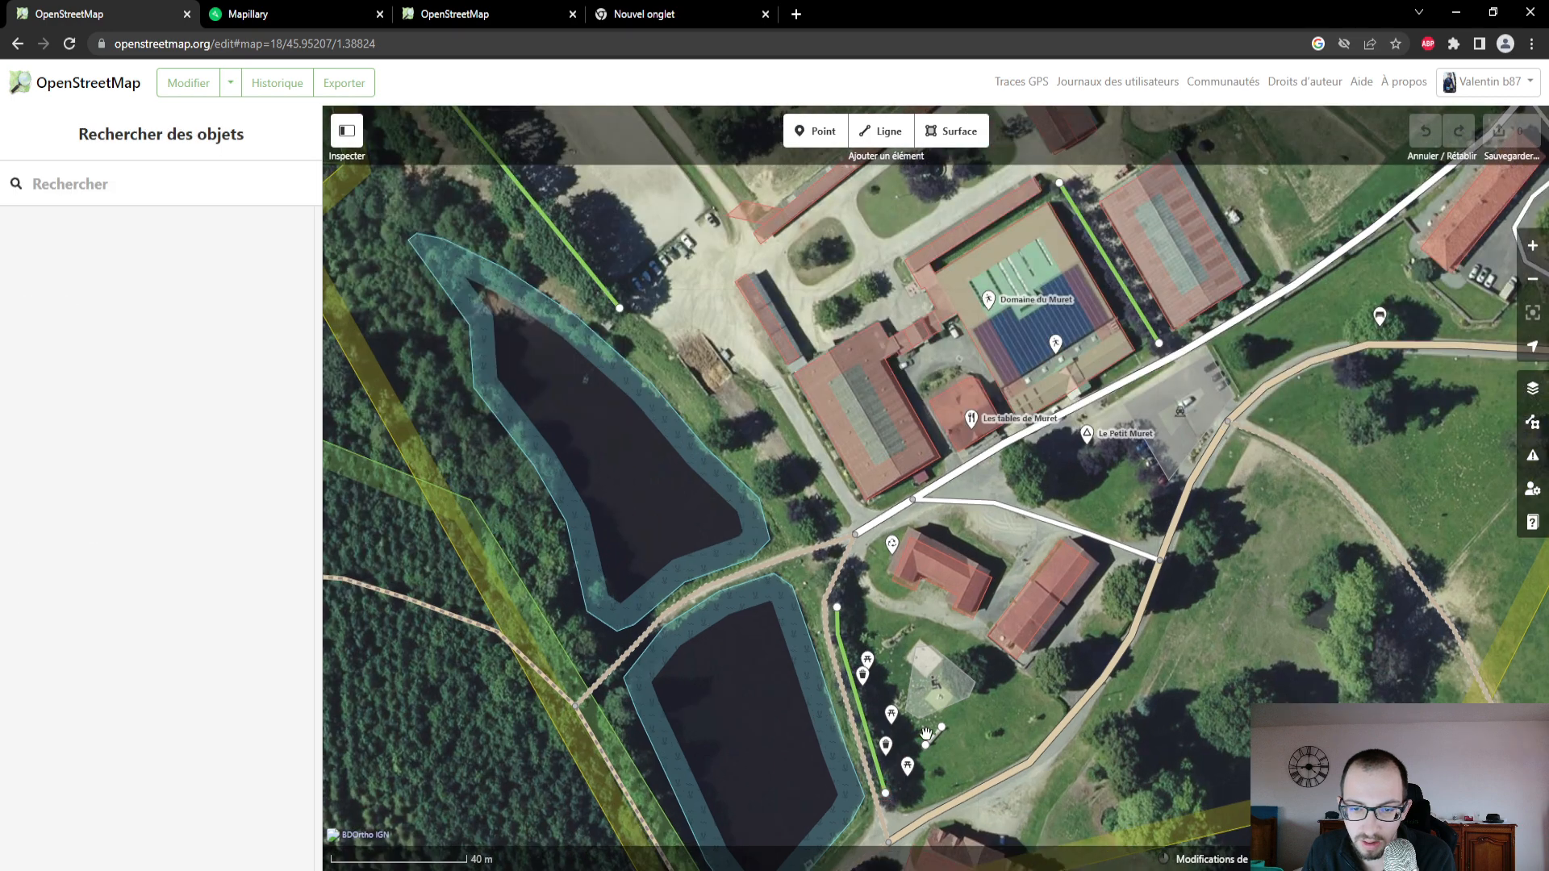
{"action": "left_click", "coordinate": [1172, 479]}
{"action": "left_click", "coordinate": [1155, 488]}
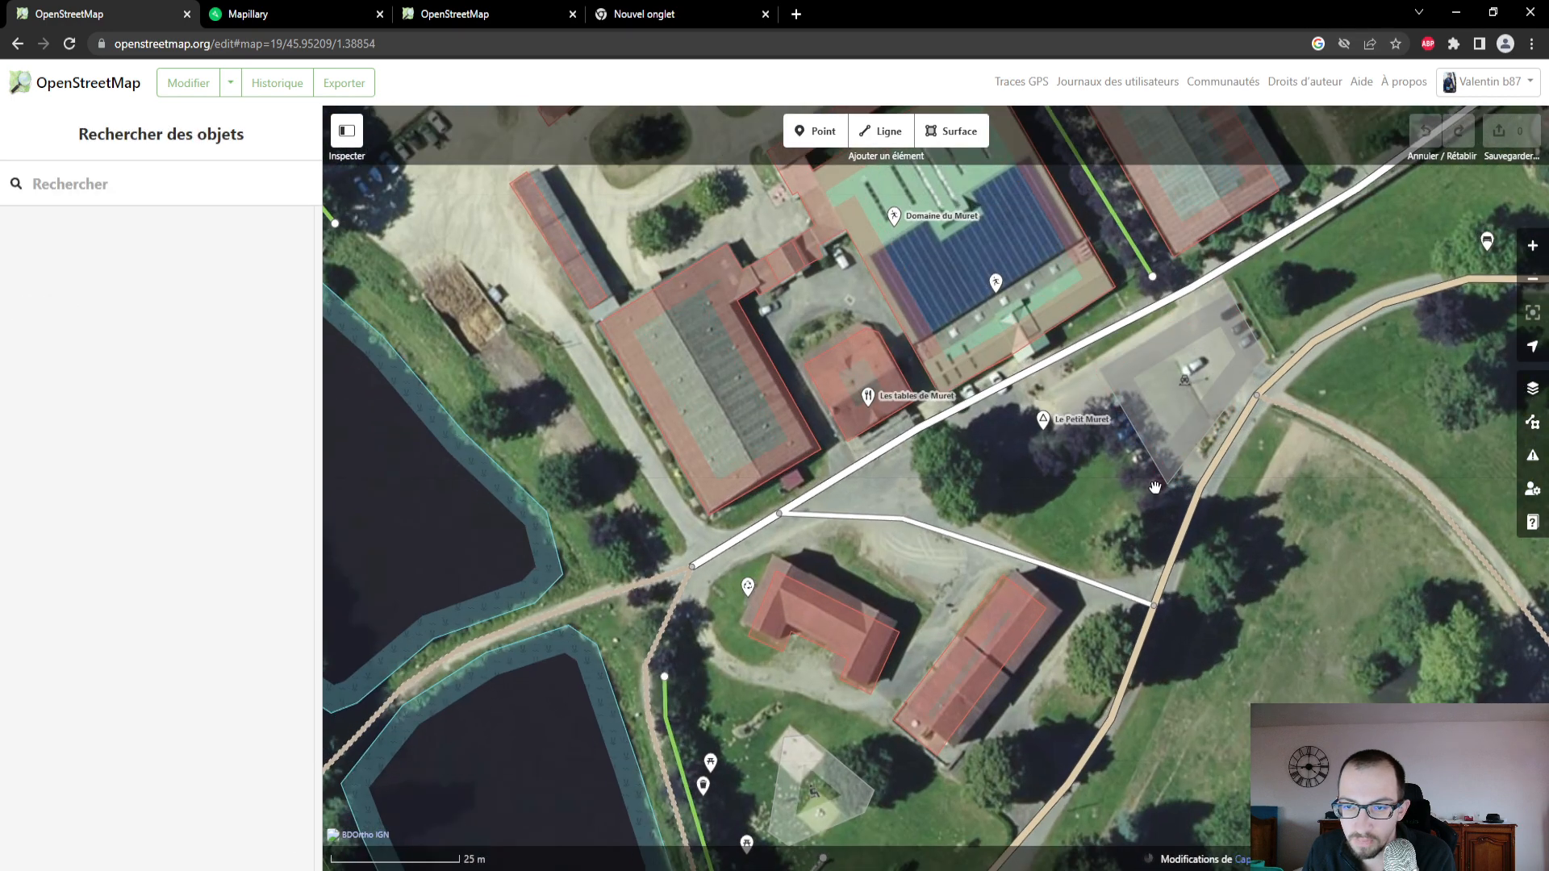
{"action": "scroll", "coordinate": [1156, 490], "scroll_direction": "up", "scroll_amount": 2}
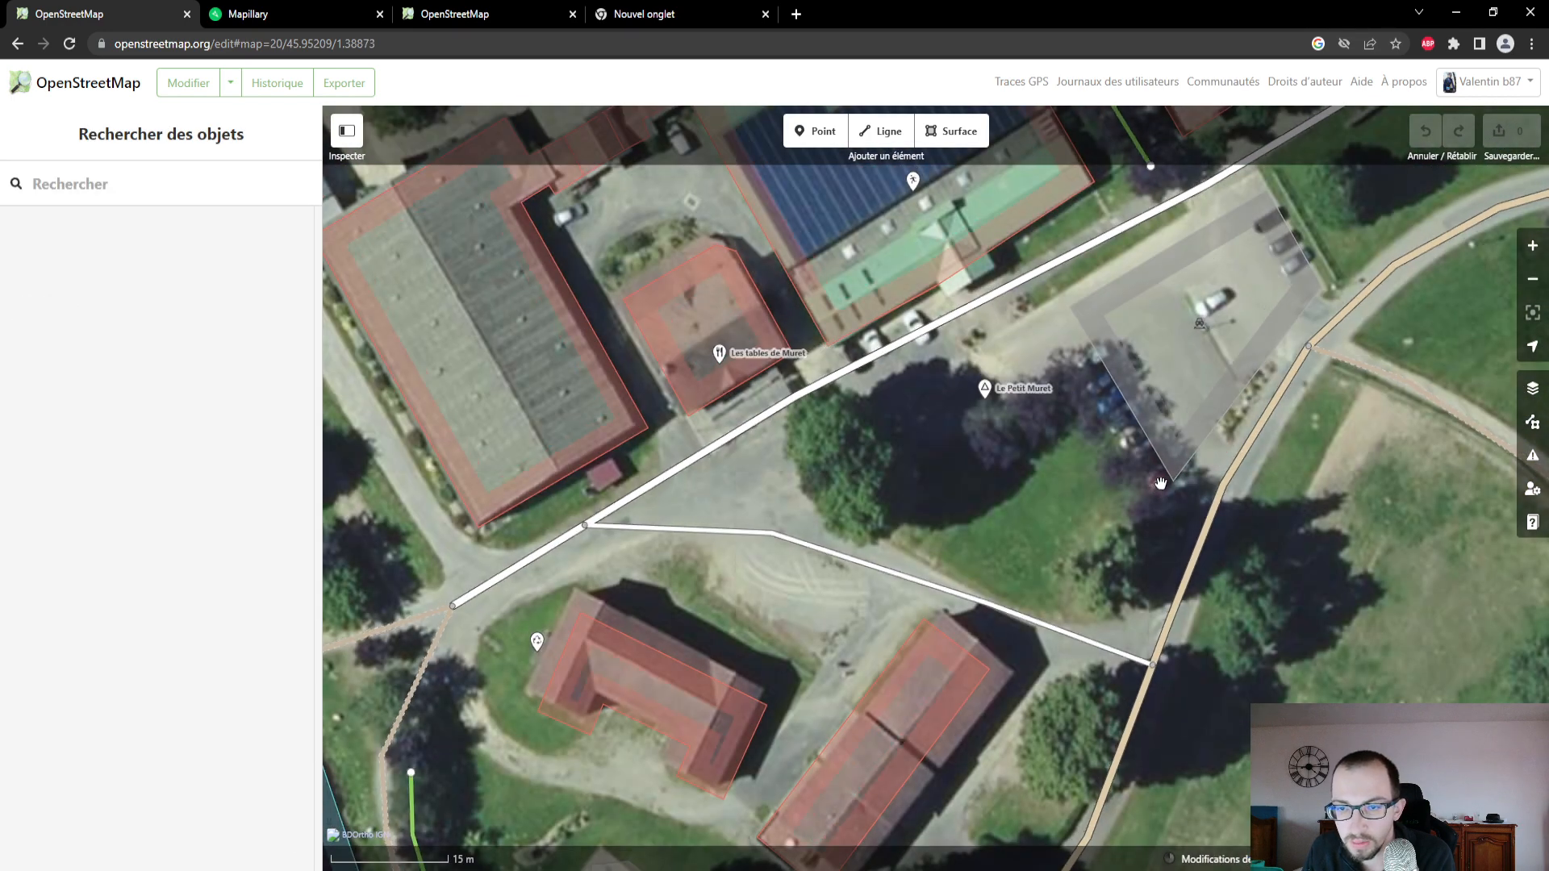
{"action": "scroll", "coordinate": [1160, 487], "scroll_direction": "down", "scroll_amount": 2}
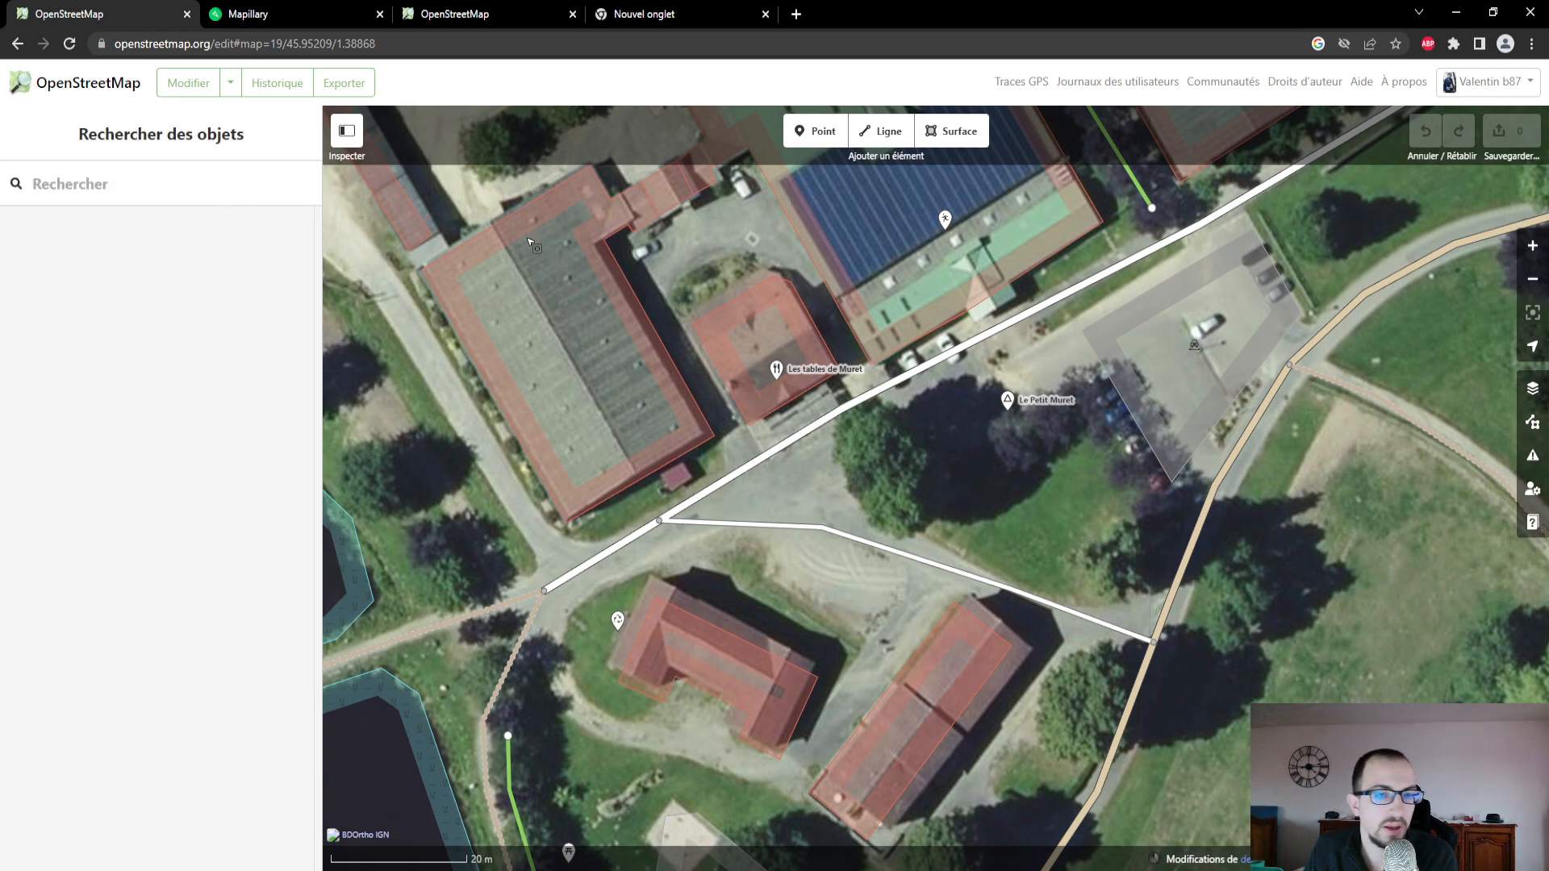
{"action": "left_click", "coordinate": [813, 131]}
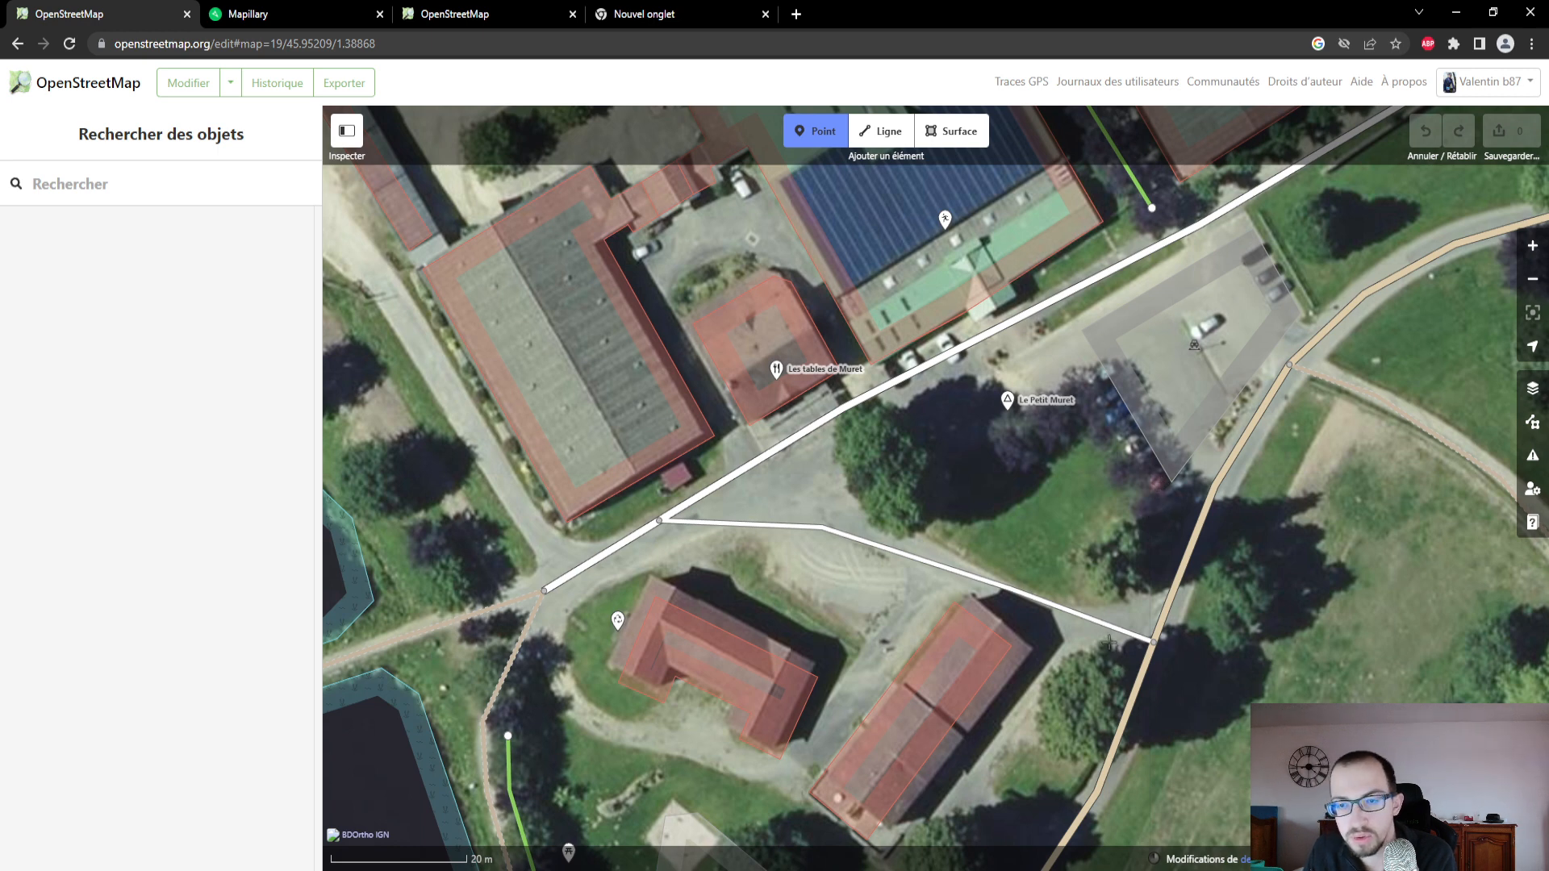
{"action": "left_click", "coordinate": [1159, 526]}
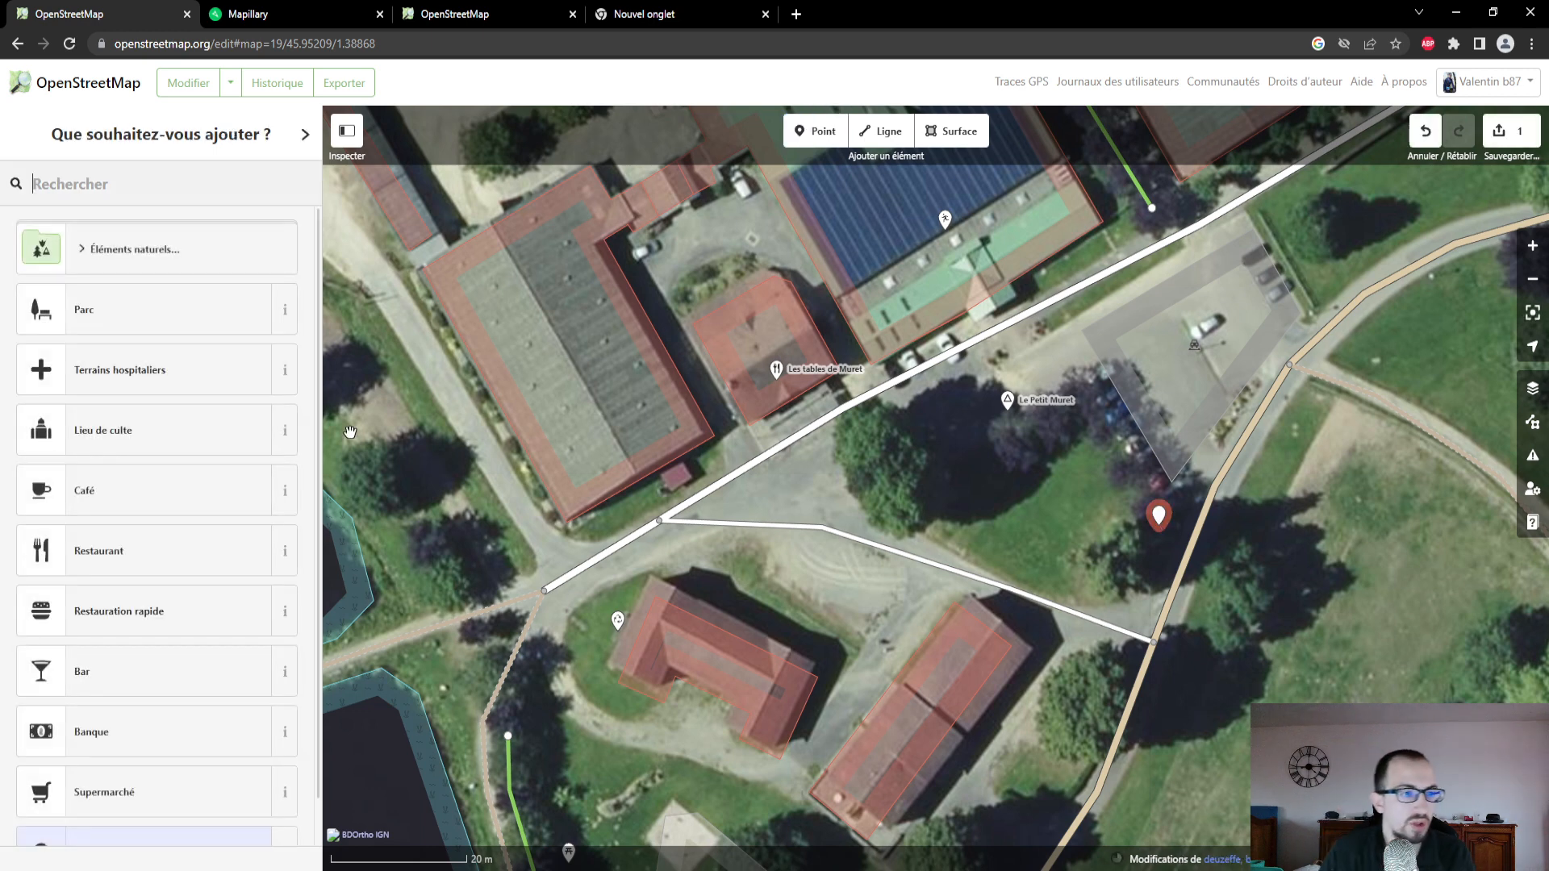
- Look through the feature types offered for the new point, including the natural features group (Éléments naturels)
{"action": "scroll", "coordinate": [186, 484], "scroll_direction": "down", "scroll_amount": 1}
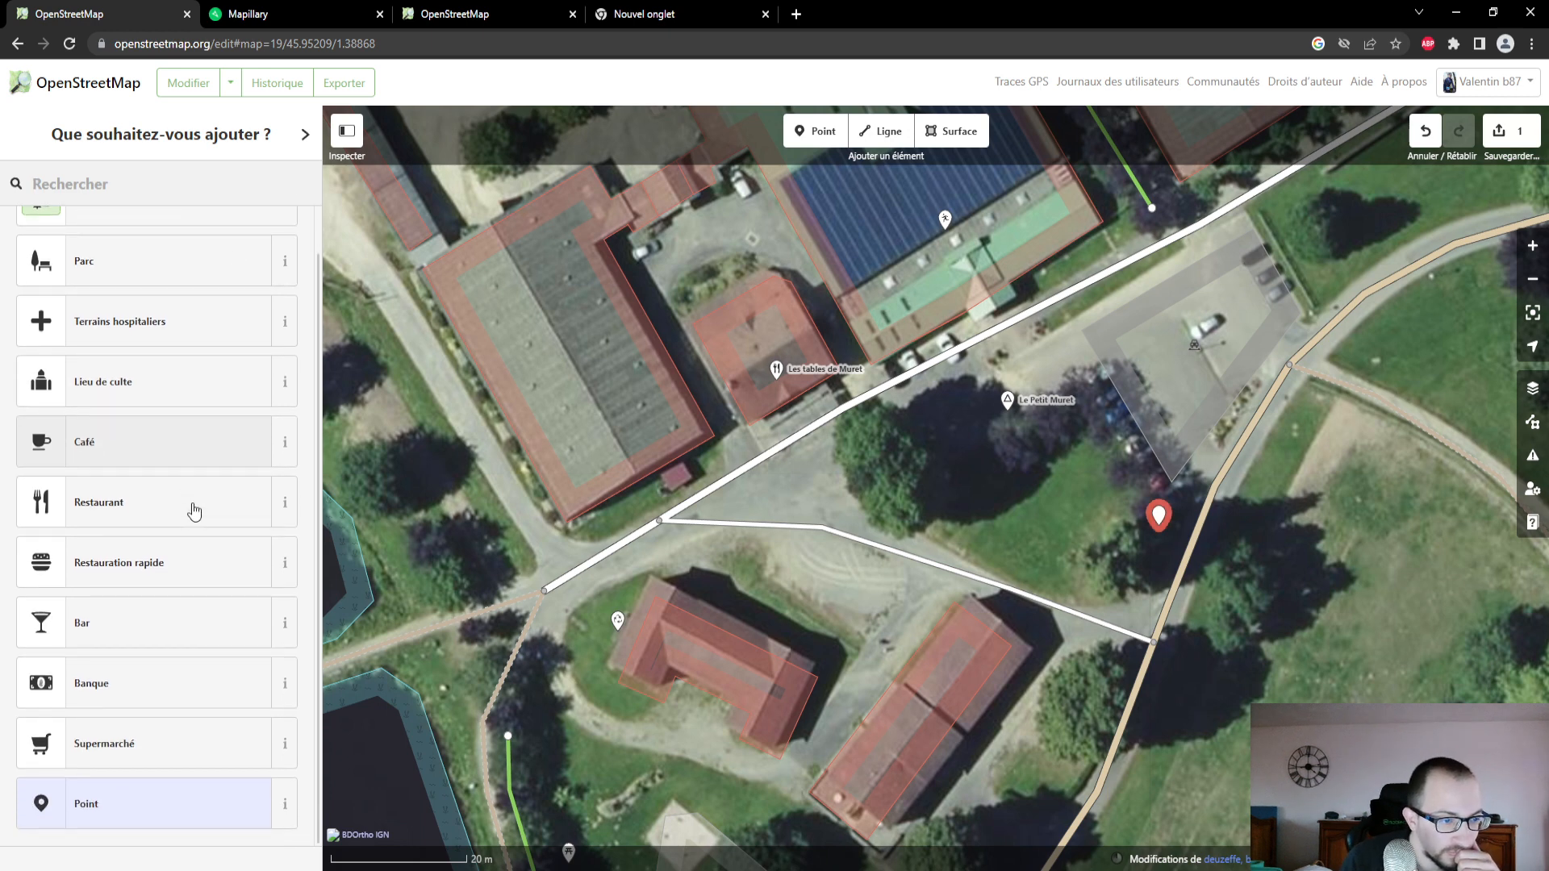
{"action": "left_click", "coordinate": [281, 817]}
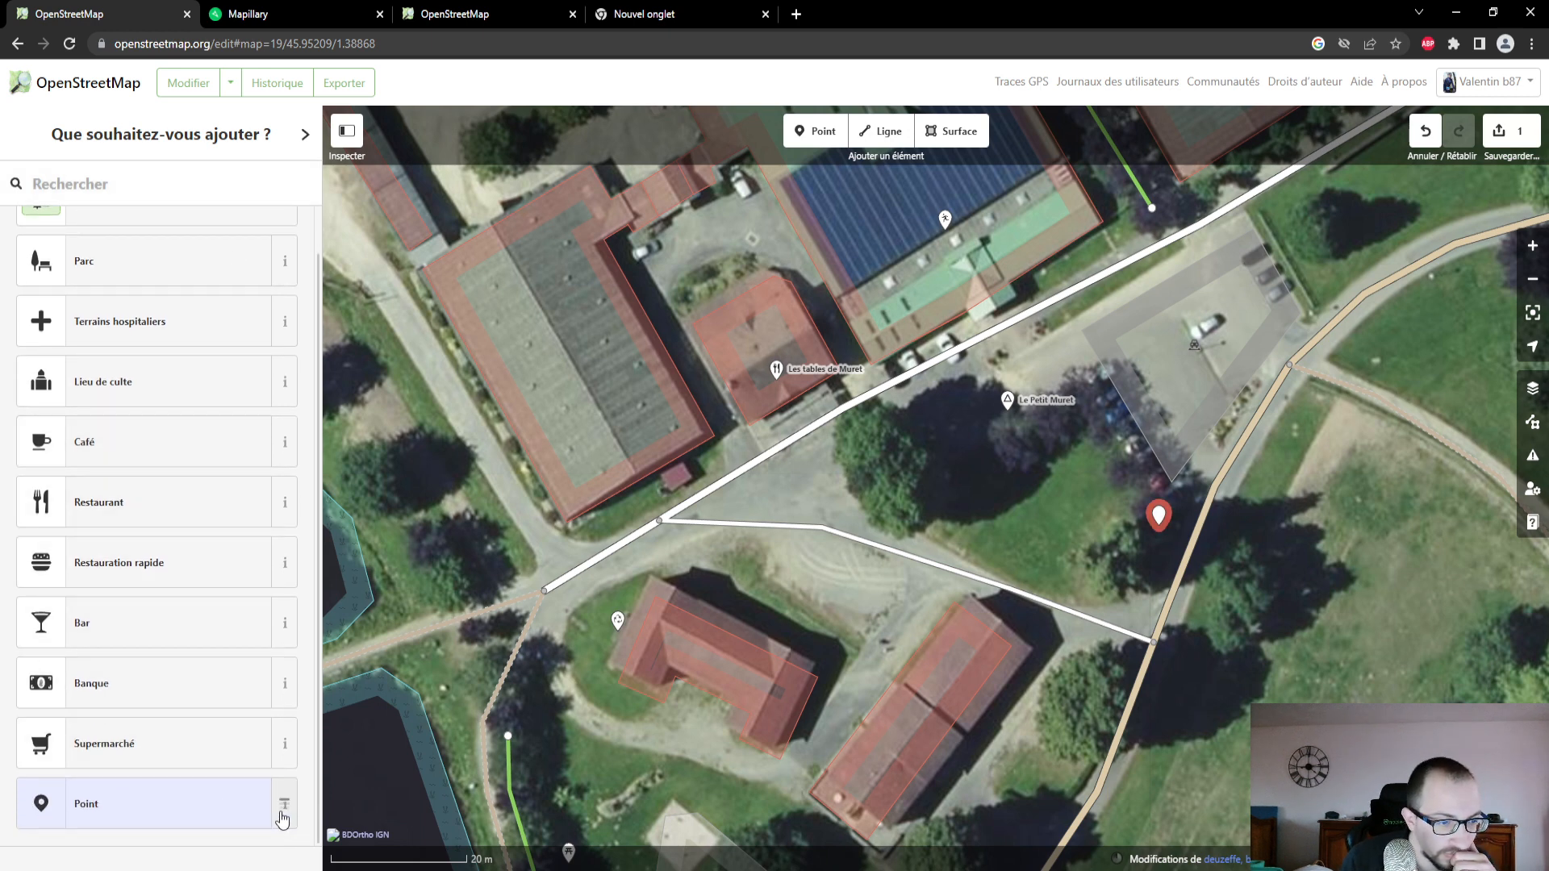
{"action": "scroll", "coordinate": [222, 781], "scroll_direction": "down", "scroll_amount": 1}
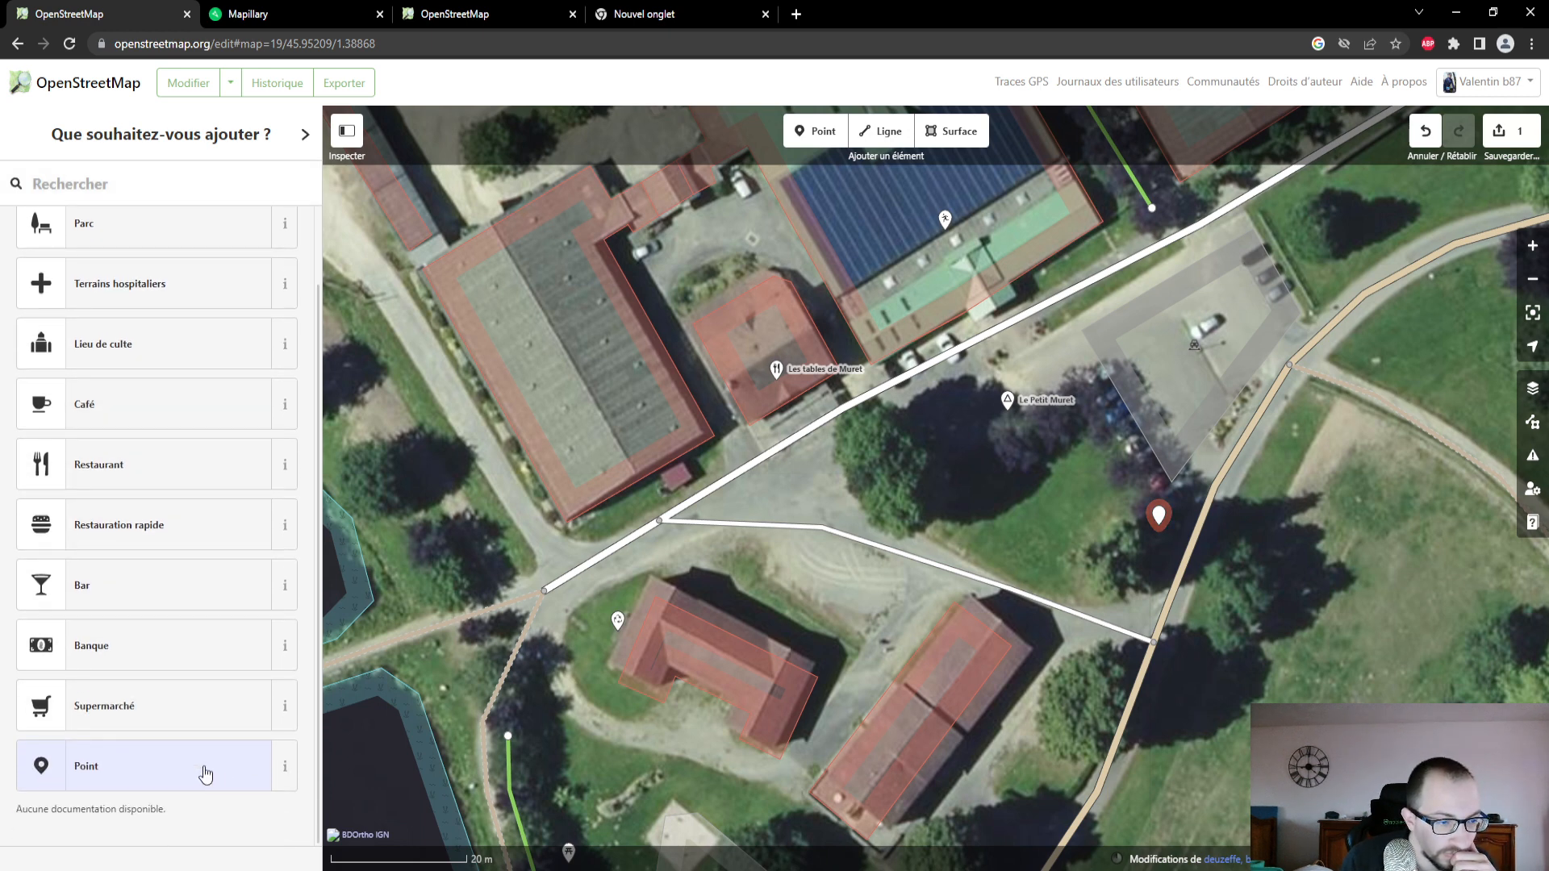
{"action": "scroll", "coordinate": [181, 678], "scroll_direction": "up", "scroll_amount": 2}
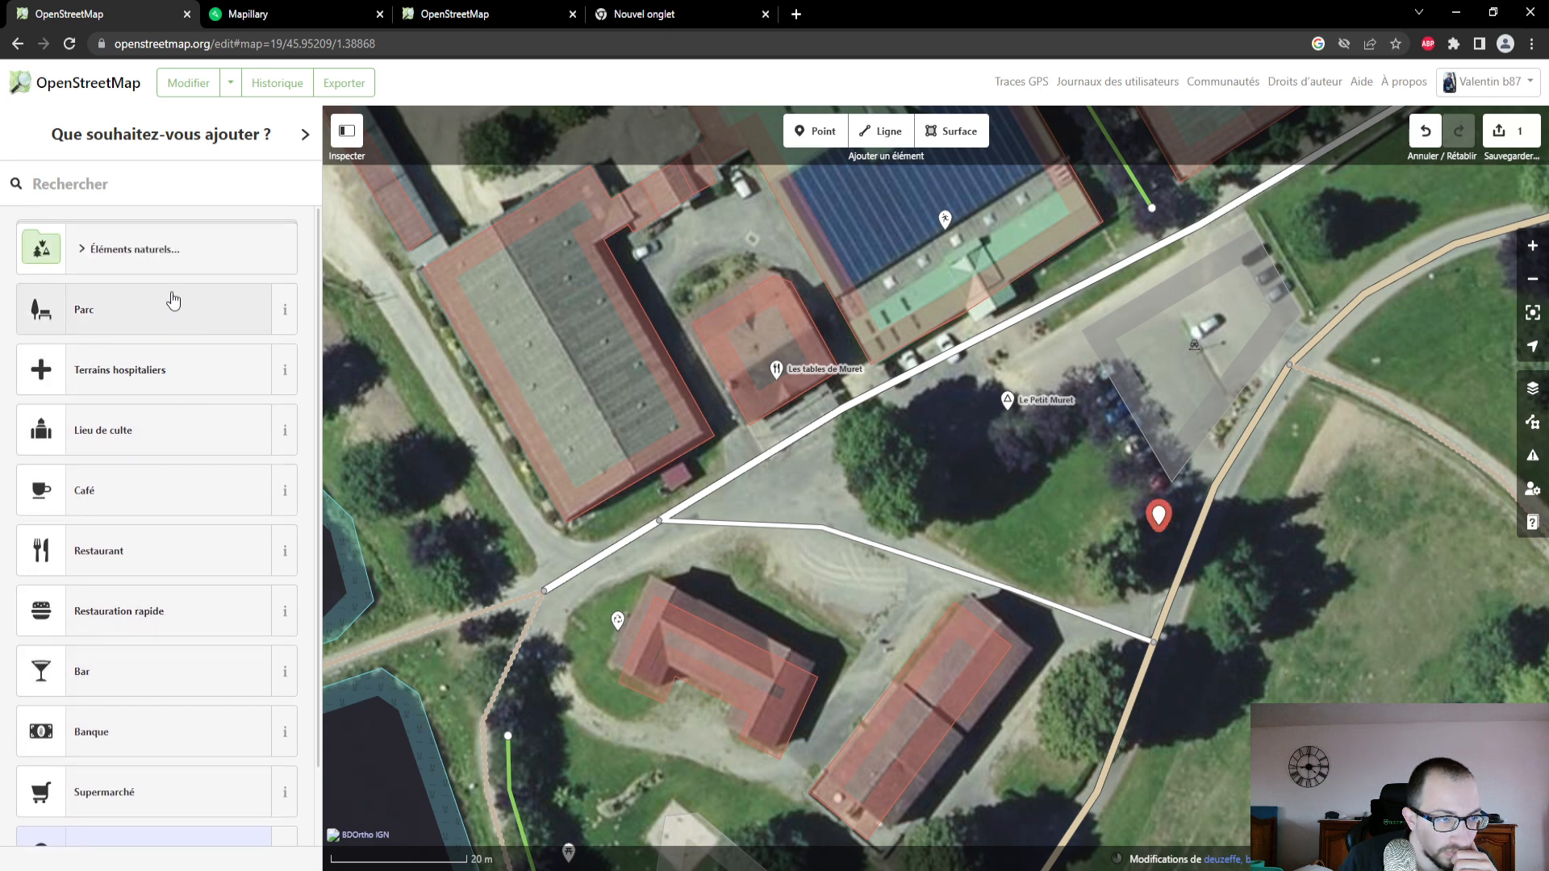
{"action": "left_click", "coordinate": [87, 257]}
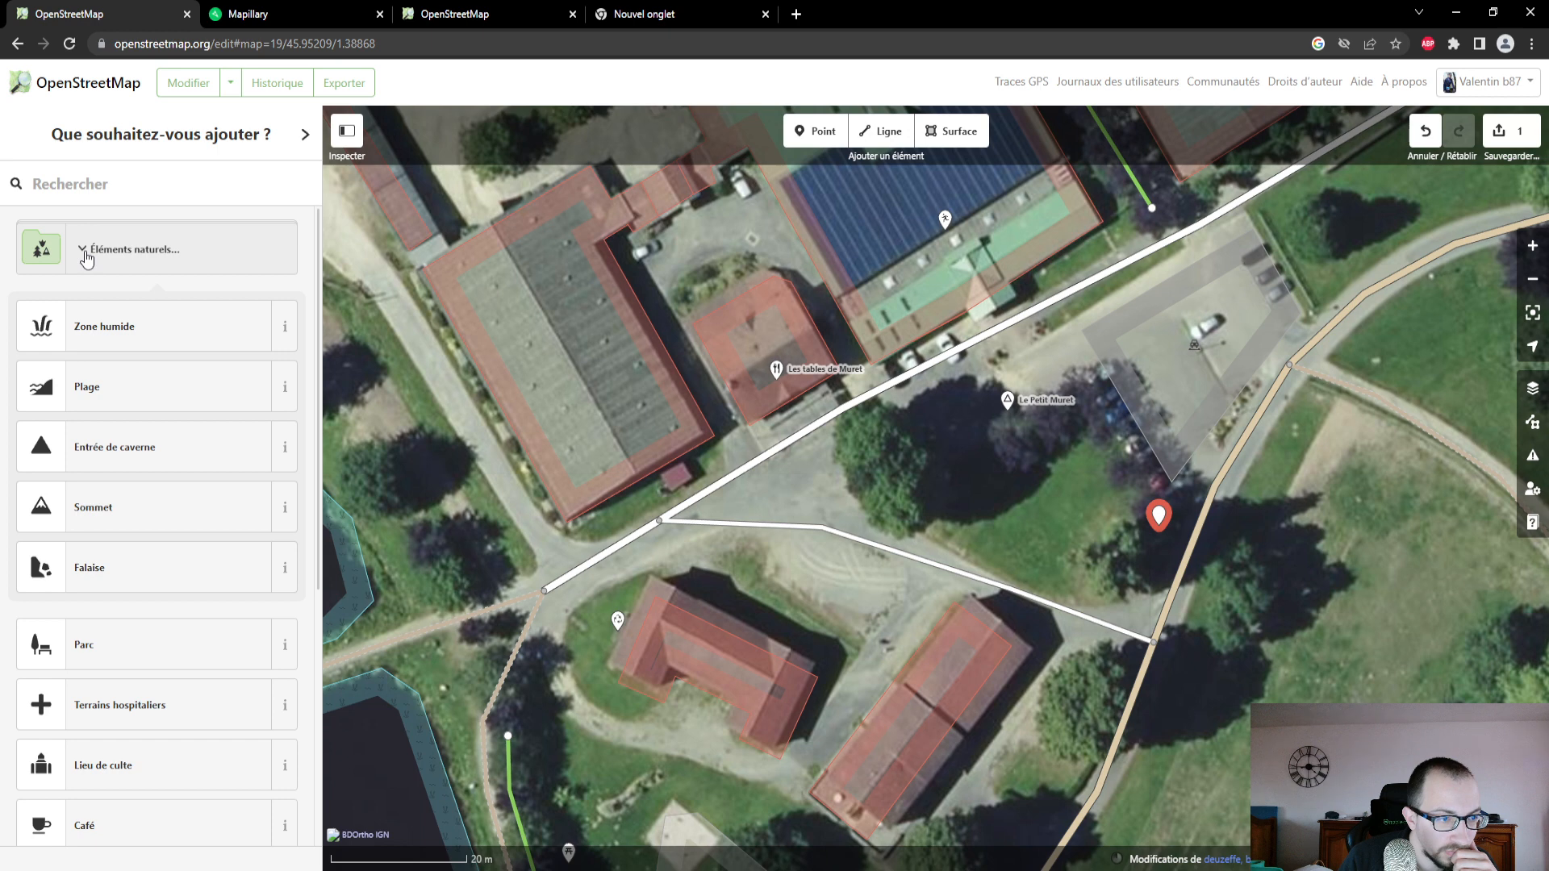
{"action": "scroll", "coordinate": [88, 257], "scroll_direction": "down", "scroll_amount": 3}
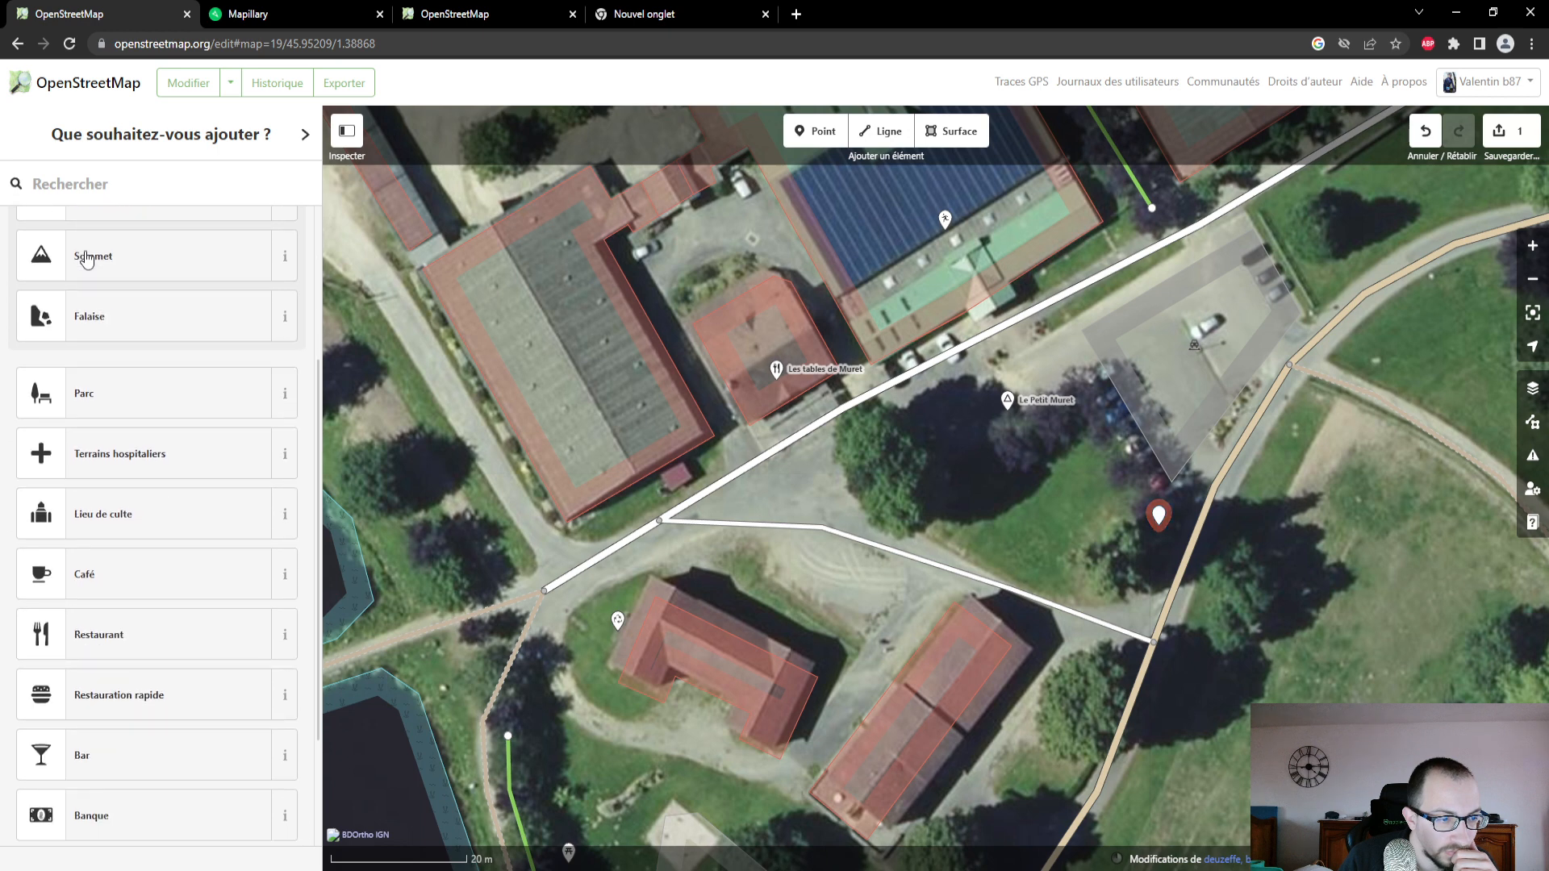
{"action": "scroll", "coordinate": [87, 259], "scroll_direction": "down", "scroll_amount": 2}
{"action": "scroll", "coordinate": [87, 256], "scroll_direction": "up", "scroll_amount": 5}
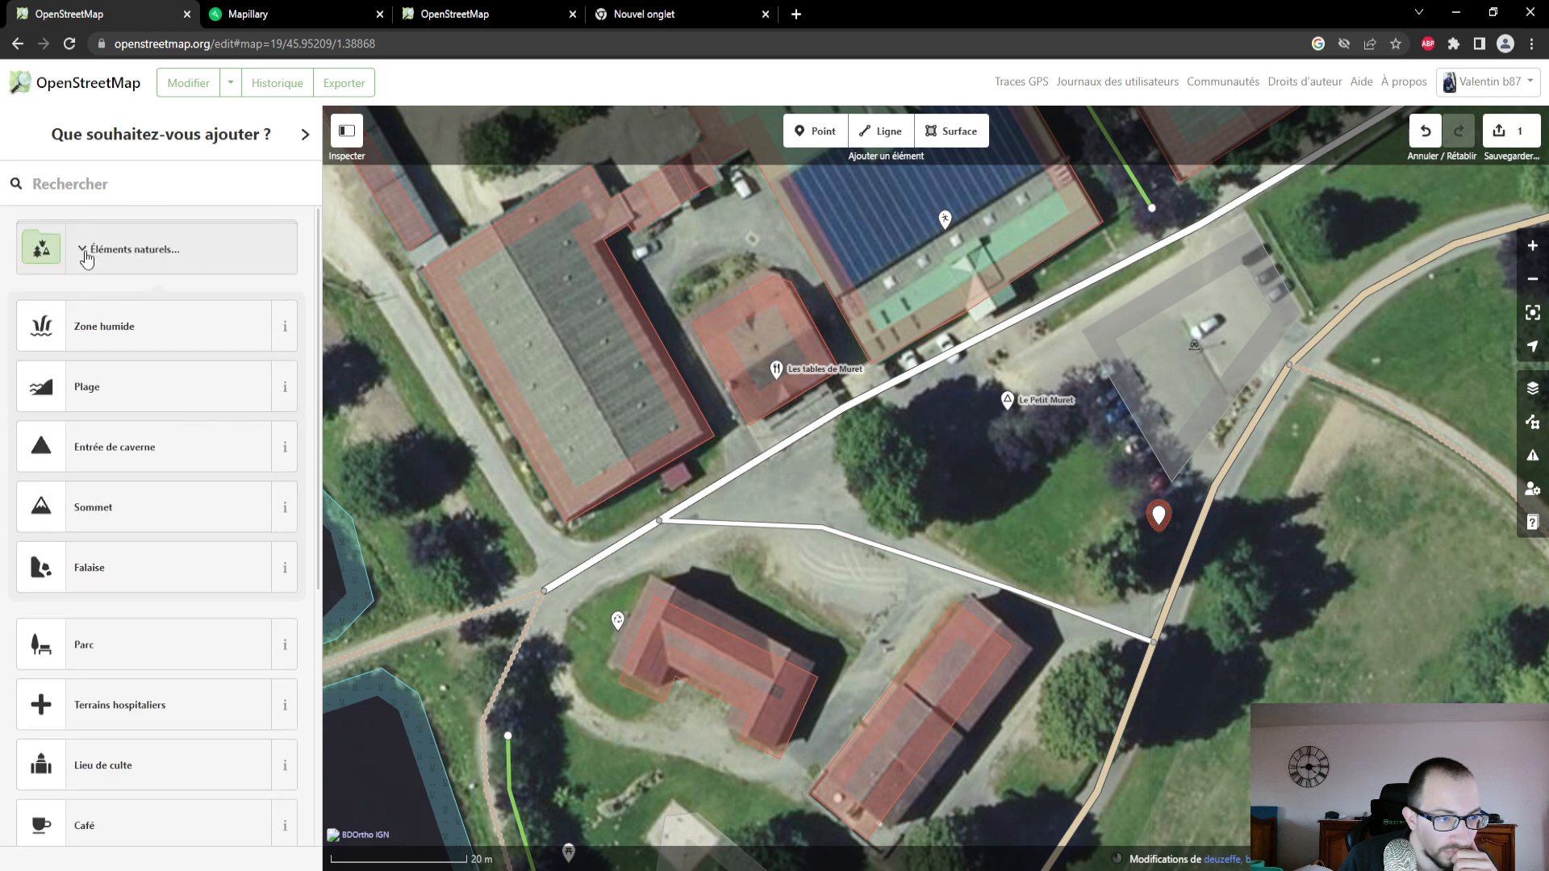
{"action": "left_click", "coordinate": [88, 257]}
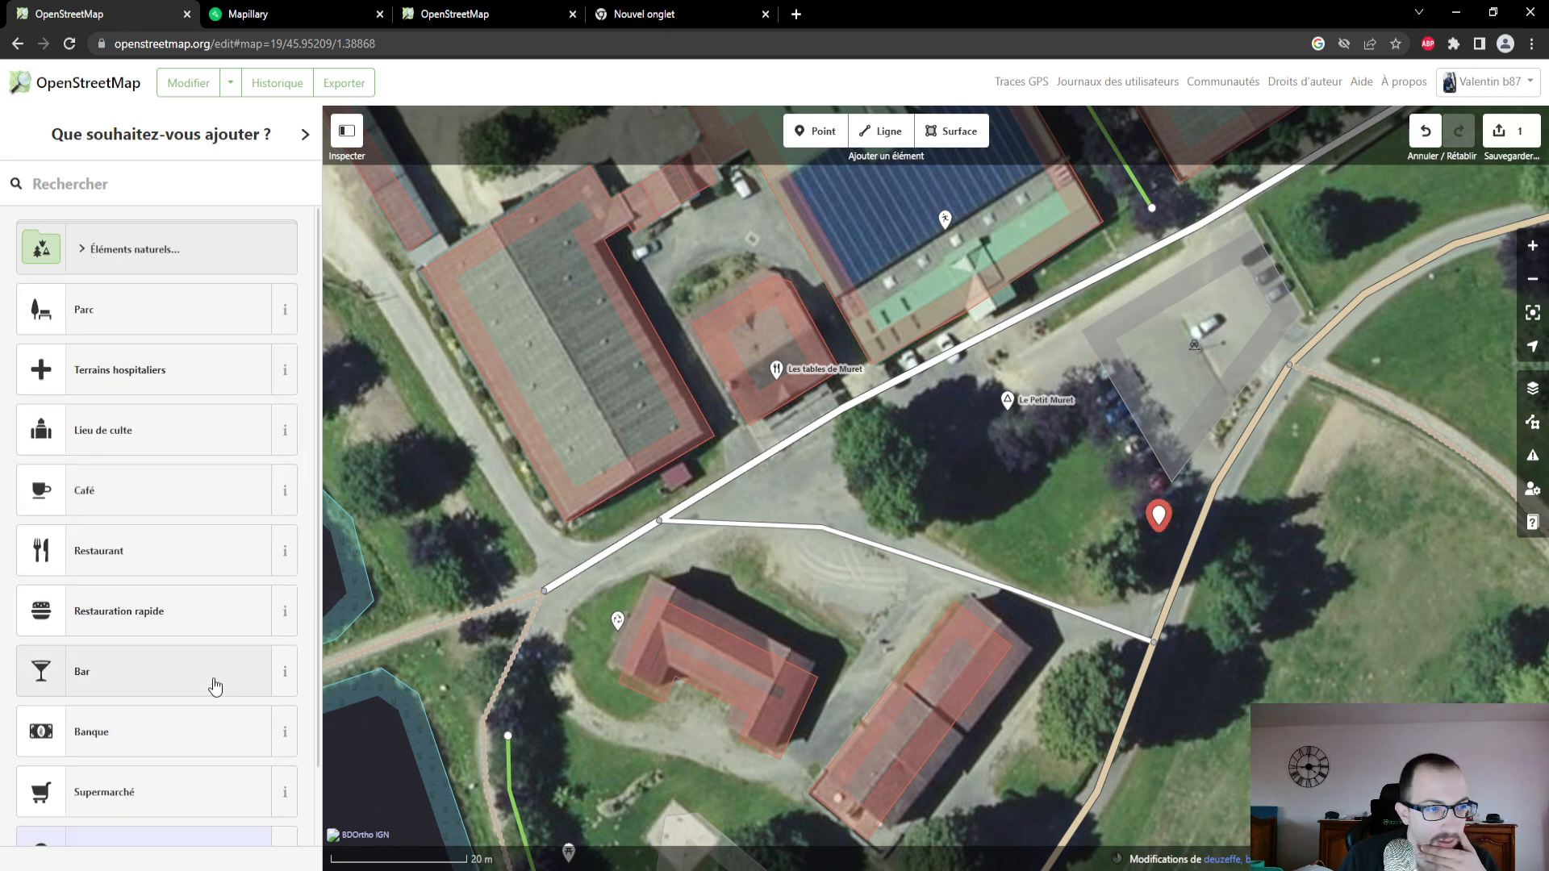
{"action": "scroll", "coordinate": [214, 686], "scroll_direction": "down", "scroll_amount": 1}
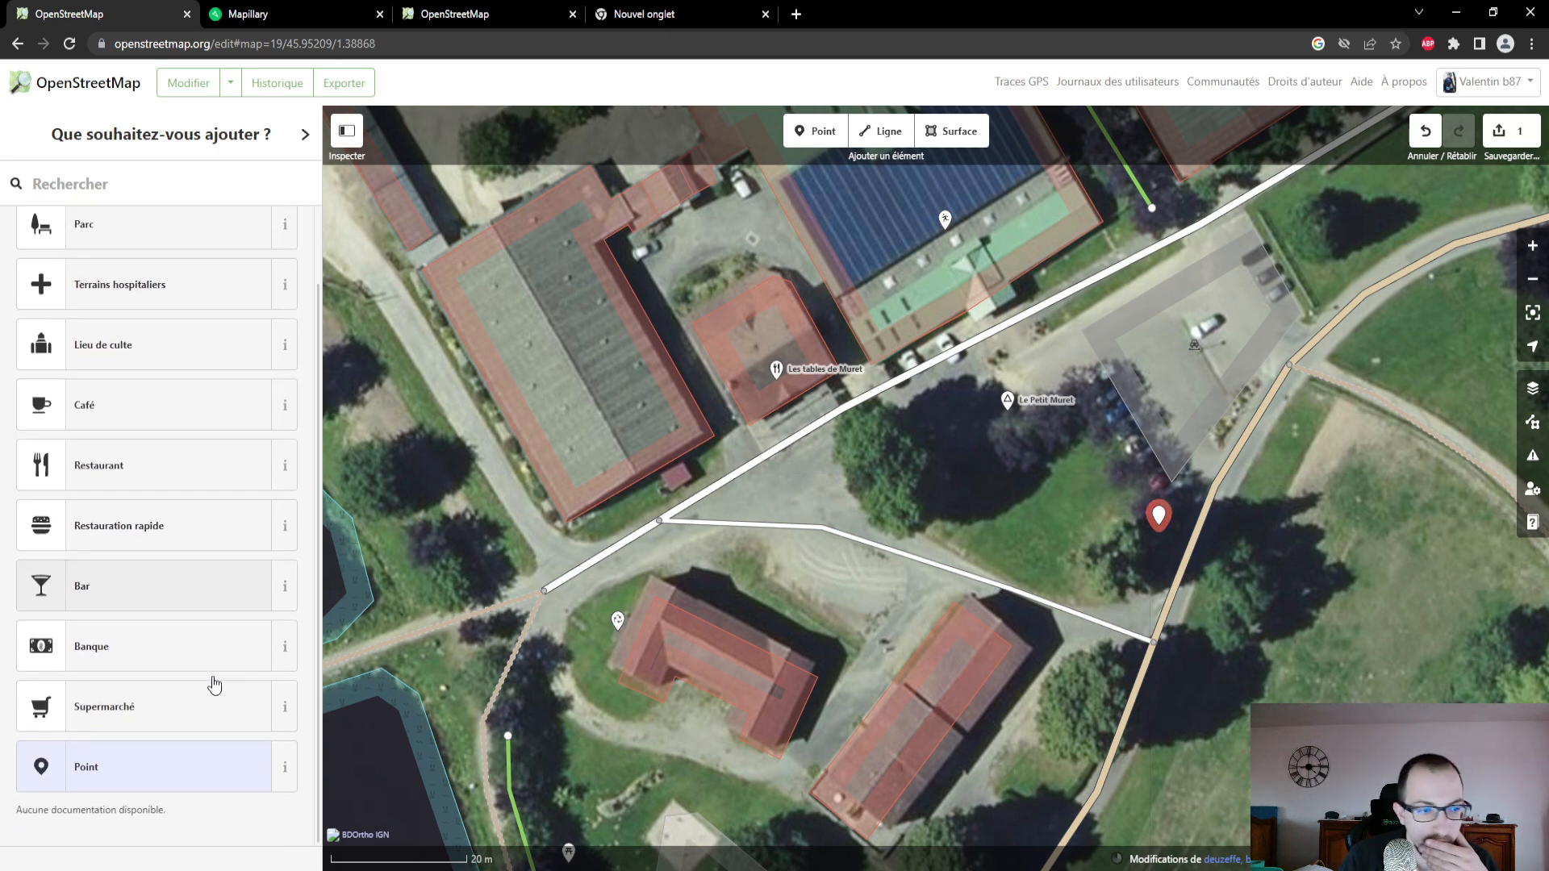
- Select the untagged point again and look for a suitable replacement for its generic feature type
{"action": "left_click", "coordinate": [1158, 516]}
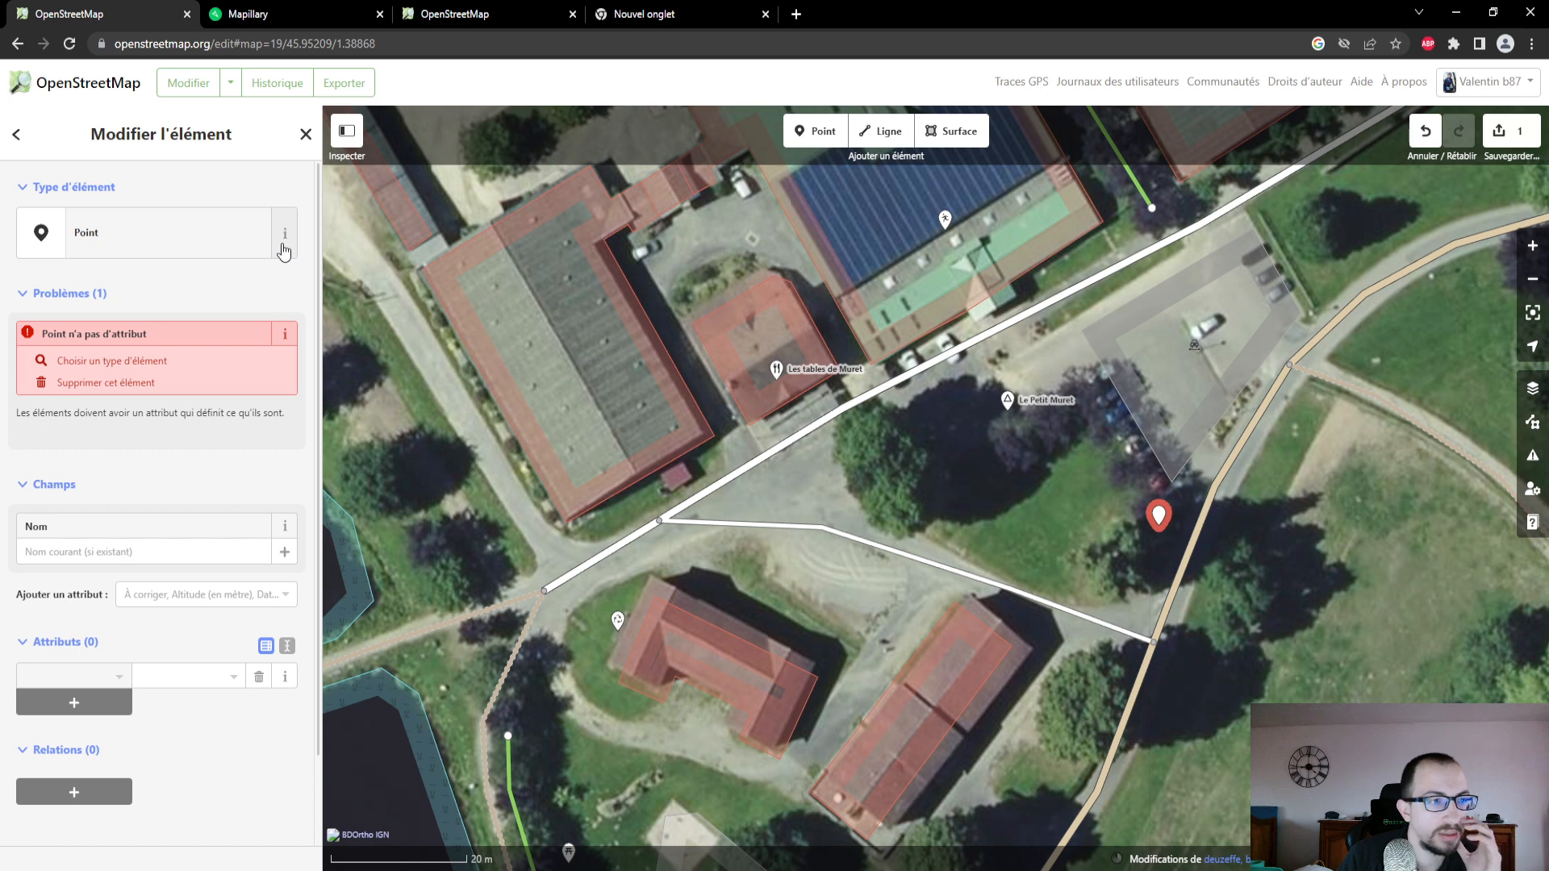
{"action": "left_click", "coordinate": [185, 232]}
{"action": "scroll", "coordinate": [177, 457], "scroll_direction": "down", "scroll_amount": 1}
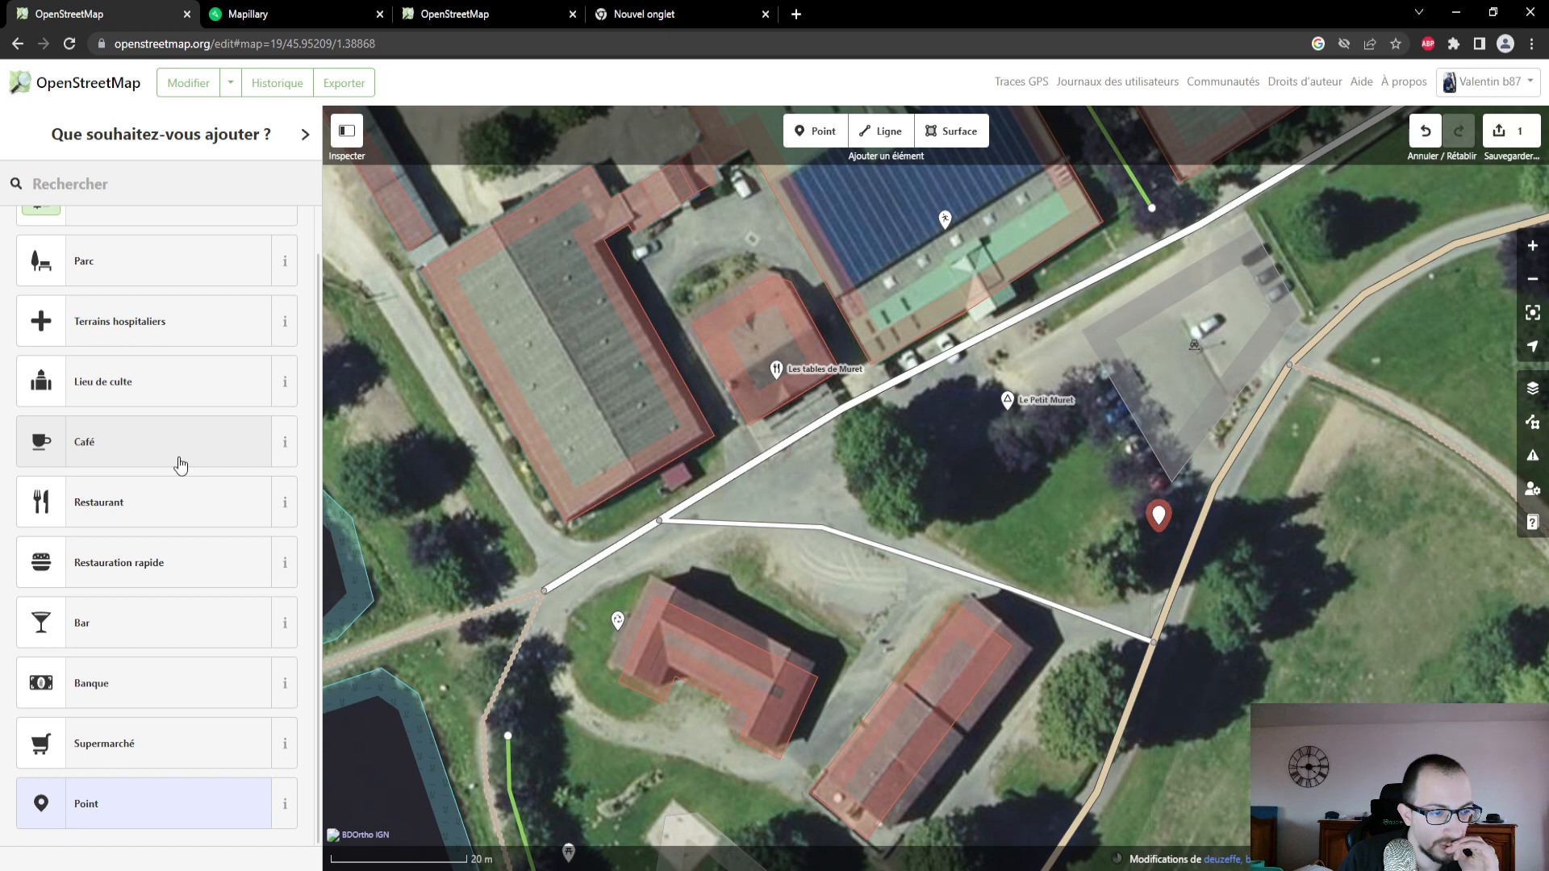
{"action": "scroll", "coordinate": [179, 460], "scroll_direction": "up", "scroll_amount": 2}
{"action": "scroll", "coordinate": [140, 235], "scroll_direction": "down", "scroll_amount": 1}
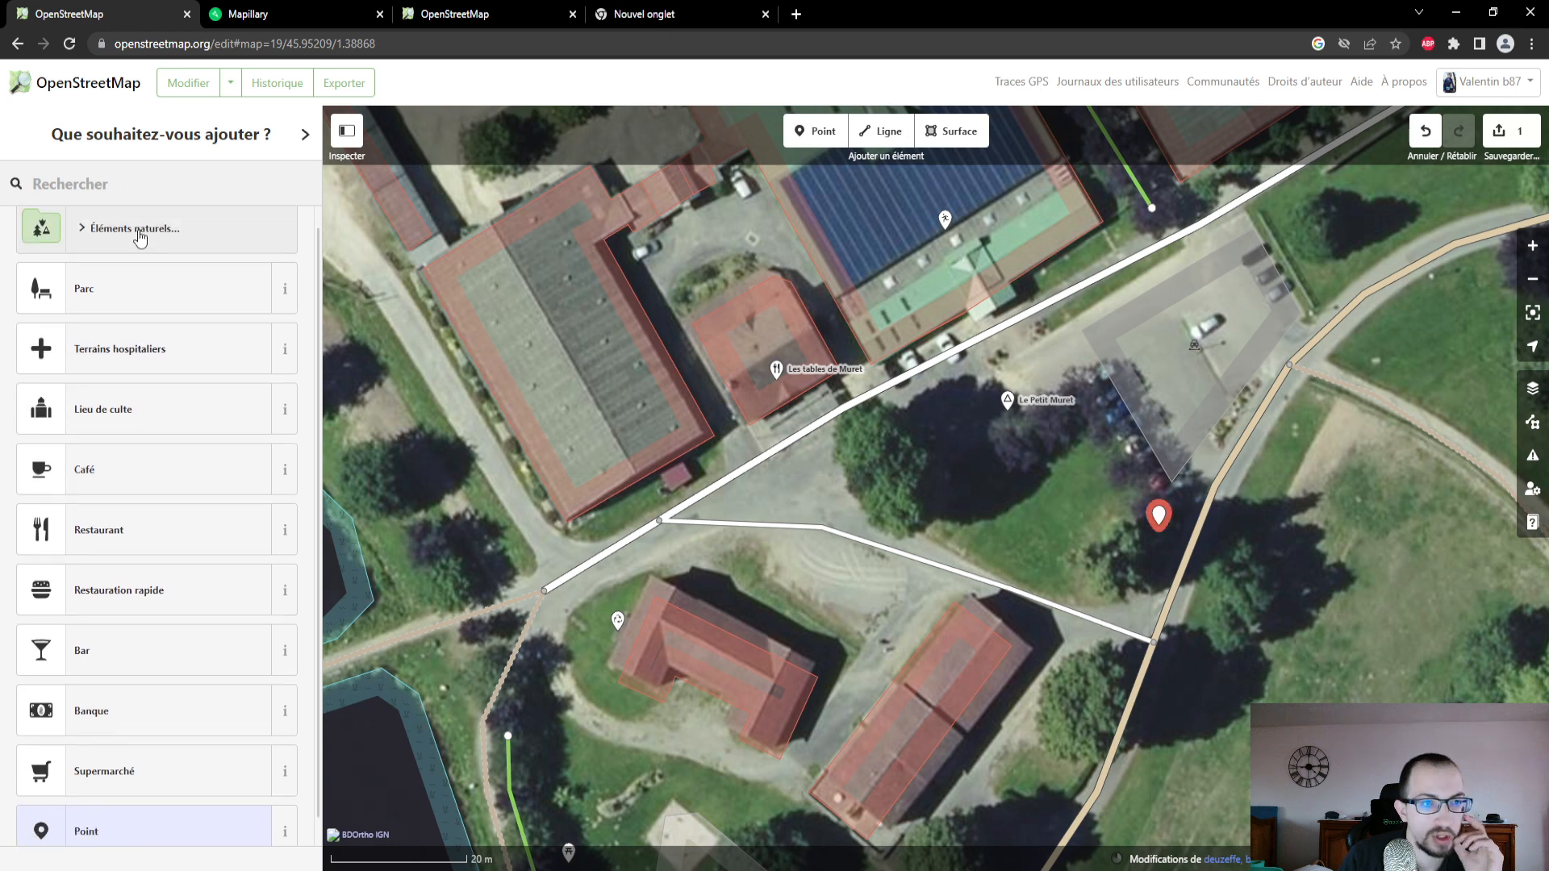
- Try the feature type Parc on the new point, and delete the point from the map
{"action": "right_click", "coordinate": [1160, 521]}
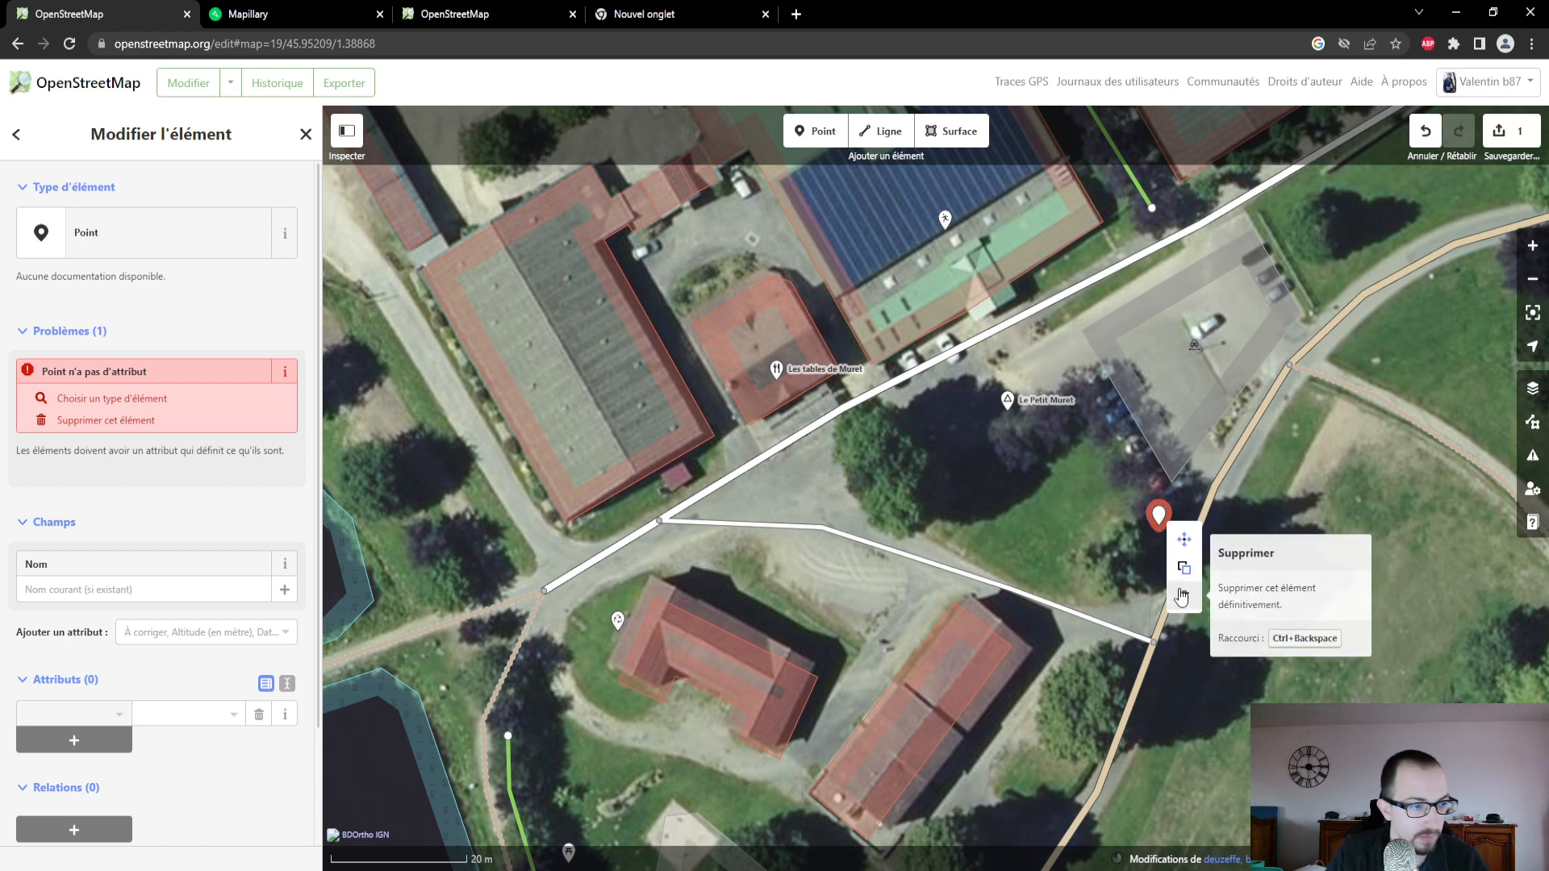
{"action": "left_click", "coordinate": [124, 400]}
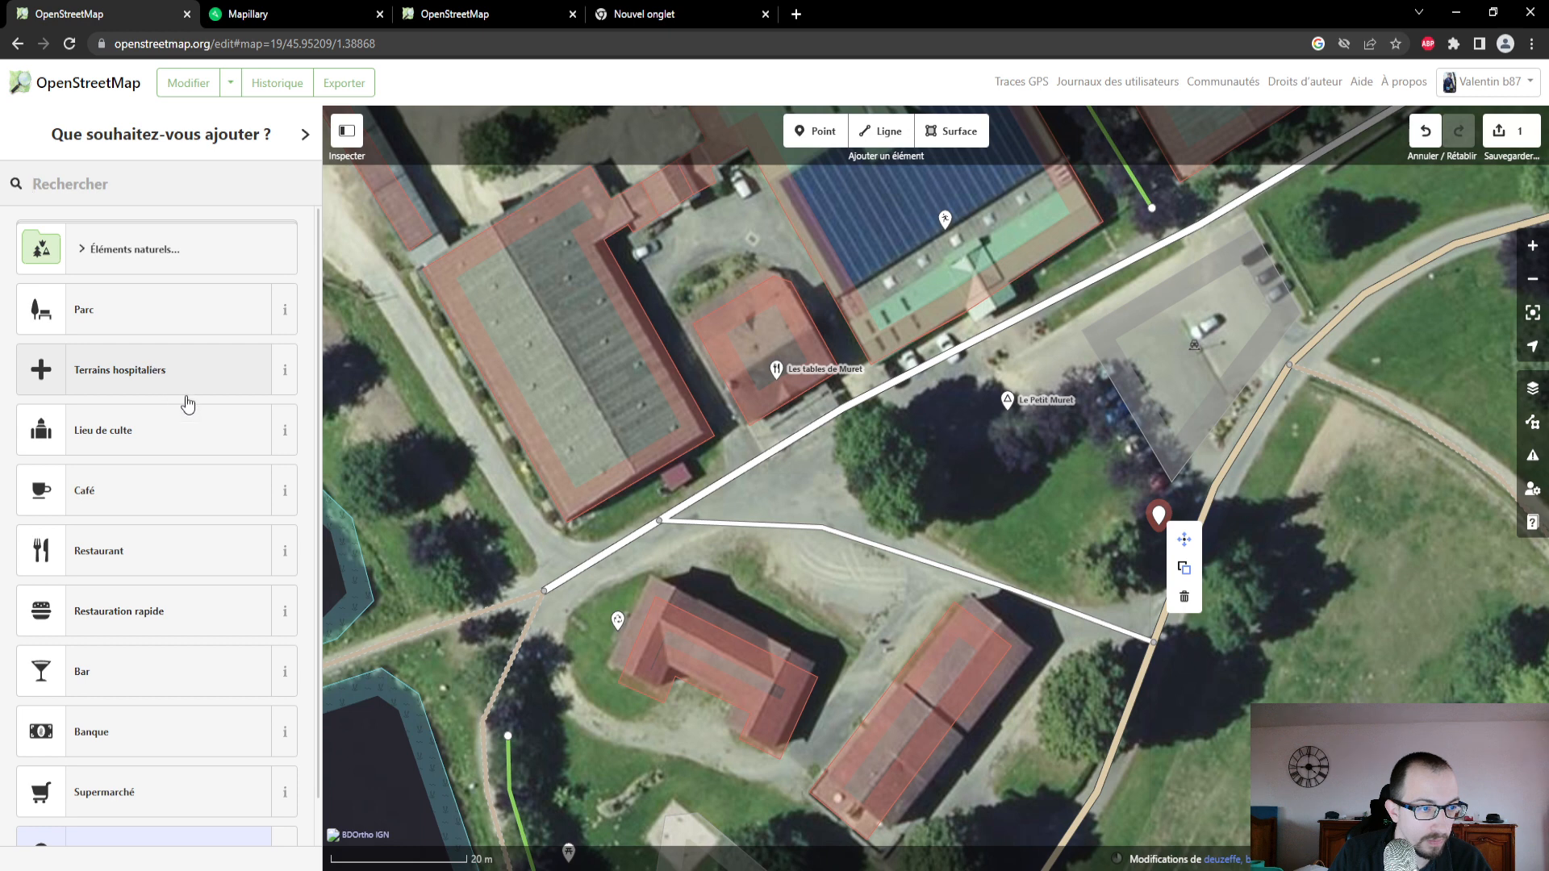
{"action": "scroll", "coordinate": [190, 407], "scroll_direction": "down", "scroll_amount": 1}
{"action": "scroll", "coordinate": [194, 410], "scroll_direction": "up", "scroll_amount": 1}
{"action": "left_click", "coordinate": [264, 323]}
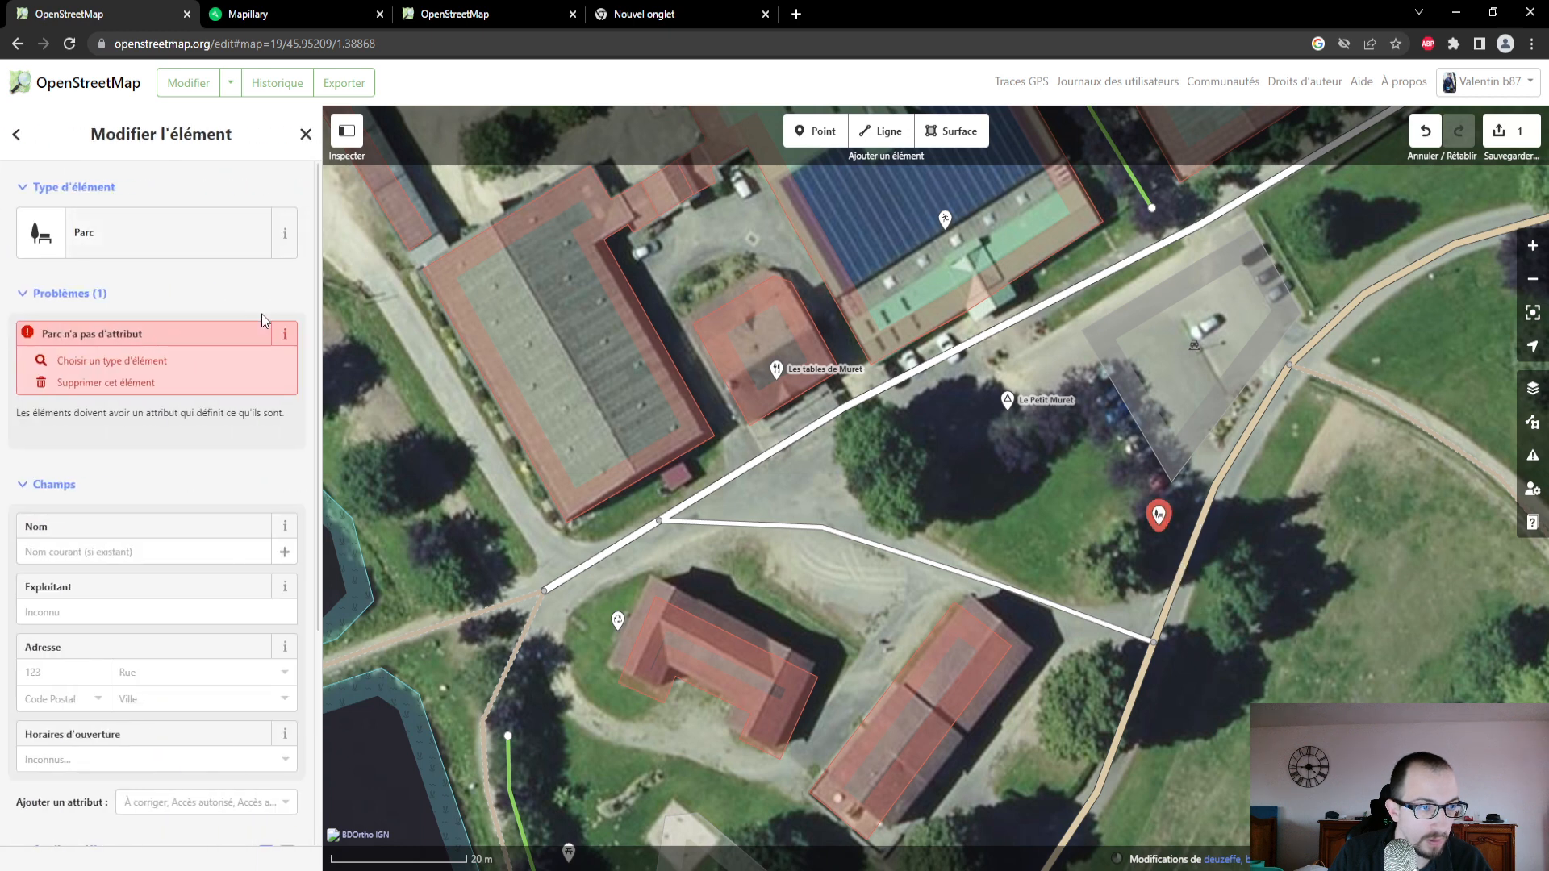
{"action": "right_click", "coordinate": [1160, 516]}
{"action": "left_click", "coordinate": [1189, 581]}
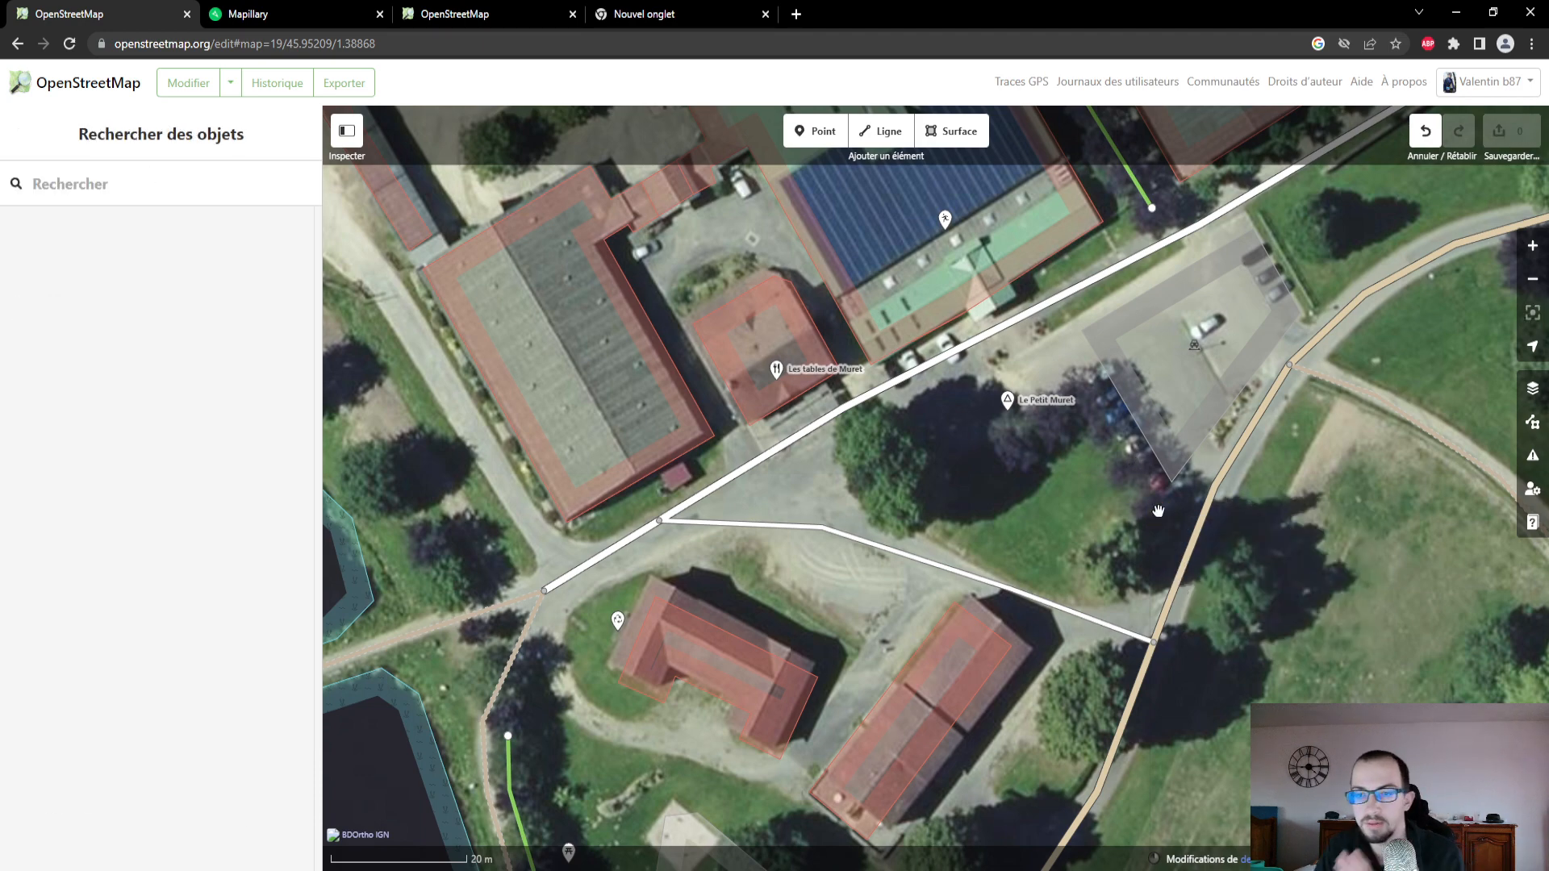
- In Mapillary, open the photo taken where the road meets the parking area at Domaine du Muret and enlarge it to examine the surroundings
{"action": "scroll", "coordinate": [1123, 494], "scroll_direction": "down", "scroll_amount": 1}
{"action": "left_click", "coordinate": [263, 21]}
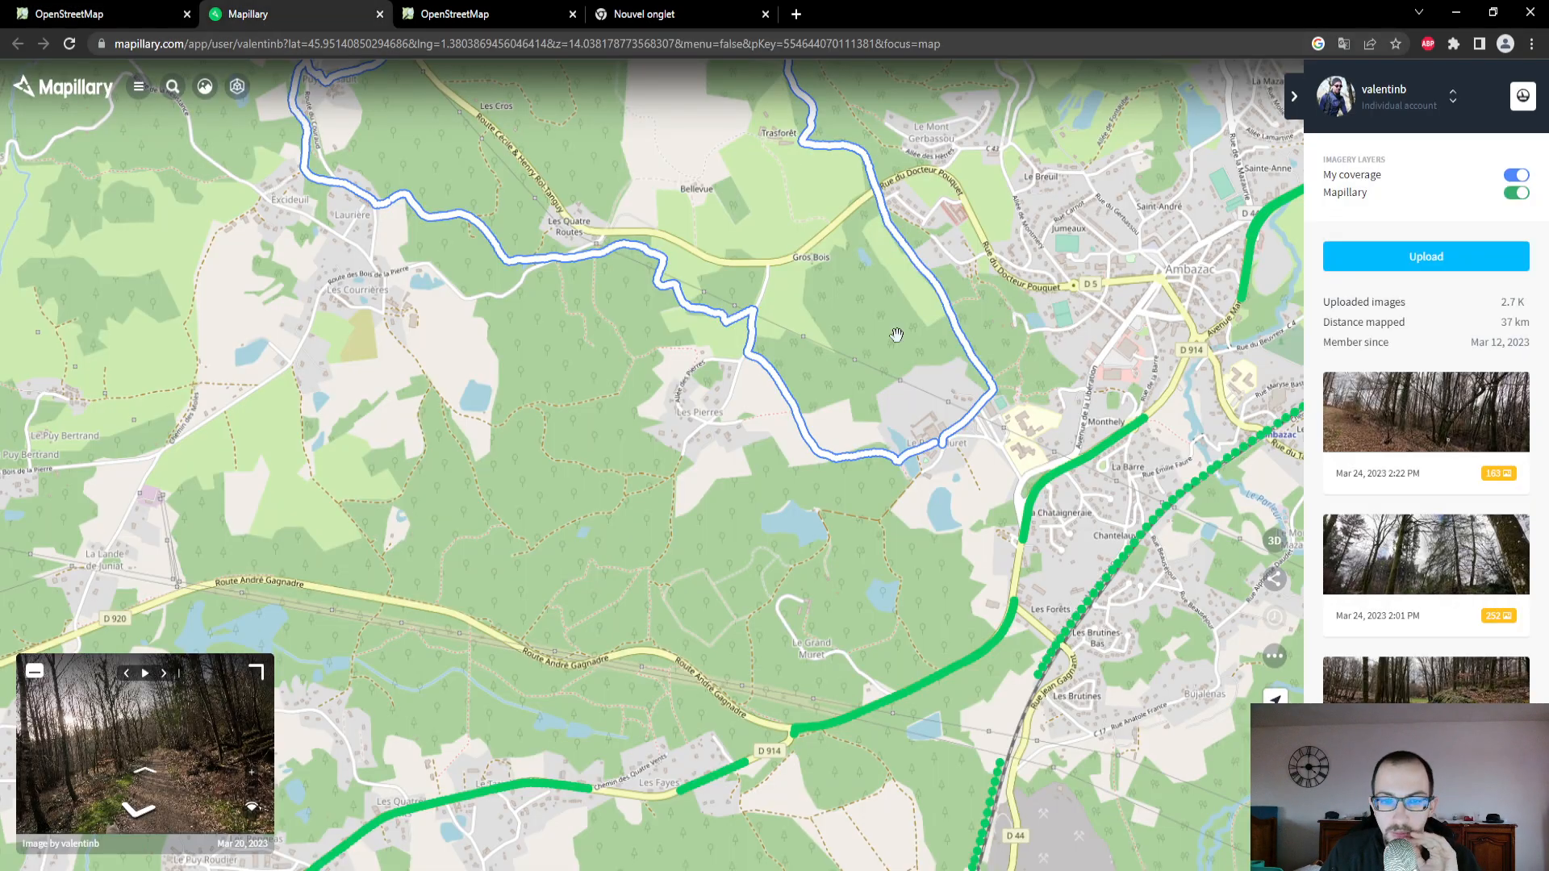
{"action": "scroll", "coordinate": [991, 440], "scroll_direction": "up", "scroll_amount": 5}
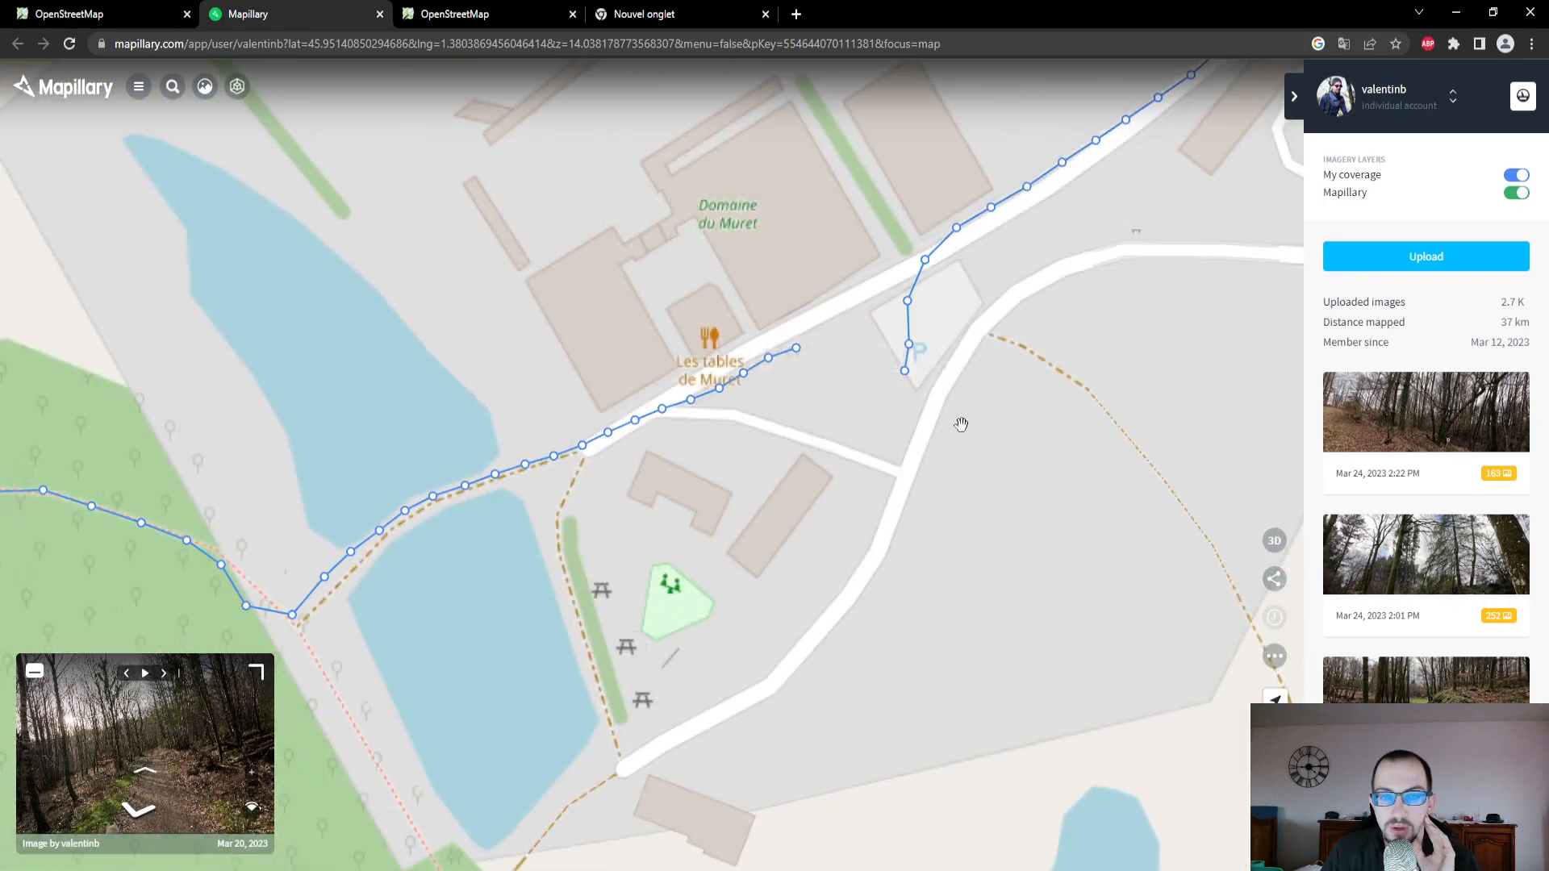
{"action": "scroll", "coordinate": [975, 405], "scroll_direction": "down", "scroll_amount": 2}
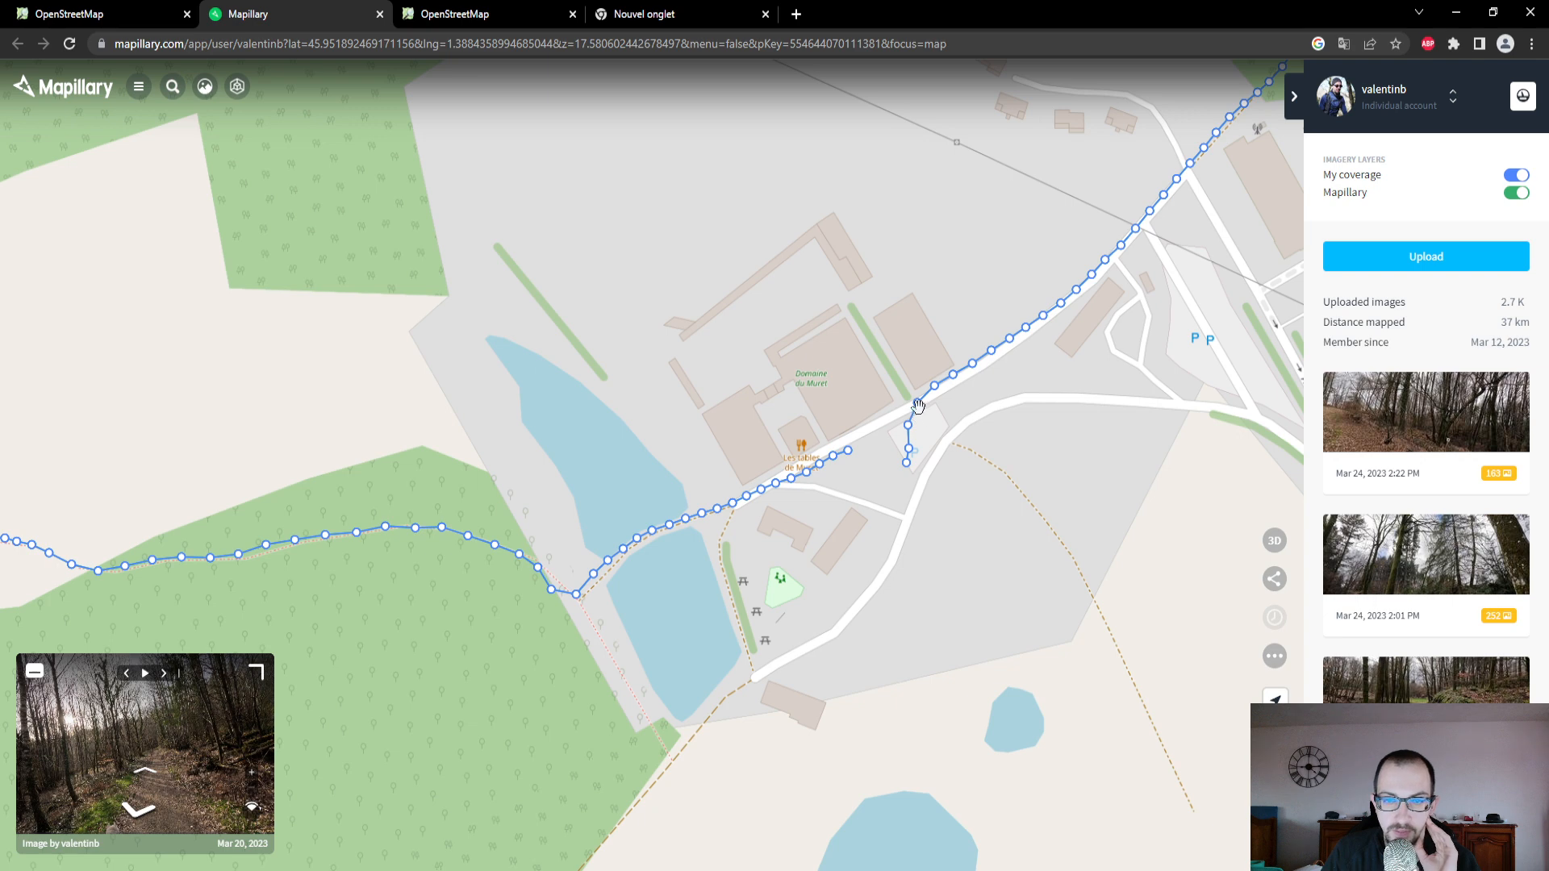
{"action": "left_click", "coordinate": [919, 405]}
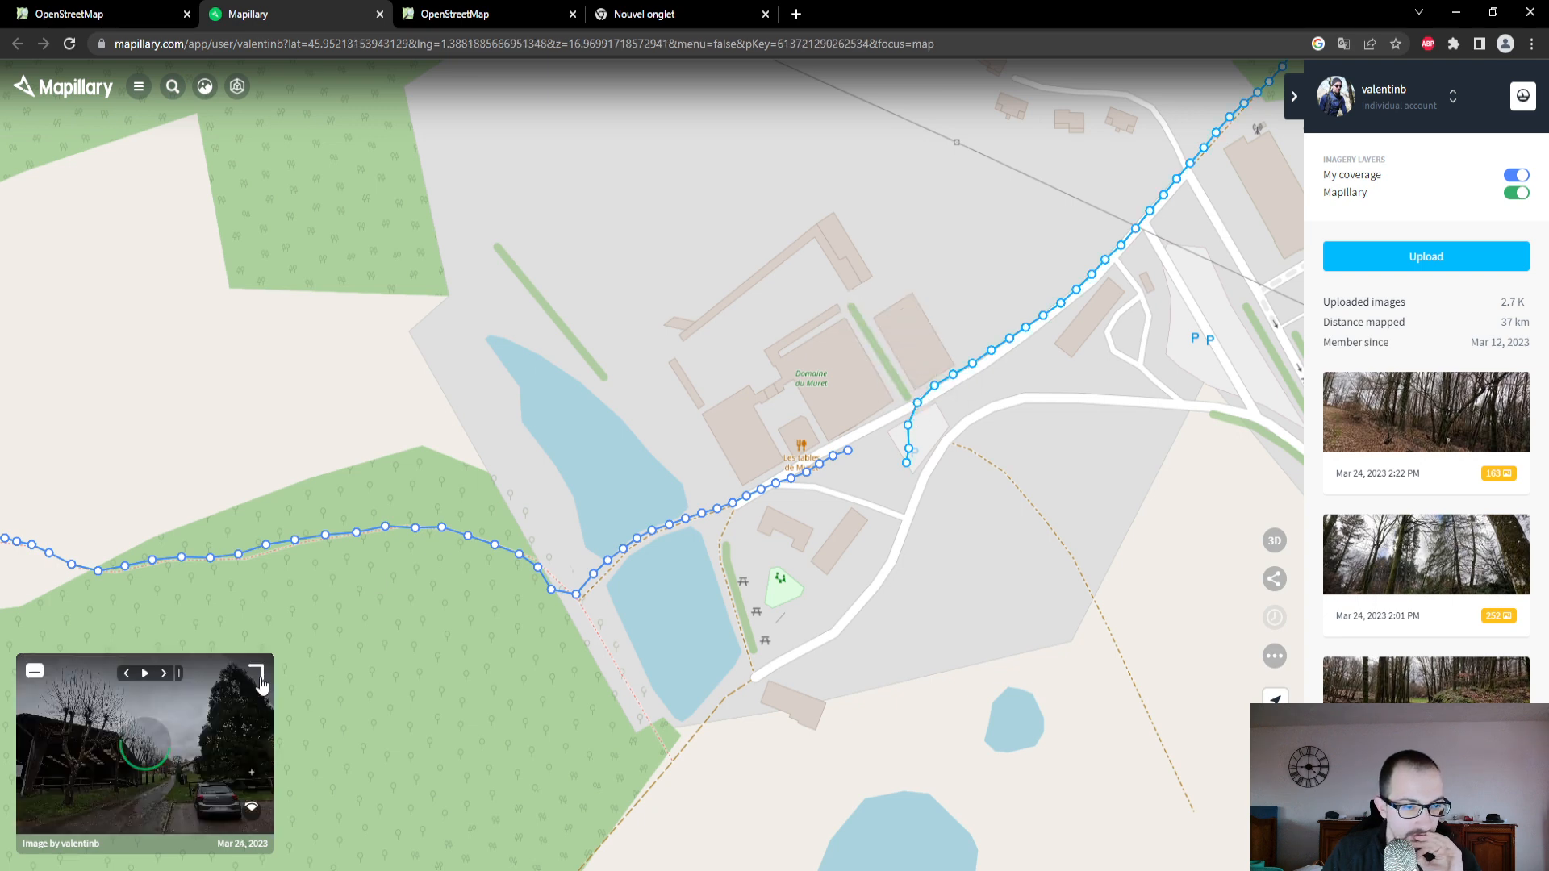
{"action": "left_click", "coordinate": [256, 672]}
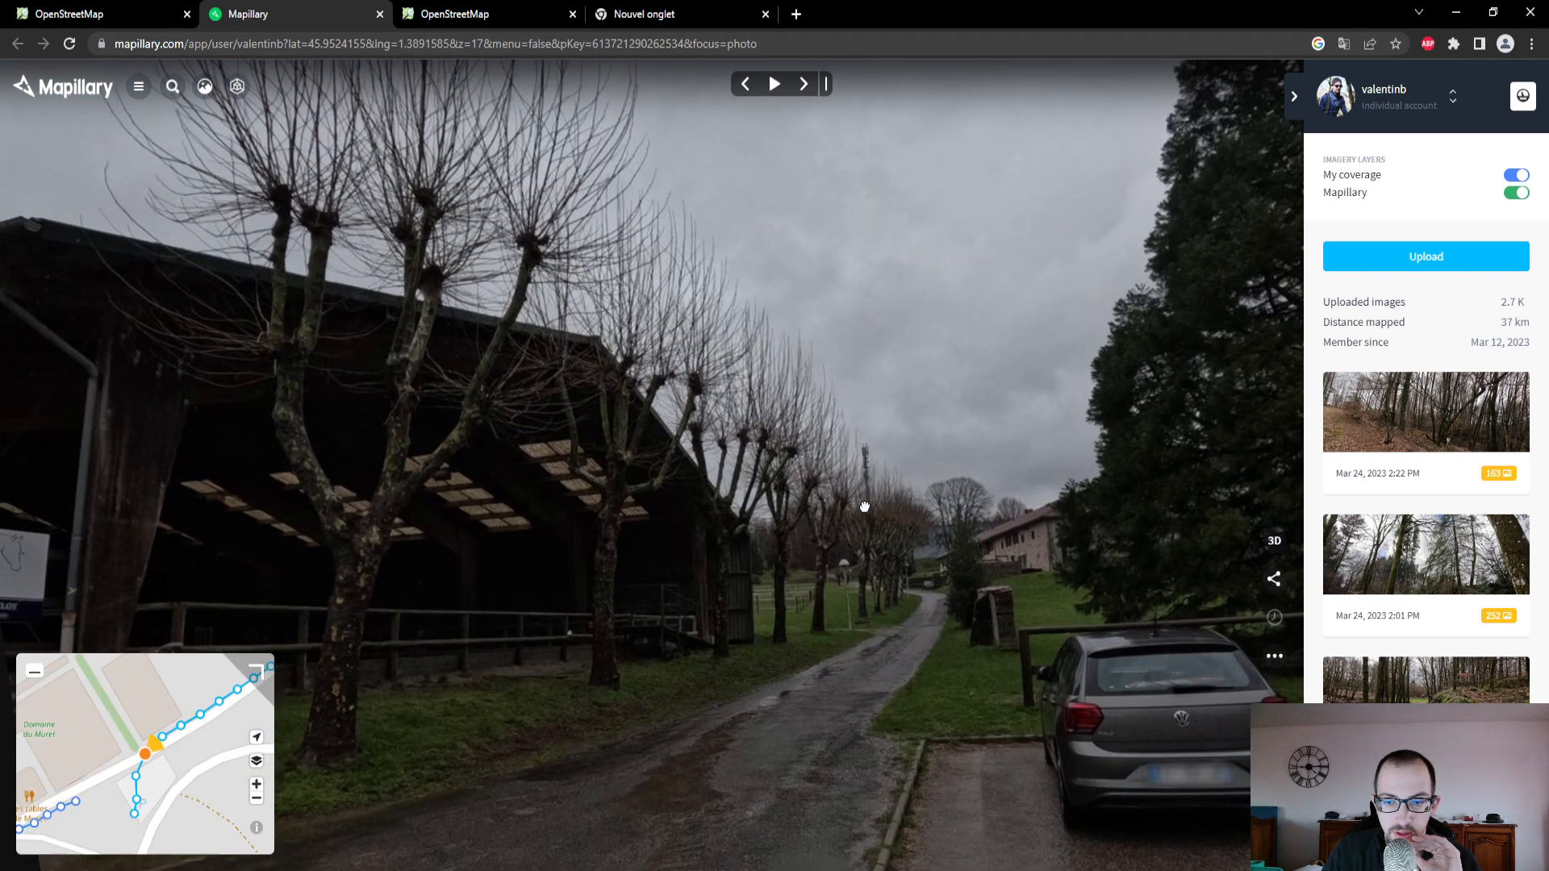
{"action": "left_click_drag", "start_coordinate": [865, 507], "coordinate": [880, 563]}
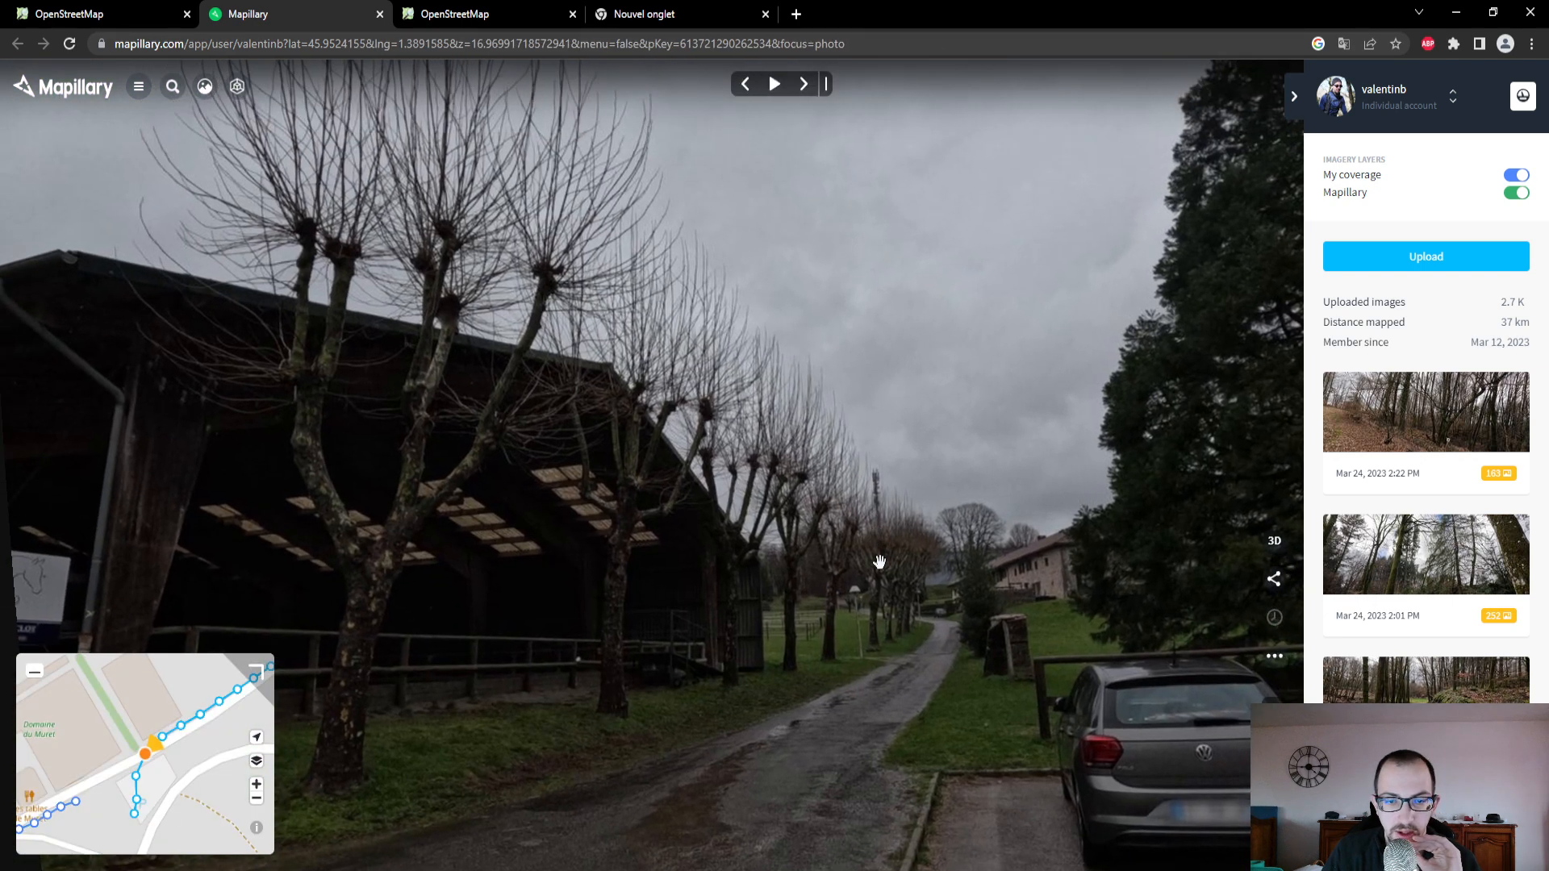
- Back in the OpenStreetMap editor, select the residential road running past Domaine du Muret and the parking area
{"action": "left_click", "coordinate": [130, 13]}
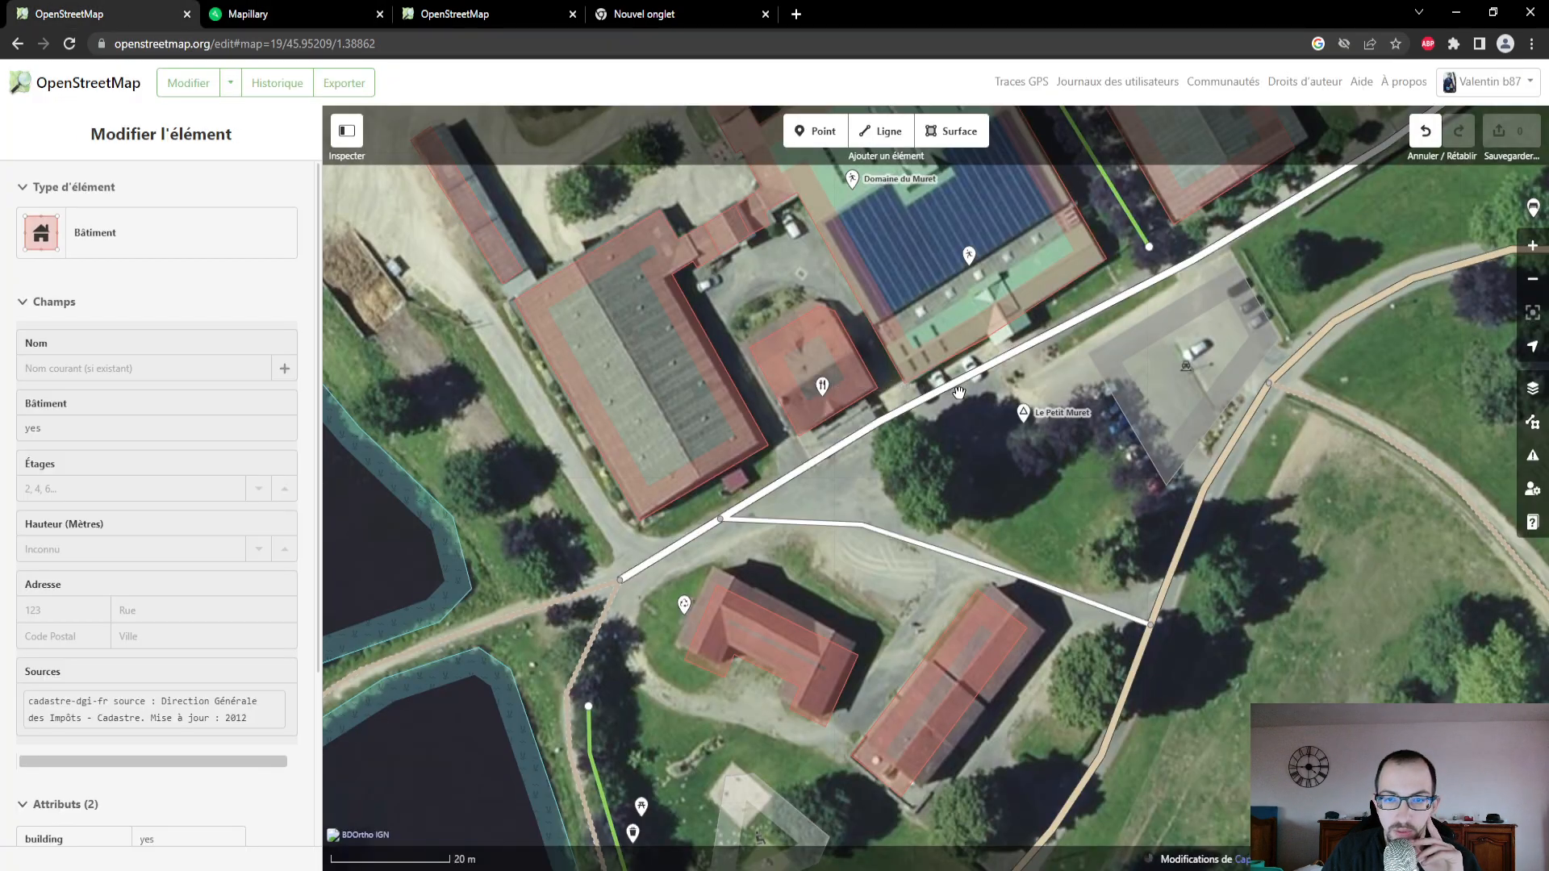
{"action": "left_click_drag", "start_coordinate": [1317, 363], "coordinate": [1097, 534]}
{"action": "left_click", "coordinate": [1107, 410]}
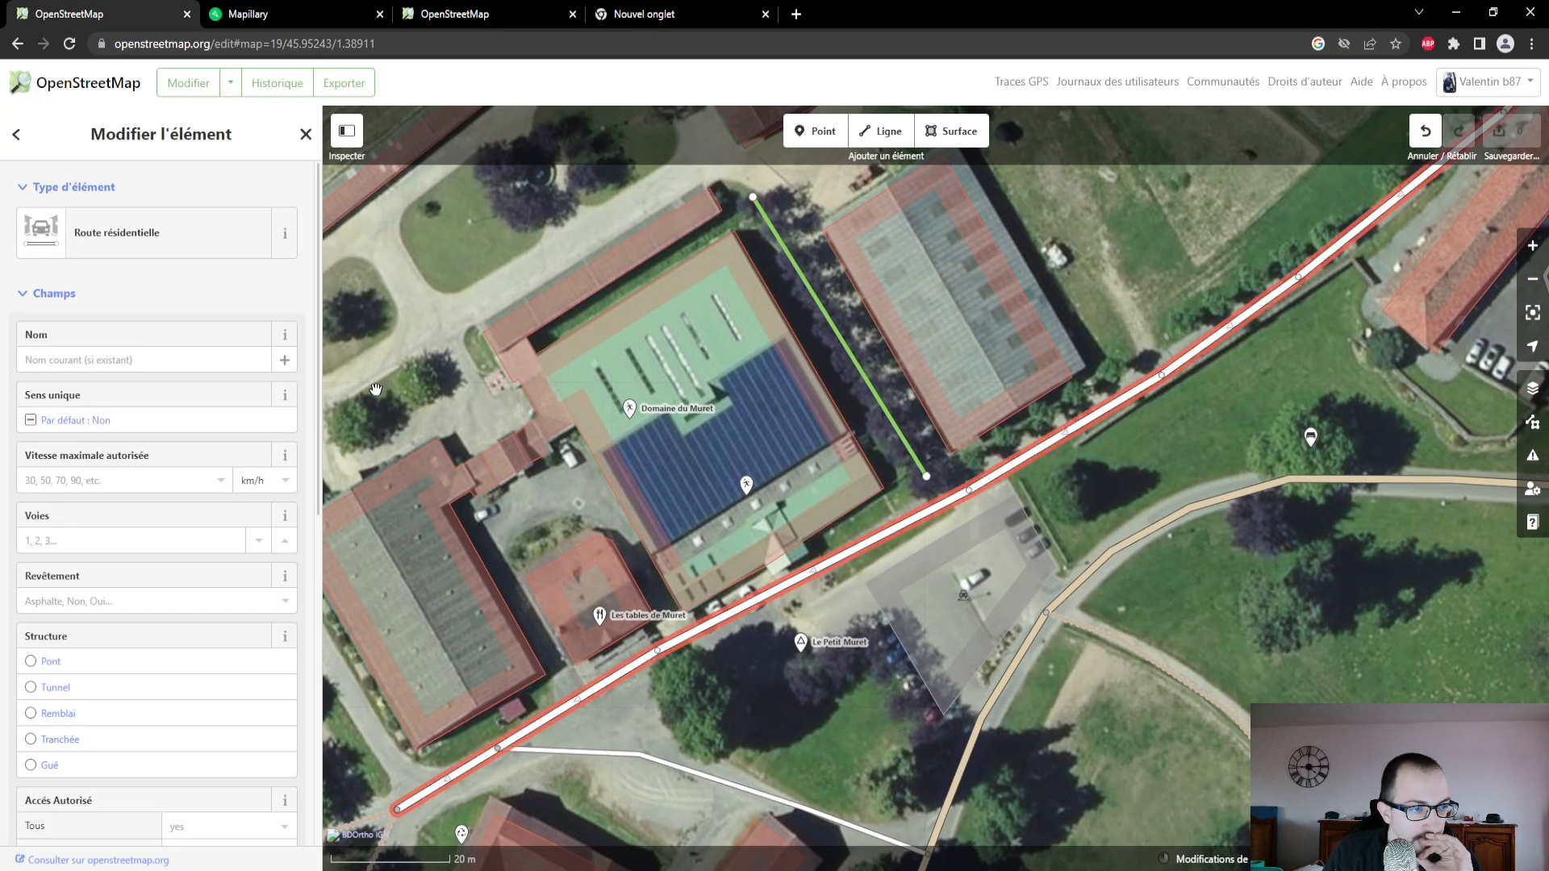
- Examine the width and surface of the road past Domaine du Muret in its Mapillary photo, and return to the OpenStreetMap editor
{"action": "left_click", "coordinate": [240, 15]}
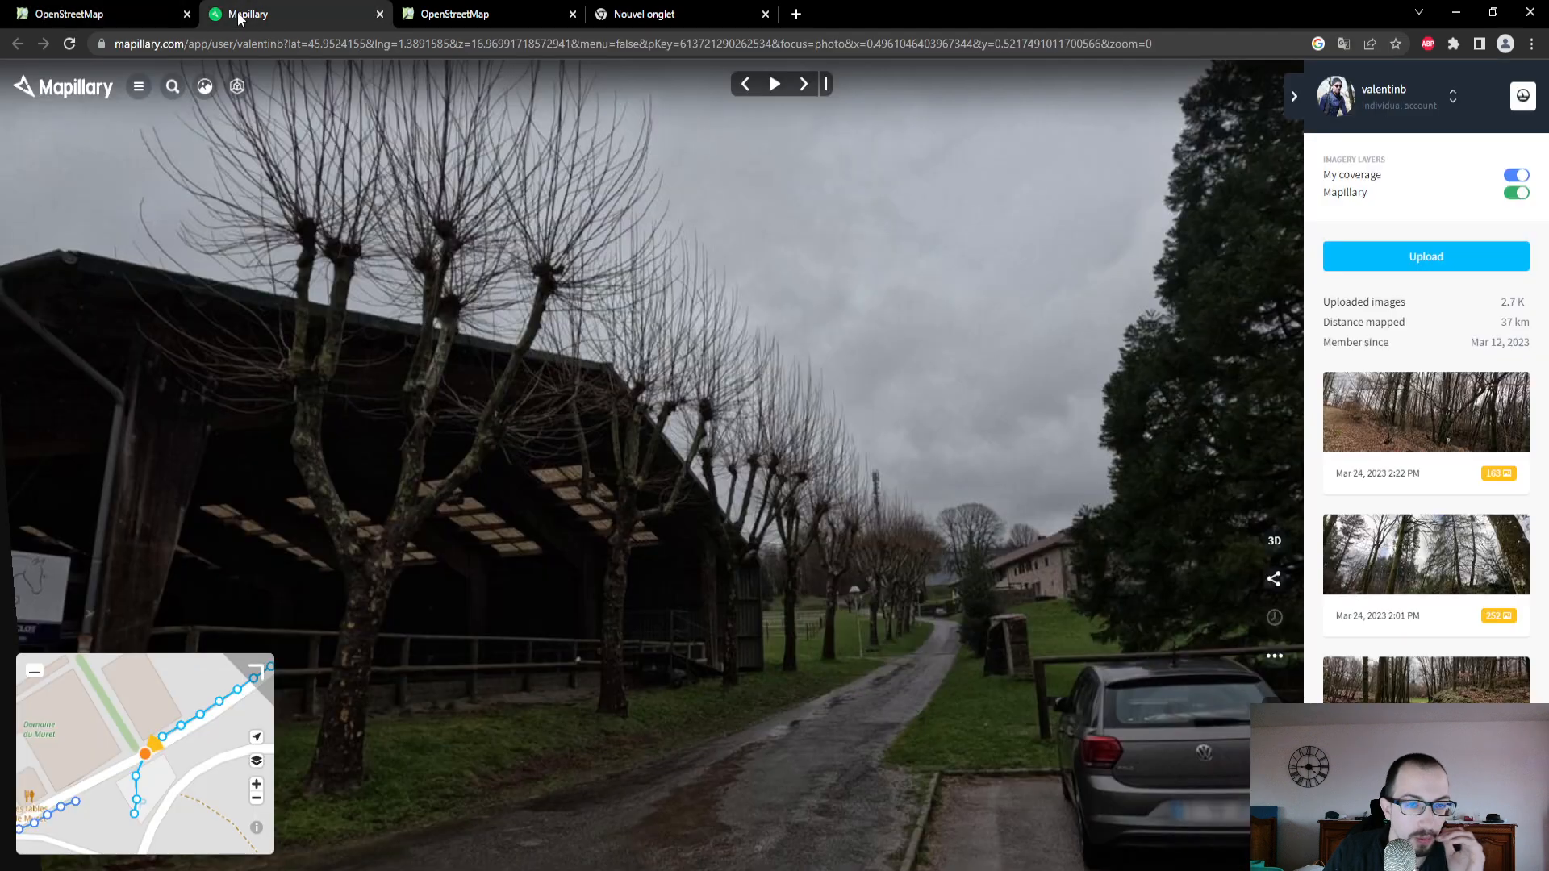
{"action": "left_click_drag", "start_coordinate": [868, 636], "coordinate": [864, 443]}
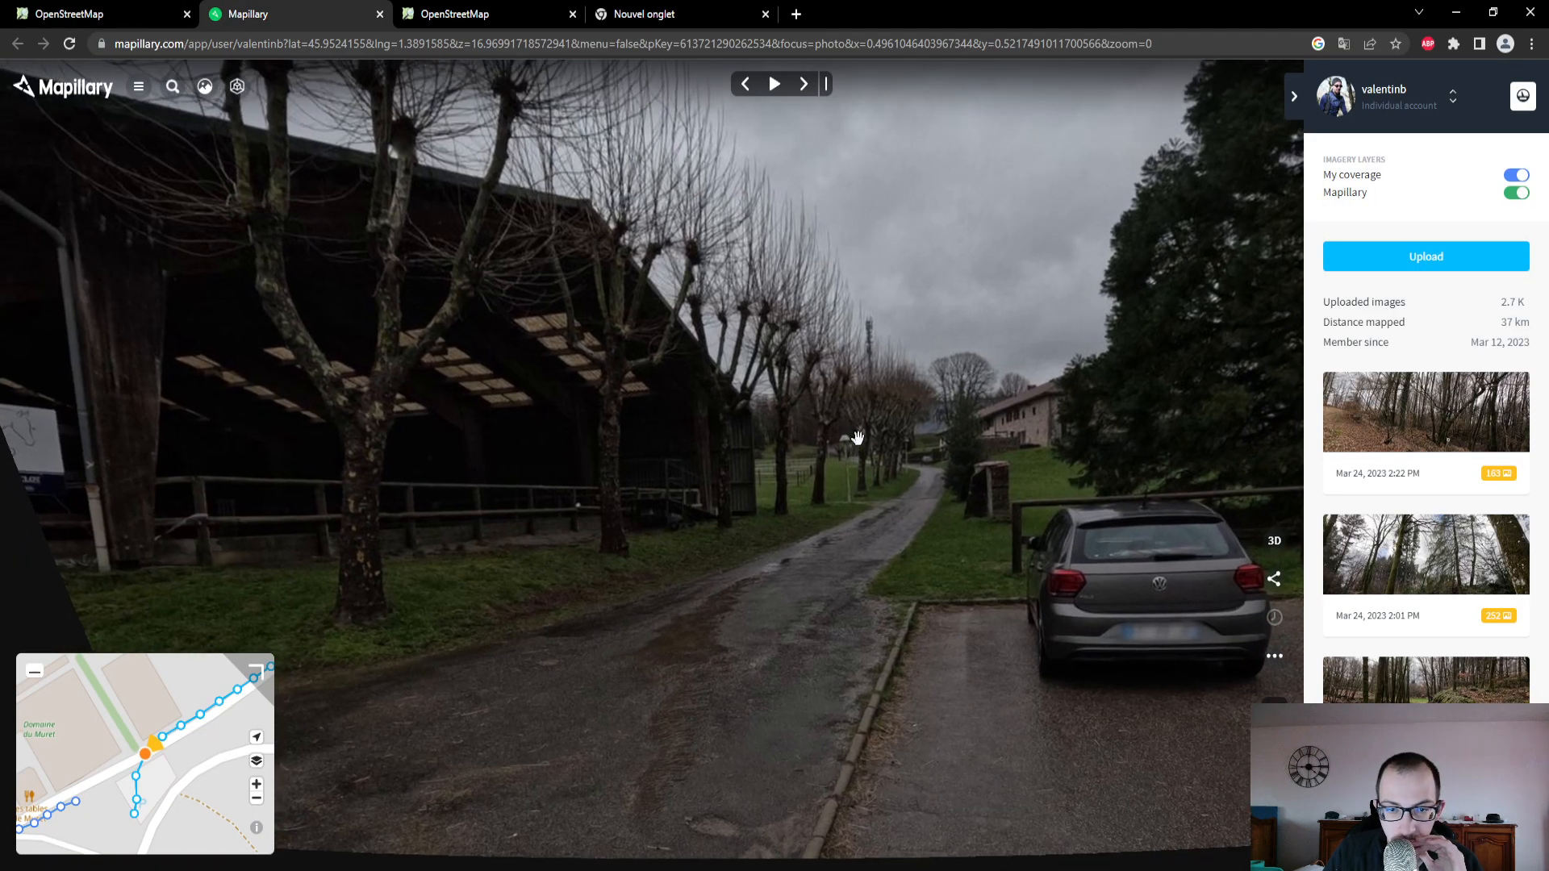
{"action": "left_click", "coordinate": [133, 16]}
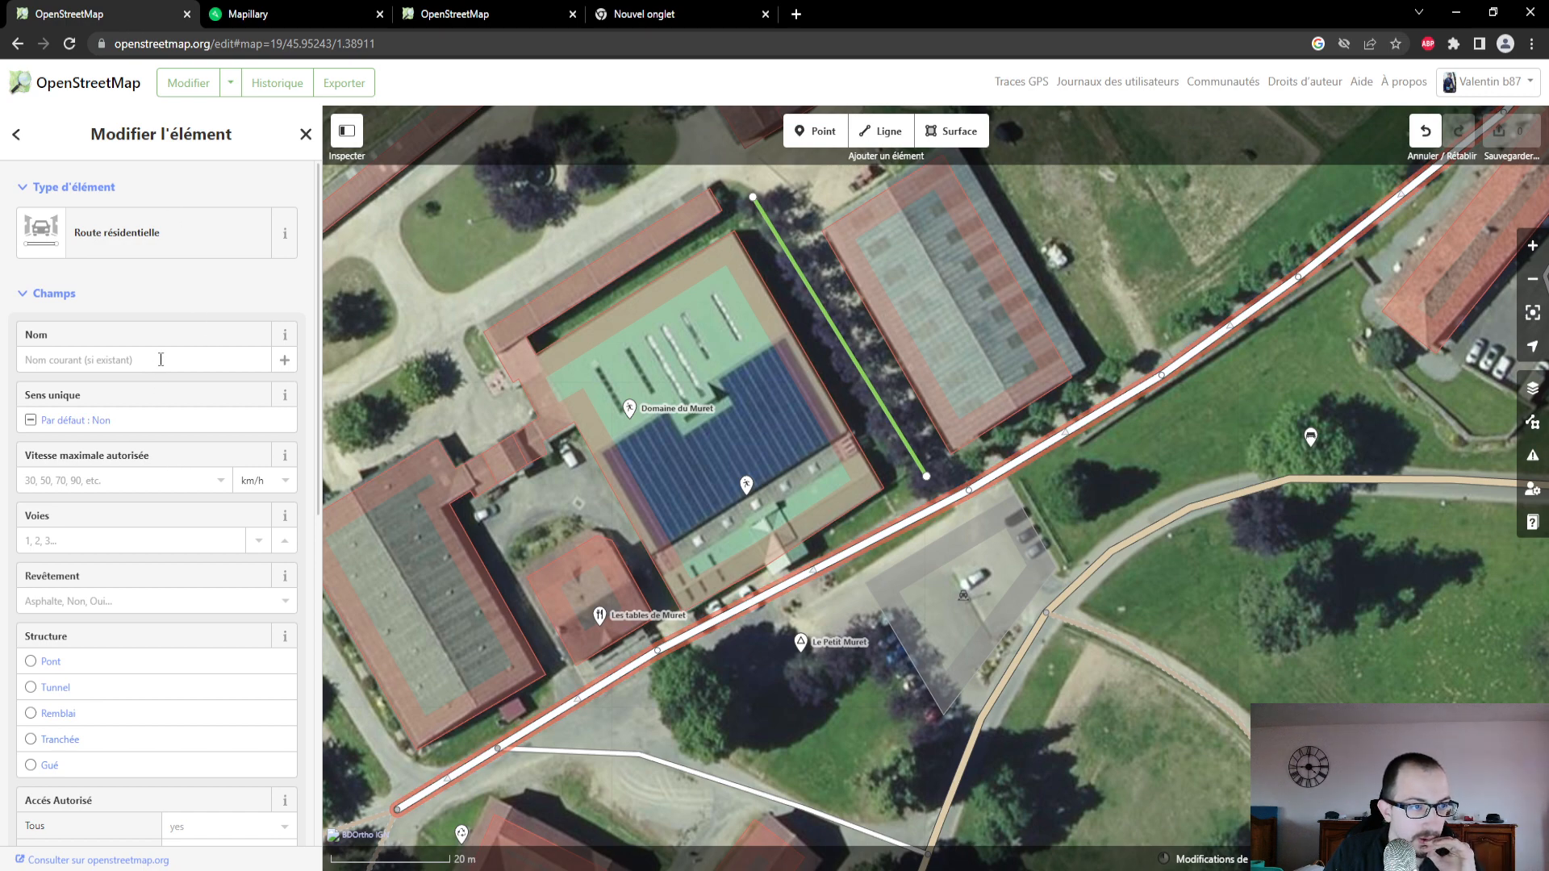
- Set the number of lanes (Voies) of the selected residential road to 1
{"action": "scroll", "coordinate": [1148, 413], "scroll_direction": "down", "scroll_amount": 2}
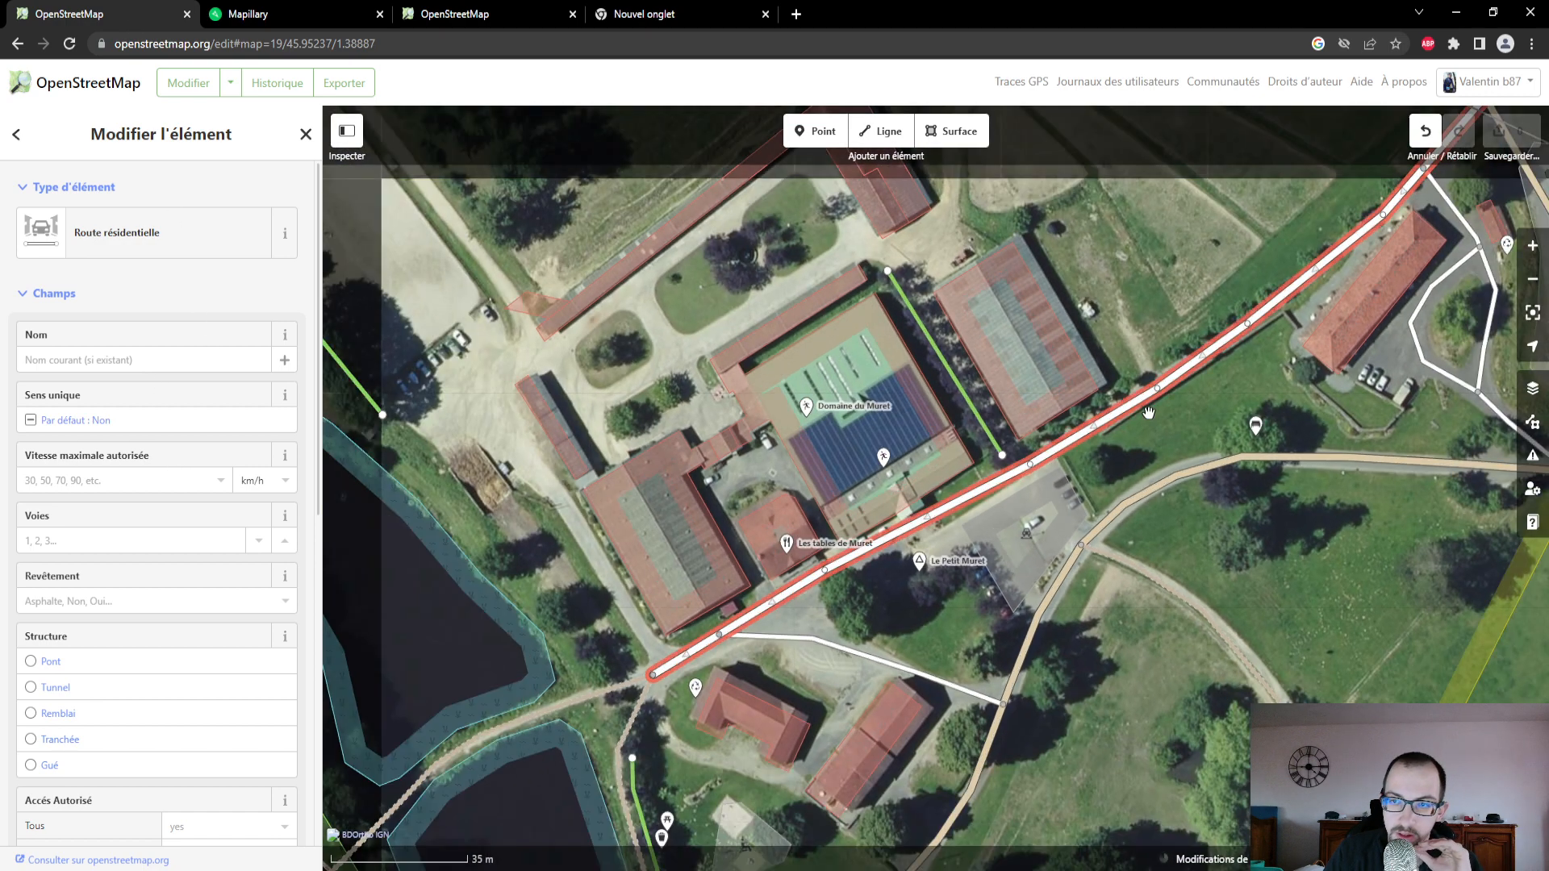
{"action": "scroll", "coordinate": [1149, 413], "scroll_direction": "up", "scroll_amount": 1}
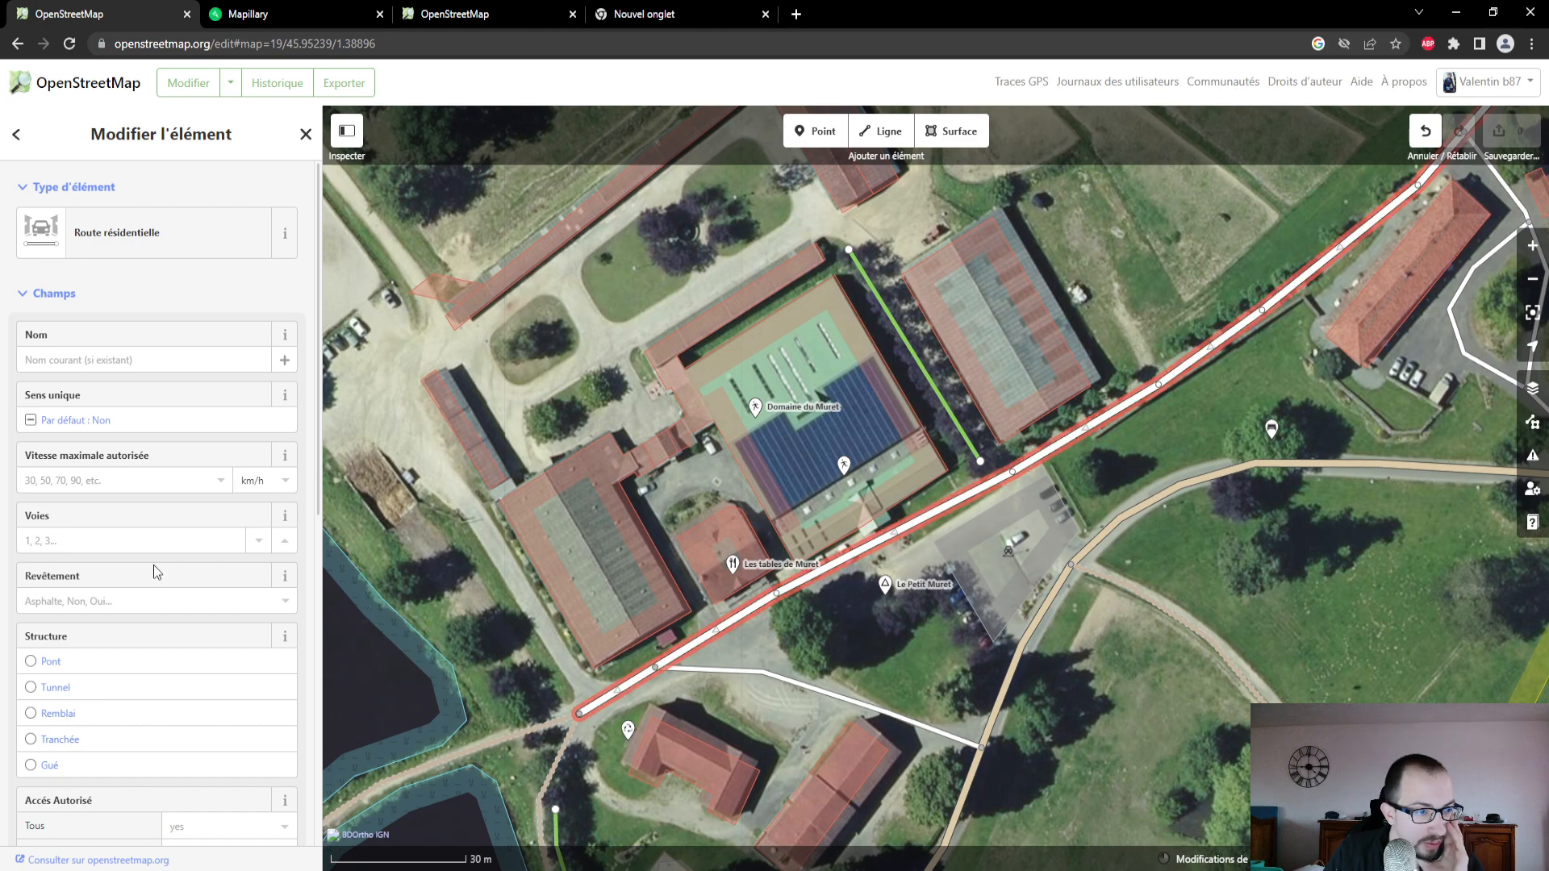
{"action": "left_click", "coordinate": [156, 541]}
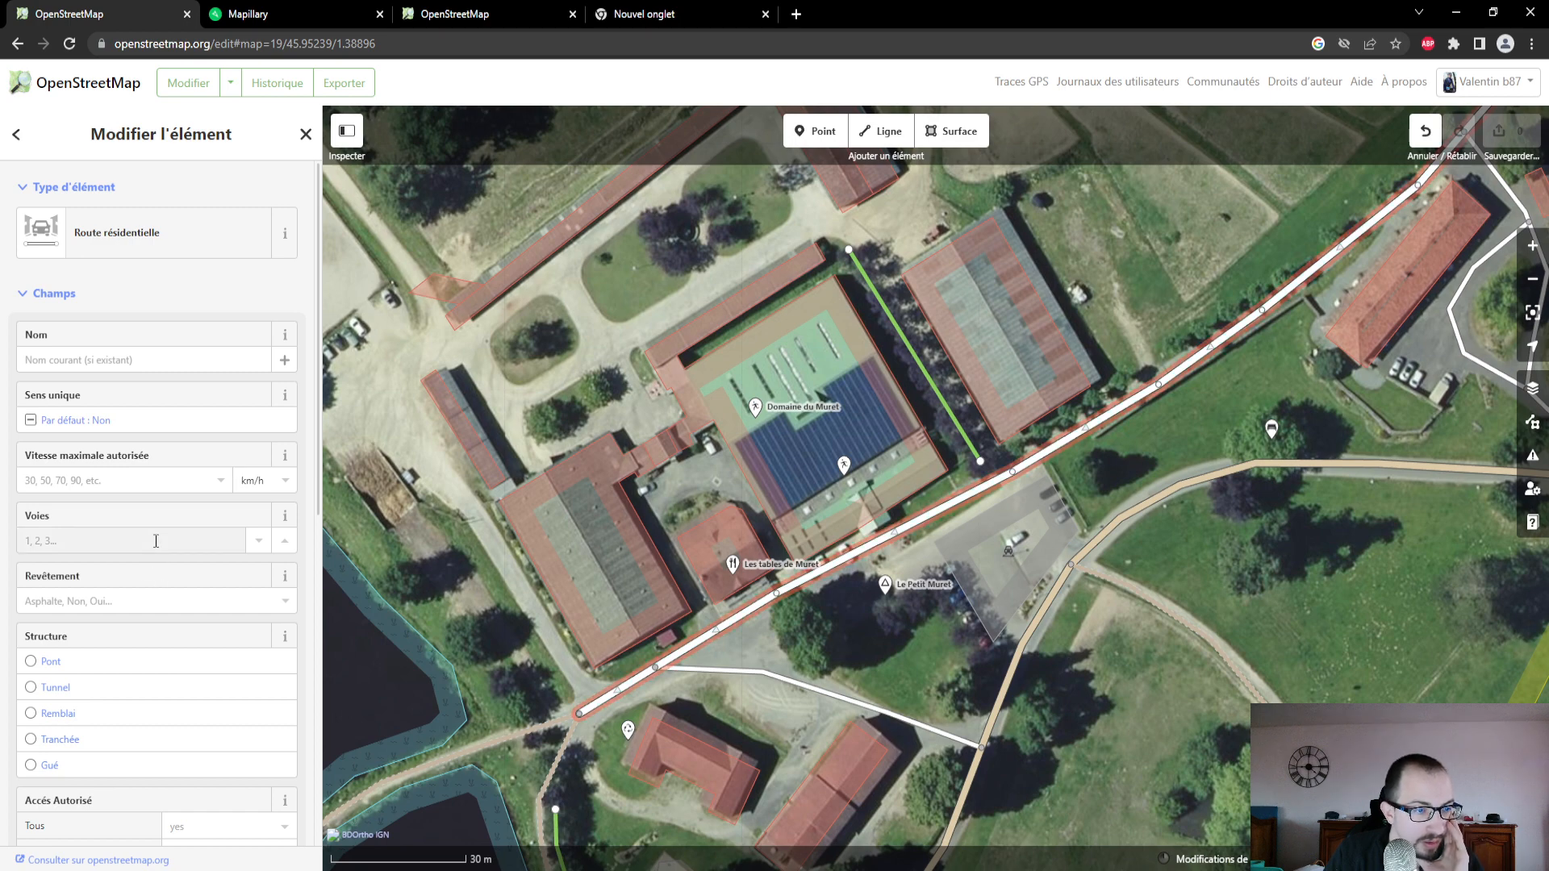
{"action": "left_click", "coordinate": [258, 543]}
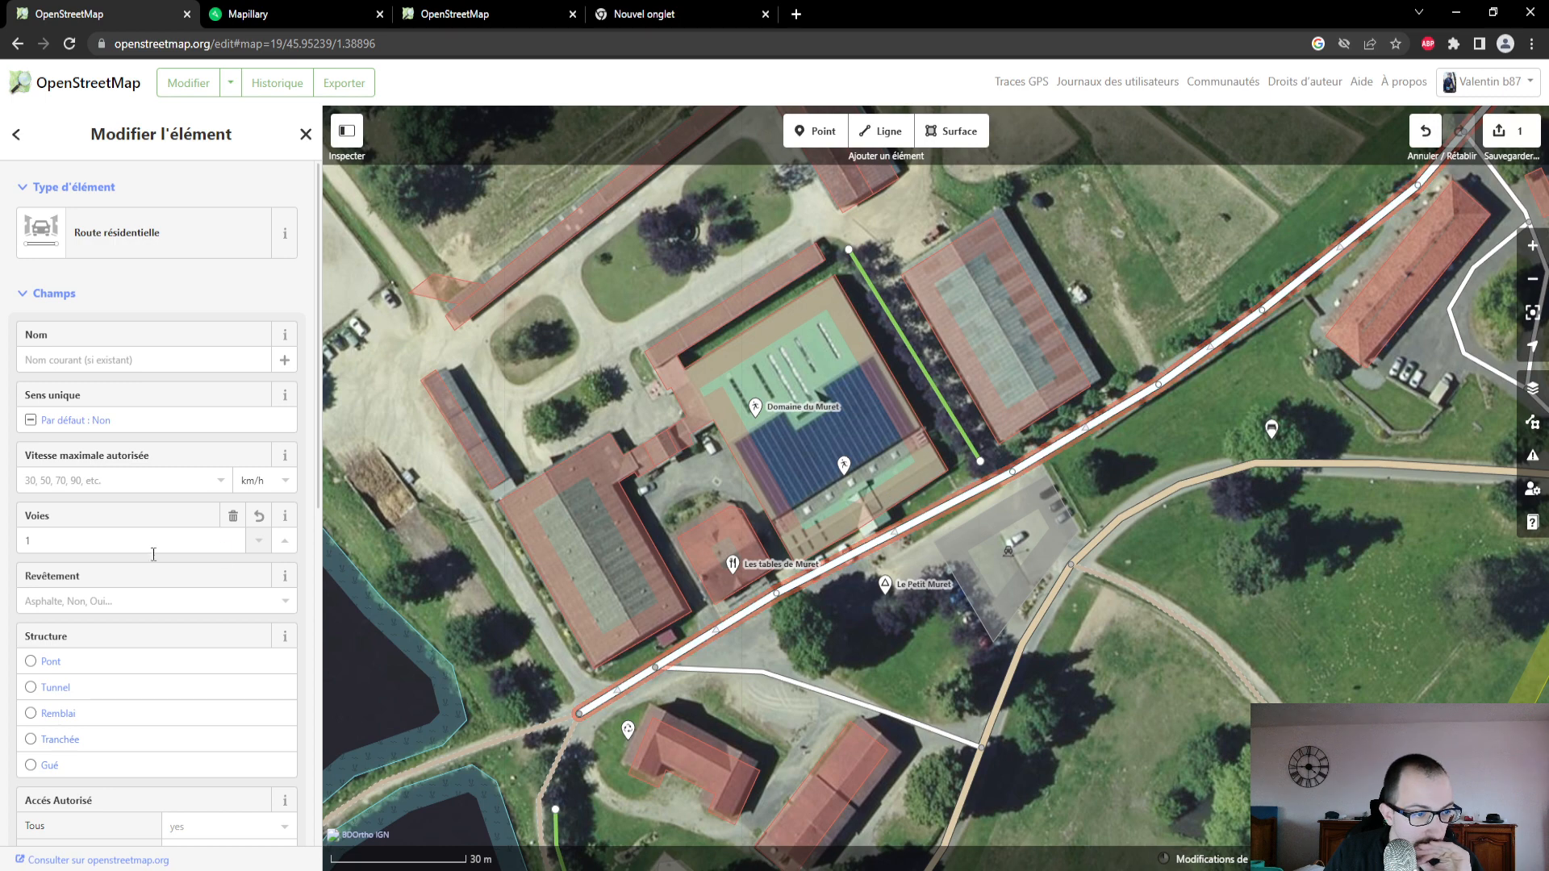
- Check the road surface again in the Mapillary photo, and set the residential road's Revêtement to Béton in OpenStreetMap
{"action": "scroll", "coordinate": [153, 553], "scroll_direction": "down", "scroll_amount": 2}
{"action": "left_click", "coordinate": [297, 20]}
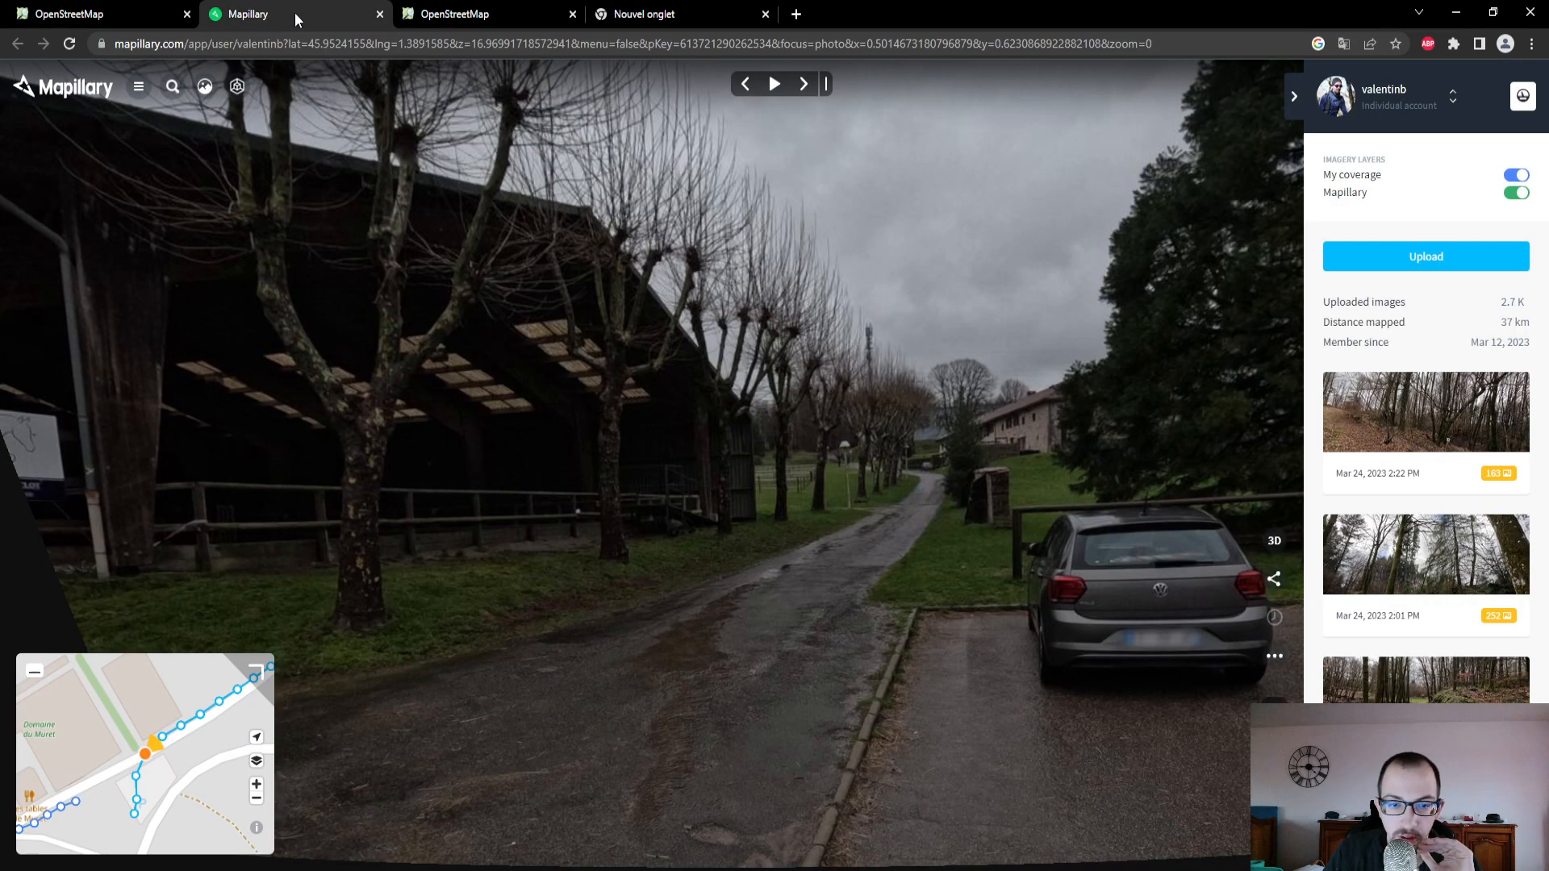
{"action": "left_click", "coordinate": [61, 13]}
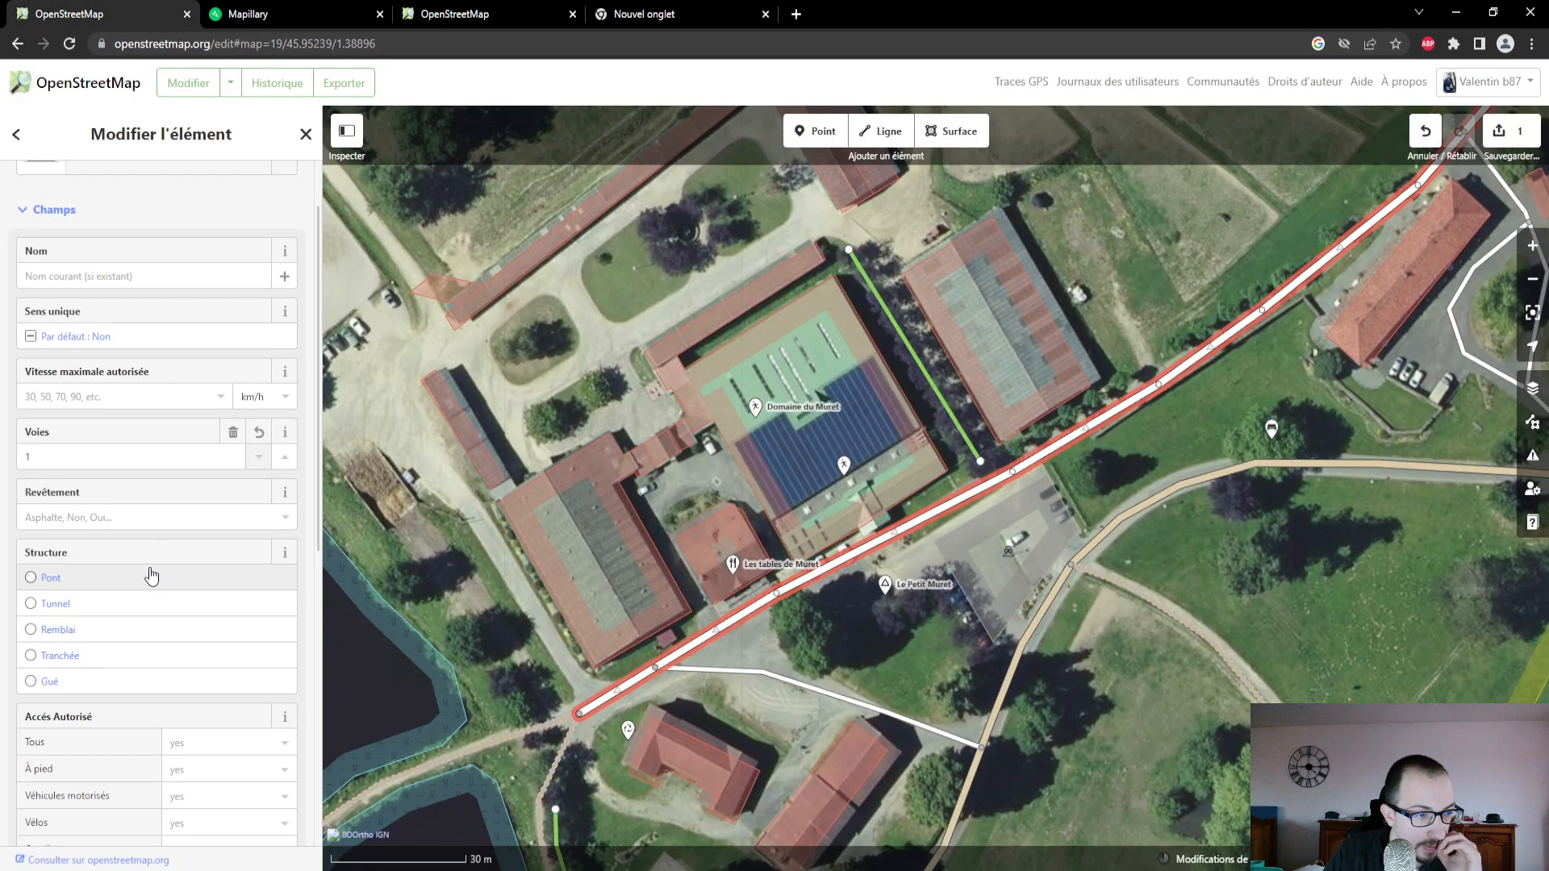
{"action": "left_click", "coordinate": [125, 517]}
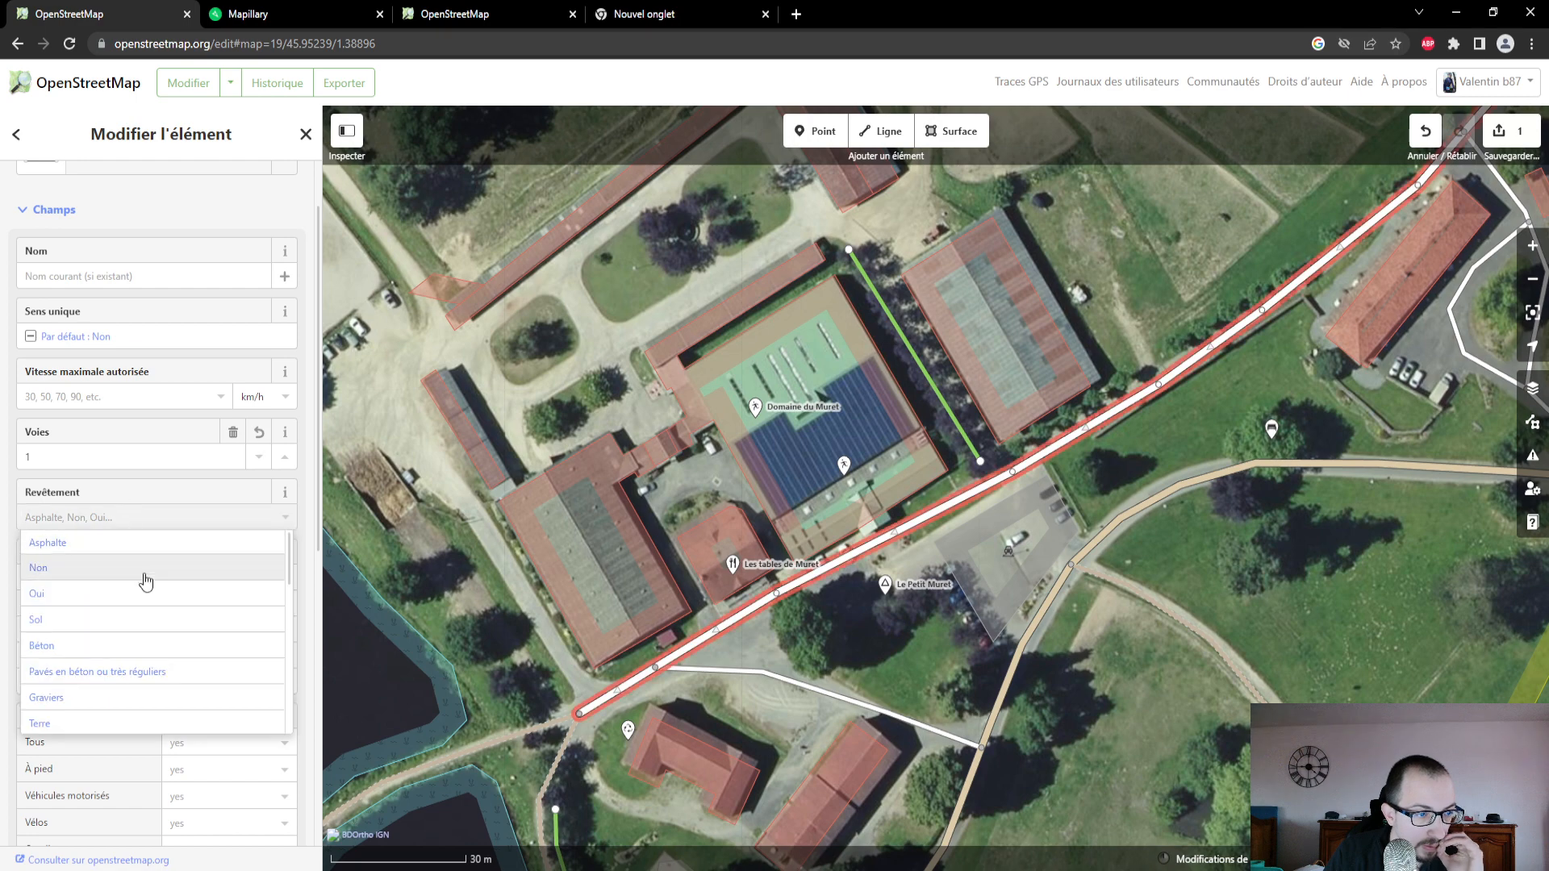
{"action": "left_click", "coordinate": [167, 655]}
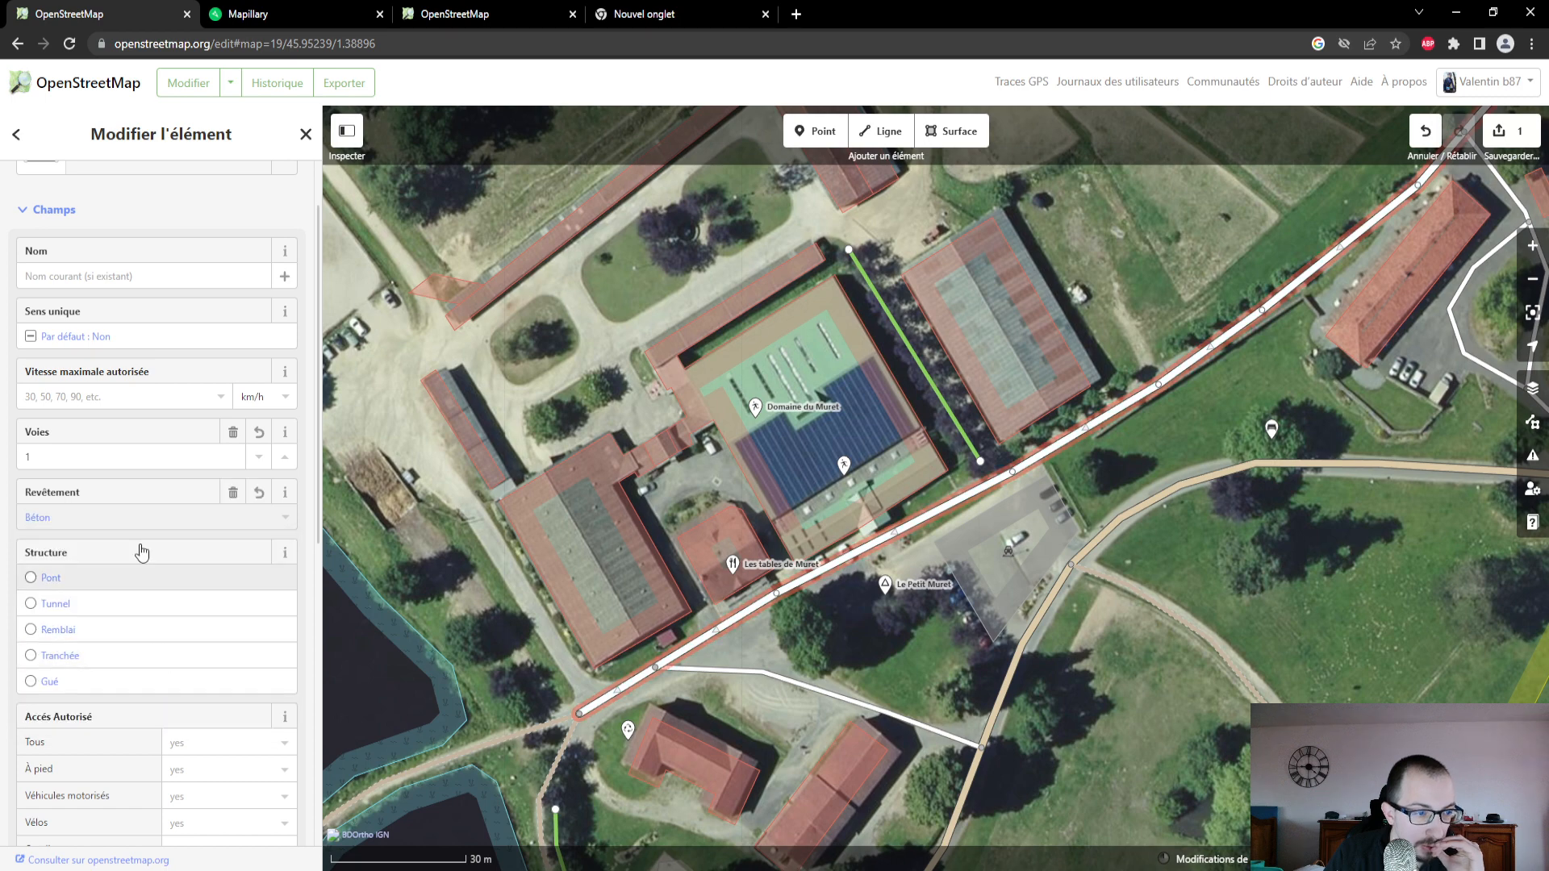
- Look at the Mapillary photo of the road once more, and search Google for "route beton" to compare the surface
{"action": "left_click", "coordinate": [293, 9]}
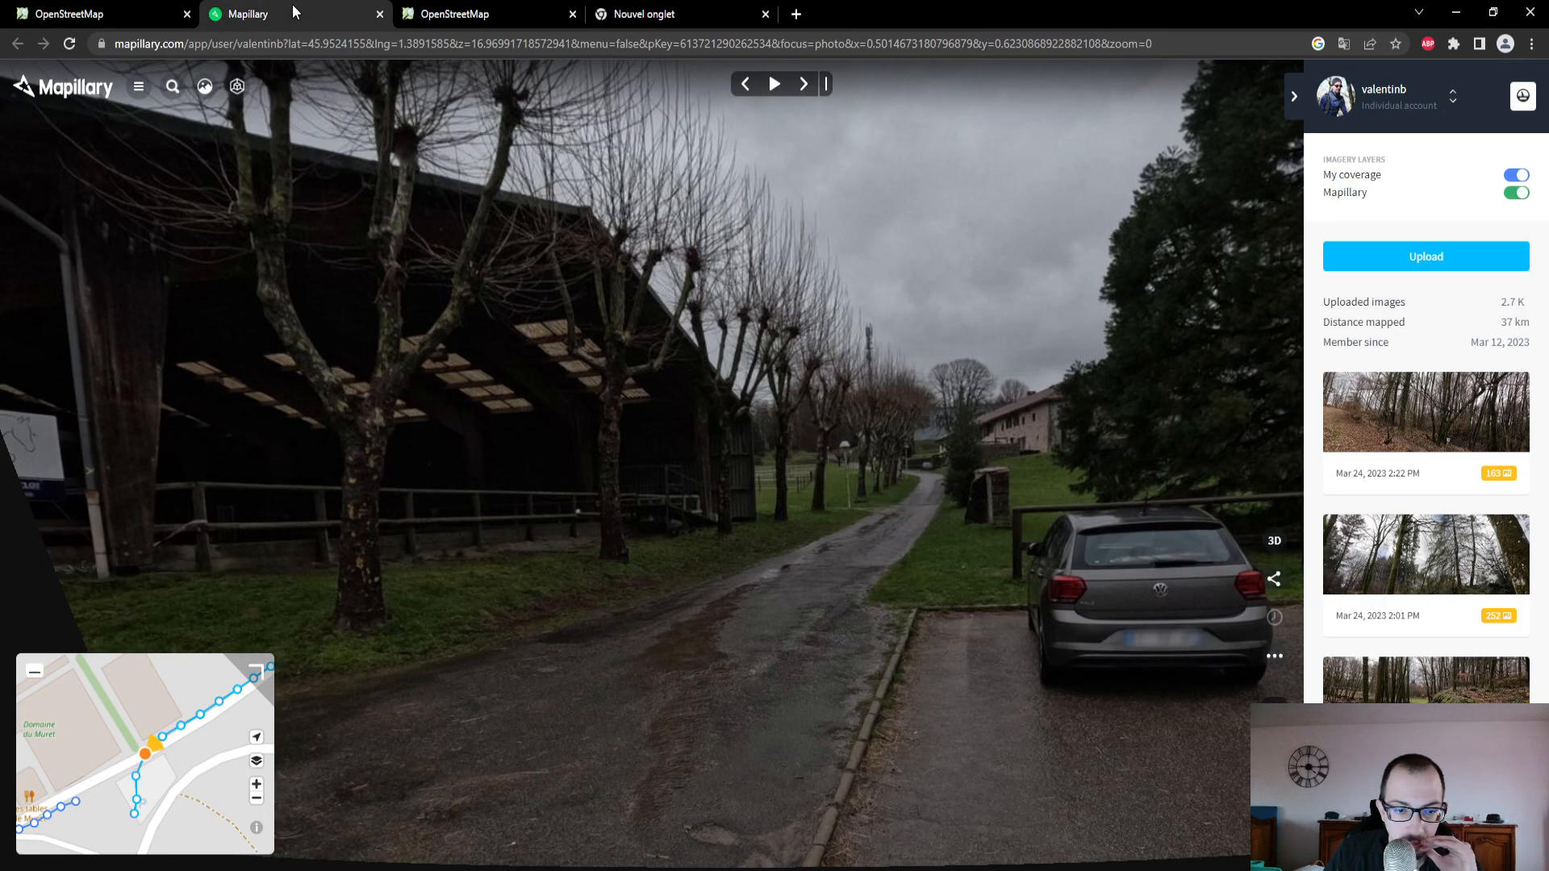
{"action": "left_click", "coordinate": [123, 21]}
{"action": "left_click", "coordinate": [597, 16]}
{"action": "left_click", "coordinate": [605, 42]}
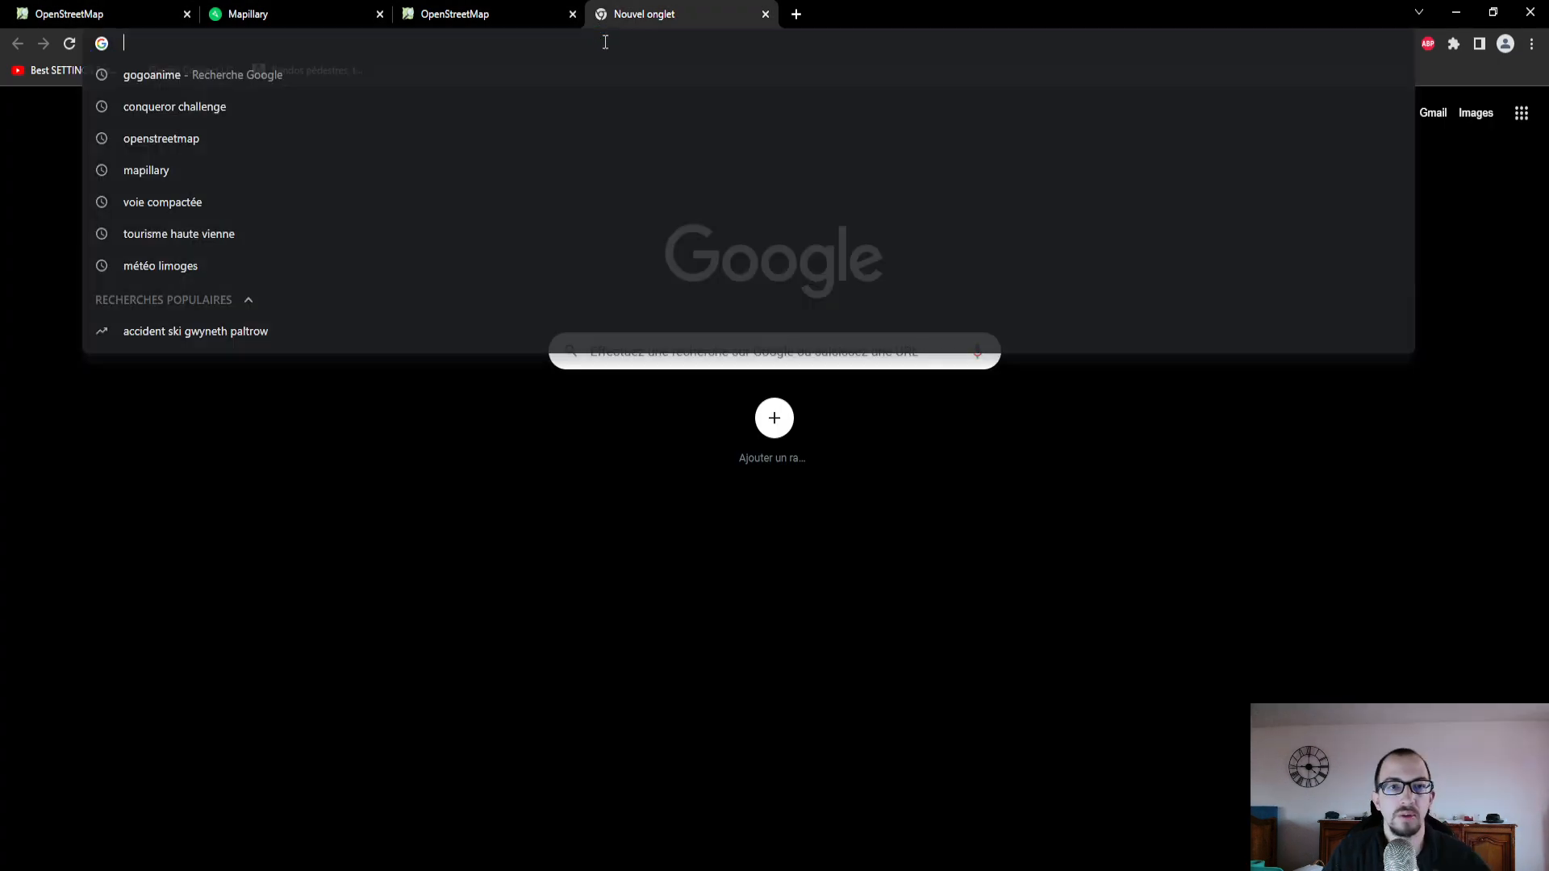
{"action": "type", "text": "route beton"}
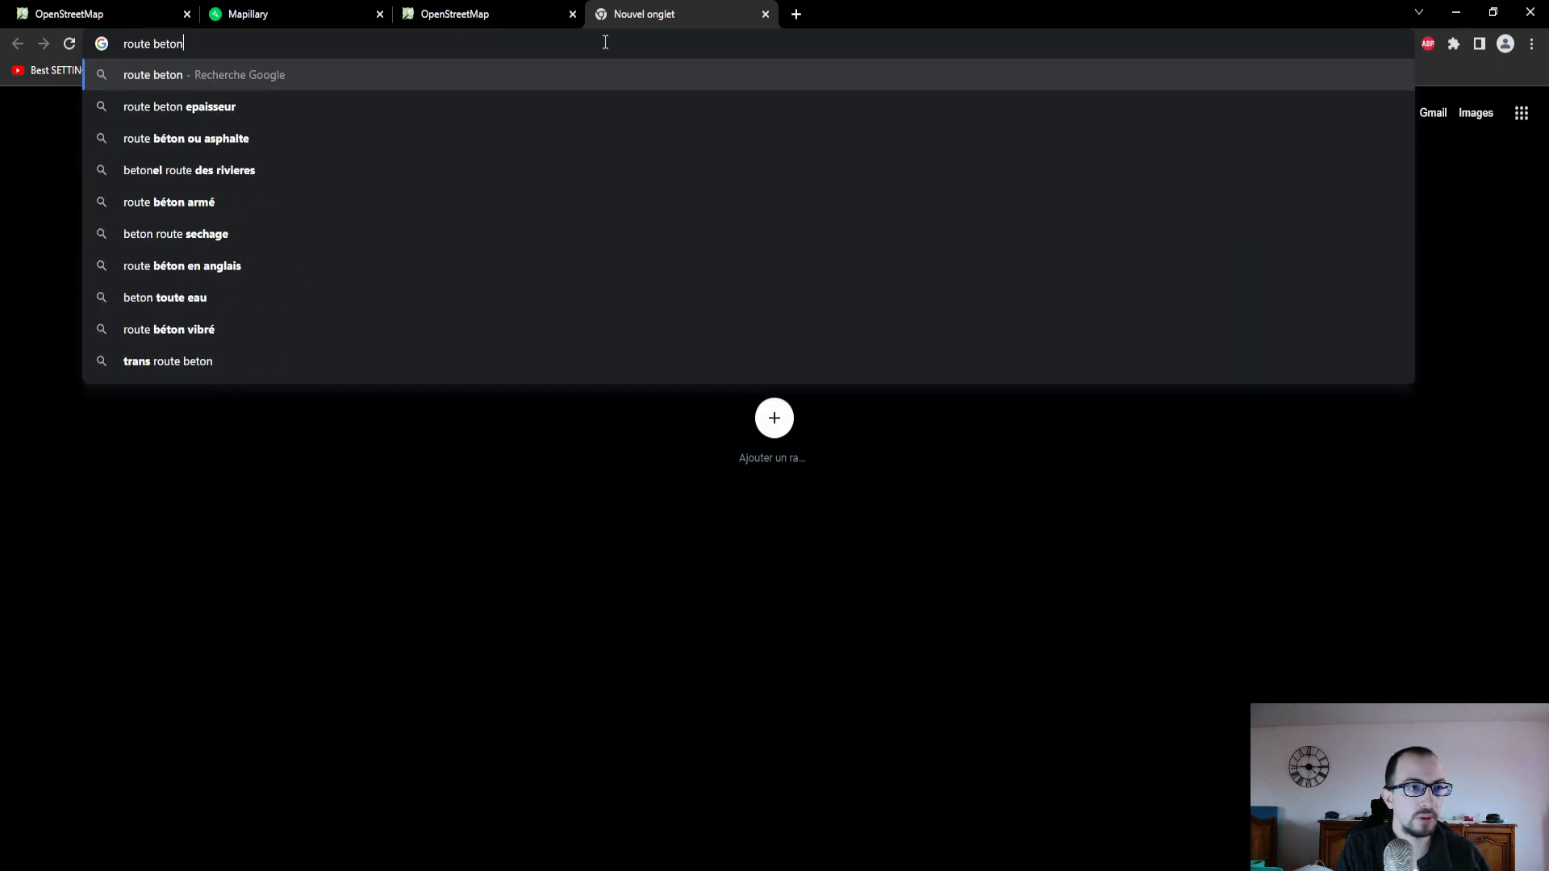
{"action": "key", "text": "Return"}
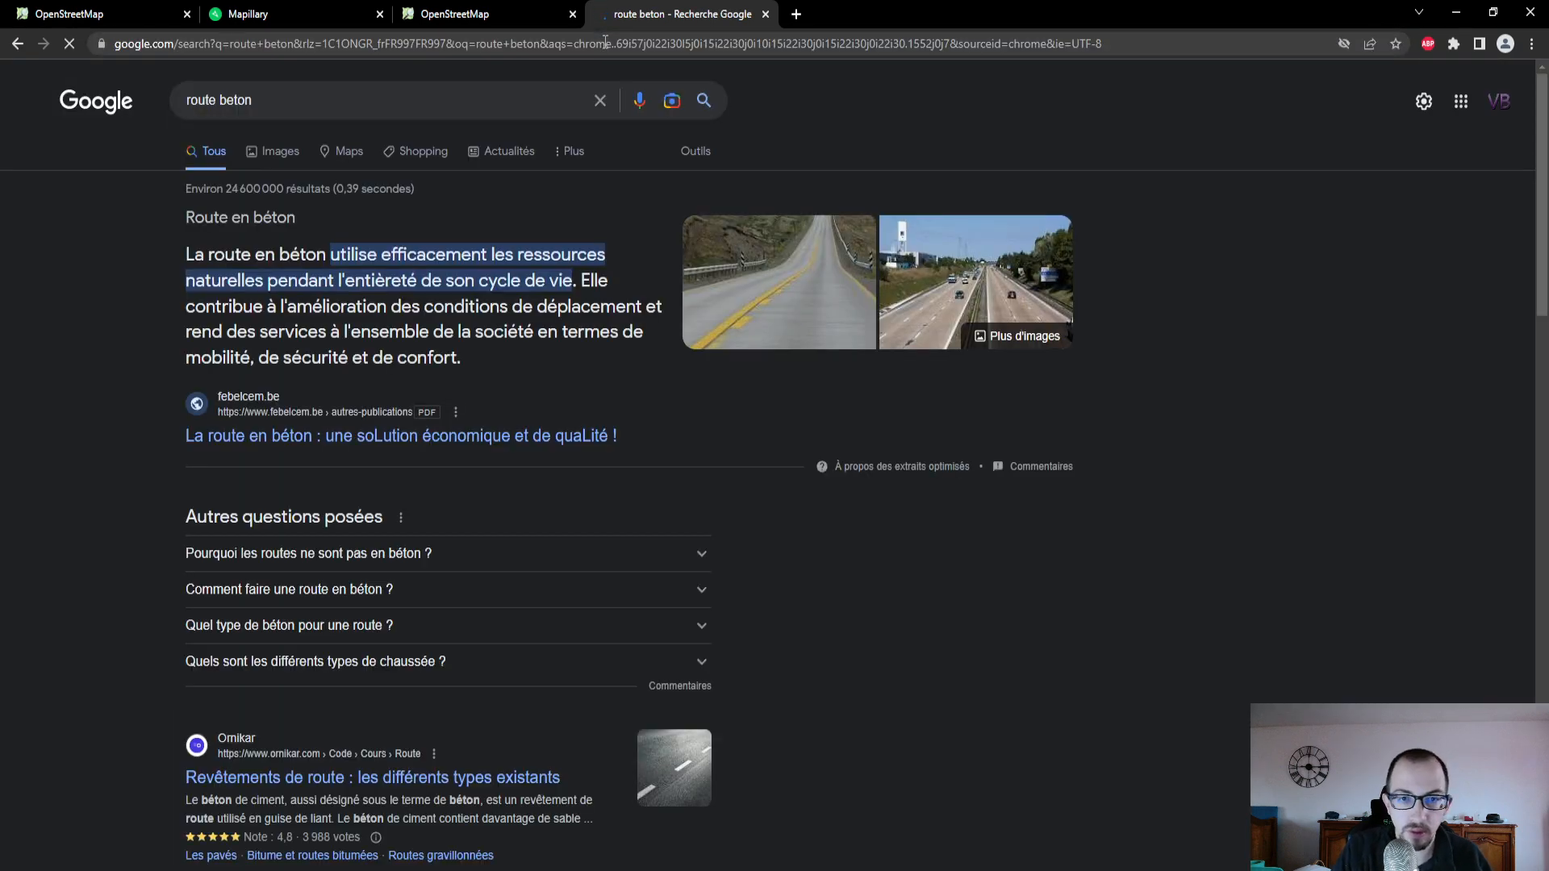
- Search Google for "route asphalte" to compare asphalt with the concrete surface
{"action": "key", "text": "ctrl+a"}
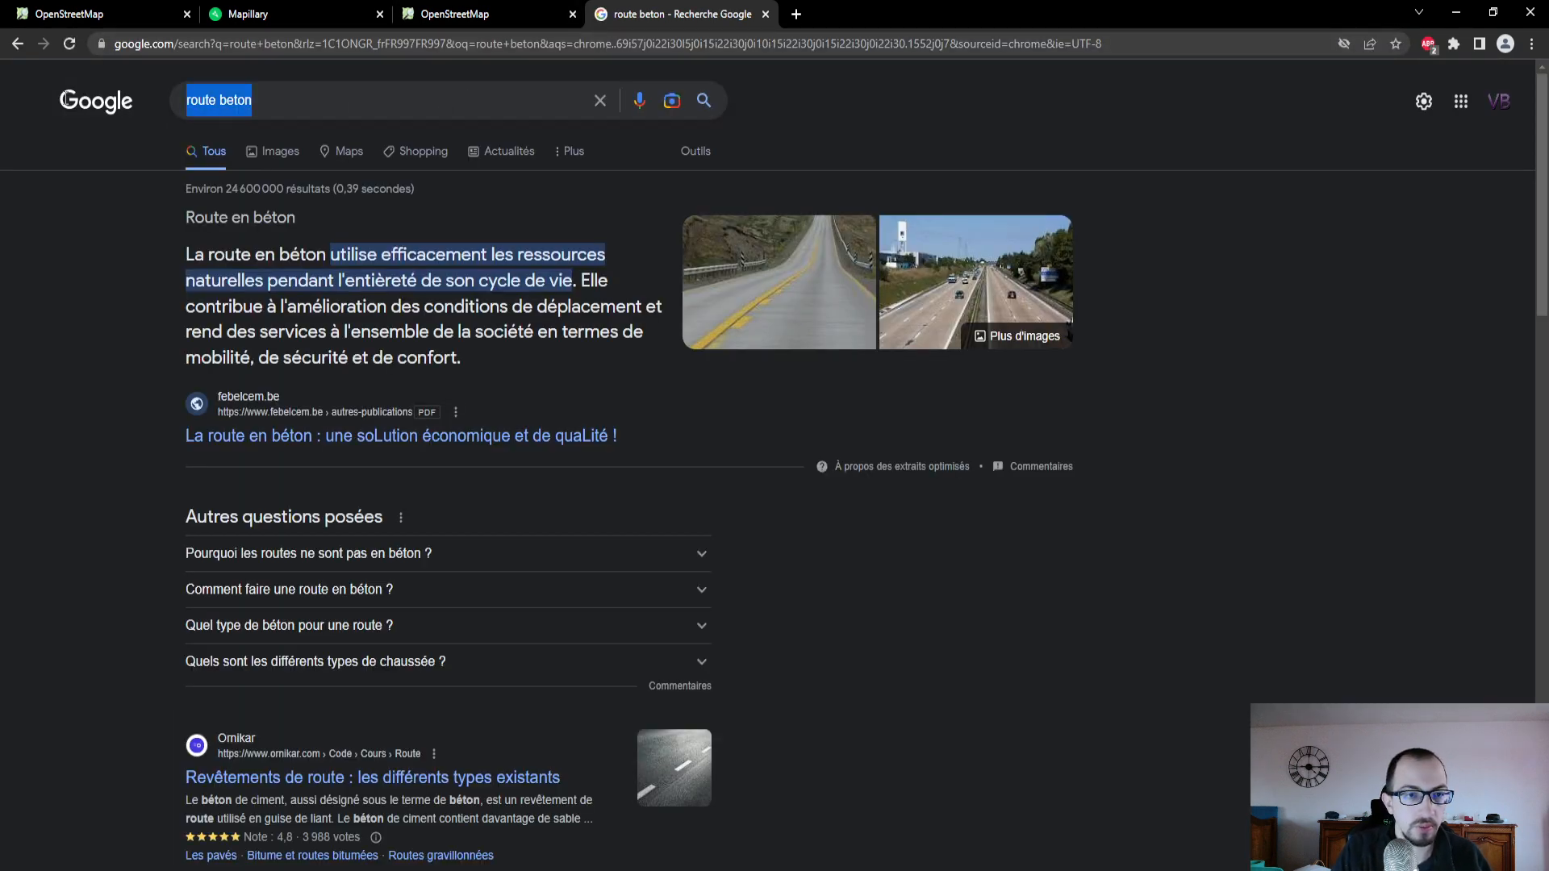
{"action": "type", "text": "route asp"}
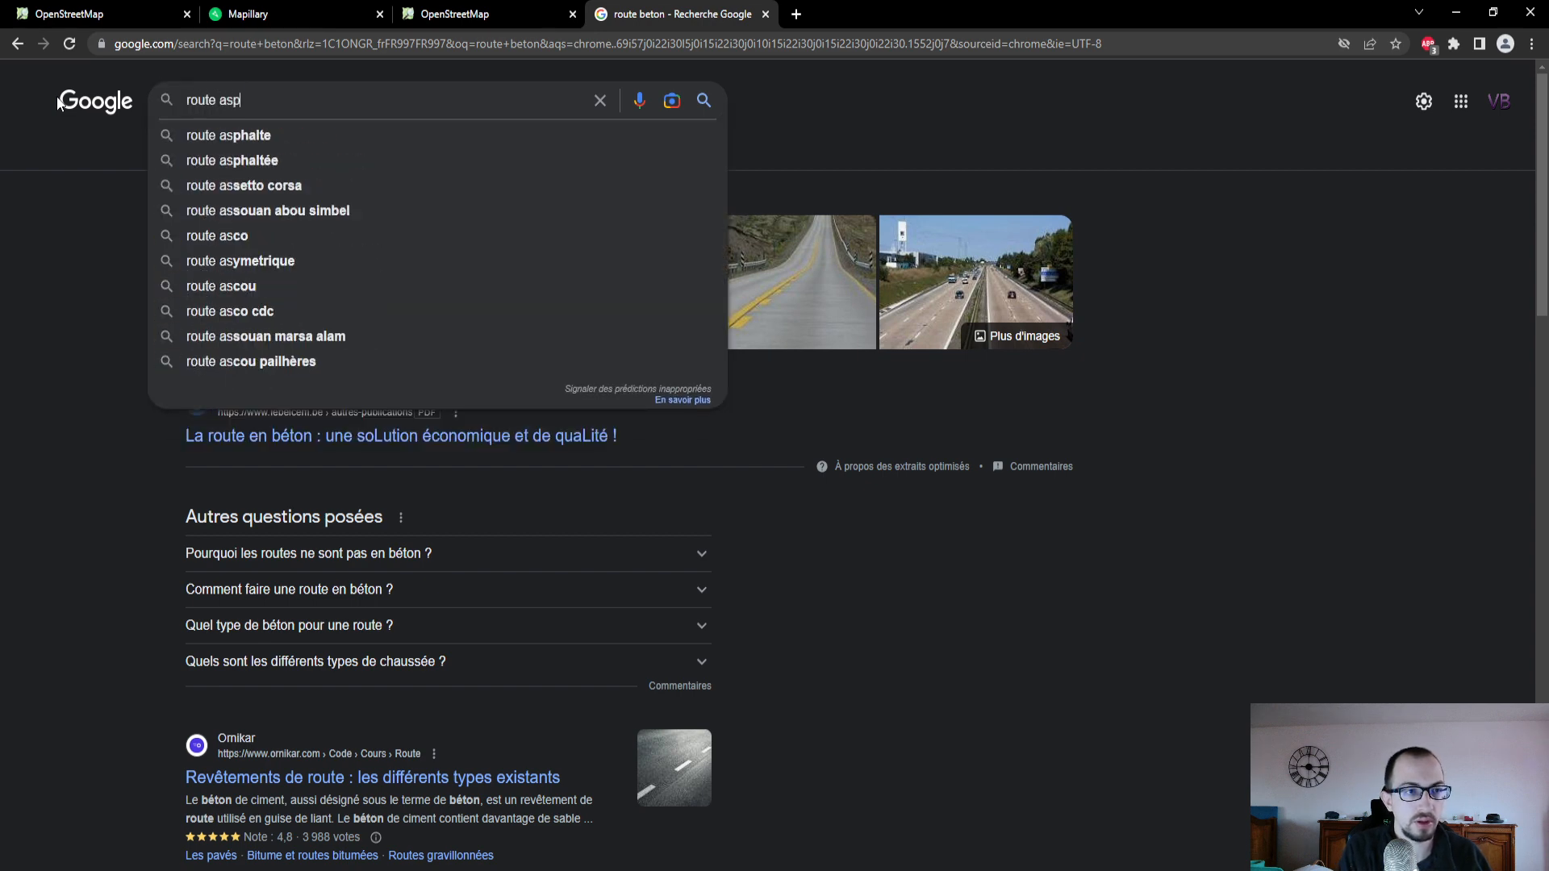
{"action": "type", "text": "halte"}
{"action": "key", "text": "Return"}
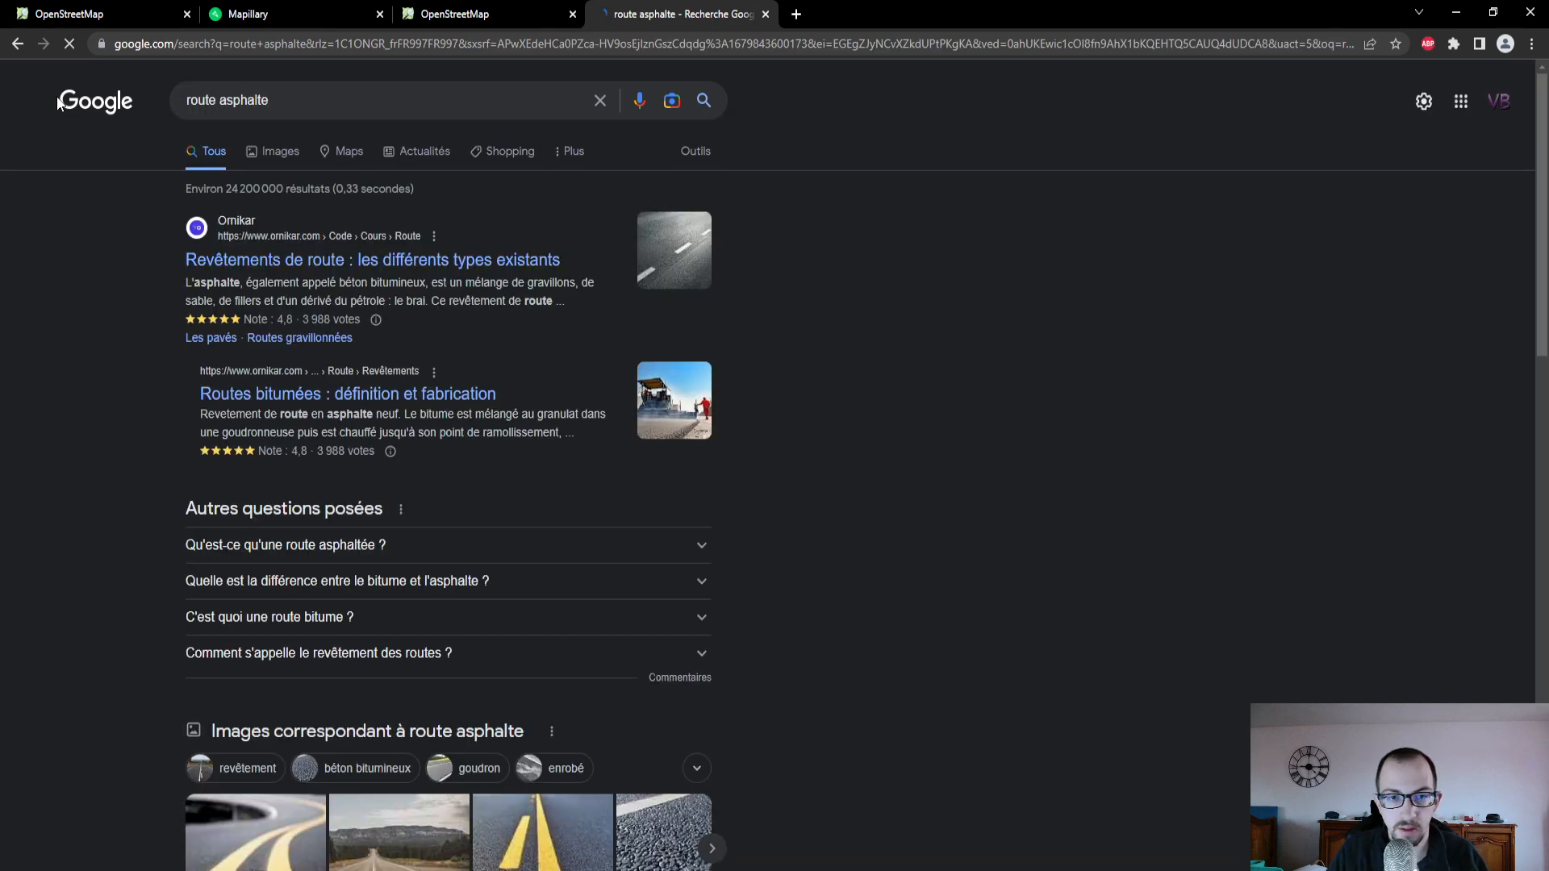
- Back in the OpenStreetMap editor, review the residential road's remaining fields, including structure, permitted access and sources
{"action": "left_click", "coordinate": [478, 16]}
{"action": "left_click", "coordinate": [172, 14]}
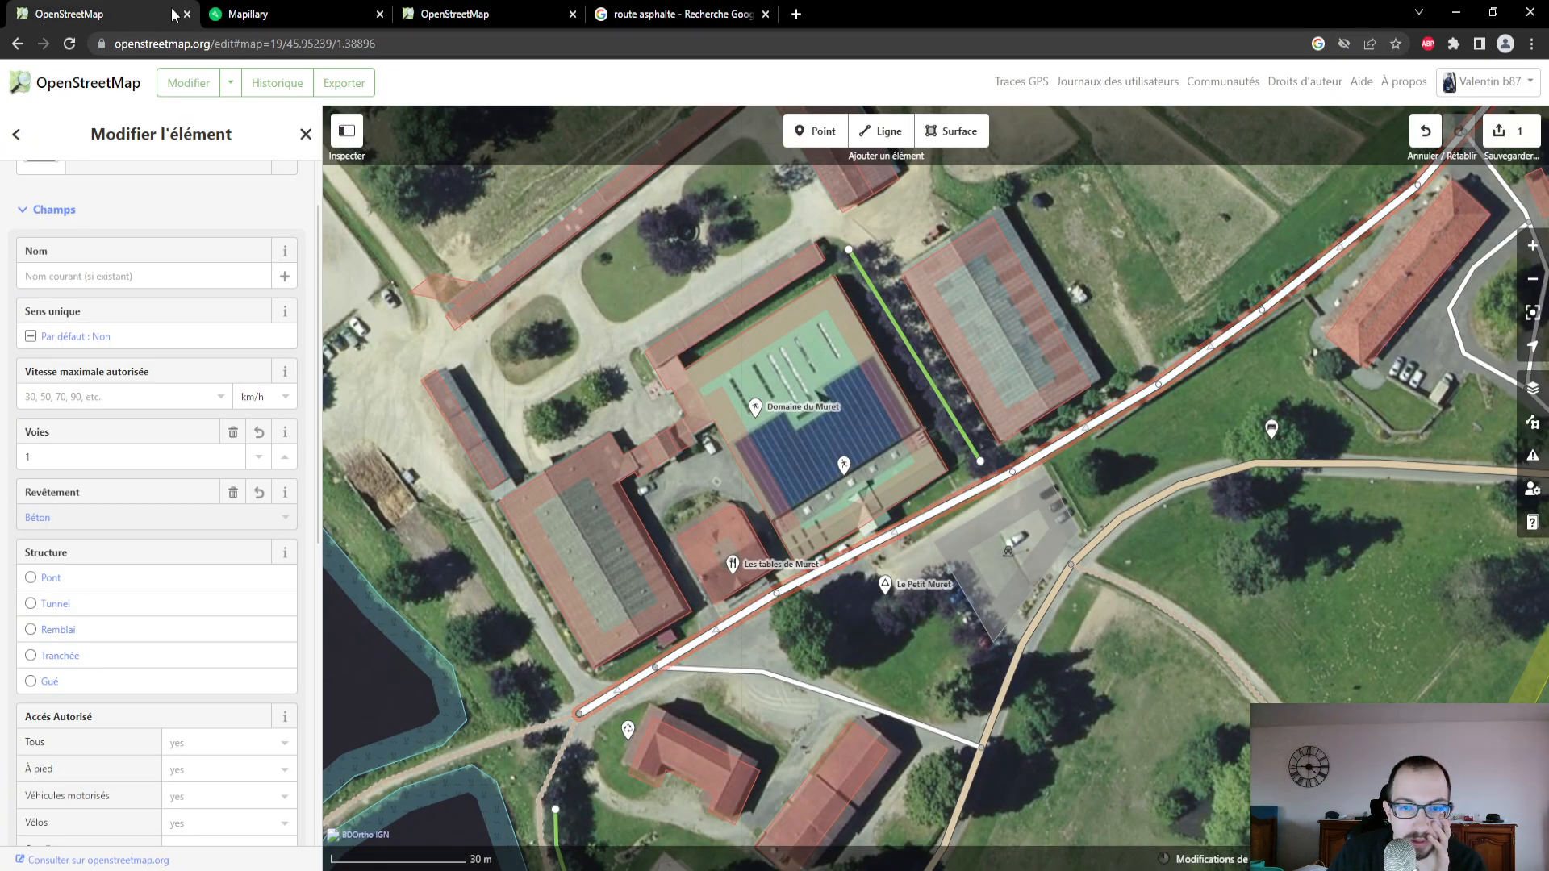
{"action": "scroll", "coordinate": [168, 627], "scroll_direction": "down", "scroll_amount": 2}
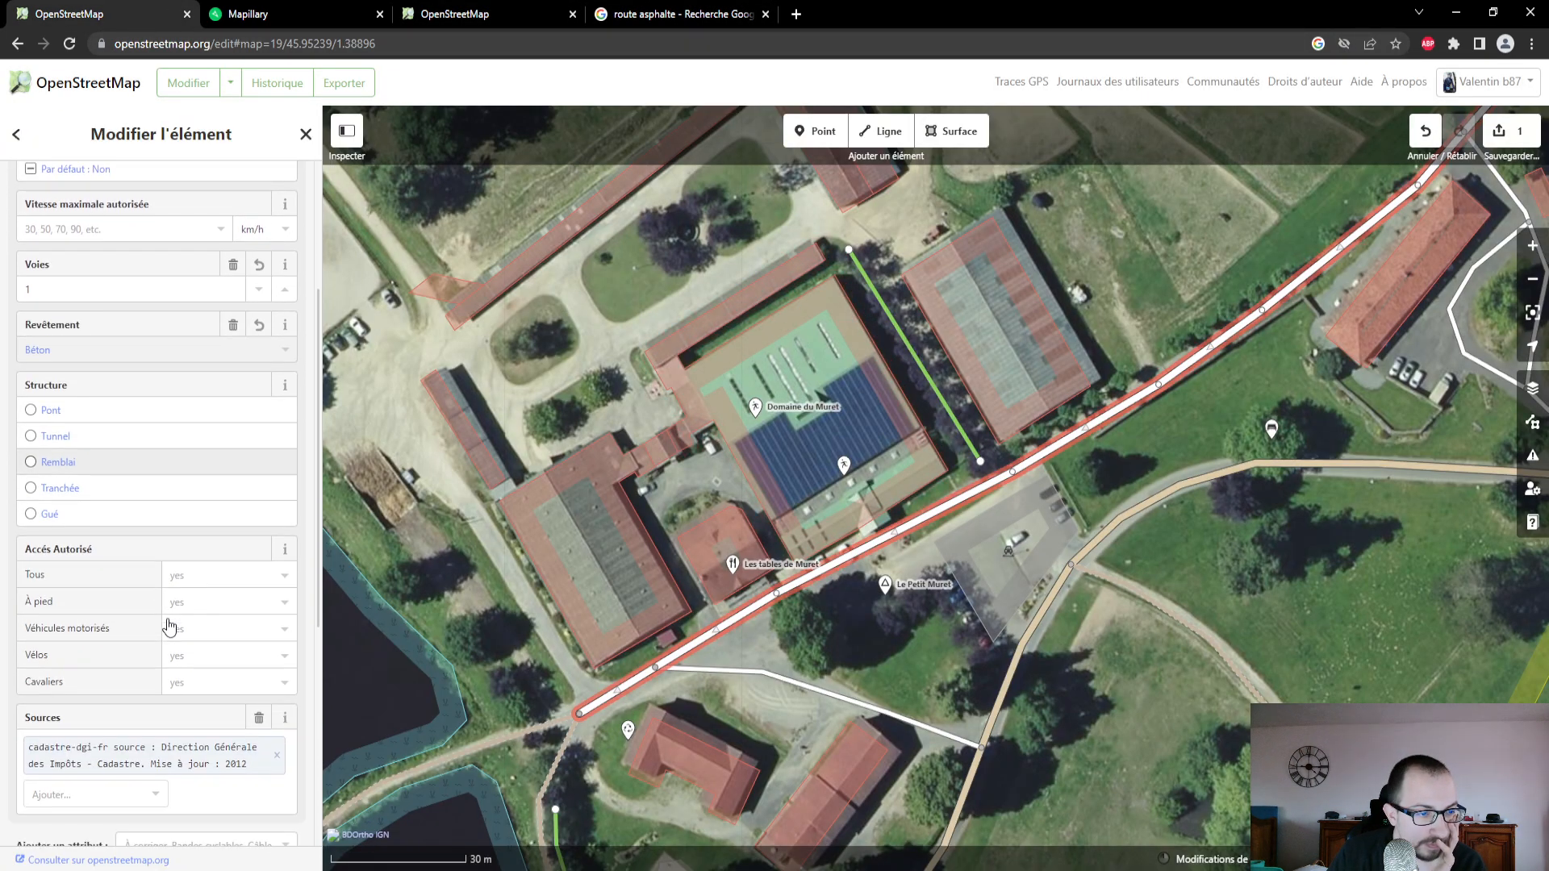
{"action": "scroll", "coordinate": [240, 576], "scroll_direction": "down", "scroll_amount": 2}
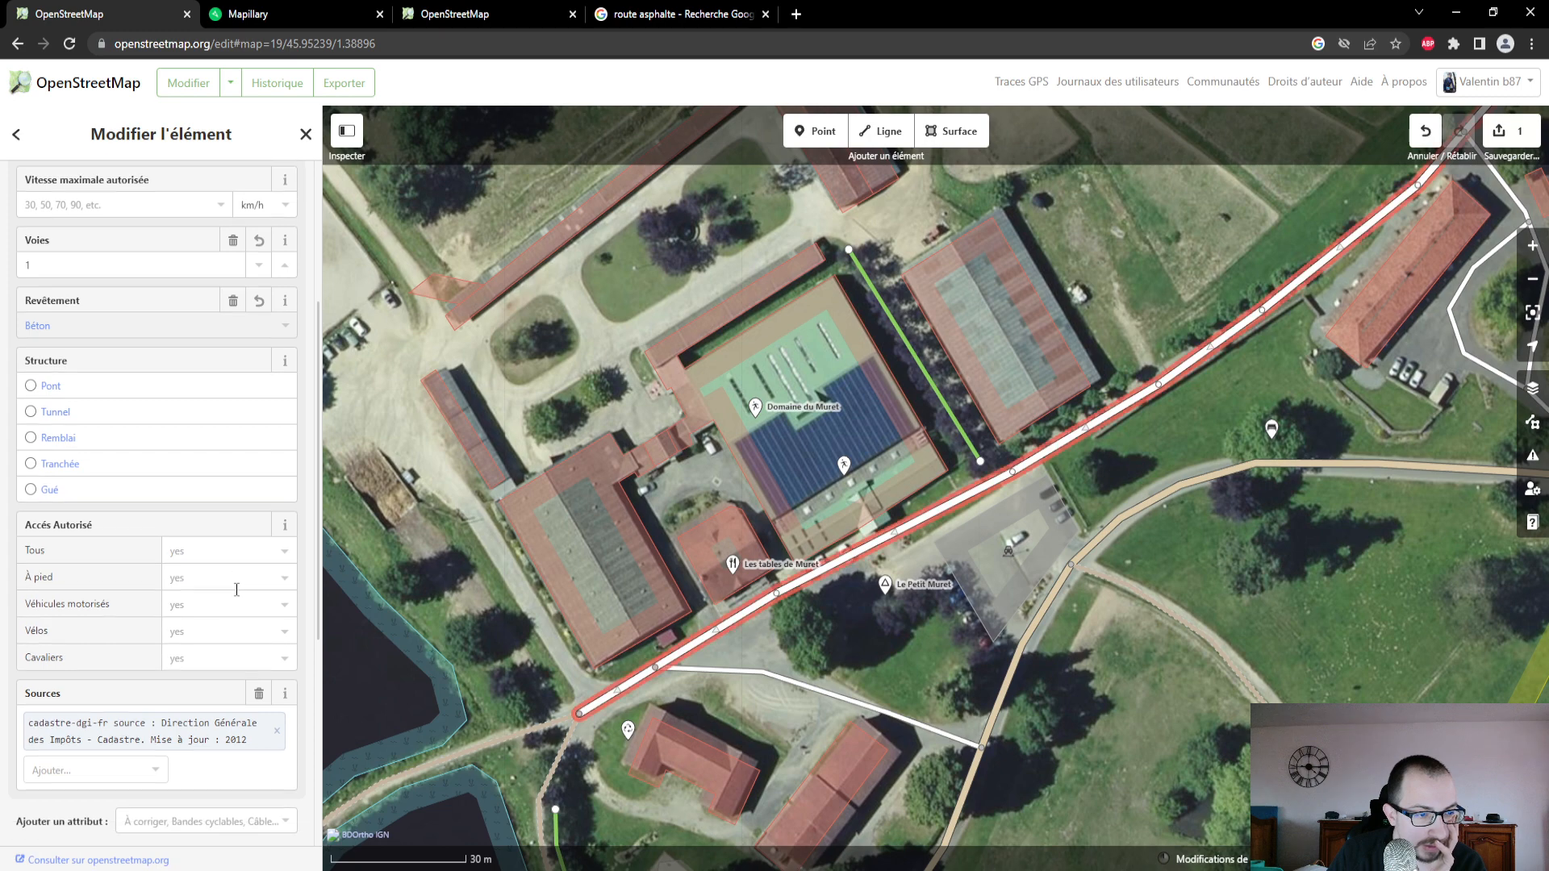
{"action": "scroll", "coordinate": [238, 649], "scroll_direction": "up", "scroll_amount": 4}
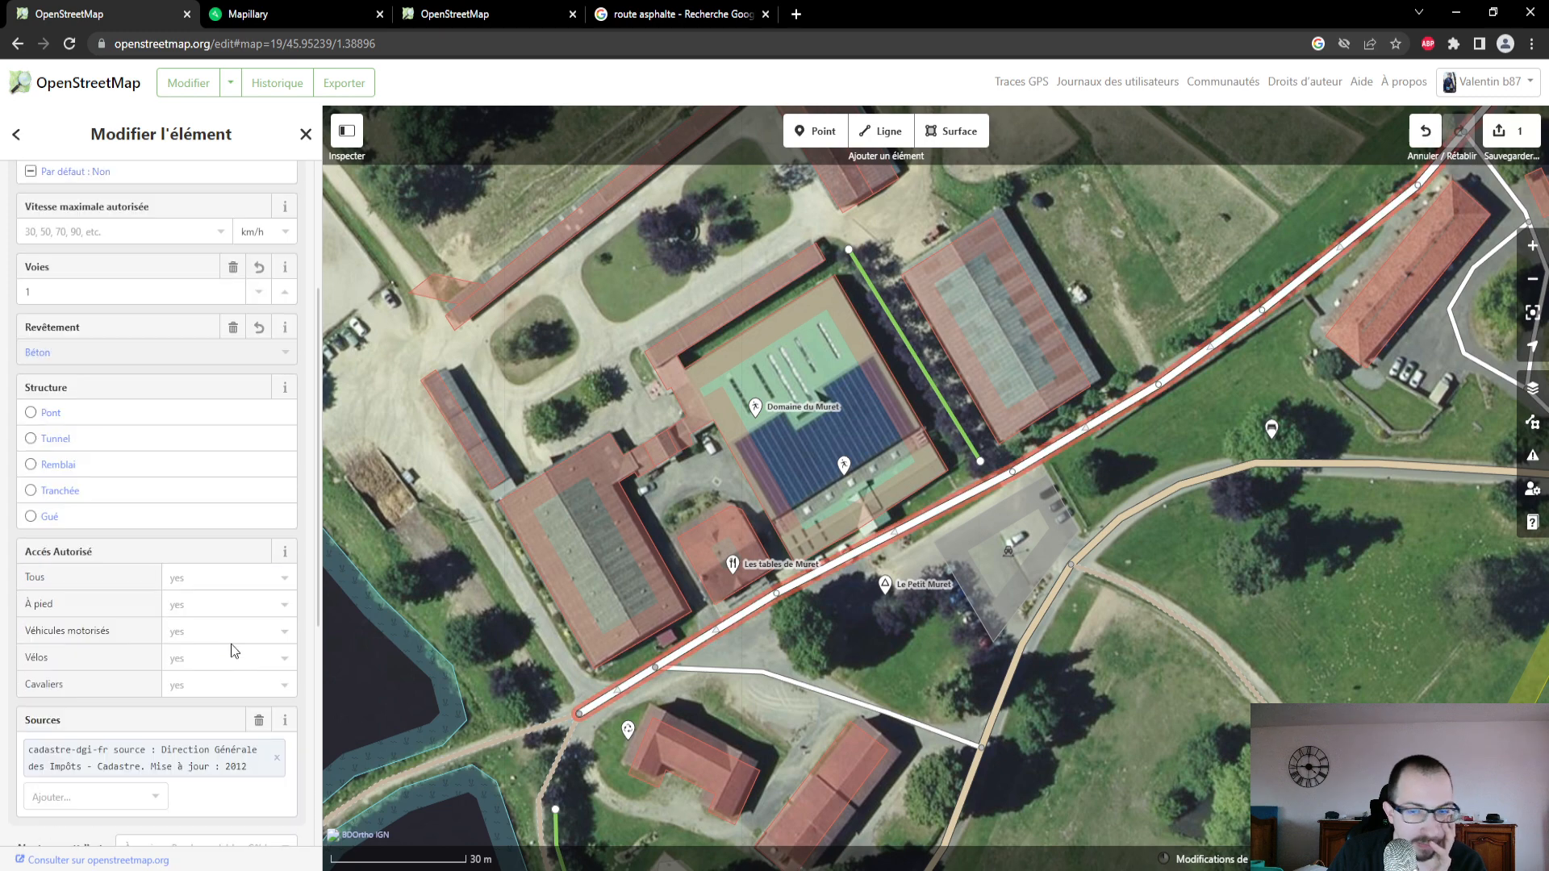
- In Mapillary, follow the photo sequence along the road to the north-east and open a photo taken where the path enters the woods
{"action": "left_click_drag", "start_coordinate": [1215, 458], "coordinate": [943, 673]}
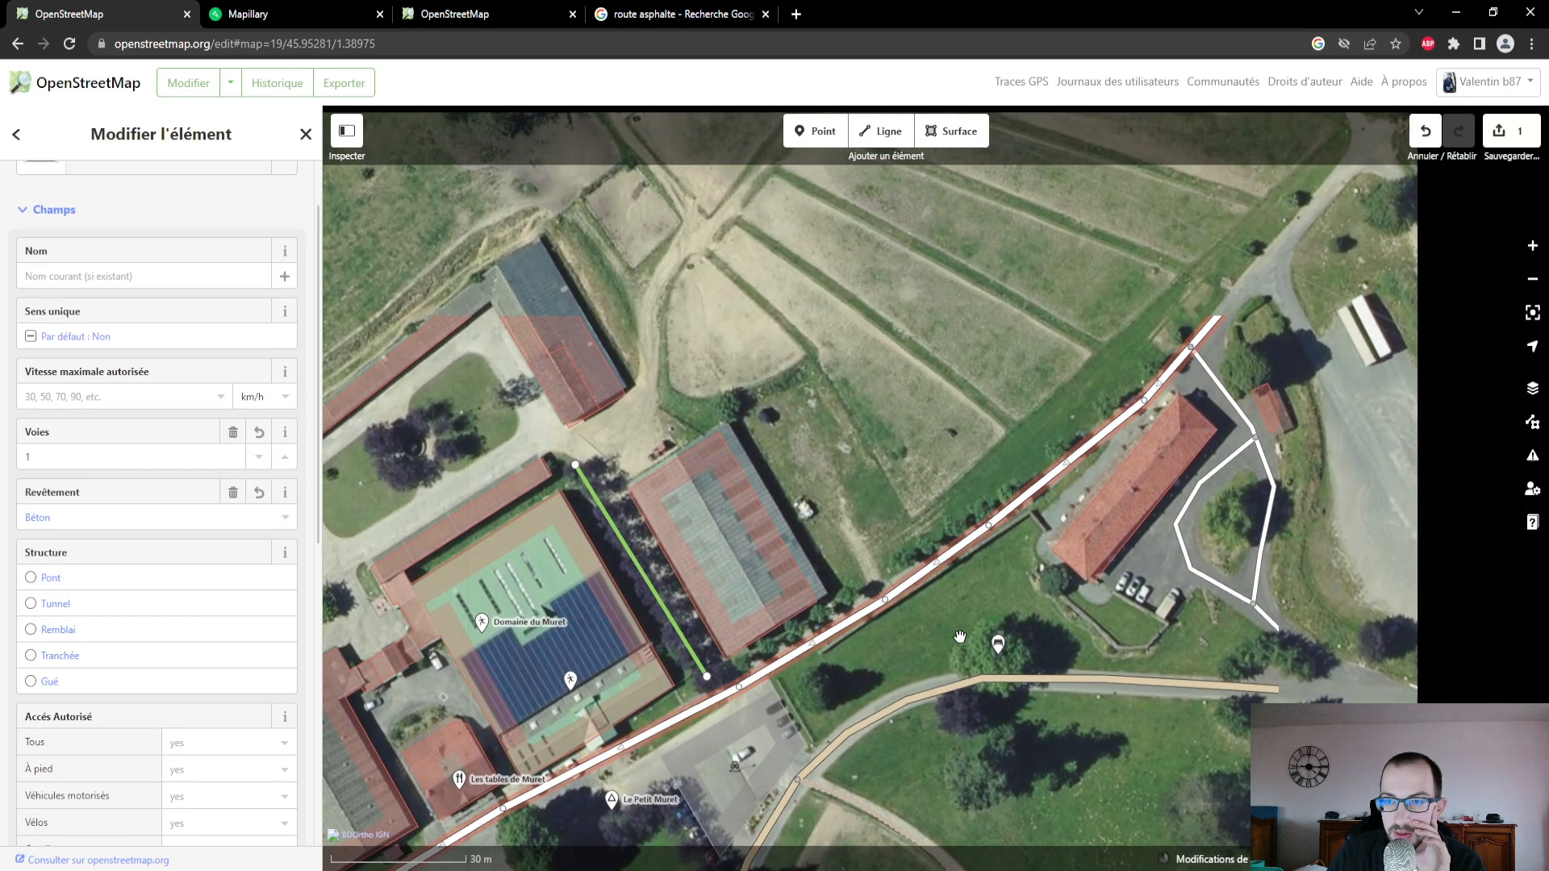
{"action": "left_click", "coordinate": [343, 16]}
{"action": "left_click_drag", "start_coordinate": [186, 751], "coordinate": [99, 813]}
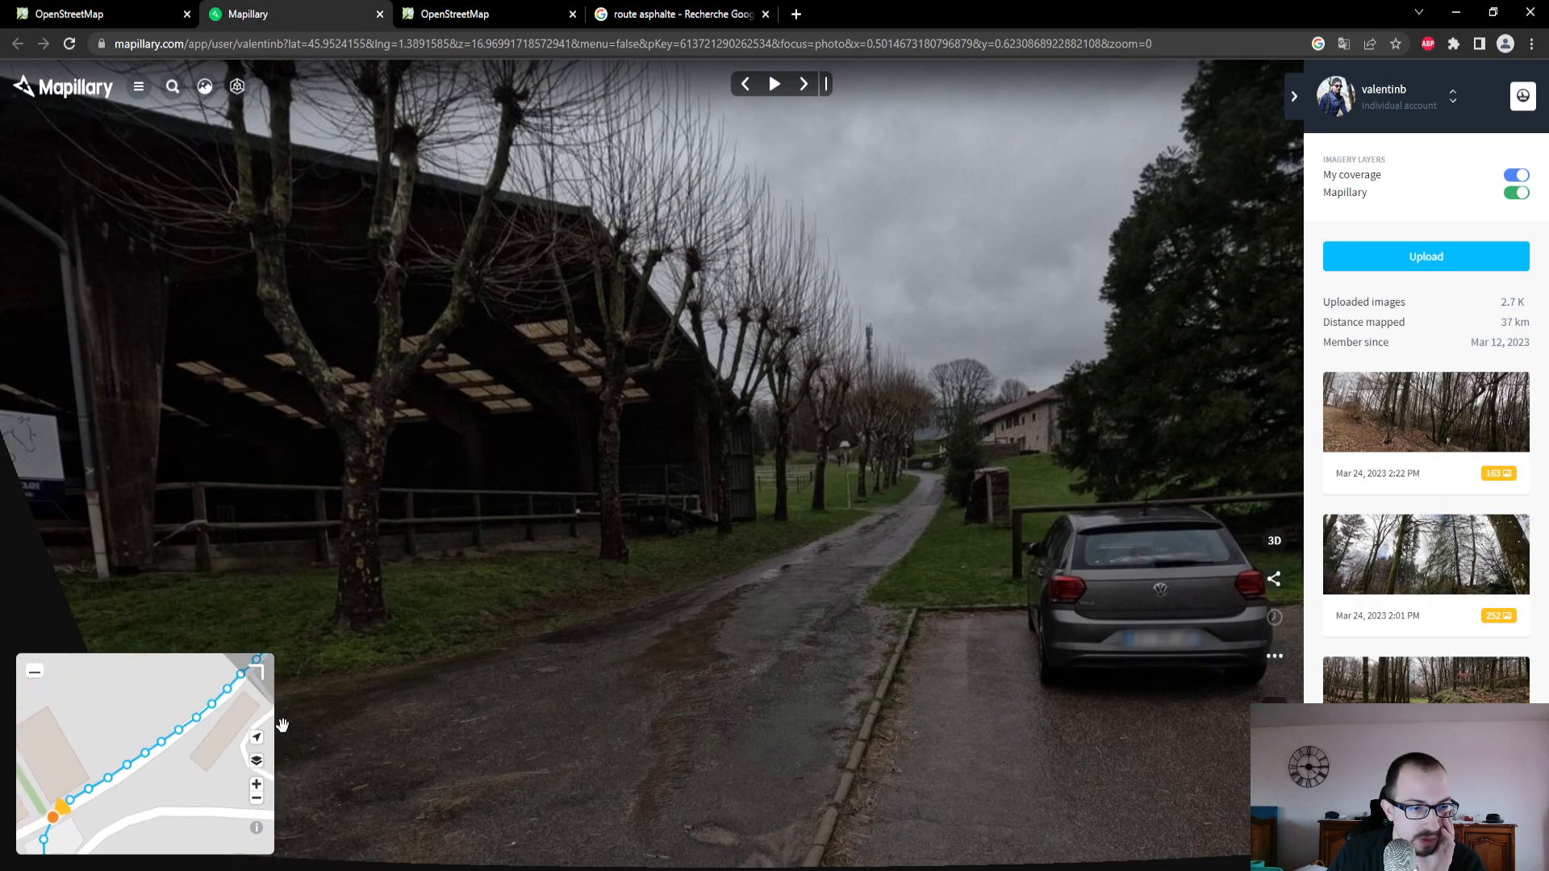
{"action": "left_click_drag", "start_coordinate": [244, 728], "coordinate": [146, 804]}
{"action": "left_click_drag", "start_coordinate": [202, 746], "coordinate": [140, 835]}
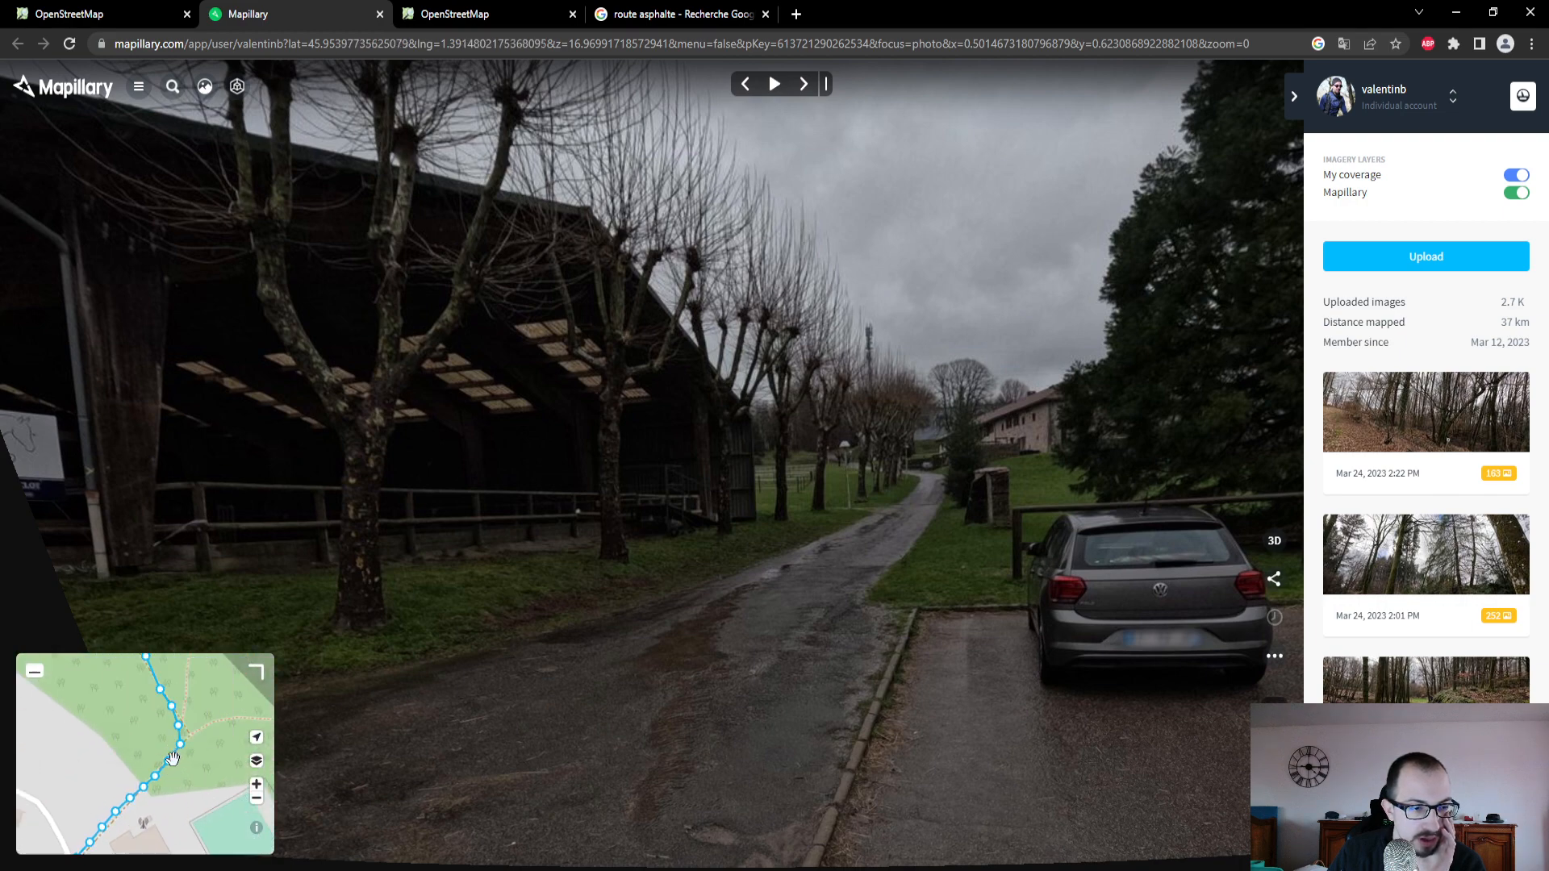
{"action": "left_click", "coordinate": [170, 762]}
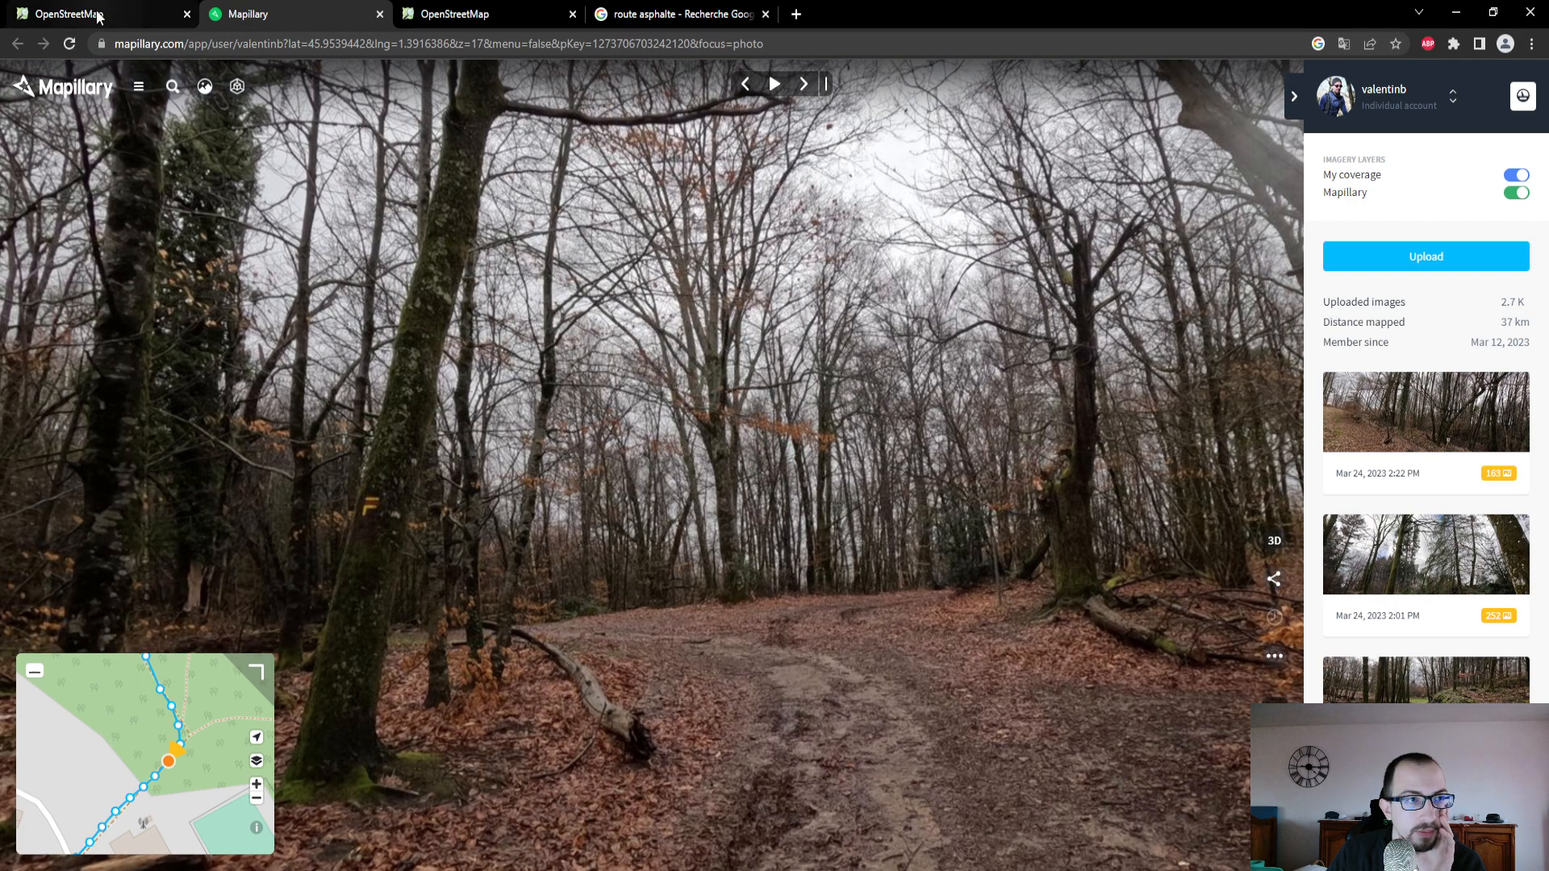
- In the OpenStreetMap editor, select the dirt track leading into the woods and set its Type de voie to "Revêtement assez mou" (grade4)
{"action": "left_click", "coordinate": [97, 14]}
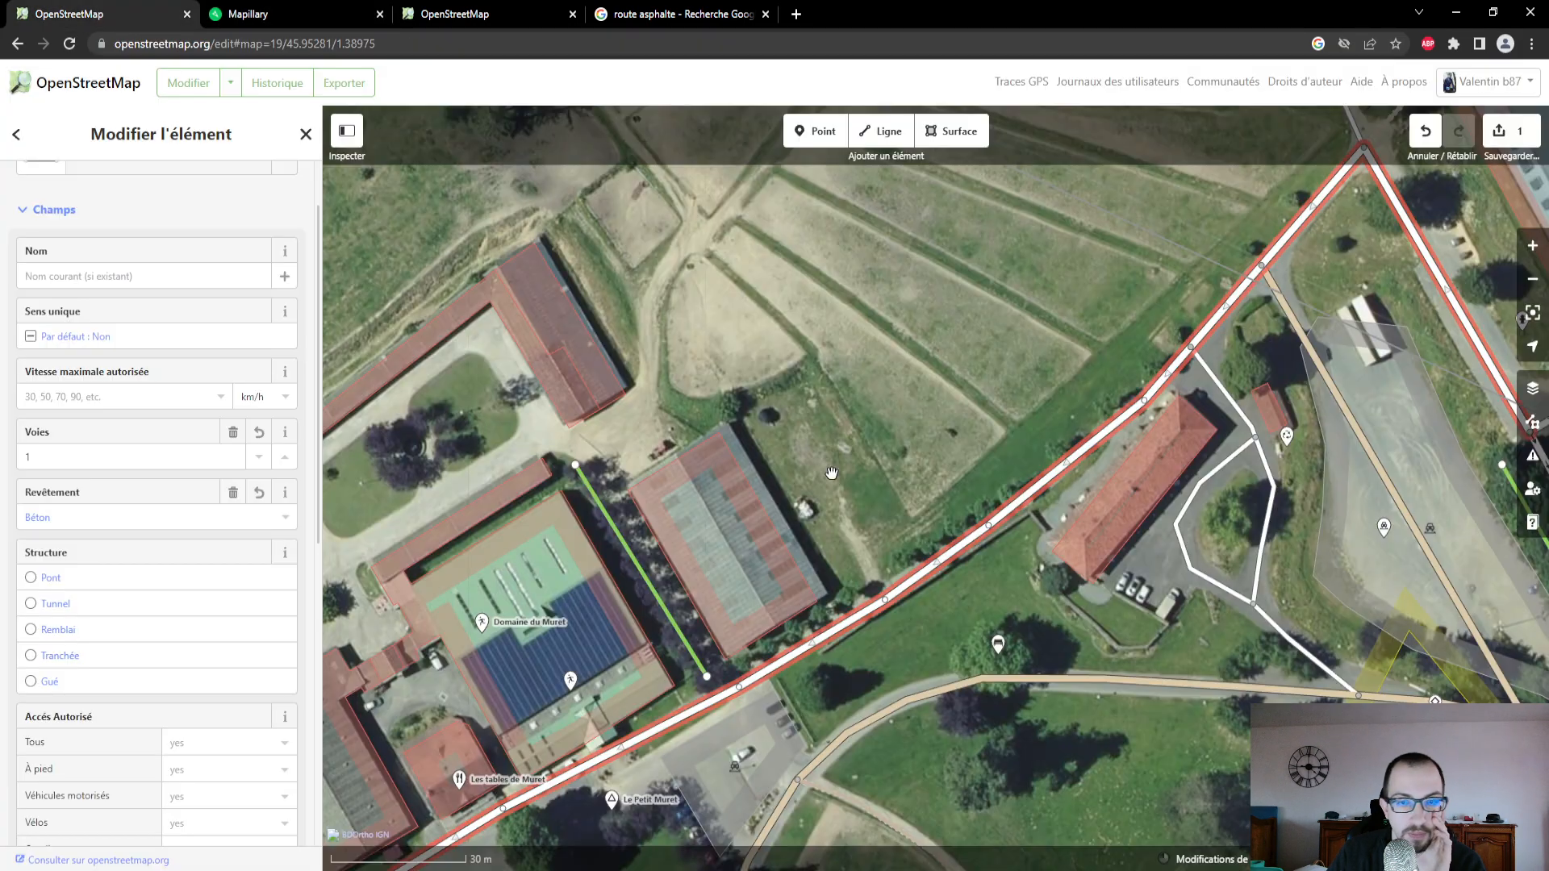
{"action": "left_click_drag", "start_coordinate": [1375, 363], "coordinate": [954, 767]}
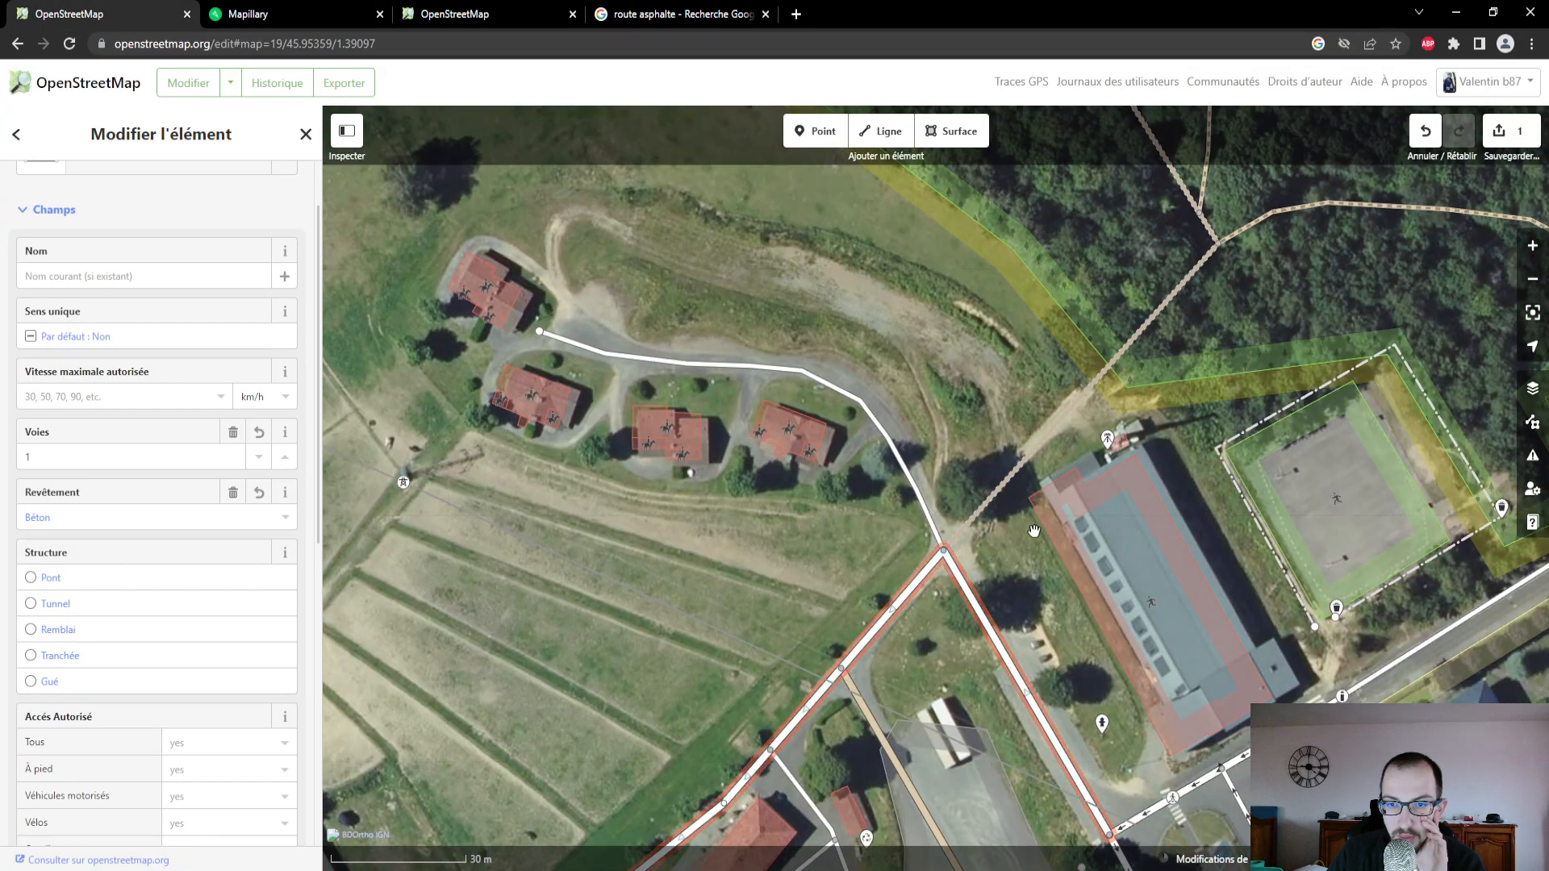
{"action": "left_click", "coordinate": [1001, 486]}
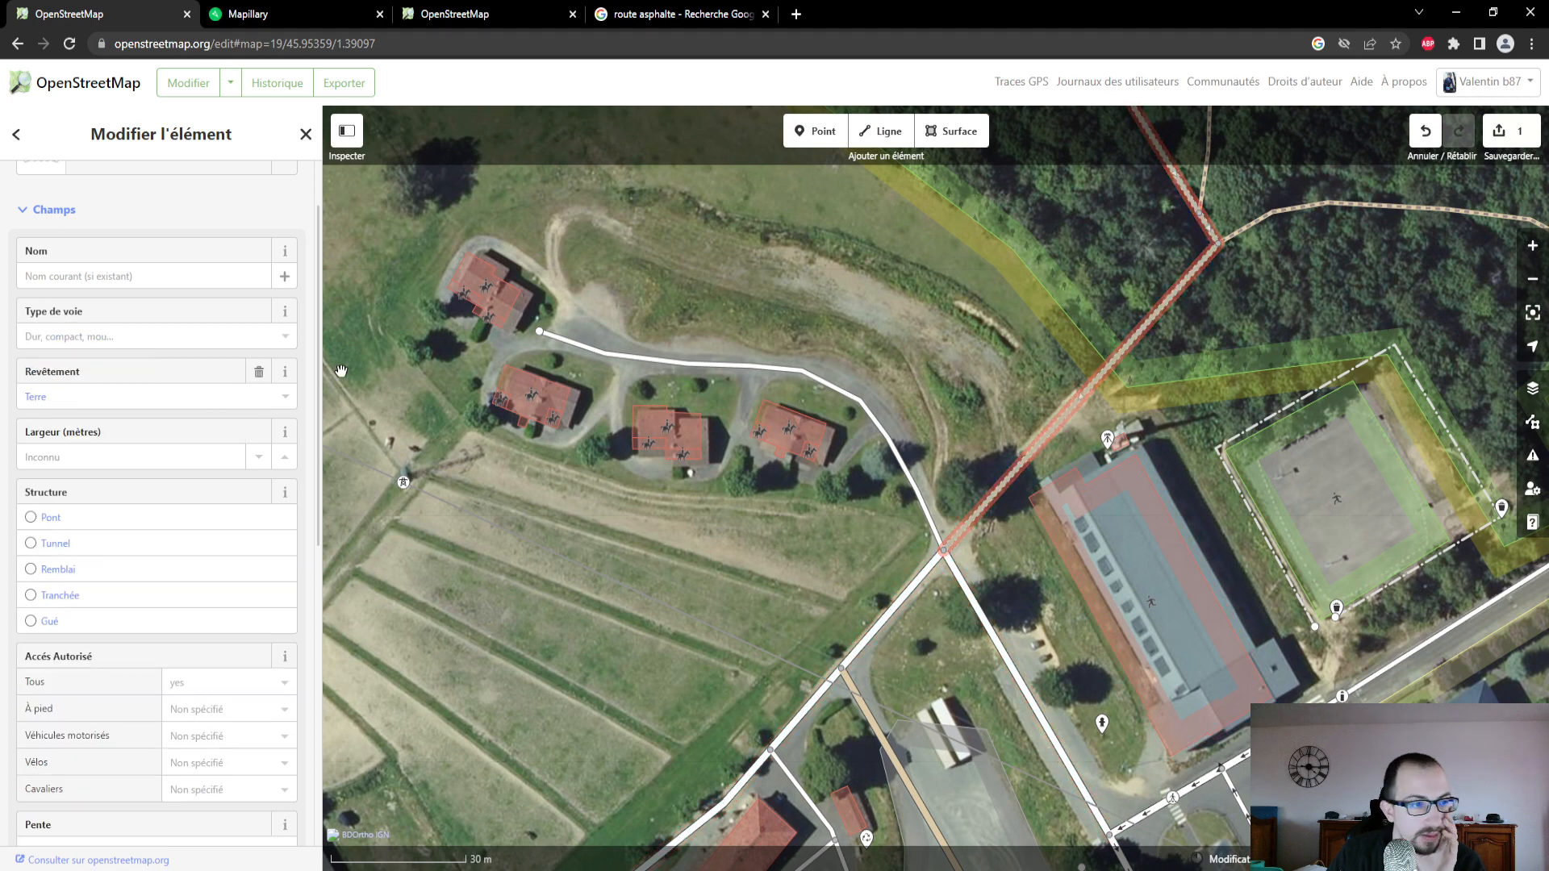
{"action": "left_click", "coordinate": [133, 336]}
{"action": "left_click", "coordinate": [164, 440]}
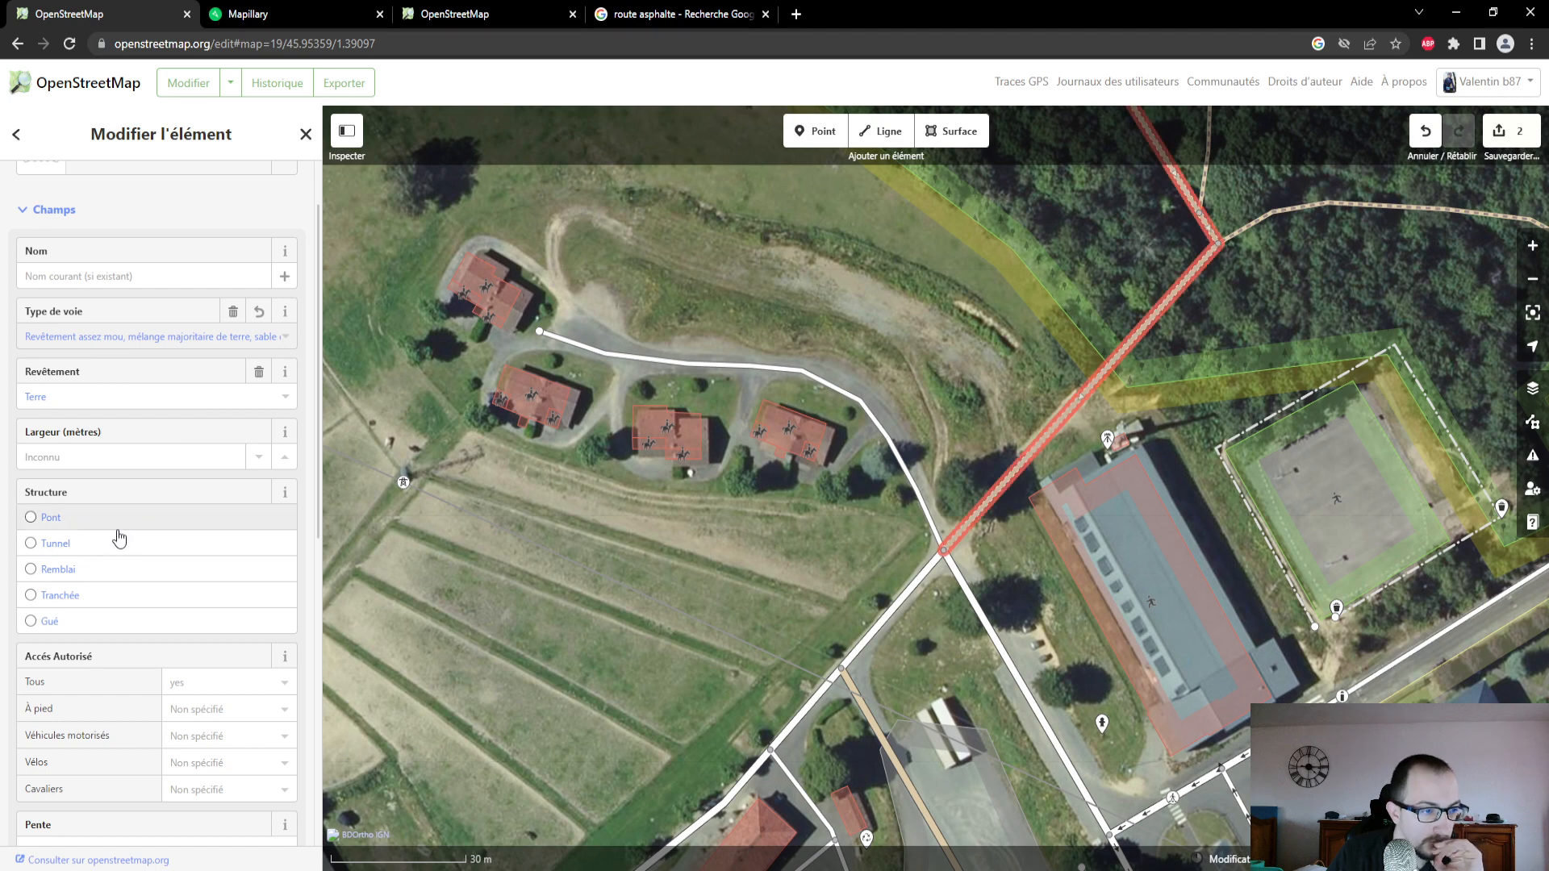
- Review the track's other fields and its raw attributes, including access, slope, smoothness and sources
{"action": "scroll", "coordinate": [117, 536], "scroll_direction": "down", "scroll_amount": 1}
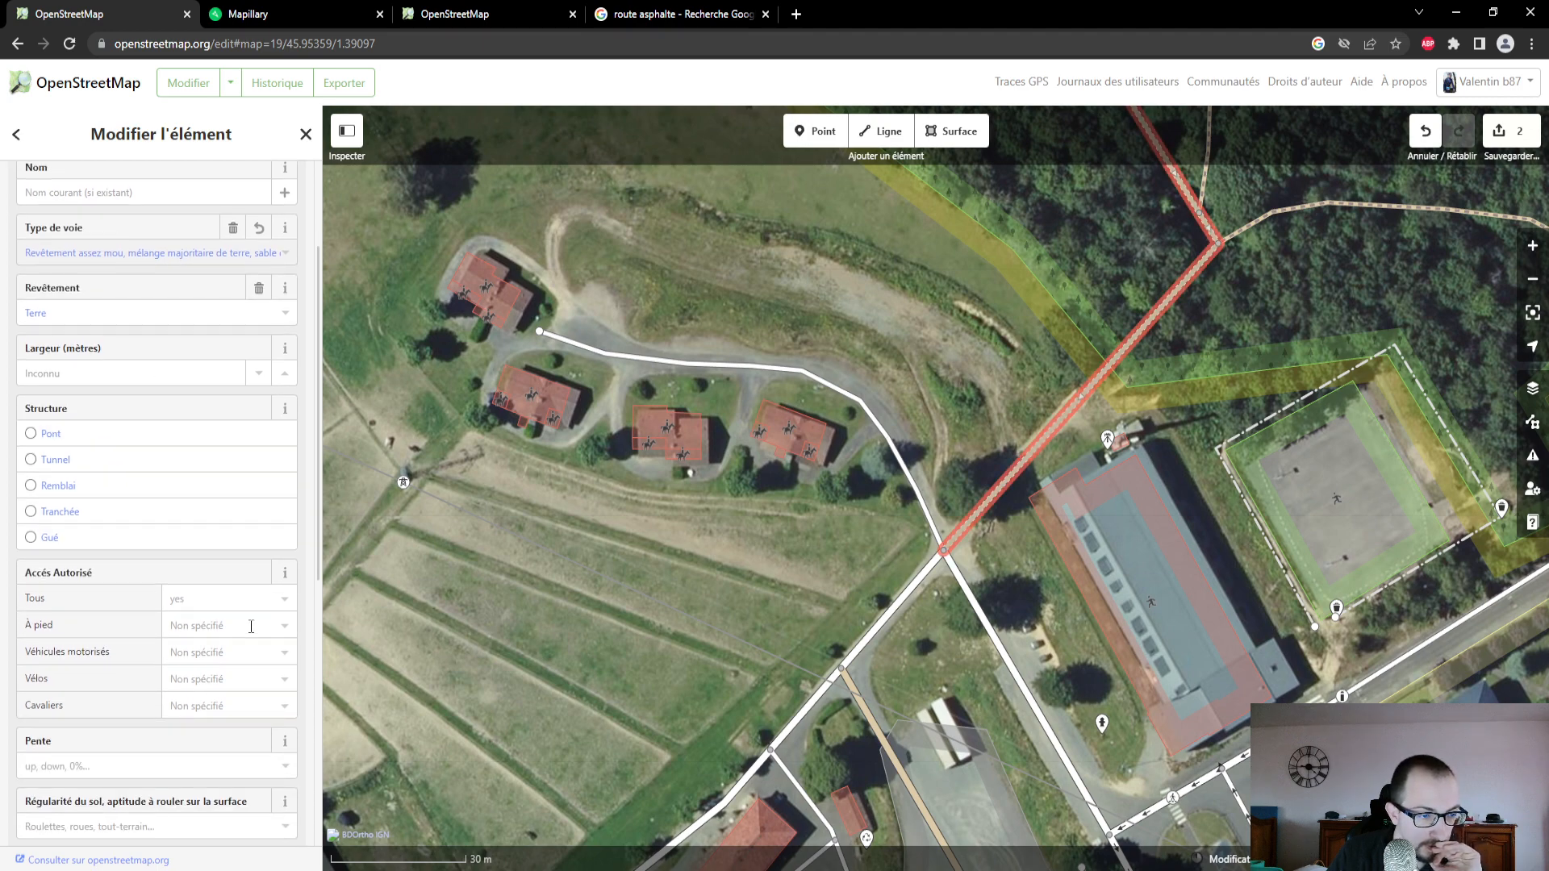
{"action": "scroll", "coordinate": [251, 627], "scroll_direction": "down", "scroll_amount": 1}
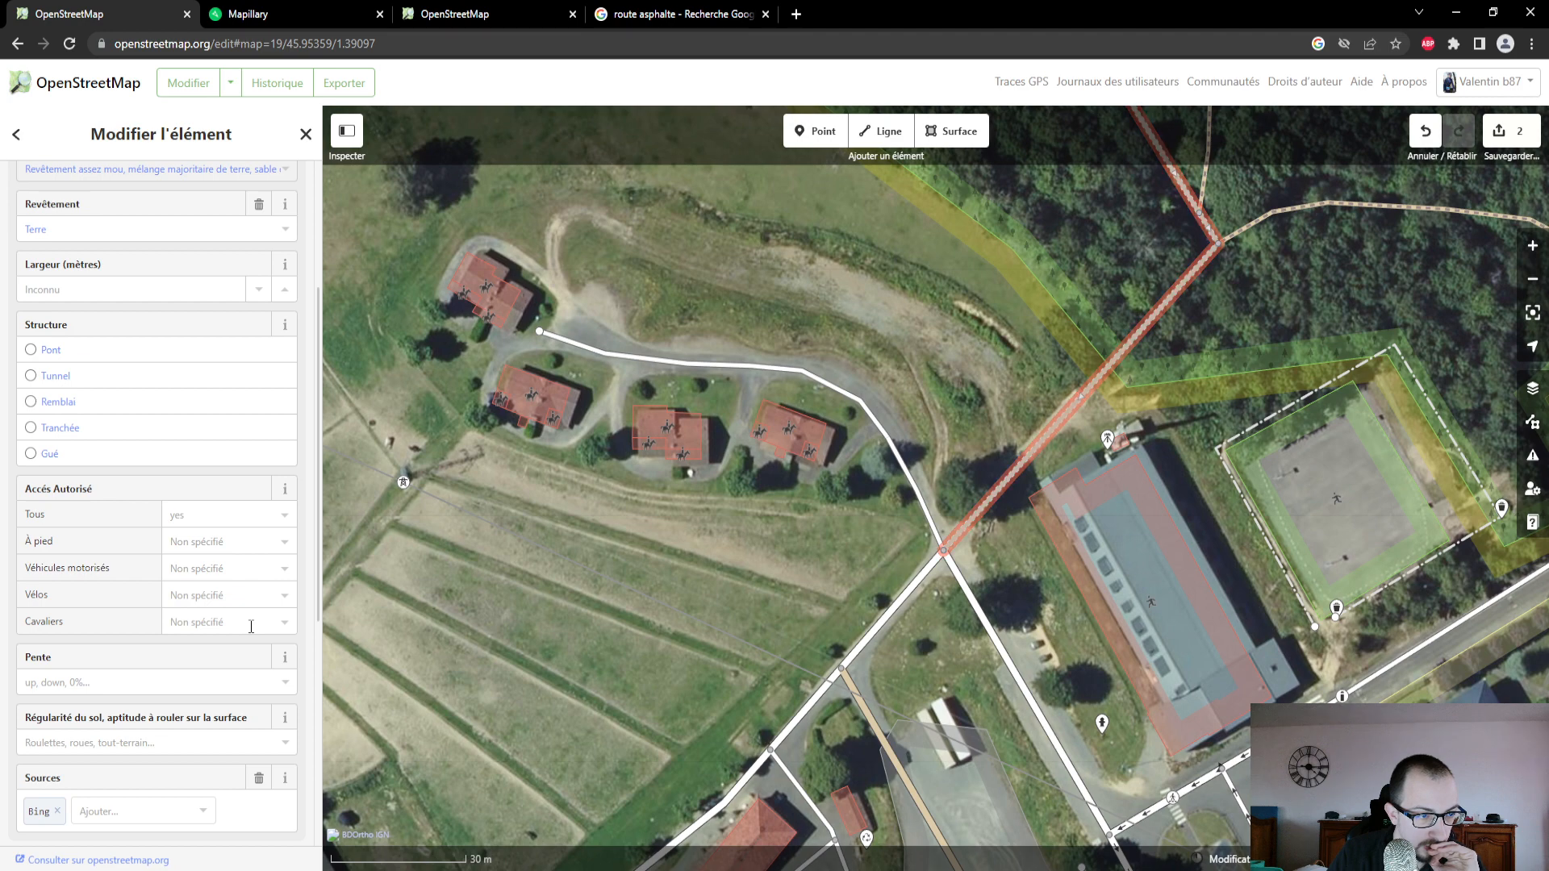
{"action": "scroll", "coordinate": [250, 627], "scroll_direction": "down", "scroll_amount": 2}
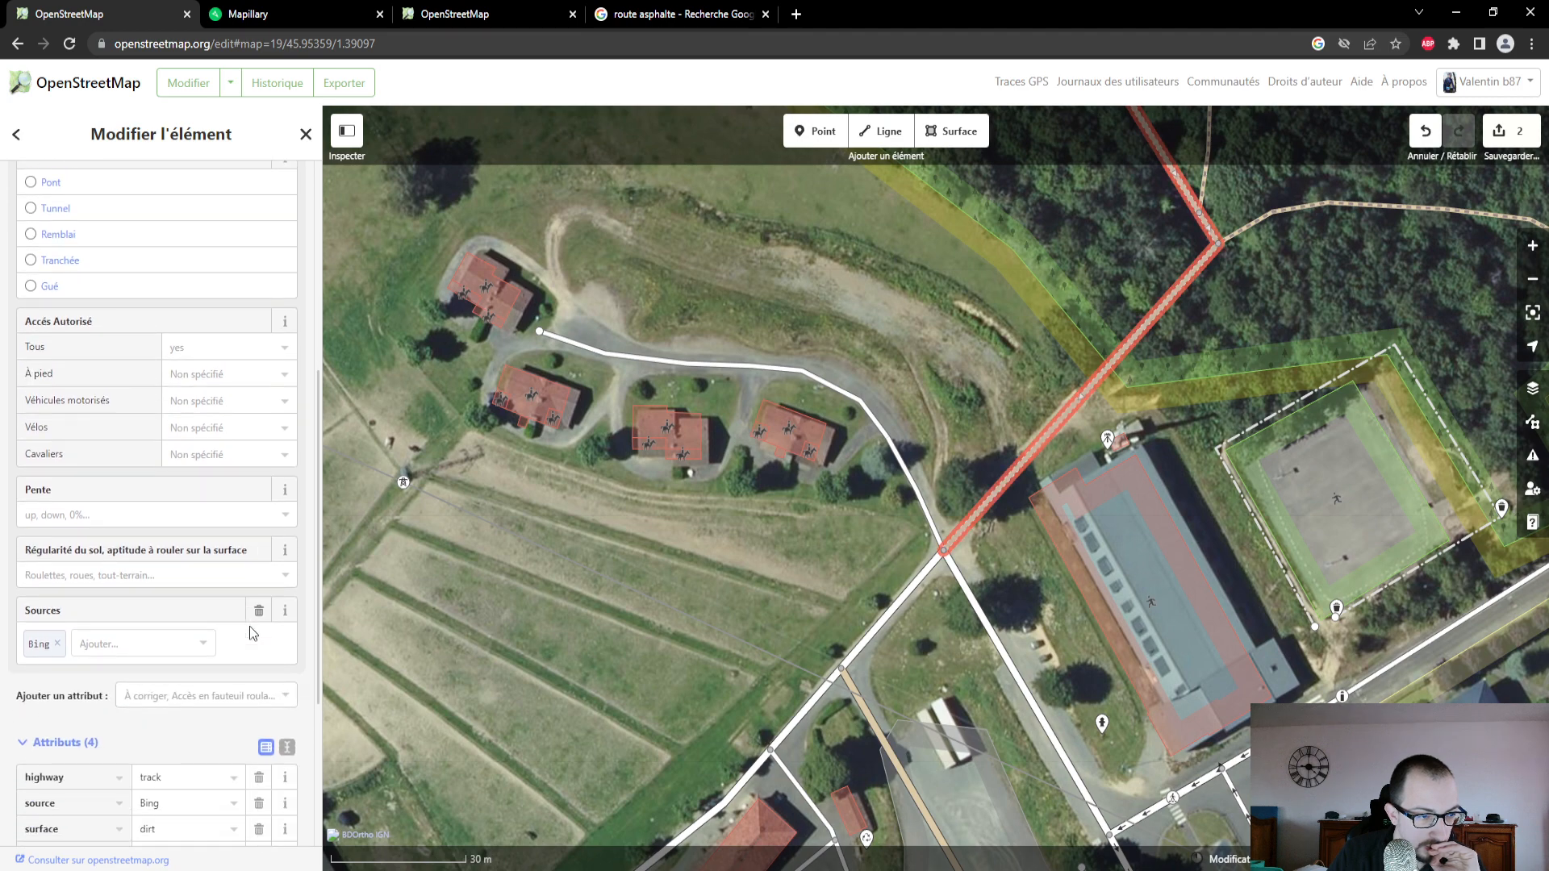
{"action": "scroll", "coordinate": [201, 605], "scroll_direction": "down", "scroll_amount": 2}
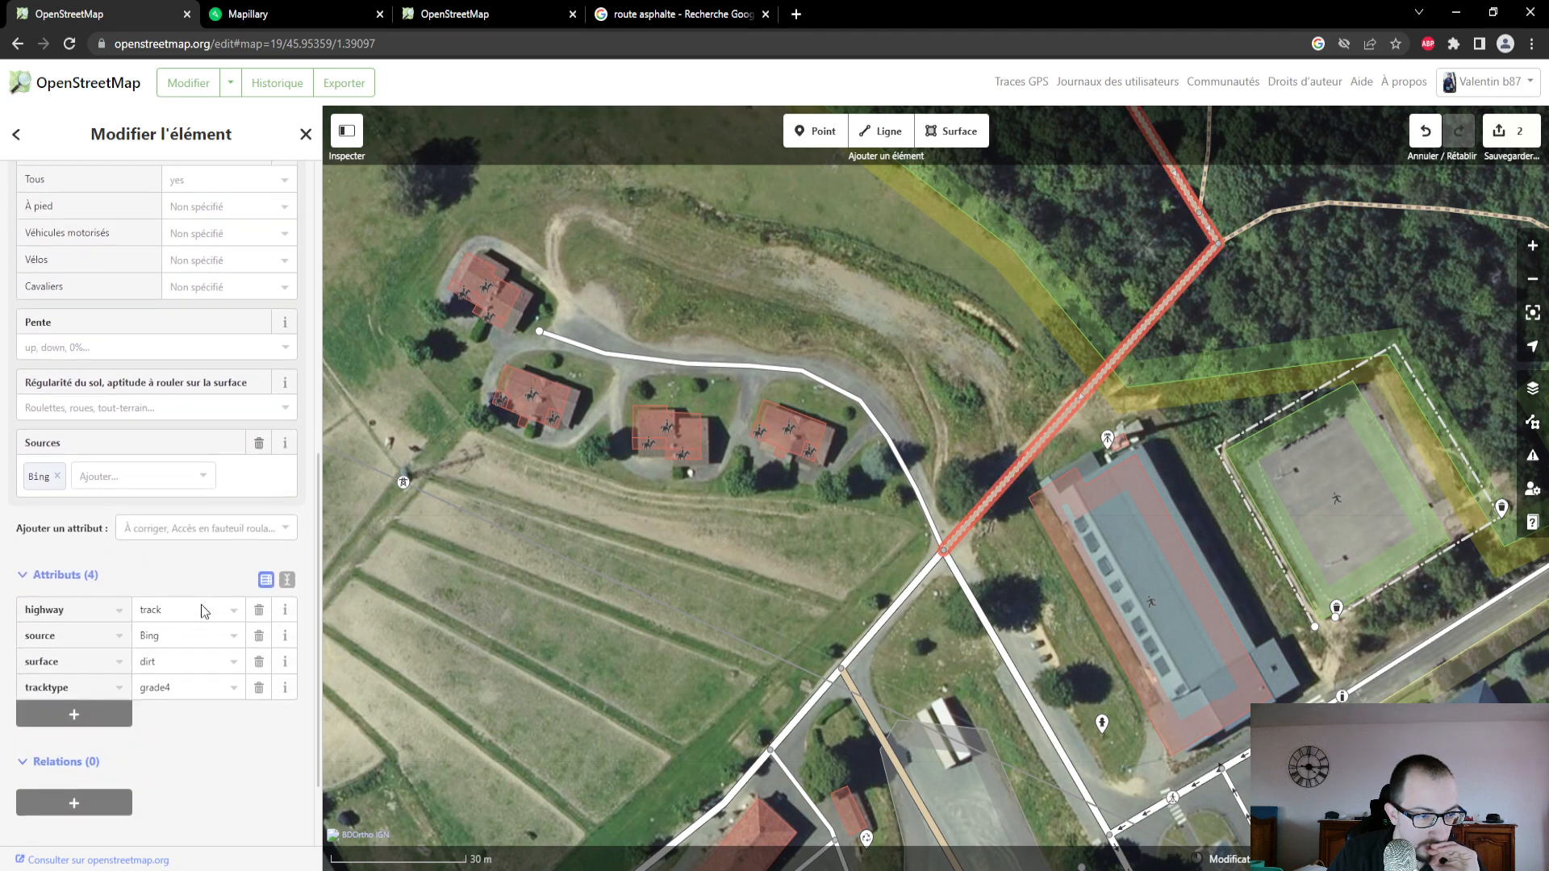
{"action": "scroll", "coordinate": [201, 605], "scroll_direction": "up", "scroll_amount": 3}
{"action": "scroll", "coordinate": [201, 601], "scroll_direction": "up", "scroll_amount": 4}
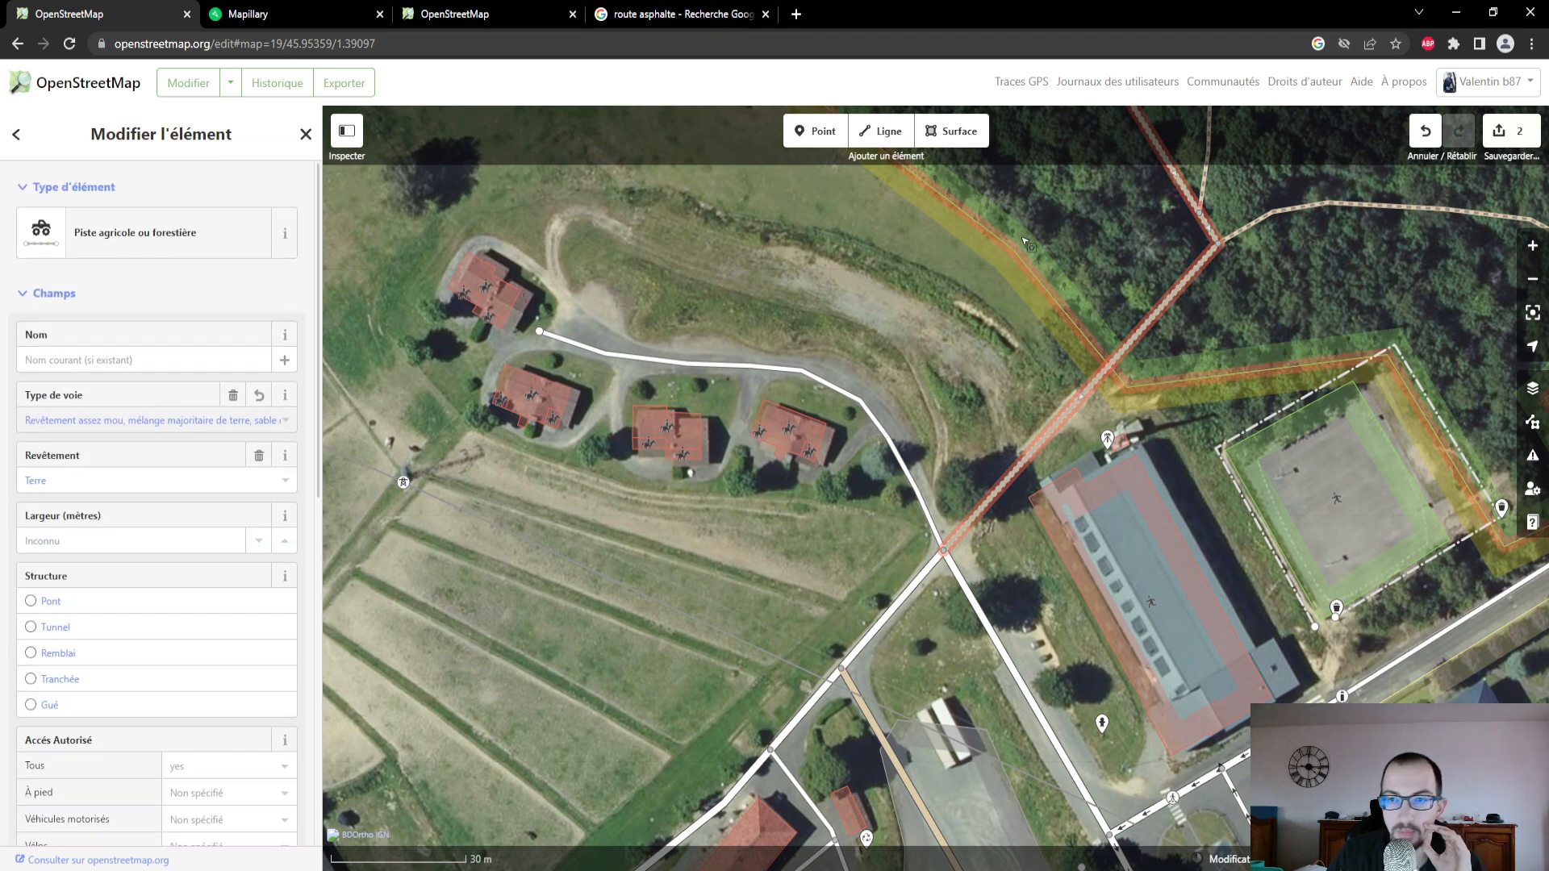
- Follow the selected forest track north-west on the aerial map to its end near the D 5
{"action": "left_click_drag", "start_coordinate": [982, 430], "coordinate": [977, 868]}
{"action": "scroll", "coordinate": [945, 473], "scroll_direction": "down", "scroll_amount": 3}
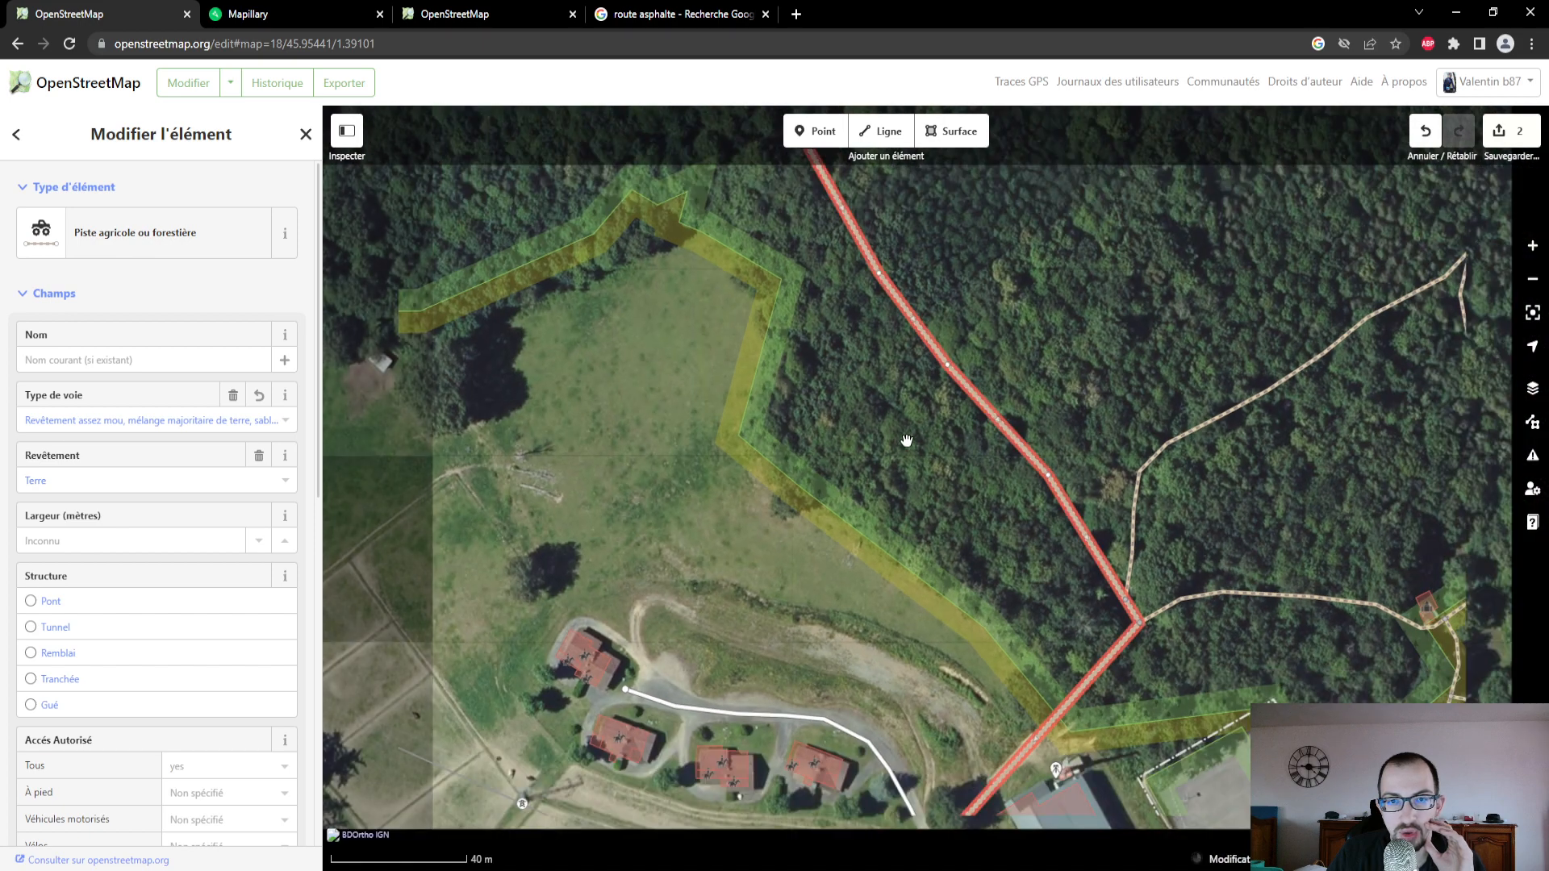
{"action": "left_click_drag", "start_coordinate": [844, 373], "coordinate": [933, 660]}
{"action": "scroll", "coordinate": [701, 318], "scroll_direction": "down", "scroll_amount": 3}
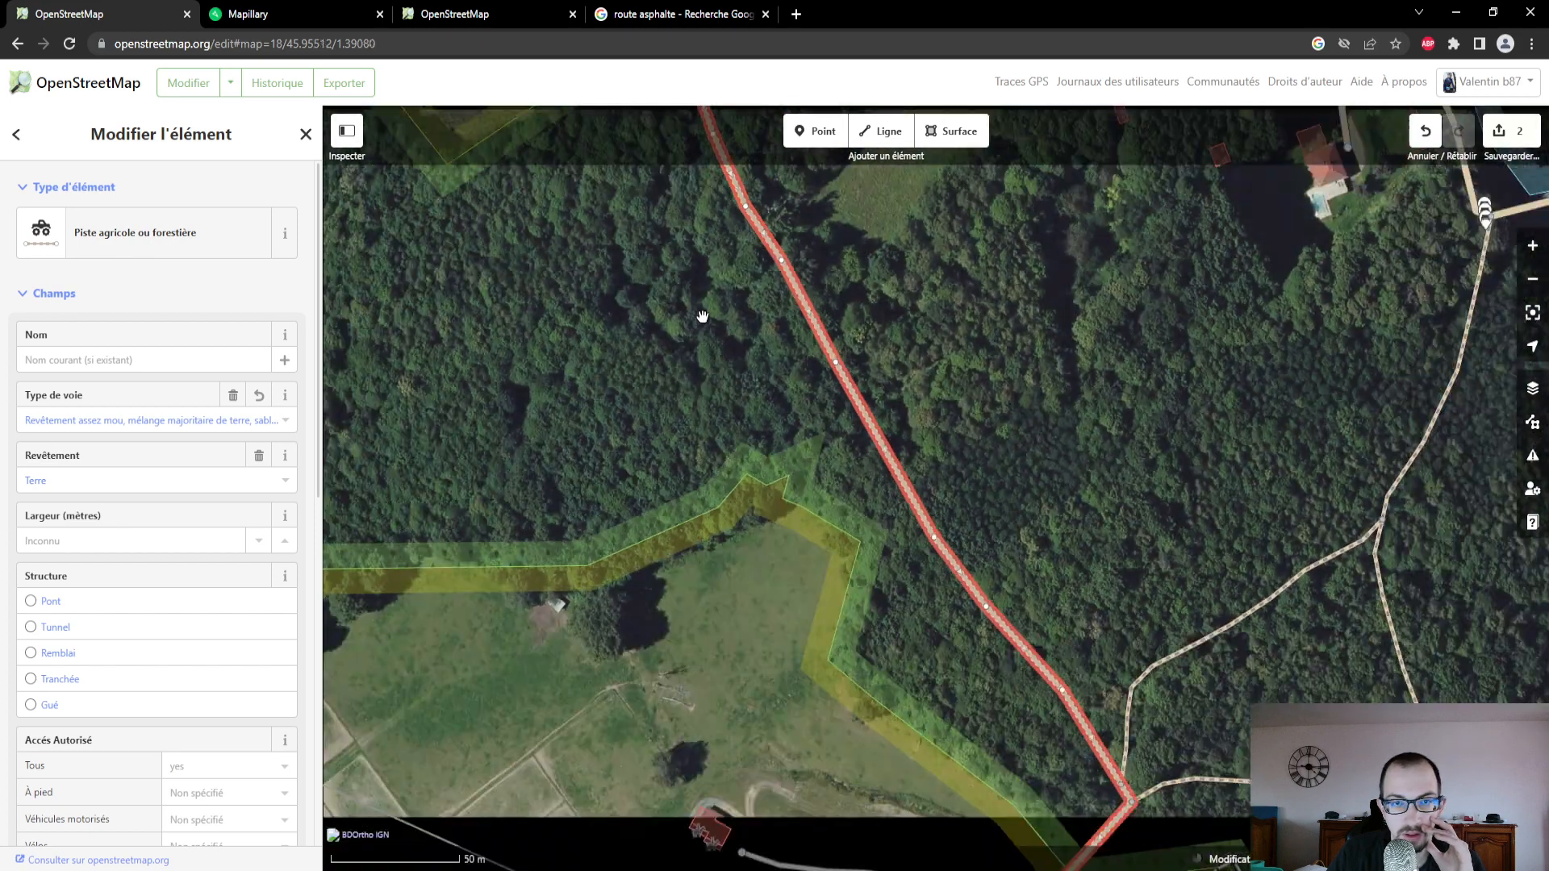
{"action": "left_click_drag", "start_coordinate": [644, 278], "coordinate": [722, 544]}
{"action": "left_click_drag", "start_coordinate": [463, 160], "coordinate": [695, 473]}
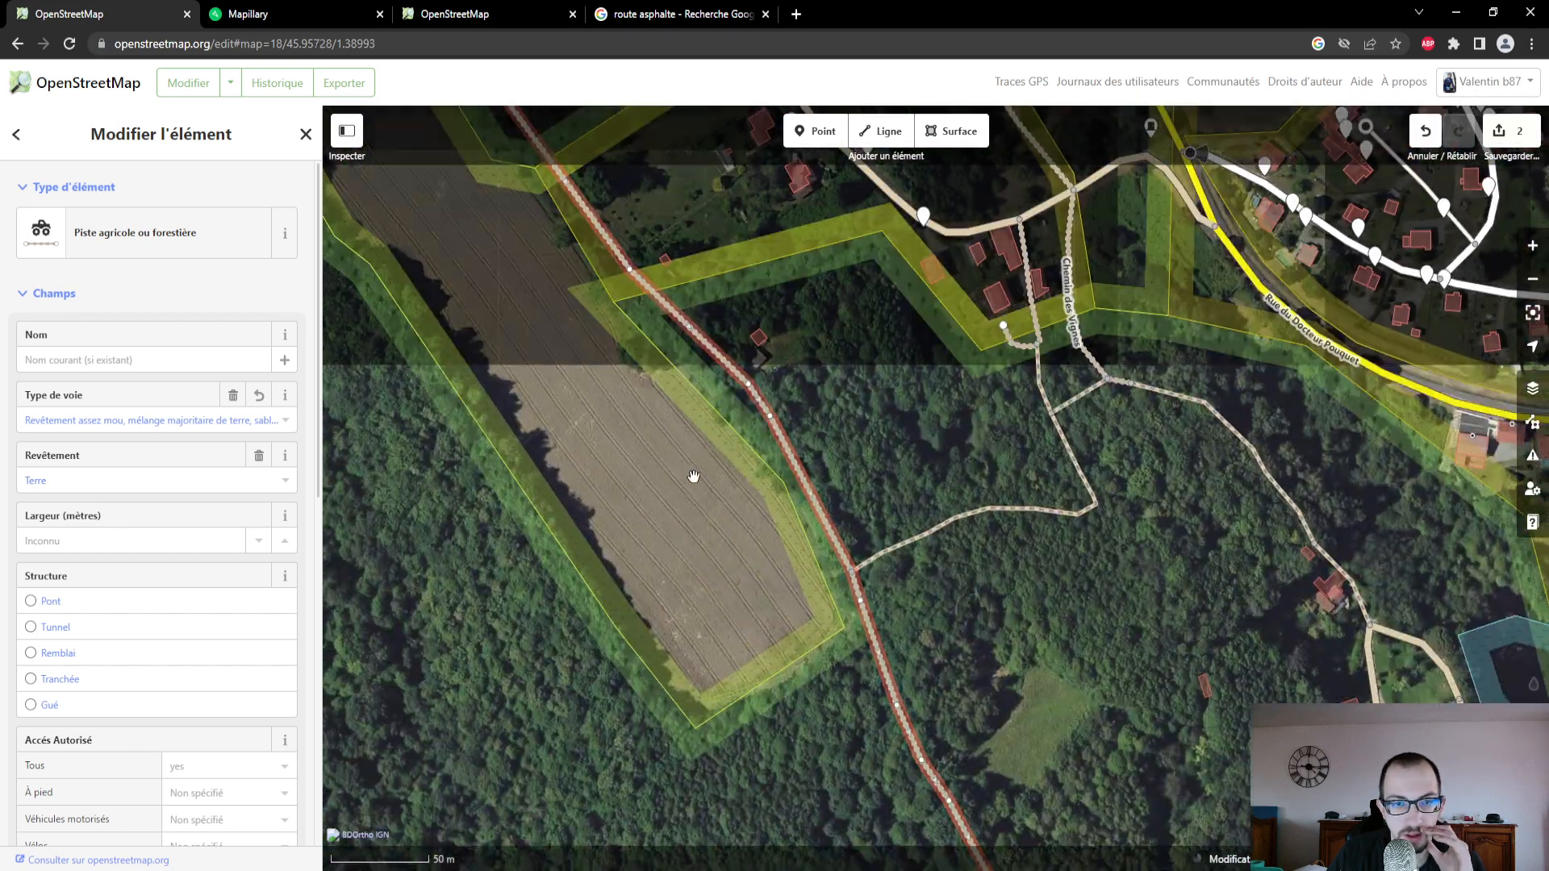
{"action": "left_click_drag", "start_coordinate": [796, 318], "coordinate": [1014, 669]}
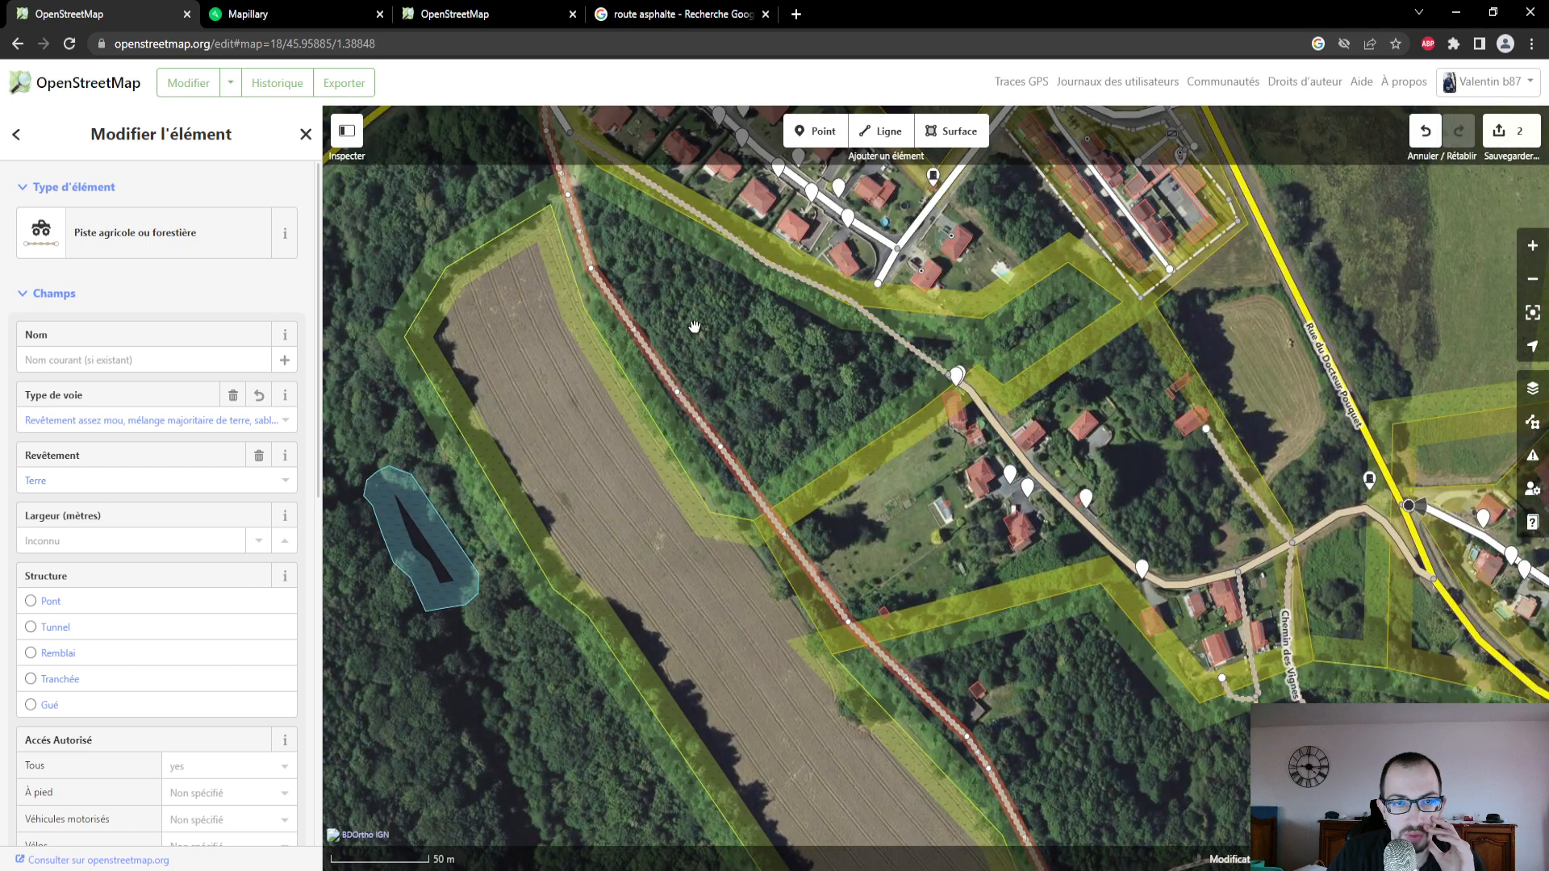
{"action": "left_click_drag", "start_coordinate": [493, 162], "coordinate": [593, 428]}
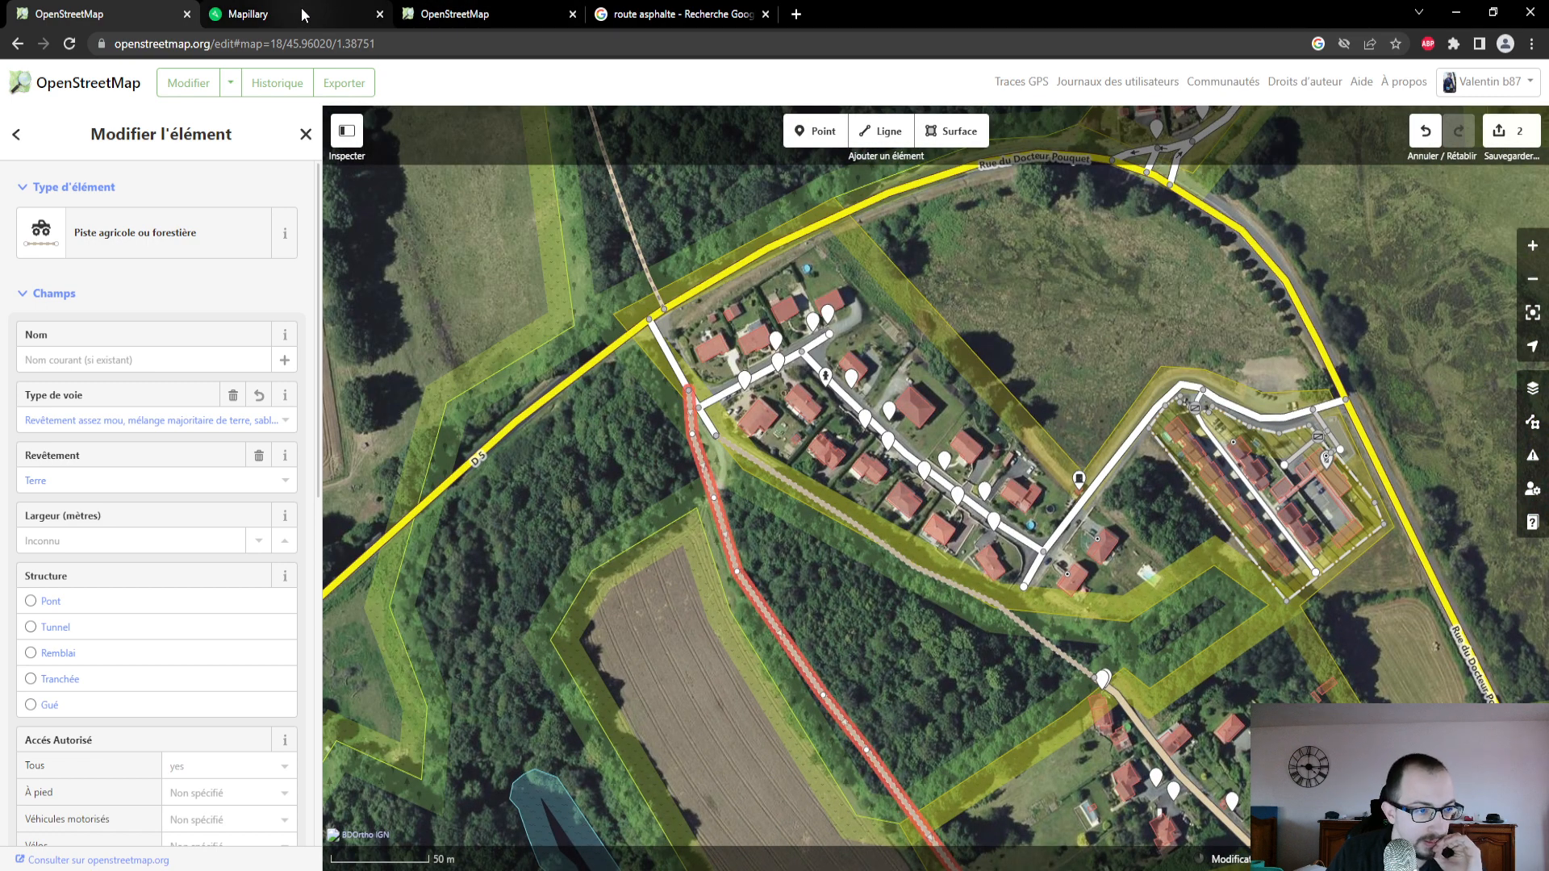
- Recheck the forest track's width, structure, access and slope fields, along with its raw attributes and relations
{"action": "left_click", "coordinate": [192, 549]}
{"action": "scroll", "coordinate": [192, 549], "scroll_direction": "down", "scroll_amount": 5}
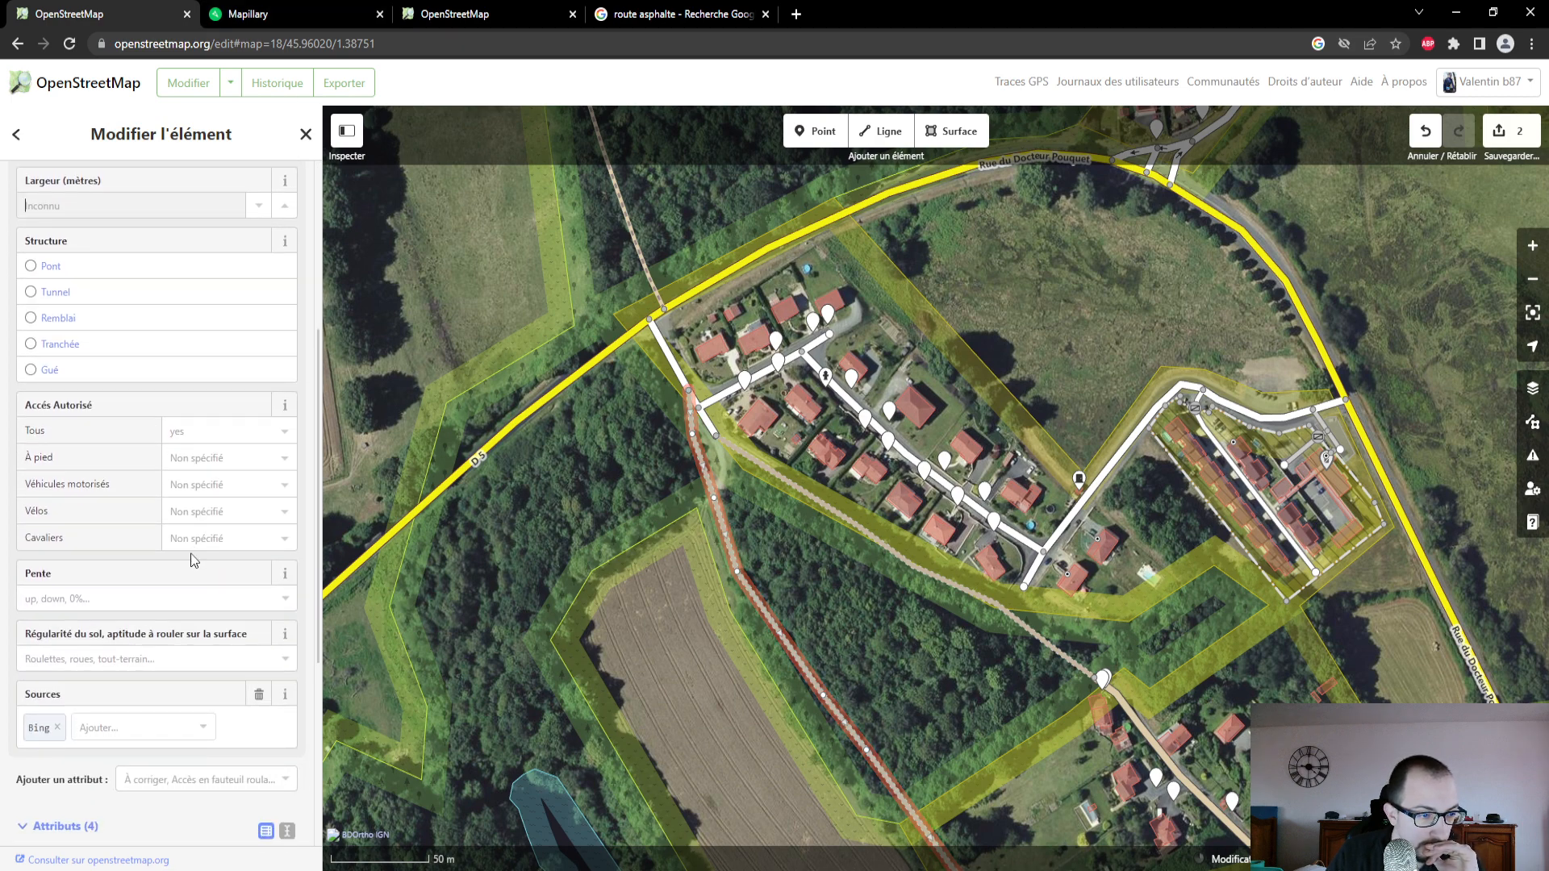
{"action": "scroll", "coordinate": [193, 560], "scroll_direction": "down", "scroll_amount": 2}
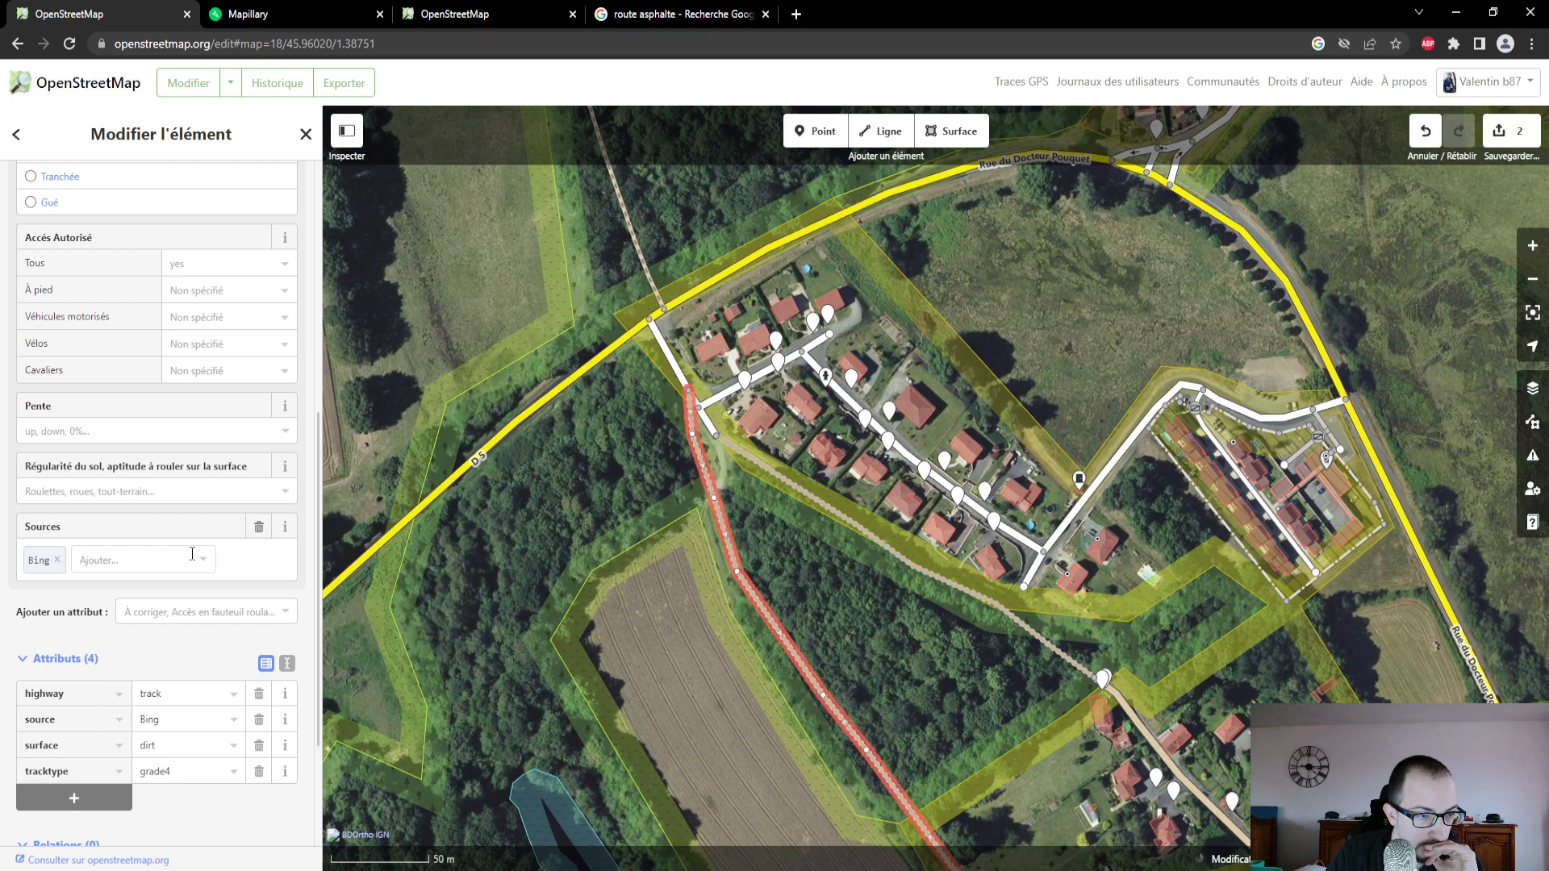
{"action": "scroll", "coordinate": [192, 553], "scroll_direction": "down", "scroll_amount": 3}
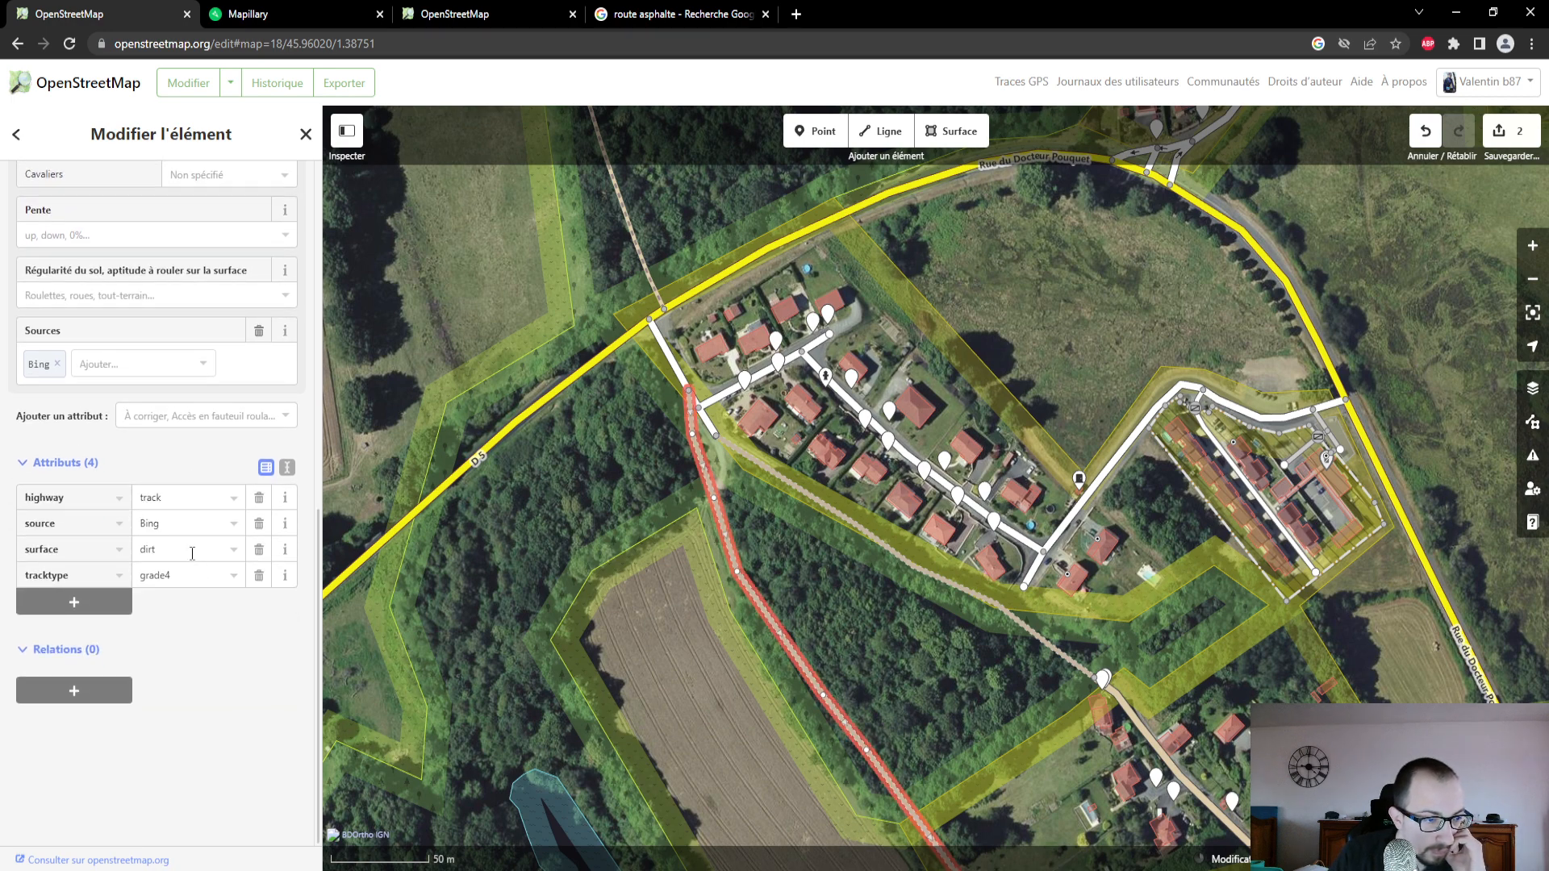
{"action": "scroll", "coordinate": [191, 555], "scroll_direction": "up", "scroll_amount": 10}
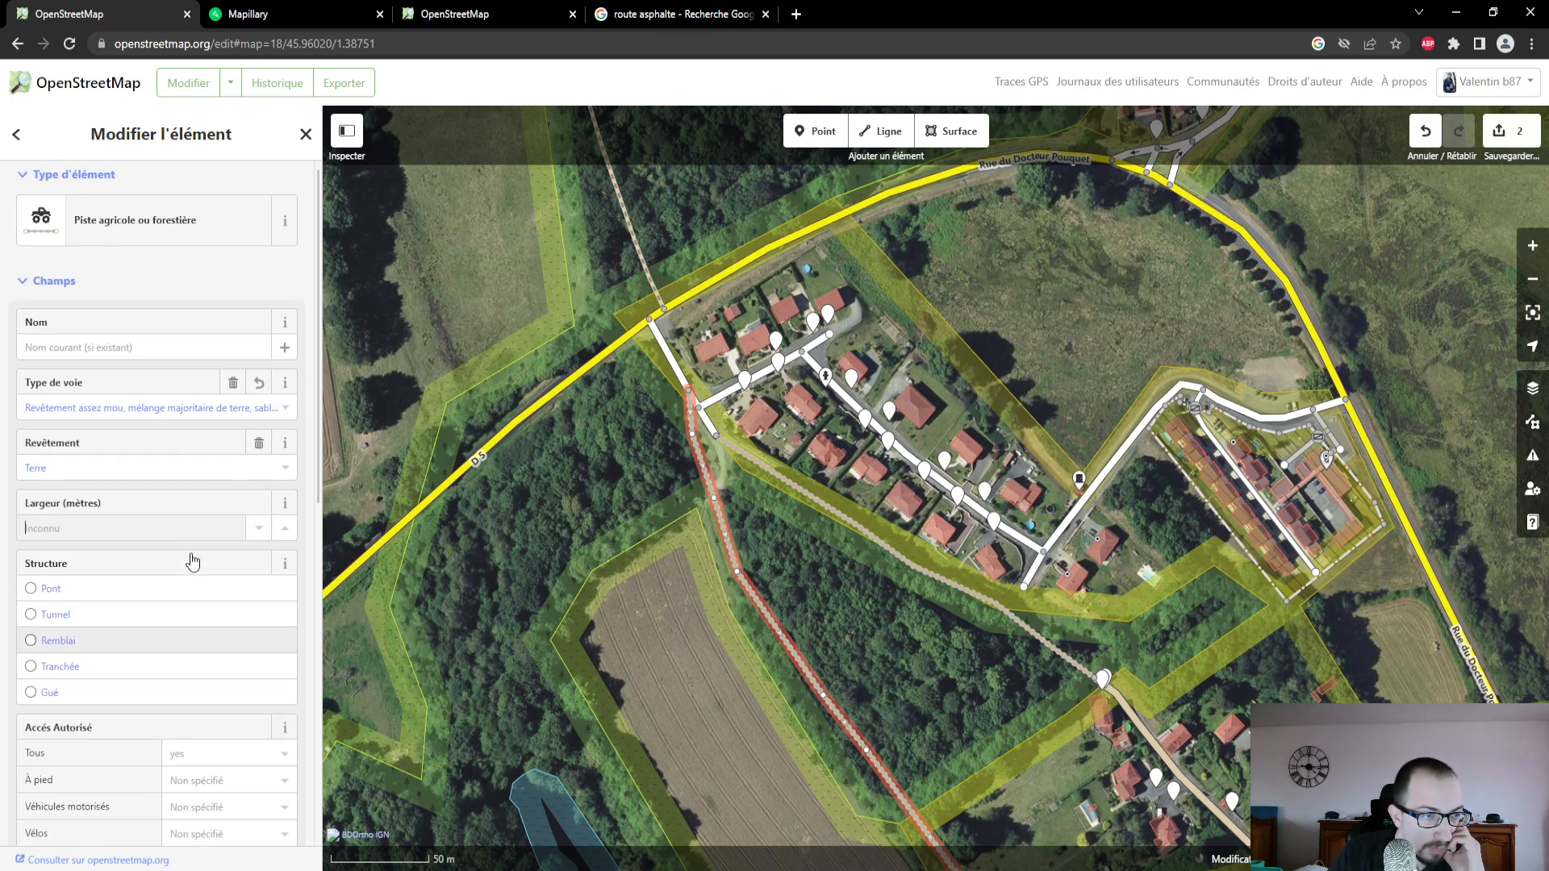
- Switch to Mapillary, play the photo sequence along the forest track, and stop it in the woods
{"action": "left_click", "coordinate": [249, 16]}
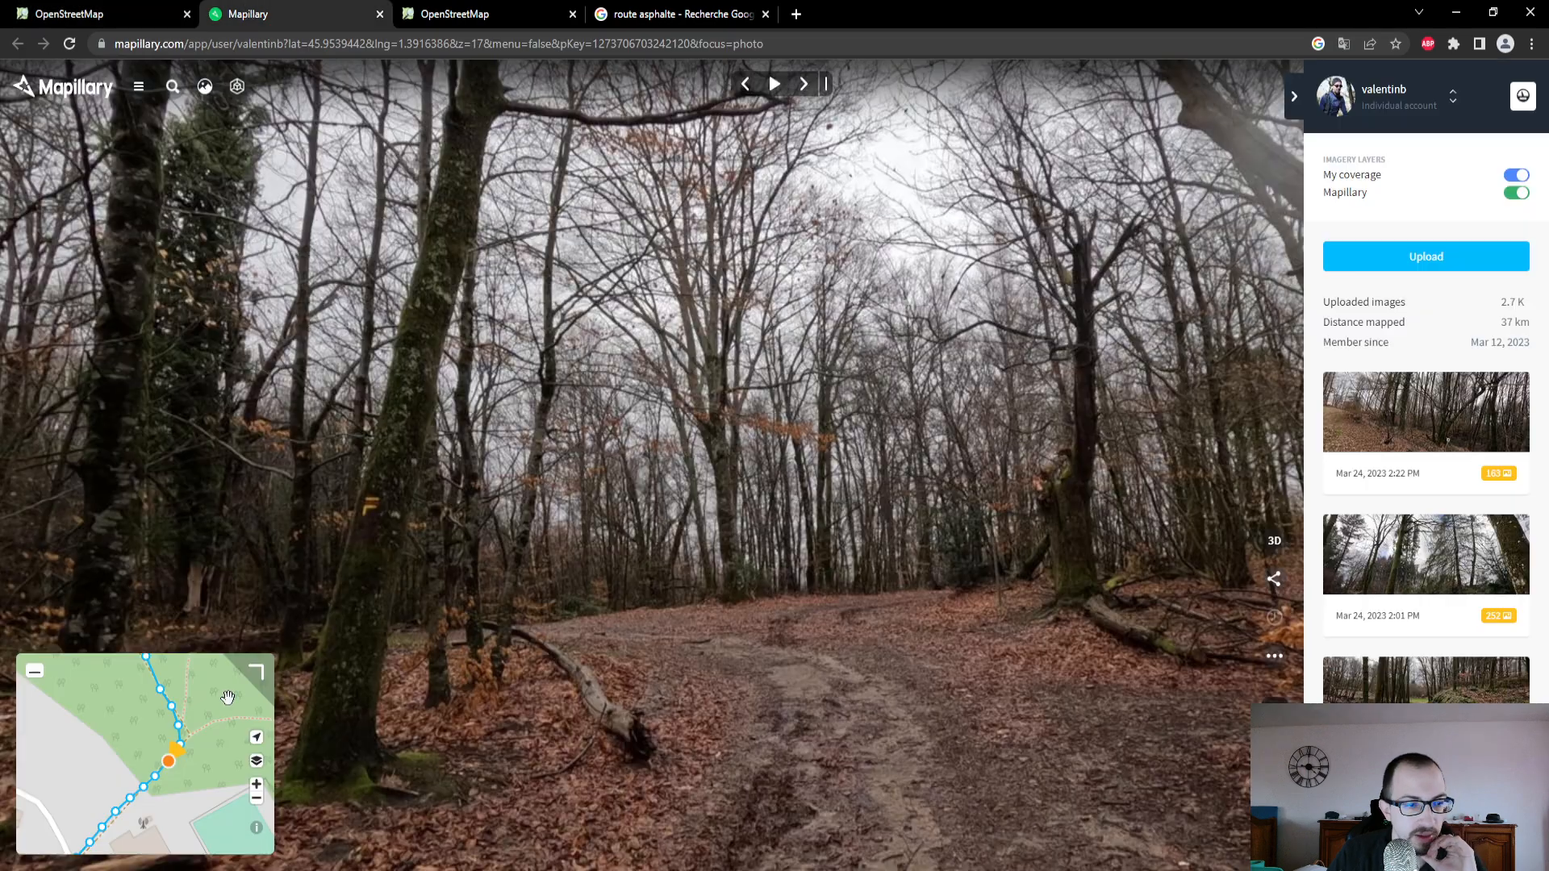
{"action": "left_click", "coordinate": [779, 87]}
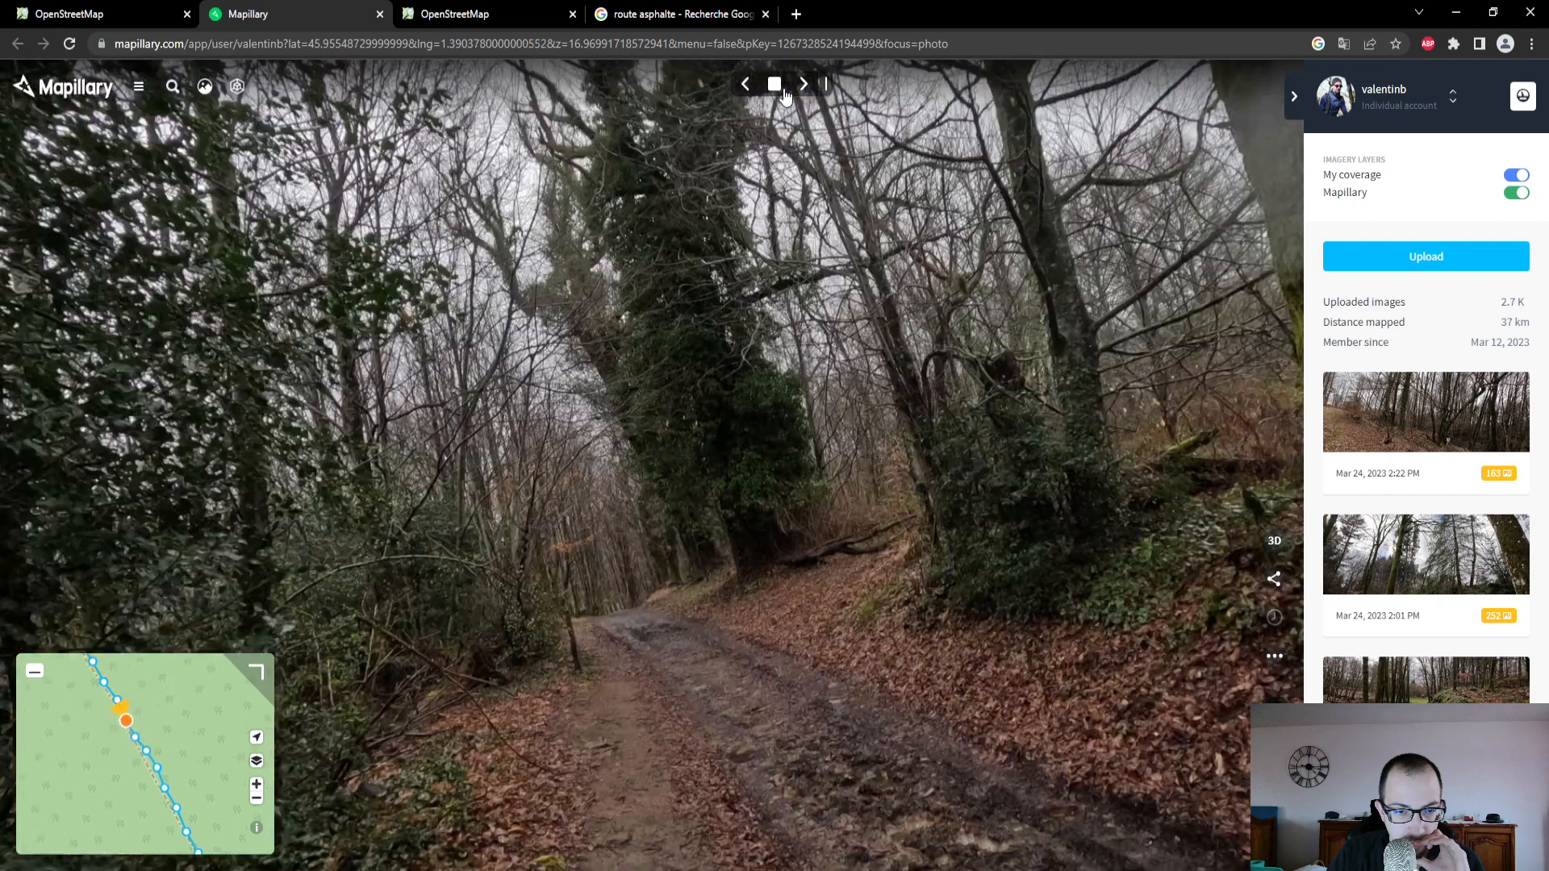
{"action": "left_click", "coordinate": [784, 94]}
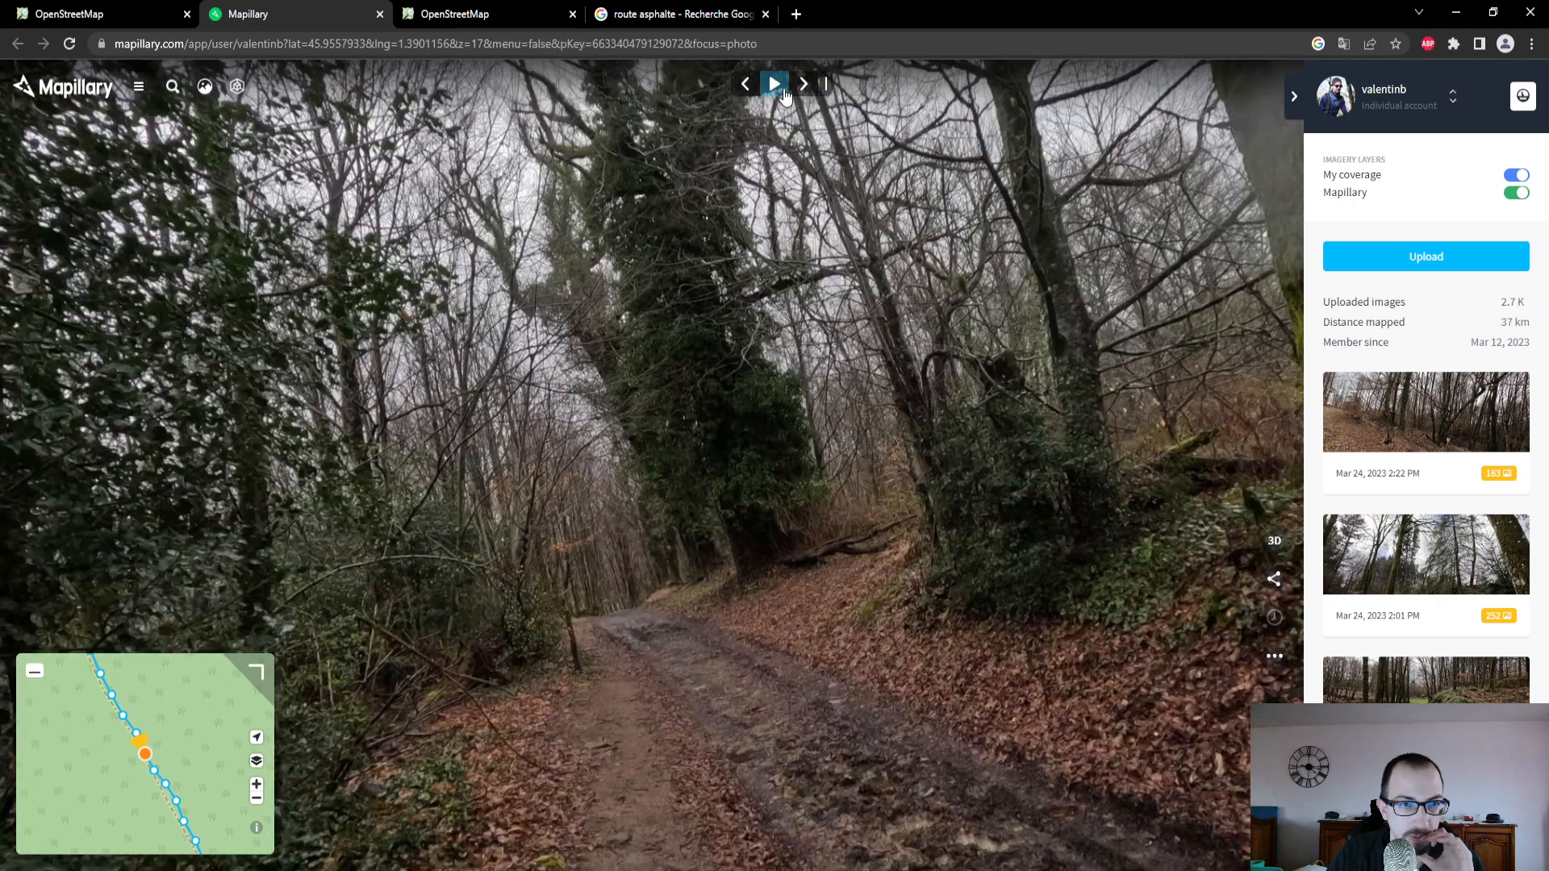
- On the Mapillary coverage map, move ahead to the track's northern end and open the photo just south of Allée Camille Claudel full size
{"action": "scroll", "coordinate": [103, 722], "scroll_direction": "down", "scroll_amount": 1}
{"action": "left_click_drag", "start_coordinate": [91, 671], "coordinate": [113, 798]}
{"action": "scroll", "coordinate": [131, 747], "scroll_direction": "down", "scroll_amount": 3}
{"action": "scroll", "coordinate": [132, 747], "scroll_direction": "down", "scroll_amount": 1}
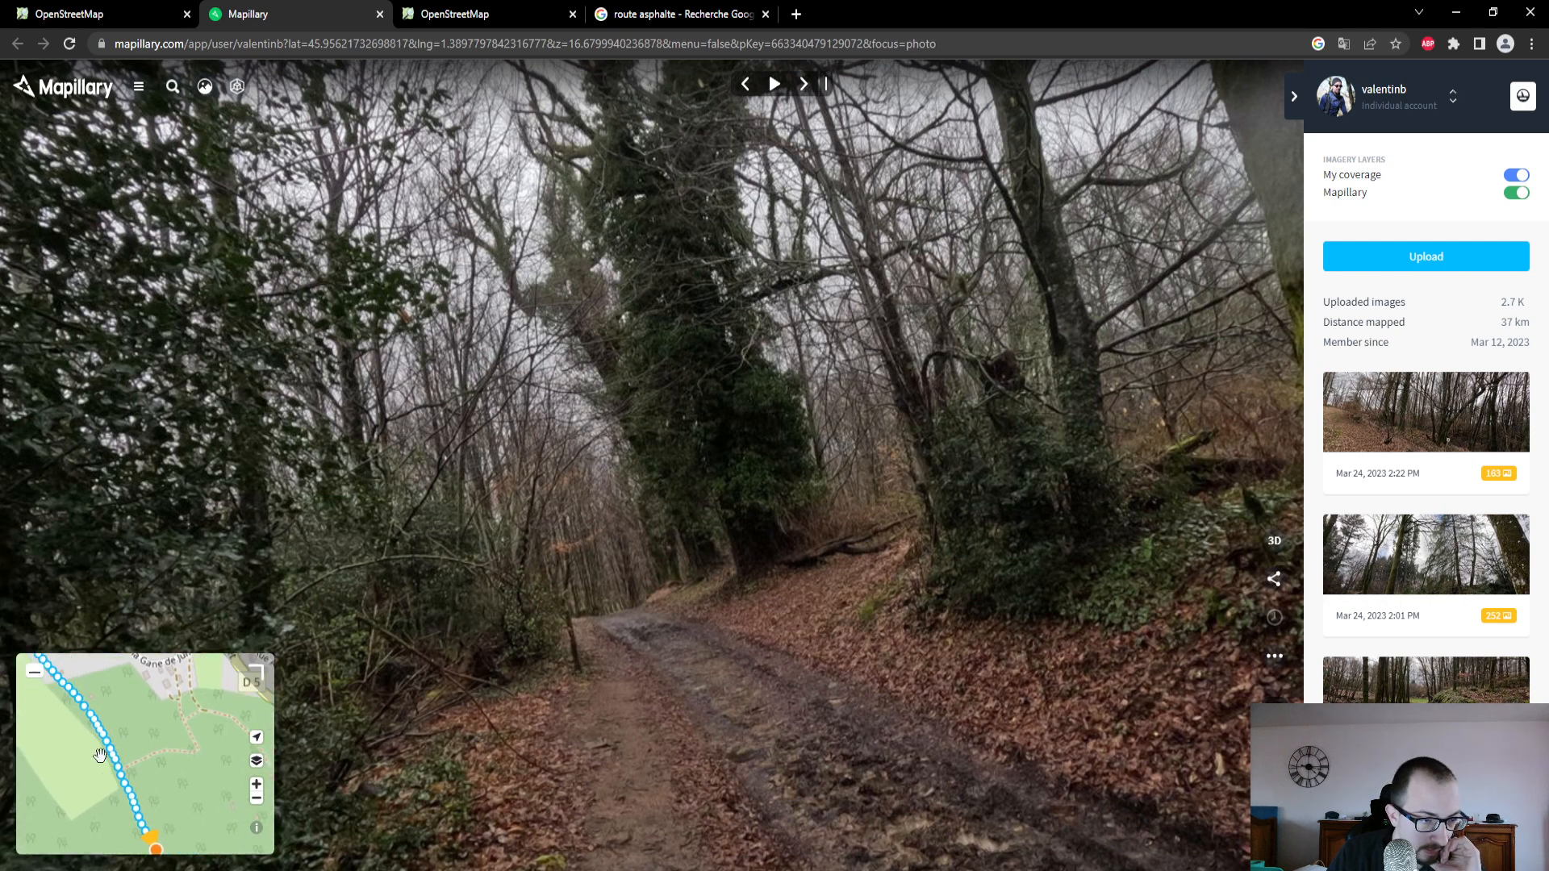
{"action": "left_click_drag", "start_coordinate": [125, 700], "coordinate": [182, 766]}
{"action": "left_click_drag", "start_coordinate": [100, 670], "coordinate": [166, 740]}
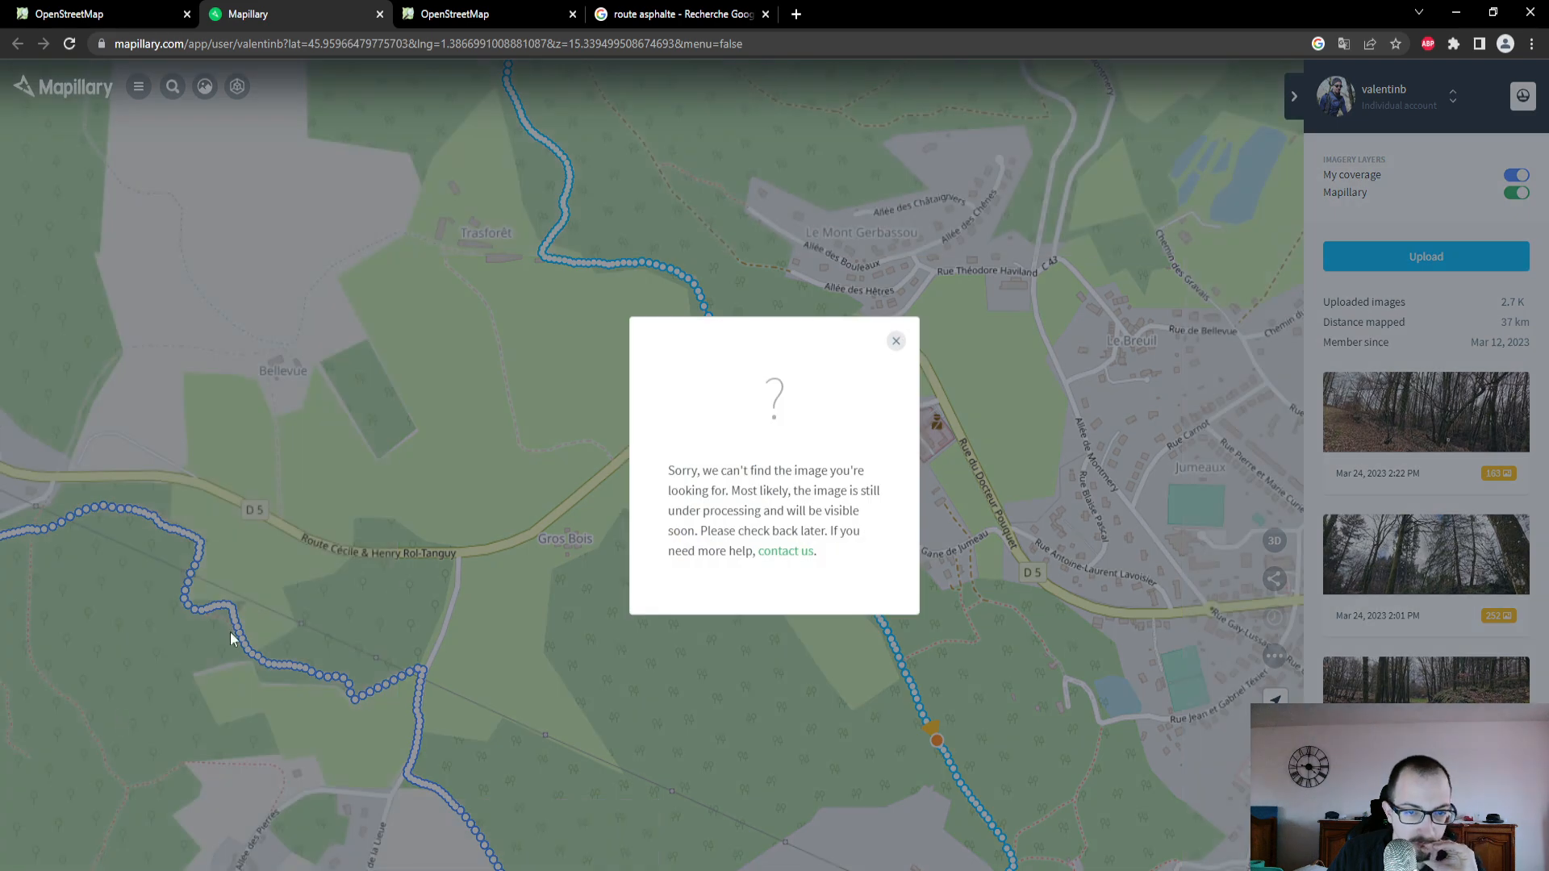
{"action": "left_click", "coordinate": [895, 343]}
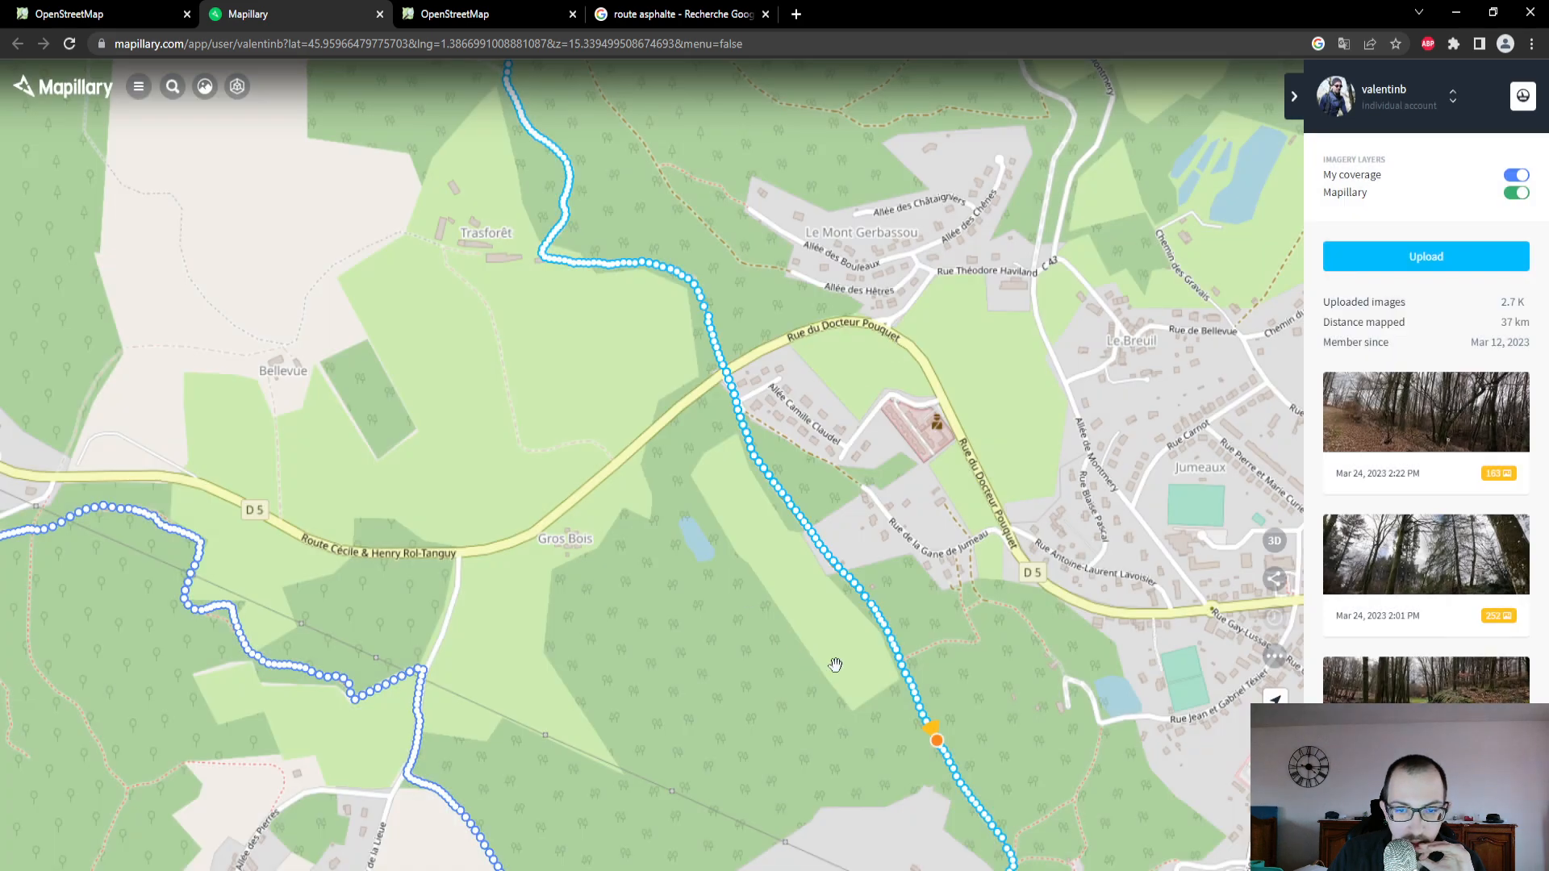
{"action": "scroll", "coordinate": [863, 668], "scroll_direction": "up", "scroll_amount": 2}
{"action": "left_click", "coordinate": [724, 397]}
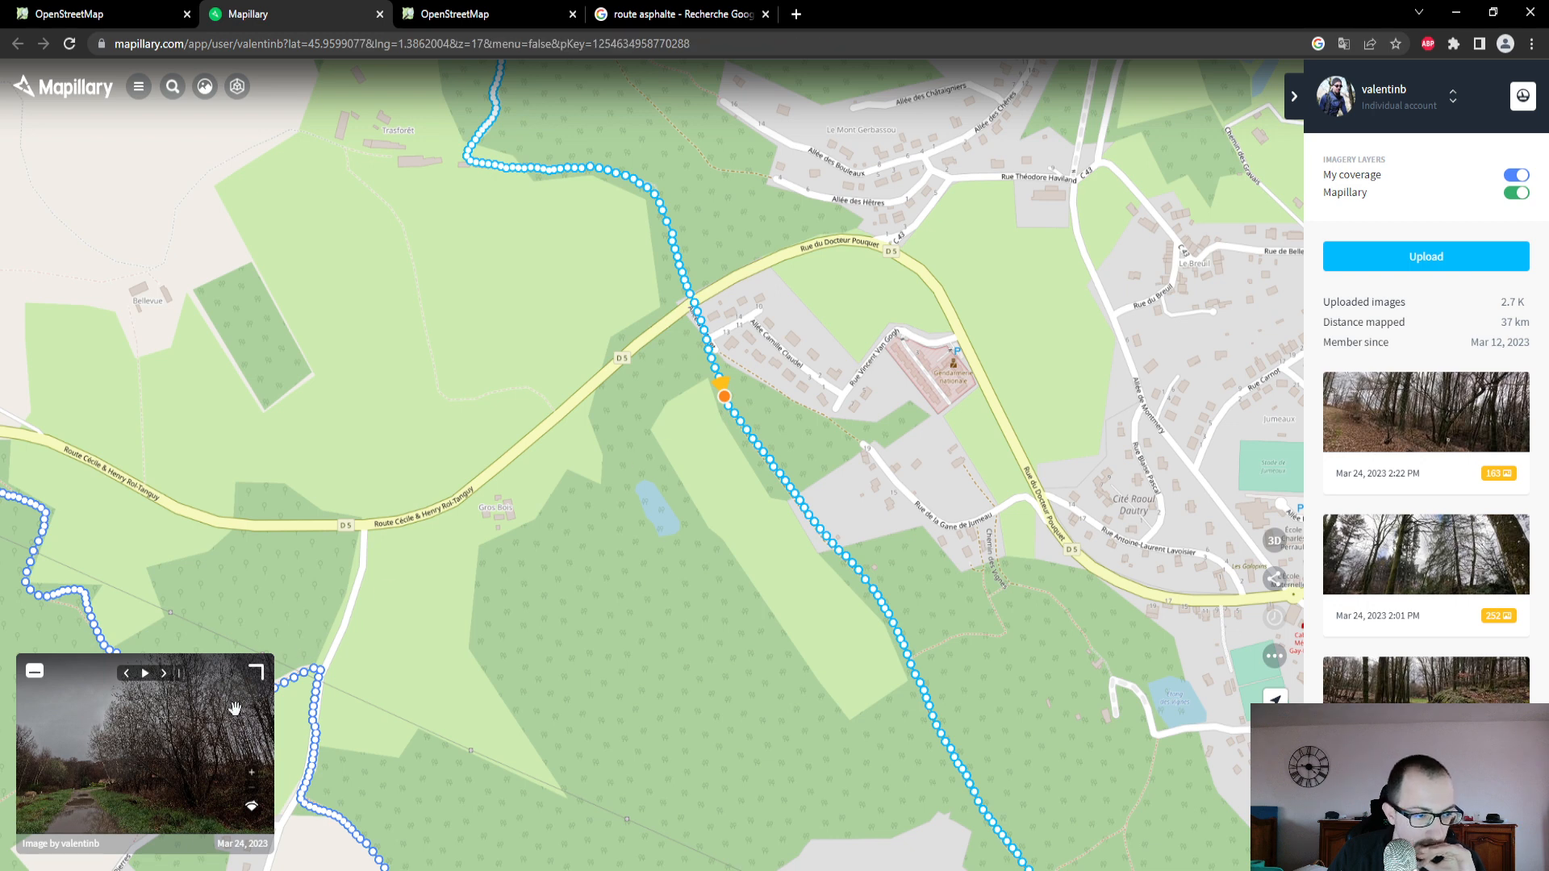
{"action": "left_click_drag", "start_coordinate": [235, 708], "coordinate": [178, 713]}
{"action": "left_click", "coordinate": [256, 676]}
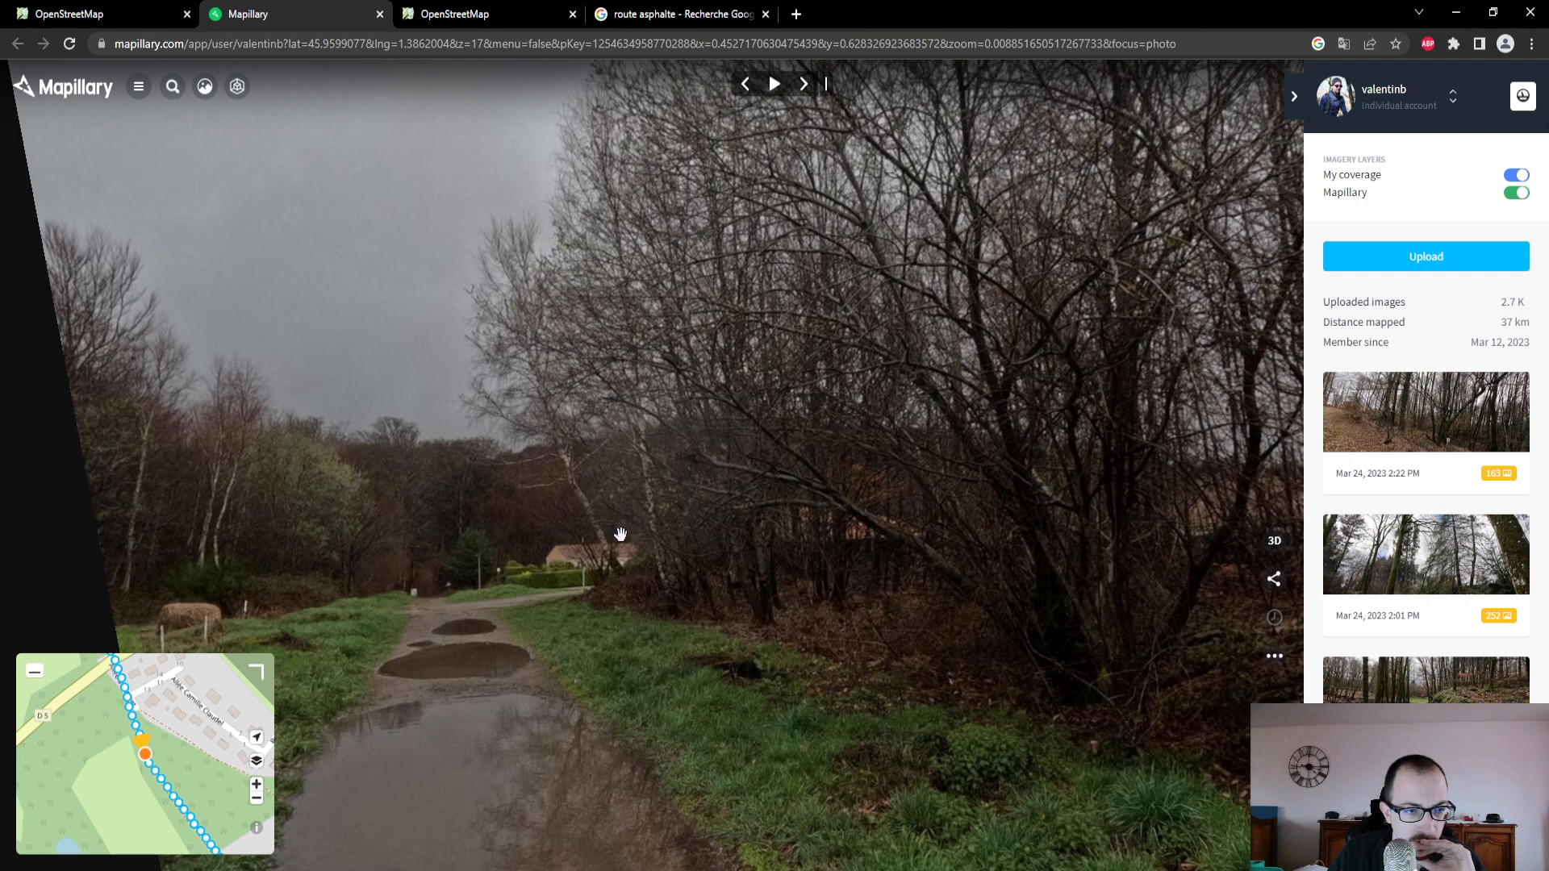
- Look around the track photo and advance along the sequence to the paved road beside Allée Camille Claudel
{"action": "left_click_drag", "start_coordinate": [620, 534], "coordinate": [677, 439]}
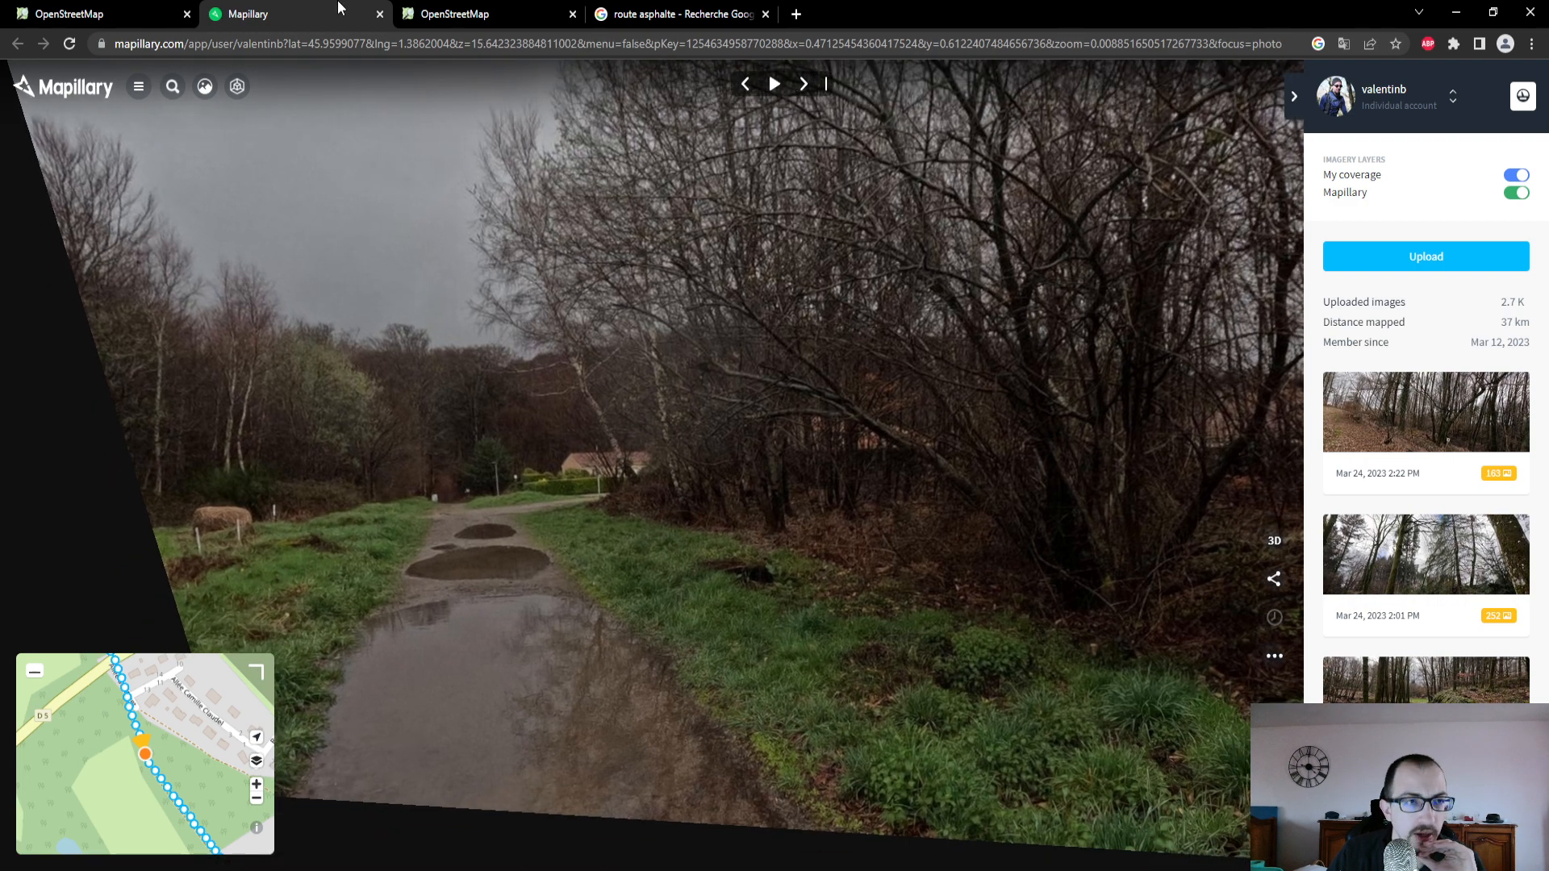
{"action": "left_click", "coordinate": [803, 85]}
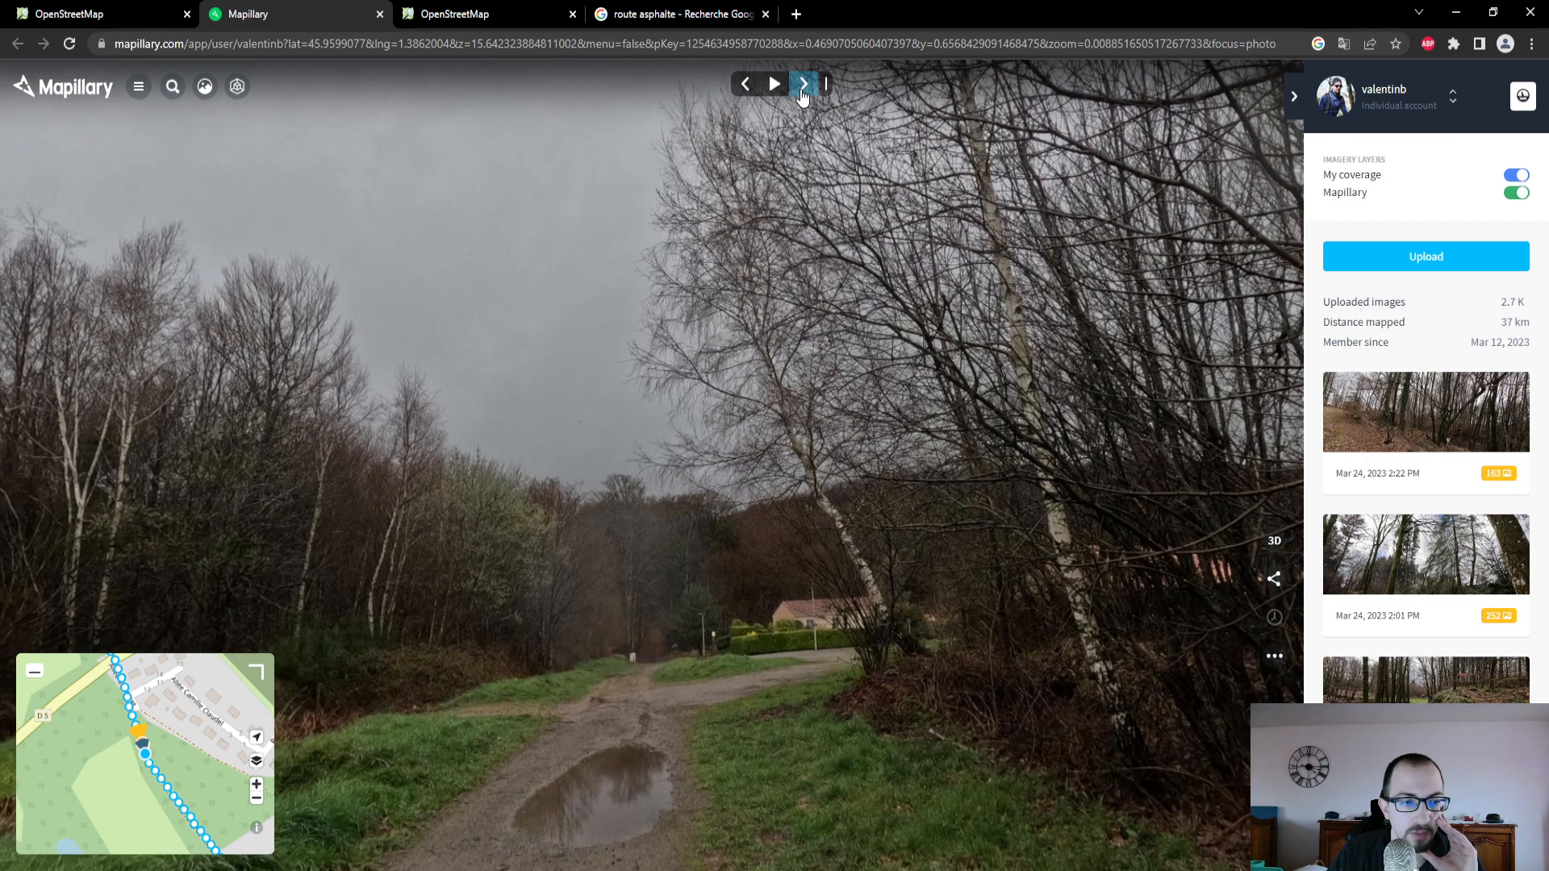
{"action": "left_click", "coordinate": [803, 85]}
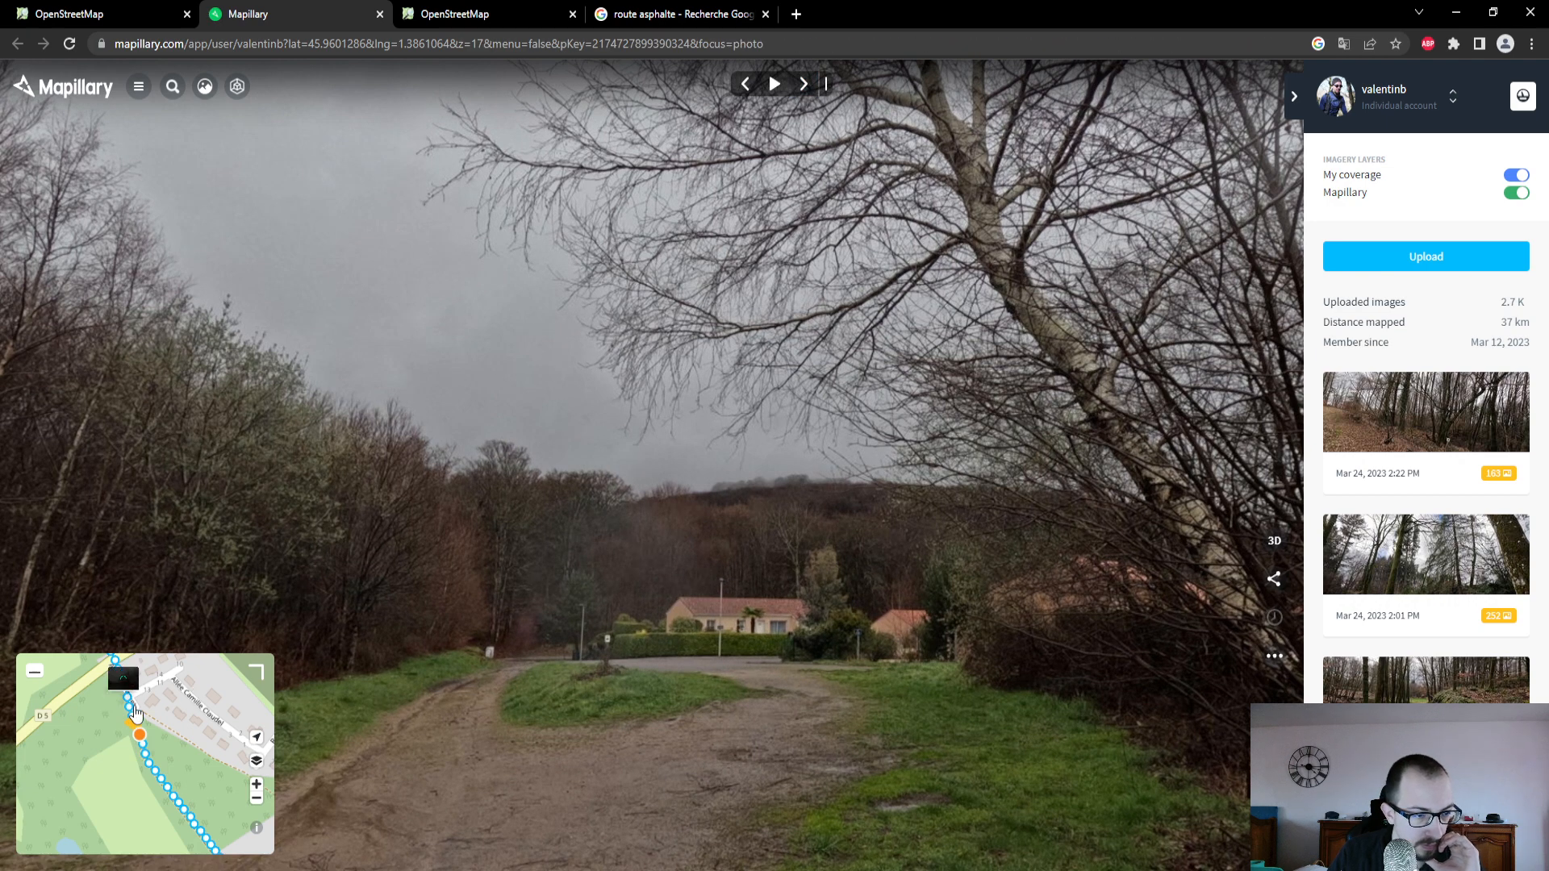
{"action": "left_click", "coordinate": [131, 701]}
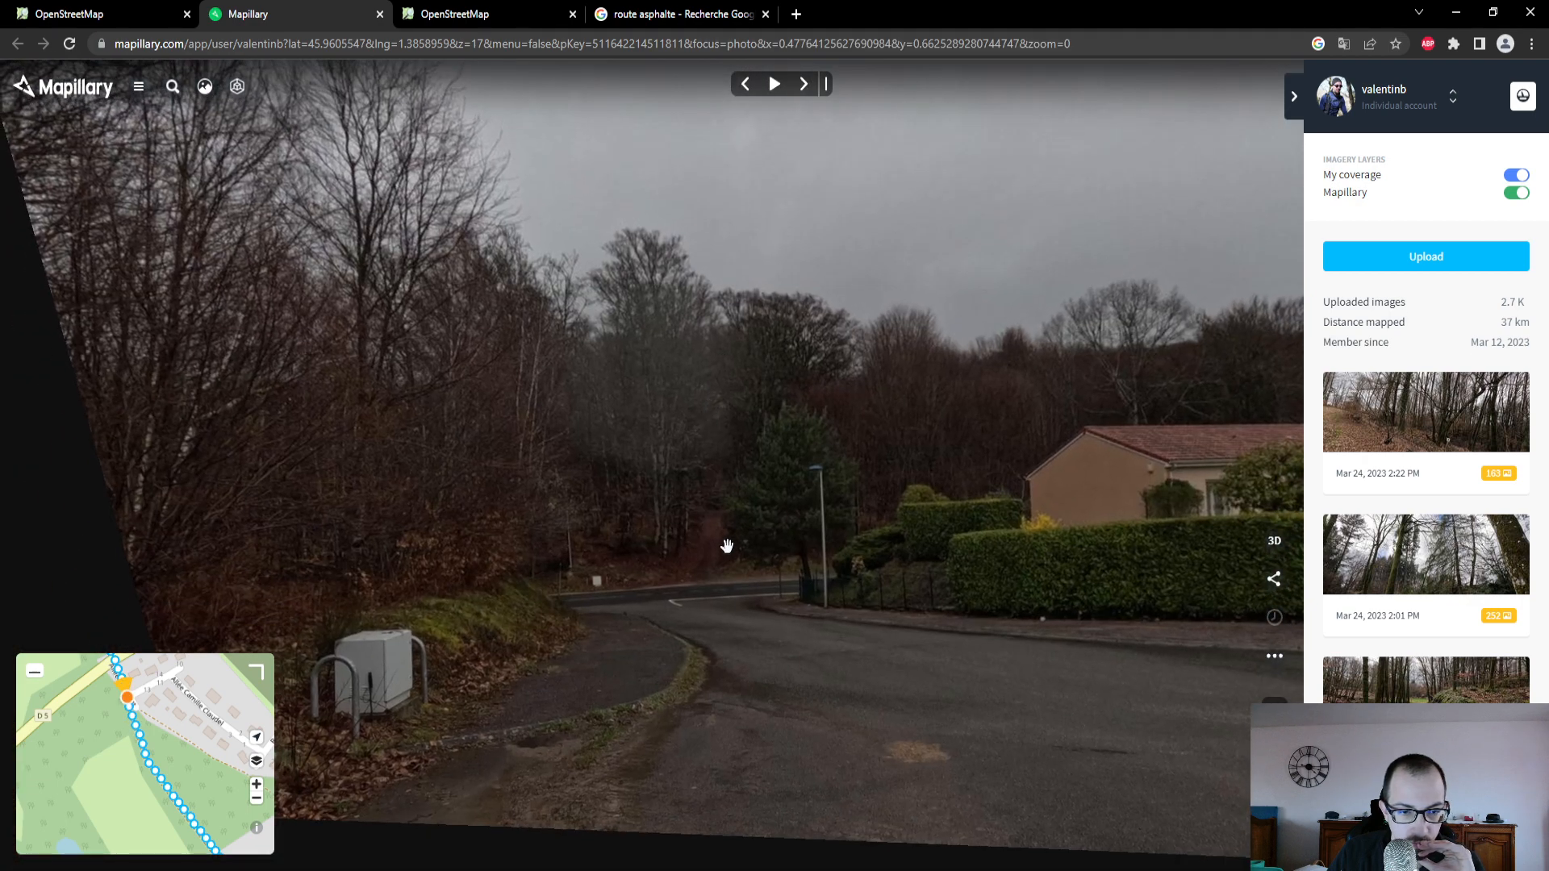
- Back in the OpenStreetMap editor, select Allée de Muret and review its fields and raw attributes
{"action": "left_click", "coordinate": [11, 25]}
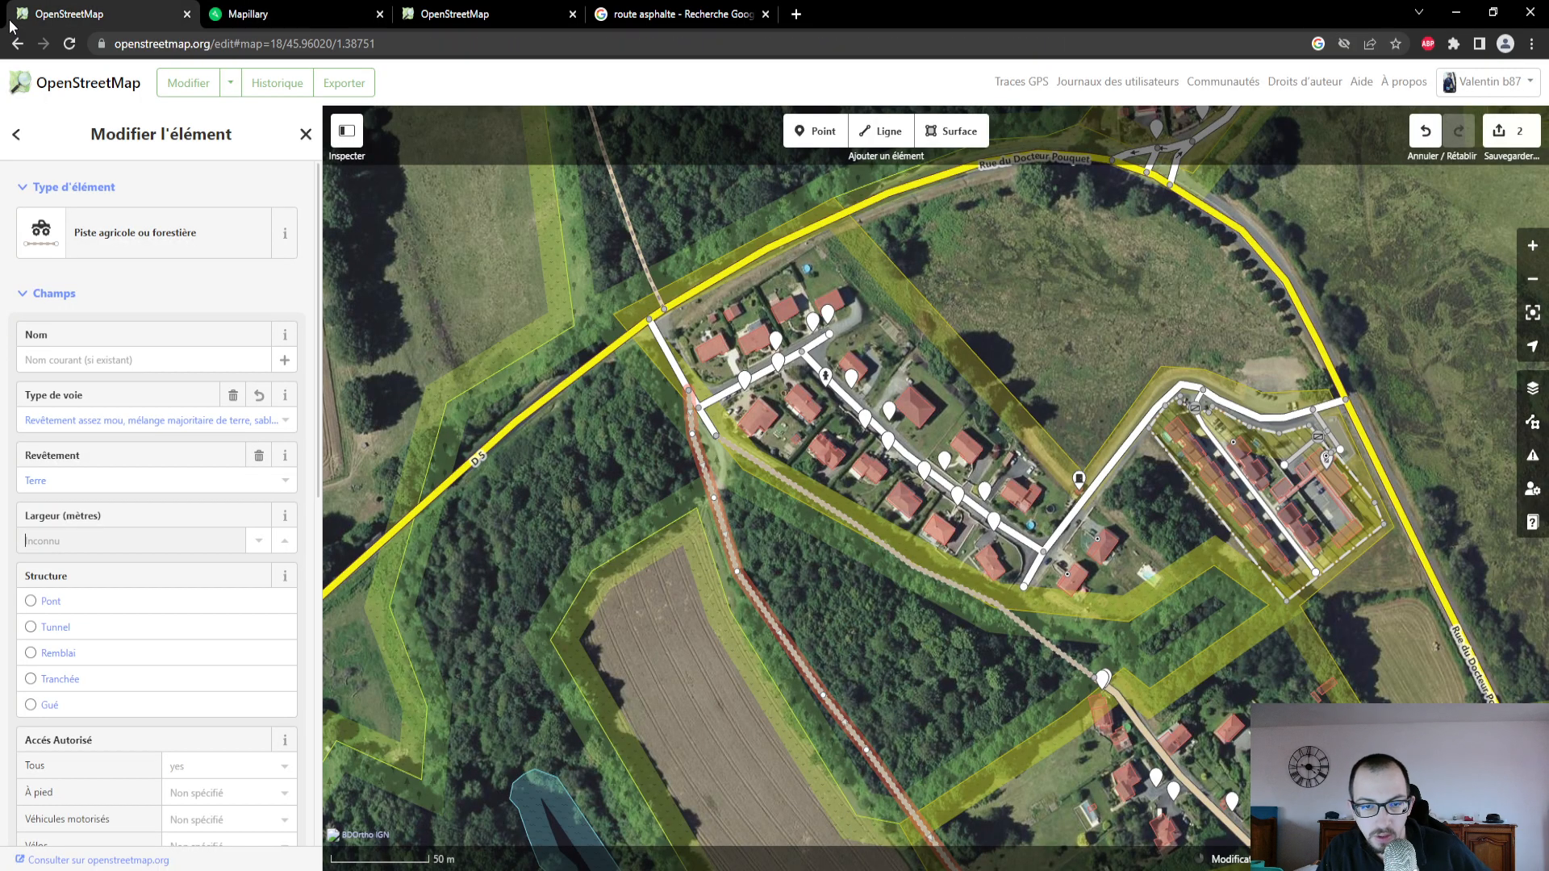
{"action": "left_click", "coordinate": [667, 347]}
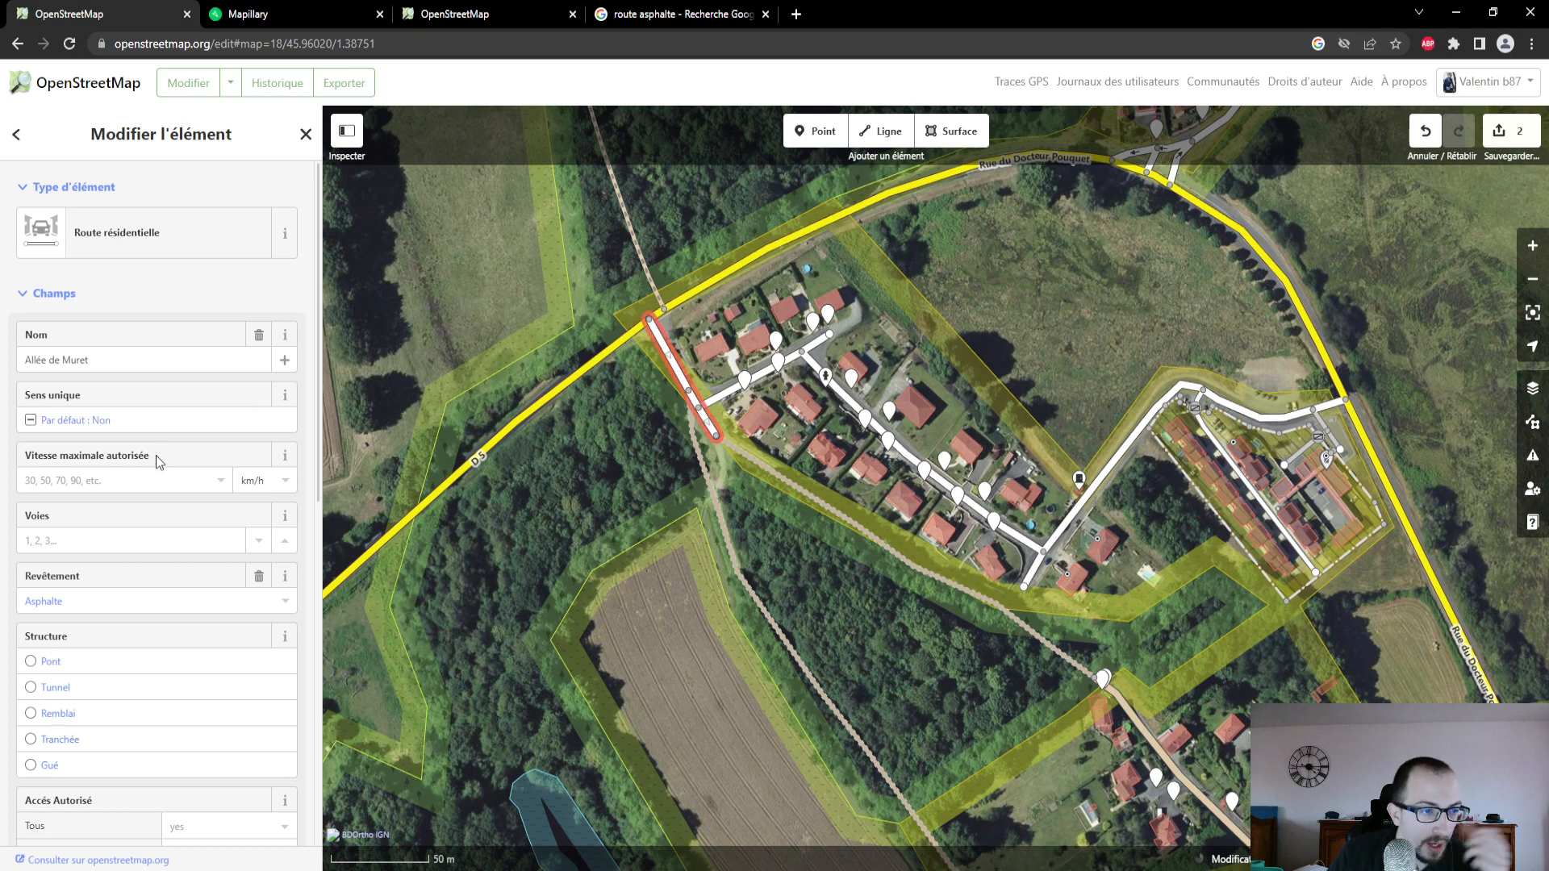
{"action": "scroll", "coordinate": [132, 674], "scroll_direction": "down", "scroll_amount": 8}
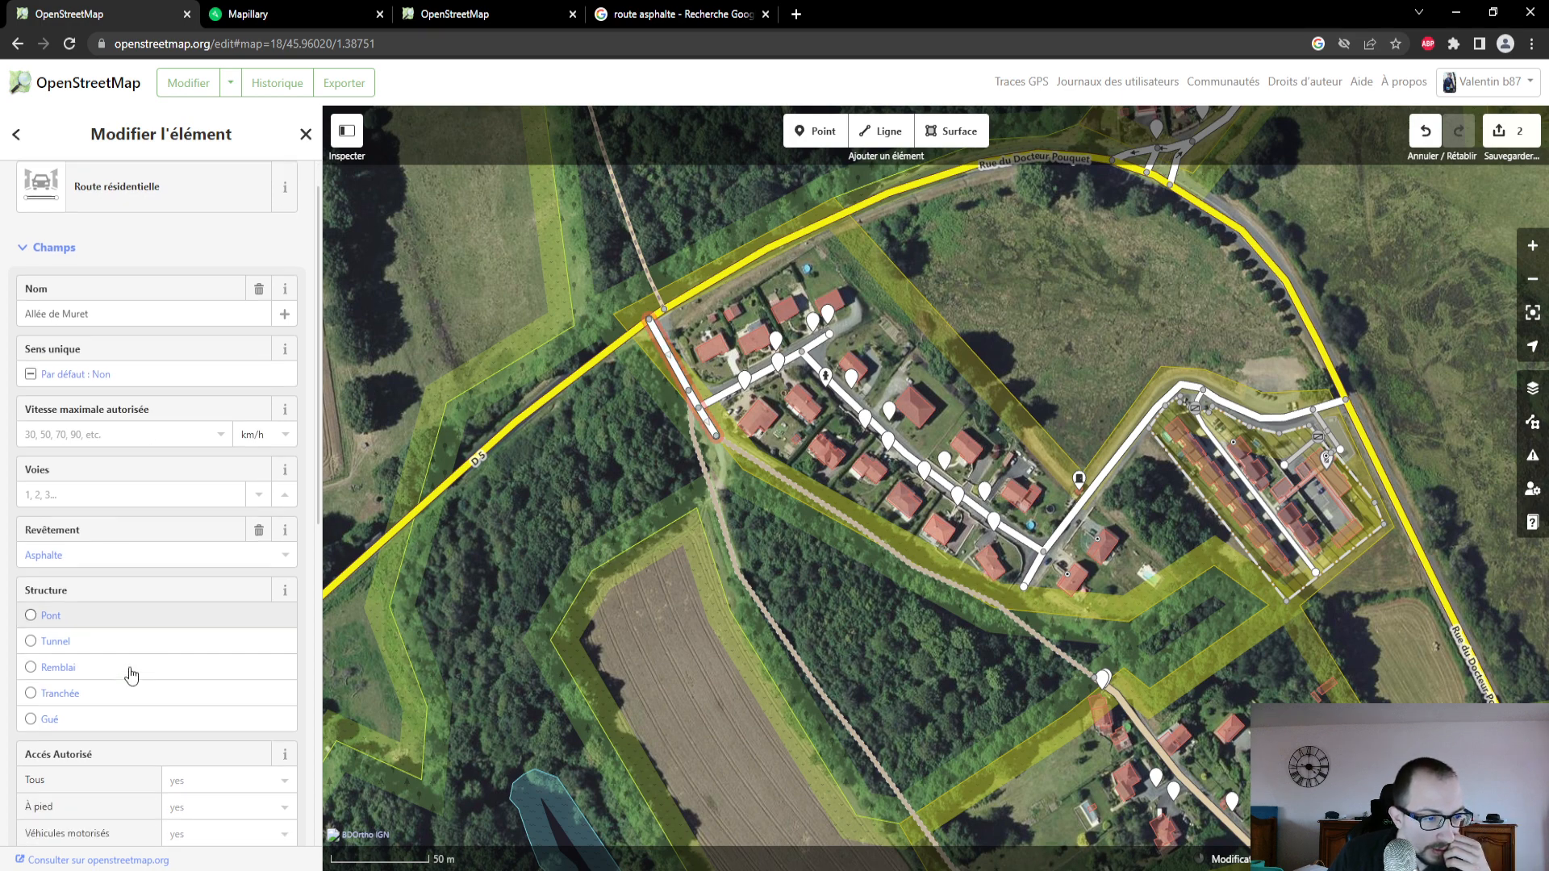
{"action": "scroll", "coordinate": [129, 674], "scroll_direction": "down", "scroll_amount": 1}
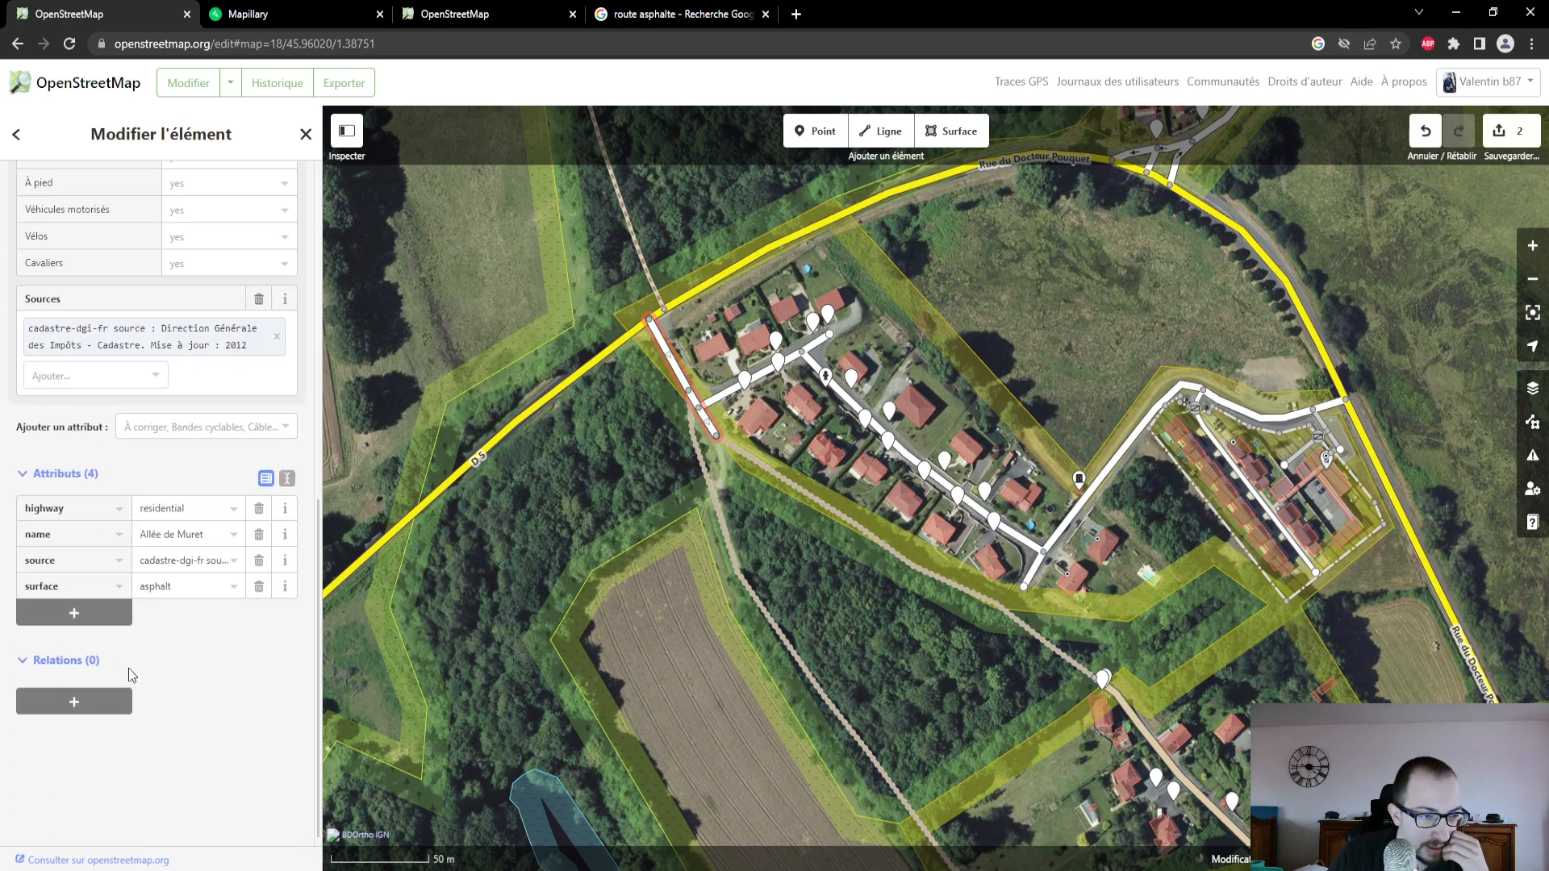
{"action": "scroll", "coordinate": [125, 657], "scroll_direction": "up", "scroll_amount": 7}
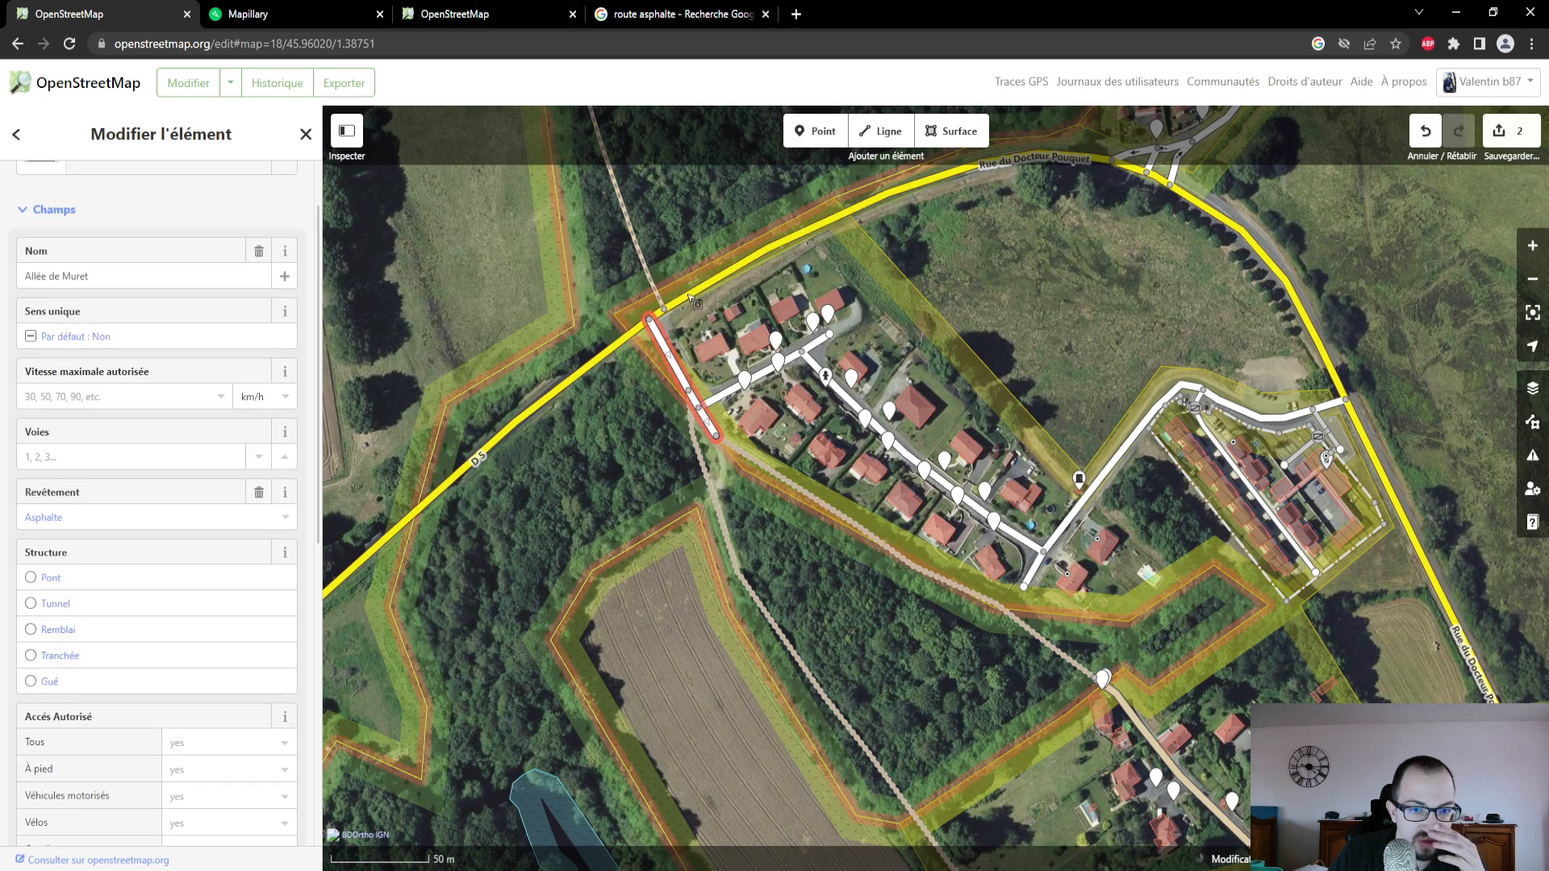
- Inspect a nearby address point, the non-drivable path north of the D 5, and the D 5 itself
{"action": "left_click", "coordinate": [781, 365]}
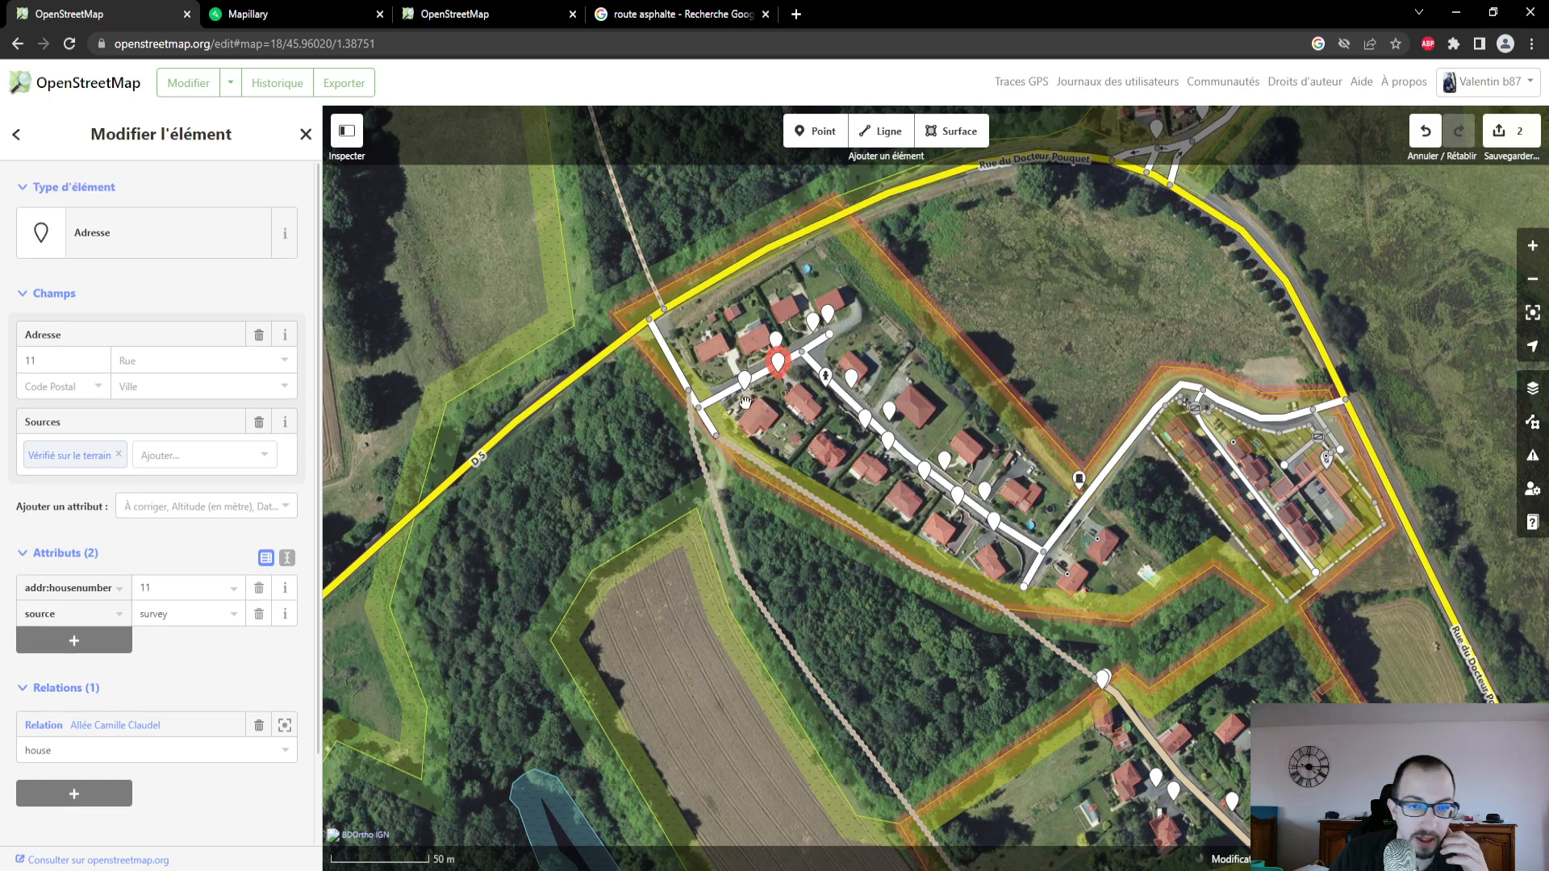
{"action": "left_click", "coordinate": [652, 280]}
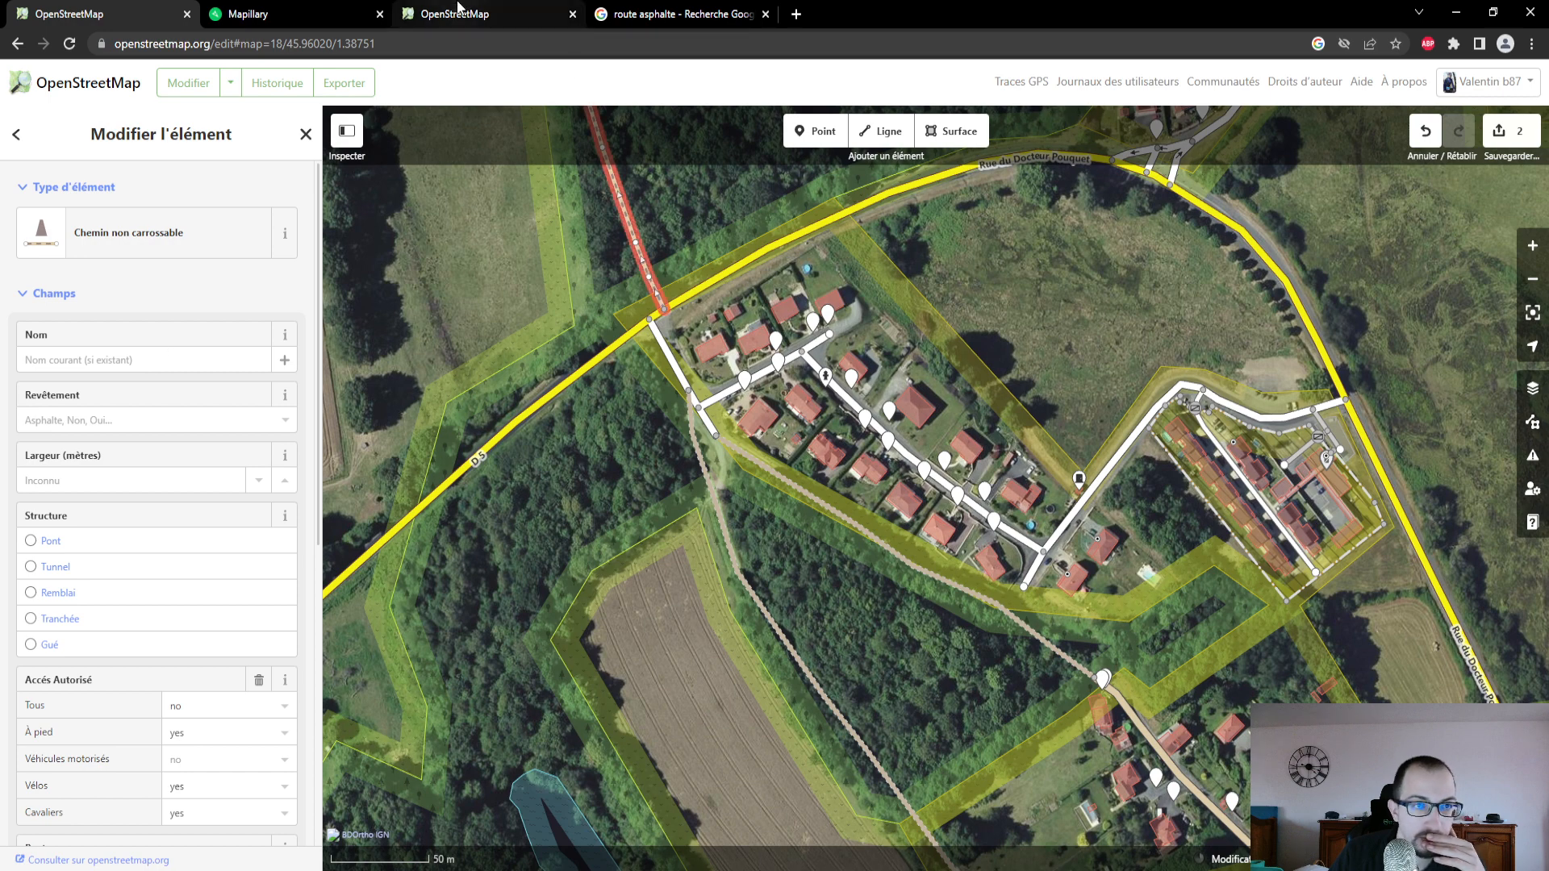
{"action": "left_click", "coordinate": [611, 358]}
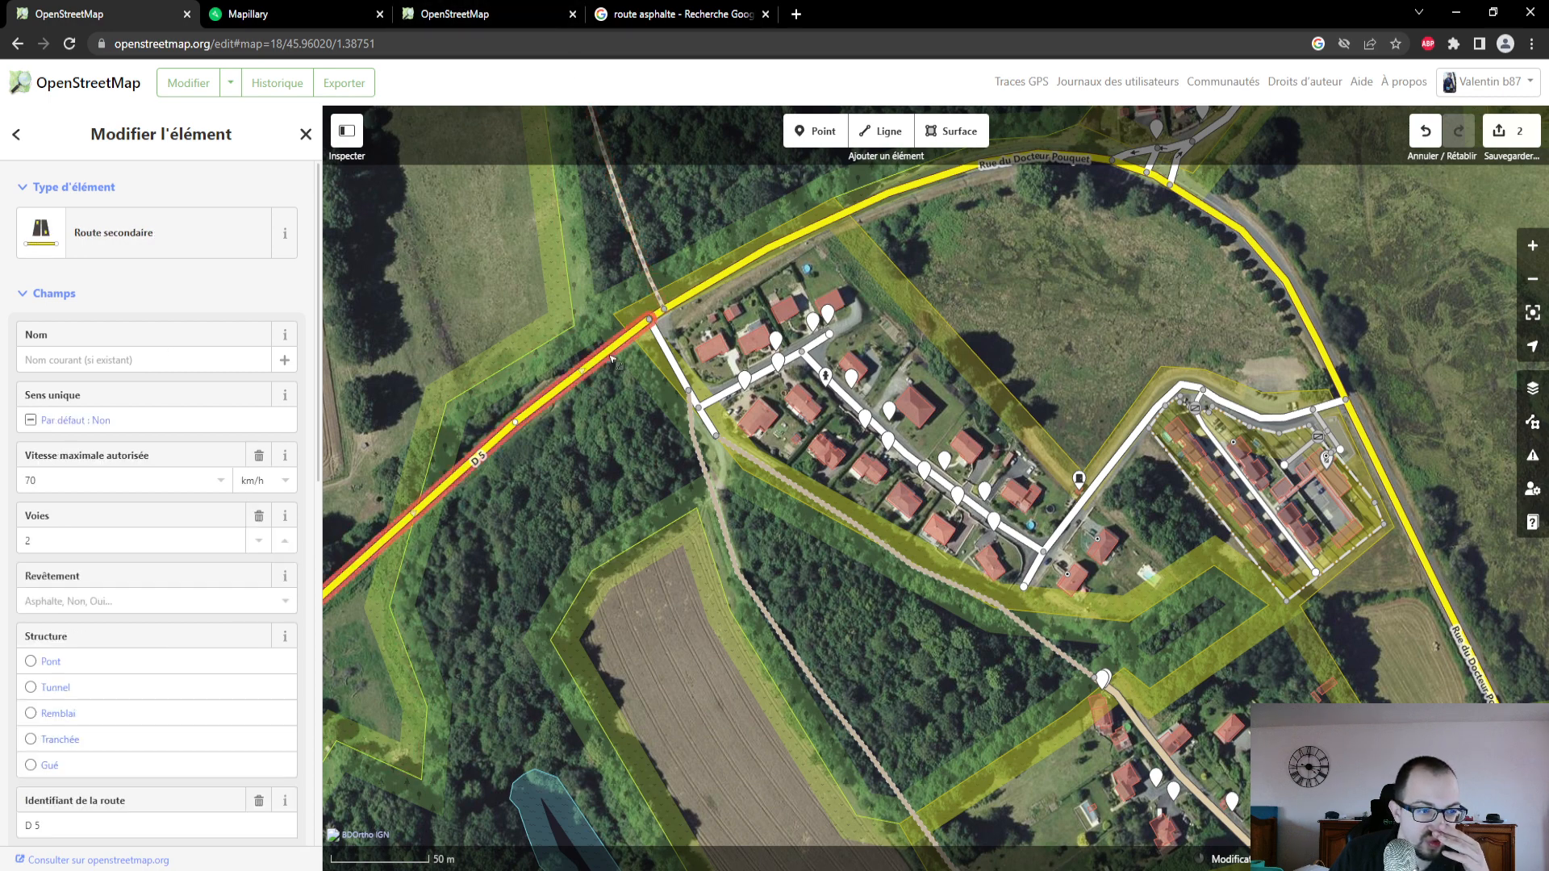
{"action": "left_click", "coordinate": [648, 260]}
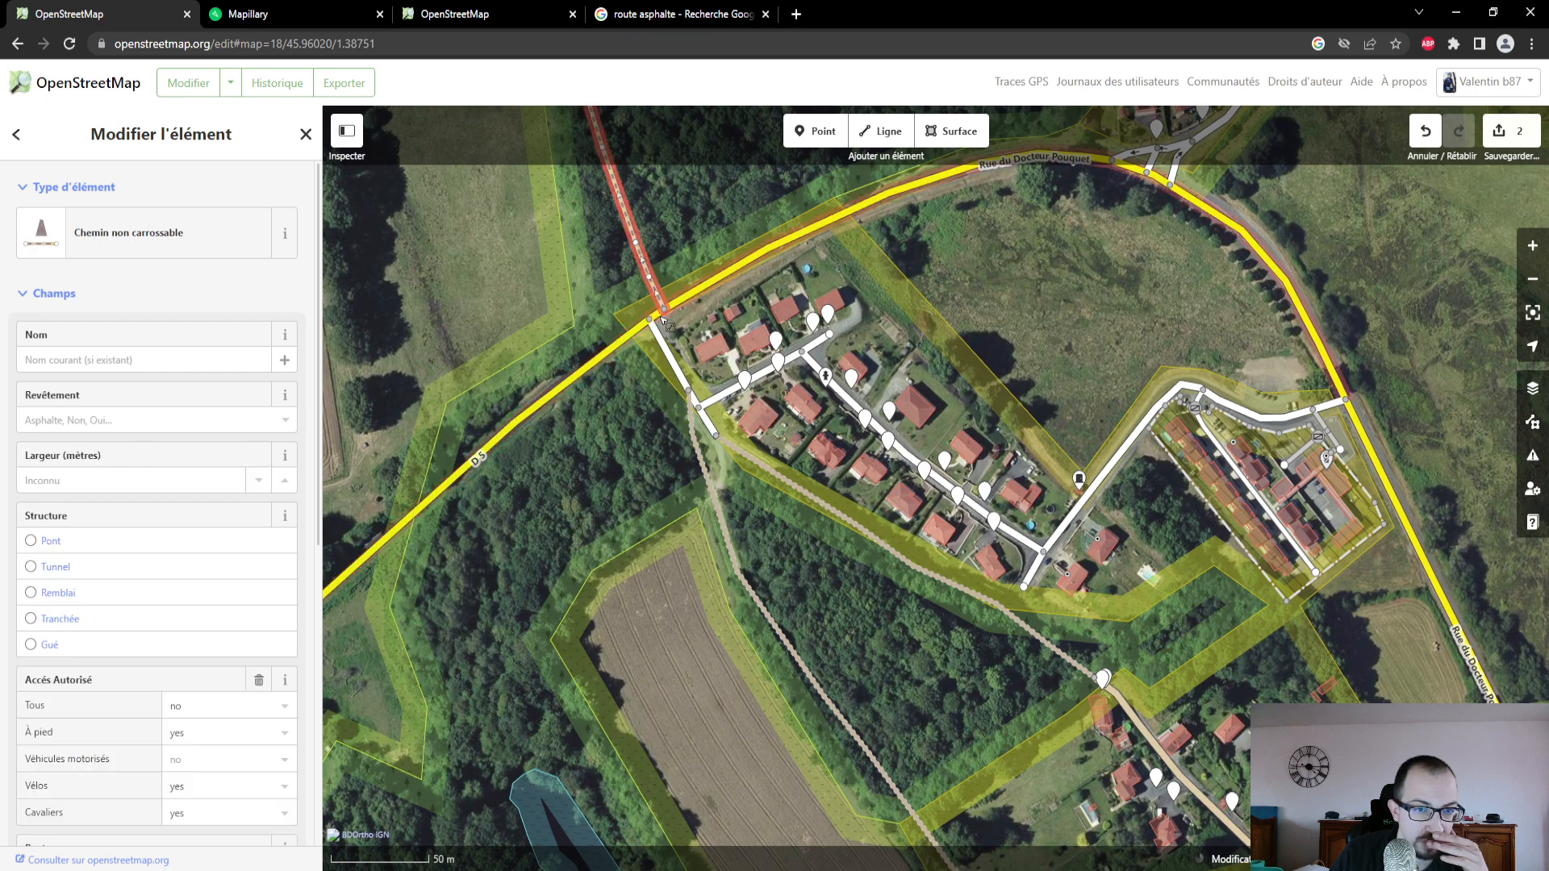
- Reselect Allée de Muret and examine its carriageway in the Mapillary photo at the junction
{"action": "left_click", "coordinate": [672, 365]}
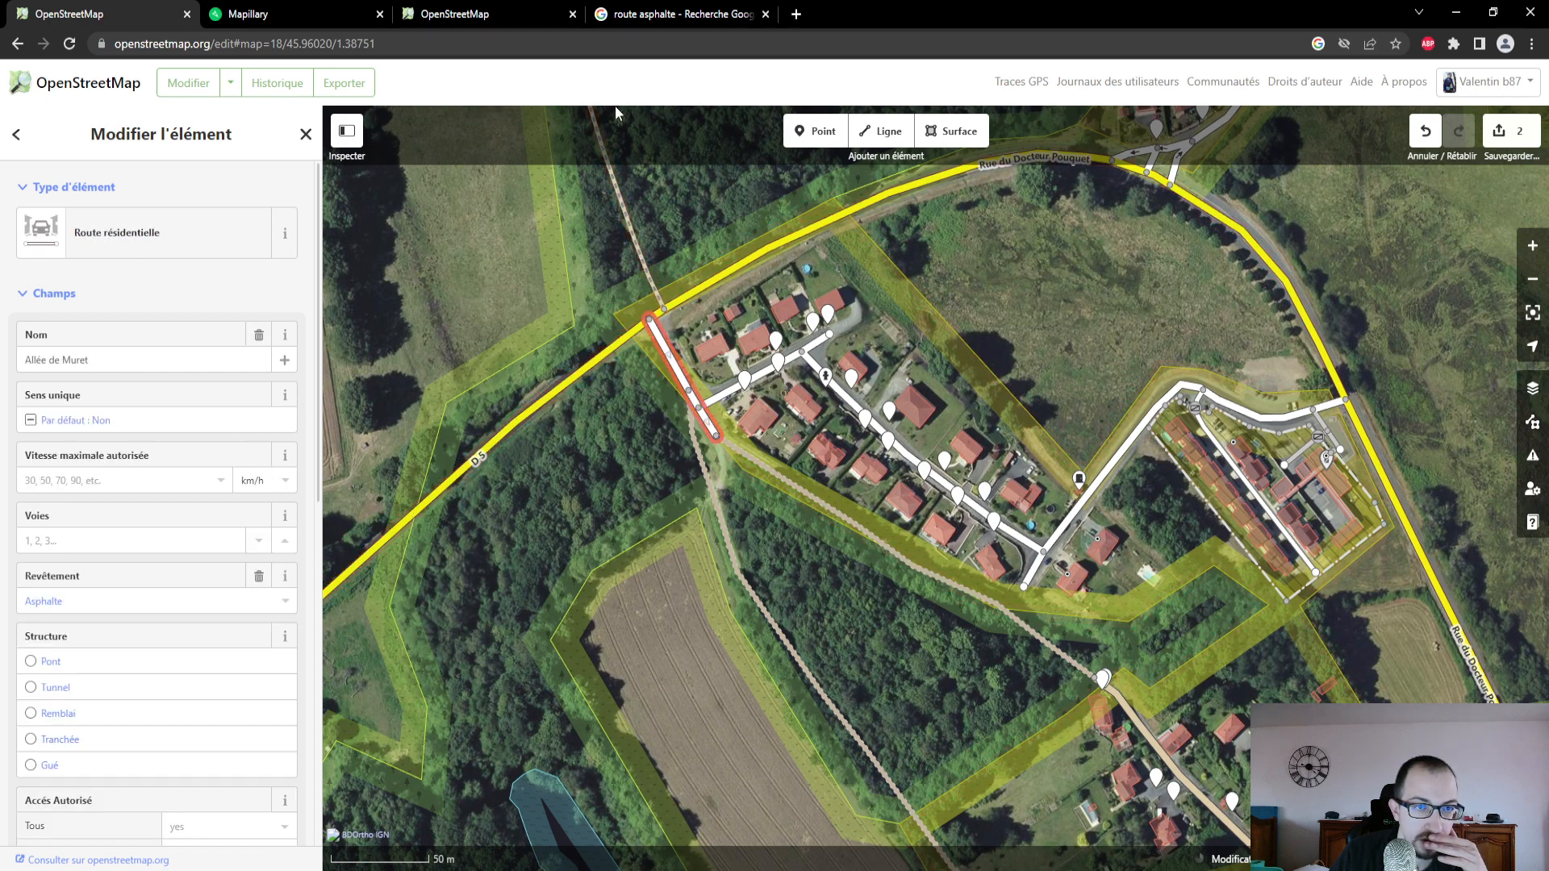
{"action": "left_click", "coordinate": [328, 21]}
{"action": "left_click_drag", "start_coordinate": [787, 456], "coordinate": [619, 264]}
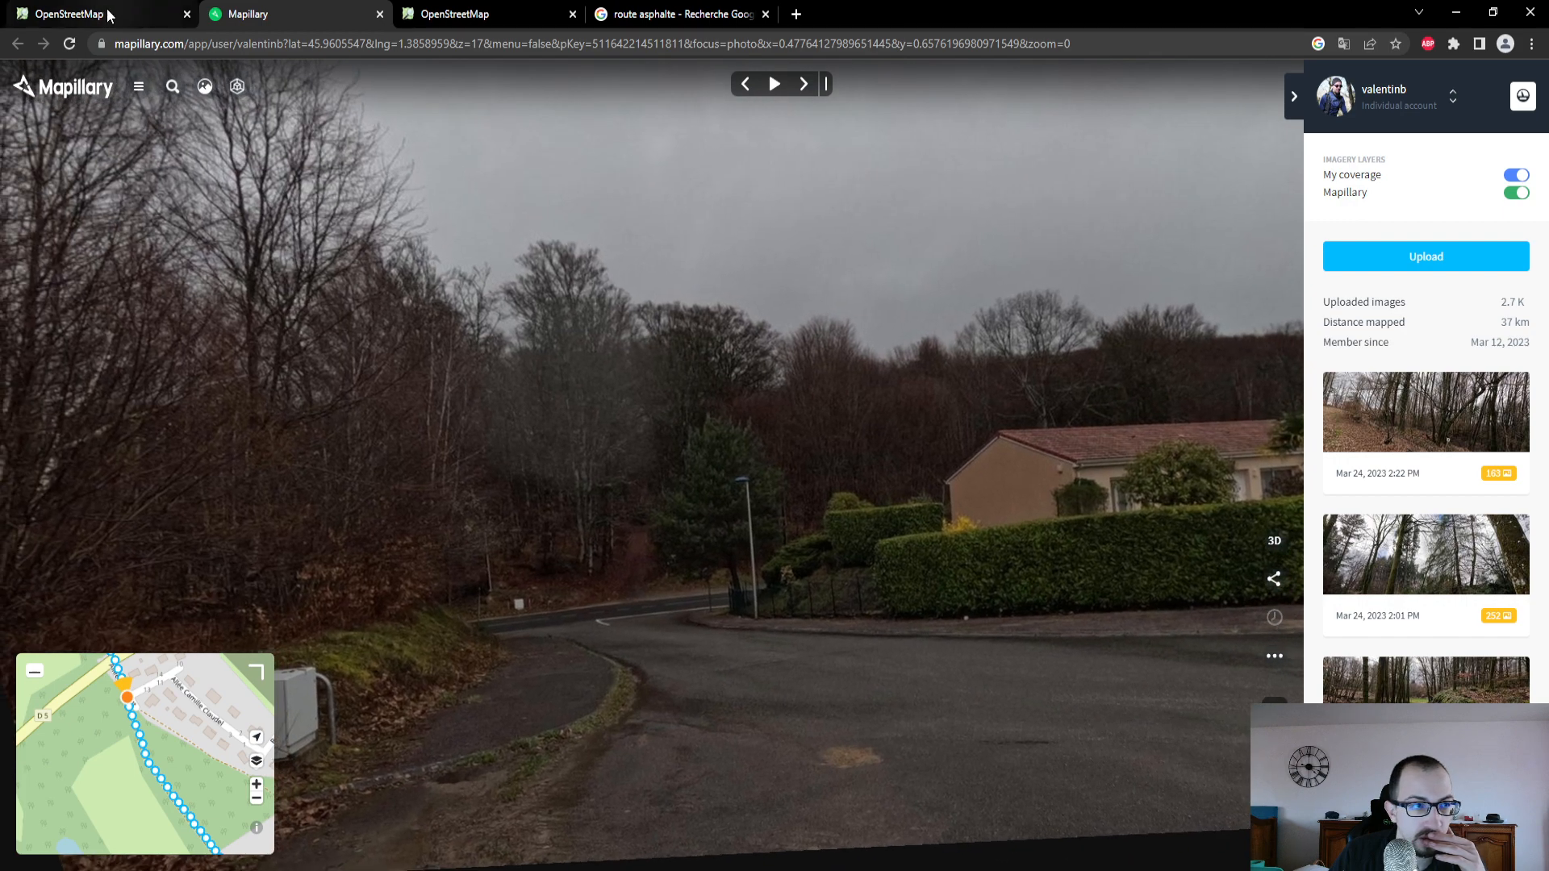
- Back in the OpenStreetMap editor, try lowering Allée de Muret's number of lanes to 0
{"action": "left_click", "coordinate": [104, 14]}
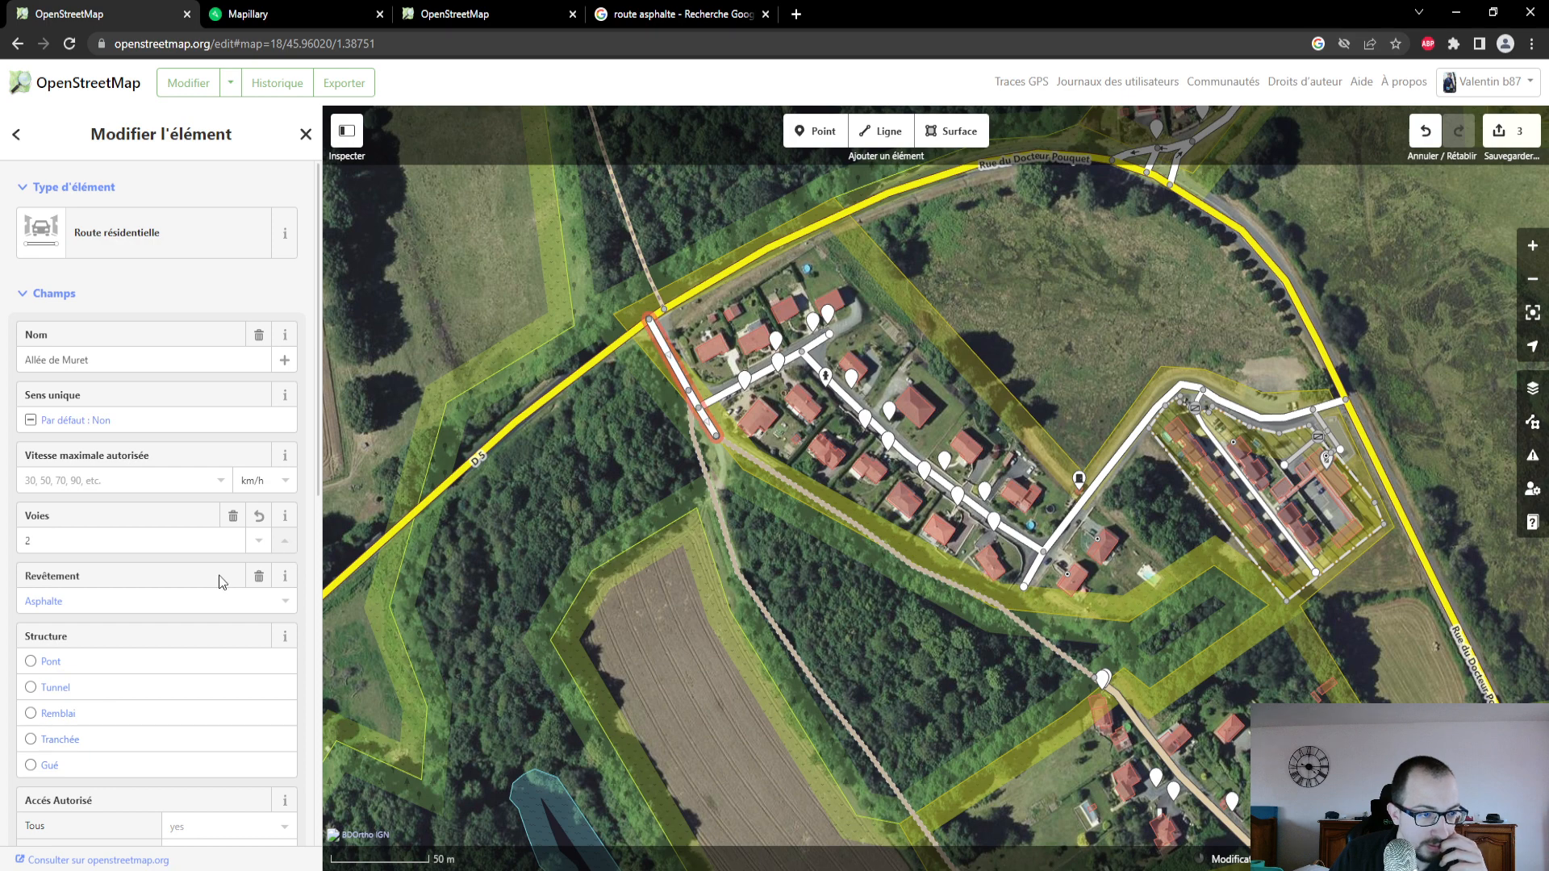
{"action": "left_click", "coordinate": [255, 541]}
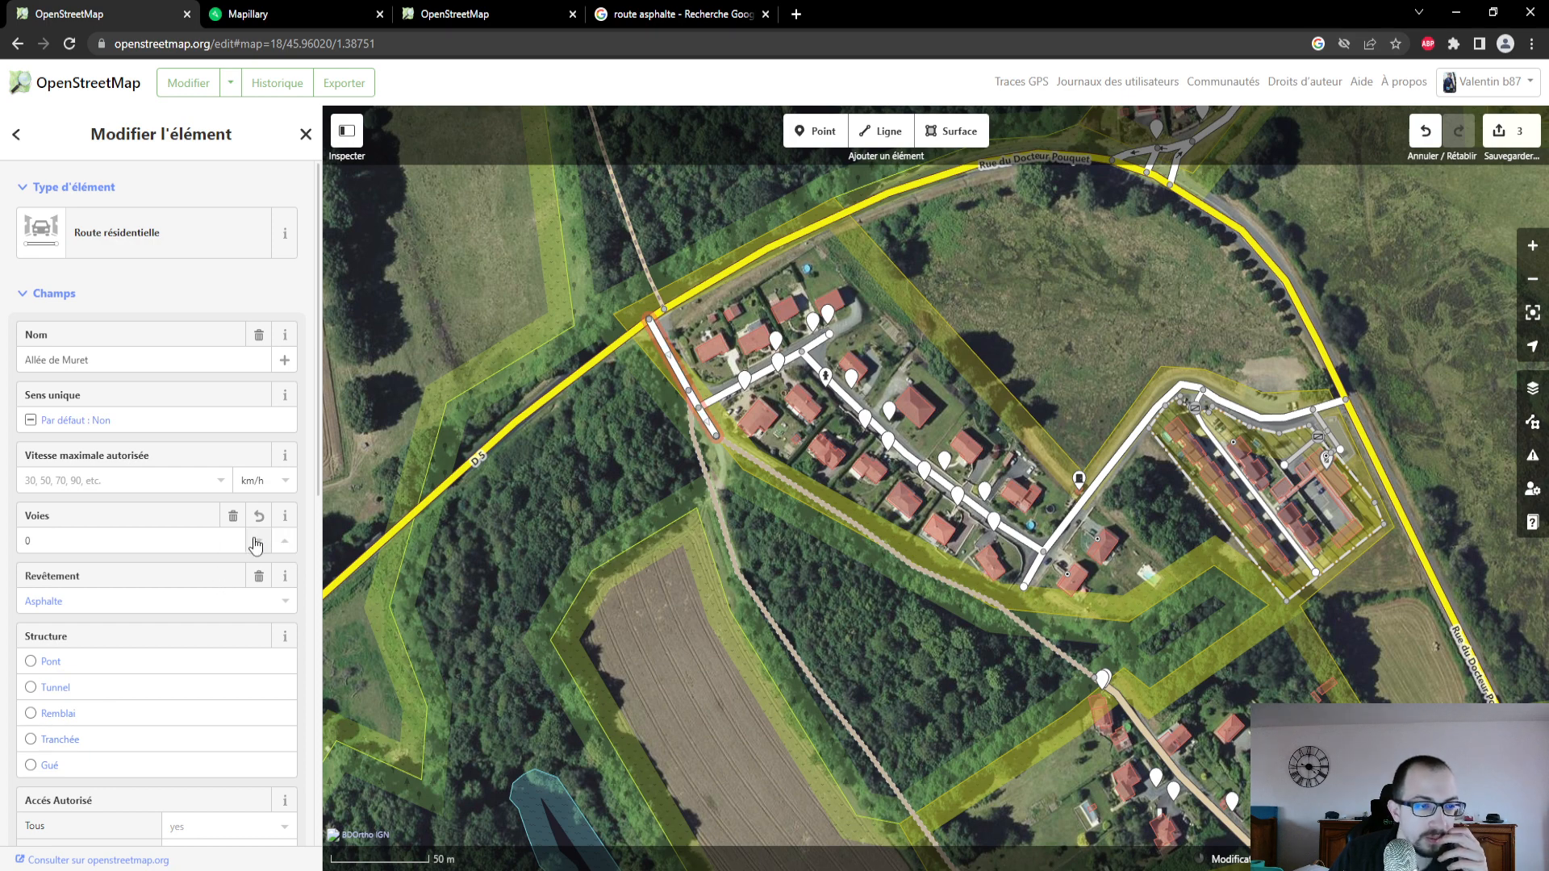
{"action": "left_click", "coordinate": [255, 541]}
- Open the description of the Voies field and read its FR:Key:lanes wiki documentation on counting lanes
{"action": "left_click", "coordinate": [287, 516]}
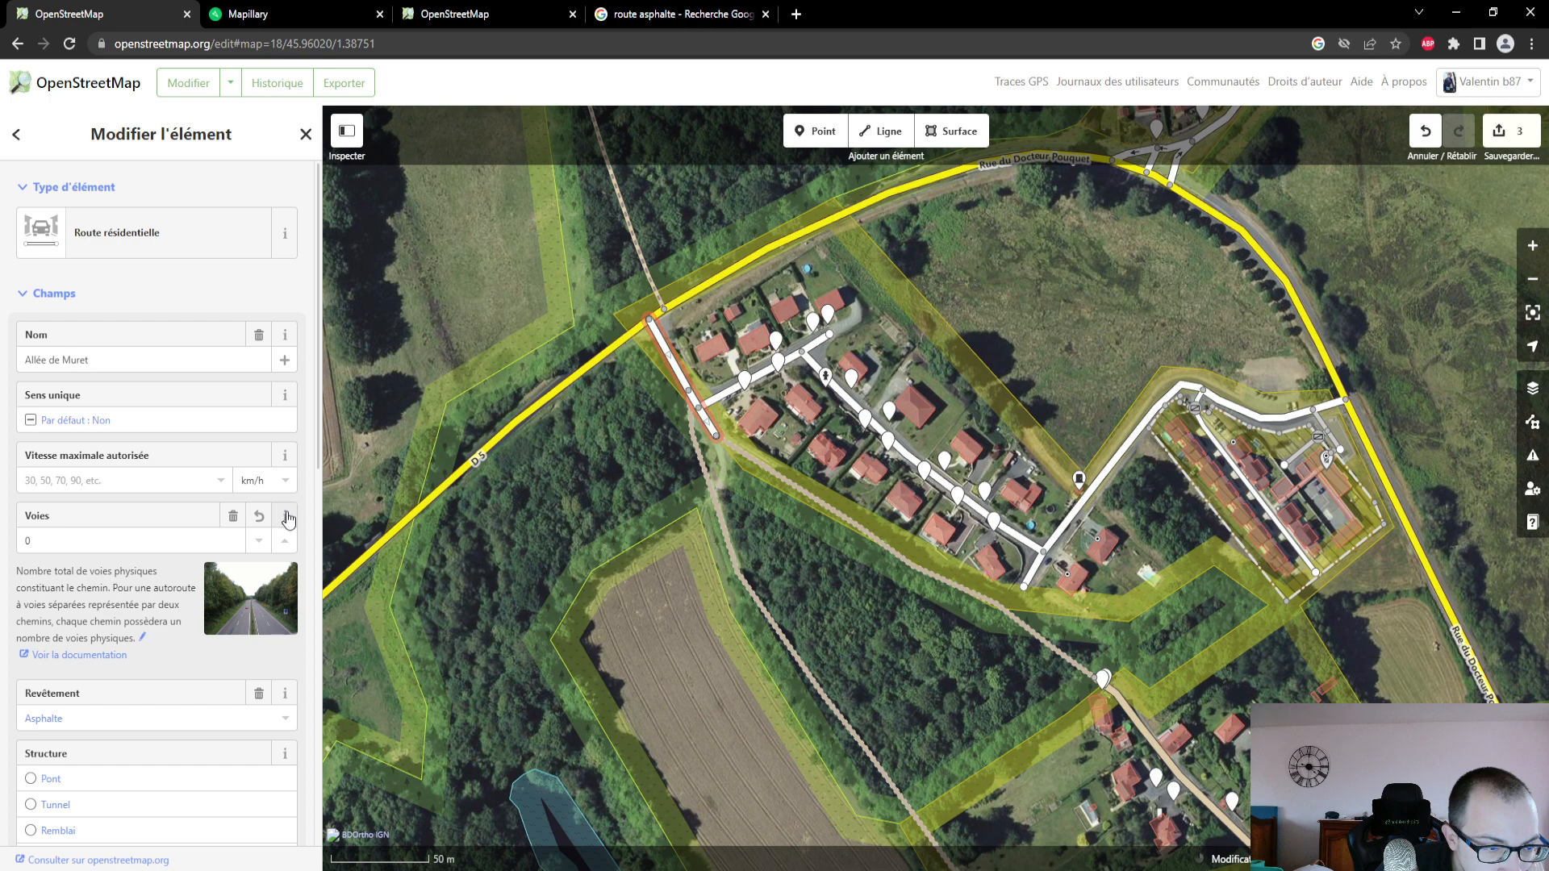
{"action": "left_click", "coordinate": [50, 658]}
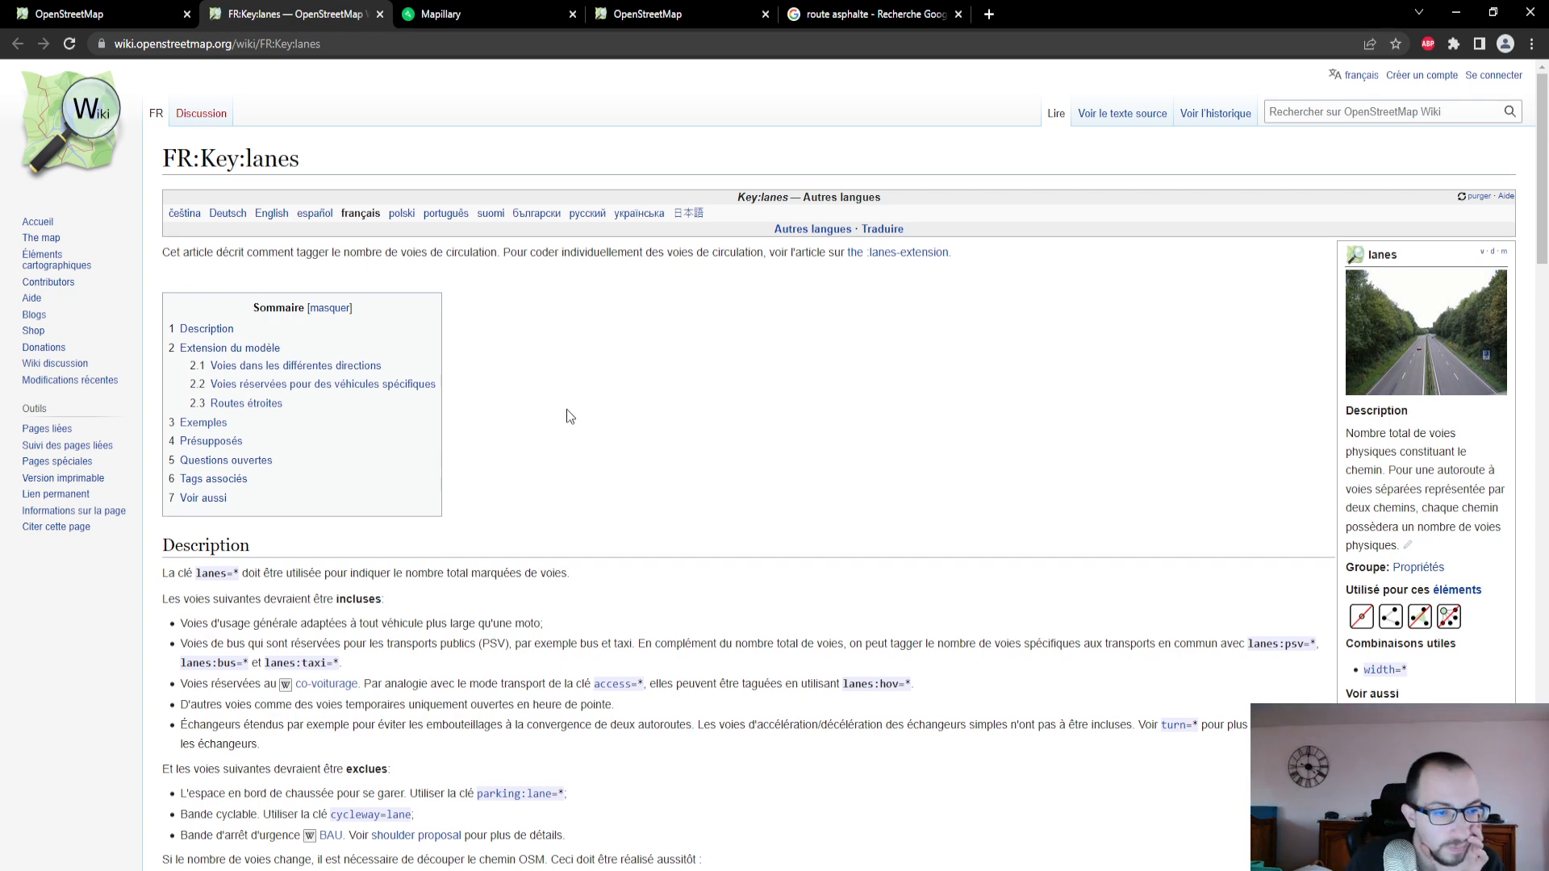
{"action": "scroll", "coordinate": [568, 412], "scroll_direction": "down", "scroll_amount": 1}
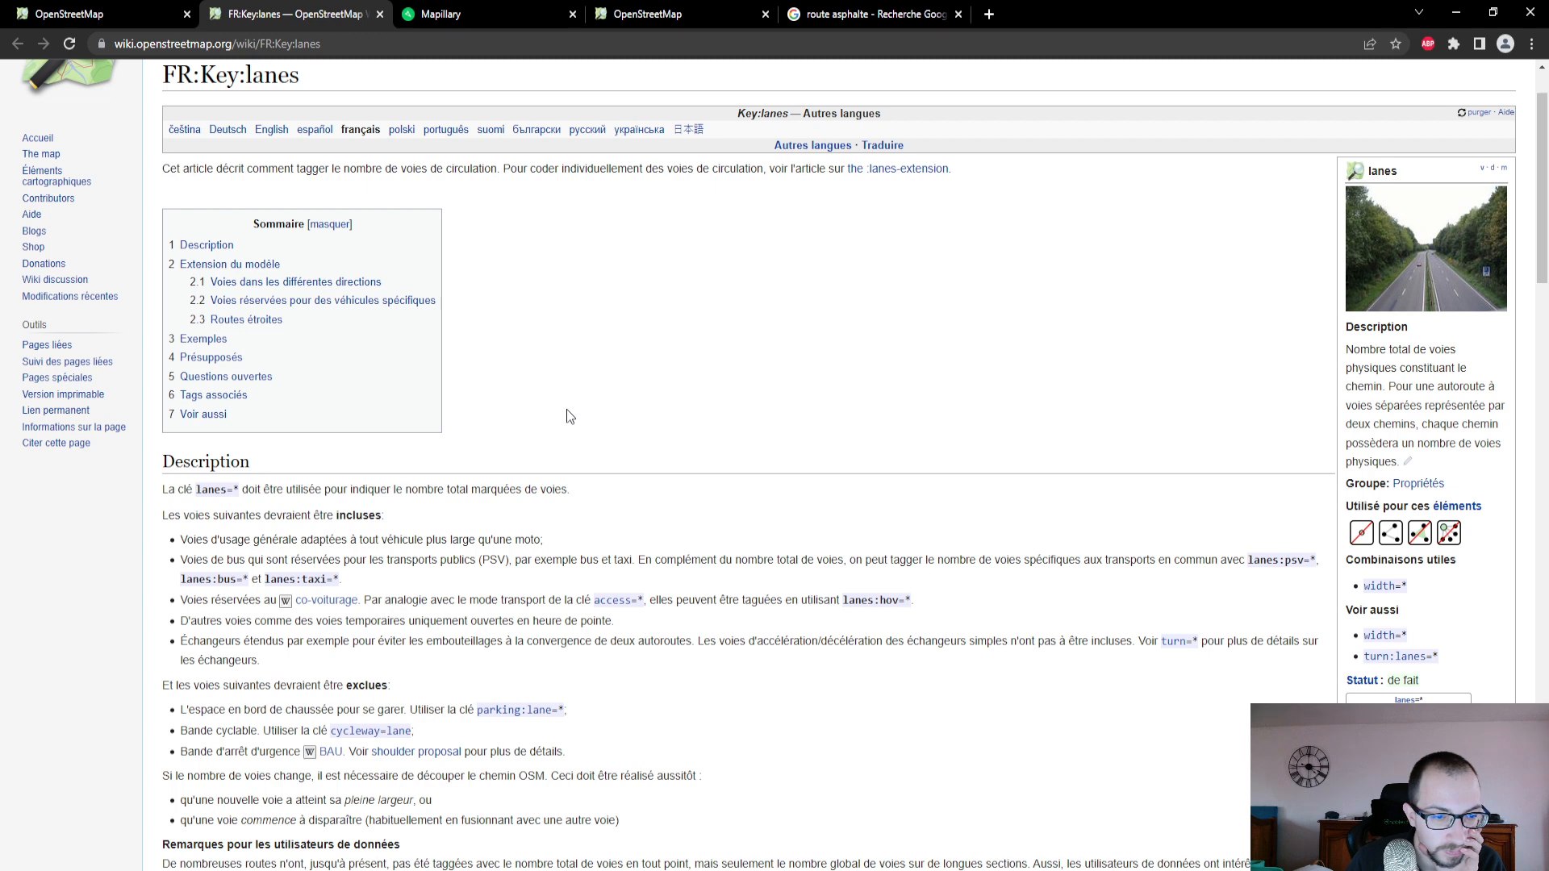
{"action": "scroll", "coordinate": [567, 409], "scroll_direction": "down", "scroll_amount": 1}
{"action": "scroll", "coordinate": [566, 409], "scroll_direction": "up", "scroll_amount": 2}
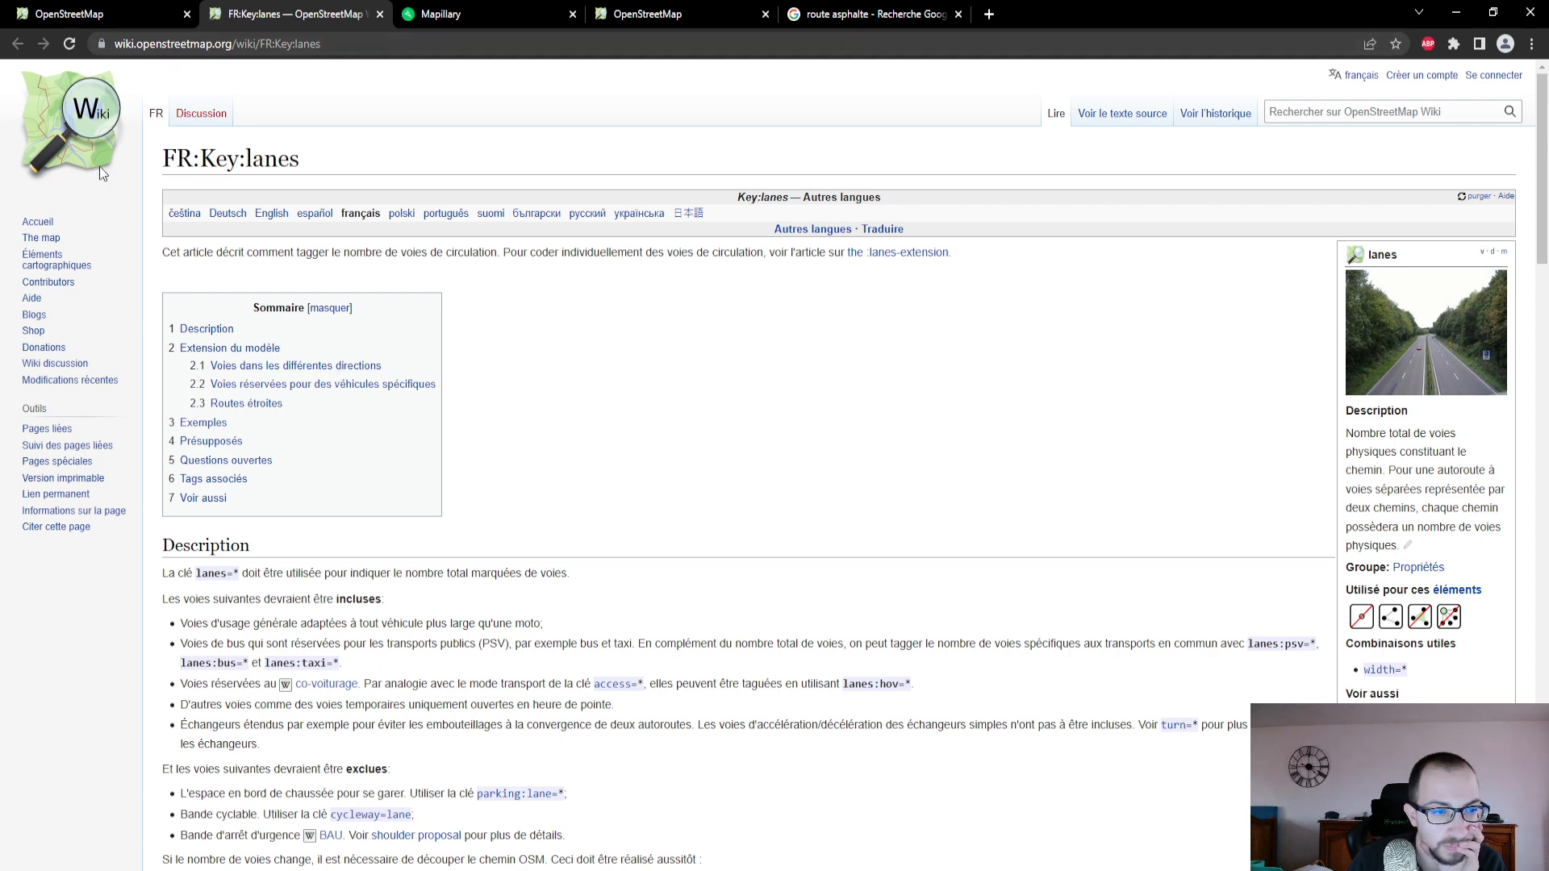
- Select the non-drivable path north of the D 5 in the editor and examine its surface in the nearby Mapillary photo
{"action": "left_click", "coordinate": [118, 10]}
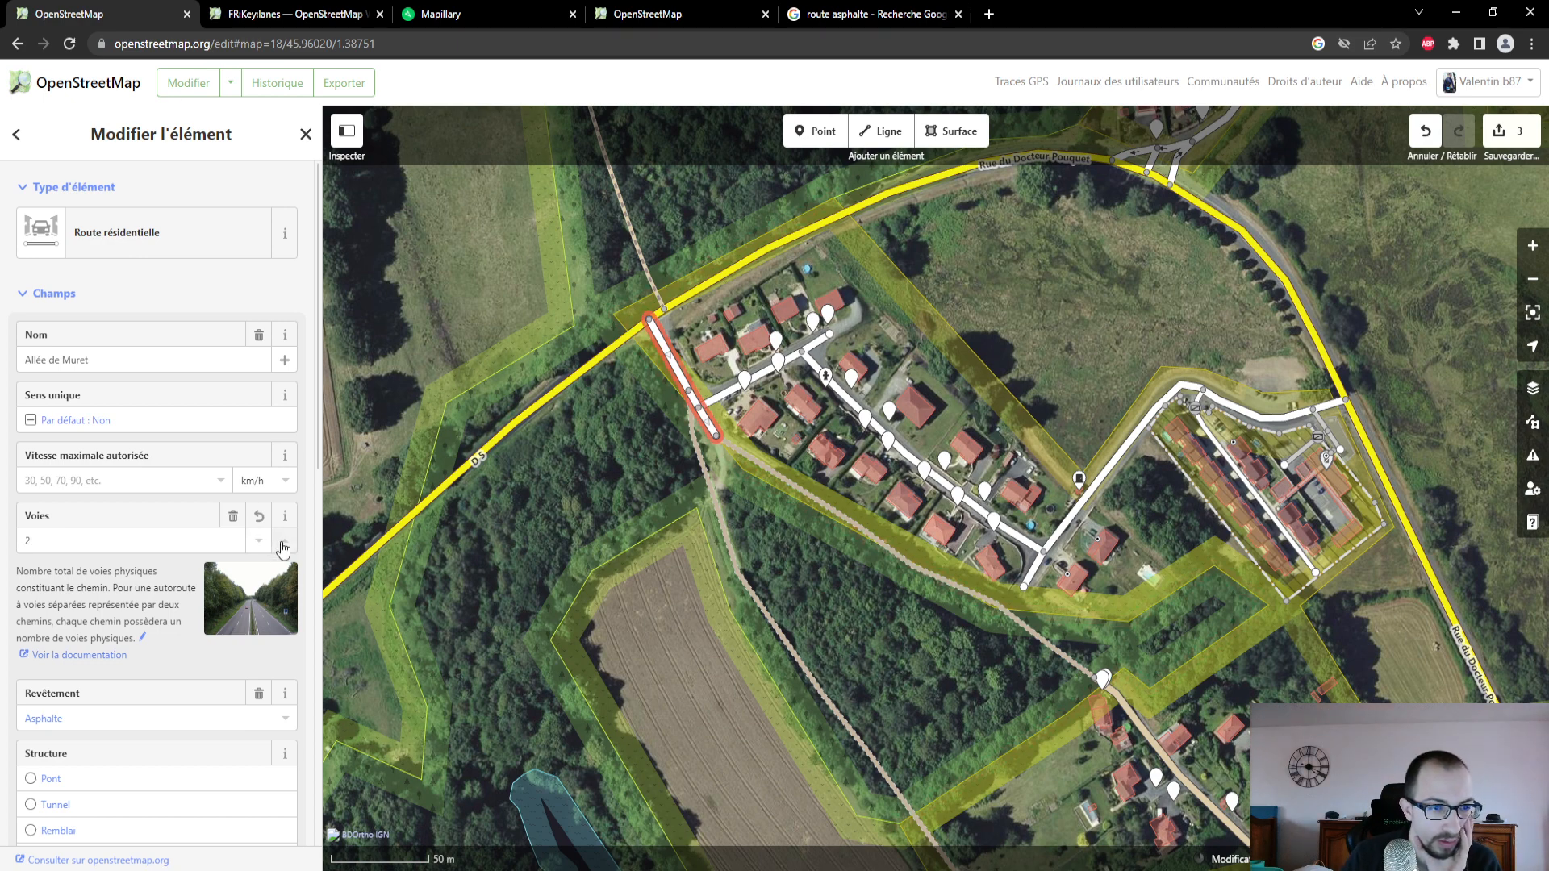
{"action": "left_click", "coordinate": [643, 264]}
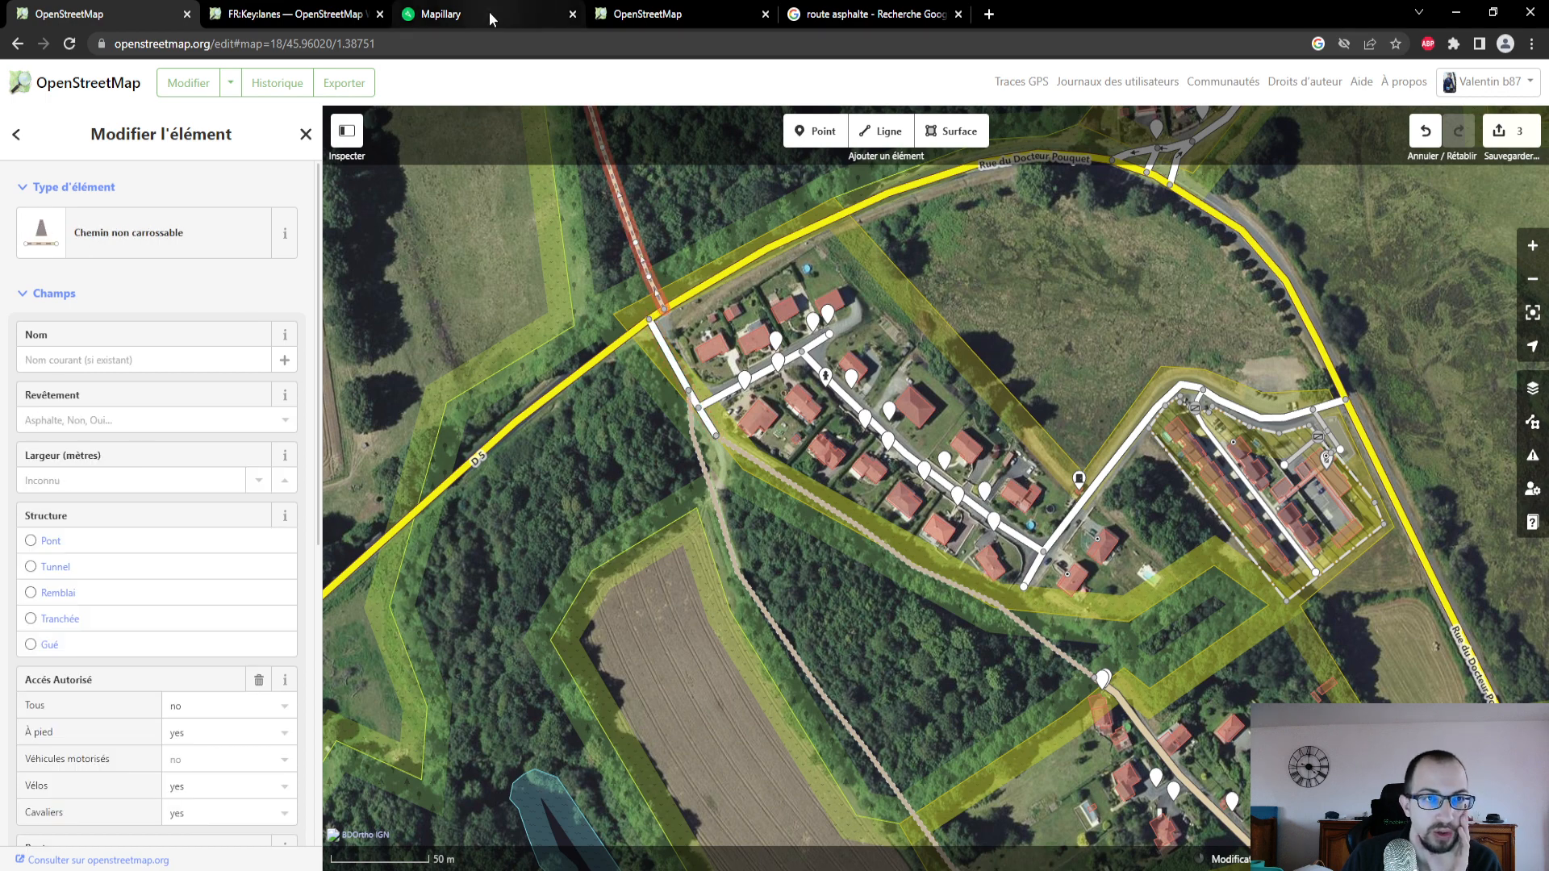
{"action": "left_click", "coordinate": [326, 25]}
{"action": "left_click", "coordinate": [380, 13]}
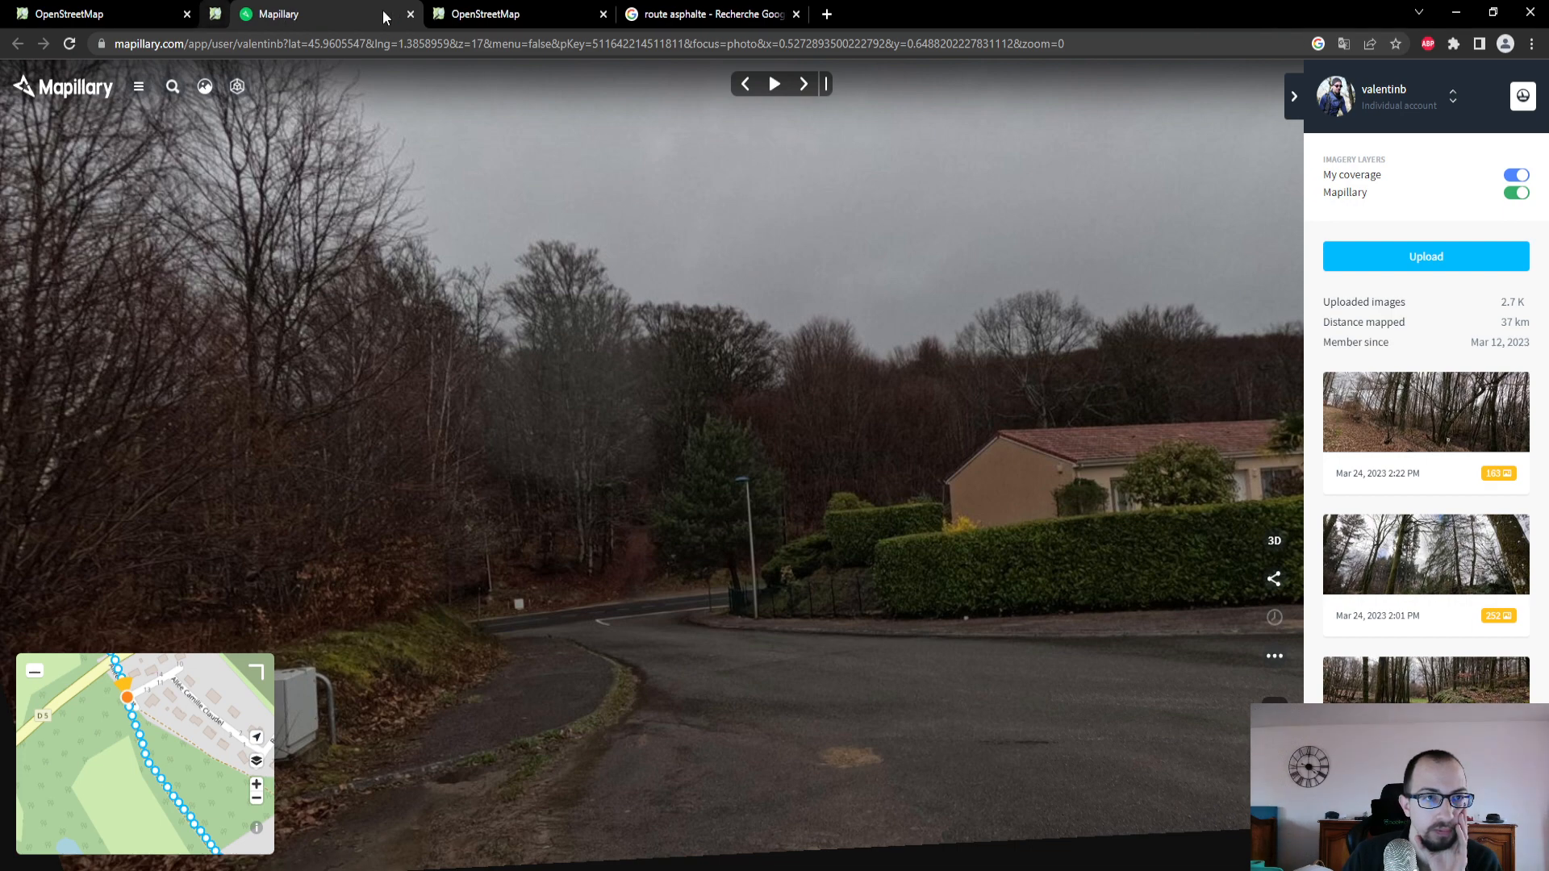
{"action": "left_click_drag", "start_coordinate": [154, 662], "coordinate": [188, 770]}
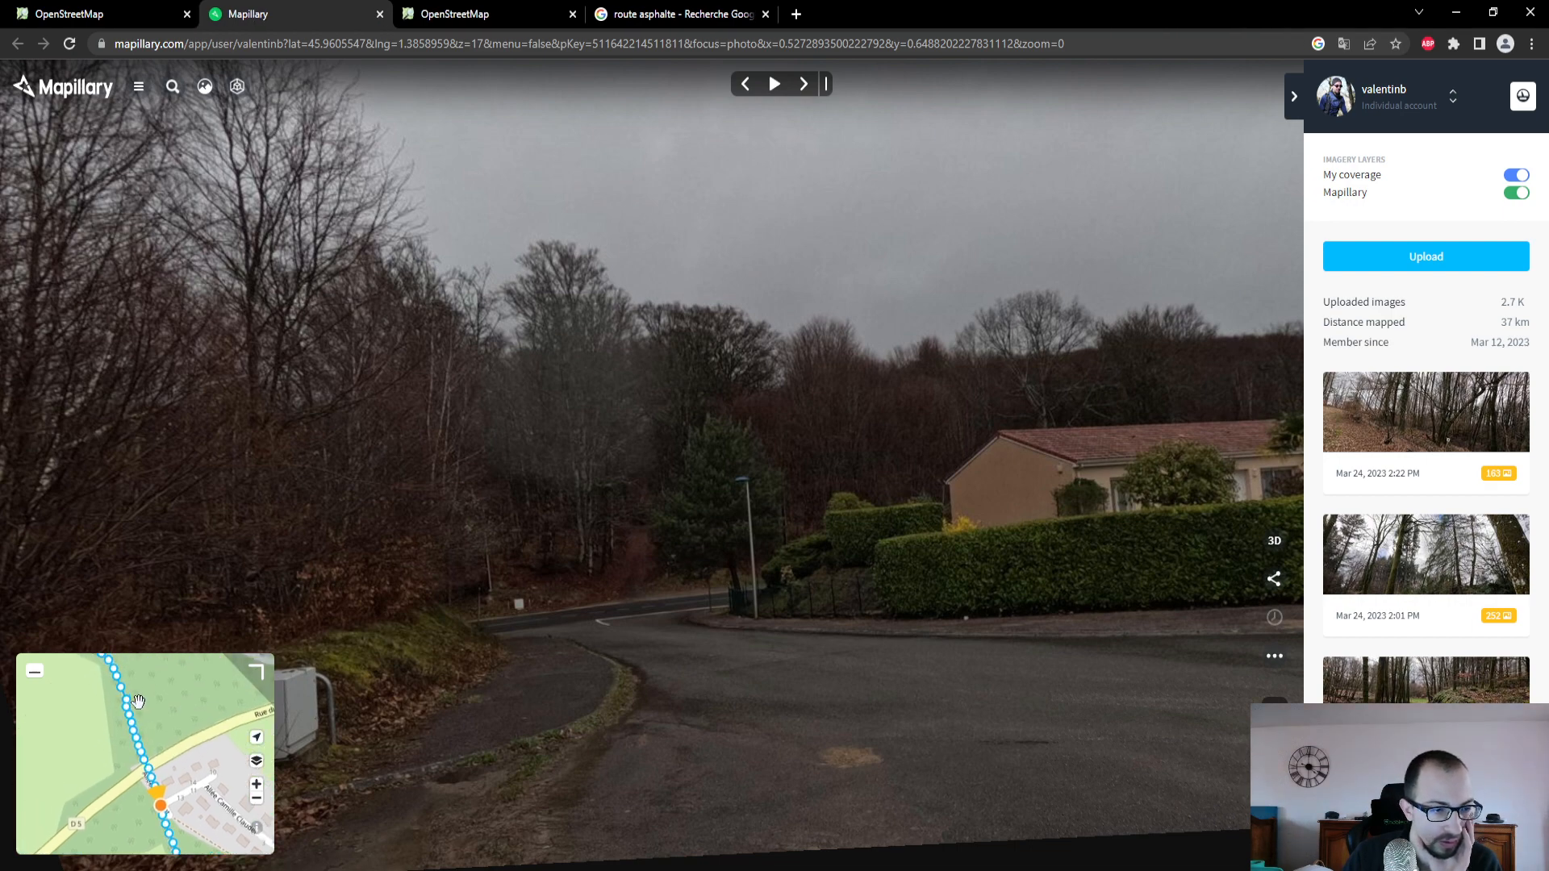
{"action": "left_click", "coordinate": [139, 753]}
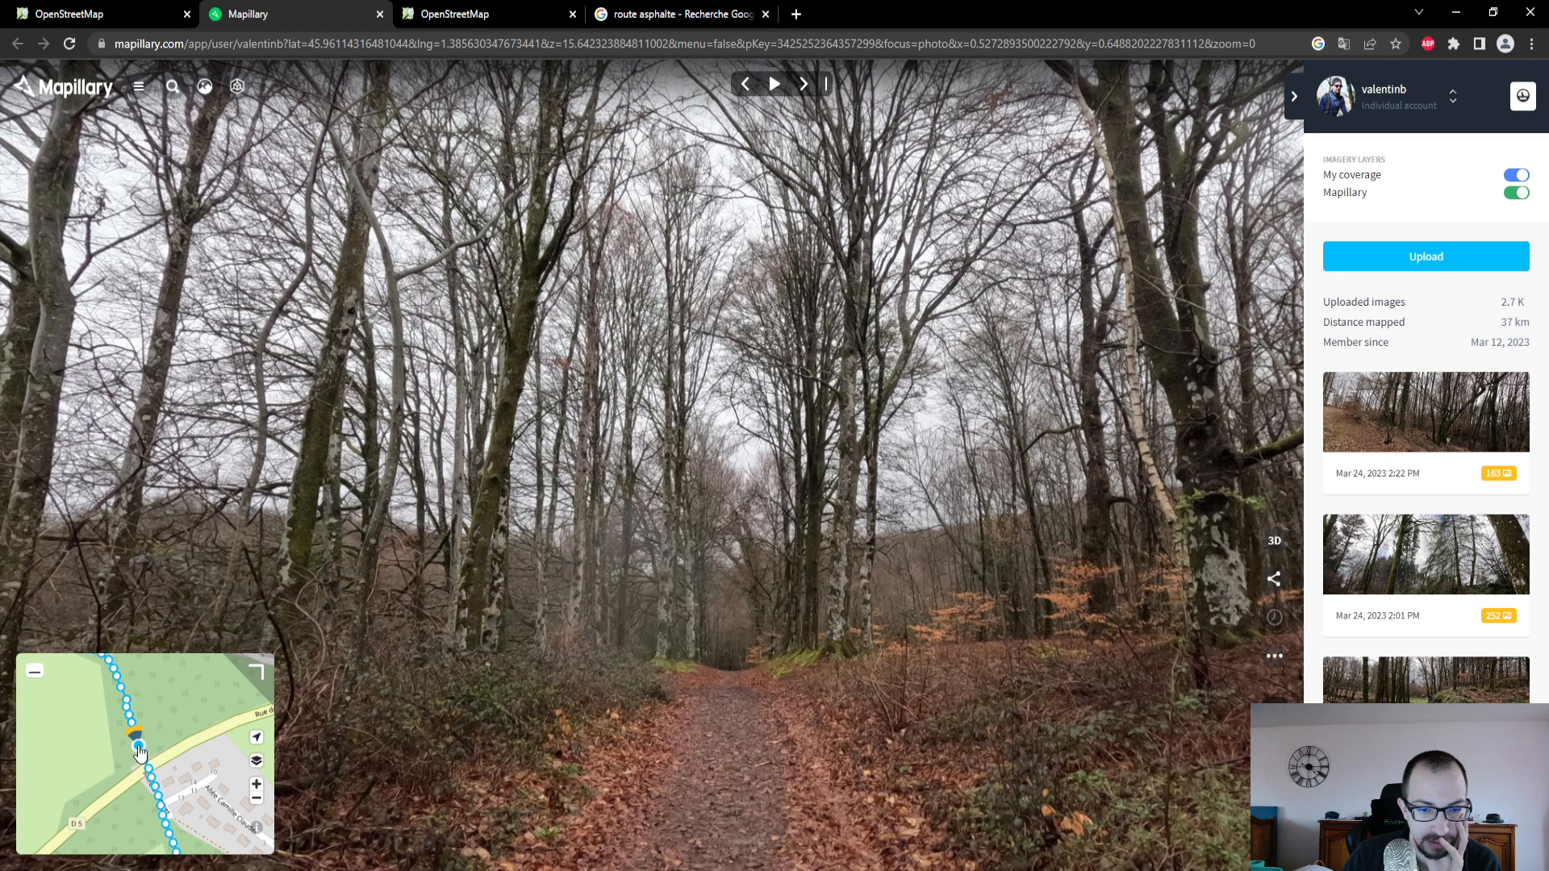
{"action": "left_click_drag", "start_coordinate": [739, 680], "coordinate": [747, 504]}
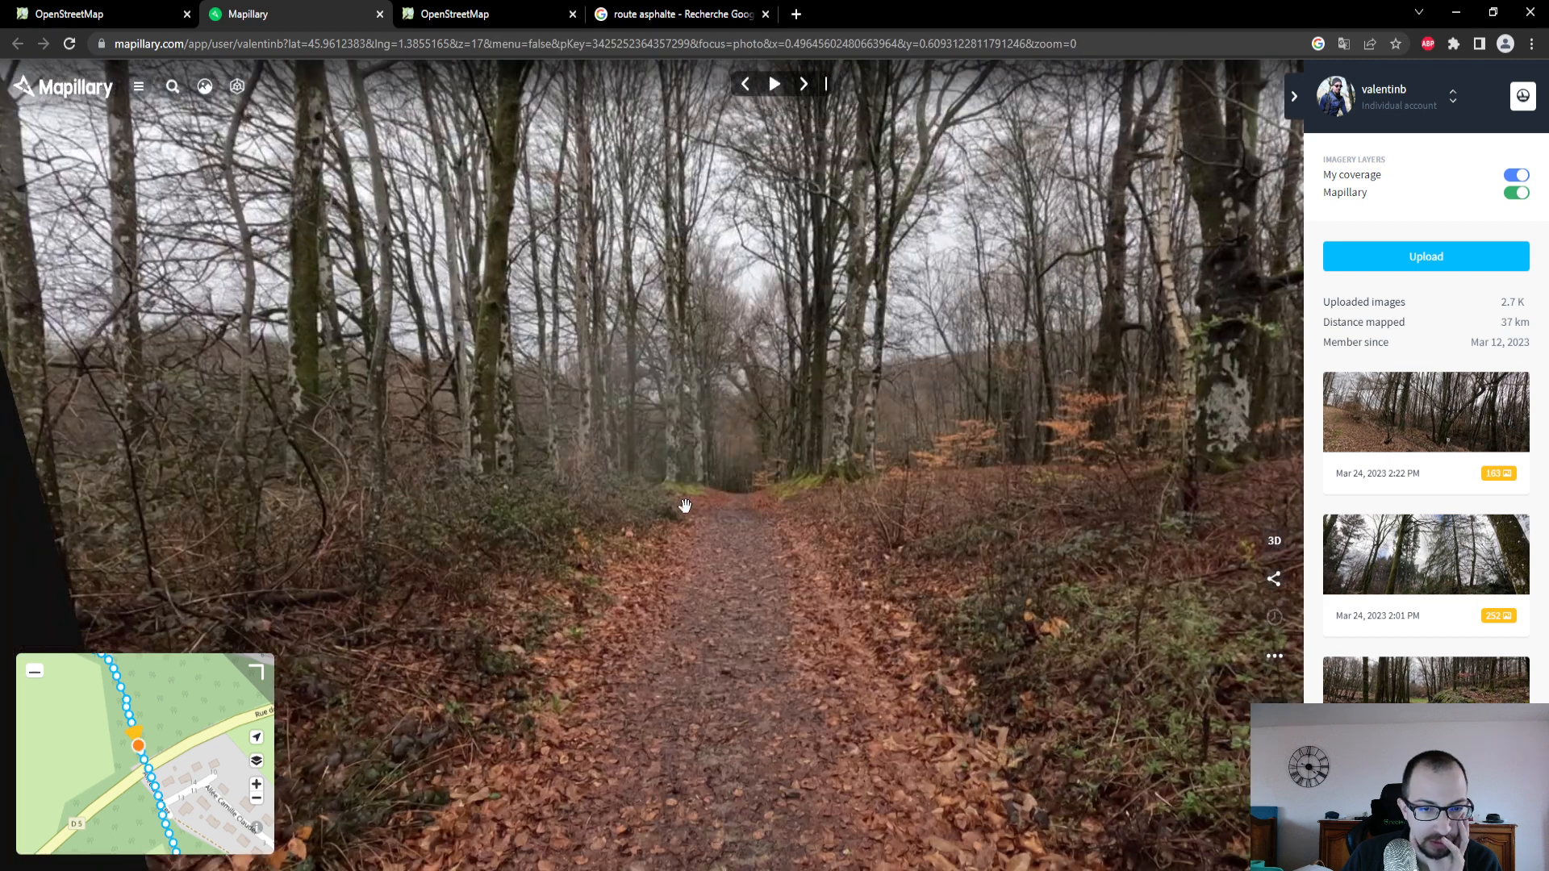
- Back in the OpenStreetMap editor, set the selected path's surface (Revêtement) to Terre
{"action": "left_click", "coordinate": [162, 20]}
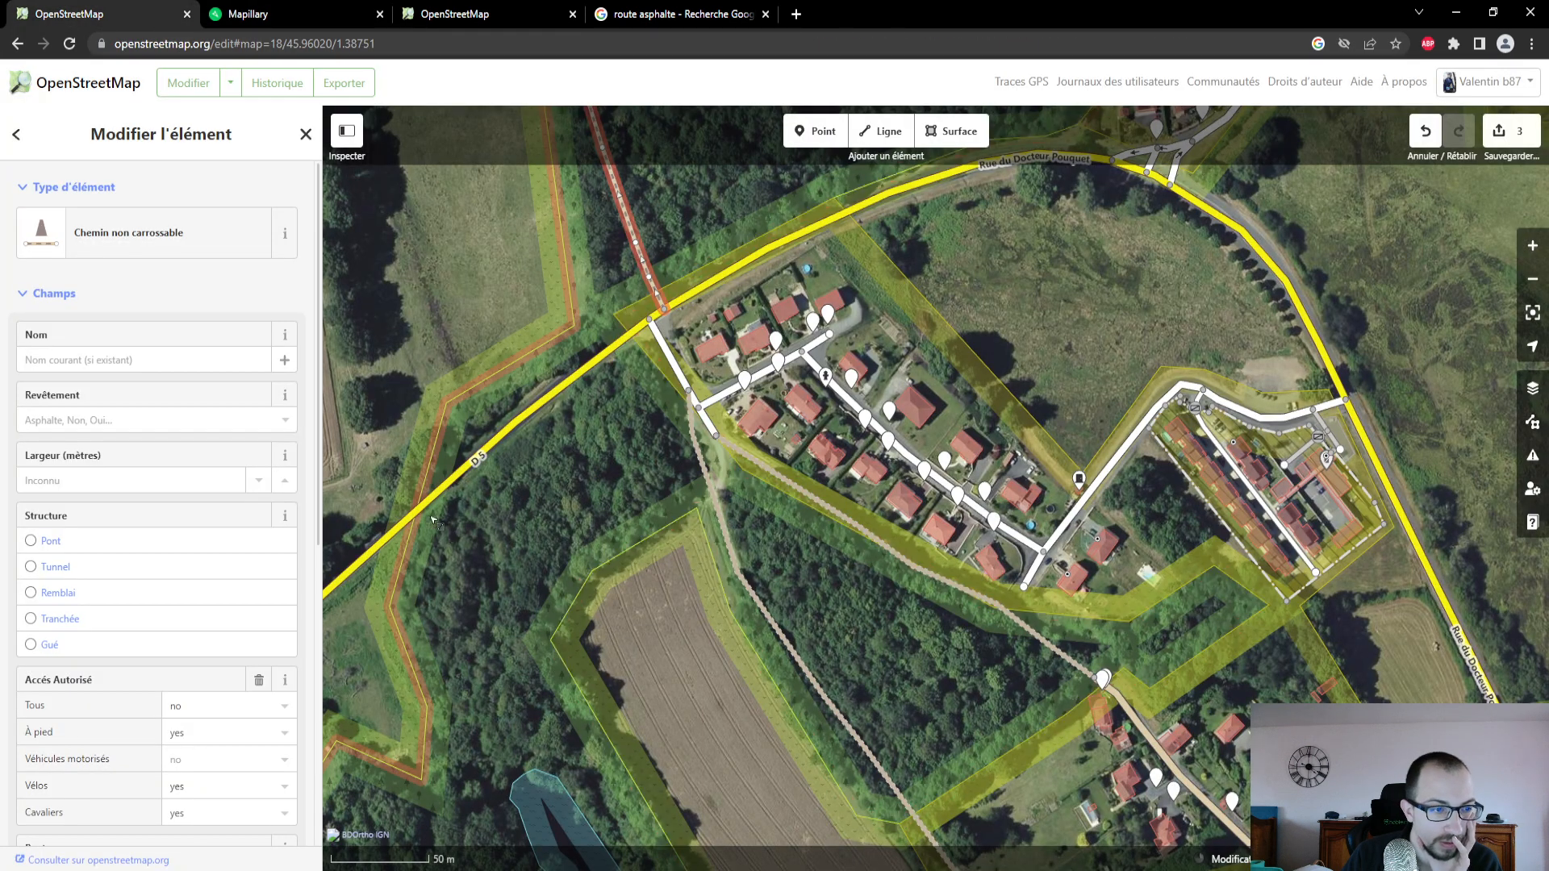
{"action": "left_click", "coordinate": [146, 420]}
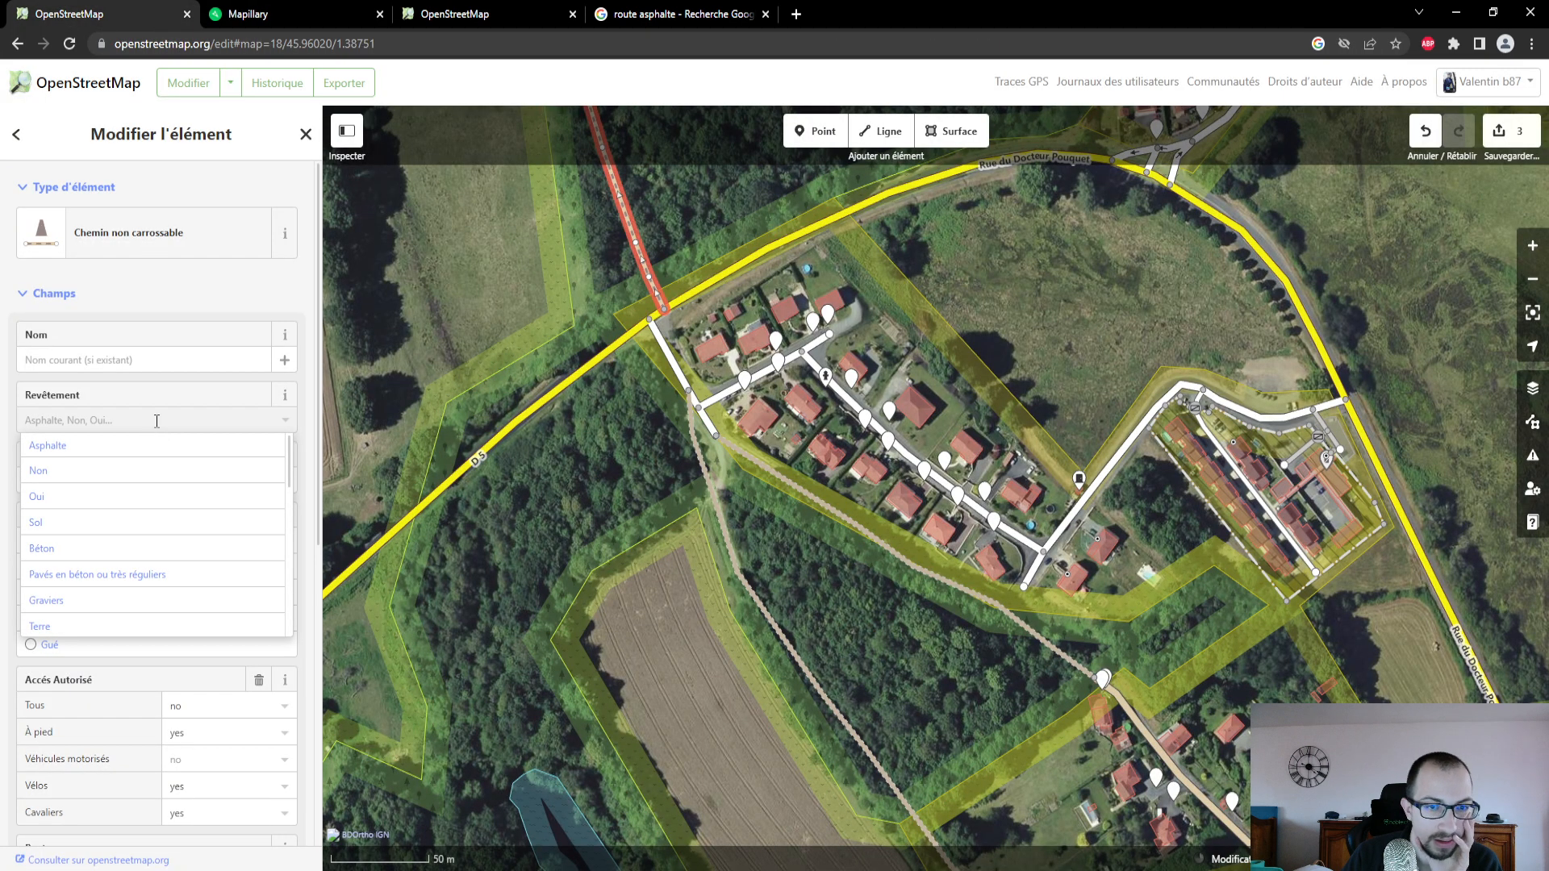
{"action": "left_click", "coordinate": [105, 626]}
{"action": "scroll", "coordinate": [137, 626], "scroll_direction": "down", "scroll_amount": 2}
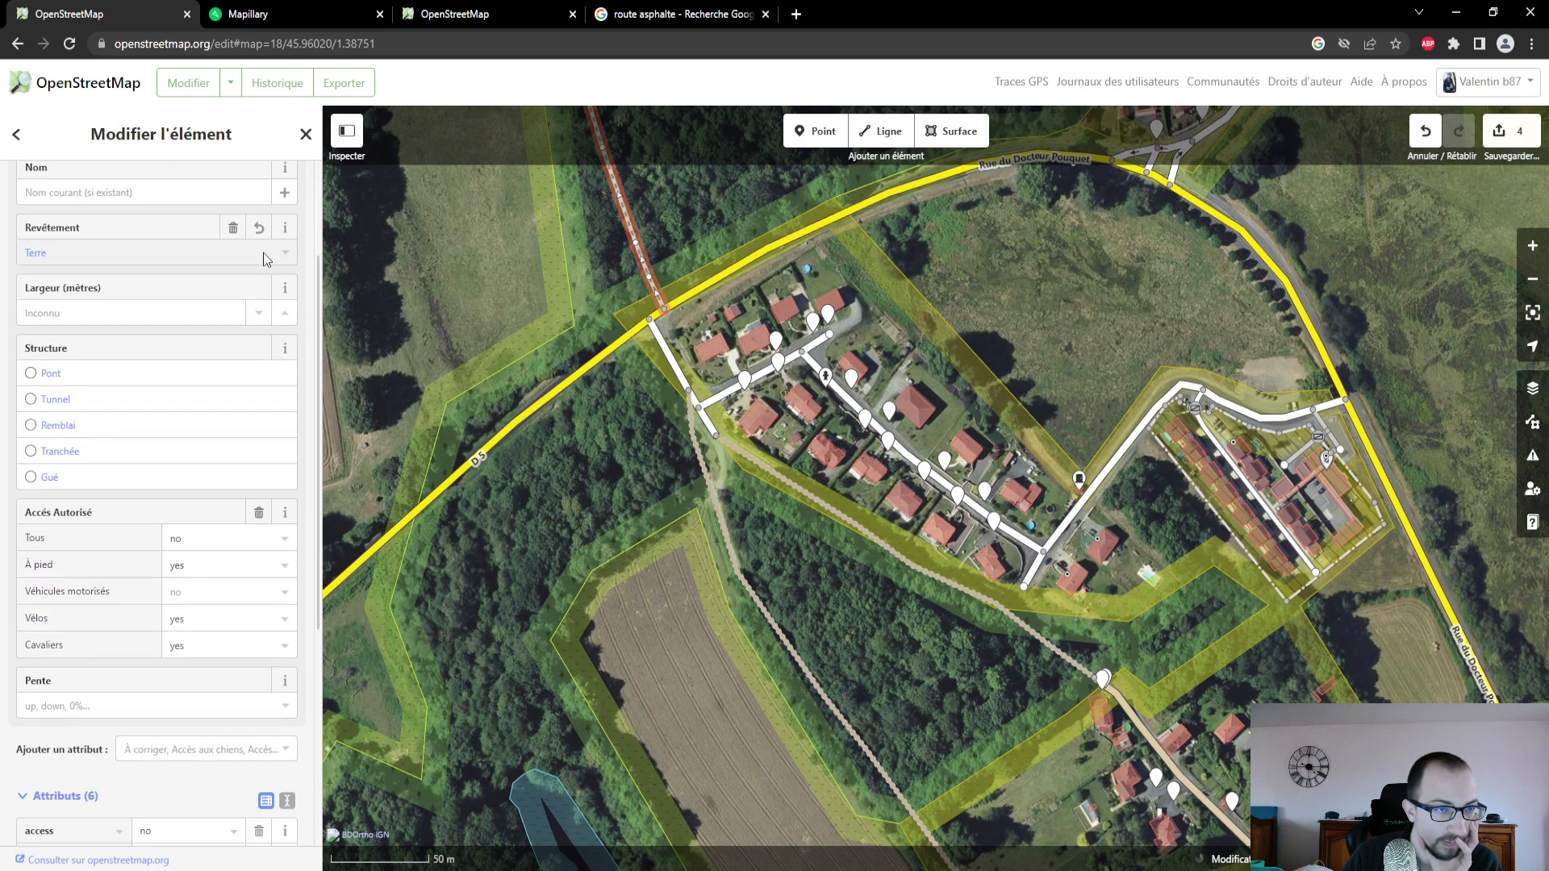
{"action": "left_click_drag", "start_coordinate": [583, 240], "coordinate": [641, 499]}
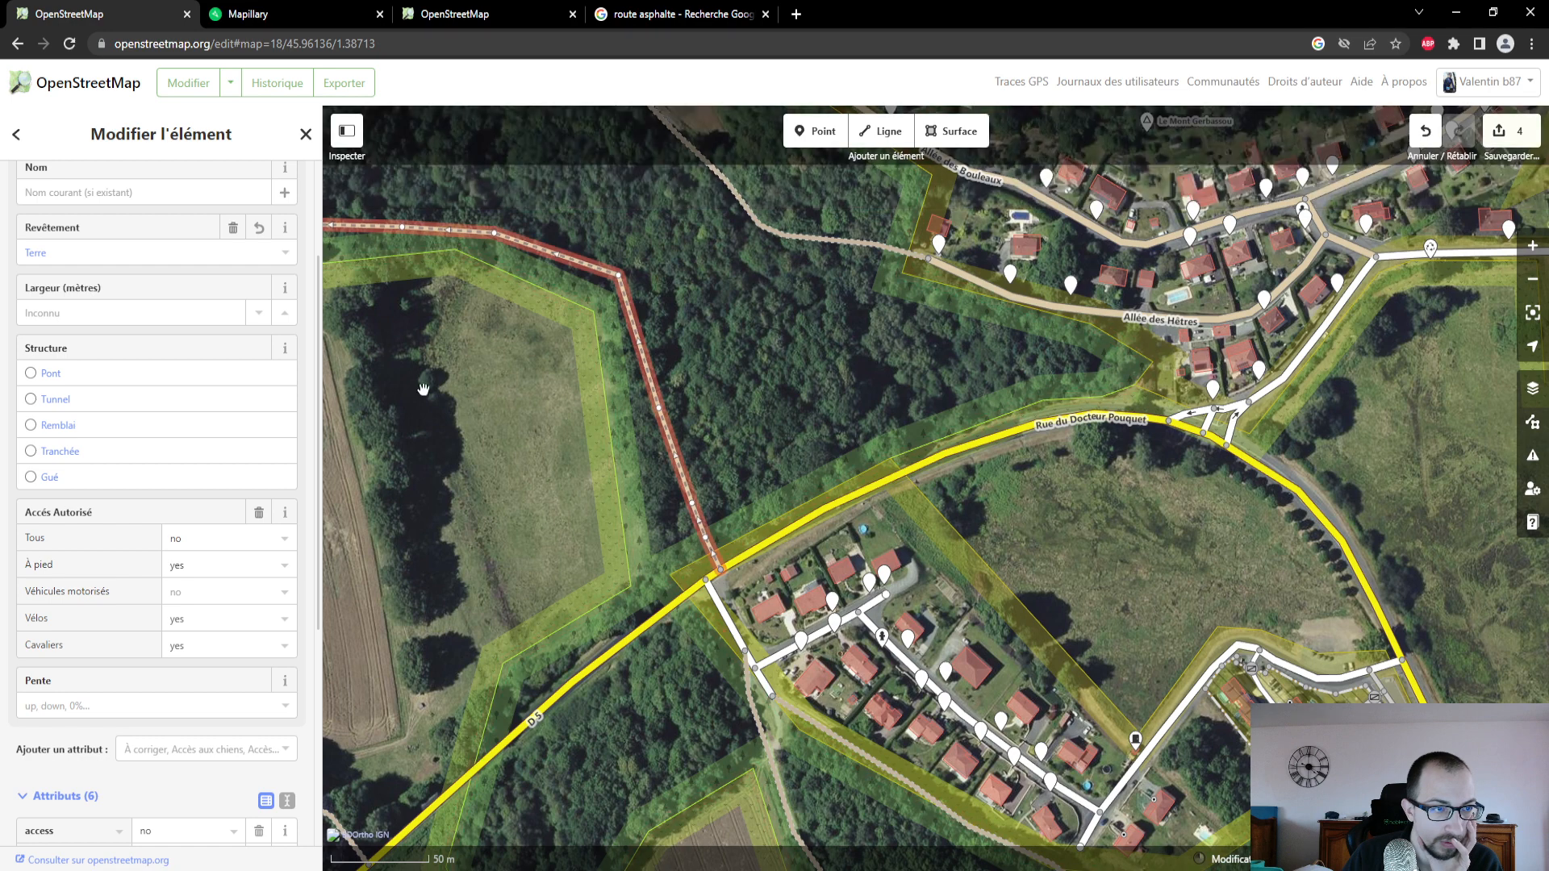
{"action": "scroll", "coordinate": [178, 327], "scroll_direction": "up", "scroll_amount": 1}
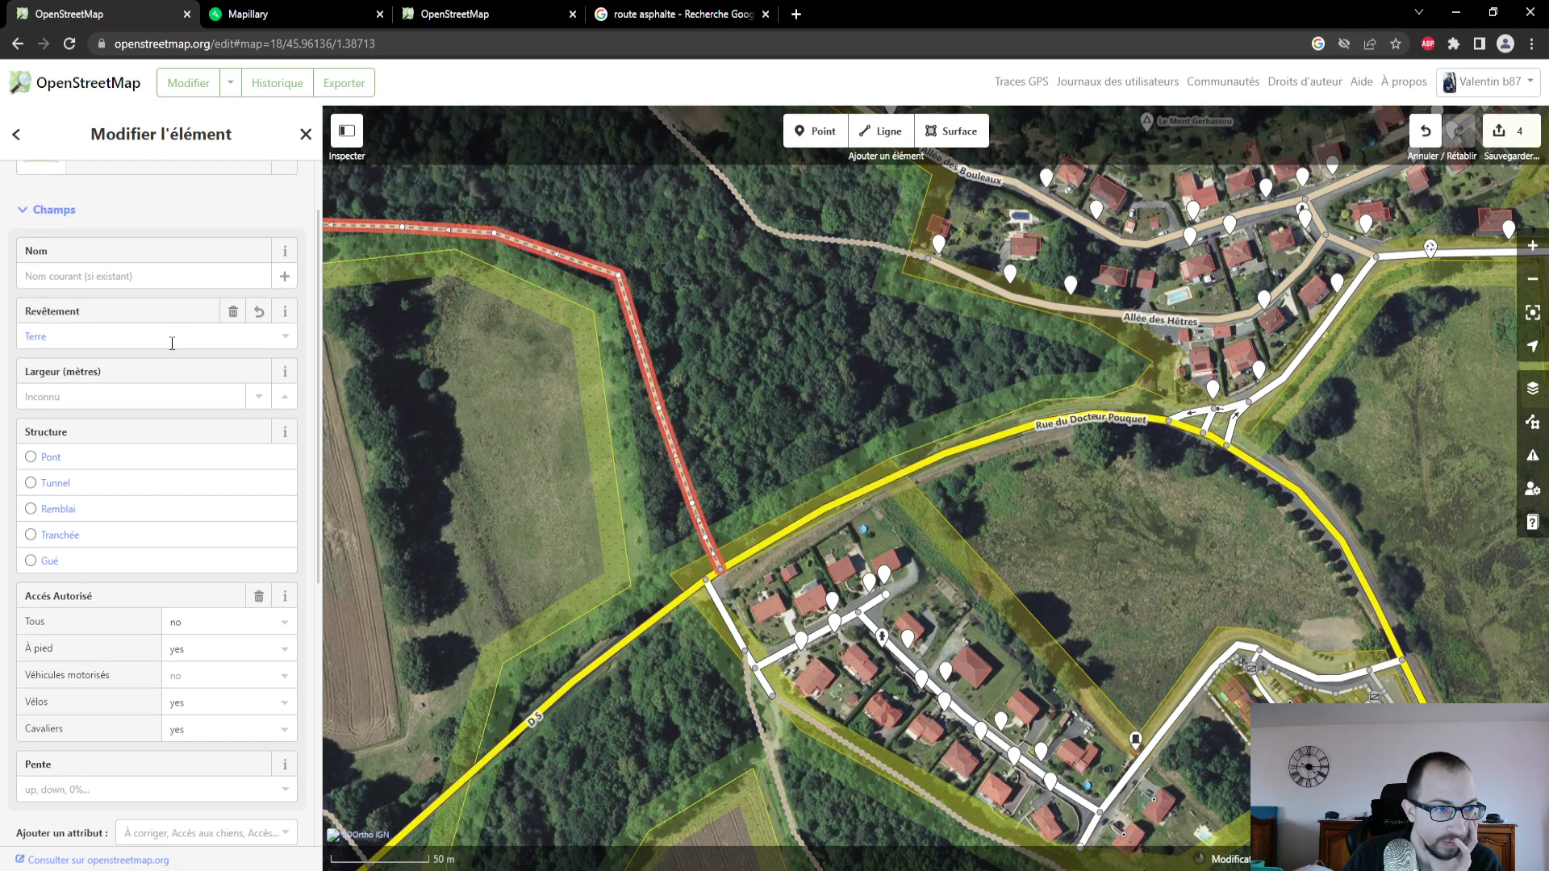
{"action": "scroll", "coordinate": [172, 343], "scroll_direction": "up", "scroll_amount": 1}
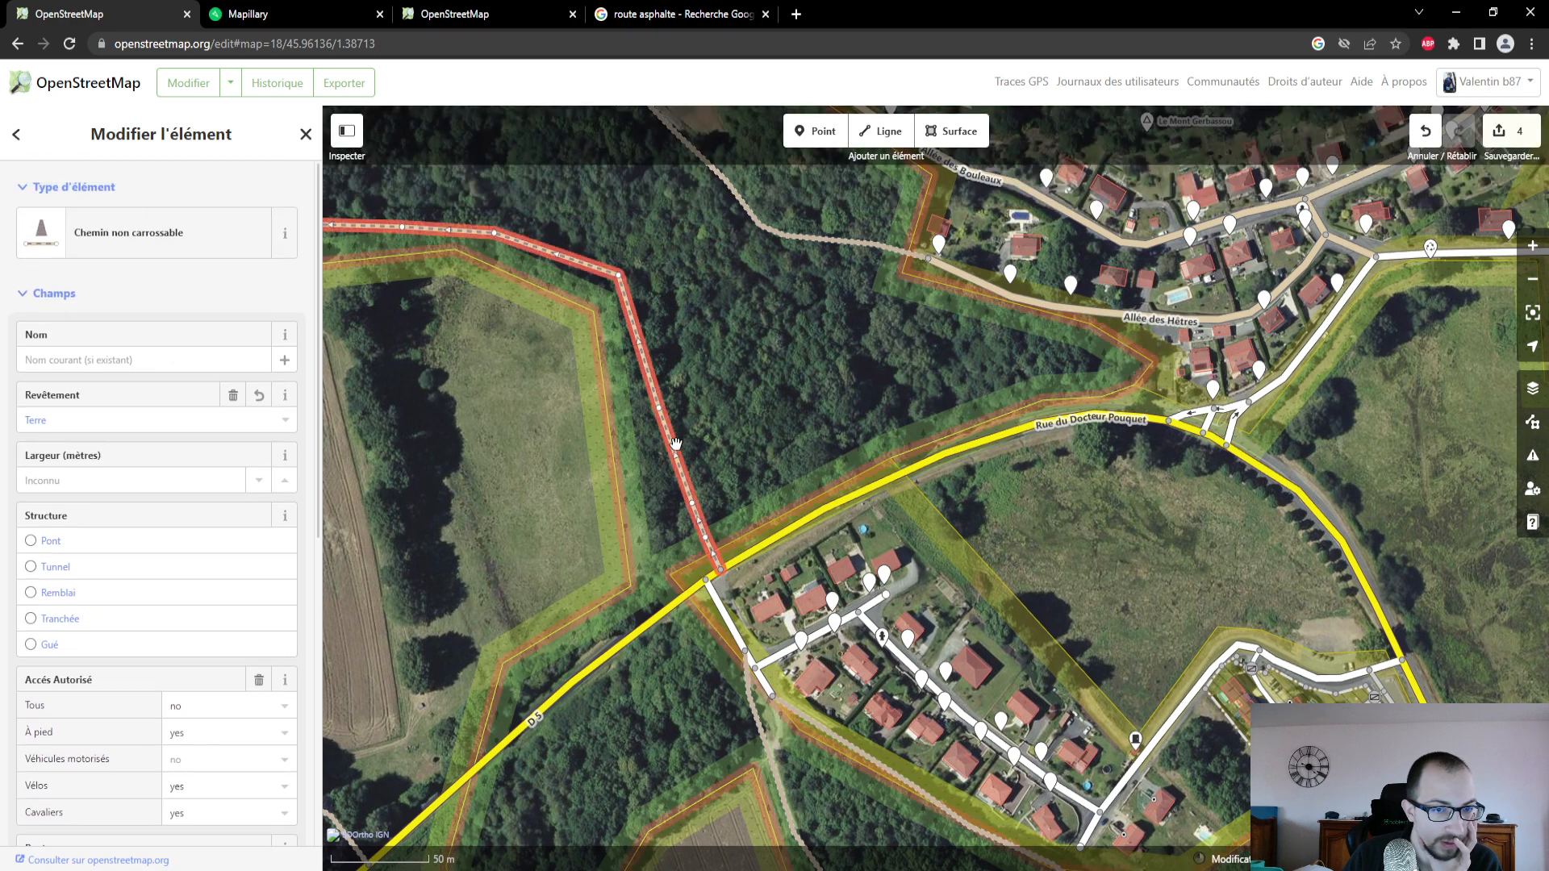
- Switch to Mapillary and view a photo farther northwest along the path, just before the bend near Trasforêt
{"action": "left_click", "coordinate": [275, 24]}
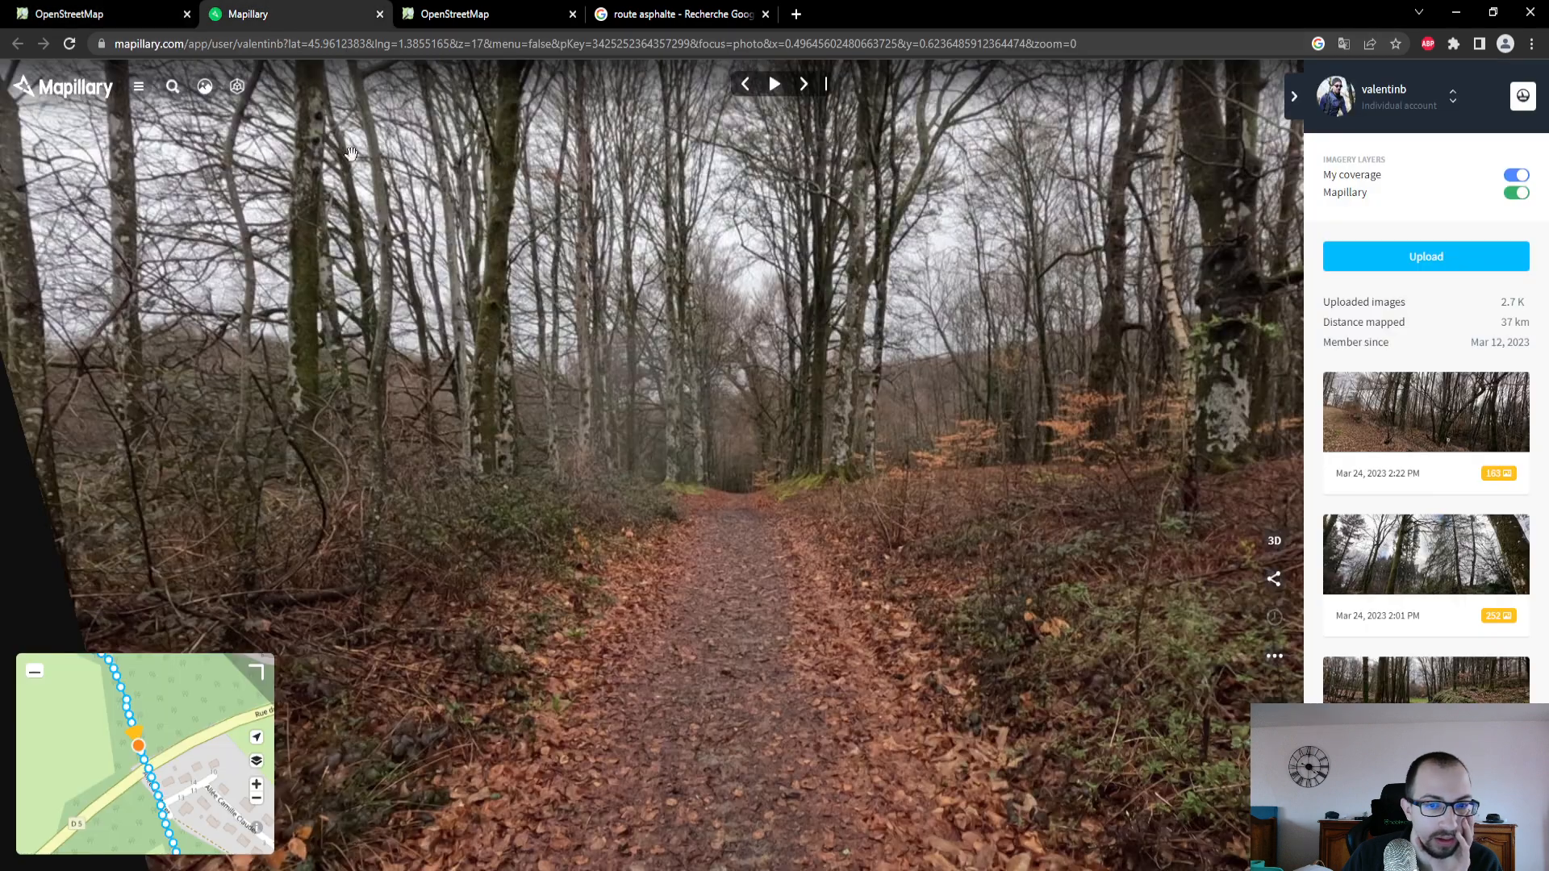
{"action": "left_click_drag", "start_coordinate": [153, 710], "coordinate": [262, 841]}
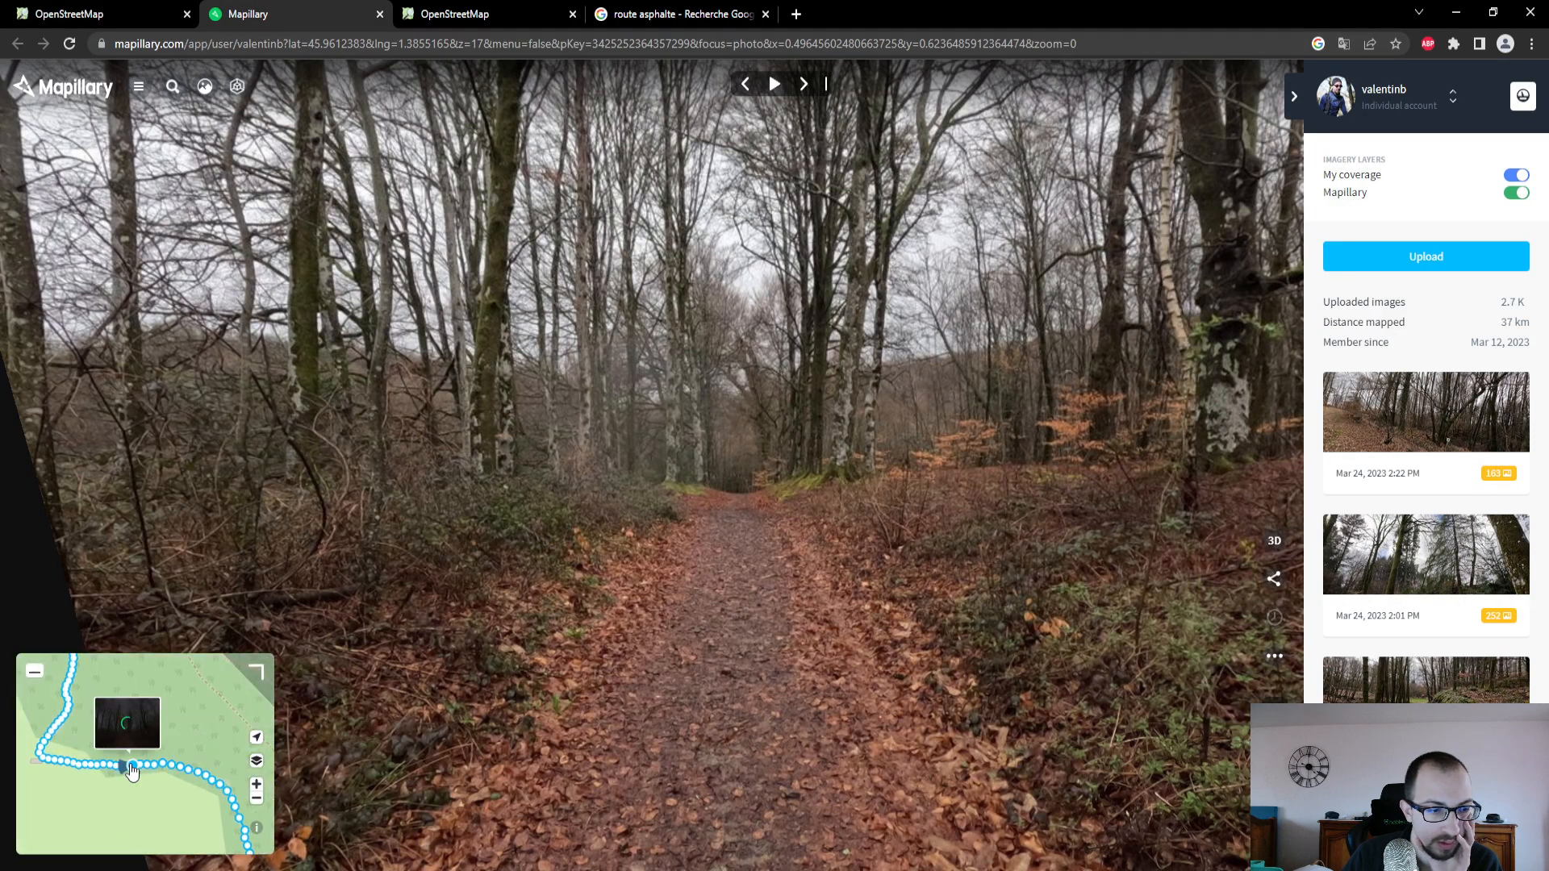
{"action": "left_click", "coordinate": [109, 766]}
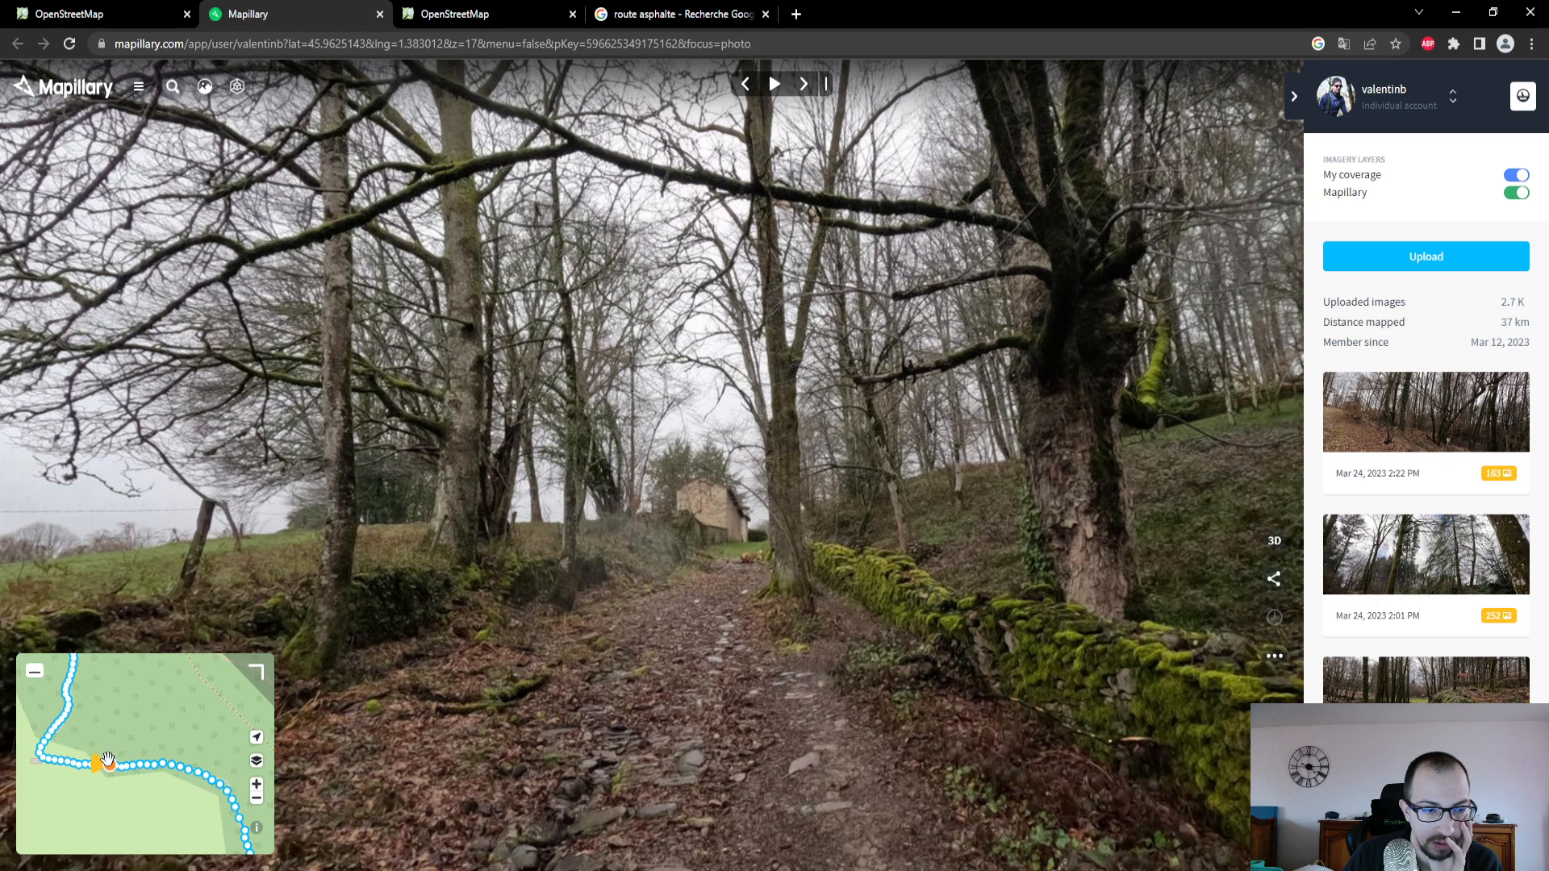
- Return to the OpenStreetMap editor and follow the selected path past Trasforêt on the aerial imagery
{"action": "left_click", "coordinate": [119, 12]}
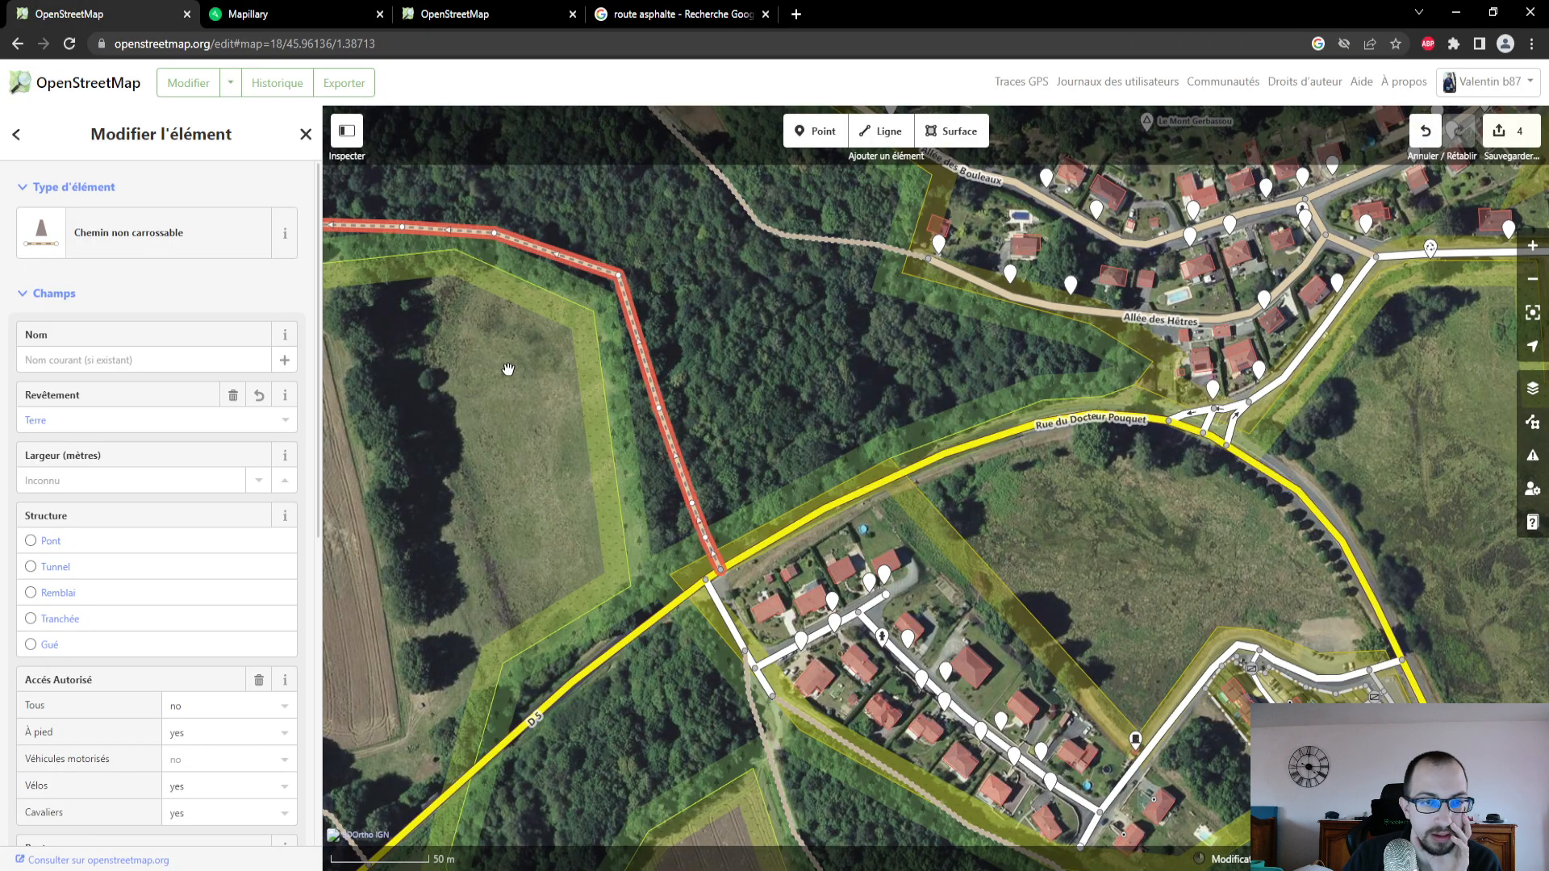
{"action": "scroll", "coordinate": [936, 562], "scroll_direction": "up", "scroll_amount": 3}
{"action": "scroll", "coordinate": [691, 420], "scroll_direction": "down", "scroll_amount": 1}
{"action": "left_click_drag", "start_coordinate": [695, 391], "coordinate": [776, 612]}
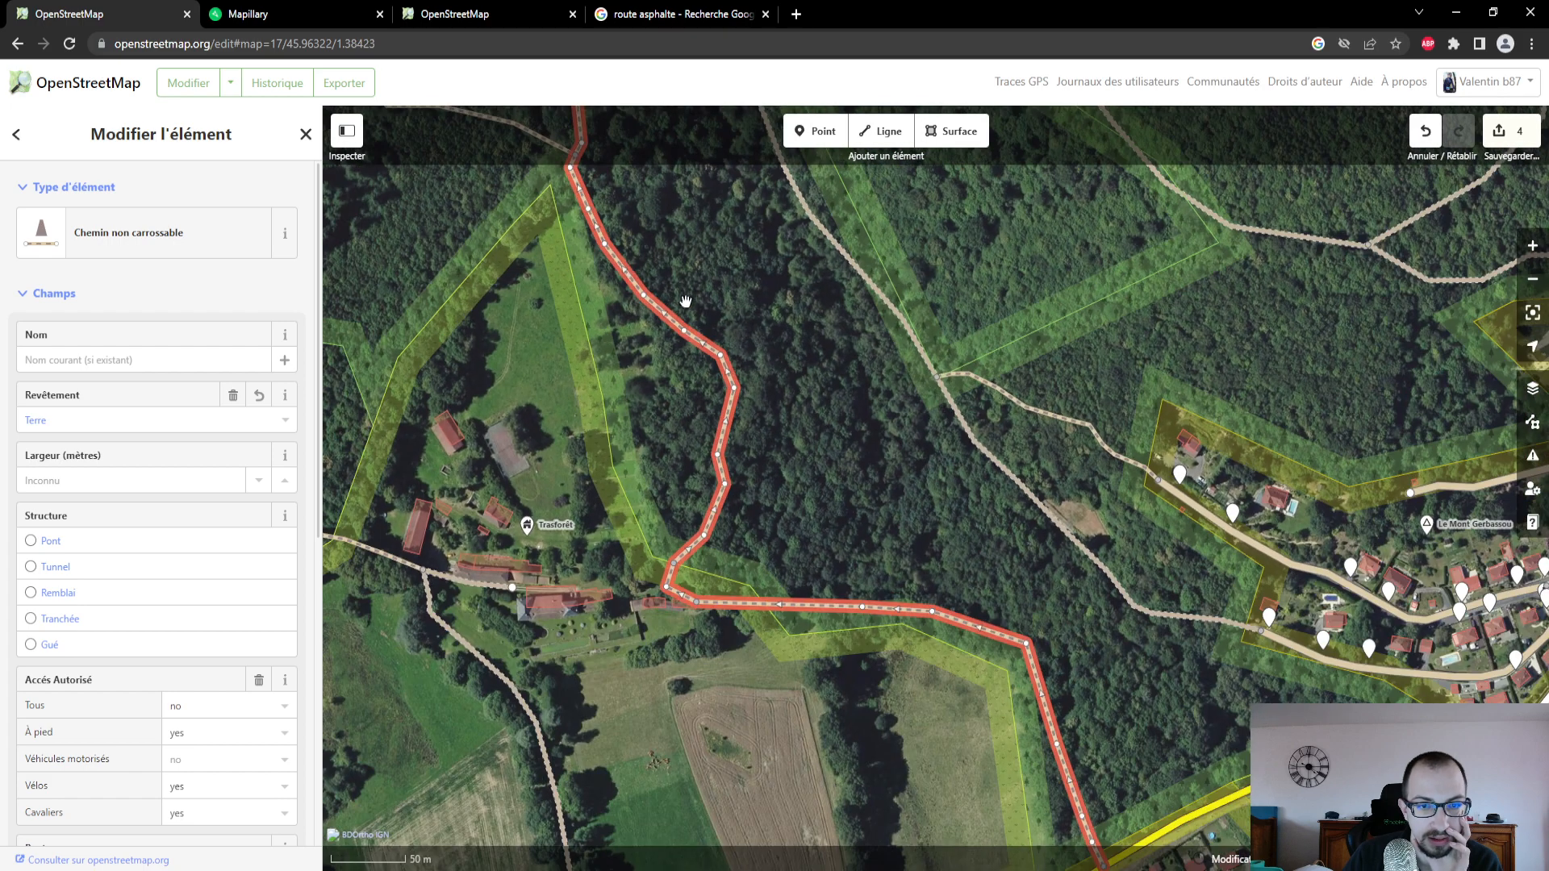
{"action": "left_click_drag", "start_coordinate": [688, 304], "coordinate": [817, 477]}
{"action": "scroll", "coordinate": [818, 477], "scroll_direction": "down", "scroll_amount": 1}
{"action": "left_click_drag", "start_coordinate": [726, 380], "coordinate": [702, 305]}
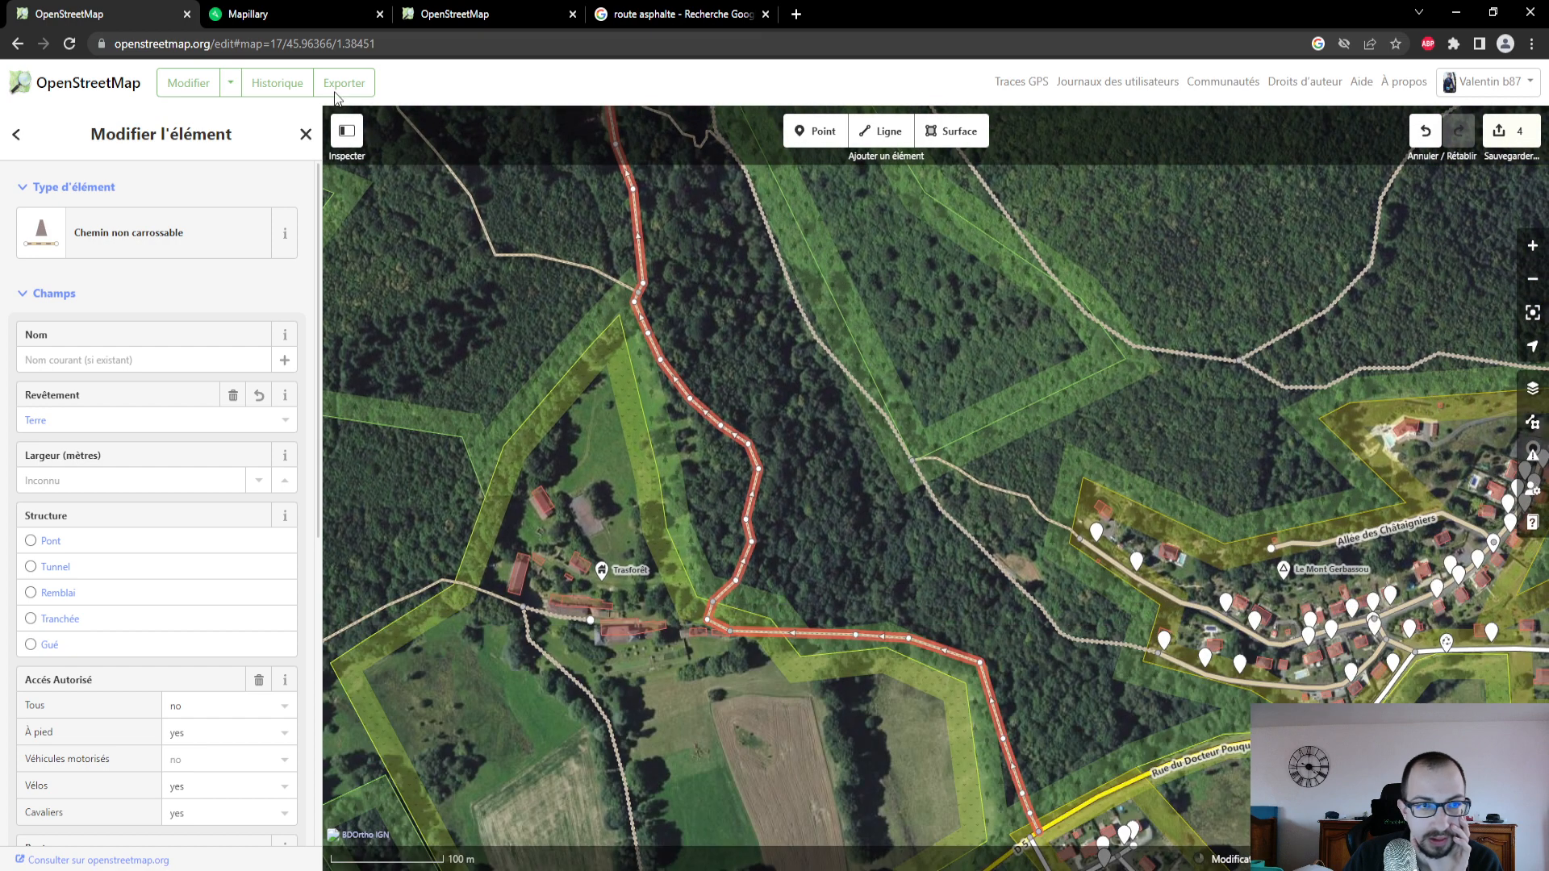
- In Mapillary, check the path's surface in photos taken in the woods north and east of Trasforêt
{"action": "left_click", "coordinate": [272, 9]}
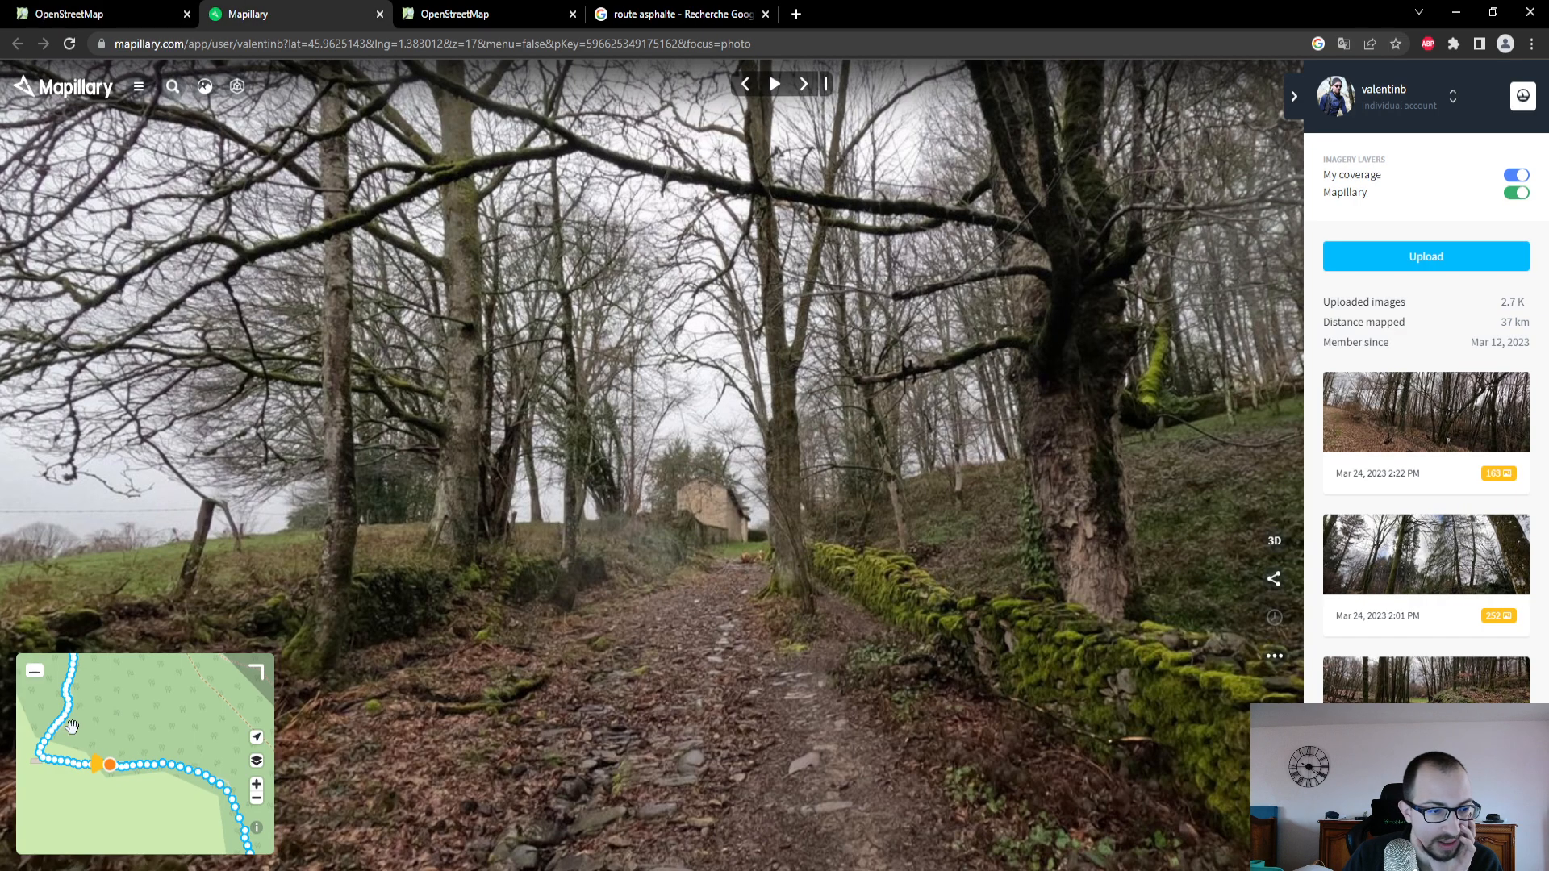
{"action": "scroll", "coordinate": [71, 727], "scroll_direction": "down", "scroll_amount": 5}
{"action": "left_click_drag", "start_coordinate": [95, 708], "coordinate": [188, 750]}
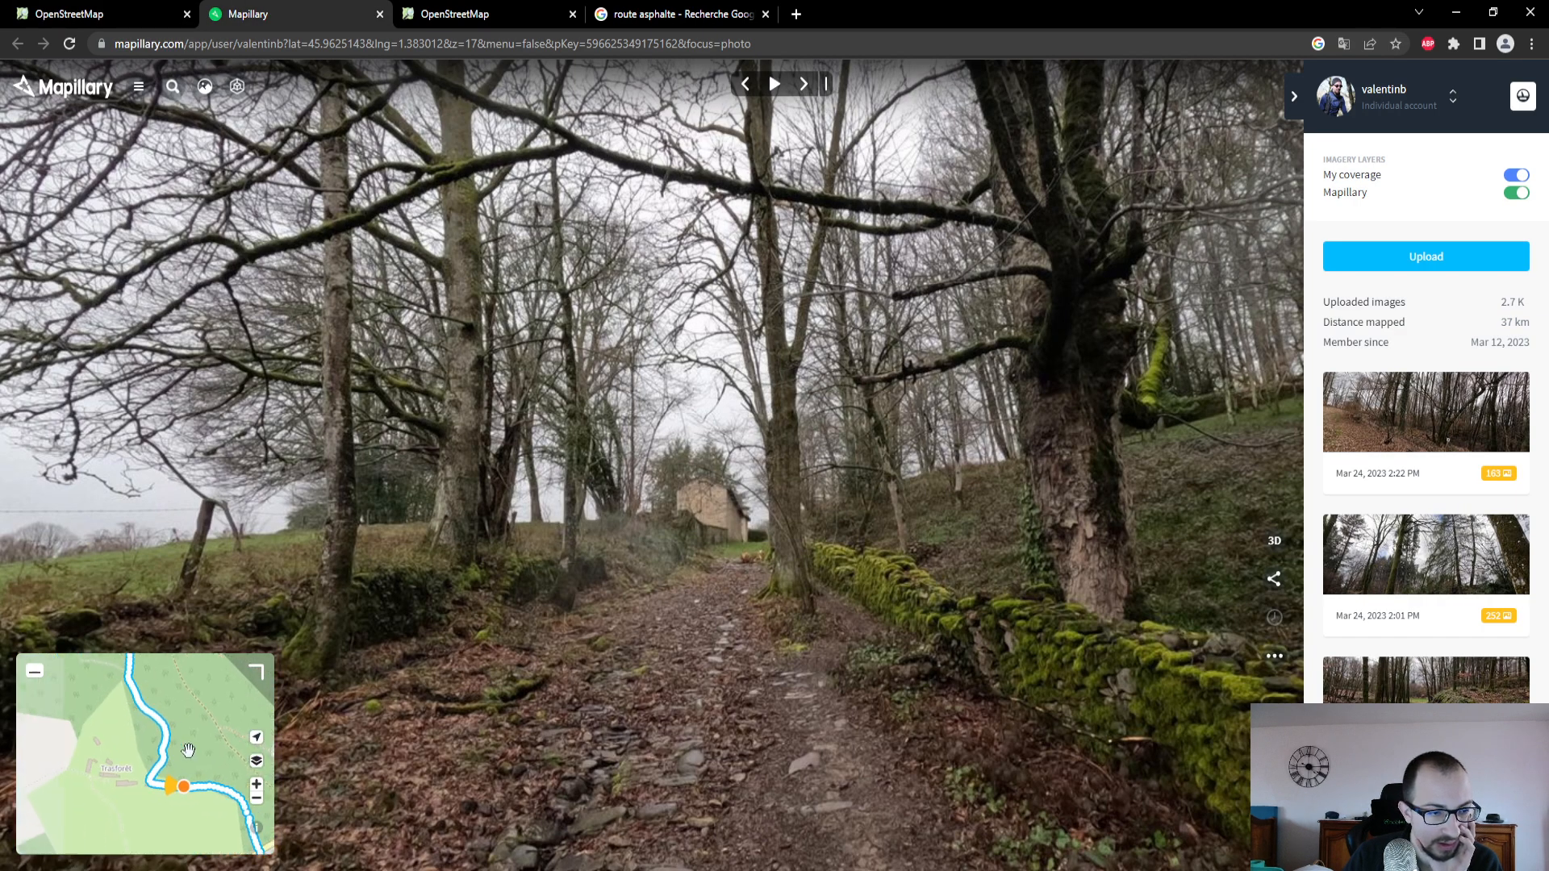
{"action": "left_click", "coordinate": [150, 702]}
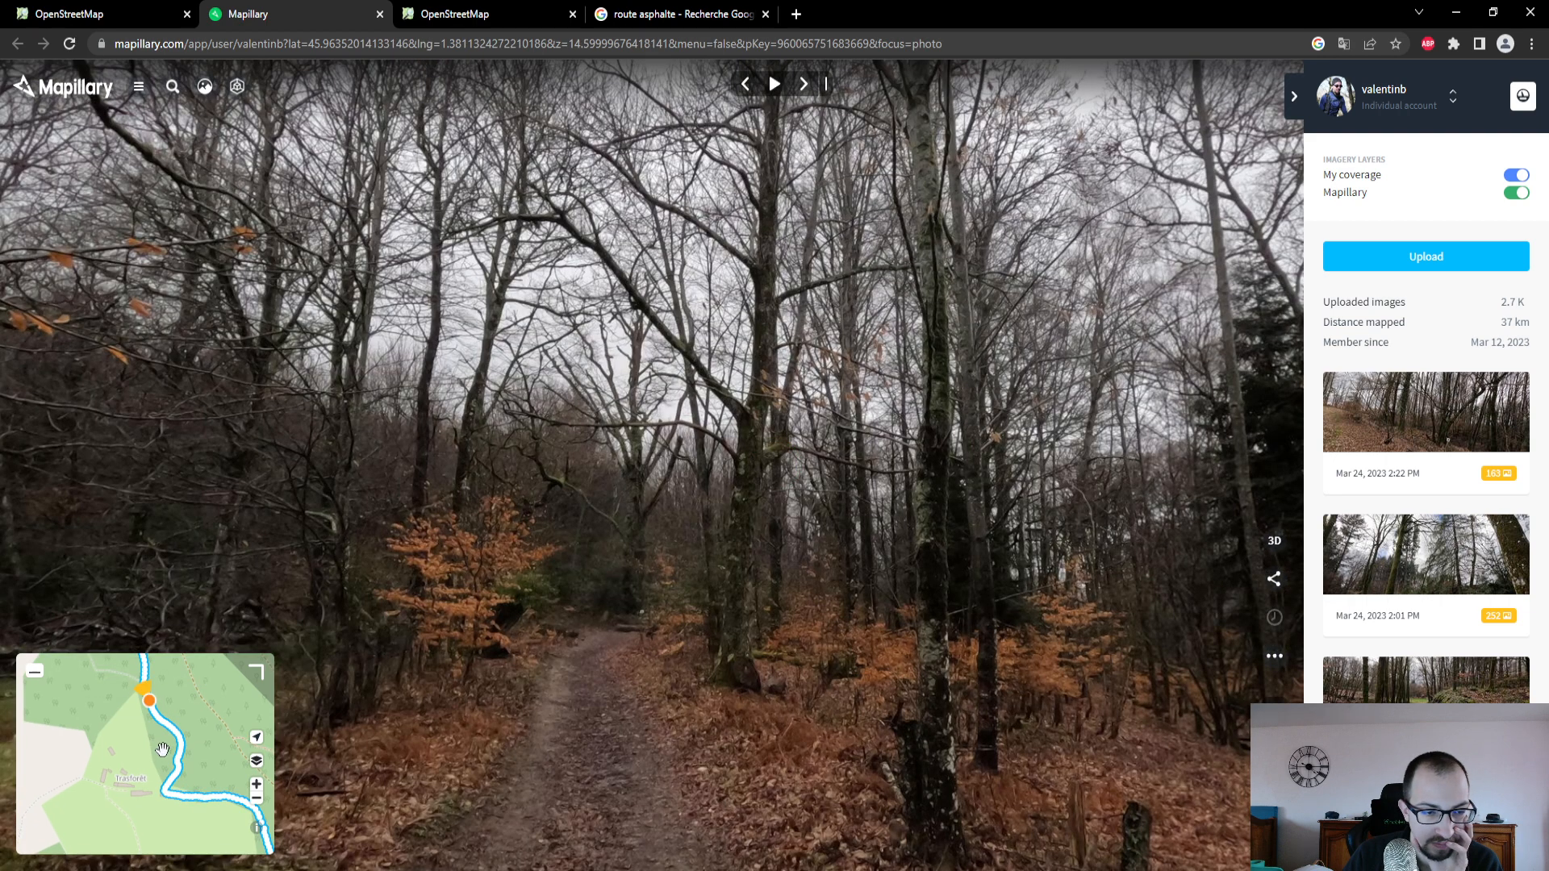
{"action": "left_click", "coordinate": [176, 767]}
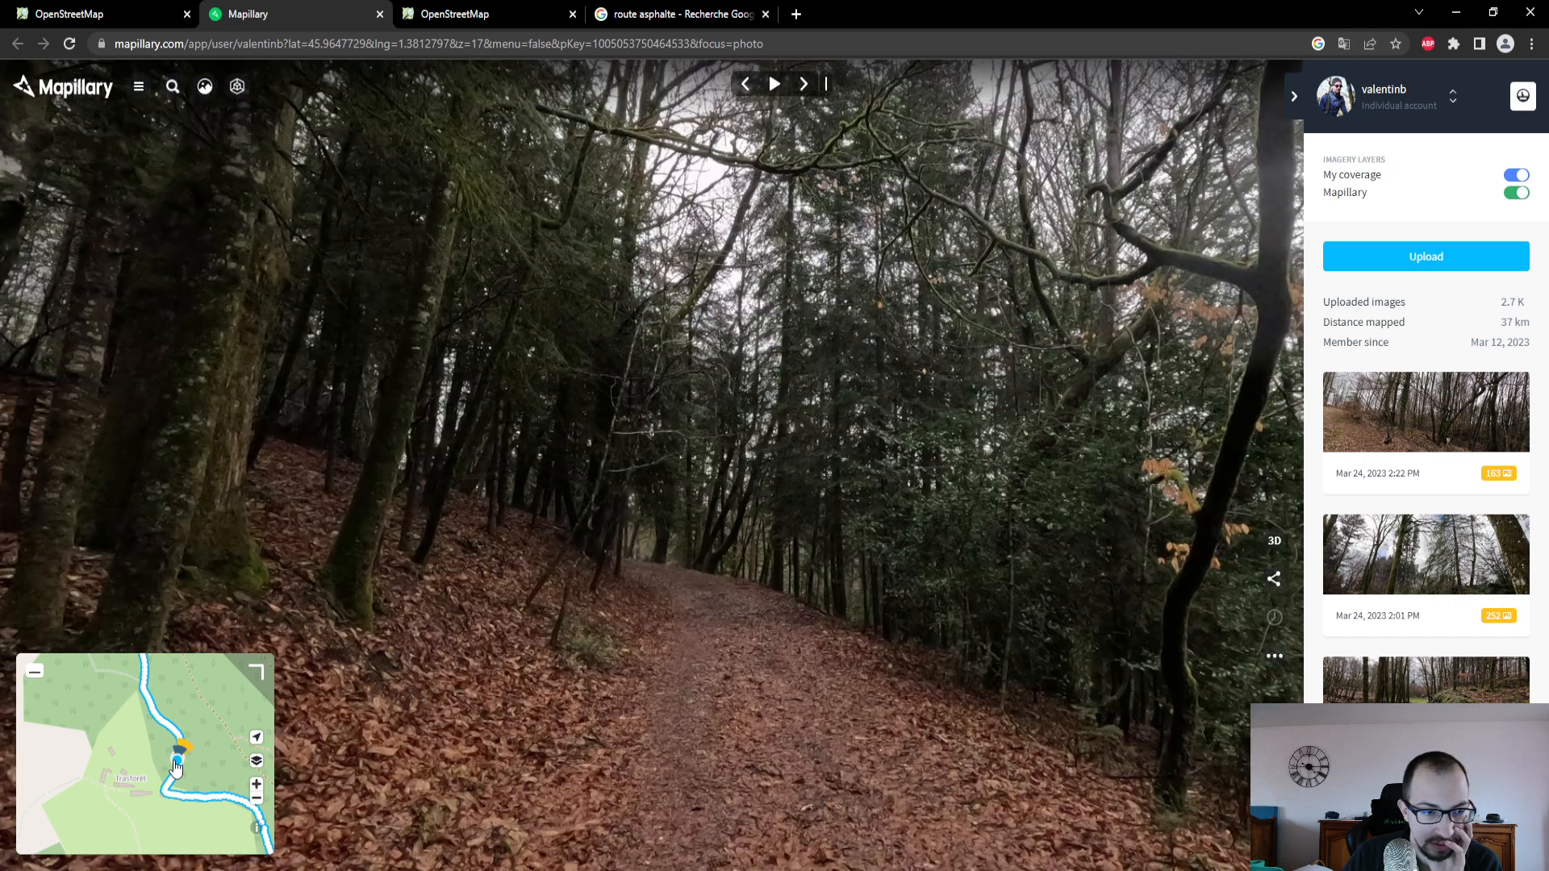
{"action": "left_click", "coordinate": [177, 766]}
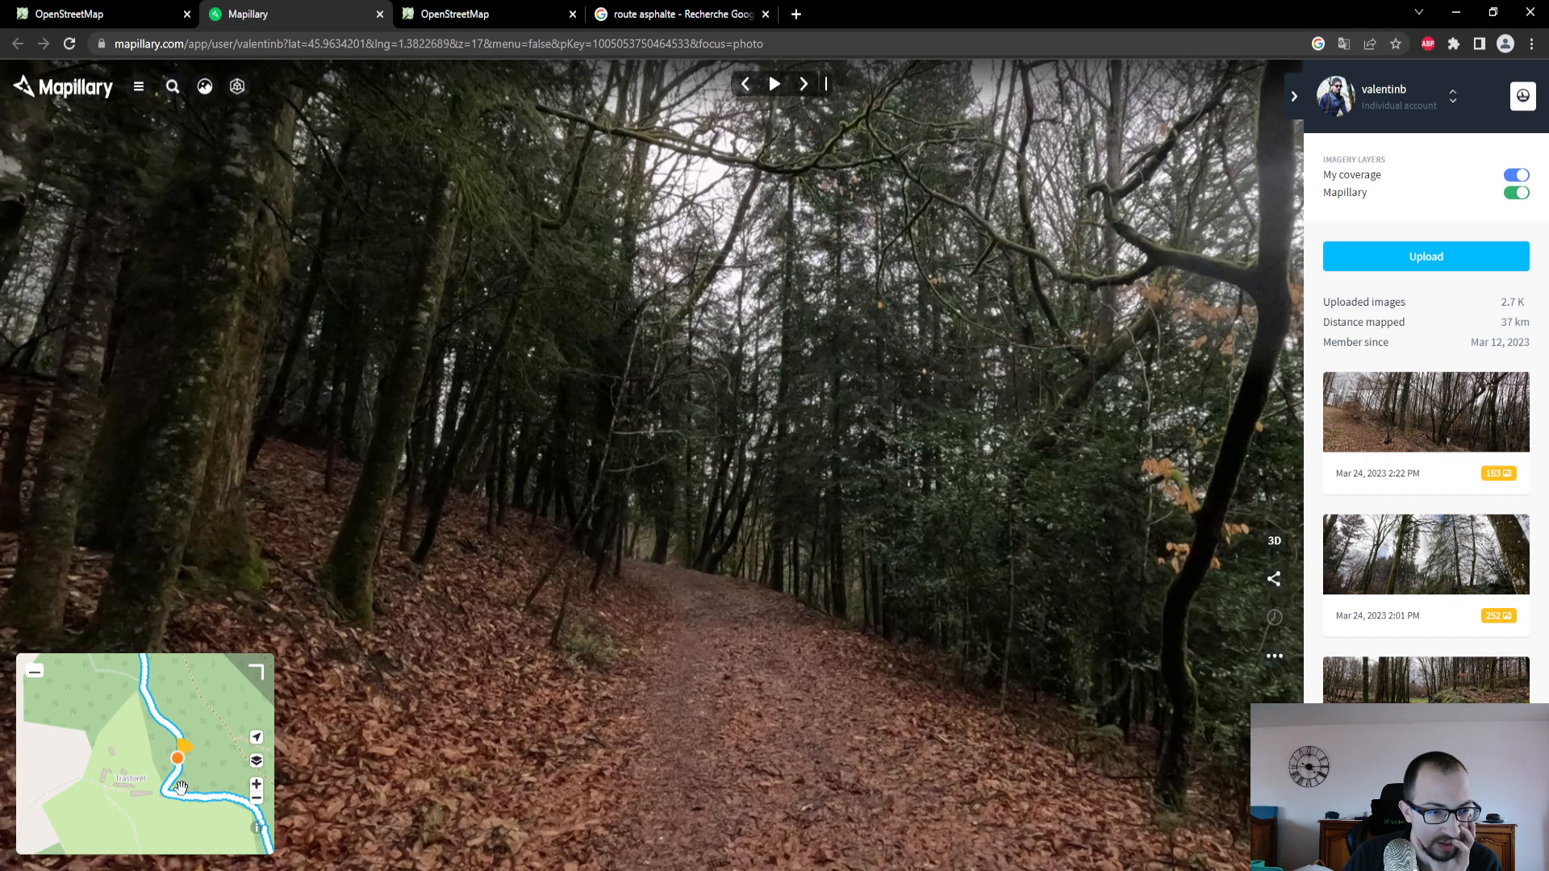
- Back in the OpenStreetMap editor, review the path's access and raw attributes and follow it to its northwestern end
{"action": "left_click", "coordinate": [164, 14]}
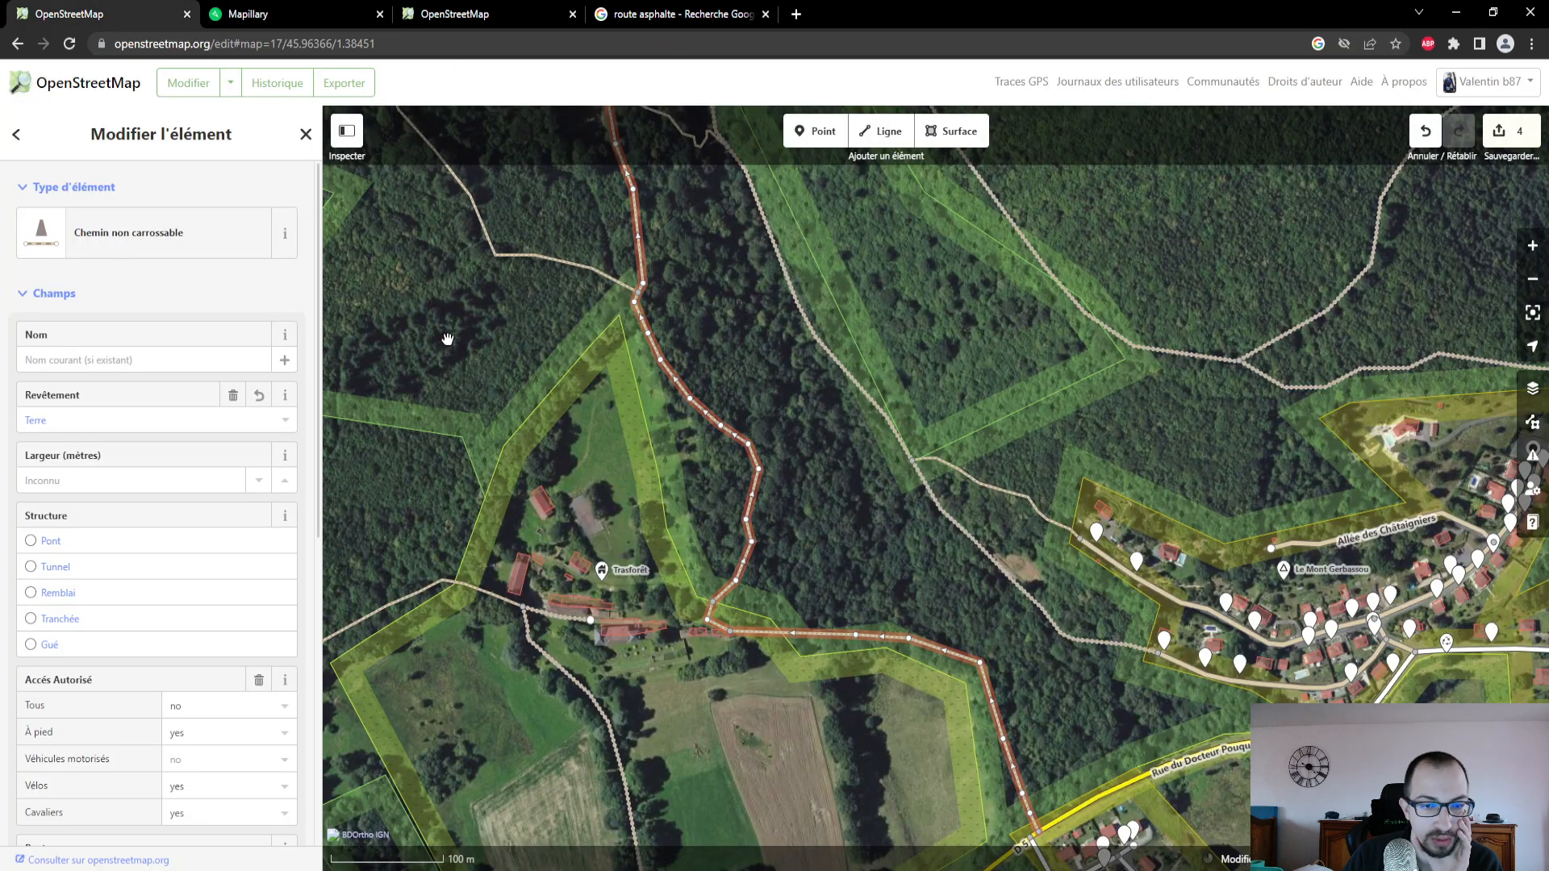
{"action": "scroll", "coordinate": [693, 619], "scroll_direction": "up", "scroll_amount": 2}
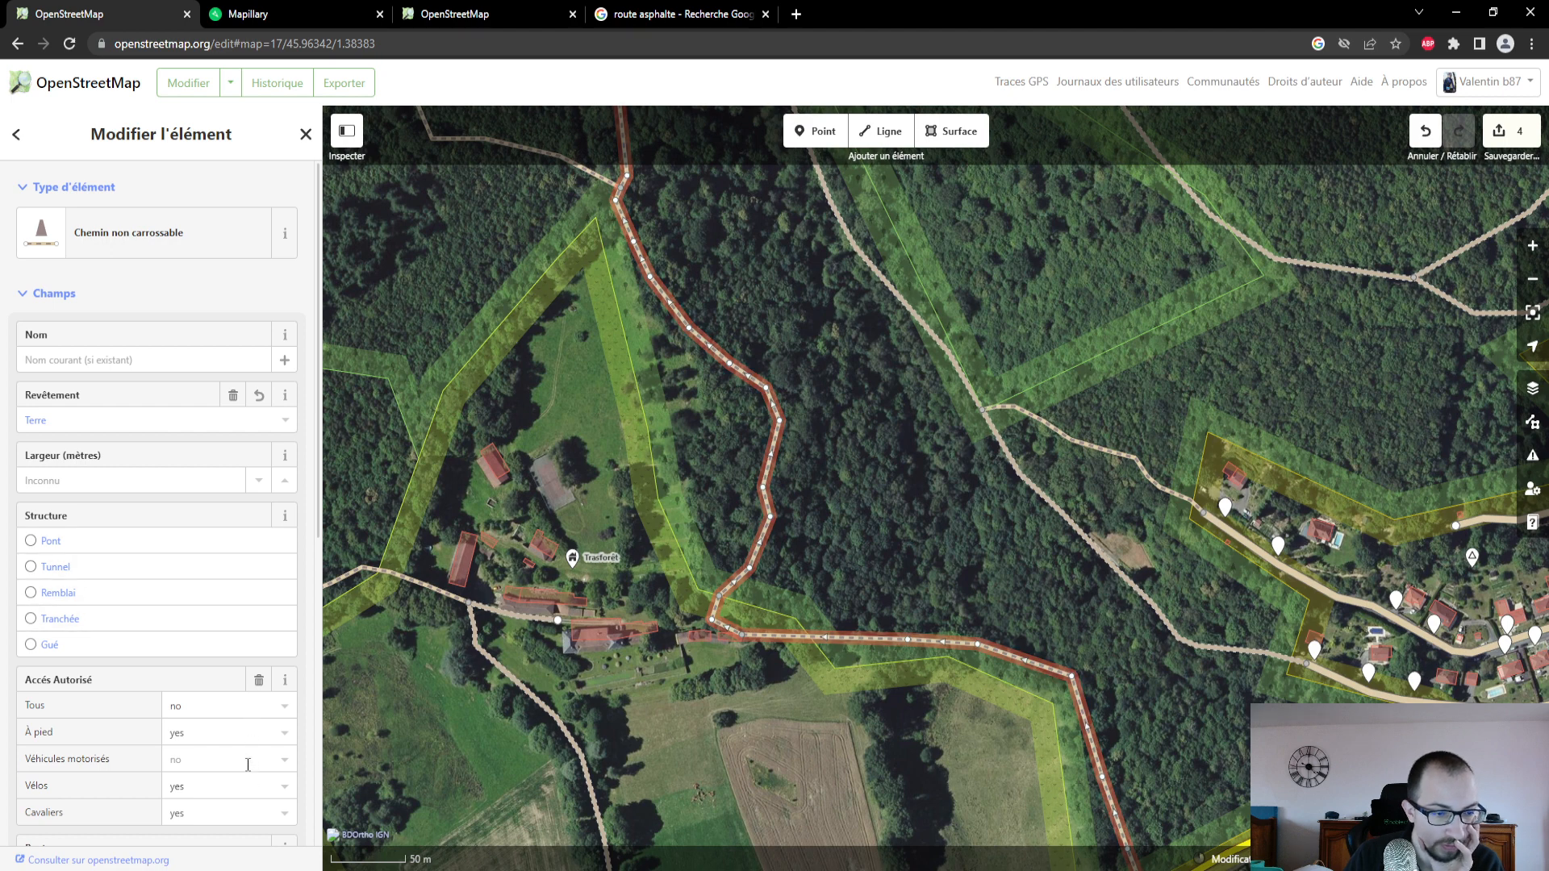
{"action": "scroll", "coordinate": [250, 751], "scroll_direction": "down", "scroll_amount": 4}
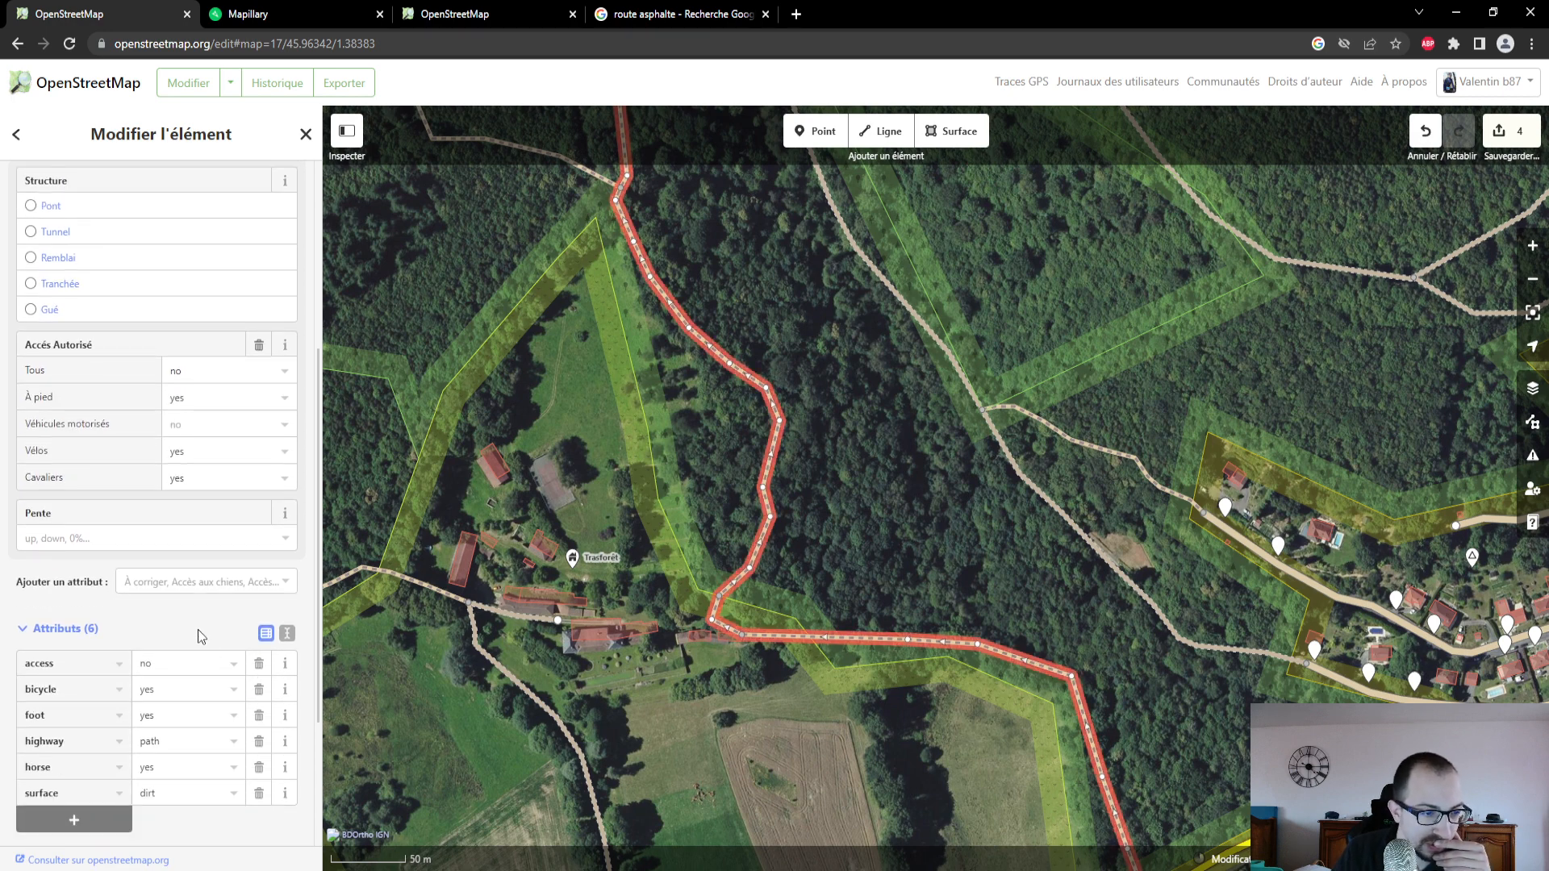
{"action": "scroll", "coordinate": [197, 629], "scroll_direction": "up", "scroll_amount": 4}
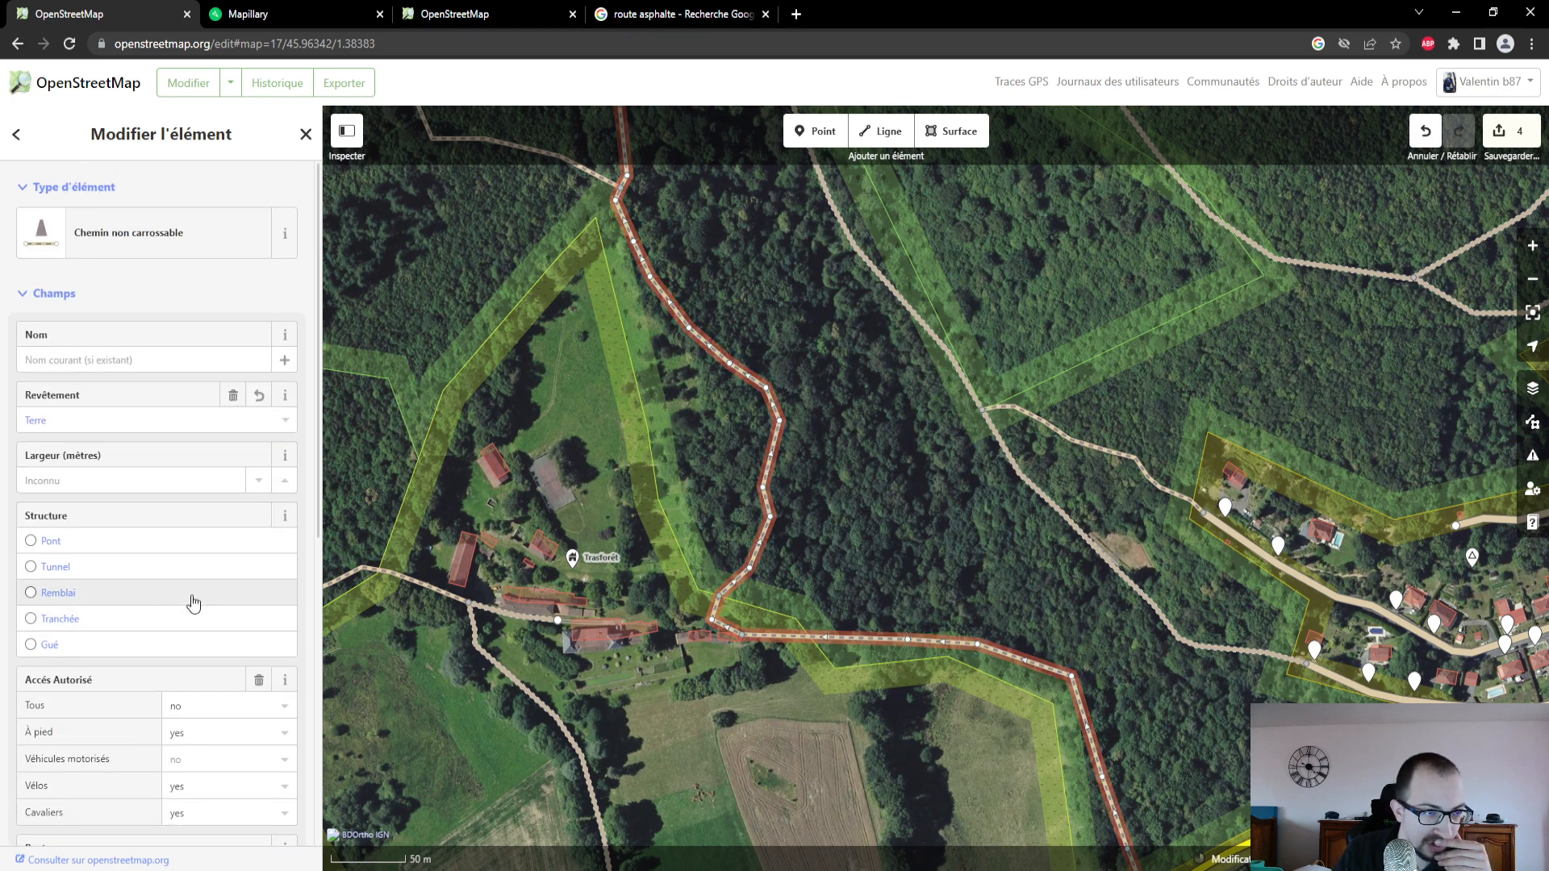
{"action": "left_click_drag", "start_coordinate": [722, 349], "coordinate": [791, 615]}
{"action": "left_click_drag", "start_coordinate": [671, 443], "coordinate": [695, 728]}
{"action": "left_click_drag", "start_coordinate": [661, 507], "coordinate": [1008, 646]}
{"action": "left_click_drag", "start_coordinate": [684, 483], "coordinate": [1045, 594]}
{"action": "scroll", "coordinate": [707, 520], "scroll_direction": "down", "scroll_amount": 1}
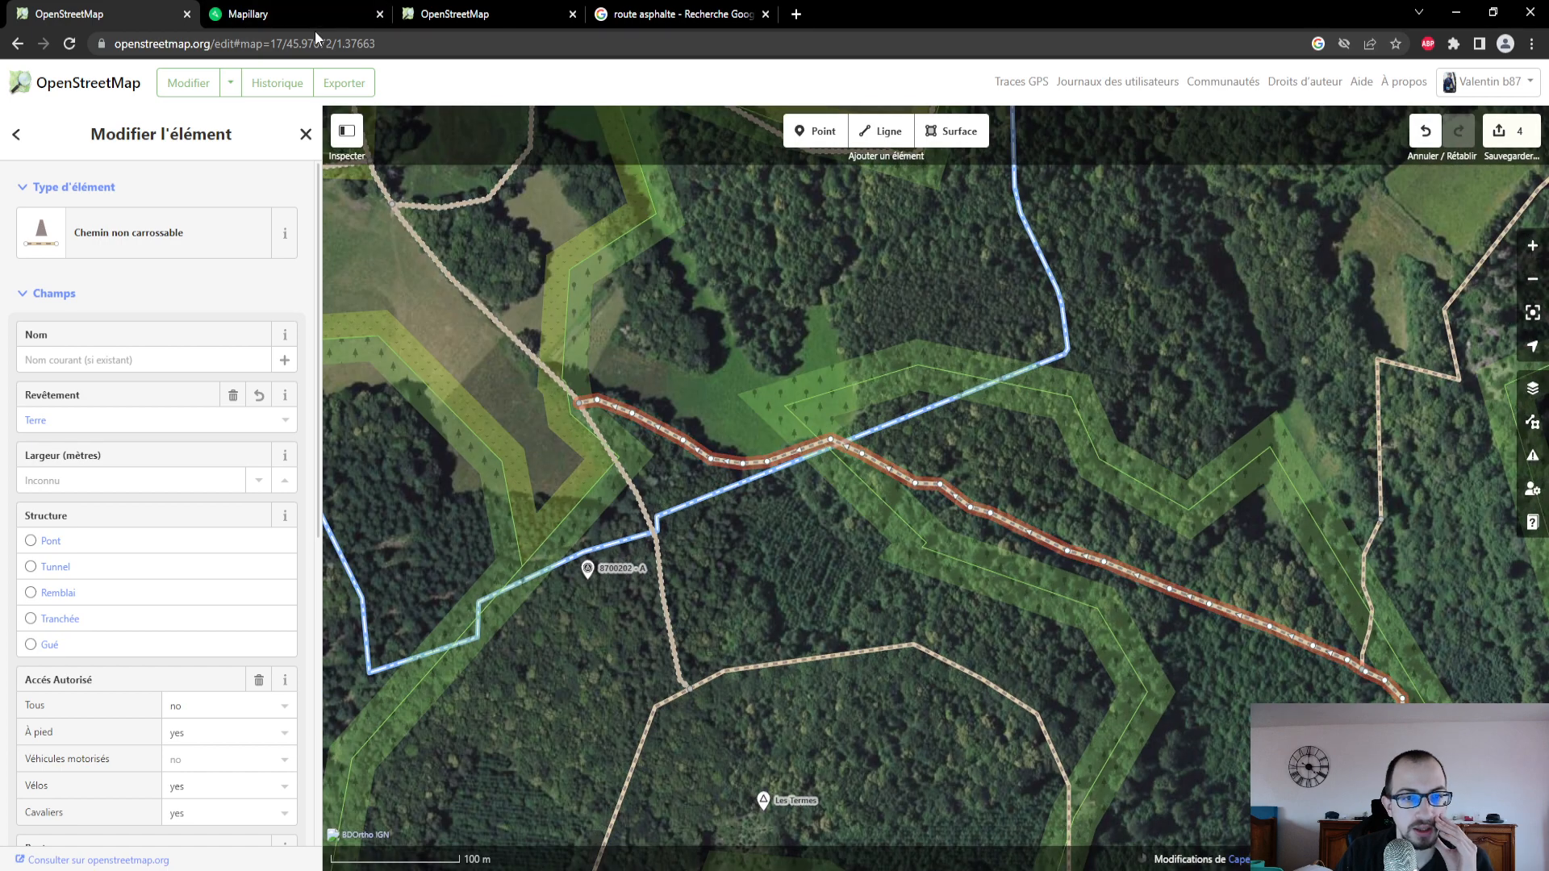
- Switch to Mapillary and follow the photo coverage northwest from Trasforêt on the overview map to the fork by the ponds
{"action": "left_click", "coordinate": [326, 17]}
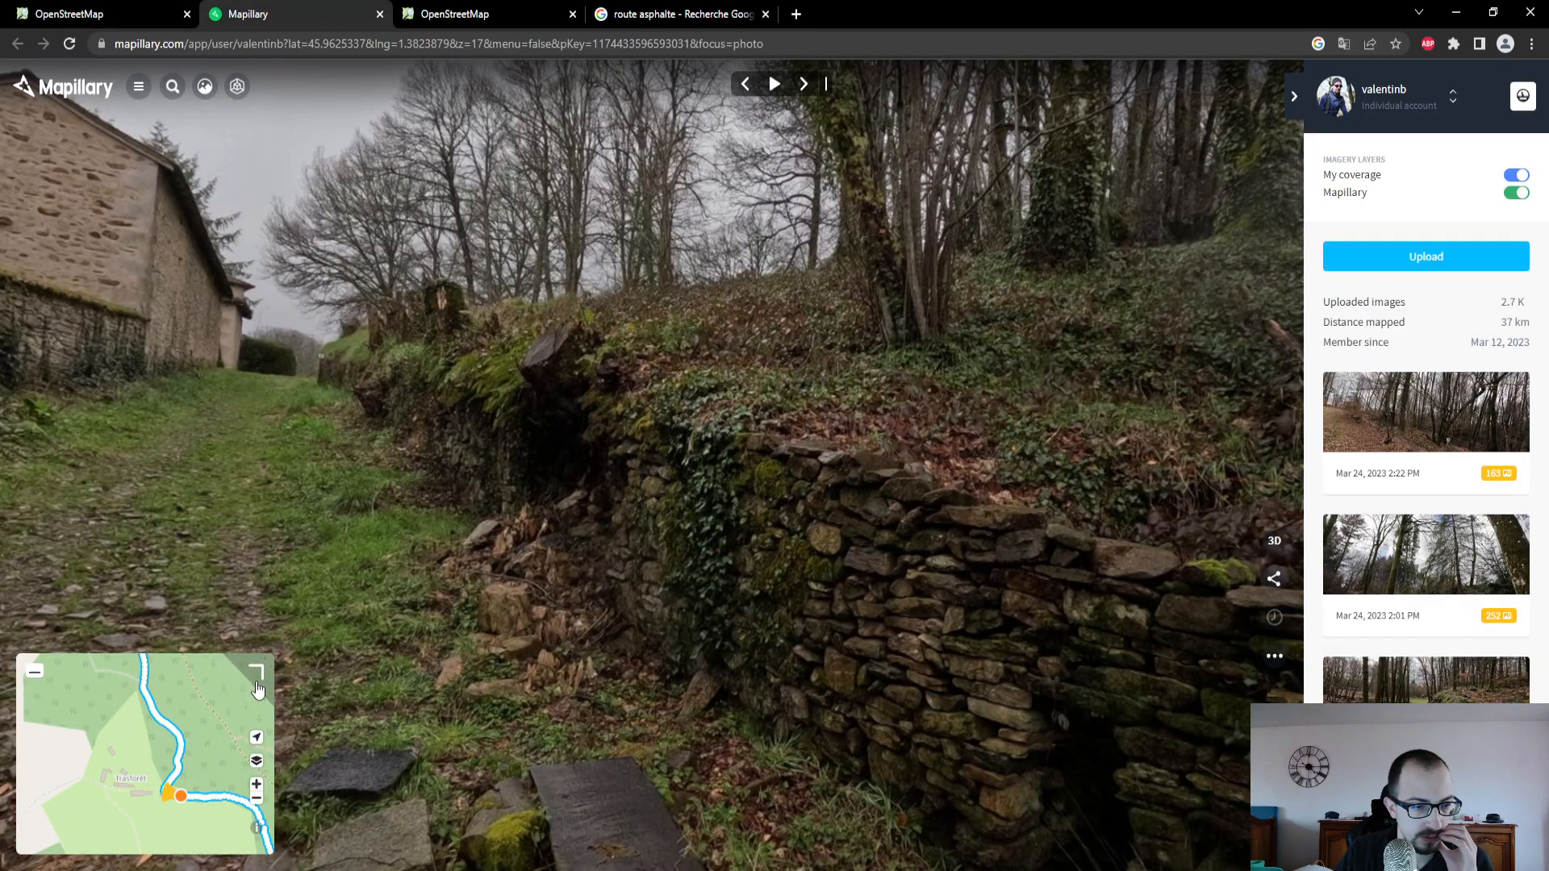
{"action": "left_click_drag", "start_coordinate": [78, 720], "coordinate": [114, 809]}
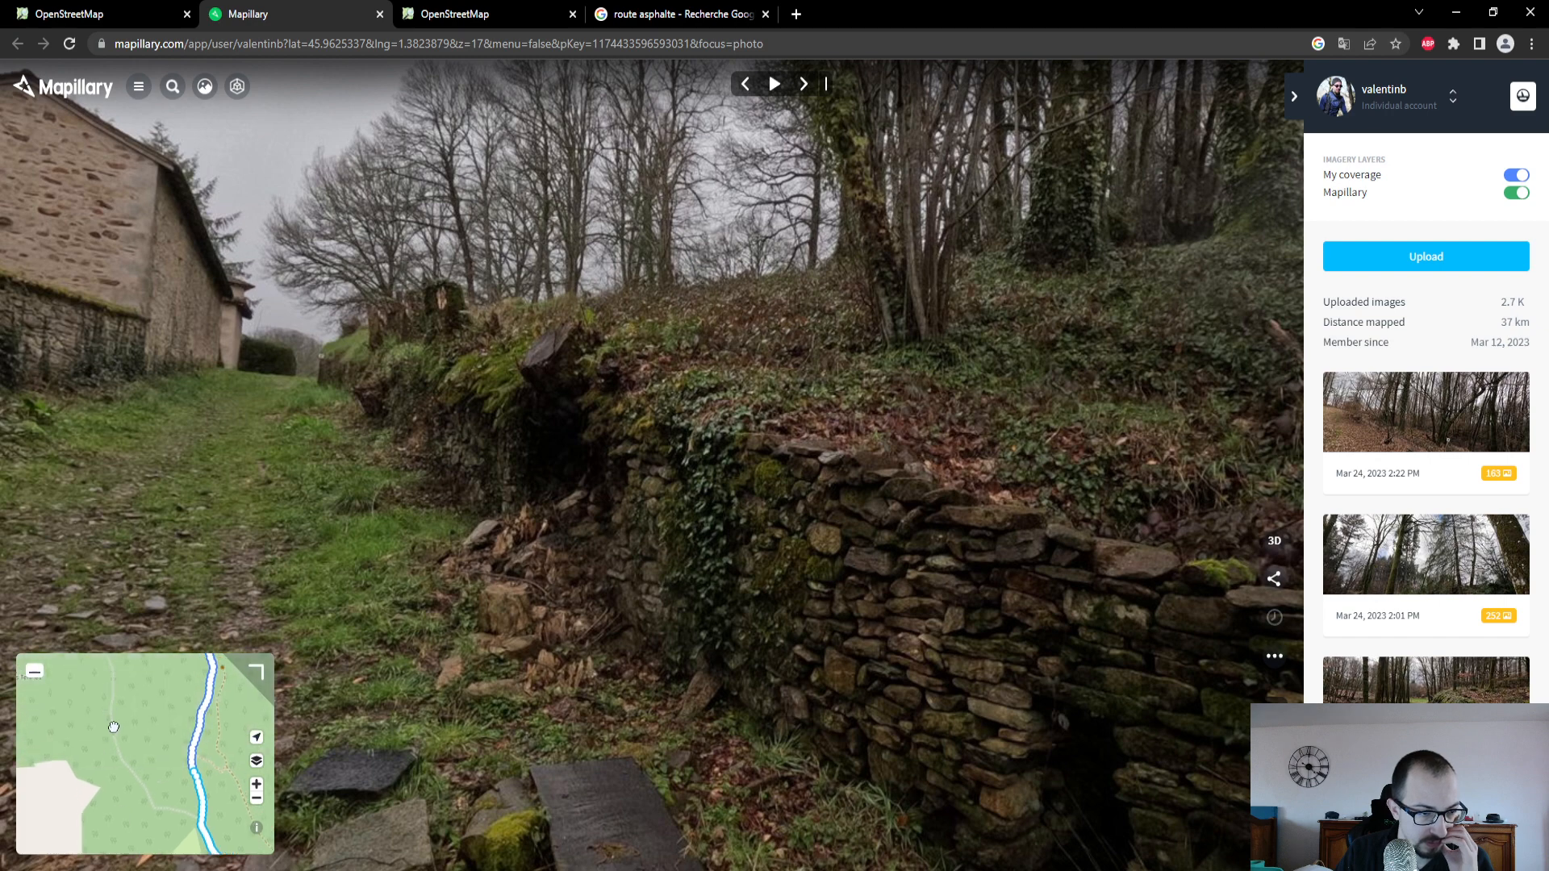
{"action": "left_click_drag", "start_coordinate": [113, 727], "coordinate": [214, 802]}
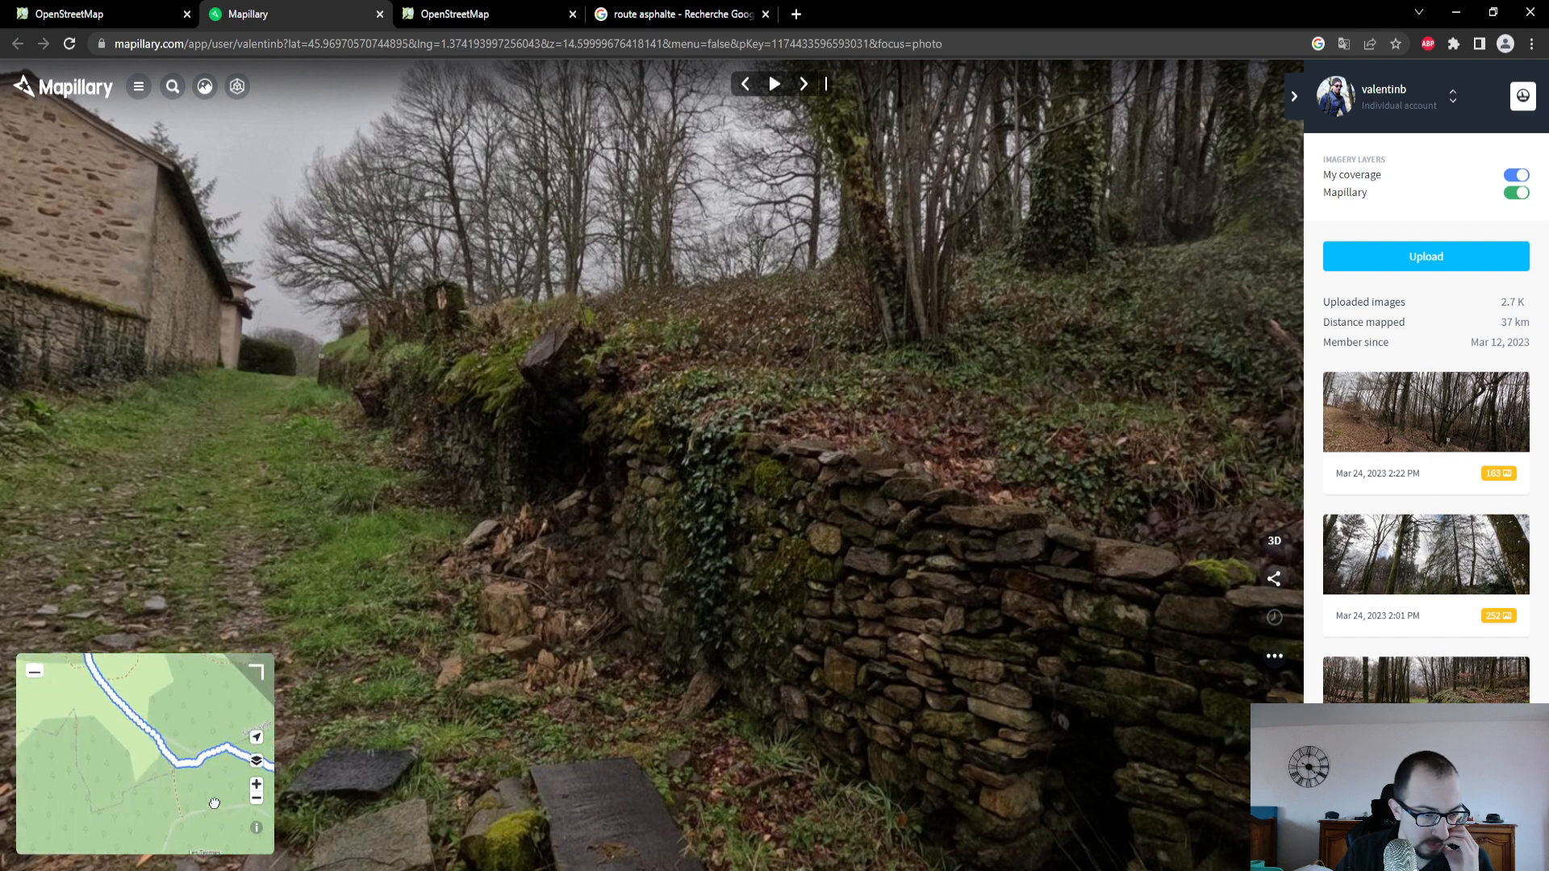
{"action": "left_click_drag", "start_coordinate": [157, 747], "coordinate": [210, 835]}
{"action": "left_click_drag", "start_coordinate": [156, 733], "coordinate": [210, 811]}
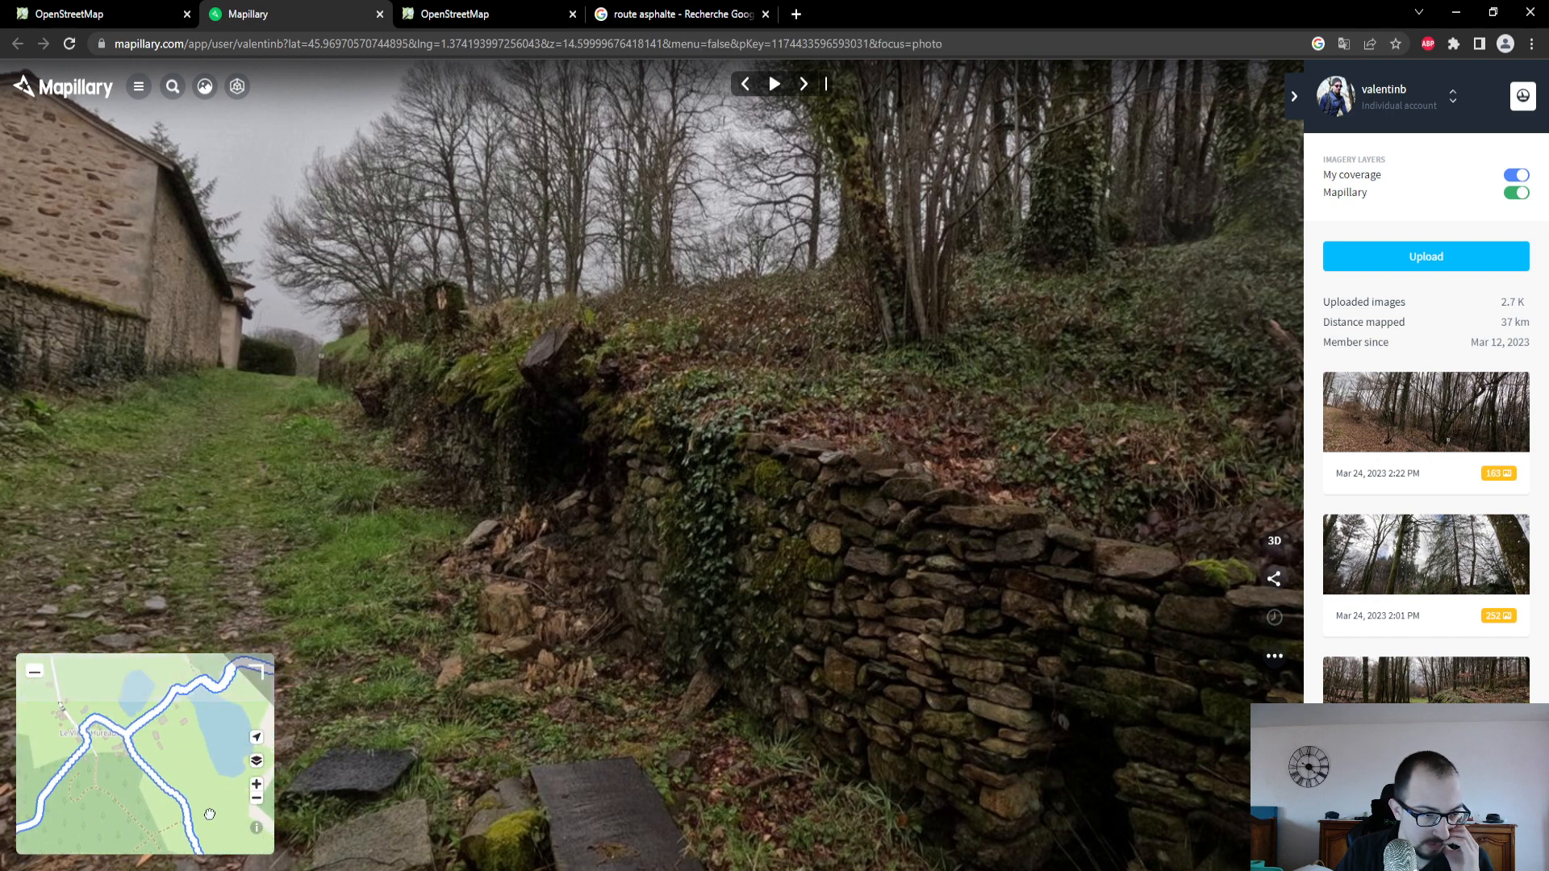
- Enlarge Mapillary's map and examine the photo coverage where the path bends north of Les Termes
{"action": "left_click", "coordinate": [137, 15]}
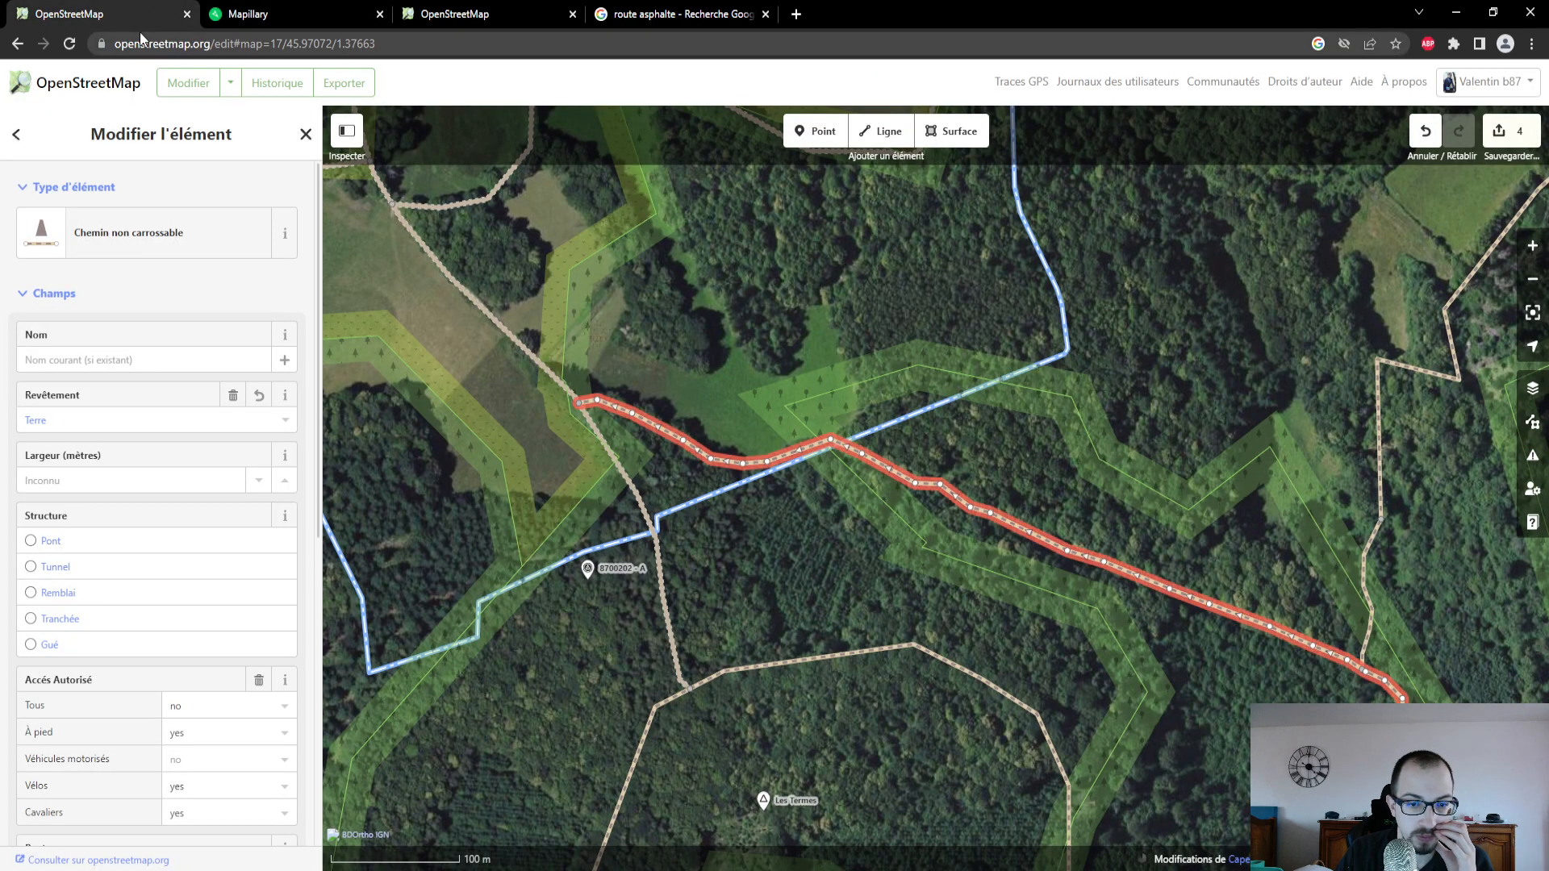
{"action": "left_click", "coordinate": [264, 16]}
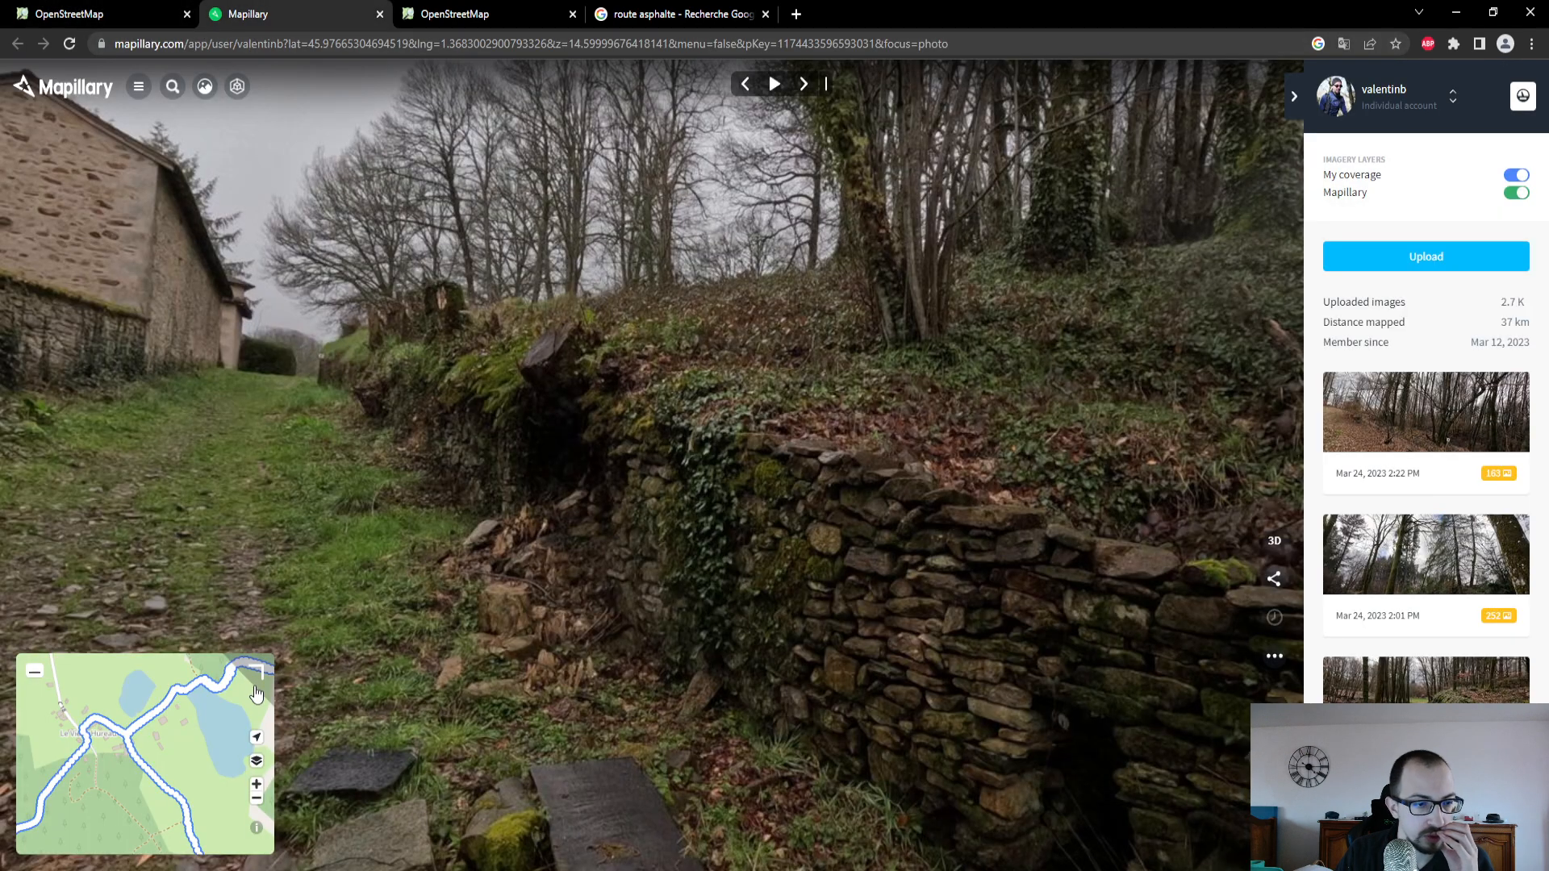
{"action": "left_click", "coordinate": [266, 679]}
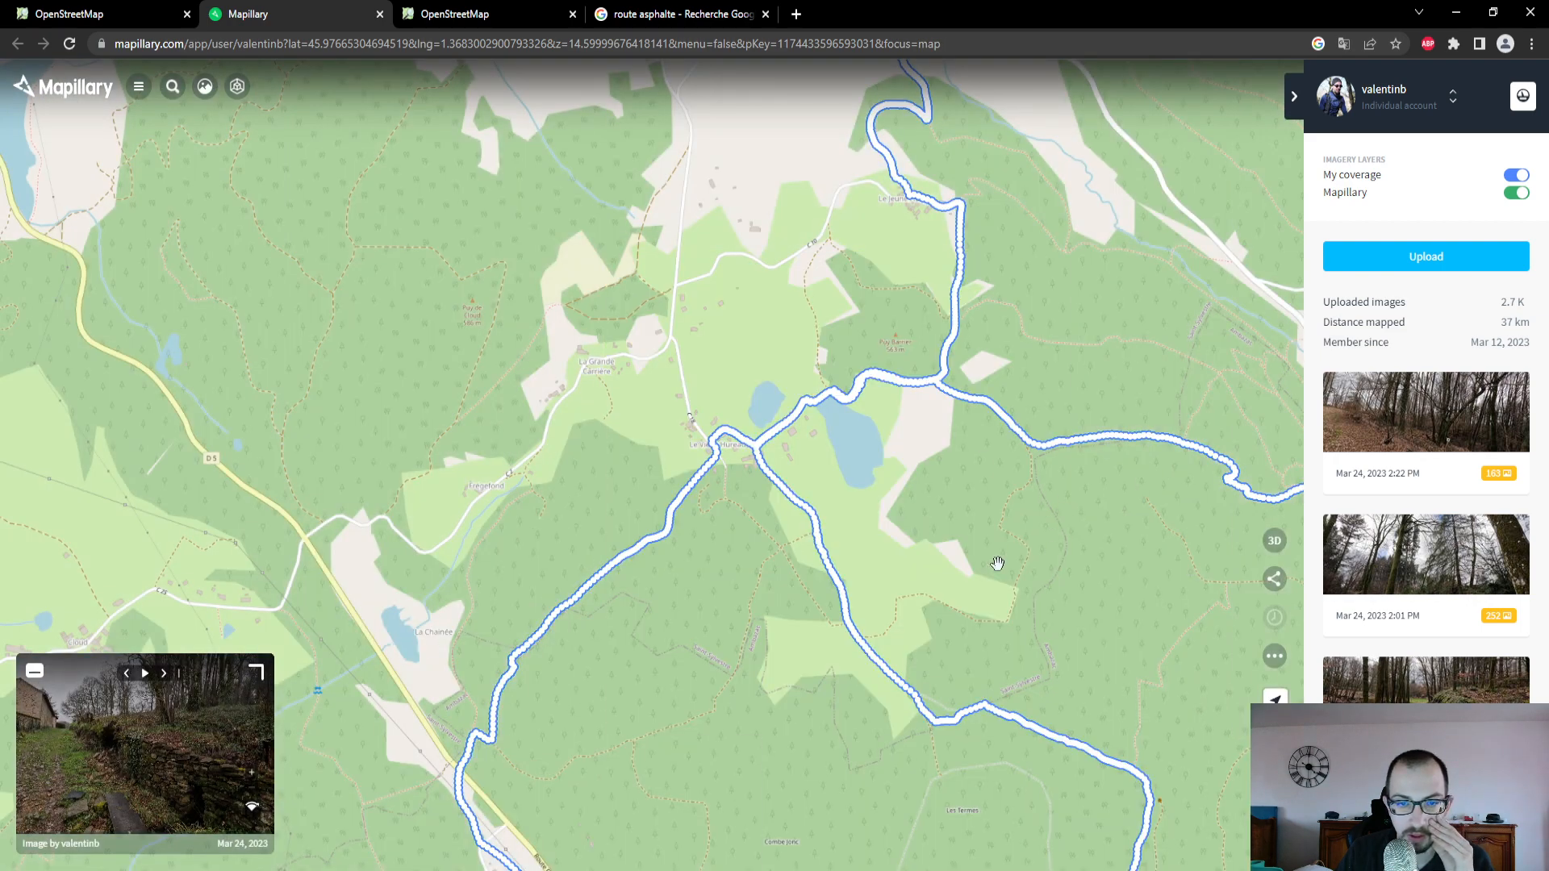
{"action": "left_click_drag", "start_coordinate": [997, 563], "coordinate": [836, 404]}
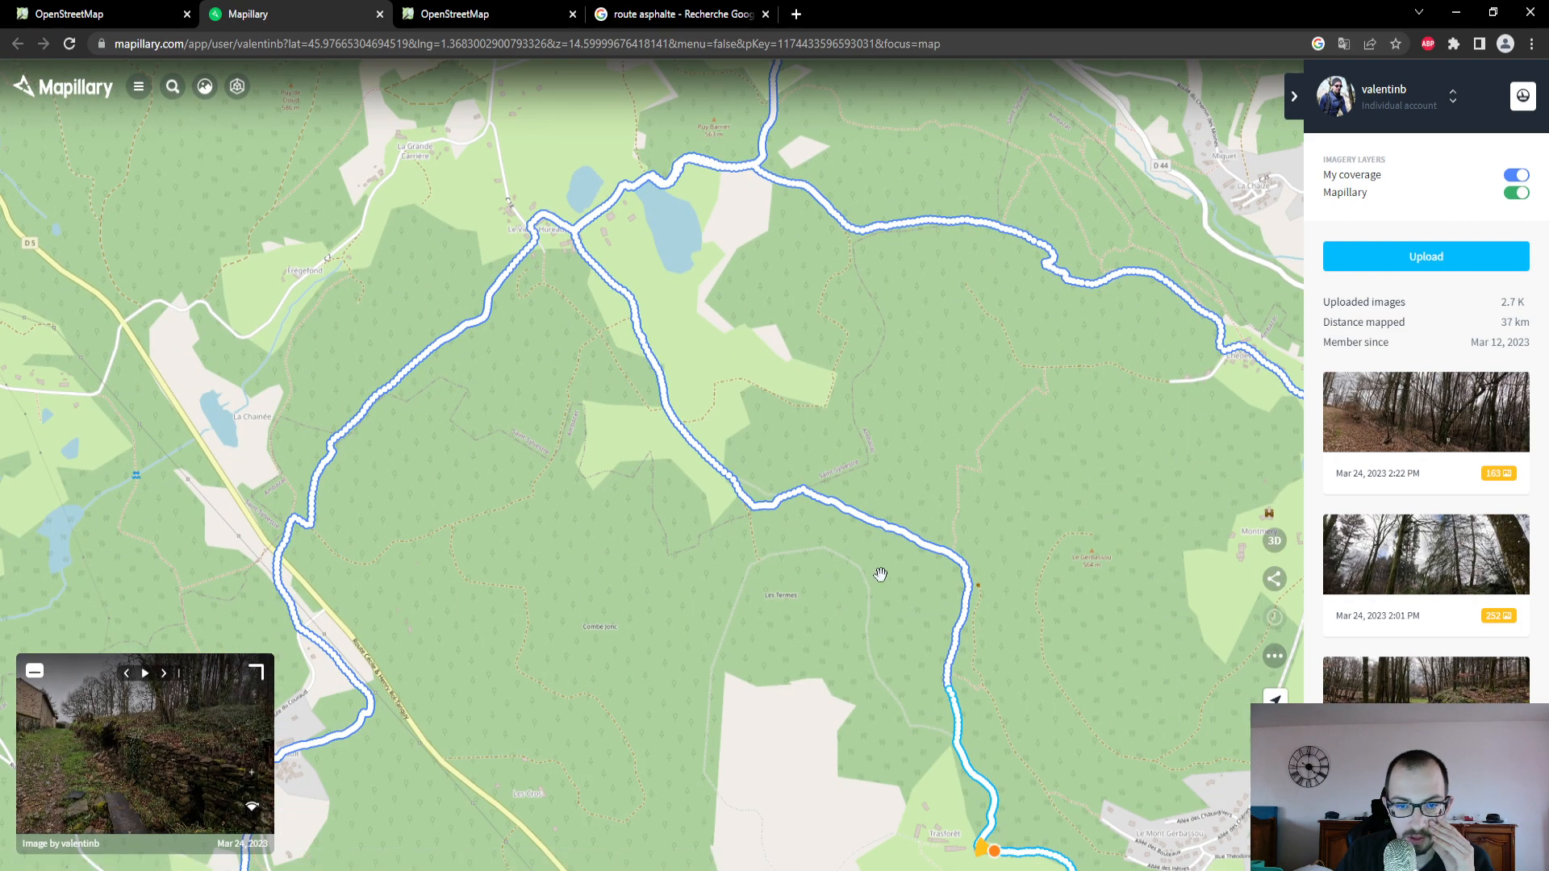
{"action": "scroll", "coordinate": [877, 575], "scroll_direction": "up", "scroll_amount": 5}
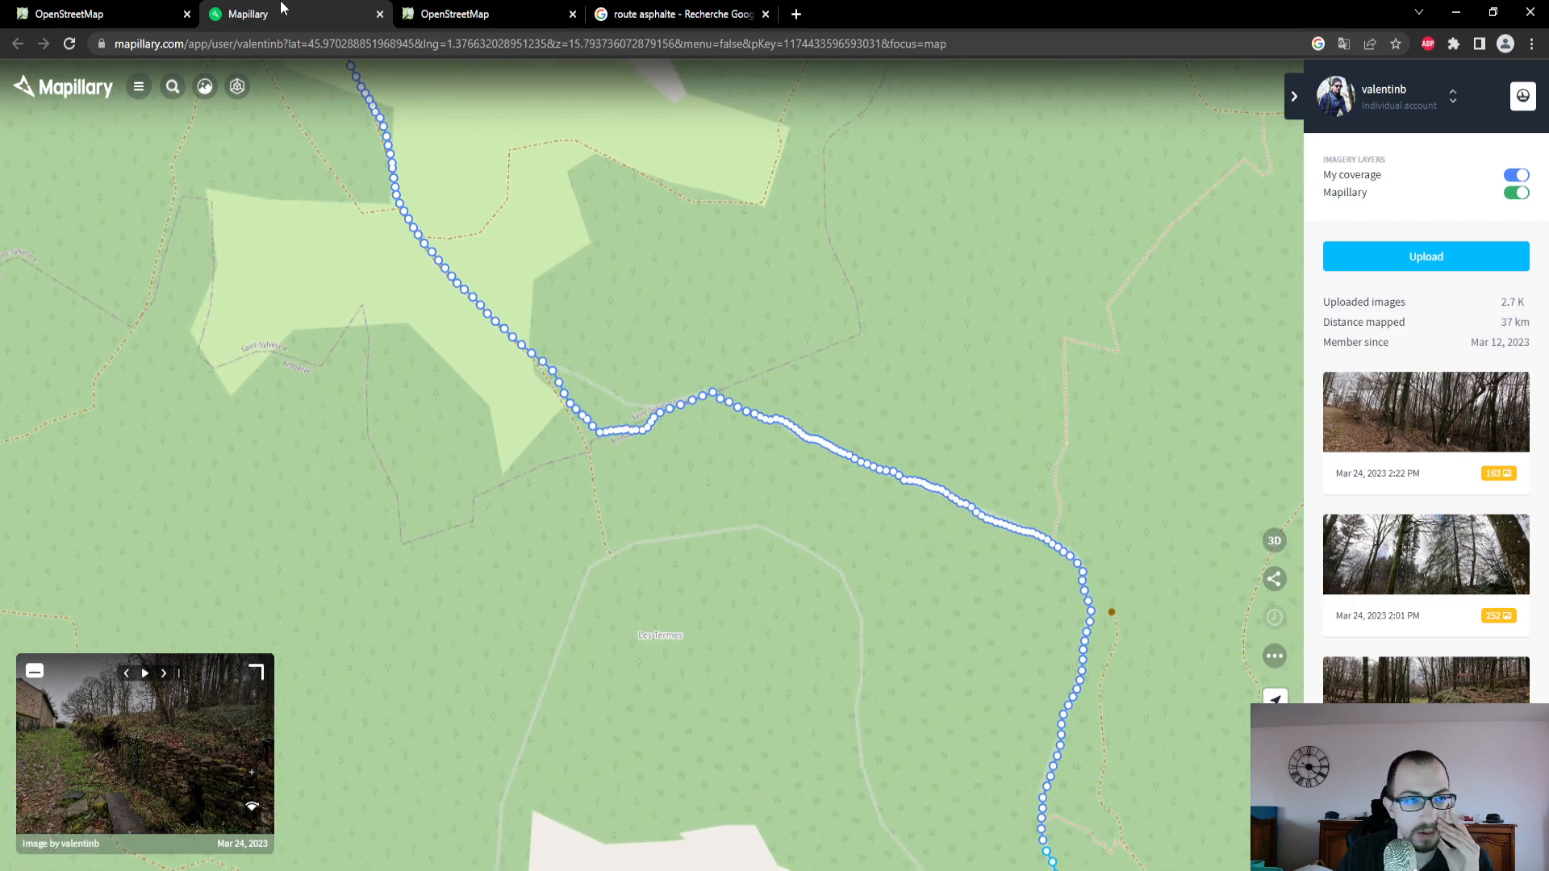
- Return to the OpenStreetMap editor and reselect the earth-surfaced path running north from Trasforêt
{"action": "left_click", "coordinate": [97, 13]}
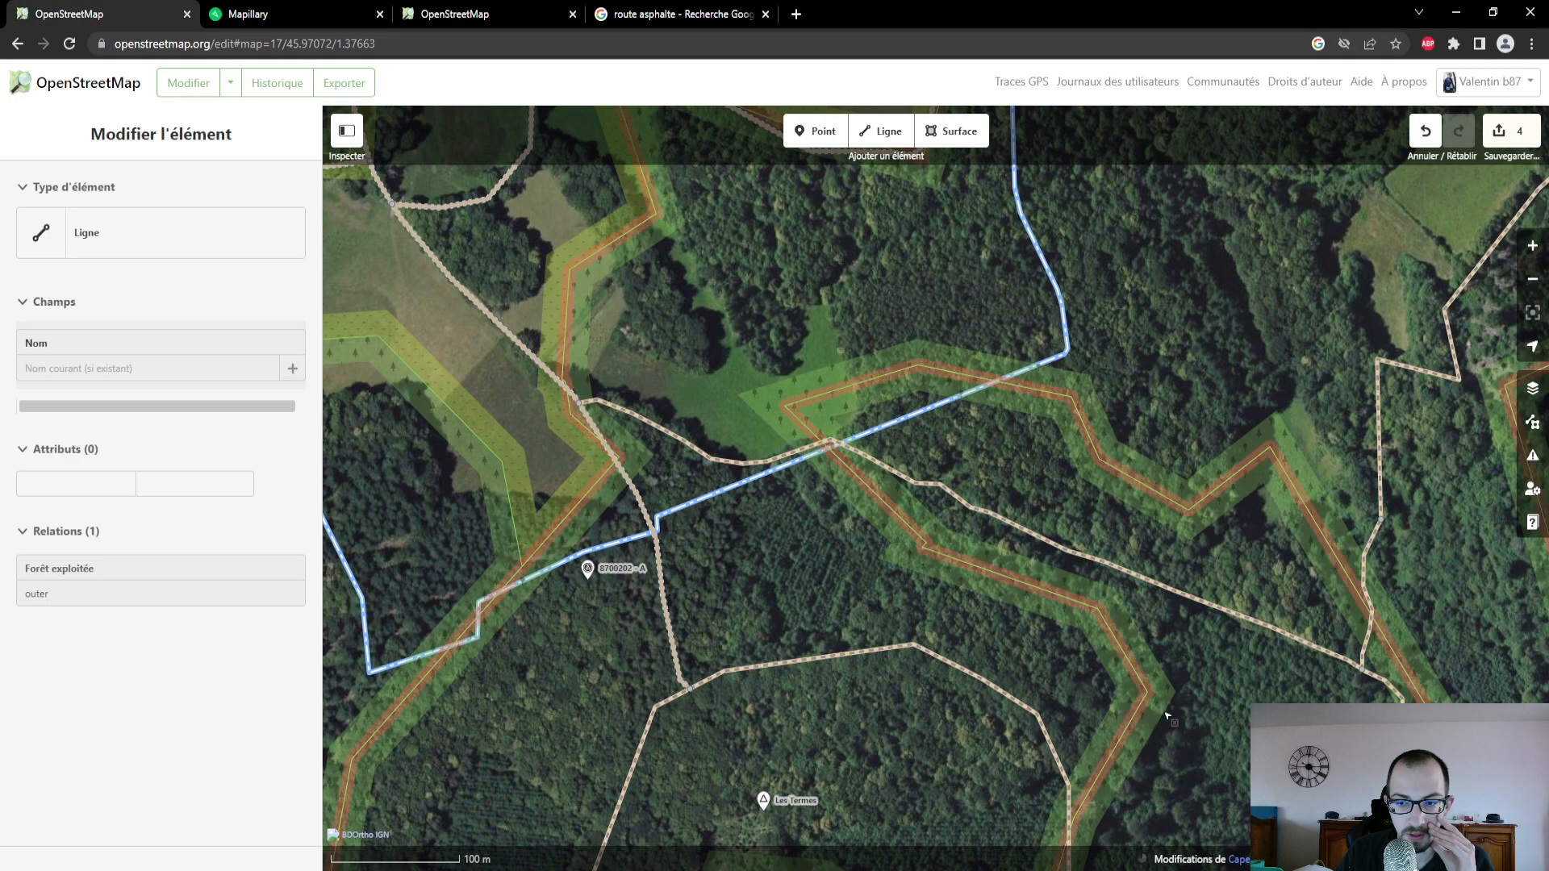
{"action": "left_click_drag", "start_coordinate": [1166, 717], "coordinate": [820, 408]}
{"action": "scroll", "coordinate": [825, 484], "scroll_direction": "down", "scroll_amount": 4}
{"action": "left_click_drag", "start_coordinate": [841, 597], "coordinate": [760, 374]}
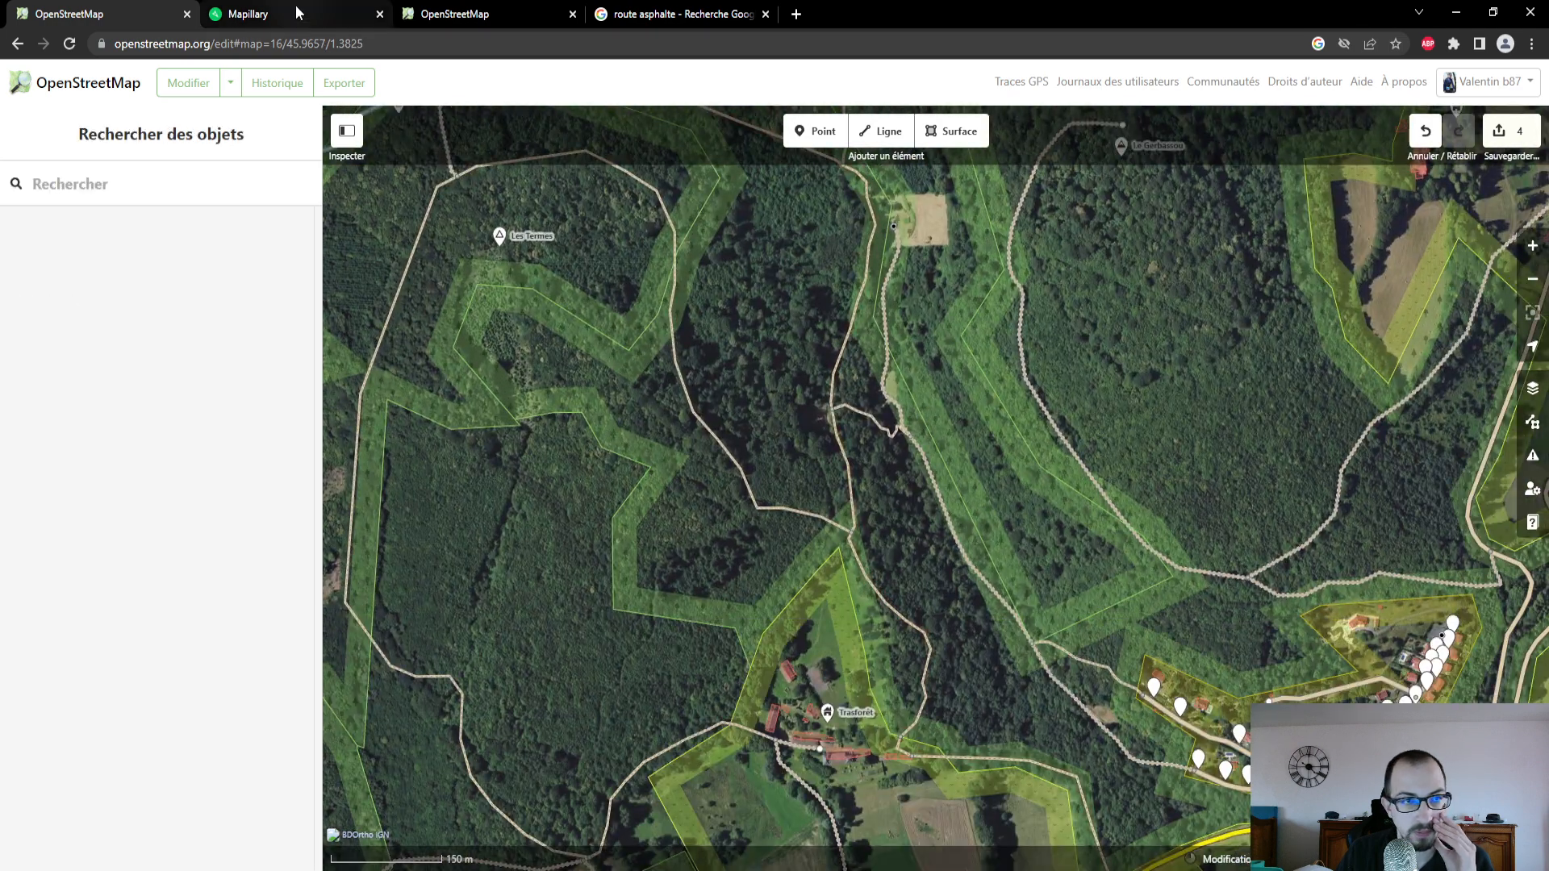
{"action": "left_click", "coordinate": [849, 465]}
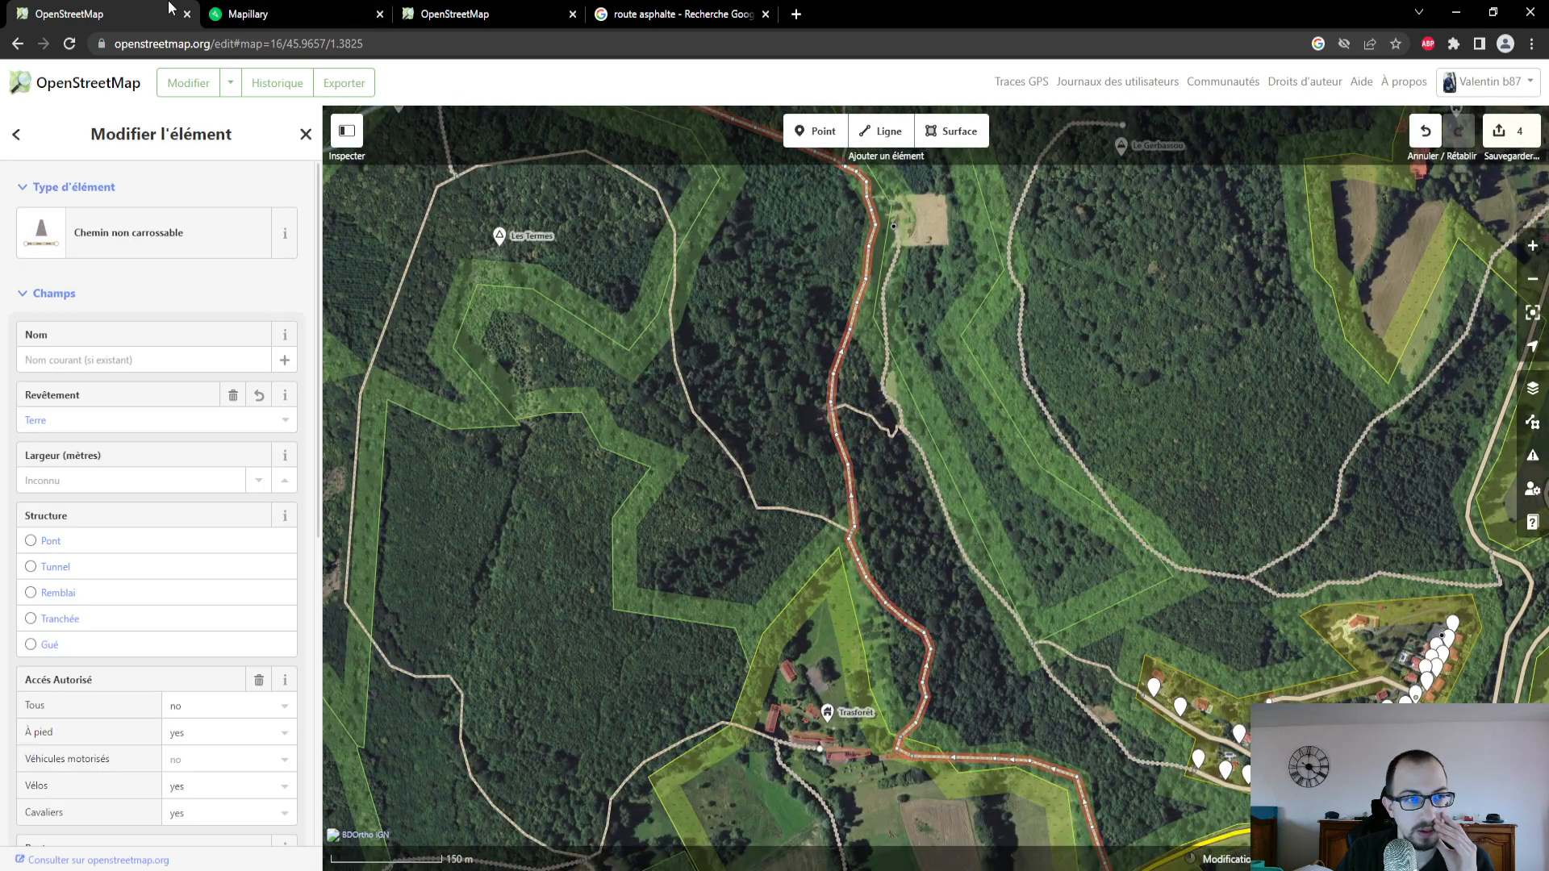
- Compare the selected path's course with the photo coverage between Trasforêt and Les Termes on Mapillary's map
{"action": "left_click", "coordinate": [254, 13]}
{"action": "scroll", "coordinate": [800, 602], "scroll_direction": "down", "scroll_amount": 5}
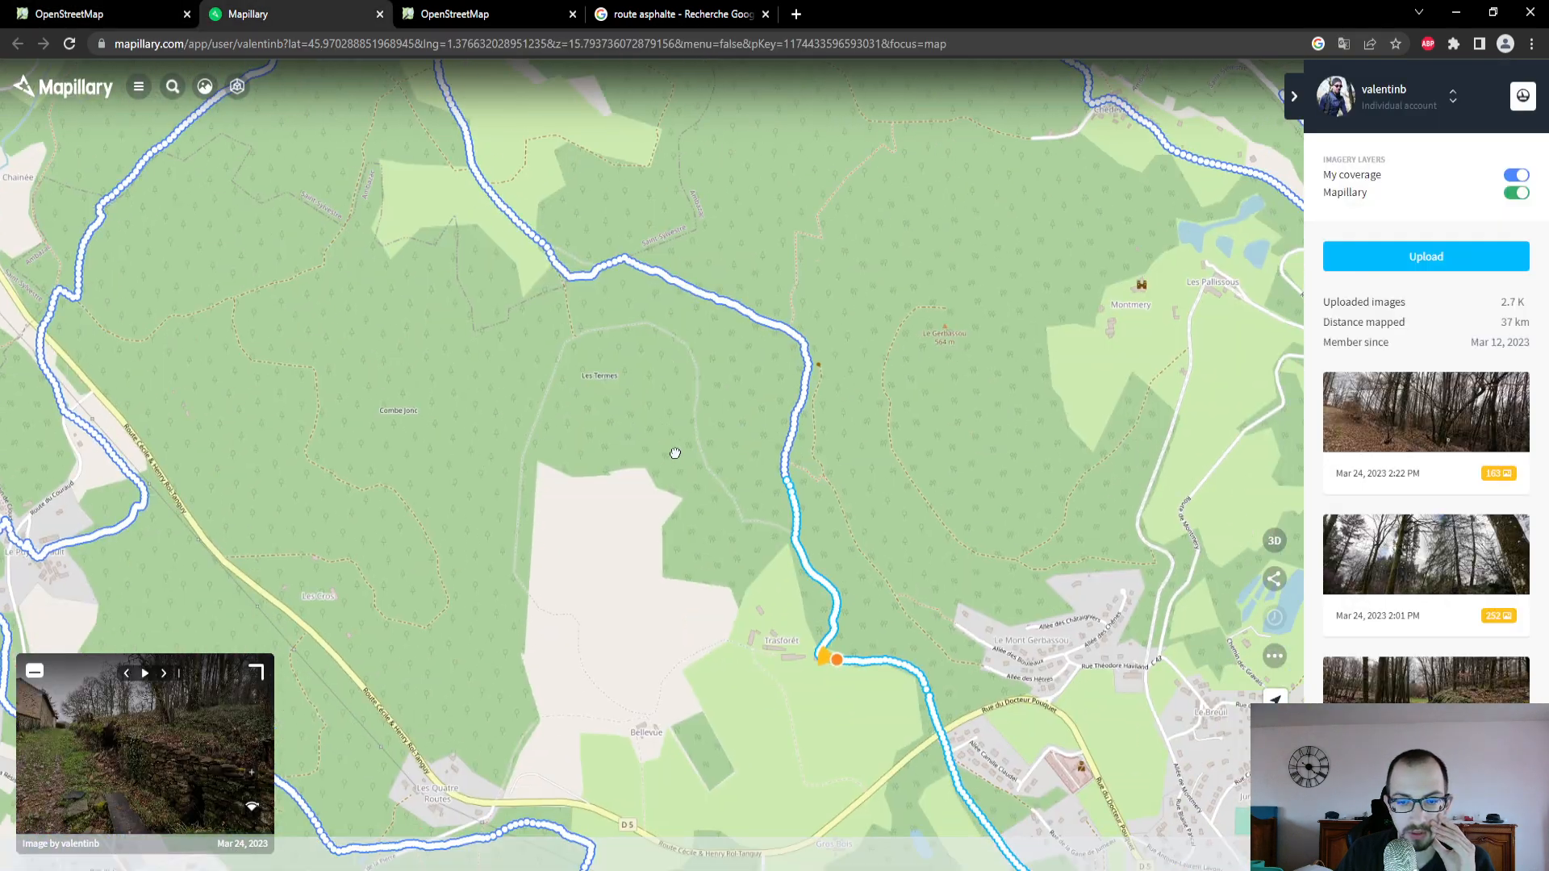
{"action": "scroll", "coordinate": [686, 484], "scroll_direction": "up", "scroll_amount": 2}
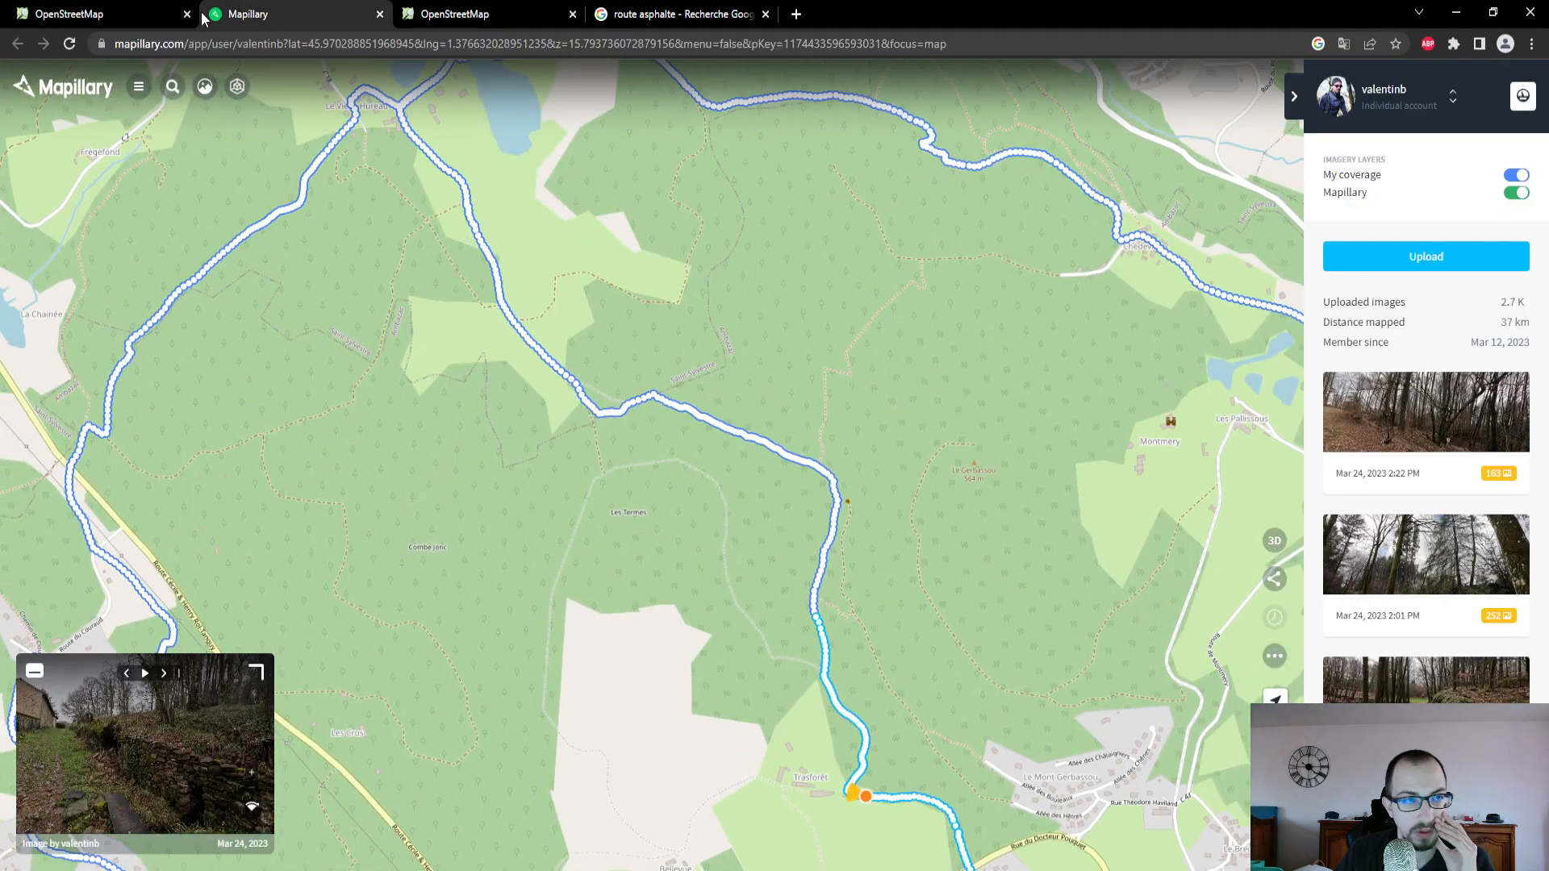
- In the OpenStreetMap editor, select the path looping around Les Termes and compare it with the coverage on Mapillary's map
{"action": "left_click", "coordinate": [98, 20]}
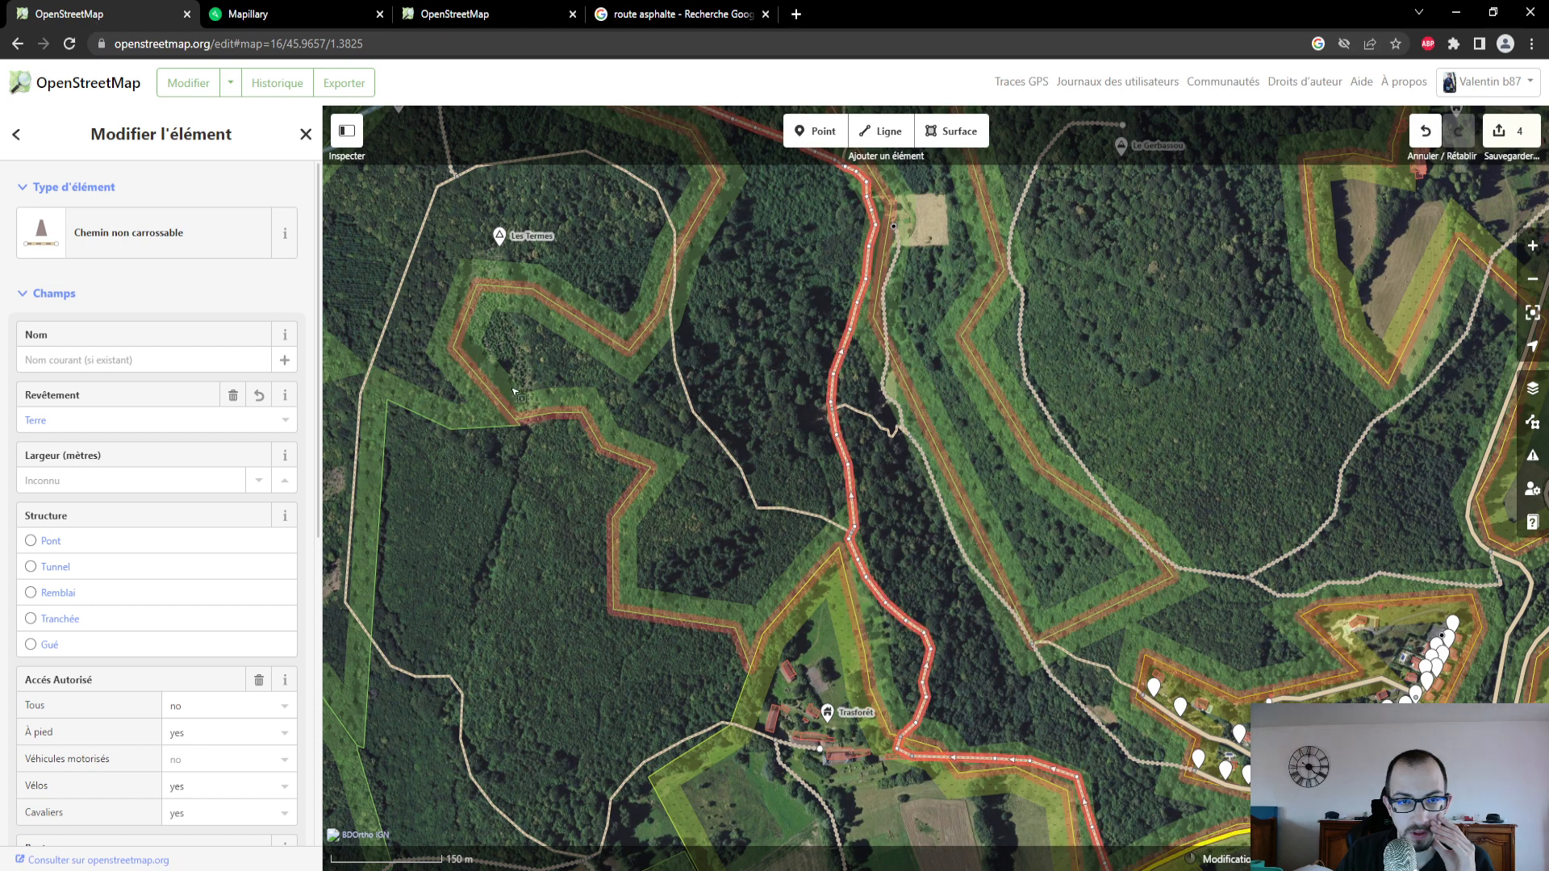
{"action": "left_click", "coordinate": [693, 401]}
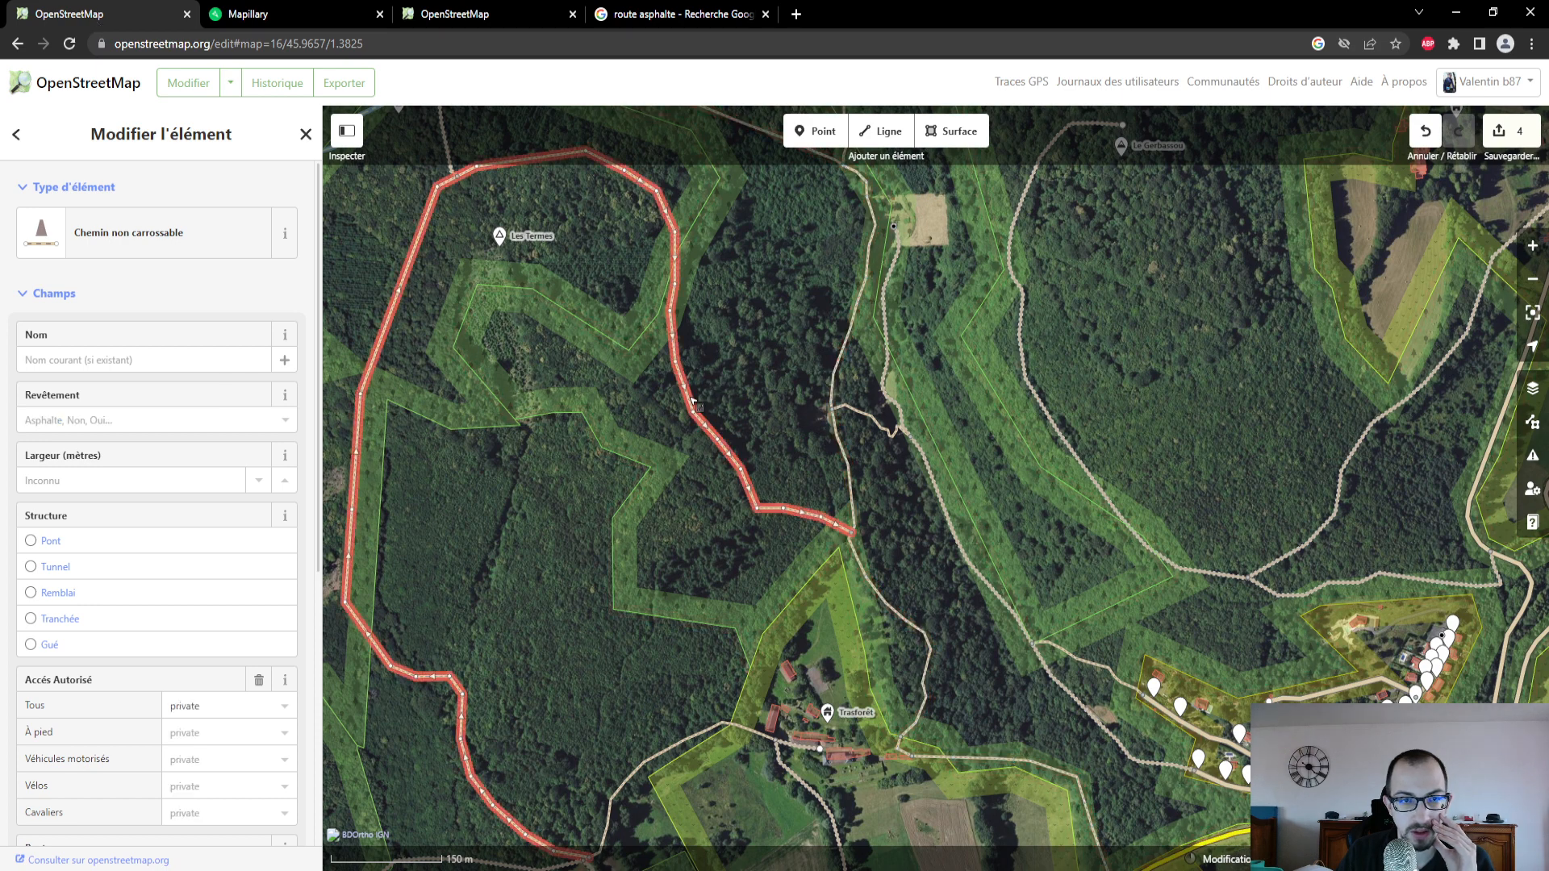
{"action": "left_click", "coordinate": [300, 13]}
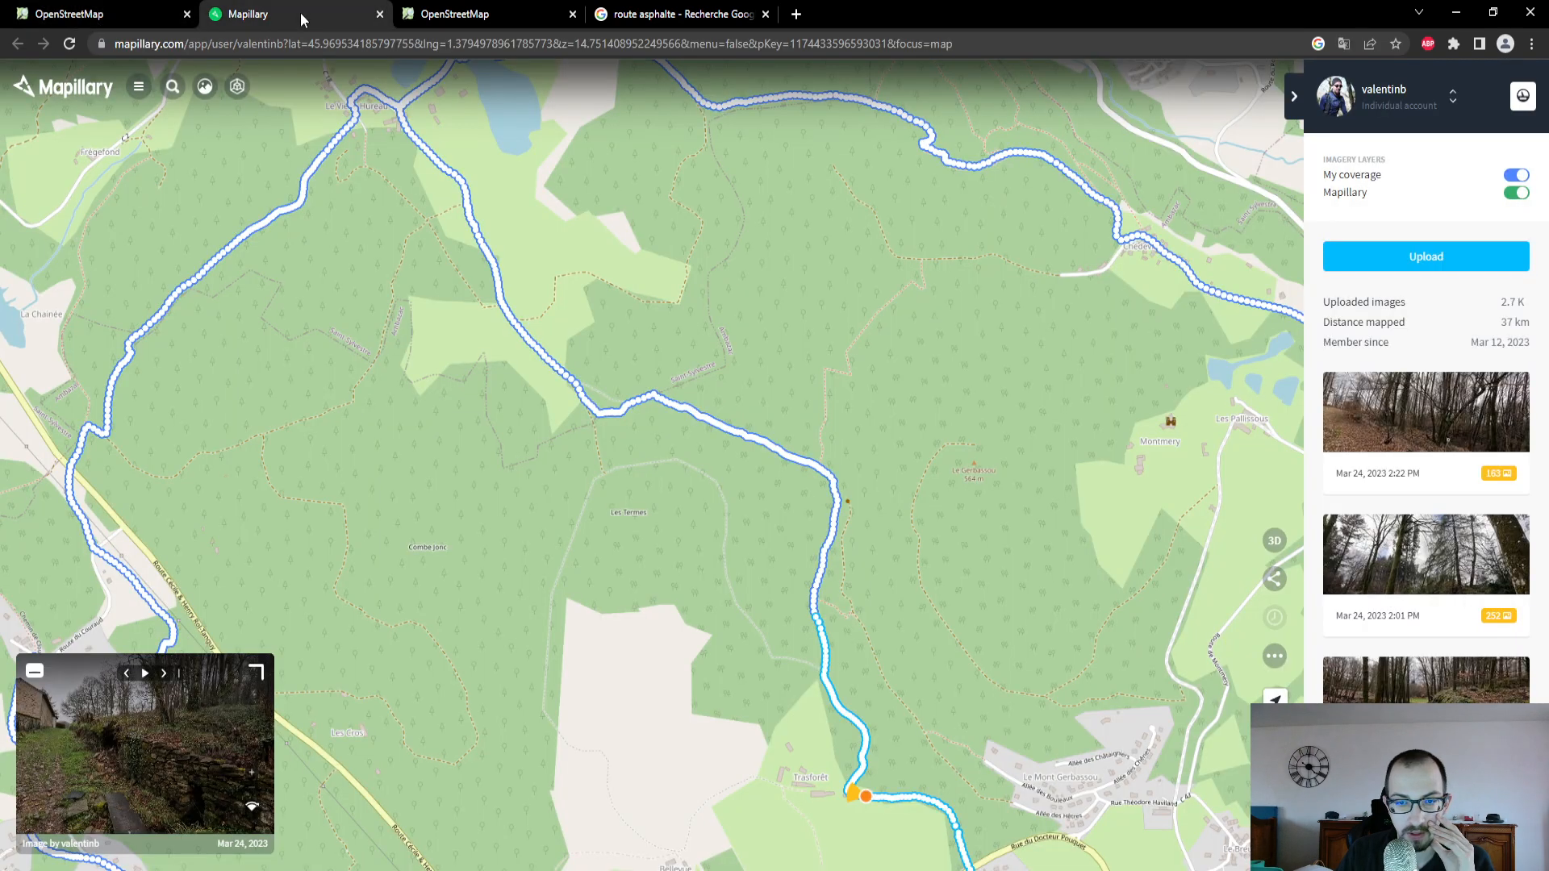
{"action": "scroll", "coordinate": [768, 619], "scroll_direction": "up", "scroll_amount": 3}
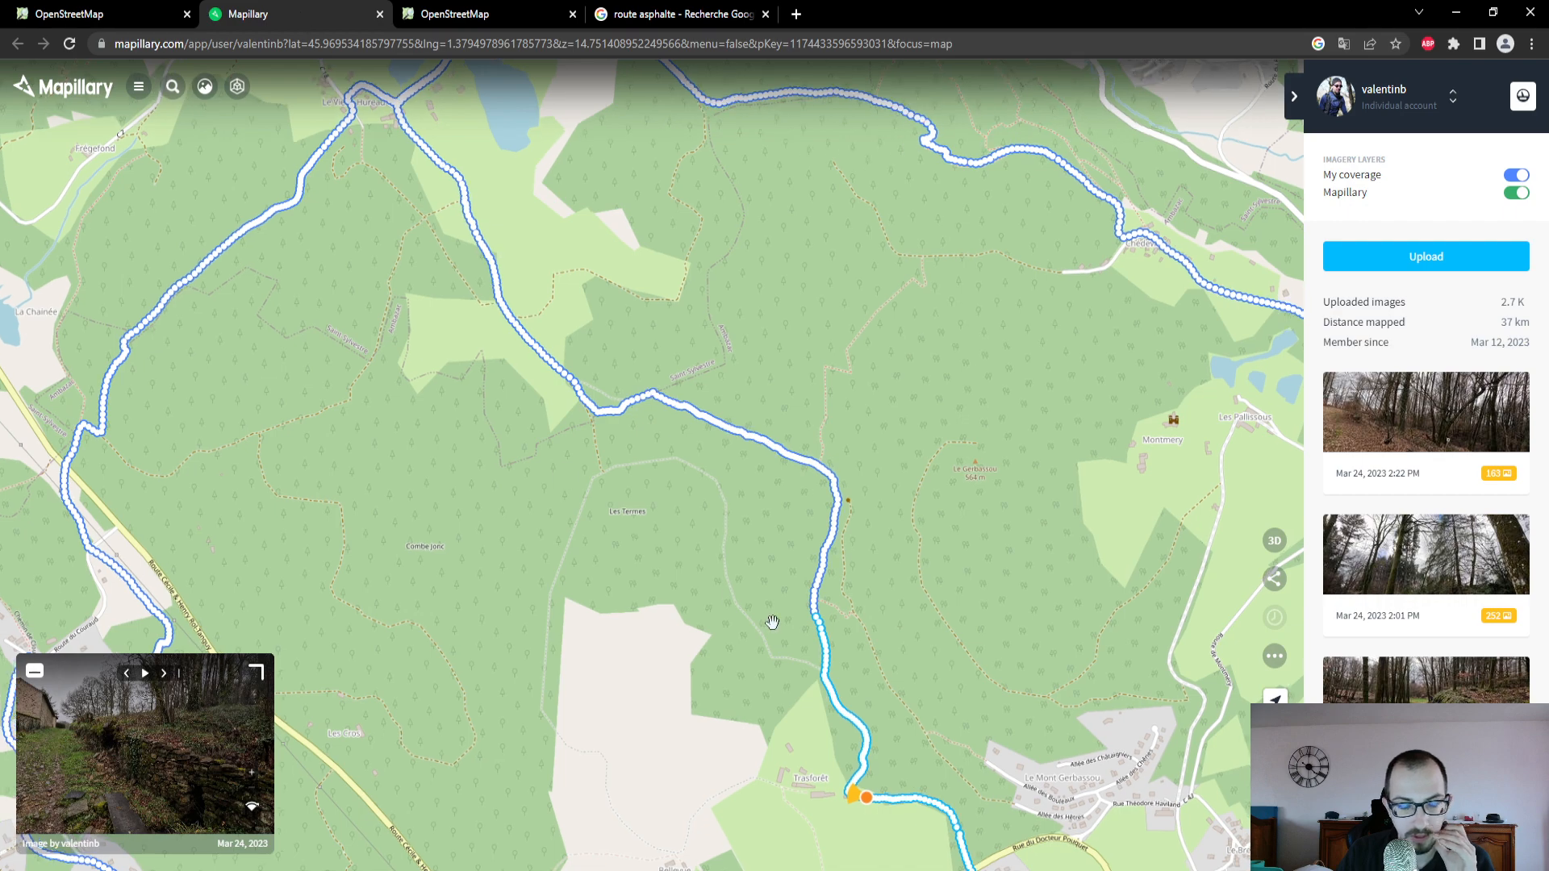
{"action": "scroll", "coordinate": [768, 618], "scroll_direction": "down", "scroll_amount": 2}
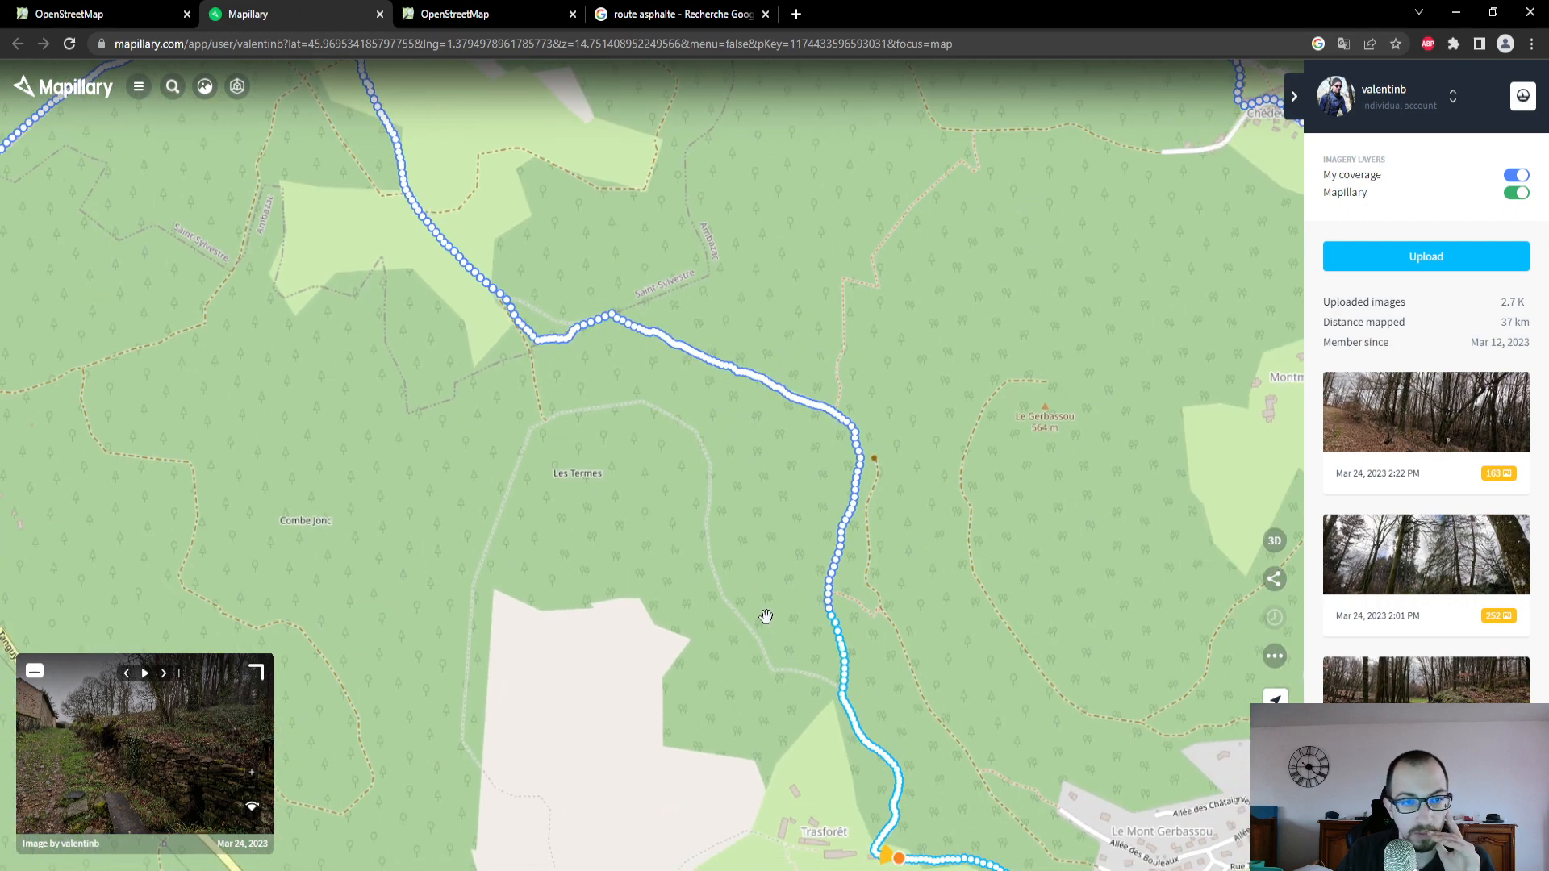
- Back in the OpenStreetMap editor, examine the loop path's course from its junction near Trasforêt to north of Les Termes
{"action": "left_click", "coordinate": [152, 13]}
{"action": "scroll", "coordinate": [754, 584], "scroll_direction": "up", "scroll_amount": 3}
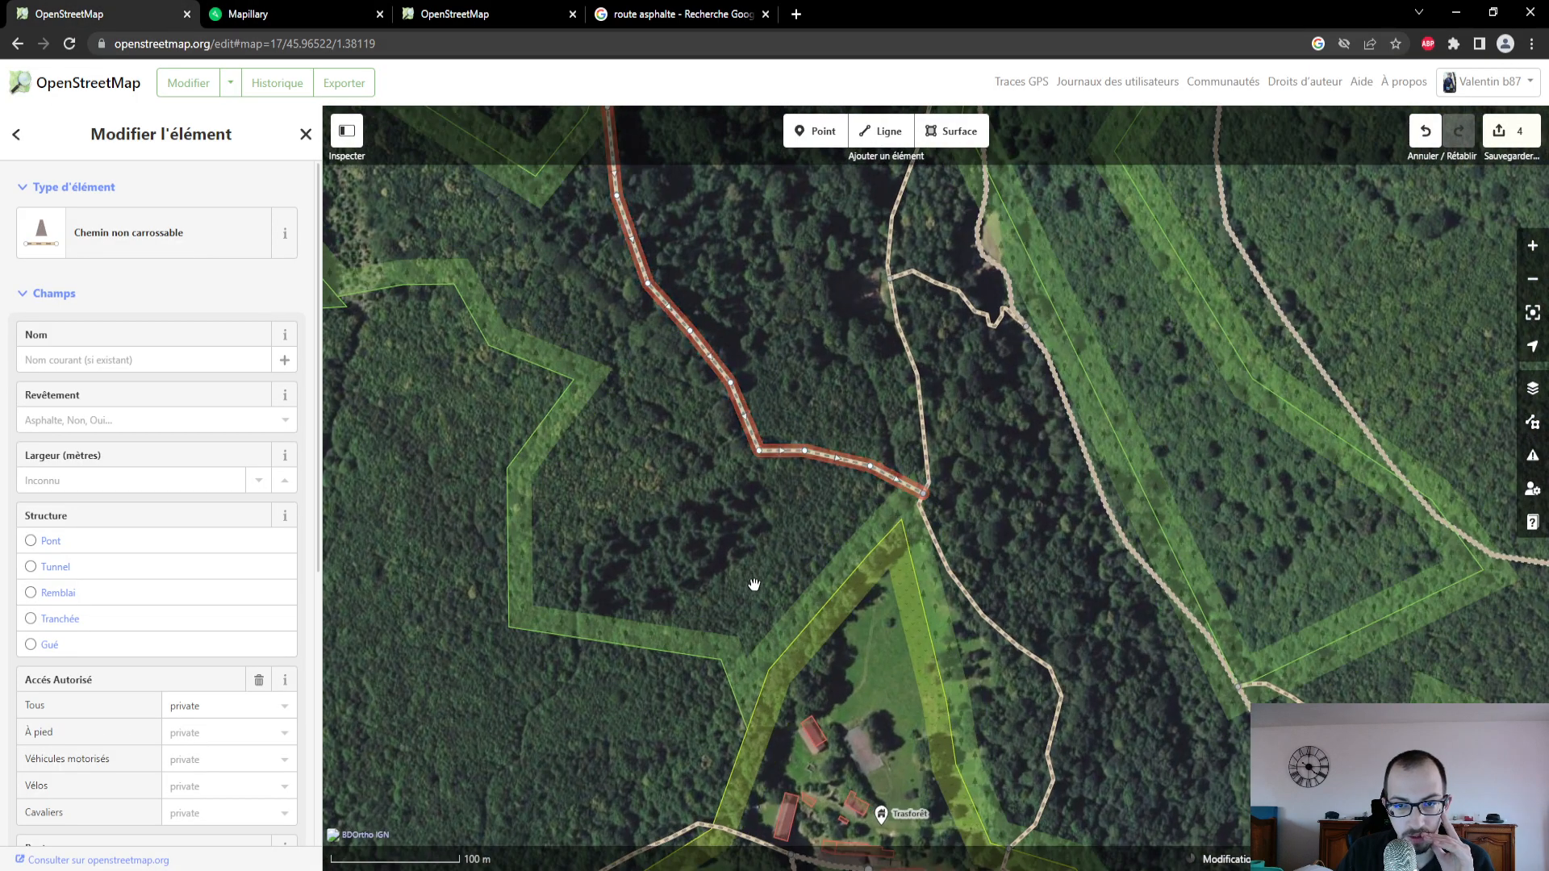
{"action": "scroll", "coordinate": [771, 345], "scroll_direction": "down", "scroll_amount": 3}
{"action": "left_click_drag", "start_coordinate": [773, 345], "coordinate": [802, 594]}
{"action": "scroll", "coordinate": [778, 476], "scroll_direction": "down", "scroll_amount": 3}
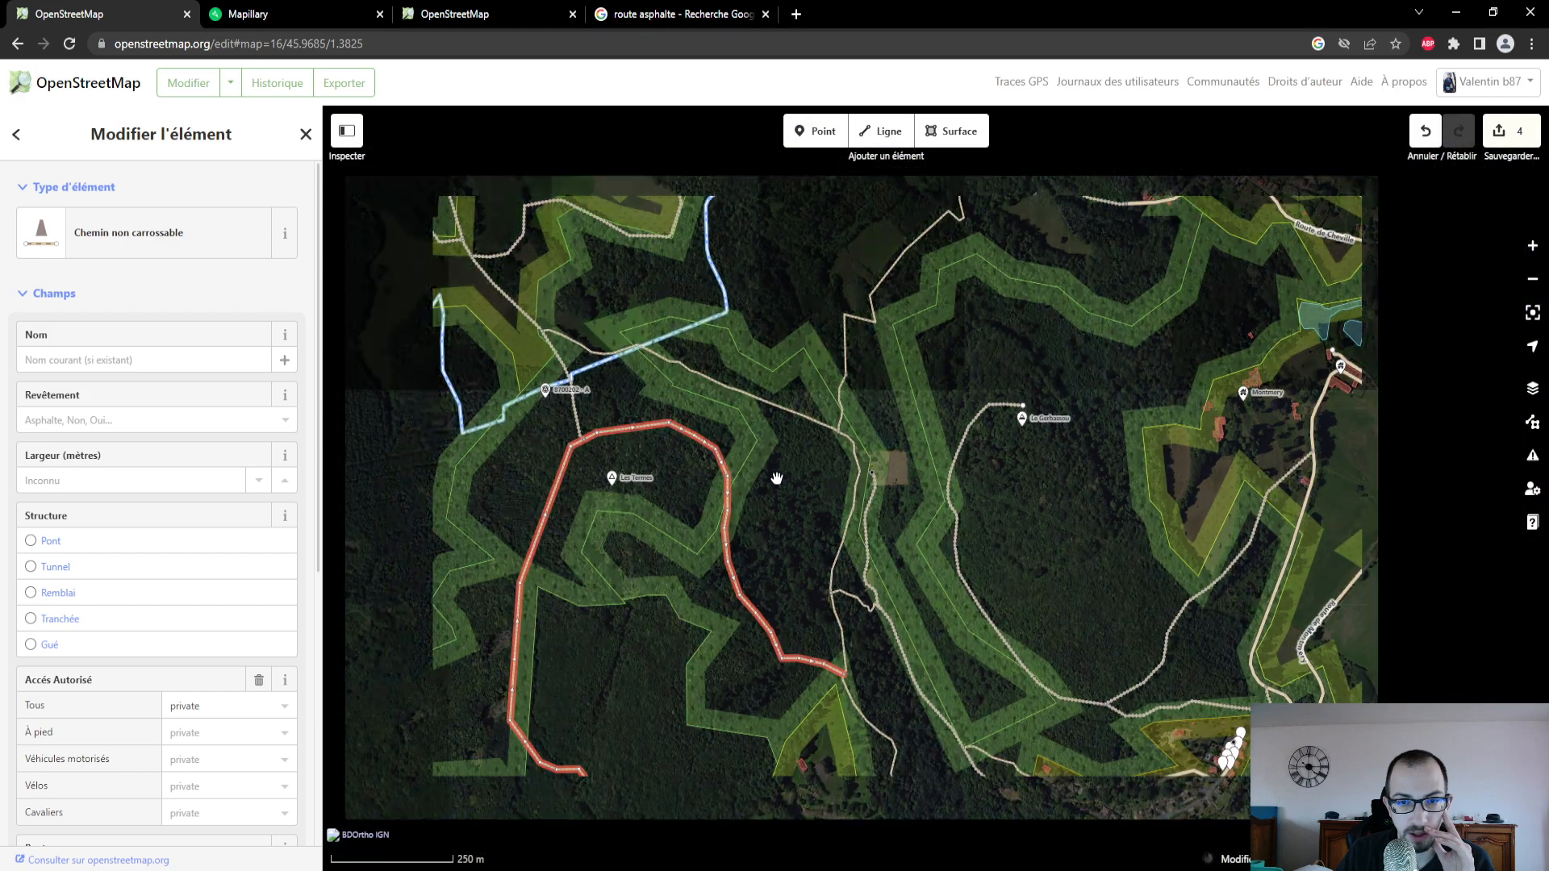
{"action": "left_click_drag", "start_coordinate": [785, 506], "coordinate": [789, 548]}
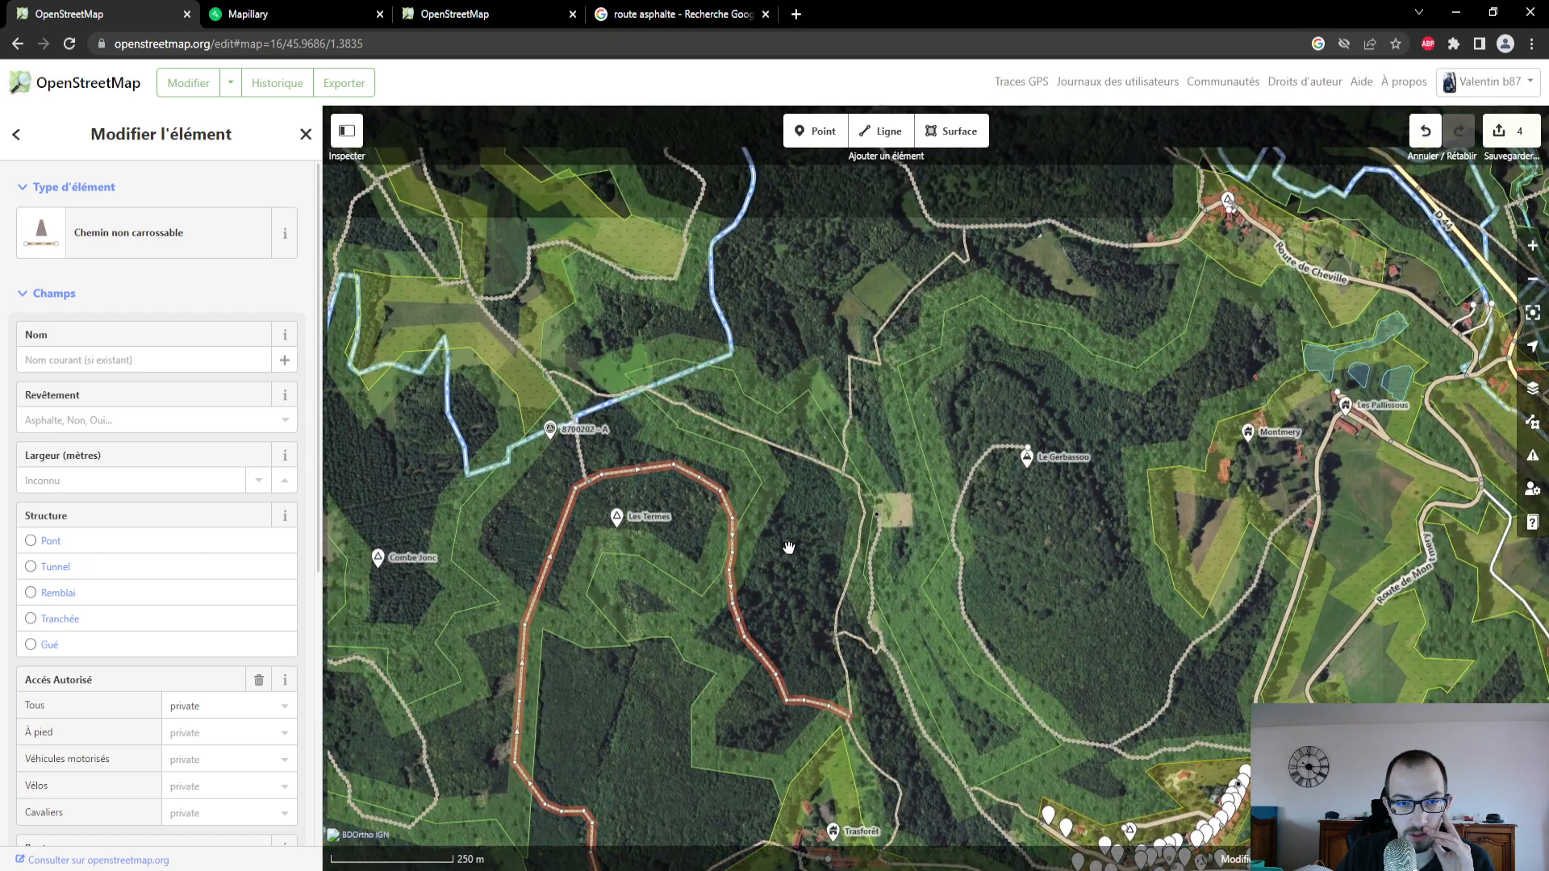
- Reselect the path northeast of Les Termes in the OpenStreetMap editor and compare its northwestern end with Mapillary's photo coverage
{"action": "left_click", "coordinate": [328, 13]}
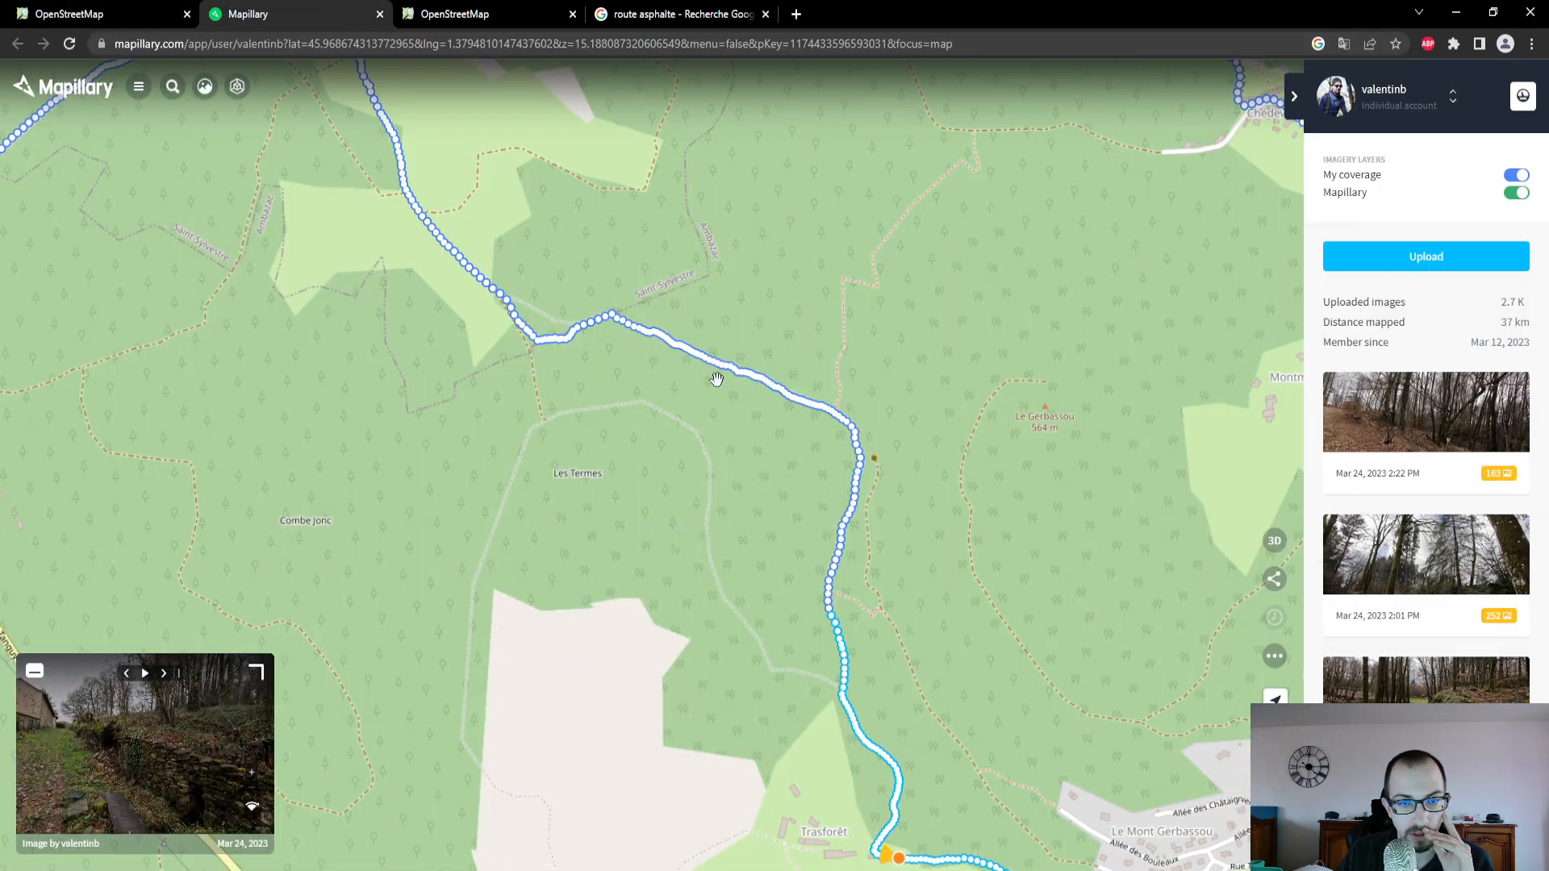
{"action": "left_click", "coordinate": [104, 13]}
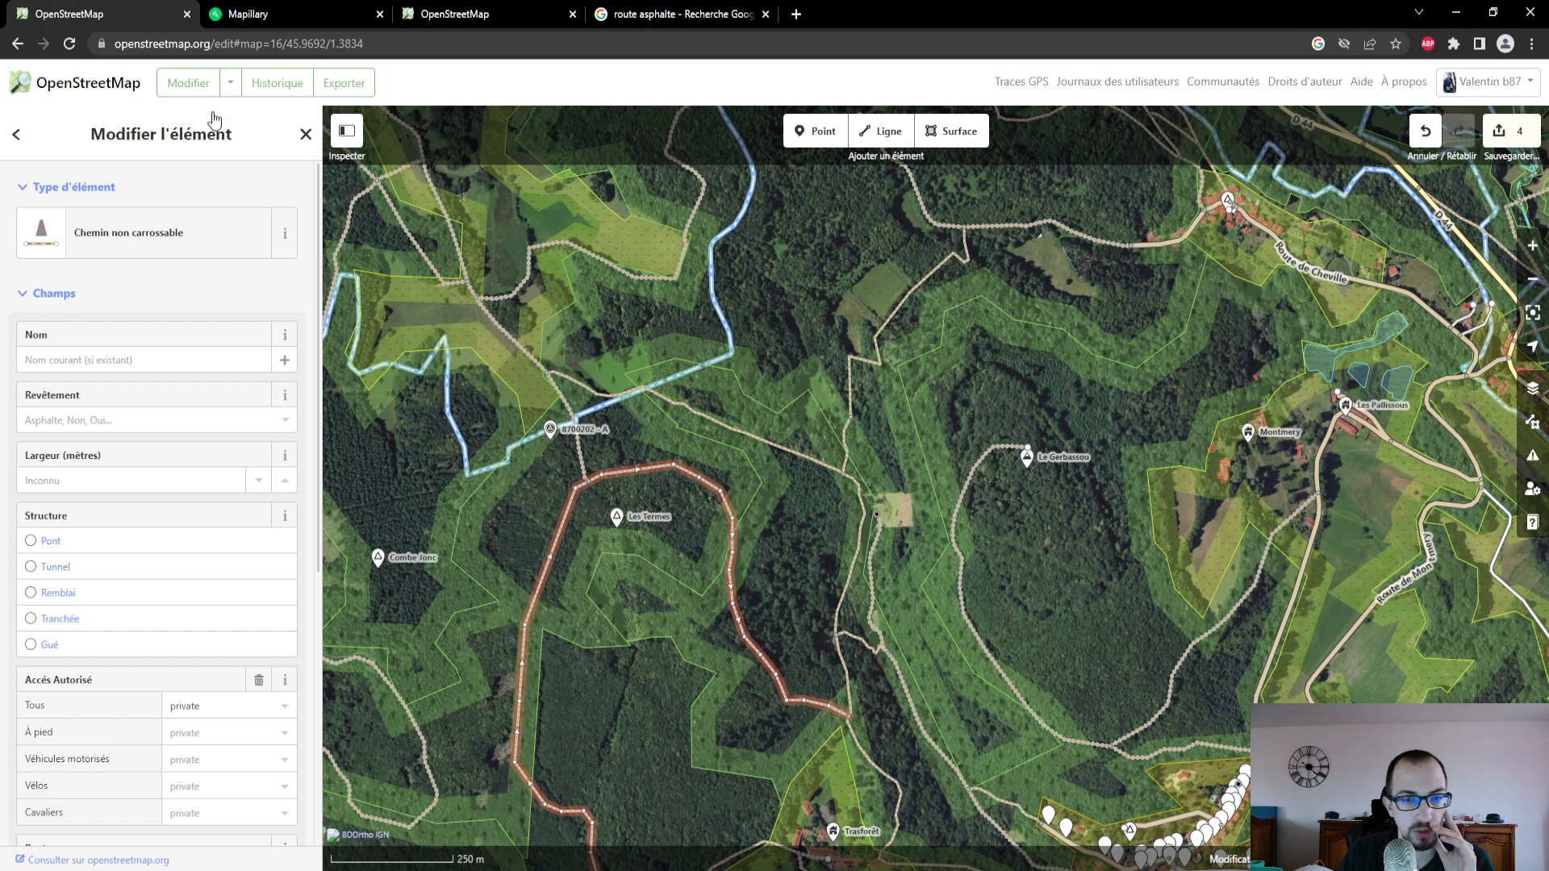
{"action": "left_click", "coordinate": [767, 444]}
{"action": "left_click", "coordinate": [248, 14]}
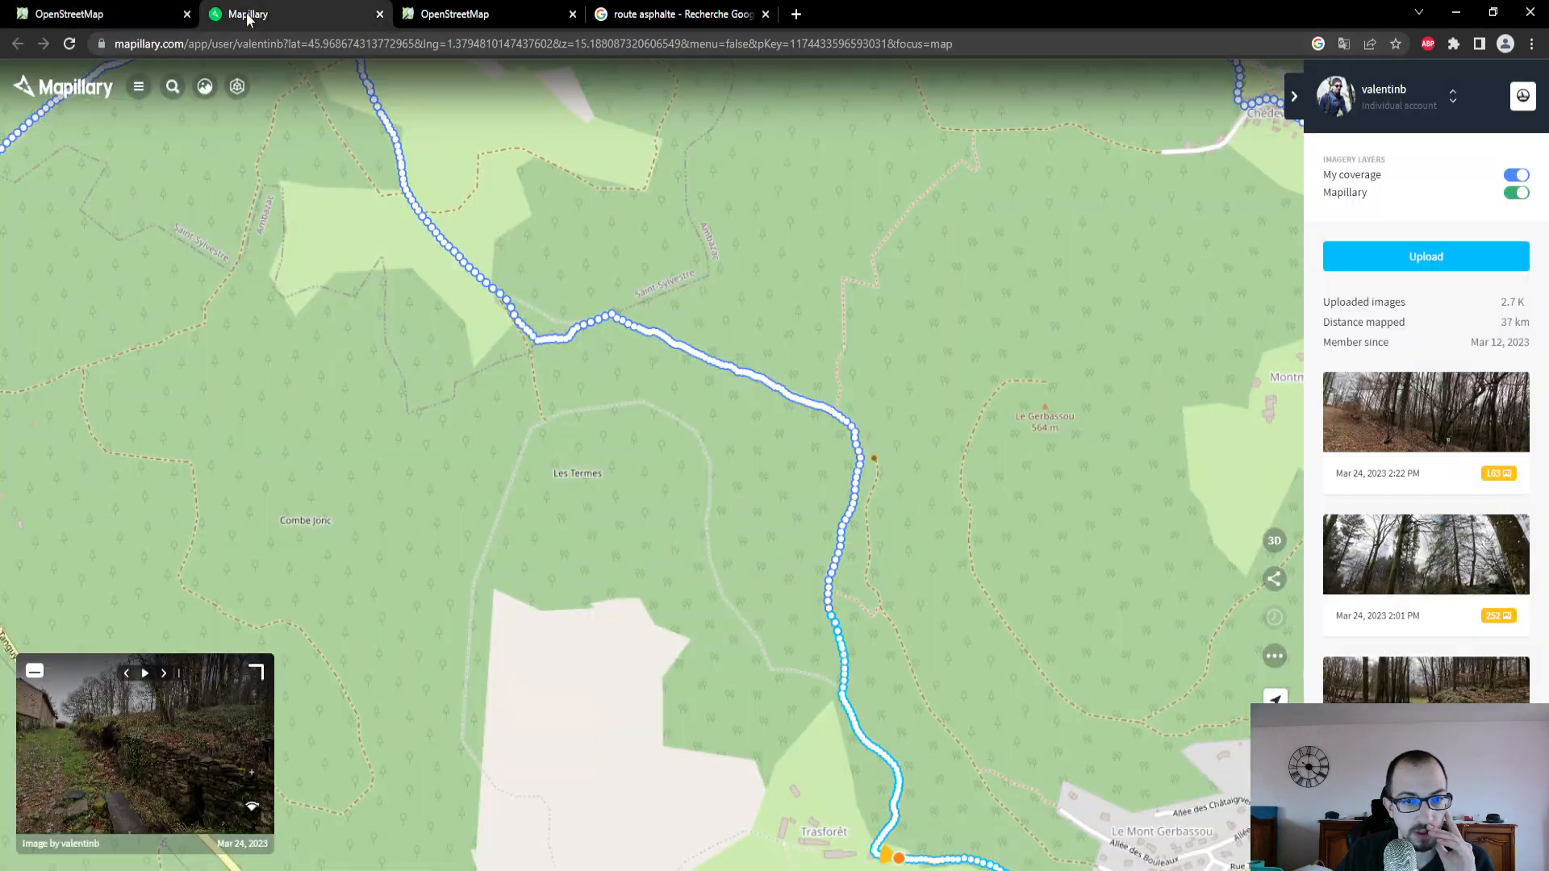
{"action": "scroll", "coordinate": [649, 337], "scroll_direction": "up", "scroll_amount": 2}
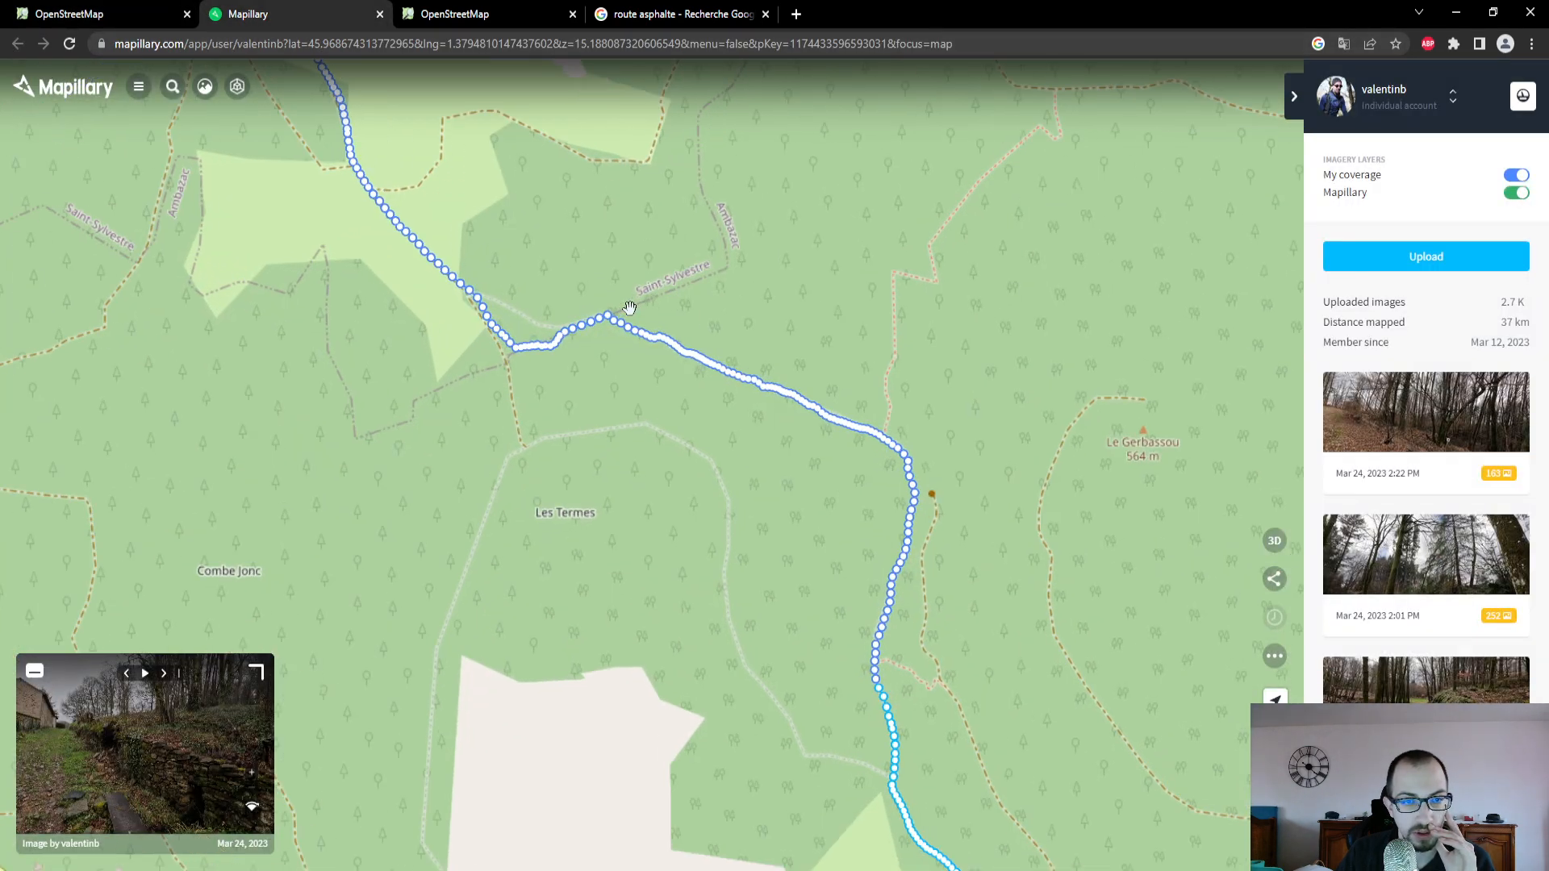
{"action": "scroll", "coordinate": [636, 349], "scroll_direction": "down", "scroll_amount": 2}
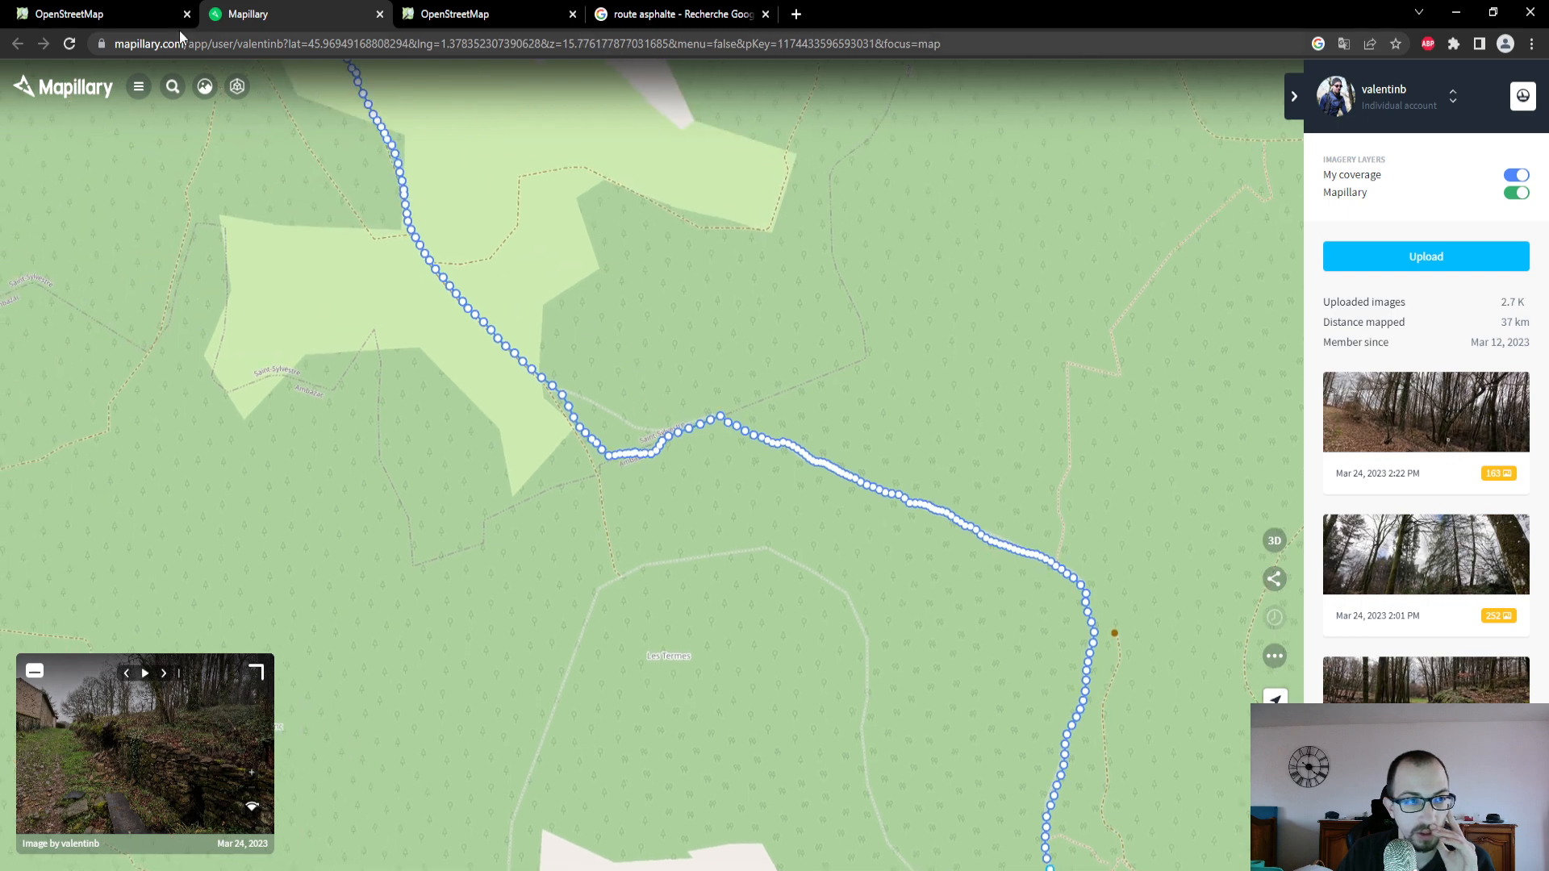
- Select the agricultural or forestry track northwest of Les Termes in the OpenStreetMap editor, and open a Mapillary photo near its junction with the path
{"action": "left_click", "coordinate": [154, 13]}
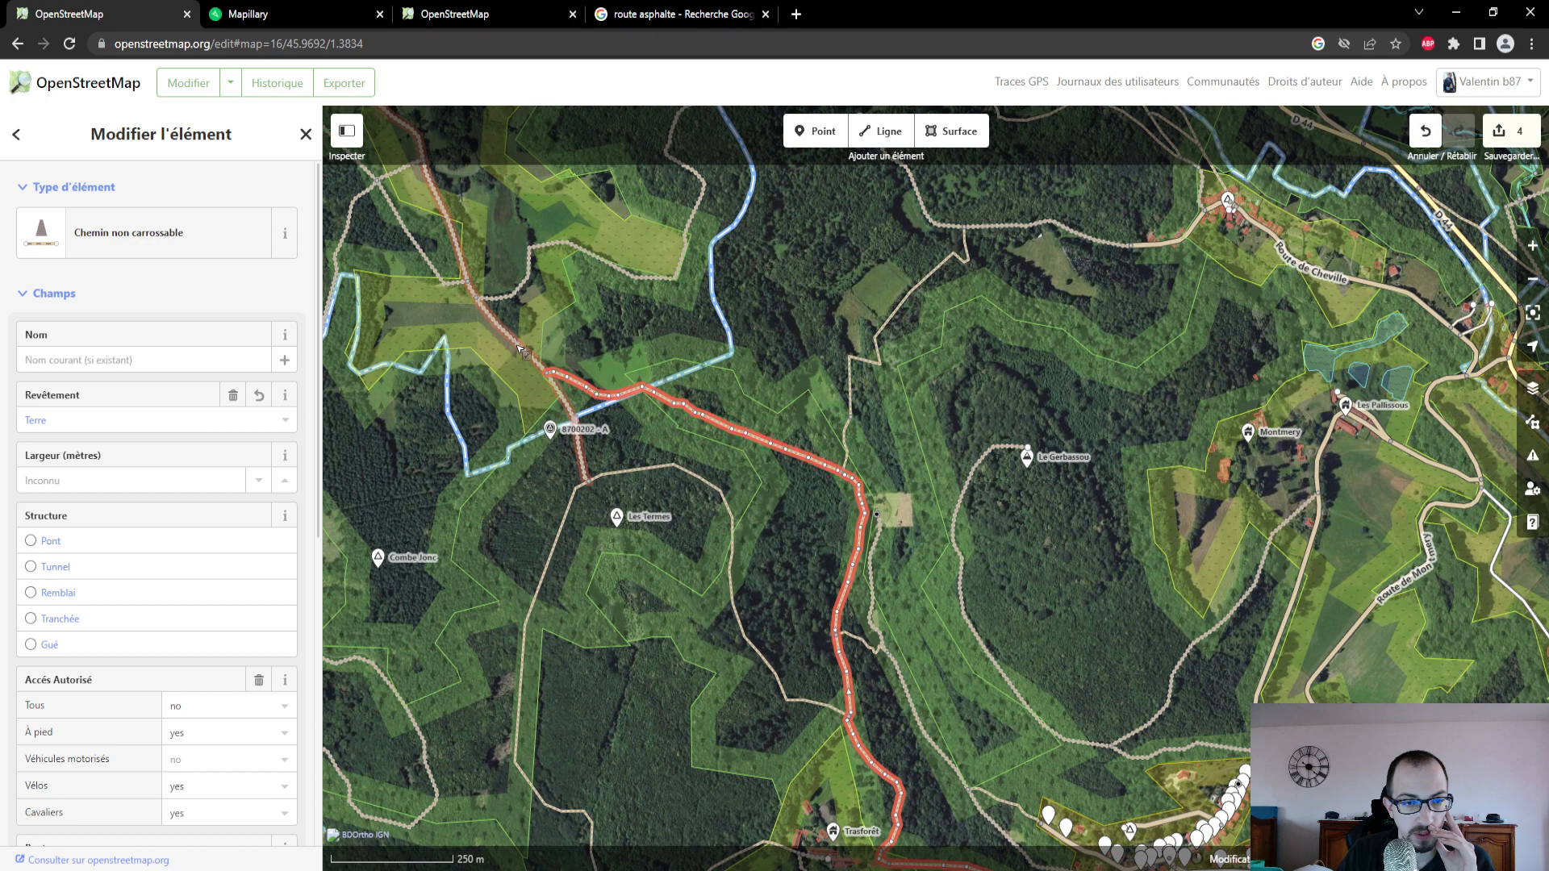
{"action": "left_click", "coordinate": [518, 349]}
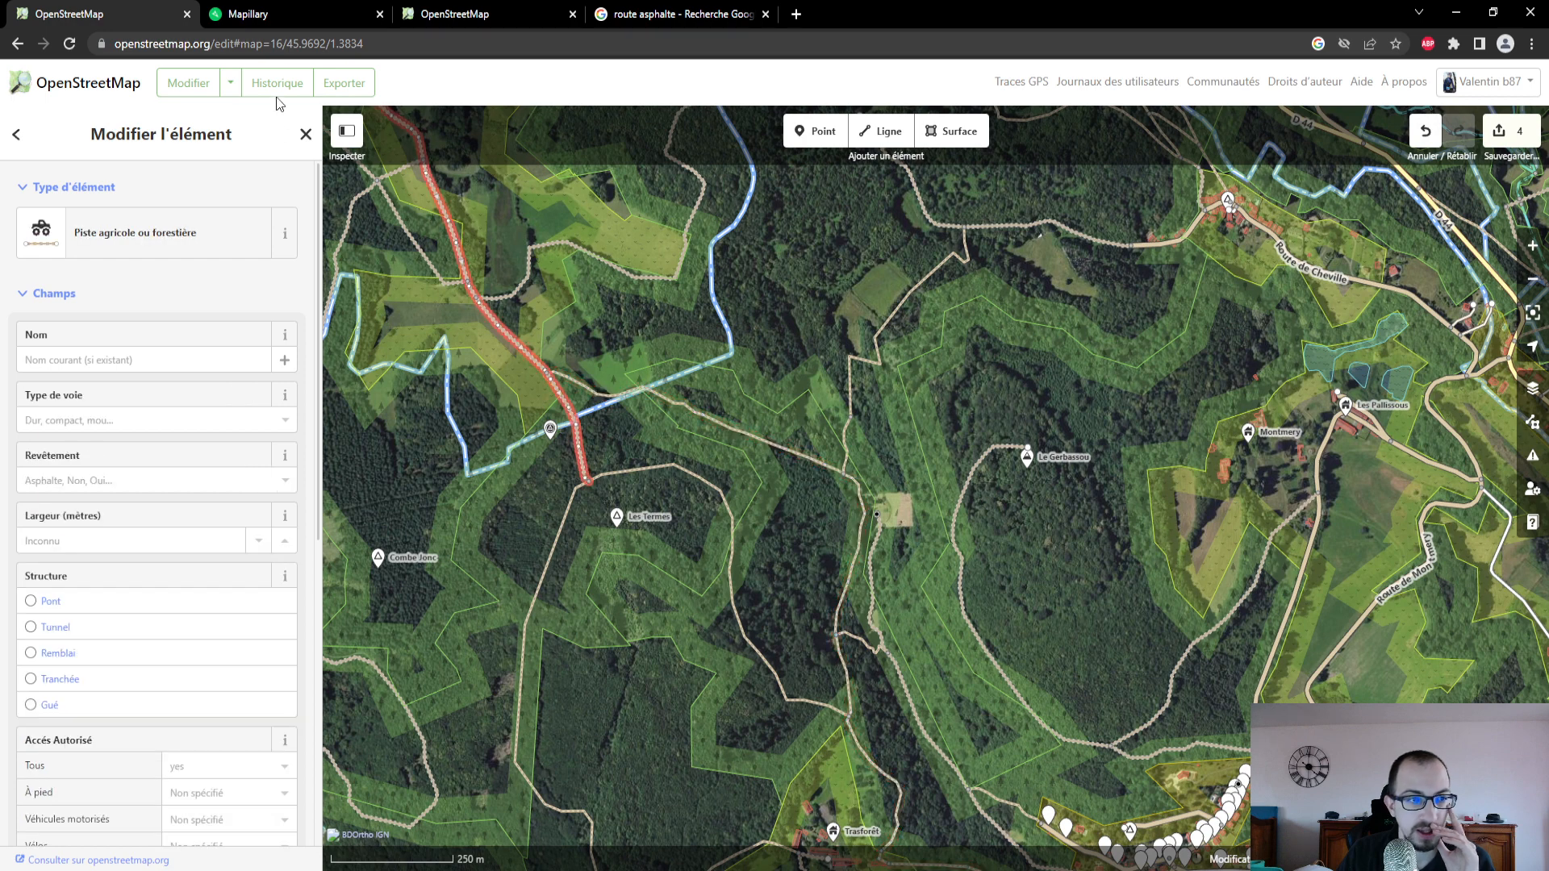
{"action": "left_click", "coordinate": [242, 16]}
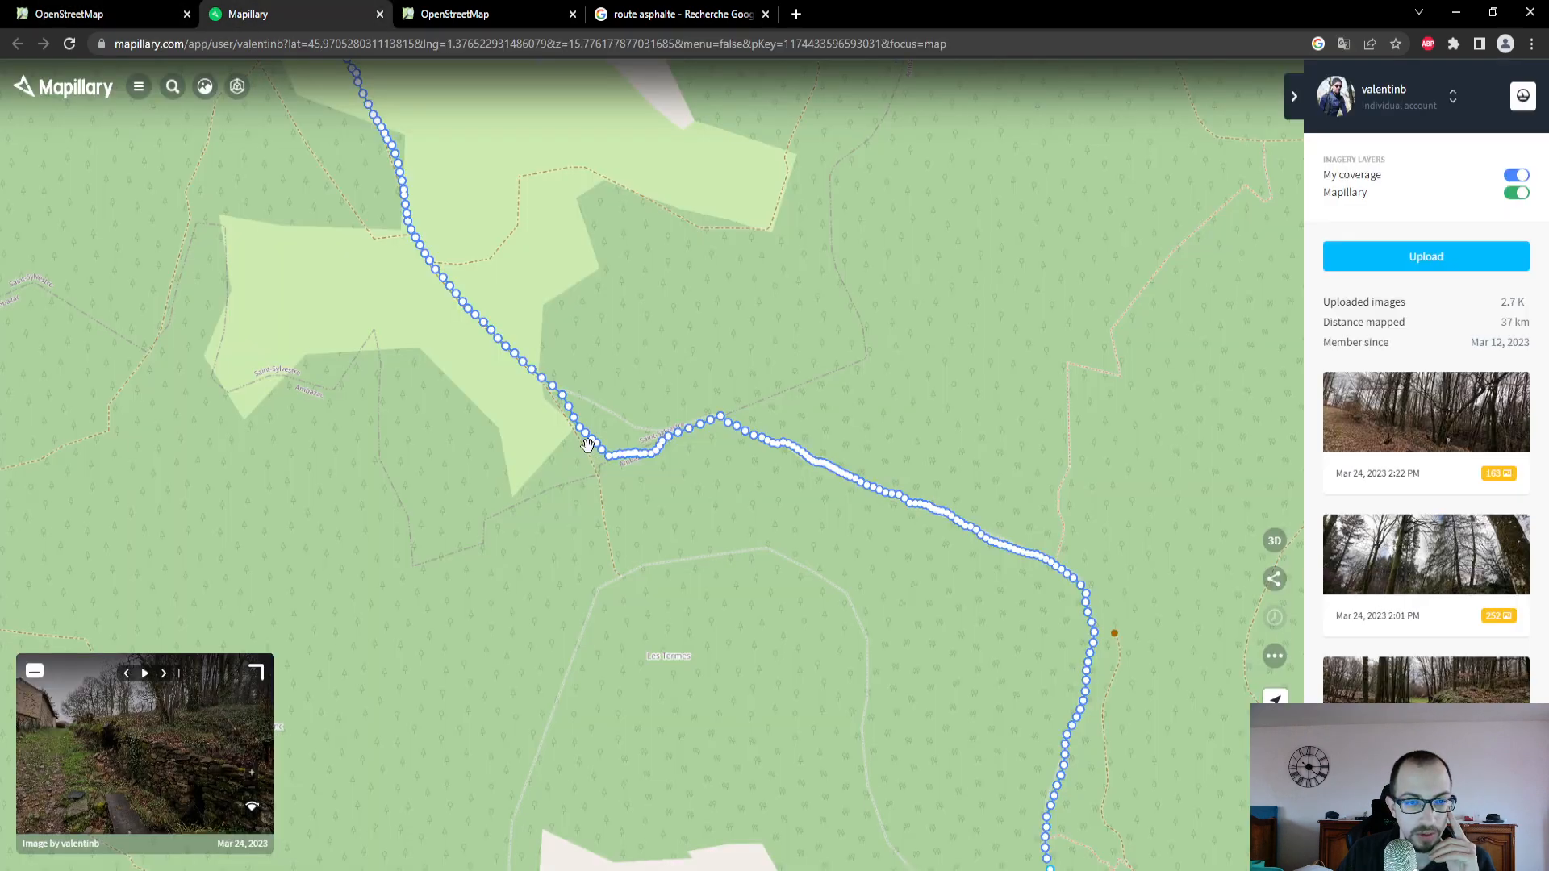
{"action": "left_click", "coordinate": [586, 437]}
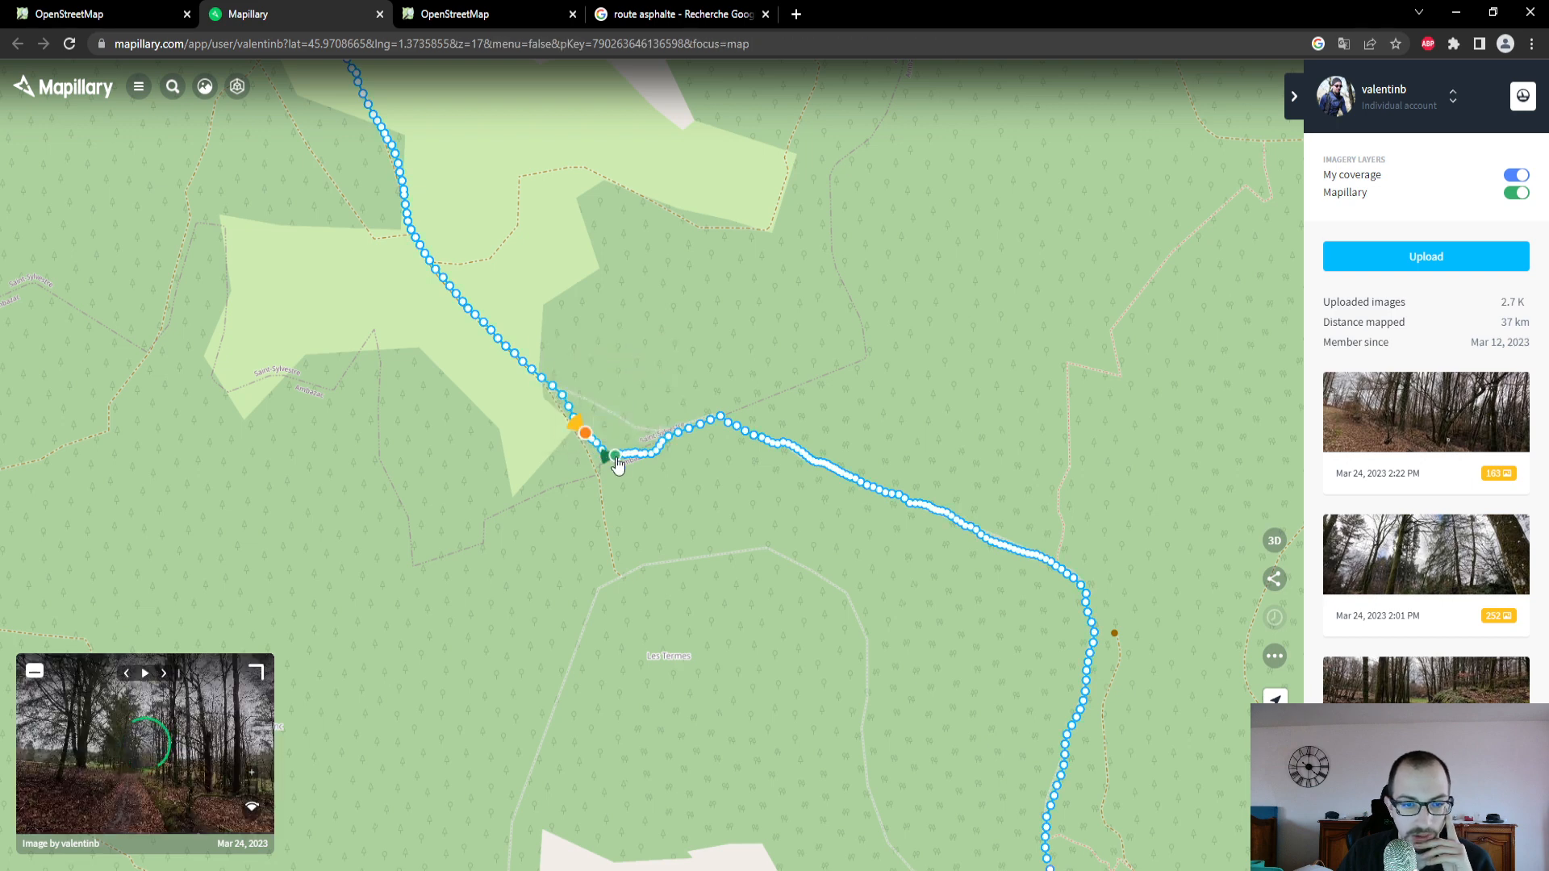
{"action": "left_click", "coordinate": [255, 676]}
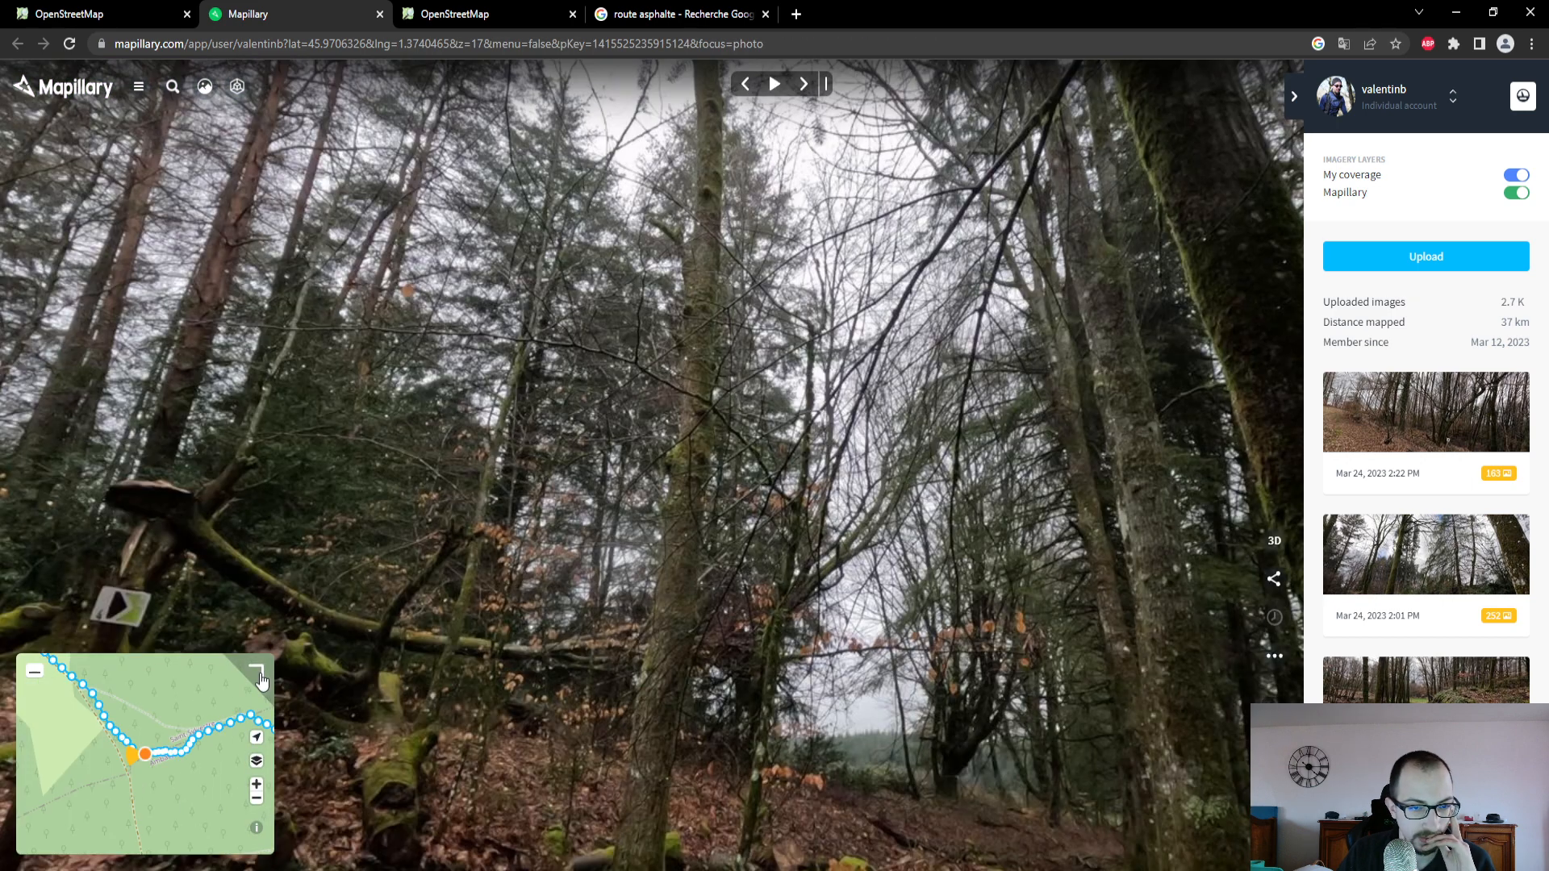
- Examine the ground in the Mapillary photo at the junction and advance through the next photos along the track
{"action": "left_click_drag", "start_coordinate": [732, 672], "coordinate": [695, 460]}
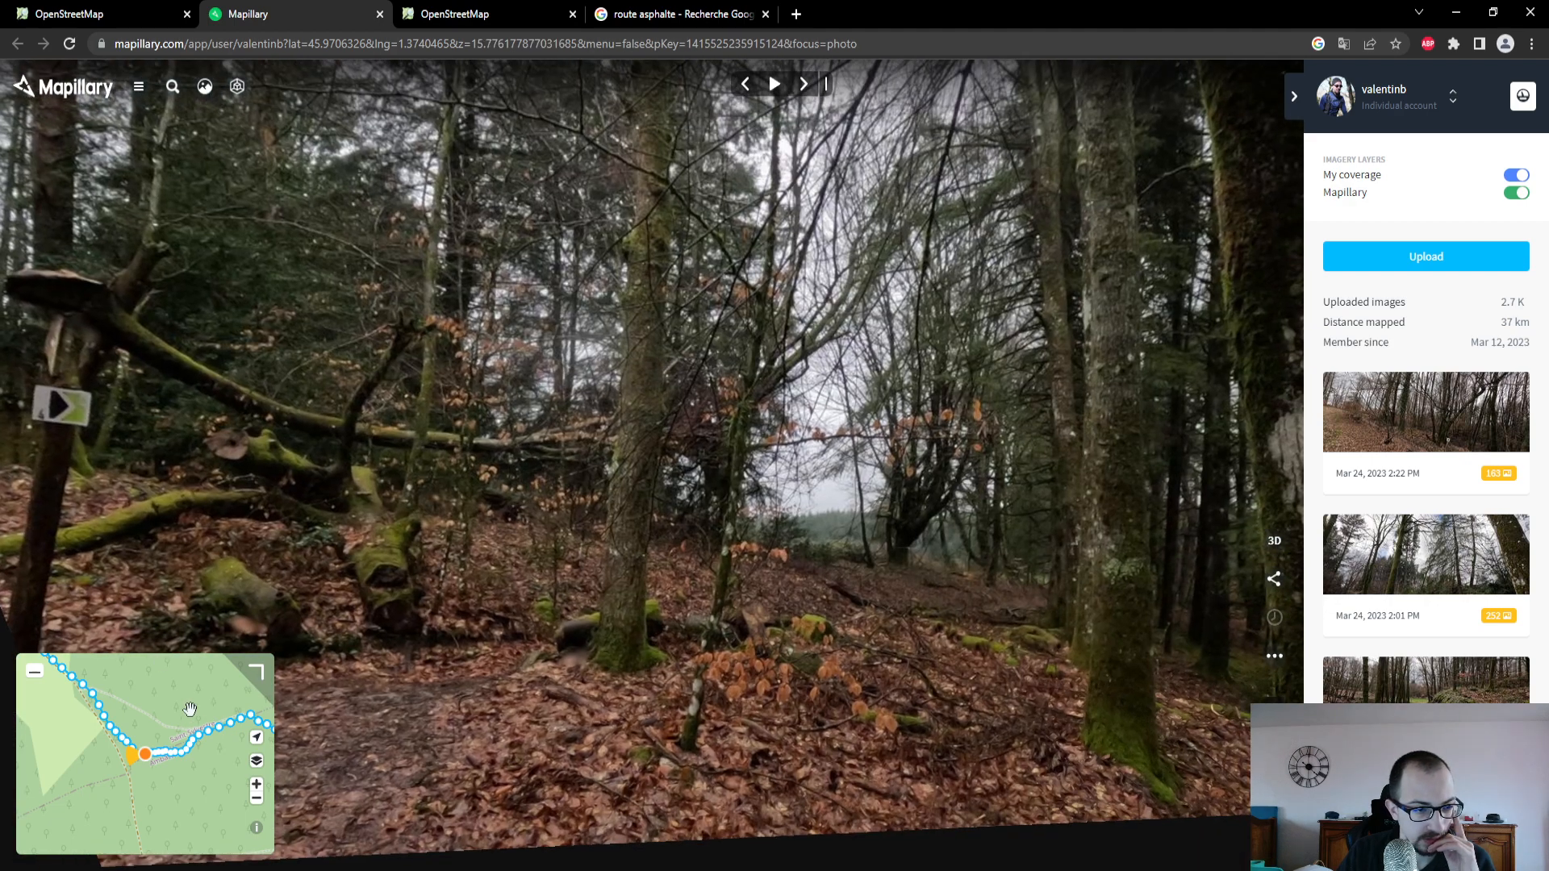
{"action": "left_click", "coordinate": [802, 91]}
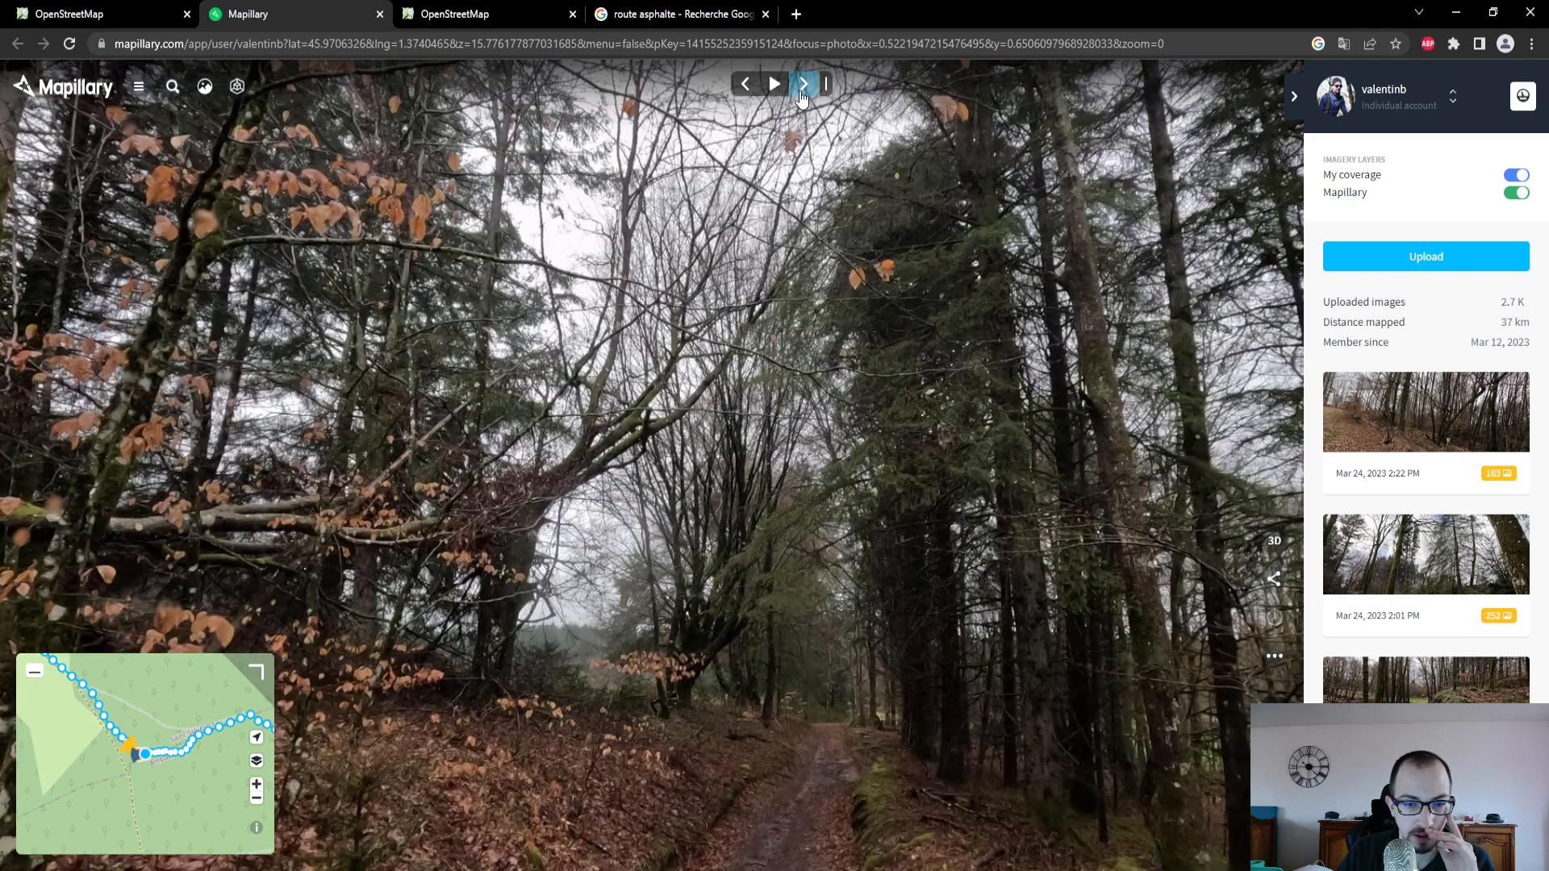
{"action": "left_click", "coordinate": [802, 94]}
{"action": "left_click", "coordinate": [802, 94]}
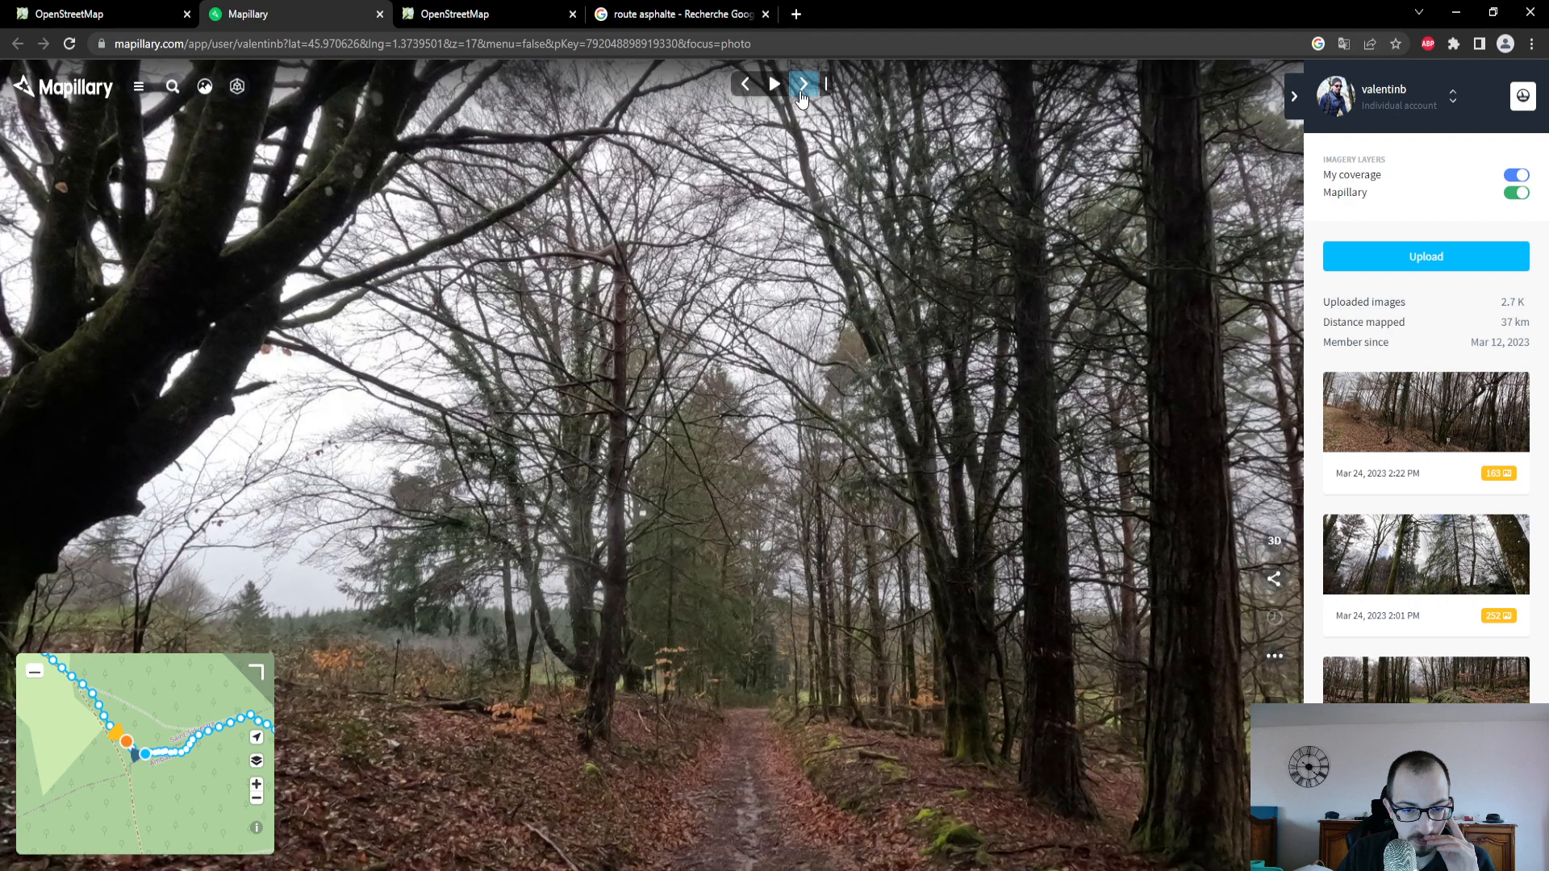
- Advance through the Mapillary photos along the track to the meadow's edge and examine the ground surface there
{"action": "left_click", "coordinate": [802, 94]}
{"action": "left_click", "coordinate": [802, 94]}
{"action": "left_click", "coordinate": [802, 93]}
{"action": "left_click", "coordinate": [802, 94]}
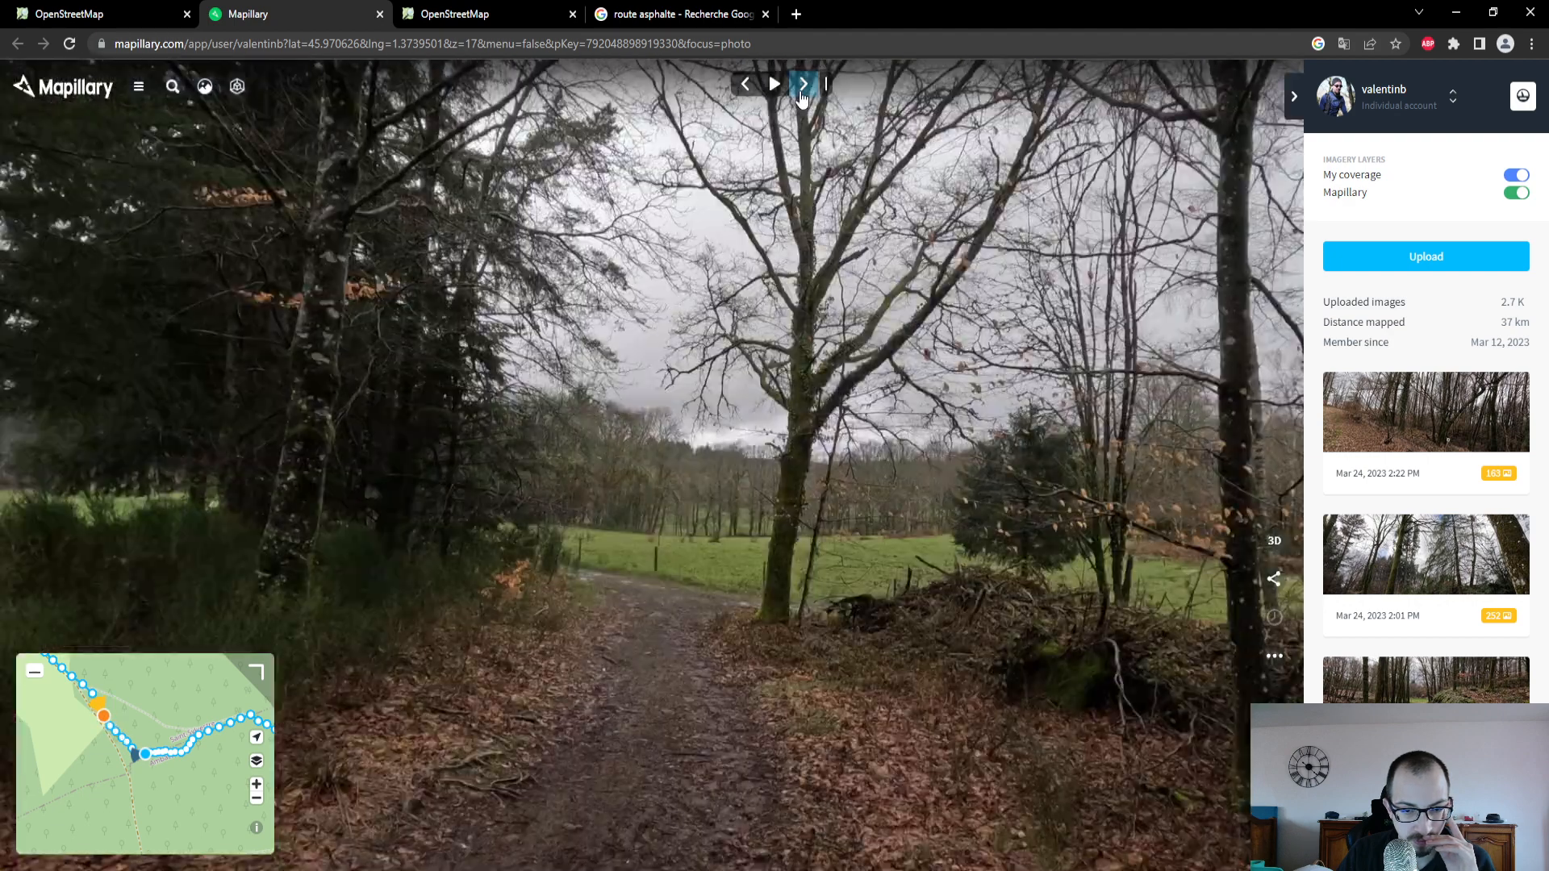
{"action": "left_click", "coordinate": [802, 94]}
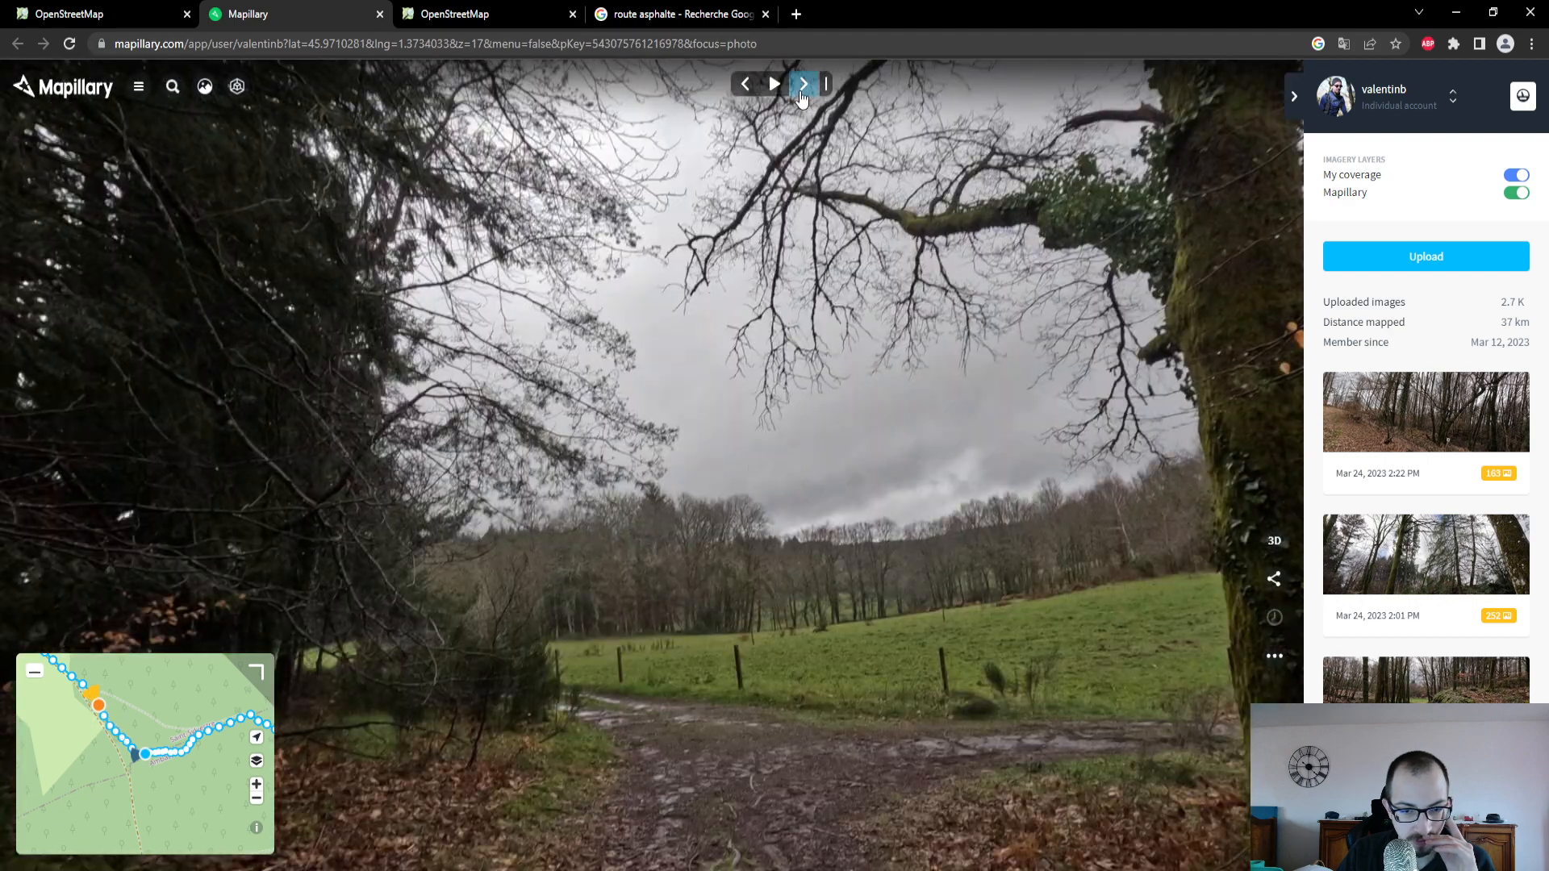
{"action": "left_click", "coordinate": [802, 94]}
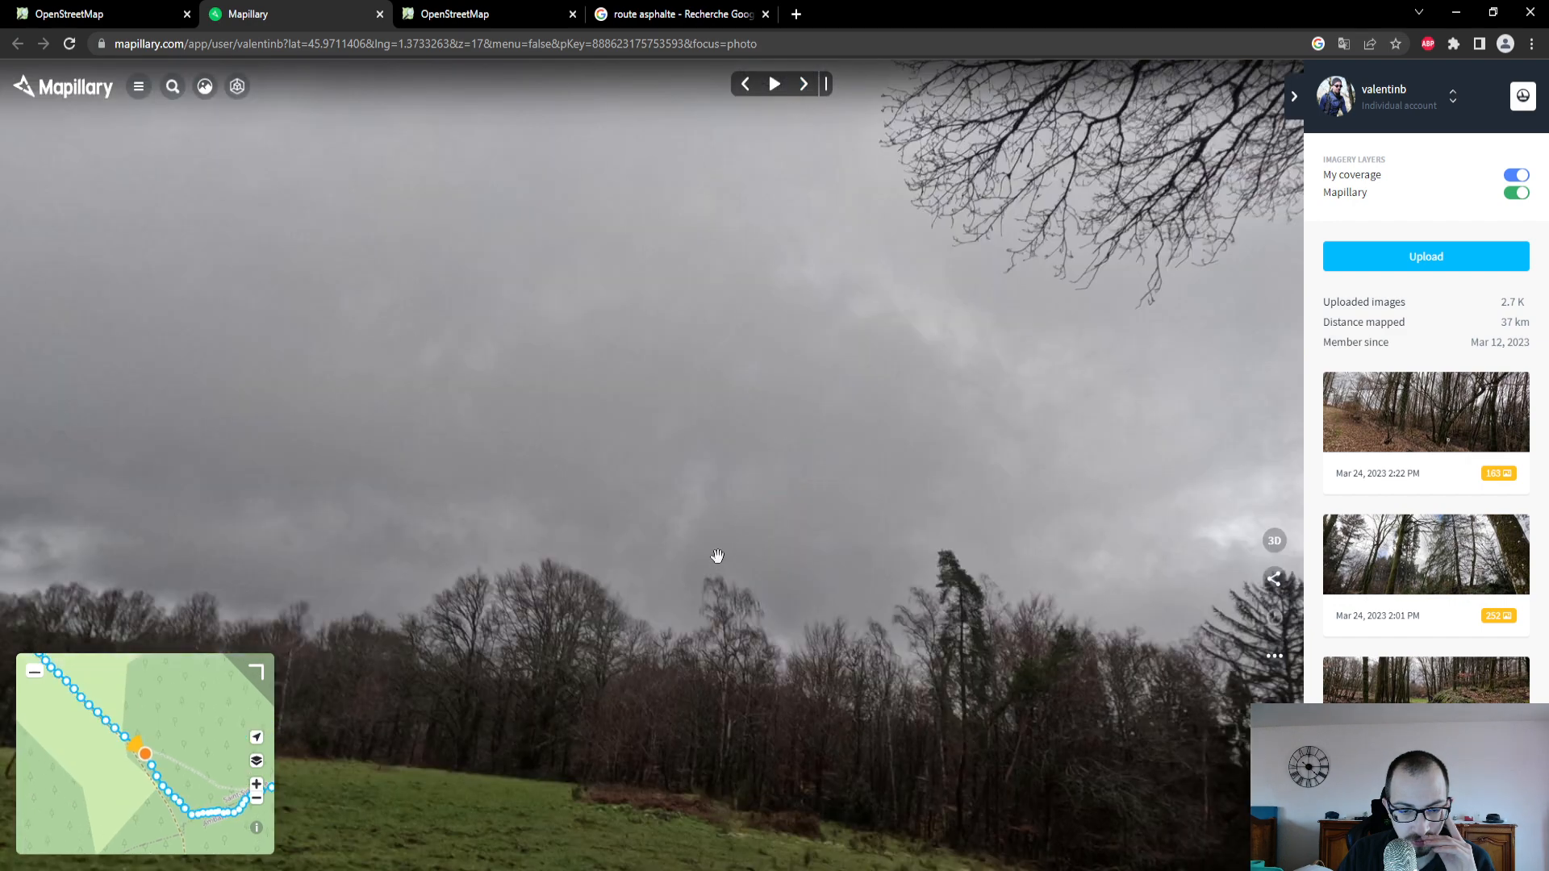
{"action": "left_click_drag", "start_coordinate": [716, 554], "coordinate": [726, 213]}
{"action": "left_click", "coordinate": [799, 97]}
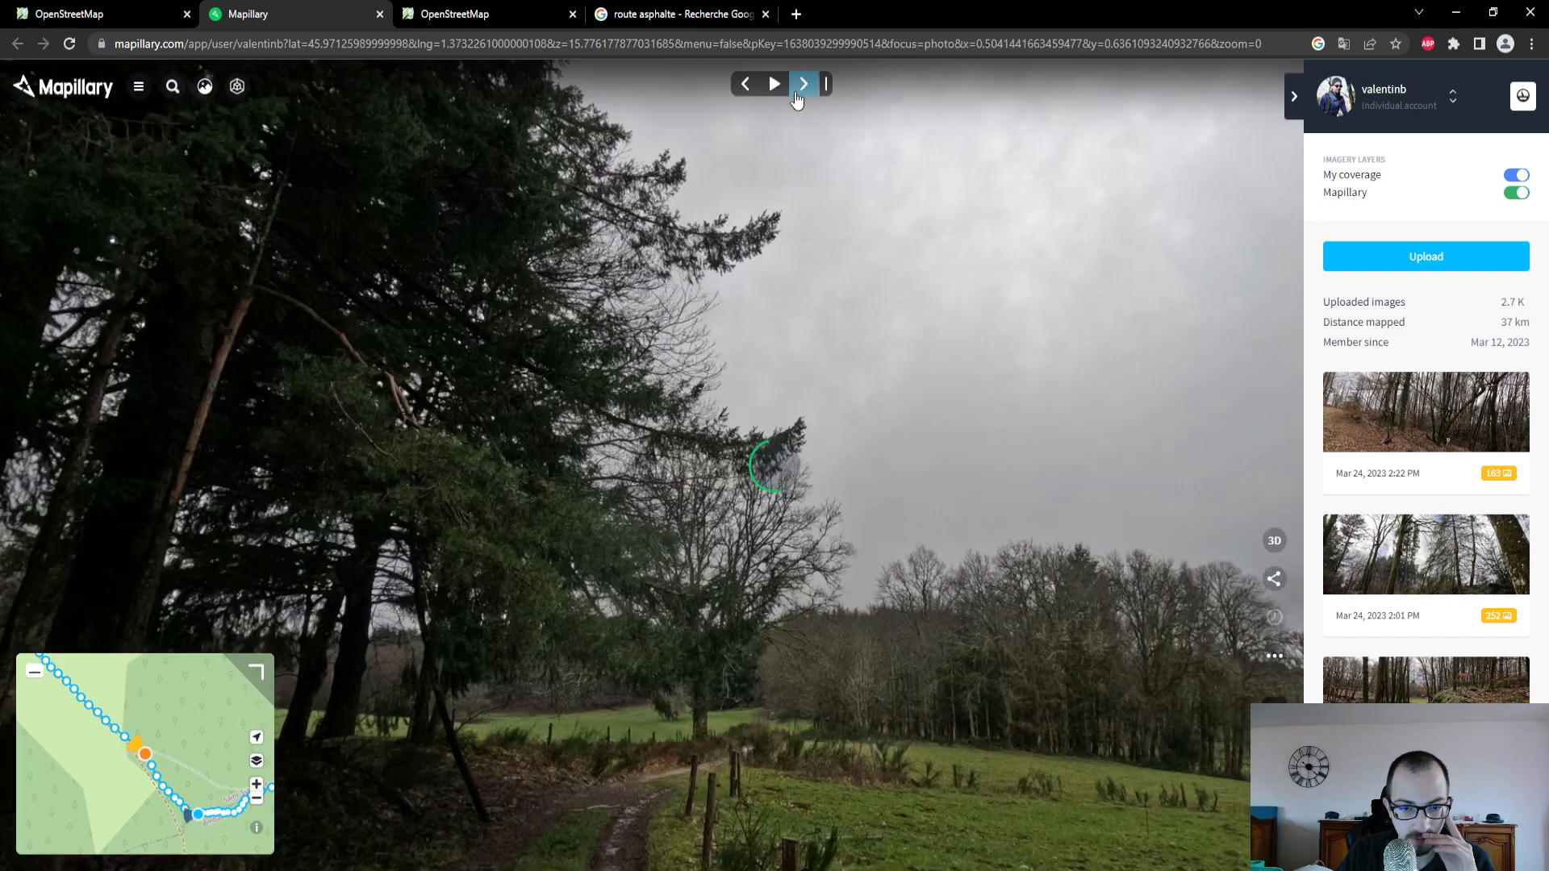
{"action": "left_click", "coordinate": [797, 97]}
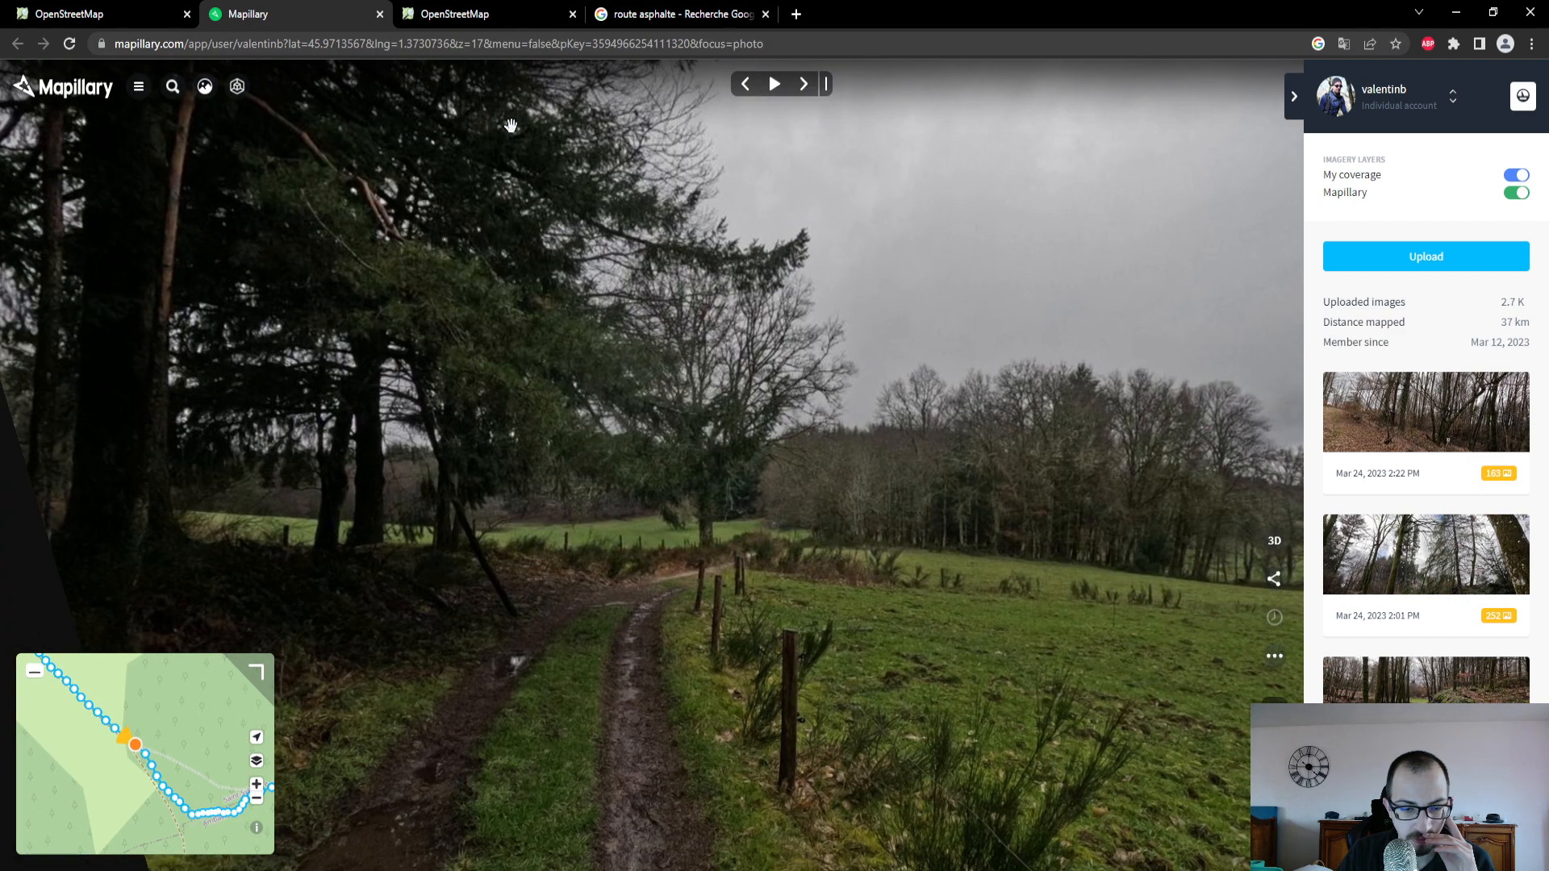
- In the OpenStreetMap editor, set the track's surface to Terre and its track type to "Revêtement assez mou, mélange majoritaire de terre, sable…"
{"action": "left_click", "coordinate": [113, 16]}
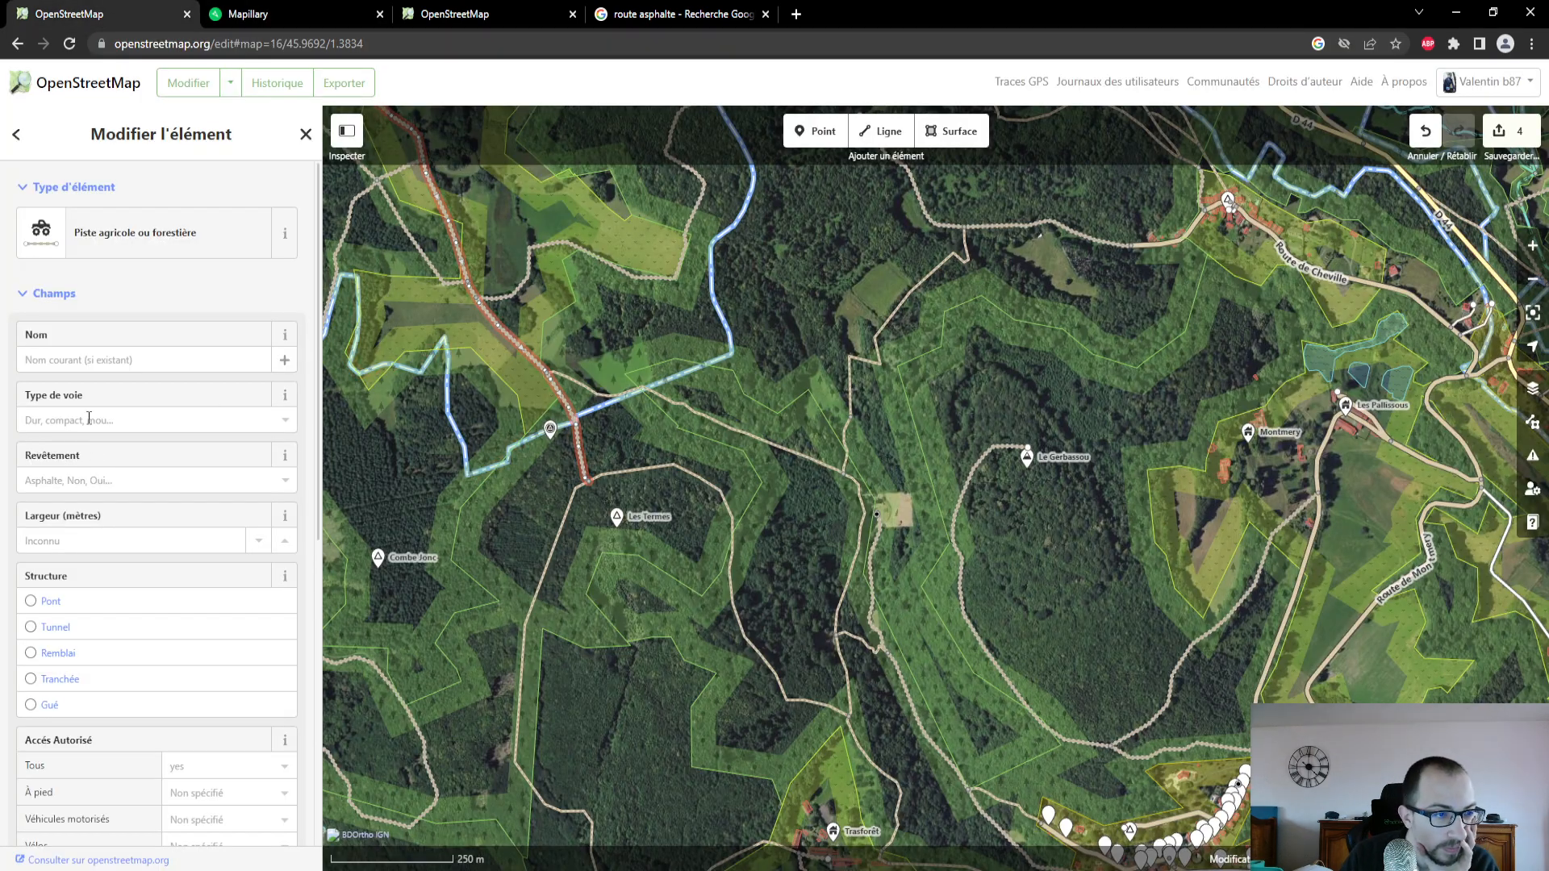
{"action": "left_click", "coordinate": [124, 478]}
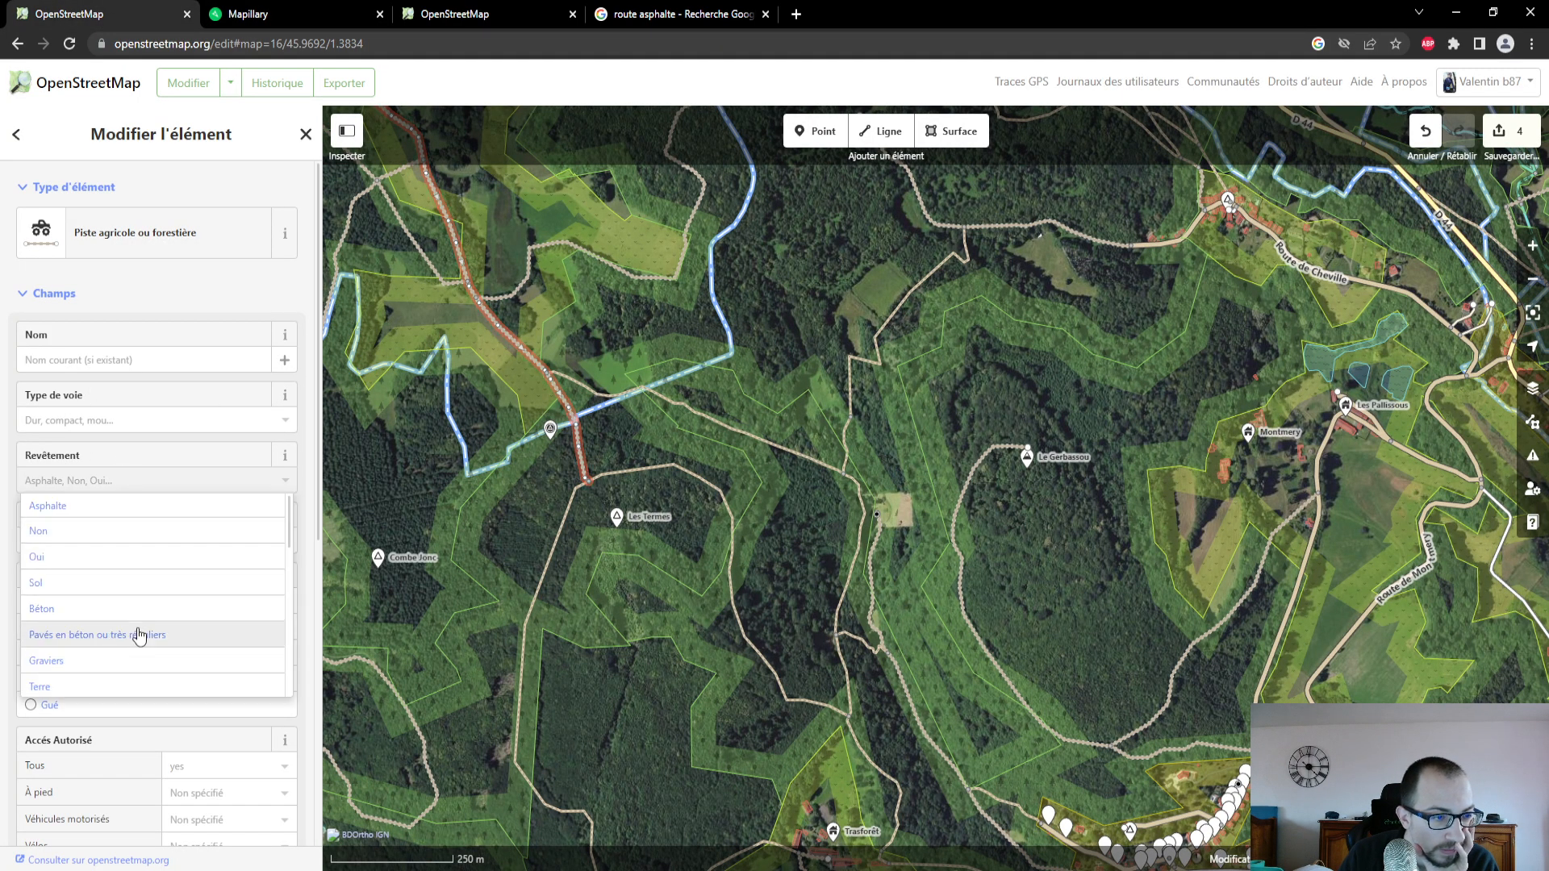
{"action": "left_click", "coordinate": [135, 696]}
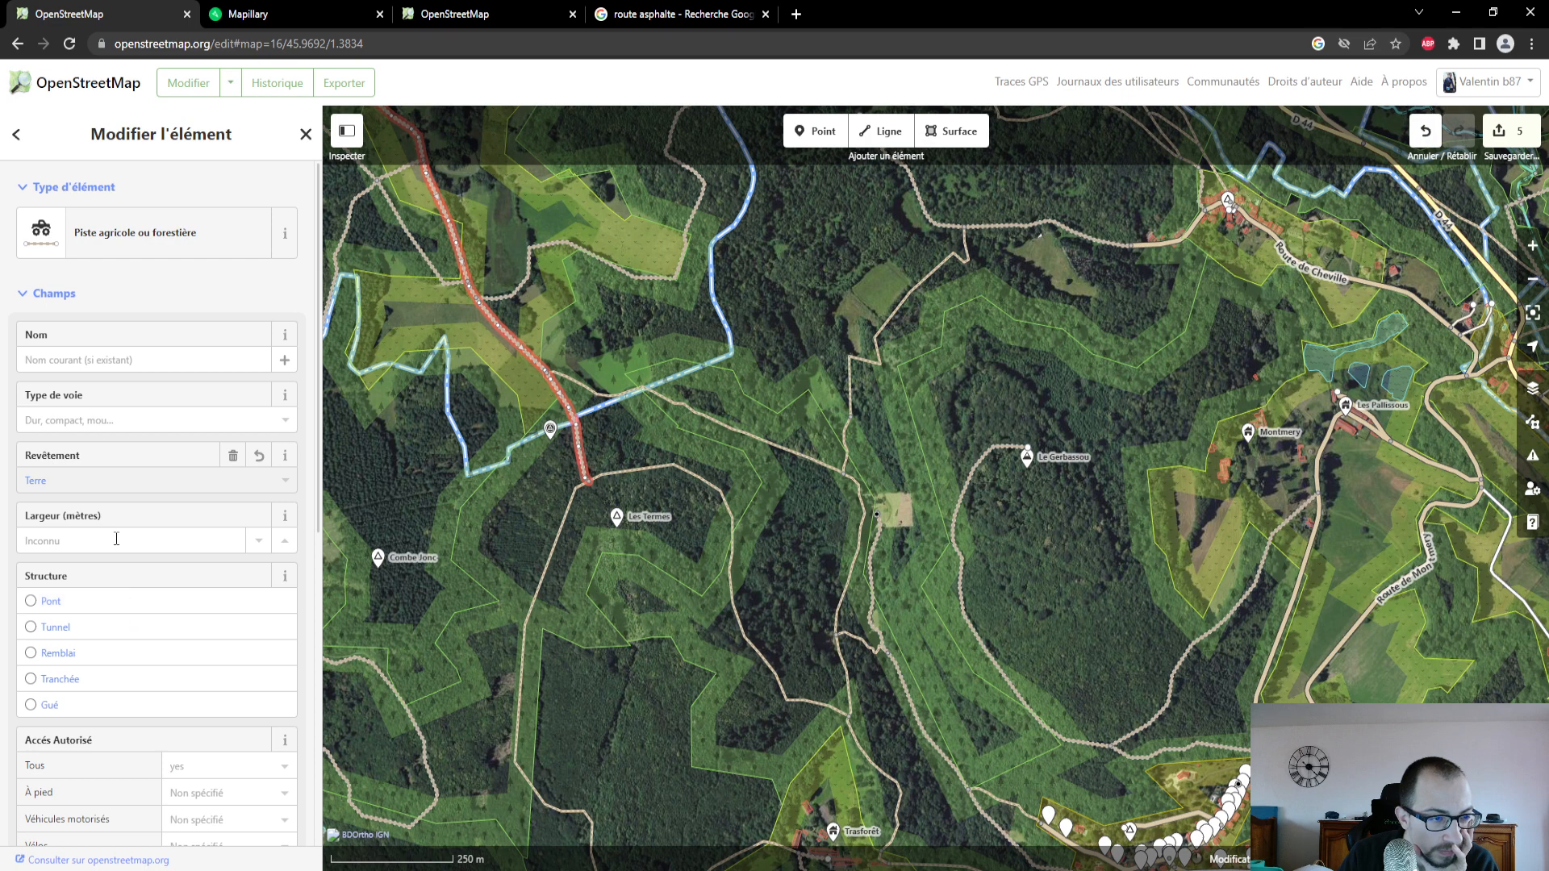
{"action": "scroll", "coordinate": [116, 539], "scroll_direction": "down", "scroll_amount": 2}
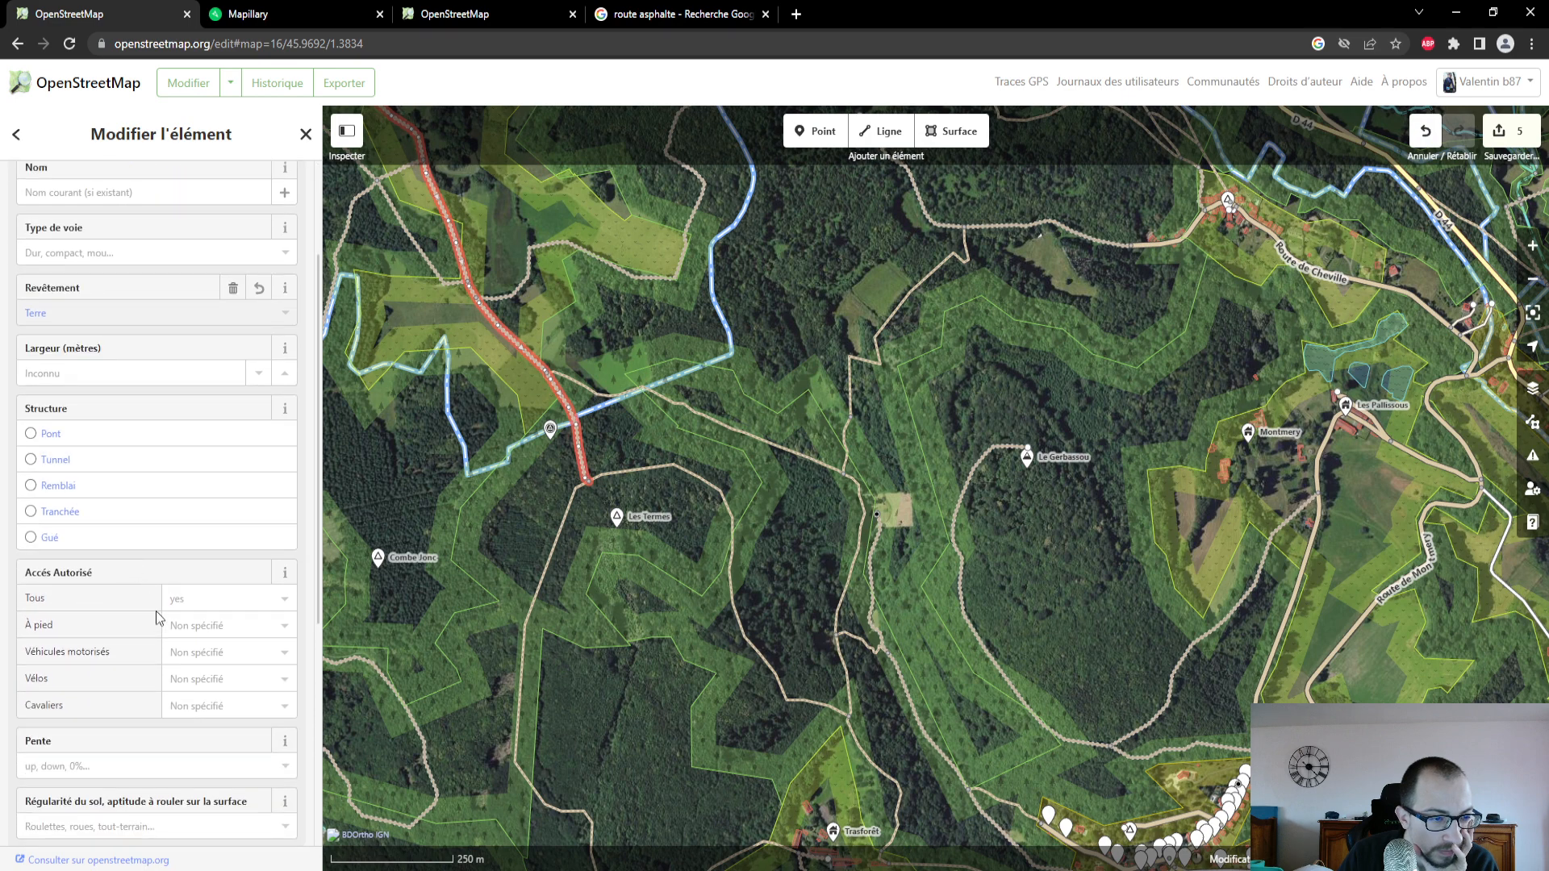
{"action": "scroll", "coordinate": [157, 605], "scroll_direction": "down", "scroll_amount": 2}
{"action": "scroll", "coordinate": [157, 611], "scroll_direction": "down", "scroll_amount": 3}
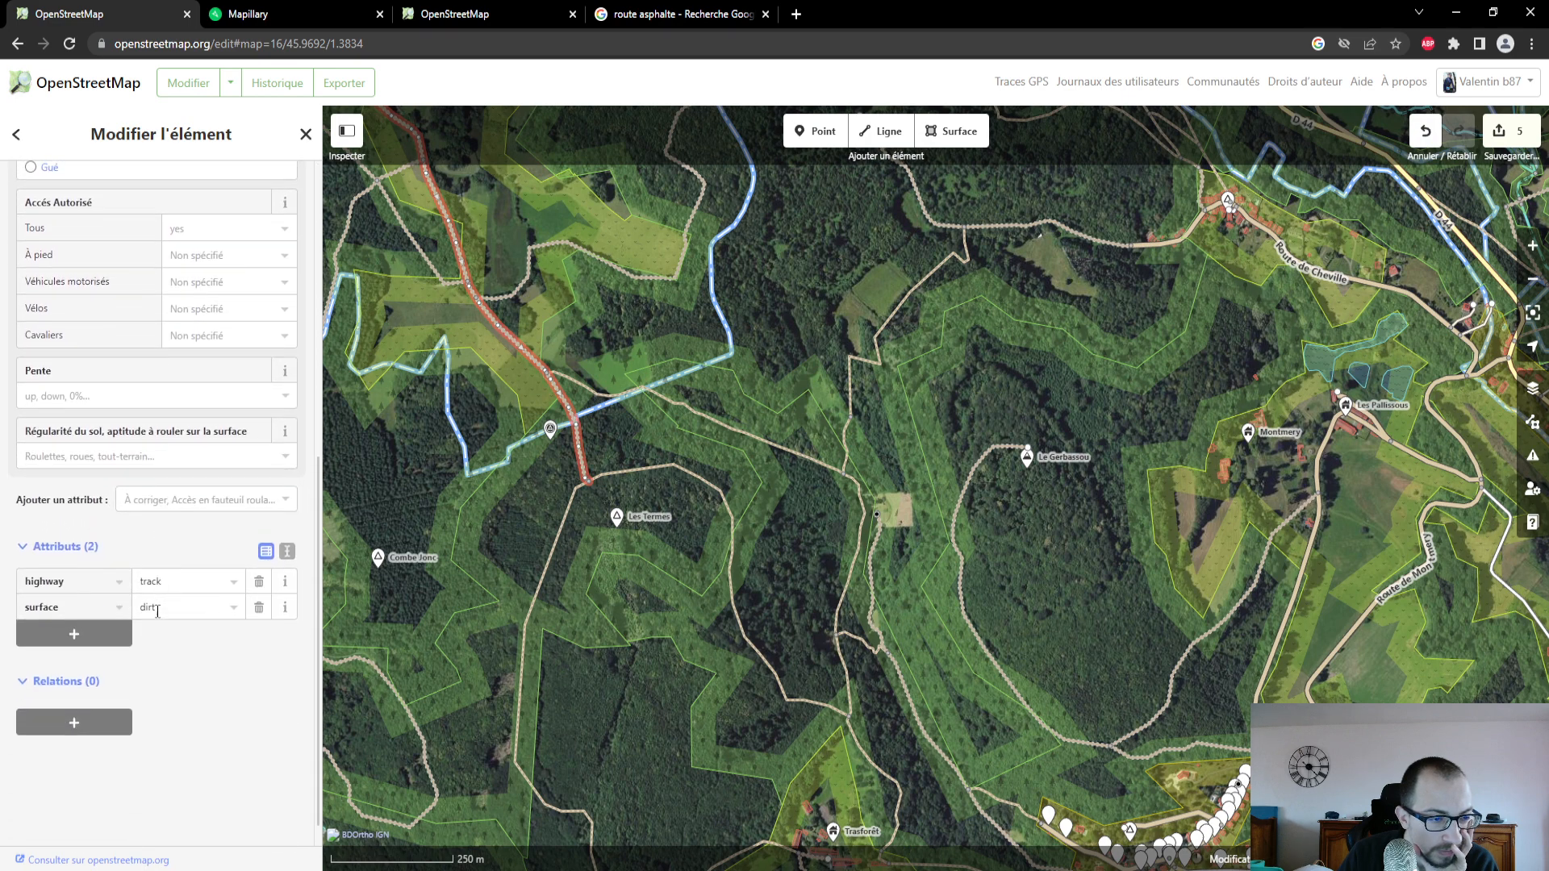
{"action": "scroll", "coordinate": [156, 609], "scroll_direction": "up", "scroll_amount": 6}
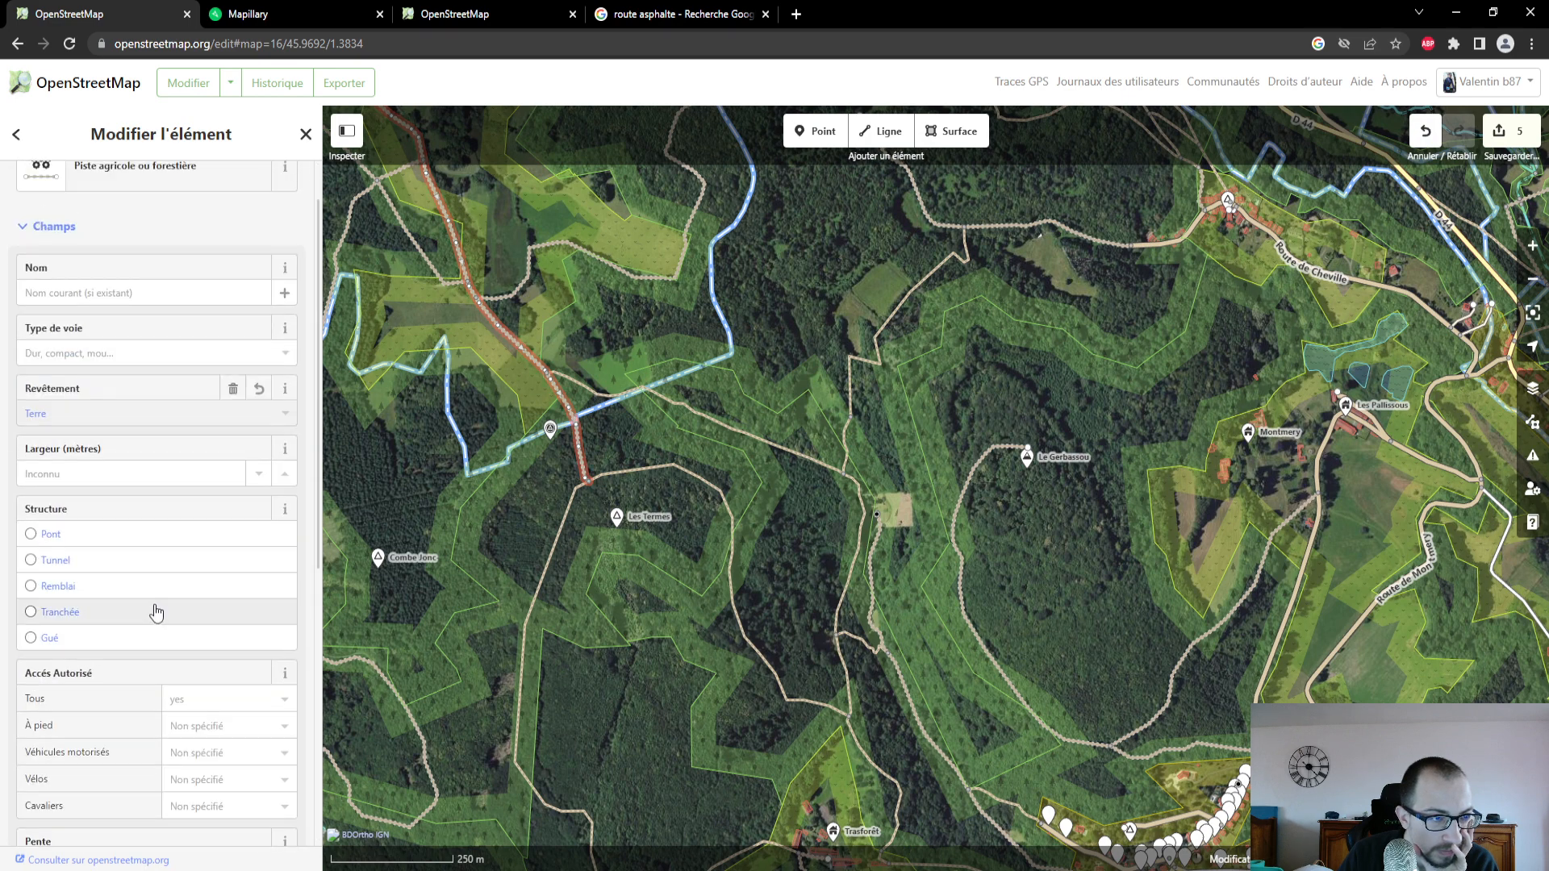
{"action": "left_click", "coordinate": [153, 355]}
{"action": "left_click", "coordinate": [162, 455]}
- Open a Mapillary photo farther northwest along the track and compare the photo coverage toward Le Vieux Hureau with the OpenStreetMap editor's map
{"action": "left_click", "coordinate": [307, 16]}
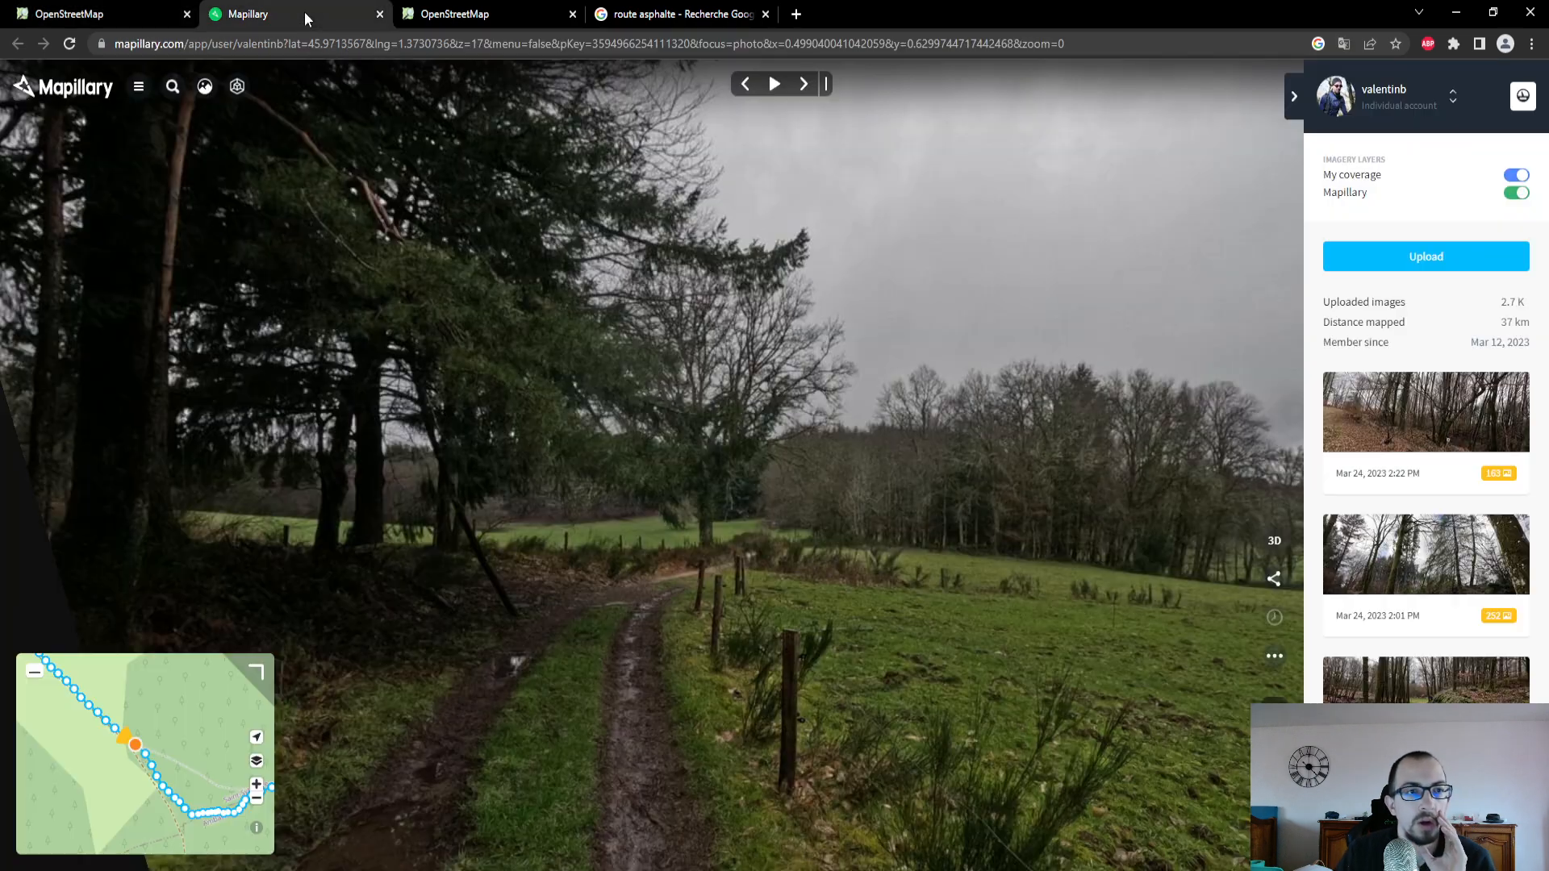
{"action": "left_click", "coordinate": [74, 693]}
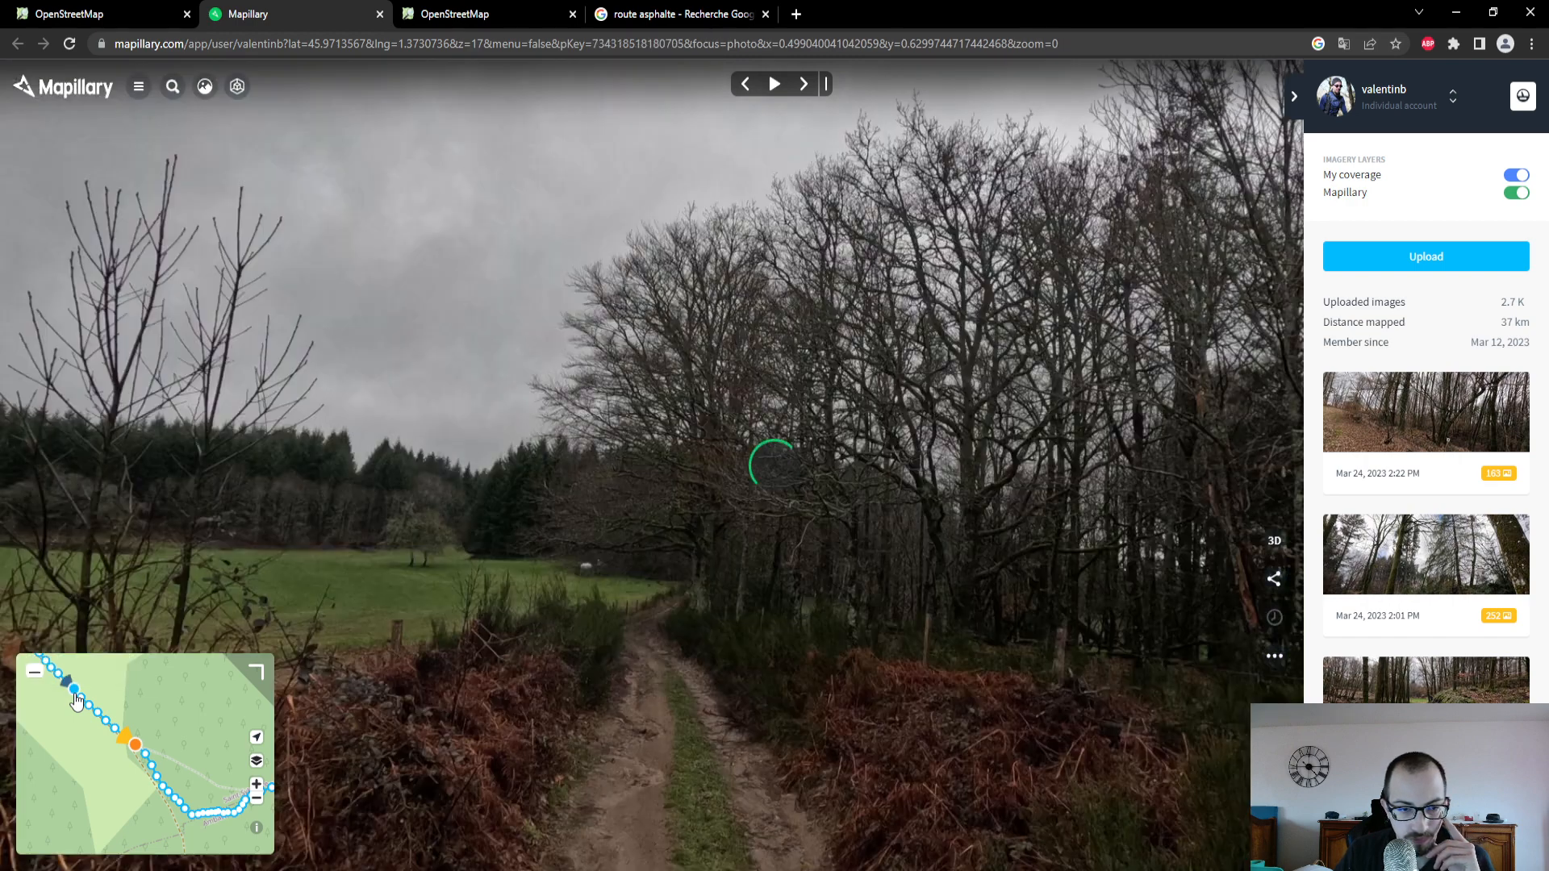
{"action": "left_click", "coordinate": [61, 7]}
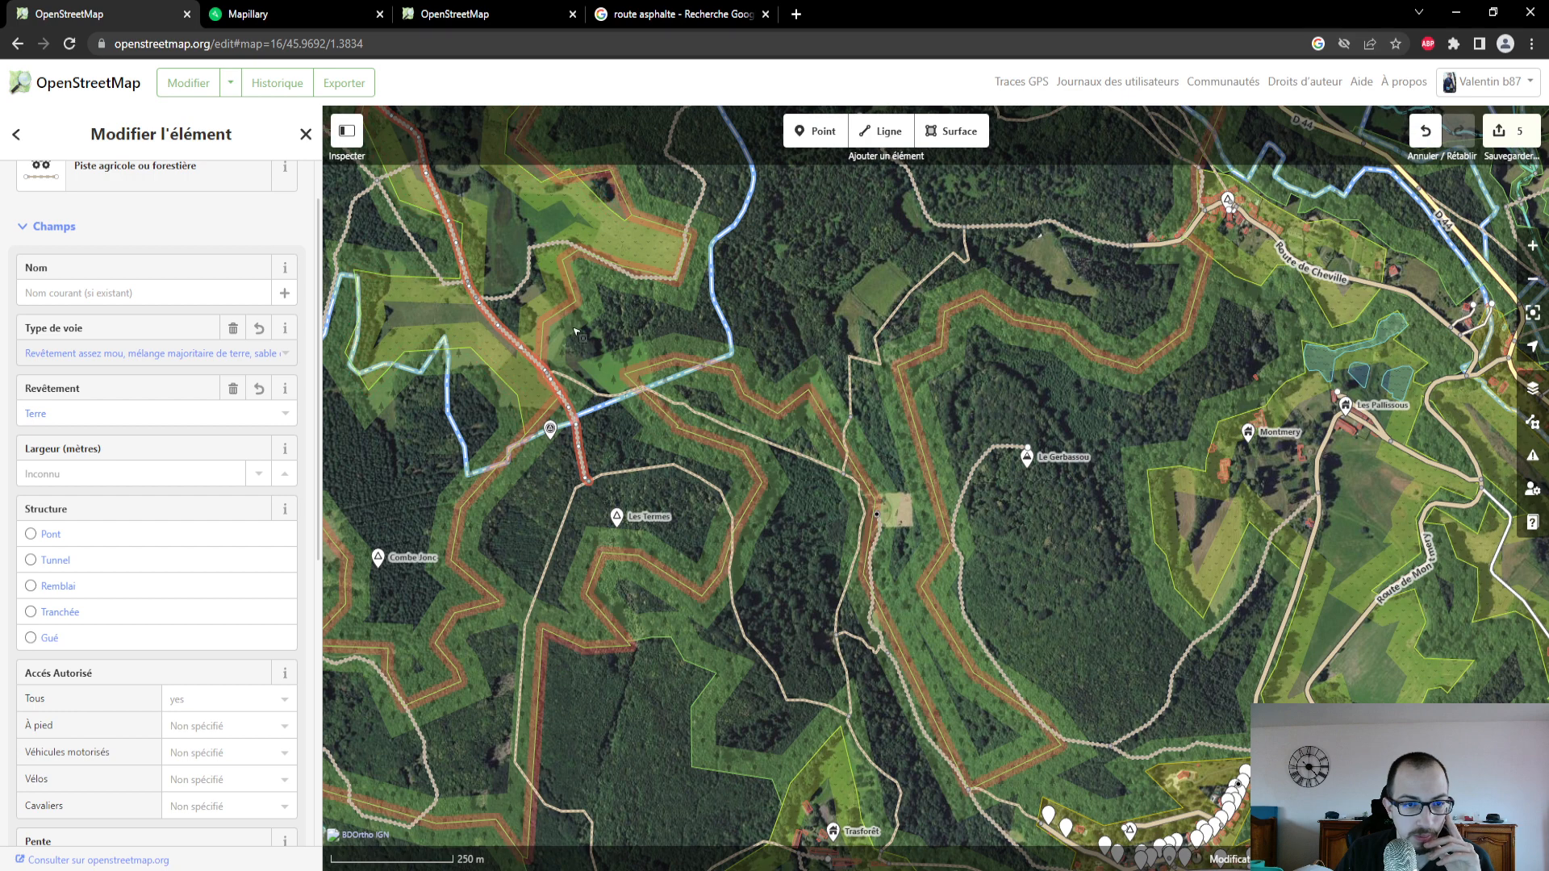
{"action": "left_click_drag", "start_coordinate": [577, 331], "coordinate": [726, 516]}
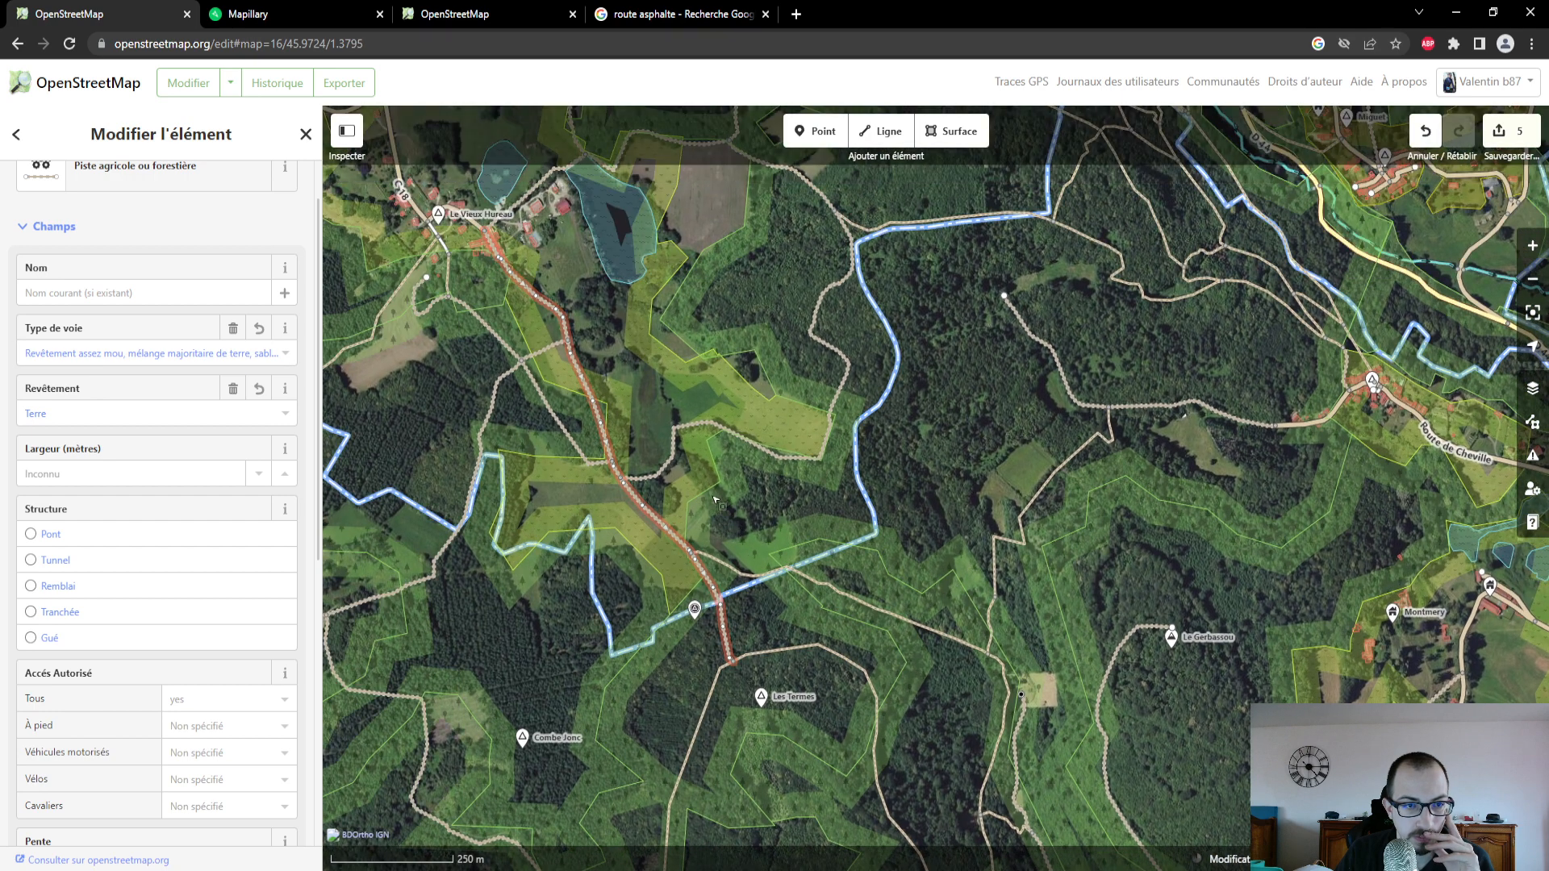
{"action": "left_click", "coordinate": [238, 24]}
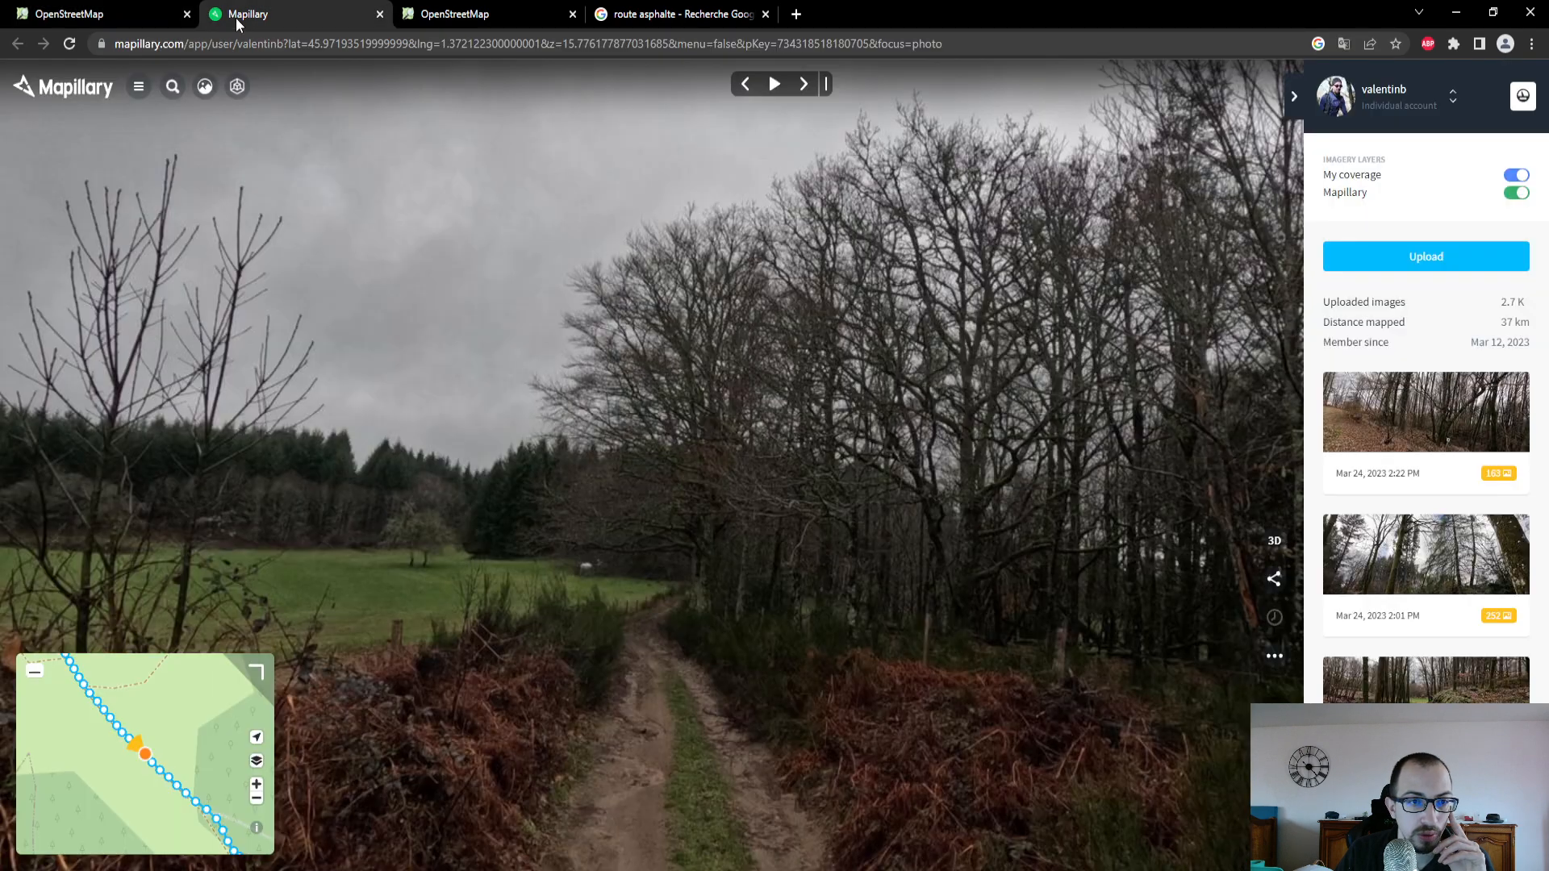
{"action": "left_click_drag", "start_coordinate": [198, 686], "coordinate": [312, 781]}
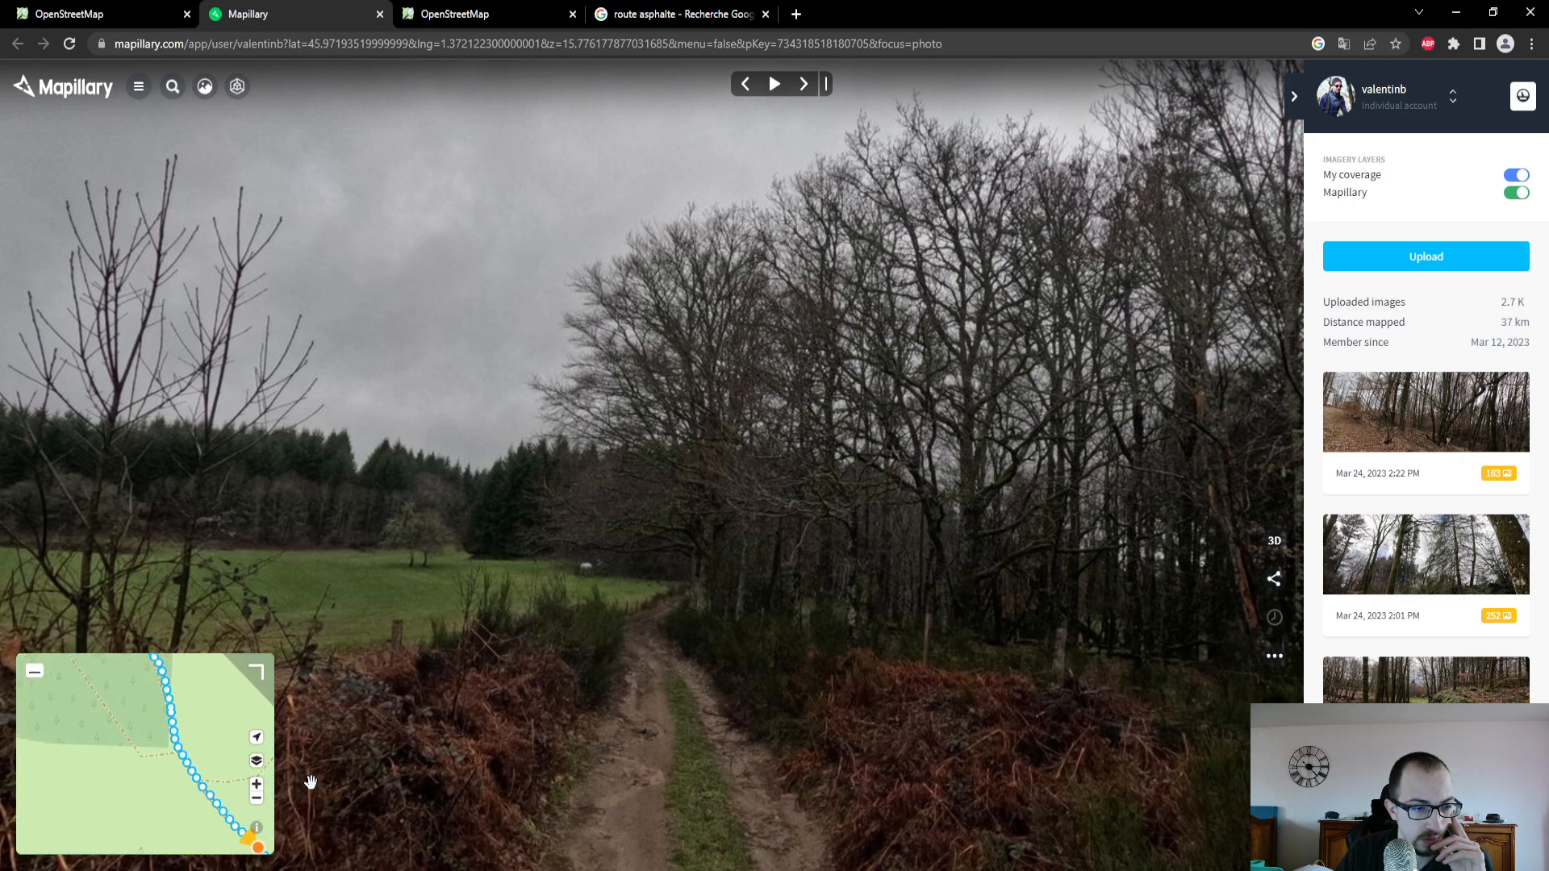
{"action": "mouse_move", "coordinate": [95, 684]}
{"action": "left_mouse_down"}
{"action": "mouse_move", "coordinate": [138, 779]}
{"action": "mouse_move", "coordinate": [165, 788]}
{"action": "left_mouse_up"}
- Back in the OpenStreetMap editor, examine closely where the track's northern end meets the hamlet at Le Vieux Hureau
{"action": "left_click", "coordinate": [97, 14]}
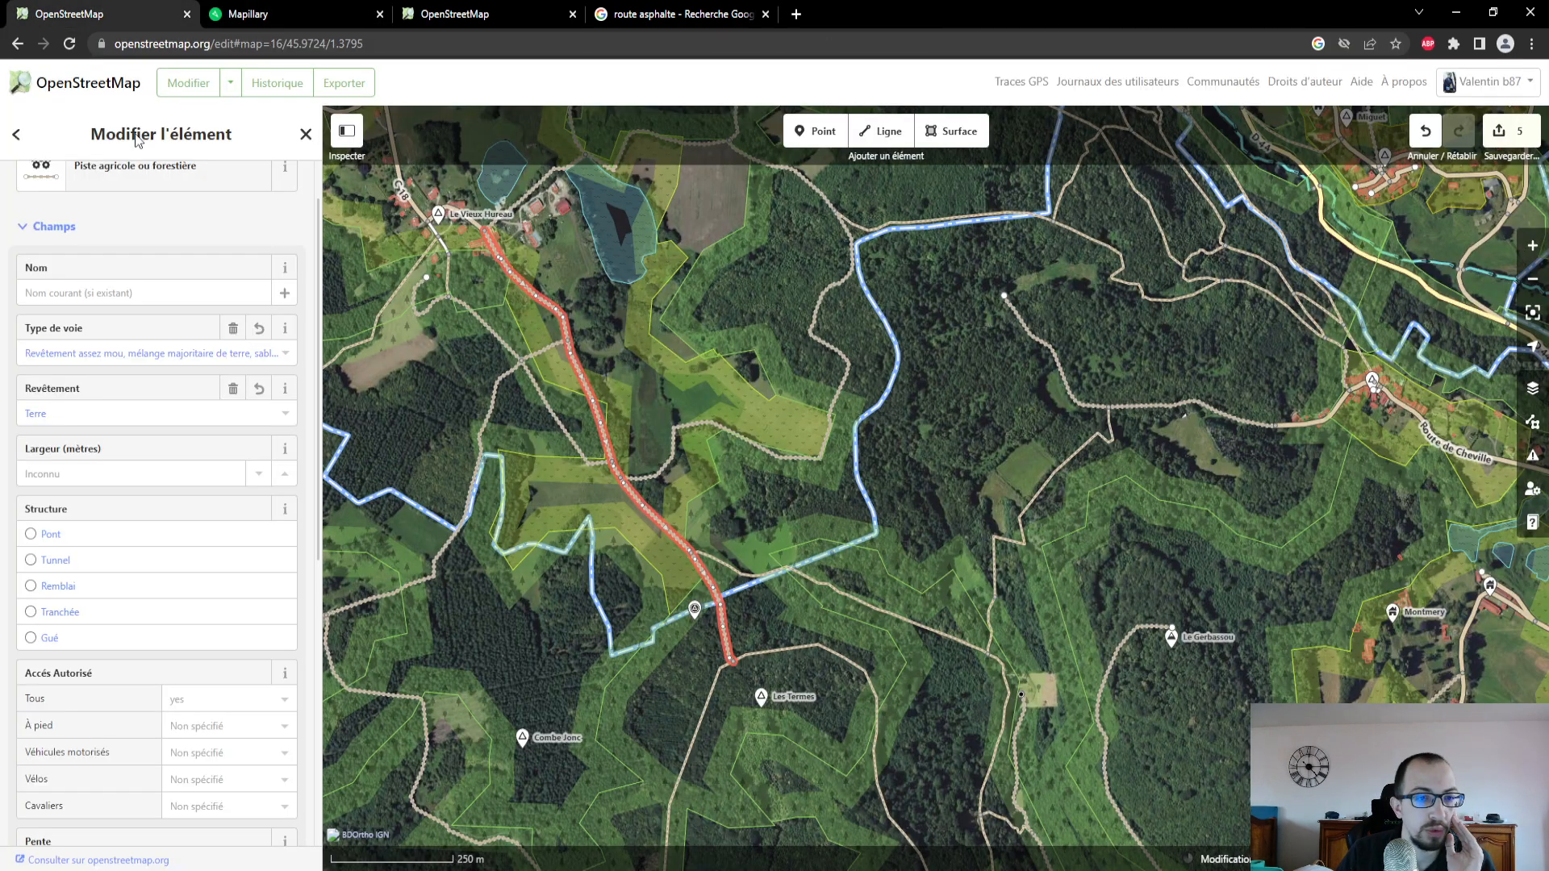
{"action": "left_click_drag", "start_coordinate": [597, 309], "coordinate": [708, 494]}
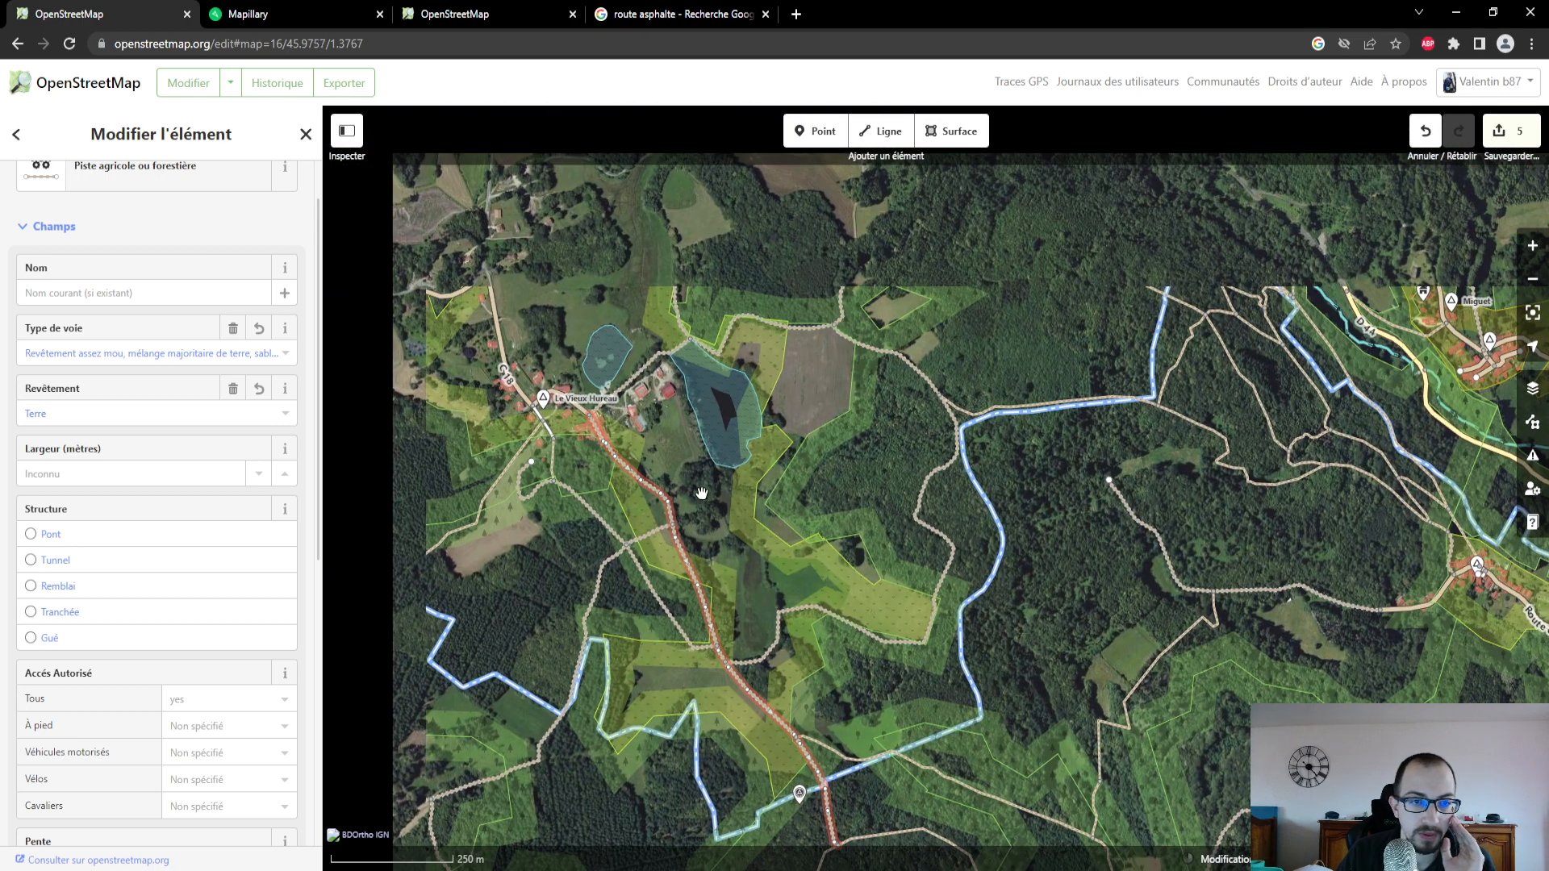
{"action": "scroll", "coordinate": [708, 494], "scroll_direction": "up", "scroll_amount": 3}
{"action": "scroll", "coordinate": [702, 496], "scroll_direction": "up", "scroll_amount": 3}
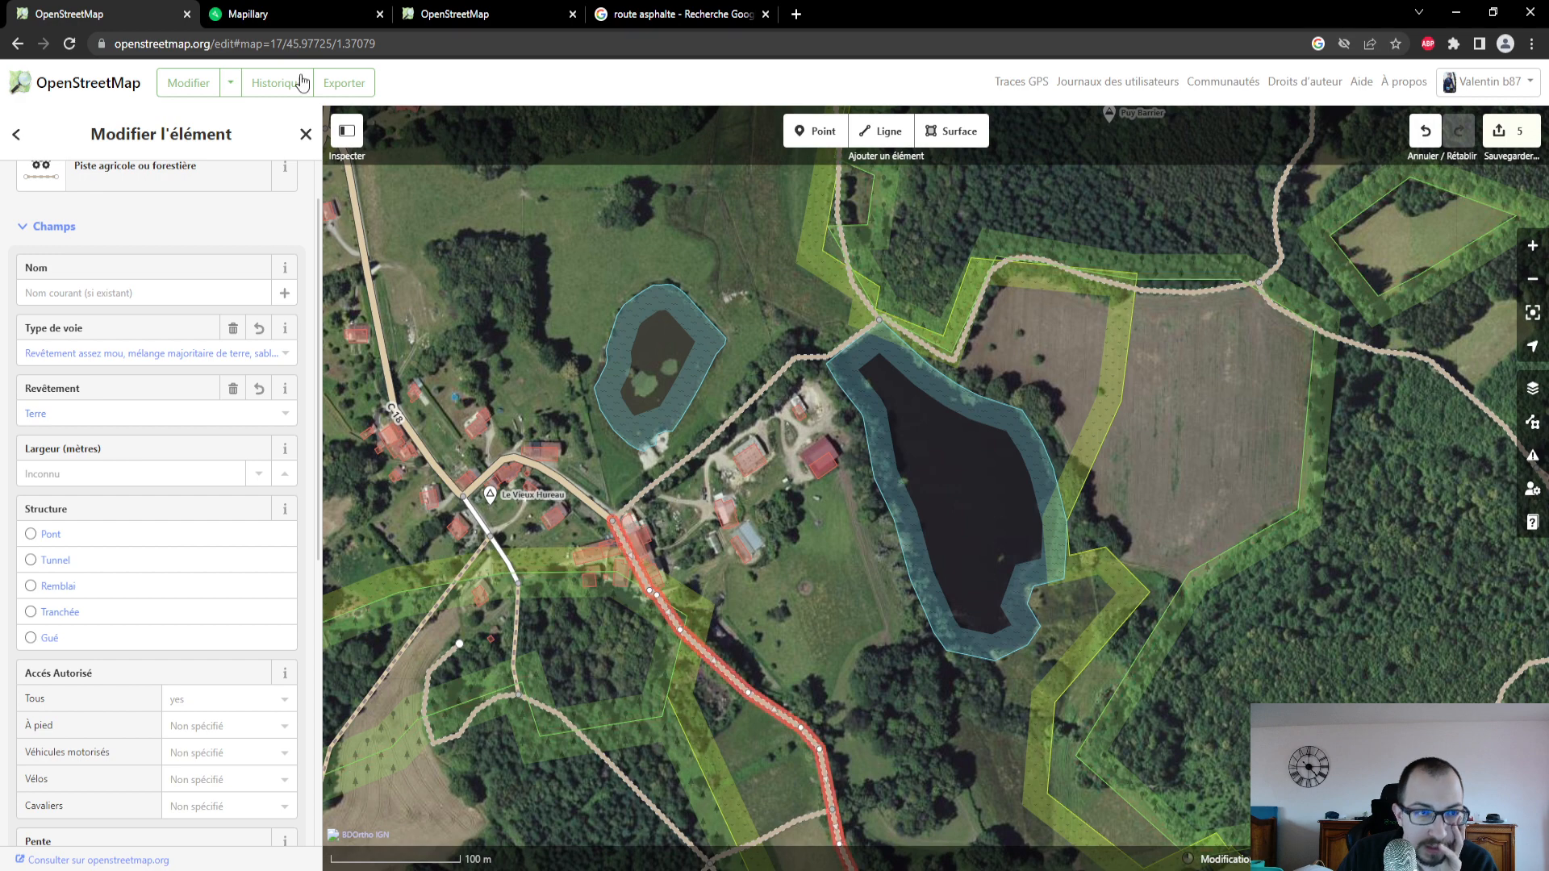
- View Mapillary photos around the junction at Le Vieux Hureau, along the southern track and the one leading northeast past the pond
{"action": "left_click", "coordinate": [250, 13]}
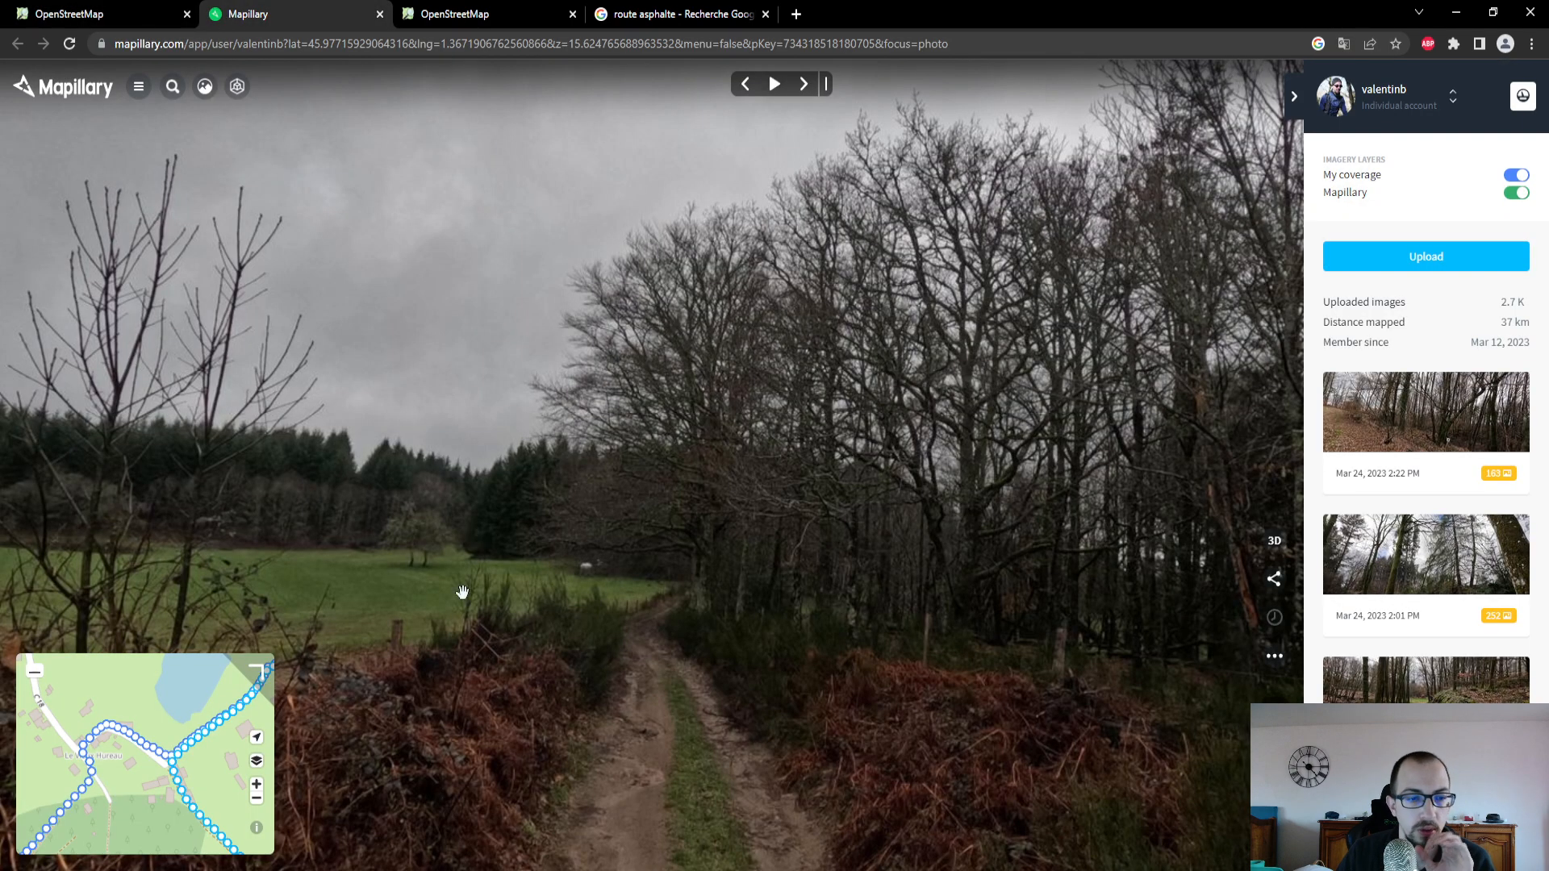
{"action": "left_click", "coordinate": [180, 781]}
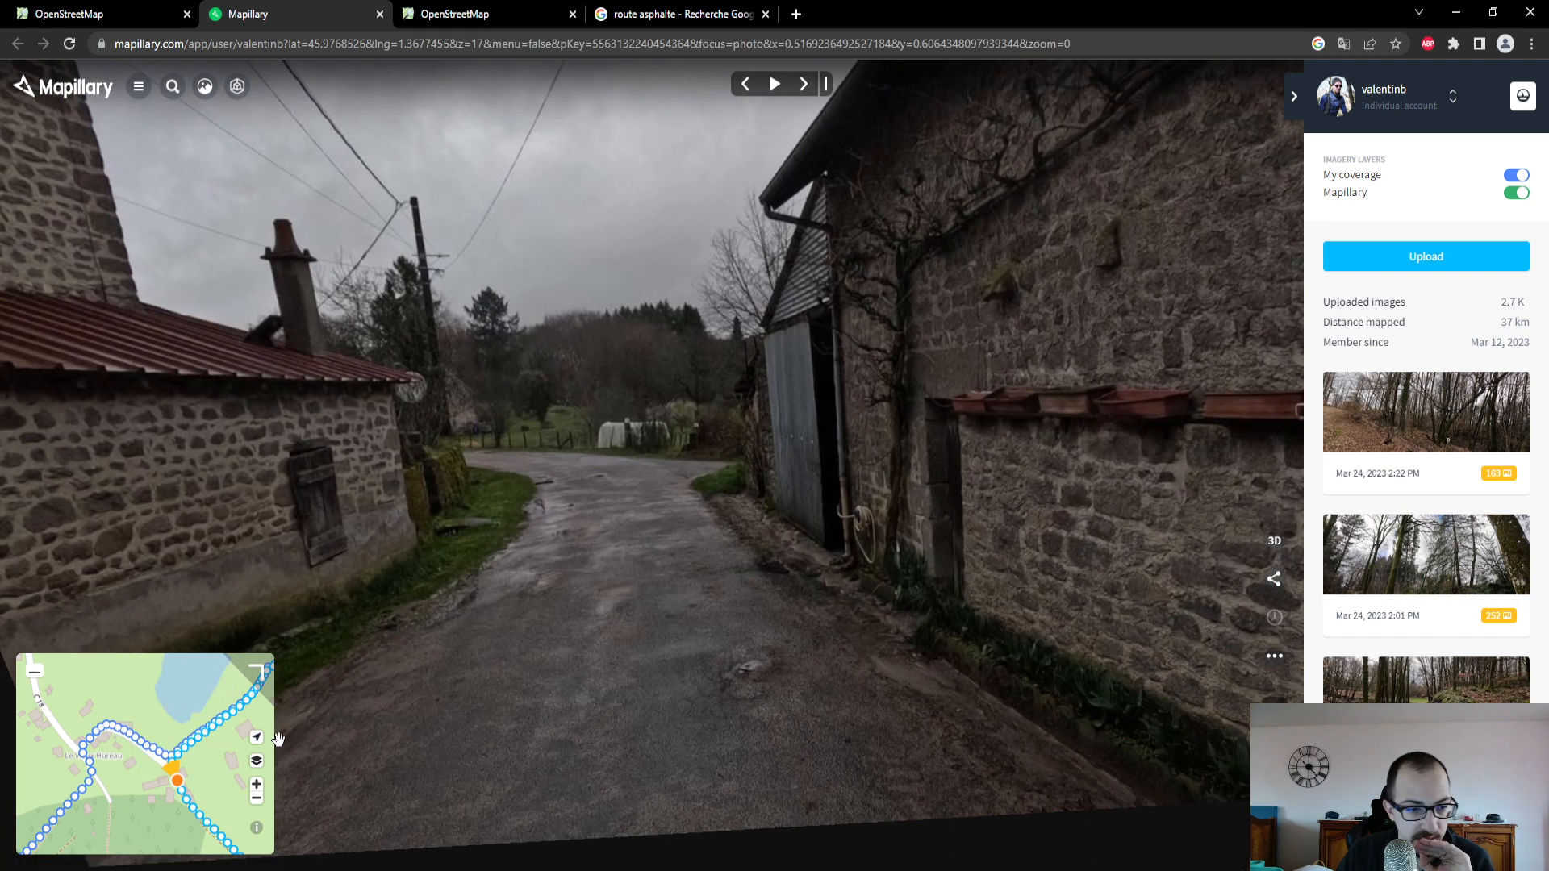
{"action": "left_click", "coordinate": [200, 816]}
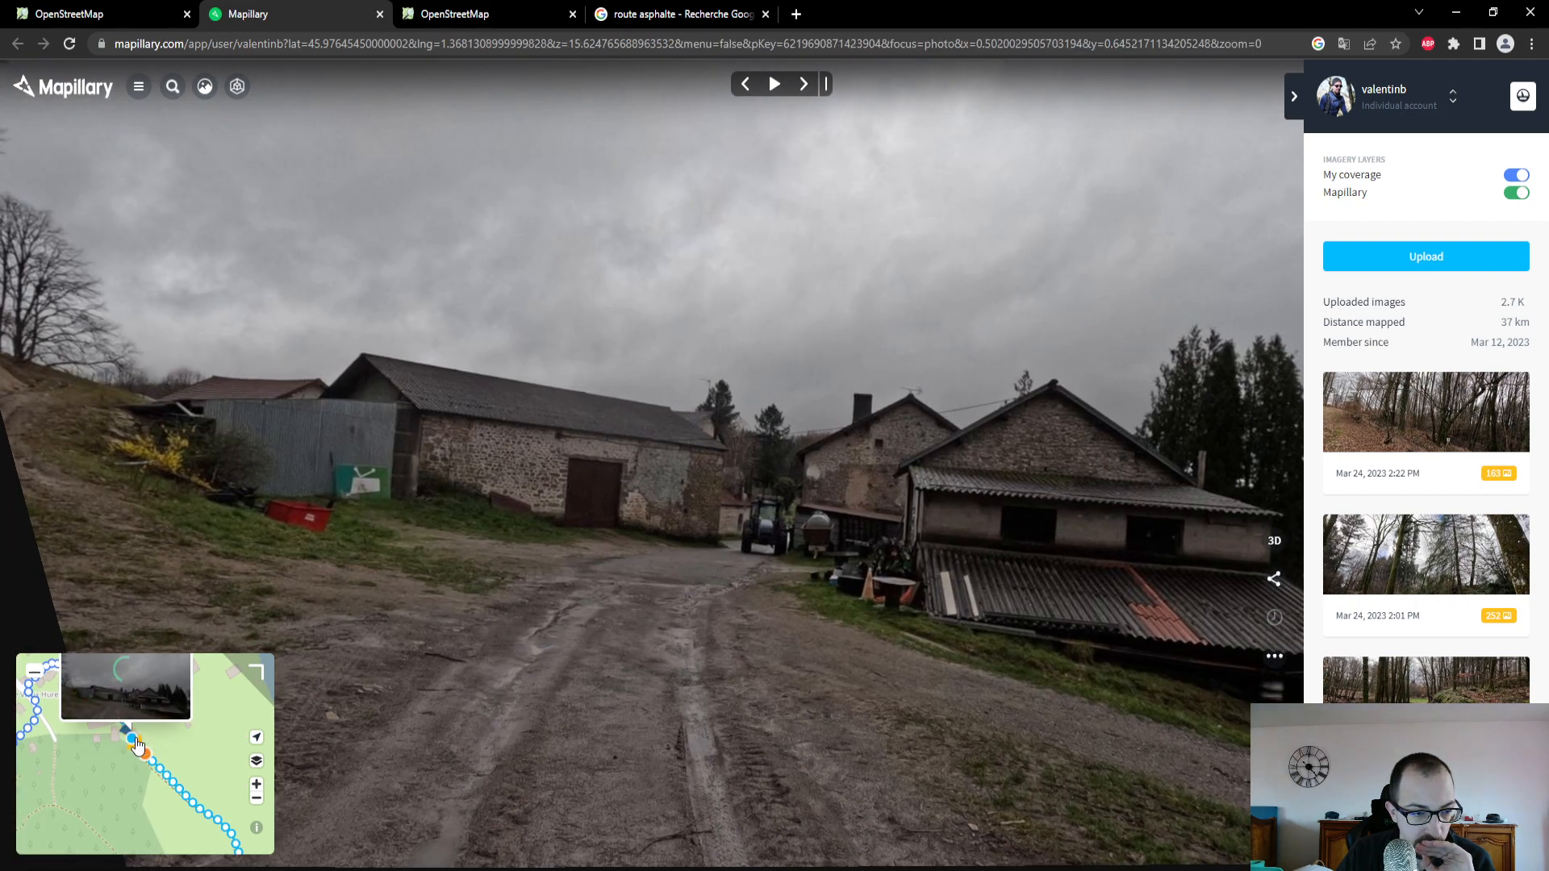
{"action": "left_click", "coordinate": [129, 688]}
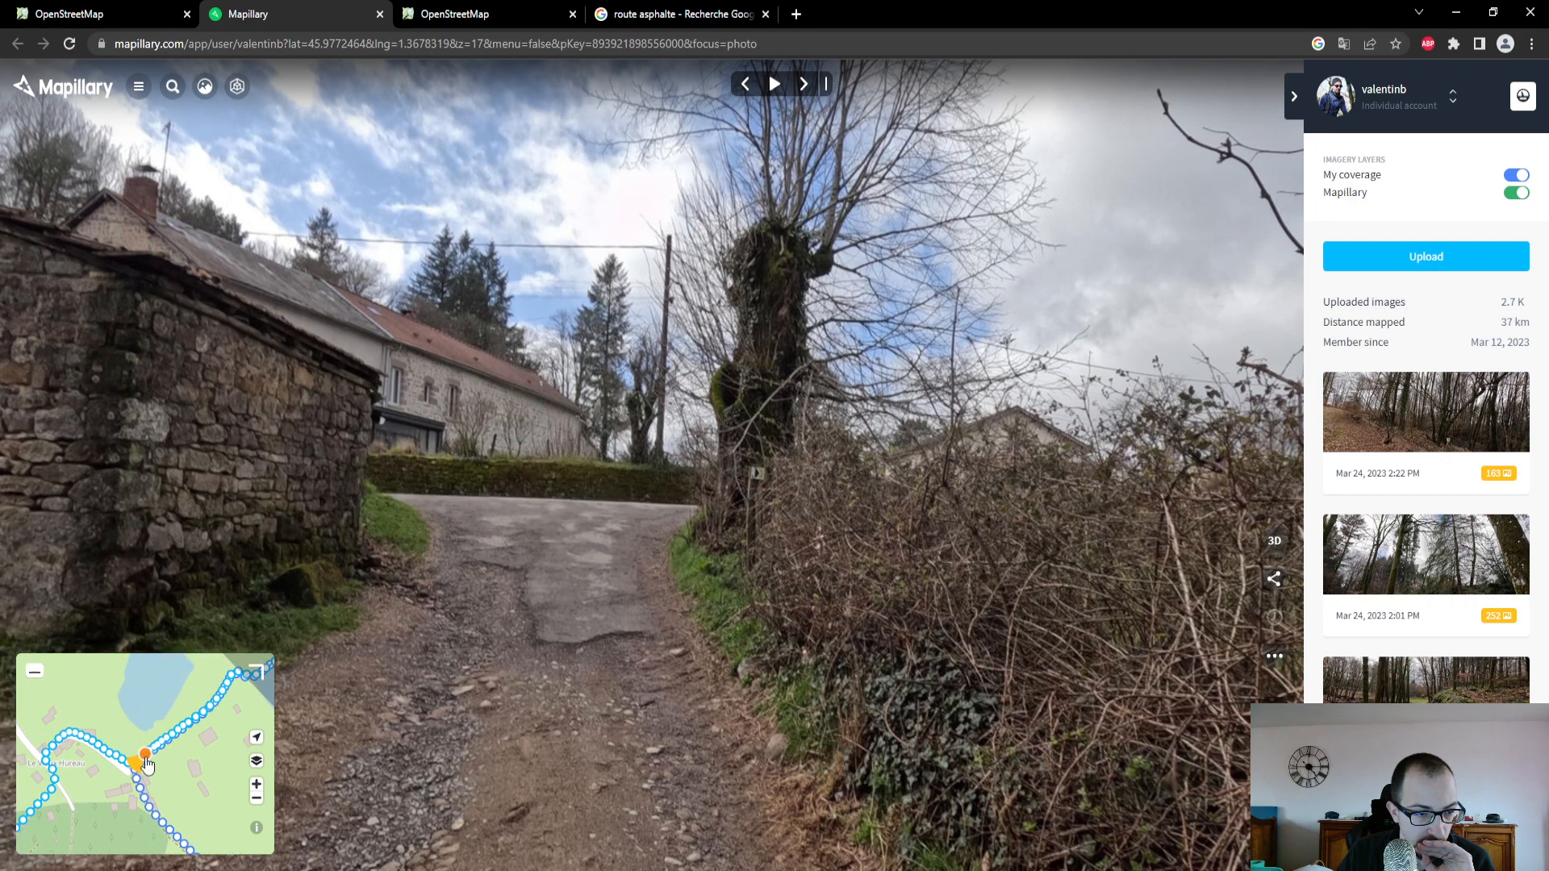
{"action": "scroll", "coordinate": [145, 758], "scroll_direction": "up", "scroll_amount": 4}
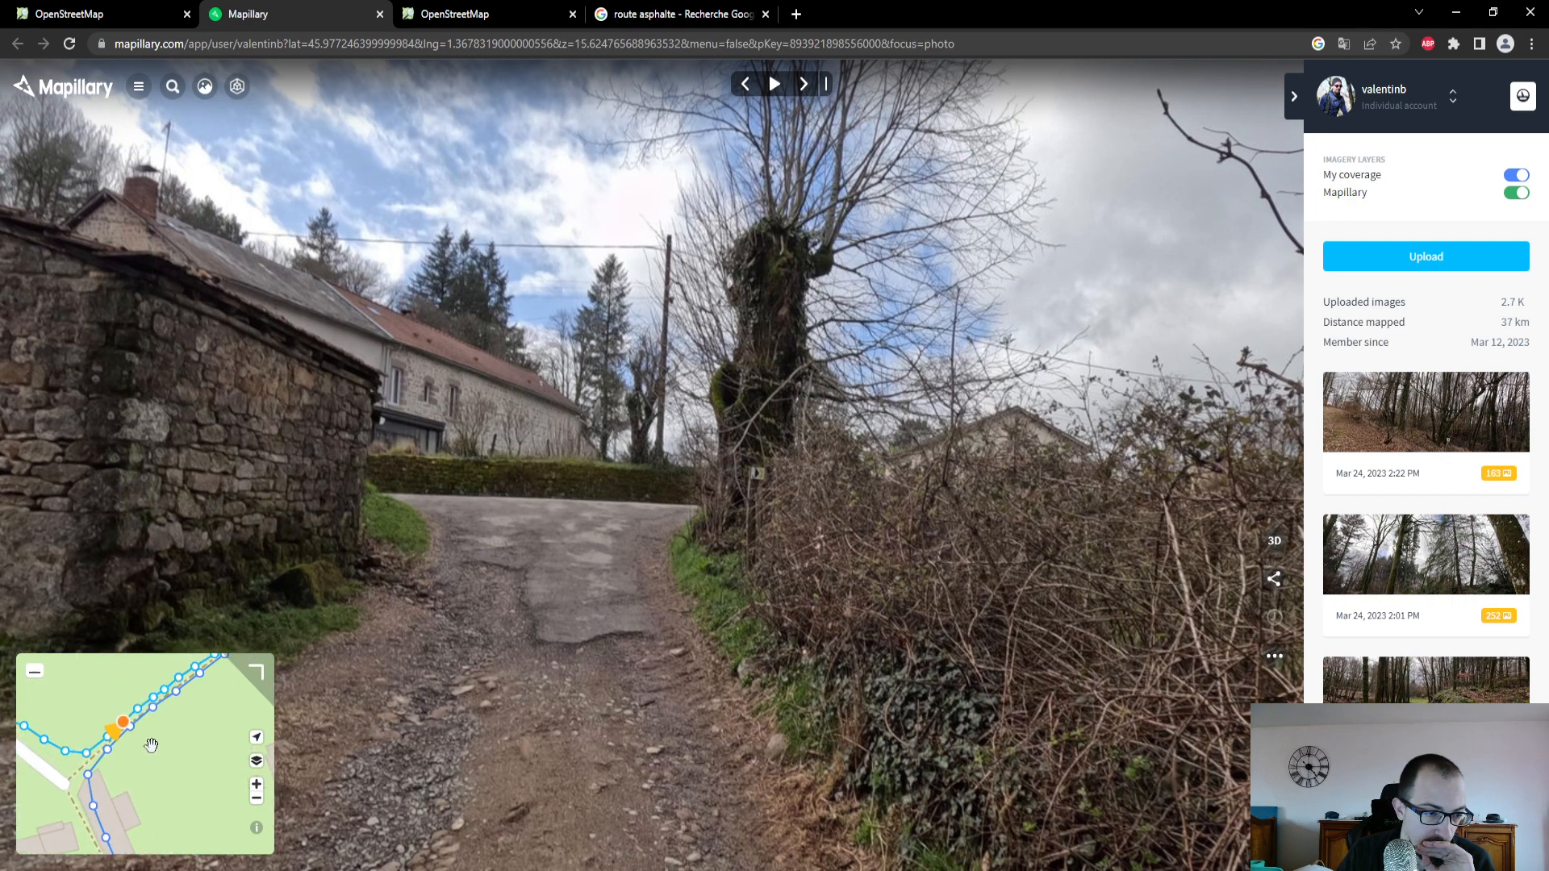
{"action": "left_click", "coordinate": [130, 733]}
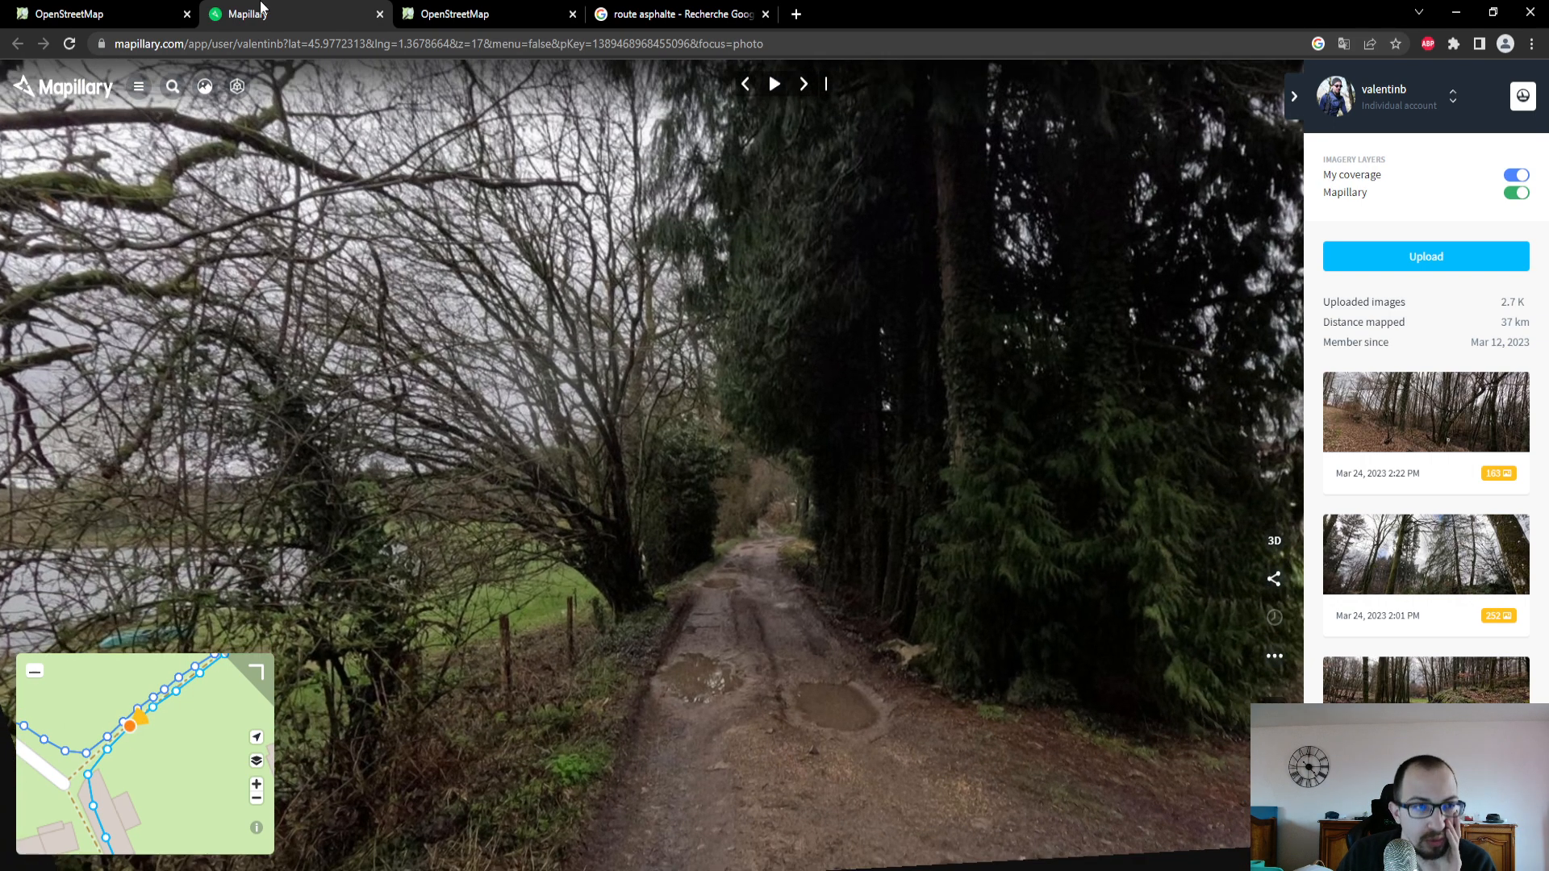
- In the OpenStreetMap editor, set the track northeast of Le Vieux Hureau to type "Revêtement assez mou" and surface Terre, and review its other attributes
{"action": "left_click", "coordinate": [103, 12]}
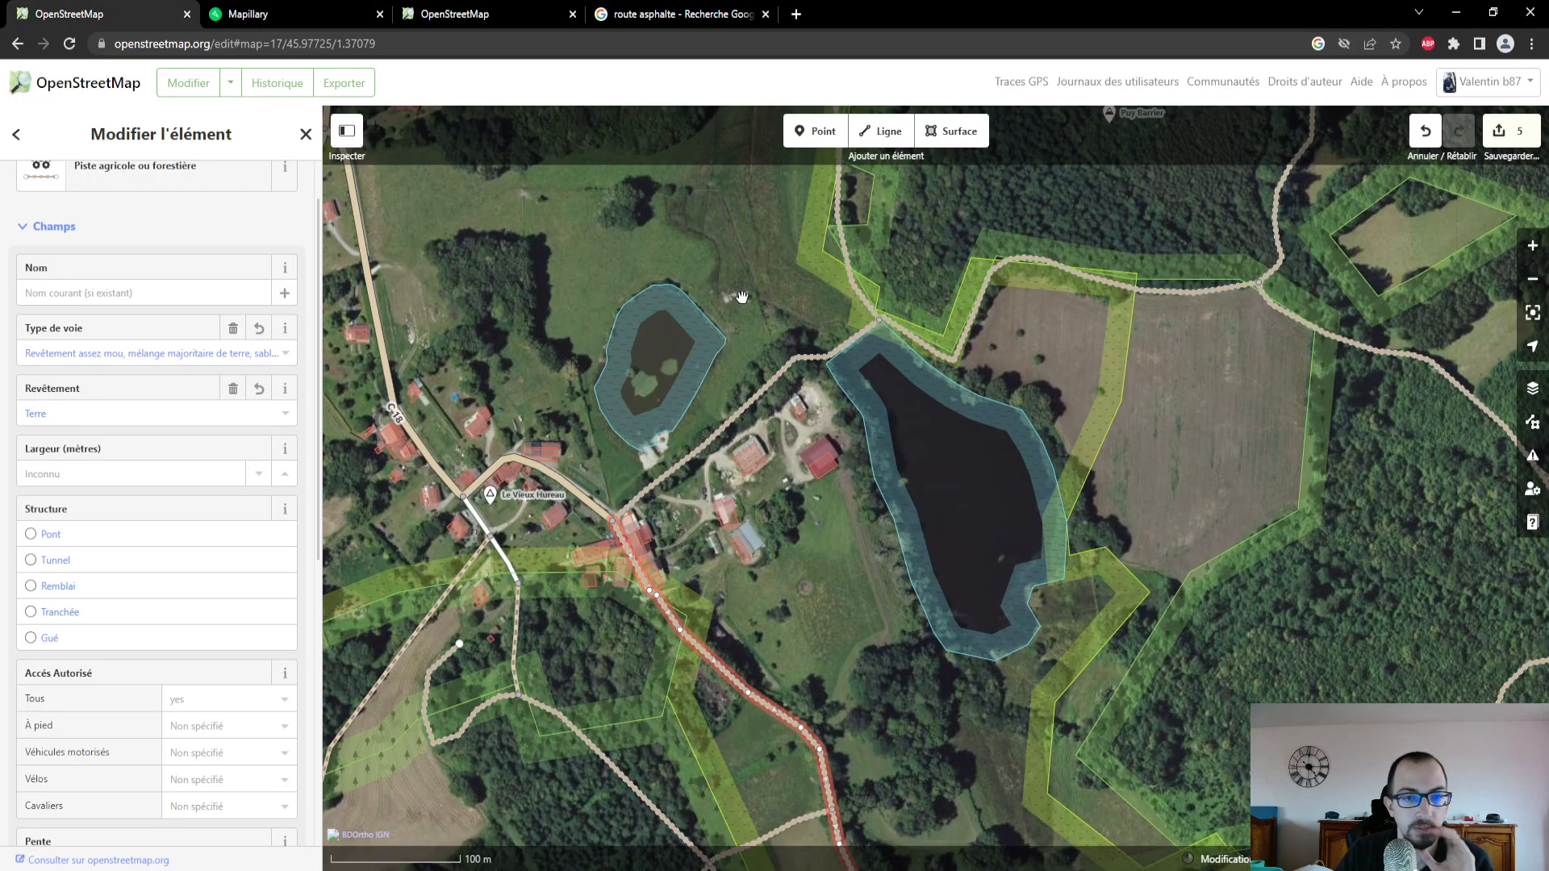
{"action": "left_click", "coordinate": [729, 423]}
{"action": "left_click", "coordinate": [93, 354]}
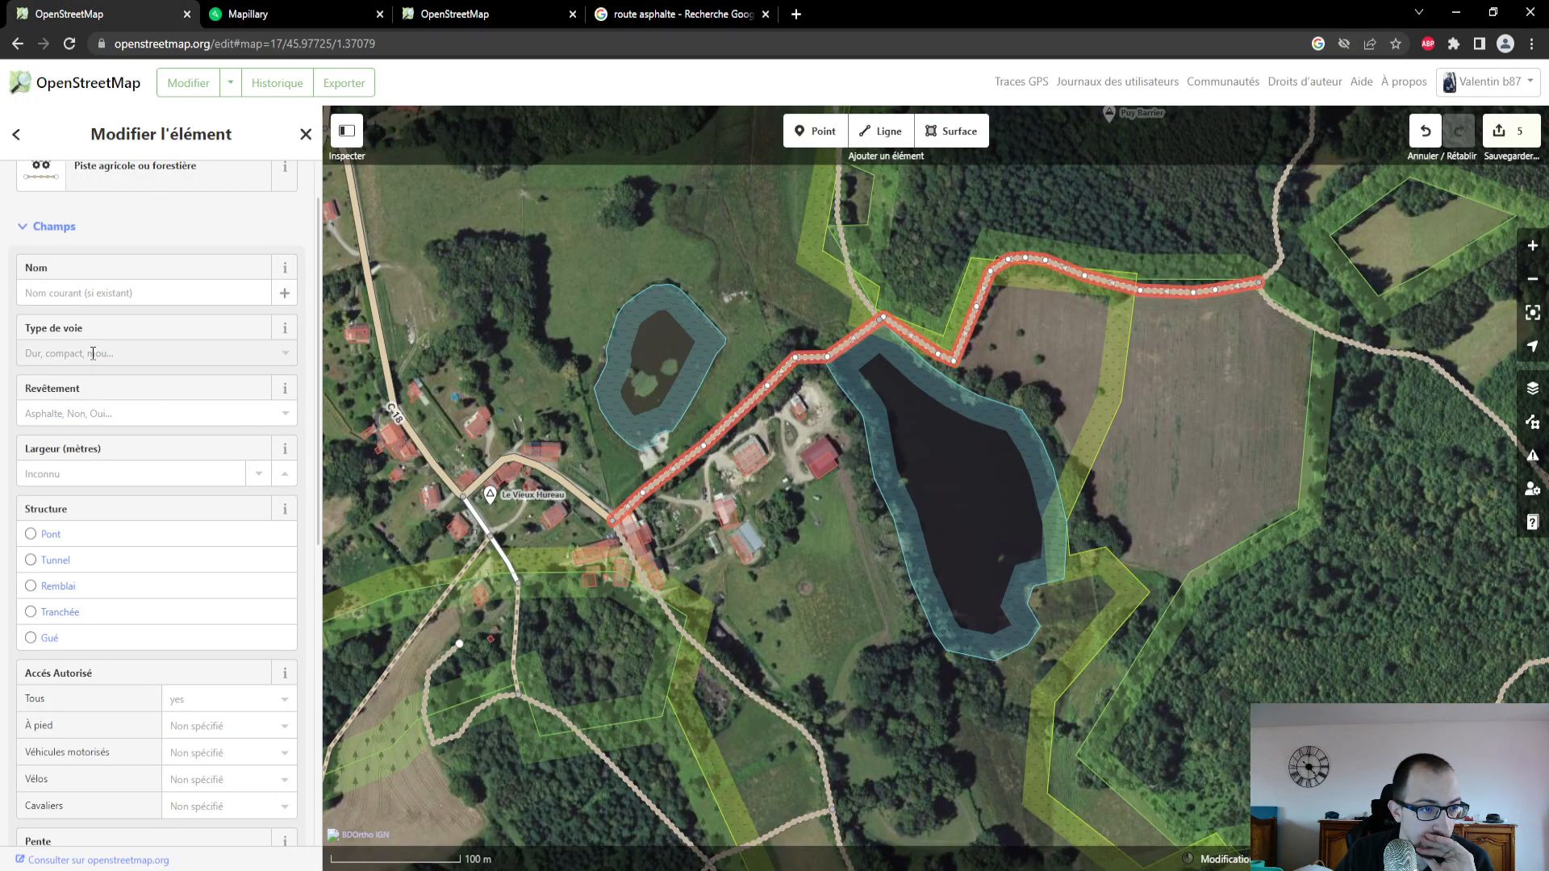
{"action": "left_click", "coordinate": [120, 449]}
{"action": "left_click", "coordinate": [114, 409]}
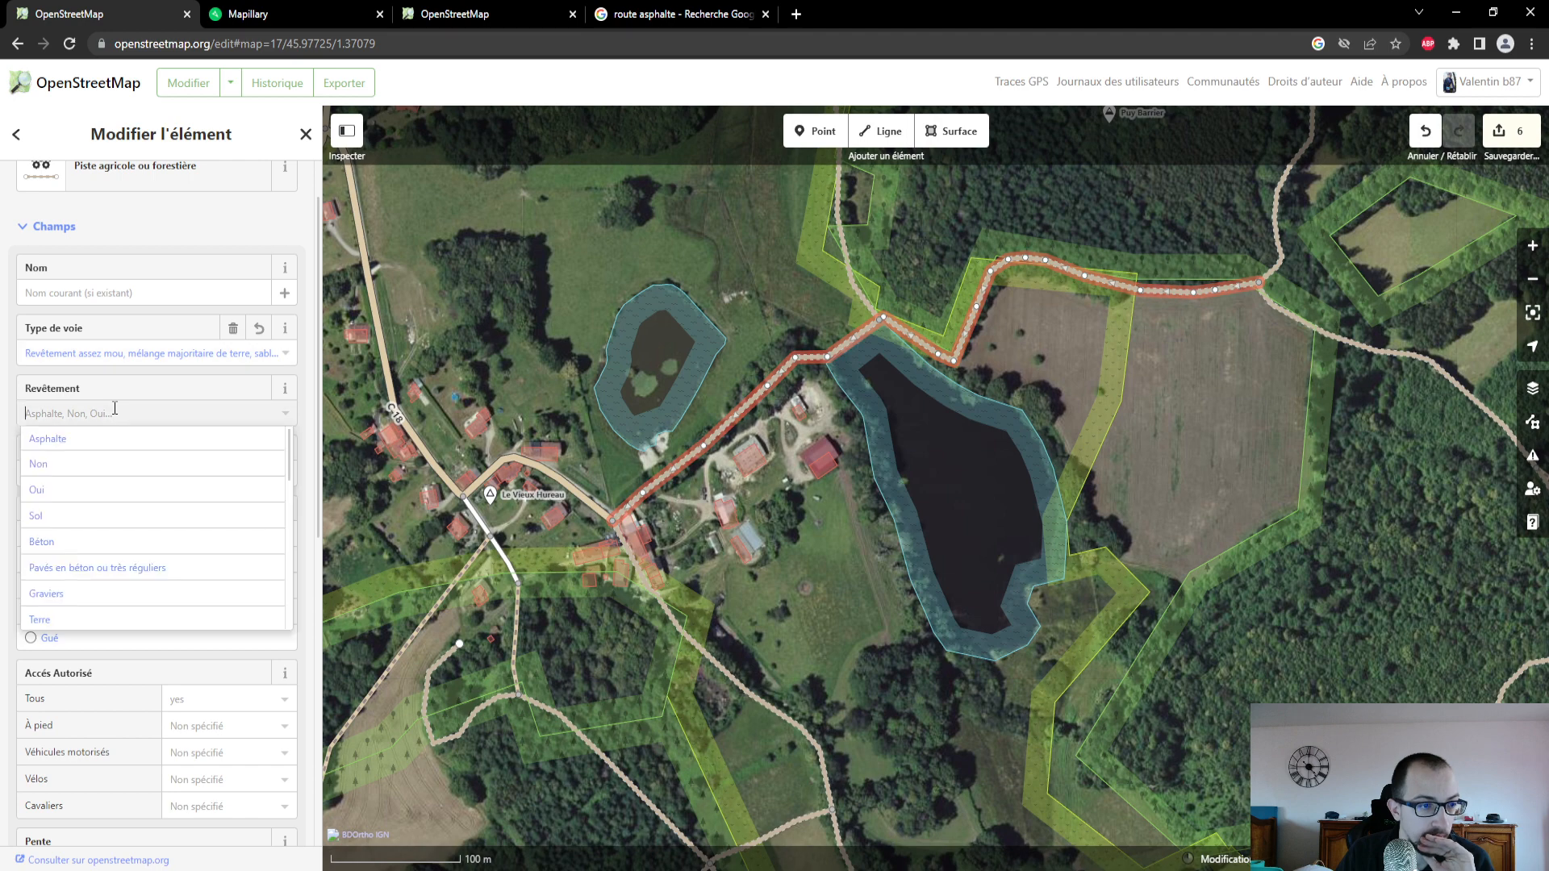
{"action": "left_click", "coordinate": [114, 616]}
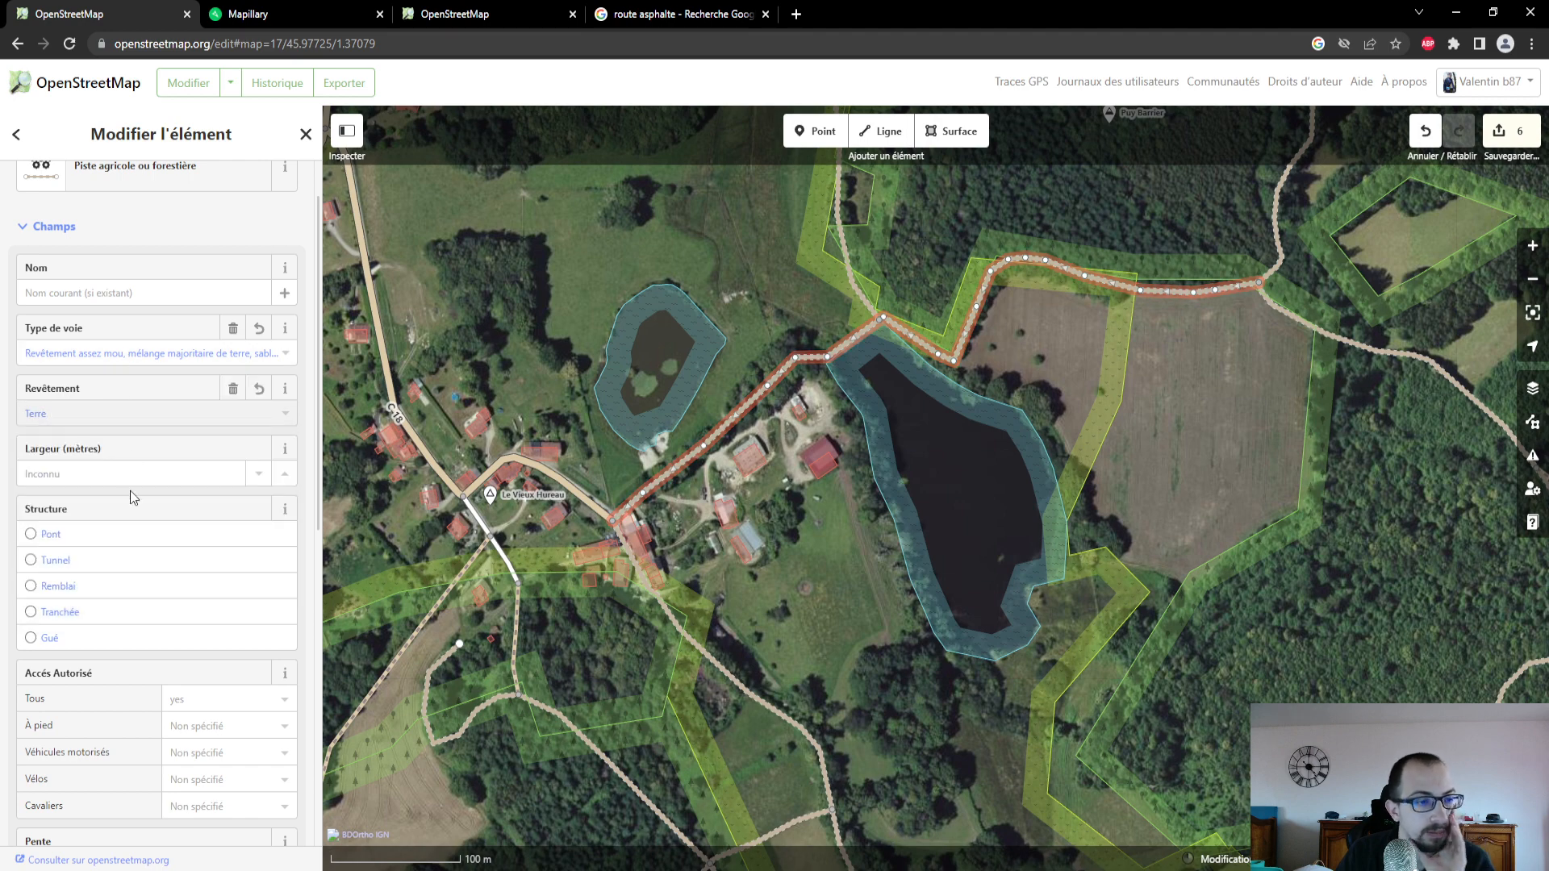
{"action": "scroll", "coordinate": [131, 492], "scroll_direction": "down", "scroll_amount": 2}
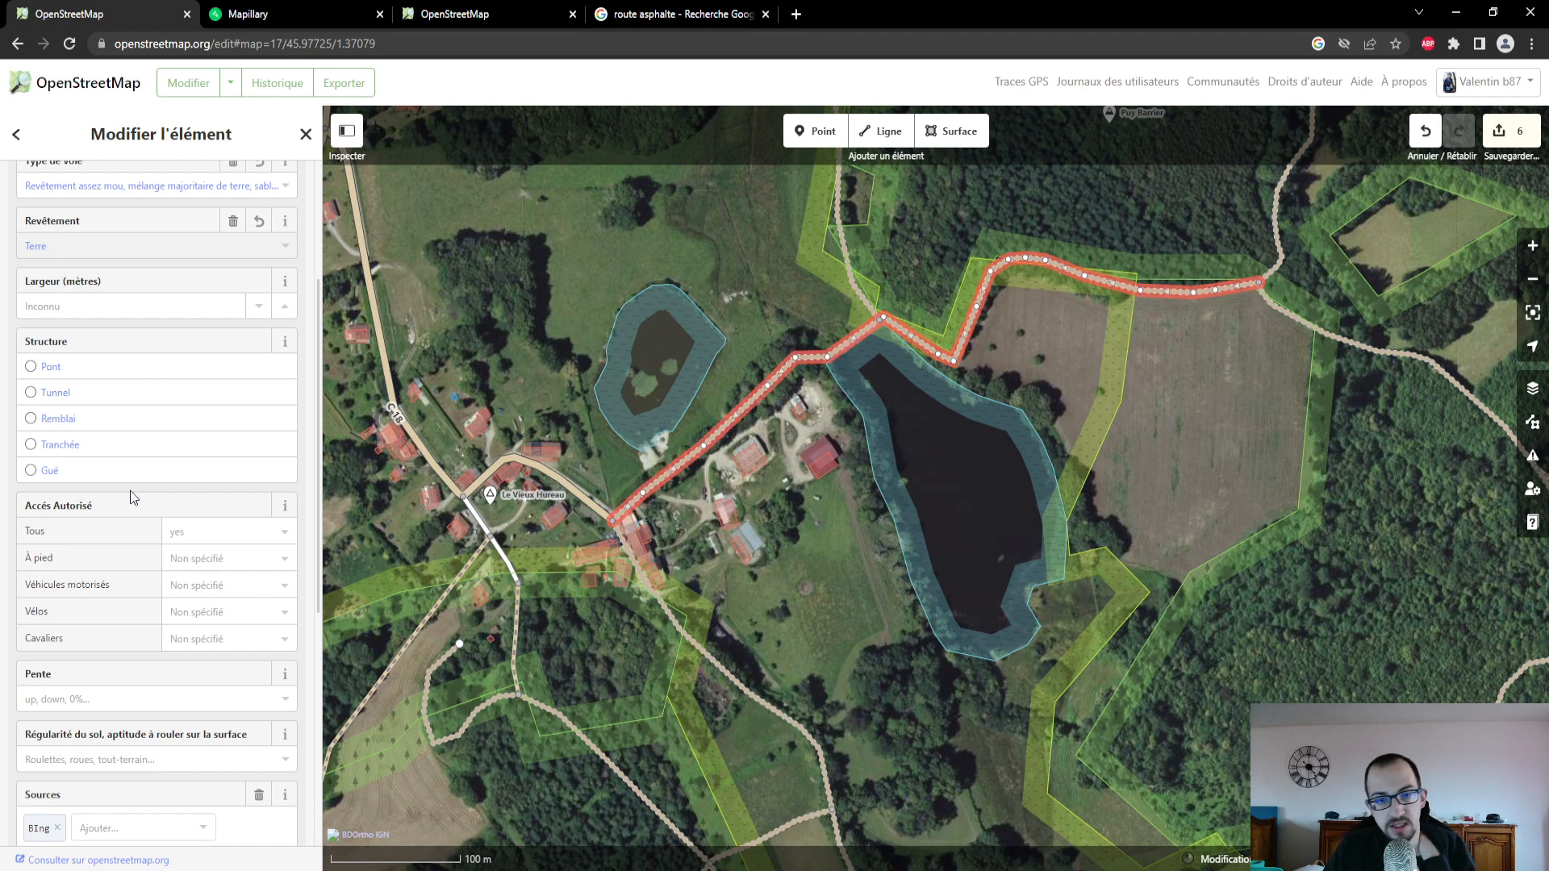
{"action": "scroll", "coordinate": [133, 496], "scroll_direction": "down", "scroll_amount": 1}
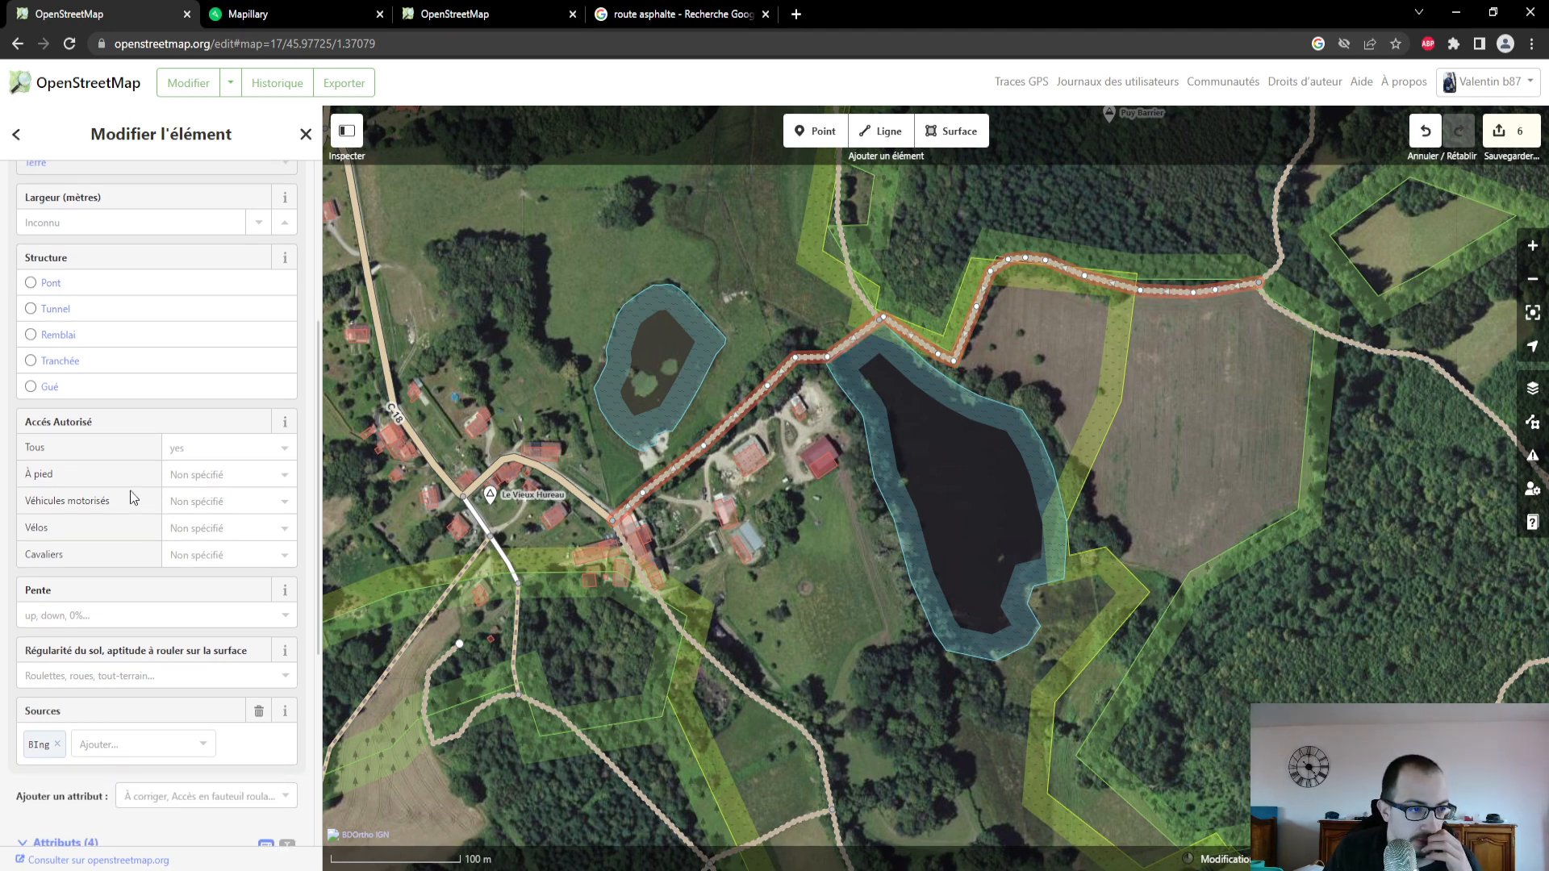
{"action": "scroll", "coordinate": [133, 496], "scroll_direction": "down", "scroll_amount": 1}
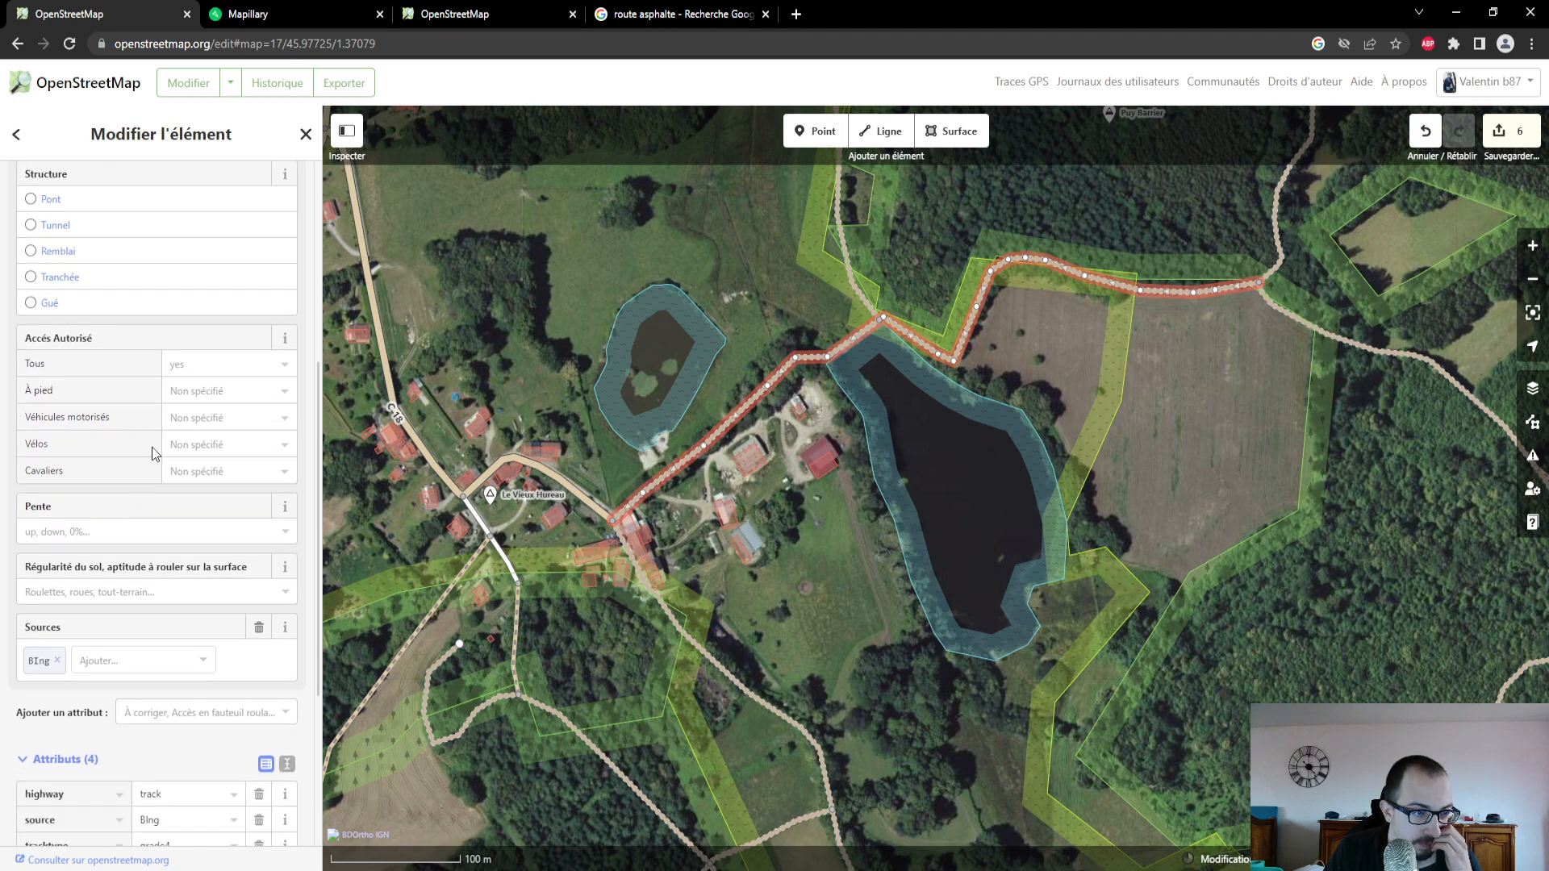
{"action": "scroll", "coordinate": [153, 453], "scroll_direction": "down", "scroll_amount": 3}
{"action": "scroll", "coordinate": [154, 453], "scroll_direction": "up", "scroll_amount": 4}
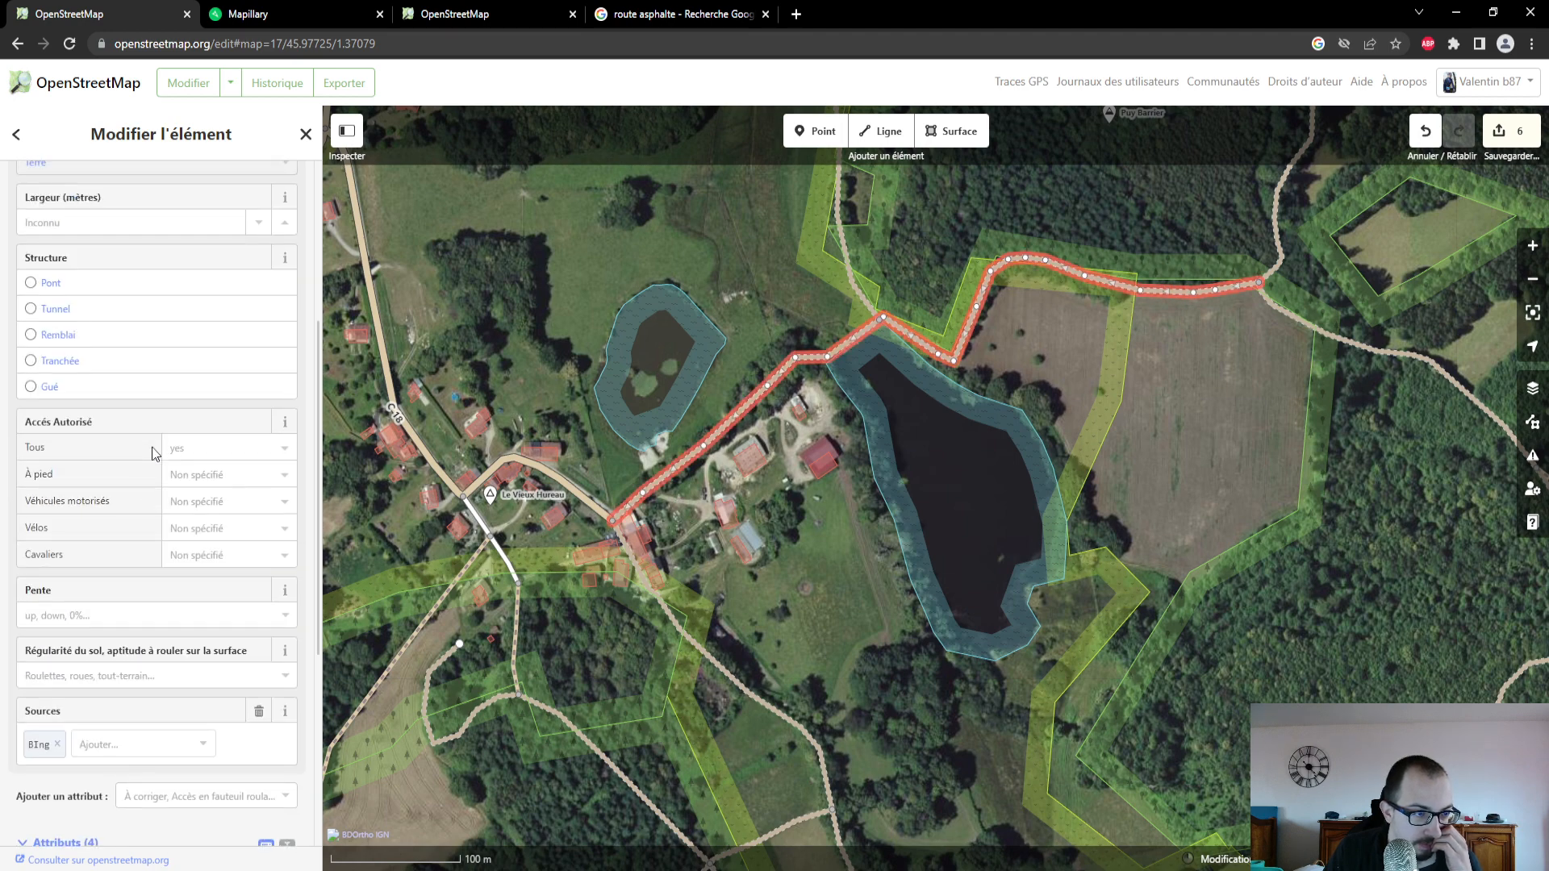
{"action": "scroll", "coordinate": [155, 453], "scroll_direction": "up", "scroll_amount": 2}
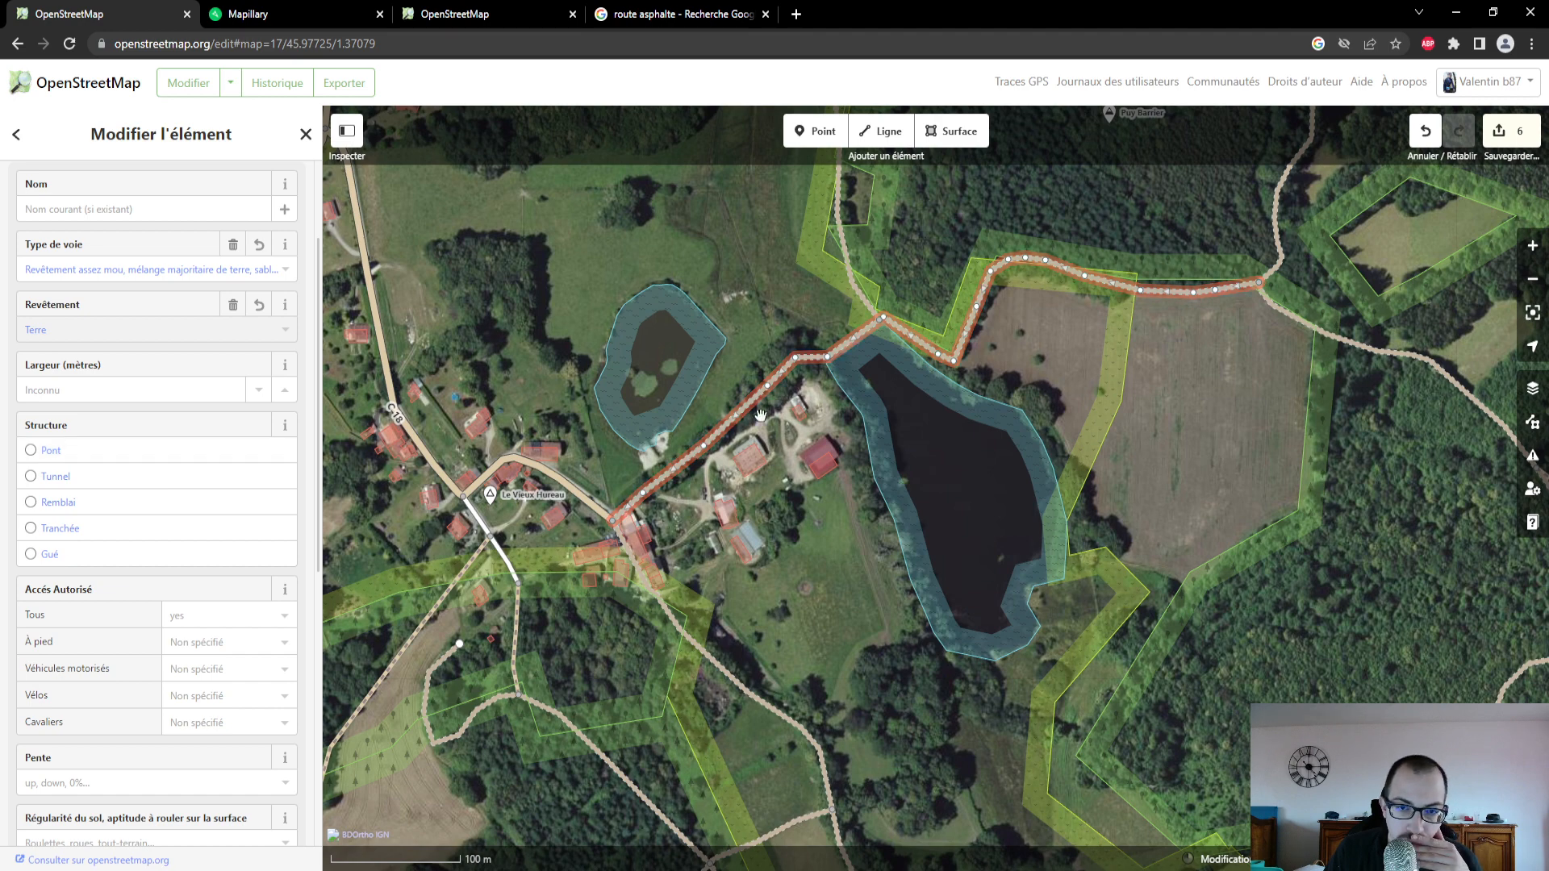
- View Mapillary photos along the track's stretch beside the large pond, and return to that stretch in the OpenStreetMap editor
{"action": "scroll", "coordinate": [868, 344], "scroll_direction": "up", "scroll_amount": 5}
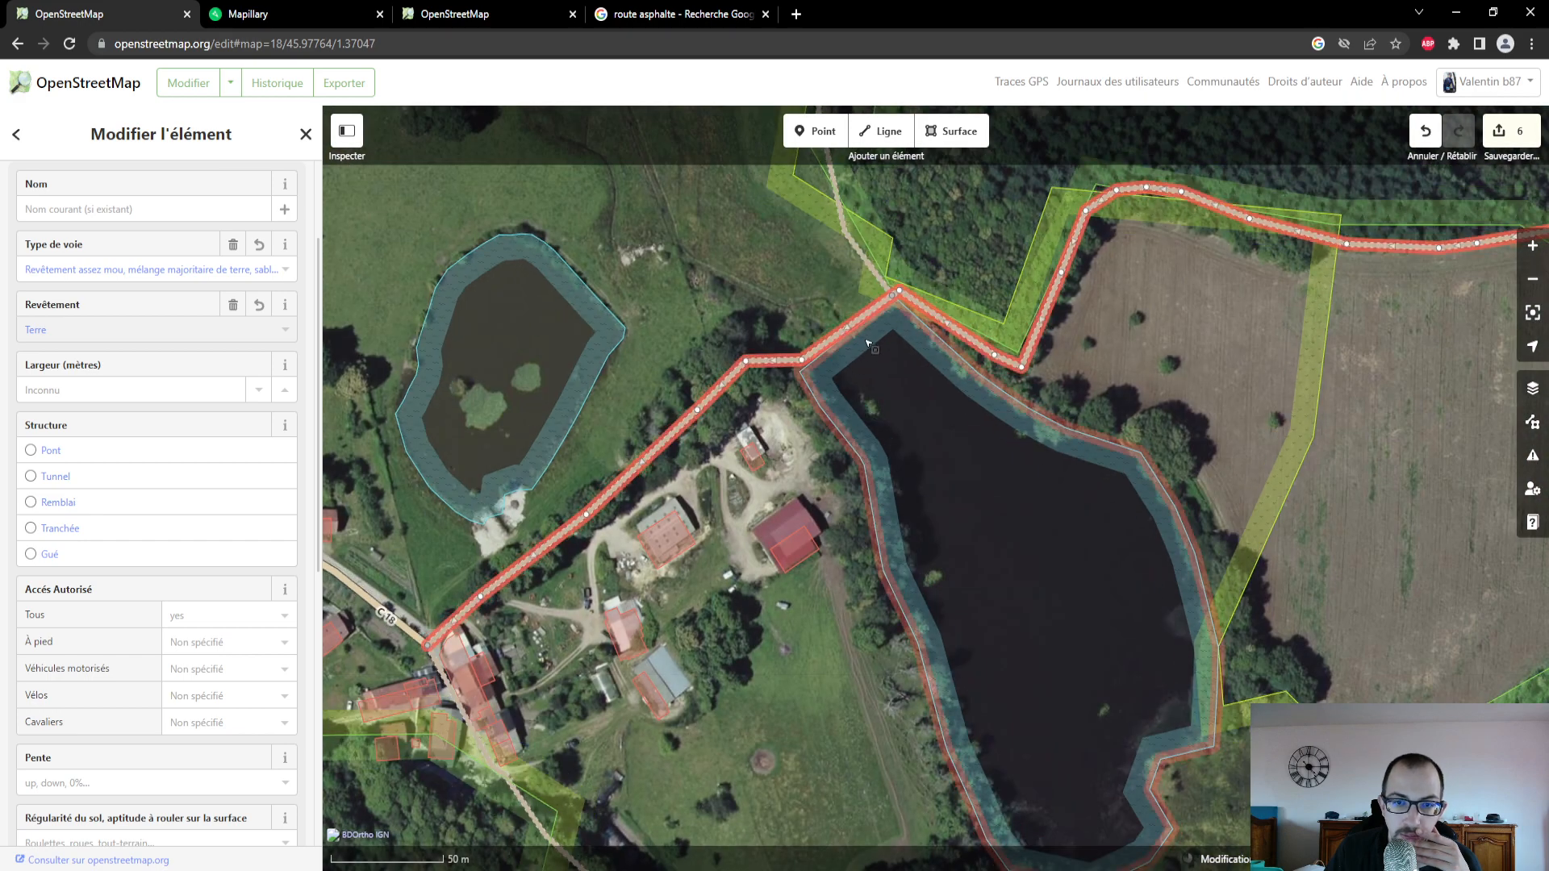
{"action": "scroll", "coordinate": [868, 340], "scroll_direction": "up", "scroll_amount": 1}
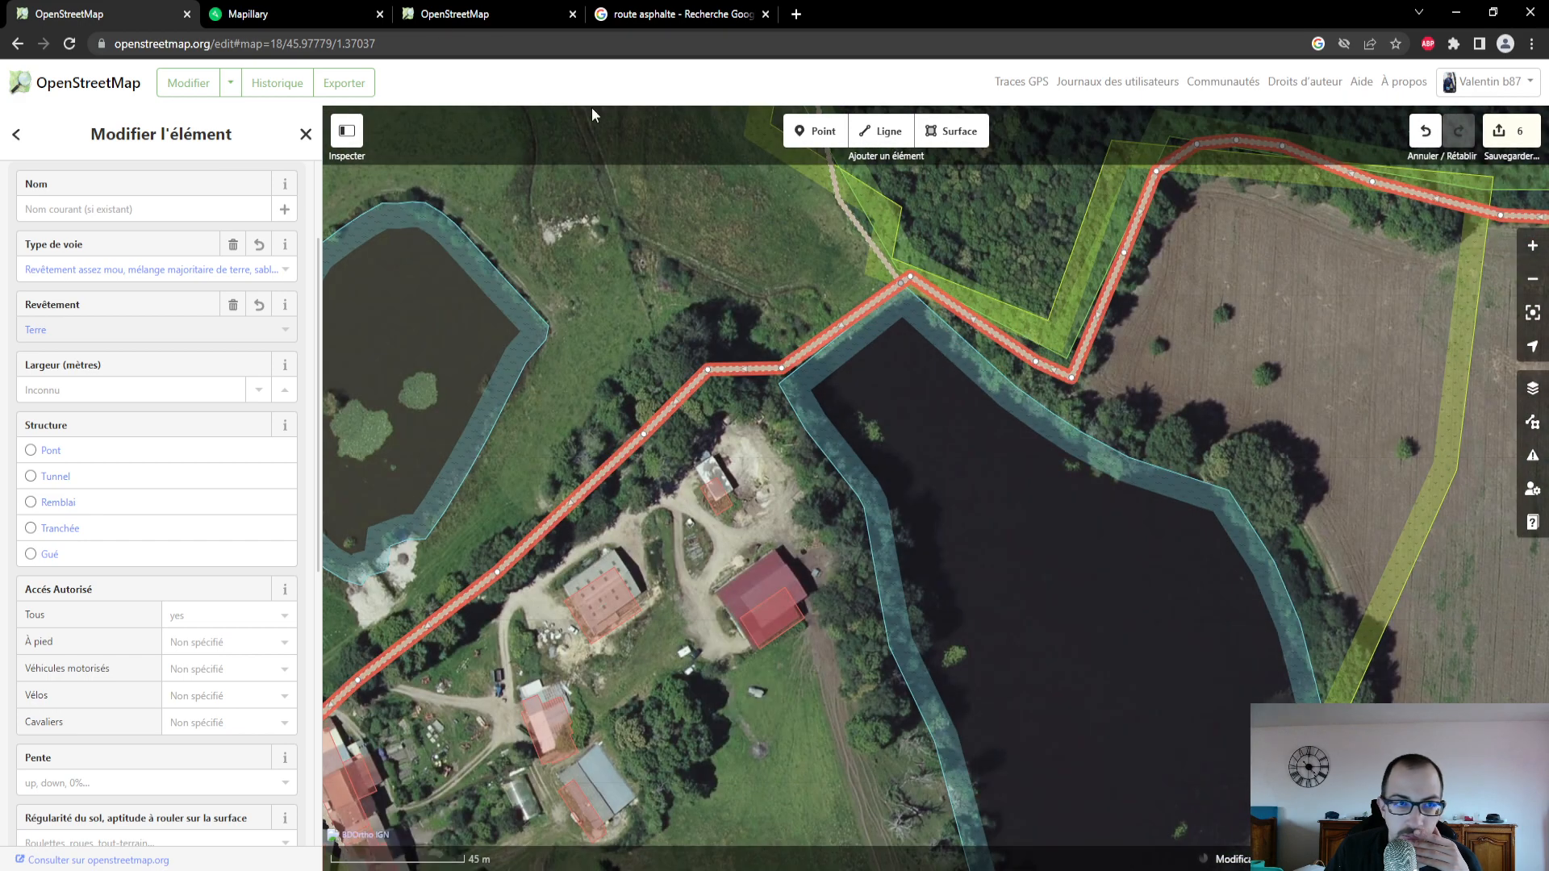
{"action": "left_click", "coordinate": [254, 15]}
{"action": "mouse_move", "coordinate": [221, 685]}
{"action": "left_mouse_down"}
{"action": "mouse_move", "coordinate": [129, 776]}
{"action": "mouse_move", "coordinate": [151, 767]}
{"action": "left_mouse_up"}
{"action": "scroll", "coordinate": [151, 768], "scroll_direction": "down", "scroll_amount": 3}
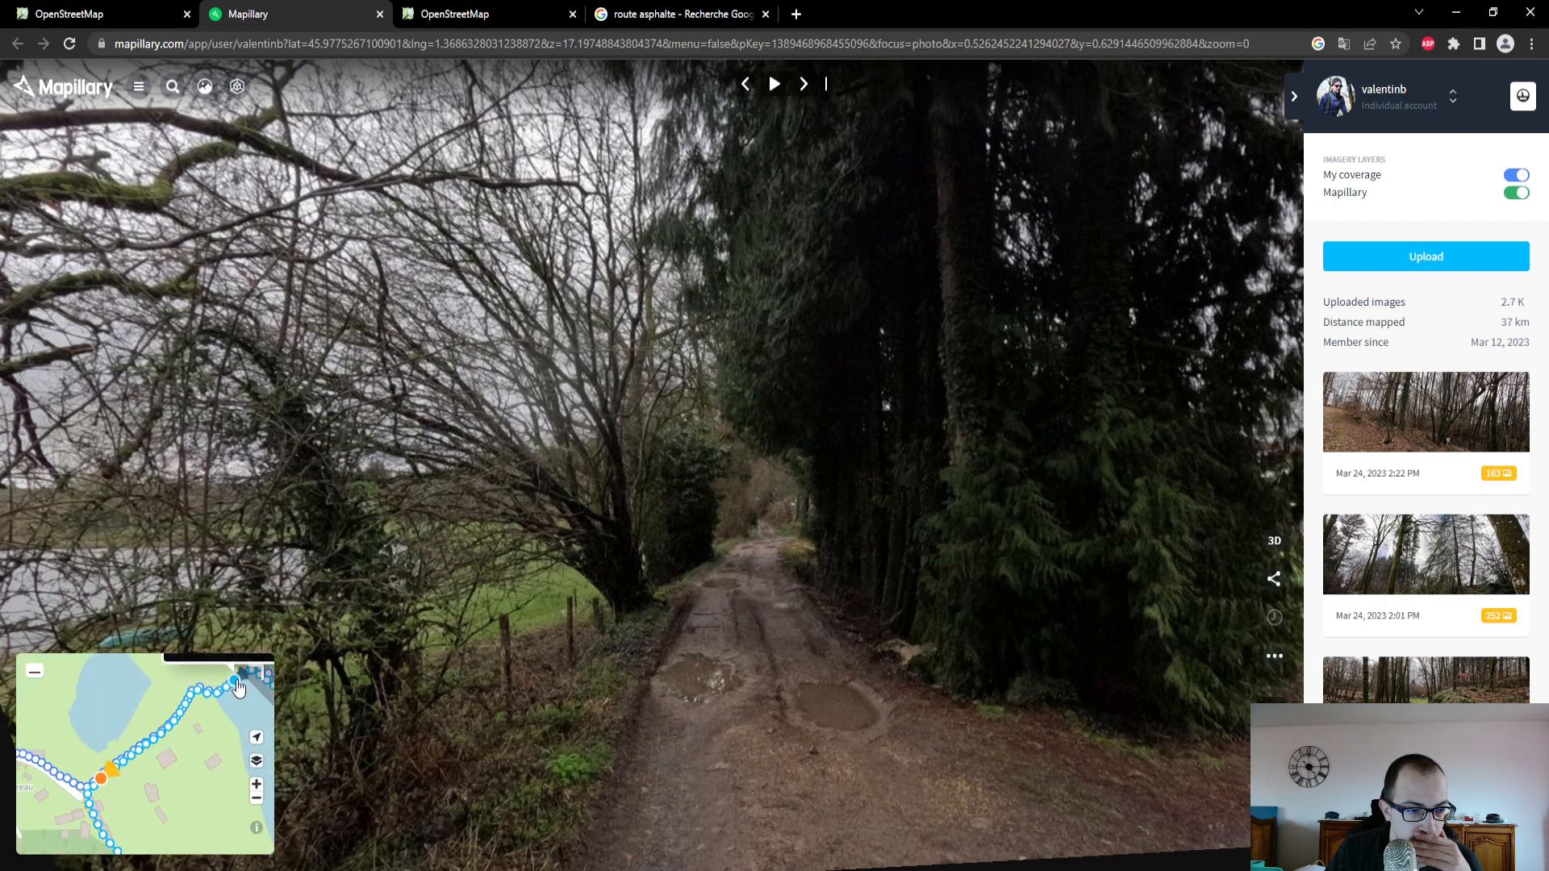
{"action": "left_click", "coordinate": [237, 686]}
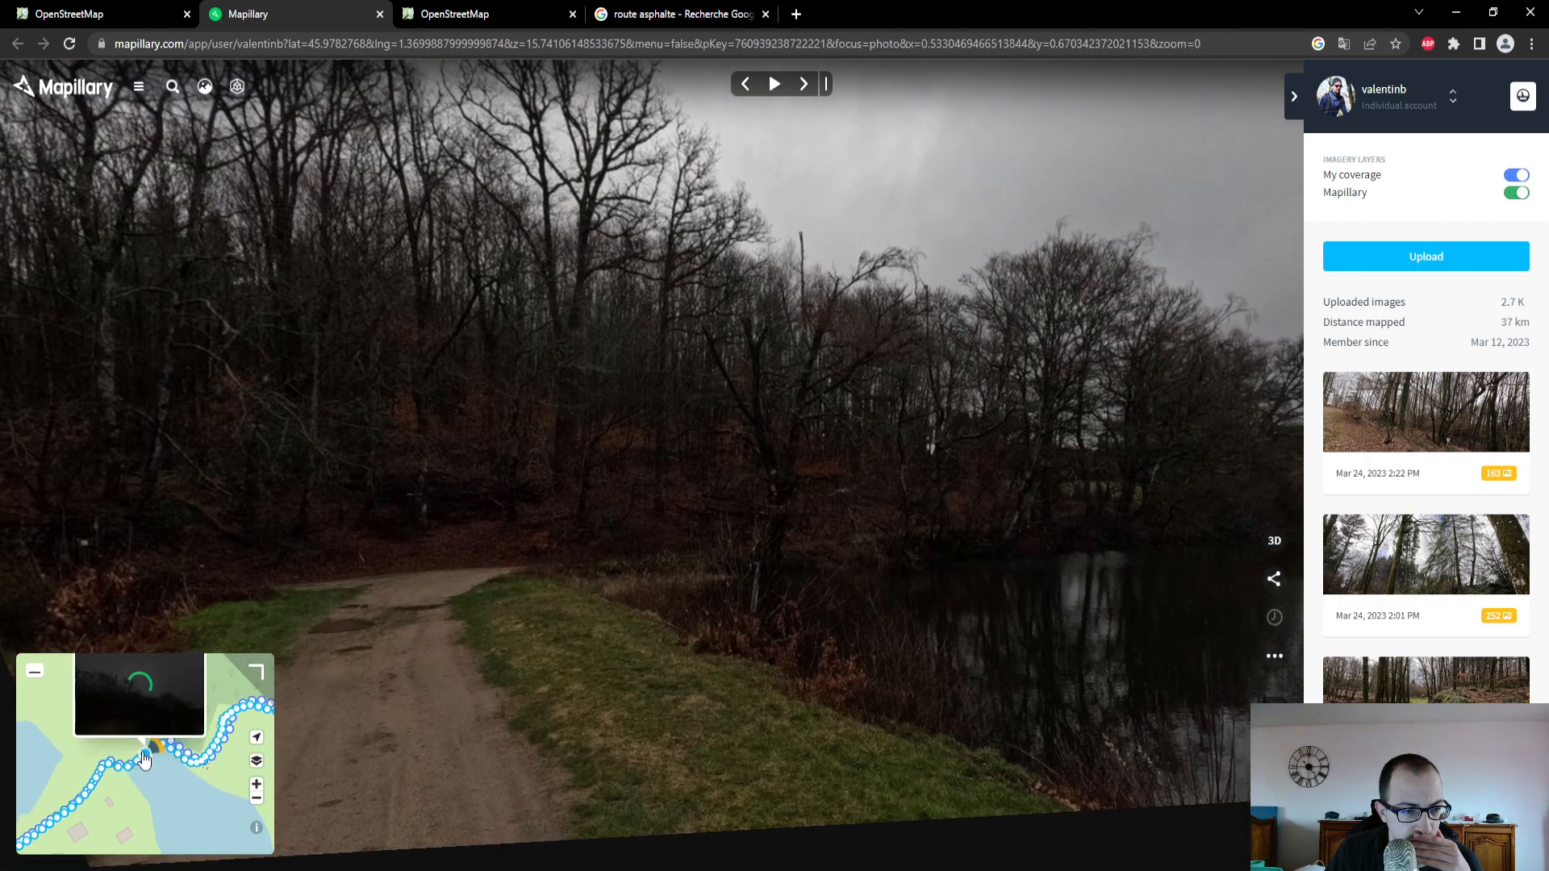
{"action": "left_click", "coordinate": [132, 759]}
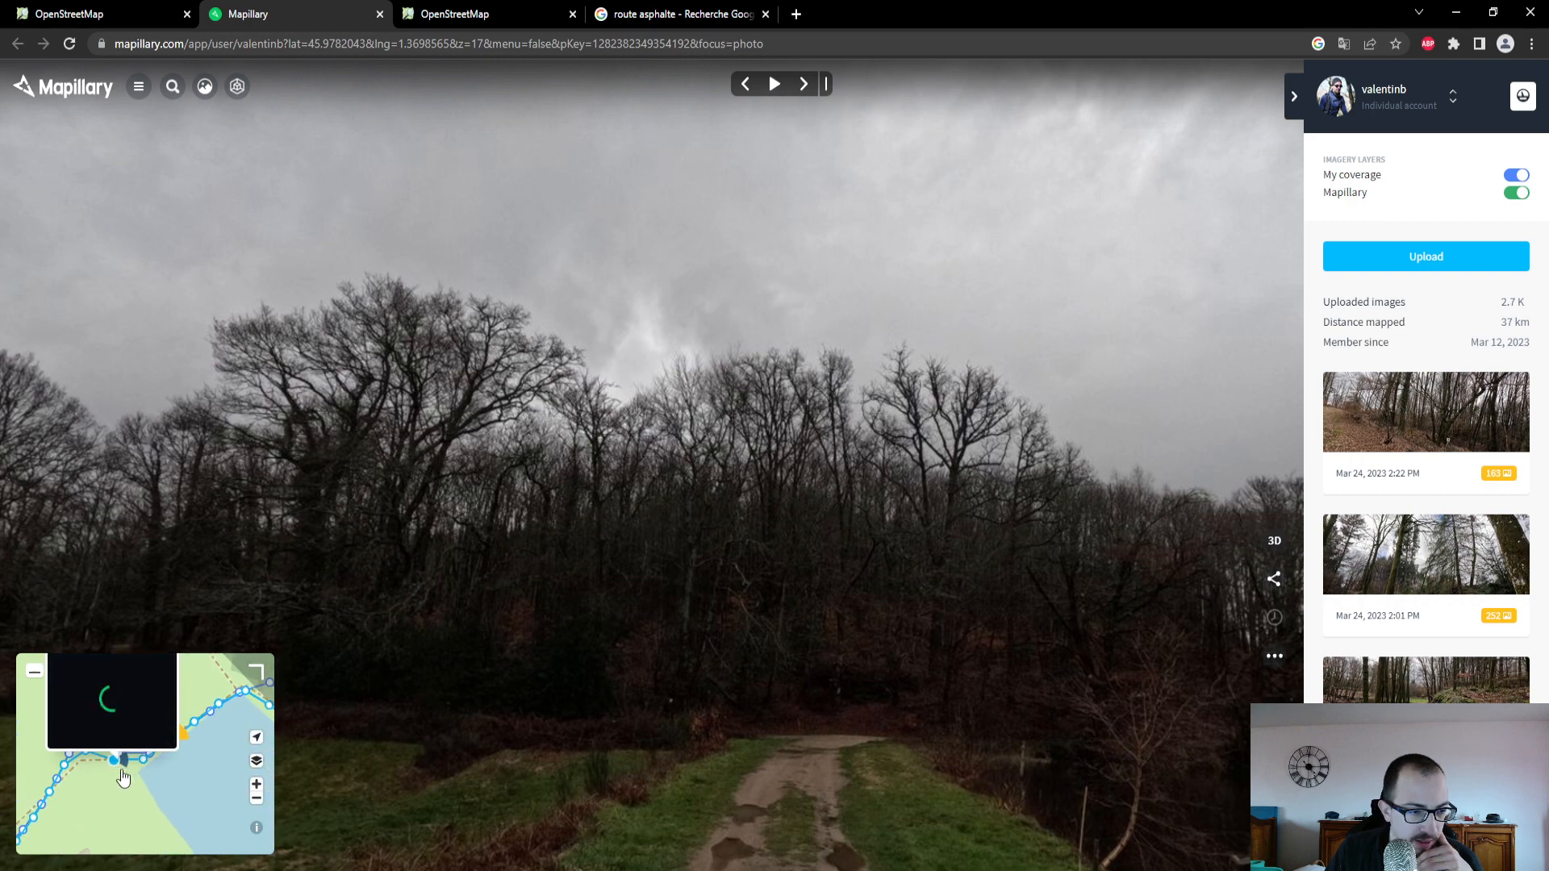
{"action": "scroll", "coordinate": [164, 769], "scroll_direction": "up", "scroll_amount": 2}
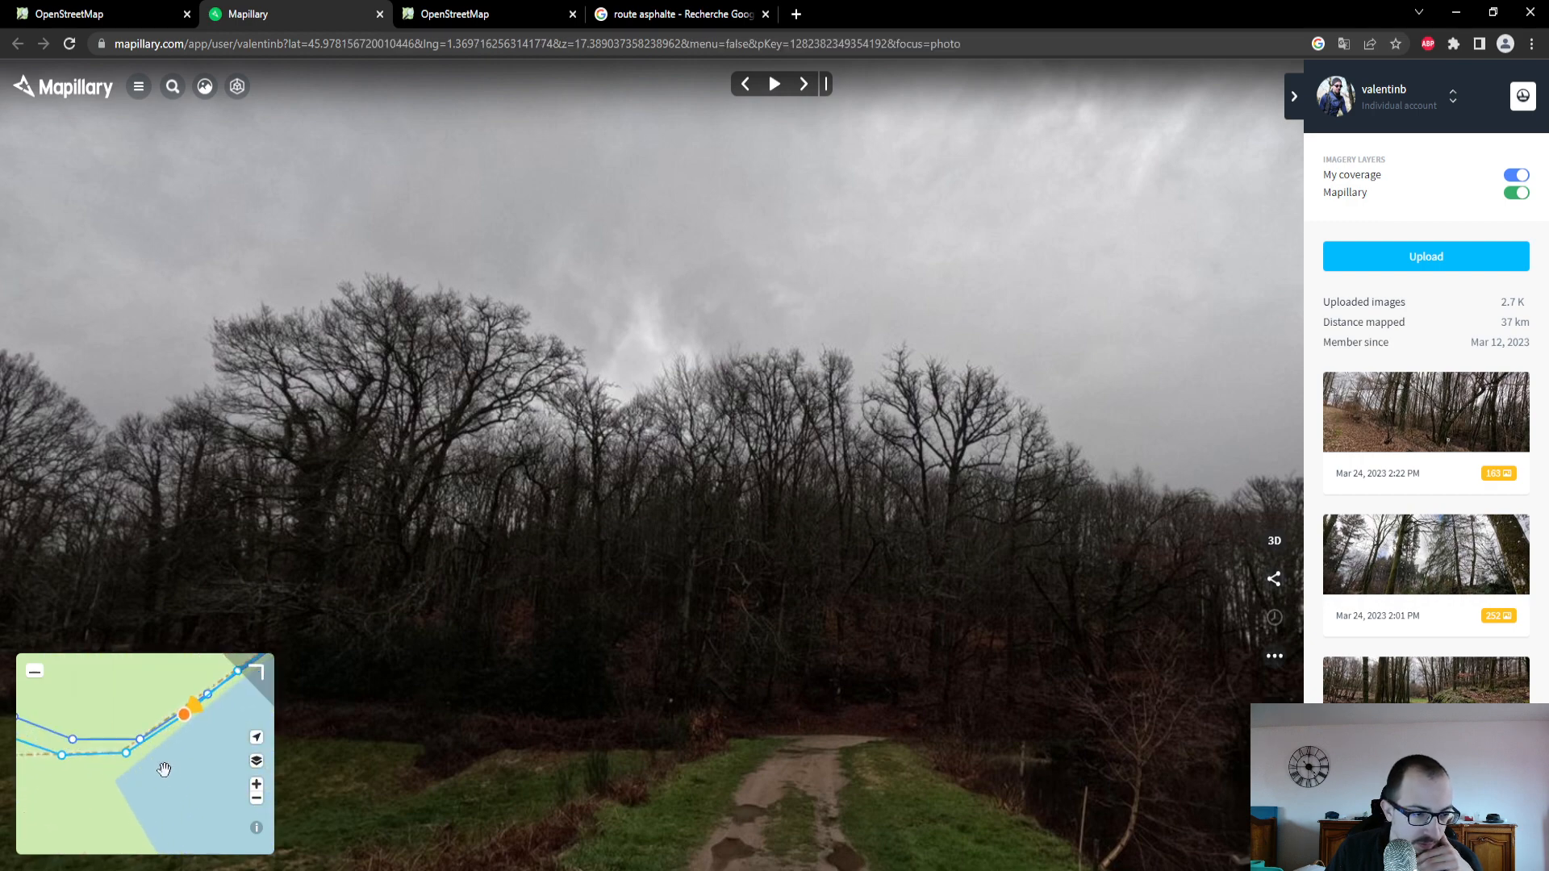
{"action": "left_click", "coordinate": [129, 754]}
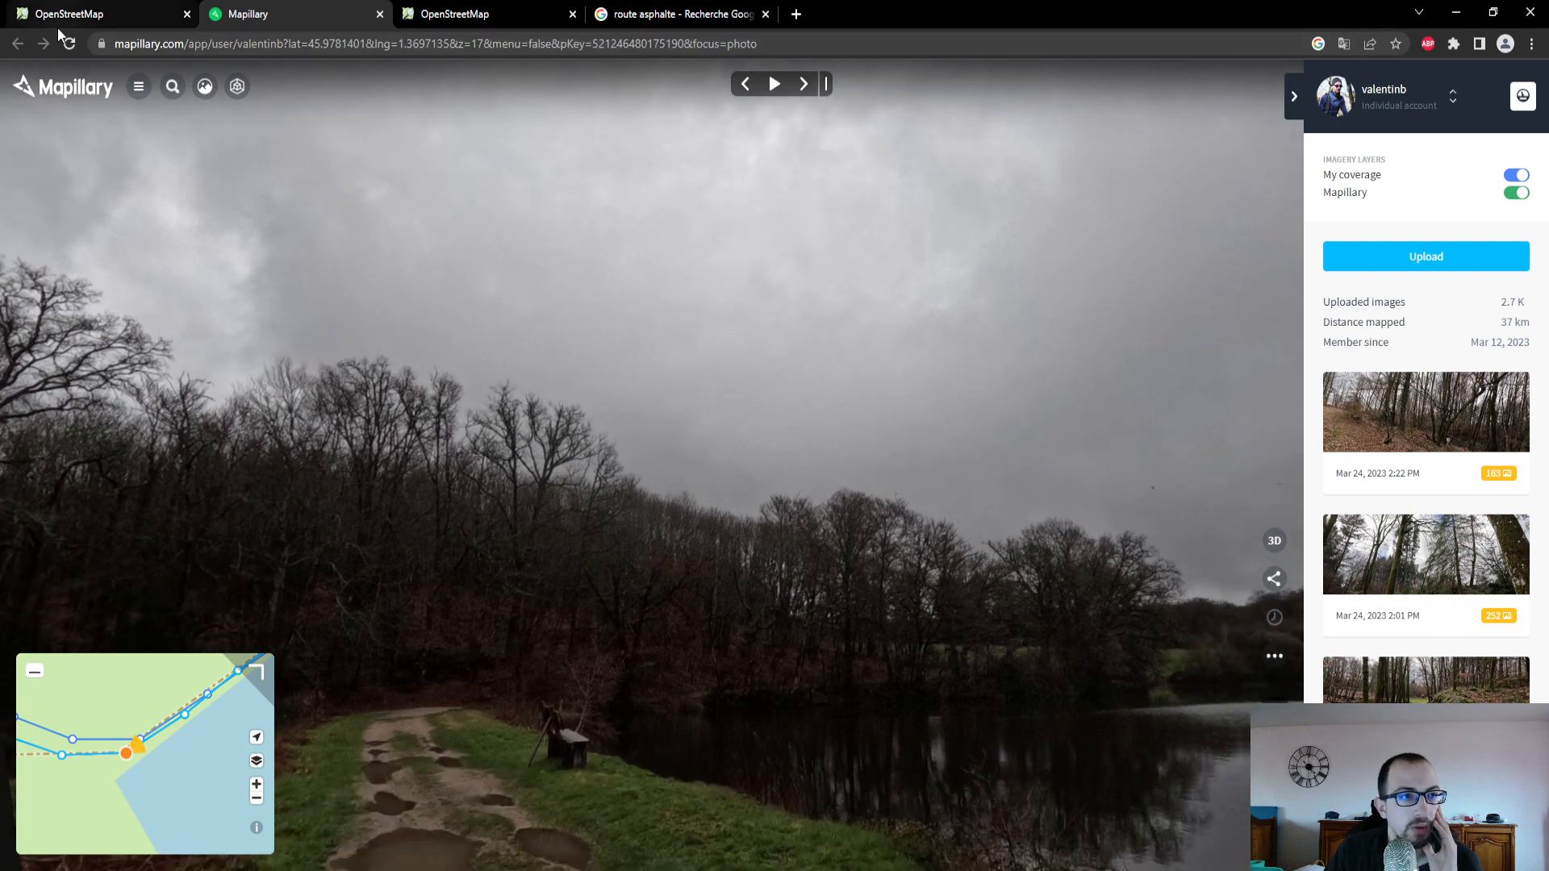
{"action": "left_click", "coordinate": [81, 14]}
{"action": "scroll", "coordinate": [864, 353], "scroll_direction": "up", "scroll_amount": 1}
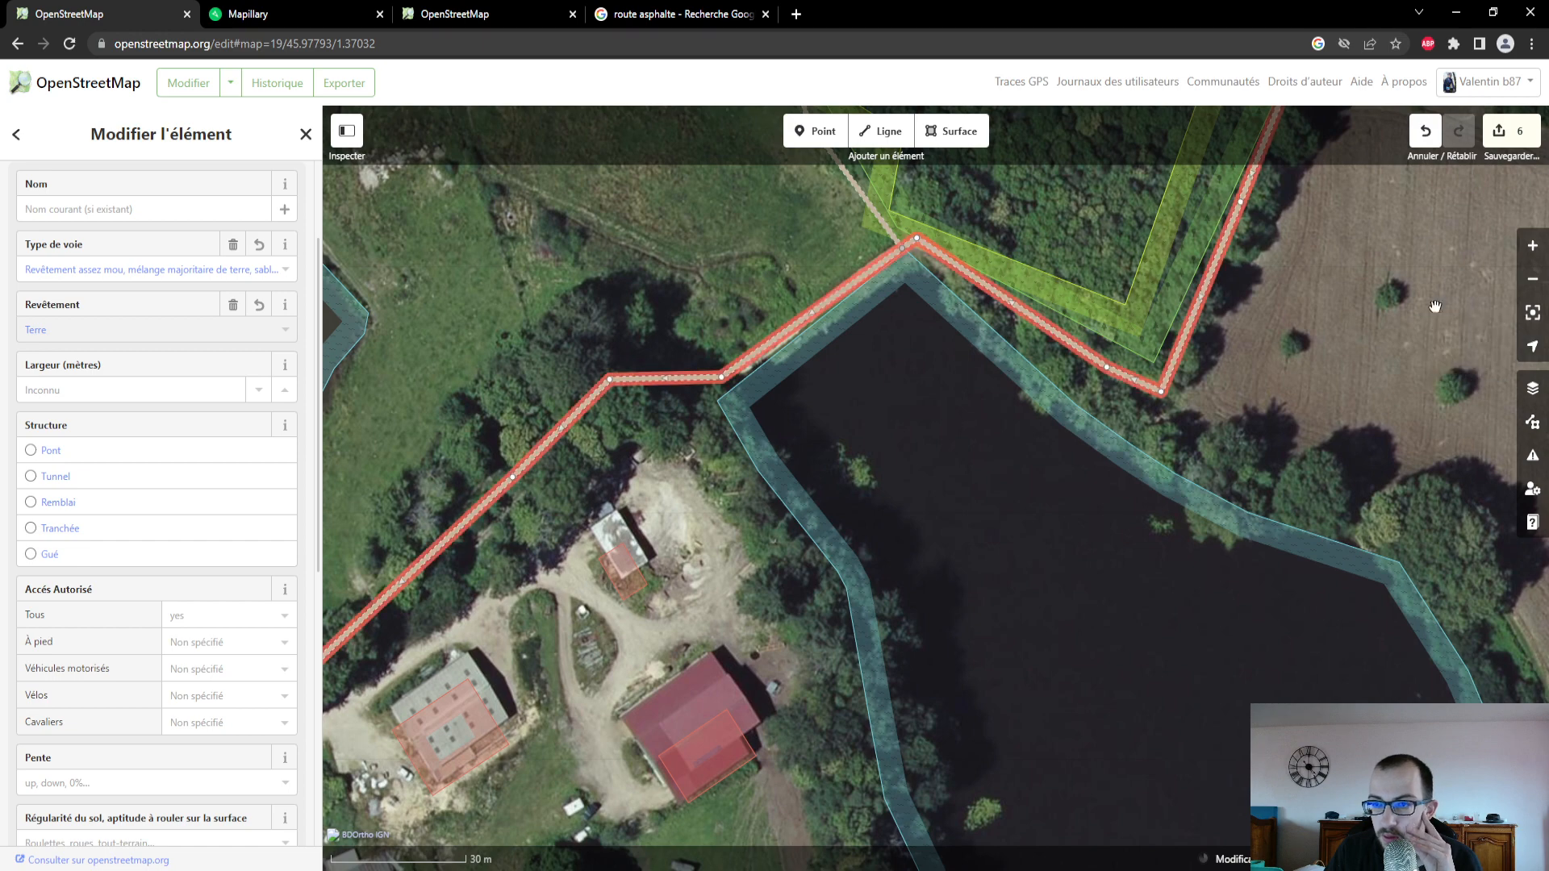
{"action": "left_click", "coordinate": [819, 135]}
{"action": "left_click", "coordinate": [813, 327]}
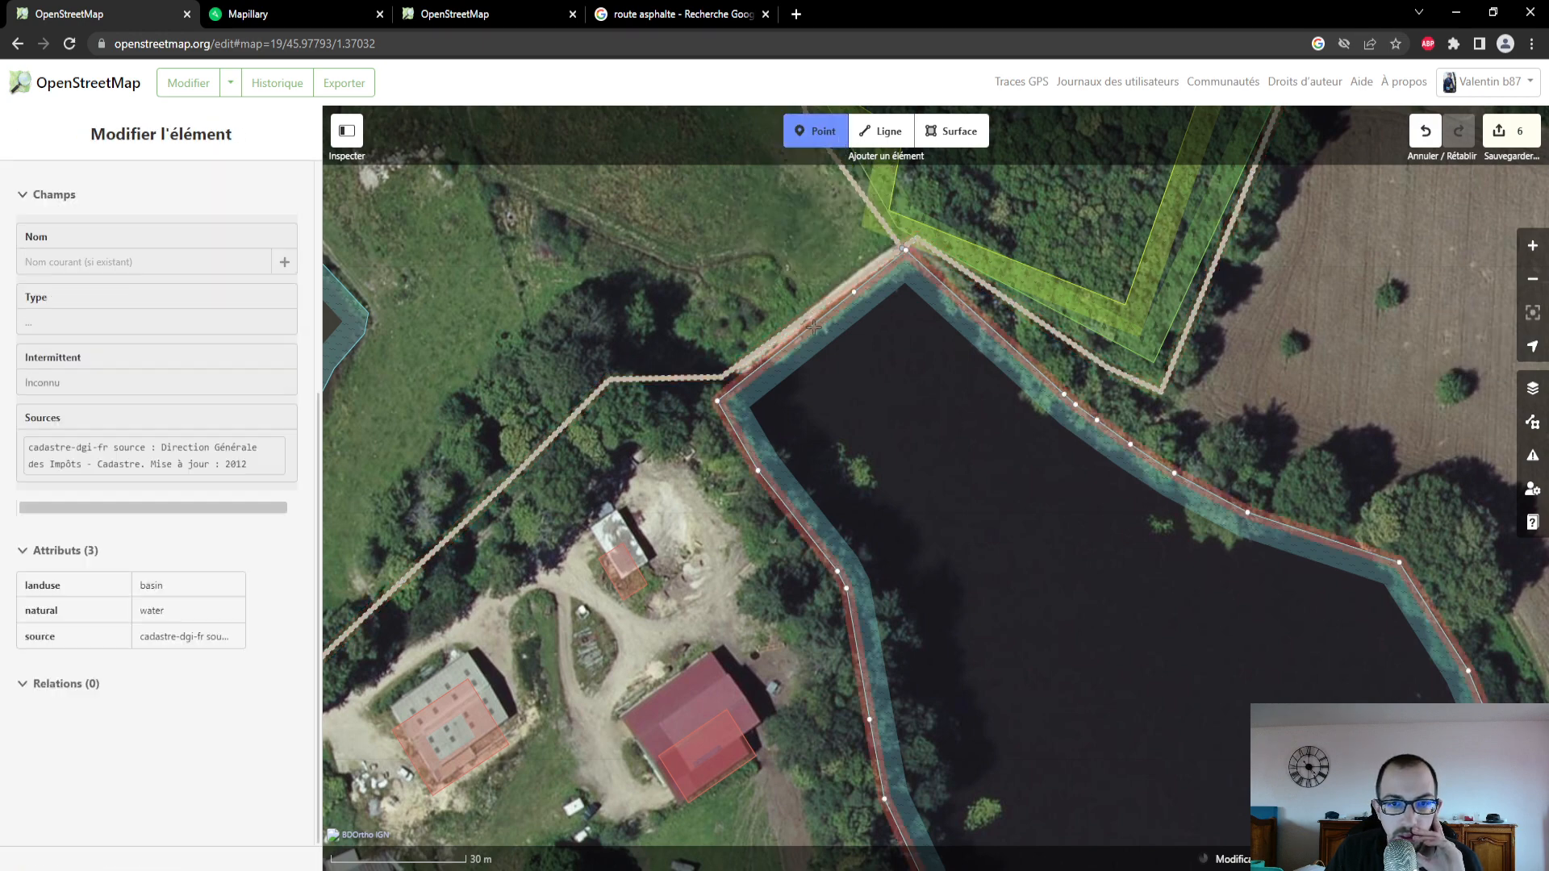
{"action": "left_click", "coordinate": [813, 326]}
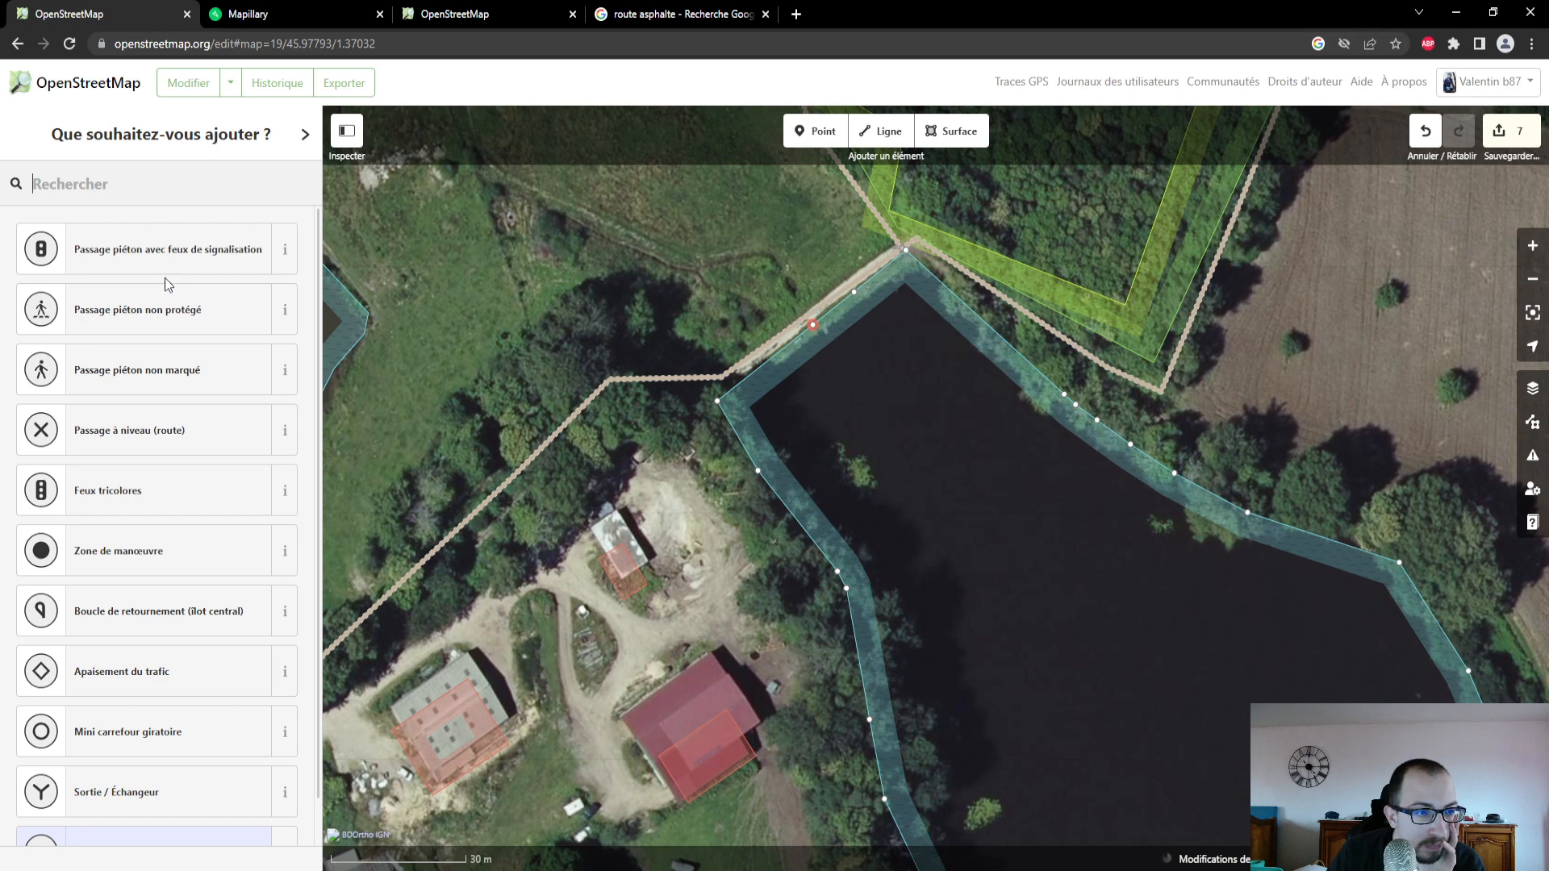
{"action": "scroll", "coordinate": [161, 380], "scroll_direction": "down", "scroll_amount": 1}
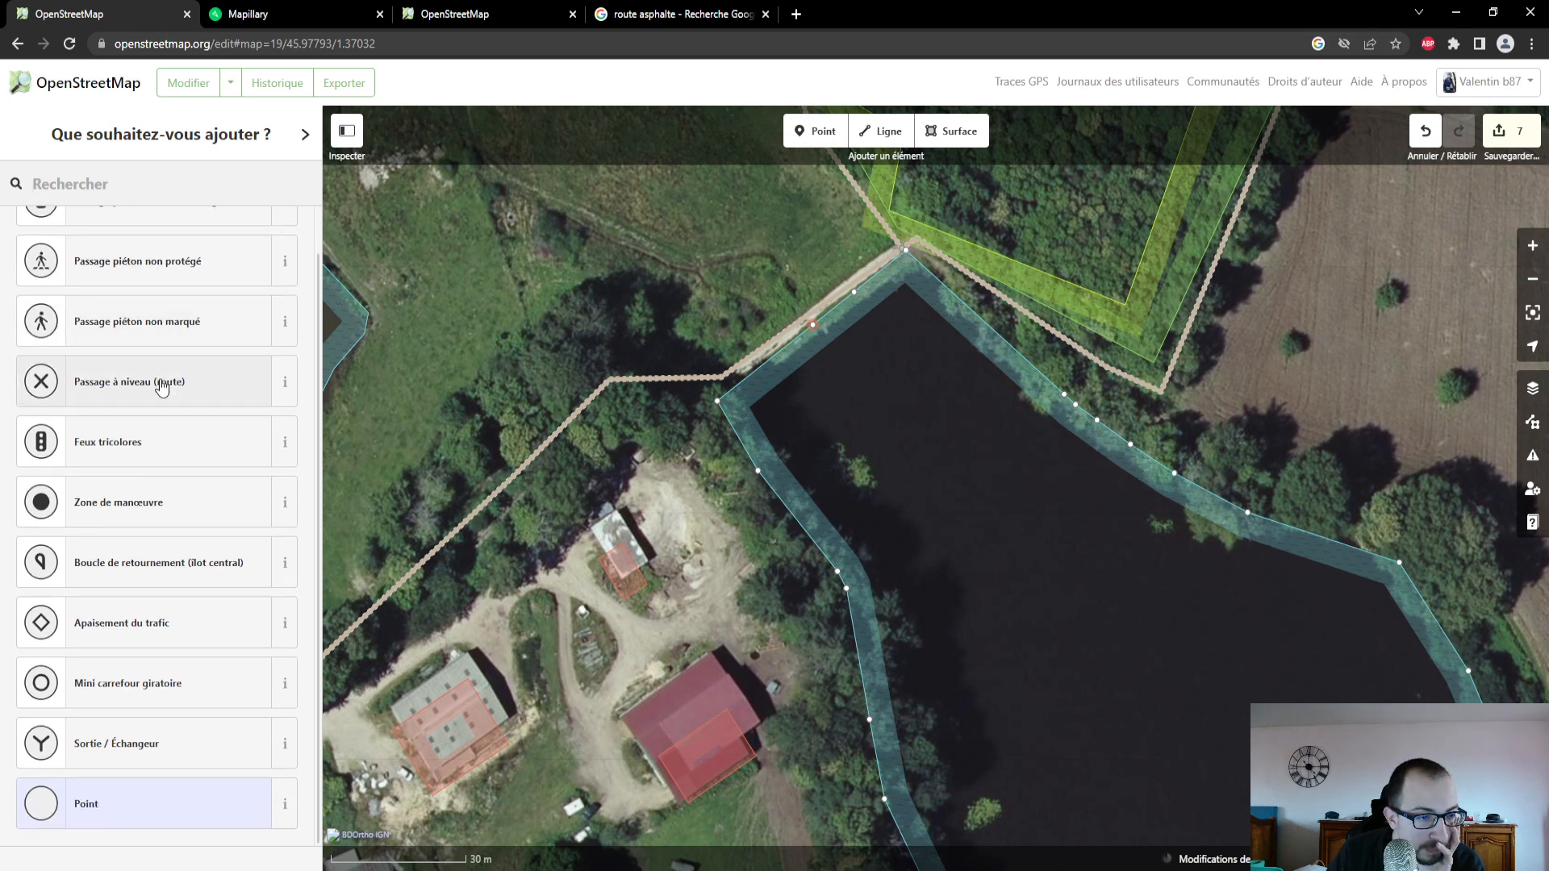
{"action": "scroll", "coordinate": [161, 385], "scroll_direction": "up", "scroll_amount": 1}
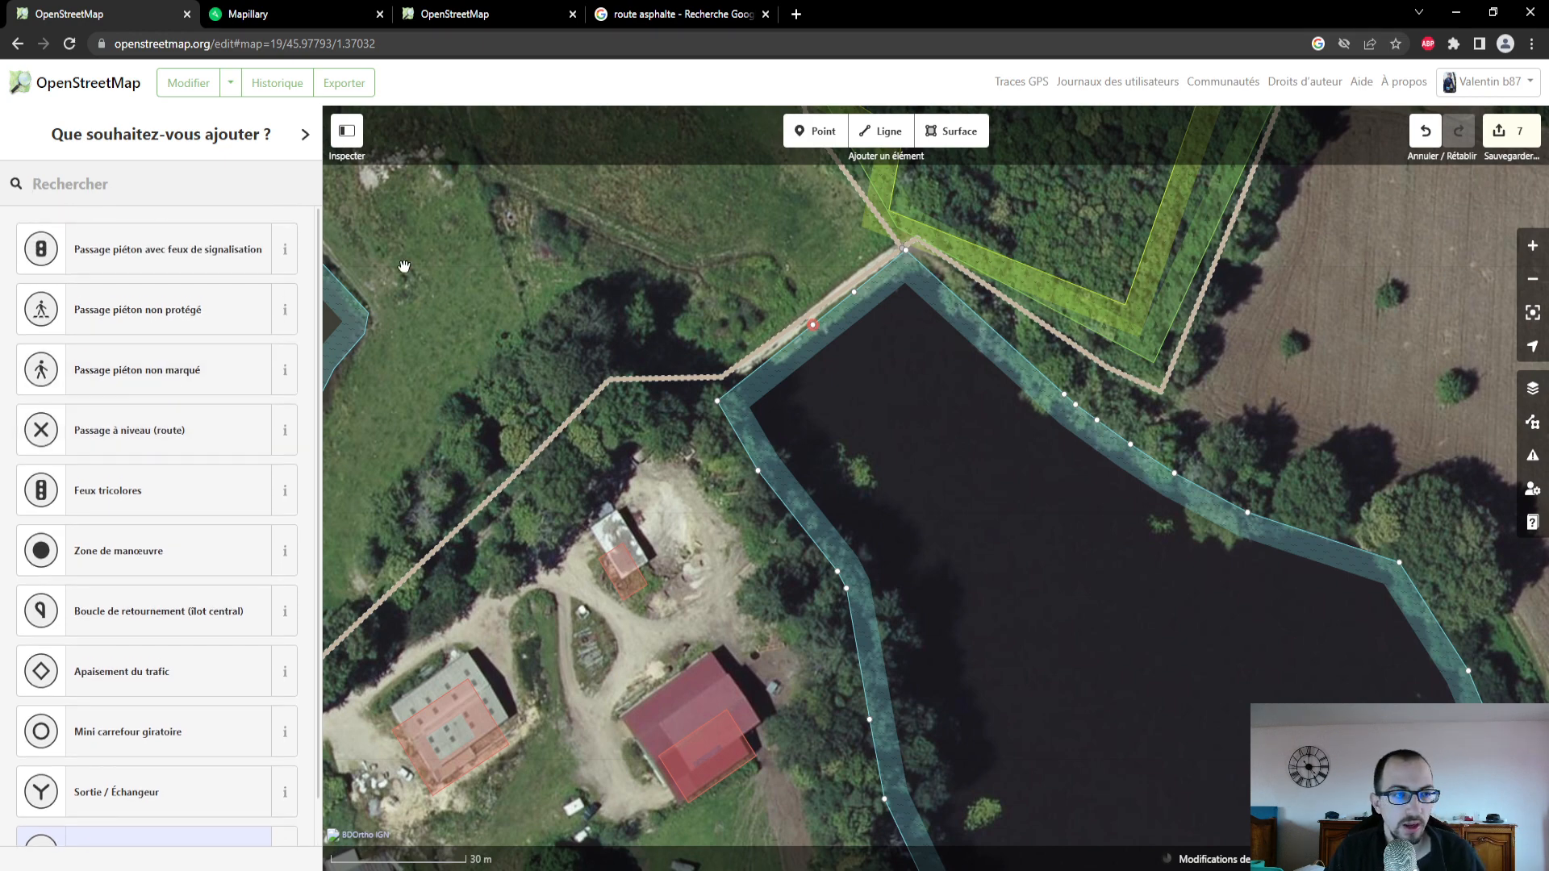
{"action": "left_click", "coordinate": [1425, 131]}
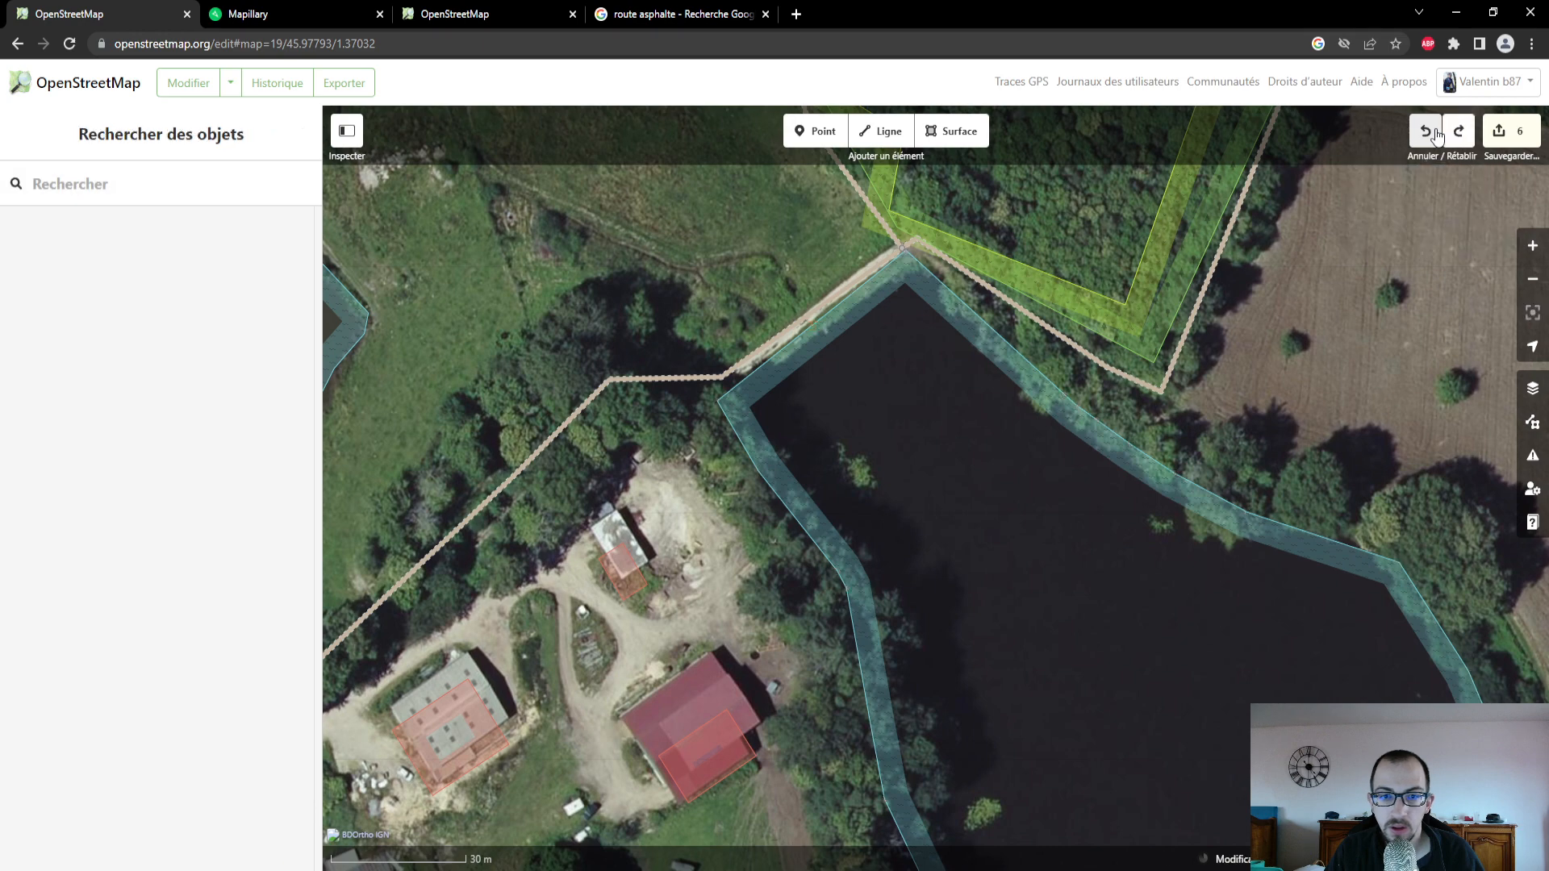
{"action": "left_click", "coordinate": [815, 333]}
{"action": "key", "text": "Escape"}
- Add a standalone point between the track and the pond's northwestern bank and assign it the feature type Banc
{"action": "left_click", "coordinate": [815, 131]}
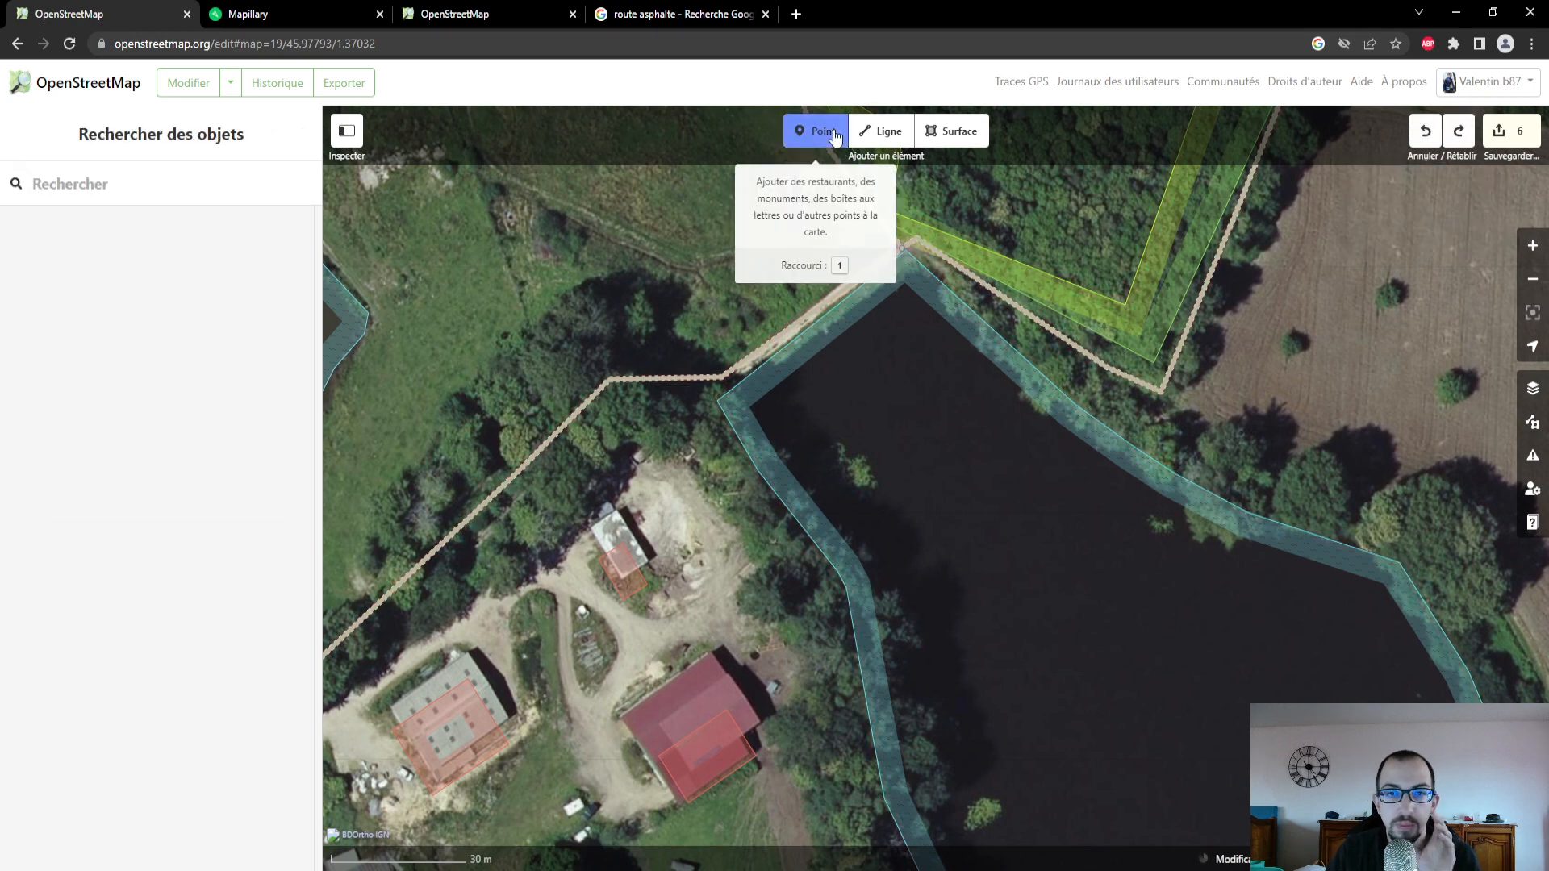
{"action": "left_click", "coordinate": [813, 308]}
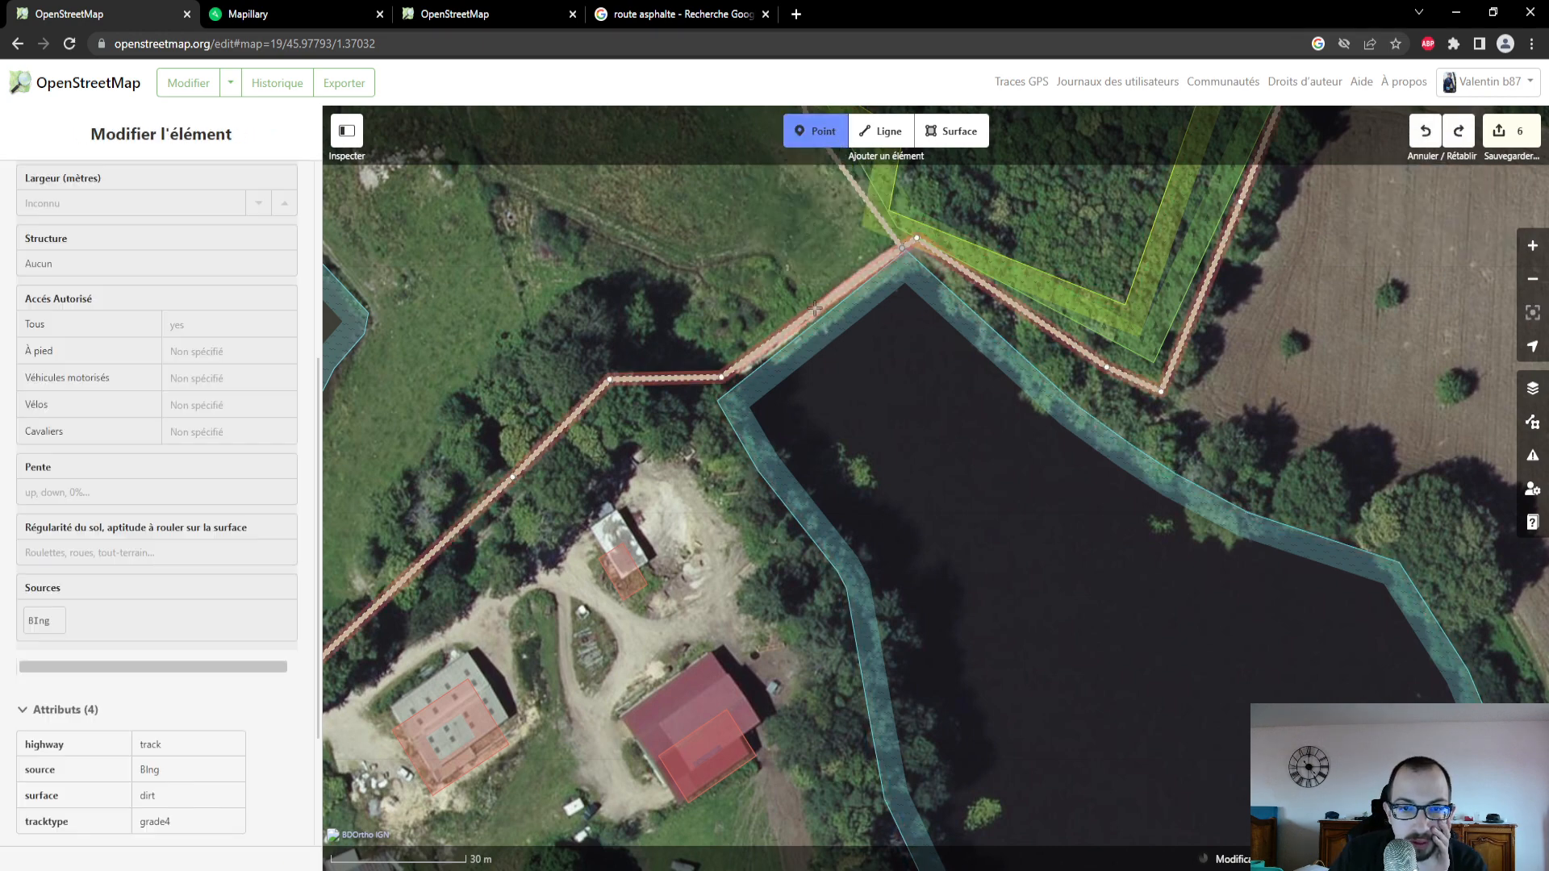
{"action": "key", "text": "Escape"}
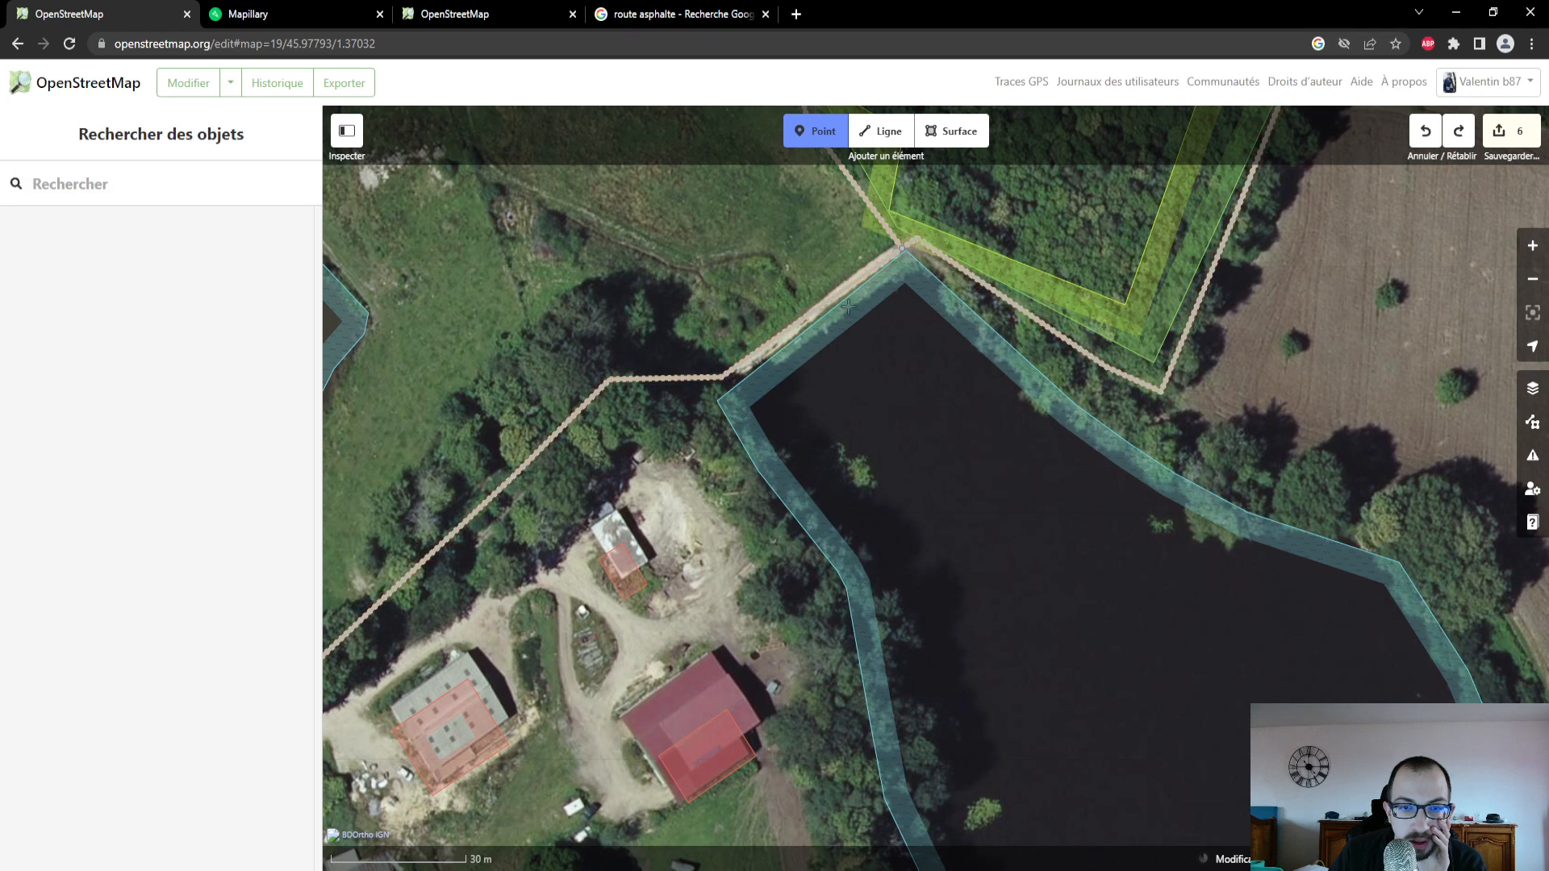
{"action": "left_click", "coordinate": [848, 305]}
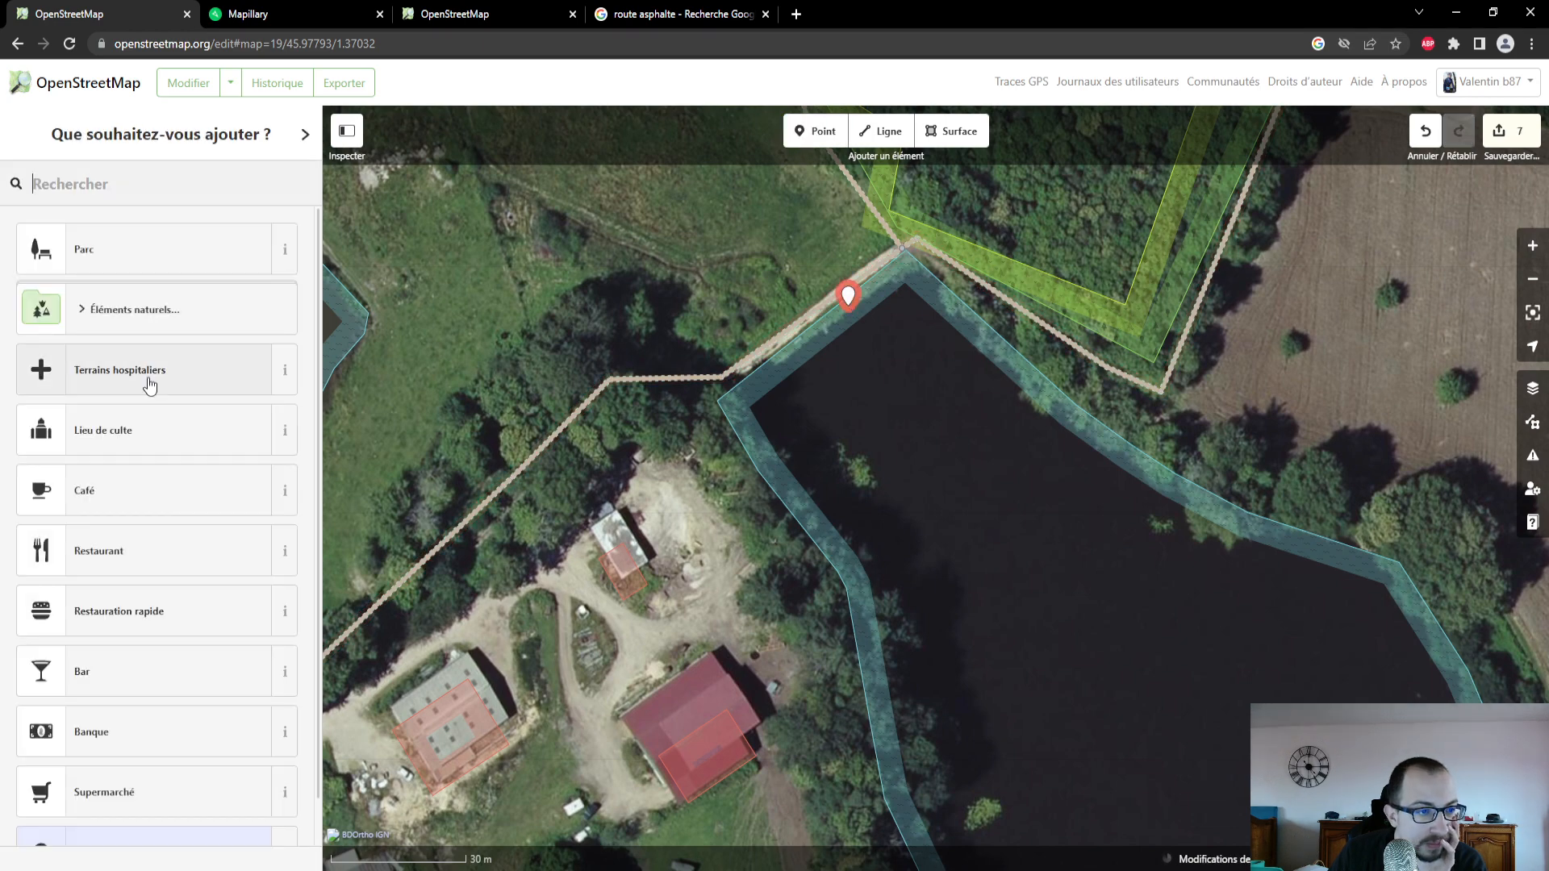
{"action": "scroll", "coordinate": [159, 419], "scroll_direction": "down", "scroll_amount": 1}
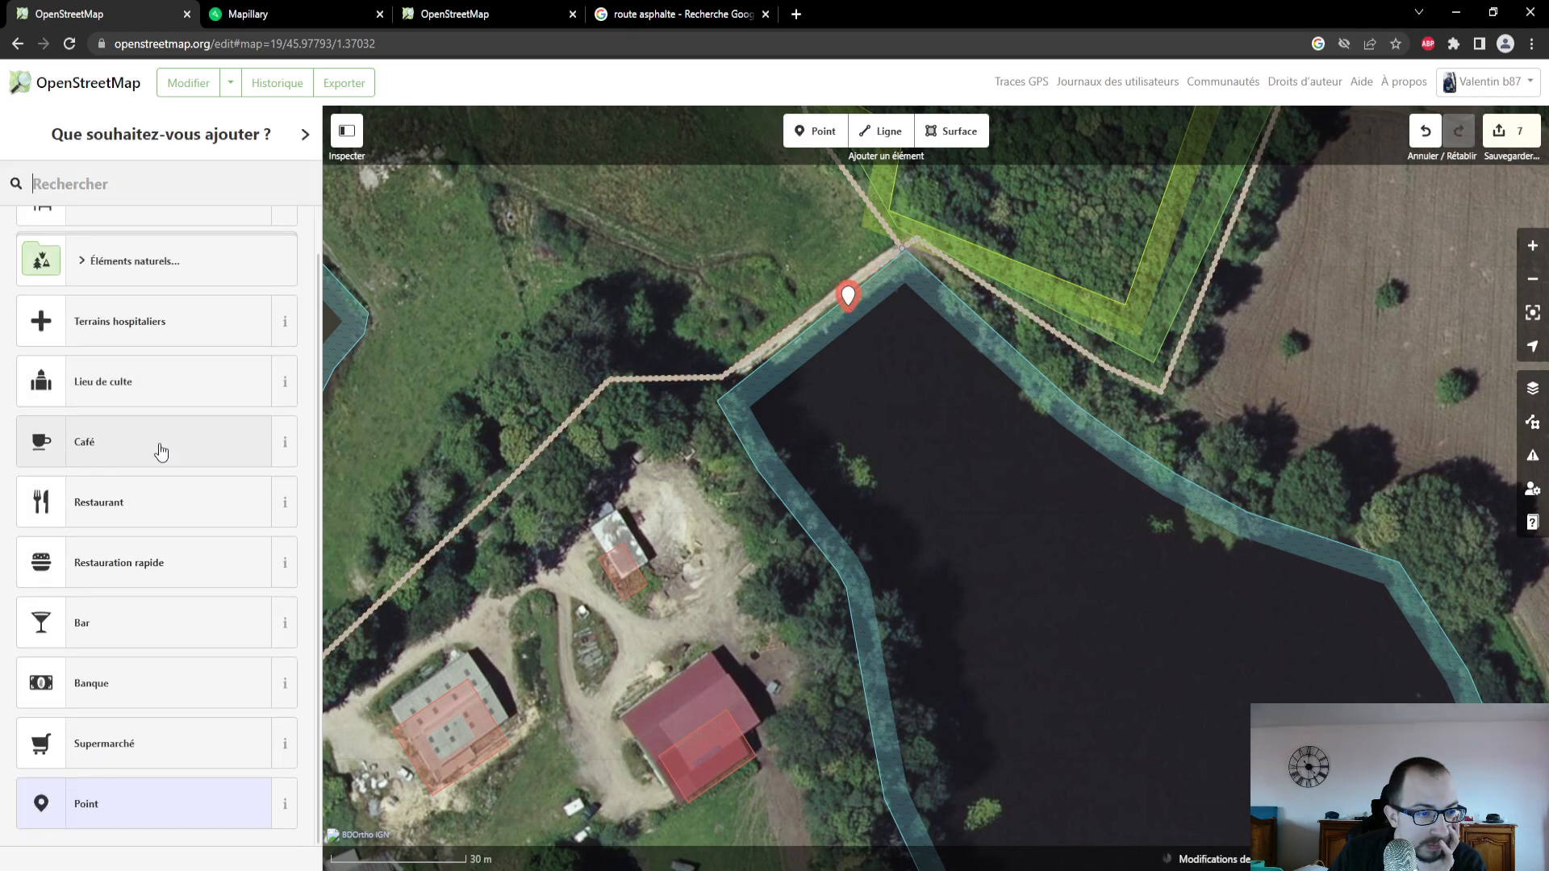
{"action": "type", "text": "banc"}
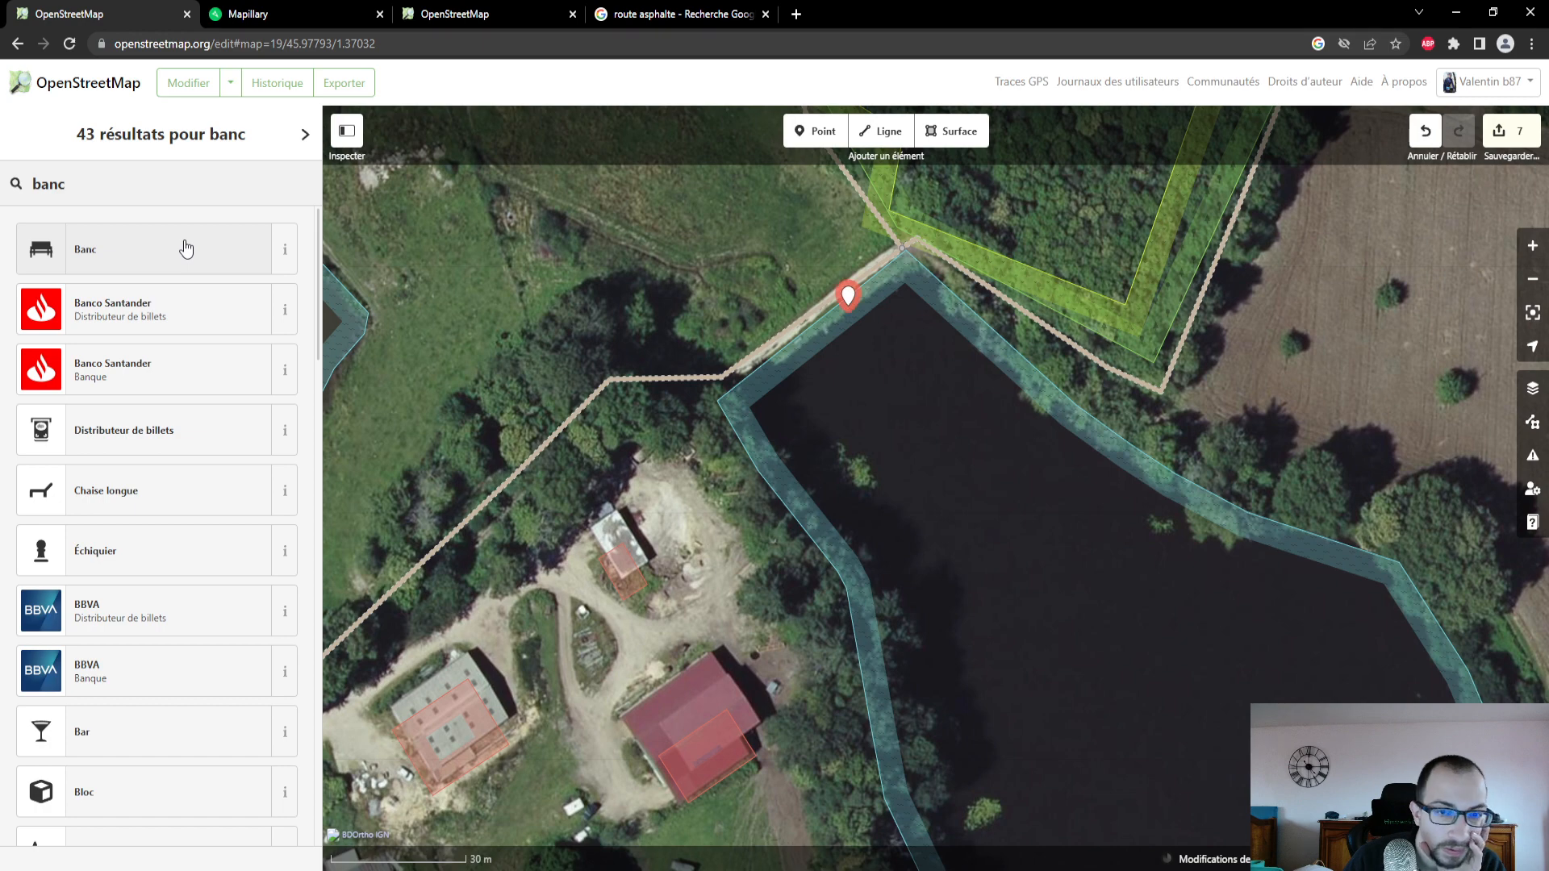
{"action": "left_click", "coordinate": [186, 247]}
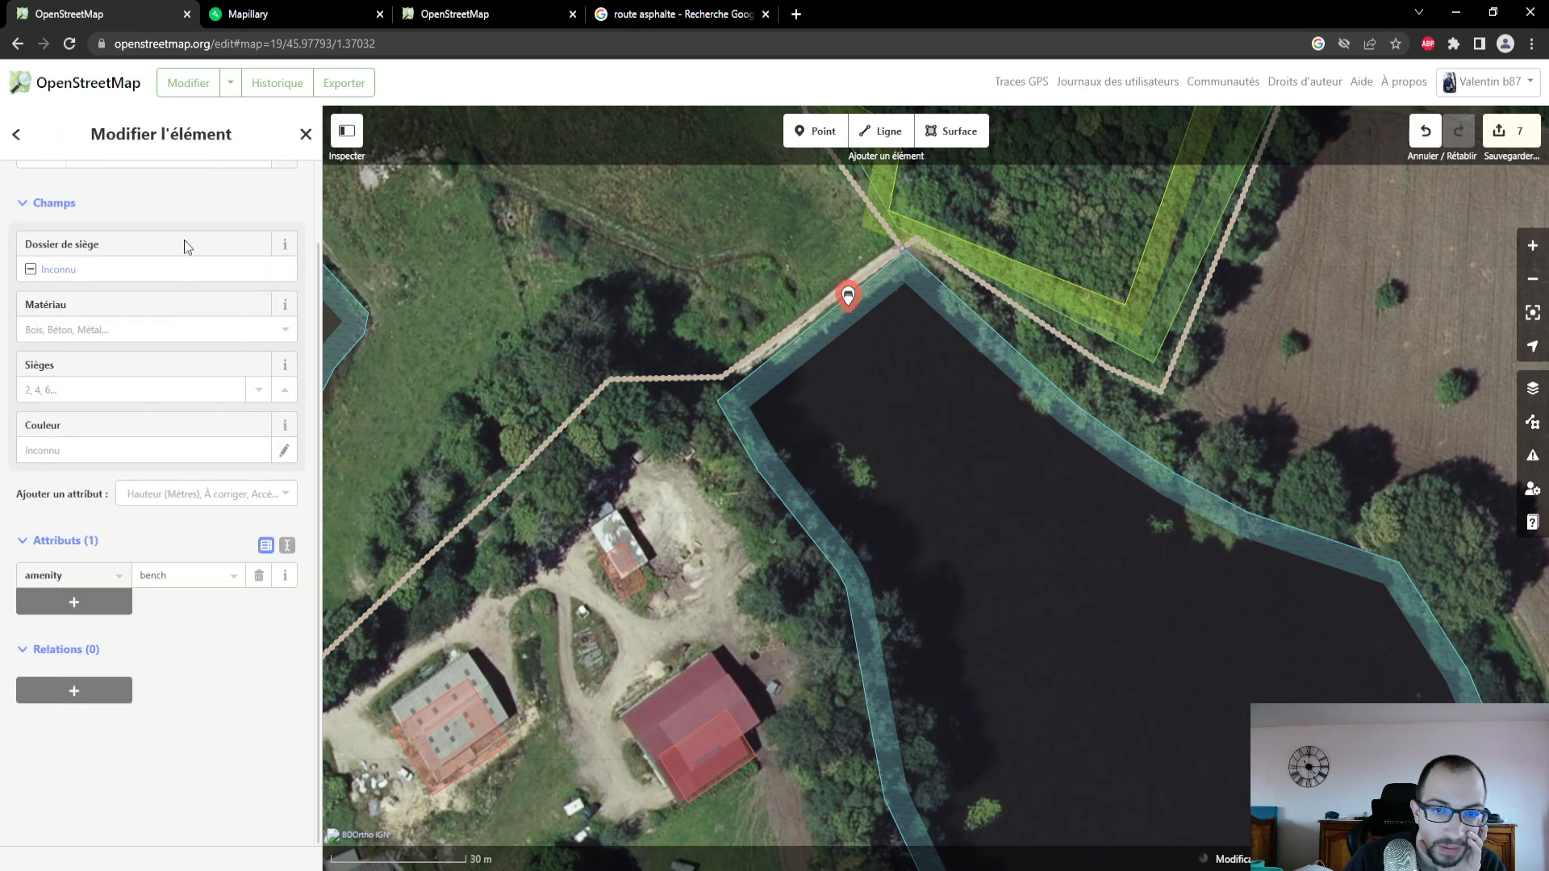
- Set the bench's material to Bois and its seats to 2, checking the bench in the Mapillary photo
{"action": "left_click", "coordinate": [137, 331]}
{"action": "left_click", "coordinate": [144, 352]}
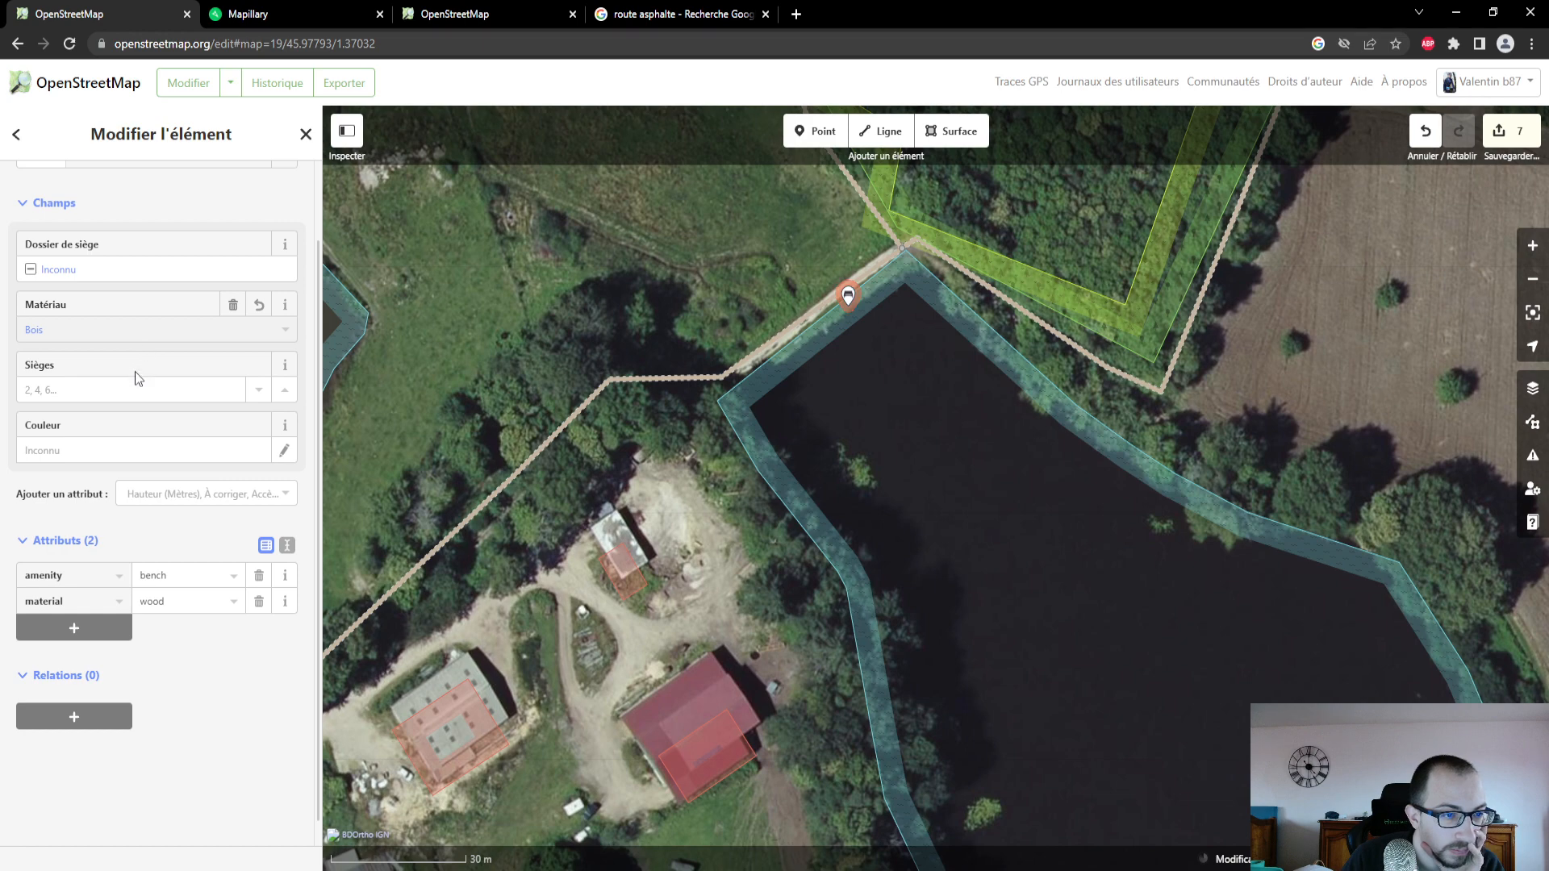
{"action": "left_click", "coordinate": [243, 15]}
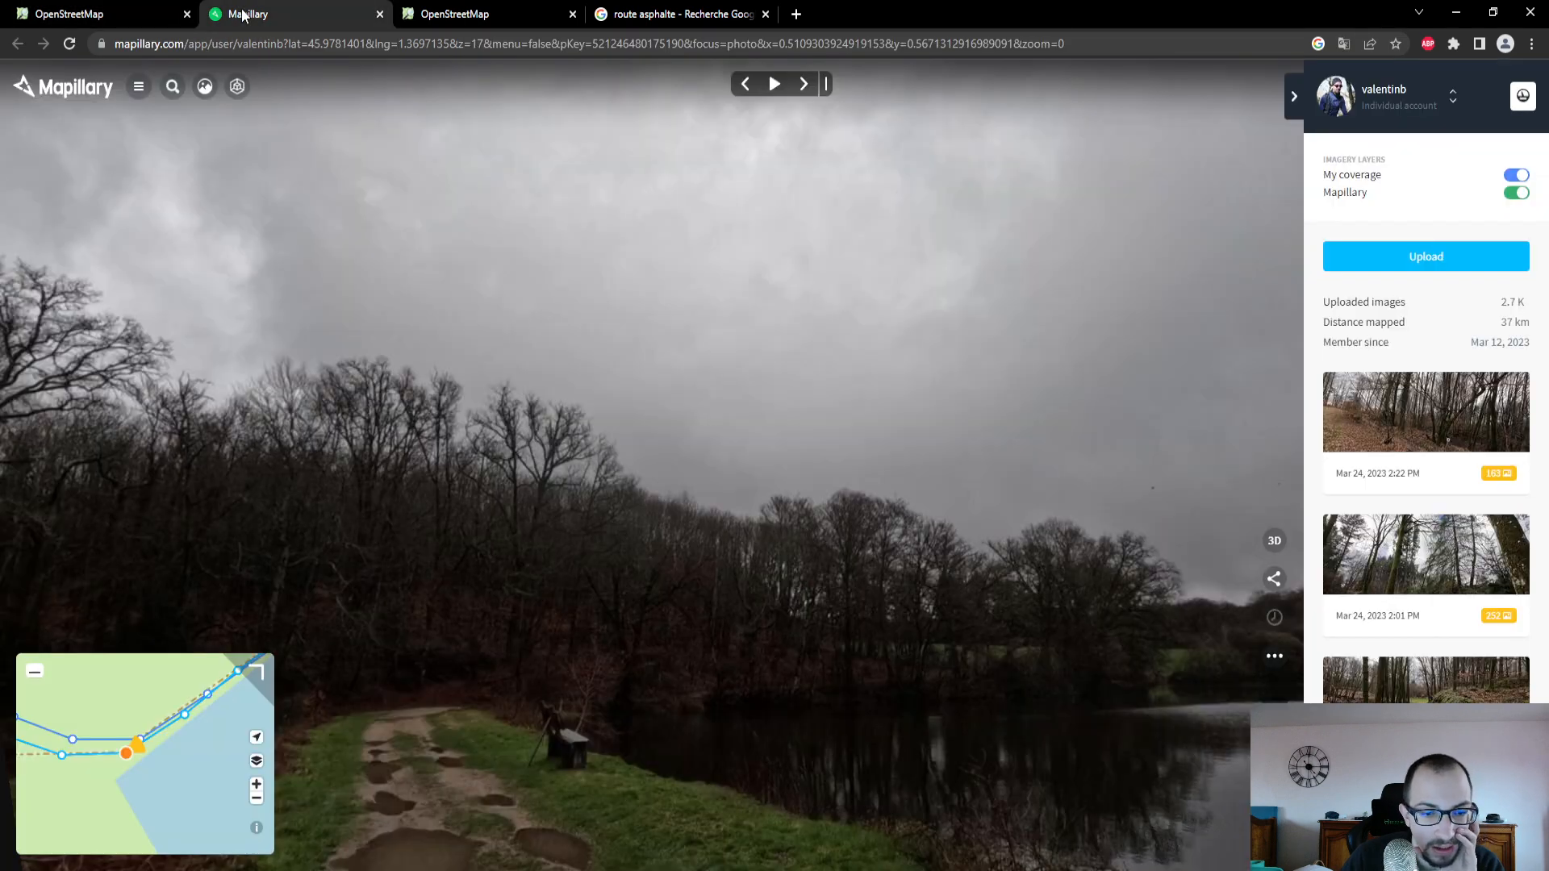
{"action": "left_click", "coordinate": [113, 14]}
{"action": "left_click", "coordinate": [289, 395]}
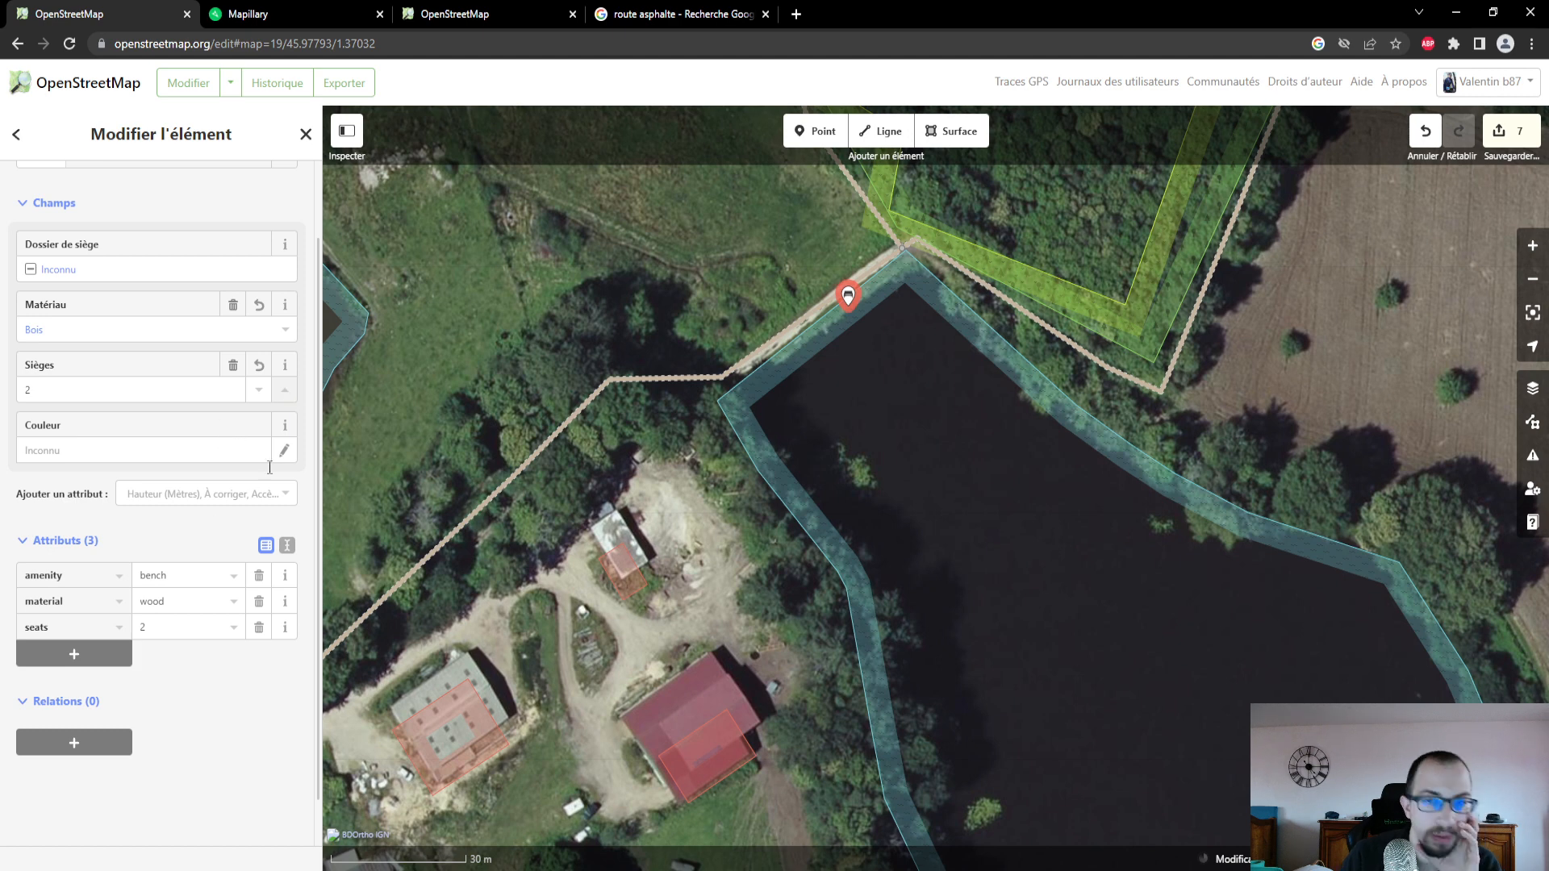
- Compare the track east of the bench, up to the junction beyond the field, with the Mapillary photo coverage
{"action": "left_click_drag", "start_coordinate": [982, 415], "coordinate": [825, 414]}
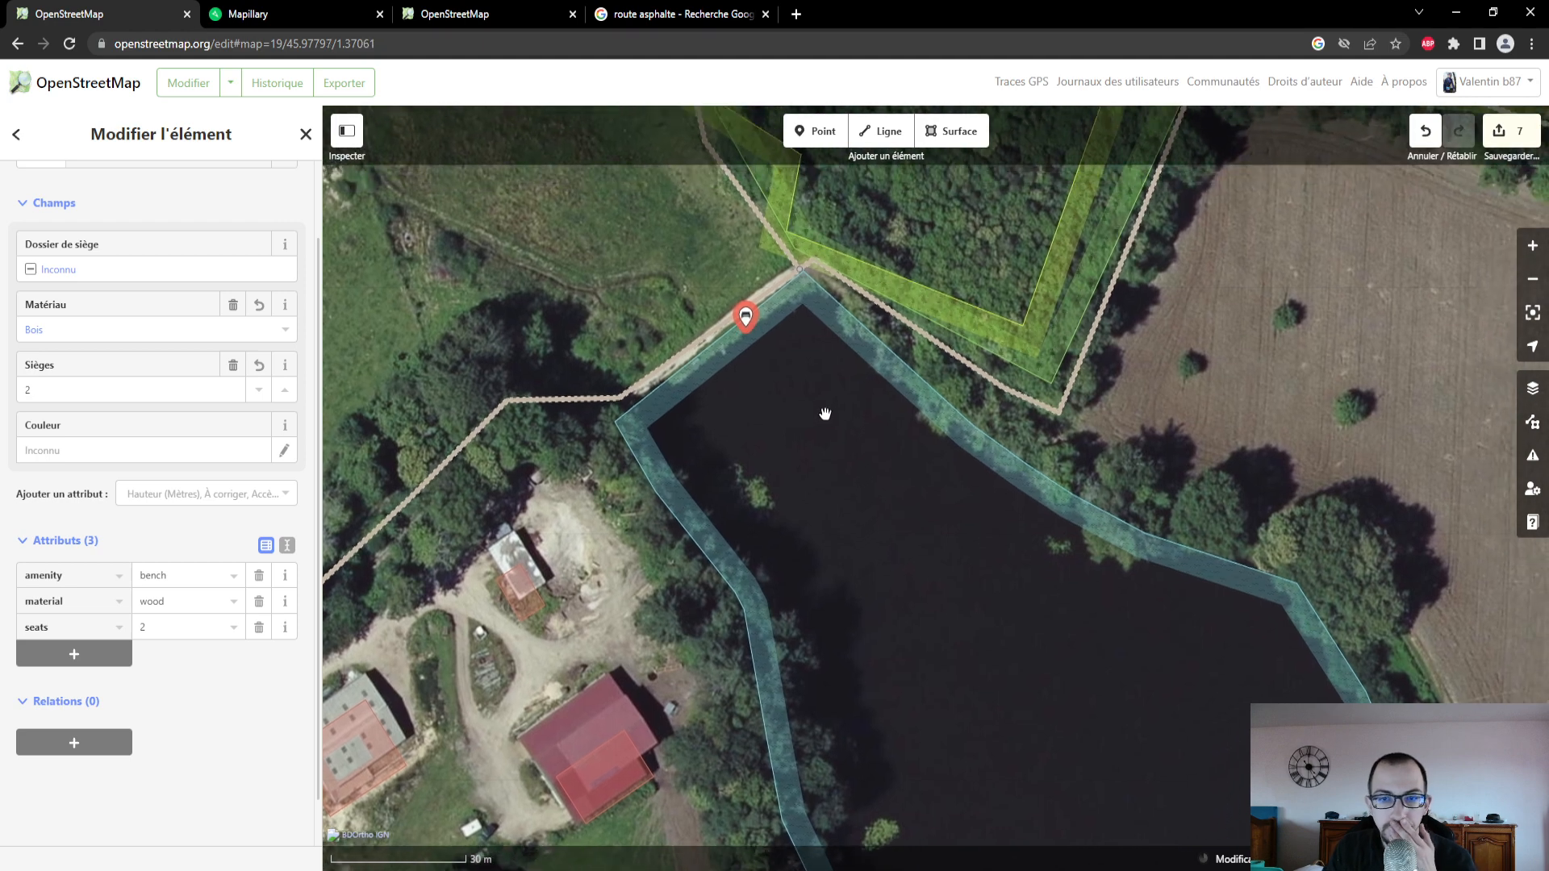
{"action": "left_click", "coordinate": [248, 16]}
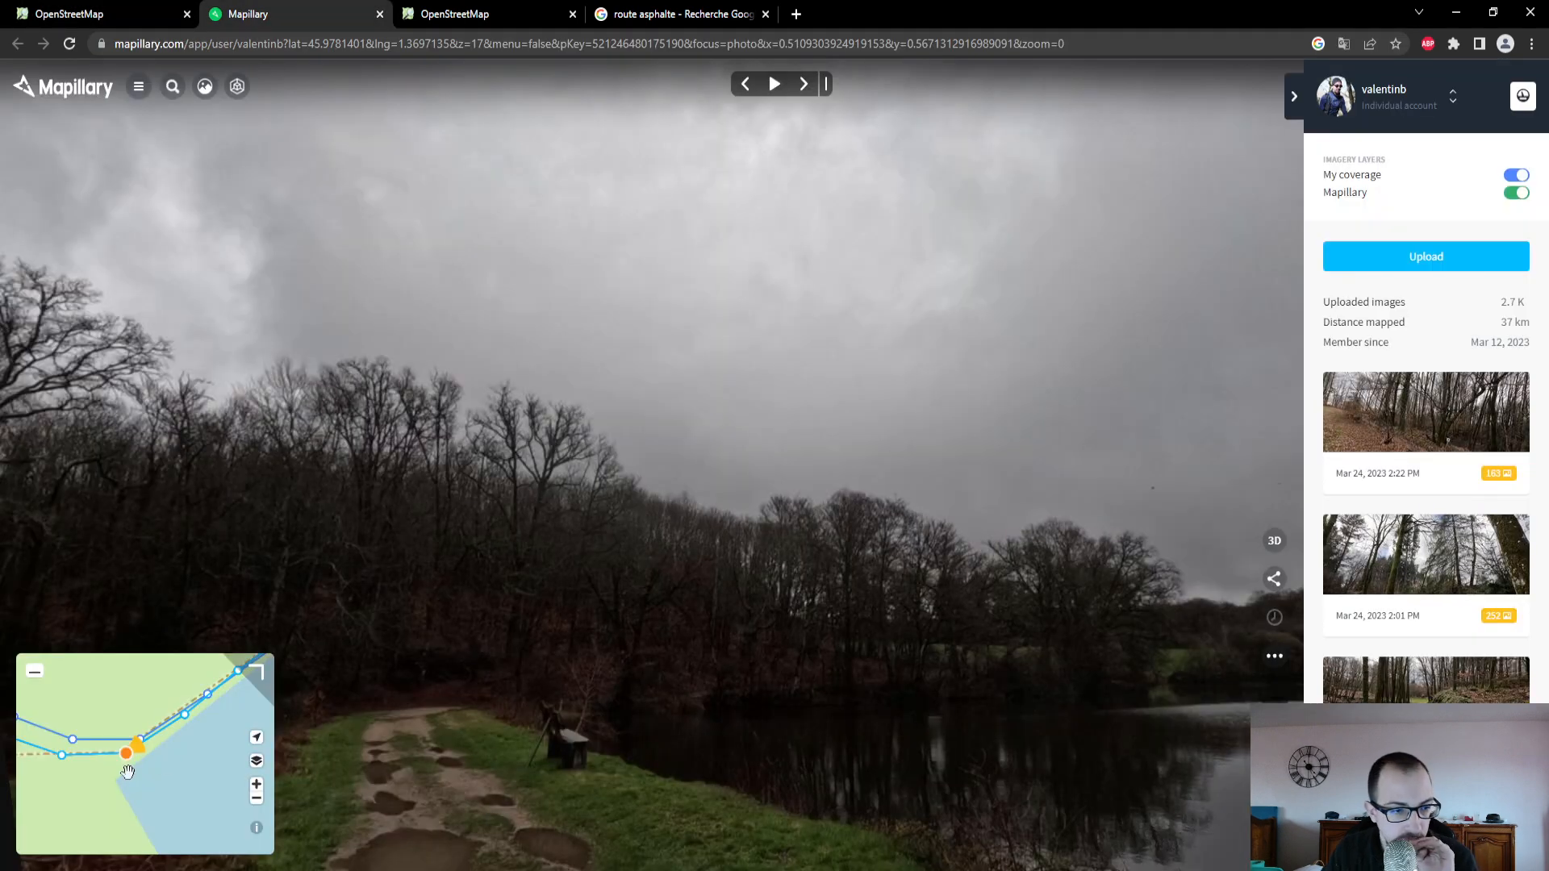
{"action": "left_click", "coordinate": [156, 9]}
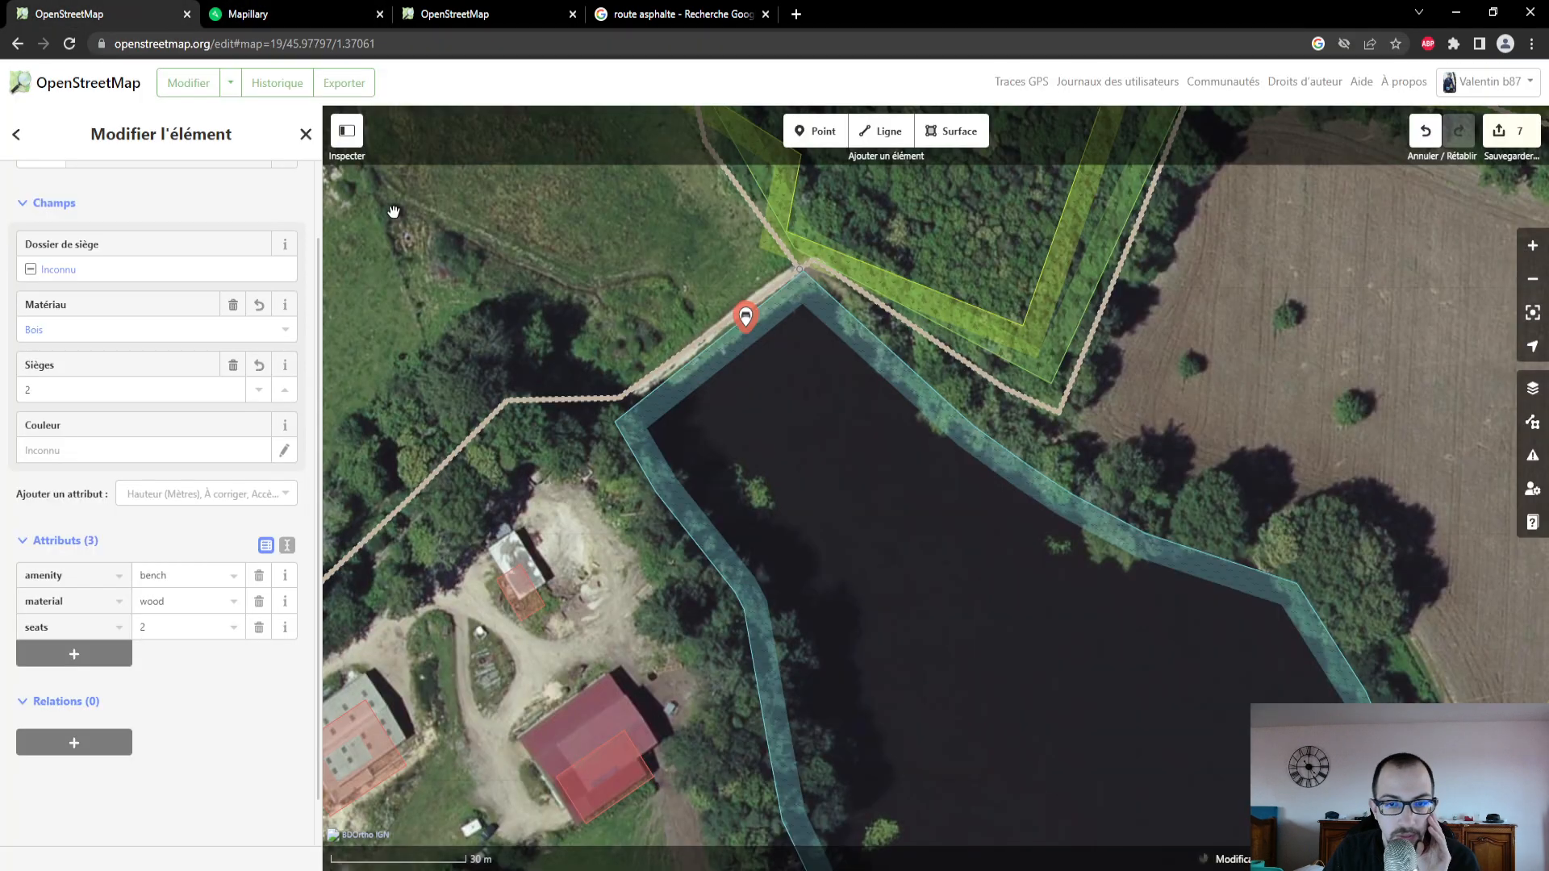
{"action": "left_click", "coordinate": [946, 356]}
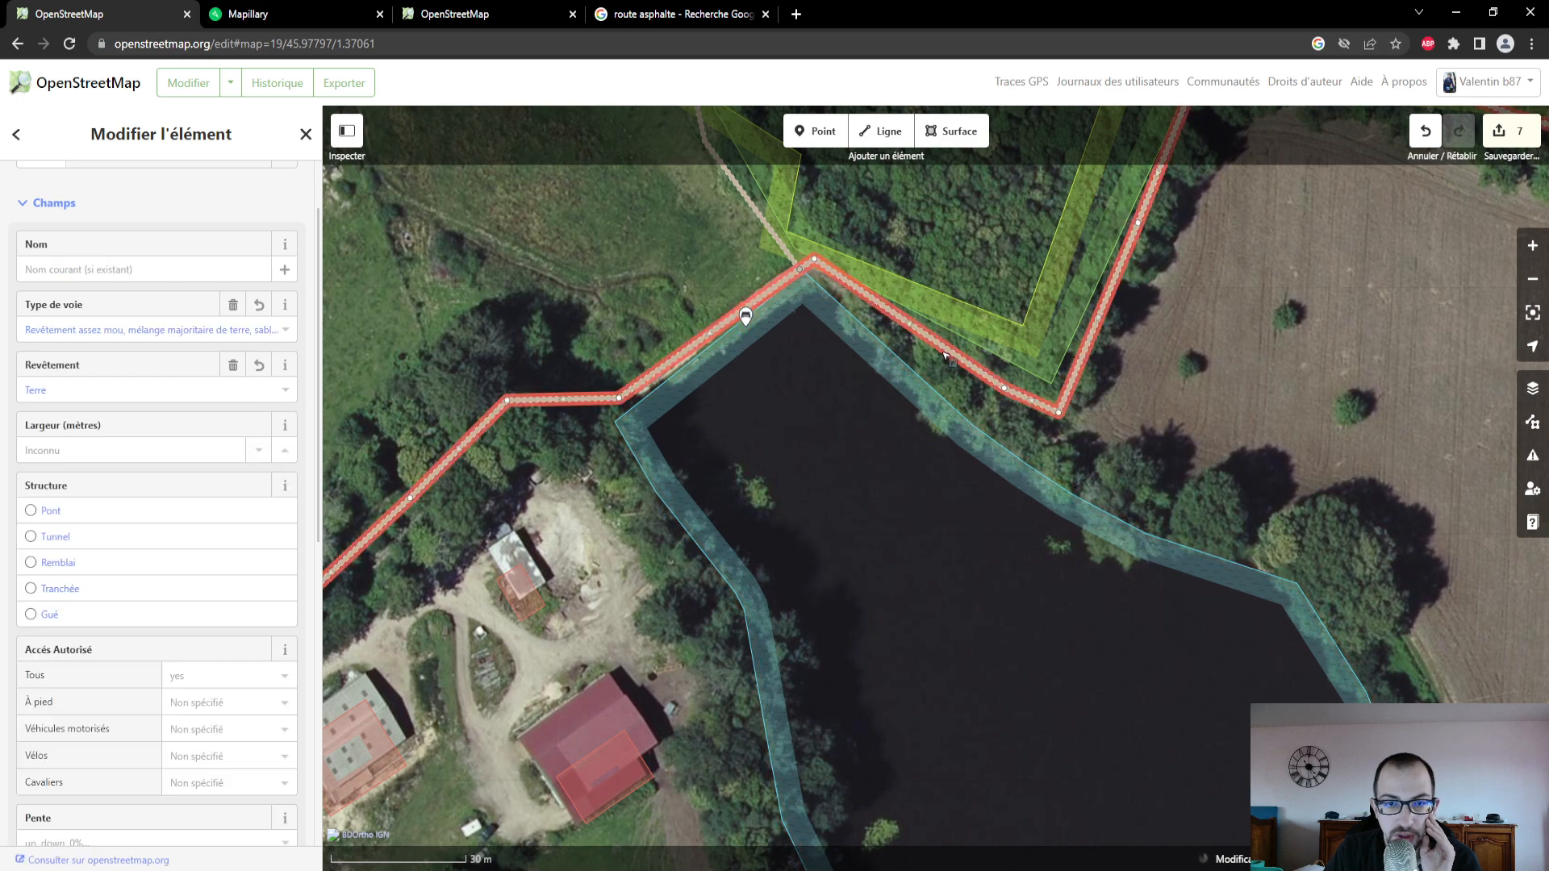
{"action": "left_click_drag", "start_coordinate": [1222, 327], "coordinate": [1105, 500]}
{"action": "scroll", "coordinate": [1106, 500], "scroll_direction": "down", "scroll_amount": 5}
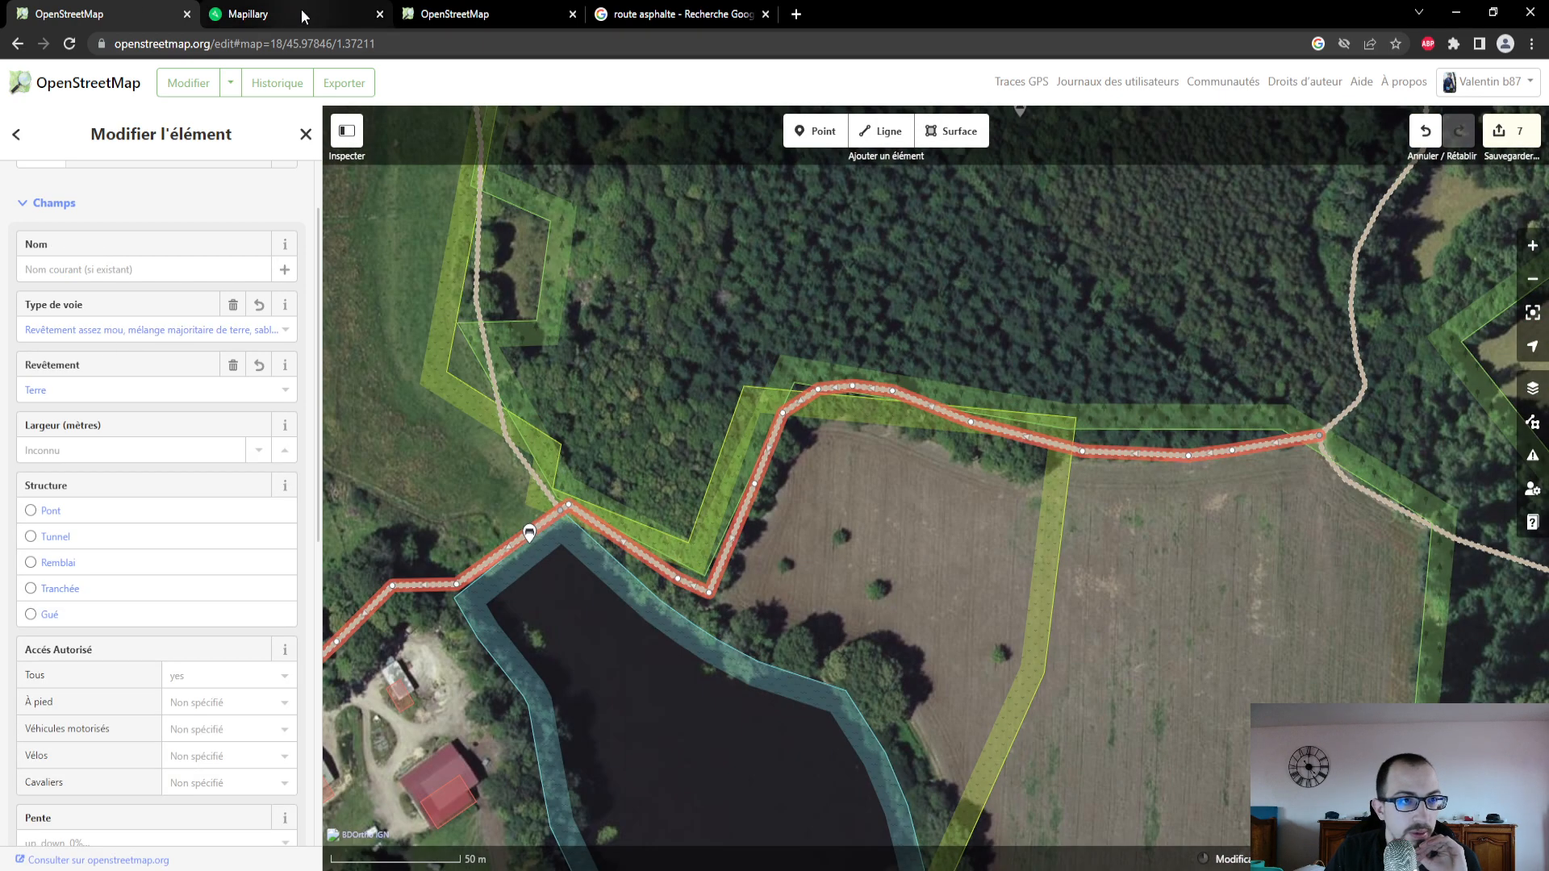
{"action": "left_click", "coordinate": [303, 16]}
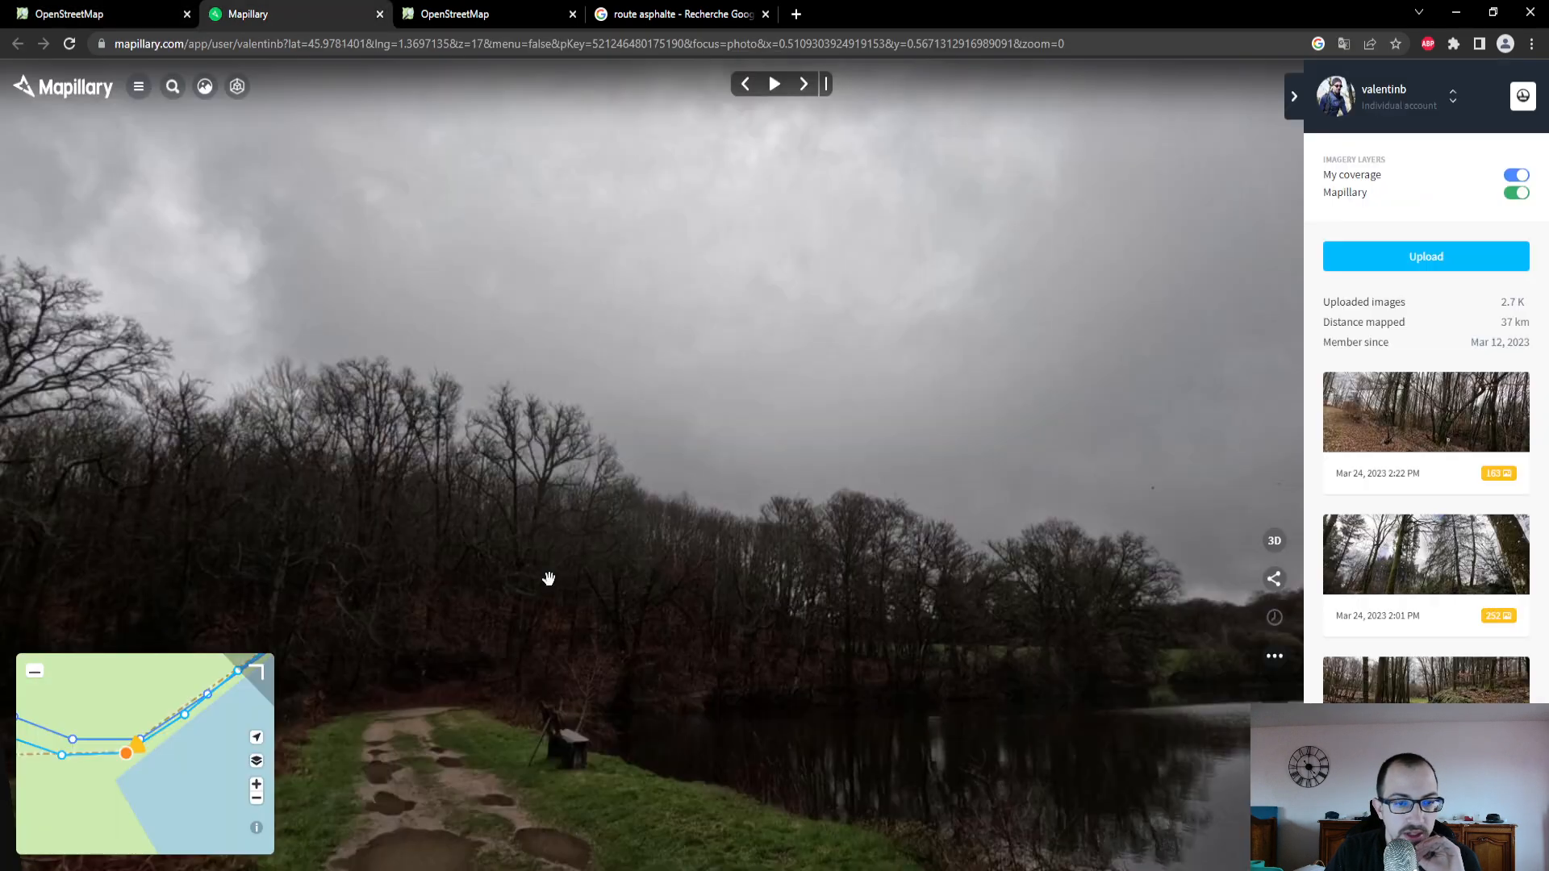
{"action": "scroll", "coordinate": [201, 731], "scroll_direction": "down", "scroll_amount": 5}
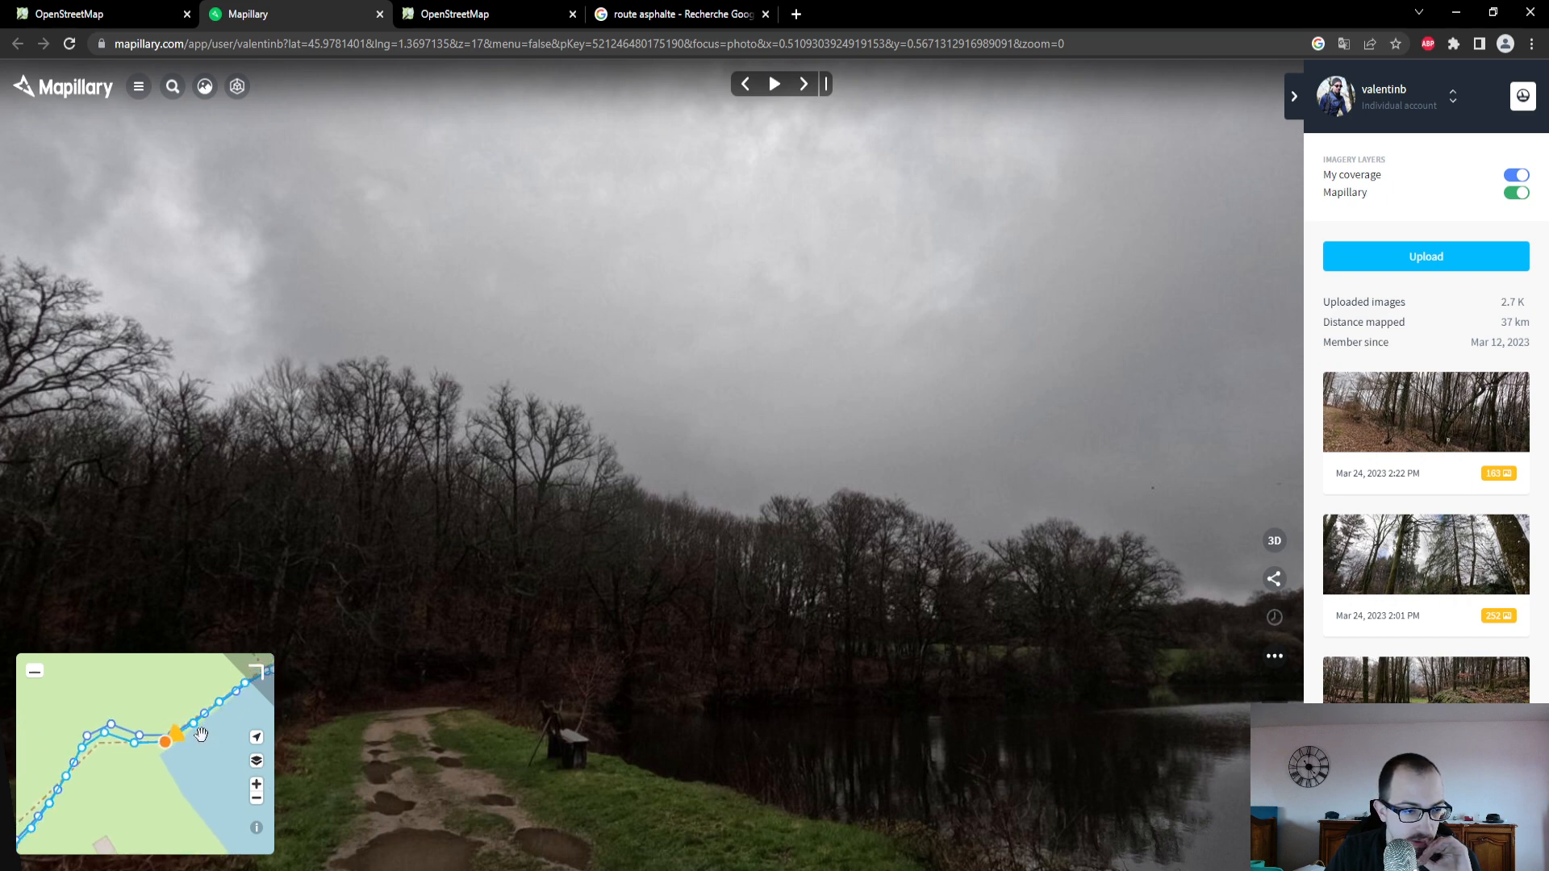
{"action": "left_click_drag", "start_coordinate": [225, 746], "coordinate": [111, 778]}
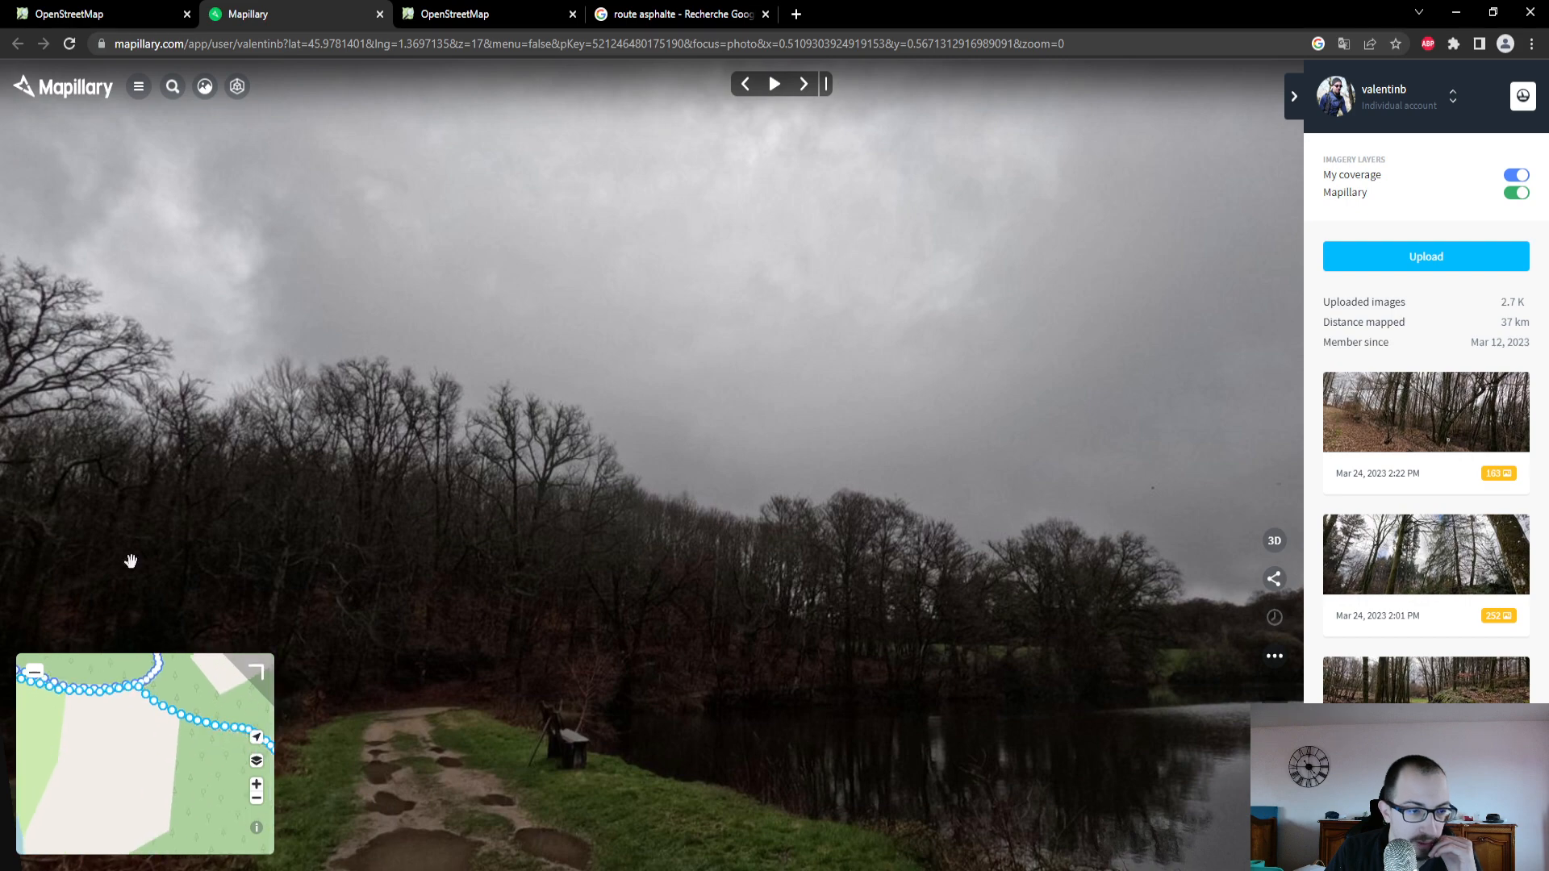
{"action": "left_click", "coordinate": [97, 13]}
{"action": "left_click_drag", "start_coordinate": [1233, 646], "coordinate": [1000, 570]}
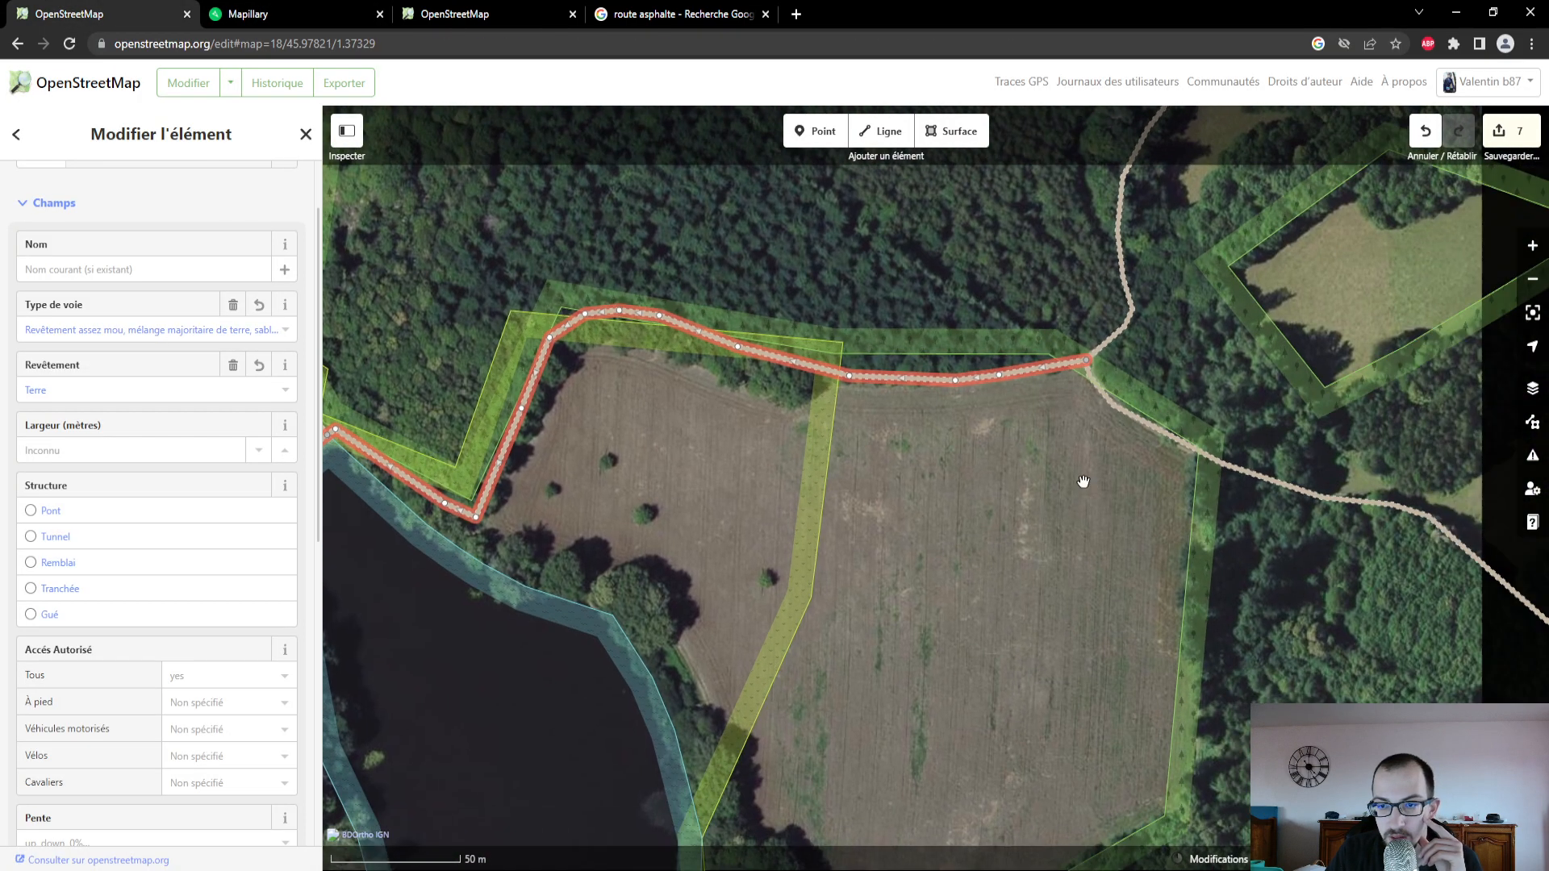
- Select the track running southeast from the junction beyond the field and examine its full course north toward Le Jeune Hureau
{"action": "left_click", "coordinate": [1261, 482]}
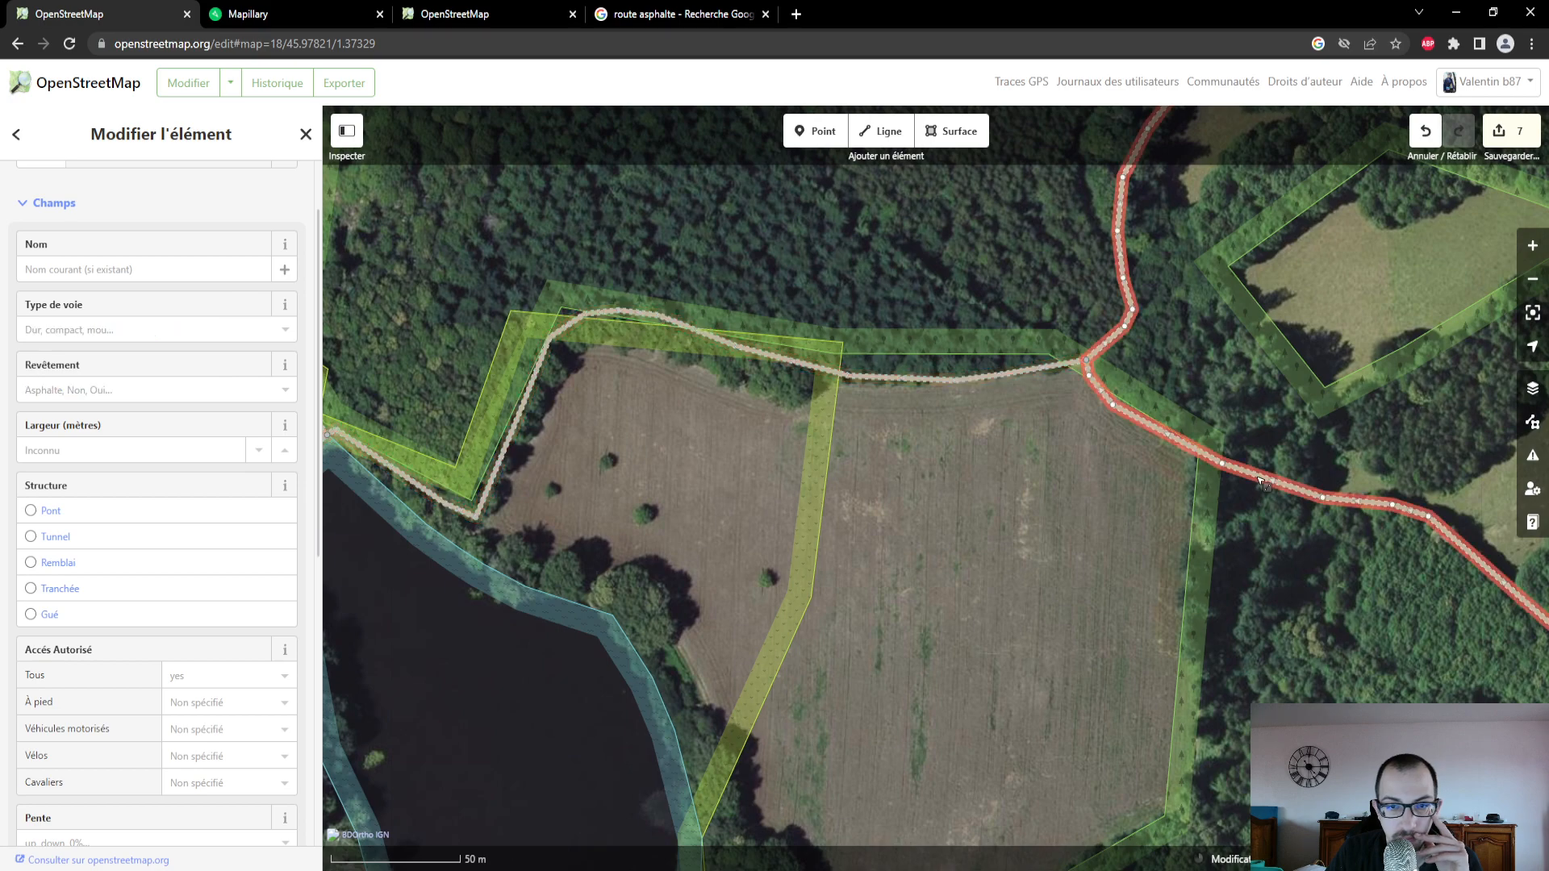
{"action": "scroll", "coordinate": [1219, 535], "scroll_direction": "down", "scroll_amount": 2}
{"action": "scroll", "coordinate": [1219, 535], "scroll_direction": "down", "scroll_amount": 2}
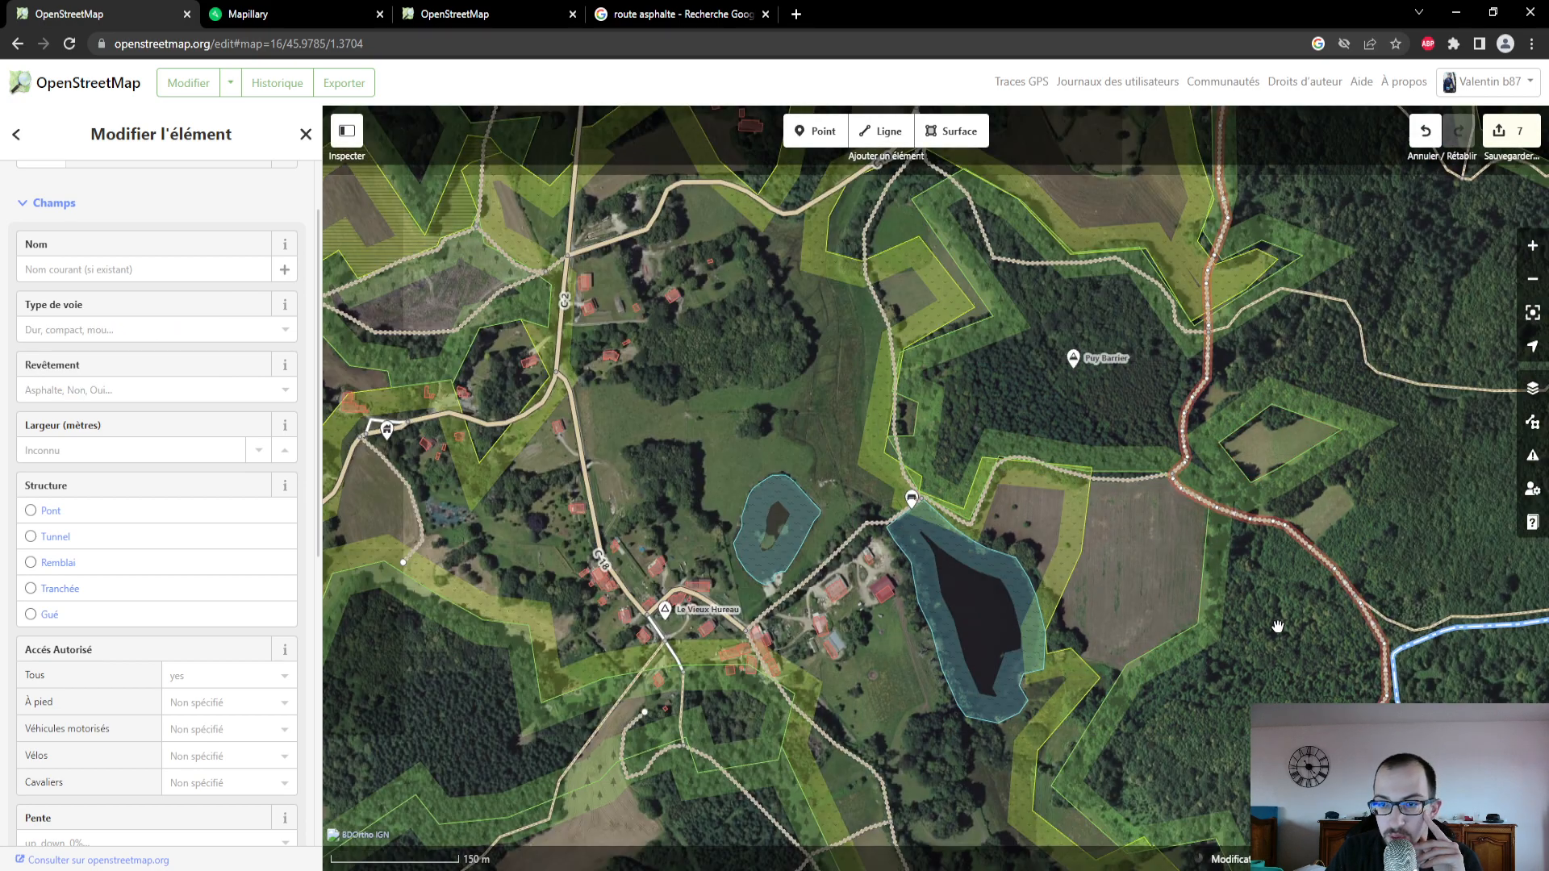
{"action": "left_click_drag", "start_coordinate": [1280, 626], "coordinate": [1132, 798]}
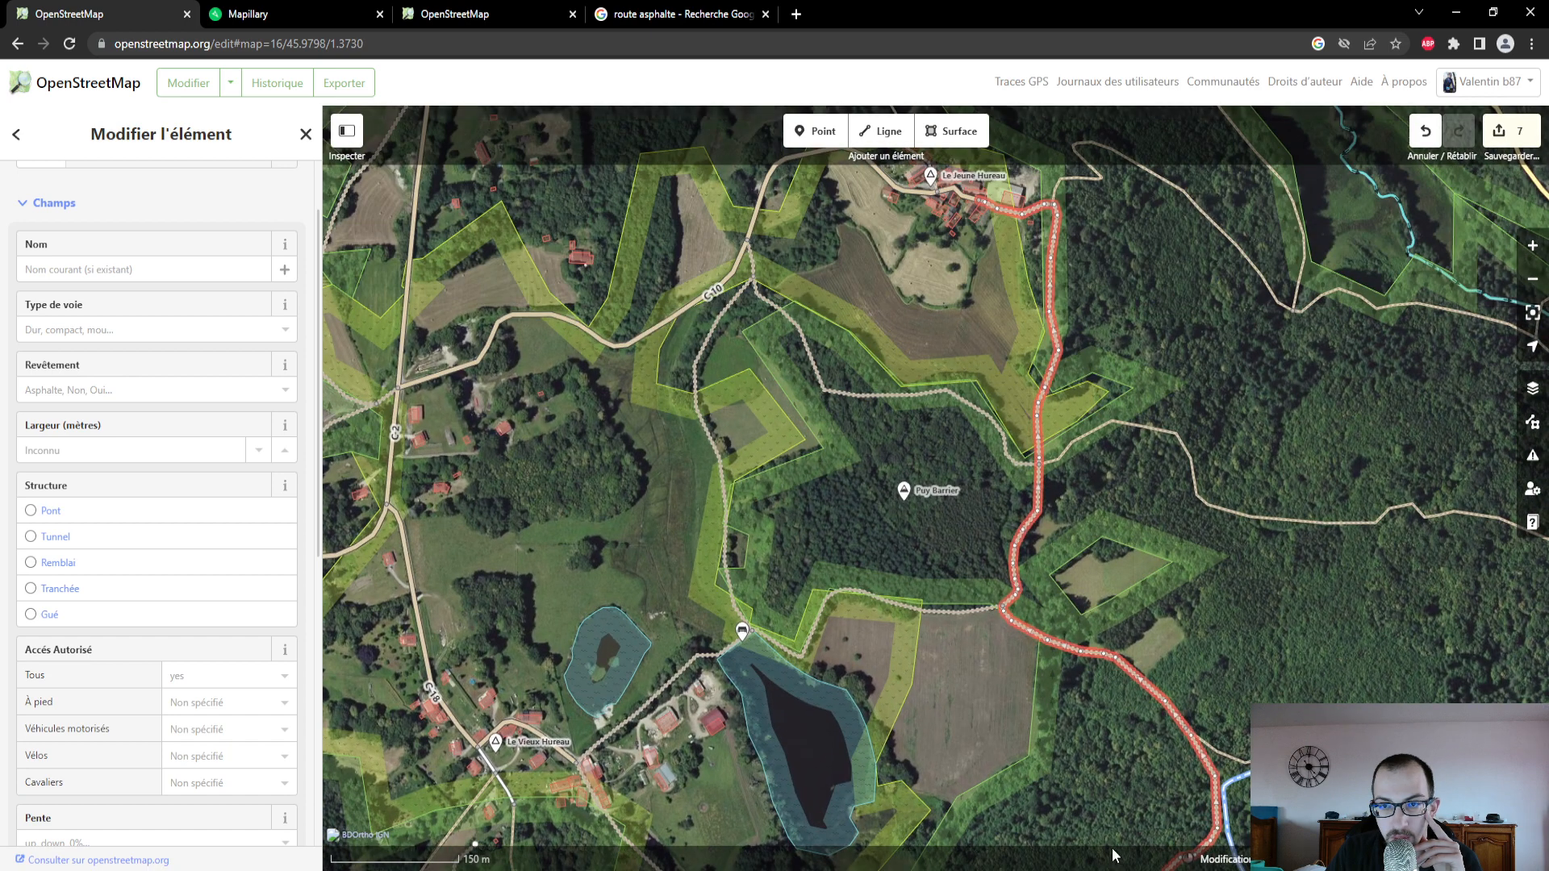
- Switch to Mapillary and examine the photos along the selected track's woodland stretch southeast of the field
{"action": "left_click_drag", "start_coordinate": [1123, 720], "coordinate": [1124, 546]}
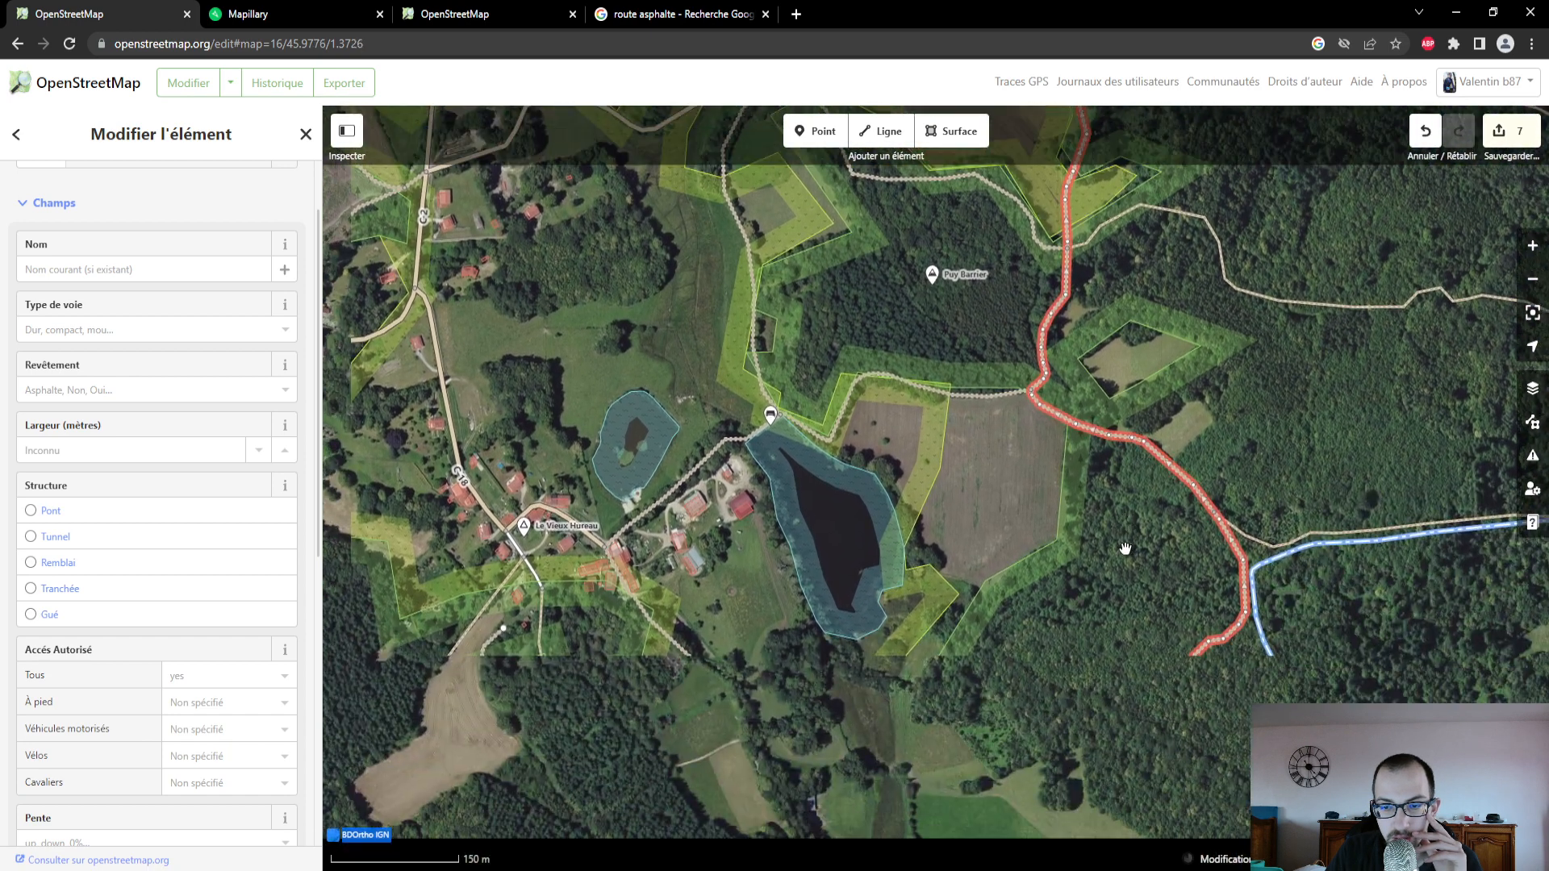
{"action": "scroll", "coordinate": [1124, 546], "scroll_direction": "up", "scroll_amount": 1}
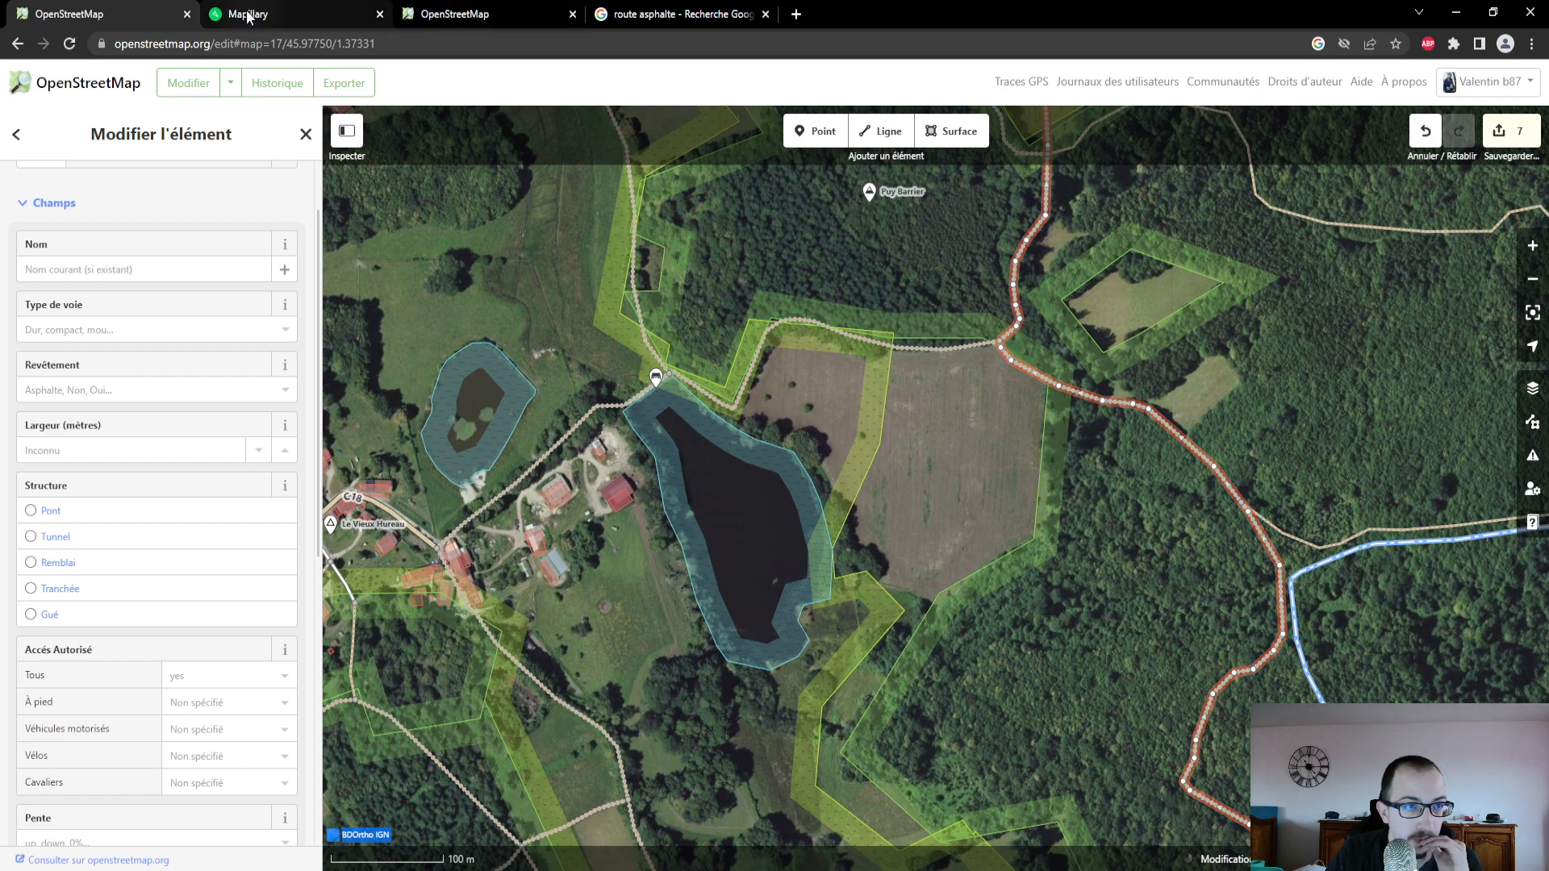
{"action": "left_click", "coordinate": [249, 13]}
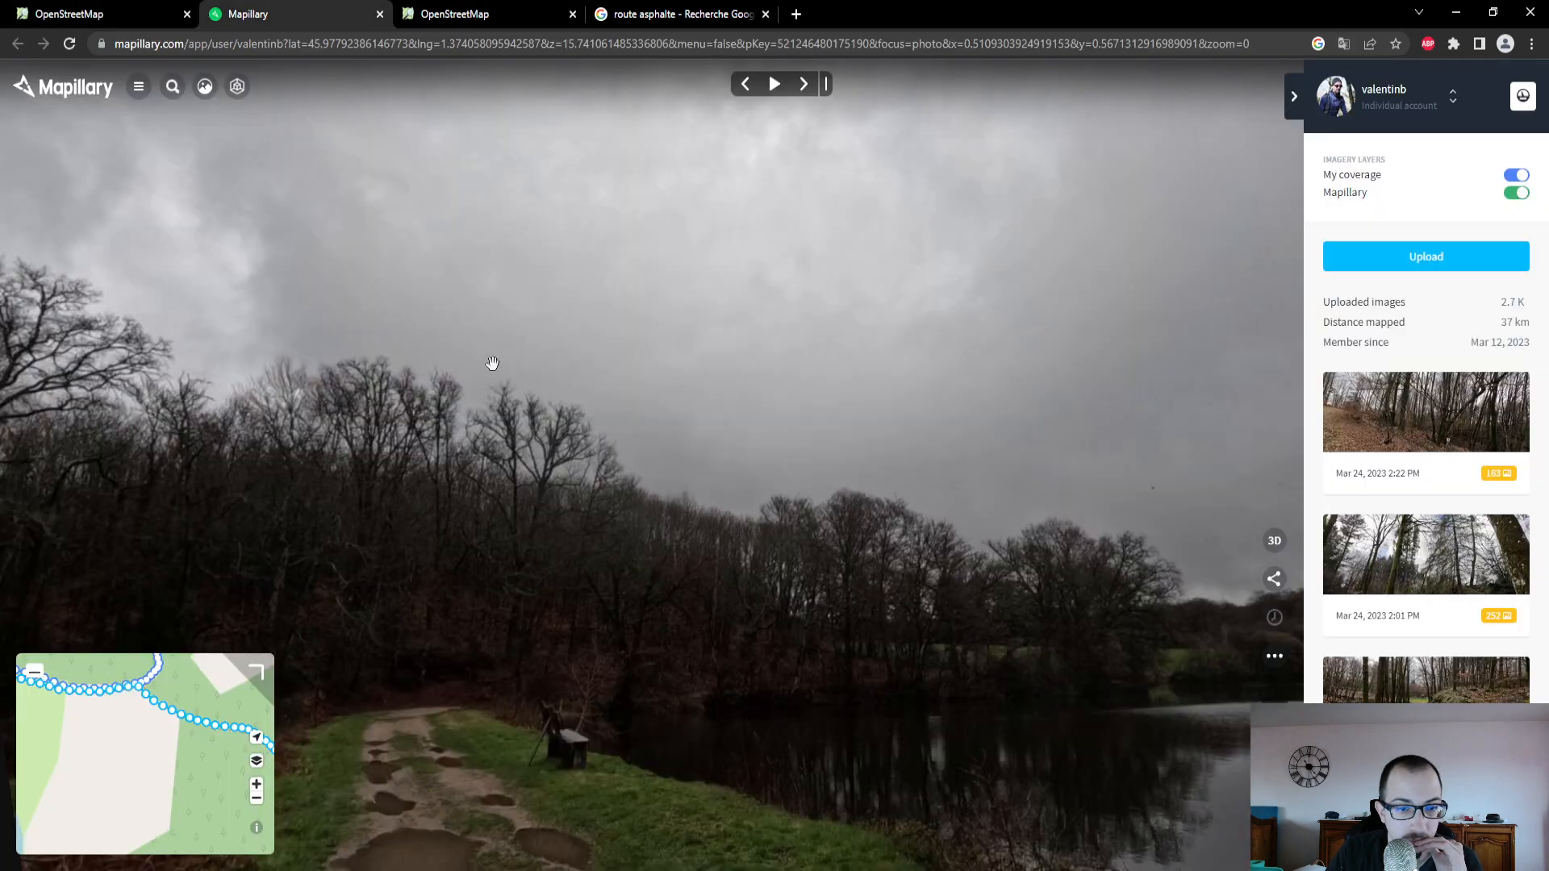
{"action": "left_click", "coordinate": [198, 723]}
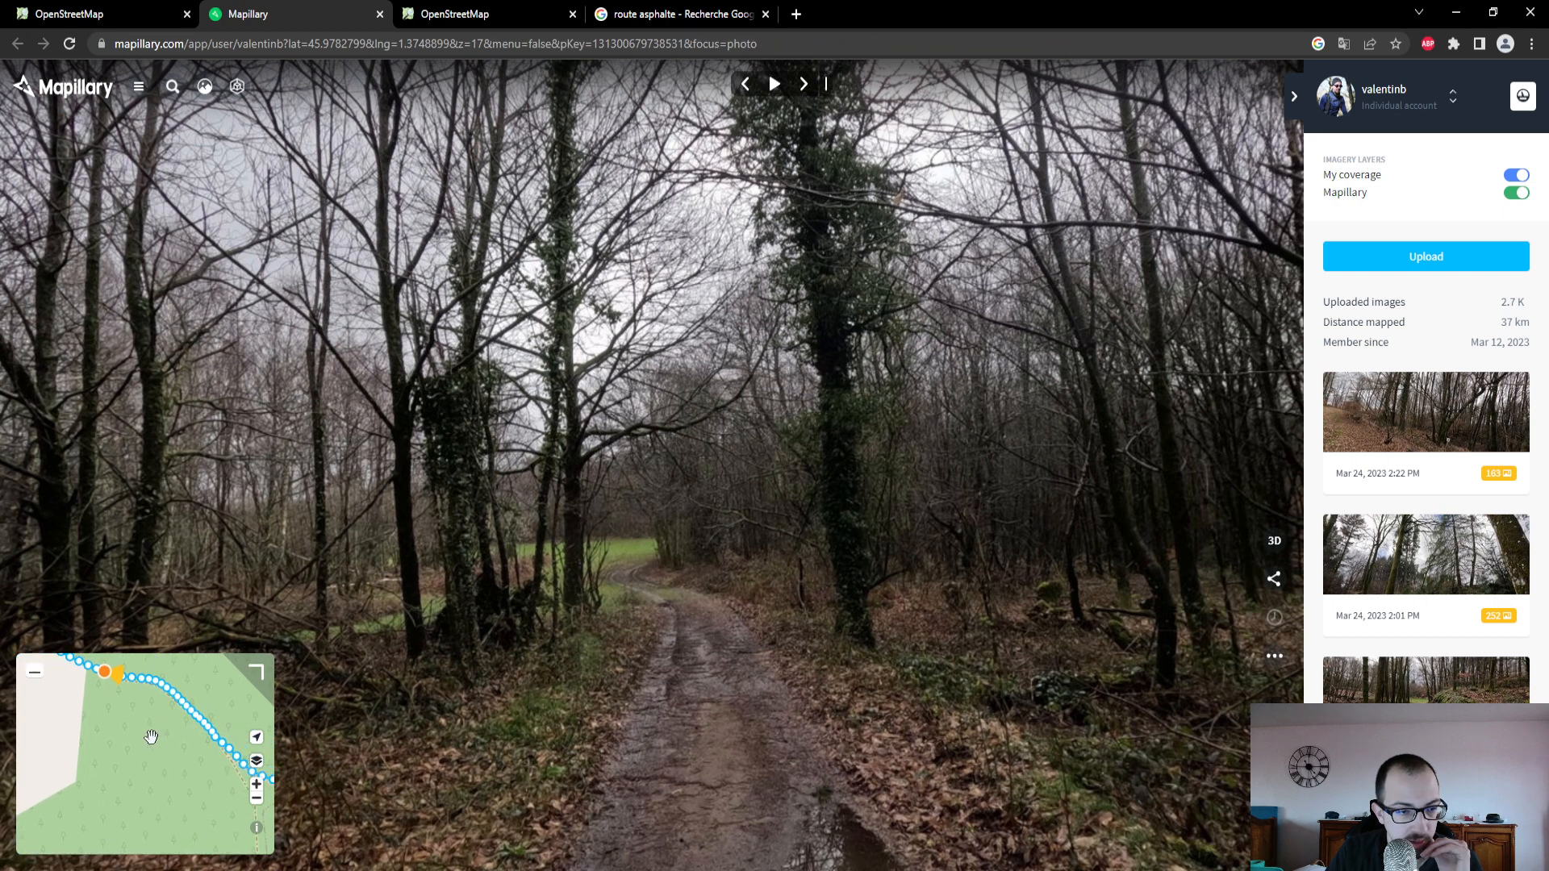
{"action": "left_click", "coordinate": [206, 724]}
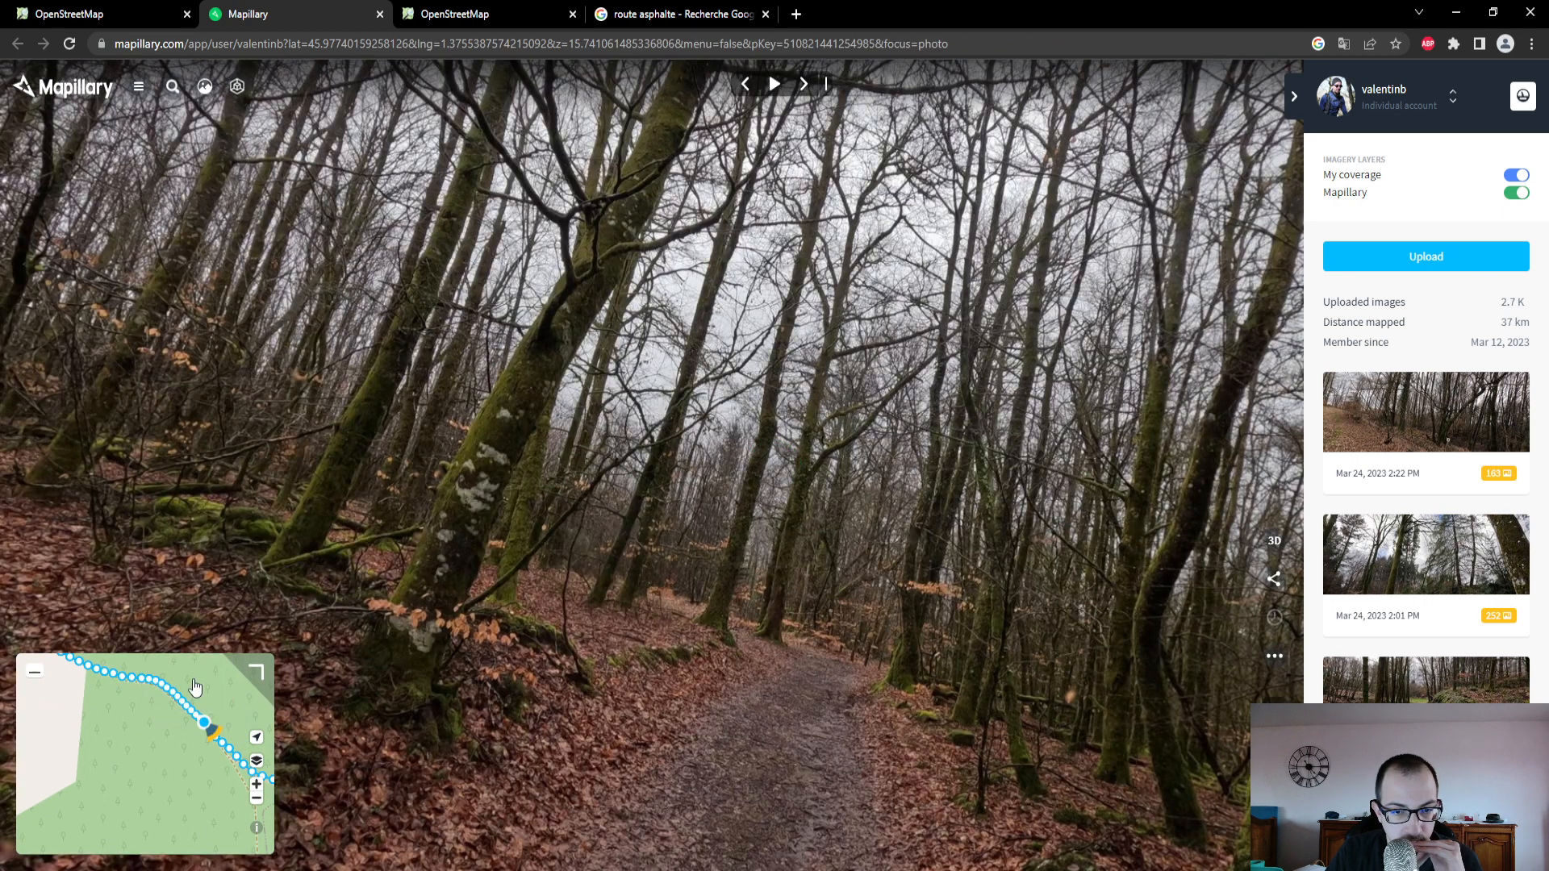
- Back in OpenStreetMap, set the track's Type de voie to "Revêtement assez mou" (grade4) and its Revêtement to Terre, and review its attributes
{"action": "left_click", "coordinate": [97, 12]}
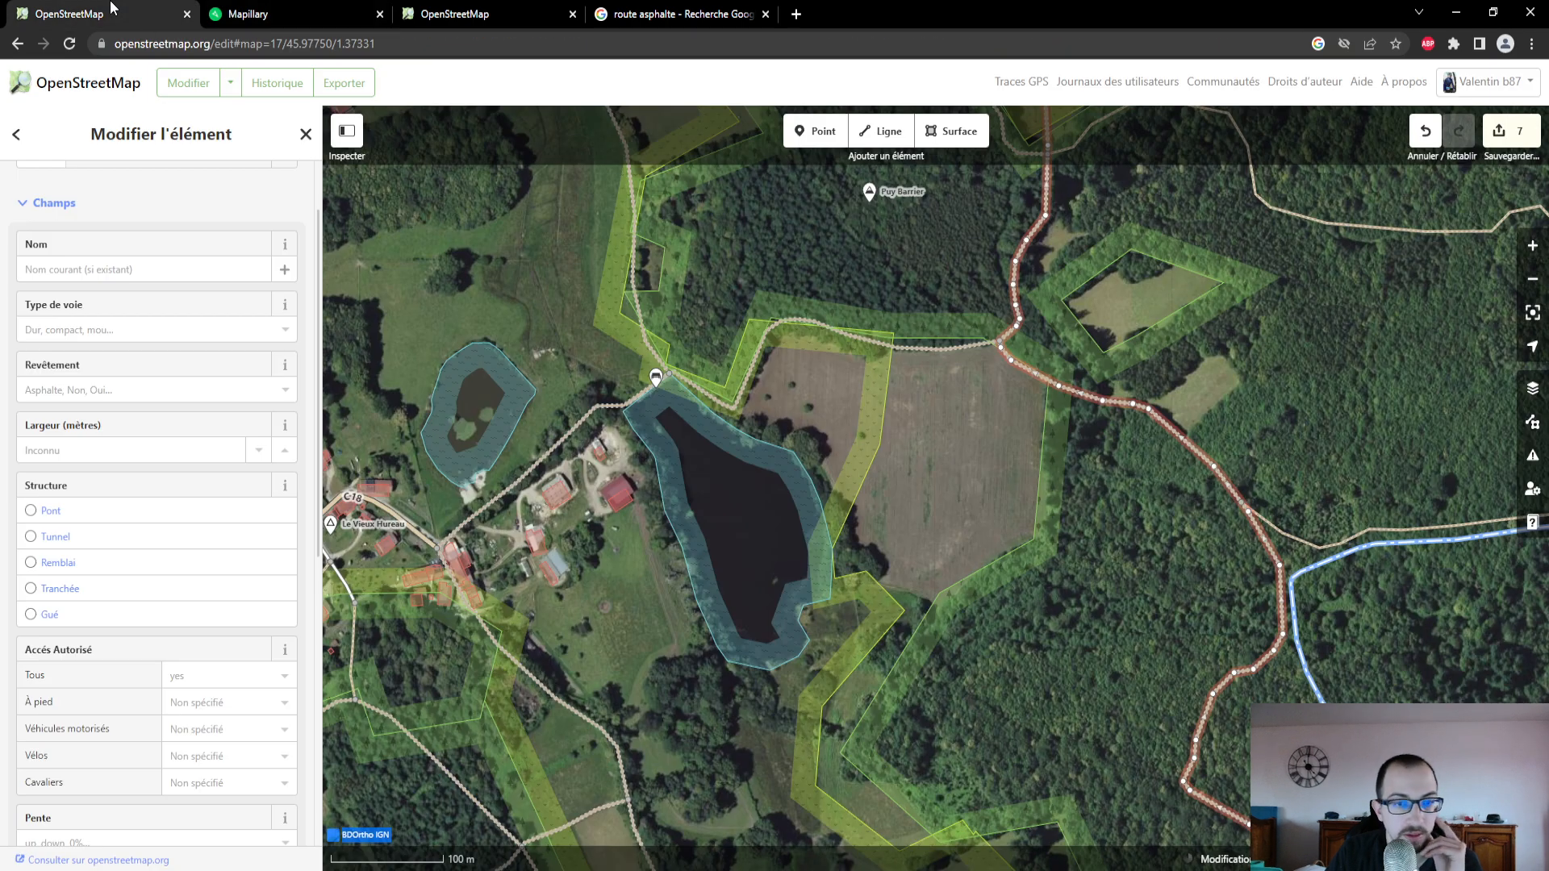
{"action": "left_click", "coordinate": [65, 330]}
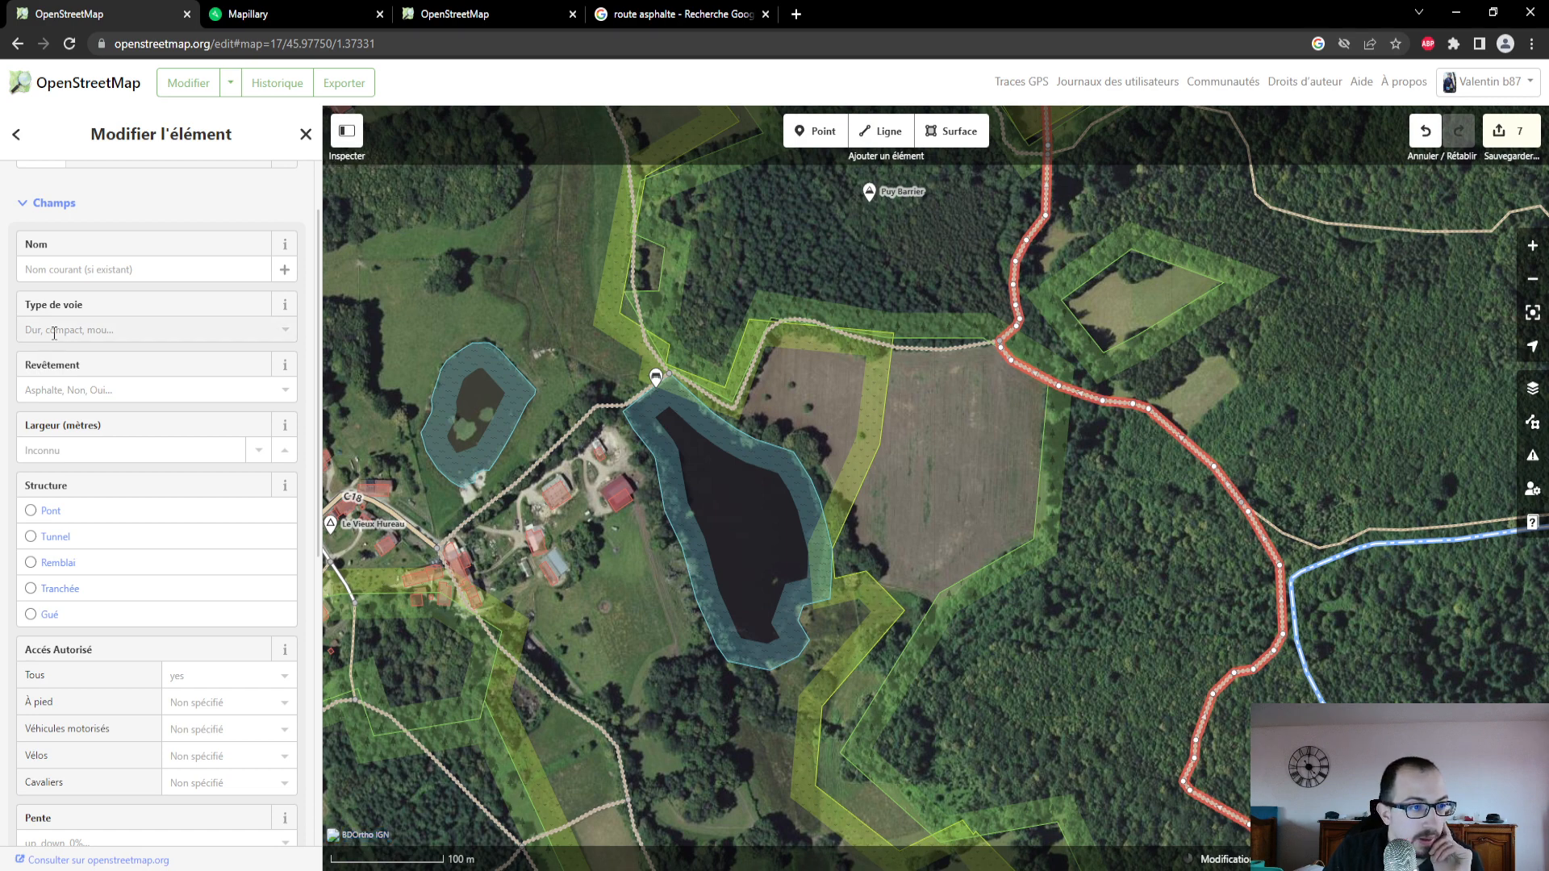
{"action": "left_click", "coordinate": [139, 433]}
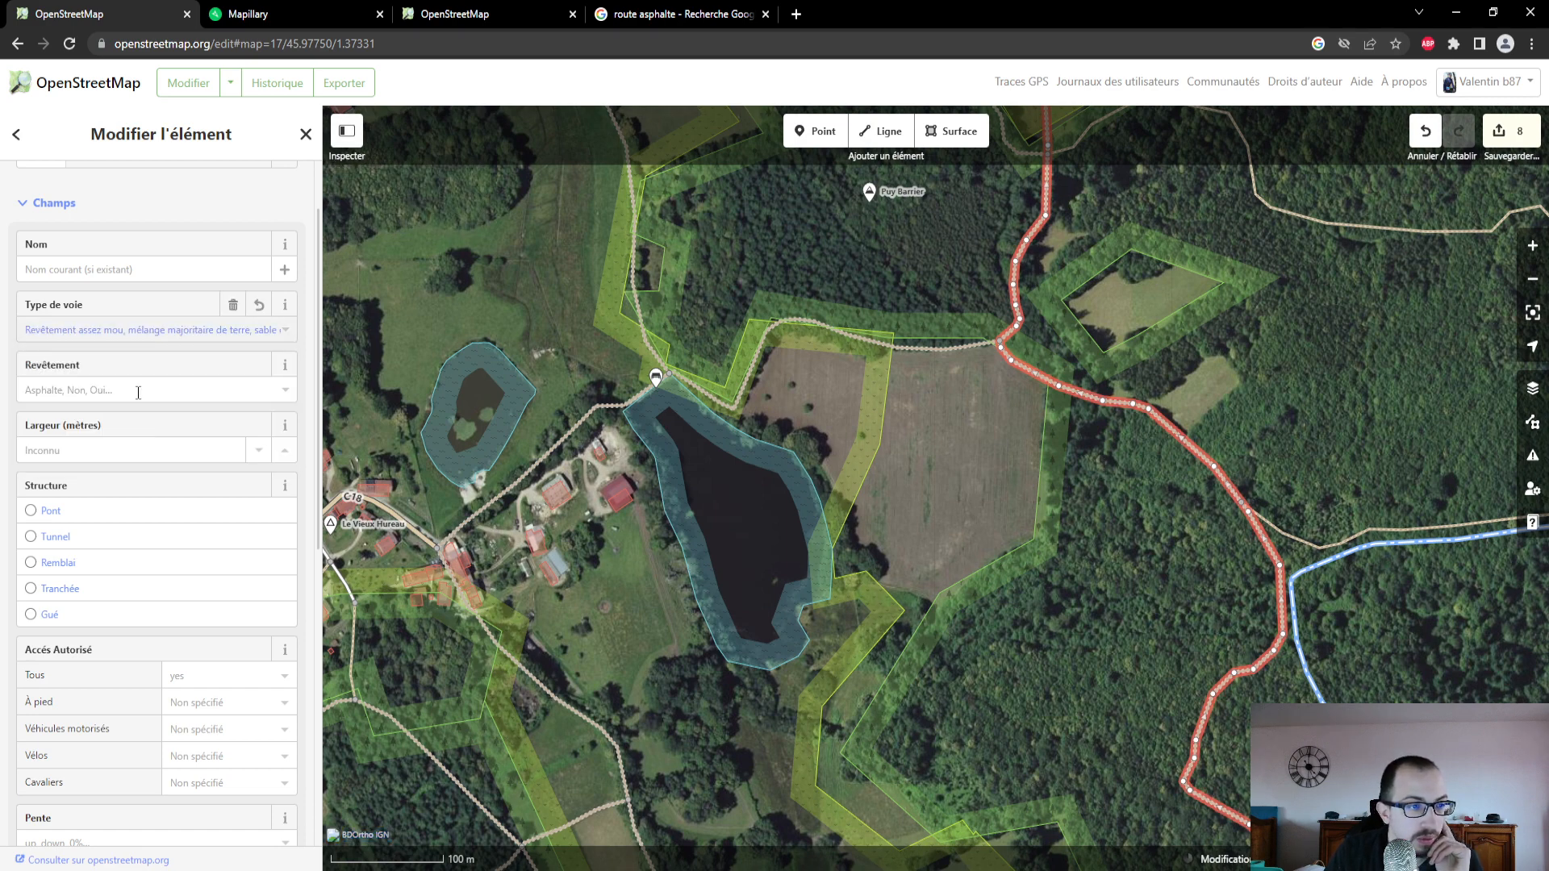
{"action": "left_click", "coordinate": [138, 393]}
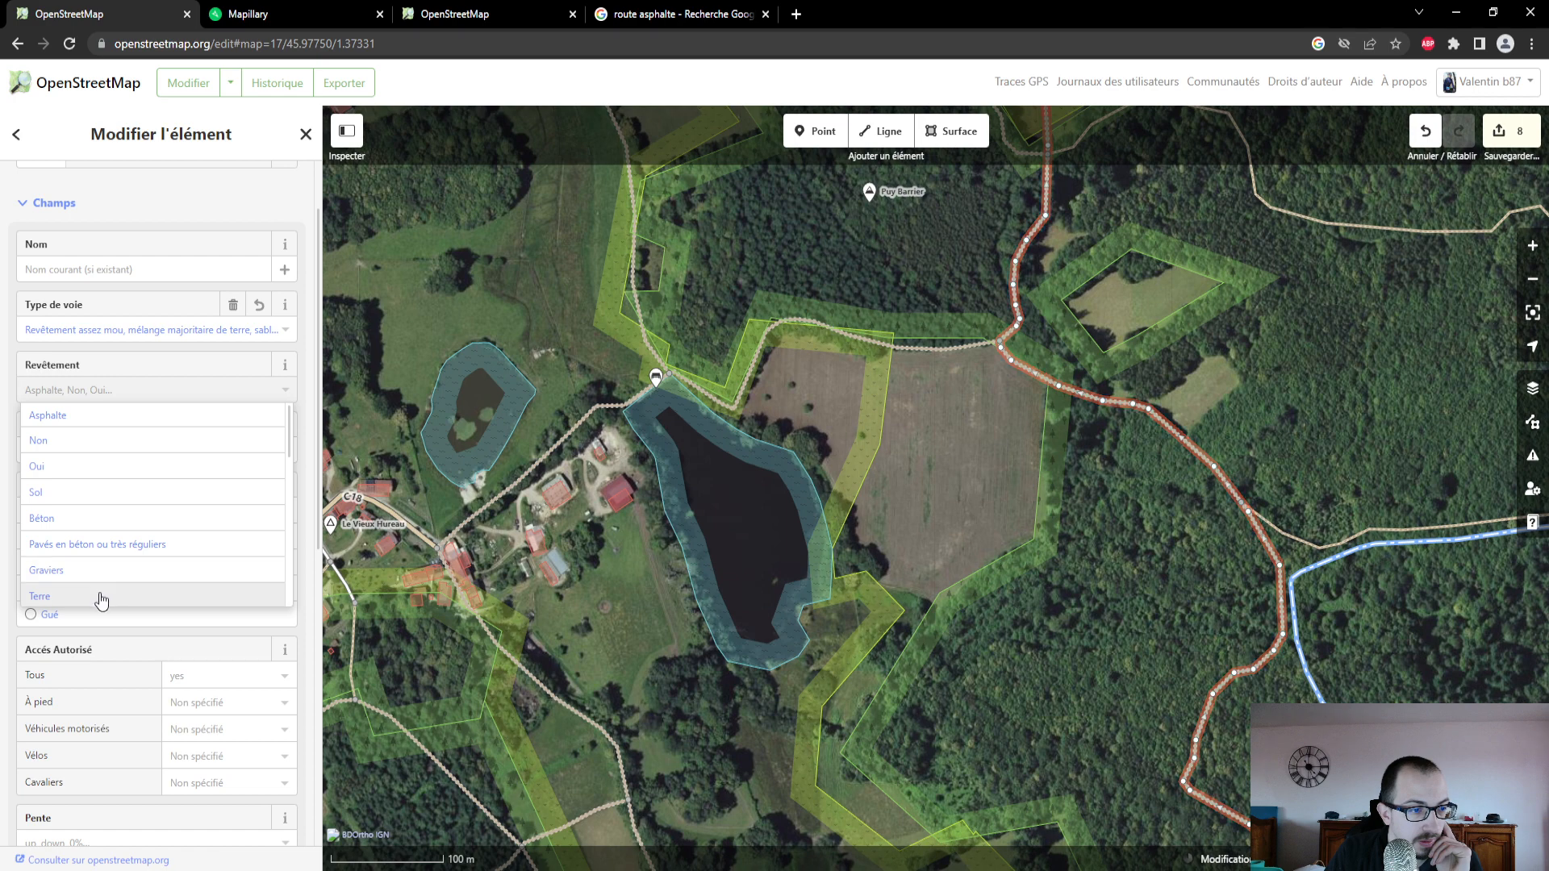
{"action": "left_click", "coordinate": [101, 598]}
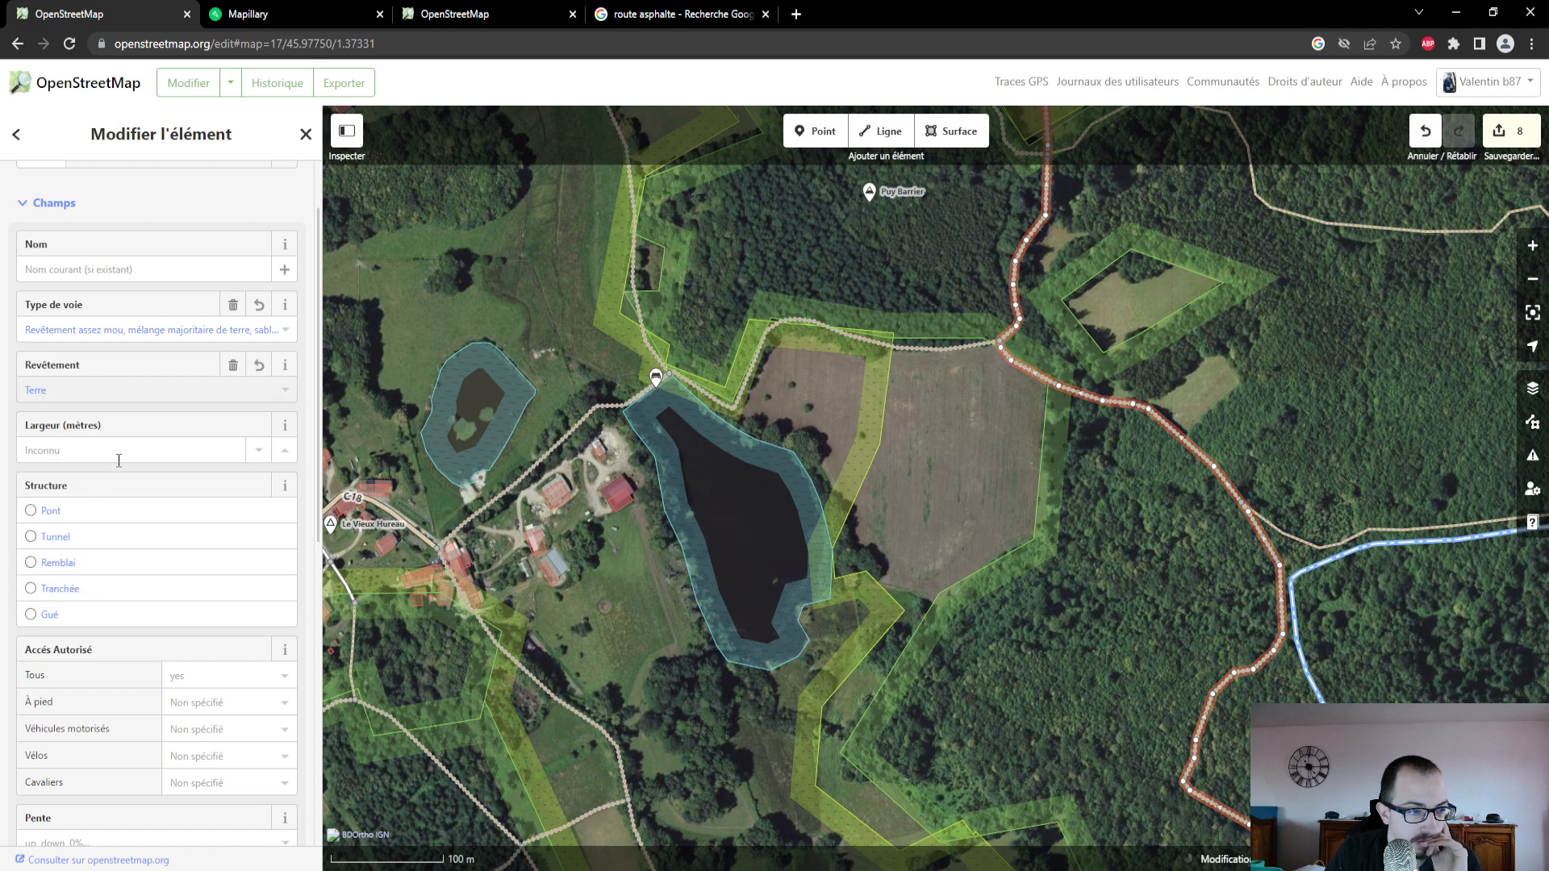
{"action": "scroll", "coordinate": [157, 637], "scroll_direction": "down", "scroll_amount": 4}
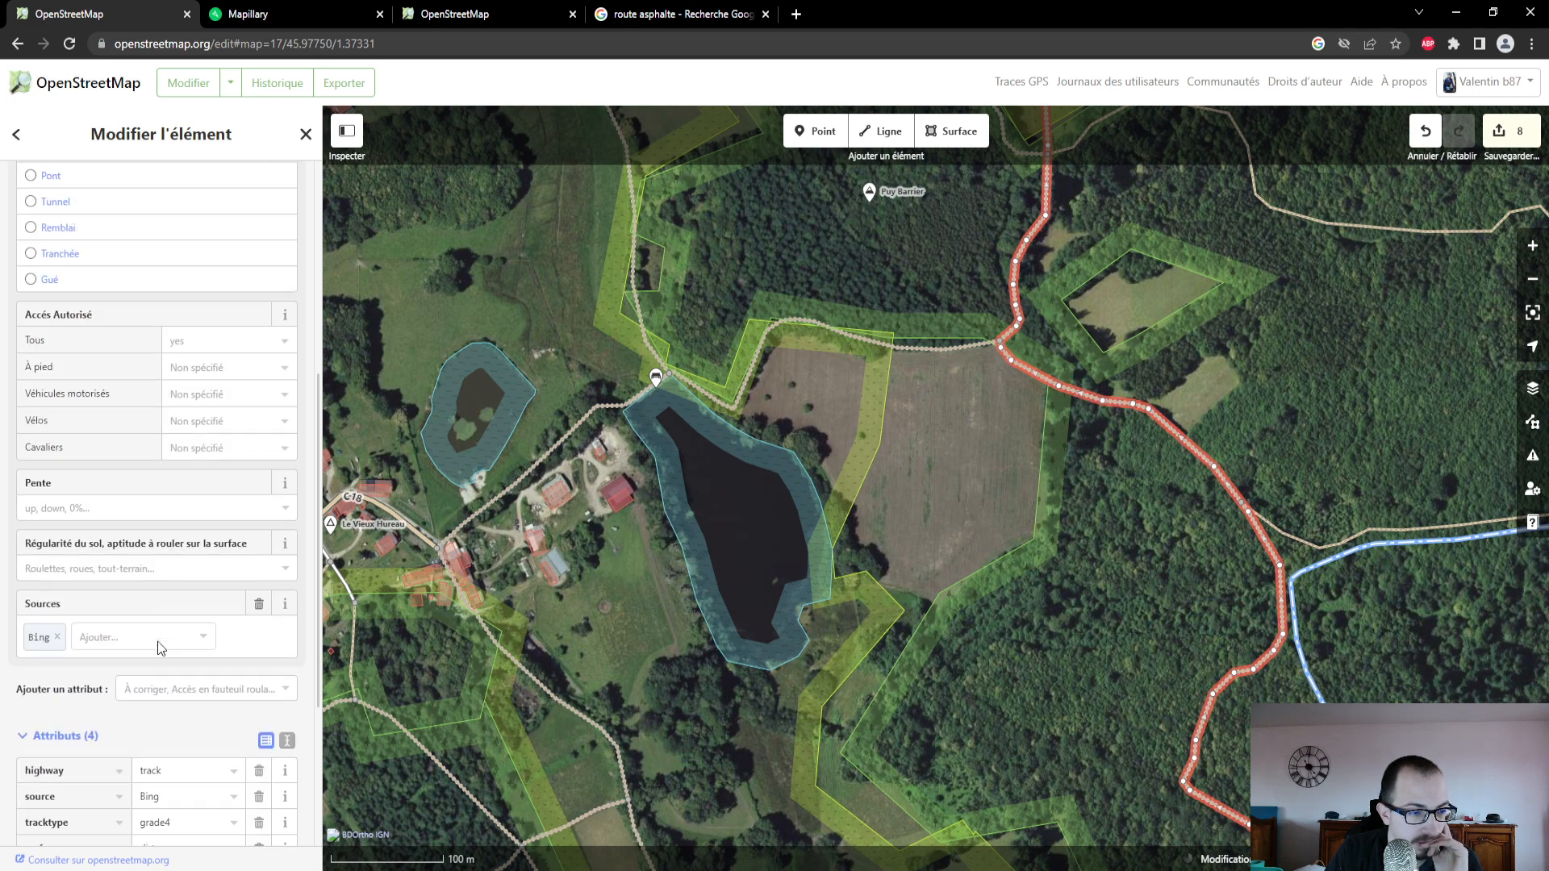
{"action": "scroll", "coordinate": [159, 641], "scroll_direction": "down", "scroll_amount": 3}
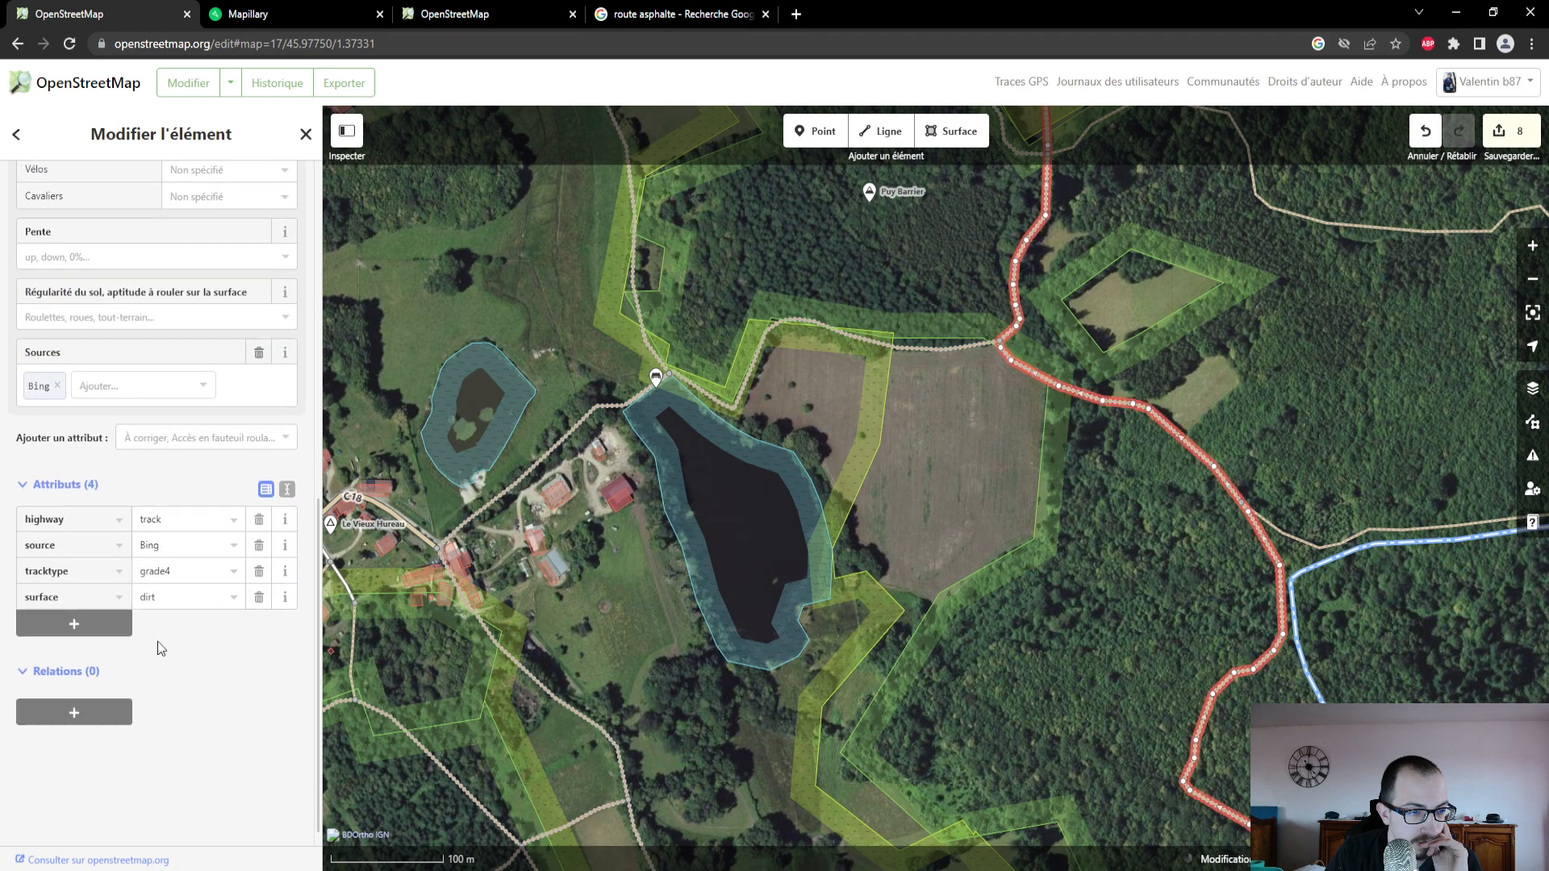
{"action": "scroll", "coordinate": [161, 648], "scroll_direction": "up", "scroll_amount": 3}
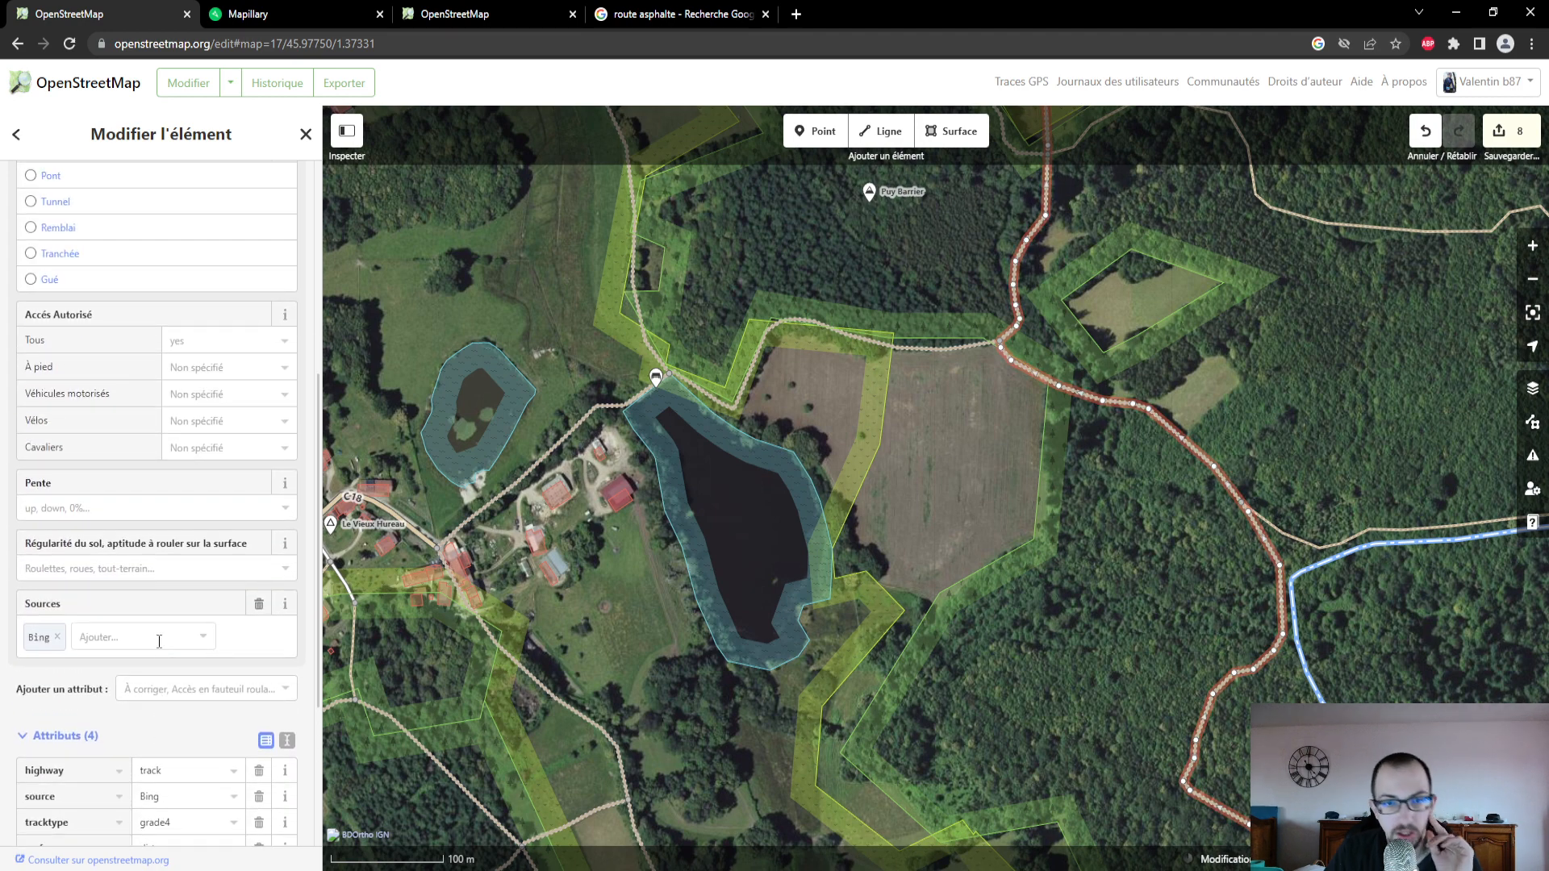
{"action": "scroll", "coordinate": [159, 641], "scroll_direction": "down", "scroll_amount": 3}
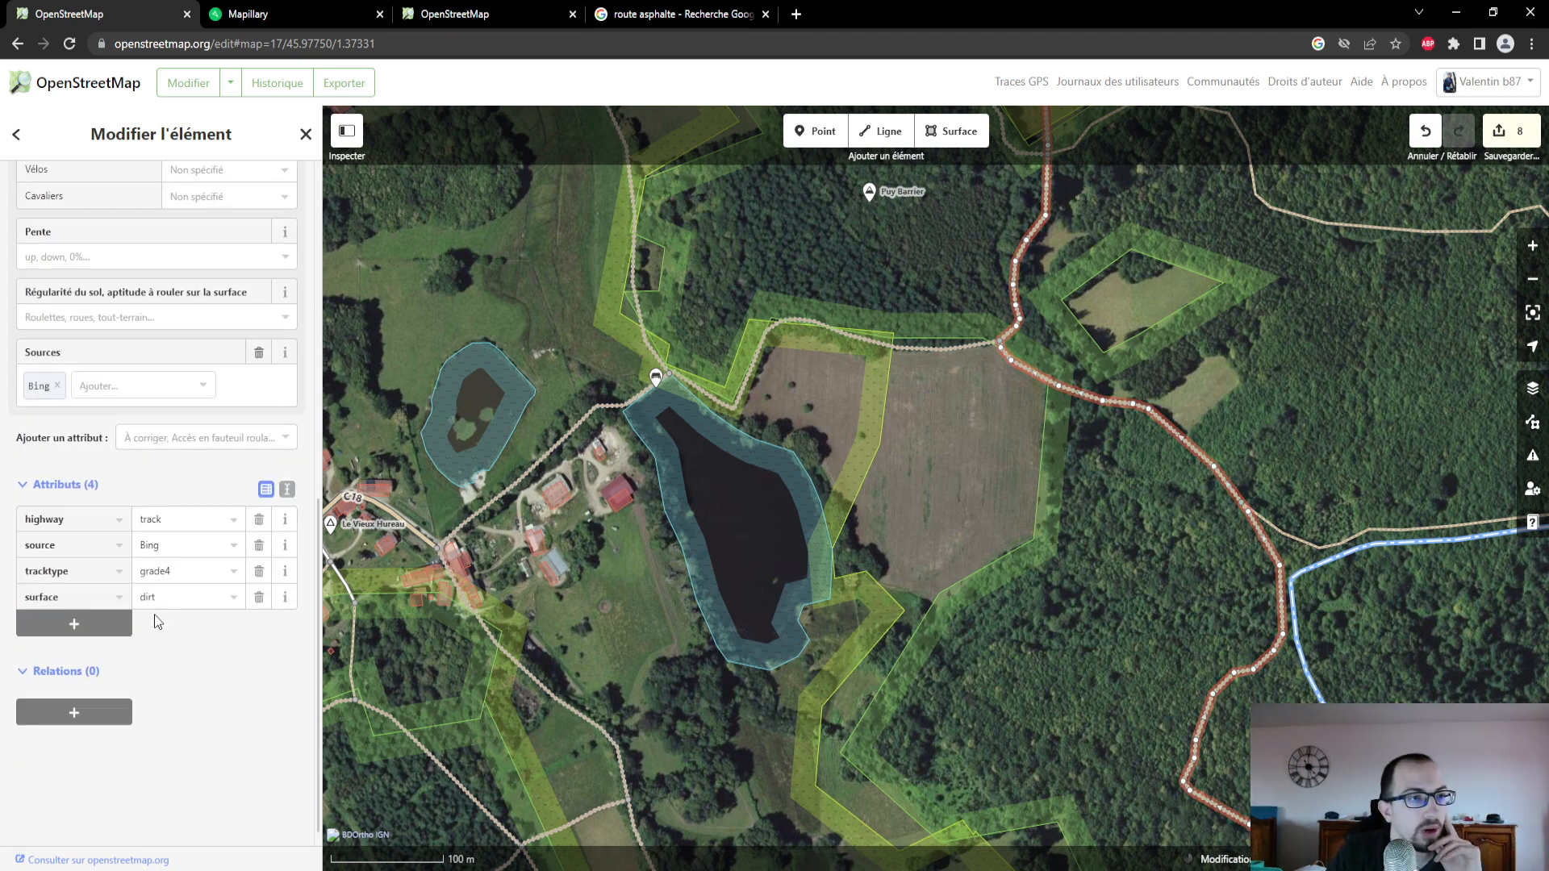
{"action": "scroll", "coordinate": [154, 613], "scroll_direction": "up", "scroll_amount": 10}
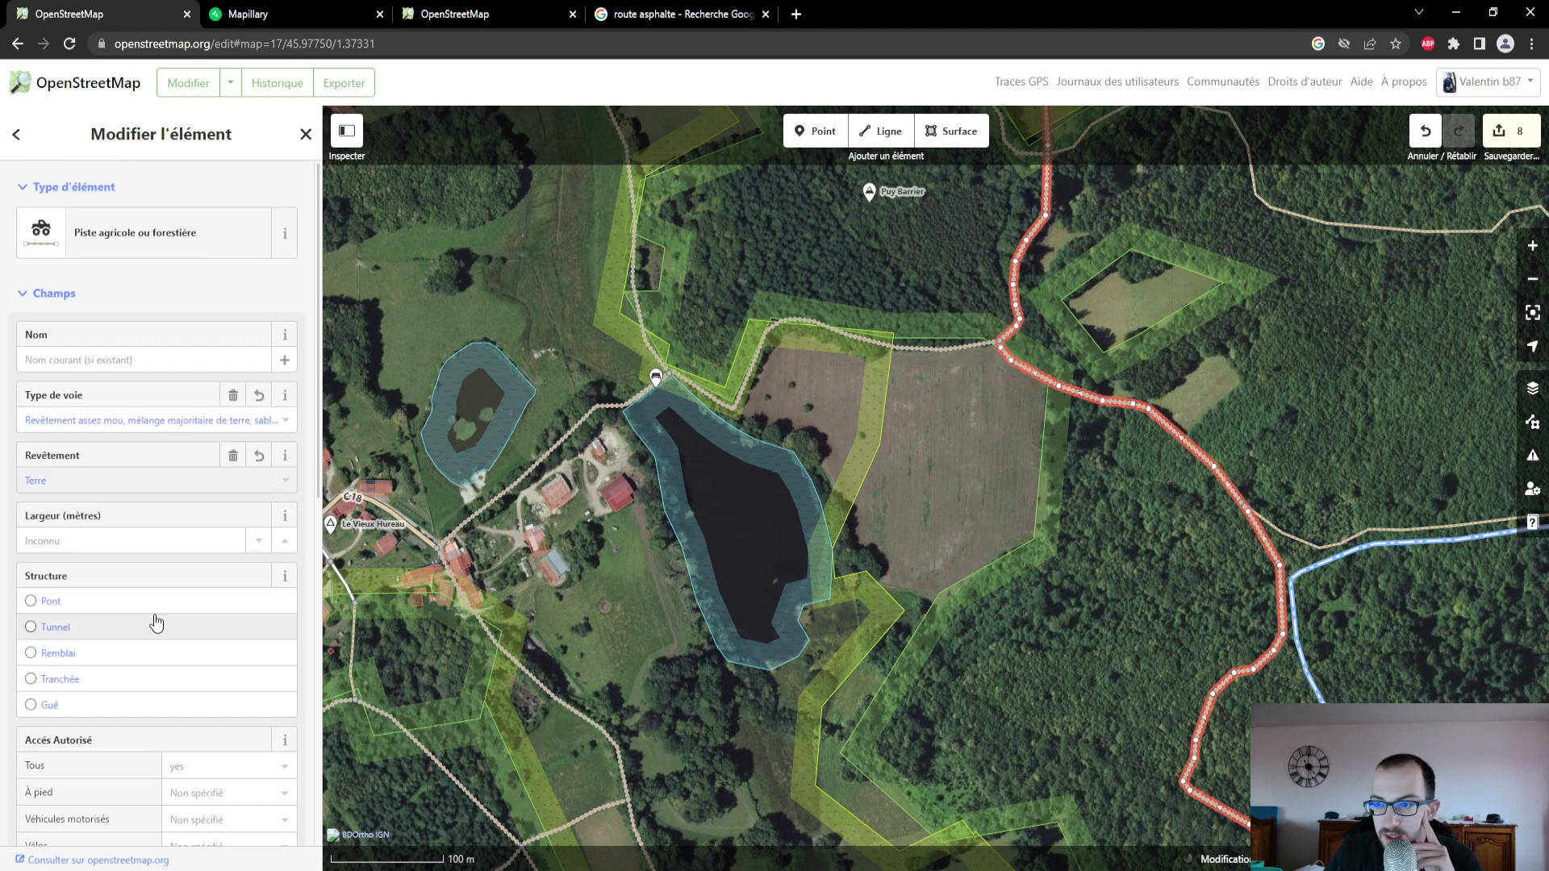
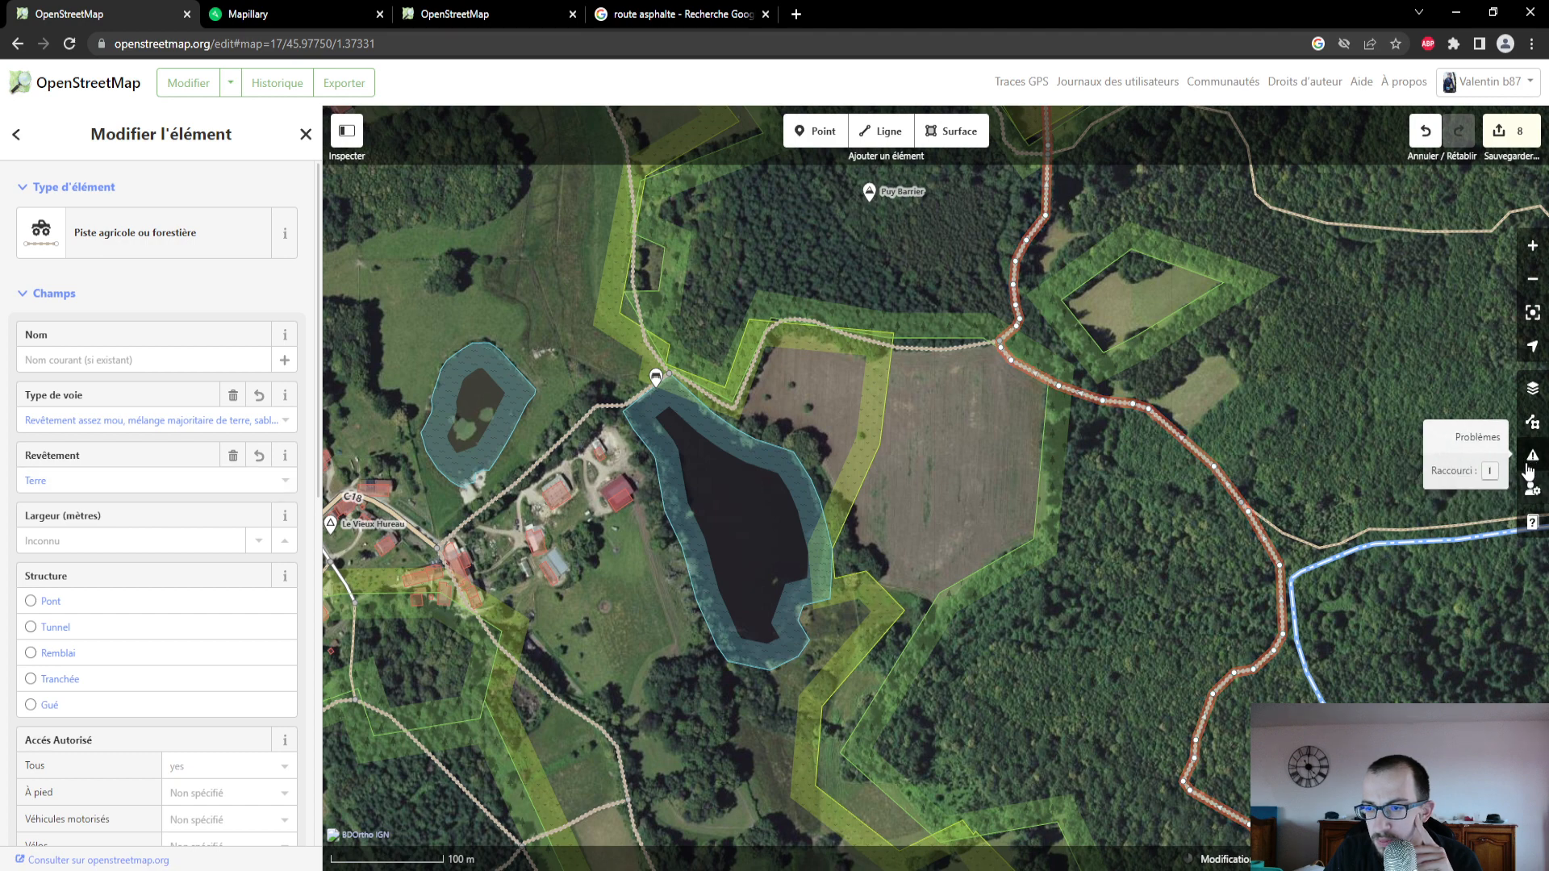
- Review the validation problems for the current edits
{"action": "left_click", "coordinate": [1529, 466]}
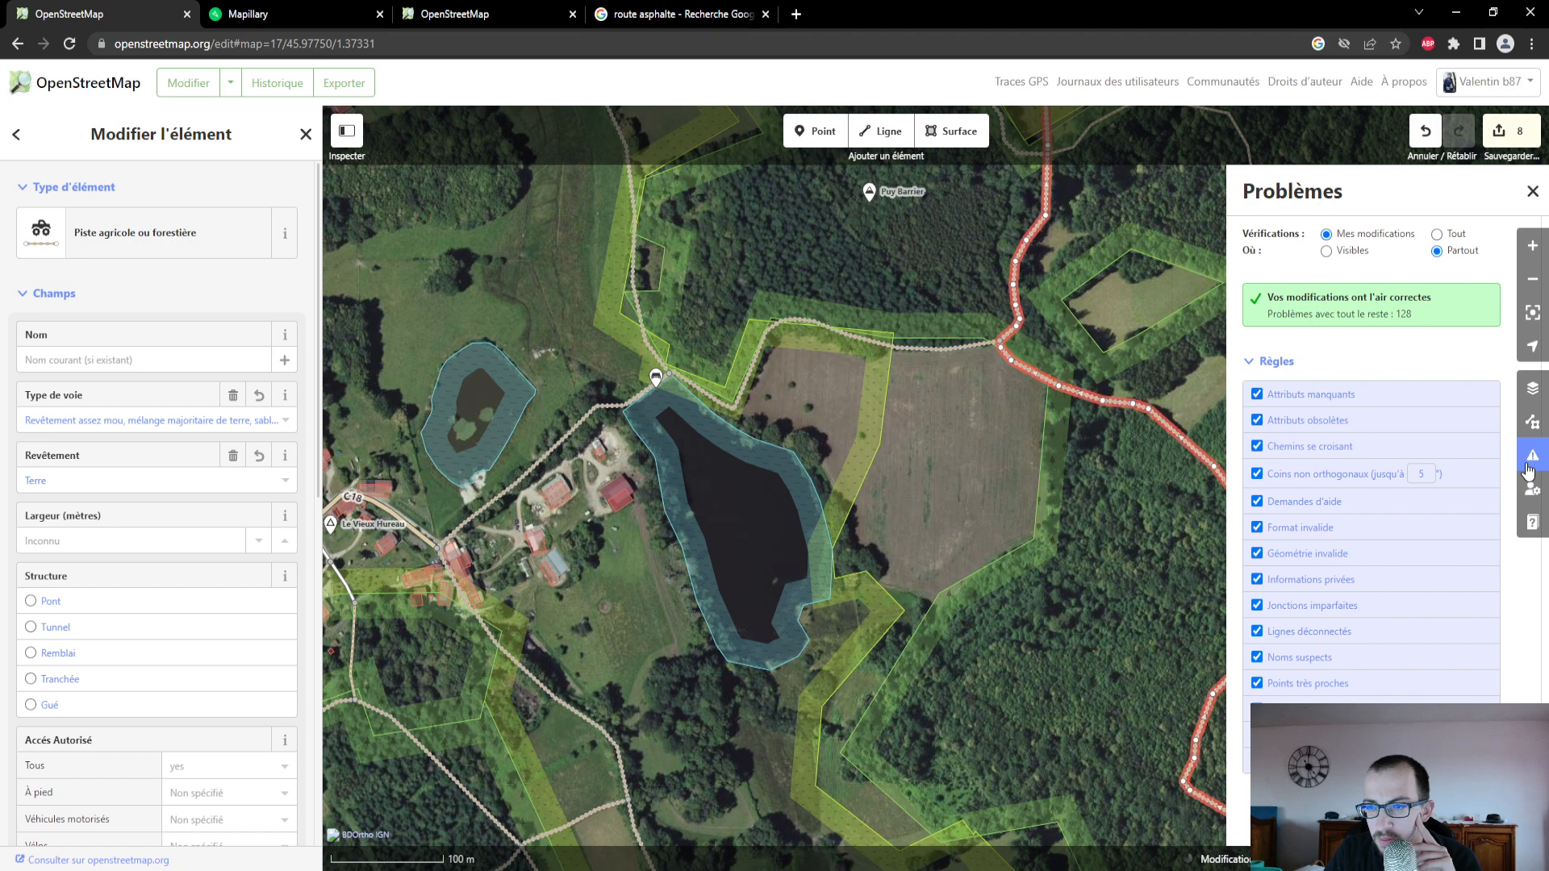
{"action": "left_click", "coordinate": [1529, 467]}
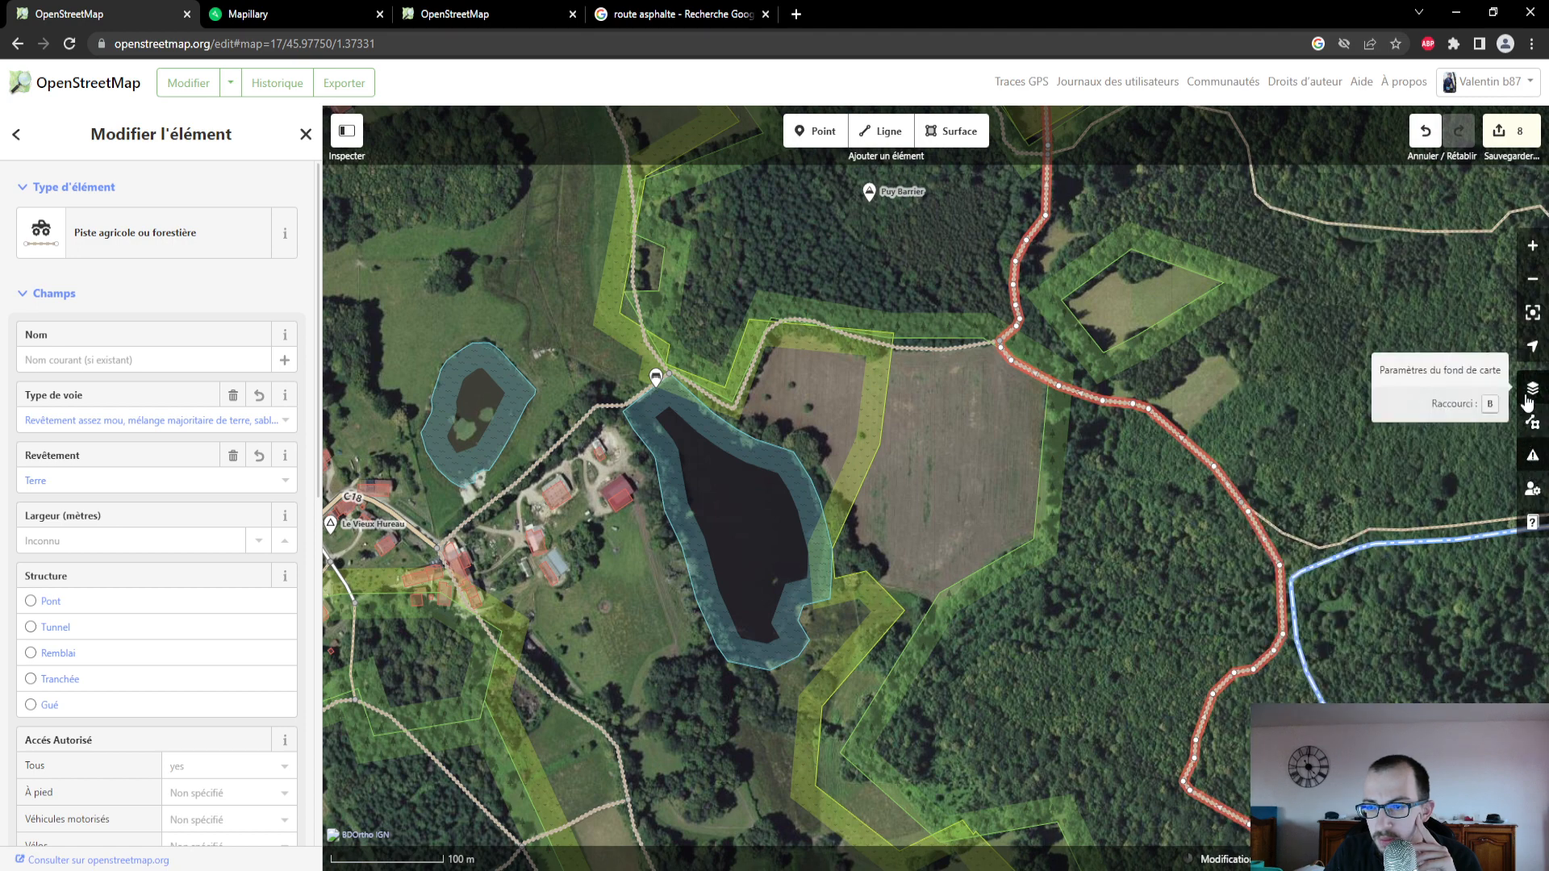
- Follow the photographed route beyond the woodland stretch in Mapillary, and select the matching path branching east from the track in OpenStreetMap
{"action": "left_click", "coordinate": [230, 16]}
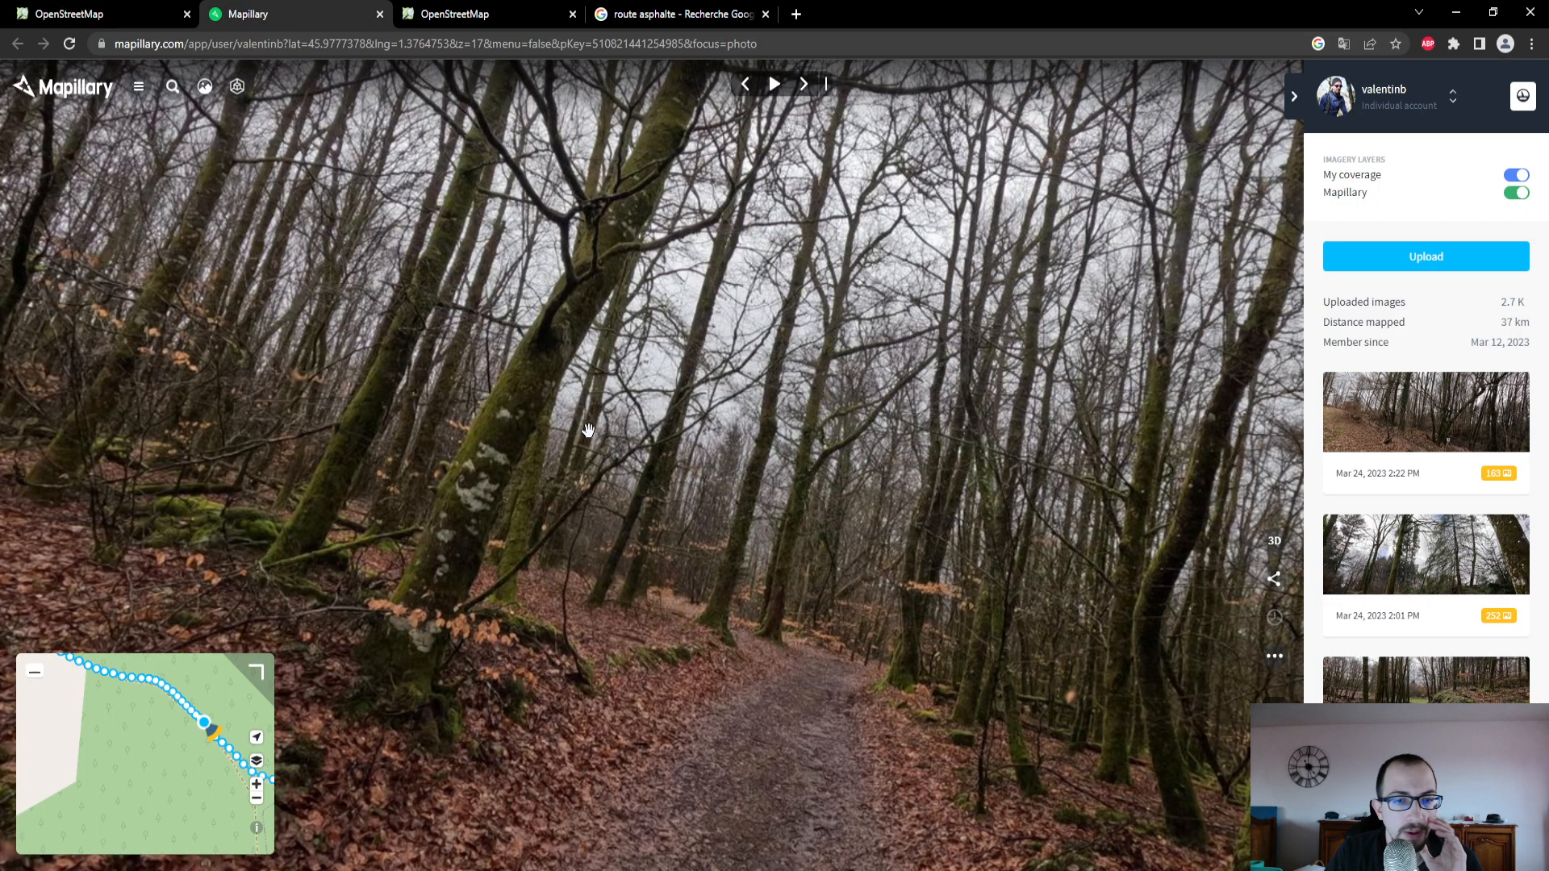
{"action": "mouse_move", "coordinate": [210, 815]}
{"action": "left_mouse_down"}
{"action": "mouse_move", "coordinate": [153, 732]}
{"action": "mouse_move", "coordinate": [167, 750]}
{"action": "left_mouse_up"}
{"action": "left_click", "coordinate": [159, 16]}
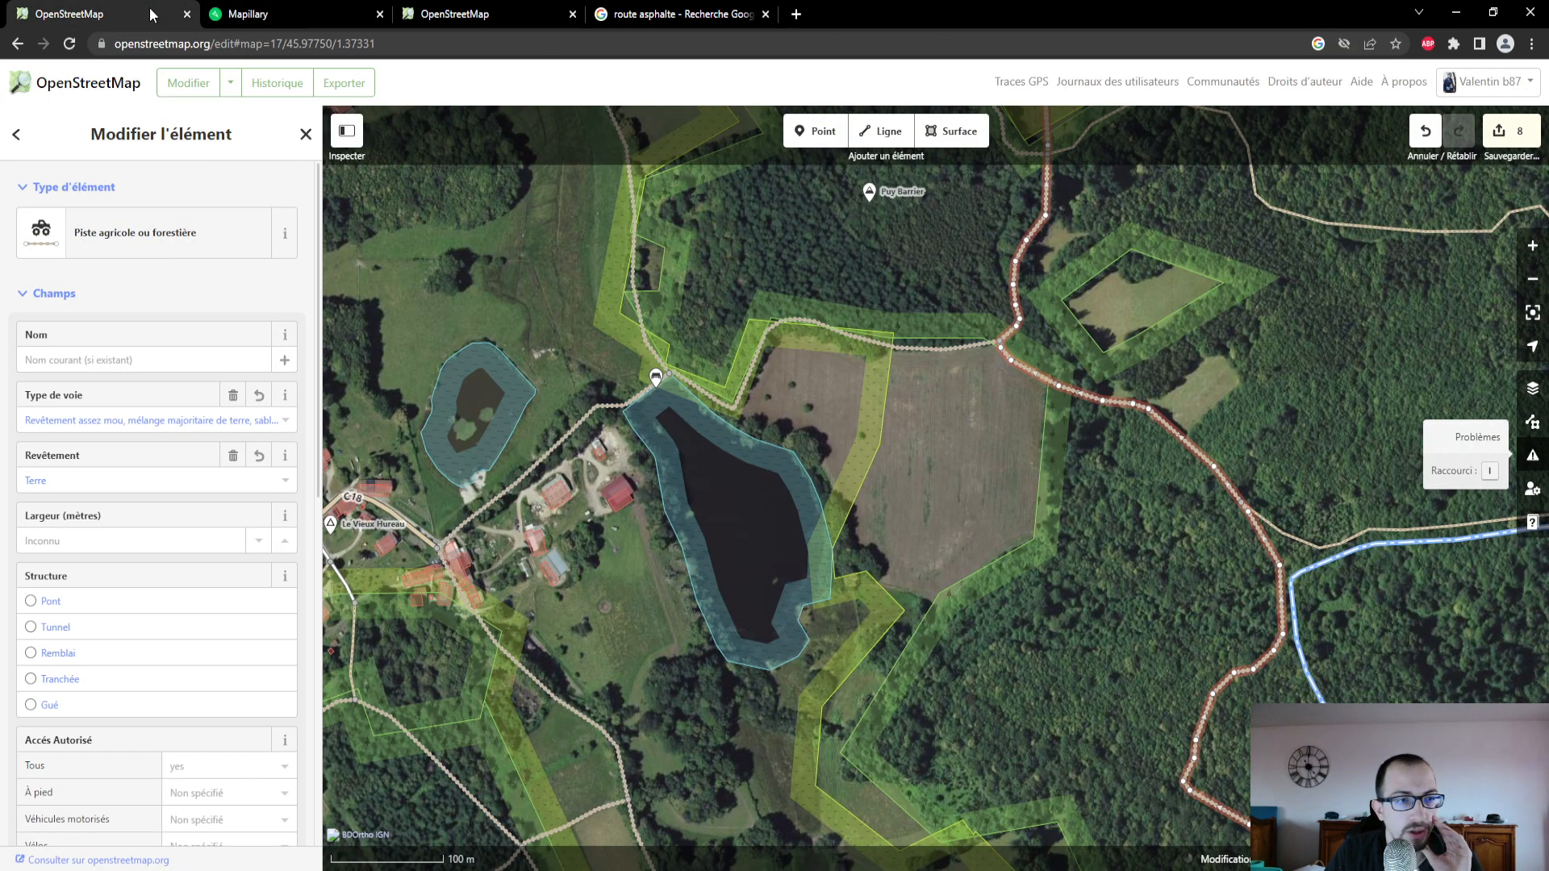
{"action": "left_click", "coordinate": [1383, 533]}
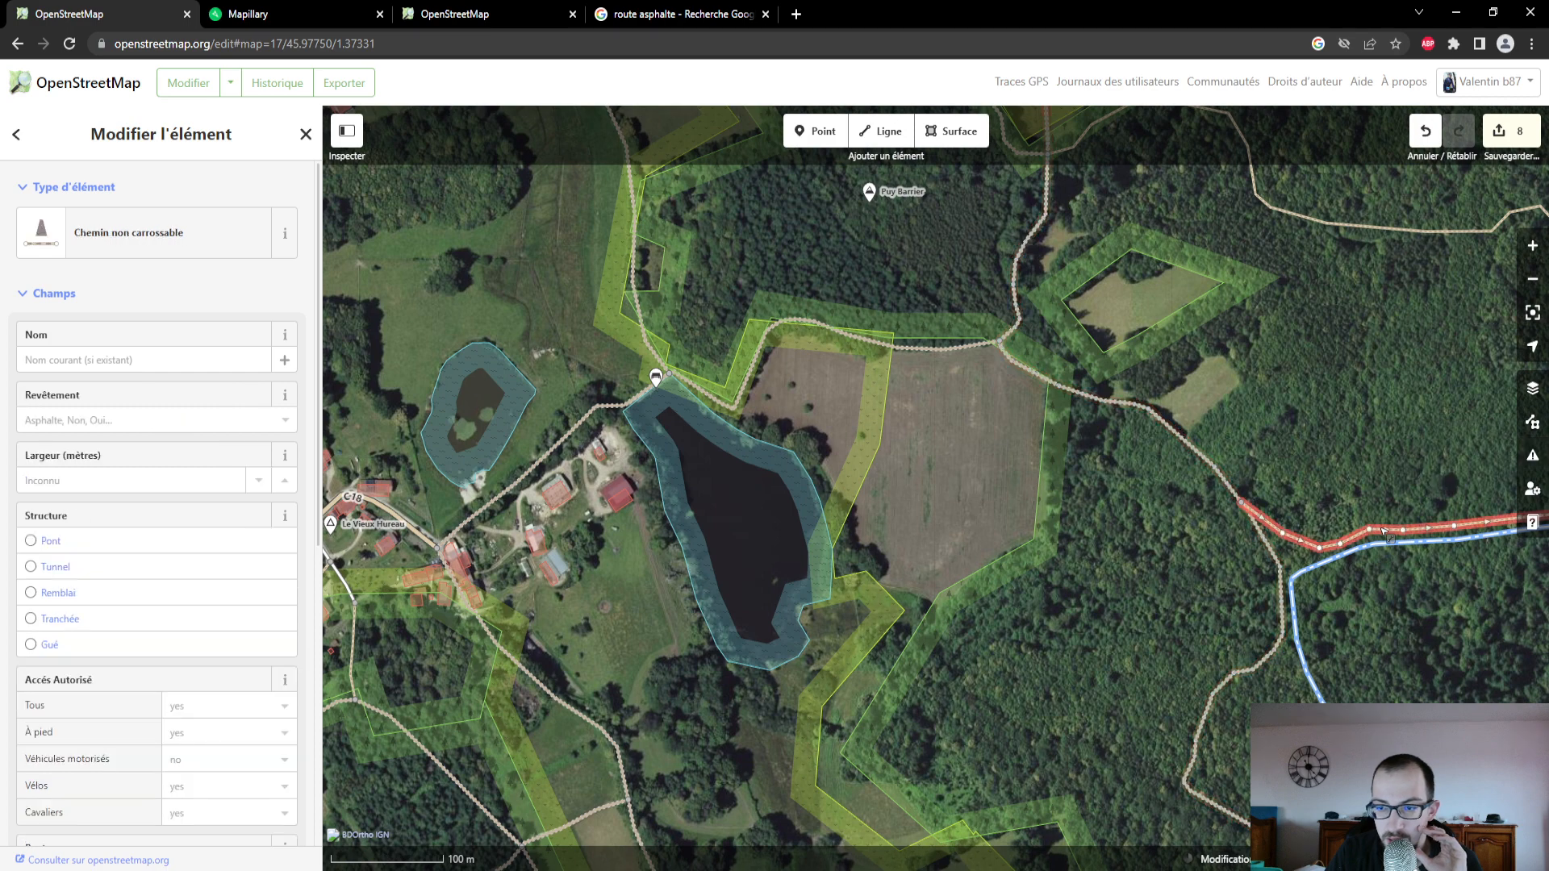
- Switch to Mapillary and examine photos along the selected path east of the track junction
{"action": "left_click", "coordinate": [298, 13]}
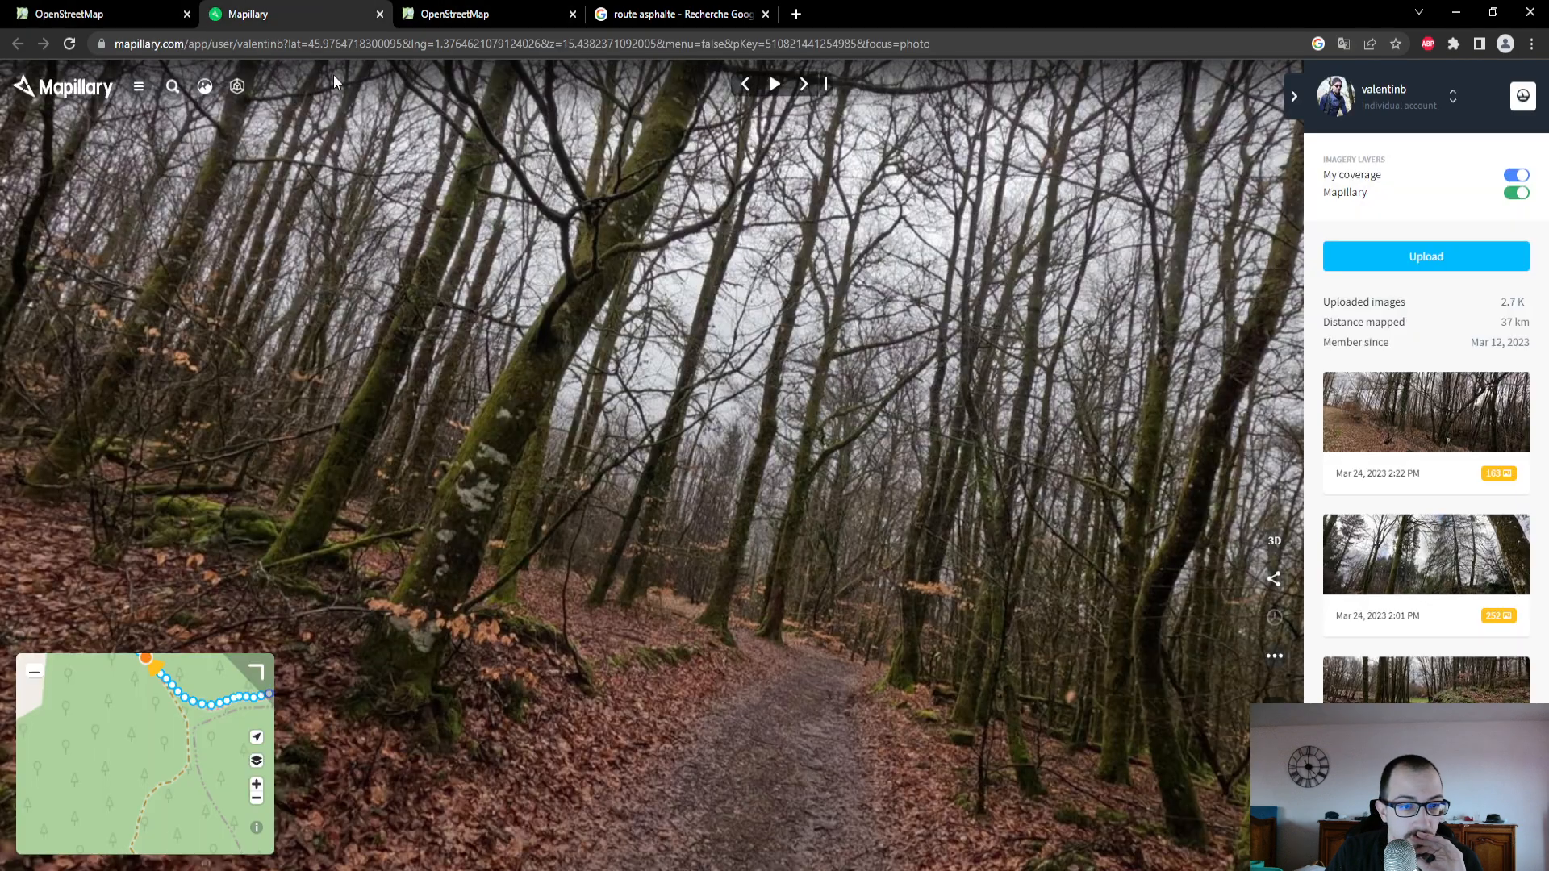
{"action": "left_click_drag", "start_coordinate": [171, 727], "coordinate": [132, 790]}
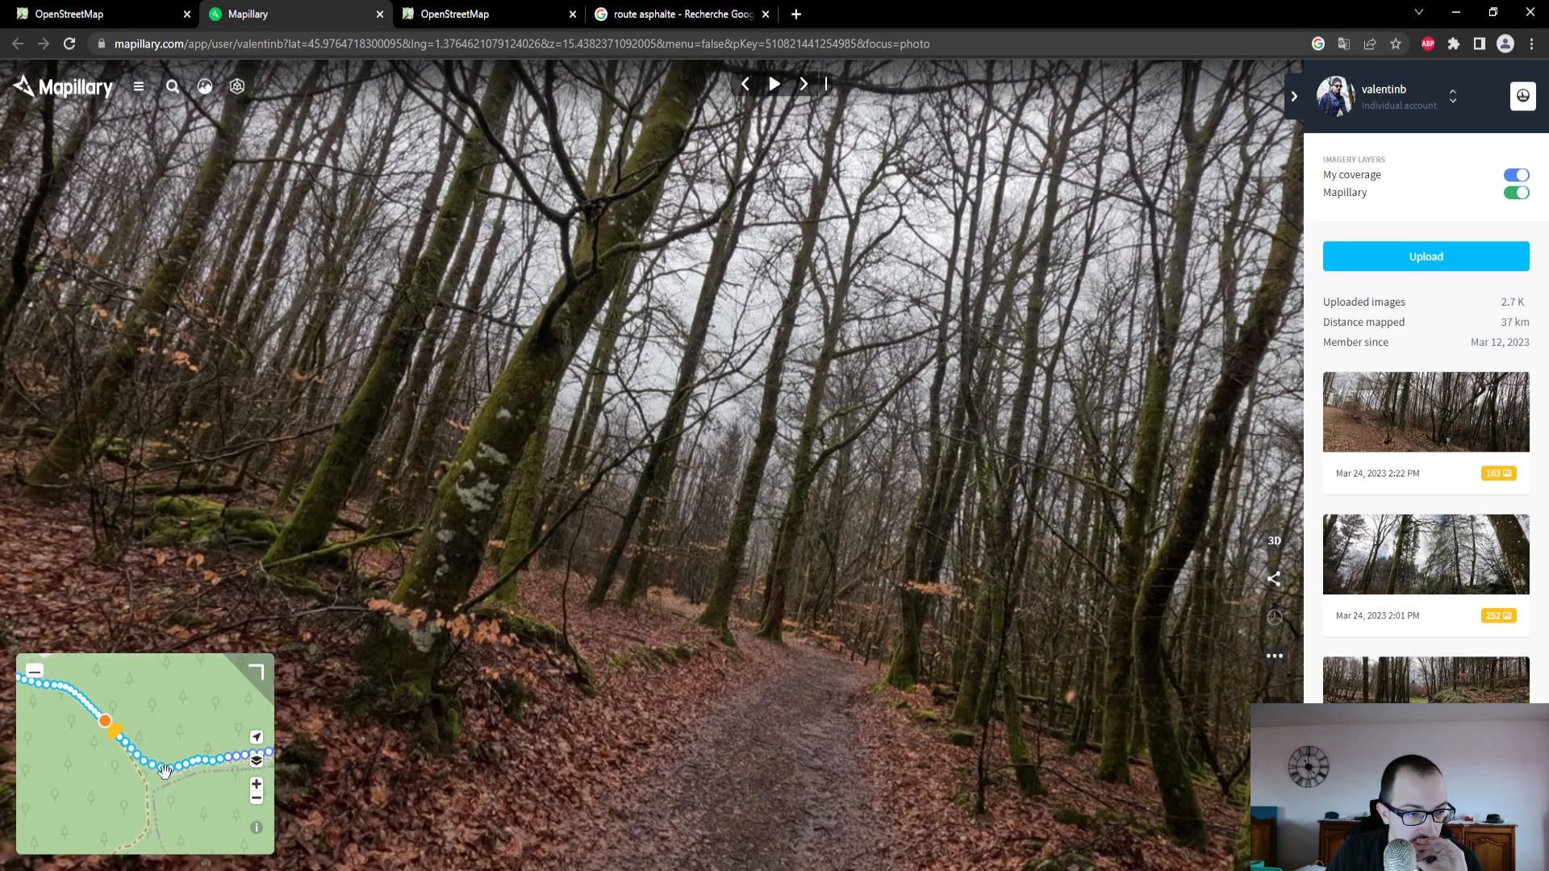
{"action": "left_click", "coordinate": [179, 772]}
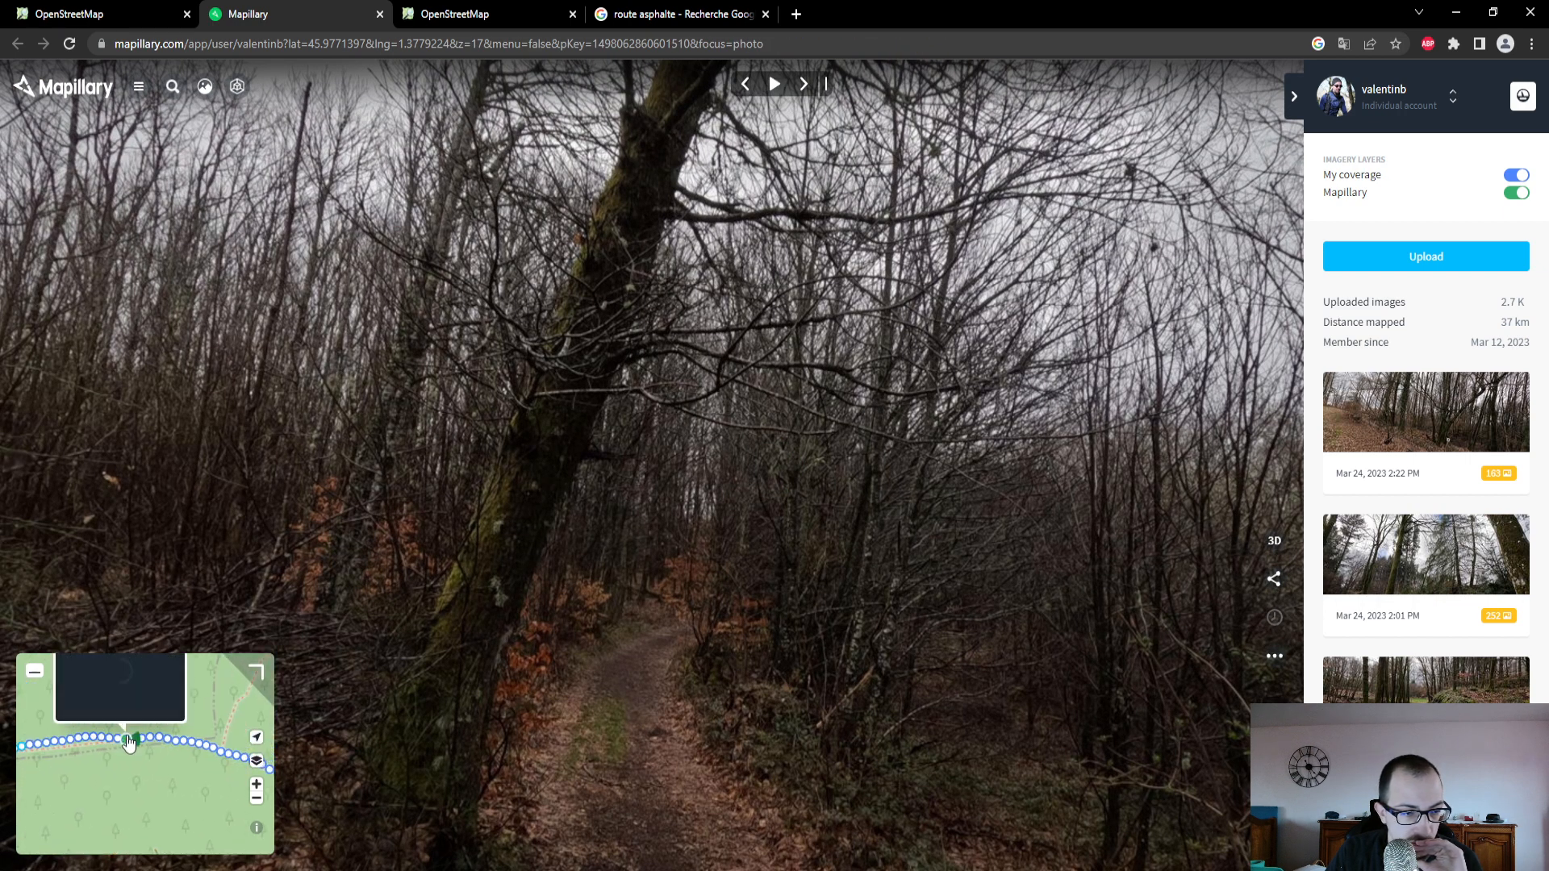
{"action": "left_click", "coordinate": [129, 744]}
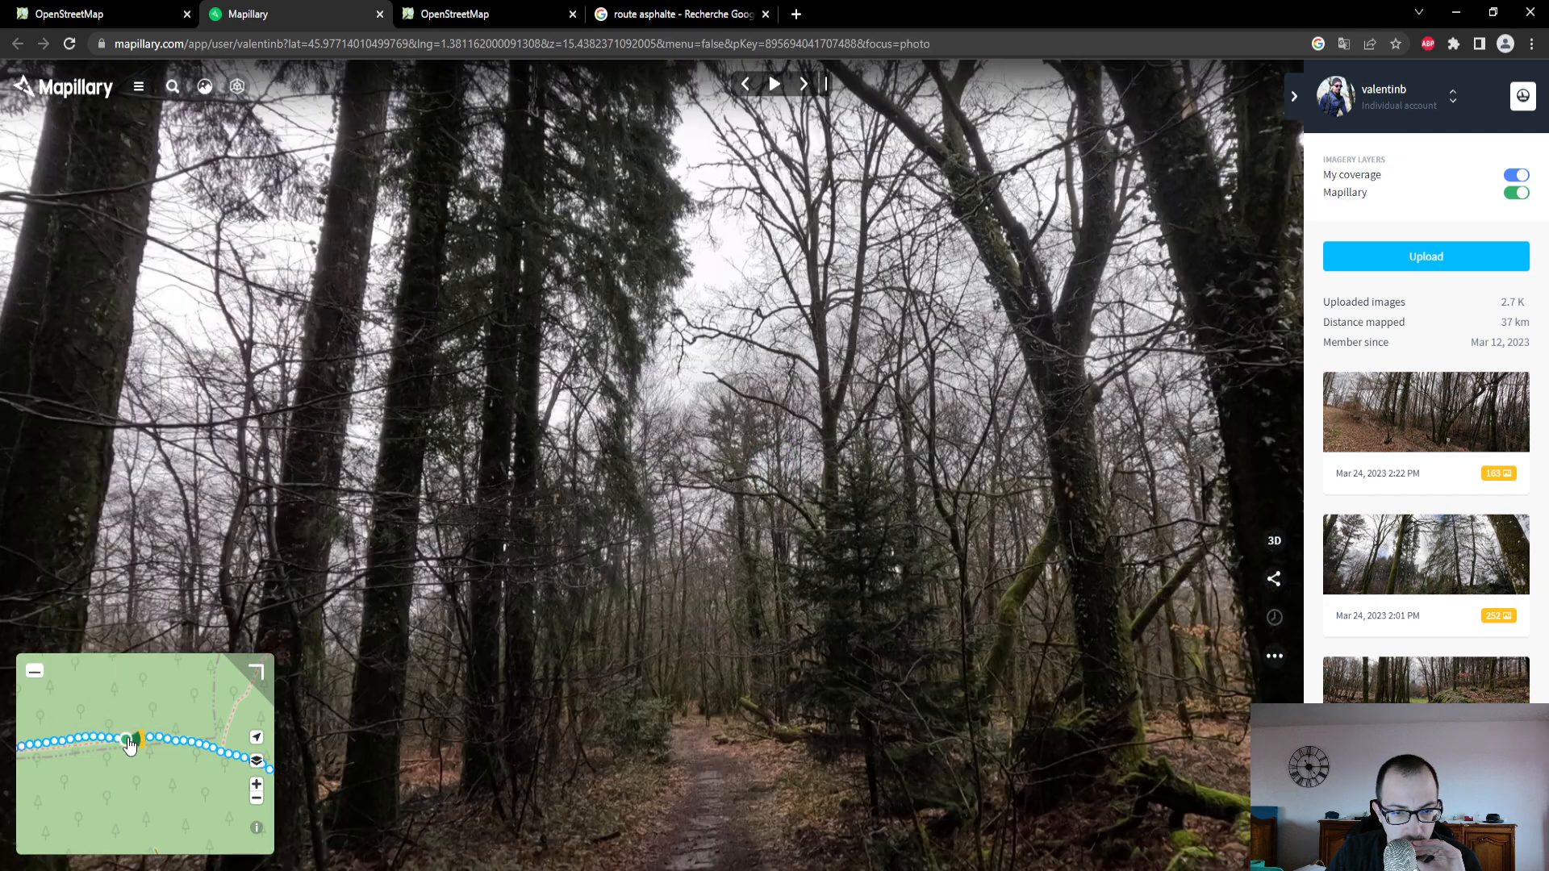
- Back in OpenStreetMap, set the selected path's Revêtement to Terre
{"action": "left_click", "coordinate": [71, 15]}
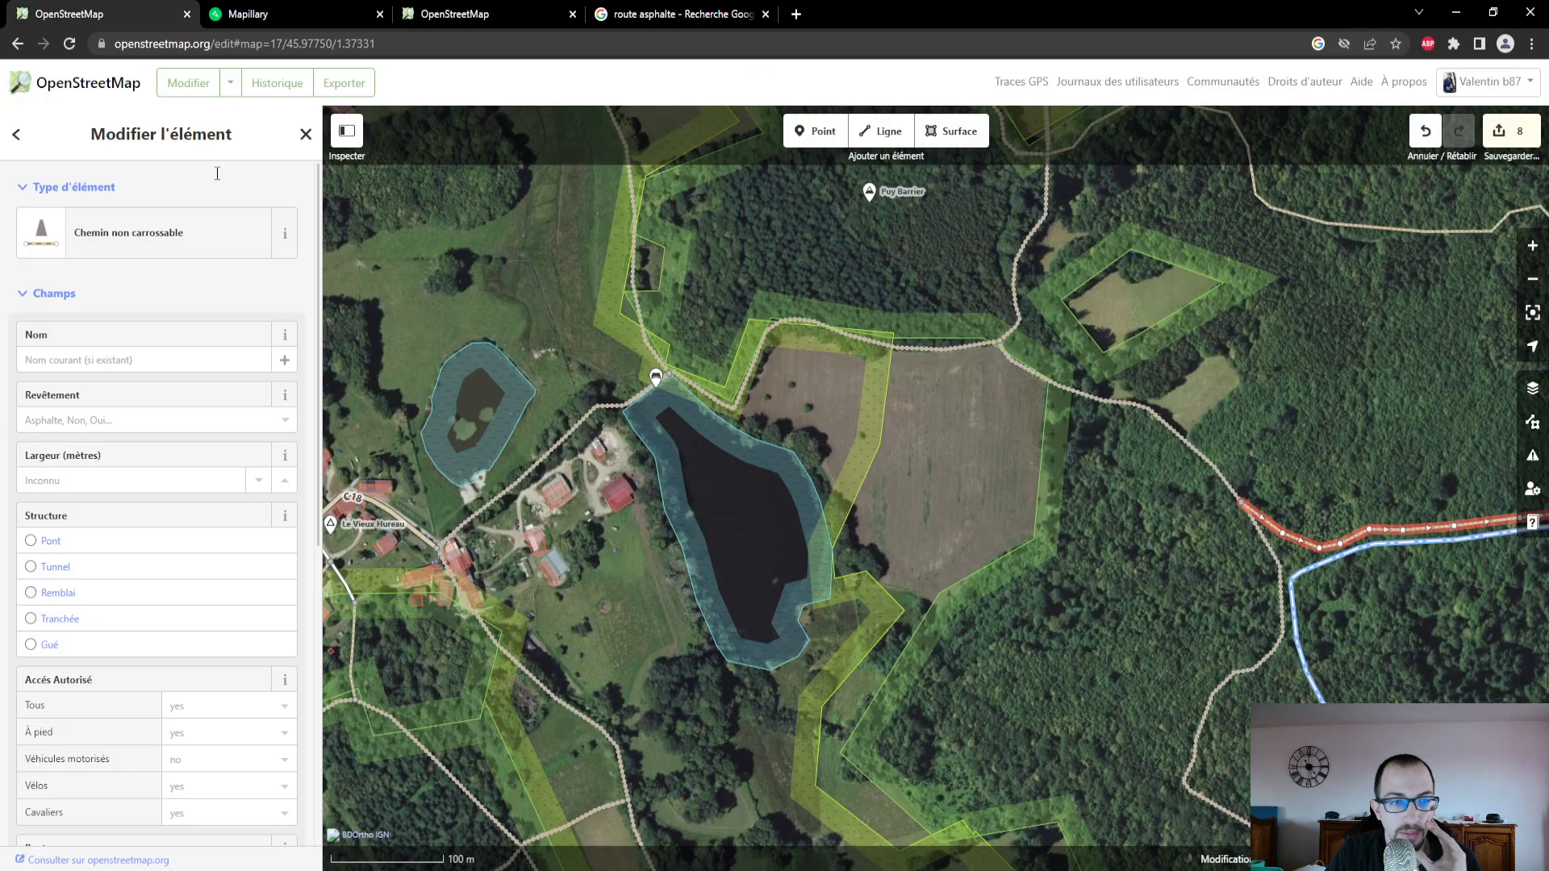
{"action": "left_click", "coordinate": [194, 420]}
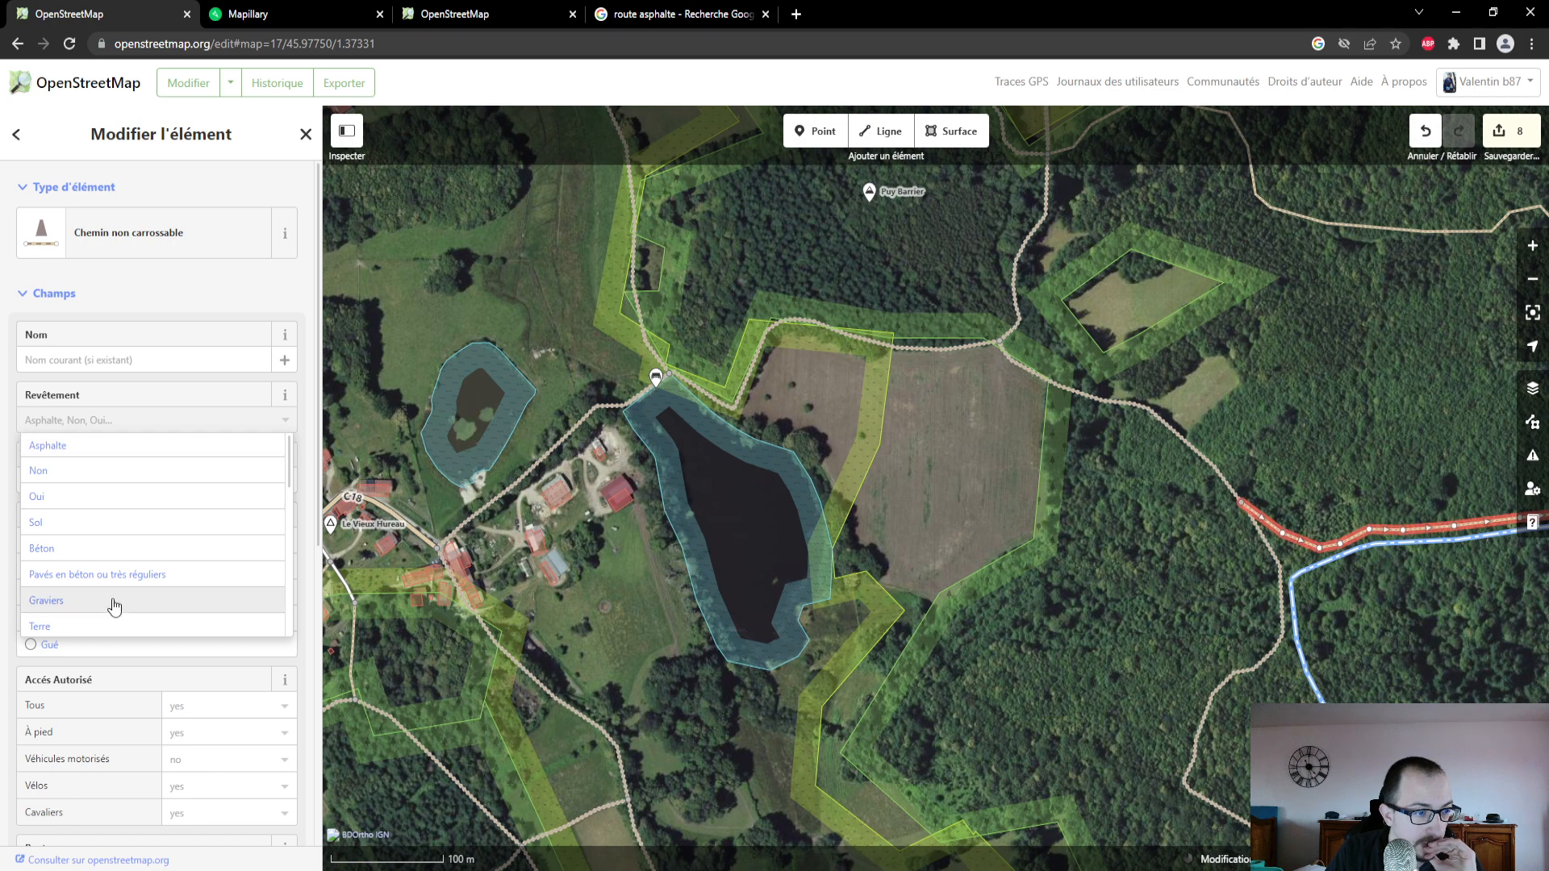
{"action": "left_click", "coordinate": [118, 629]}
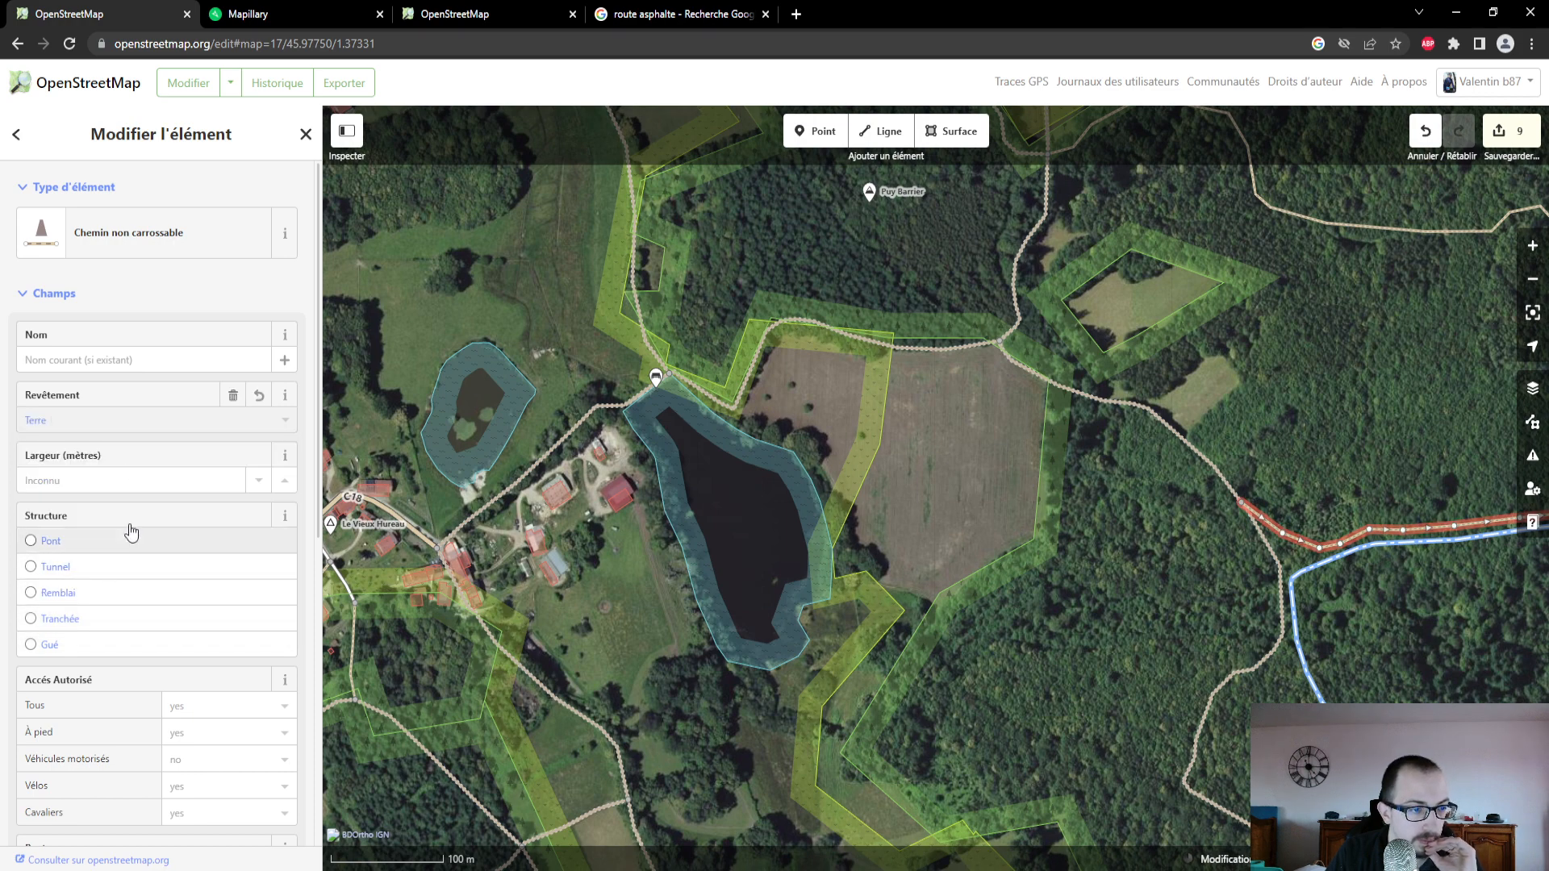
{"action": "left_click", "coordinate": [174, 365]}
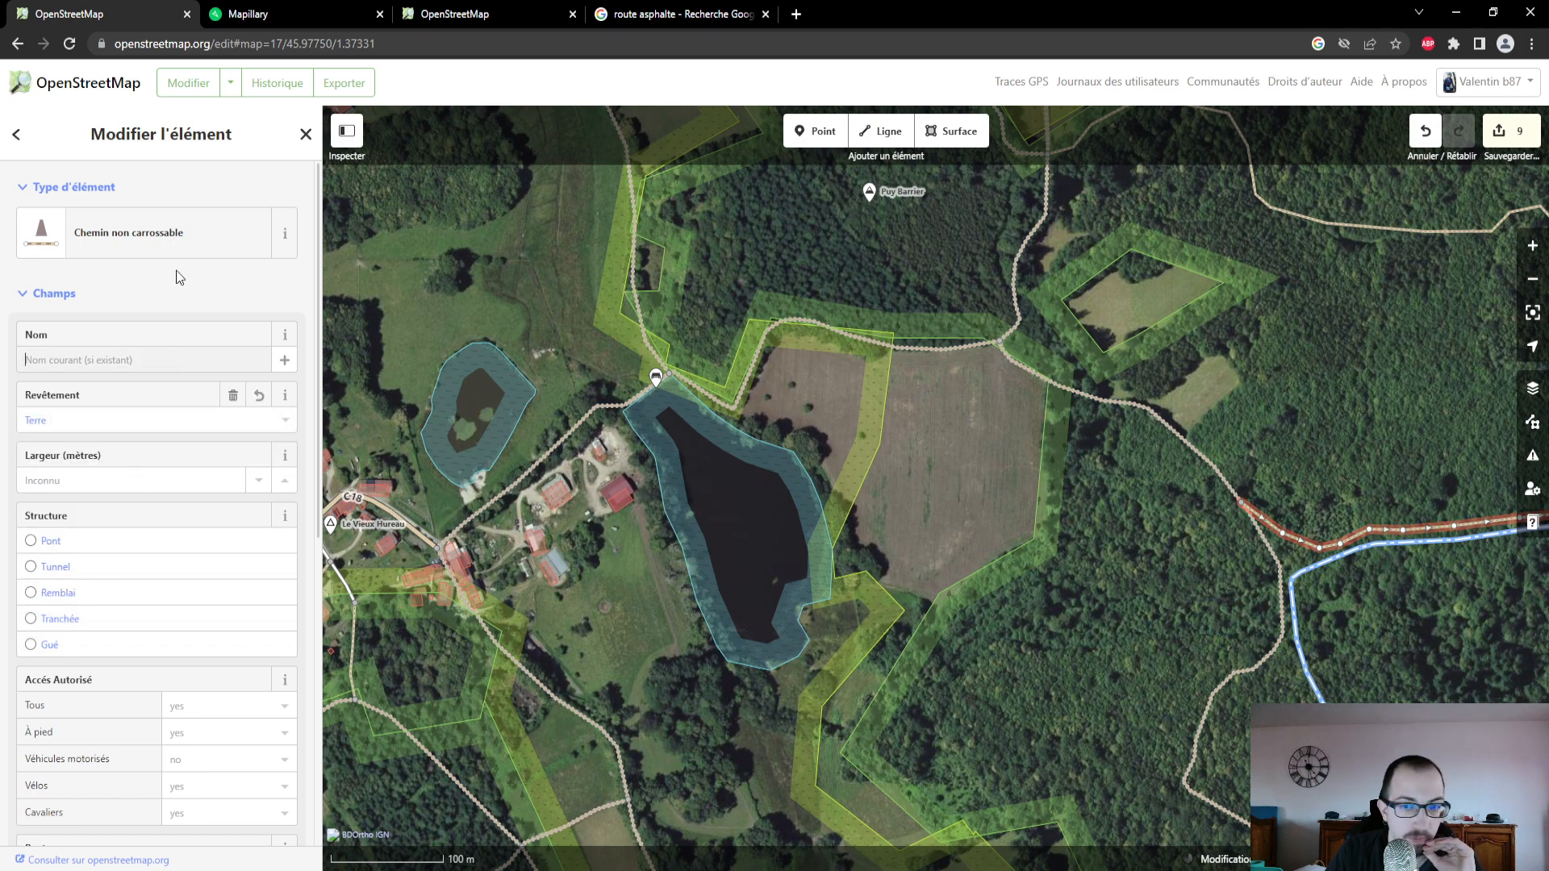
- Compare the path's possible feature types, including those under Chemins, with the Mapillary photo and keep Chemin non carrossable
{"action": "left_click", "coordinate": [191, 243]}
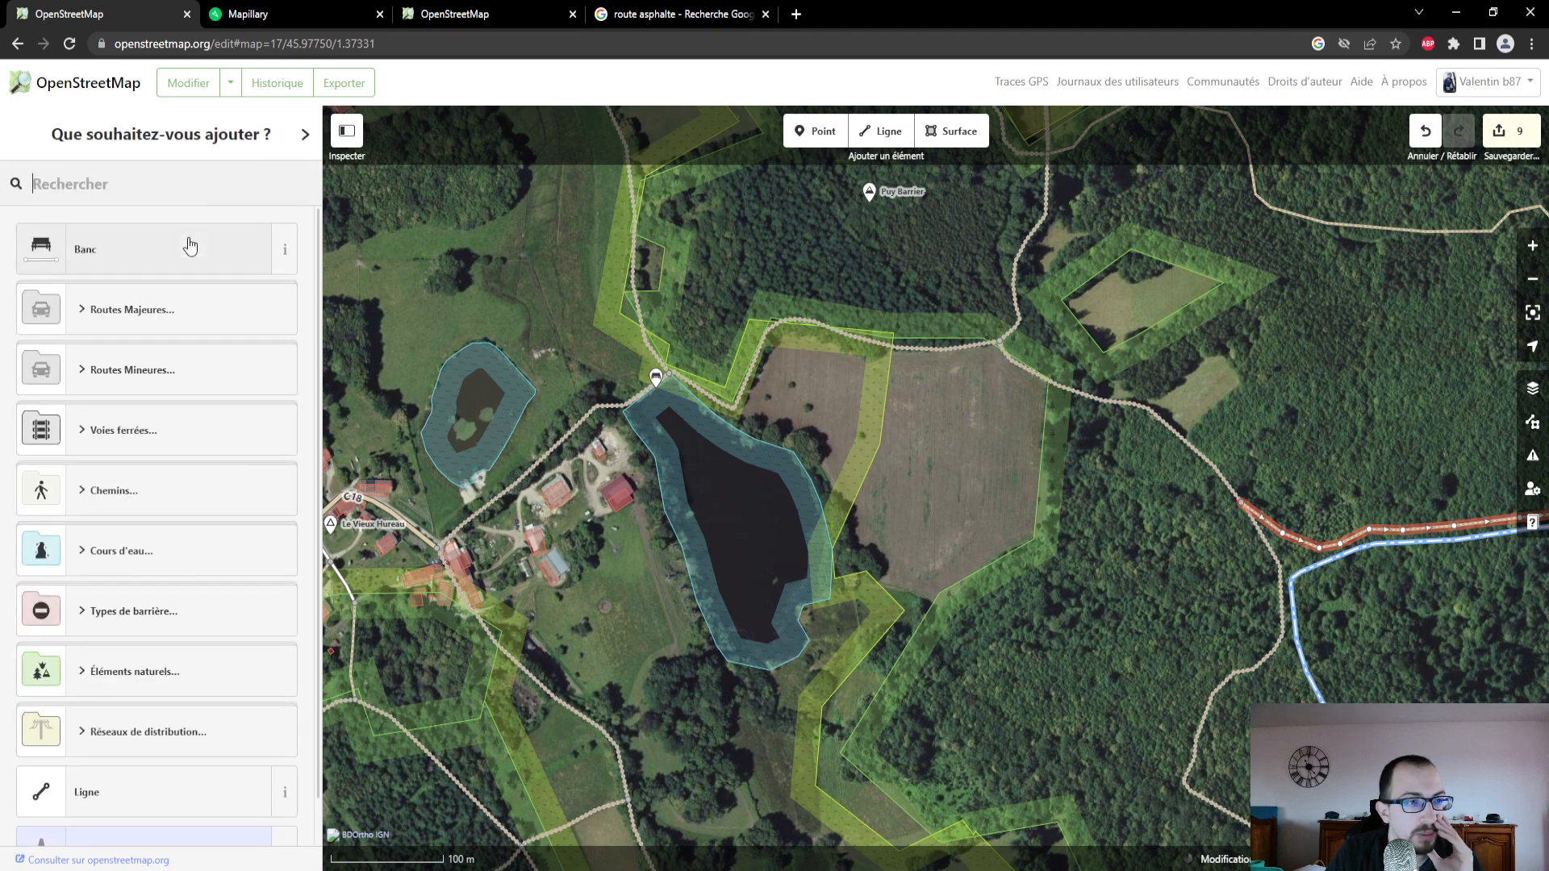
{"action": "left_click", "coordinate": [269, 14]}
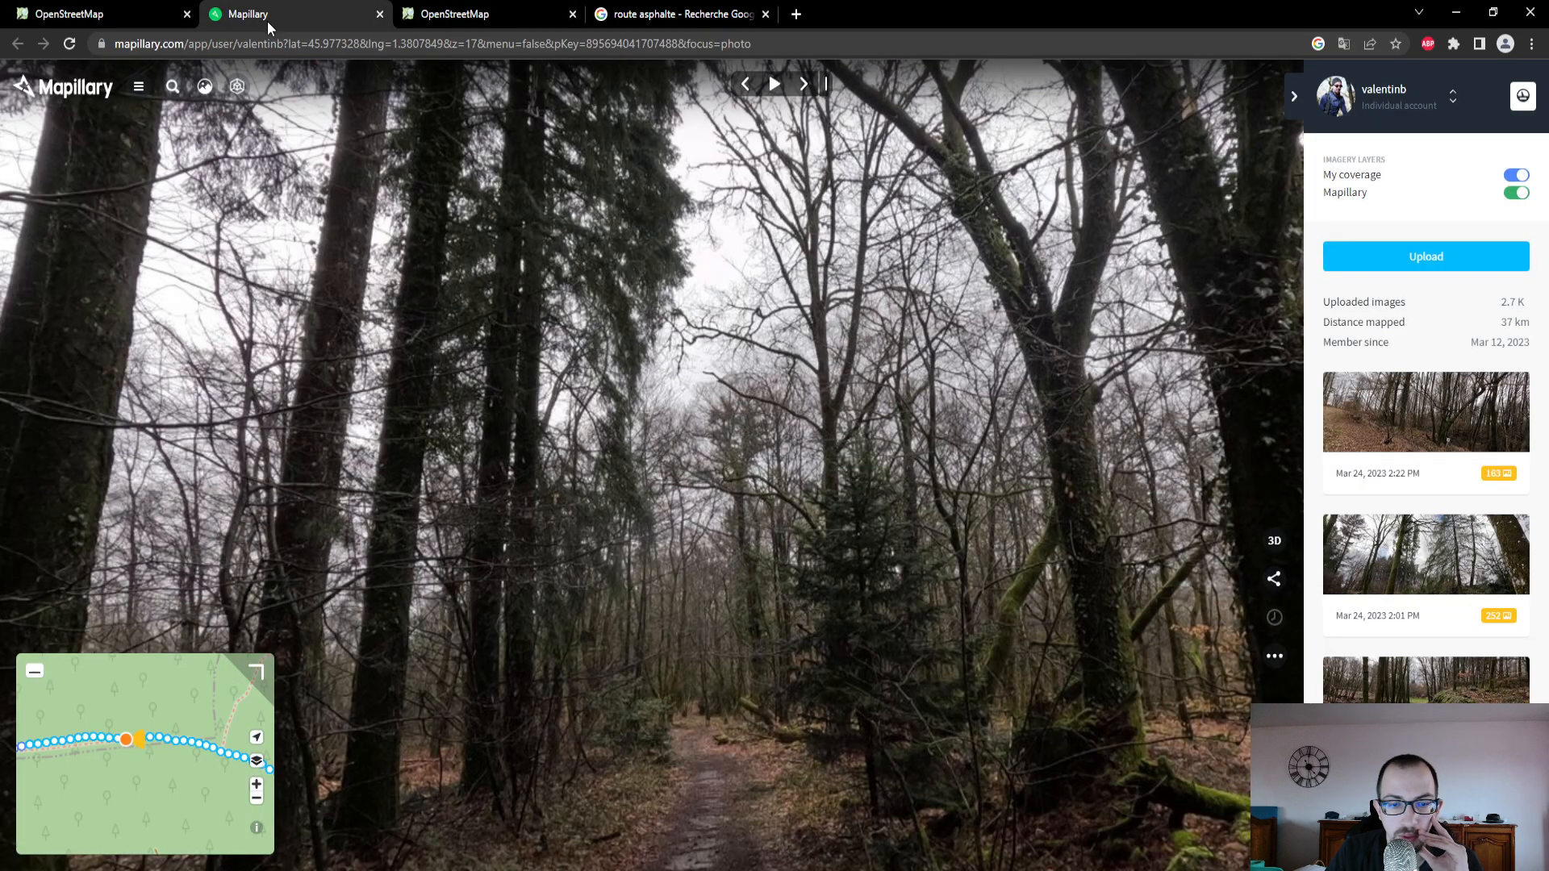
{"action": "left_click", "coordinate": [97, 13]}
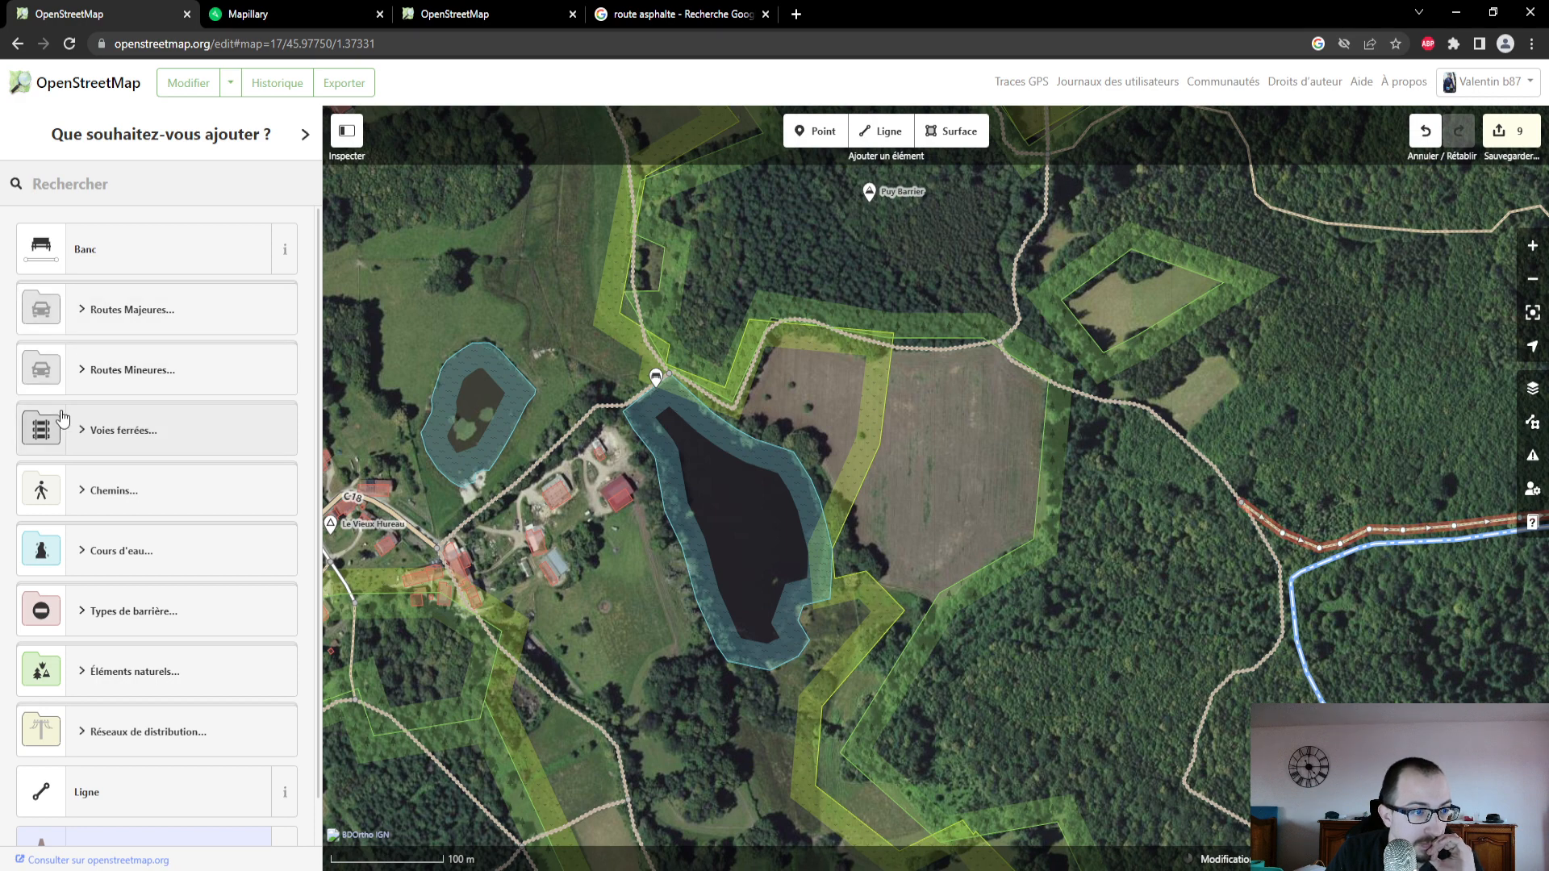
{"action": "left_click", "coordinate": [88, 489]}
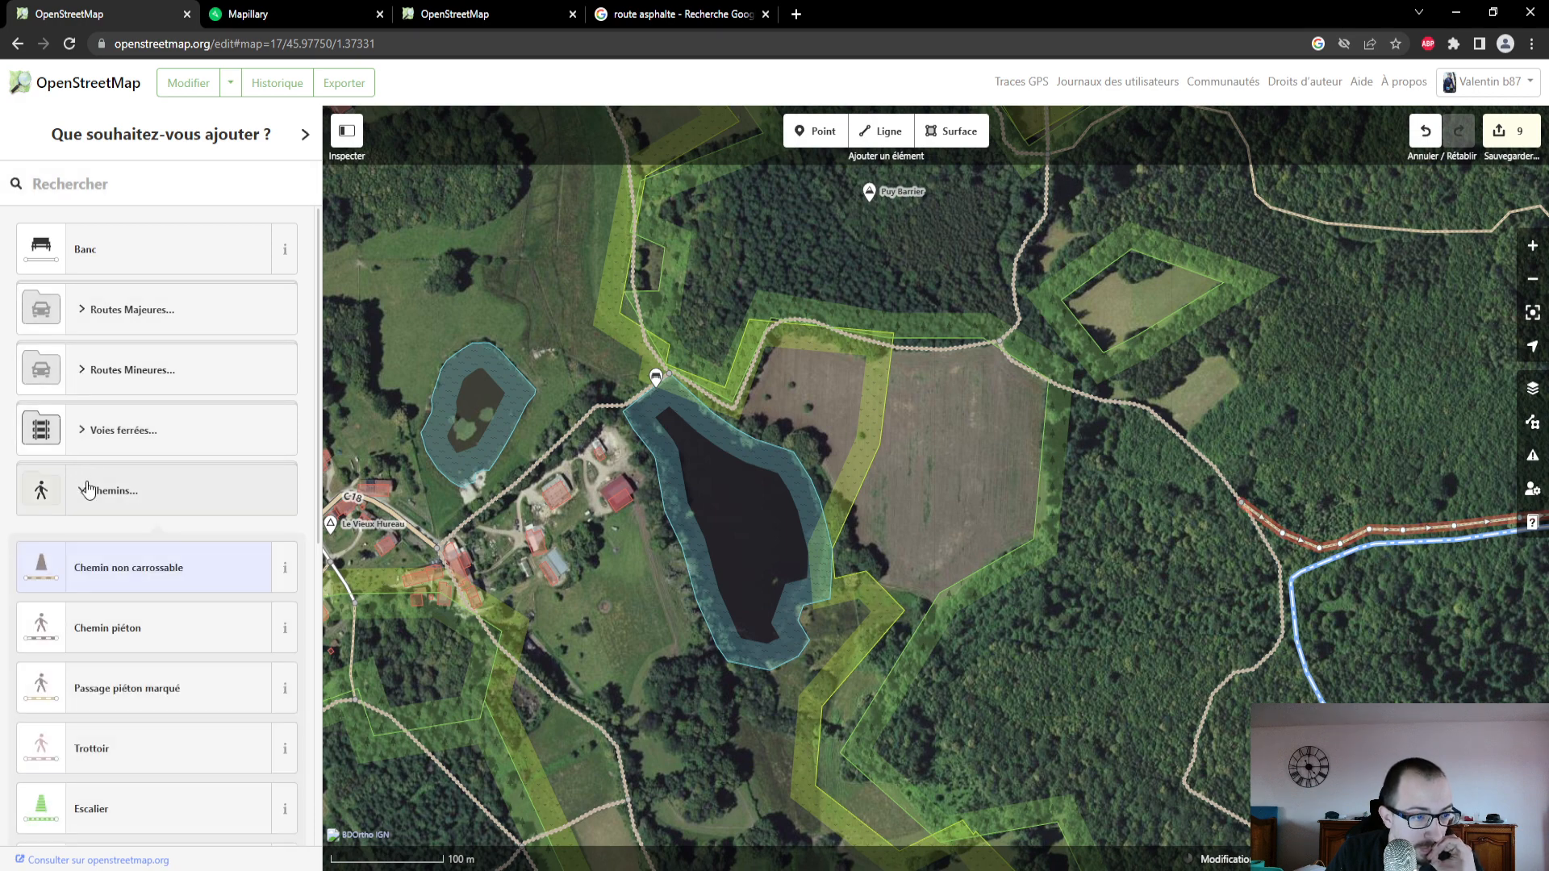
{"action": "scroll", "coordinate": [107, 535], "scroll_direction": "down", "scroll_amount": 1}
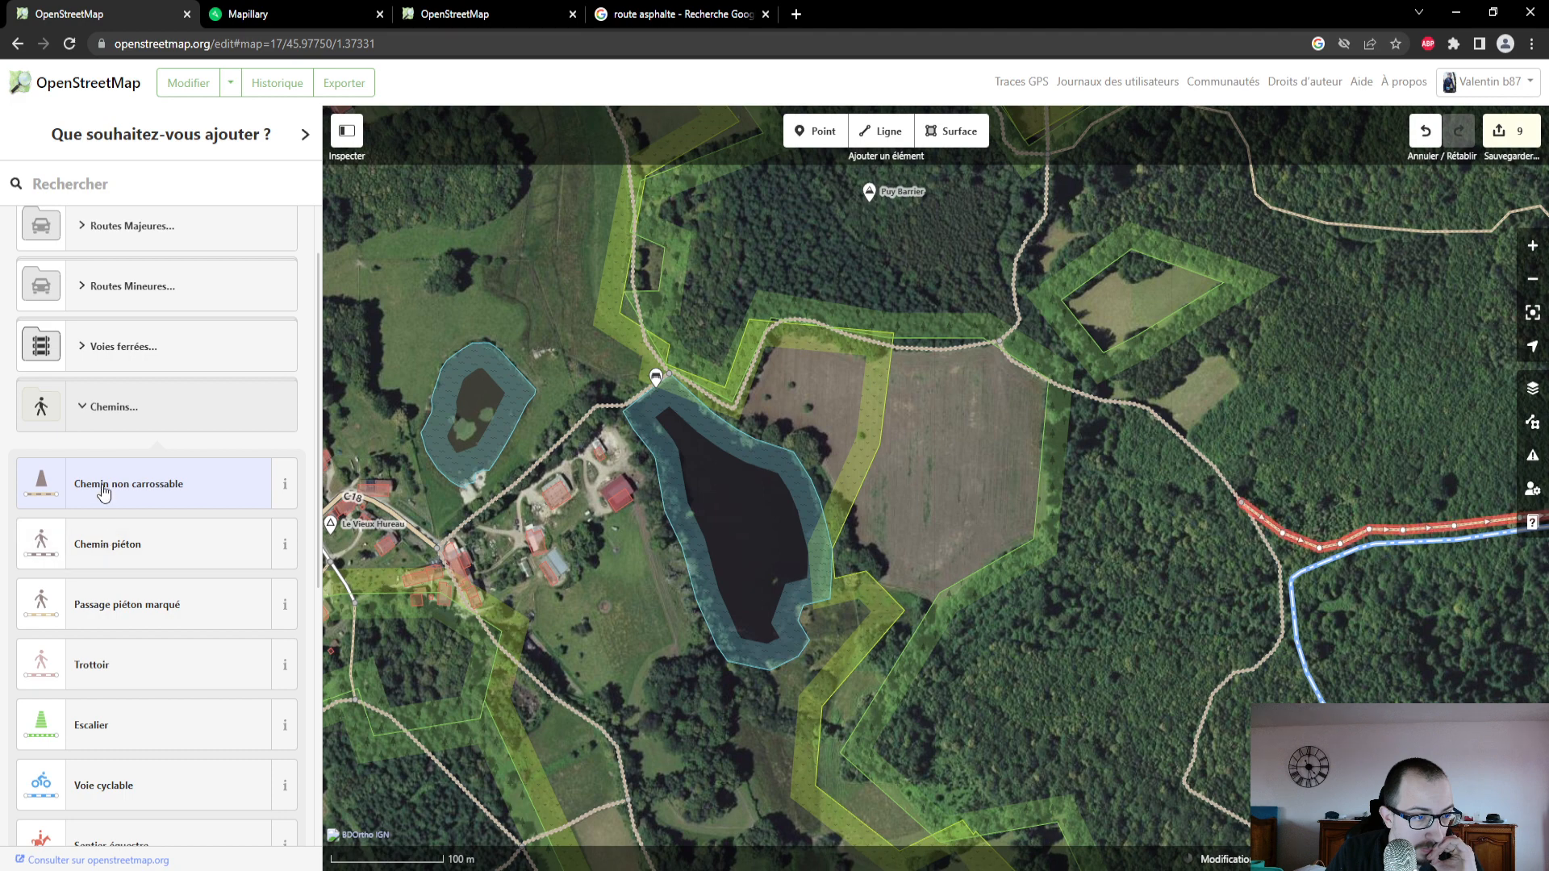
{"action": "left_click", "coordinate": [78, 411]}
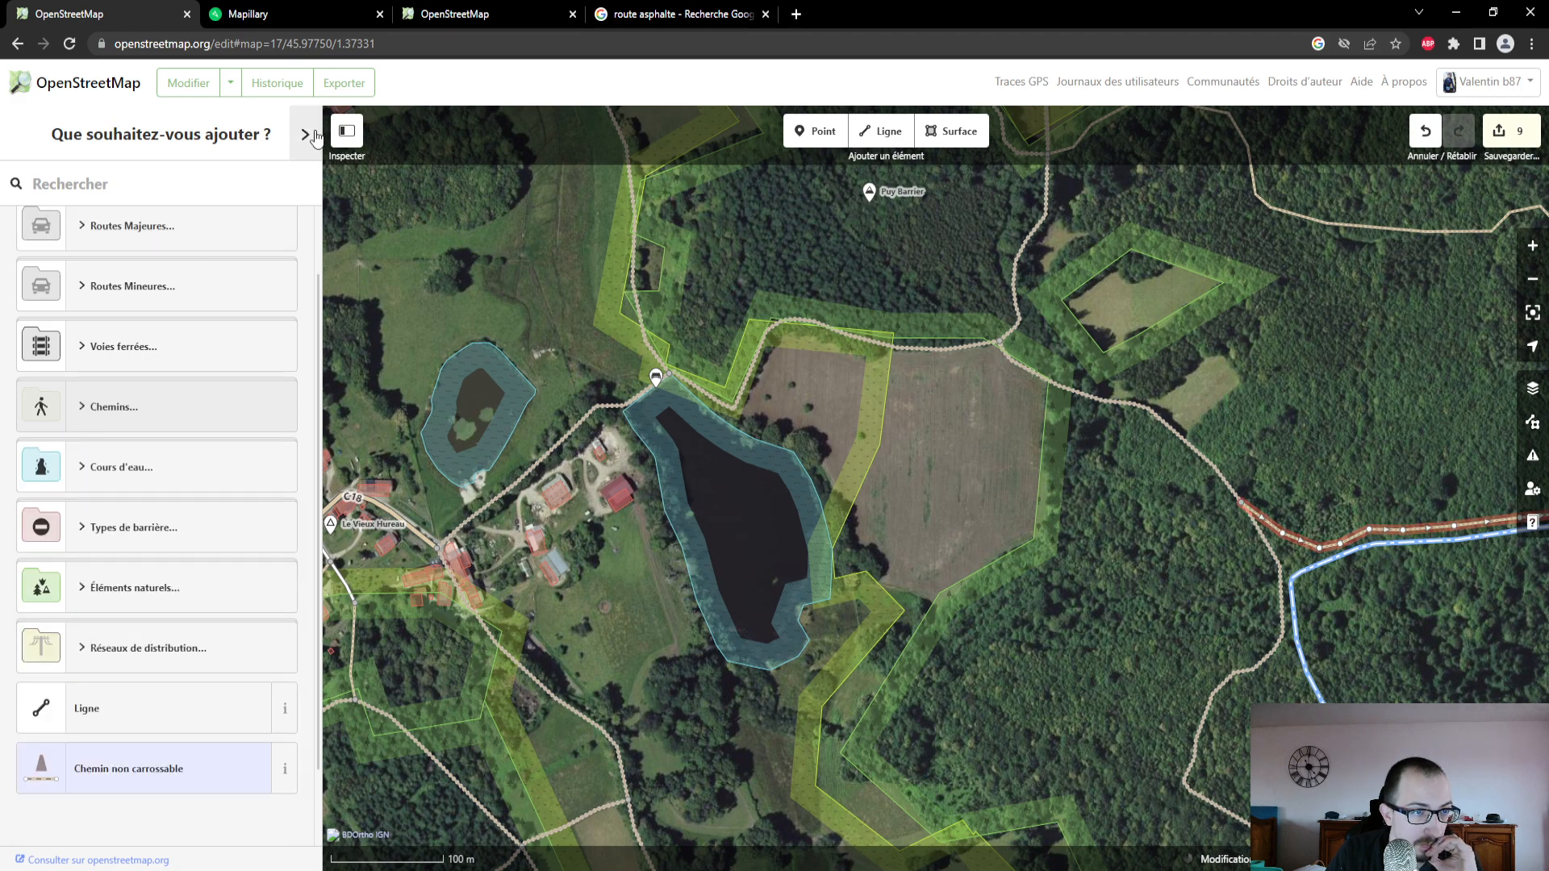
{"action": "scroll", "coordinate": [176, 360], "scroll_direction": "down", "scroll_amount": 1}
{"action": "scroll", "coordinate": [174, 368], "scroll_direction": "up", "scroll_amount": 2}
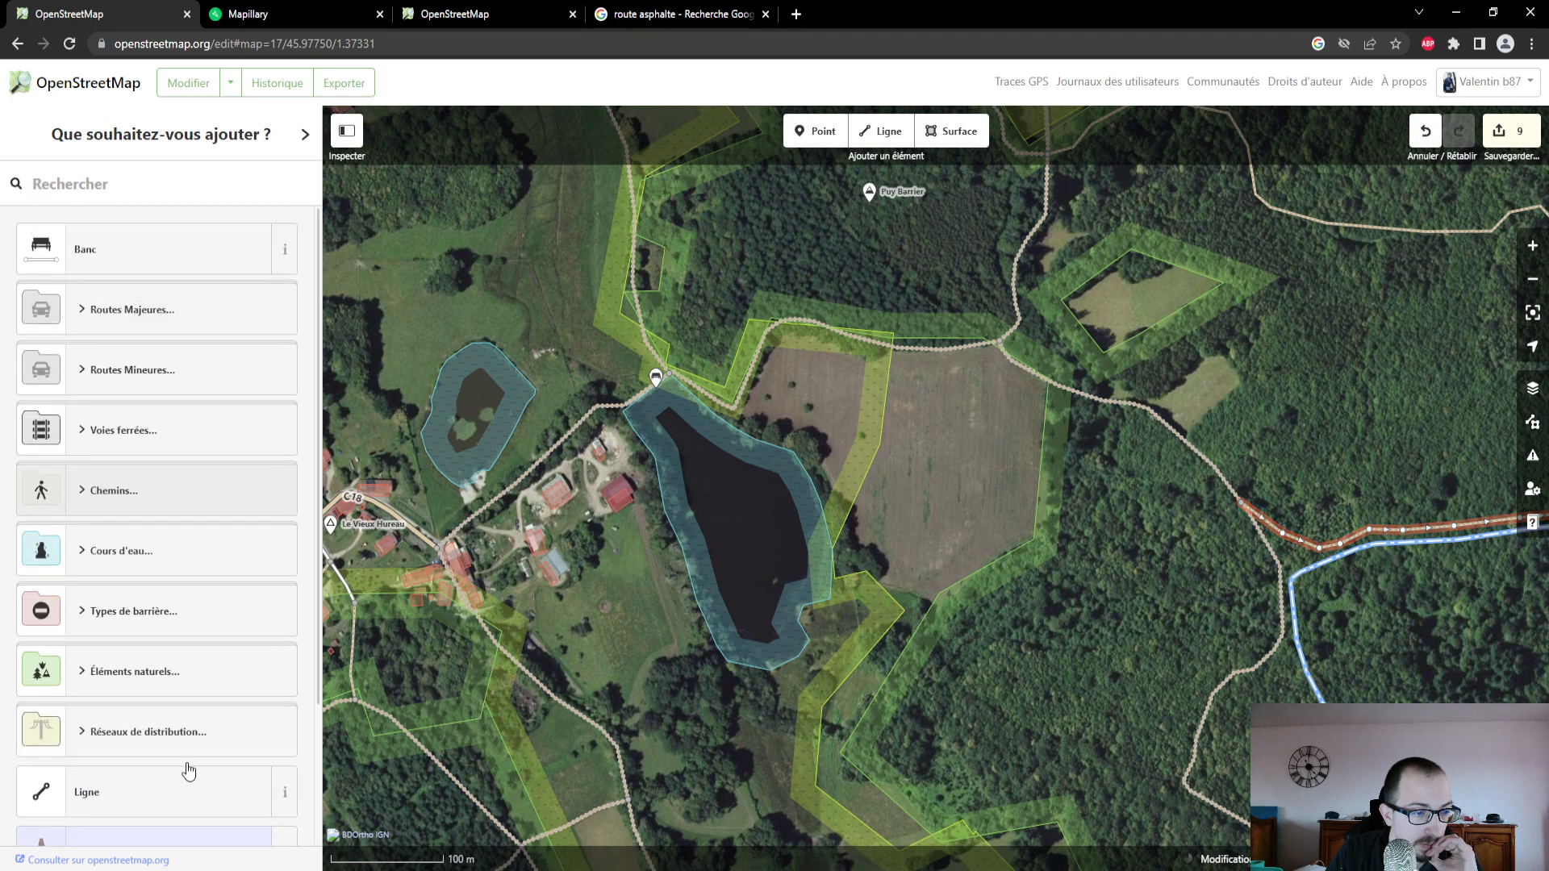
{"action": "scroll", "coordinate": [165, 811], "scroll_direction": "down", "scroll_amount": 2}
{"action": "left_click", "coordinate": [155, 685]}
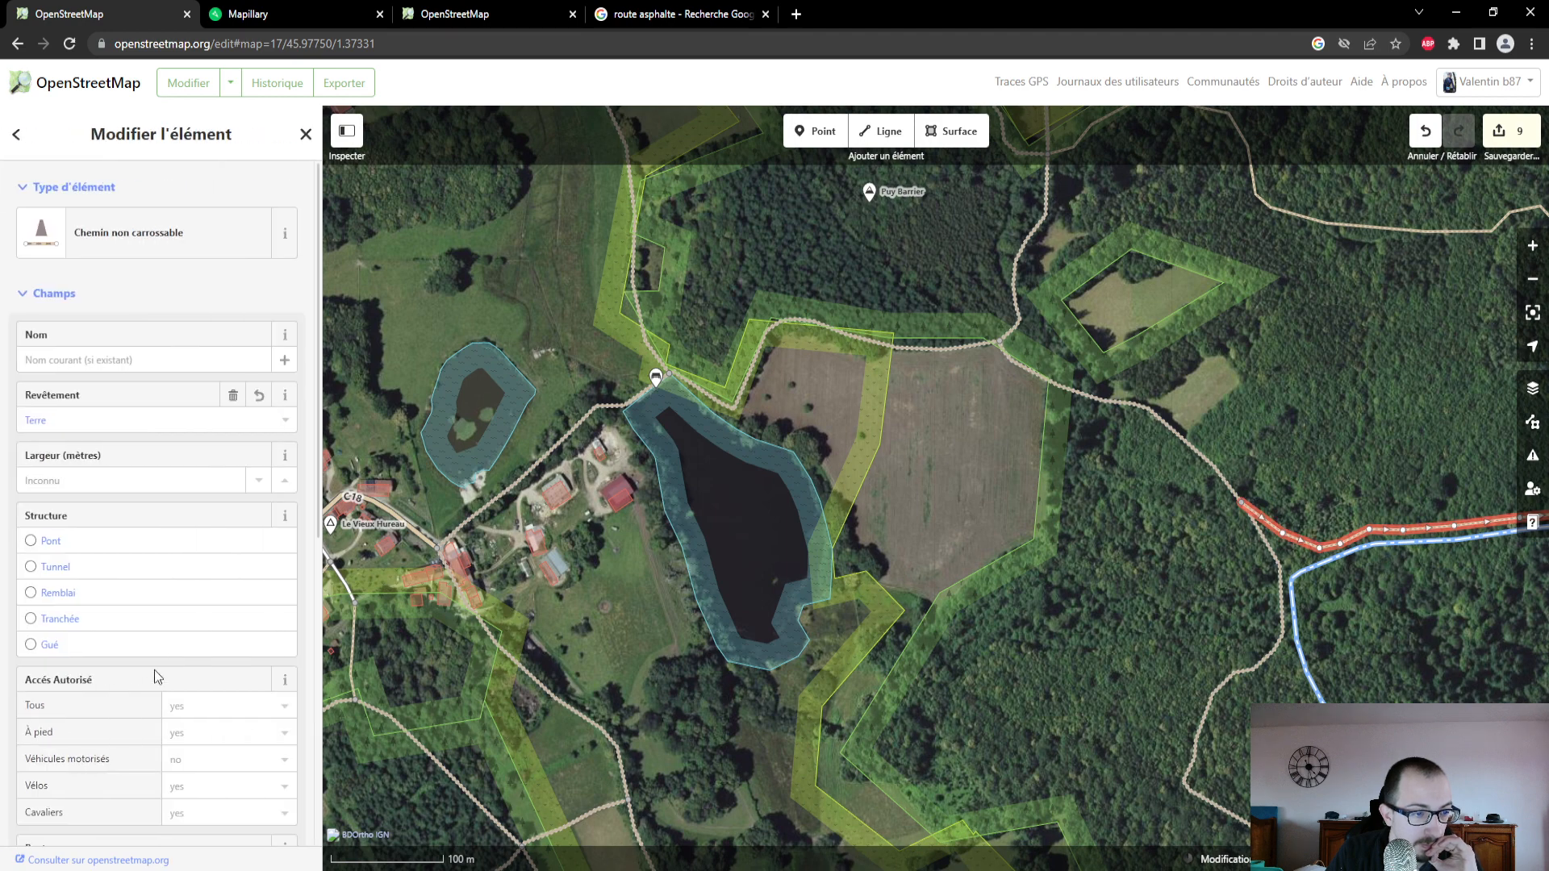
- Review the path's access, source and tag attributes and view its course farther east
{"action": "scroll", "coordinate": [153, 670], "scroll_direction": "down", "scroll_amount": 5}
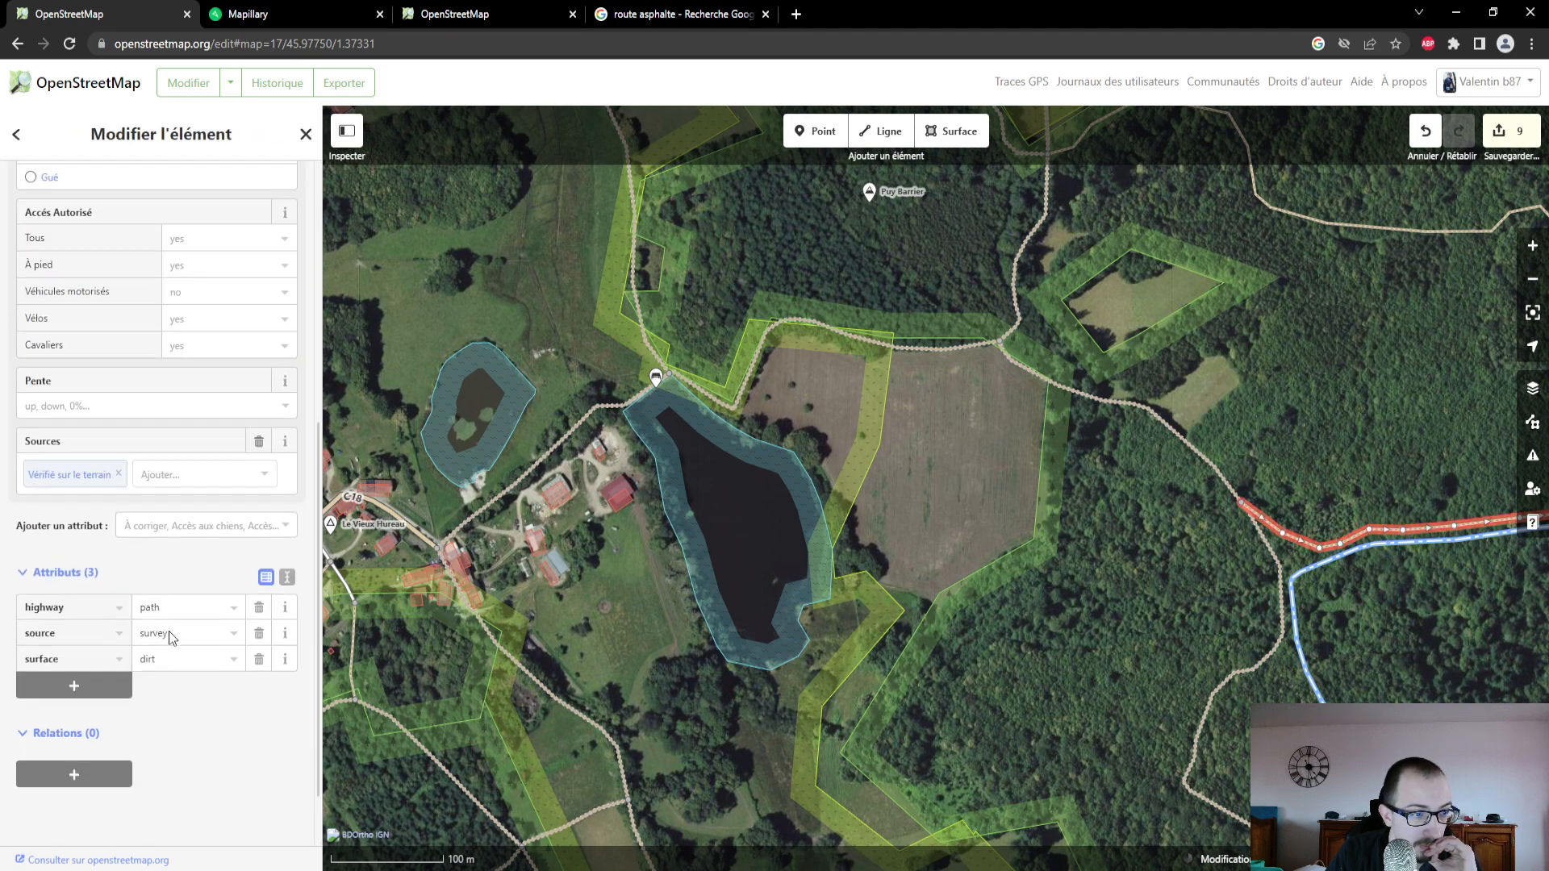
{"action": "scroll", "coordinate": [167, 631], "scroll_direction": "up", "scroll_amount": 1}
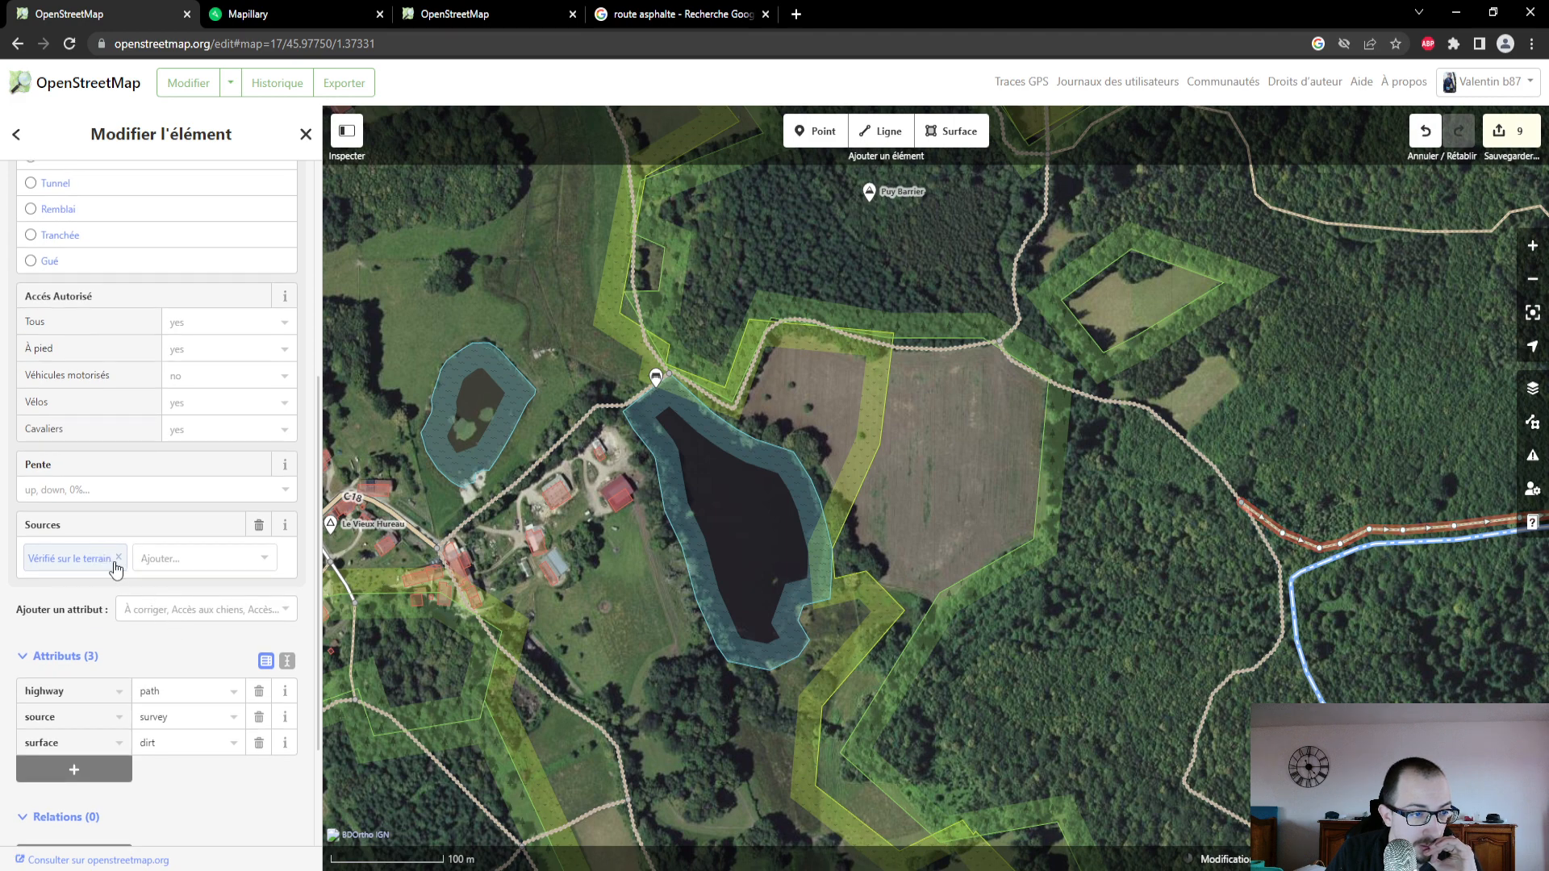
{"action": "left_click_drag", "start_coordinate": [1124, 564], "coordinate": [807, 492]}
{"action": "scroll", "coordinate": [115, 542], "scroll_direction": "up", "scroll_amount": 5}
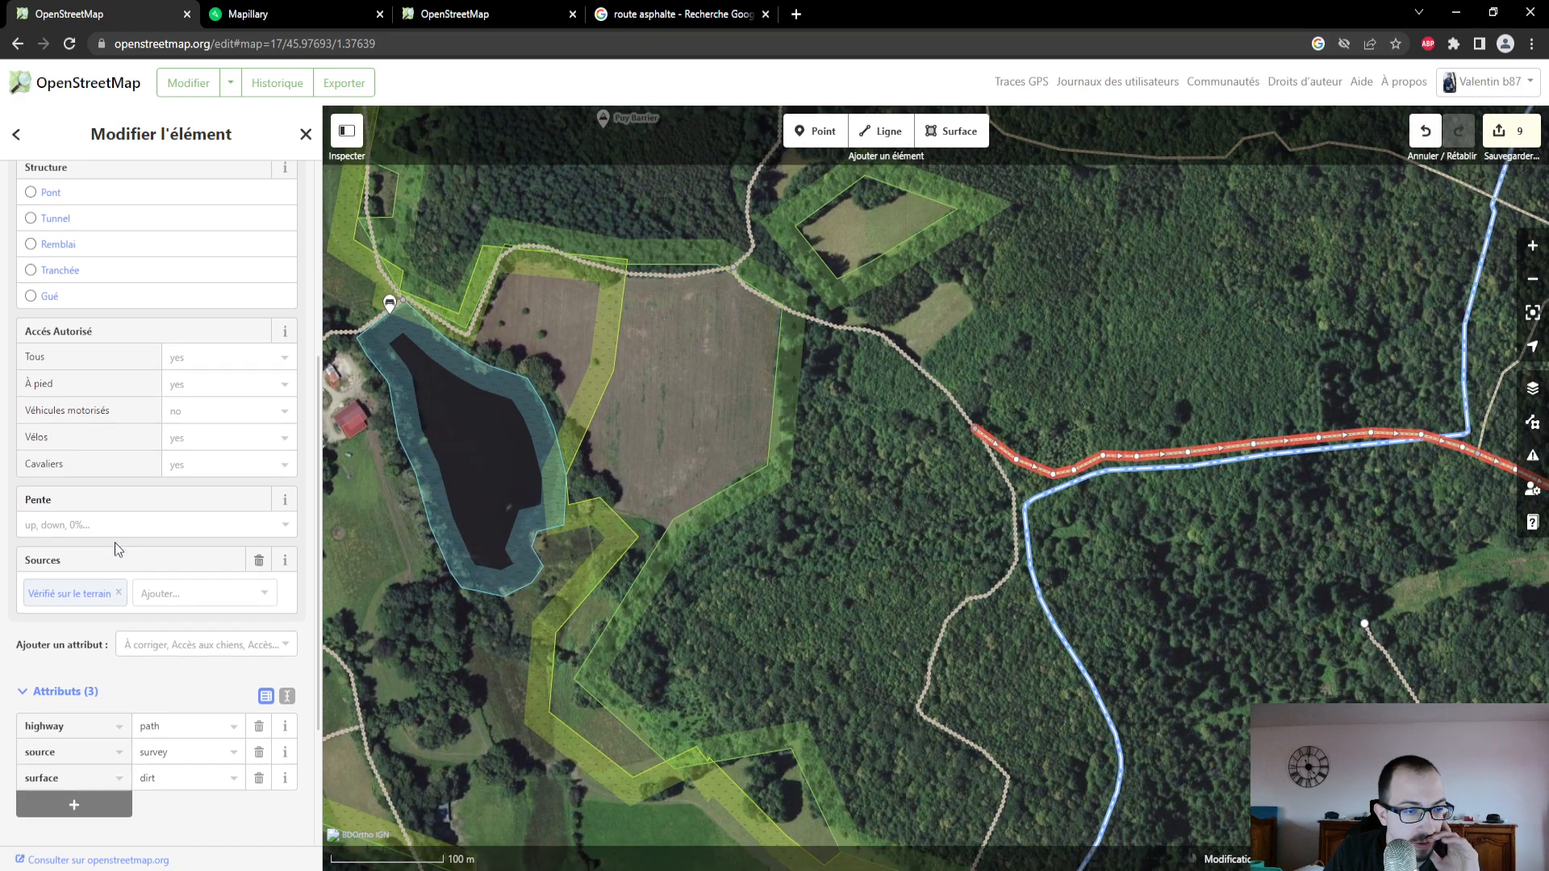
{"action": "scroll", "coordinate": [115, 542], "scroll_direction": "down", "scroll_amount": 5}
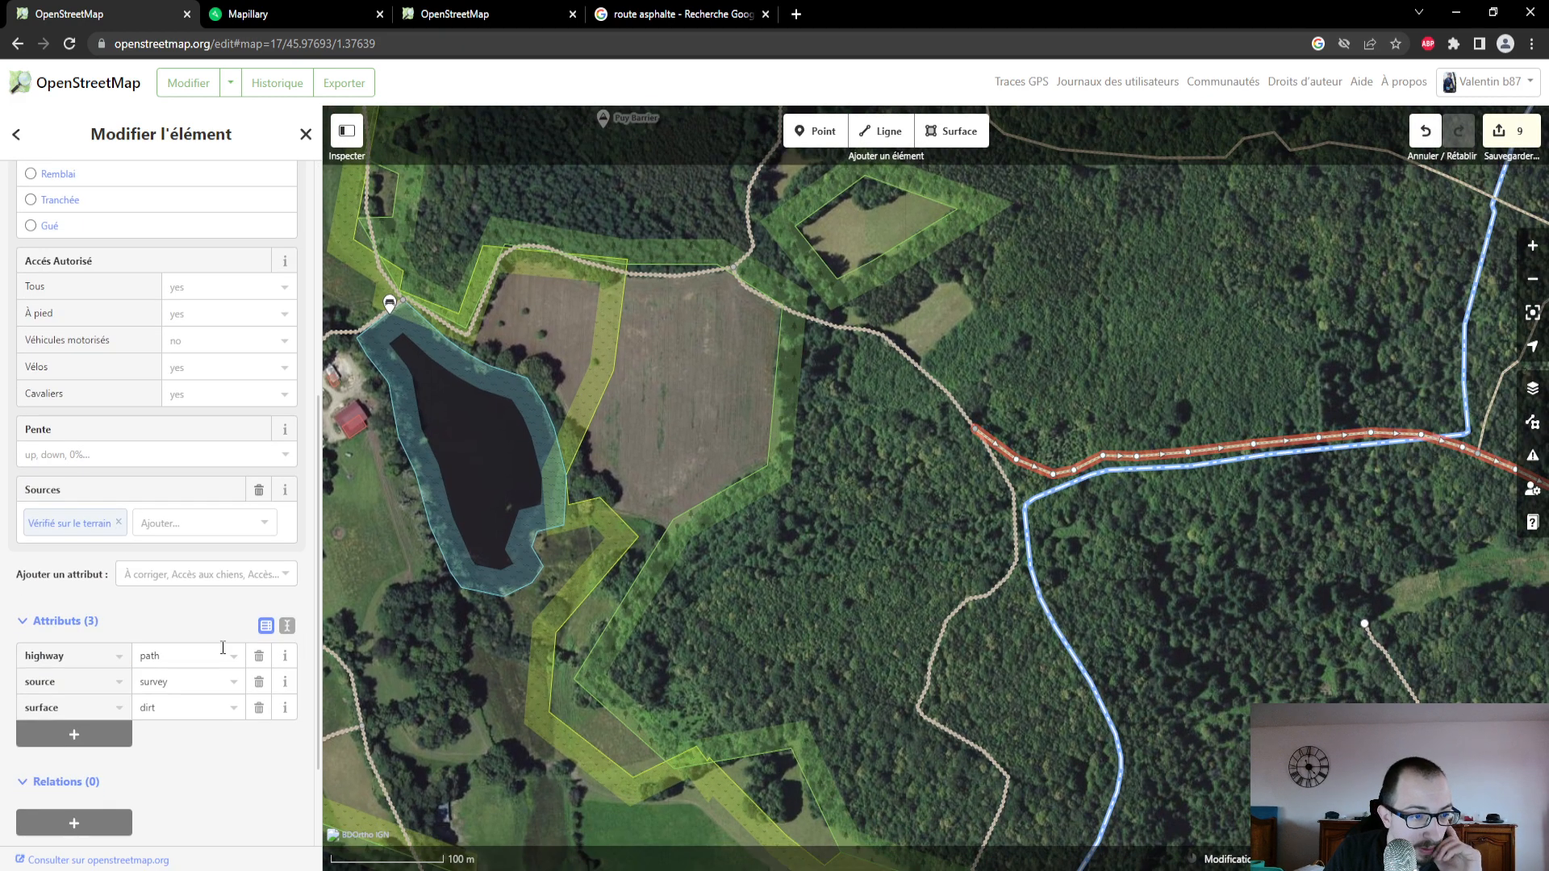
- Add the Image attribute field to the path and read the field's description
{"action": "left_click", "coordinate": [222, 582]}
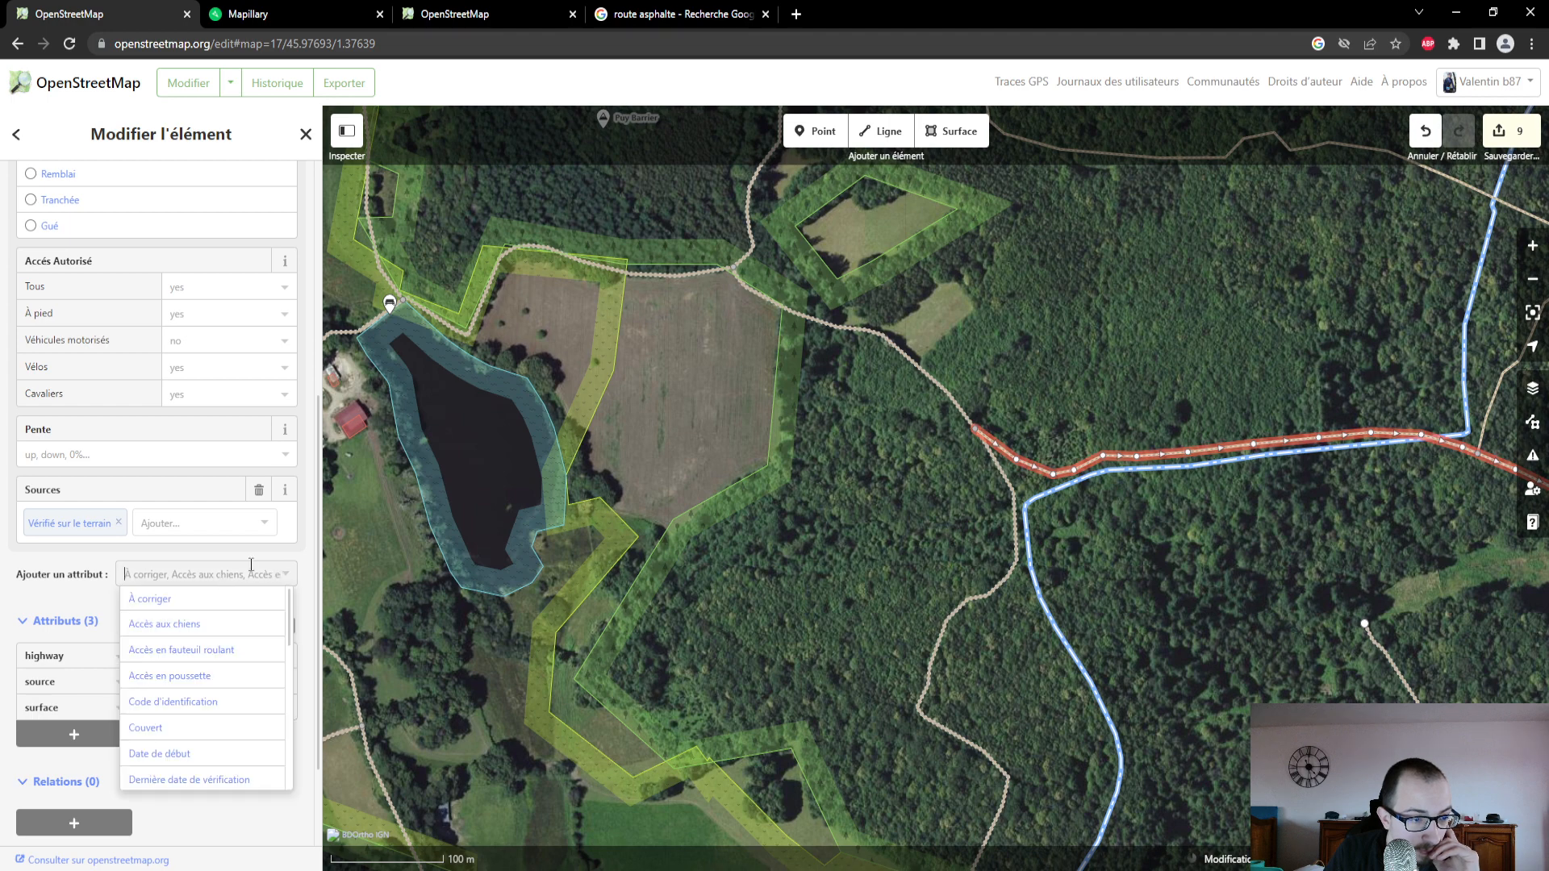
{"action": "scroll", "coordinate": [235, 714], "scroll_direction": "down", "scroll_amount": 2}
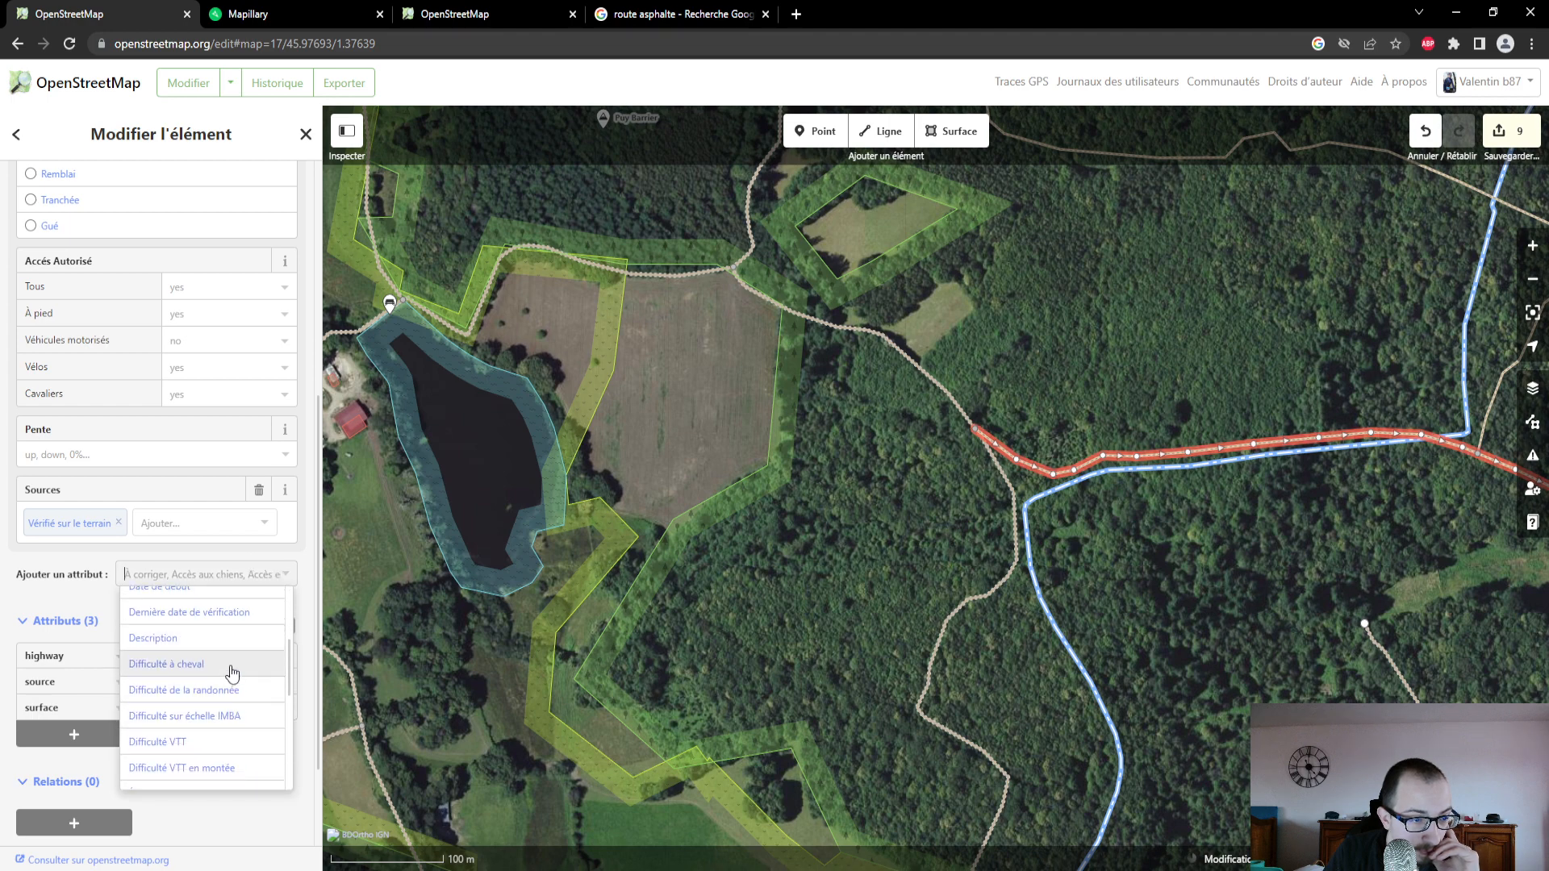
{"action": "scroll", "coordinate": [231, 674], "scroll_direction": "down", "scroll_amount": 1}
{"action": "scroll", "coordinate": [232, 673], "scroll_direction": "down", "scroll_amount": 2}
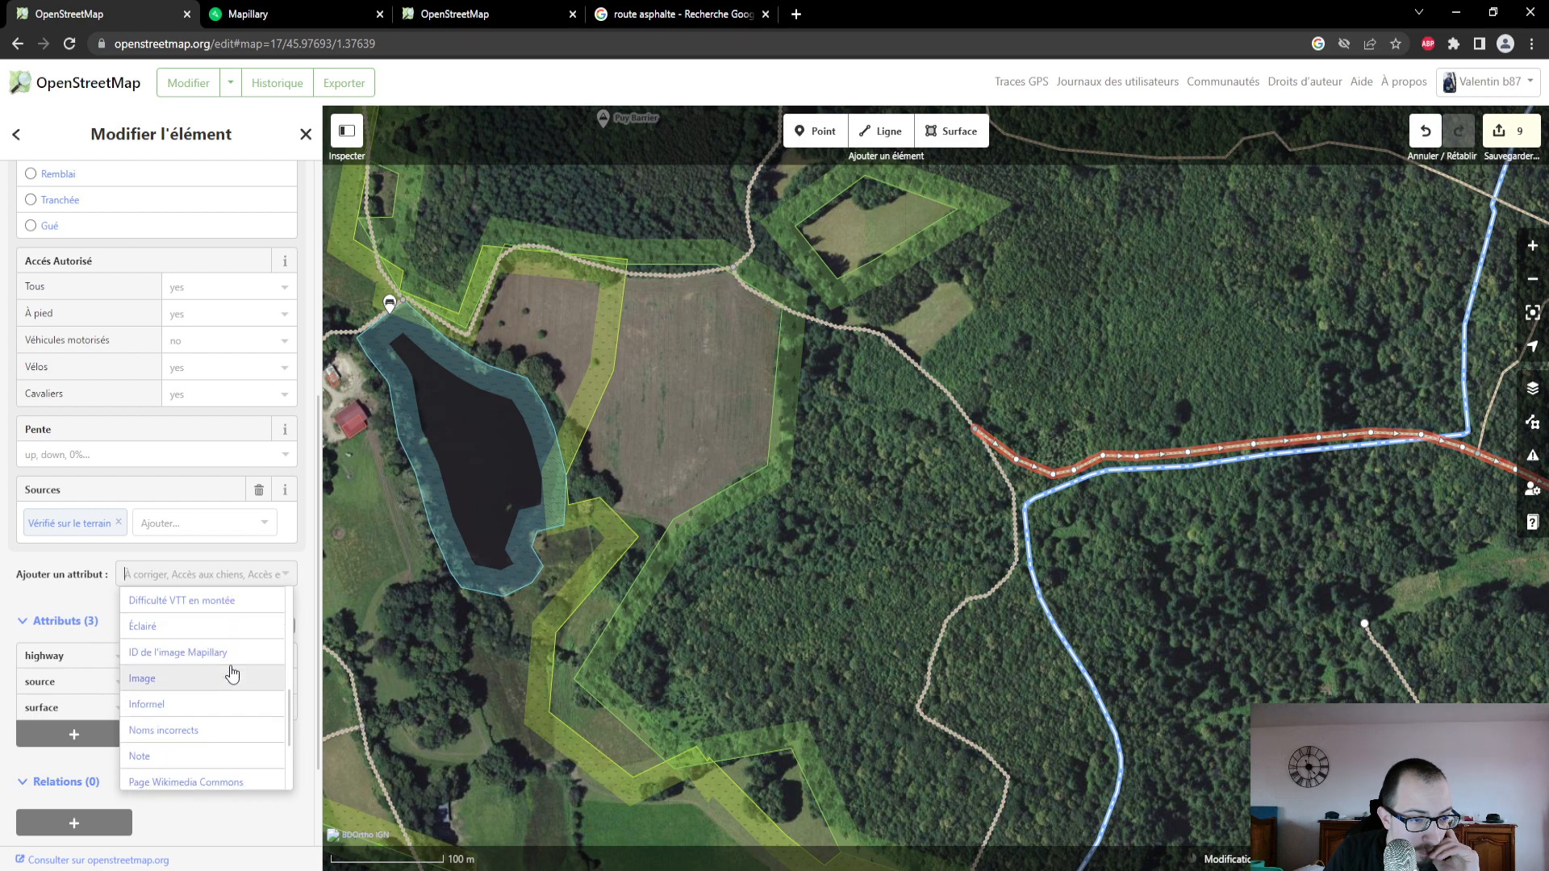
{"action": "left_click", "coordinate": [229, 676]}
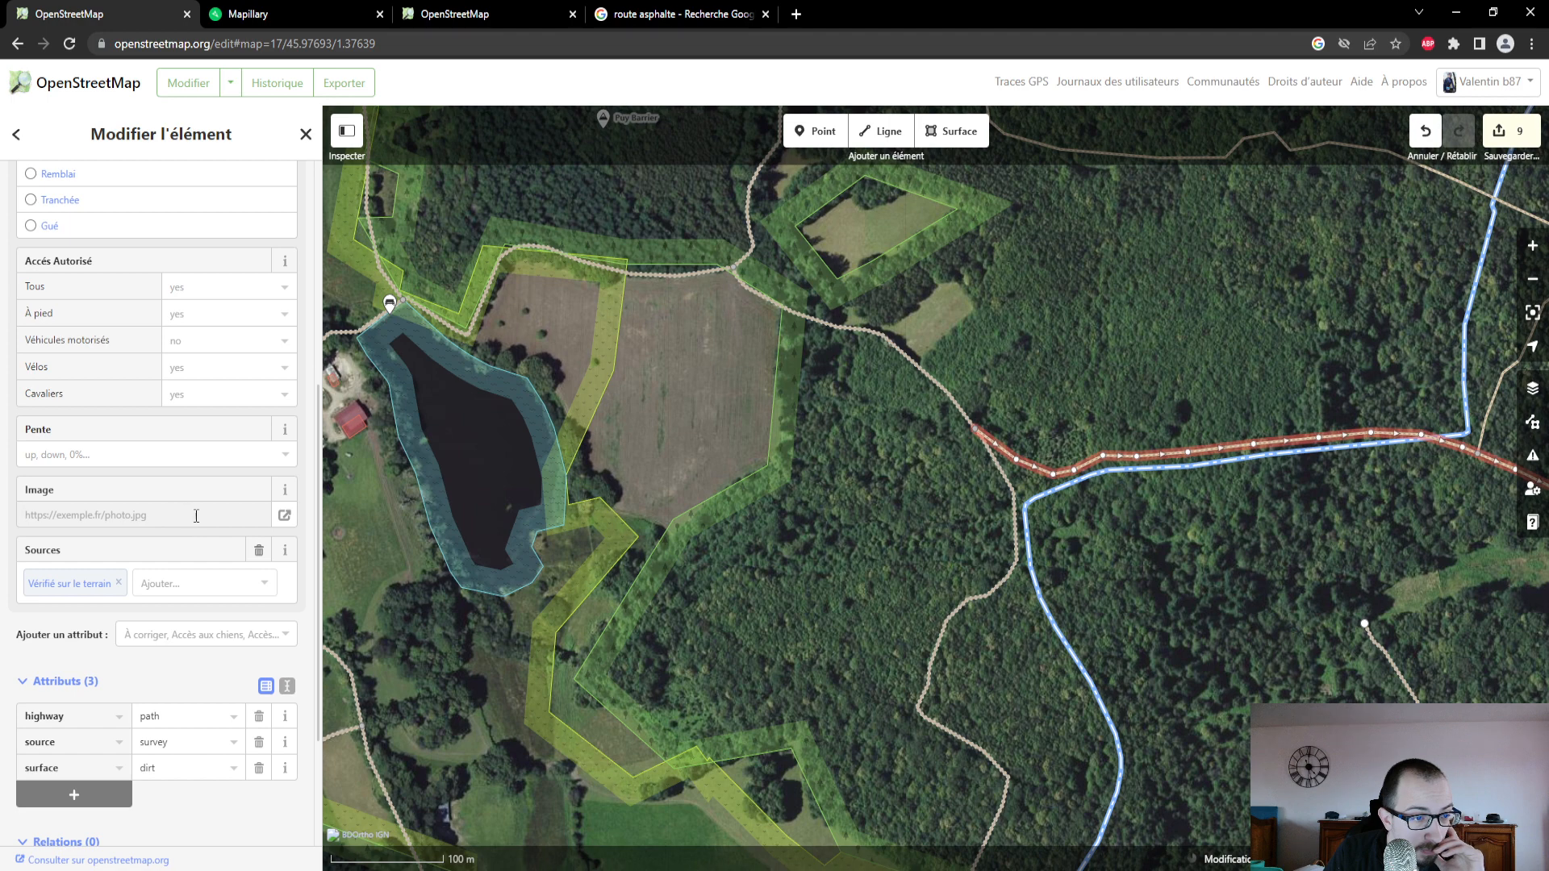
{"action": "left_click", "coordinate": [286, 490]}
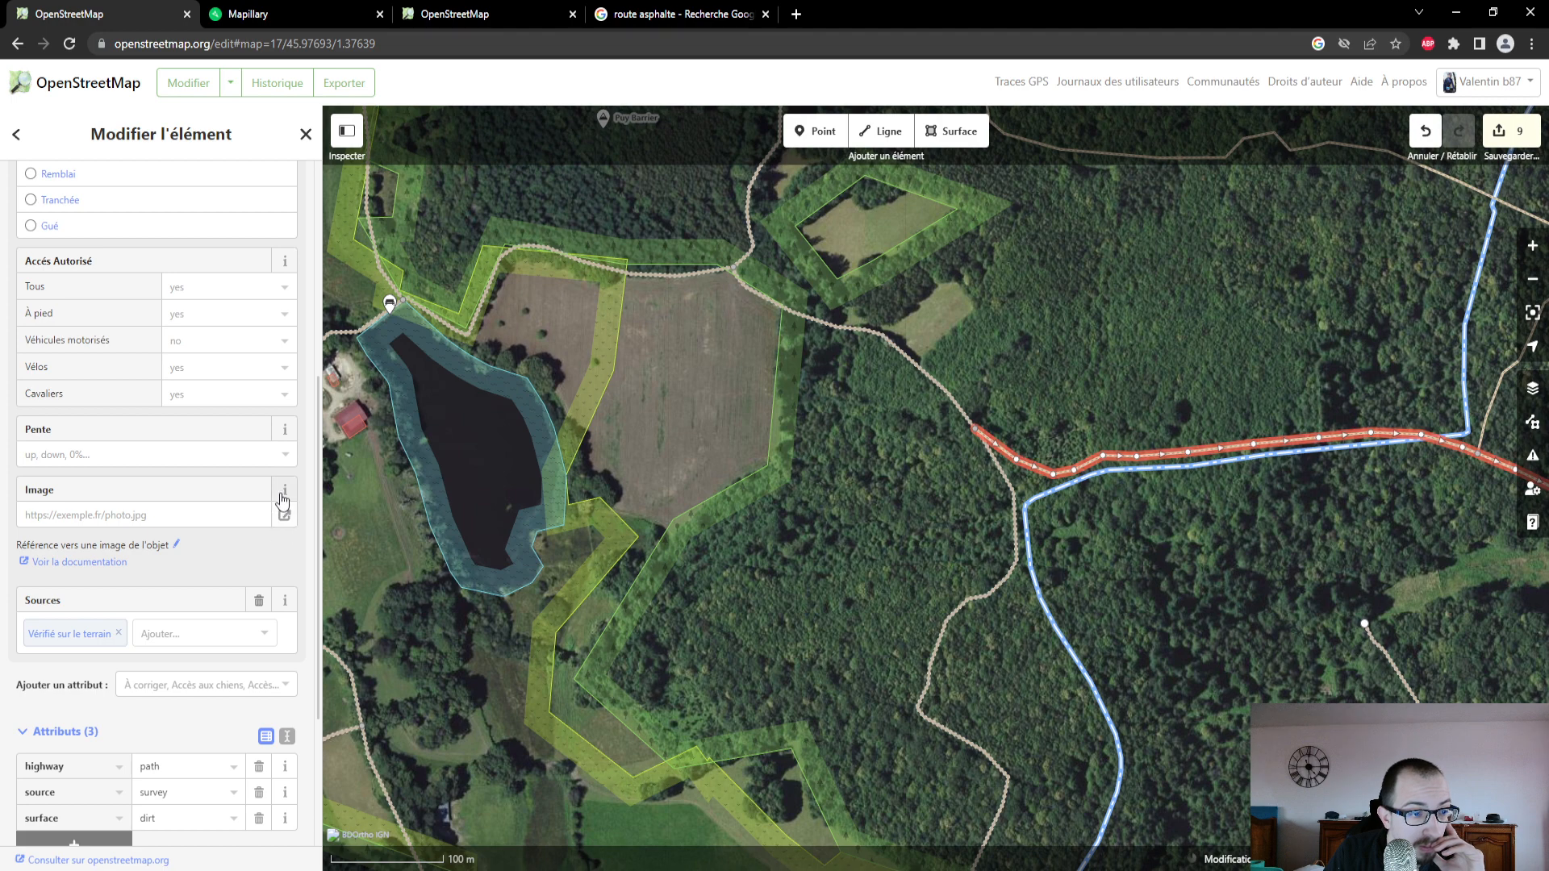
{"action": "left_click", "coordinate": [284, 492]}
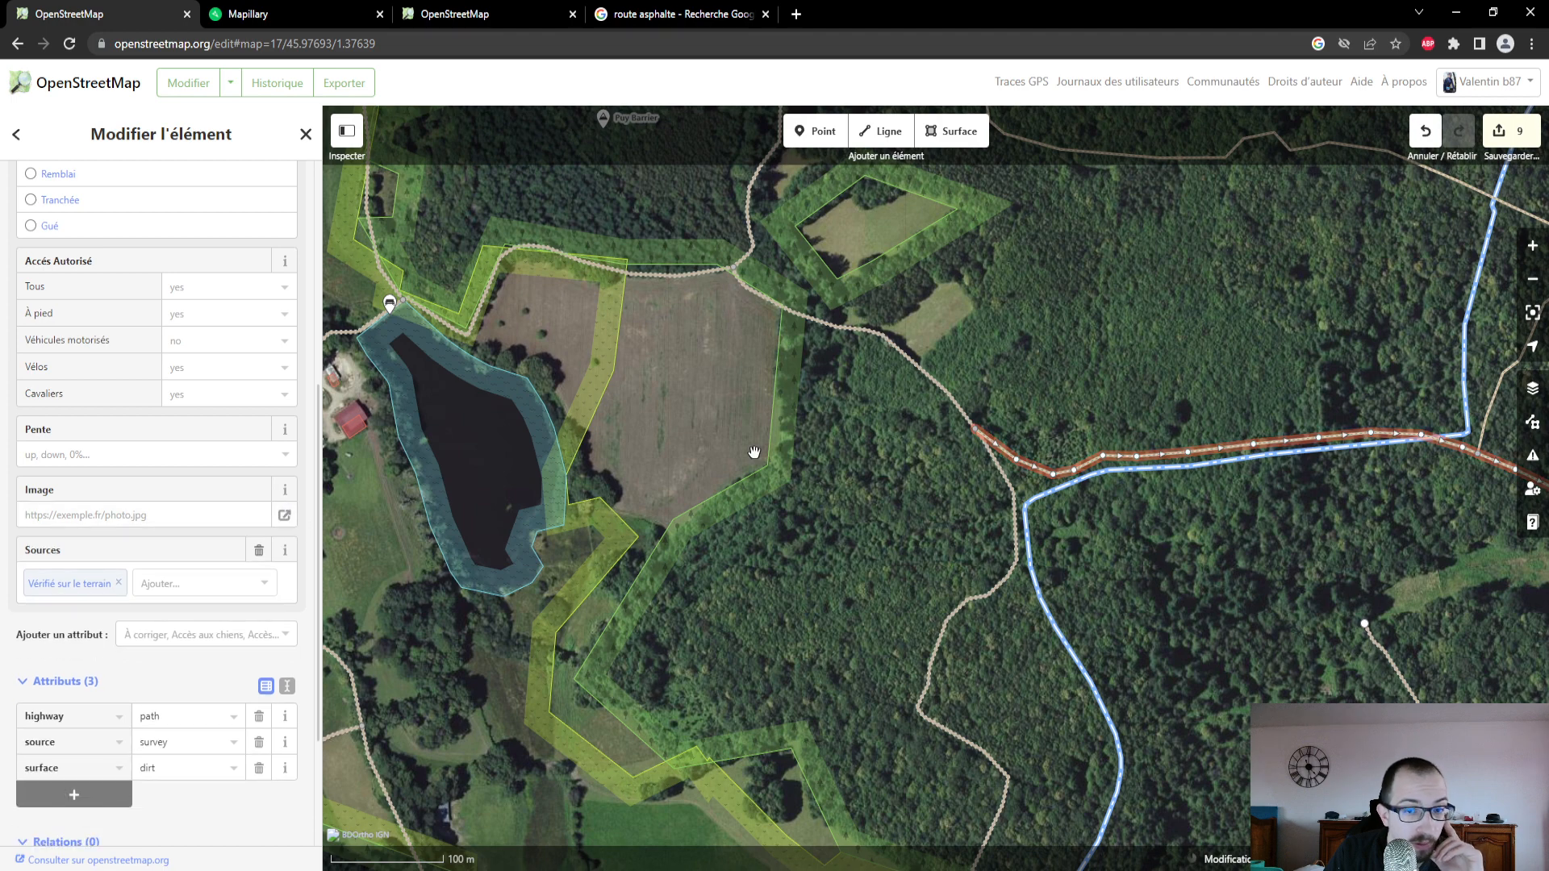
- Select the bench at the pond's northwest corner and add the Image attribute field to it
{"action": "left_click_drag", "start_coordinate": [434, 306], "coordinate": [786, 335]}
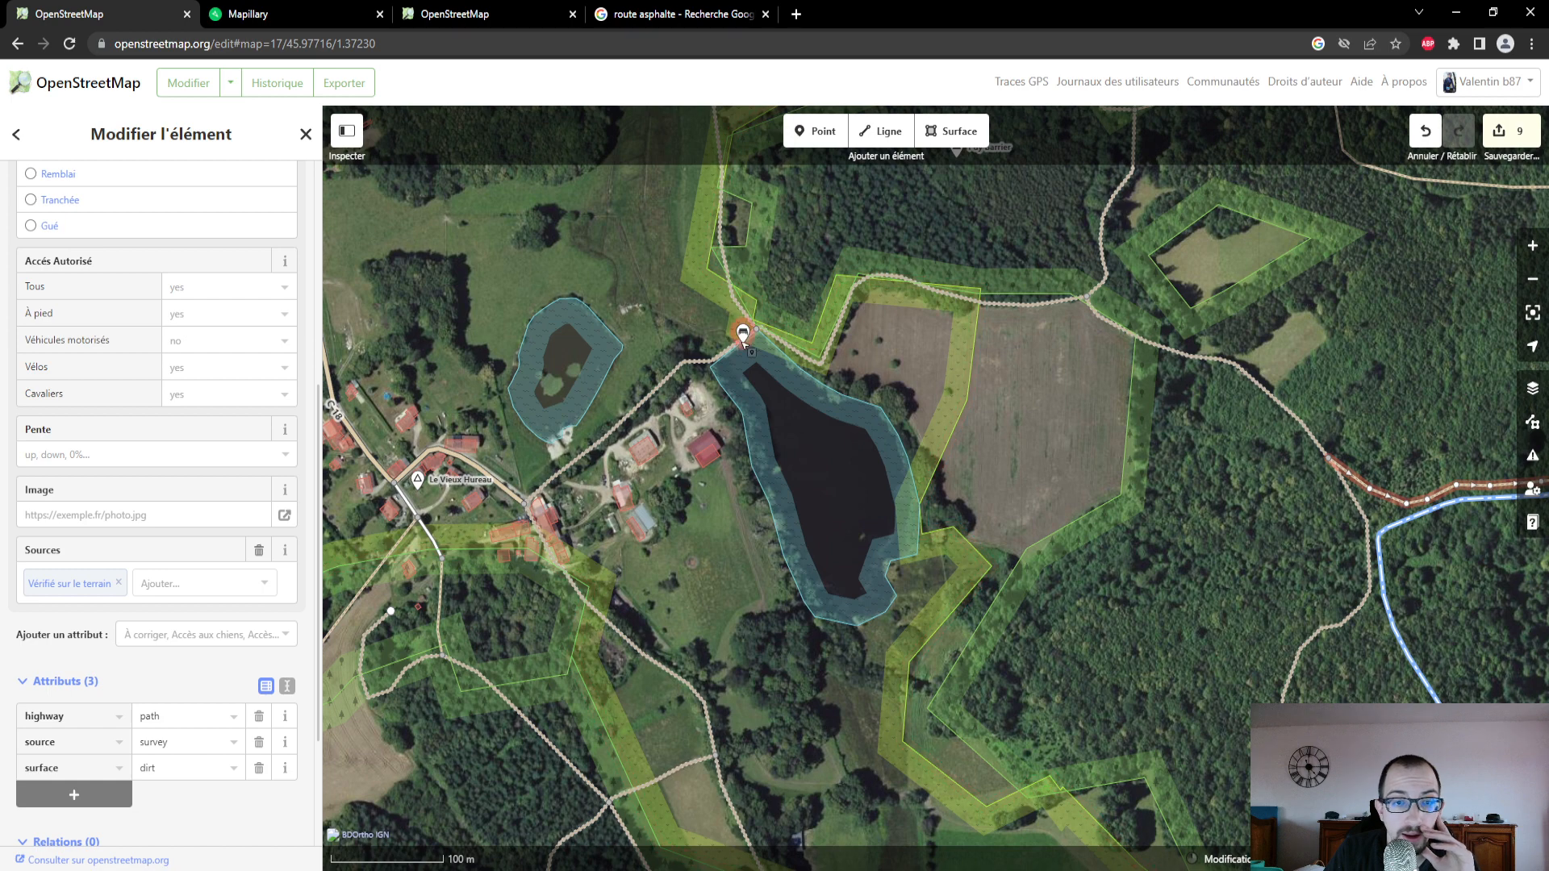
{"action": "left_click", "coordinate": [743, 337]}
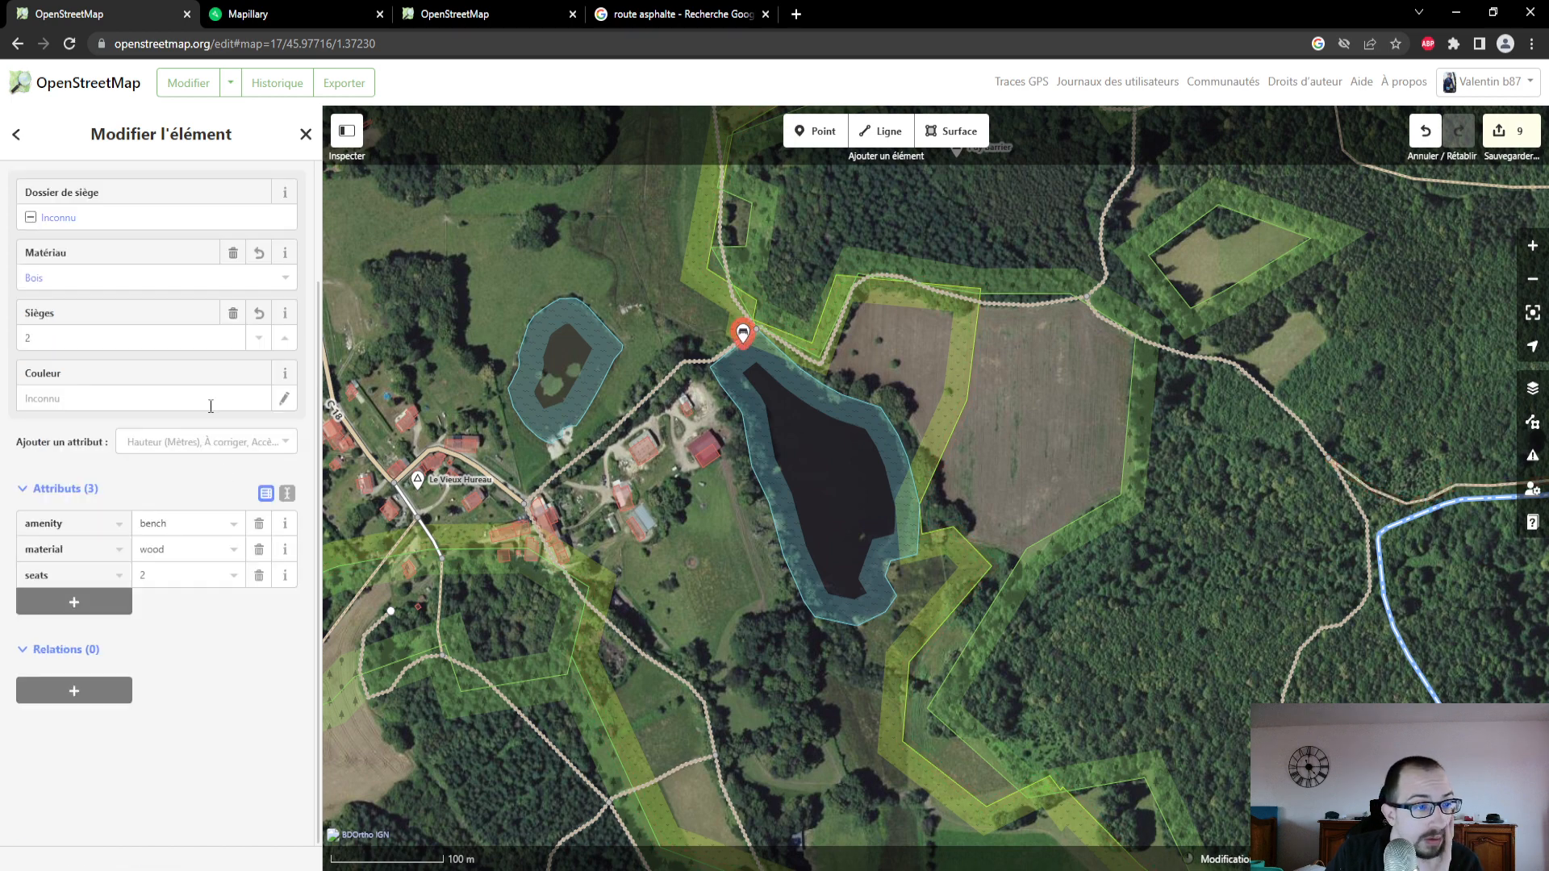
{"action": "left_click", "coordinate": [206, 441]}
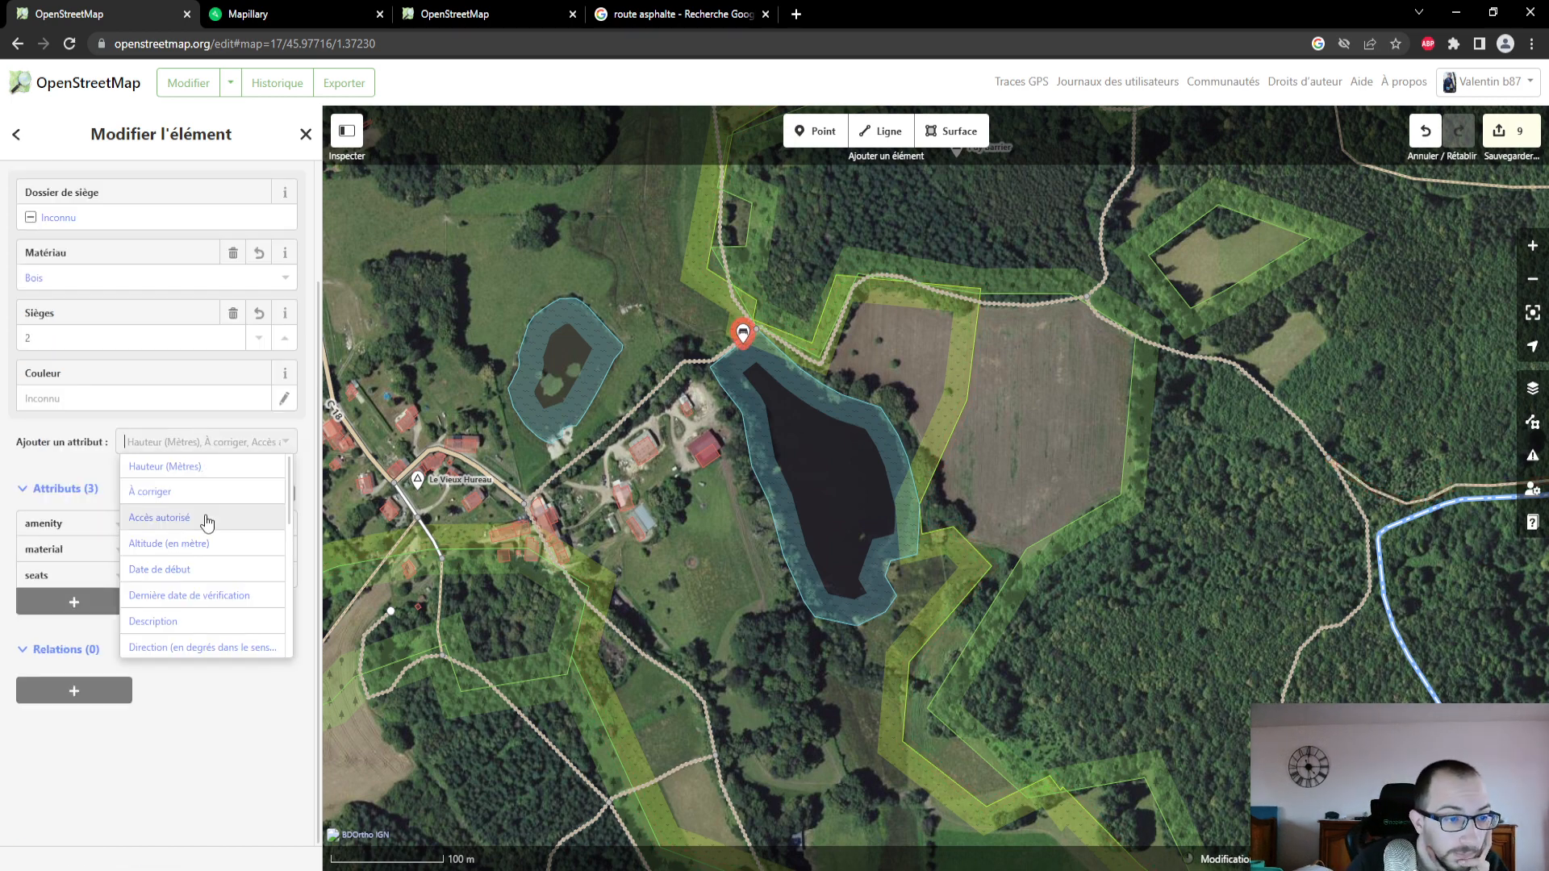
{"action": "scroll", "coordinate": [220, 536], "scroll_direction": "down", "scroll_amount": 1}
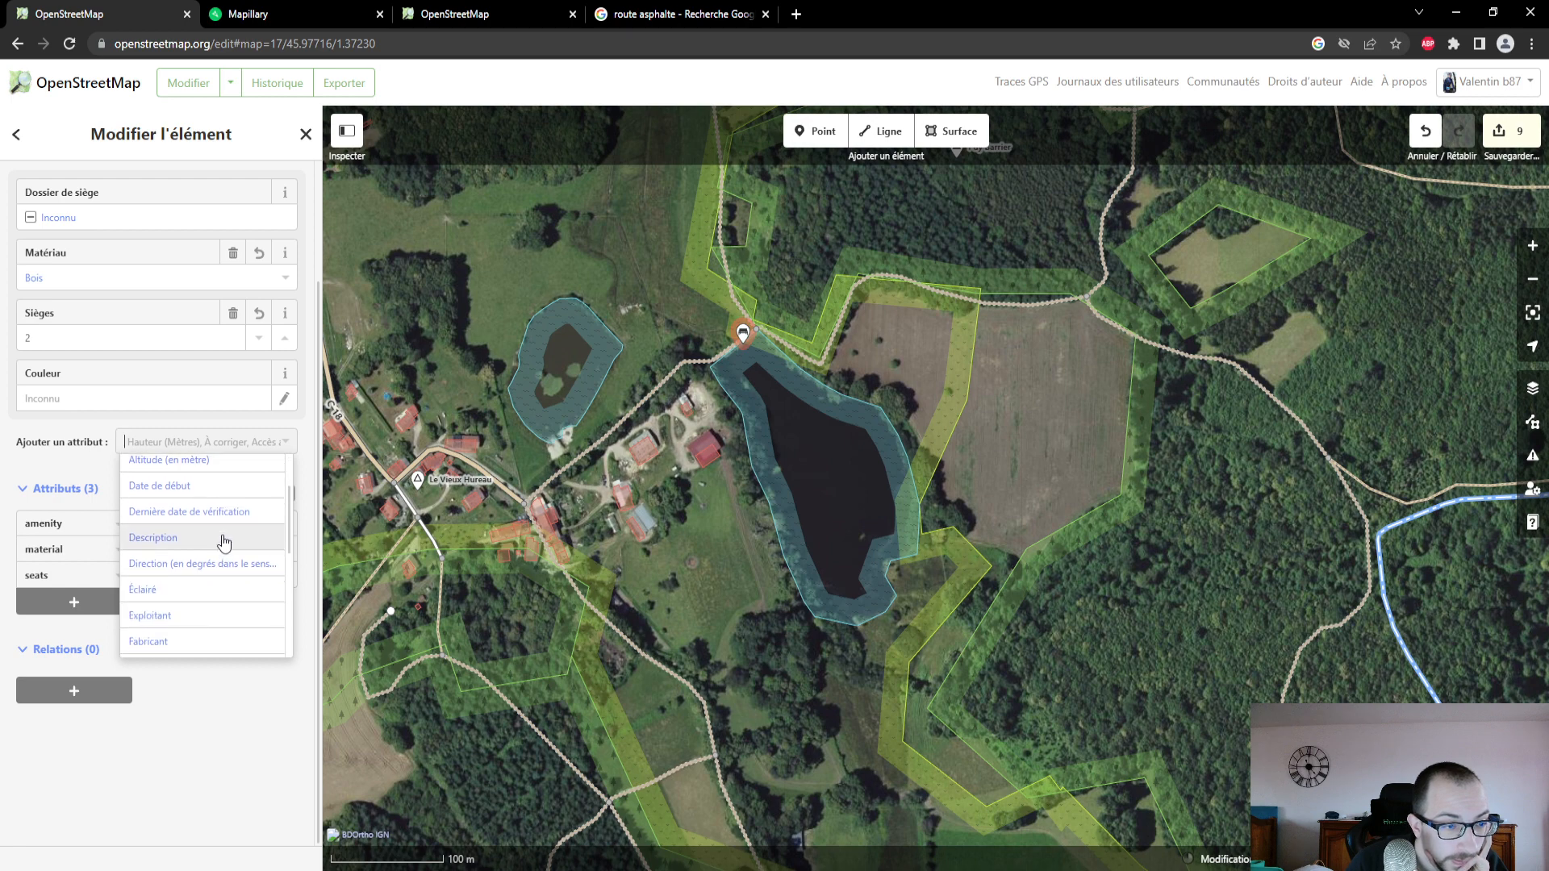
{"action": "scroll", "coordinate": [225, 542], "scroll_direction": "down", "scroll_amount": 1}
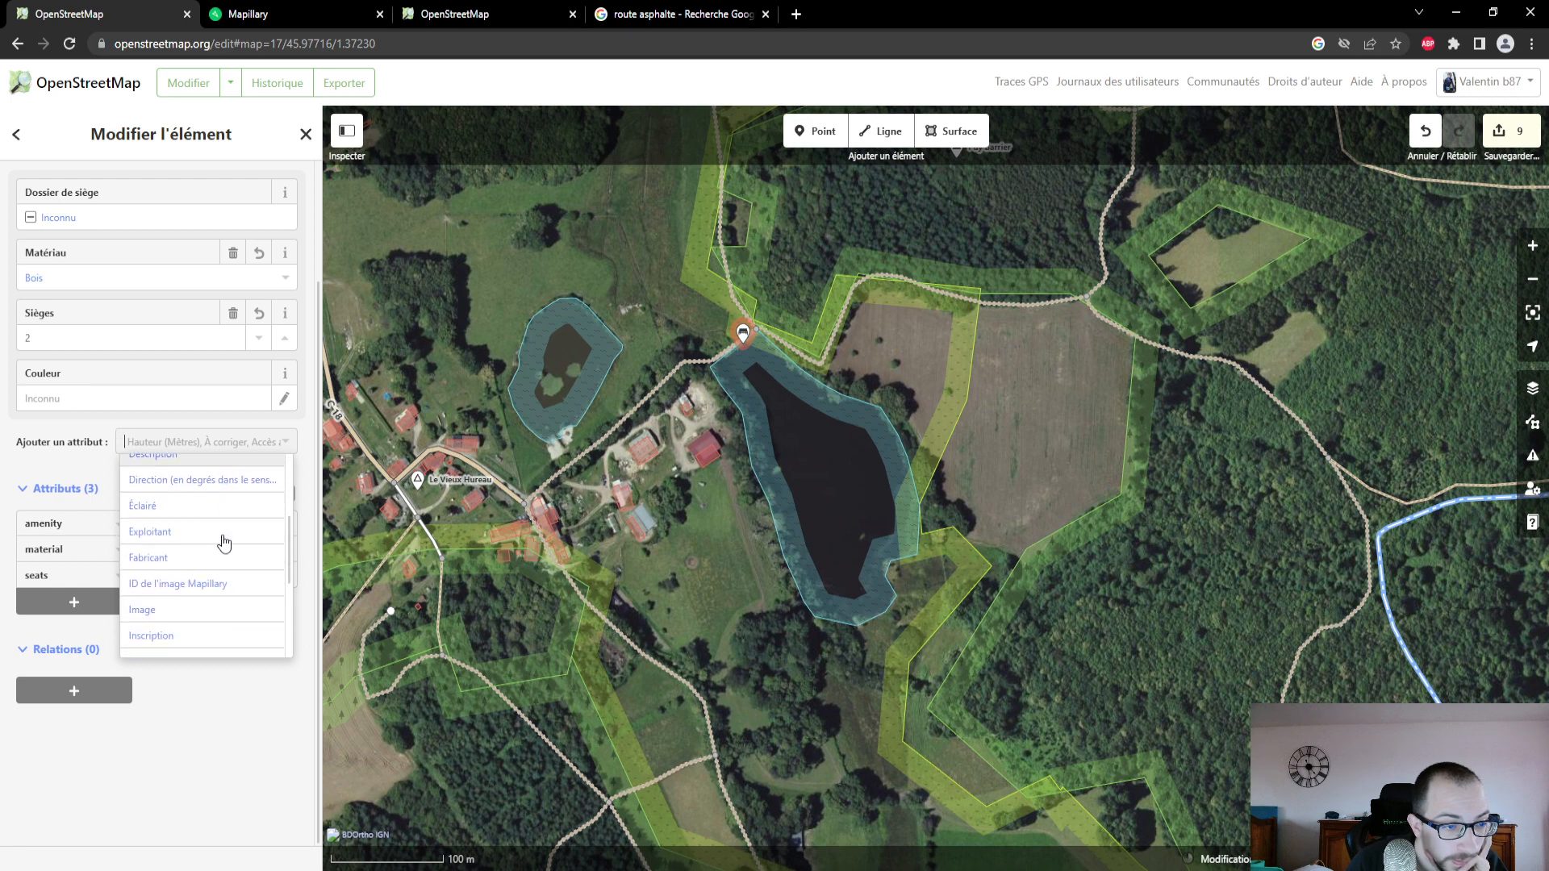
{"action": "left_click", "coordinate": [222, 615]}
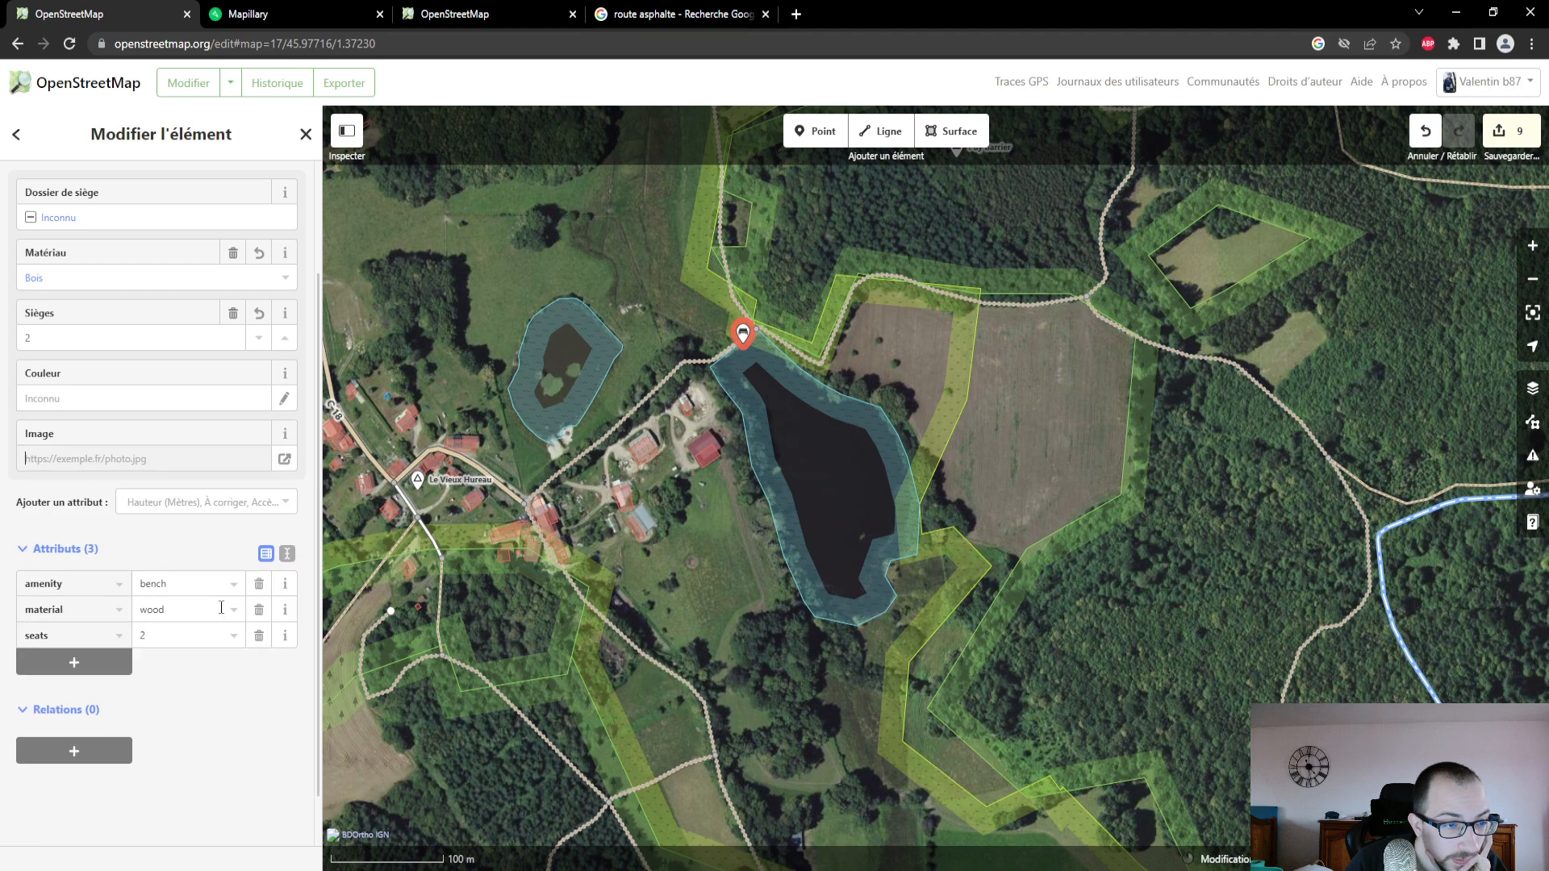
- Switch to Mapillary, locate the pond on its map and open the photo showing the bench beside the track
{"action": "left_click", "coordinate": [360, 13]}
{"action": "scroll", "coordinate": [103, 782], "scroll_direction": "down", "scroll_amount": 3}
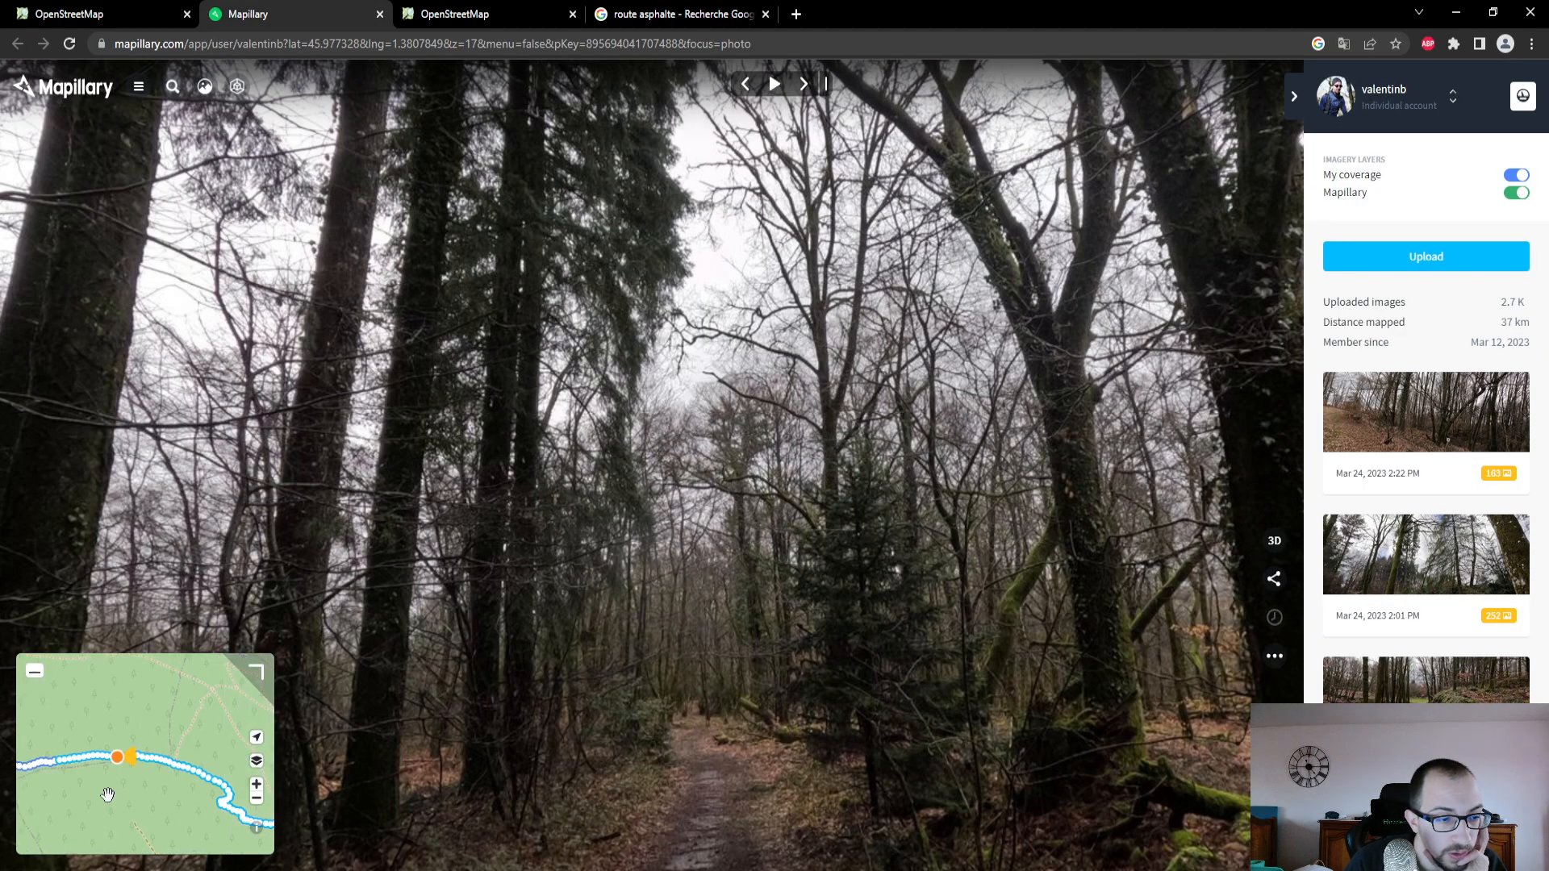
{"action": "left_click_drag", "start_coordinate": [107, 796], "coordinate": [279, 713]}
{"action": "left_click_drag", "start_coordinate": [154, 756], "coordinate": [256, 827]}
{"action": "left_click_drag", "start_coordinate": [44, 766], "coordinate": [147, 830]}
{"action": "scroll", "coordinate": [128, 767], "scroll_direction": "up", "scroll_amount": 5}
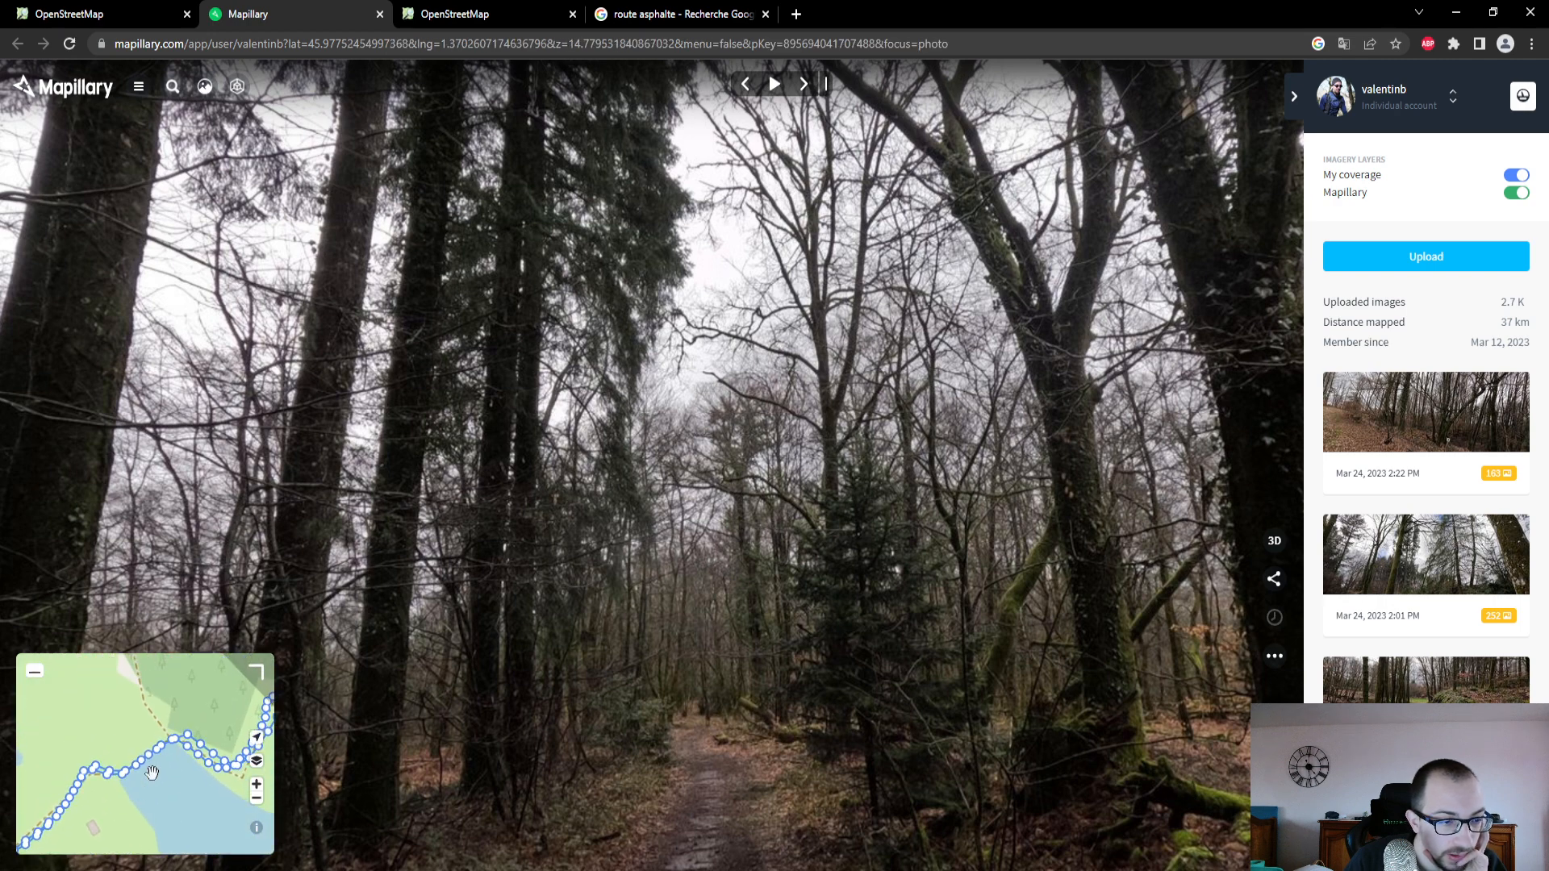
{"action": "scroll", "coordinate": [108, 773], "scroll_direction": "up", "scroll_amount": 3}
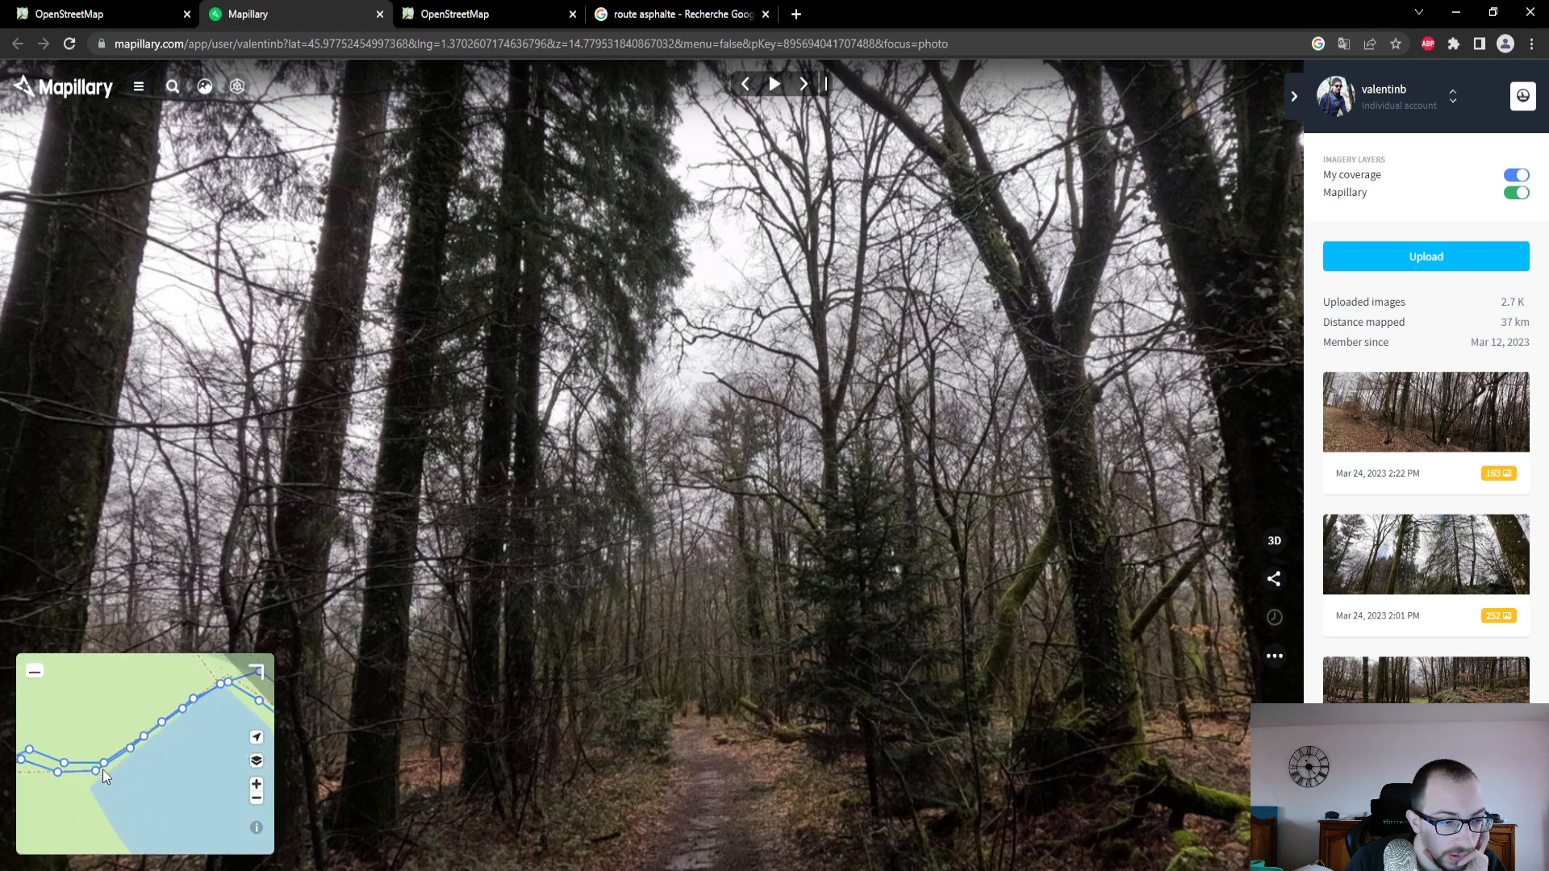
{"action": "left_click", "coordinate": [97, 774]}
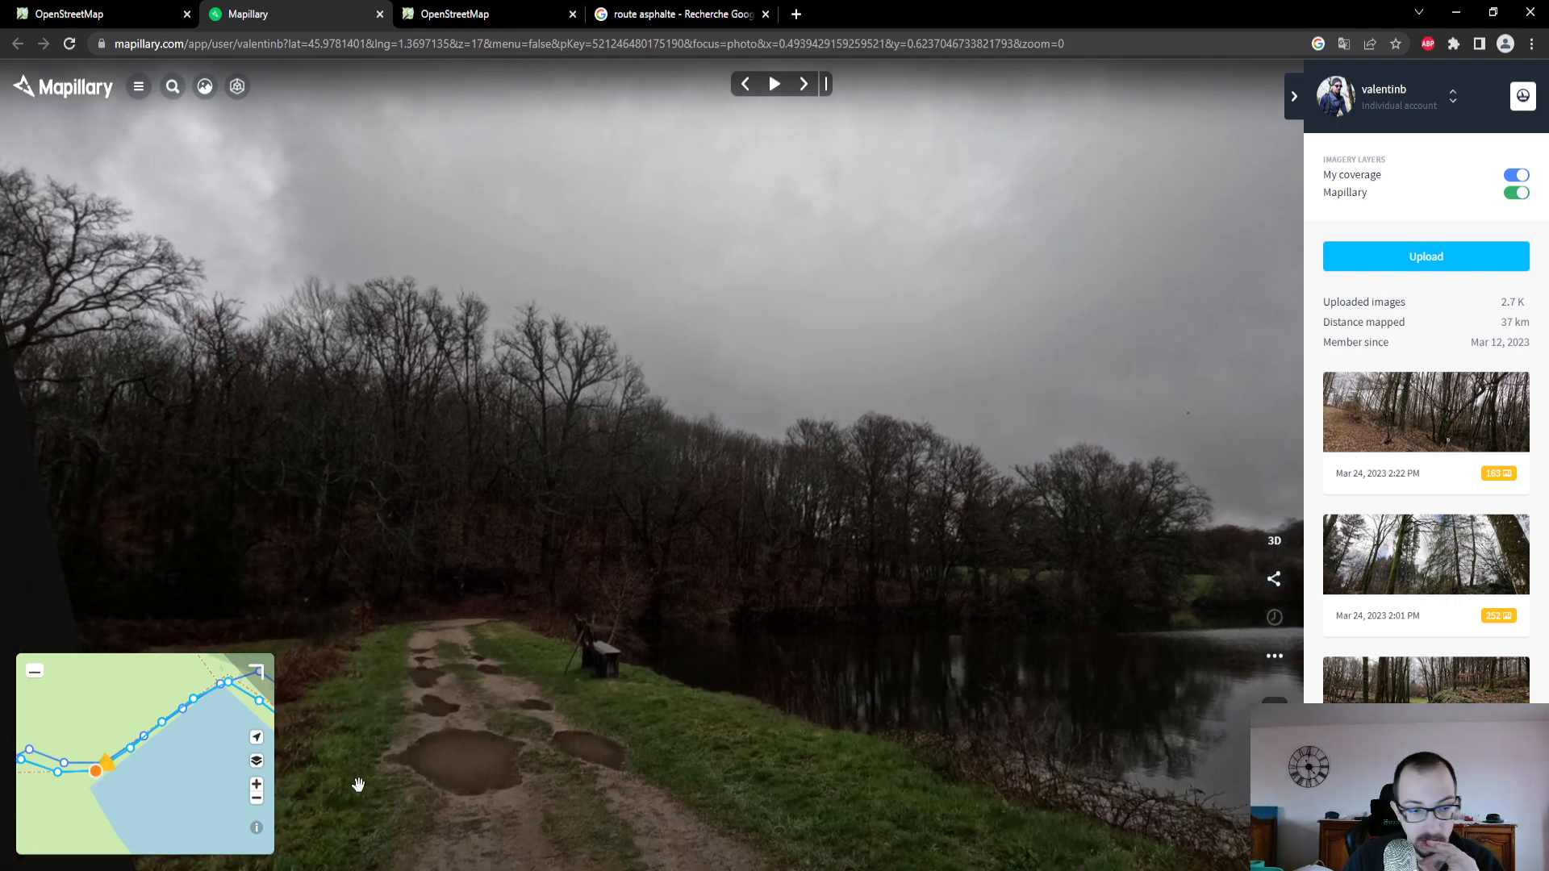
- Copy the Mapillary photo's share link and paste it into the bench's Image field in OpenStreetMap
{"action": "left_click", "coordinate": [1275, 580]}
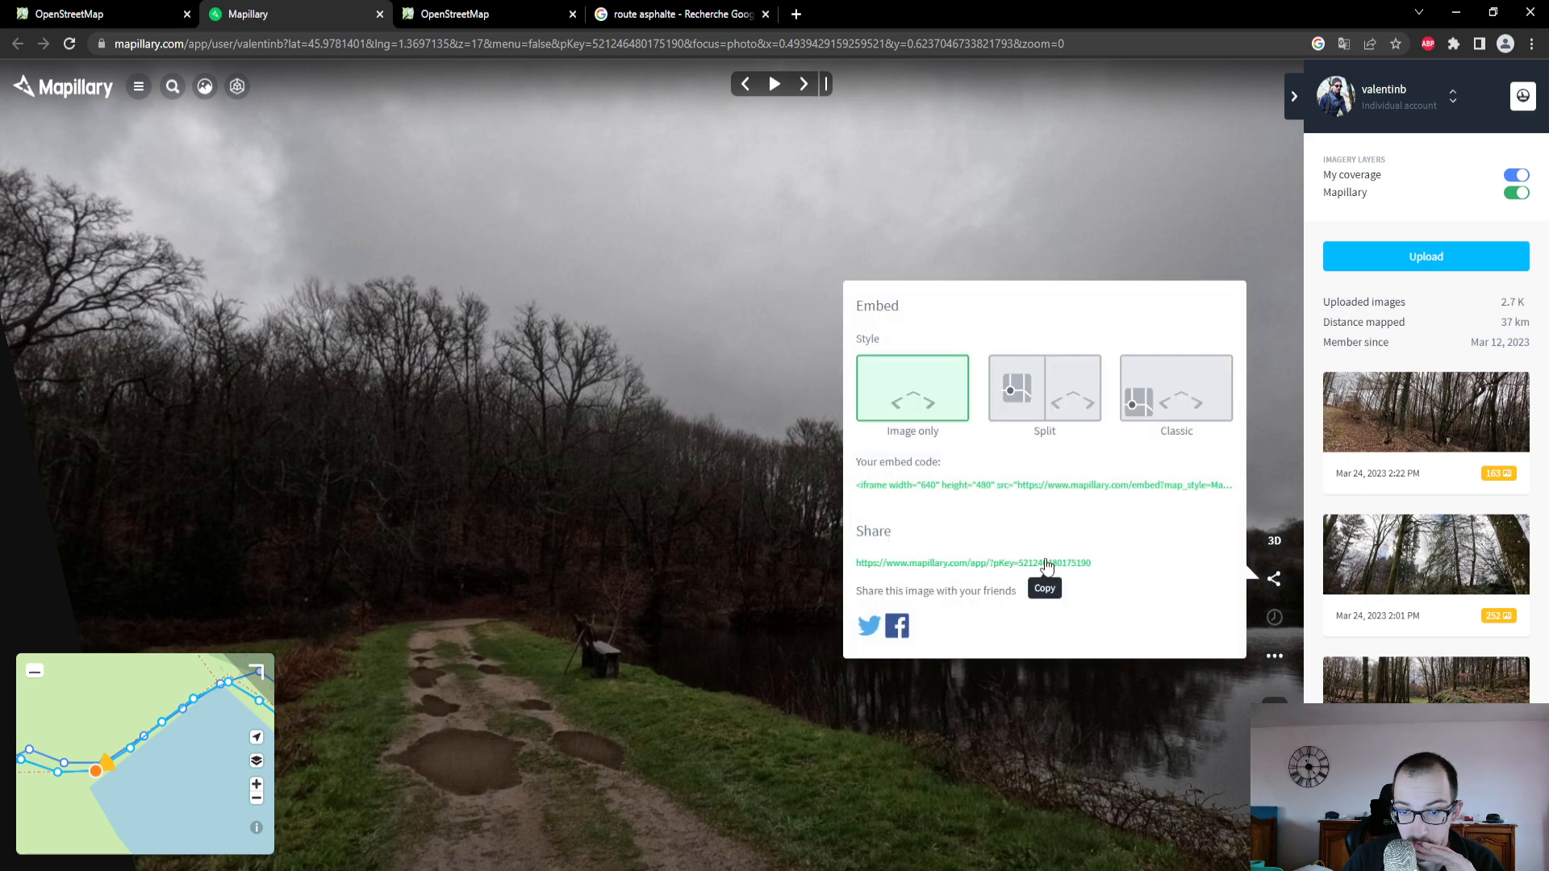
{"action": "left_click", "coordinate": [1047, 564]}
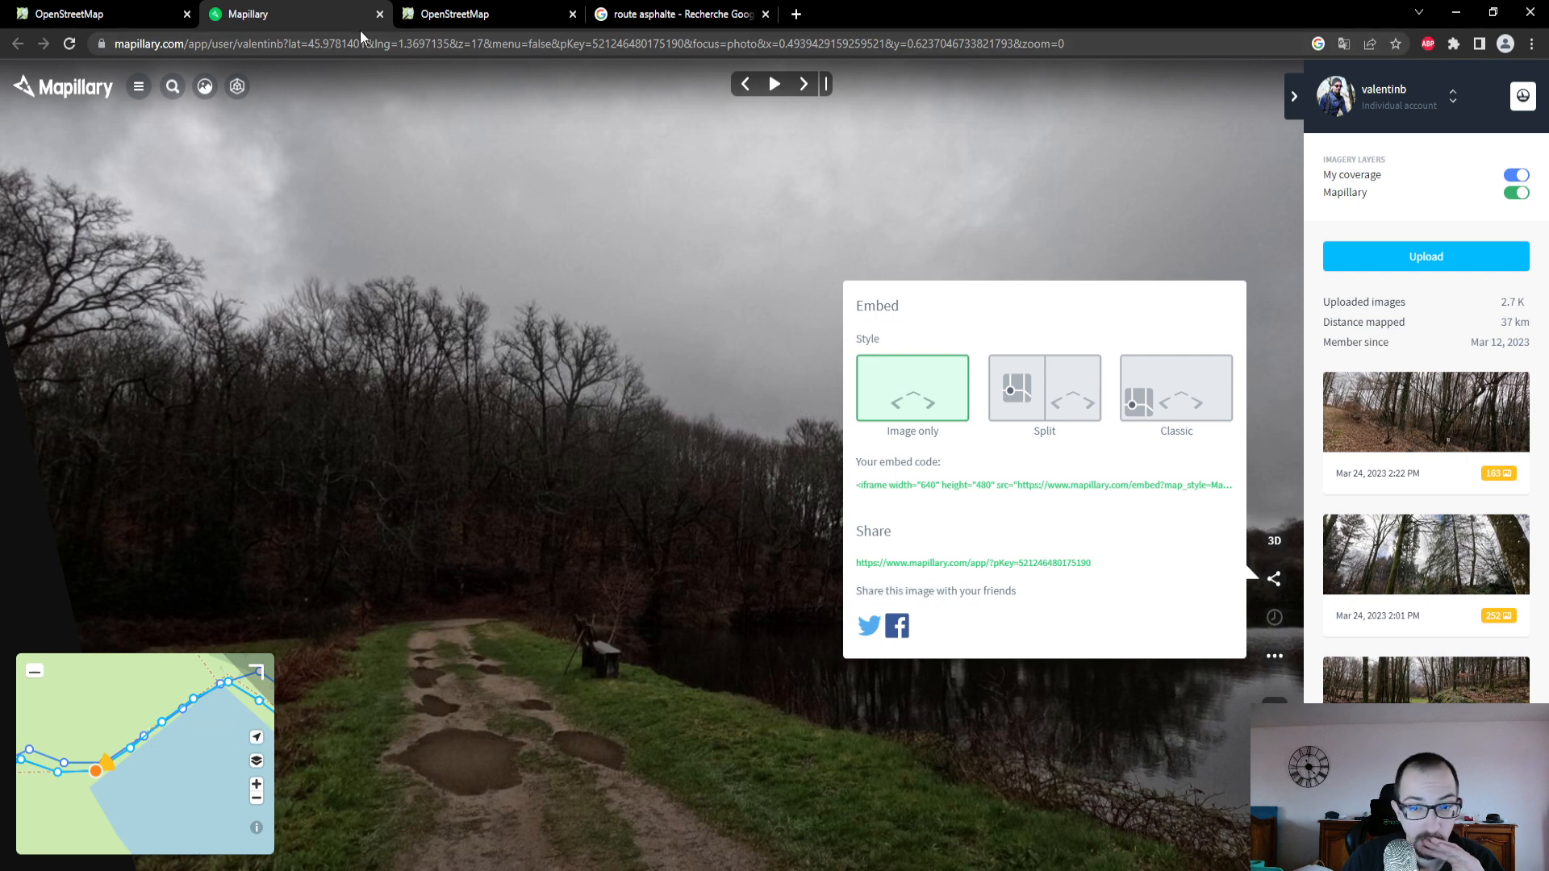
{"action": "left_click", "coordinate": [97, 16]}
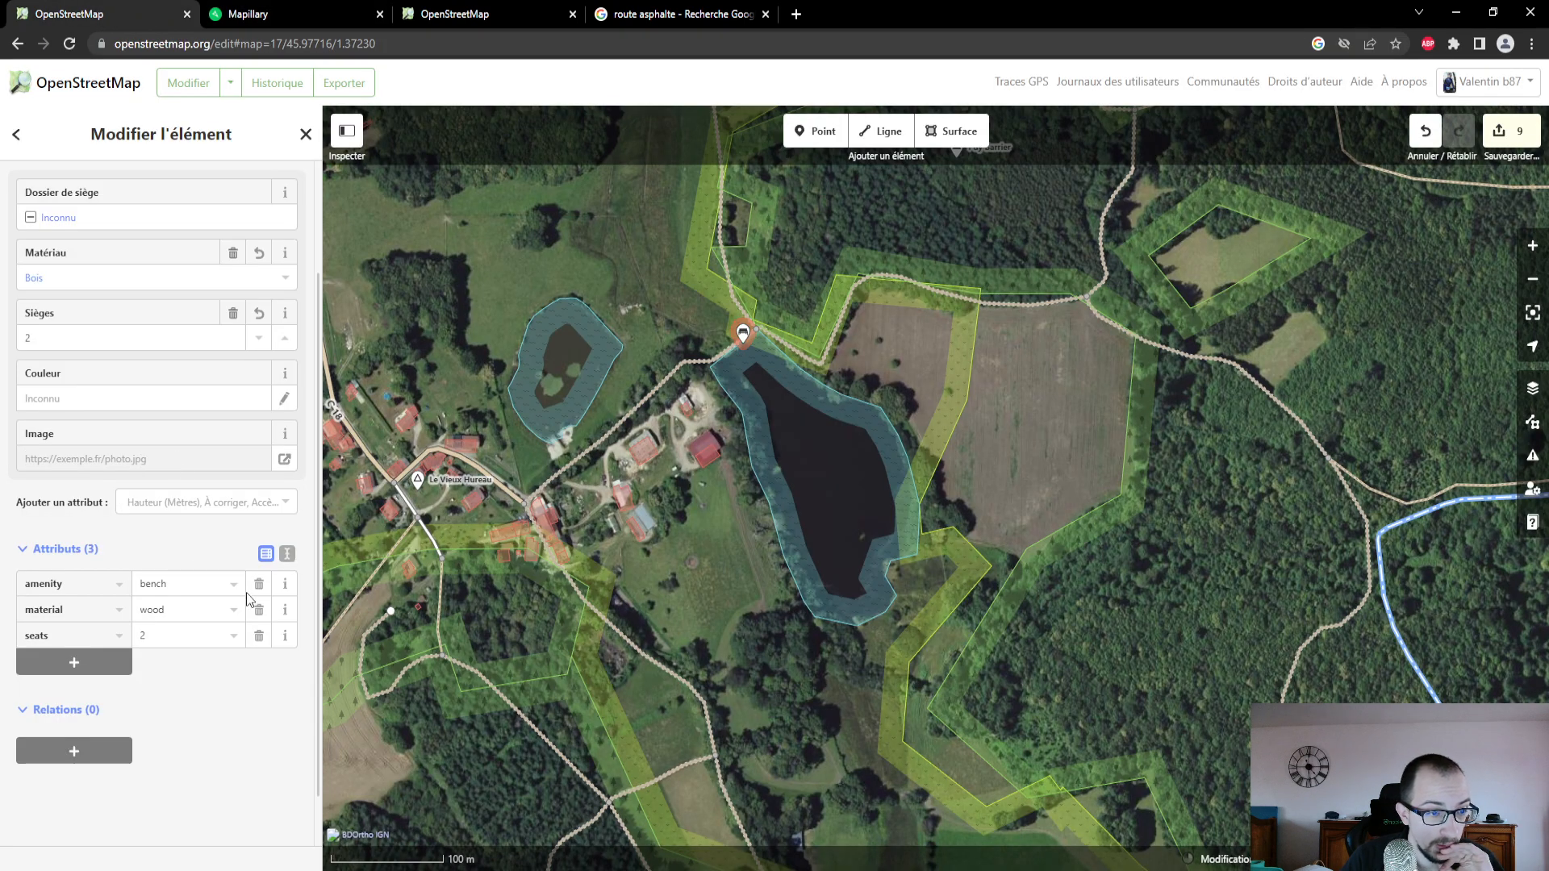
{"action": "key", "text": "ctrl+v"}
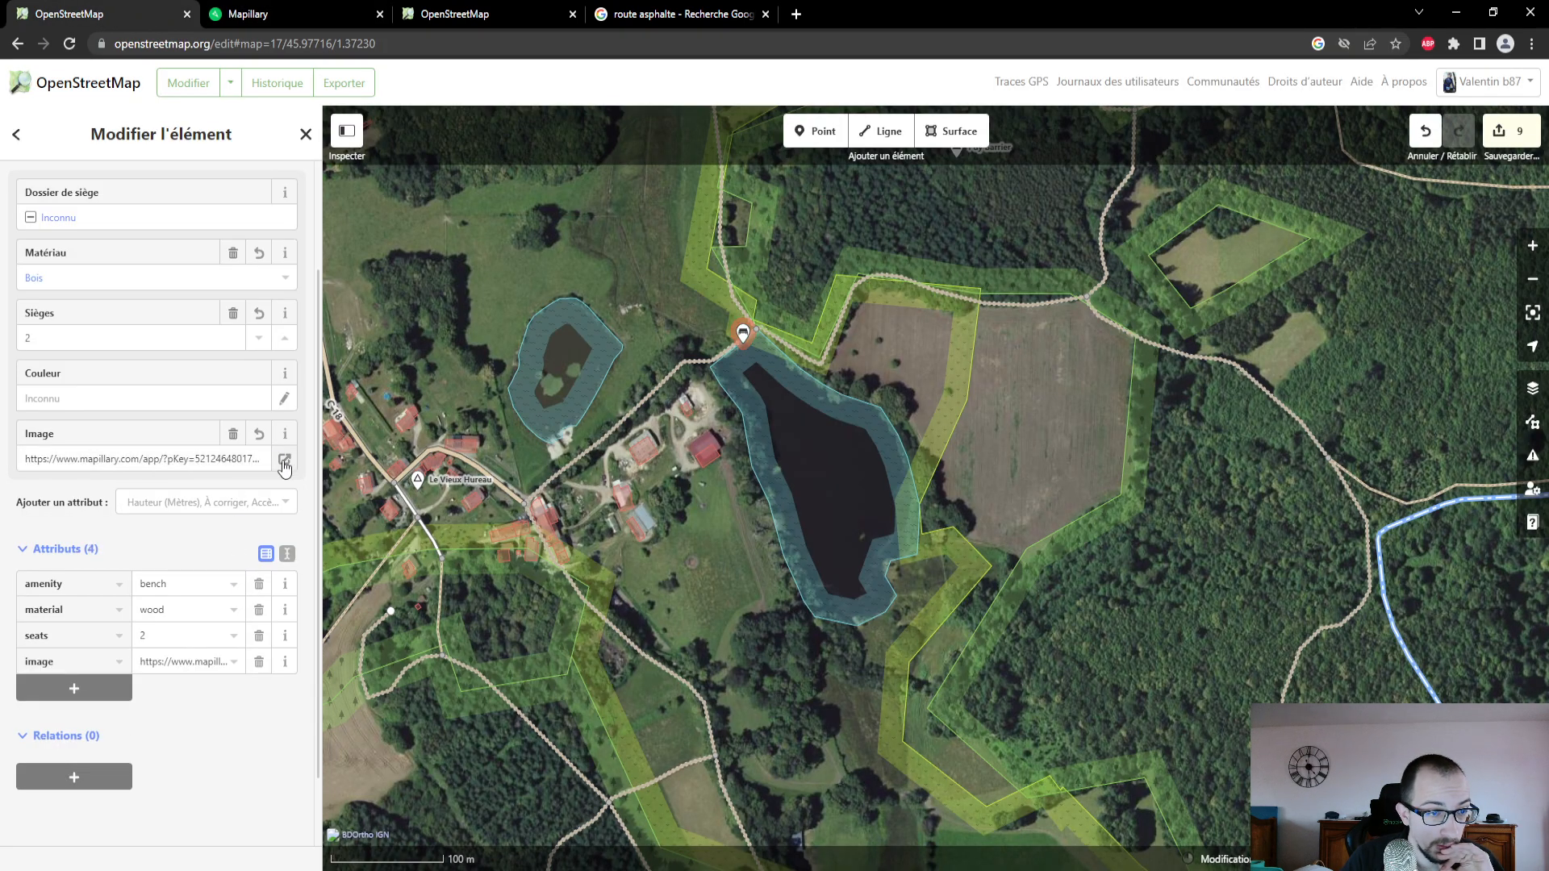
- Open the bench's image link to check it, dismiss the cookie notice, then close the page and review the bench's attributes
{"action": "left_click", "coordinate": [284, 460]}
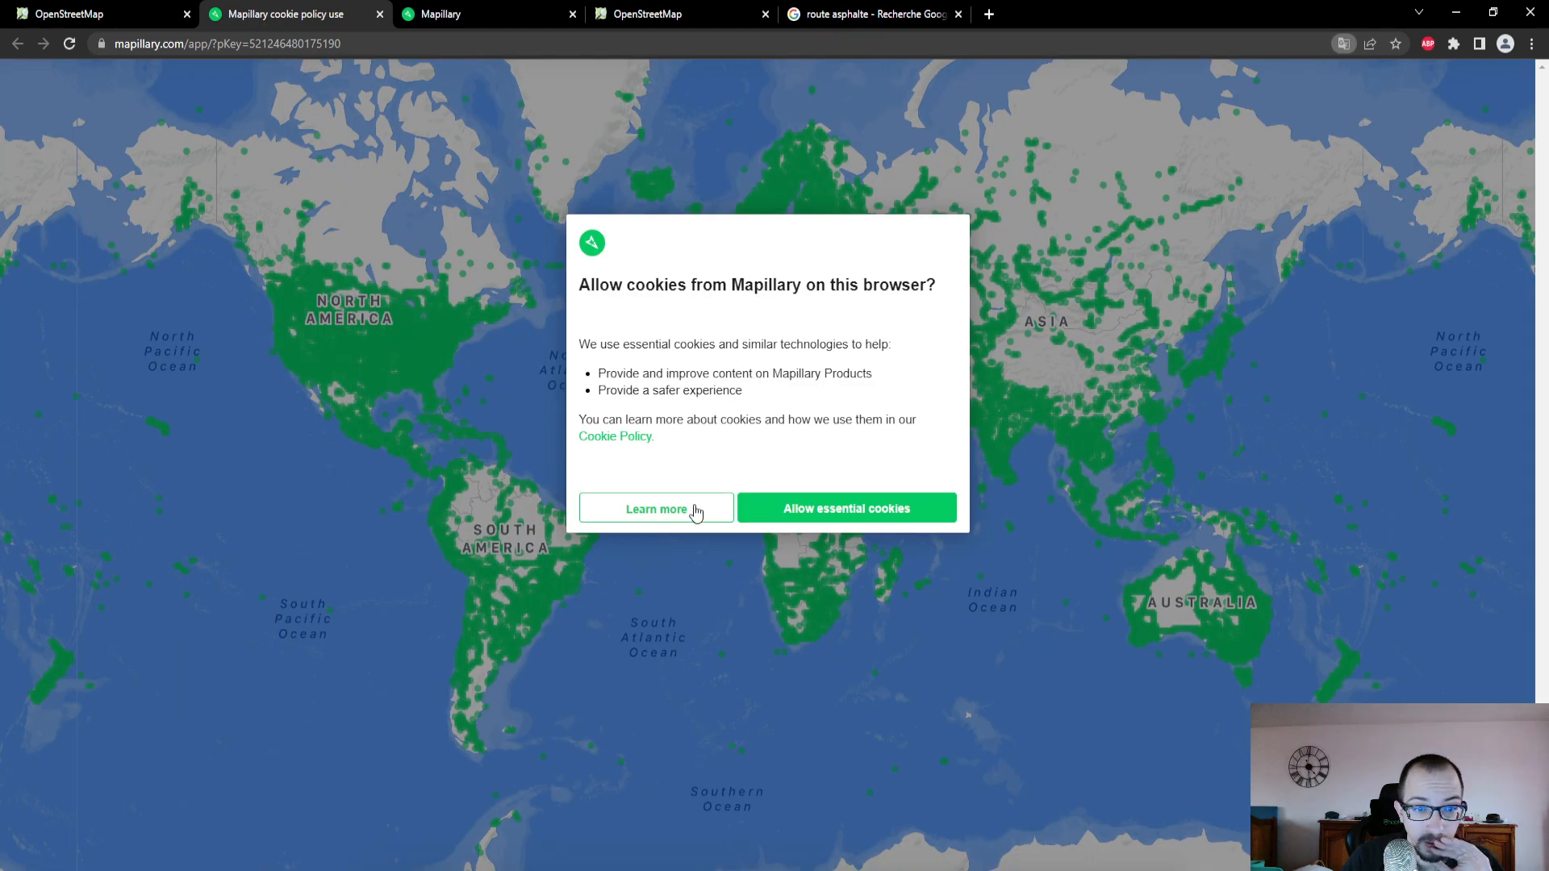
{"action": "left_click", "coordinate": [695, 513]}
{"action": "left_click", "coordinate": [695, 615]}
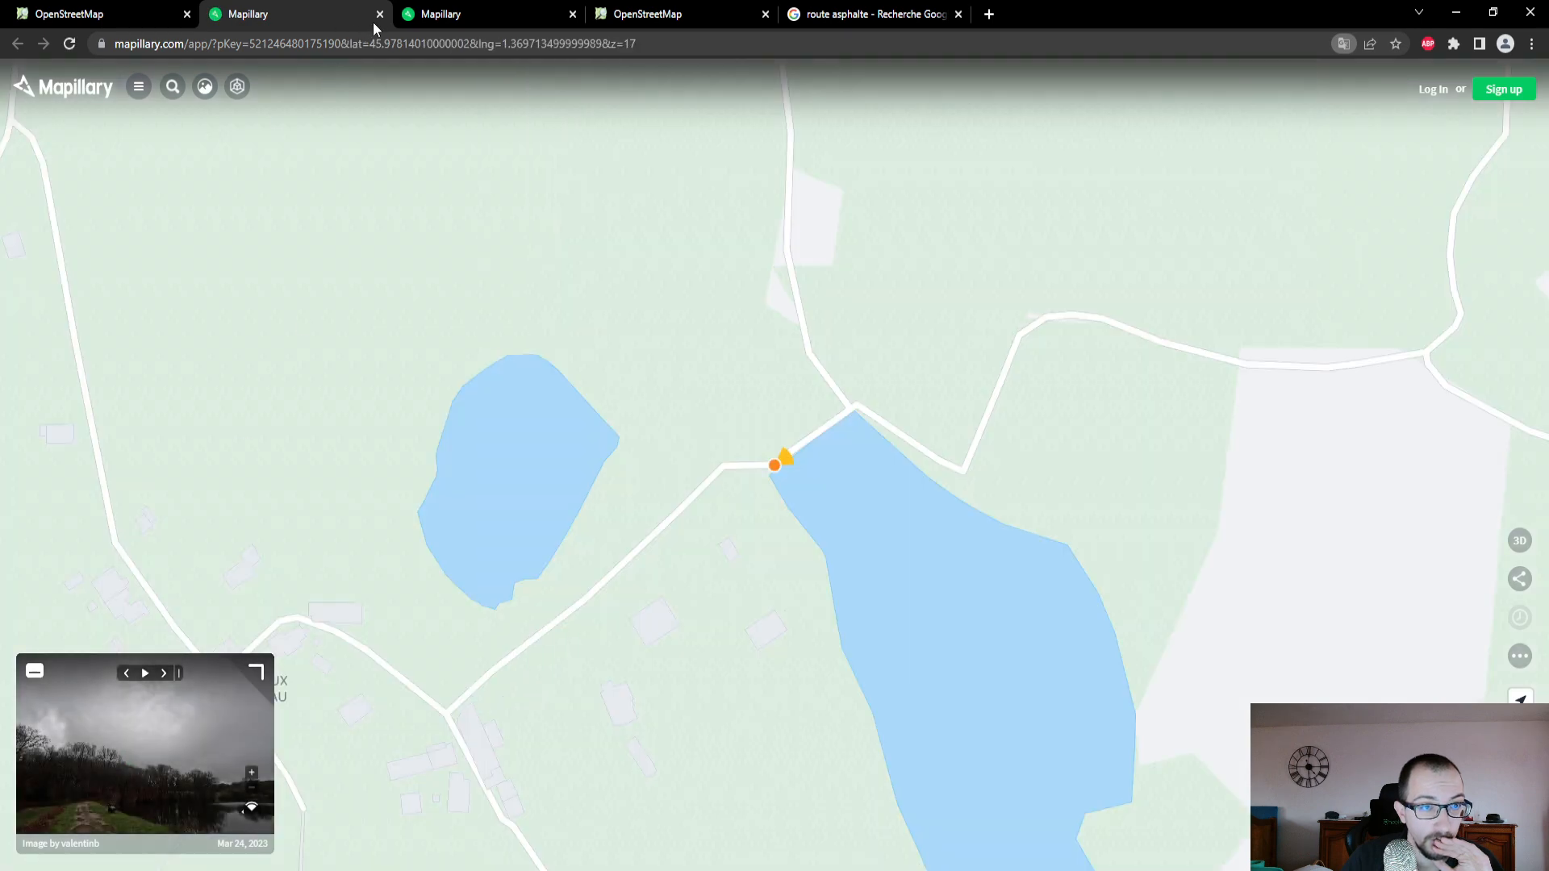
{"action": "left_click", "coordinate": [380, 14]}
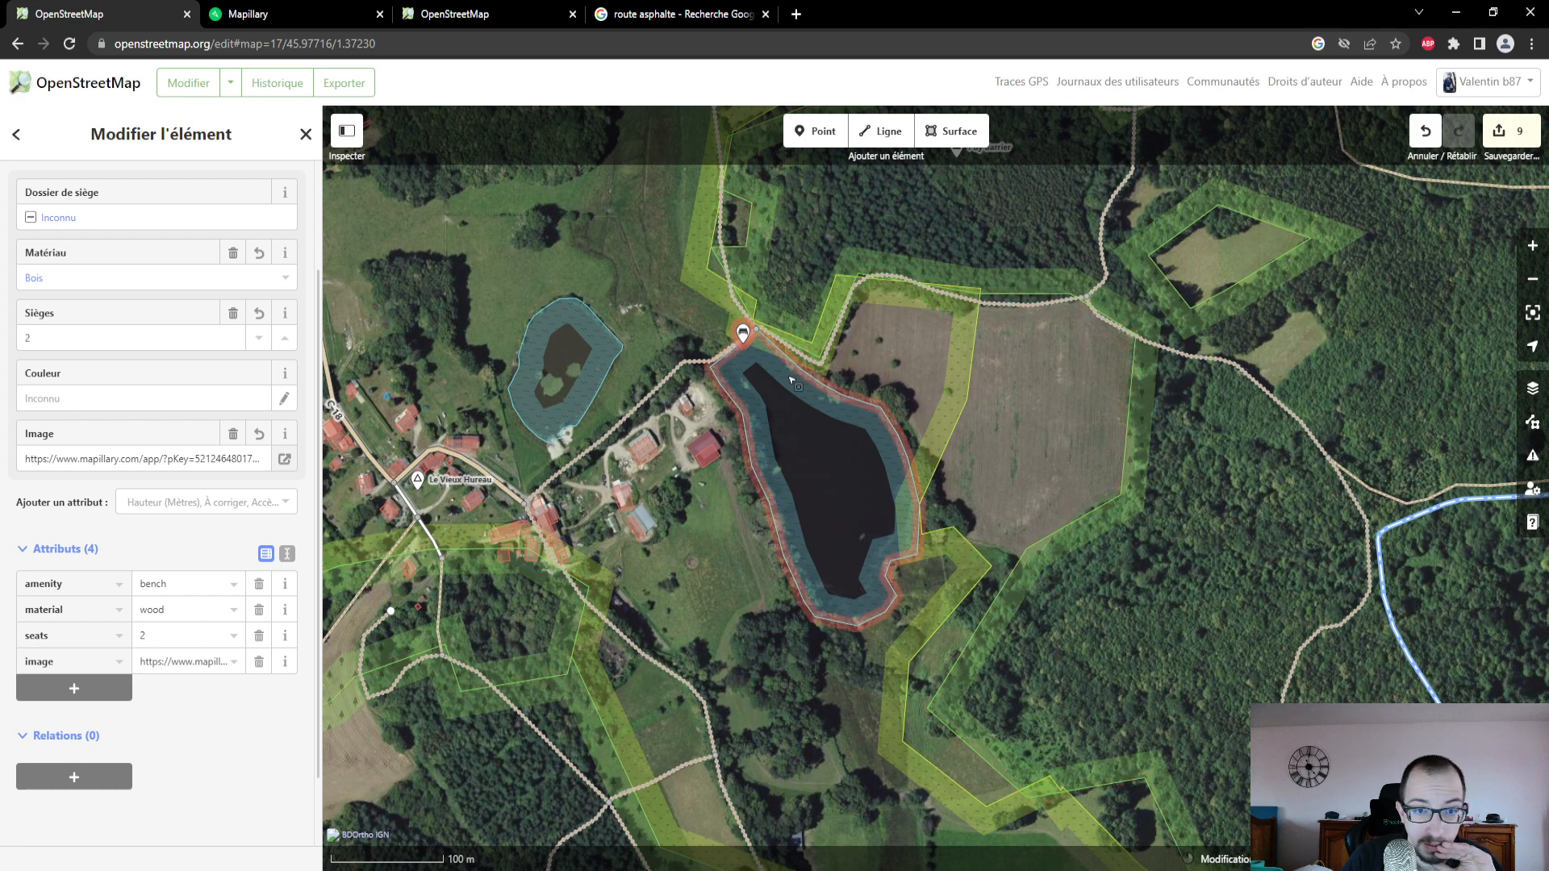
{"action": "scroll", "coordinate": [126, 388], "scroll_direction": "up", "scroll_amount": 3}
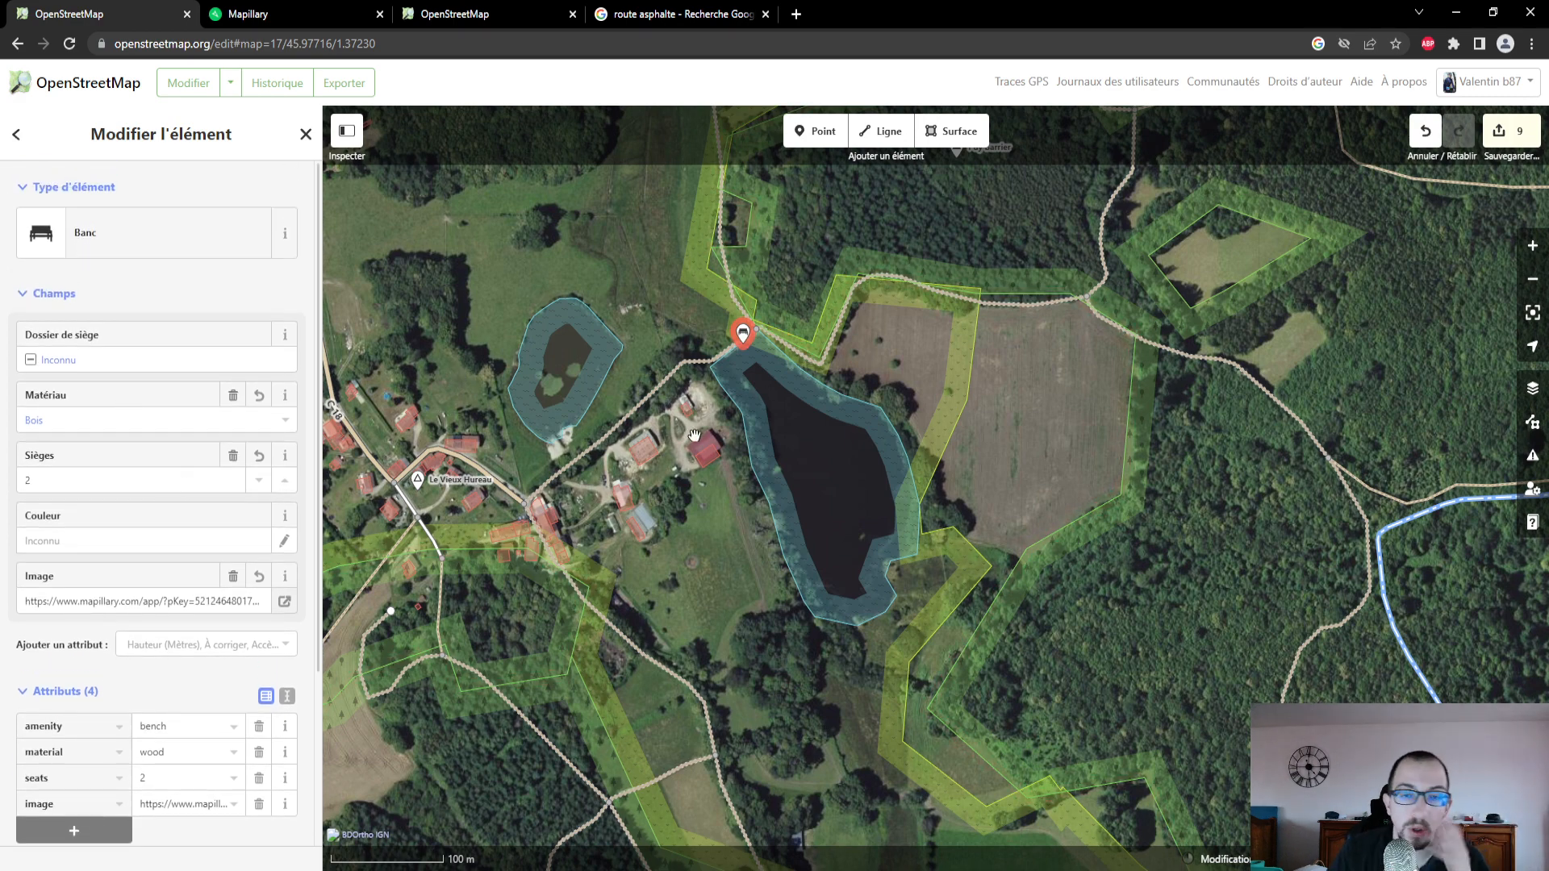
- Review the surface, access and source attributes of the track running from Le Vieux Hureau past the pond
{"action": "left_click", "coordinate": [684, 370]}
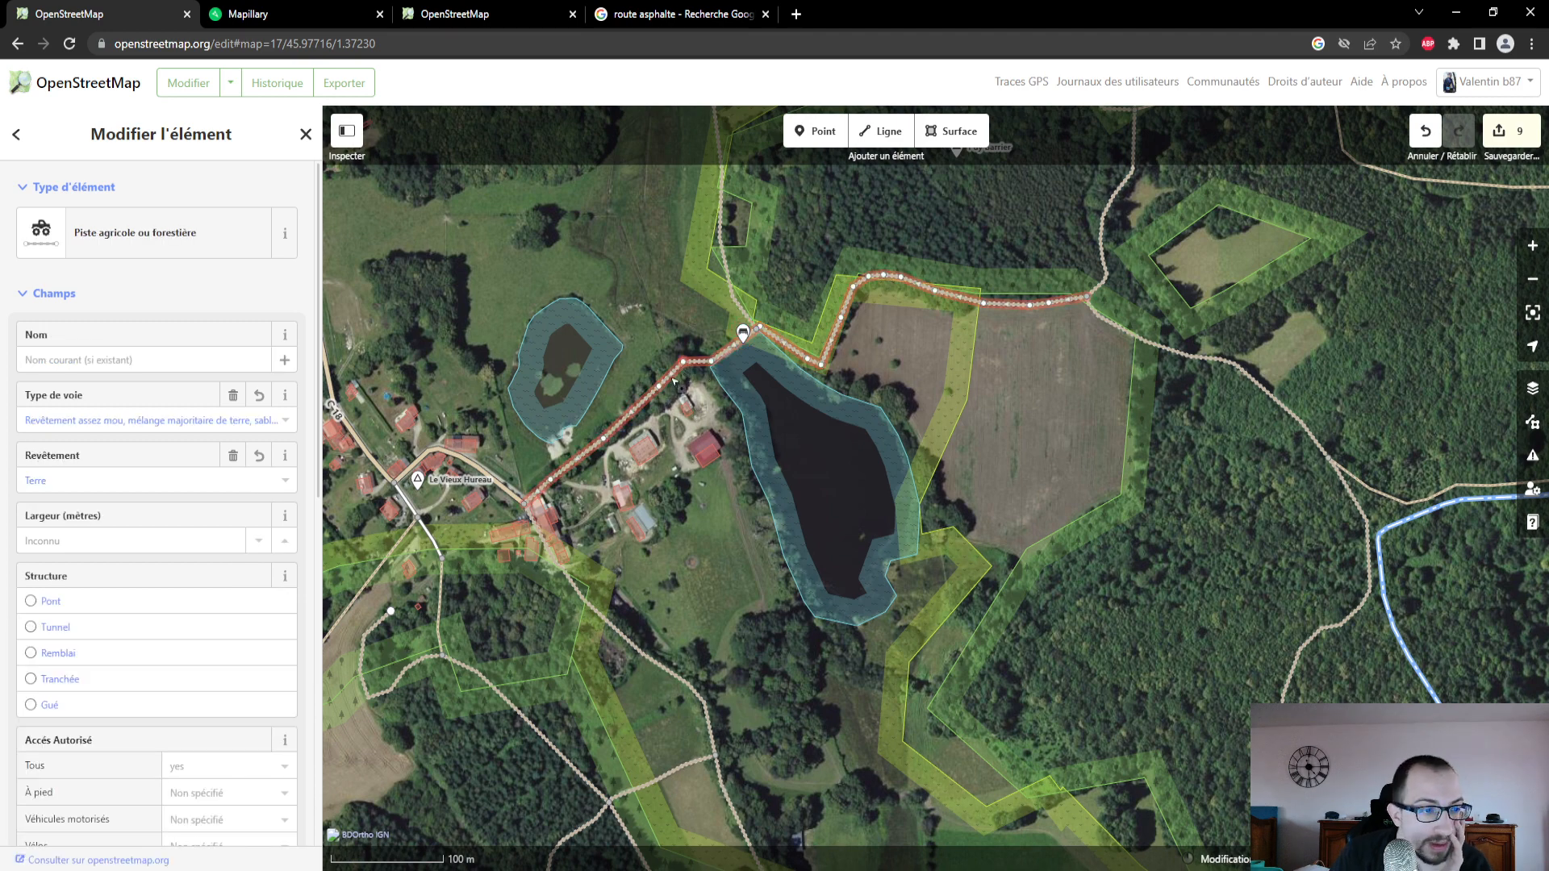
{"action": "scroll", "coordinate": [121, 604], "scroll_direction": "down", "scroll_amount": 5}
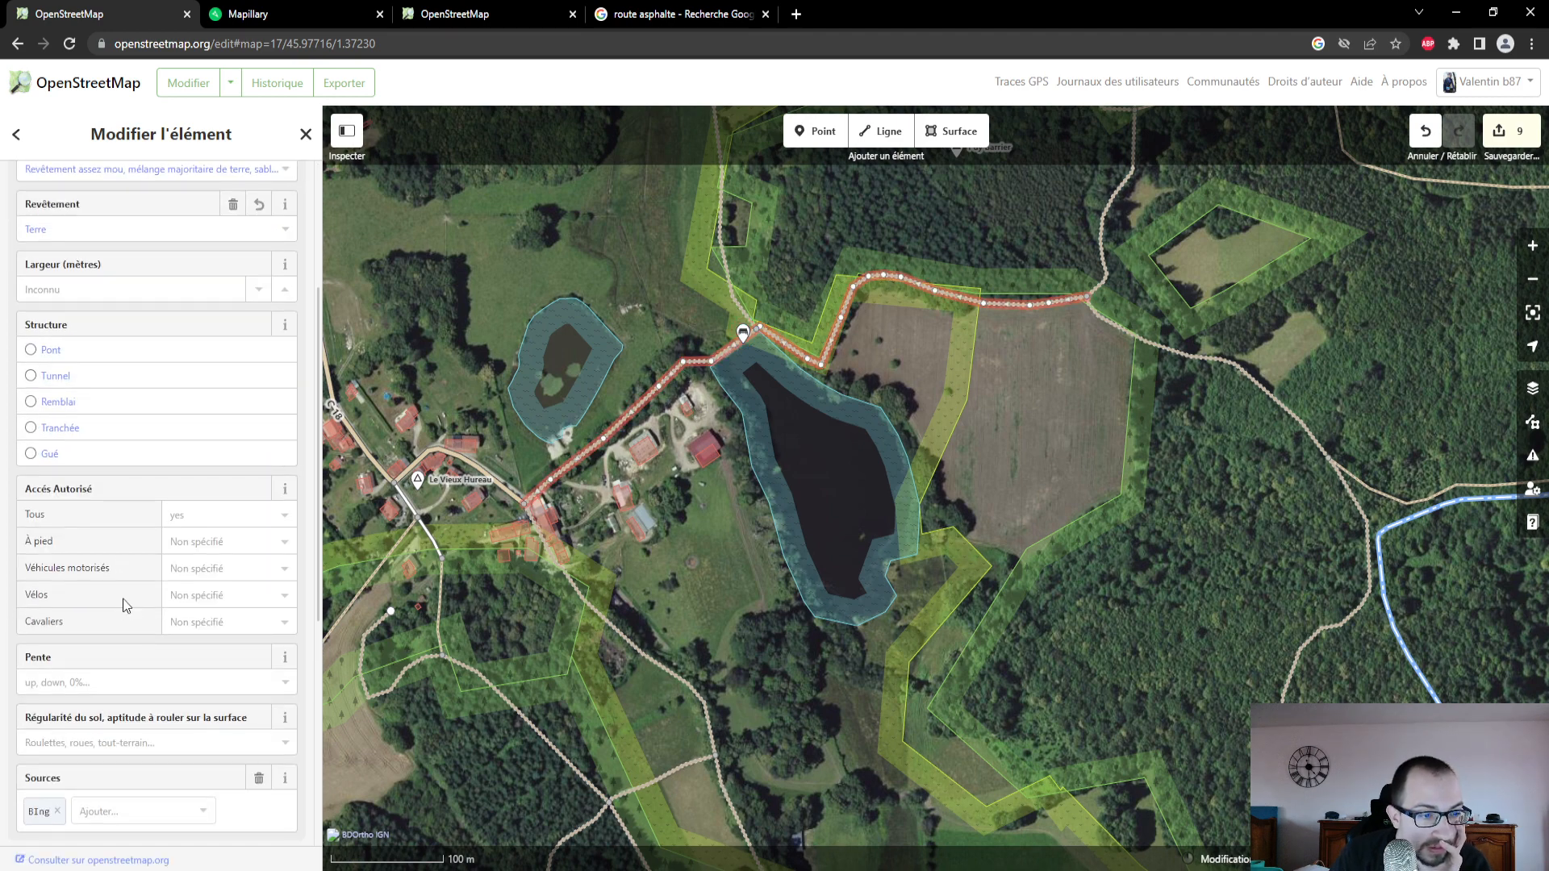
{"action": "scroll", "coordinate": [123, 603], "scroll_direction": "down", "scroll_amount": 1}
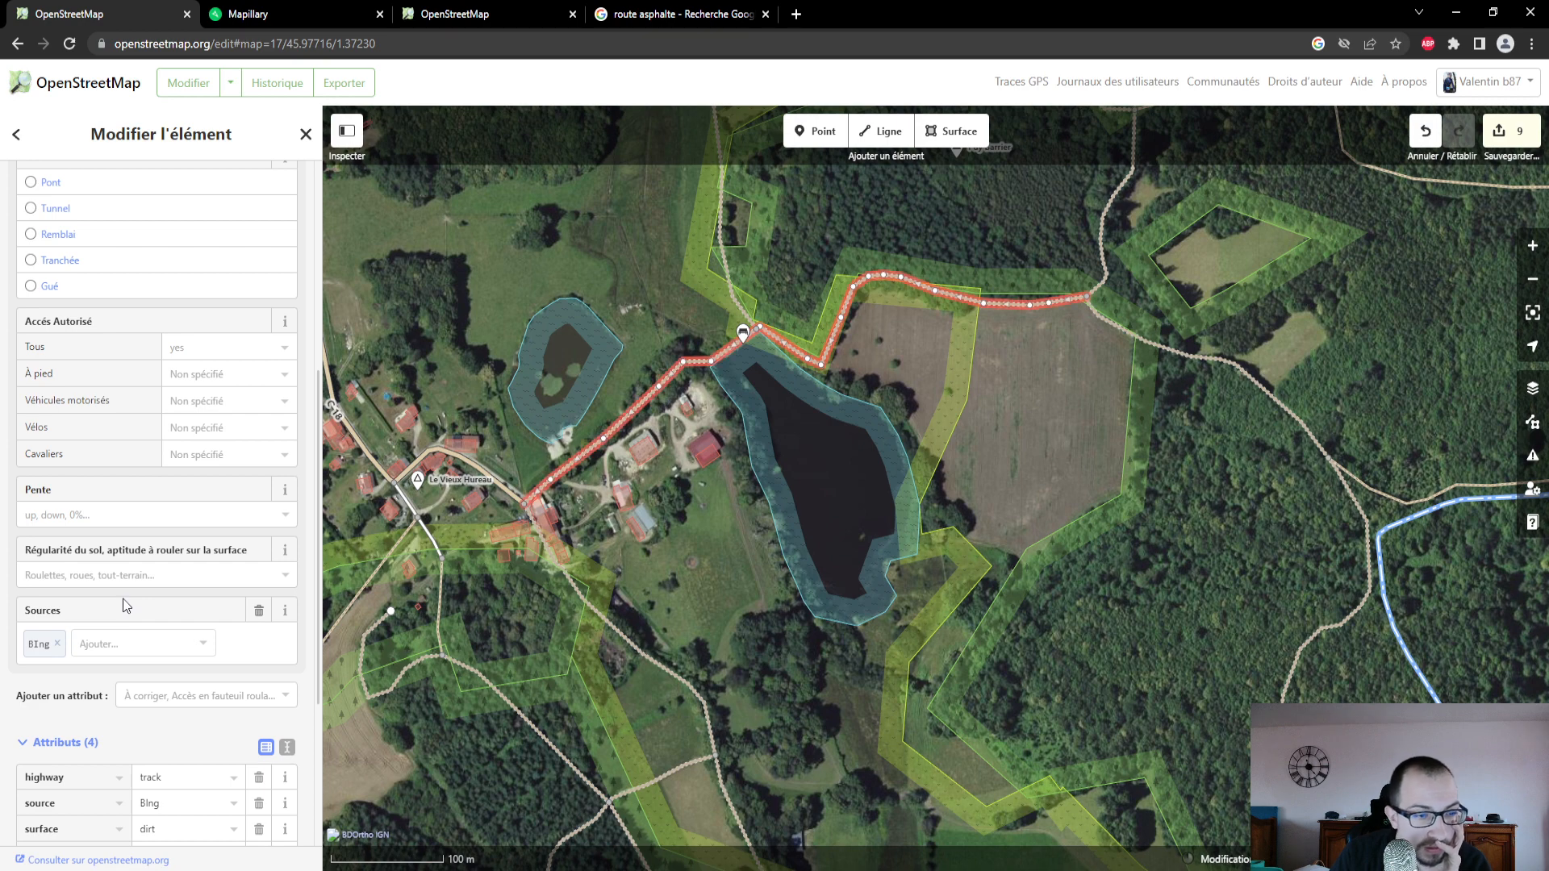
{"action": "scroll", "coordinate": [122, 606], "scroll_direction": "up", "scroll_amount": 6}
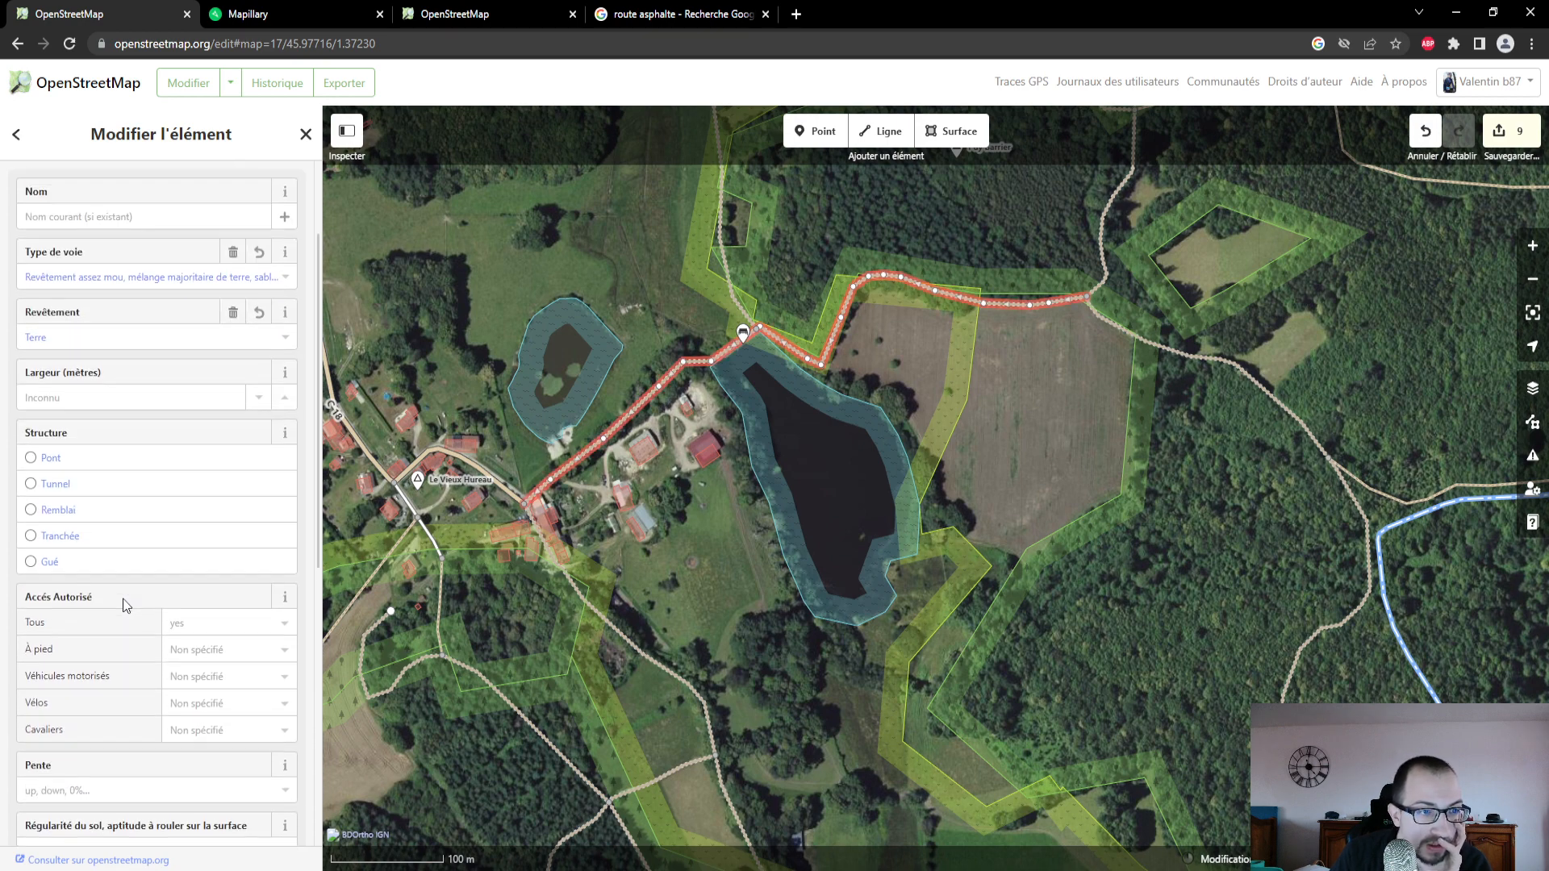
{"action": "scroll", "coordinate": [123, 603], "scroll_direction": "down", "scroll_amount": 3}
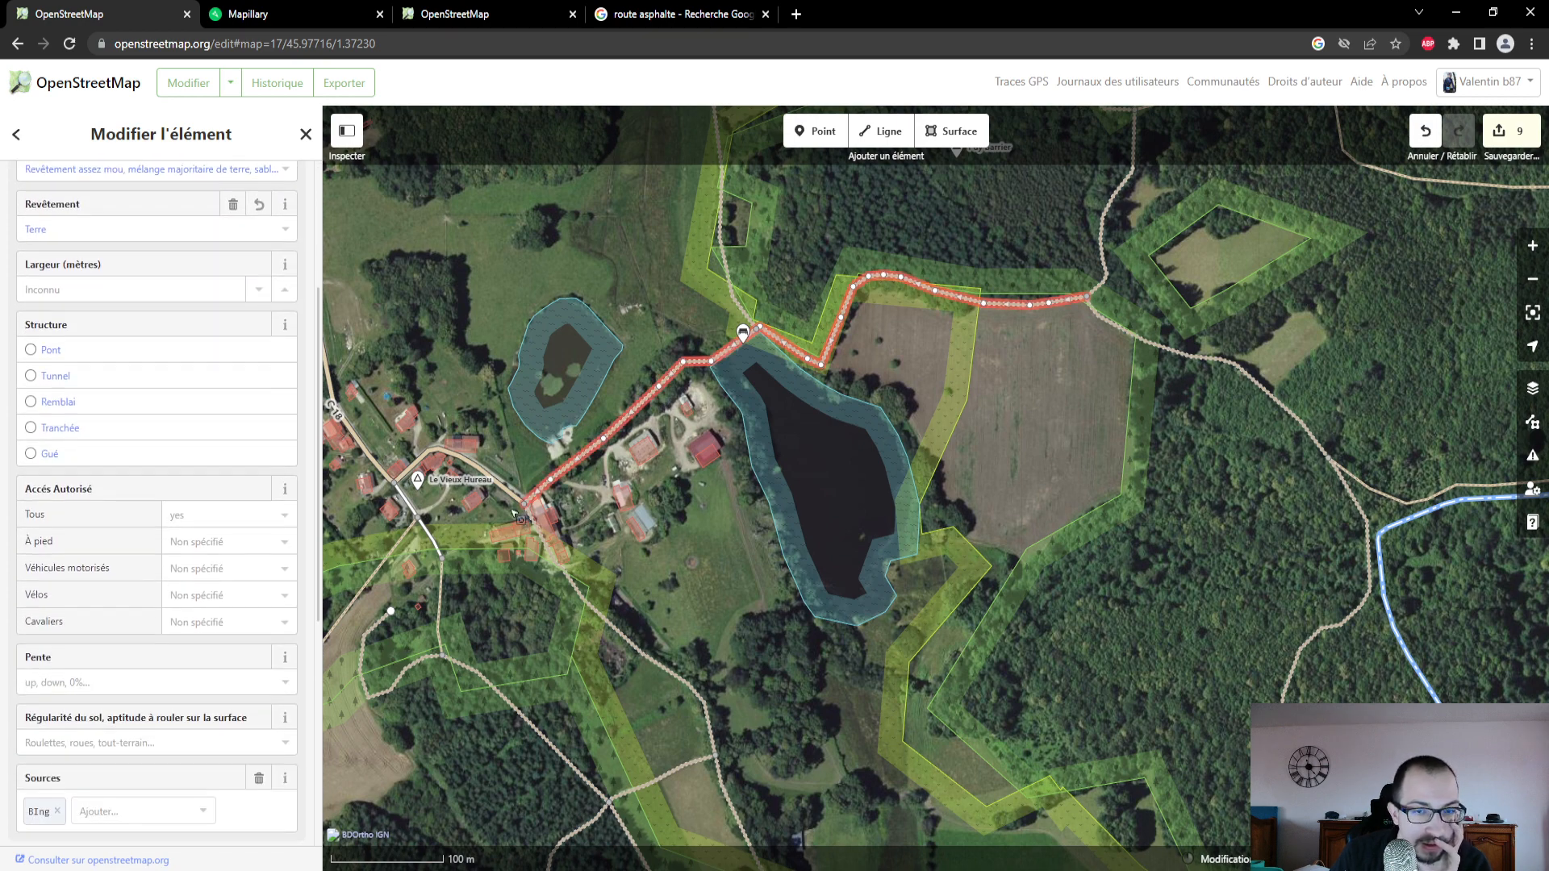
- Select the forest track east of the field and look through the additional attributes available for it, without adding any
{"action": "left_click", "coordinate": [1227, 362]}
{"action": "scroll", "coordinate": [225, 582], "scroll_direction": "down", "scroll_amount": 4}
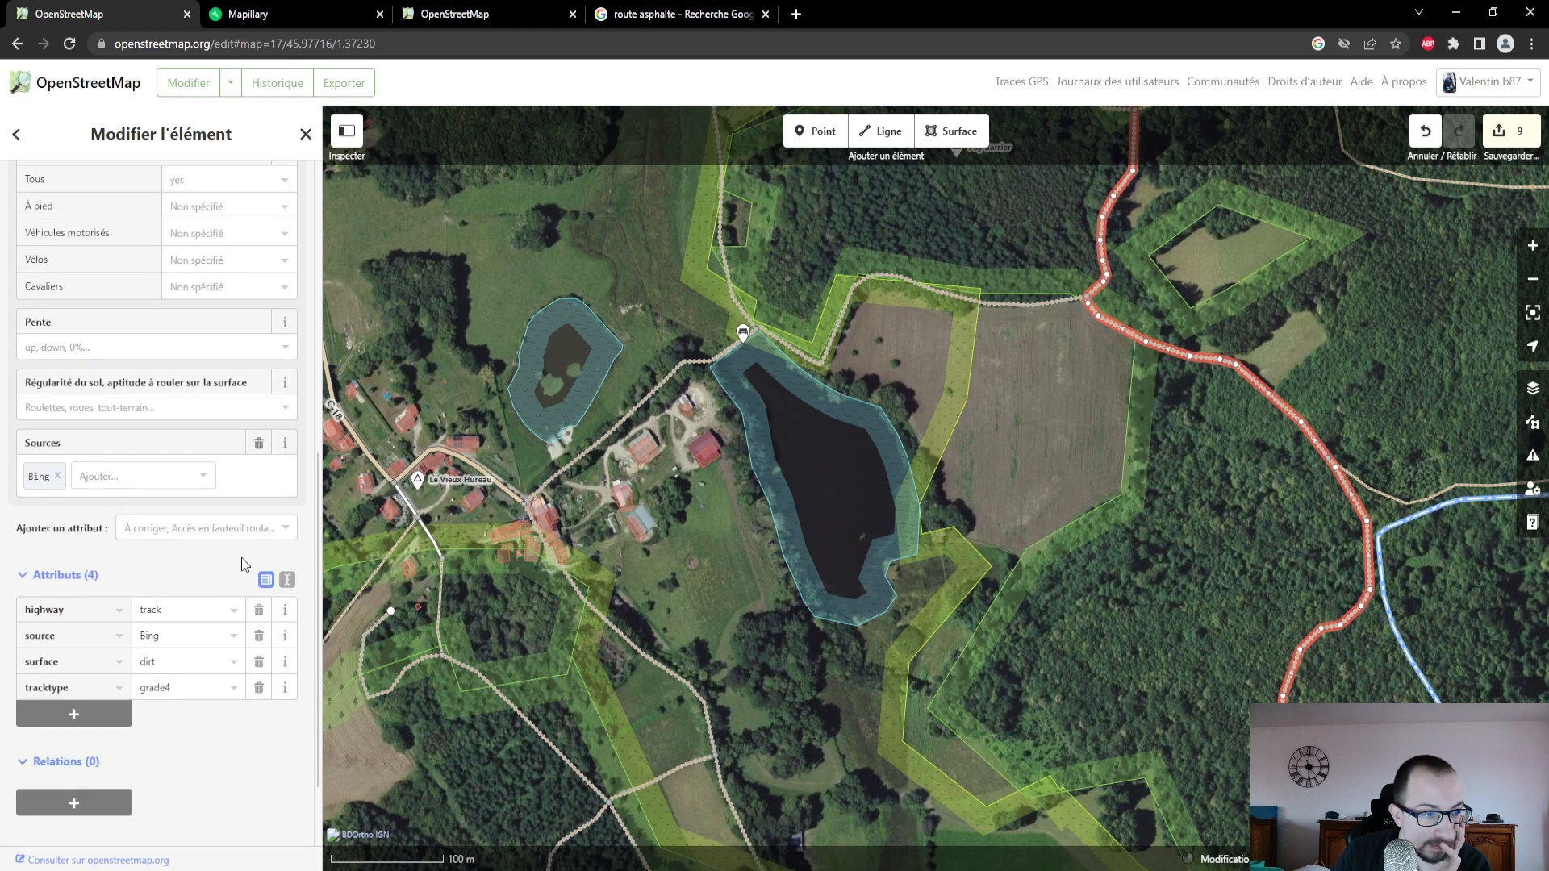
{"action": "left_click", "coordinate": [271, 527]}
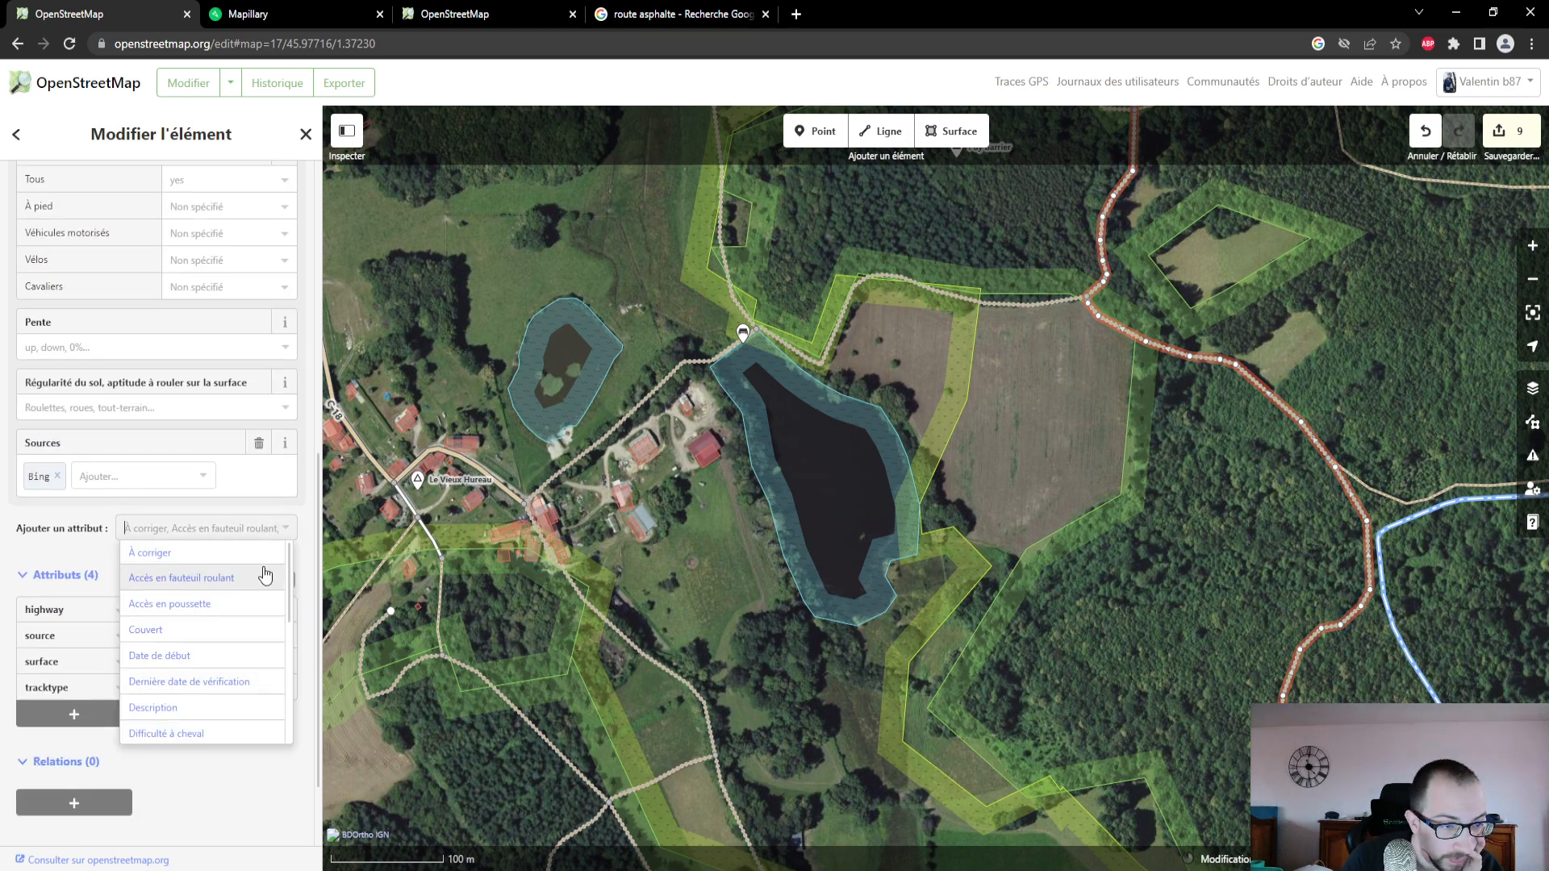
{"action": "scroll", "coordinate": [257, 597], "scroll_direction": "down", "scroll_amount": 1}
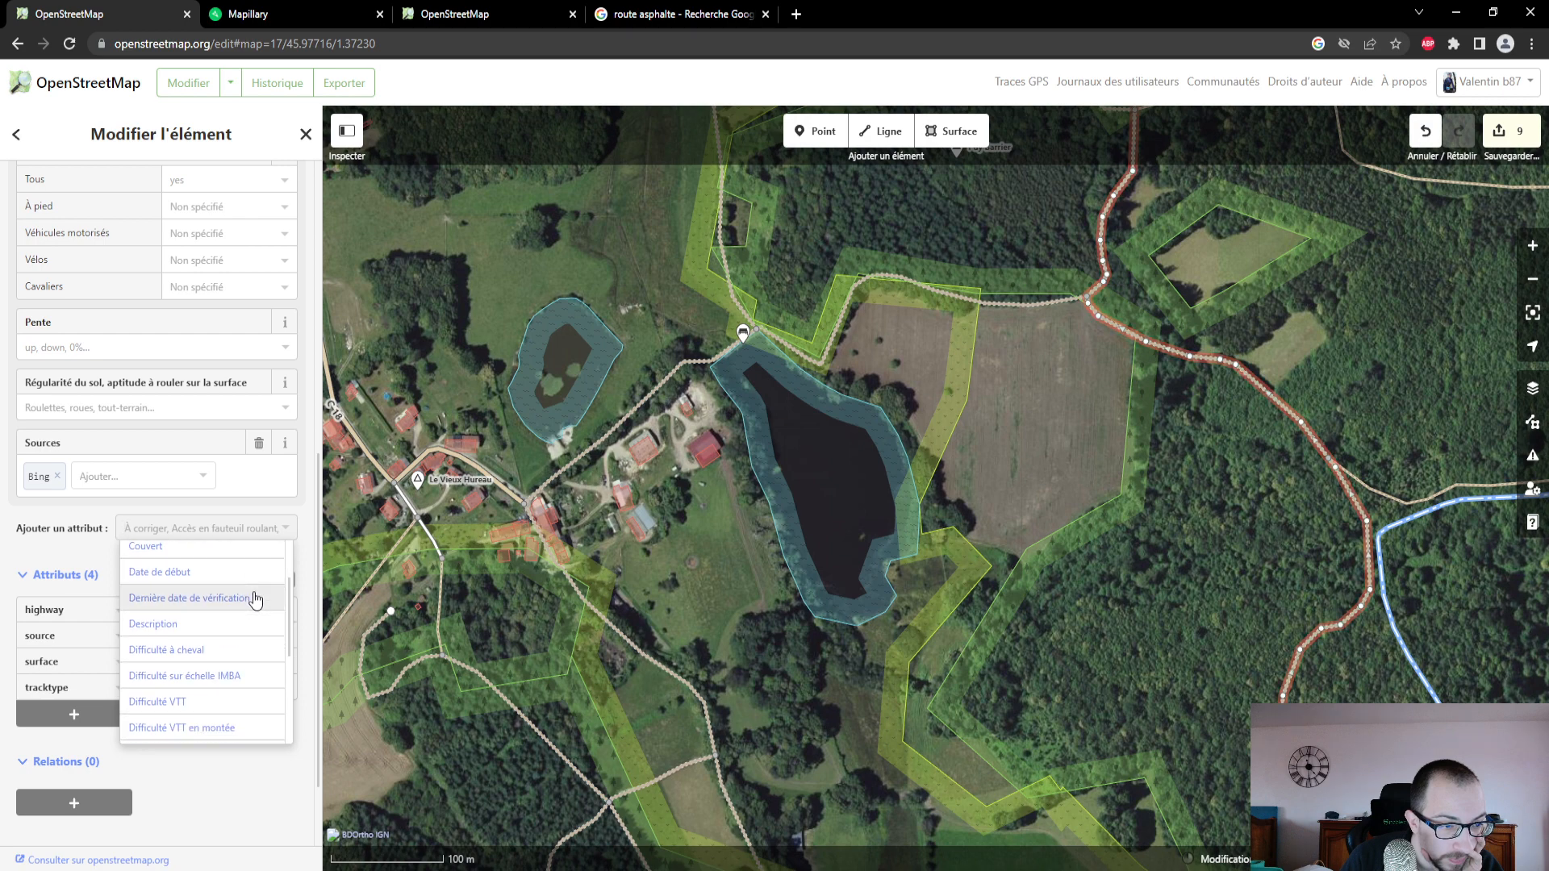
{"action": "scroll", "coordinate": [257, 599], "scroll_direction": "down", "scroll_amount": 1}
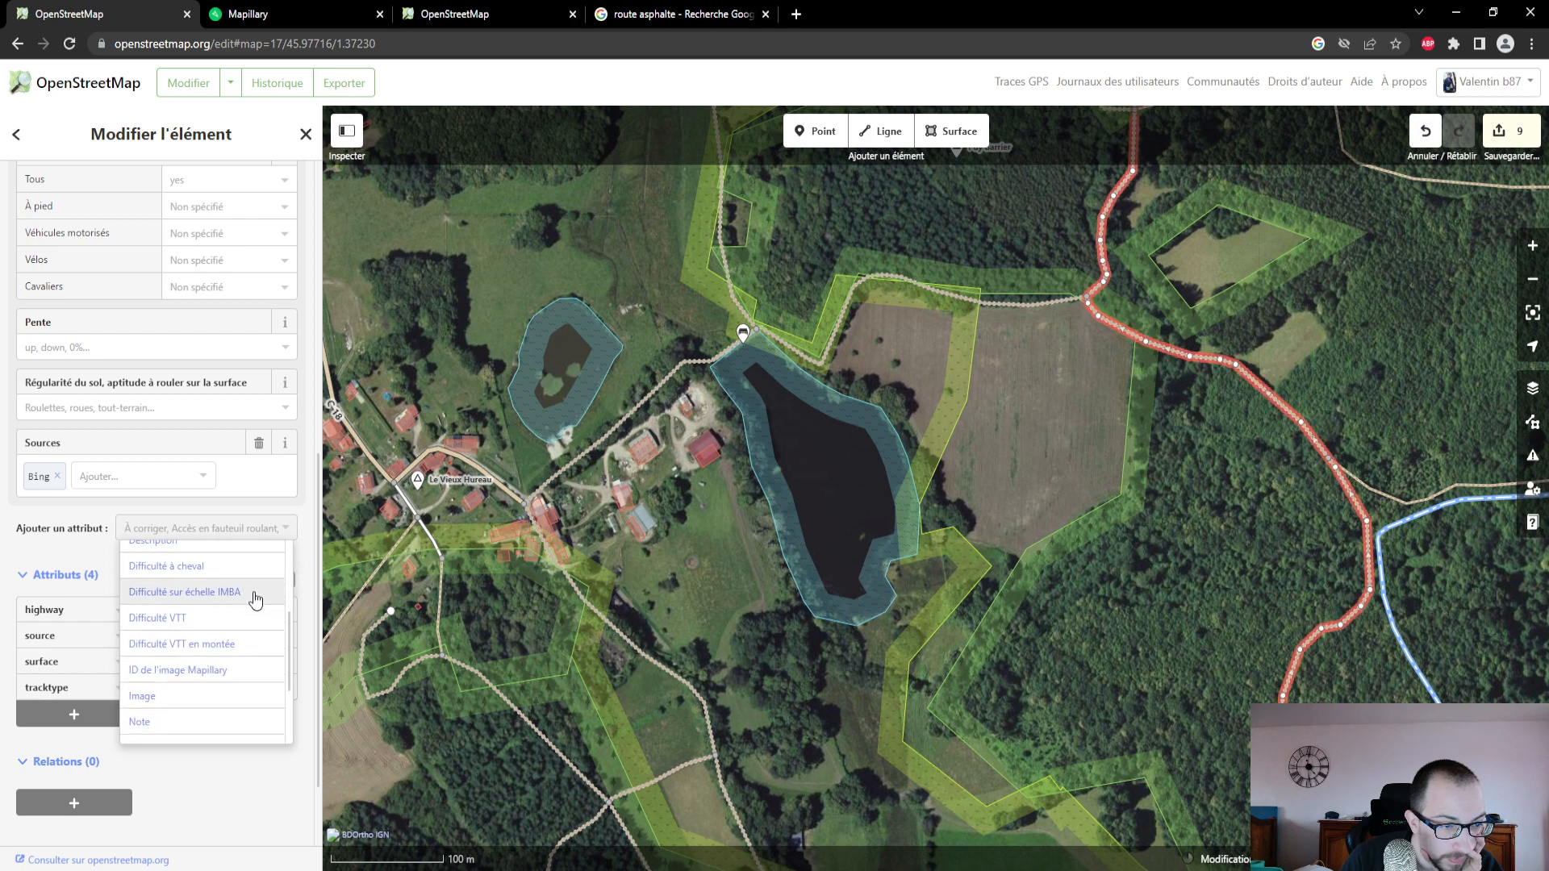
{"action": "scroll", "coordinate": [256, 598], "scroll_direction": "down", "scroll_amount": 1}
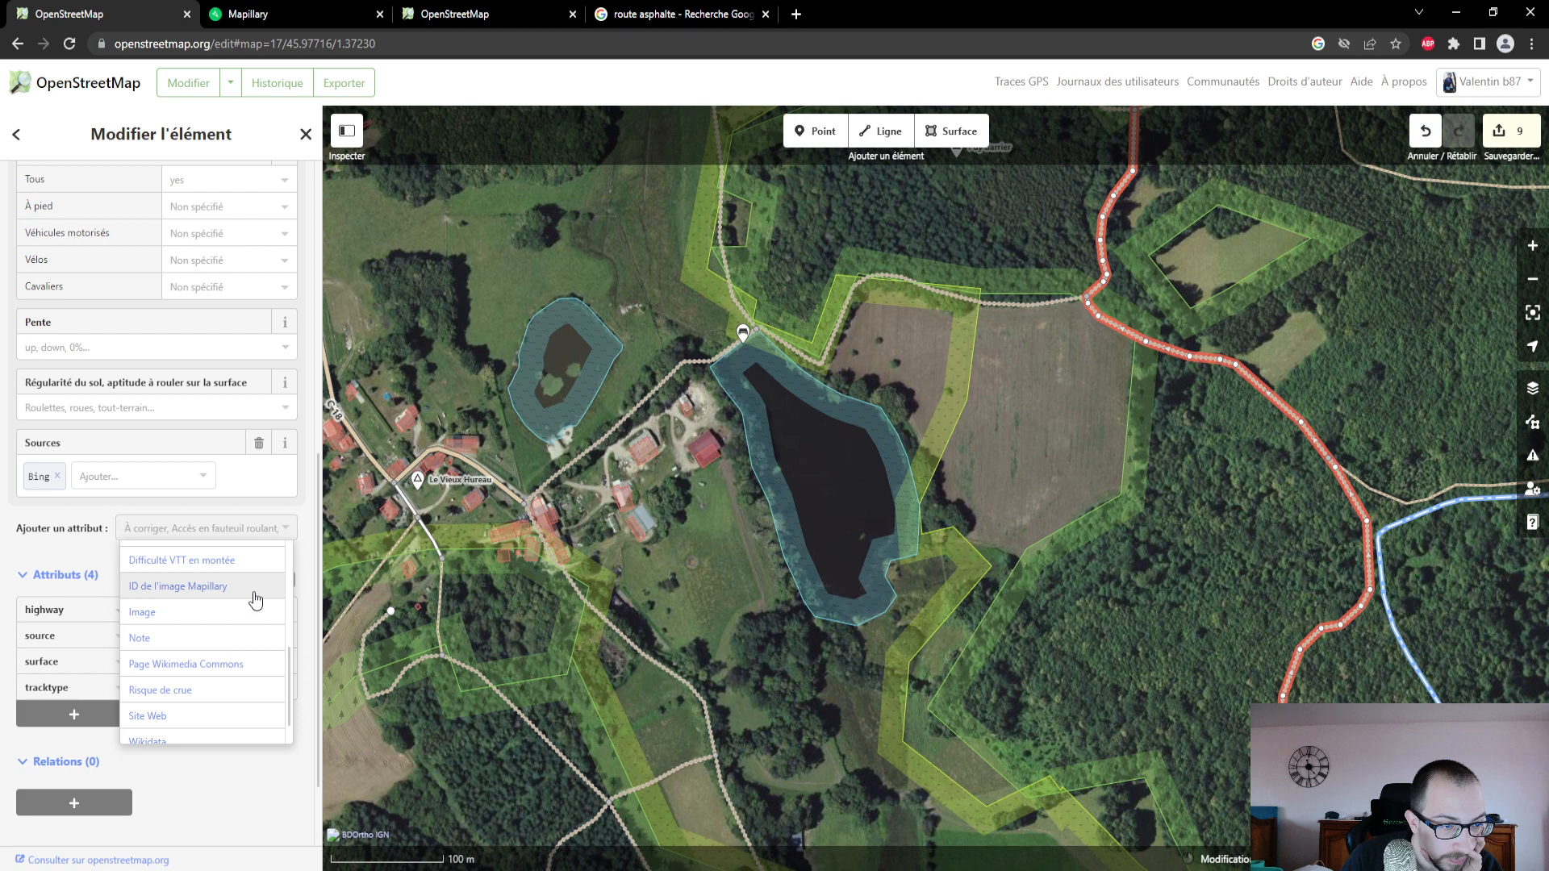
{"action": "scroll", "coordinate": [257, 599], "scroll_direction": "down", "scroll_amount": 1}
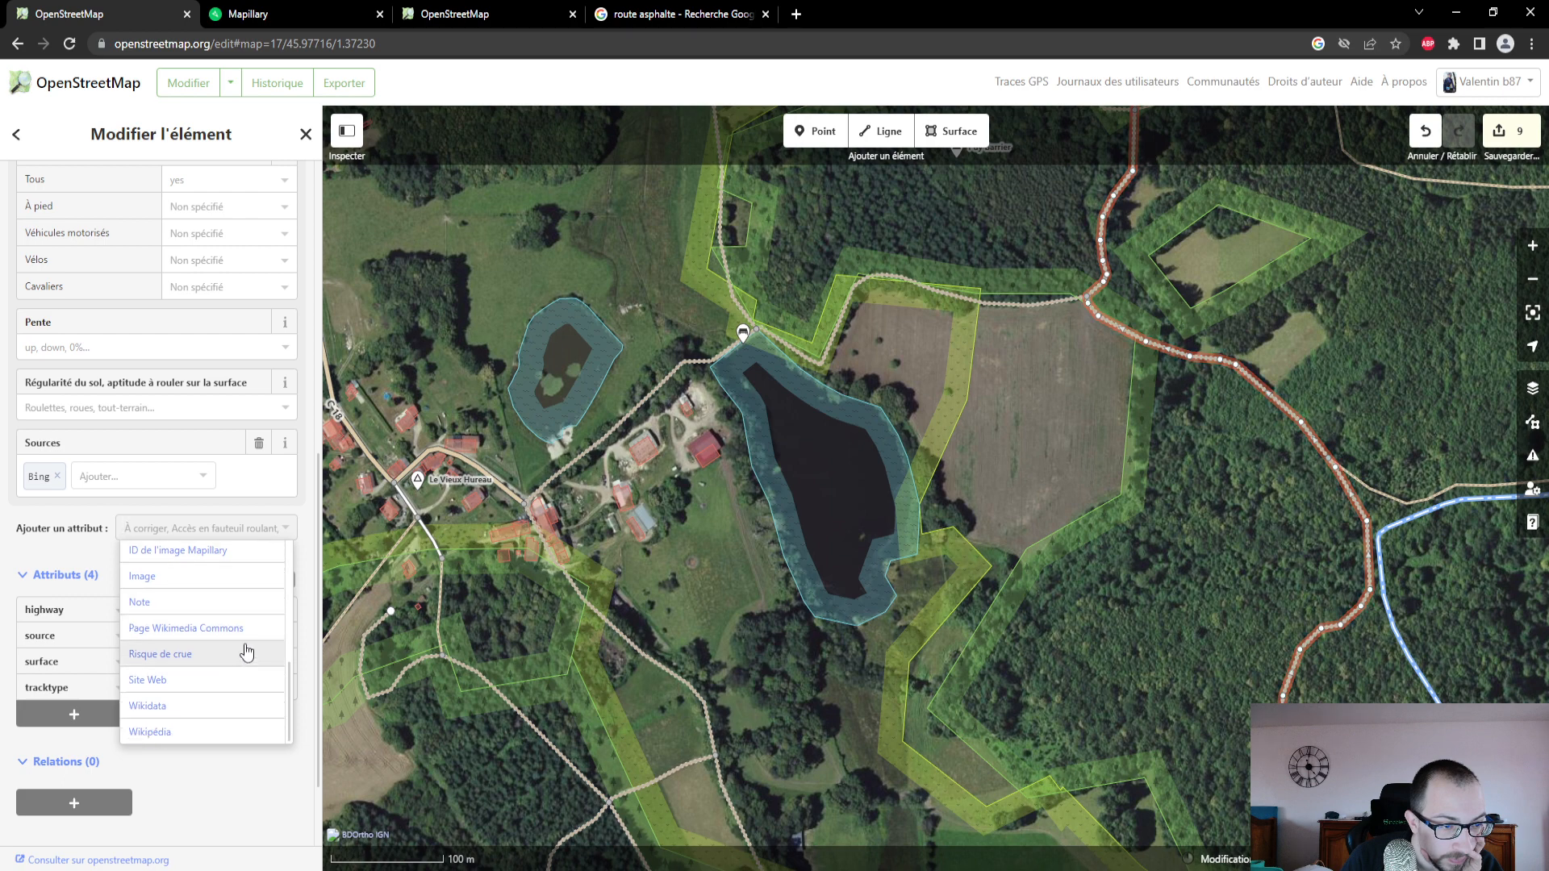
{"action": "scroll", "coordinate": [217, 737], "scroll_direction": "up", "scroll_amount": 4}
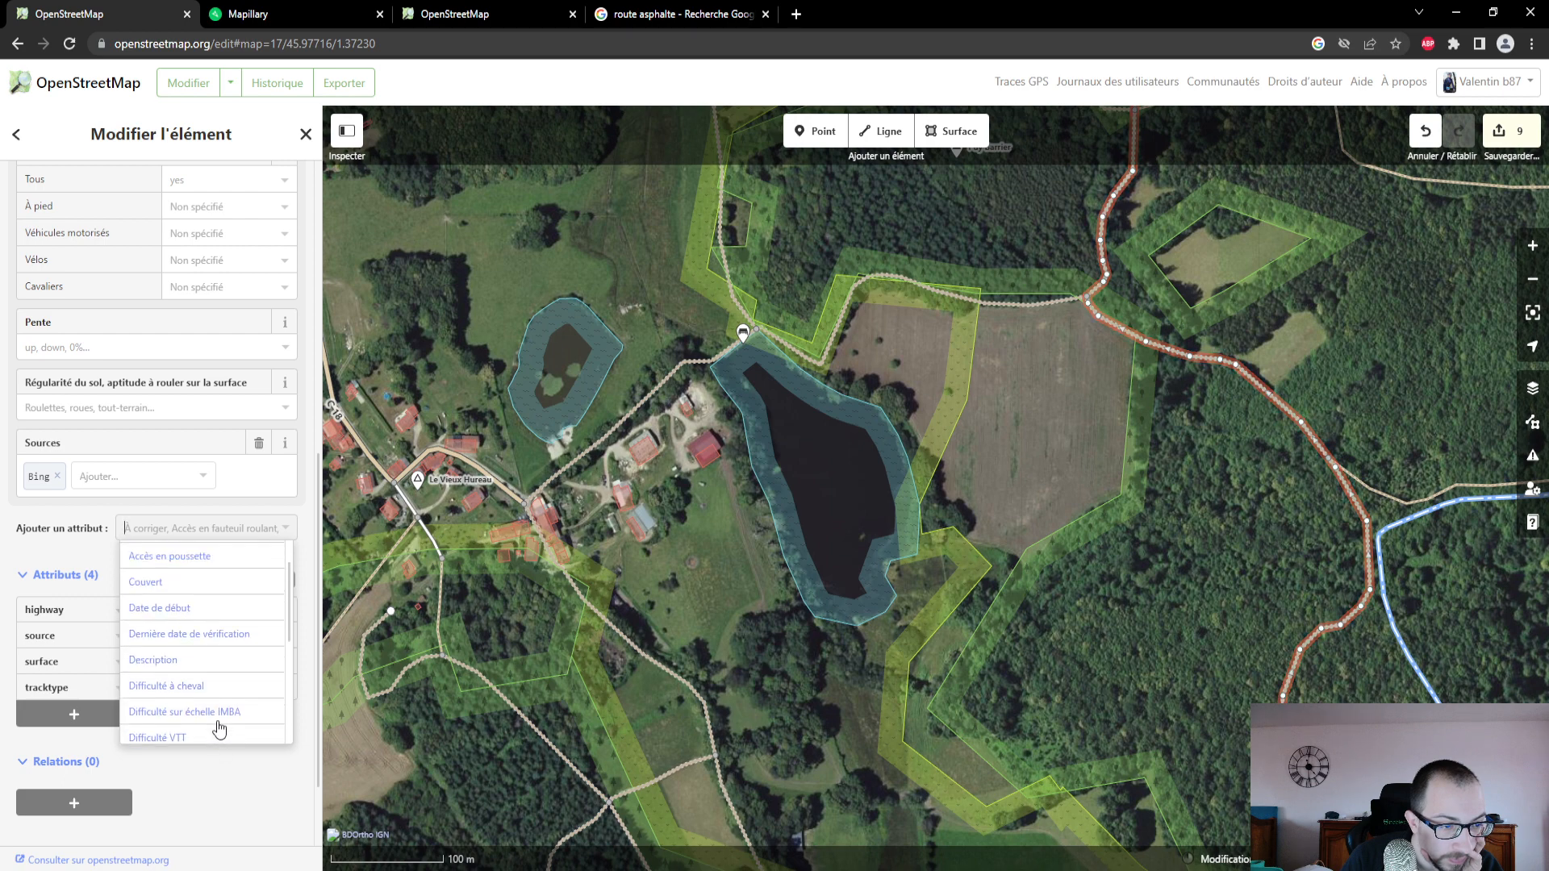
{"action": "left_click", "coordinate": [1217, 572]}
- Select the dirt path branching east into the forest, examine the photo coverage east of the pond on Mapillary's map and return to OpenStreetMap
{"action": "left_click_drag", "start_coordinate": [1347, 430], "coordinate": [814, 499]}
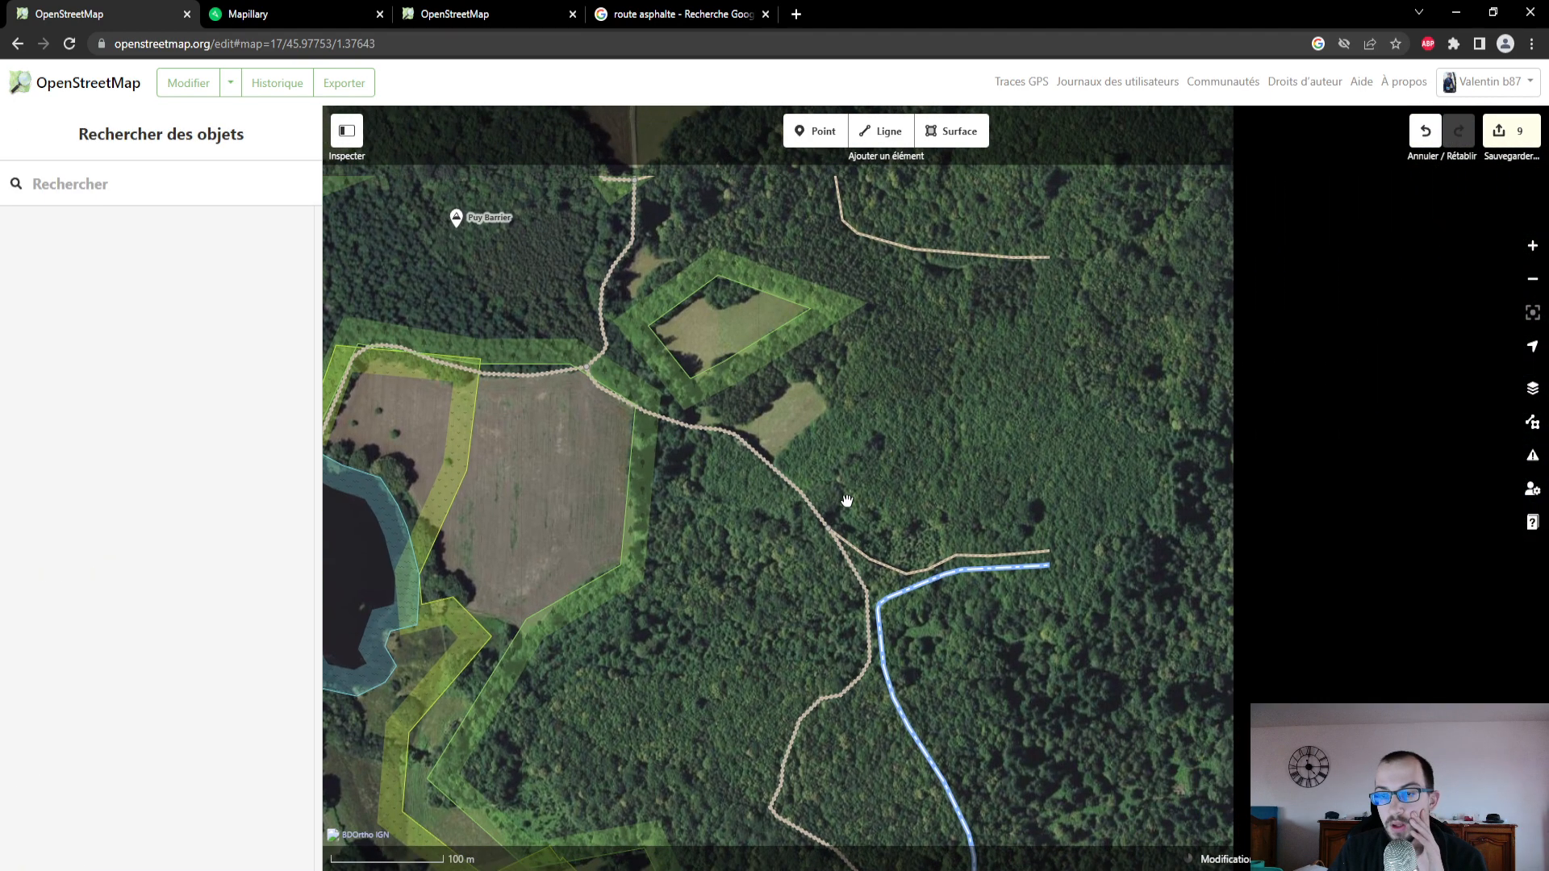
{"action": "left_click", "coordinate": [1026, 558]}
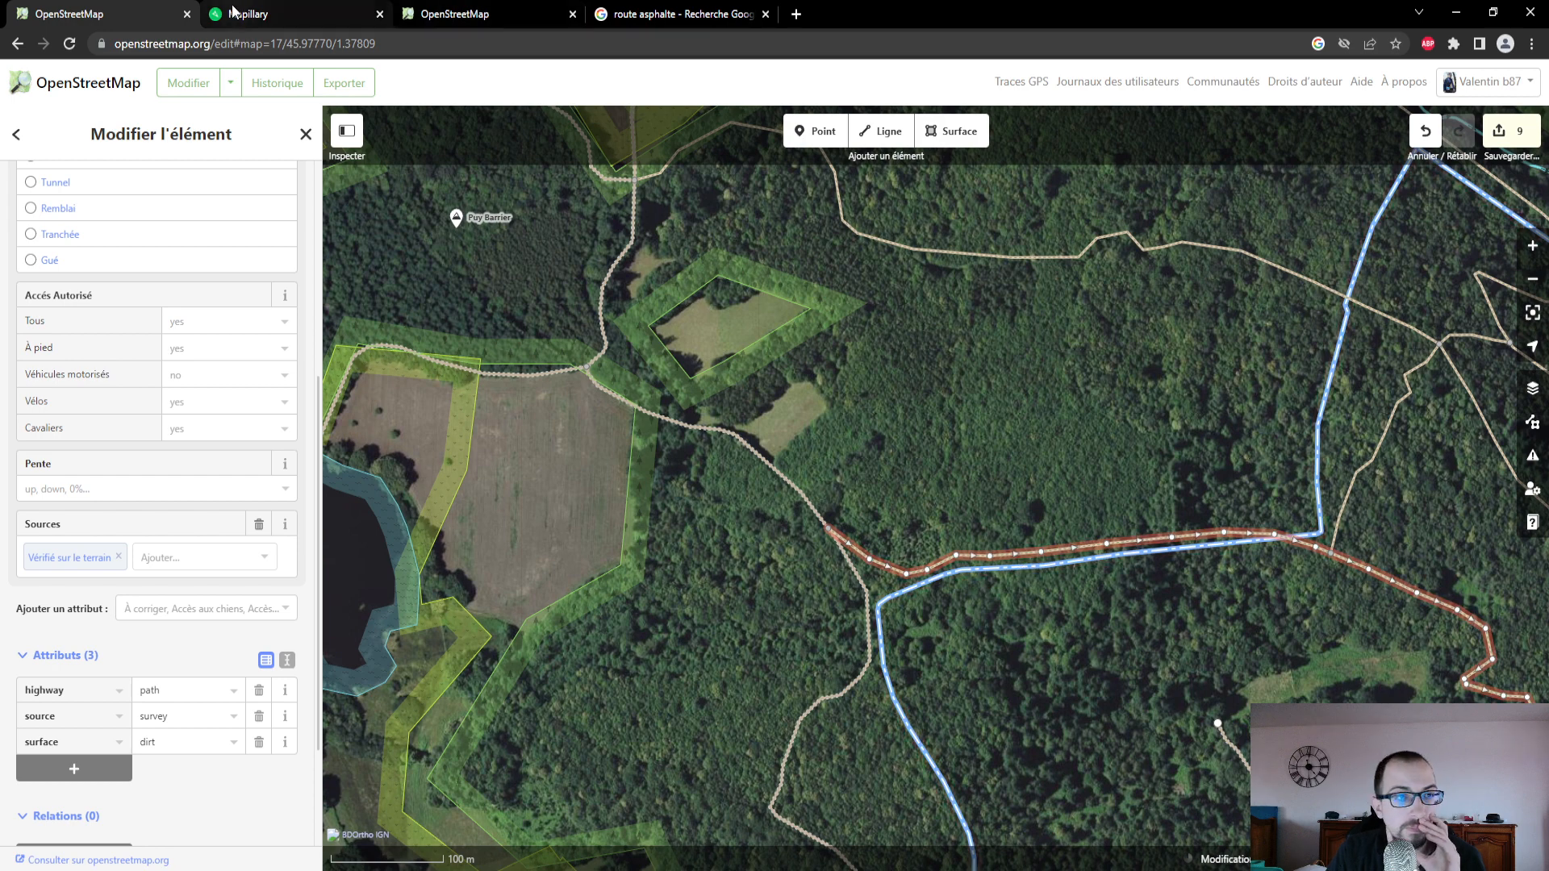
{"action": "left_click", "coordinate": [274, 13]}
{"action": "left_click_drag", "start_coordinate": [177, 748], "coordinate": [69, 741]}
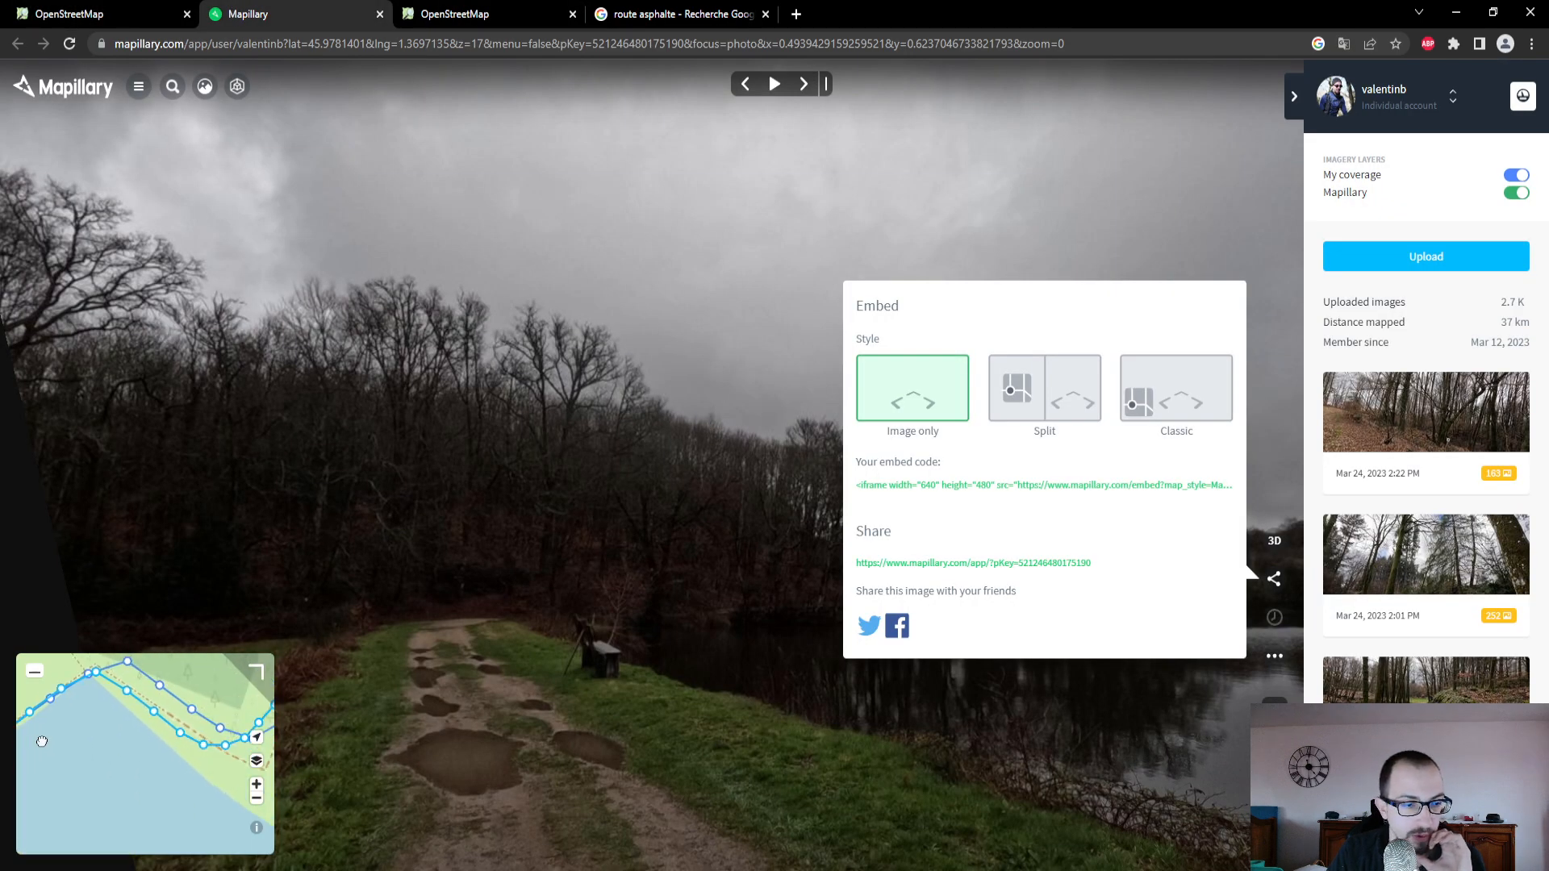
{"action": "scroll", "coordinate": [105, 769], "scroll_direction": "down", "scroll_amount": 6}
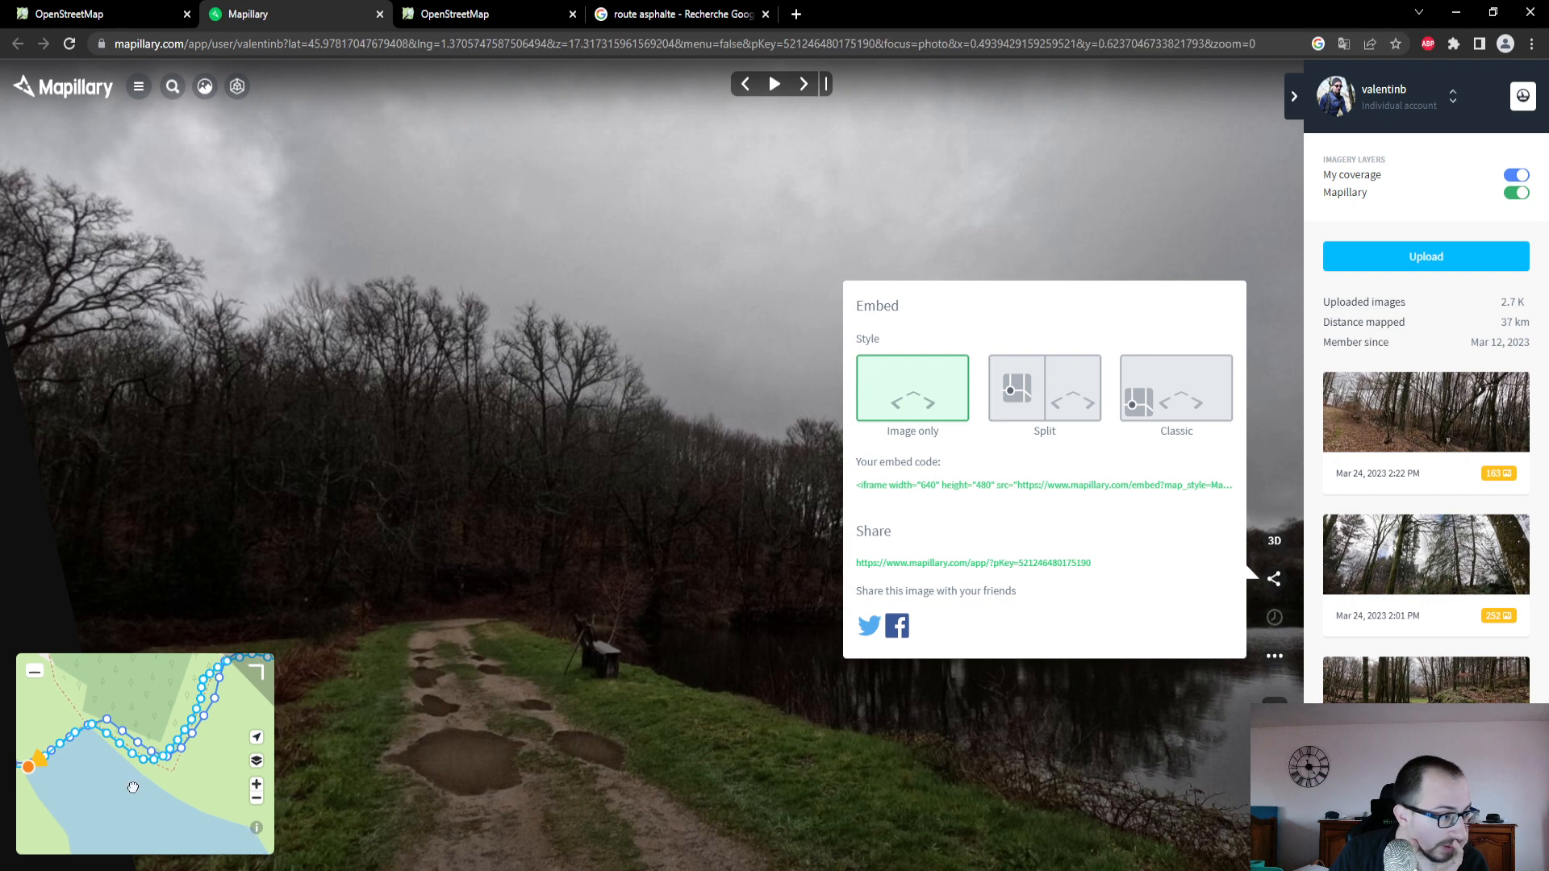
{"action": "left_click_drag", "start_coordinate": [140, 785], "coordinate": [74, 795]}
{"action": "scroll", "coordinate": [125, 749], "scroll_direction": "down", "scroll_amount": 4}
{"action": "mouse_move", "coordinate": [182, 770]}
{"action": "left_mouse_down"}
{"action": "mouse_move", "coordinate": [64, 751]}
{"action": "mouse_move", "coordinate": [211, 765]}
{"action": "left_mouse_up"}
{"action": "scroll", "coordinate": [113, 783], "scroll_direction": "down", "scroll_amount": 3}
{"action": "left_click", "coordinate": [97, 13]}
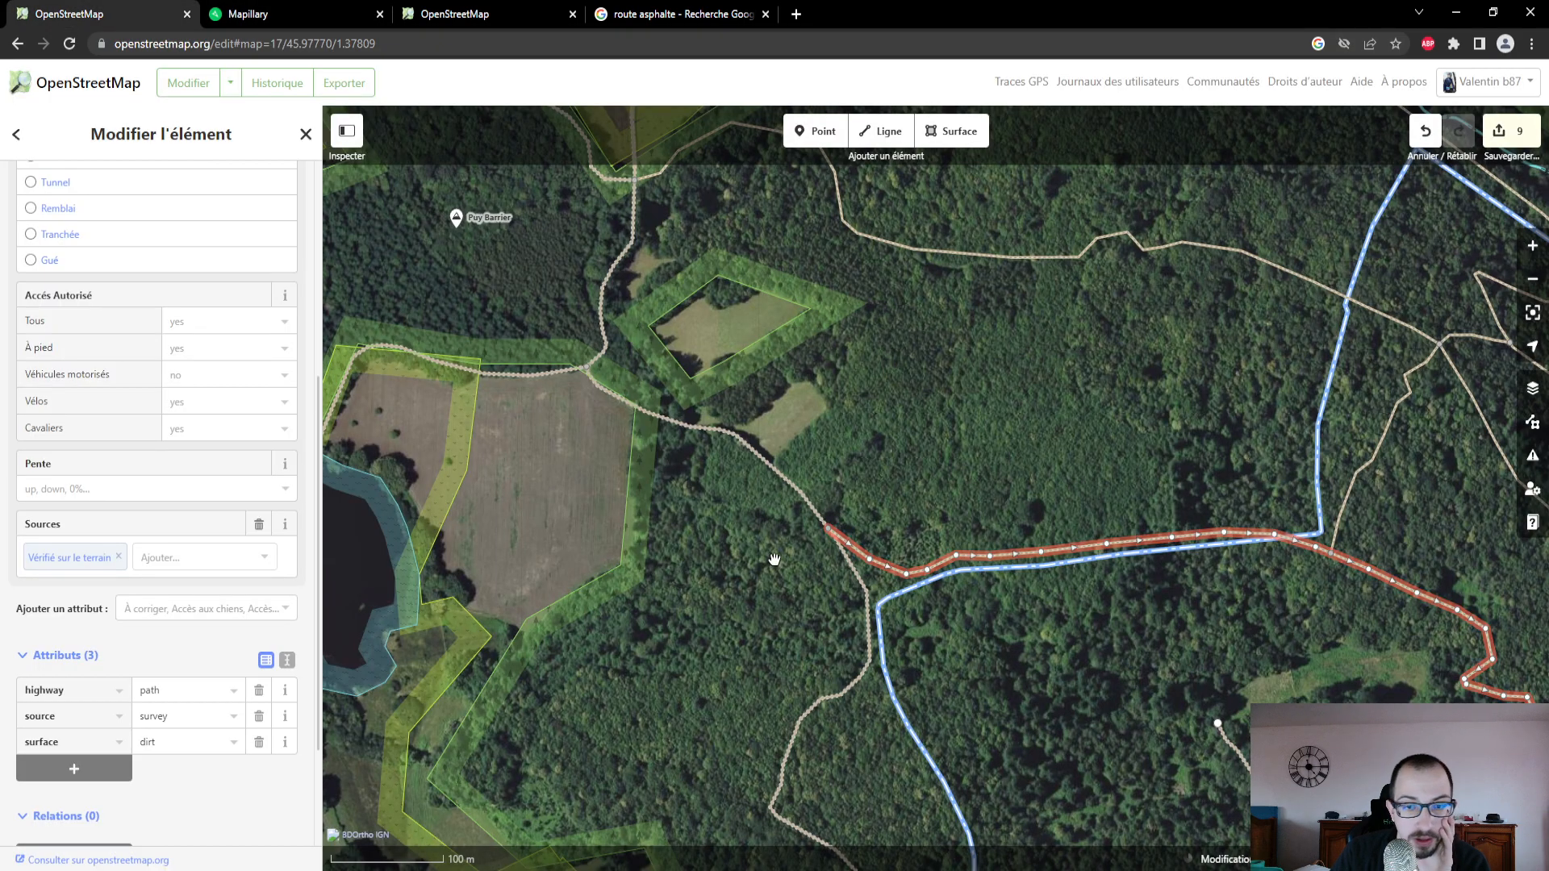
- Open the Mapillary photo on the forest path east of the pond, and return to the OpenStreetMap editor
{"action": "left_click_drag", "start_coordinate": [598, 569], "coordinate": [802, 513]}
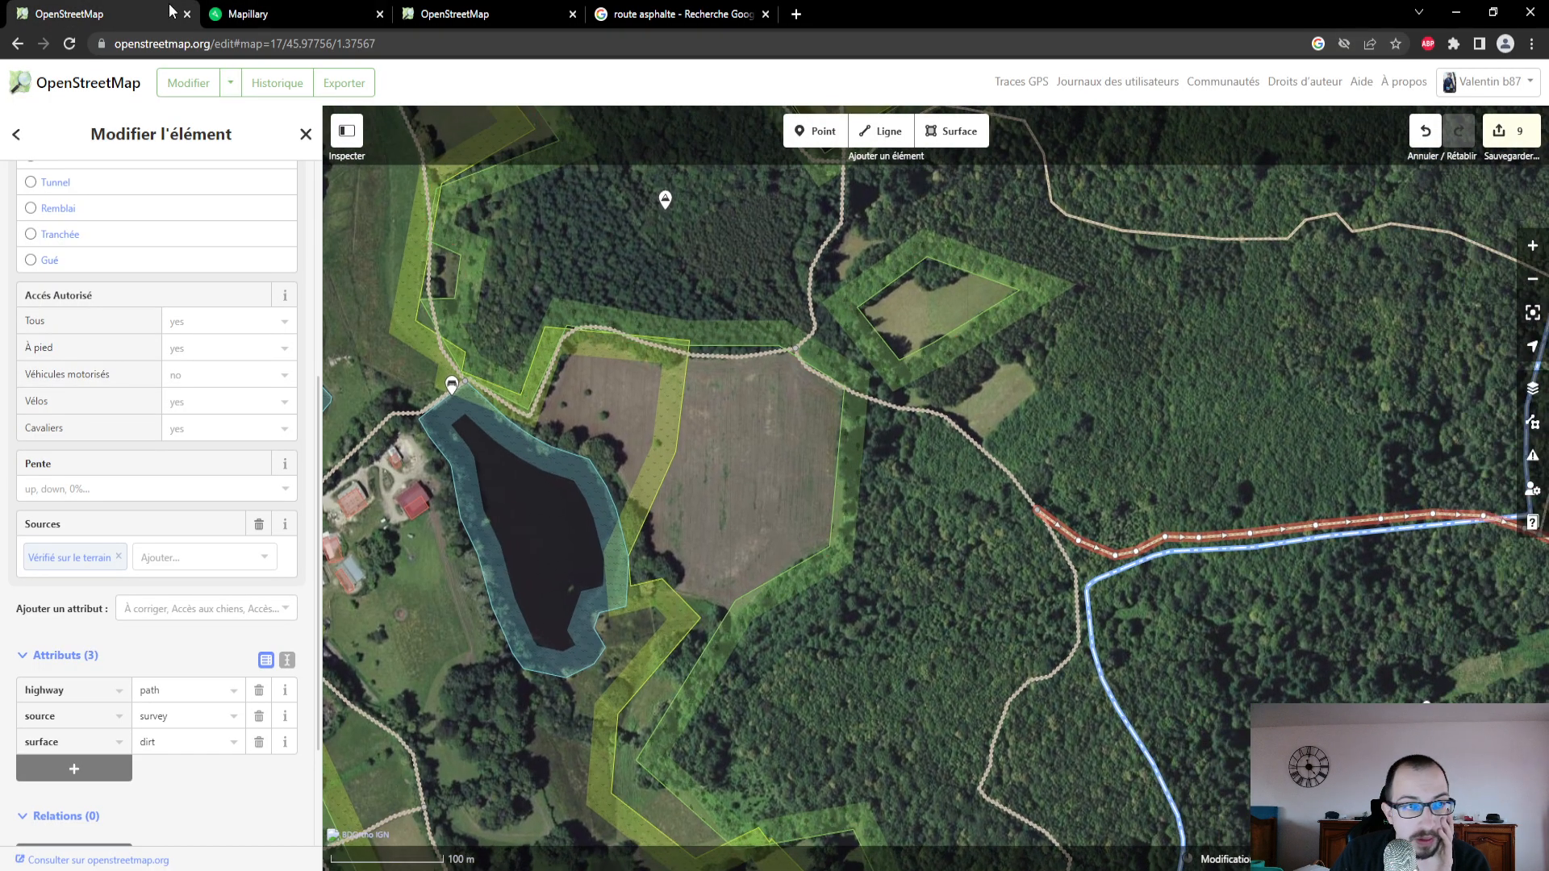
{"action": "left_click", "coordinate": [279, 14]}
{"action": "left_click_drag", "start_coordinate": [270, 791], "coordinate": [1, 758]}
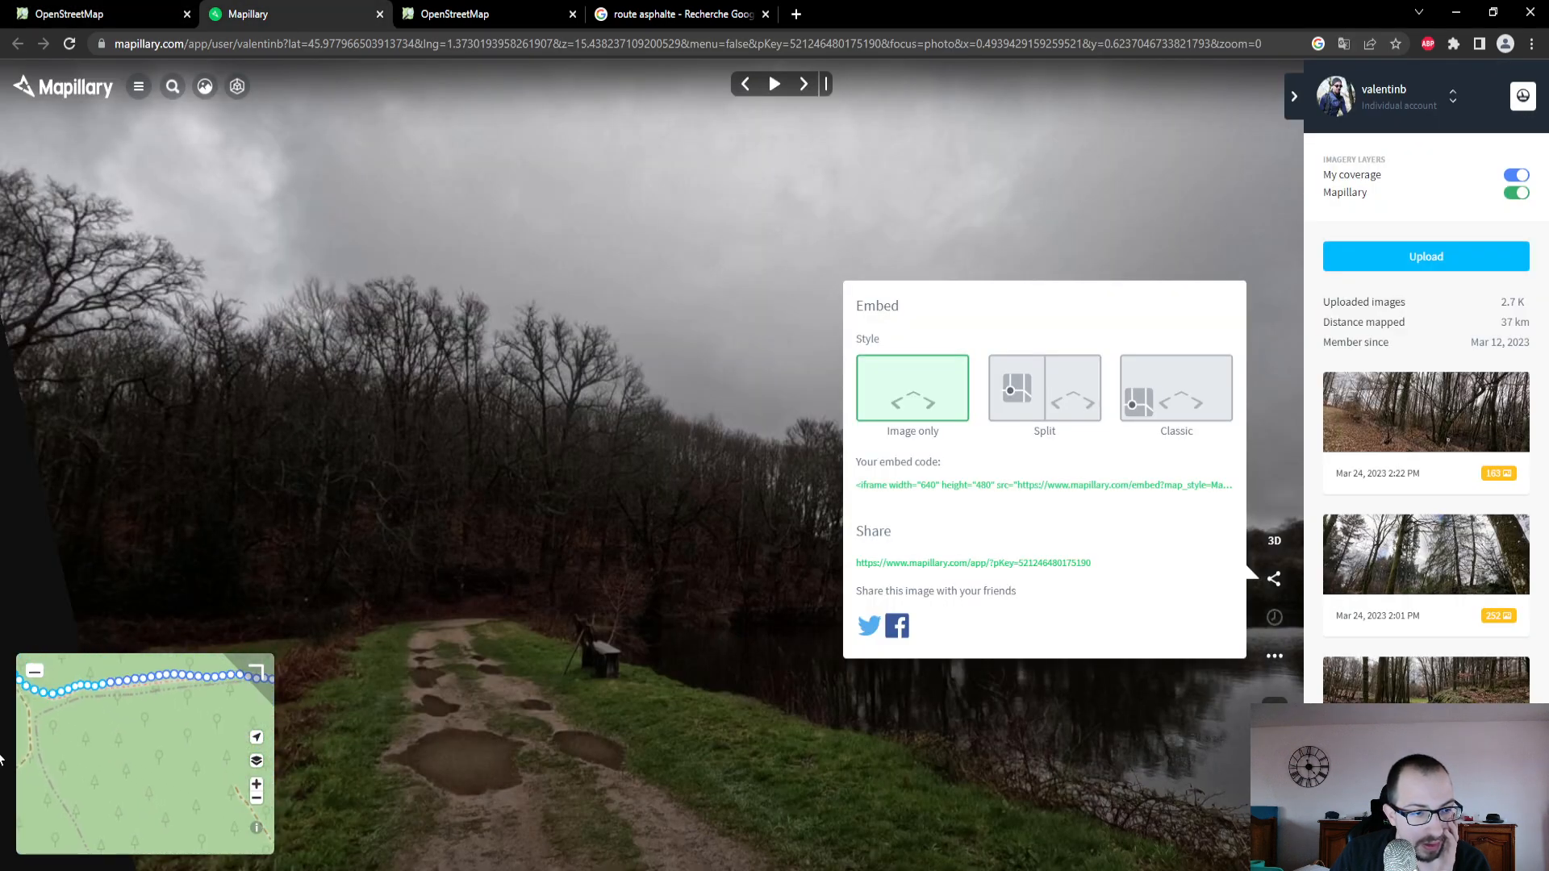
{"action": "left_click", "coordinate": [173, 676]}
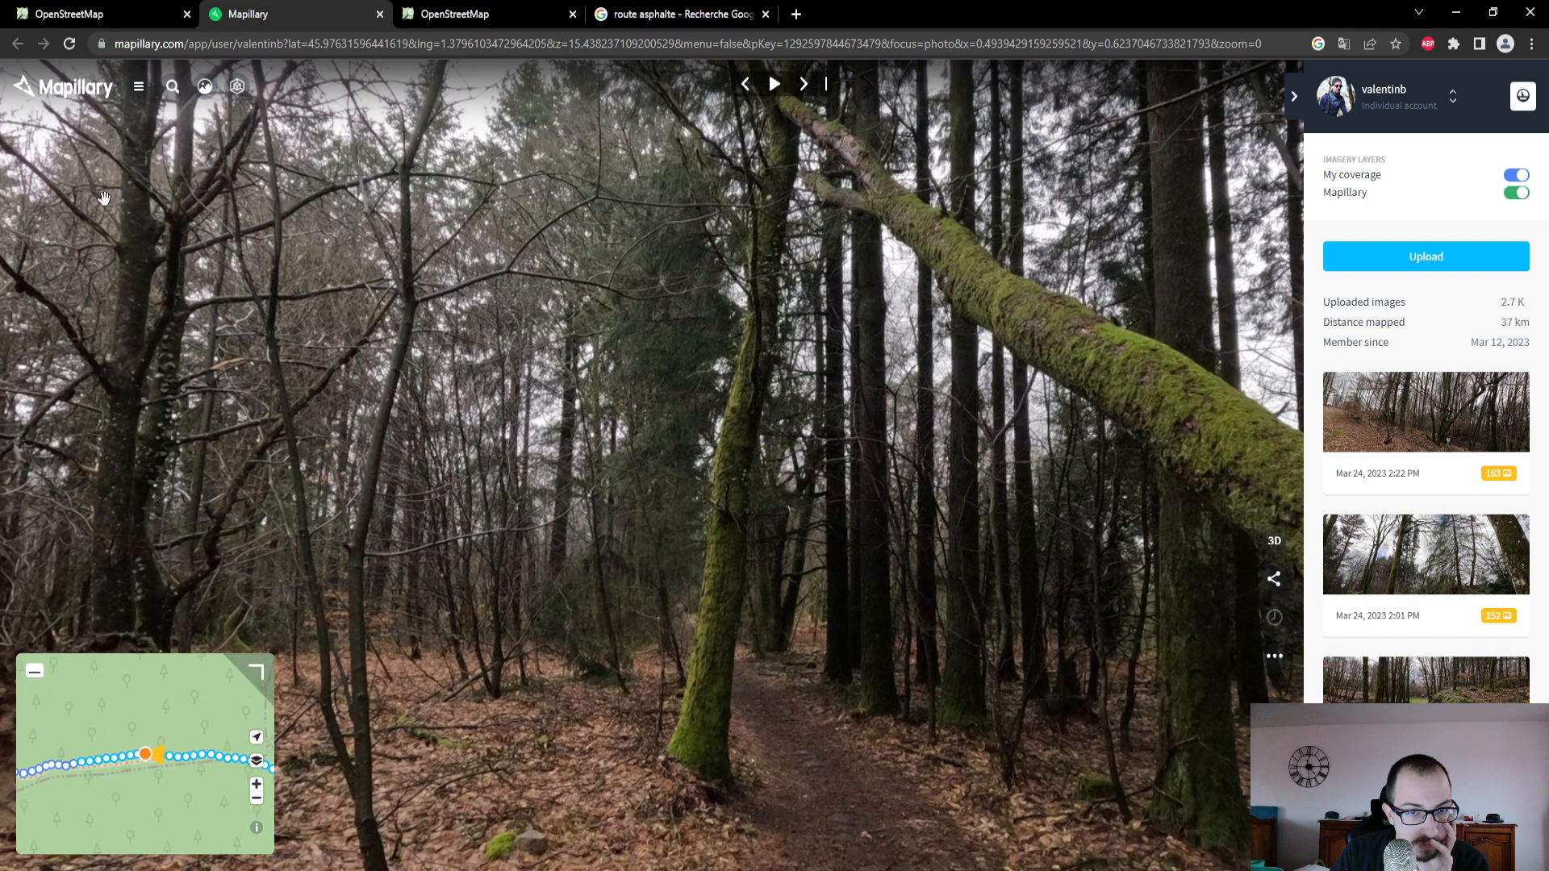
{"action": "left_click", "coordinate": [80, 14]}
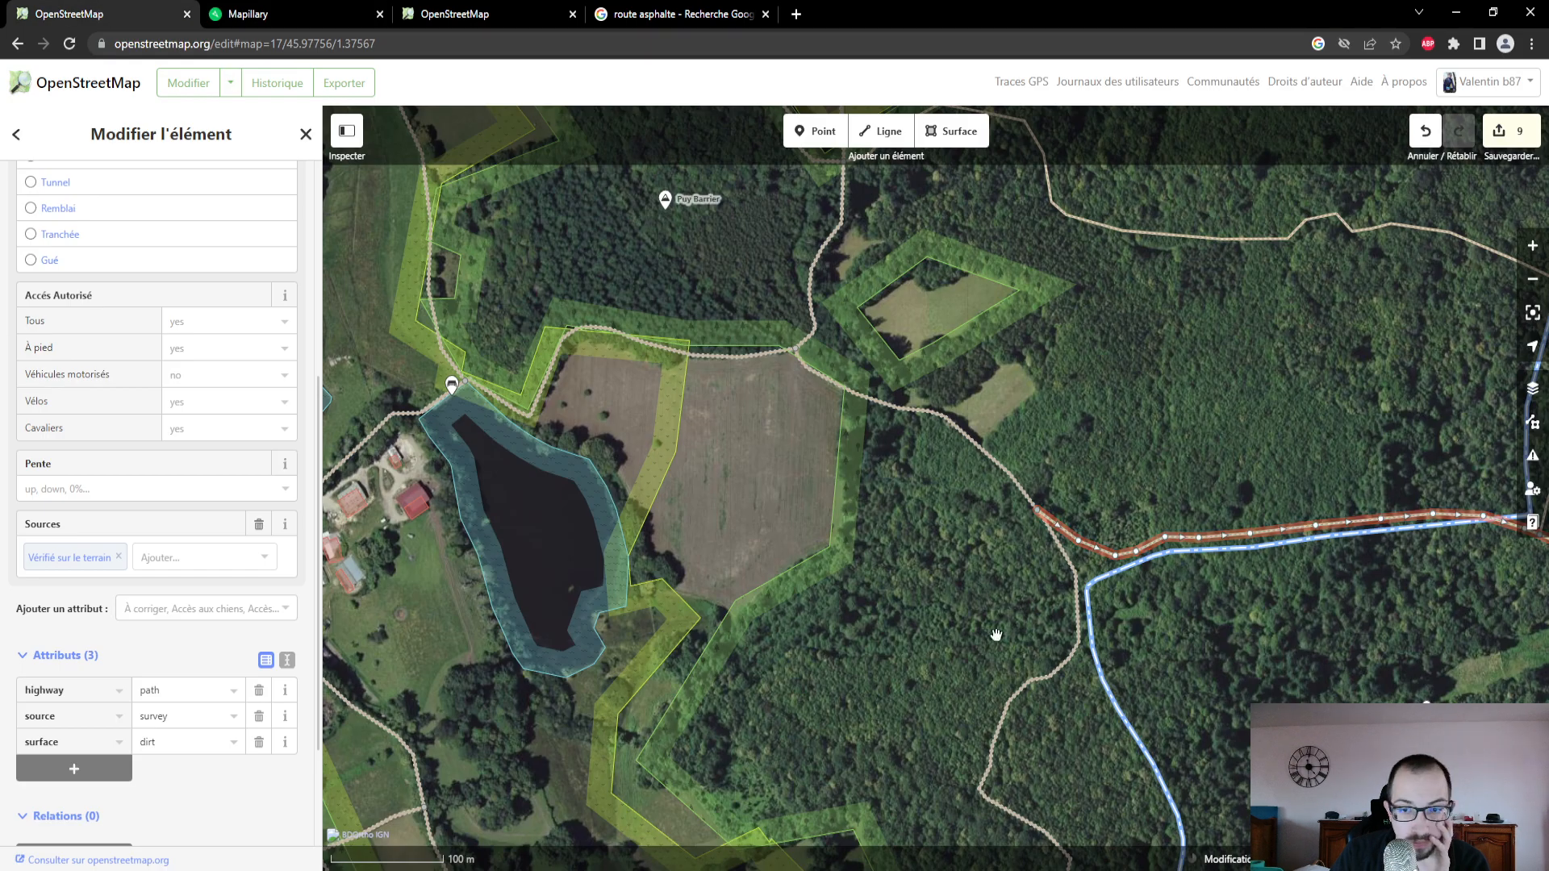
- Review the surface, width, access and source attributes of the selected dirt path and examine its course through the forest
{"action": "left_click_drag", "start_coordinate": [1229, 468], "coordinate": [731, 505]}
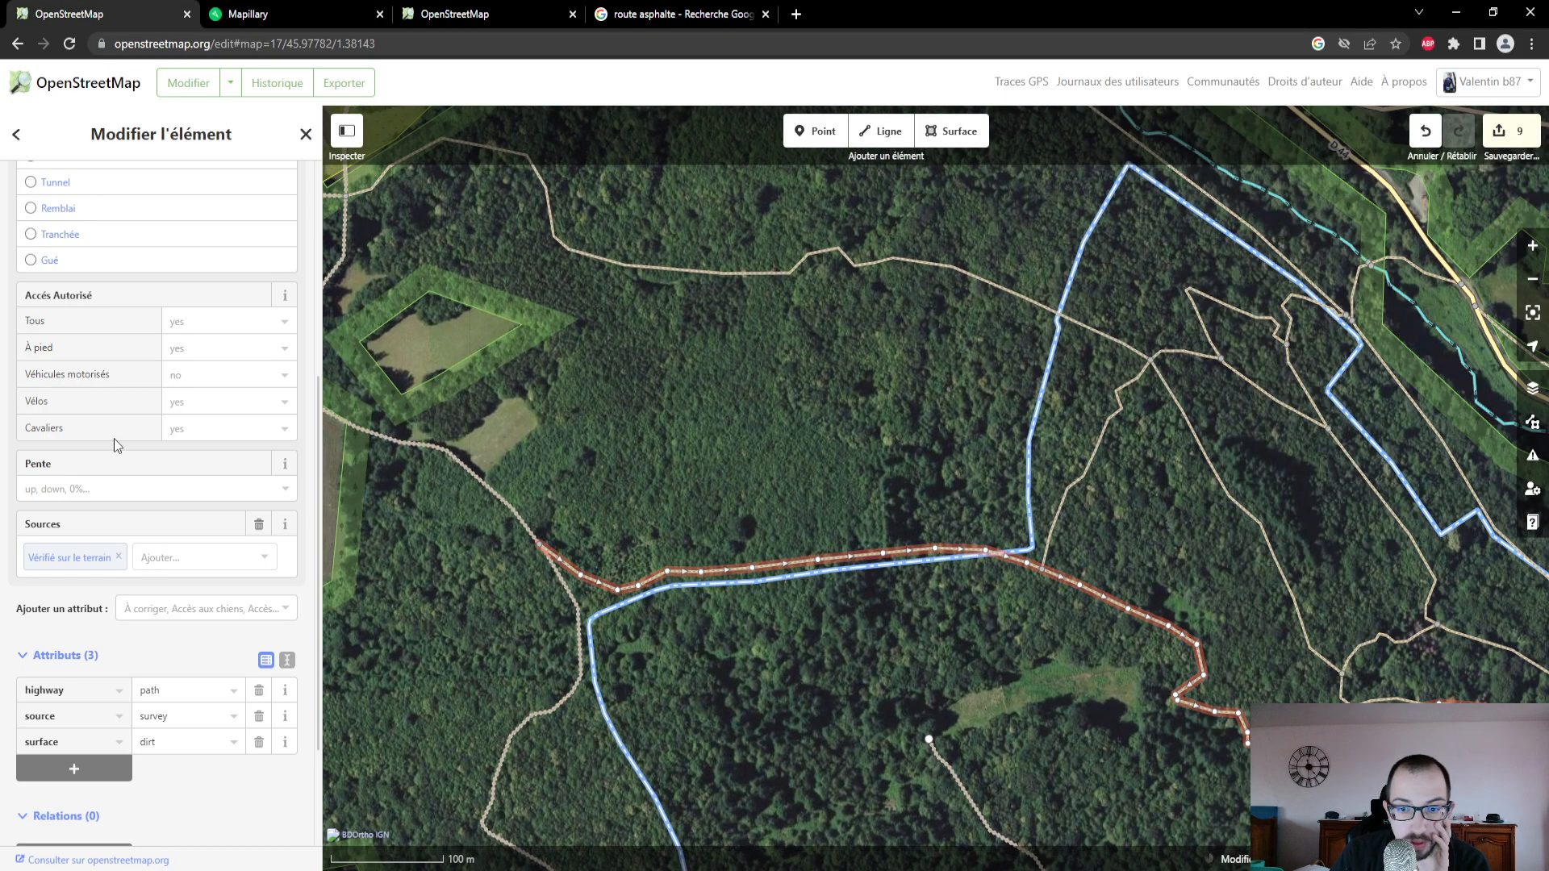
{"action": "scroll", "coordinate": [114, 443], "scroll_direction": "up", "scroll_amount": 1}
{"action": "scroll", "coordinate": [114, 438], "scroll_direction": "up", "scroll_amount": 3}
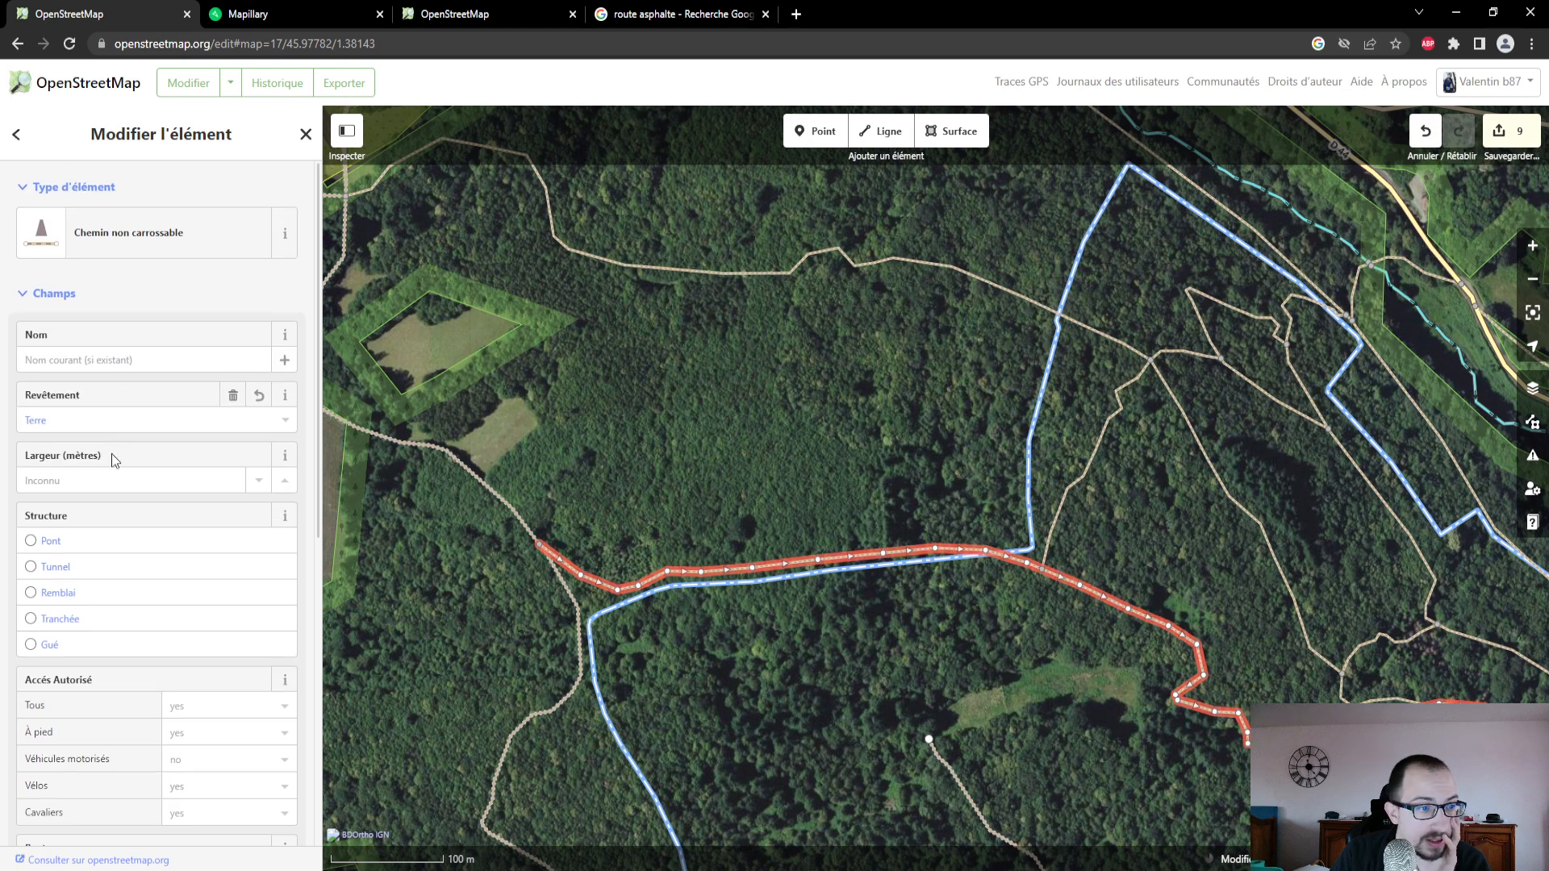
{"action": "scroll", "coordinate": [117, 523], "scroll_direction": "down", "scroll_amount": 1}
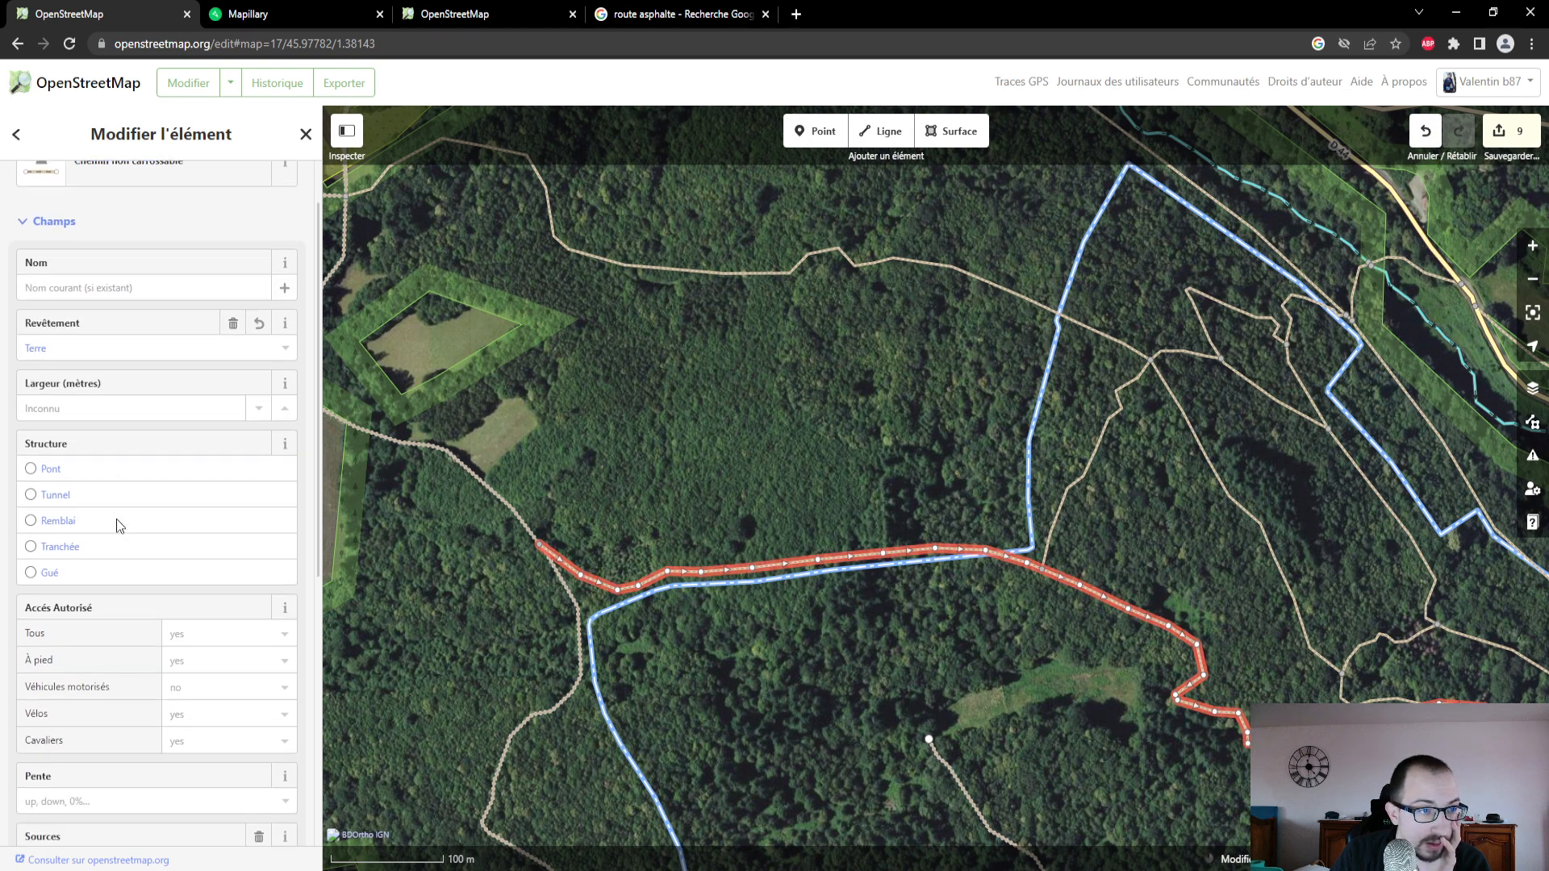
{"action": "scroll", "coordinate": [118, 526], "scroll_direction": "down", "scroll_amount": 2}
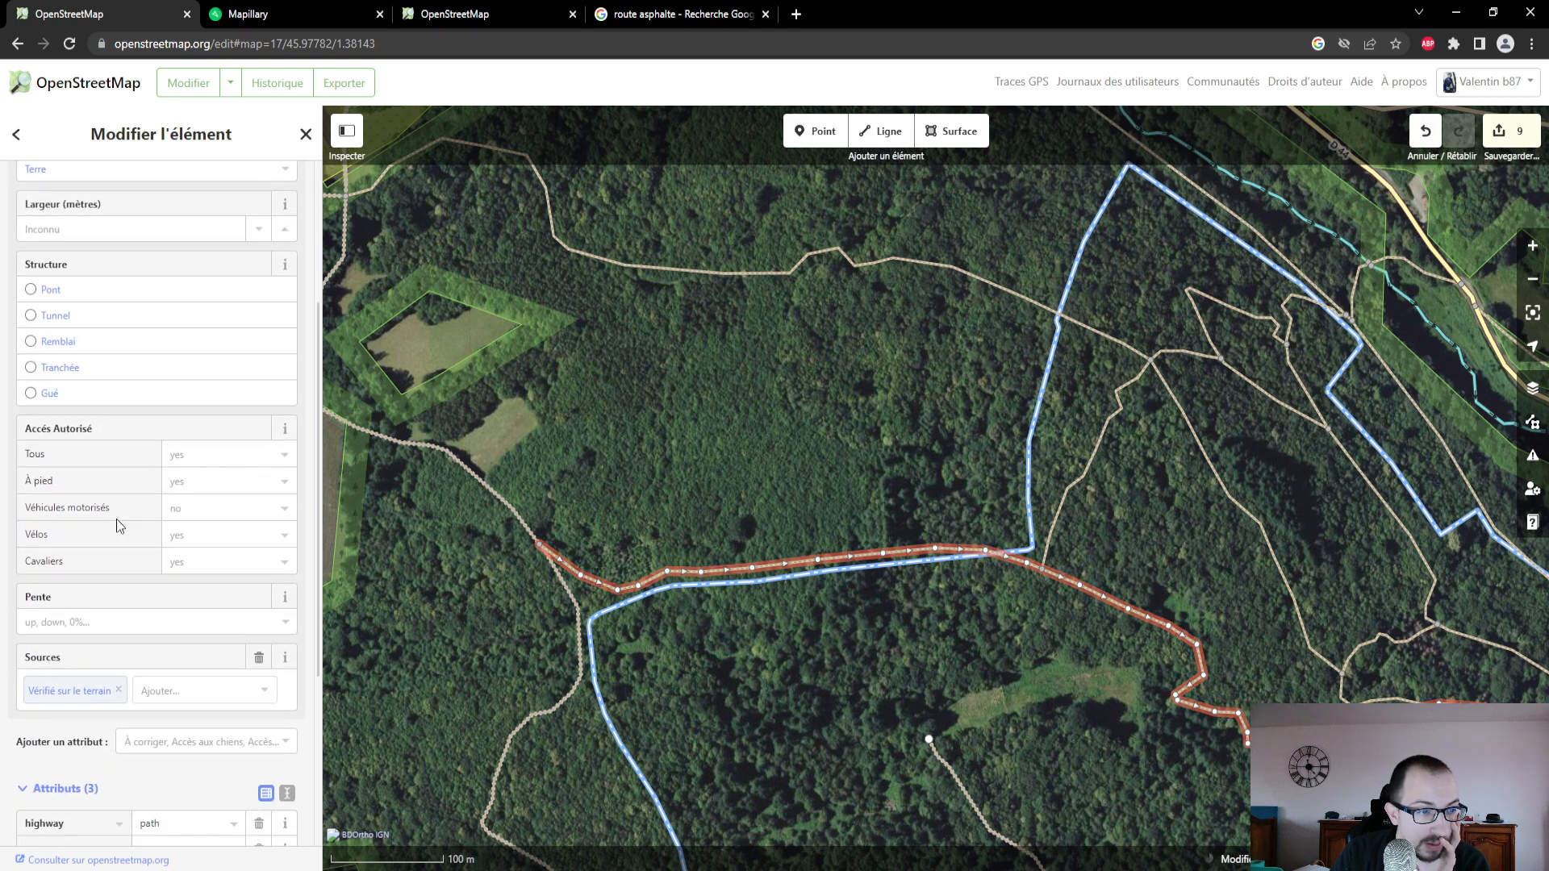
{"action": "scroll", "coordinate": [116, 519], "scroll_direction": "down", "scroll_amount": 1}
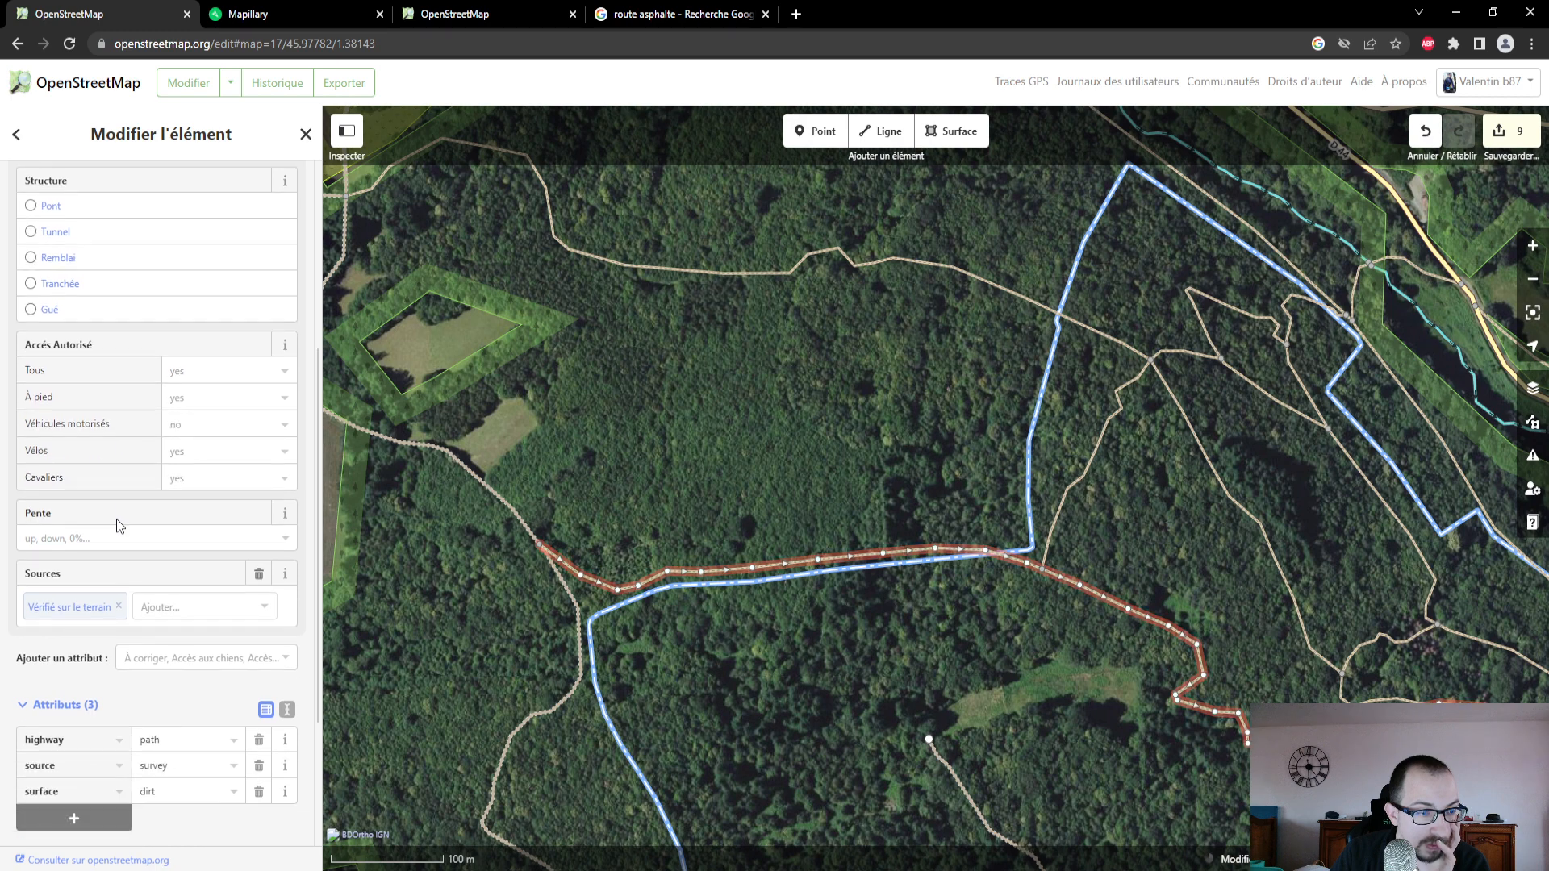
{"action": "scroll", "coordinate": [116, 520], "scroll_direction": "down", "scroll_amount": 2}
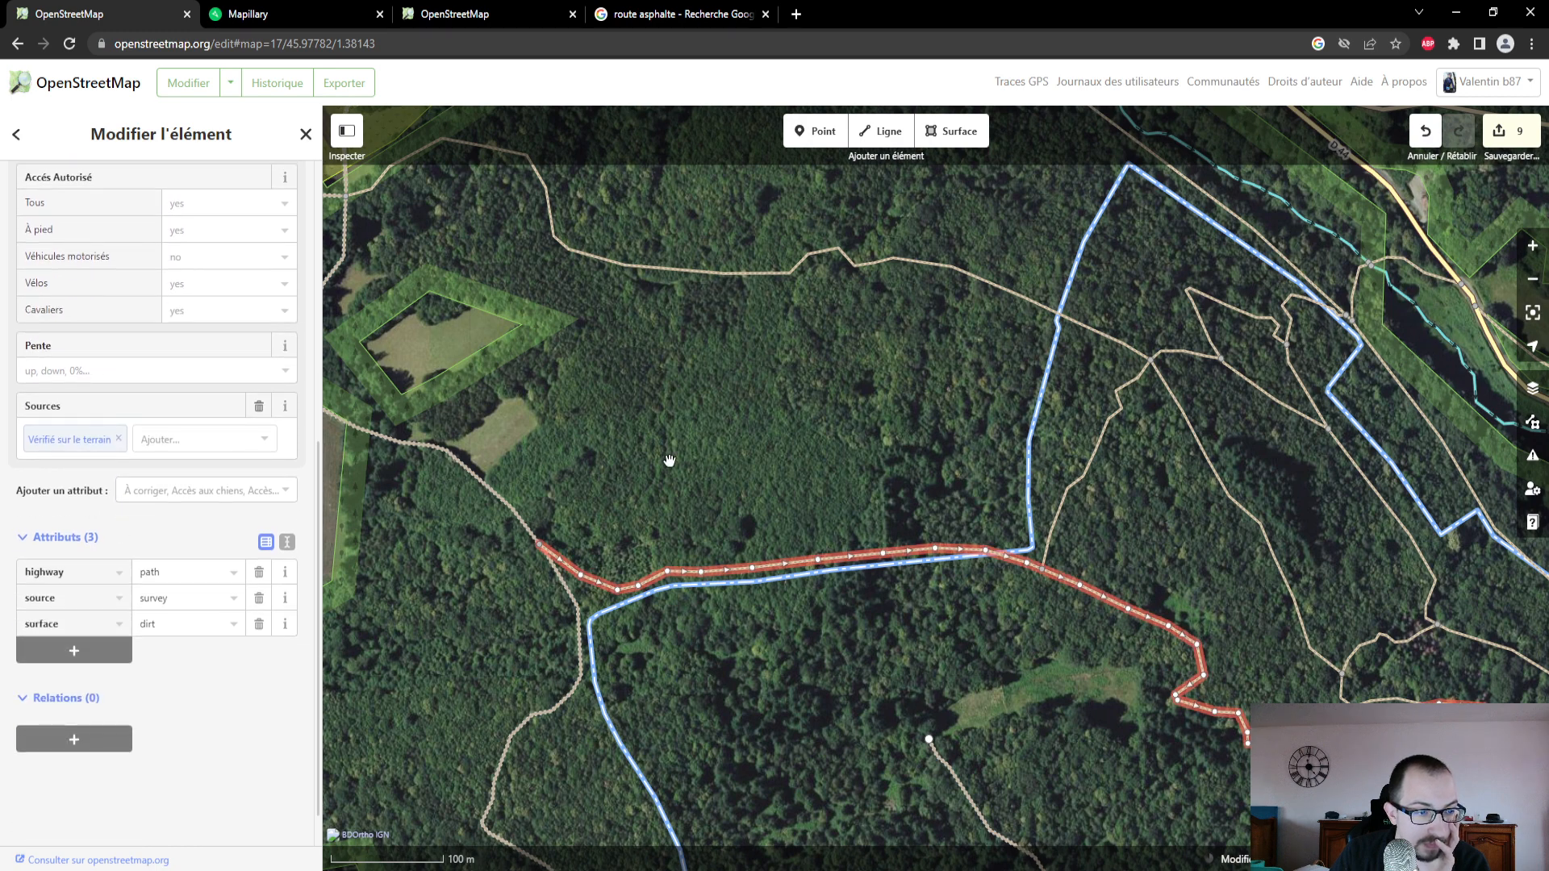
{"action": "left_click_drag", "start_coordinate": [836, 450], "coordinate": [630, 380]}
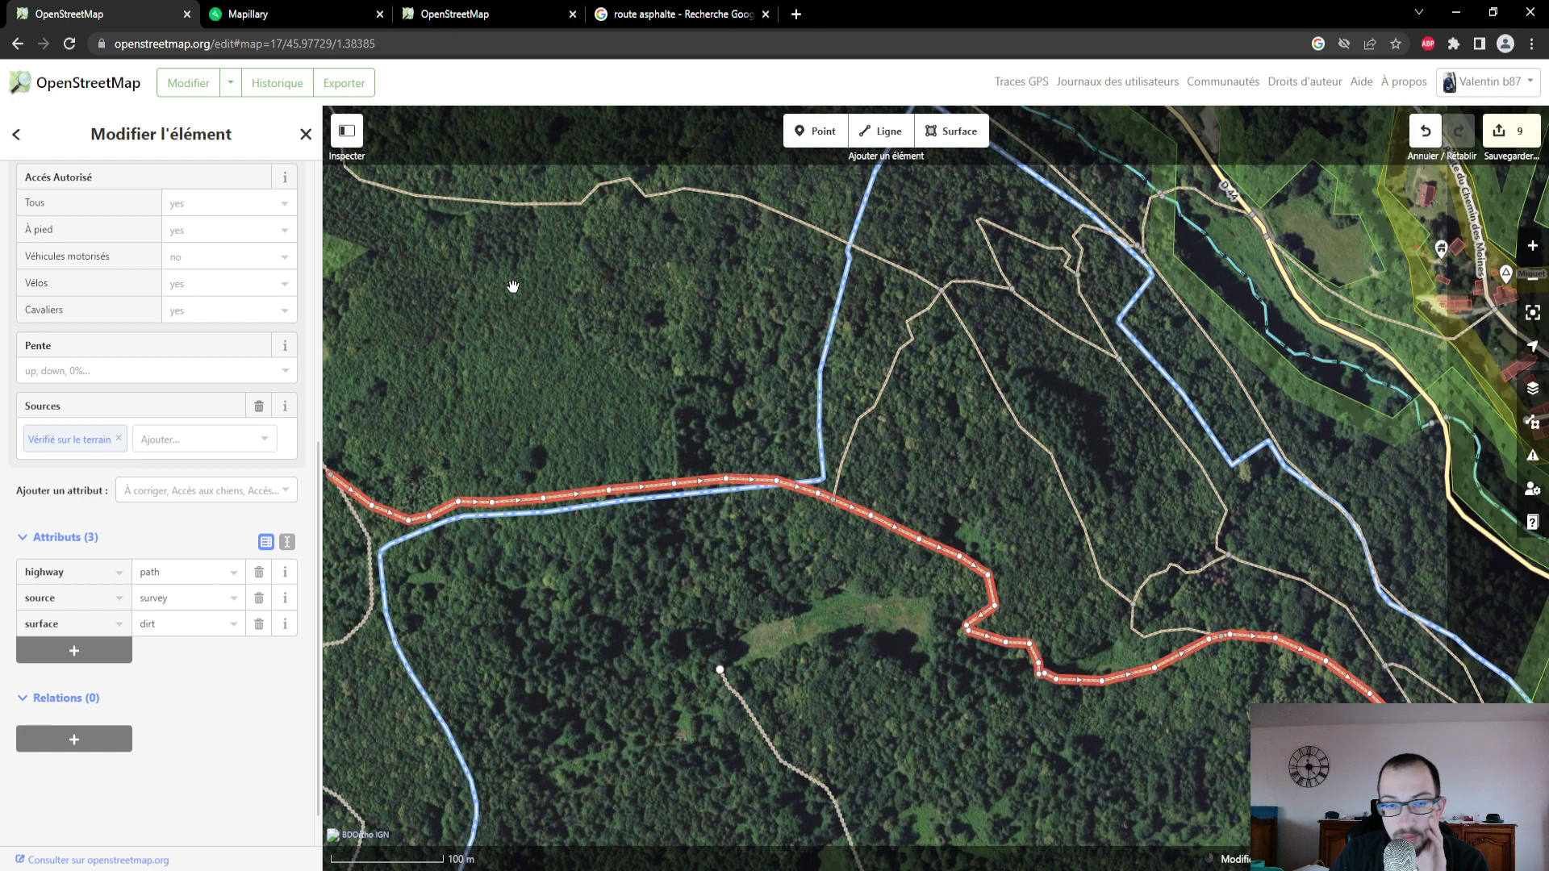
- Check the forest path photo in Mapillary and follow the photo coverage on its map southeast to Chédeville
{"action": "left_click", "coordinate": [269, 13]}
{"action": "scroll", "coordinate": [188, 766], "scroll_direction": "down", "scroll_amount": 2}
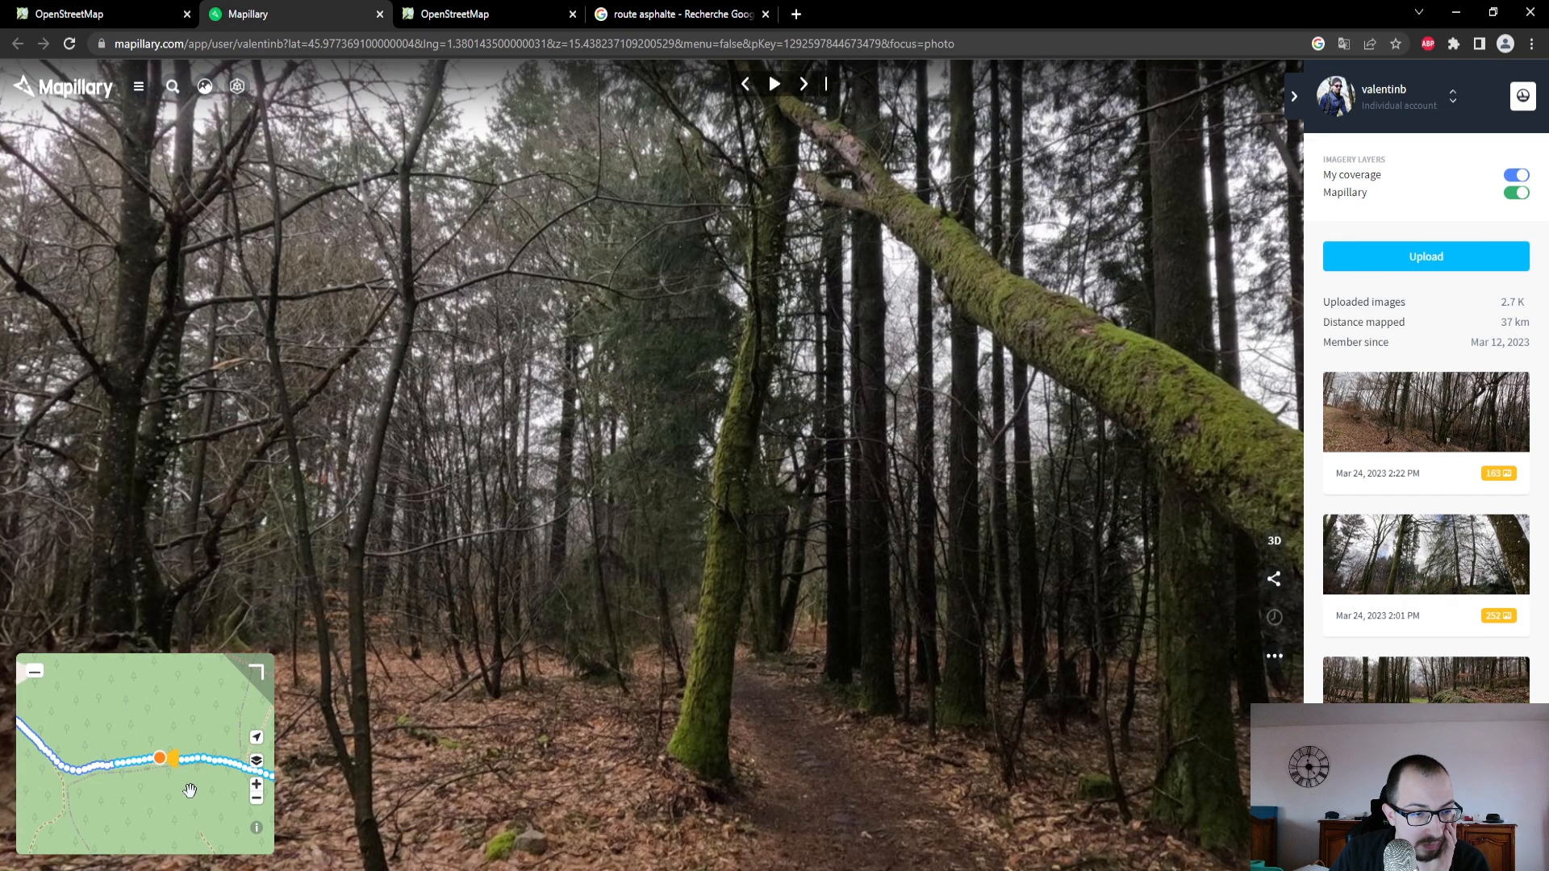
{"action": "left_click_drag", "start_coordinate": [183, 800], "coordinate": [92, 775]}
{"action": "mouse_move", "coordinate": [145, 833]}
{"action": "left_mouse_down"}
{"action": "mouse_move", "coordinate": [87, 774]}
{"action": "mouse_move", "coordinate": [116, 758]}
{"action": "mouse_move", "coordinate": [70, 737]}
{"action": "mouse_move", "coordinate": [99, 751]}
{"action": "left_mouse_up"}
{"action": "scroll", "coordinate": [157, 780], "scroll_direction": "up", "scroll_amount": 2}
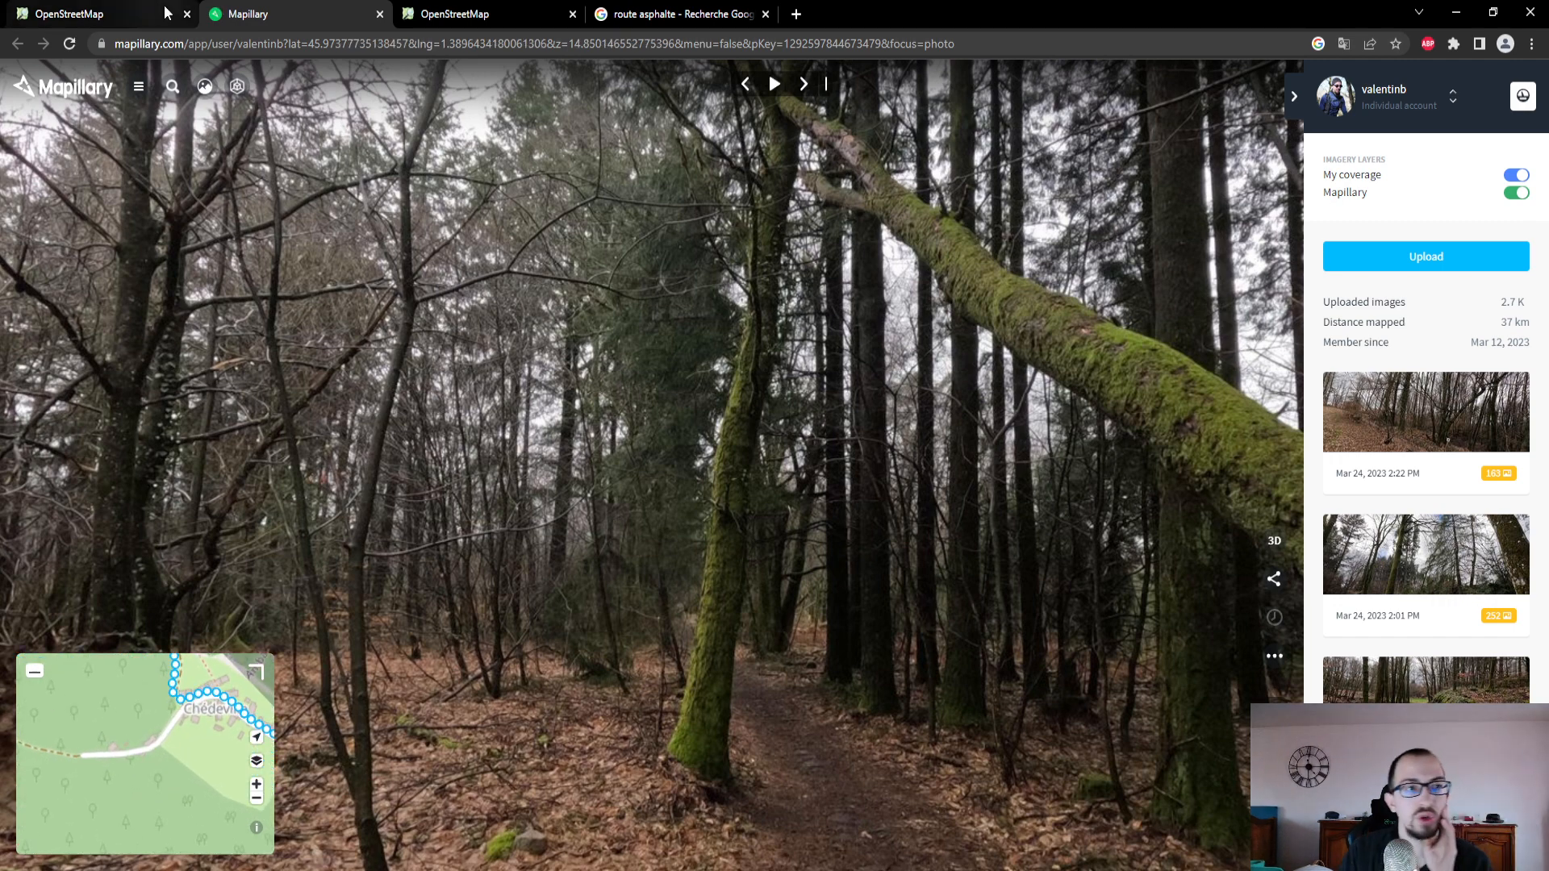
- Return to OpenStreetMap, follow the path to Chédeville and review the attributes of the hamlet's place point
{"action": "left_click", "coordinate": [96, 14]}
{"action": "left_click_drag", "start_coordinate": [1102, 784], "coordinate": [649, 561]}
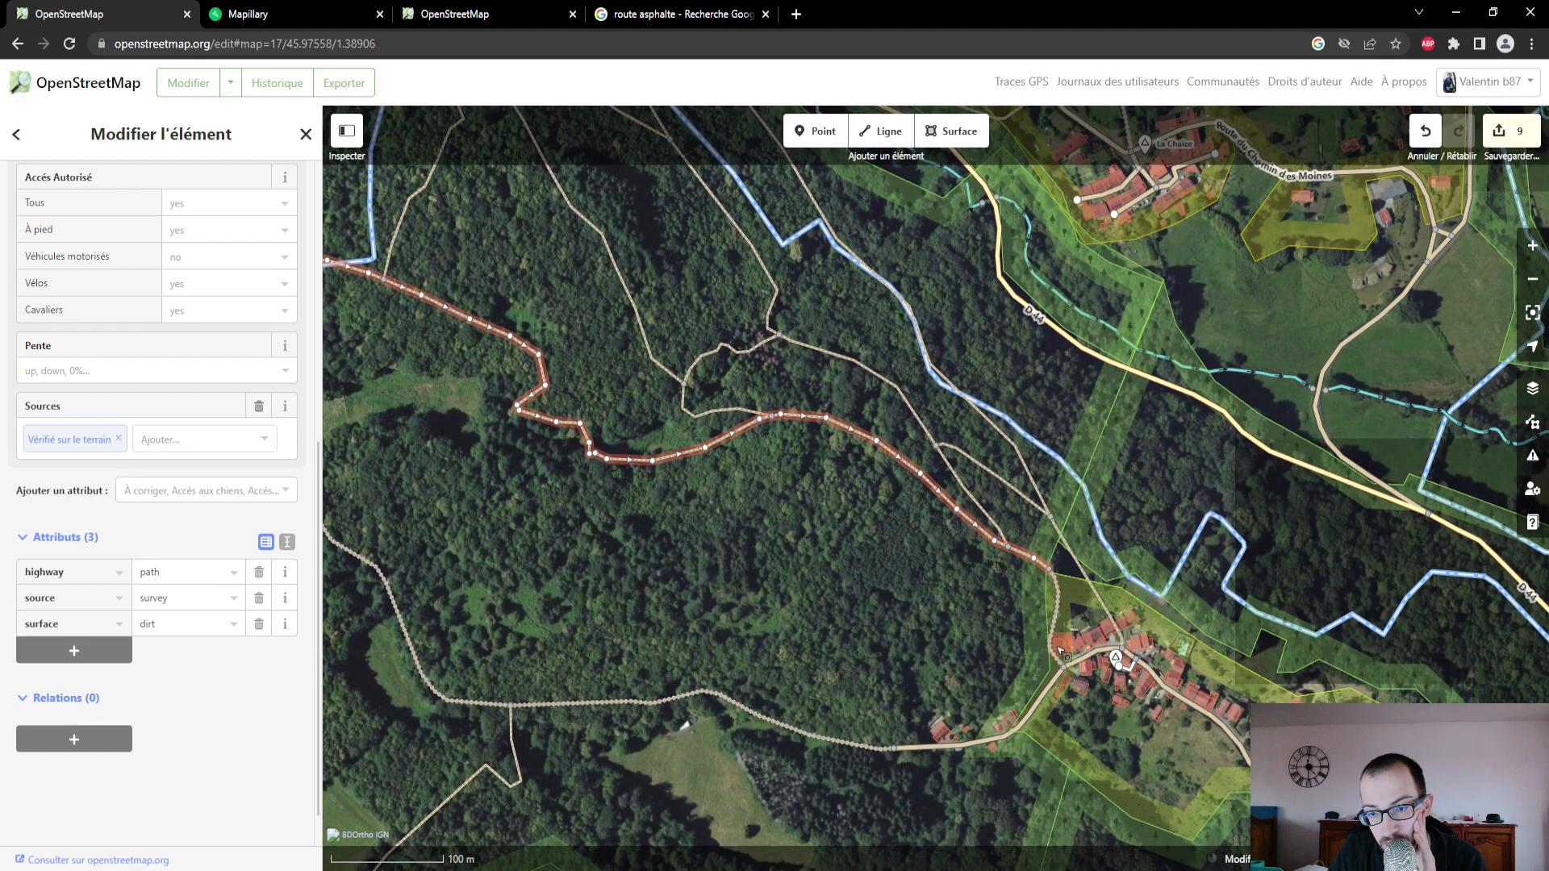
{"action": "left_click_drag", "start_coordinate": [1076, 669], "coordinate": [885, 583]}
{"action": "scroll", "coordinate": [885, 582], "scroll_direction": "up", "scroll_amount": 2}
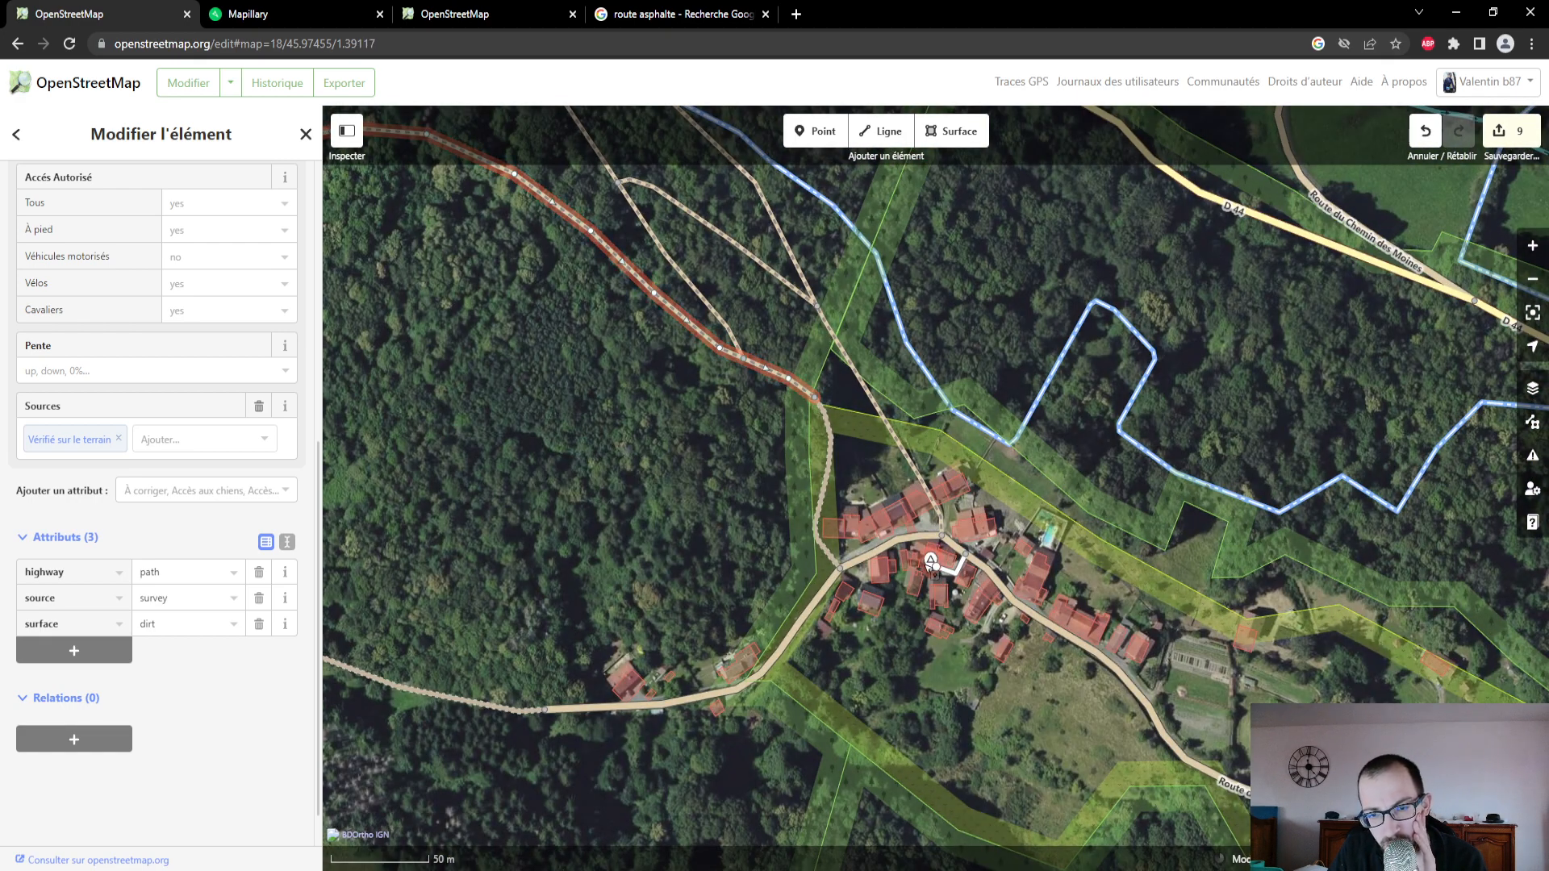
{"action": "left_click", "coordinate": [931, 563]}
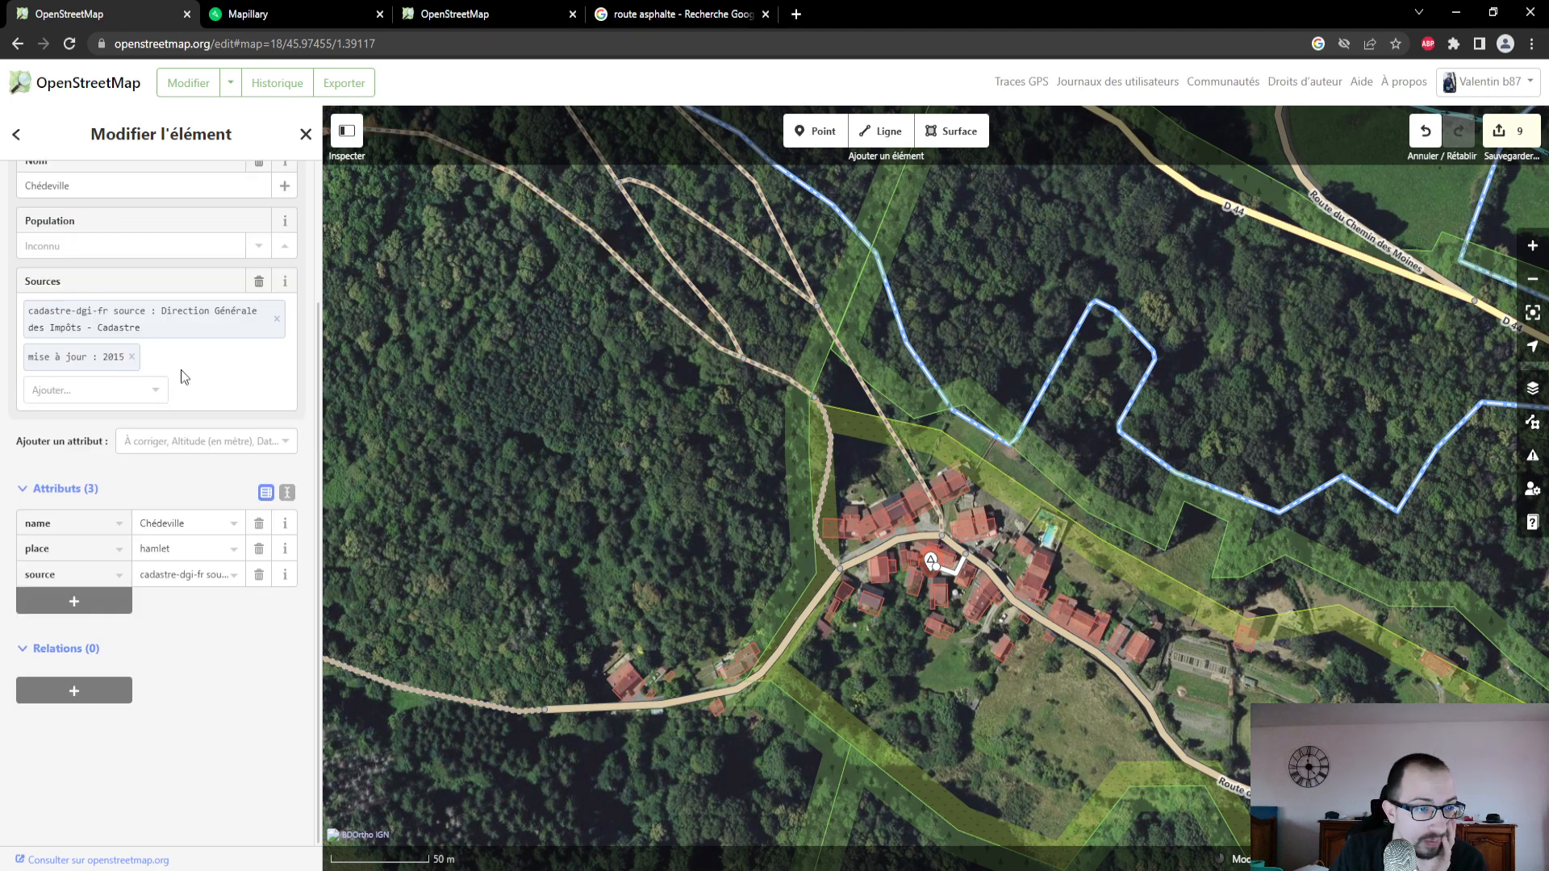
{"action": "scroll", "coordinate": [180, 369], "scroll_direction": "up", "scroll_amount": 1}
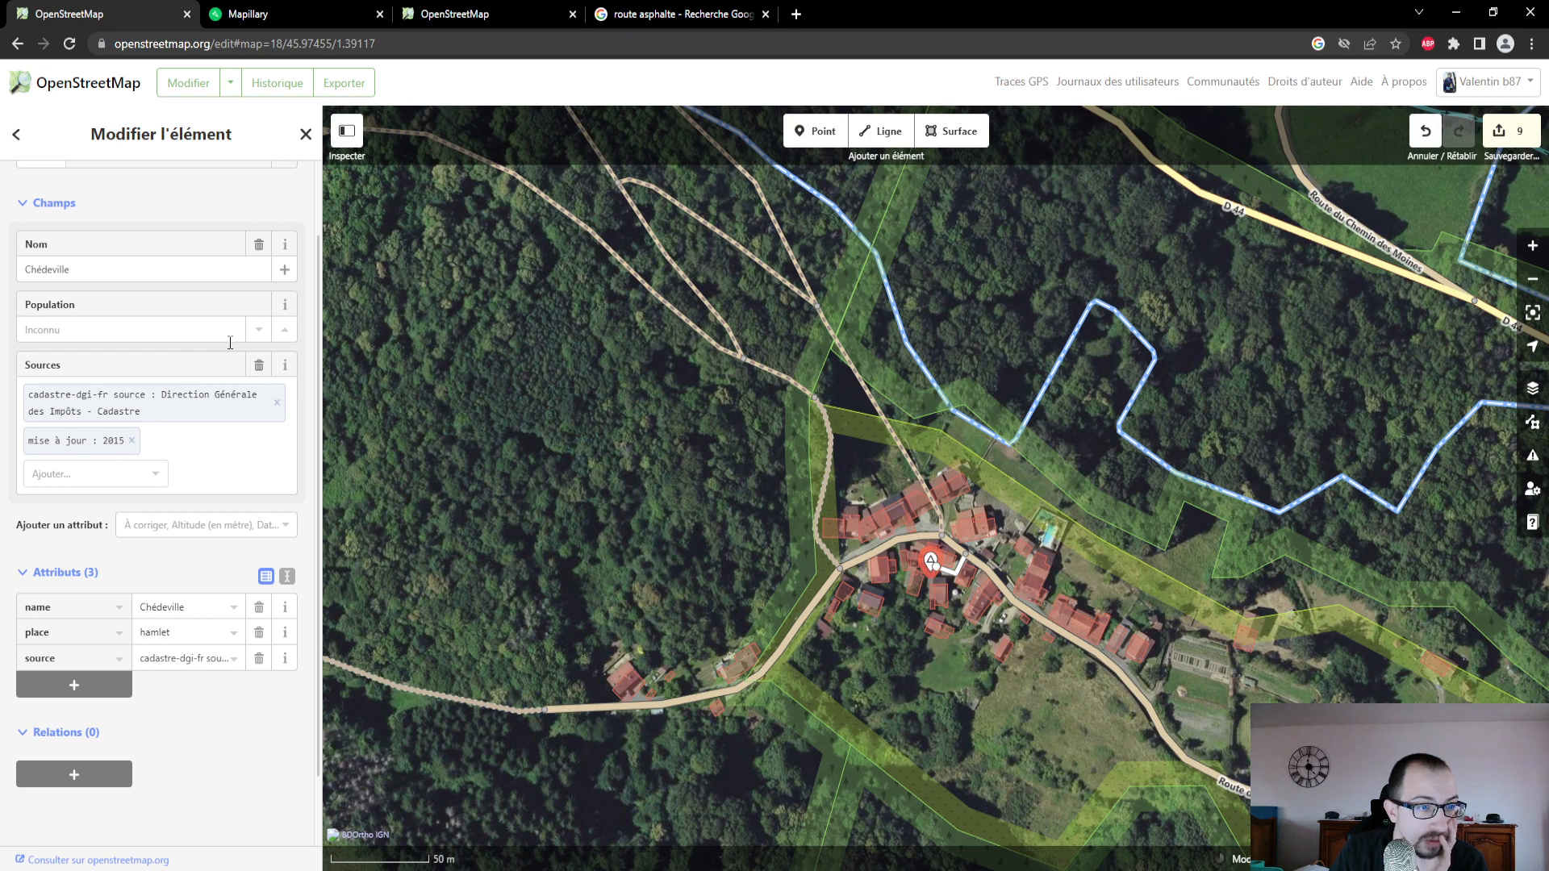
{"action": "scroll", "coordinate": [221, 388], "scroll_direction": "down", "scroll_amount": 1}
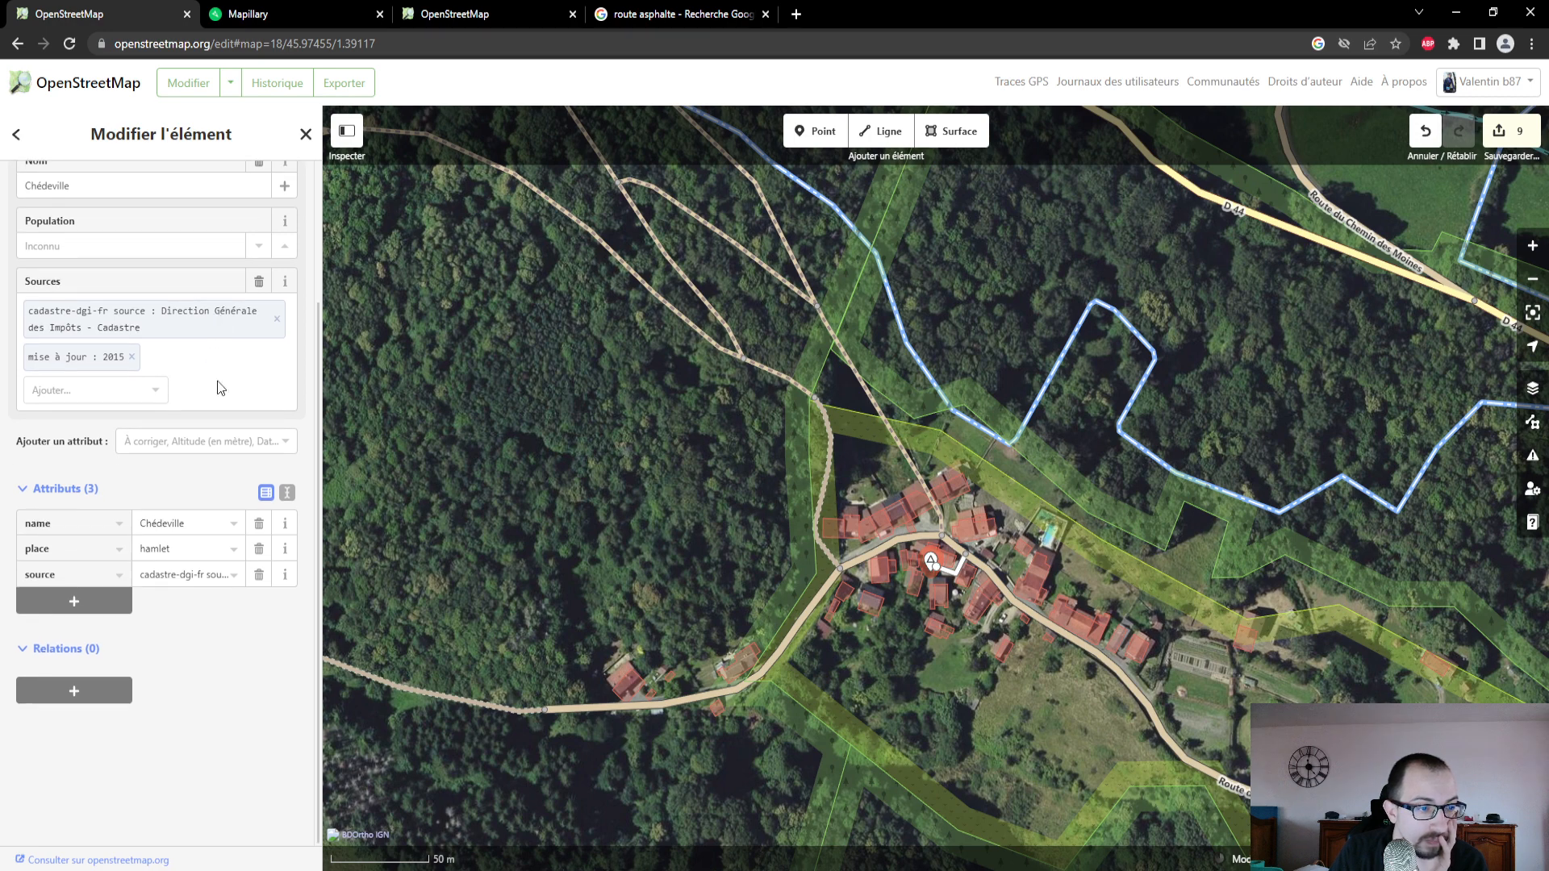
- Reselect the dirt path ending northwest of Chédeville and recheck its surface, access and source attributes
{"action": "left_click", "coordinate": [787, 379]}
{"action": "scroll", "coordinate": [618, 505], "scroll_direction": "down", "scroll_amount": 1}
{"action": "scroll", "coordinate": [617, 505], "scroll_direction": "down", "scroll_amount": 1}
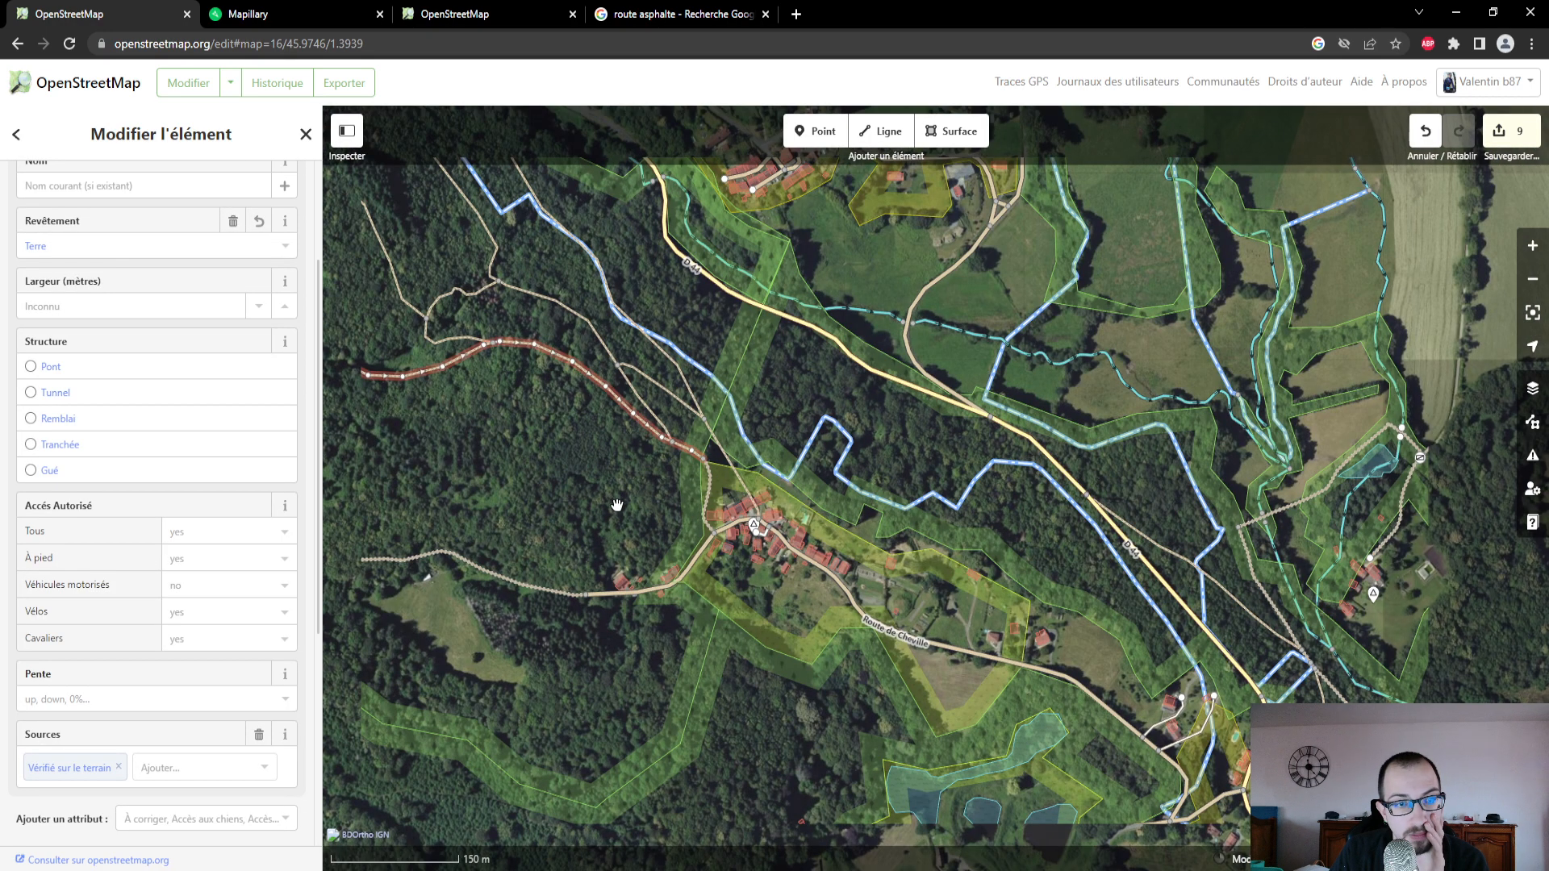
{"action": "scroll", "coordinate": [159, 460], "scroll_direction": "up", "scroll_amount": 2}
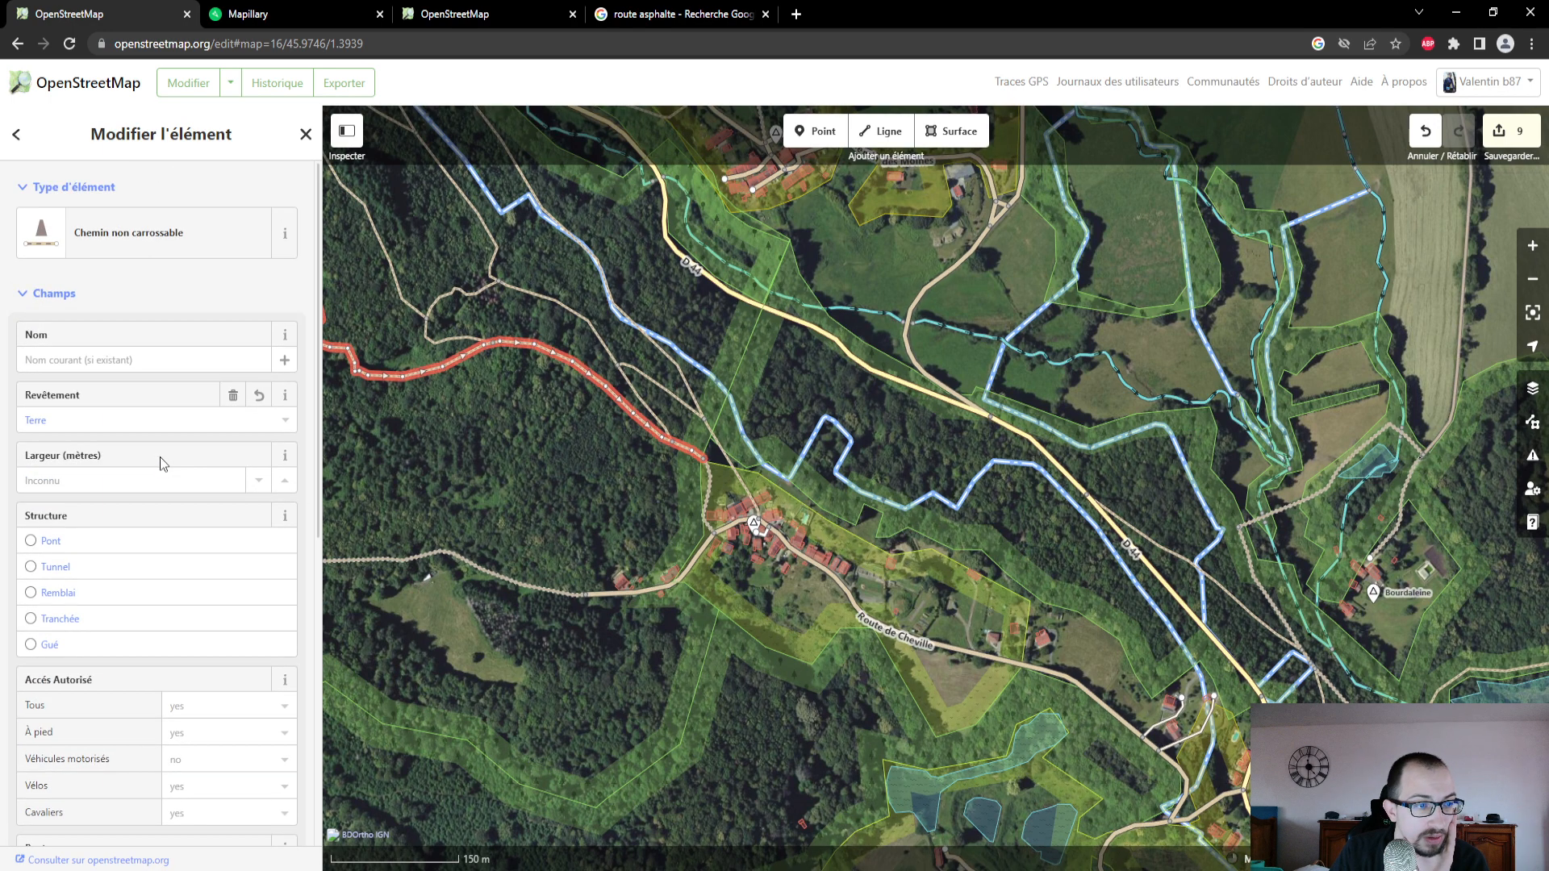
{"action": "scroll", "coordinate": [160, 460], "scroll_direction": "down", "scroll_amount": 1}
{"action": "scroll", "coordinate": [160, 457], "scroll_direction": "down", "scroll_amount": 1}
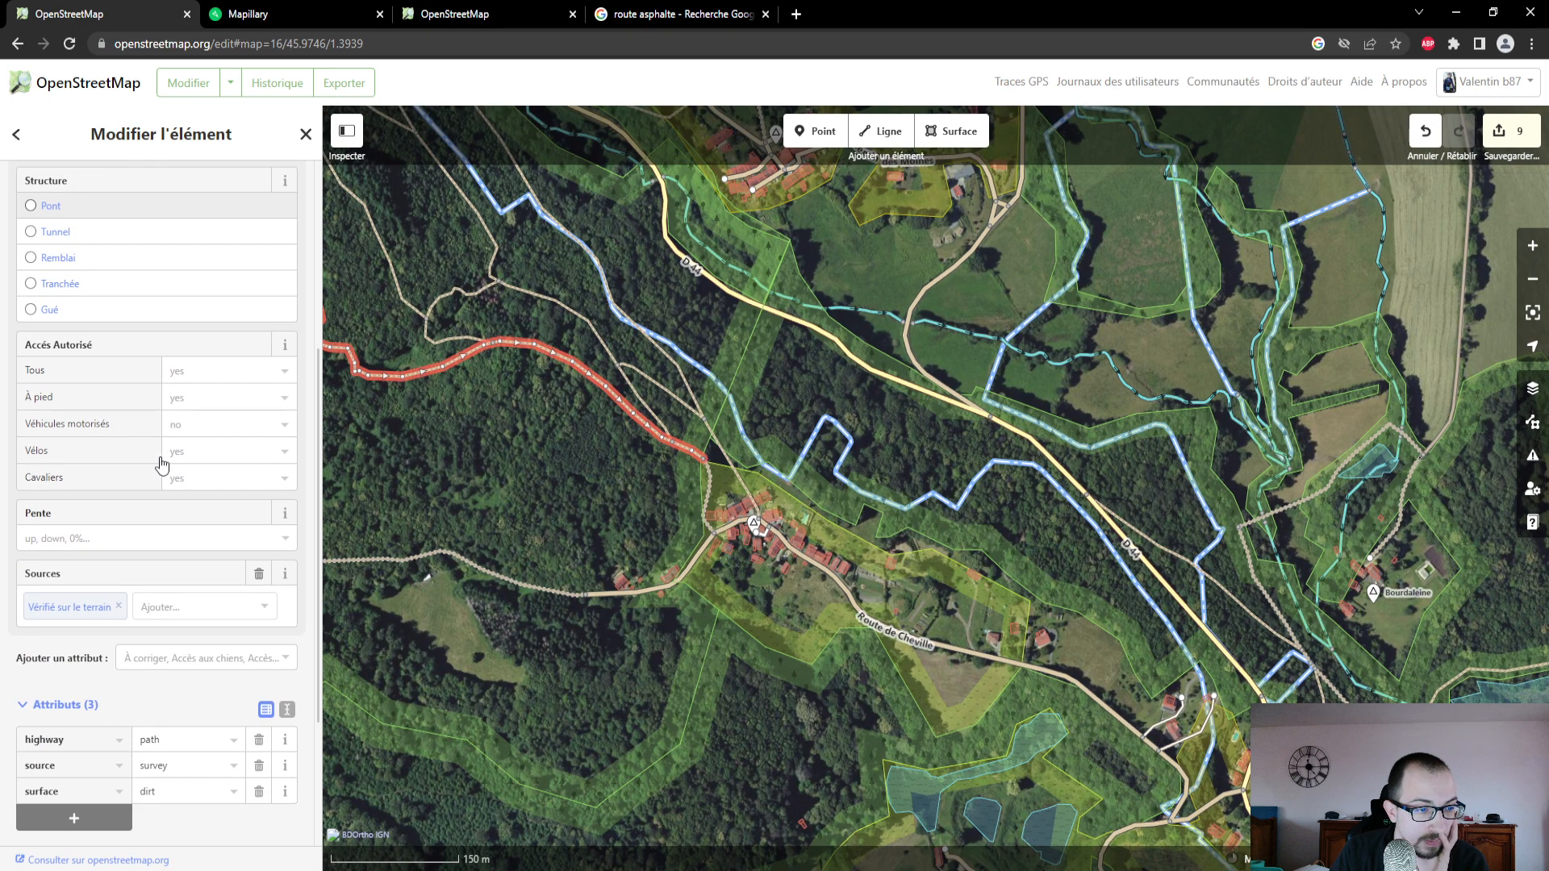
{"action": "scroll", "coordinate": [160, 457], "scroll_direction": "up", "scroll_amount": 2}
{"action": "scroll", "coordinate": [796, 524], "scroll_direction": "up", "scroll_amount": 3}
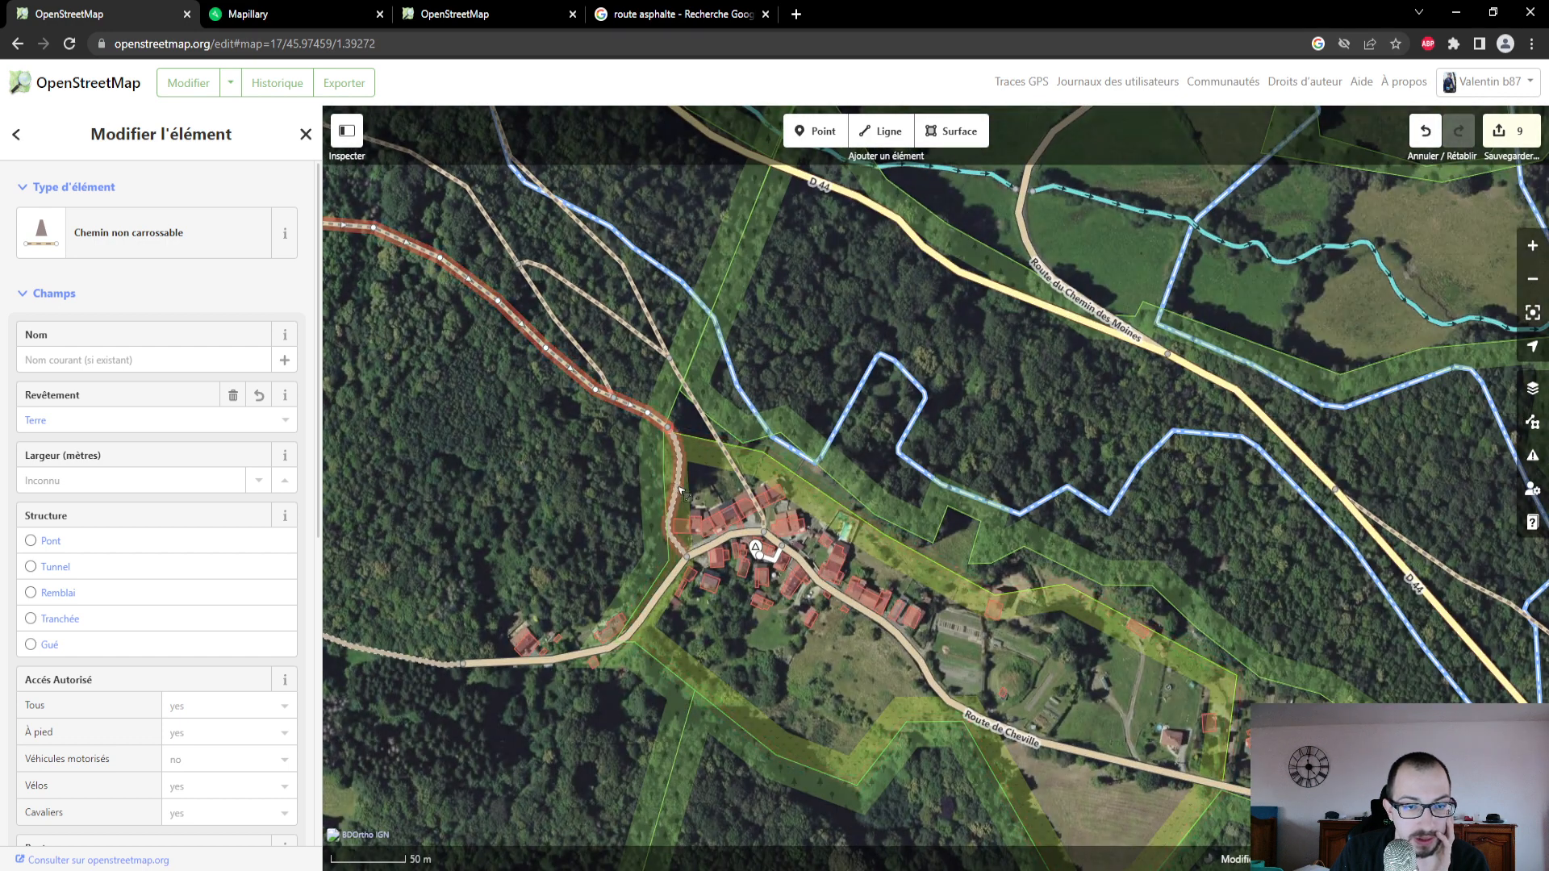
- Select the short track along Chédeville's western edge and examine the Mapillary photos taken on it
{"action": "left_click", "coordinate": [680, 490]}
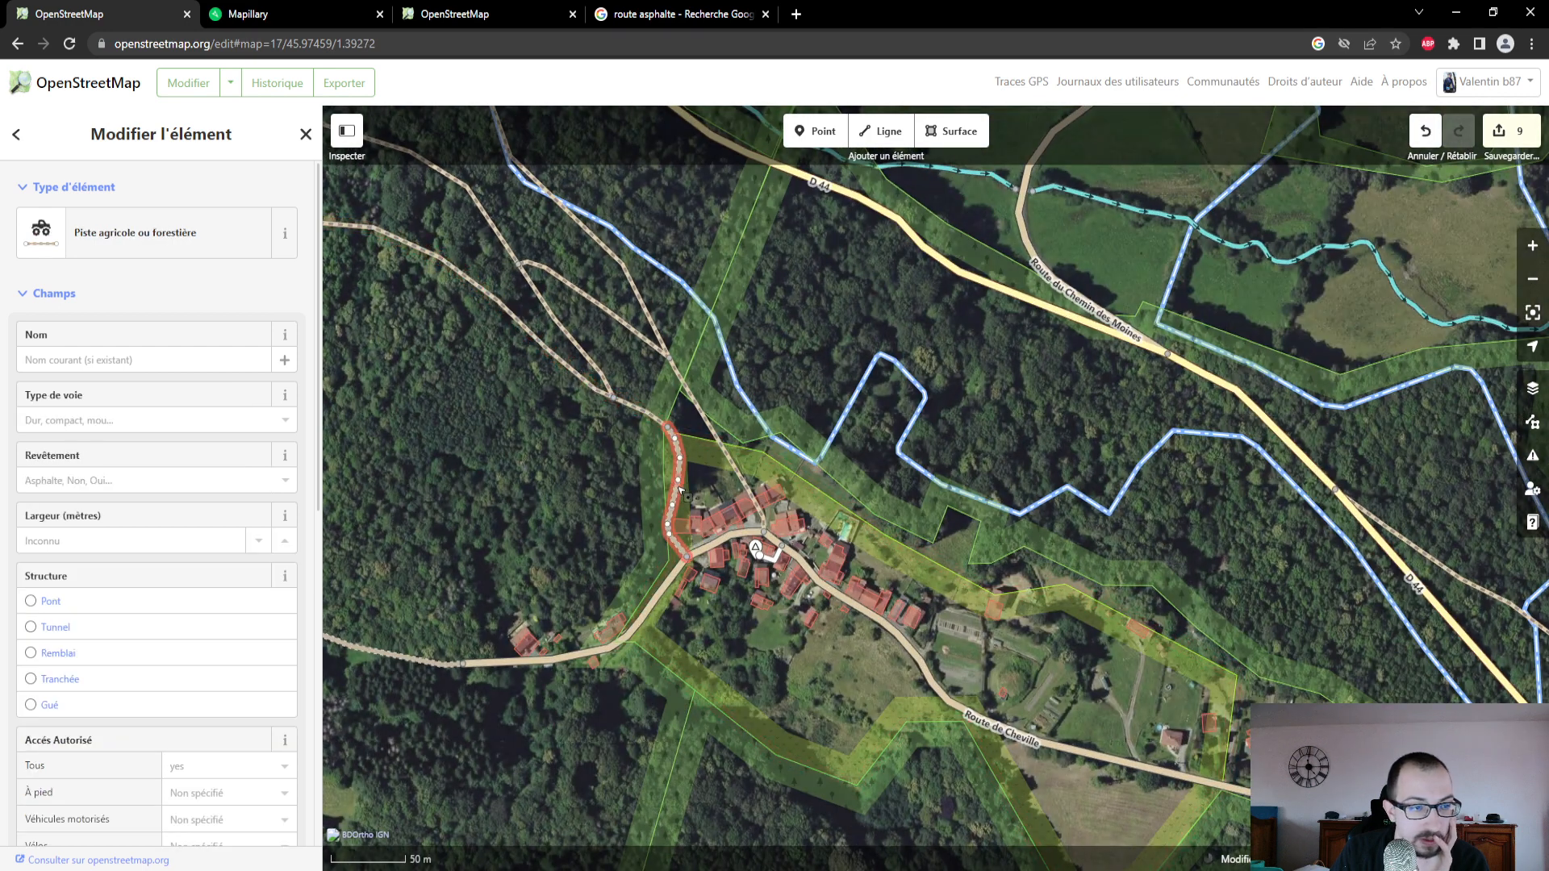
{"action": "key", "text": "ctrl+Tab"}
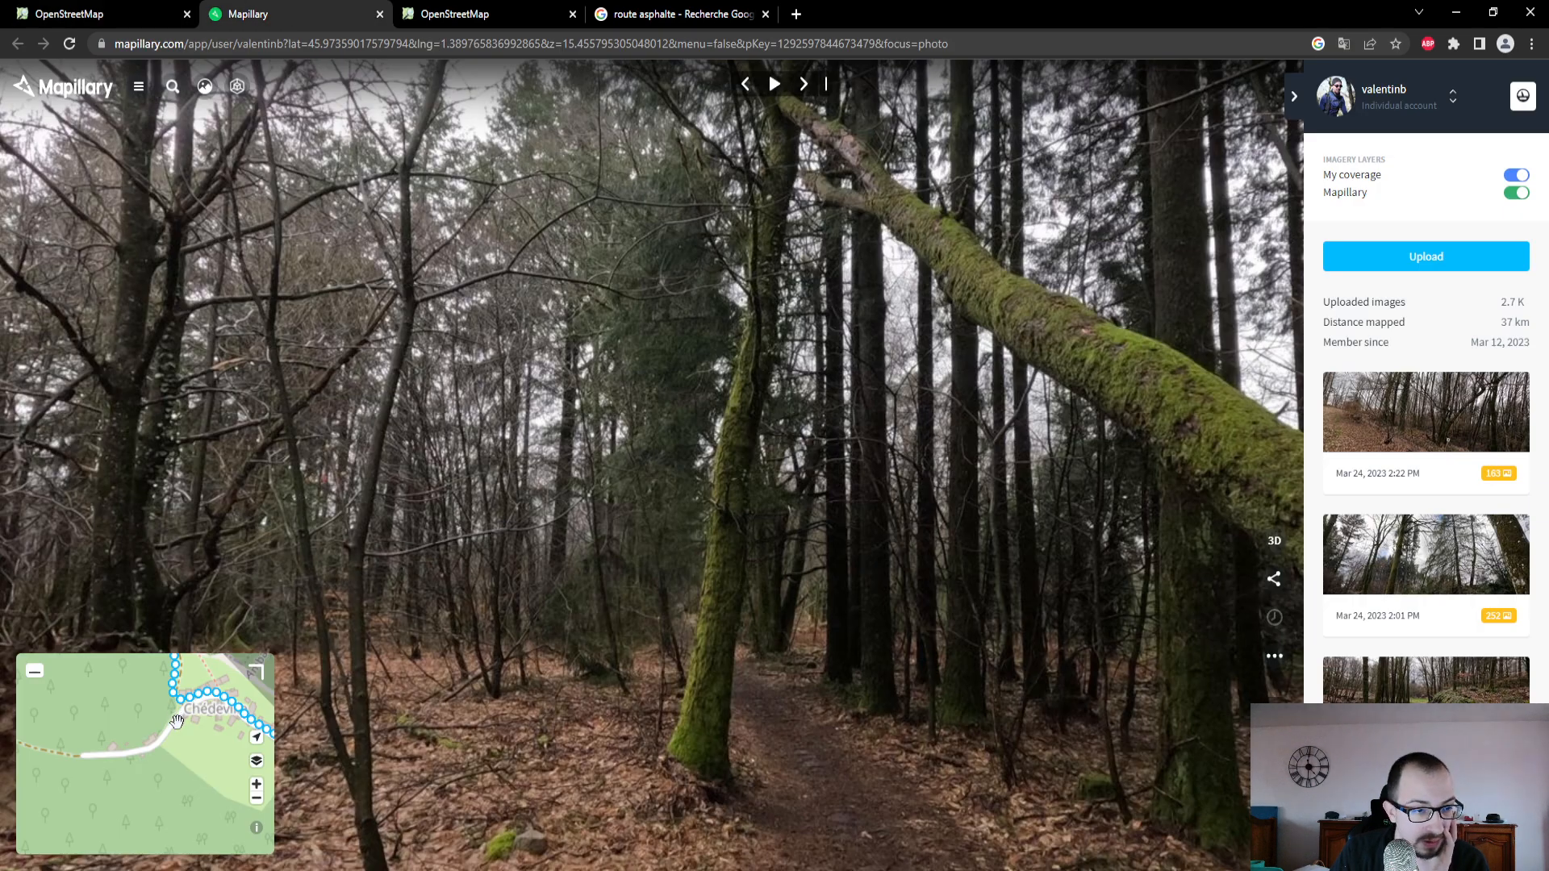
{"action": "left_click_drag", "start_coordinate": [177, 722], "coordinate": [162, 788]}
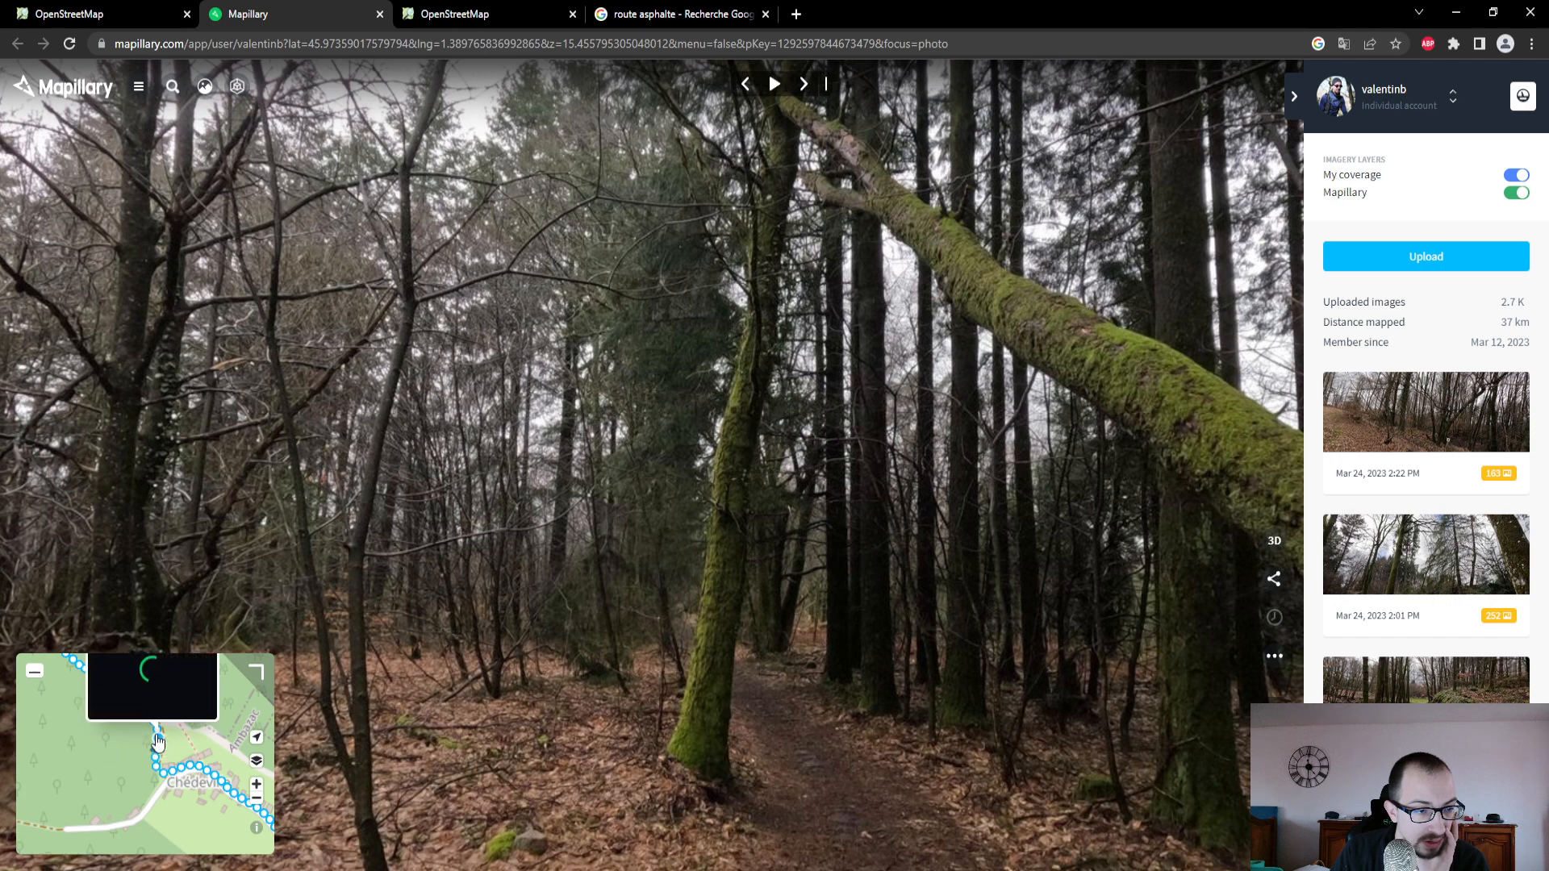
{"action": "left_click", "coordinate": [158, 741]}
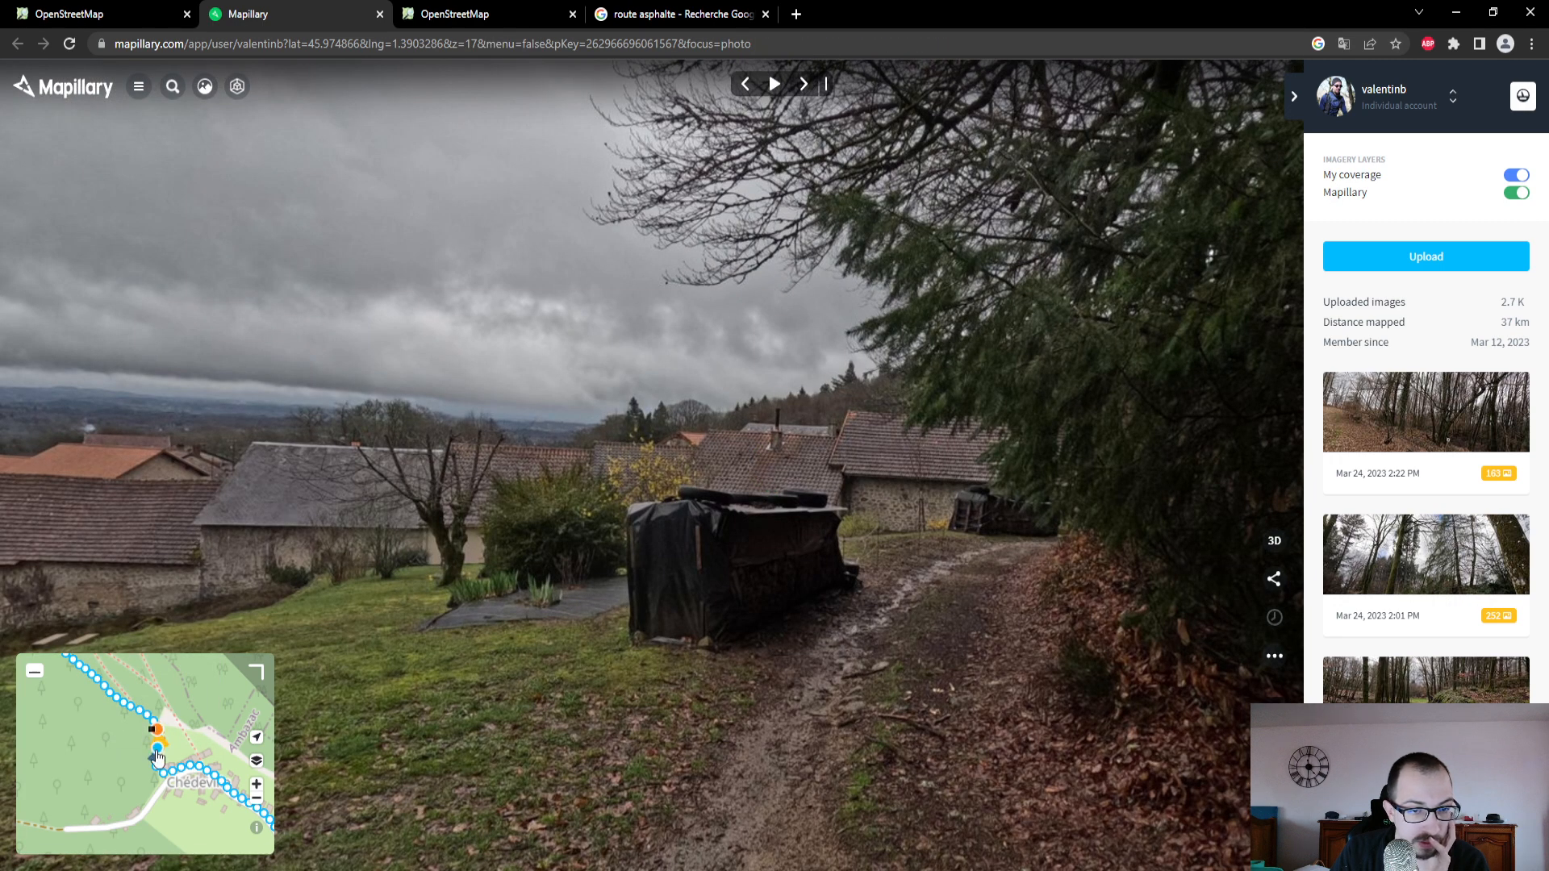
{"action": "left_click", "coordinate": [157, 752]}
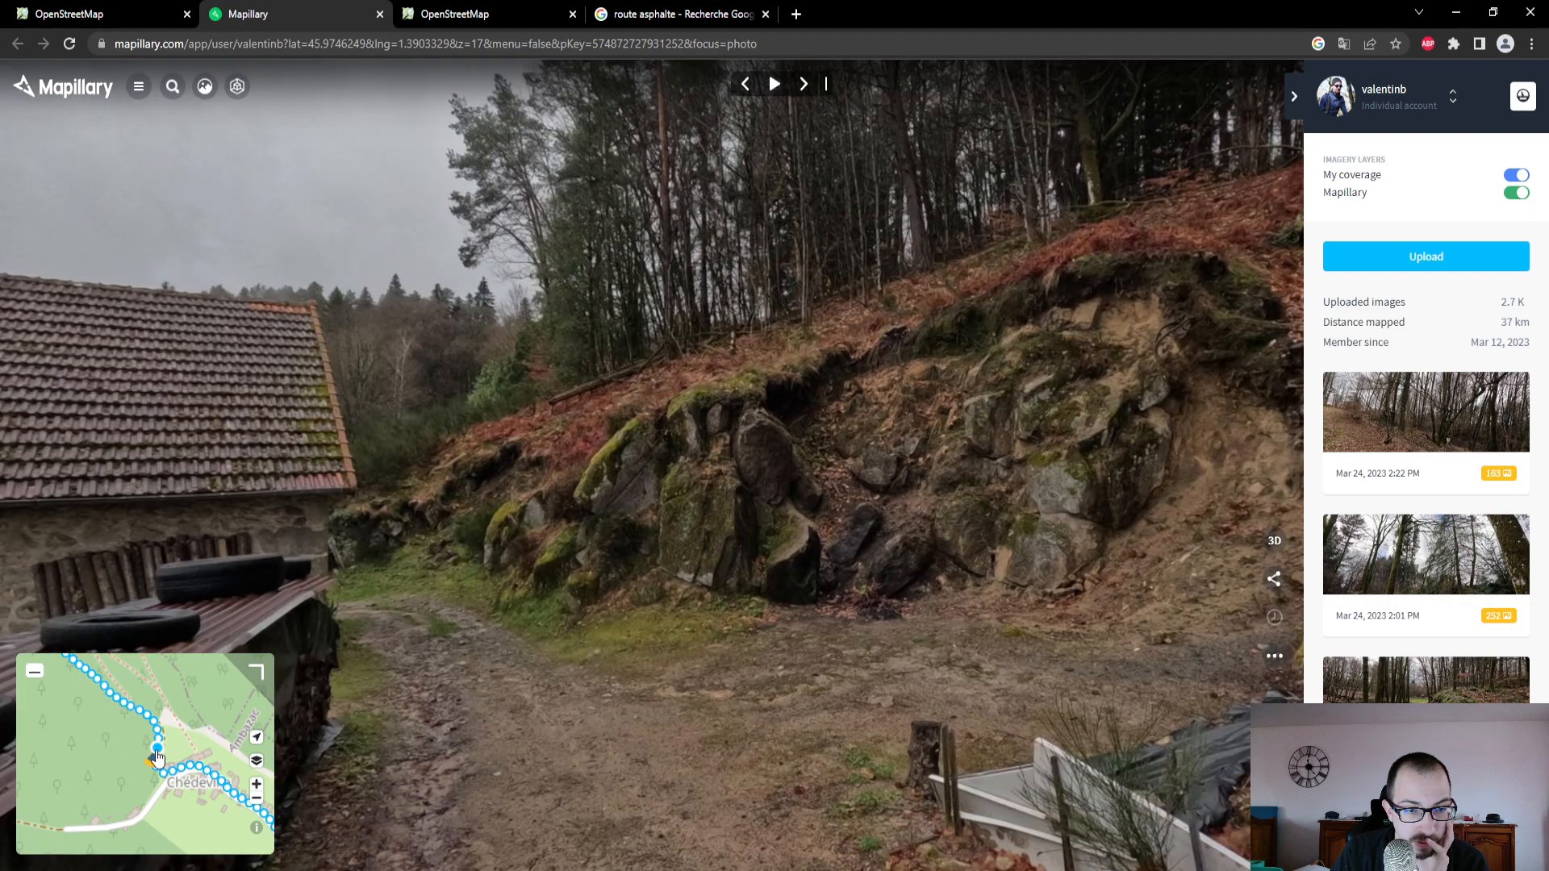
{"action": "left_click_drag", "start_coordinate": [720, 537], "coordinate": [544, 406]}
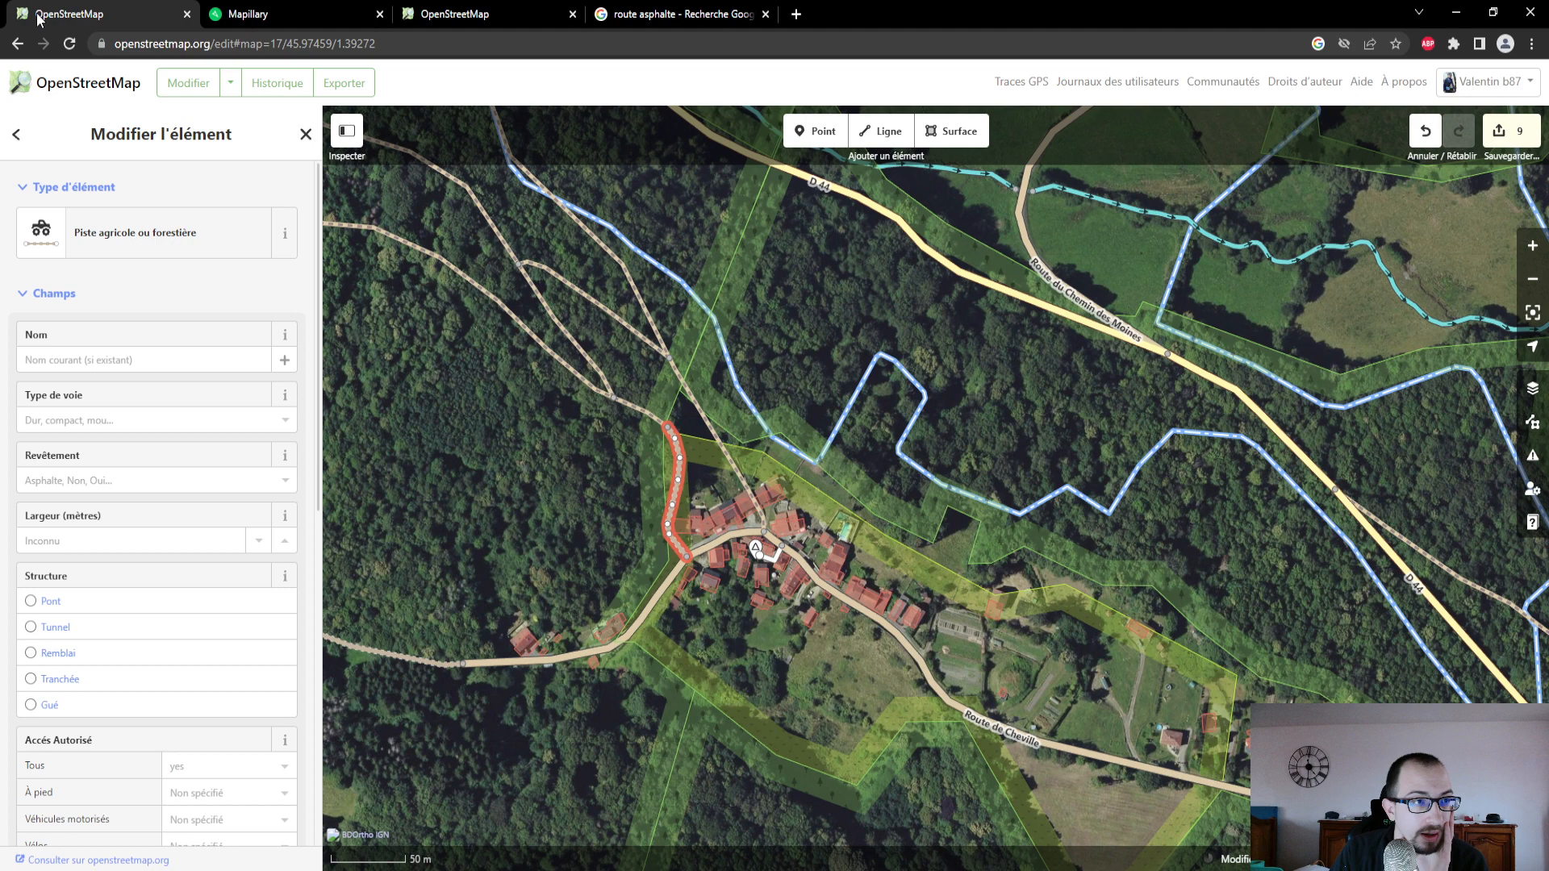
- In OpenStreetMap, set the track's type to the fairly soft, mostly earth grade (grade4) and its surface to Terre, and review its attributes
{"action": "left_click", "coordinate": [69, 13]}
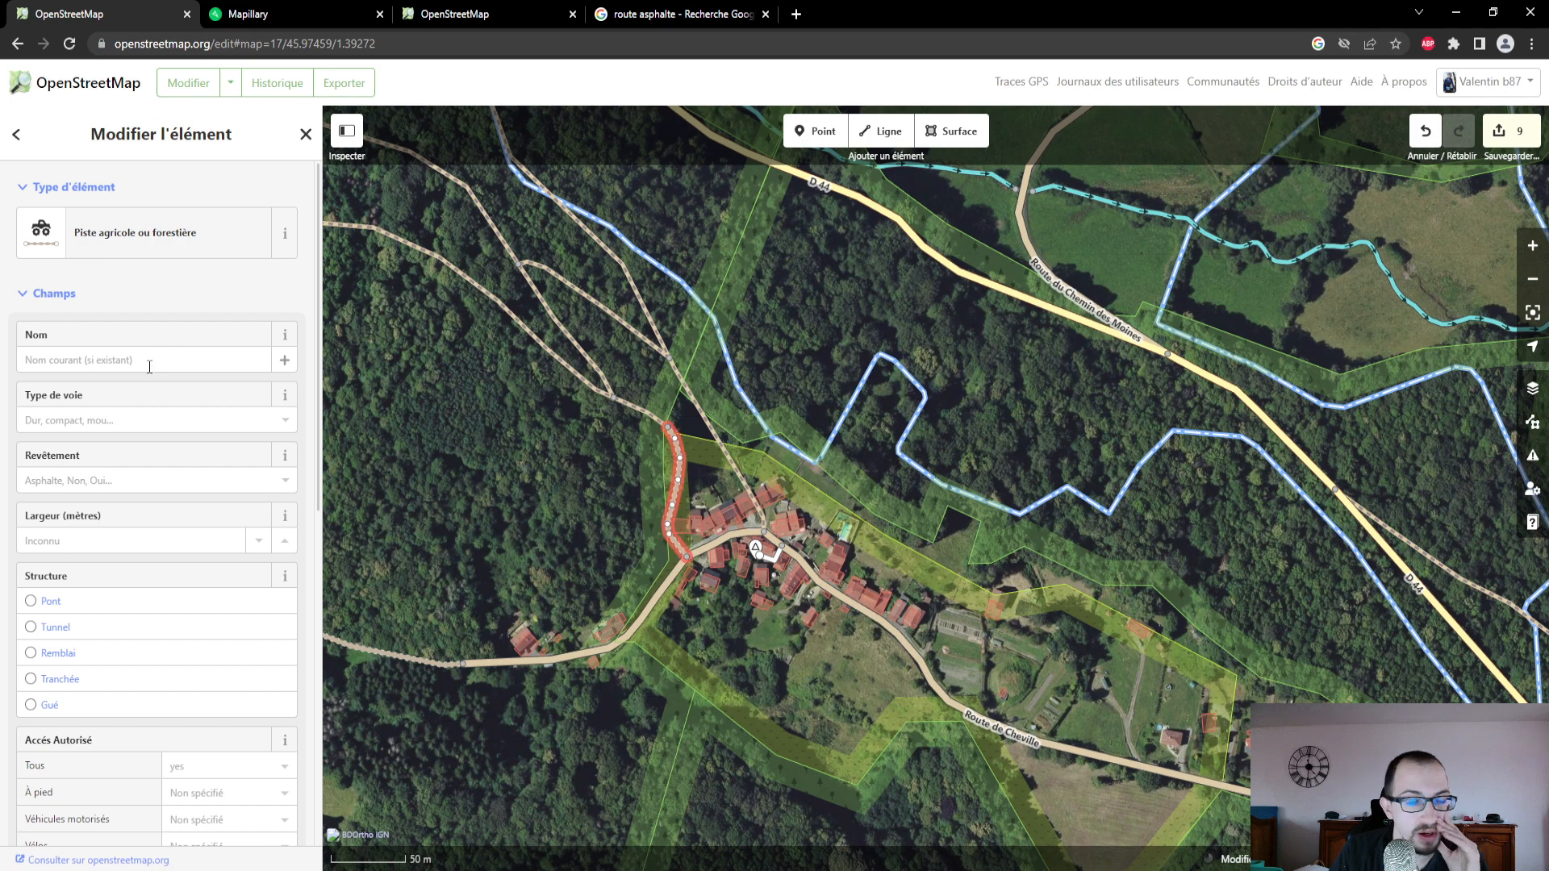
{"action": "left_click", "coordinate": [122, 419]}
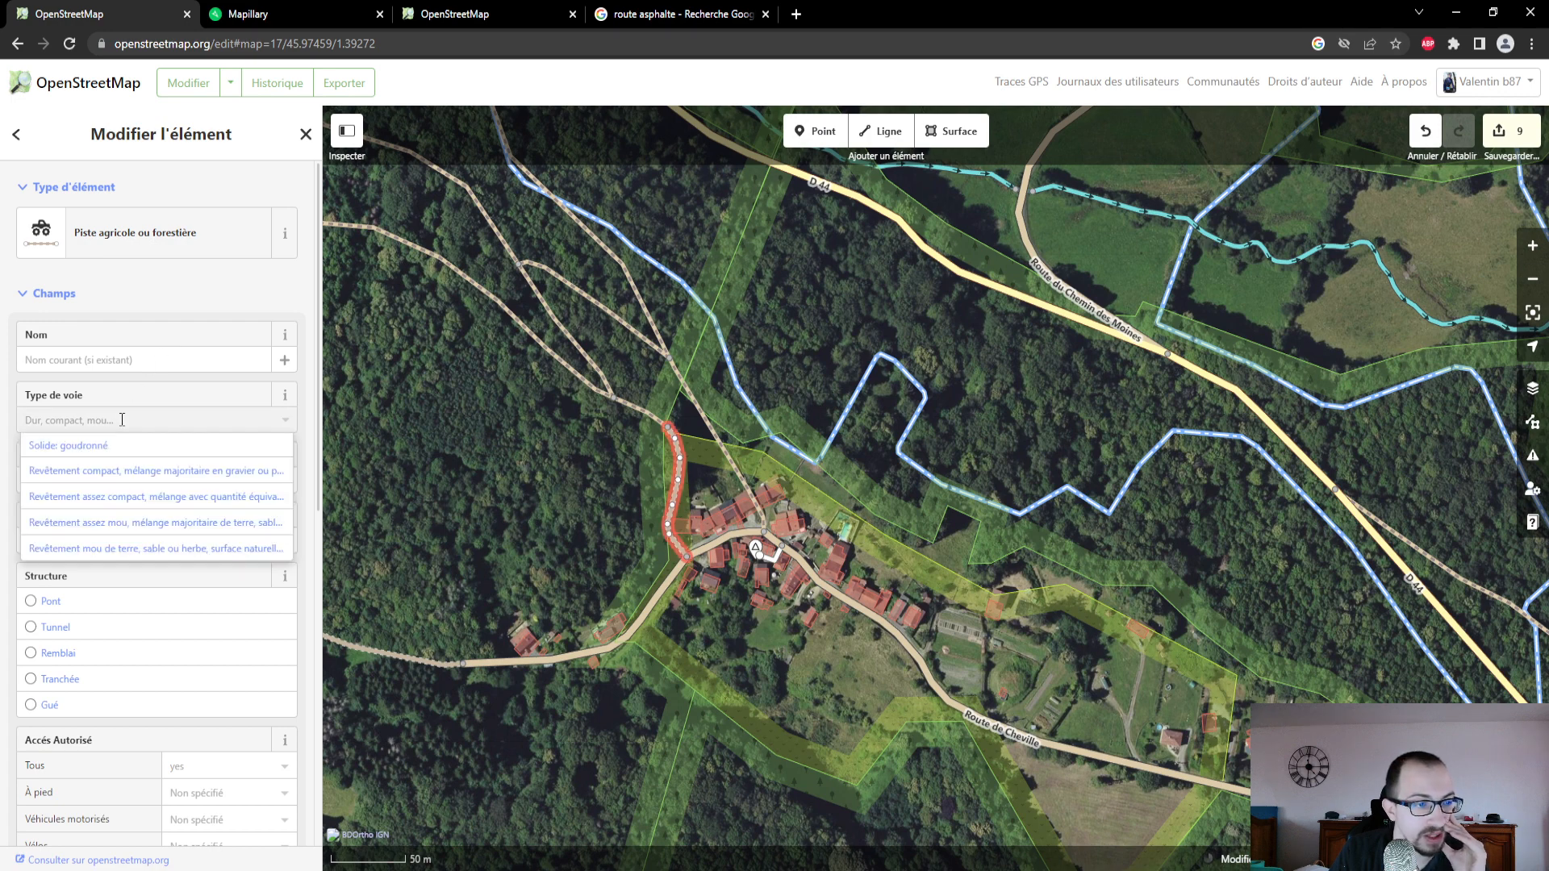
{"action": "left_click", "coordinate": [142, 522]}
{"action": "left_click", "coordinate": [129, 481]}
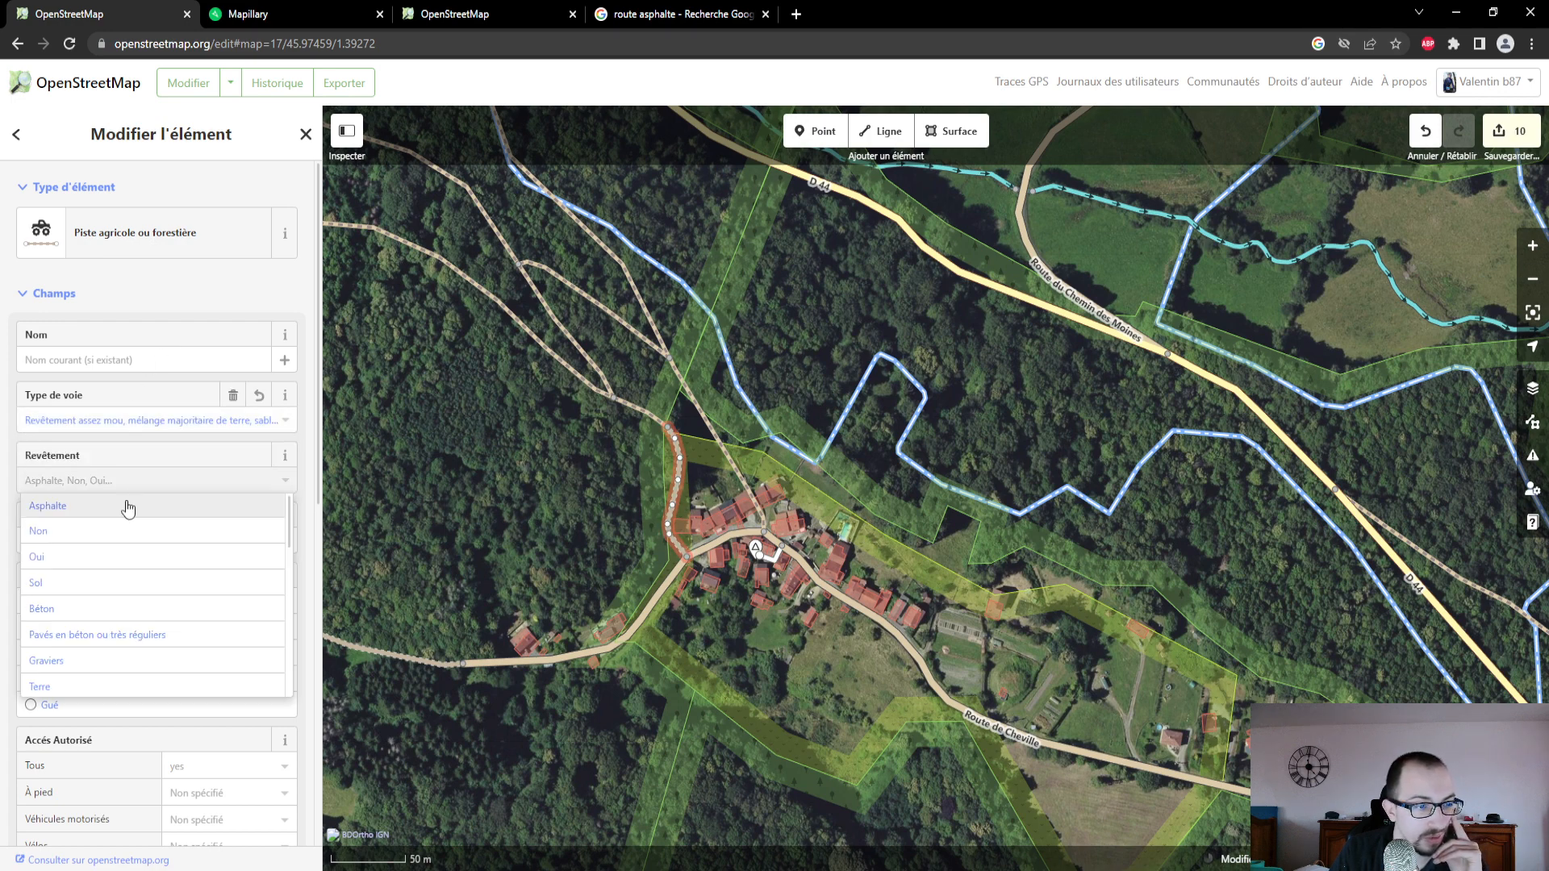
{"action": "left_click", "coordinate": [103, 686]}
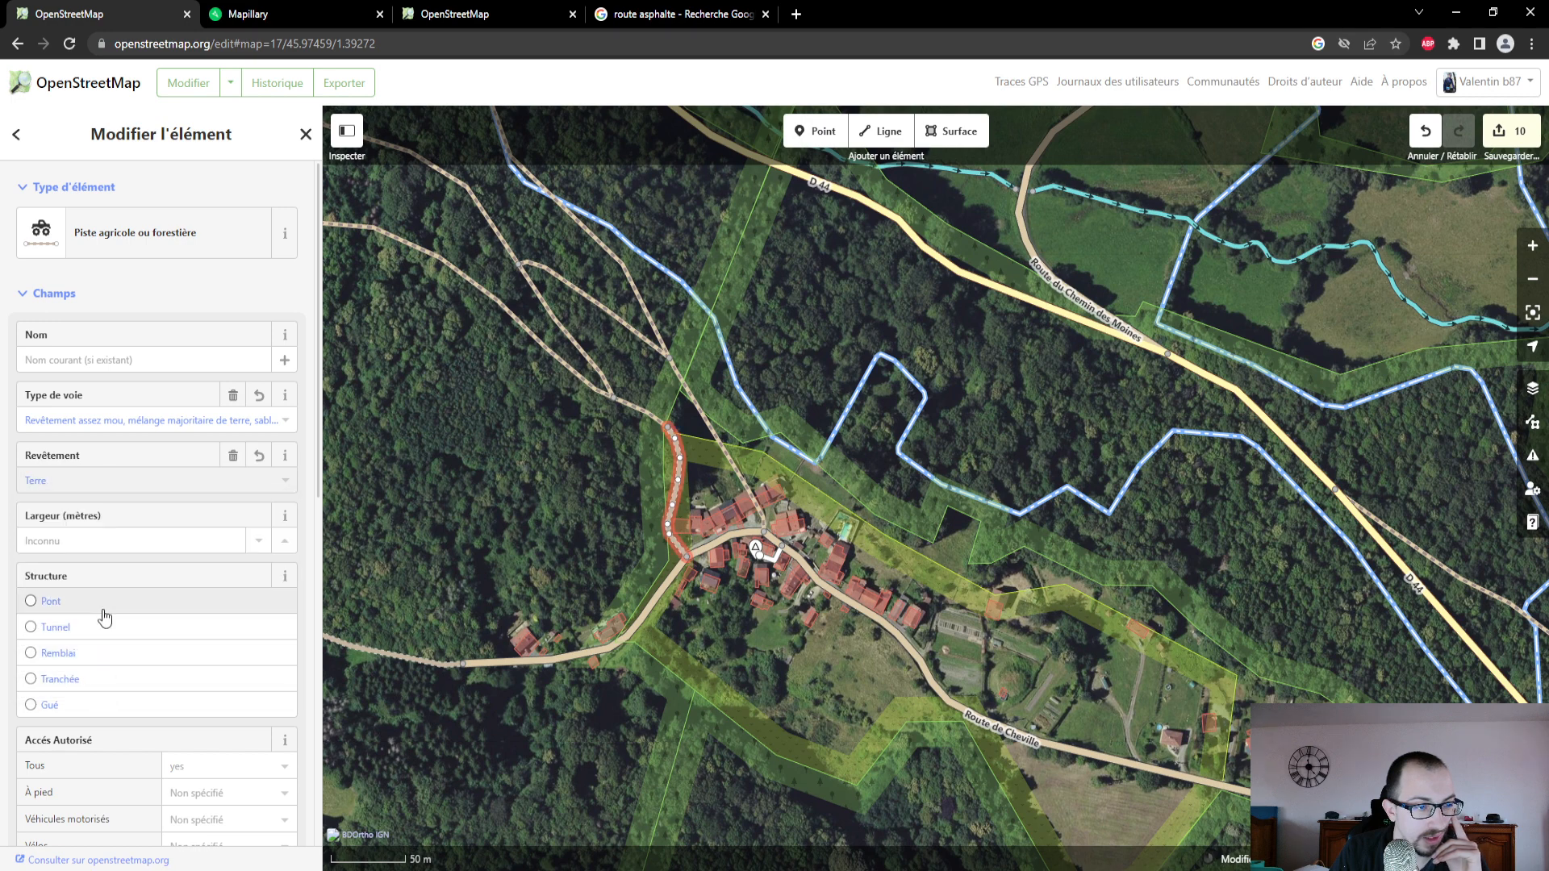
{"action": "scroll", "coordinate": [104, 615], "scroll_direction": "down", "scroll_amount": 3}
{"action": "scroll", "coordinate": [105, 616], "scroll_direction": "down", "scroll_amount": 2}
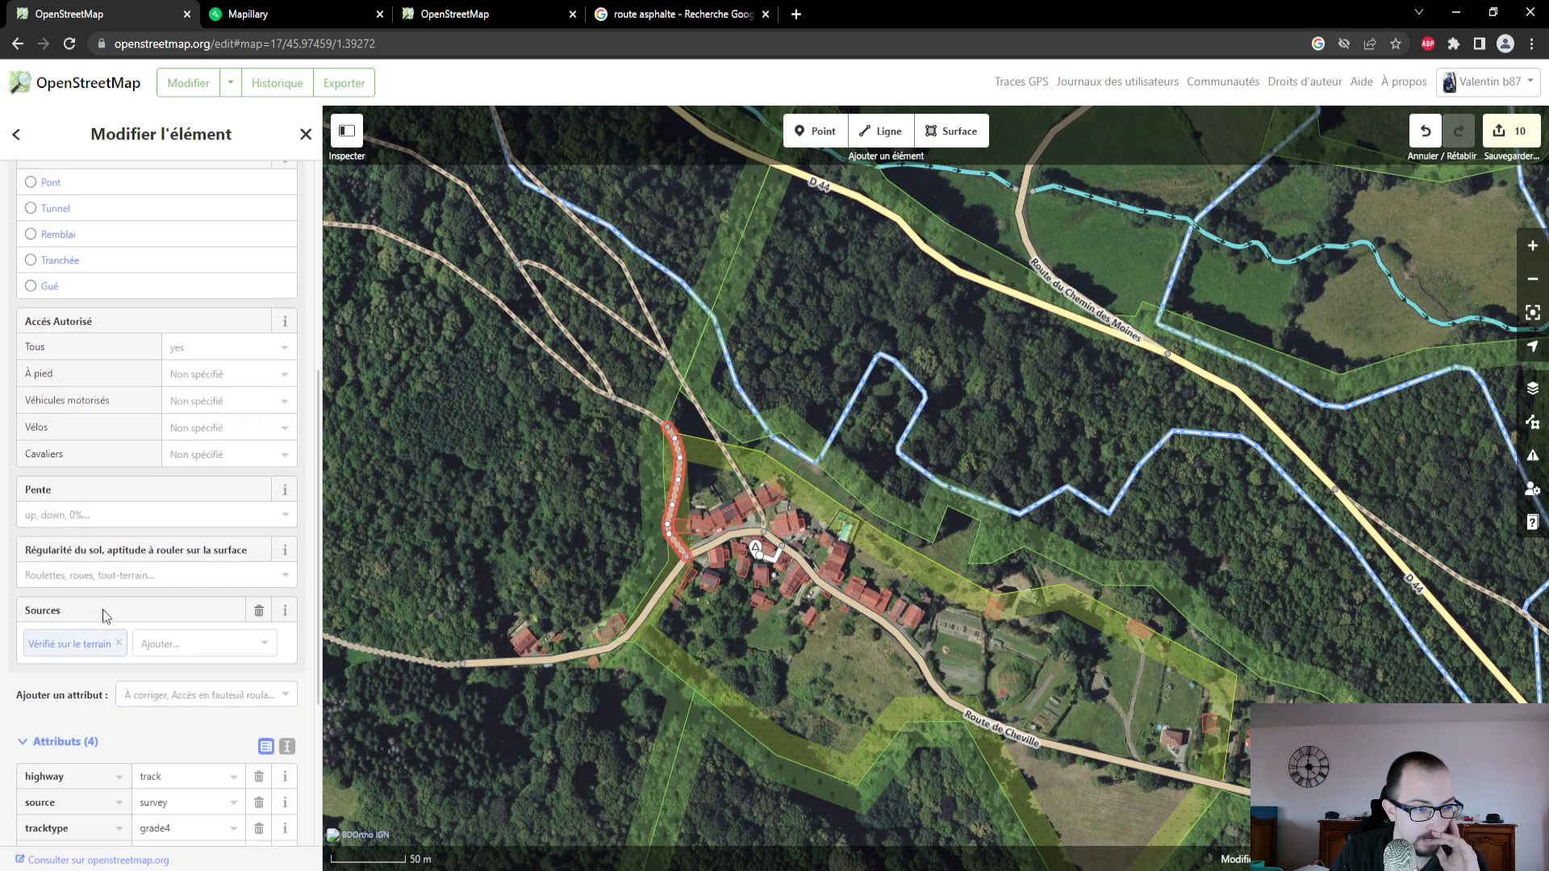
{"action": "scroll", "coordinate": [104, 608], "scroll_direction": "down", "scroll_amount": 2}
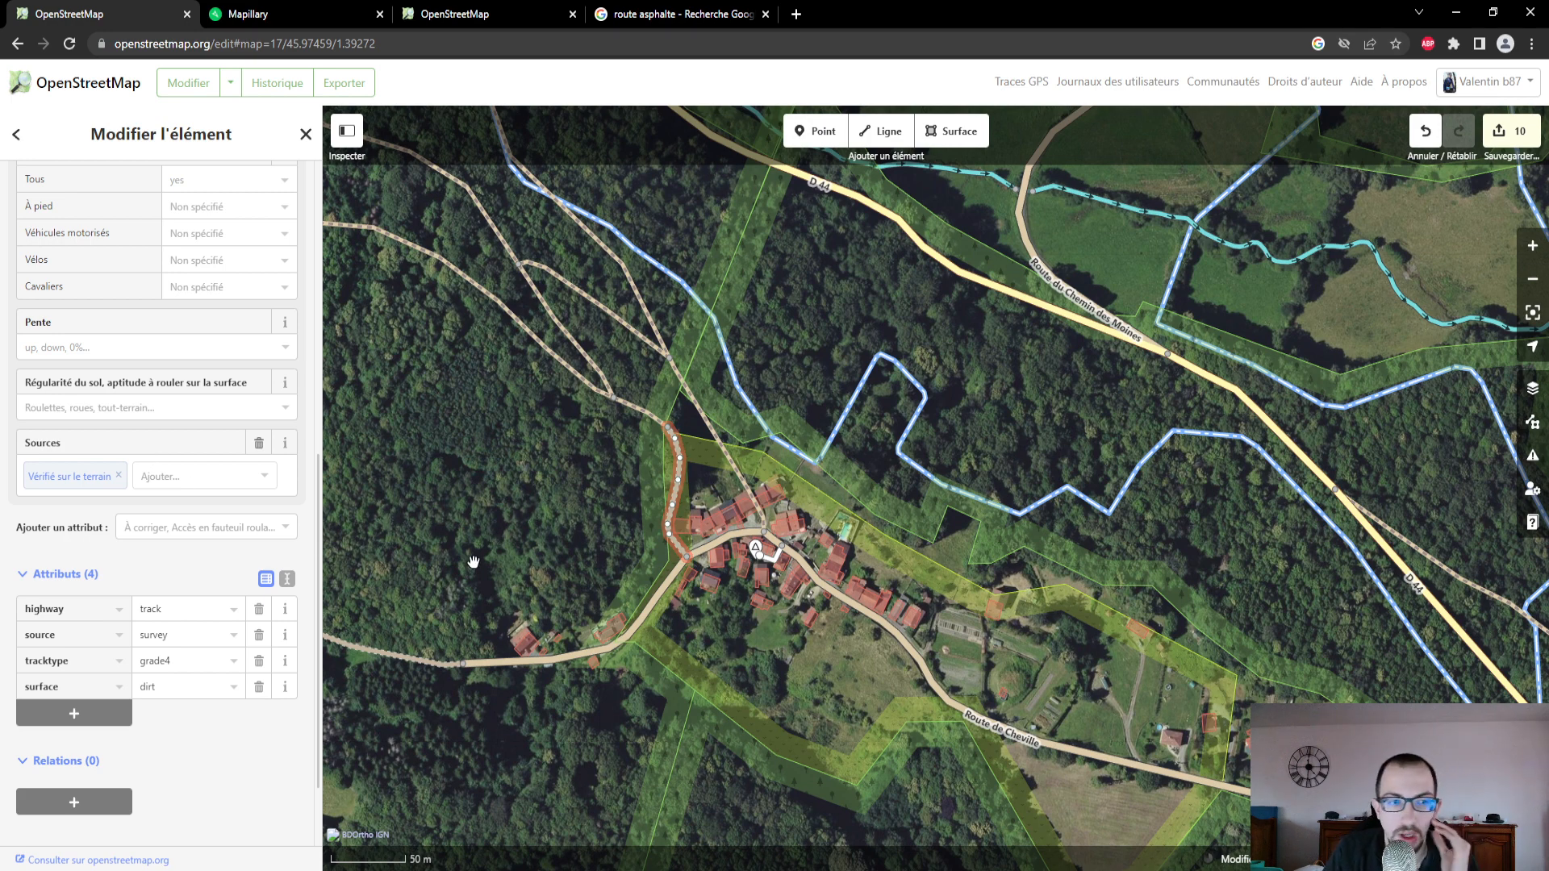
{"action": "scroll", "coordinate": [177, 506], "scroll_direction": "down", "scroll_amount": 2}
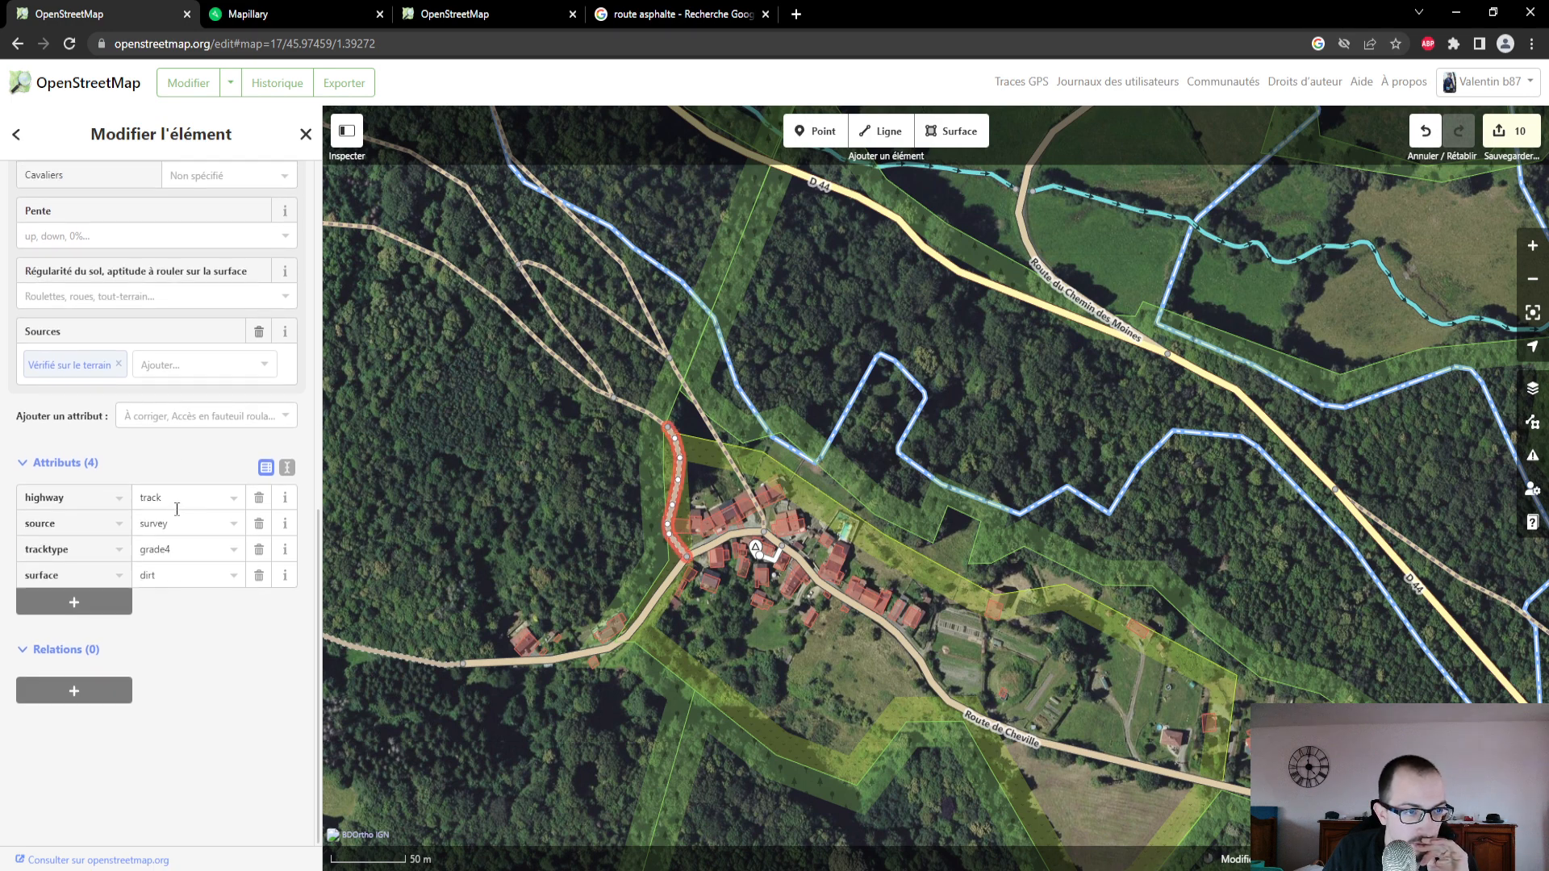
{"action": "scroll", "coordinate": [177, 509], "scroll_direction": "up", "scroll_amount": 2}
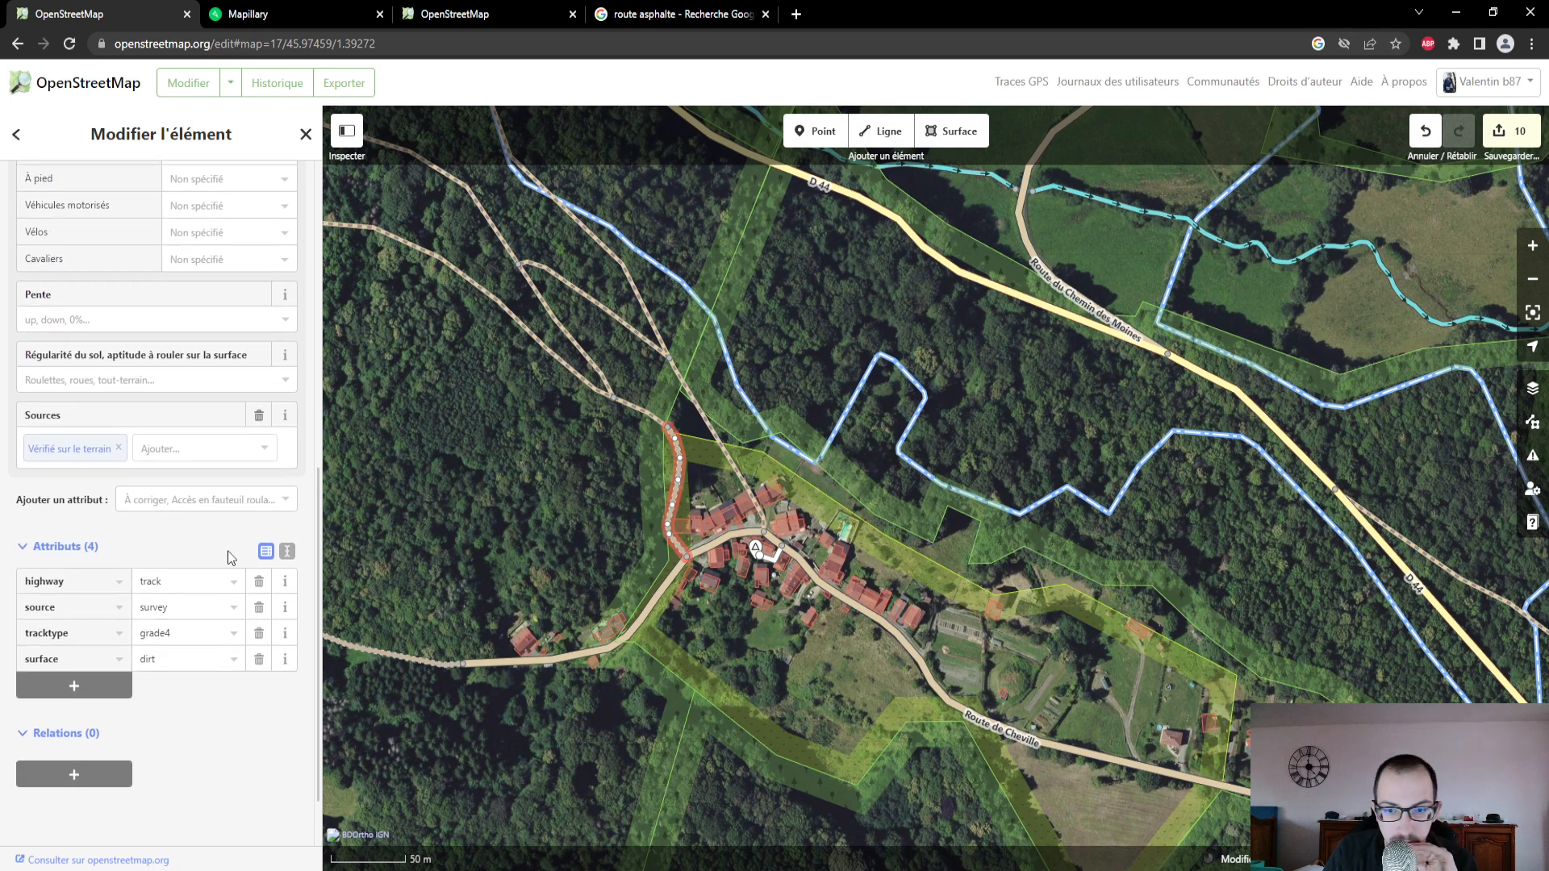
- Add a point among the houses east of Chédeville's centre and search the feature types for "affiche"
{"action": "left_click", "coordinate": [821, 667]}
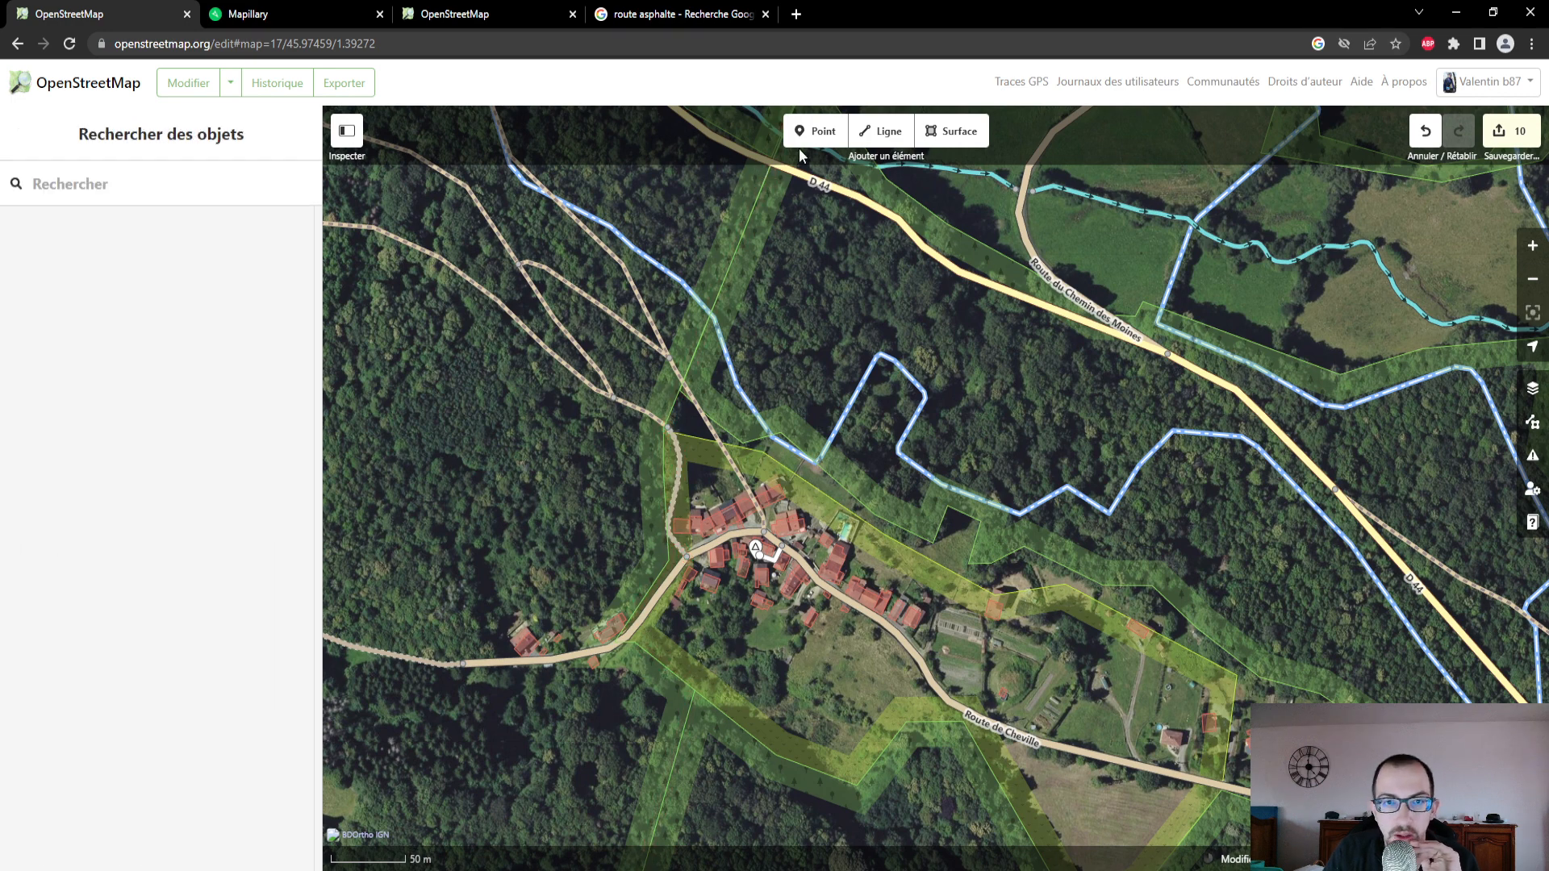
{"action": "left_click", "coordinate": [813, 133]}
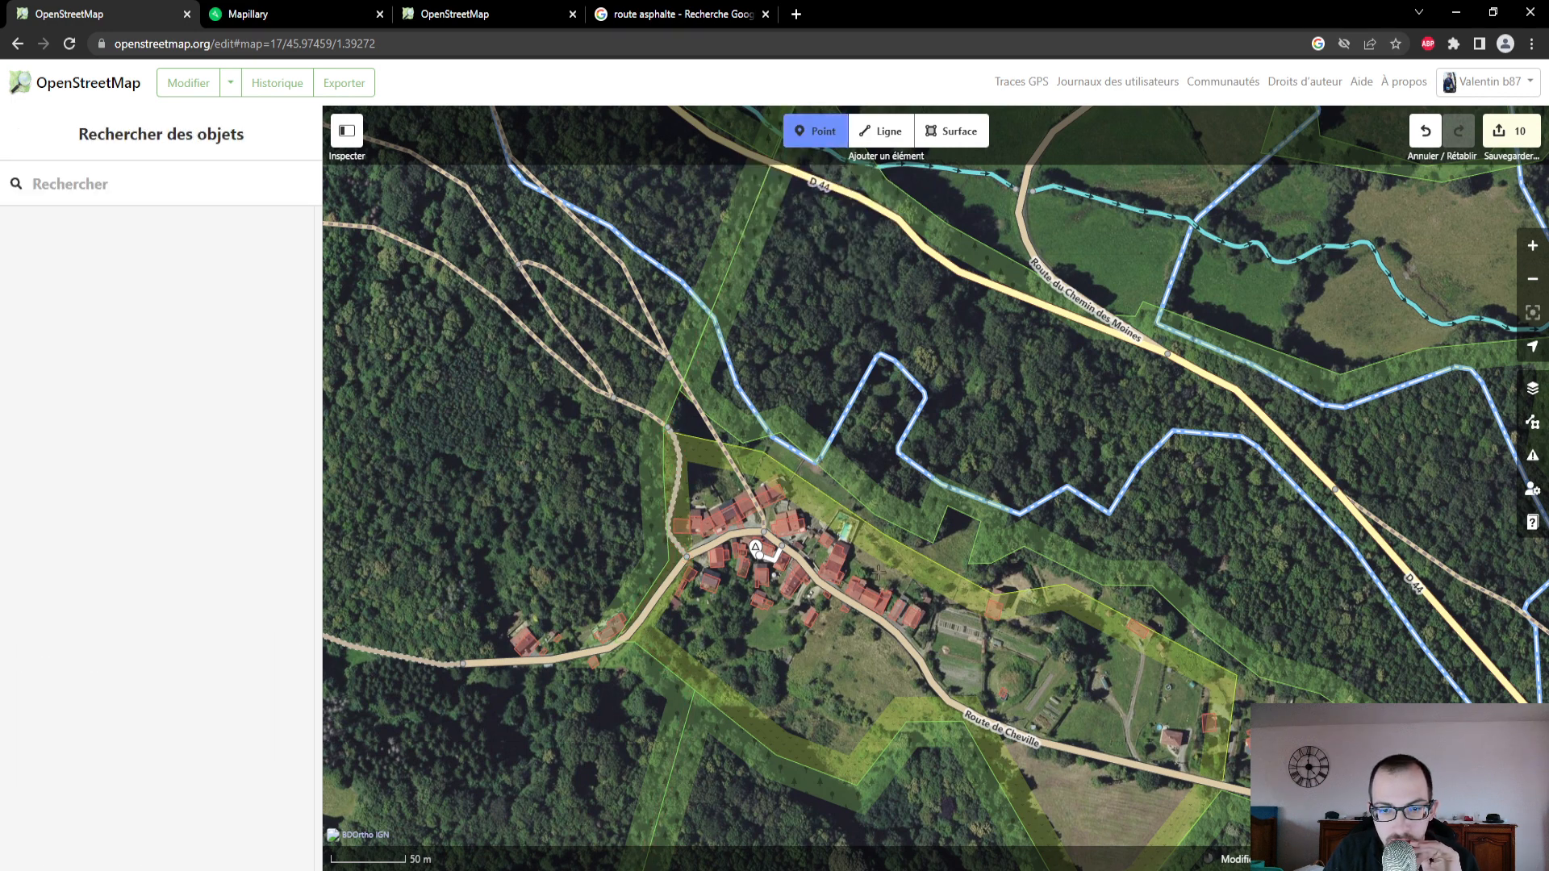
{"action": "left_click", "coordinate": [878, 571]}
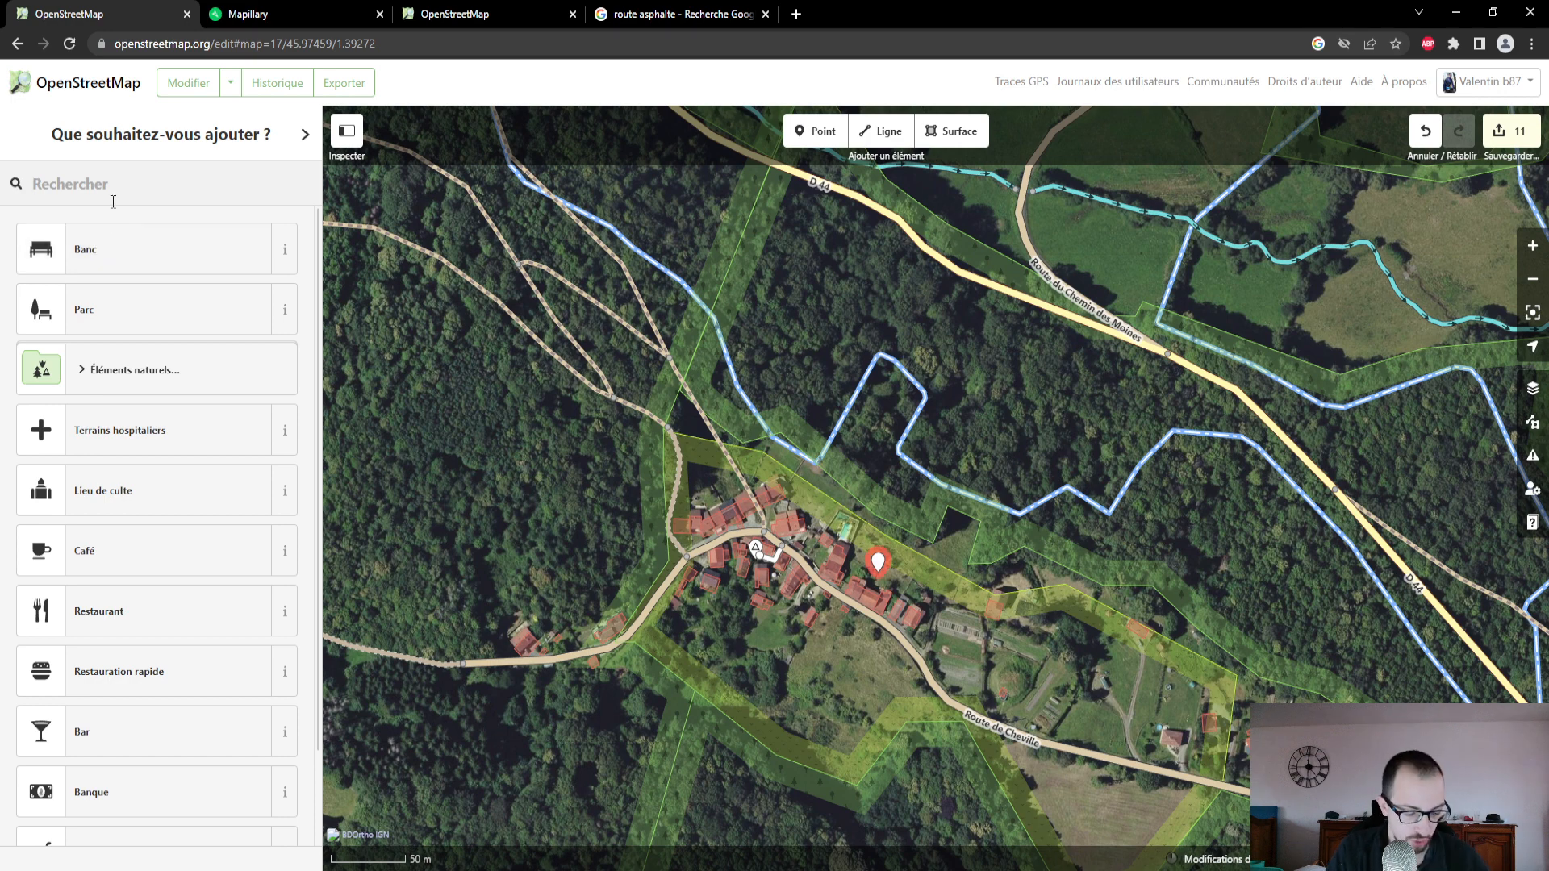
{"action": "type", "text": "affic"}
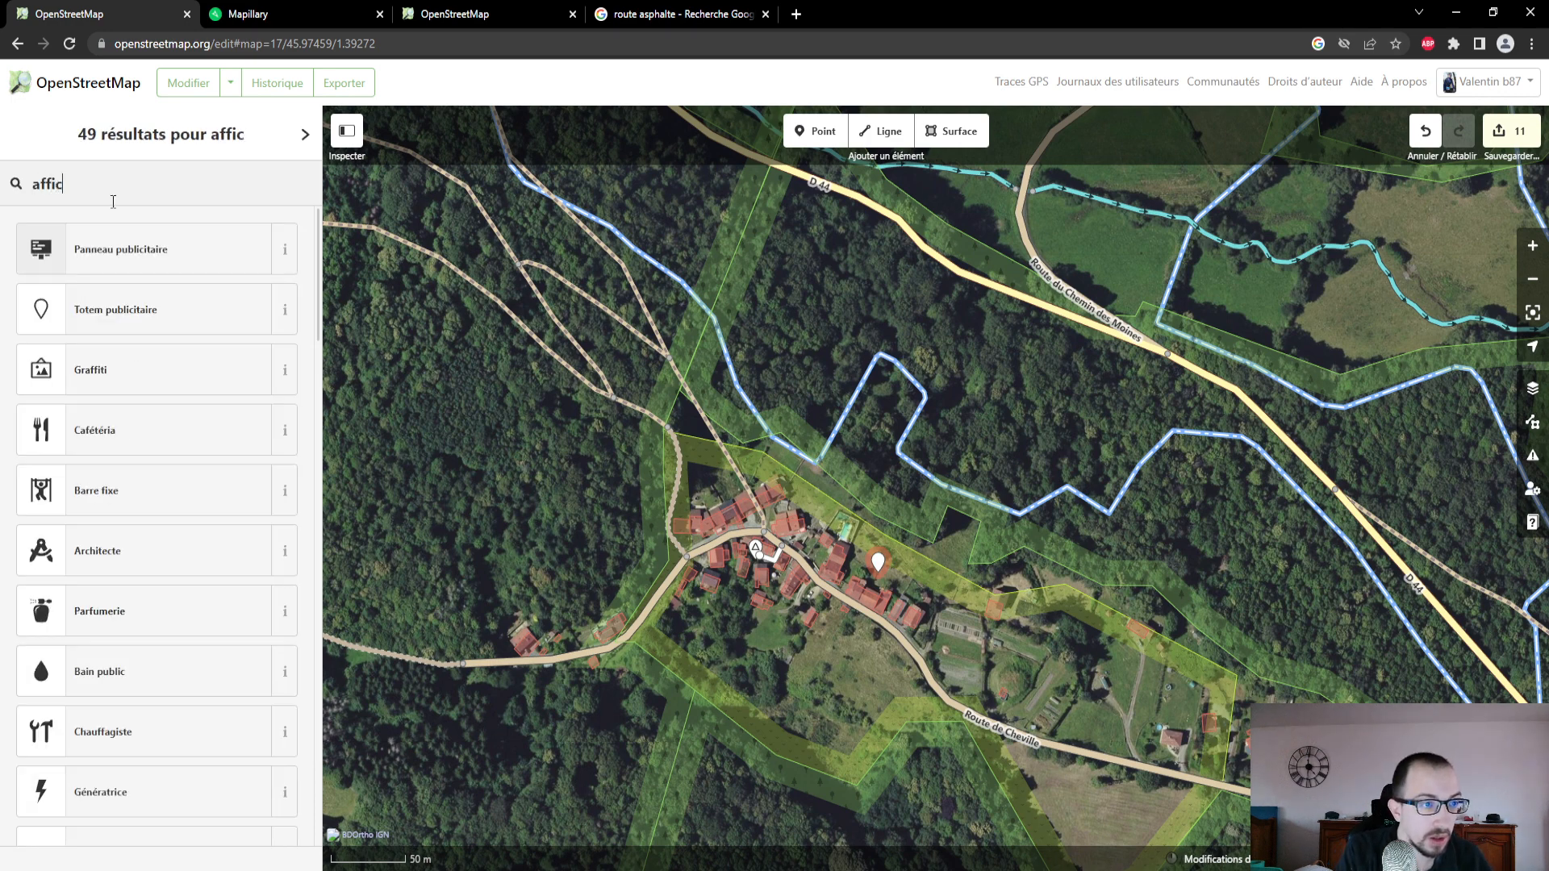
{"action": "type", "text": "he"}
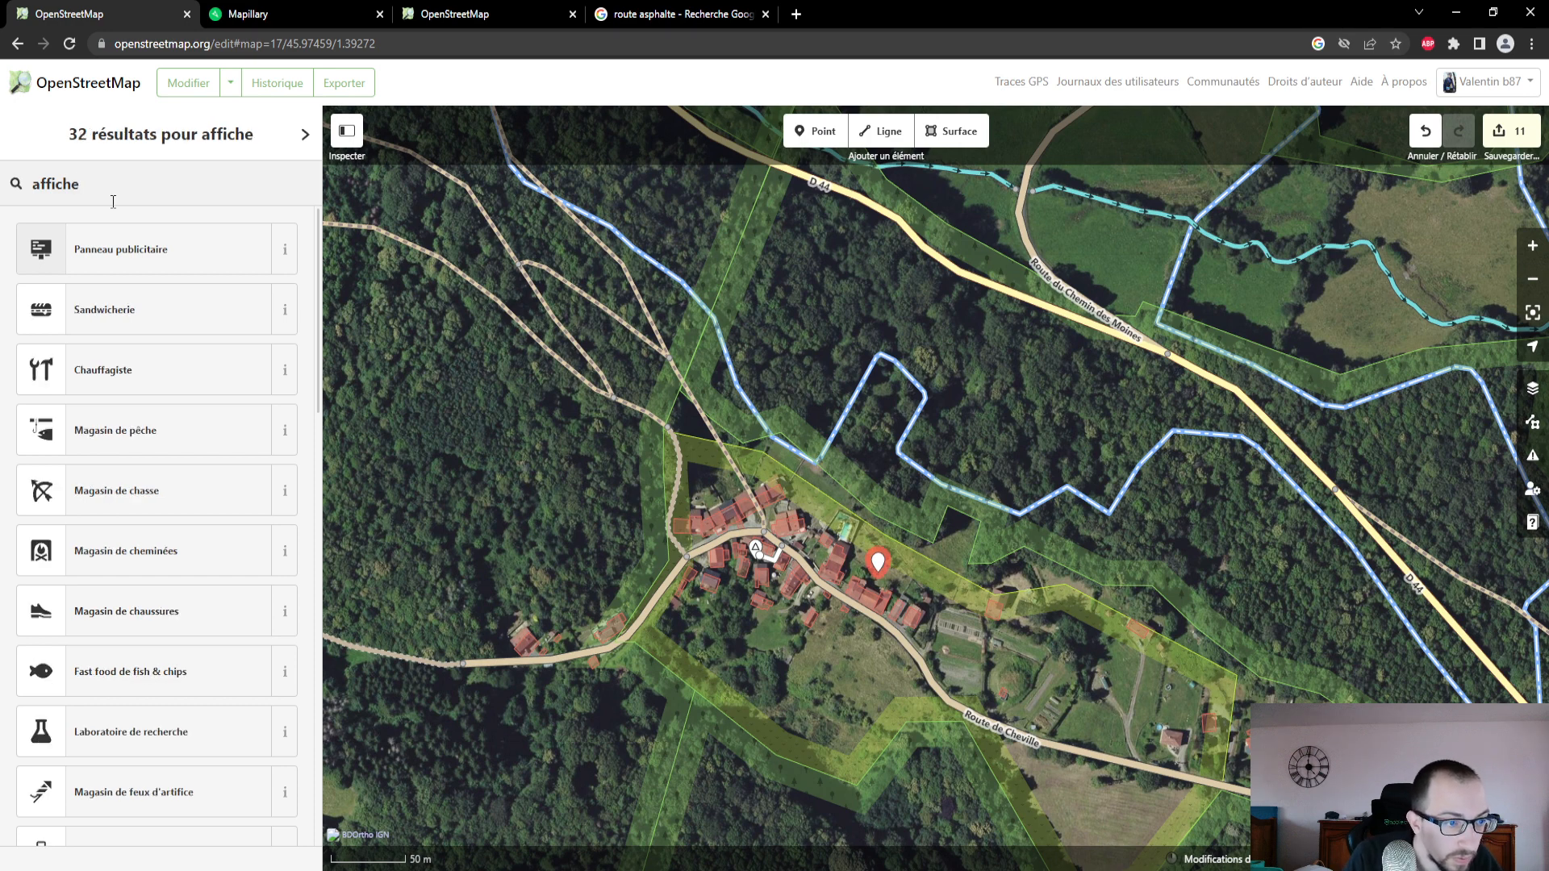
{"action": "scroll", "coordinate": [76, 476], "scroll_direction": "down", "scroll_amount": 10}
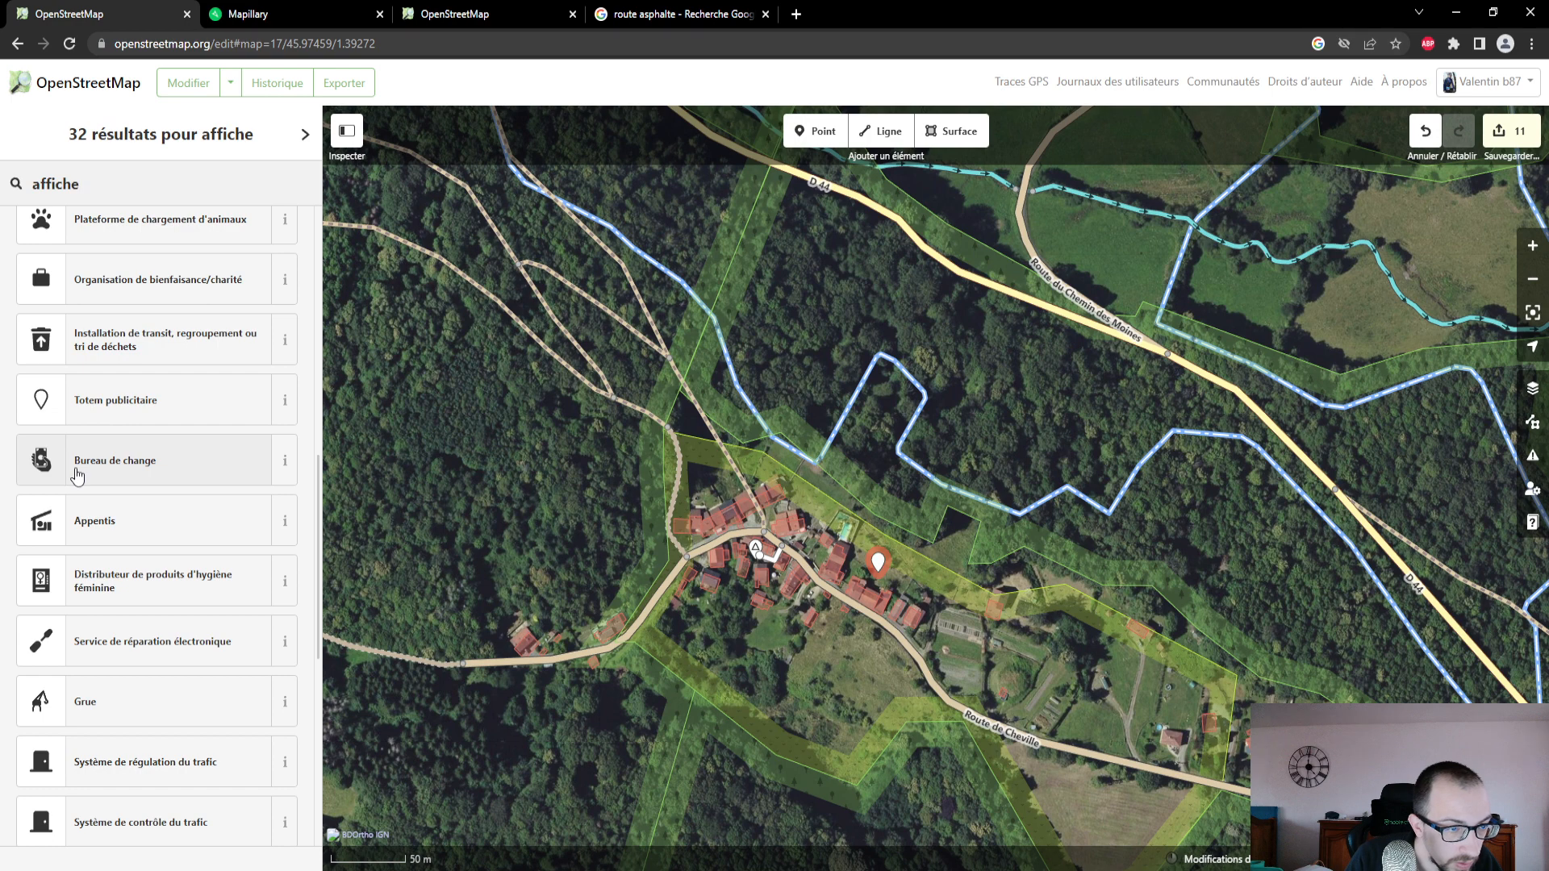
{"action": "scroll", "coordinate": [76, 476], "scroll_direction": "down", "scroll_amount": 7}
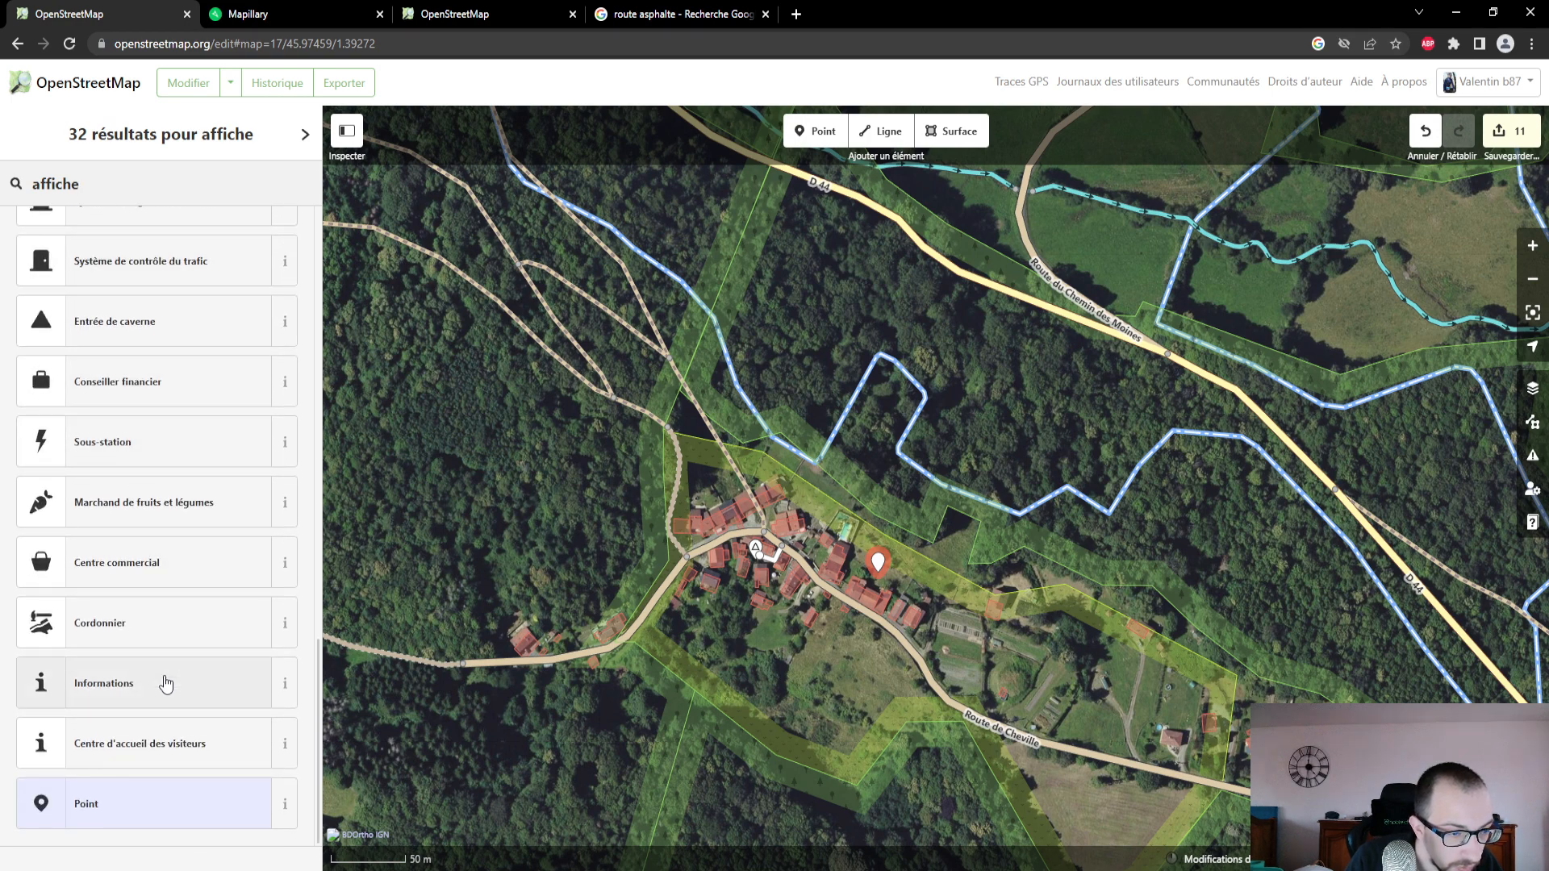
{"action": "scroll", "coordinate": [165, 684], "scroll_direction": "up", "scroll_amount": 15}
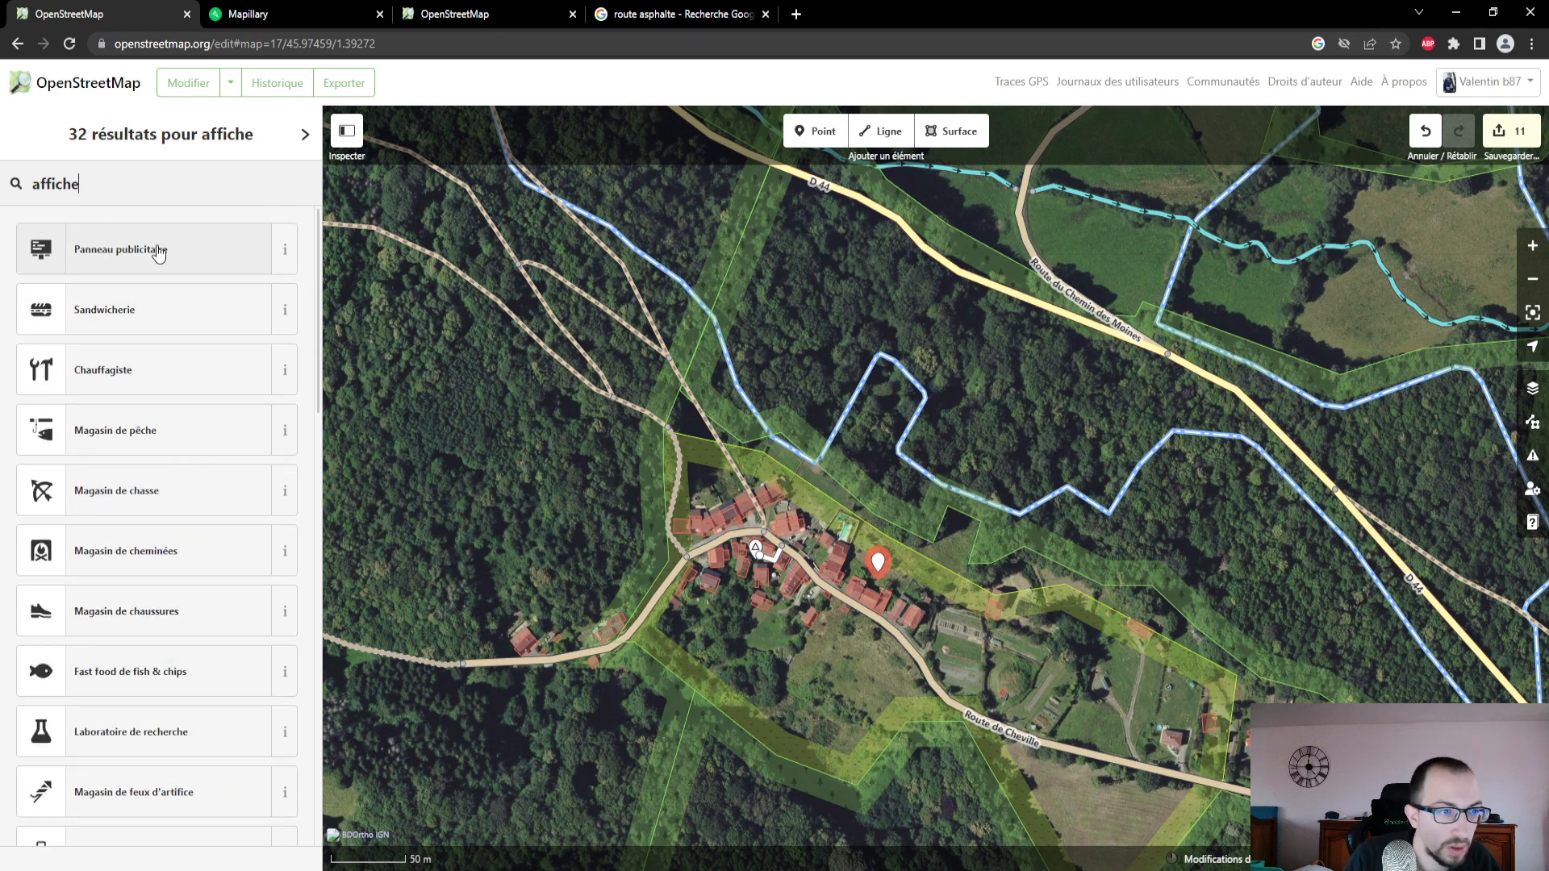
- Search the feature types for "randonnée" instead and look through the suggestions for the new point
{"action": "double_click", "coordinate": [77, 188]}
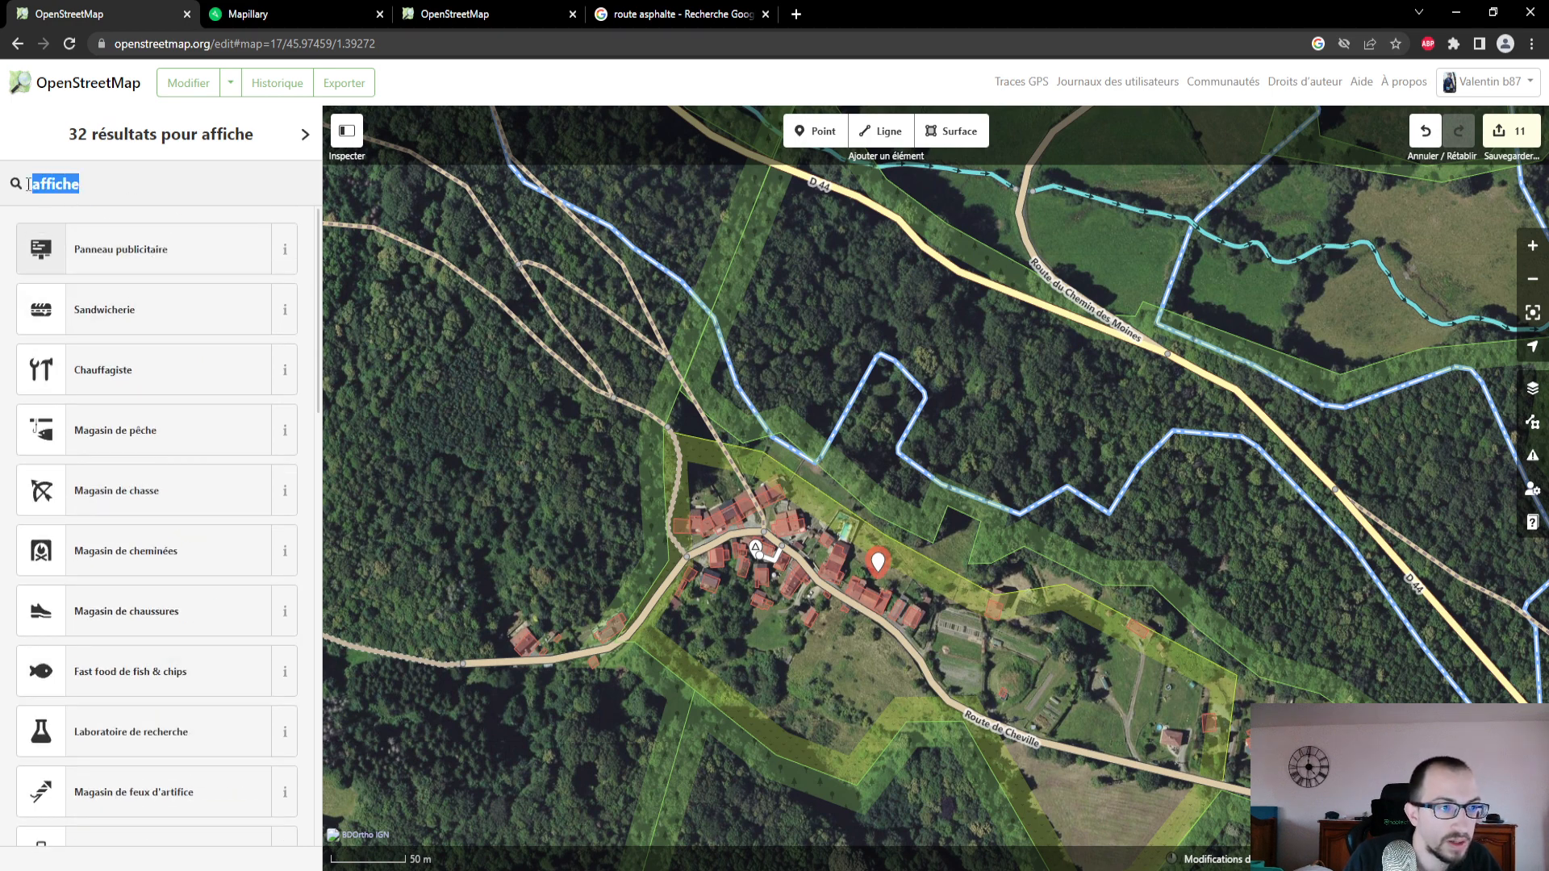
{"action": "type", "text": "randonnée"}
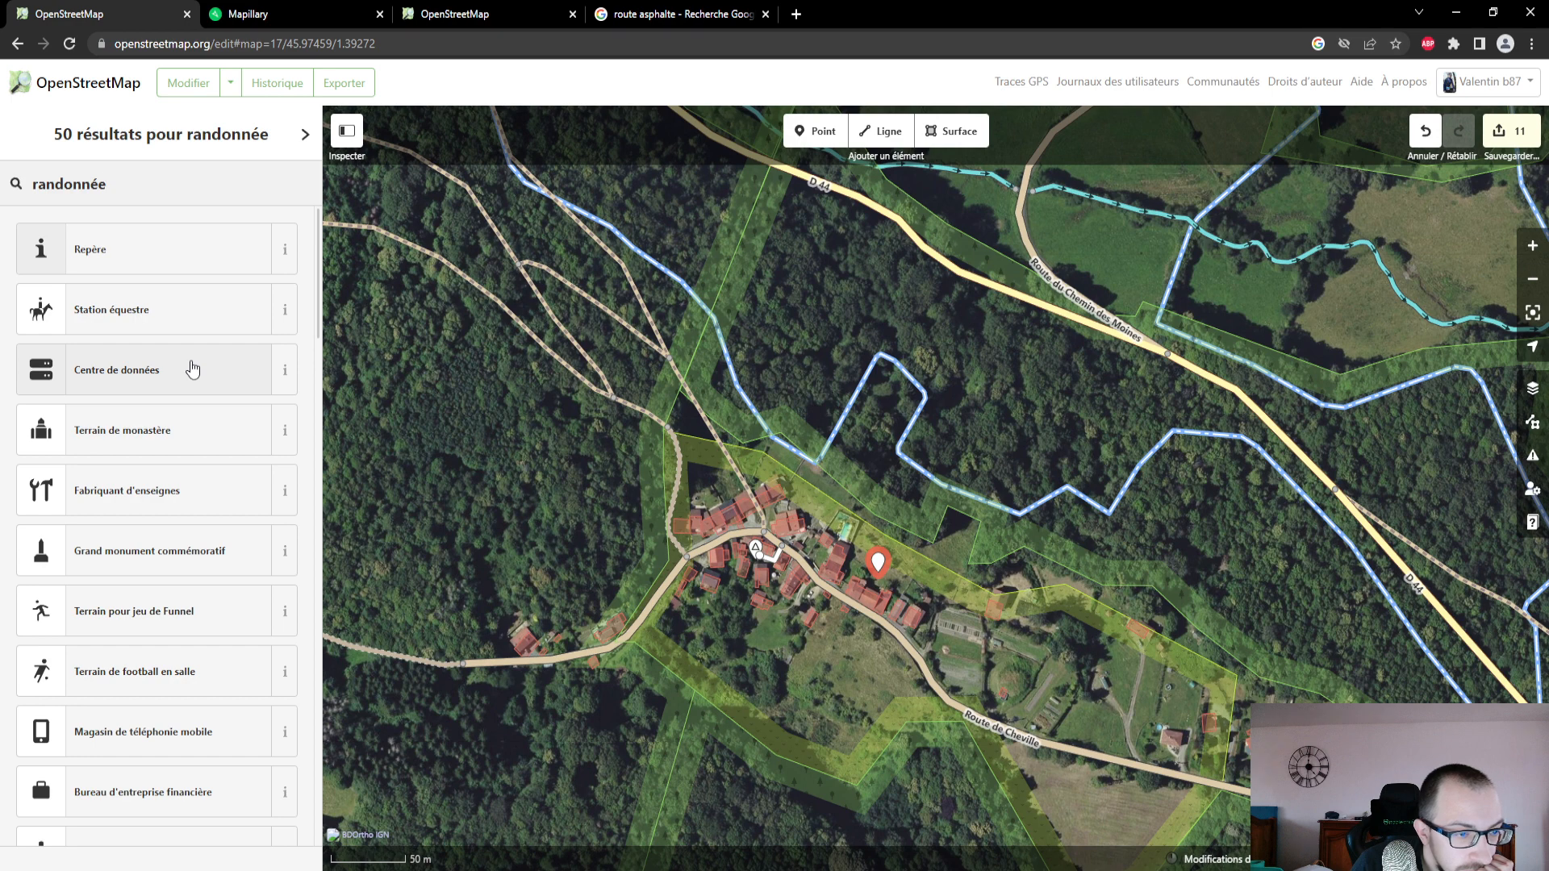
{"action": "scroll", "coordinate": [192, 369], "scroll_direction": "down", "scroll_amount": 3}
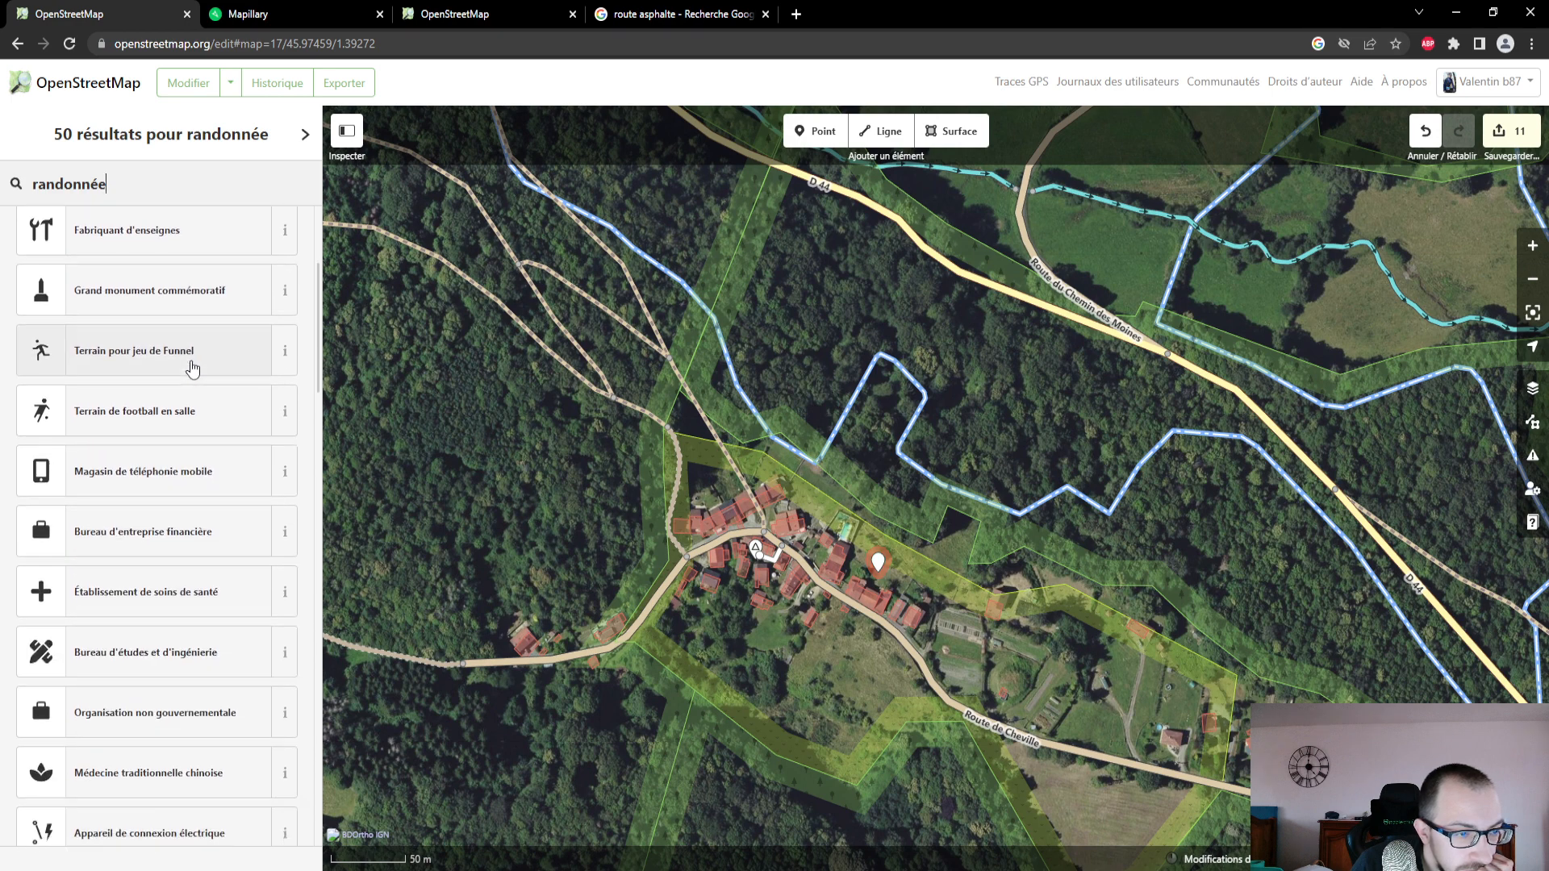
{"action": "scroll", "coordinate": [192, 368], "scroll_direction": "down", "scroll_amount": 6}
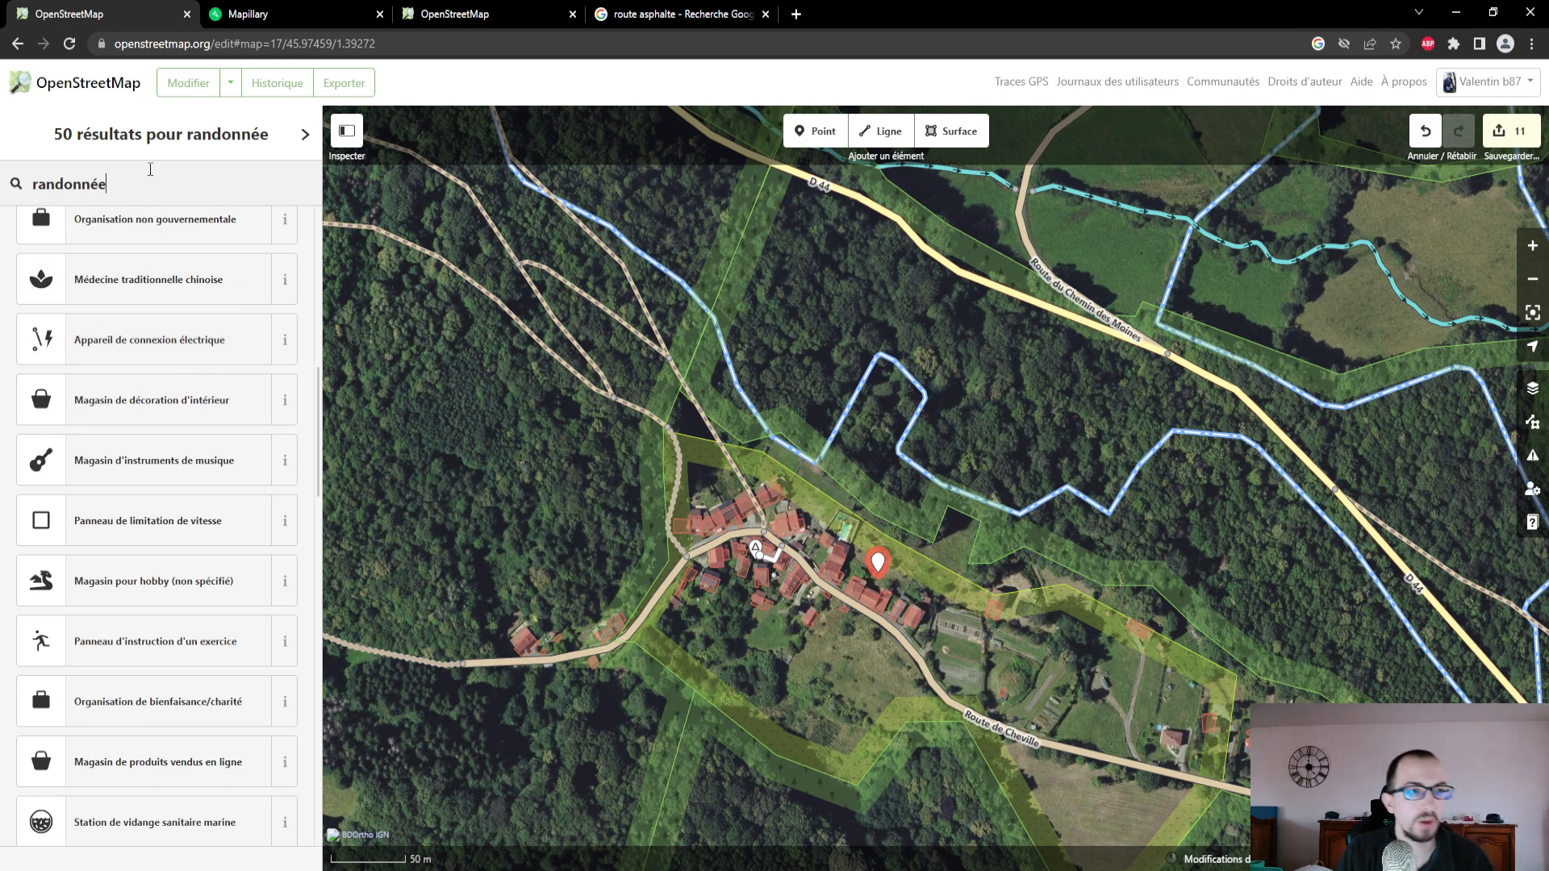
- Clear the feature type search and delete the untyped point from Chédeville
{"action": "left_click_drag", "start_coordinate": [148, 174], "coordinate": [31, 184]}
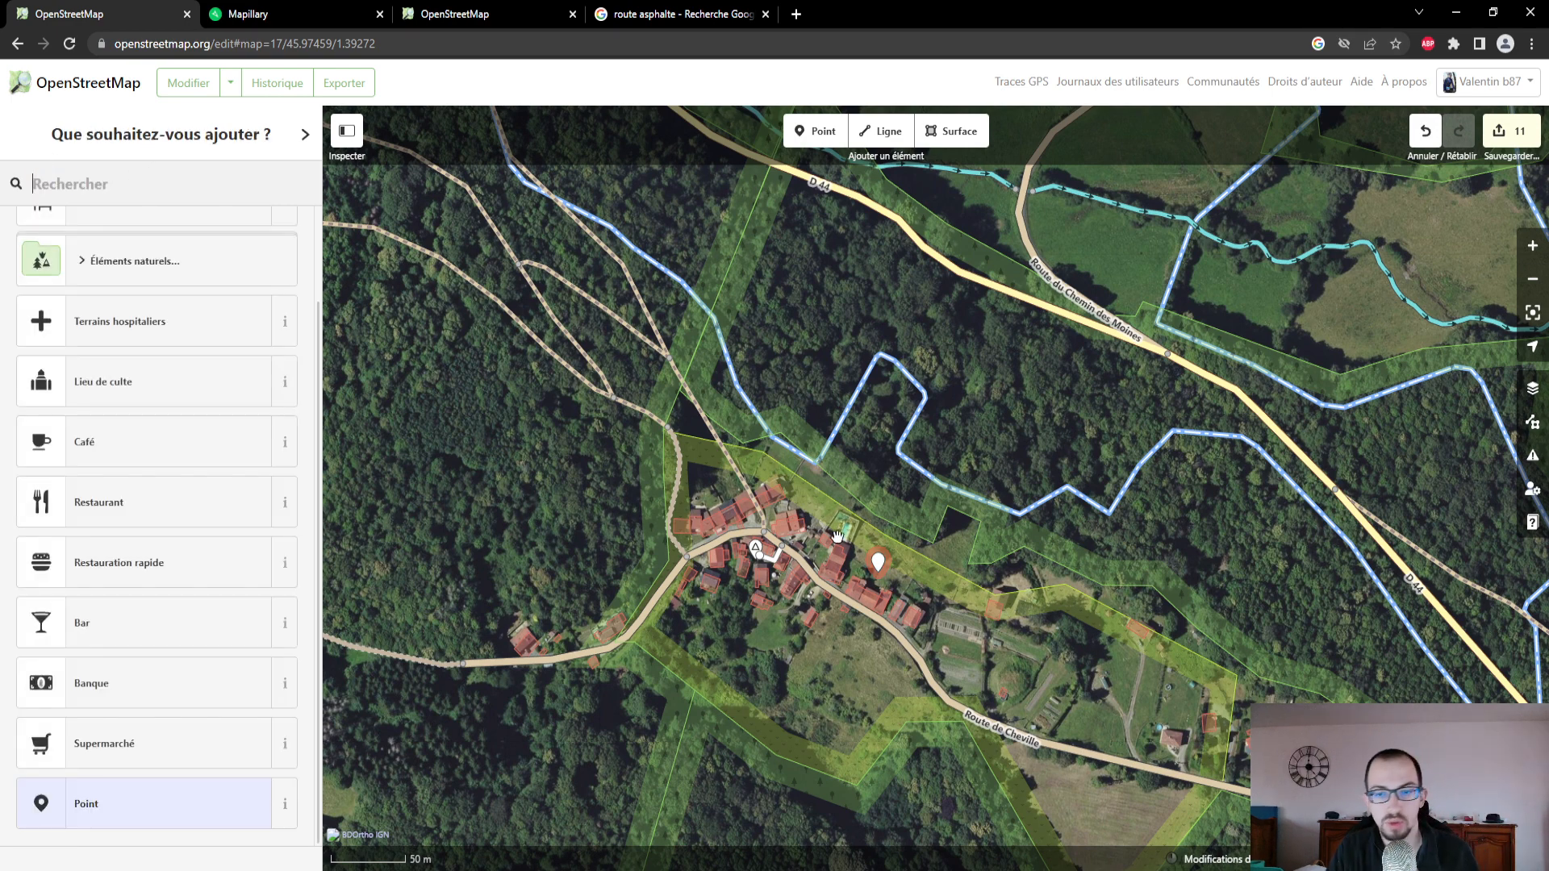
{"action": "key", "text": "BackSpace"}
{"action": "left_click", "coordinate": [878, 567]}
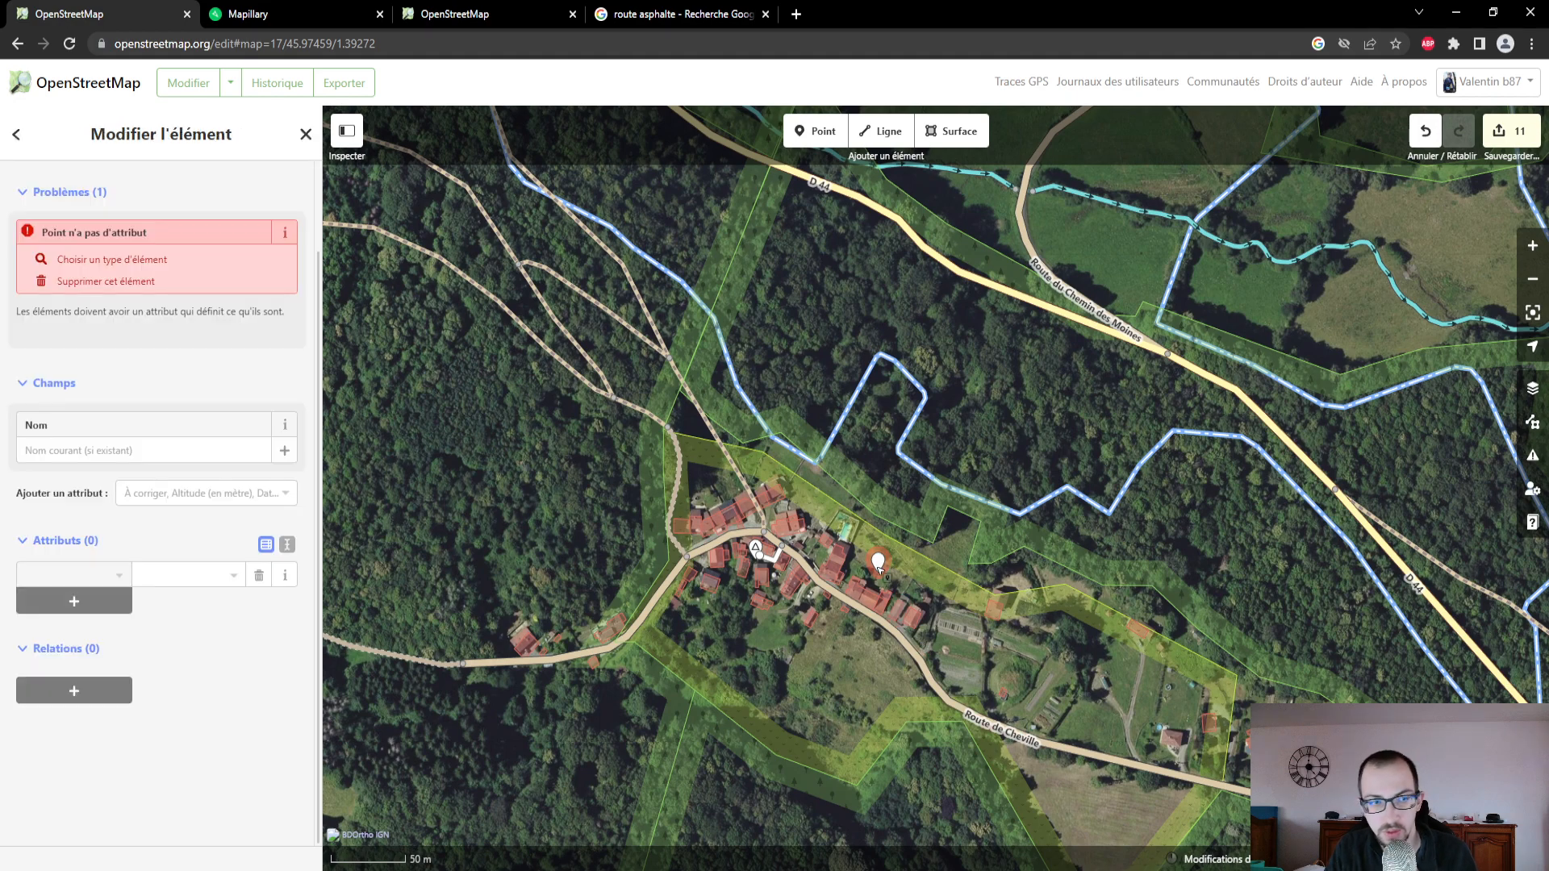
{"action": "key", "text": "Delete"}
- Go from Chédeville south to Le Petit Muret and look over the mapped features of the Domaine du Muret
{"action": "scroll", "coordinate": [725, 620], "scroll_direction": "down", "scroll_amount": 3}
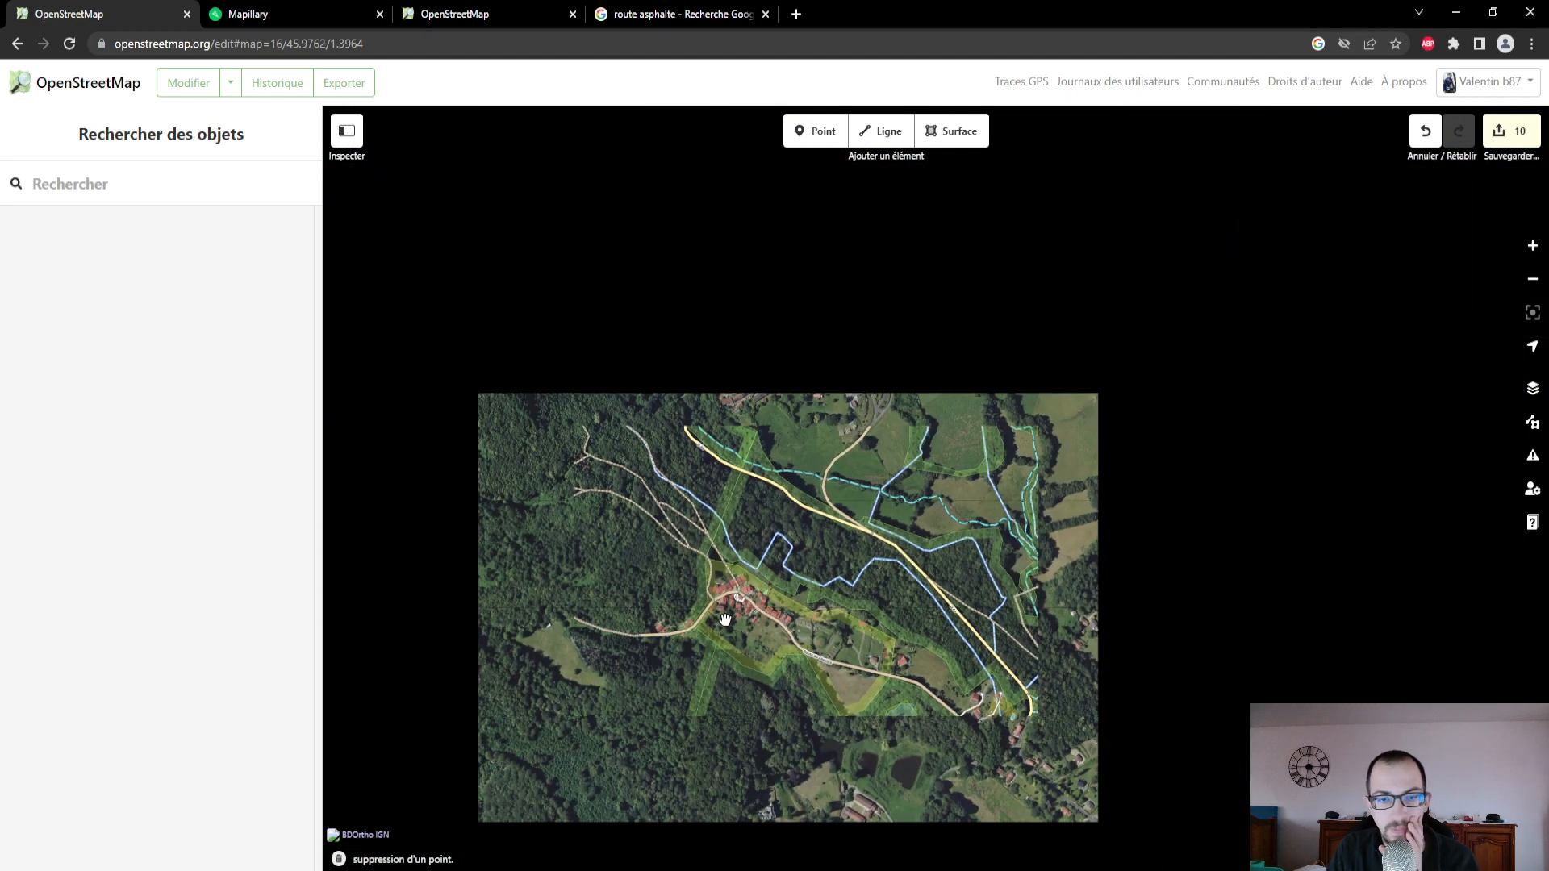
{"action": "scroll", "coordinate": [724, 619], "scroll_direction": "down", "scroll_amount": 3}
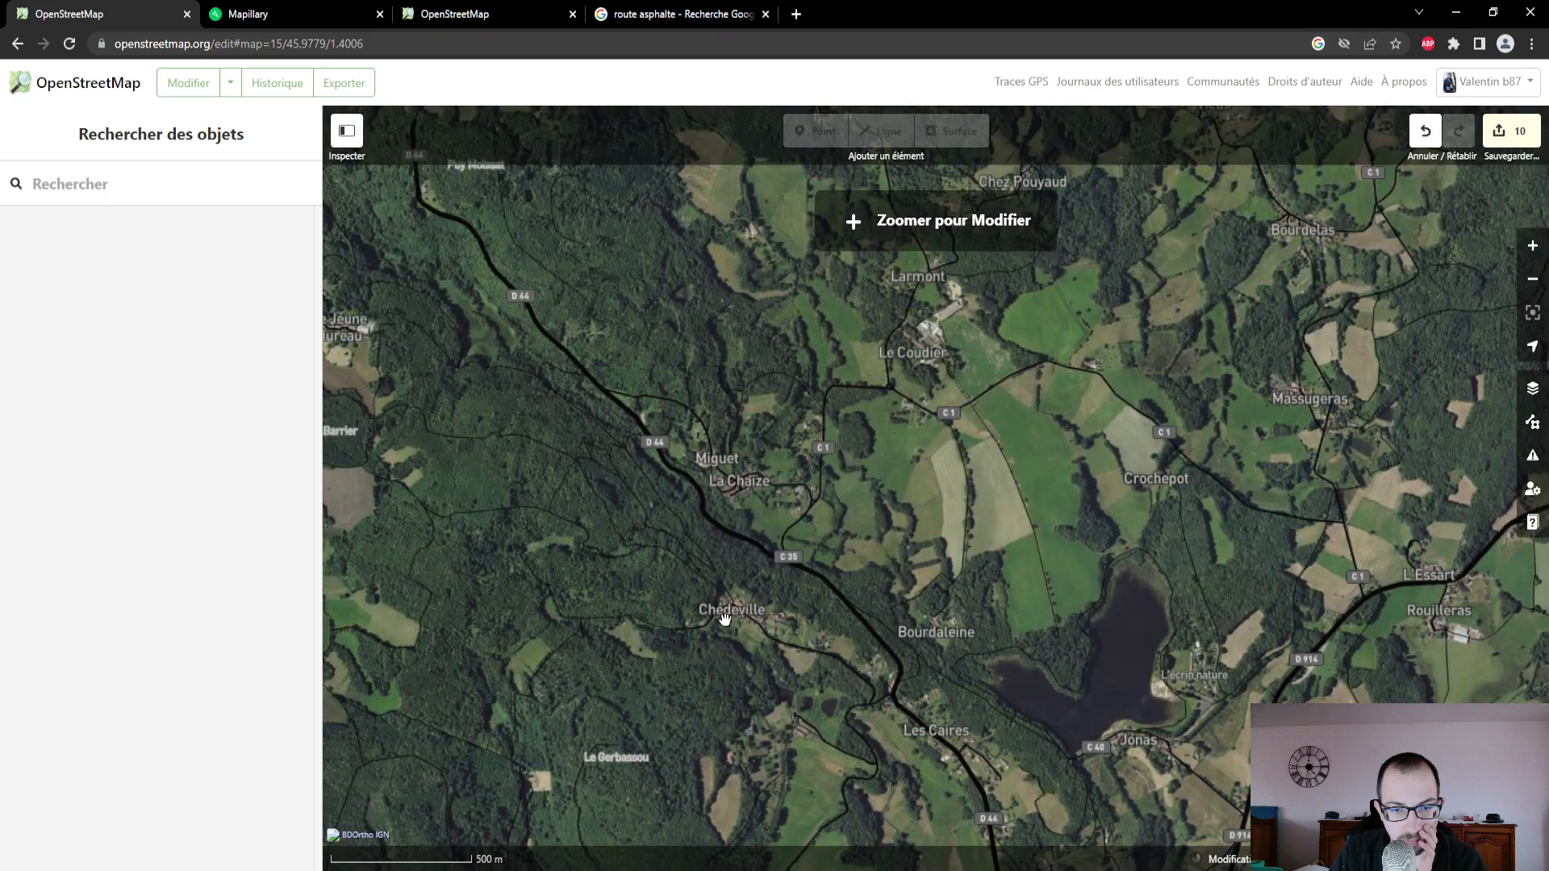
{"action": "left_click_drag", "start_coordinate": [725, 620], "coordinate": [841, 253]}
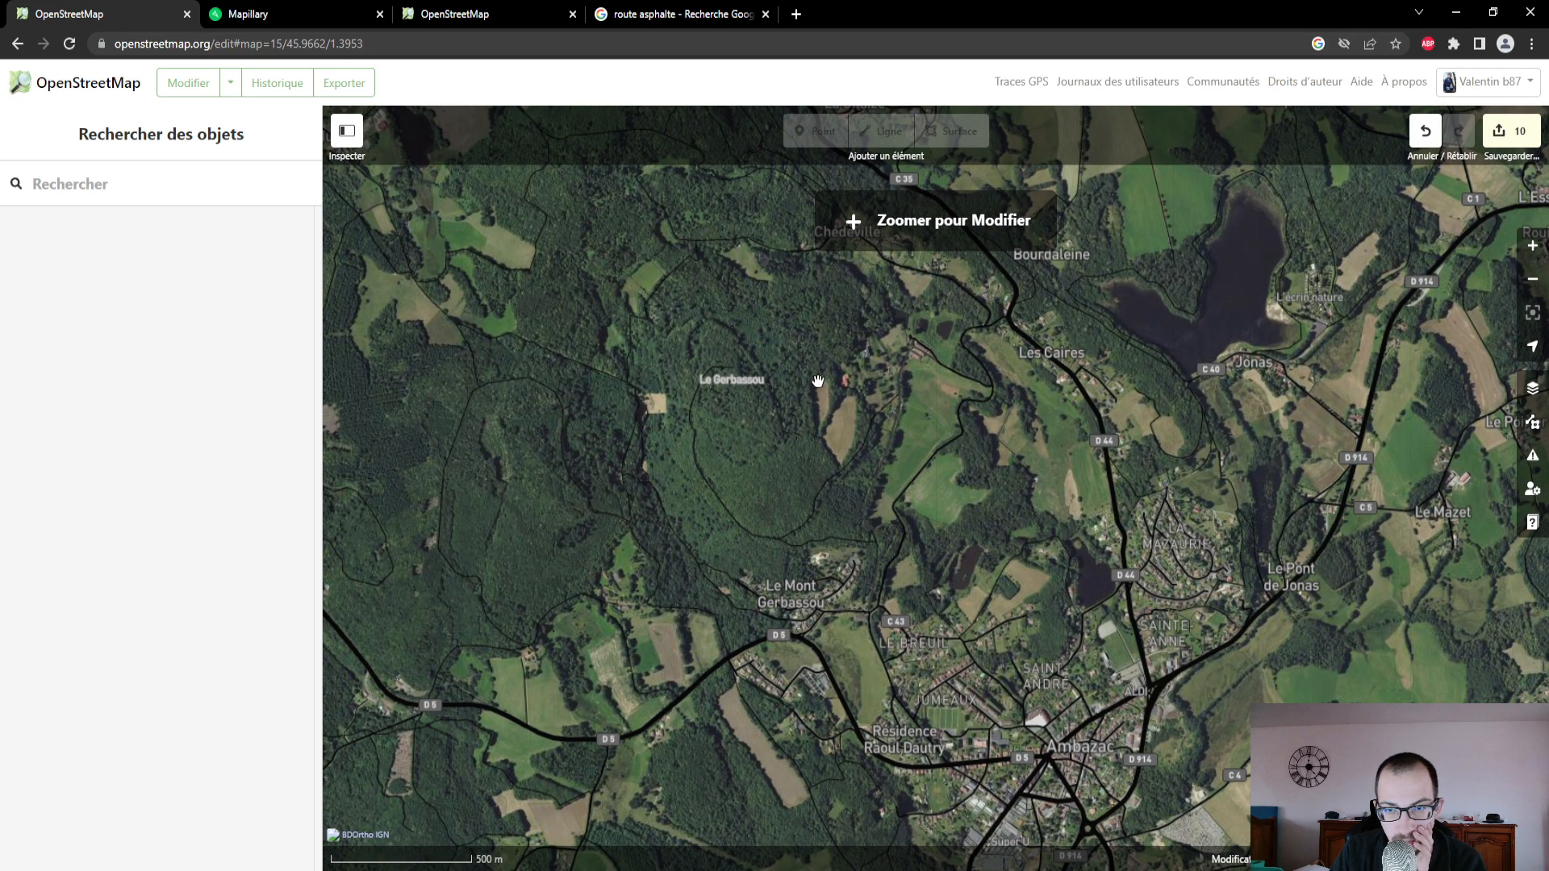
{"action": "left_click_drag", "start_coordinate": [819, 380], "coordinate": [765, 311]}
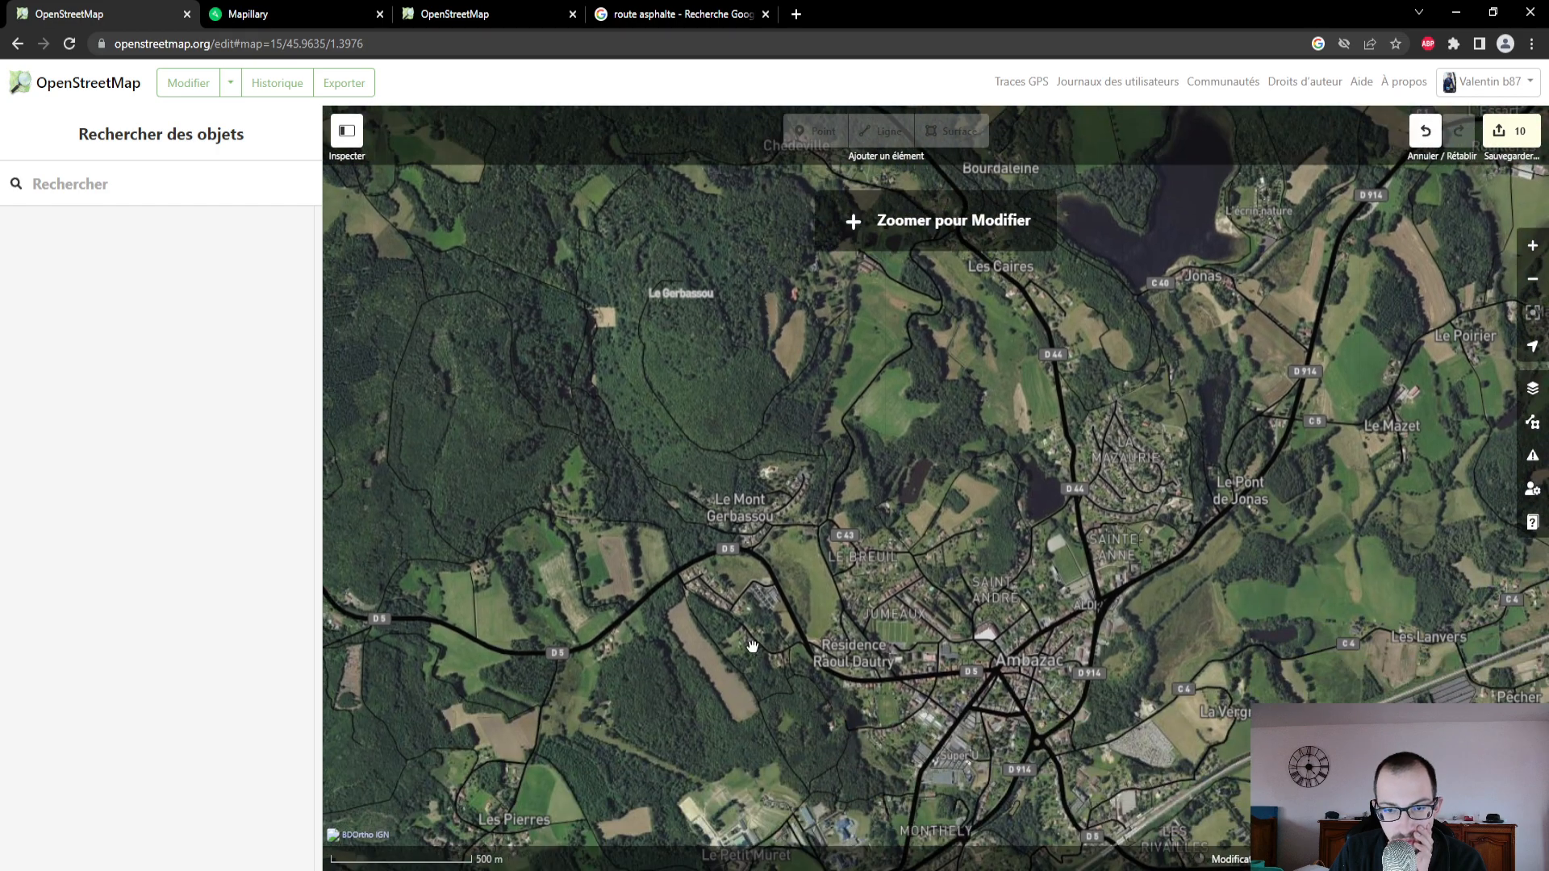
{"action": "left_click_drag", "start_coordinate": [782, 760], "coordinate": [767, 443]}
{"action": "scroll", "coordinate": [726, 526], "scroll_direction": "up", "scroll_amount": 3}
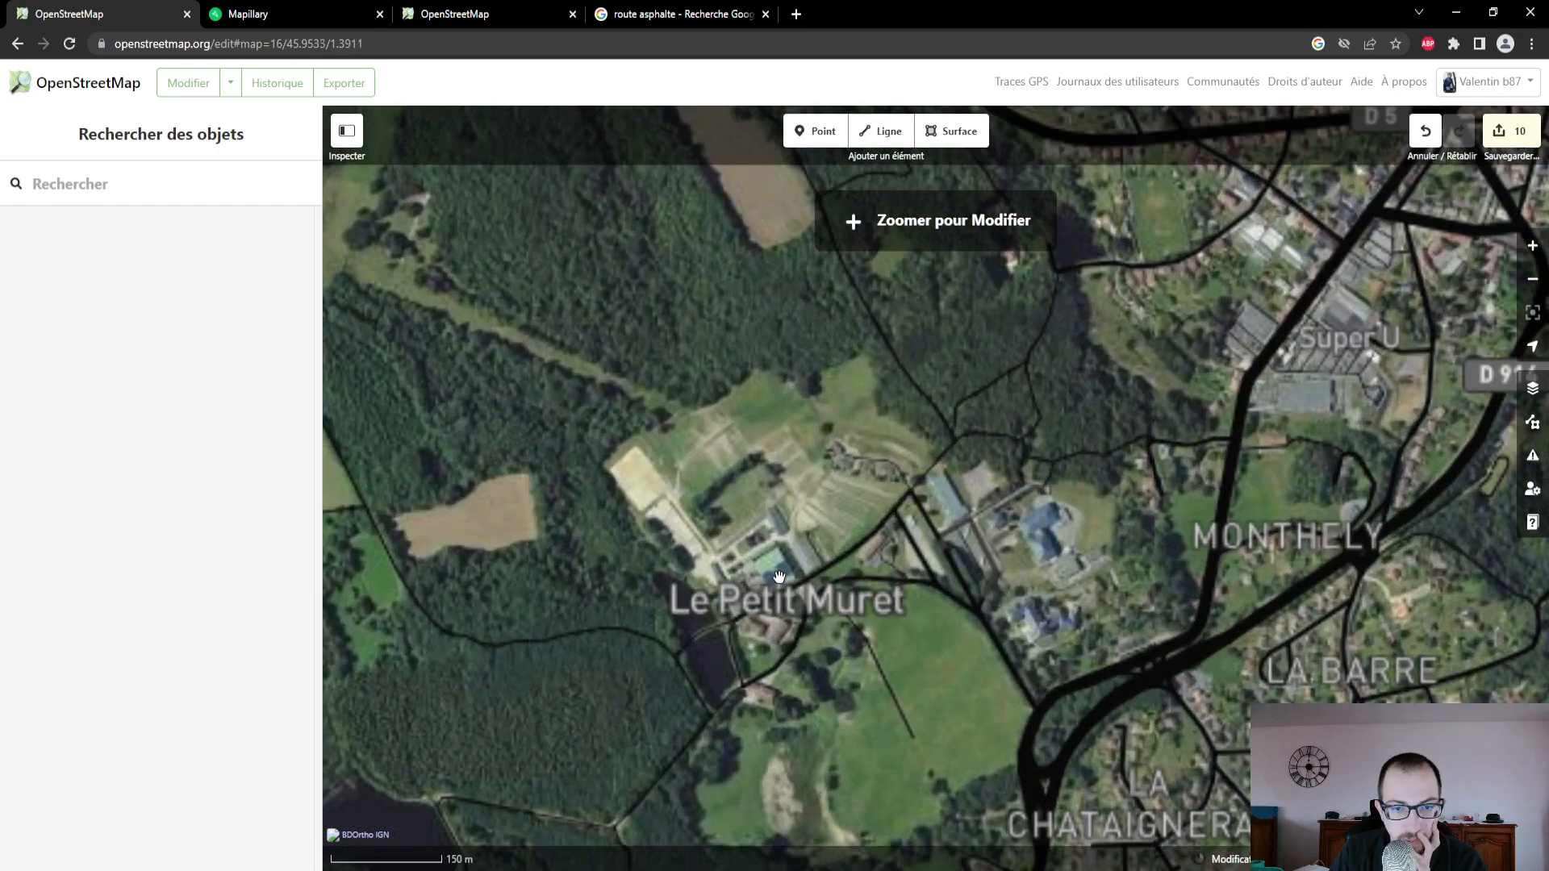
{"action": "scroll", "coordinate": [778, 576], "scroll_direction": "up", "scroll_amount": 5}
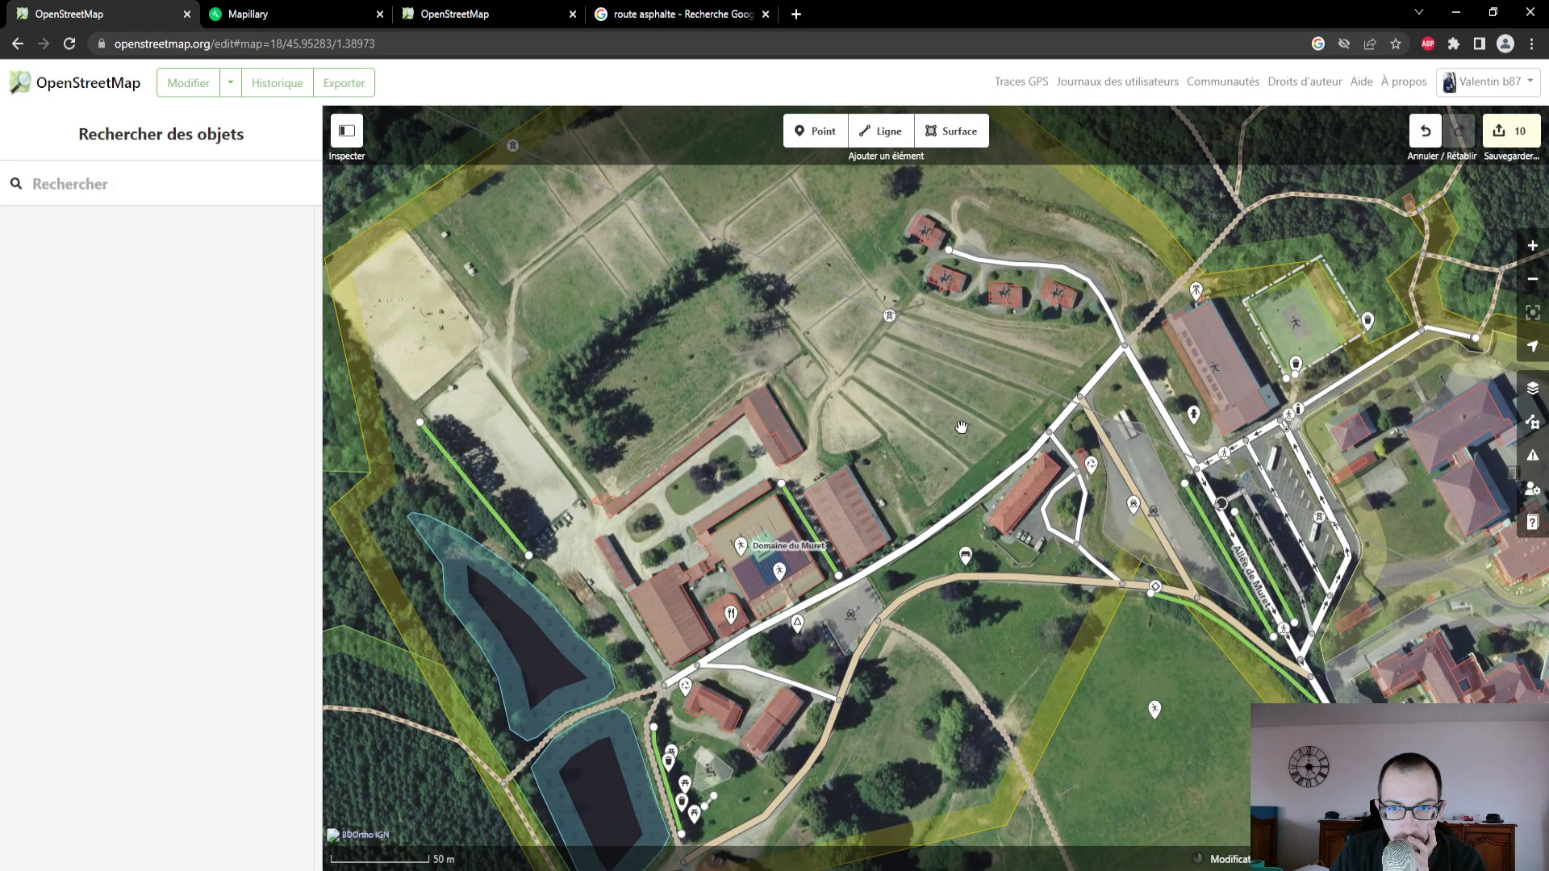
{"action": "scroll", "coordinate": [924, 466], "scroll_direction": "down", "scroll_amount": 3}
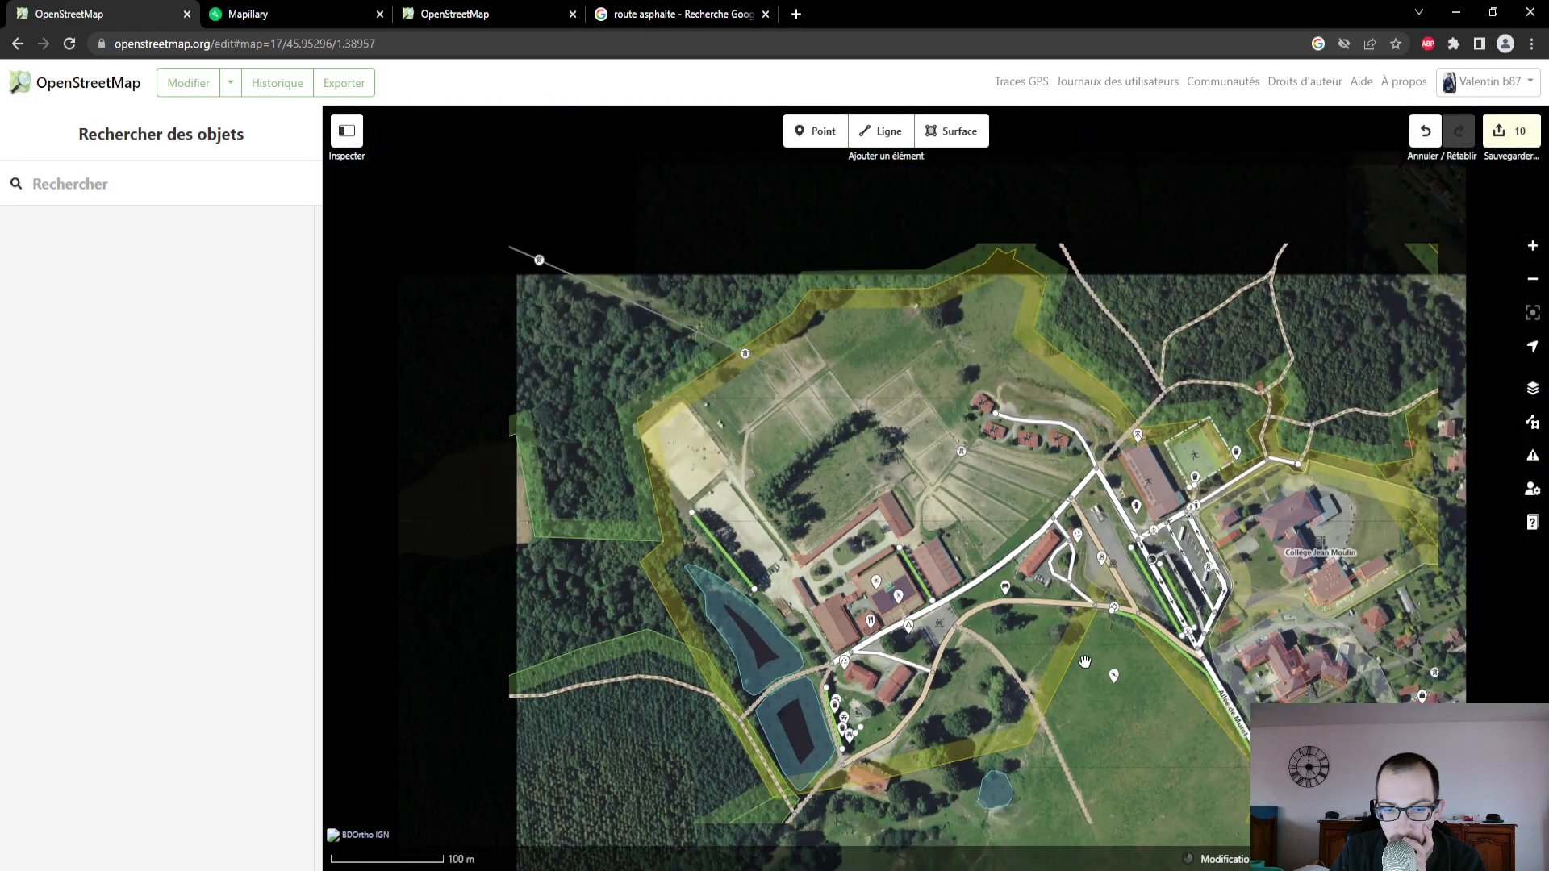
{"action": "scroll", "coordinate": [954, 507], "scroll_direction": "down", "scroll_amount": 2}
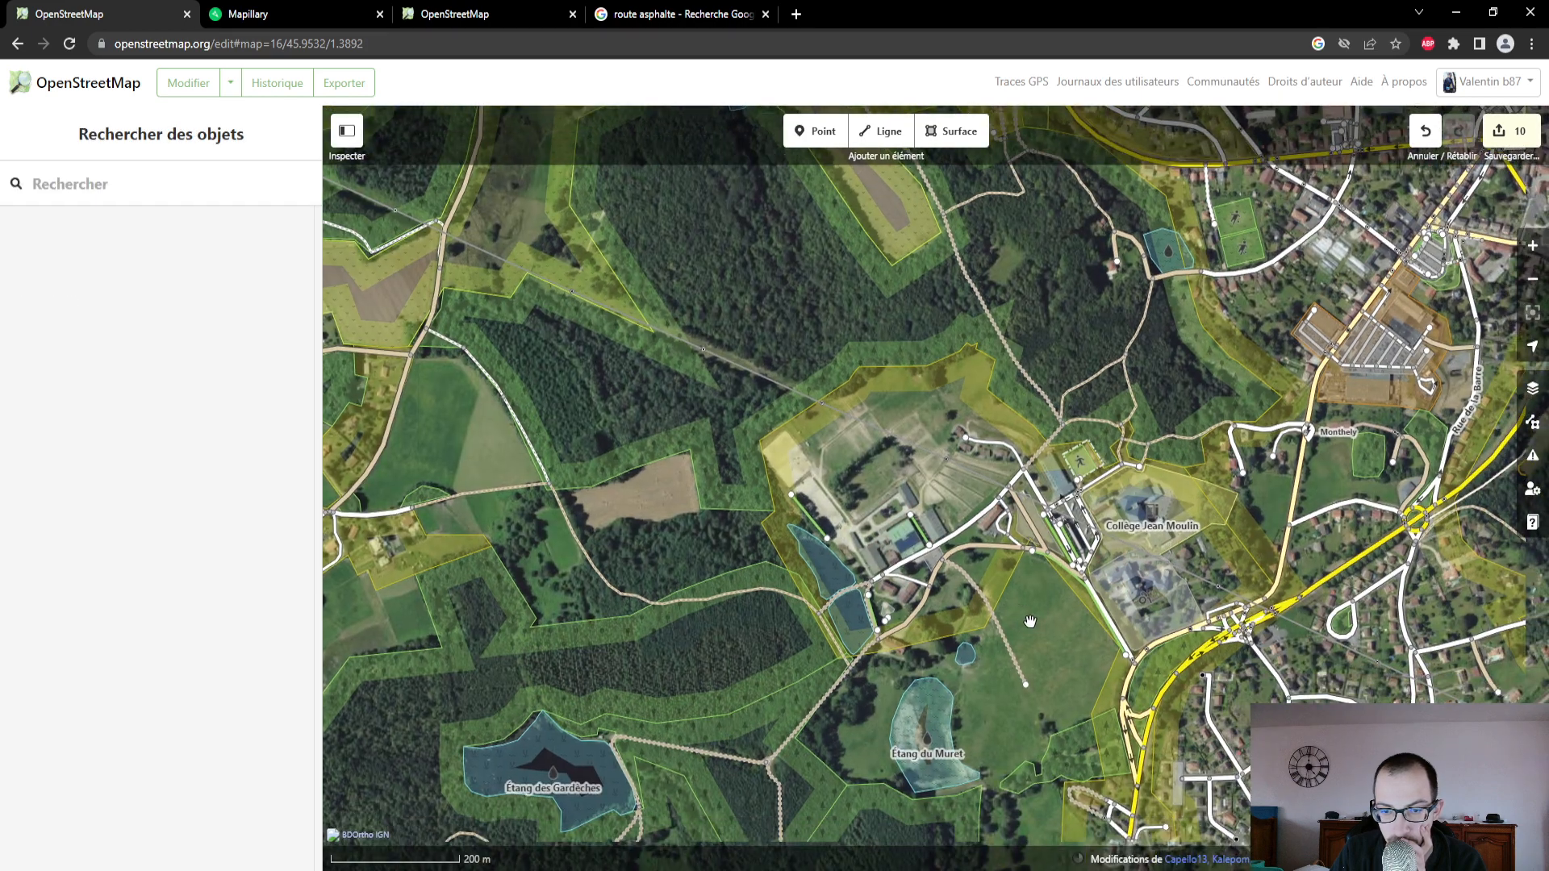
- Examine the mapped surroundings of Collège Jean Moulin and the western side of Ambazac
{"action": "left_click_drag", "start_coordinate": [1031, 620], "coordinate": [856, 613]}
{"action": "scroll", "coordinate": [916, 533], "scroll_direction": "up", "scroll_amount": 3}
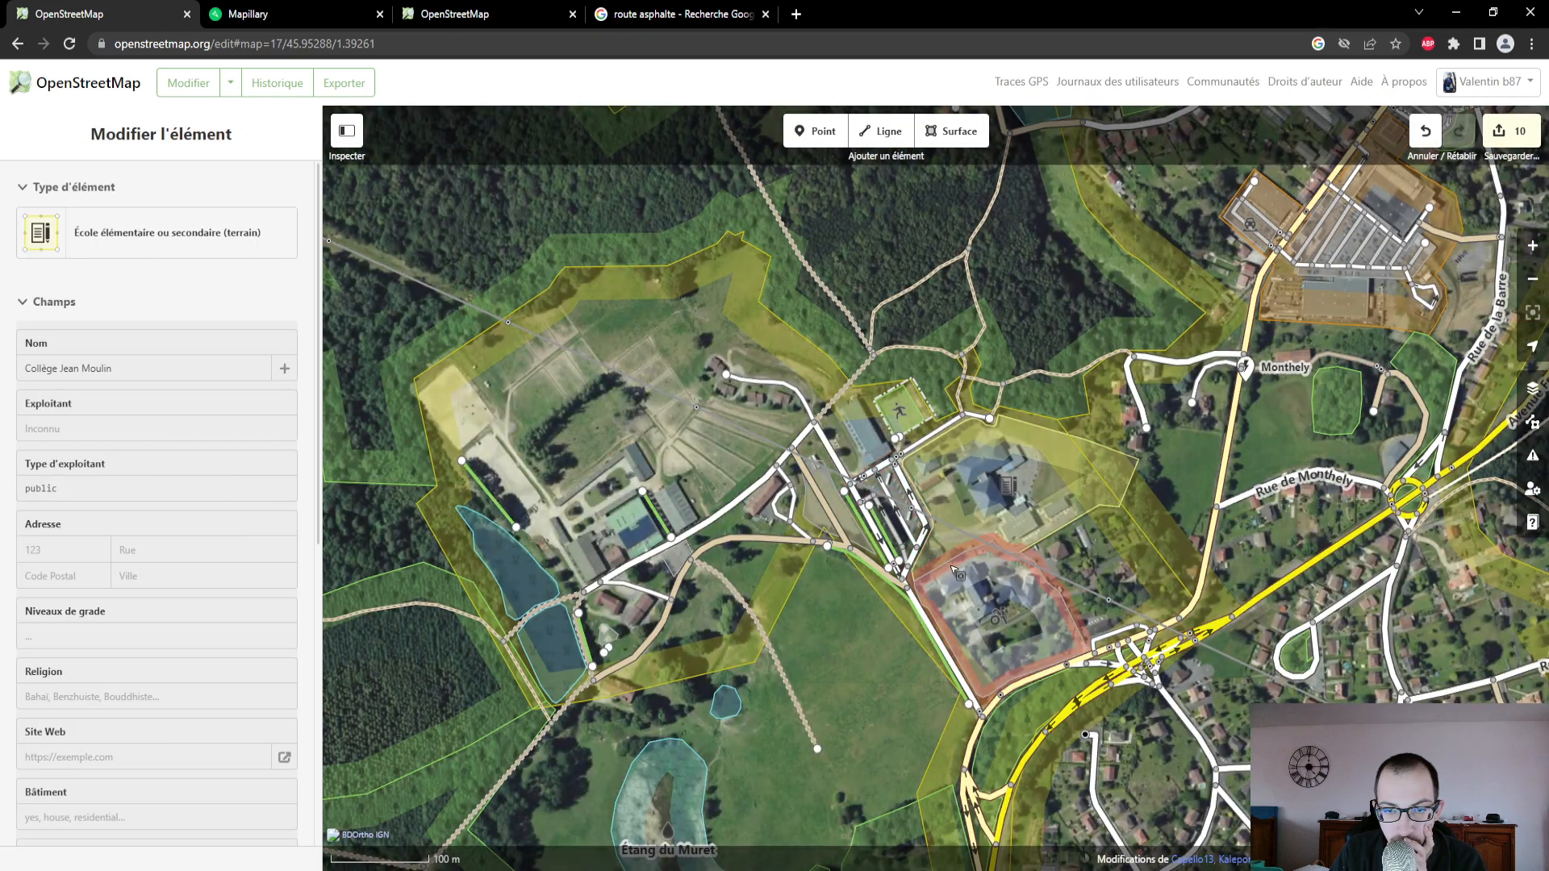
{"action": "scroll", "coordinate": [952, 567], "scroll_direction": "up", "scroll_amount": 1}
{"action": "scroll", "coordinate": [871, 488], "scroll_direction": "down", "scroll_amount": 2}
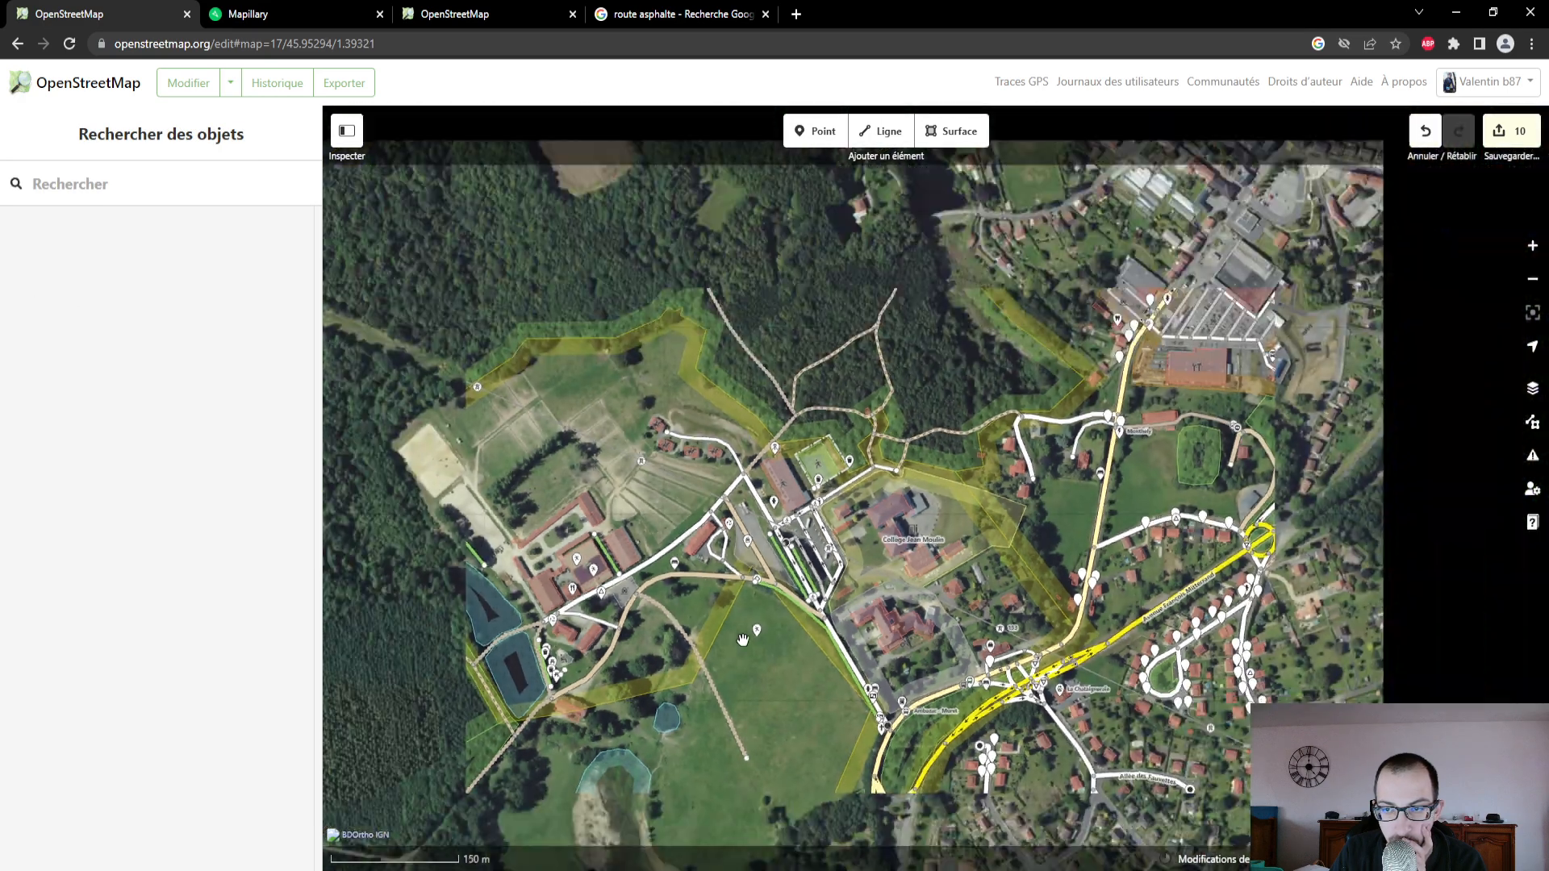
{"action": "left_click_drag", "start_coordinate": [923, 373], "coordinate": [731, 629]}
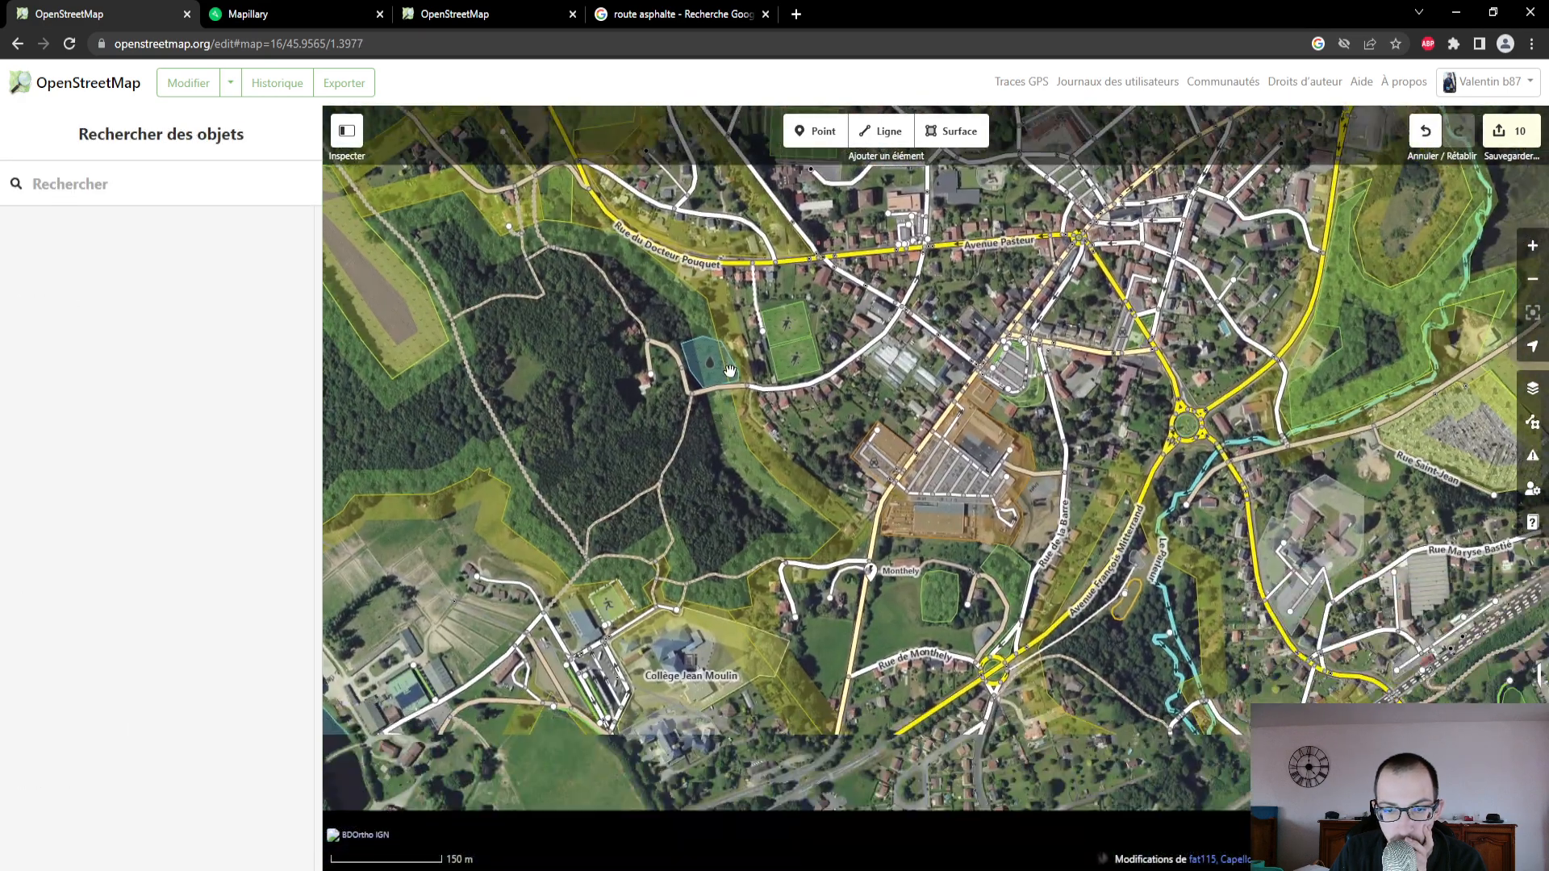
{"action": "scroll", "coordinate": [599, 578], "scroll_direction": "down", "scroll_amount": 2}
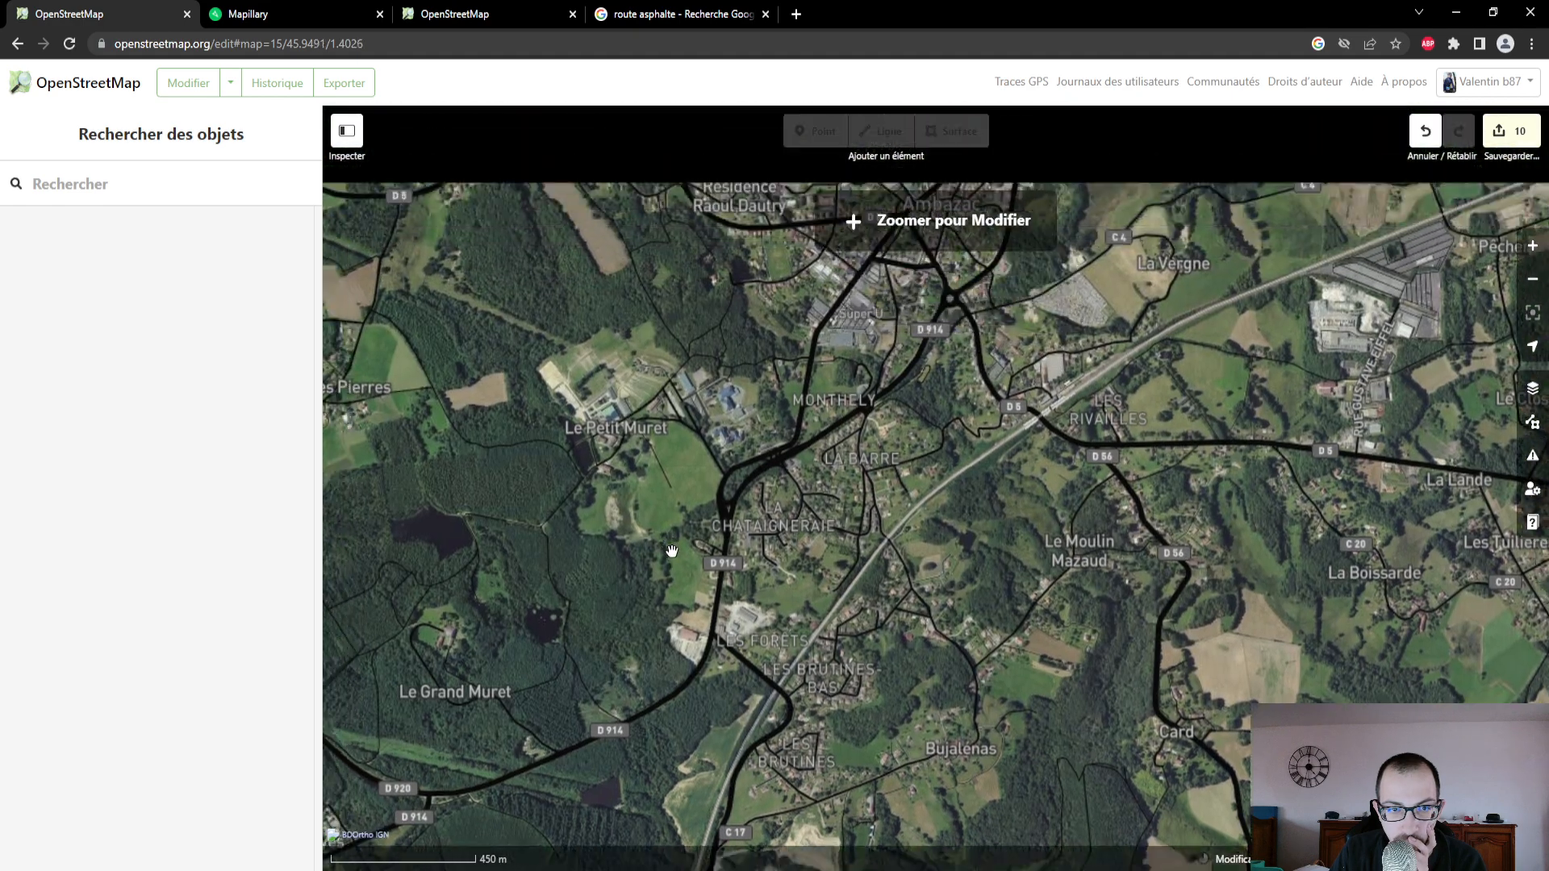
- Return to the Domaine du Muret and examine the area around Le Petit Muret and its car park up close
{"action": "scroll", "coordinate": [671, 551], "scroll_direction": "up", "scroll_amount": 3}
{"action": "left_click", "coordinate": [647, 494]}
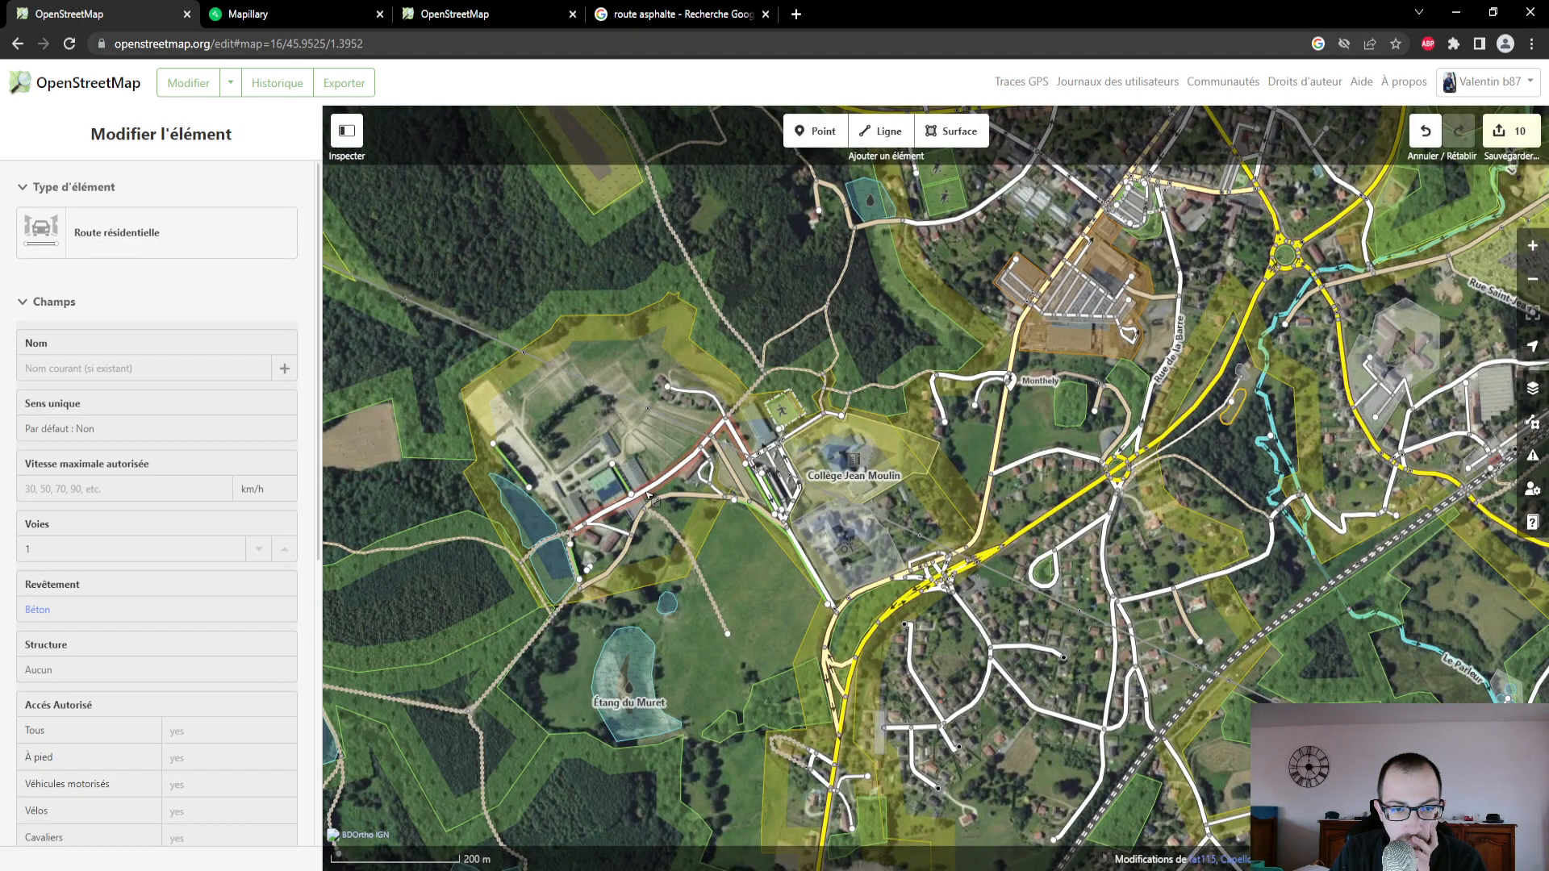
{"action": "left_click", "coordinate": [655, 508]}
{"action": "scroll", "coordinate": [660, 520], "scroll_direction": "up", "scroll_amount": 1}
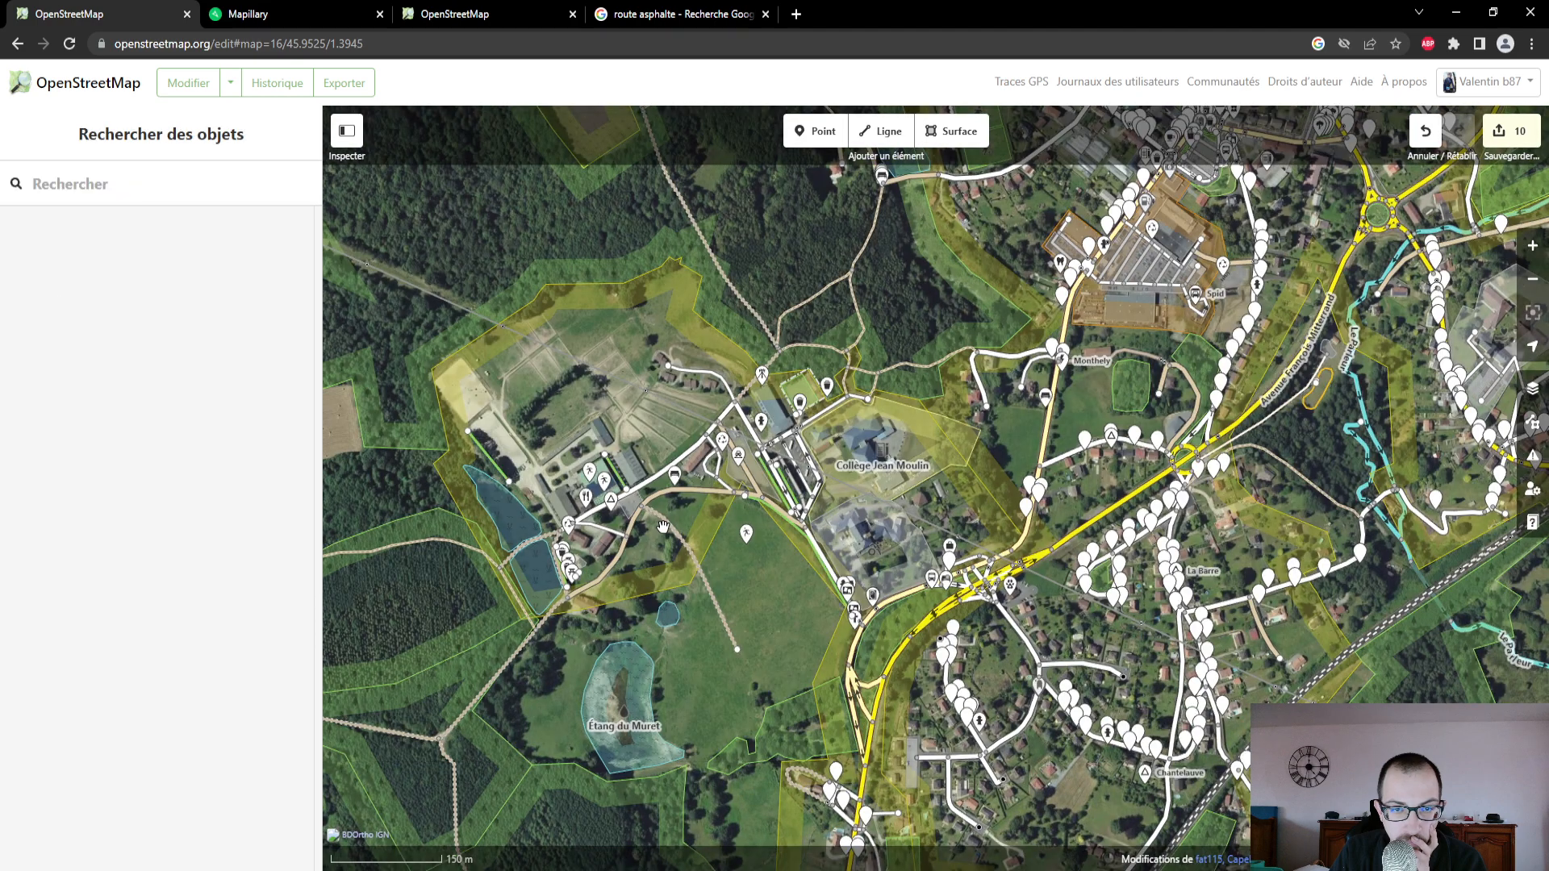
{"action": "scroll", "coordinate": [663, 526], "scroll_direction": "up", "scroll_amount": 3}
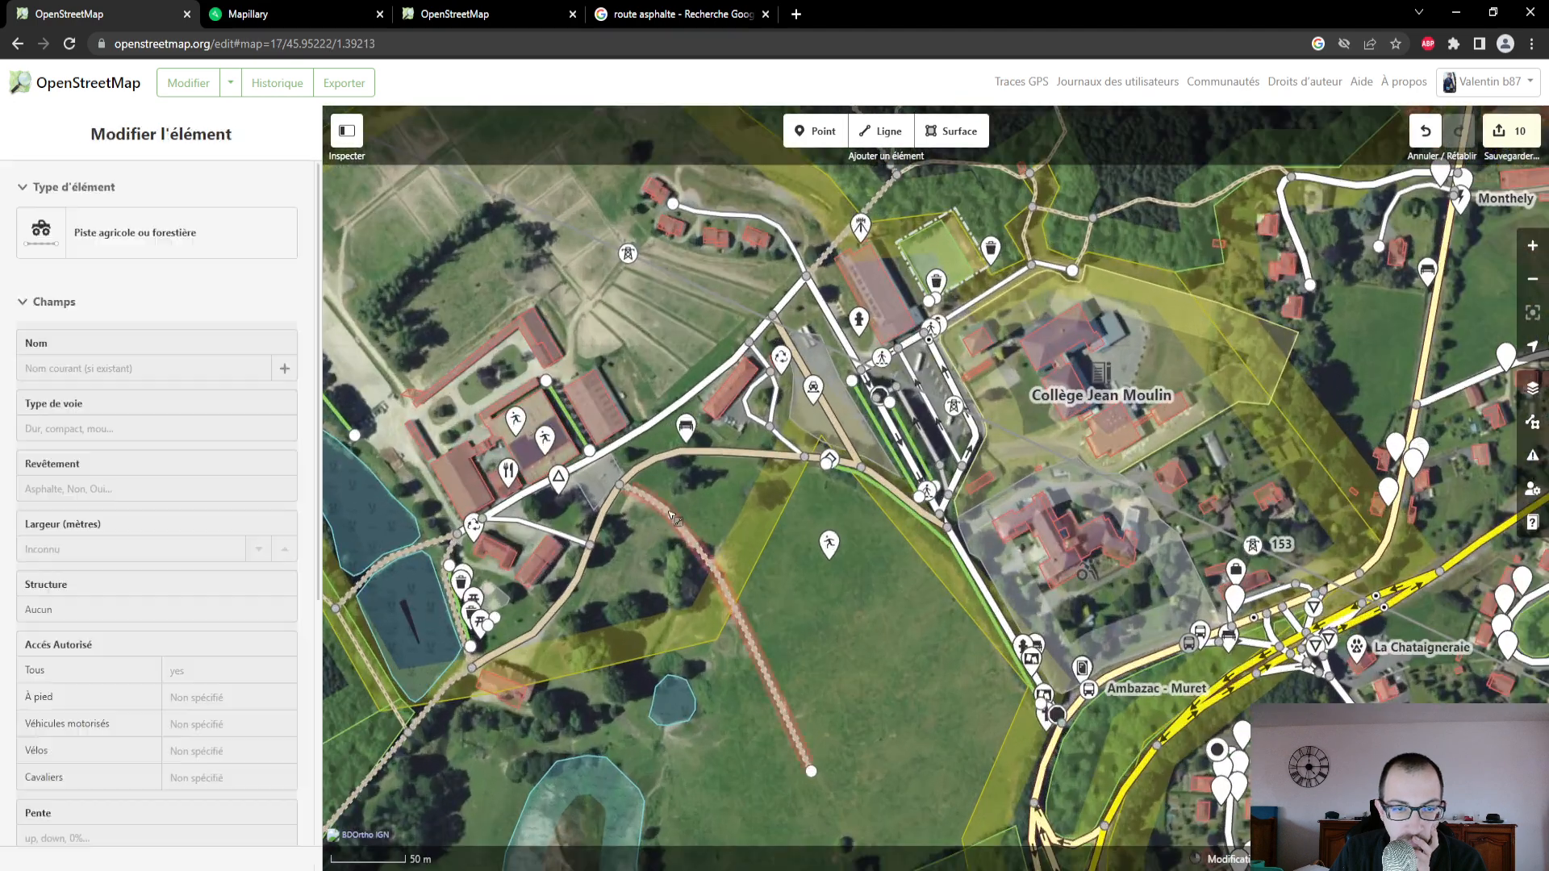
{"action": "scroll", "coordinate": [628, 526], "scroll_direction": "up", "scroll_amount": 3}
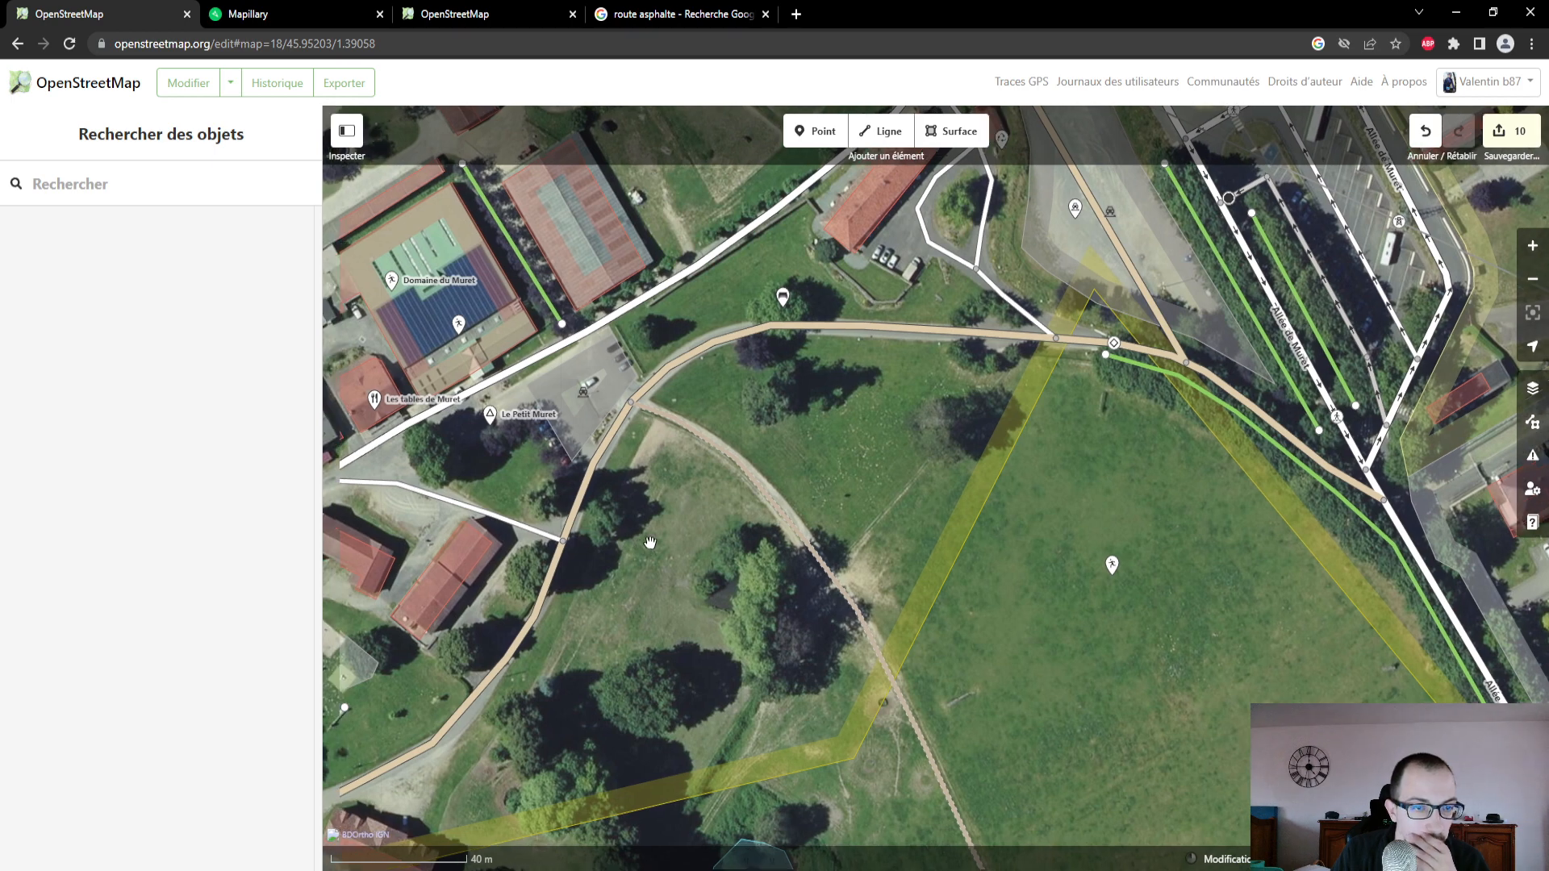
{"action": "left_click_drag", "start_coordinate": [651, 543], "coordinate": [888, 522]}
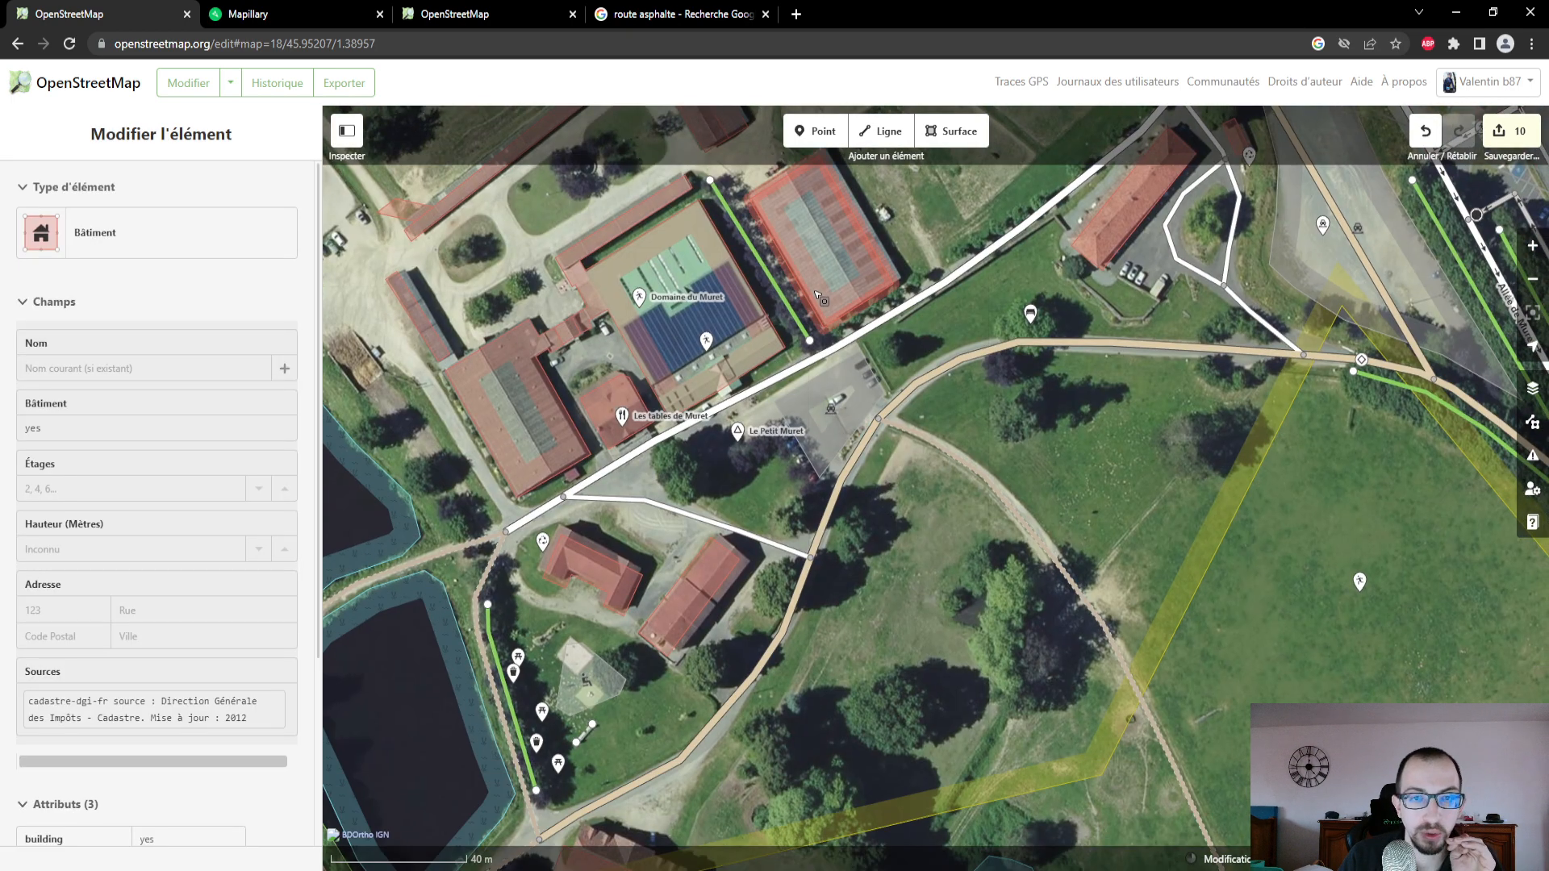
- Add a point beside the car park at Le Petit Muret and set its feature type to Panneau d'information
{"action": "left_click", "coordinate": [816, 131]}
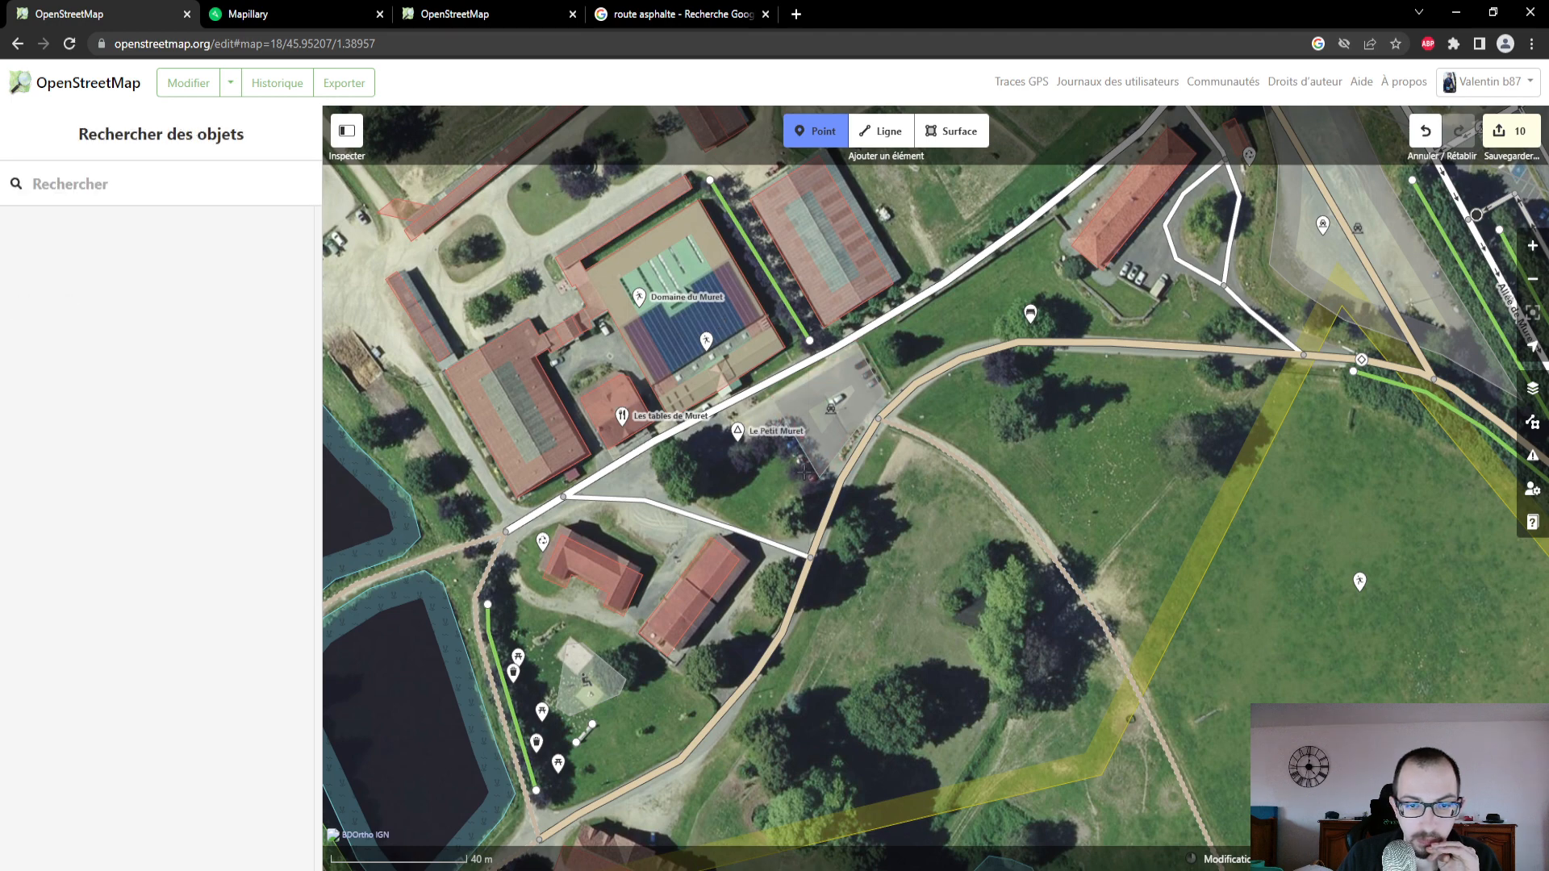
{"action": "left_click", "coordinate": [806, 476]}
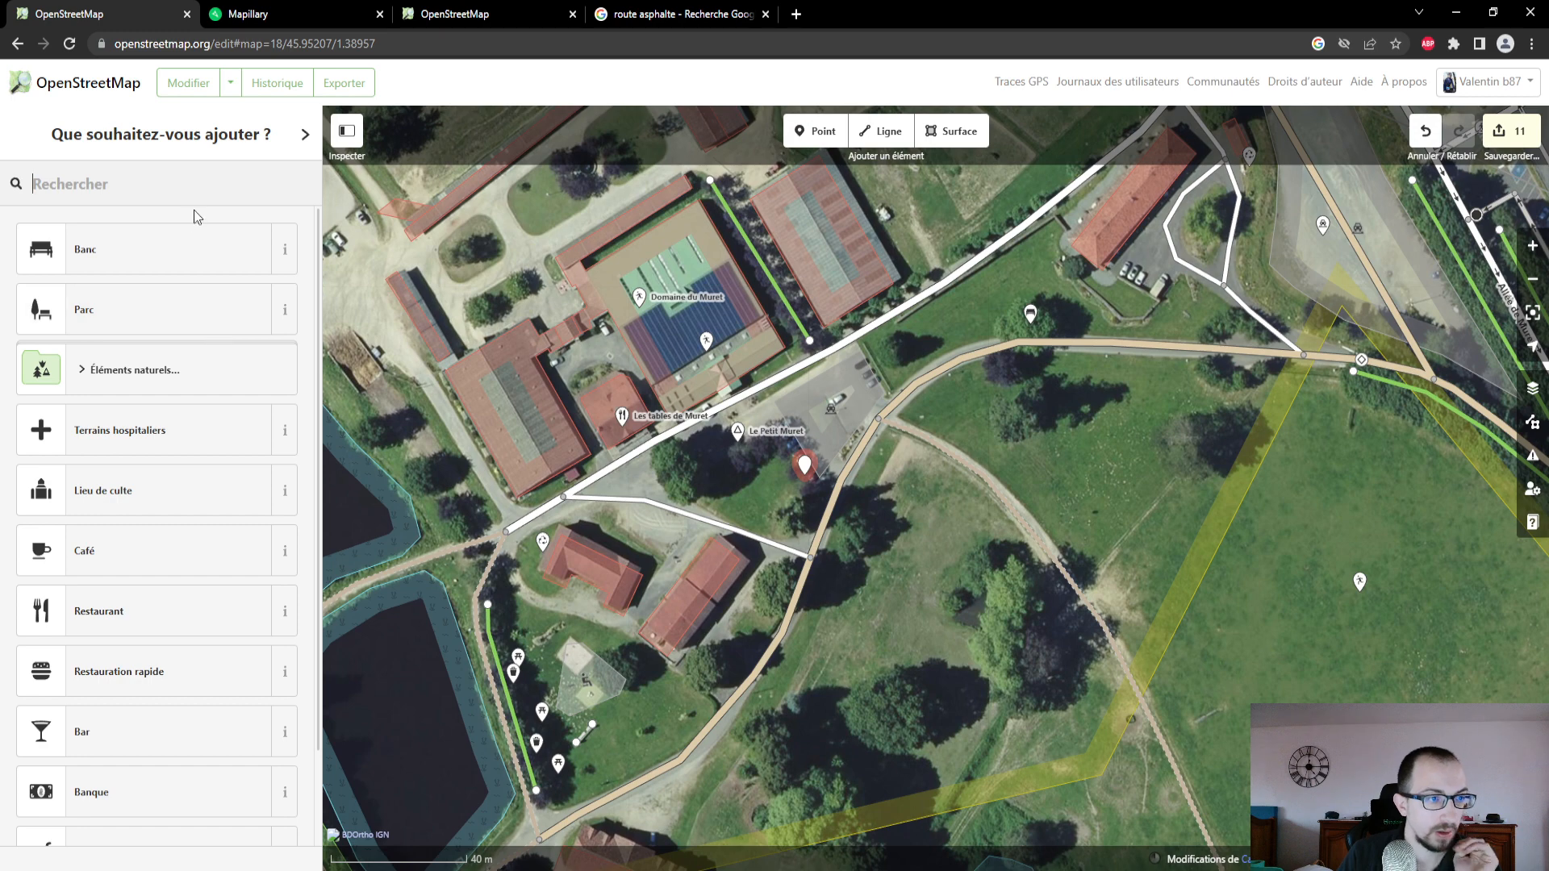
{"action": "type", "text": "inform"}
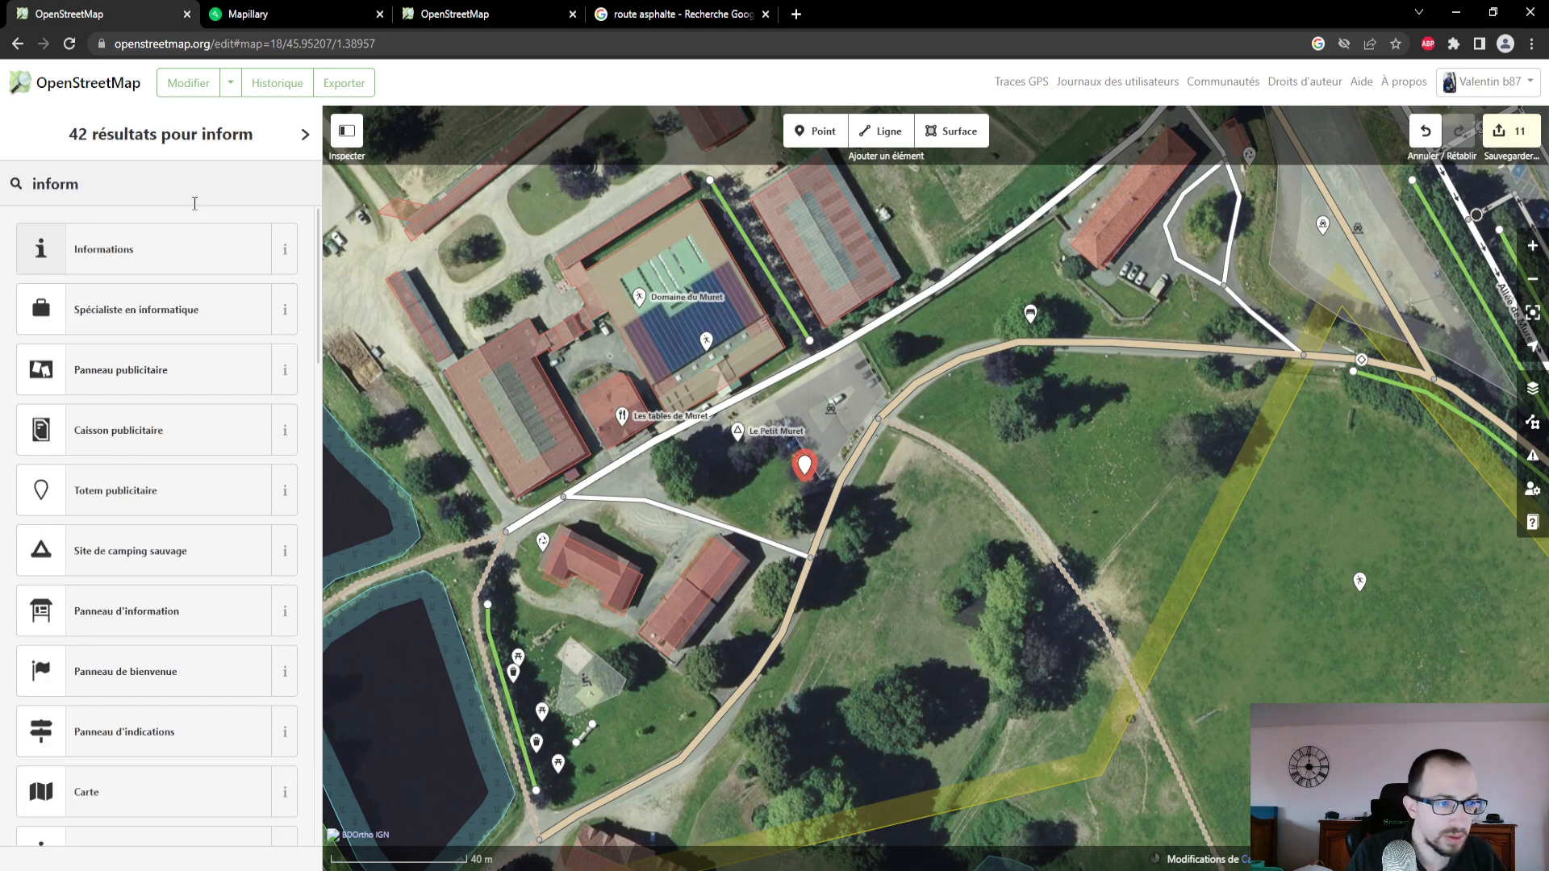
{"action": "type", "text": "ation"}
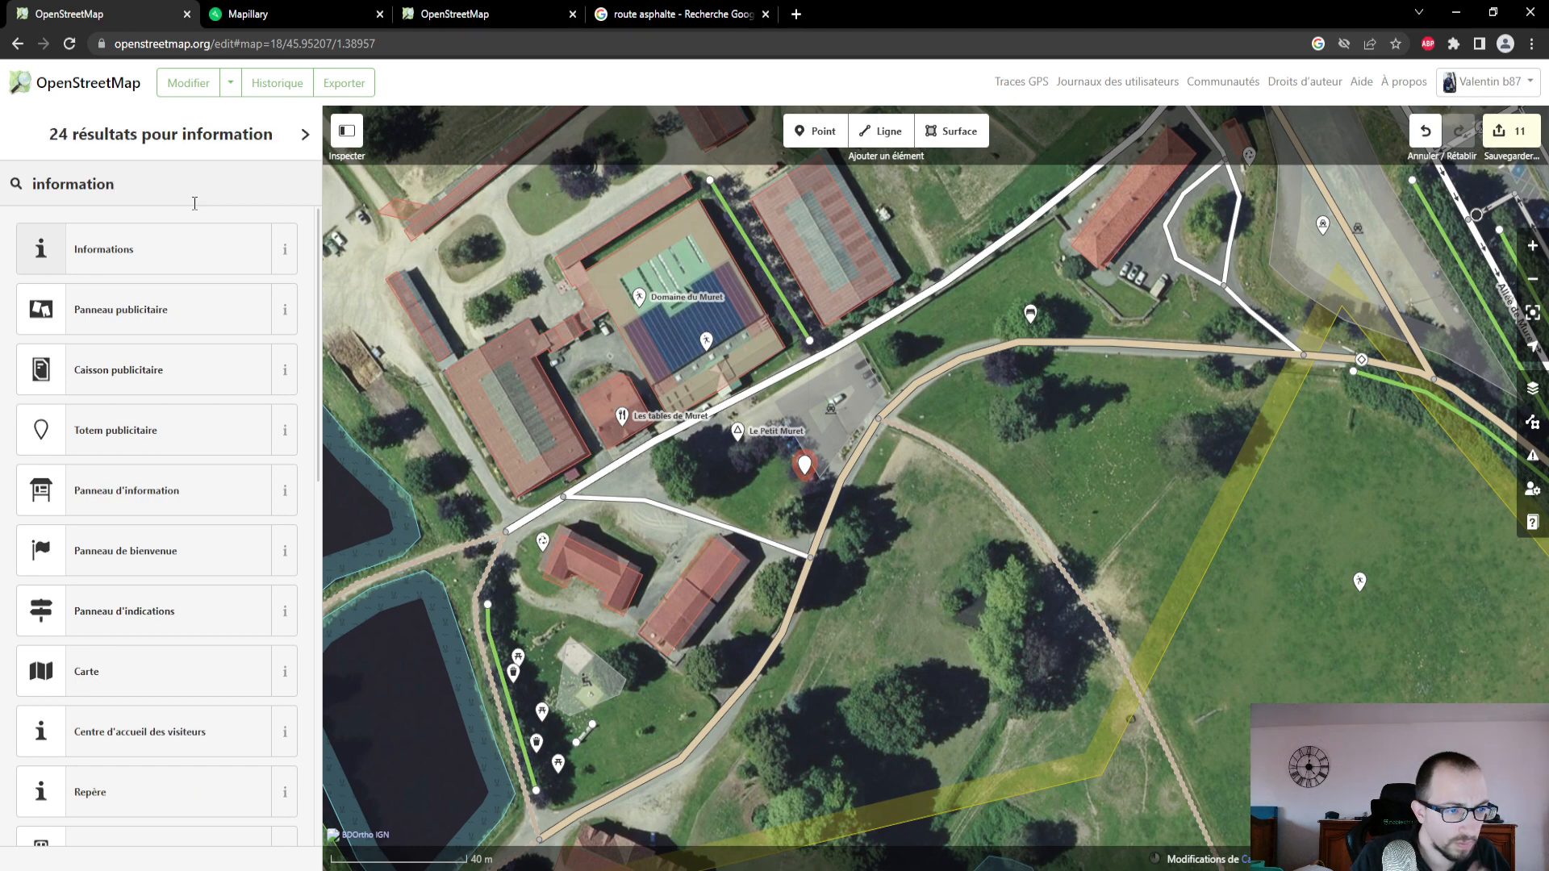
{"action": "left_click", "coordinate": [164, 504]}
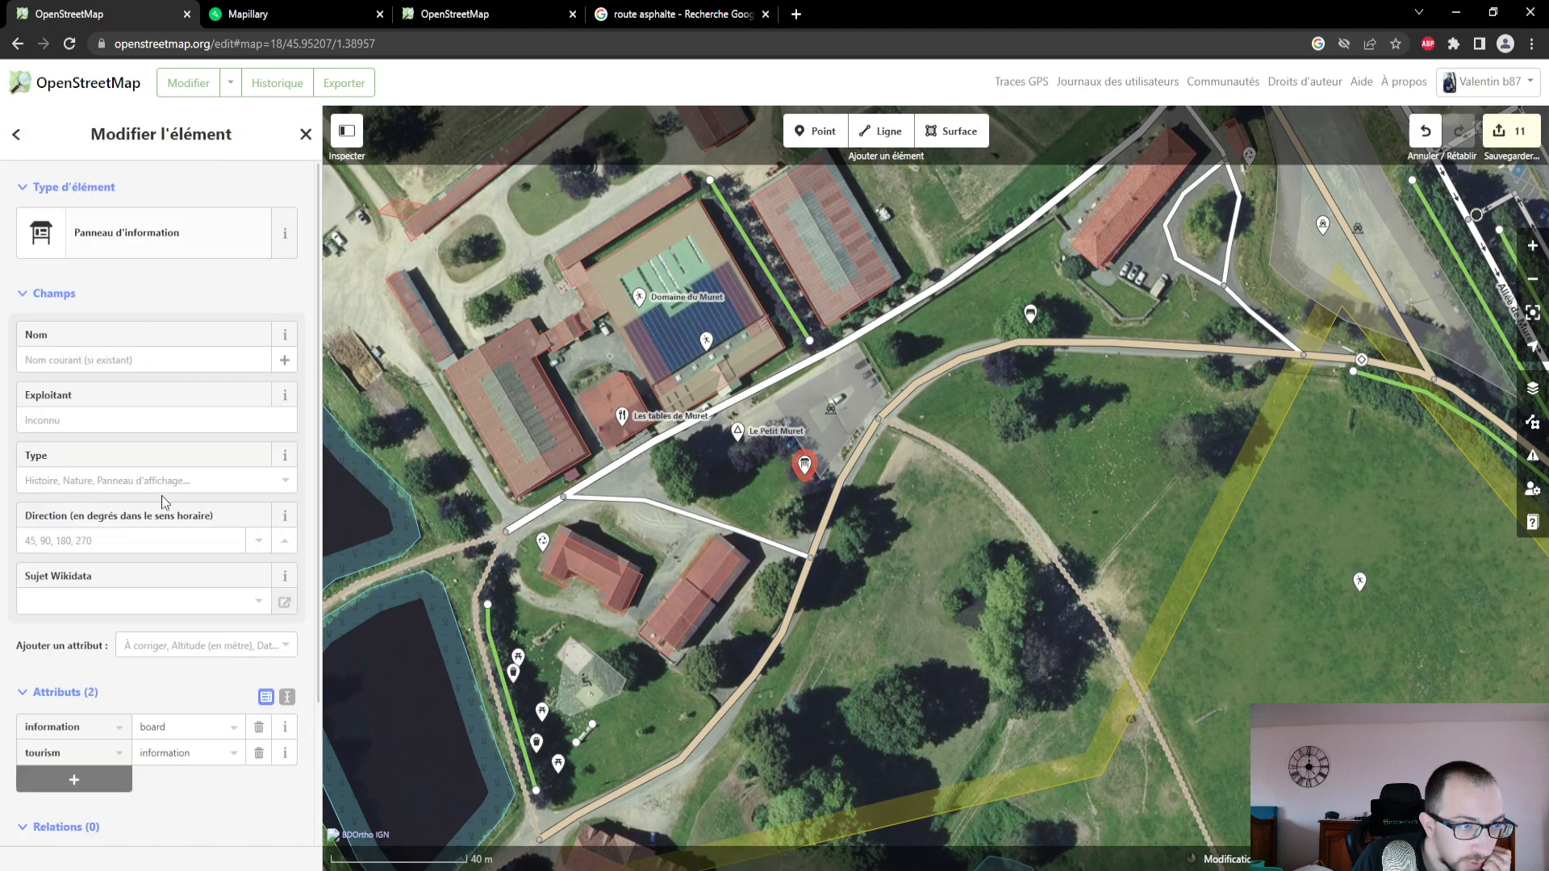
- Set the information board's type to Panneau d'affichage and review its attributes
{"action": "left_click", "coordinate": [183, 355]}
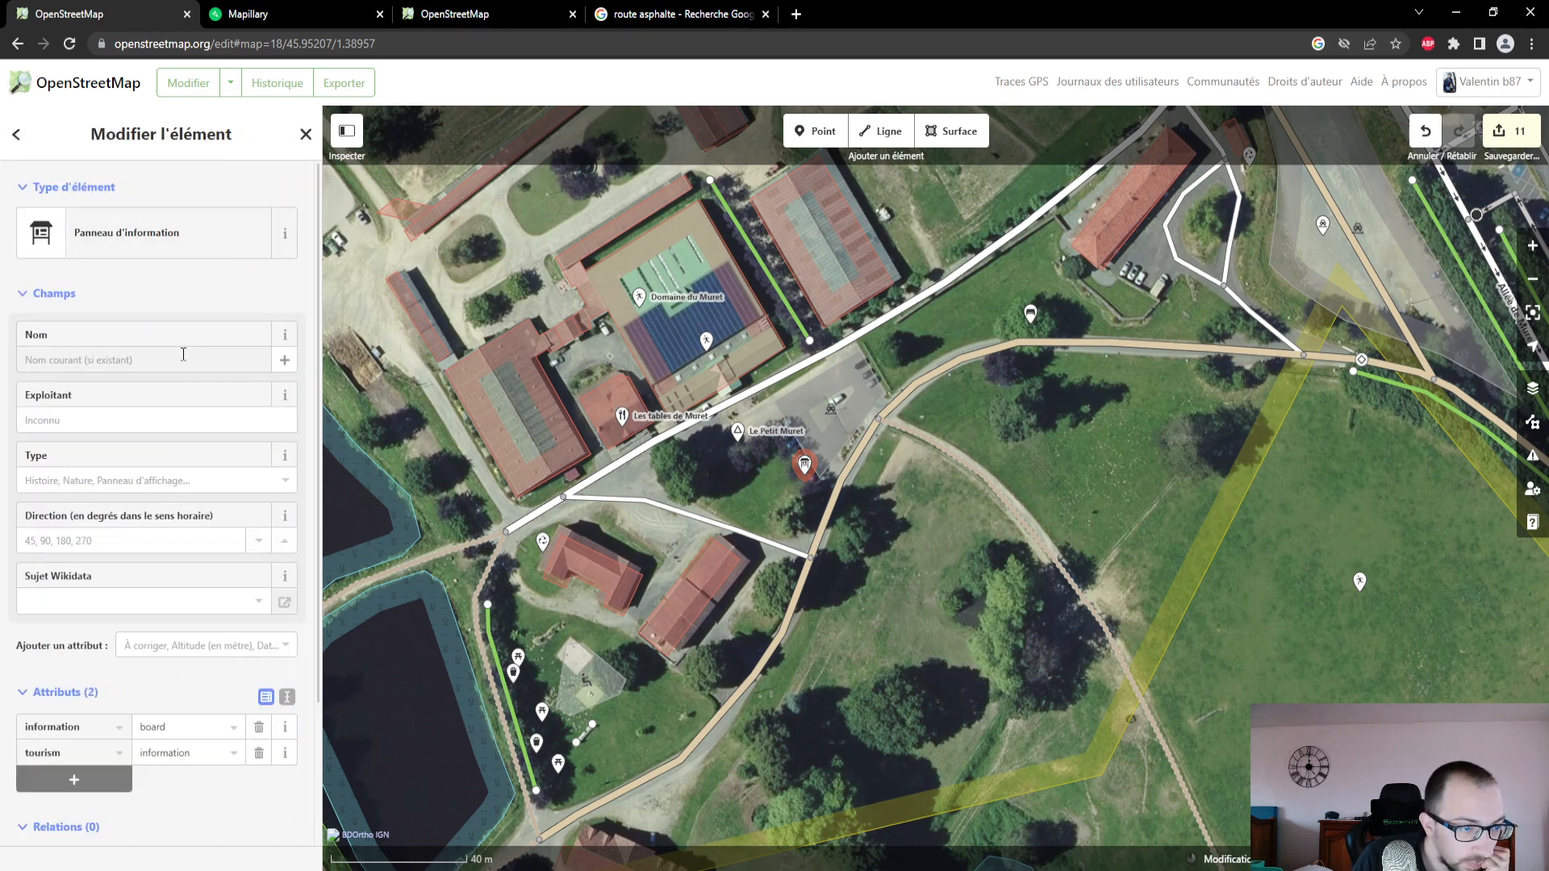
{"action": "left_click", "coordinate": [164, 476]}
{"action": "left_click", "coordinate": [173, 484]}
{"action": "left_click", "coordinate": [172, 485]}
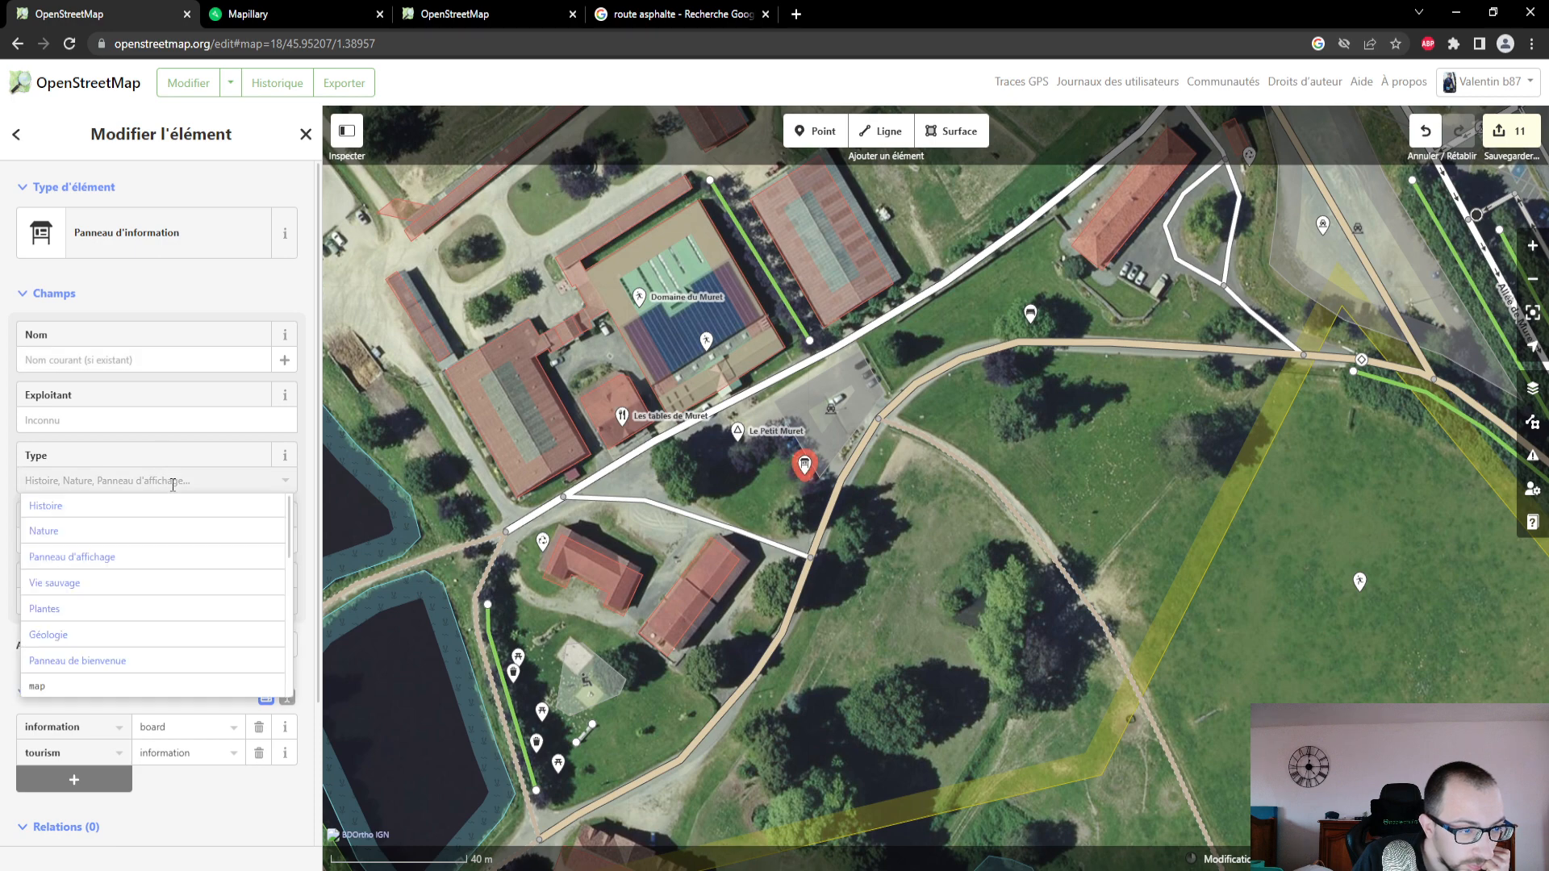
{"action": "left_click", "coordinate": [178, 573]}
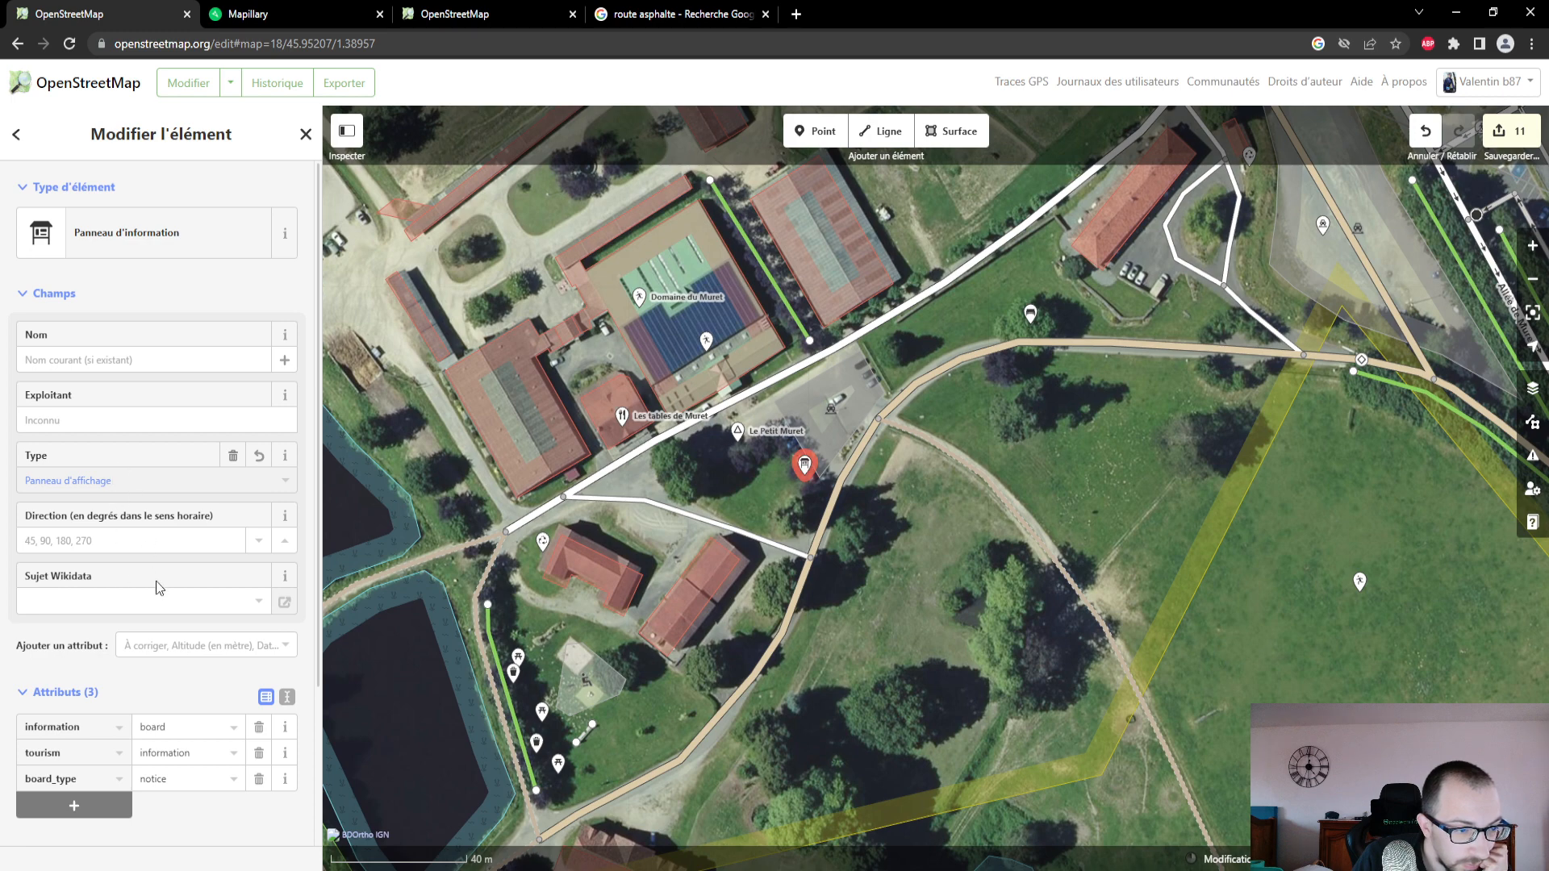
{"action": "scroll", "coordinate": [157, 581], "scroll_direction": "down", "scroll_amount": 1}
{"action": "scroll", "coordinate": [157, 581], "scroll_direction": "down", "scroll_amount": 1}
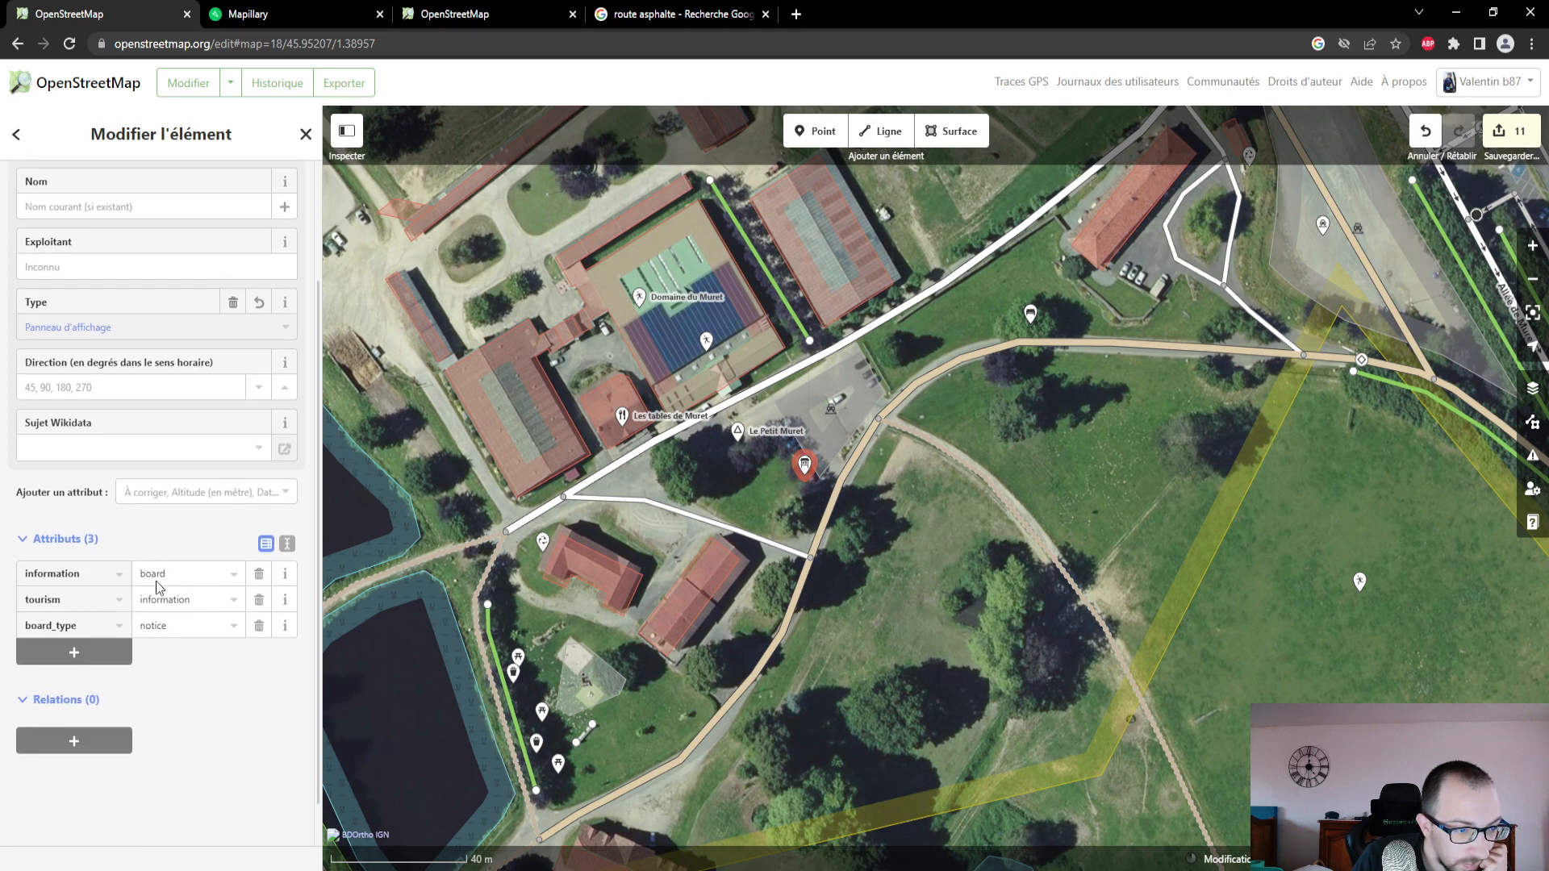
{"action": "scroll", "coordinate": [157, 580], "scroll_direction": "up", "scroll_amount": 2}
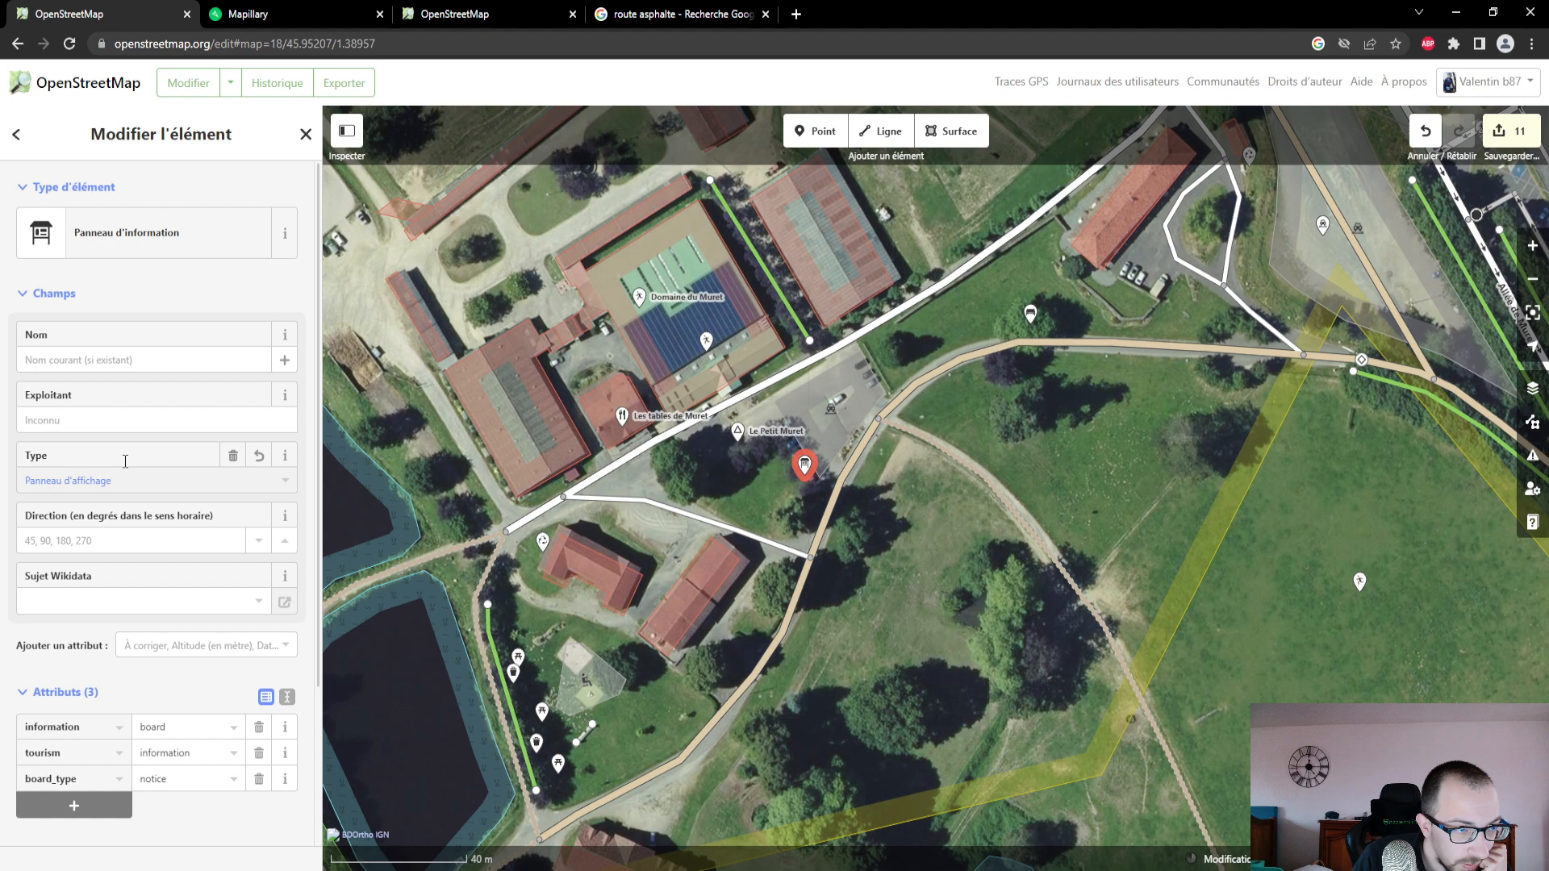
- Start the information board's name with "Circuit Uni"
{"action": "left_click", "coordinate": [116, 355]}
{"action": "type", "text": "Ci"}
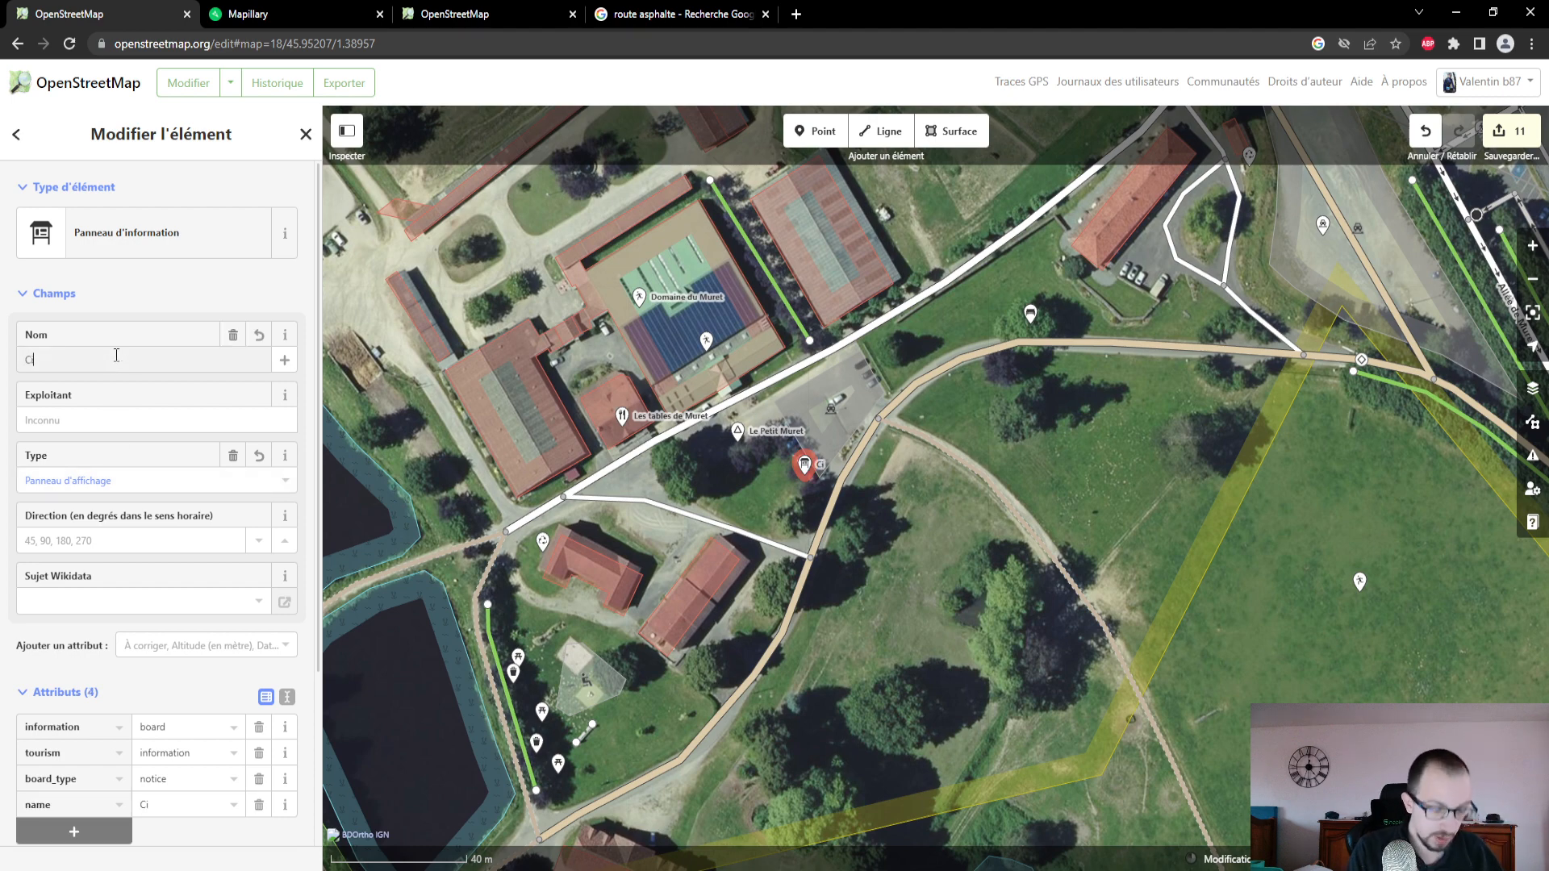
{"action": "type", "text": "rcuit Univ"}
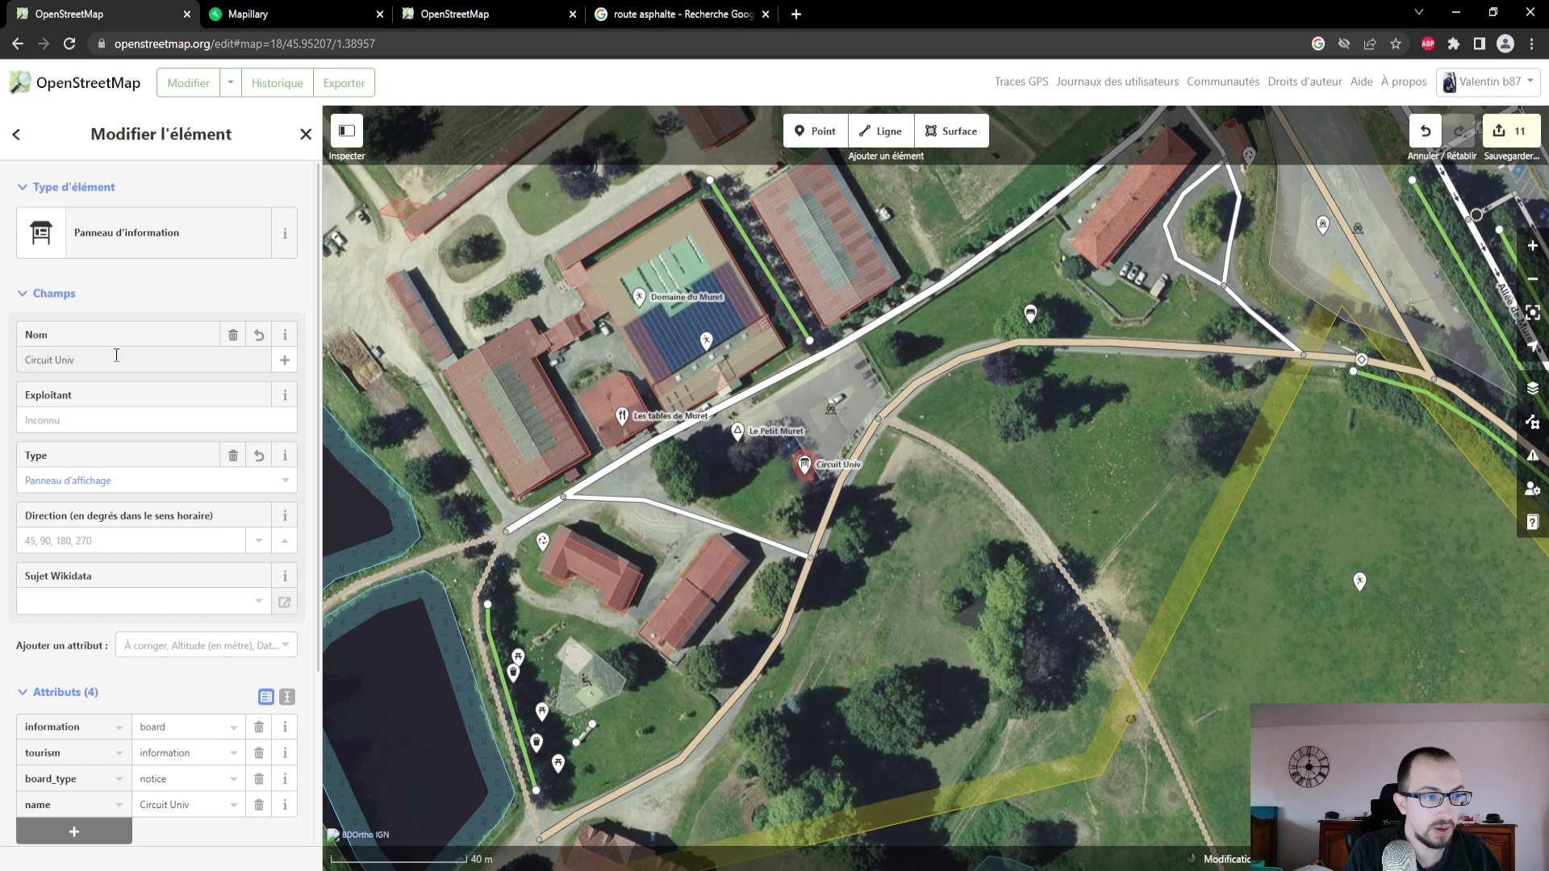
{"action": "key", "text": "BackSpace"}
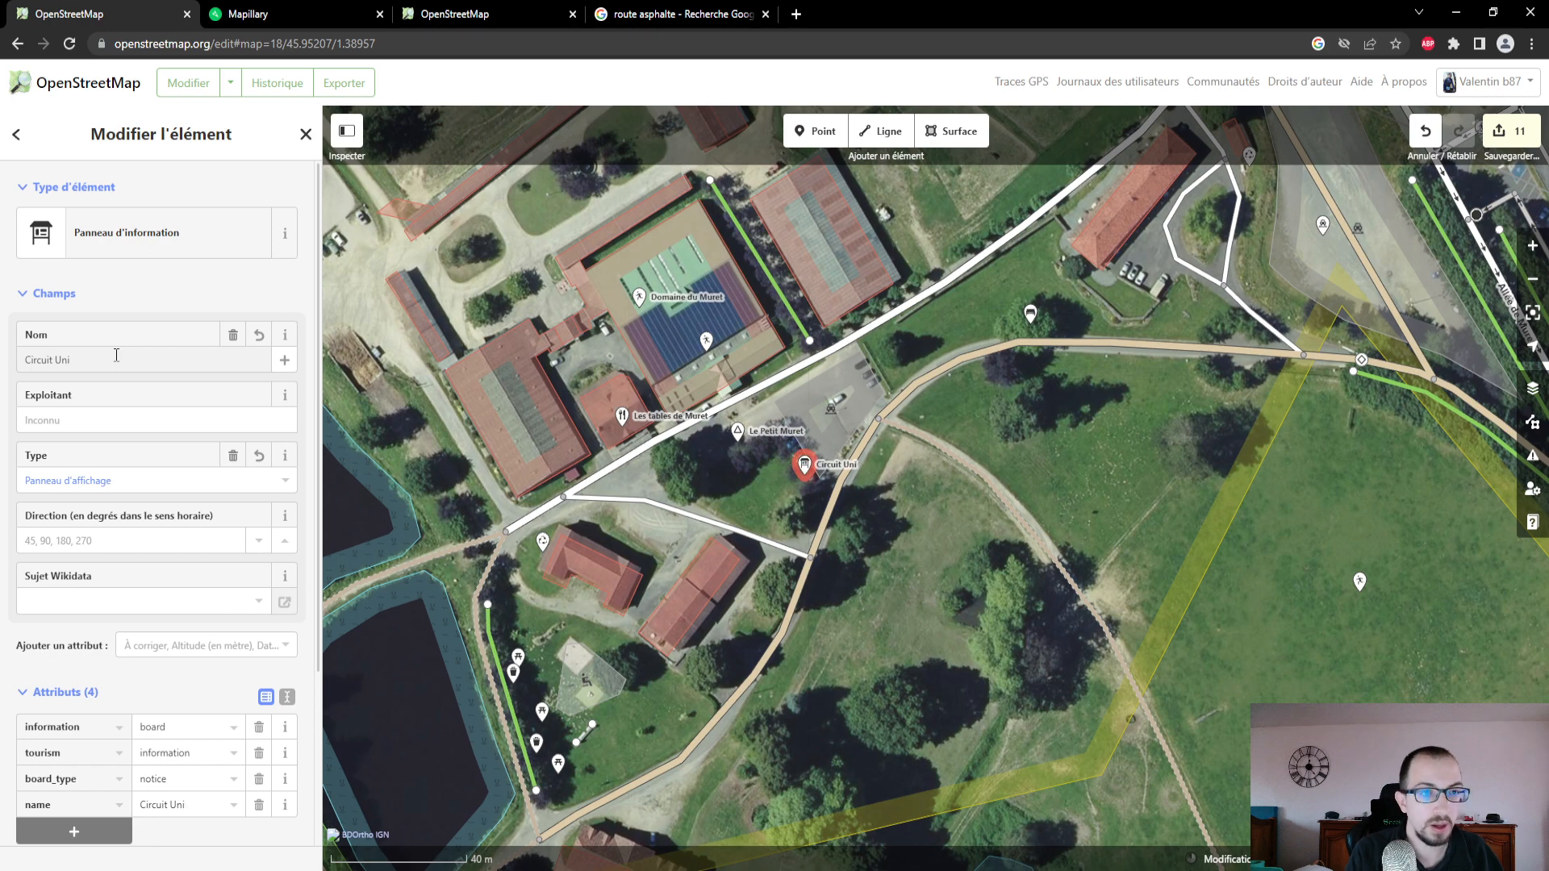
- Switch to the Google tab and search for "uni'vert trail" to check the spelling of the trail name
{"action": "left_click", "coordinate": [700, 13]}
{"action": "left_click", "coordinate": [699, 49]}
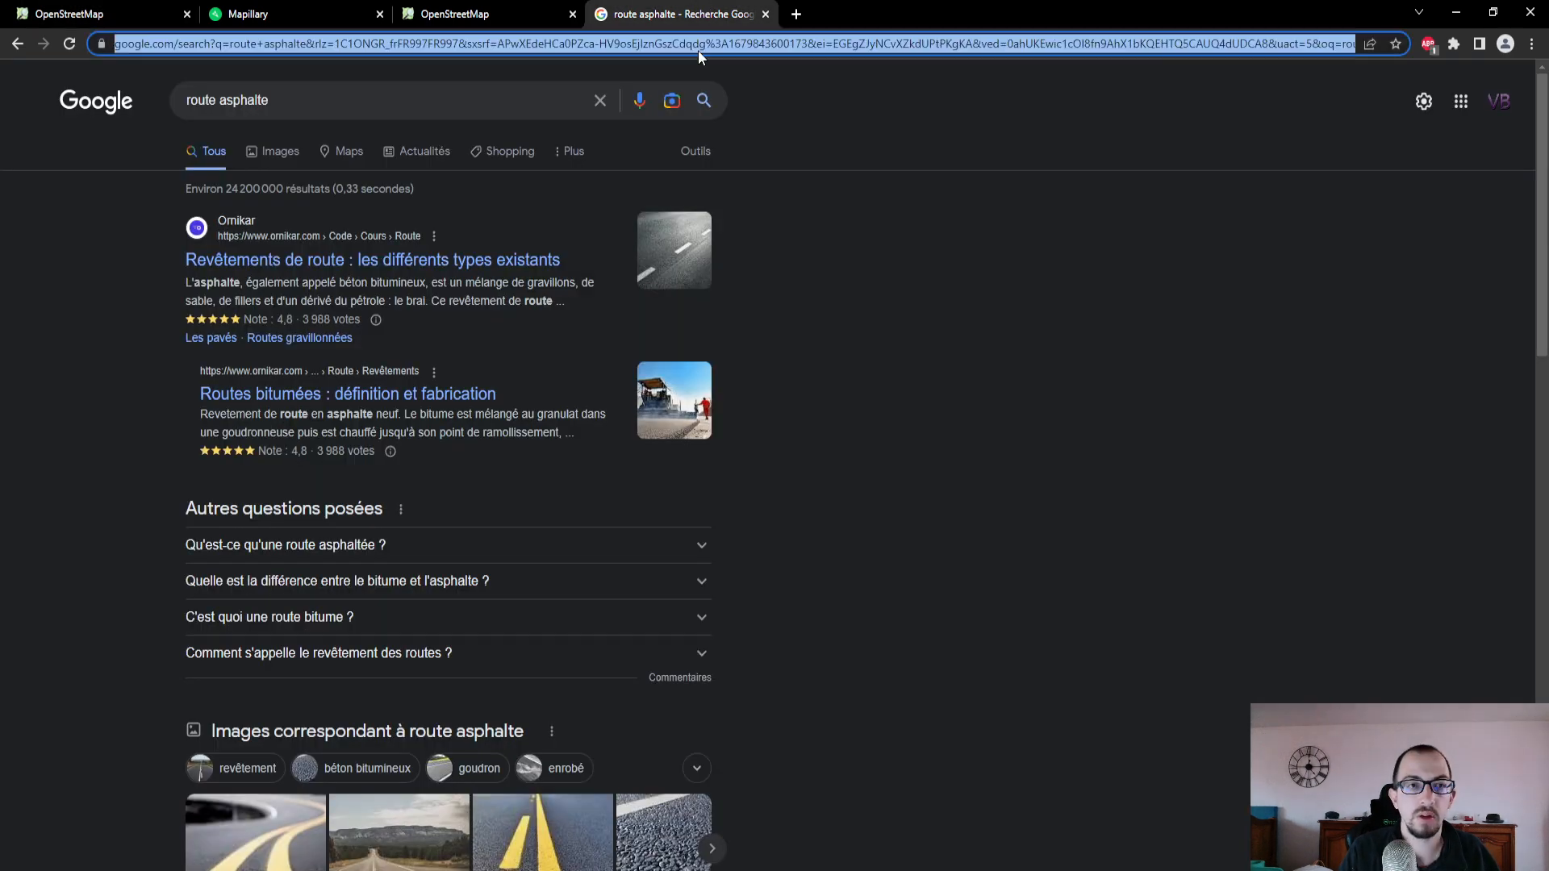
{"action": "type", "text": "univert"}
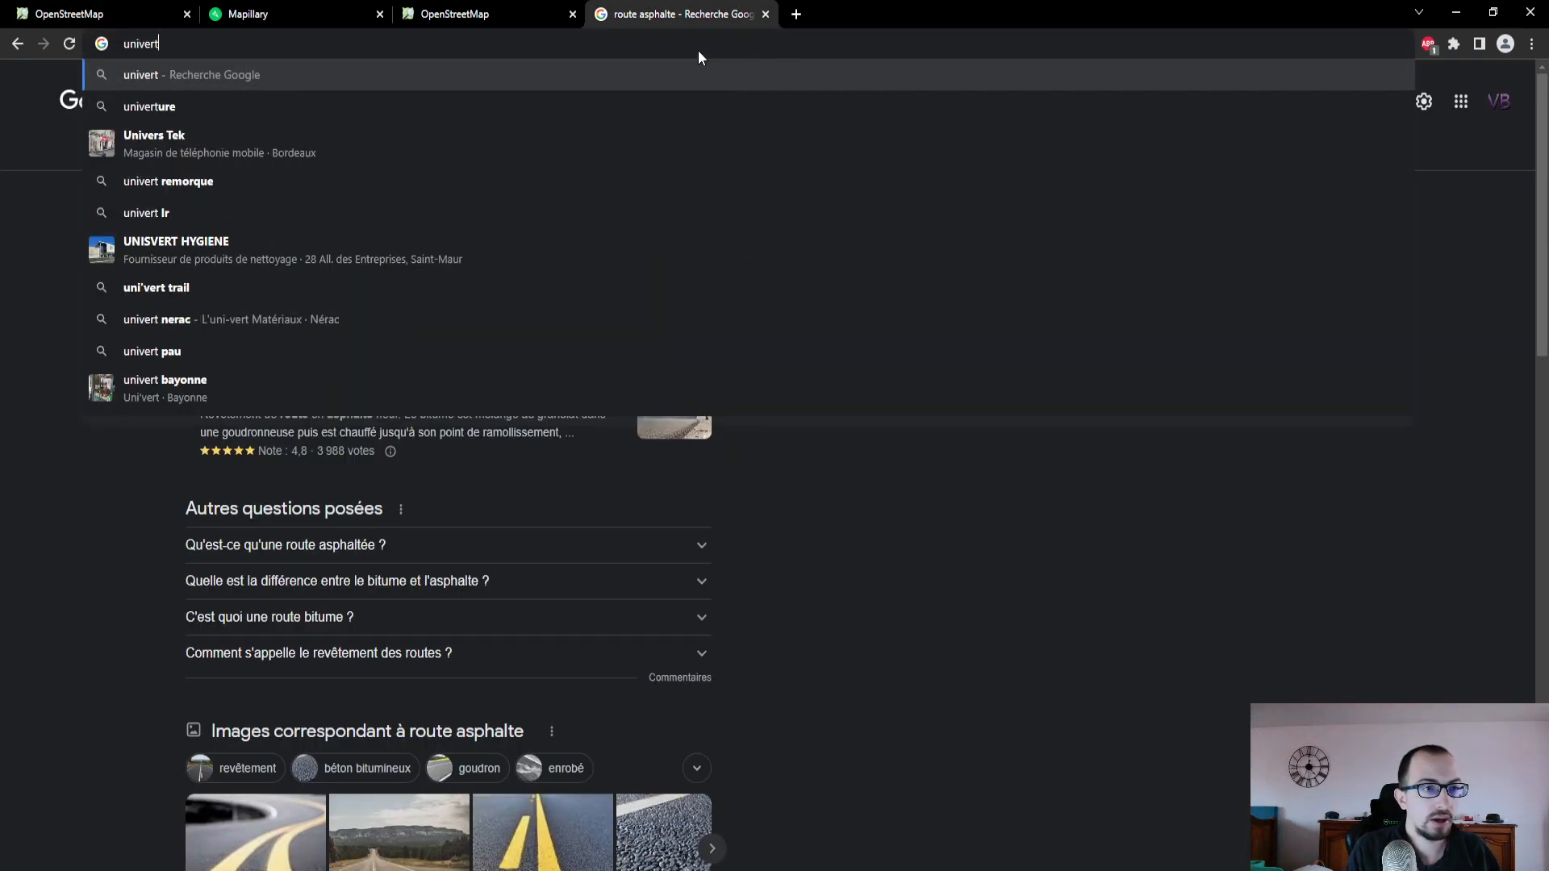
{"action": "type", "text": " trail"}
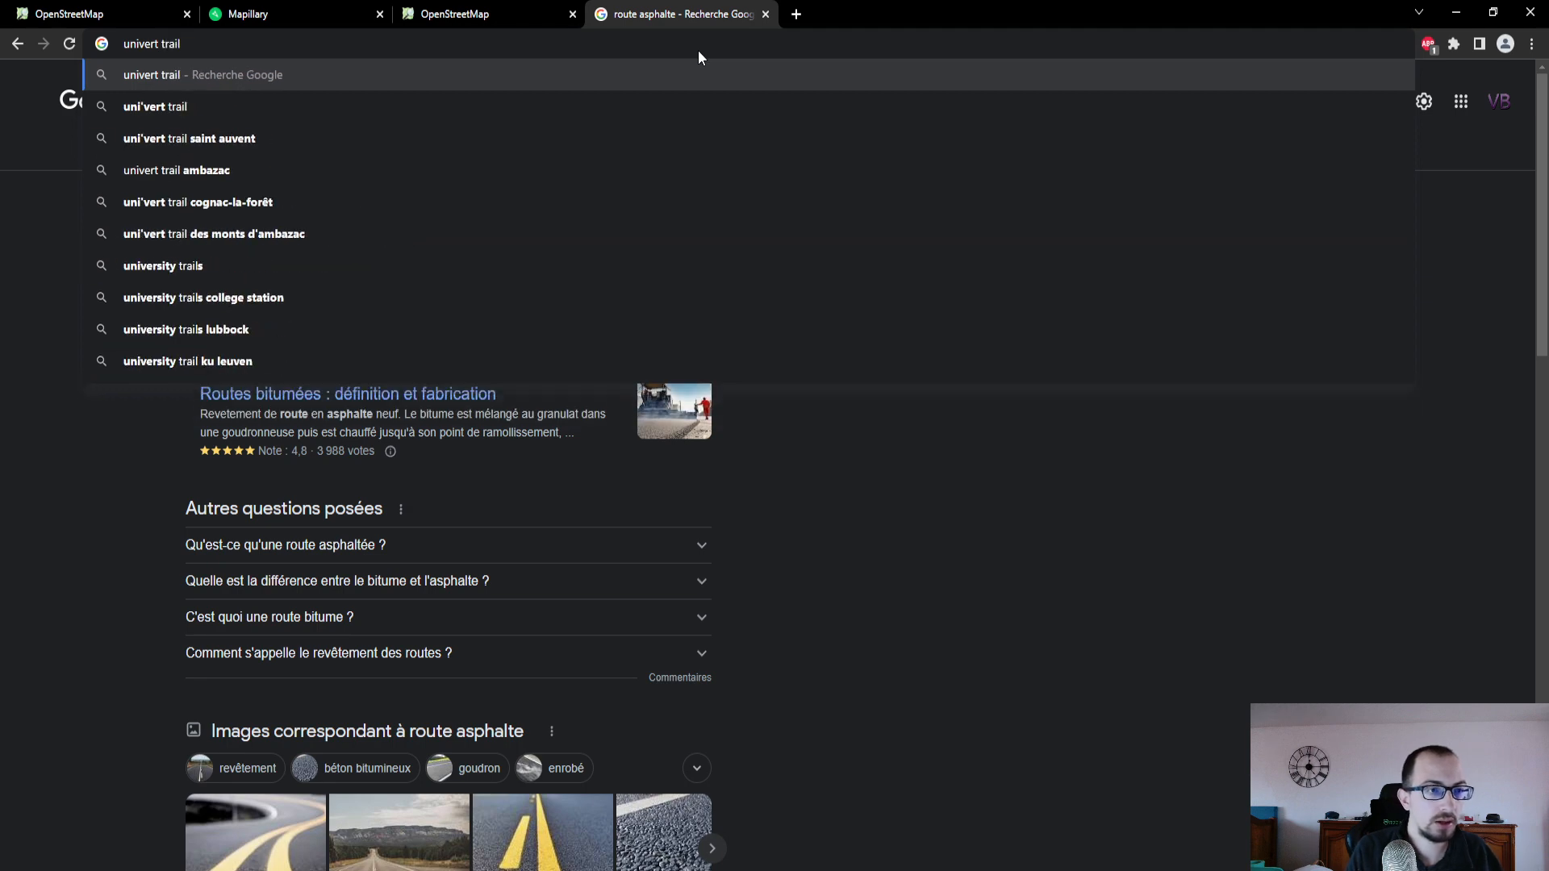
{"action": "key", "text": "Down"}
{"action": "key", "text": "Return"}
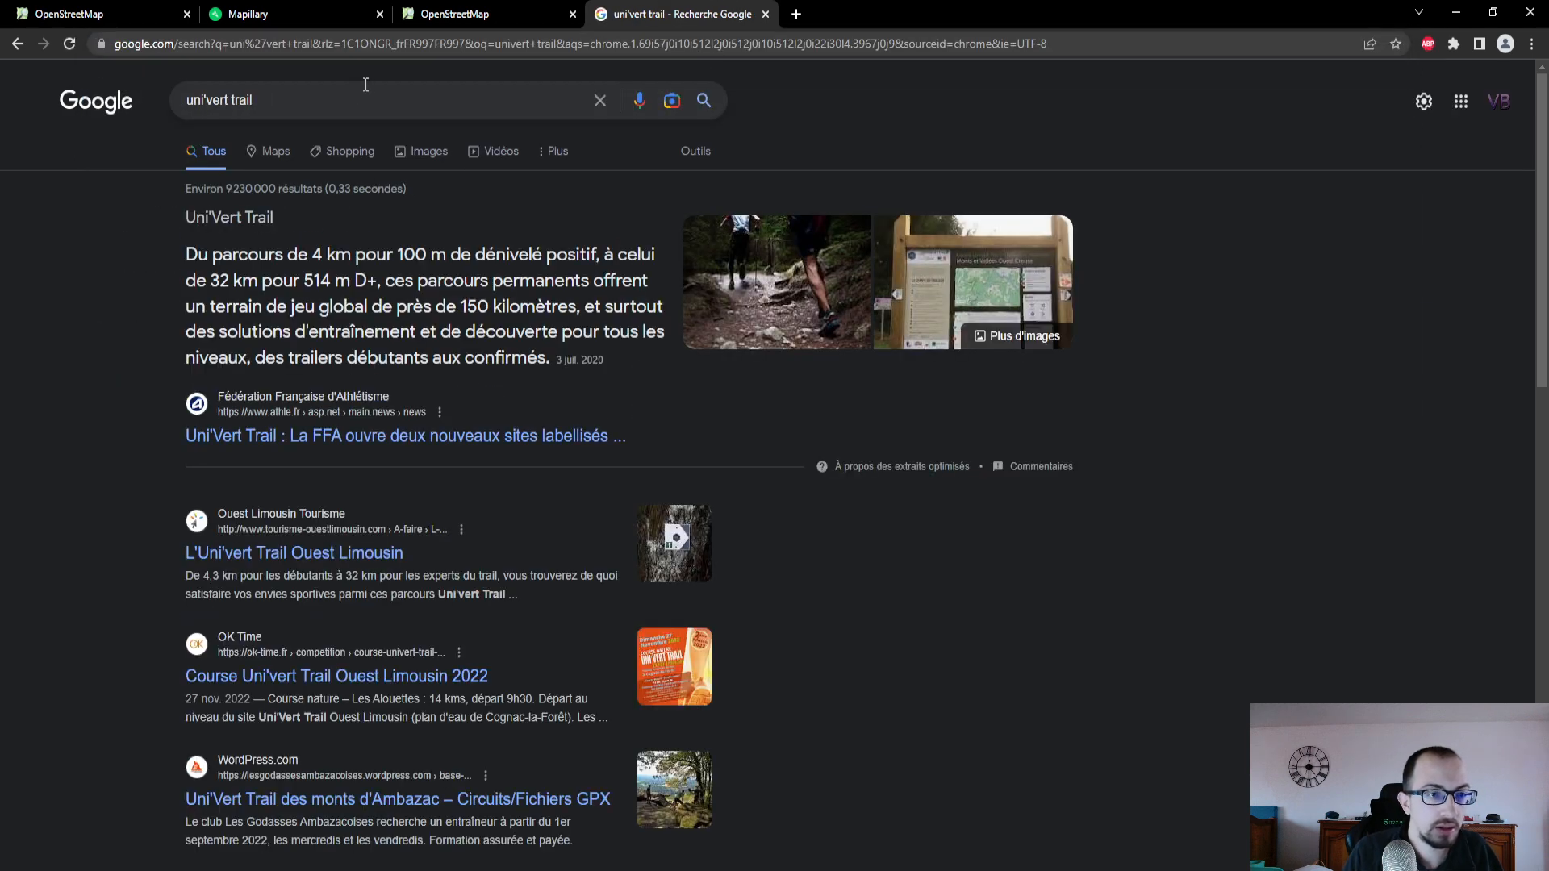
- Copy the trail name from the Google search into the board's name in OpenStreetMap, making it "Circuit uni'vert trail", and review its fields
{"action": "left_click_drag", "start_coordinate": [344, 89], "coordinate": [184, 97]}
{"action": "key", "text": "ctrl+c"}
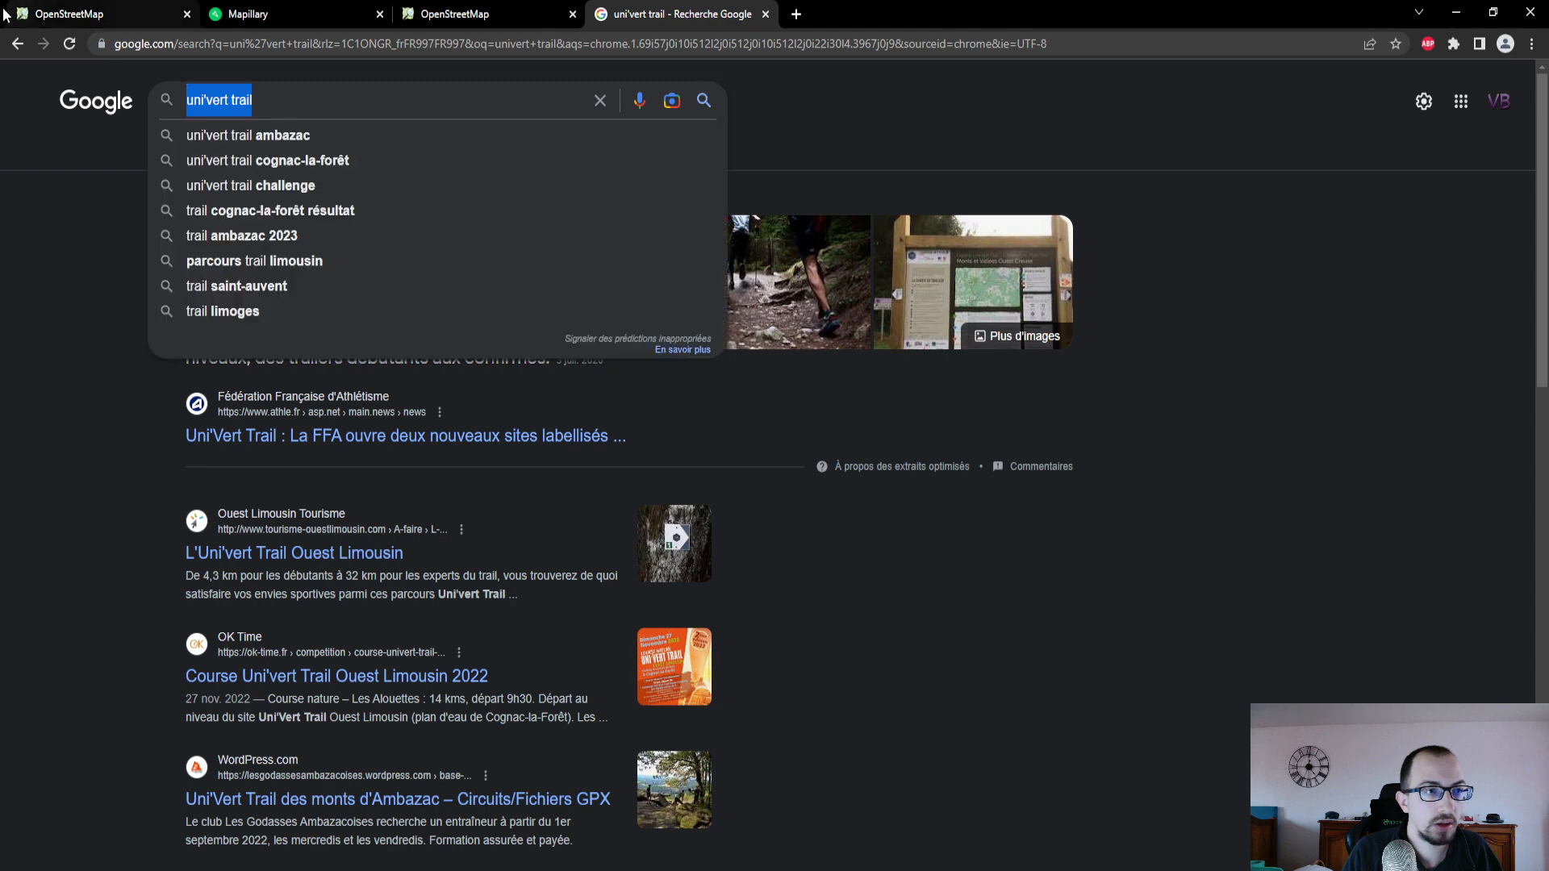
{"action": "left_click", "coordinate": [56, 16]}
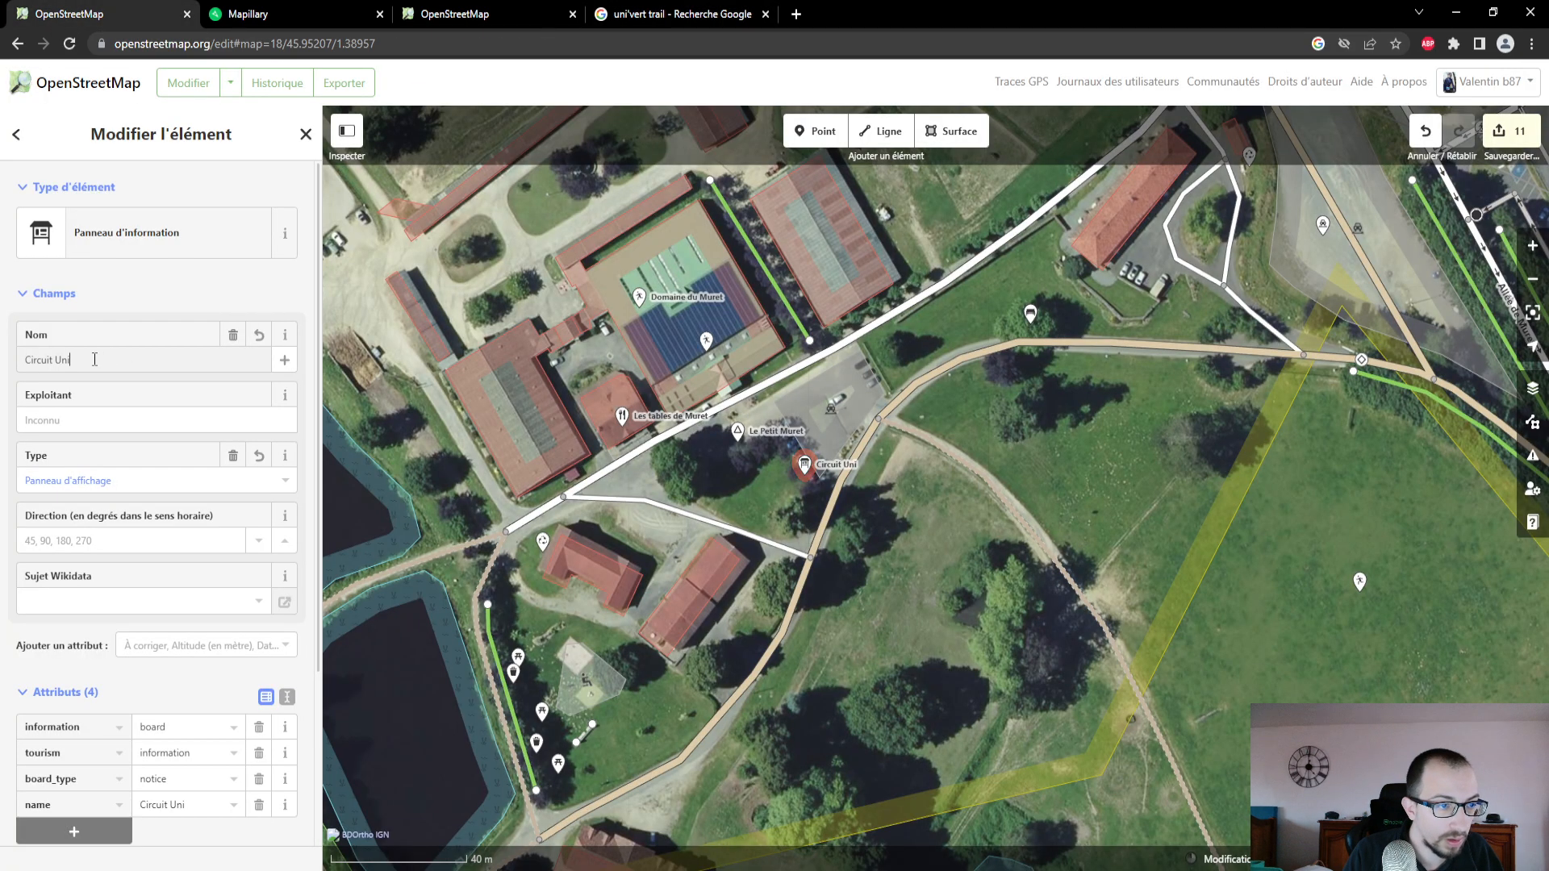
{"action": "key", "text": "ctrl+v"}
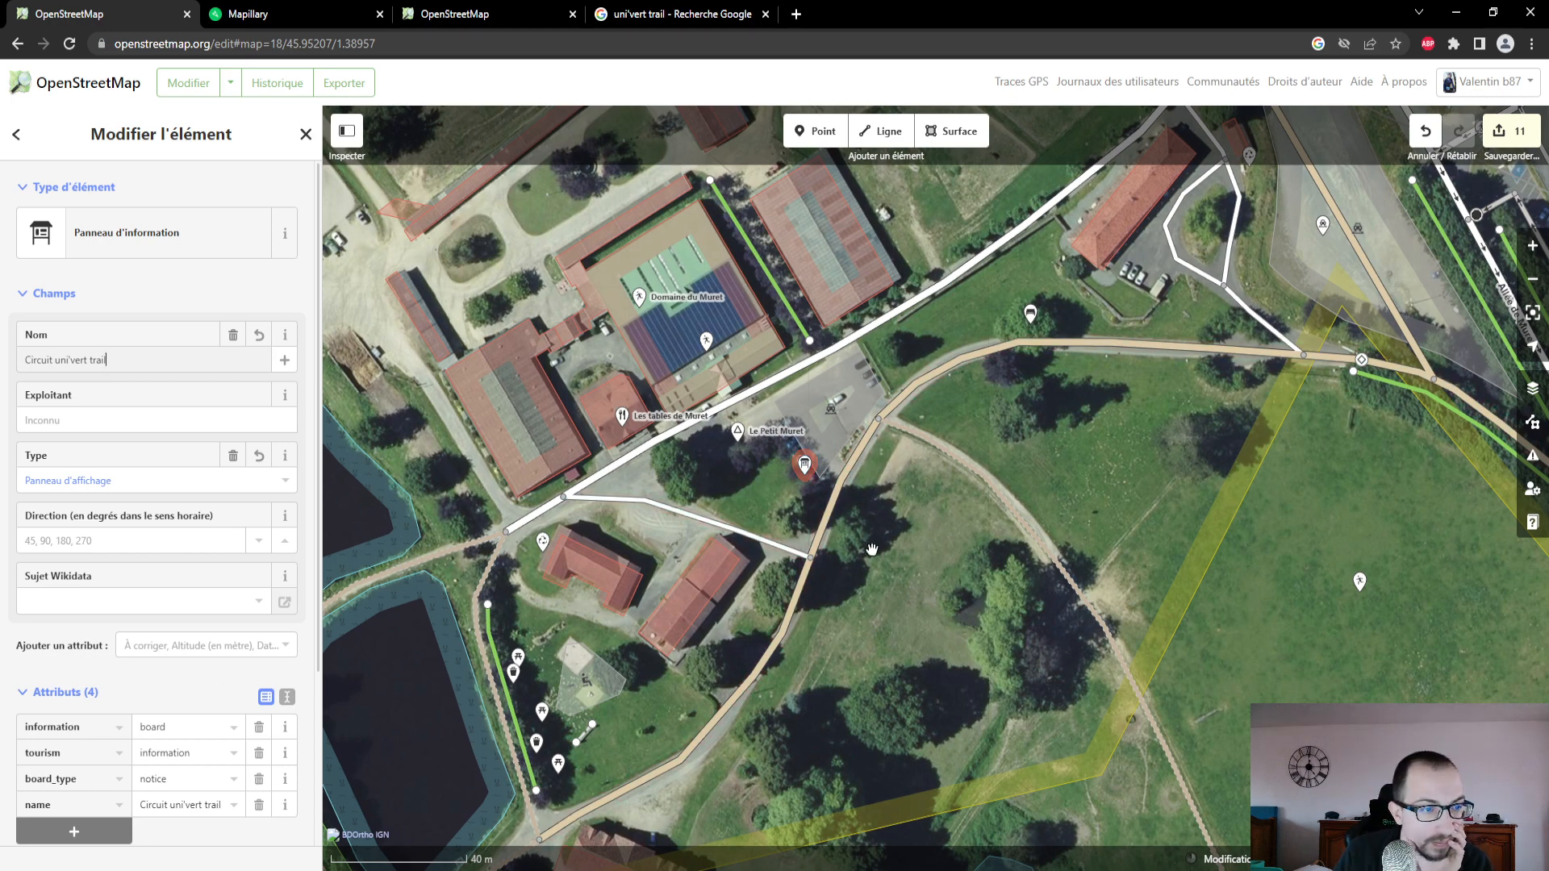
{"action": "left_click_drag", "start_coordinate": [873, 549], "coordinate": [865, 535]}
{"action": "scroll", "coordinate": [107, 468], "scroll_direction": "down", "scroll_amount": 2}
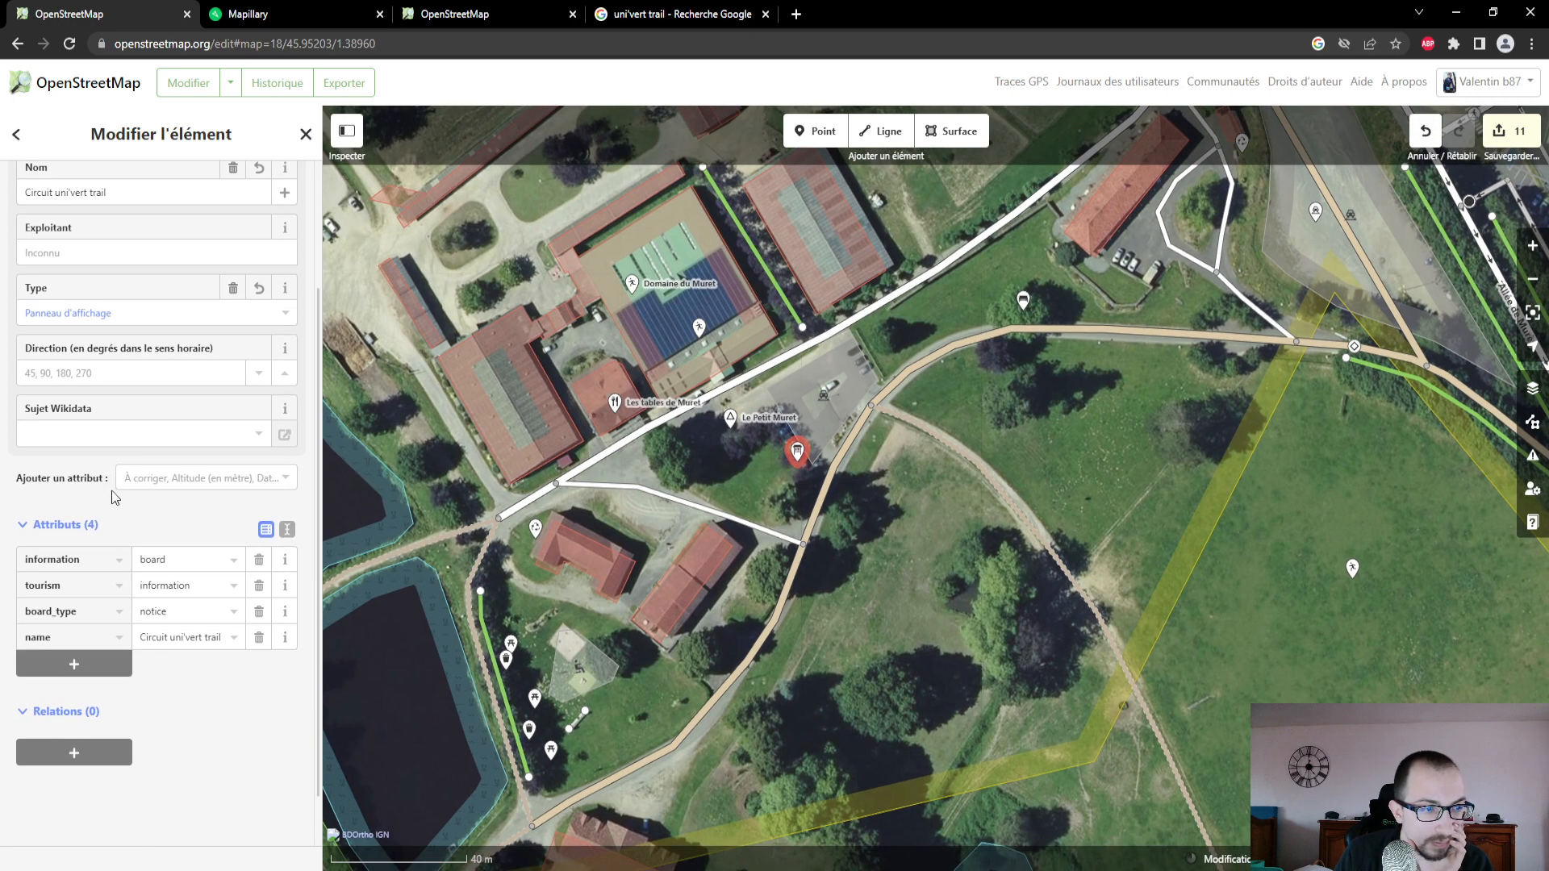
{"action": "scroll", "coordinate": [113, 498], "scroll_direction": "up", "scroll_amount": 1}
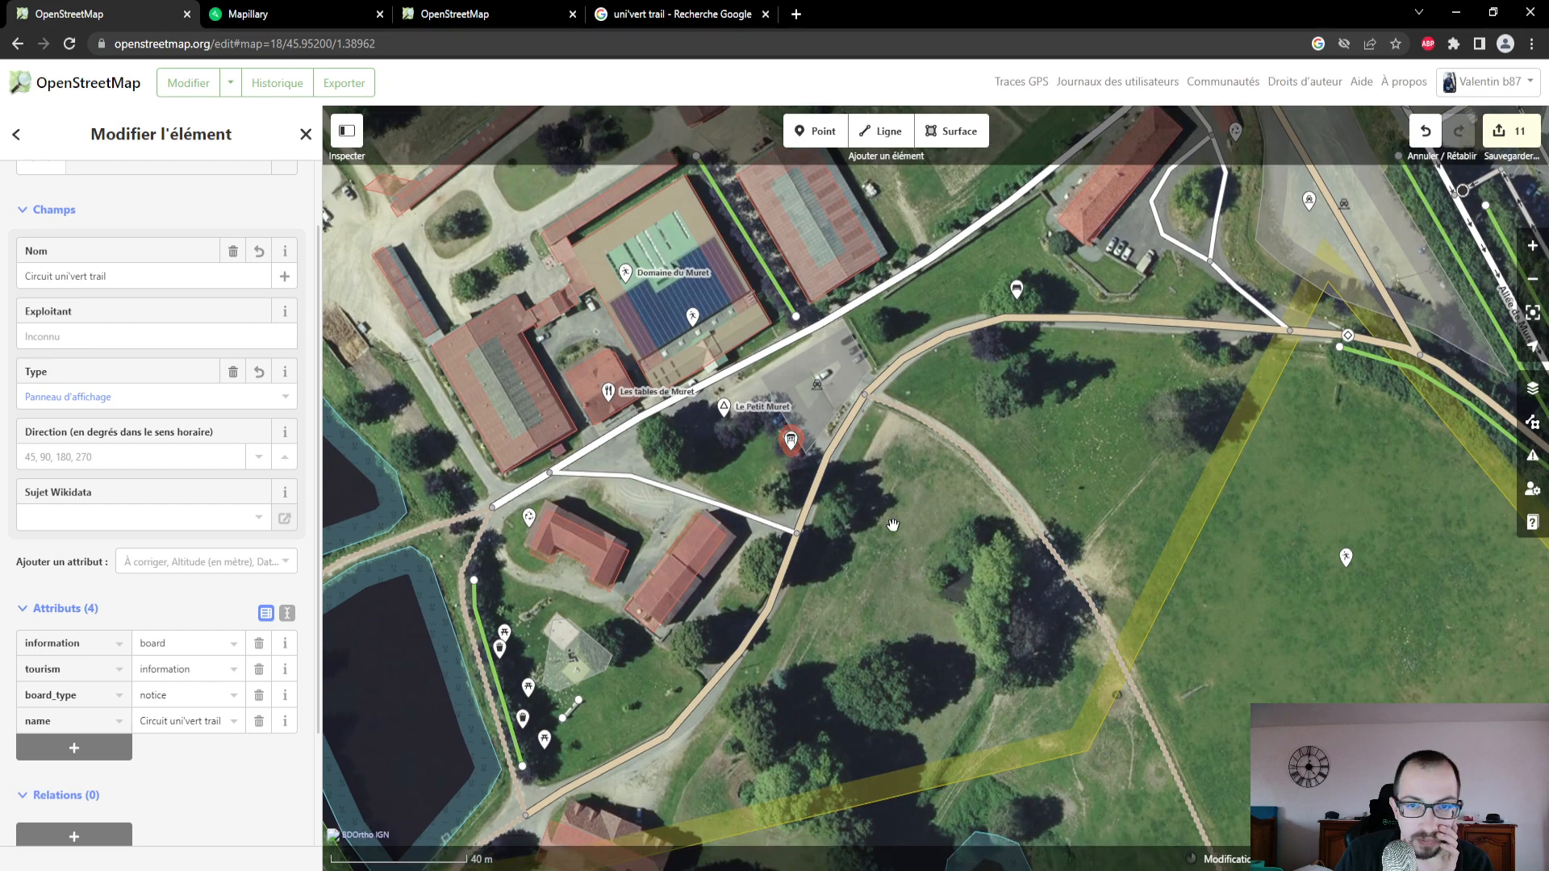
- Deselect the information board and go north from the Domaine du Muret to find the hamlet of Chédeville and its roads
{"action": "scroll", "coordinate": [891, 509], "scroll_direction": "down", "scroll_amount": 5}
{"action": "left_click", "coordinate": [903, 379]}
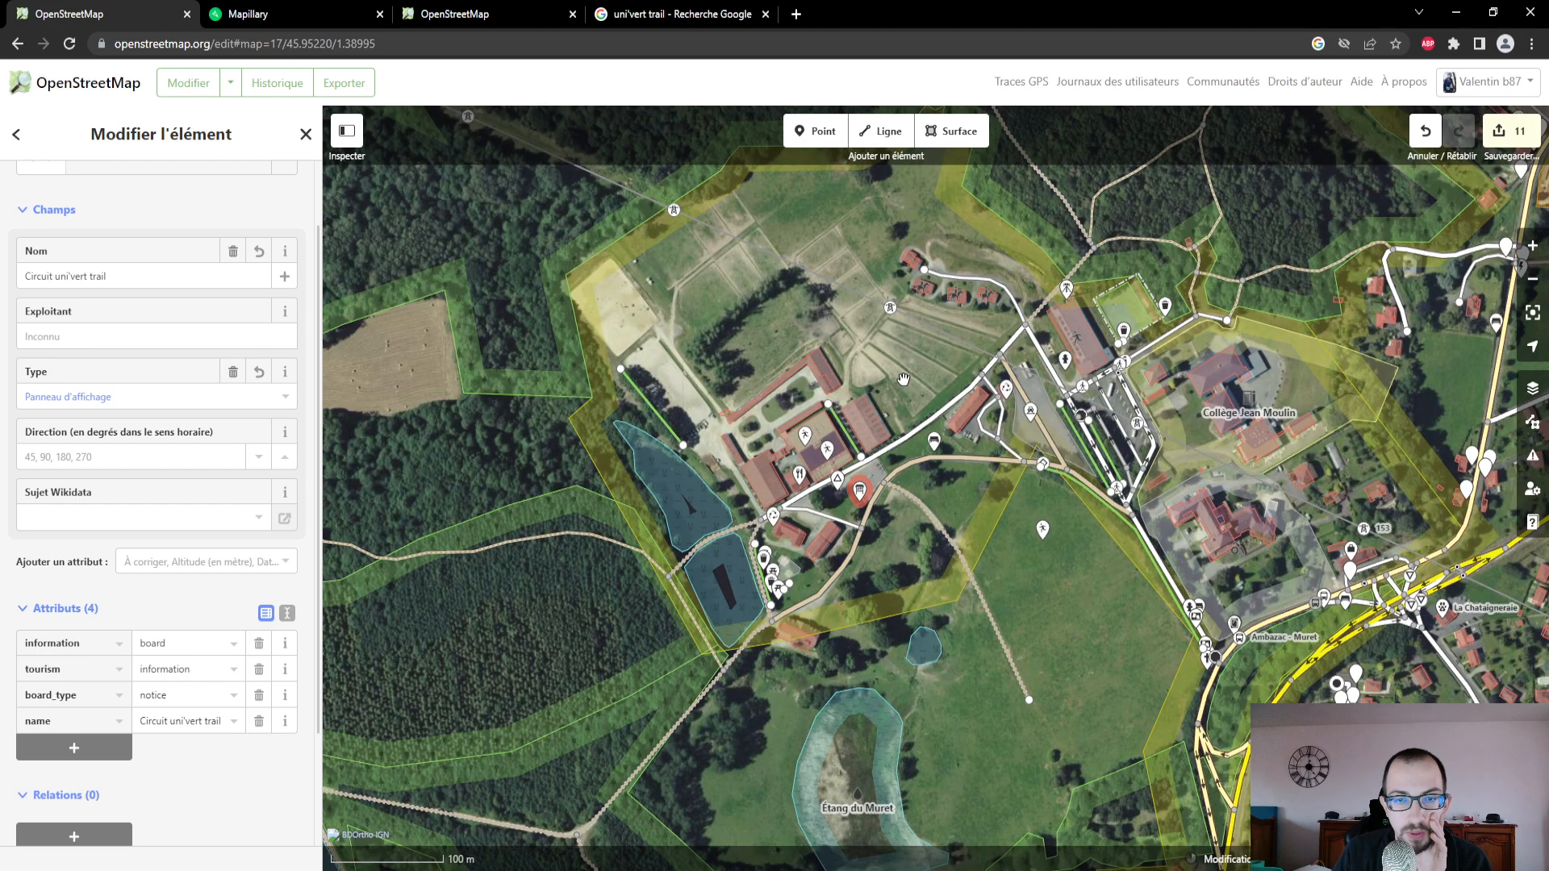
{"action": "scroll", "coordinate": [903, 373], "scroll_direction": "down", "scroll_amount": 5}
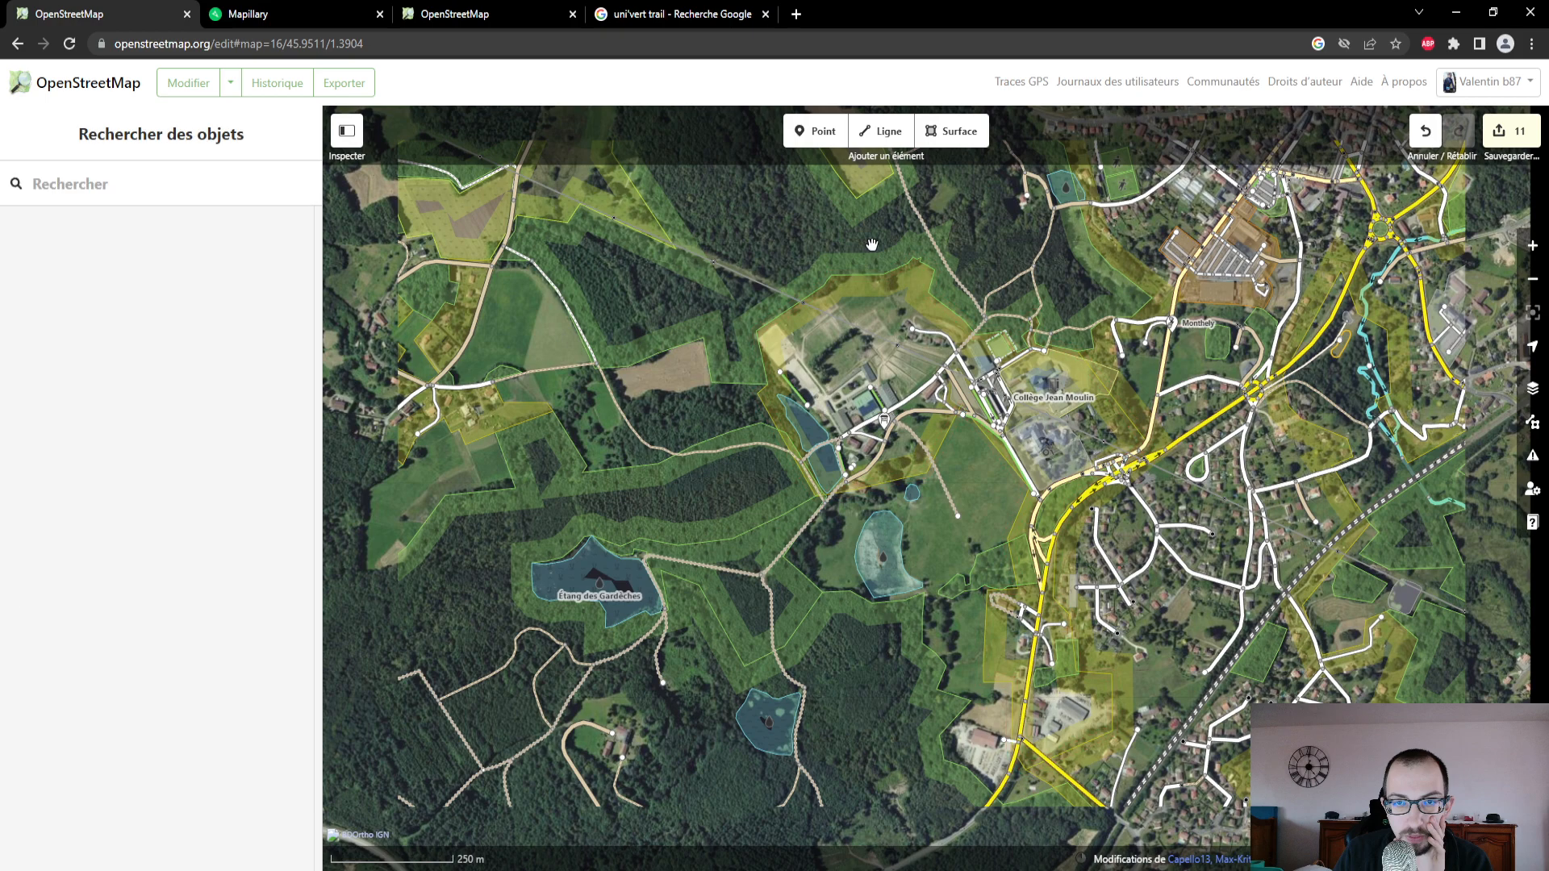
{"action": "left_click_drag", "start_coordinate": [871, 244], "coordinate": [864, 656]}
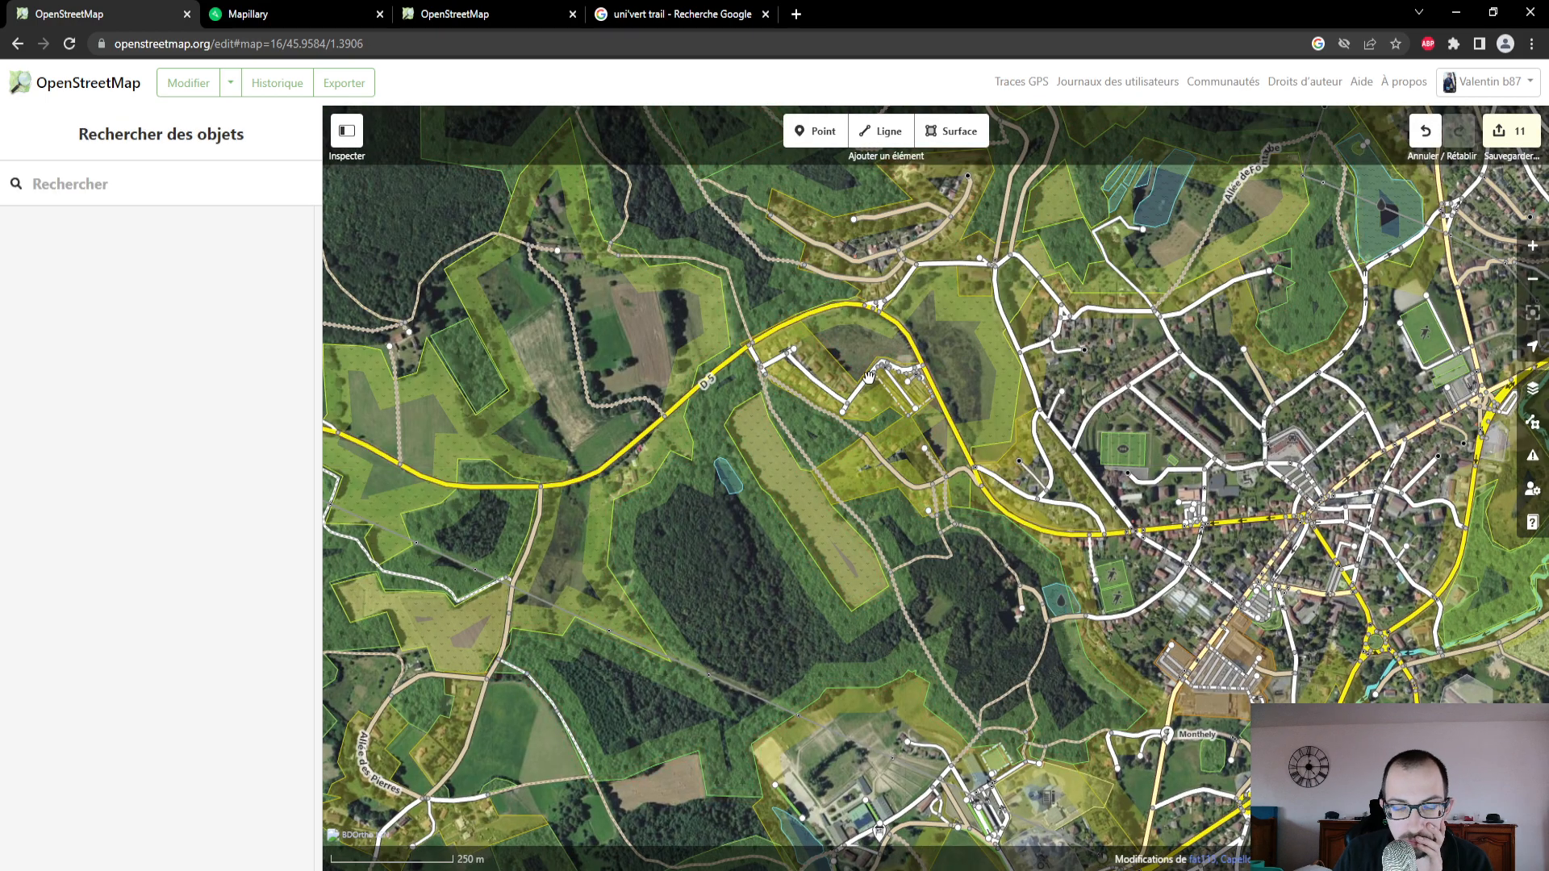
{"action": "left_click_drag", "start_coordinate": [869, 377], "coordinate": [863, 691]}
{"action": "scroll", "coordinate": [857, 498], "scroll_direction": "down", "scroll_amount": 2}
{"action": "left_click_drag", "start_coordinate": [845, 396], "coordinate": [833, 657]}
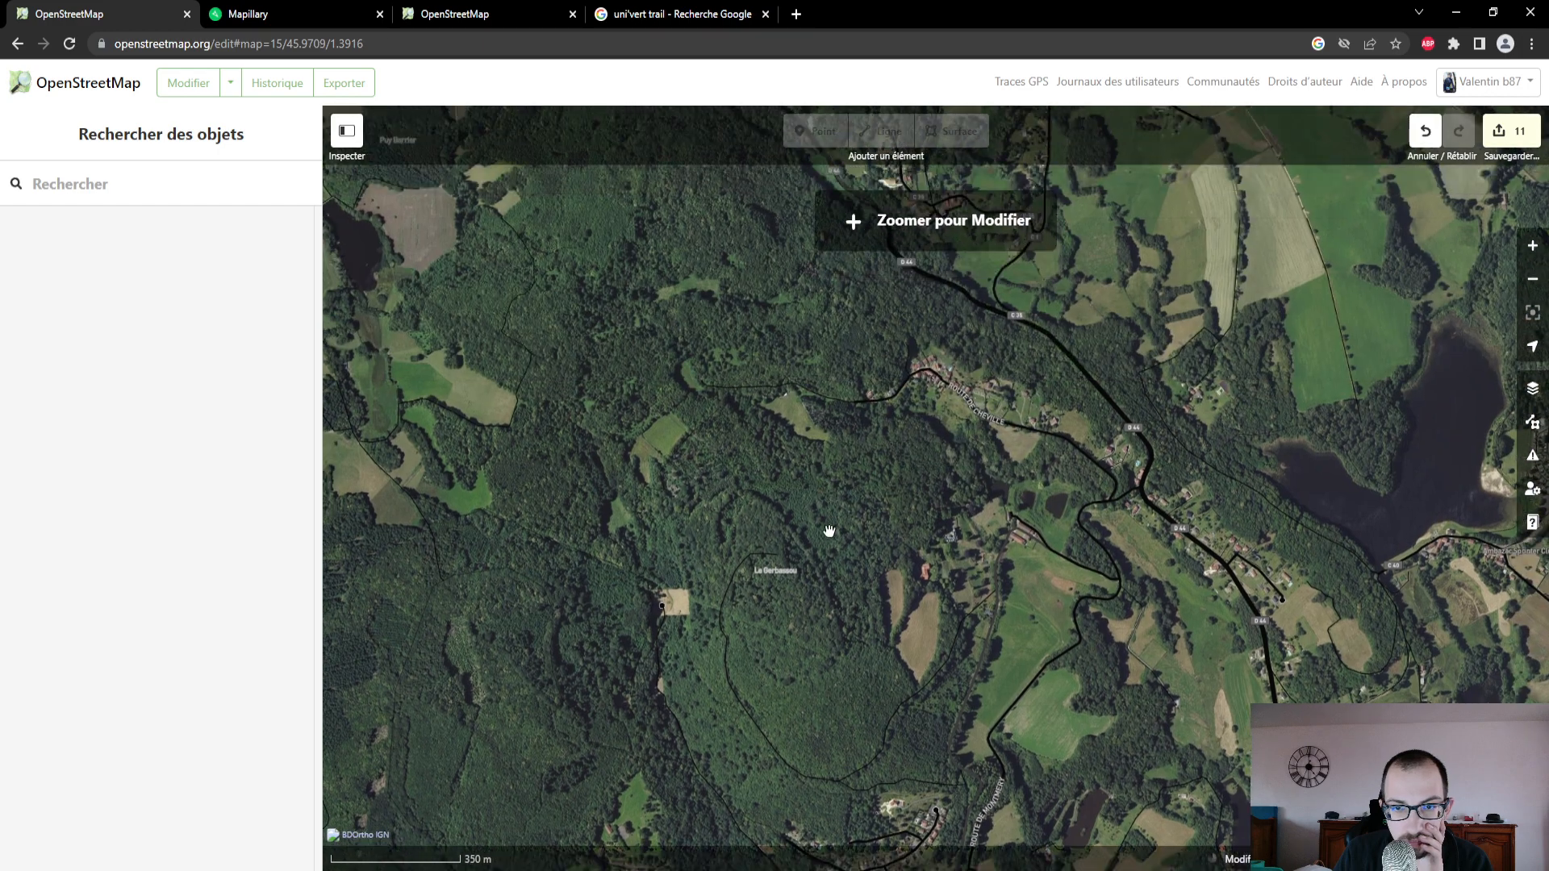
{"action": "left_click_drag", "start_coordinate": [829, 531], "coordinate": [806, 647]}
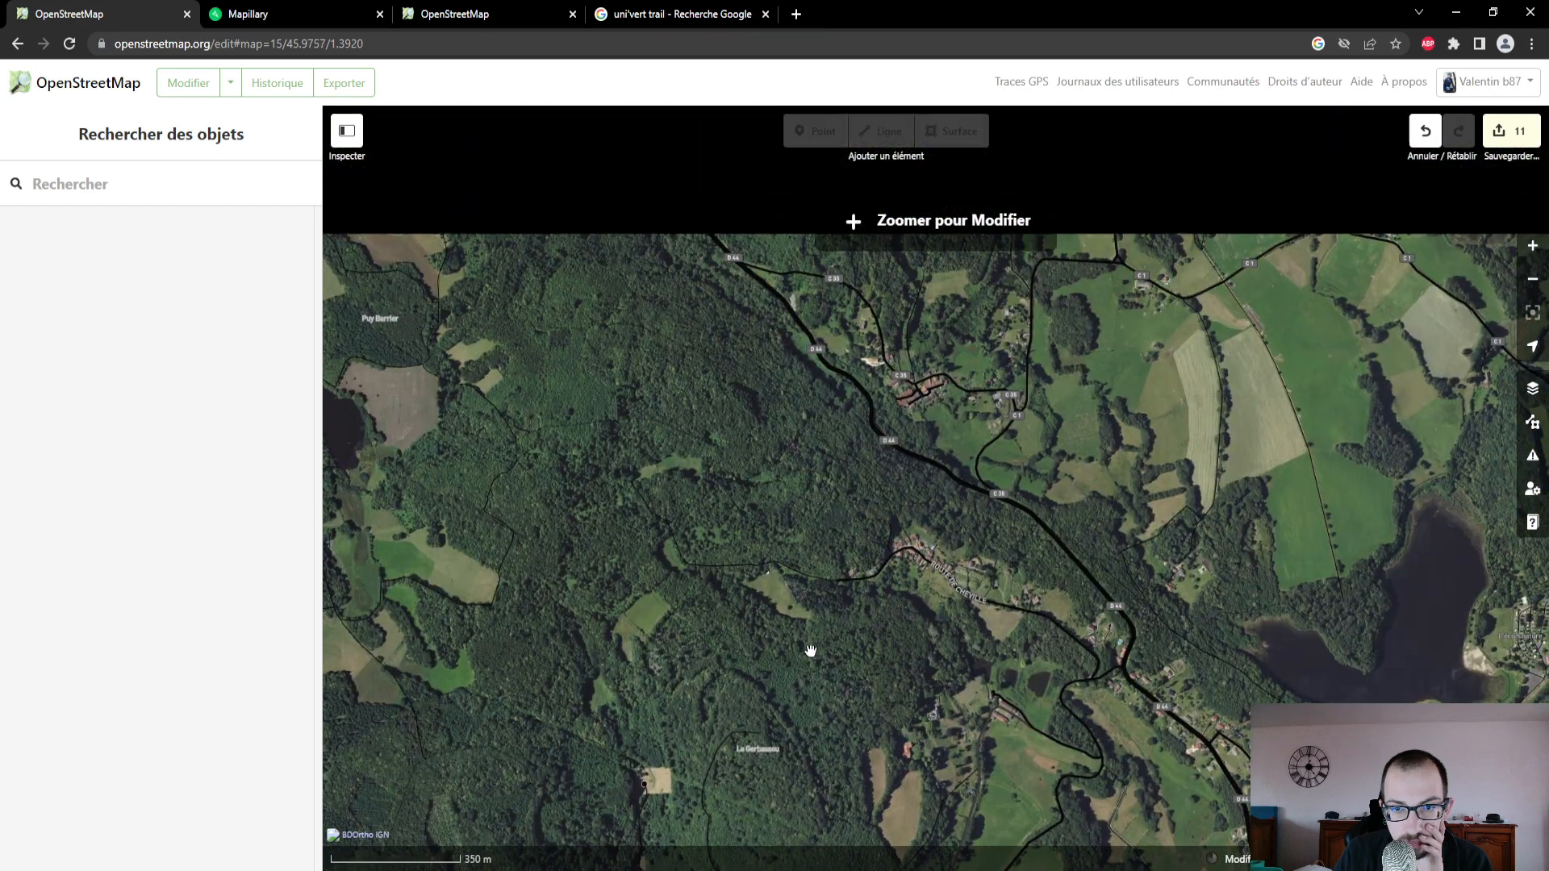
{"action": "scroll", "coordinate": [801, 473], "scroll_direction": "down", "scroll_amount": 1}
{"action": "scroll", "coordinate": [803, 475], "scroll_direction": "down", "scroll_amount": 1}
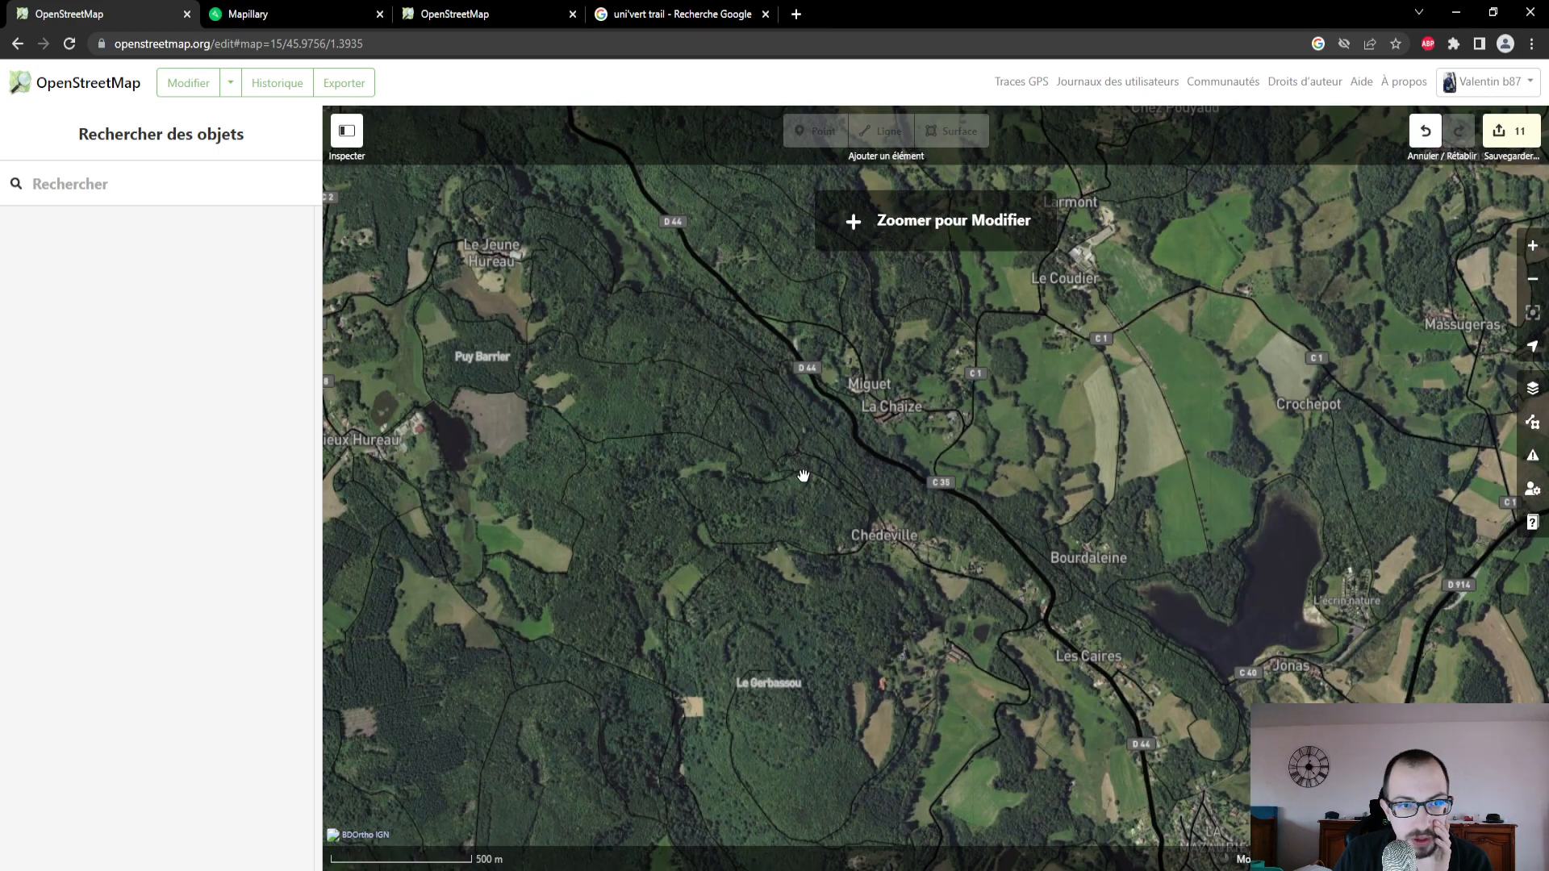
{"action": "left_click_drag", "start_coordinate": [803, 475], "coordinate": [815, 709]}
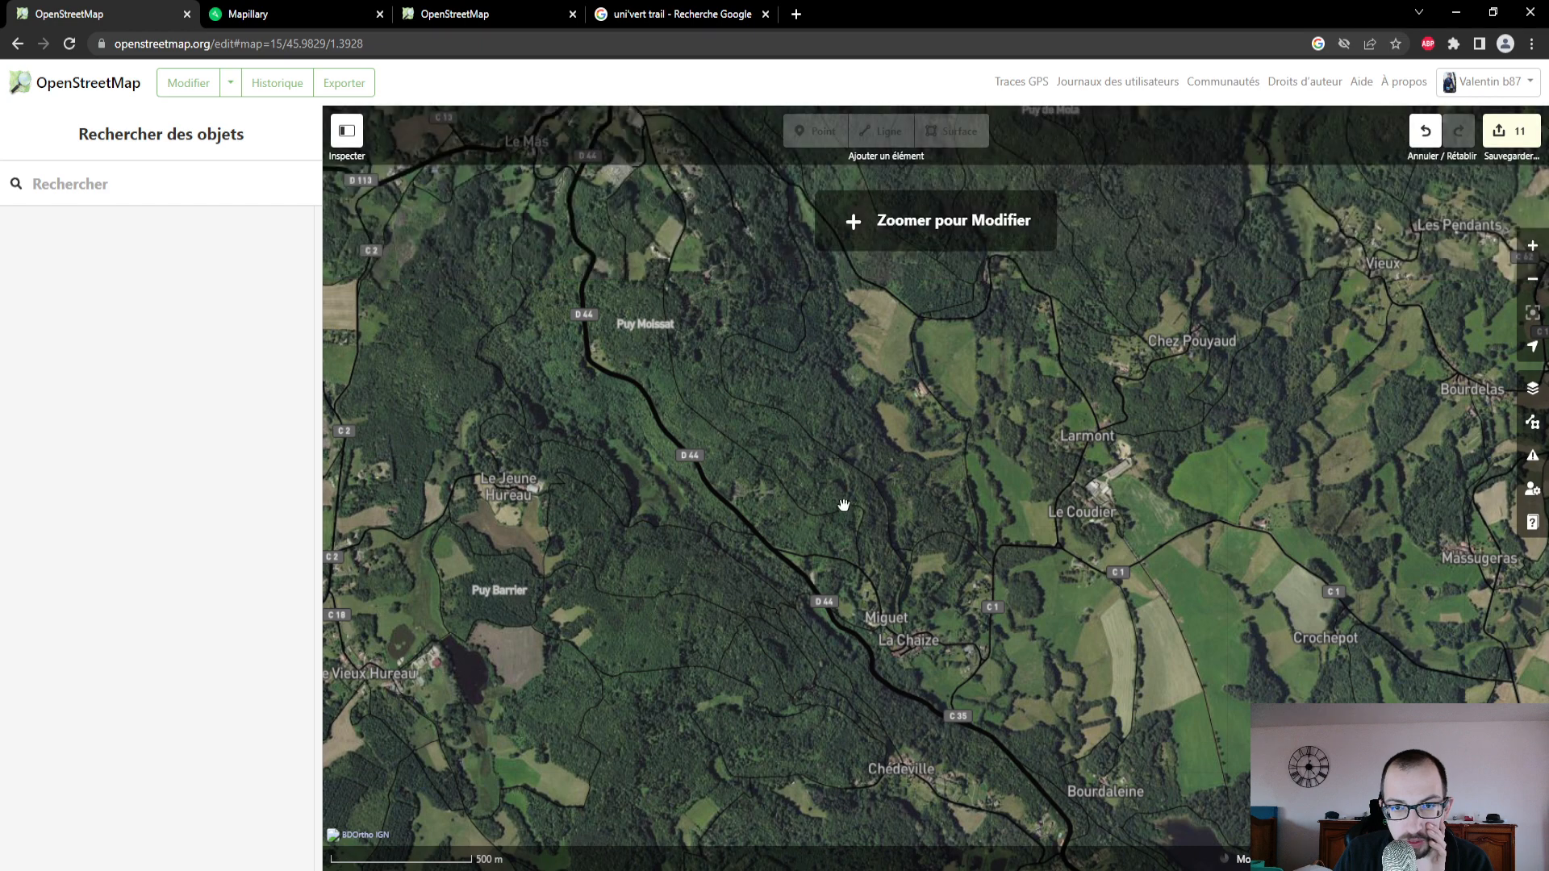
{"action": "left_click_drag", "start_coordinate": [855, 439], "coordinate": [840, 699]}
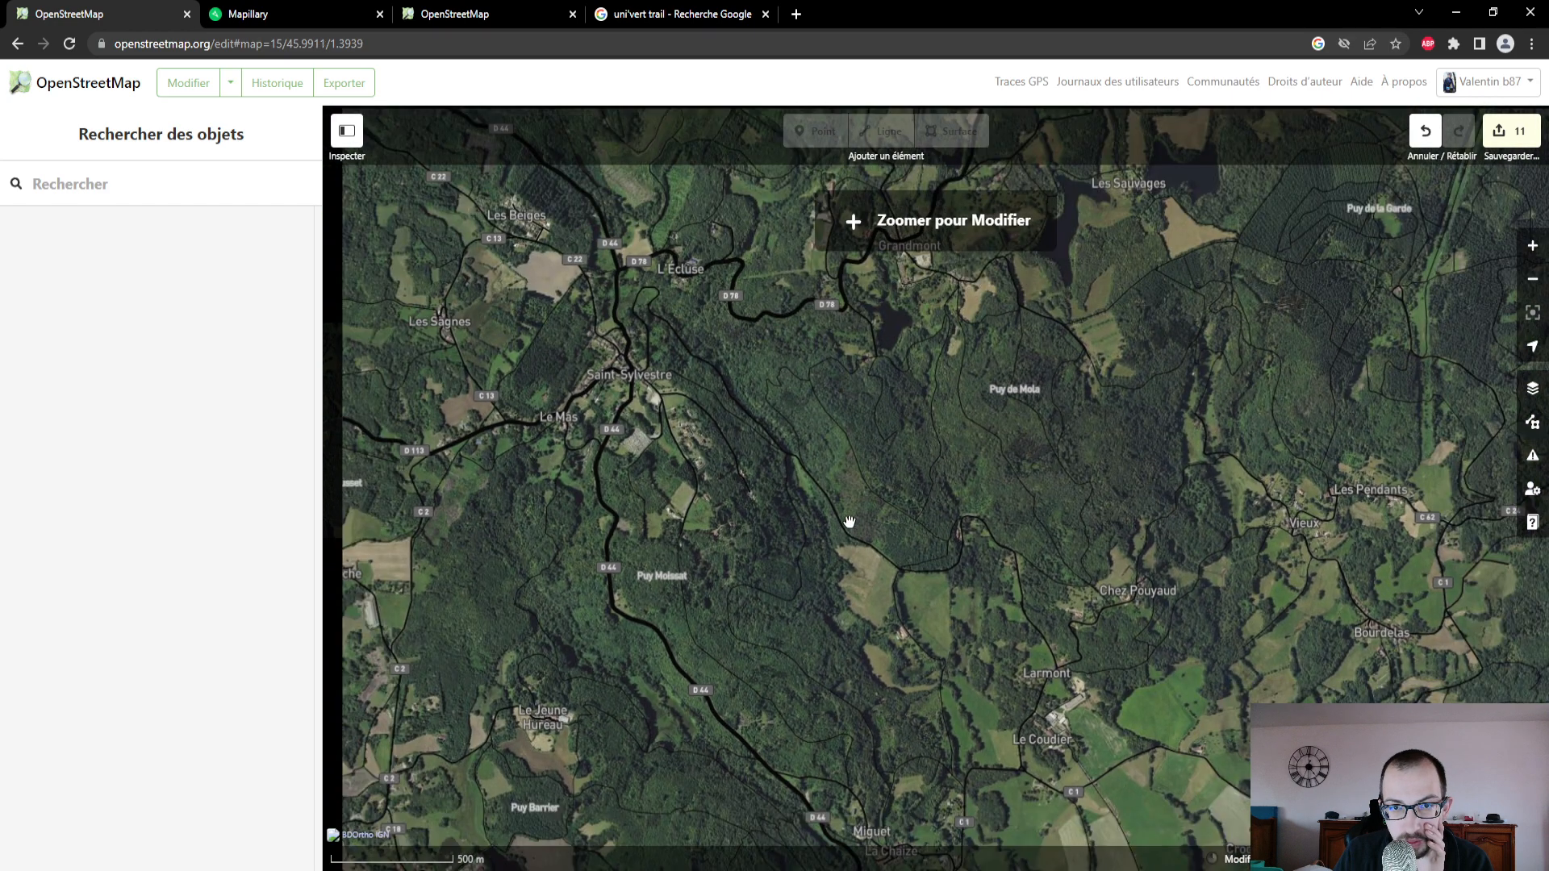
{"action": "scroll", "coordinate": [849, 522], "scroll_direction": "down", "scroll_amount": 1}
{"action": "left_click_drag", "start_coordinate": [851, 533], "coordinate": [802, 349]}
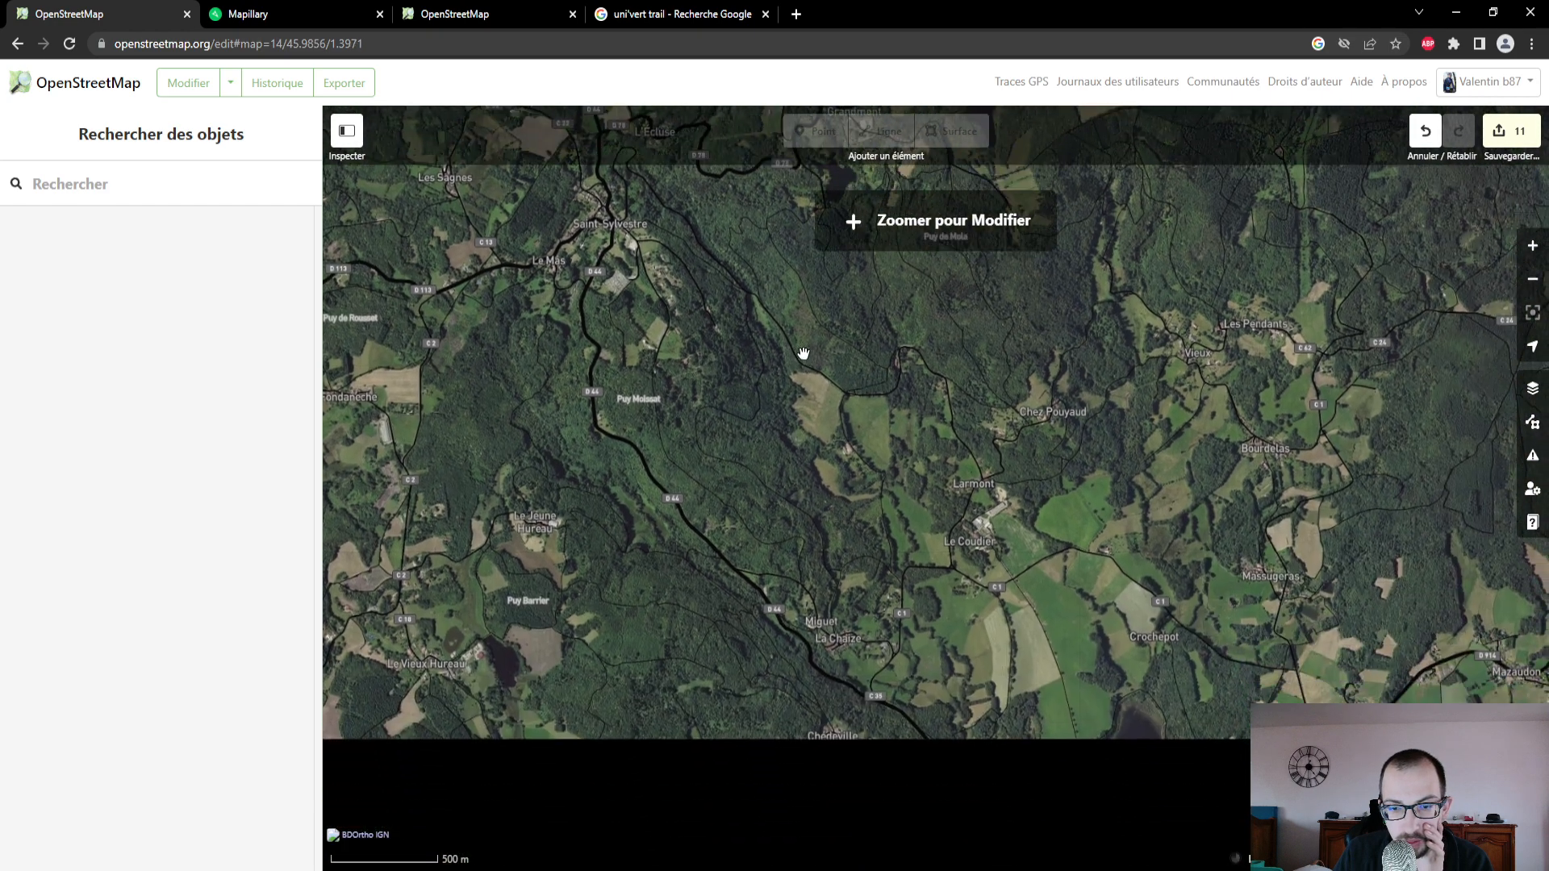
{"action": "scroll", "coordinate": [823, 645], "scroll_direction": "up", "scroll_amount": 5}
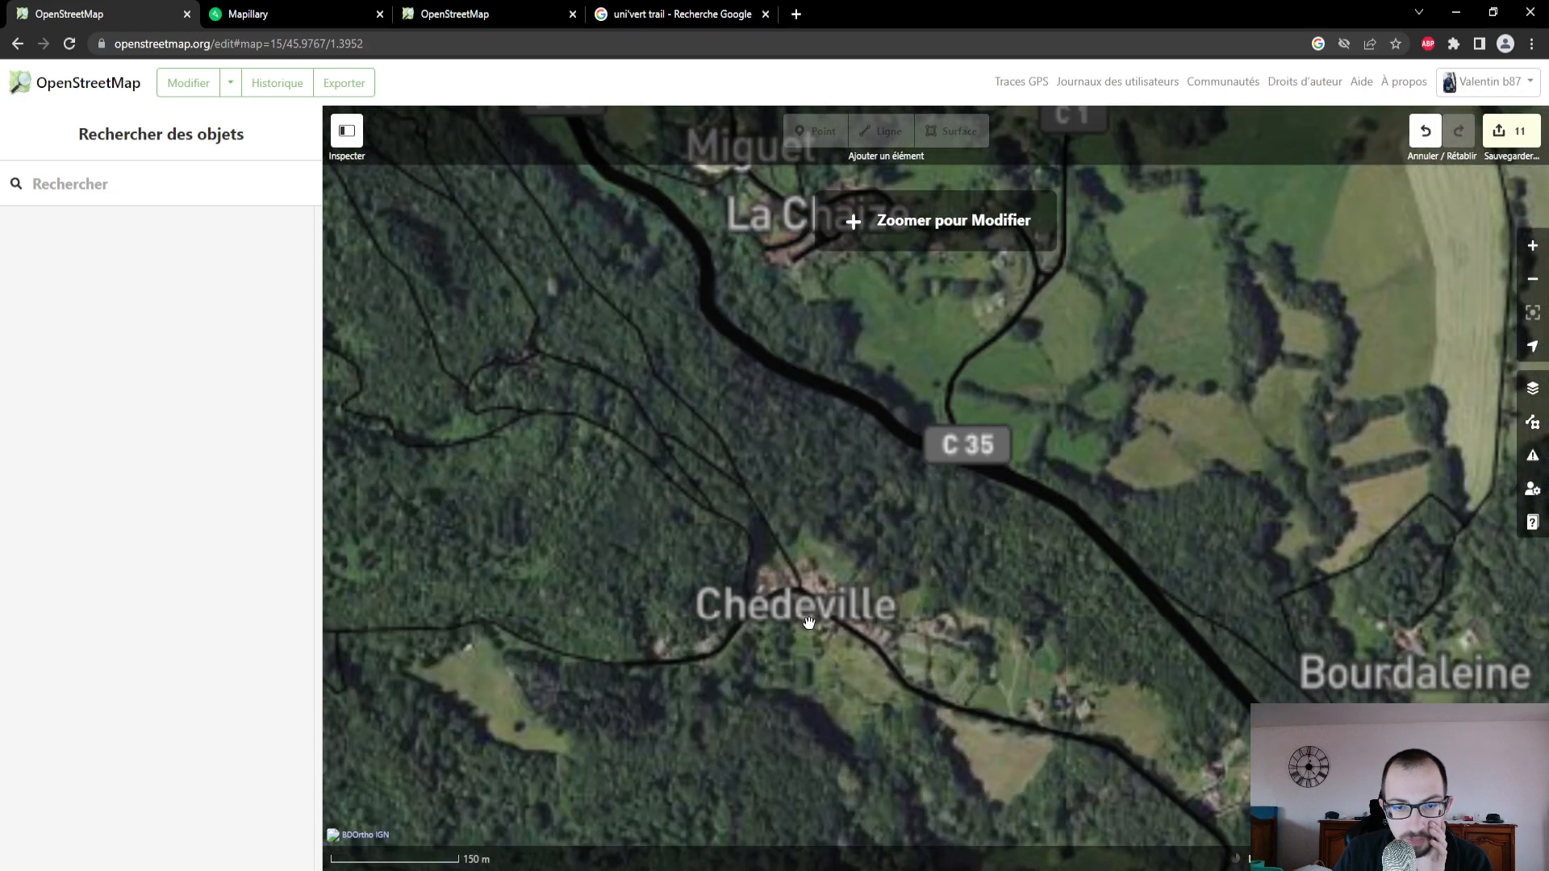
{"action": "left_click", "coordinate": [777, 620]}
{"action": "scroll", "coordinate": [777, 619], "scroll_direction": "up", "scroll_amount": 2}
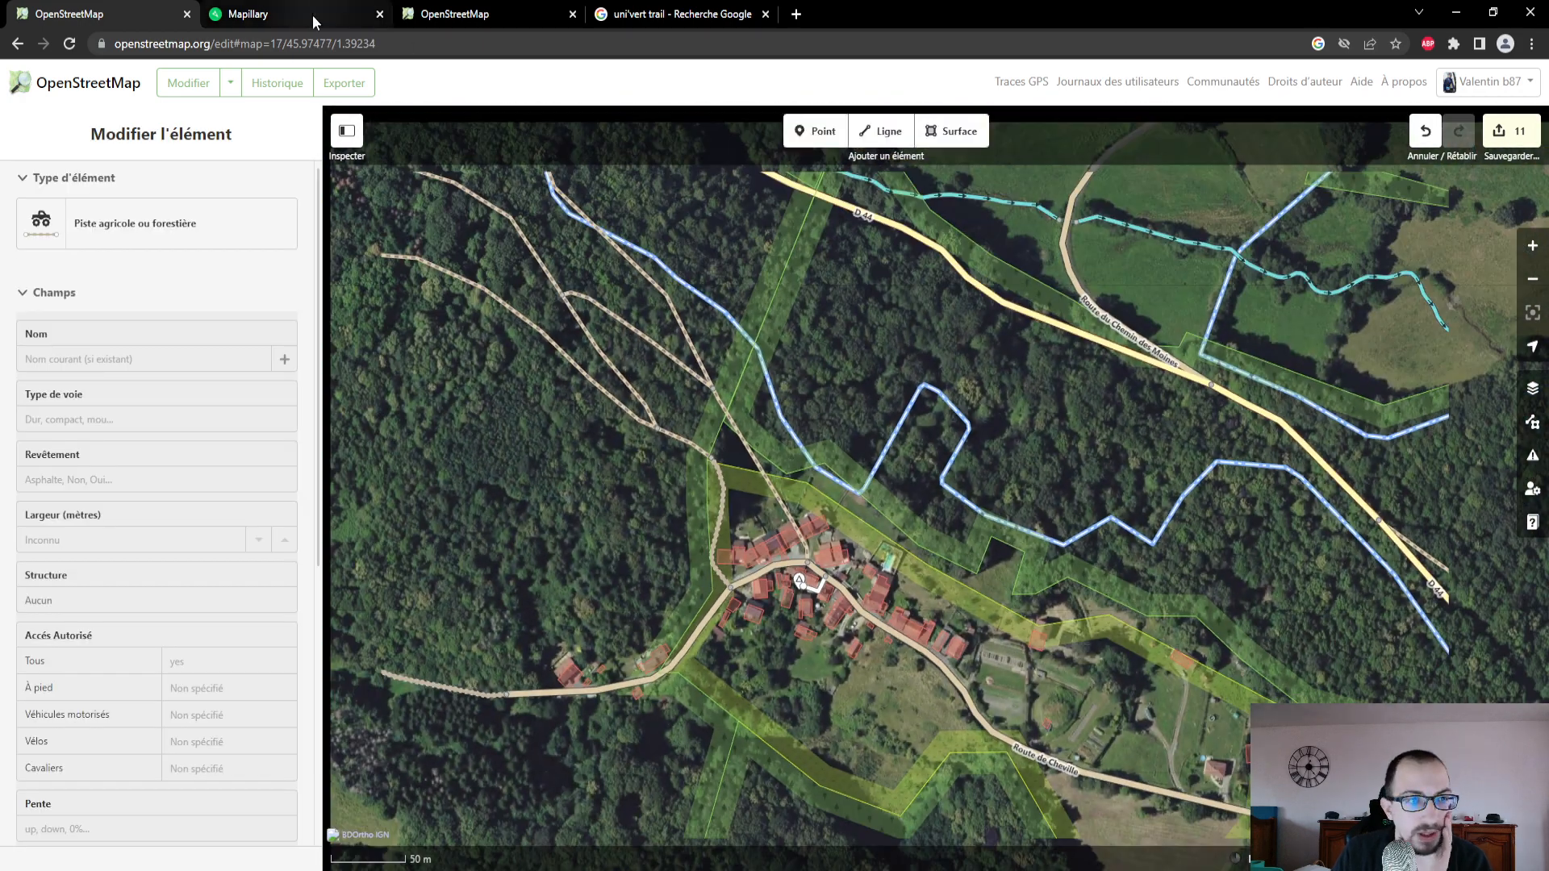
- Locate Chédeville on the Mapillary map and select the Route de Cheville through the hamlet in OpenStreetMap
{"action": "left_click", "coordinate": [313, 23]}
{"action": "left_click_drag", "start_coordinate": [225, 734], "coordinate": [170, 652]}
{"action": "left_click", "coordinate": [105, 14]}
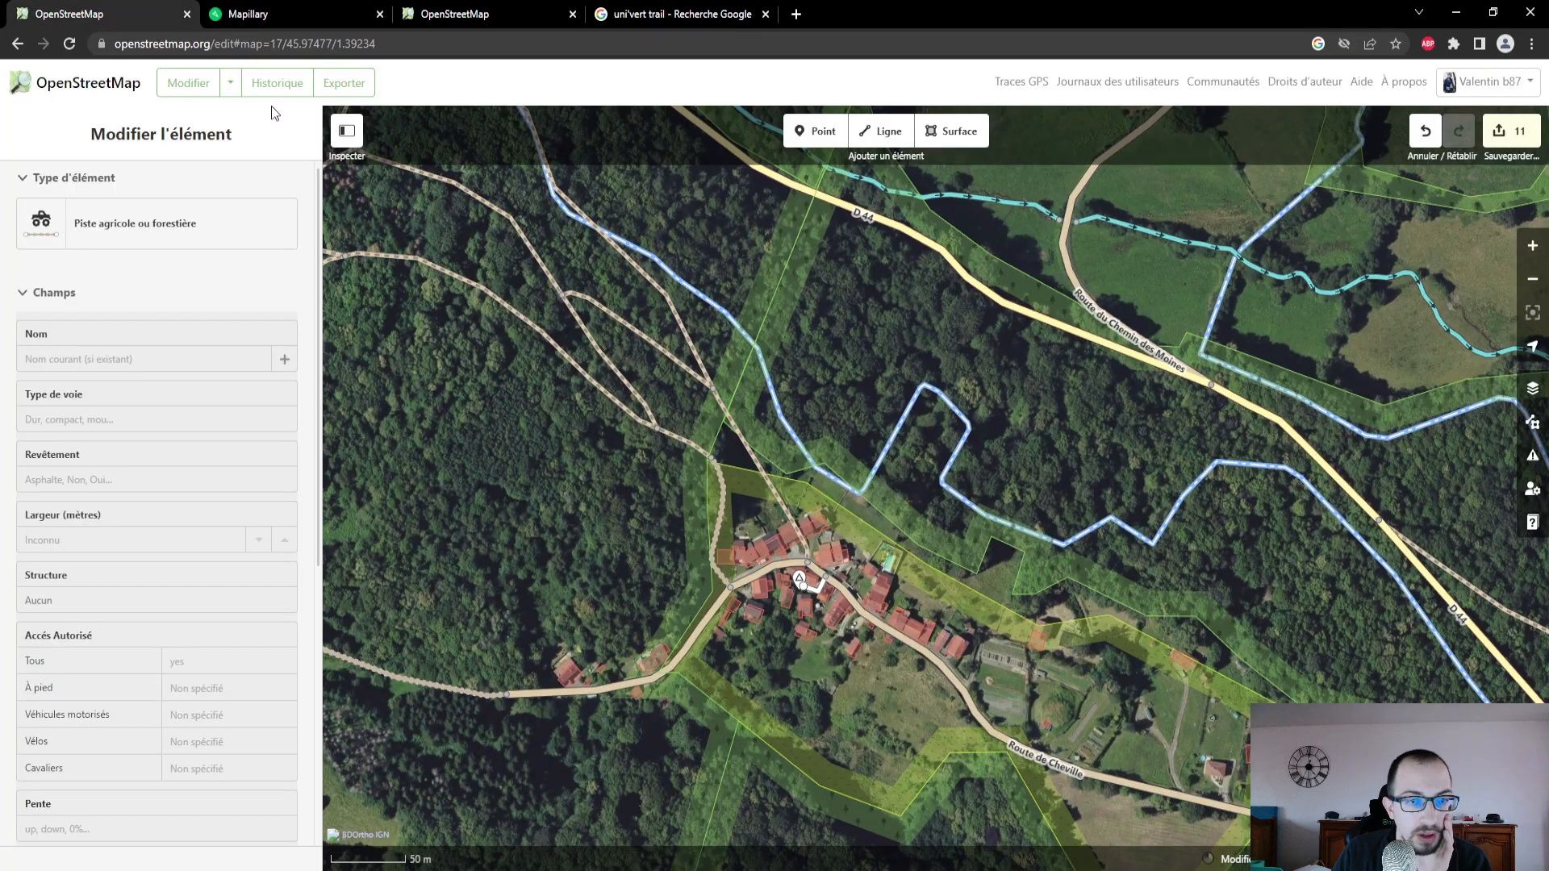
{"action": "left_click", "coordinate": [868, 613]}
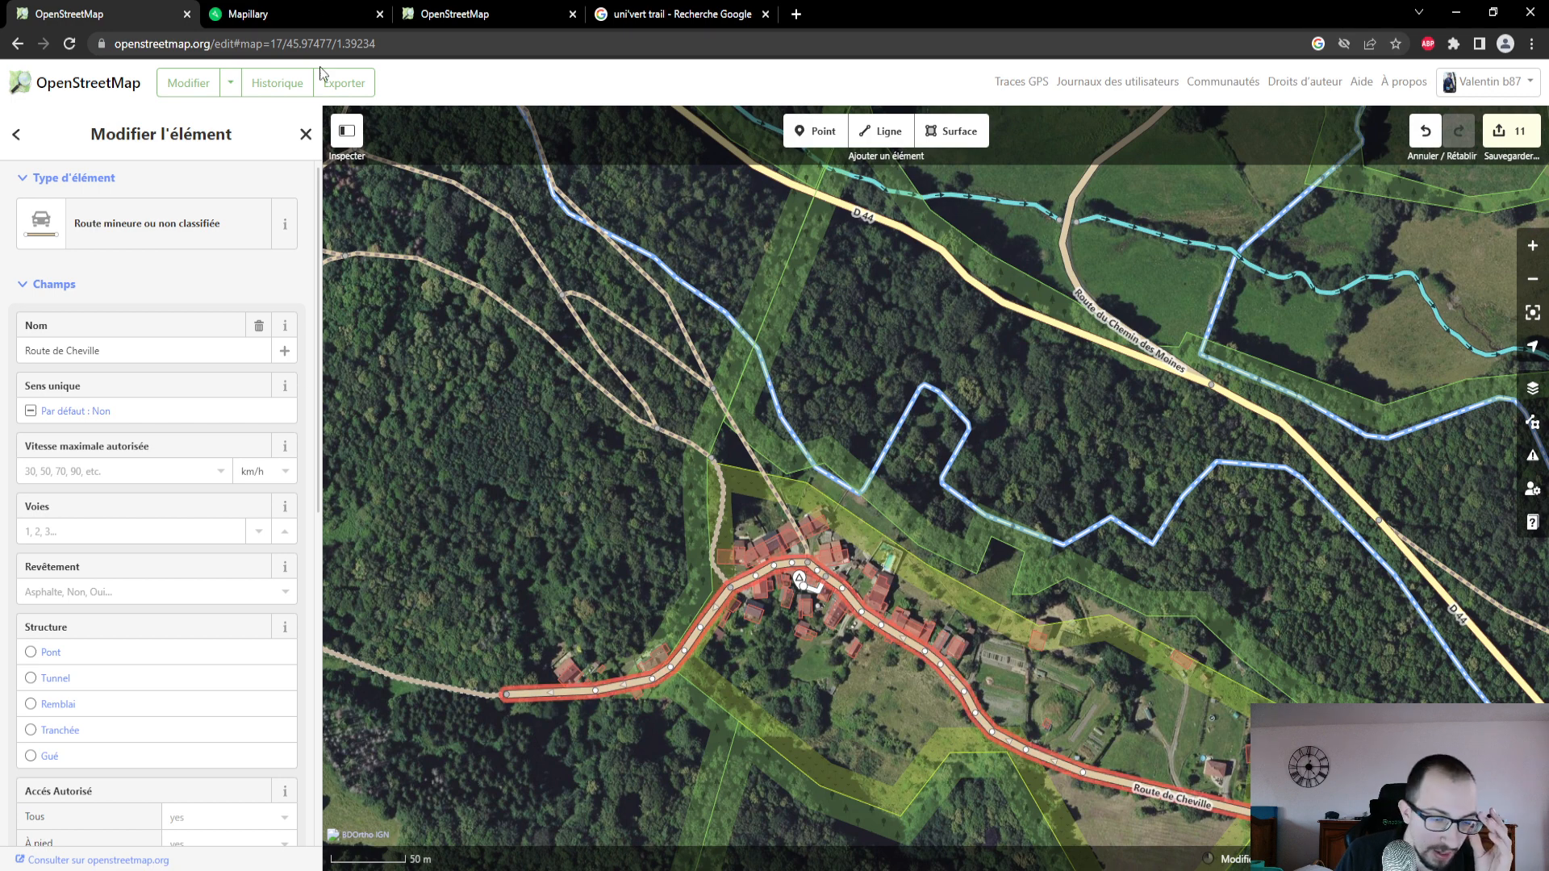
- Switch to Mapillary and examine the road surface in the consecutive photos going southeast through Chédeville
{"action": "left_click", "coordinate": [264, 15]}
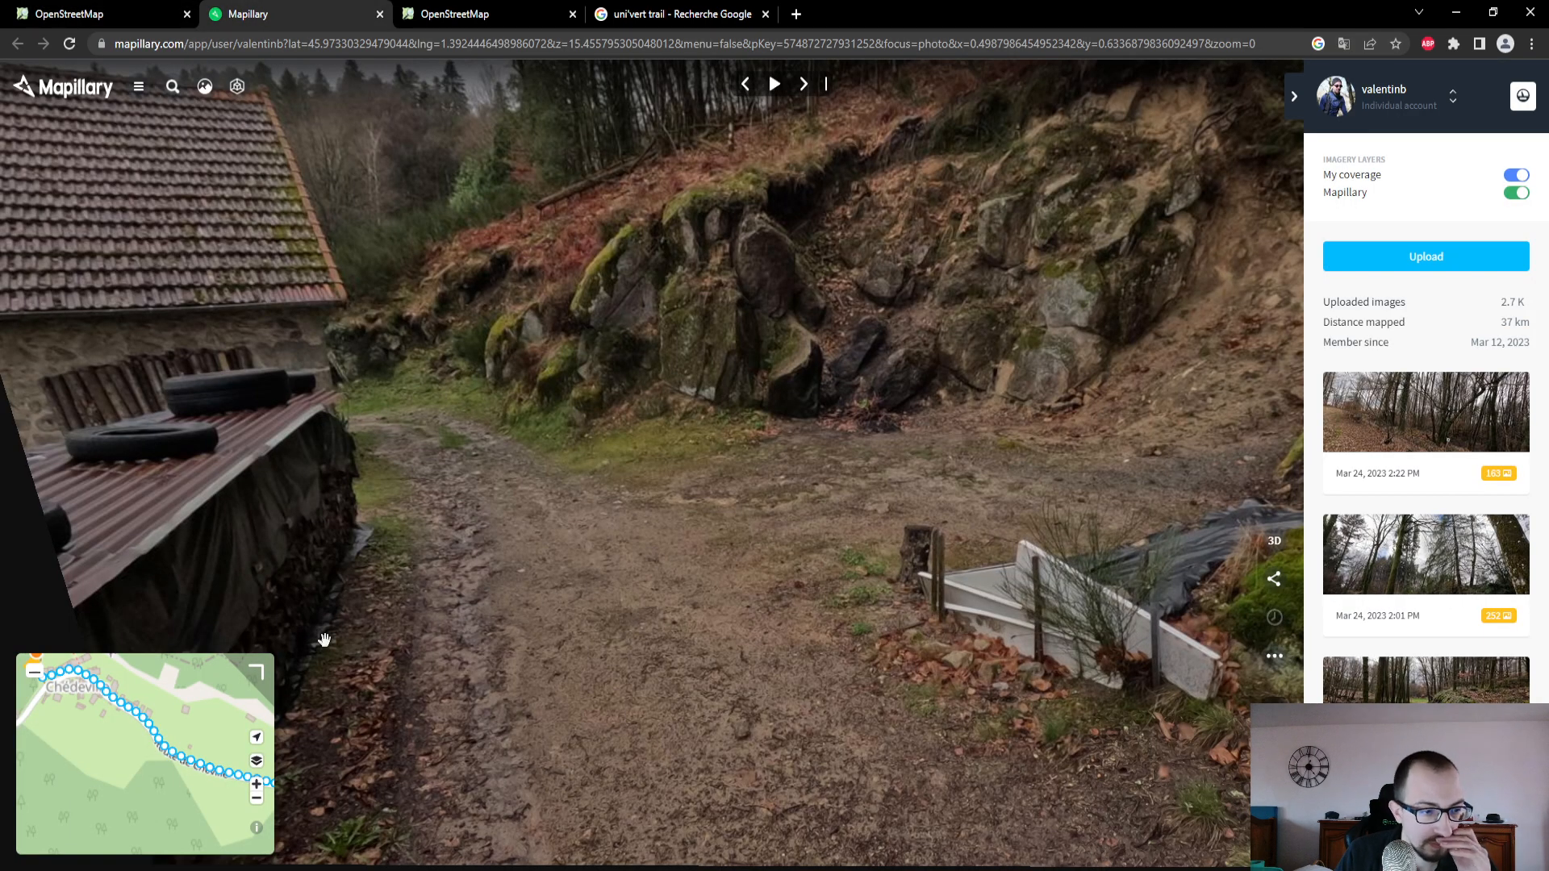
{"action": "left_click", "coordinate": [95, 682]}
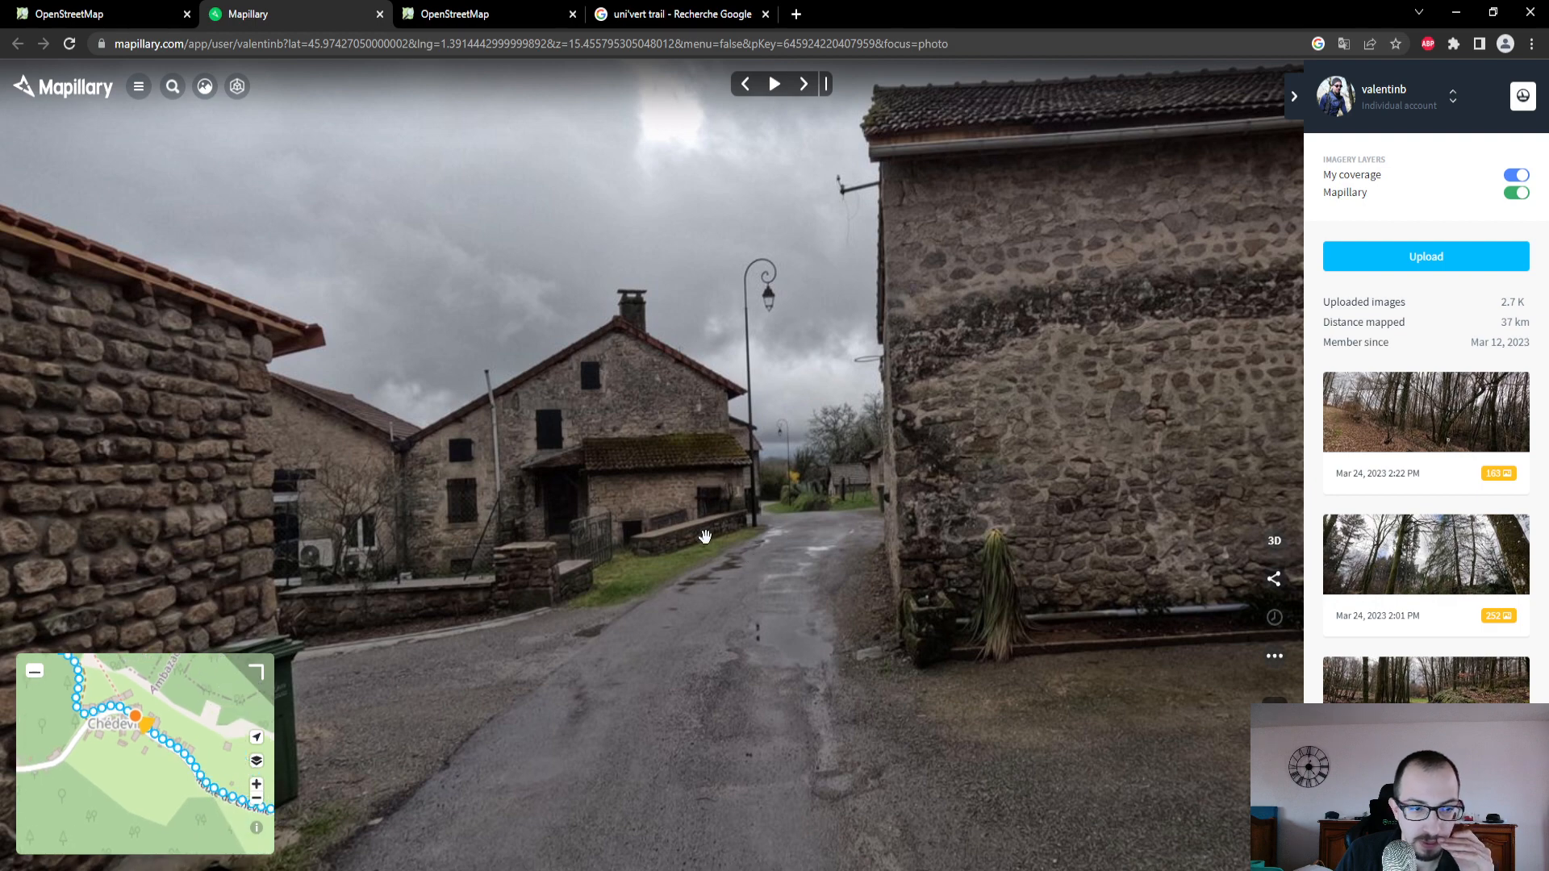
{"action": "left_click", "coordinate": [807, 84]}
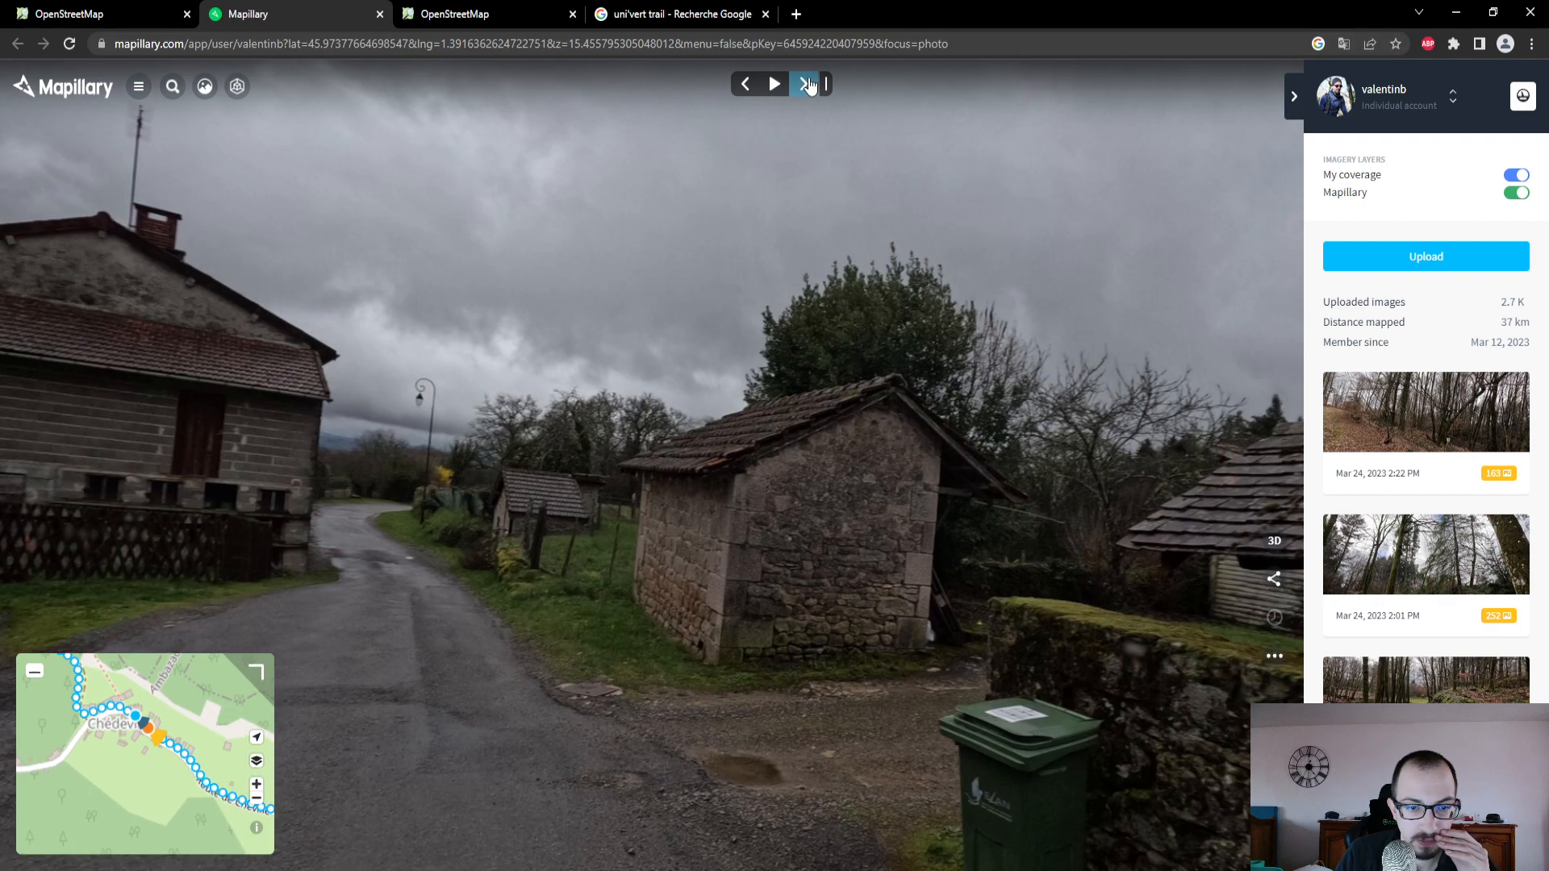
{"action": "left_click", "coordinate": [807, 84]}
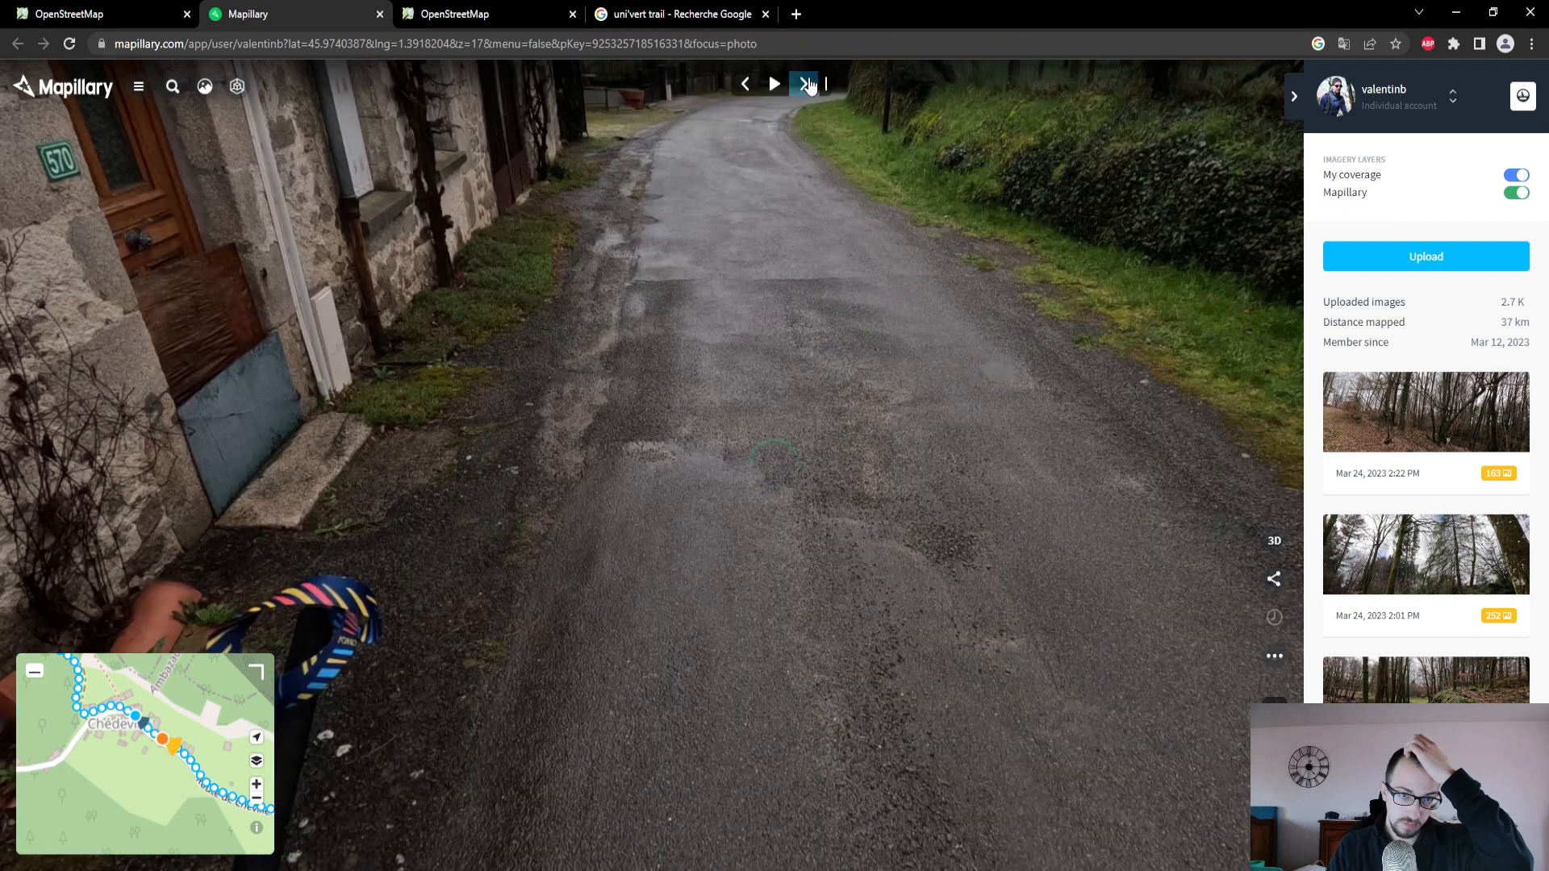
{"action": "left_click", "coordinate": [807, 84]}
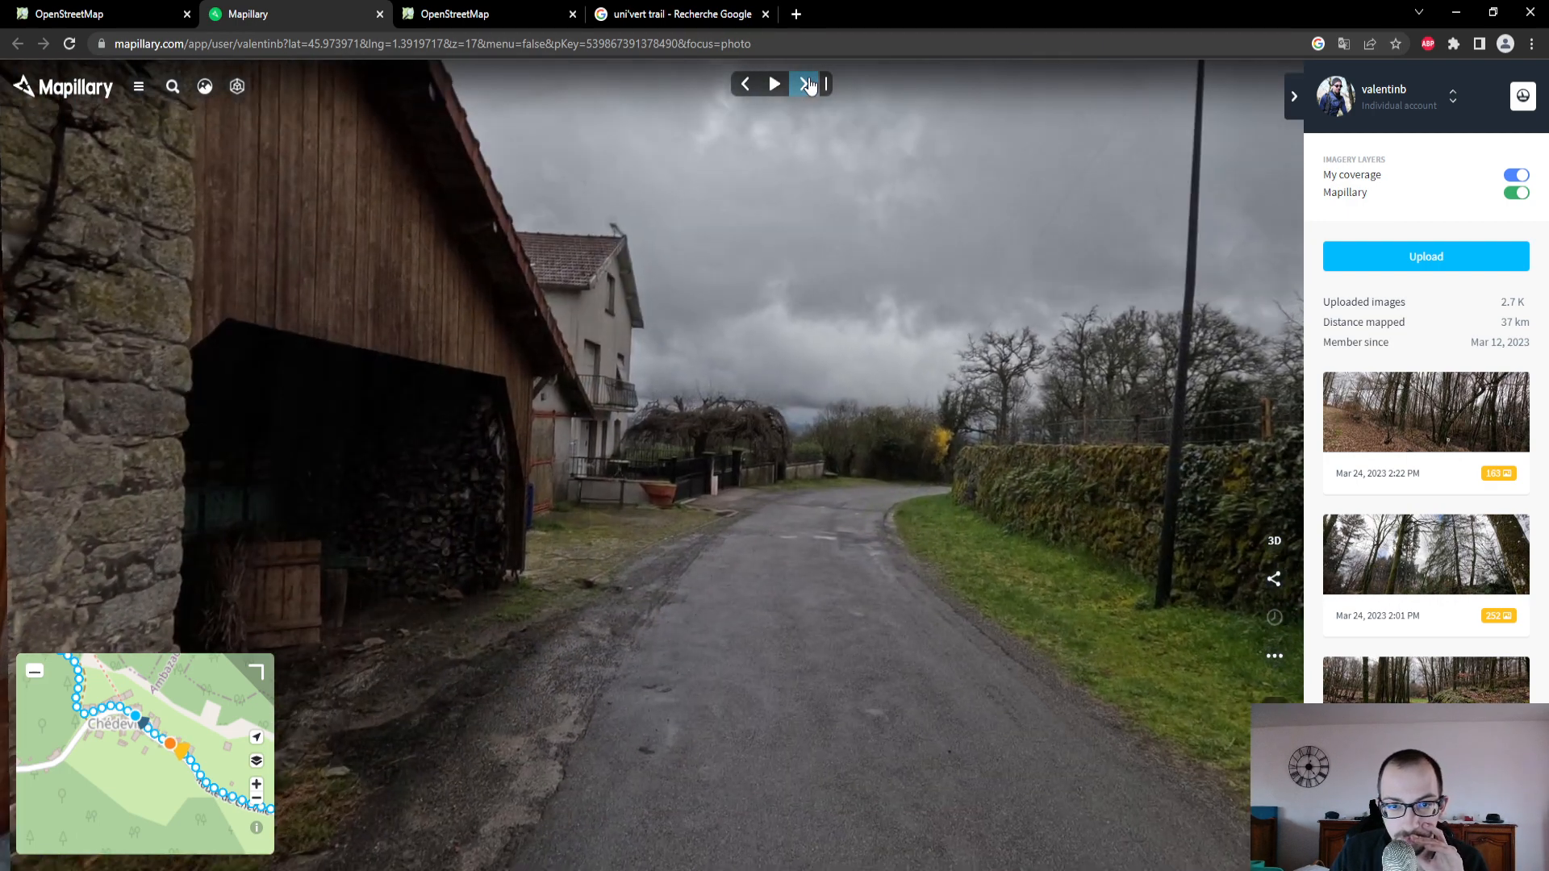
{"action": "left_click", "coordinate": [807, 84]}
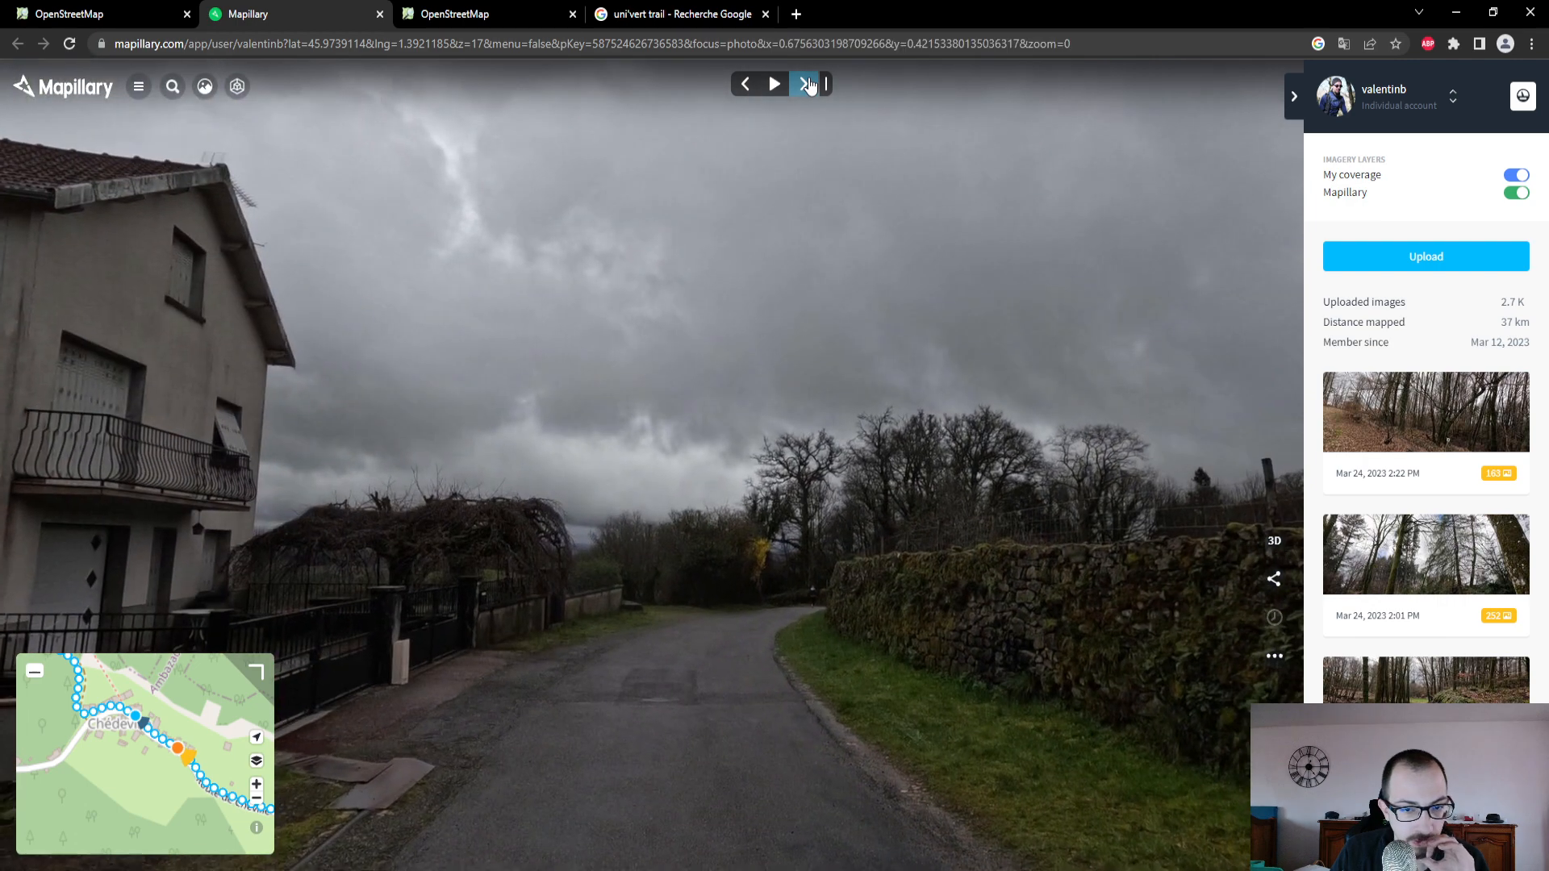
{"action": "left_click", "coordinate": [805, 84]}
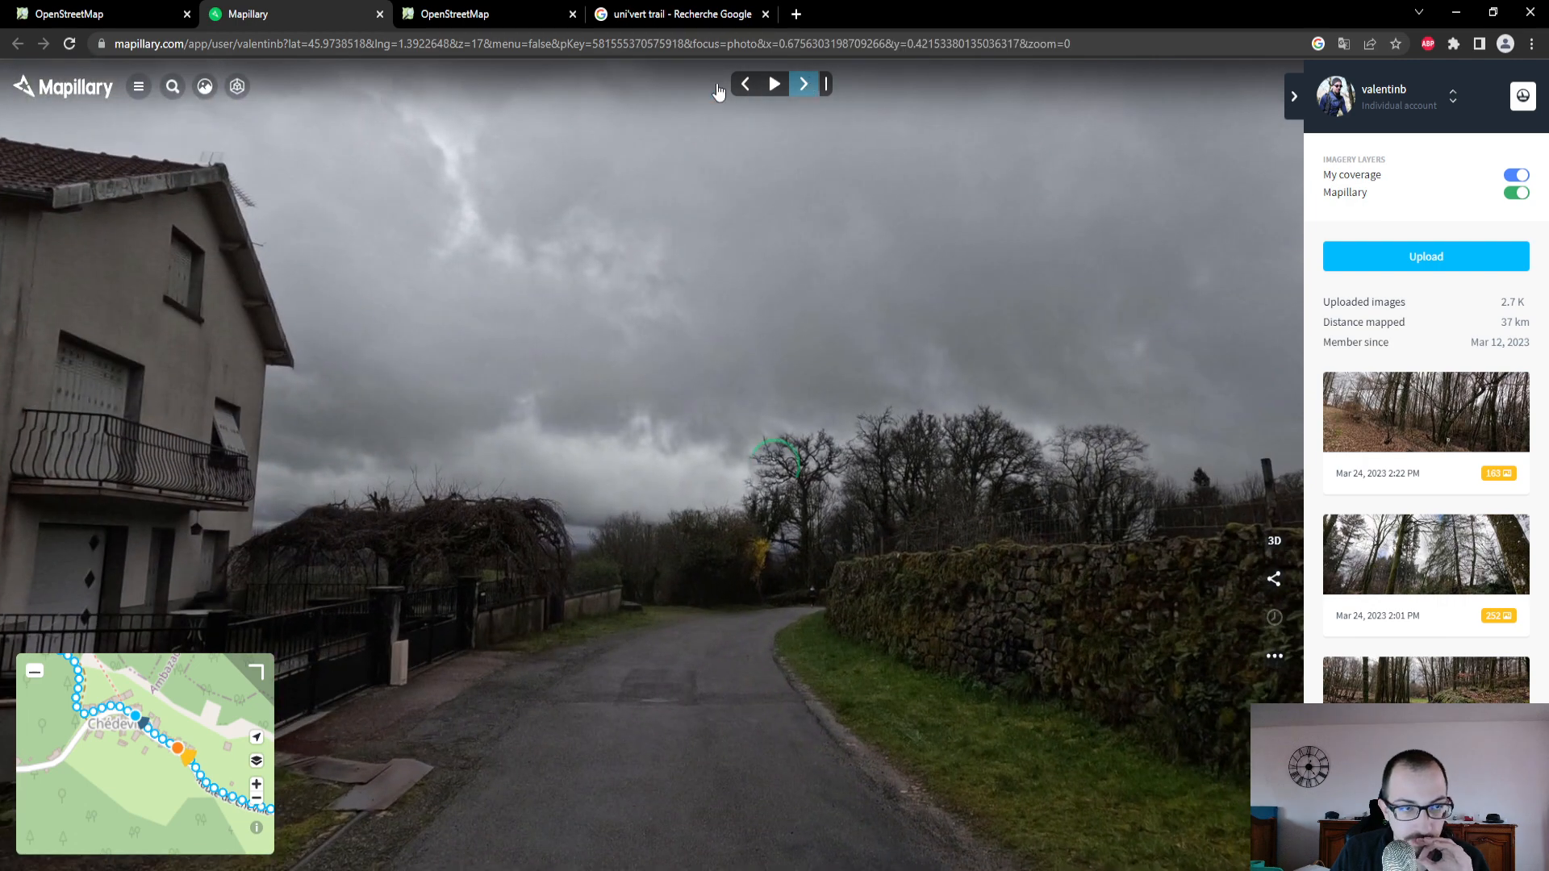
- Return to OpenStreetMap and set the surface (Revêtement) of the Route de Cheville to Béton
{"action": "left_click", "coordinate": [119, 14]}
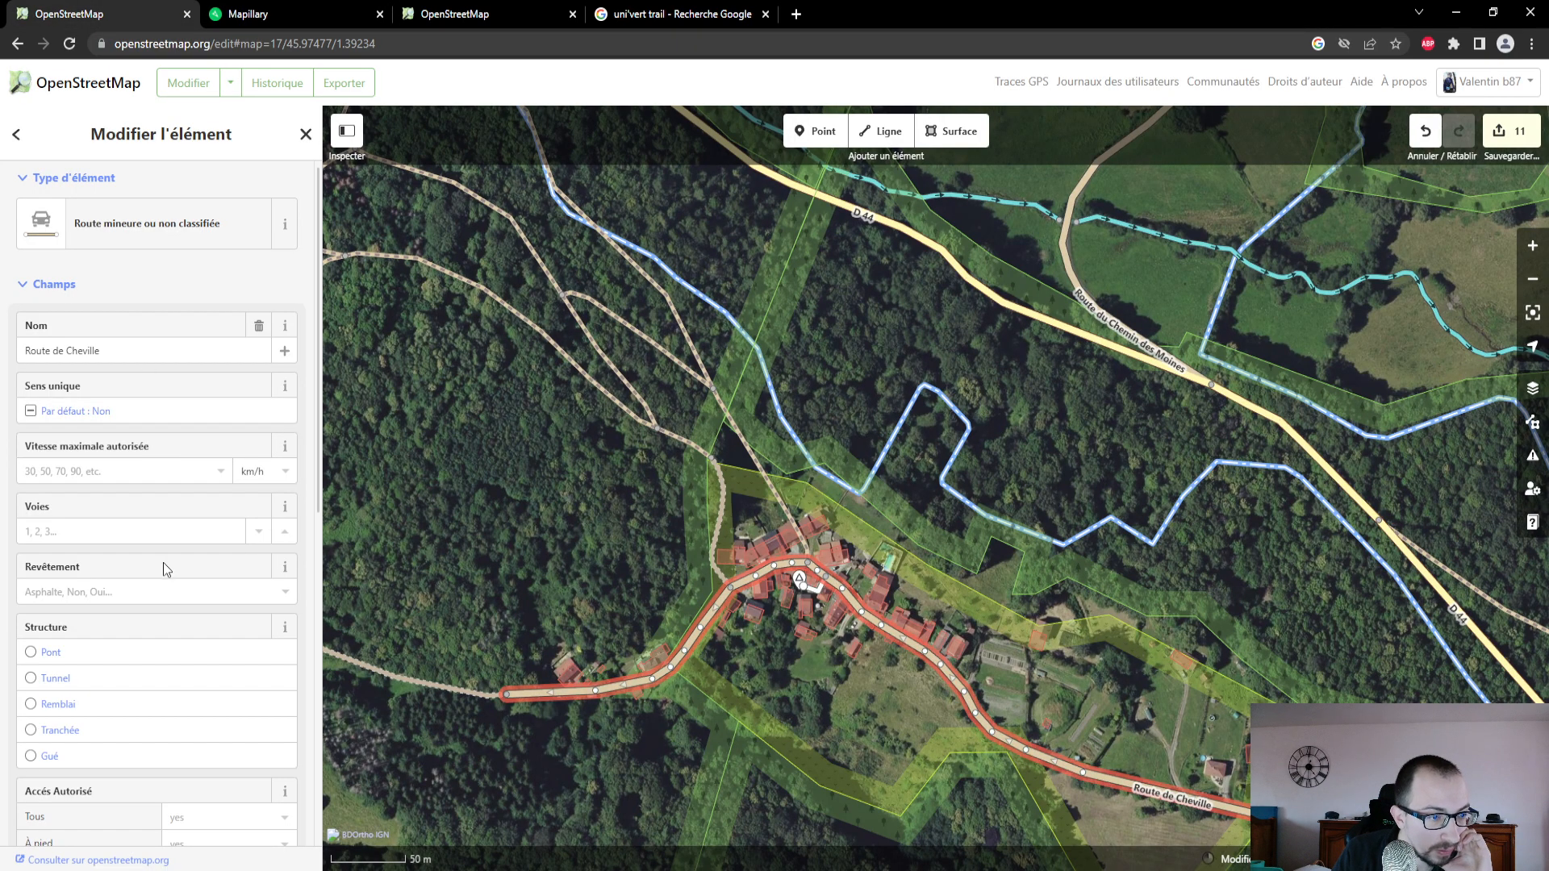
{"action": "left_click", "coordinate": [154, 595]}
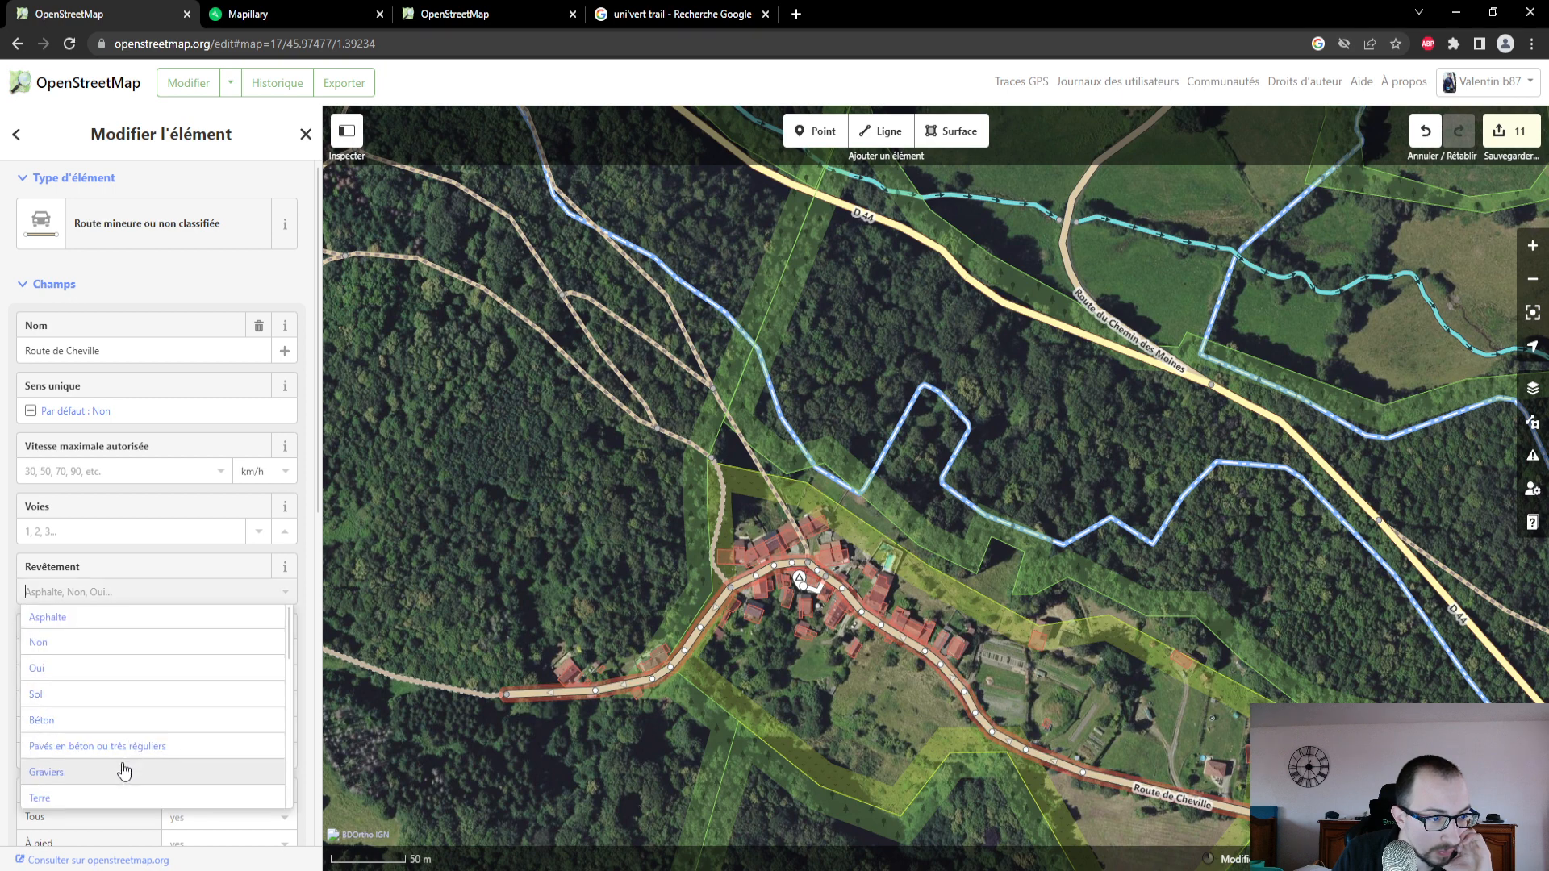
{"action": "left_click", "coordinate": [111, 728]}
{"action": "scroll", "coordinate": [173, 581], "scroll_direction": "down", "scroll_amount": 2}
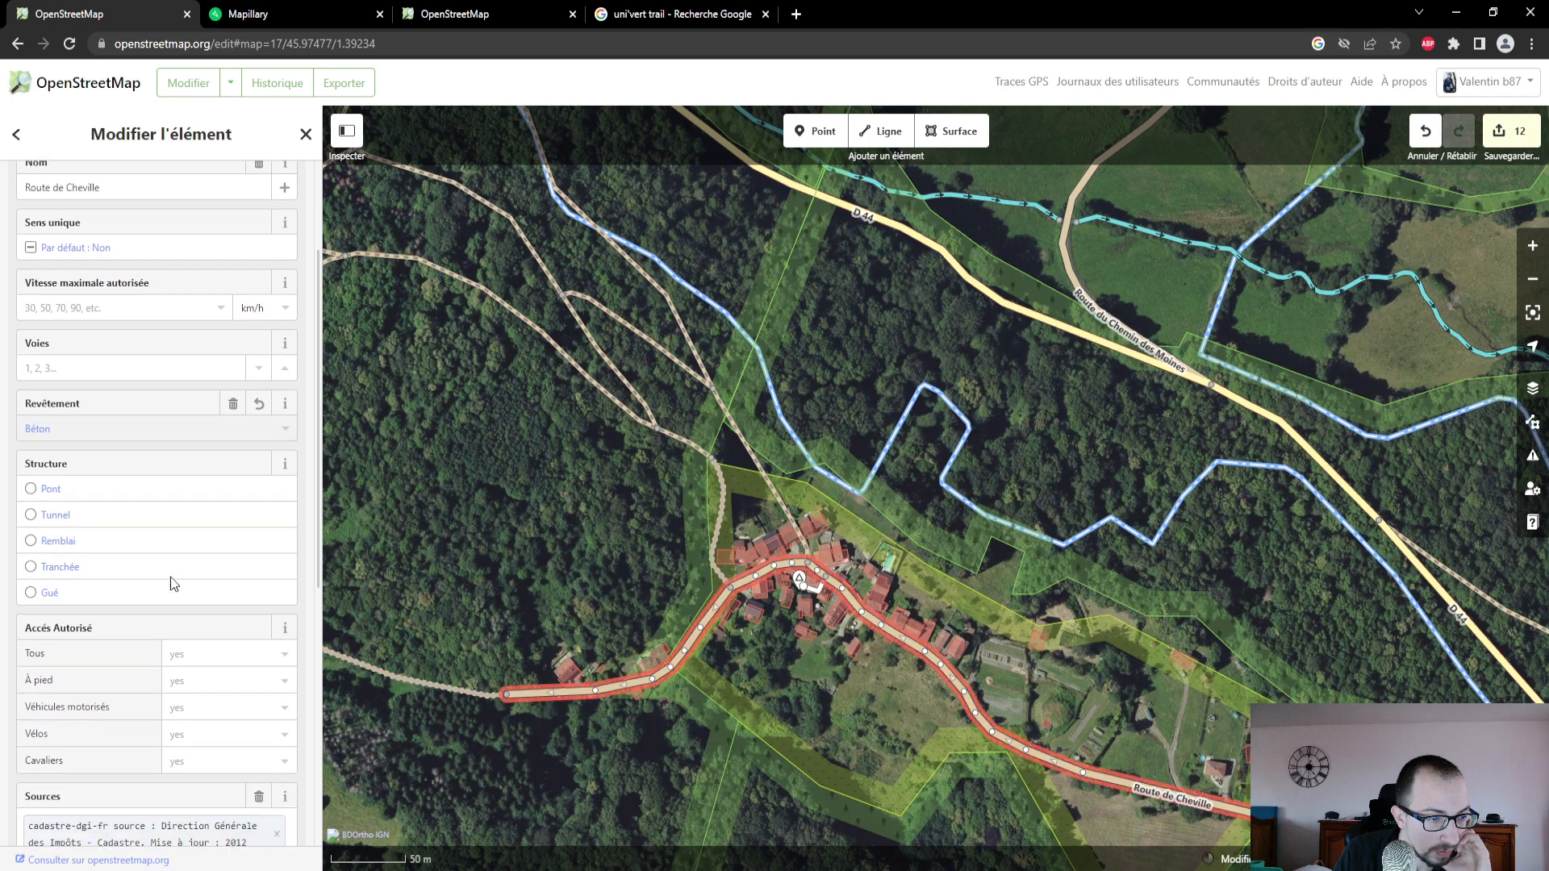
{"action": "scroll", "coordinate": [173, 582], "scroll_direction": "up", "scroll_amount": 1}
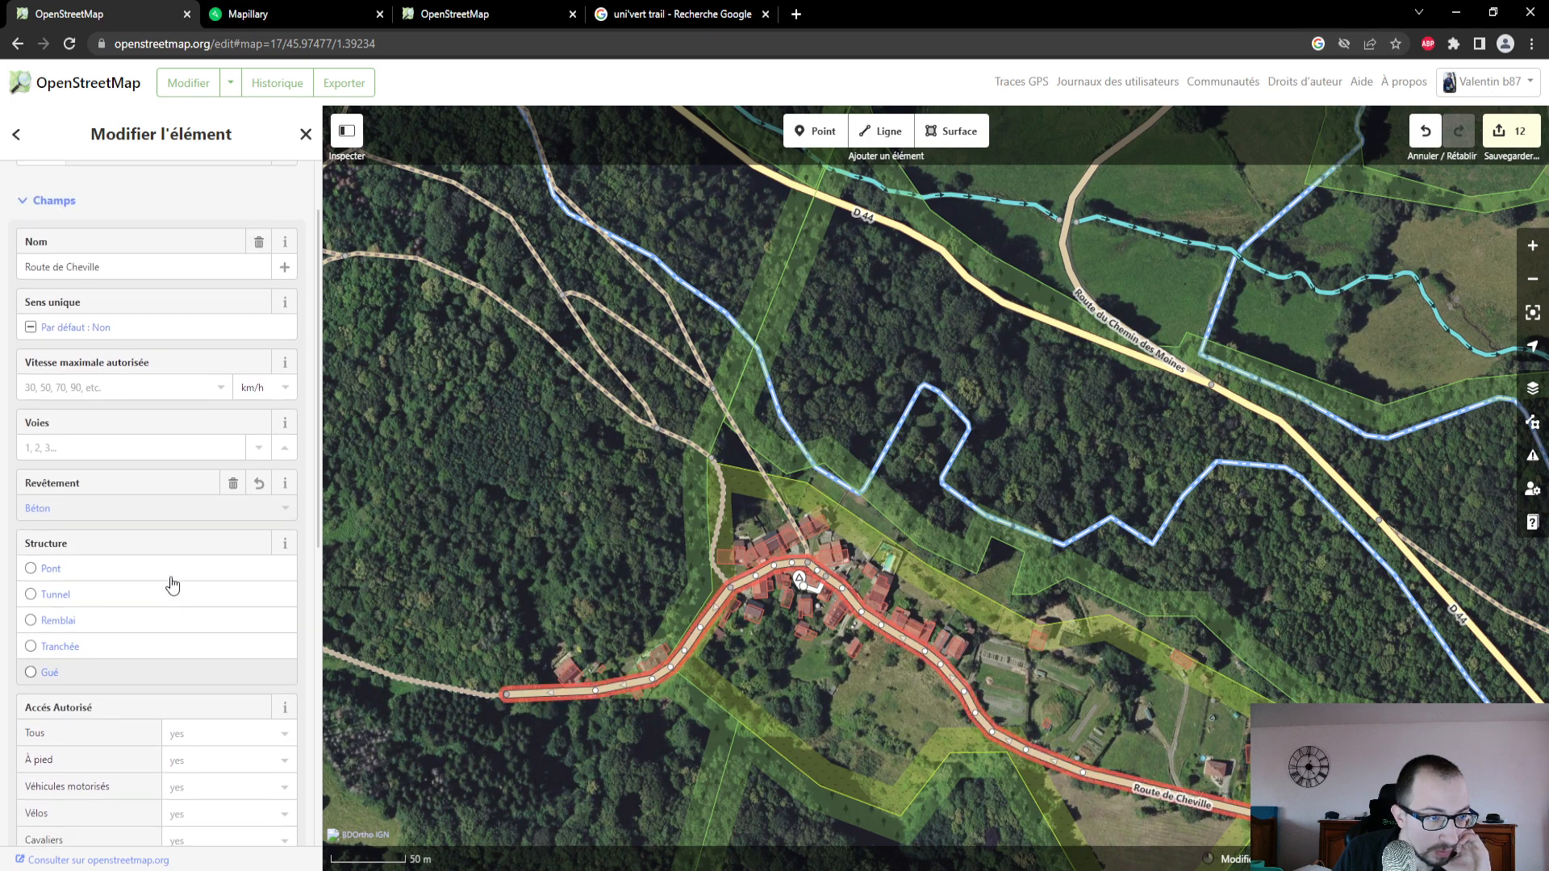
- Recheck the road in the Mapillary photo and look through the additional attributes OpenStreetMap offers for the Route de Cheville
{"action": "left_click", "coordinate": [317, 14]}
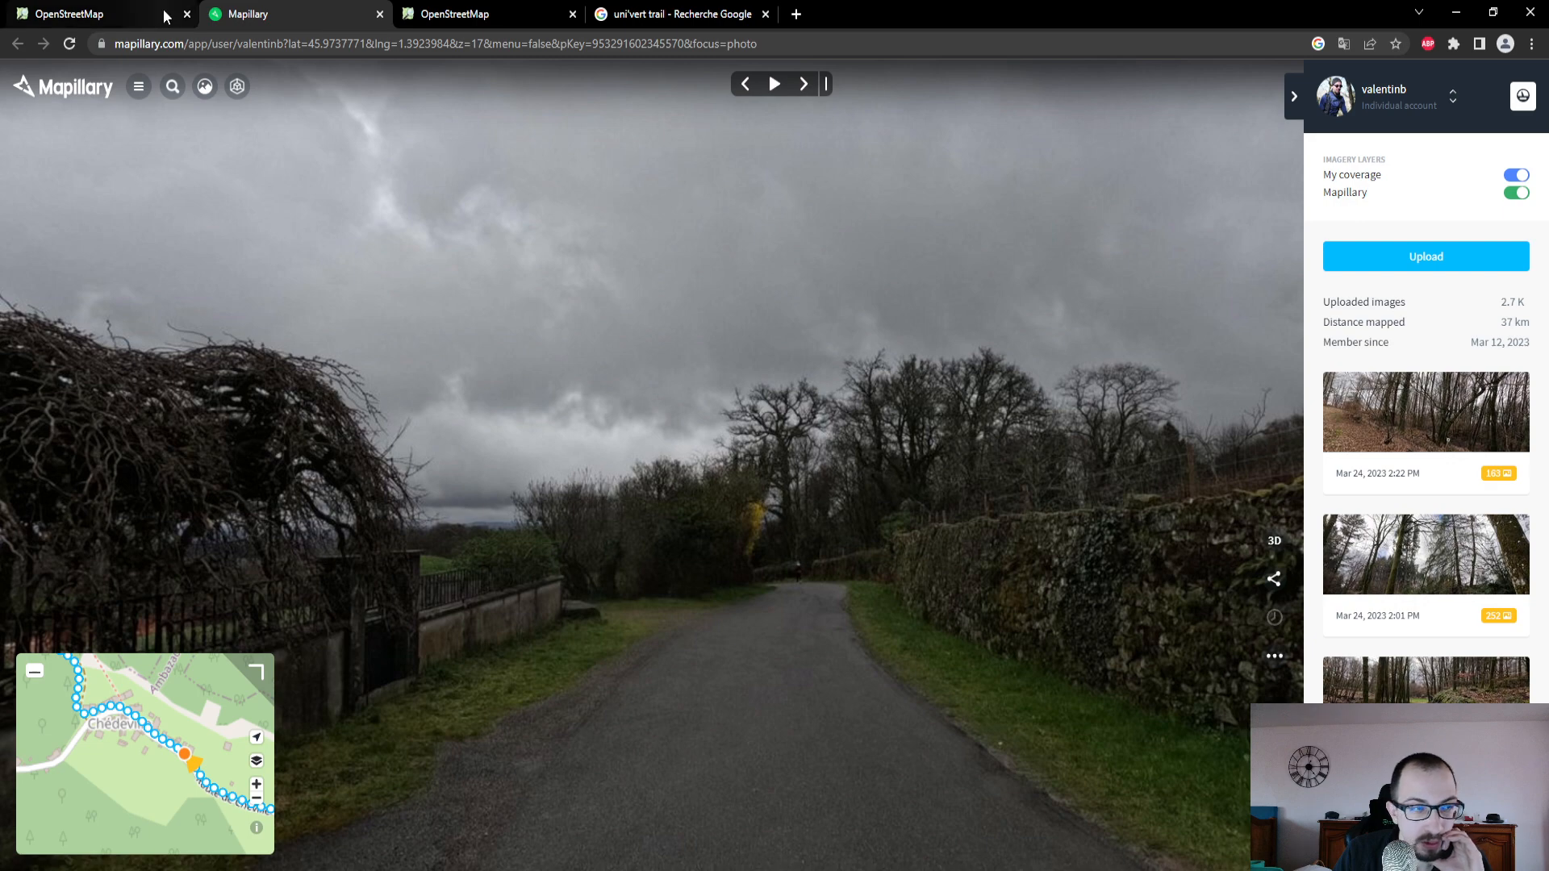
{"action": "left_click", "coordinate": [142, 12]}
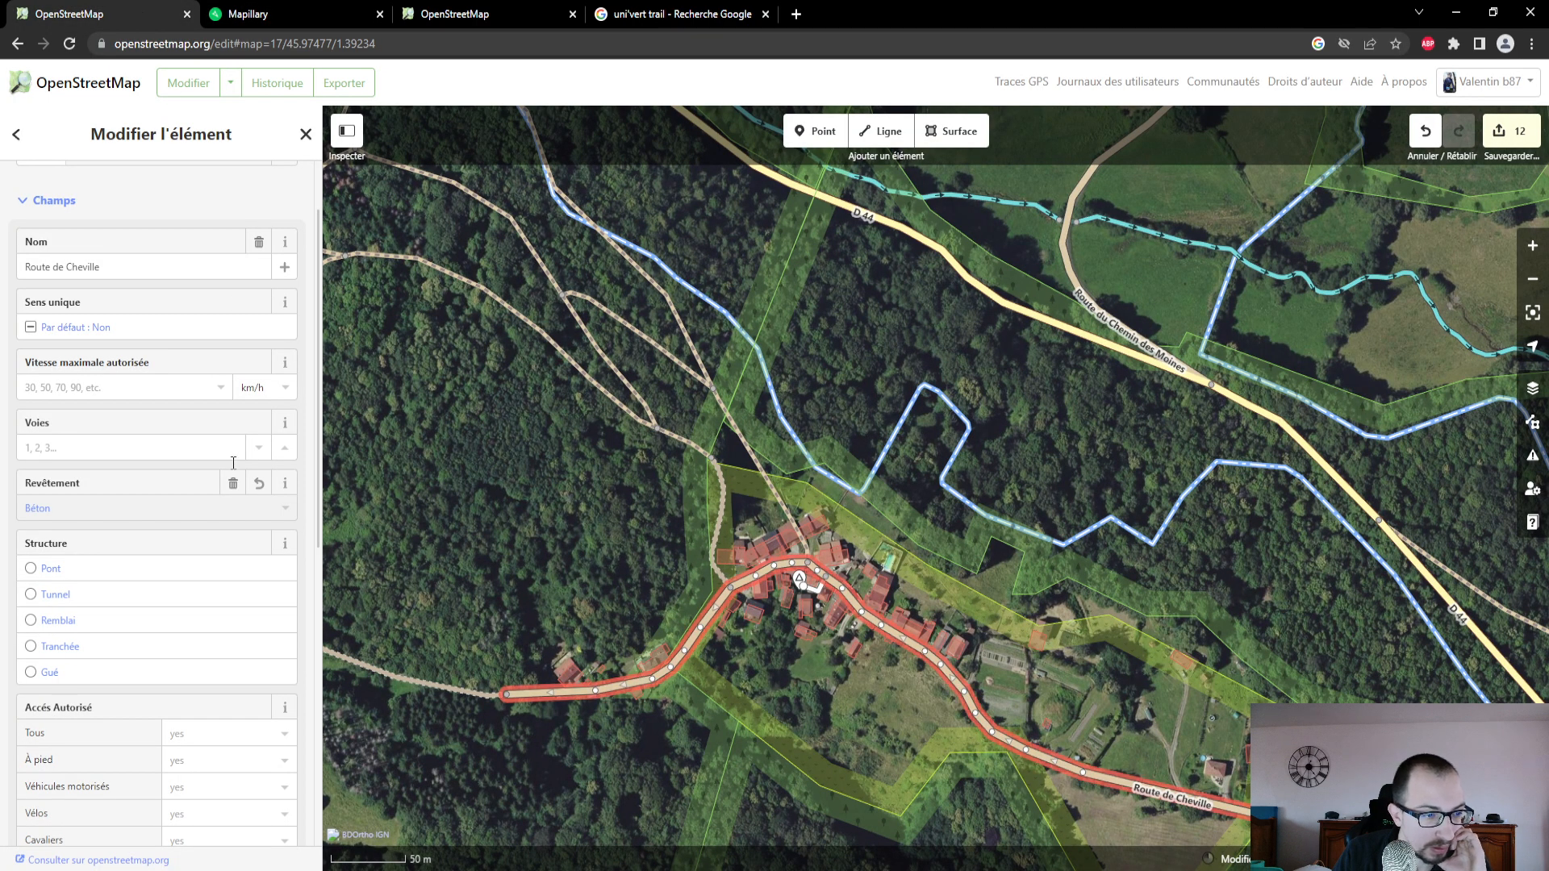
{"action": "scroll", "coordinate": [230, 474], "scroll_direction": "down", "scroll_amount": 4}
{"action": "scroll", "coordinate": [230, 474], "scroll_direction": "down", "scroll_amount": 2}
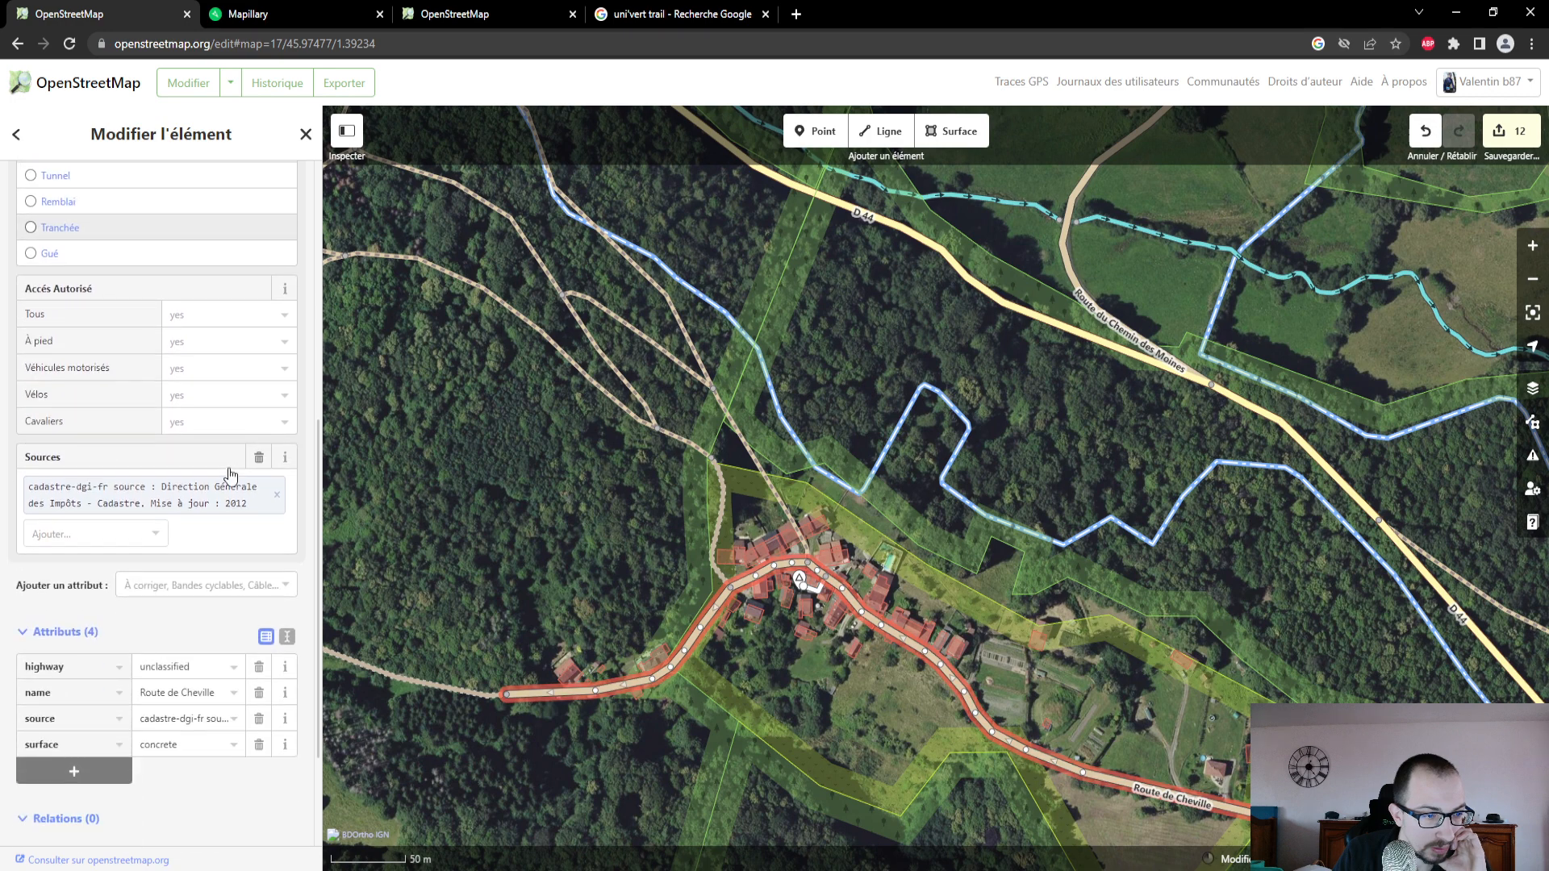
{"action": "left_click", "coordinate": [204, 588]}
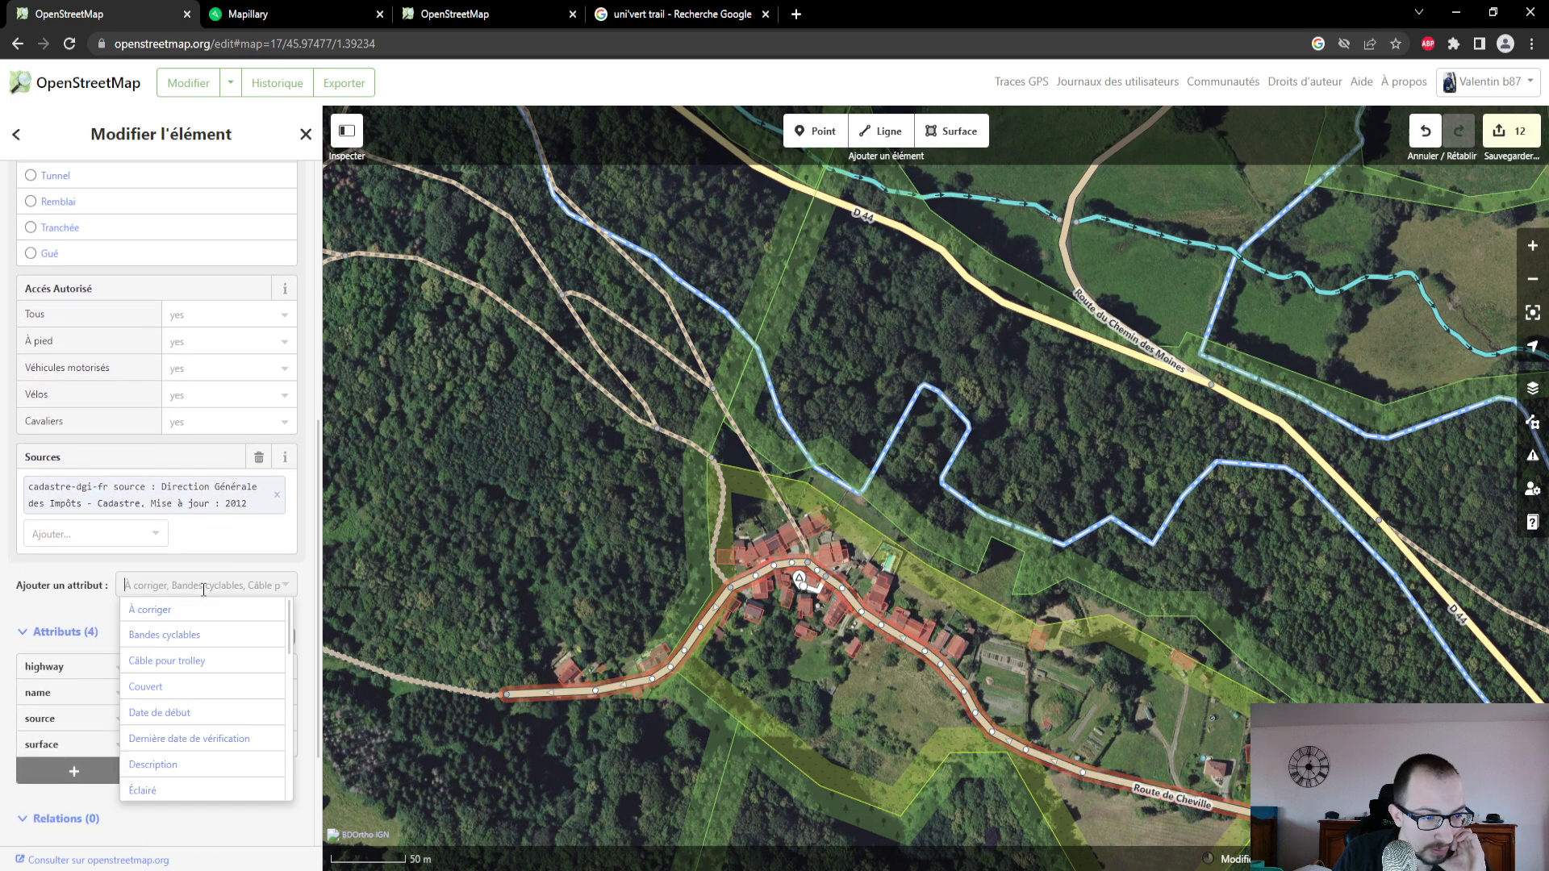
{"action": "scroll", "coordinate": [208, 659], "scroll_direction": "down", "scroll_amount": 2}
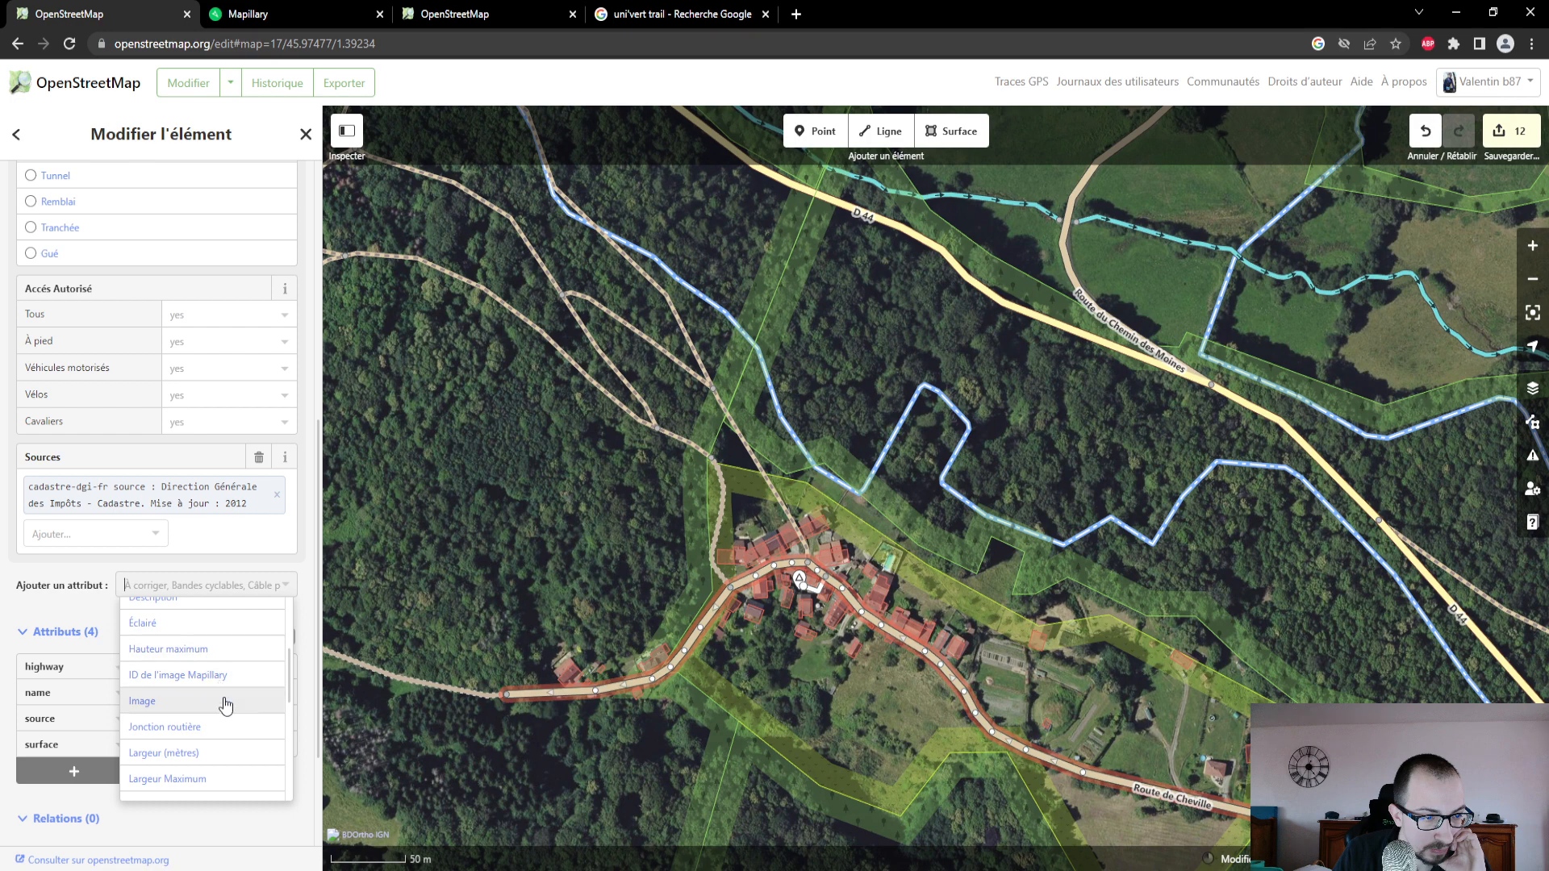
{"action": "scroll", "coordinate": [226, 704], "scroll_direction": "down", "scroll_amount": 1}
{"action": "scroll", "coordinate": [227, 701], "scroll_direction": "down", "scroll_amount": 2}
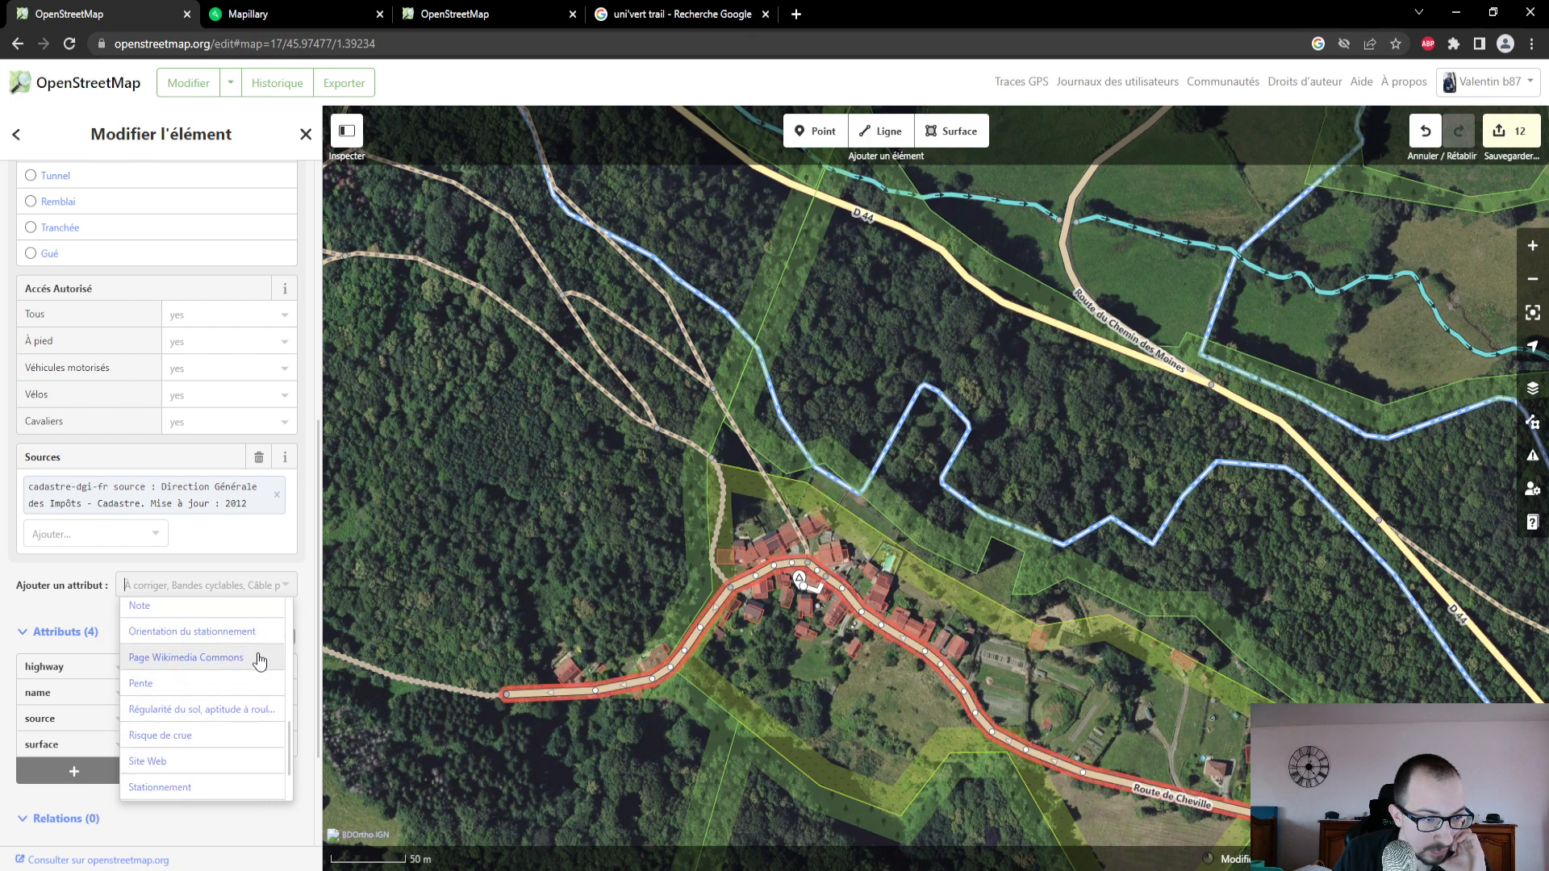
{"action": "scroll", "coordinate": [246, 684], "scroll_direction": "down", "scroll_amount": 1}
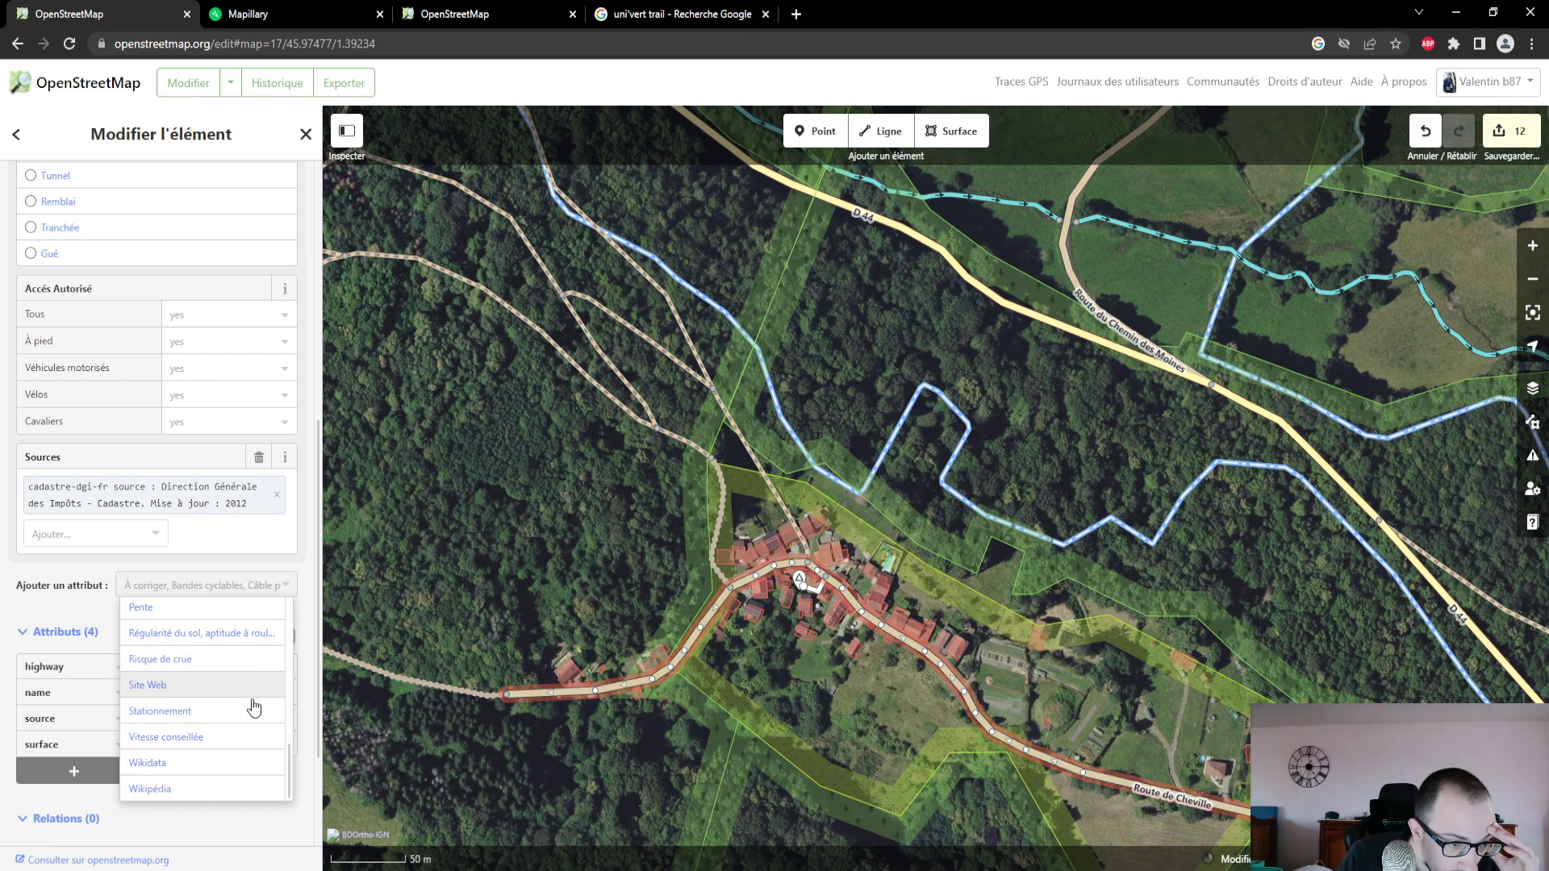
{"action": "scroll", "coordinate": [242, 724], "scroll_direction": "up", "scroll_amount": 5}
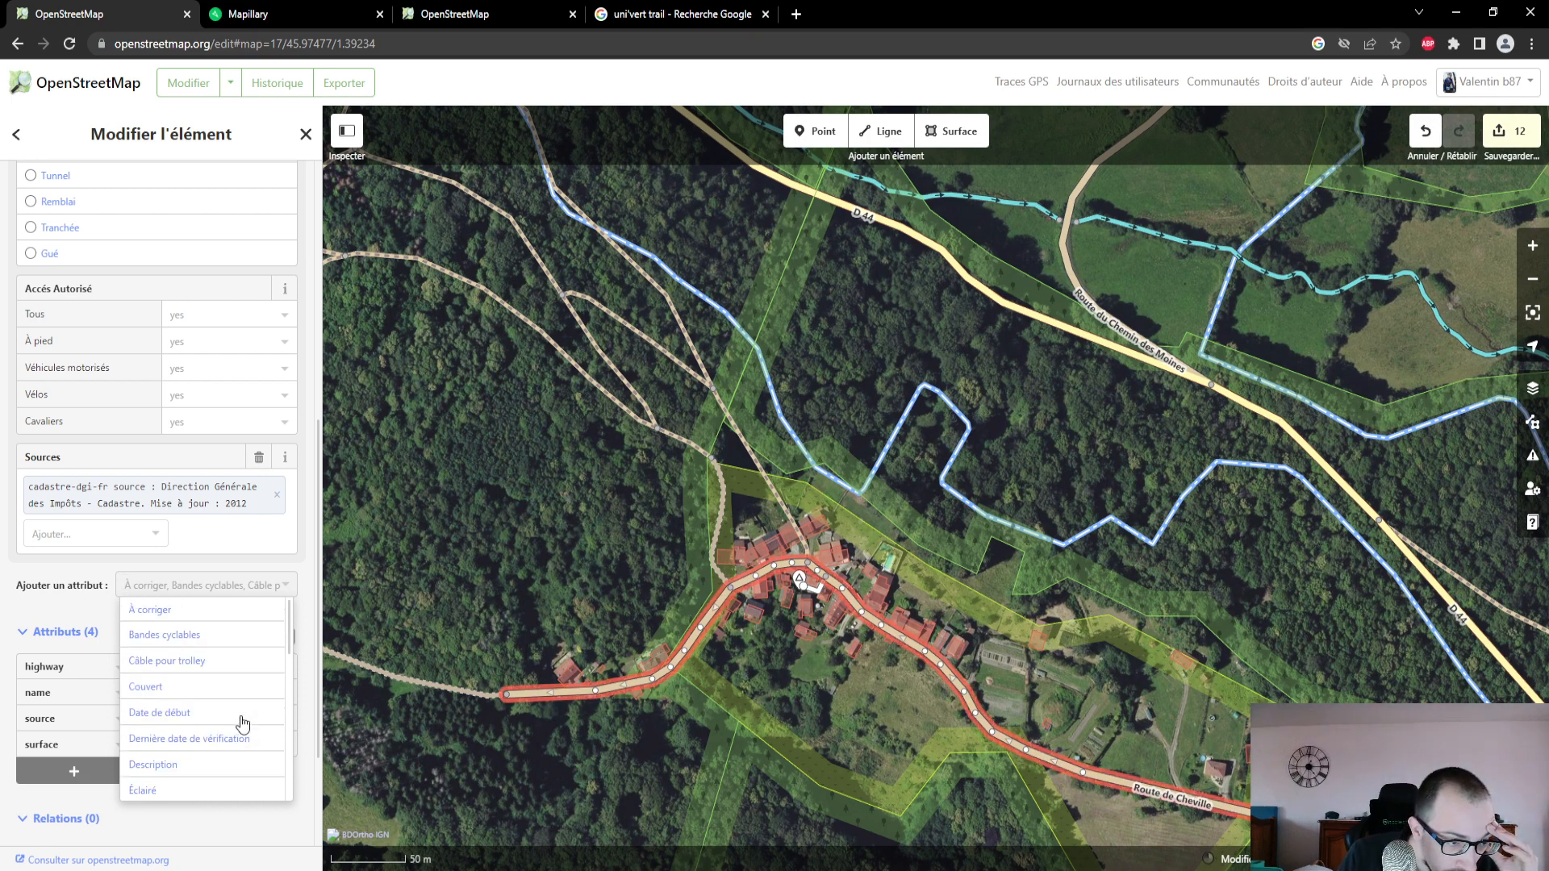
{"action": "left_click", "coordinate": [230, 577]}
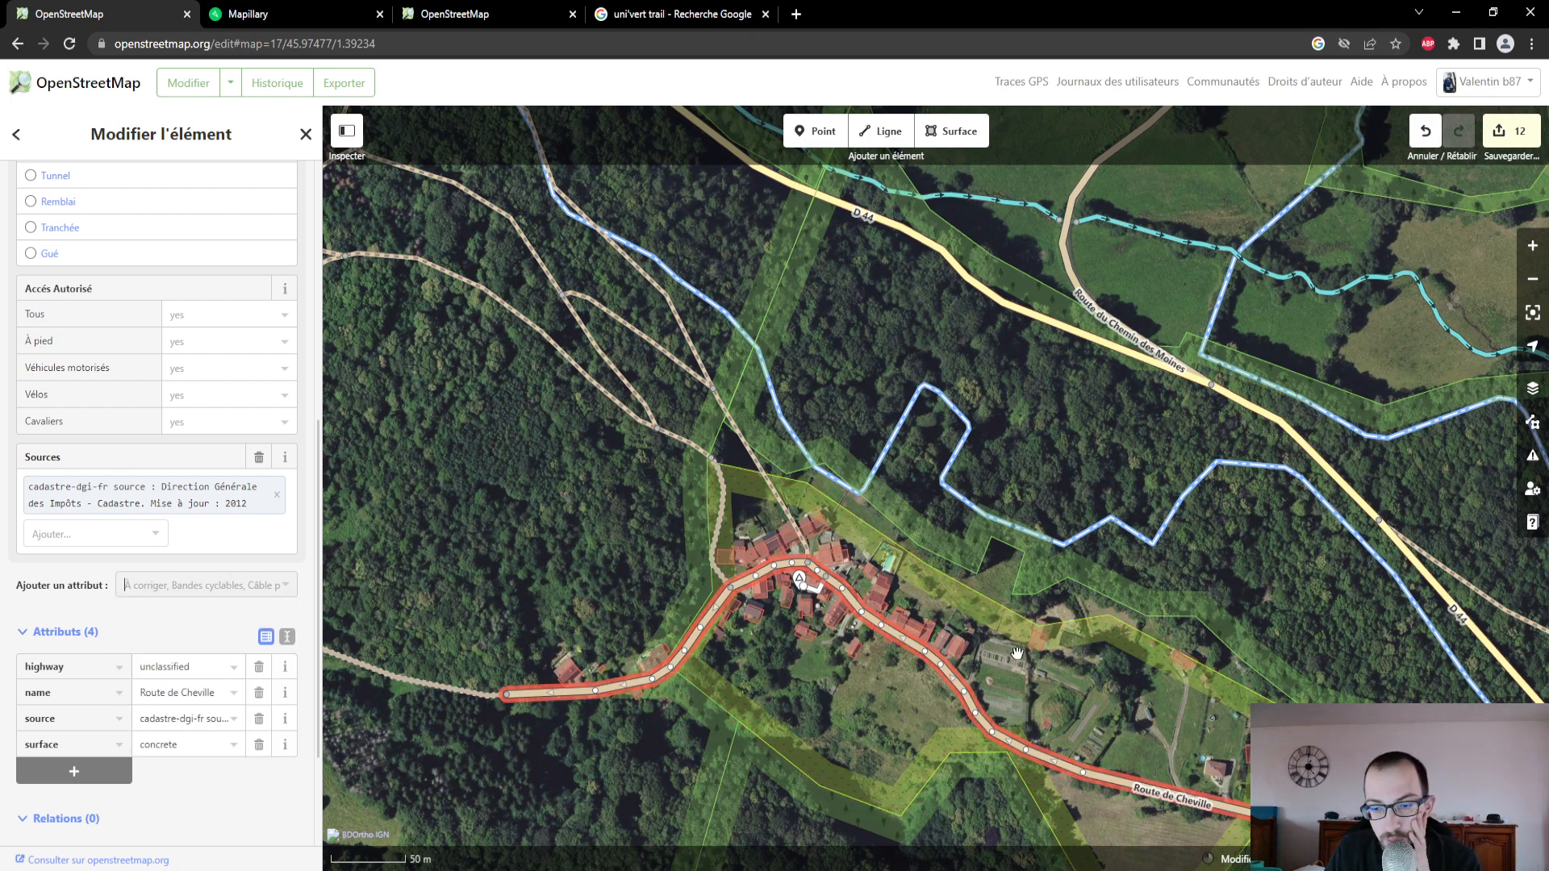
- Switch to Mapillary and follow the photo sequence southeast along the Route de Cheville until it reaches the dirt track near the D 44
{"action": "left_click", "coordinate": [343, 14]}
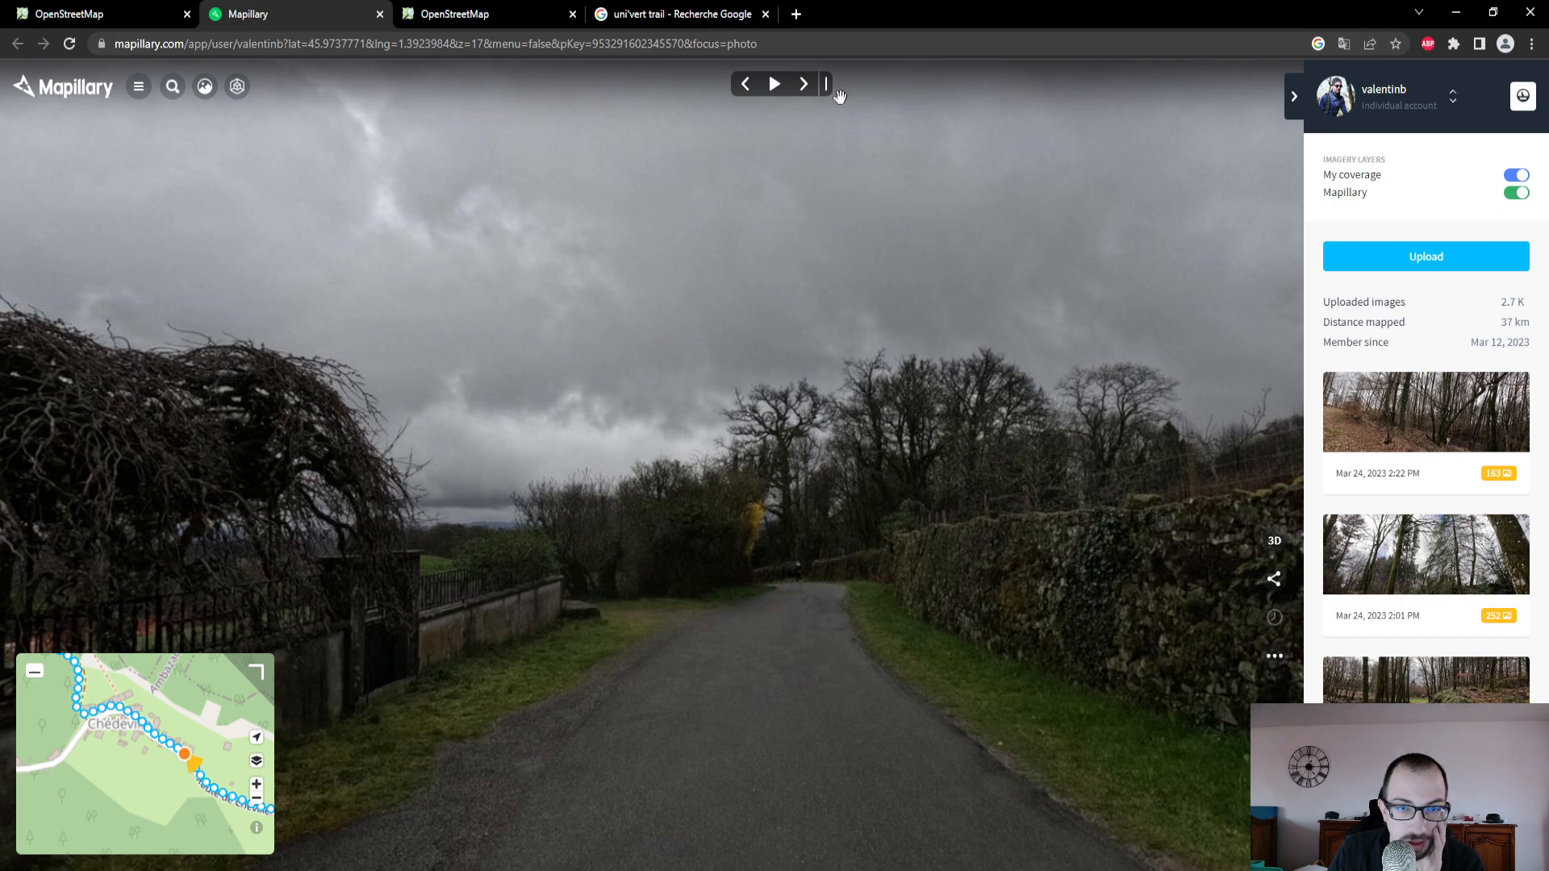
{"action": "left_click", "coordinate": [805, 84]}
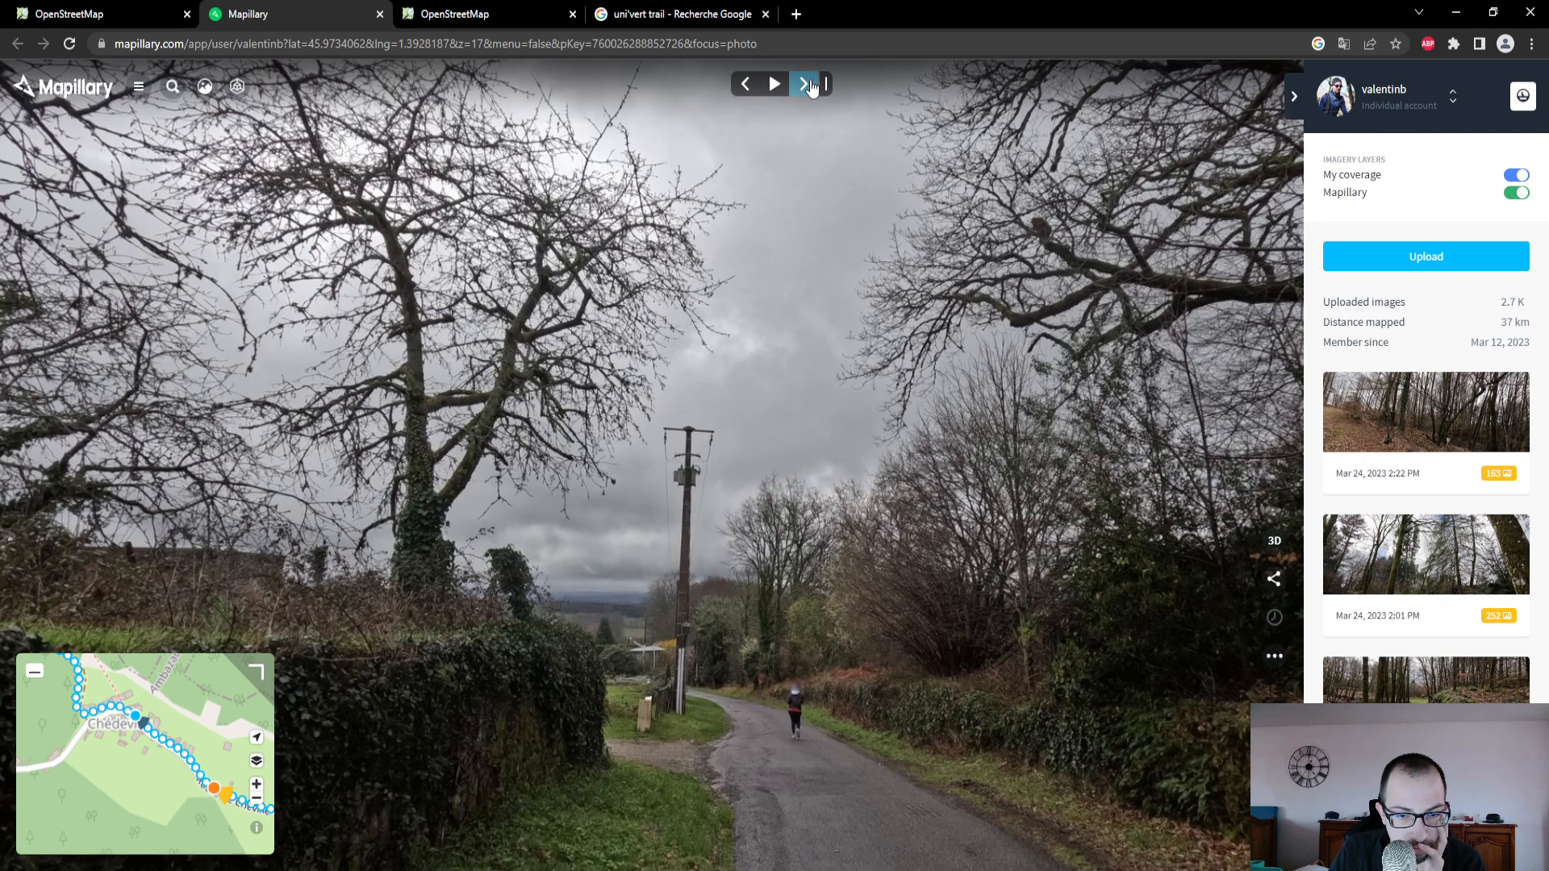
{"action": "left_click", "coordinate": [810, 83]}
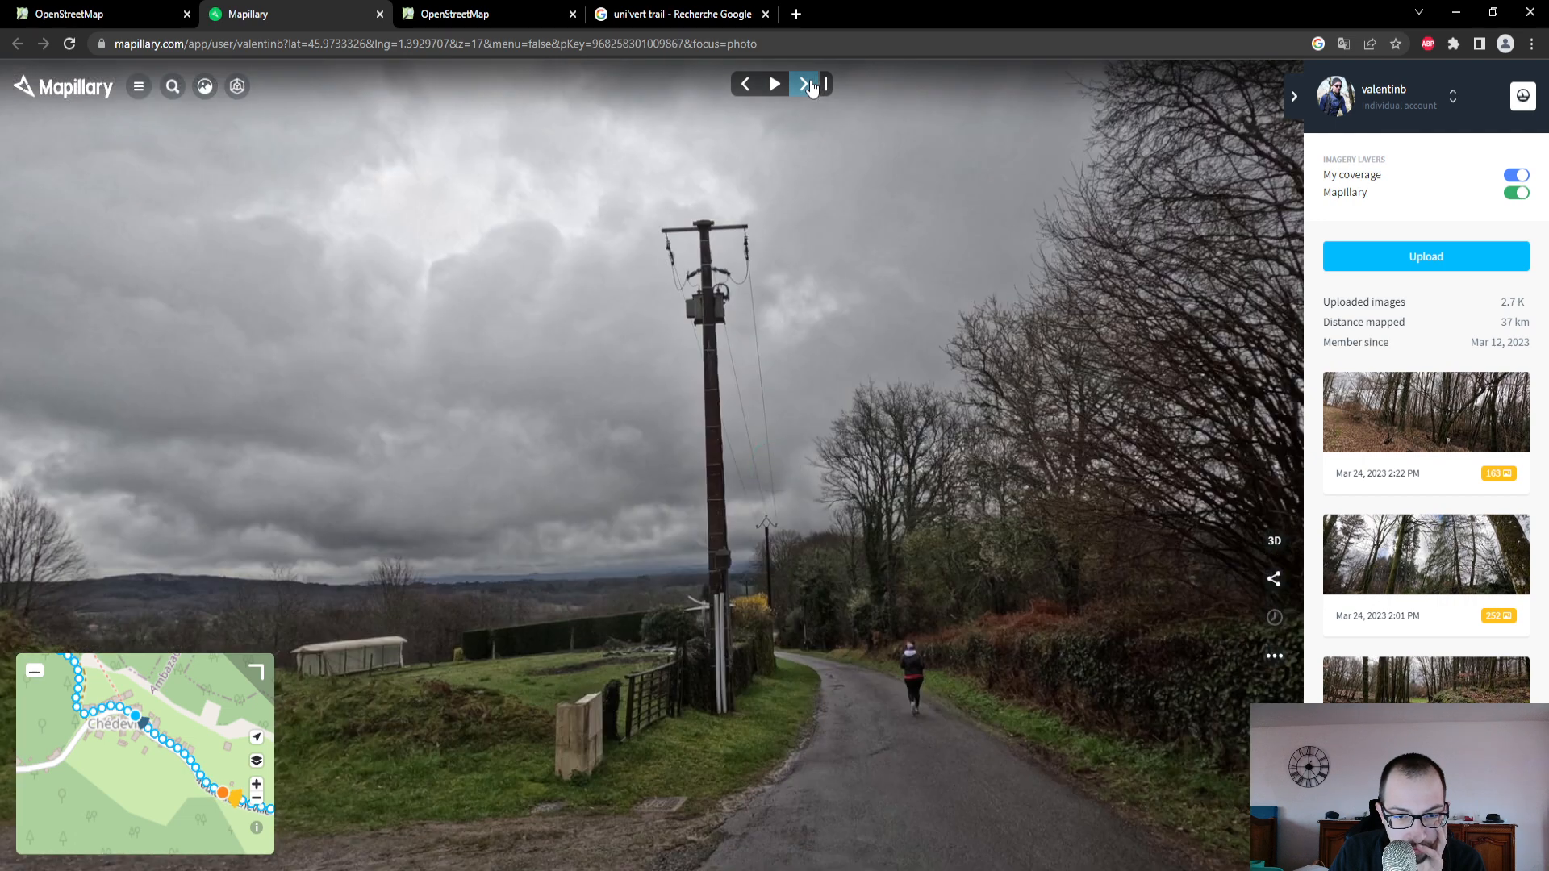
{"action": "left_click", "coordinate": [811, 87]}
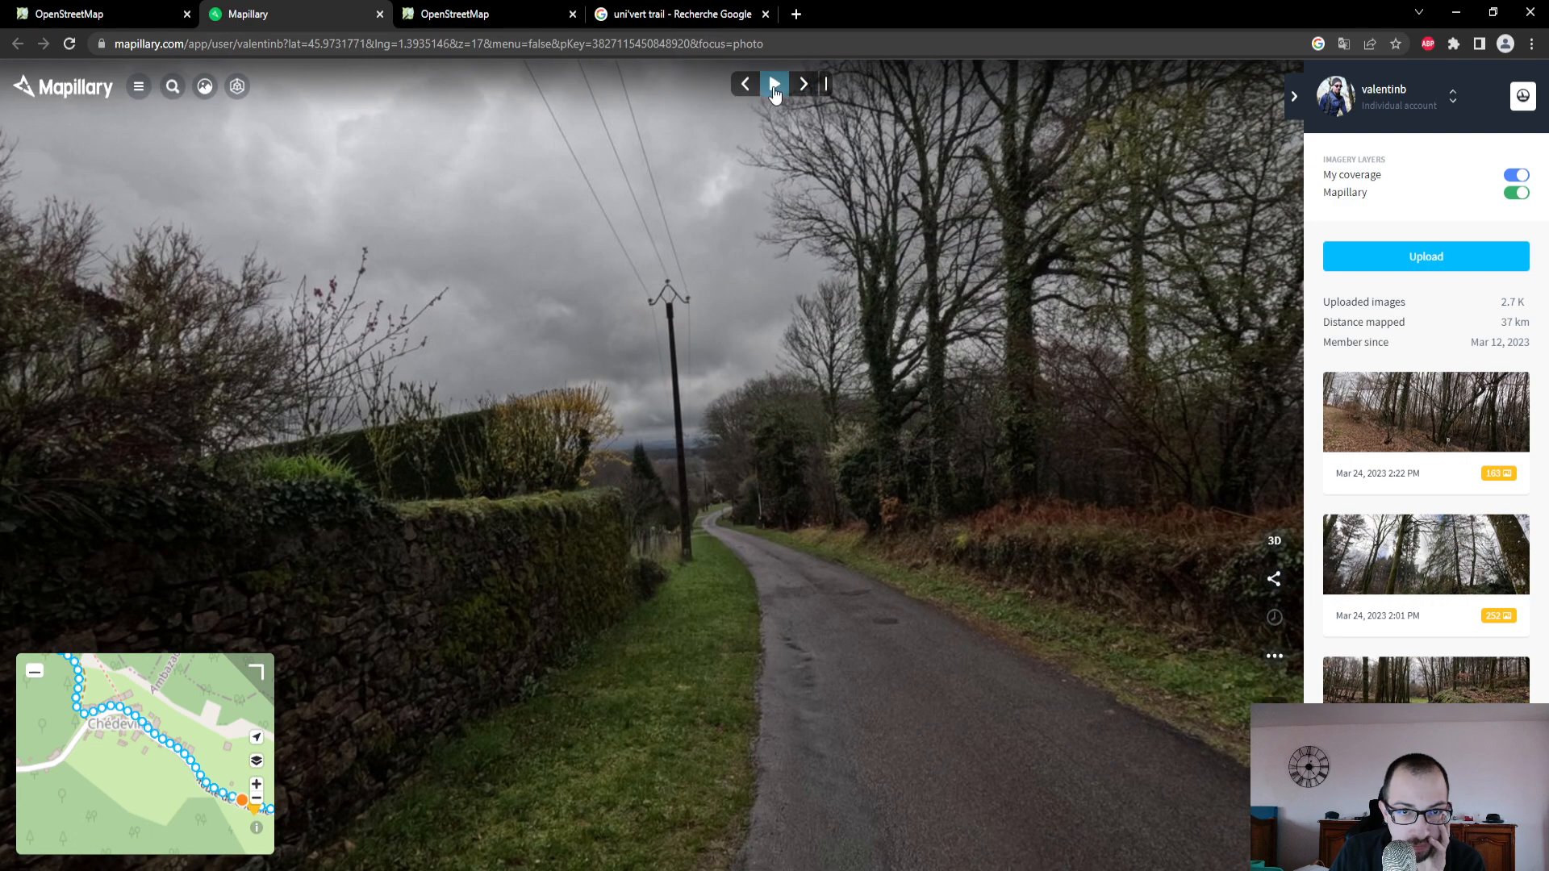
{"action": "left_click", "coordinate": [774, 88]}
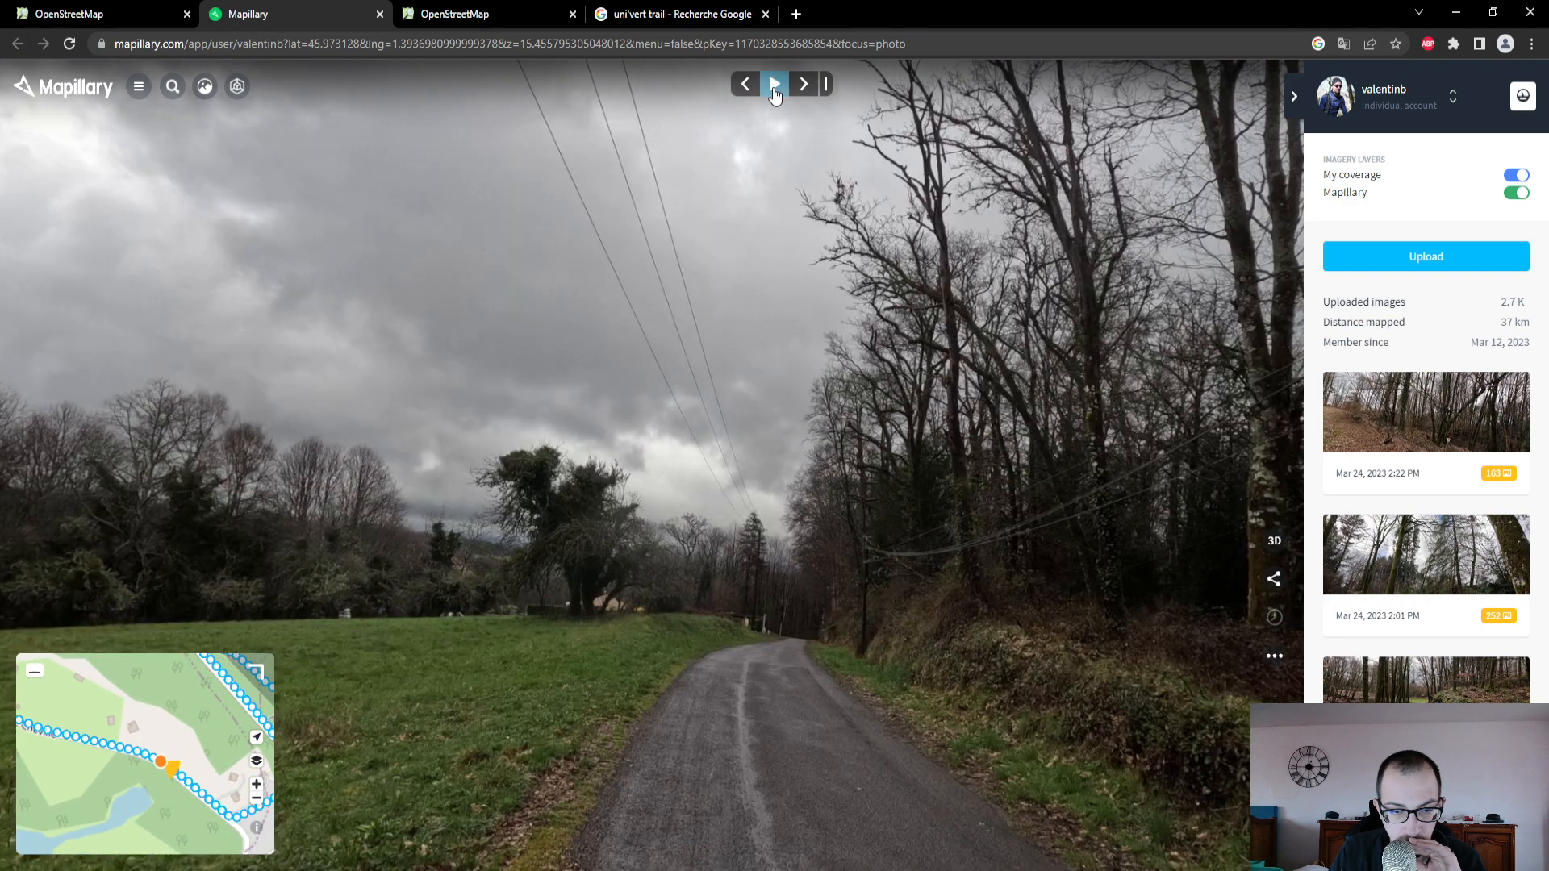
{"action": "left_click", "coordinate": [775, 89]}
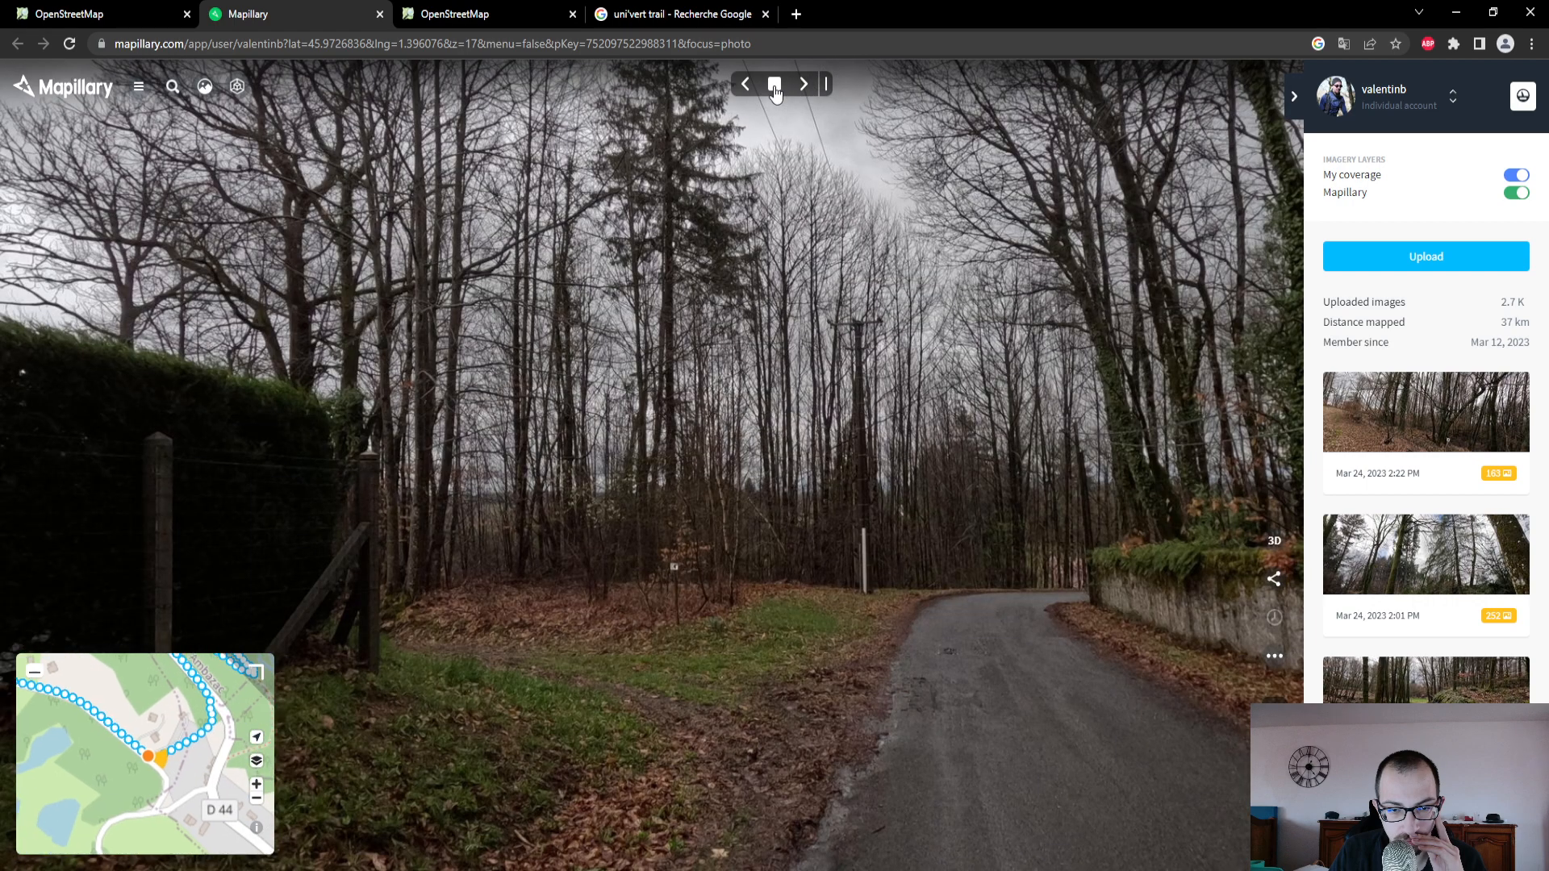
{"action": "left_click", "coordinate": [774, 85]}
- Switch to OpenStreetMap and follow the Route de Cheville southeast from Chédeville to its junction with the Route de Montmery
{"action": "left_click", "coordinate": [121, 13]}
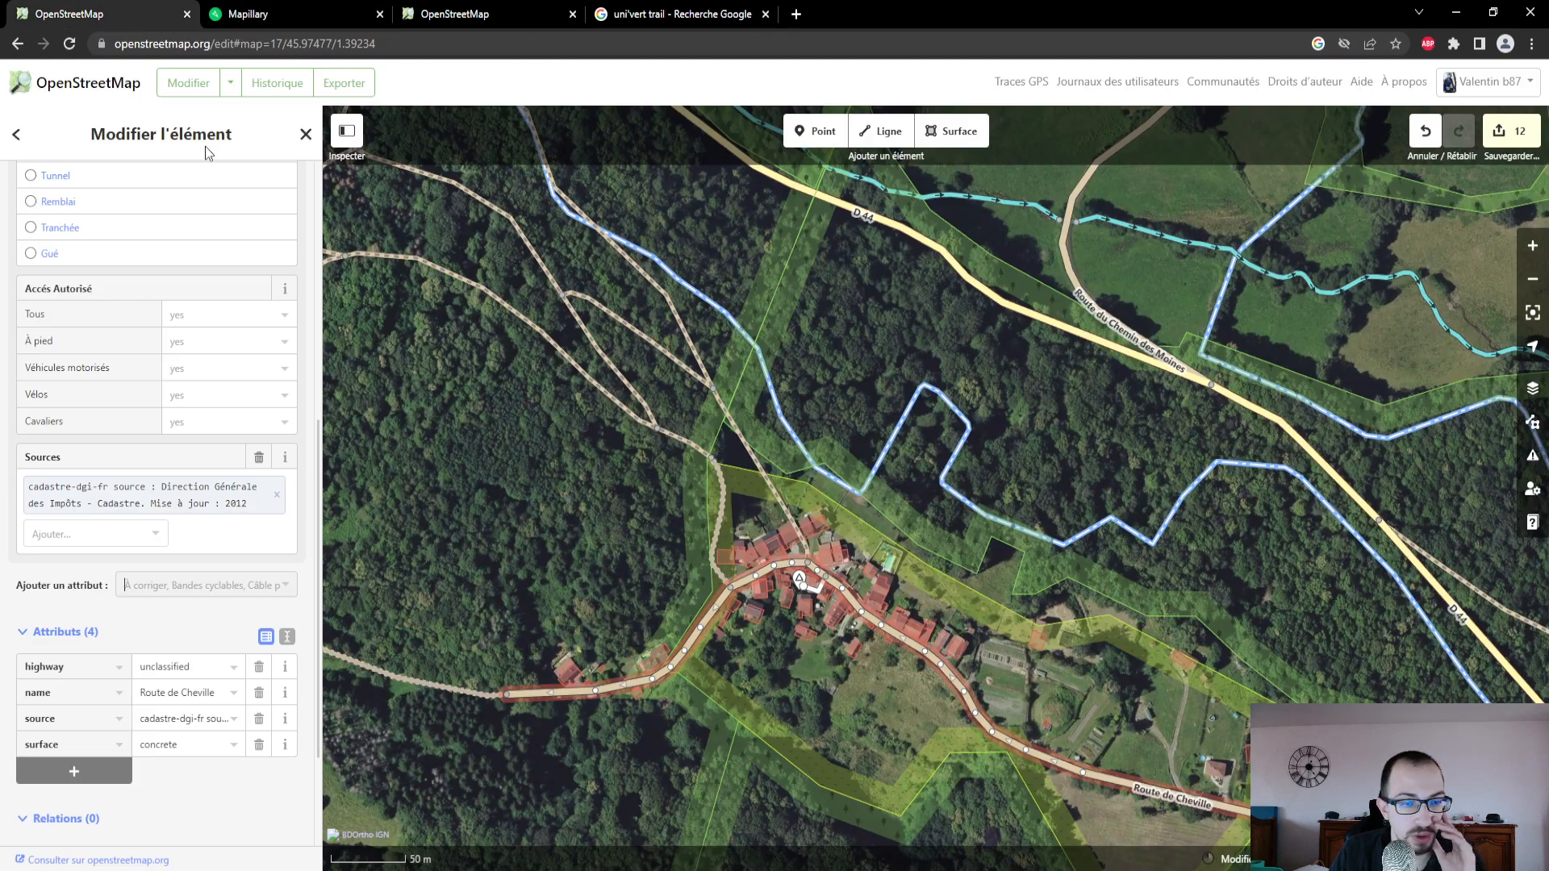
{"action": "left_click_drag", "start_coordinate": [1128, 717], "coordinate": [788, 390]}
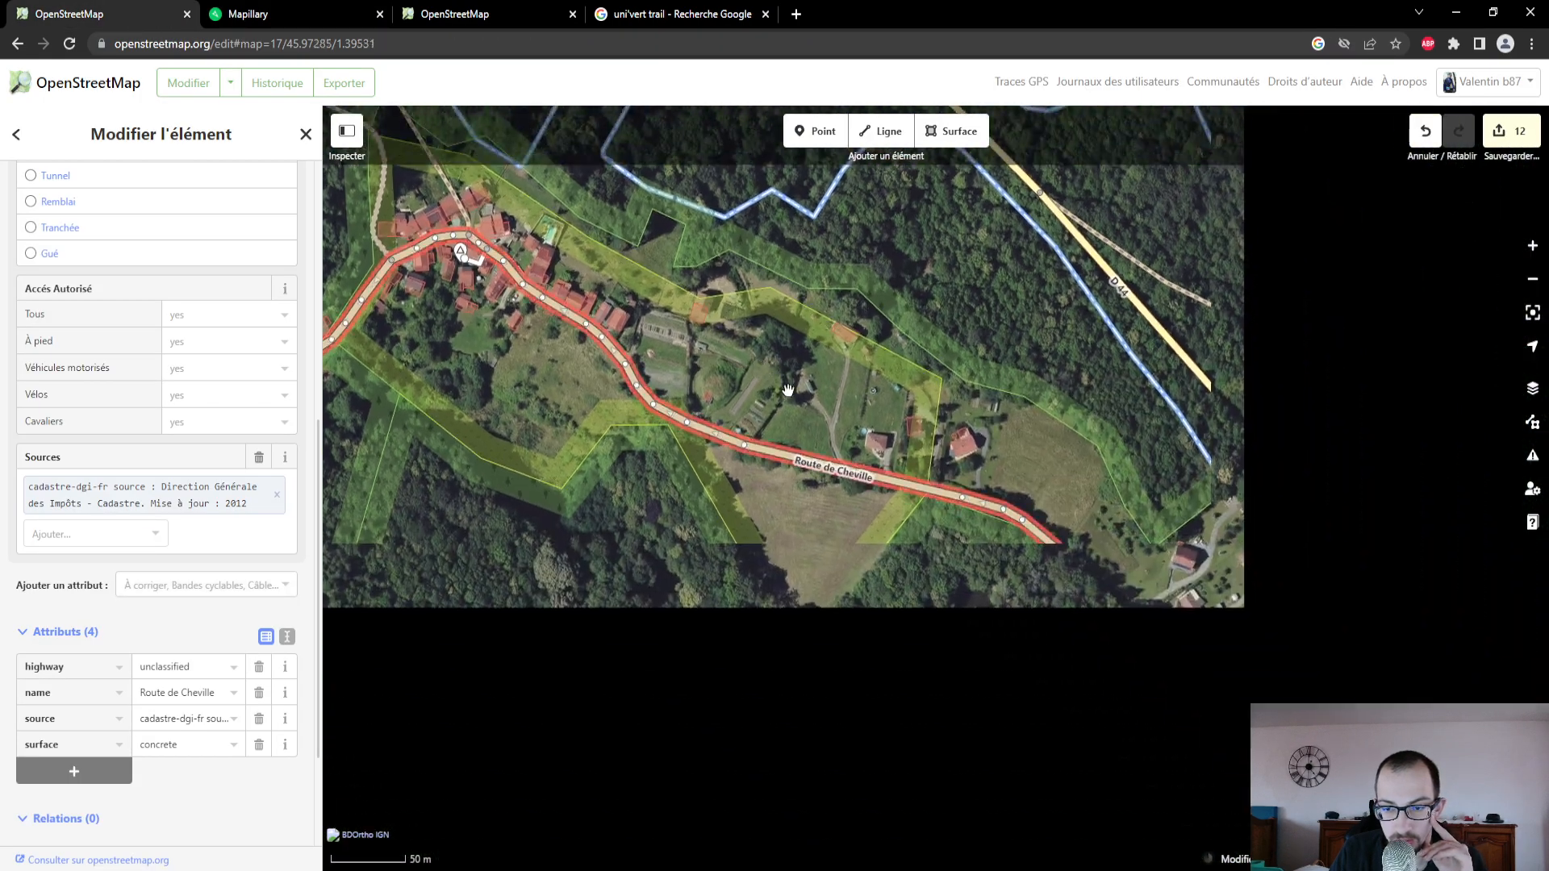
{"action": "left_click_drag", "start_coordinate": [1091, 652], "coordinate": [936, 630]}
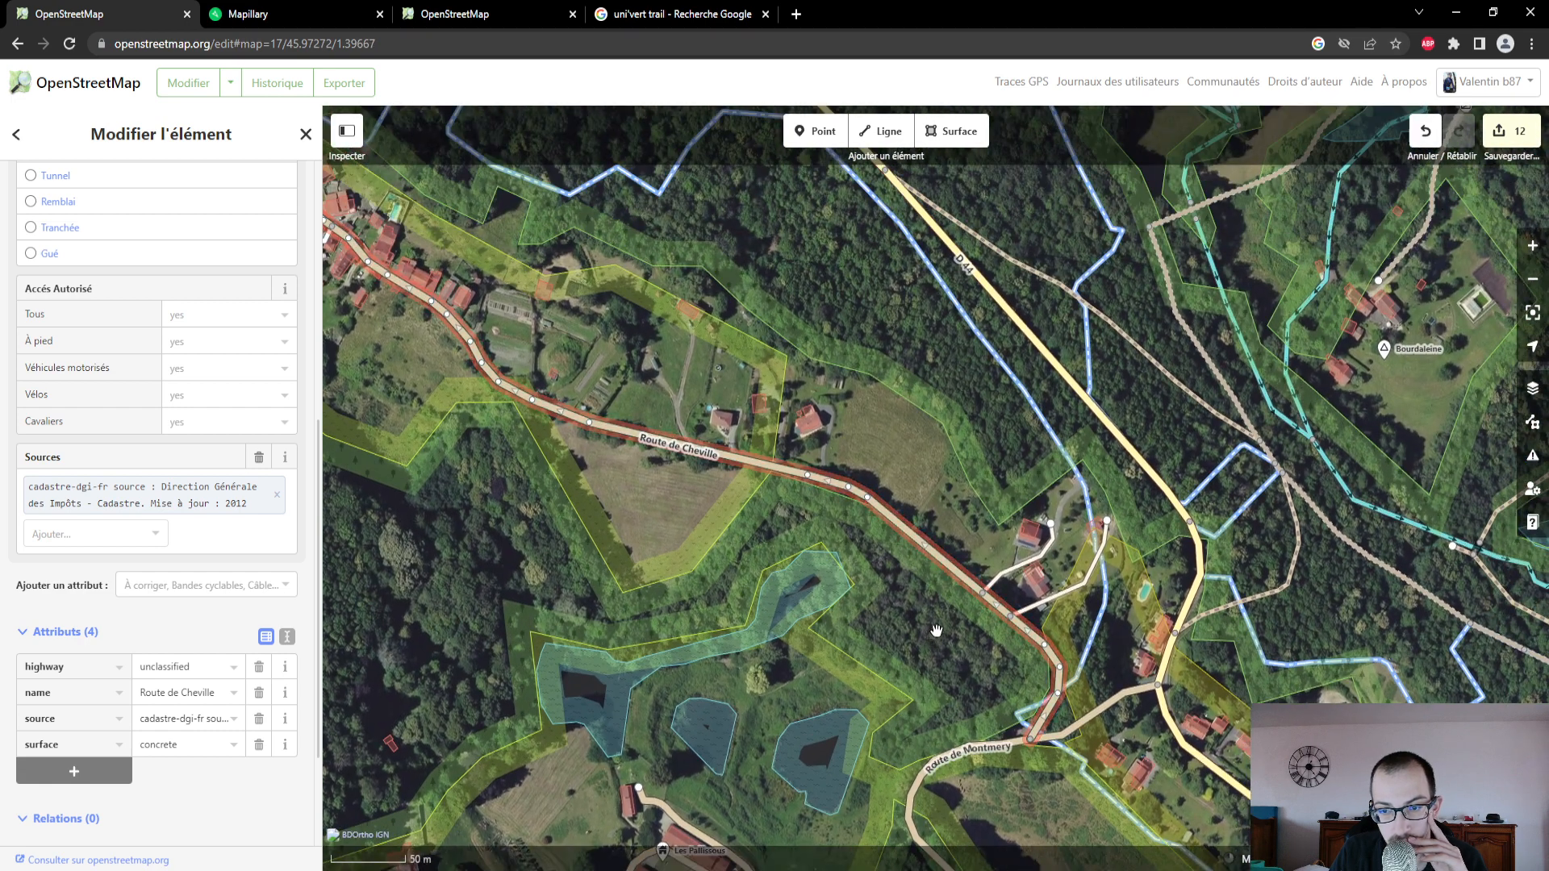
{"action": "scroll", "coordinate": [935, 630], "scroll_direction": "down", "scroll_amount": 2}
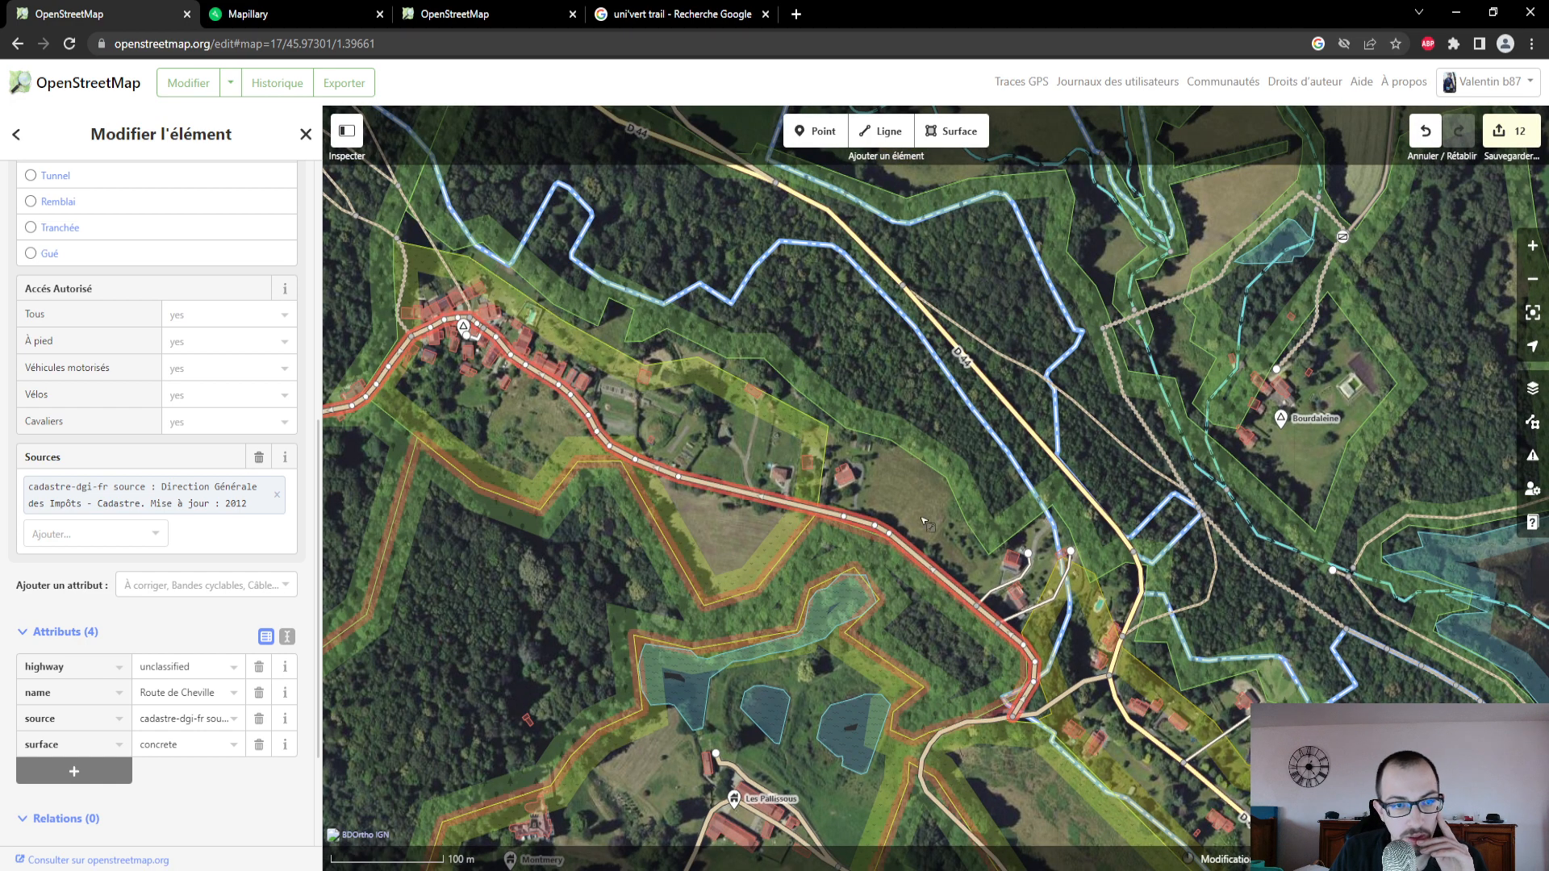
- Compare the dirt track's position on the Mapillary map with the southeastern end of the Route de Cheville in OpenStreetMap
{"action": "left_click", "coordinate": [309, 17]}
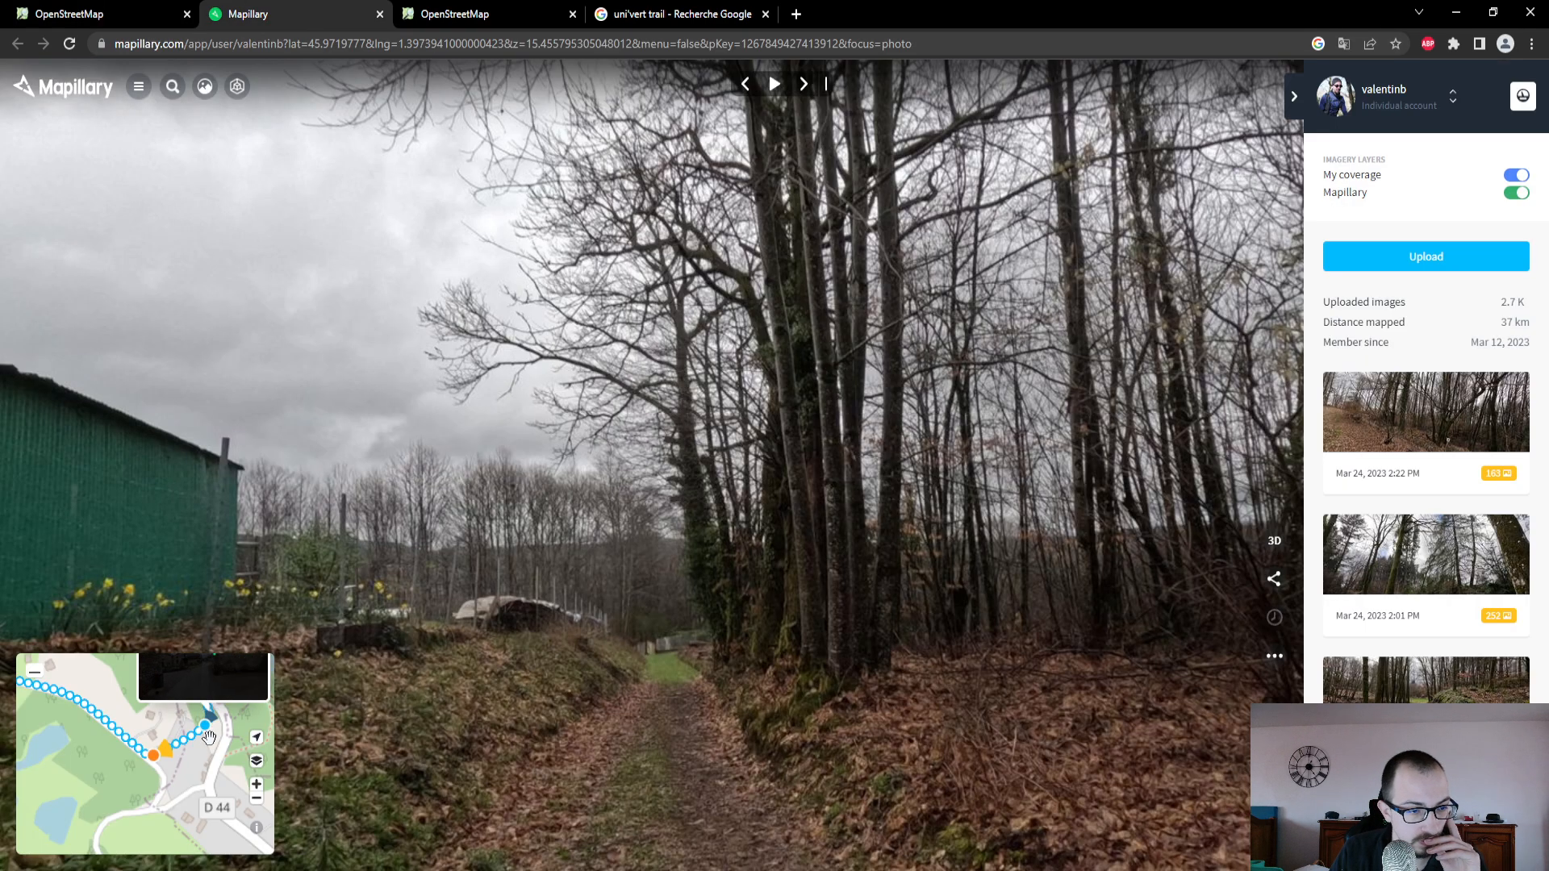
{"action": "scroll", "coordinate": [168, 789], "scroll_direction": "down", "scroll_amount": 2}
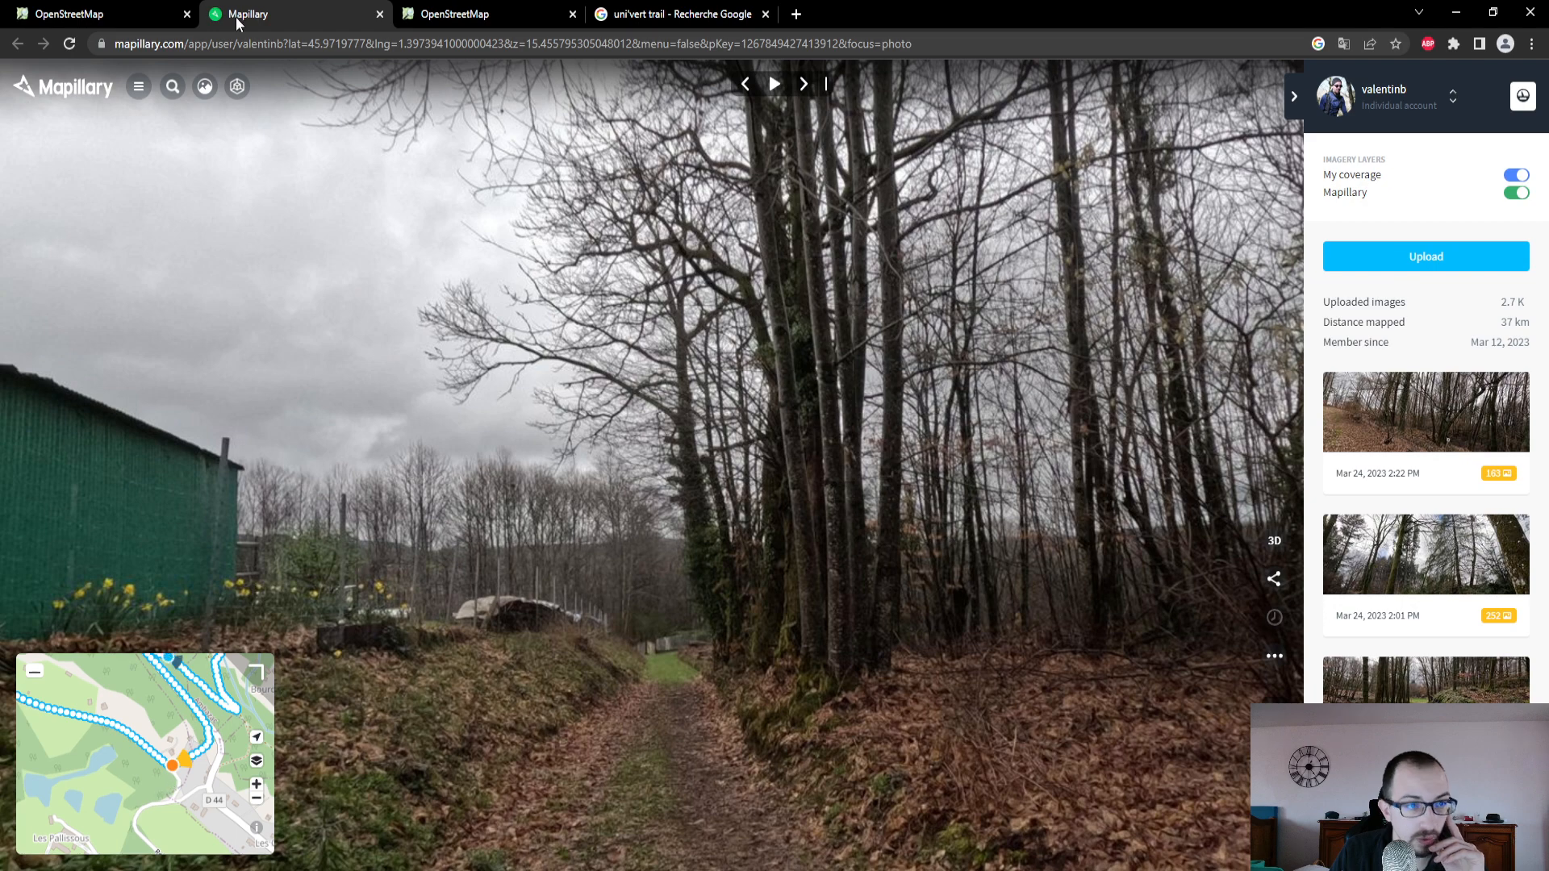
{"action": "left_click", "coordinate": [103, 17]}
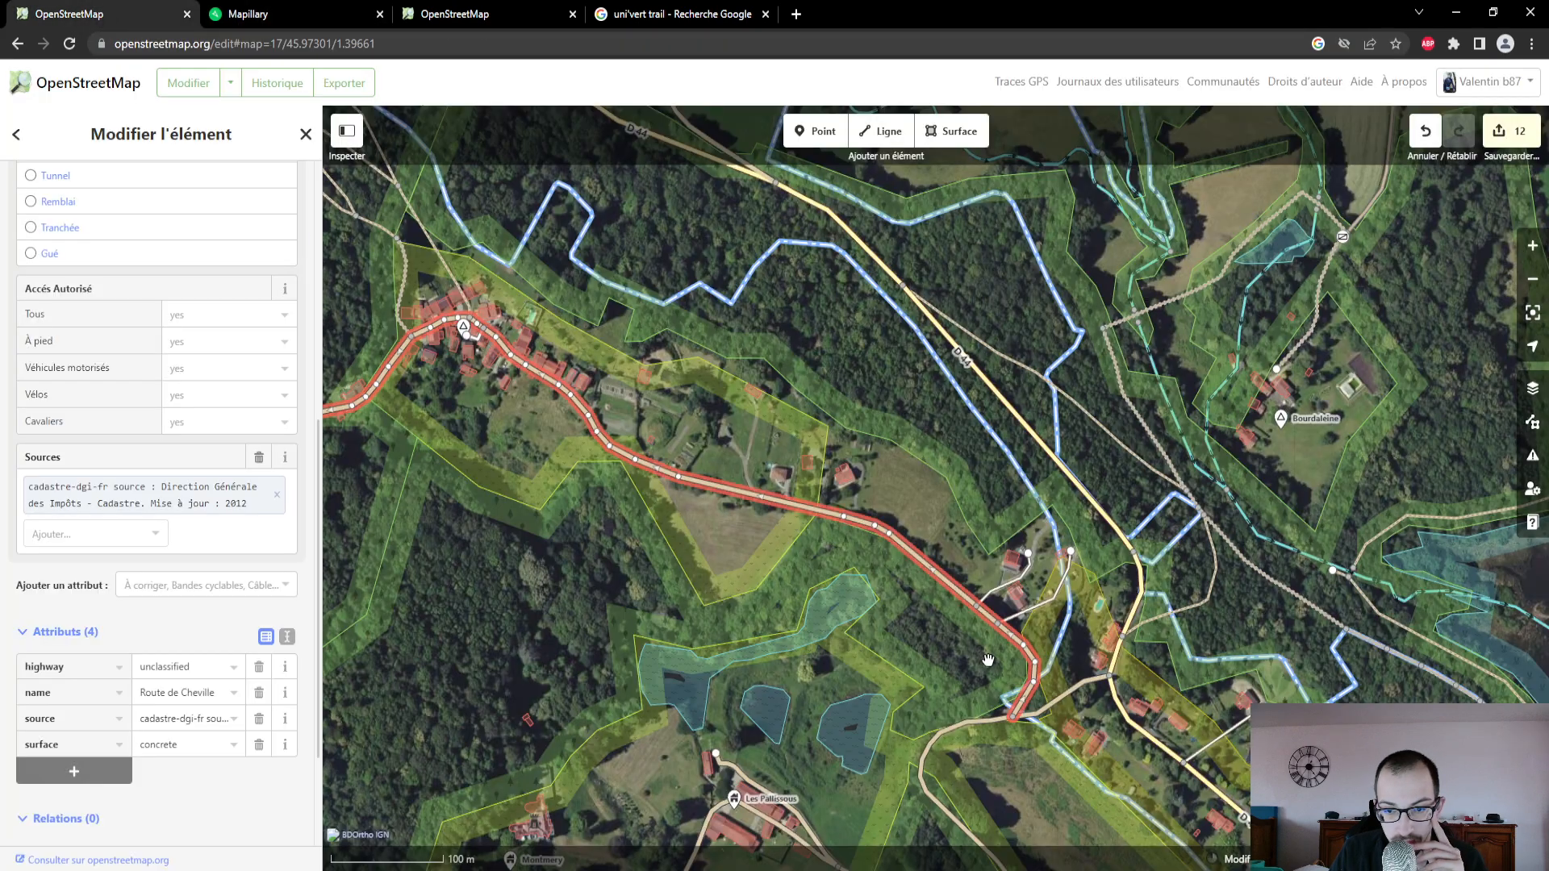
{"action": "scroll", "coordinate": [987, 660], "scroll_direction": "up", "scroll_amount": 2}
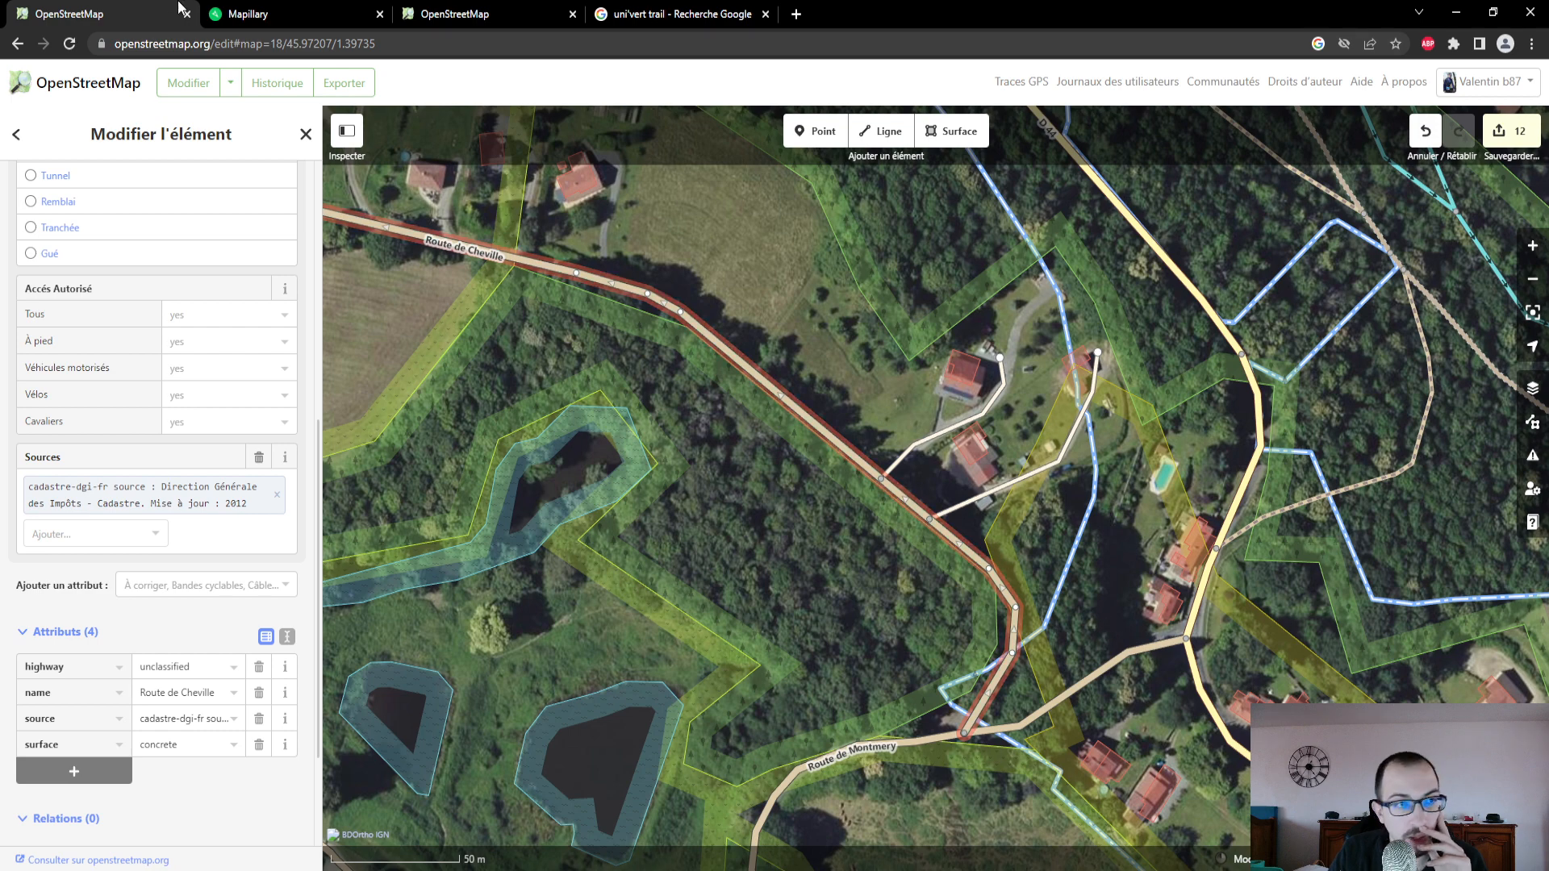
- Switch to Mapillary and trace the dirt track's photo points between the Route de Cheville and the D 44 on the inset map
{"action": "left_click", "coordinate": [282, 18]}
{"action": "scroll", "coordinate": [215, 799], "scroll_direction": "up", "scroll_amount": 3}
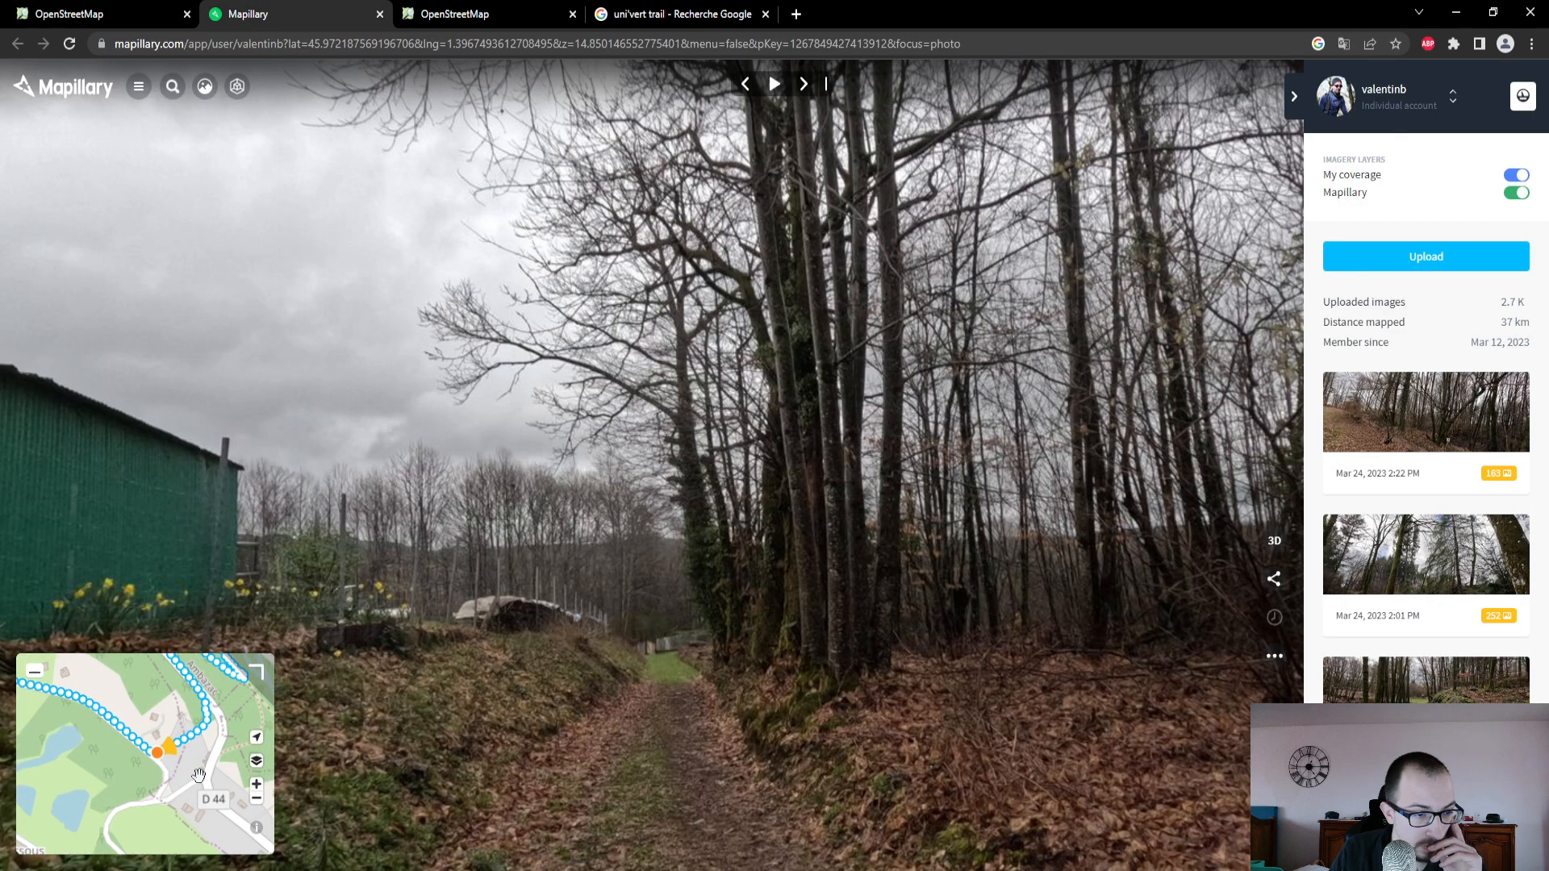
{"action": "scroll", "coordinate": [189, 734], "scroll_direction": "up", "scroll_amount": 5}
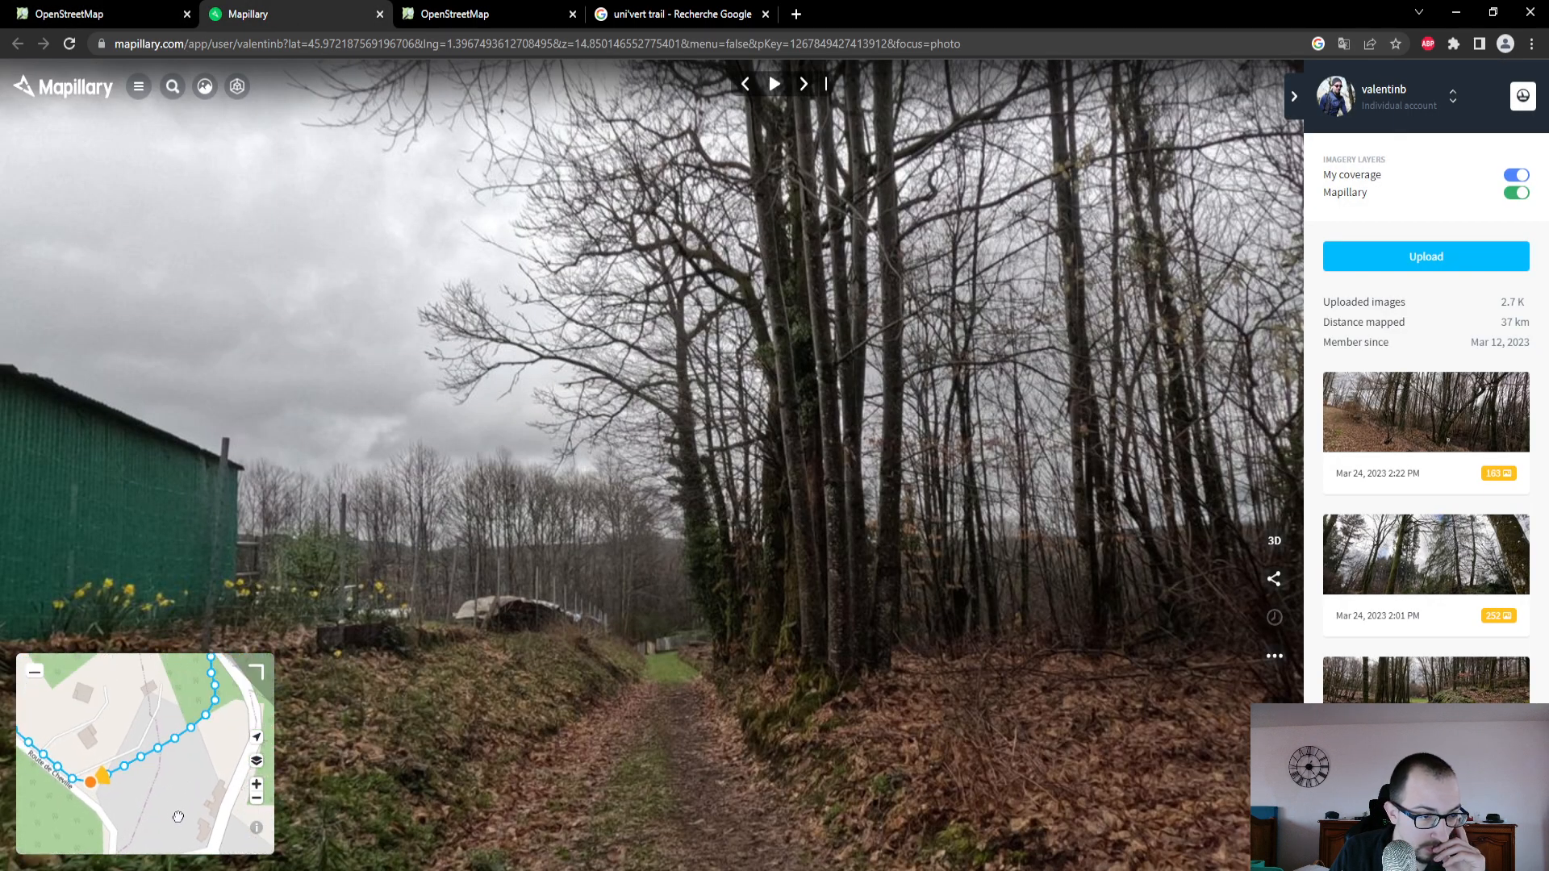
{"action": "left_click_drag", "start_coordinate": [137, 710], "coordinate": [151, 844]}
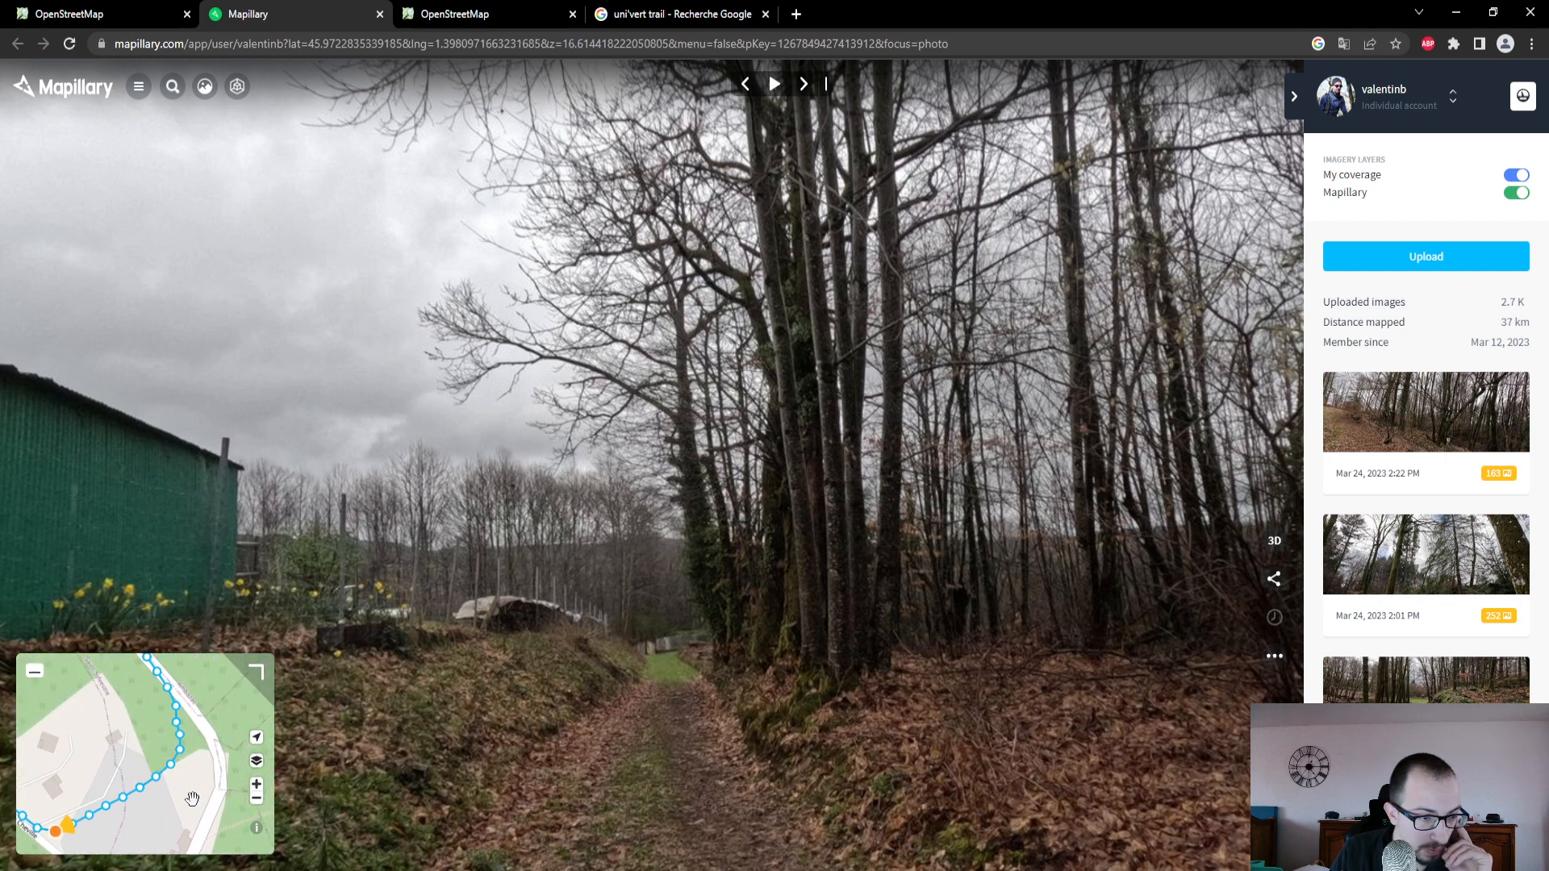
{"action": "scroll", "coordinate": [192, 799], "scroll_direction": "up", "scroll_amount": 4}
{"action": "scroll", "coordinate": [170, 765], "scroll_direction": "up", "scroll_amount": 2}
{"action": "left_click_drag", "start_coordinate": [158, 762], "coordinate": [152, 850]}
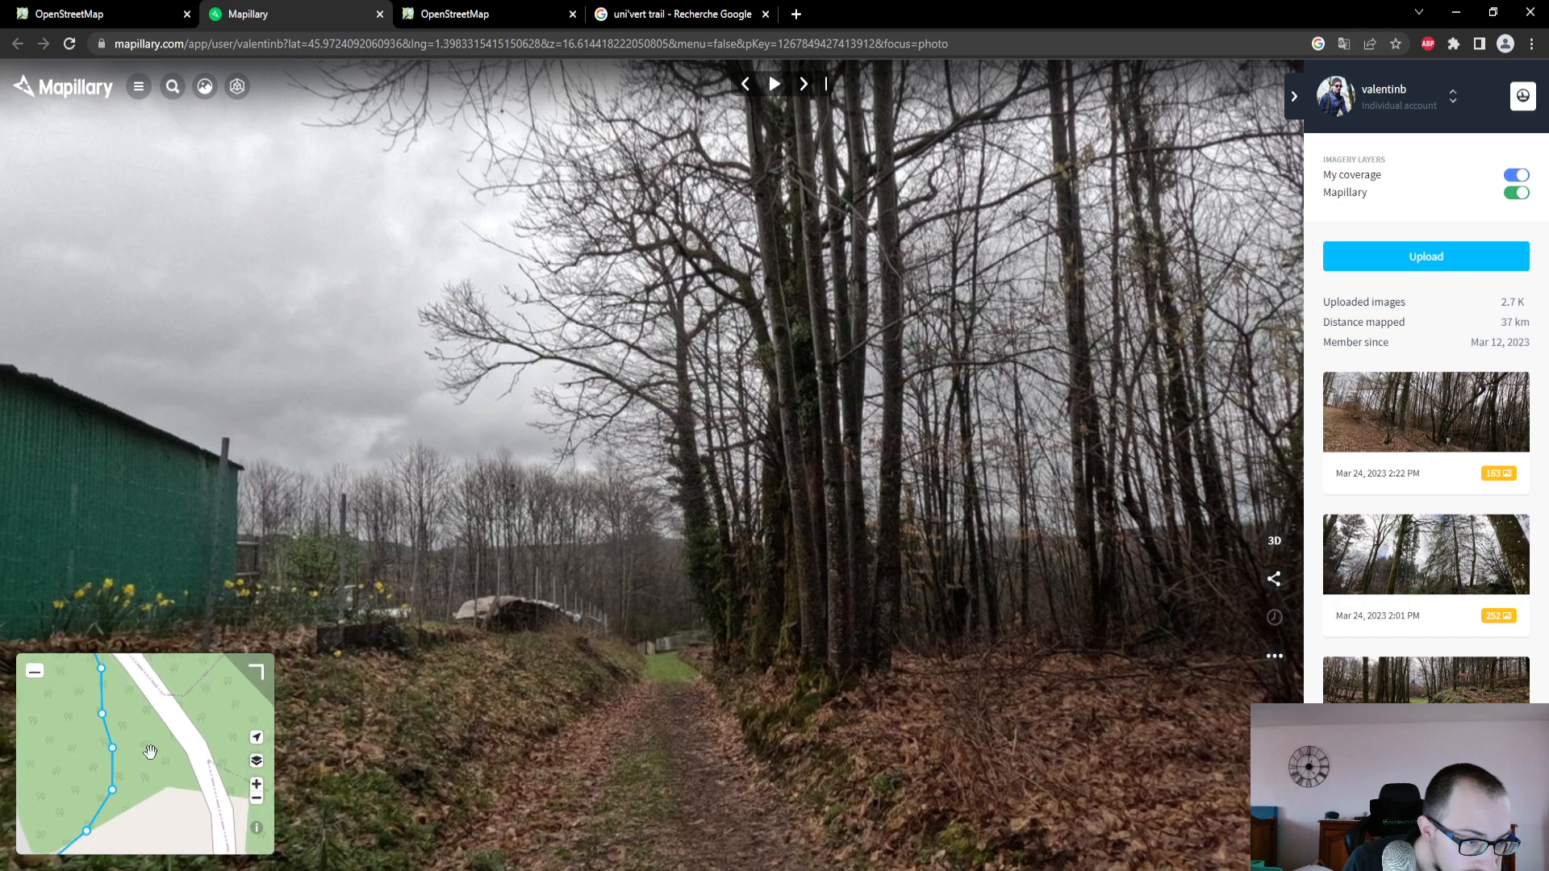
{"action": "left_click_drag", "start_coordinate": [151, 752], "coordinate": [174, 638]}
{"action": "scroll", "coordinate": [147, 834], "scroll_direction": "down", "scroll_amount": 4}
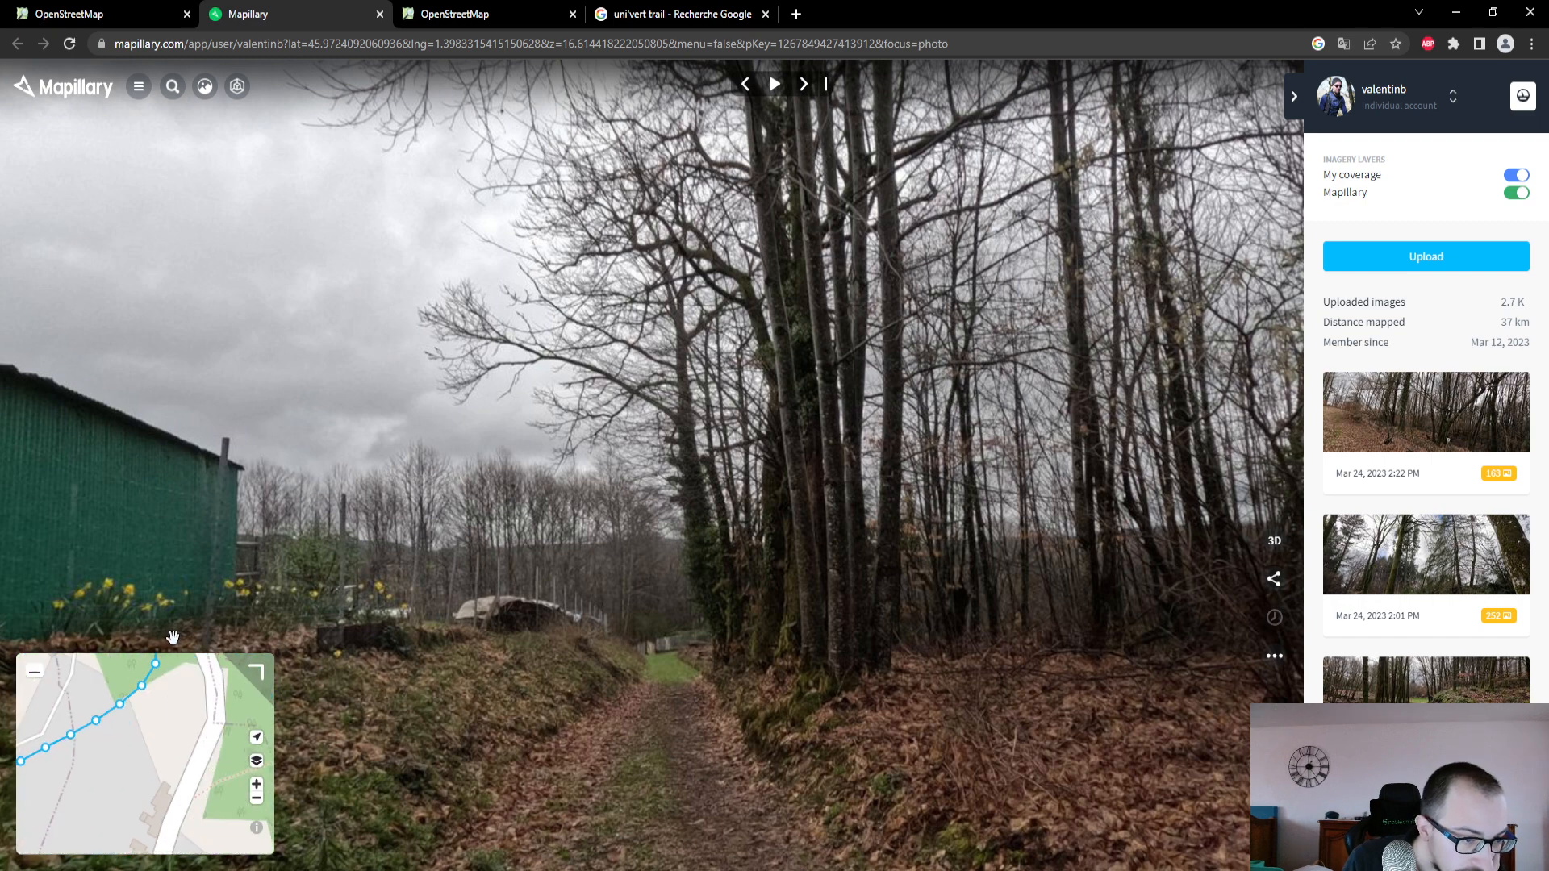
{"action": "mouse_move", "coordinate": [148, 770]}
{"action": "left_mouse_down"}
{"action": "mouse_move", "coordinate": [175, 660]}
{"action": "mouse_move", "coordinate": [230, 824]}
{"action": "left_mouse_up"}
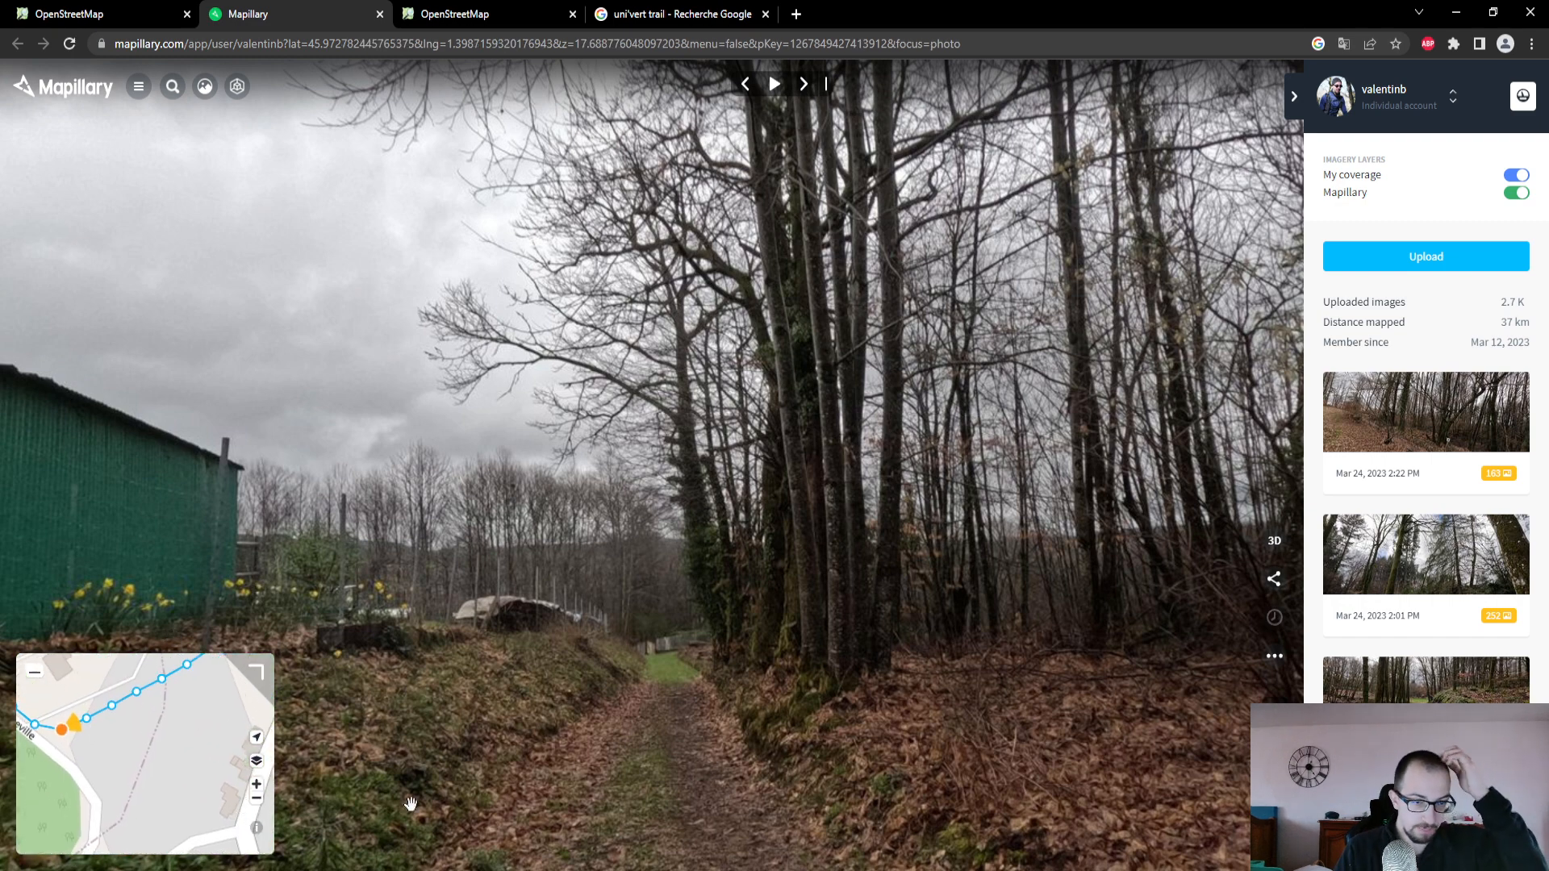
- View the previous photo on the Route de Cheville, check where the track branches off on the inset map, and return to the track photo
{"action": "left_click", "coordinate": [748, 83]}
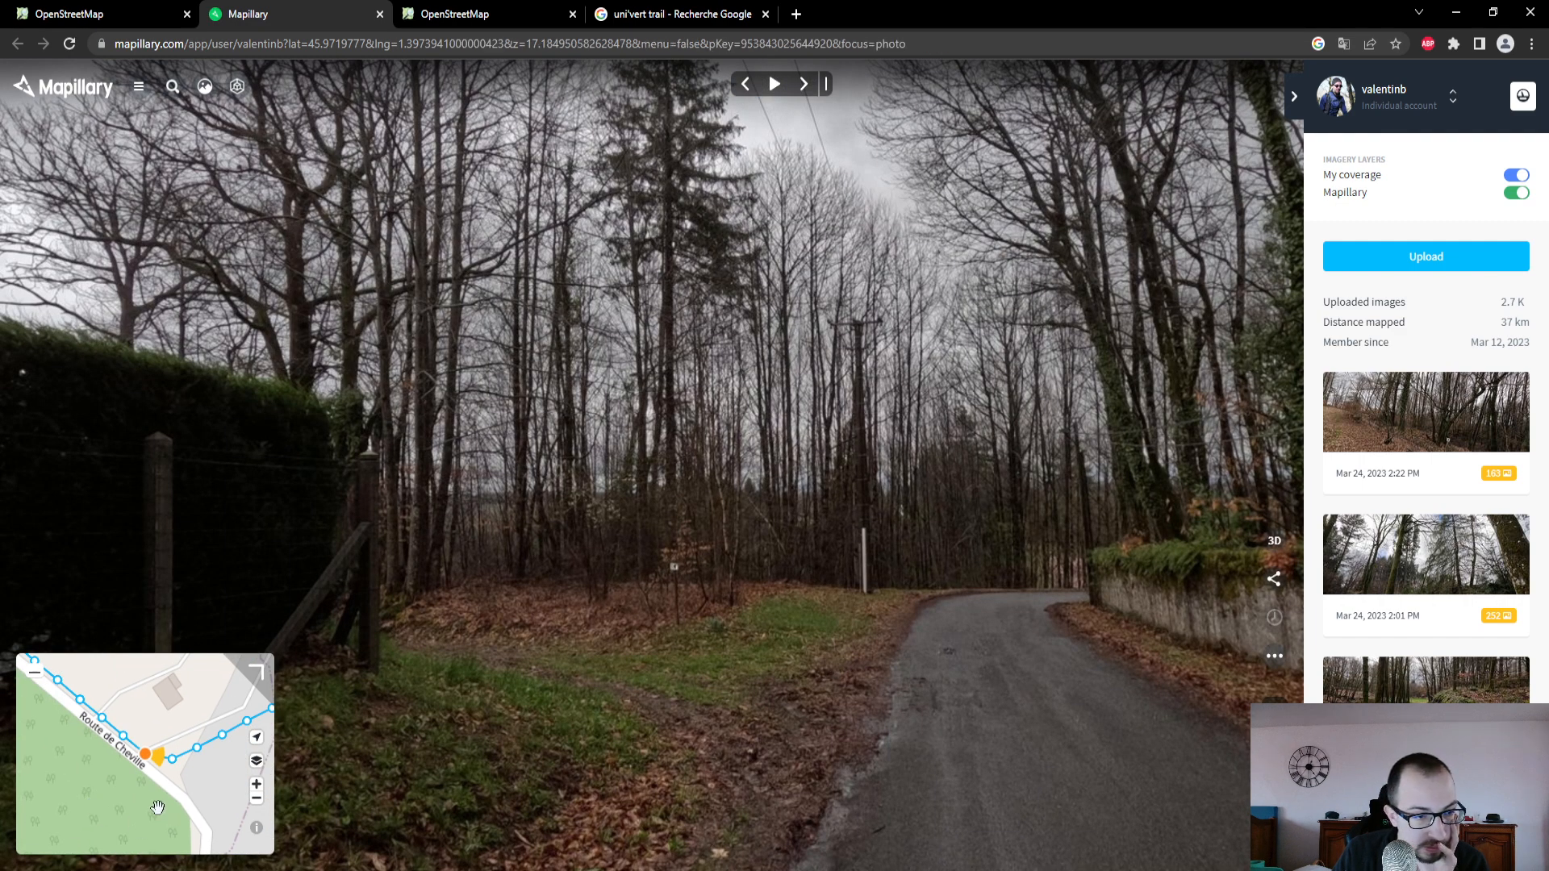
{"action": "mouse_move", "coordinate": [158, 807]}
{"action": "left_mouse_down"}
{"action": "mouse_move", "coordinate": [34, 729]}
{"action": "mouse_move", "coordinate": [64, 737]}
{"action": "mouse_move", "coordinate": [91, 809]}
{"action": "left_mouse_up"}
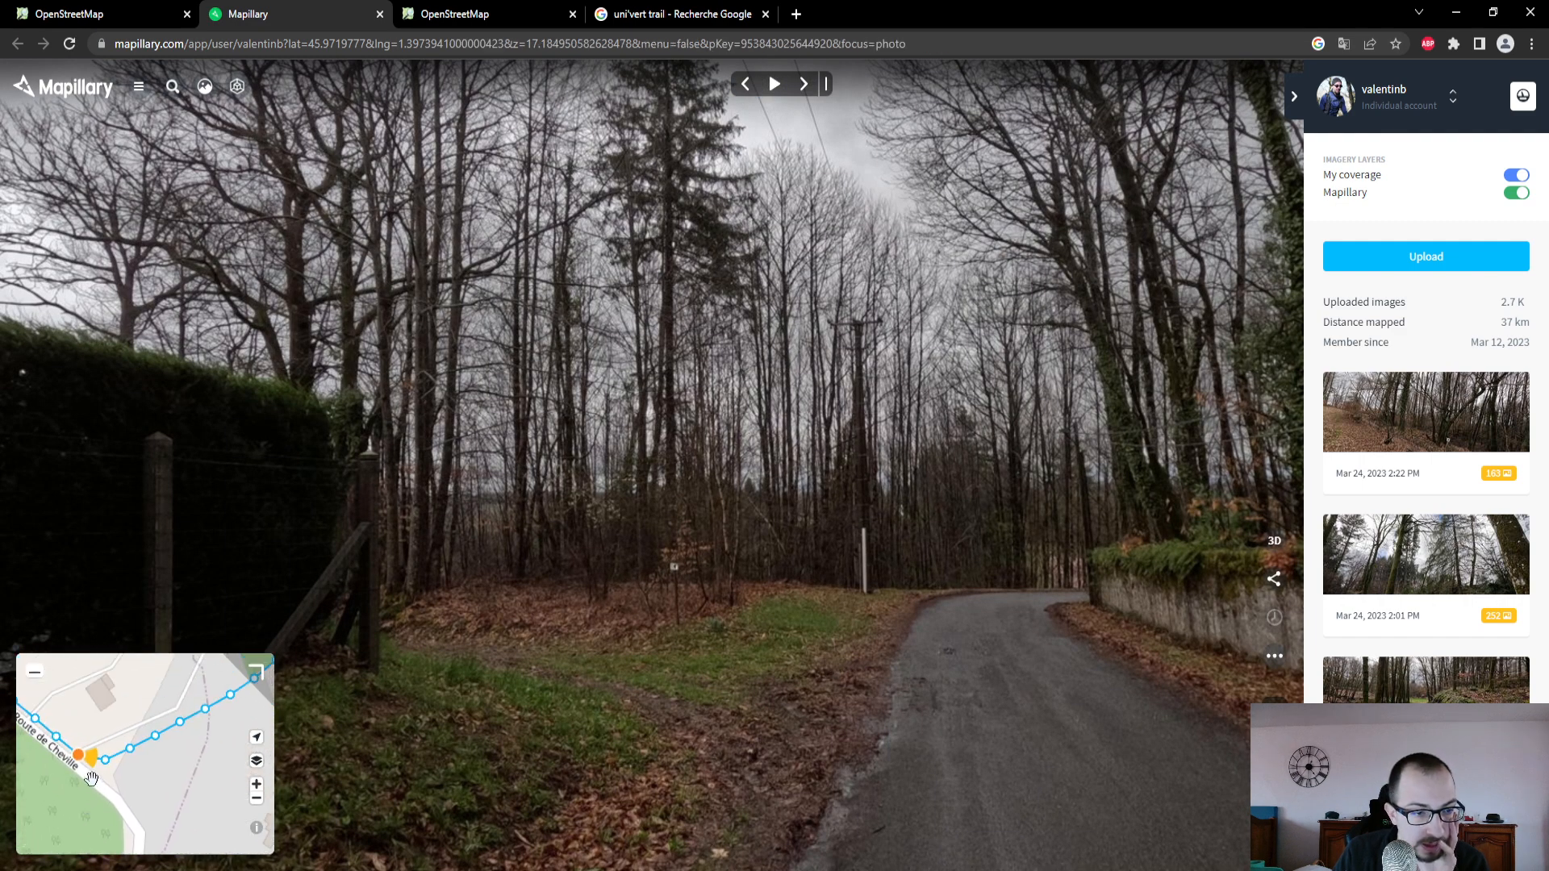
{"action": "left_click_drag", "start_coordinate": [150, 688], "coordinate": [147, 799]}
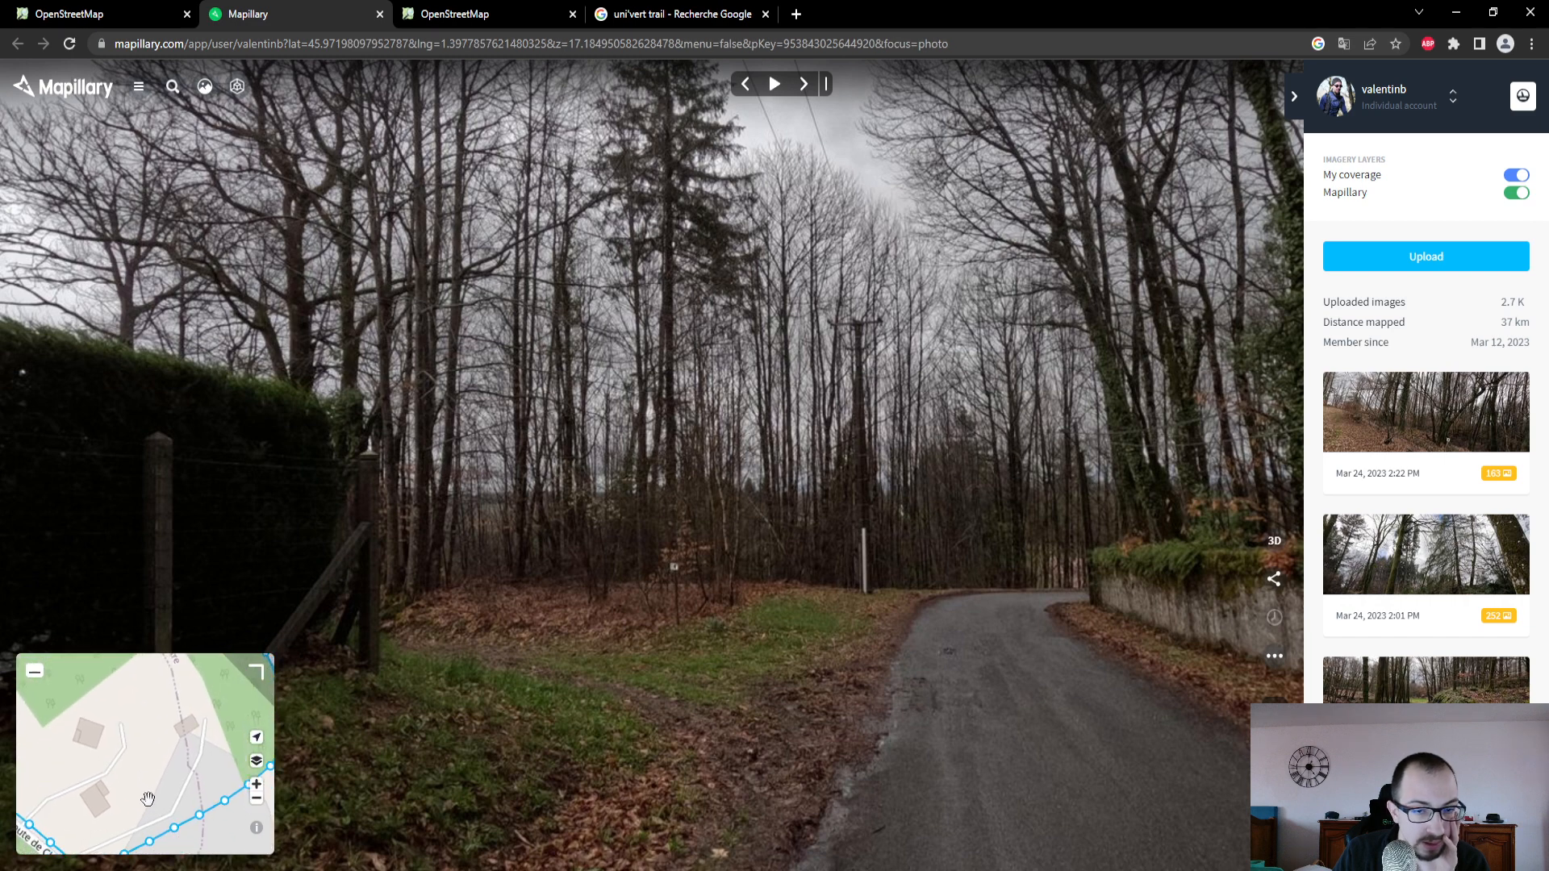
{"action": "left_click", "coordinate": [814, 92]}
- Switch to OpenStreetMap and examine the aerial imagery between the Route de Cheville and the D 44 for the dirt track
{"action": "left_click", "coordinate": [158, 13]}
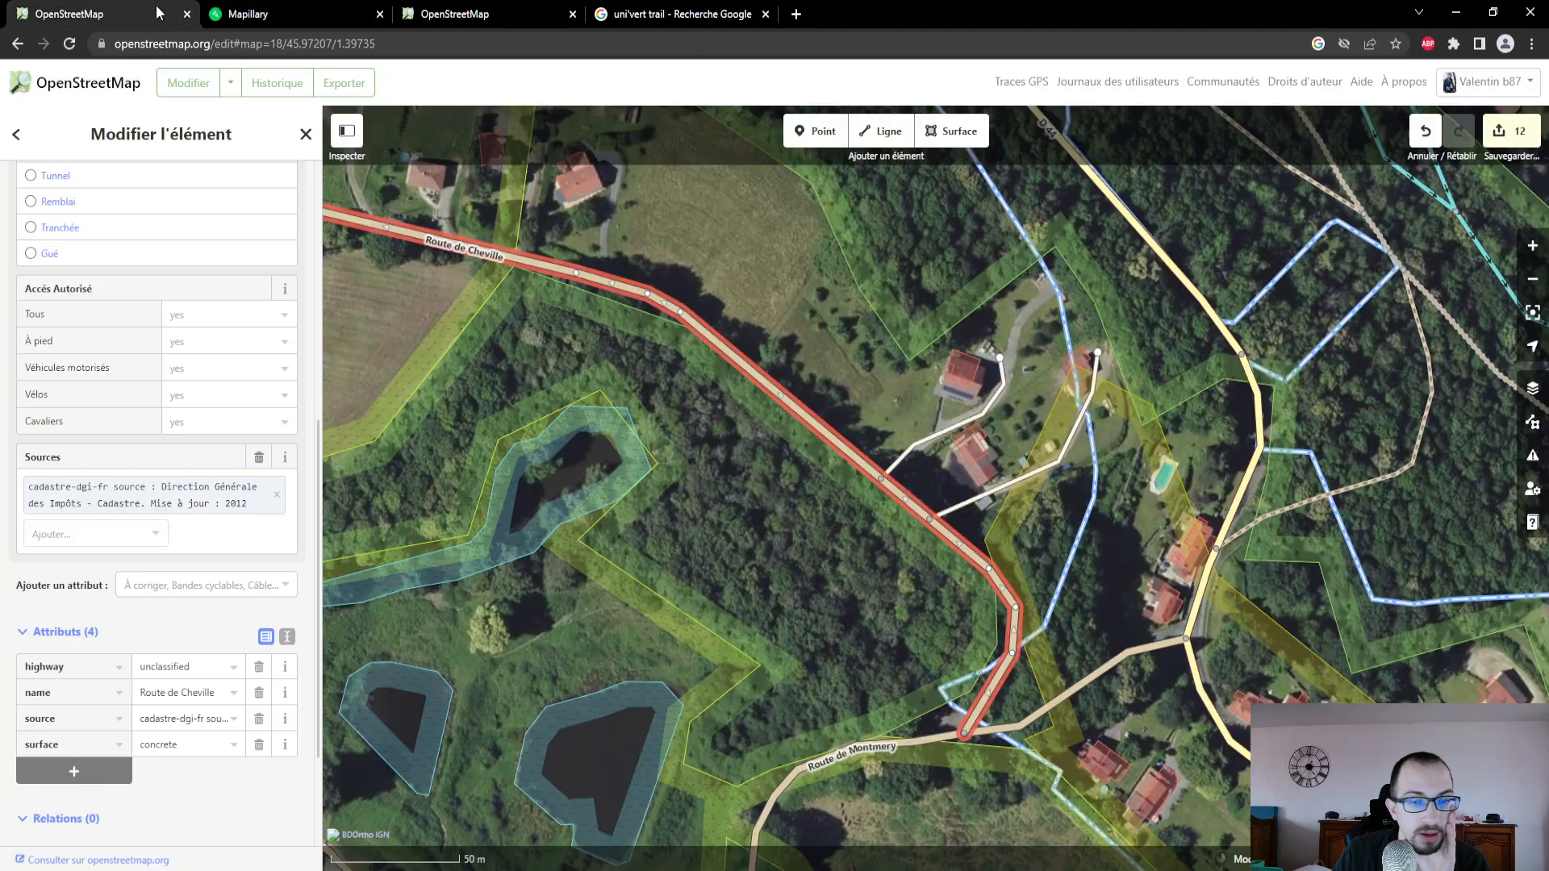
{"action": "left_click_drag", "start_coordinate": [976, 776], "coordinate": [823, 618]}
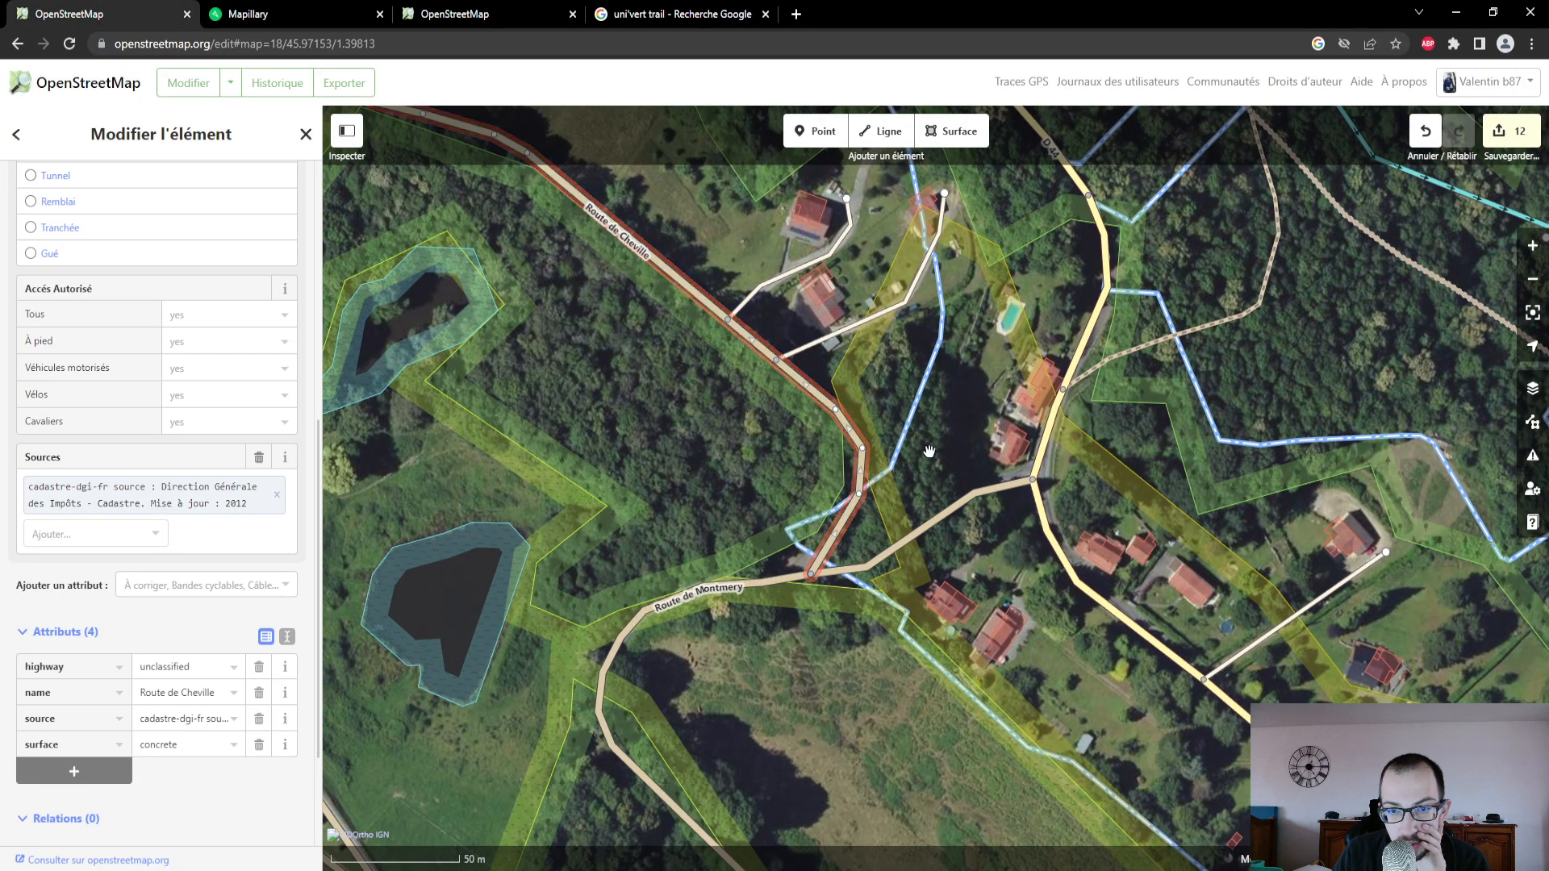
{"action": "scroll", "coordinate": [979, 417], "scroll_direction": "up", "scroll_amount": 2}
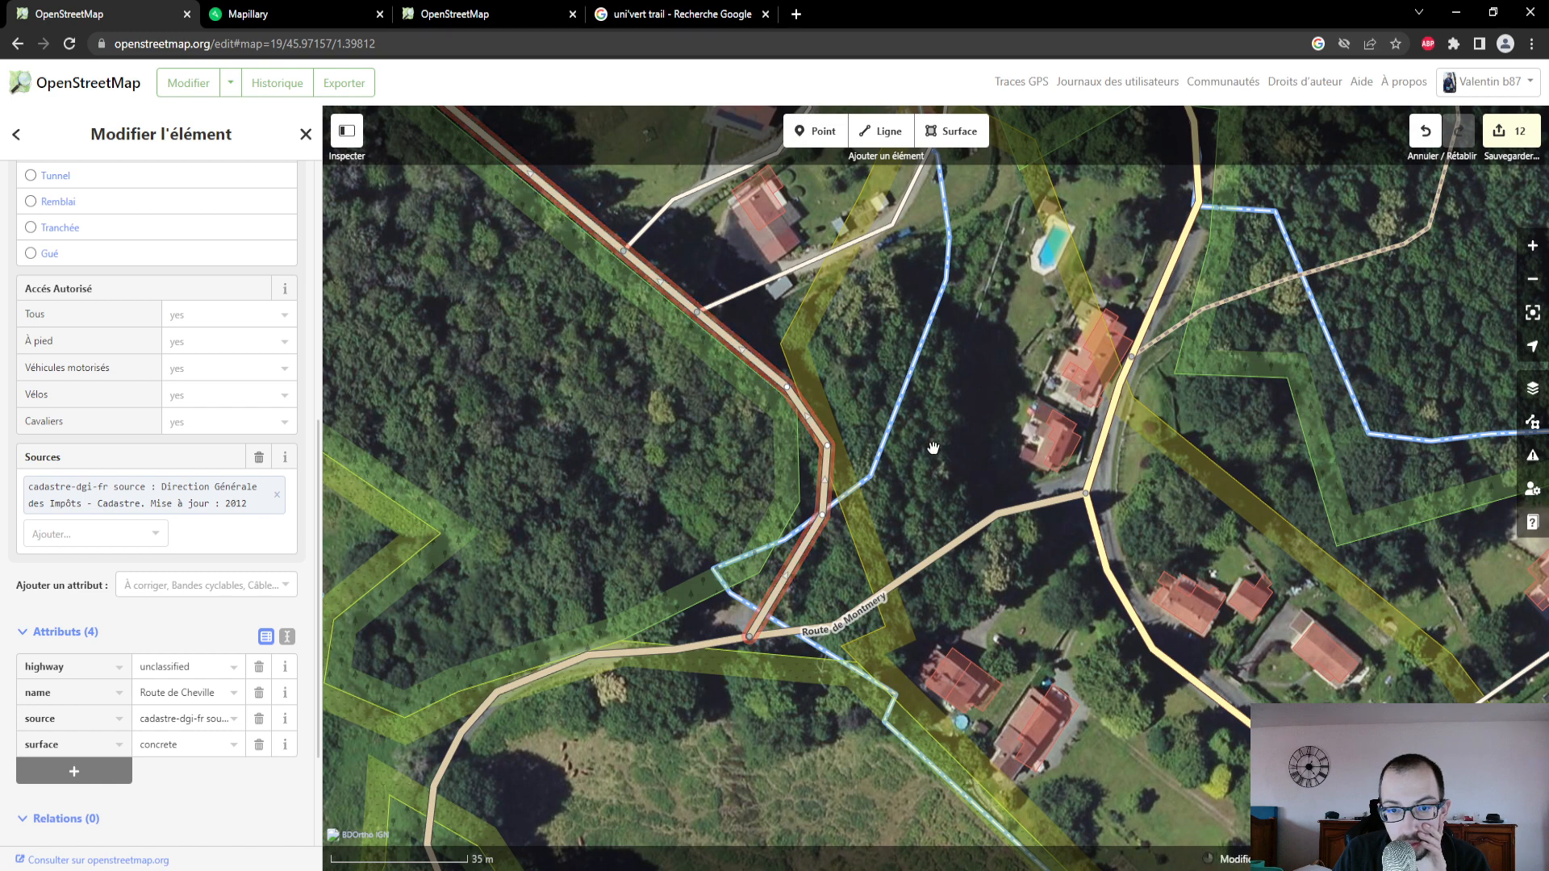
{"action": "left_click_drag", "start_coordinate": [957, 395], "coordinate": [944, 589]}
{"action": "scroll", "coordinate": [936, 468], "scroll_direction": "up", "scroll_amount": 2}
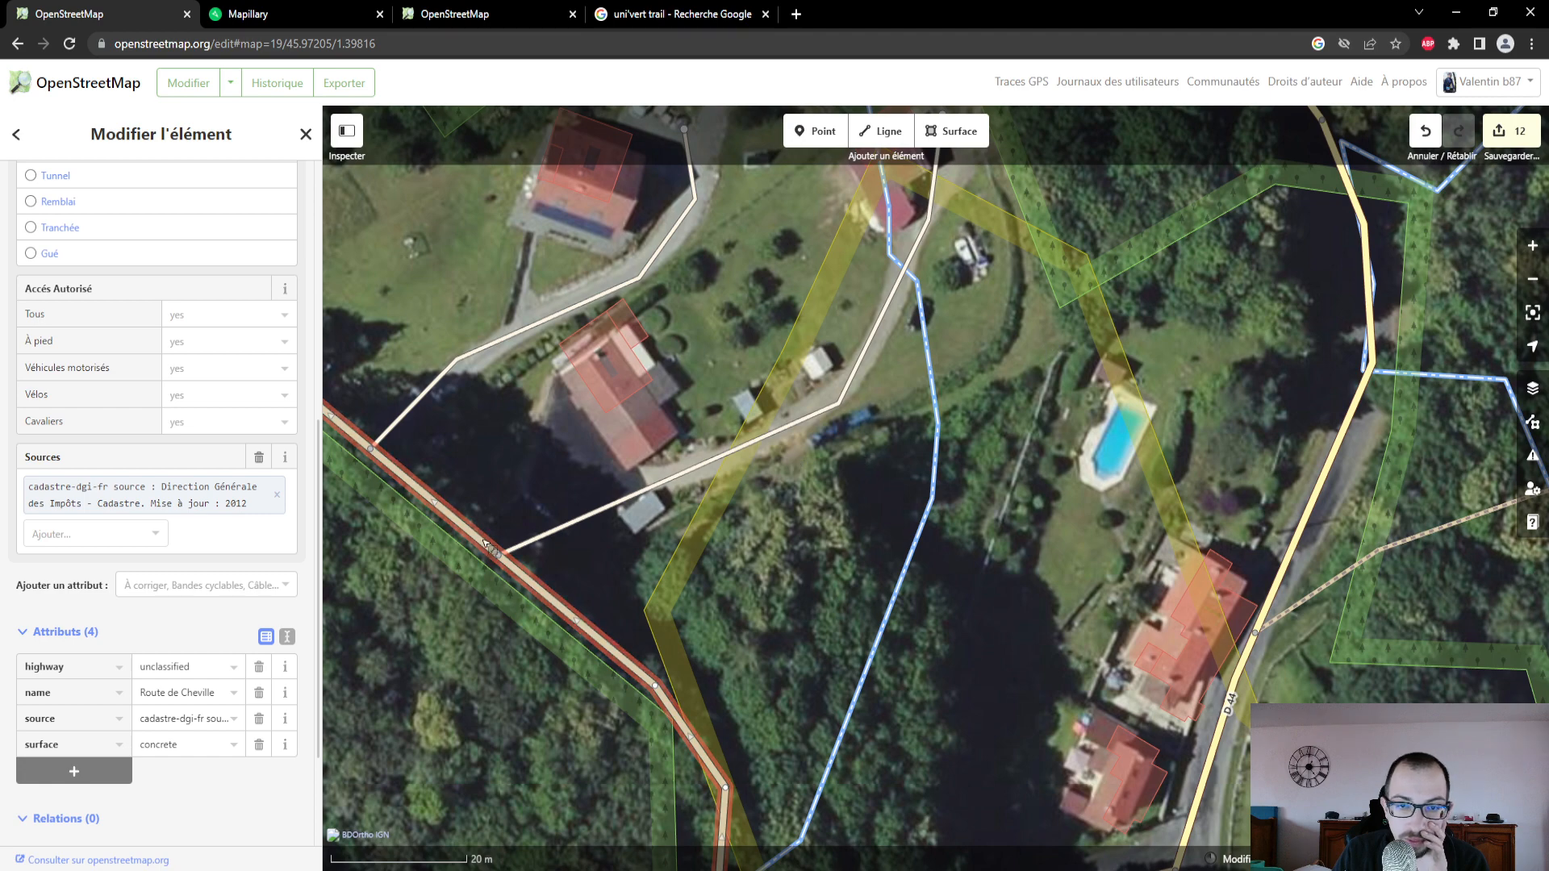
- Recheck the track photo in Mapillary, and in OpenStreetMap start a line on the Route de Cheville just southeast of the second driveway
{"action": "left_click", "coordinate": [246, 16]}
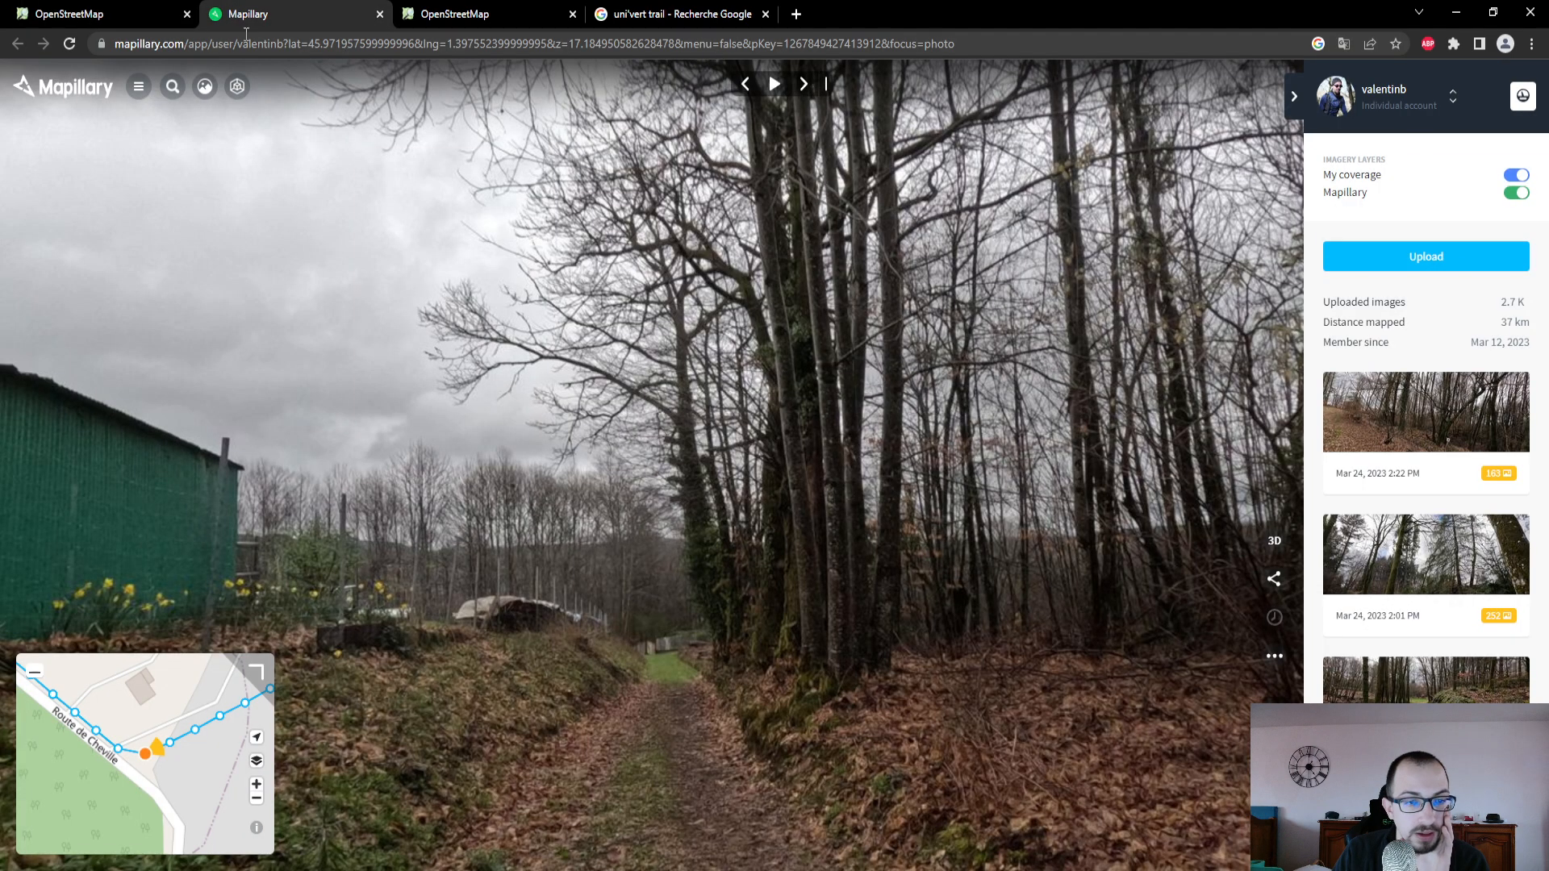
{"action": "left_click", "coordinate": [97, 14]}
{"action": "left_click", "coordinate": [887, 131]}
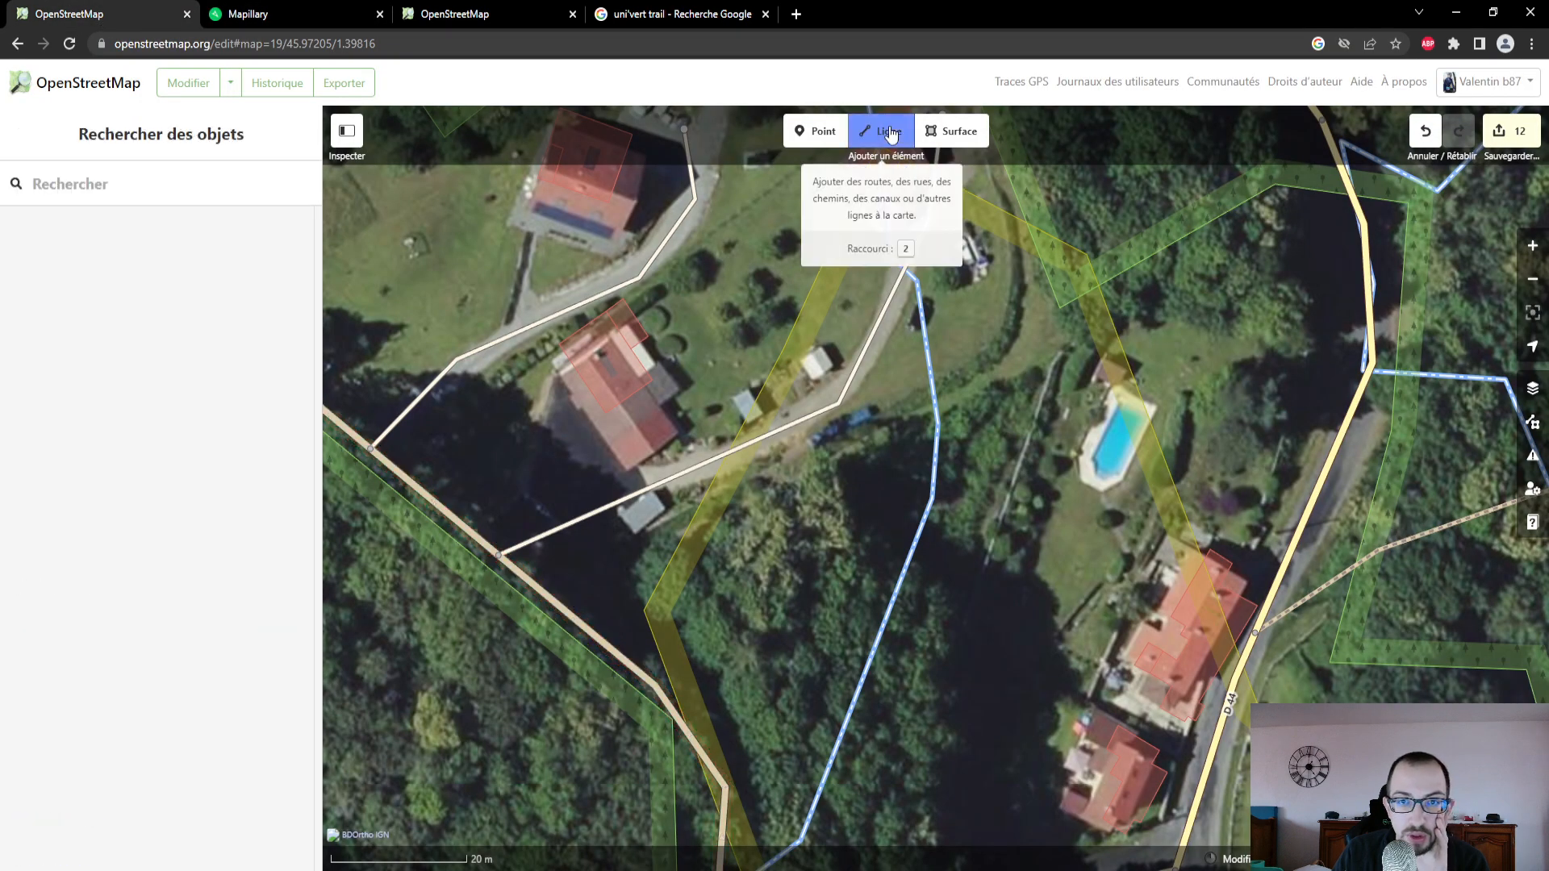
{"action": "left_click", "coordinate": [548, 597]}
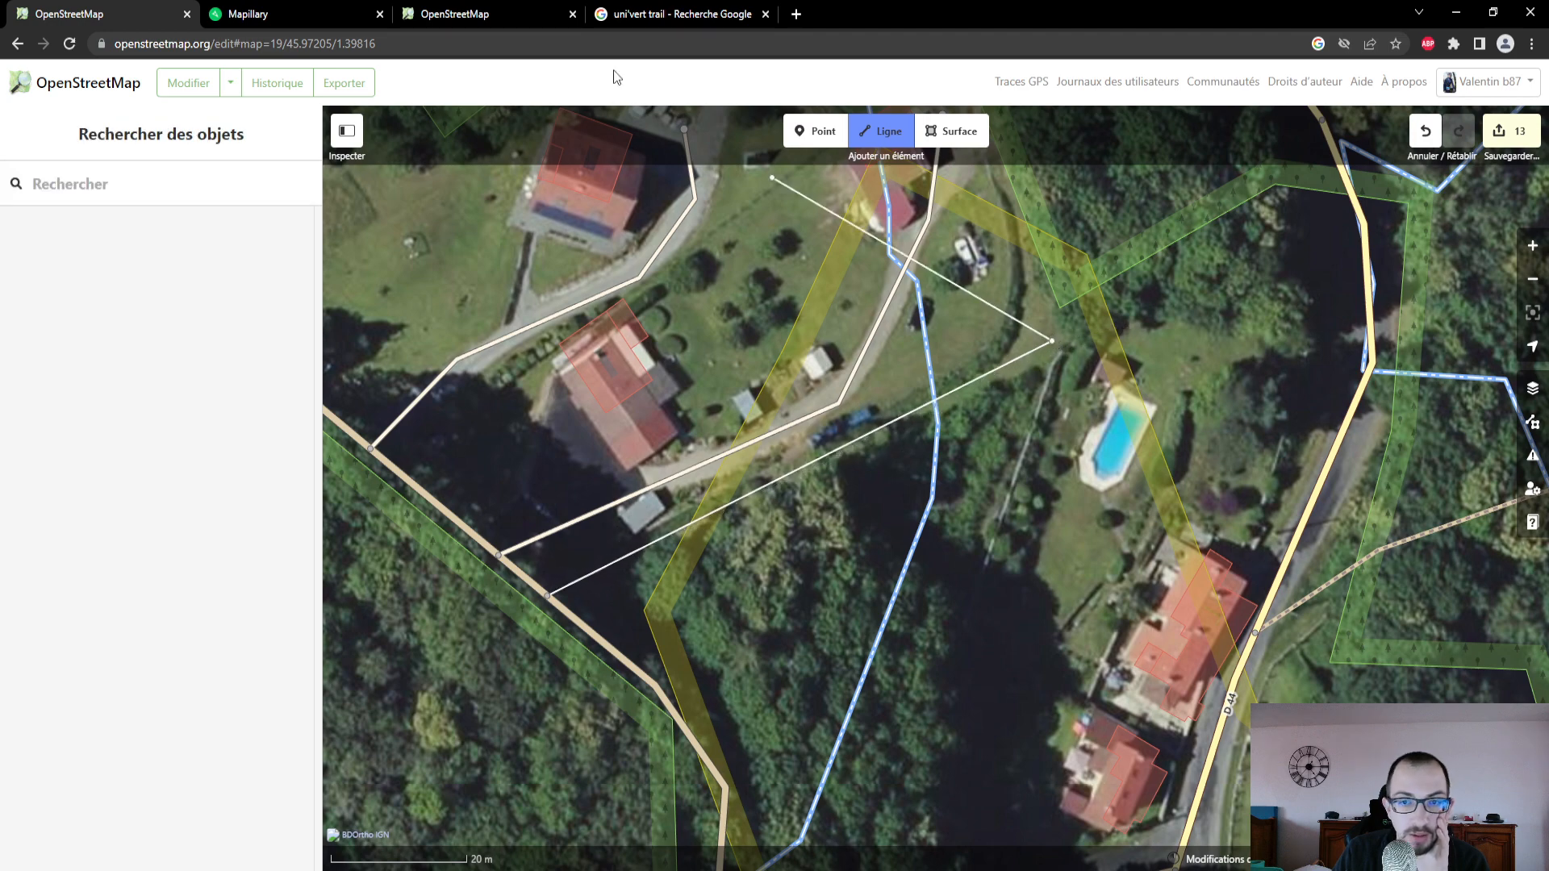
- Switch to Mapillary, follow the track's photo points northeast and view two photos where it runs alongside the D 44
{"action": "left_click", "coordinate": [321, 17]}
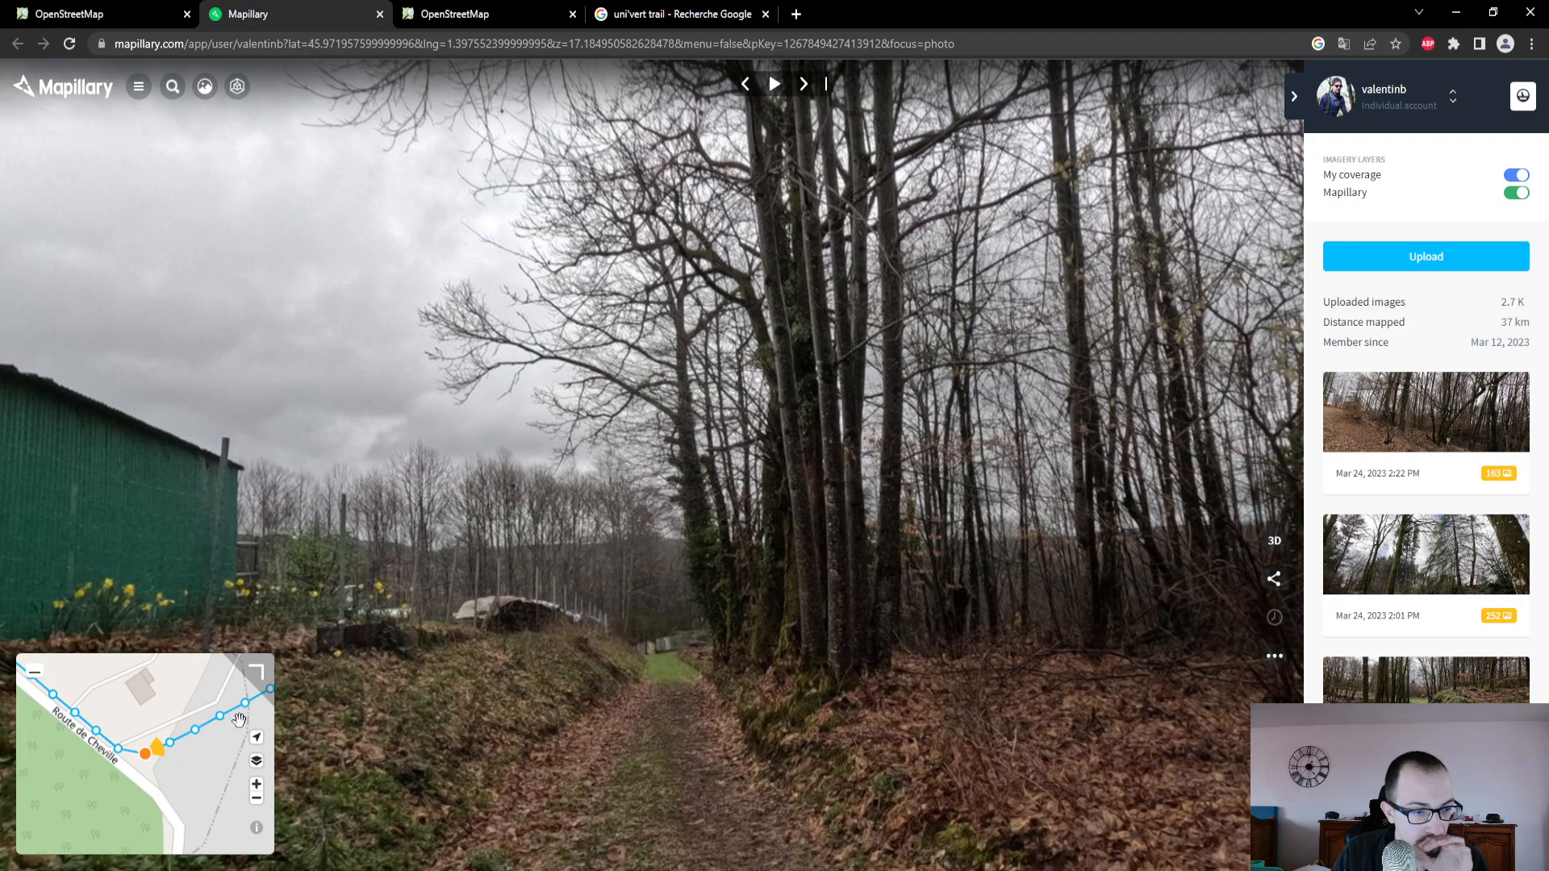
{"action": "left_click_drag", "start_coordinate": [196, 769], "coordinate": [65, 823]}
{"action": "left_click_drag", "start_coordinate": [208, 758], "coordinate": [179, 850]}
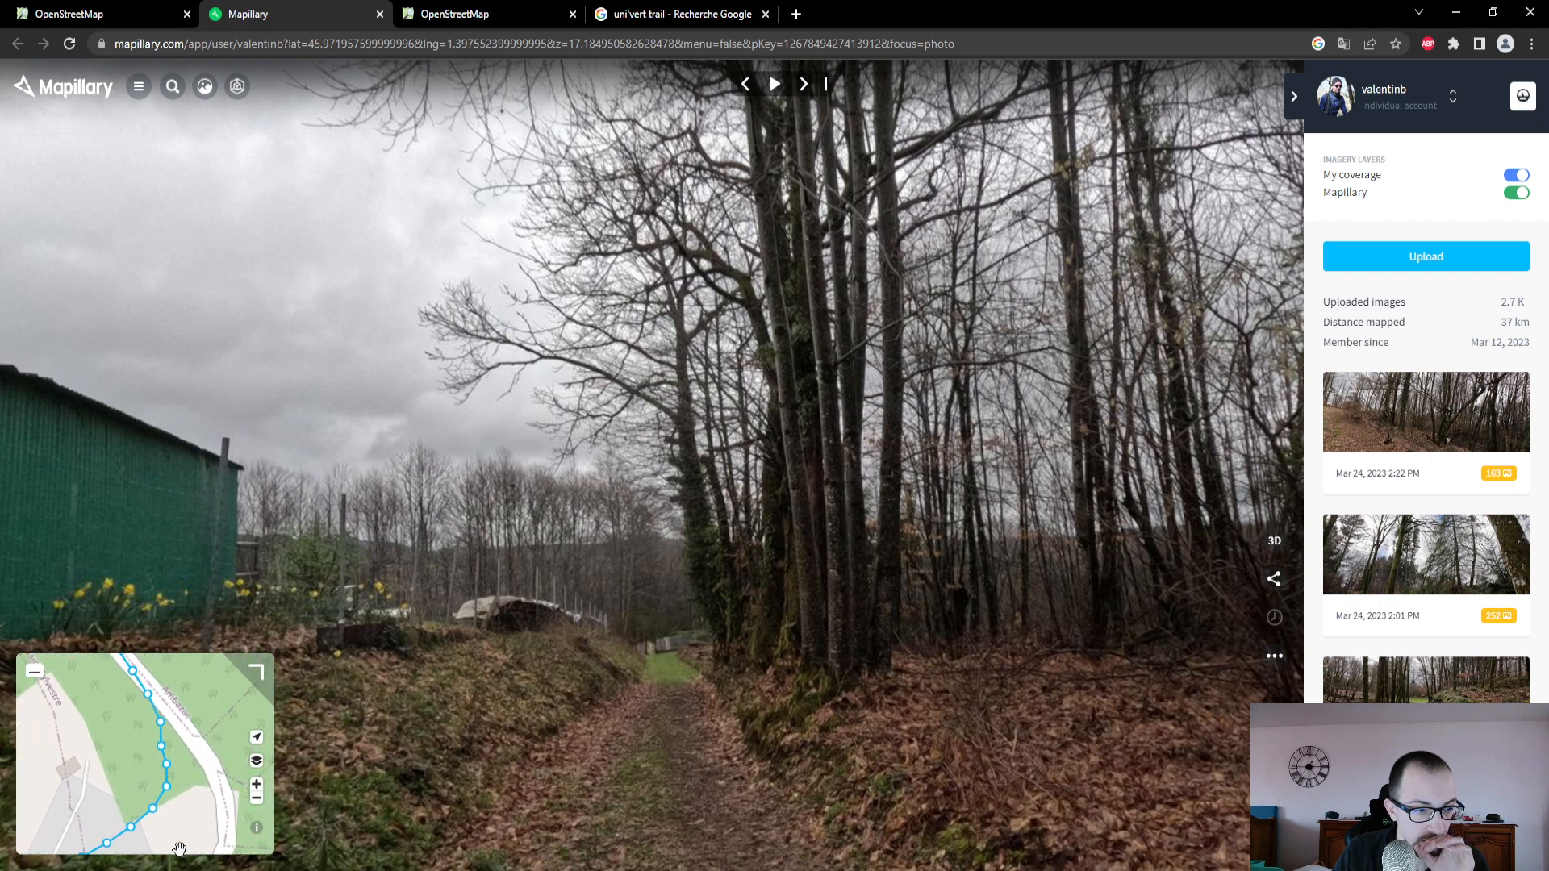
{"action": "left_click", "coordinate": [162, 722]}
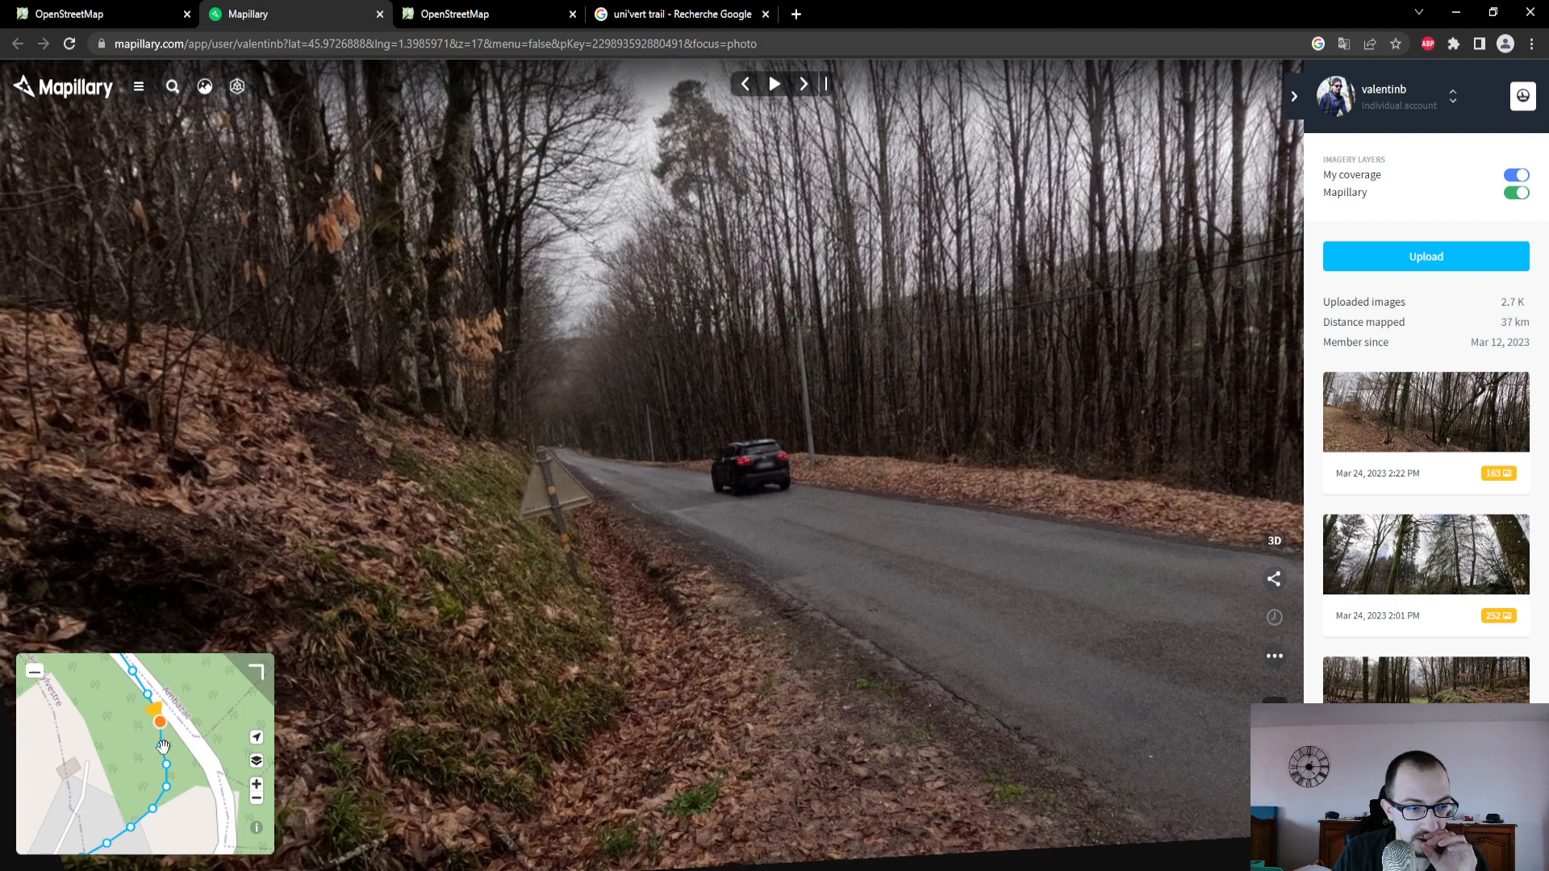
{"action": "left_click", "coordinate": [161, 750]}
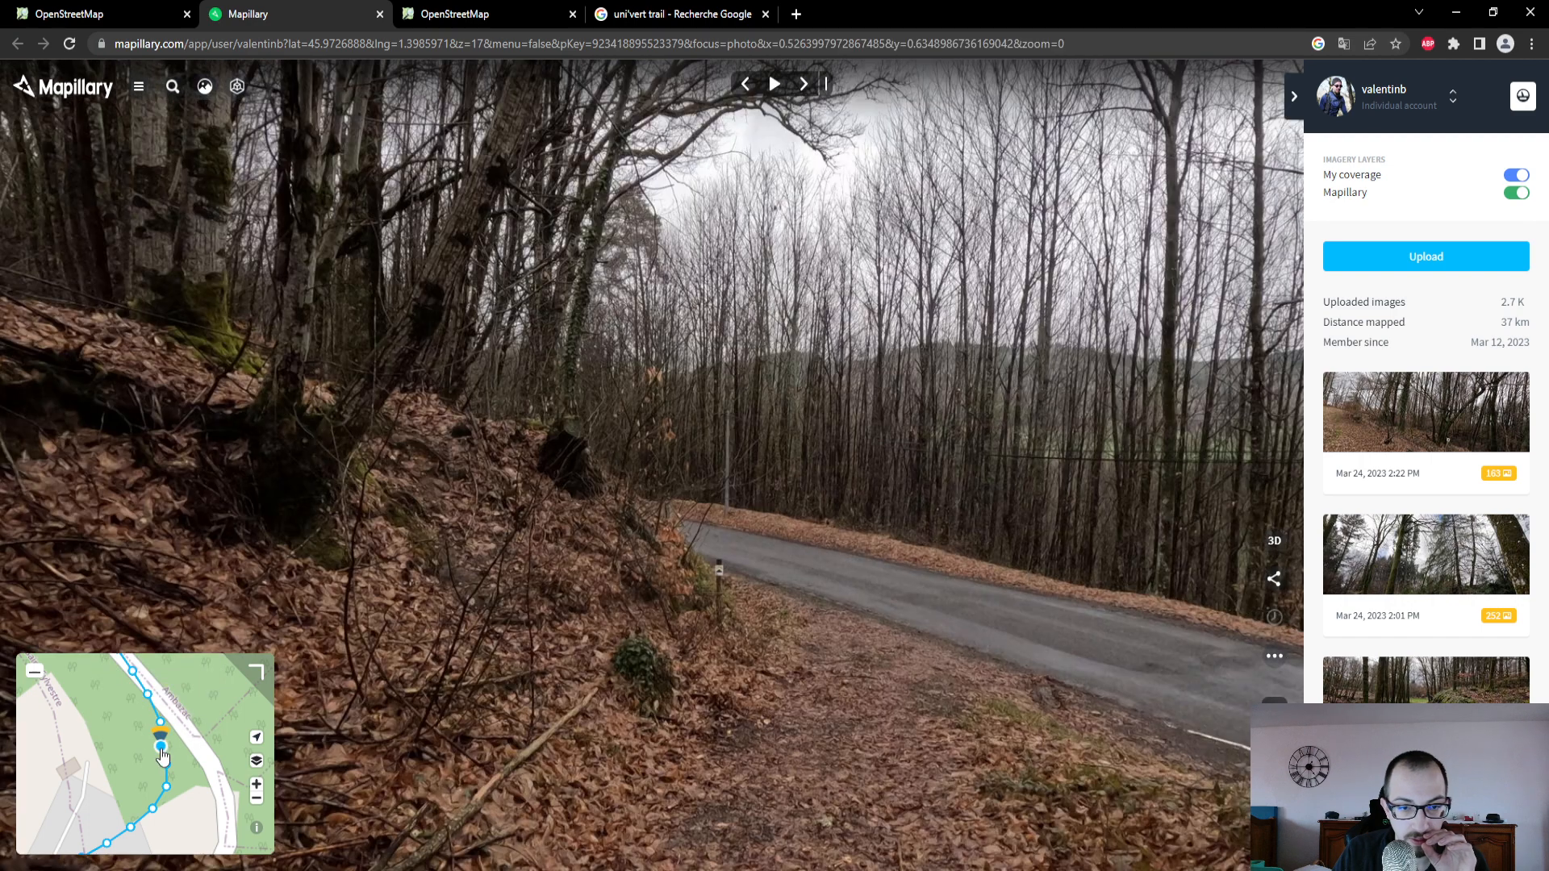
- Return to OpenStreetMap, extend the line northeast past the swimming pool and north through the woods, and finish it on the D 44
{"action": "left_click", "coordinate": [101, 16]}
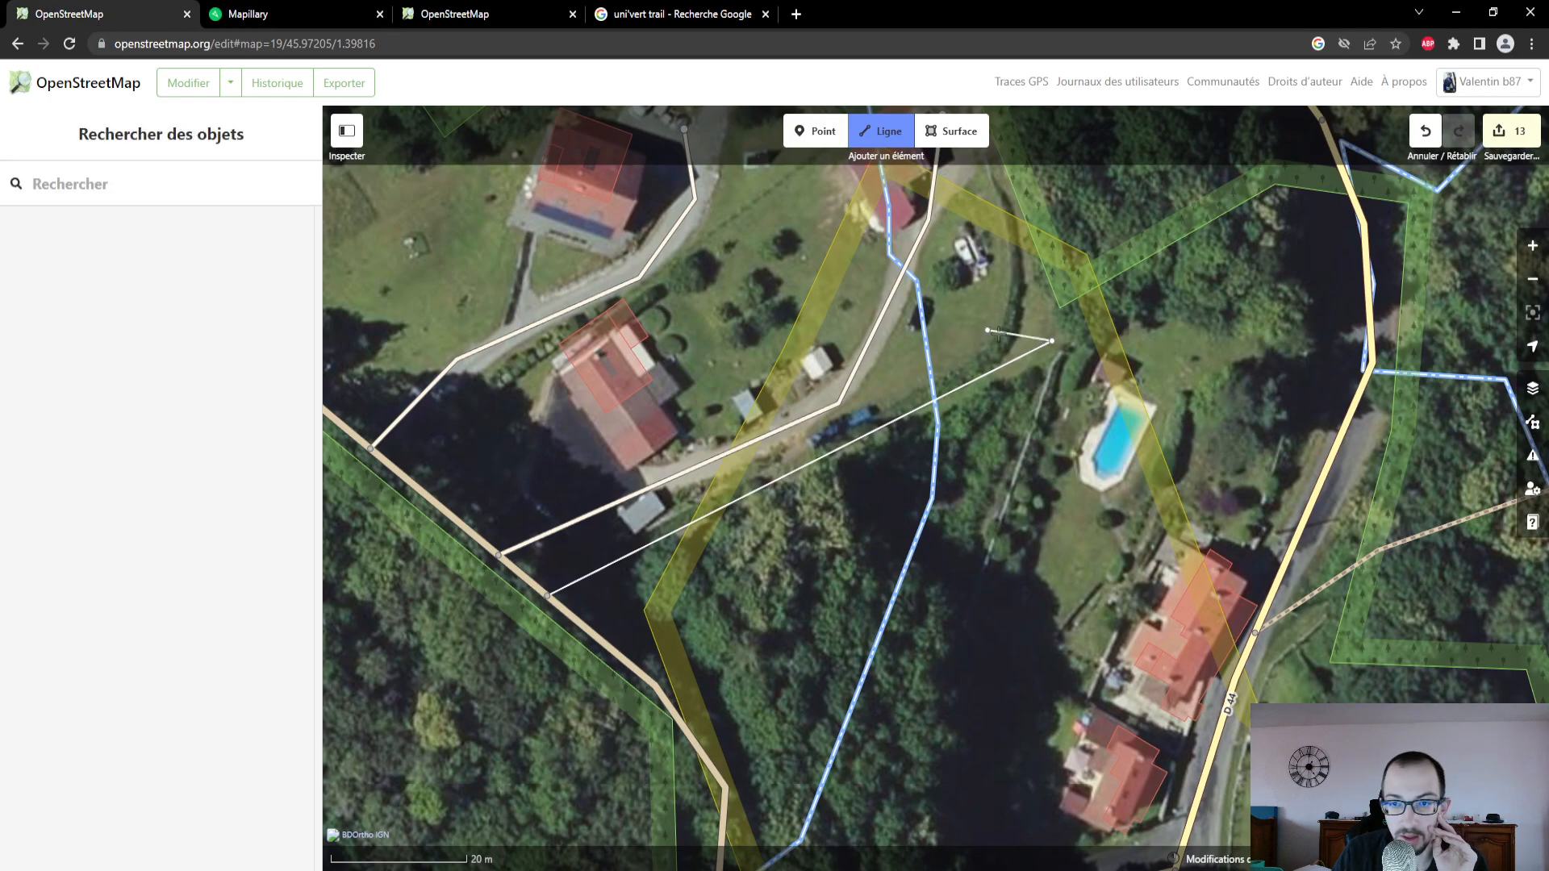
{"action": "left_click_drag", "start_coordinate": [1127, 306], "coordinate": [927, 560]}
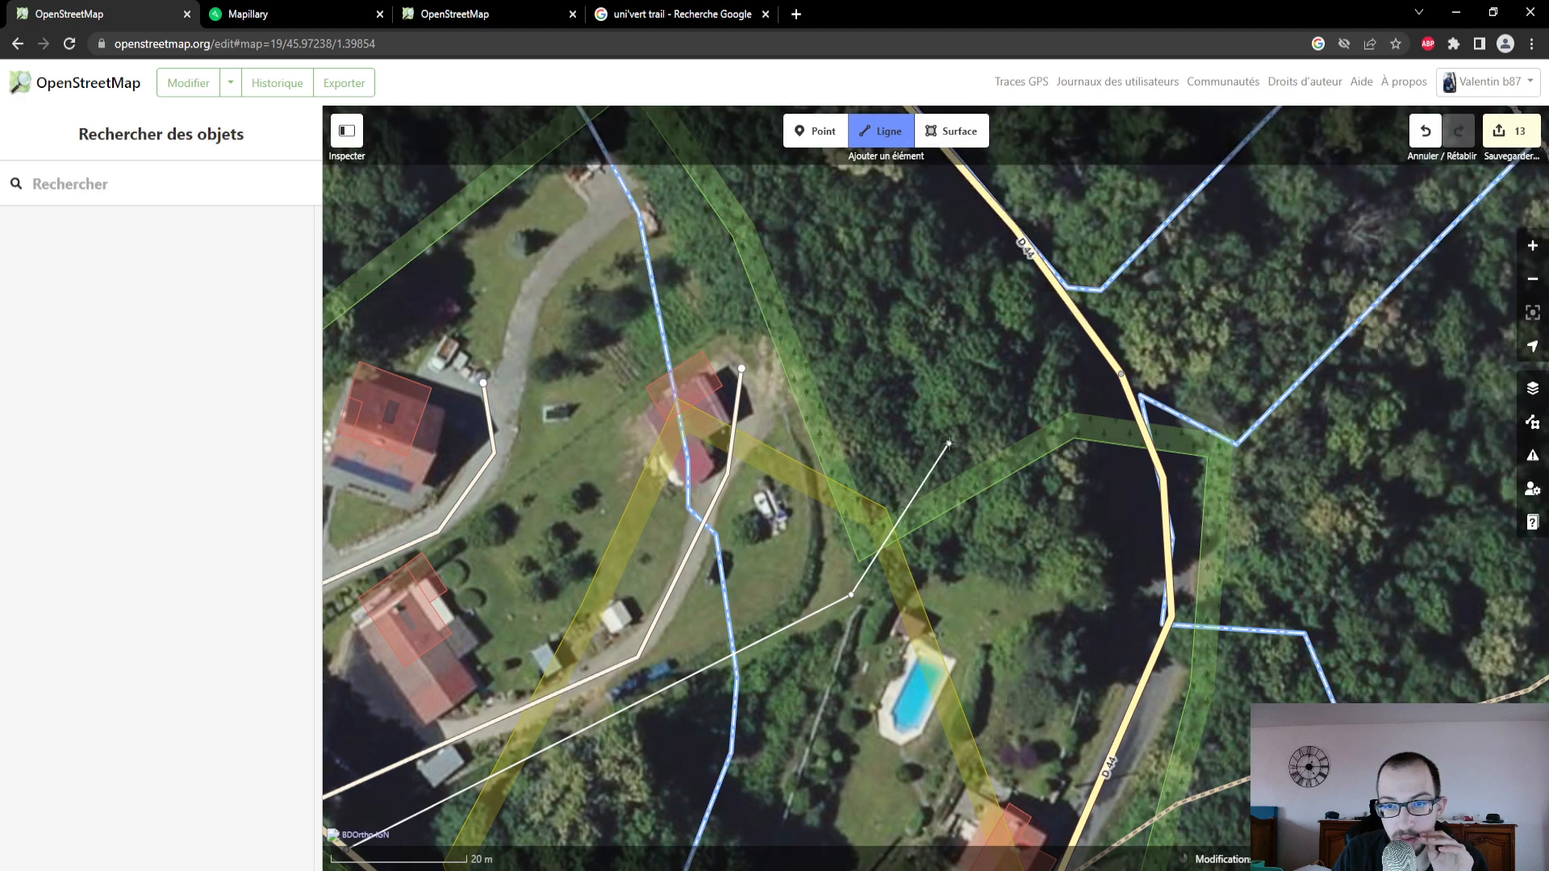
{"action": "left_click", "coordinate": [282, 16]}
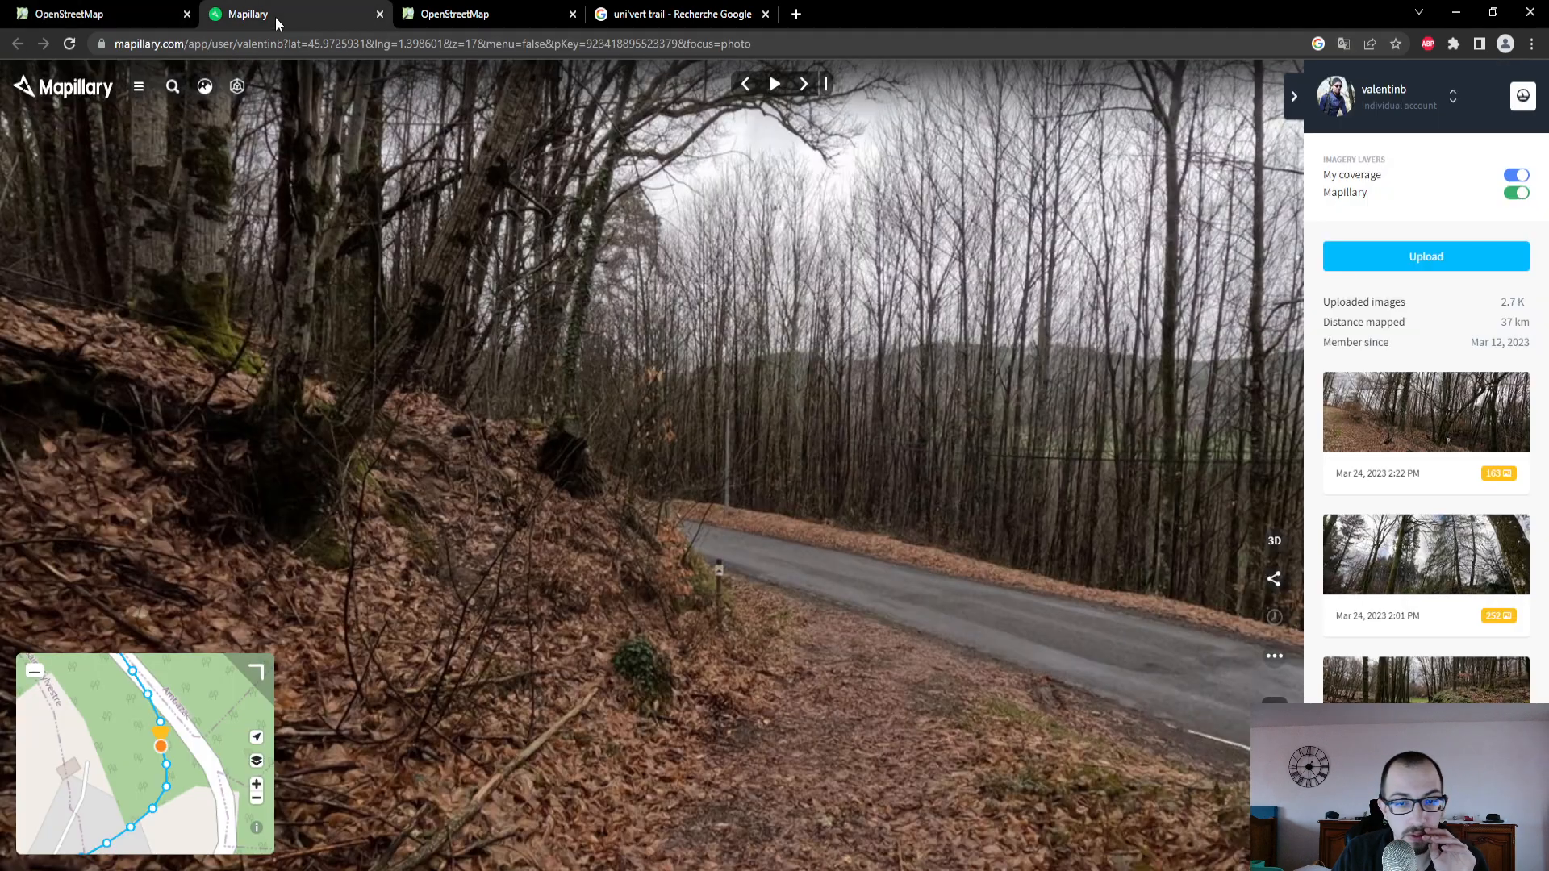
{"action": "left_click", "coordinate": [127, 17]}
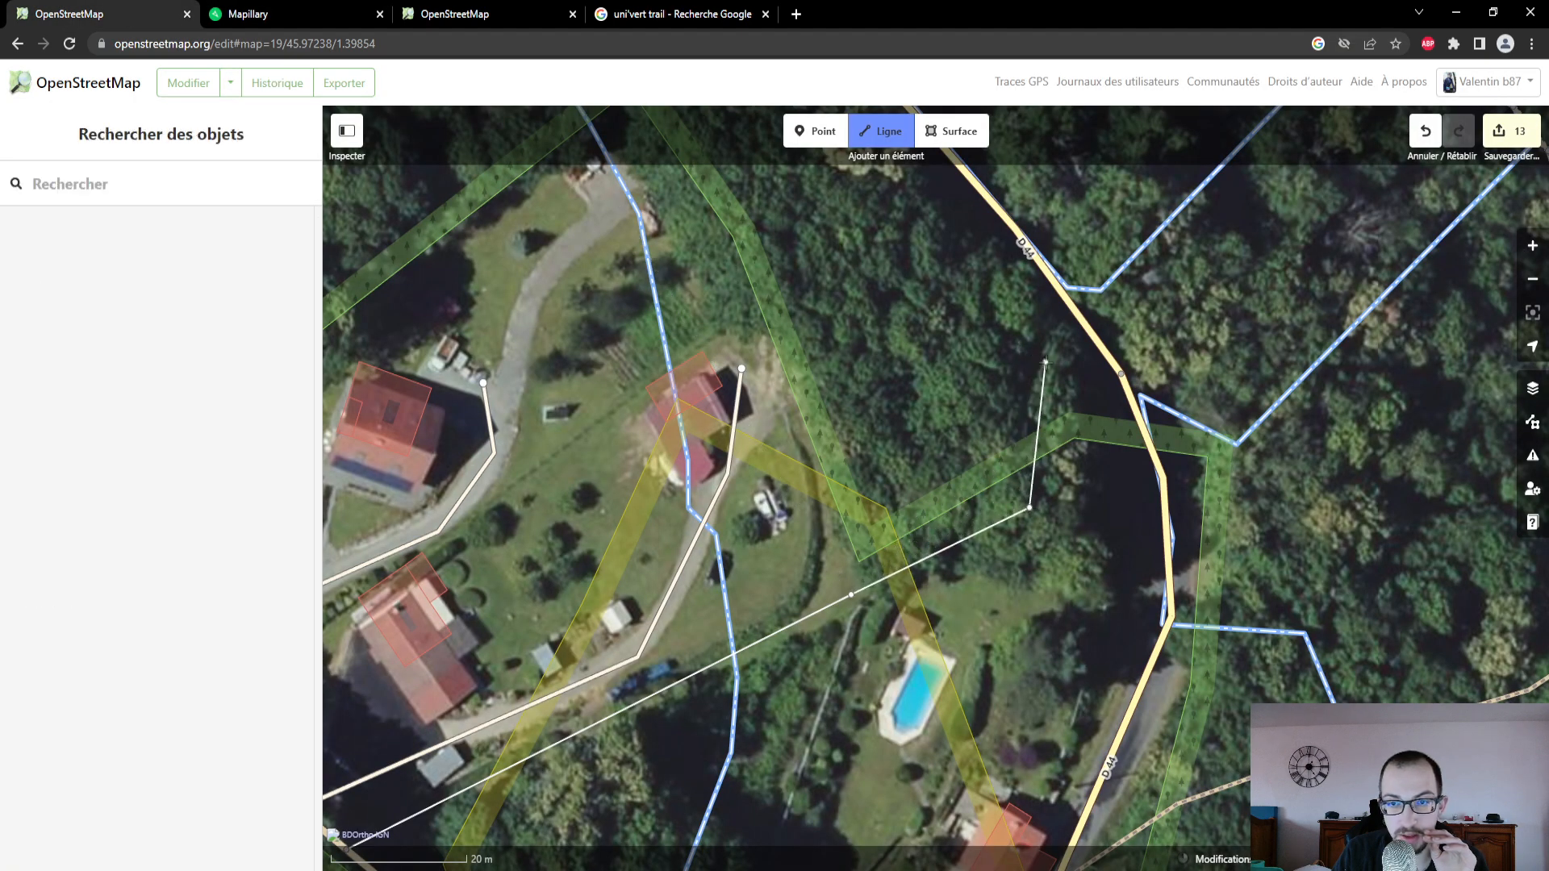
{"action": "left_click", "coordinate": [1046, 362]}
{"action": "left_click", "coordinate": [1044, 266]}
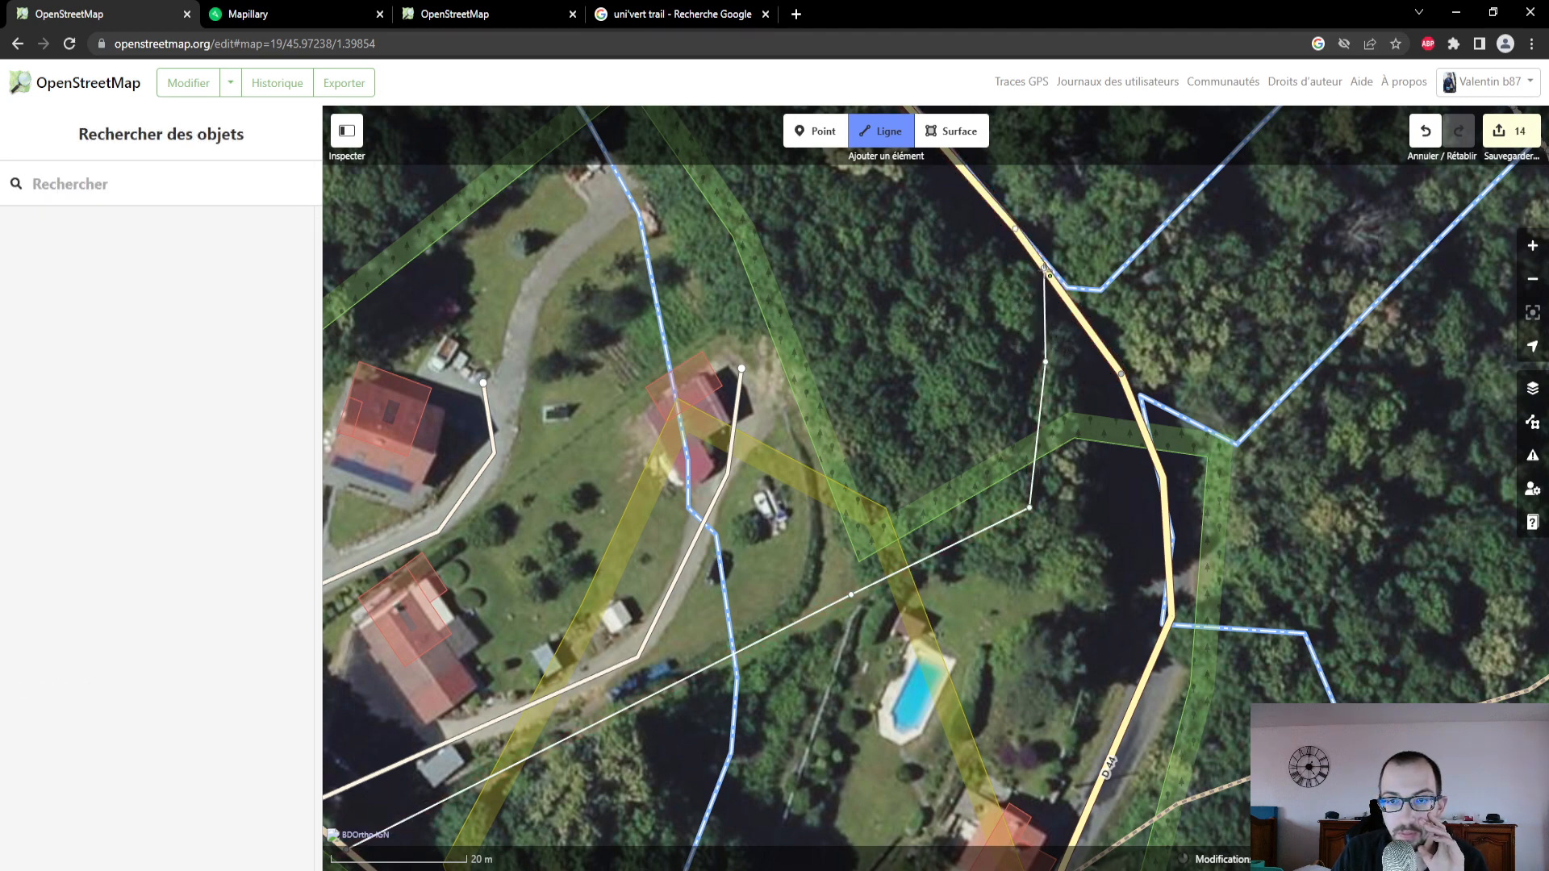
{"action": "left_click", "coordinate": [1045, 267]}
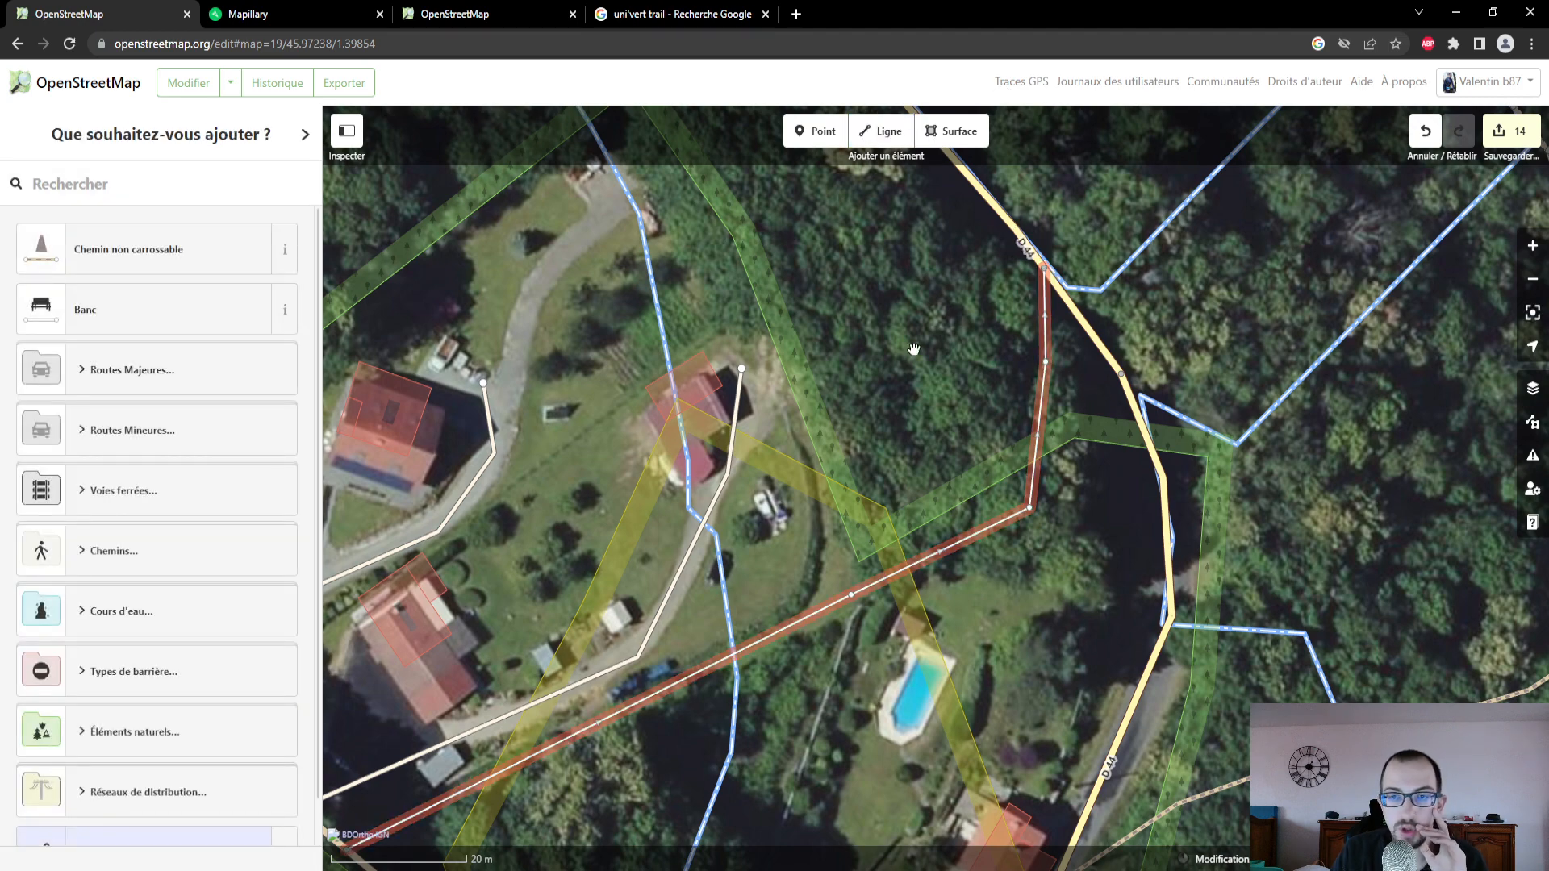
- Delete the untagged line drawn between the Route de Cheville and the D 44
{"action": "scroll", "coordinate": [901, 447], "scroll_direction": "down", "scroll_amount": 1}
{"action": "scroll", "coordinate": [902, 447], "scroll_direction": "down", "scroll_amount": 1}
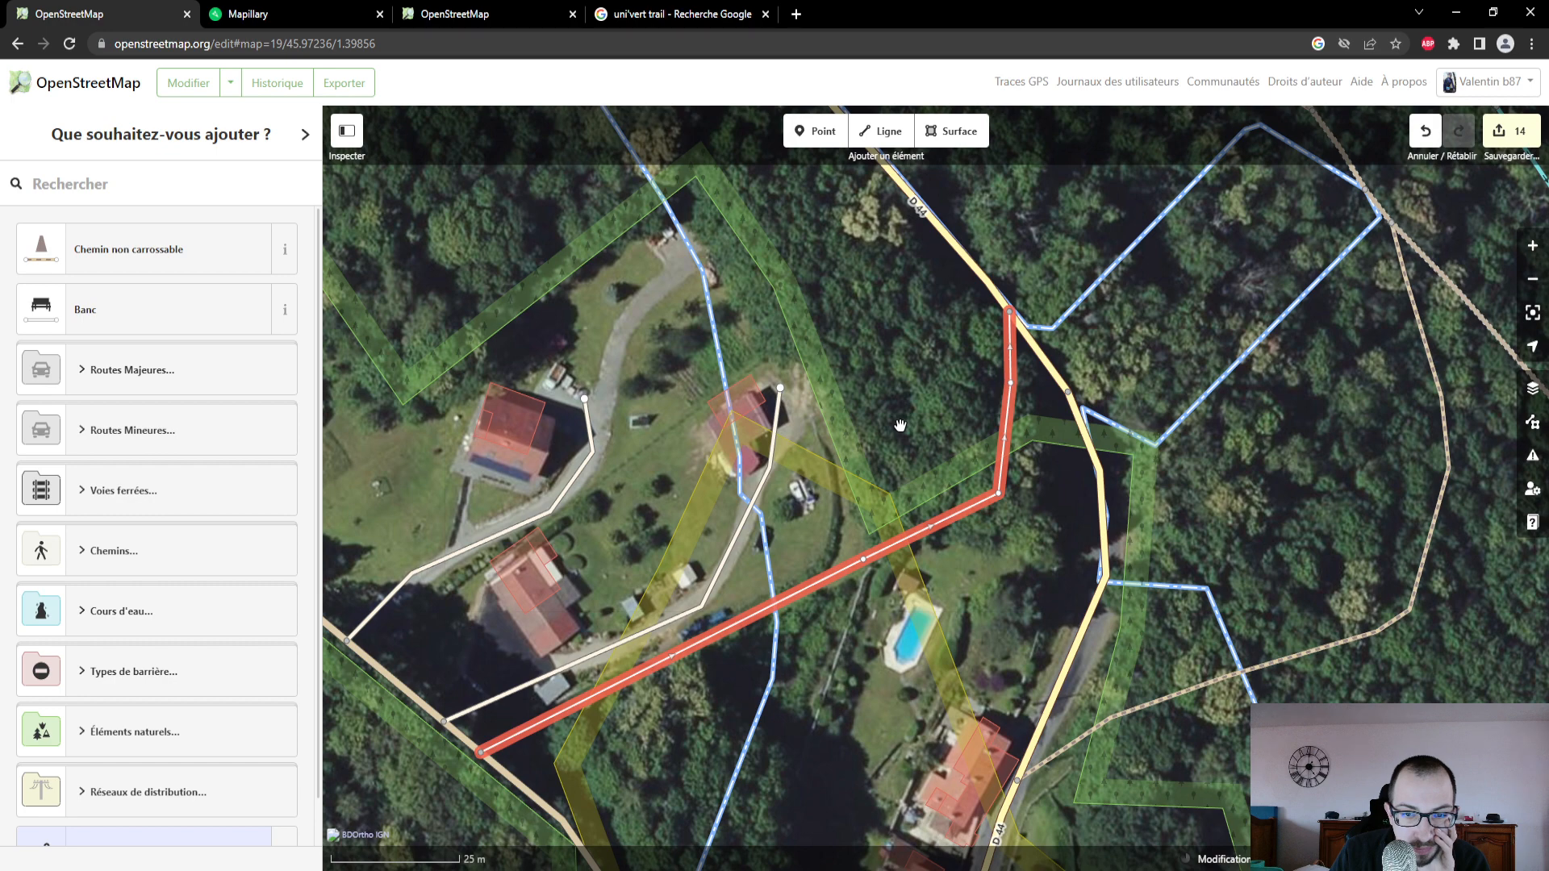
{"action": "left_click", "coordinate": [942, 530]}
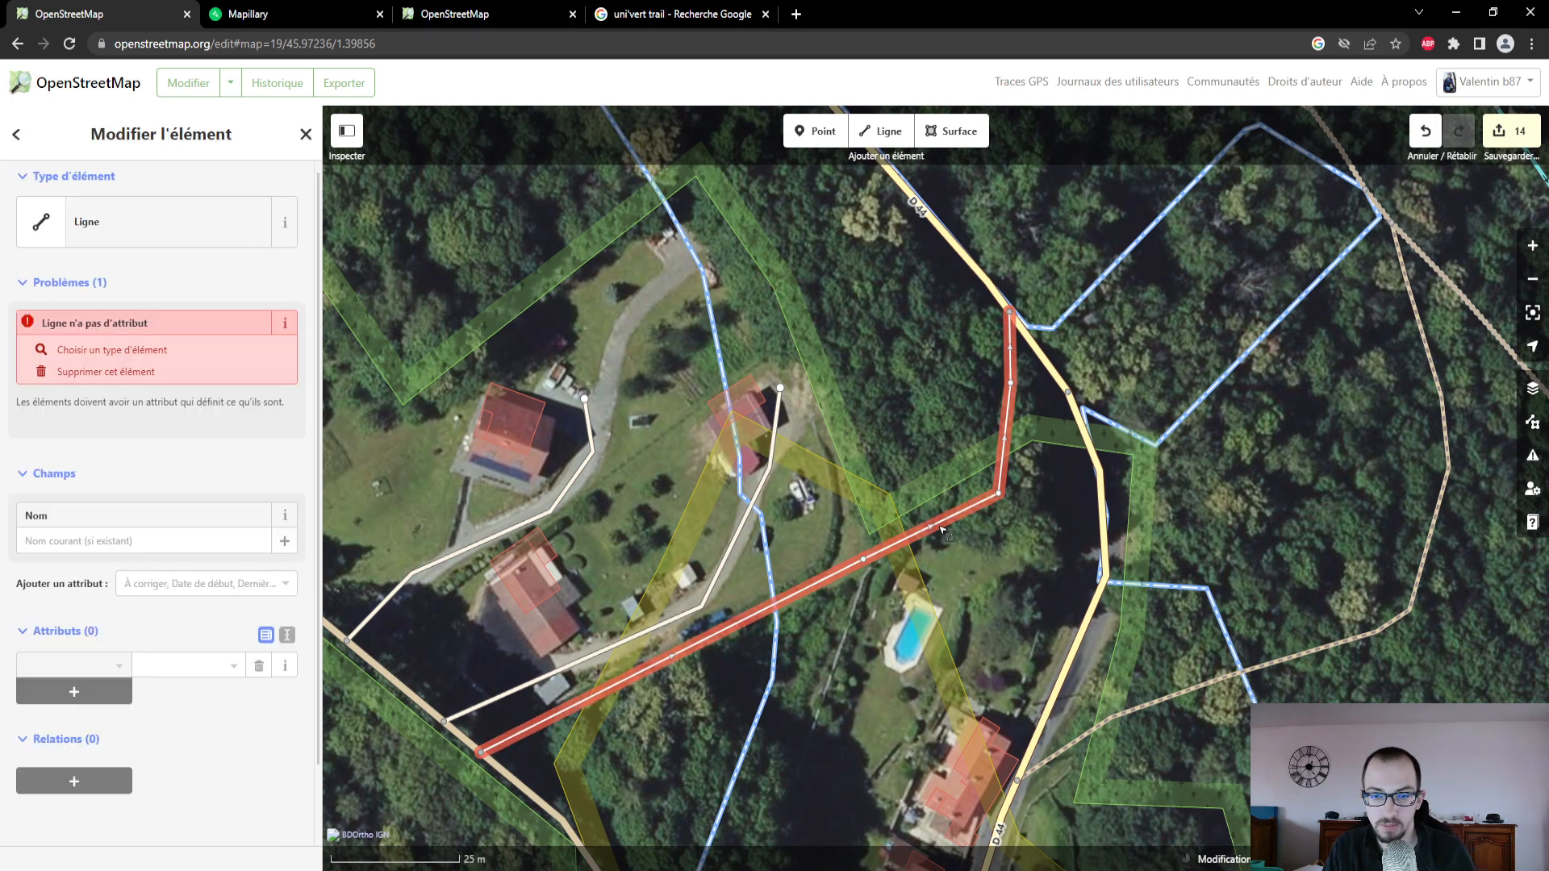
{"action": "key", "text": "Delete"}
- Upload the pending map edits to OpenStreetMap with the changeset comment "Actualisation des revêtements."
{"action": "left_click", "coordinate": [1511, 130]}
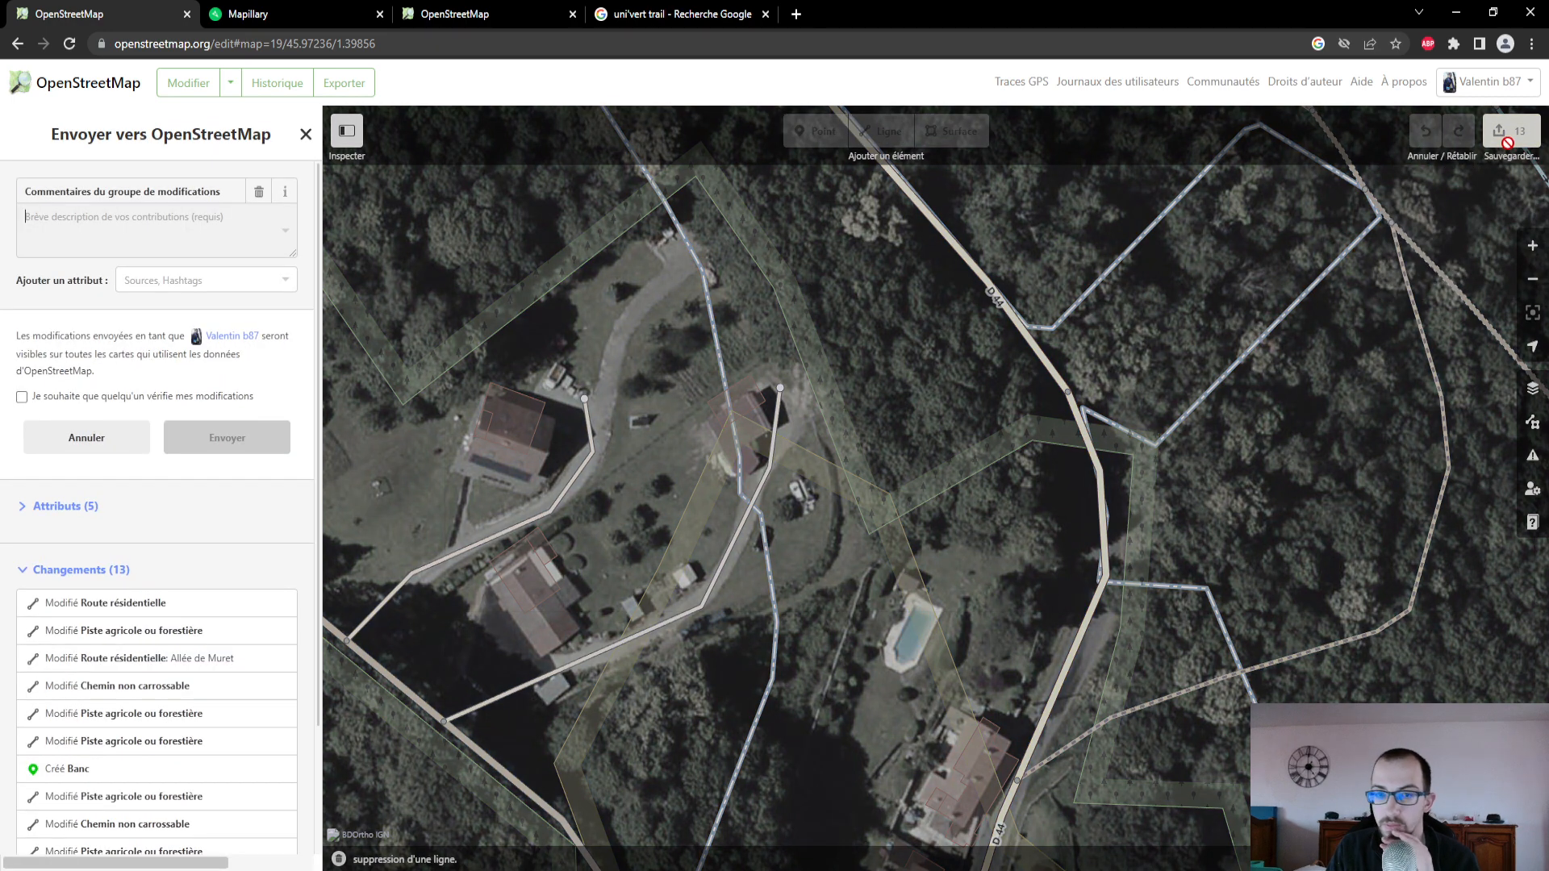
{"action": "left_click", "coordinate": [210, 244]}
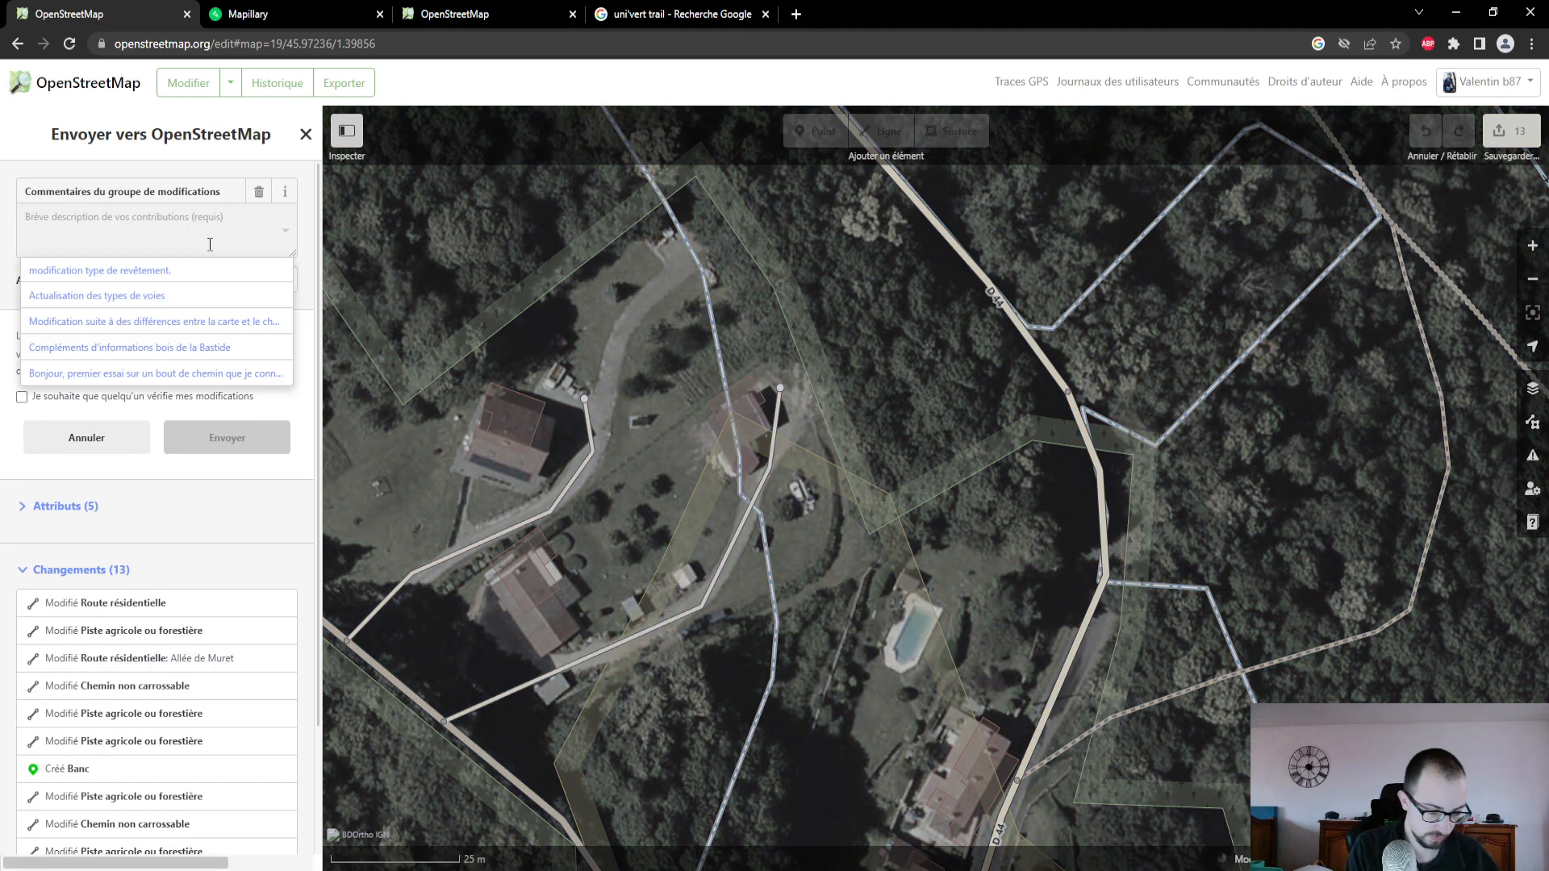
{"action": "type", "text": "Actualisation des types de voies"}
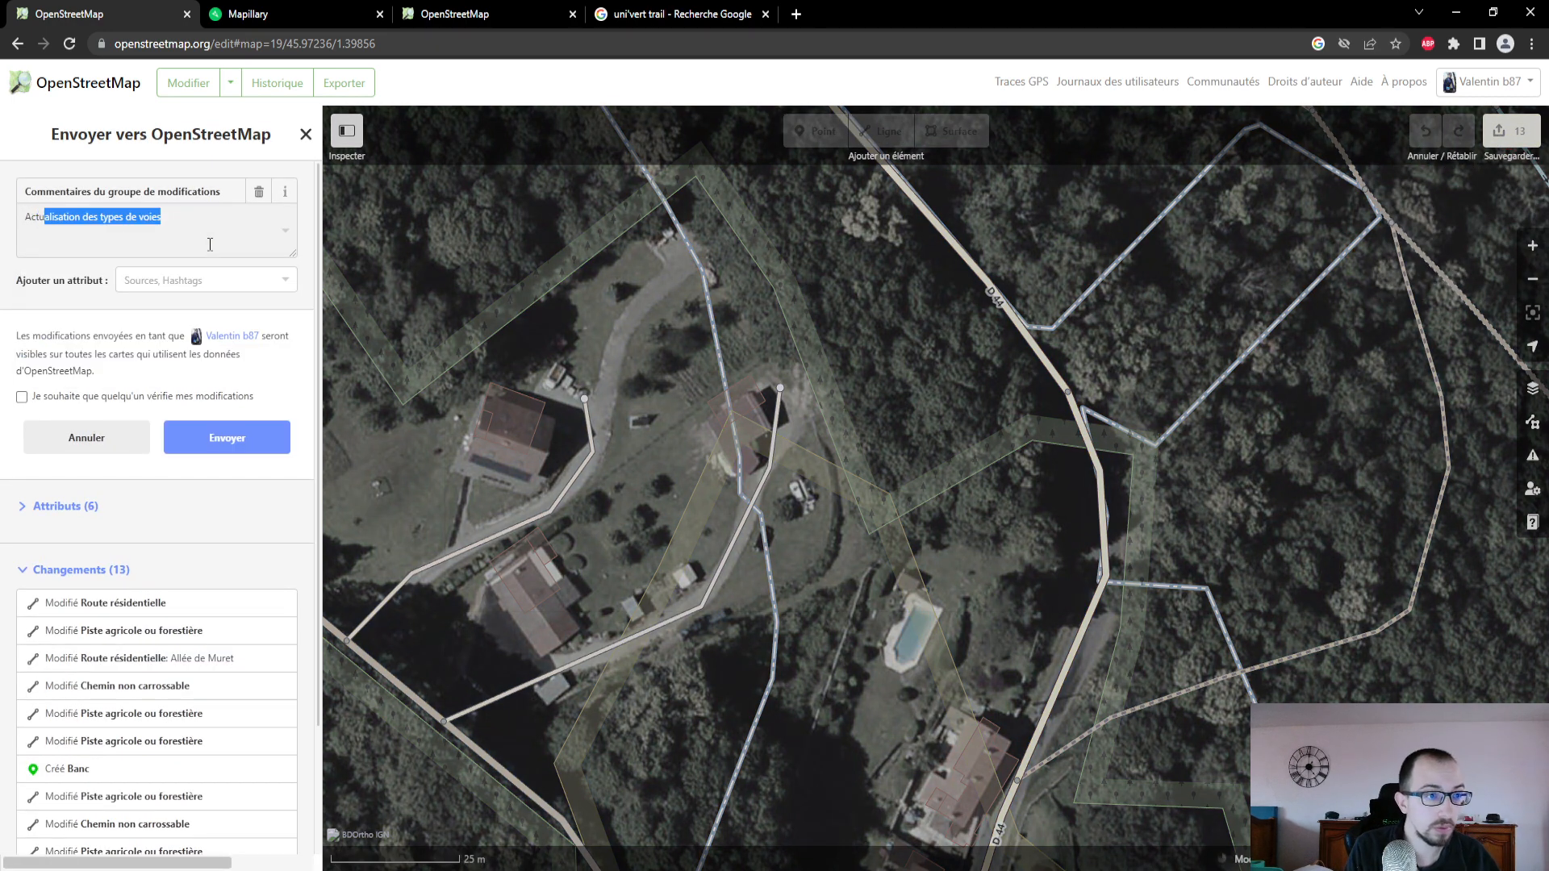
{"action": "key", "text": "Right"}
{"action": "key", "text": "BackSpace"}
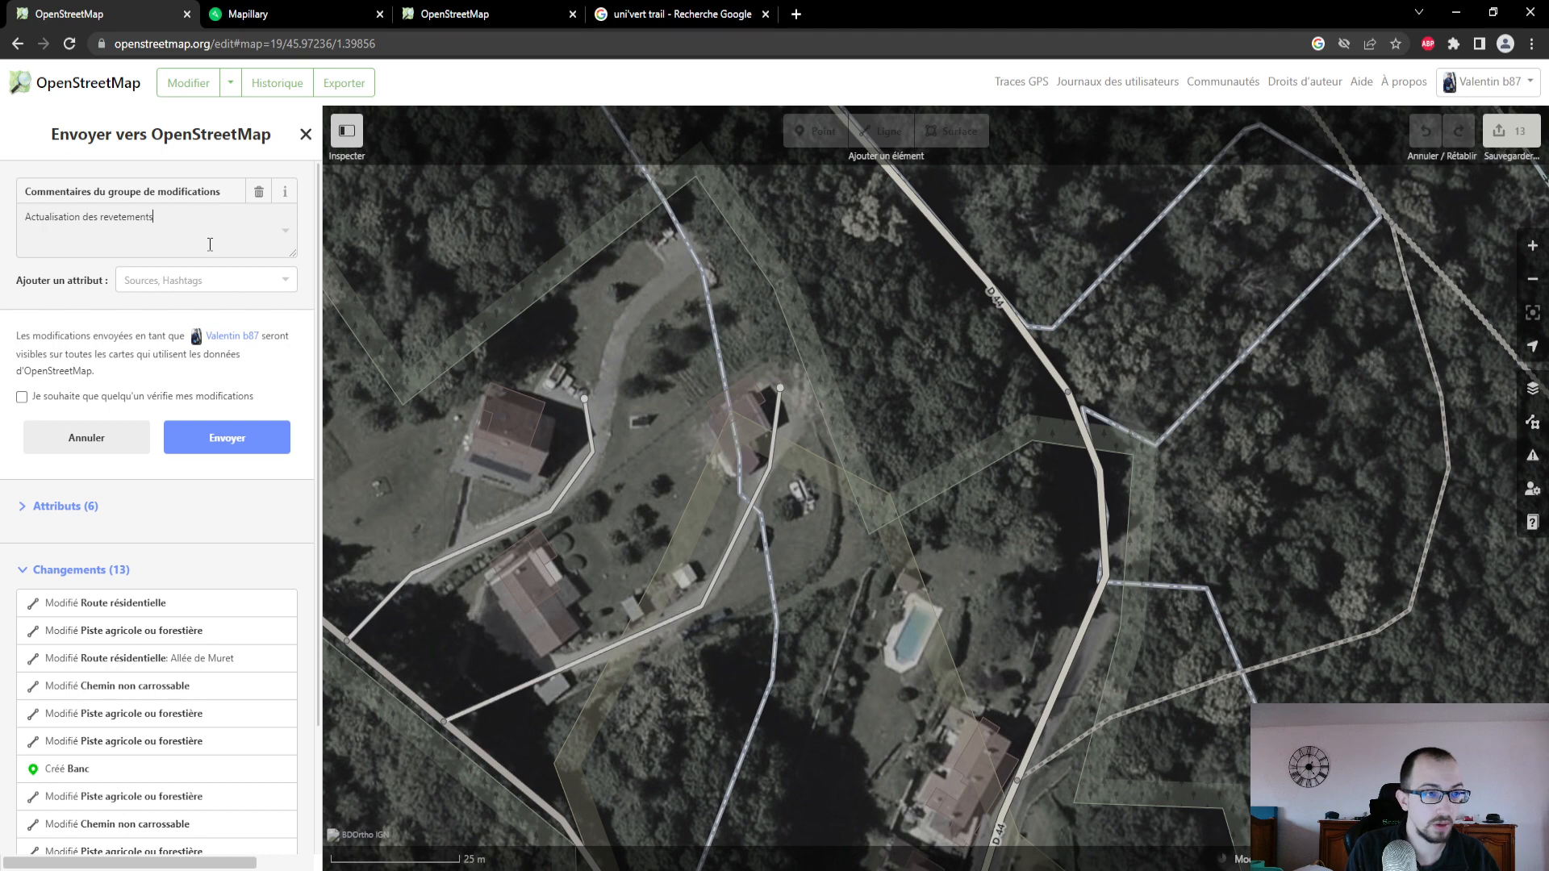
{"action": "right_click", "coordinate": [134, 217]}
{"action": "left_click", "coordinate": [148, 231]}
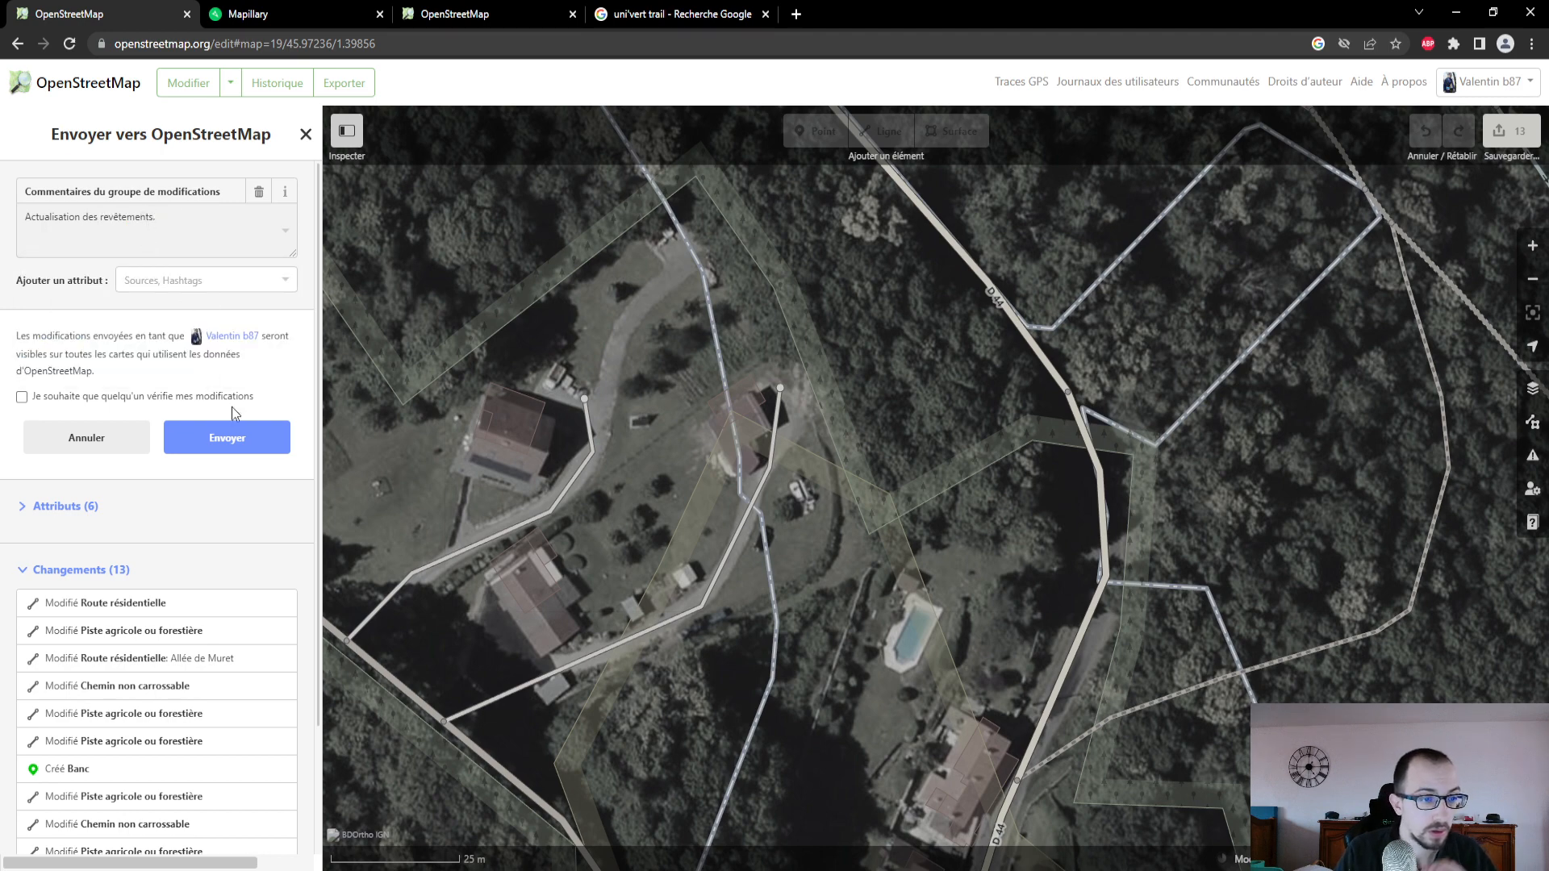
{"action": "left_click", "coordinate": [231, 428]}
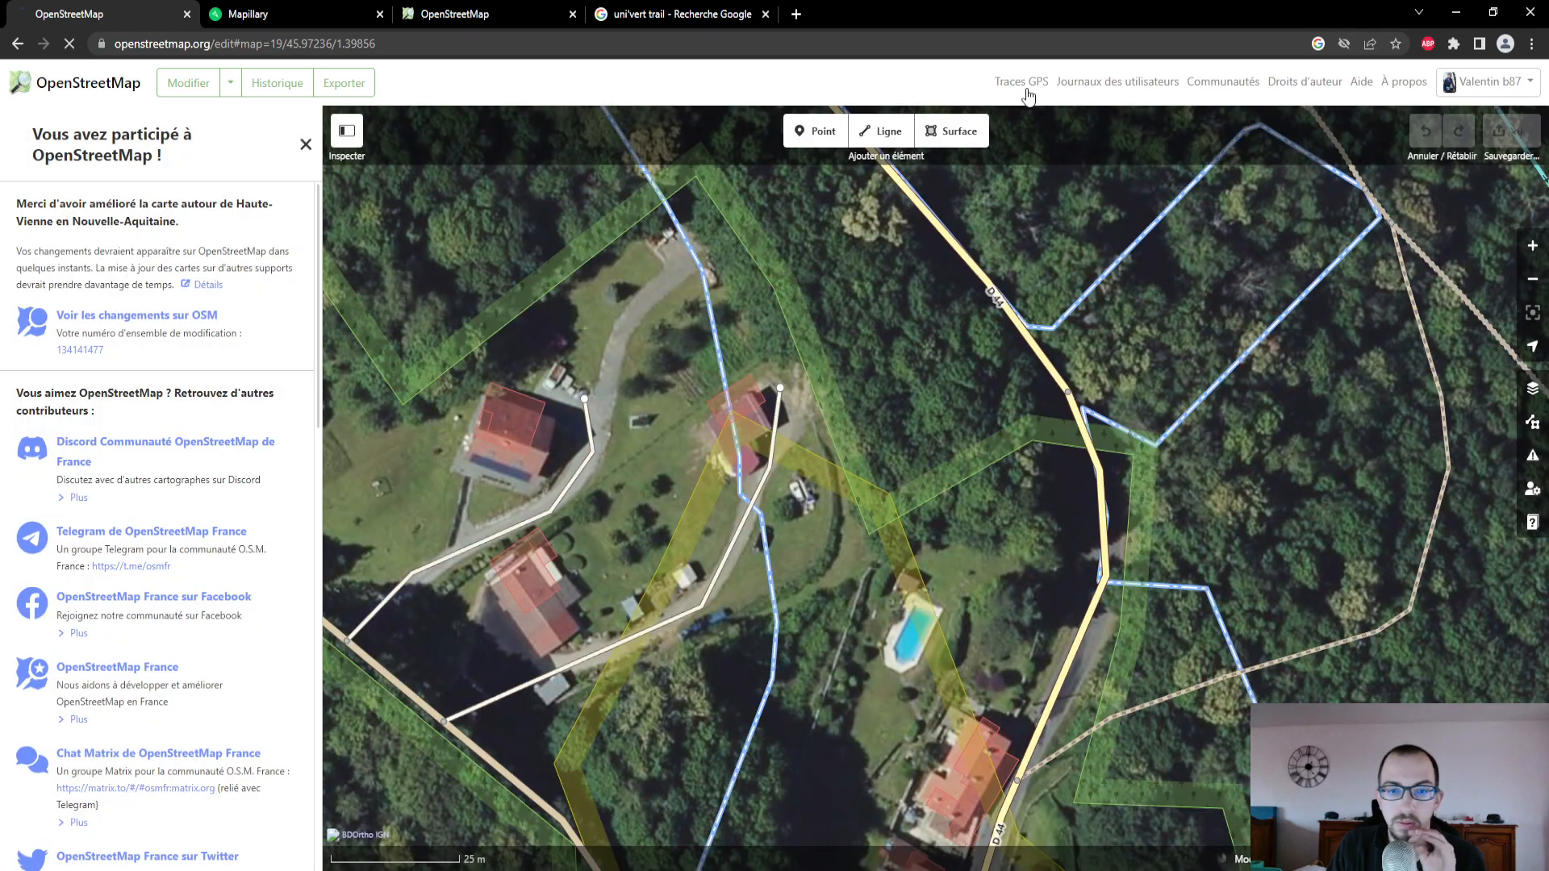
- Start a new GPS trace upload and choose the file activity_10759903113.gpx
{"action": "left_click", "coordinate": [1021, 82]}
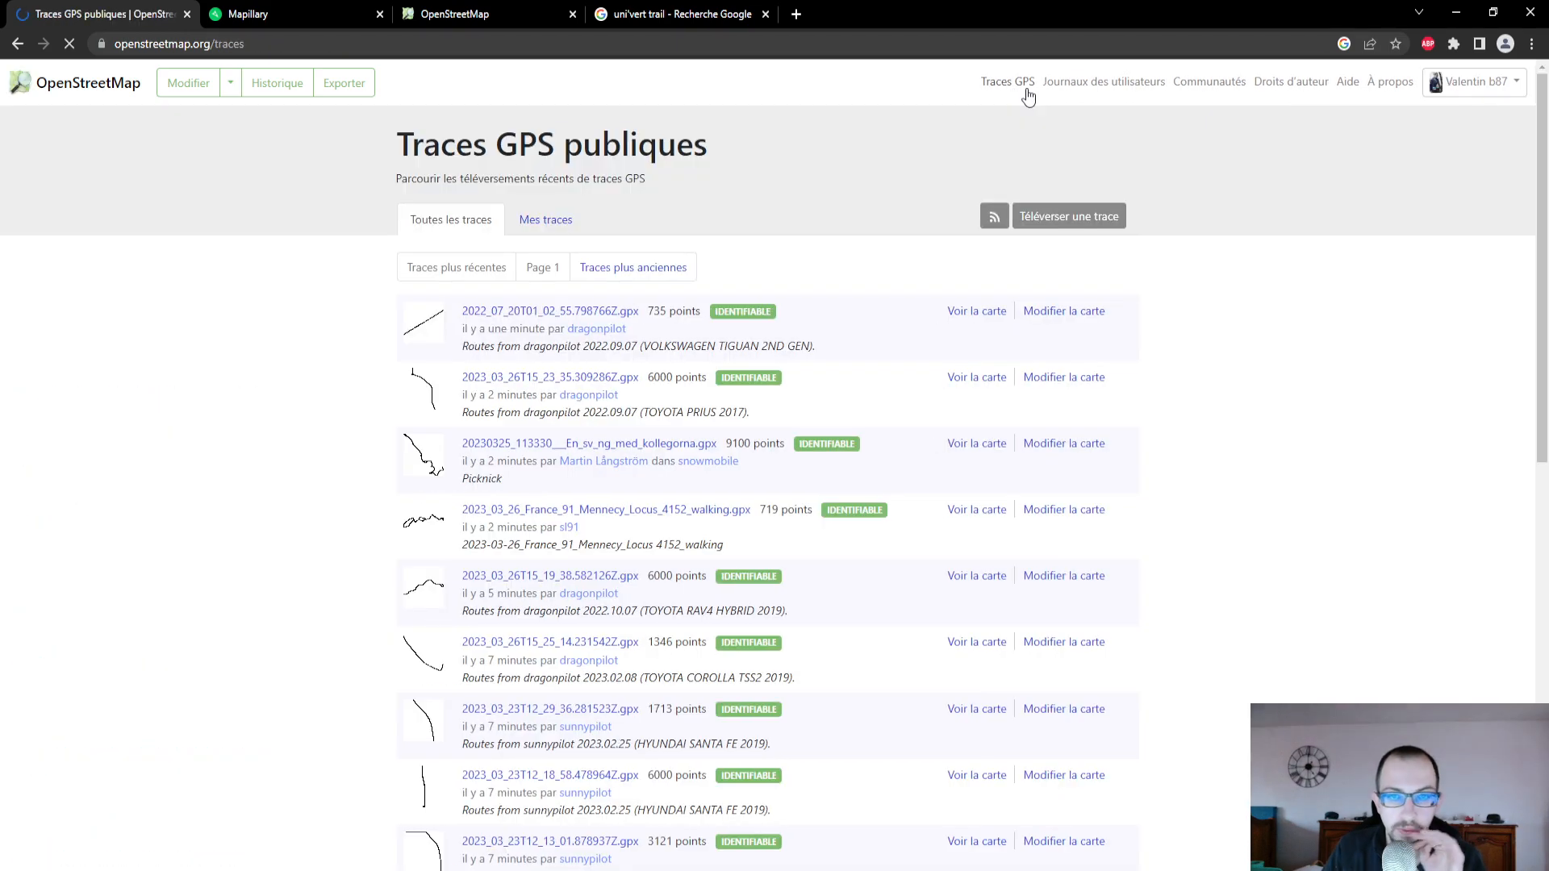
{"action": "left_click", "coordinate": [1052, 215]}
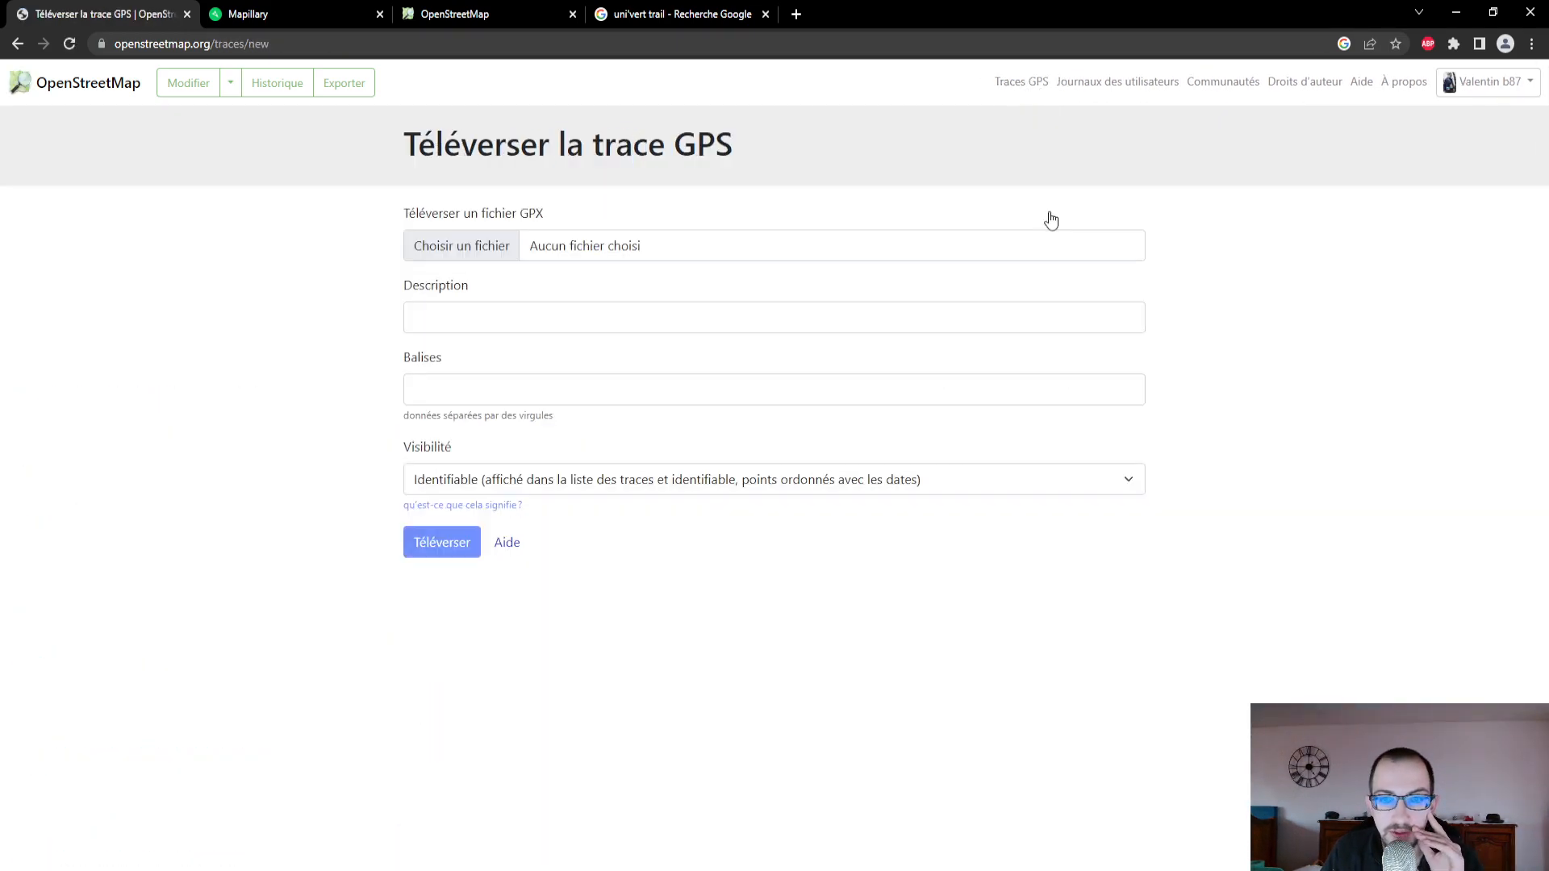
{"action": "left_click", "coordinate": [488, 249]}
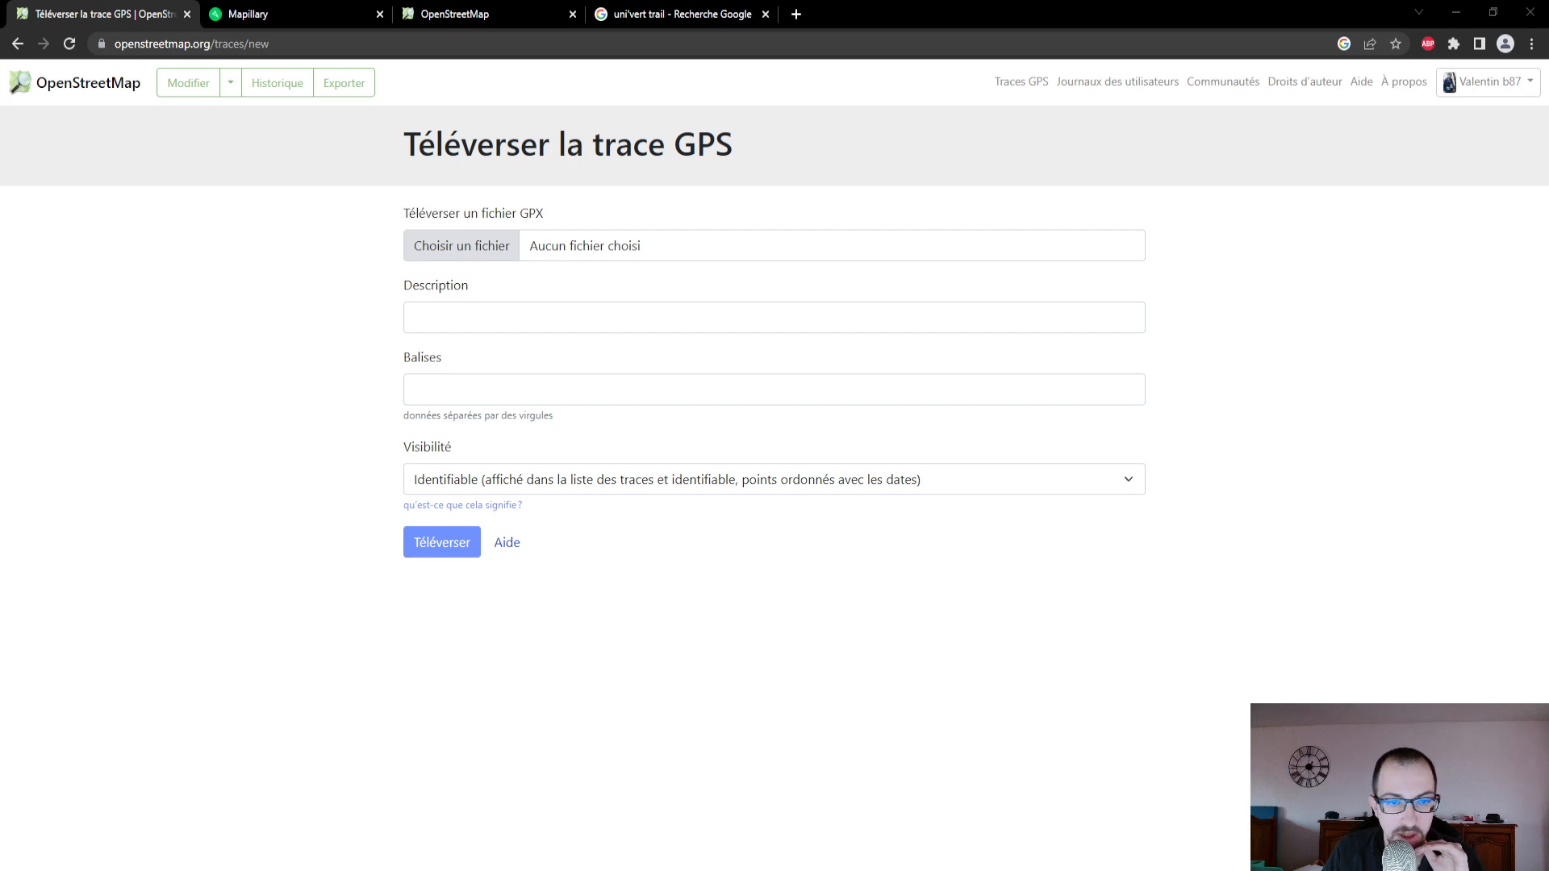
{"action": "left_click", "coordinate": [632, 398]}
- Describe the trace as "sentier des bonhommes ambazac" and upload it with the visibility kept as Identifiable
{"action": "left_click", "coordinate": [606, 326]}
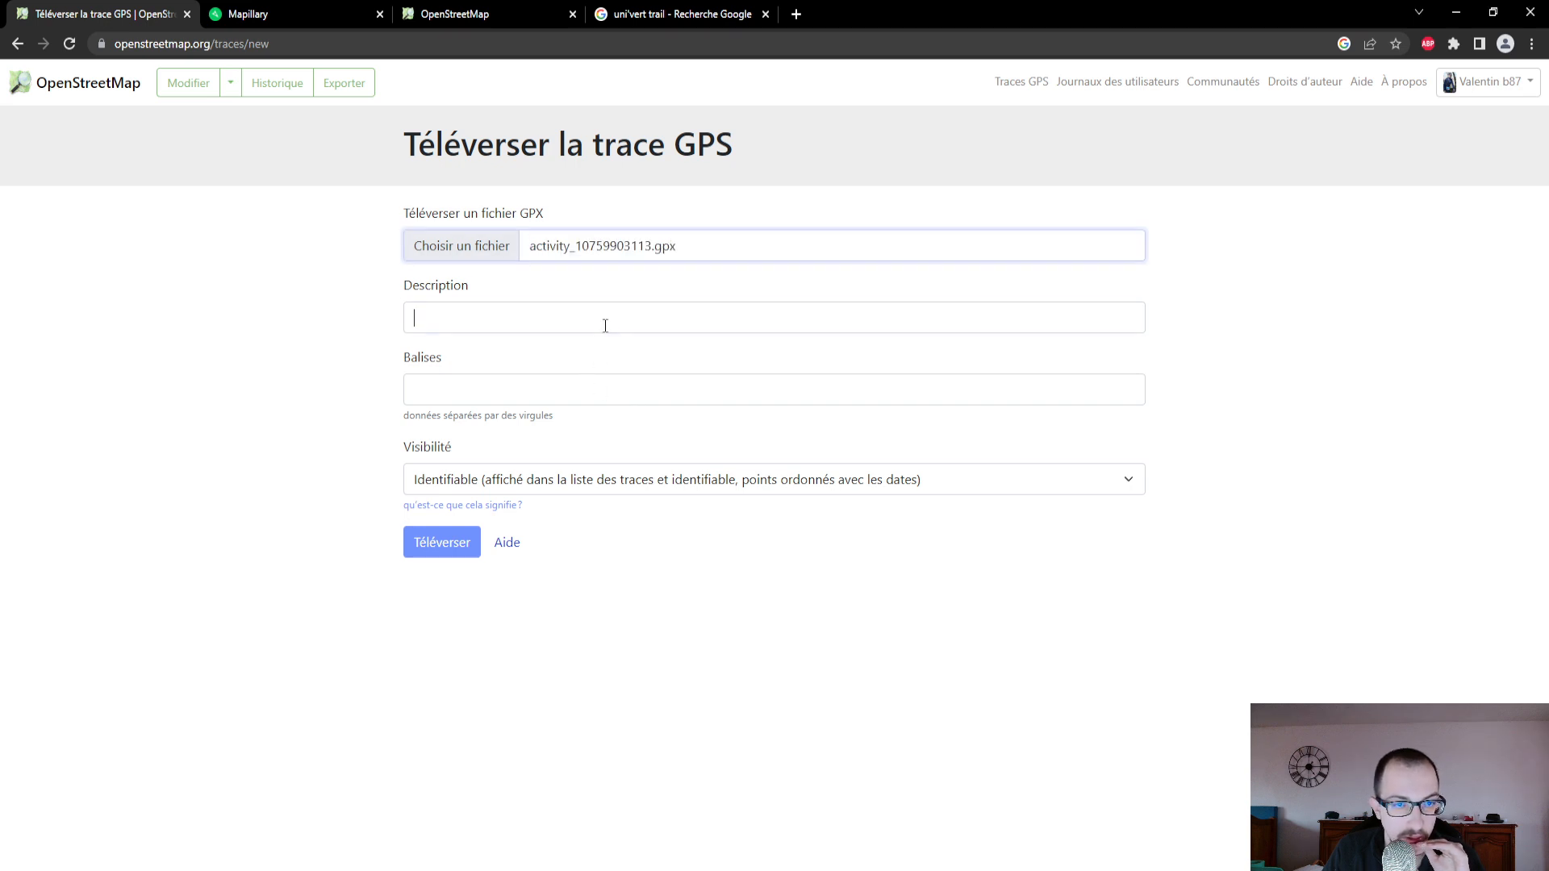
{"action": "type", "text": "sentie"}
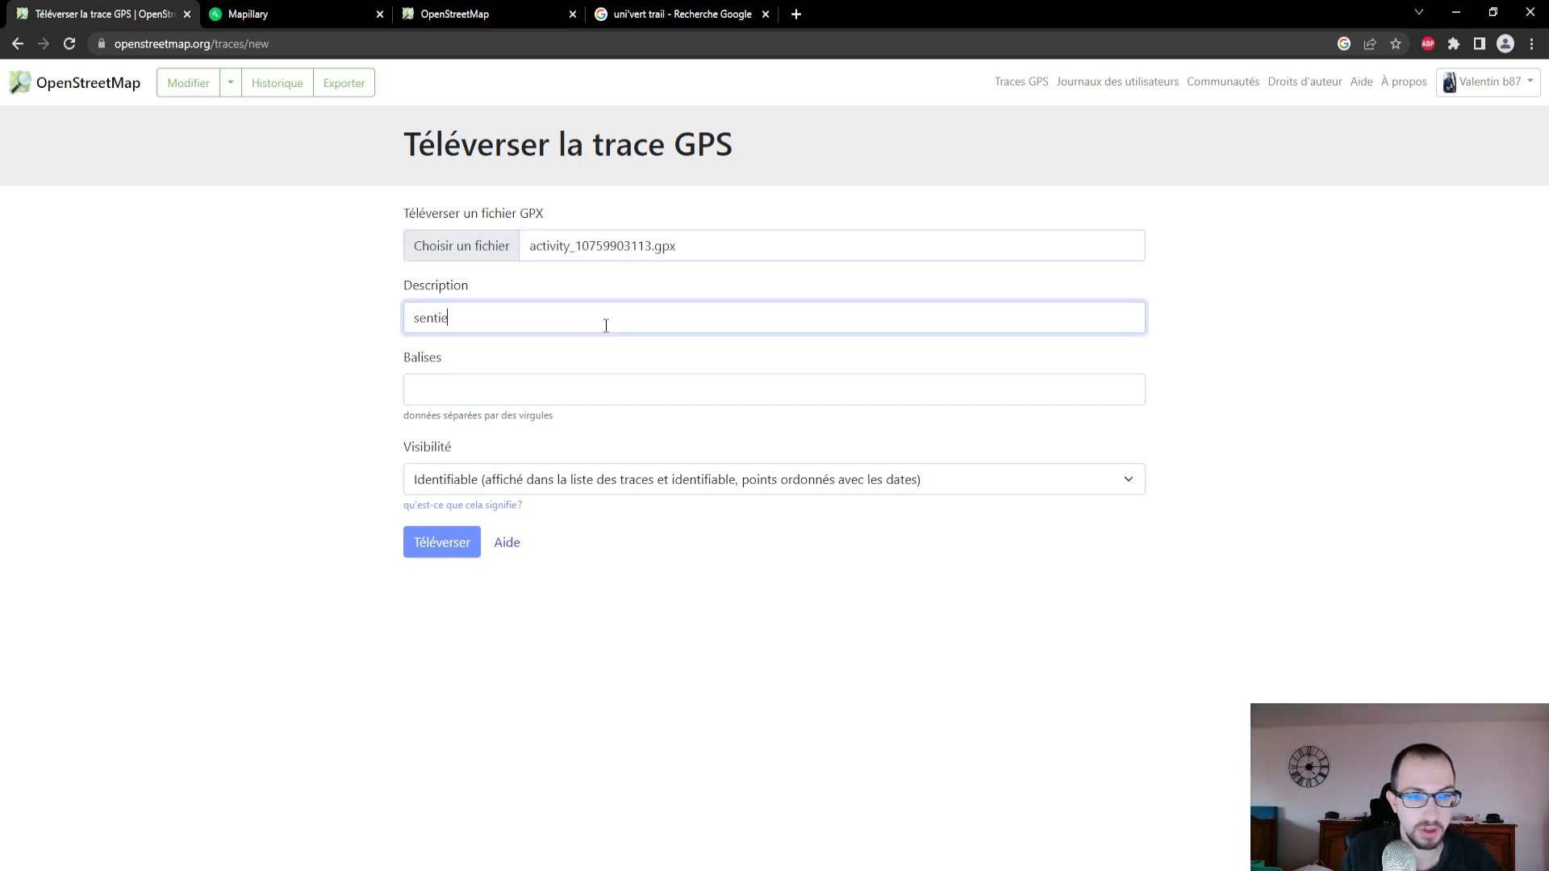
{"action": "type", "text": "r des bonh"}
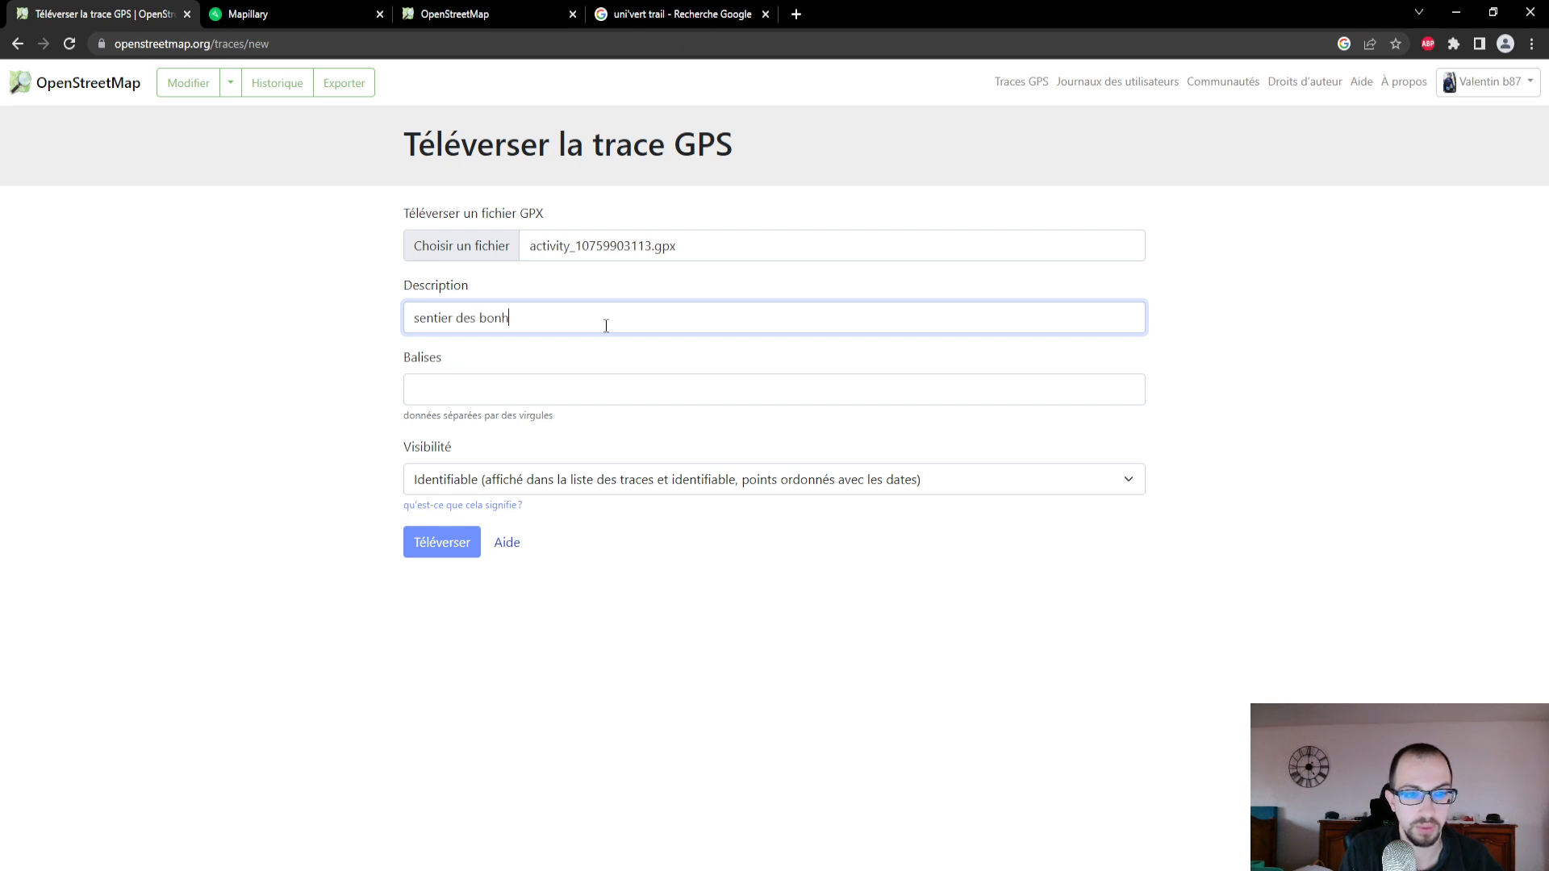
{"action": "type", "text": "ommes ambaz&"}
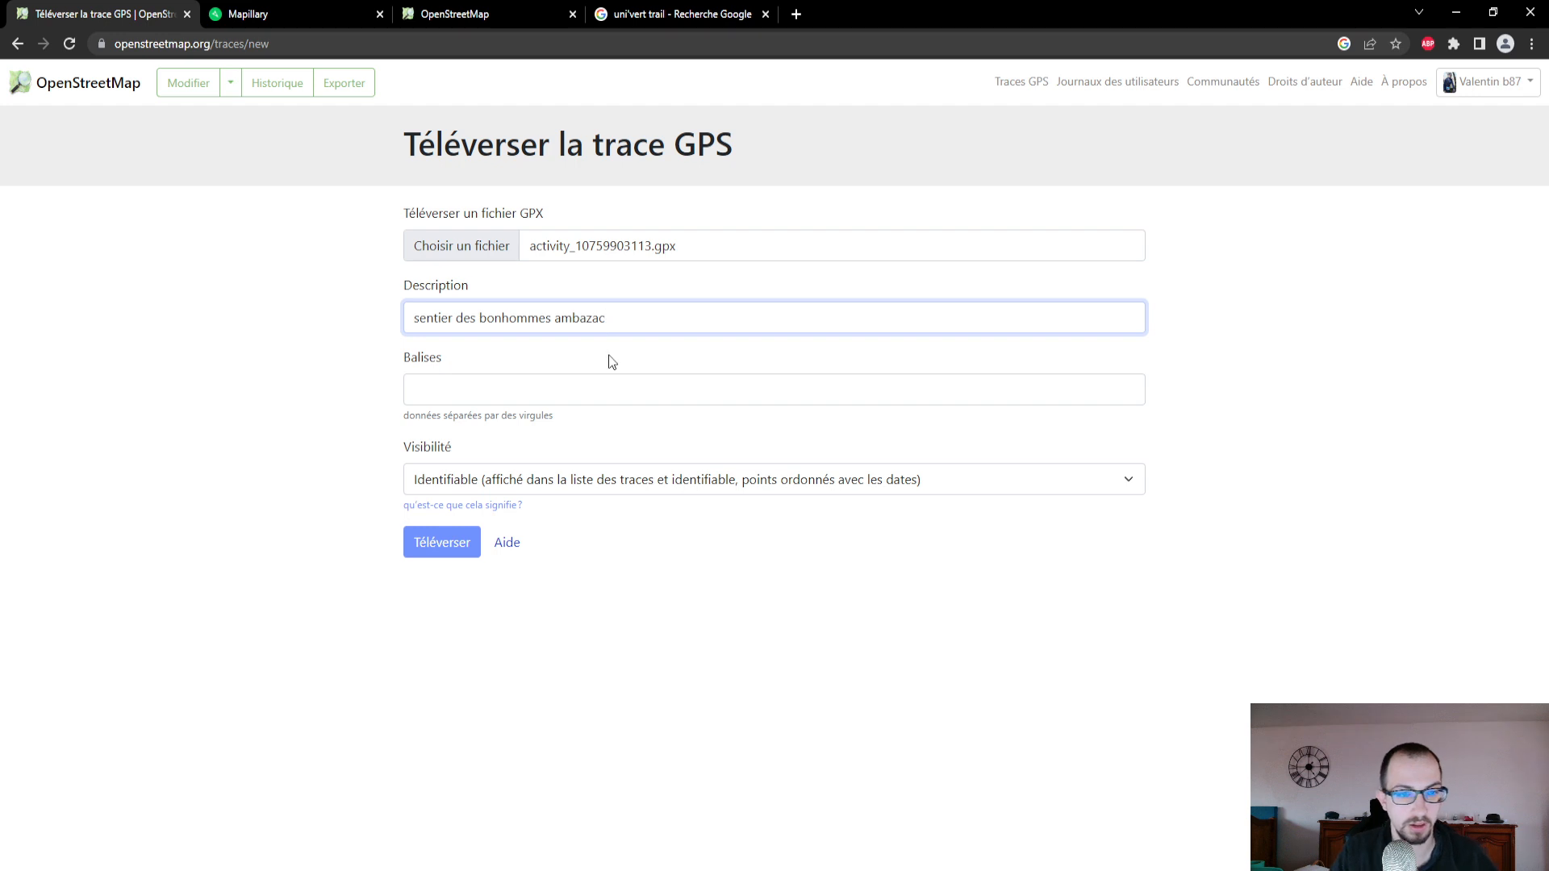
{"action": "left_click", "coordinate": [459, 556]}
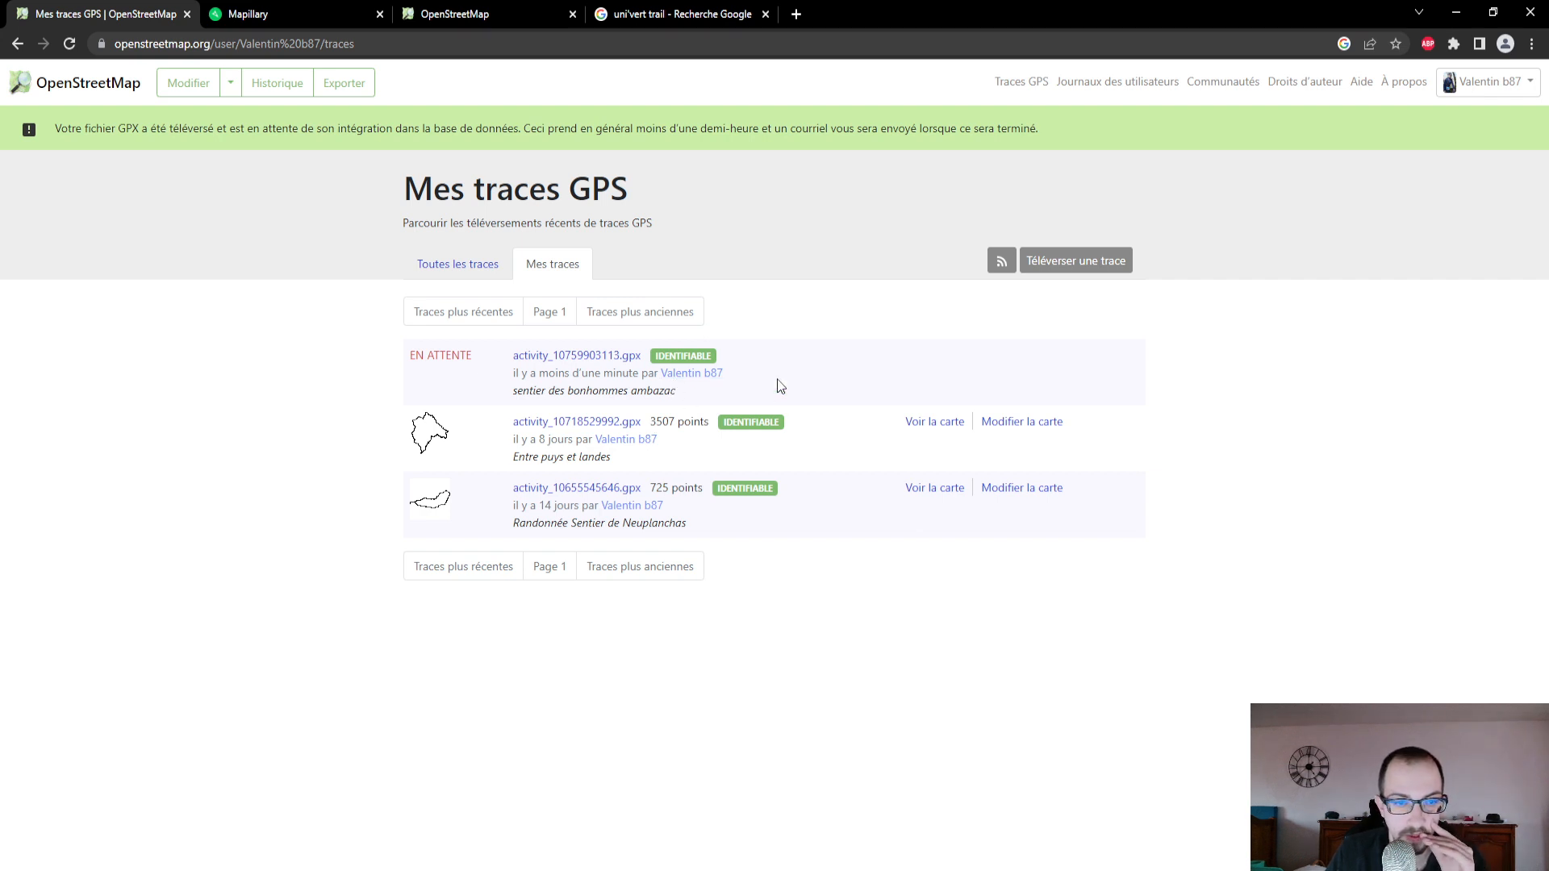
- Check the processing status of the Ambazac trace in the refreshed personal list, on its detail page and among all public traces
{"action": "left_click", "coordinate": [79, 49]}
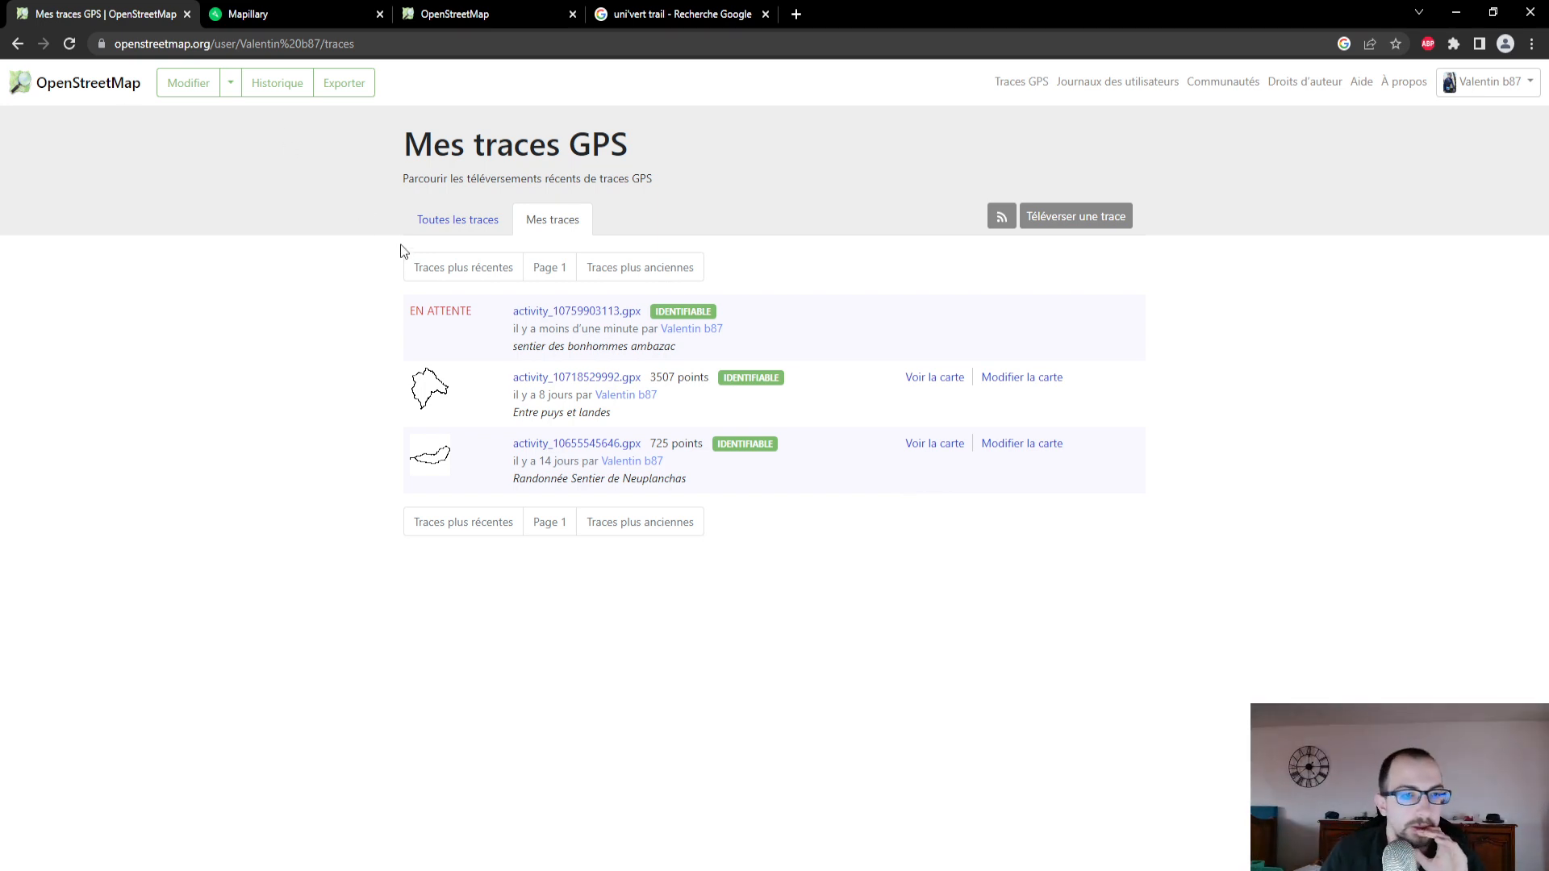
{"action": "left_click", "coordinate": [69, 43]}
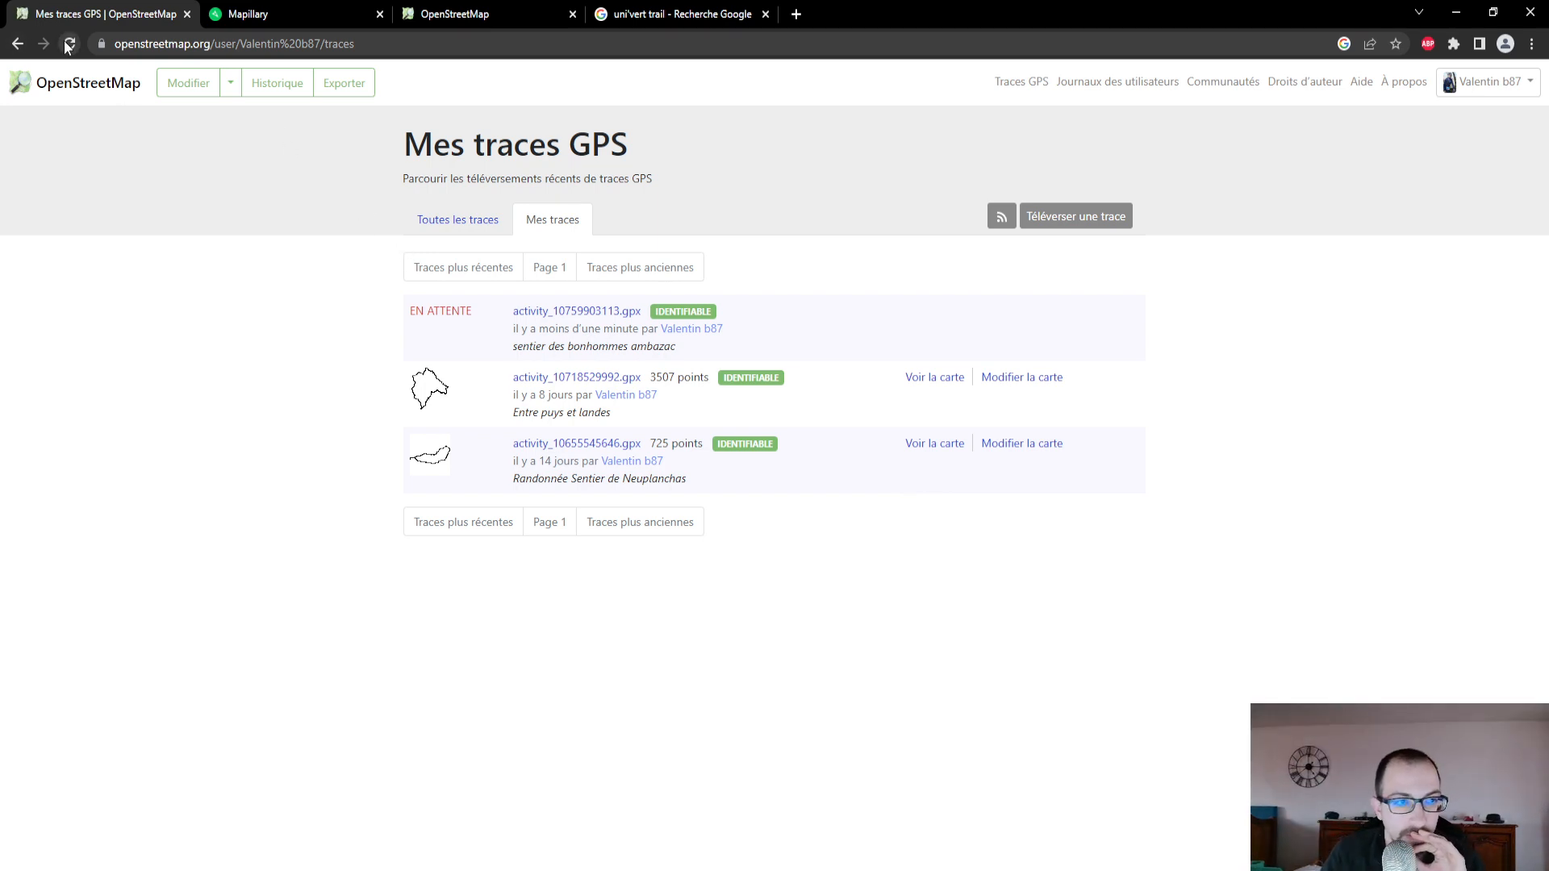
{"action": "left_click", "coordinate": [68, 46]}
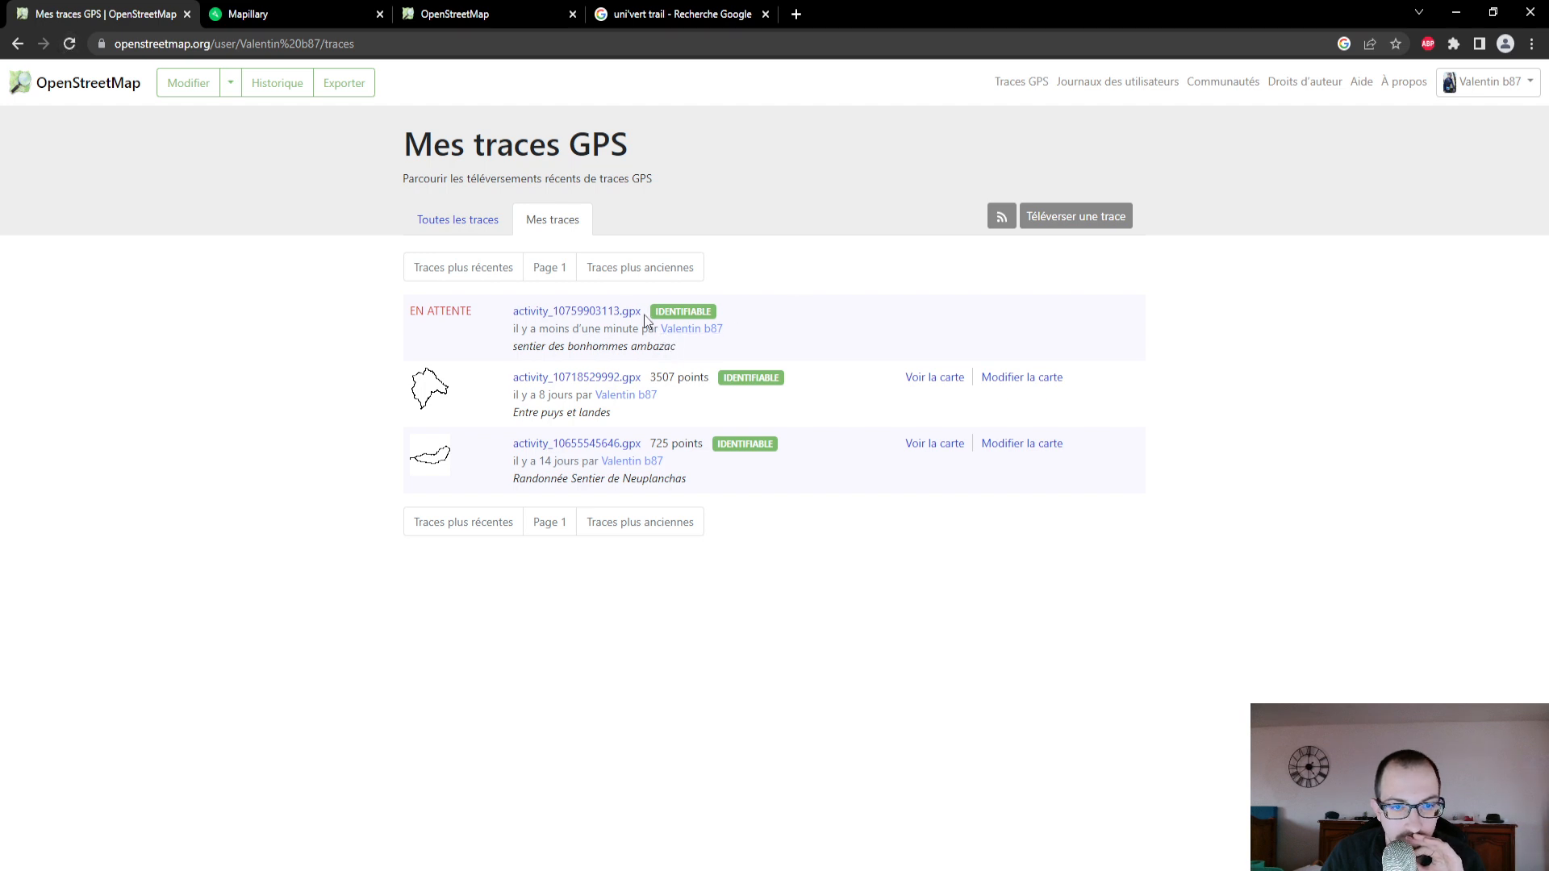
{"action": "left_click", "coordinate": [611, 313]}
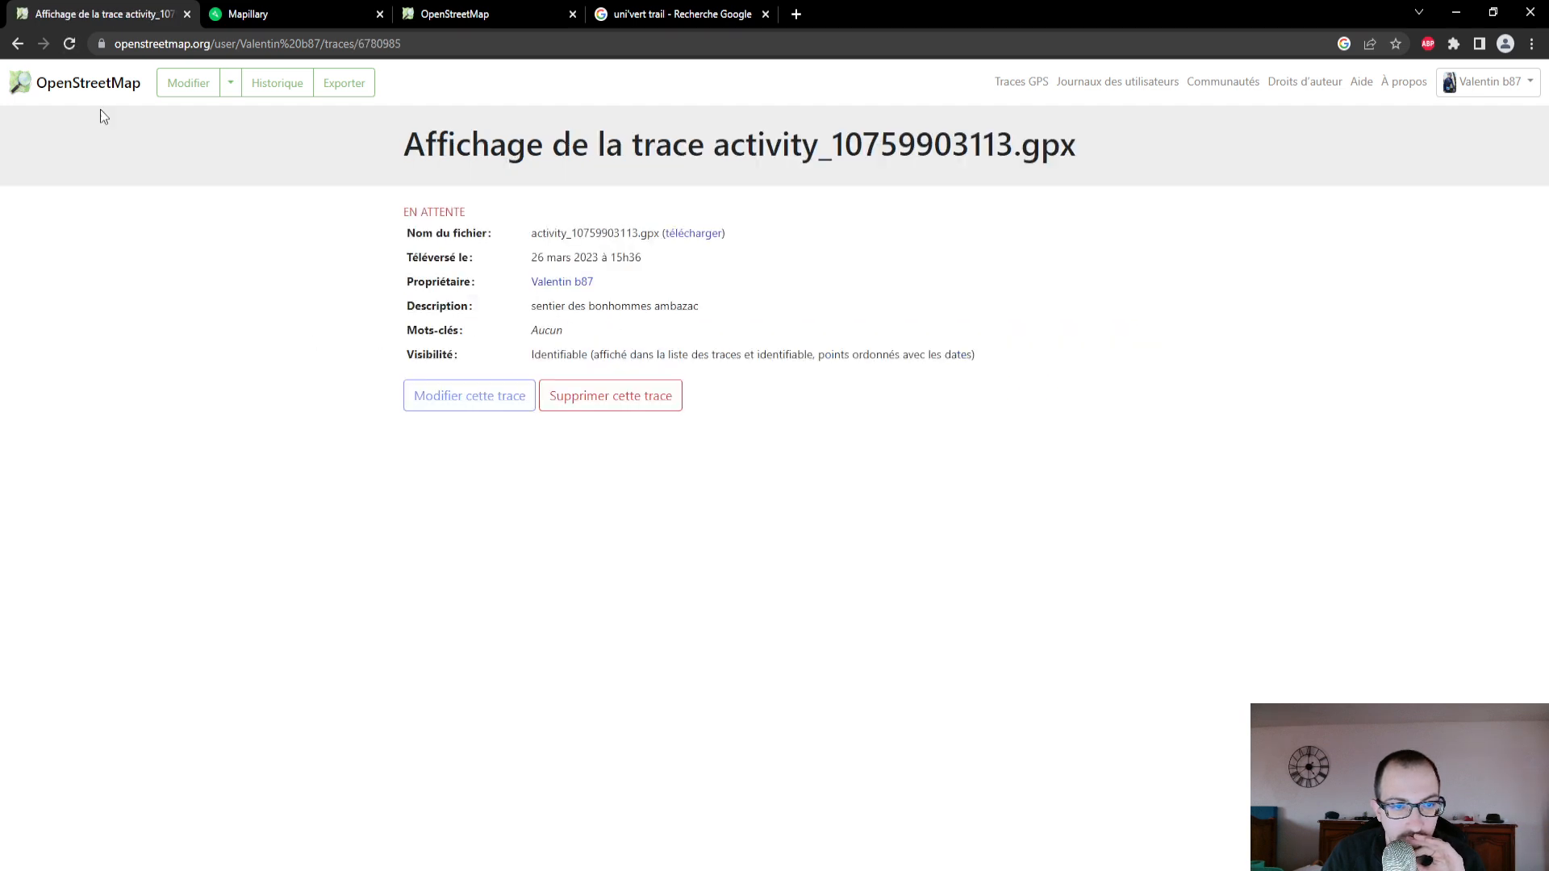
{"action": "left_click", "coordinate": [17, 44]}
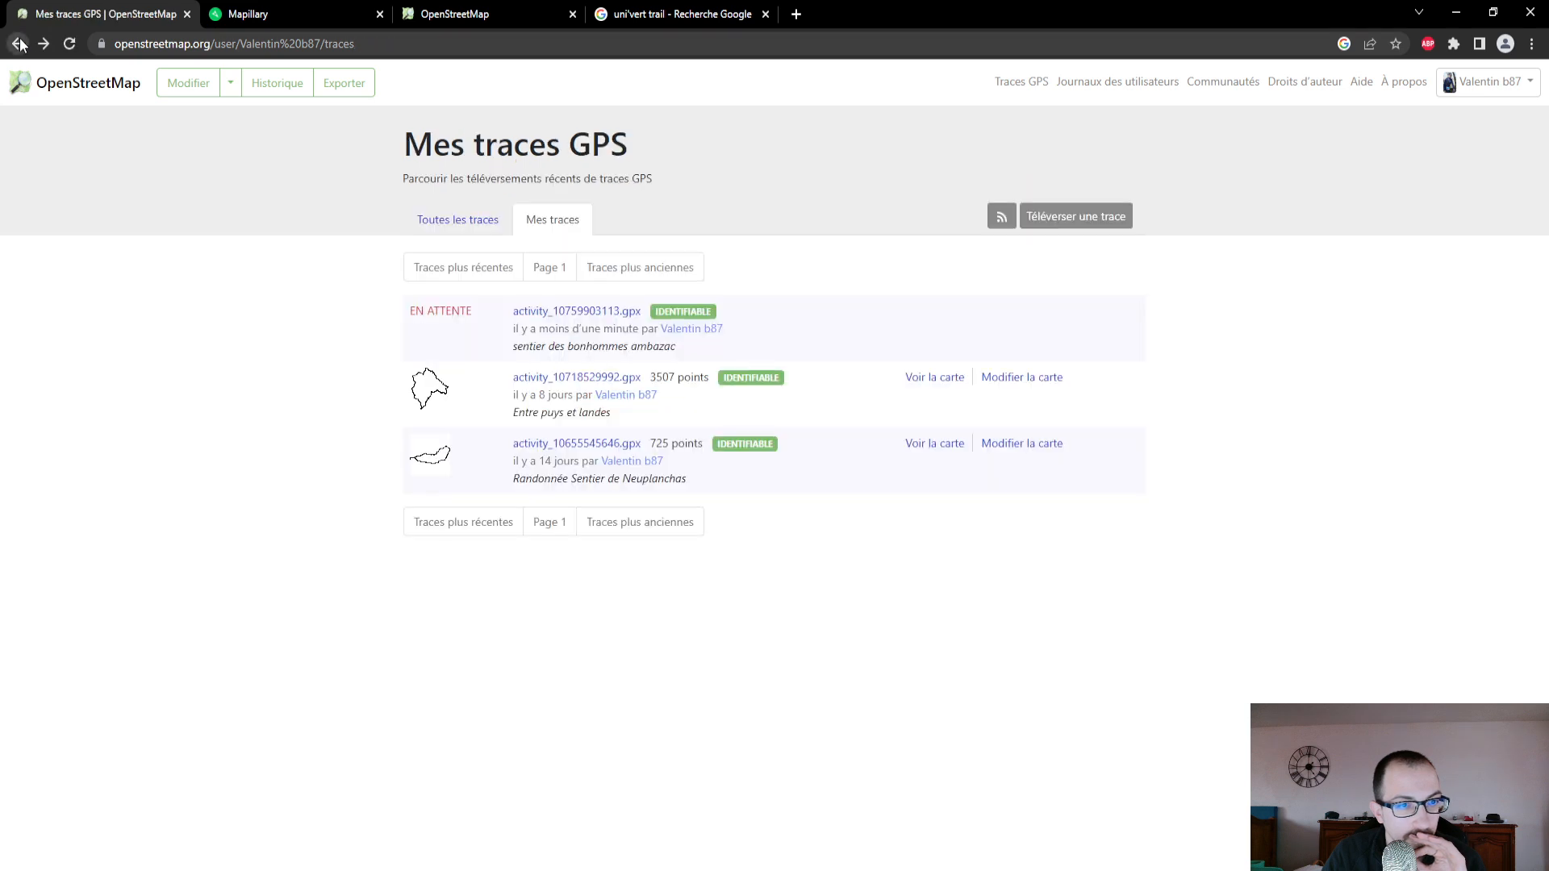
{"action": "left_click", "coordinate": [480, 226]}
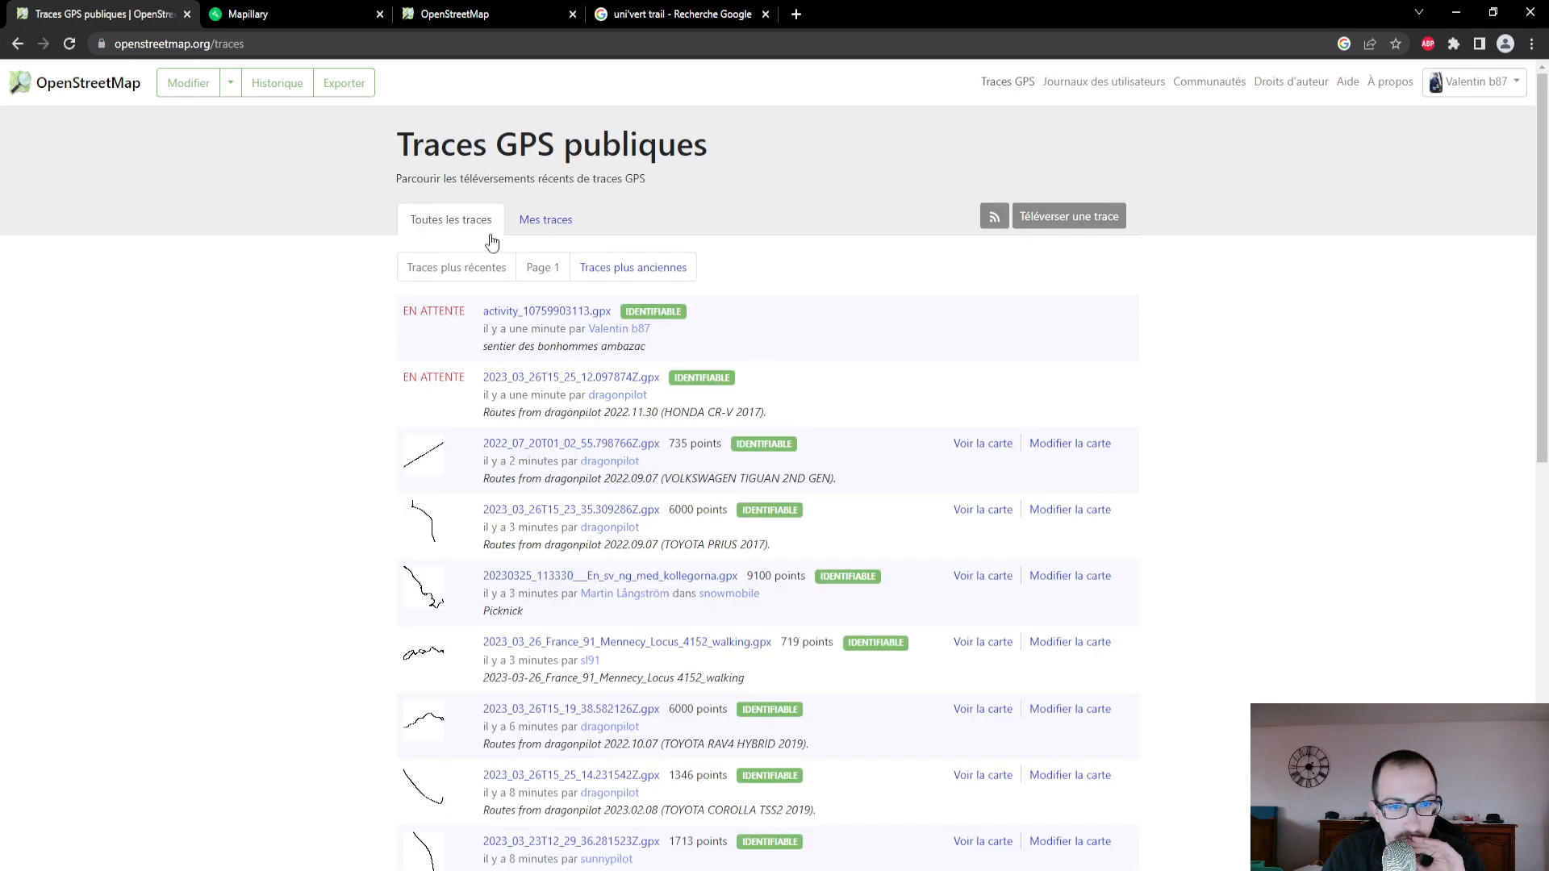
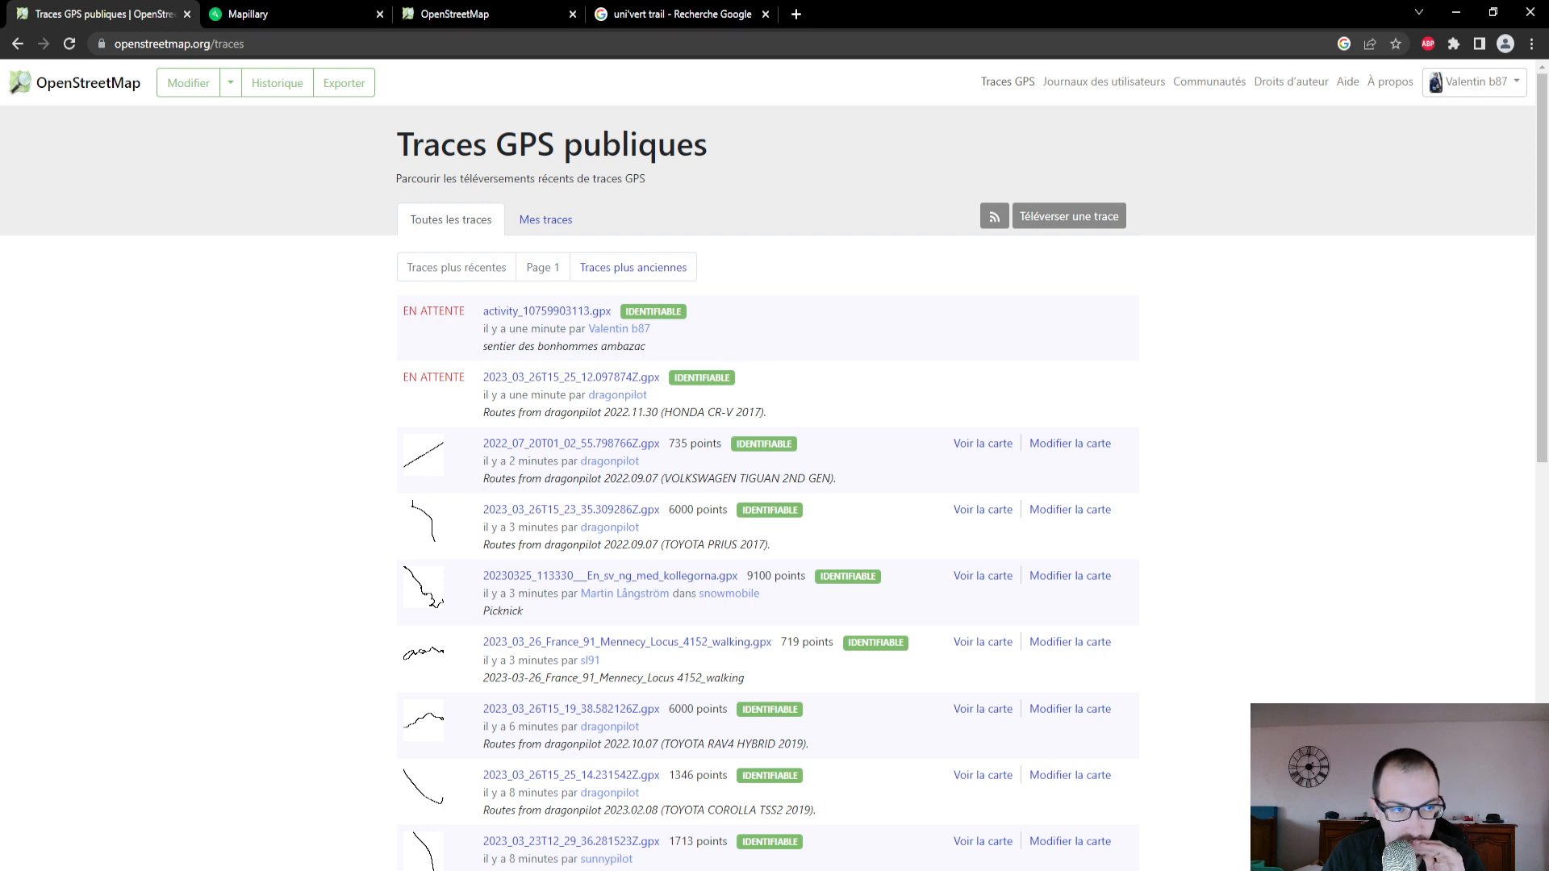
- Refresh the GPS traces, show the personal list and open the Ambazac trace for map editing
{"action": "left_click", "coordinate": [68, 44]}
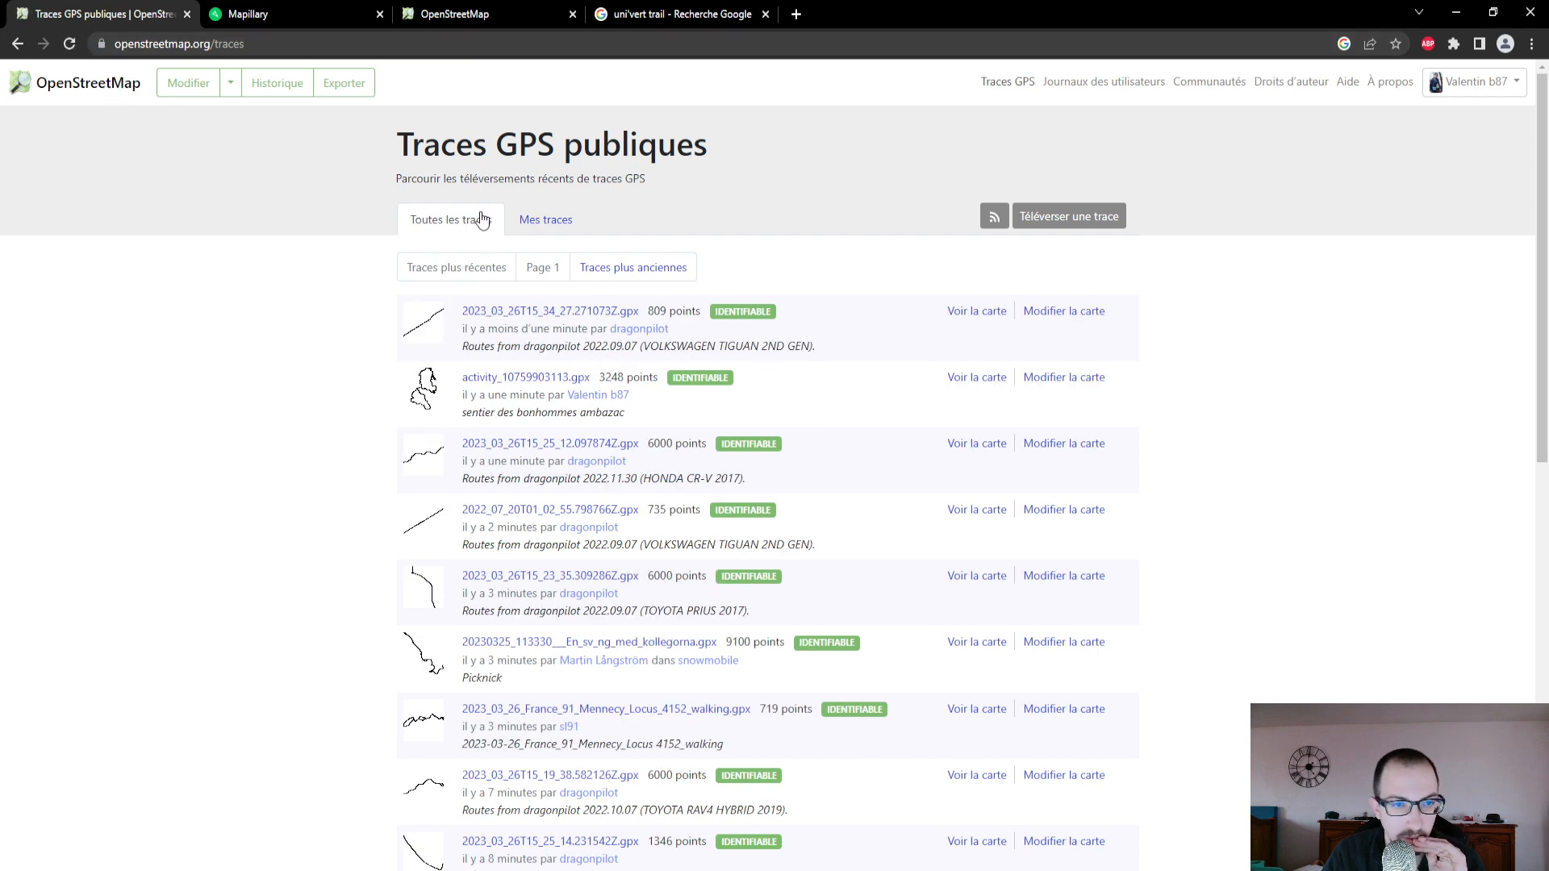
{"action": "left_click", "coordinate": [538, 229]}
{"action": "left_click", "coordinate": [984, 315]}
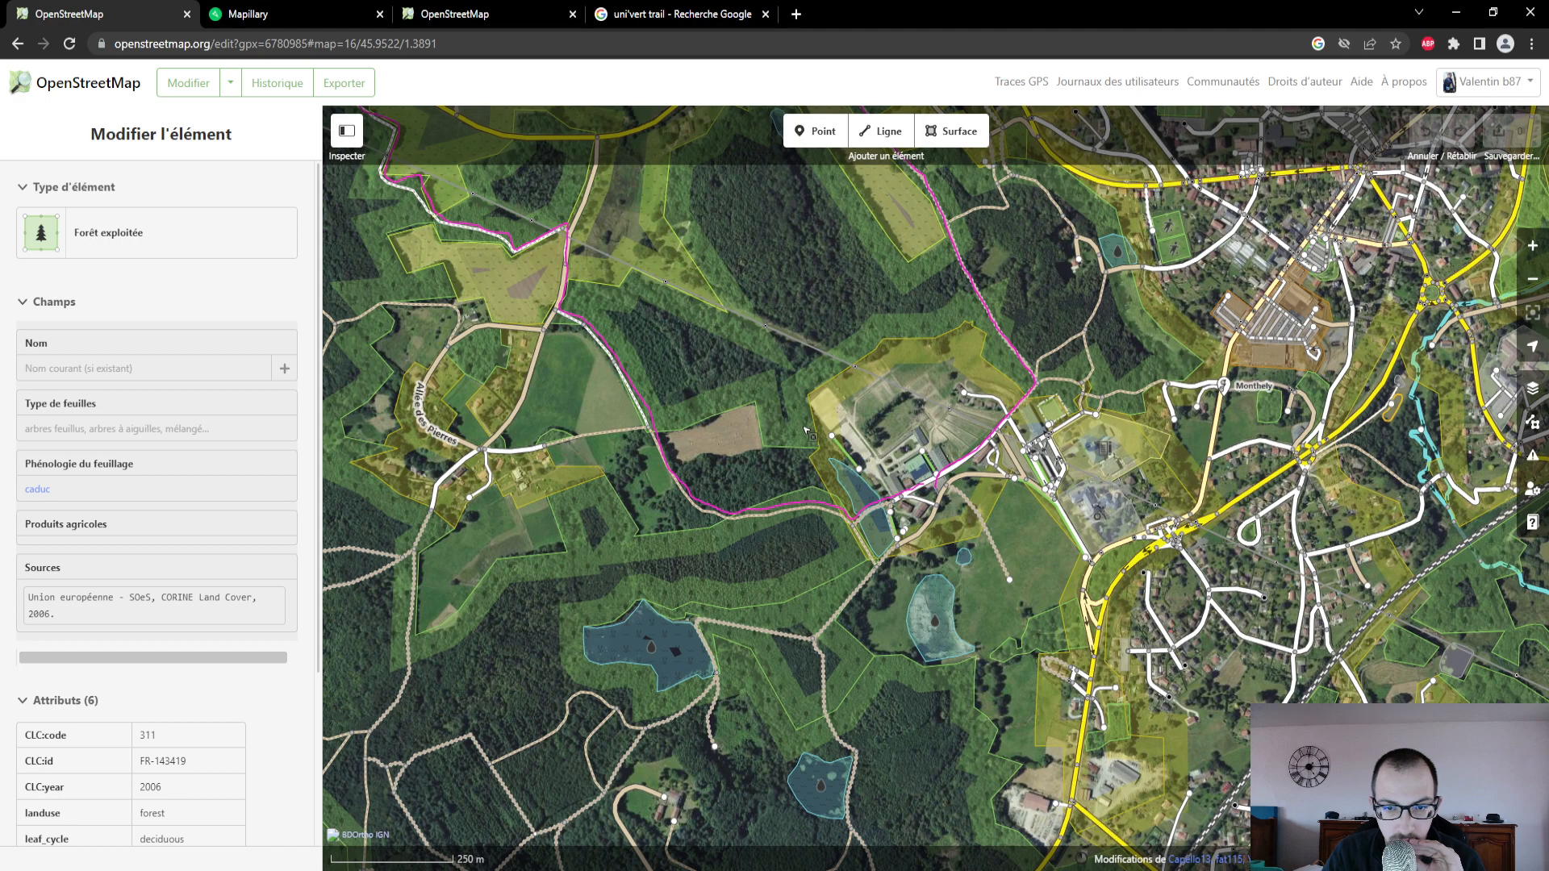
- Examine the course of the GPS trace over the aerial imagery, from Saint-Sylvestre and Grandmont down to Route de Cheville
{"action": "scroll", "coordinate": [807, 431], "scroll_direction": "down", "scroll_amount": 5}
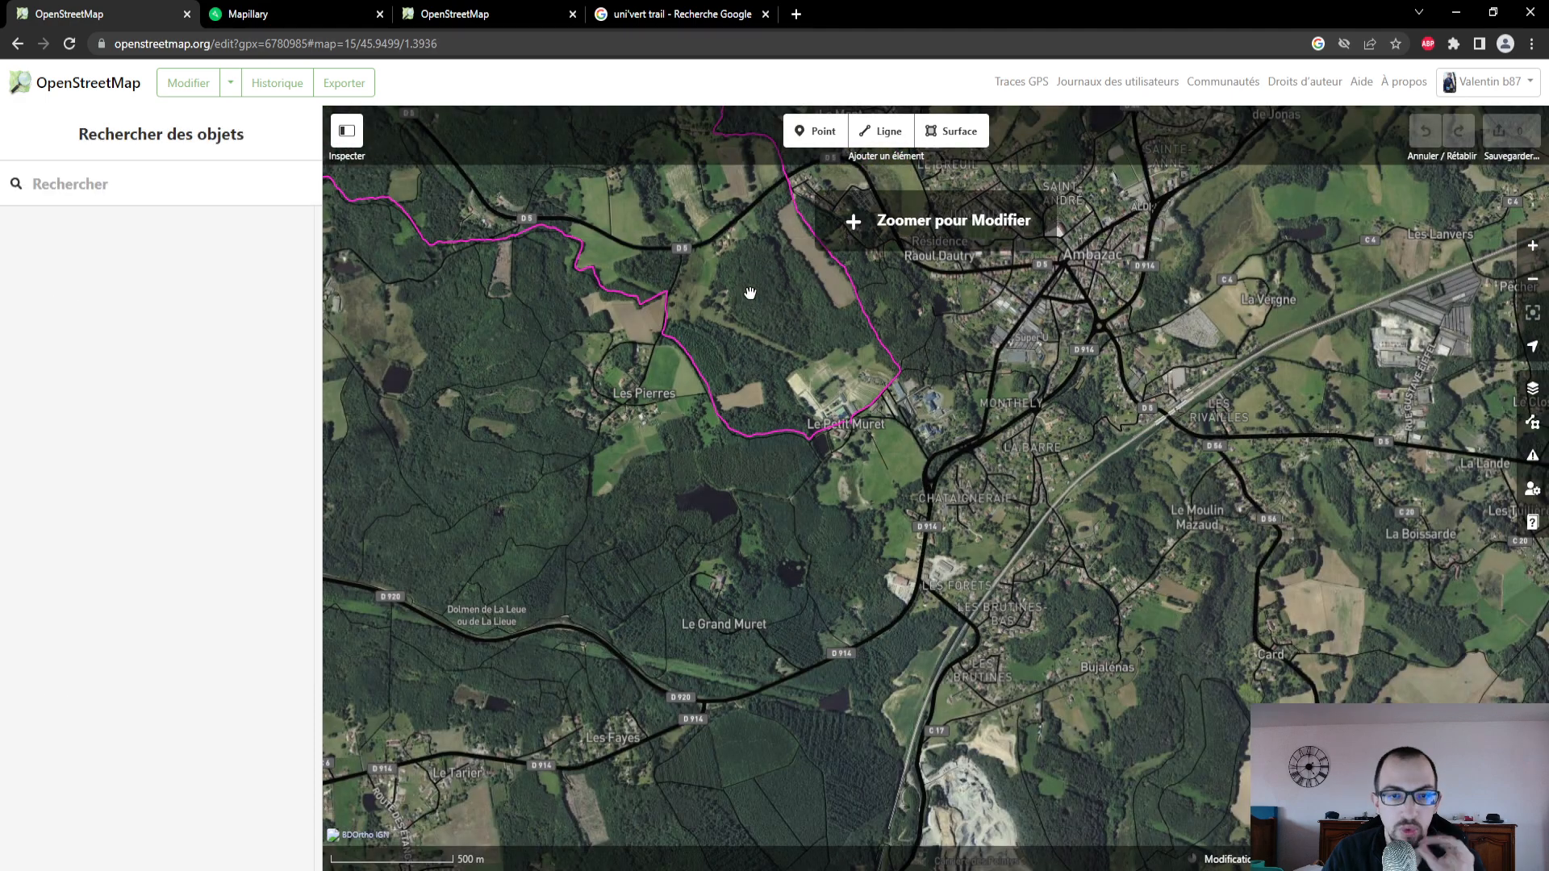
{"action": "left_click_drag", "start_coordinate": [750, 300], "coordinate": [802, 728]}
{"action": "left_click_drag", "start_coordinate": [904, 439], "coordinate": [682, 715]}
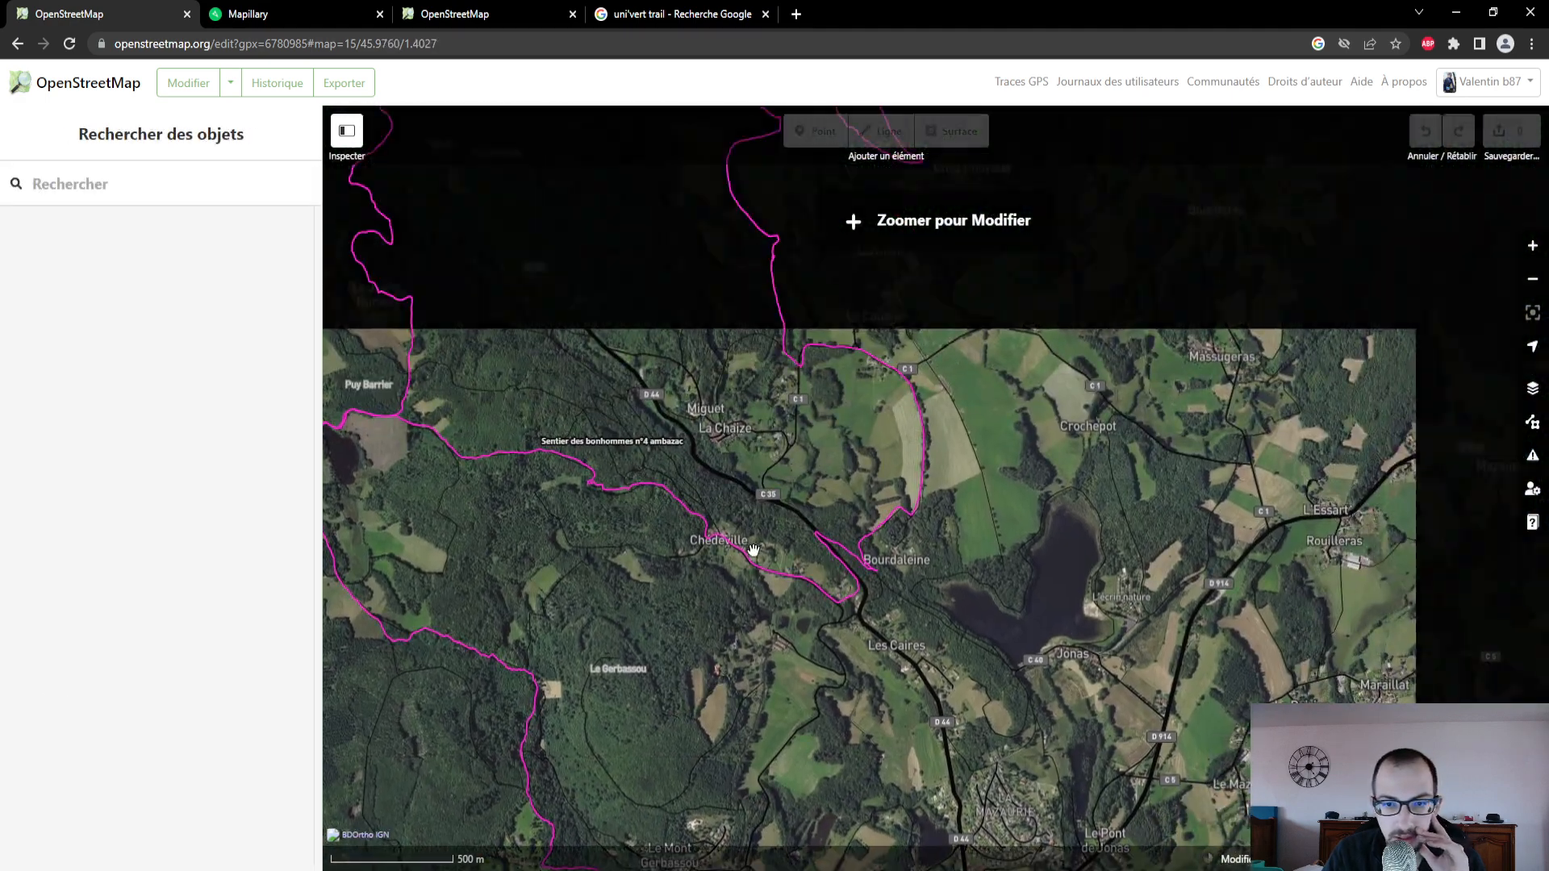
{"action": "left_click_drag", "start_coordinate": [786, 446], "coordinate": [749, 663]}
{"action": "left_click_drag", "start_coordinate": [822, 444], "coordinate": [864, 723]}
{"action": "left_click_drag", "start_coordinate": [906, 436], "coordinate": [922, 310]}
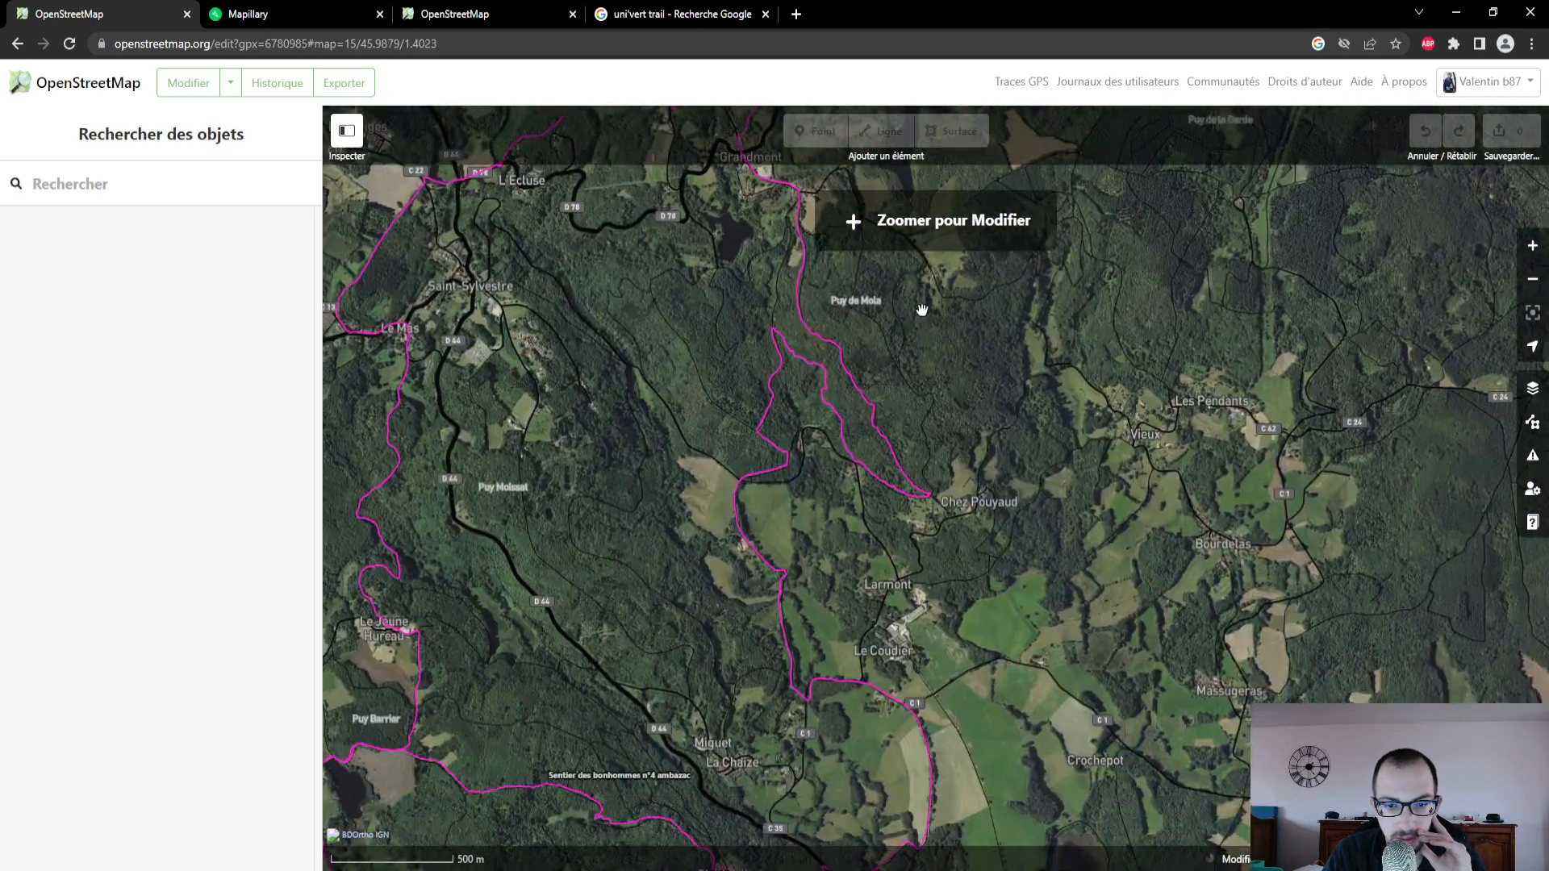
{"action": "scroll", "coordinate": [799, 488], "scroll_direction": "up", "scroll_amount": 3}
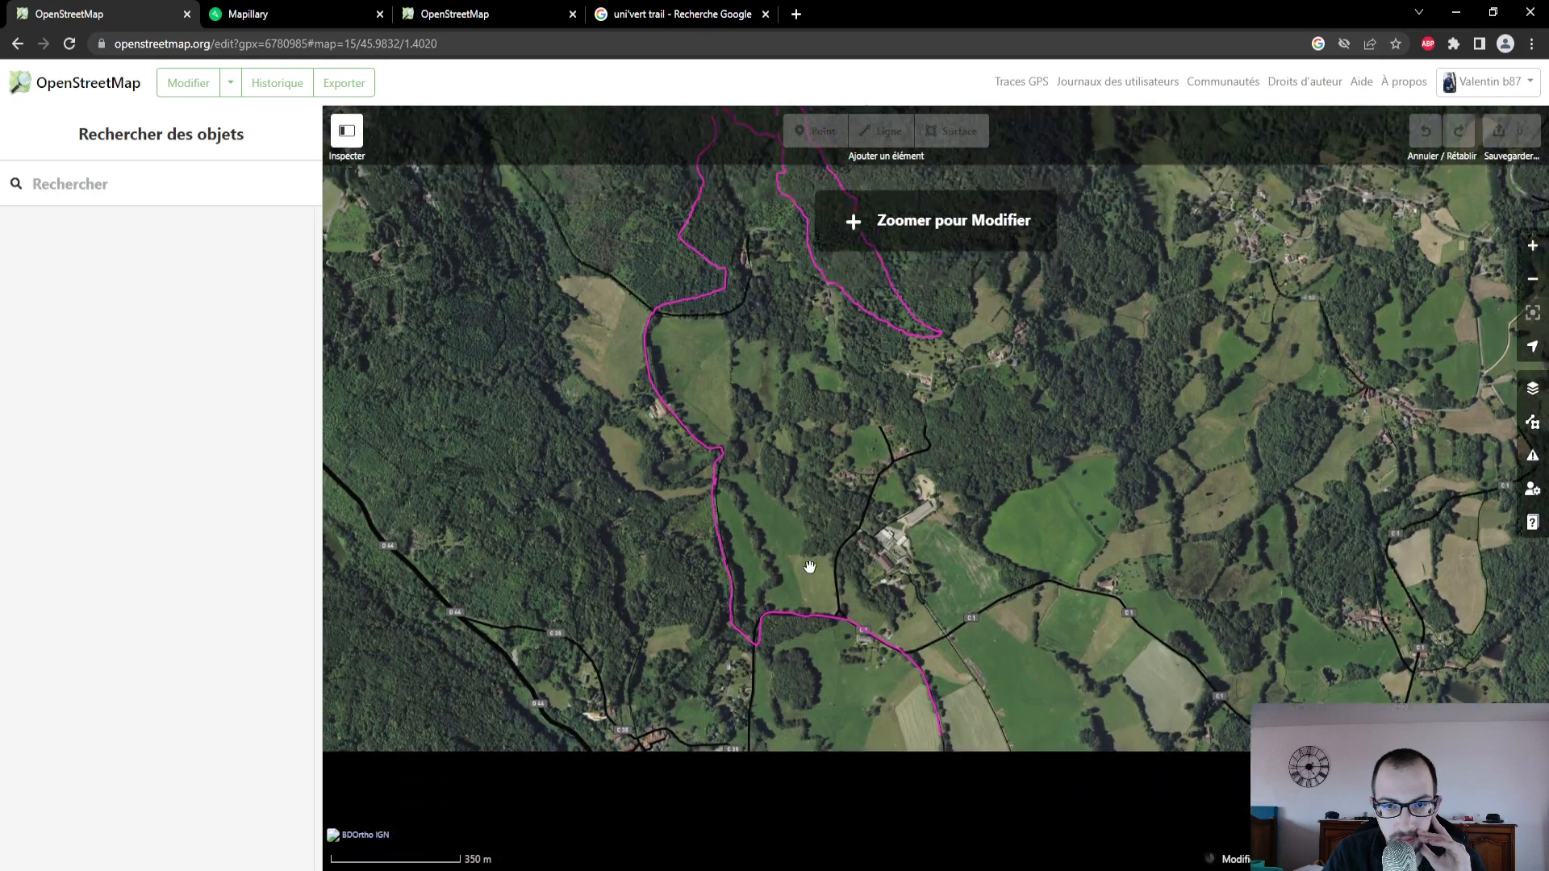
{"action": "left_click_drag", "start_coordinate": [809, 567], "coordinate": [800, 738]}
{"action": "left_click_drag", "start_coordinate": [791, 595], "coordinate": [786, 360]}
{"action": "left_click_drag", "start_coordinate": [782, 682], "coordinate": [760, 416]}
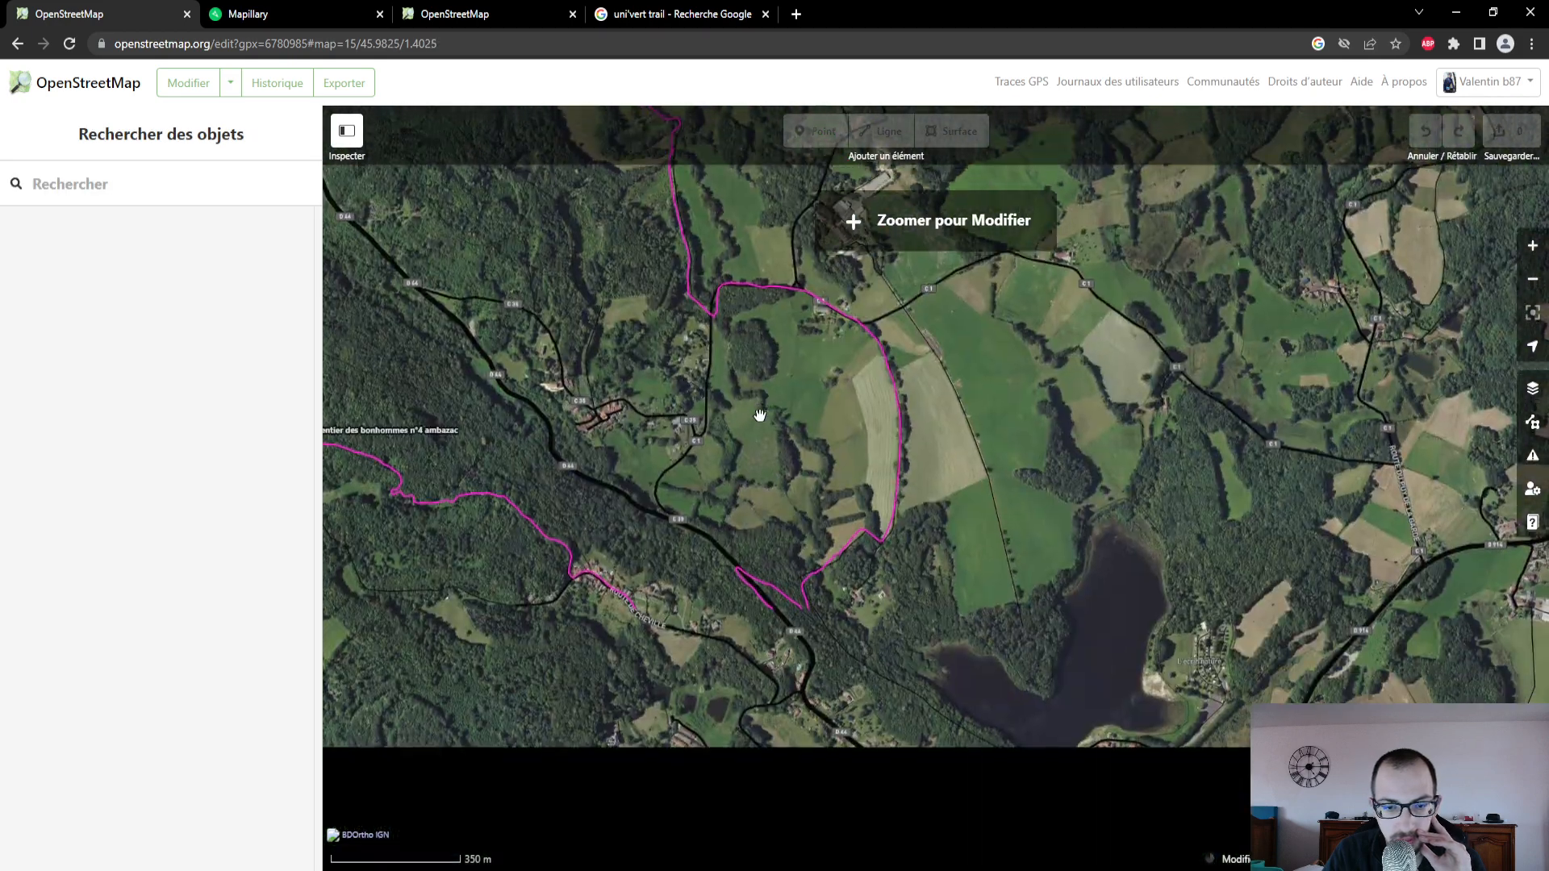
{"action": "left_click_drag", "start_coordinate": [709, 595], "coordinate": [978, 530]}
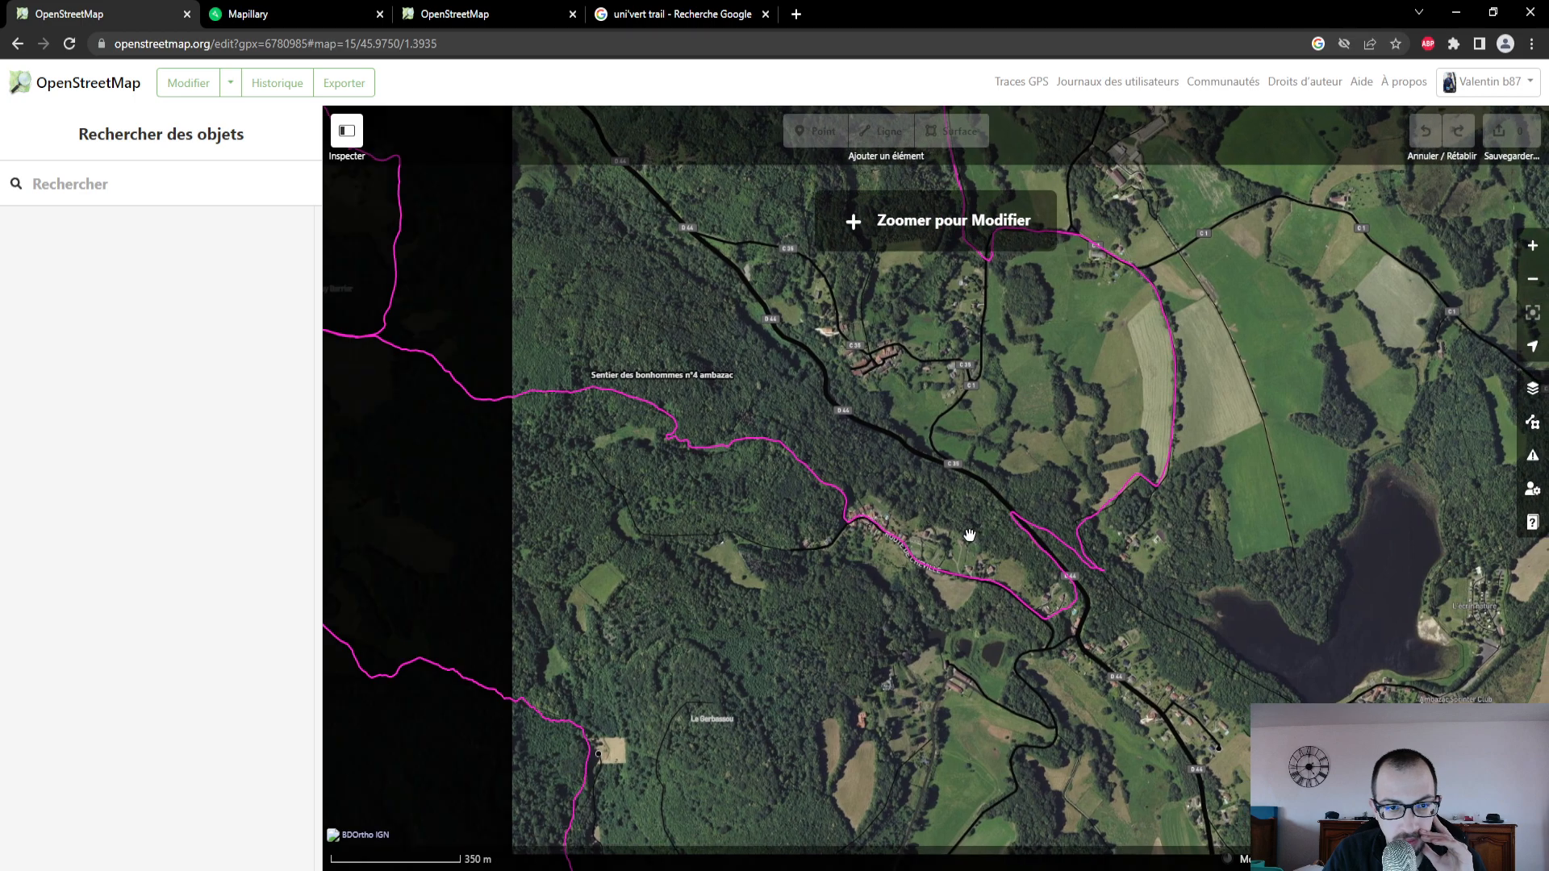
{"action": "left_click_drag", "start_coordinate": [670, 529], "coordinate": [629, 460]}
- Draw a line along the GPS trace from Route de Cheville, behind the houses, up to the D 44 road
{"action": "scroll", "coordinate": [879, 523], "scroll_direction": "up", "scroll_amount": 4}
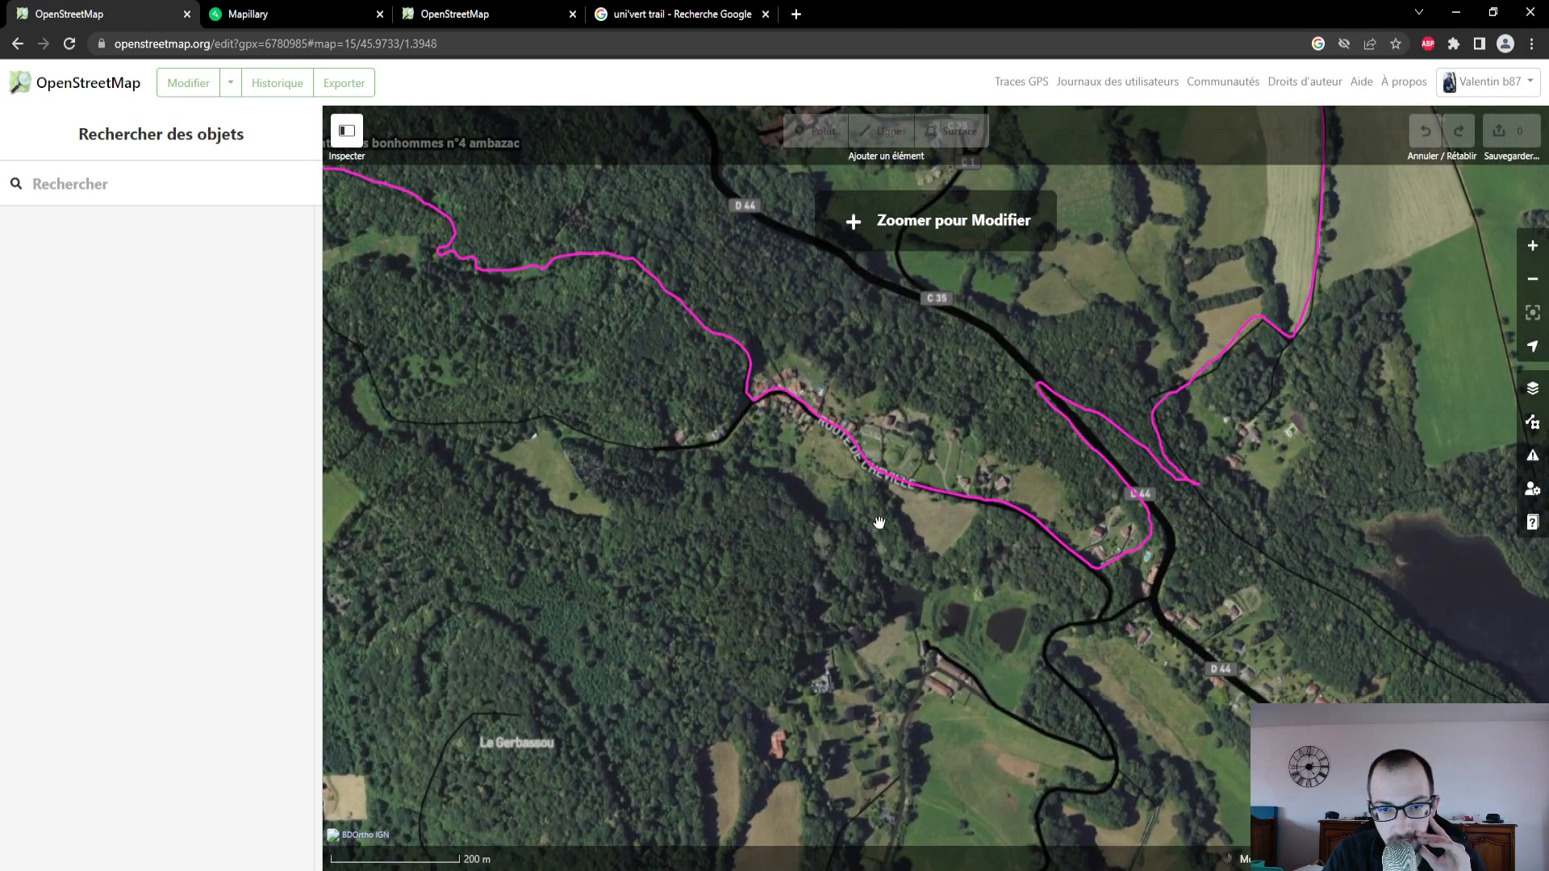
{"action": "scroll", "coordinate": [879, 523], "scroll_direction": "up", "scroll_amount": 1}
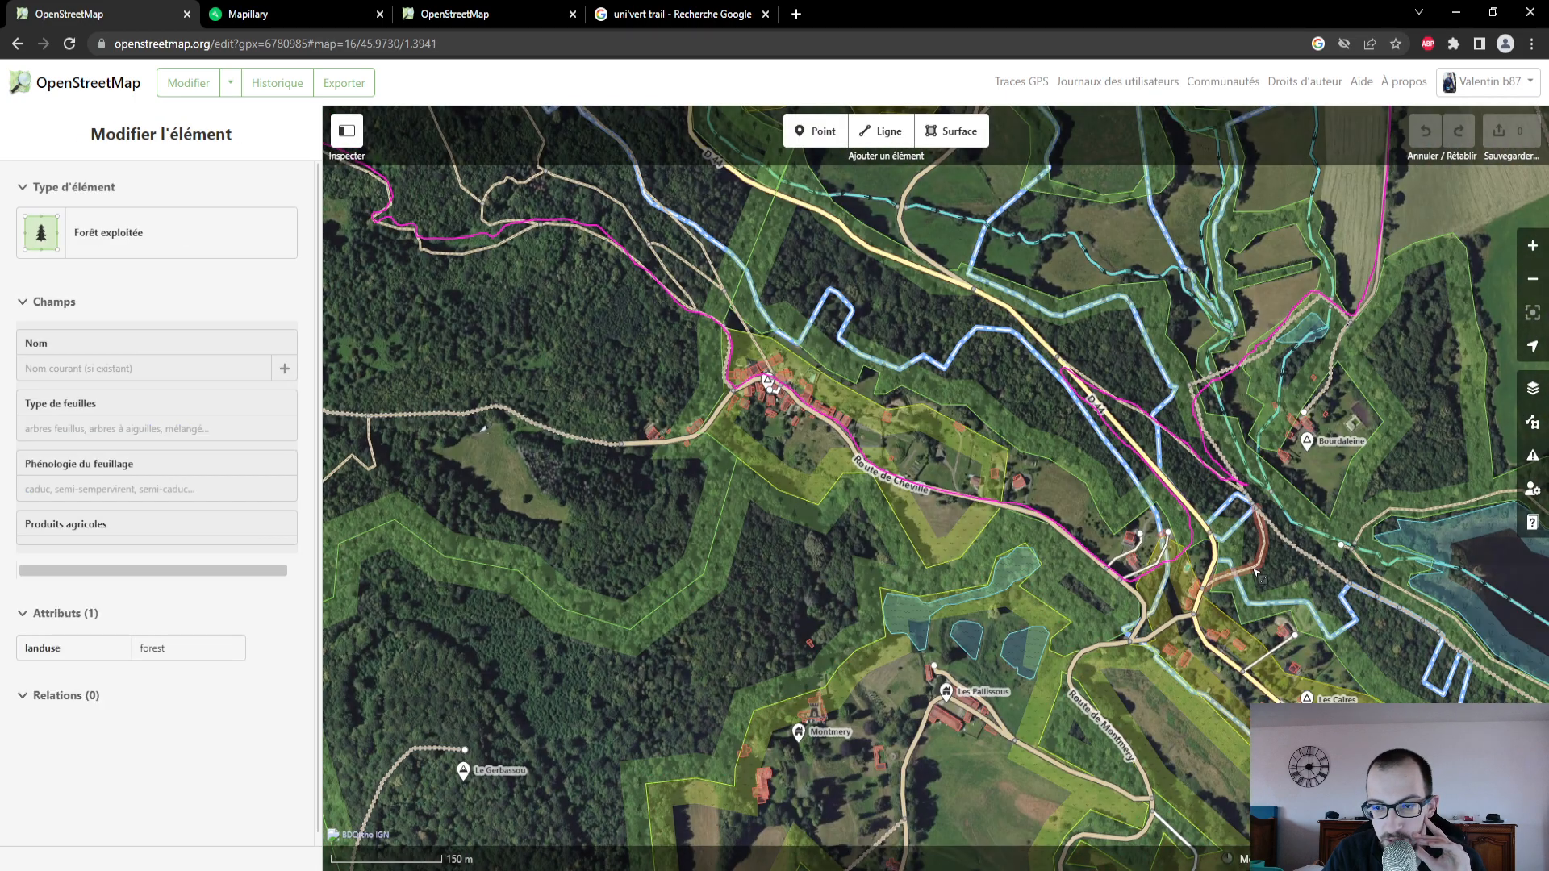
{"action": "scroll", "coordinate": [1256, 573], "scroll_direction": "up", "scroll_amount": 5}
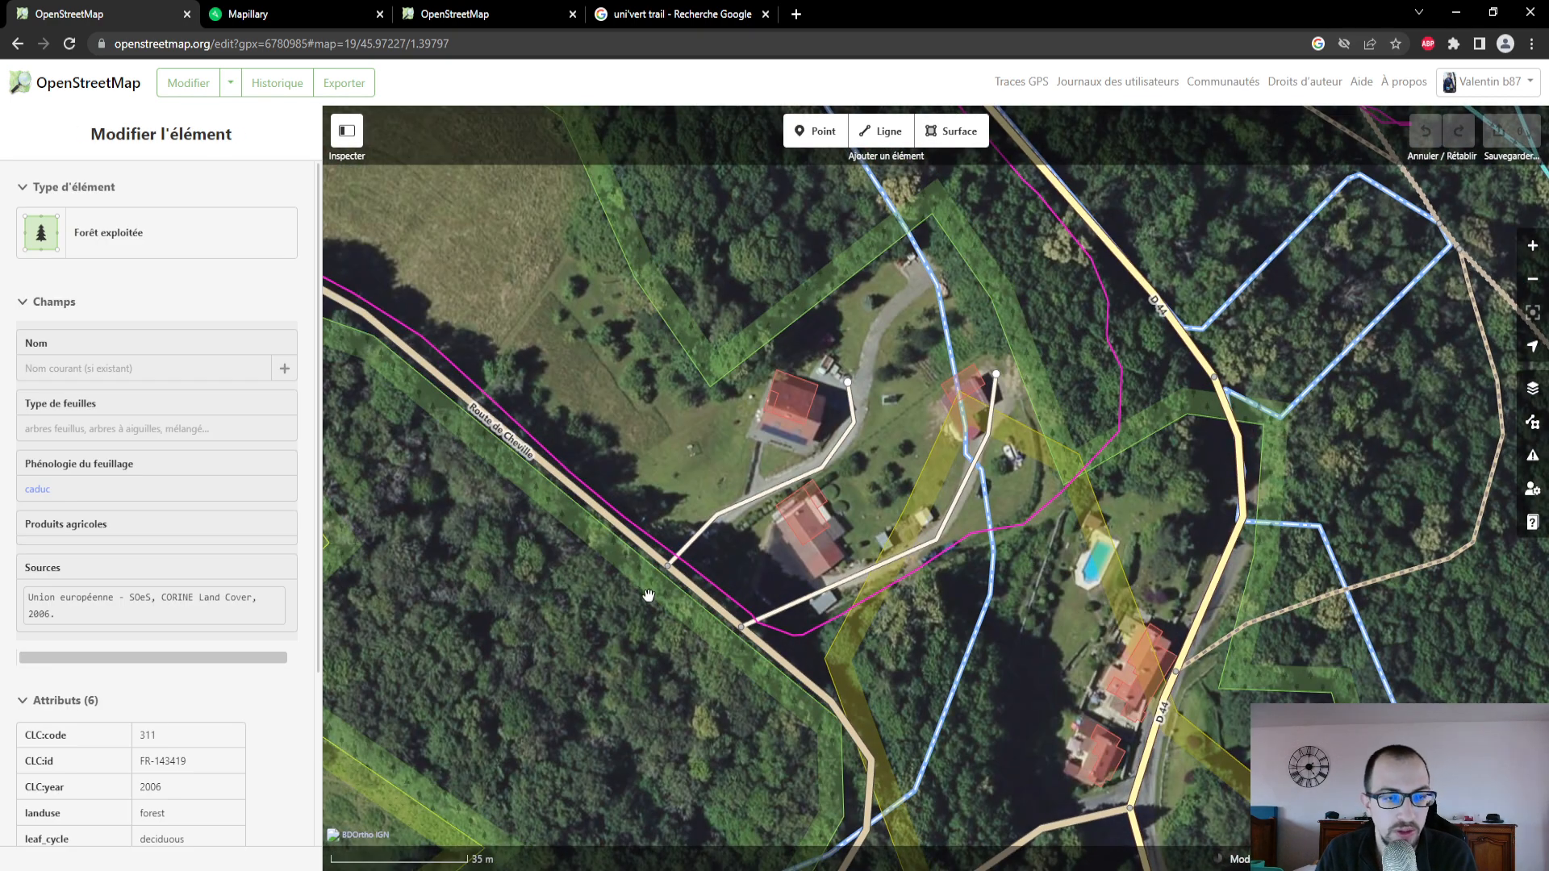
{"action": "left_click", "coordinate": [886, 126]}
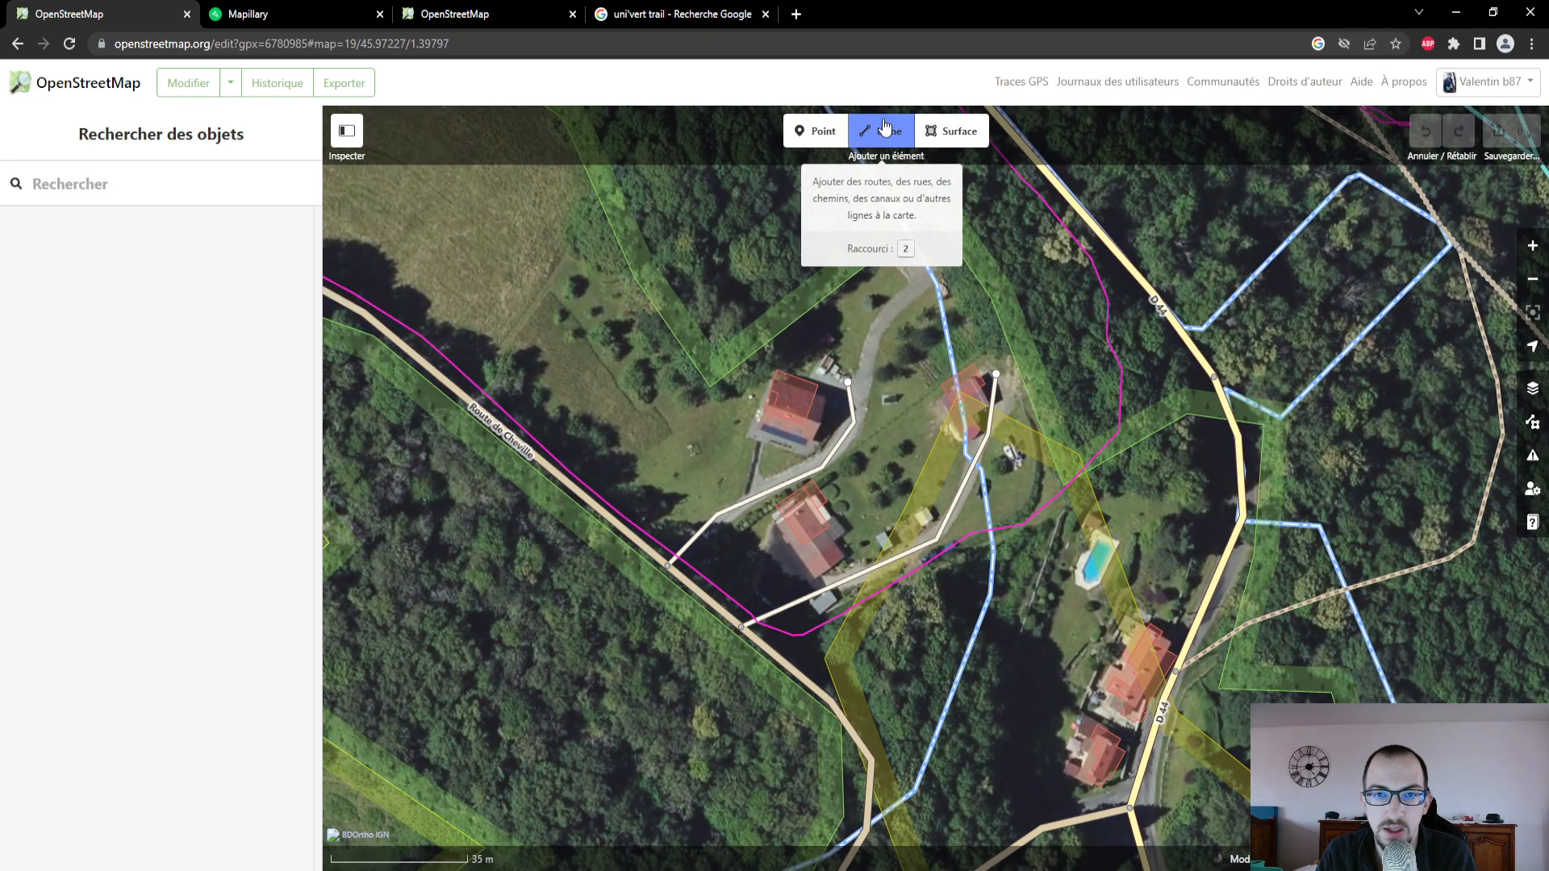
{"action": "left_click", "coordinate": [771, 651]}
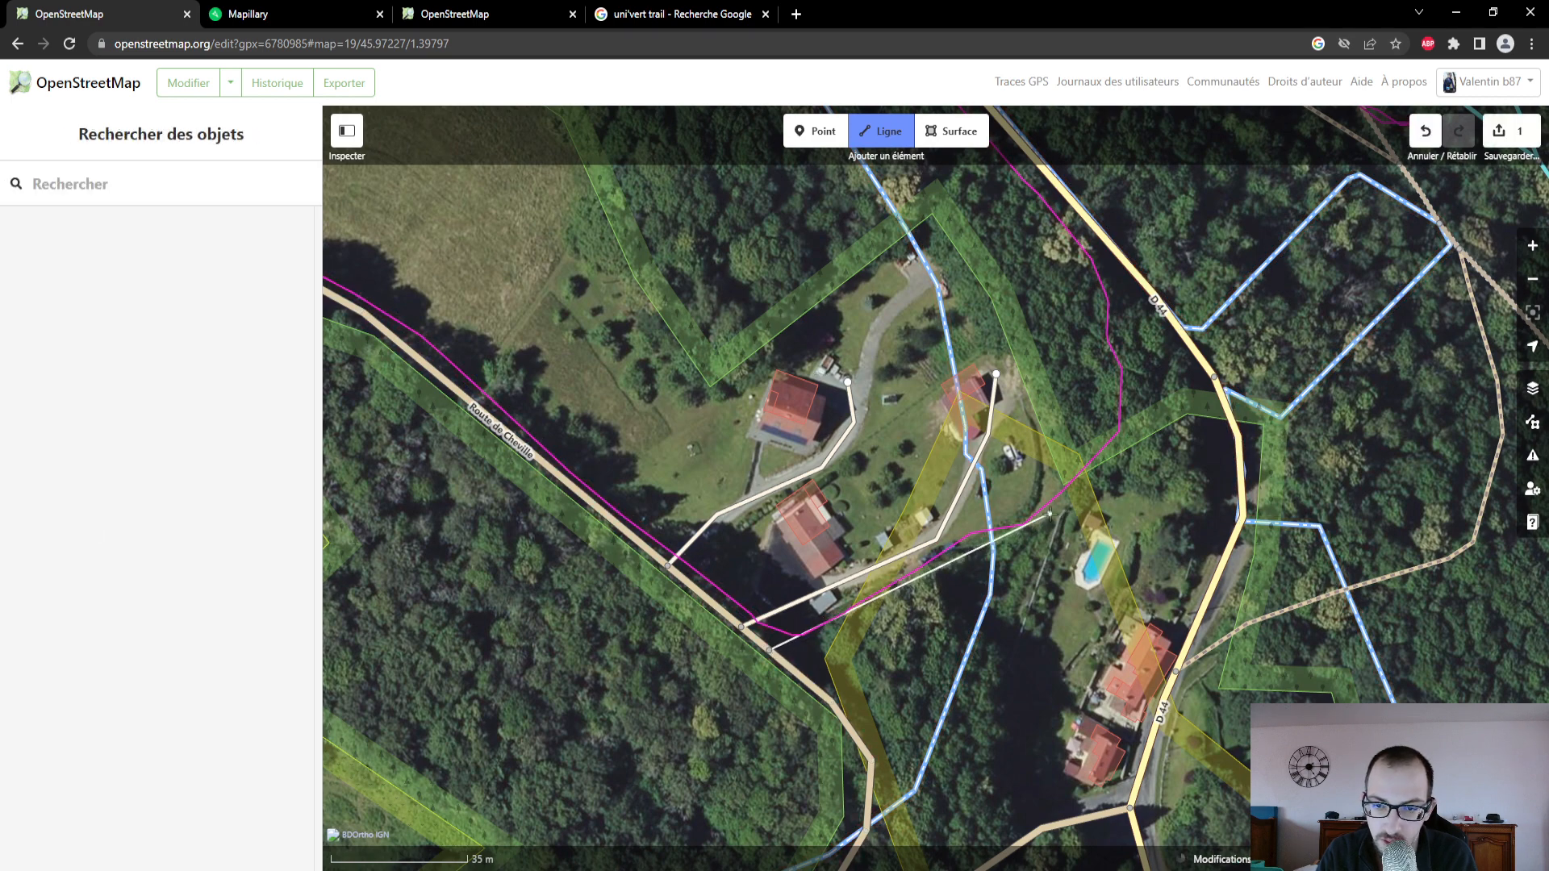
{"action": "left_click", "coordinate": [1050, 513]}
{"action": "left_click", "coordinate": [1135, 426]}
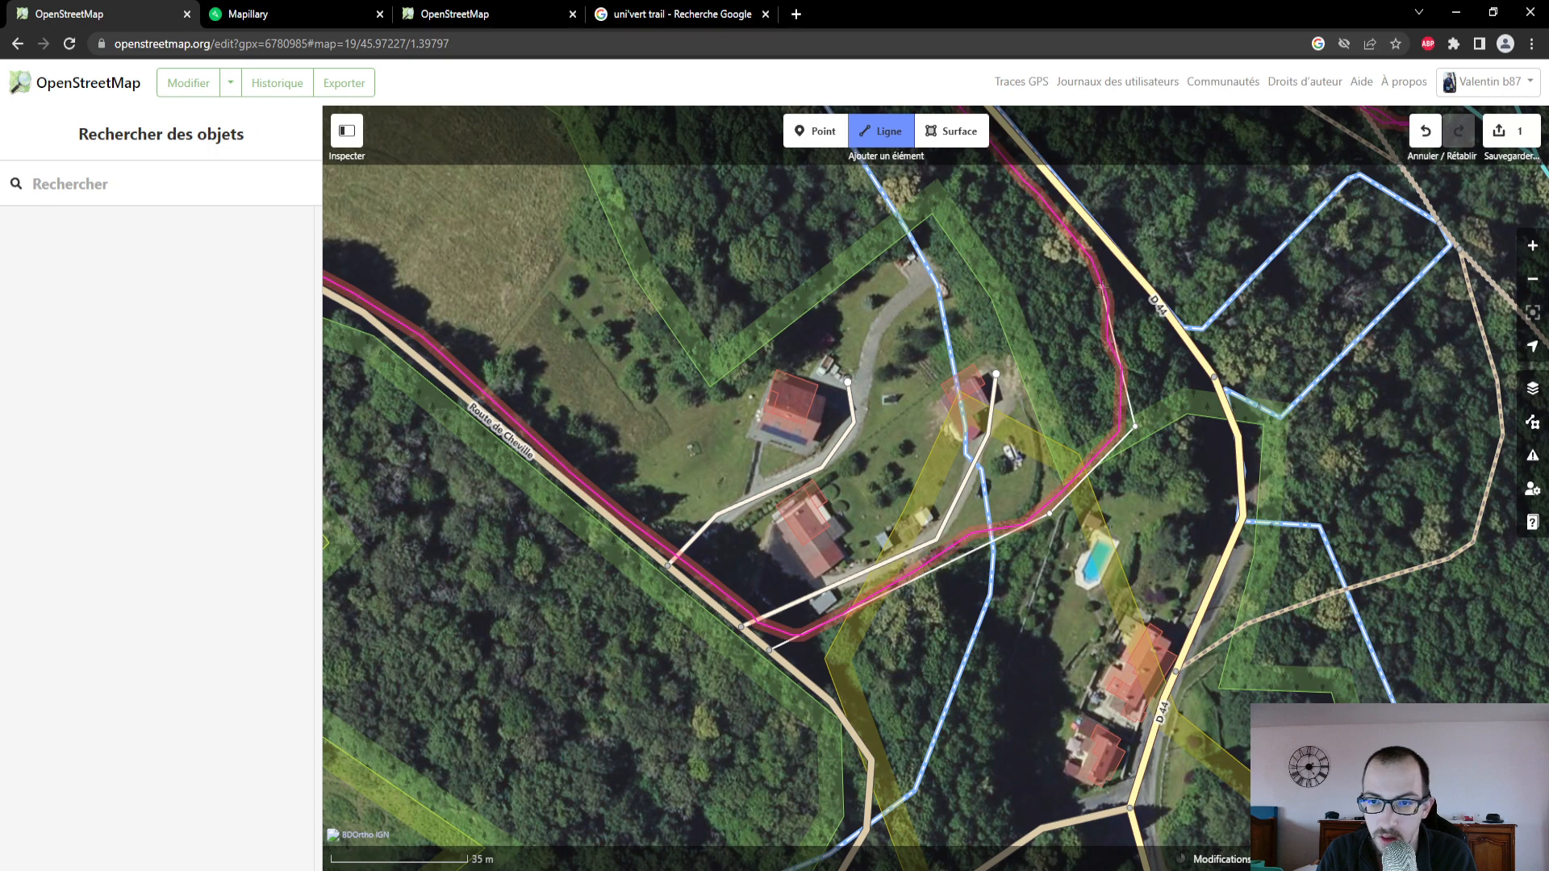
{"action": "left_click", "coordinate": [1102, 285]}
{"action": "left_click_drag", "start_coordinate": [1062, 278], "coordinate": [1130, 528]}
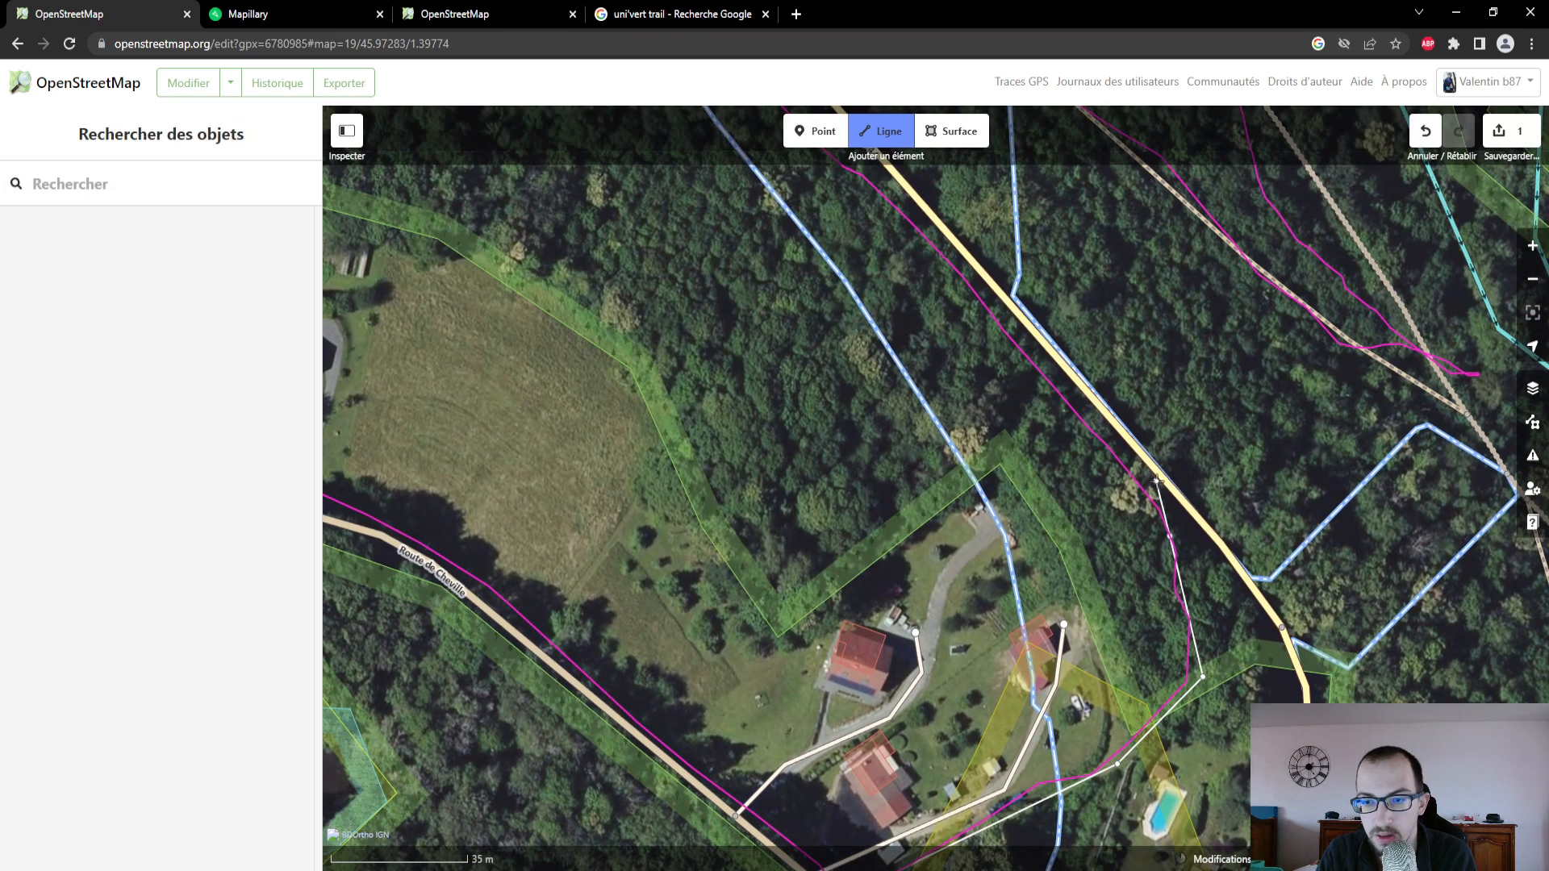
{"action": "left_click", "coordinate": [1150, 466]}
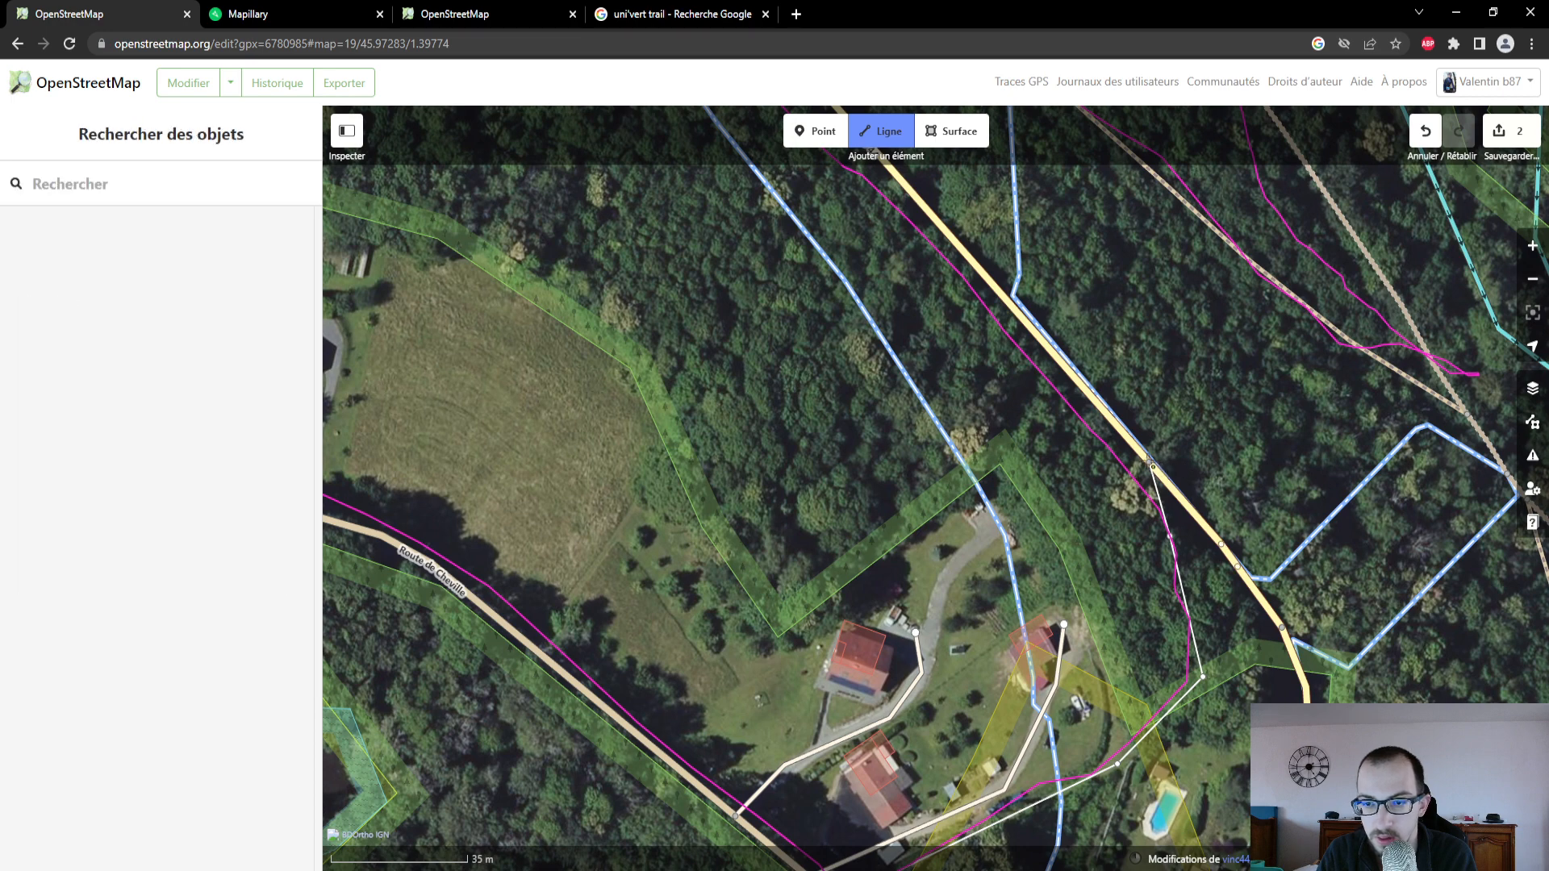
{"action": "left_click", "coordinate": [1149, 466]}
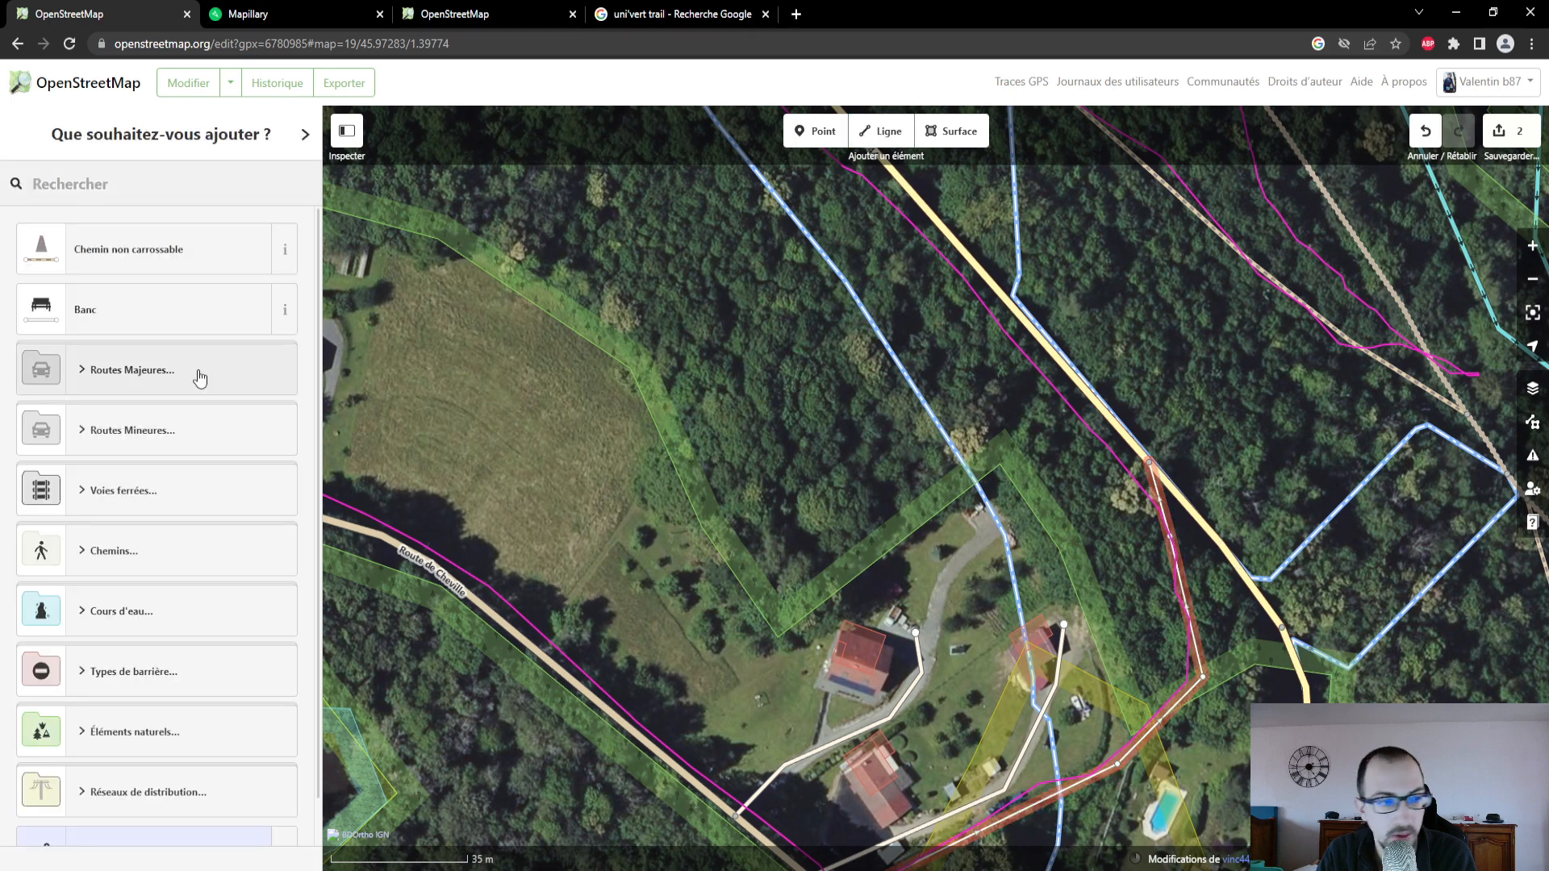
- Define the new line as "Chemin non carrossable" with the surface Terre and review its remaining fields
{"action": "left_click", "coordinate": [224, 266]}
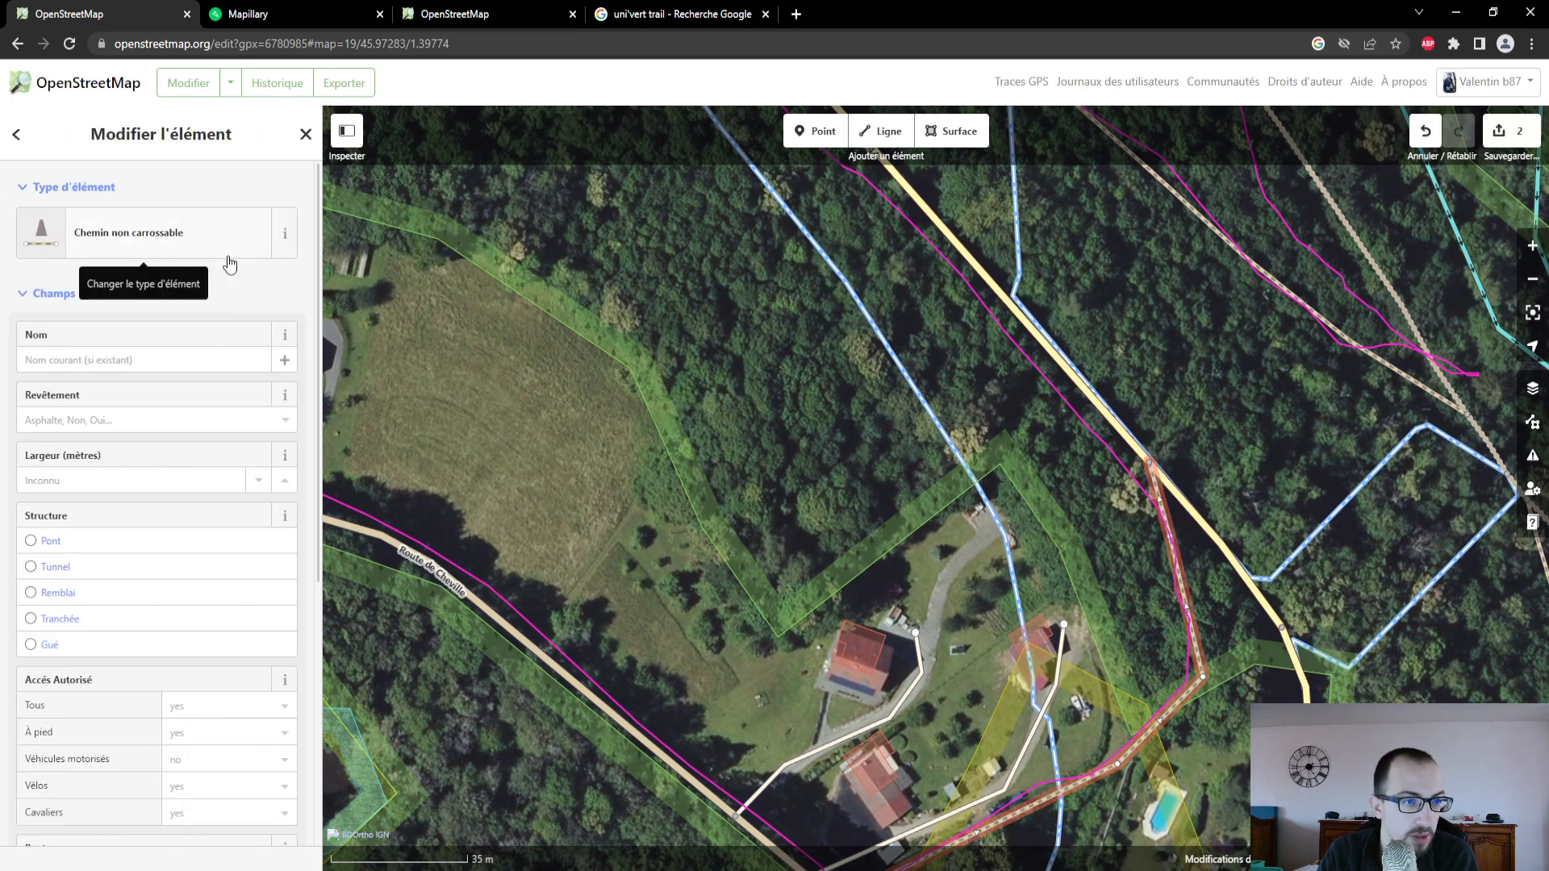
{"action": "left_click", "coordinate": [162, 420]}
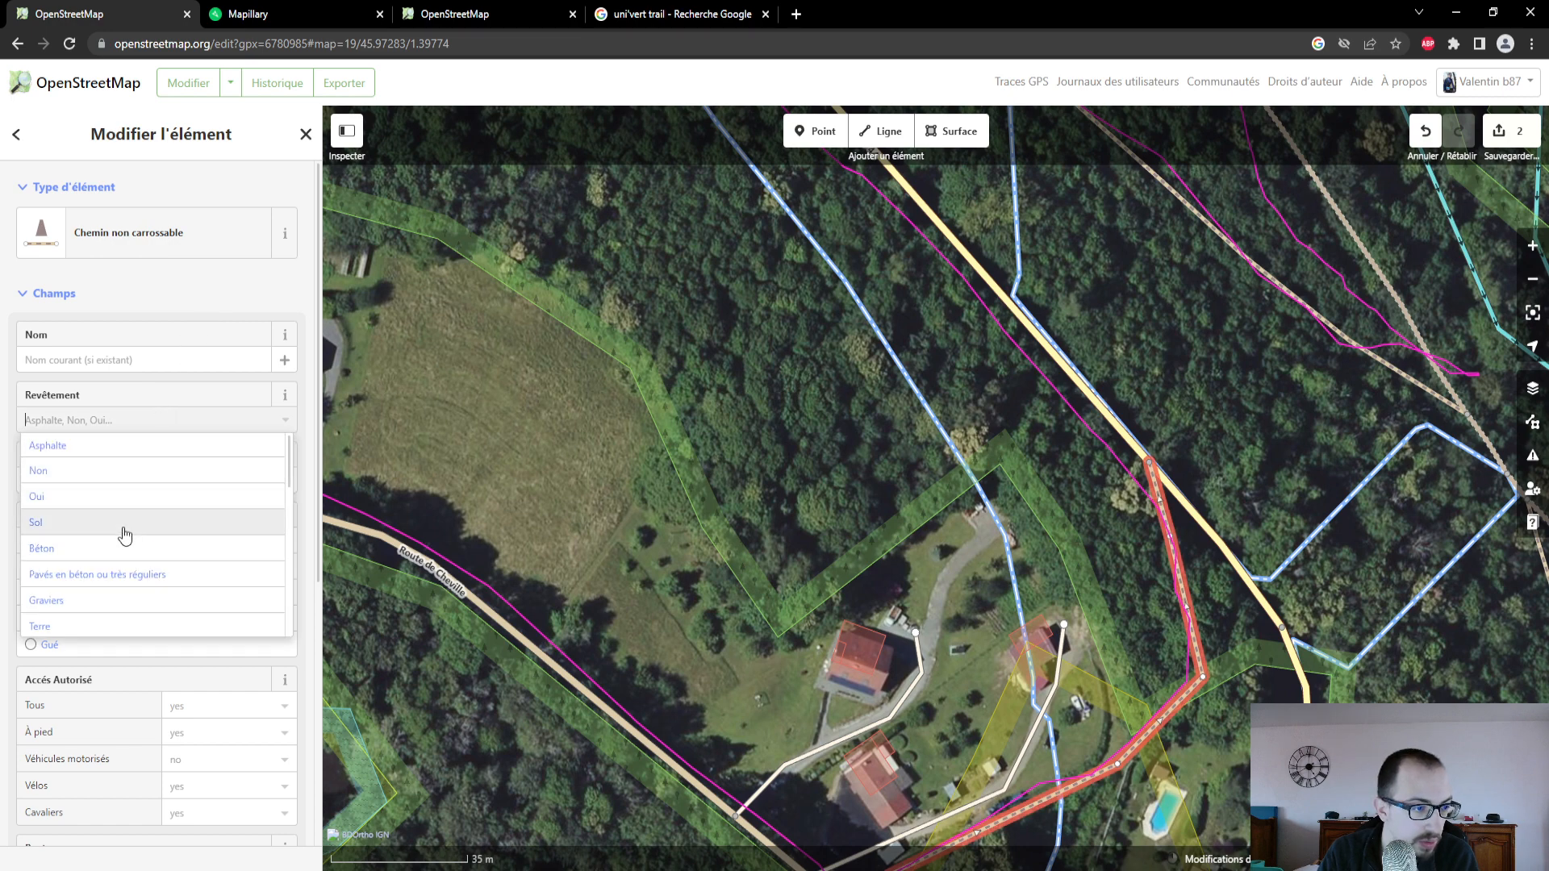
{"action": "left_click", "coordinate": [105, 627]}
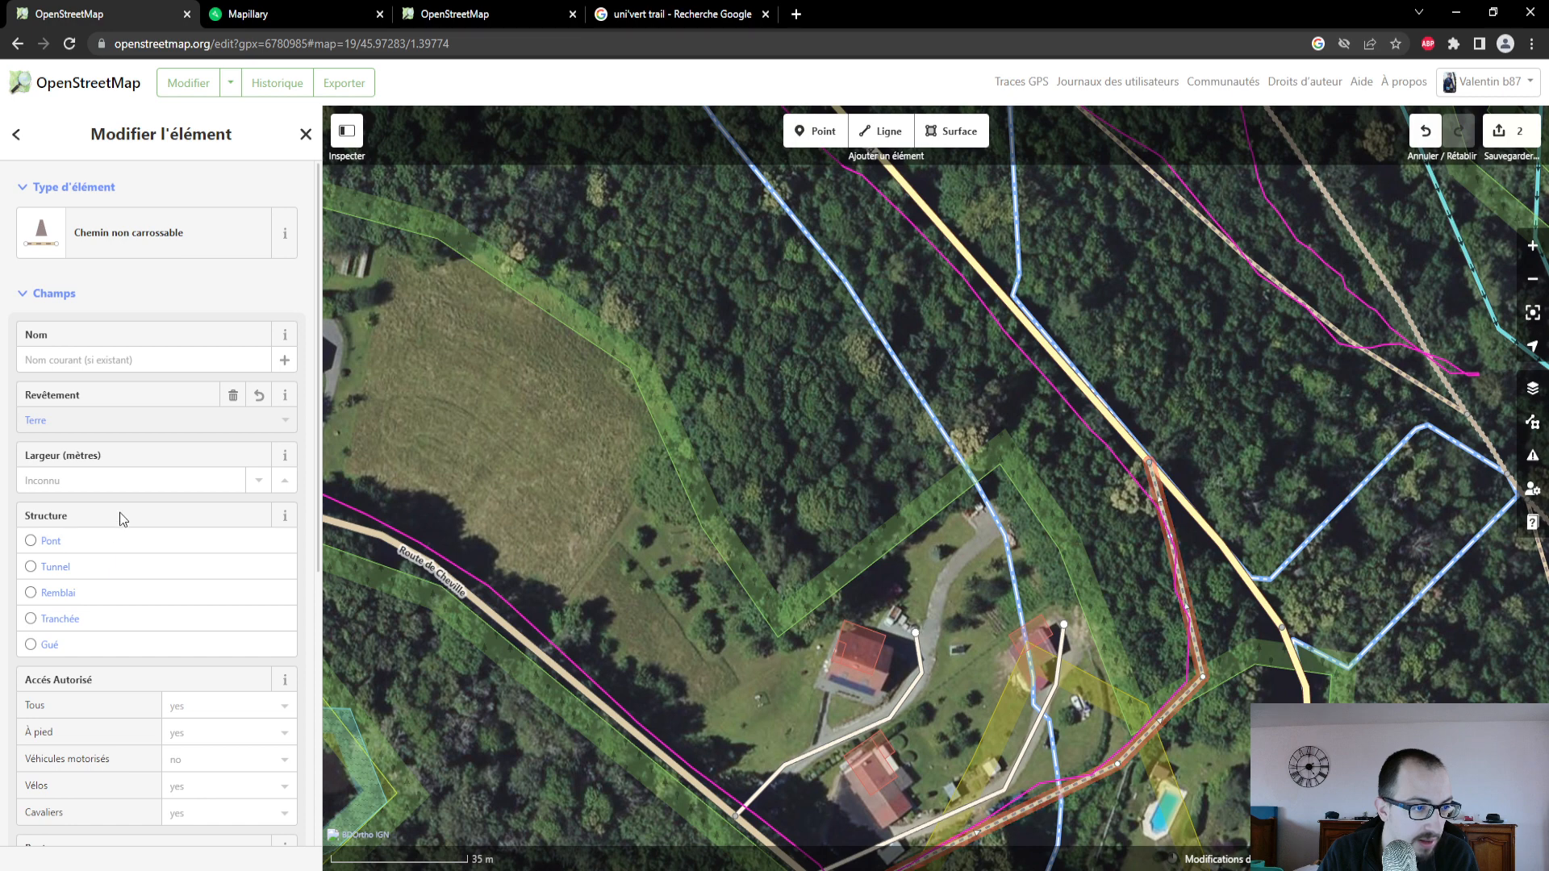
{"action": "scroll", "coordinate": [123, 517], "scroll_direction": "down", "scroll_amount": 2}
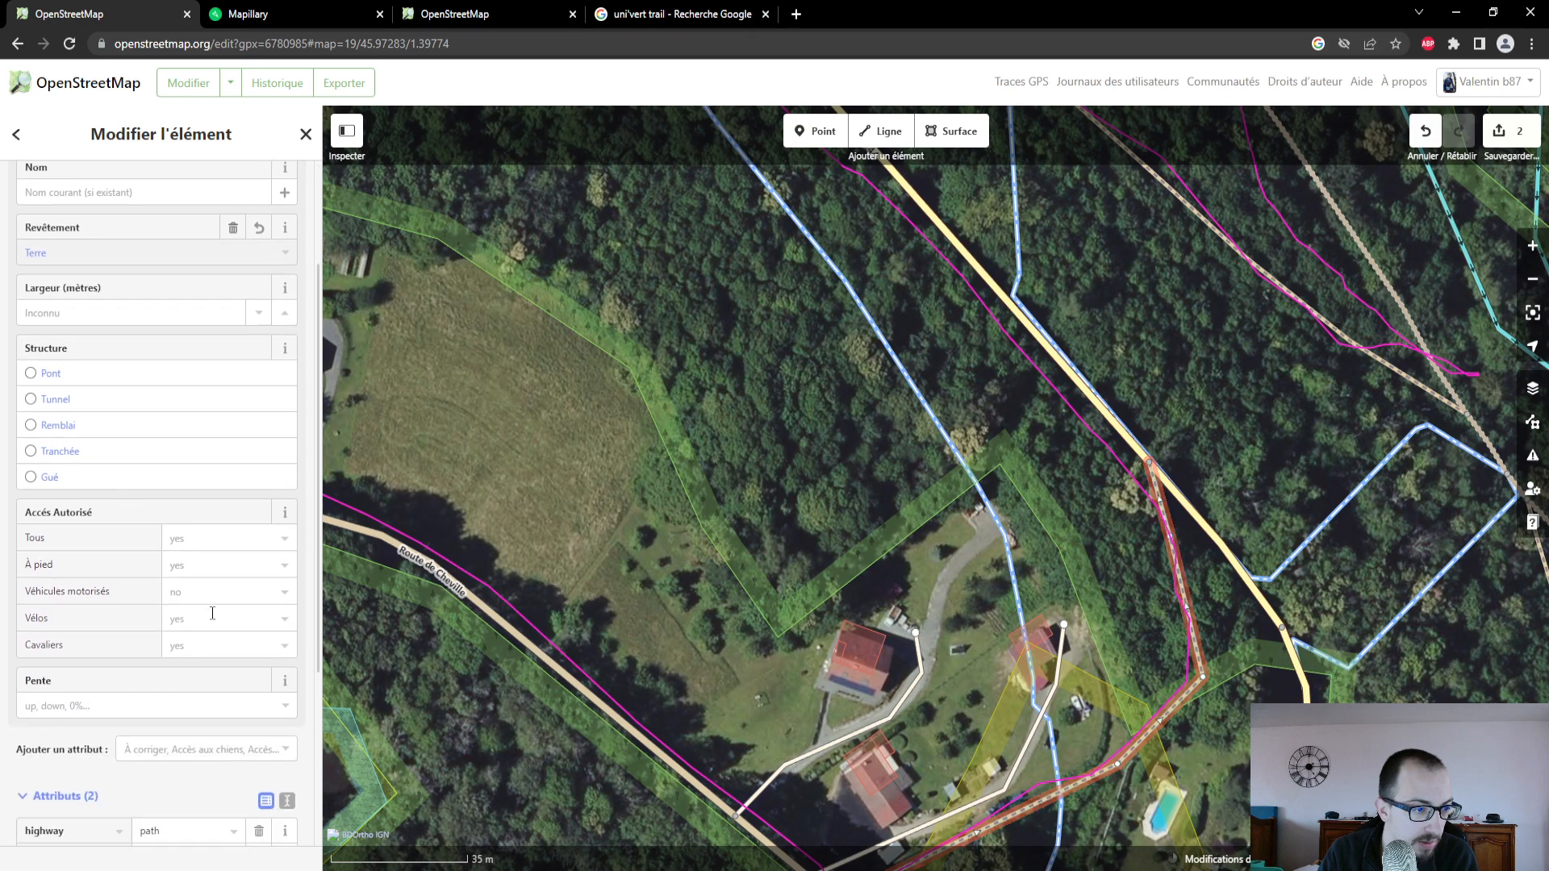
{"action": "scroll", "coordinate": [256, 602], "scroll_direction": "down", "scroll_amount": 1}
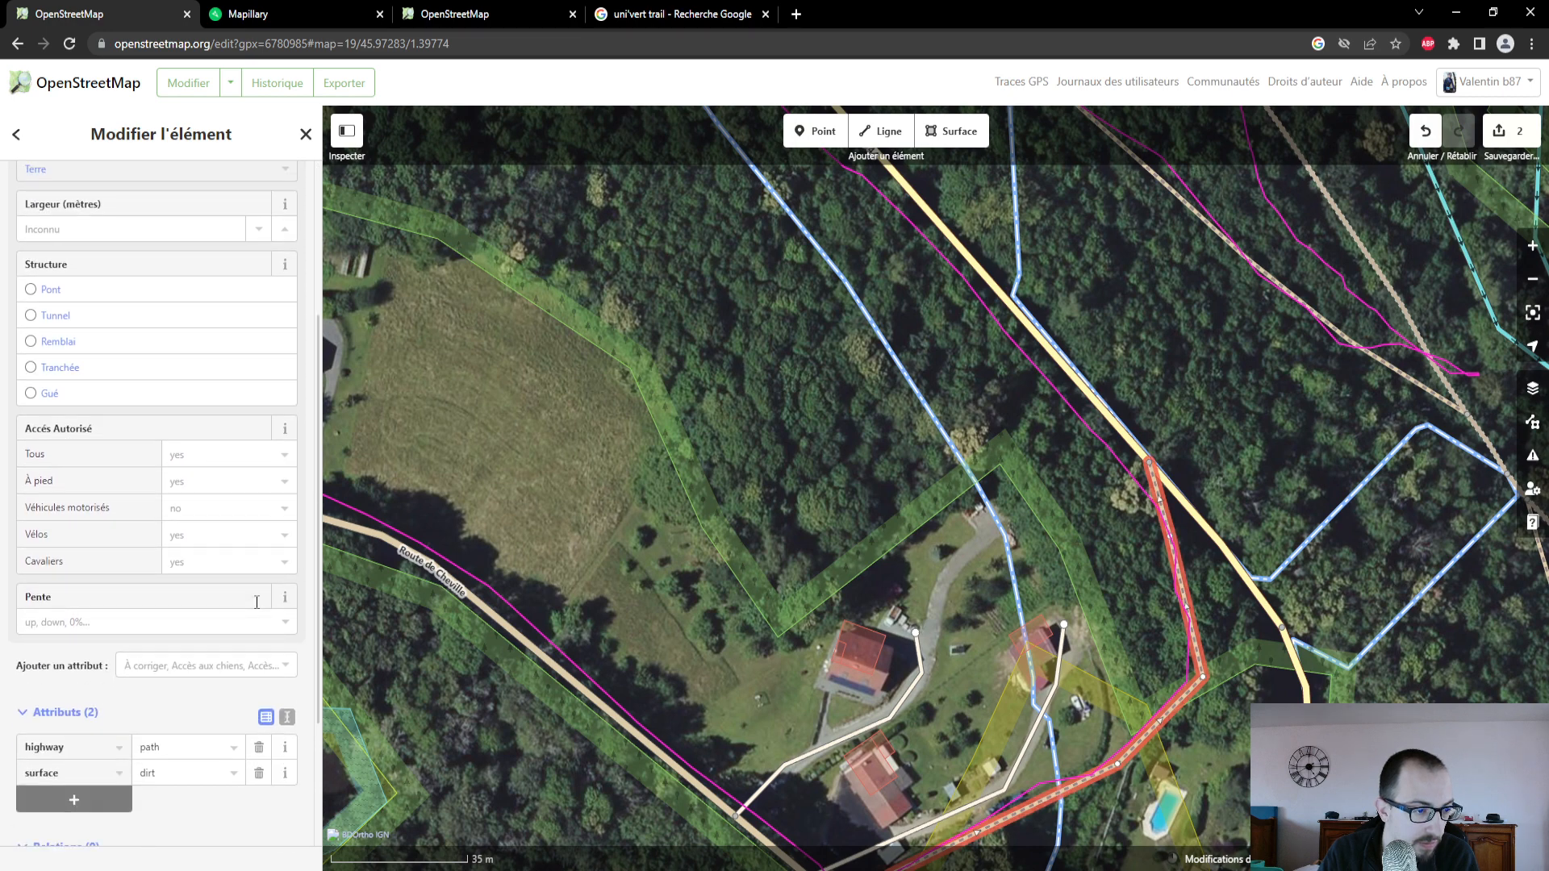
{"action": "scroll", "coordinate": [255, 609], "scroll_direction": "down", "scroll_amount": 2}
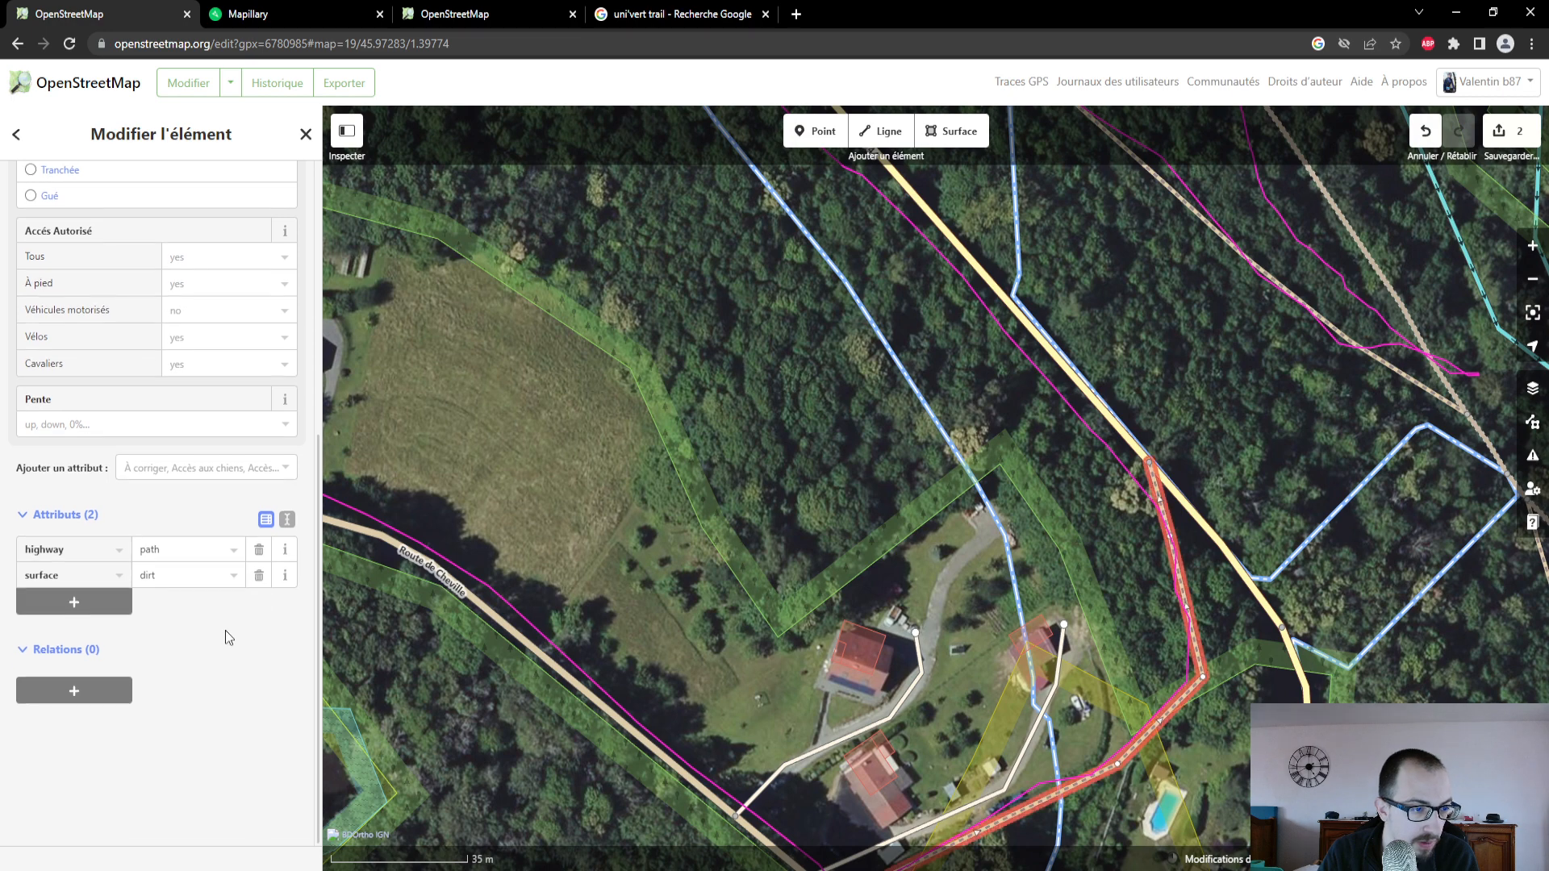
- Switch to Mapillary, open the photo at the path's start off Route de Cheville, and copy its share link
{"action": "left_click", "coordinate": [360, 15]}
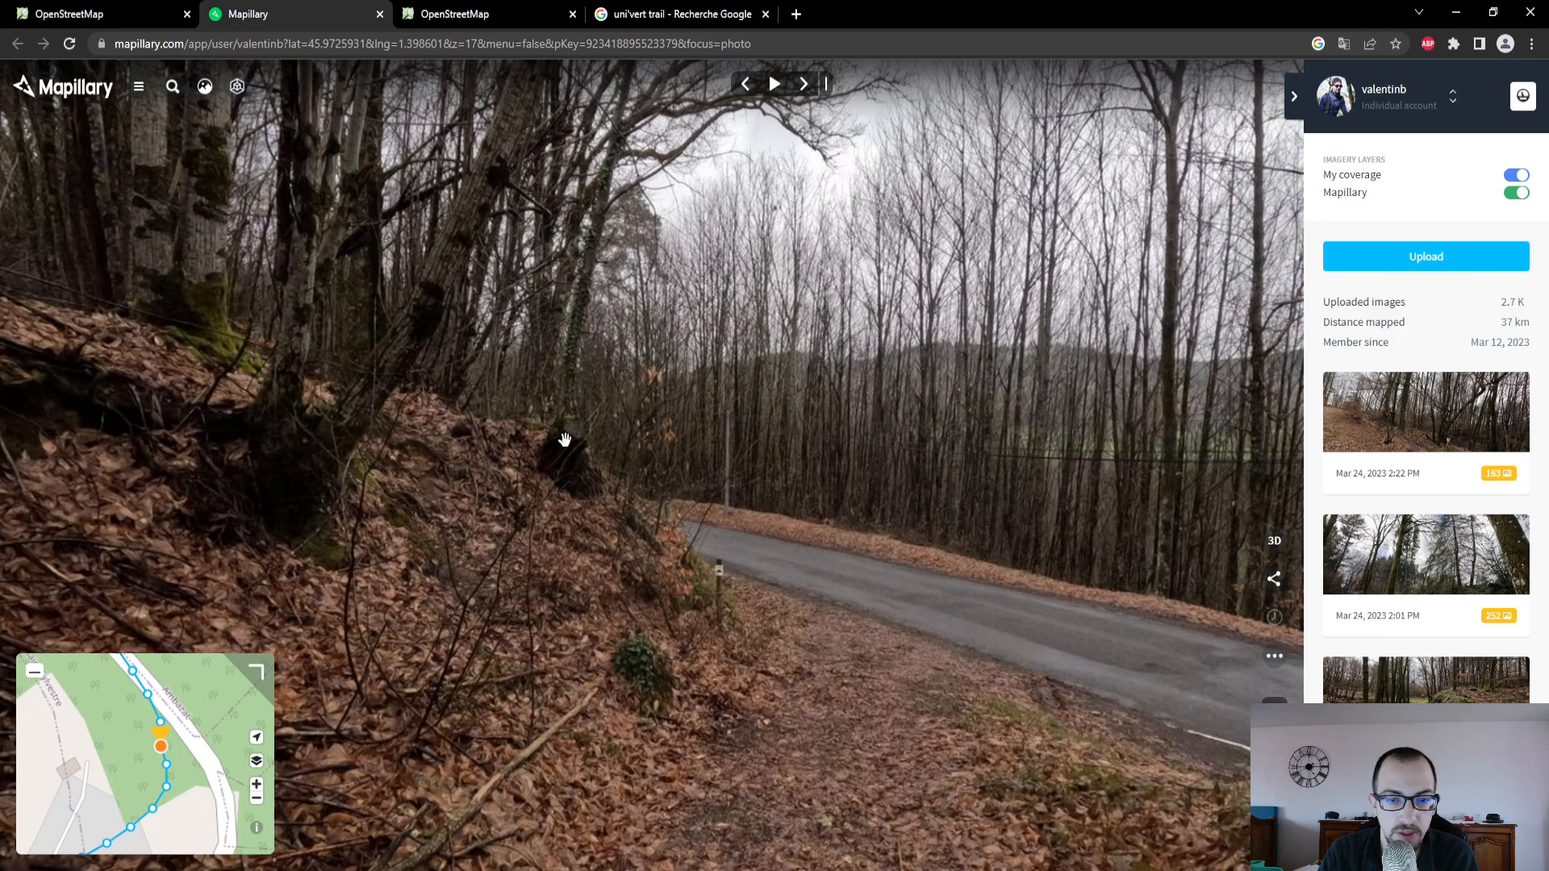
{"action": "left_click_drag", "start_coordinate": [224, 774], "coordinate": [61, 716]}
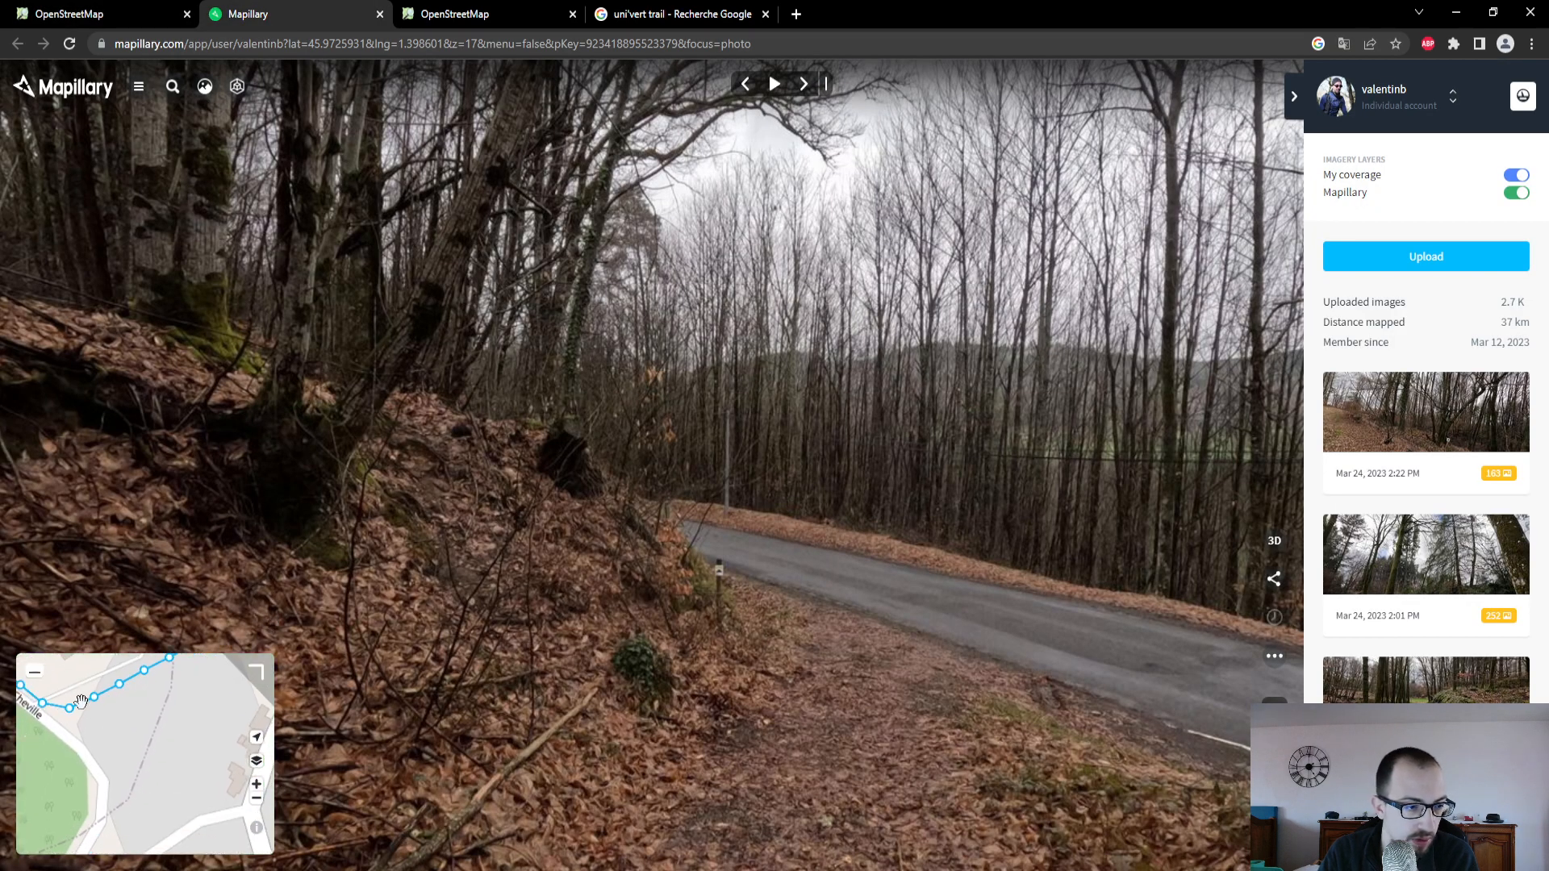
{"action": "left_click", "coordinate": [71, 708]}
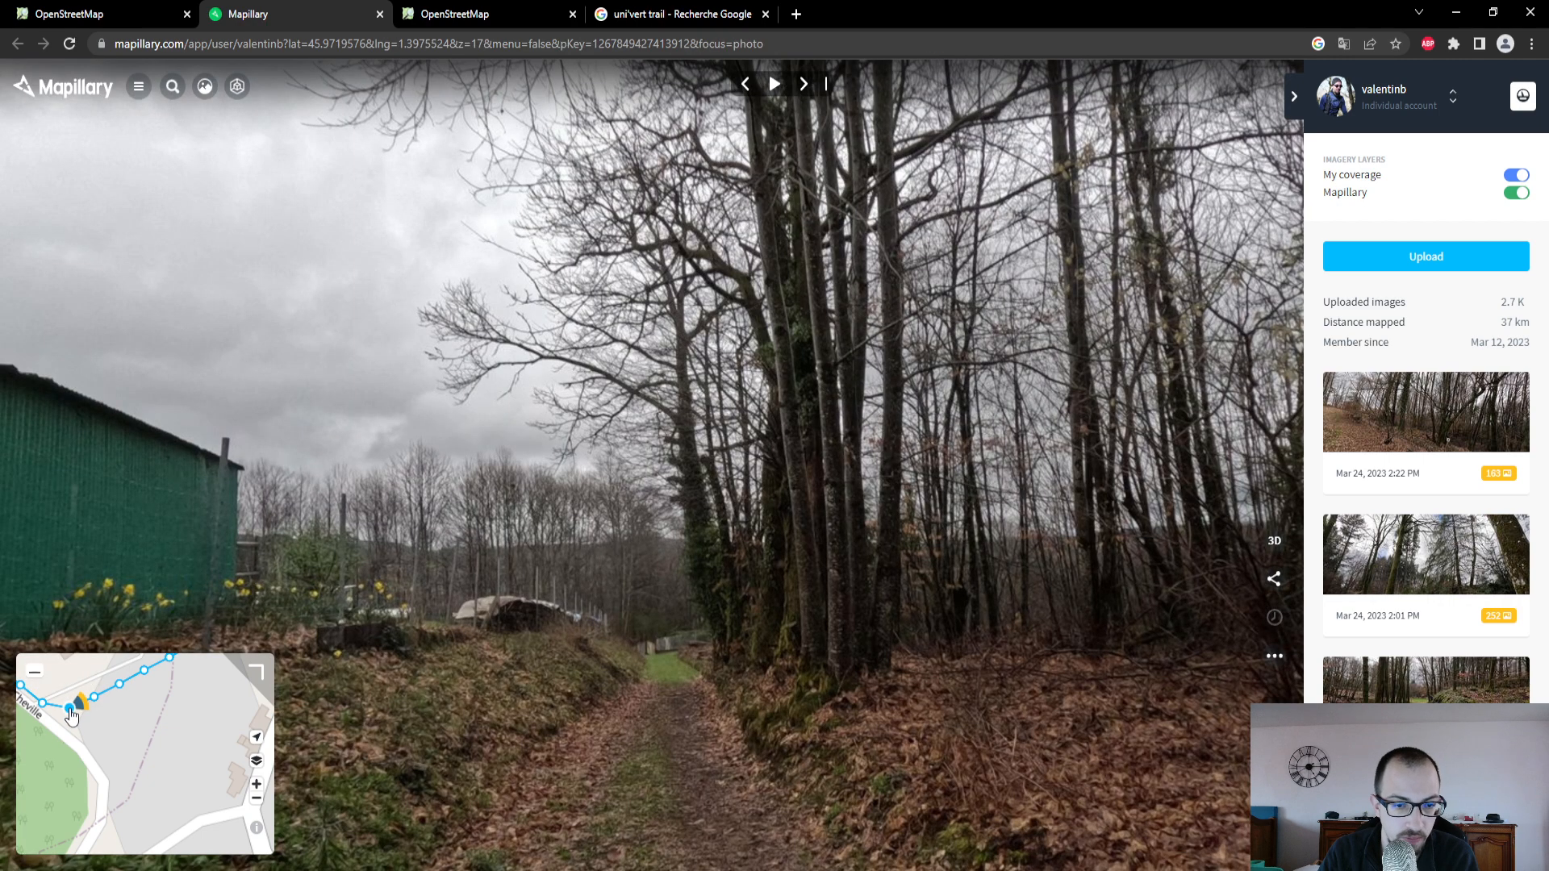
{"action": "left_click", "coordinate": [47, 705]}
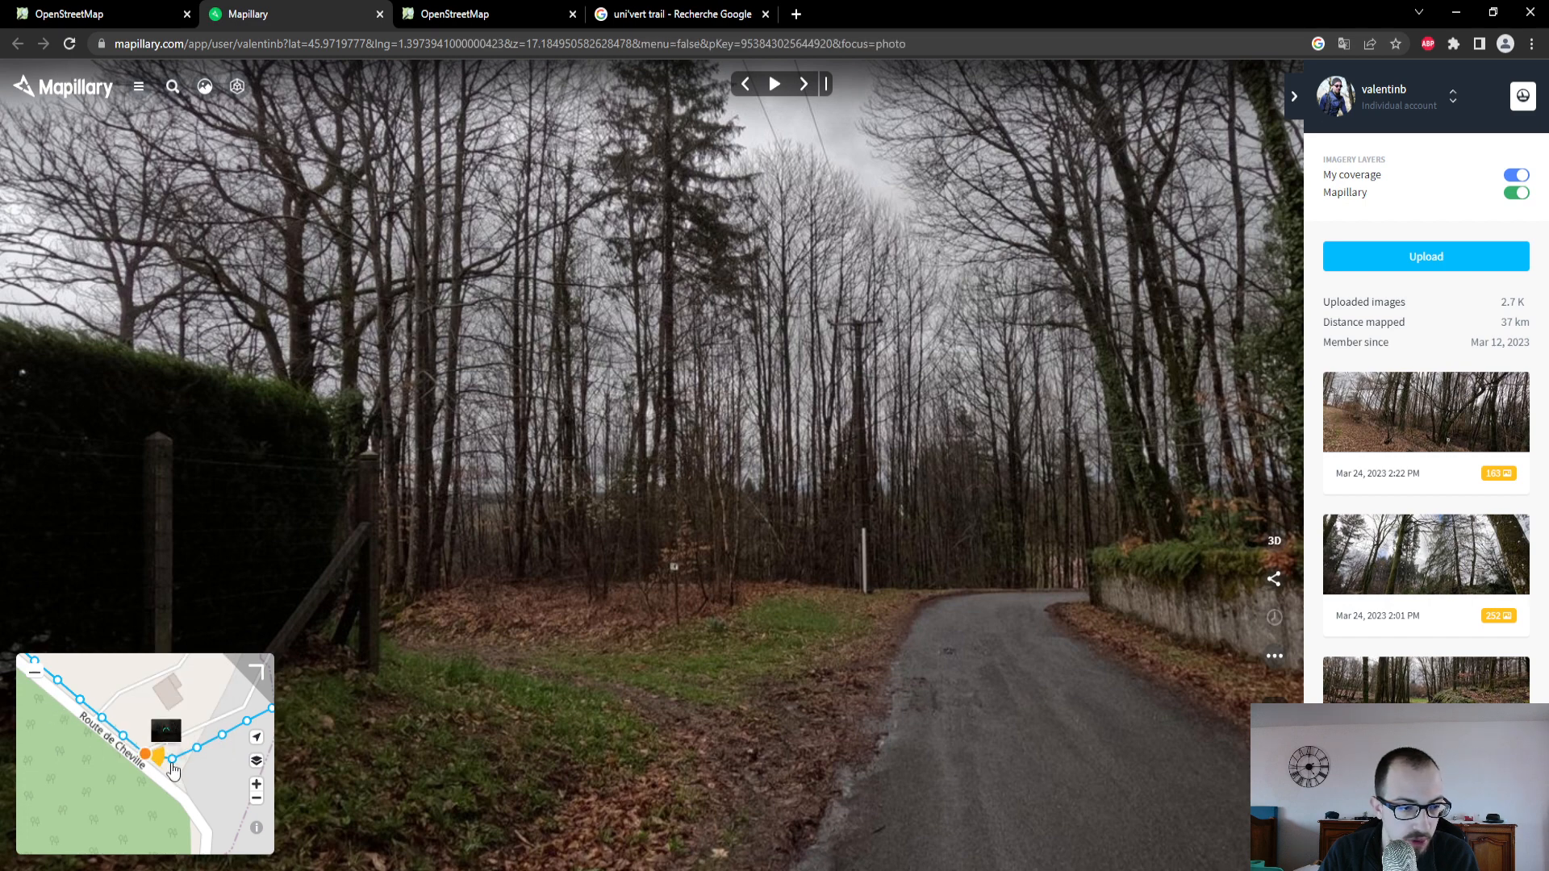
{"action": "left_click", "coordinate": [172, 764]}
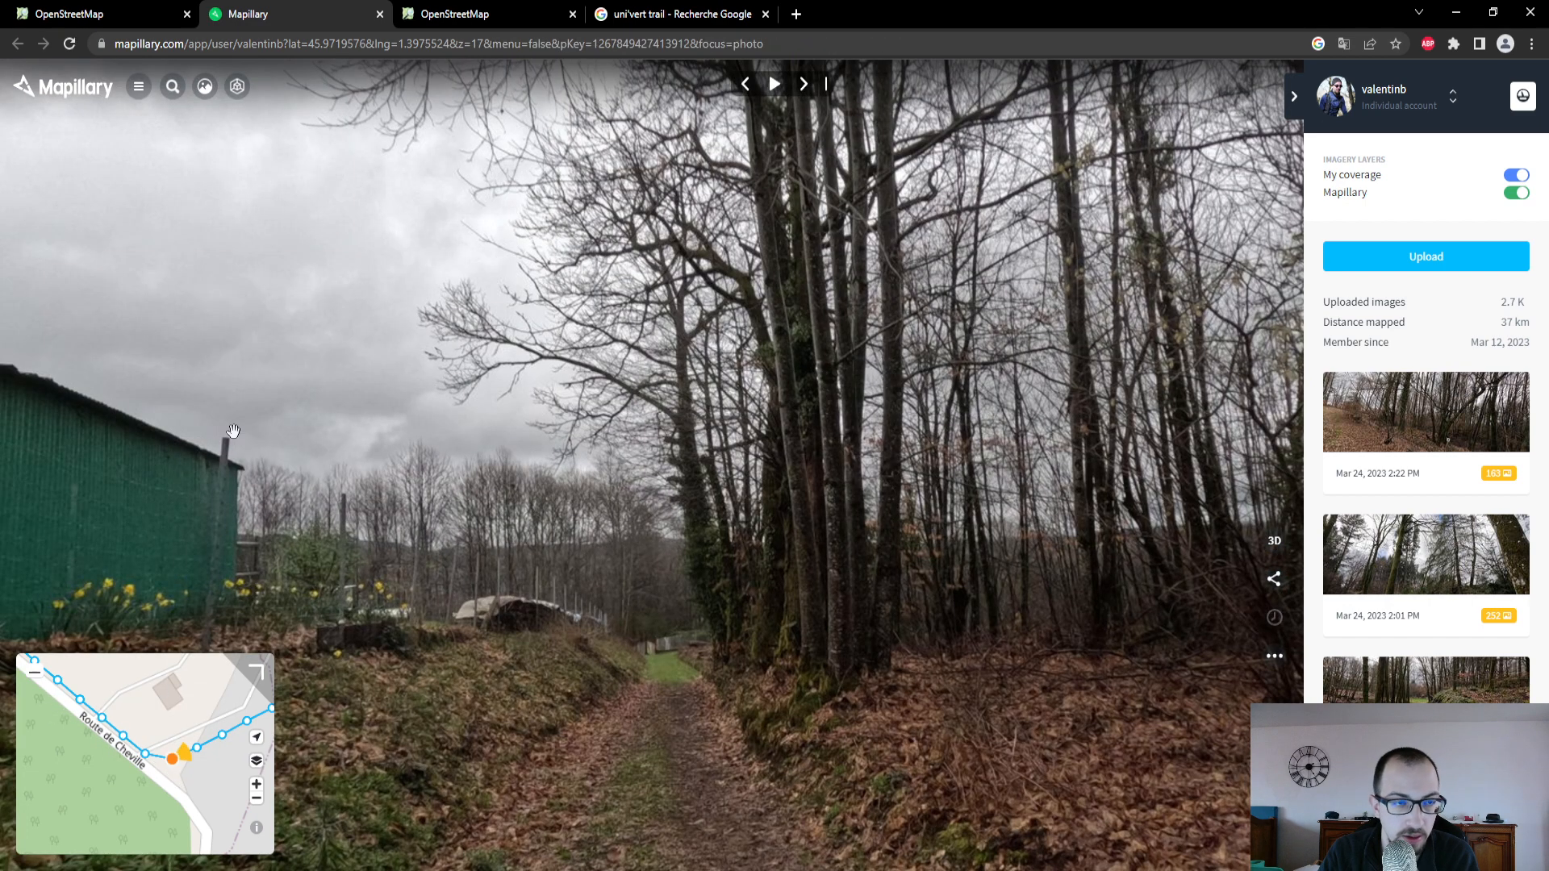
{"action": "left_click", "coordinate": [1279, 588]}
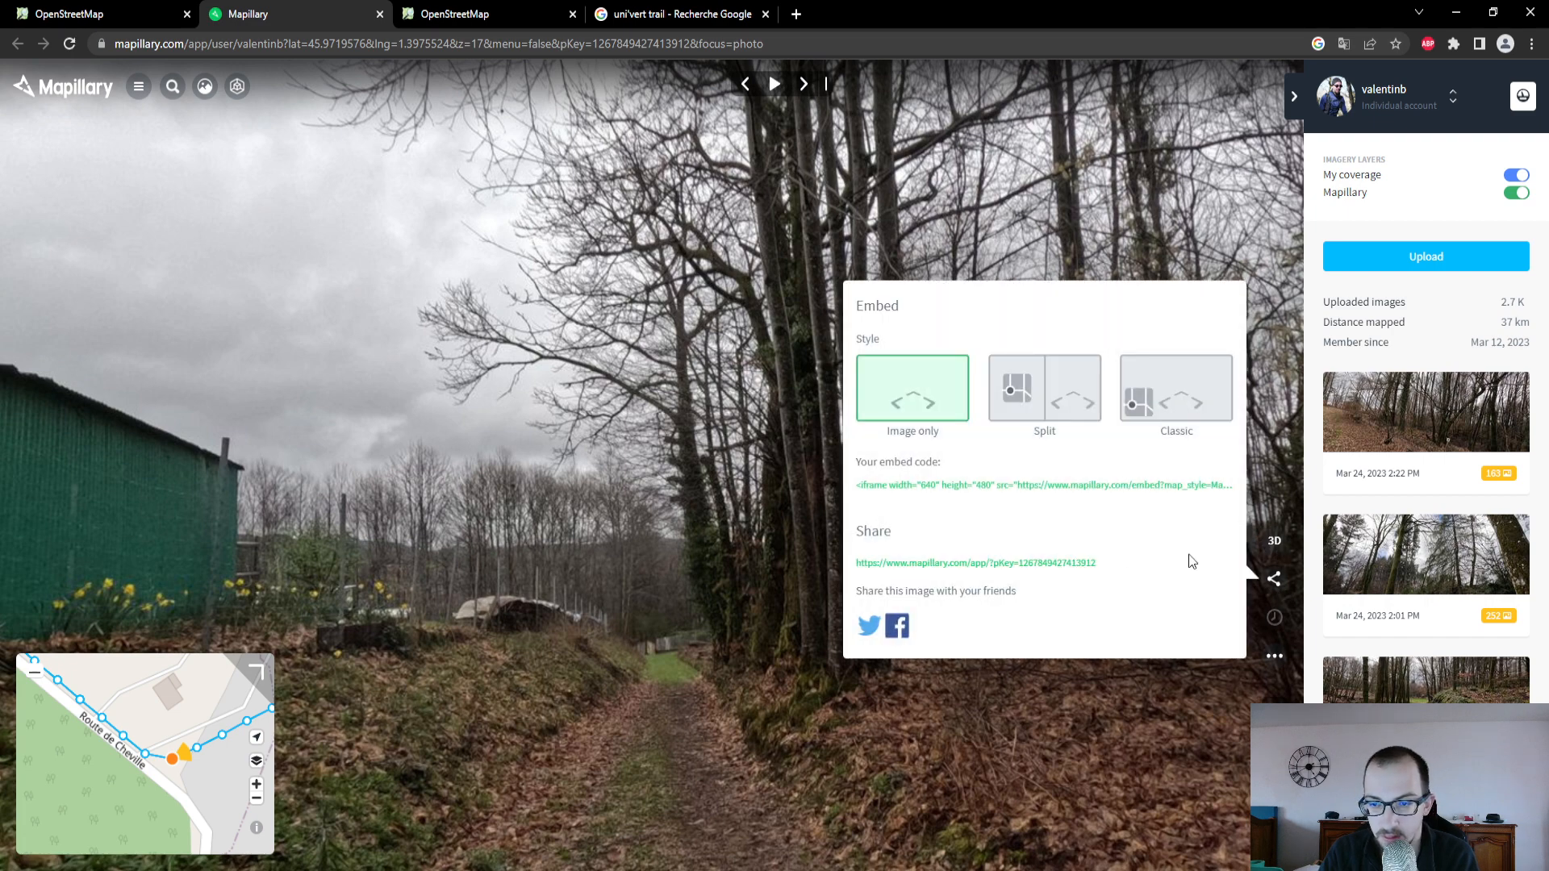
{"action": "left_click", "coordinate": [1029, 573]}
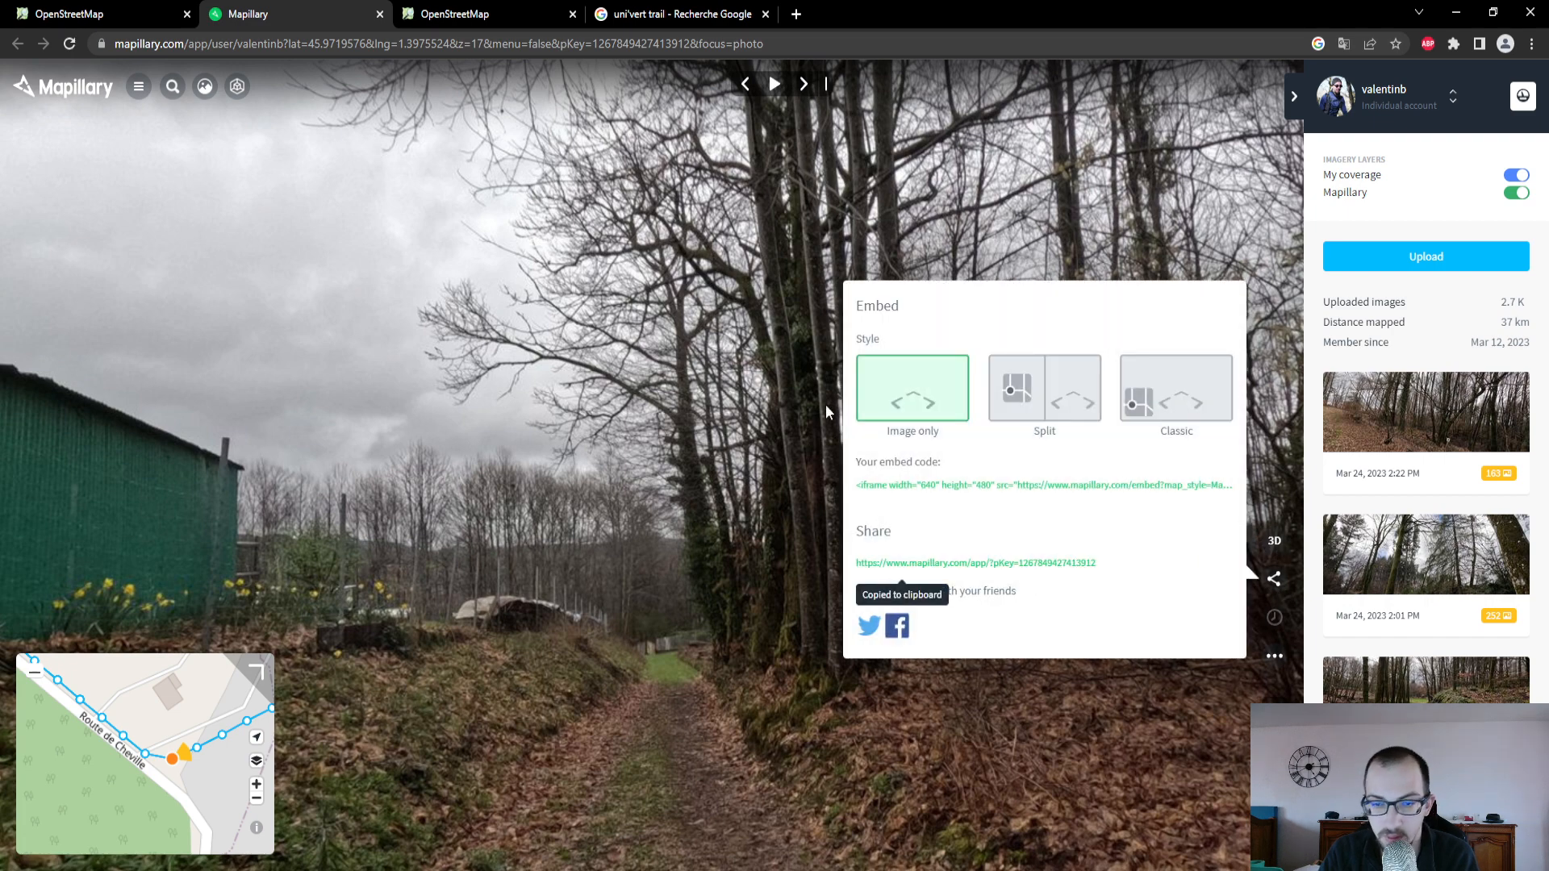
- Return to the OpenStreetMap editor and add the "ID de l'image Mapillary" attribute field to the new path
{"action": "left_click", "coordinate": [88, 13]}
{"action": "left_click", "coordinate": [225, 468]}
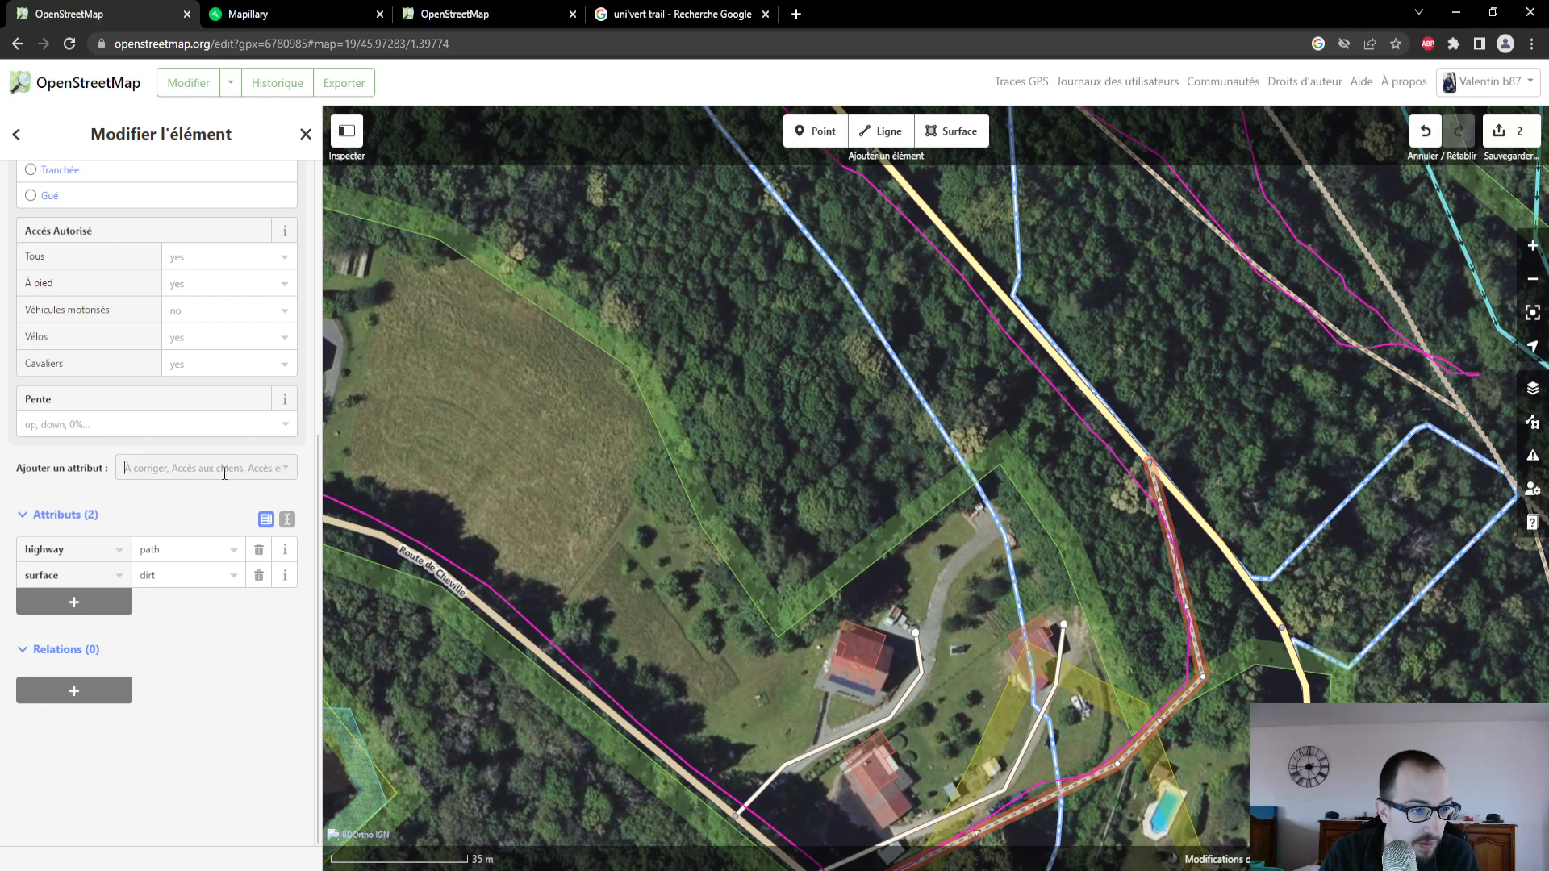
{"action": "scroll", "coordinate": [230, 590], "scroll_direction": "down", "scroll_amount": 5}
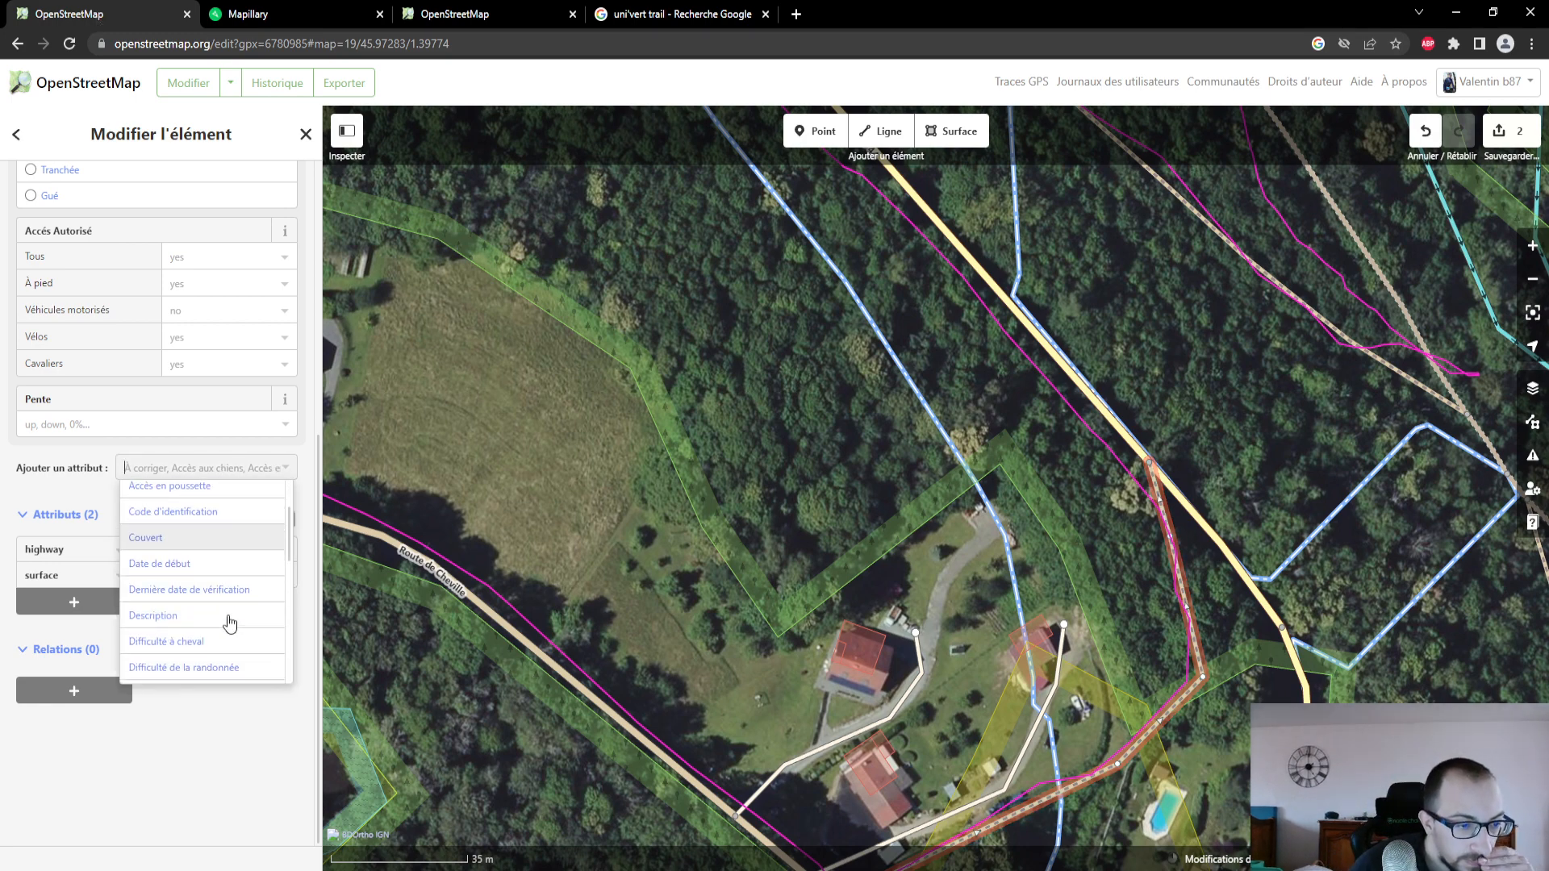
{"action": "scroll", "coordinate": [230, 590], "scroll_direction": "down", "scroll_amount": 2}
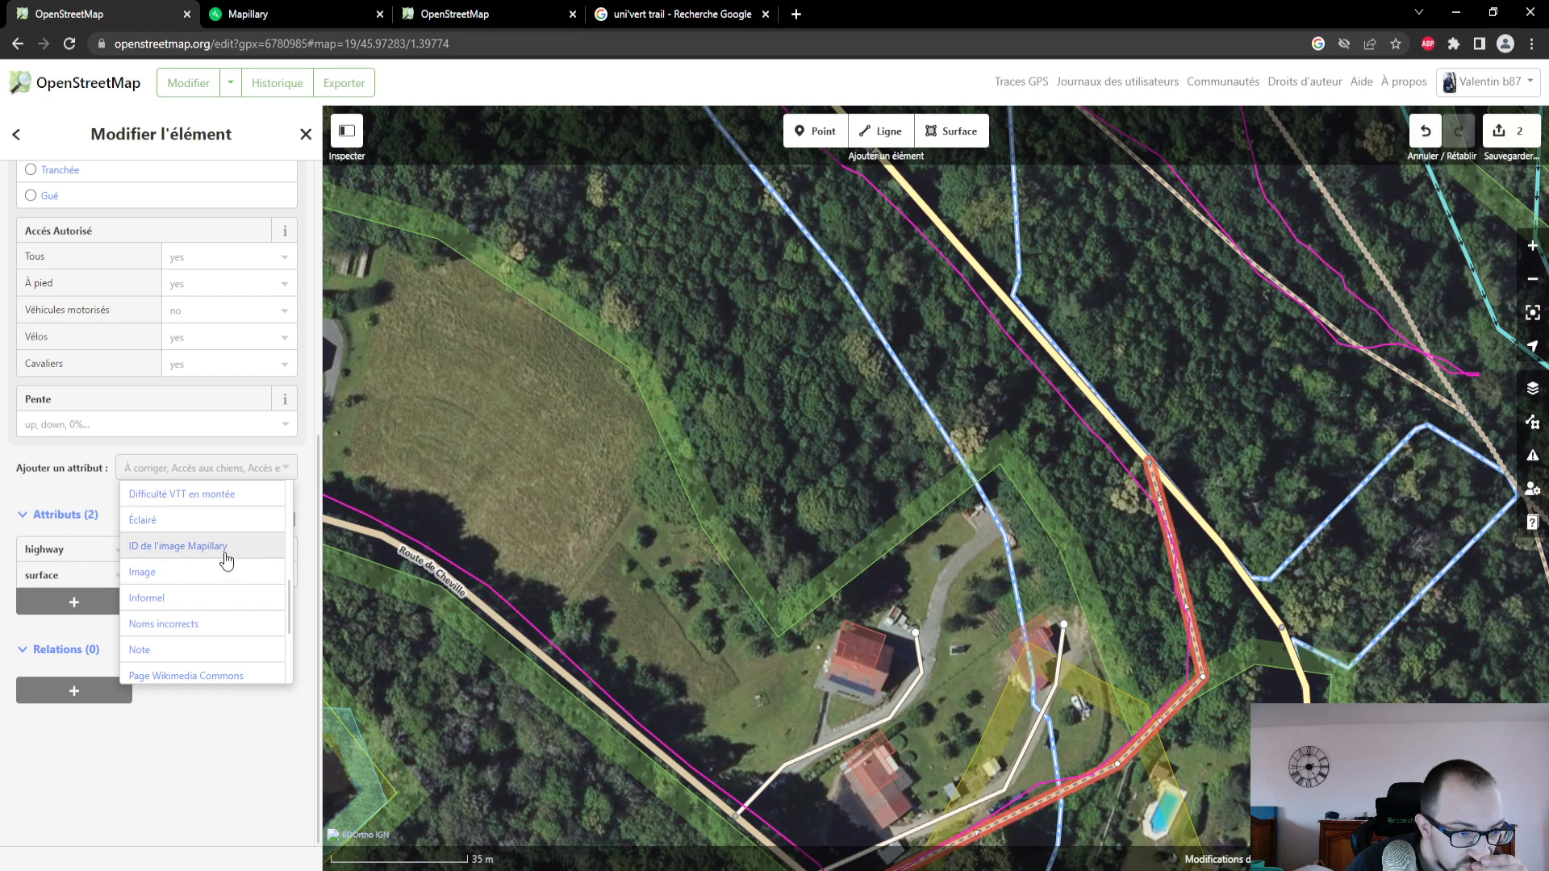
{"action": "left_click", "coordinate": [228, 550]}
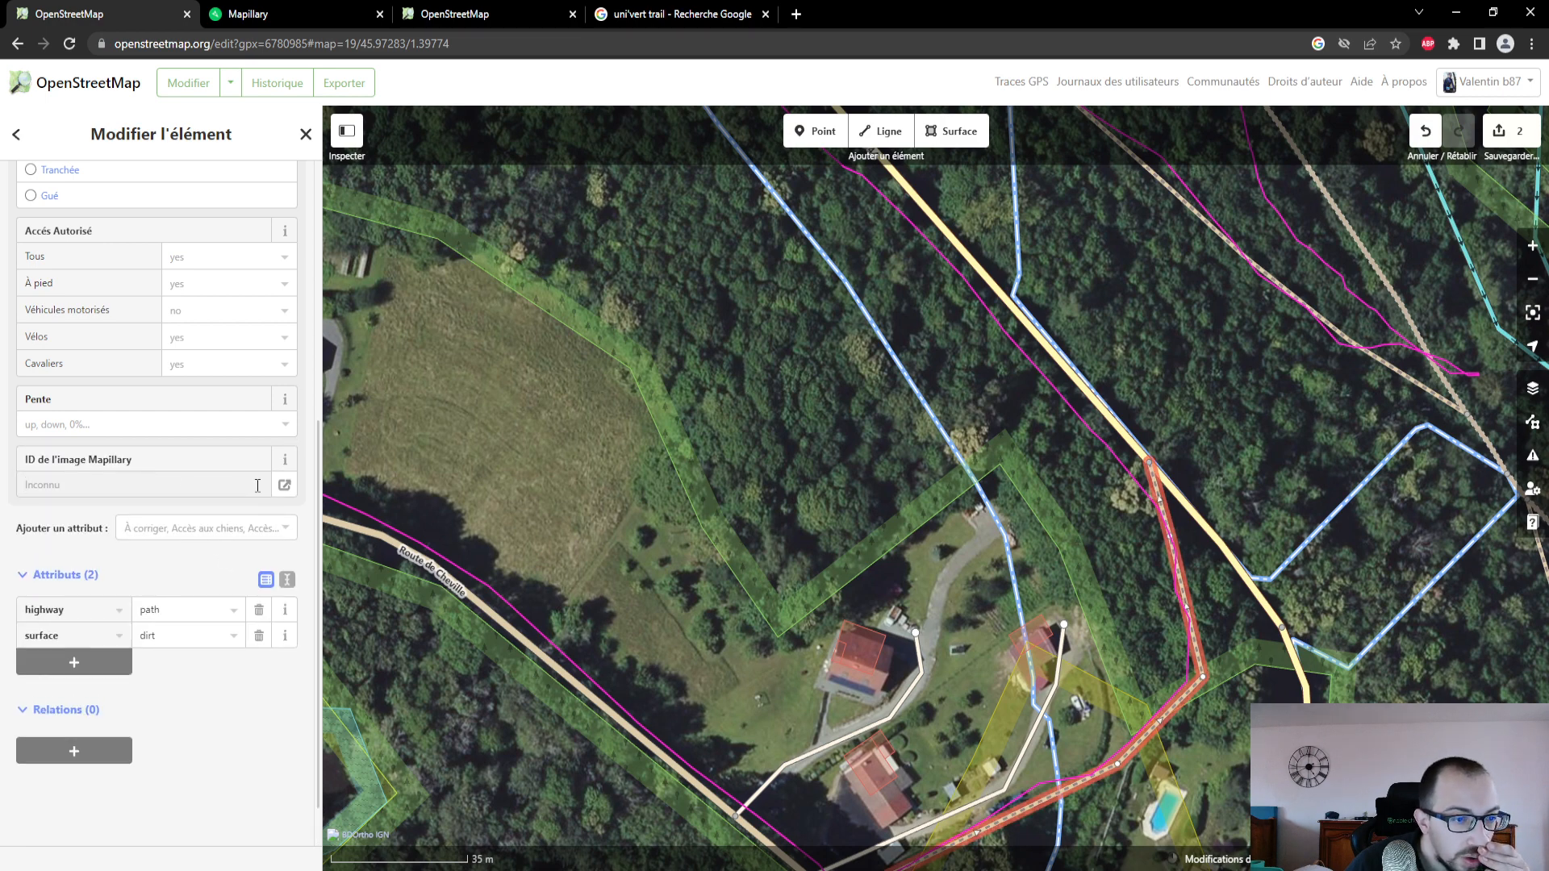
{"action": "left_click", "coordinate": [257, 16]}
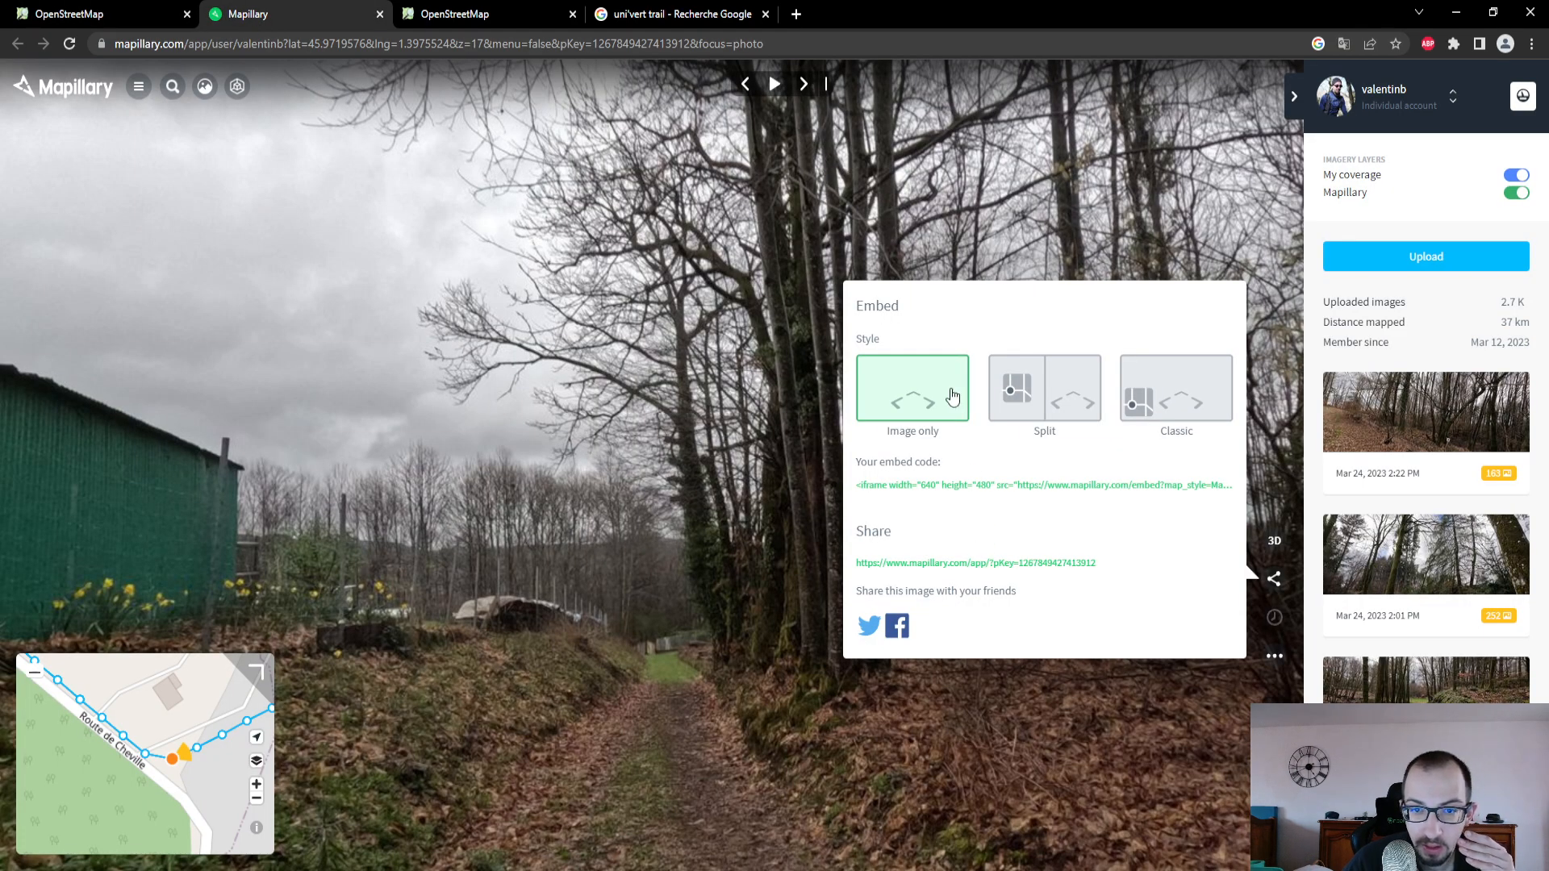
{"action": "left_click", "coordinate": [256, 831]}
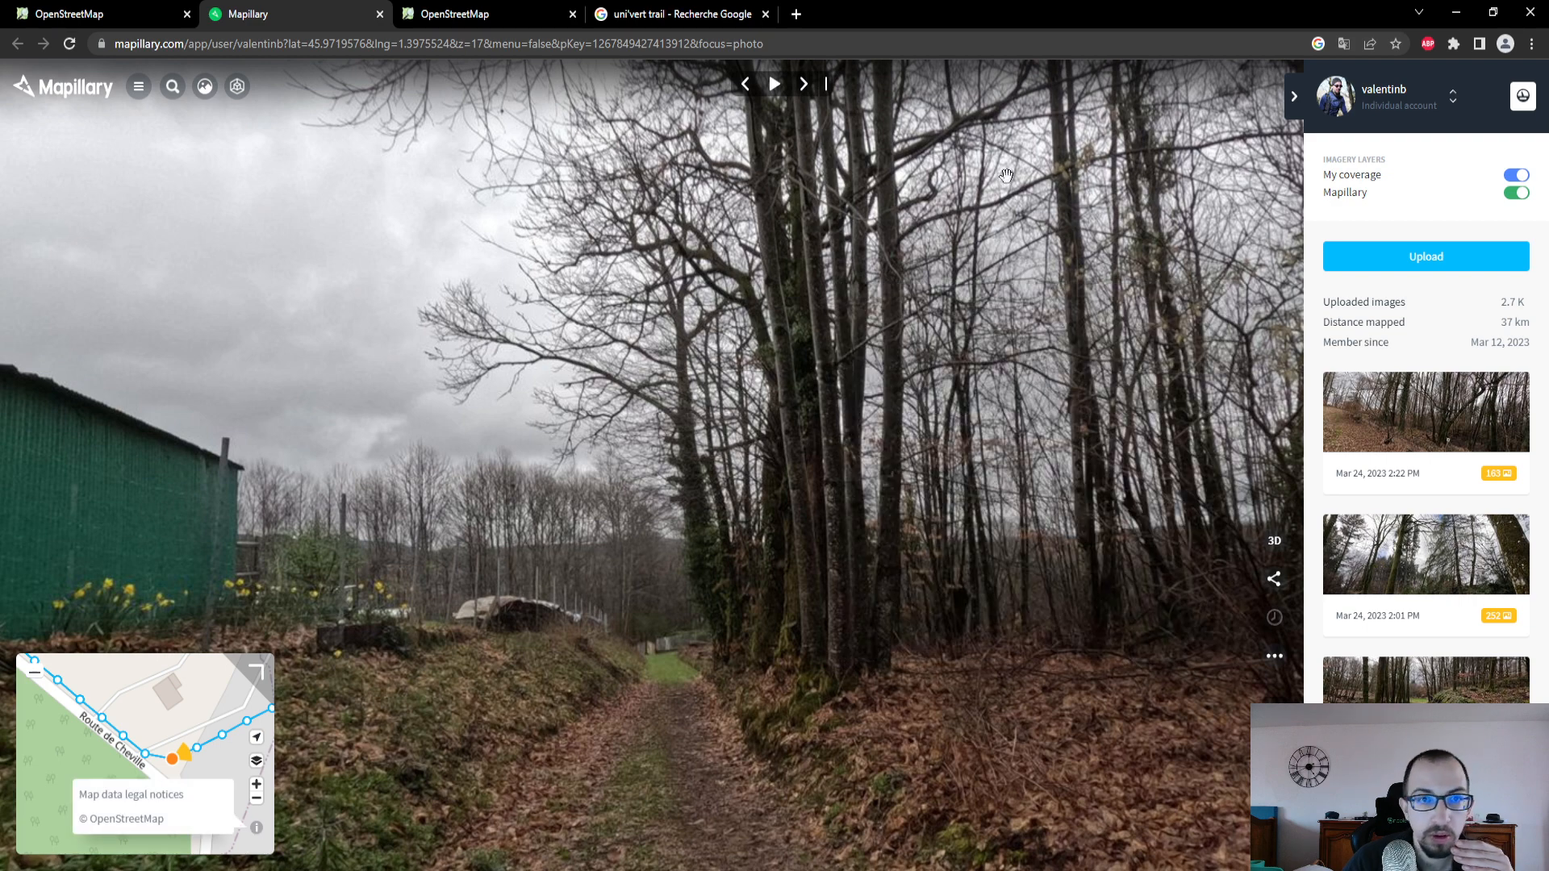
{"action": "left_click", "coordinate": [1273, 578]}
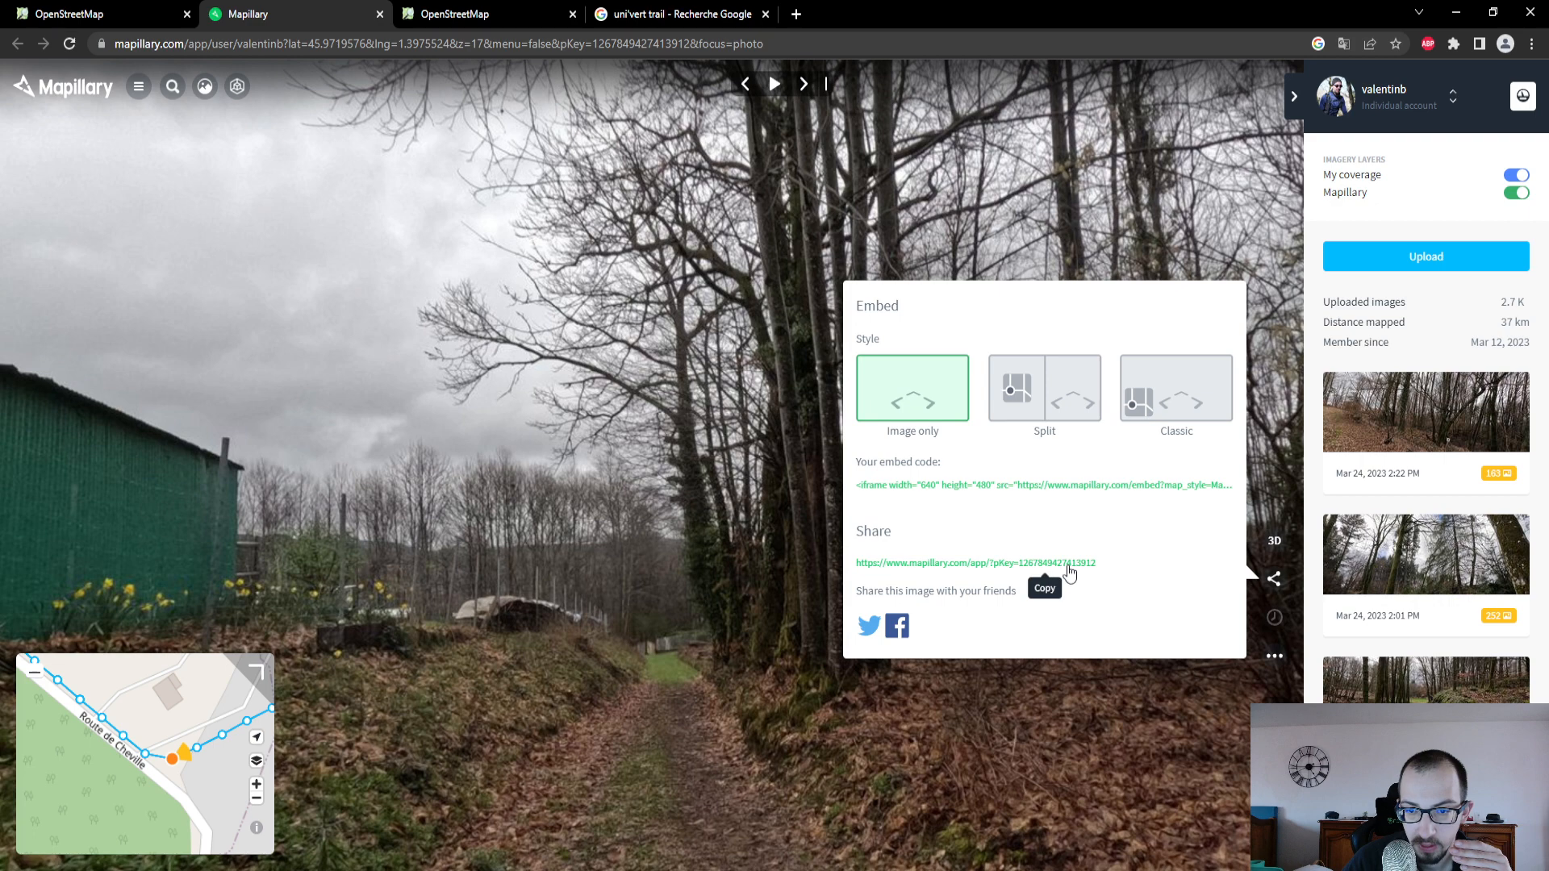
{"action": "left_click", "coordinate": [105, 14]}
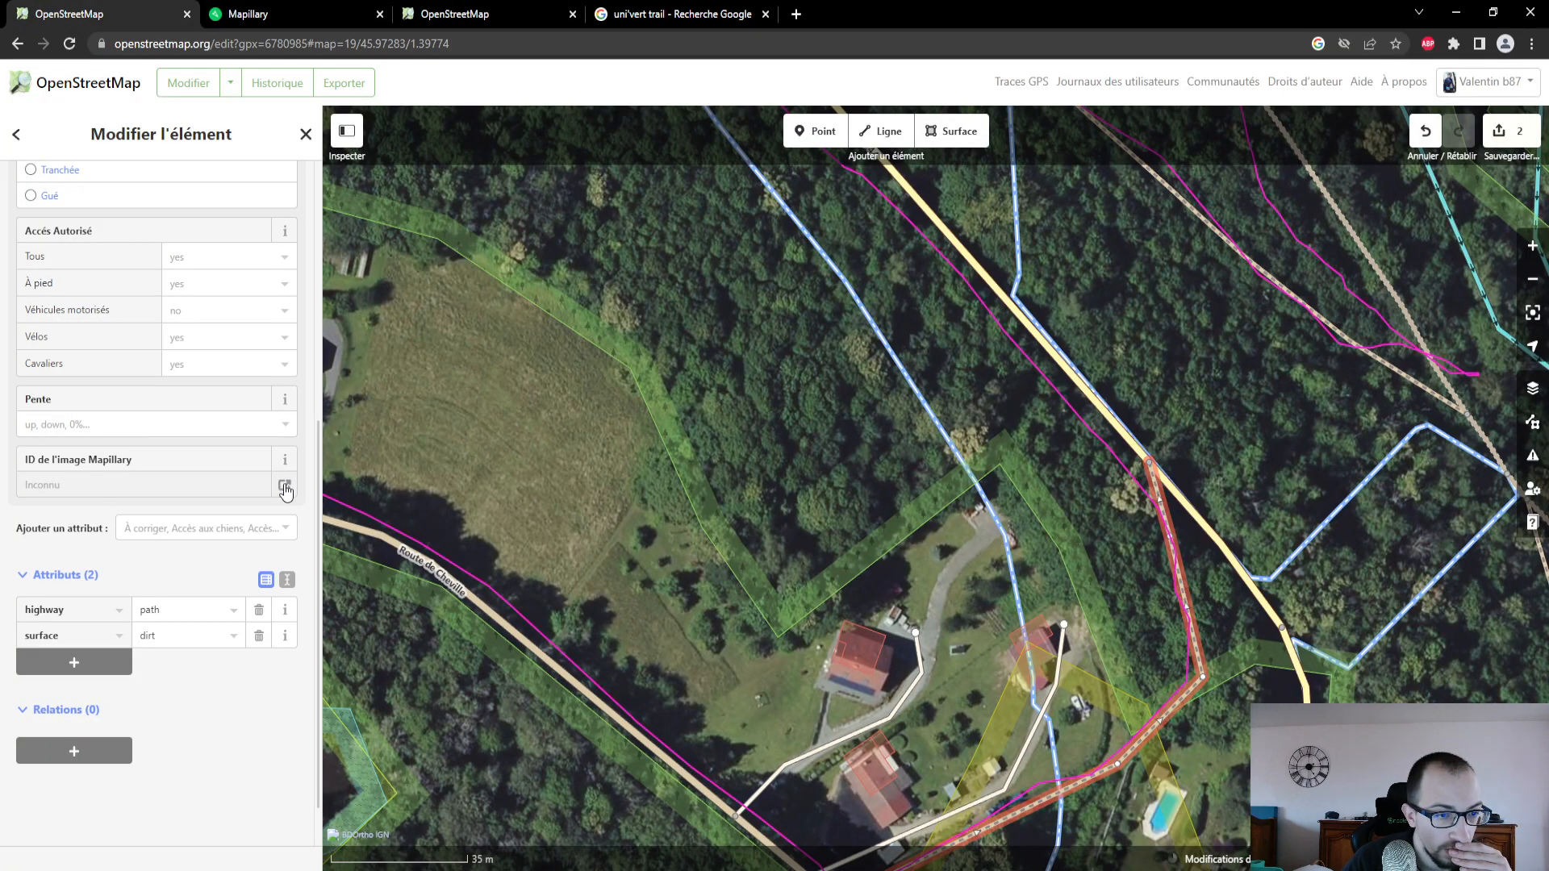
- Copy the photo's image key from its advanced details in Mapillary into the path's "ID de l'image Mapillary" field and open the linked photo to check it
{"action": "left_click", "coordinate": [326, 15]}
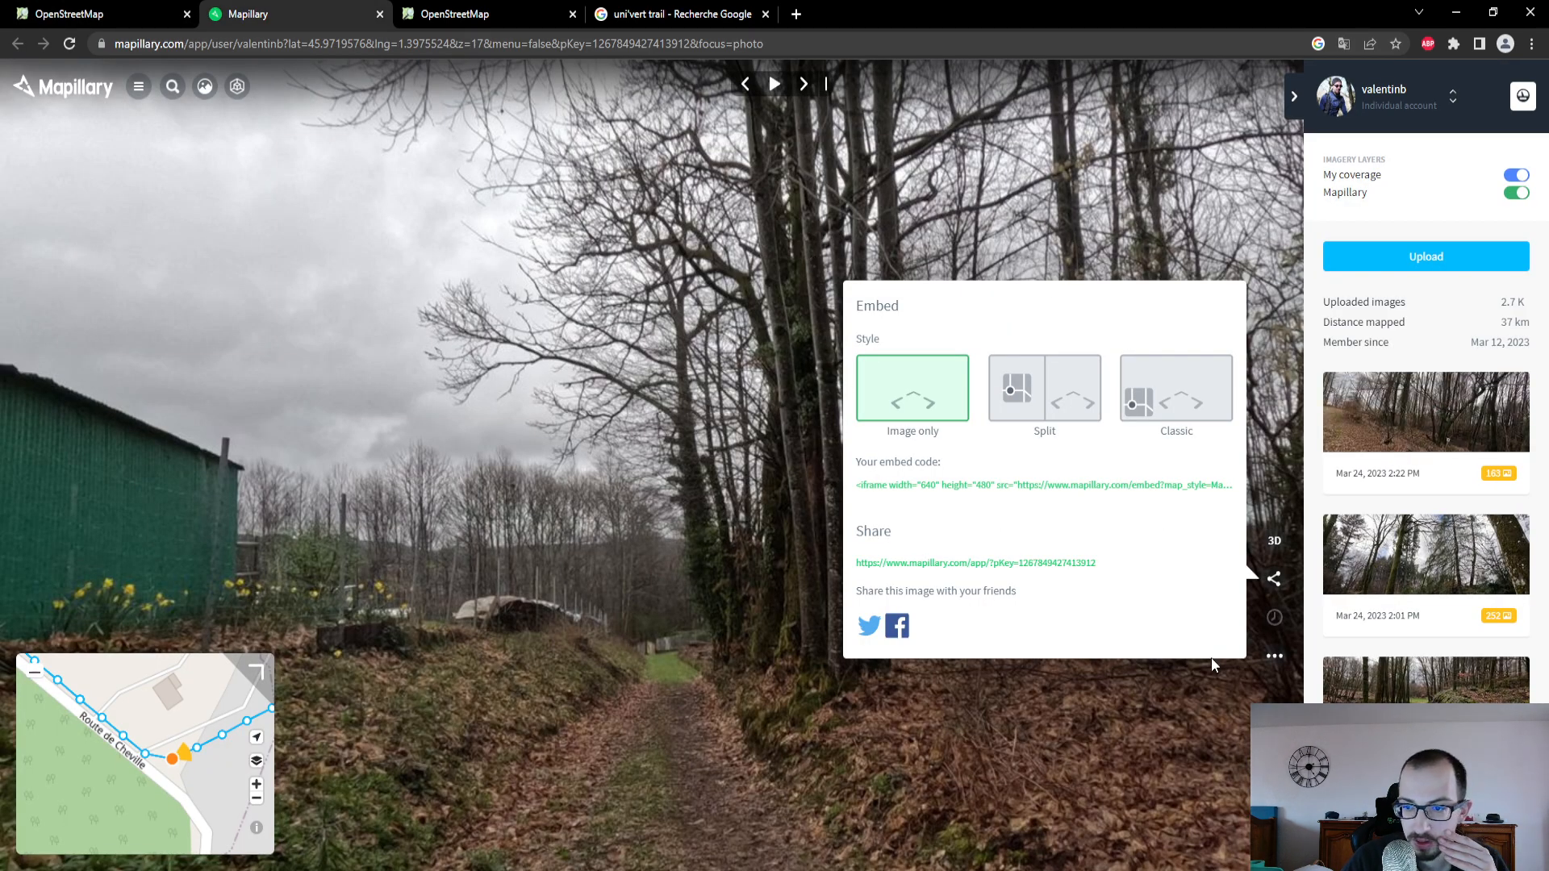
{"action": "left_click", "coordinate": [1274, 659]}
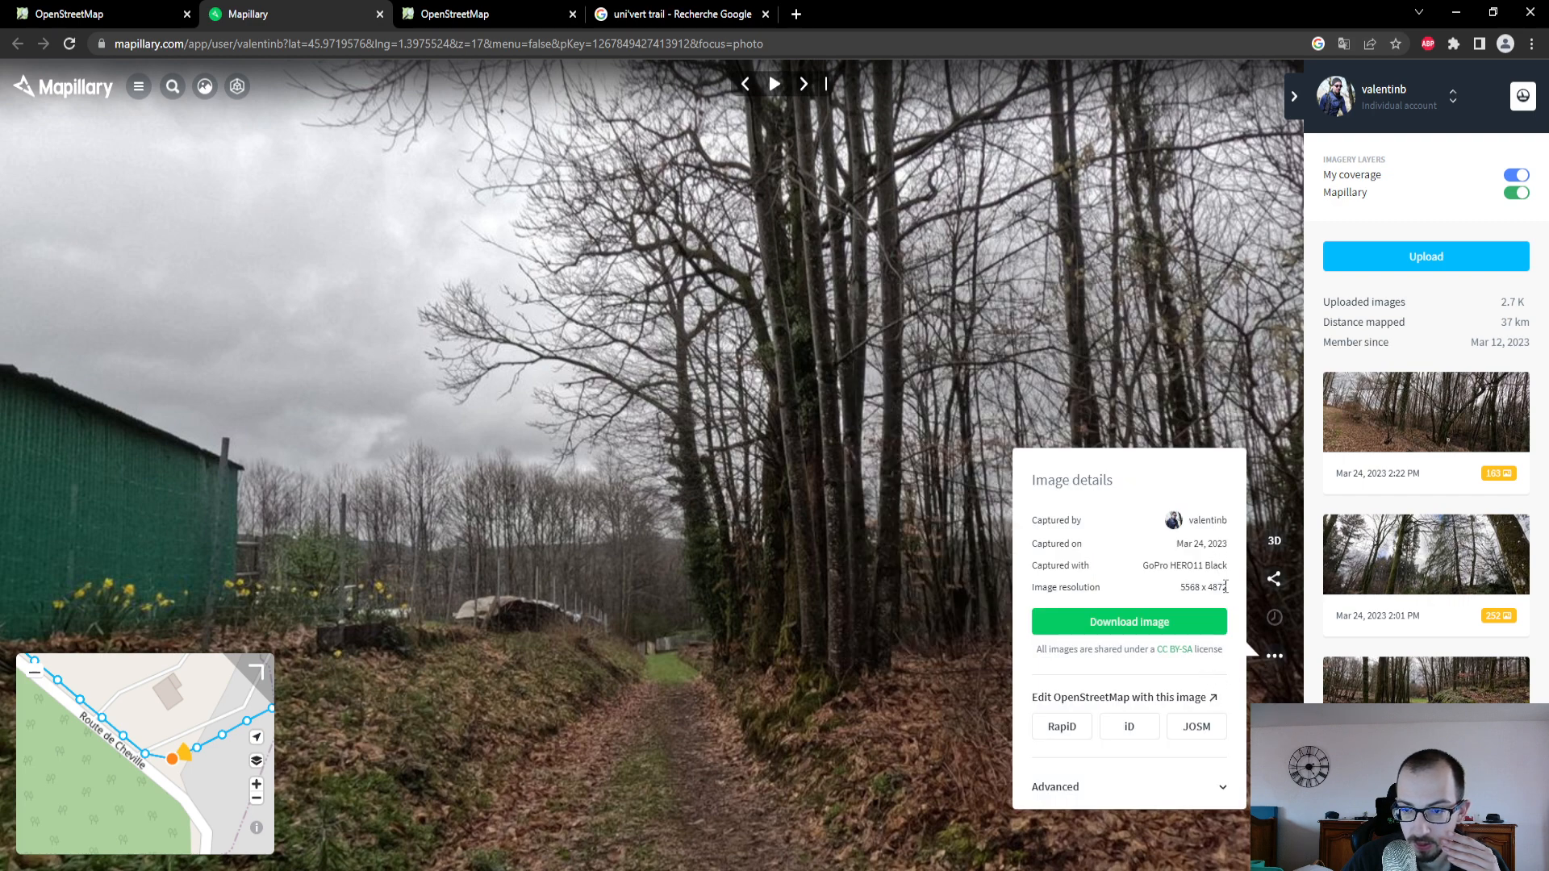
{"action": "left_click", "coordinate": [1126, 788]}
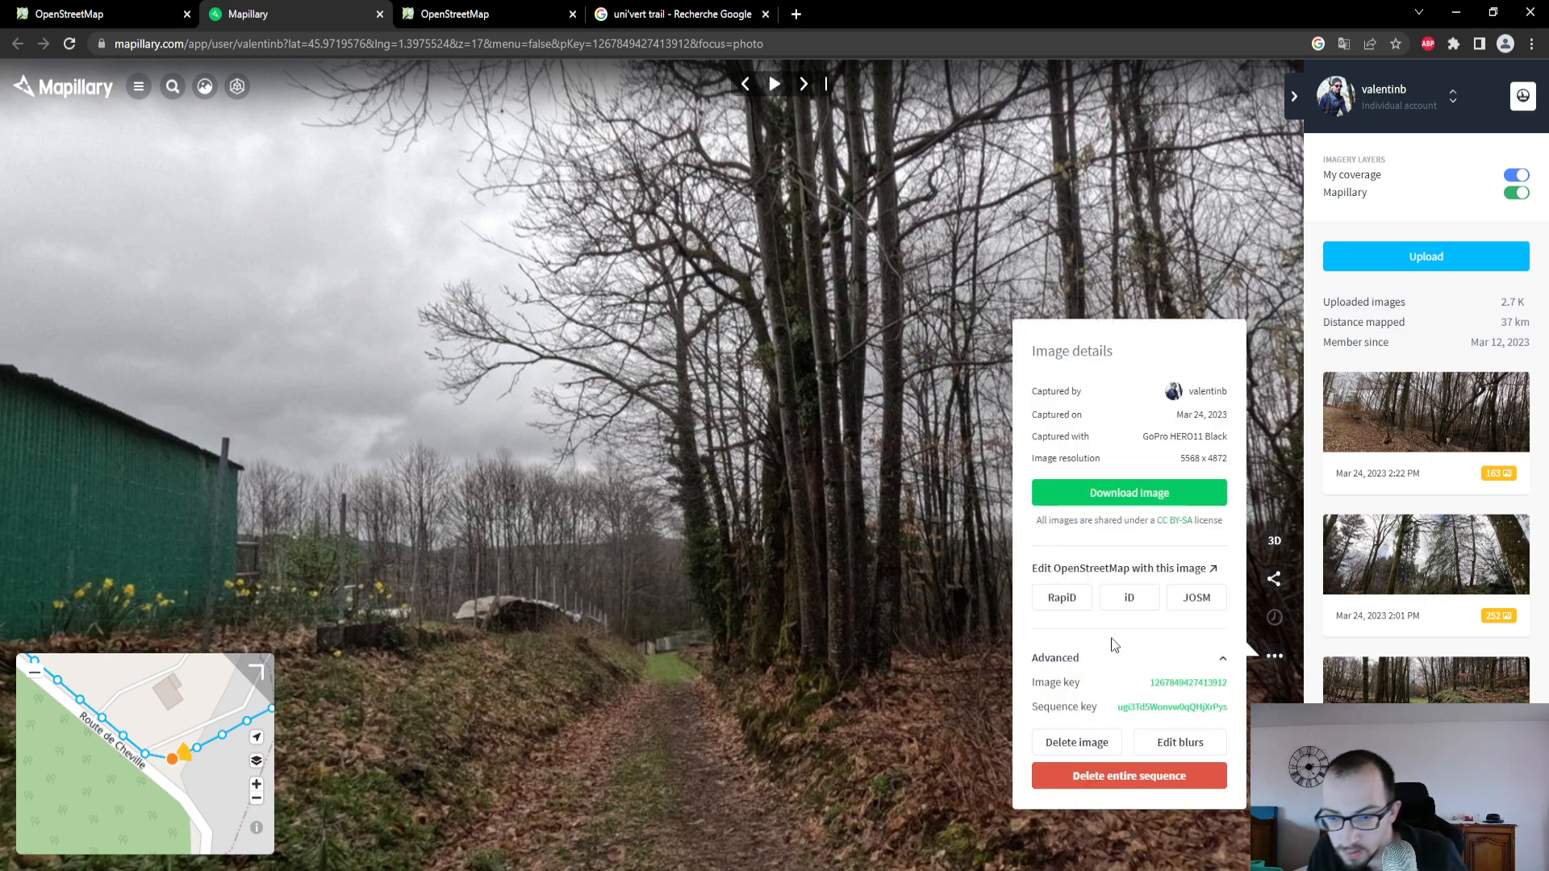
{"action": "left_click_drag", "start_coordinate": [1149, 682], "coordinate": [1226, 689]}
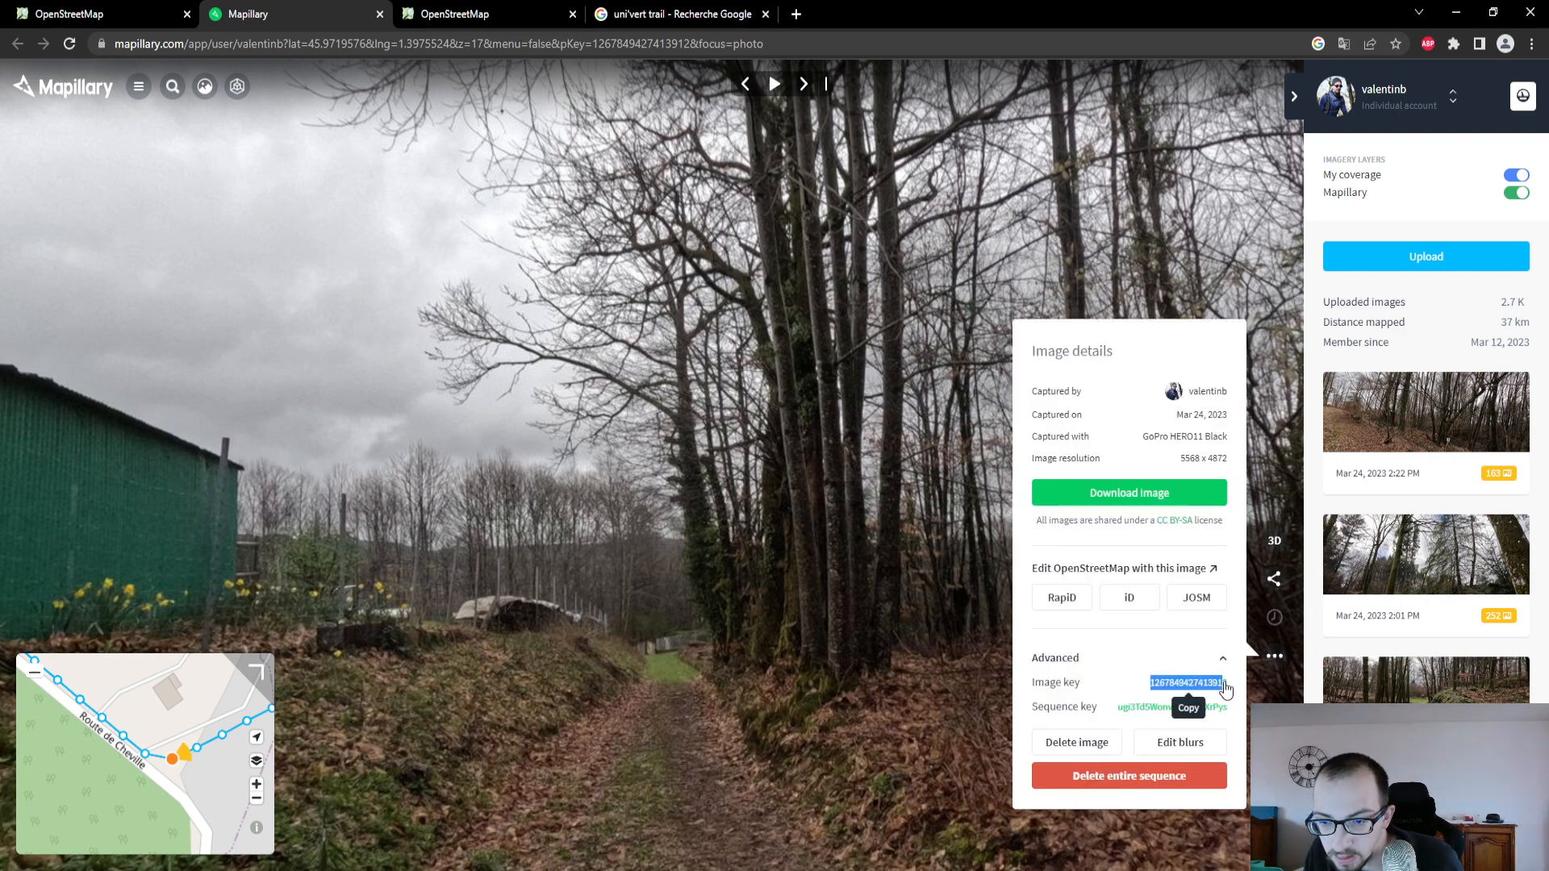
{"action": "left_click", "coordinate": [38, 18]}
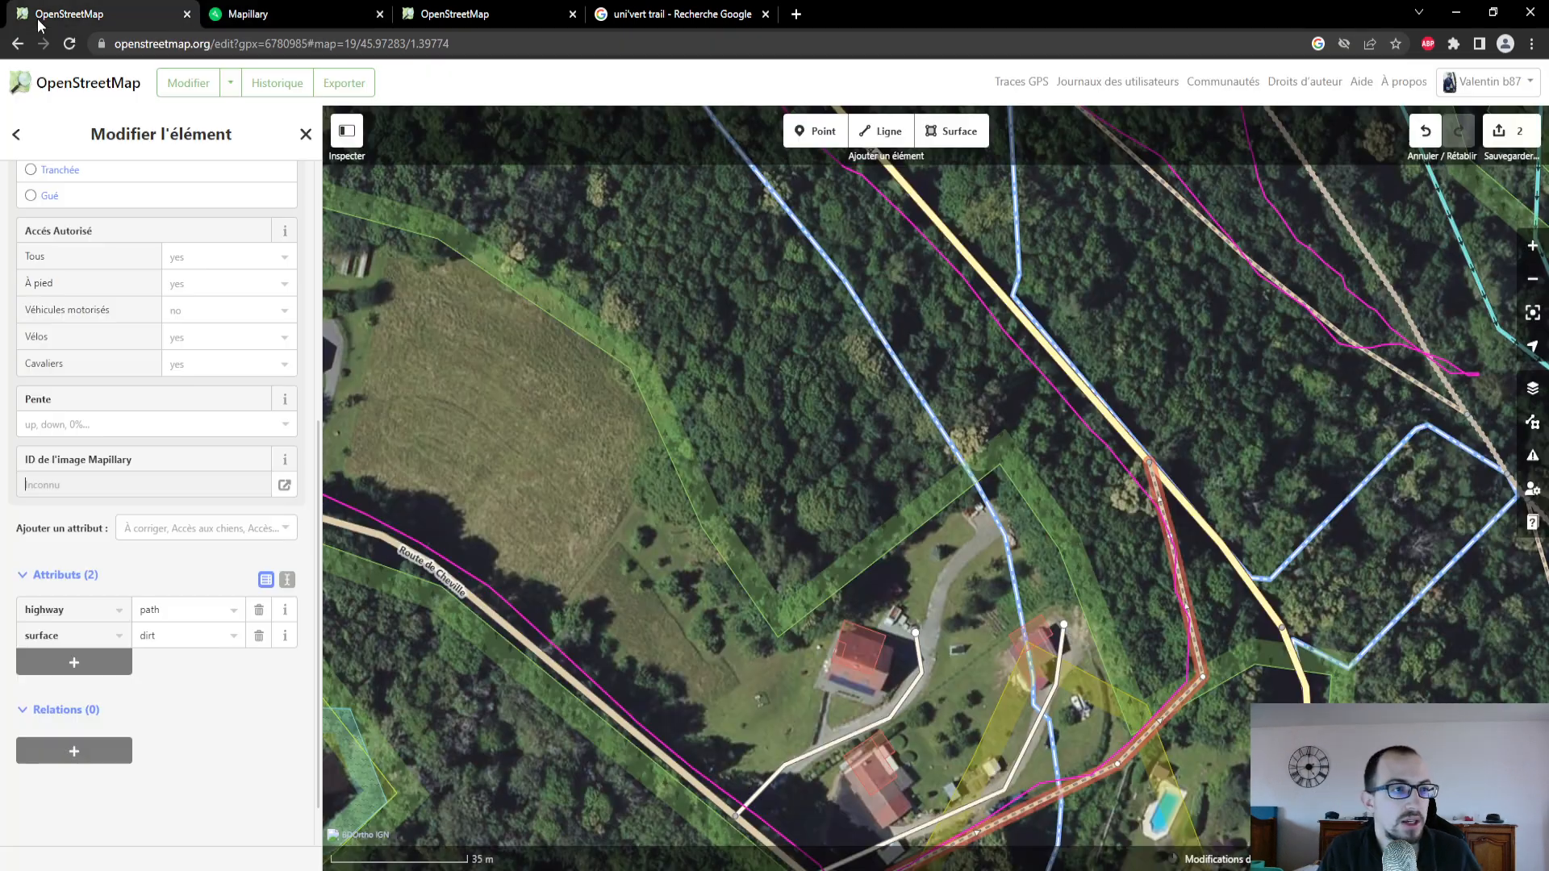
{"action": "left_click", "coordinate": [122, 484]}
{"action": "key", "text": "ctrl+v"}
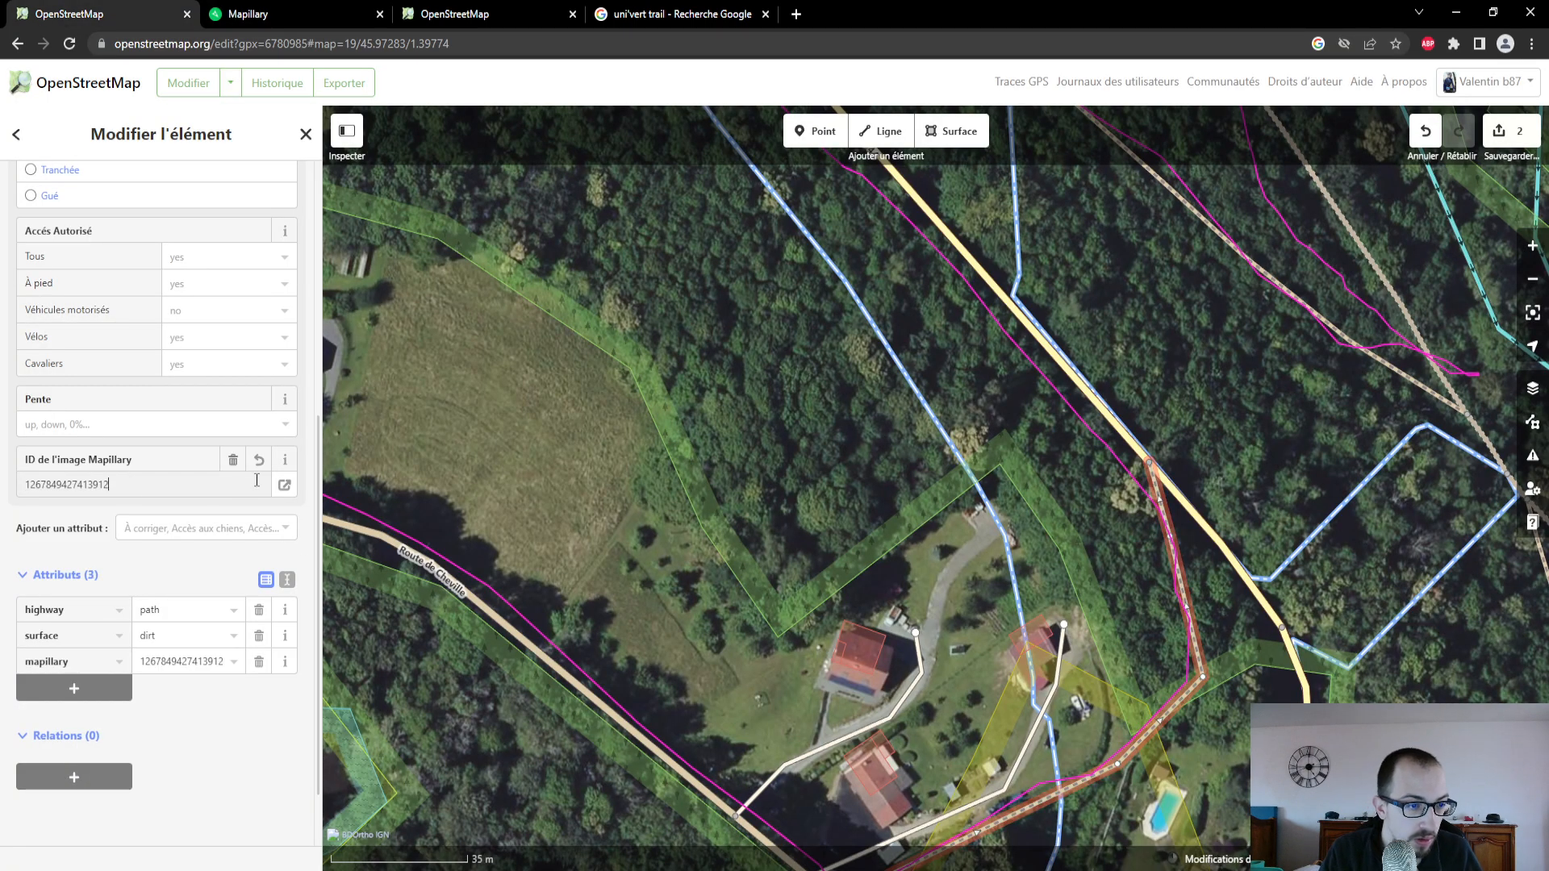
{"action": "left_click", "coordinate": [282, 488]}
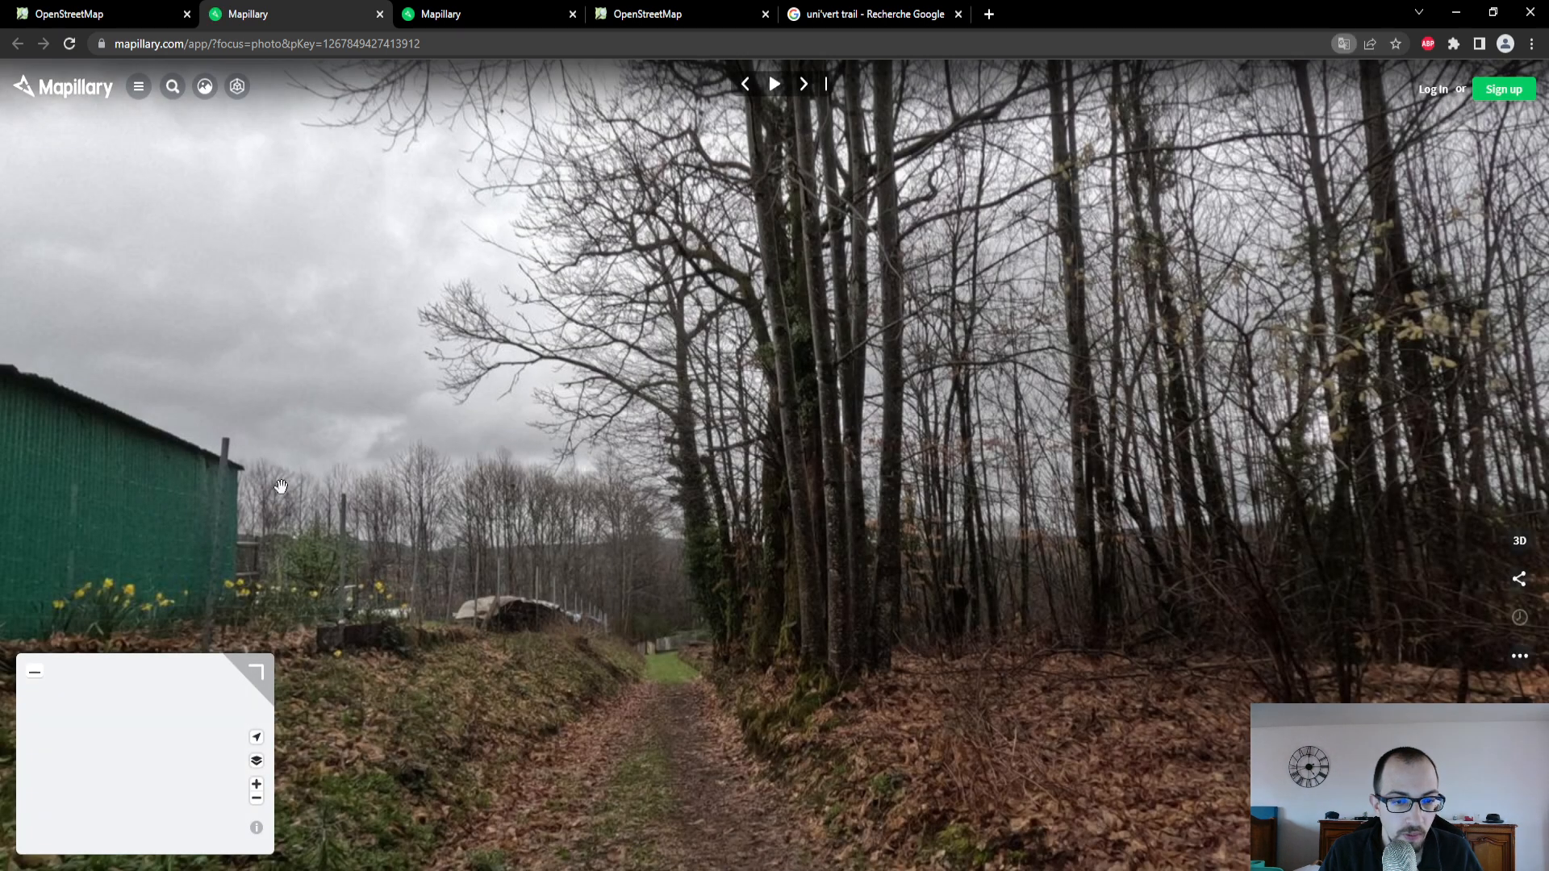
{"action": "left_click", "coordinate": [380, 13]}
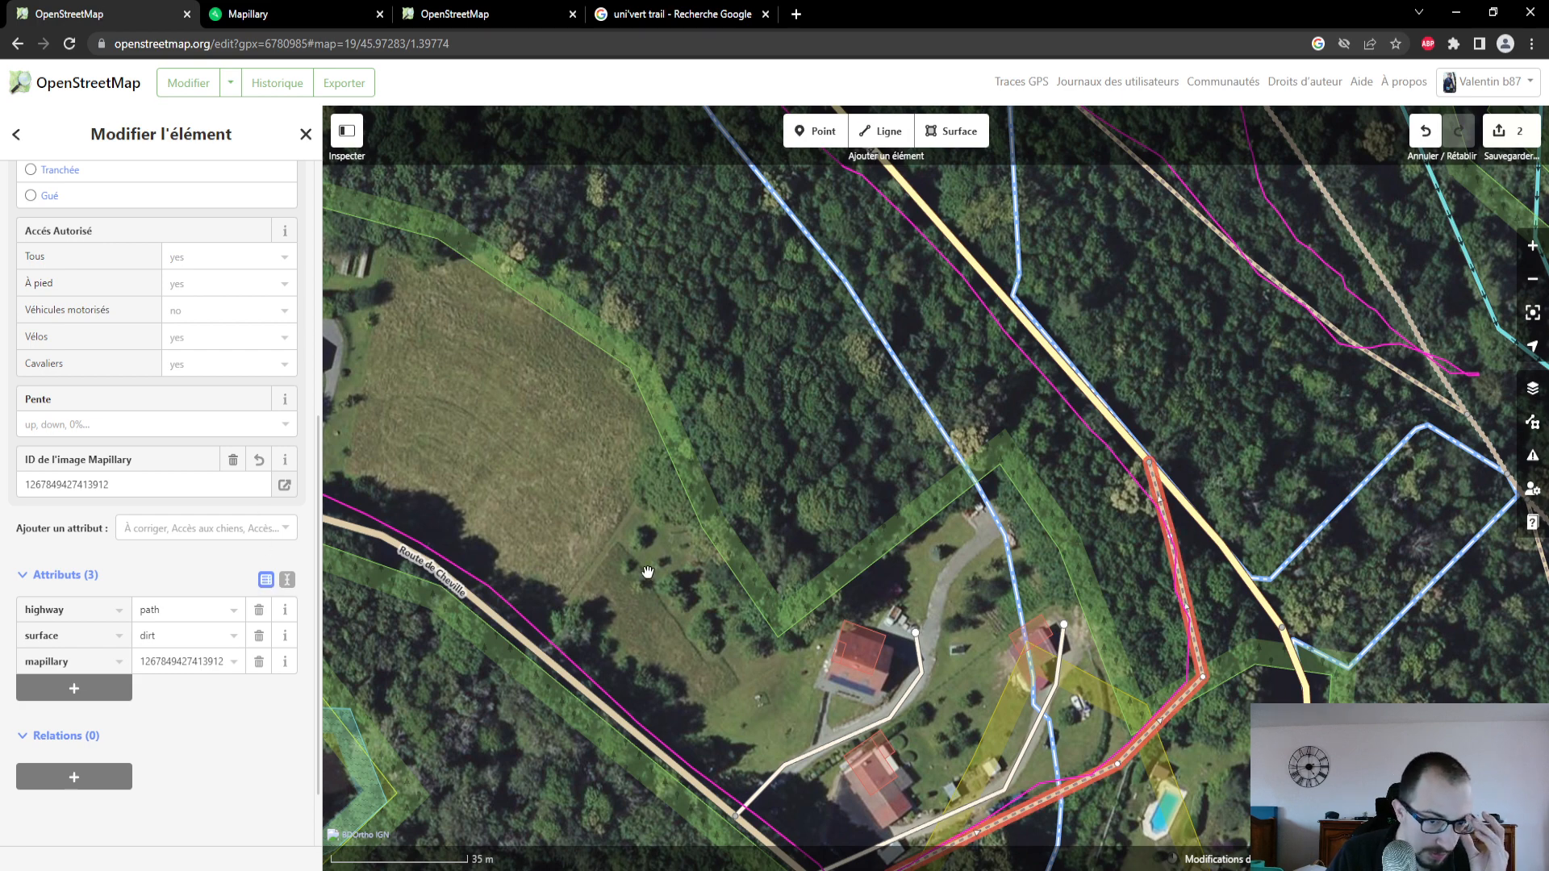
- Examine the course of the whole GPS trace west and north of Ambazac and return to the new path near Route de Cheville
{"action": "left_click_drag", "start_coordinate": [942, 694], "coordinate": [912, 531]}
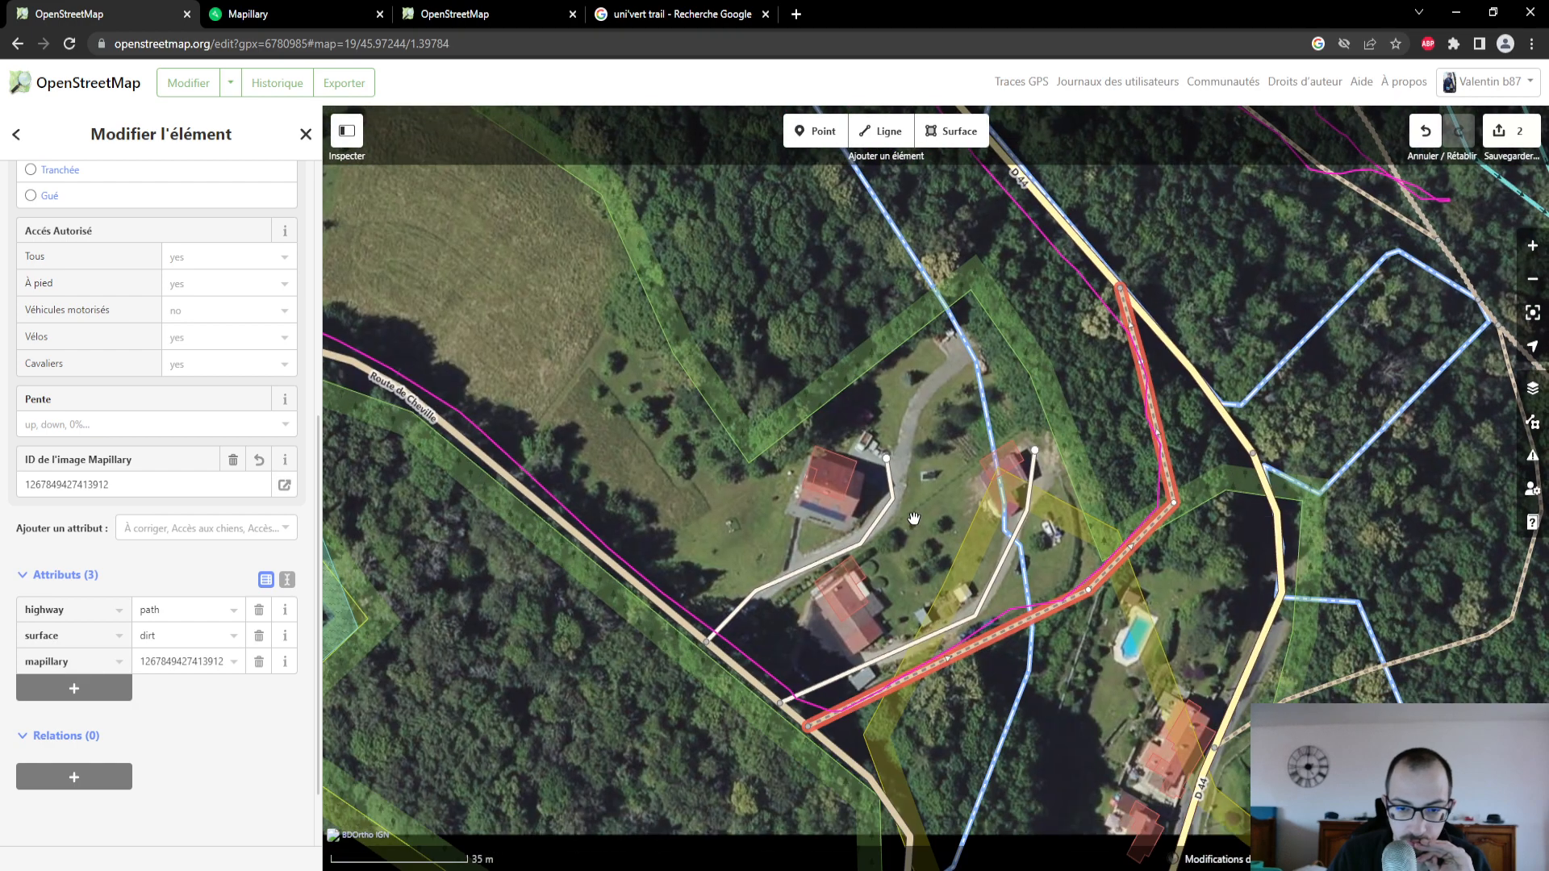
{"action": "scroll", "coordinate": [869, 619], "scroll_direction": "down", "scroll_amount": 3}
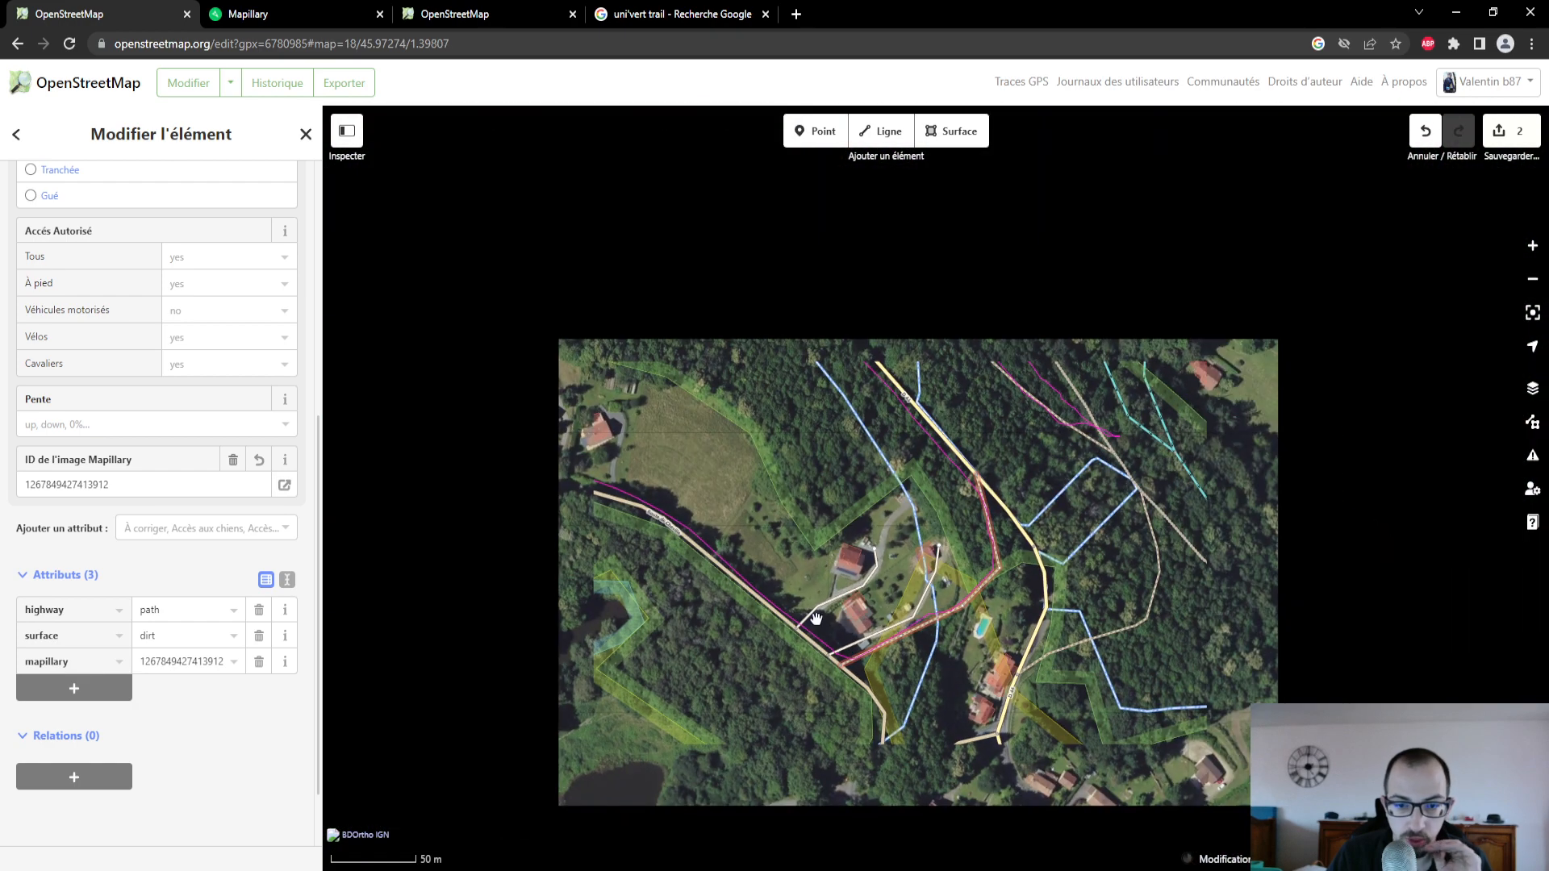
{"action": "left_click_drag", "start_coordinate": [678, 685], "coordinate": [806, 574]}
{"action": "scroll", "coordinate": [806, 576], "scroll_direction": "down", "scroll_amount": 3}
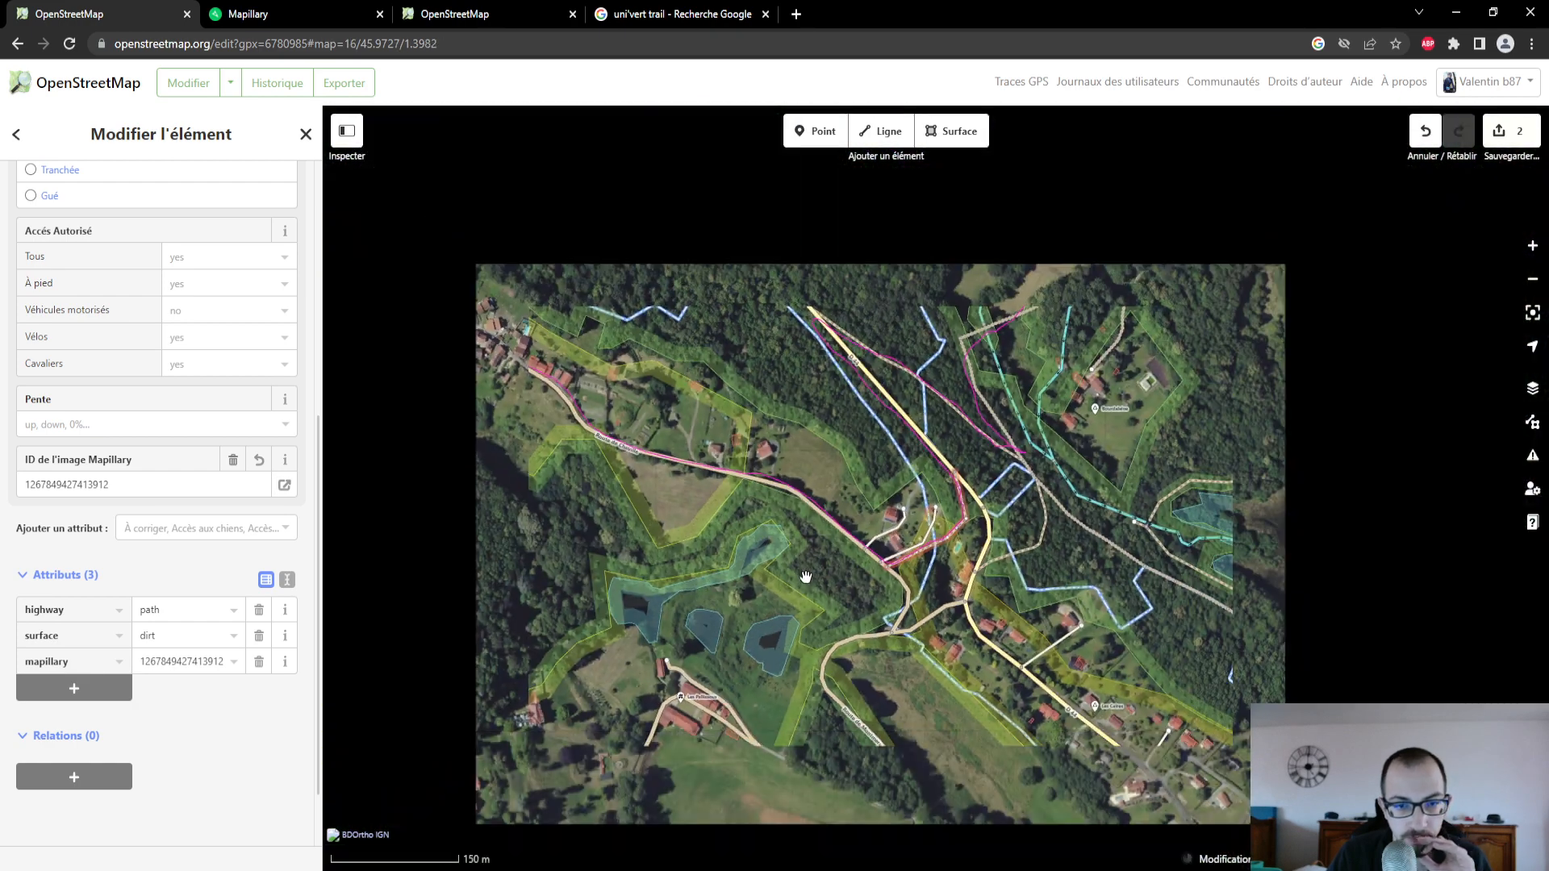
{"action": "scroll", "coordinate": [761, 449], "scroll_direction": "down", "scroll_amount": 3}
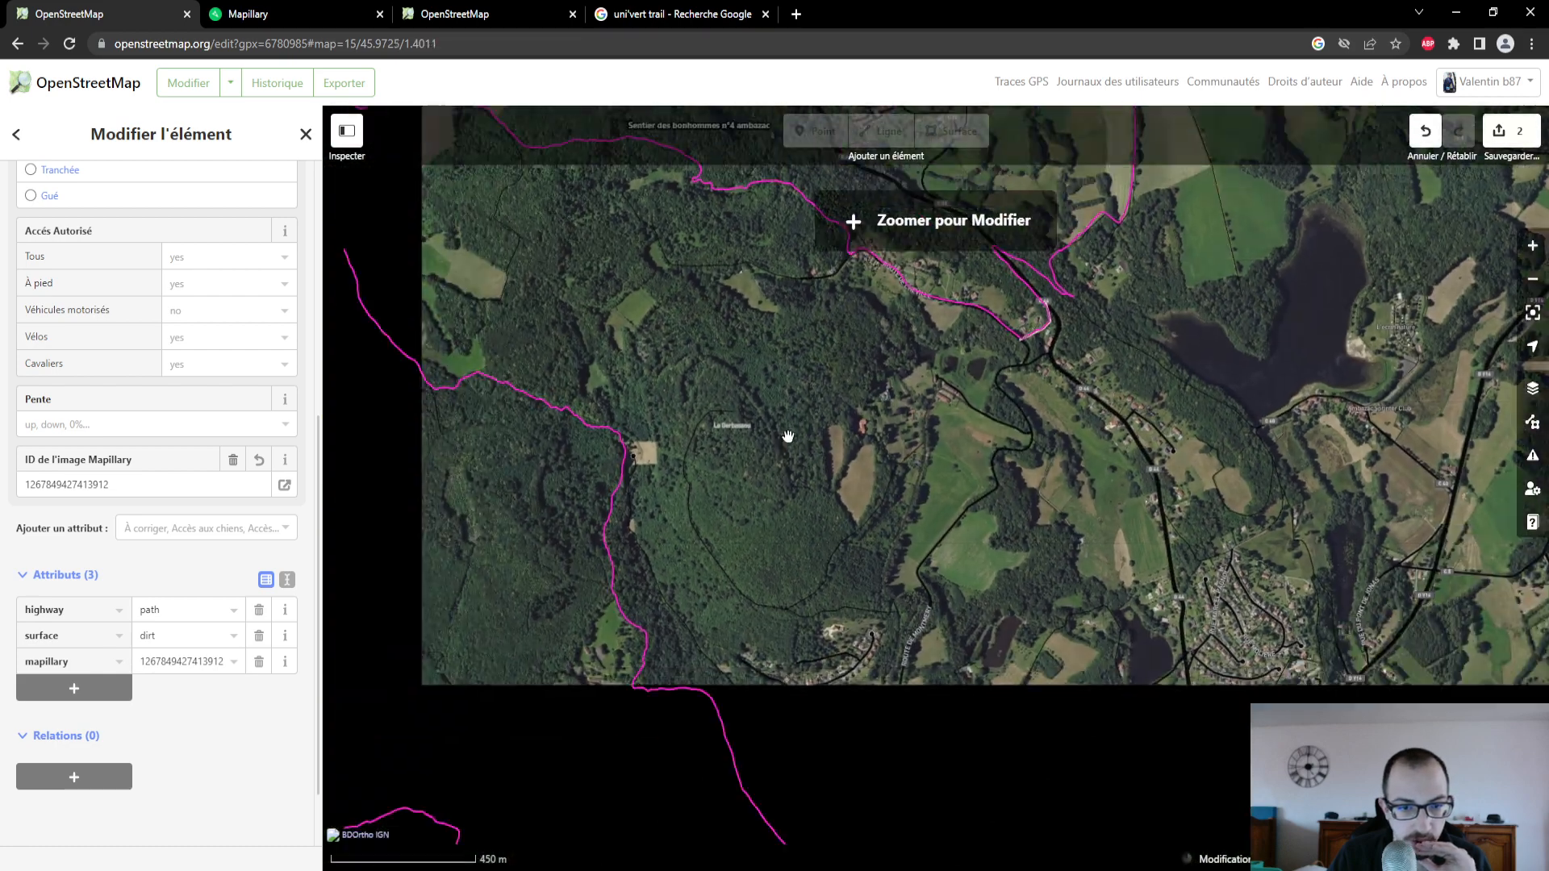
{"action": "left_click_drag", "start_coordinate": [789, 437], "coordinate": [820, 372]}
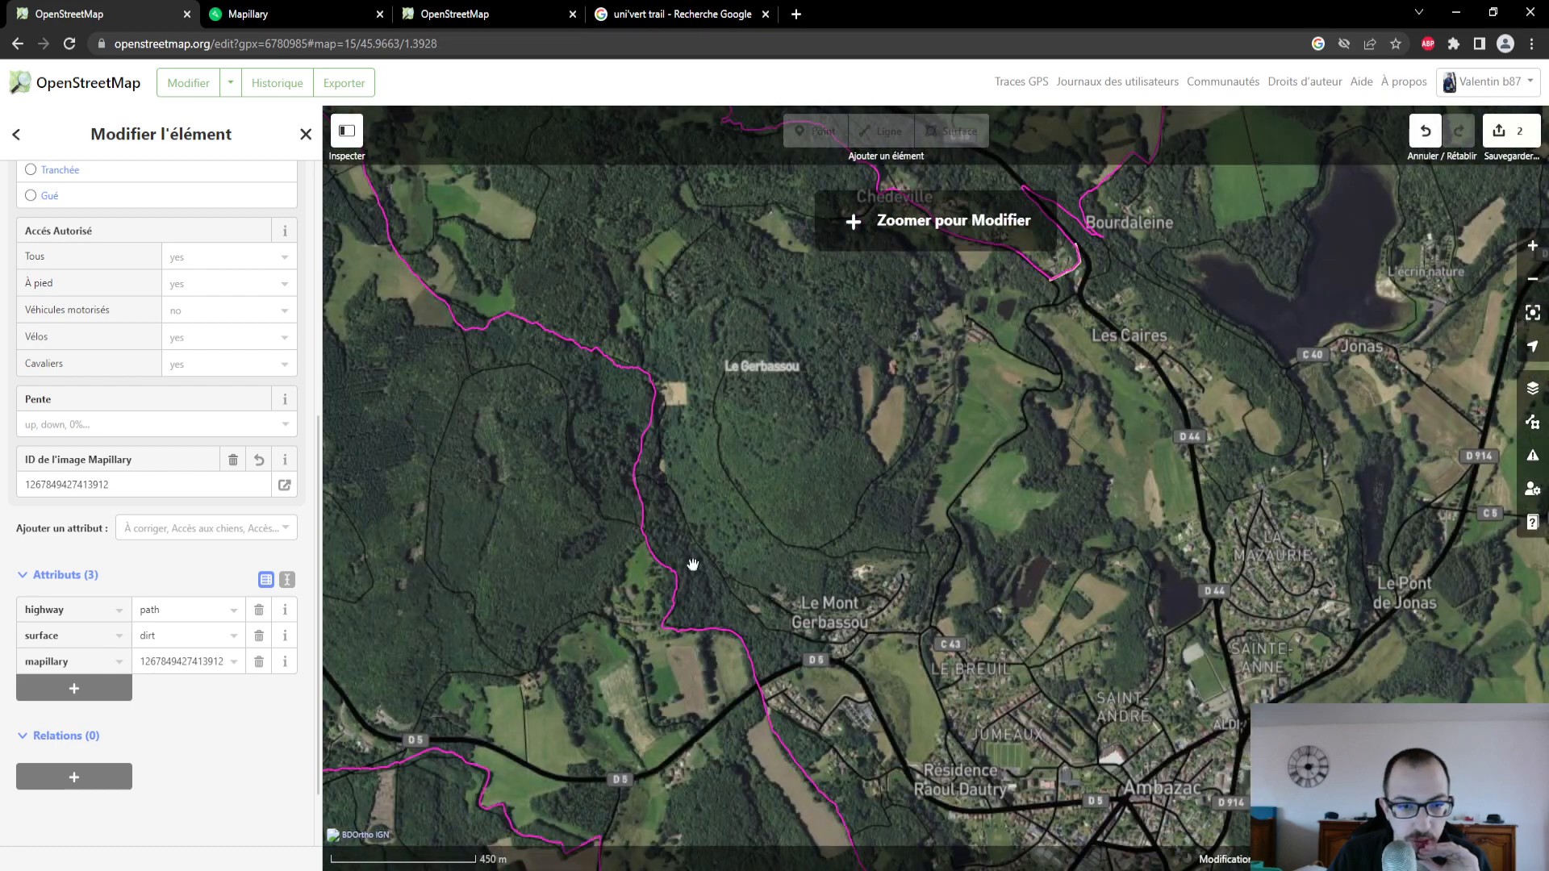
{"action": "left_click_drag", "start_coordinate": [487, 671], "coordinate": [731, 411]}
{"action": "left_click_drag", "start_coordinate": [523, 657], "coordinate": [850, 735]}
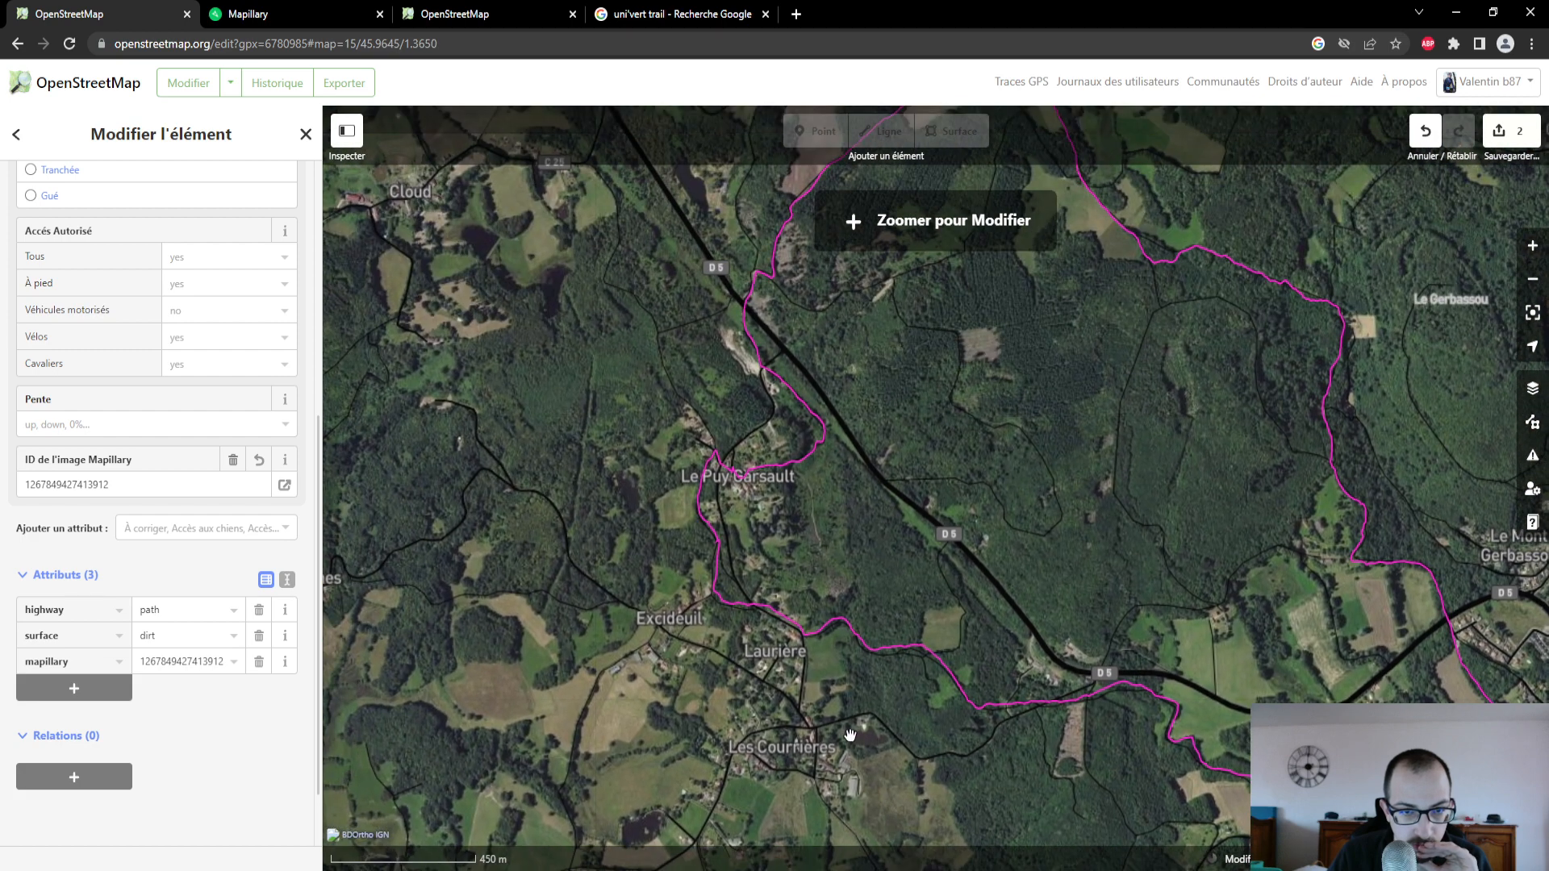
{"action": "scroll", "coordinate": [939, 658], "scroll_direction": "down", "scroll_amount": 1}
{"action": "left_click_drag", "start_coordinate": [1043, 591], "coordinate": [830, 353]}
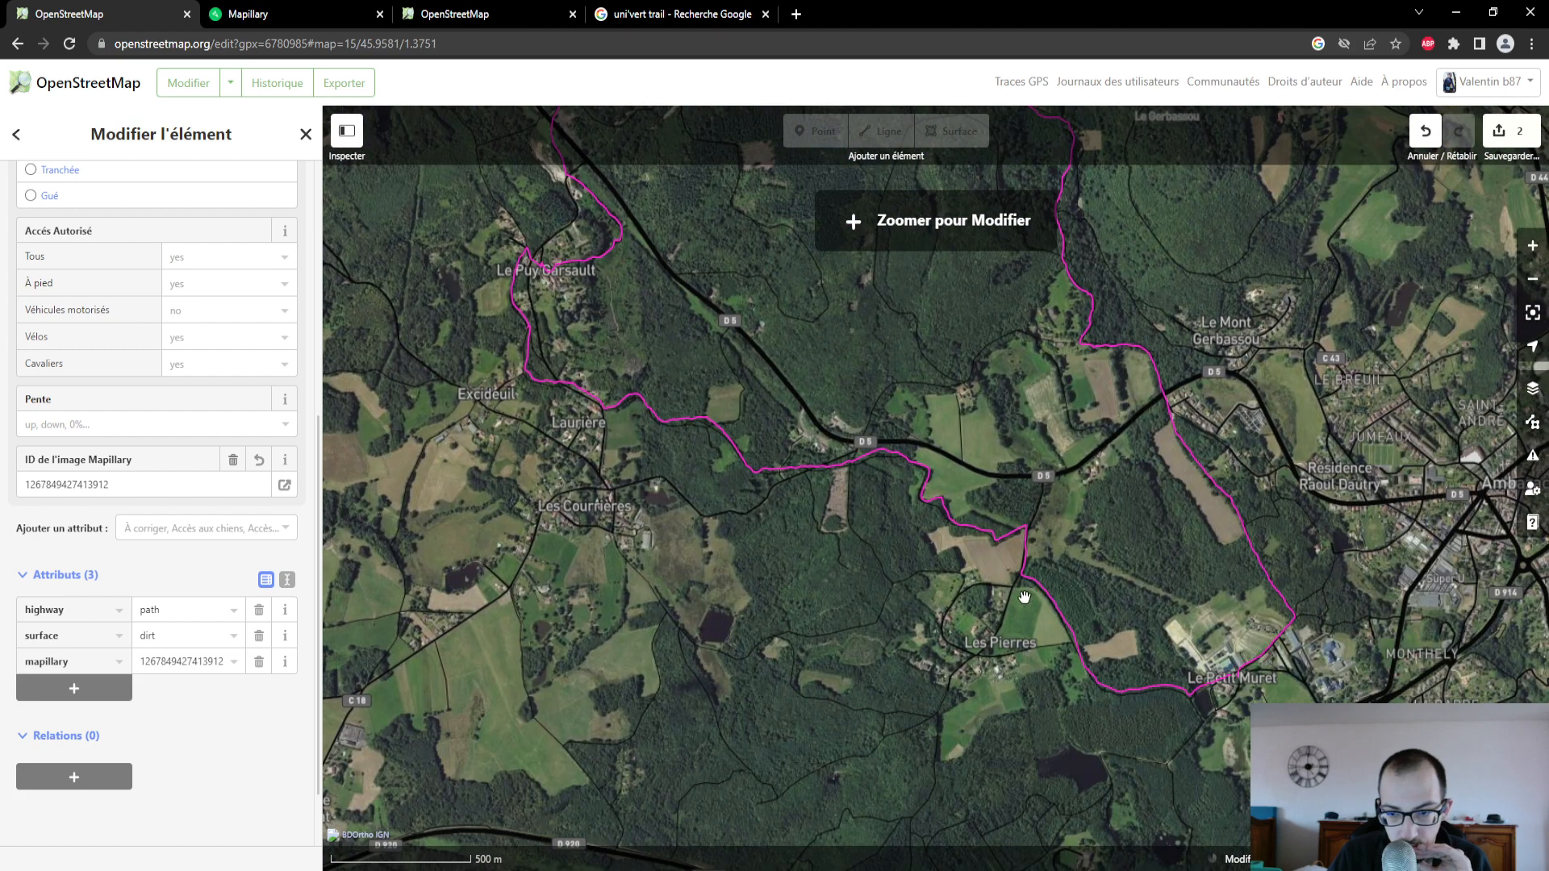
{"action": "left_click_drag", "start_coordinate": [1118, 534], "coordinate": [933, 723]}
{"action": "left_click_drag", "start_coordinate": [1116, 389], "coordinate": [1079, 510]}
{"action": "left_click_drag", "start_coordinate": [1210, 364], "coordinate": [1004, 494]}
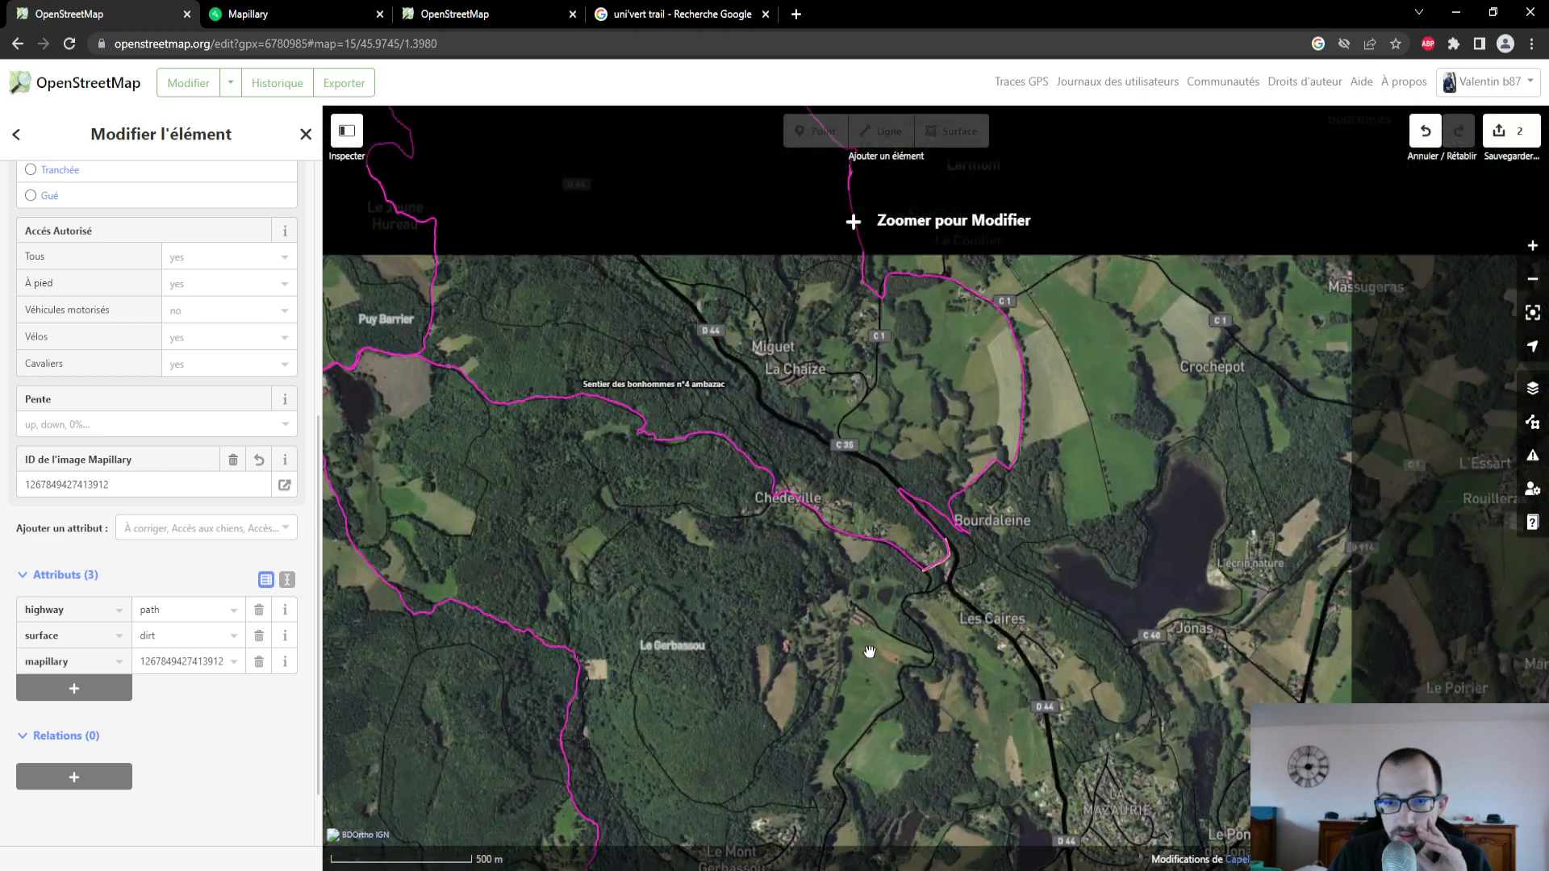
{"action": "scroll", "coordinate": [1005, 494], "scroll_direction": "up", "scroll_amount": 4}
{"action": "scroll", "coordinate": [859, 480], "scroll_direction": "up", "scroll_amount": 2}
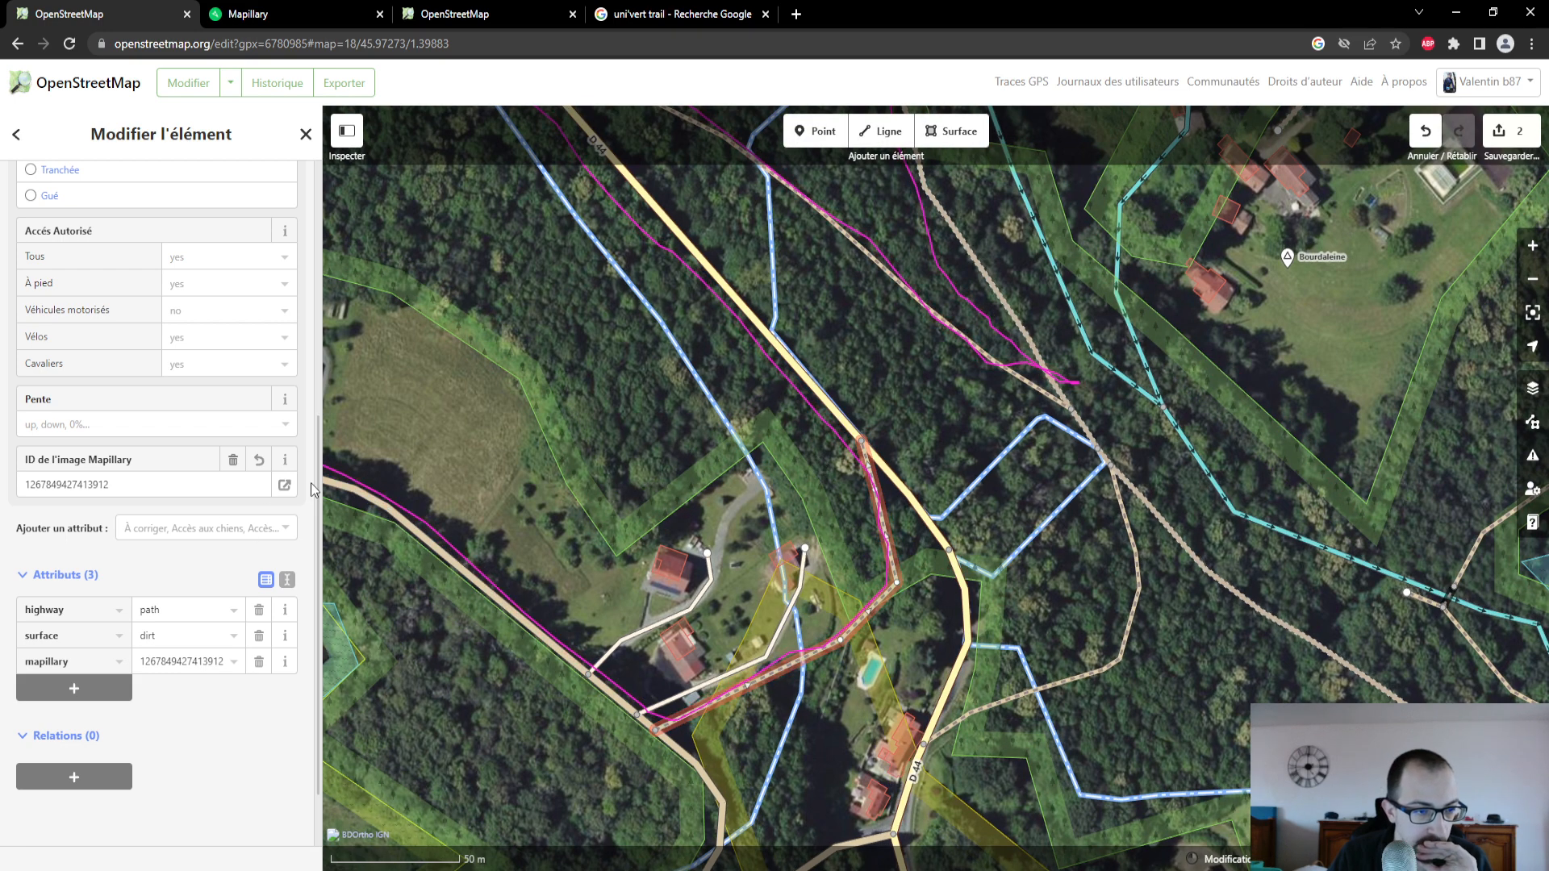
- Read the description of the Mapillary image ID field and look through the other attributes that can be added to the path
{"action": "left_click", "coordinate": [283, 462]}
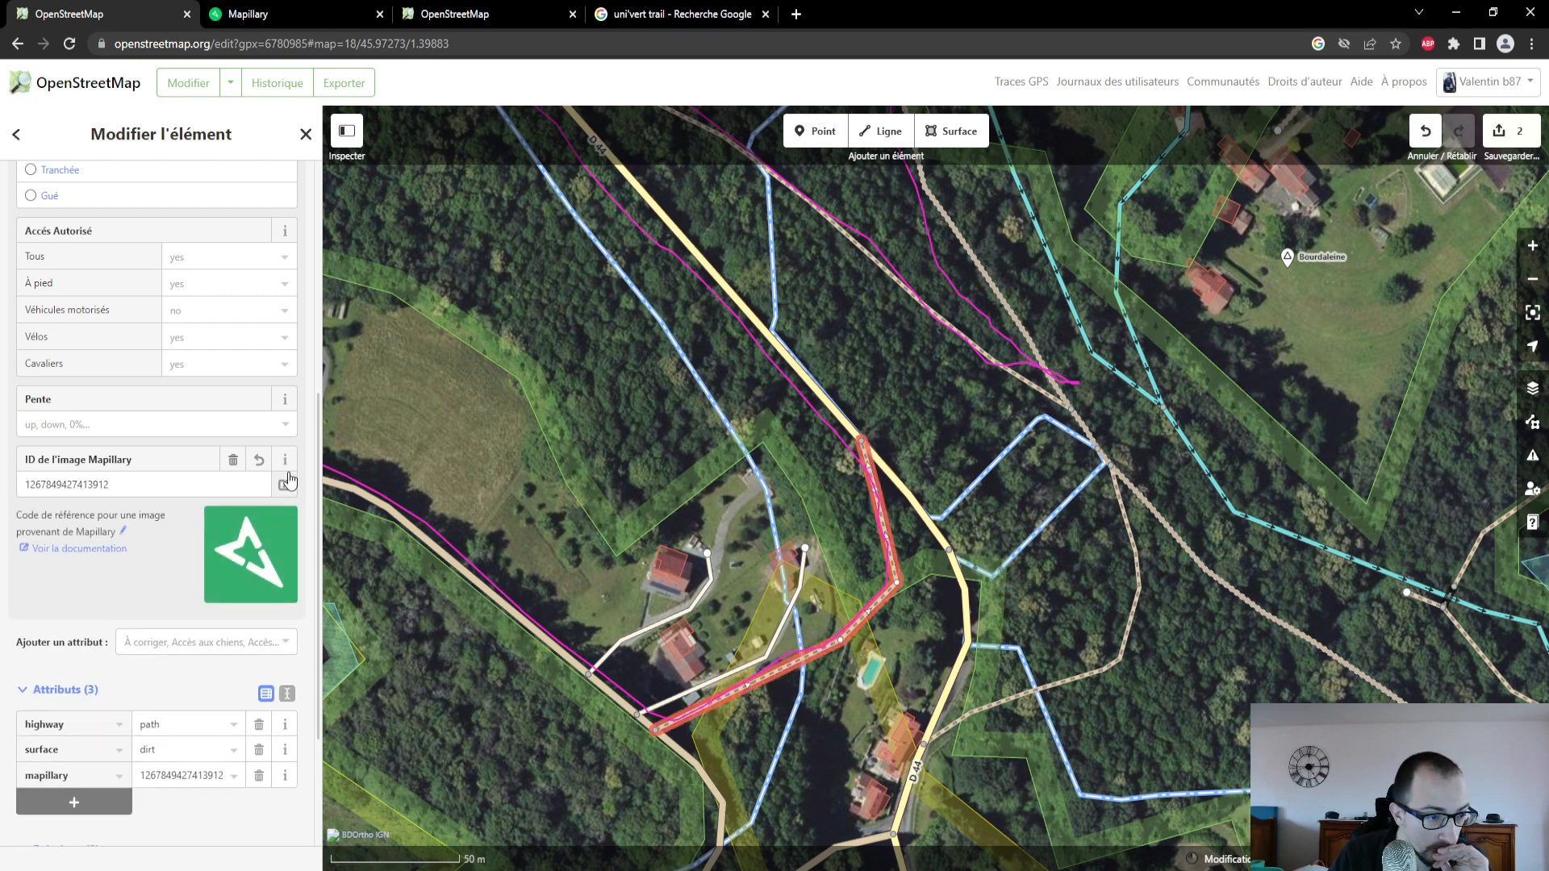
{"action": "left_click", "coordinate": [286, 470]}
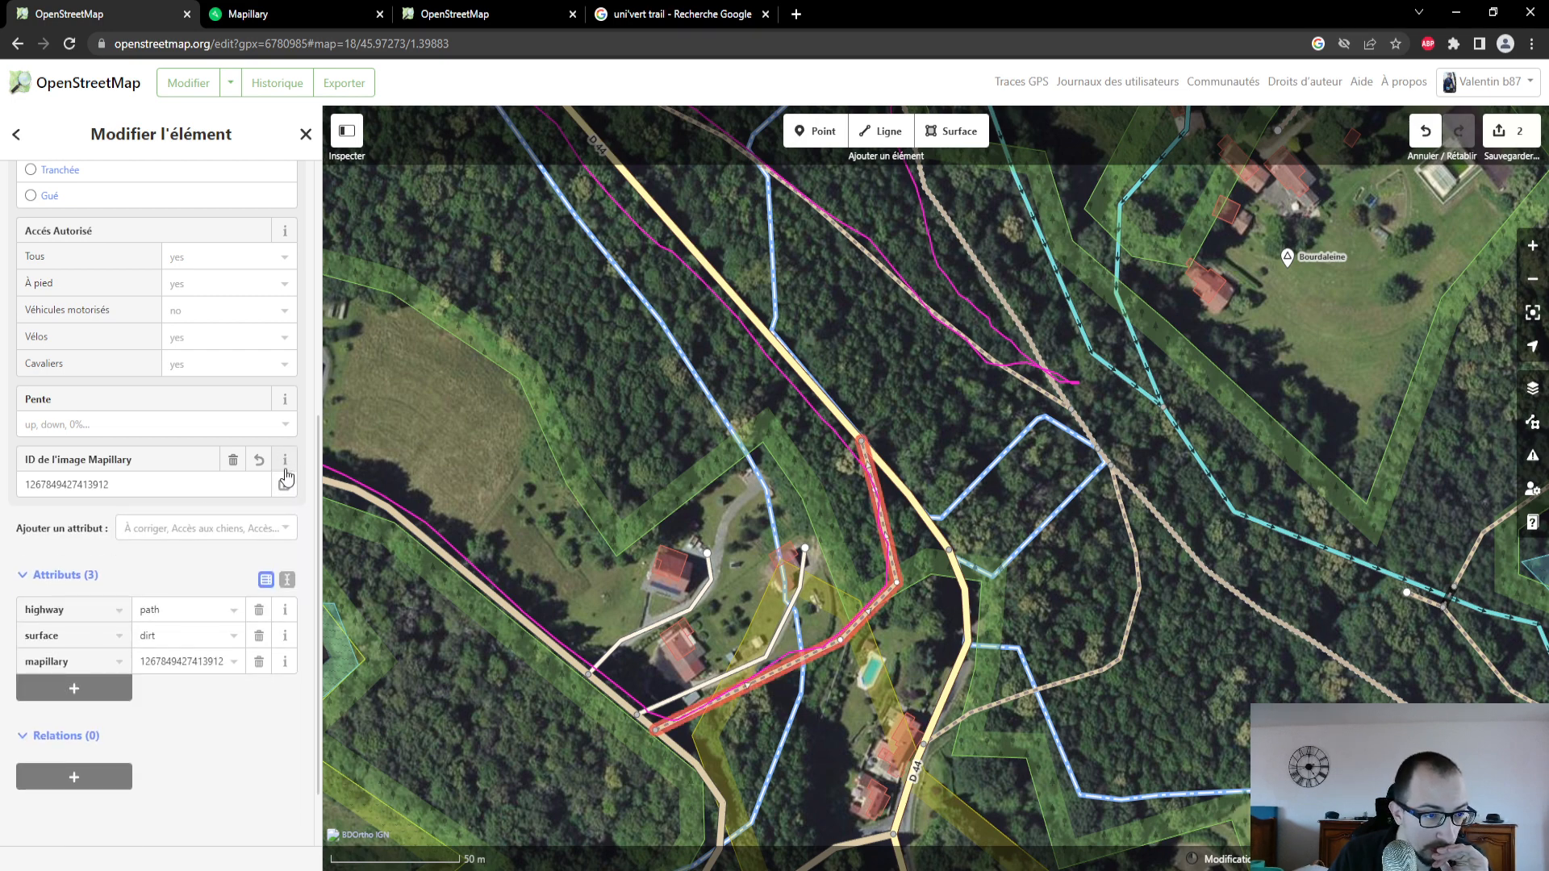
{"action": "left_click", "coordinate": [207, 532]}
{"action": "scroll", "coordinate": [209, 680], "scroll_direction": "down", "scroll_amount": 1}
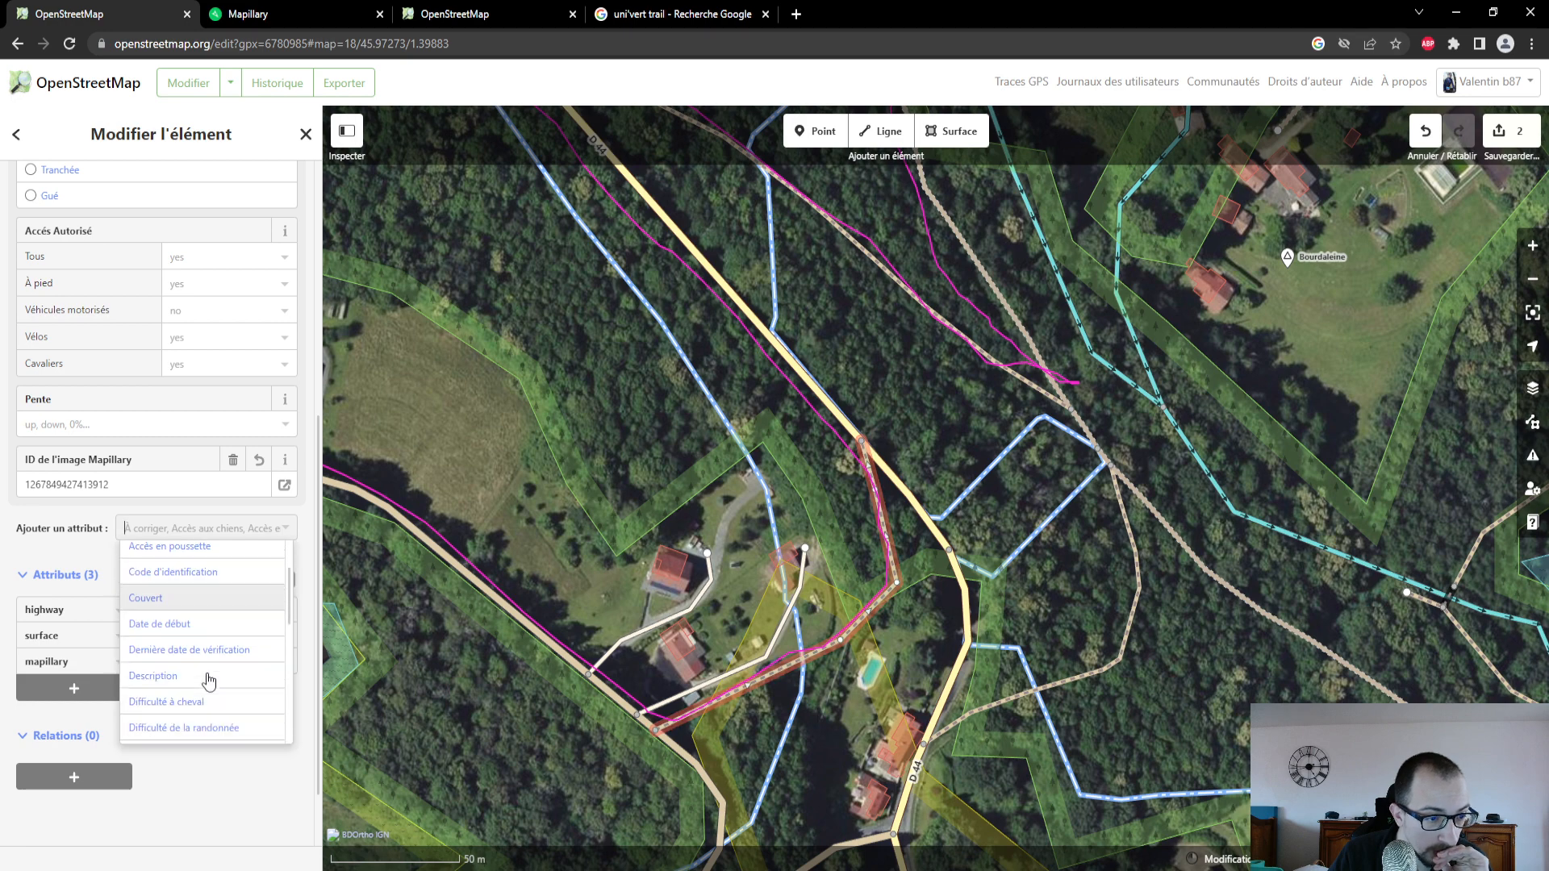
{"action": "scroll", "coordinate": [209, 680], "scroll_direction": "down", "scroll_amount": 3}
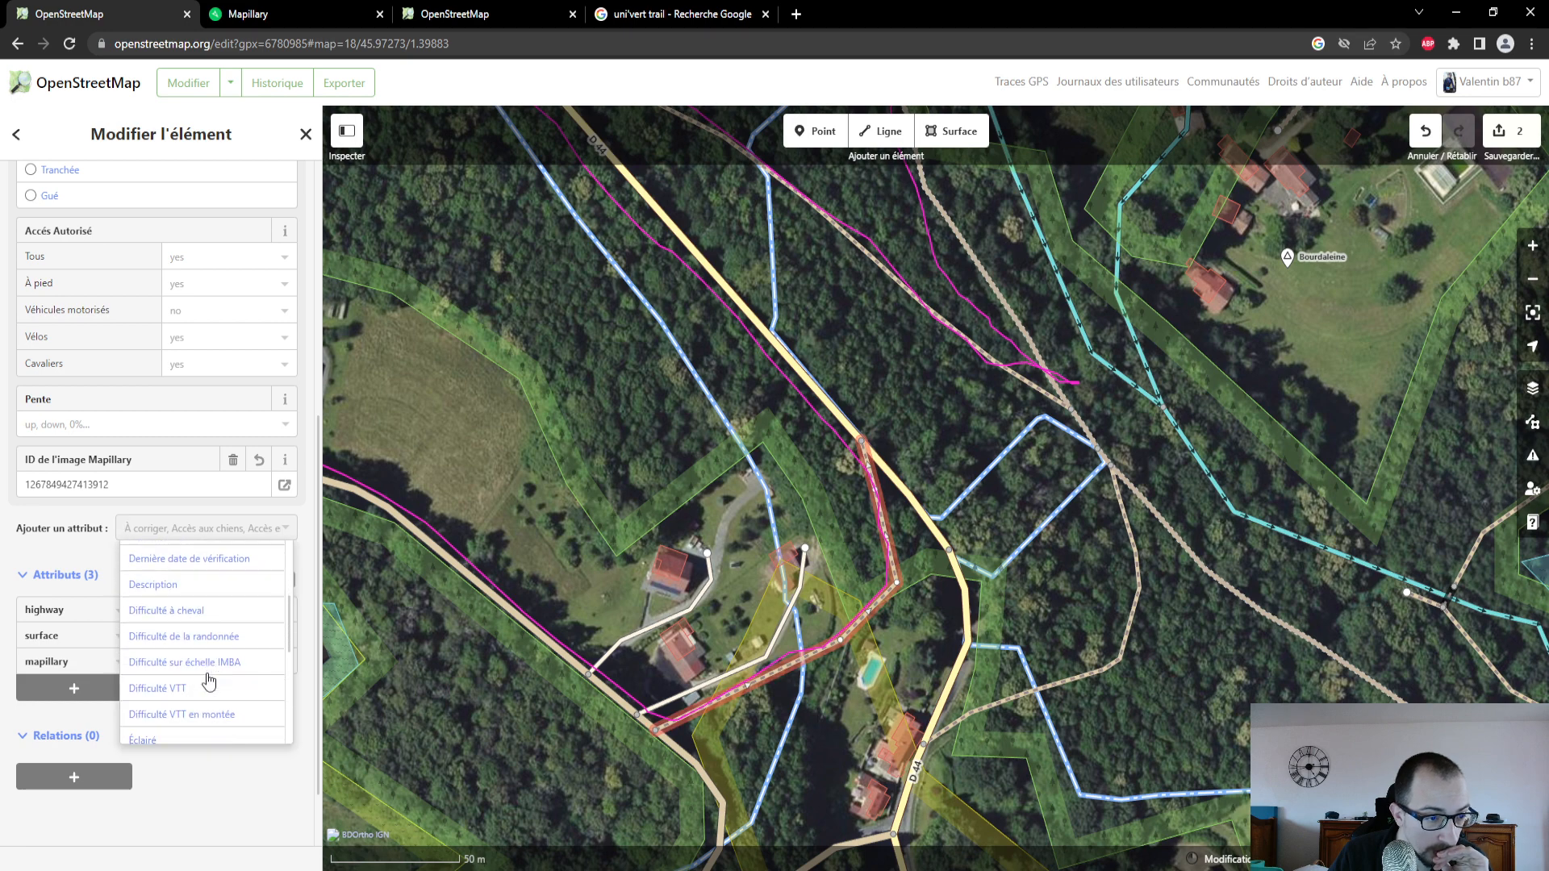
{"action": "left_click", "coordinate": [87, 516]}
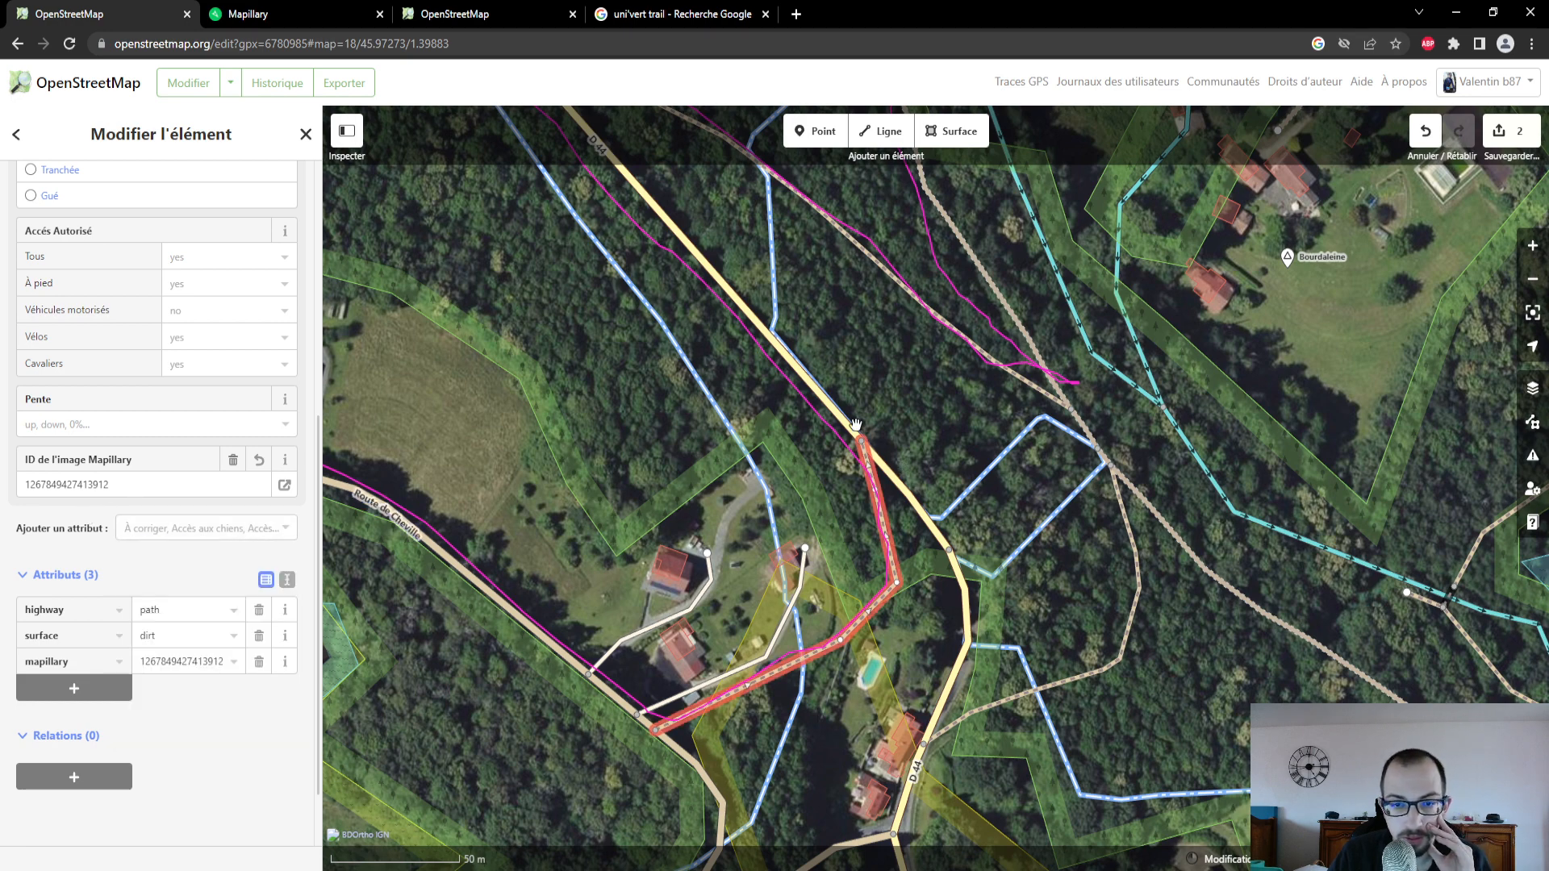
- Follow the GPS trace north along the D 44, then switch to Mapillary and open a photo taken on that stretch of road
{"action": "left_click_drag", "start_coordinate": [765, 376], "coordinate": [923, 583]}
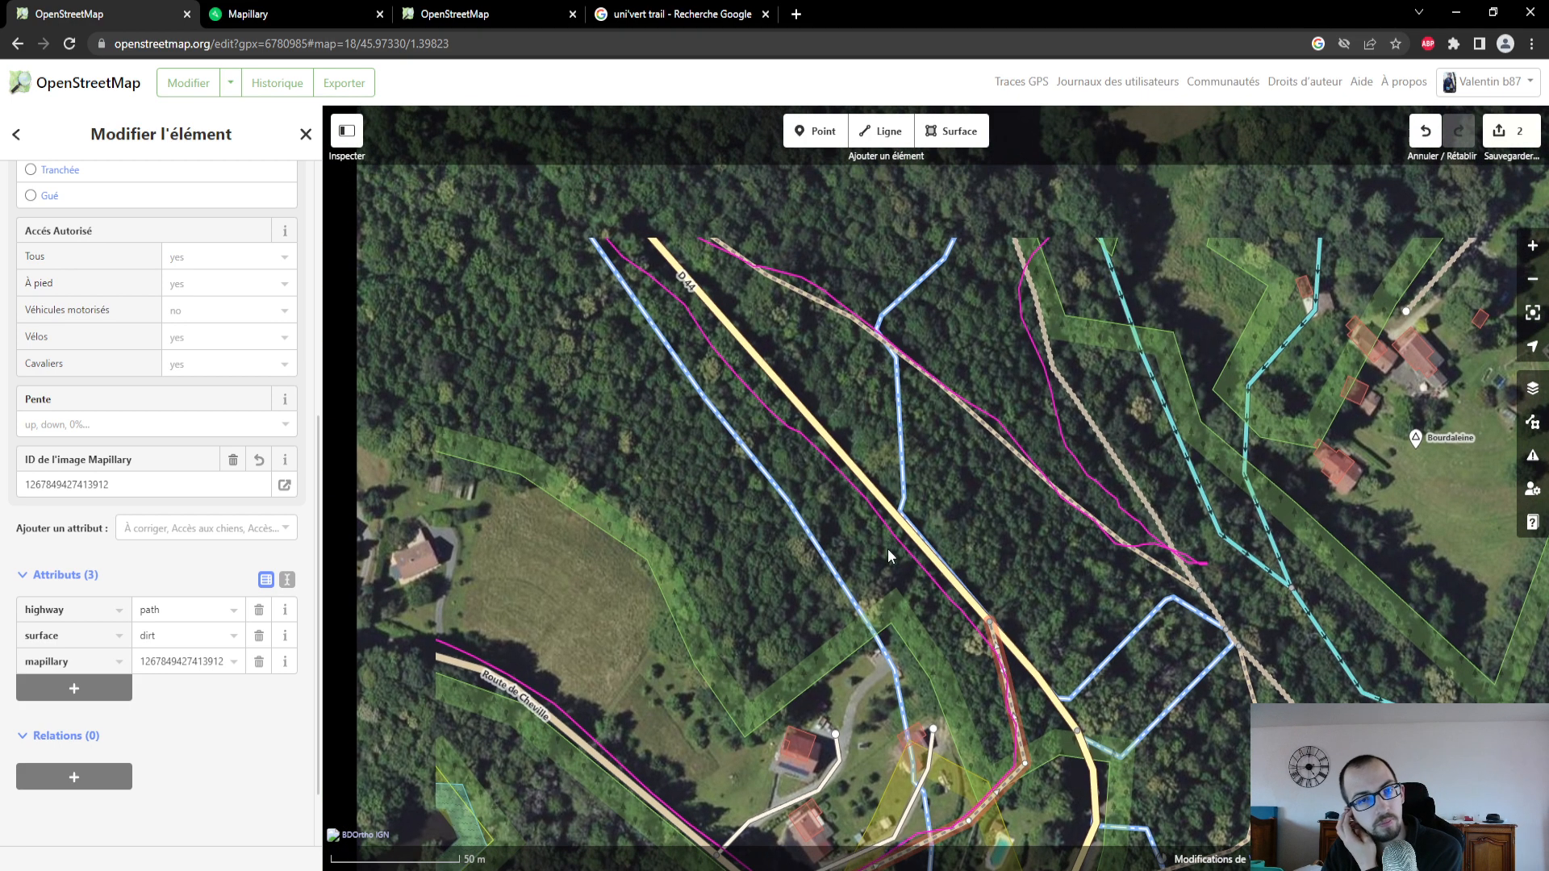
{"action": "left_click_drag", "start_coordinate": [805, 391], "coordinate": [862, 576]}
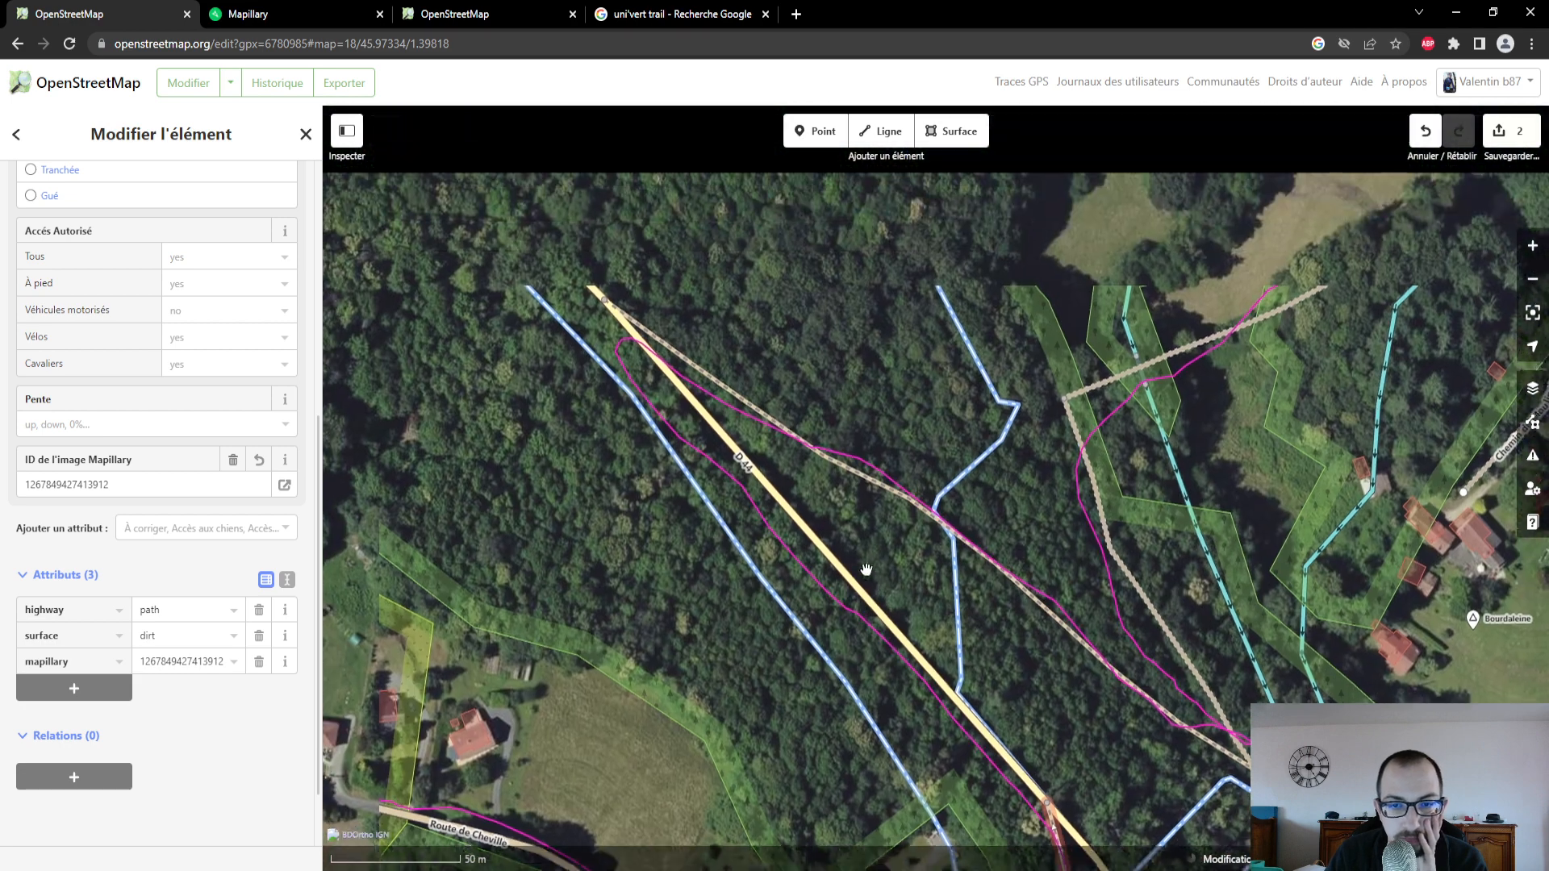
{"action": "left_click", "coordinate": [284, 18]}
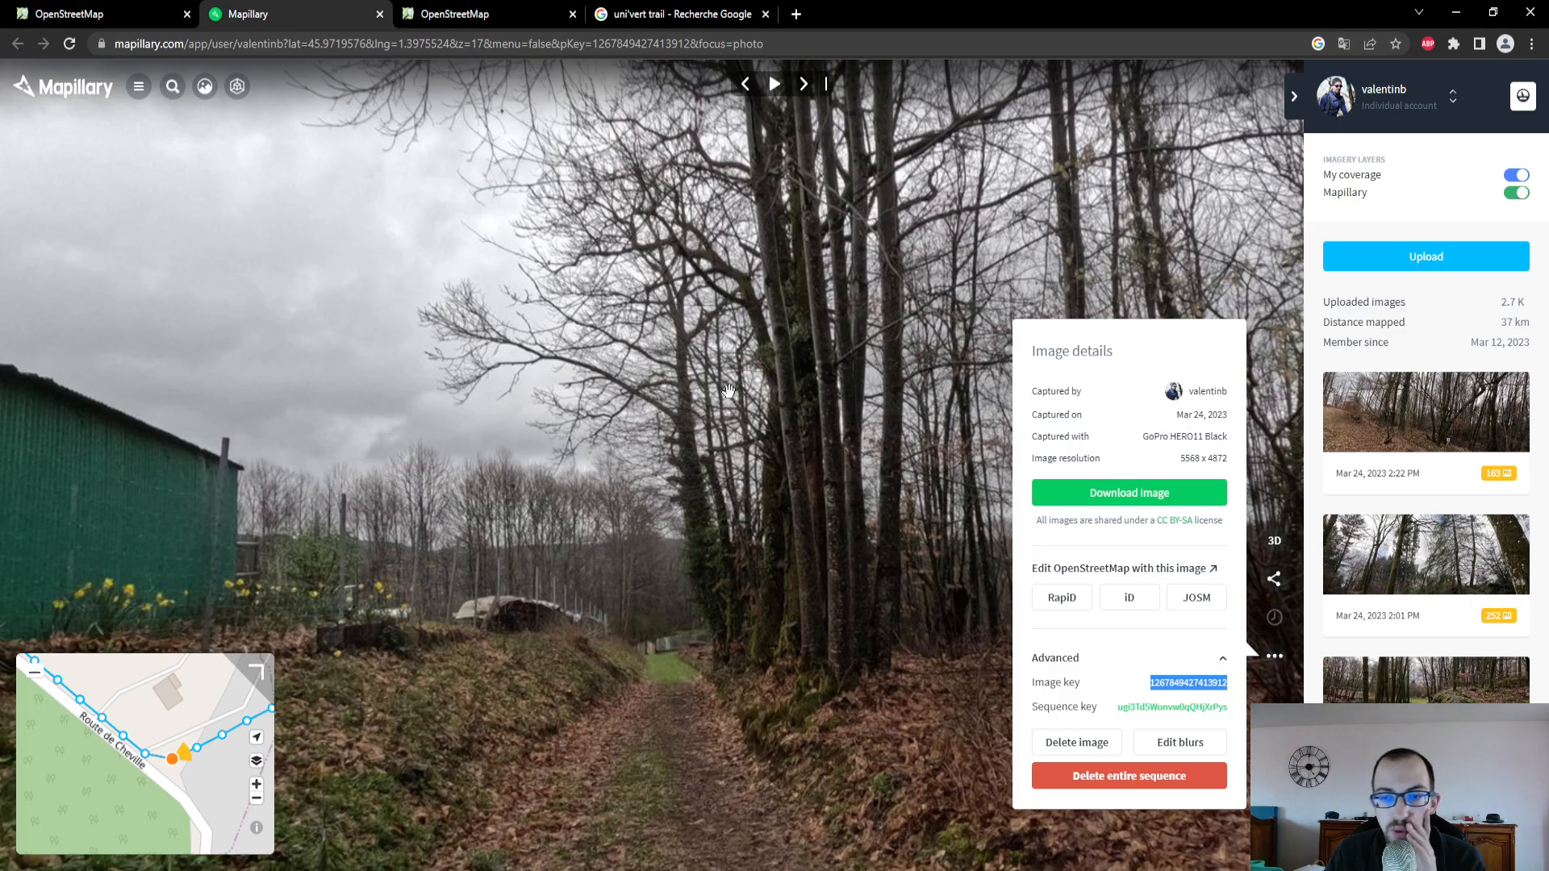
{"action": "left_click", "coordinate": [1152, 296]}
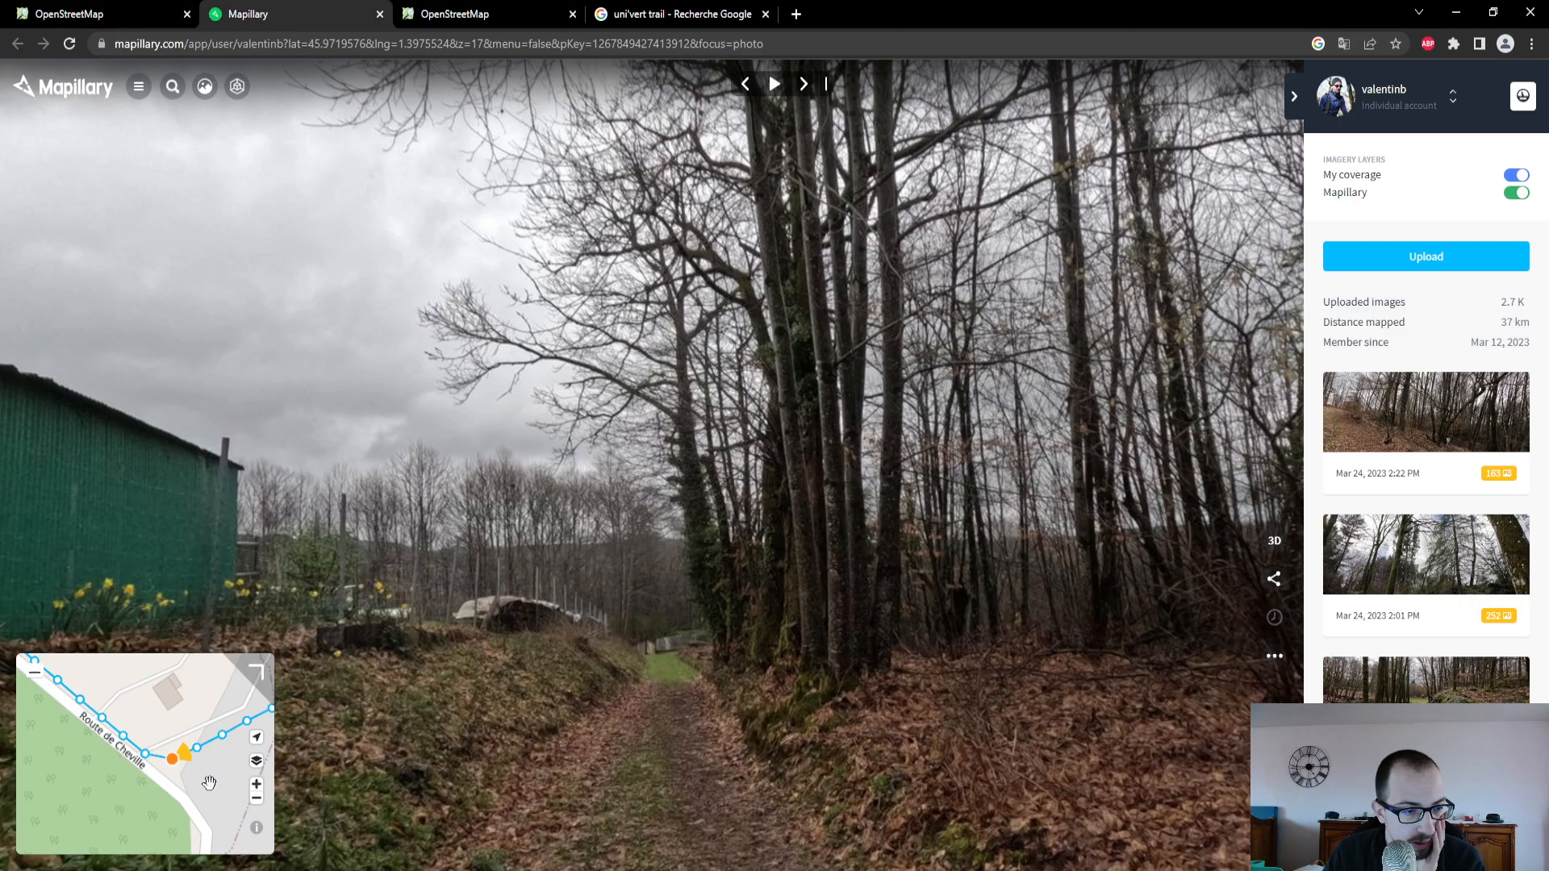
{"action": "scroll", "coordinate": [207, 785], "scroll_direction": "down", "scroll_amount": 3}
{"action": "left_click_drag", "start_coordinate": [201, 788], "coordinate": [89, 834]}
{"action": "left_click_drag", "start_coordinate": [160, 752], "coordinate": [196, 843]}
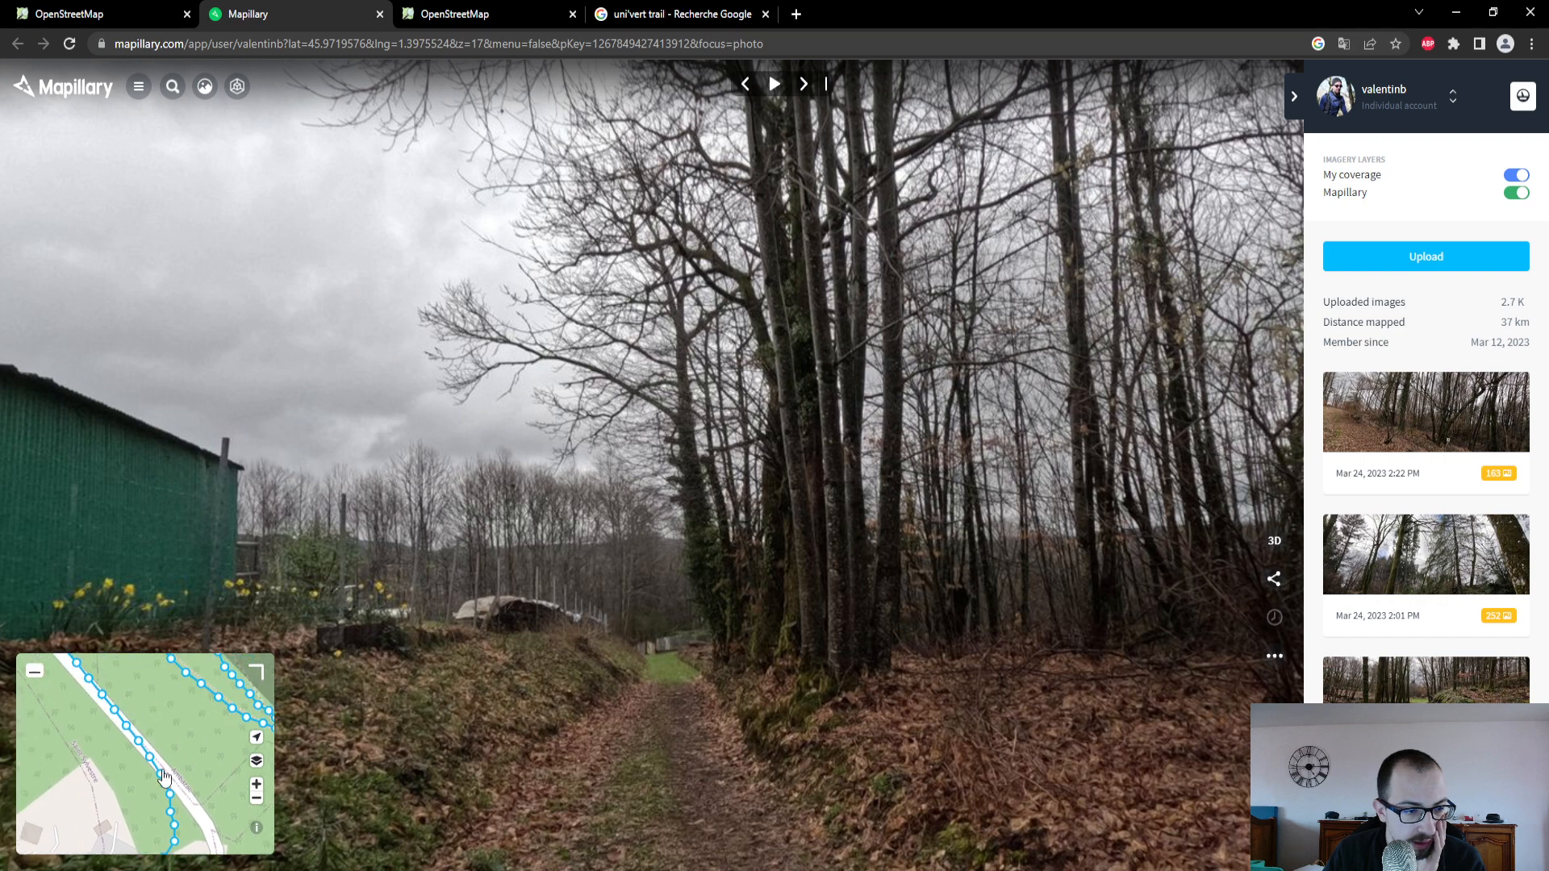
{"action": "left_click_drag", "start_coordinate": [151, 713], "coordinate": [201, 824]}
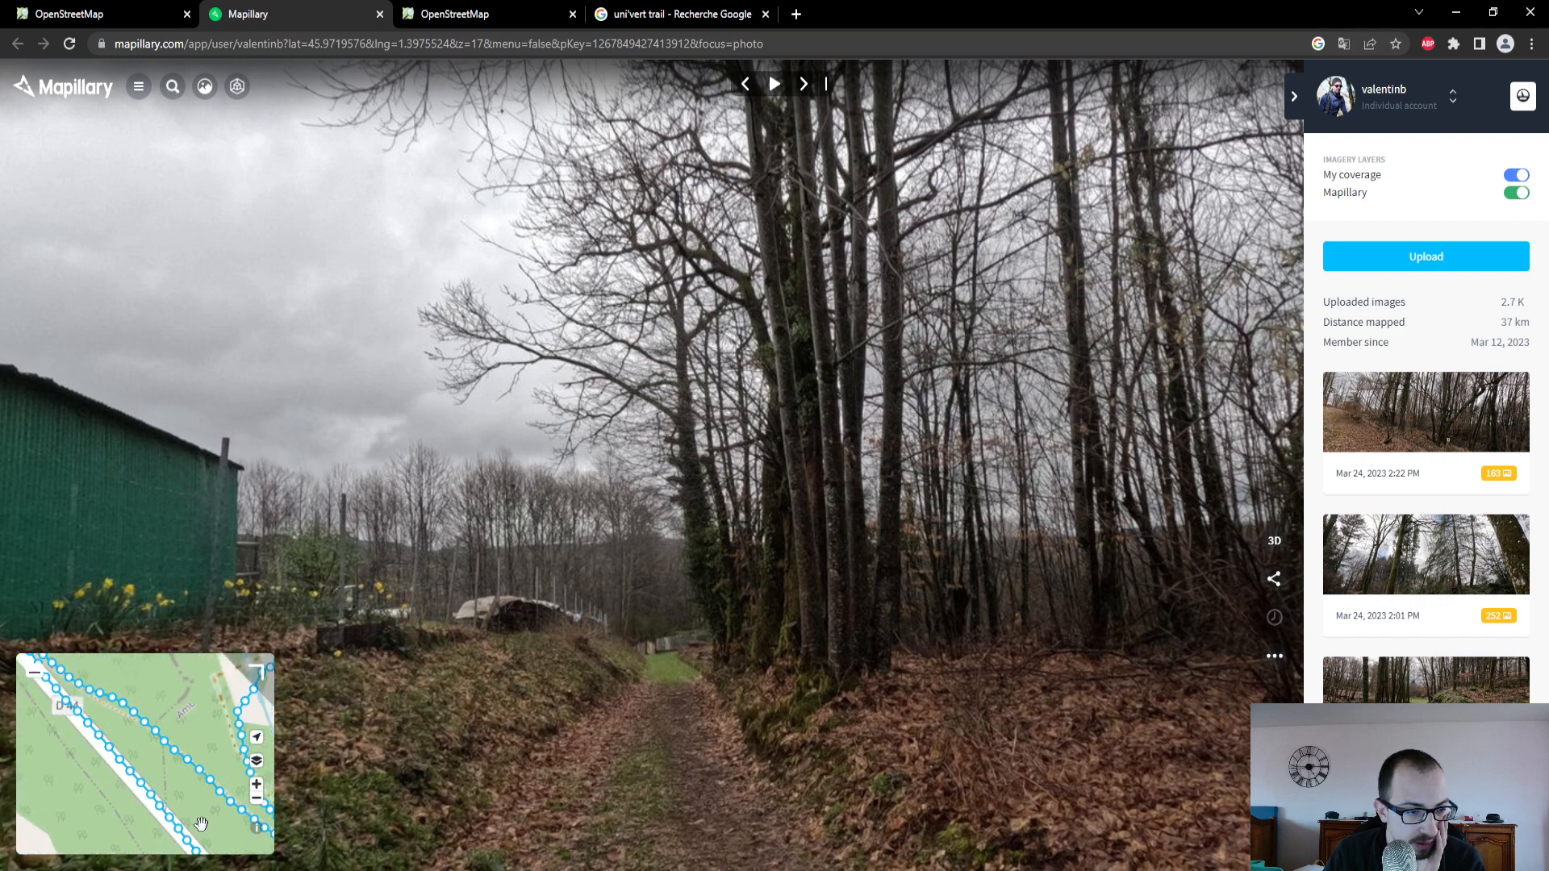
{"action": "left_click", "coordinate": [159, 809]}
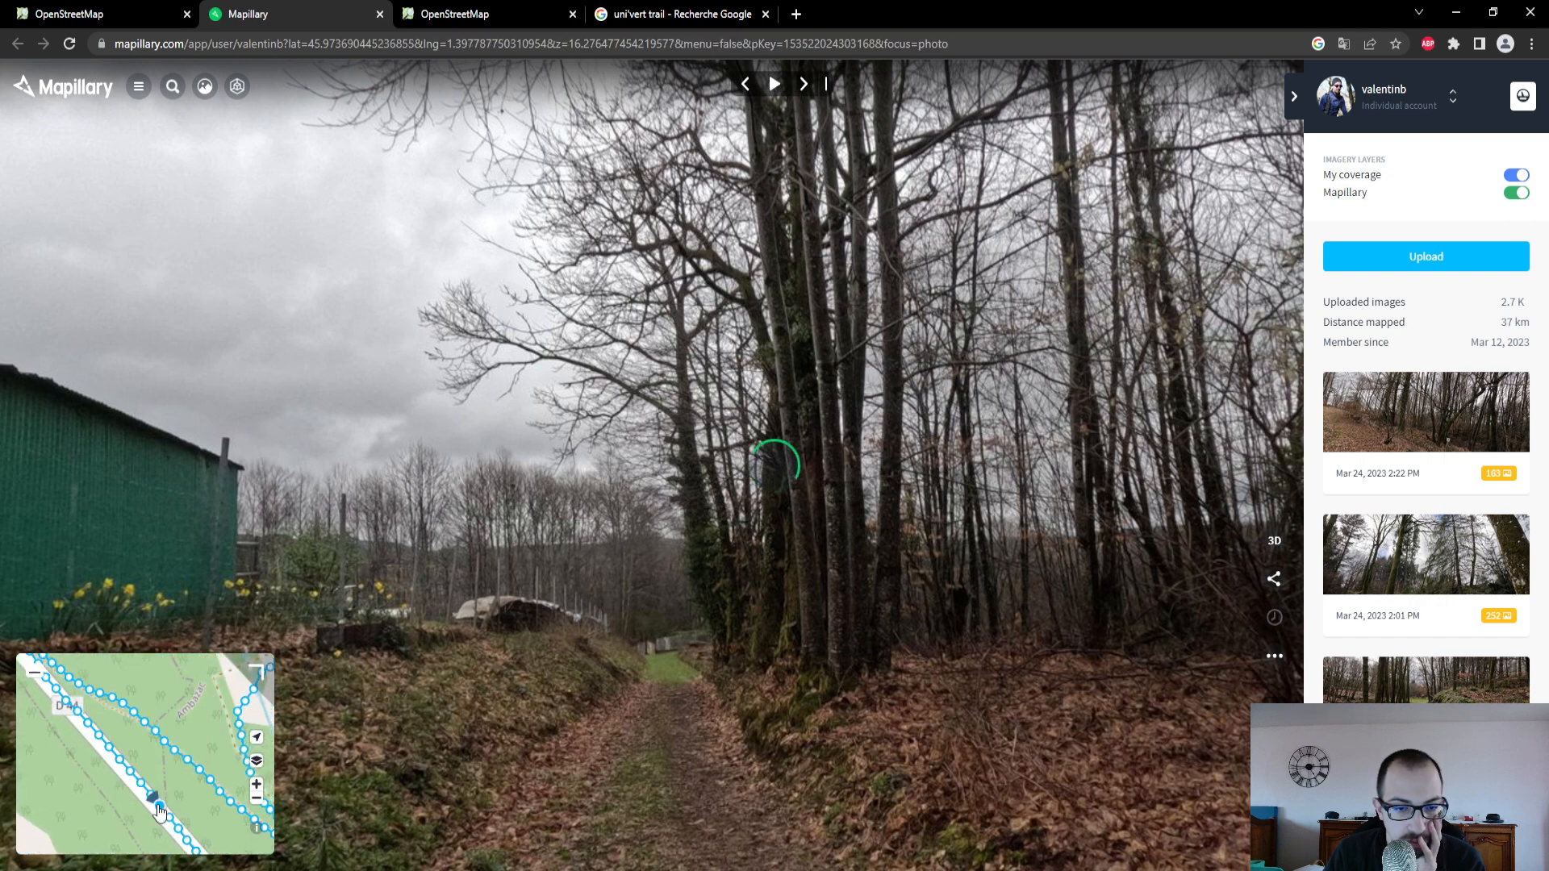
- Return to the OpenStreetMap editor and set the surface (Revêtement) of the D 44 road to Béton
{"action": "key", "text": "ctrl+shift+Tab"}
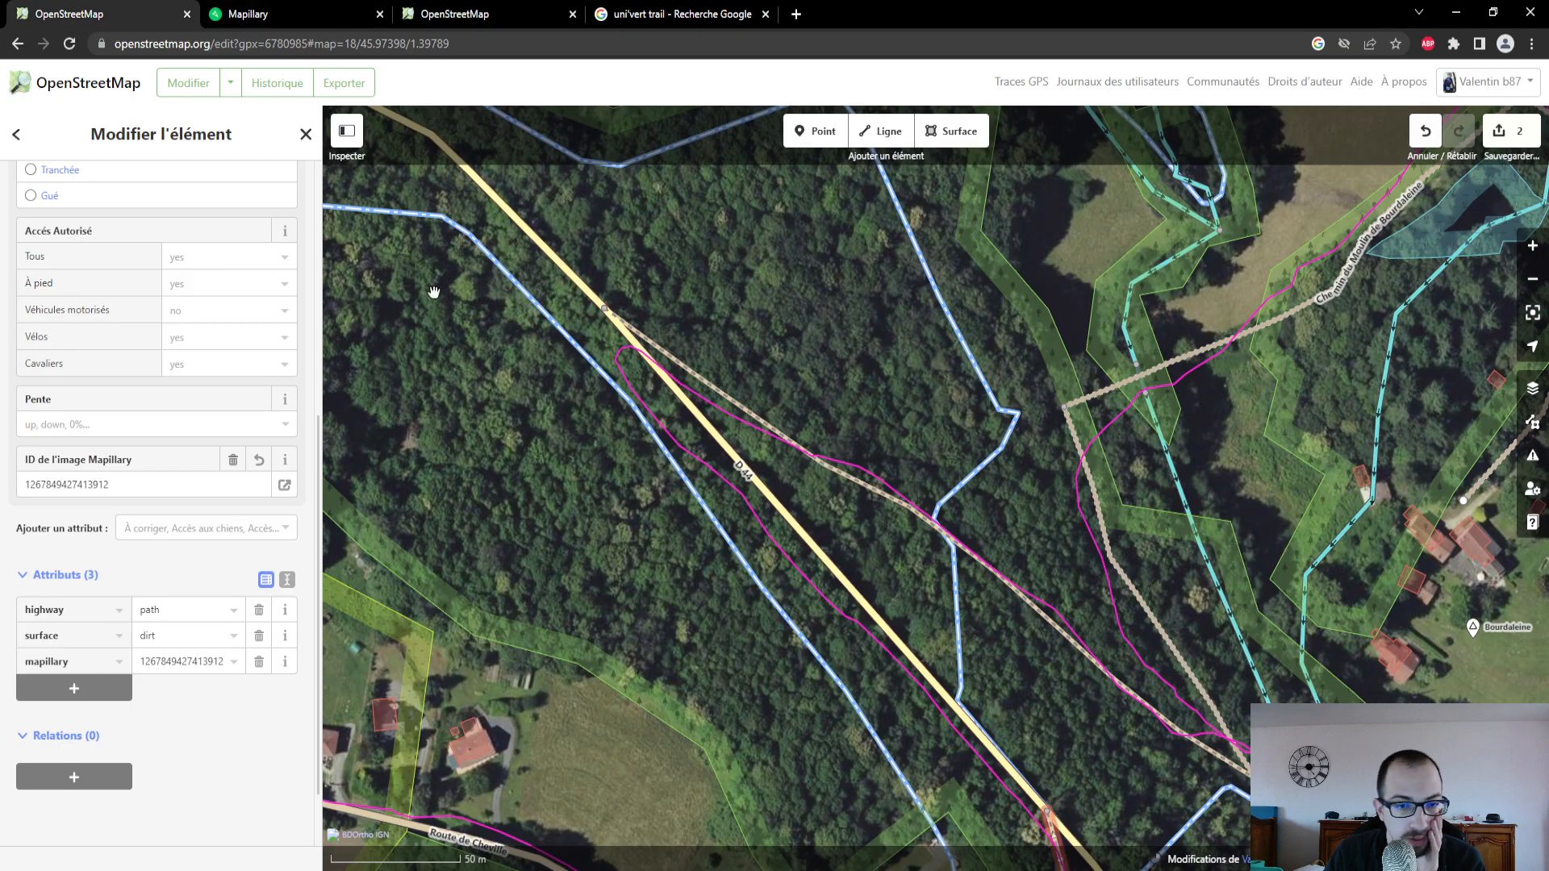
{"action": "left_click", "coordinate": [816, 542]}
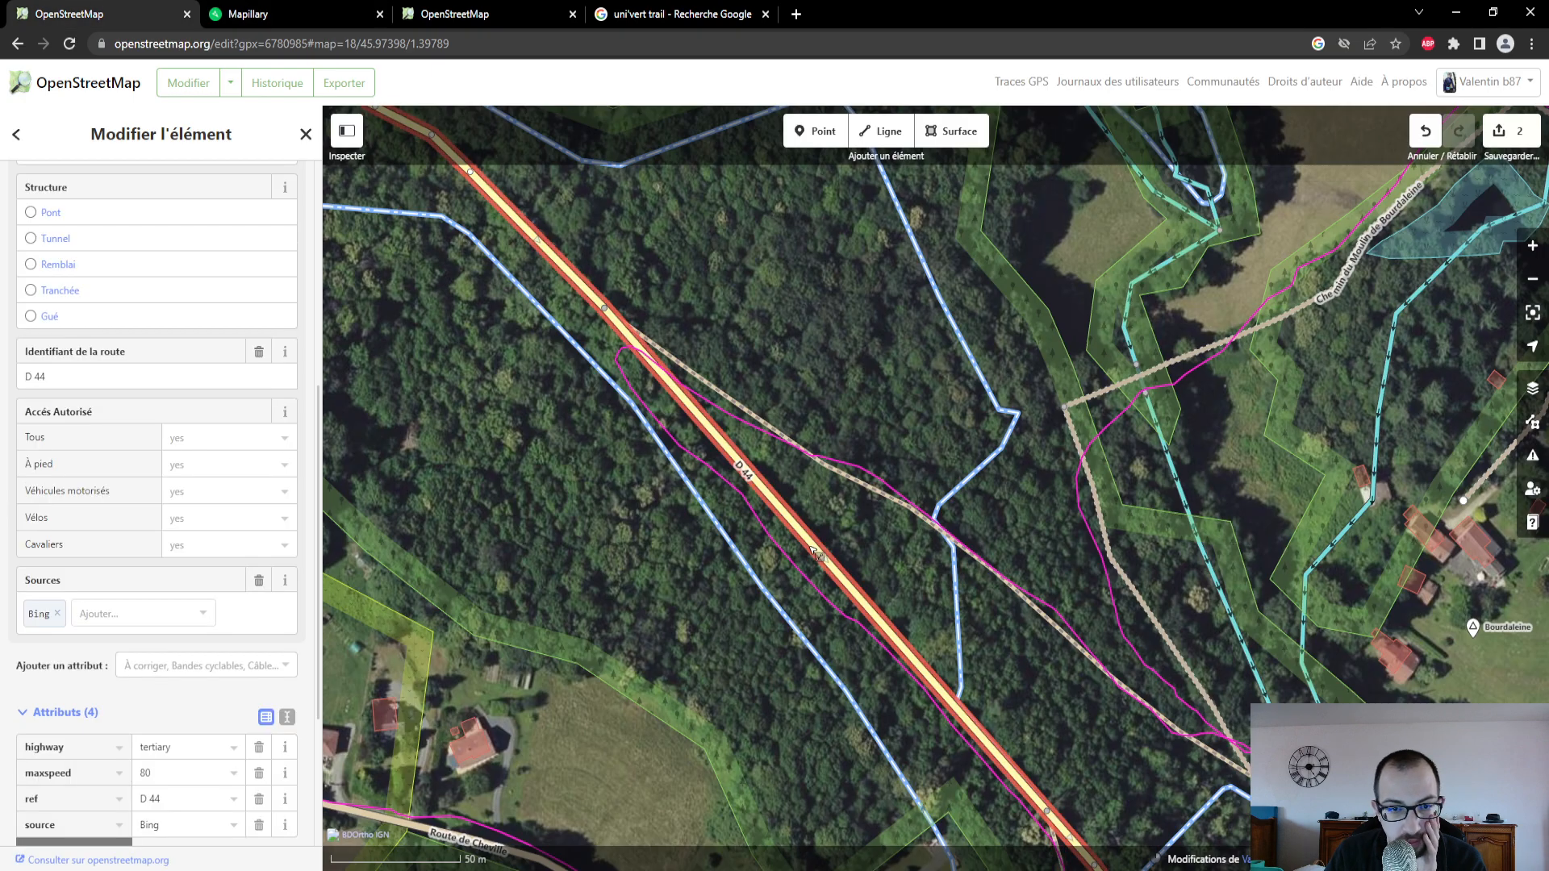
{"action": "scroll", "coordinate": [212, 496], "scroll_direction": "up", "scroll_amount": 5}
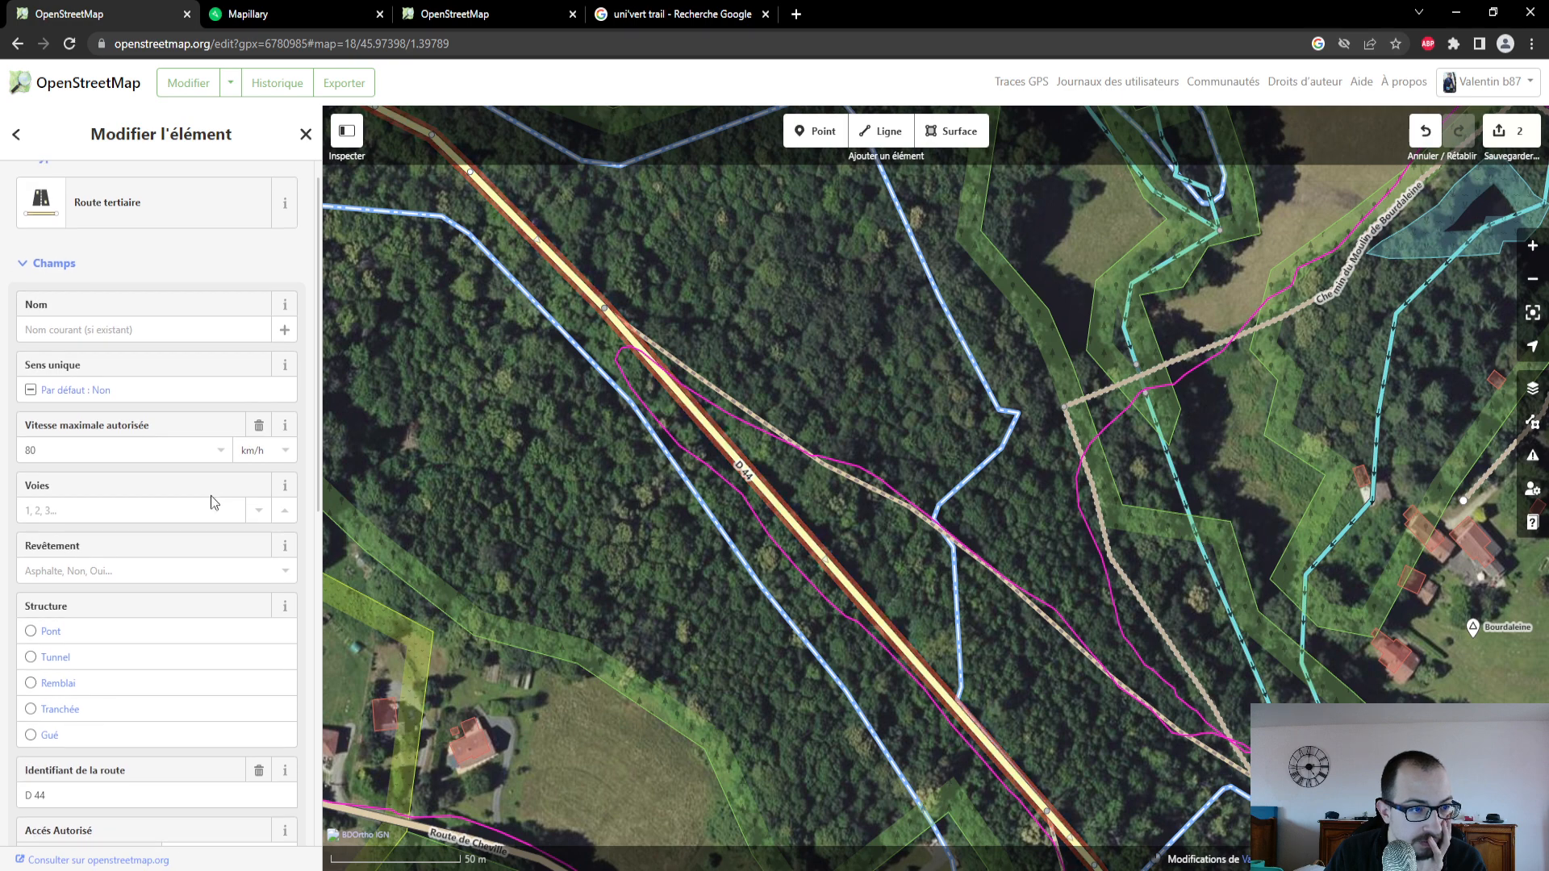
{"action": "left_click", "coordinate": [197, 570]}
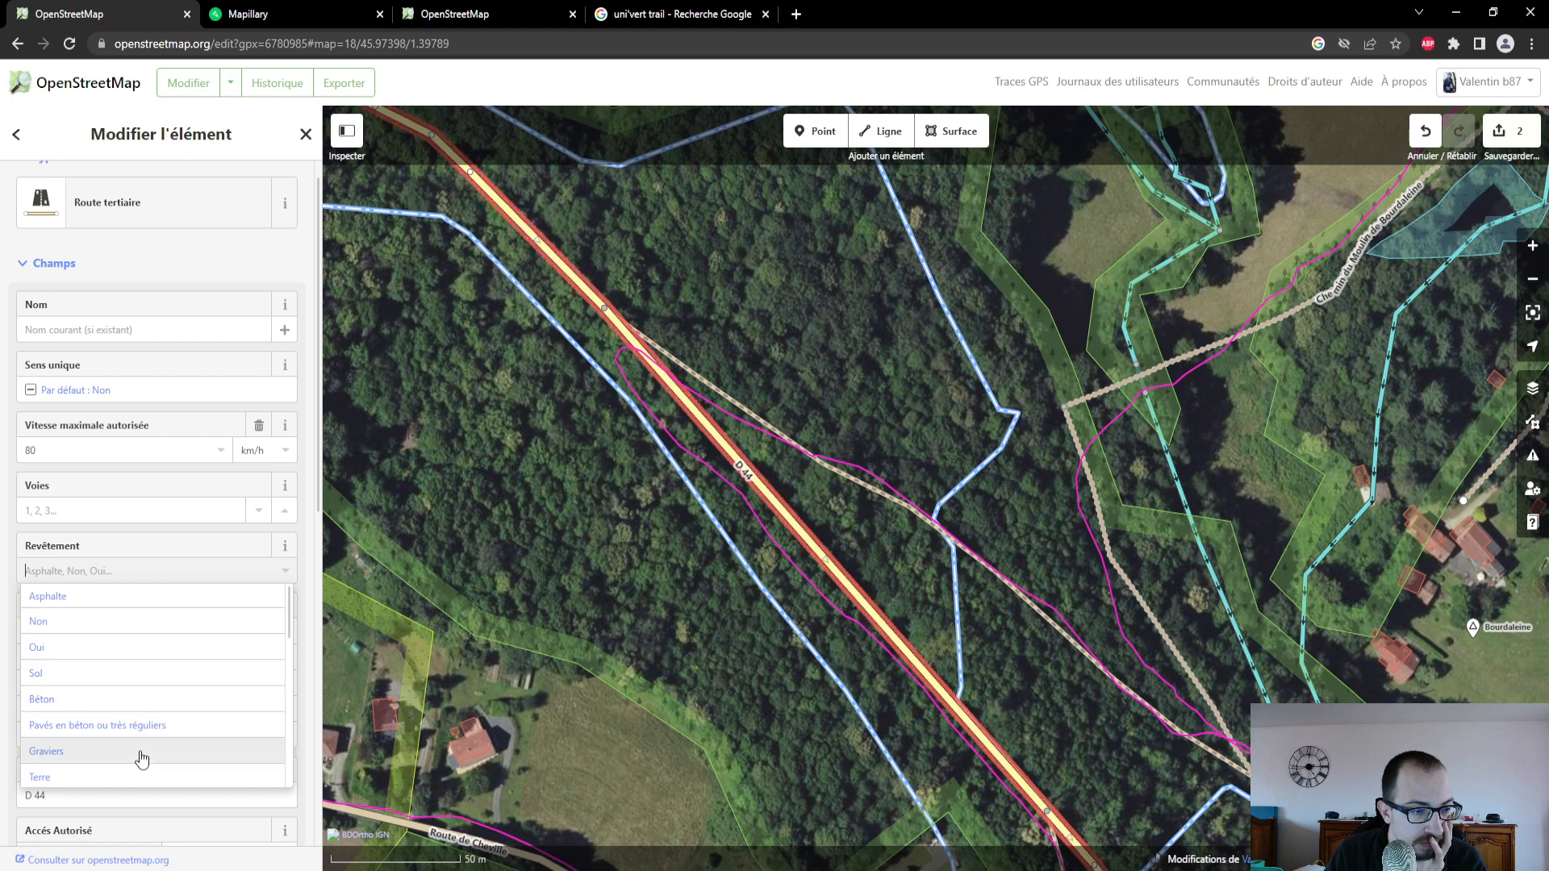
{"action": "left_click", "coordinate": [138, 700]}
{"action": "scroll", "coordinate": [168, 634], "scroll_direction": "down", "scroll_amount": 2}
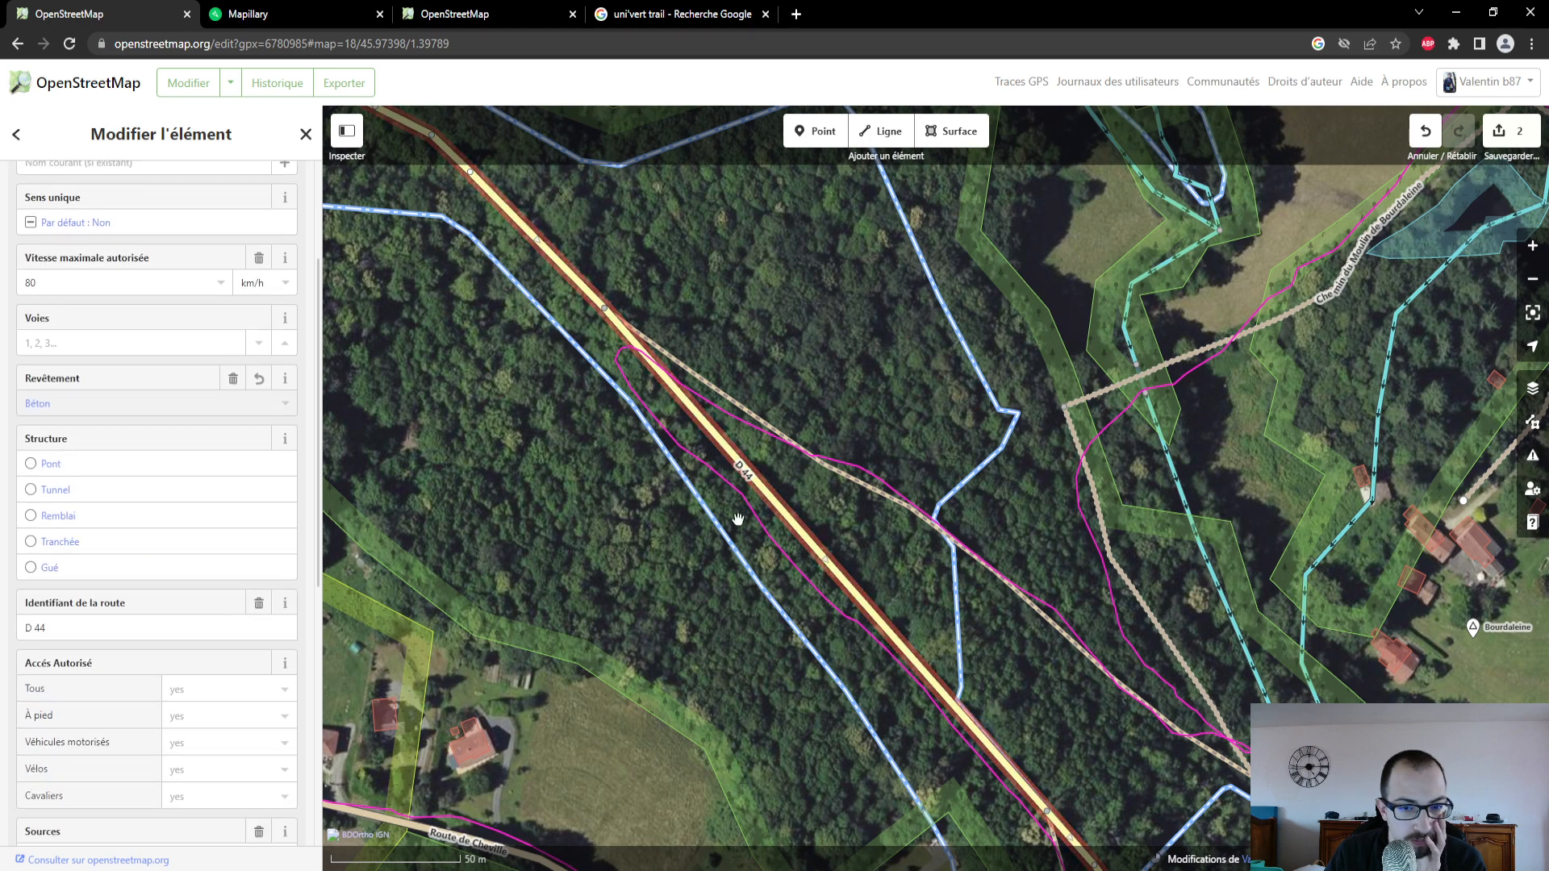
- Switch to Mapillary and copy the image key of the D 44 photo from its advanced details
{"action": "scroll", "coordinate": [741, 520], "scroll_direction": "down", "scroll_amount": 3}
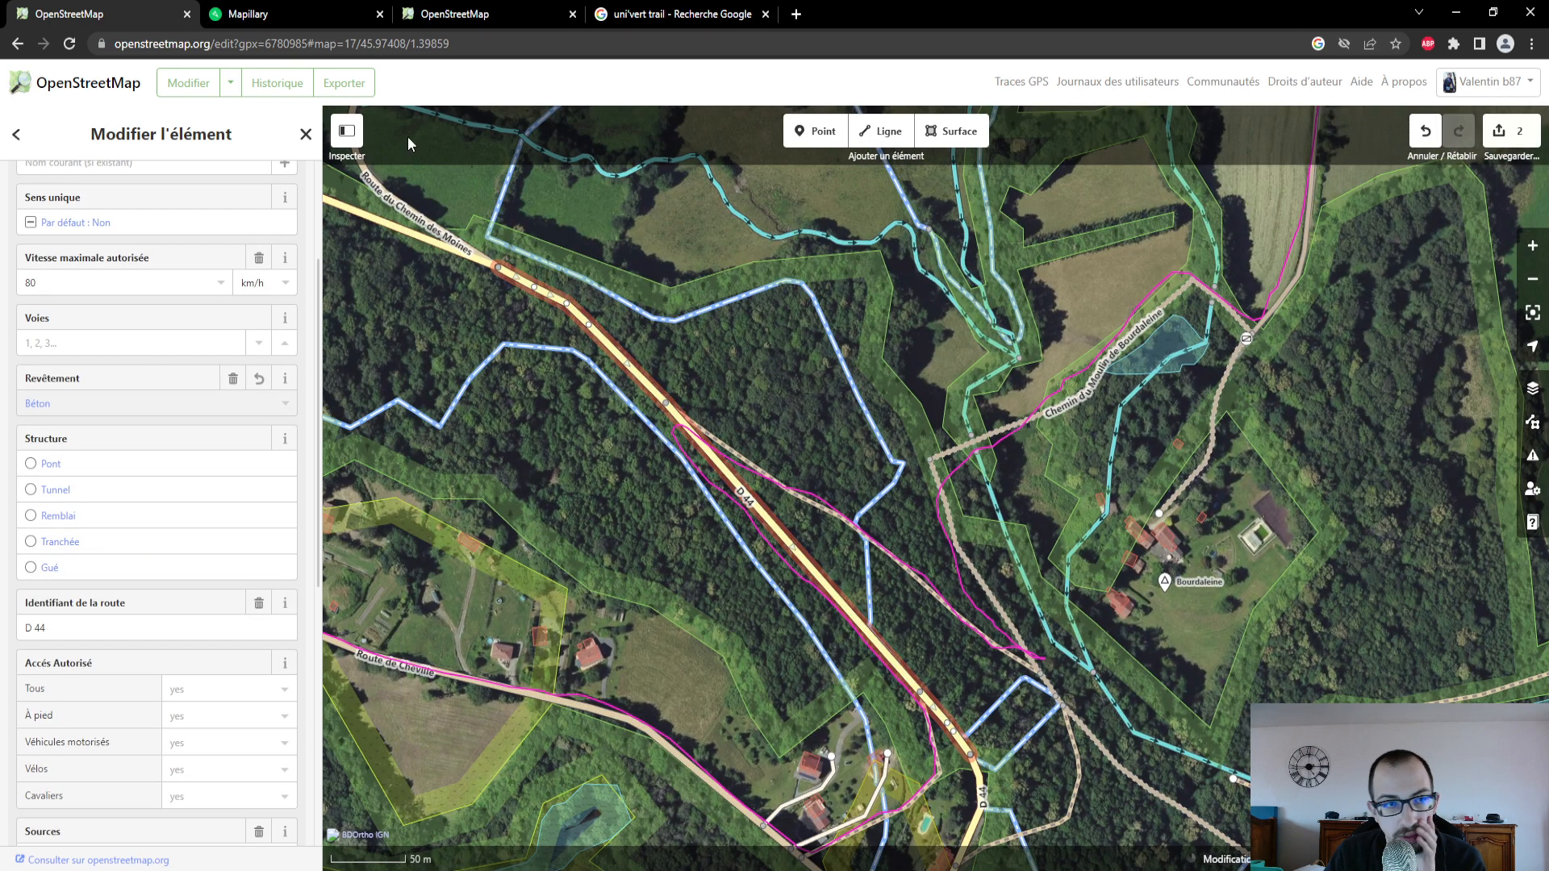
{"action": "left_click", "coordinate": [305, 22]}
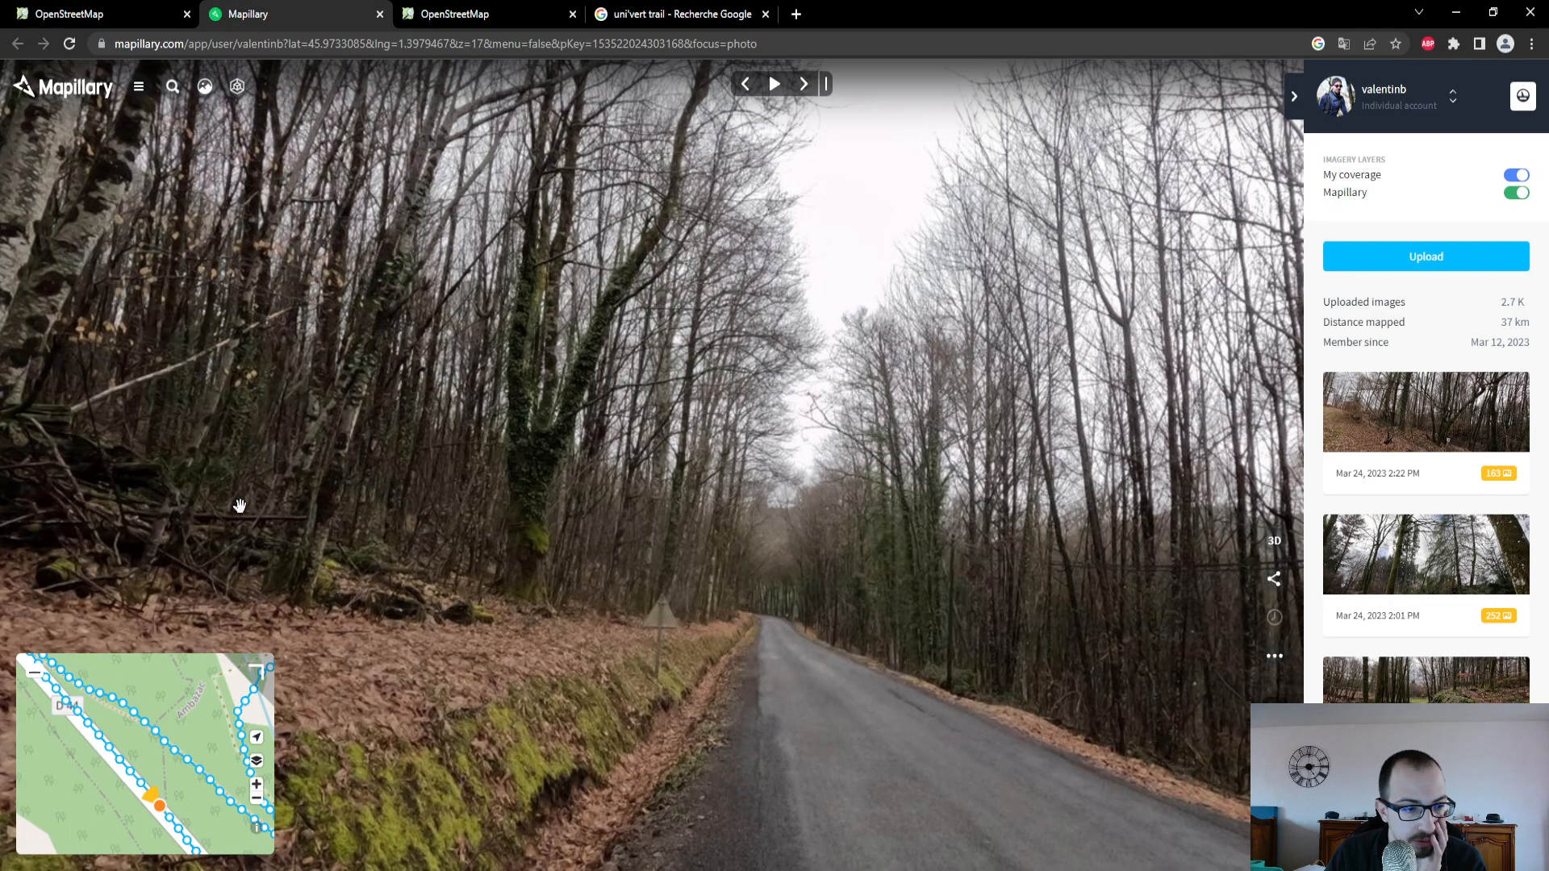
{"action": "left_click", "coordinate": [1275, 658]}
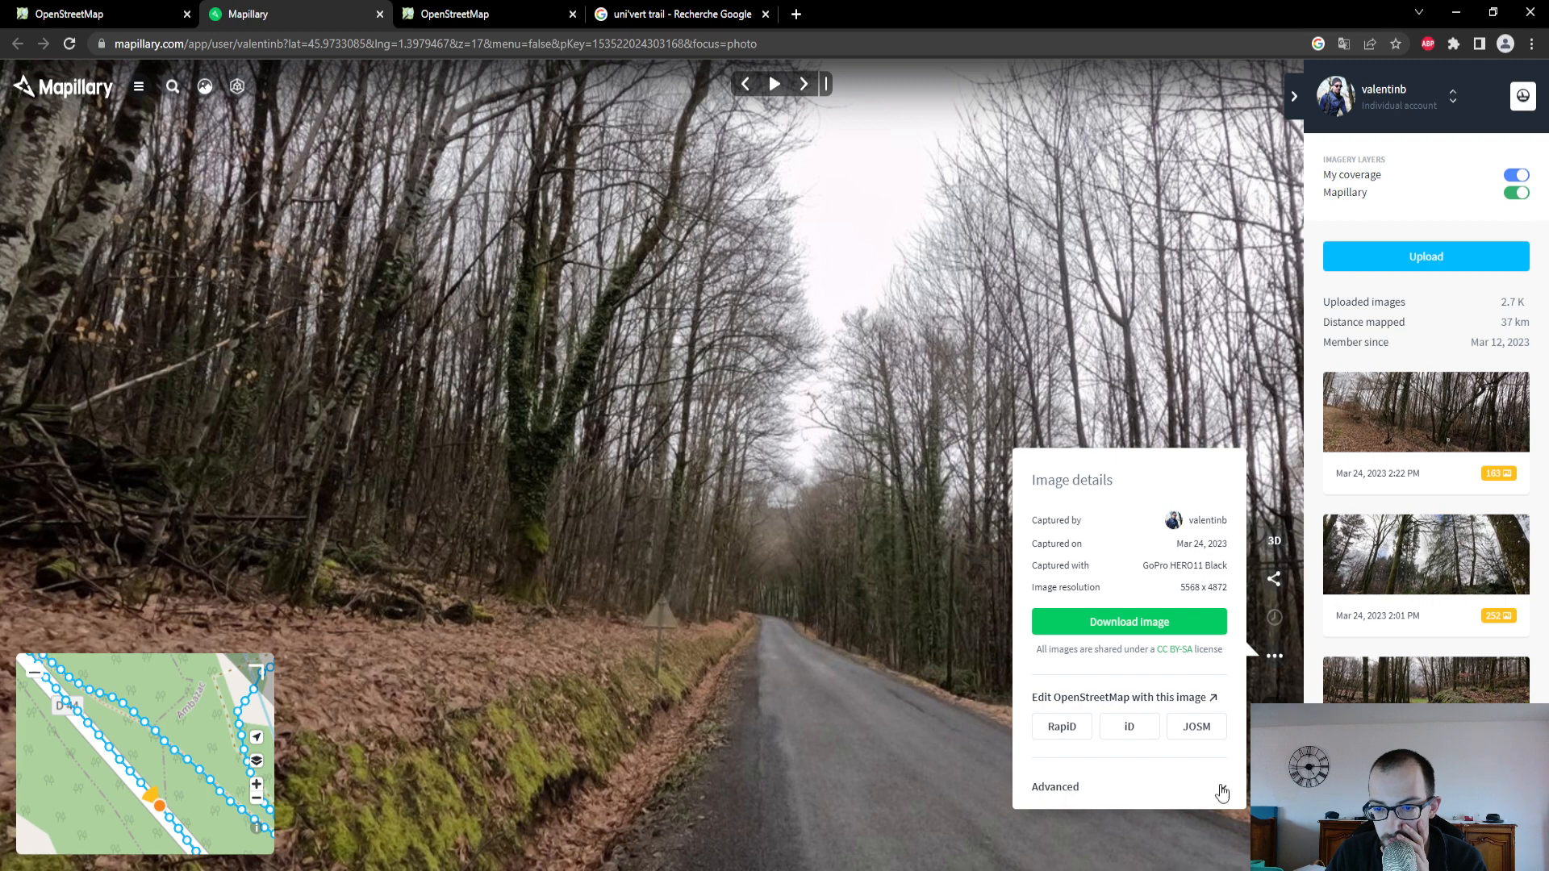
{"action": "left_click", "coordinate": [1223, 791]}
{"action": "left_click", "coordinate": [1186, 685]}
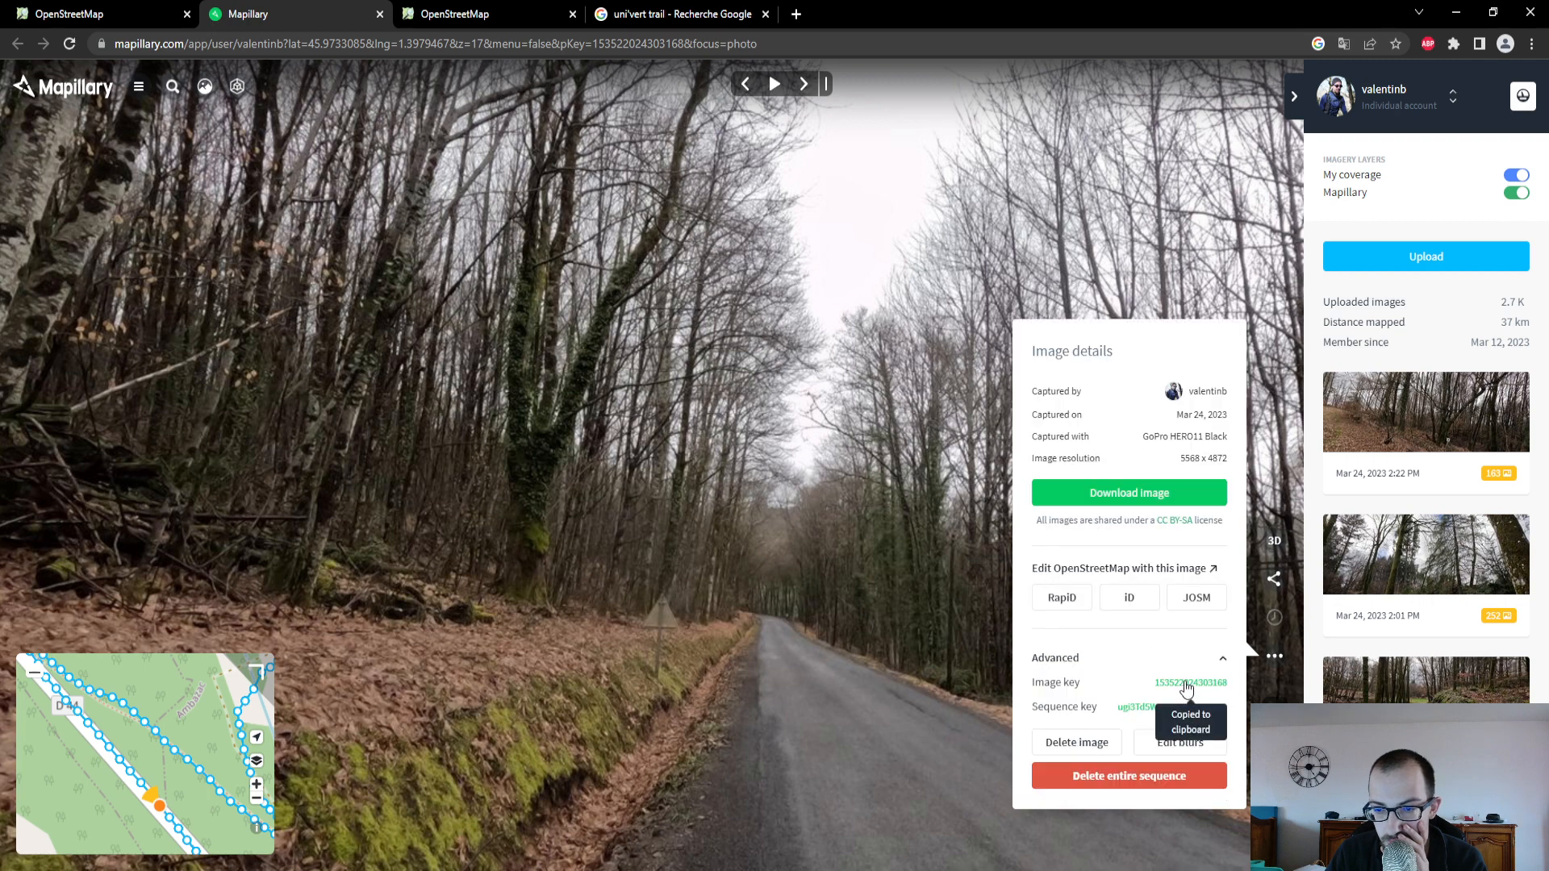
- Add the "ID de l'image Mapillary" attribute to the D 44 with the copied image key, and open the linked photo to check it
{"action": "left_click", "coordinate": [121, 15]}
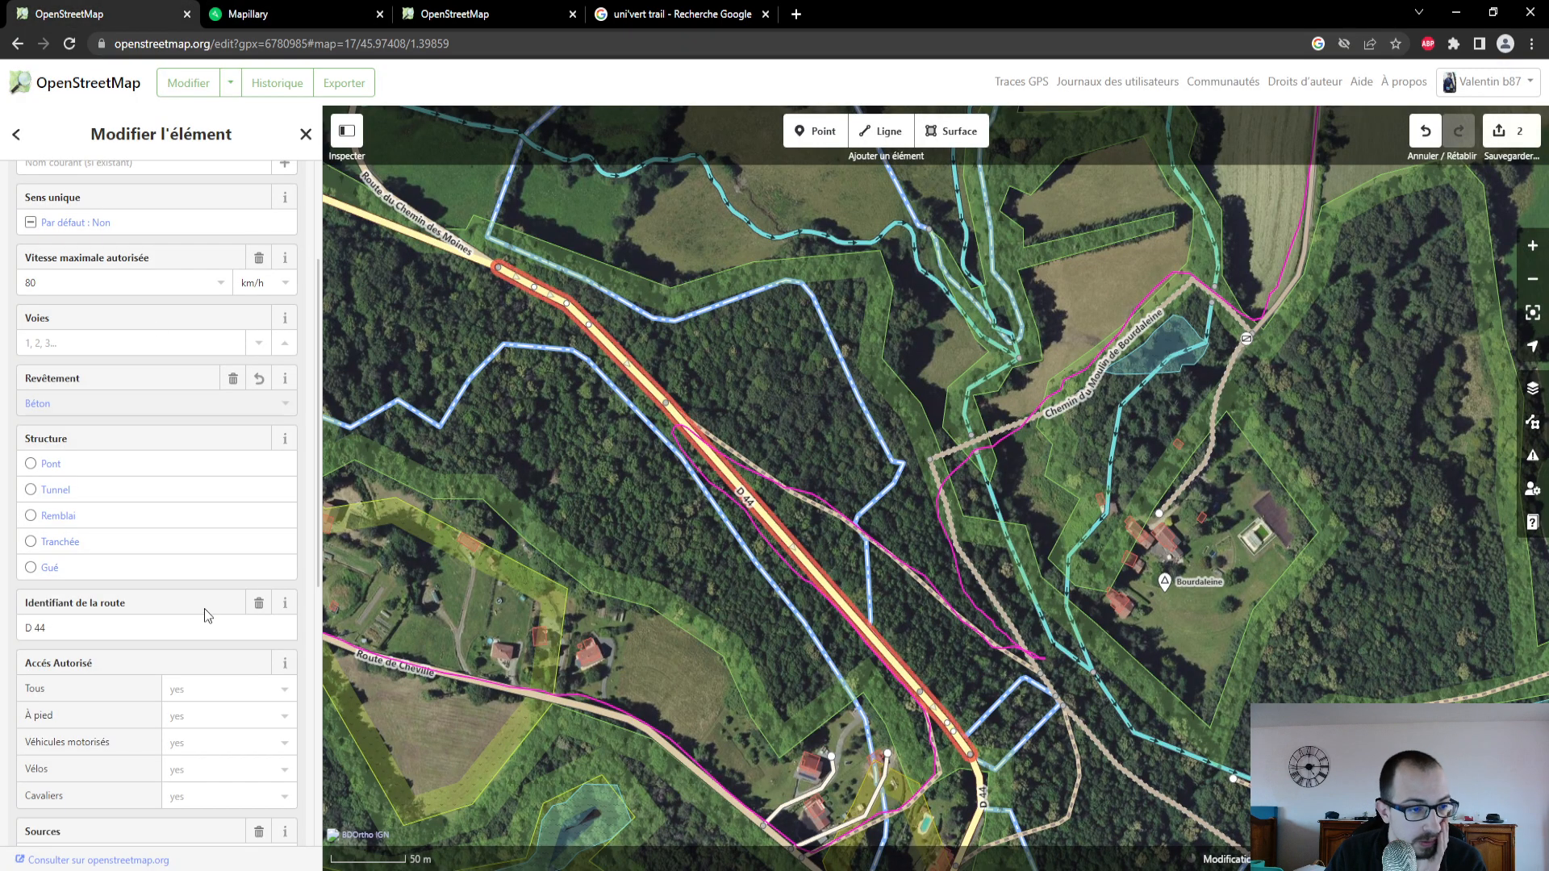
{"action": "scroll", "coordinate": [209, 500], "scroll_direction": "down", "scroll_amount": 5}
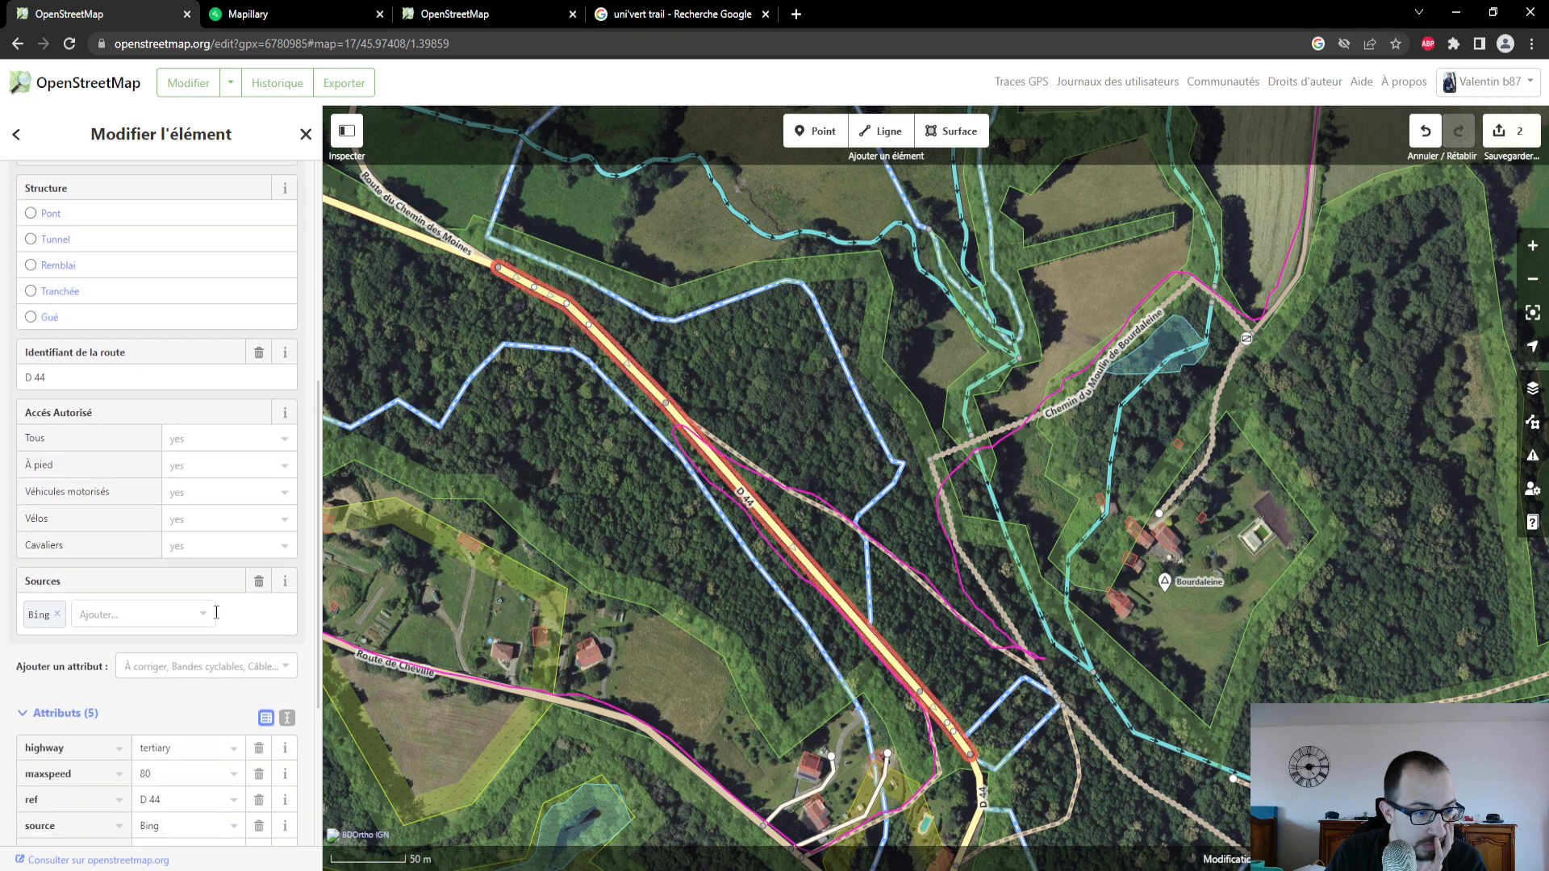
{"action": "left_click", "coordinate": [209, 658]}
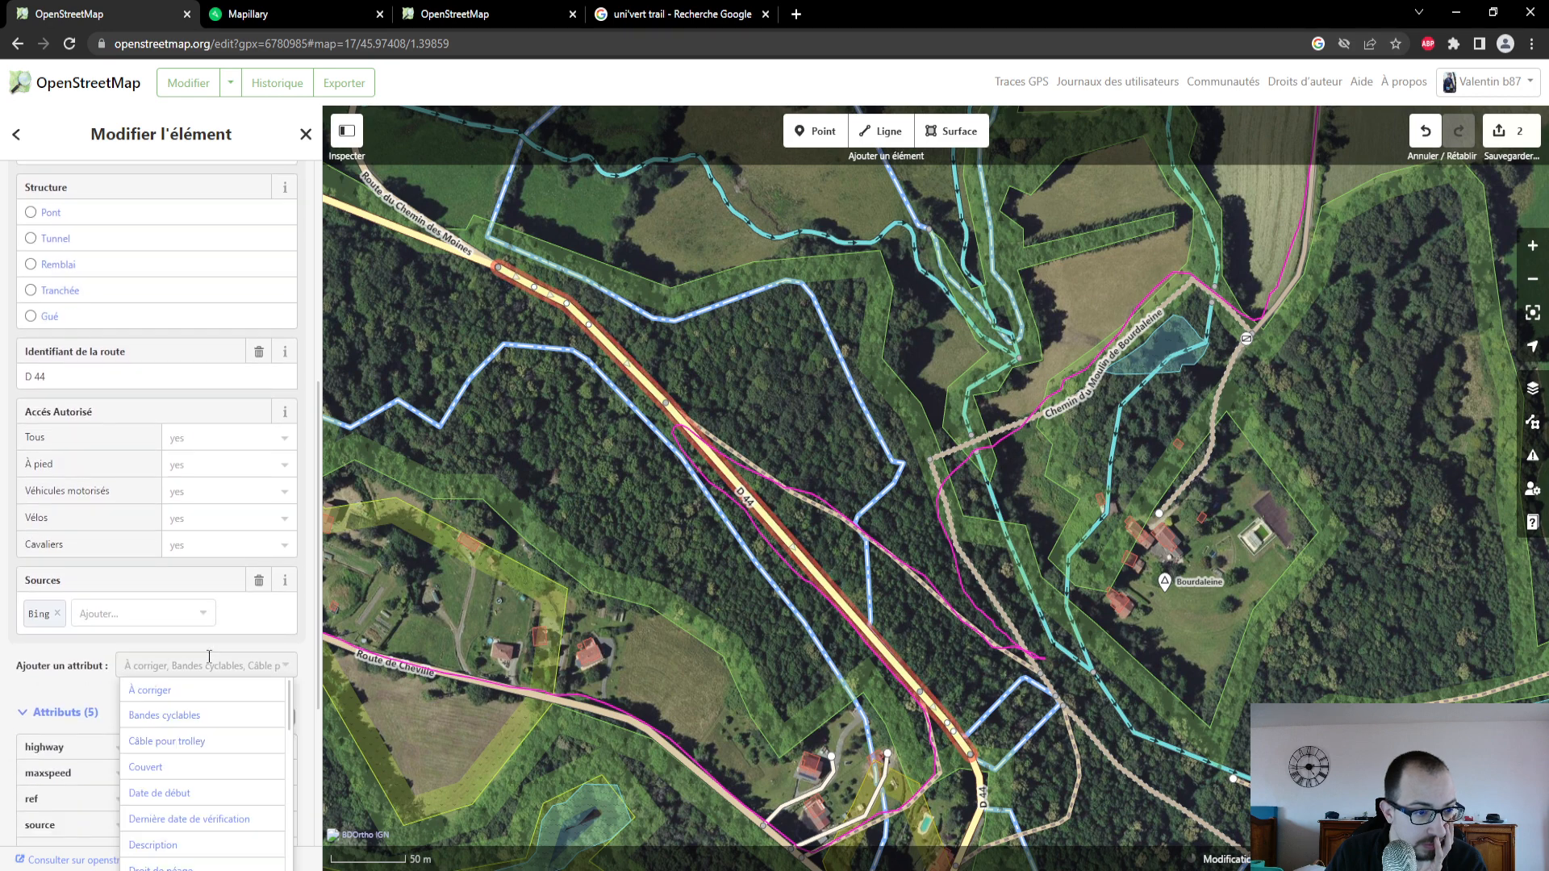
{"action": "scroll", "coordinate": [211, 758], "scroll_direction": "down", "scroll_amount": 3}
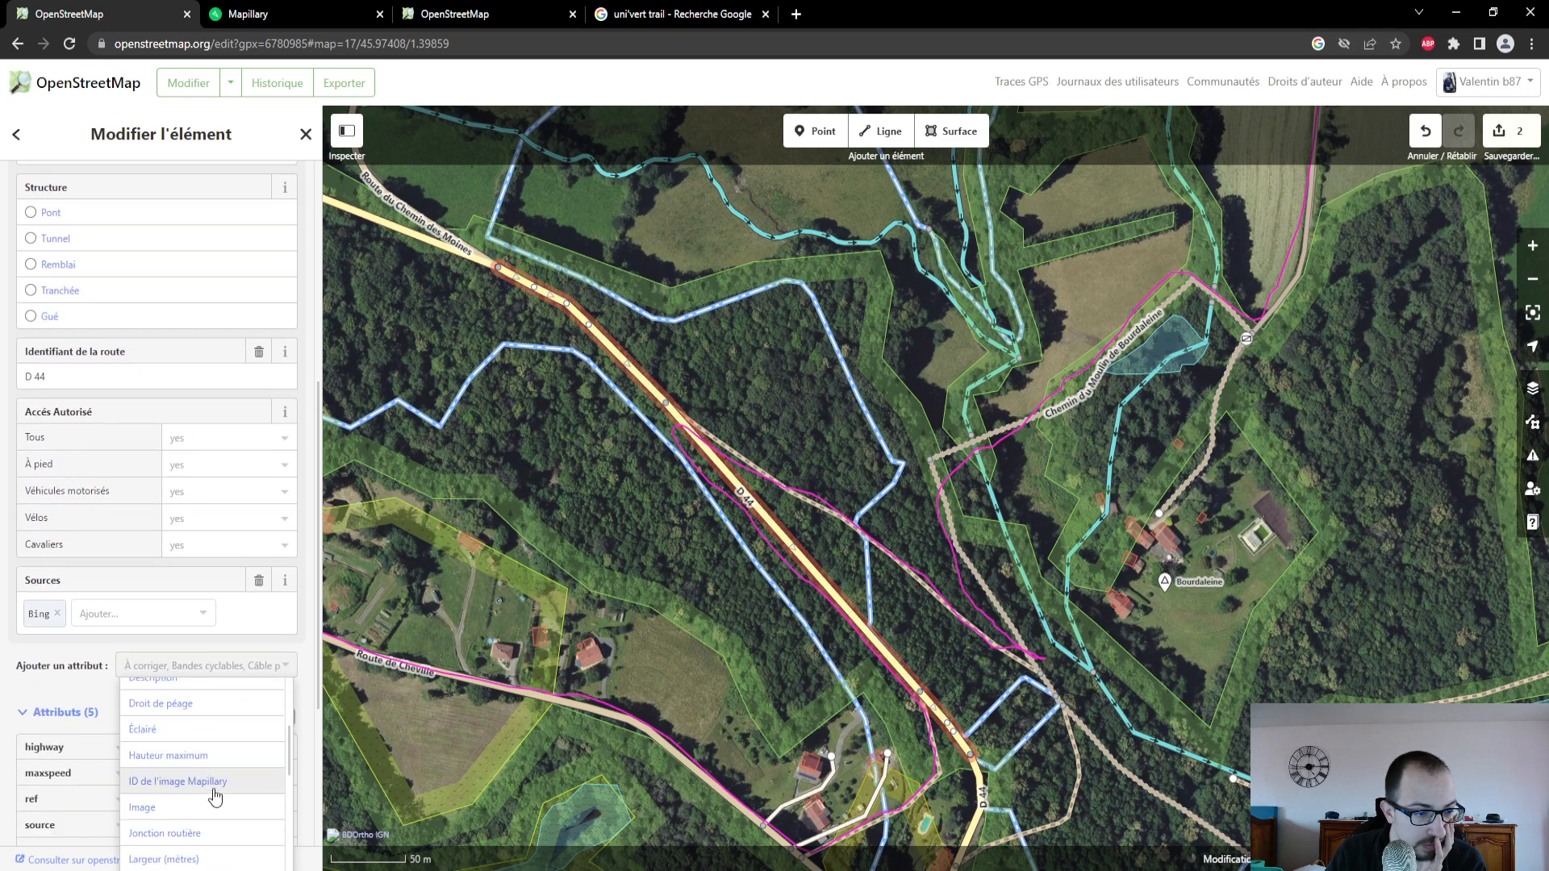
{"action": "left_click", "coordinate": [213, 785]}
{"action": "left_click", "coordinate": [169, 613]}
{"action": "key", "text": "ctrl+v"}
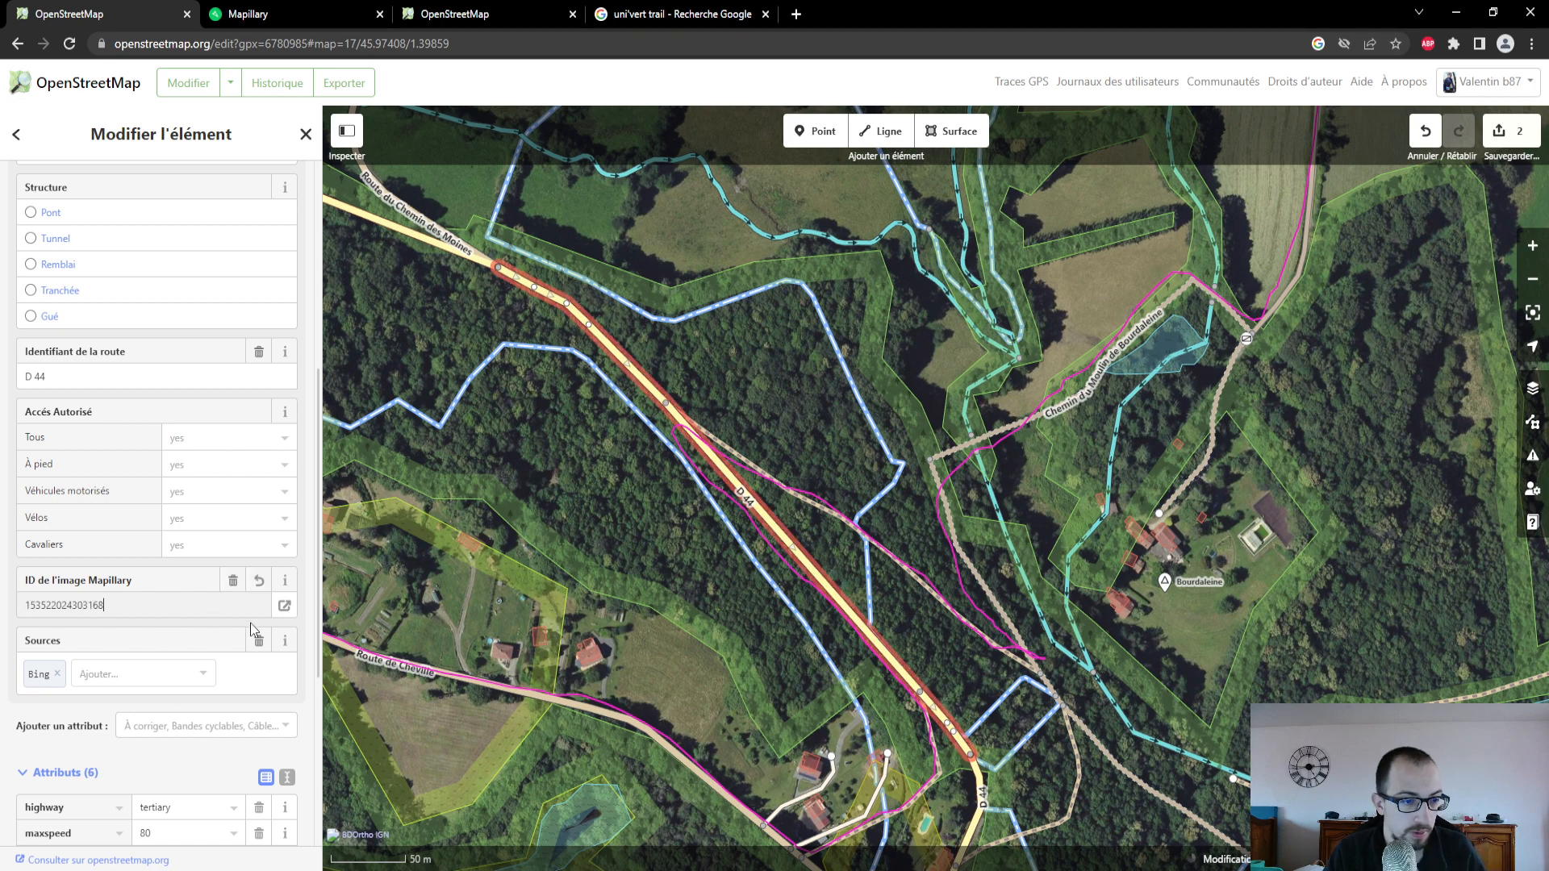
{"action": "left_click", "coordinate": [285, 606]}
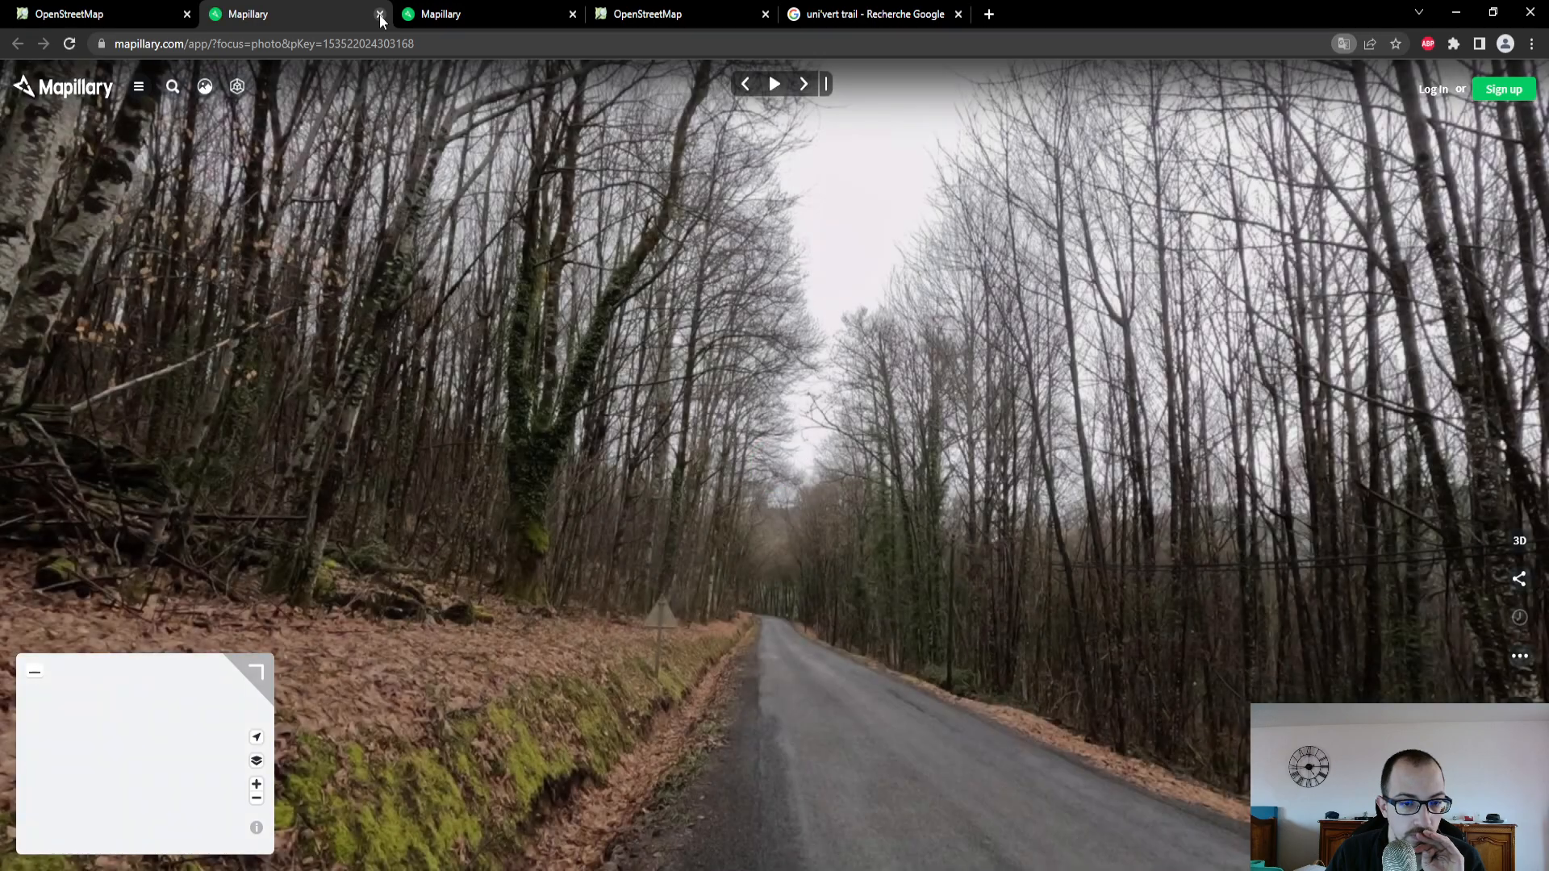
{"action": "left_click", "coordinate": [380, 15]}
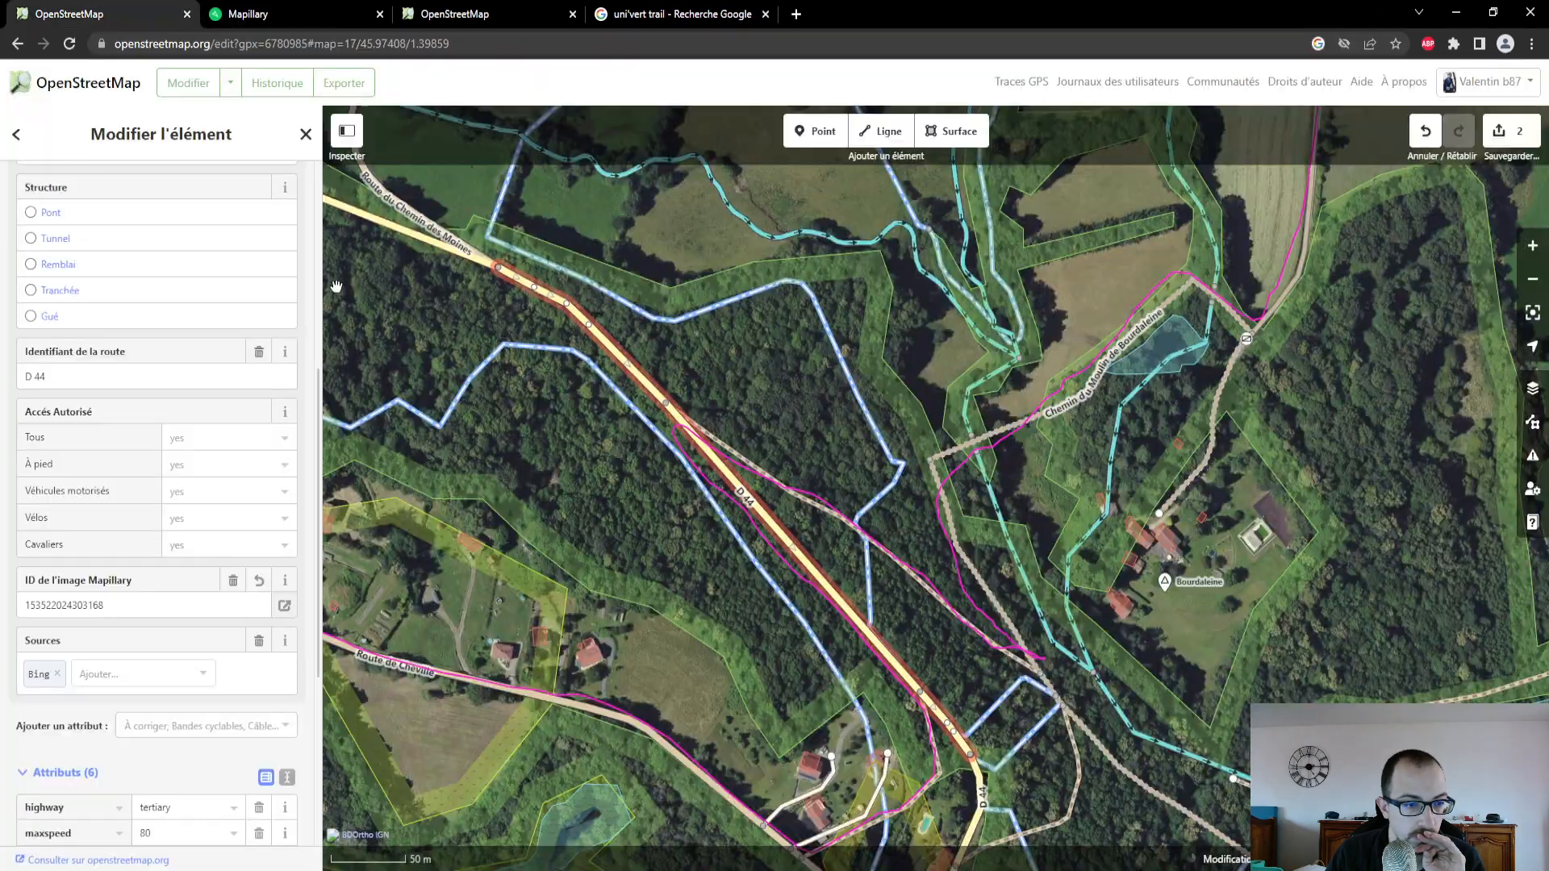
- Compare the GPS trace with the ways around the D 44 and review the attributes of the footpath branching off east of the road
{"action": "left_click", "coordinate": [841, 540]}
{"action": "scroll", "coordinate": [835, 564], "scroll_direction": "down", "scroll_amount": 2}
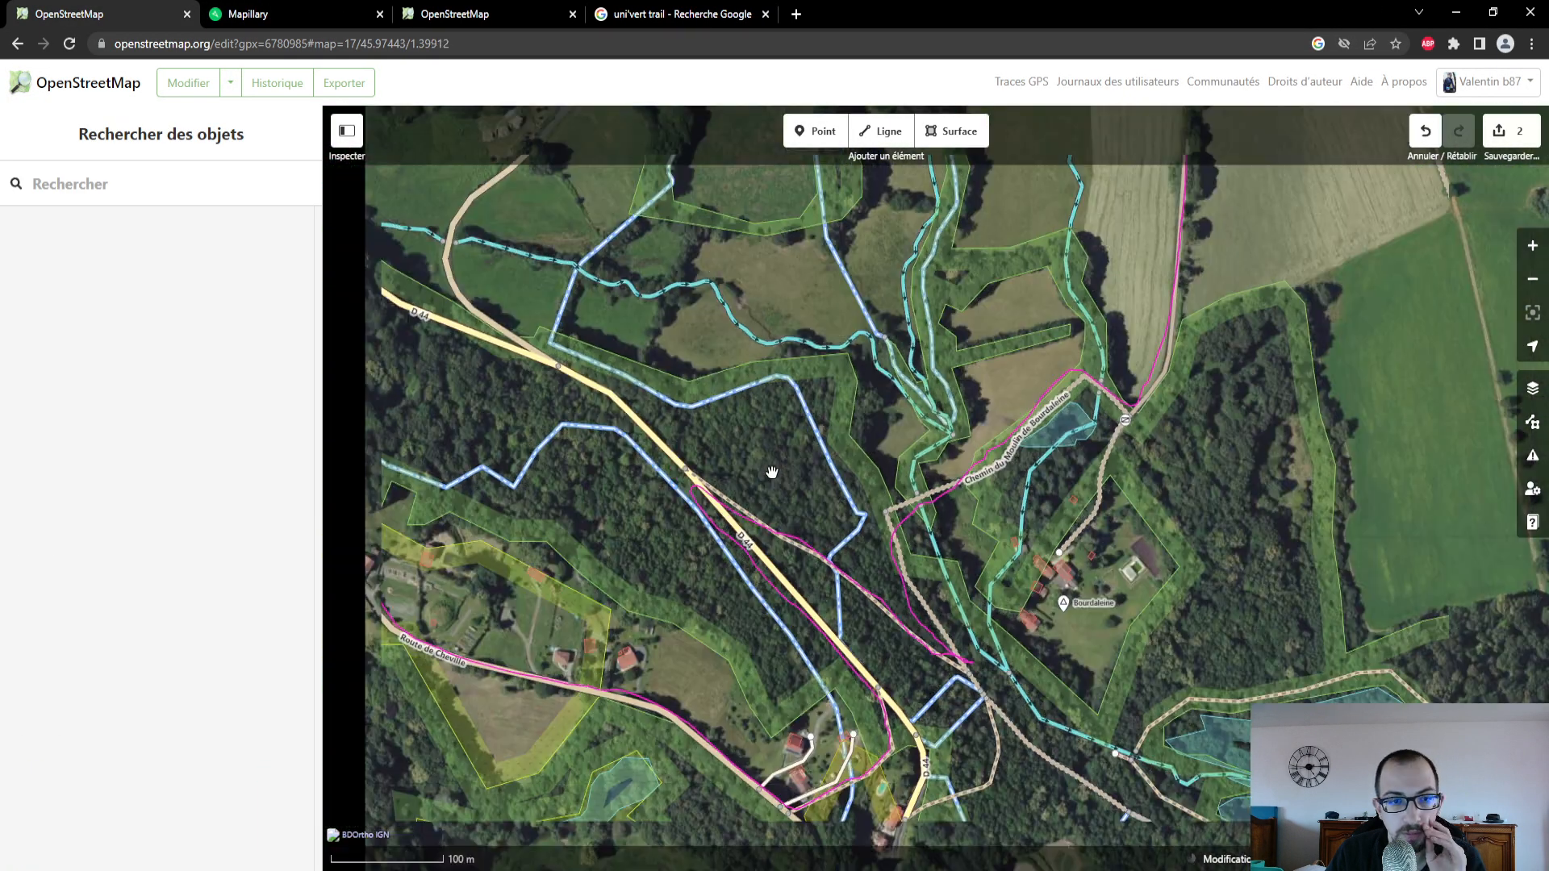
{"action": "left_click_drag", "start_coordinate": [772, 472], "coordinate": [811, 512]}
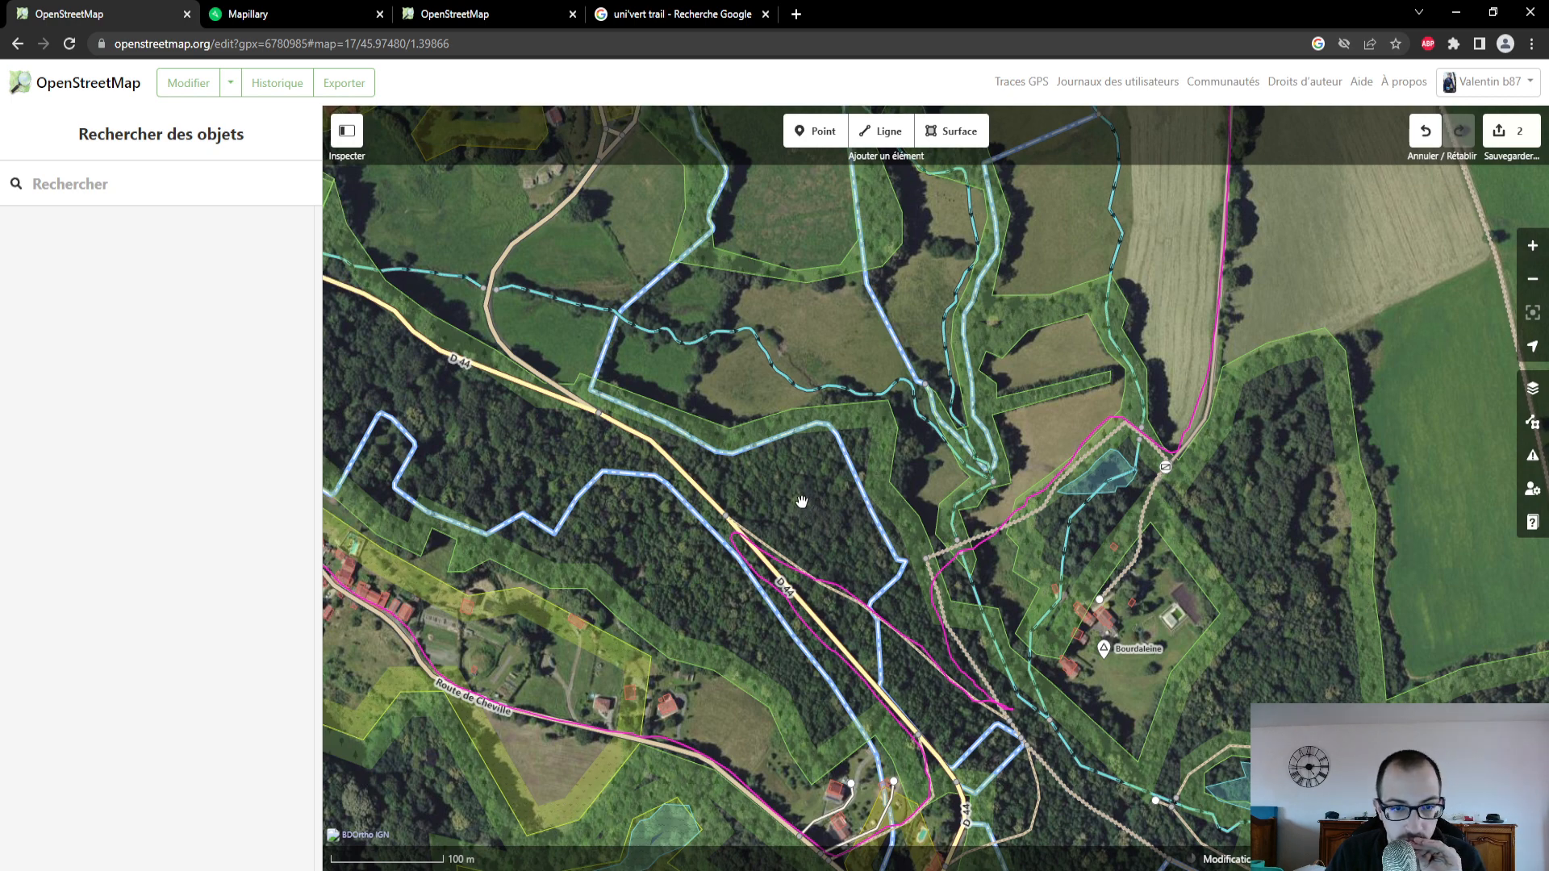
{"action": "left_click", "coordinate": [637, 436]}
{"action": "key", "text": "Escape"}
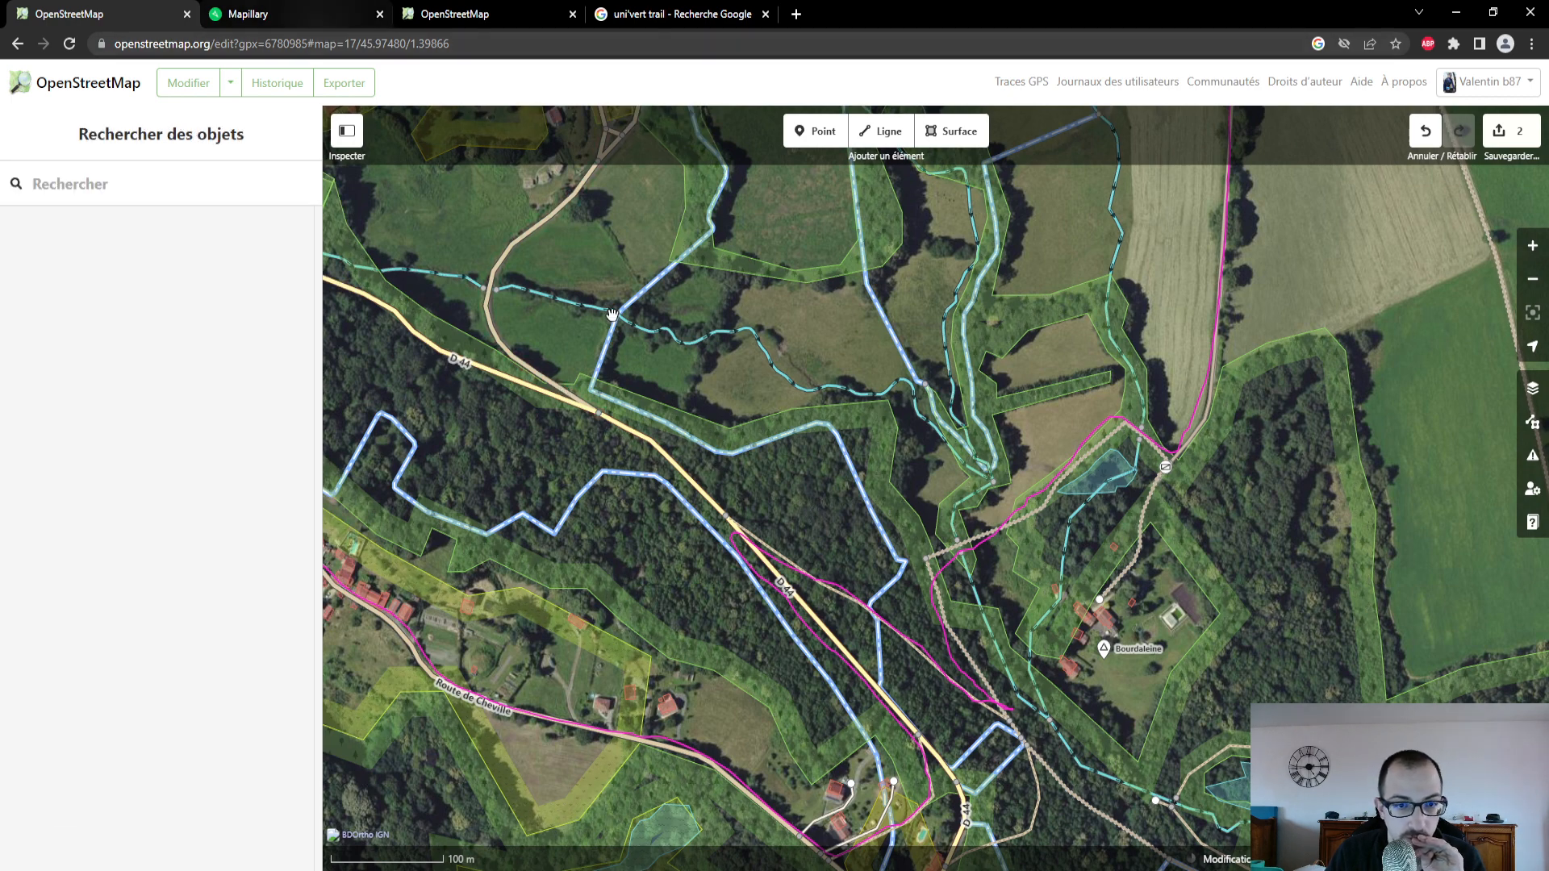
{"action": "scroll", "coordinate": [821, 630], "scroll_direction": "up", "scroll_amount": 3}
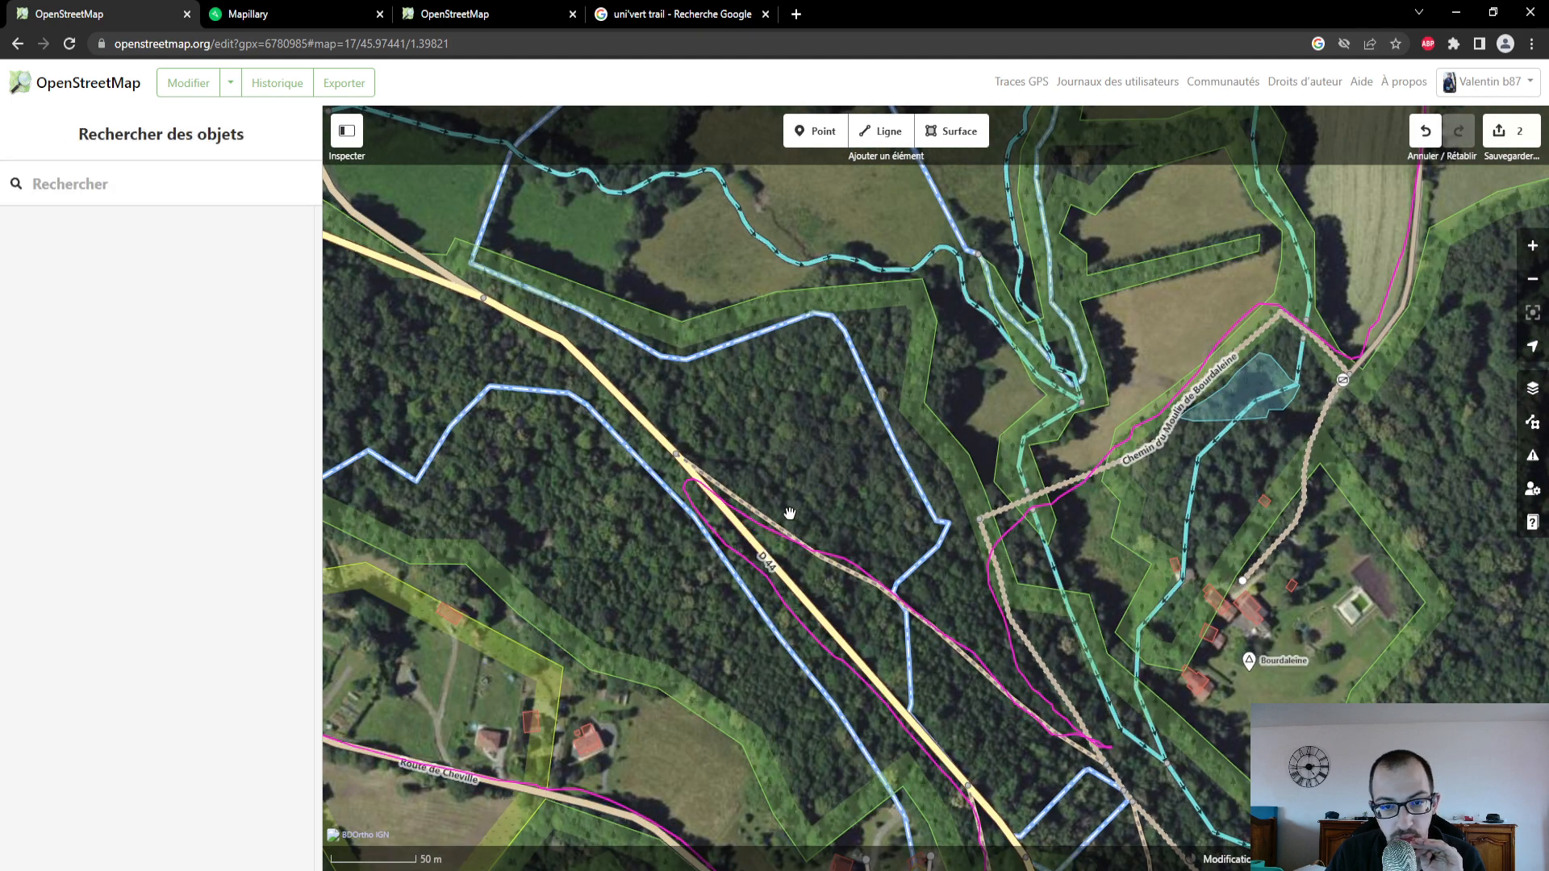
{"action": "left_click", "coordinate": [790, 523]}
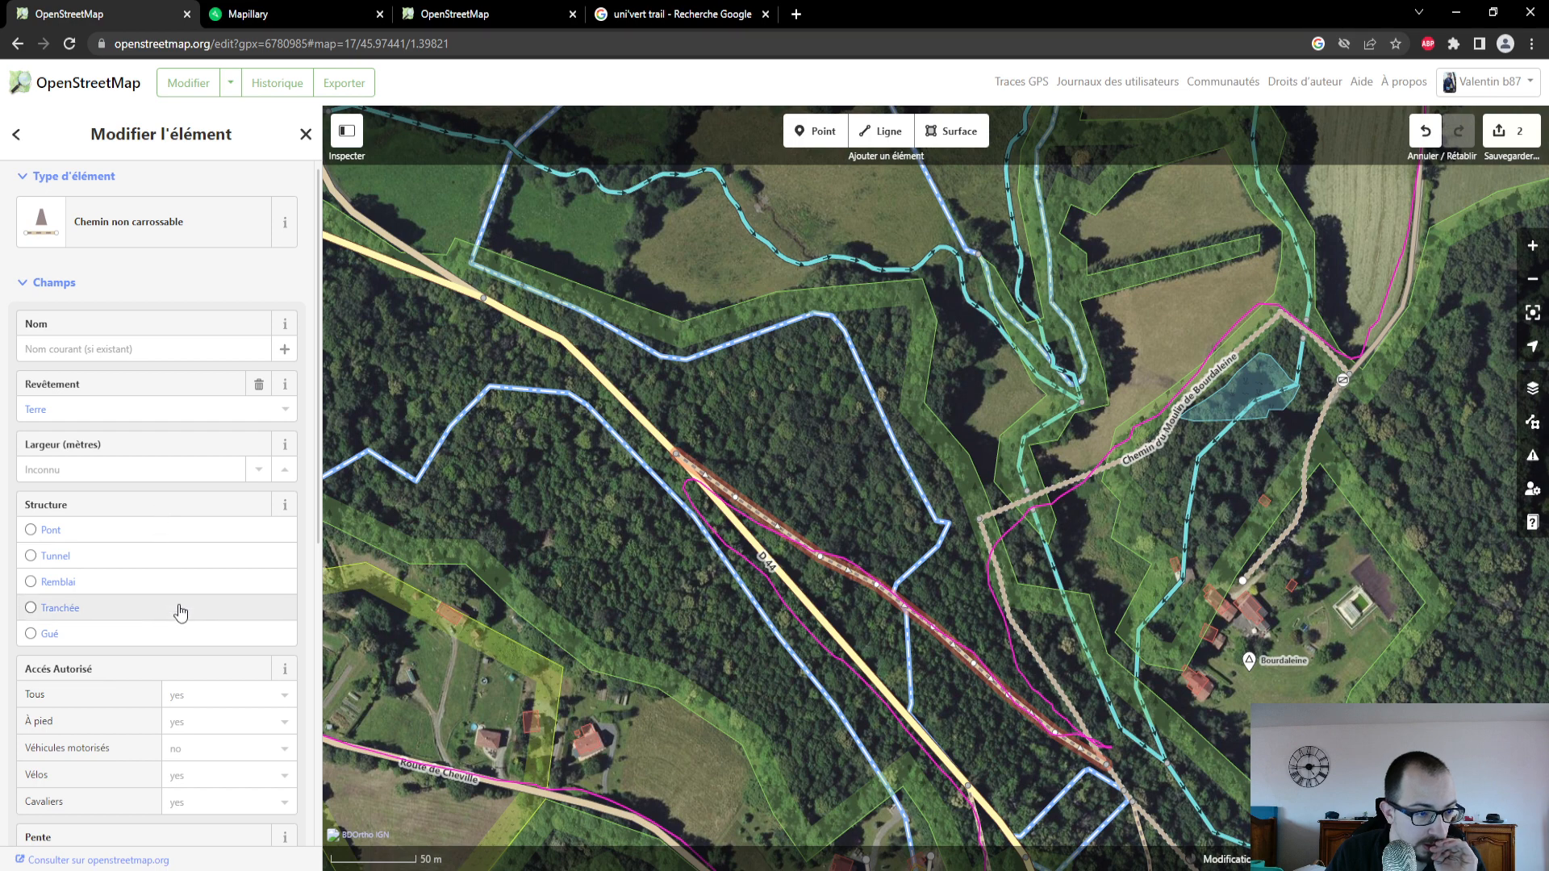
{"action": "scroll", "coordinate": [169, 548], "scroll_direction": "down", "scroll_amount": 5}
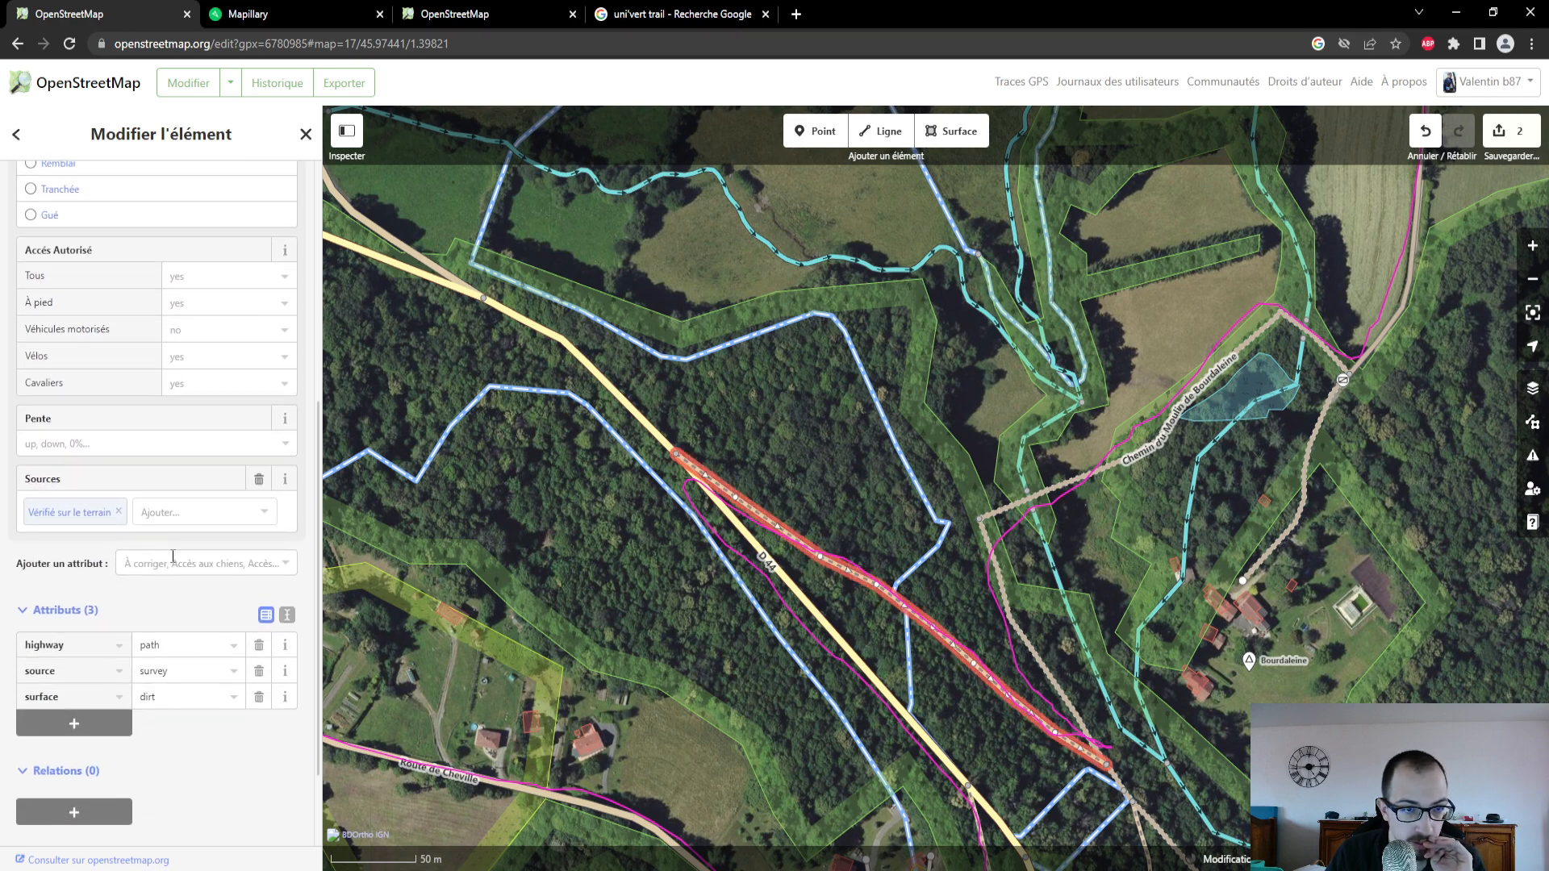
{"action": "left_click", "coordinate": [742, 508]}
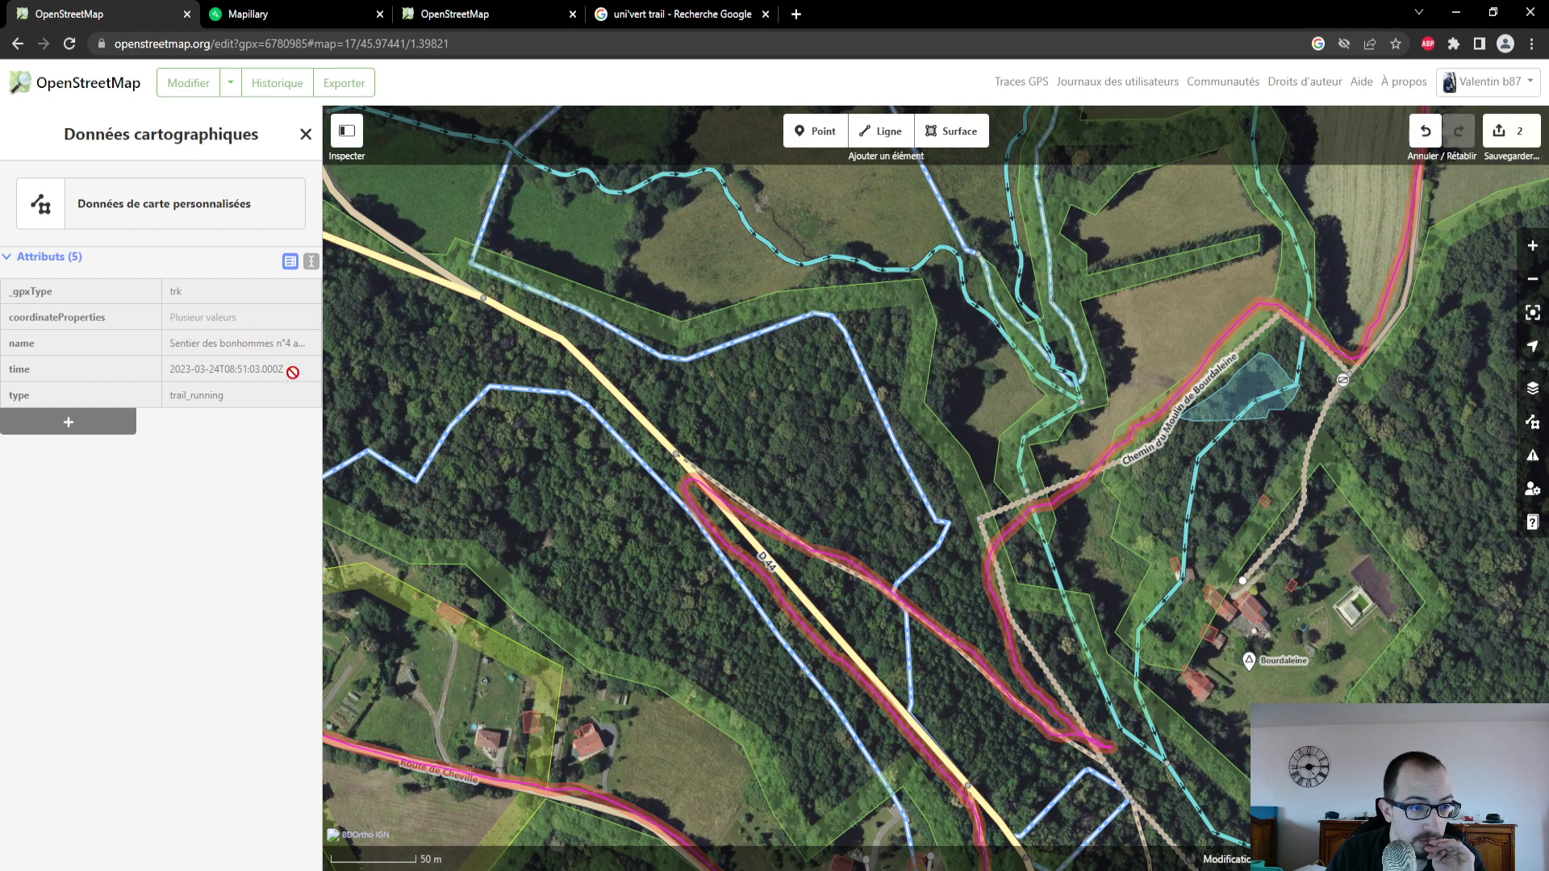
{"action": "left_click", "coordinate": [742, 501]}
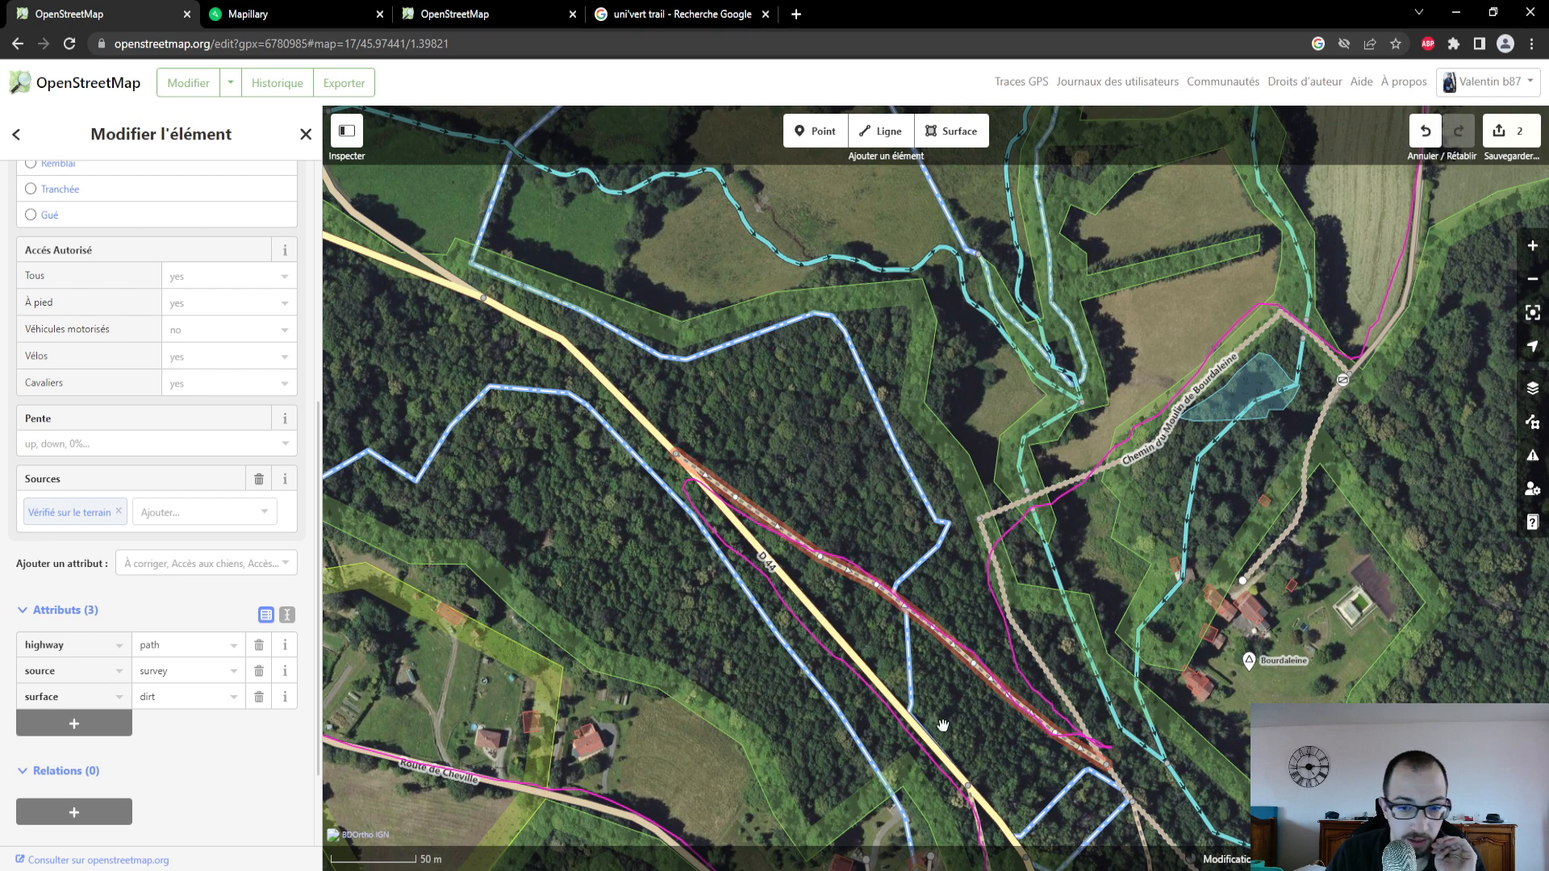
- Follow the footpath southeast to the forest track it joins and review that track's type, surface, access and other attributes
{"action": "left_click_drag", "start_coordinate": [972, 701], "coordinate": [837, 597]}
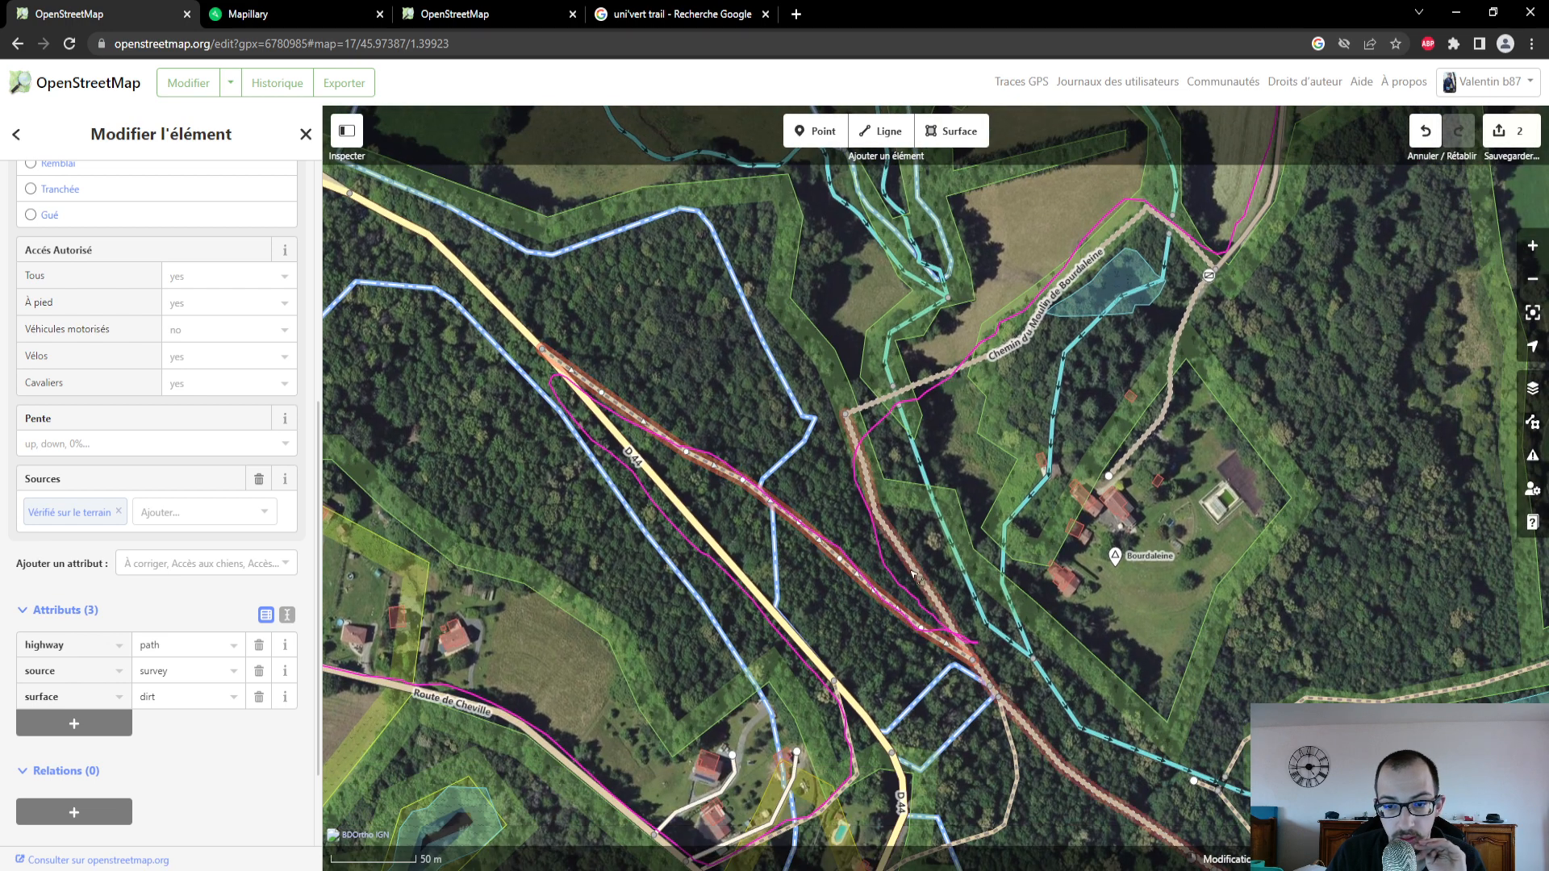
{"action": "left_click_drag", "start_coordinate": [858, 664], "coordinate": [725, 492]}
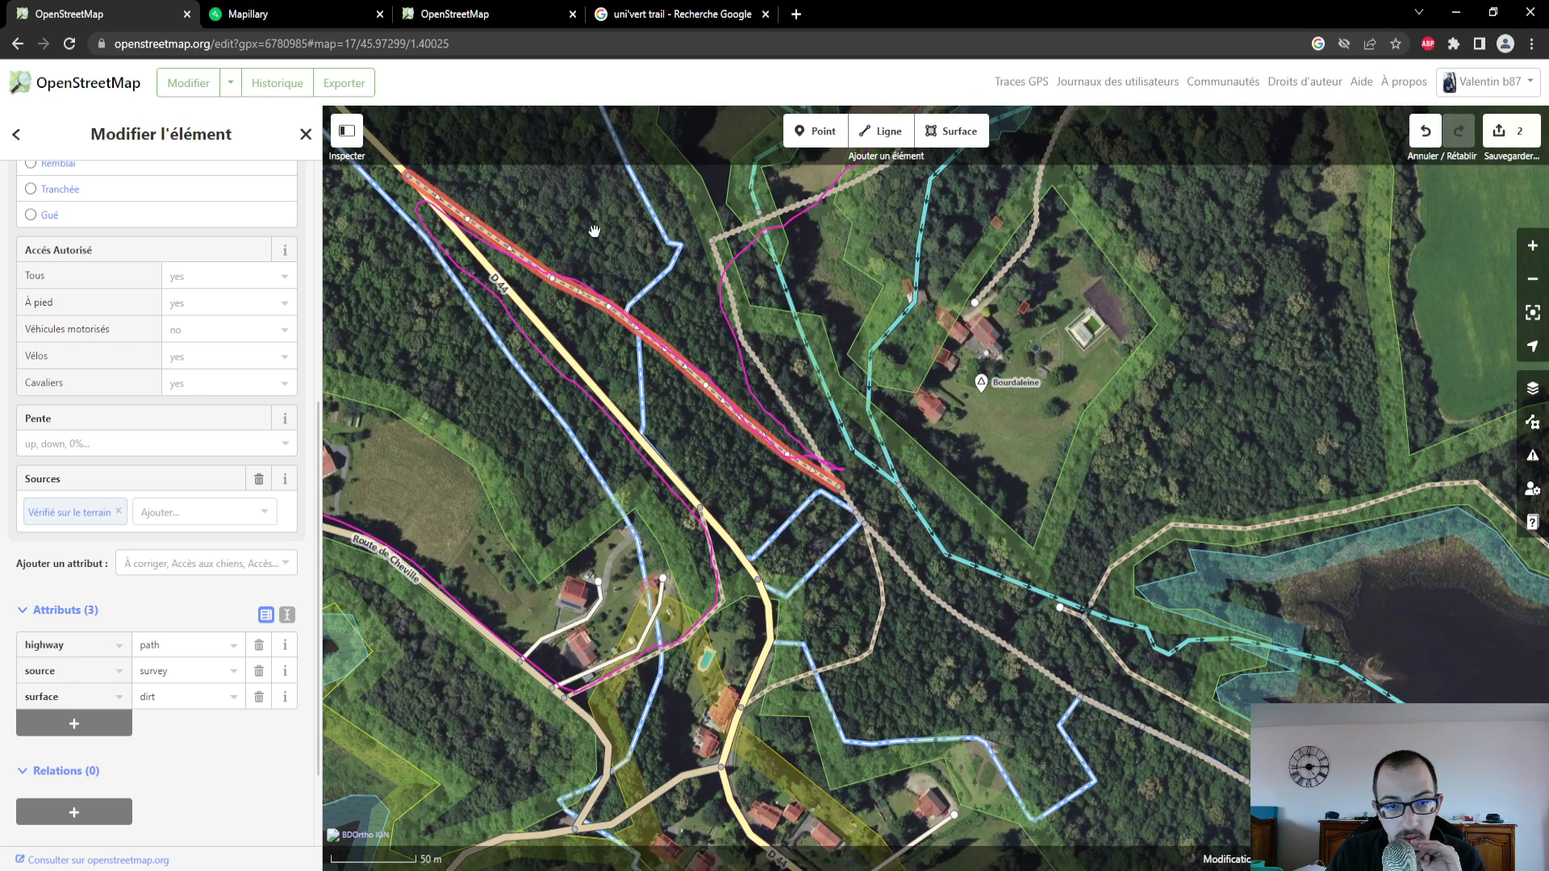
{"action": "left_click", "coordinate": [749, 366]}
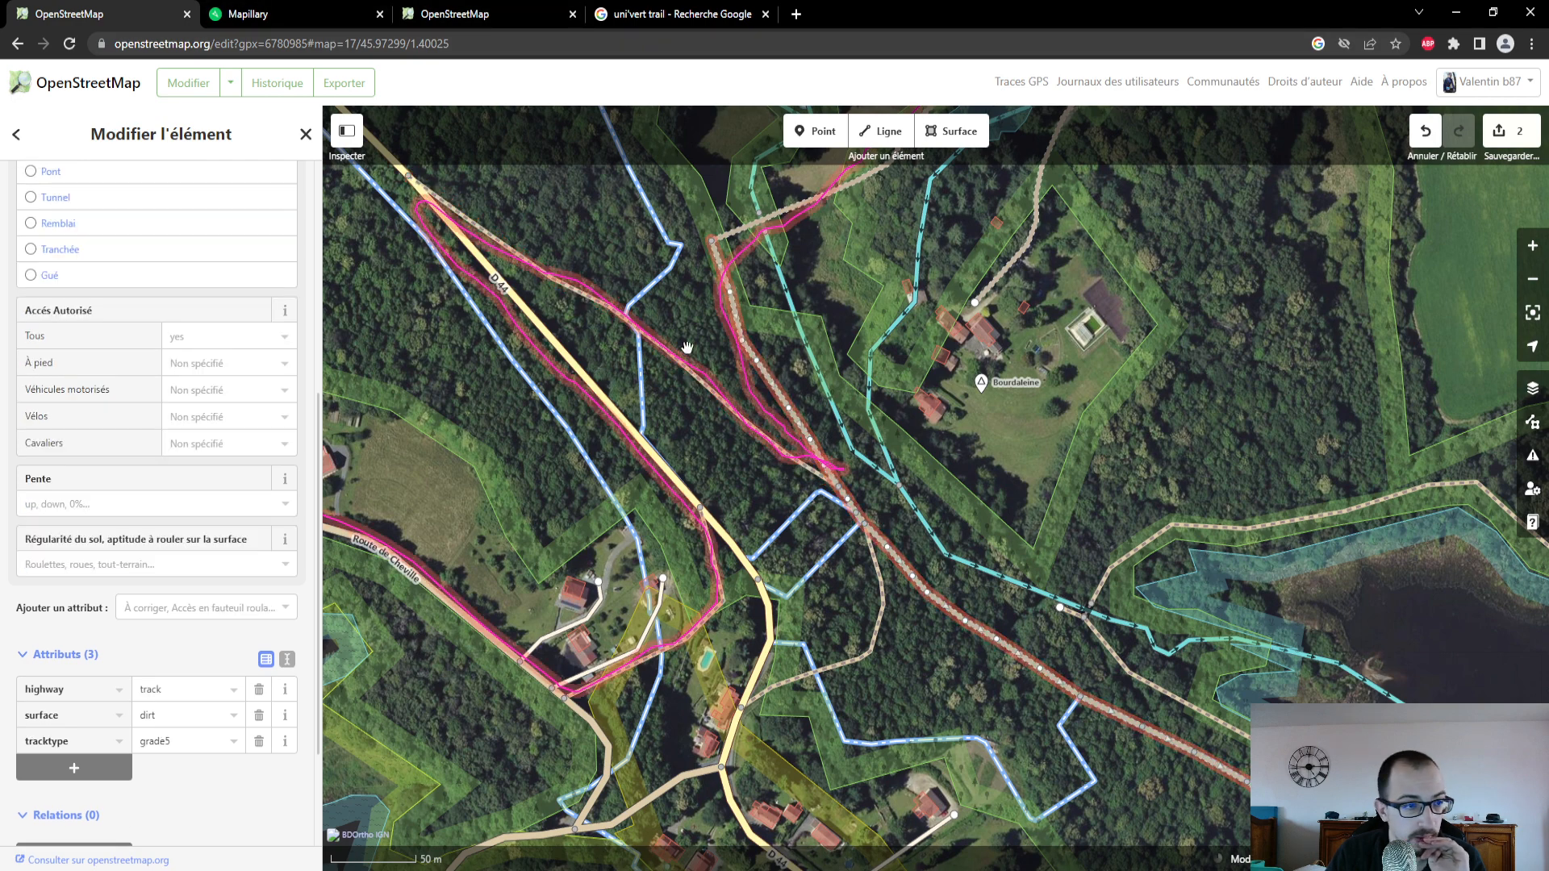
{"action": "scroll", "coordinate": [174, 449], "scroll_direction": "up", "scroll_amount": 5}
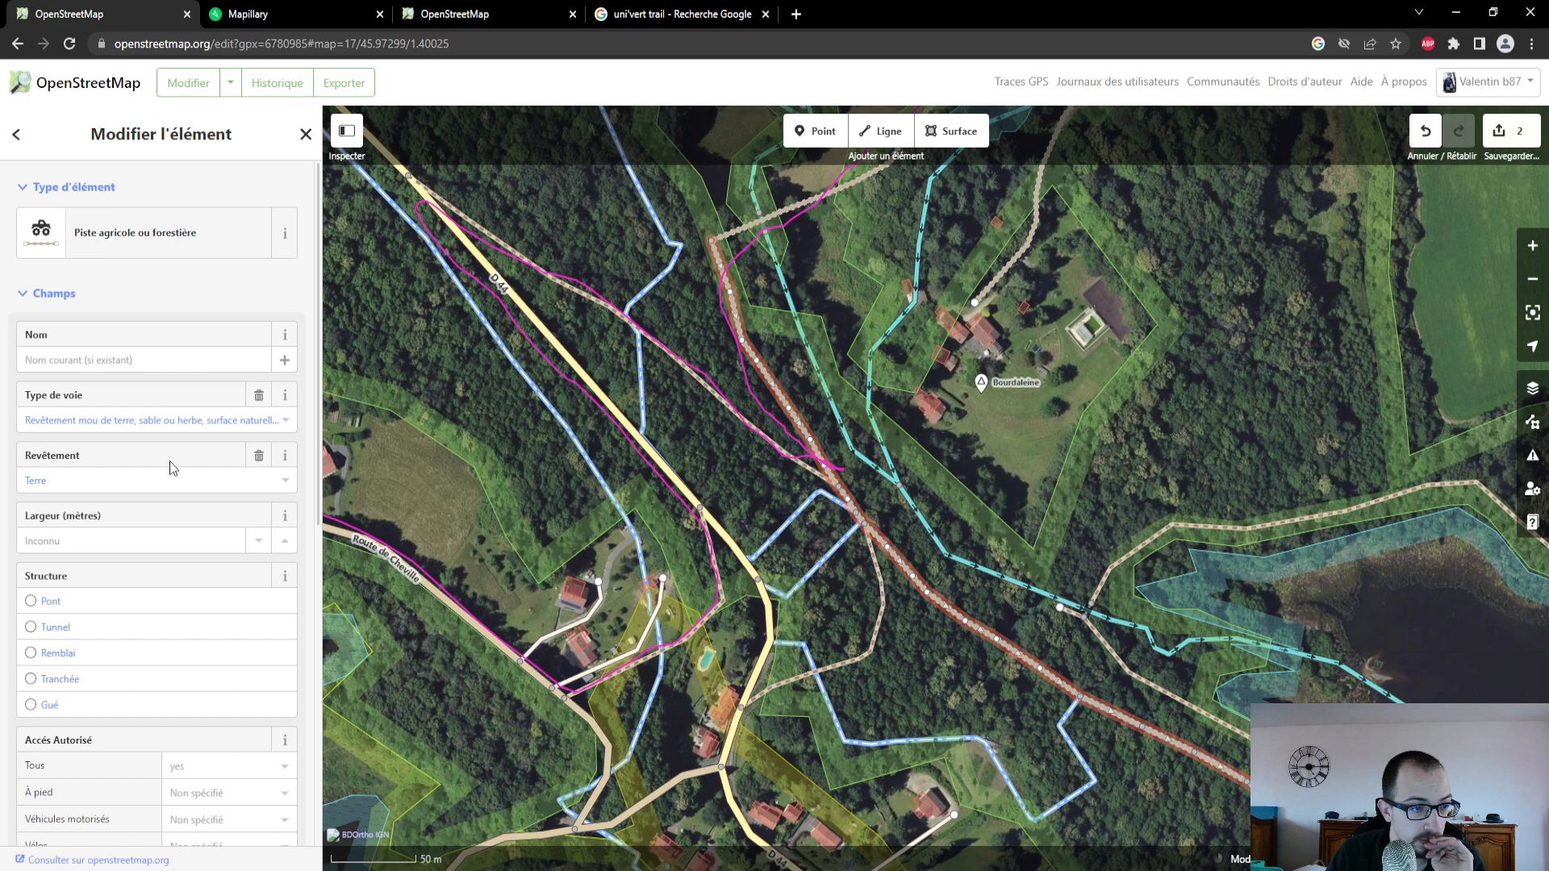
{"action": "scroll", "coordinate": [198, 533], "scroll_direction": "down", "scroll_amount": 3}
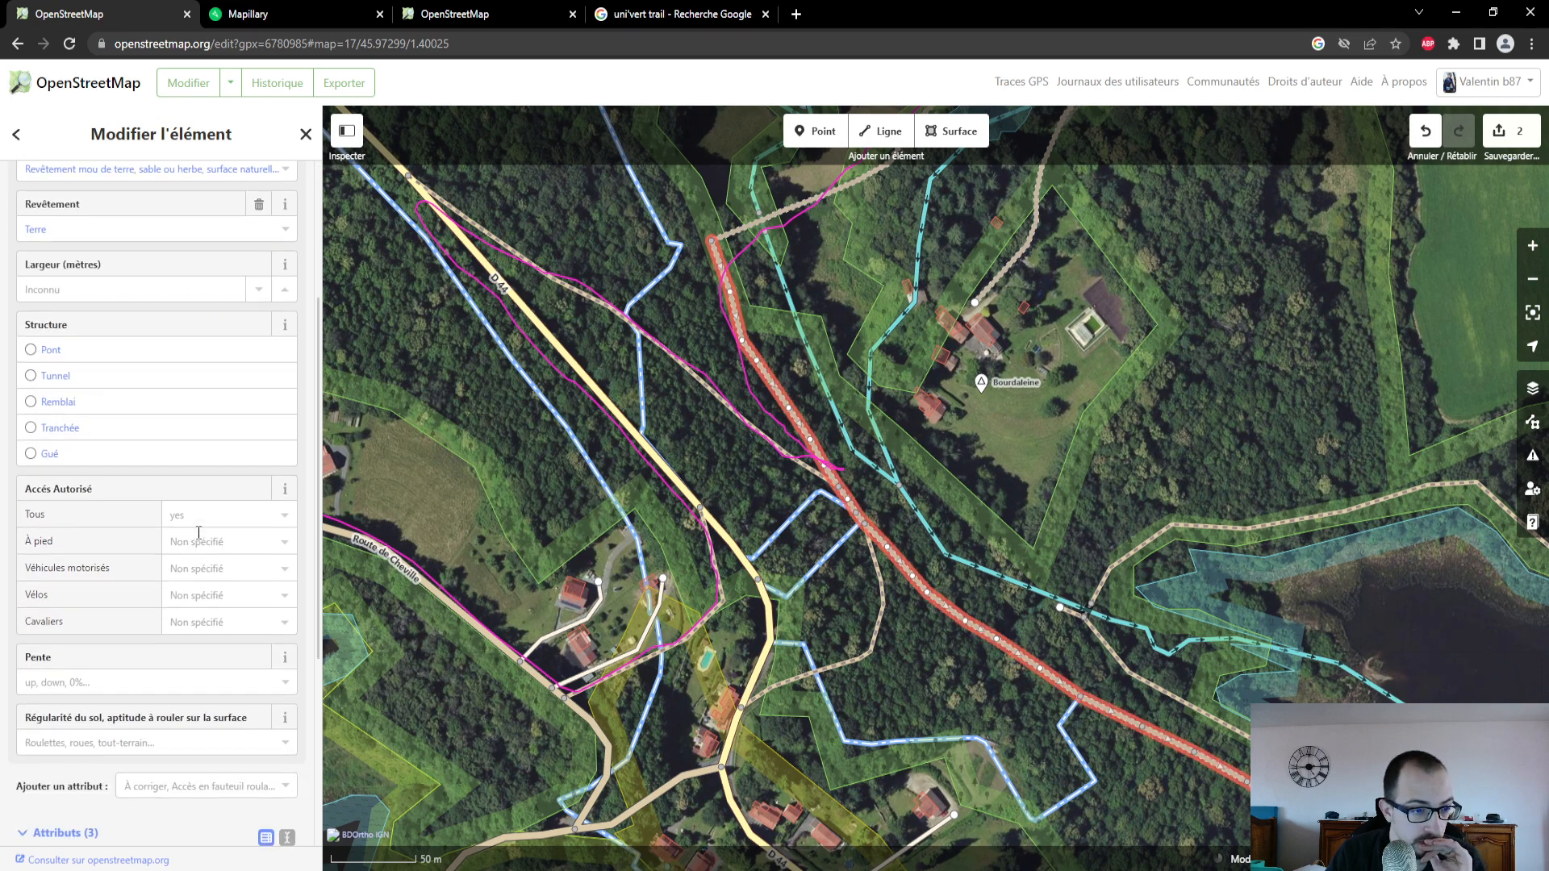
{"action": "scroll", "coordinate": [198, 532], "scroll_direction": "down", "scroll_amount": 3}
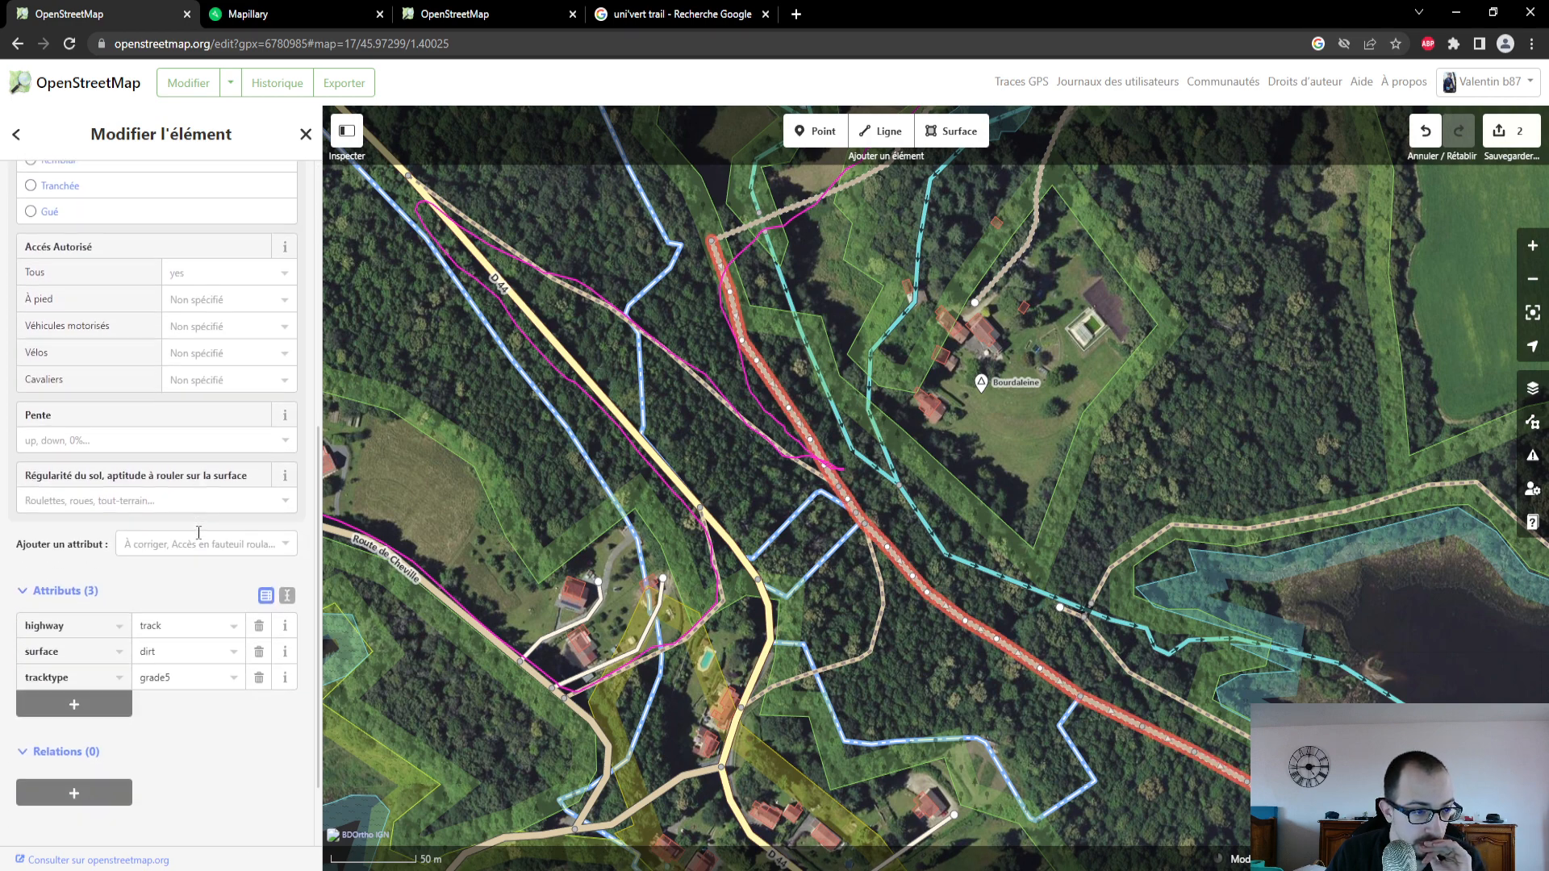
{"action": "scroll", "coordinate": [198, 533], "scroll_direction": "up", "scroll_amount": 2}
{"action": "scroll", "coordinate": [197, 534], "scroll_direction": "down", "scroll_amount": 3}
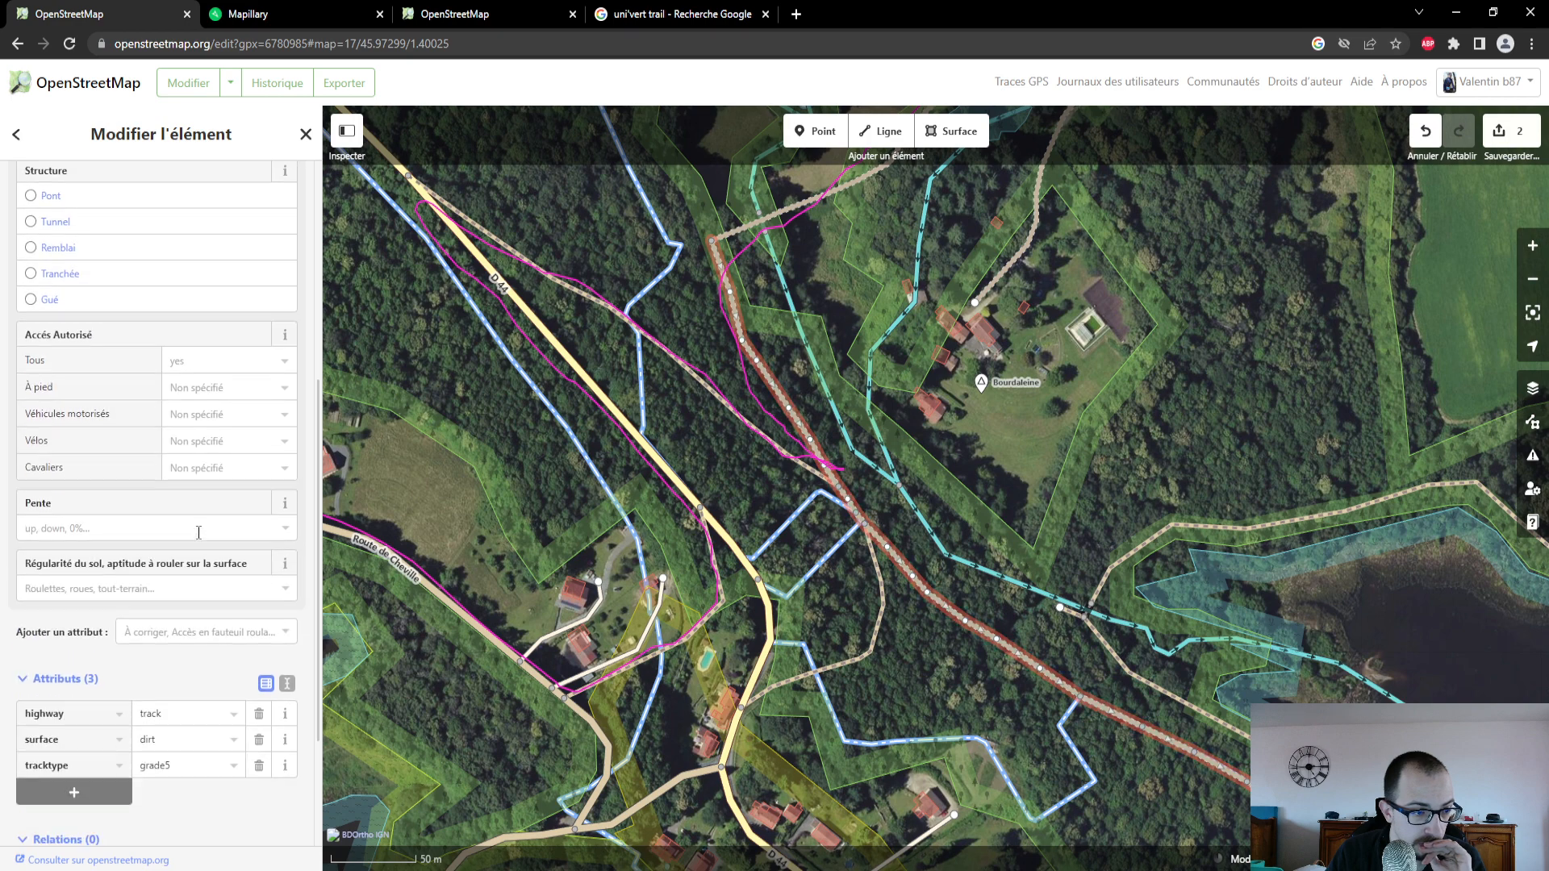
{"action": "scroll", "coordinate": [198, 533], "scroll_direction": "up", "scroll_amount": 5}
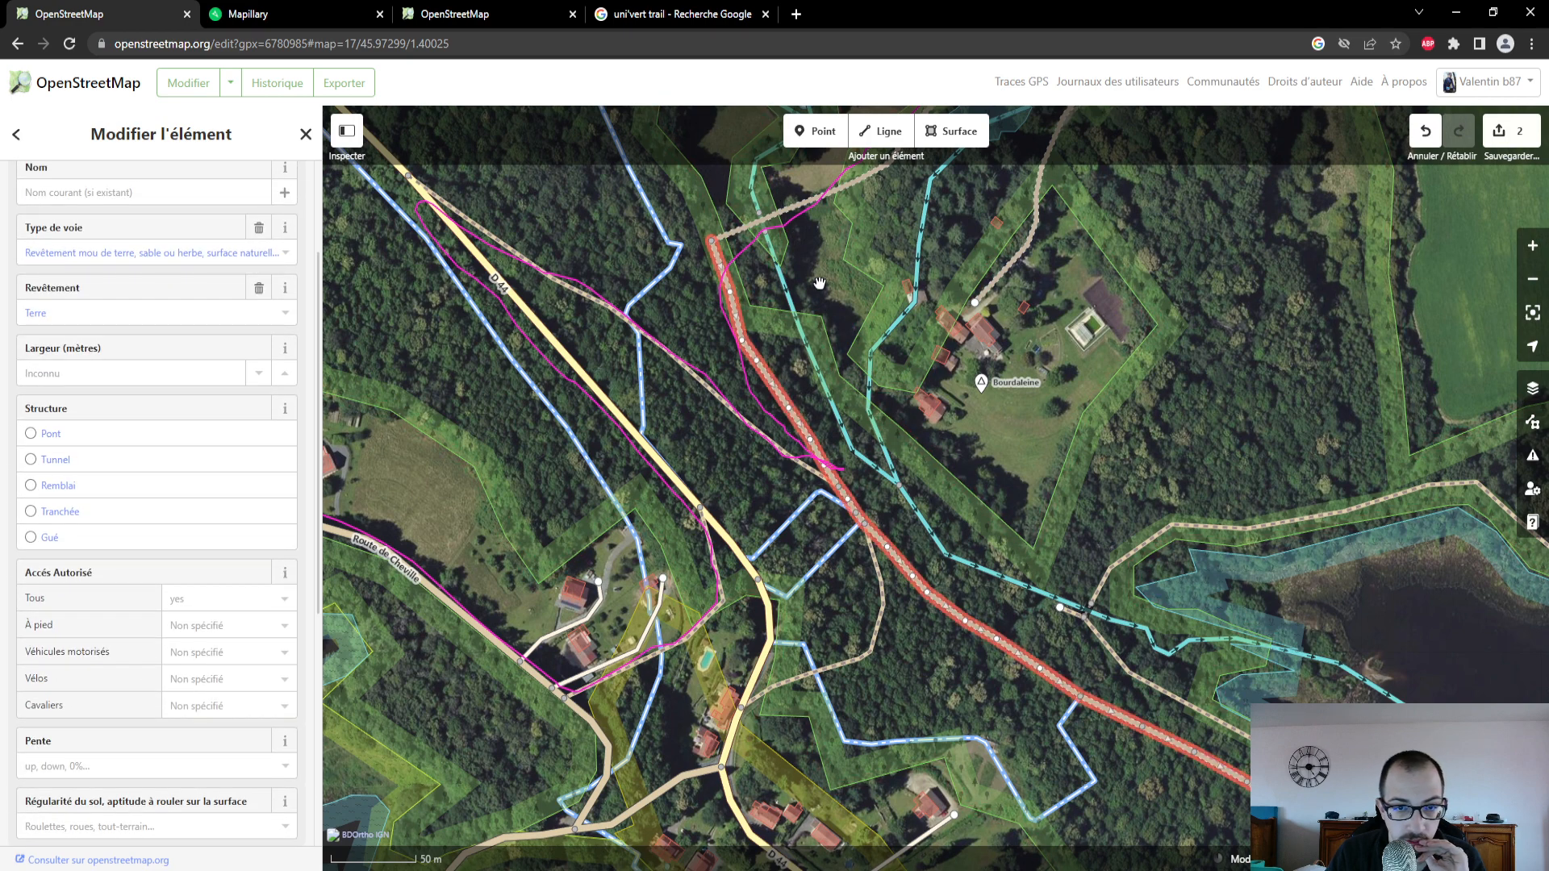
- Review the attributes of the Chemin du Moulin de Bourdaleine track and compare its line with the GPS trace near the stream
{"action": "left_click_drag", "start_coordinate": [790, 229], "coordinate": [763, 466]}
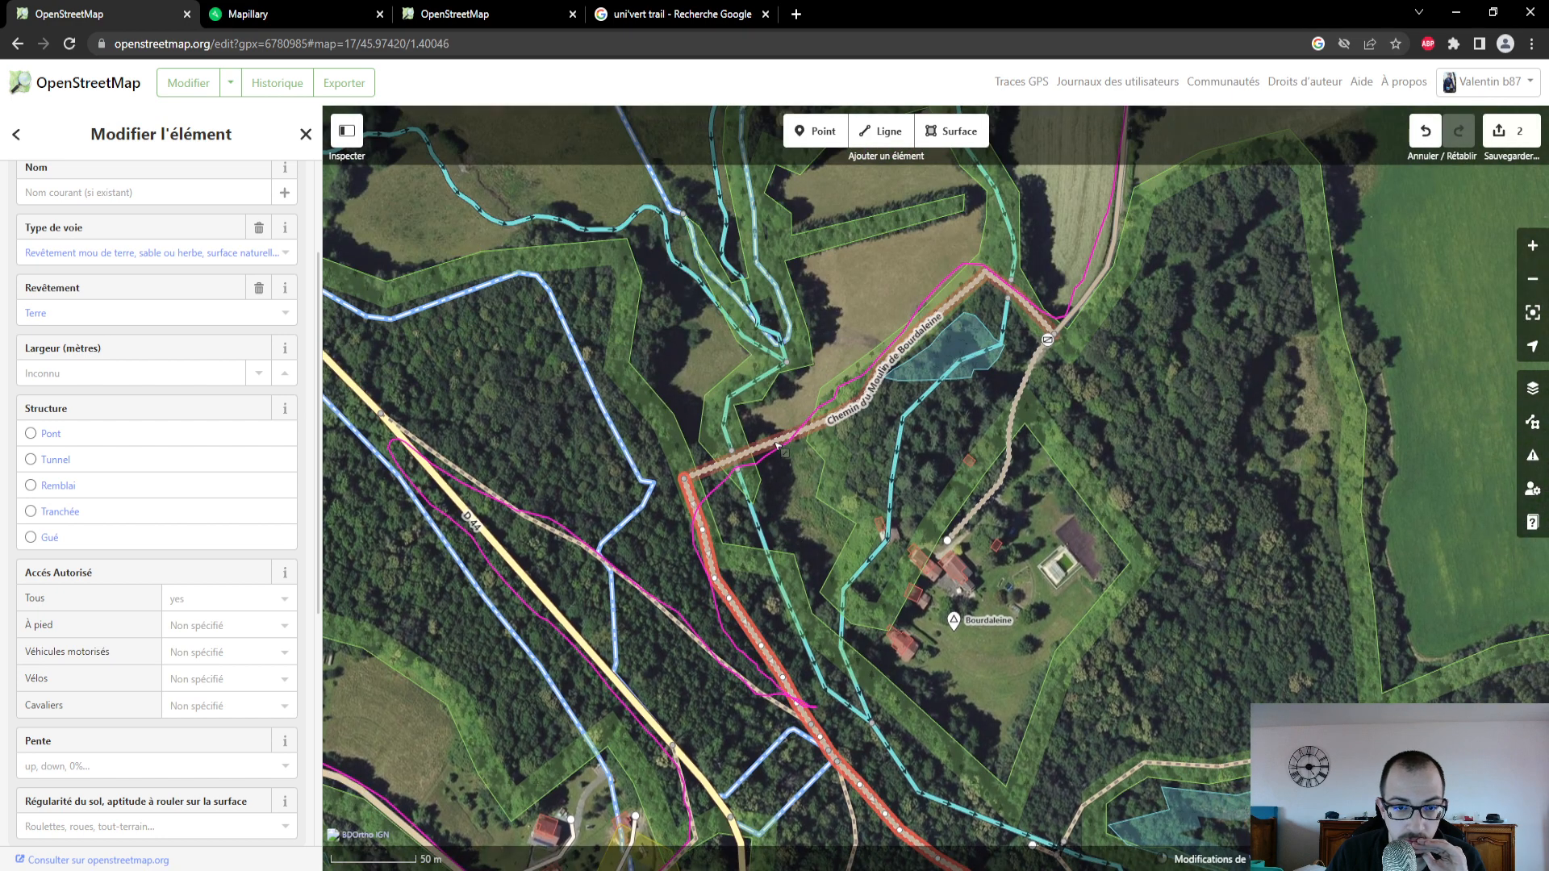
{"action": "left_click", "coordinate": [777, 445]}
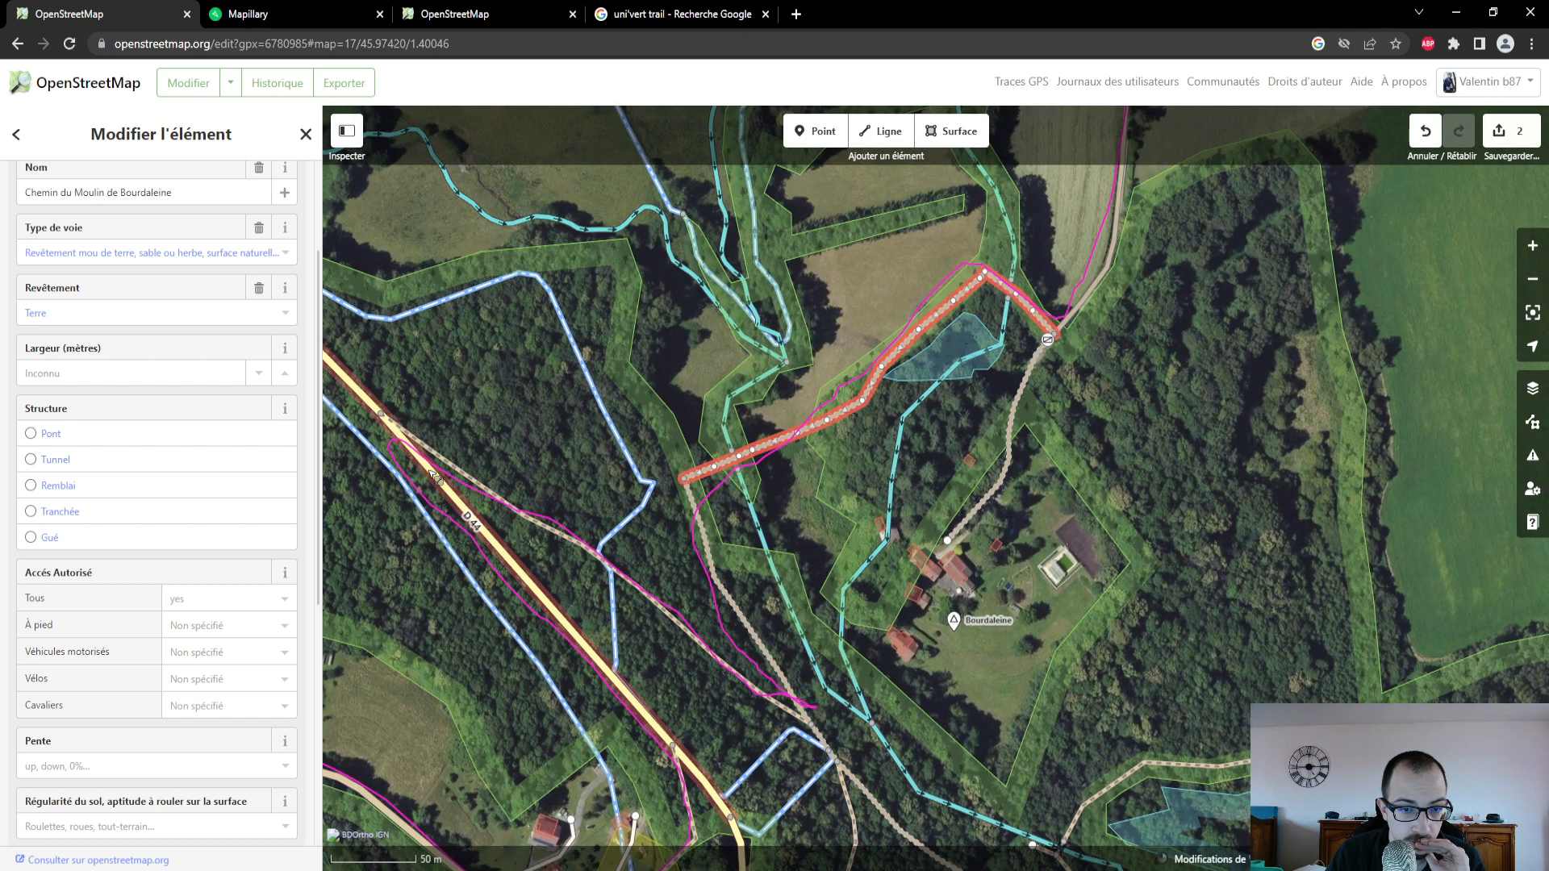
{"action": "scroll", "coordinate": [754, 454], "scroll_direction": "up", "scroll_amount": 2}
{"action": "scroll", "coordinate": [753, 455], "scroll_direction": "up", "scroll_amount": 2}
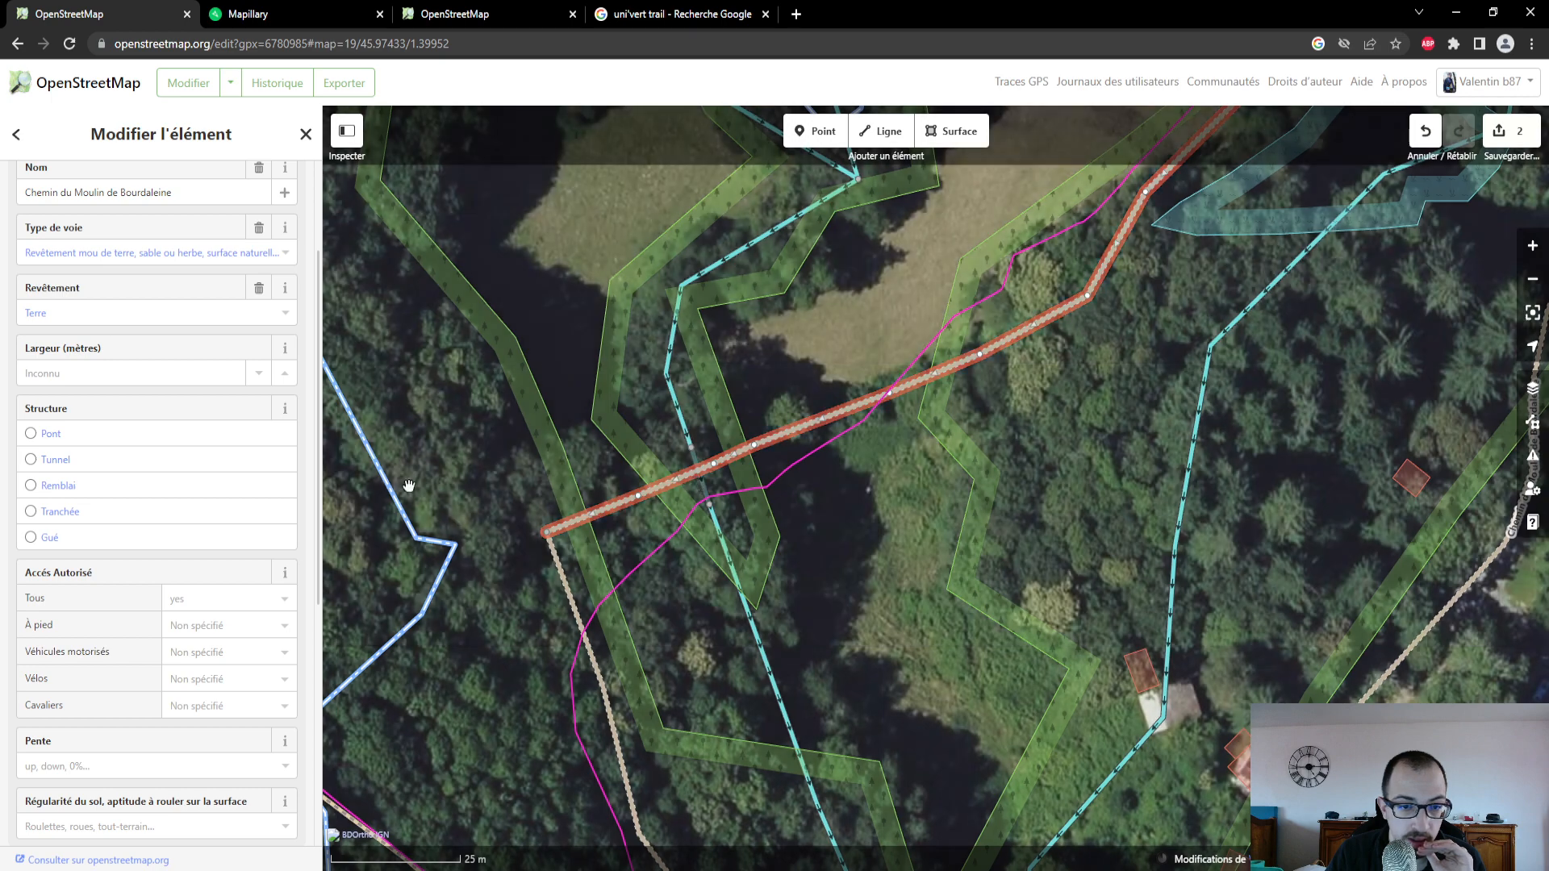
{"action": "scroll", "coordinate": [196, 444], "scroll_direction": "up", "scroll_amount": 2}
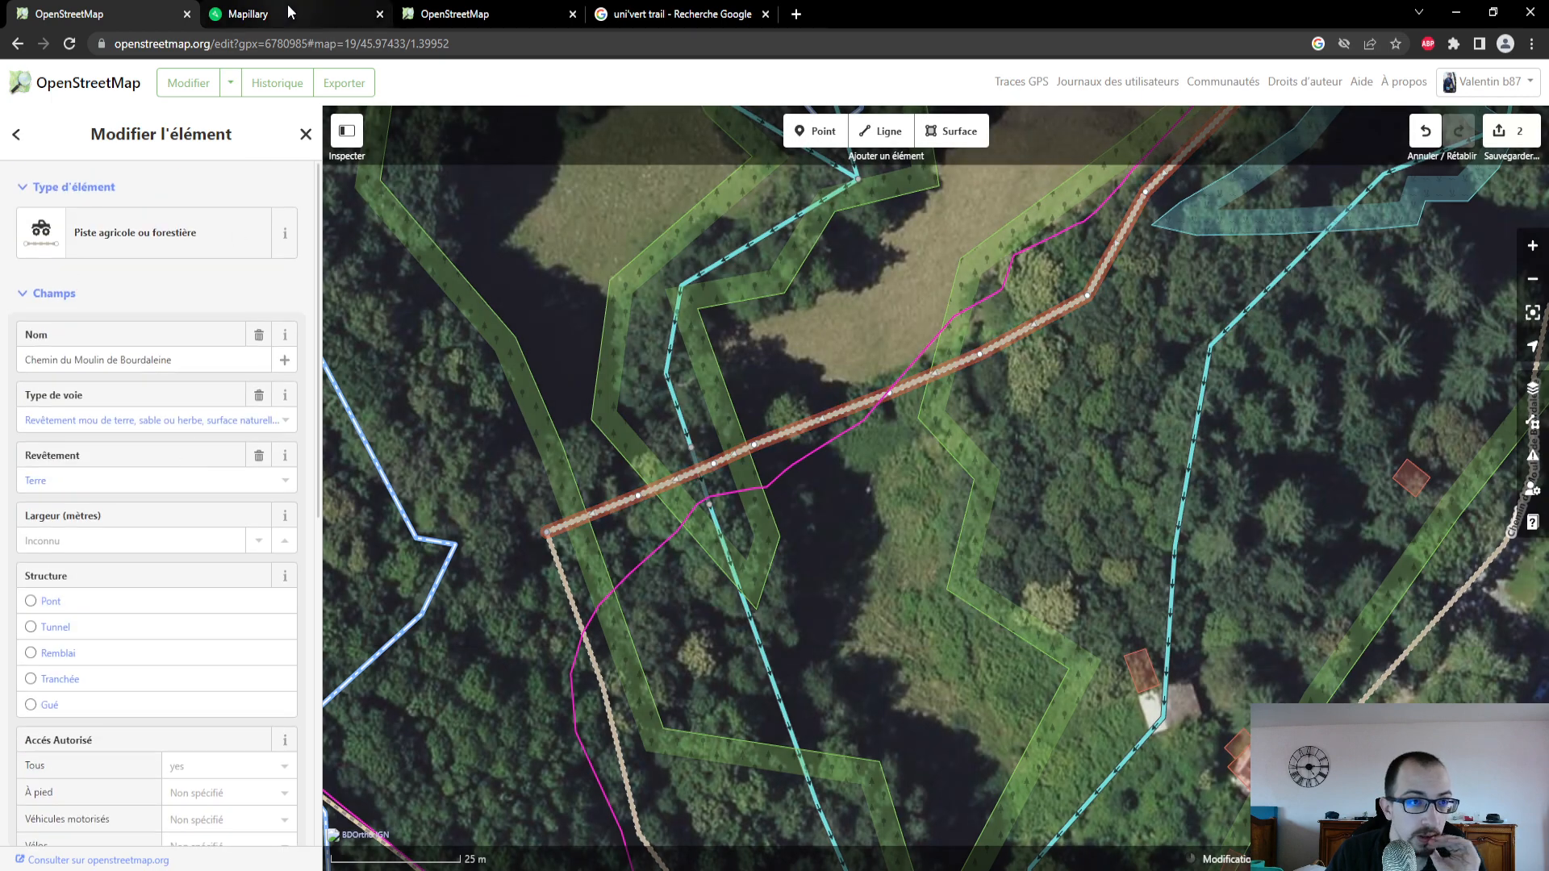
- Switch to Mapillary and open the photos taken beside the stream crossing on the Chemin du Moulin de Bourdaleine at full size
{"action": "left_click", "coordinate": [330, 15]}
{"action": "left_click_drag", "start_coordinate": [188, 722], "coordinate": [42, 815]}
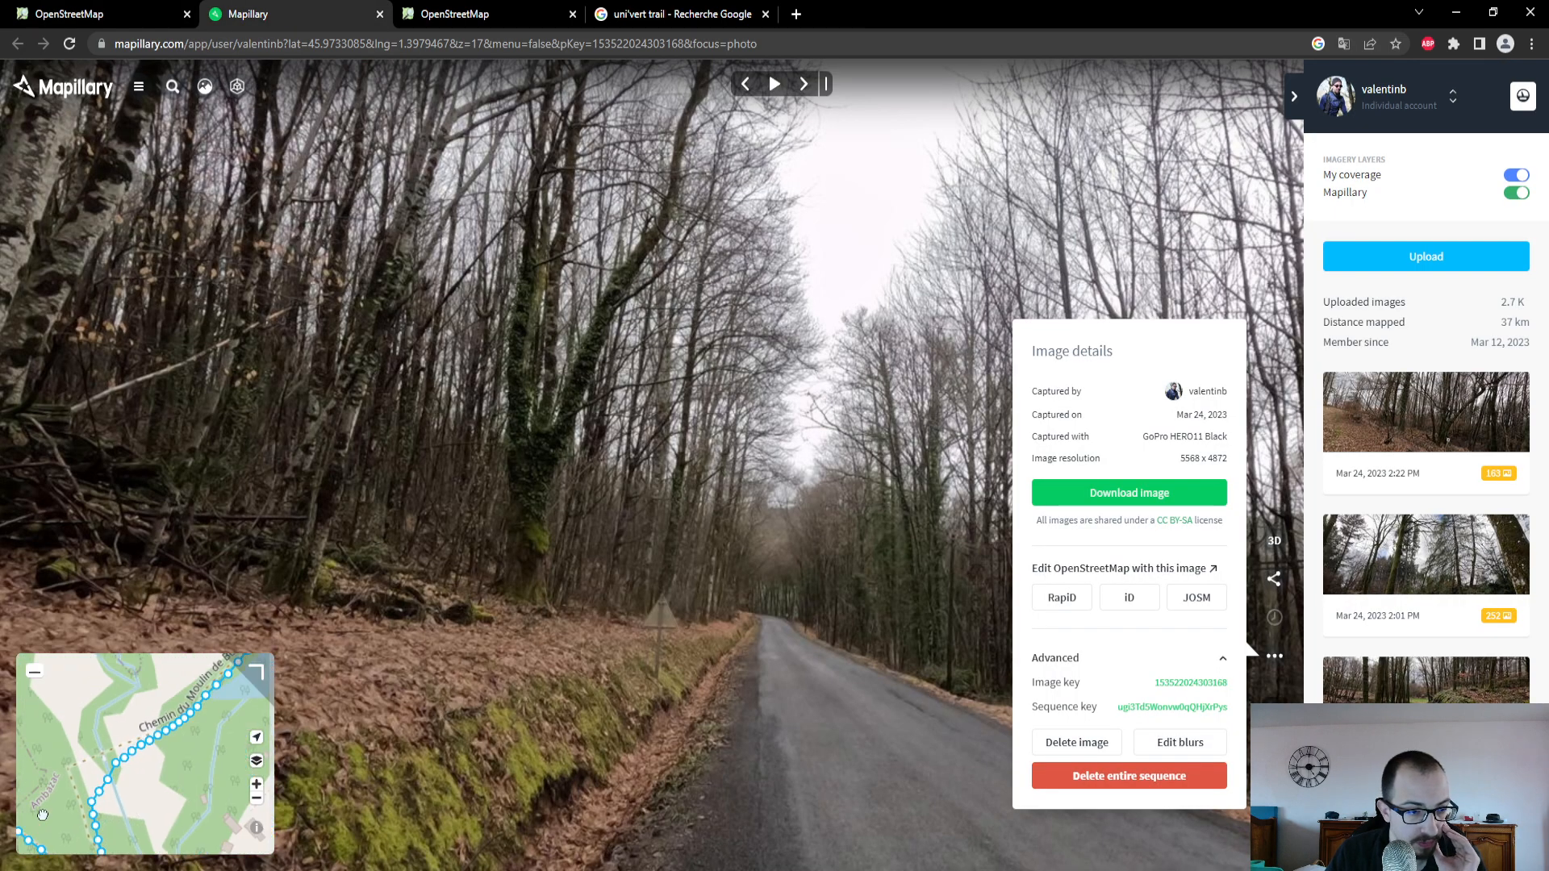
{"action": "scroll", "coordinate": [161, 781], "scroll_direction": "down", "scroll_amount": 2}
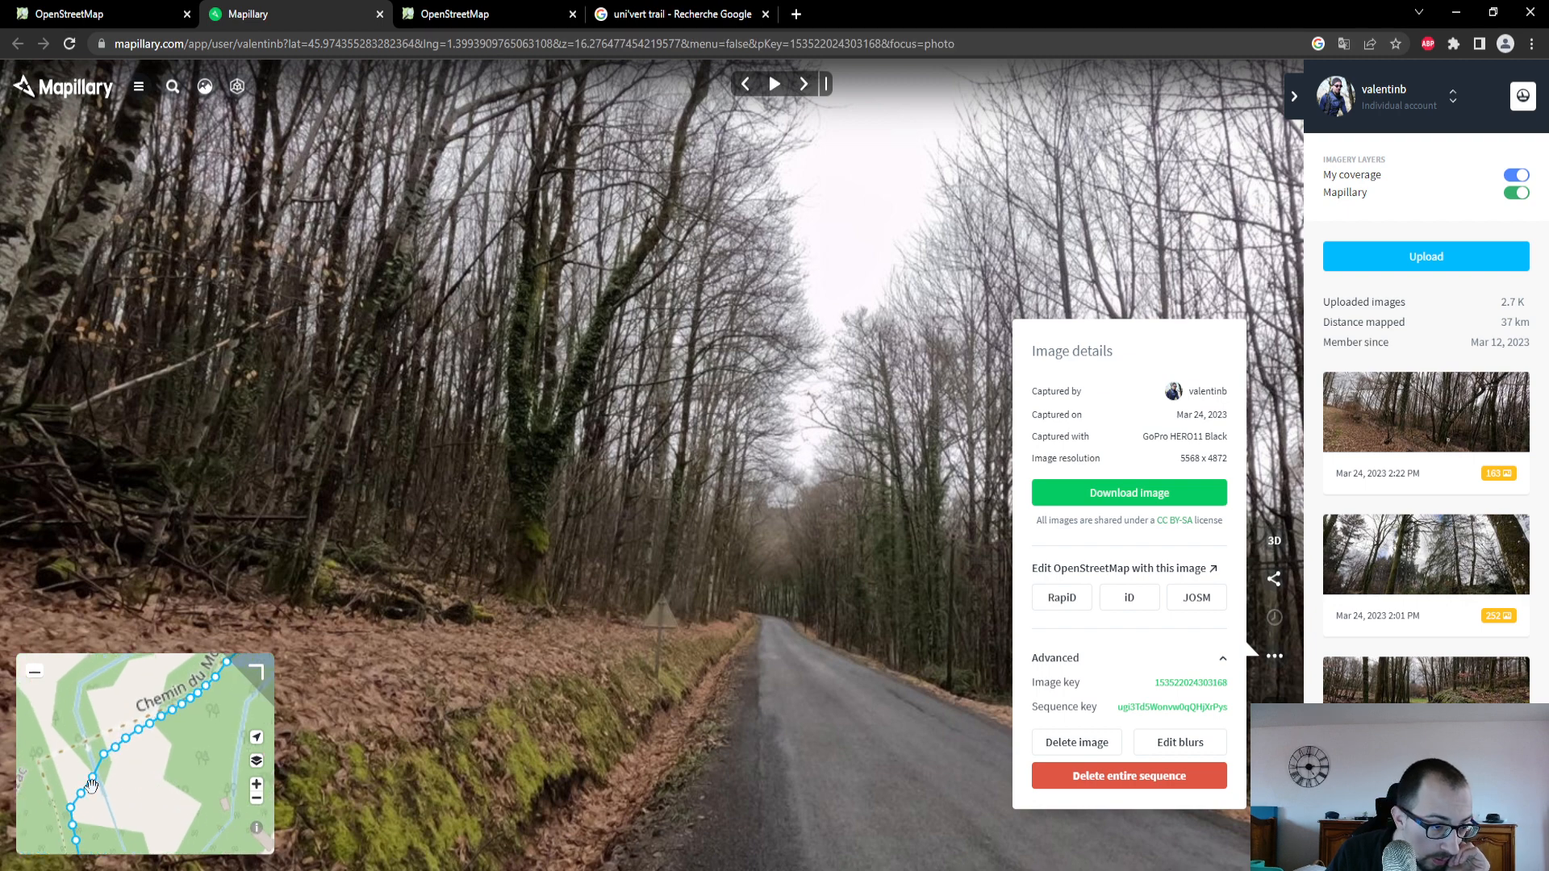
{"action": "left_click", "coordinate": [95, 780]}
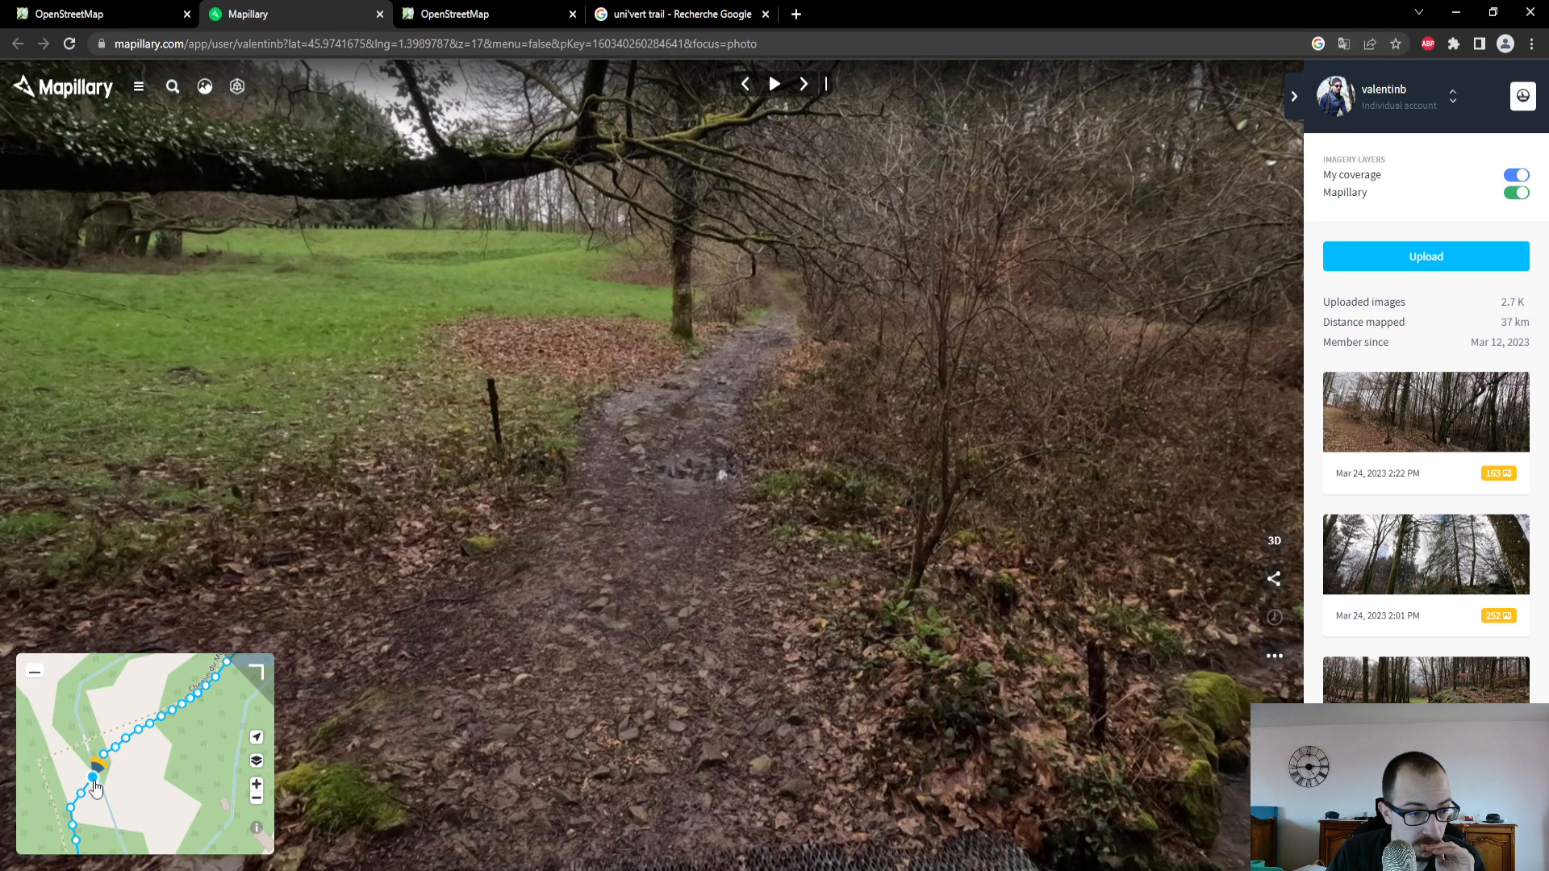
{"action": "left_click", "coordinate": [80, 795]}
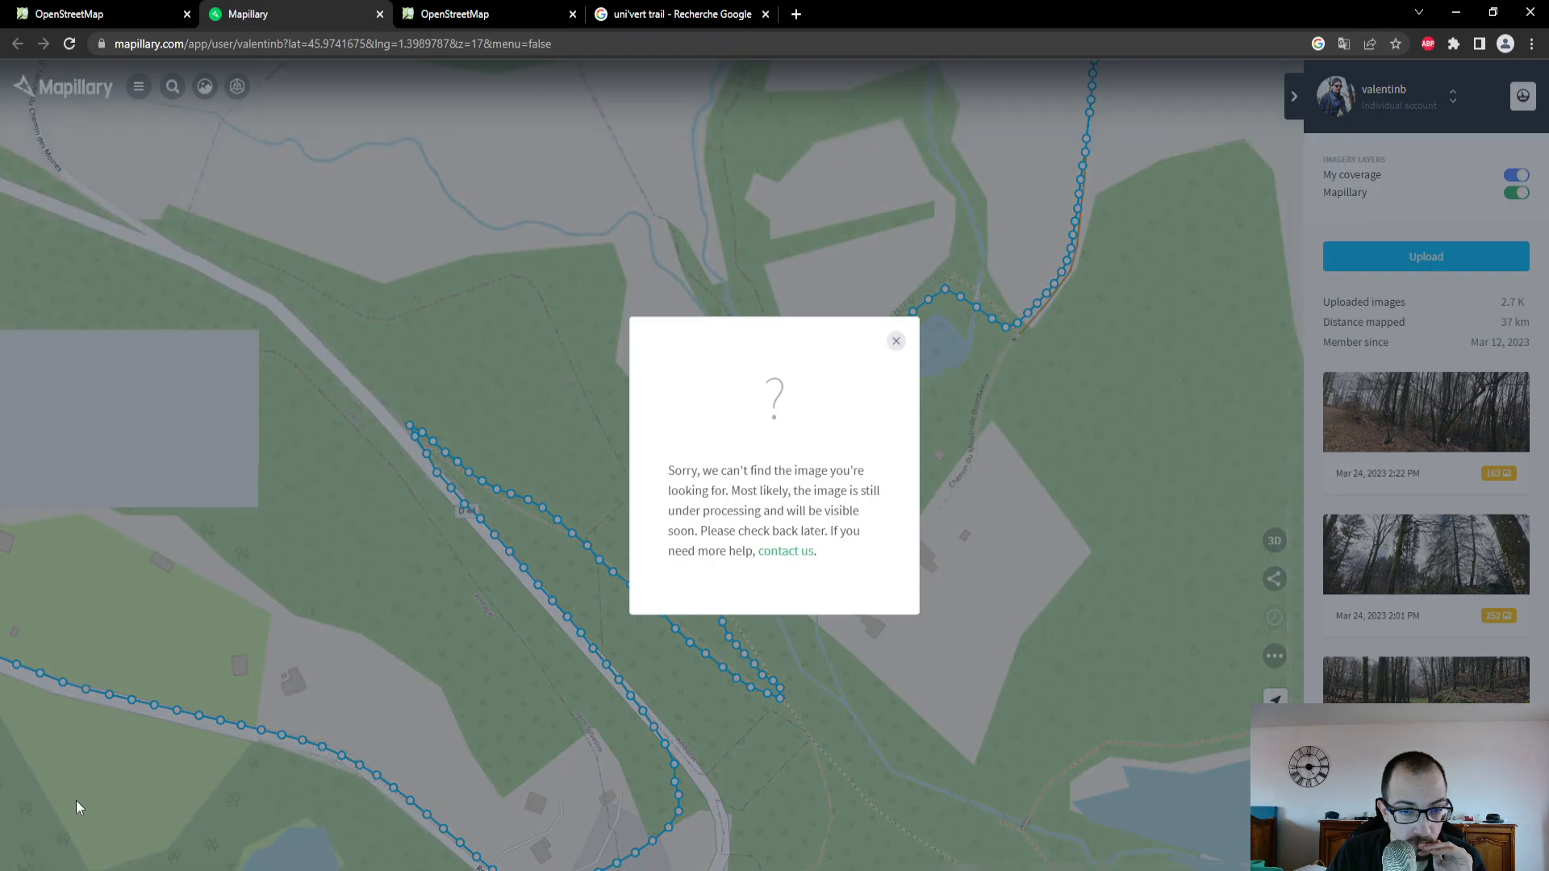
{"action": "left_click", "coordinate": [895, 341]}
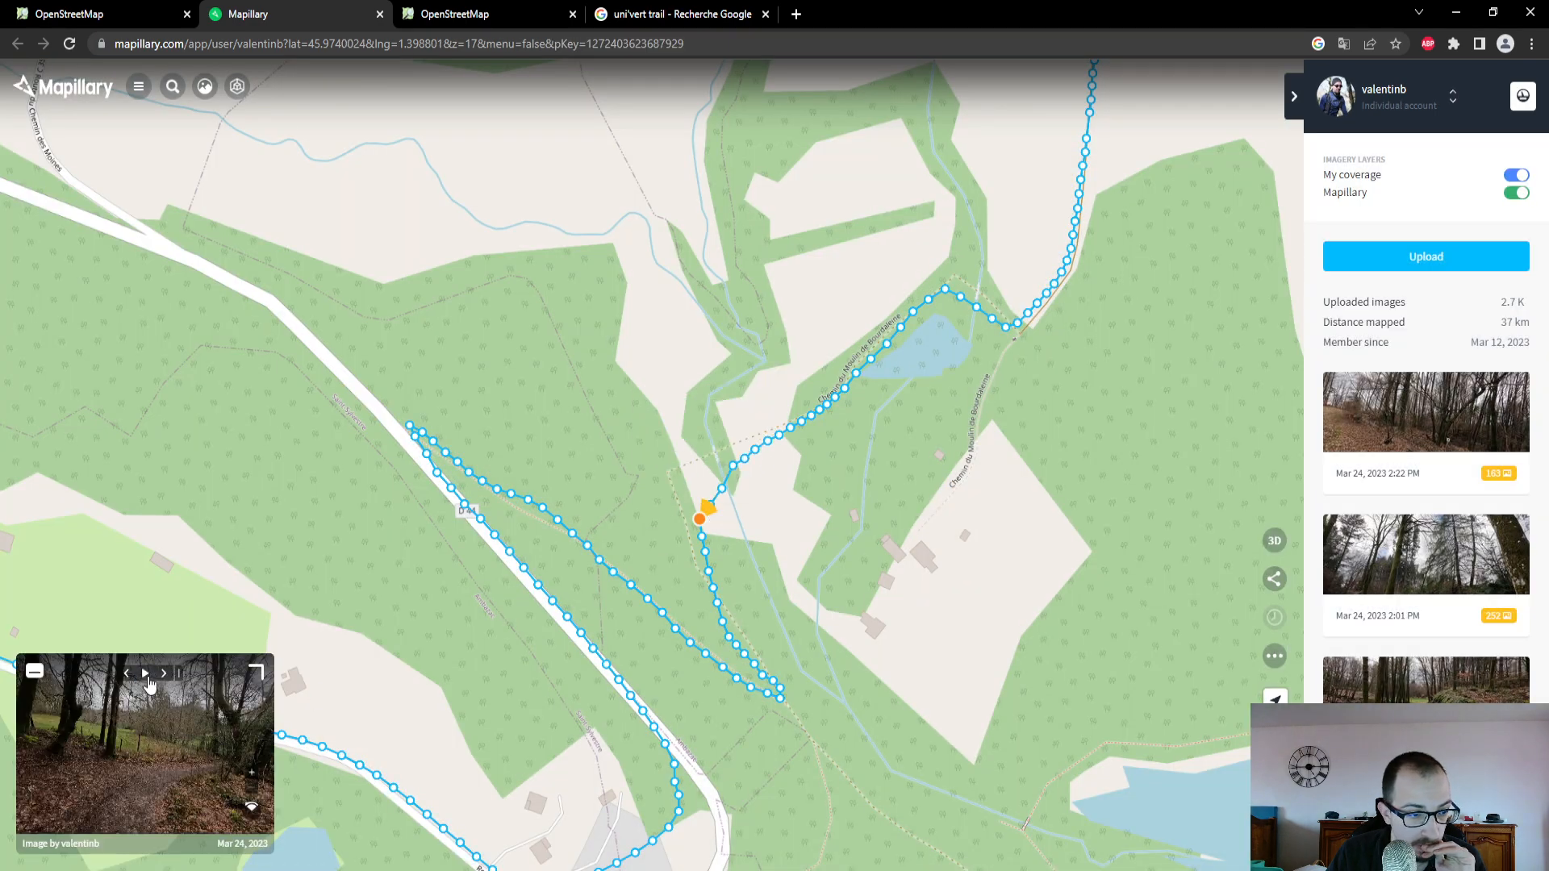
{"action": "left_click", "coordinate": [257, 672]}
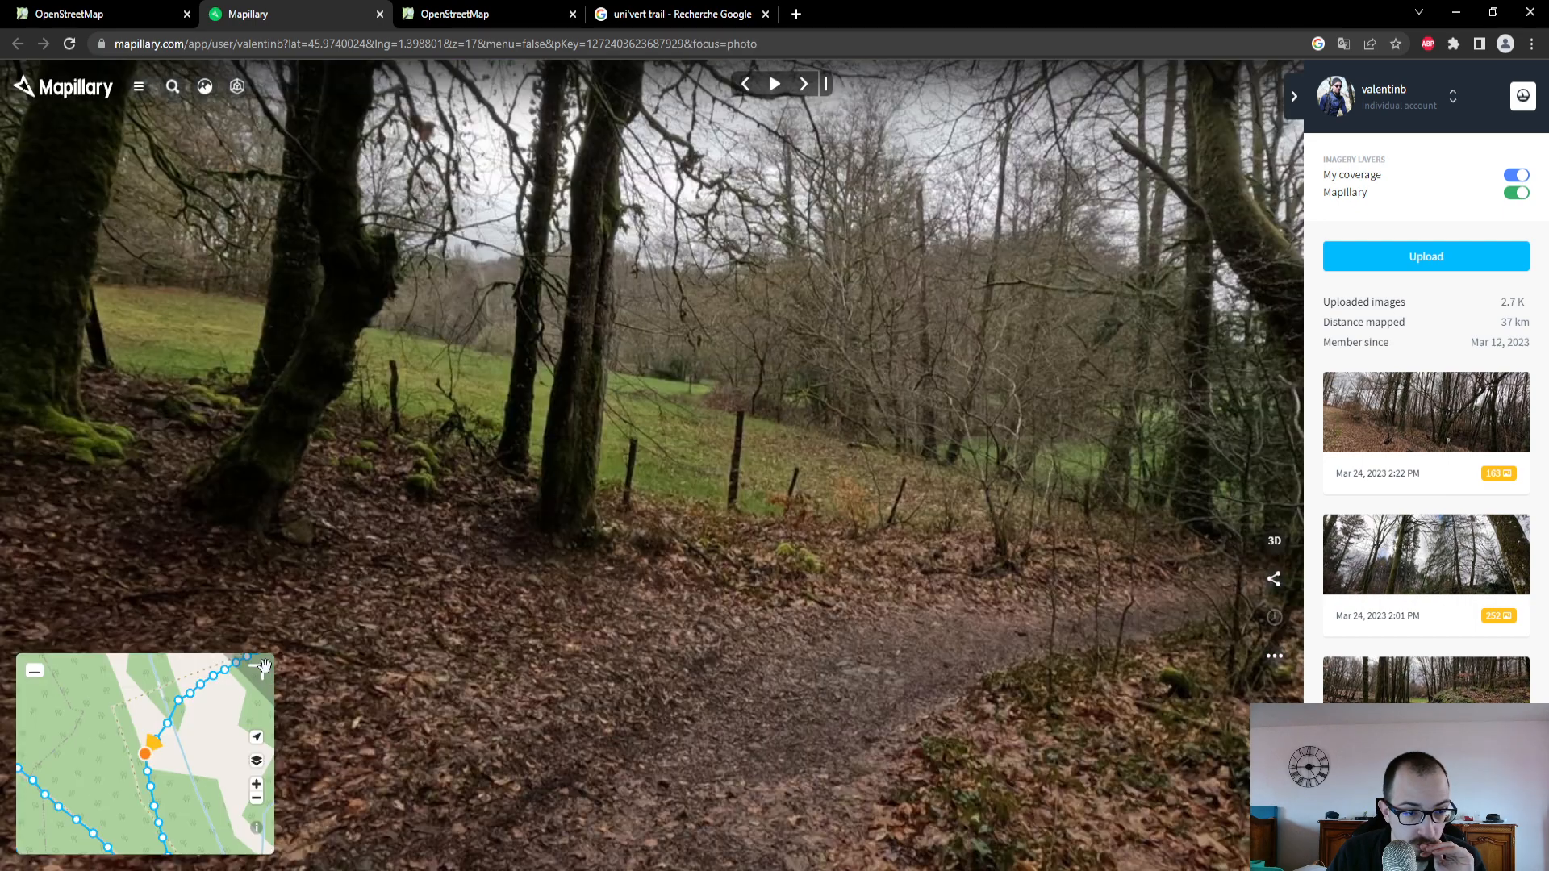
- Move back and forth through the photos around the stream crossing and examine the small bridge on the path up close
{"action": "left_click", "coordinate": [802, 84]}
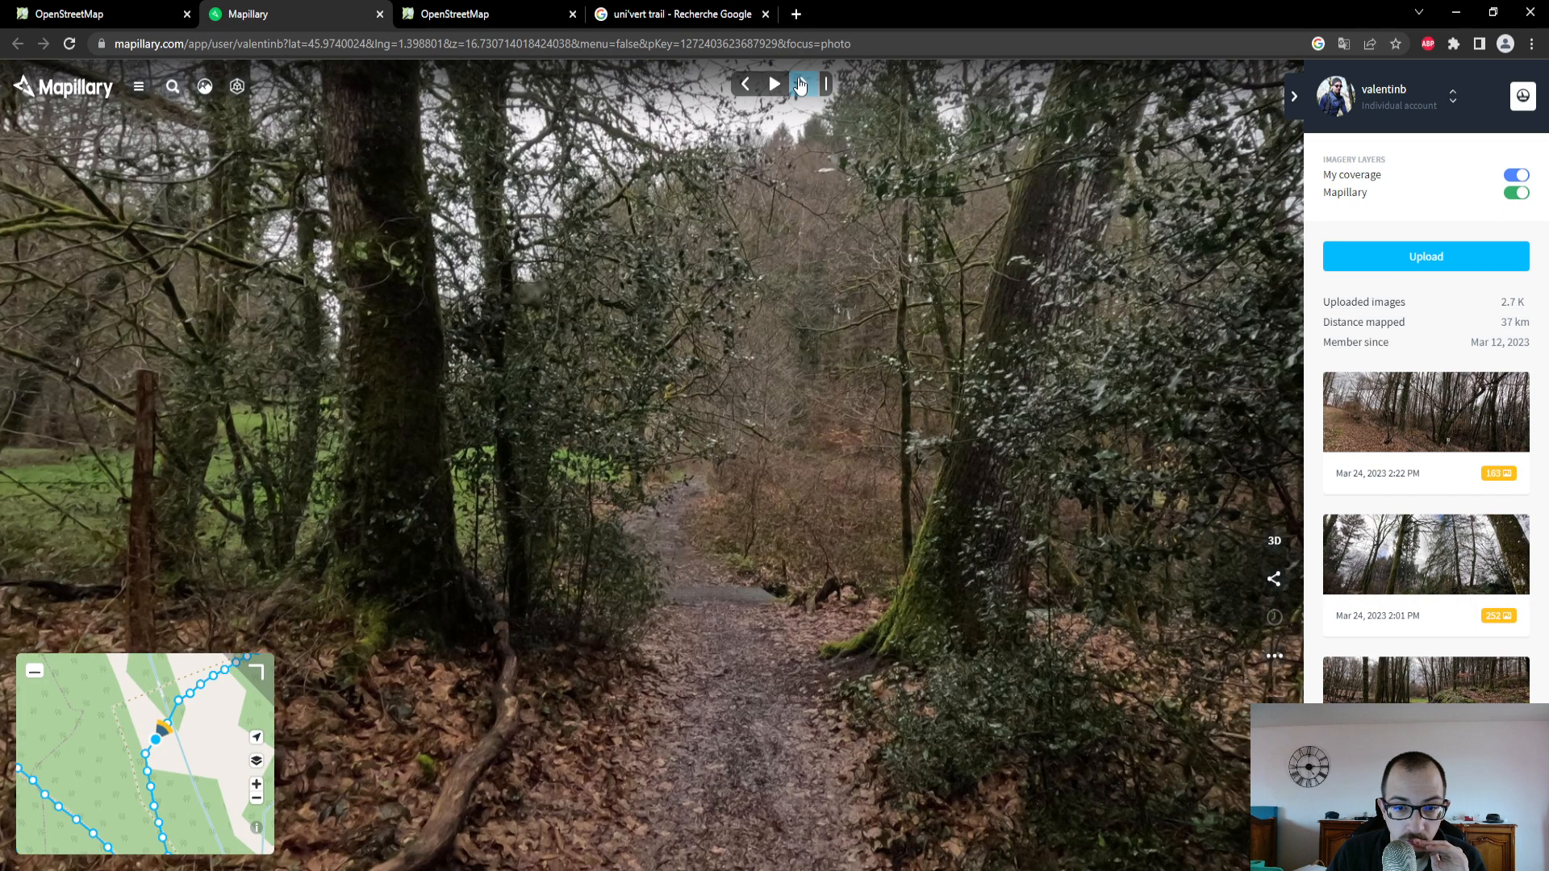
{"action": "left_click", "coordinate": [800, 84]}
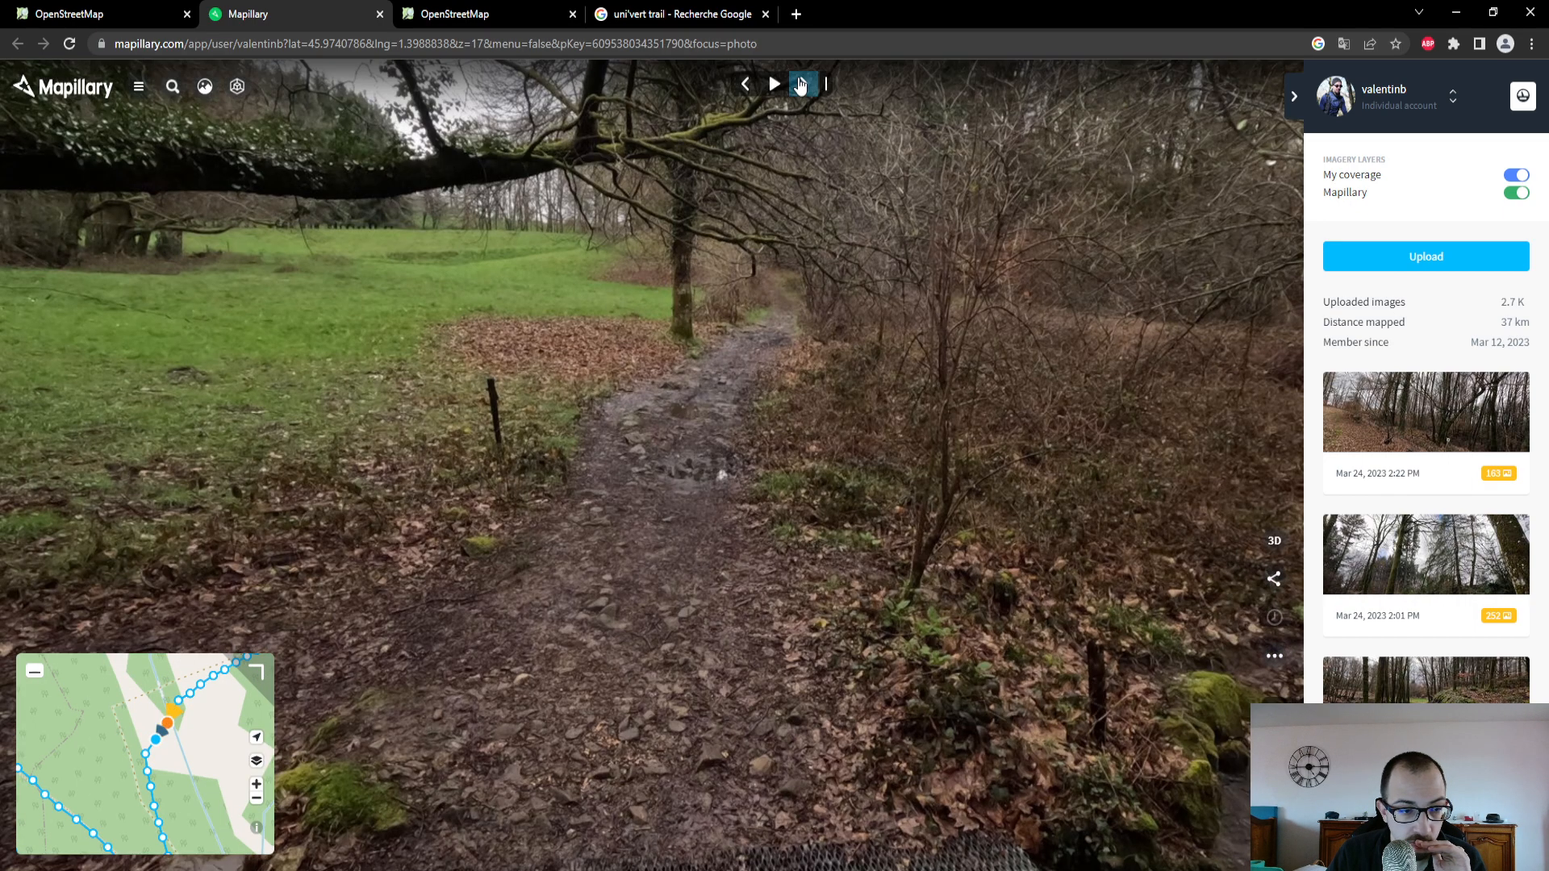
{"action": "left_click", "coordinate": [748, 87]}
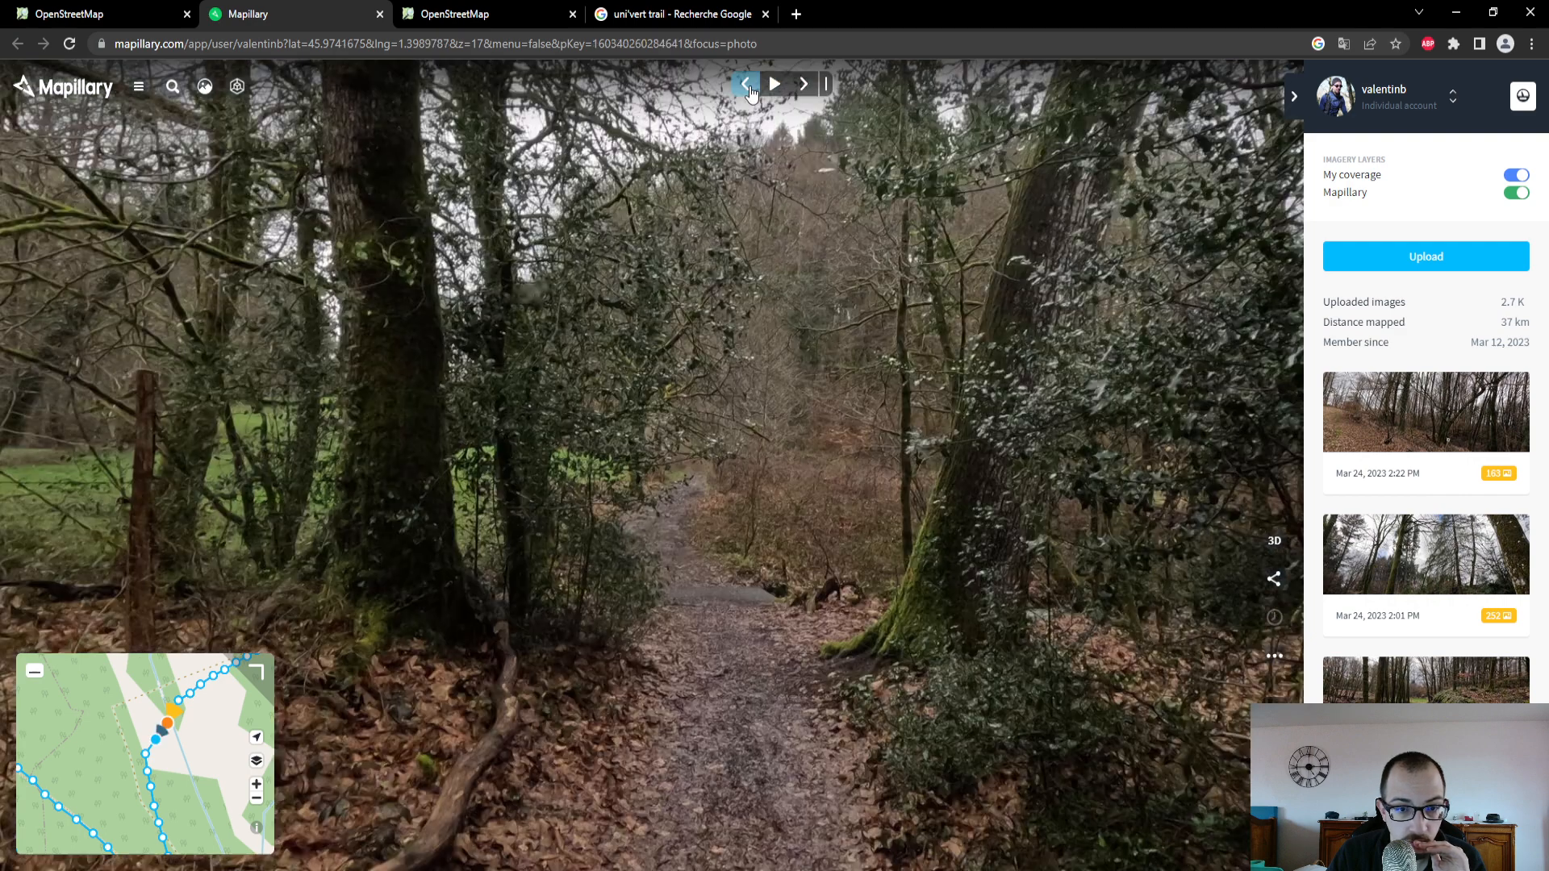
{"action": "left_click", "coordinate": [750, 90]}
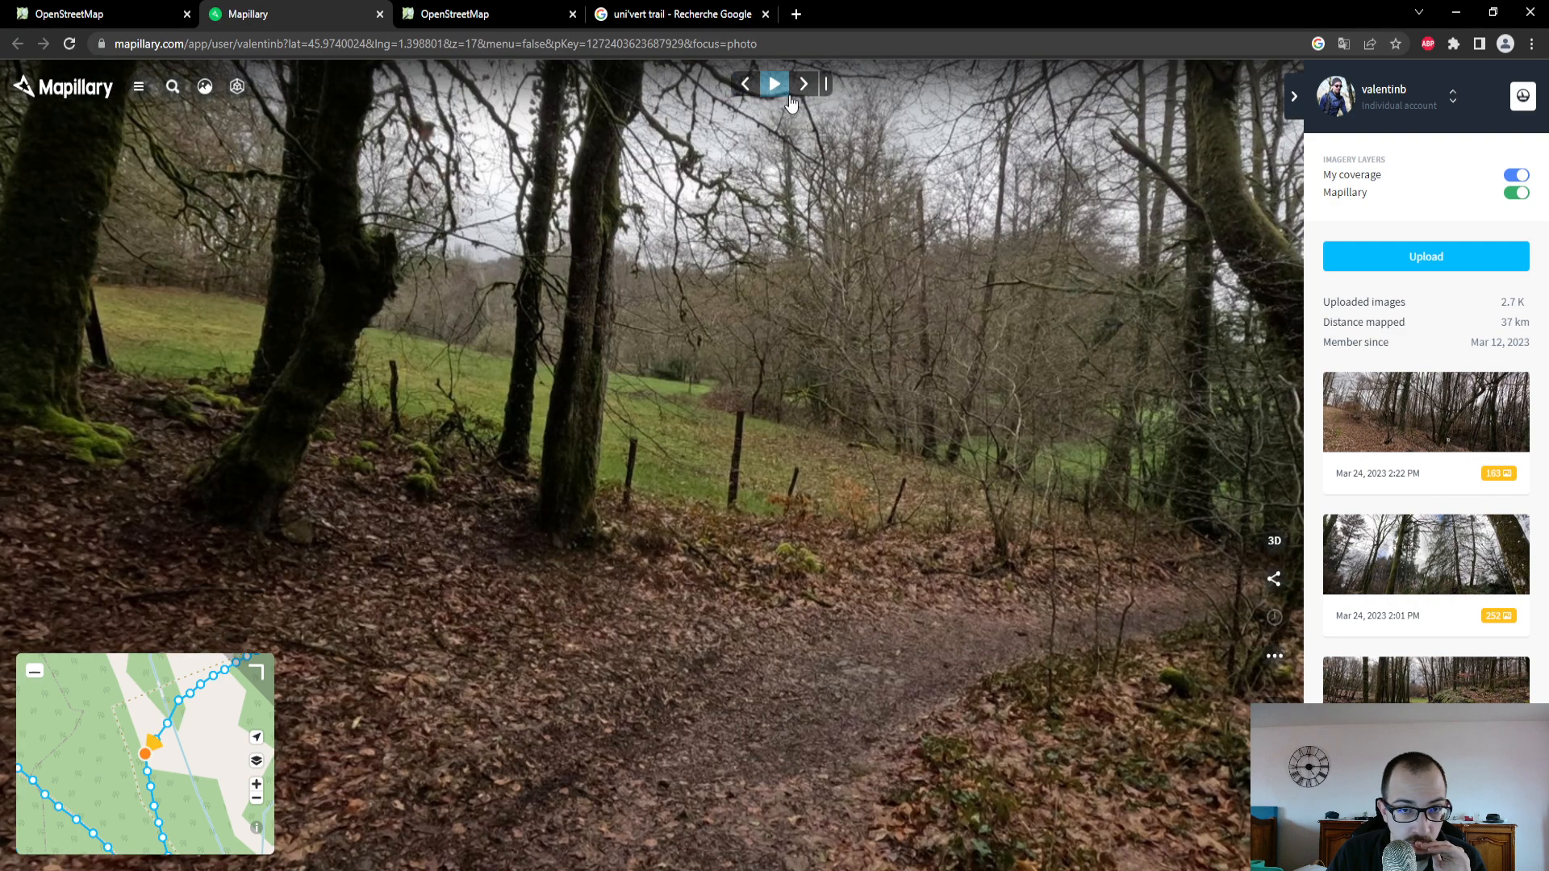
{"action": "left_click", "coordinate": [800, 89]}
{"action": "left_click", "coordinate": [796, 99]}
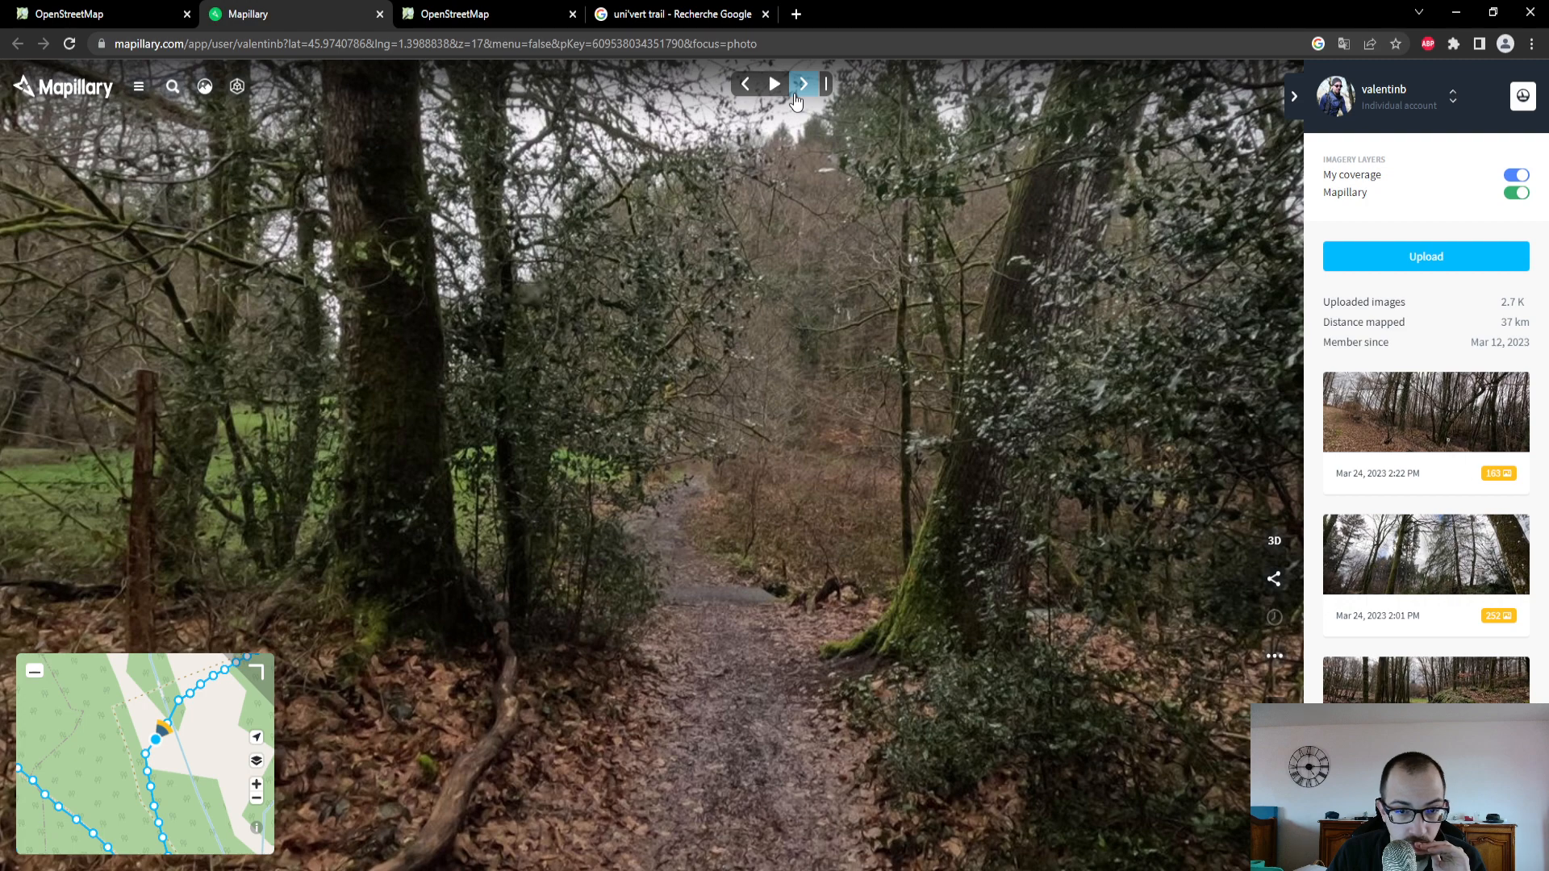
{"action": "left_click", "coordinate": [786, 94]}
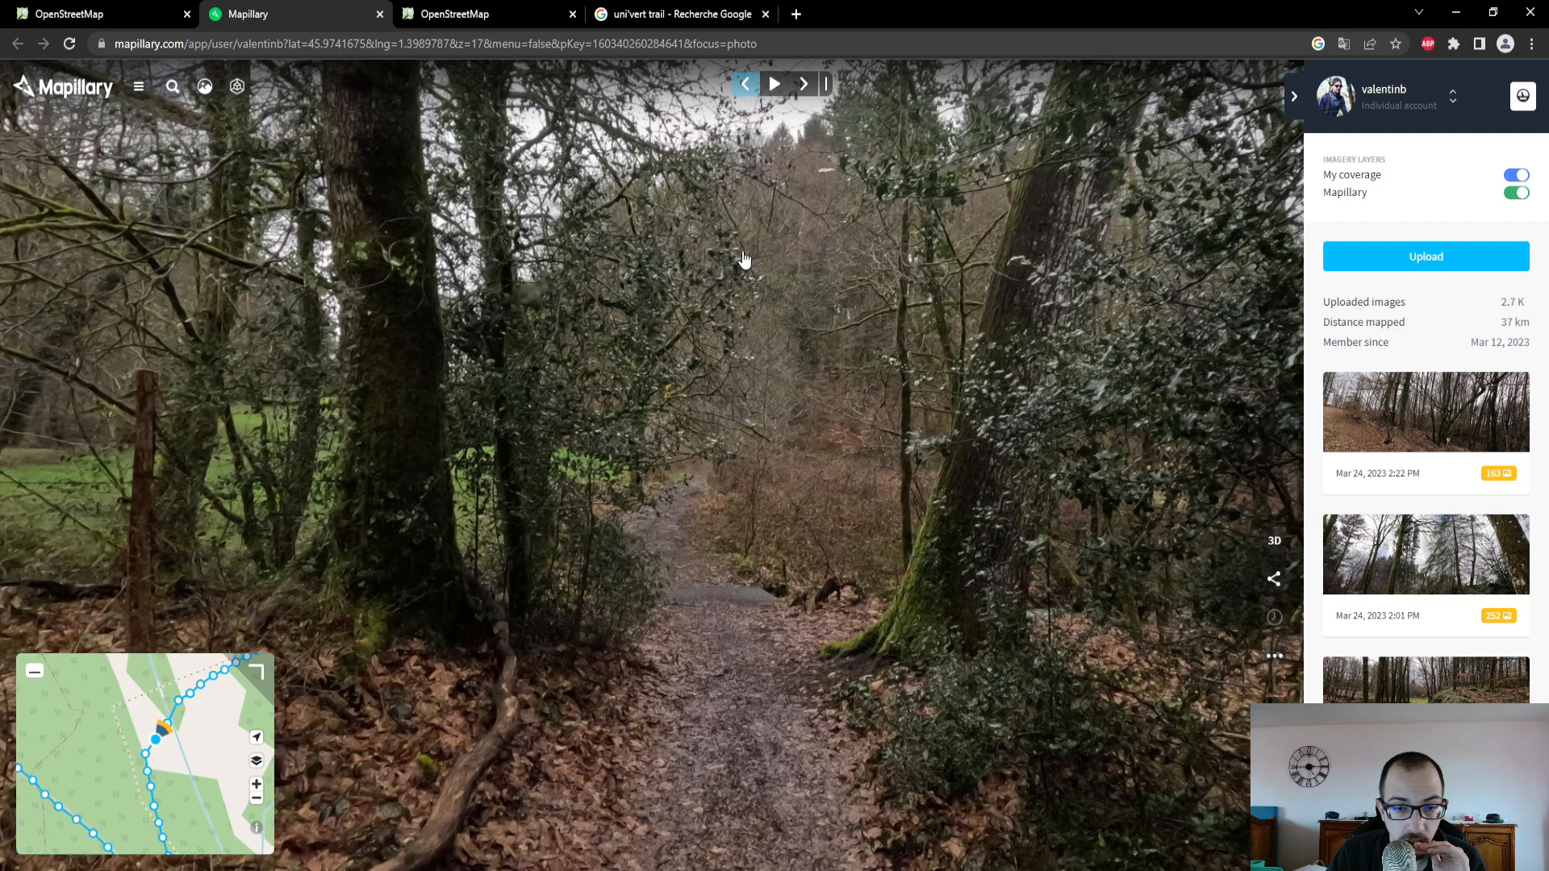
{"action": "left_click_drag", "start_coordinate": [730, 563], "coordinate": [706, 495]}
{"action": "scroll", "coordinate": [706, 495], "scroll_direction": "up", "scroll_amount": 5}
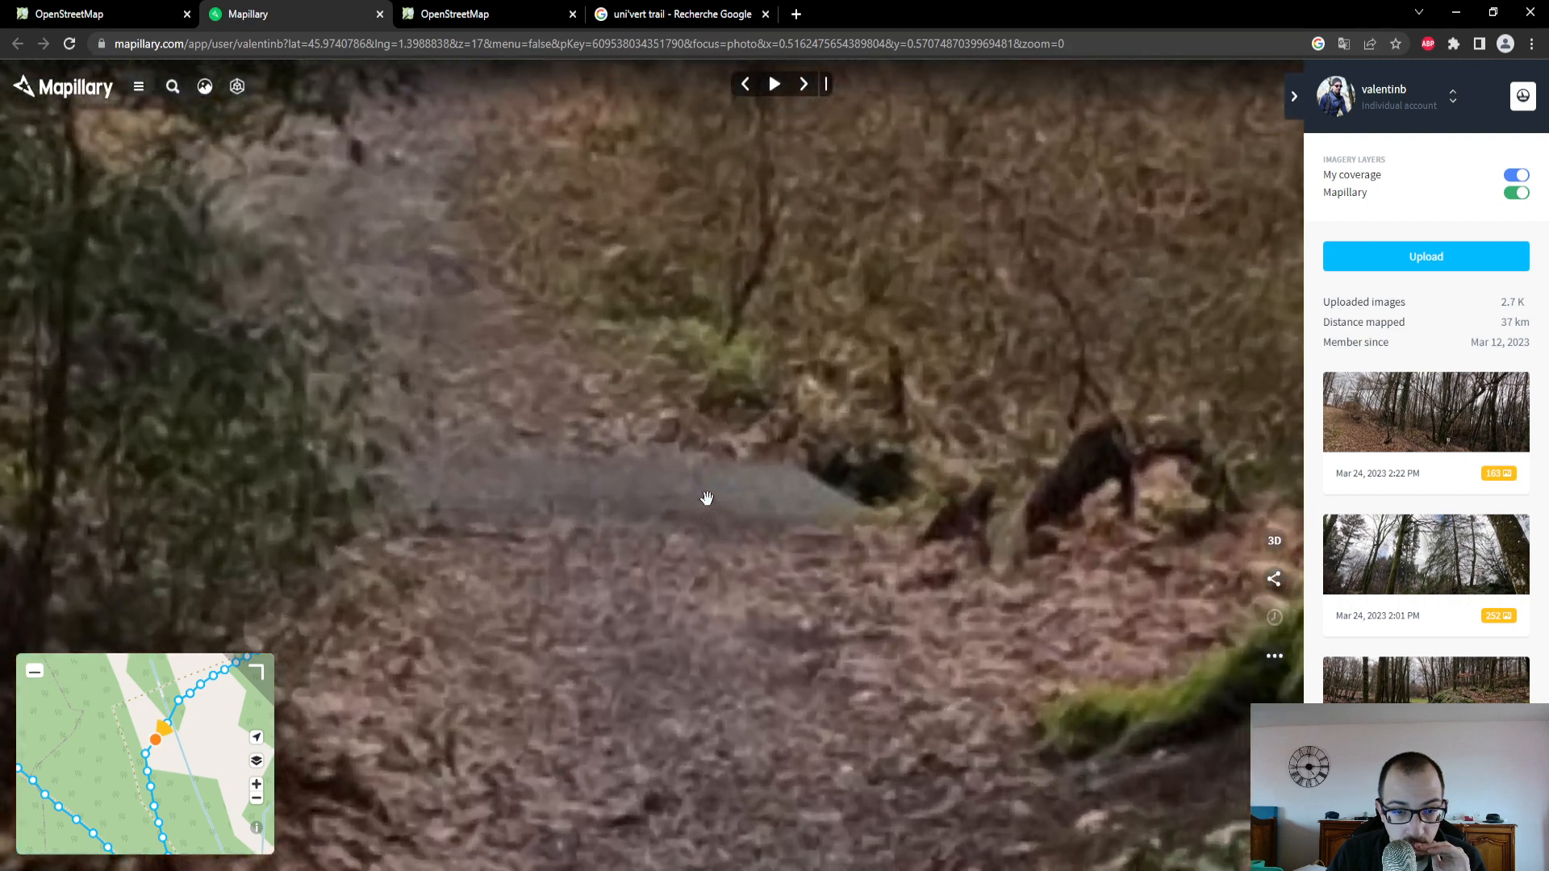
{"action": "scroll", "coordinate": [706, 494], "scroll_direction": "down", "scroll_amount": 2}
- Return to the OpenStreetMap editor, place a point where the track crosses the stream, and search the feature types for "pont"
{"action": "left_click", "coordinate": [87, 16]}
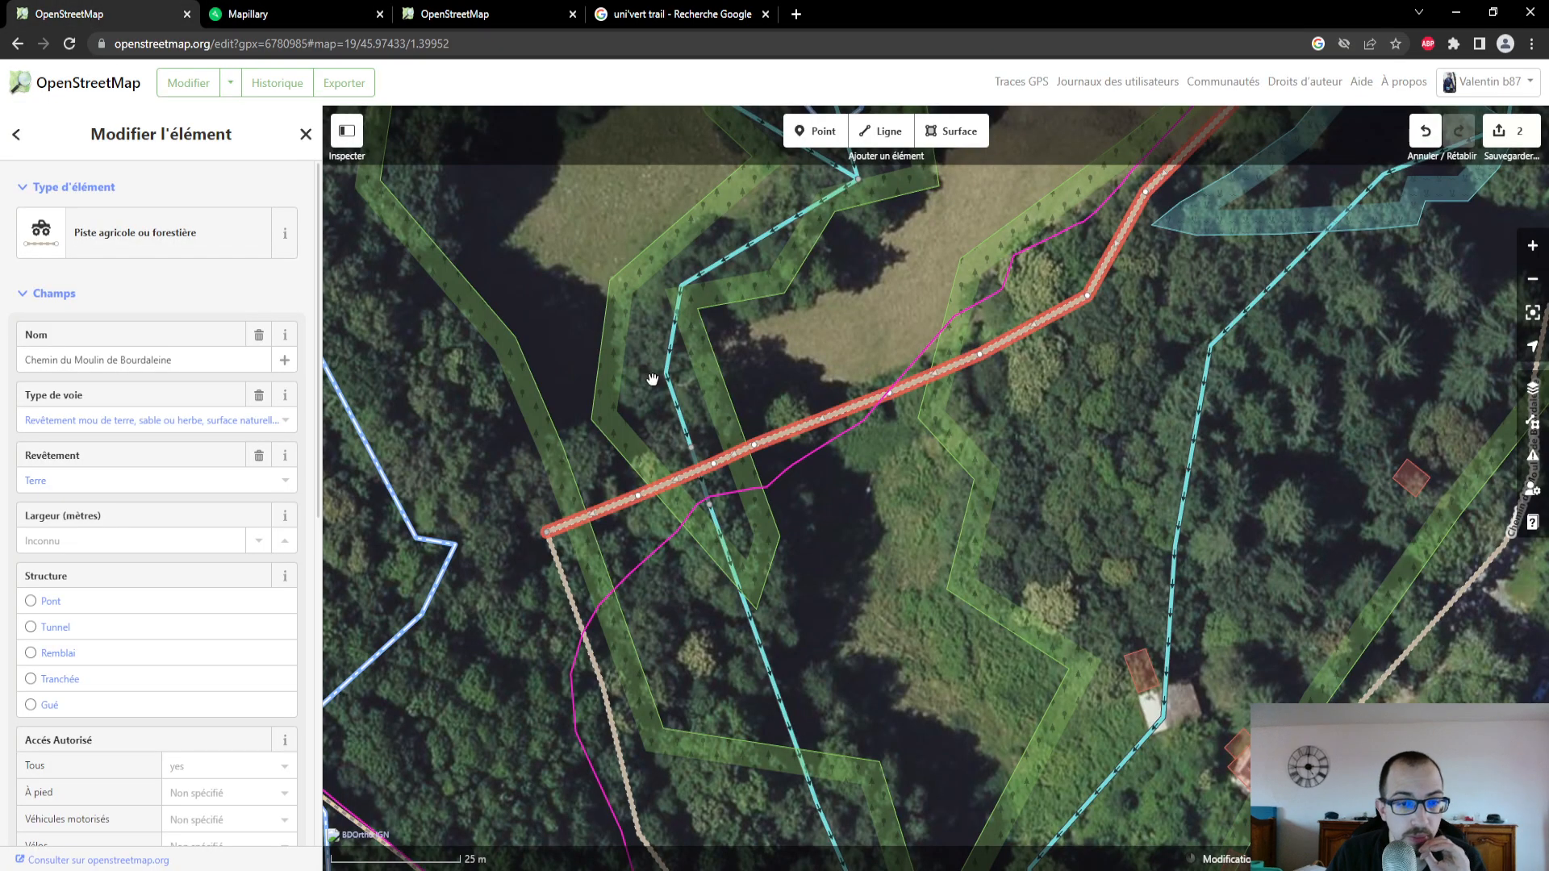
{"action": "scroll", "coordinate": [675, 460], "scroll_direction": "up", "scroll_amount": 3}
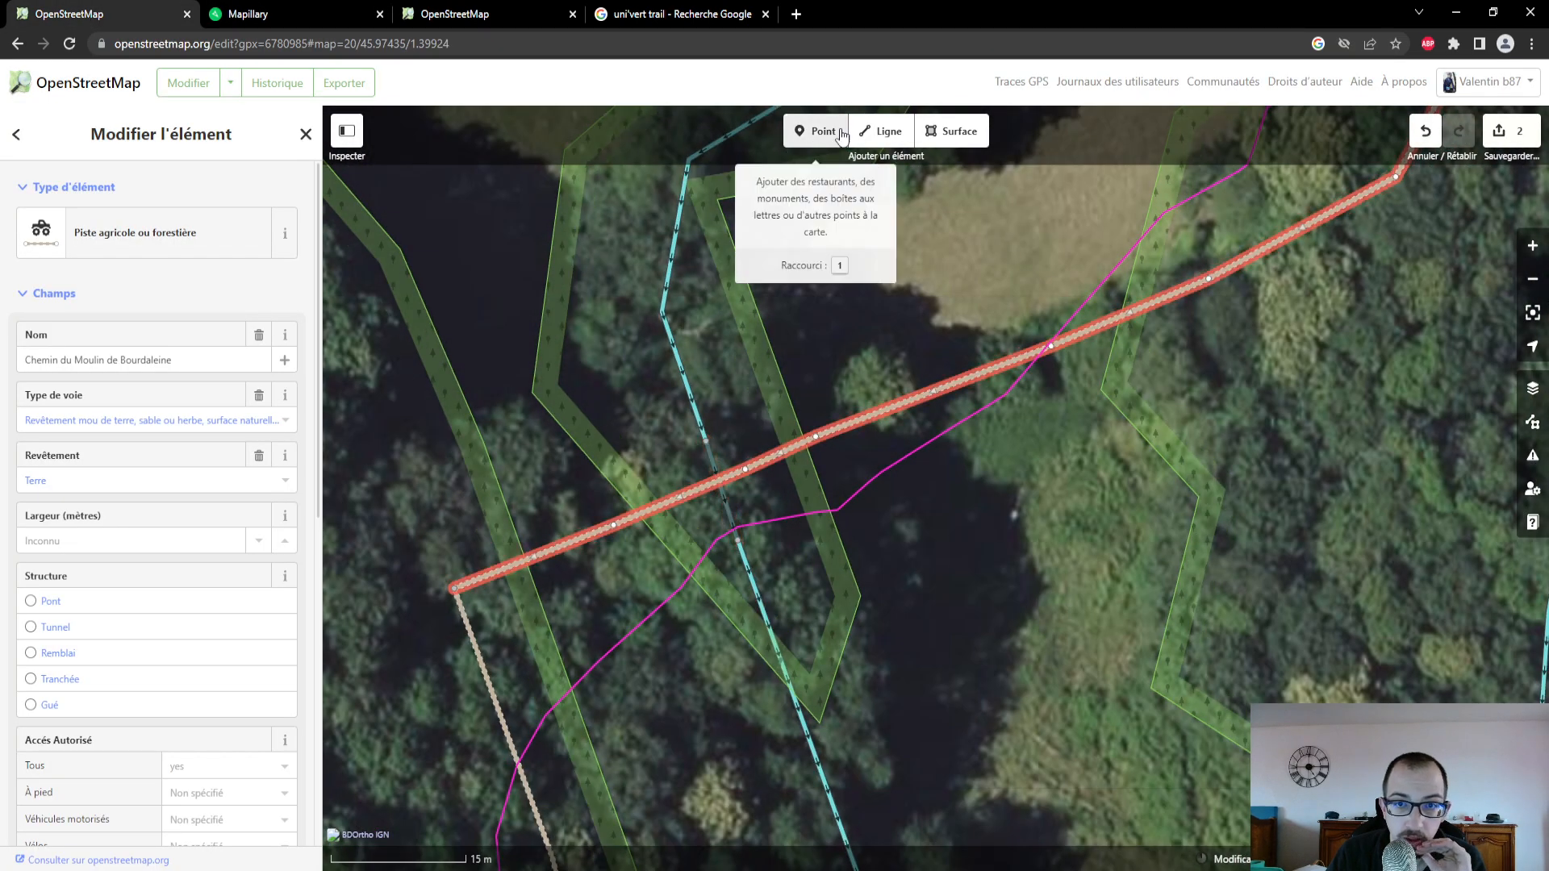
{"action": "left_click", "coordinate": [845, 127]}
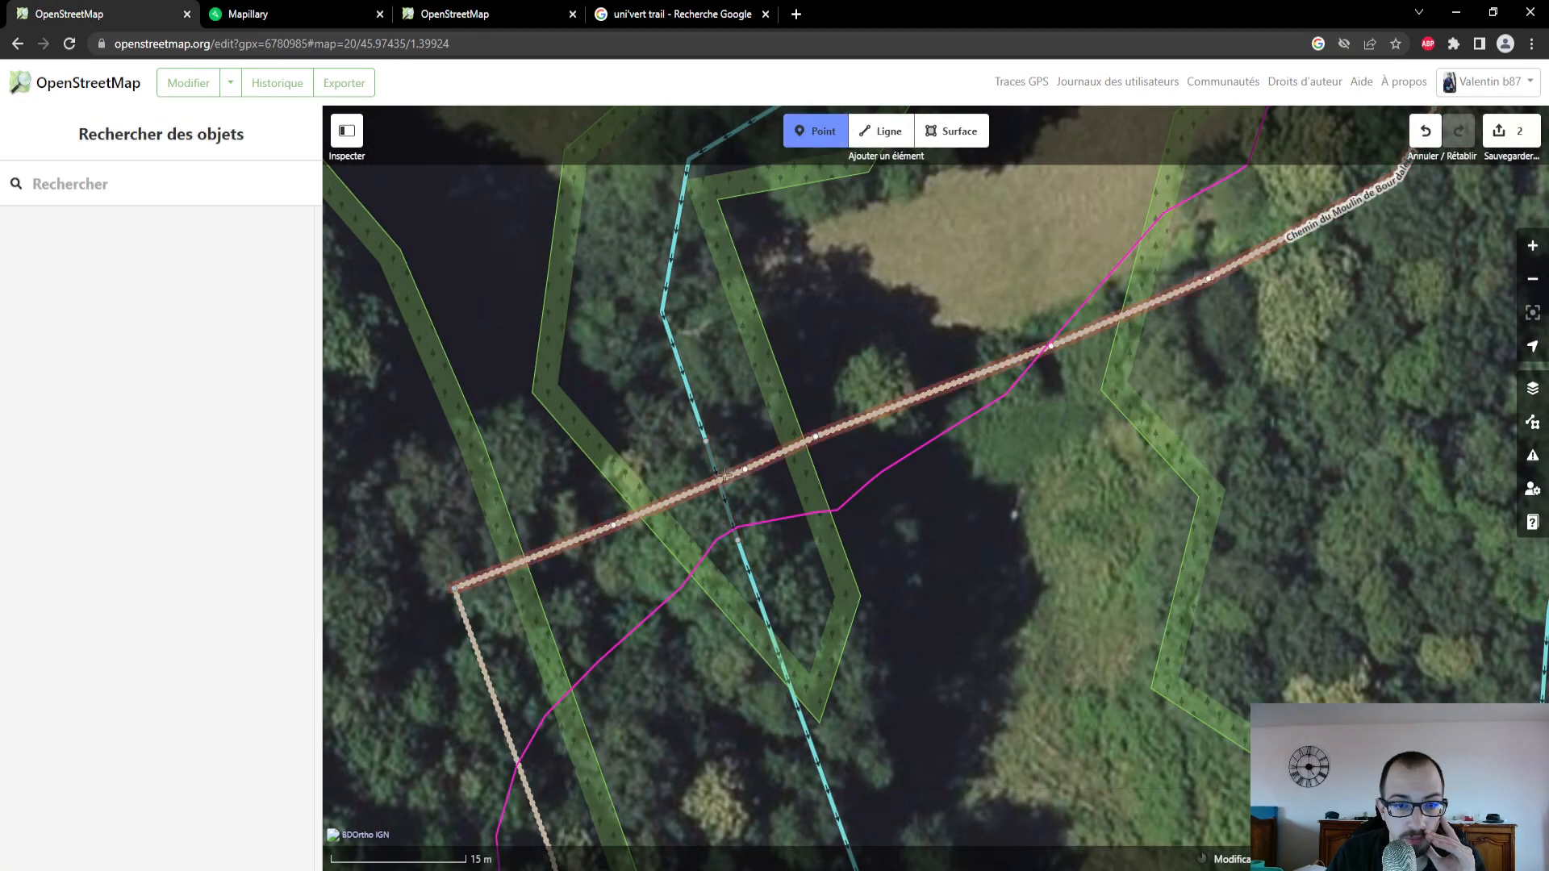
{"action": "left_click", "coordinate": [717, 476]}
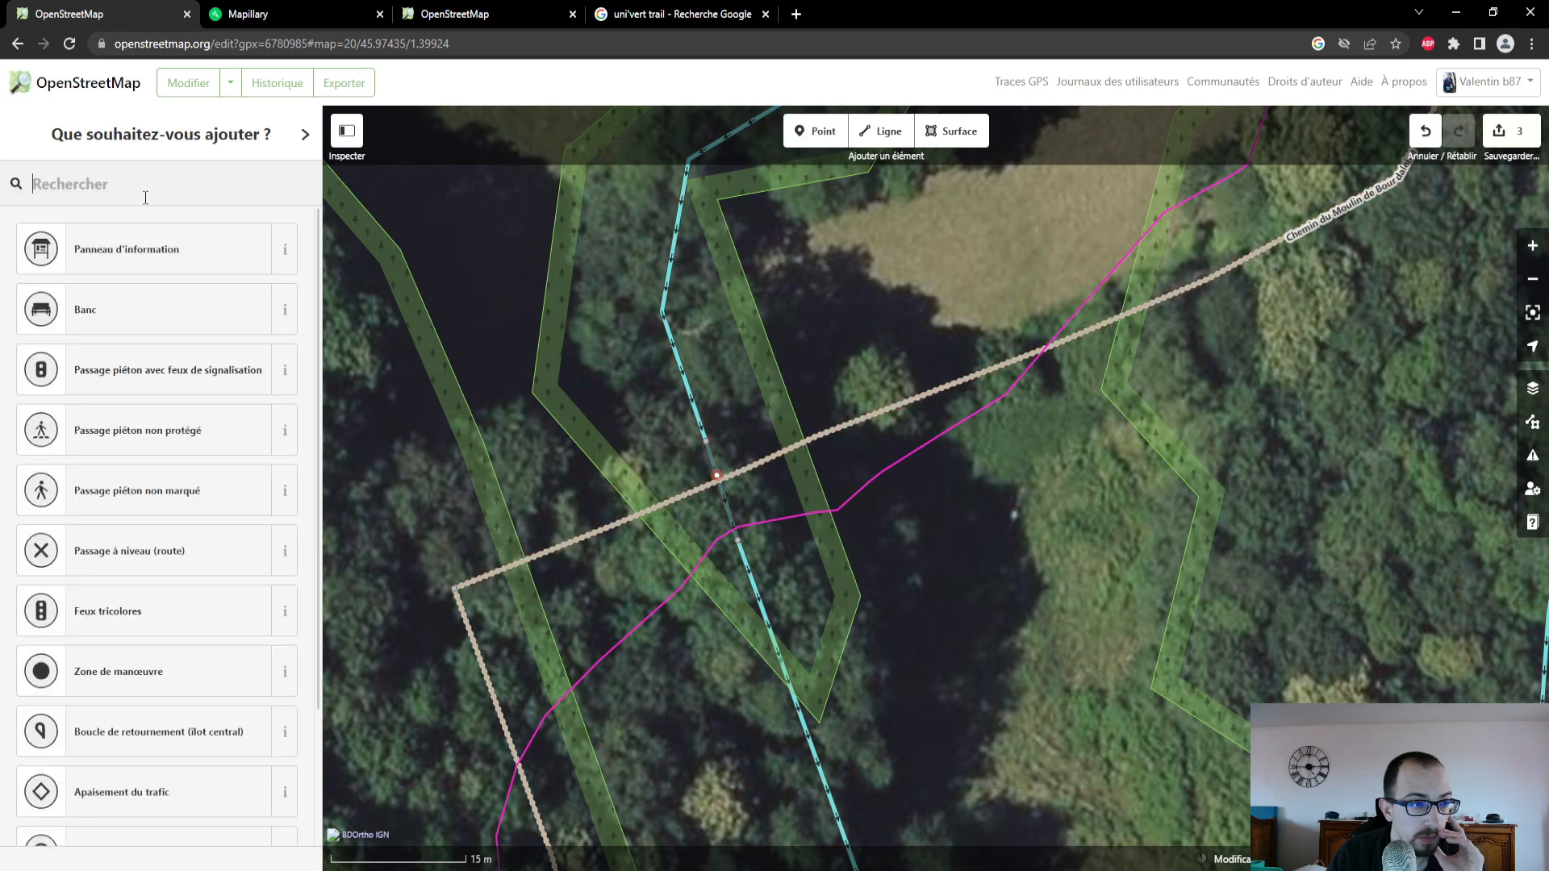
{"action": "type", "text": "pont"}
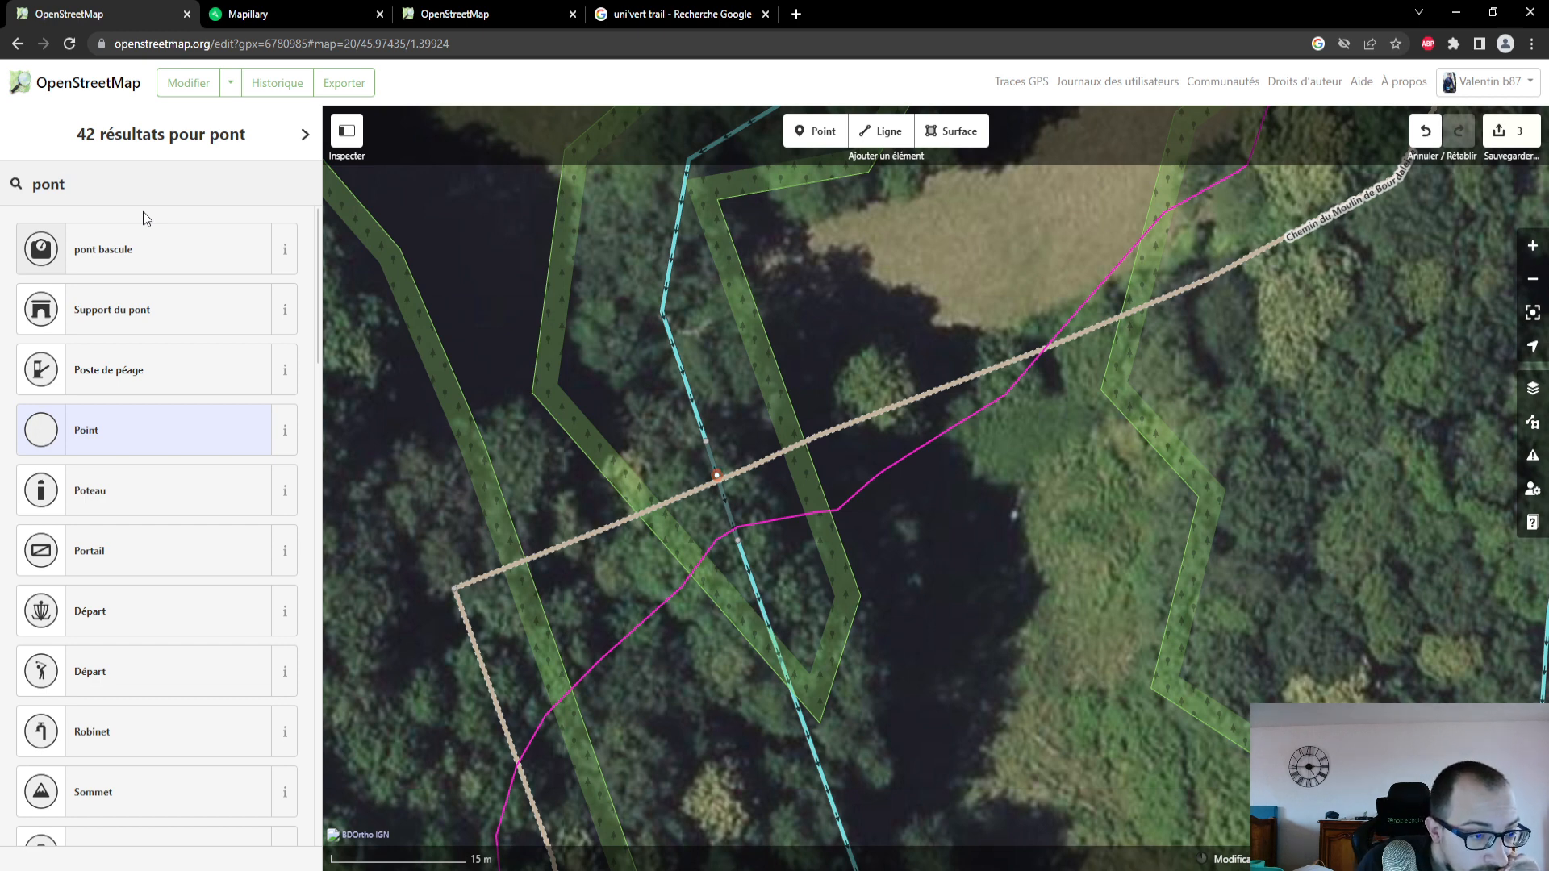
- Look through the feature types matching "pont" for one that suits the small bridge
{"action": "scroll", "coordinate": [208, 374], "scroll_direction": "down", "scroll_amount": 3}
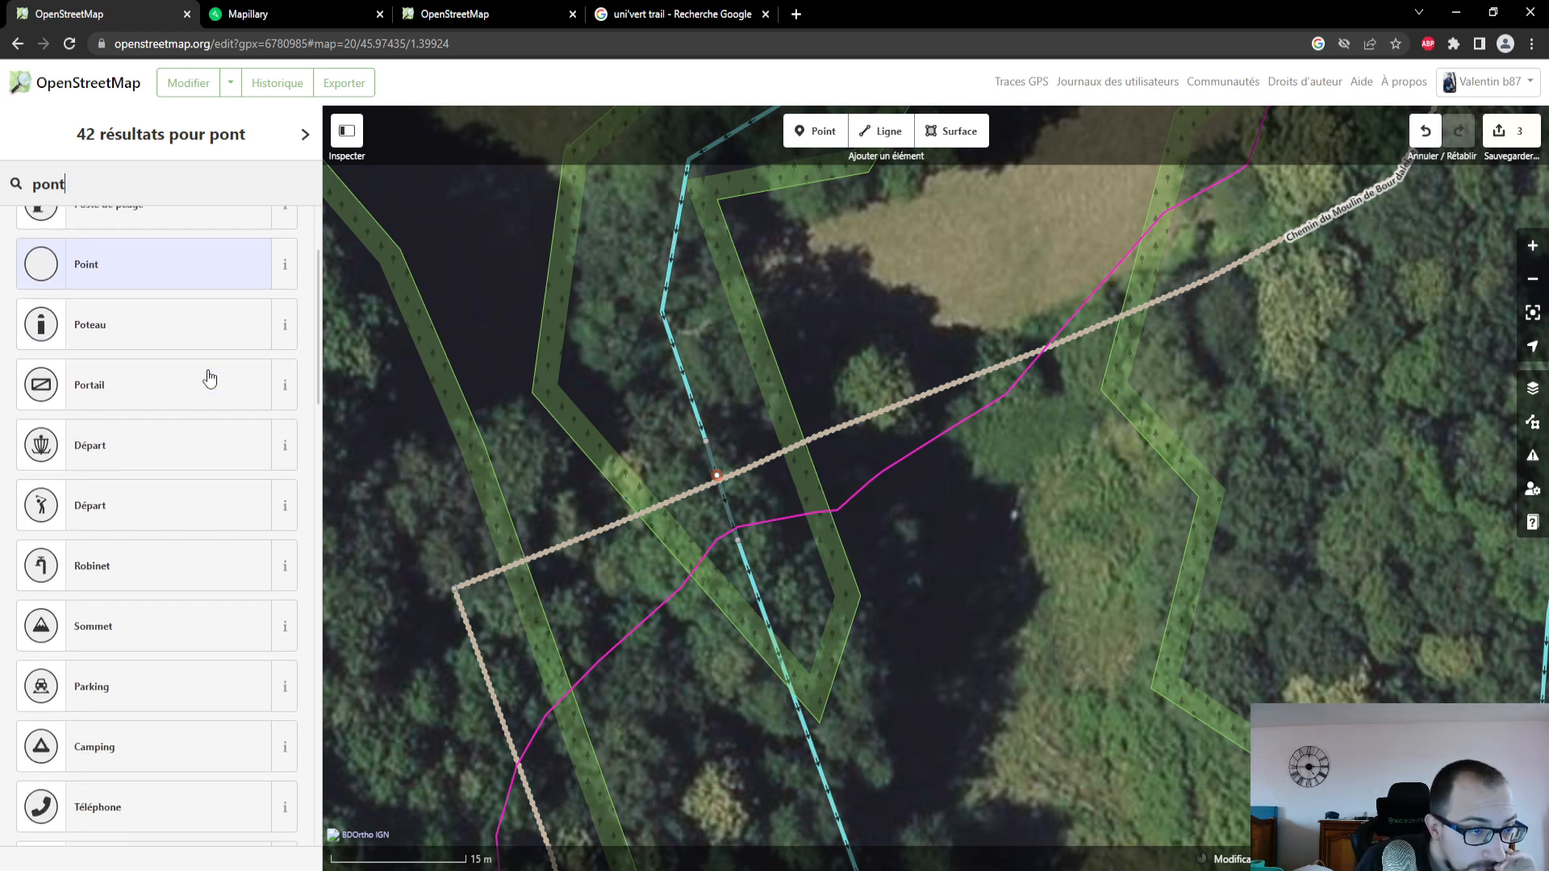
{"action": "scroll", "coordinate": [210, 377], "scroll_direction": "down", "scroll_amount": 4}
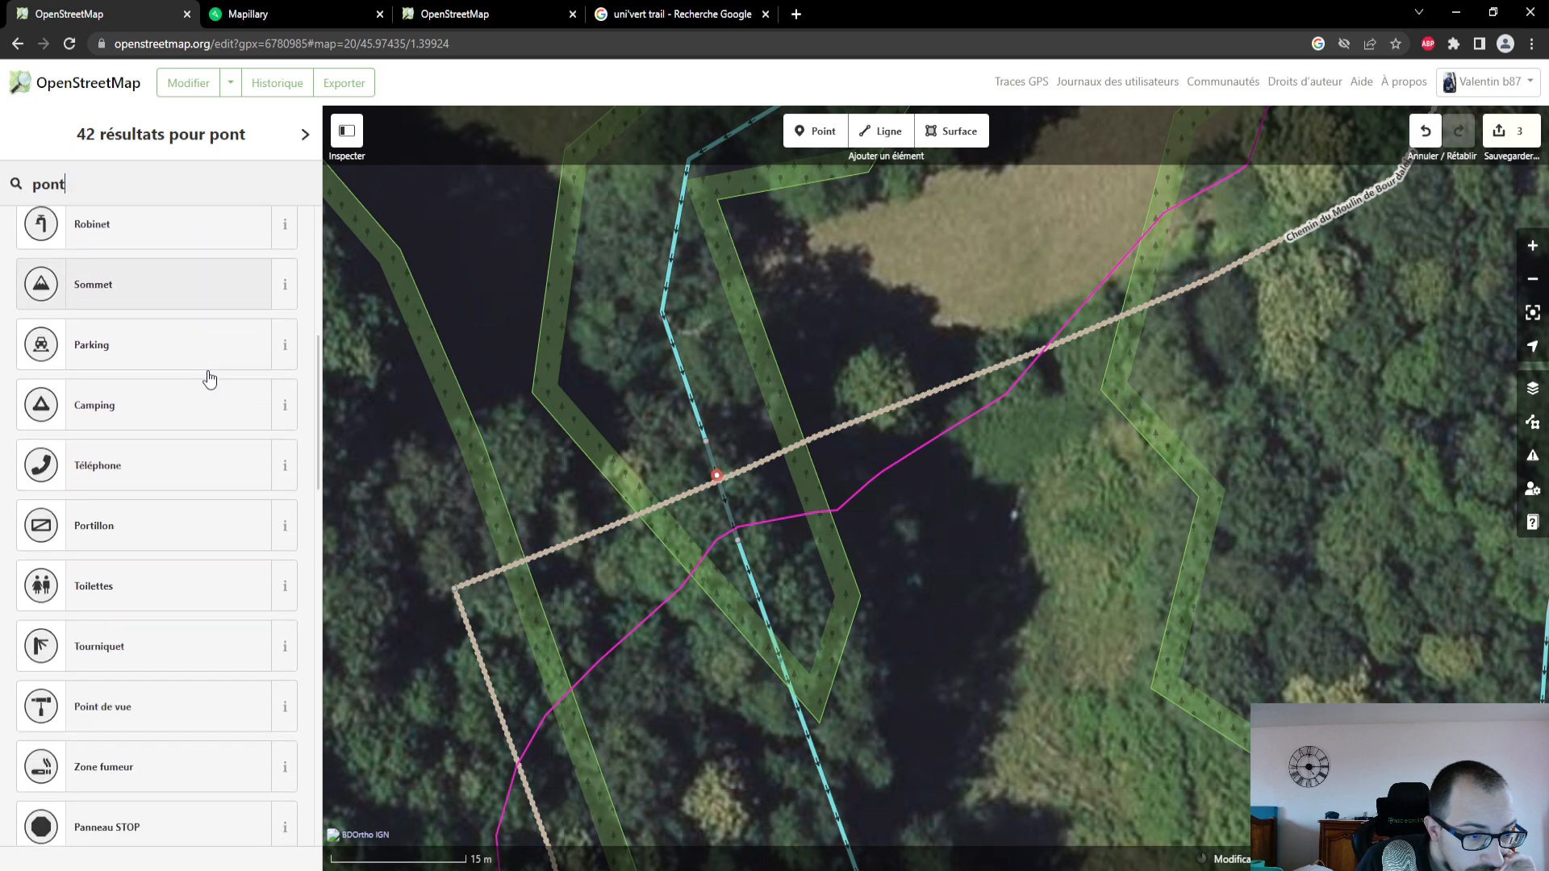
{"action": "scroll", "coordinate": [210, 379], "scroll_direction": "down", "scroll_amount": 3}
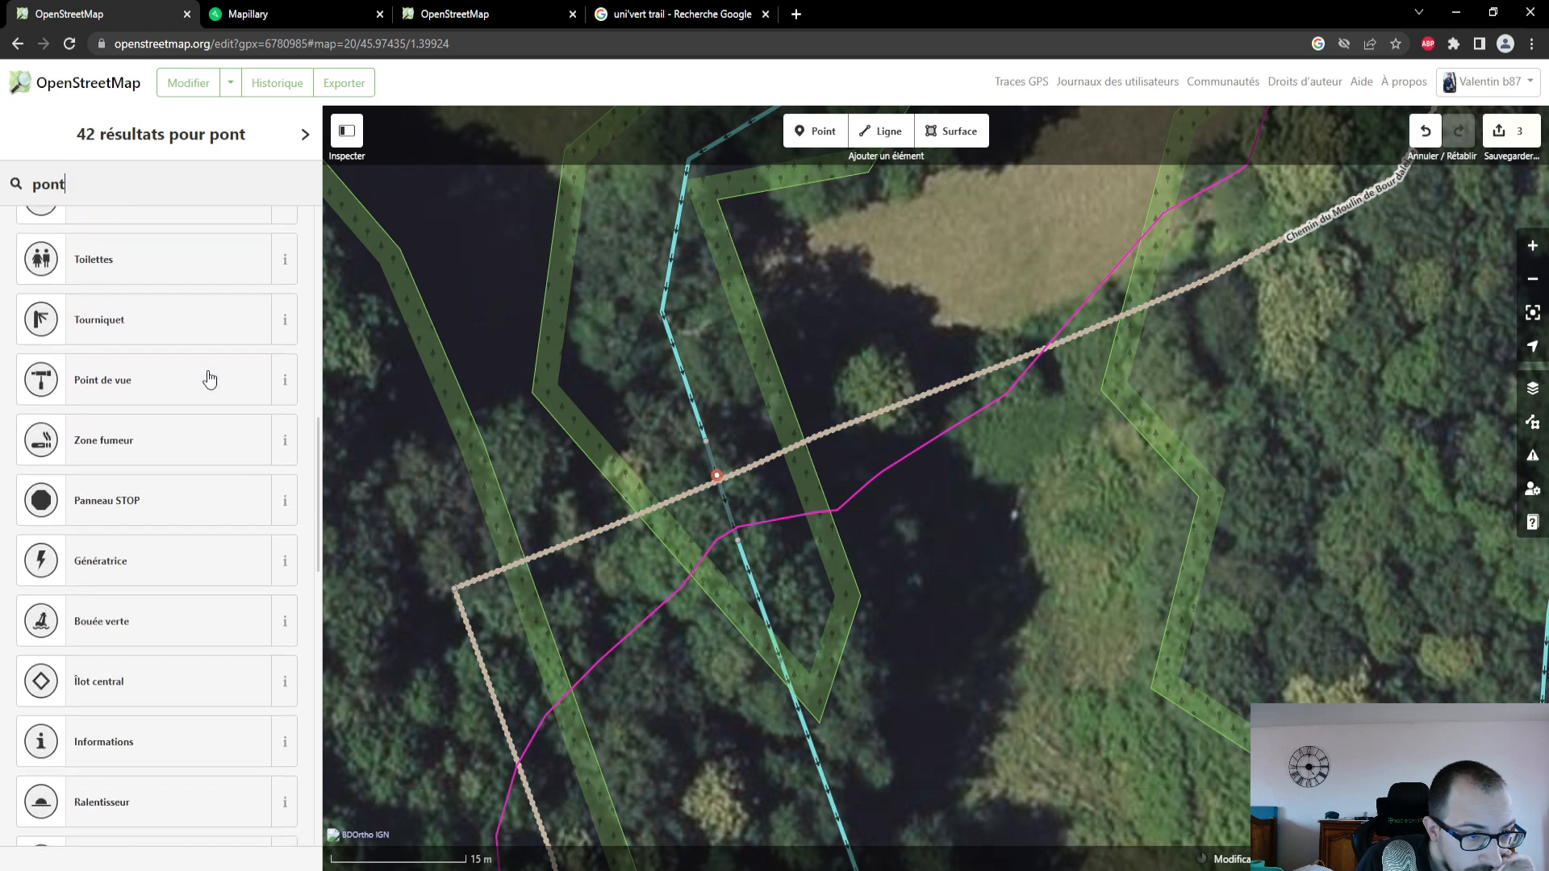
{"action": "scroll", "coordinate": [210, 379], "scroll_direction": "down", "scroll_amount": 2}
{"action": "scroll", "coordinate": [210, 379], "scroll_direction": "down", "scroll_amount": 2}
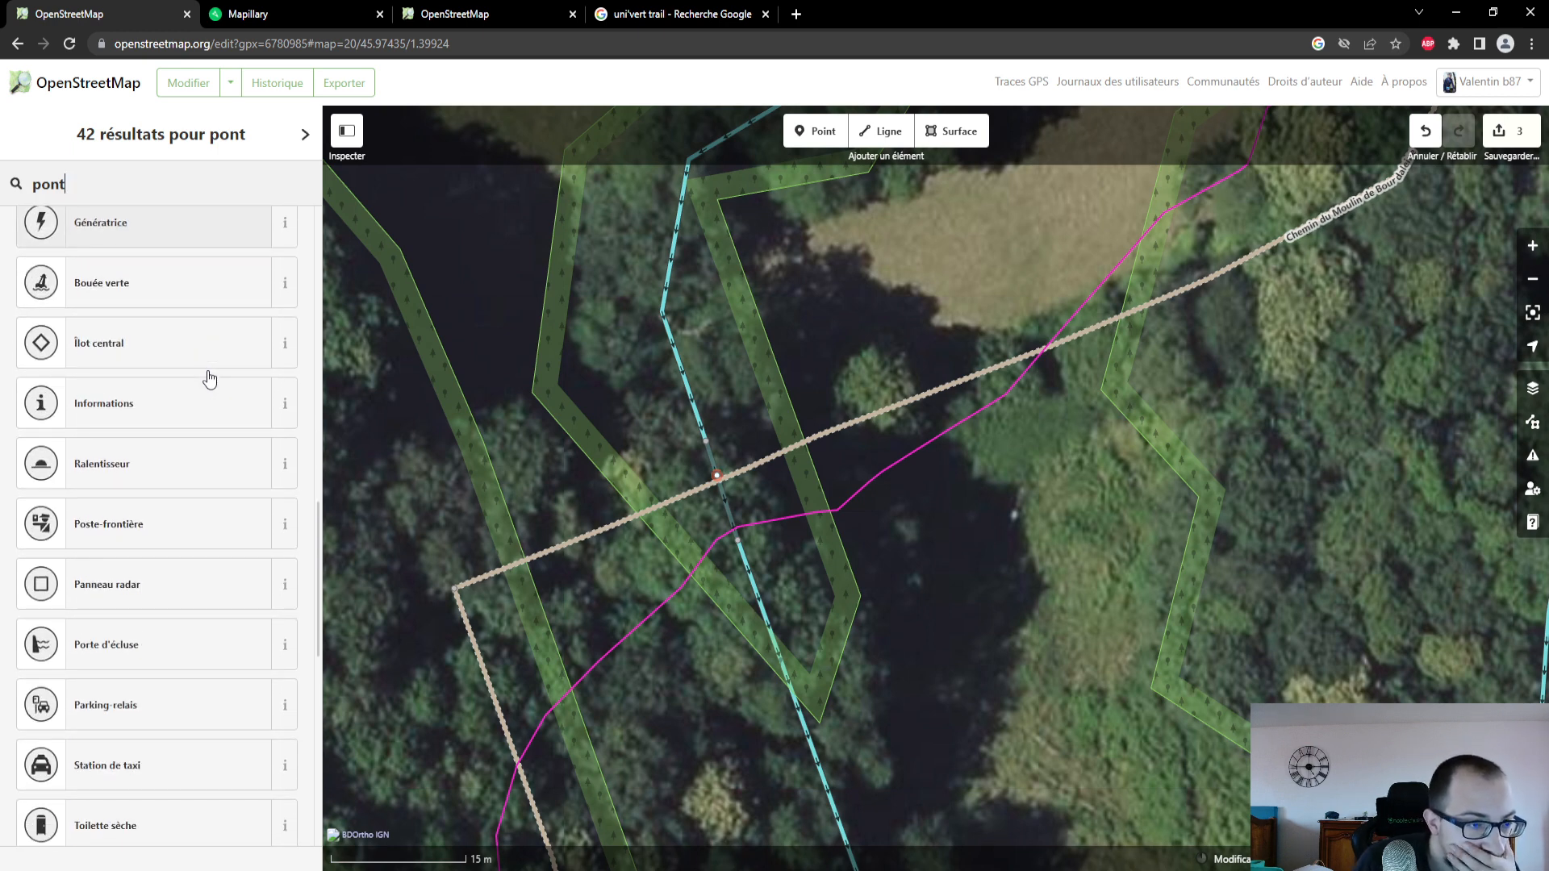
{"action": "scroll", "coordinate": [209, 377], "scroll_direction": "down", "scroll_amount": 1}
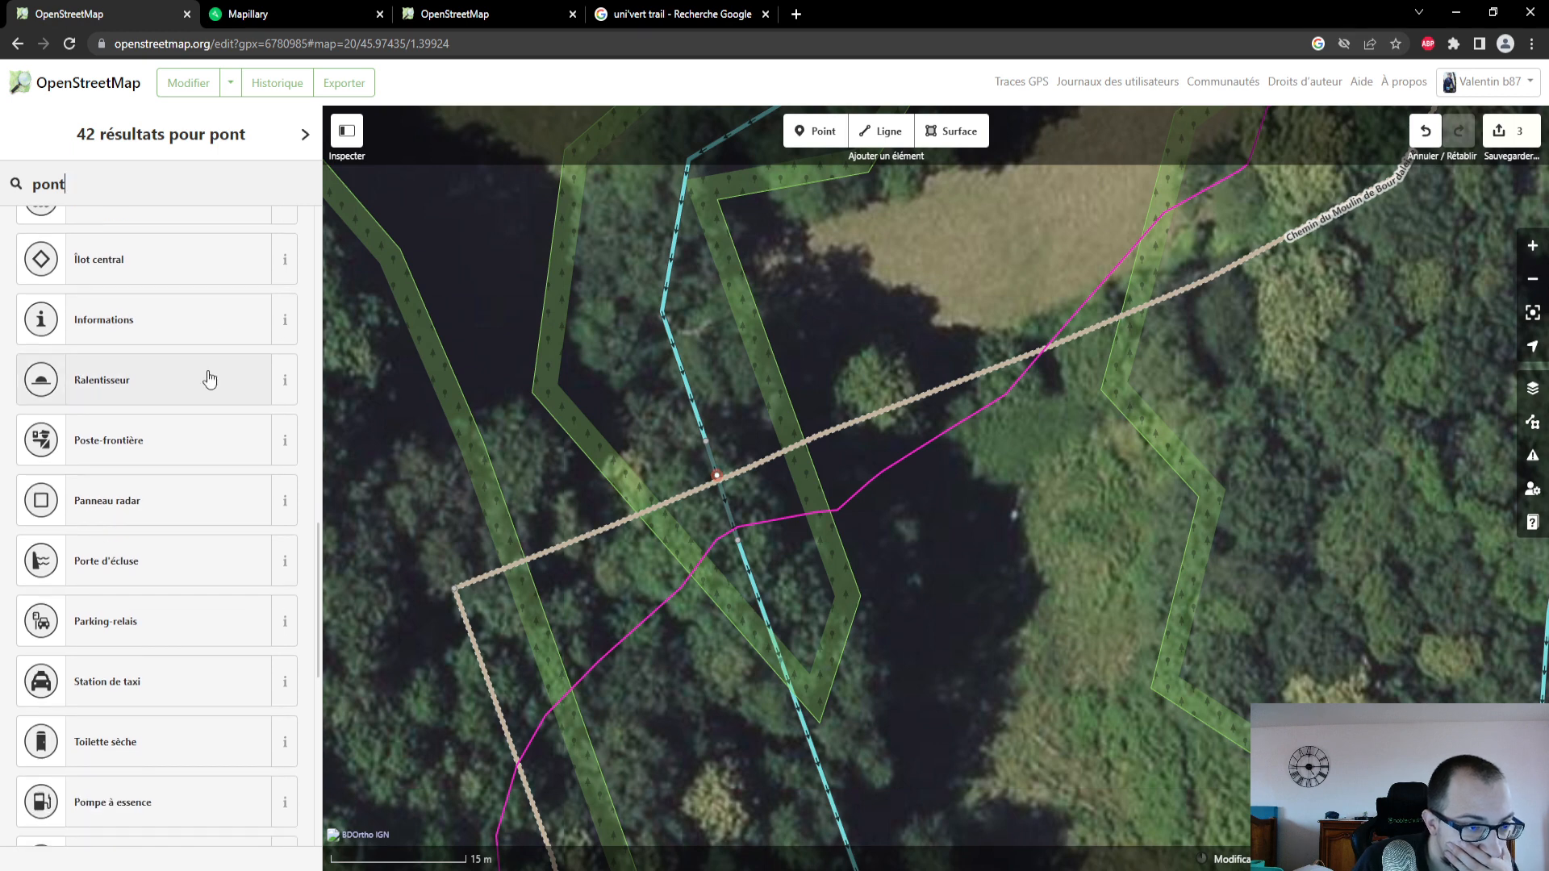
{"action": "scroll", "coordinate": [210, 379], "scroll_direction": "down", "scroll_amount": 3}
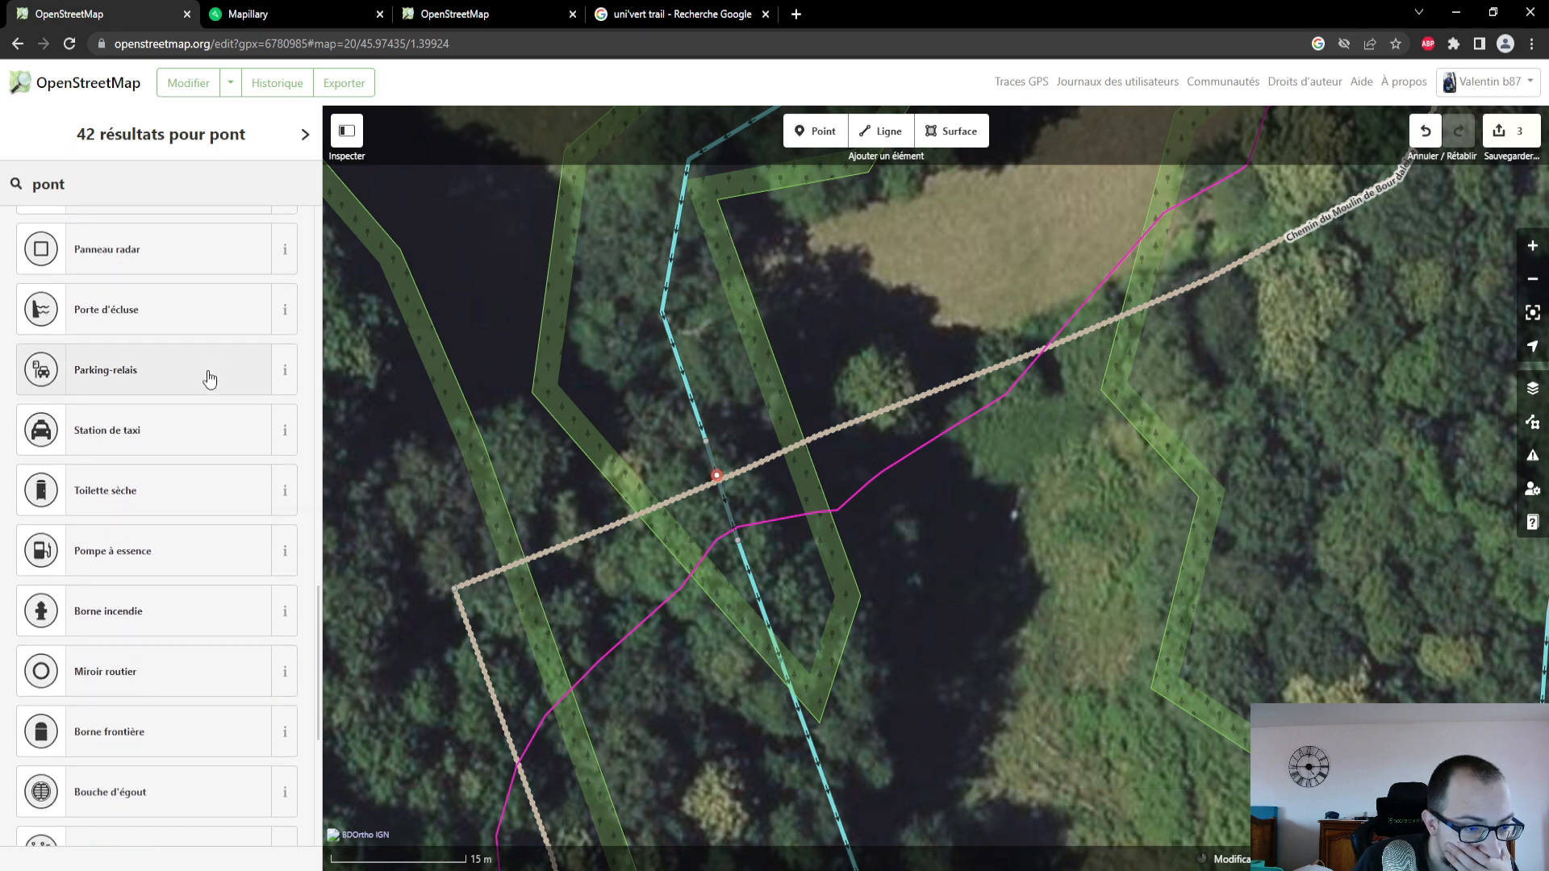
{"action": "scroll", "coordinate": [209, 379], "scroll_direction": "down", "scroll_amount": 5}
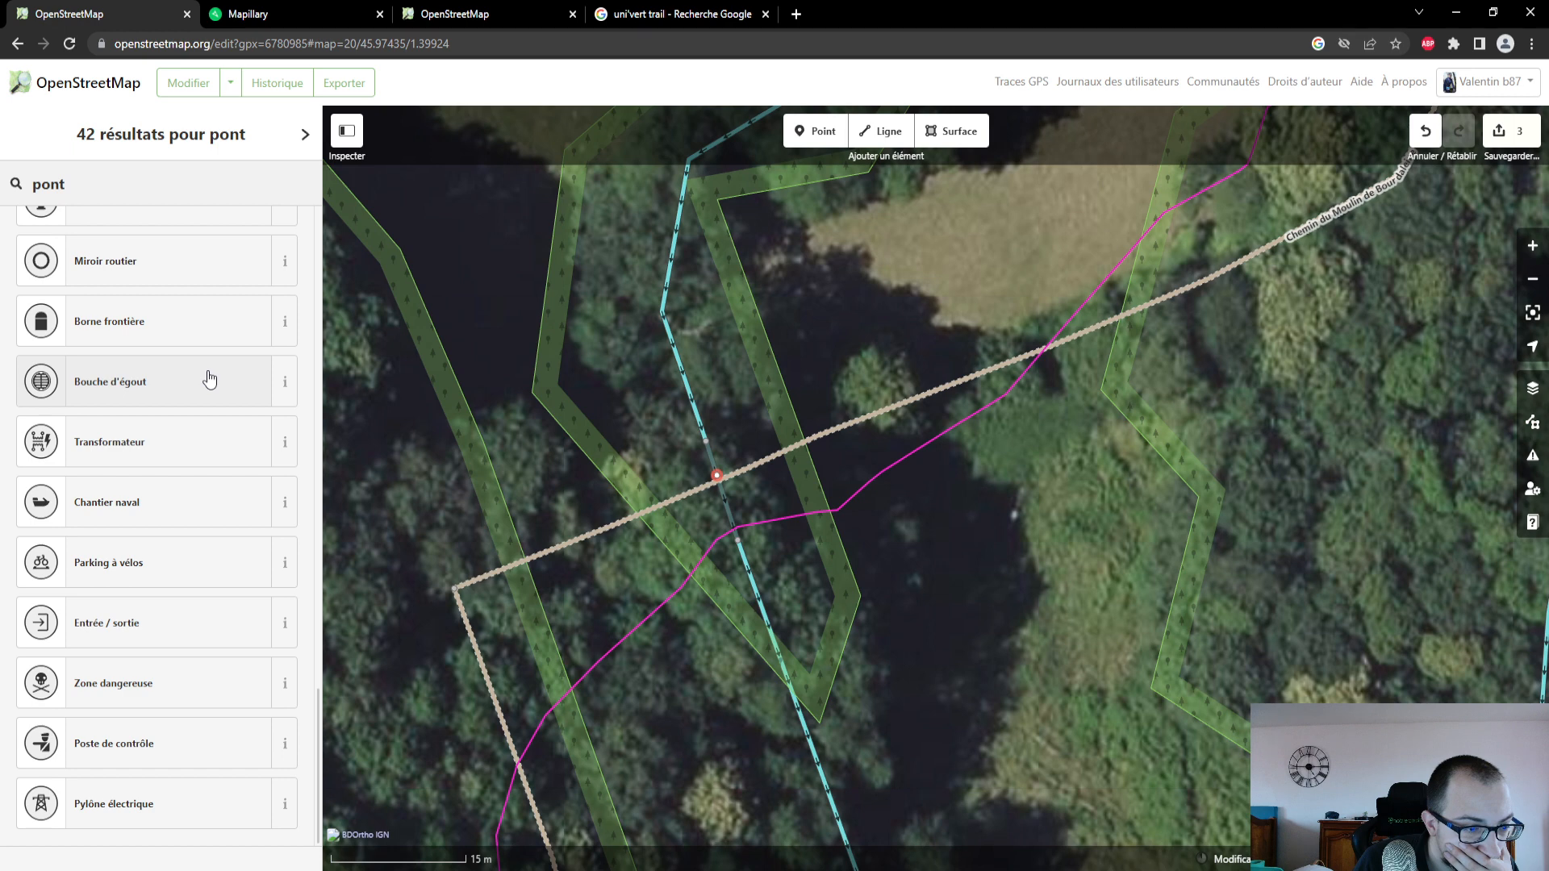
{"action": "scroll", "coordinate": [190, 339], "scroll_direction": "up", "scroll_amount": 20}
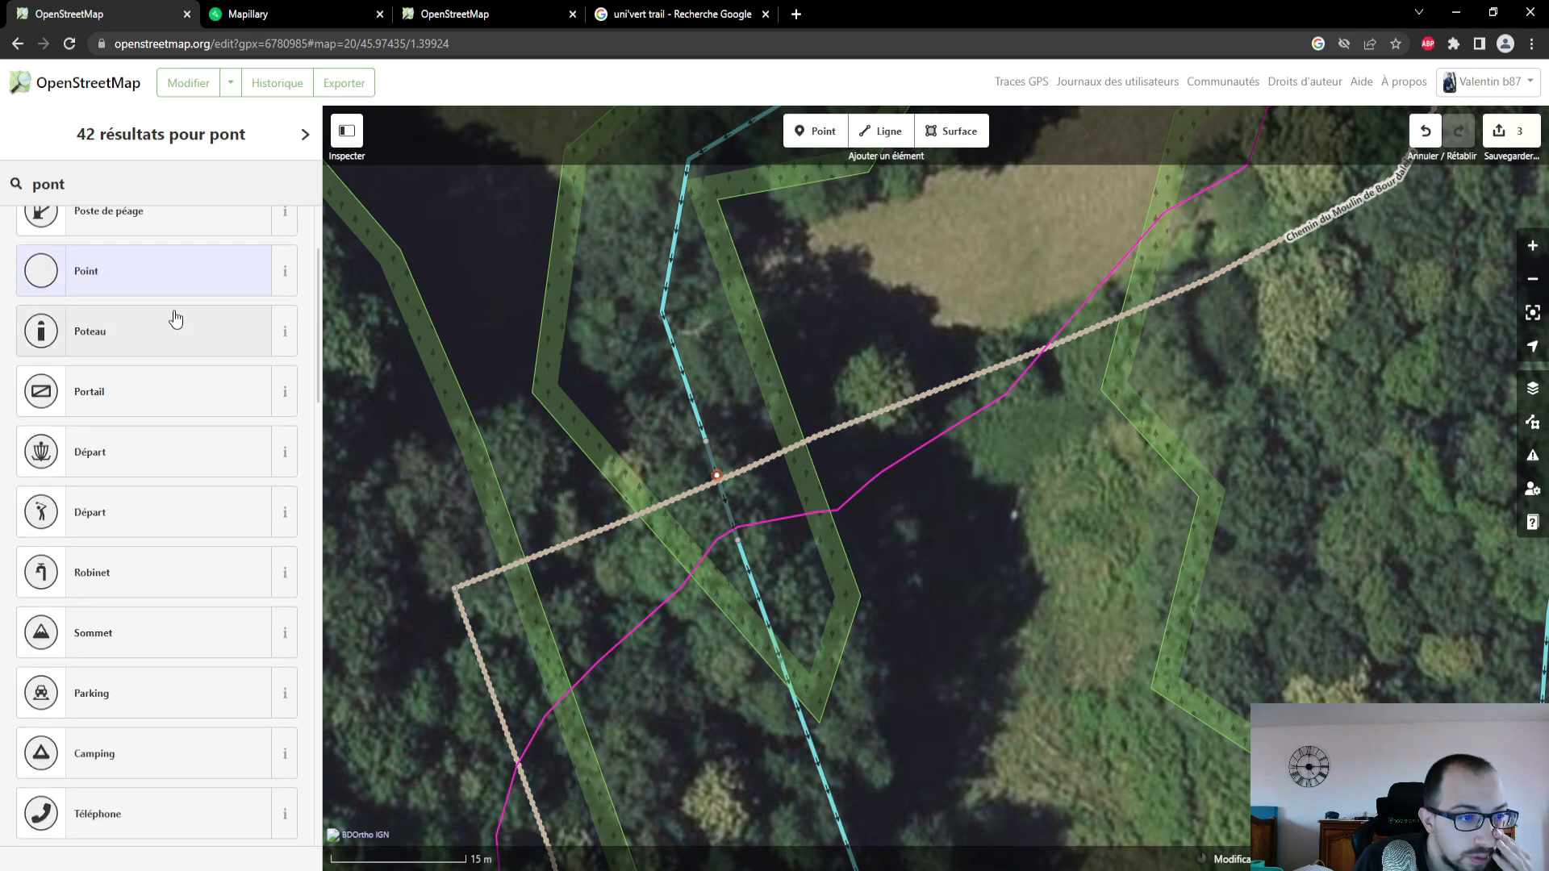
{"action": "scroll", "coordinate": [172, 298], "scroll_direction": "up", "scroll_amount": 2}
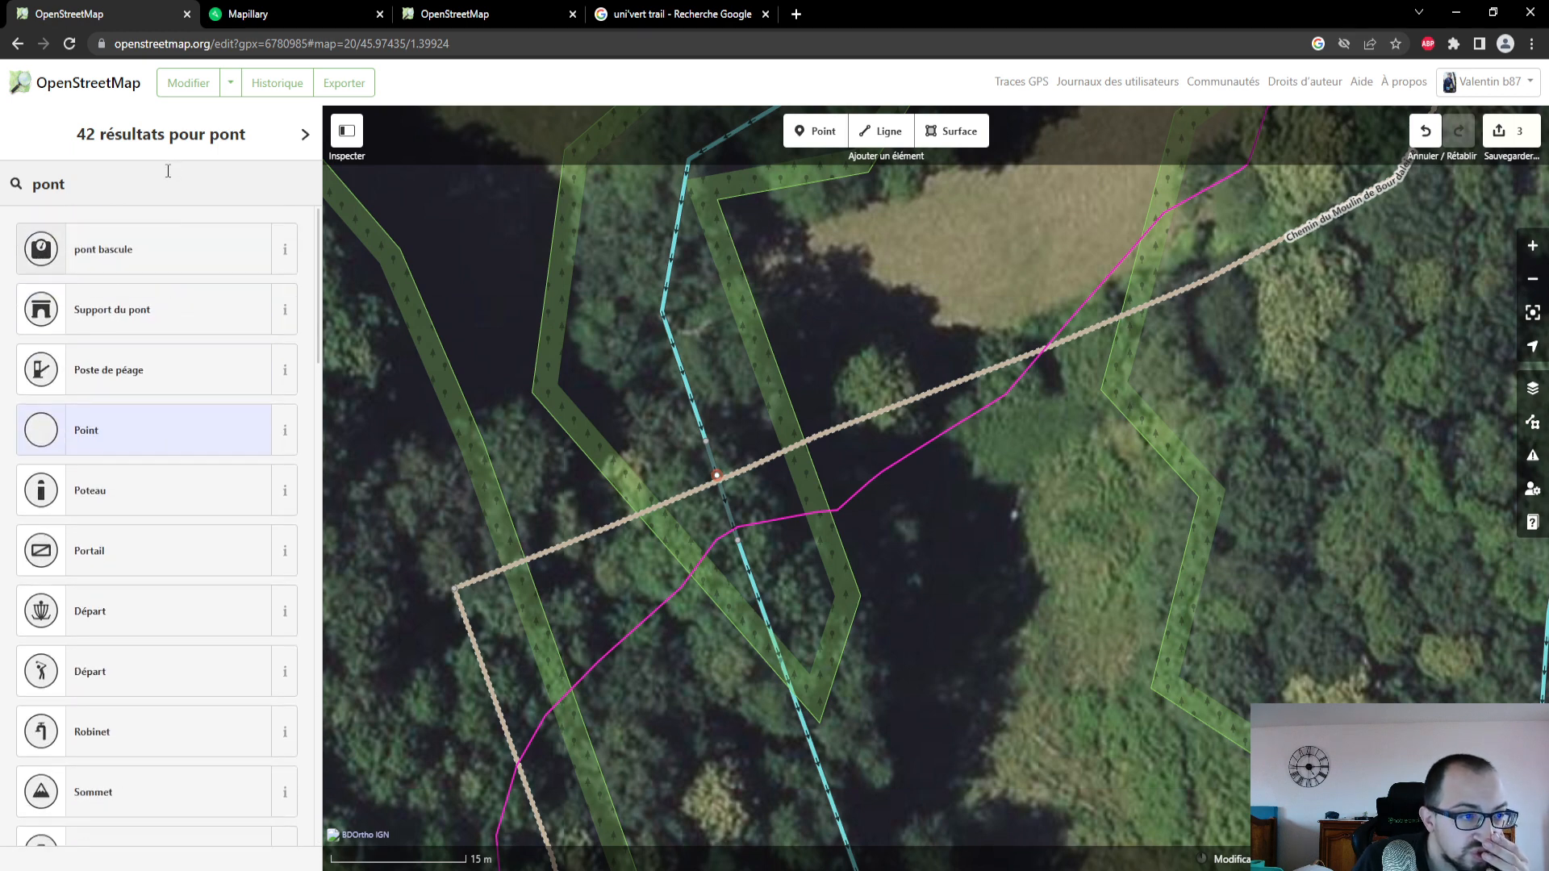
- Clear the feature type search and delete the point placed at the stream crossing
{"action": "key", "text": "BackSpace"}
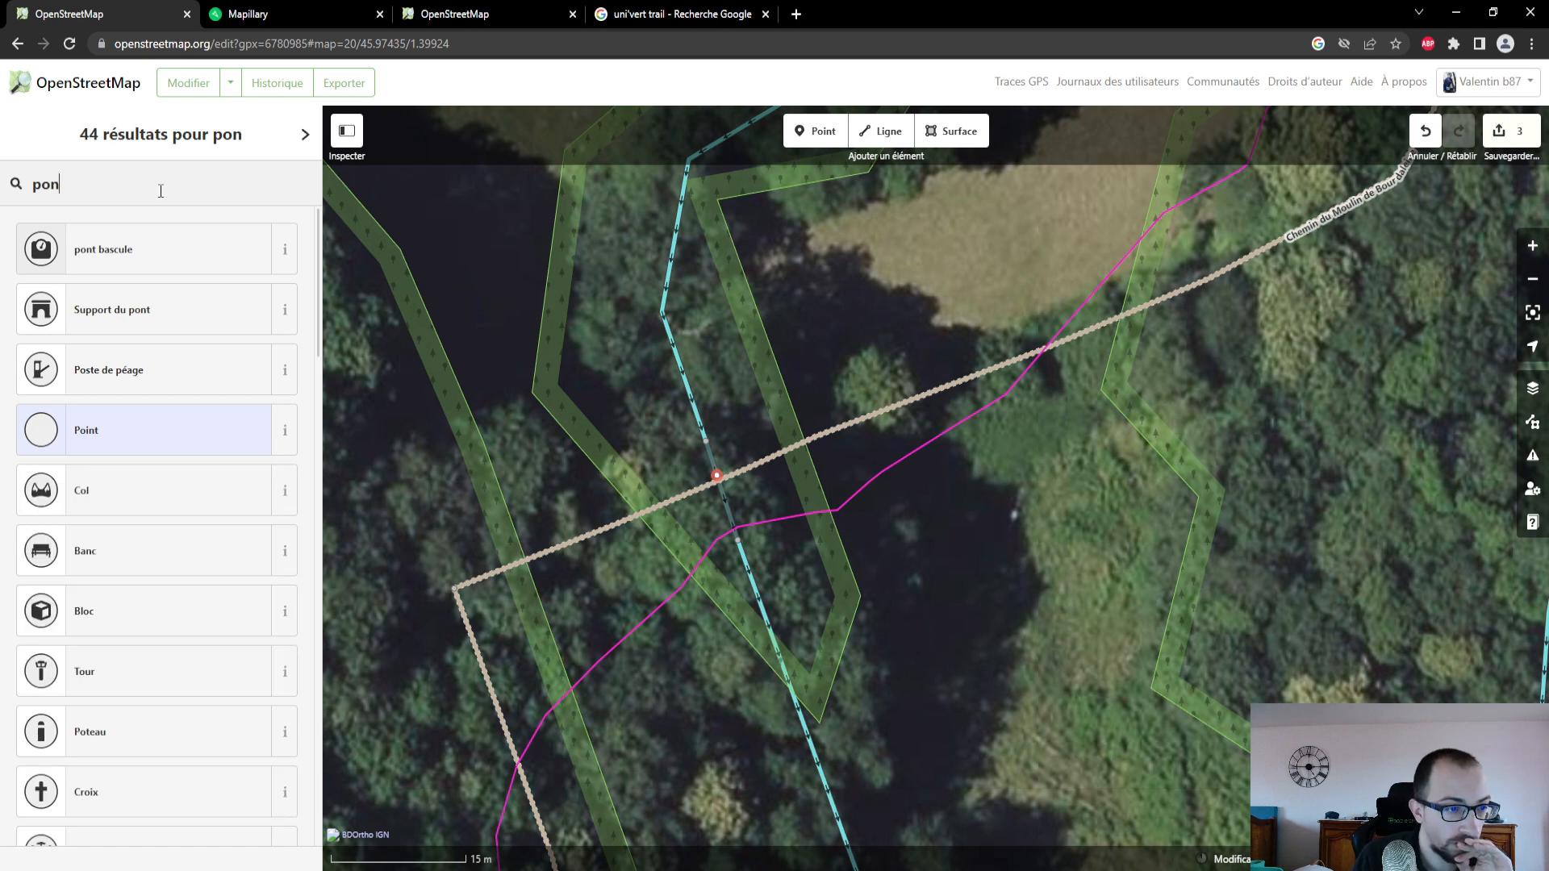
{"action": "key", "text": "BackSpace"}
{"action": "key", "text": "BackSpace"}
{"action": "key", "text": "BackSpace"}
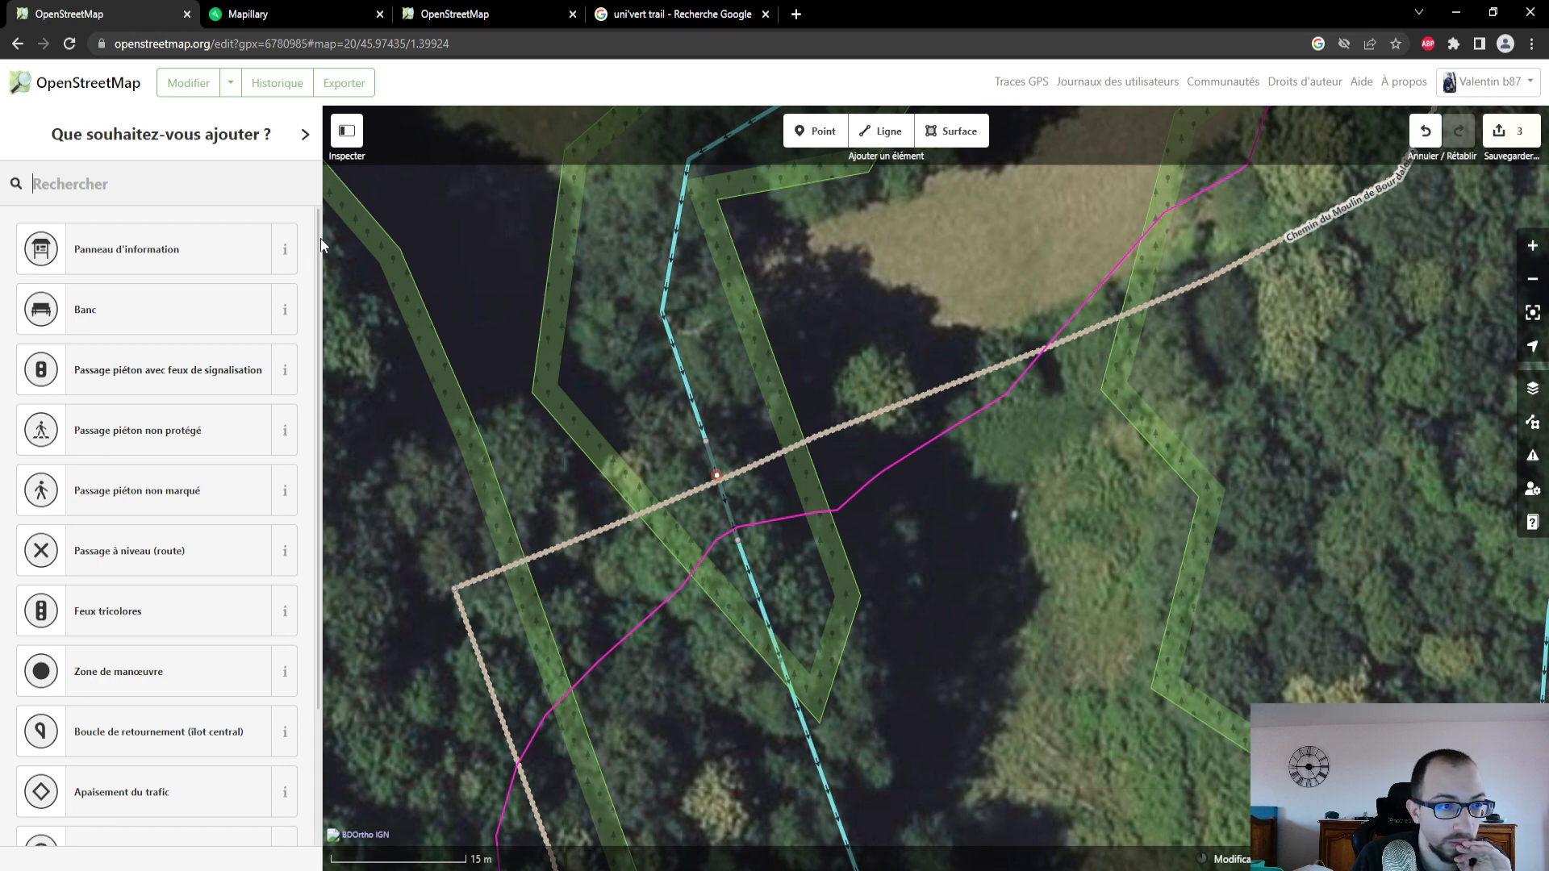
{"action": "scroll", "coordinate": [641, 414], "scroll_direction": "up", "scroll_amount": 3}
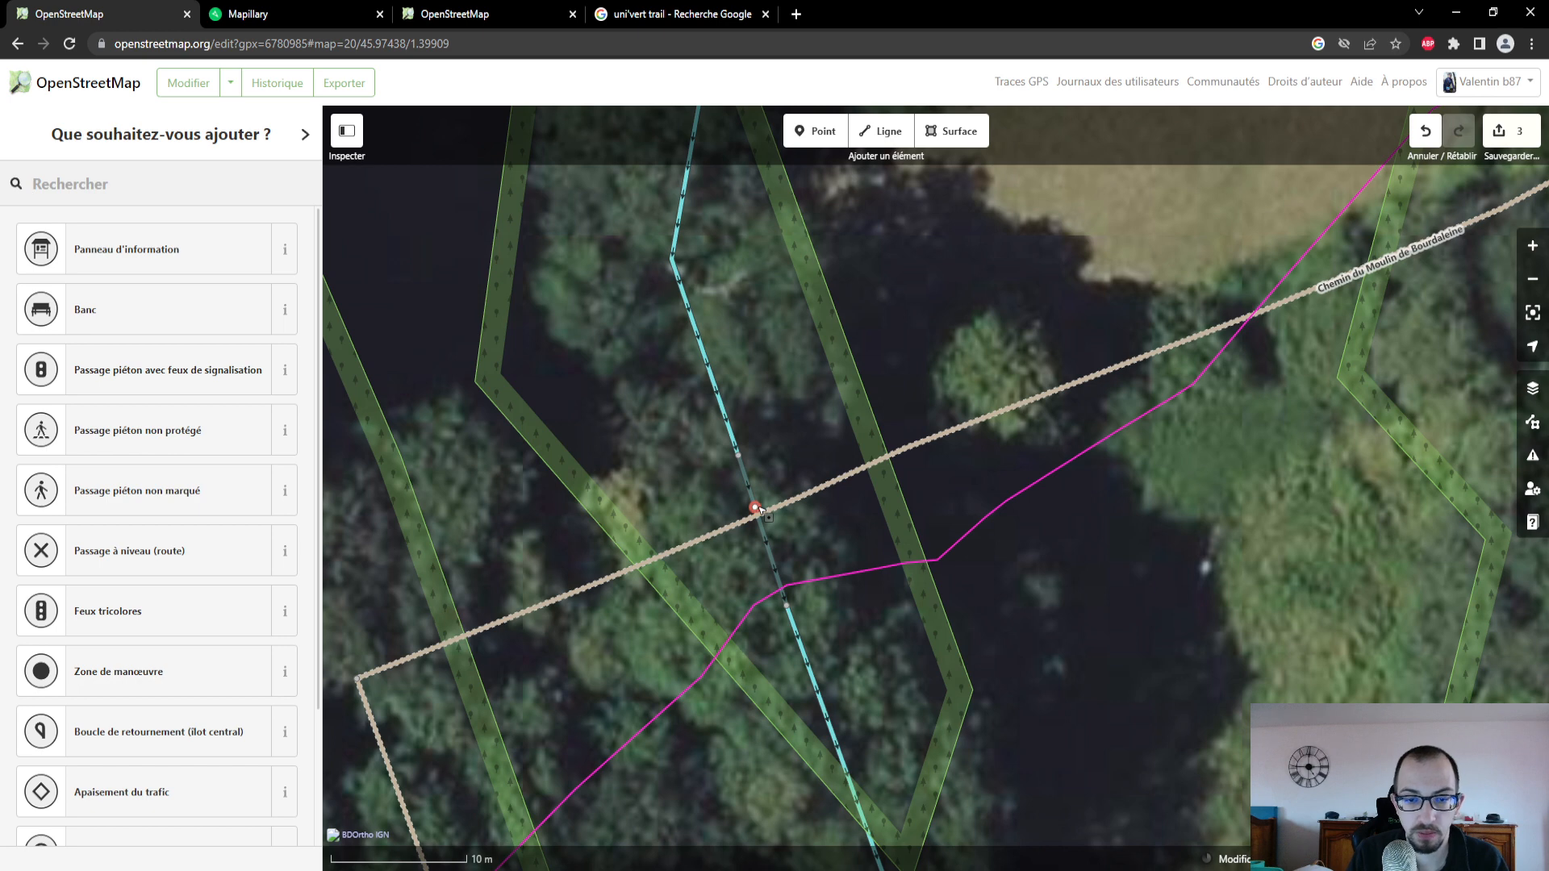
{"action": "left_click", "coordinate": [757, 508]}
{"action": "key", "text": "Delete"}
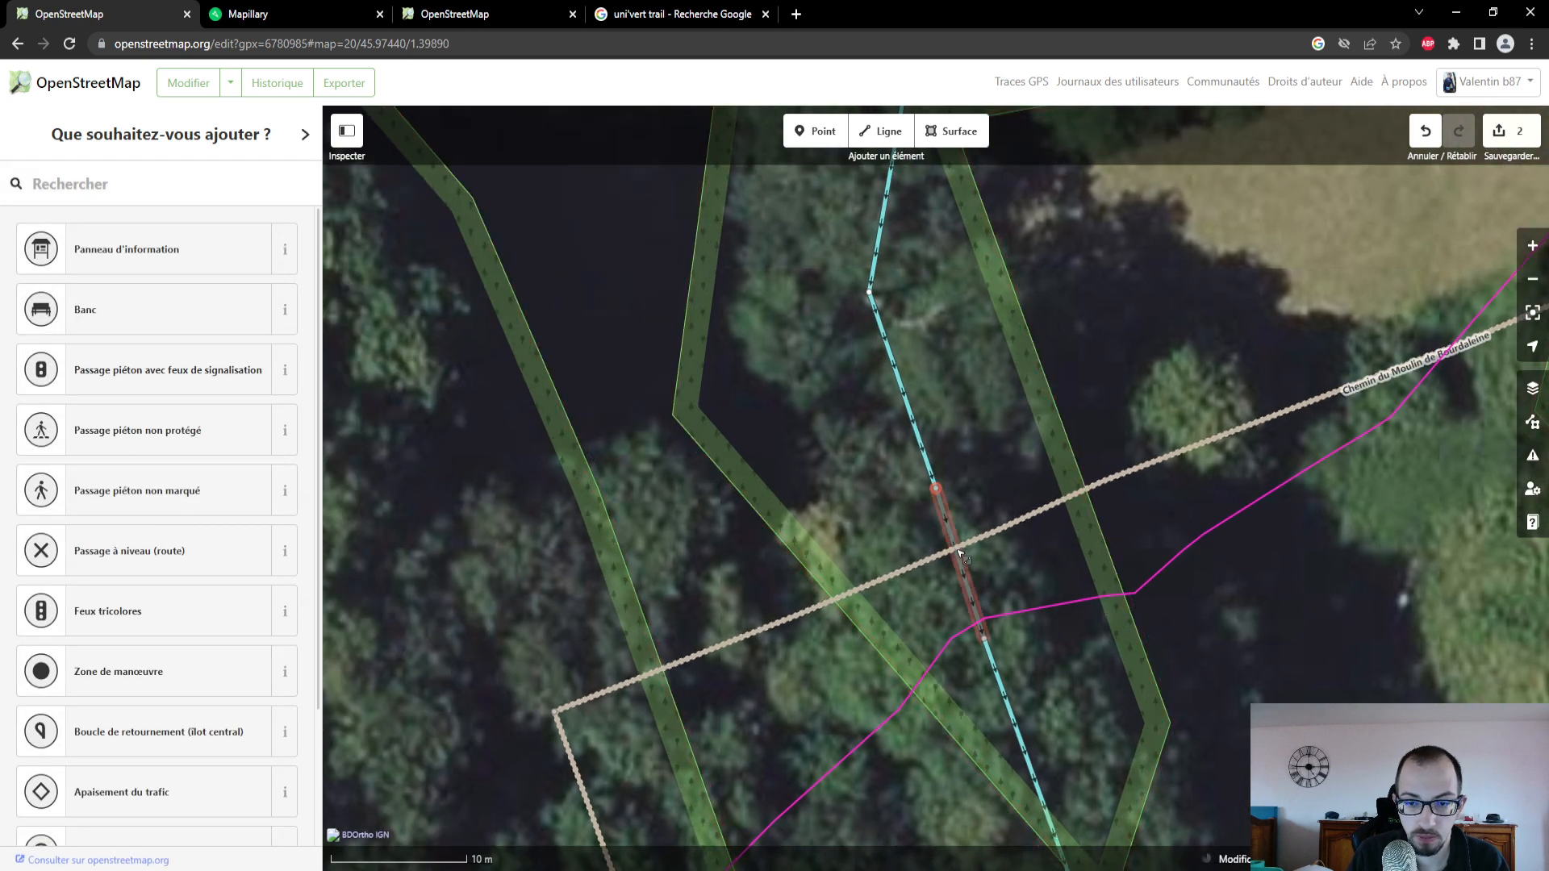
- Place a point on the track where it crosses the stream's culvert section and search the feature types for "pont"
{"action": "left_click", "coordinate": [960, 553]}
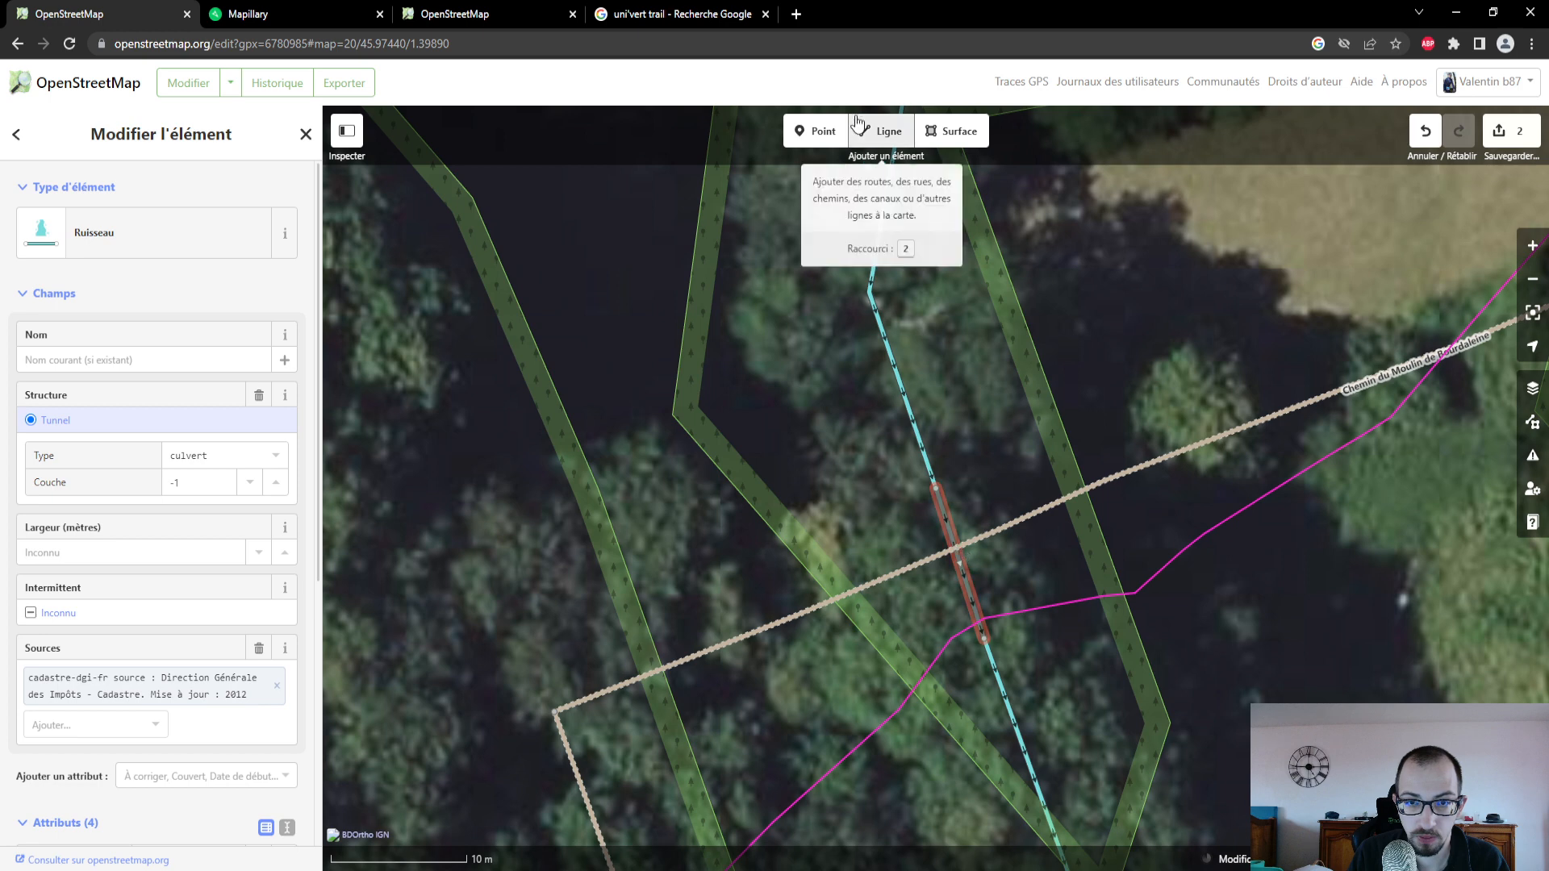
{"action": "left_click", "coordinate": [815, 130]}
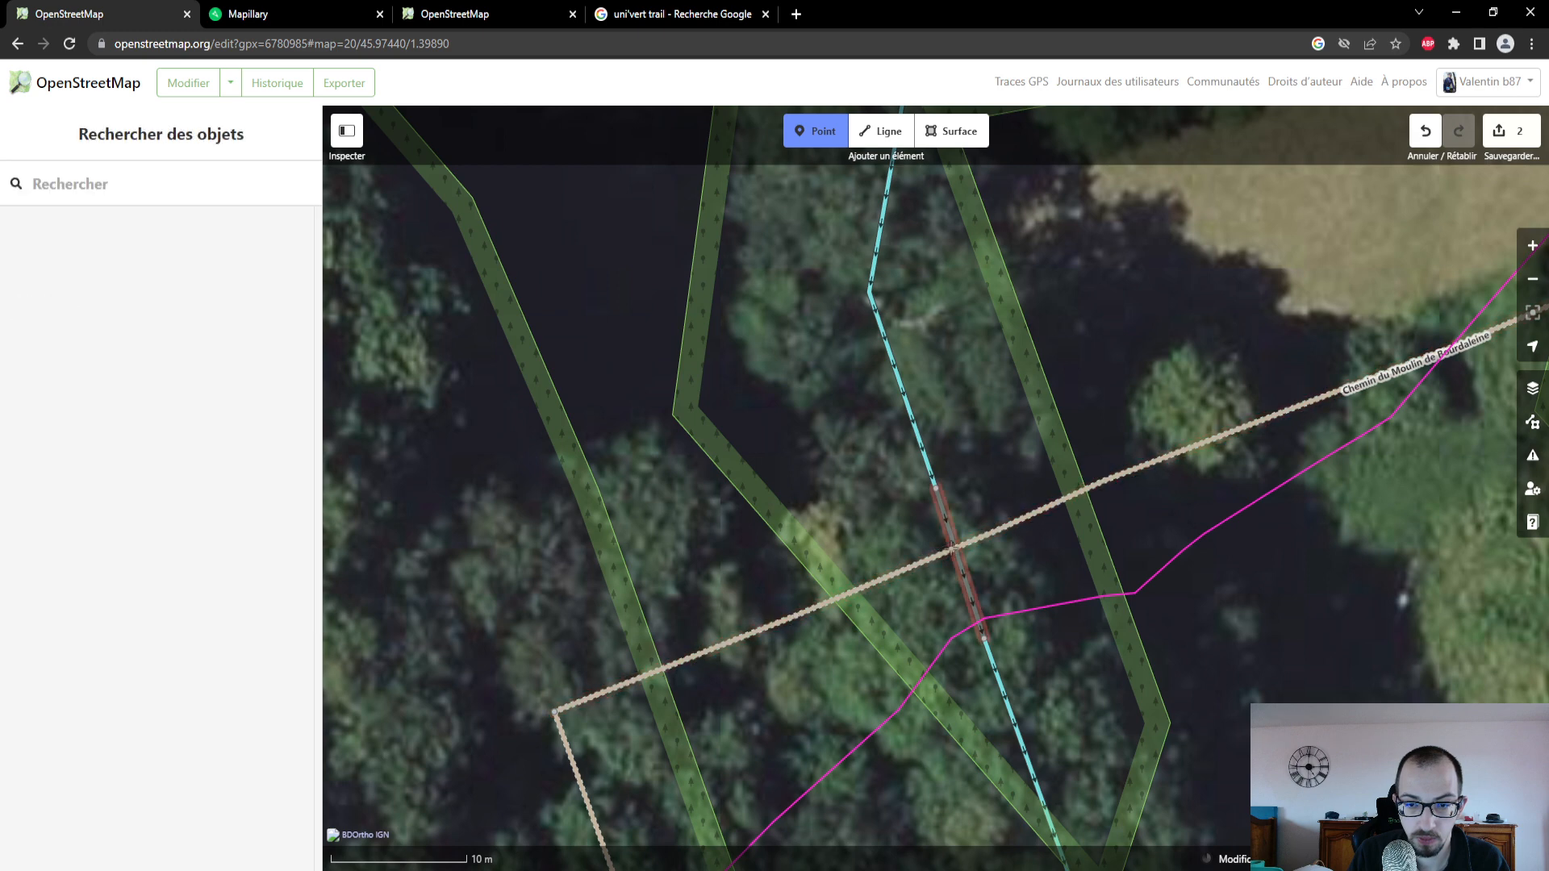
{"action": "left_click", "coordinate": [950, 550]}
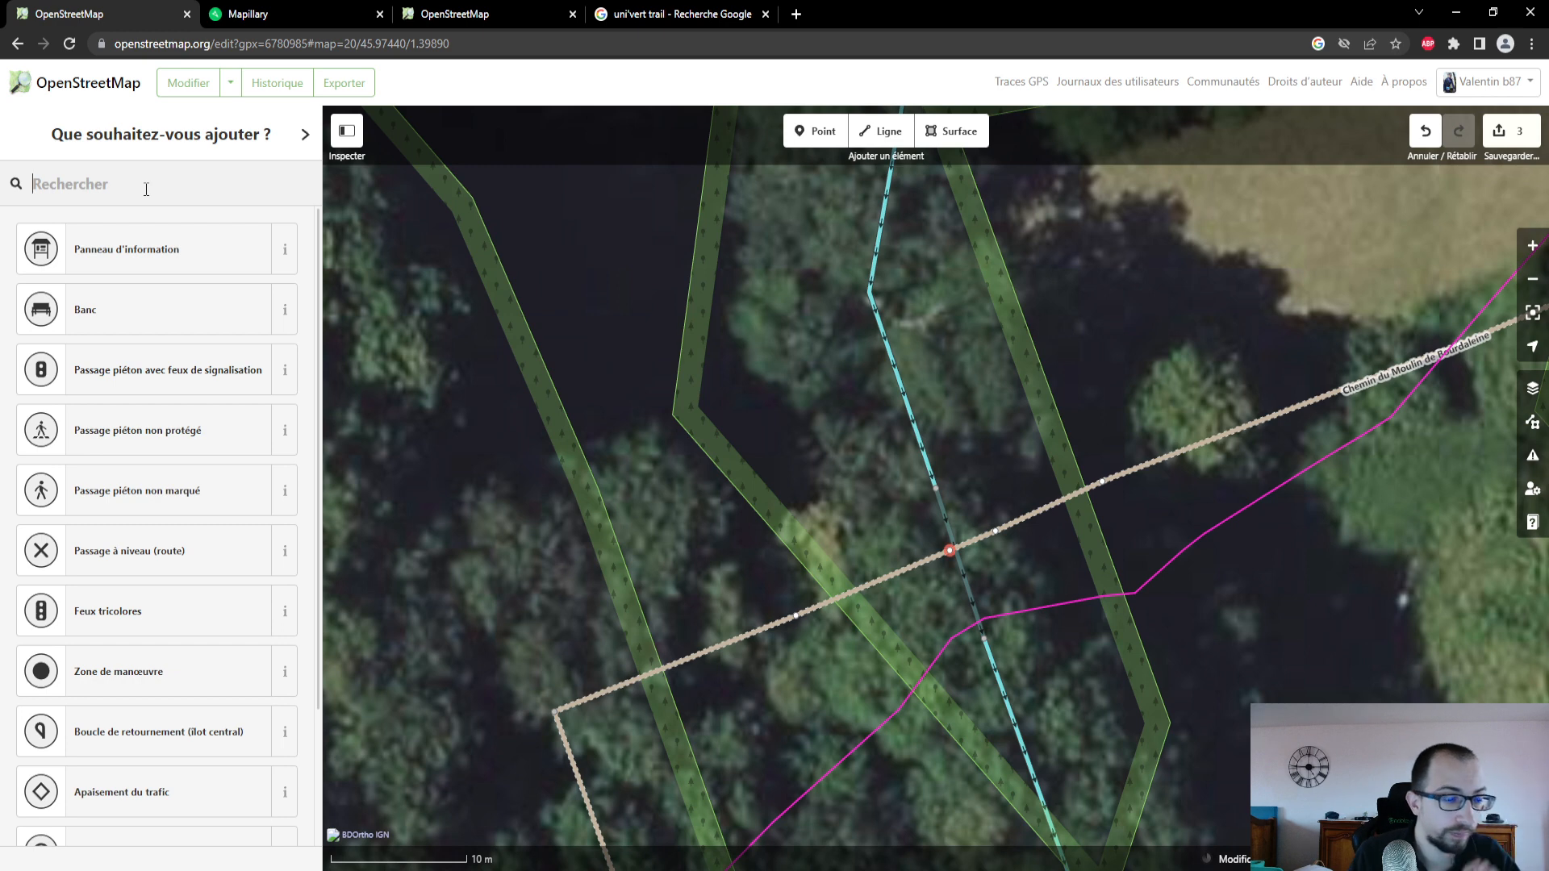
{"action": "type", "text": "pont"}
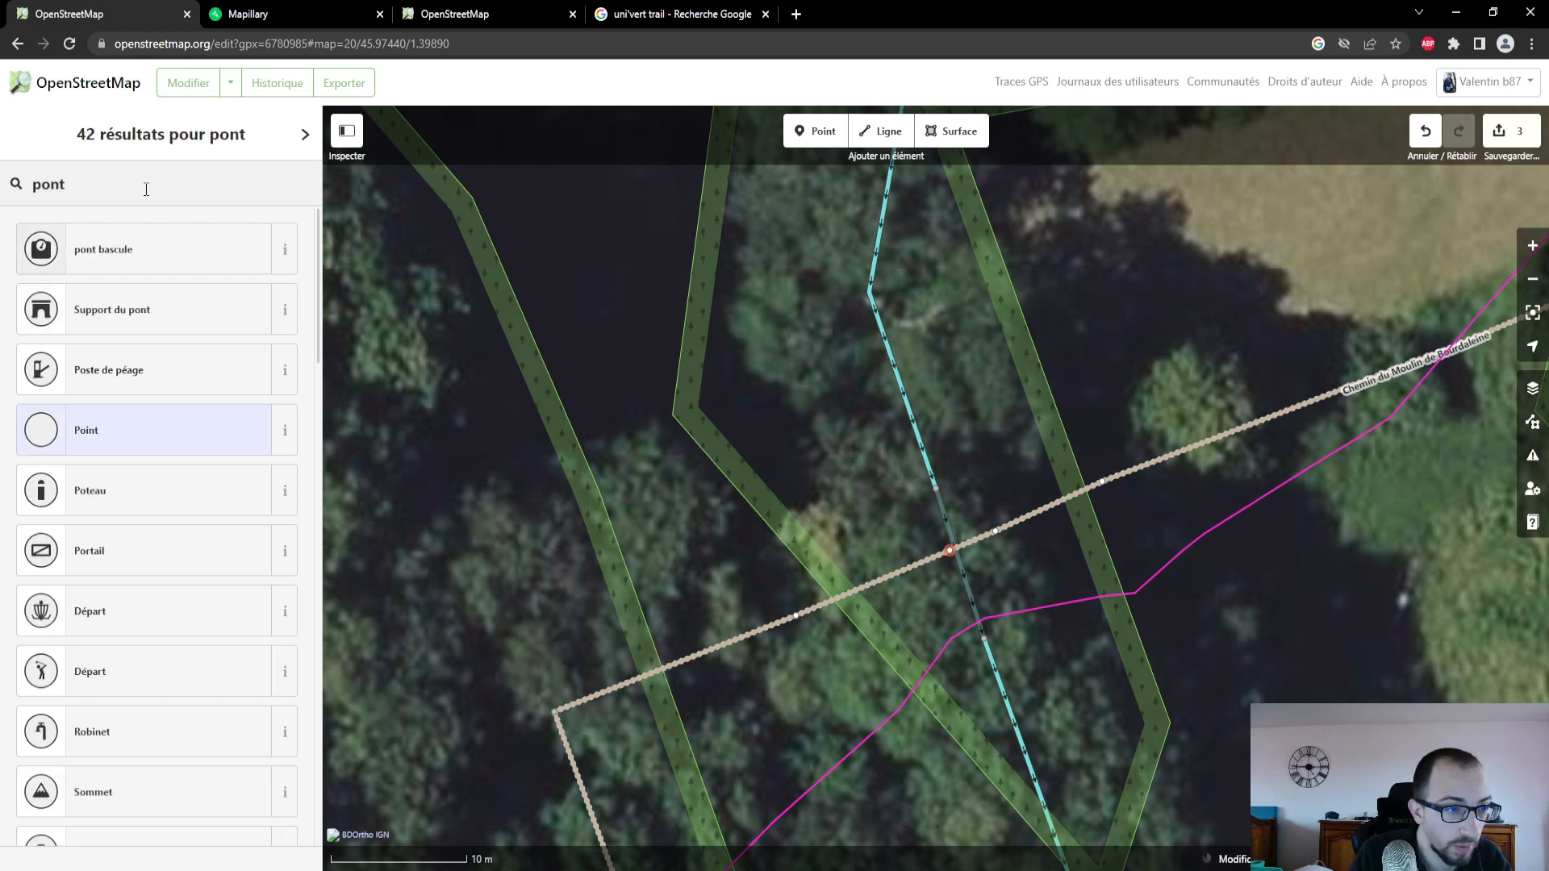
- Read the description of "pont bascule", look through the other matching feature types, and undo the added point
{"action": "left_click", "coordinate": [285, 250]}
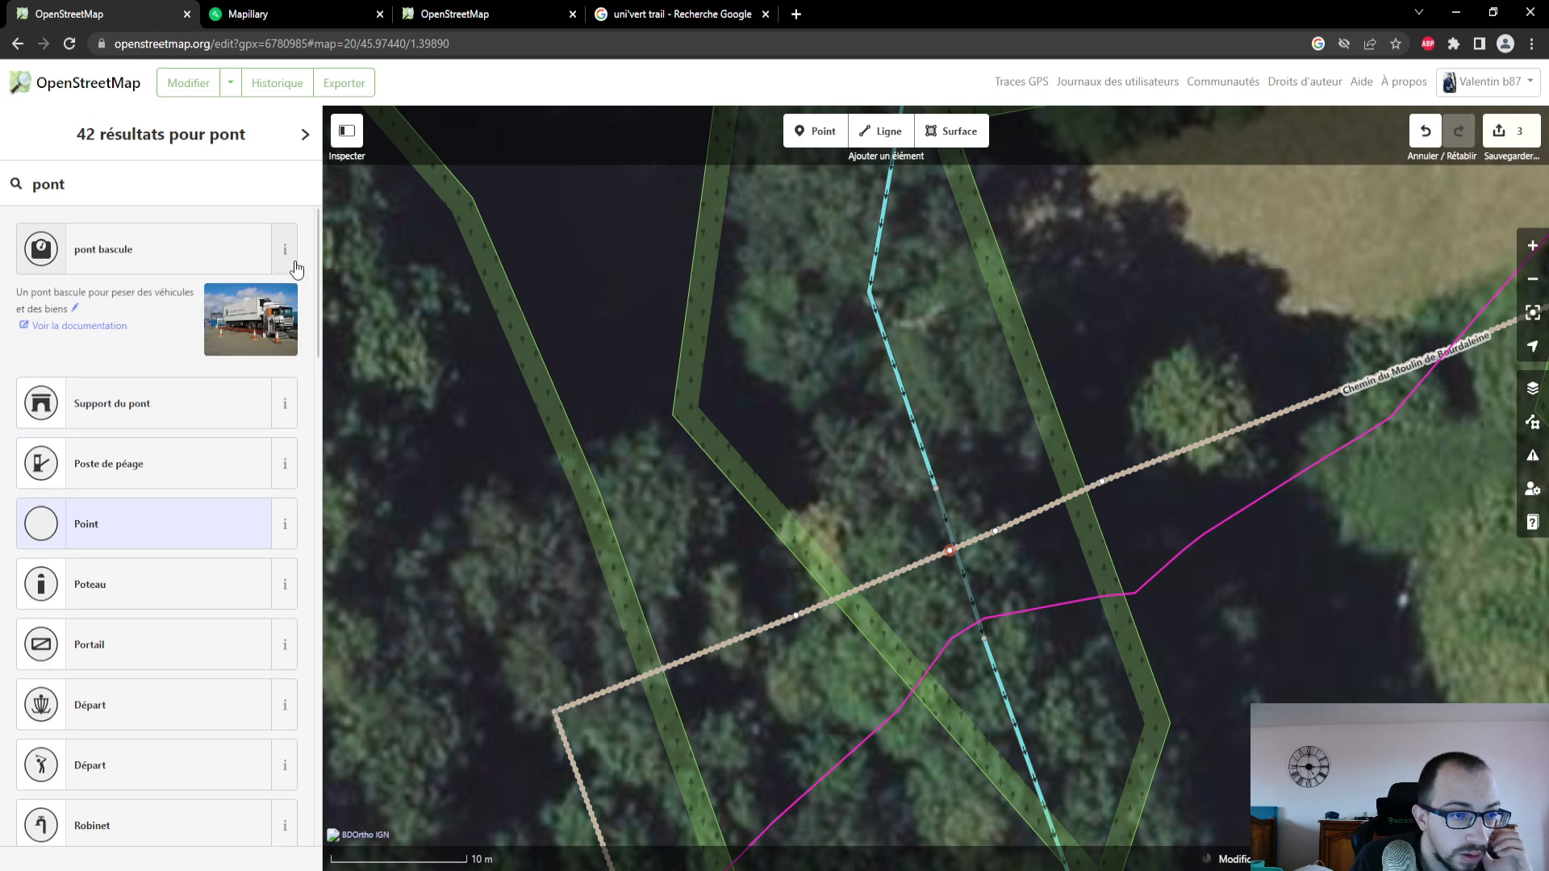
{"action": "scroll", "coordinate": [185, 398], "scroll_direction": "down", "scroll_amount": 4}
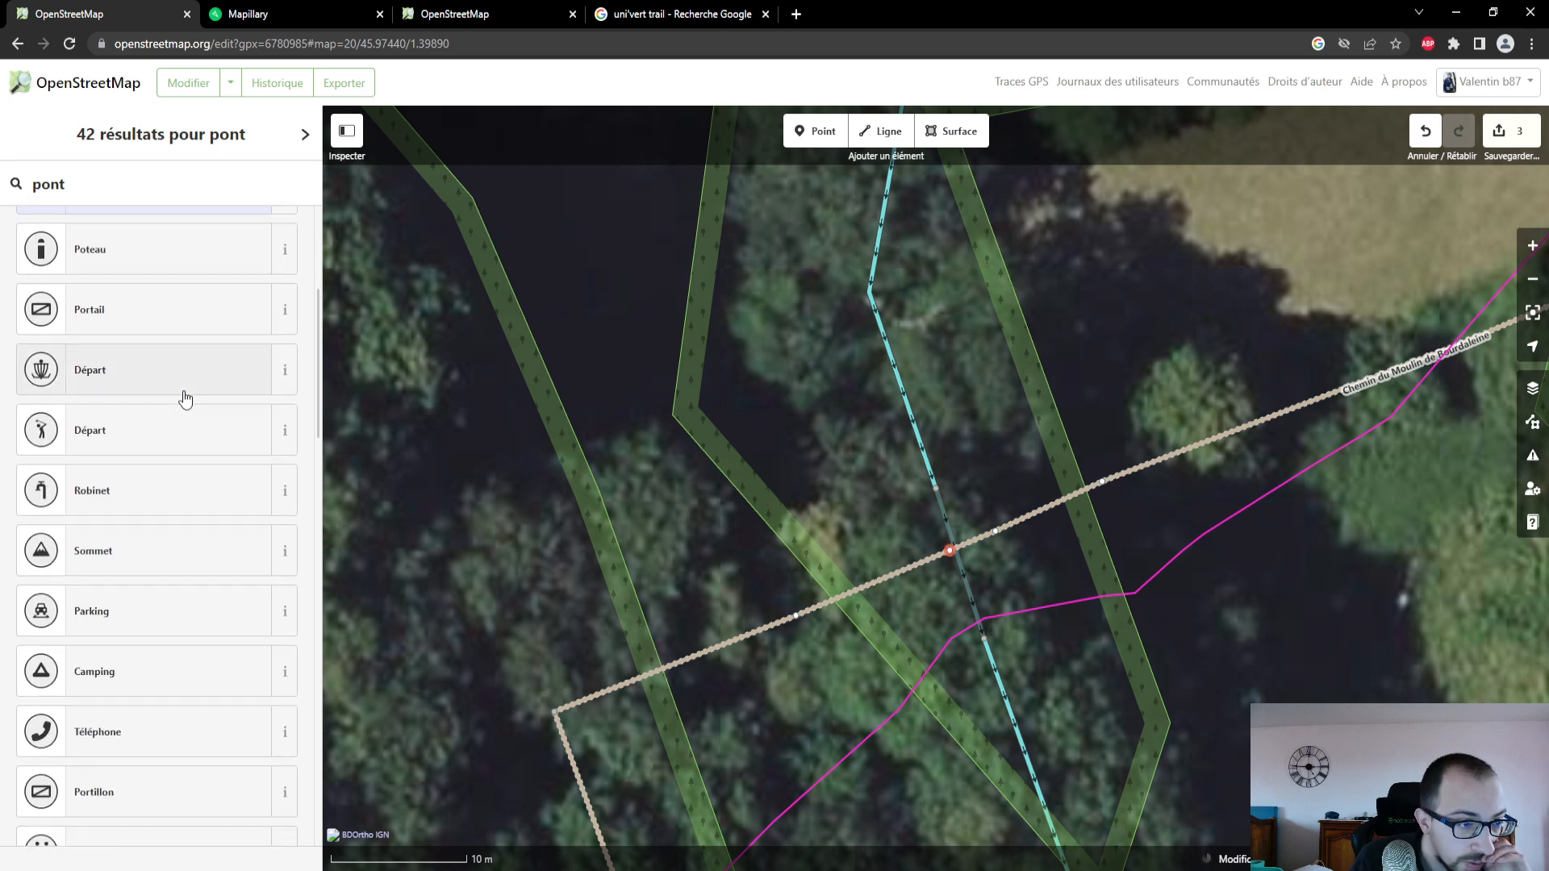
{"action": "scroll", "coordinate": [184, 398], "scroll_direction": "down", "scroll_amount": 5}
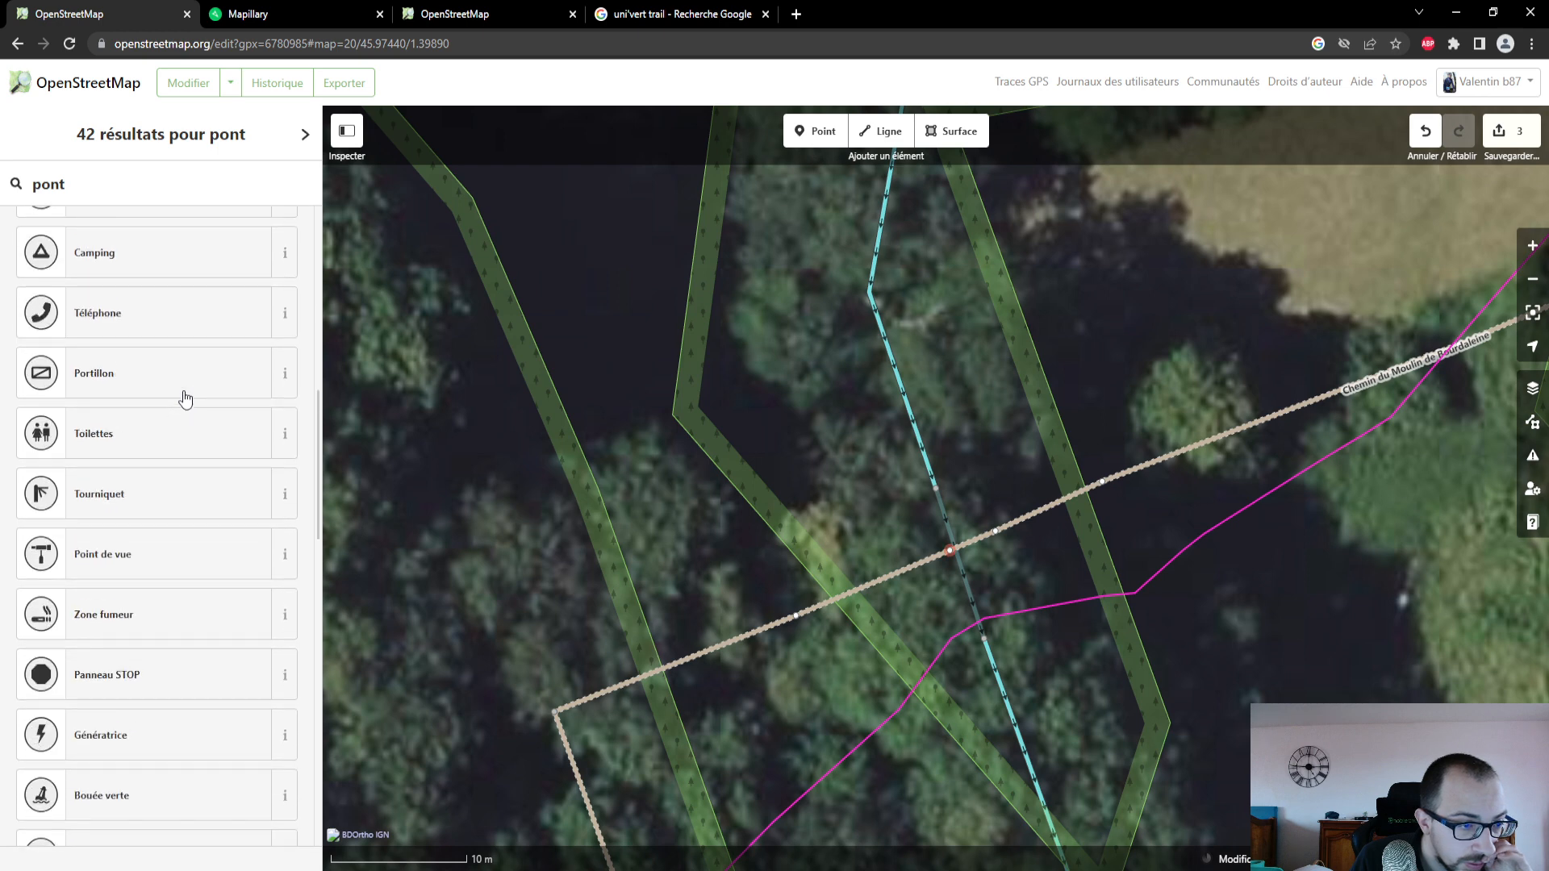
{"action": "scroll", "coordinate": [185, 398], "scroll_direction": "down", "scroll_amount": 6}
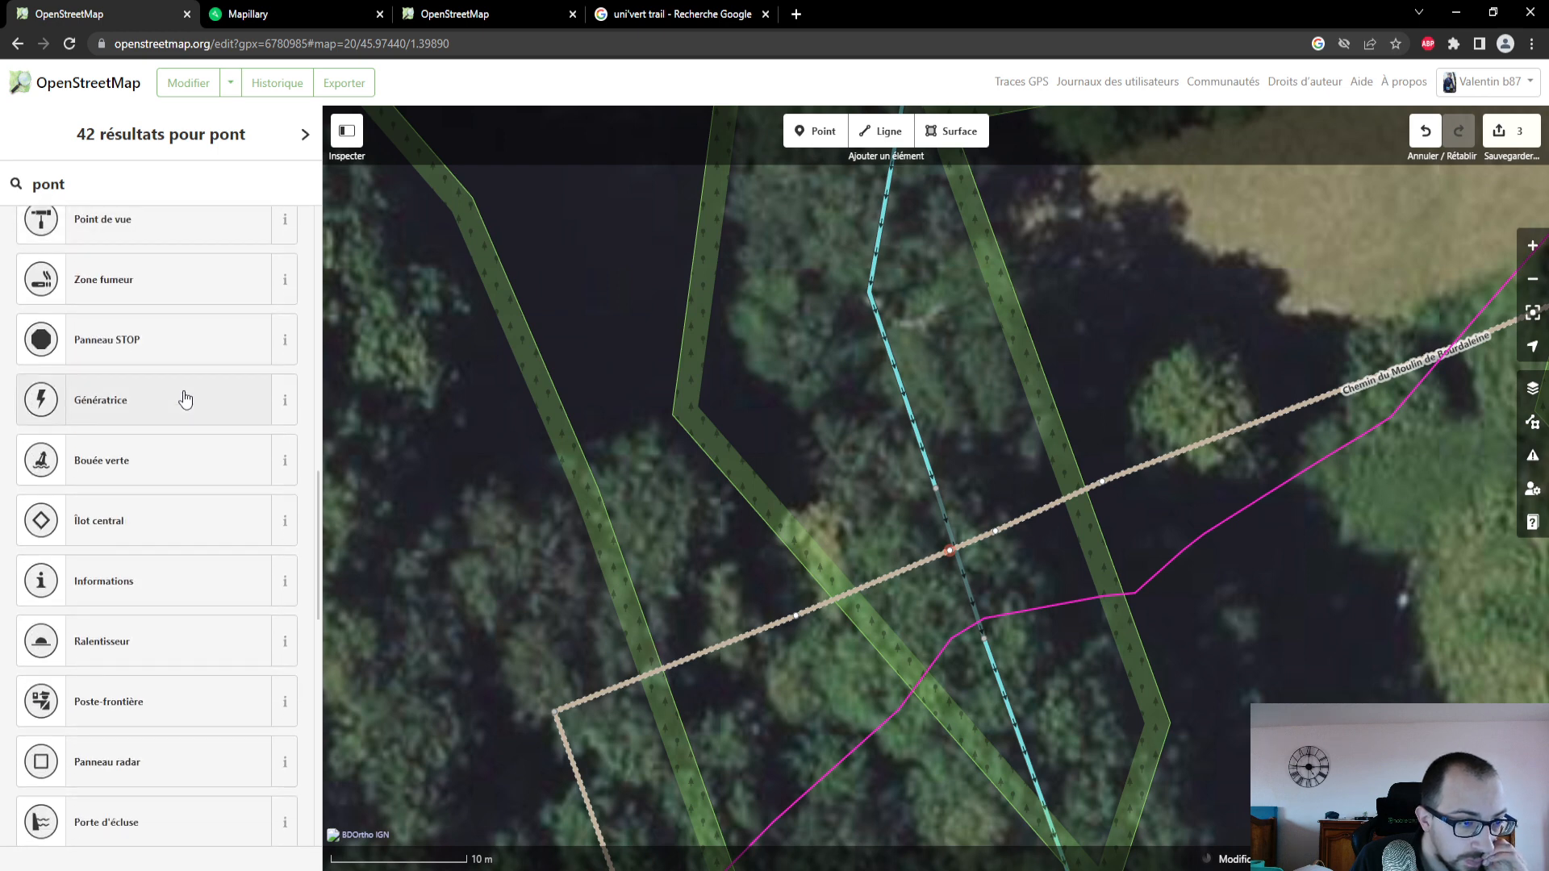
{"action": "scroll", "coordinate": [185, 398], "scroll_direction": "down", "scroll_amount": 5}
{"action": "scroll", "coordinate": [185, 397], "scroll_direction": "down", "scroll_amount": 4}
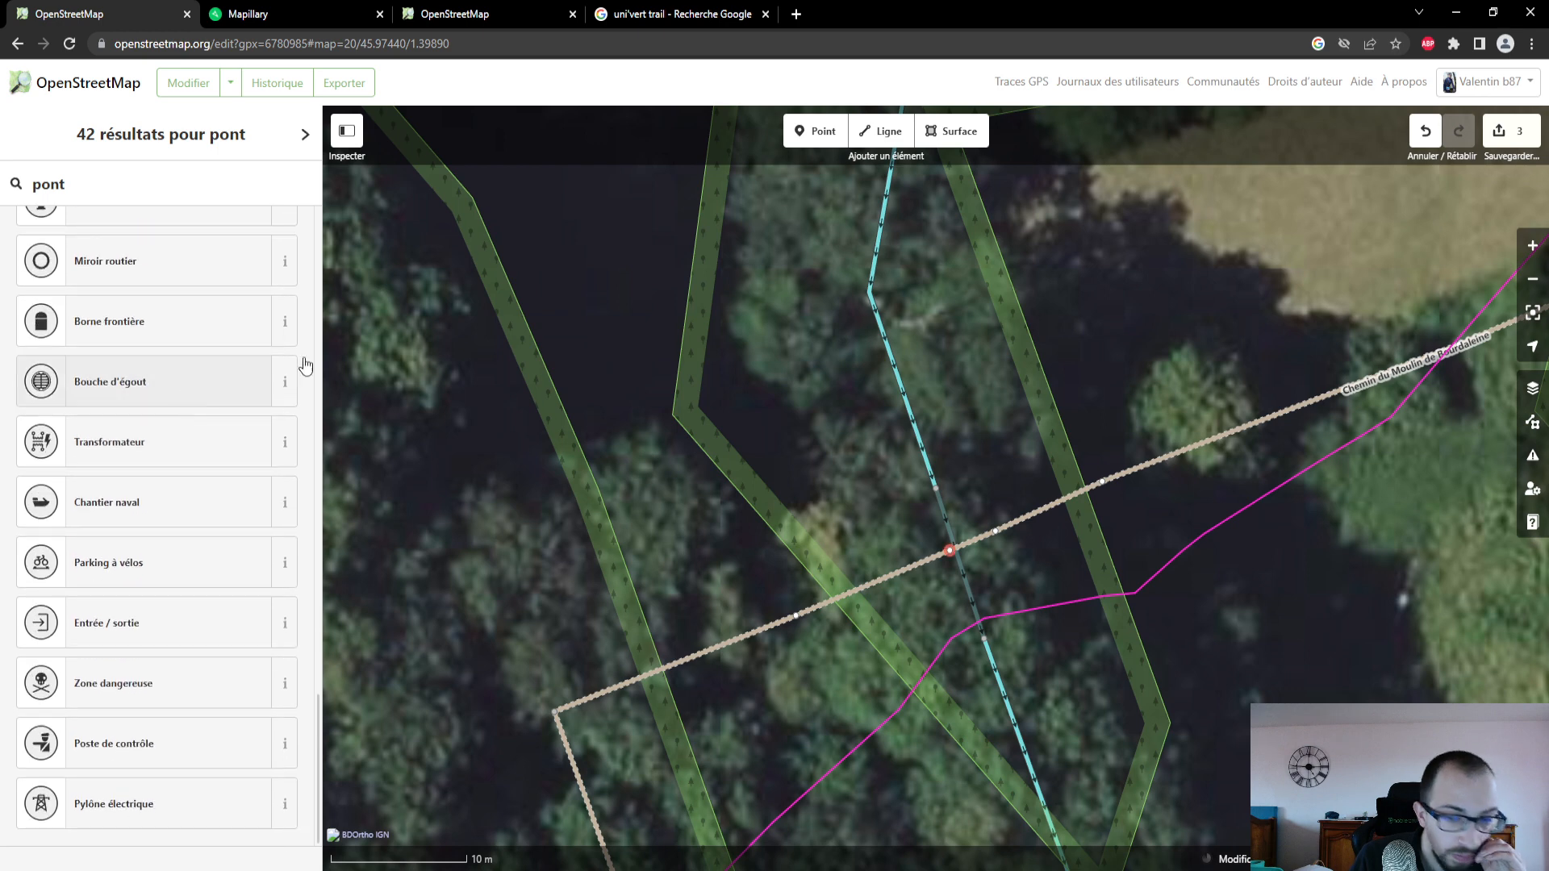
{"action": "left_click", "coordinate": [1421, 132]}
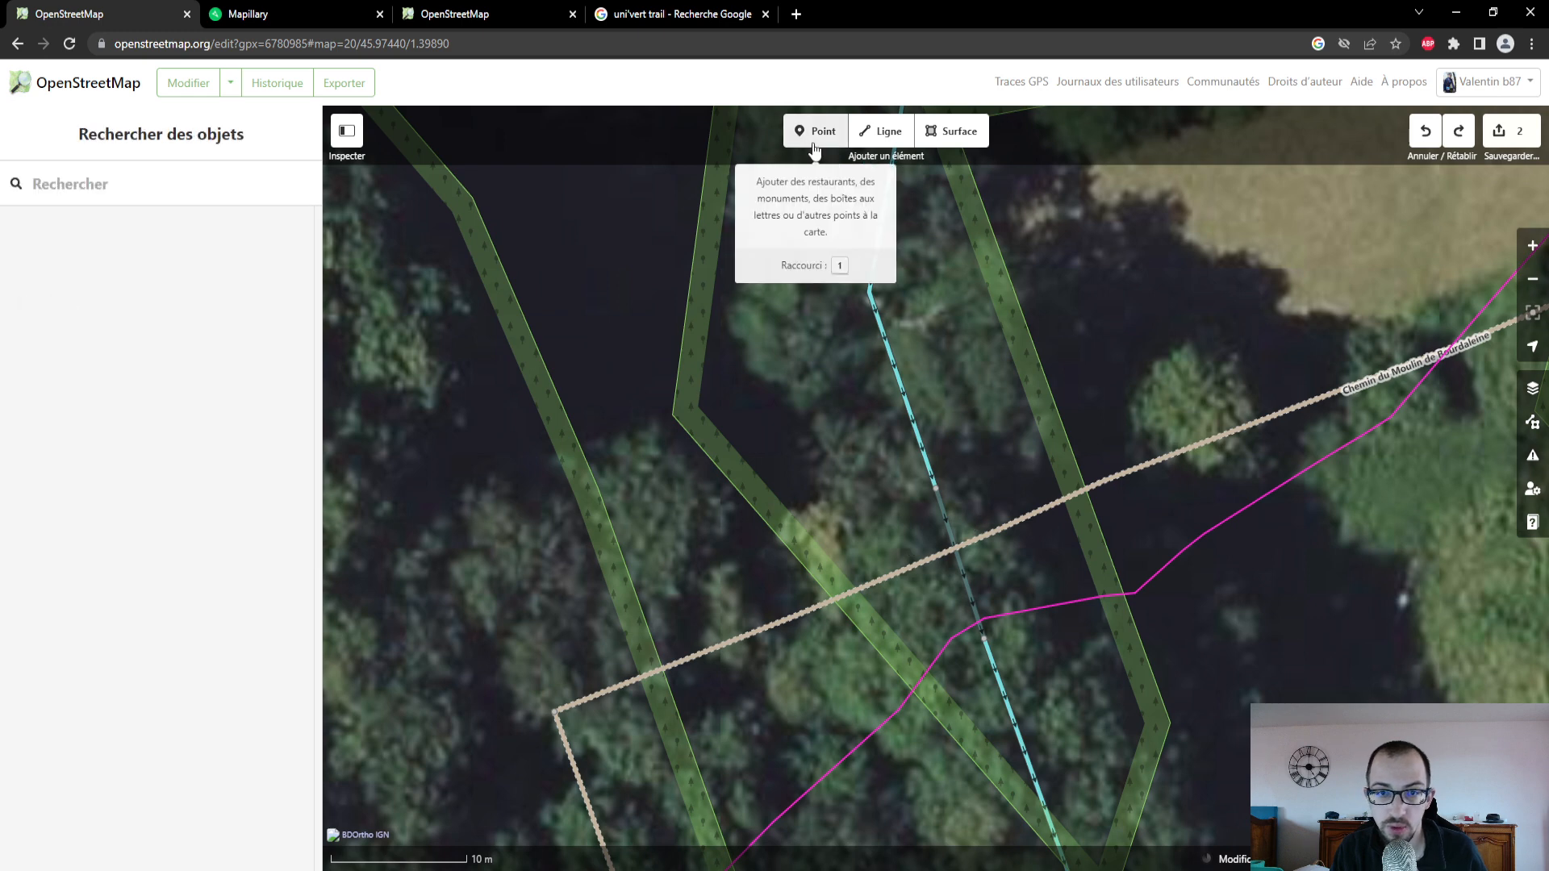
- Place a standalone point just above the track at the stream crossing and look through the suggested feature types
{"action": "left_click", "coordinate": [815, 138]}
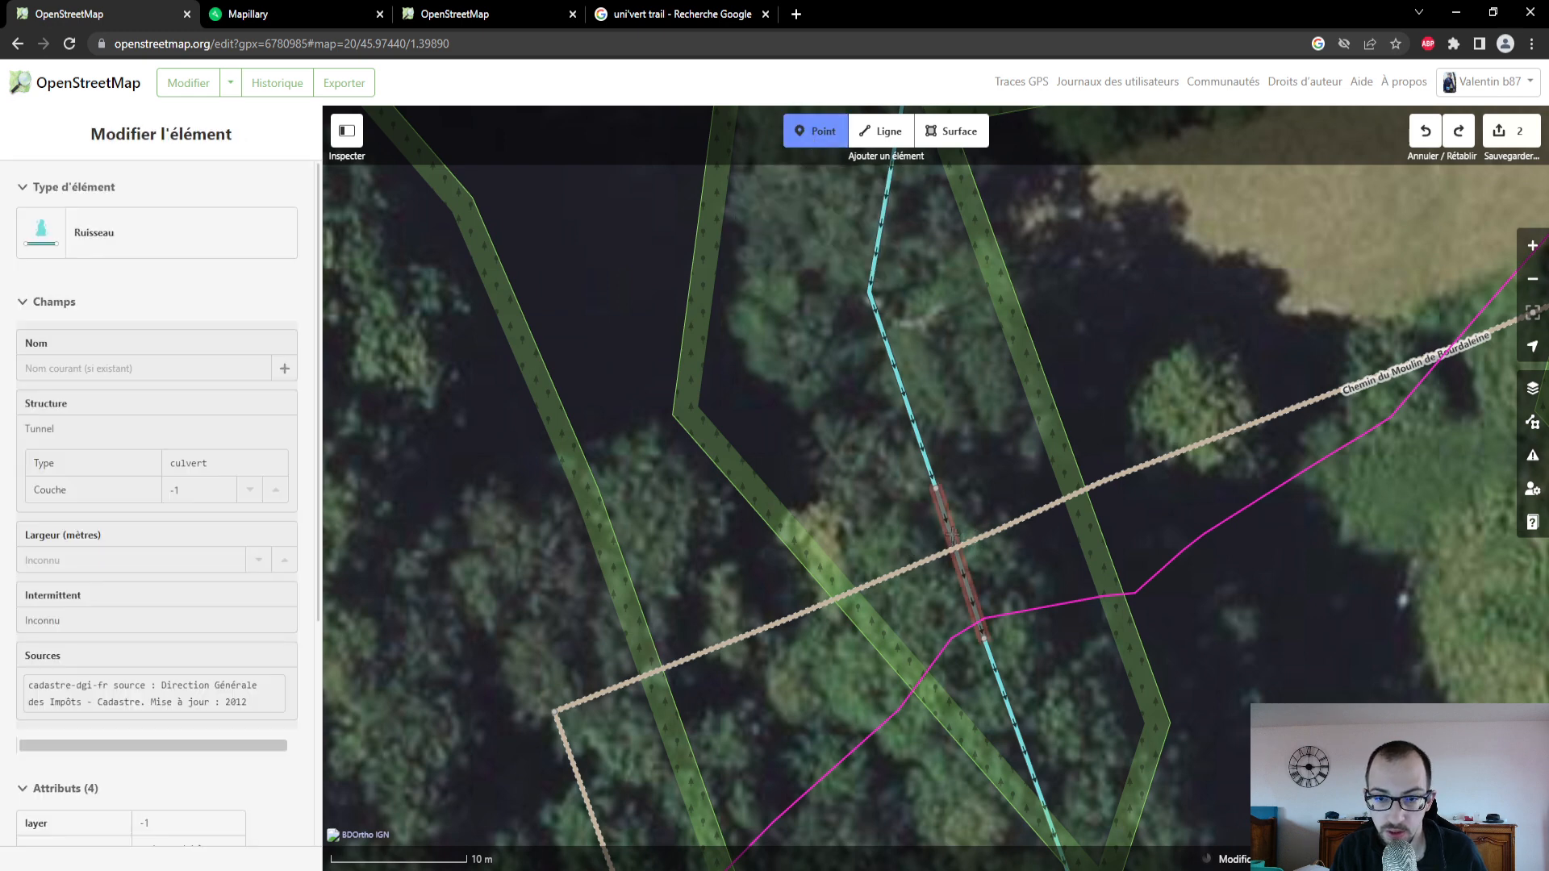
{"action": "left_click", "coordinate": [953, 535]}
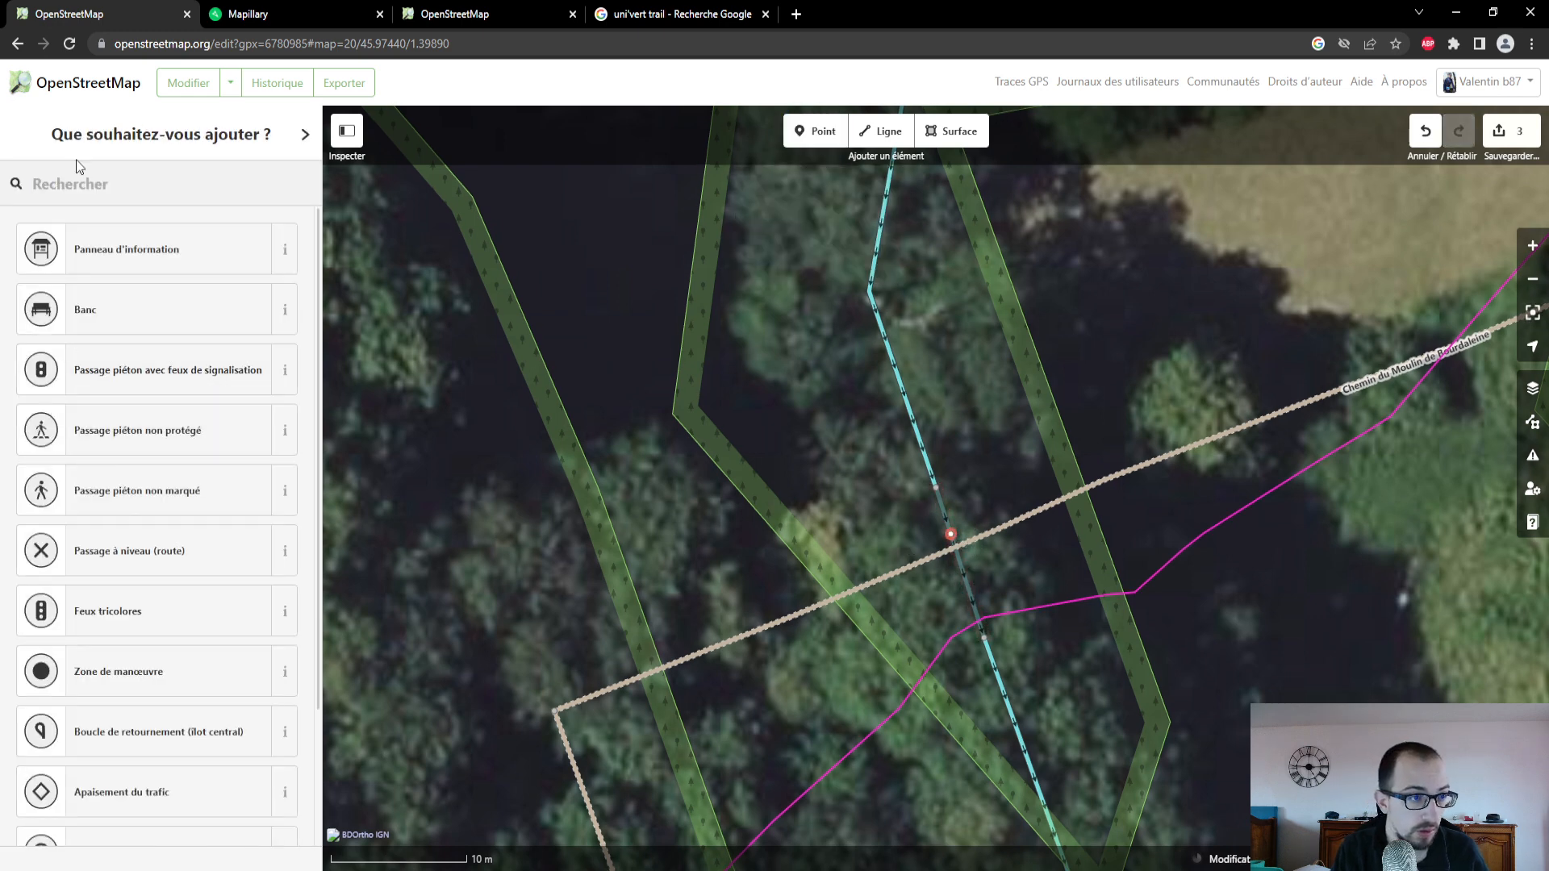
{"action": "scroll", "coordinate": [221, 266], "scroll_direction": "down", "scroll_amount": 2}
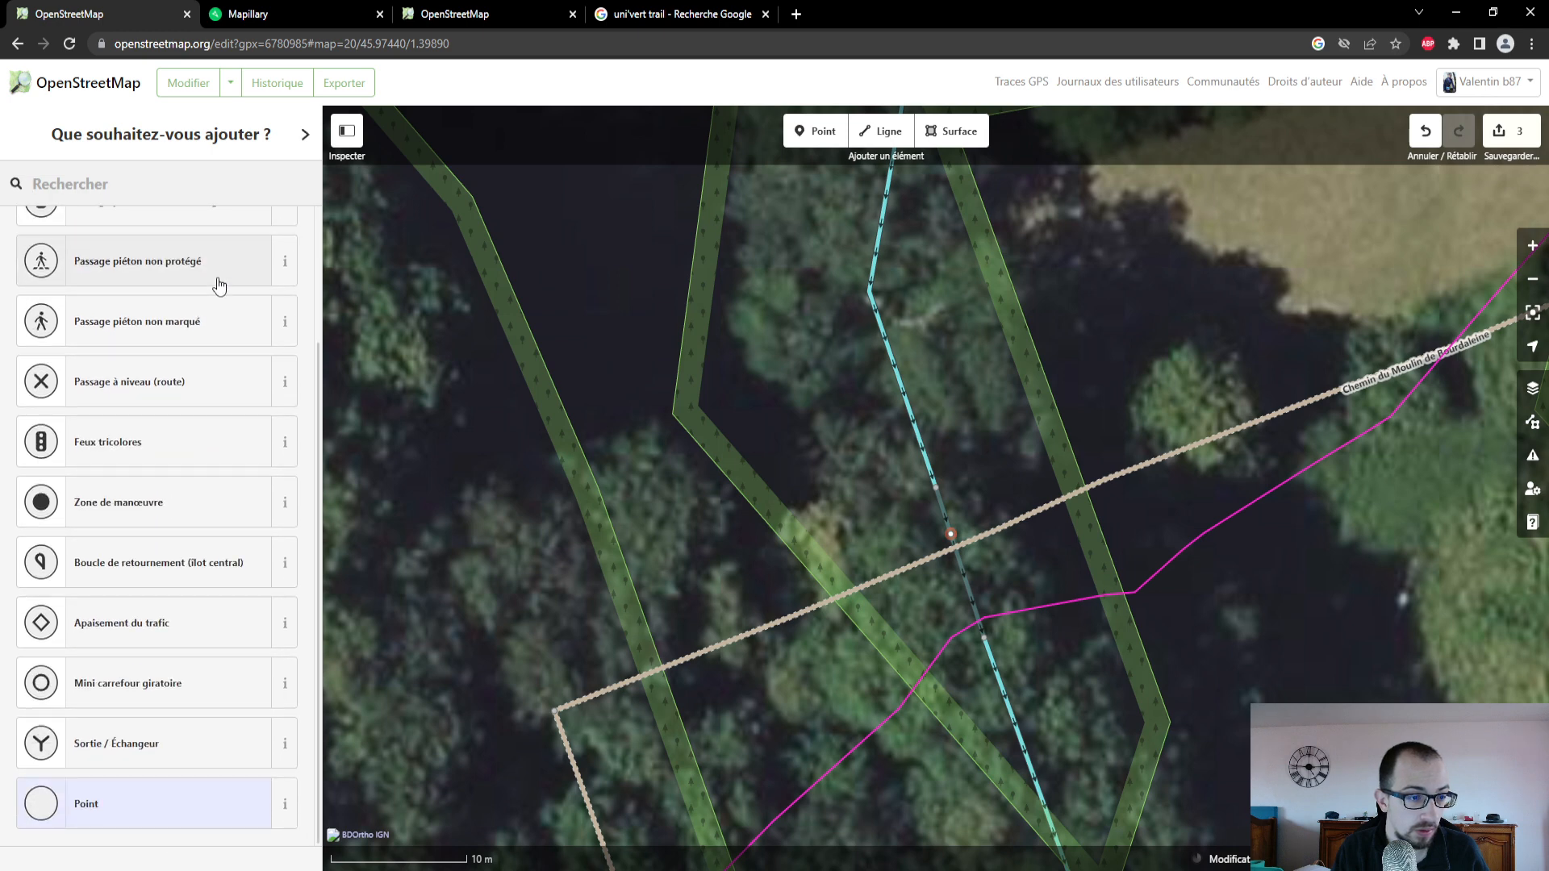
{"action": "scroll", "coordinate": [218, 283], "scroll_direction": "up", "scroll_amount": 2}
{"action": "scroll", "coordinate": [217, 291], "scroll_direction": "up", "scroll_amount": 1}
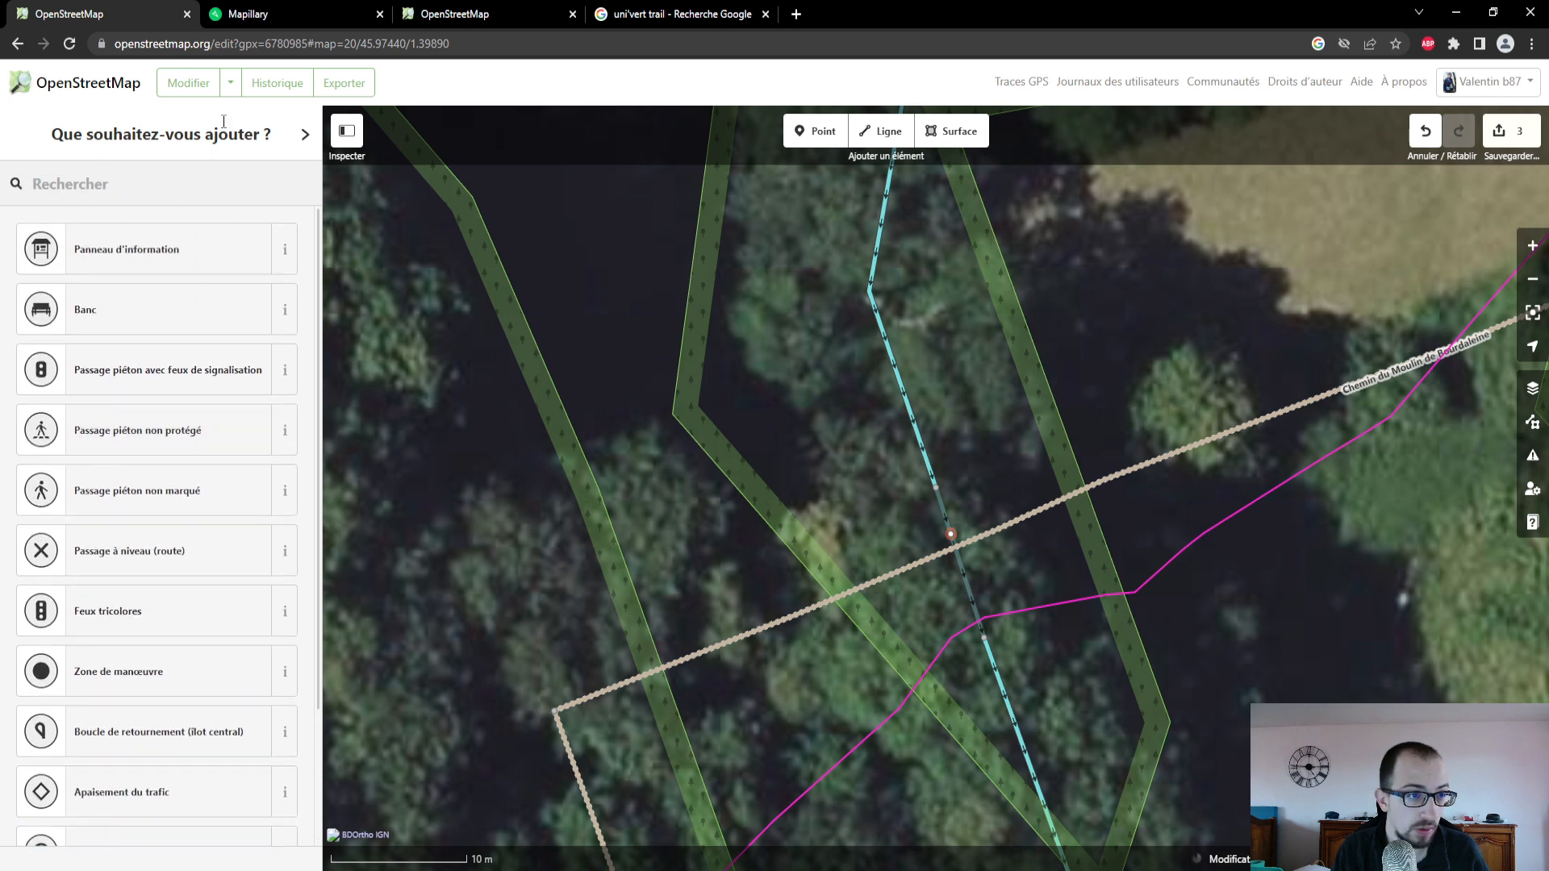
{"action": "left_click", "coordinate": [304, 135]}
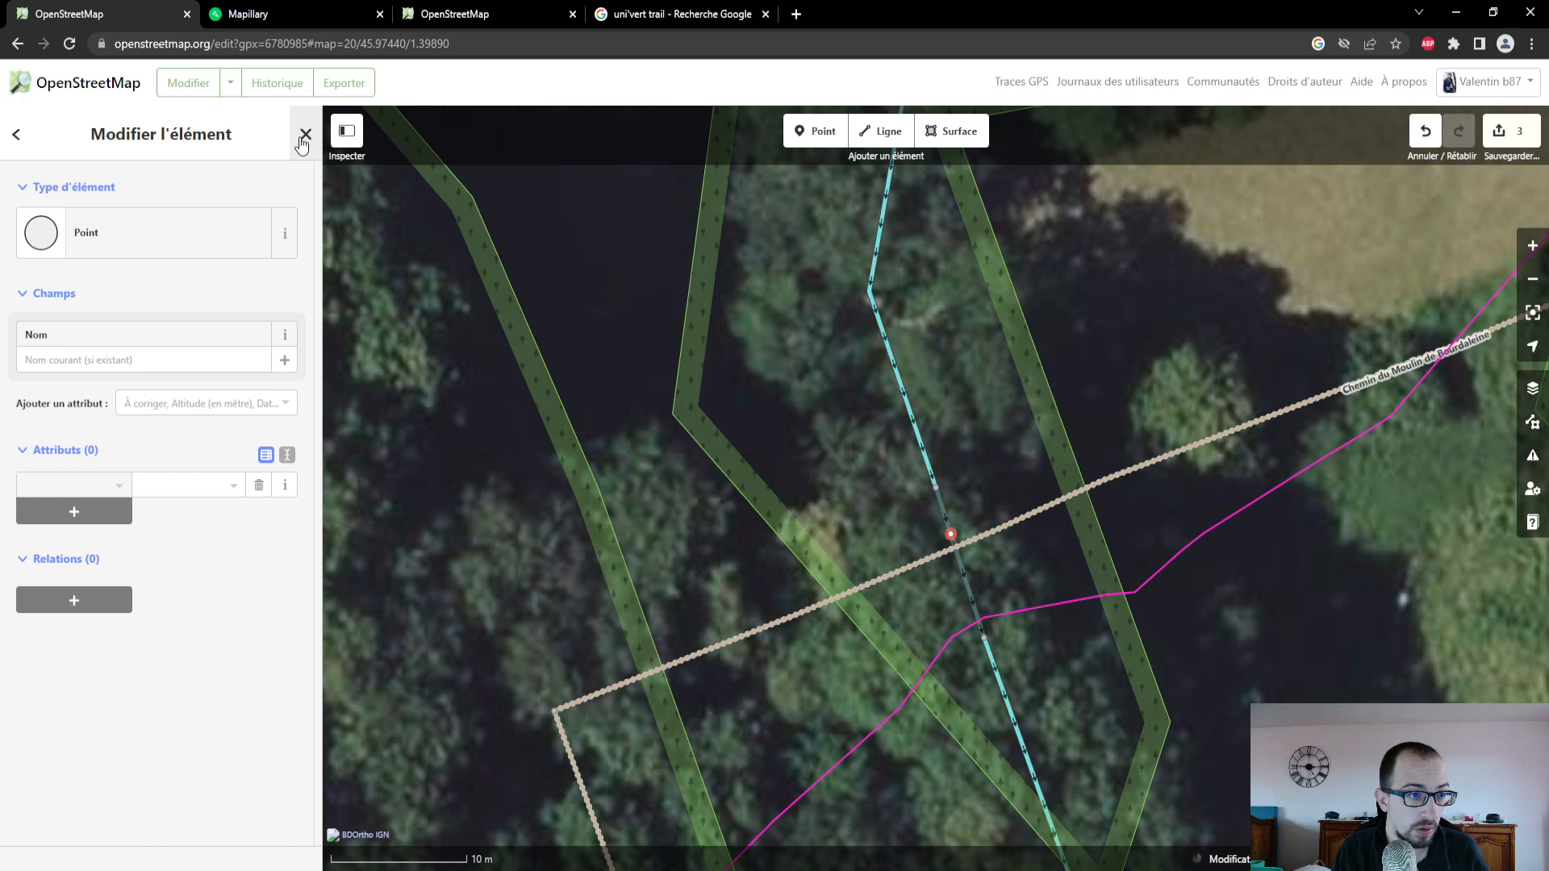
{"action": "left_click", "coordinate": [197, 240]}
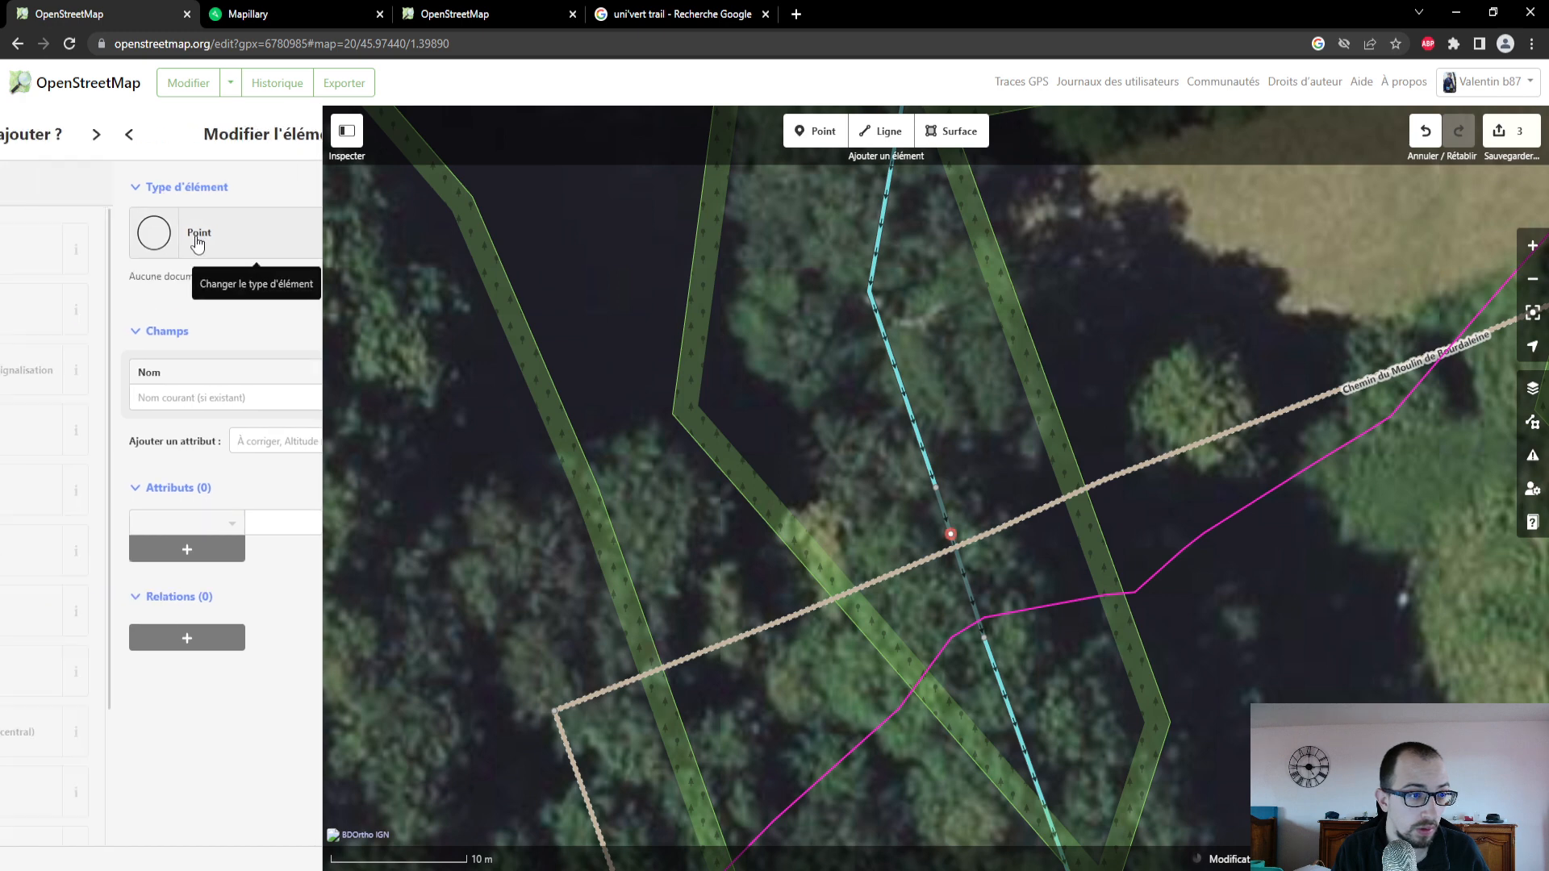
{"action": "scroll", "coordinate": [194, 277], "scroll_direction": "down", "scroll_amount": 3}
{"action": "scroll", "coordinate": [194, 277], "scroll_direction": "up", "scroll_amount": 3}
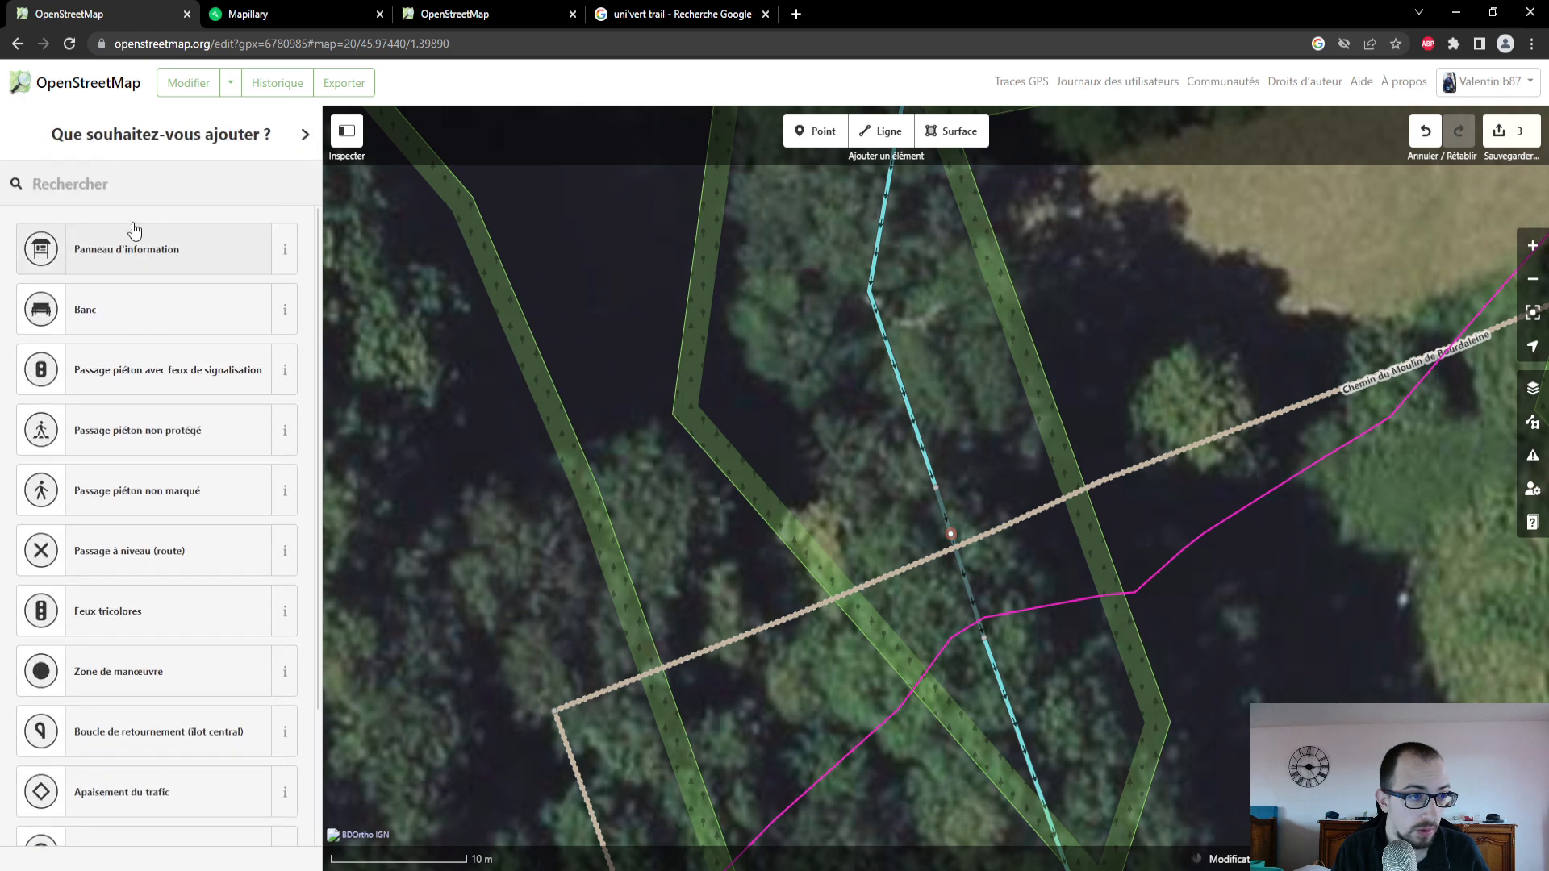
{"action": "scroll", "coordinate": [156, 314], "scroll_direction": "down", "scroll_amount": 3}
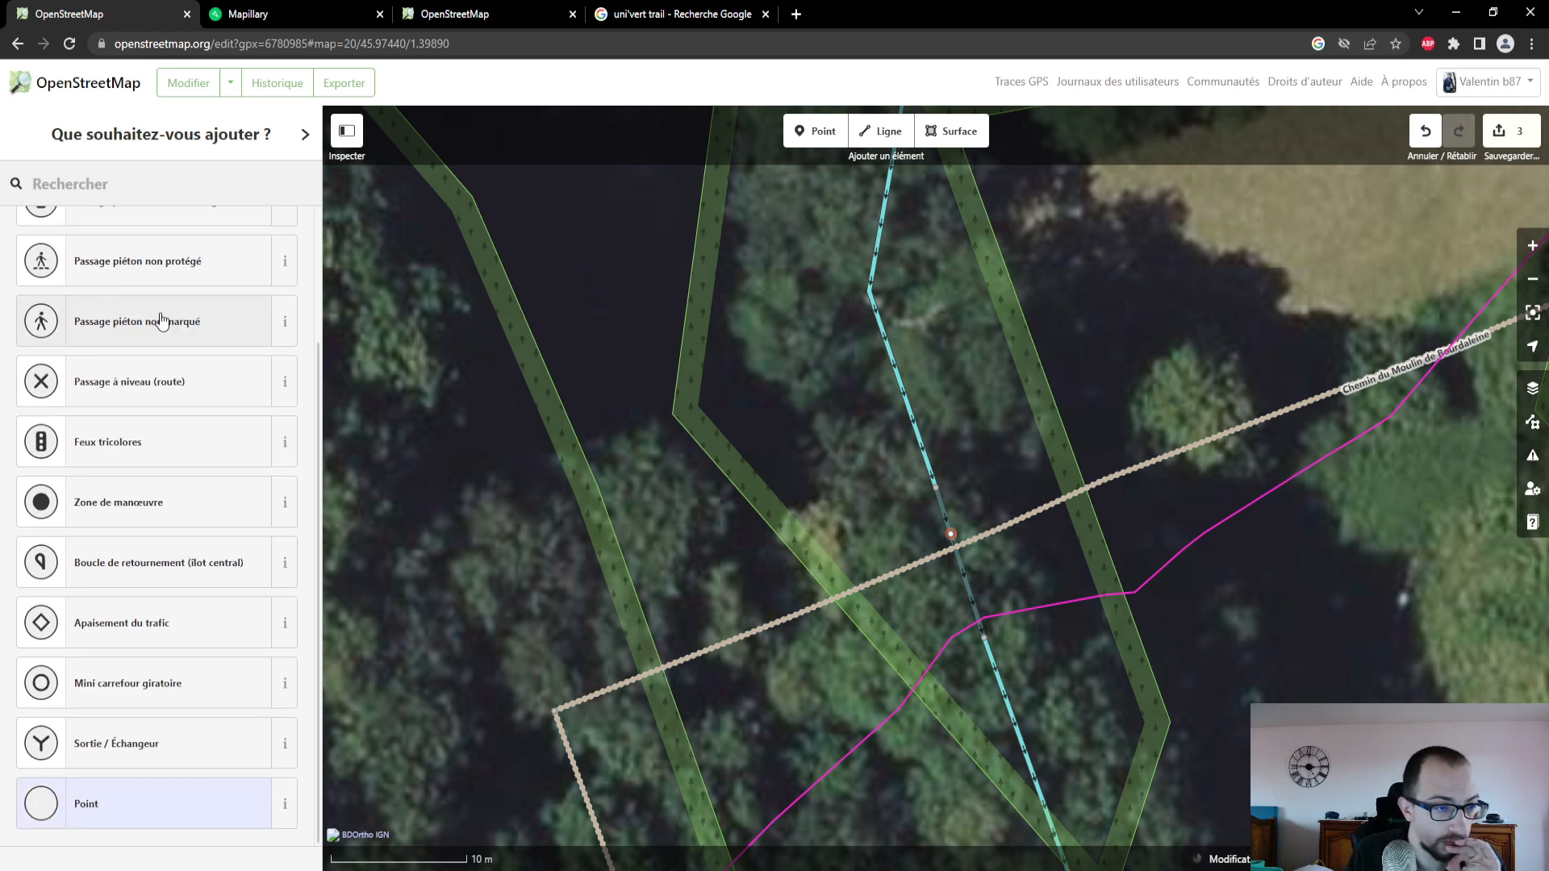
{"action": "scroll", "coordinate": [156, 315], "scroll_direction": "up", "scroll_amount": 3}
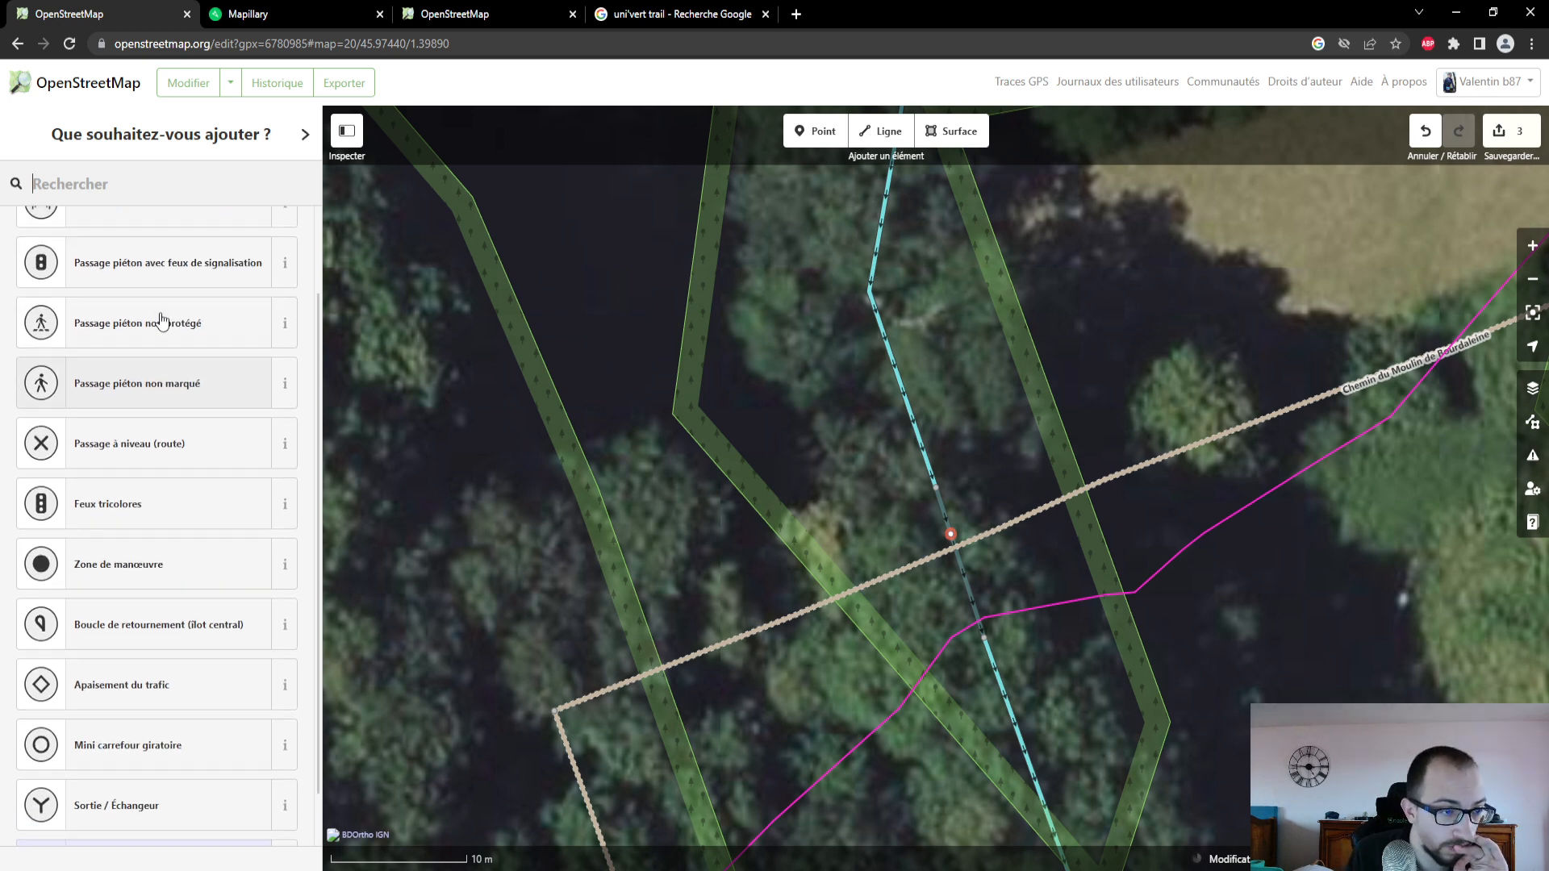
- Switch to the Google search page and search the web for "pont"
{"action": "left_click", "coordinate": [771, 9]}
{"action": "left_click", "coordinate": [684, 44]}
{"action": "type", "text": "p"}
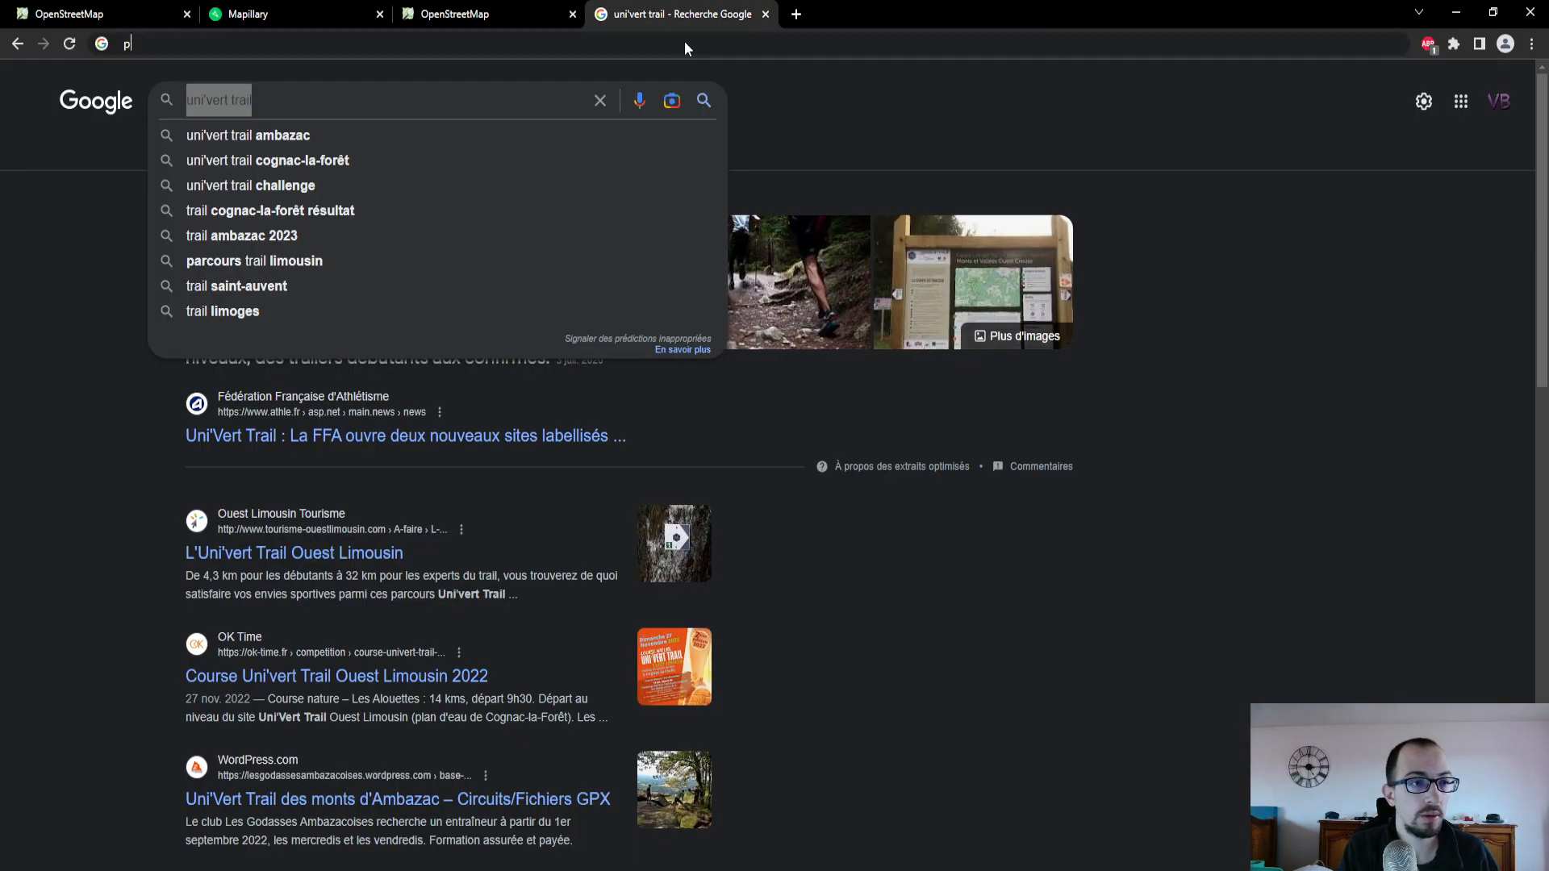
{"action": "type", "text": "ont"}
{"action": "key", "text": "Return"}
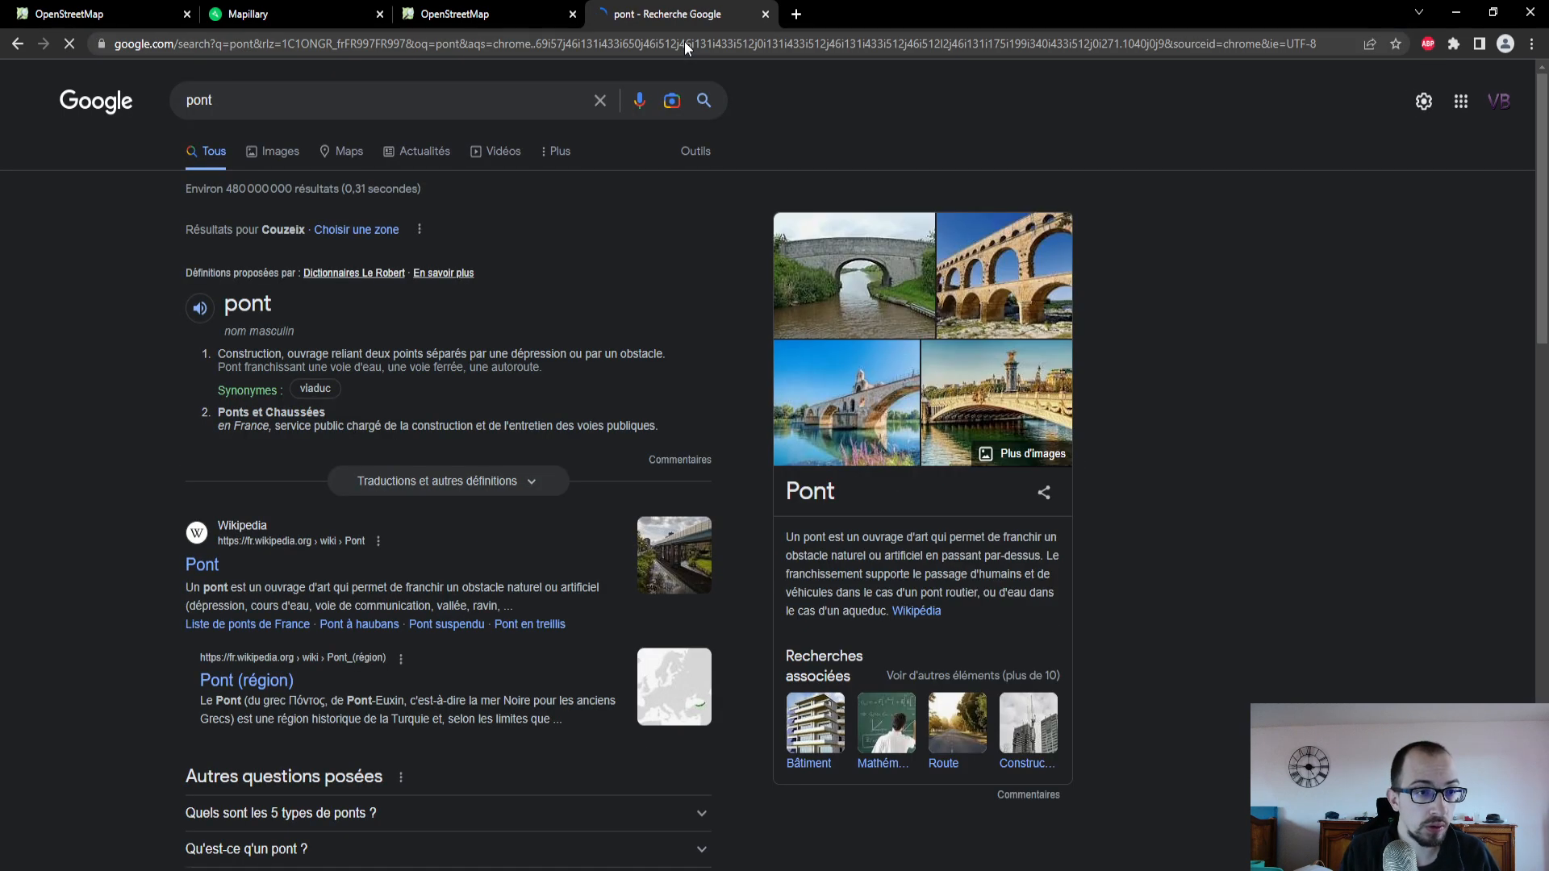
- Return to the OpenStreetMap editor, try the "pont bascule" type on the new point, and undo both the type and the point
{"action": "left_click", "coordinate": [153, 25]}
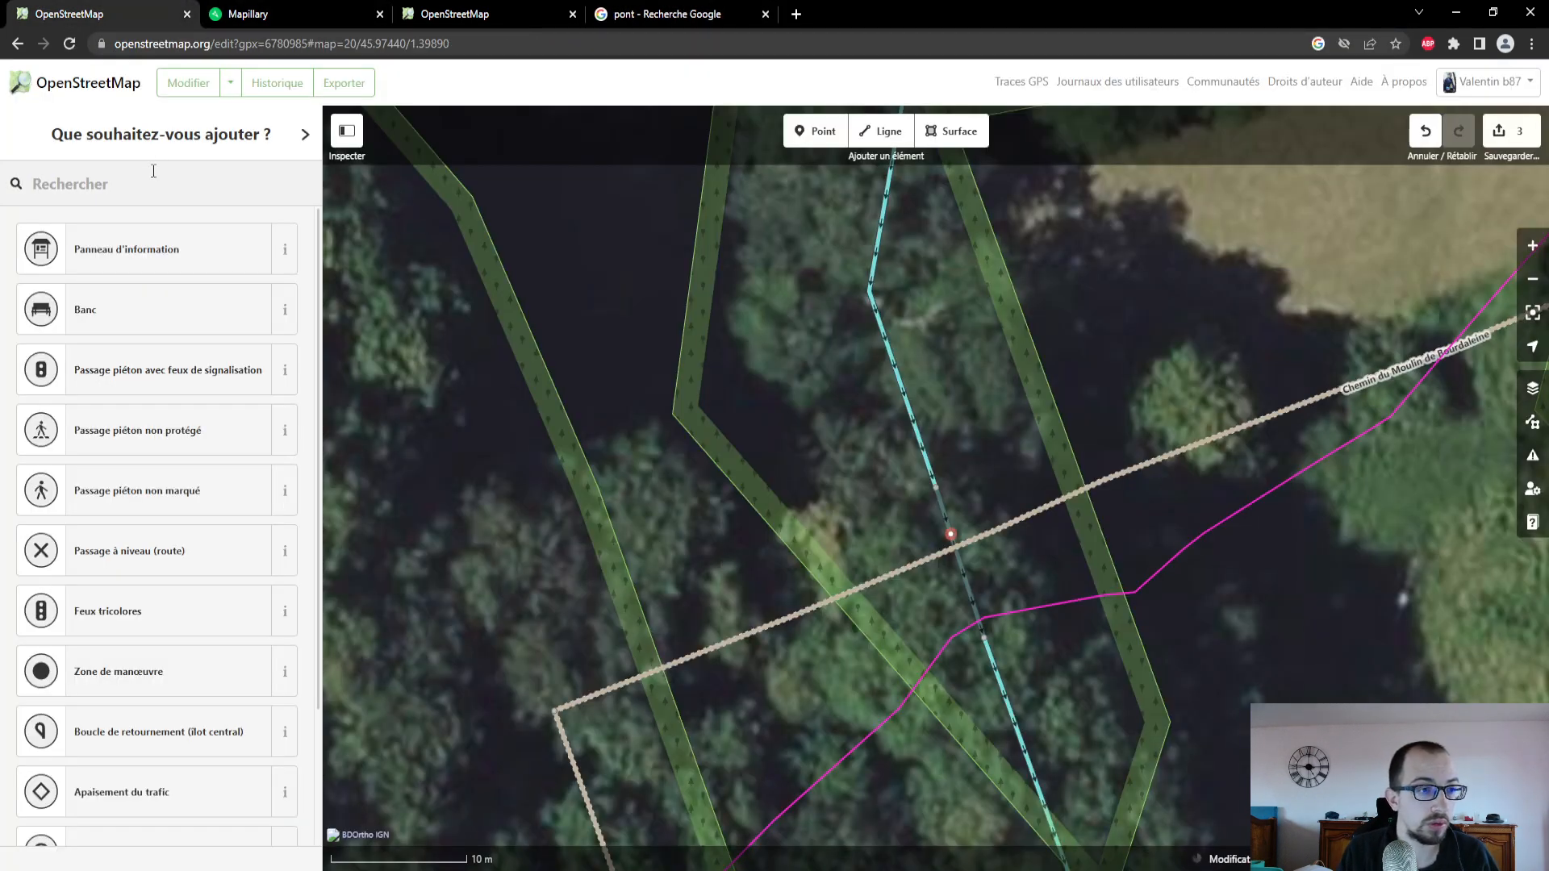
{"action": "type", "text": "pont"}
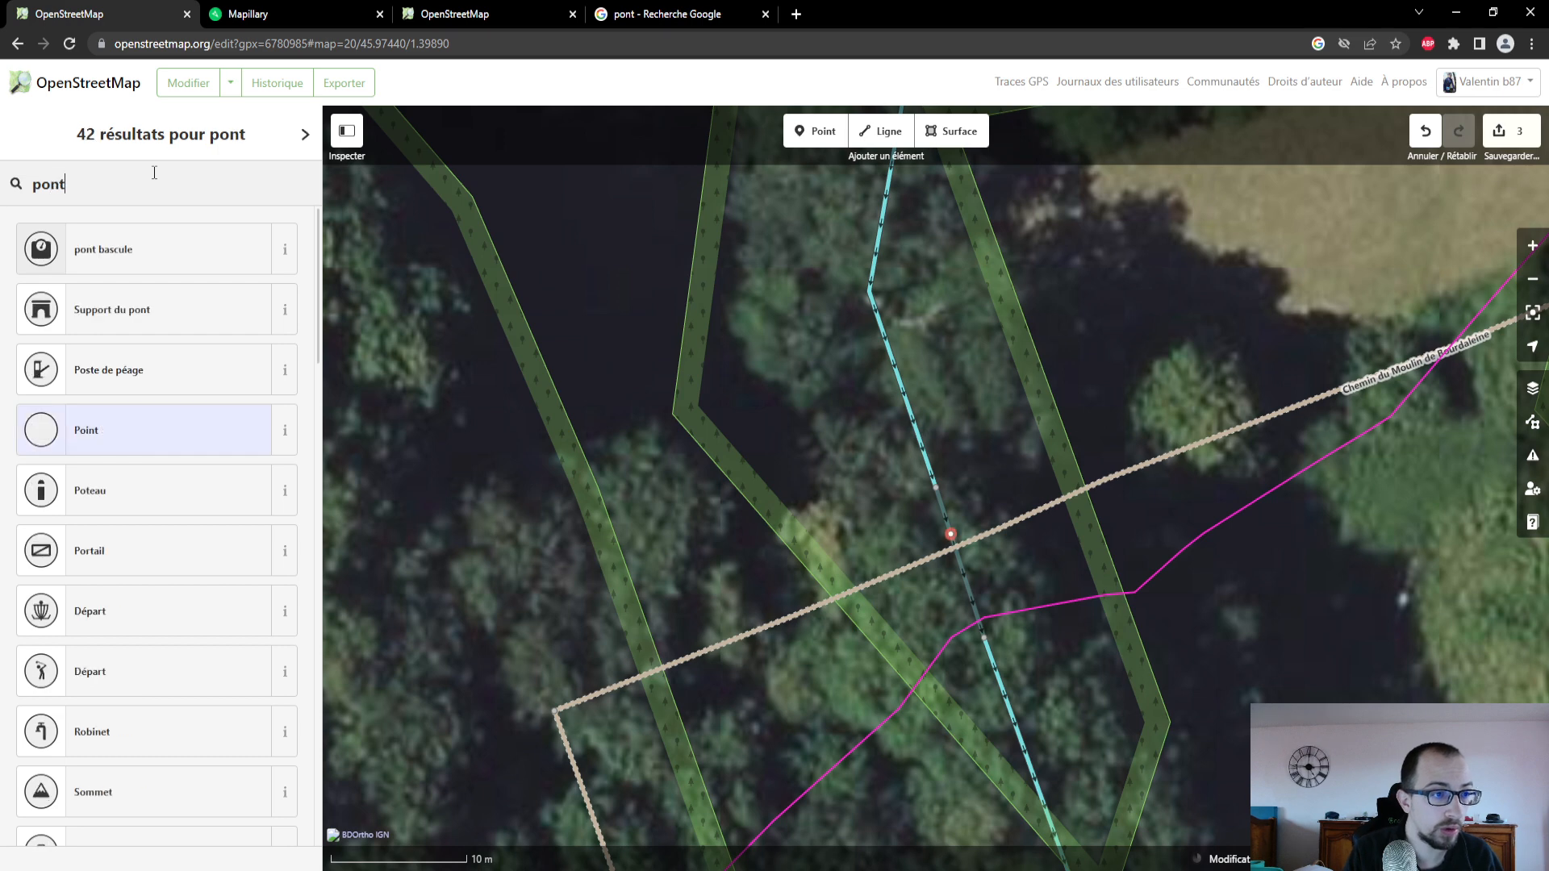
{"action": "key", "text": "Return"}
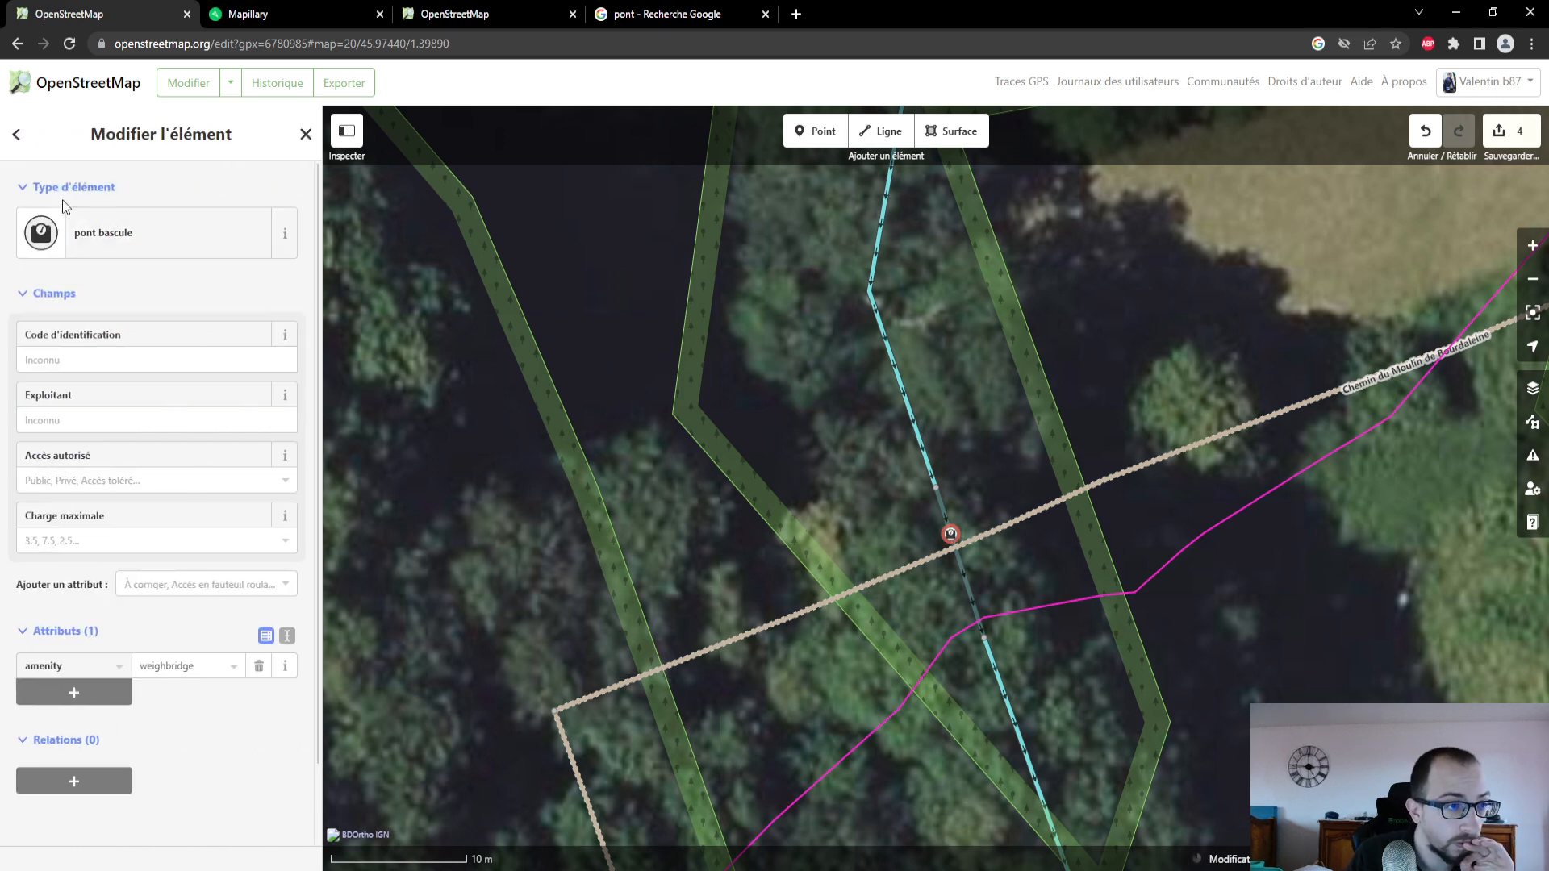
{"action": "left_click", "coordinate": [18, 134]}
{"action": "scroll", "coordinate": [187, 391], "scroll_direction": "down", "scroll_amount": 3}
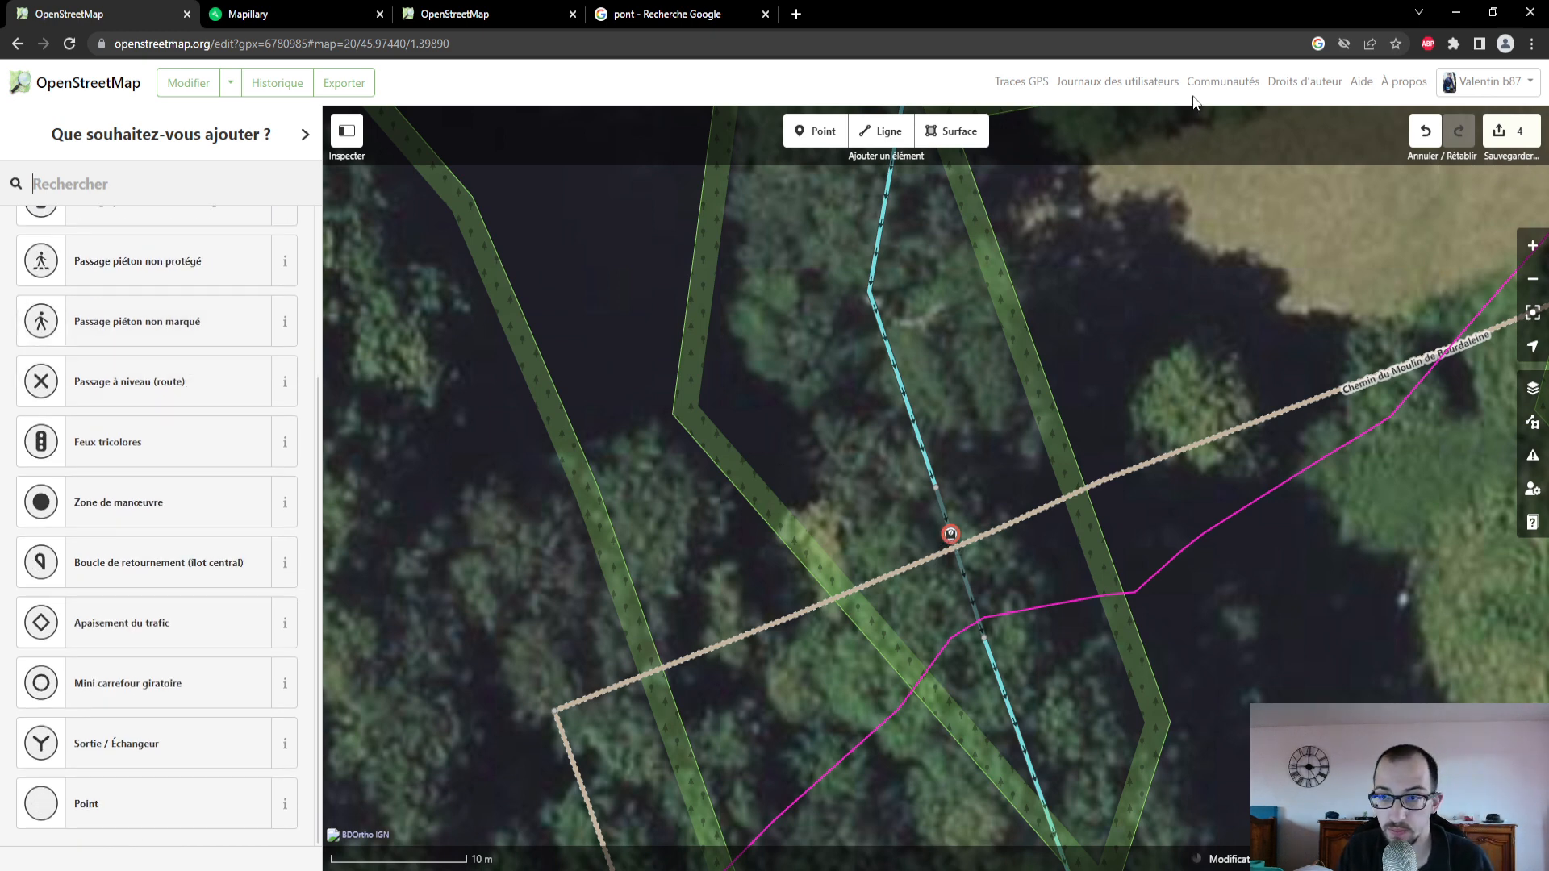
{"action": "left_click", "coordinate": [1425, 130]}
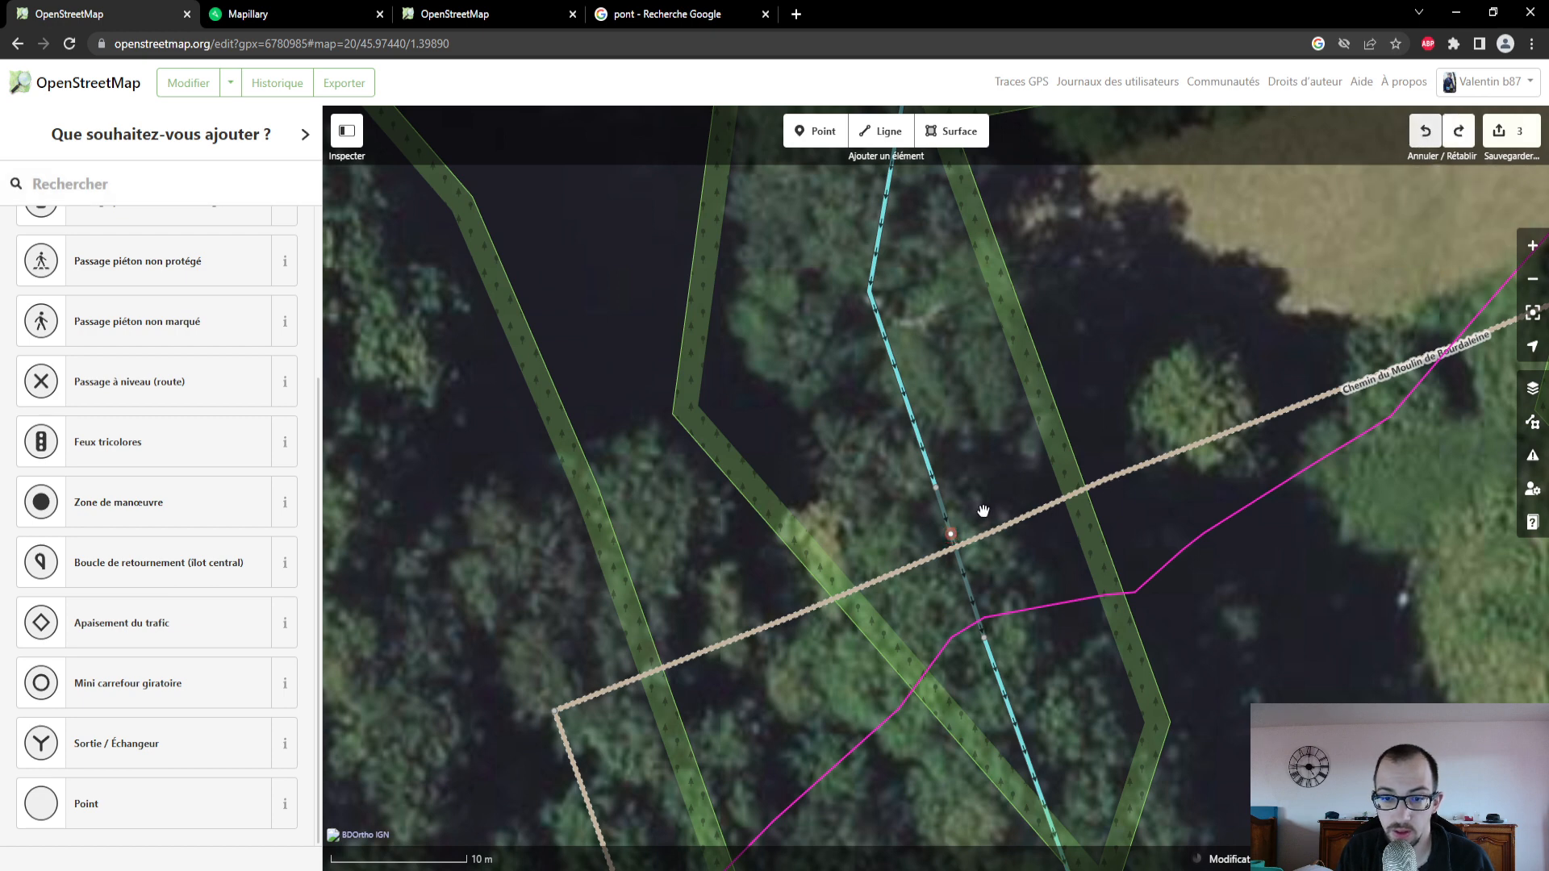
{"action": "left_click", "coordinate": [1425, 130]}
- Select the Chemin du Moulin de Bourdaleine track and follow it northeast past the pond to its junction with the road
{"action": "left_click", "coordinate": [1144, 468]}
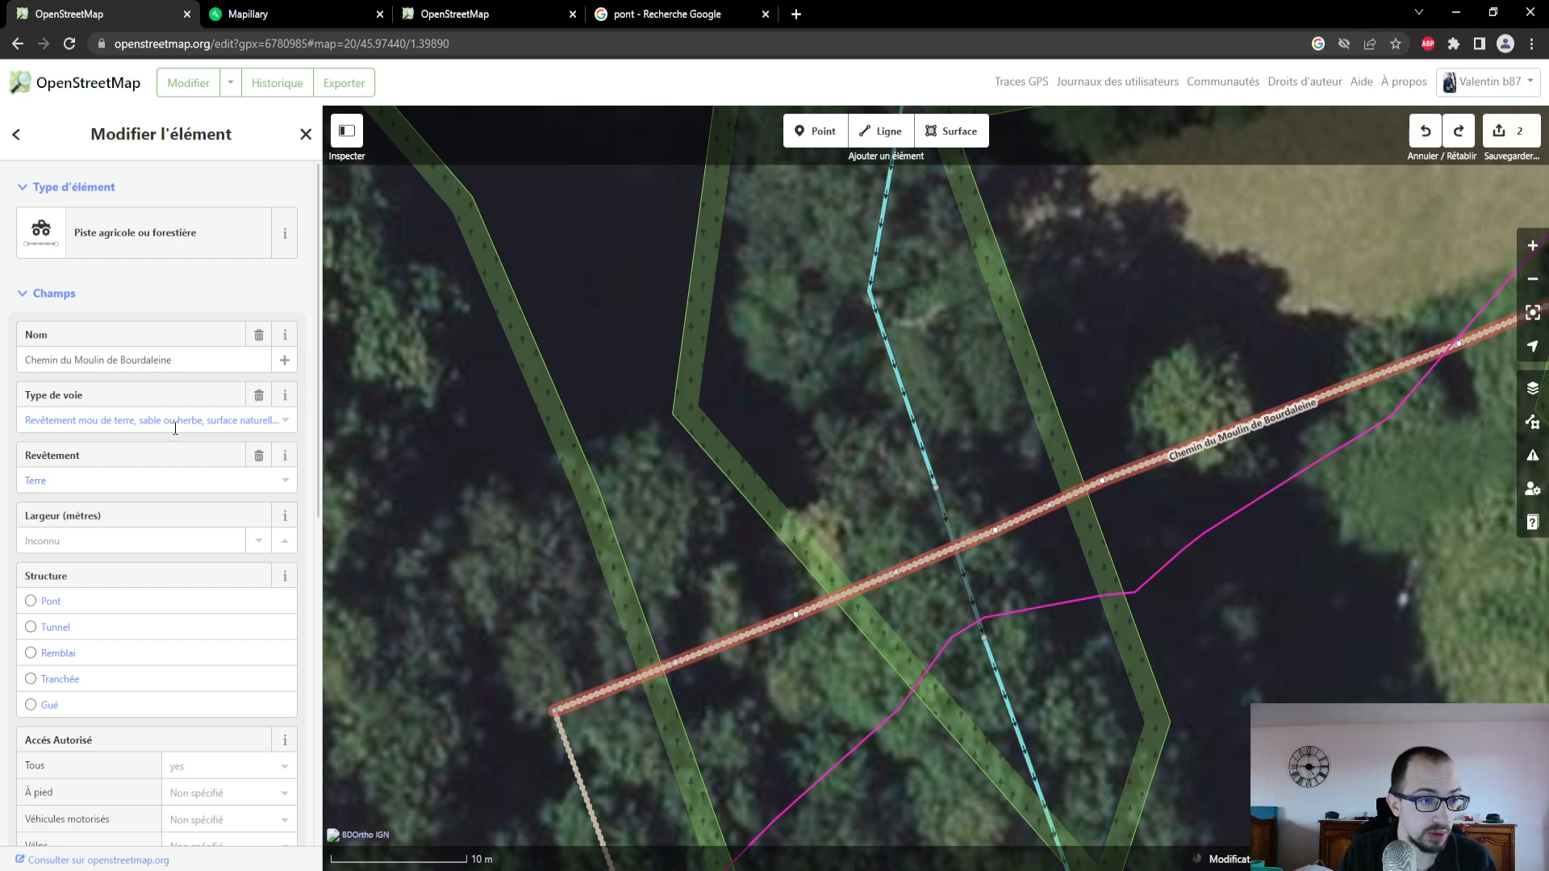
{"action": "left_click_drag", "start_coordinate": [1100, 401], "coordinate": [847, 380]}
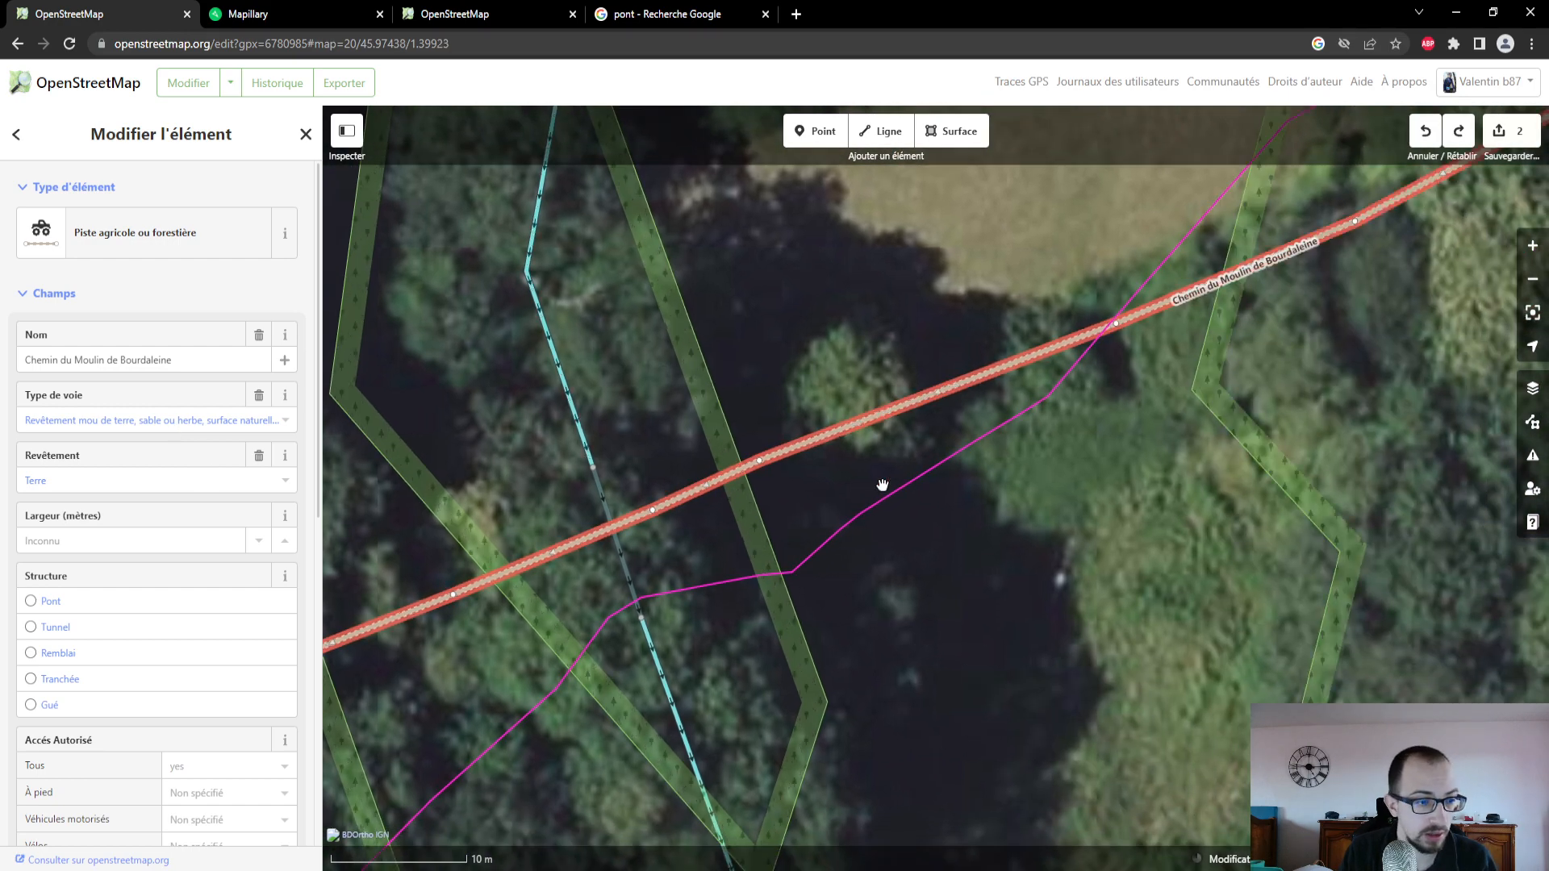
{"action": "left_click_drag", "start_coordinate": [994, 544], "coordinate": [816, 537]}
{"action": "scroll", "coordinate": [895, 523], "scroll_direction": "down", "scroll_amount": 3}
{"action": "left_click_drag", "start_coordinate": [1162, 416], "coordinate": [930, 549]}
{"action": "scroll", "coordinate": [932, 550], "scroll_direction": "down", "scroll_amount": 4}
{"action": "left_click_drag", "start_coordinate": [1044, 518], "coordinate": [935, 595]}
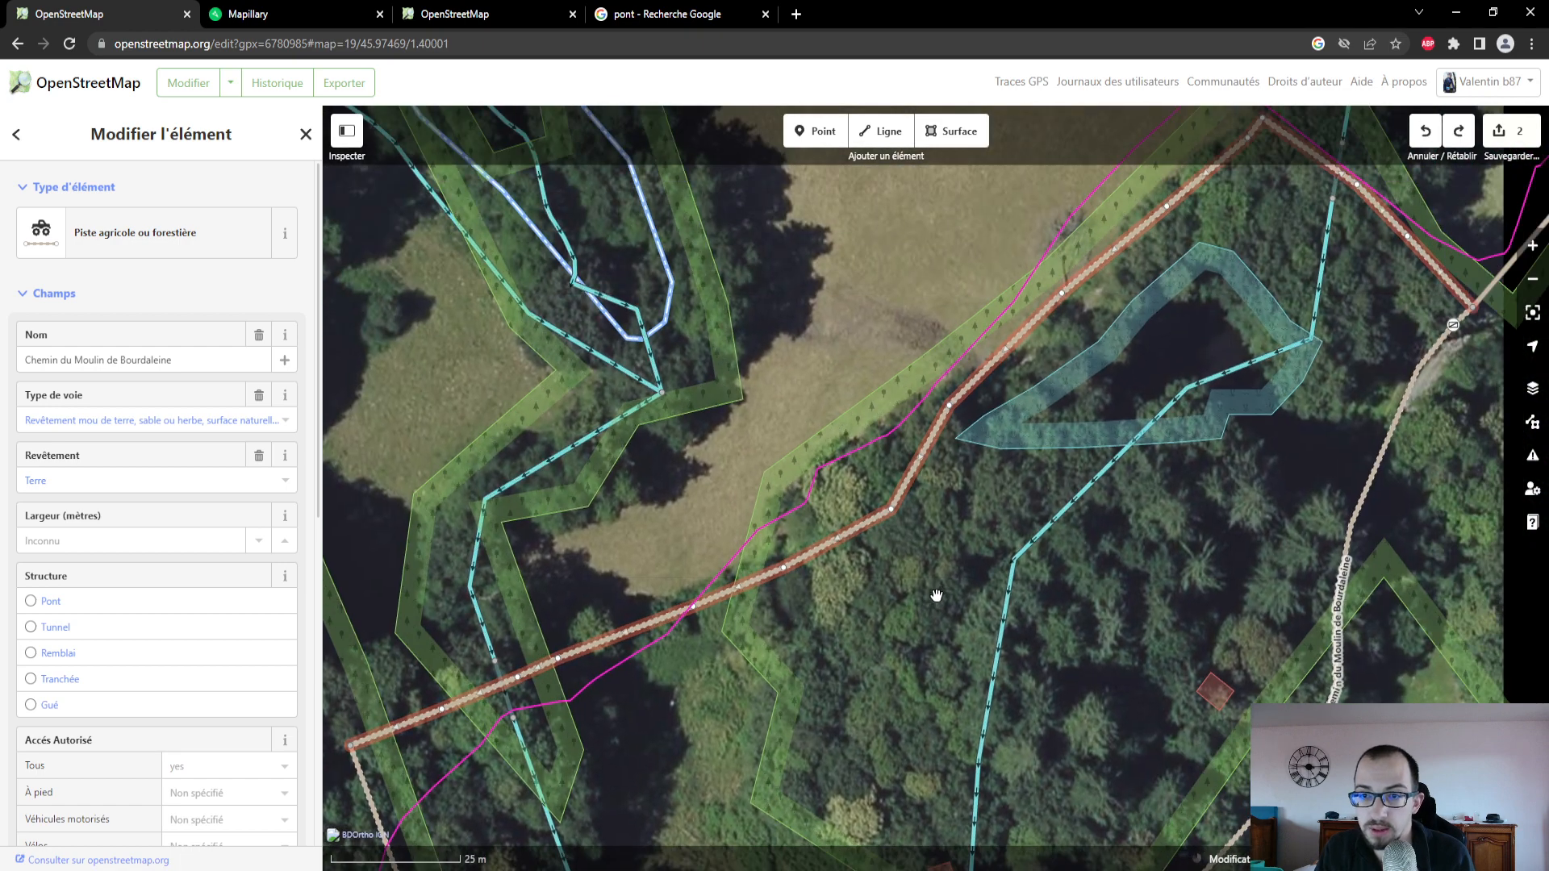
{"action": "left_click_drag", "start_coordinate": [990, 518], "coordinate": [845, 645]}
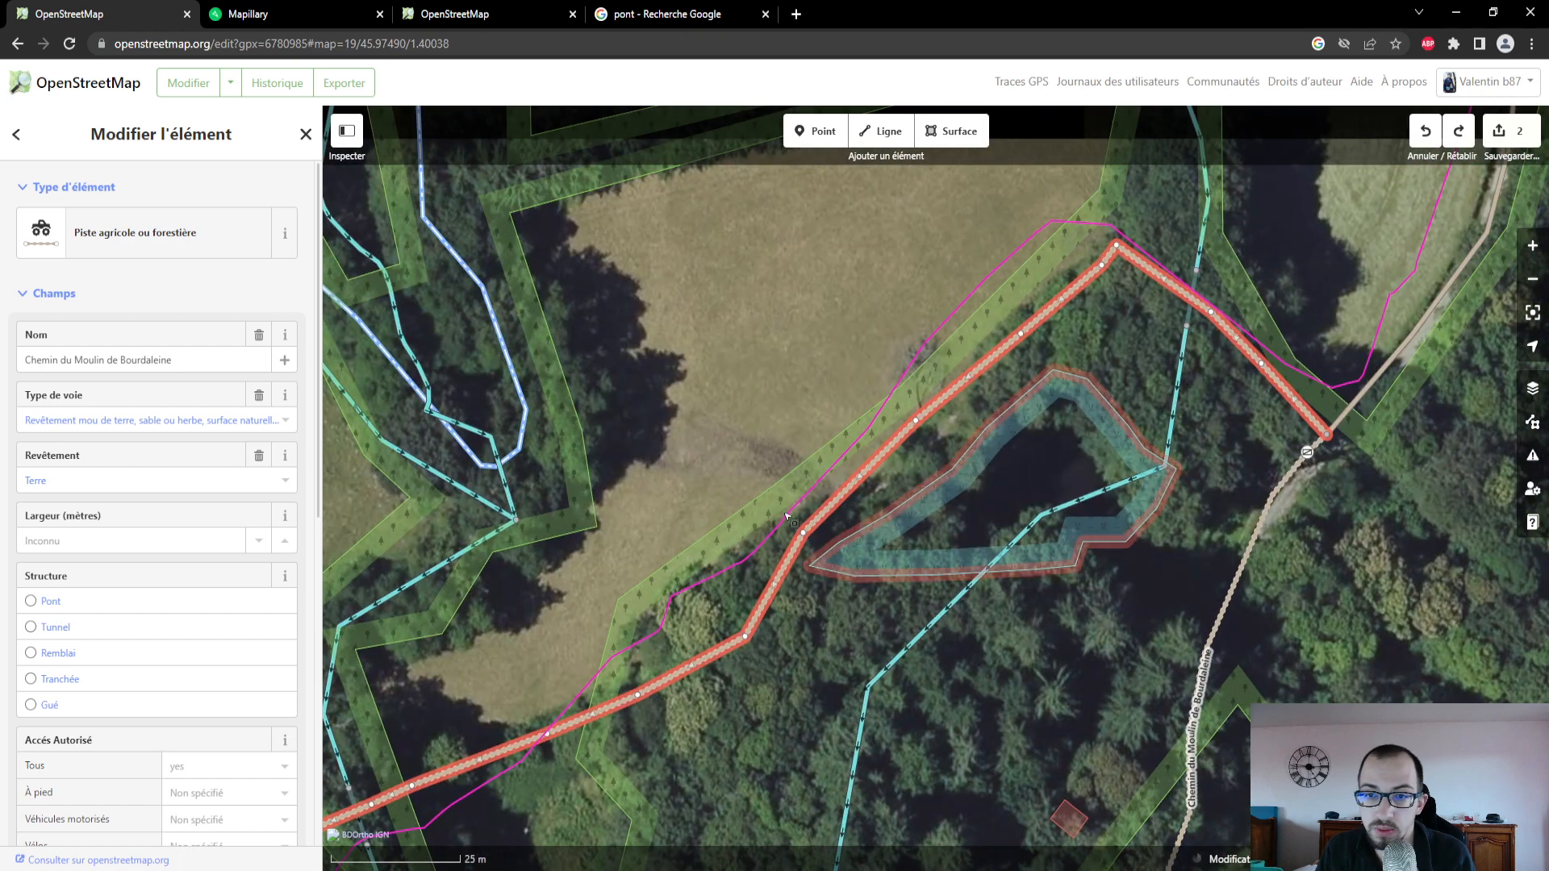
- Compare the pond beside the track in the OpenStreetMap editor with the same area on Mapillary's photo map
{"action": "left_click", "coordinate": [247, 16]}
{"action": "left_click_drag", "start_coordinate": [207, 722], "coordinate": [66, 807]}
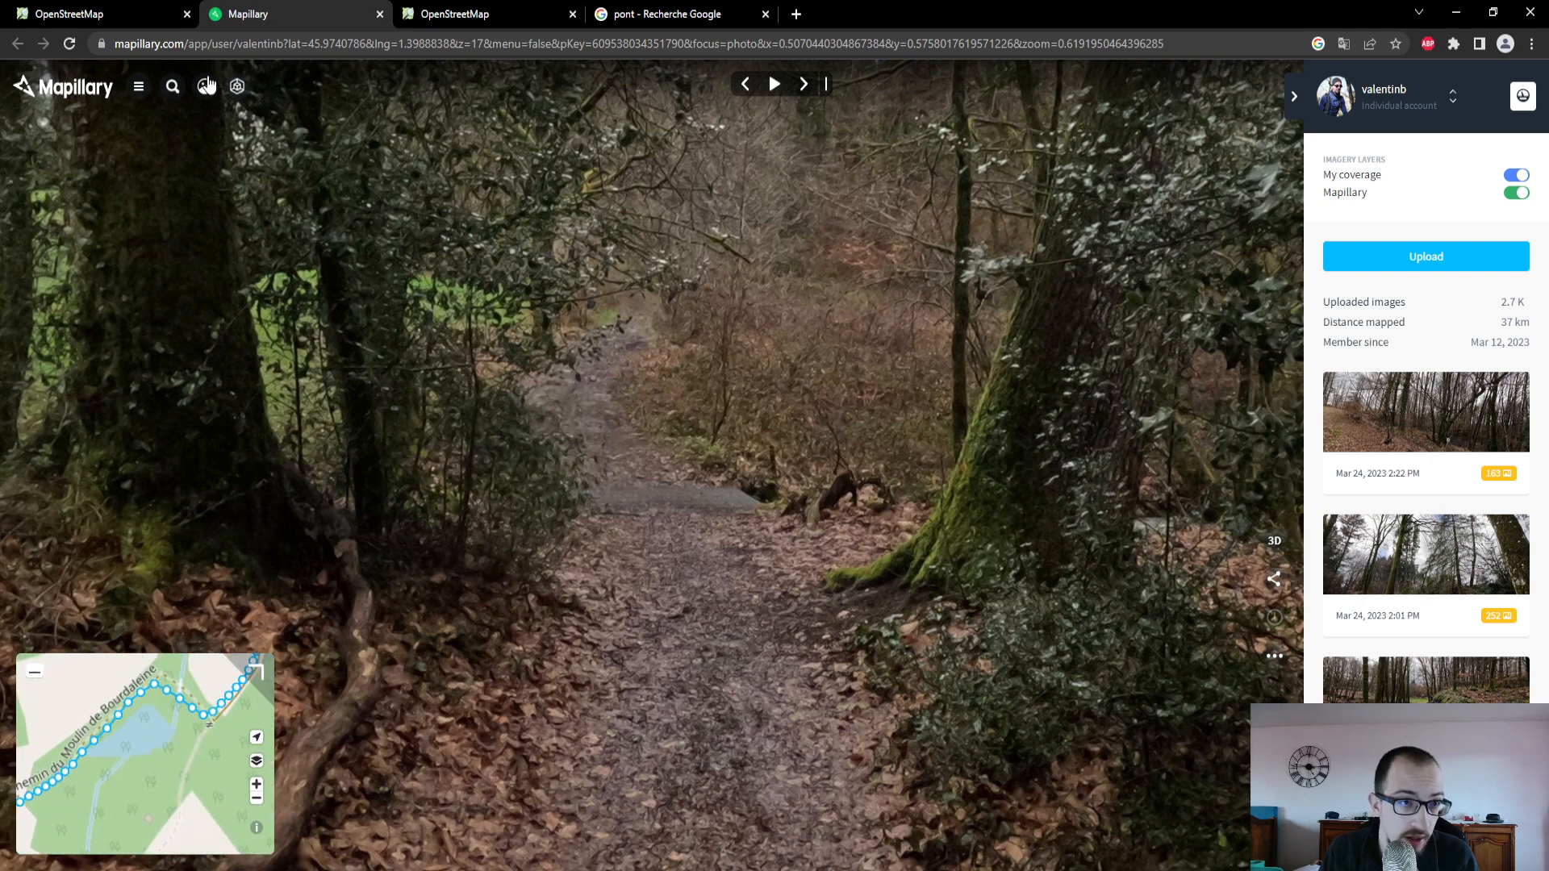
{"action": "left_click", "coordinate": [71, 14]}
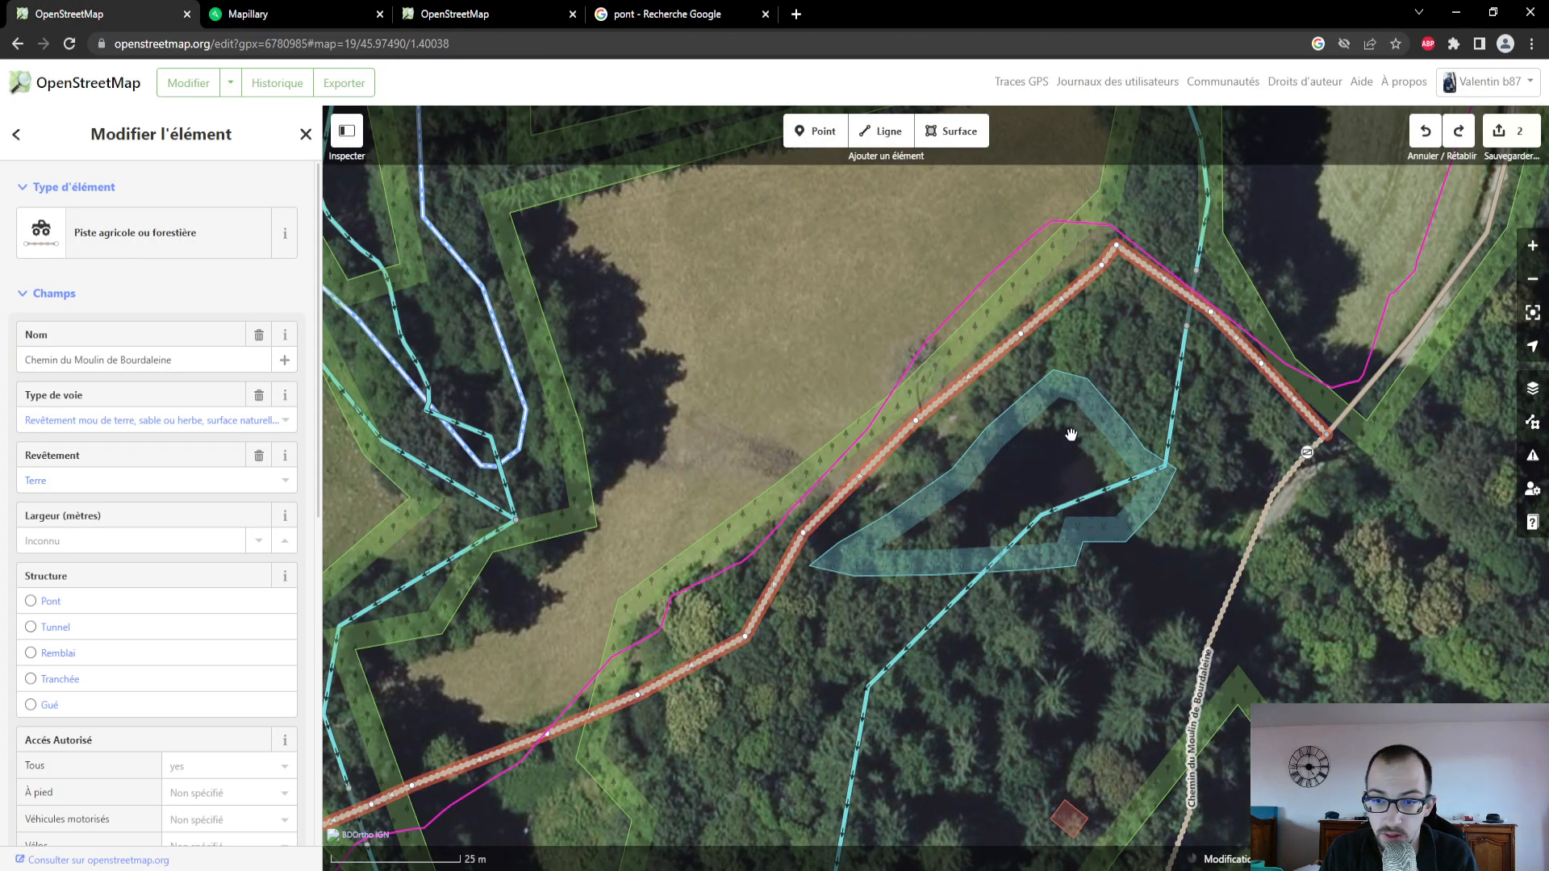
{"action": "left_click", "coordinate": [1099, 422]}
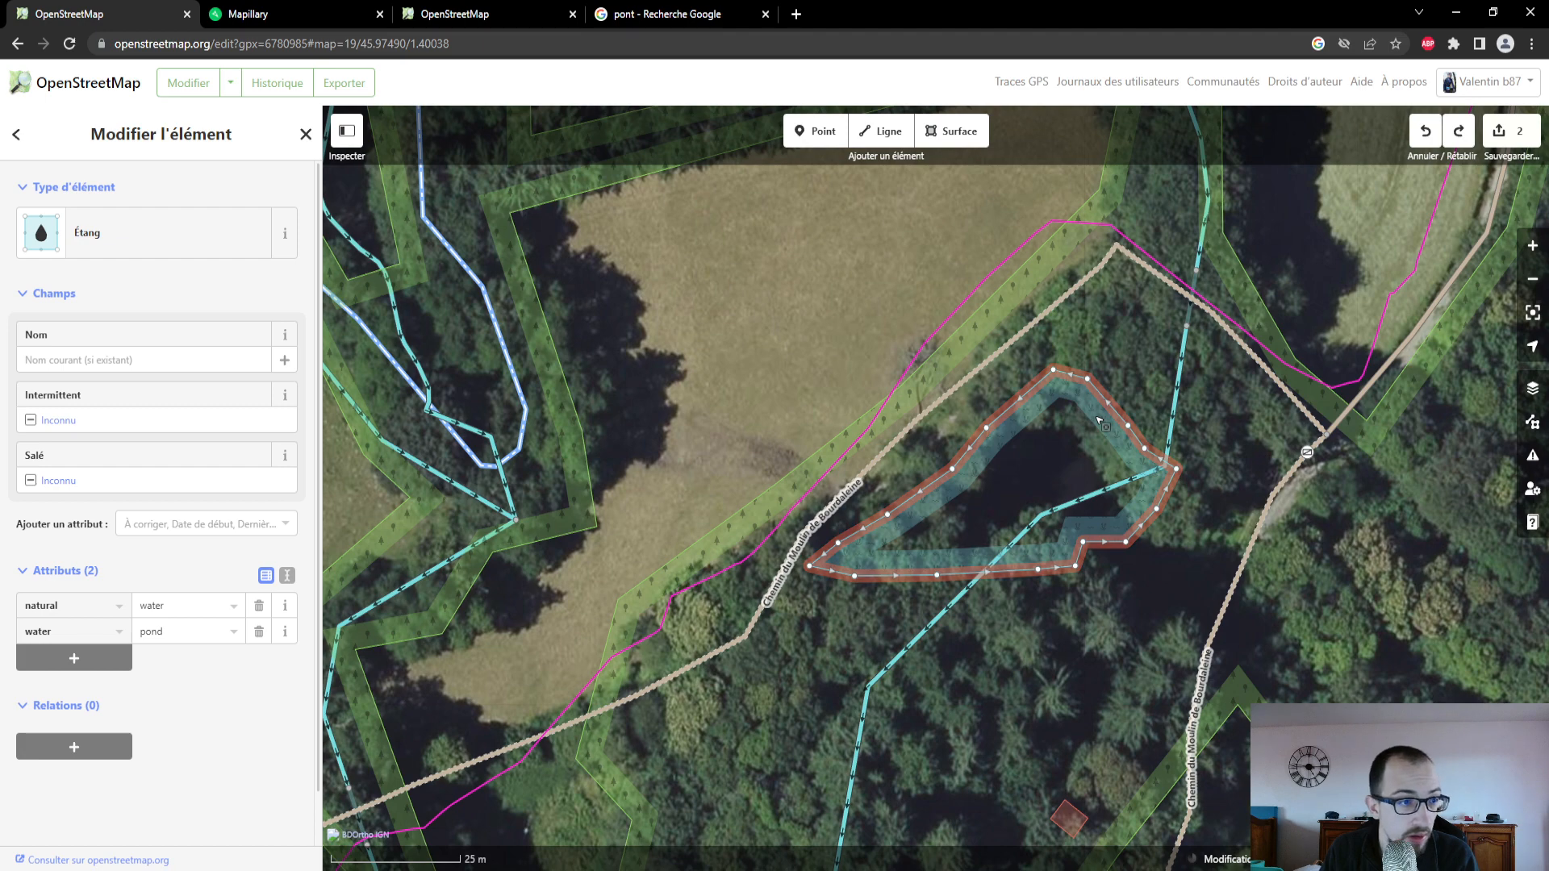
{"action": "left_click", "coordinate": [242, 19]}
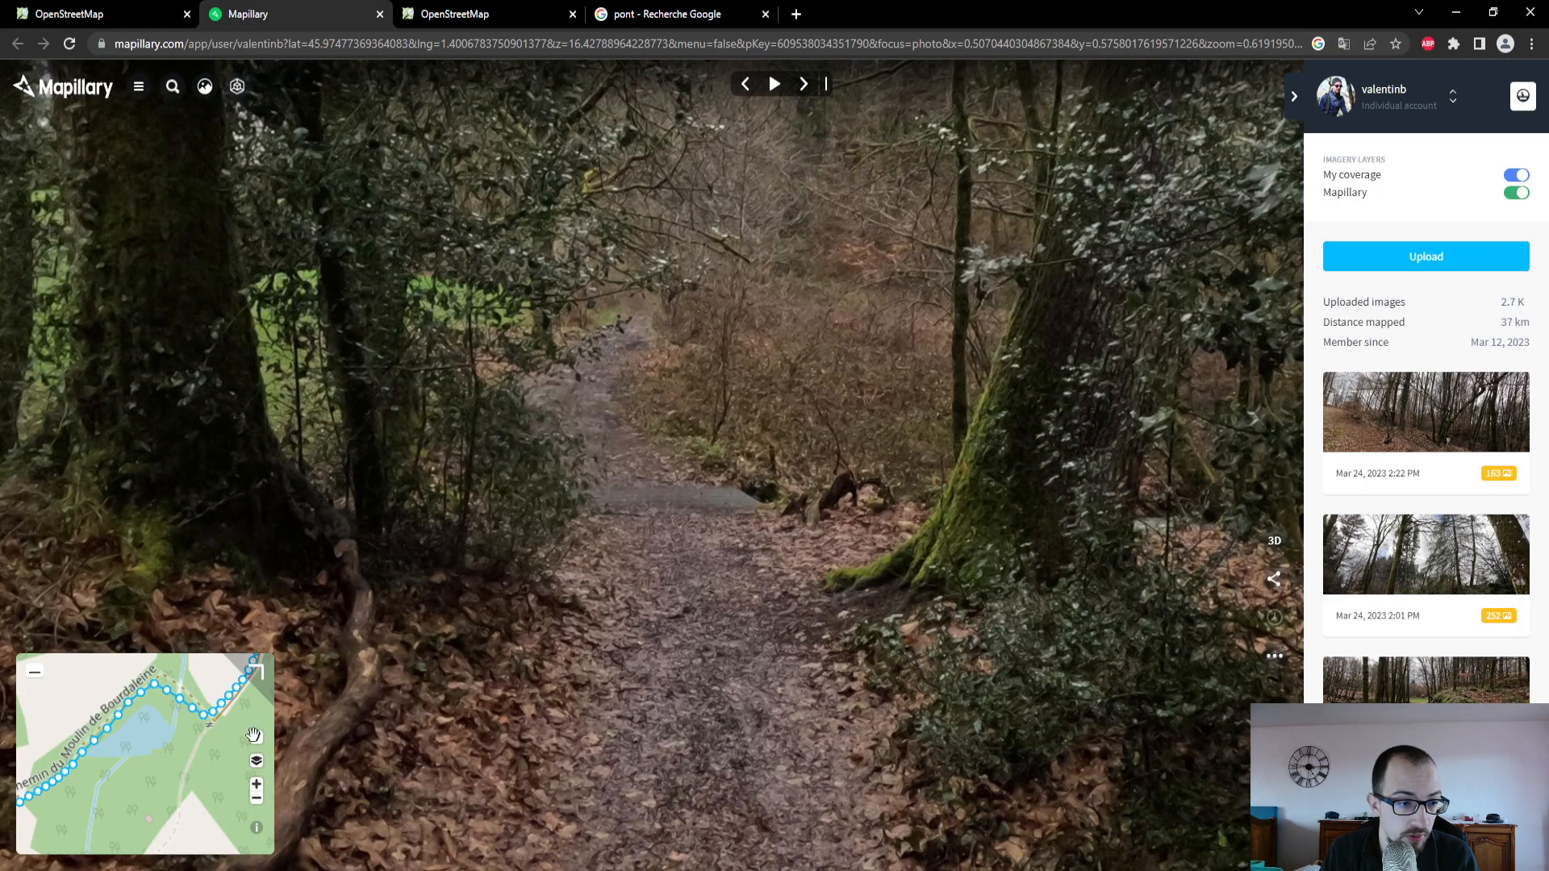
{"action": "left_click", "coordinate": [162, 20]}
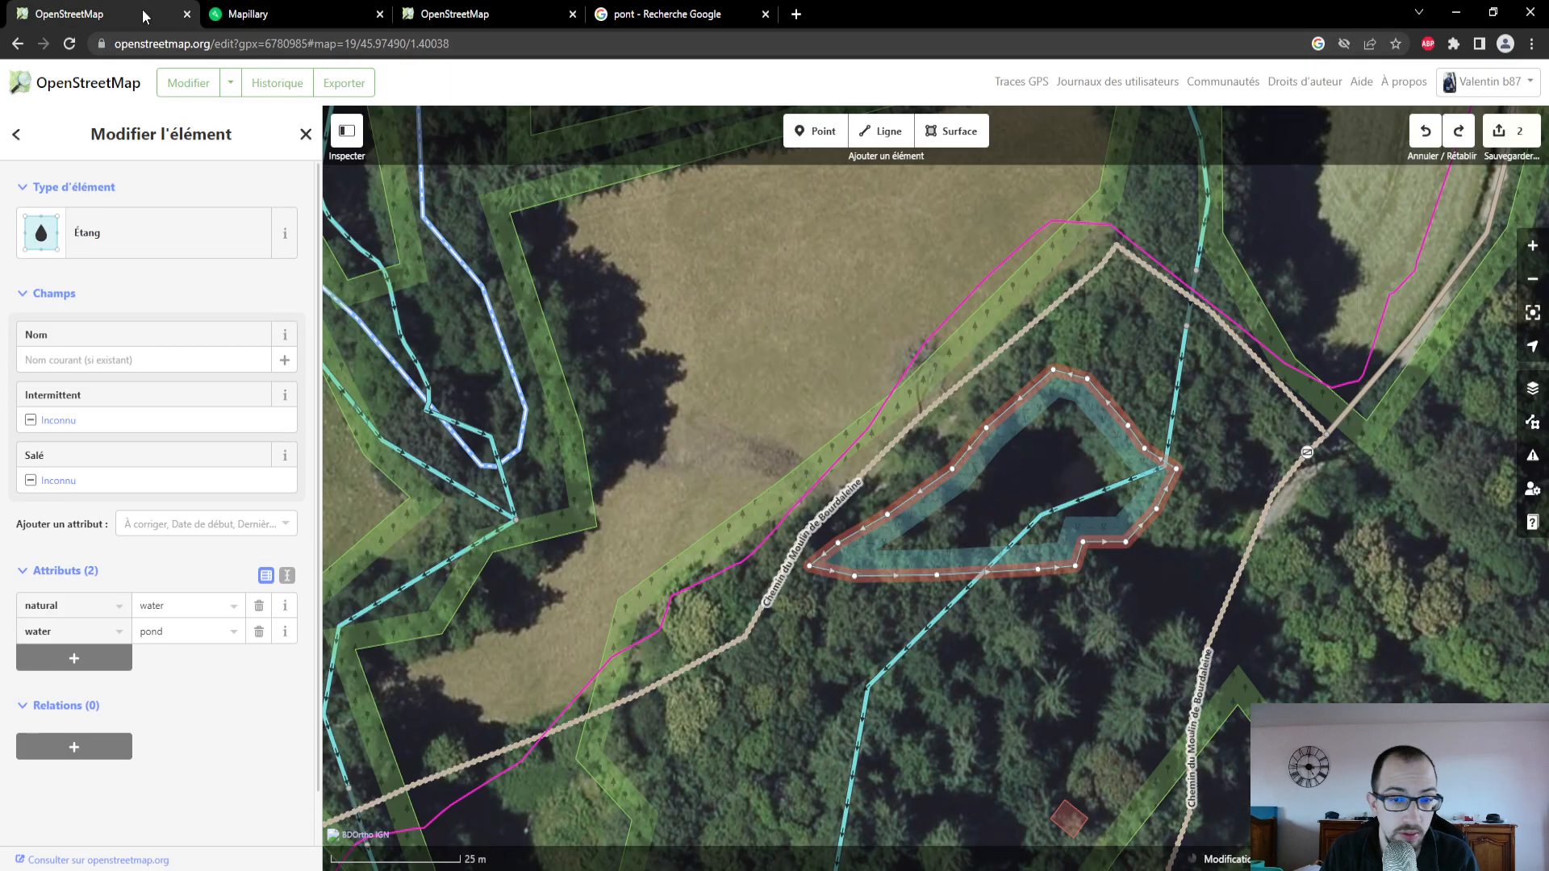
- View the Mapillary photo taken on the track just north of the pond, and return to the OpenStreetMap editor
{"action": "left_click_drag", "start_coordinate": [1093, 300], "coordinate": [1000, 396]}
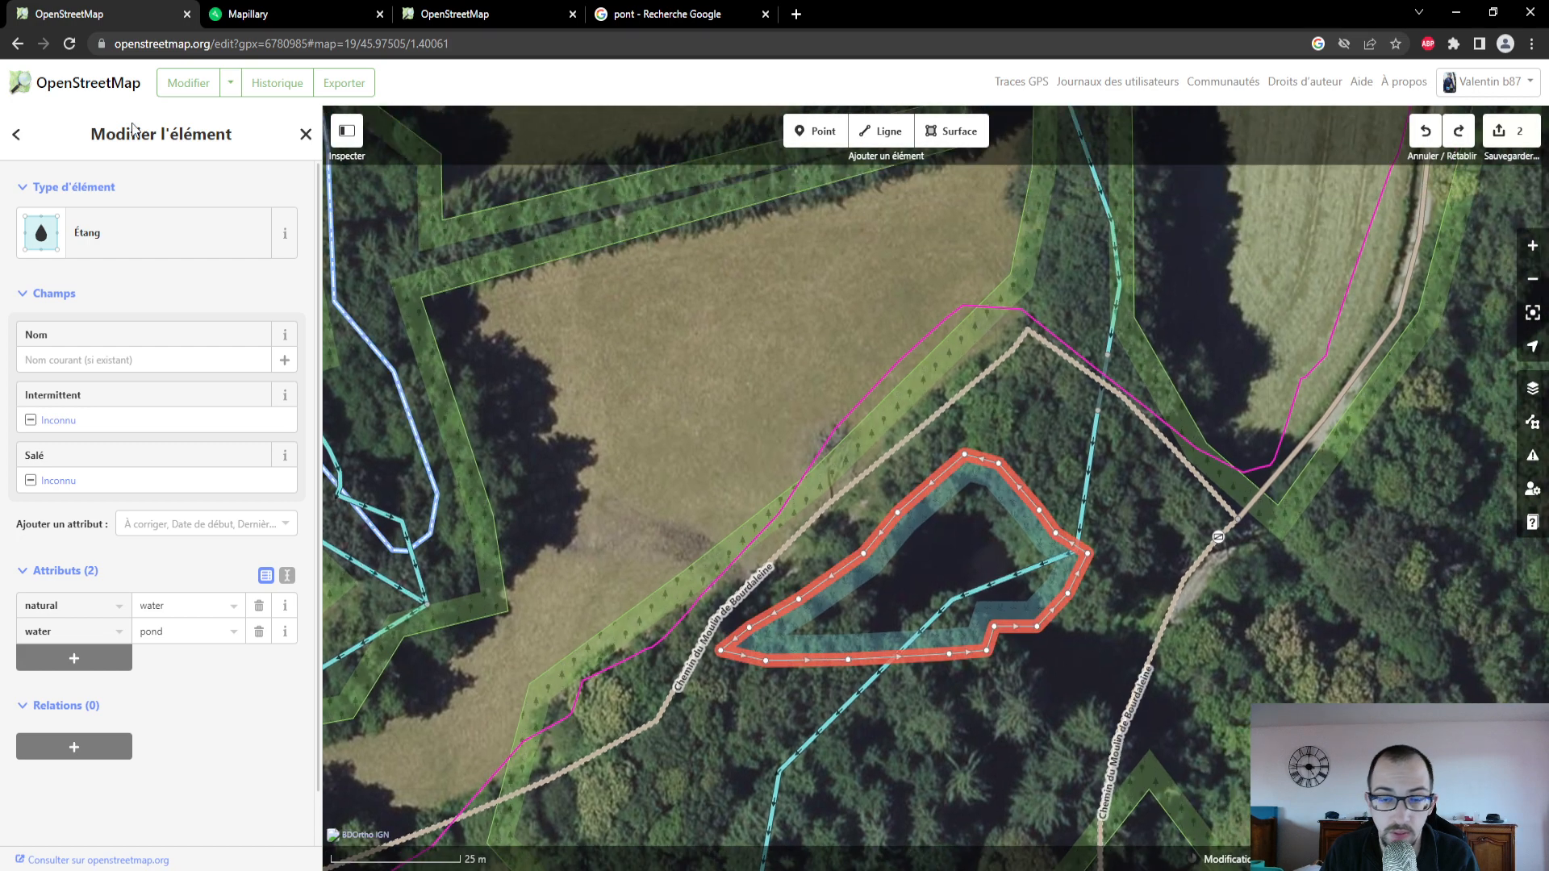
{"action": "left_click", "coordinate": [247, 13]}
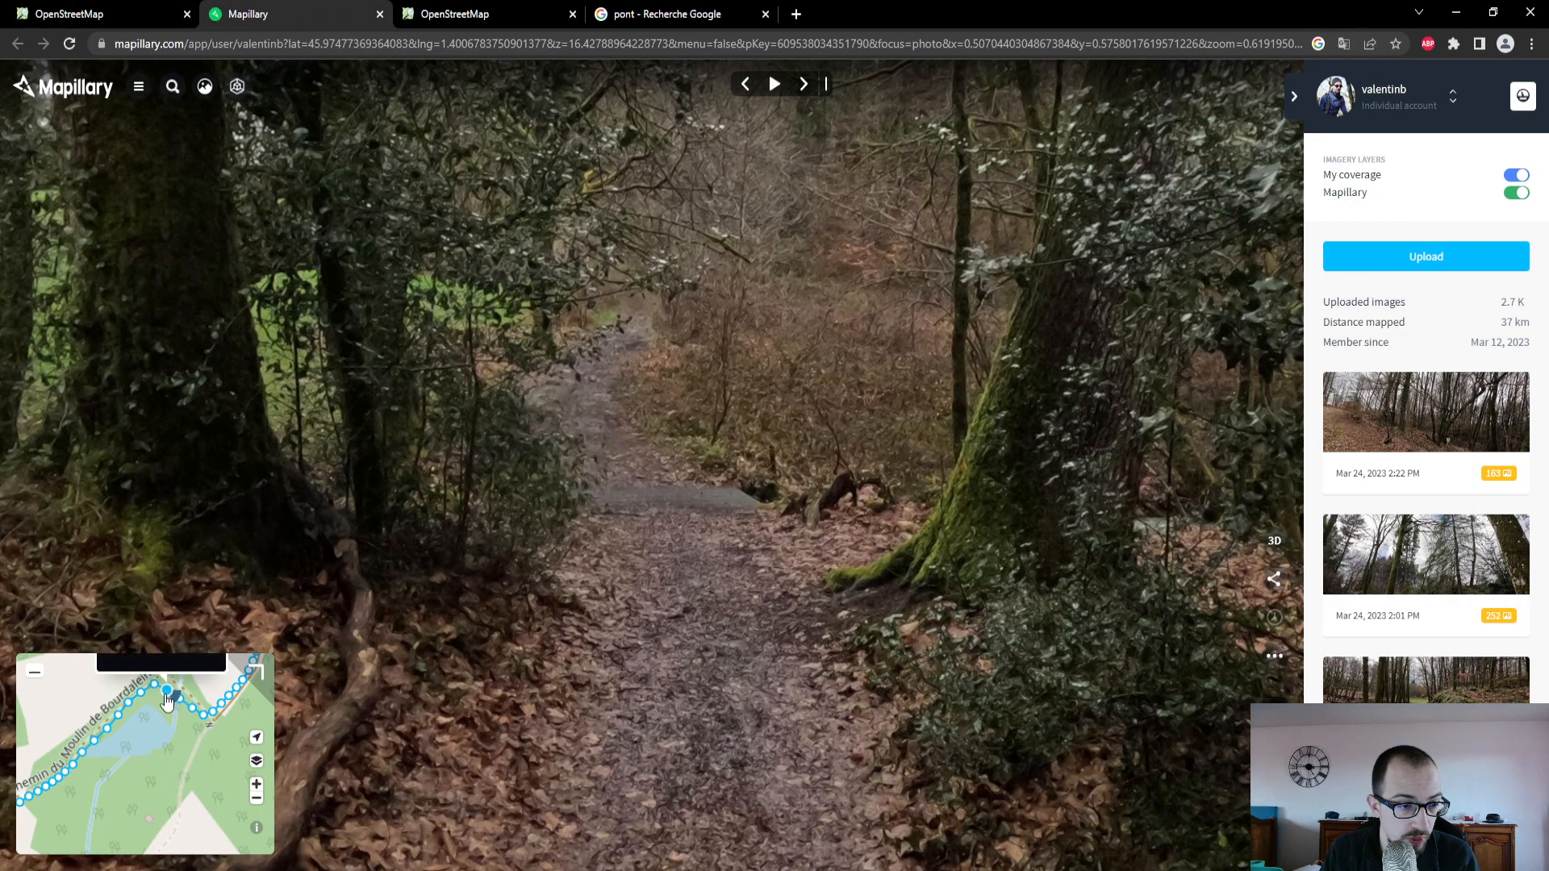
{"action": "left_click", "coordinate": [166, 694]}
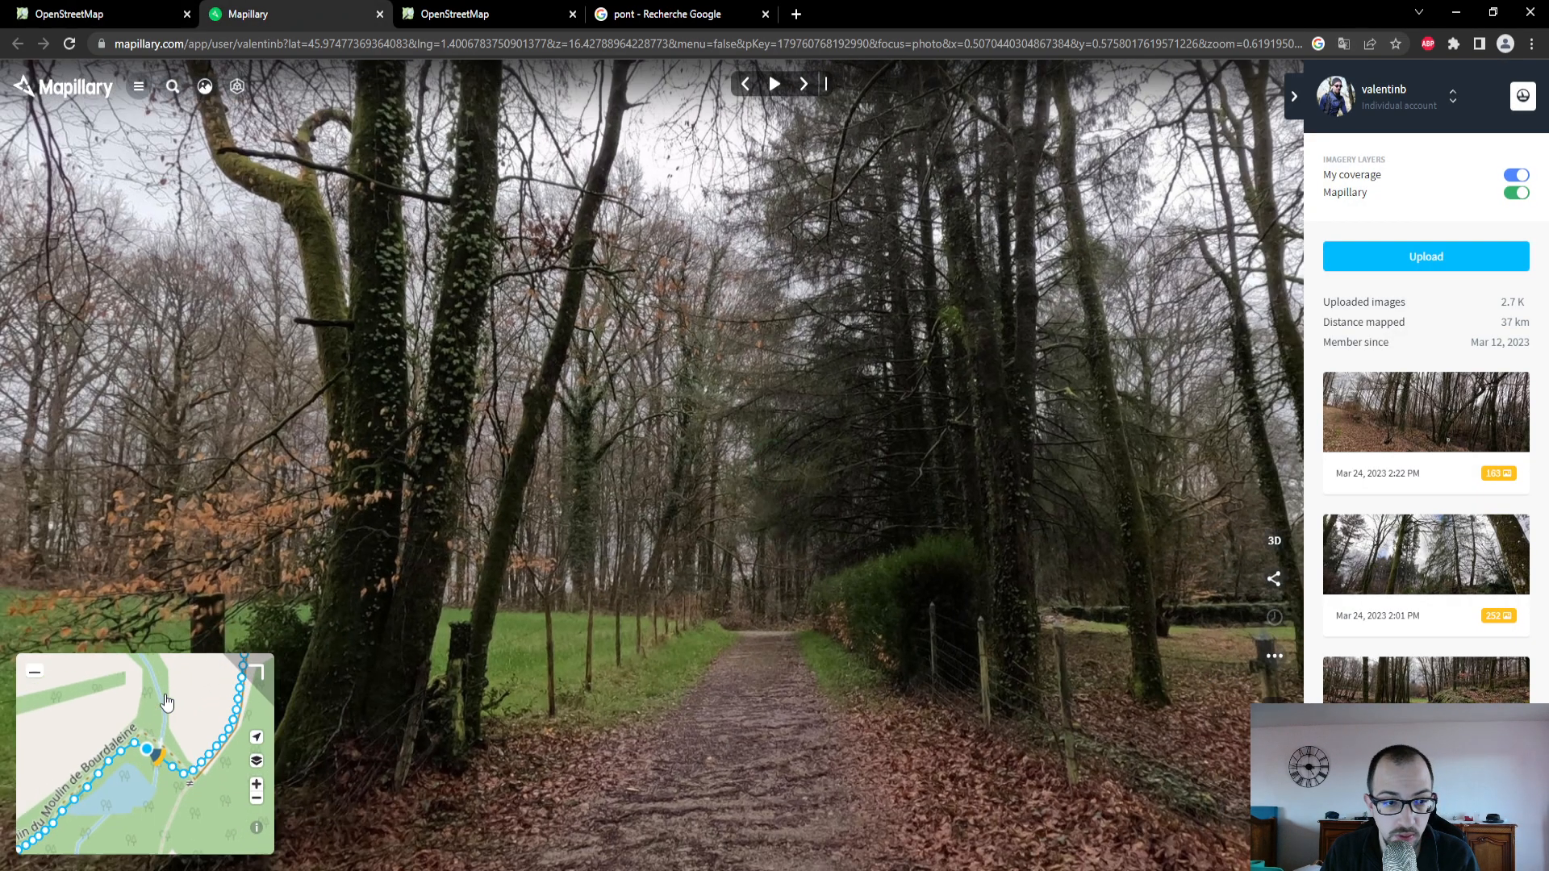
{"action": "key", "text": "ctrl+l"}
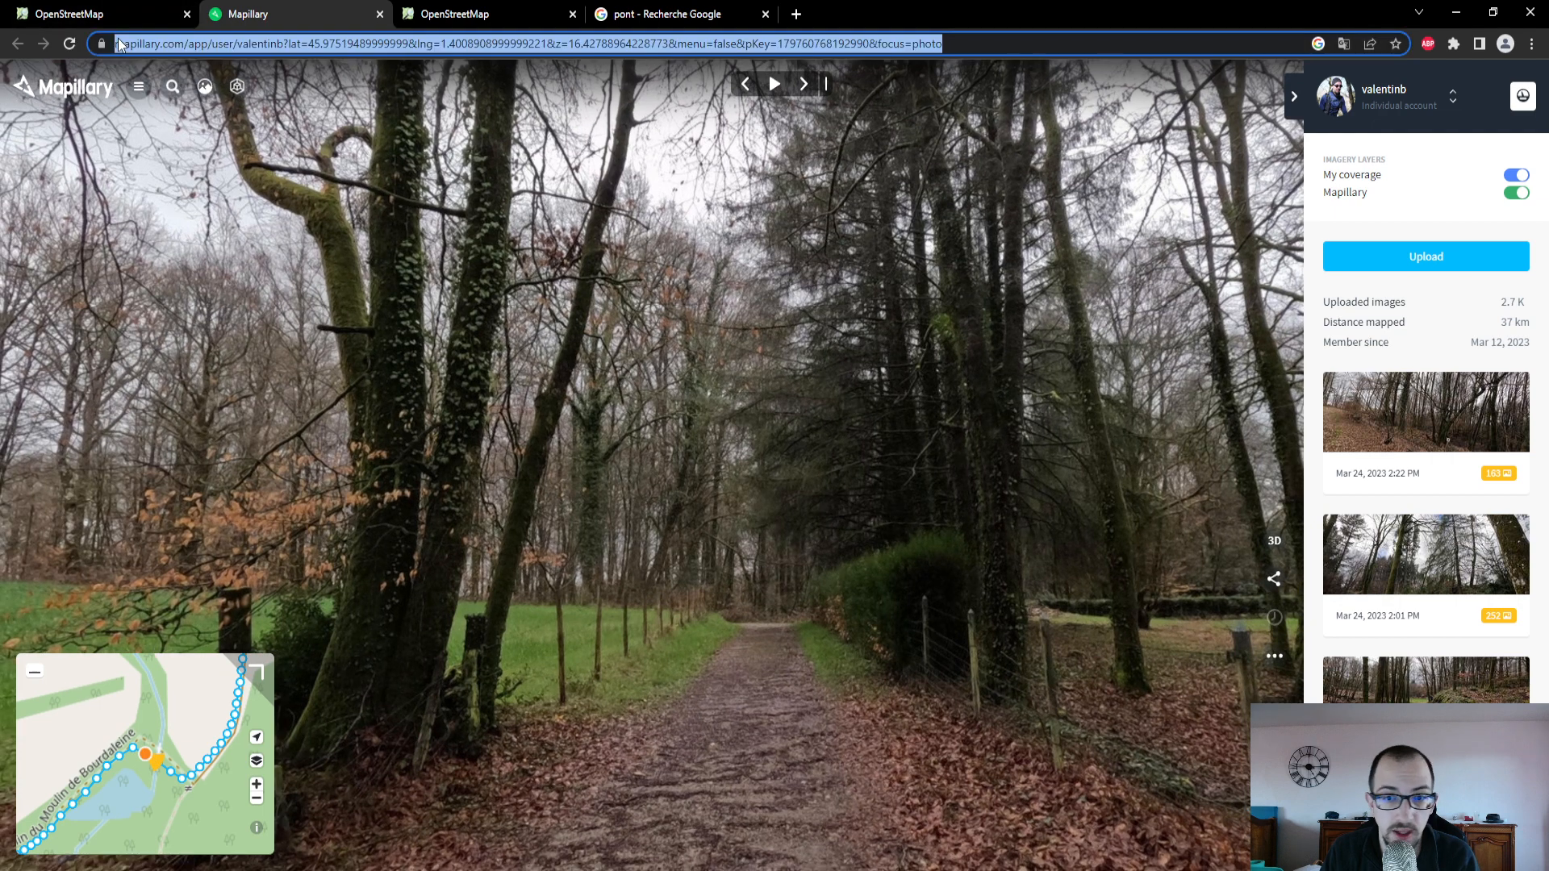
{"action": "left_click", "coordinate": [163, 9]}
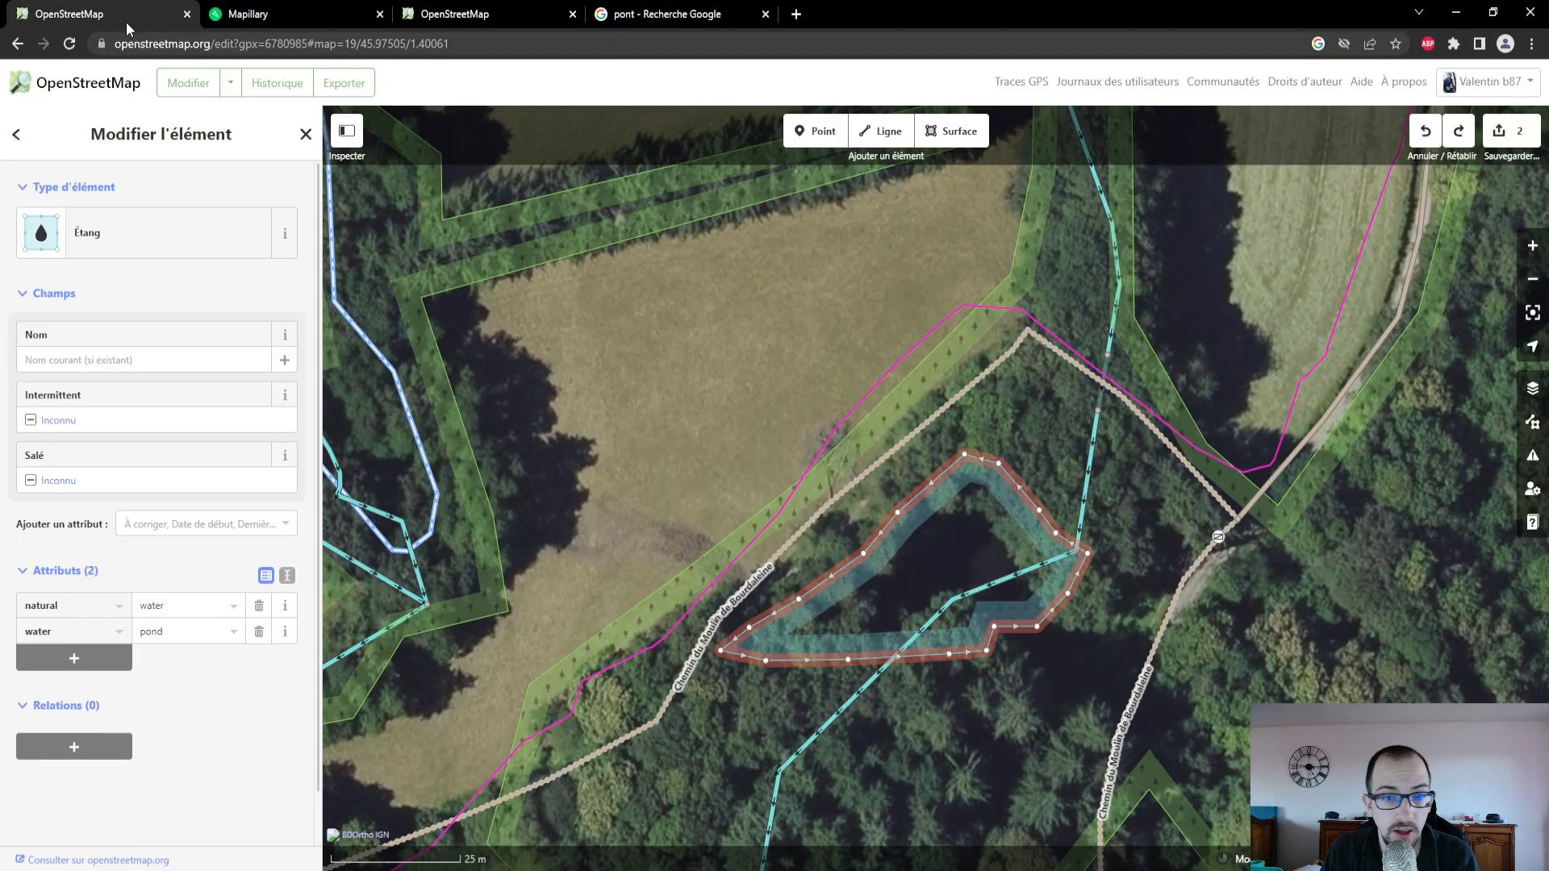
- Select the track running northeast from the junction, review its "Type de voie" options, and open a Mapillary photo taken on it
{"action": "left_click", "coordinate": [1218, 494]}
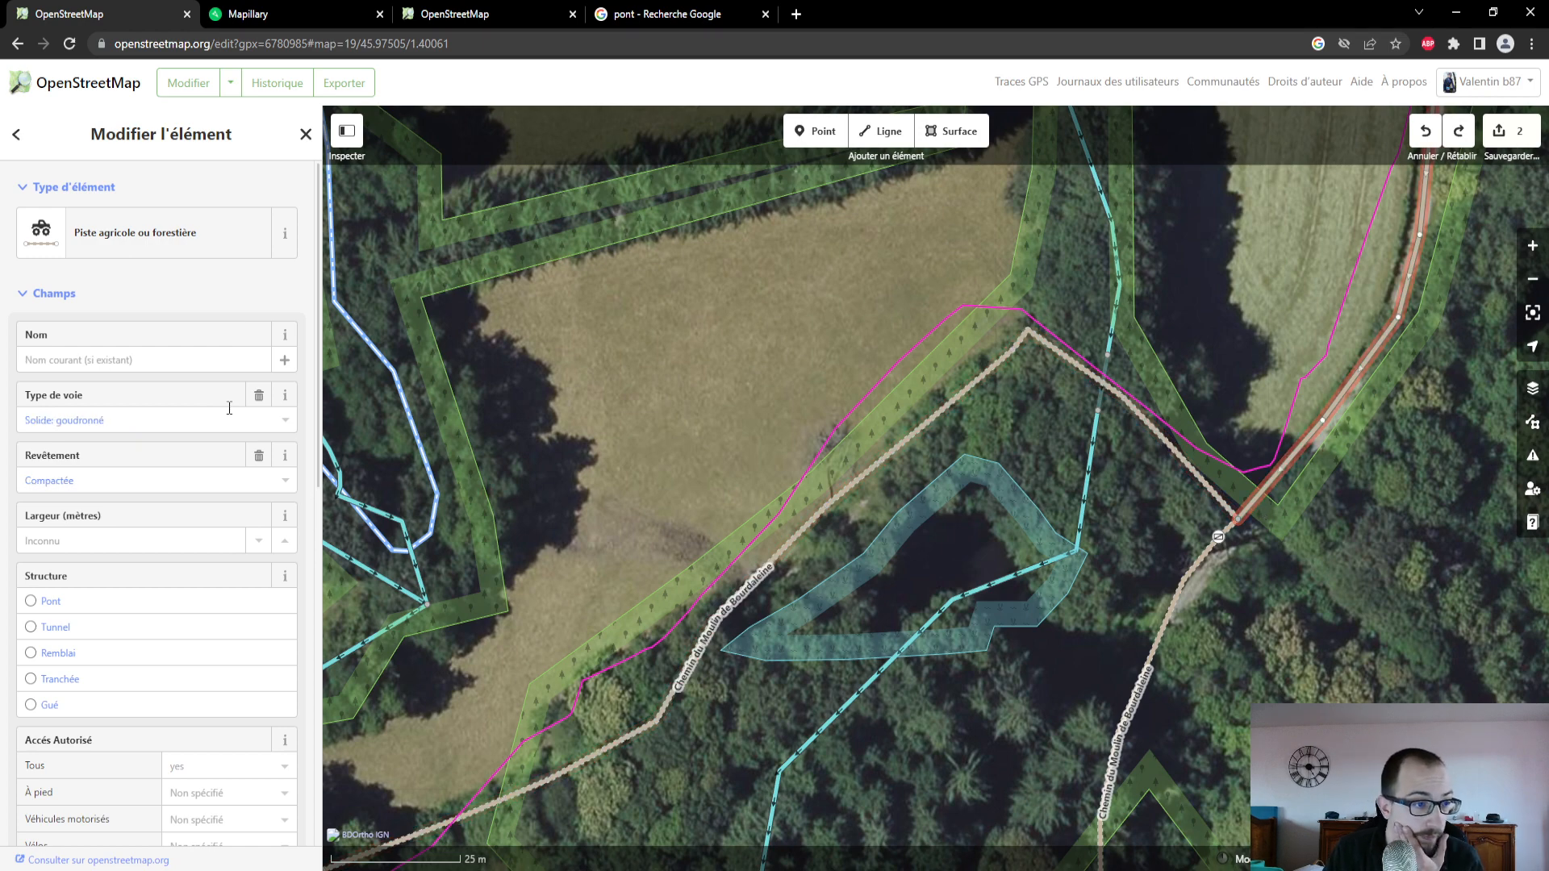
{"action": "left_click", "coordinate": [139, 420]}
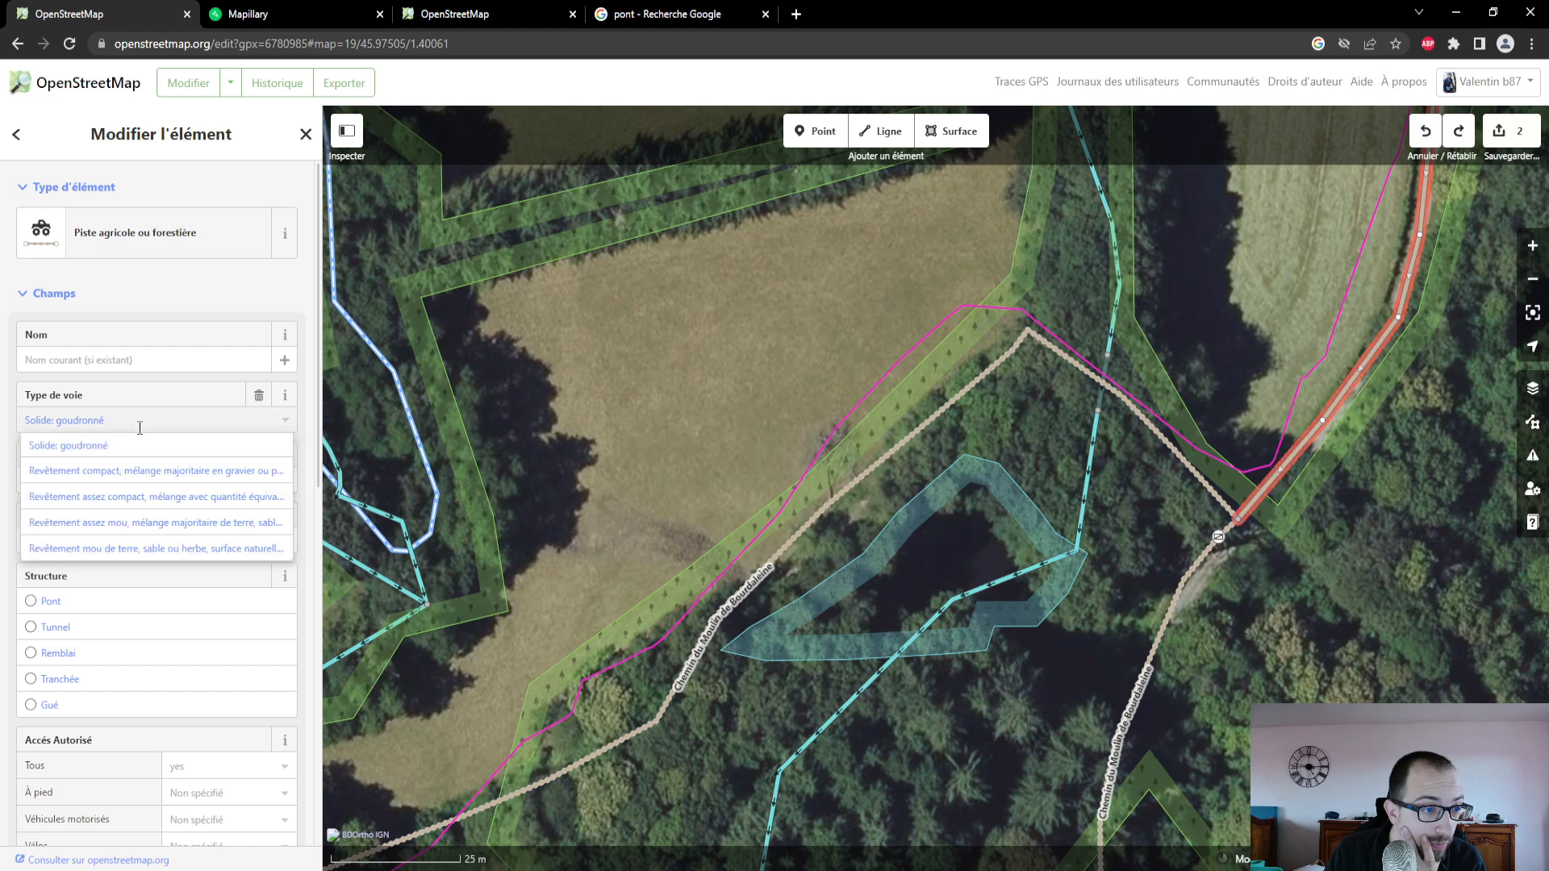
{"action": "left_click", "coordinate": [140, 420]}
{"action": "left_click", "coordinate": [282, 13]}
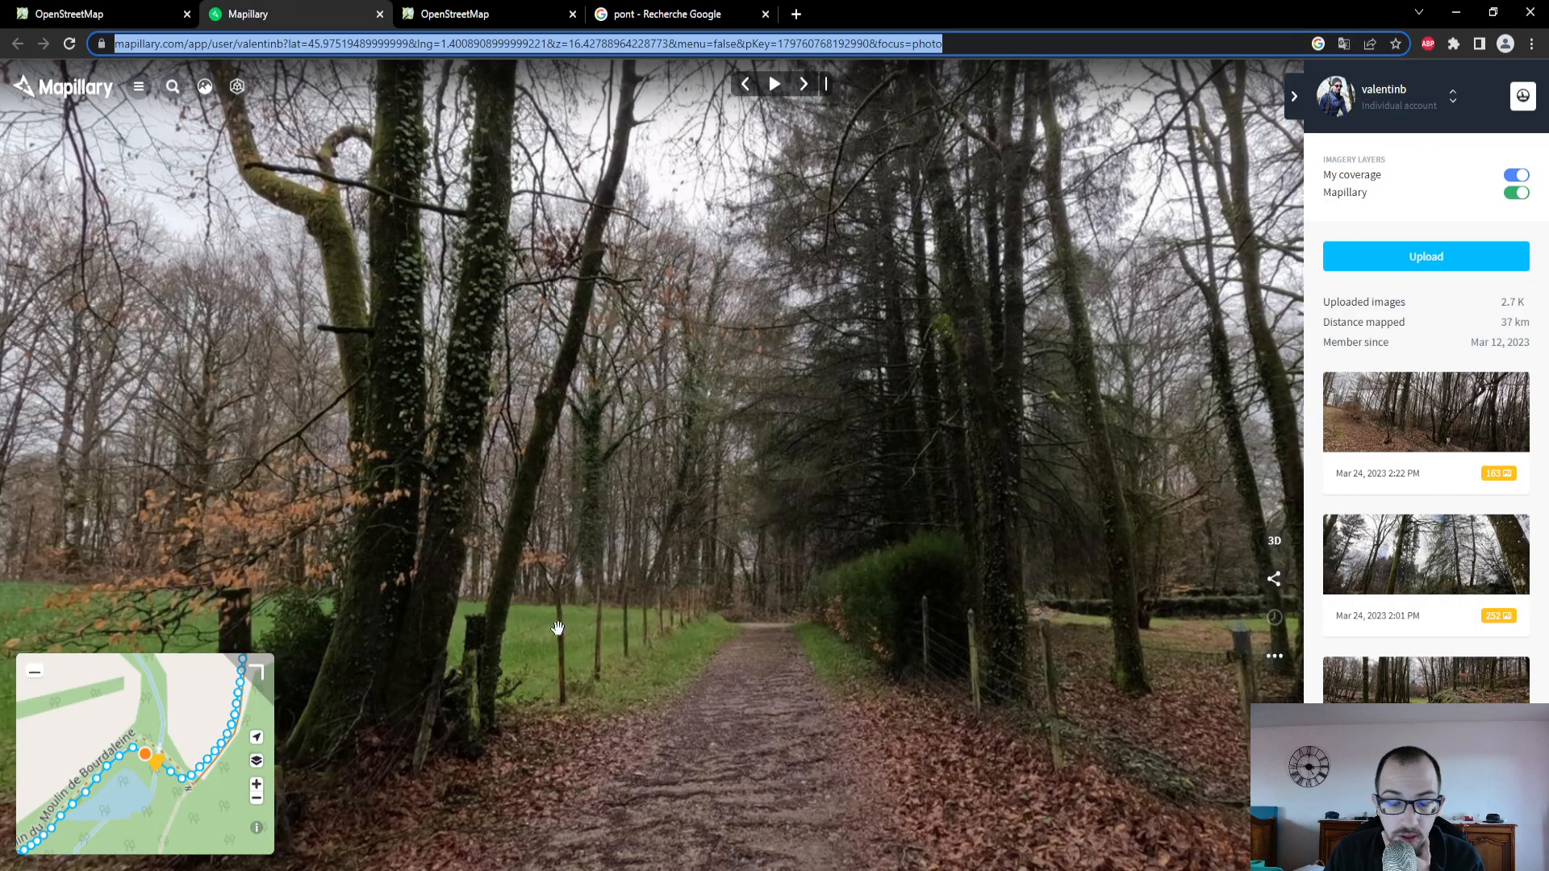
{"action": "left_click", "coordinate": [214, 753]}
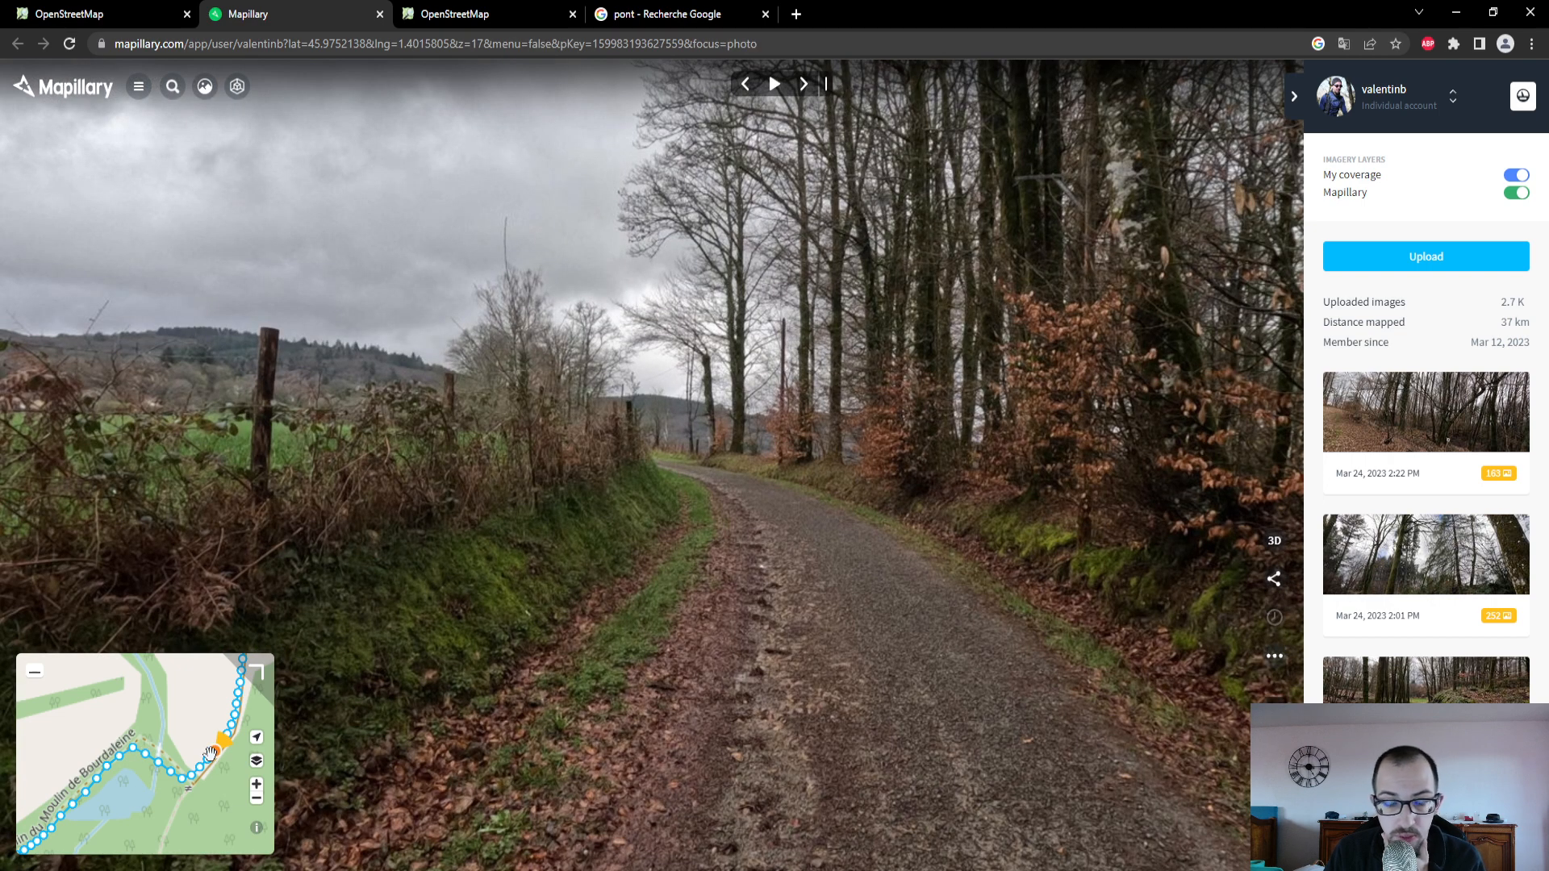
- Back in the OpenStreetMap editor, follow the selected track north along the GPS trace and review its fields and attributes
{"action": "left_click", "coordinate": [39, 14]}
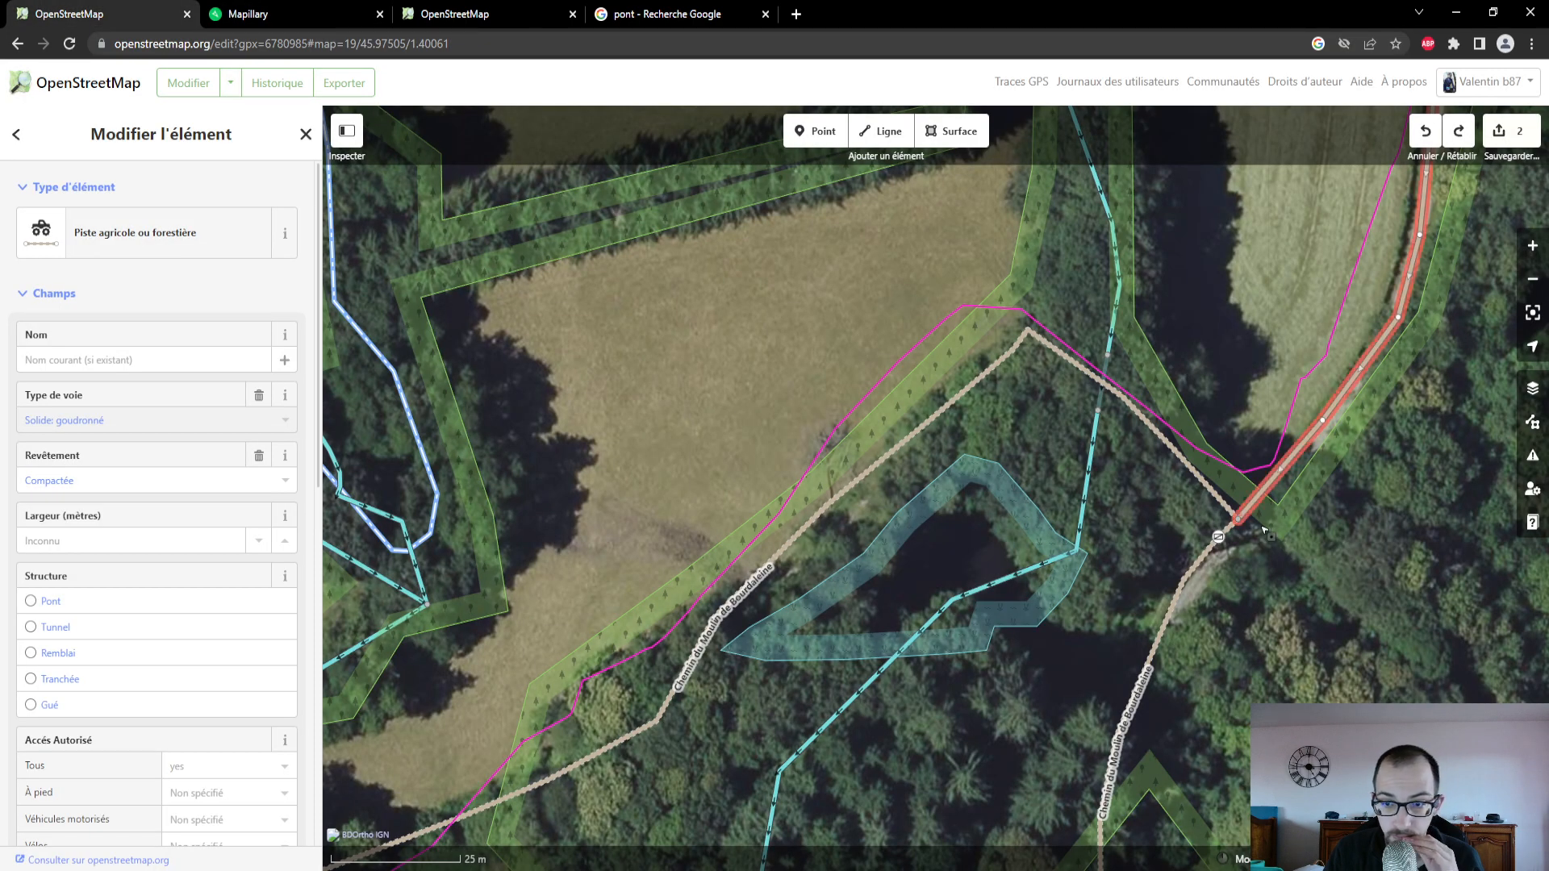
{"action": "scroll", "coordinate": [1194, 716], "scroll_direction": "up", "scroll_amount": 2}
{"action": "left_click_drag", "start_coordinate": [1194, 716], "coordinate": [1047, 833]}
{"action": "left_click_drag", "start_coordinate": [1245, 434], "coordinate": [1196, 745]}
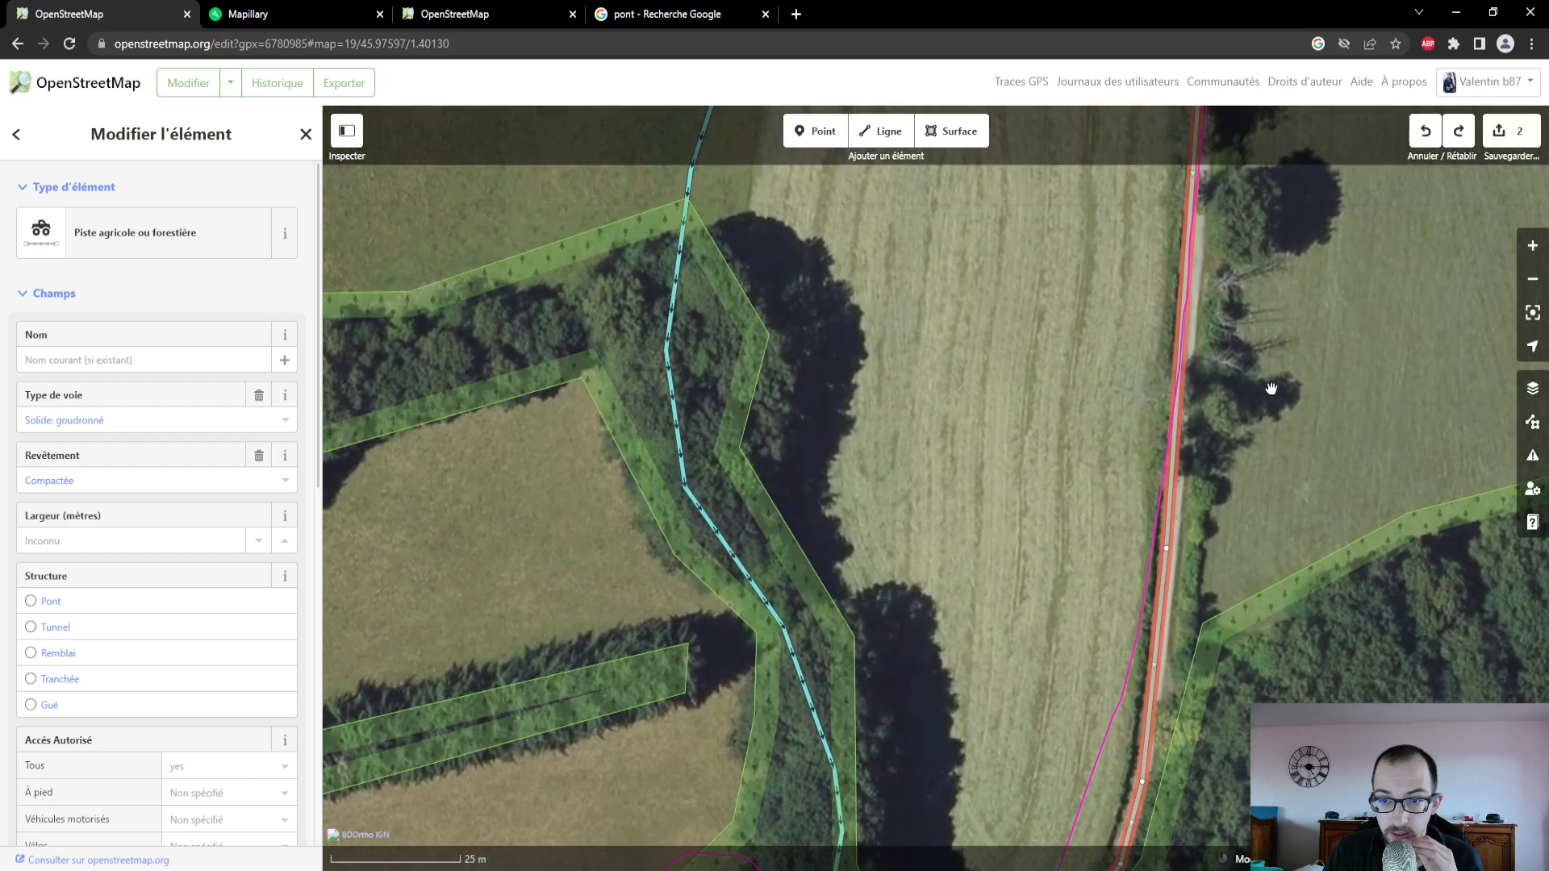
{"action": "left_click_drag", "start_coordinate": [1269, 391], "coordinate": [1216, 620]}
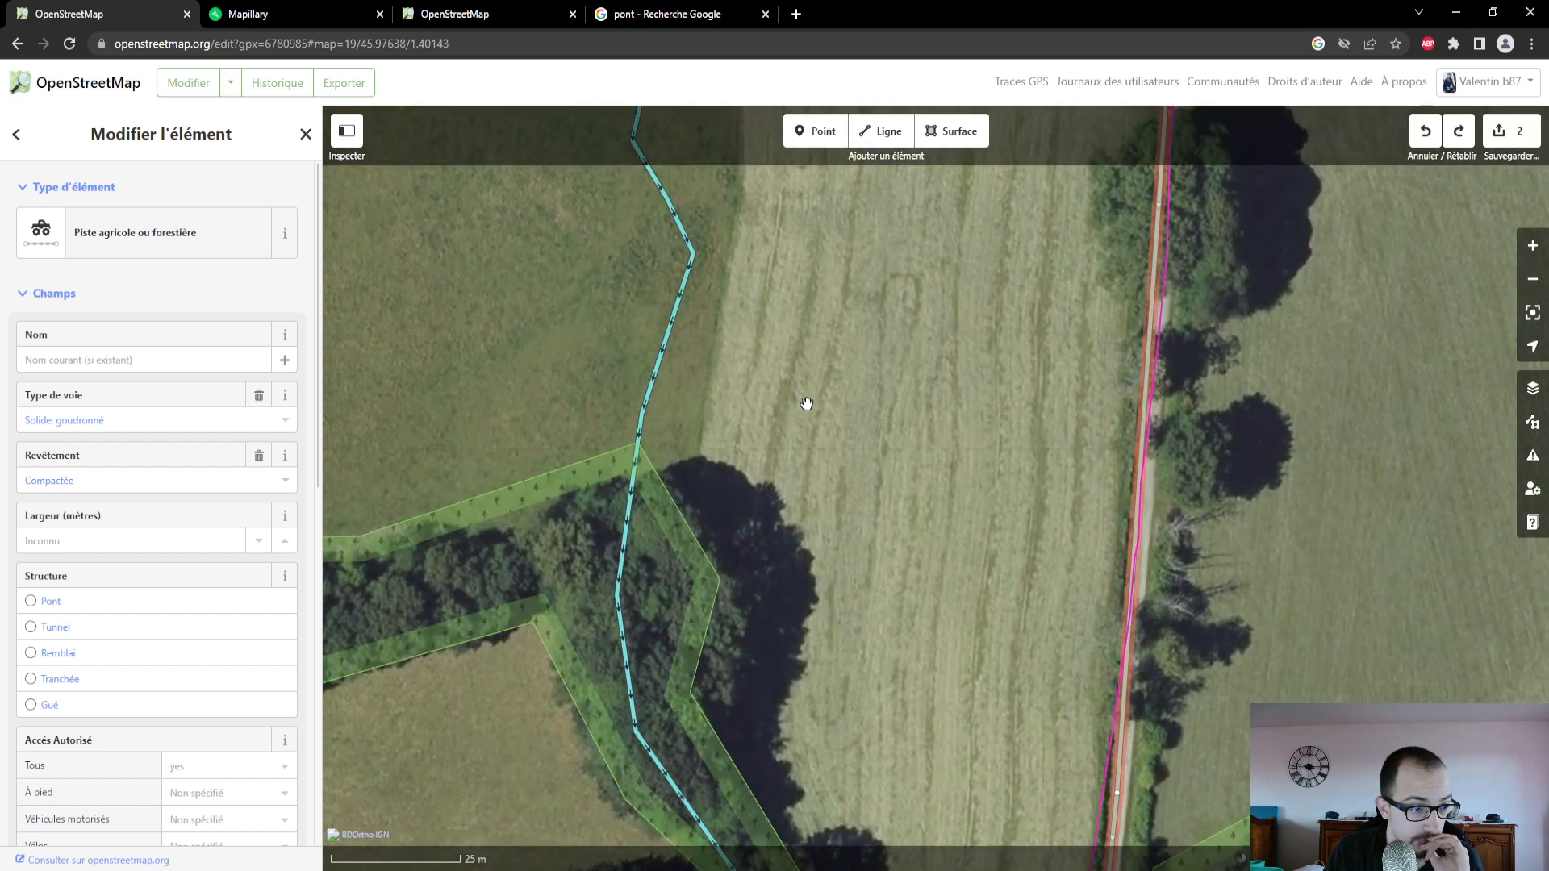
{"action": "scroll", "coordinate": [274, 643], "scroll_direction": "down", "scroll_amount": 2}
{"action": "scroll", "coordinate": [271, 639], "scroll_direction": "up", "scroll_amount": 2}
{"action": "scroll", "coordinate": [271, 639], "scroll_direction": "down", "scroll_amount": 6}
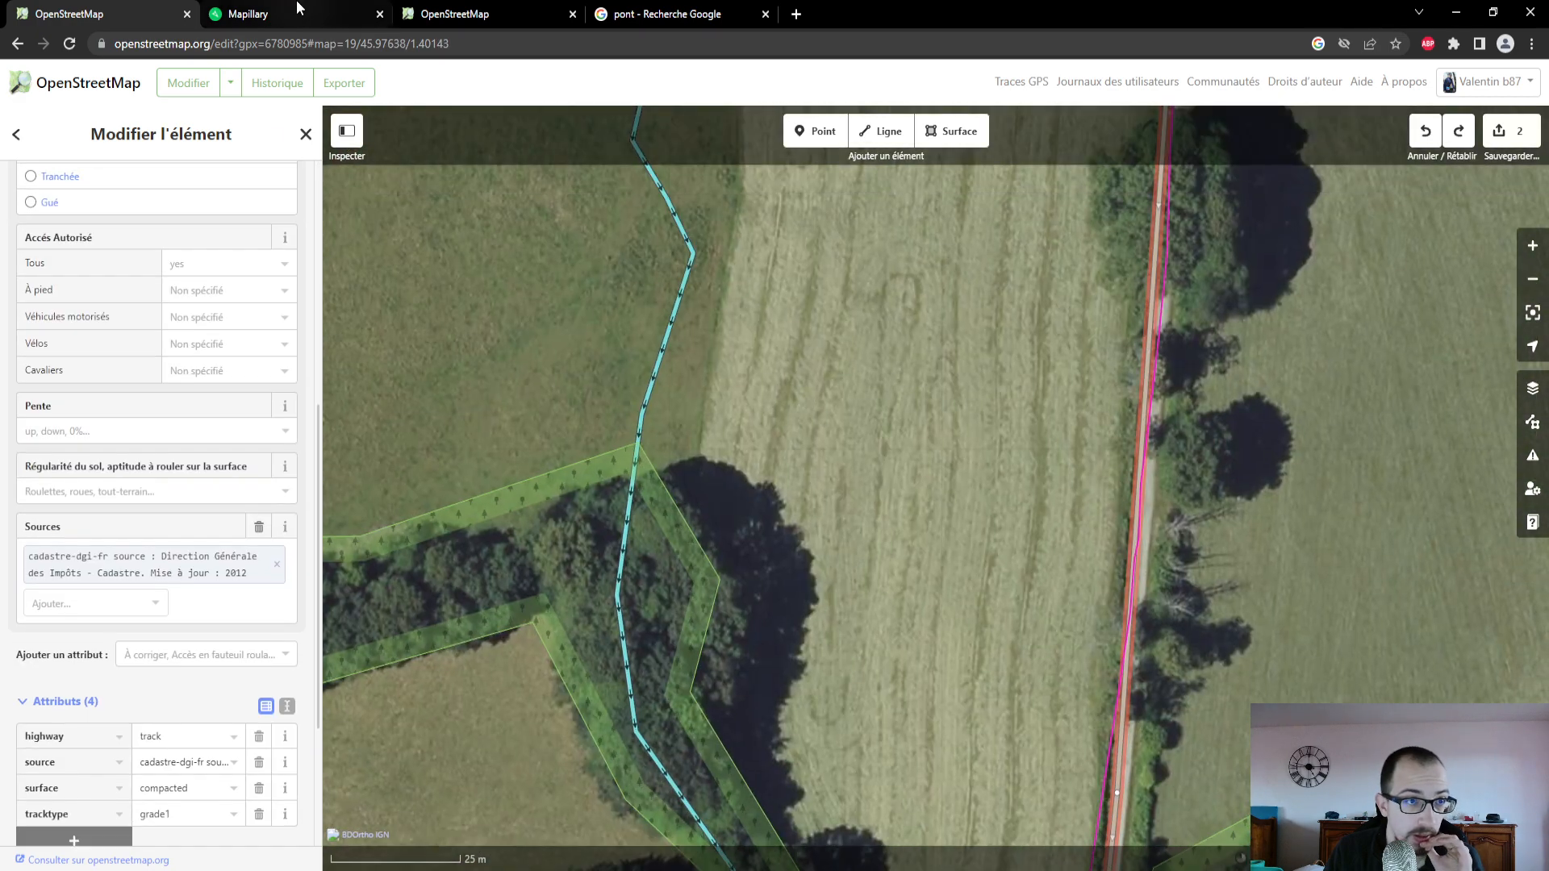
- On Mapillary, expand the advanced image details of the track photo and copy its image key
{"action": "left_click", "coordinate": [292, 17]}
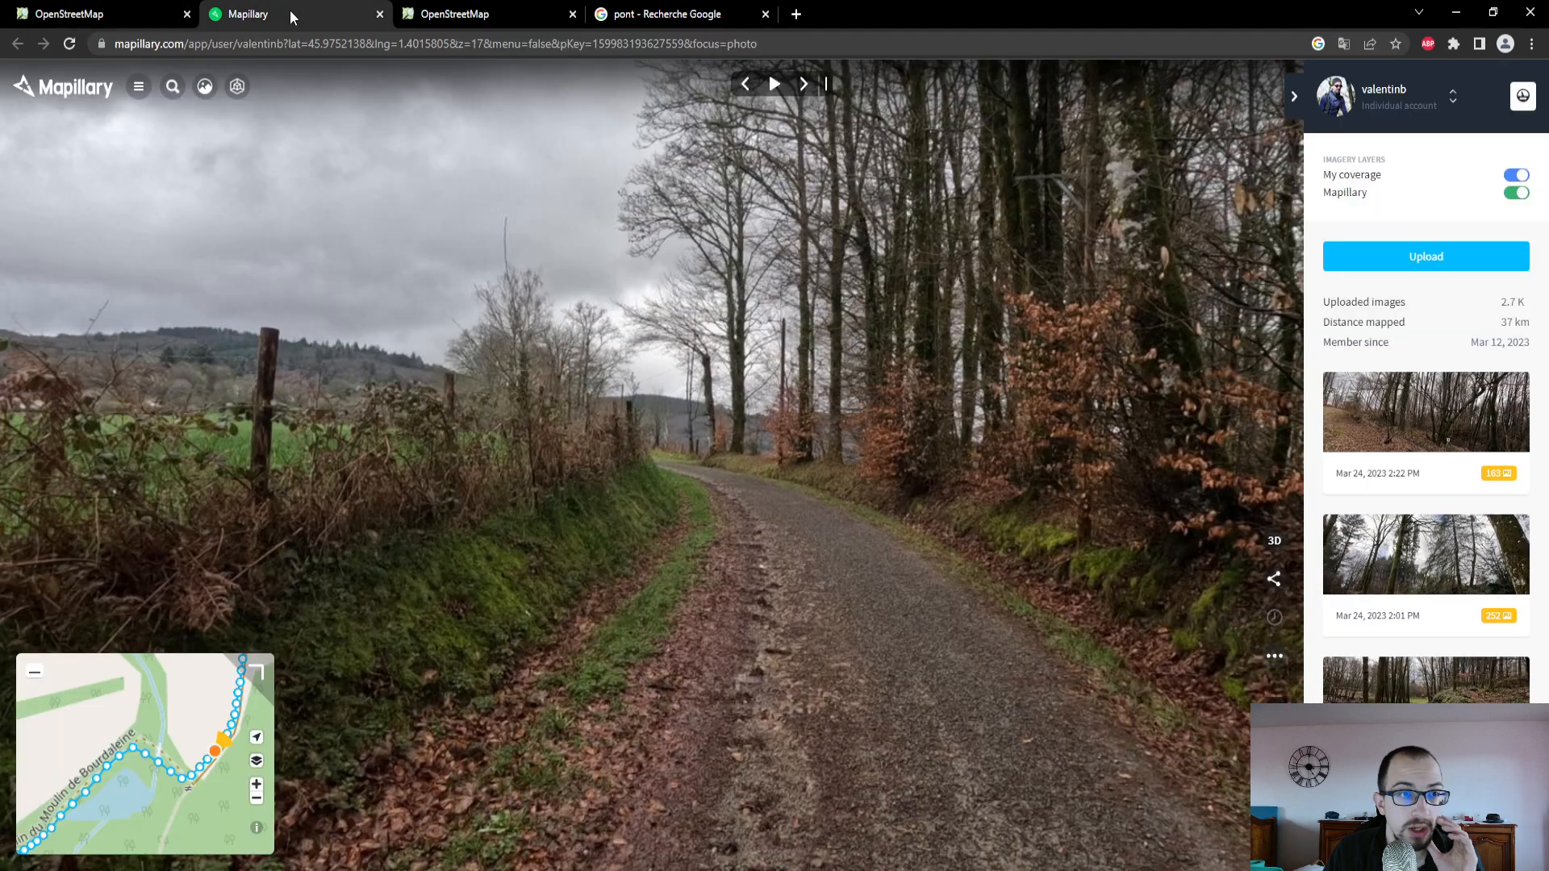
{"action": "left_click", "coordinate": [1276, 586]}
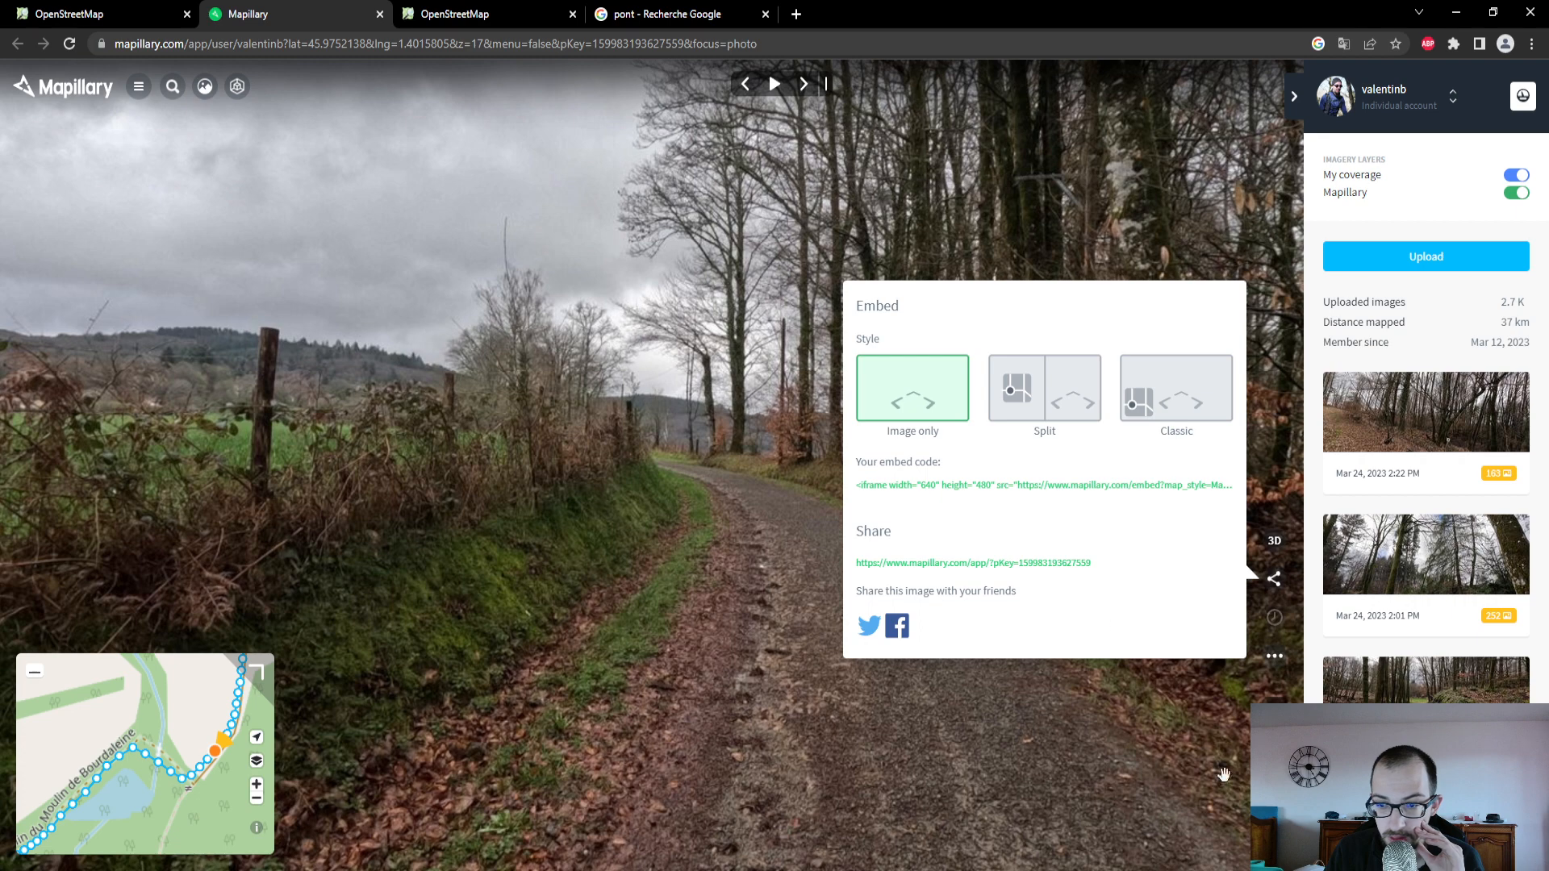
{"action": "left_click", "coordinate": [1275, 655]}
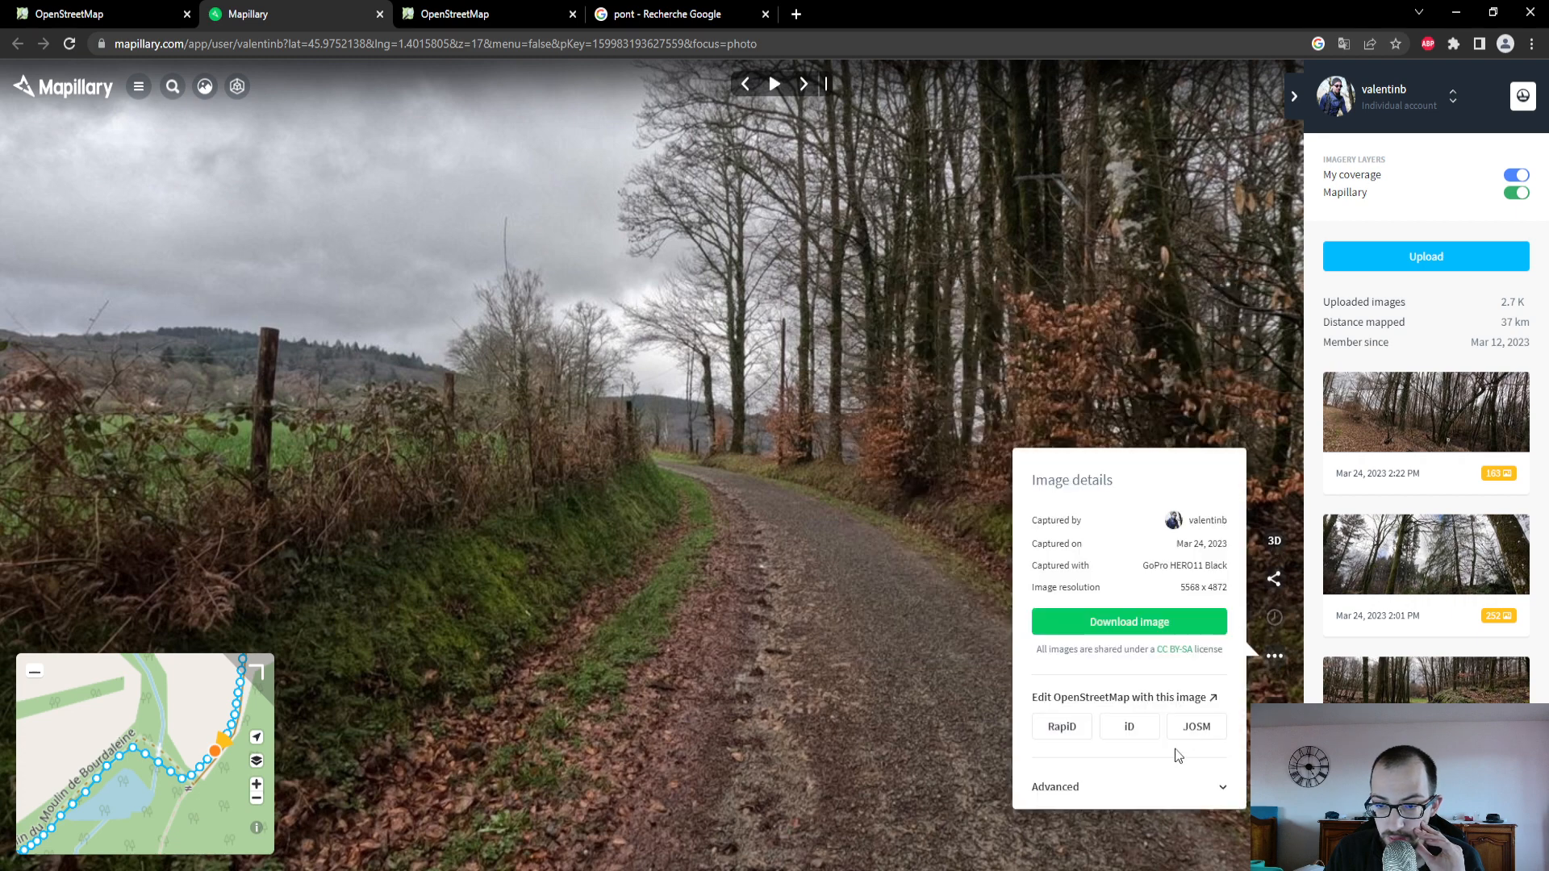
{"action": "left_click", "coordinate": [1223, 788]}
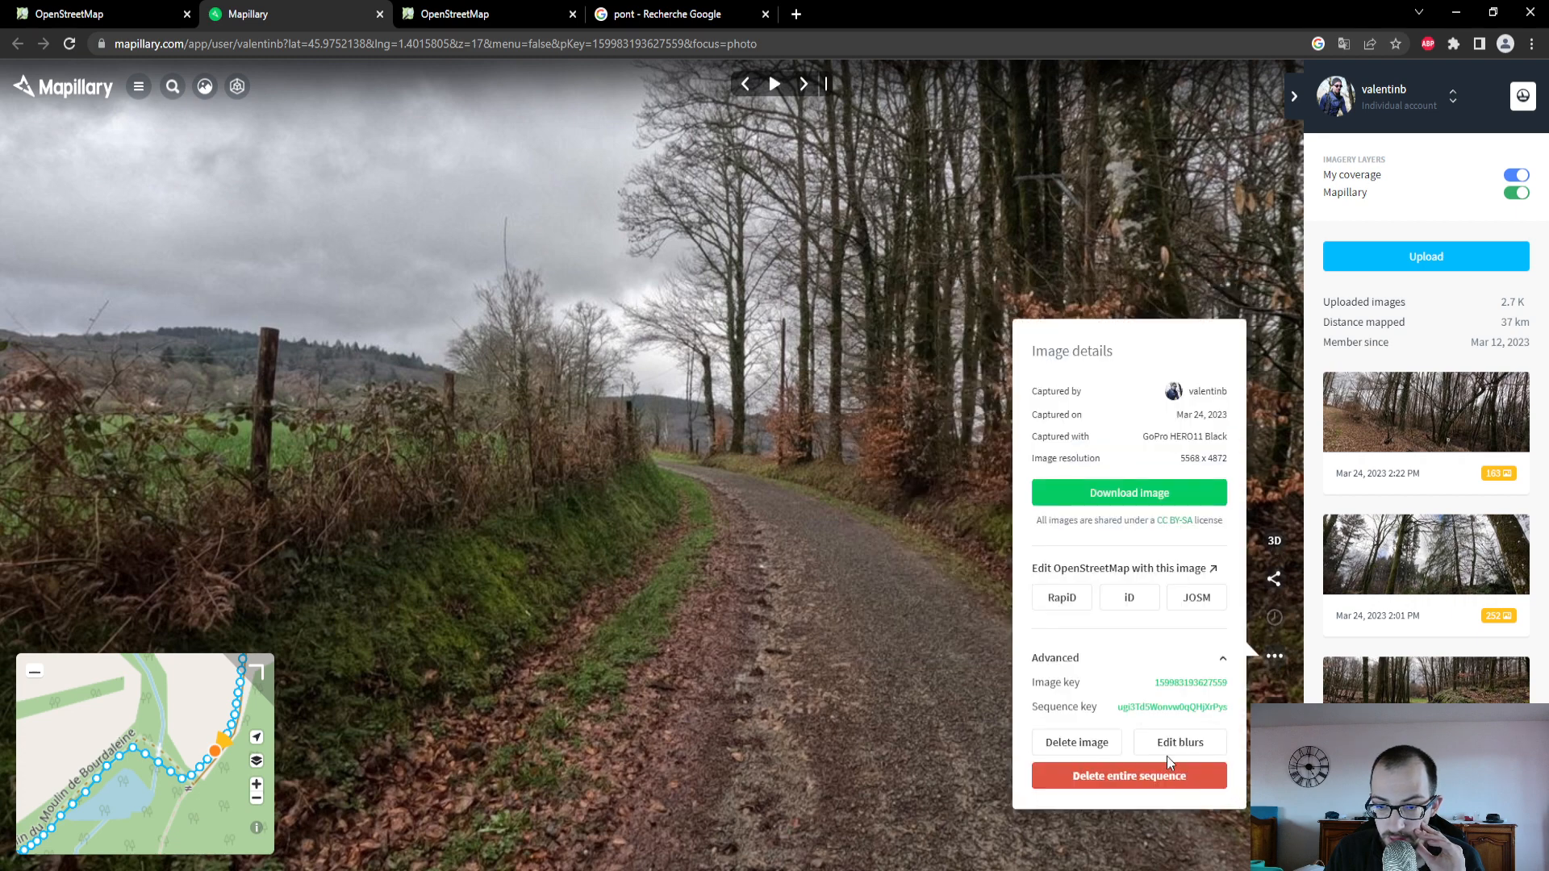
{"action": "left_click", "coordinate": [1169, 693]}
{"action": "left_click", "coordinate": [65, 14]}
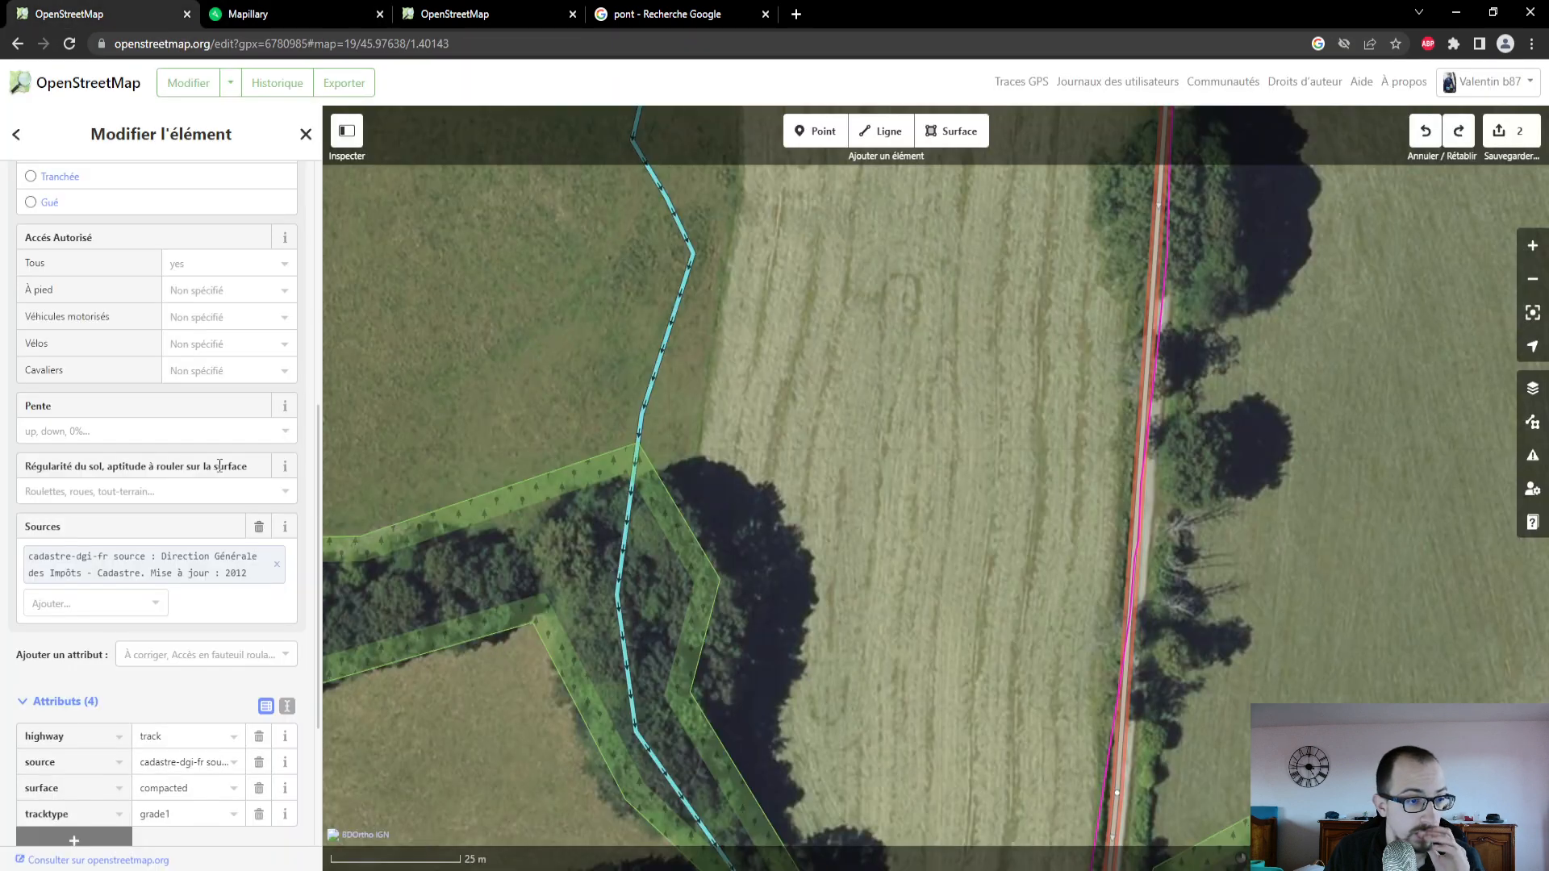
{"action": "scroll", "coordinate": [228, 415], "scroll_direction": "down", "scroll_amount": 3}
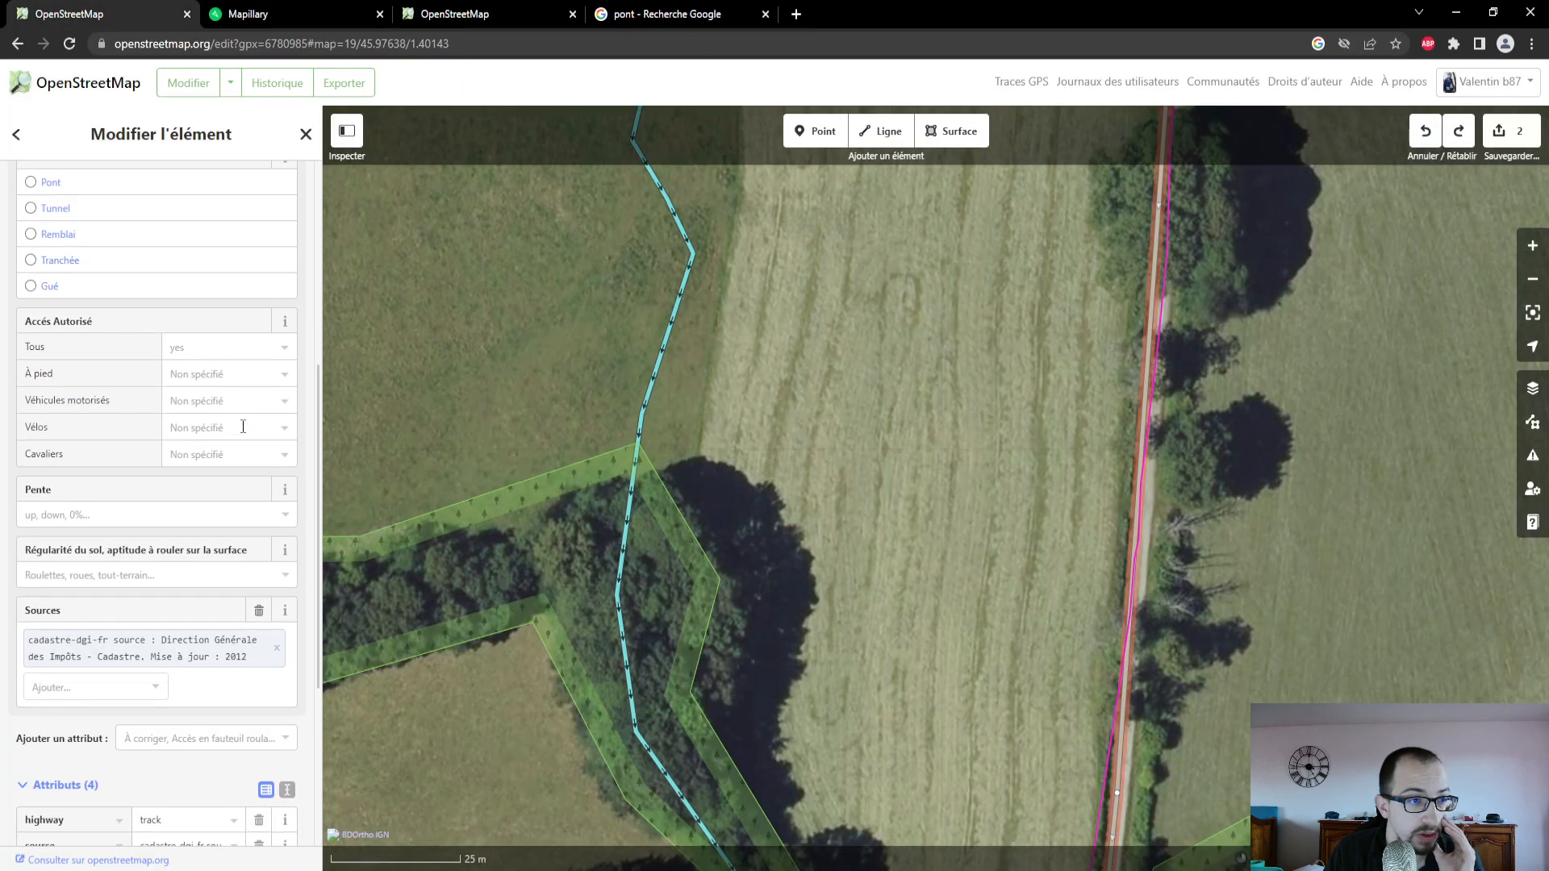
{"action": "left_click", "coordinate": [228, 416]}
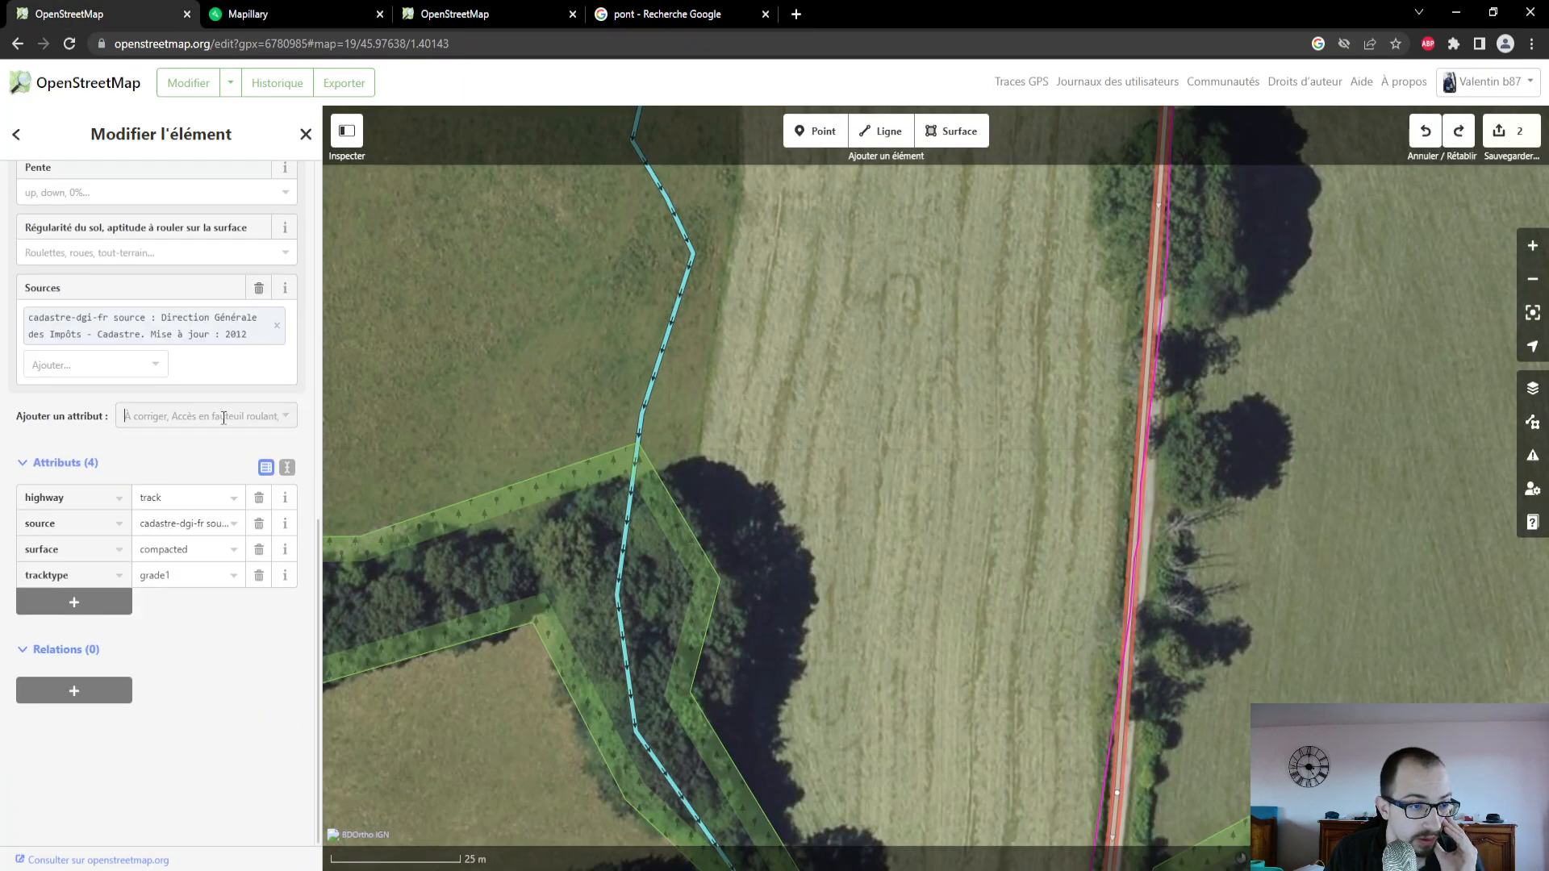
{"action": "scroll", "coordinate": [212, 554], "scroll_direction": "down", "scroll_amount": 3}
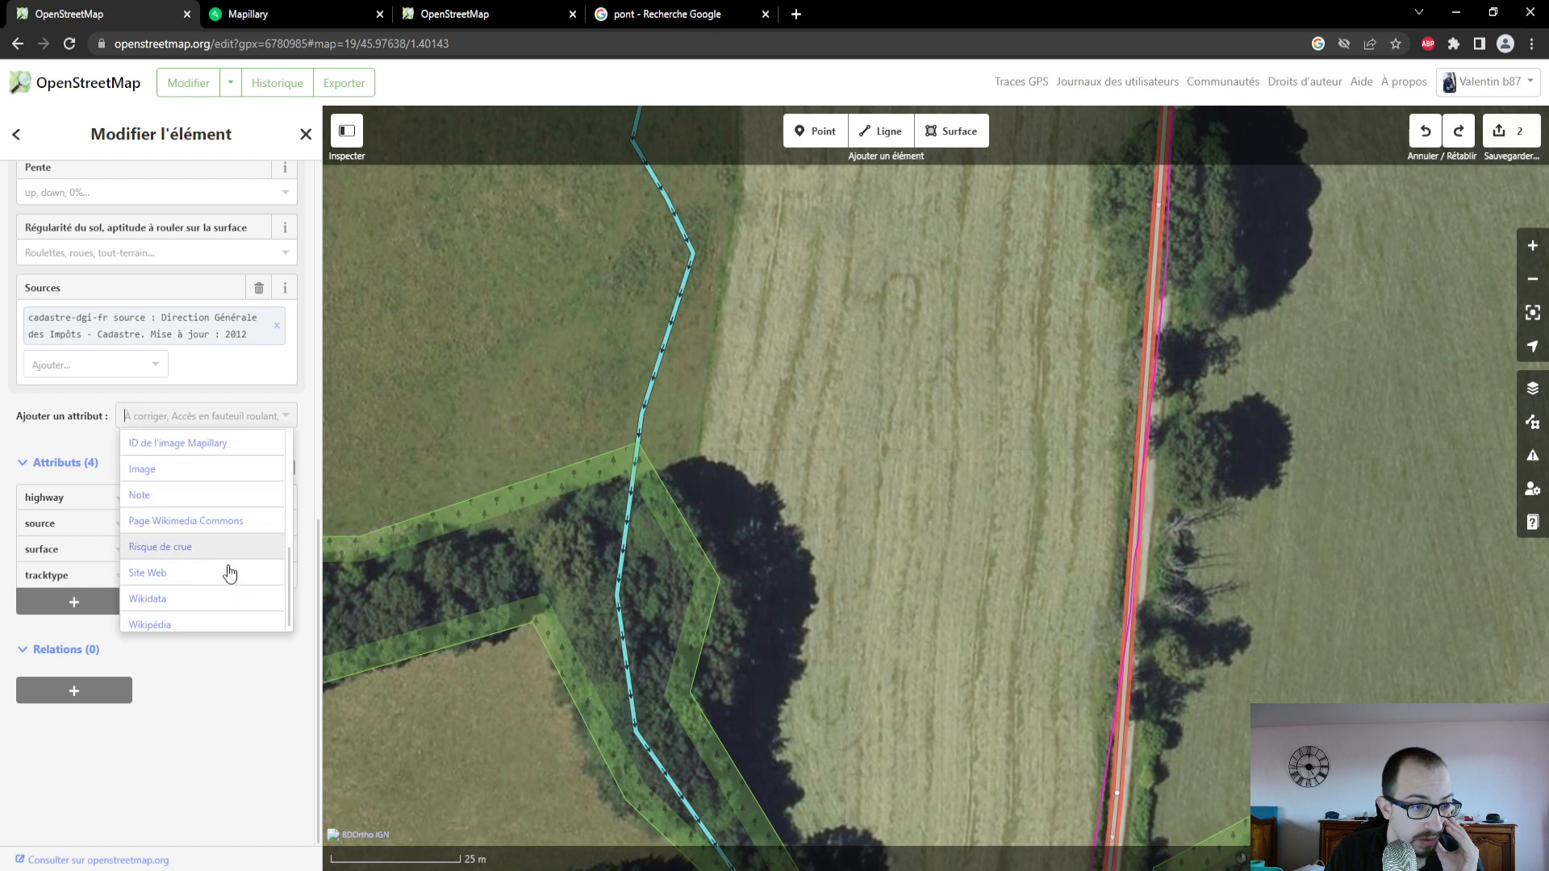
{"action": "scroll", "coordinate": [222, 569], "scroll_direction": "up", "scroll_amount": 2}
{"action": "left_click", "coordinate": [214, 523]}
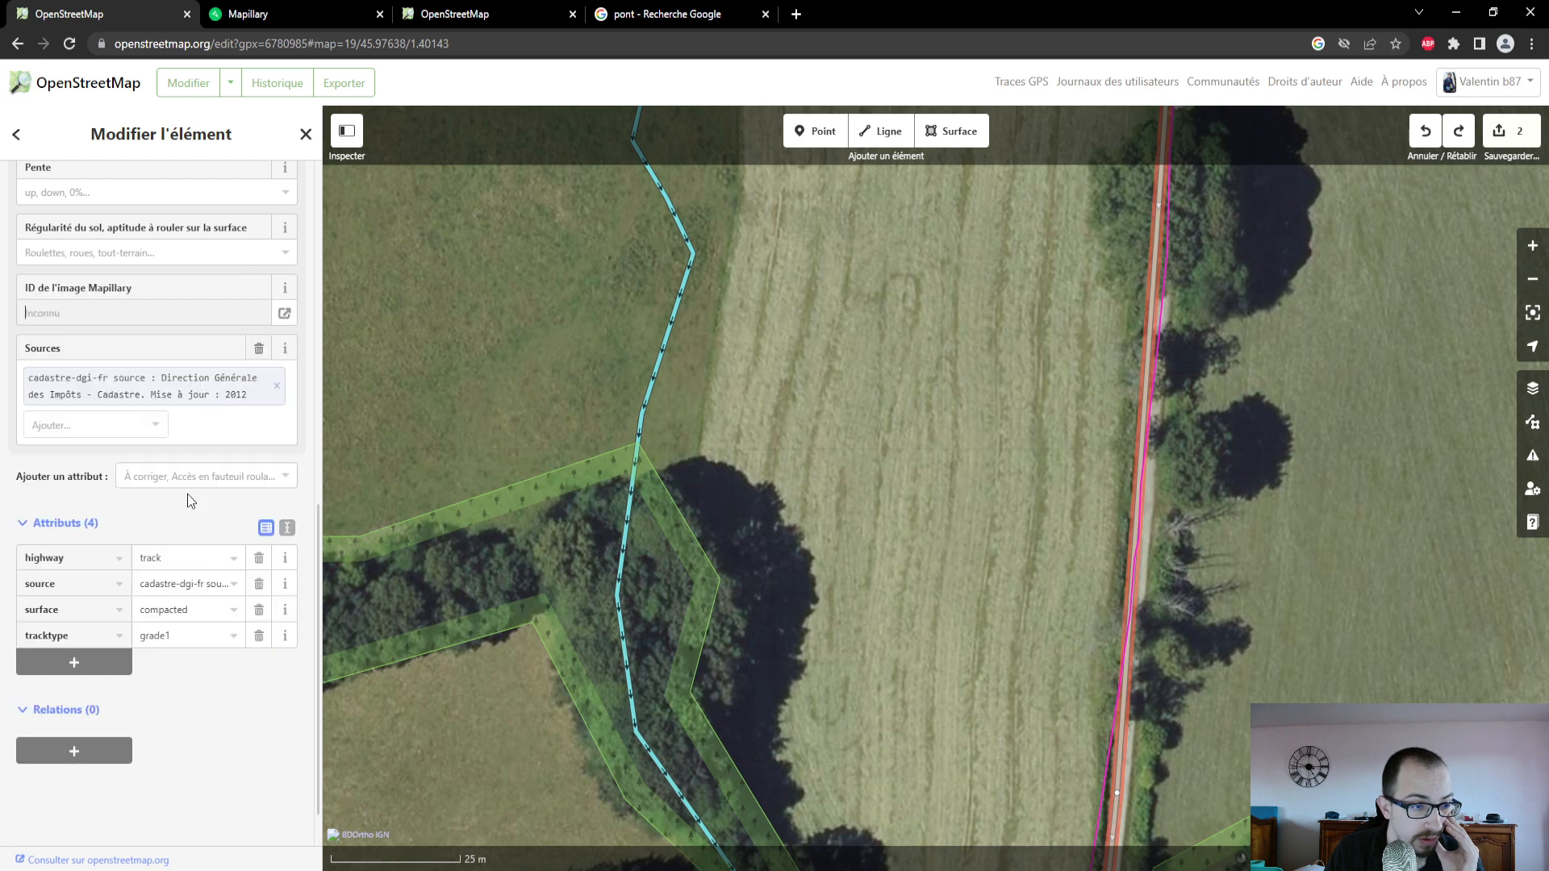
{"action": "left_click", "coordinate": [166, 476]}
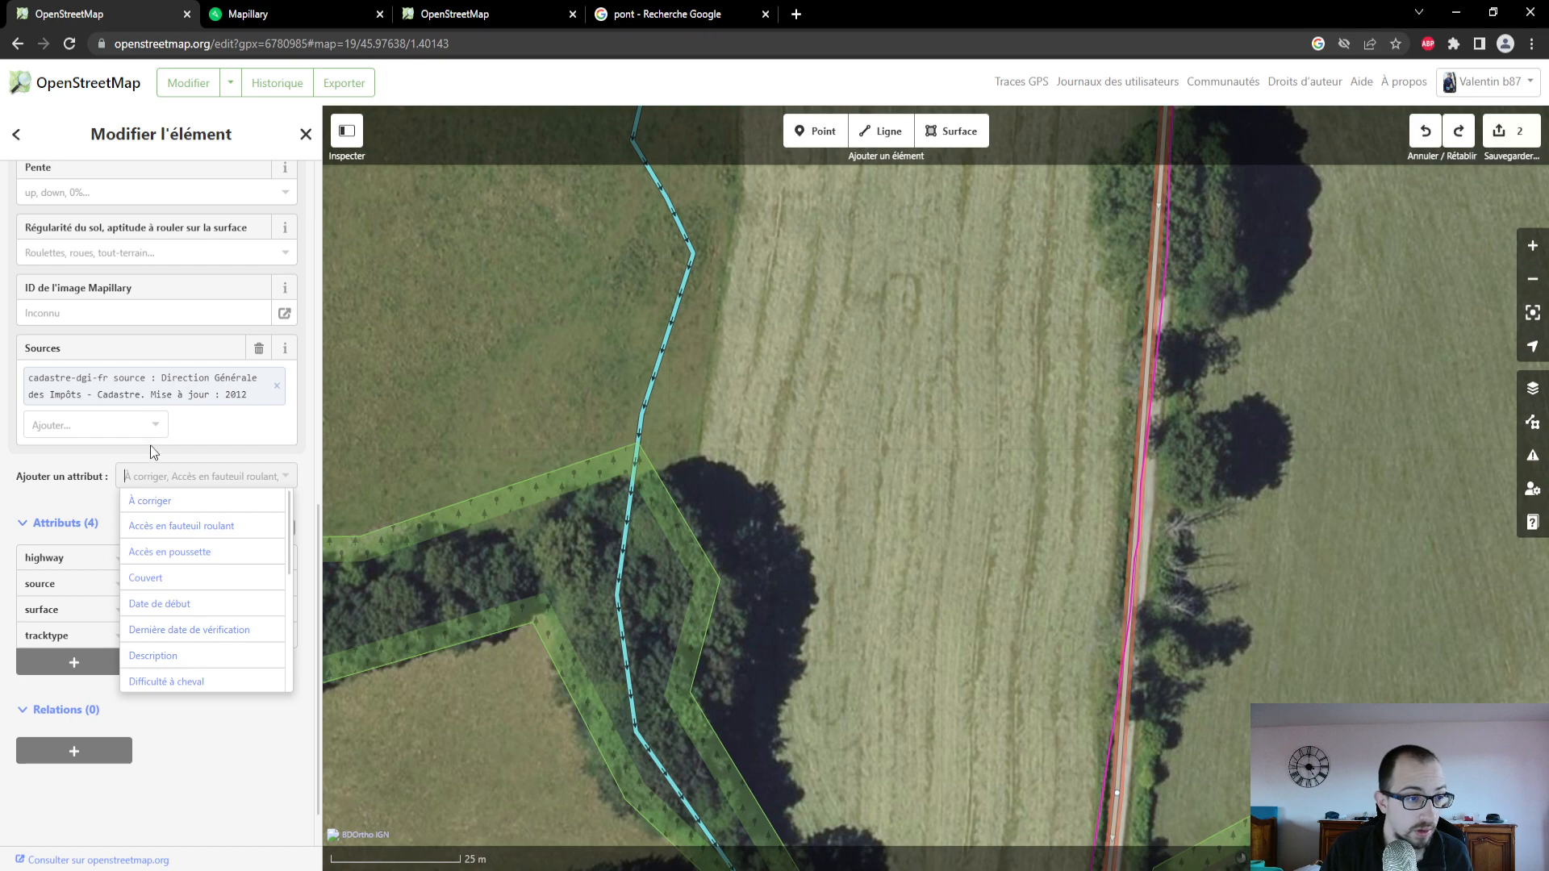
{"action": "left_click", "coordinate": [146, 318]}
{"action": "key", "text": "ctrl+v"}
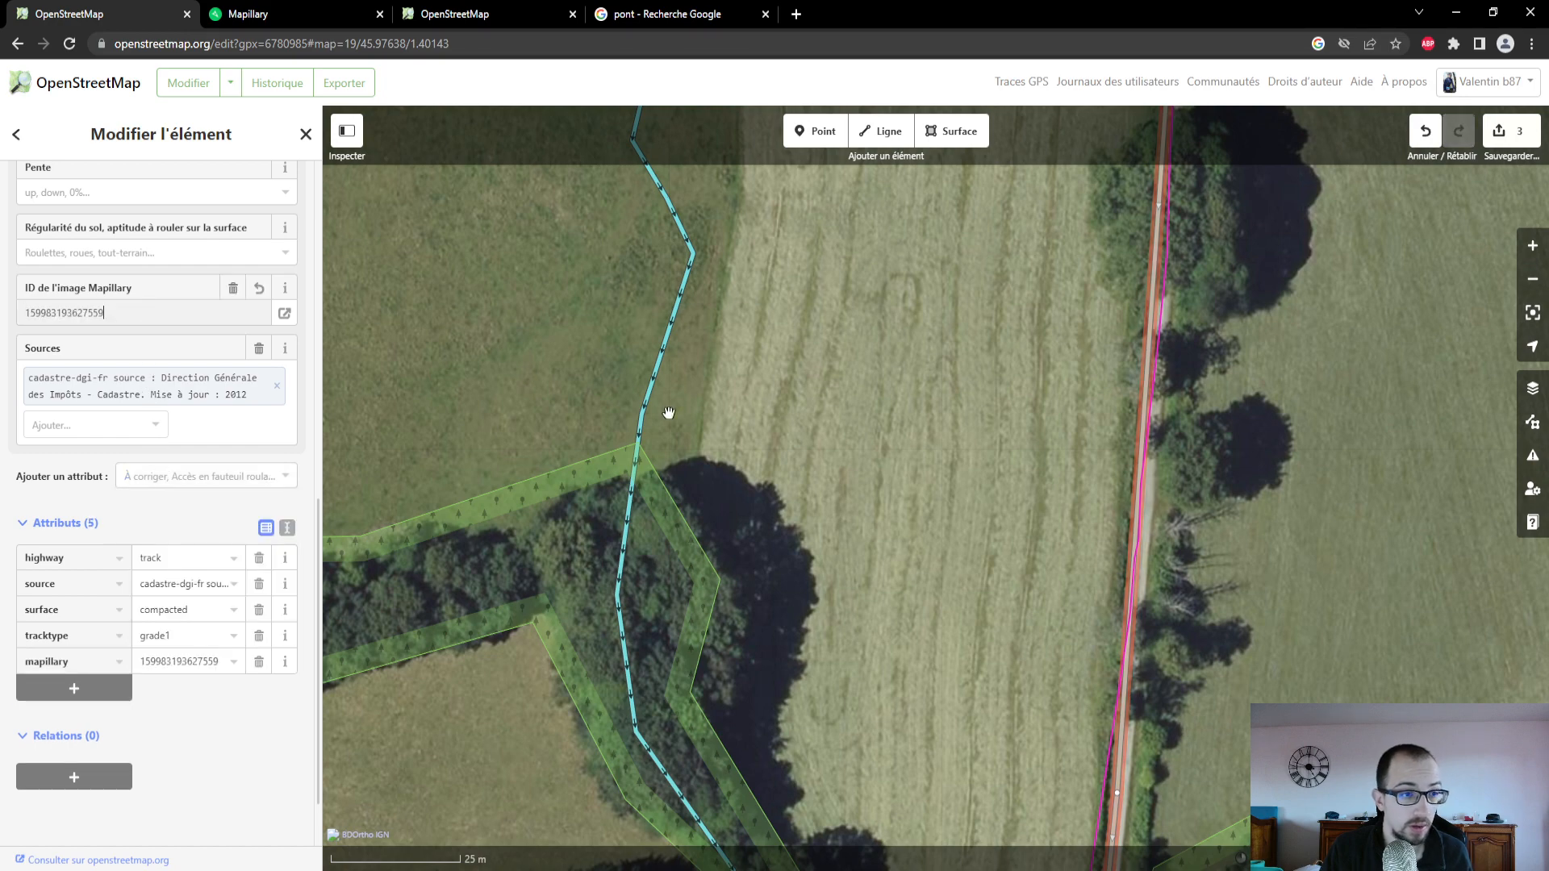
- Deselect the track, reselect it, and check its fields down to the Mapillary image ID
{"action": "left_click", "coordinate": [695, 417]}
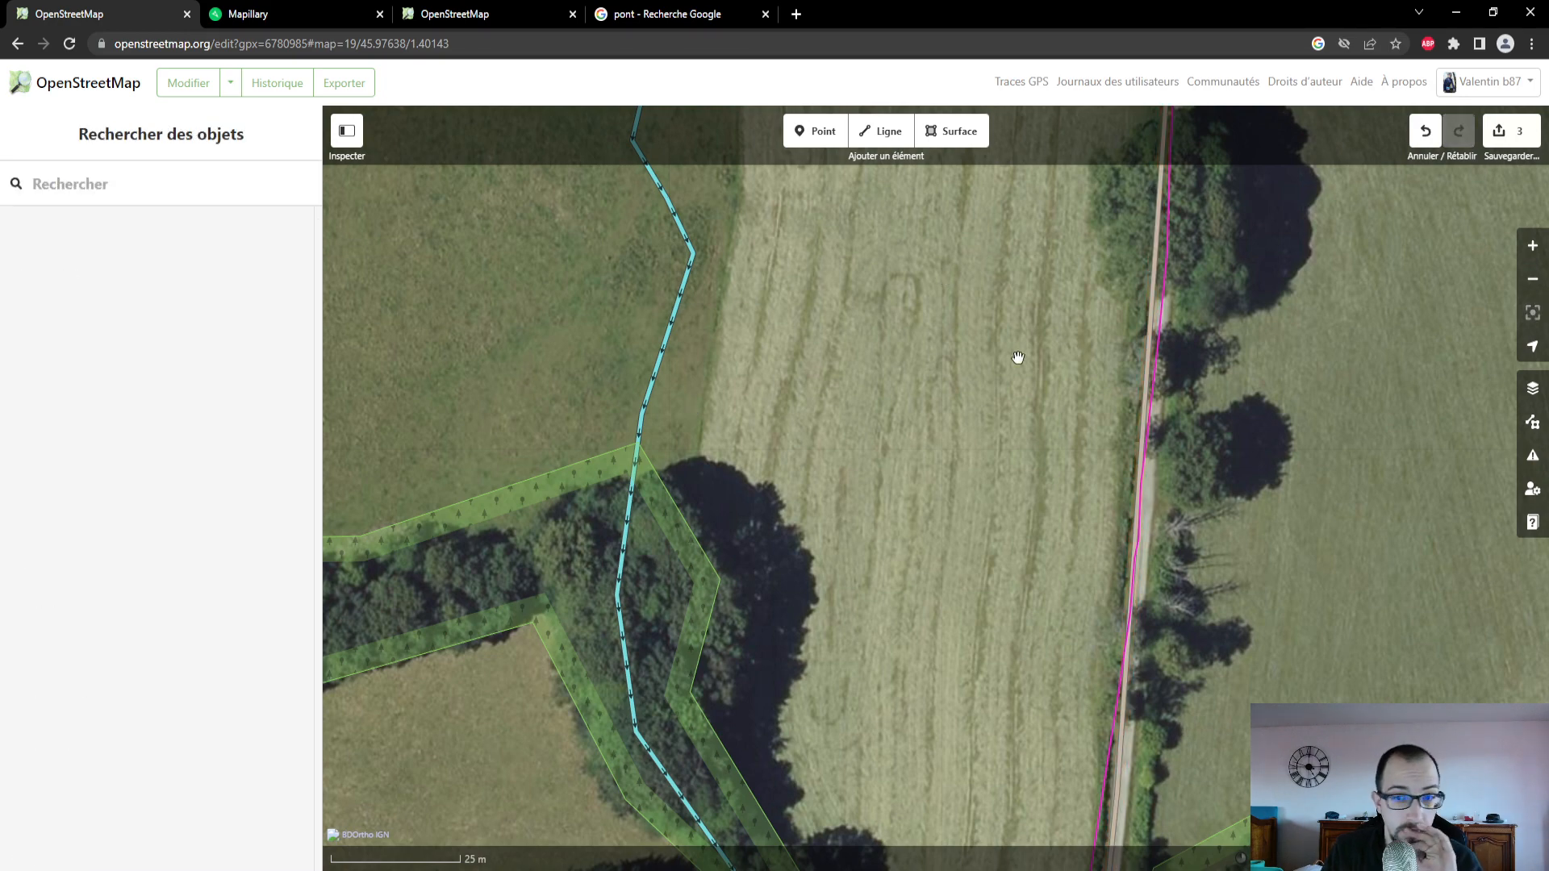
{"action": "scroll", "coordinate": [1102, 438], "scroll_direction": "down", "scroll_amount": 3}
{"action": "left_click", "coordinate": [1127, 436]}
{"action": "left_click", "coordinate": [1133, 440]}
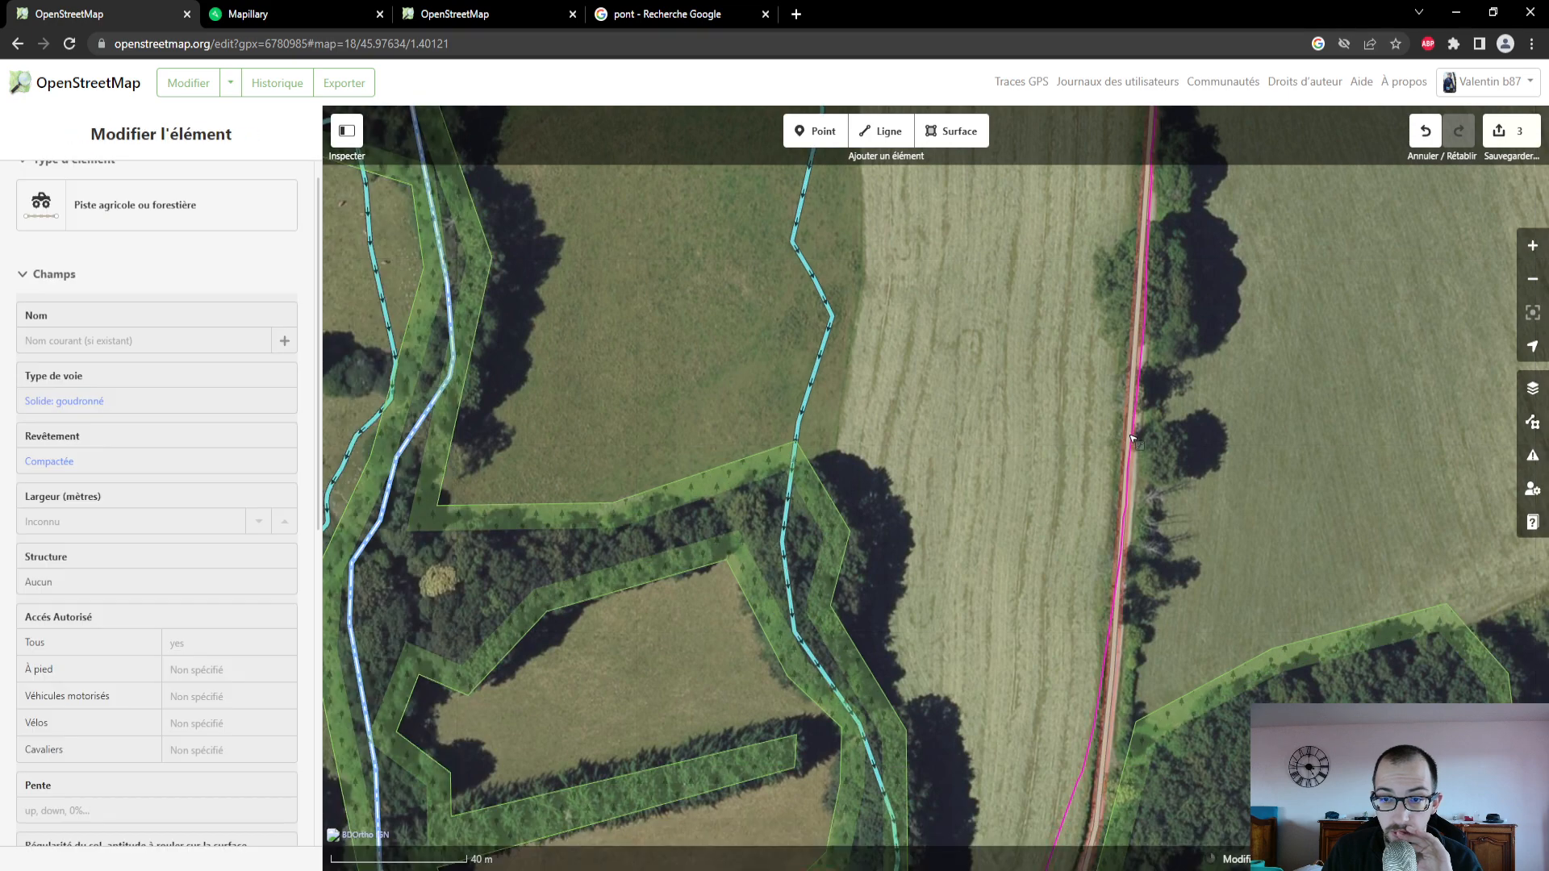
{"action": "scroll", "coordinate": [117, 504], "scroll_direction": "down", "scroll_amount": 5}
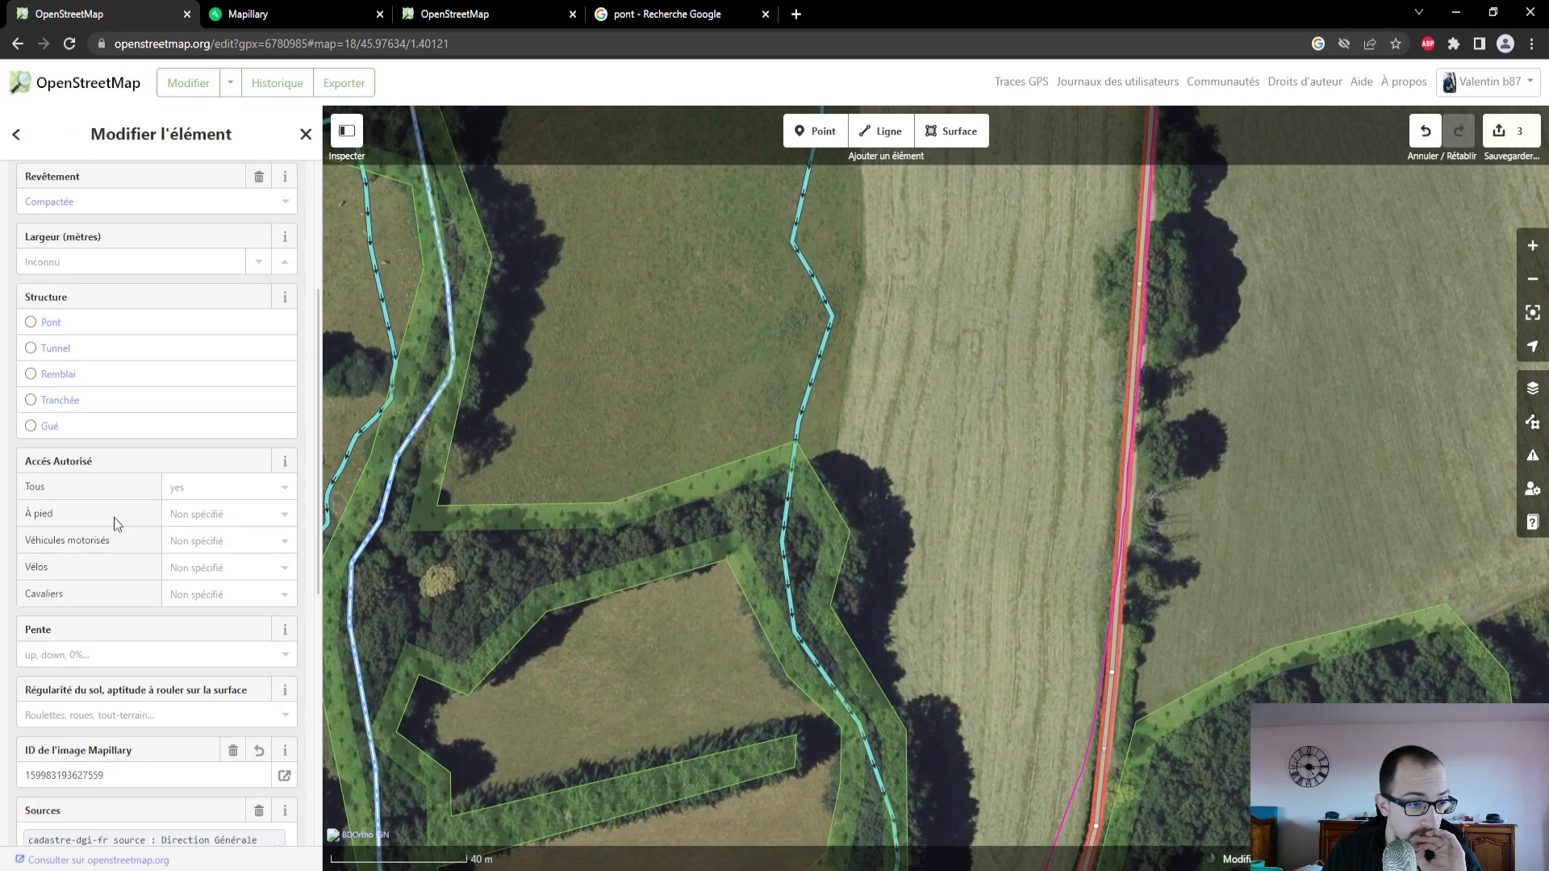
- Follow the track north to Route de la Grange aux Moines, select that road beside the buildings, and review its fields
{"action": "left_click_drag", "start_coordinate": [974, 416], "coordinate": [1003, 589]}
{"action": "left_click_drag", "start_coordinate": [1013, 337], "coordinate": [982, 494]}
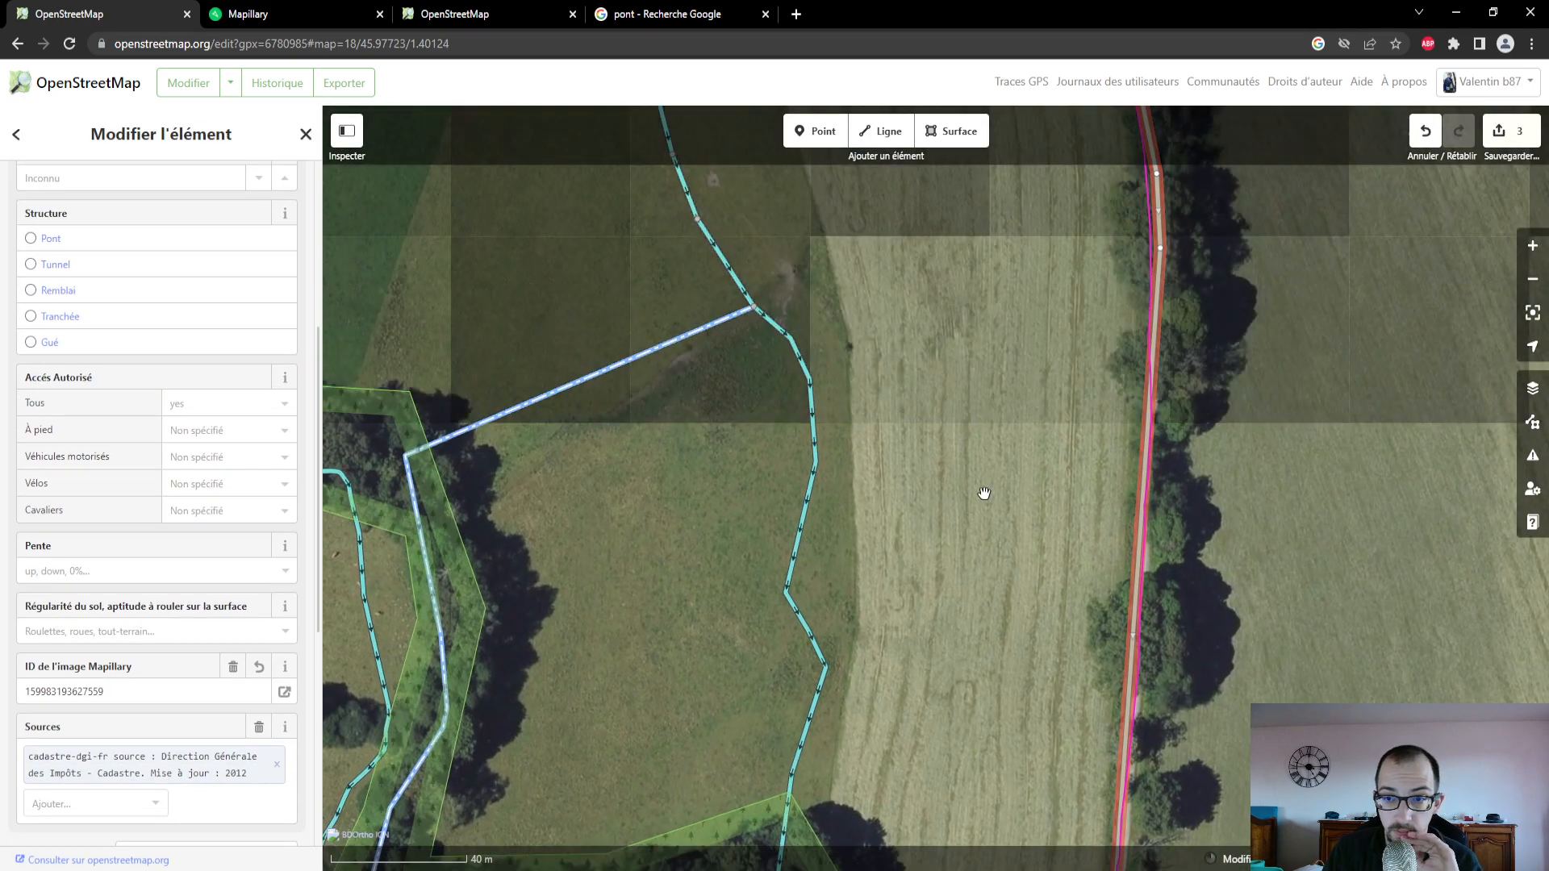
{"action": "scroll", "coordinate": [972, 509], "scroll_direction": "down", "scroll_amount": 3}
{"action": "left_click_drag", "start_coordinate": [910, 284], "coordinate": [919, 555]}
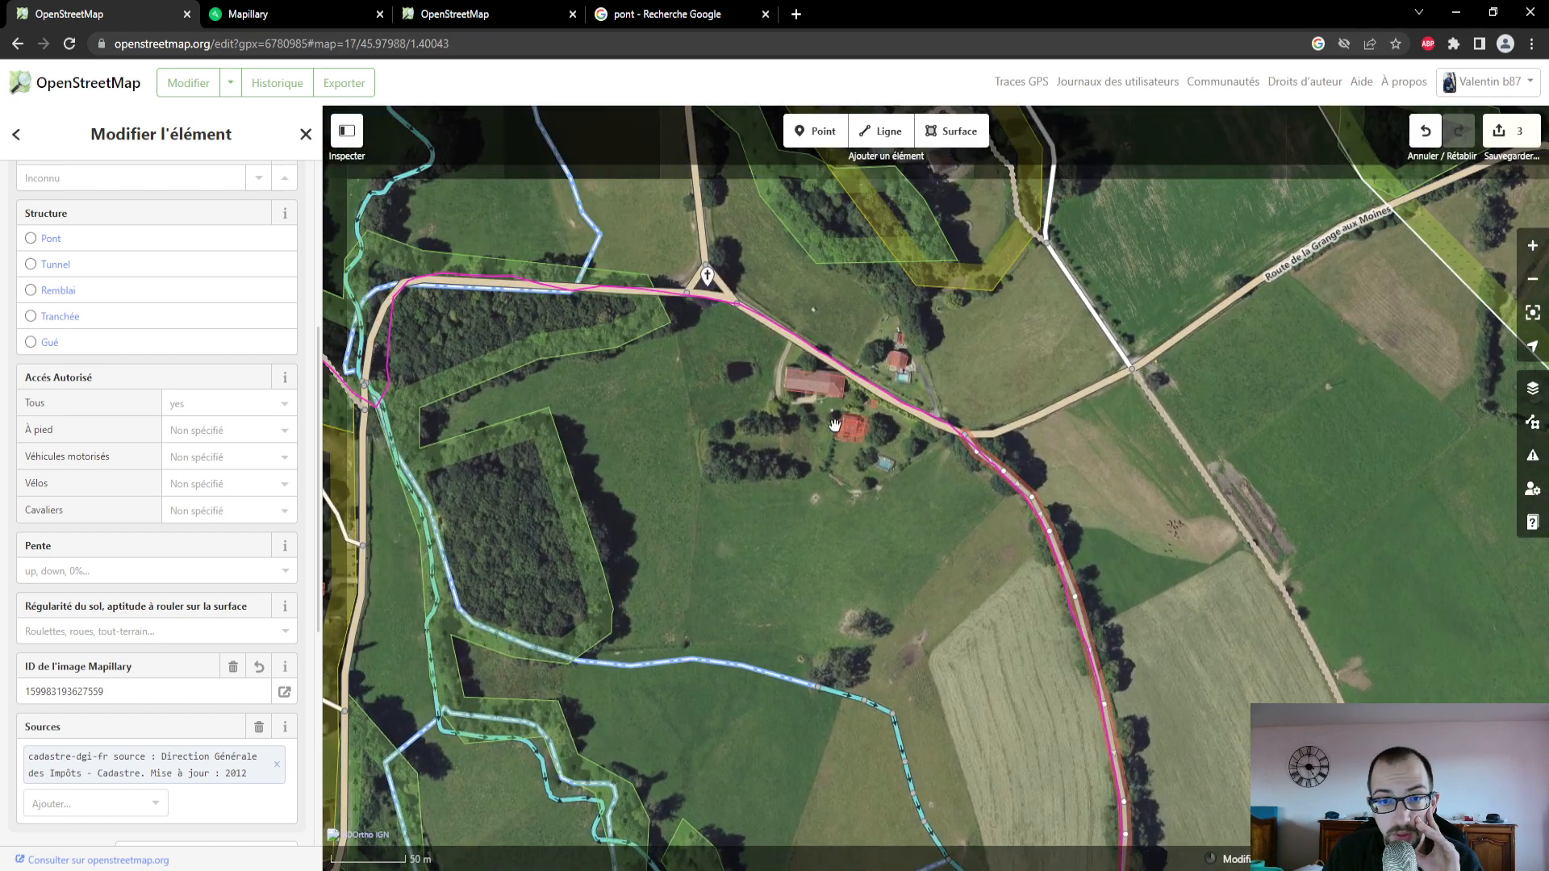
{"action": "left_click", "coordinate": [859, 388]}
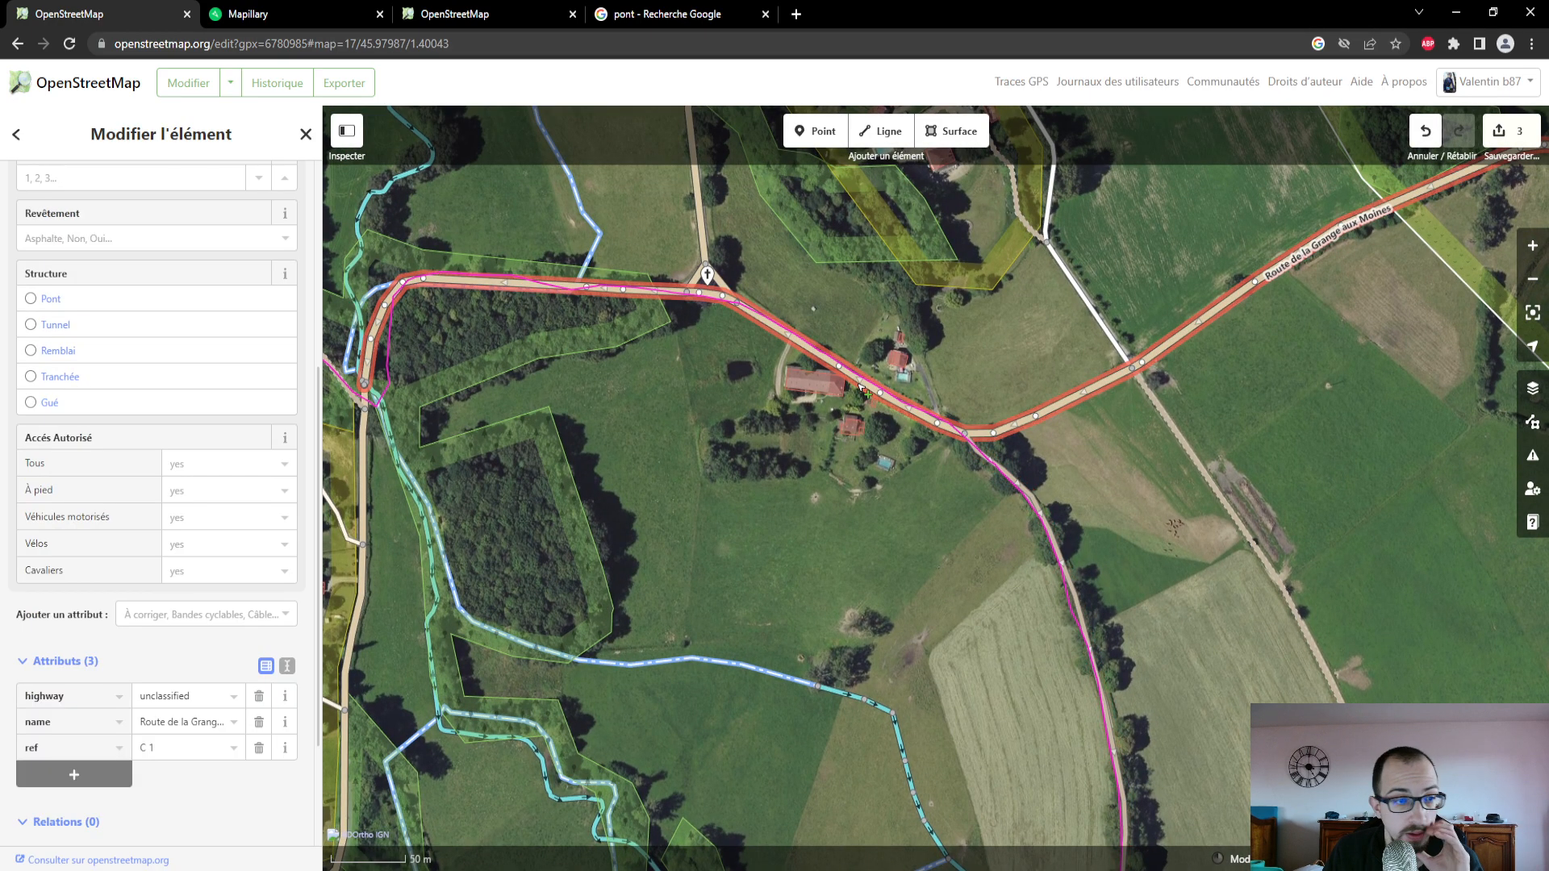
{"action": "scroll", "coordinate": [109, 387], "scroll_direction": "up", "scroll_amount": 5}
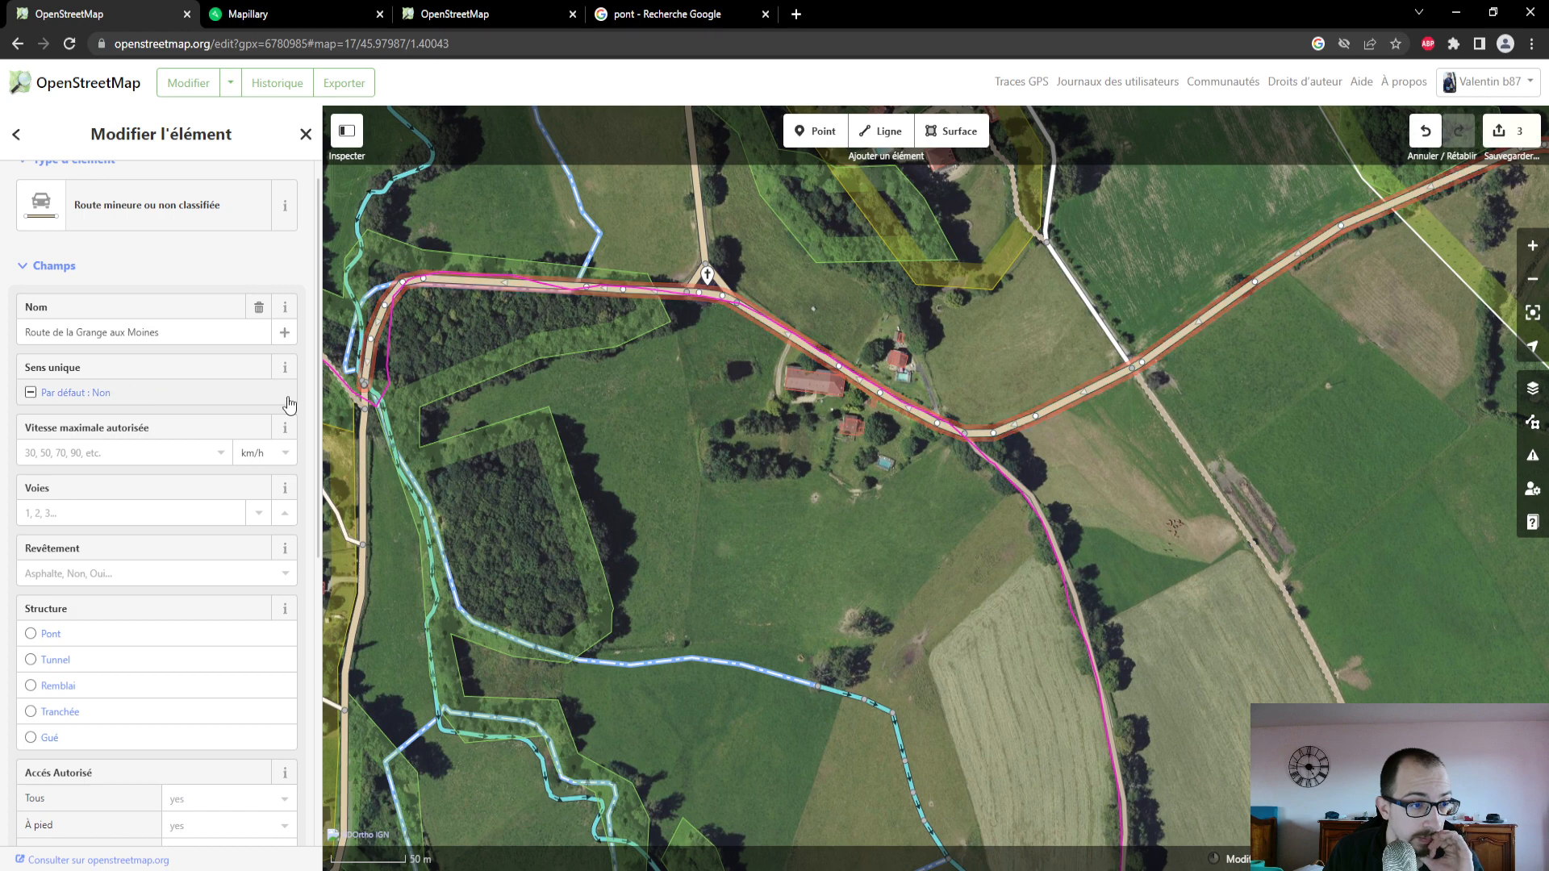
- On Mapillary, follow the photo sequence north to Route de la Grange aux Moines and open the photo at its junction with the track
{"action": "left_click", "coordinate": [299, 21]}
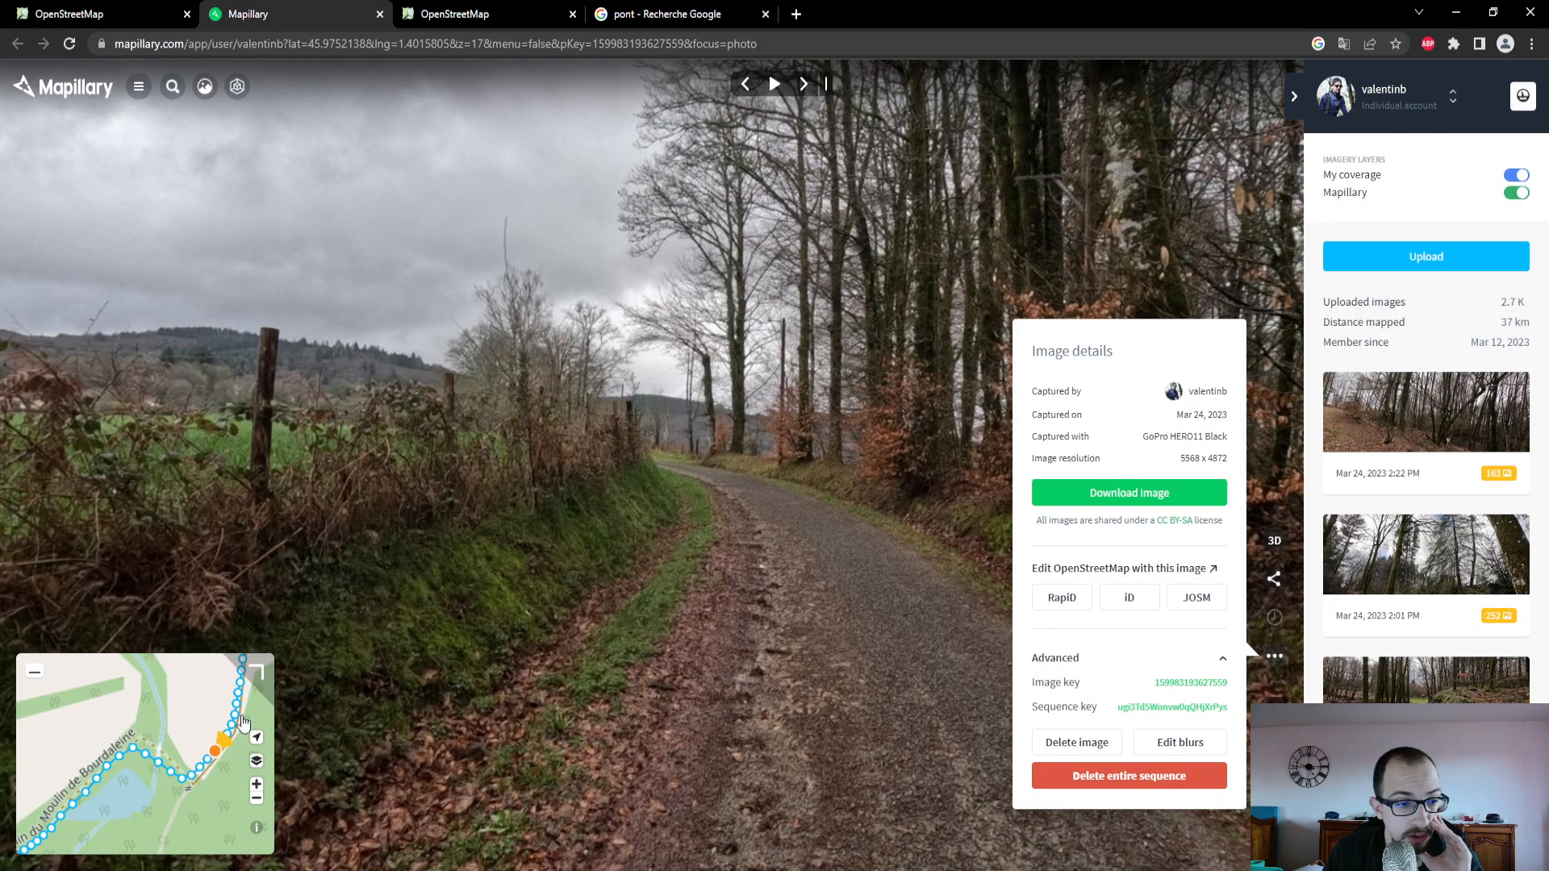
{"action": "left_click_drag", "start_coordinate": [241, 714], "coordinate": [174, 815]}
{"action": "left_click_drag", "start_coordinate": [180, 729], "coordinate": [186, 815]}
{"action": "left_click_drag", "start_coordinate": [167, 684], "coordinate": [185, 785]}
{"action": "scroll", "coordinate": [145, 758], "scroll_direction": "down", "scroll_amount": 4}
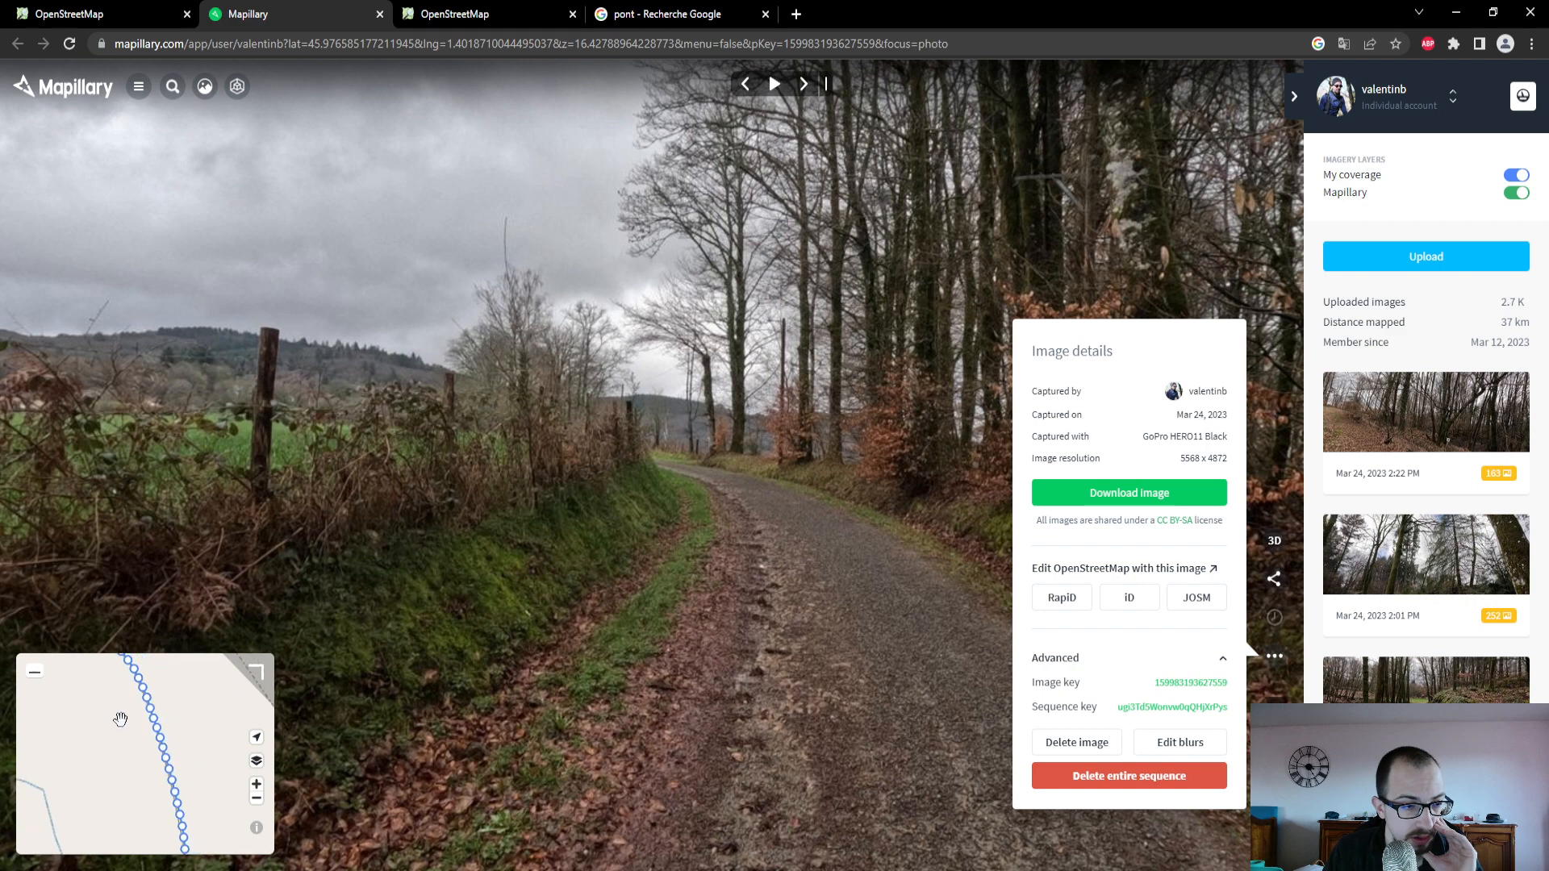
{"action": "left_click_drag", "start_coordinate": [120, 720], "coordinate": [144, 853]}
{"action": "left_click_drag", "start_coordinate": [97, 682], "coordinate": [165, 688]}
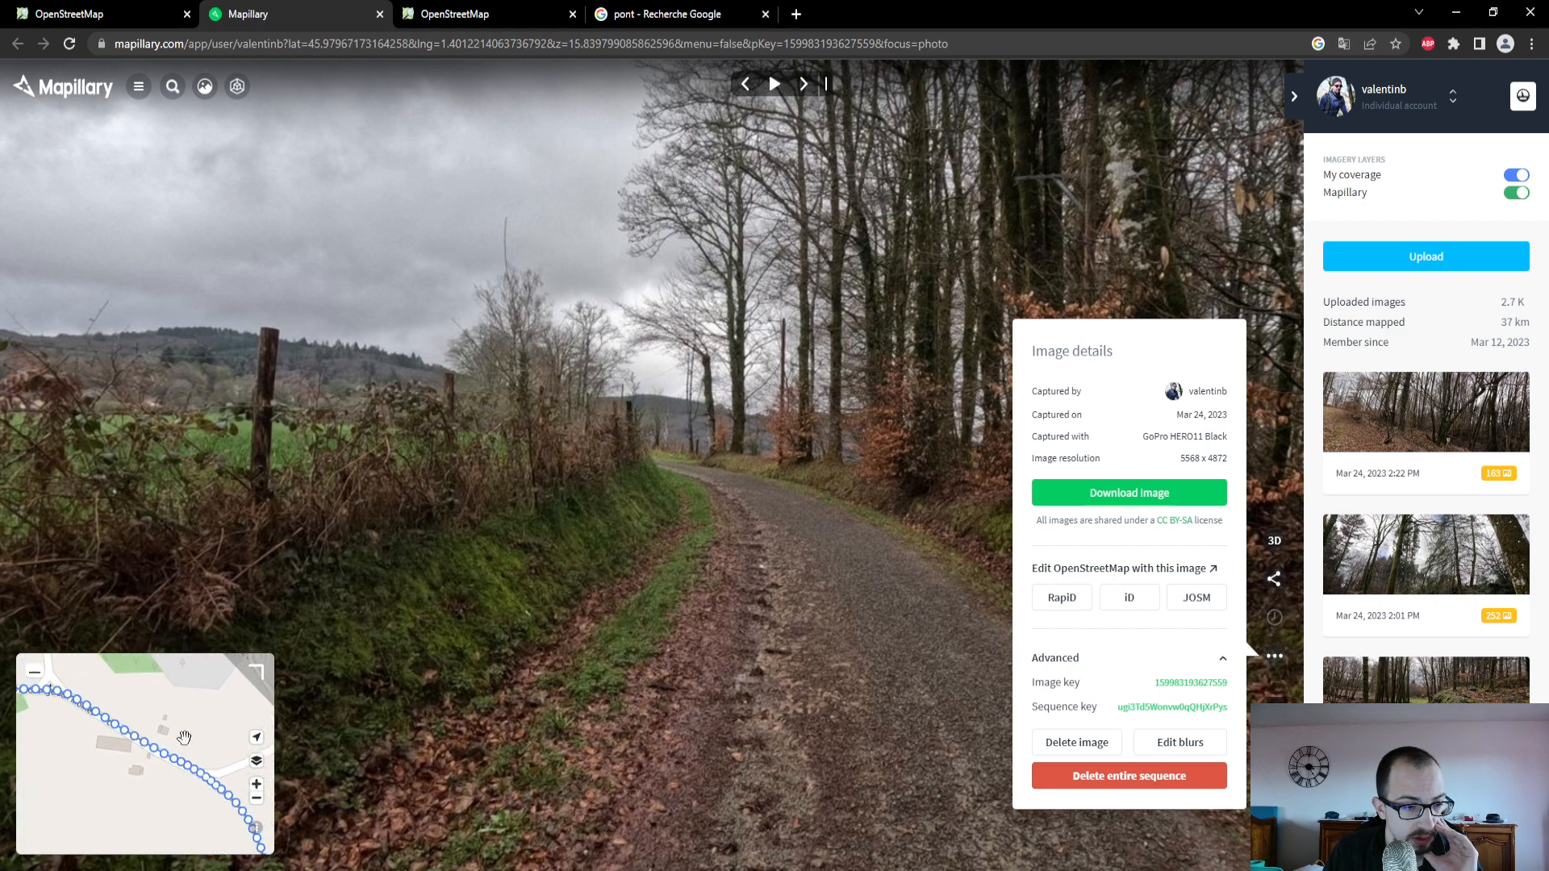
{"action": "left_click", "coordinate": [199, 773]}
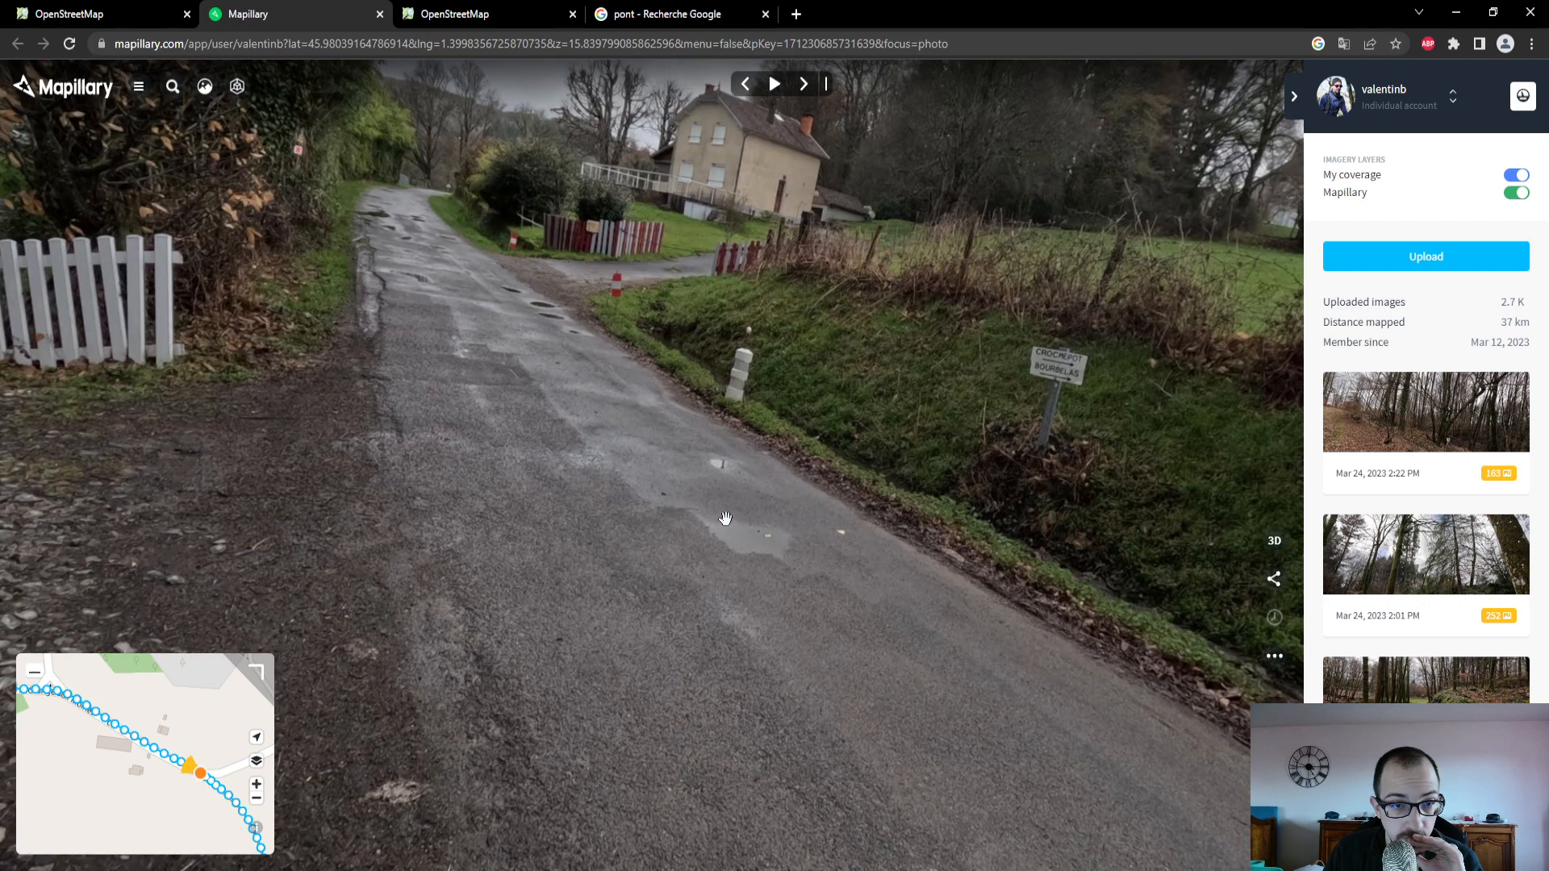
- Examine the road surface in the junction photo, and in the OpenStreetMap editor set Revêtement to Béton for Route de la Grange aux Moines
{"action": "left_click_drag", "start_coordinate": [725, 518], "coordinate": [633, 443]}
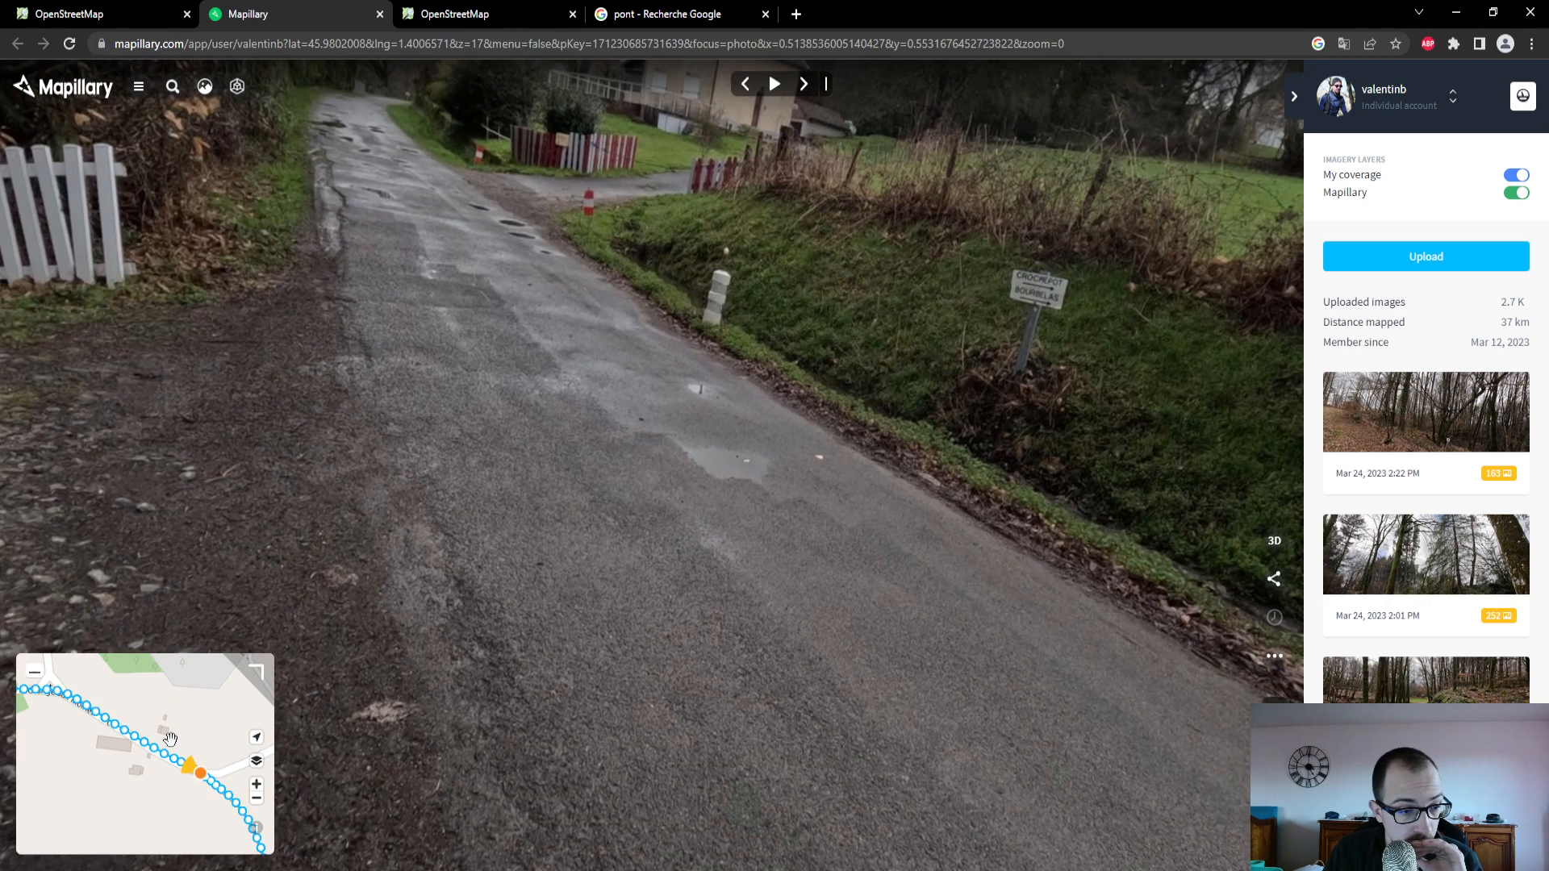
{"action": "left_click_drag", "start_coordinate": [519, 324], "coordinate": [544, 484]}
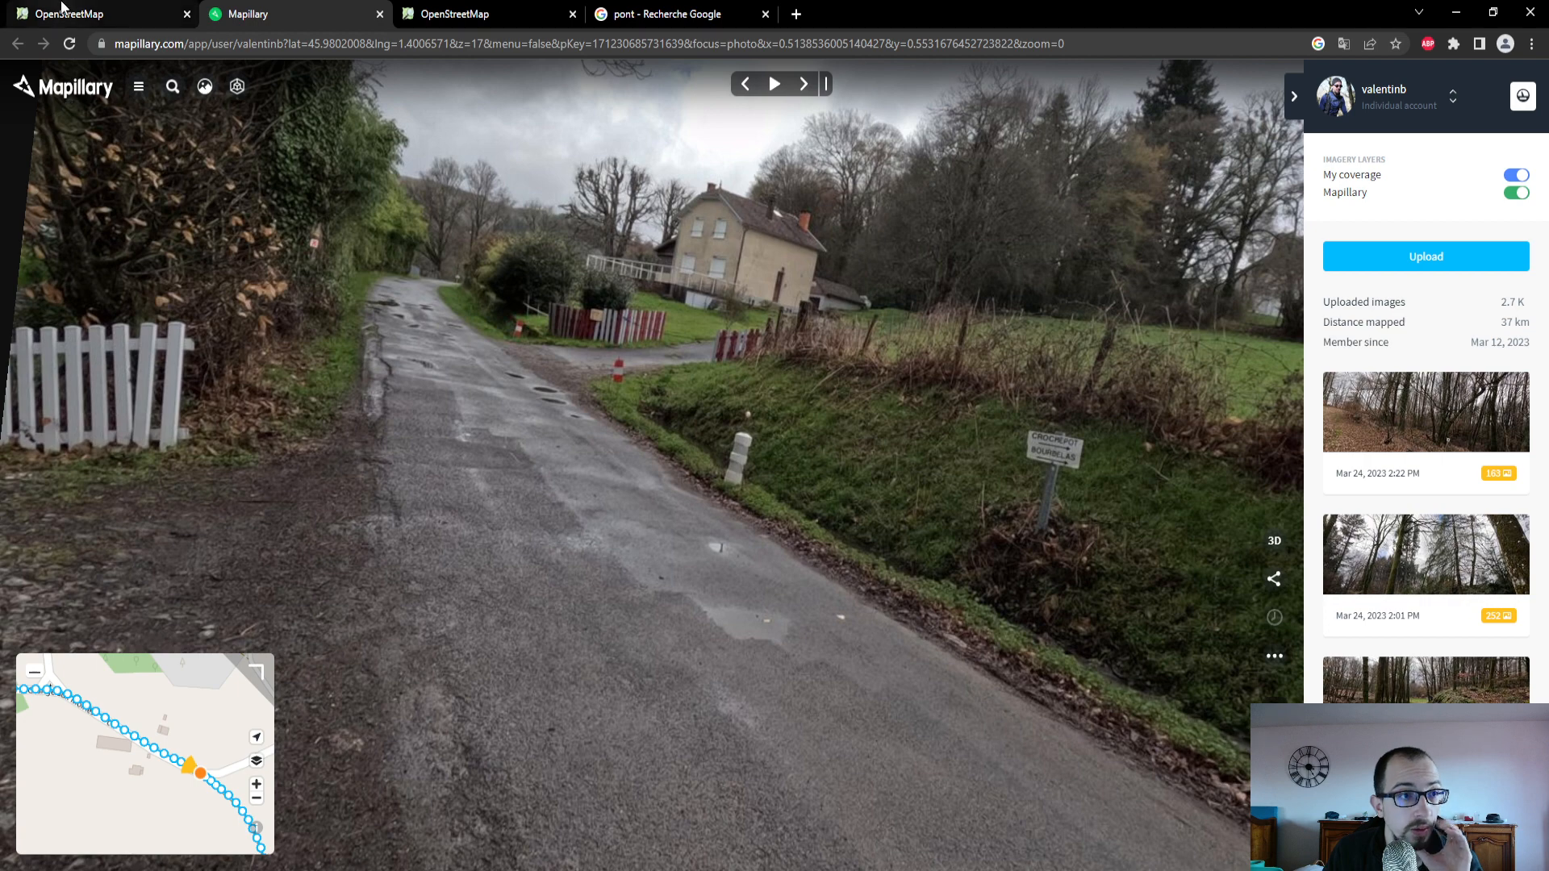
{"action": "left_click", "coordinate": [63, 9]}
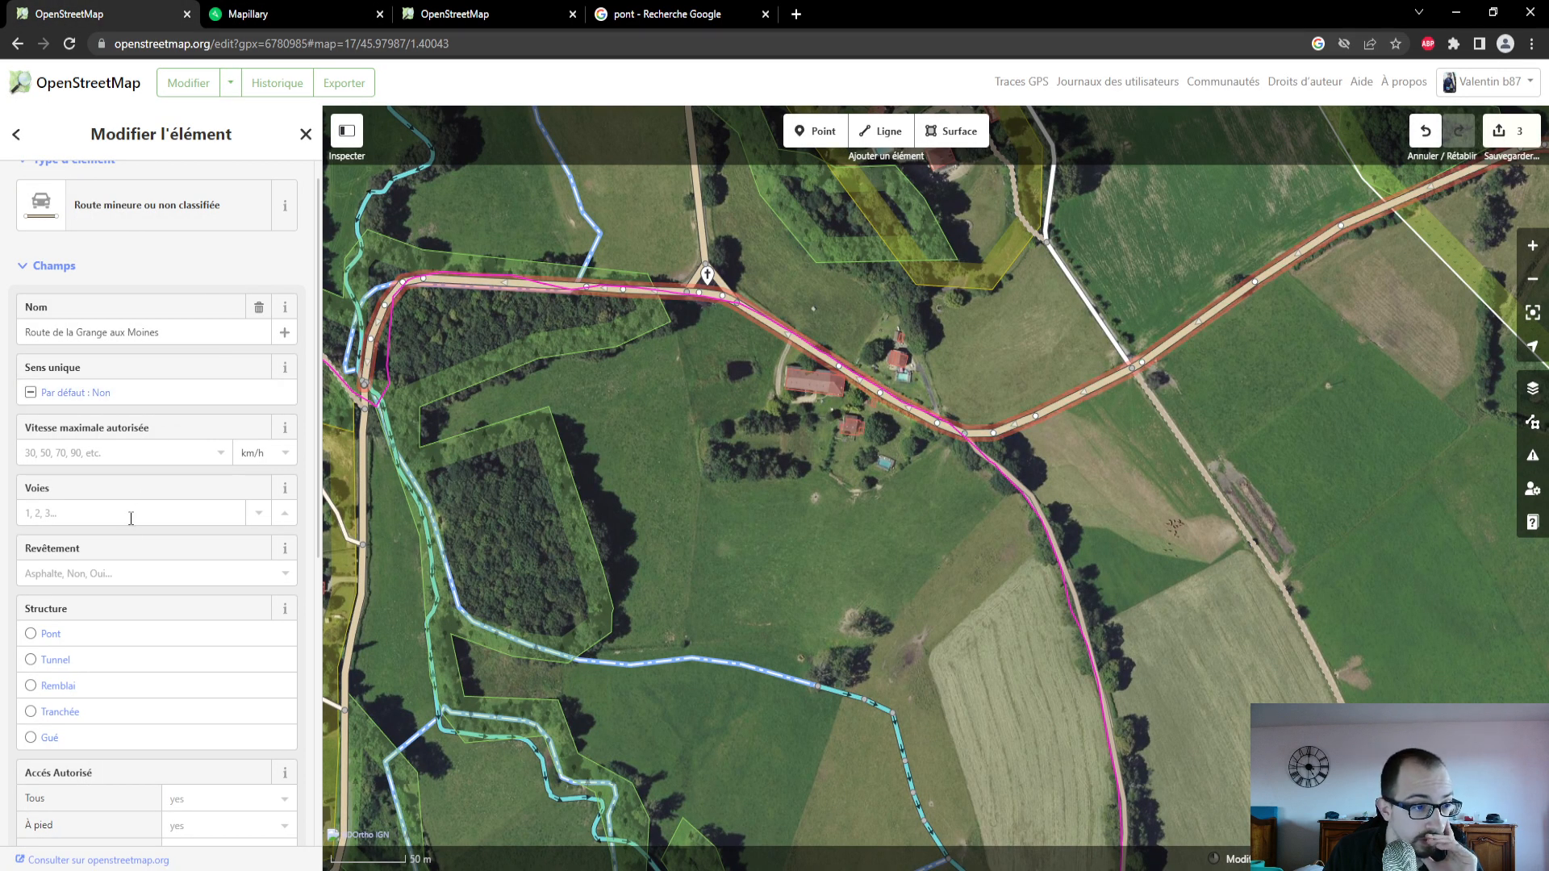
{"action": "left_click", "coordinate": [125, 573]}
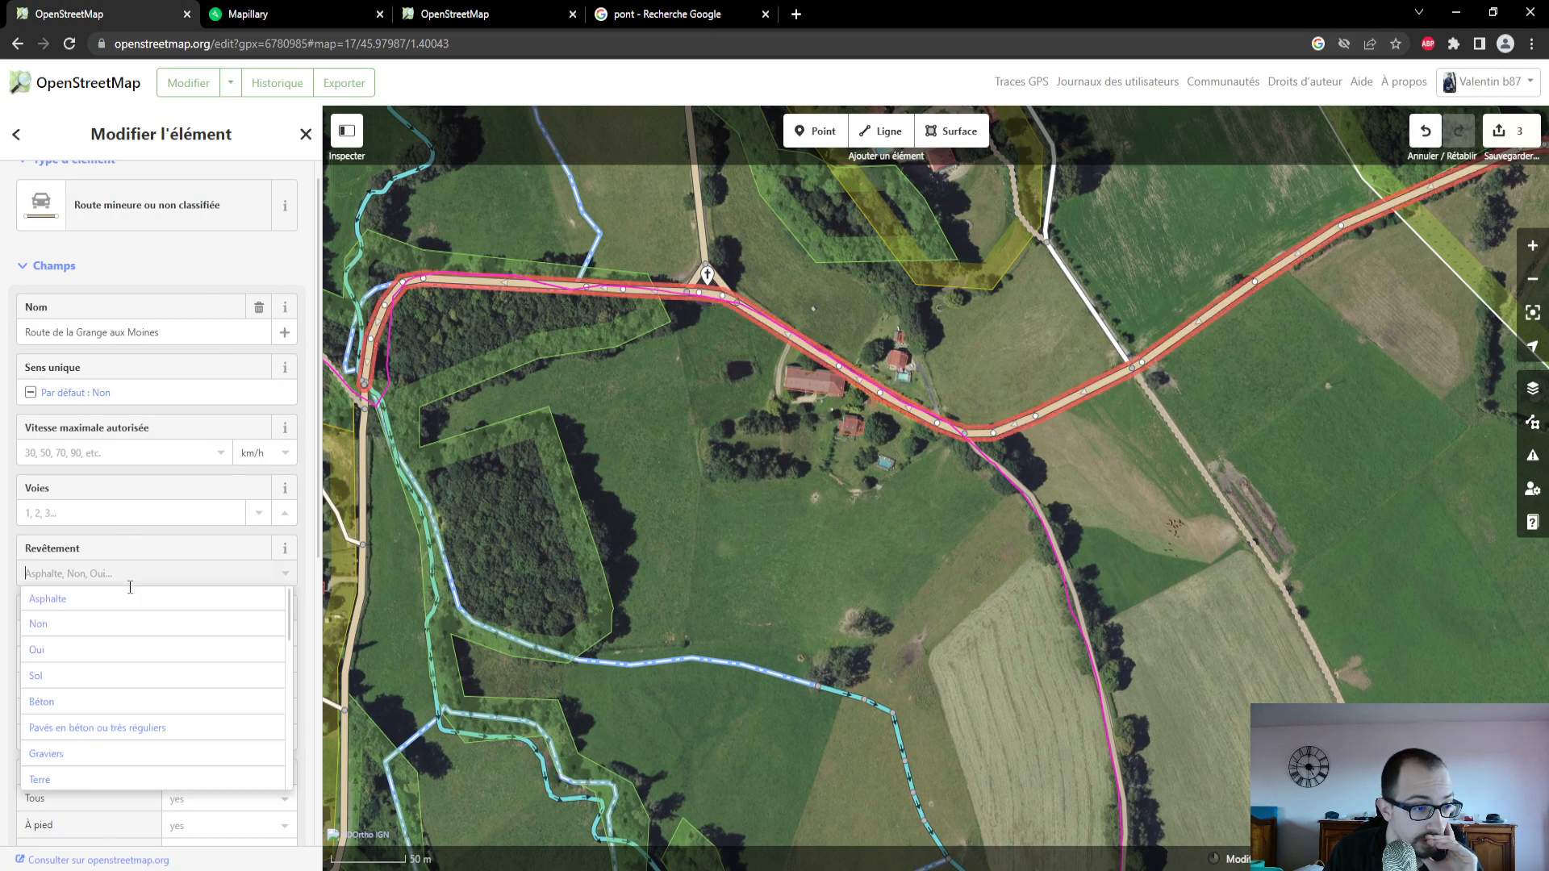
{"action": "left_click", "coordinate": [107, 703]}
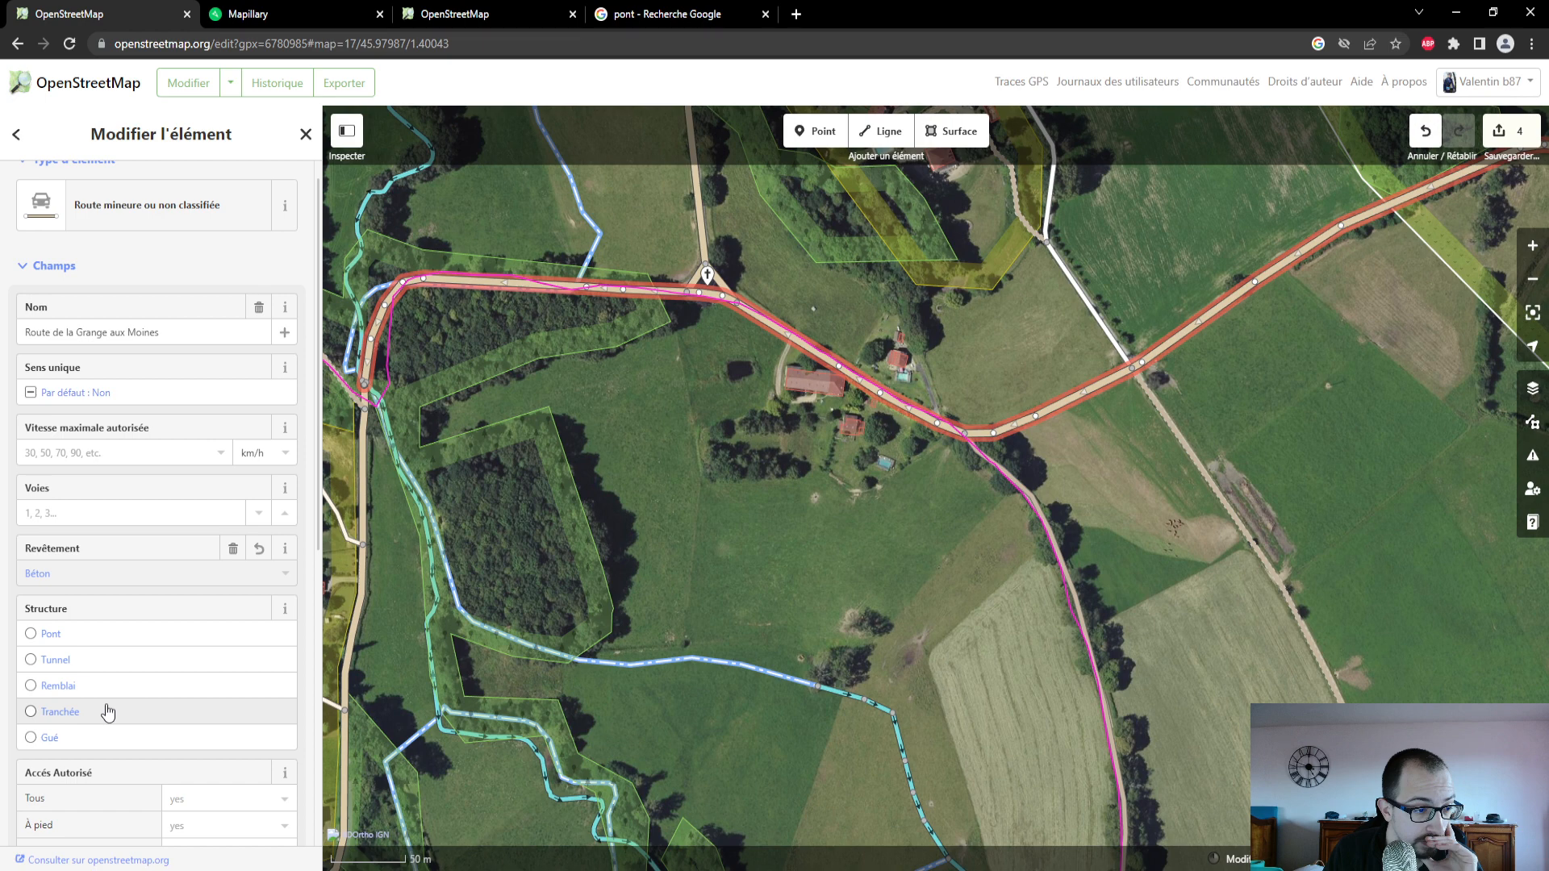
- Look through the other Revêtement options down to the end of the list and keep Béton for the road
{"action": "left_click", "coordinate": [125, 574]}
{"action": "scroll", "coordinate": [133, 706], "scroll_direction": "down", "scroll_amount": 3}
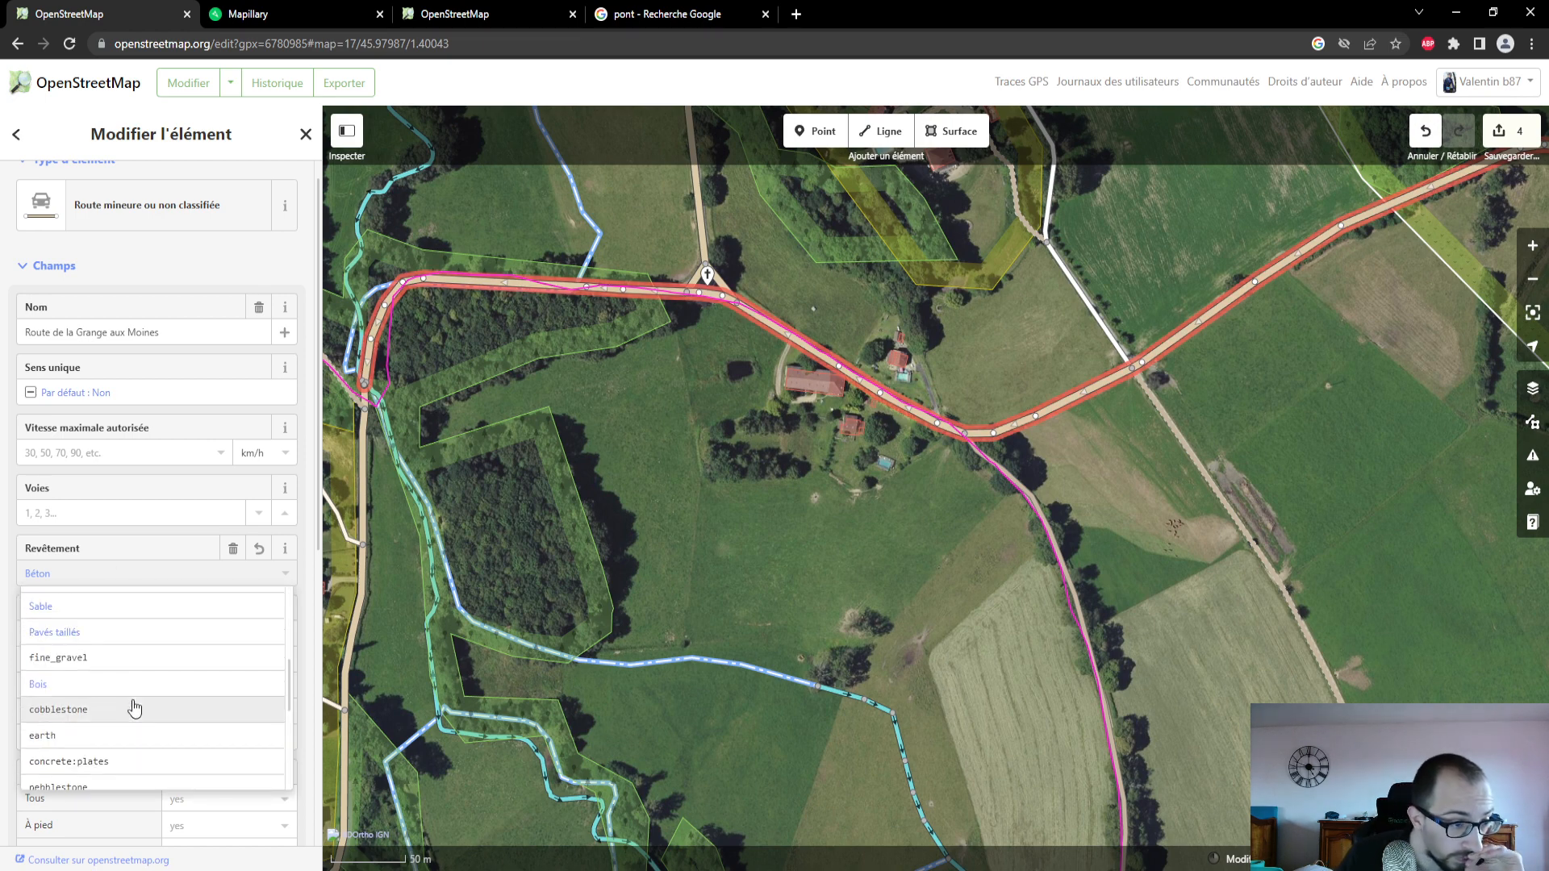
{"action": "scroll", "coordinate": [134, 708], "scroll_direction": "down", "scroll_amount": 5}
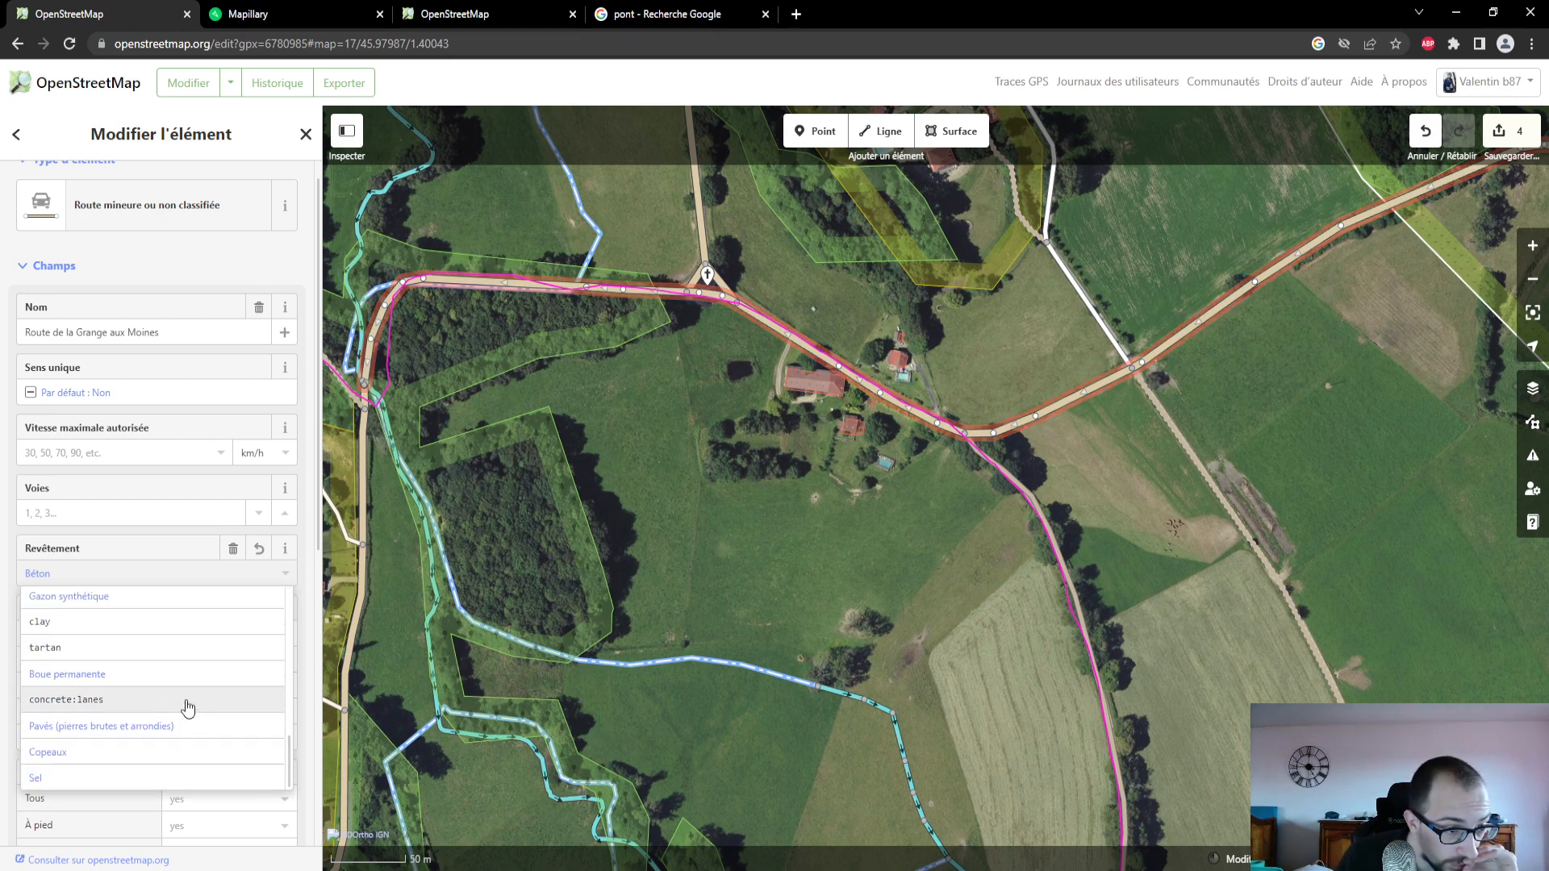
{"action": "scroll", "coordinate": [187, 707], "scroll_direction": "up", "scroll_amount": 2}
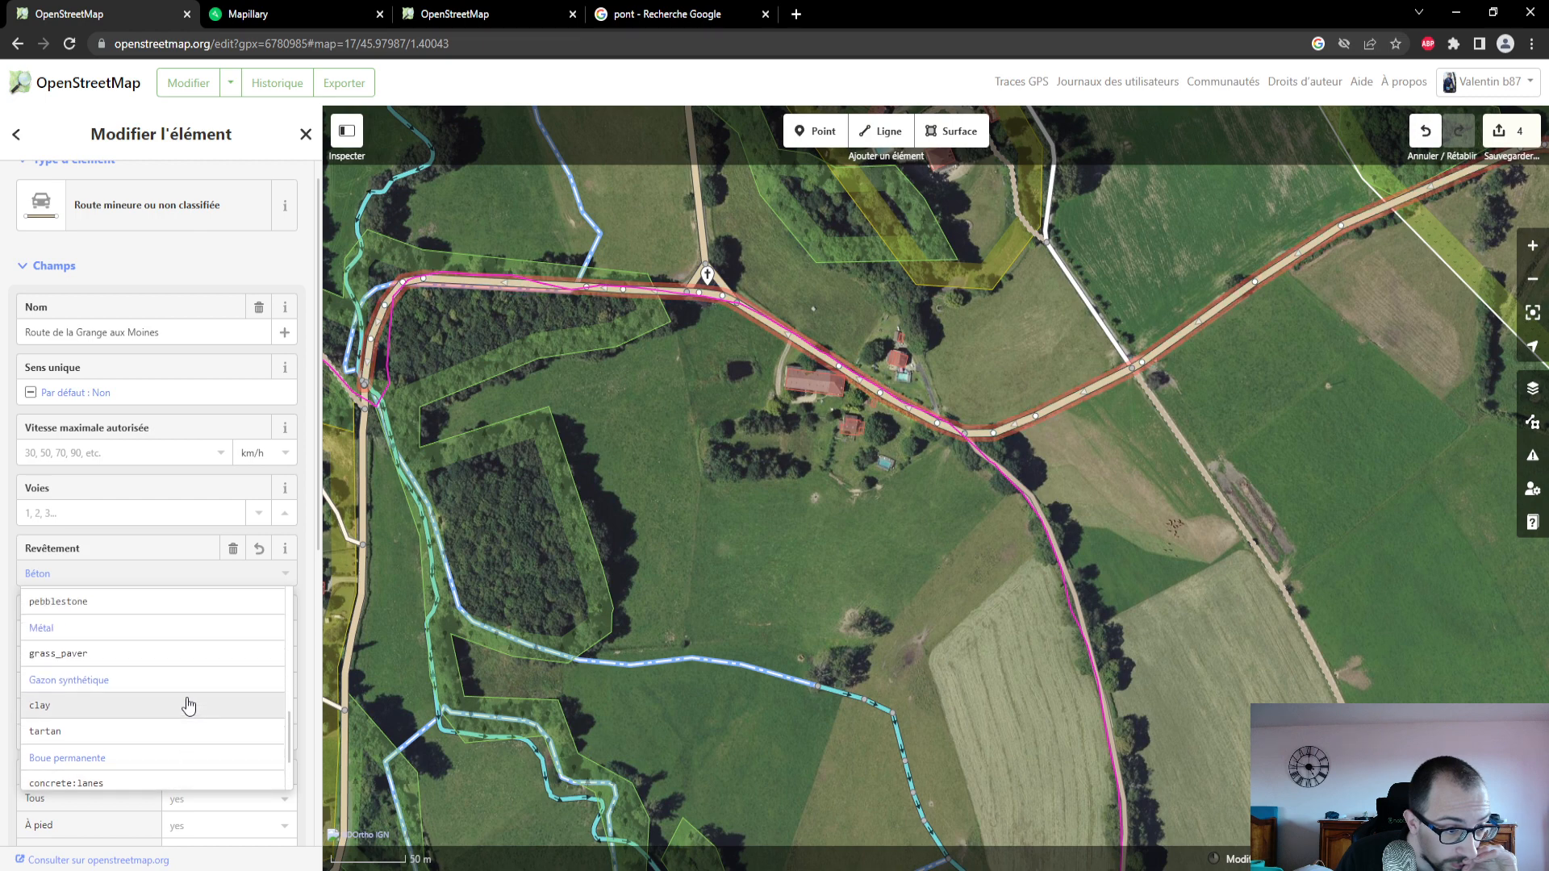
{"action": "scroll", "coordinate": [188, 706], "scroll_direction": "up", "scroll_amount": 4}
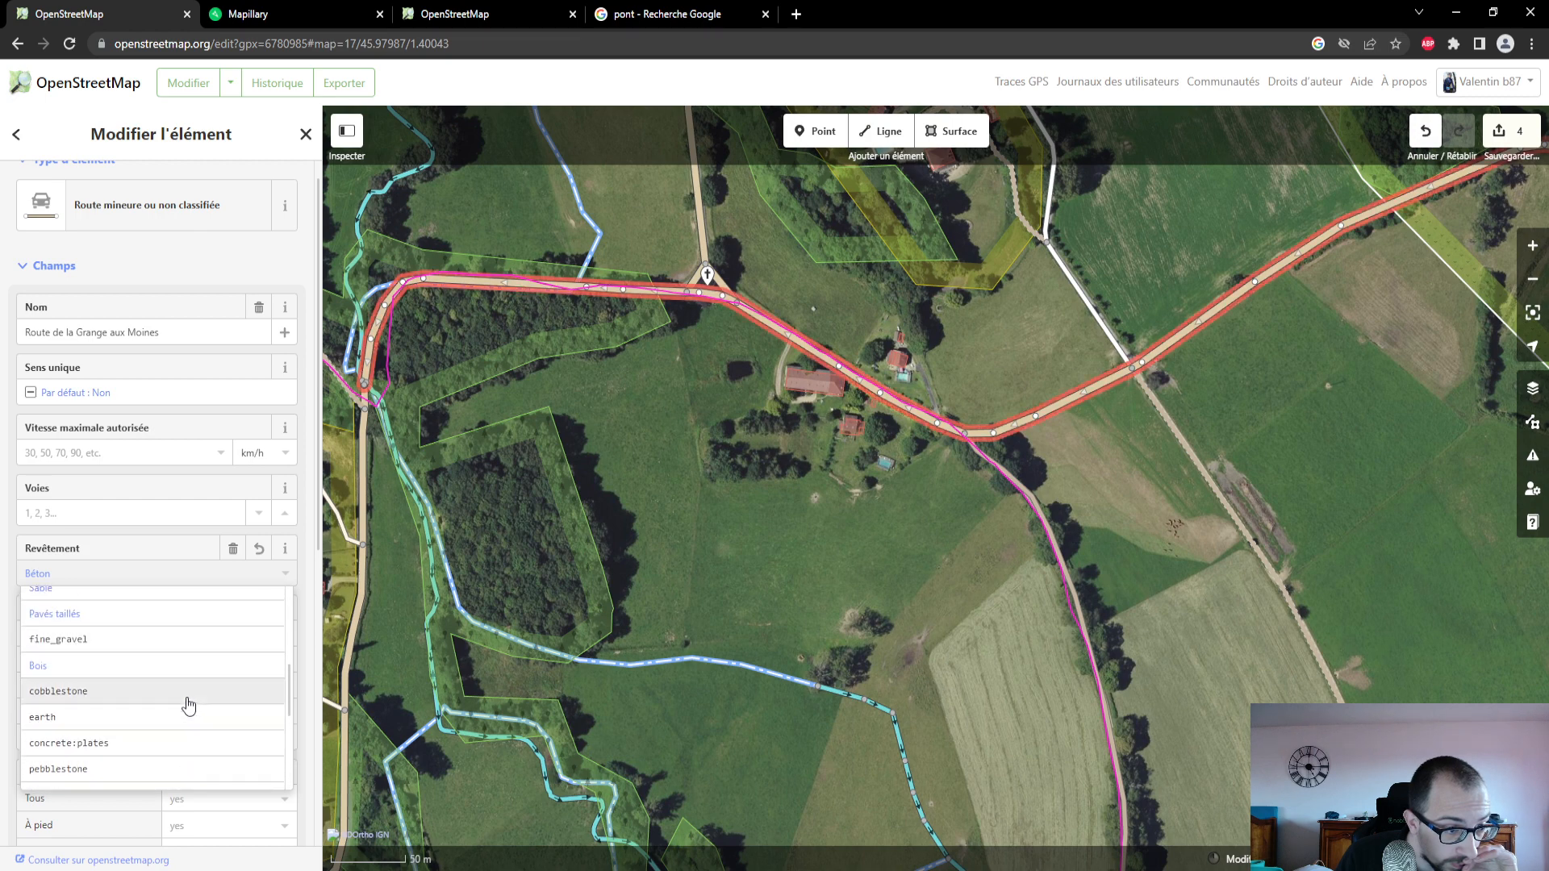
{"action": "scroll", "coordinate": [188, 706], "scroll_direction": "up", "scroll_amount": 5}
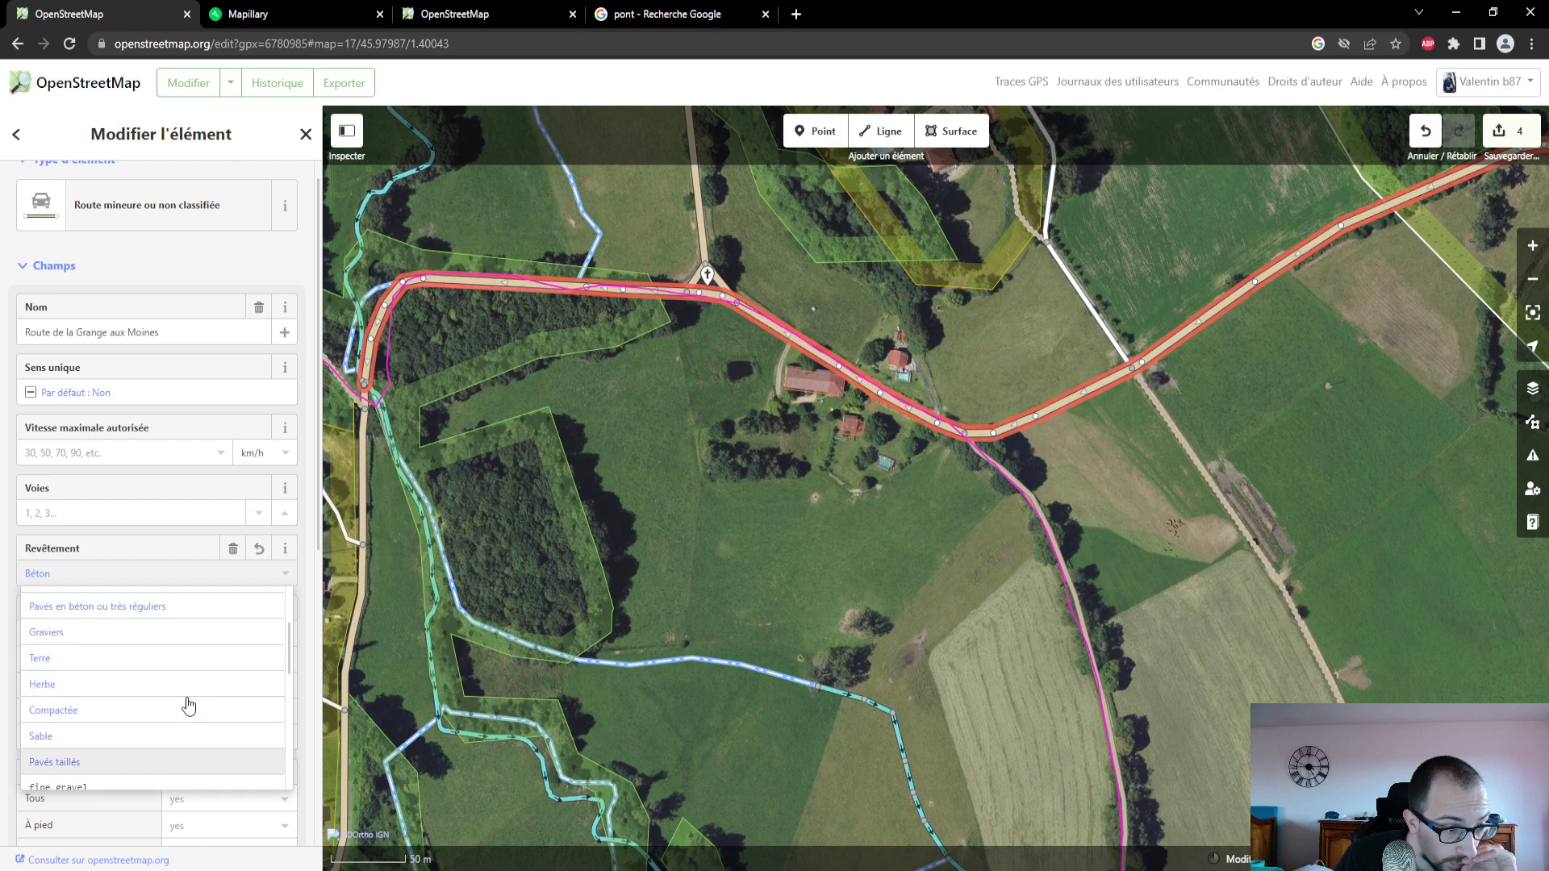
{"action": "scroll", "coordinate": [188, 706], "scroll_direction": "up", "scroll_amount": 3}
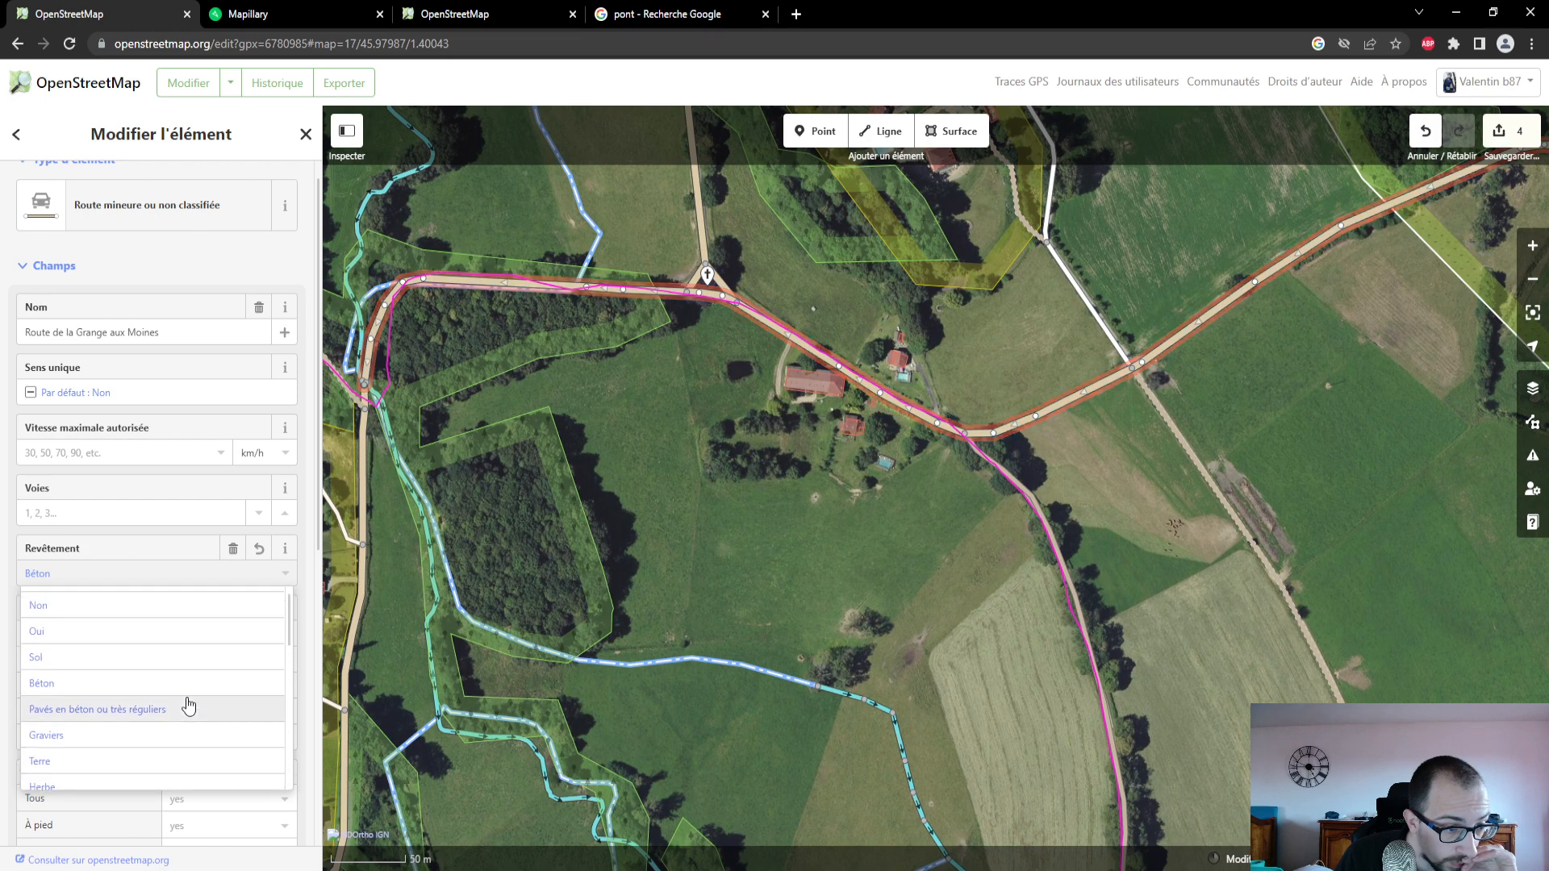
{"action": "scroll", "coordinate": [194, 710], "scroll_direction": "up", "scroll_amount": 1}
{"action": "left_click", "coordinate": [193, 710]}
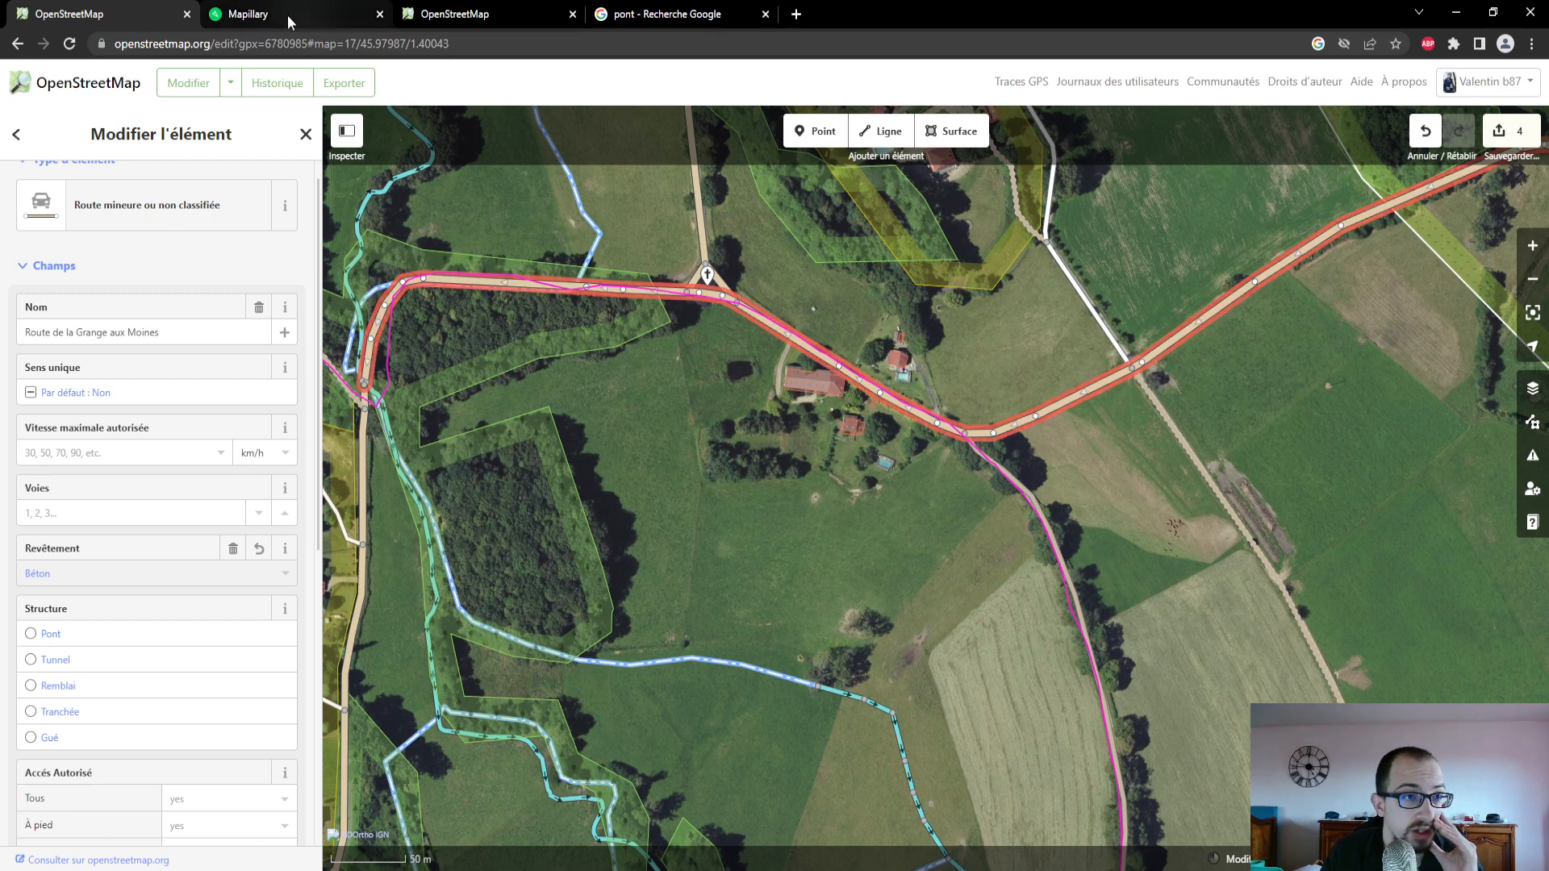
- On Mapillary, step through the photo sequence northwest along Route de la Grange aux Moines, past the house and the tall hedge
{"action": "left_click", "coordinate": [244, 13]}
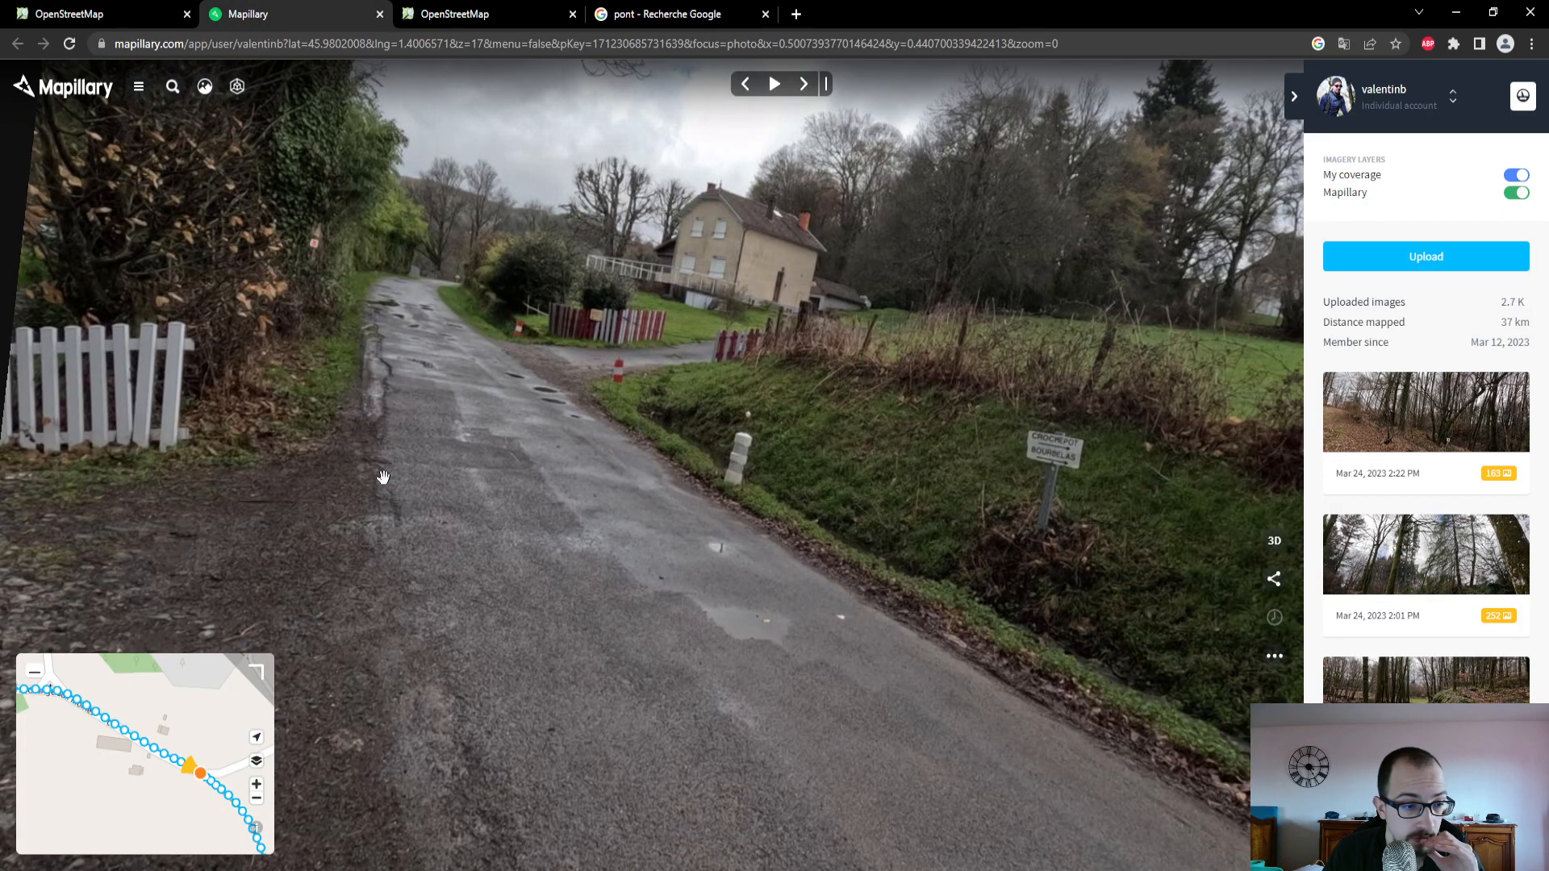
{"action": "left_click", "coordinate": [813, 100]}
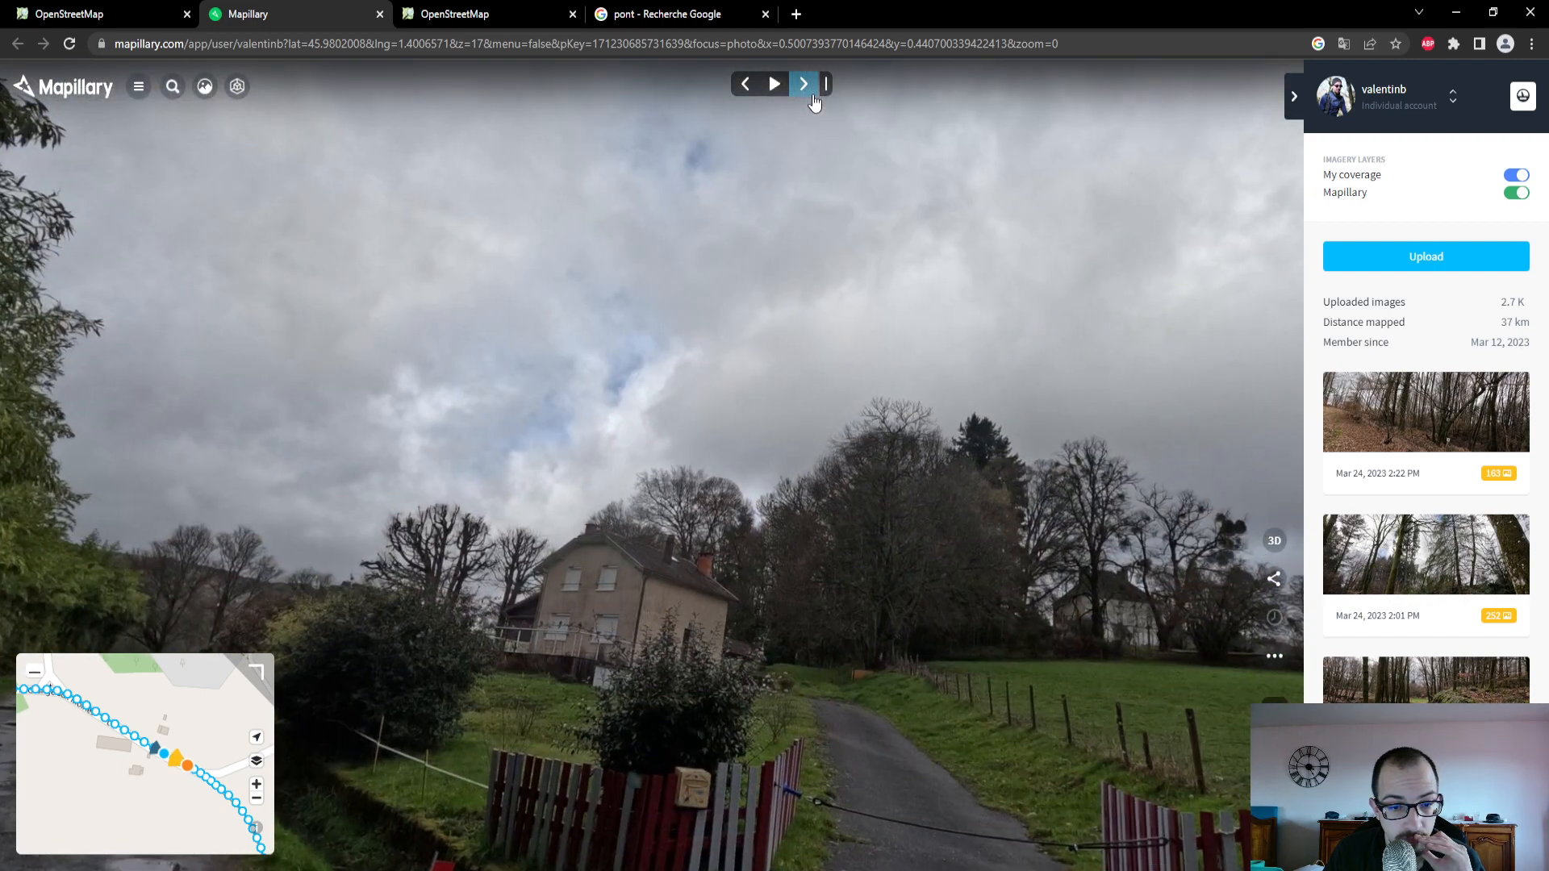
{"action": "left_click", "coordinate": [813, 101]}
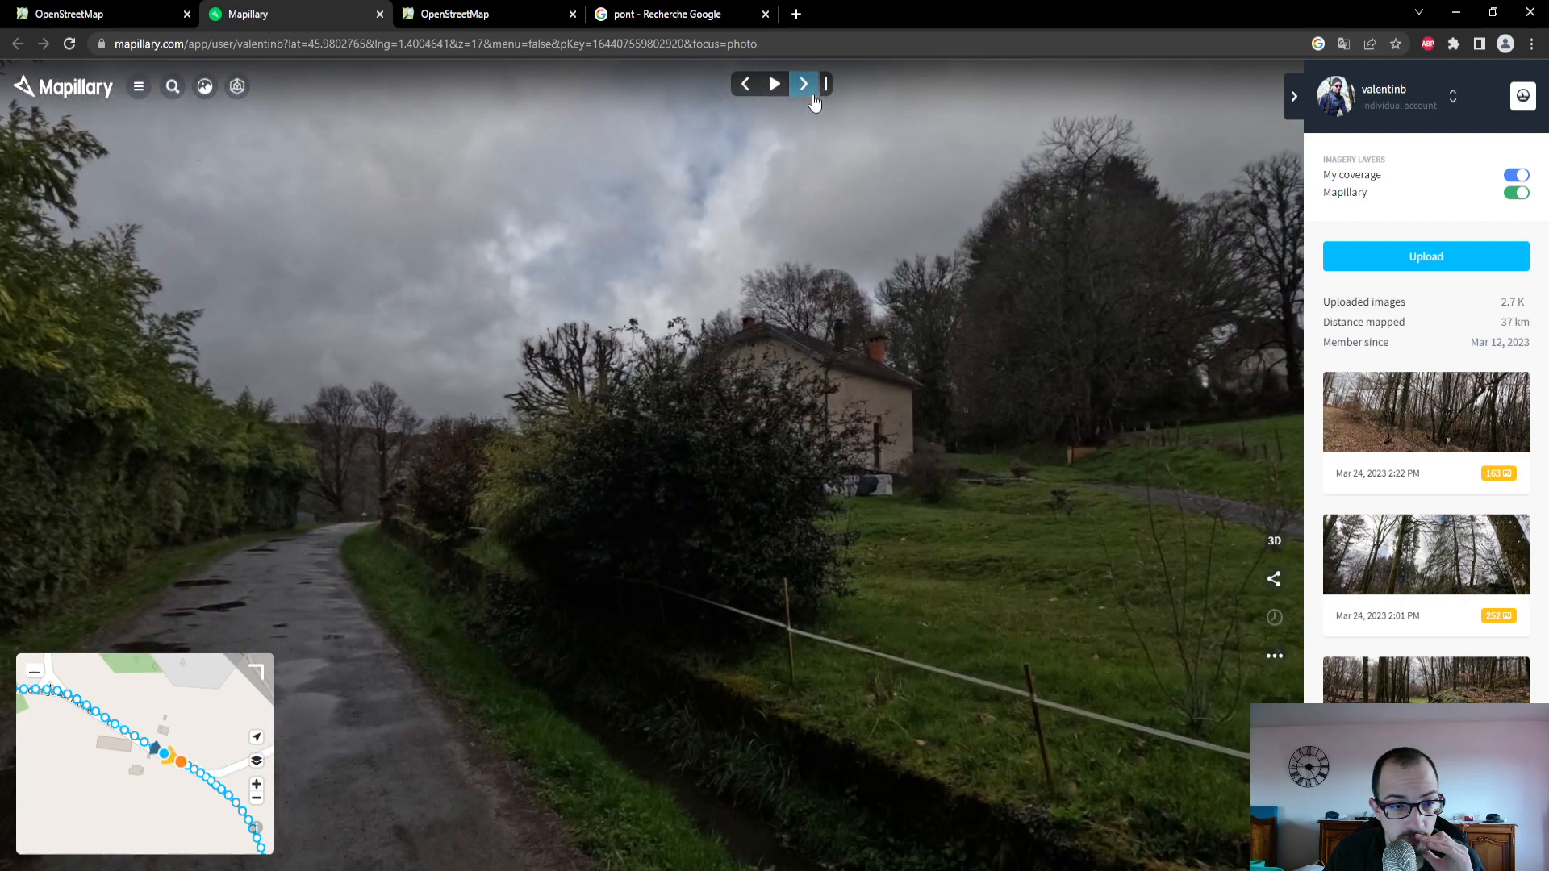
{"action": "left_click", "coordinate": [813, 101]}
{"action": "left_click", "coordinate": [813, 101]}
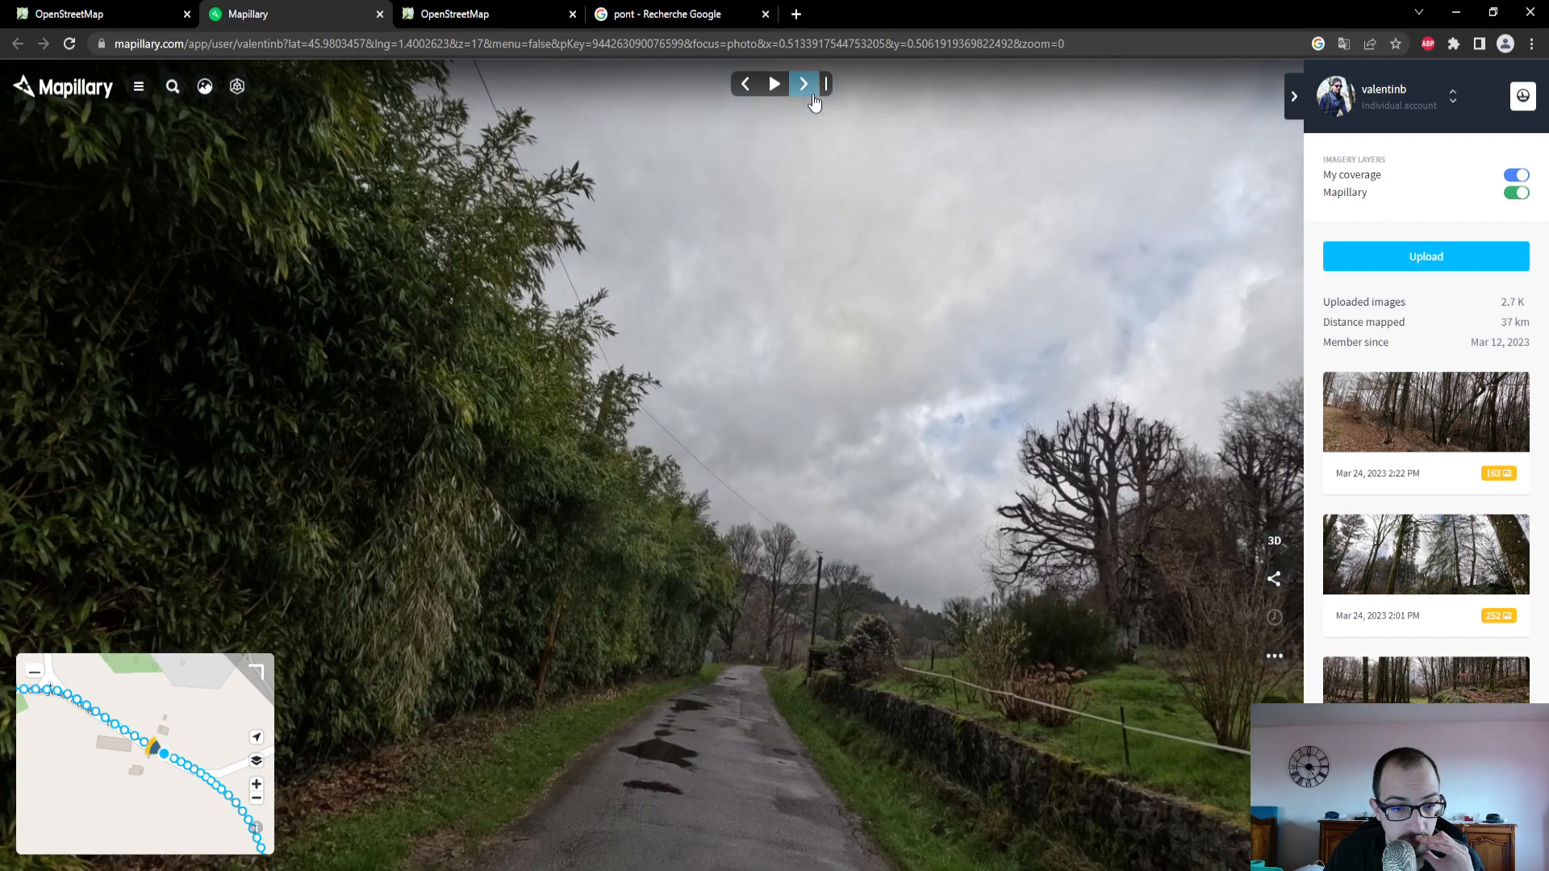
{"action": "left_click", "coordinate": [814, 101]}
{"action": "left_click", "coordinate": [814, 101]}
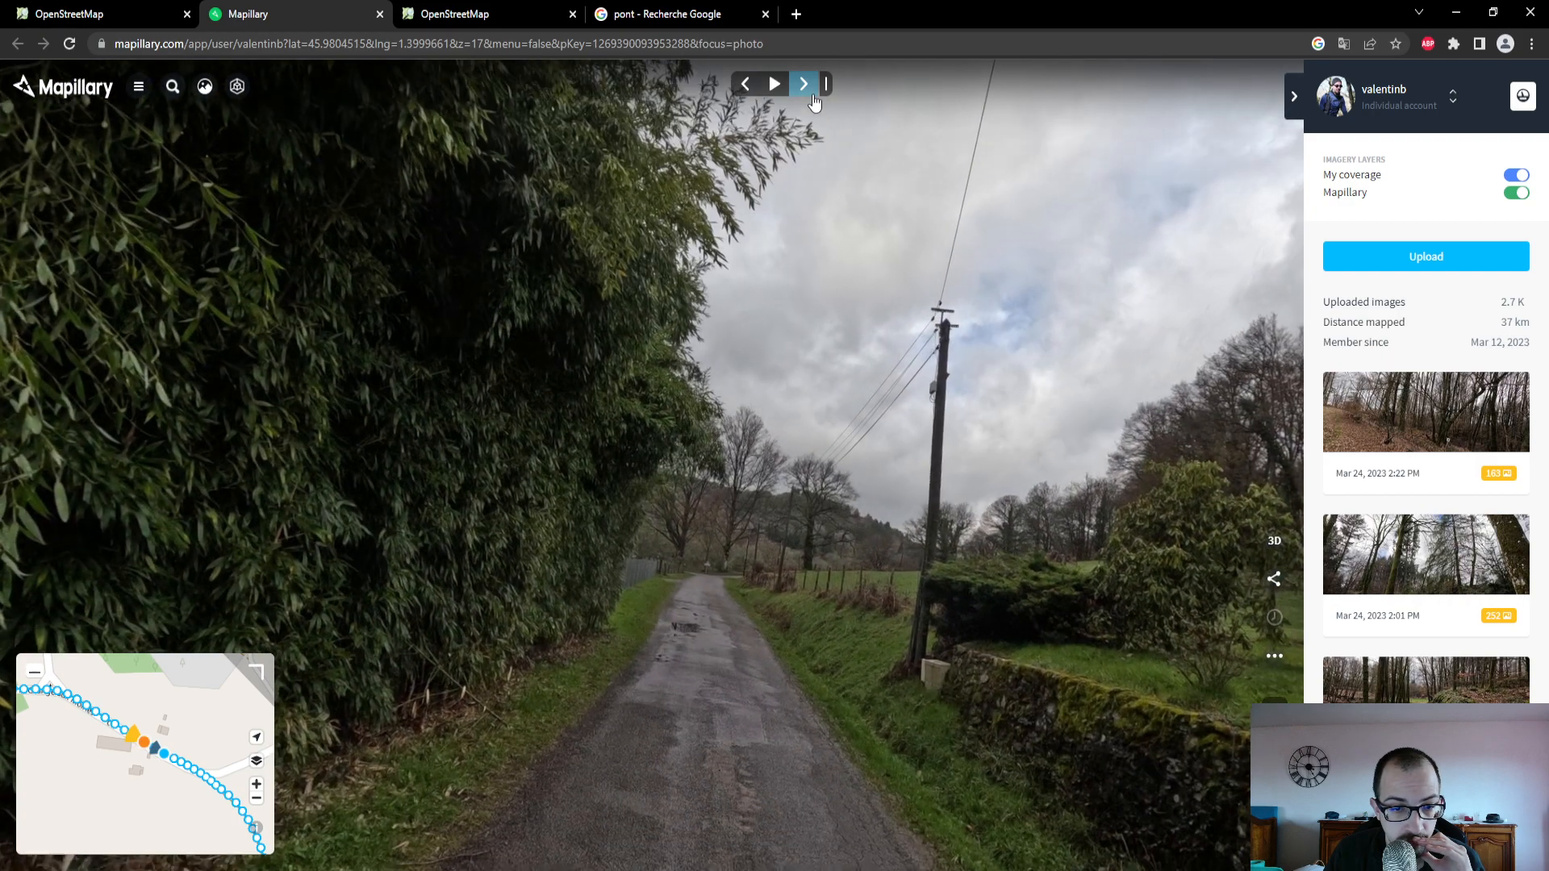
{"action": "left_click", "coordinate": [813, 101]}
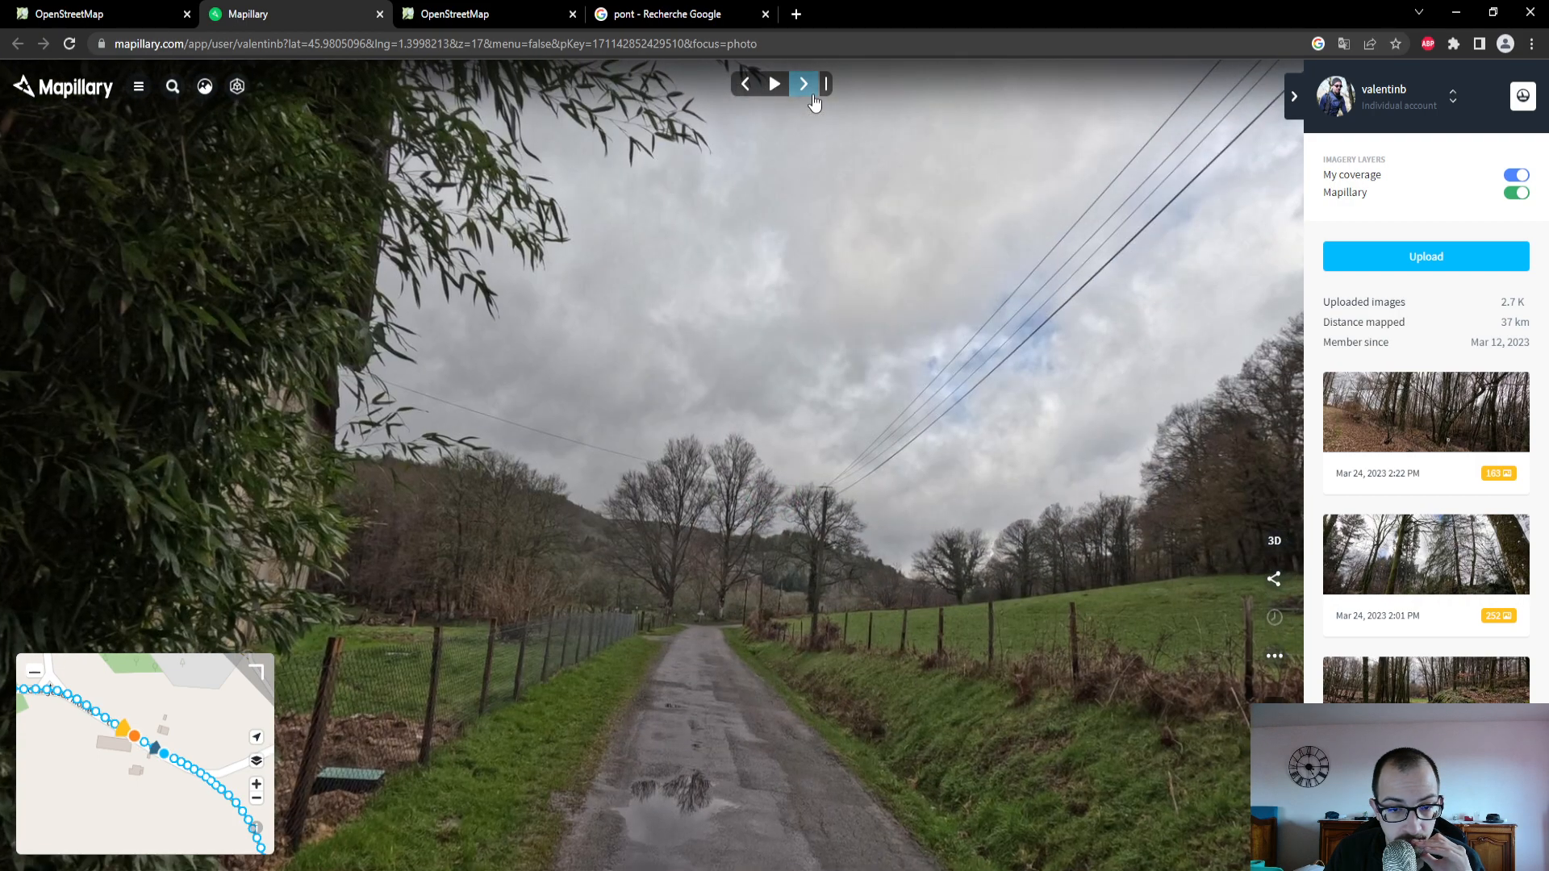
{"action": "left_click", "coordinate": [813, 101]}
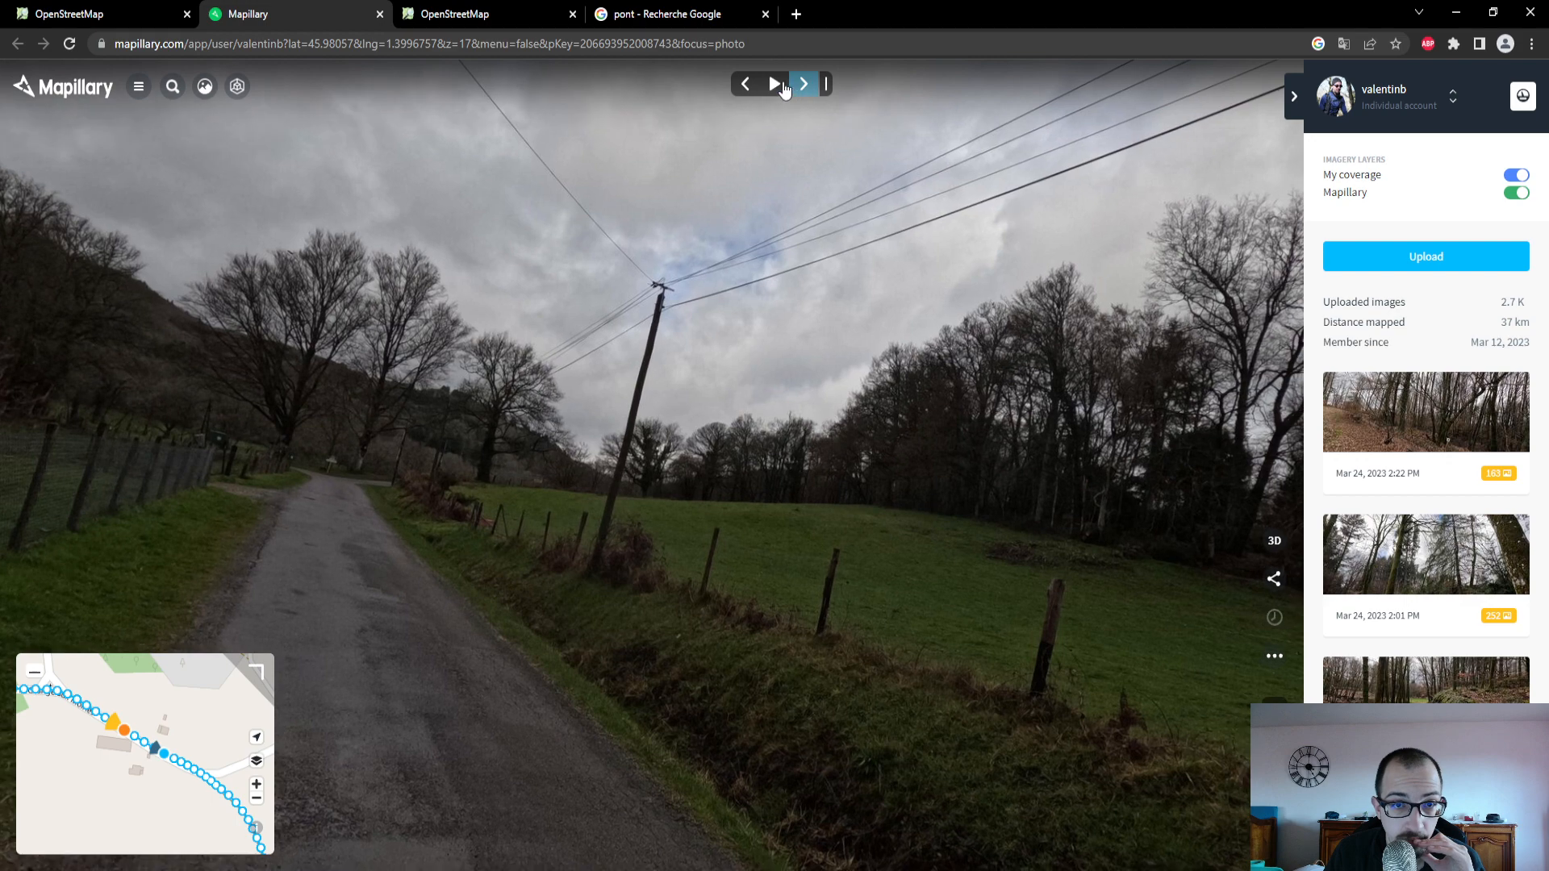
- Continue the photo sequence along the road to the signposted fork by the large trees and examine its surface
{"action": "left_click", "coordinate": [780, 87]}
{"action": "left_click", "coordinate": [781, 89]}
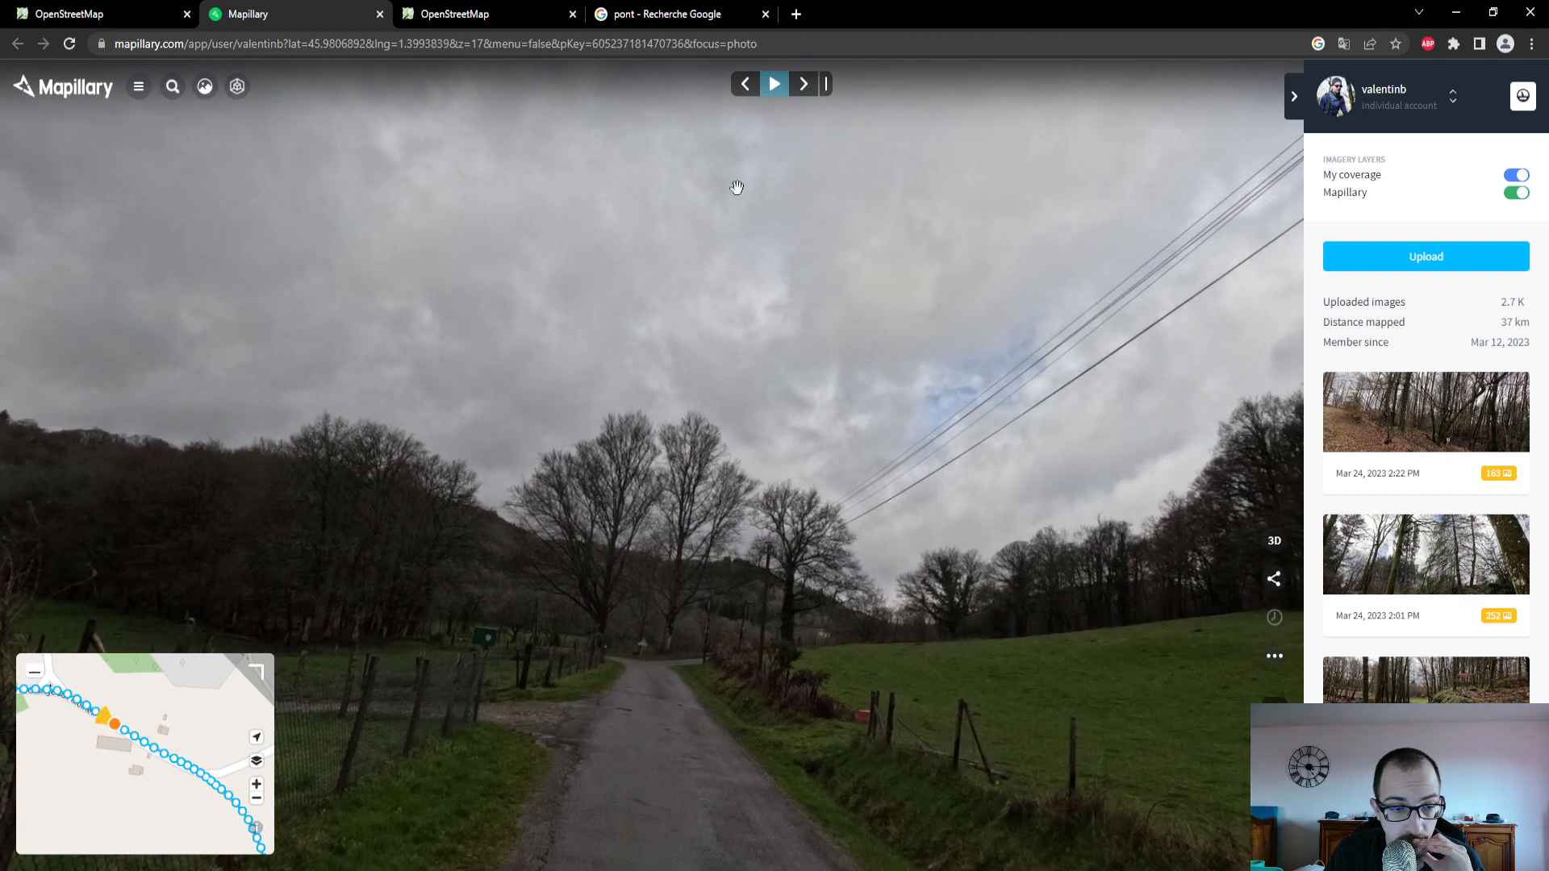
{"action": "left_click", "coordinate": [89, 702]}
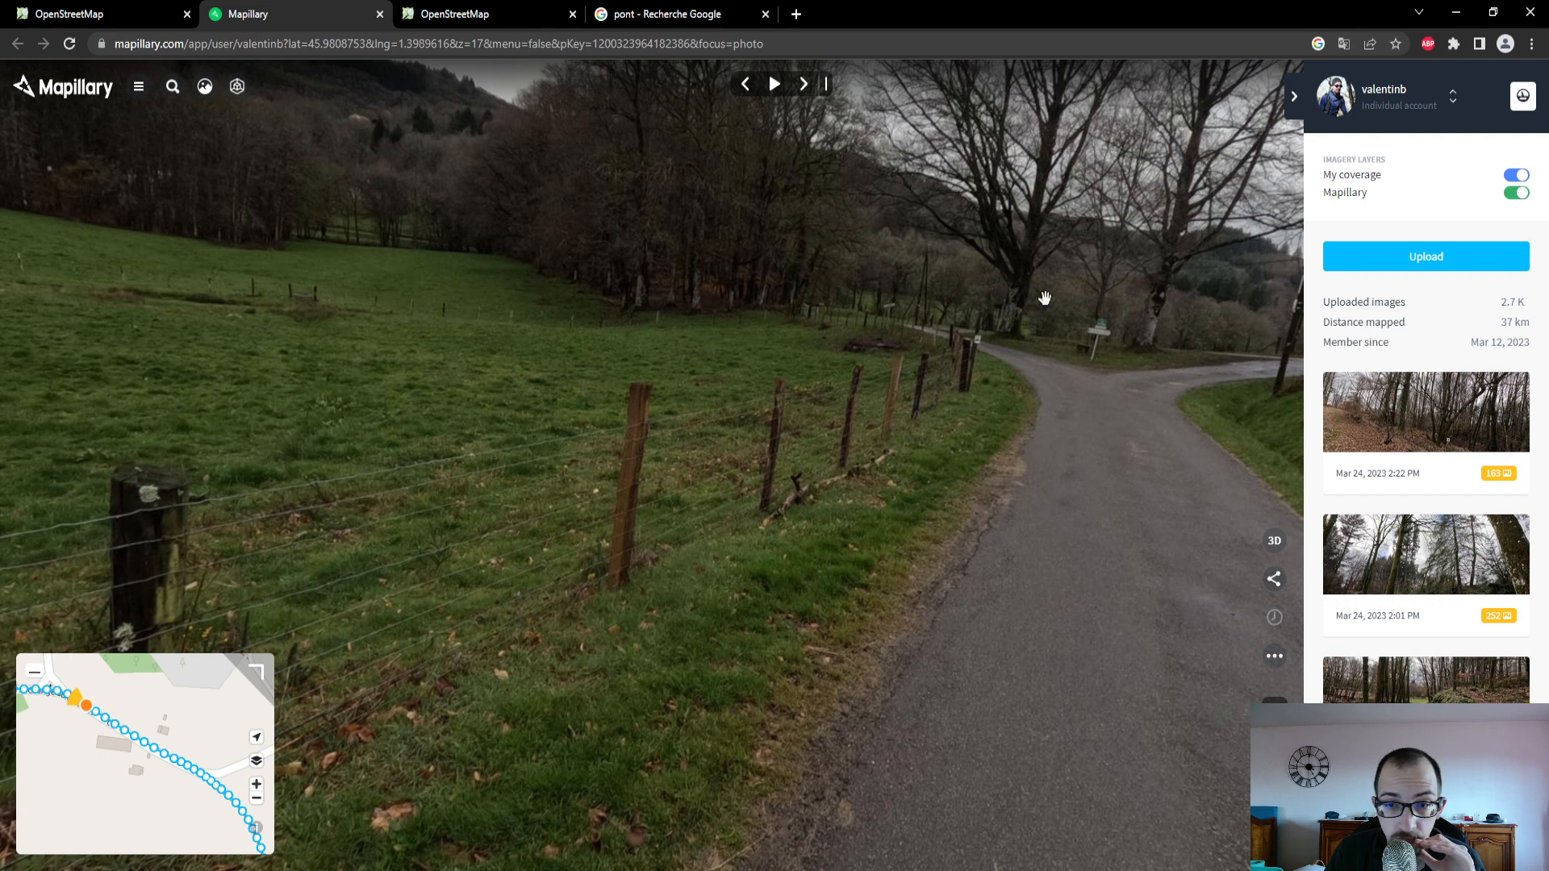
{"action": "left_click", "coordinate": [803, 86]}
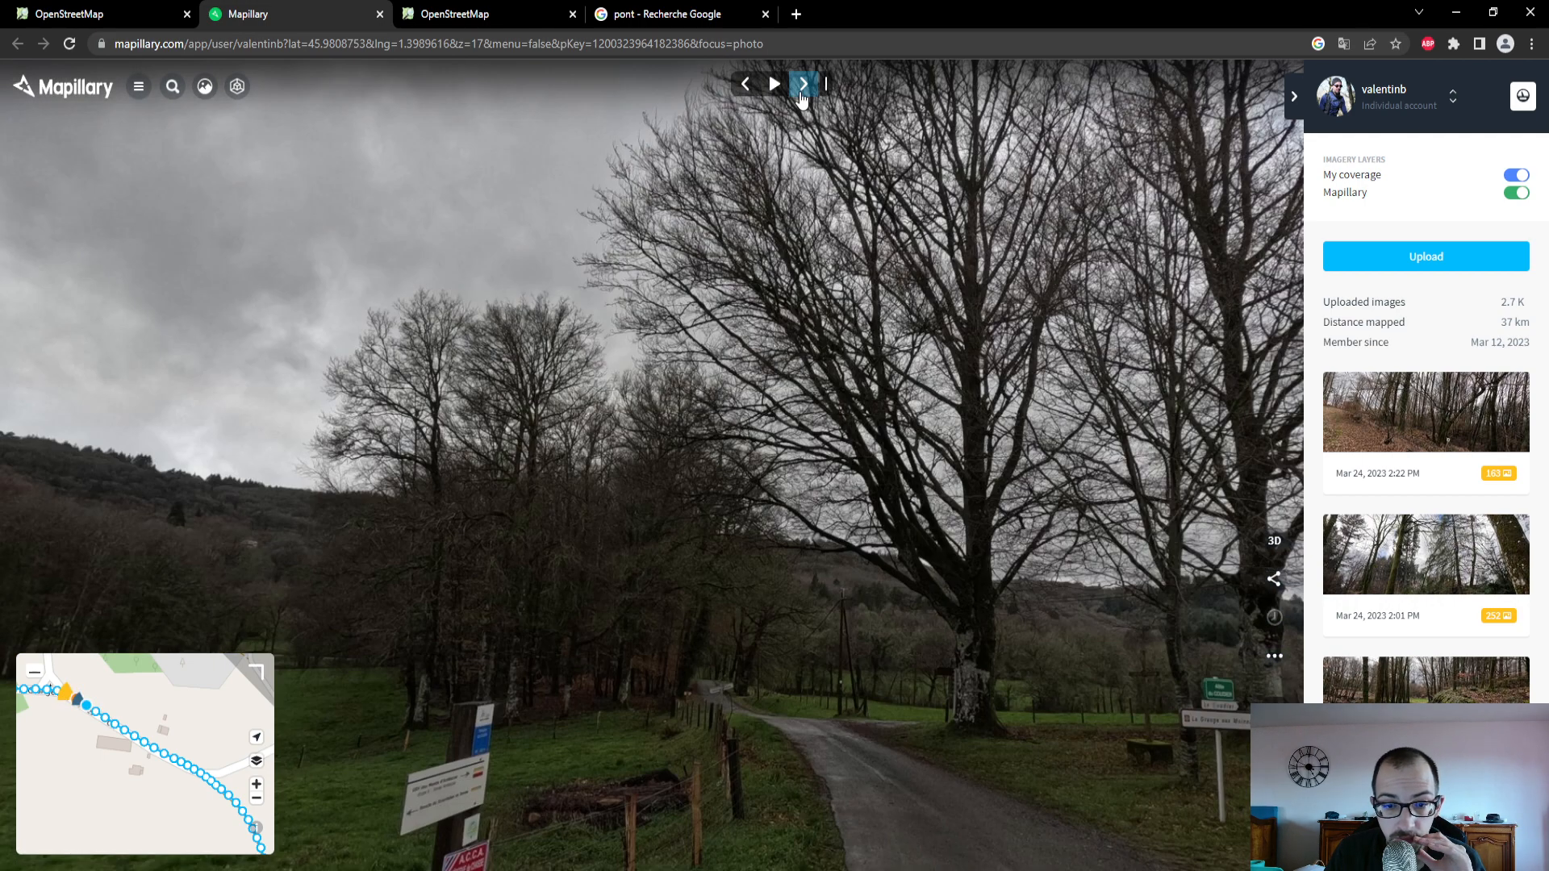
{"action": "left_click", "coordinate": [804, 86]}
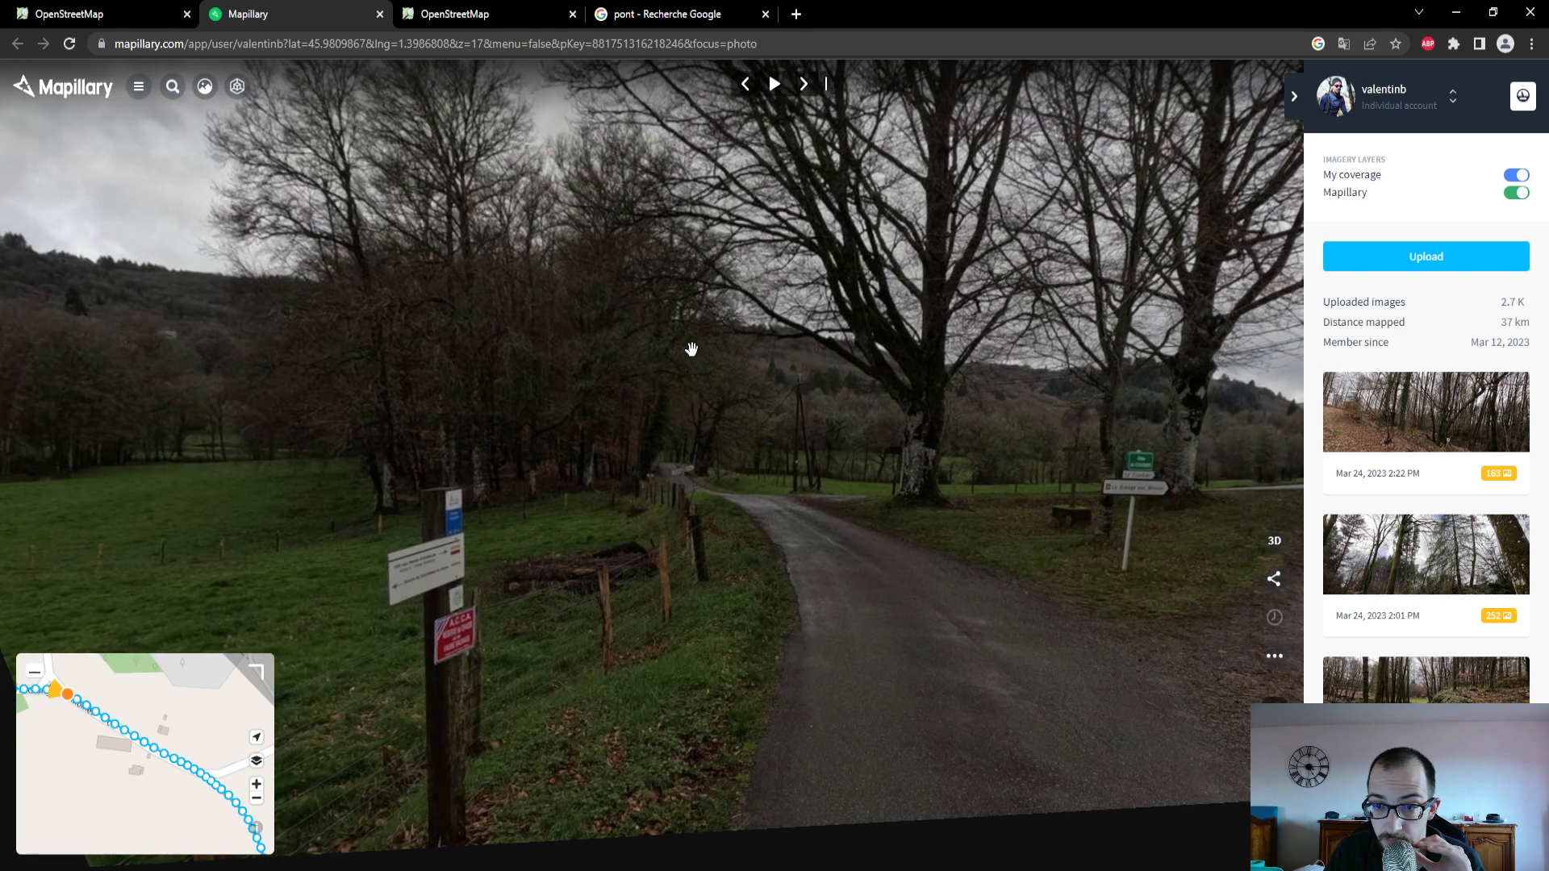
- In the OpenStreetMap editor, follow the road west and select the agricultural track branching off northwest above La Chaize
{"action": "left_click", "coordinate": [89, 19]}
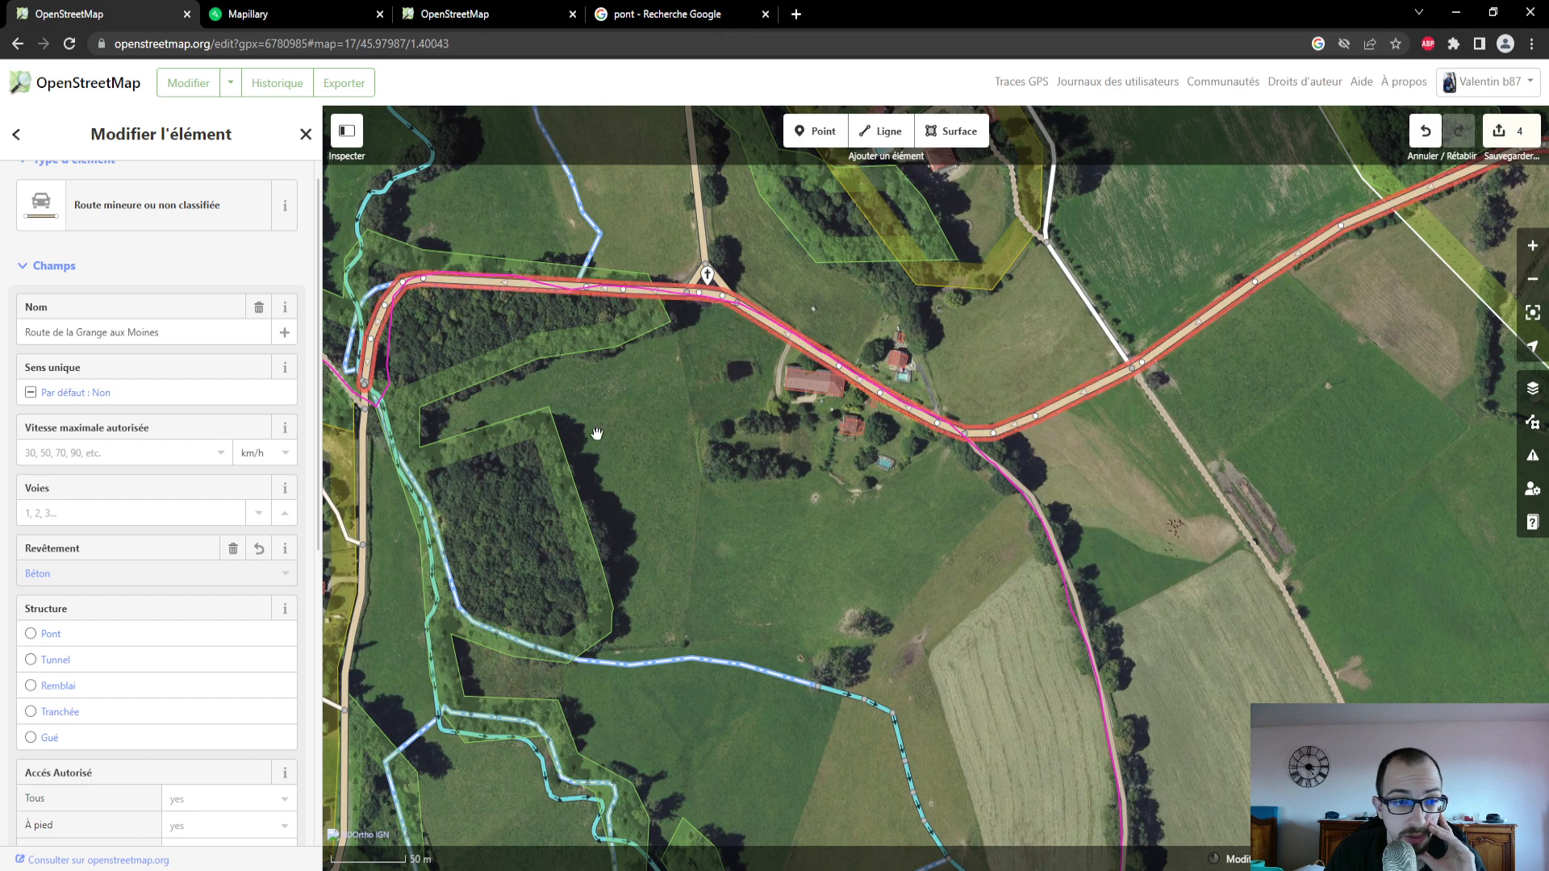
{"action": "left_click_drag", "start_coordinate": [597, 434], "coordinate": [839, 428]}
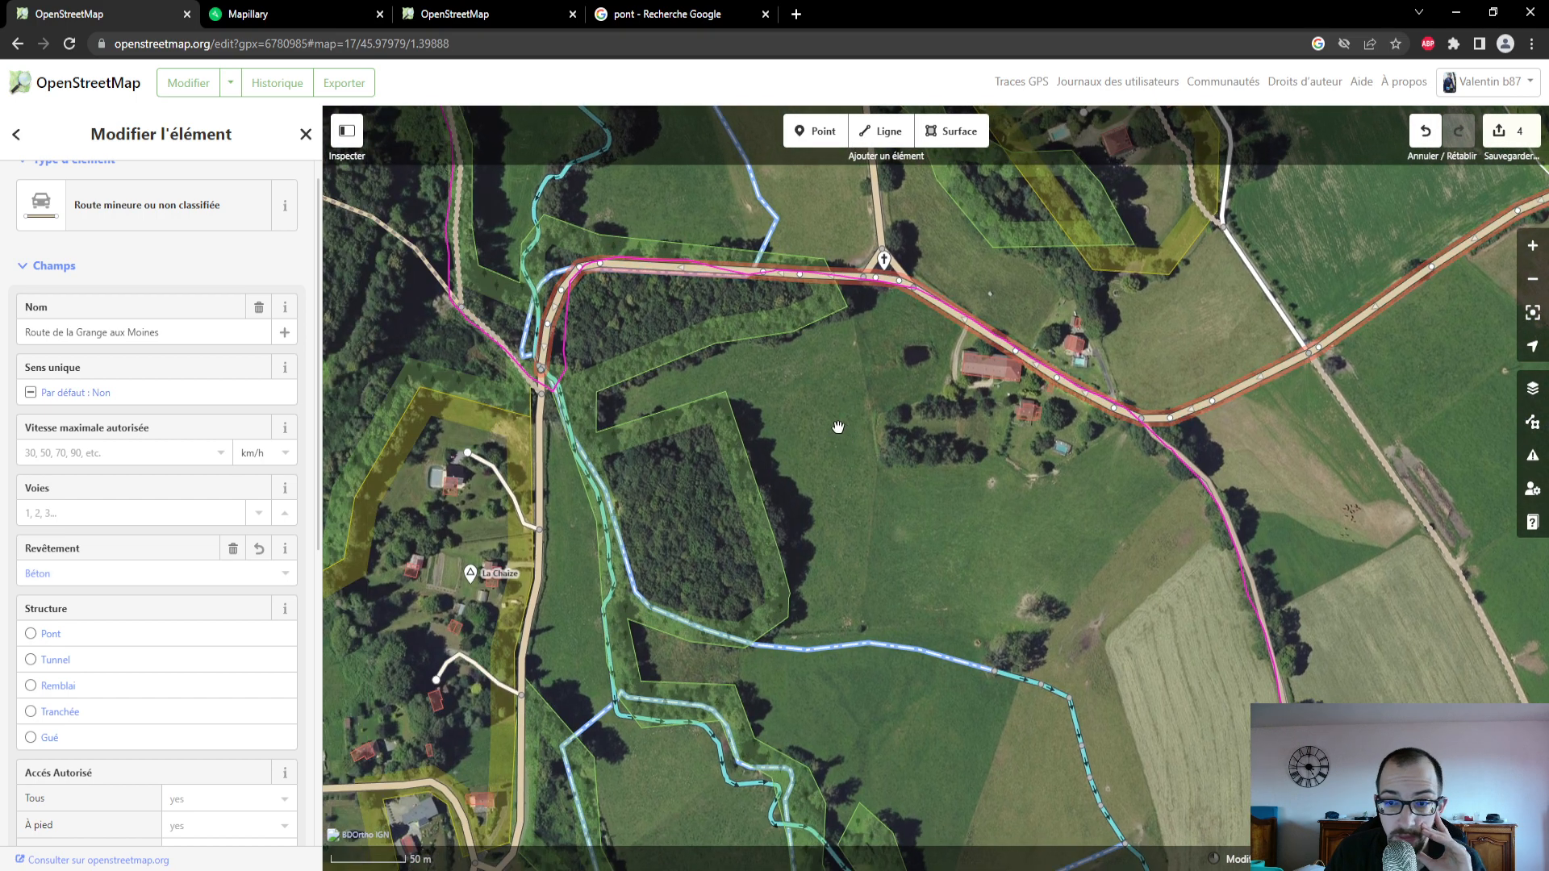
{"action": "scroll", "coordinate": [868, 372], "scroll_direction": "down", "scroll_amount": 2}
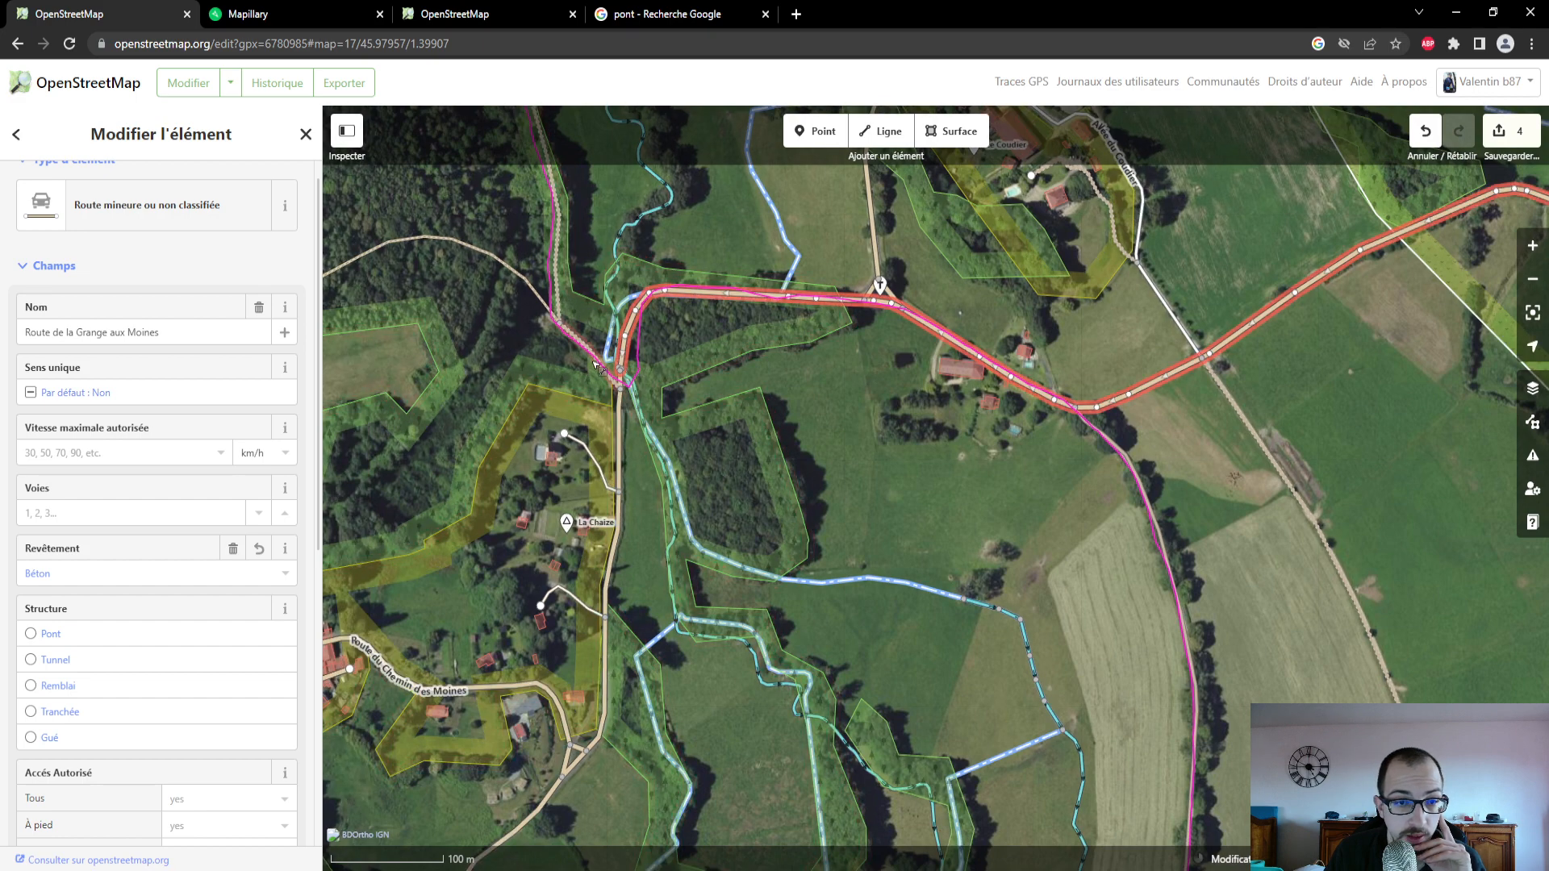
{"action": "left_click", "coordinate": [598, 358]}
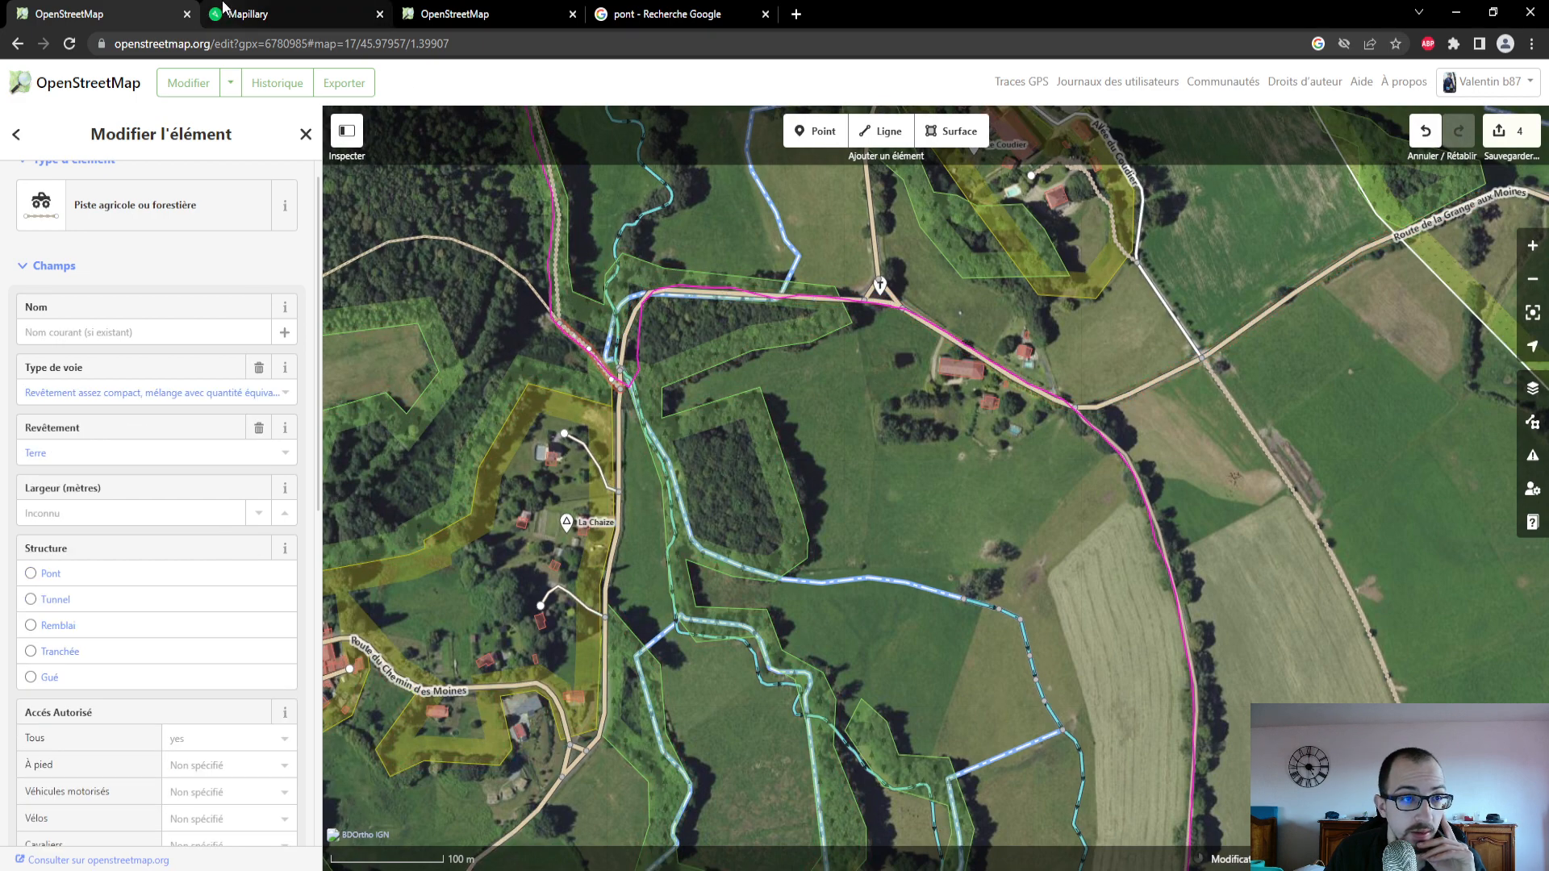
- On Mapillary, follow the coverage west to the road's bend above La Chaize and open the photo where the track begins
{"action": "left_click", "coordinate": [266, 14]}
{"action": "left_click_drag", "start_coordinate": [139, 694], "coordinate": [202, 715]}
{"action": "scroll", "coordinate": [138, 733], "scroll_direction": "down", "scroll_amount": 4}
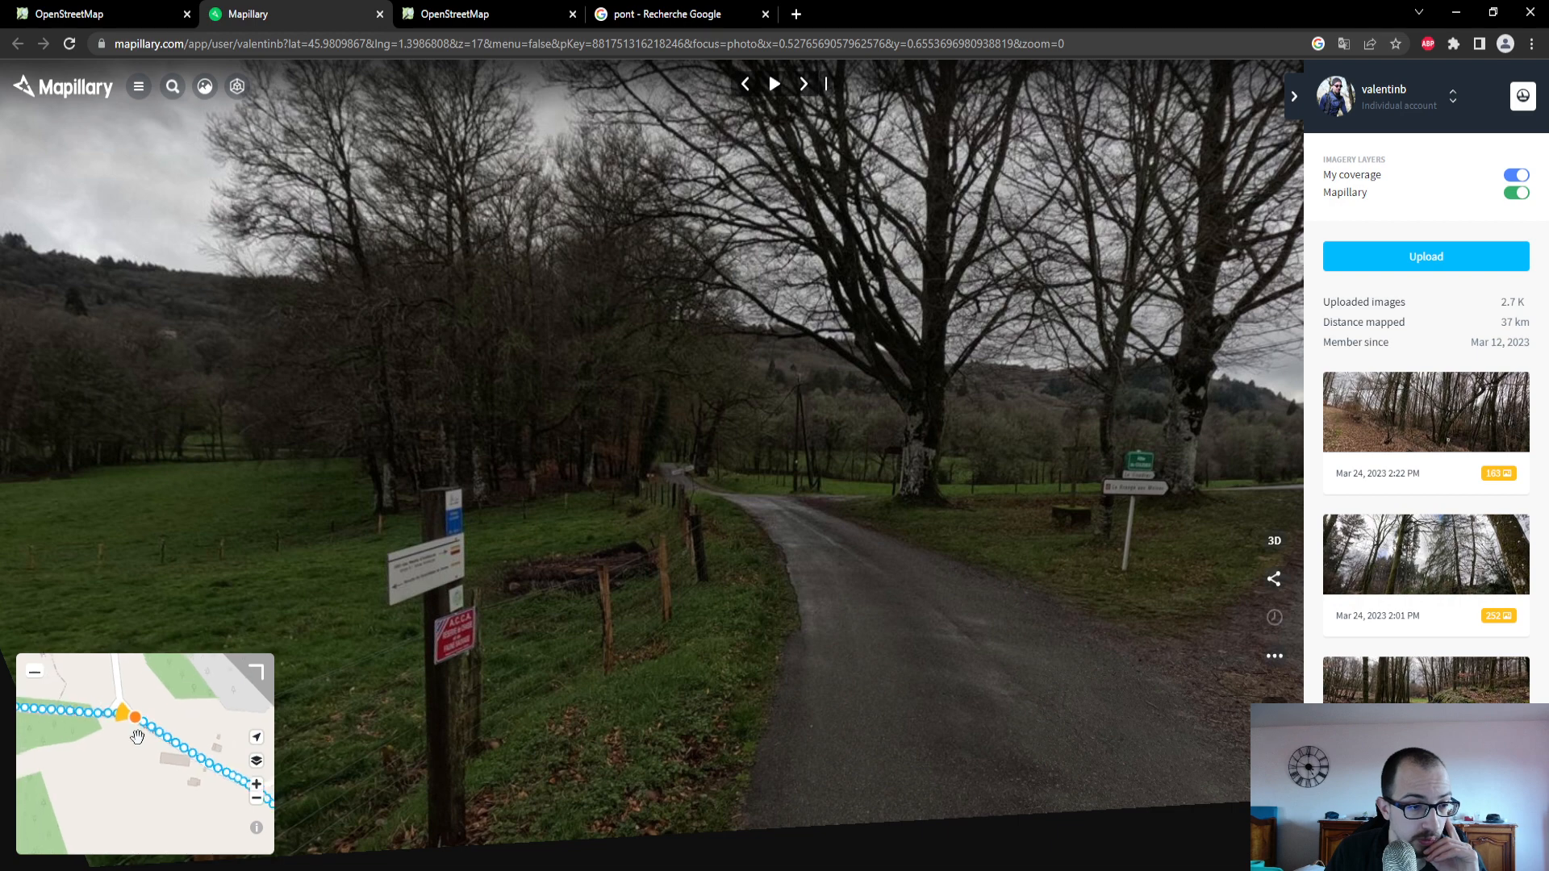
{"action": "left_click_drag", "start_coordinate": [114, 756], "coordinate": [203, 714]}
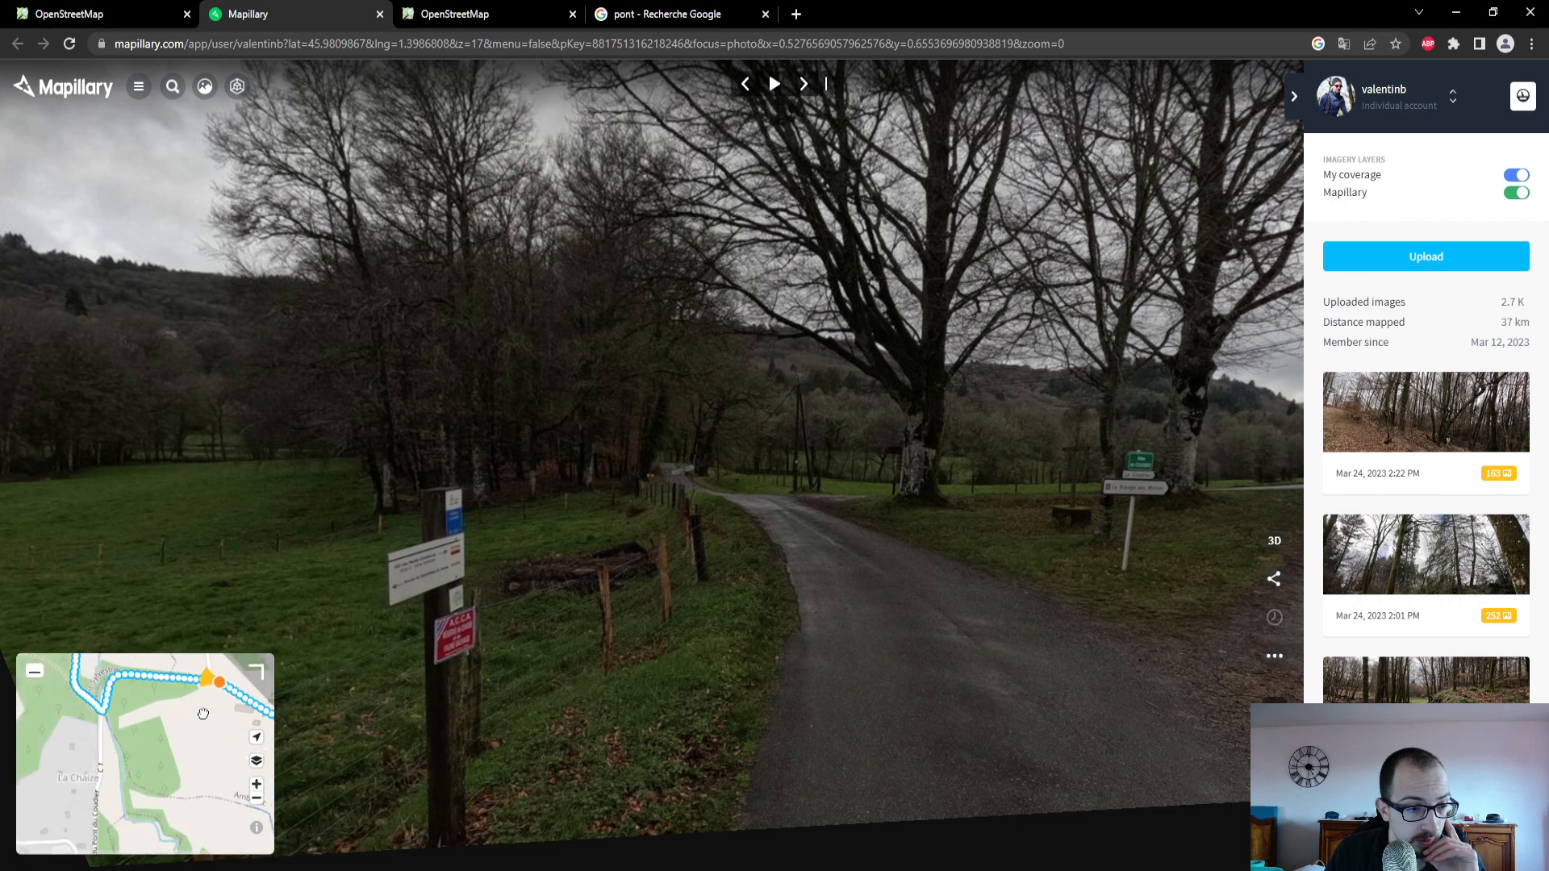
{"action": "left_click", "coordinate": [103, 710]}
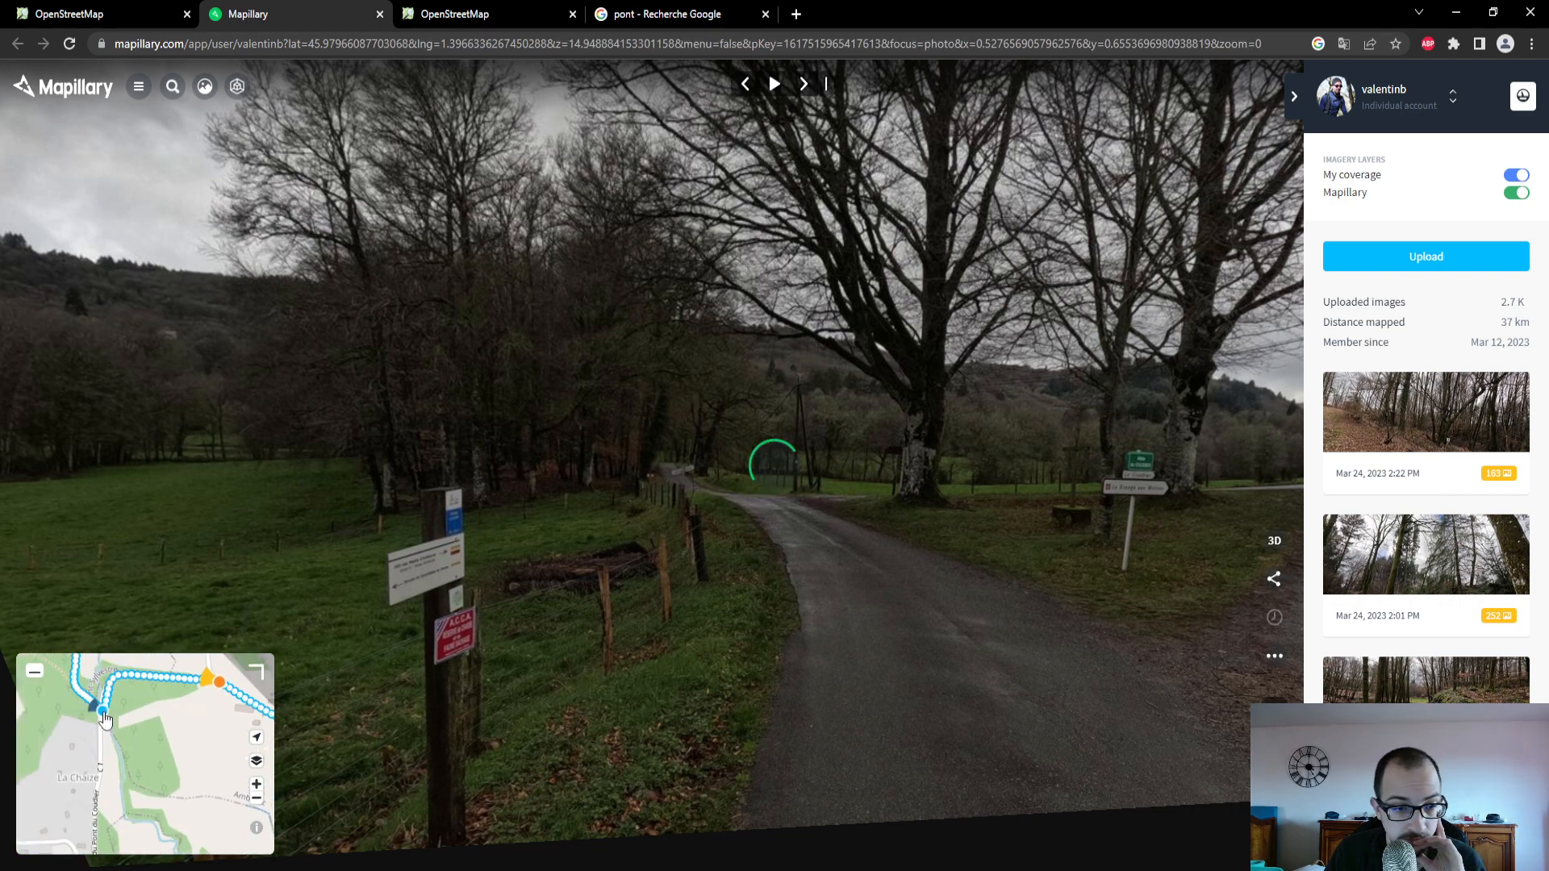
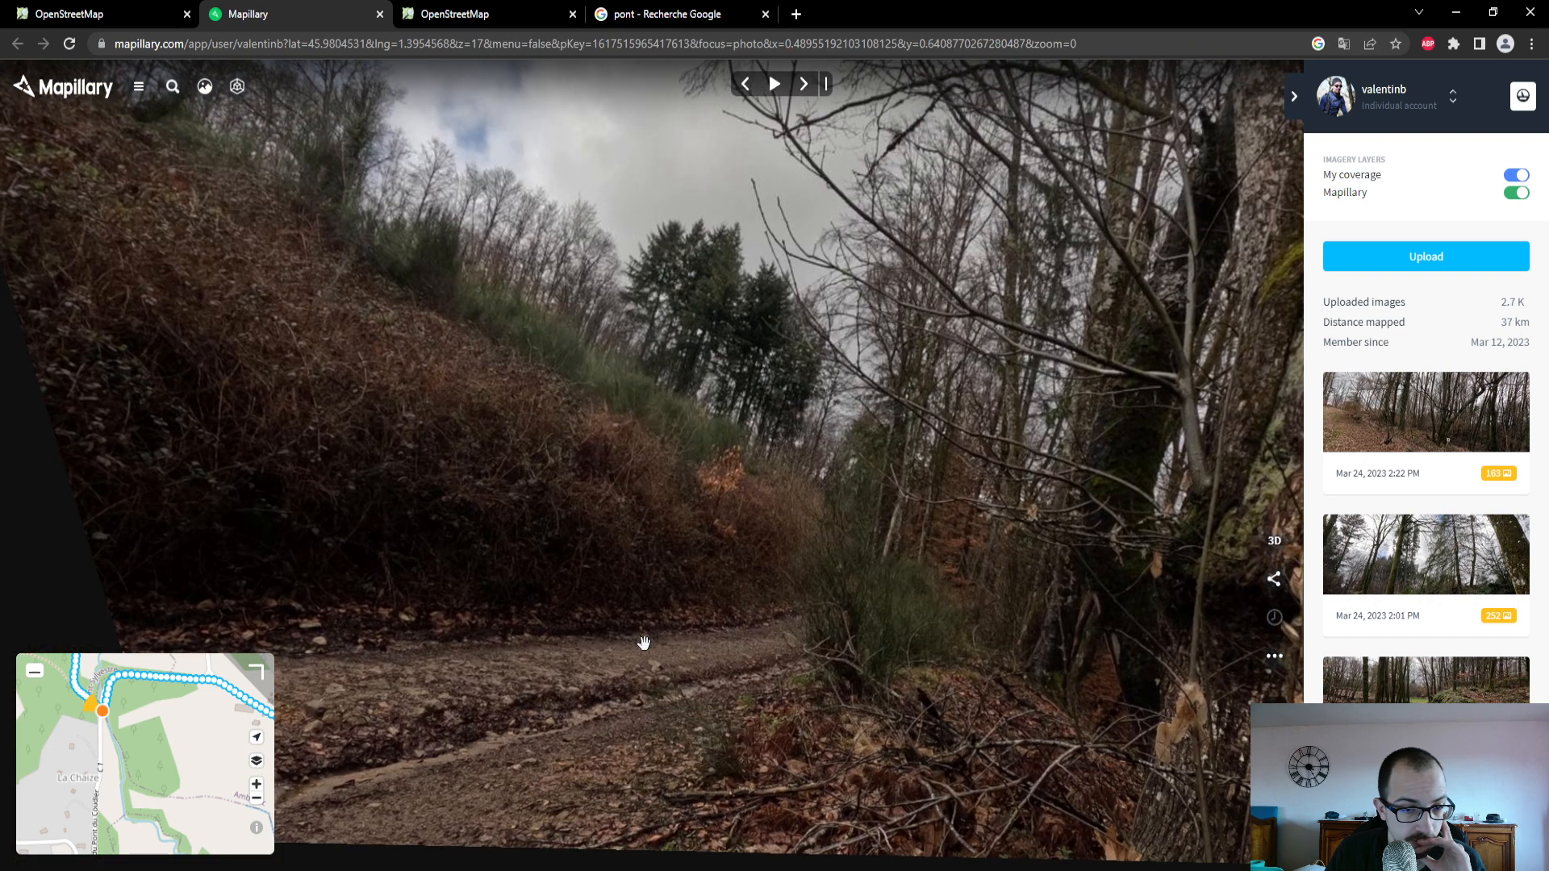
- Switch to the OpenStreetMap editor and review the fields and attributes of the selected track near La Chaize
{"action": "left_click", "coordinate": [131, 23]}
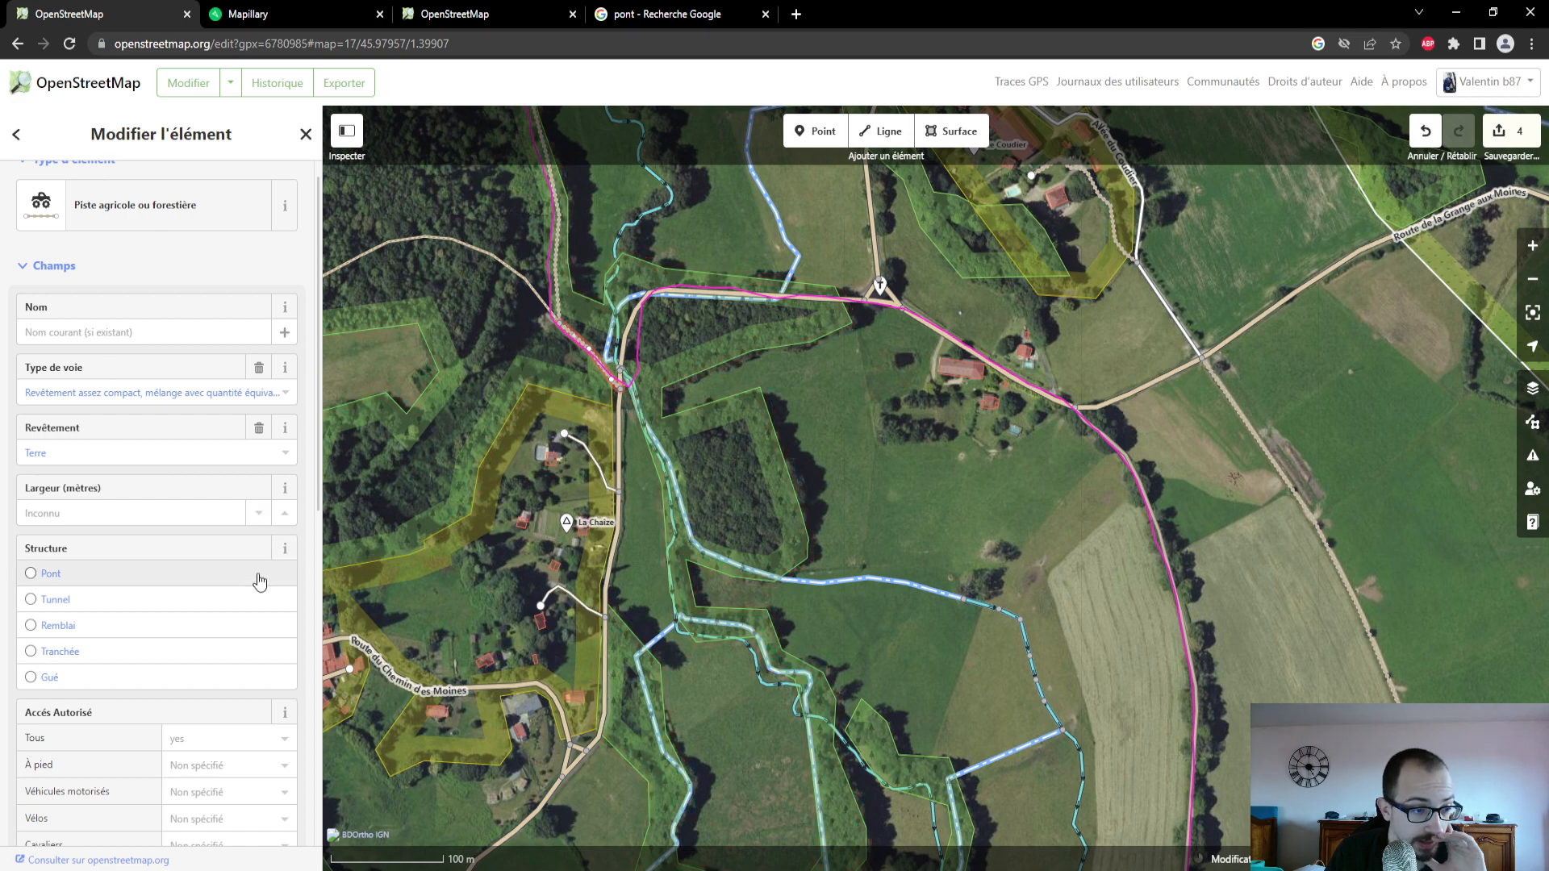
{"action": "scroll", "coordinate": [257, 578], "scroll_direction": "down", "scroll_amount": 2}
{"action": "scroll", "coordinate": [253, 577], "scroll_direction": "down", "scroll_amount": 5}
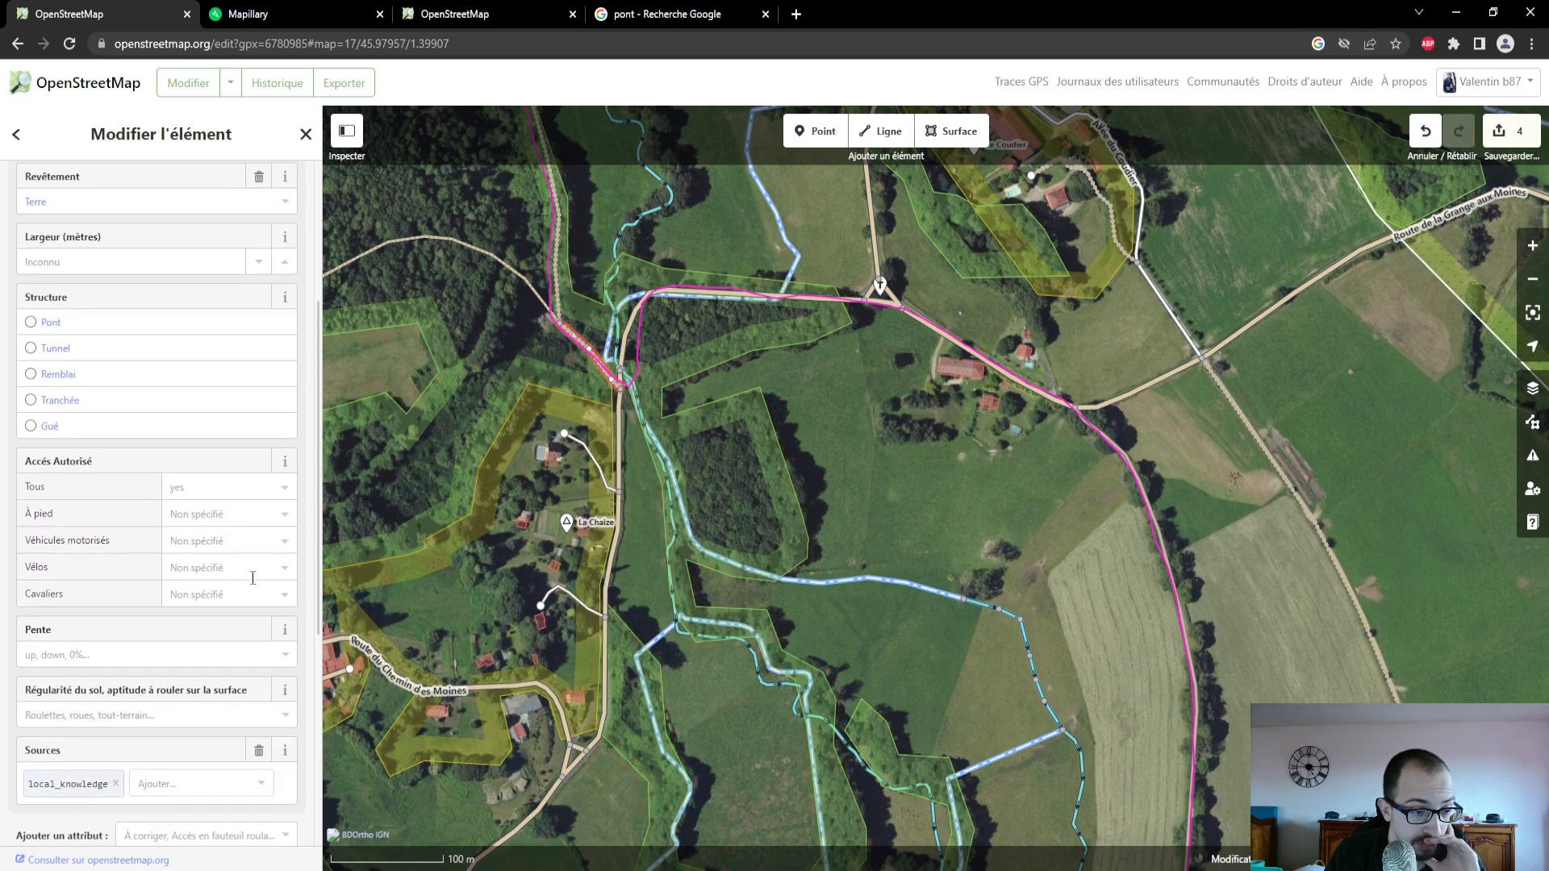
{"action": "scroll", "coordinate": [252, 581], "scroll_direction": "up", "scroll_amount": 6}
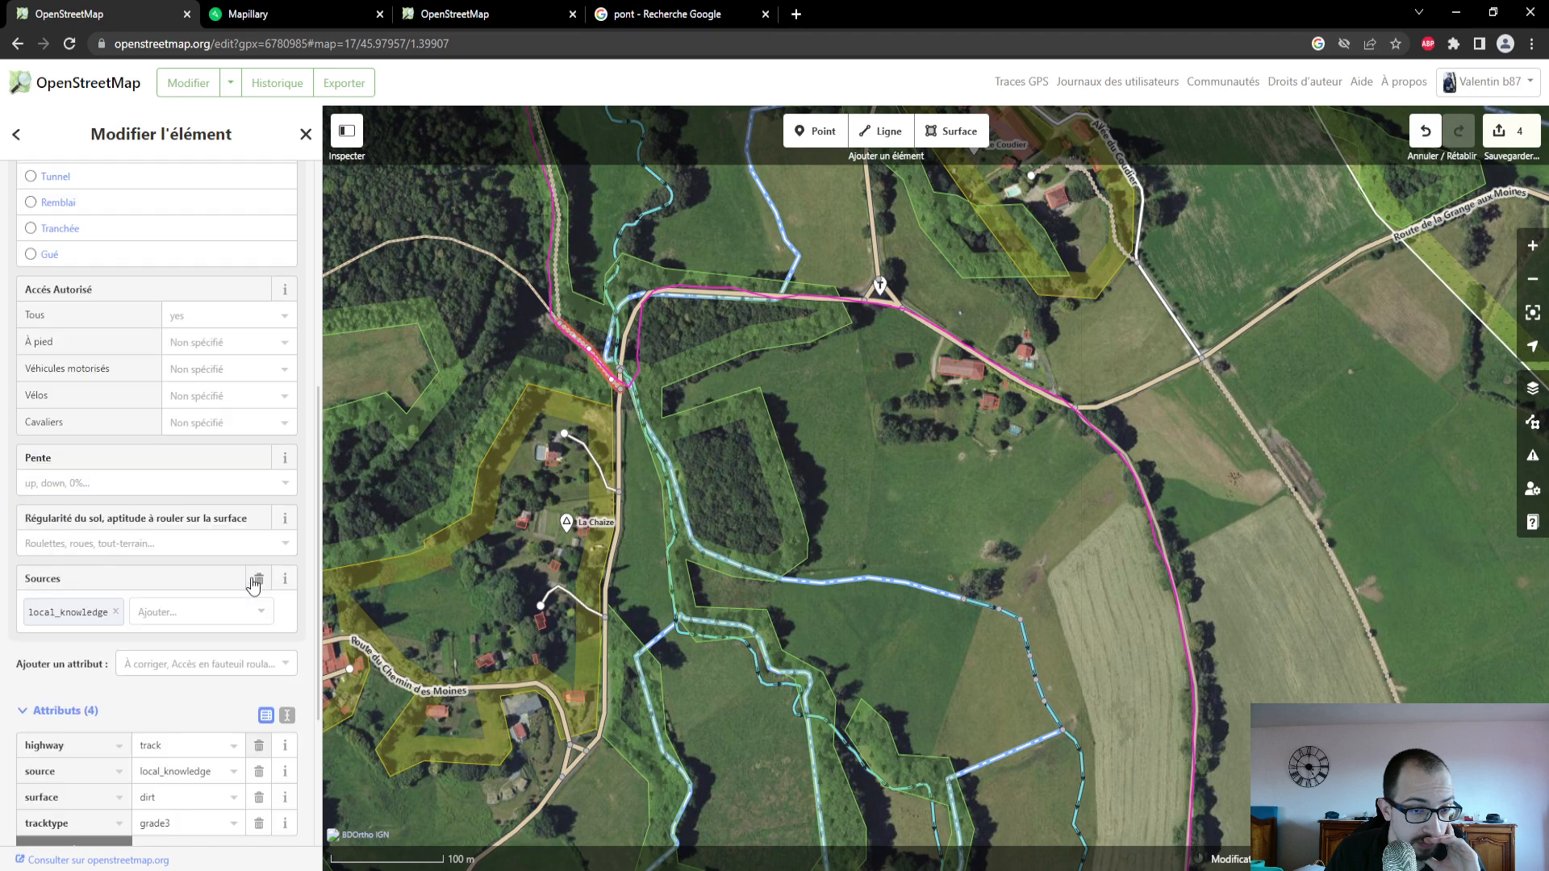
- Select the forest track running north from La Chaize and open a Mapillary photo taken along it
{"action": "left_click_drag", "start_coordinate": [865, 404], "coordinate": [971, 602]}
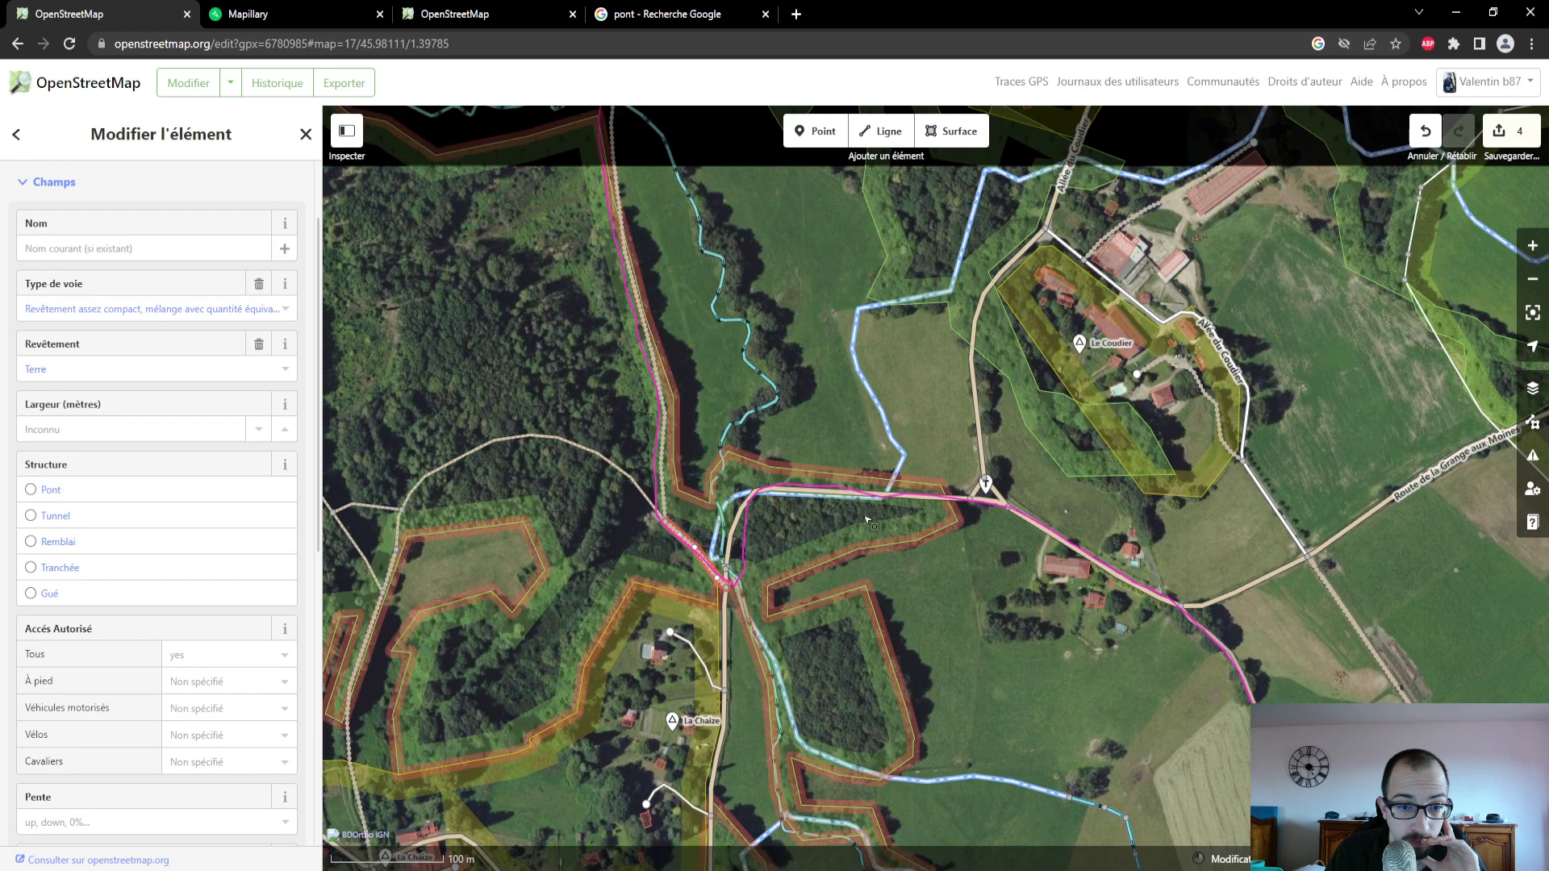
{"action": "left_click", "coordinate": [667, 445]}
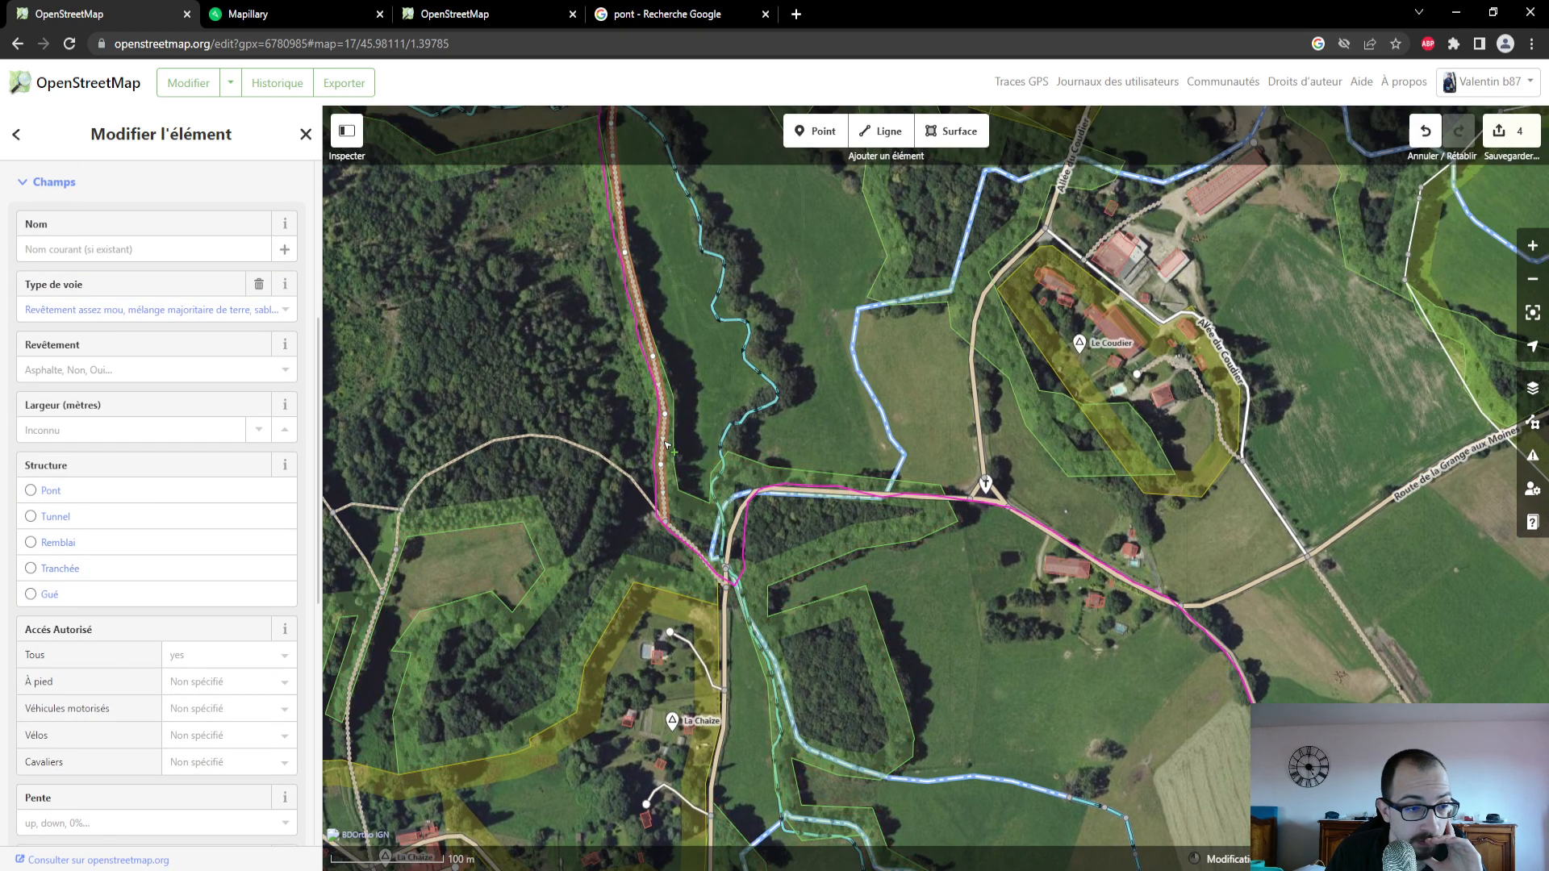
{"action": "left_click", "coordinate": [244, 14]}
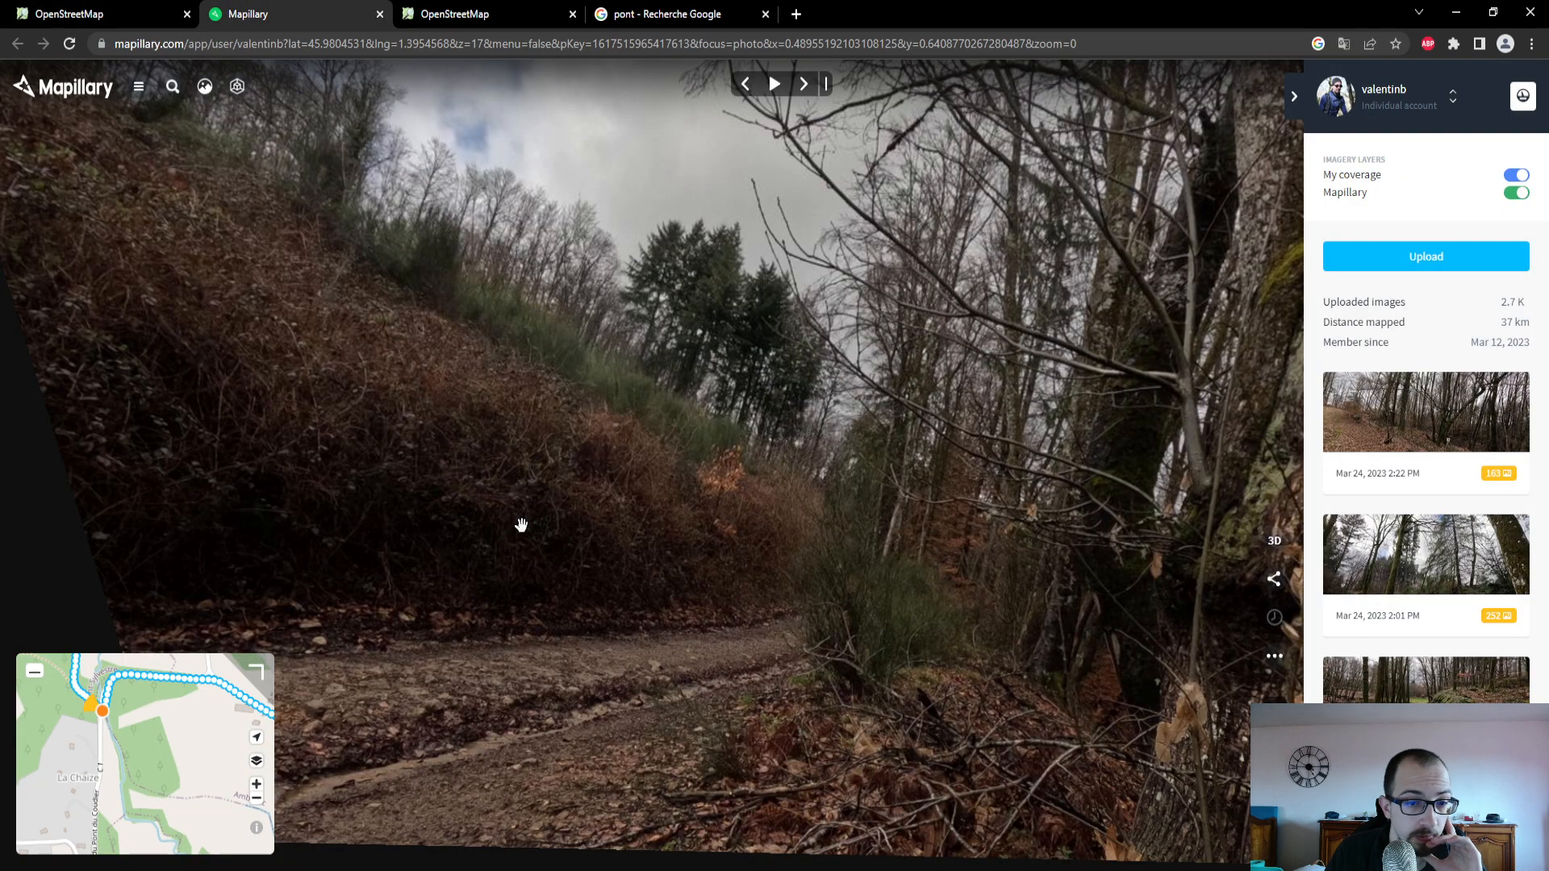
{"action": "left_click_drag", "start_coordinate": [151, 696], "coordinate": [170, 758]}
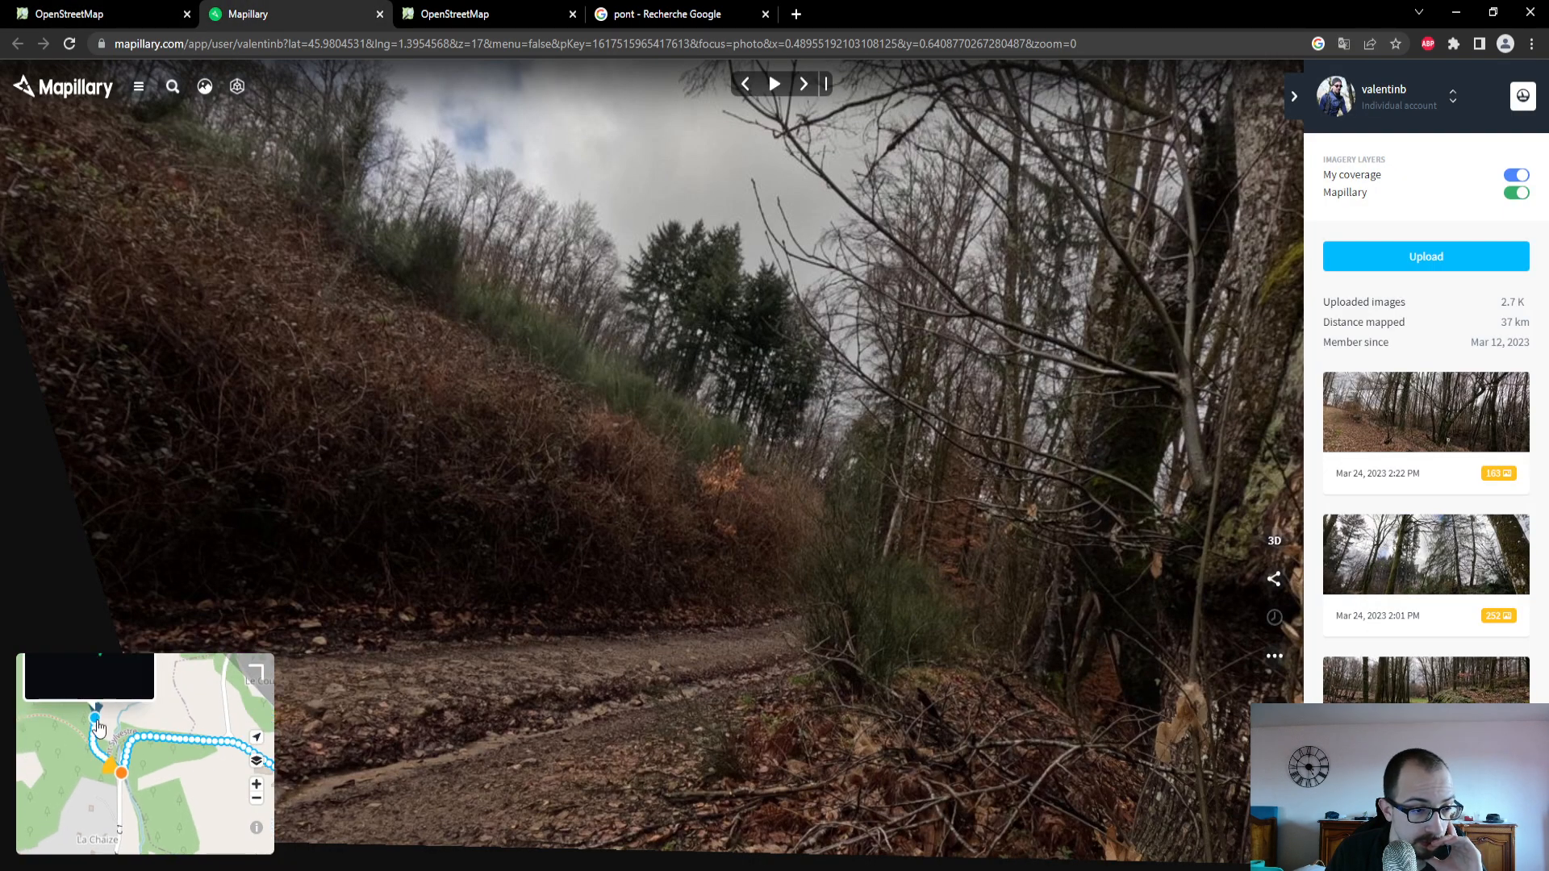
{"action": "left_click", "coordinate": [96, 720]}
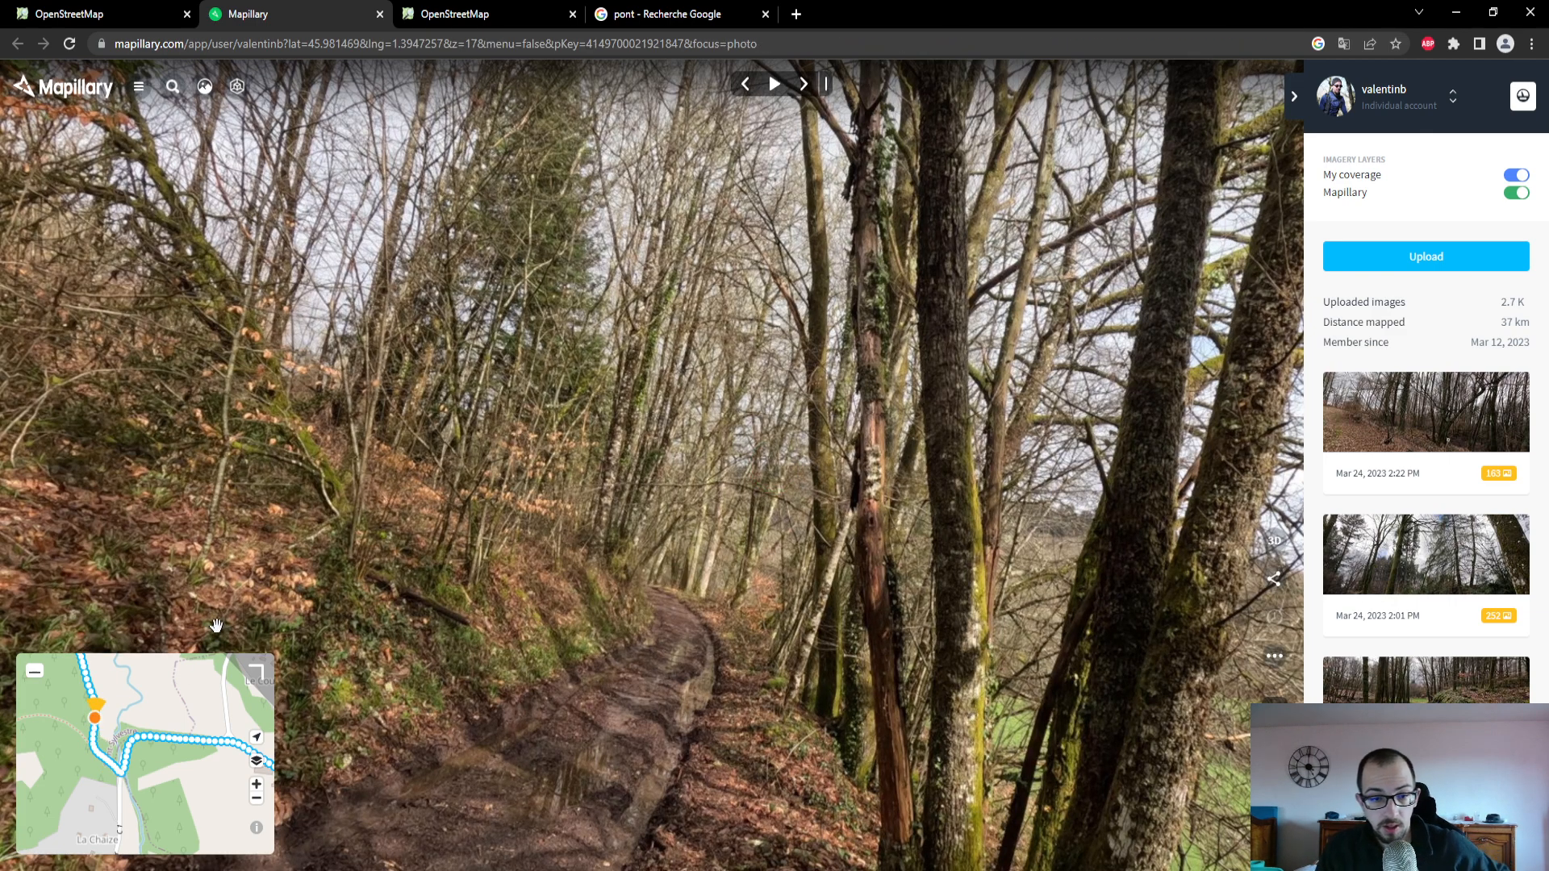
- Back in the OpenStreetMap editor, set the surface (Revêtement) of the forest track north of La Chaize to Terre
{"action": "left_click", "coordinate": [69, 13]}
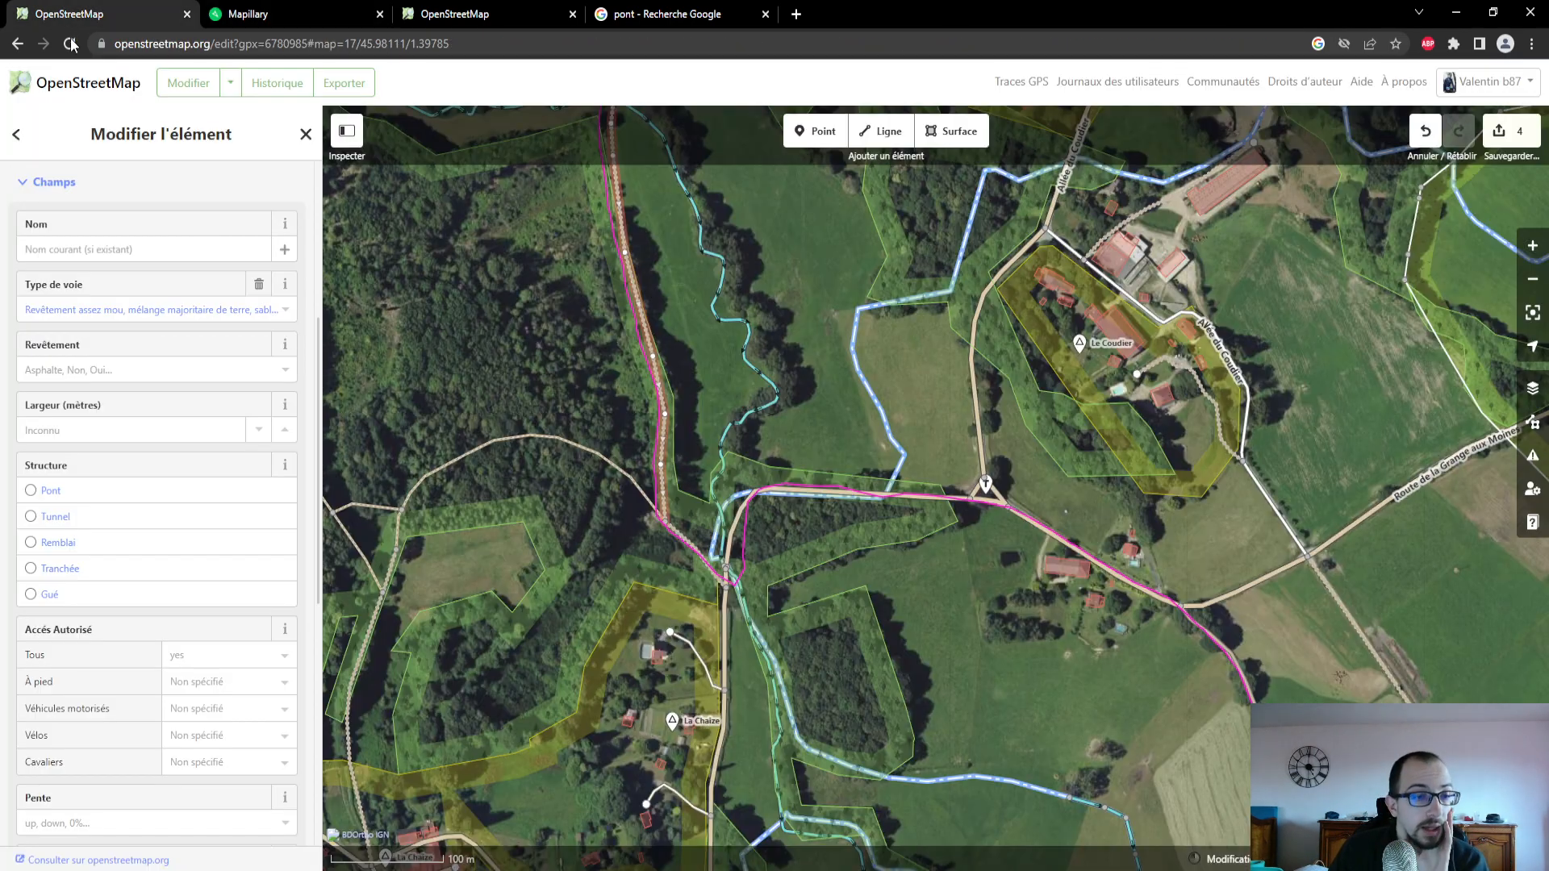
{"action": "left_click", "coordinate": [120, 366]}
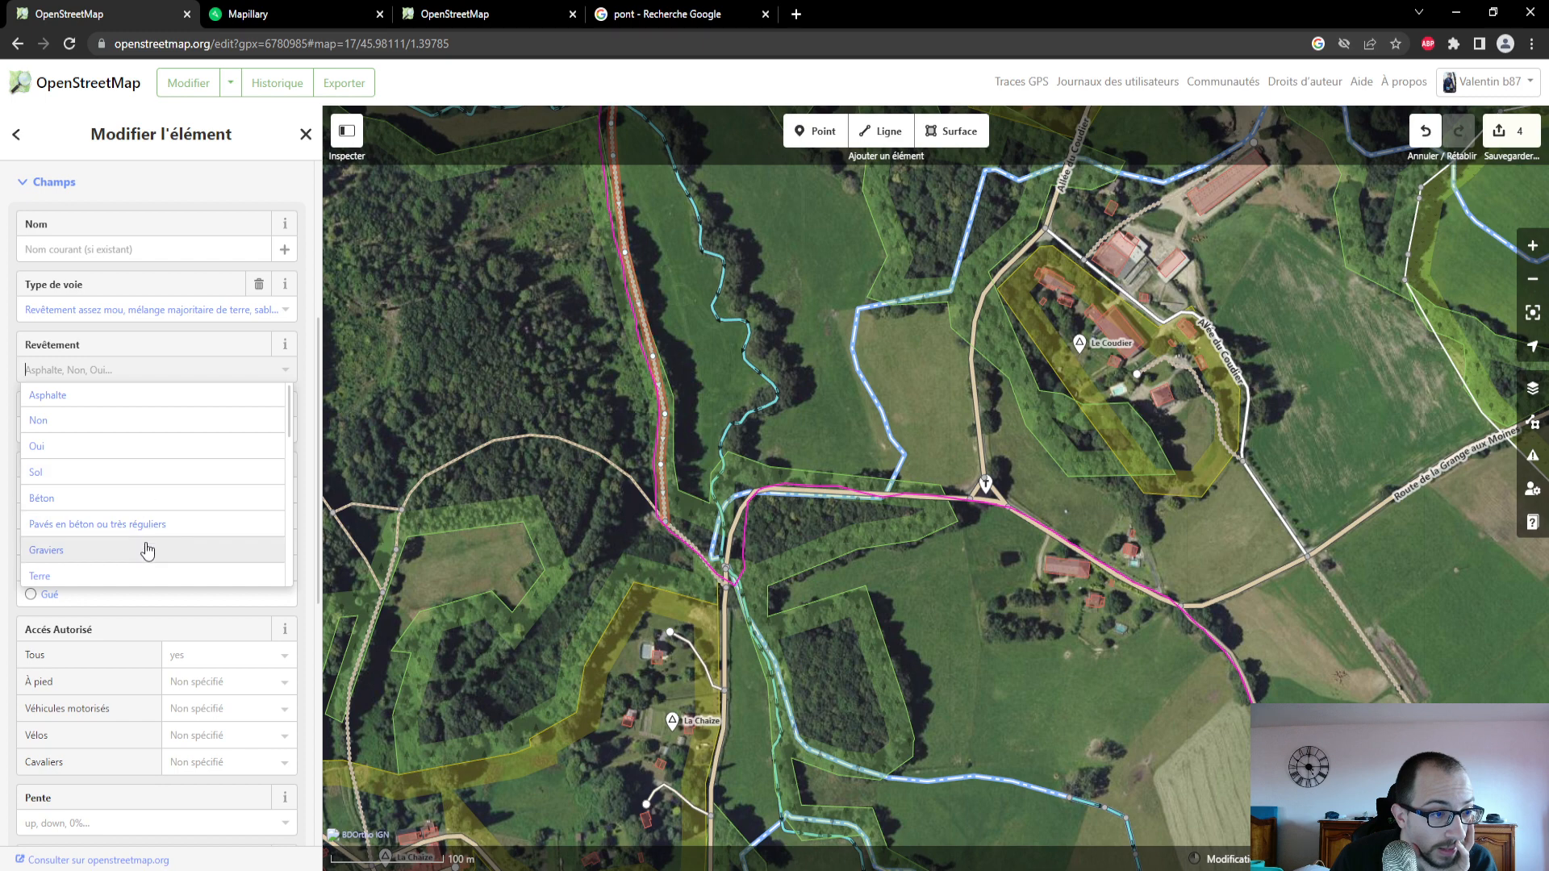
{"action": "left_click", "coordinate": [142, 571]}
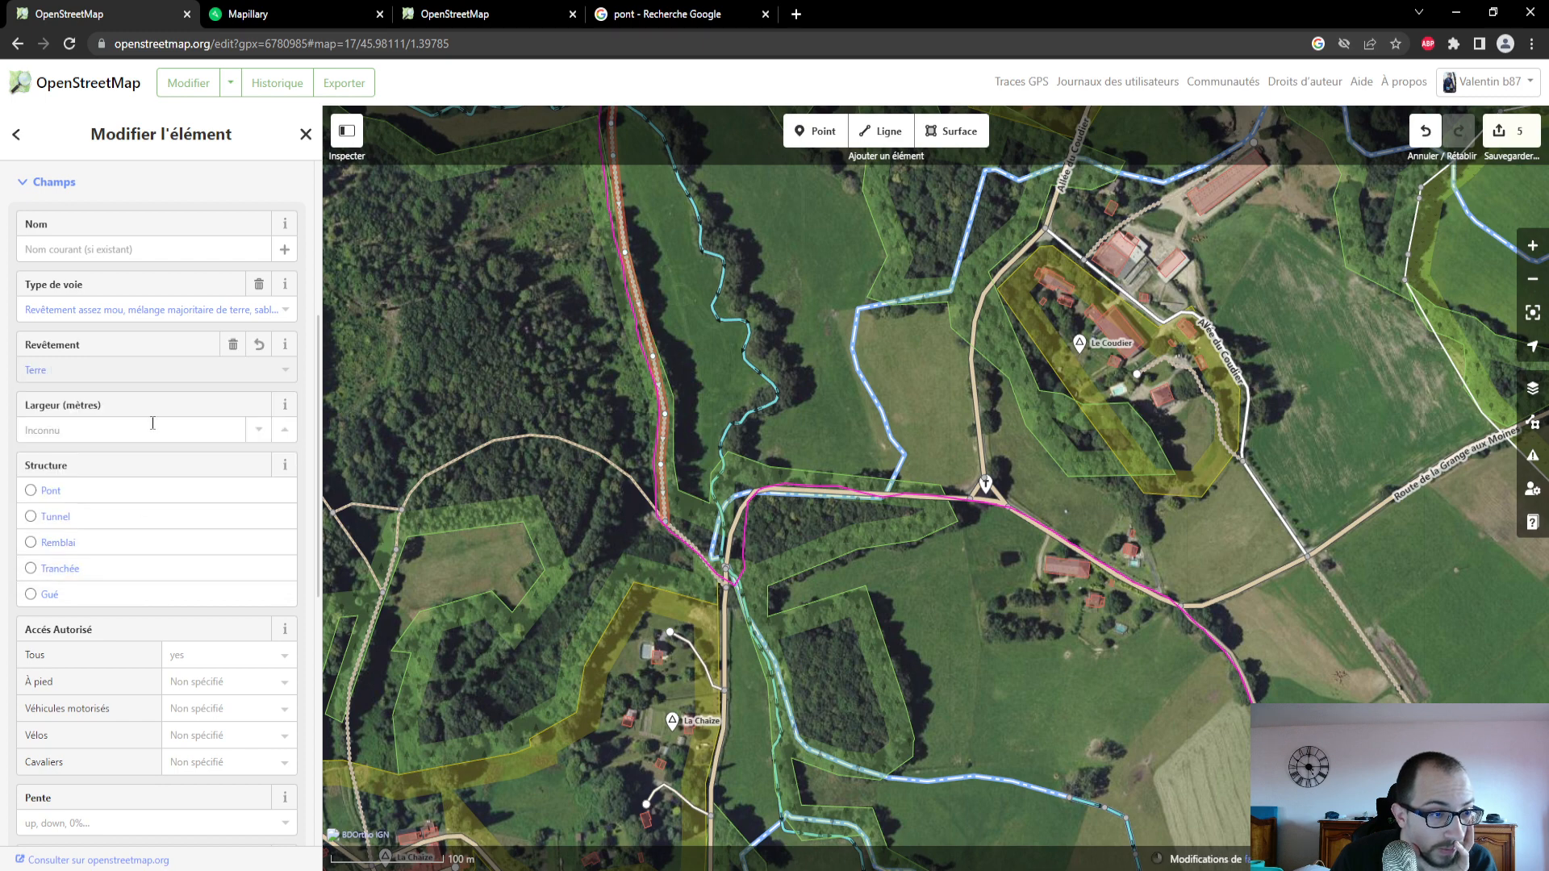
{"action": "scroll", "coordinate": [153, 474], "scroll_direction": "down", "scroll_amount": 3}
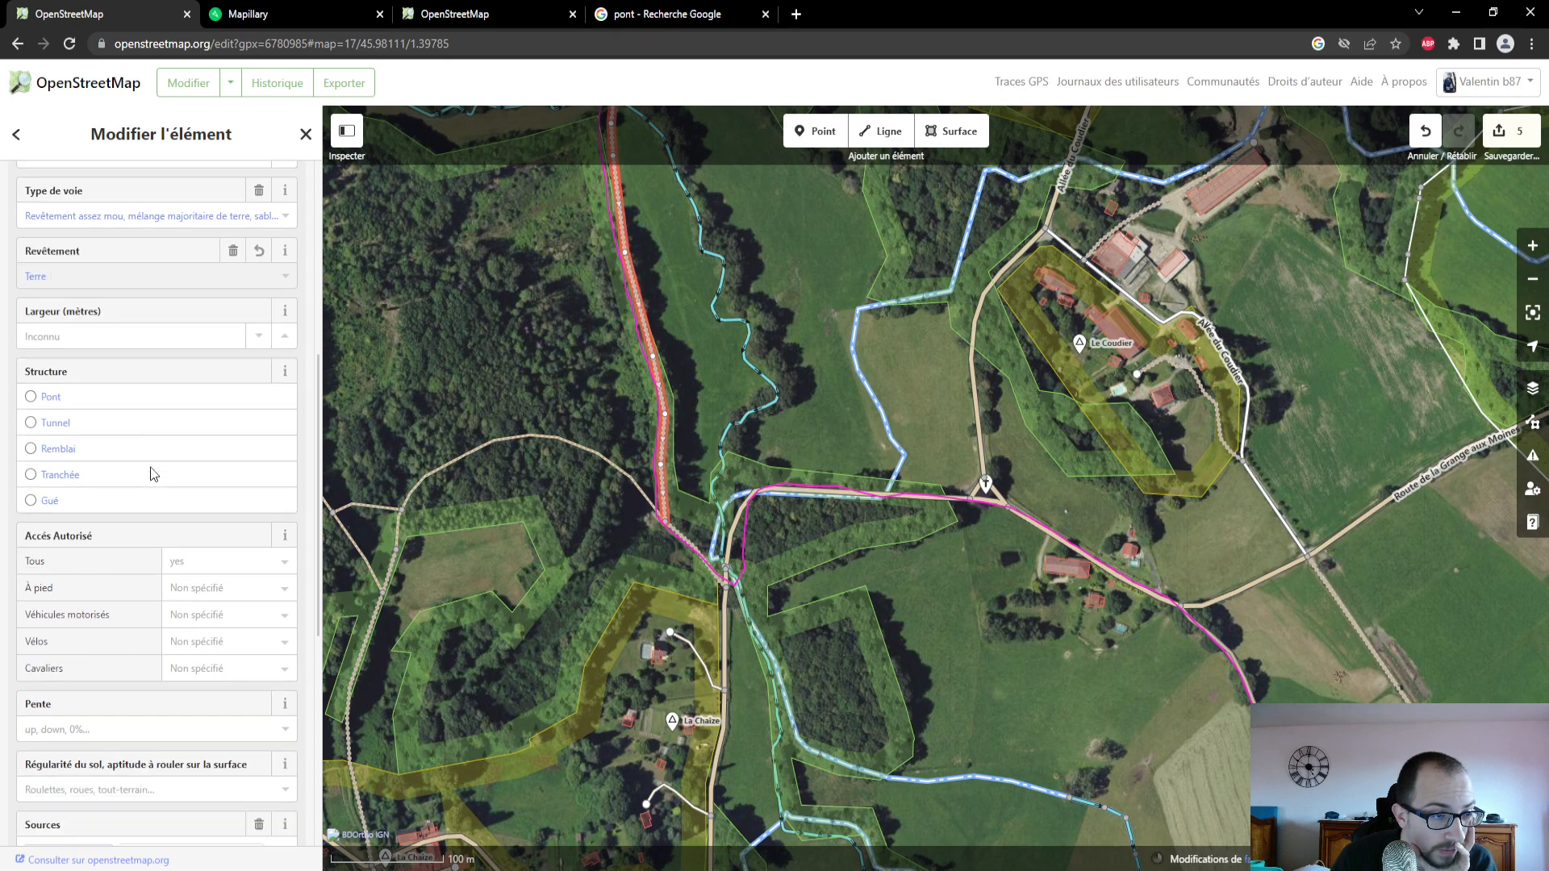
{"action": "scroll", "coordinate": [153, 473], "scroll_direction": "down", "scroll_amount": 1}
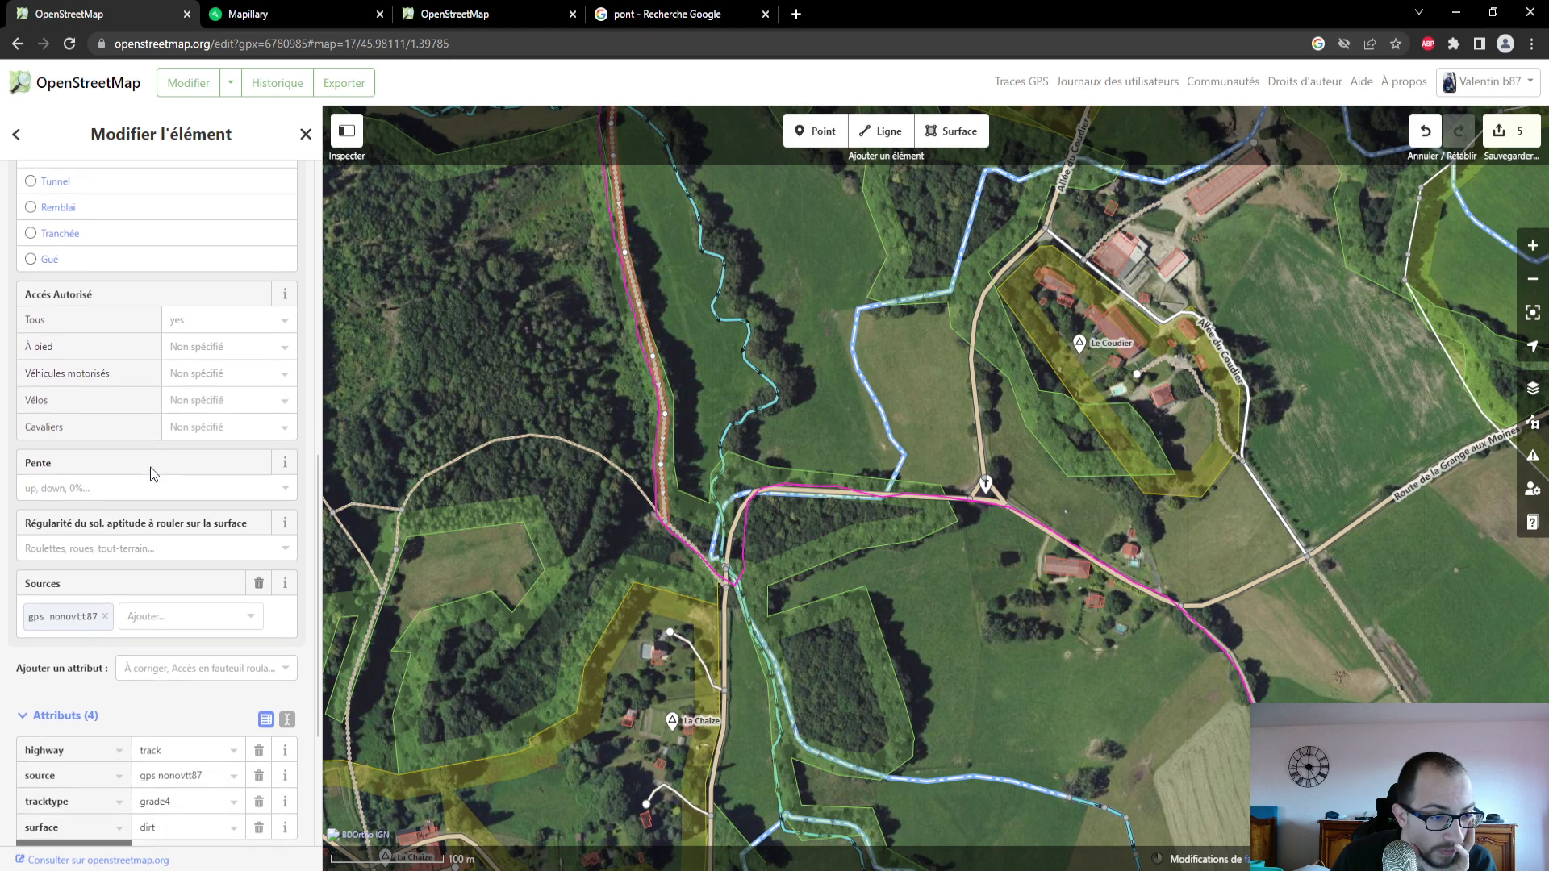
{"action": "scroll", "coordinate": [153, 473], "scroll_direction": "down", "scroll_amount": 1}
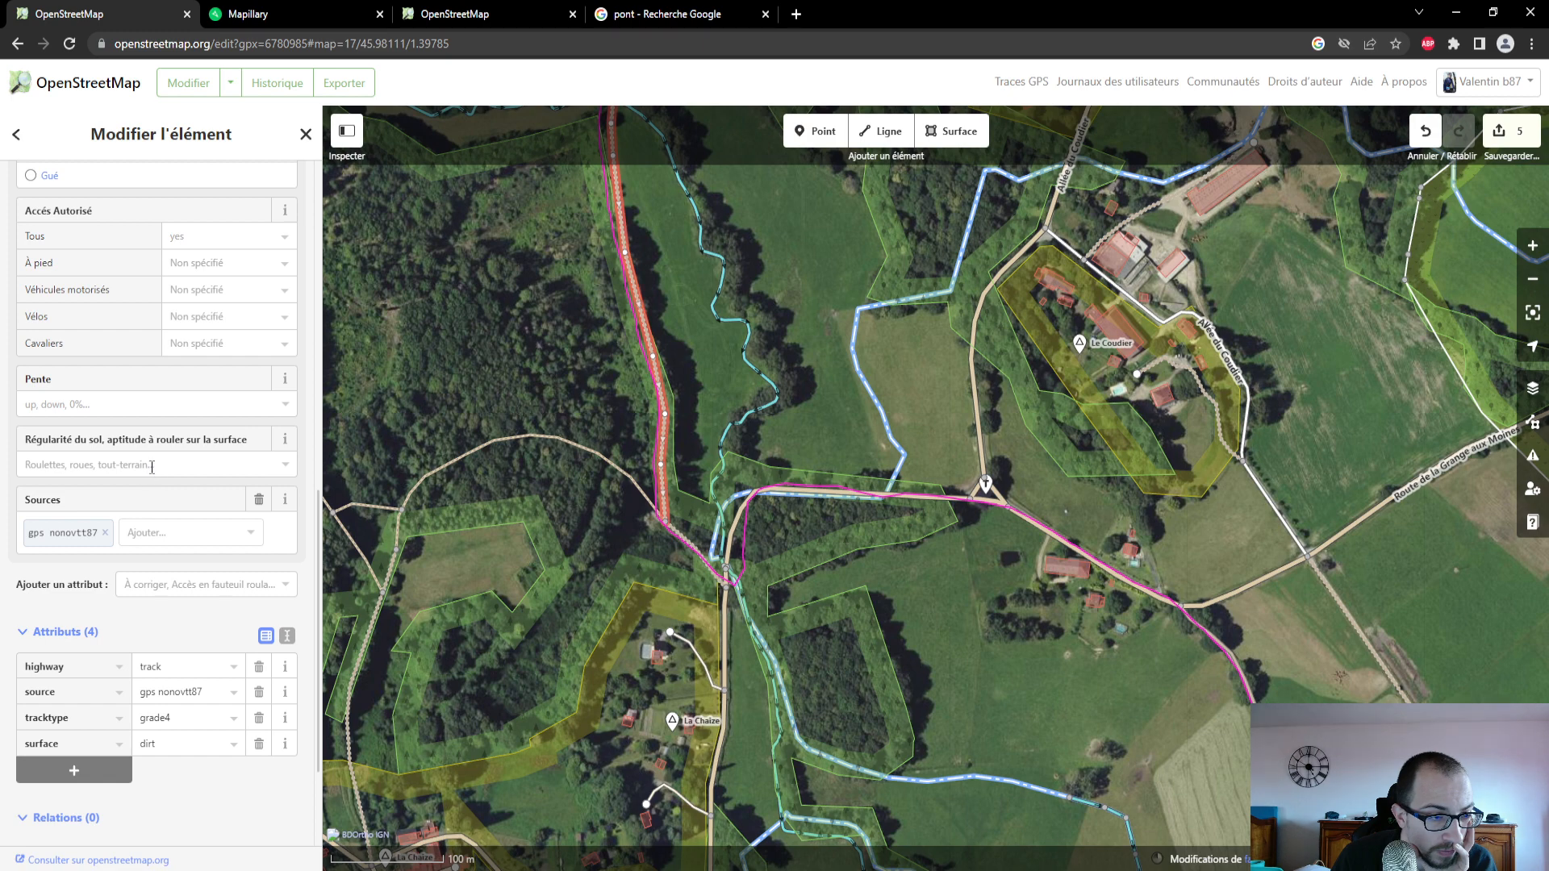
{"action": "scroll", "coordinate": [151, 467], "scroll_direction": "down", "scroll_amount": 1}
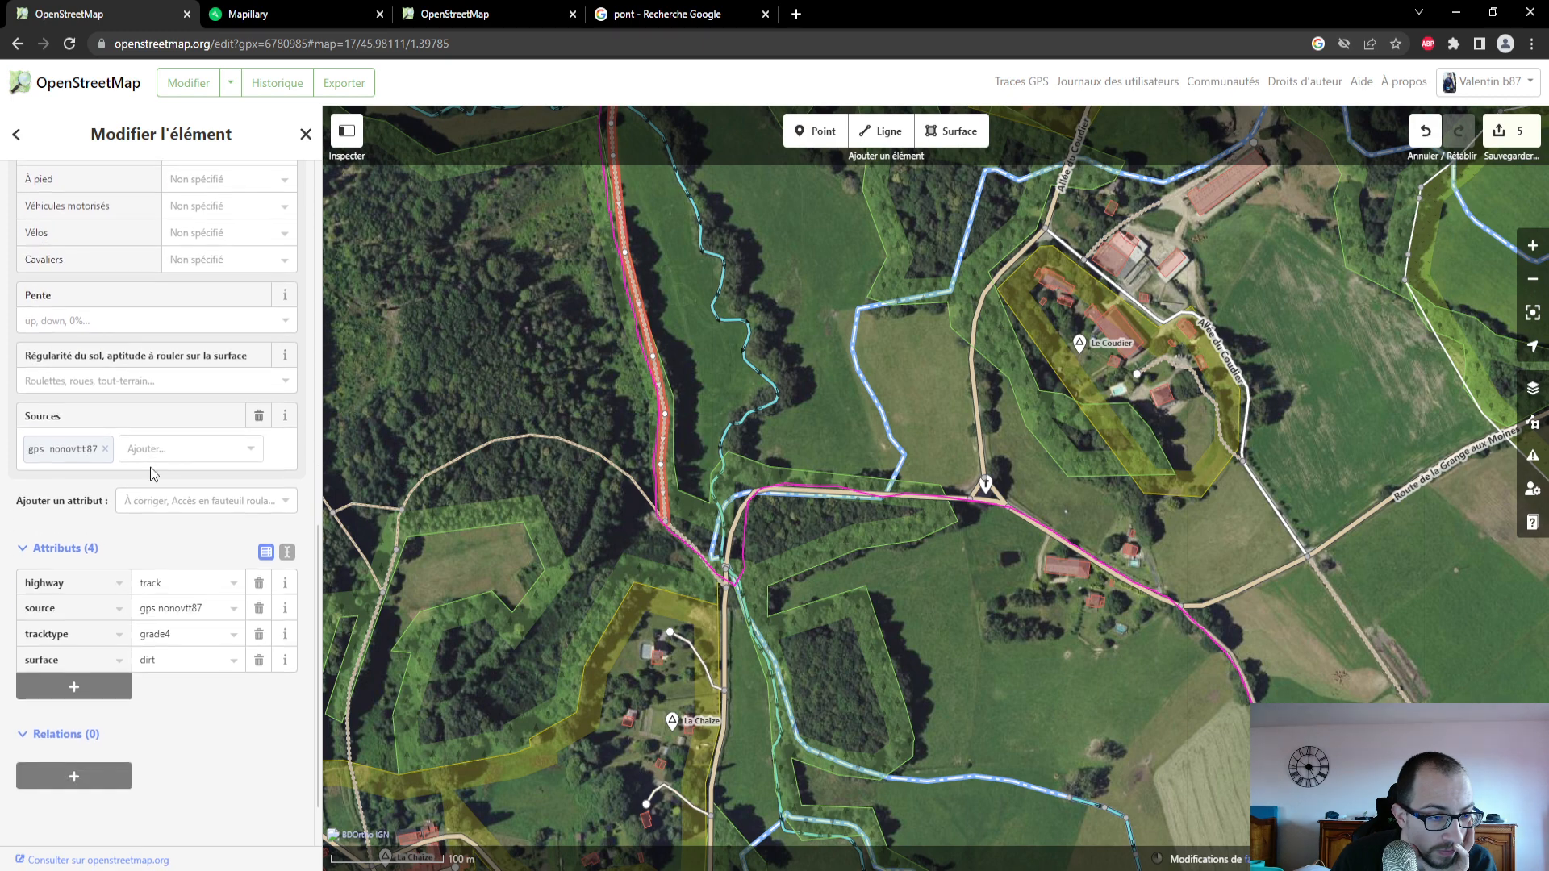
{"action": "scroll", "coordinate": [153, 473], "scroll_direction": "up", "scroll_amount": 4}
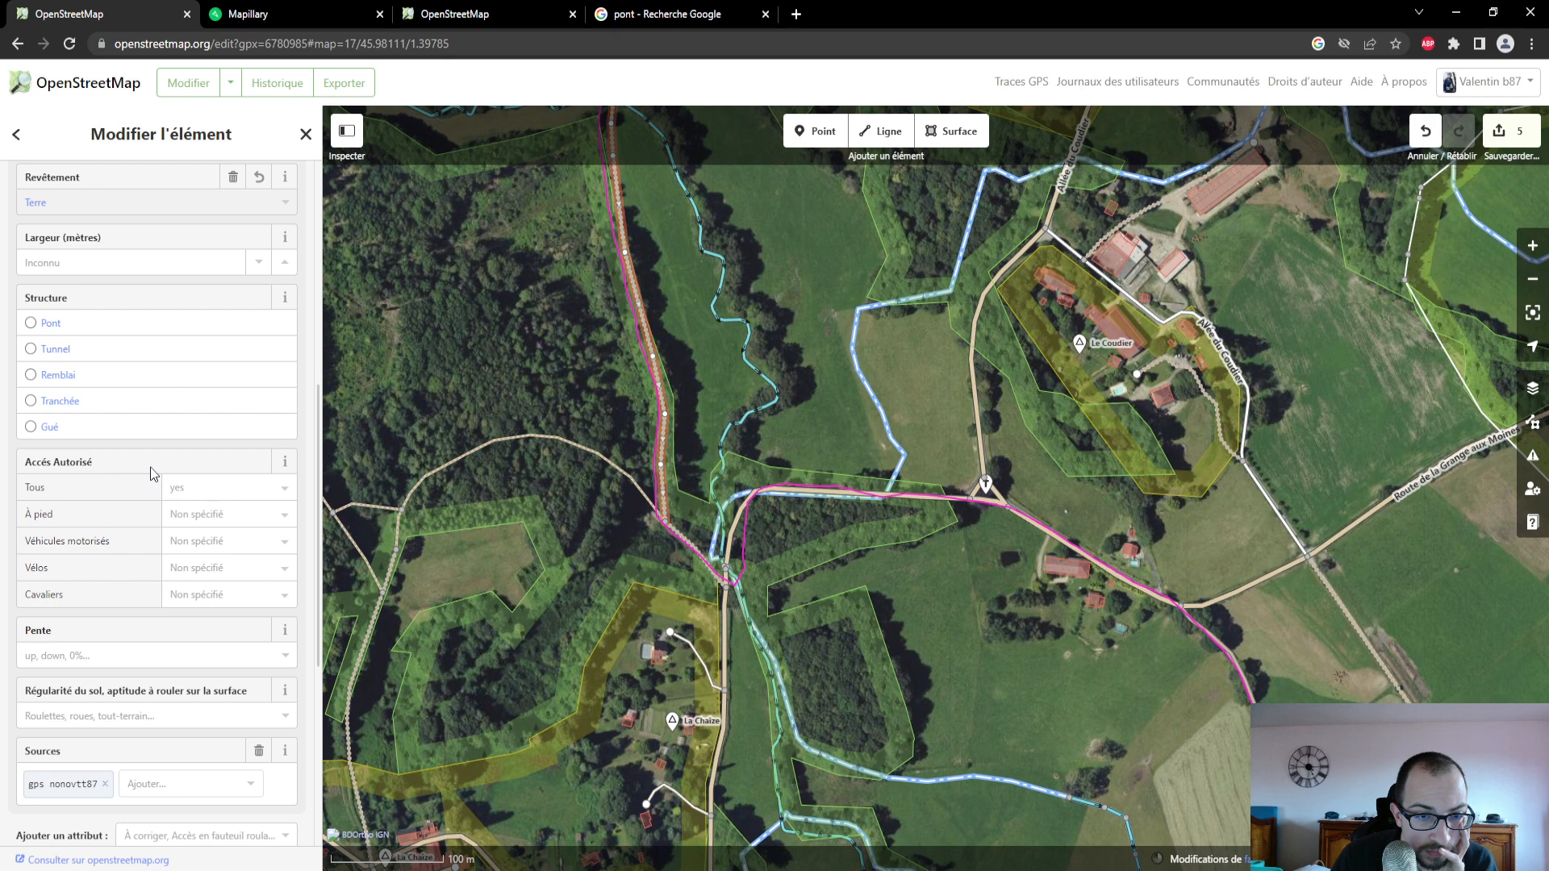
{"action": "scroll", "coordinate": [153, 474], "scroll_direction": "down", "scroll_amount": 1}
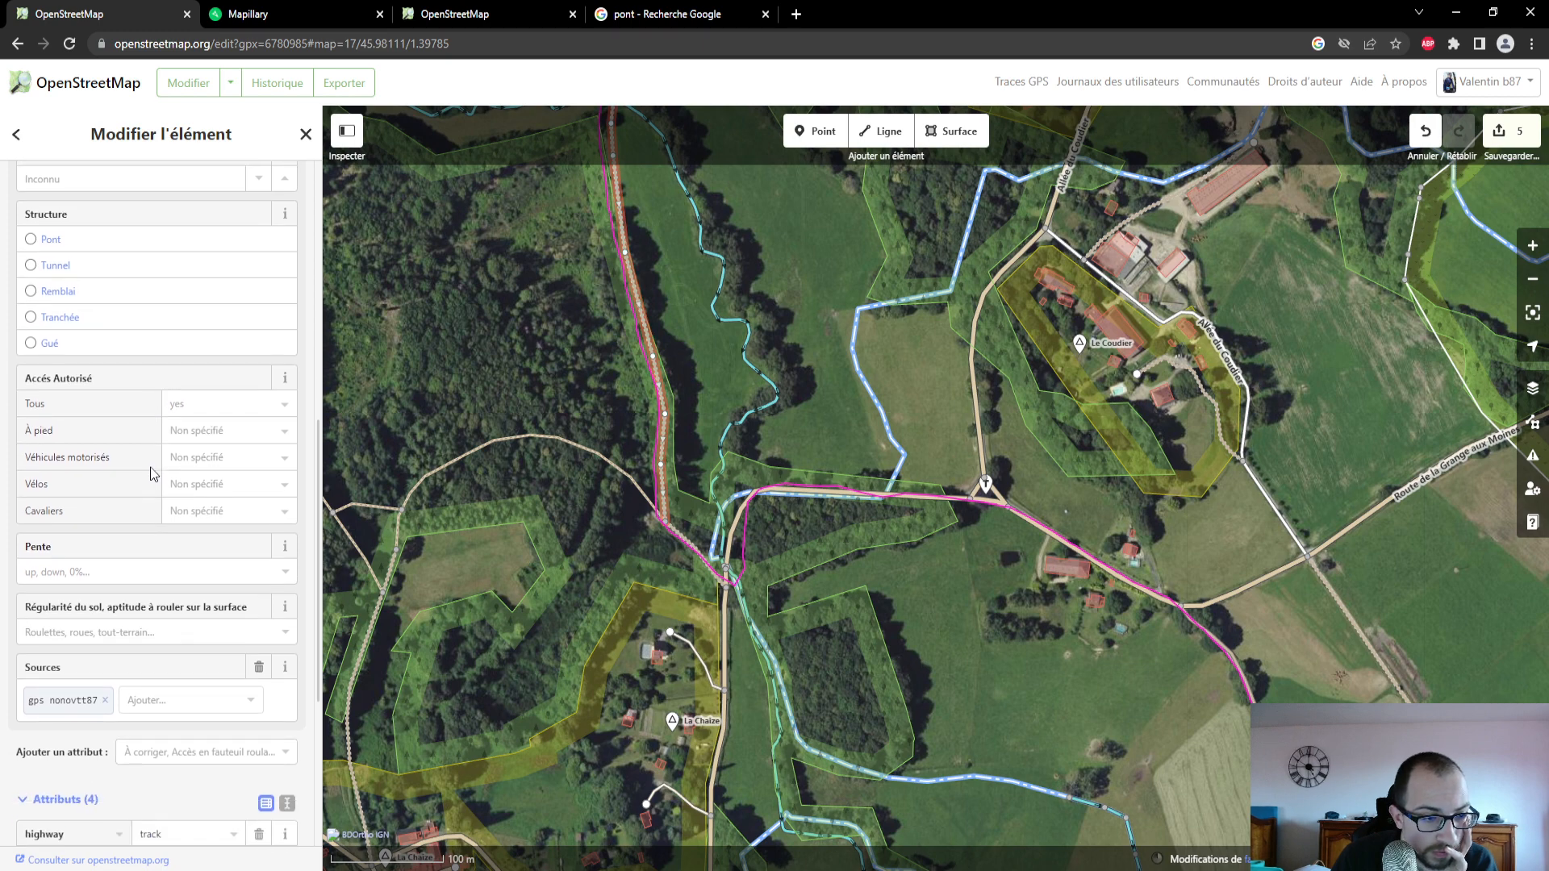
{"action": "left_click", "coordinate": [253, 705]}
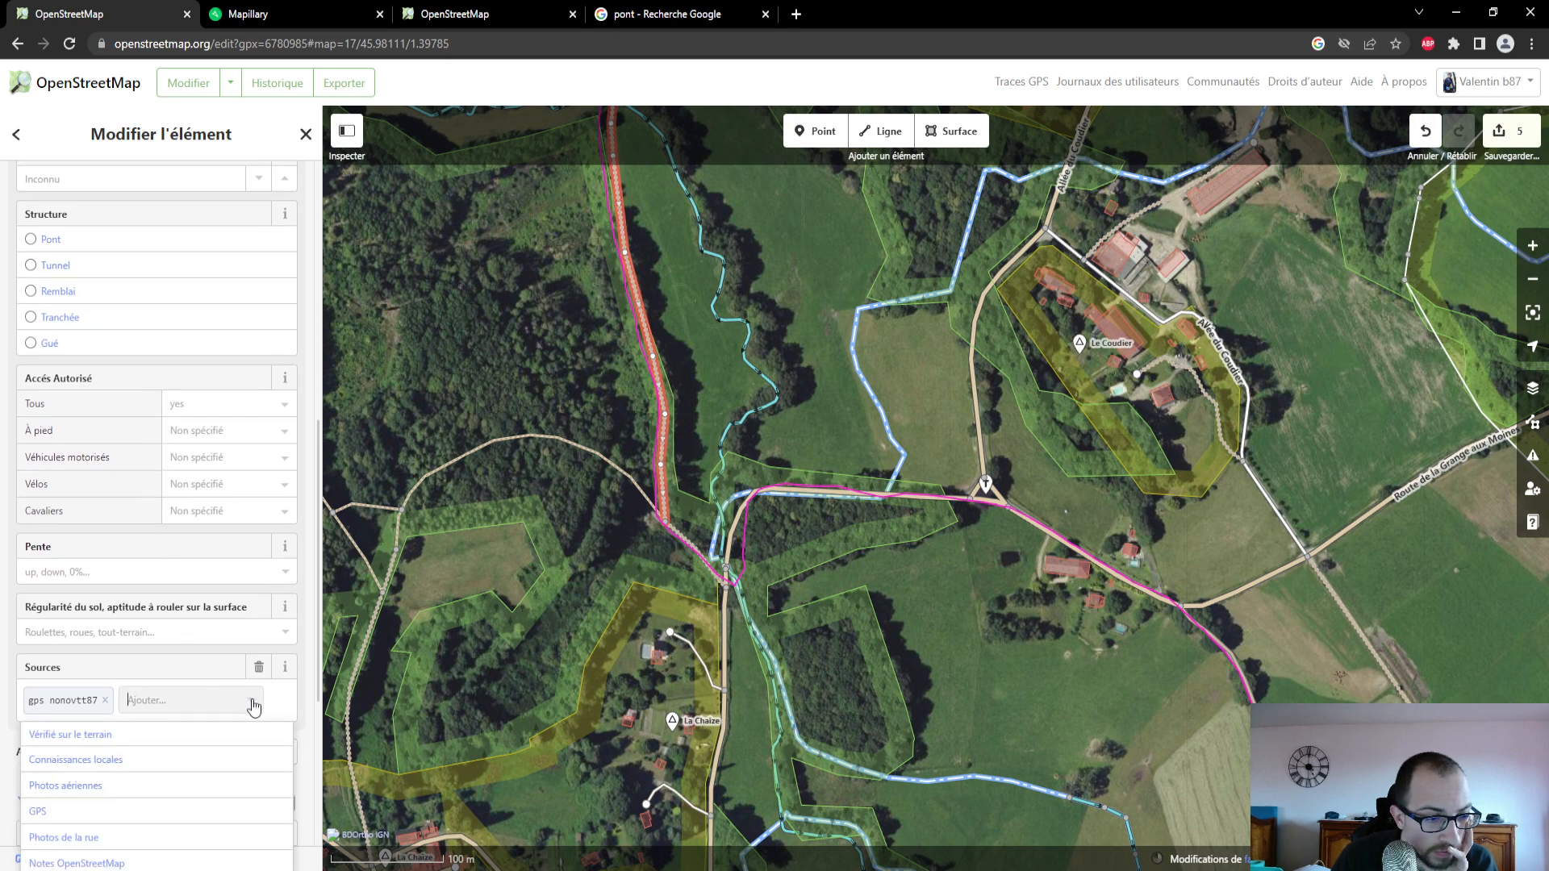
{"action": "left_click", "coordinate": [194, 810]}
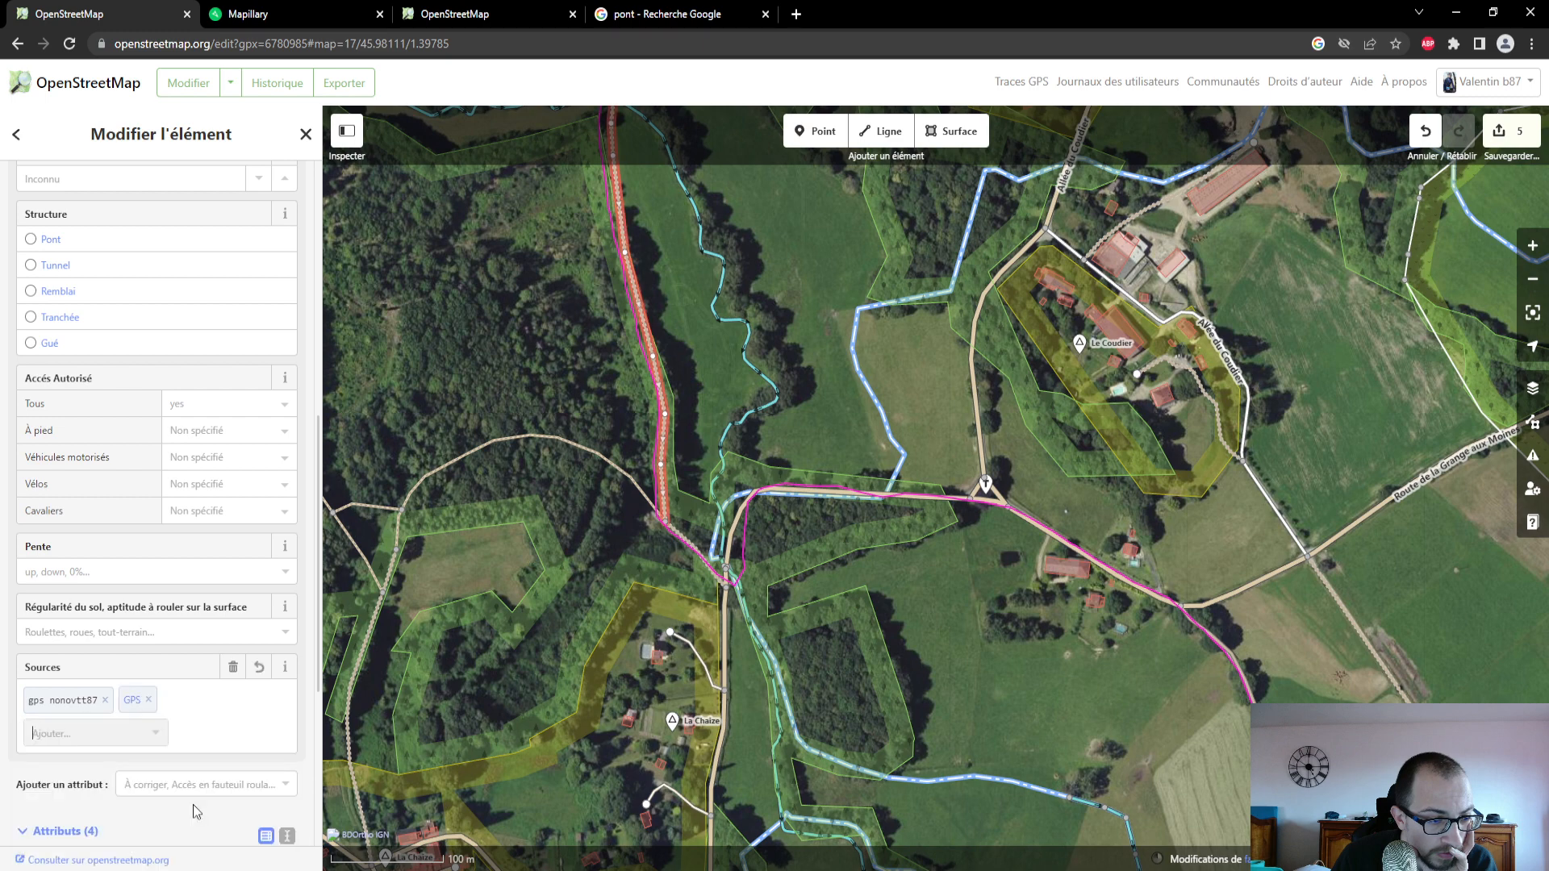
{"action": "left_click", "coordinate": [153, 736]}
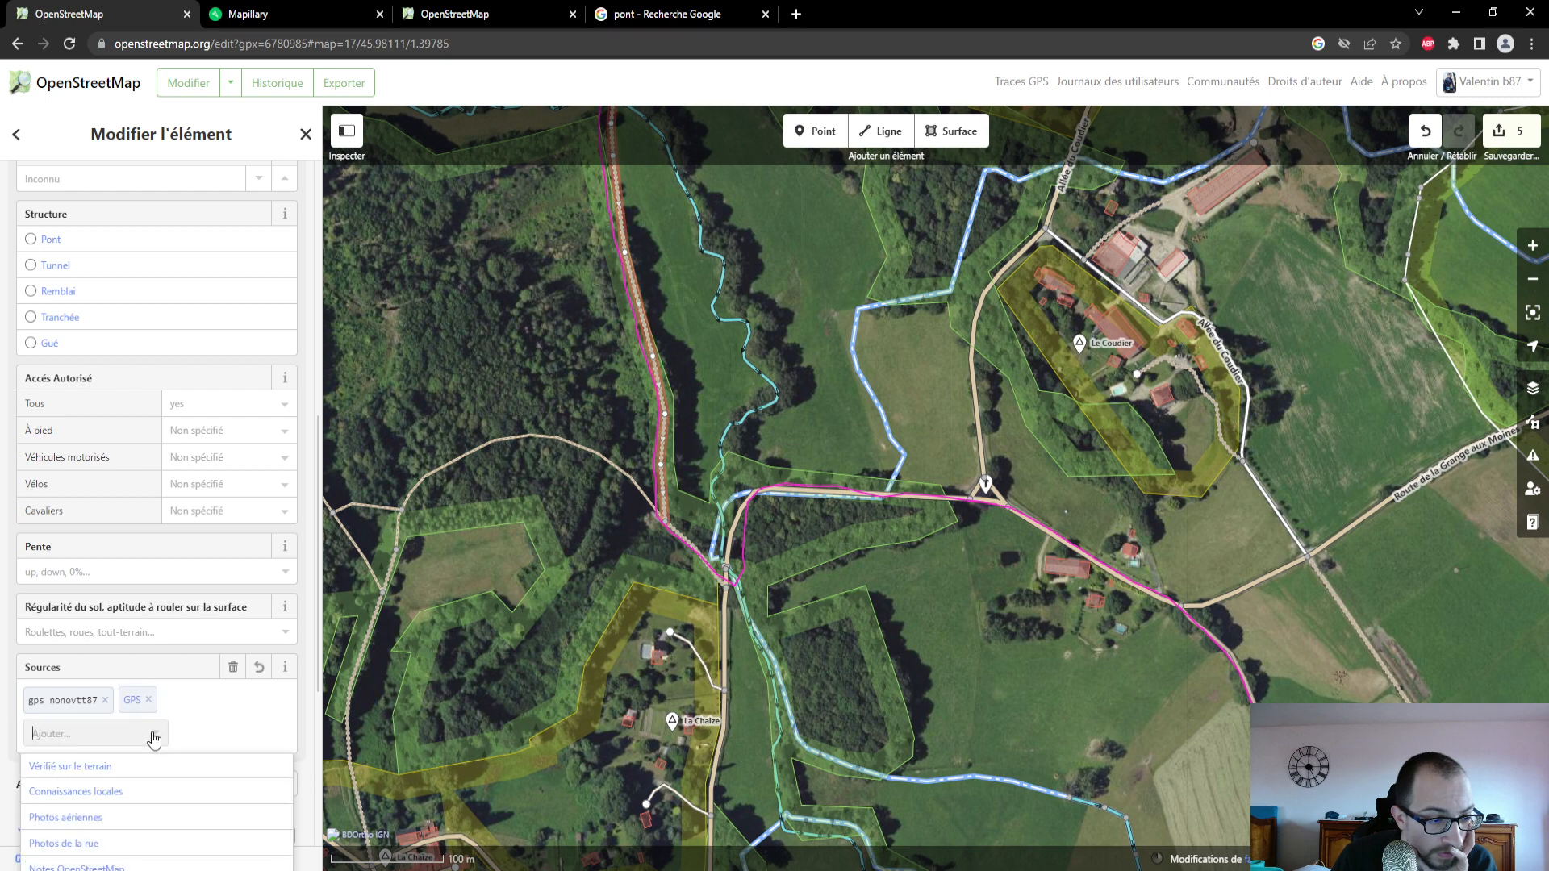
{"action": "scroll", "coordinate": [201, 693], "scroll_direction": "down", "scroll_amount": 1}
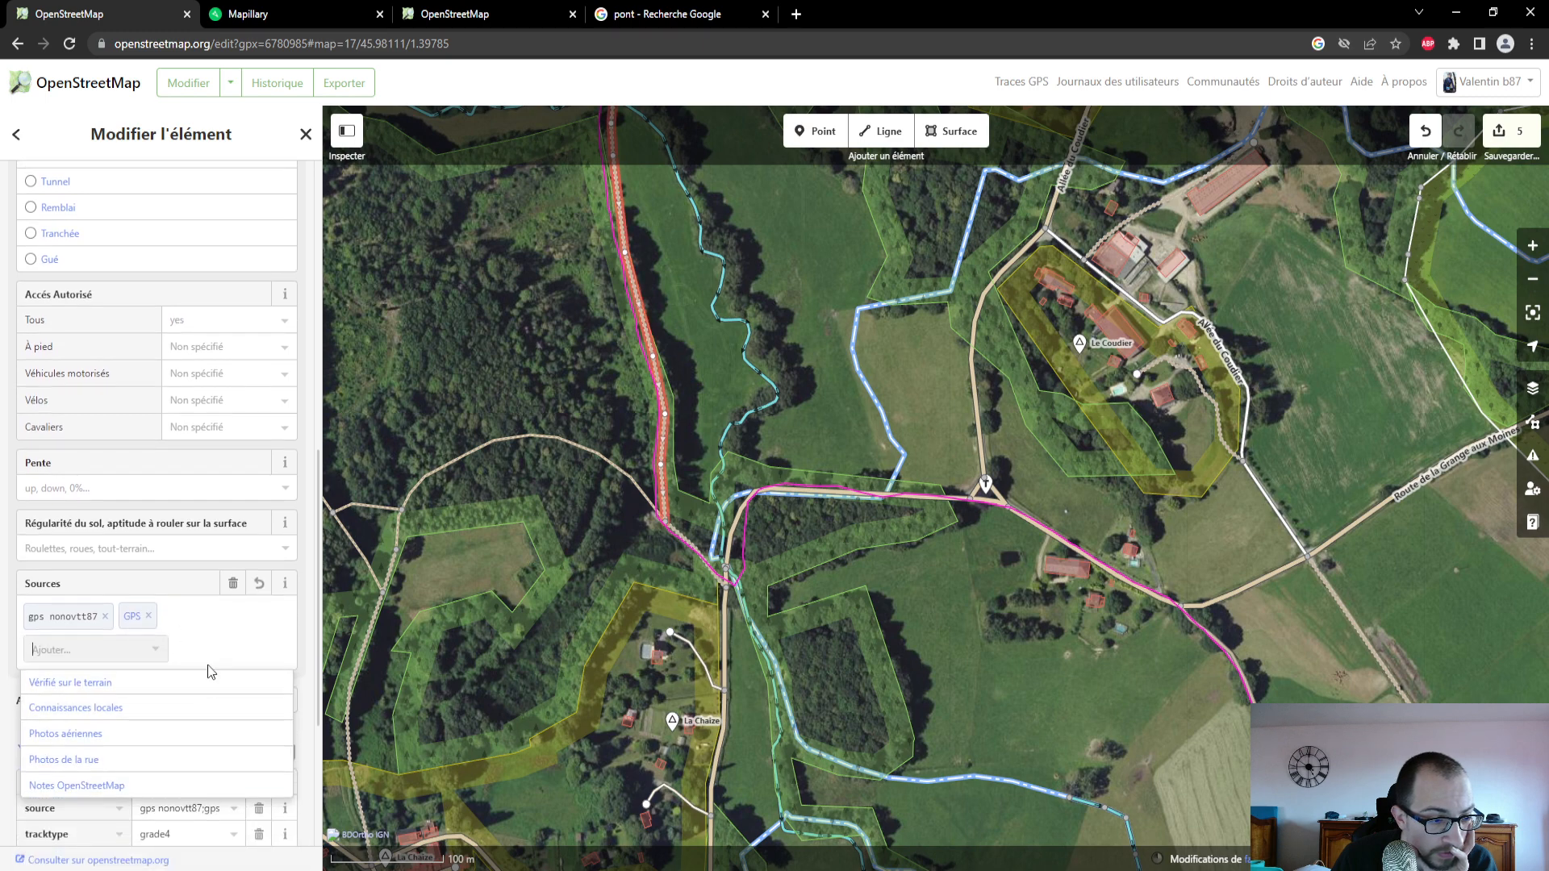
{"action": "left_click", "coordinate": [154, 655]}
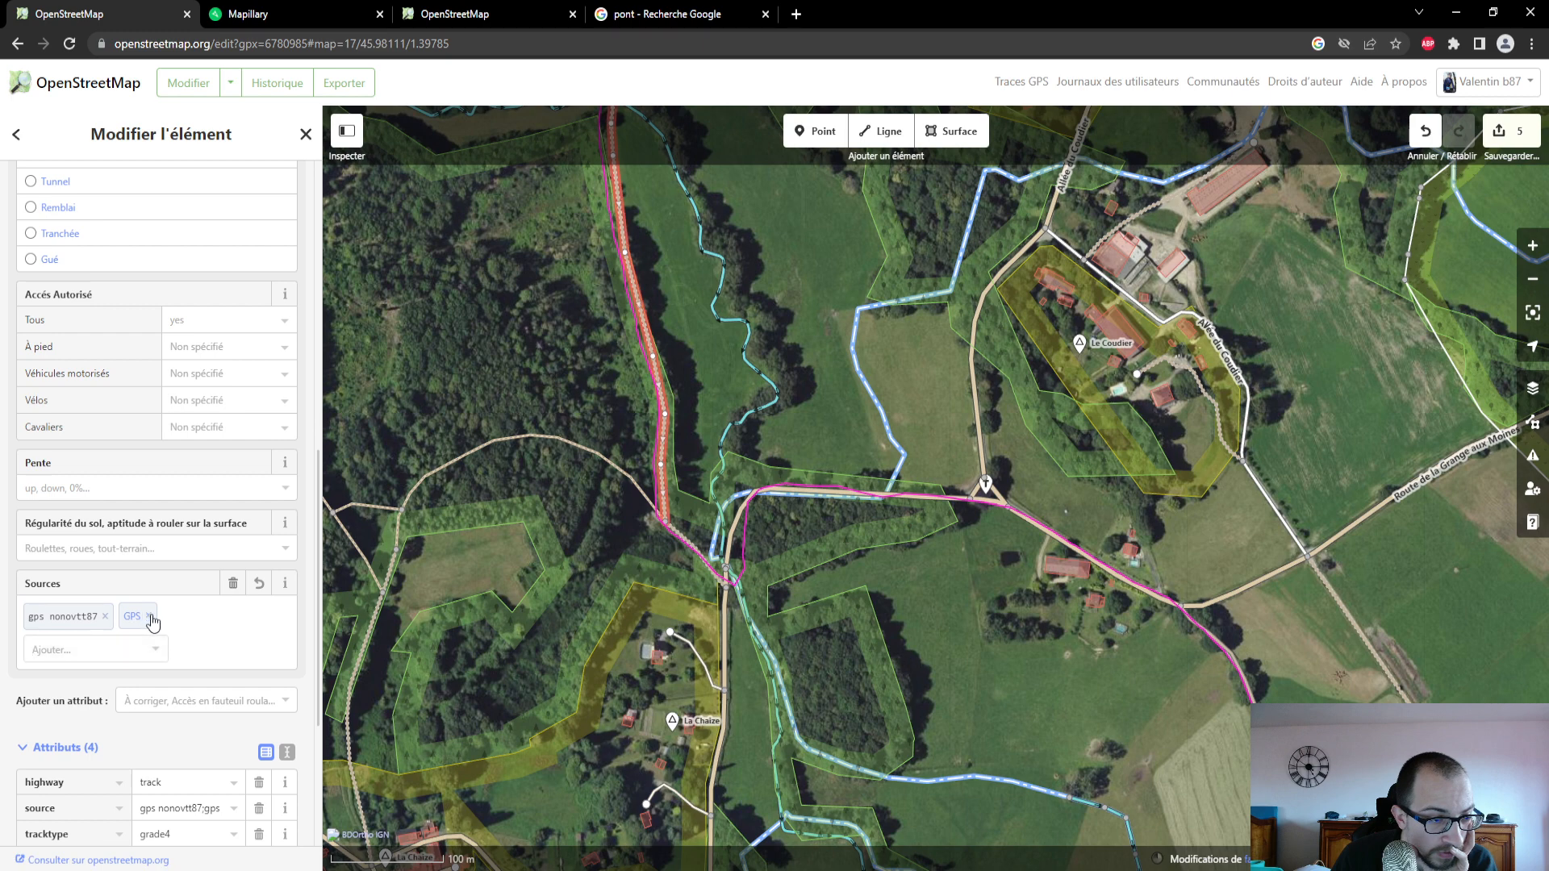
{"action": "left_click", "coordinate": [153, 618]}
- Follow the track north on the map and examine the Mapillary photos of its surface near Les Prés
{"action": "left_click_drag", "start_coordinate": [695, 342], "coordinate": [756, 628]}
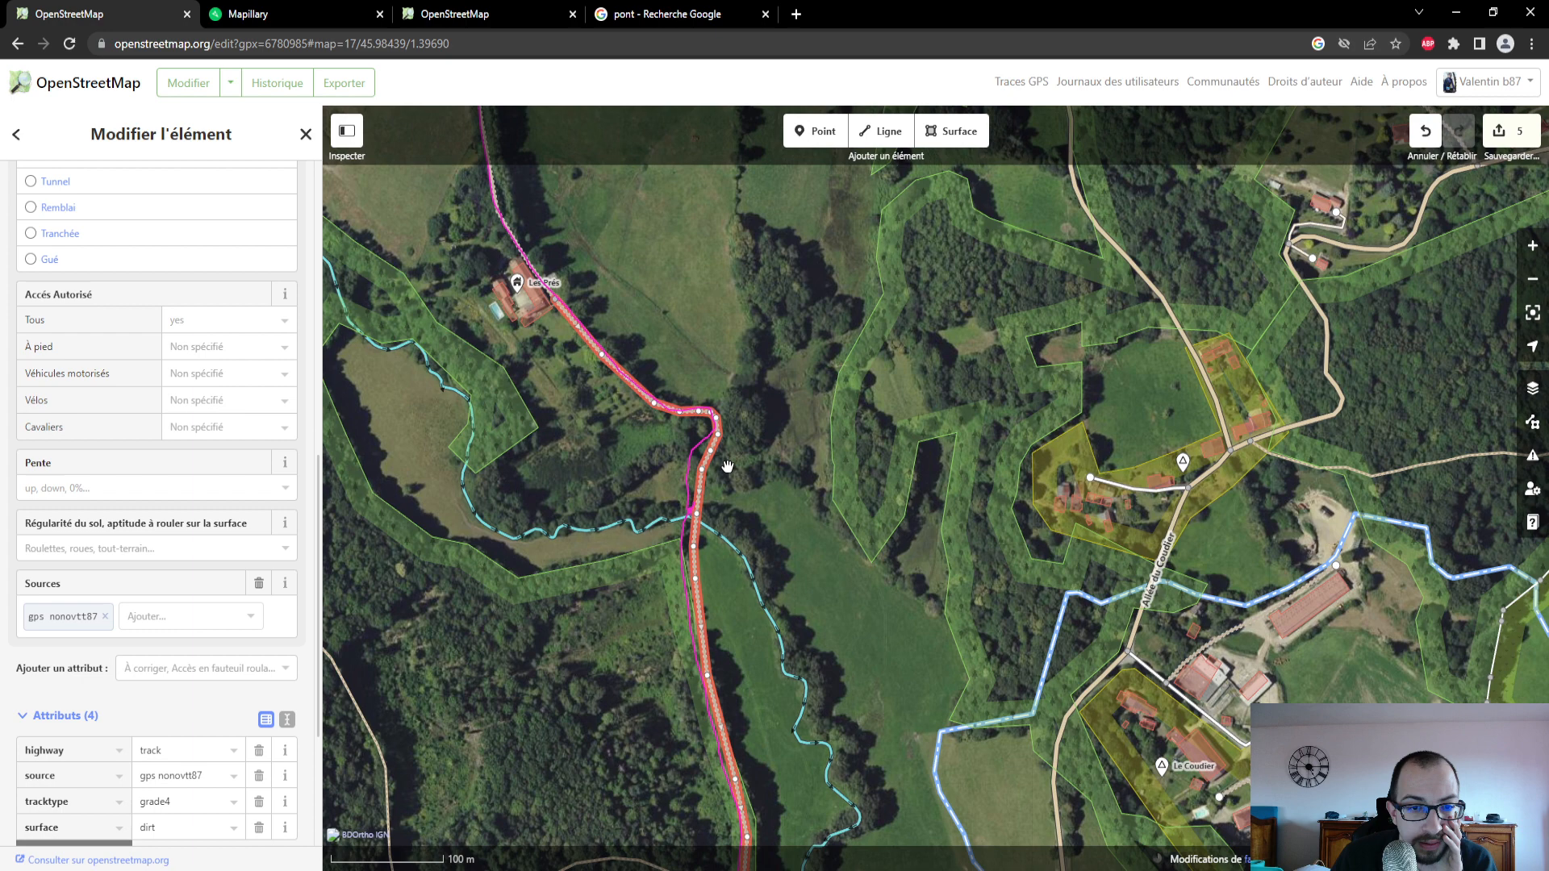
{"action": "left_click_drag", "start_coordinate": [712, 360], "coordinate": [723, 464]}
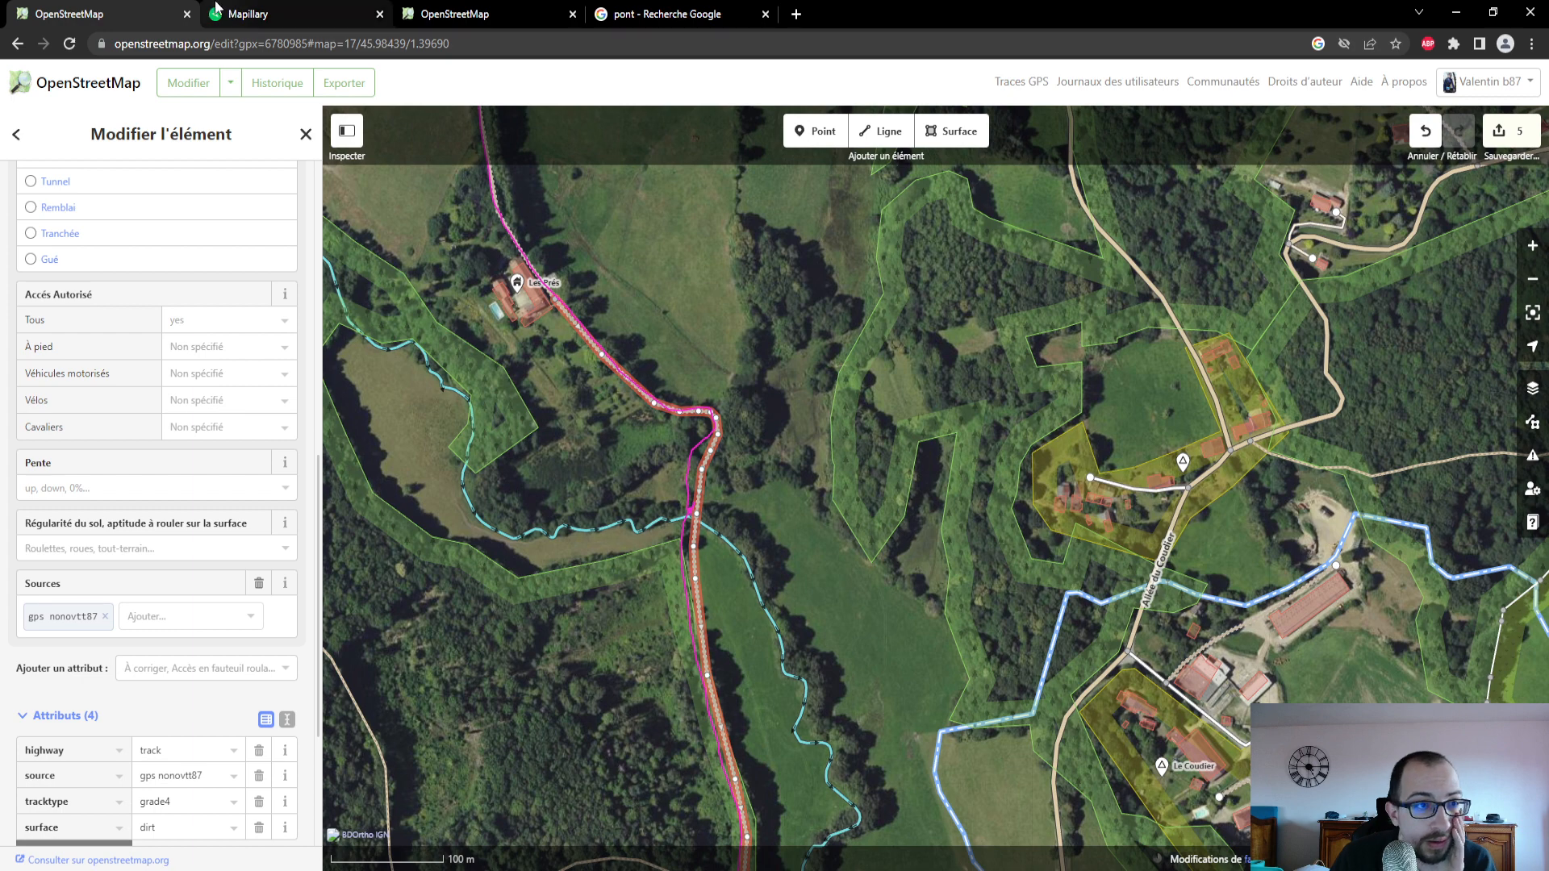
{"action": "left_click", "coordinate": [242, 13]}
{"action": "left_click_drag", "start_coordinate": [151, 700], "coordinate": [177, 781]}
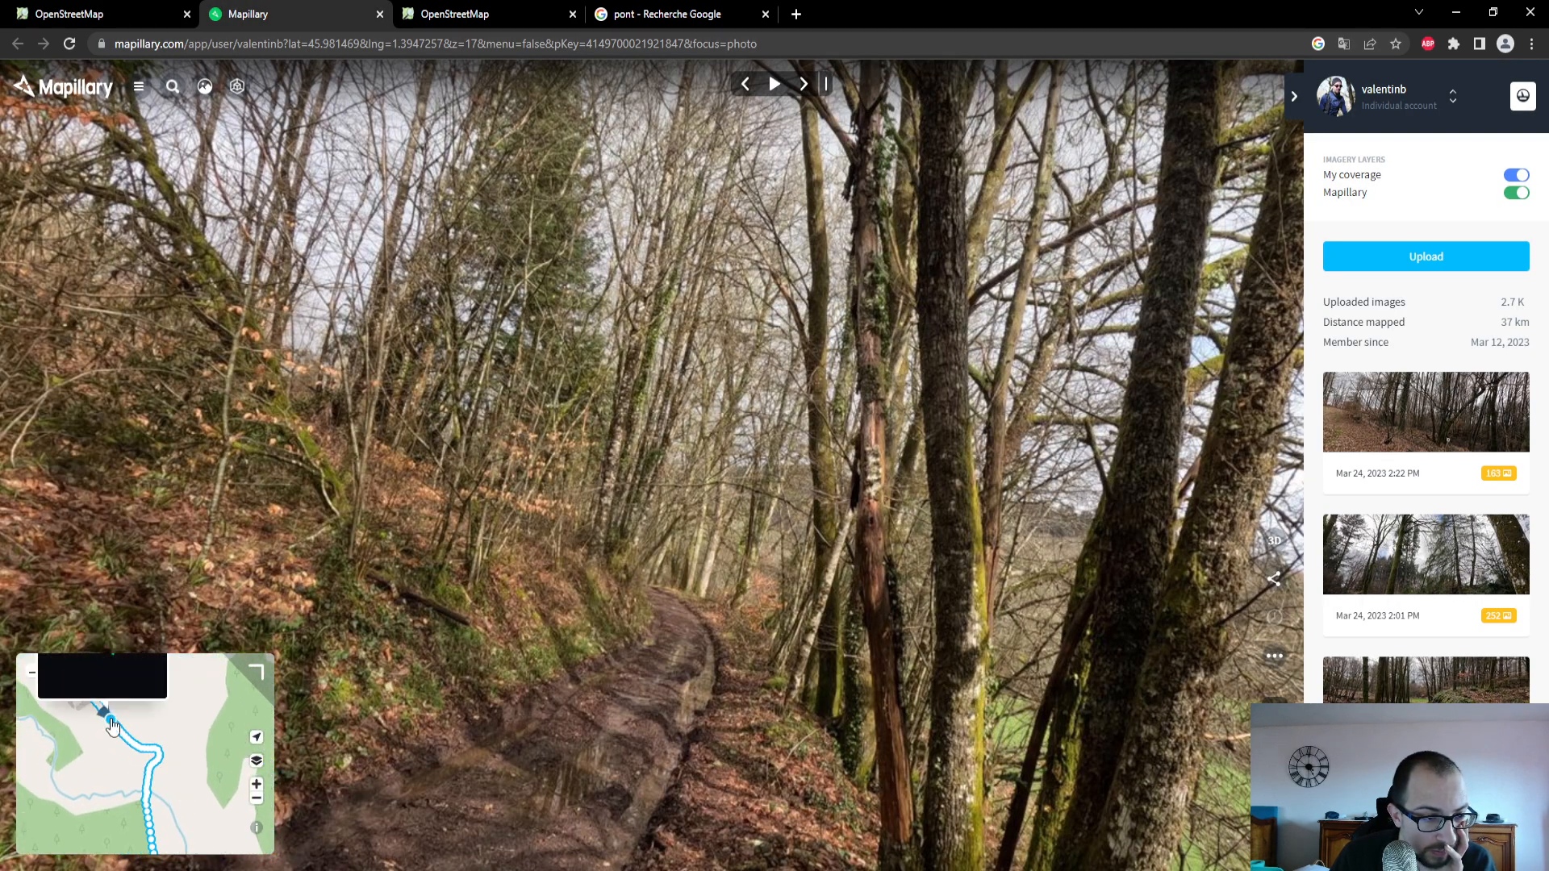
{"action": "left_click", "coordinate": [112, 725]}
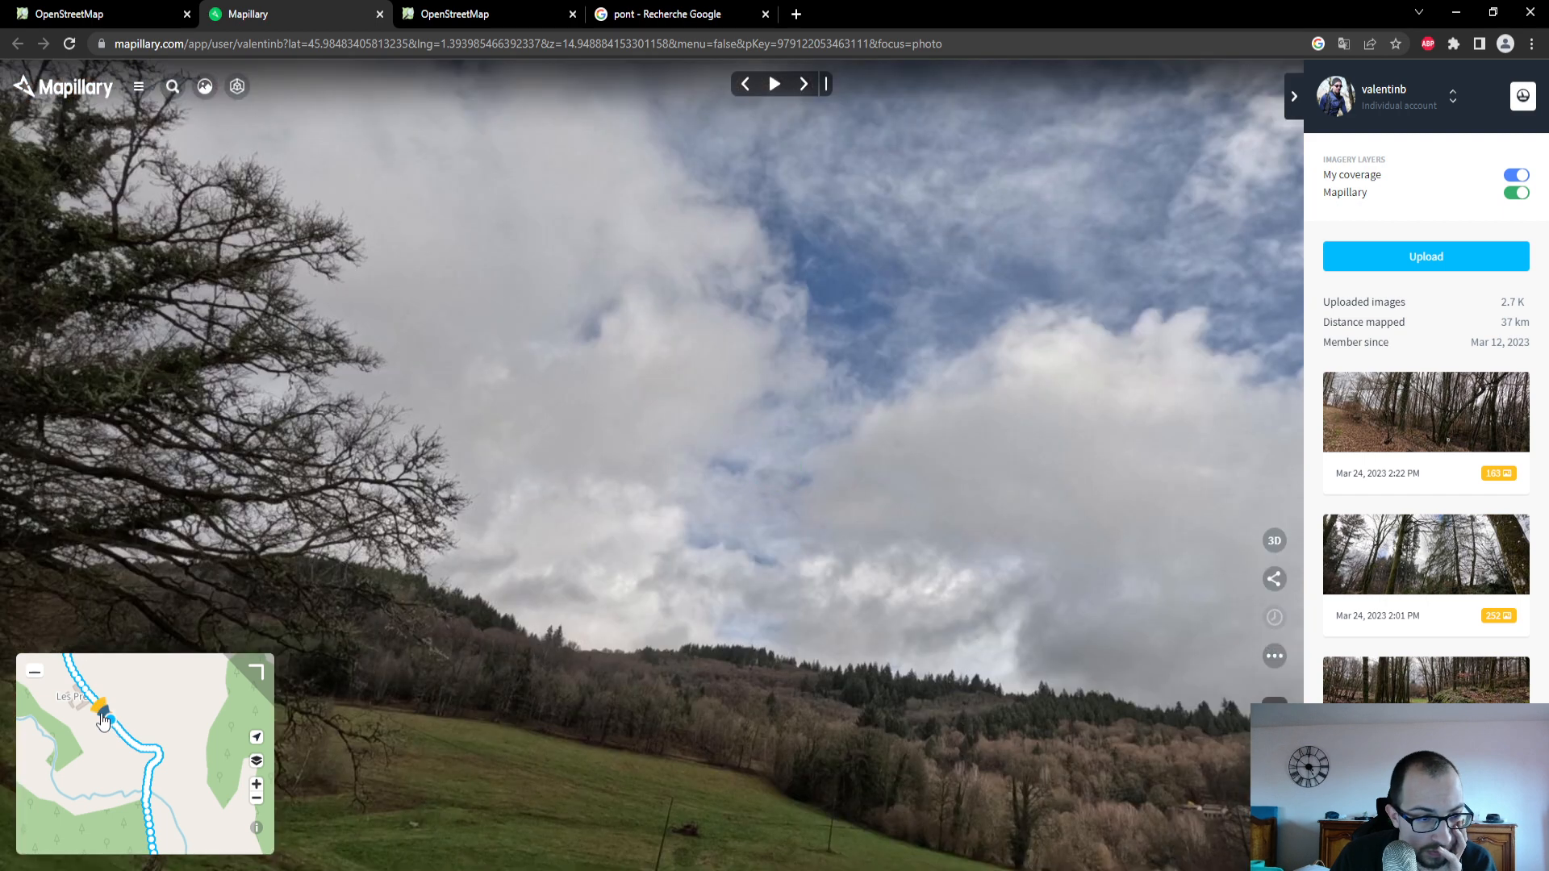
{"action": "left_click", "coordinate": [98, 710]}
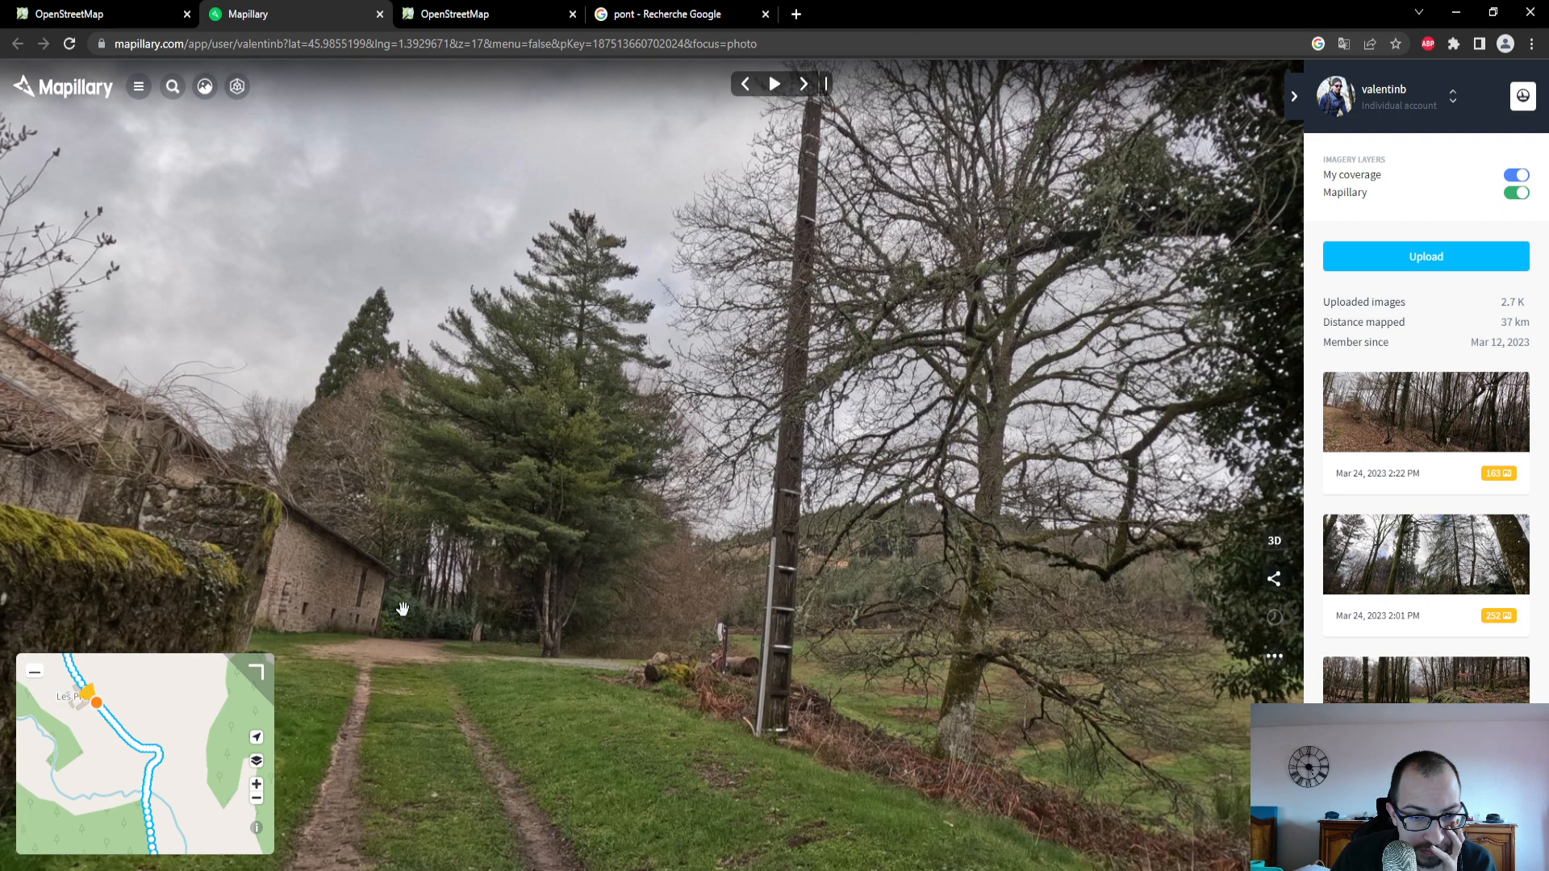
{"action": "left_click_drag", "start_coordinate": [403, 608], "coordinate": [461, 428]}
- In the OpenStreetMap editor, select the track segment north of Les Prés and show its road type and surface fields
{"action": "left_click", "coordinate": [129, 24]}
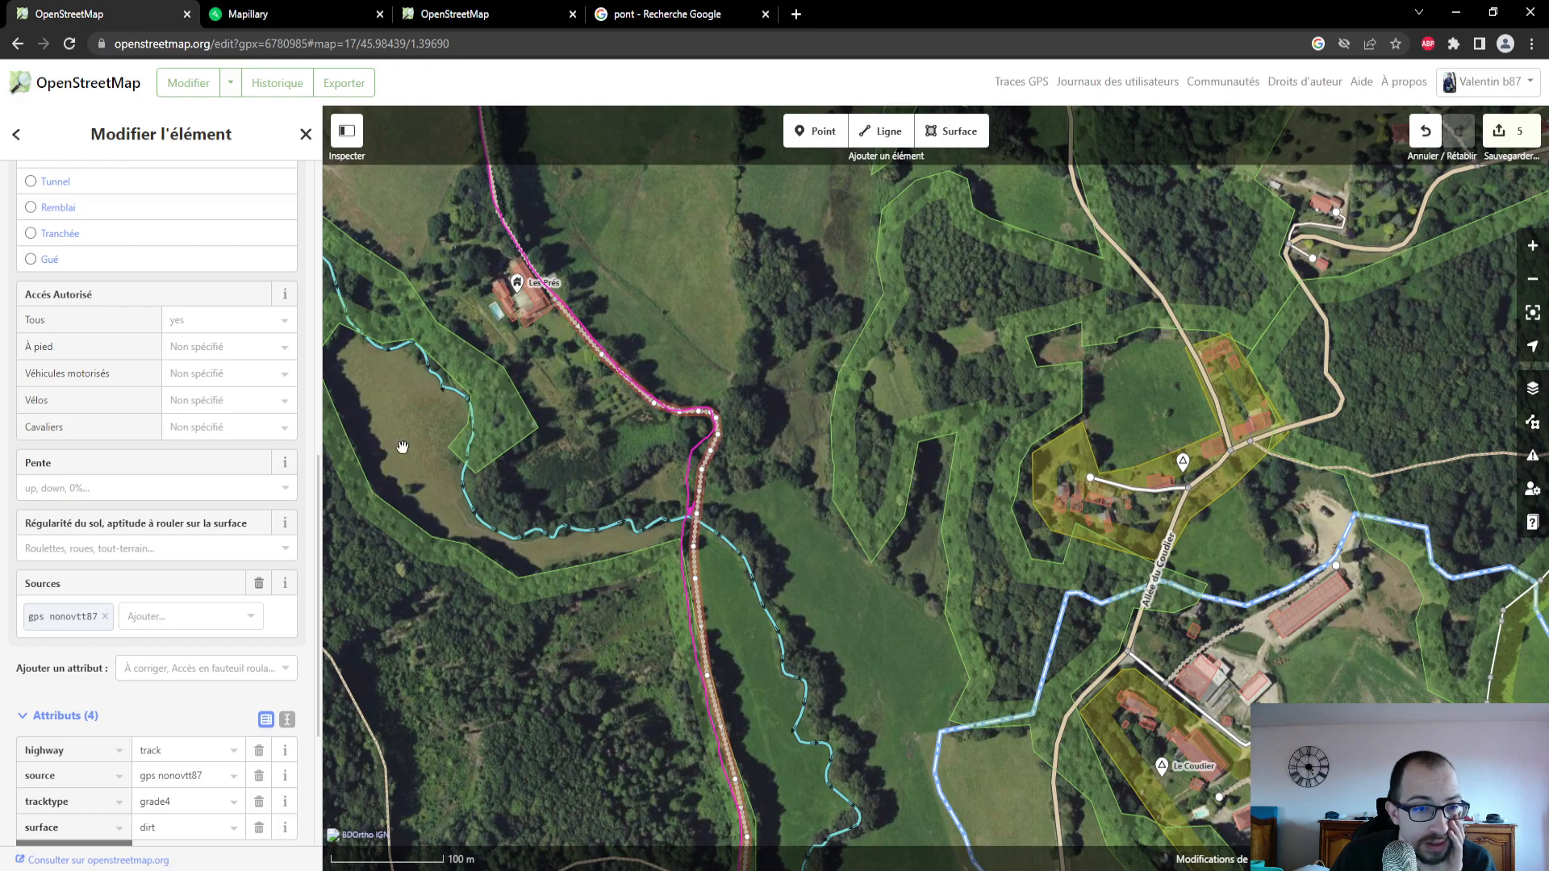
{"action": "left_click_drag", "start_coordinate": [629, 596], "coordinate": [655, 686]}
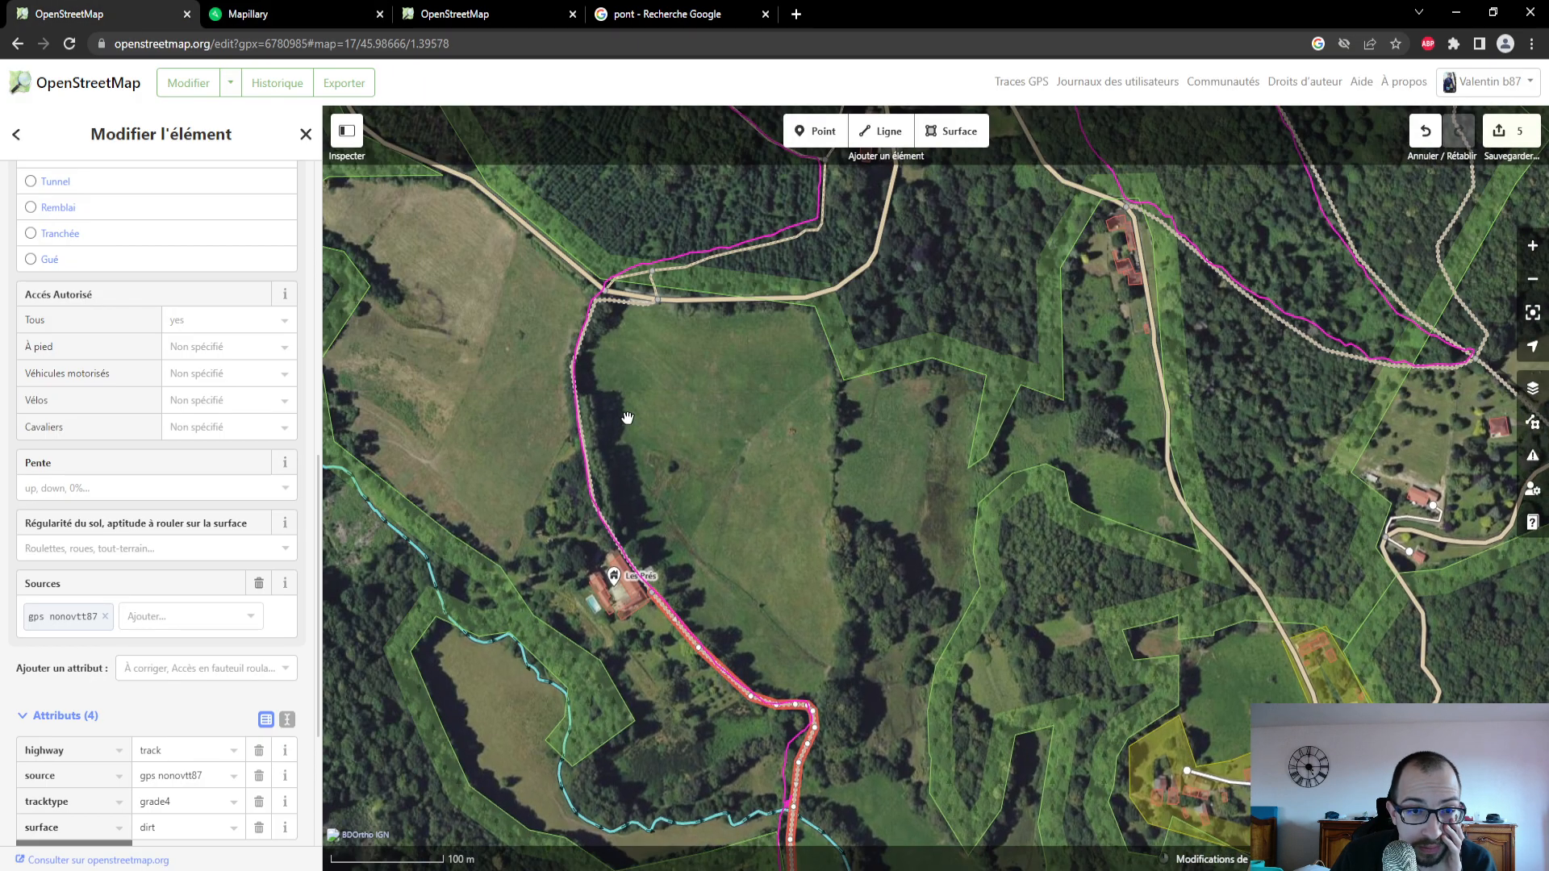
{"action": "left_click_drag", "start_coordinate": [627, 419], "coordinate": [632, 564]}
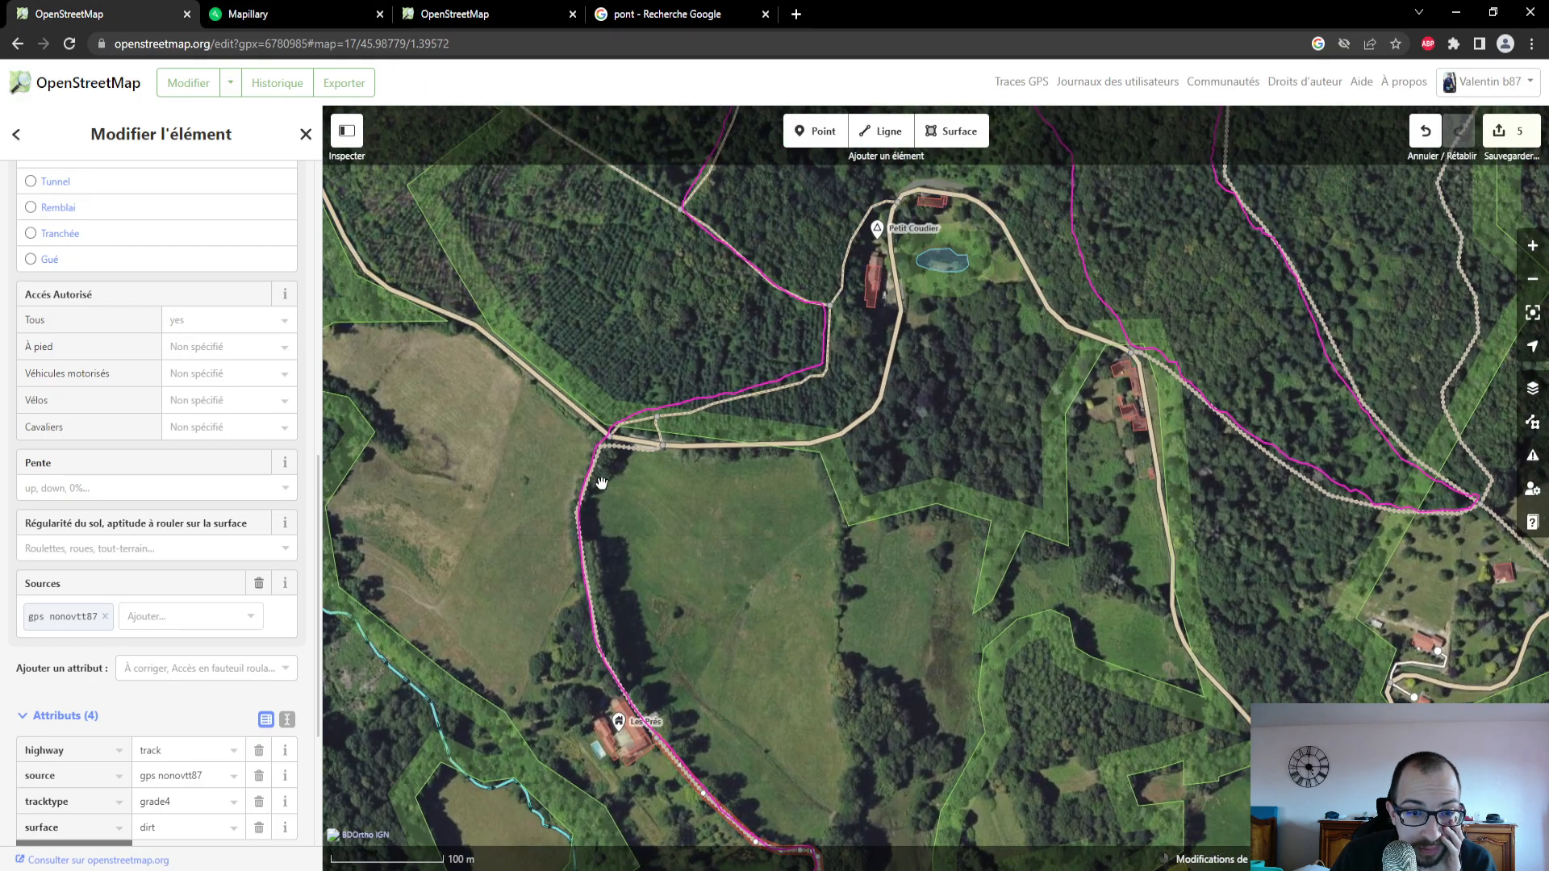
{"action": "left_click", "coordinate": [586, 561]}
{"action": "left_click_drag", "start_coordinate": [712, 598], "coordinate": [636, 285]}
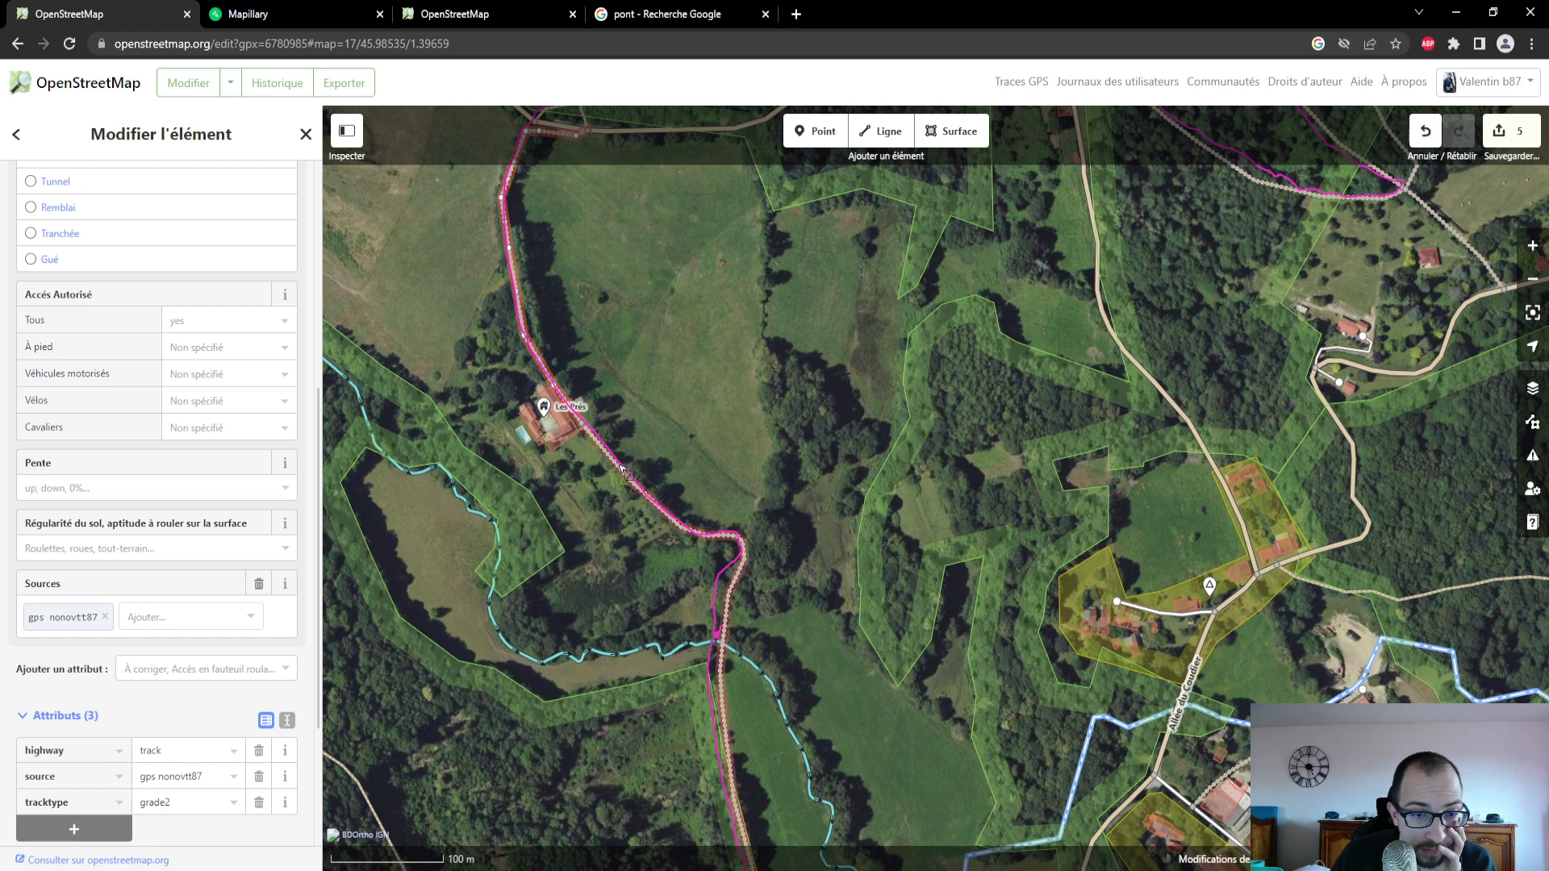
{"action": "scroll", "coordinate": [113, 430], "scroll_direction": "up", "scroll_amount": 4}
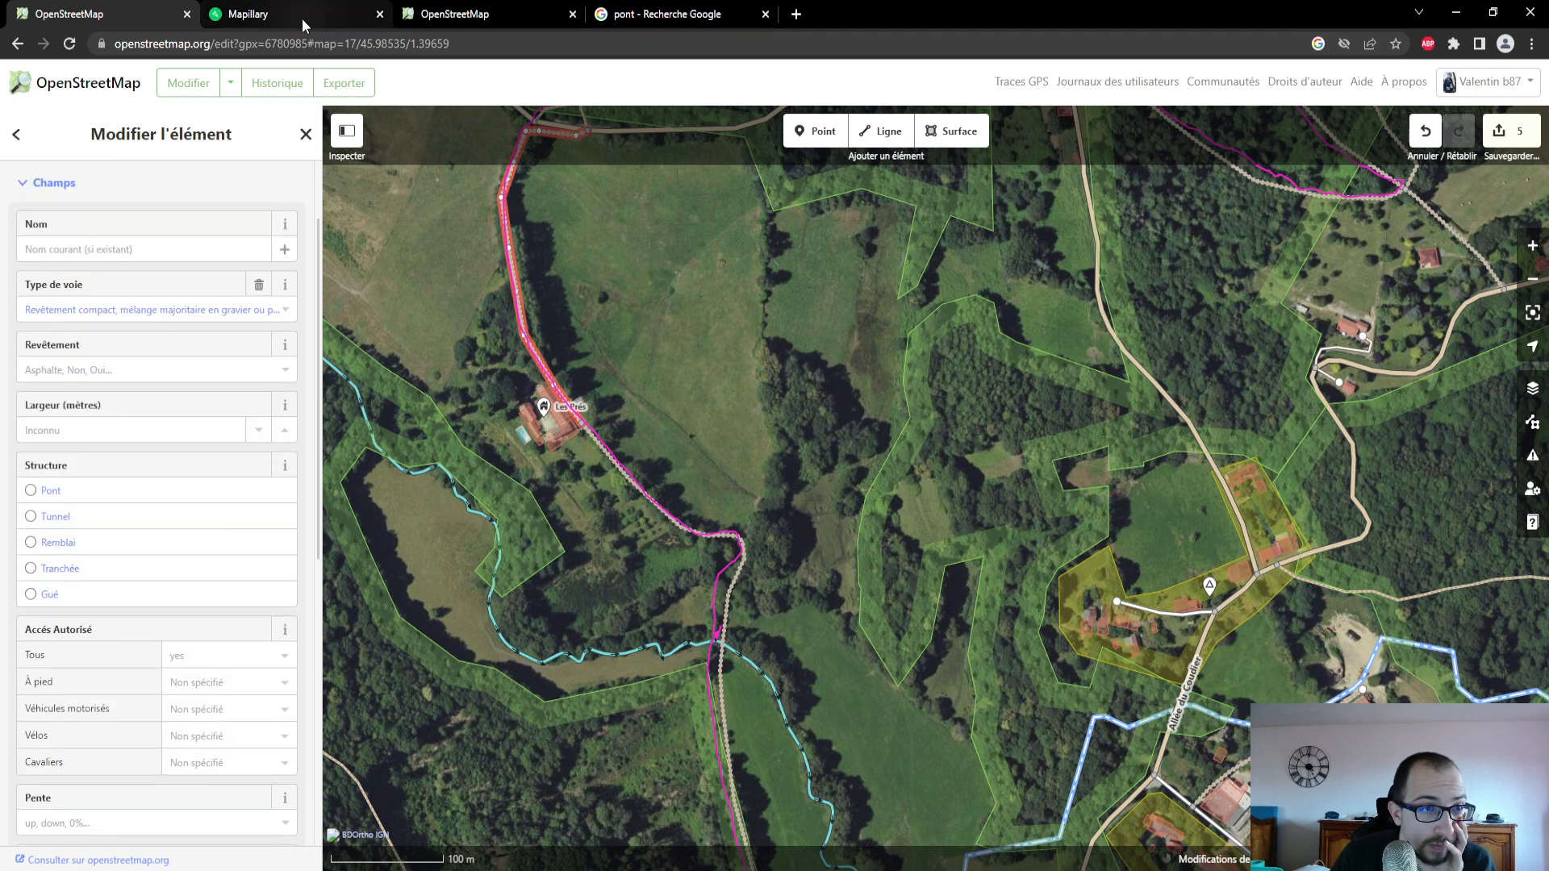
- Examine the Mapillary photo of the track just north of Les Prés and return to the OpenStreetMap editor
{"action": "left_click", "coordinate": [305, 20]}
{"action": "left_click_drag", "start_coordinate": [132, 716], "coordinate": [169, 779]}
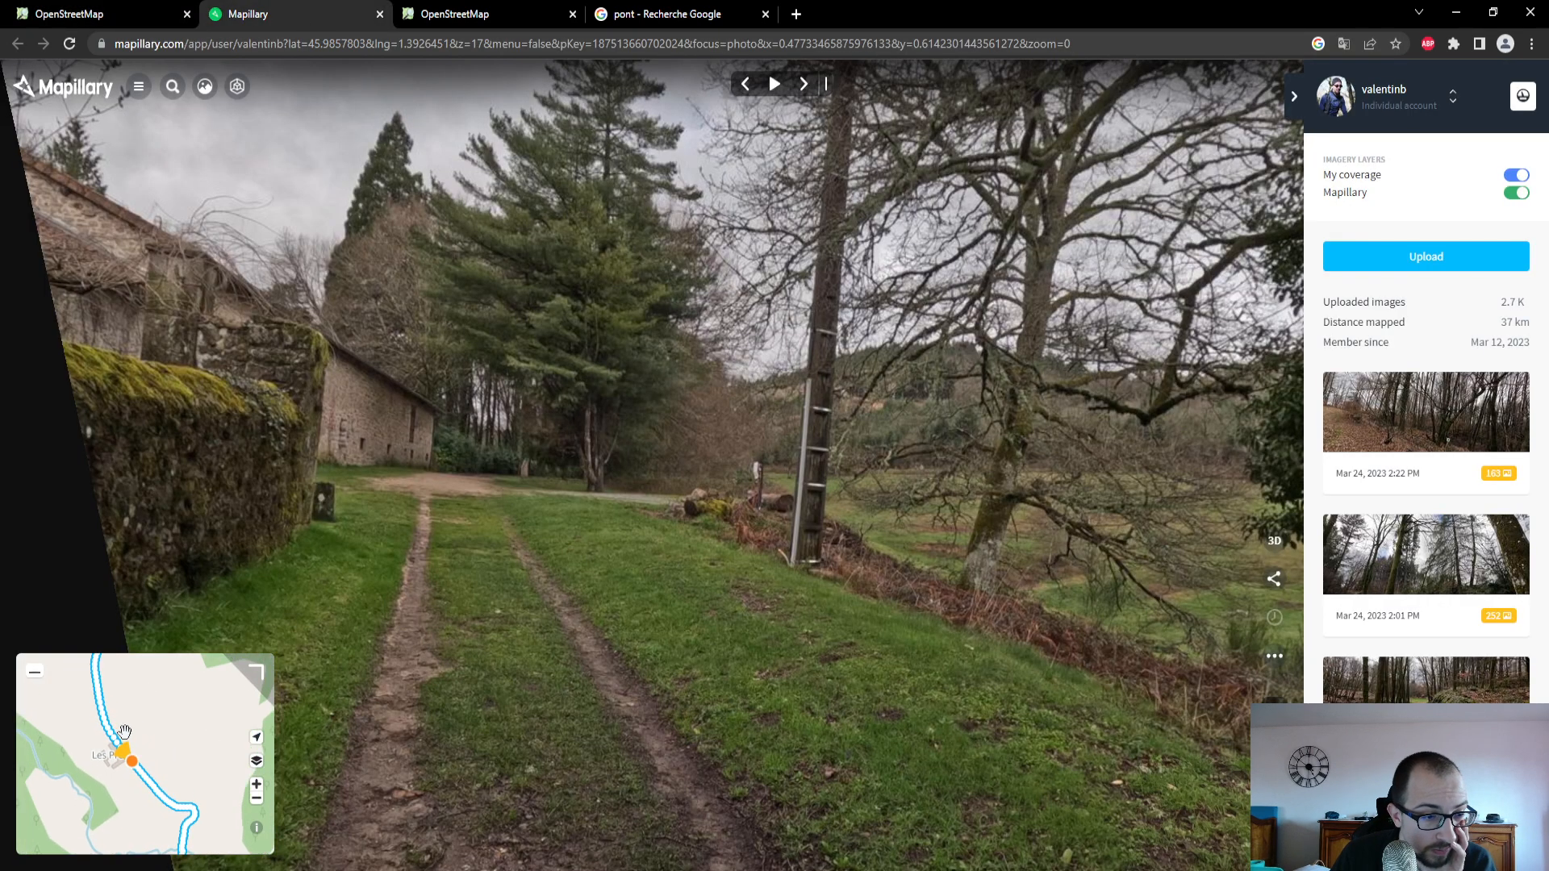
{"action": "left_click", "coordinate": [103, 711]}
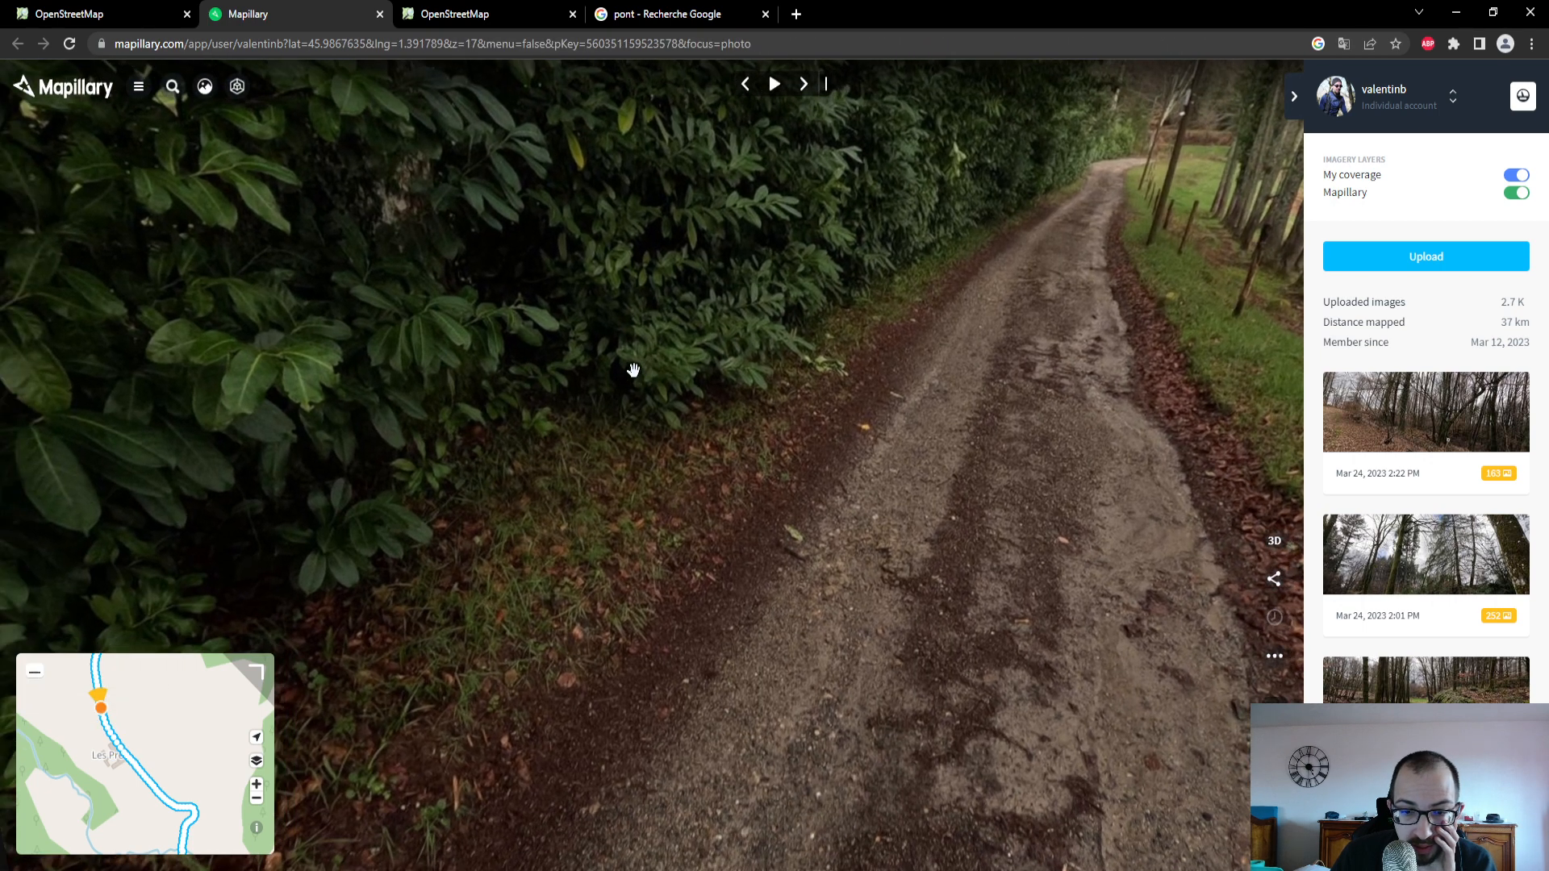
{"action": "left_click", "coordinate": [103, 13]}
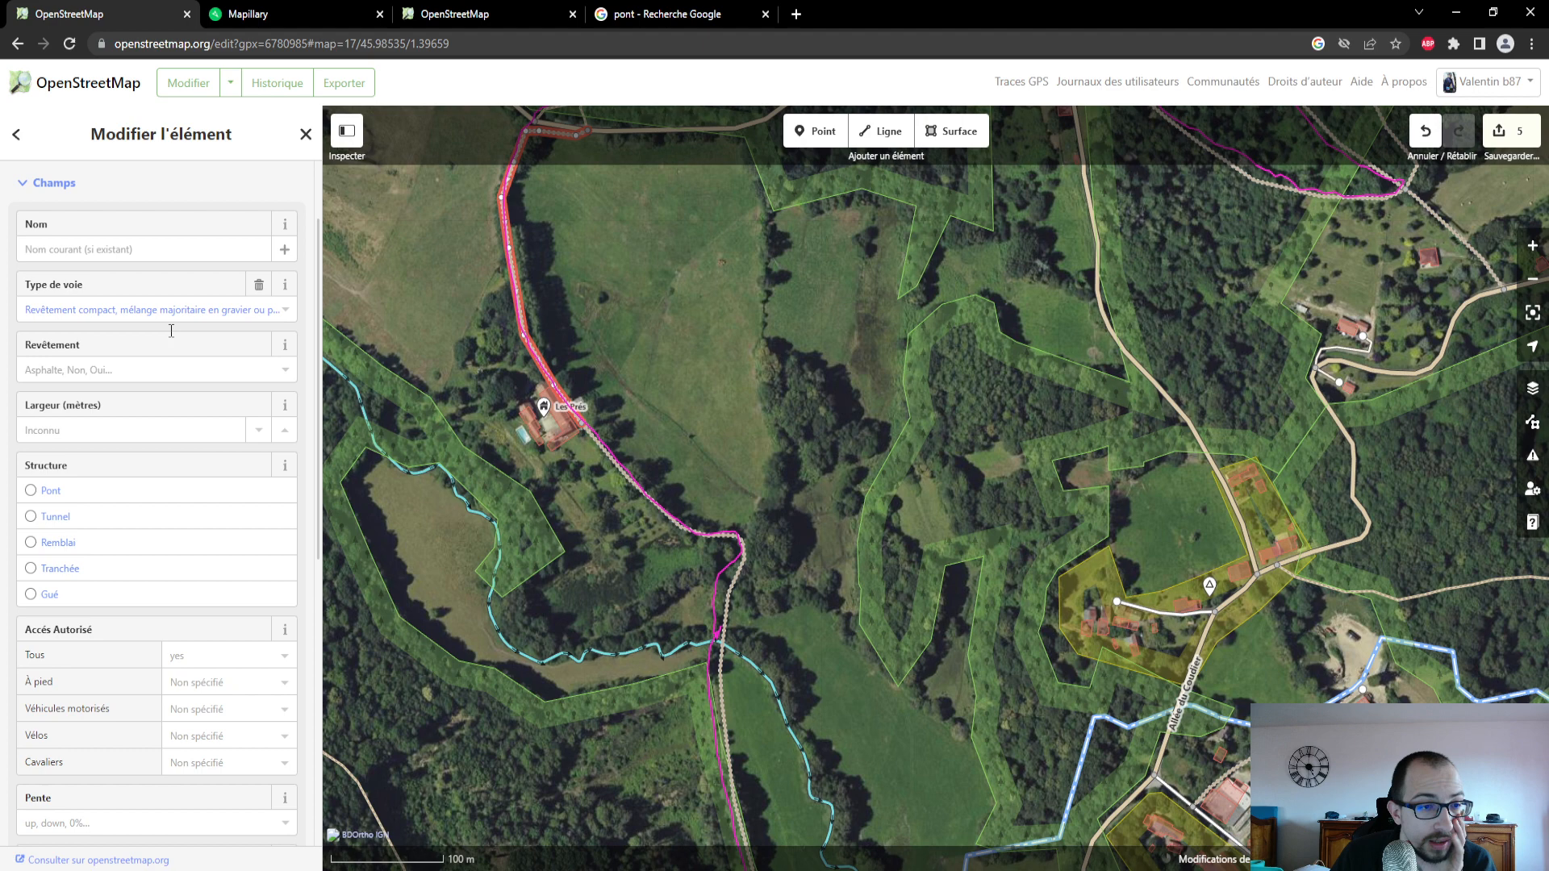
- Set the surface (Revêtement) of the track segment north of Les Prés to Graviers, checking the choice against its Mapillary photo
{"action": "left_click", "coordinate": [88, 360]}
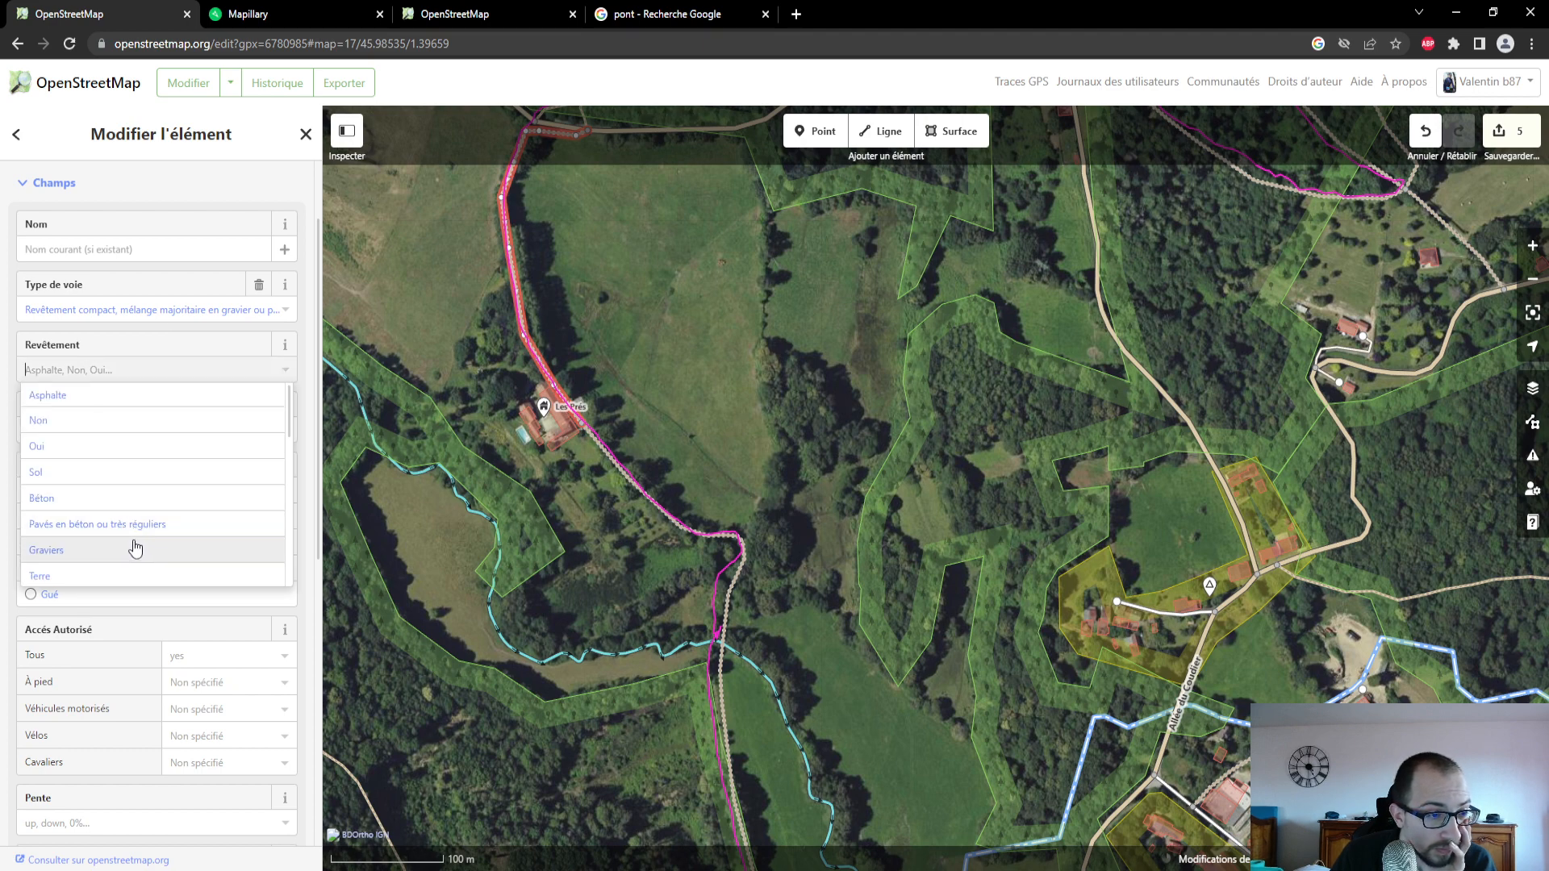
{"action": "scroll", "coordinate": [135, 524], "scroll_direction": "down", "scroll_amount": 1}
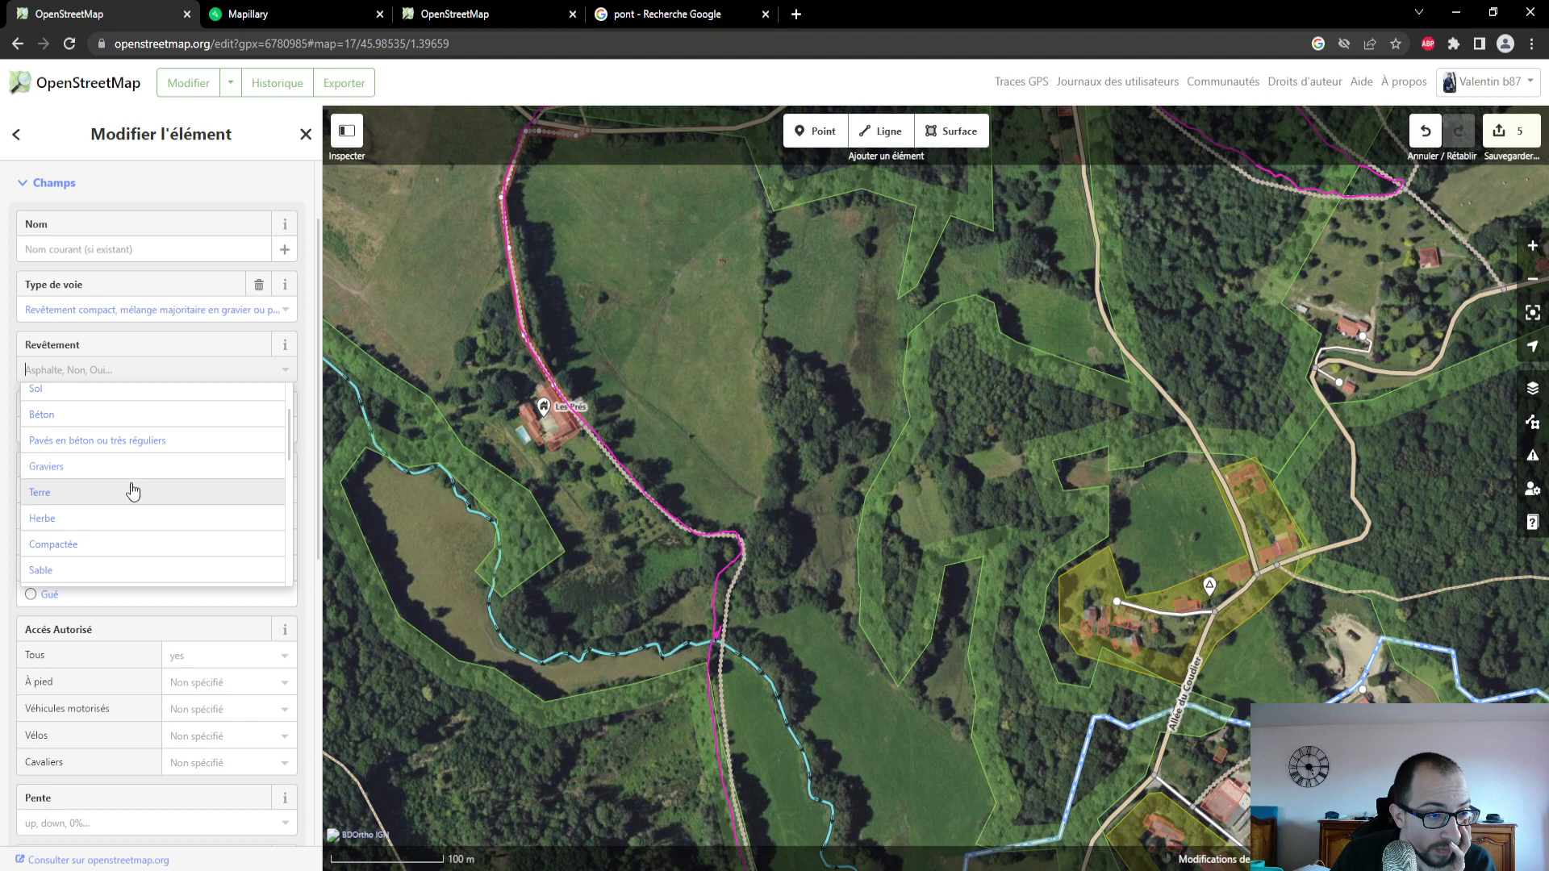
{"action": "left_click", "coordinate": [135, 468]}
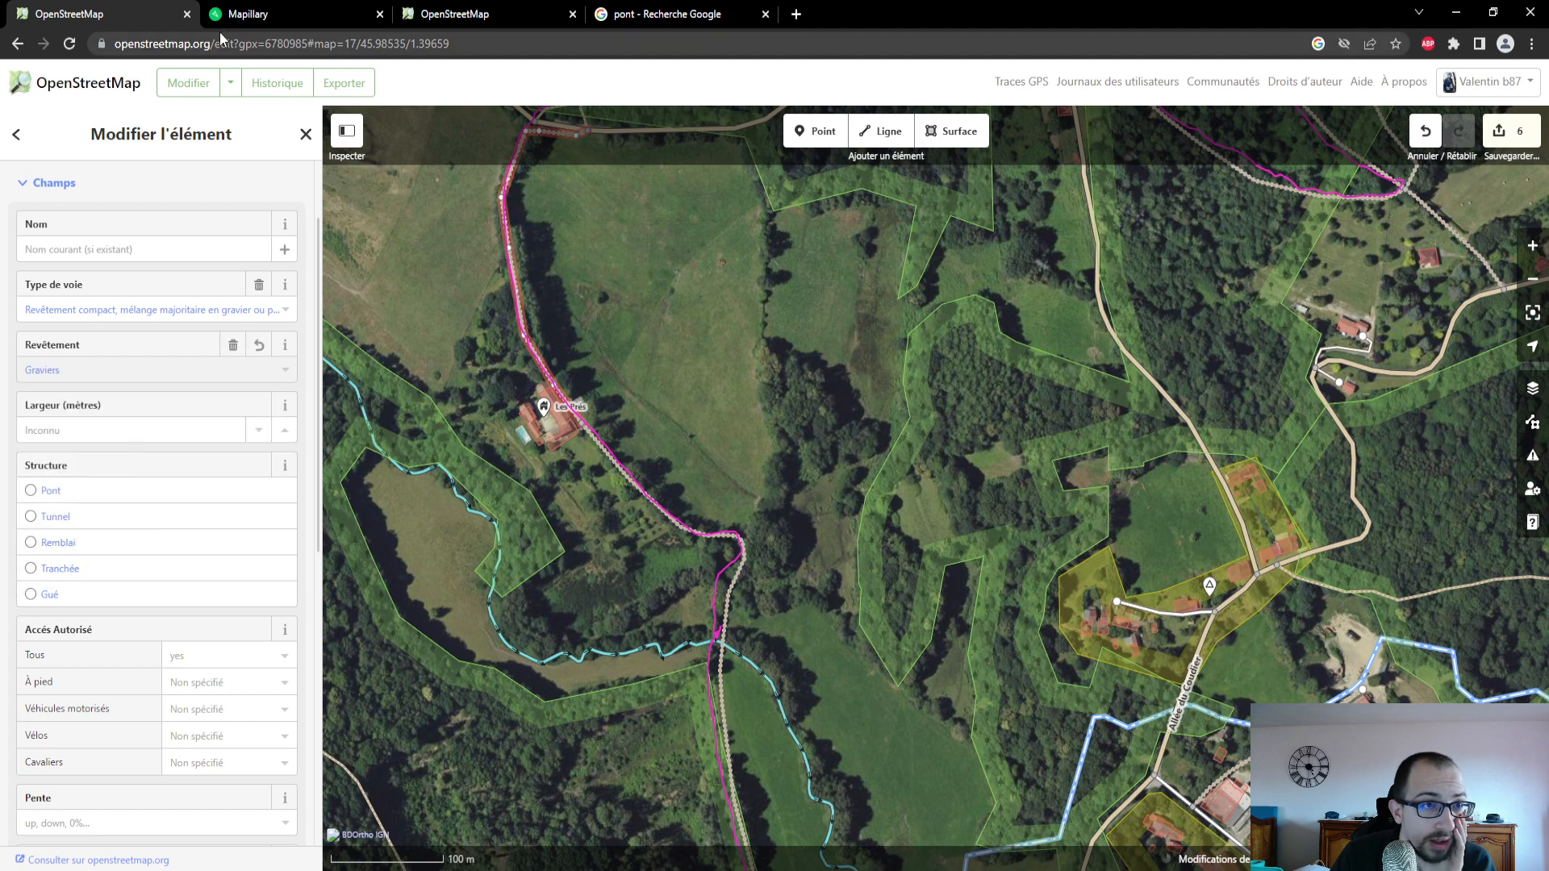
{"action": "left_click", "coordinate": [238, 14]}
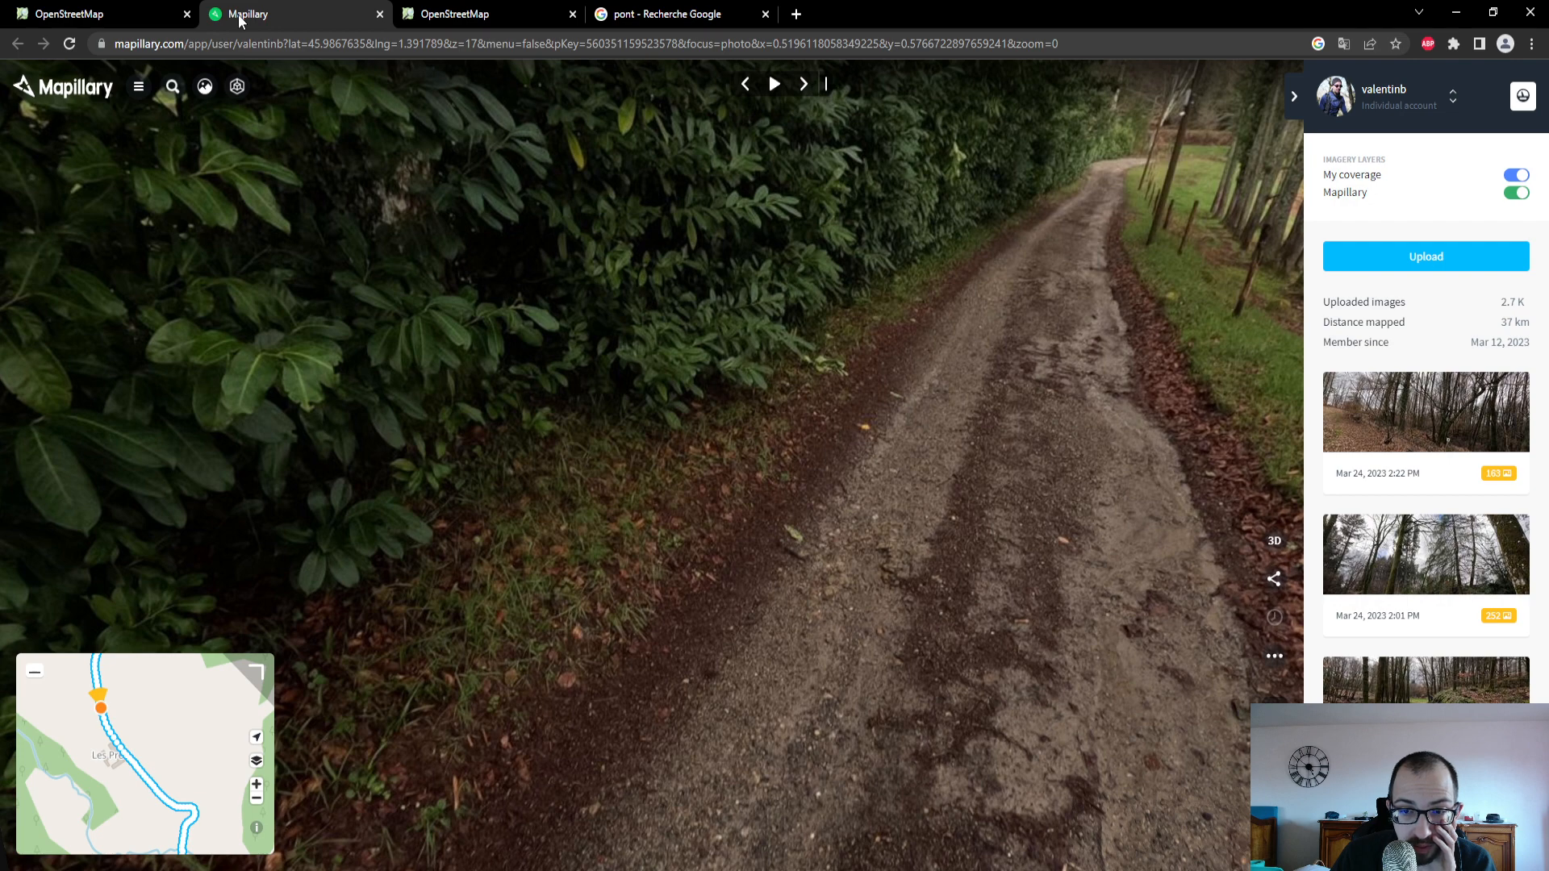
{"action": "left_click", "coordinate": [47, 16]}
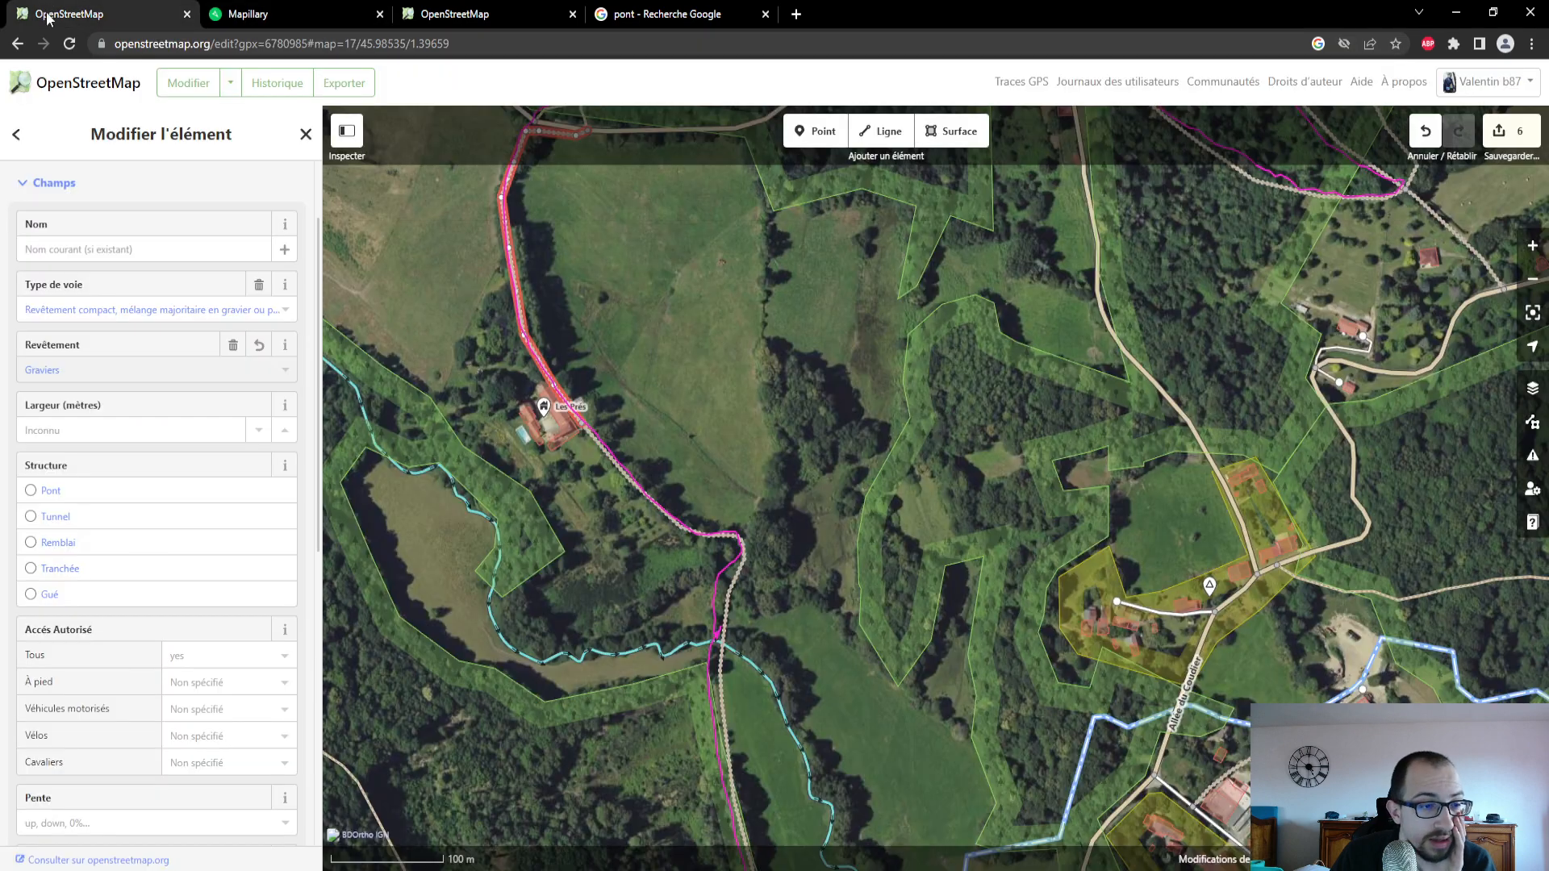
{"action": "left_click", "coordinate": [114, 374]}
{"action": "scroll", "coordinate": [152, 523], "scroll_direction": "down", "scroll_amount": 1}
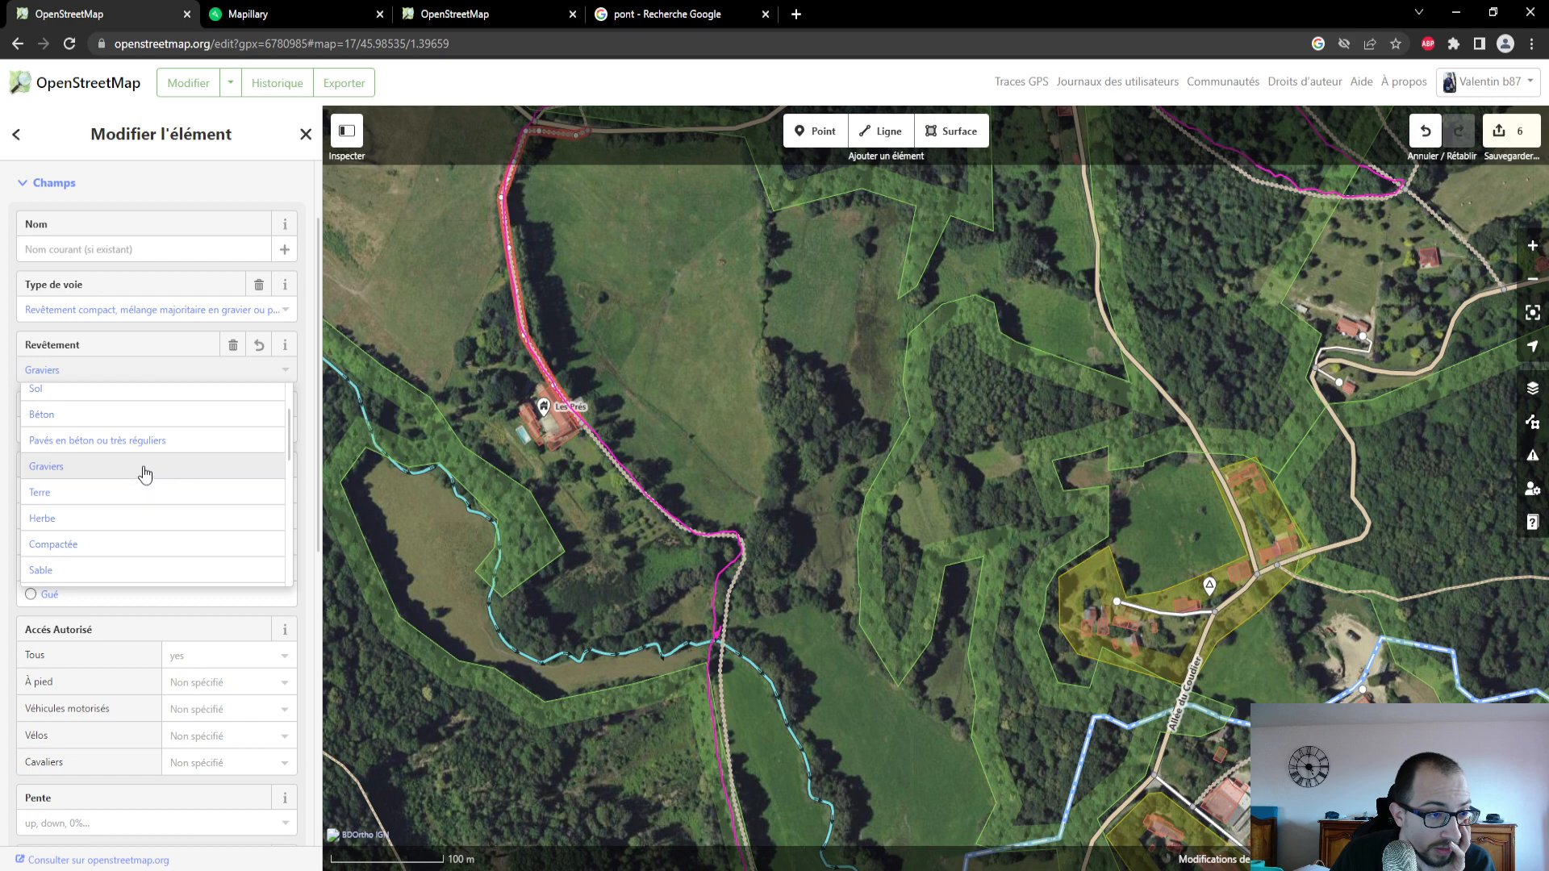
{"action": "left_click", "coordinate": [145, 472]}
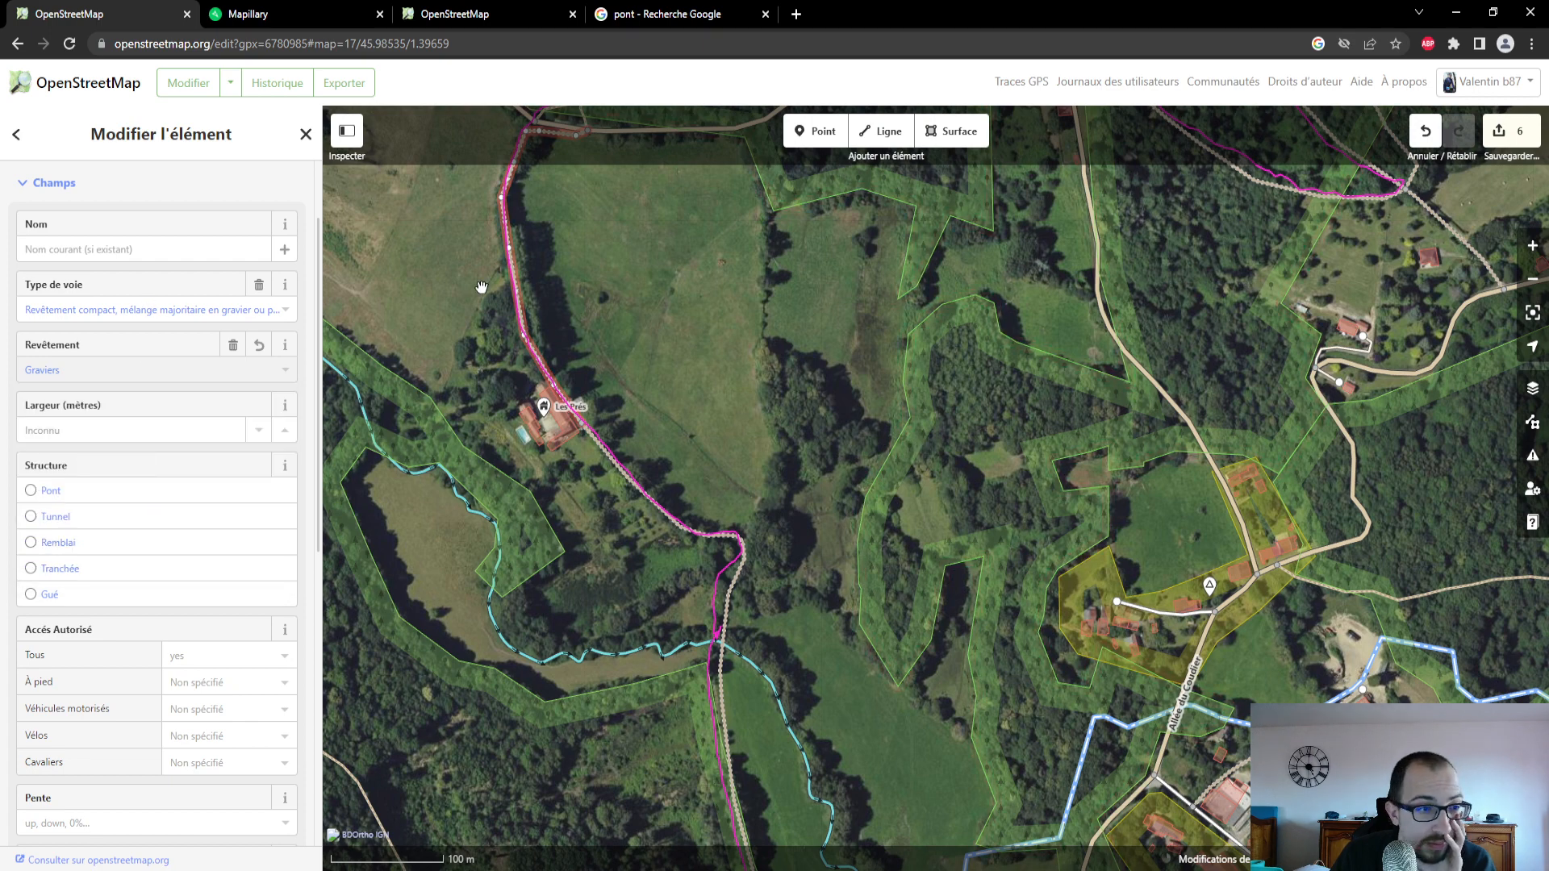
- Examine the Mapillary photo at the start of the forest path north of Les Prés and return to the OpenStreetMap editor
{"action": "left_click", "coordinate": [293, 16]}
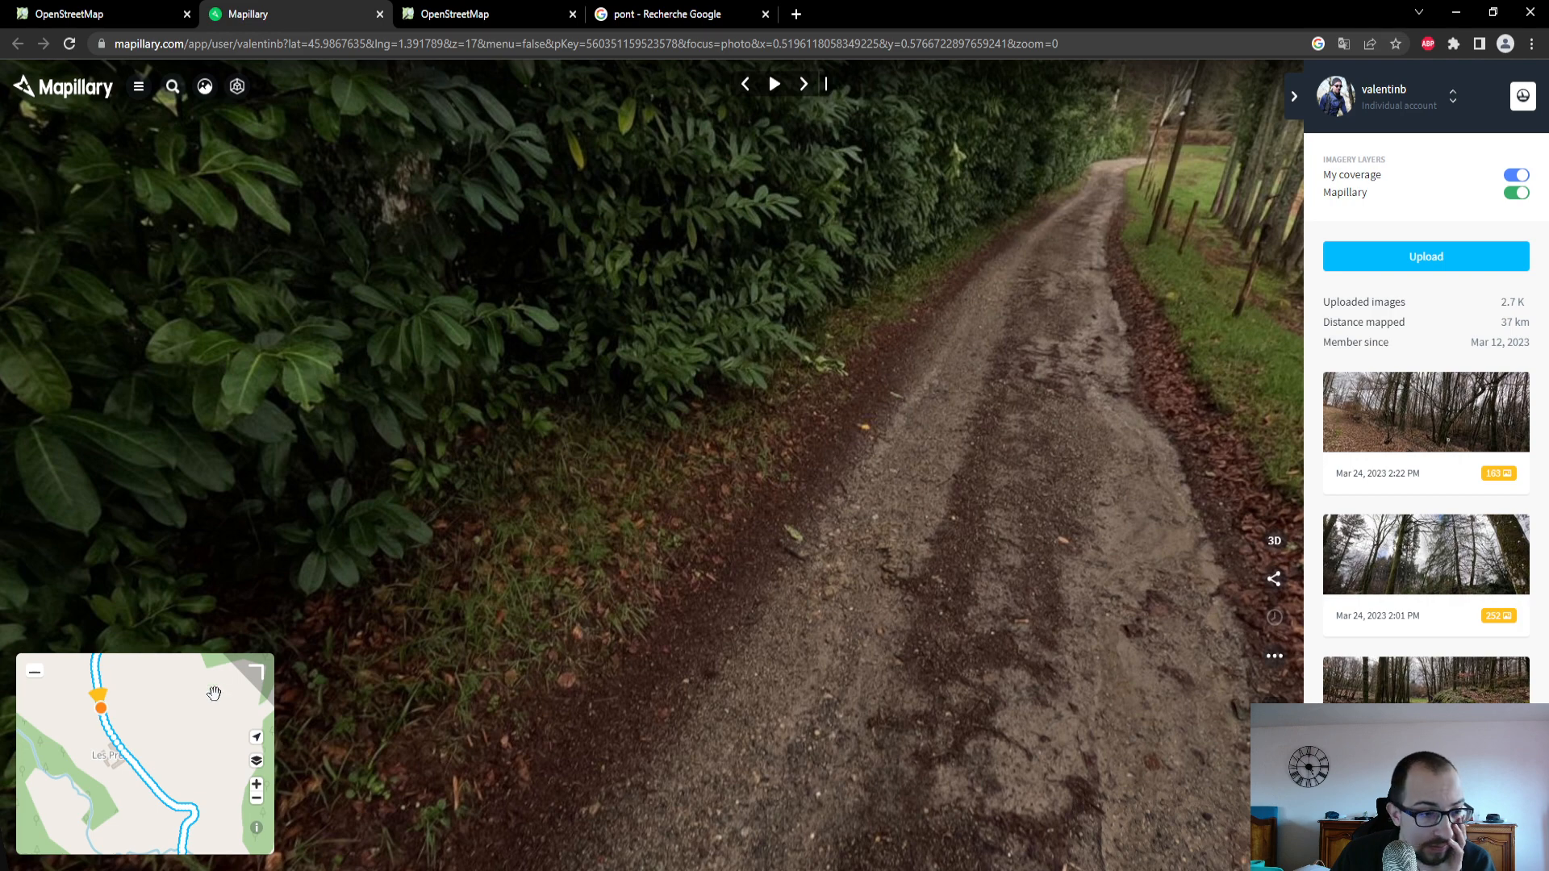
{"action": "left_click_drag", "start_coordinate": [214, 693], "coordinate": [200, 791]}
{"action": "left_click", "coordinate": [130, 712]}
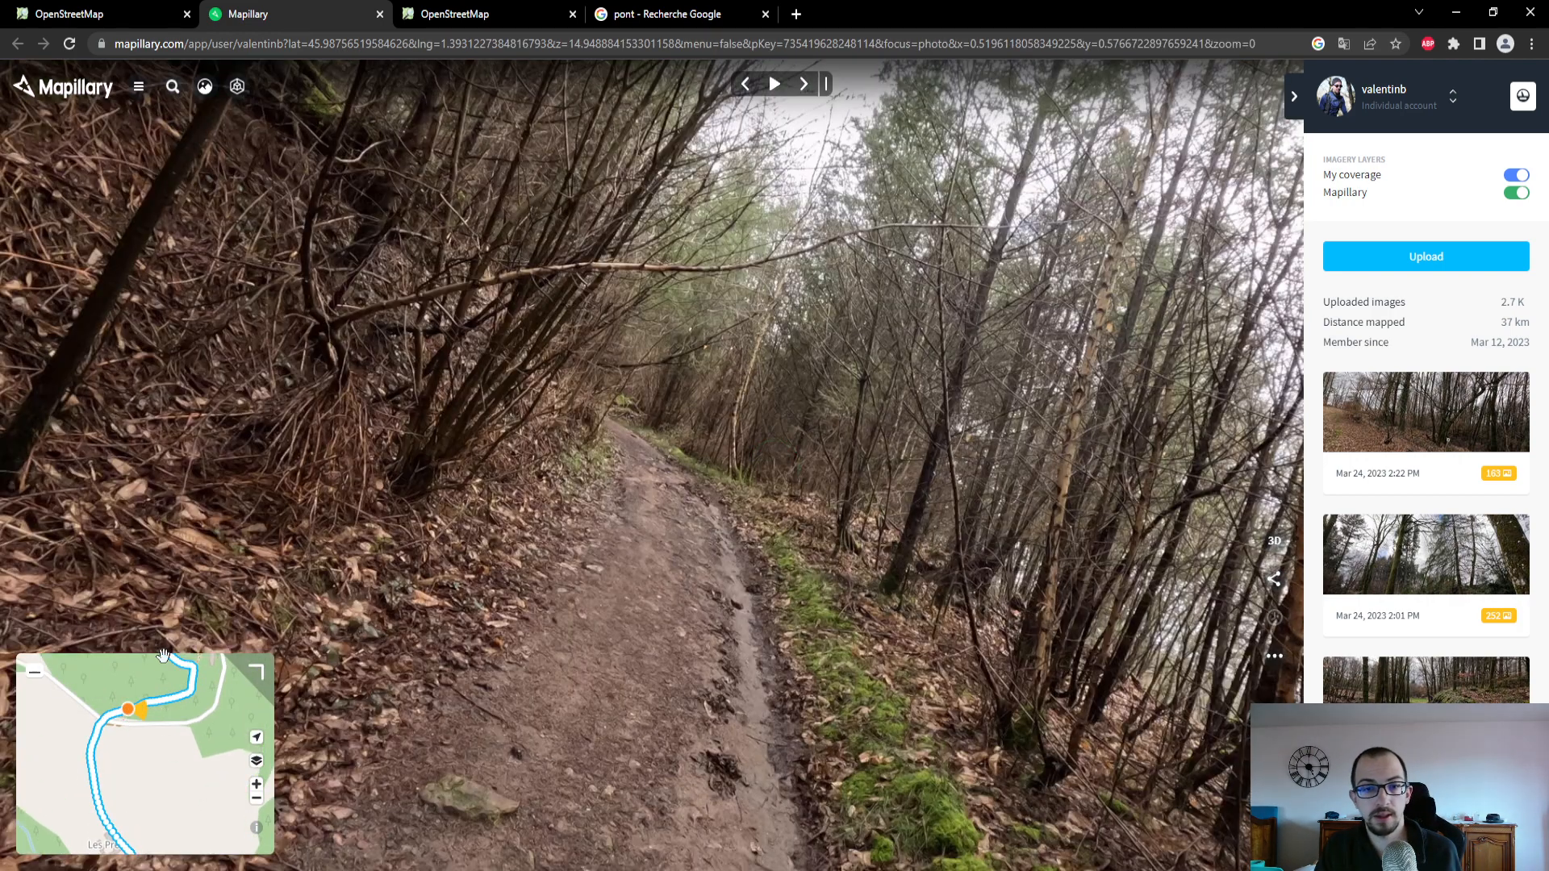
{"action": "left_click", "coordinate": [104, 14]}
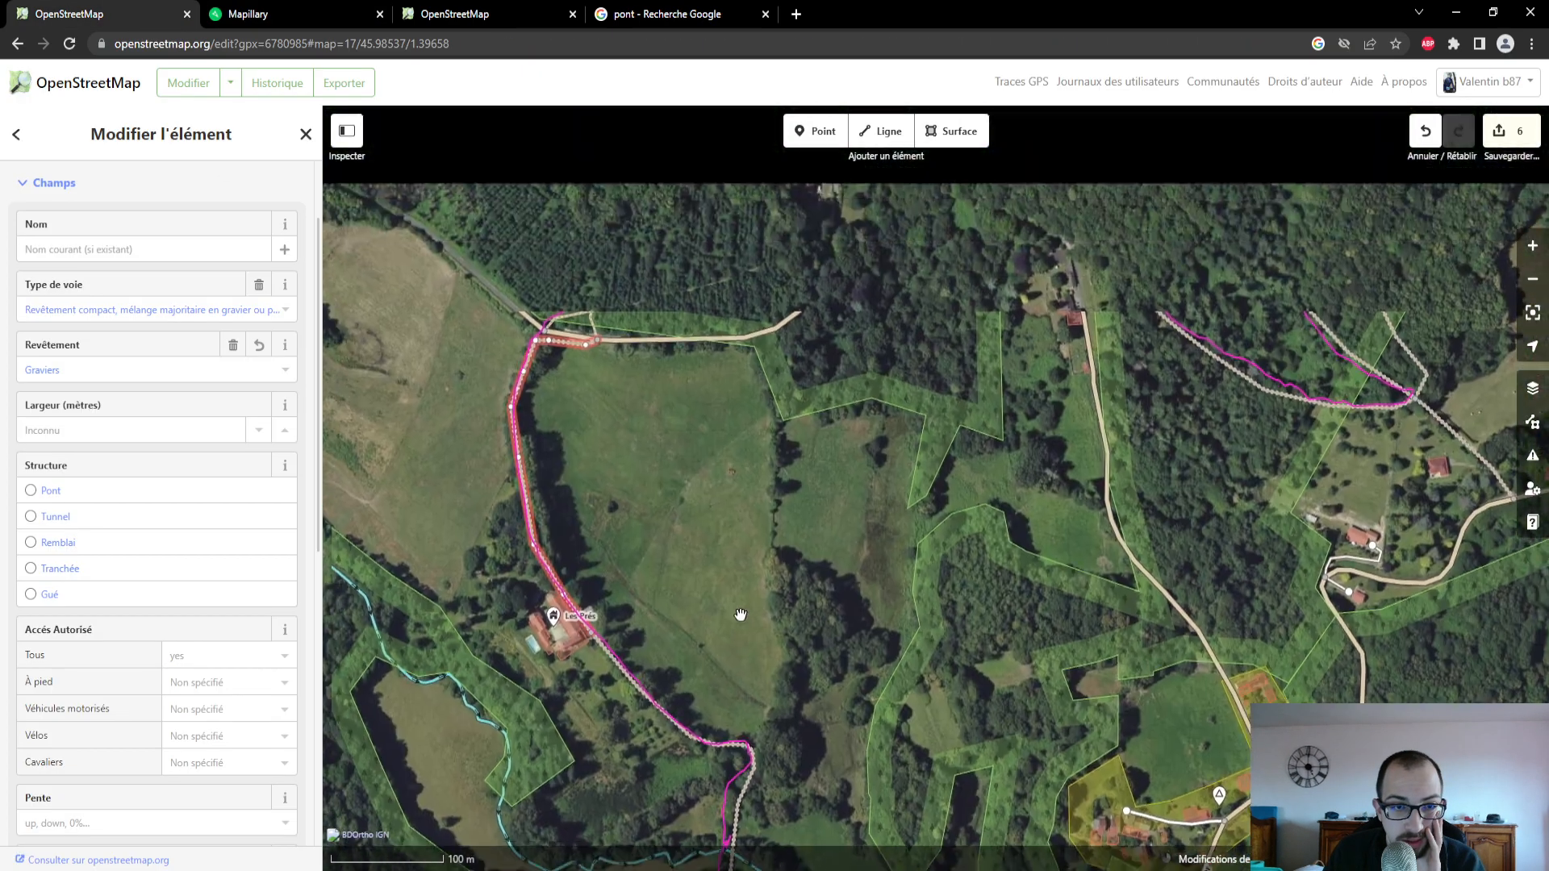
- Set the surface of the short connecting path between the road and the forest path north of Les Prés to Terre
{"action": "left_click_drag", "start_coordinate": [599, 326], "coordinate": [609, 476]}
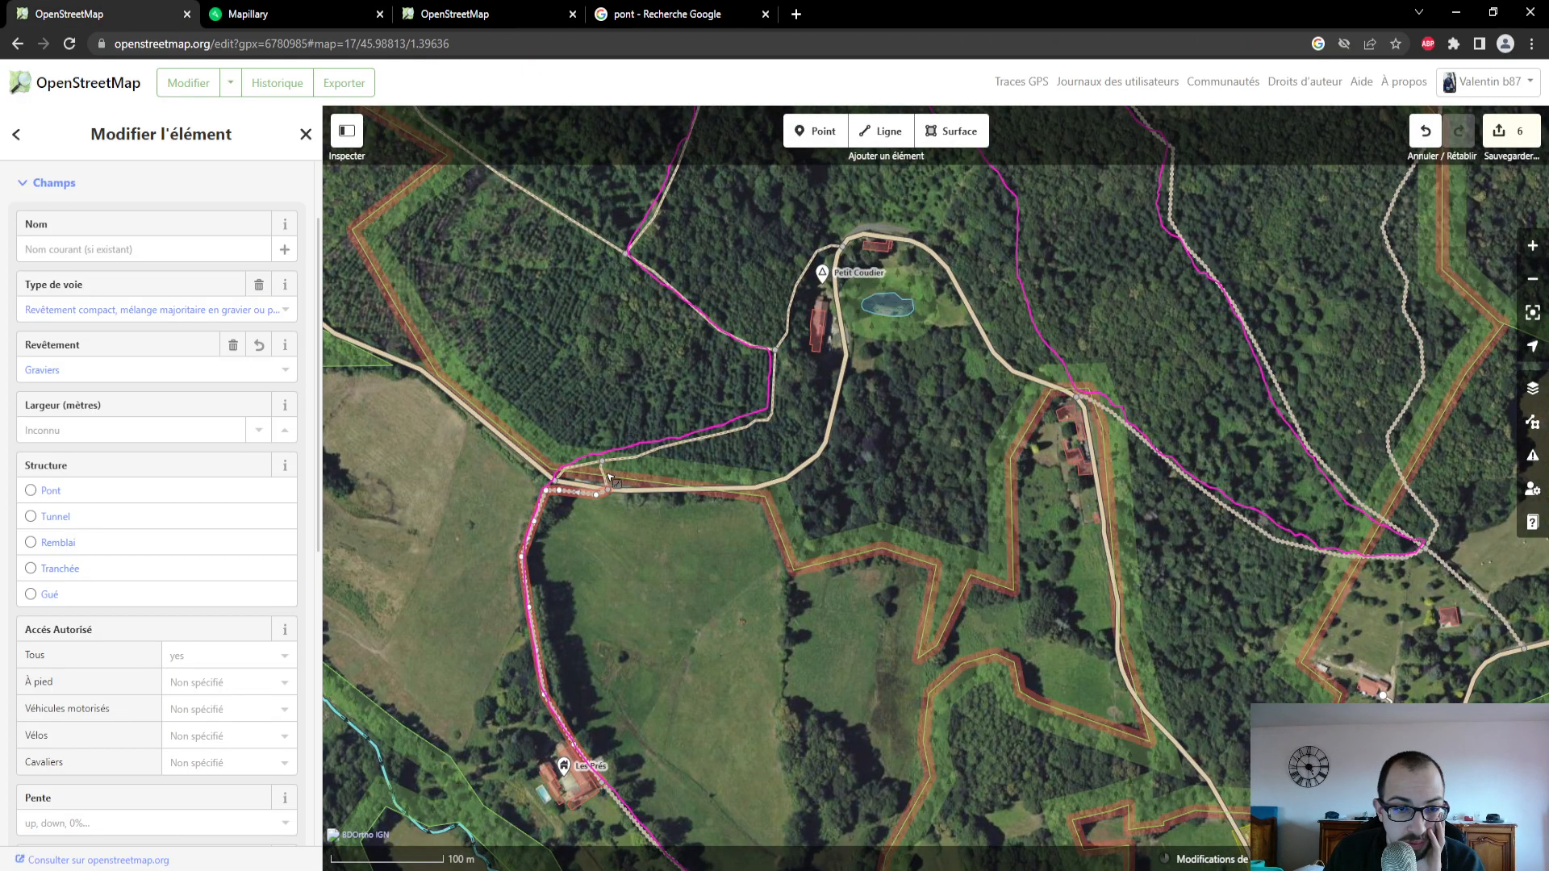
{"action": "left_click", "coordinate": [606, 475]}
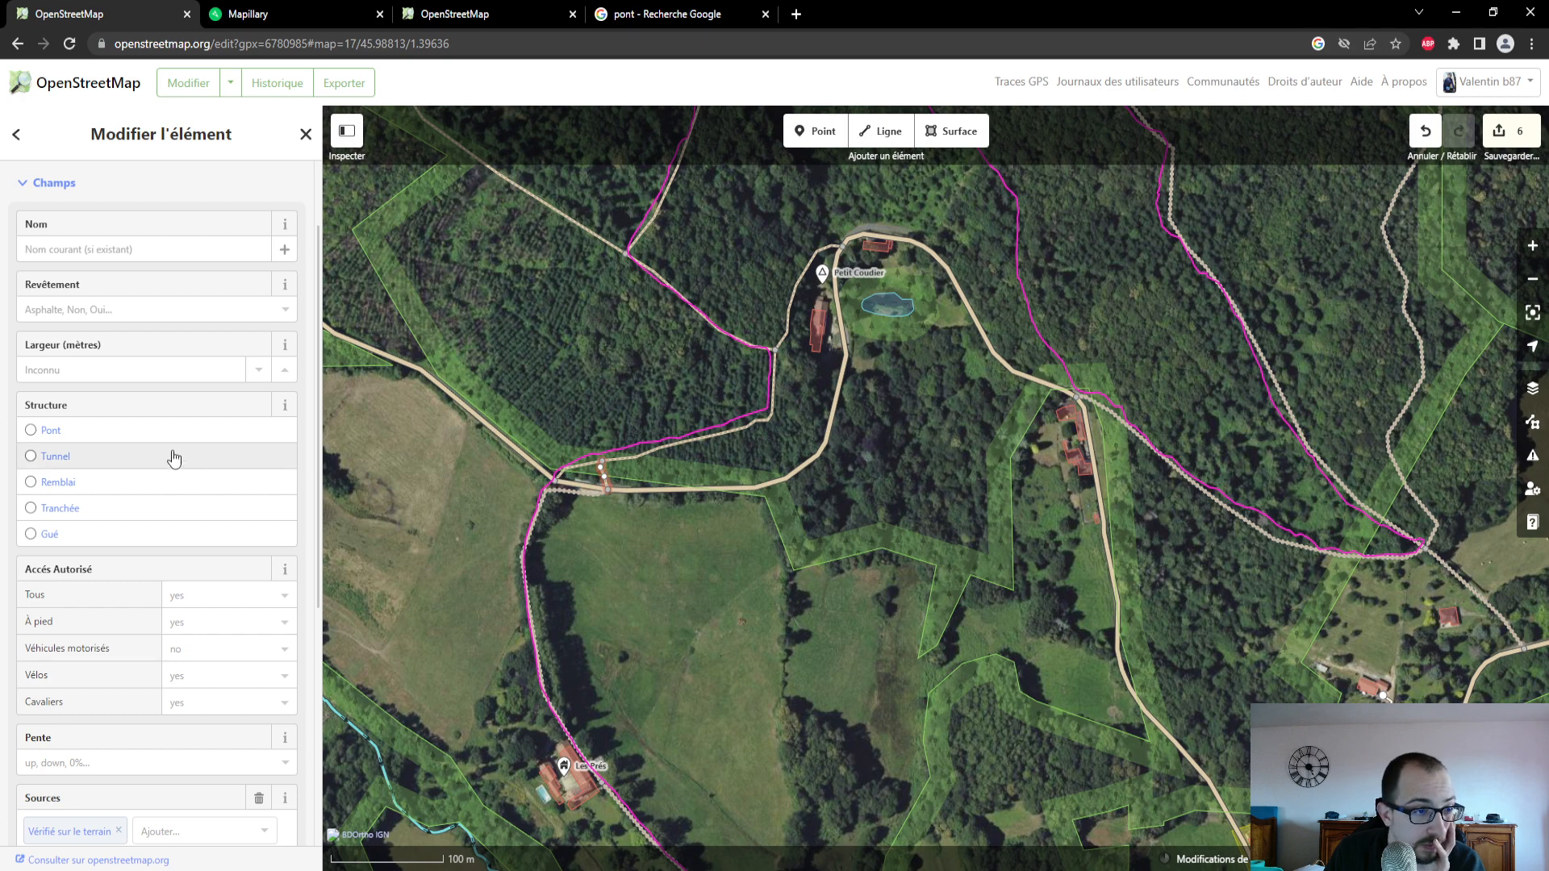
{"action": "scroll", "coordinate": [187, 407], "scroll_direction": "up", "scroll_amount": 2}
{"action": "left_click", "coordinate": [188, 415]}
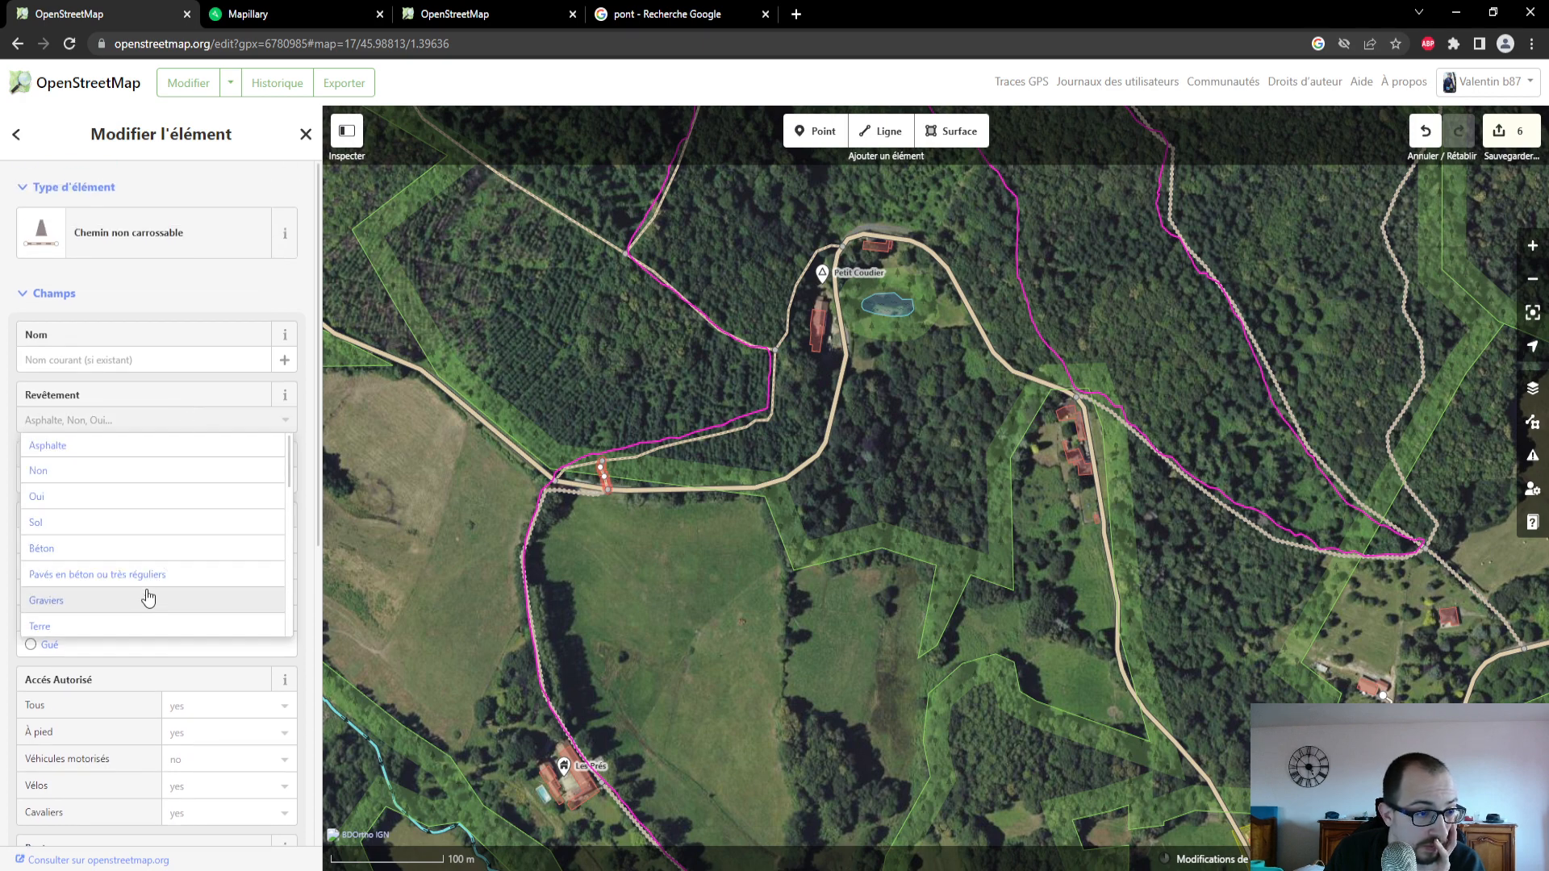
{"action": "left_click", "coordinate": [148, 626]}
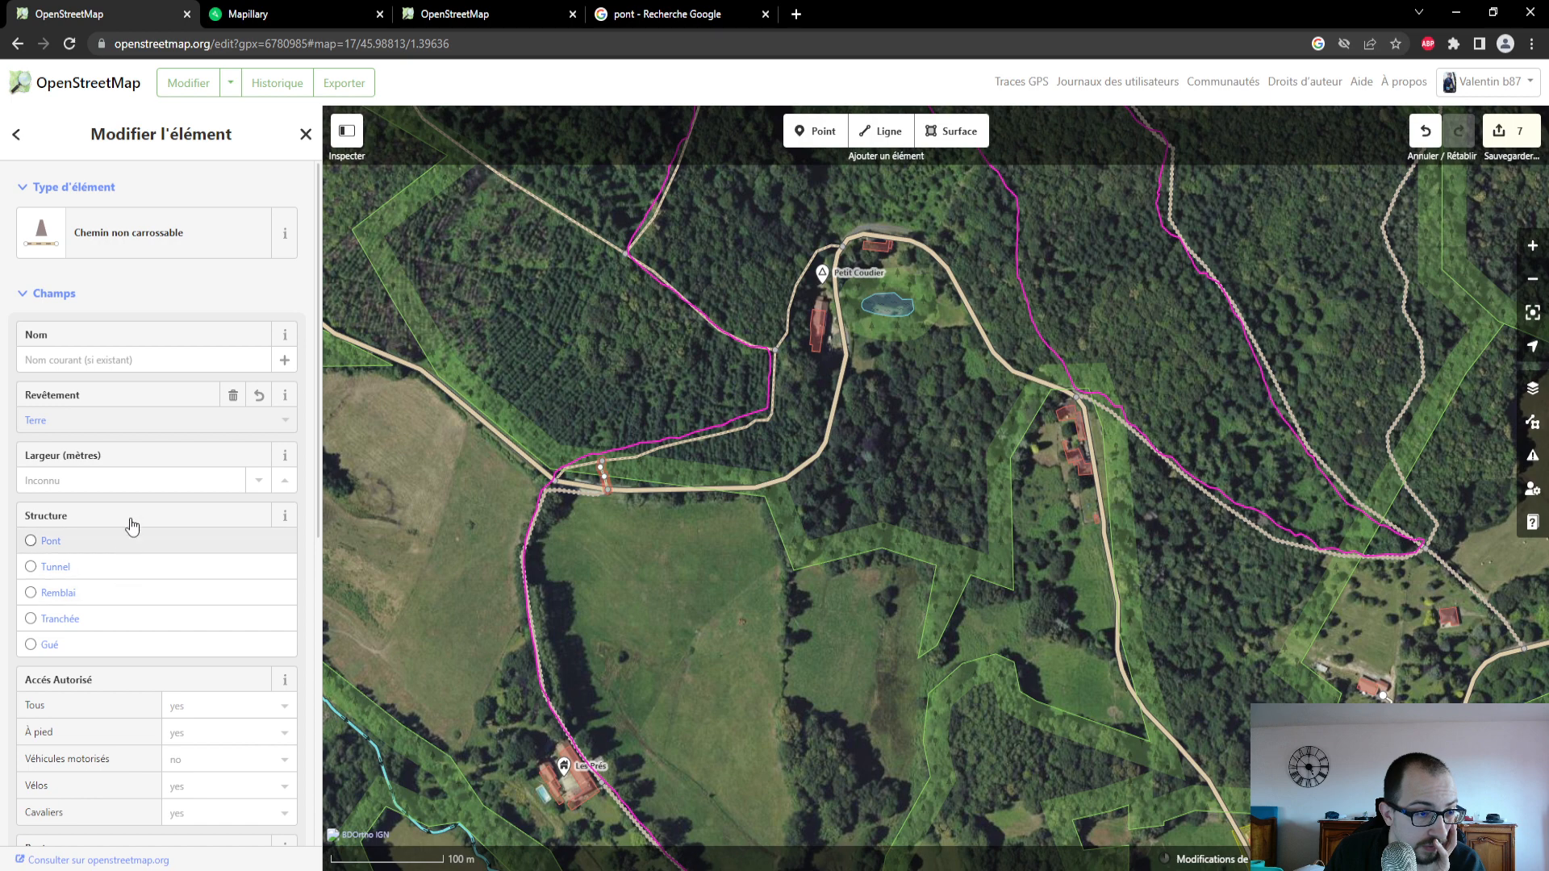
{"action": "scroll", "coordinate": [146, 474], "scroll_direction": "down", "scroll_amount": 2}
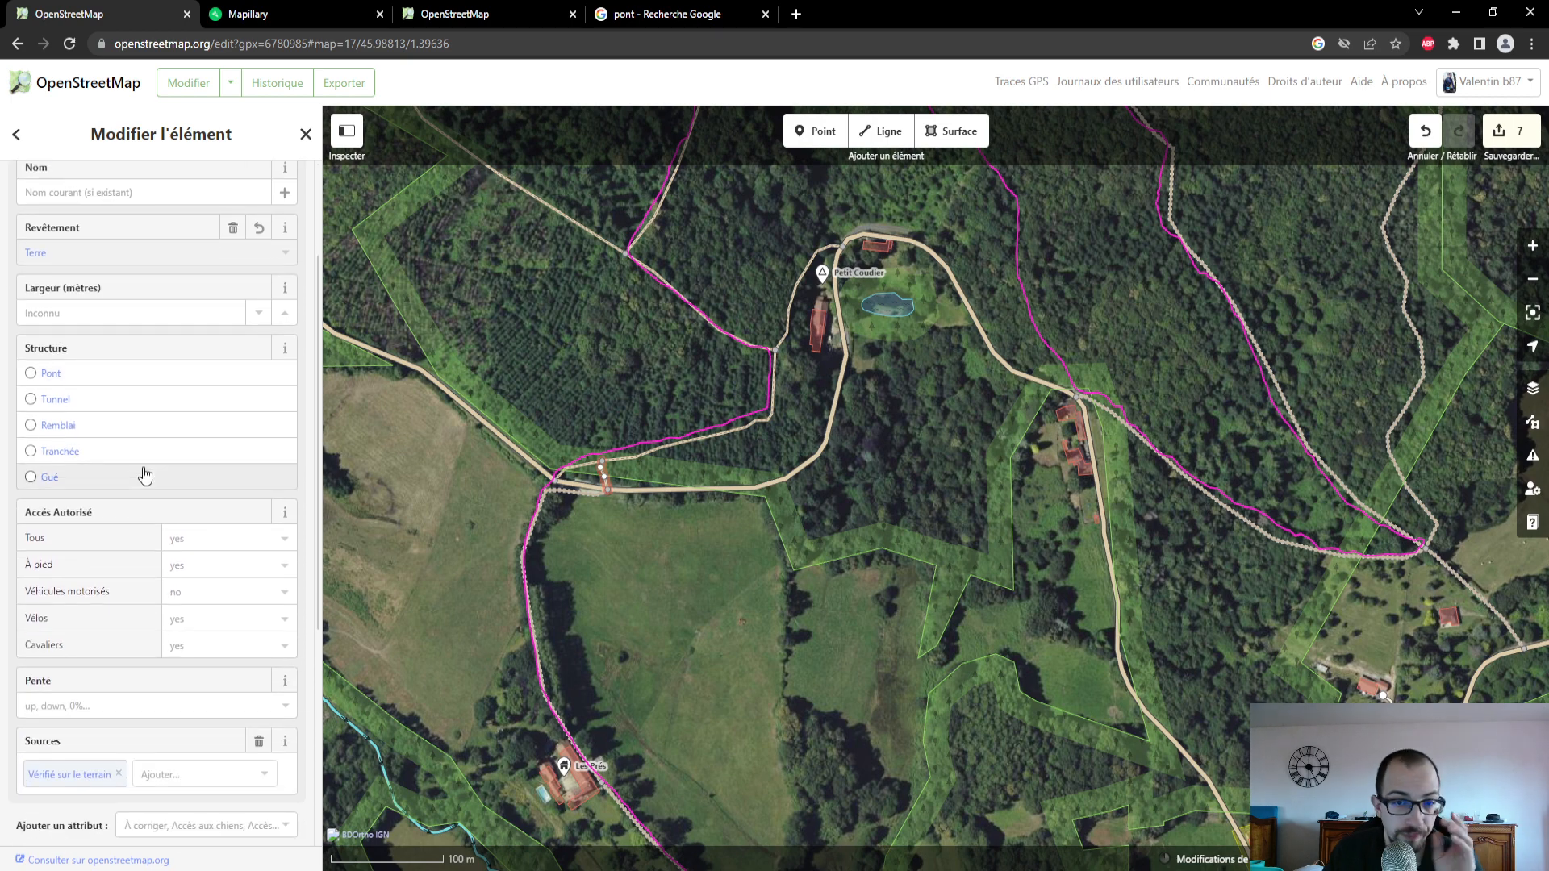
- Set the surface of the forest path running from the road north of Les Prés toward Petit Coudier to Terre
{"action": "scroll", "coordinate": [601, 477], "scroll_direction": "up", "scroll_amount": 5}
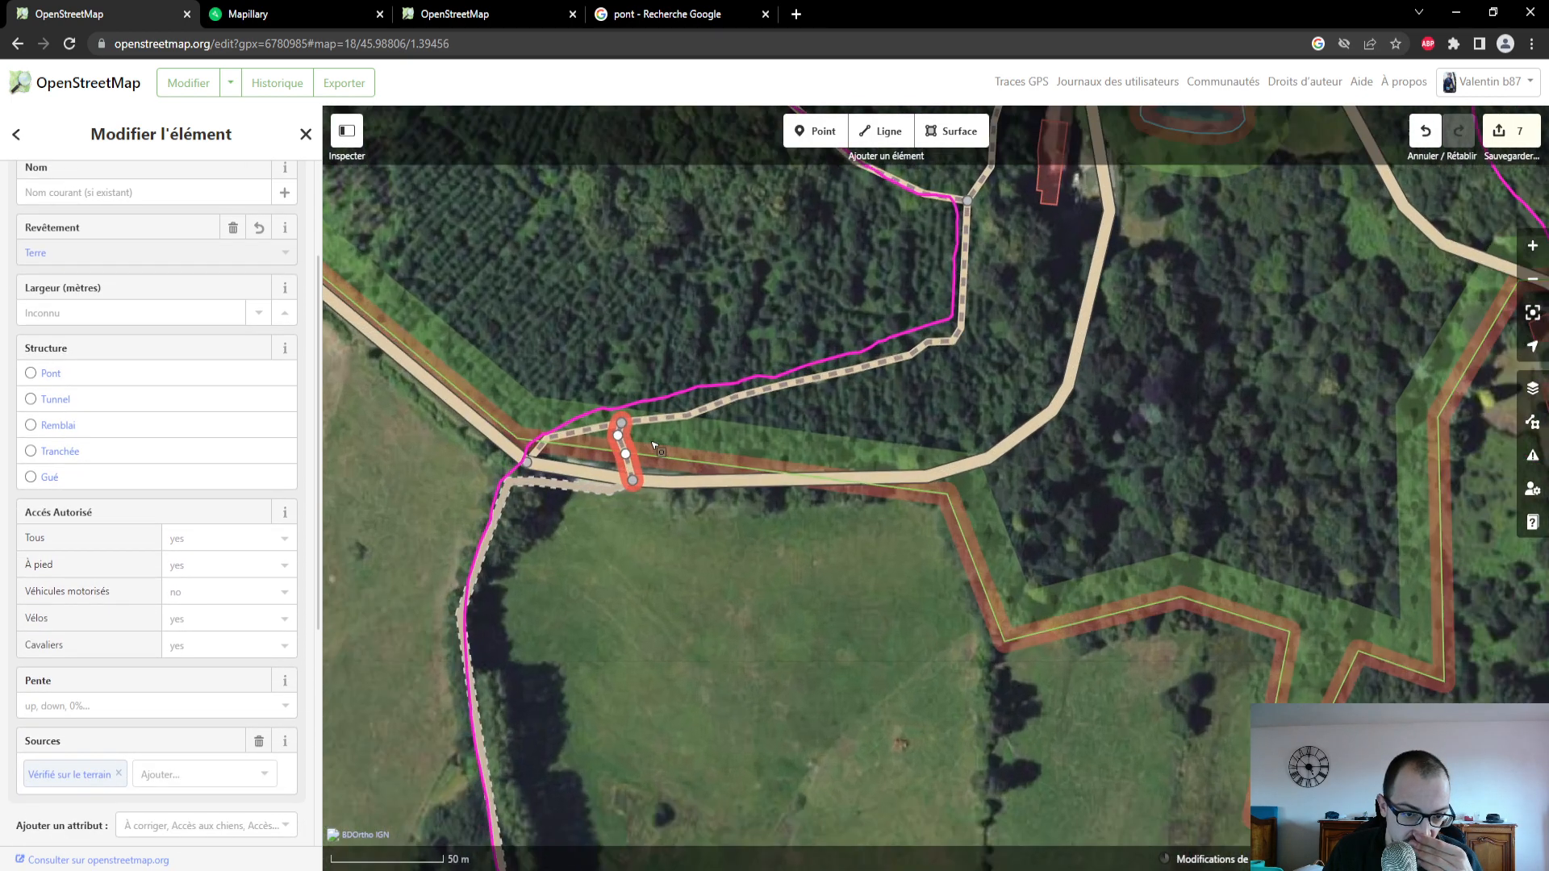
{"action": "scroll", "coordinate": [728, 549], "scroll_direction": "down", "scroll_amount": 2}
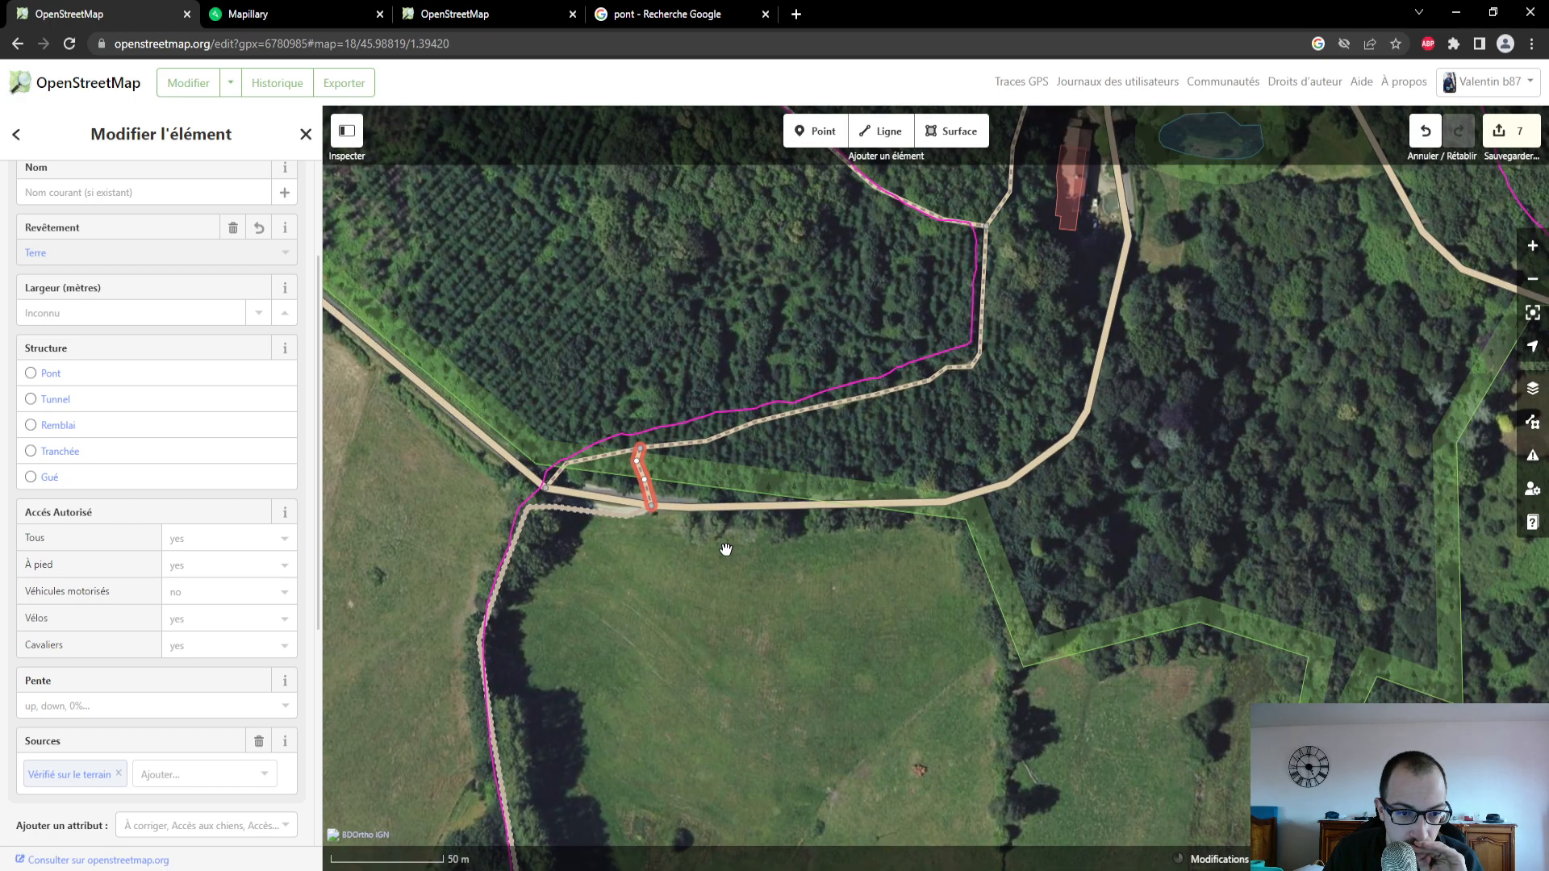
{"action": "scroll", "coordinate": [726, 550], "scroll_direction": "up", "scroll_amount": 2}
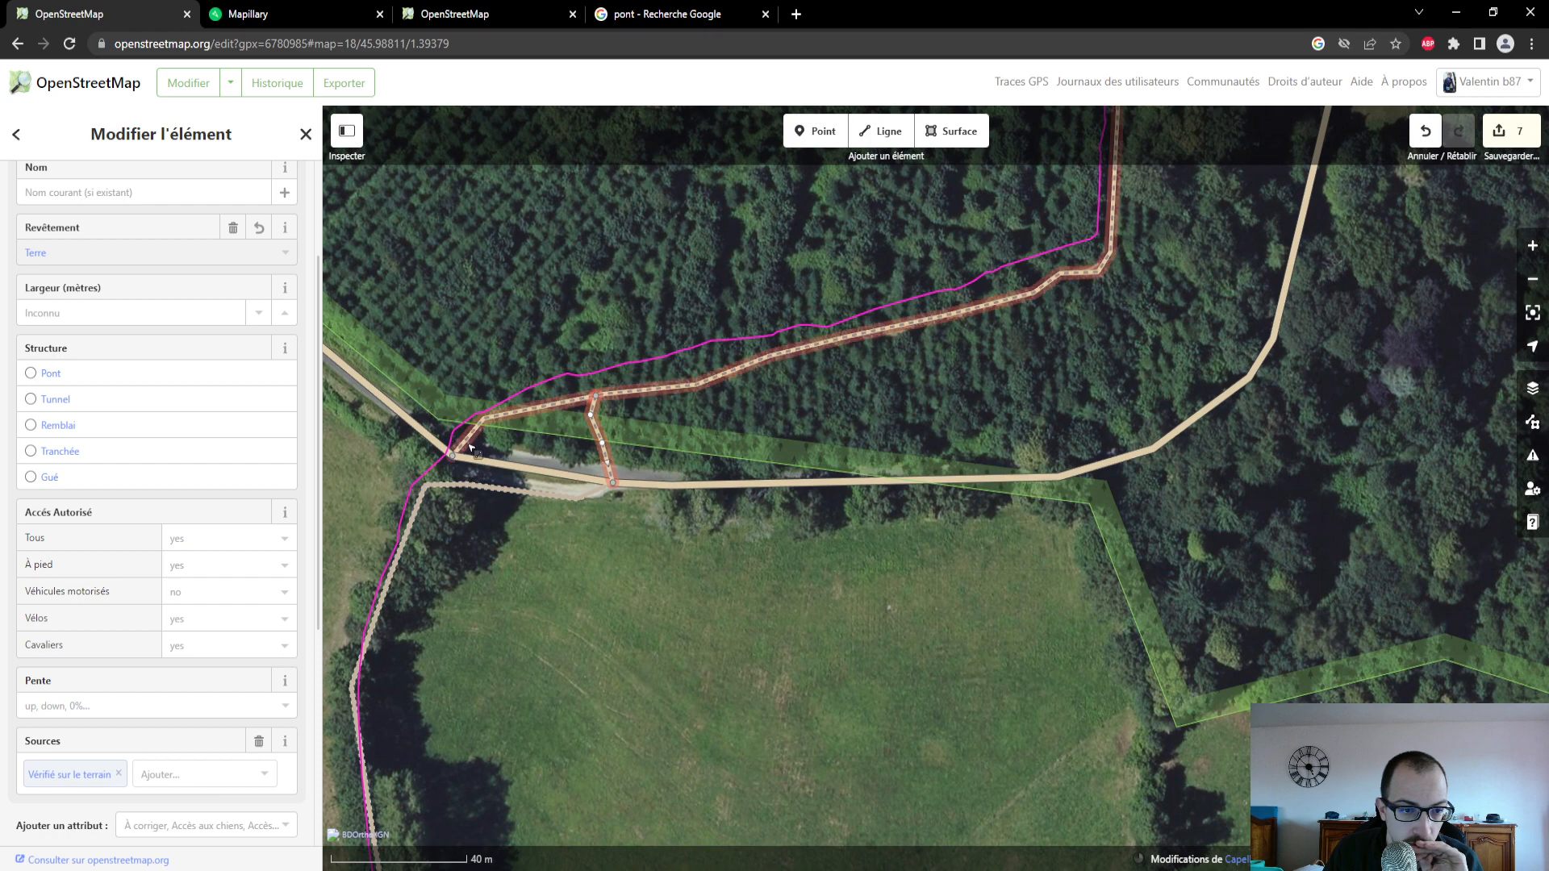
{"action": "left_click", "coordinate": [458, 428]}
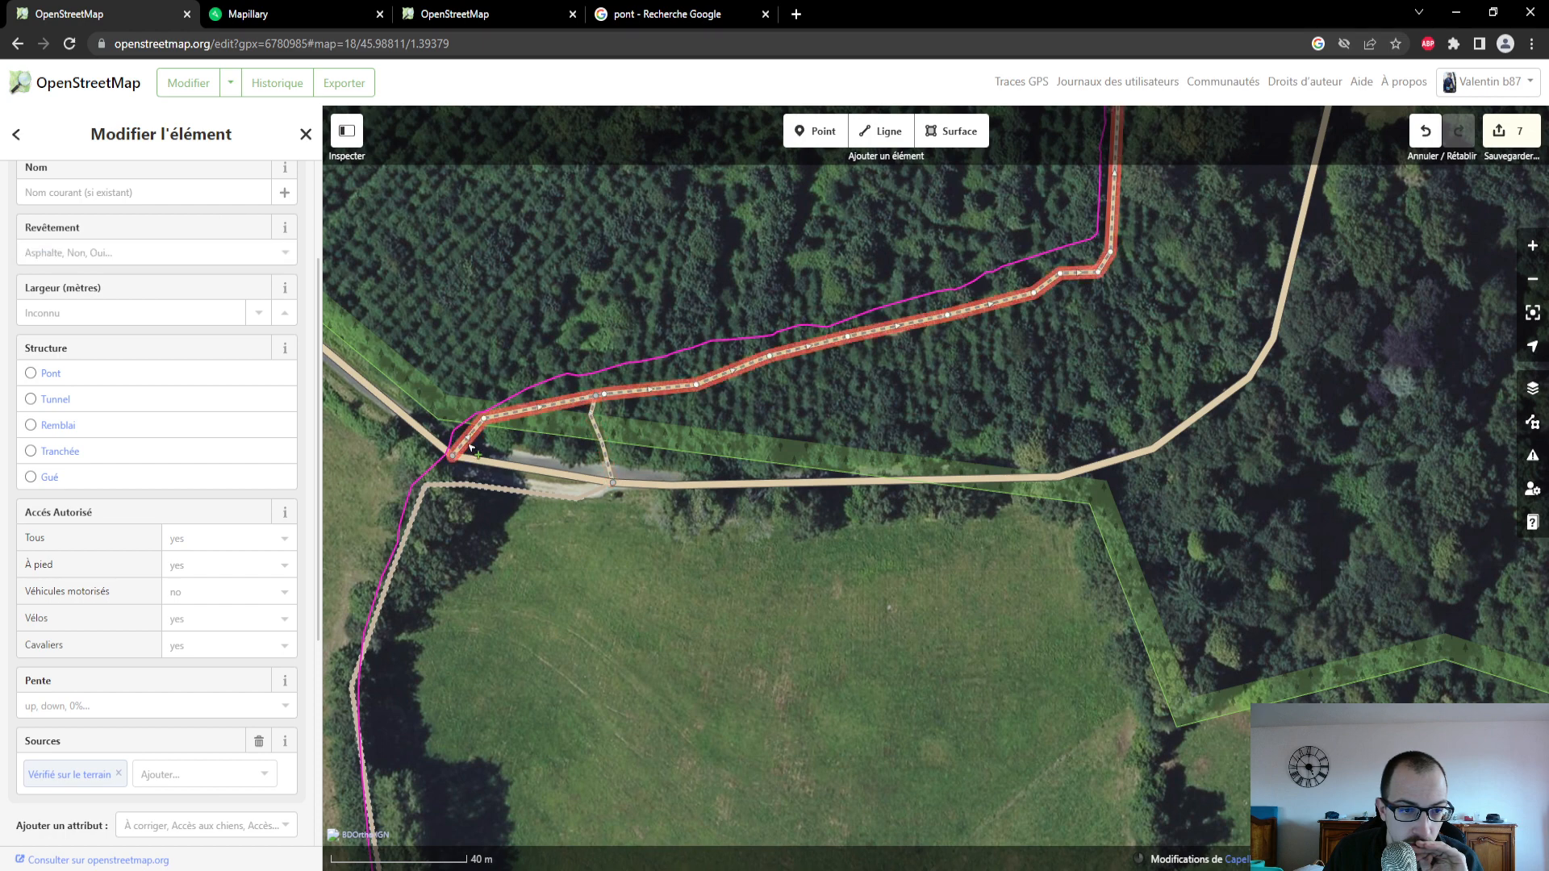
{"action": "left_click", "coordinate": [139, 251]}
{"action": "left_click", "coordinate": [138, 458]}
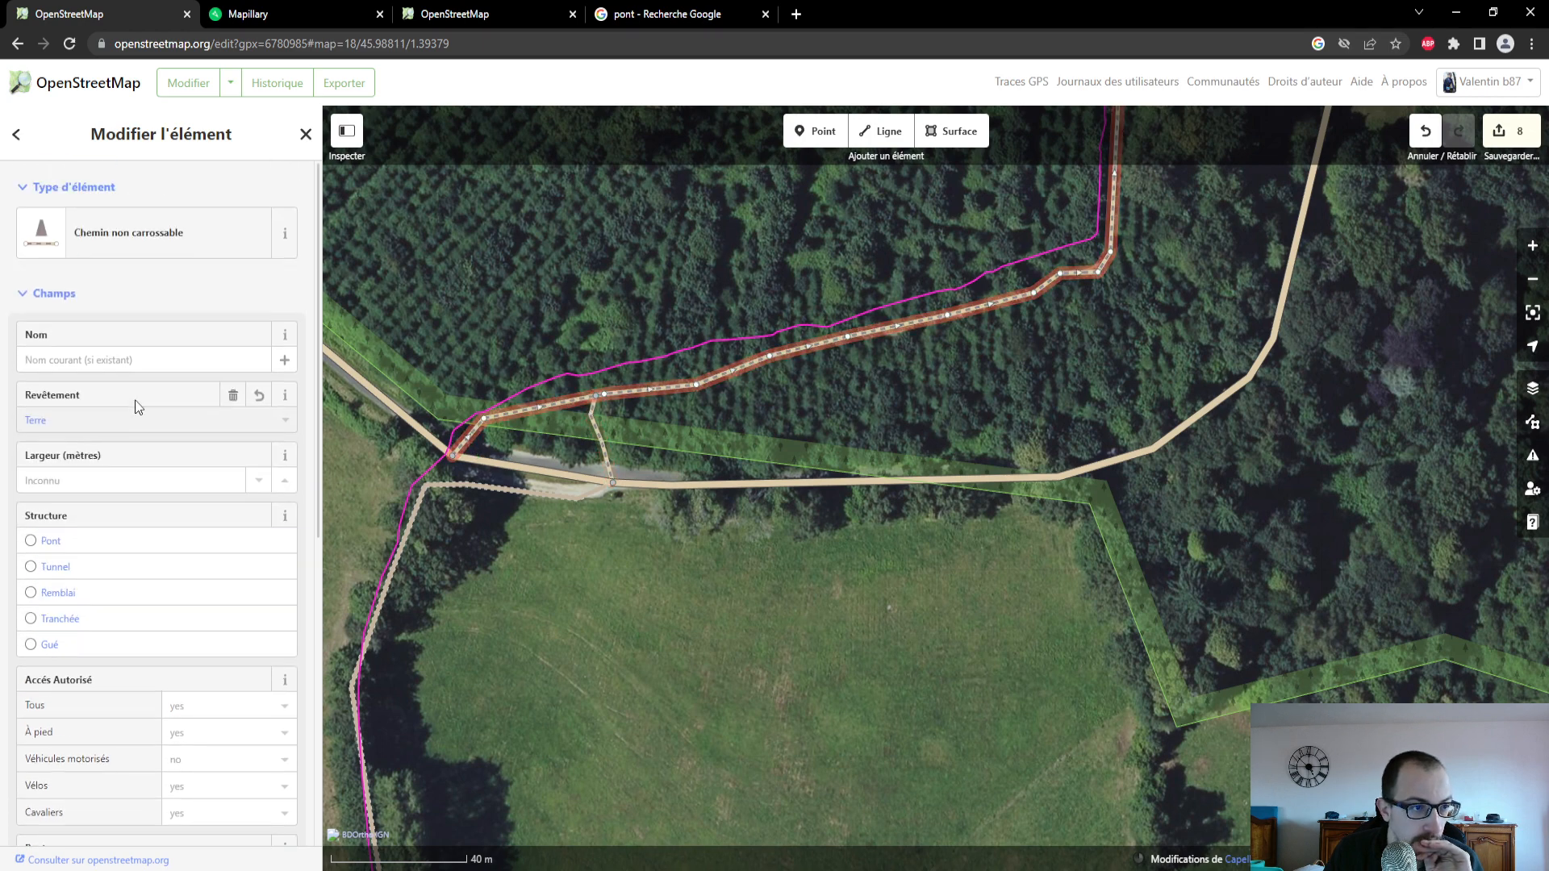
{"action": "scroll", "coordinate": [153, 429], "scroll_direction": "down", "scroll_amount": 2}
- Follow the forest path north and examine the Mapillary photo of its continuation west of Petit Coudier, returning to the OpenStreetMap editor
{"action": "left_click_drag", "start_coordinate": [958, 366], "coordinate": [814, 630]}
{"action": "scroll", "coordinate": [1041, 401], "scroll_direction": "down", "scroll_amount": 2}
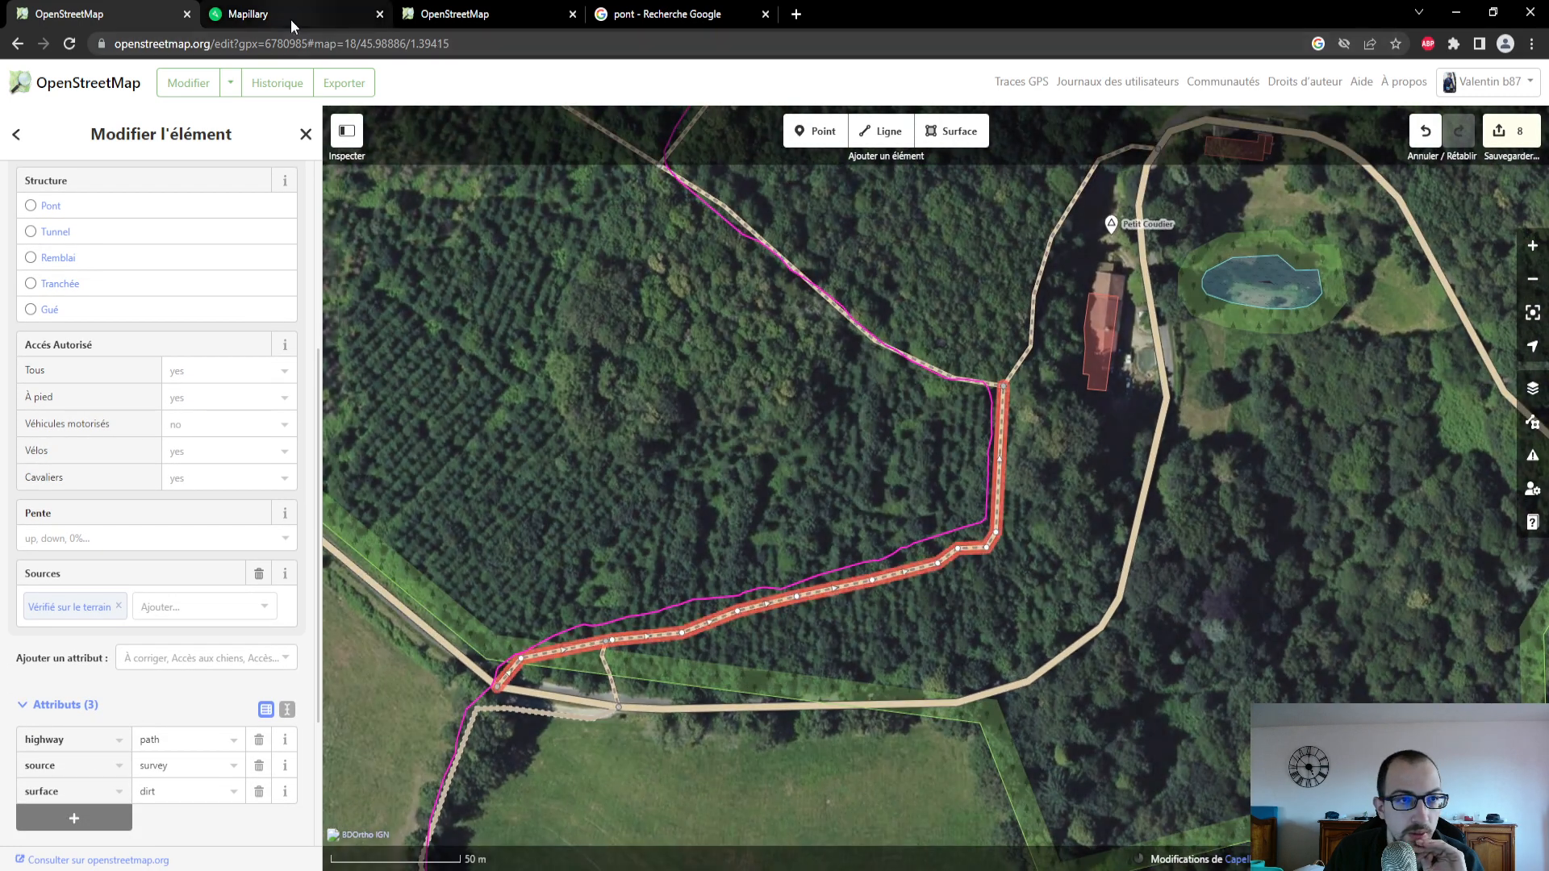
{"action": "left_click", "coordinate": [295, 24]}
{"action": "left_click_drag", "start_coordinate": [215, 704], "coordinate": [203, 799]}
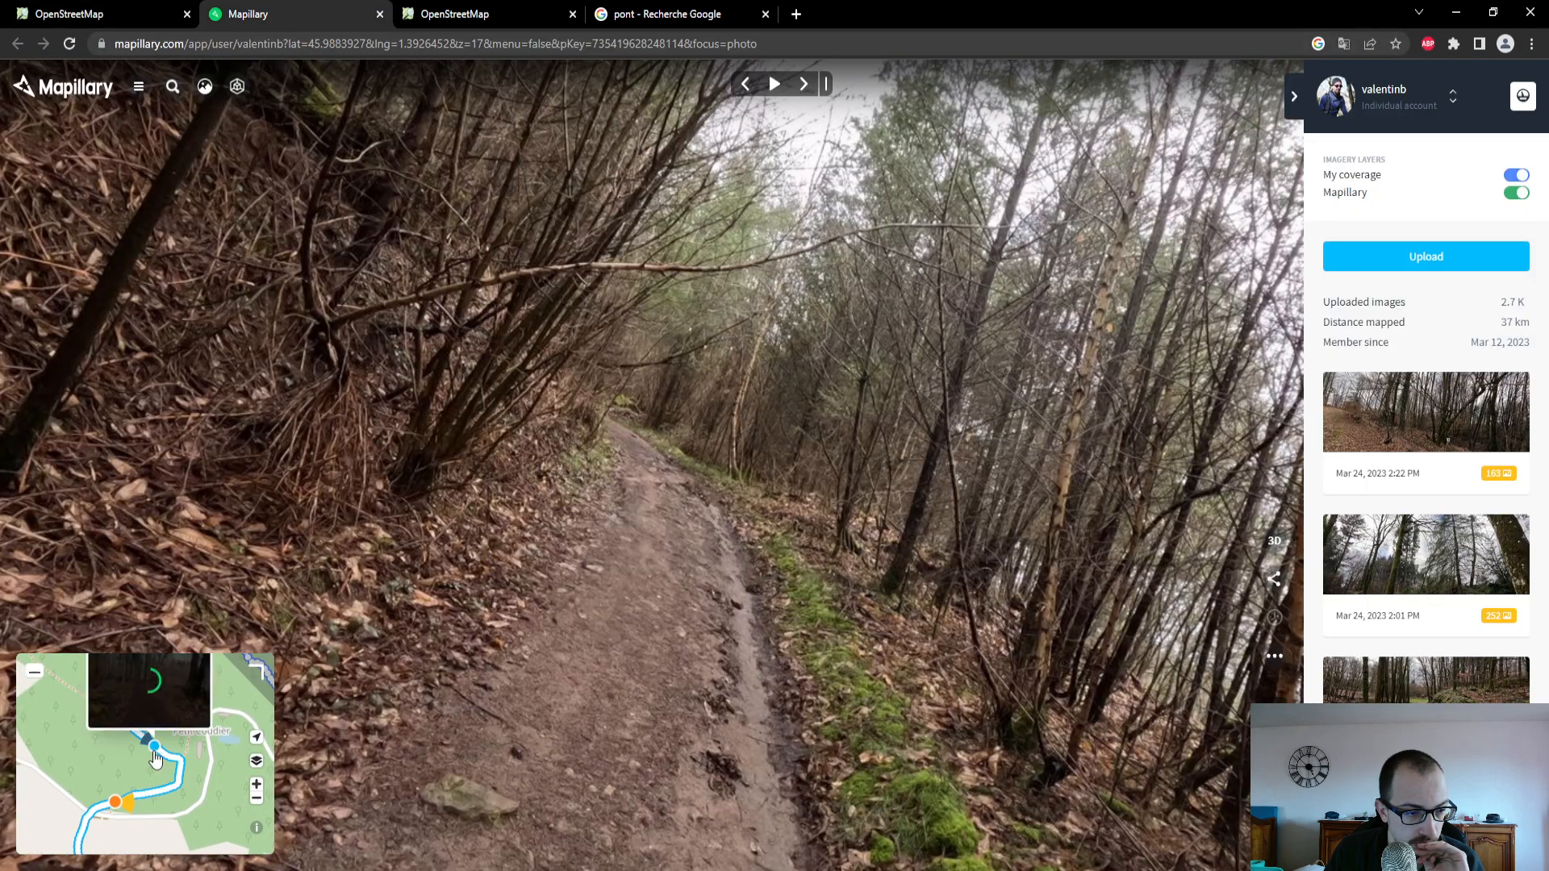
{"action": "left_click", "coordinate": [155, 752]}
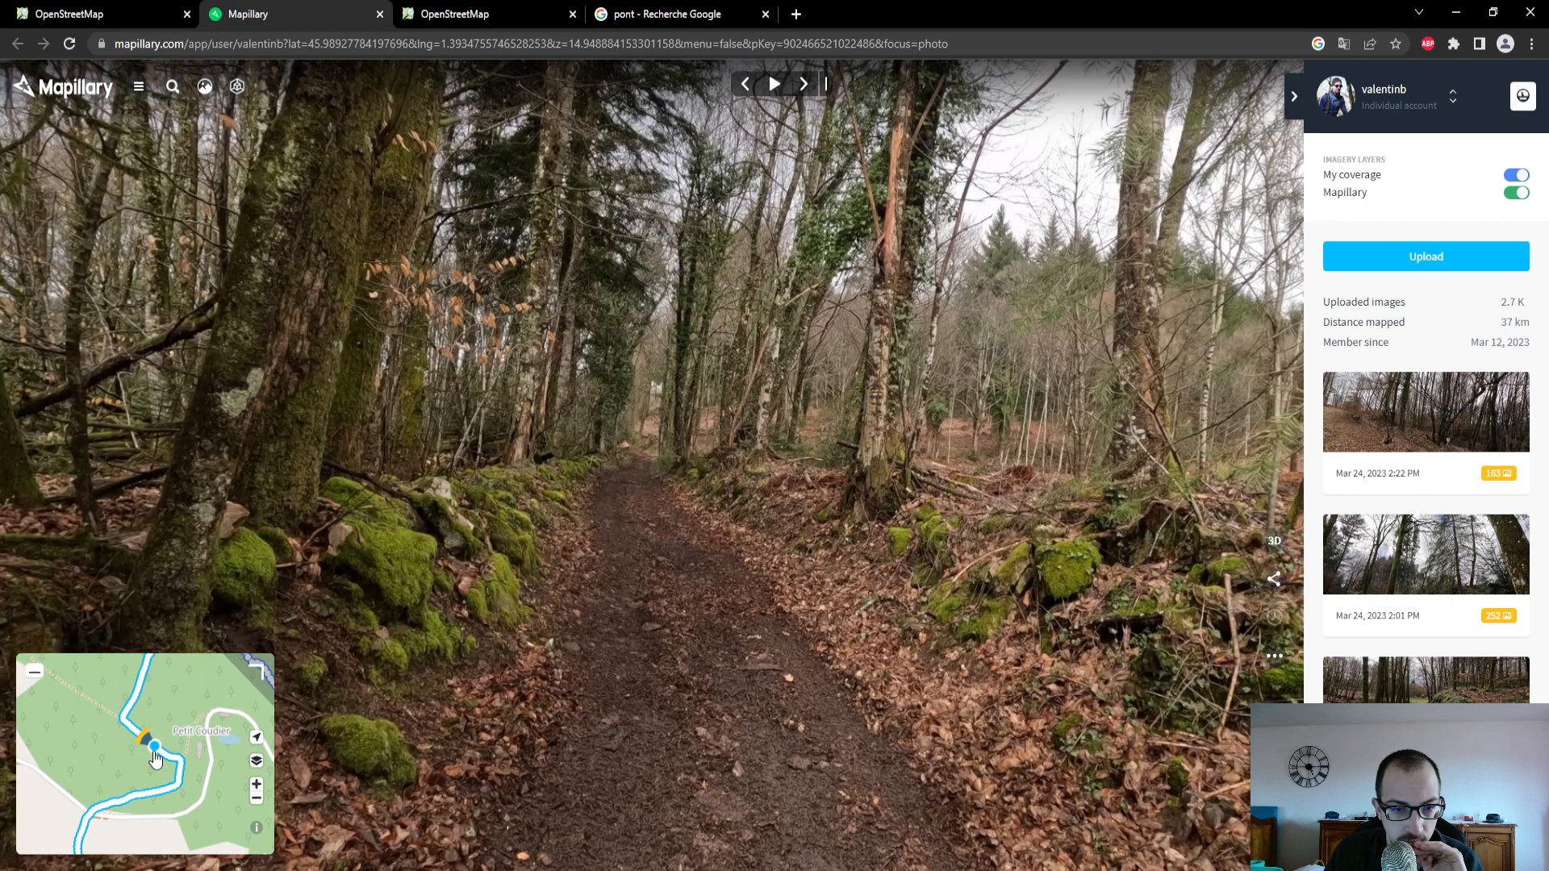
{"action": "left_click", "coordinate": [81, 14]}
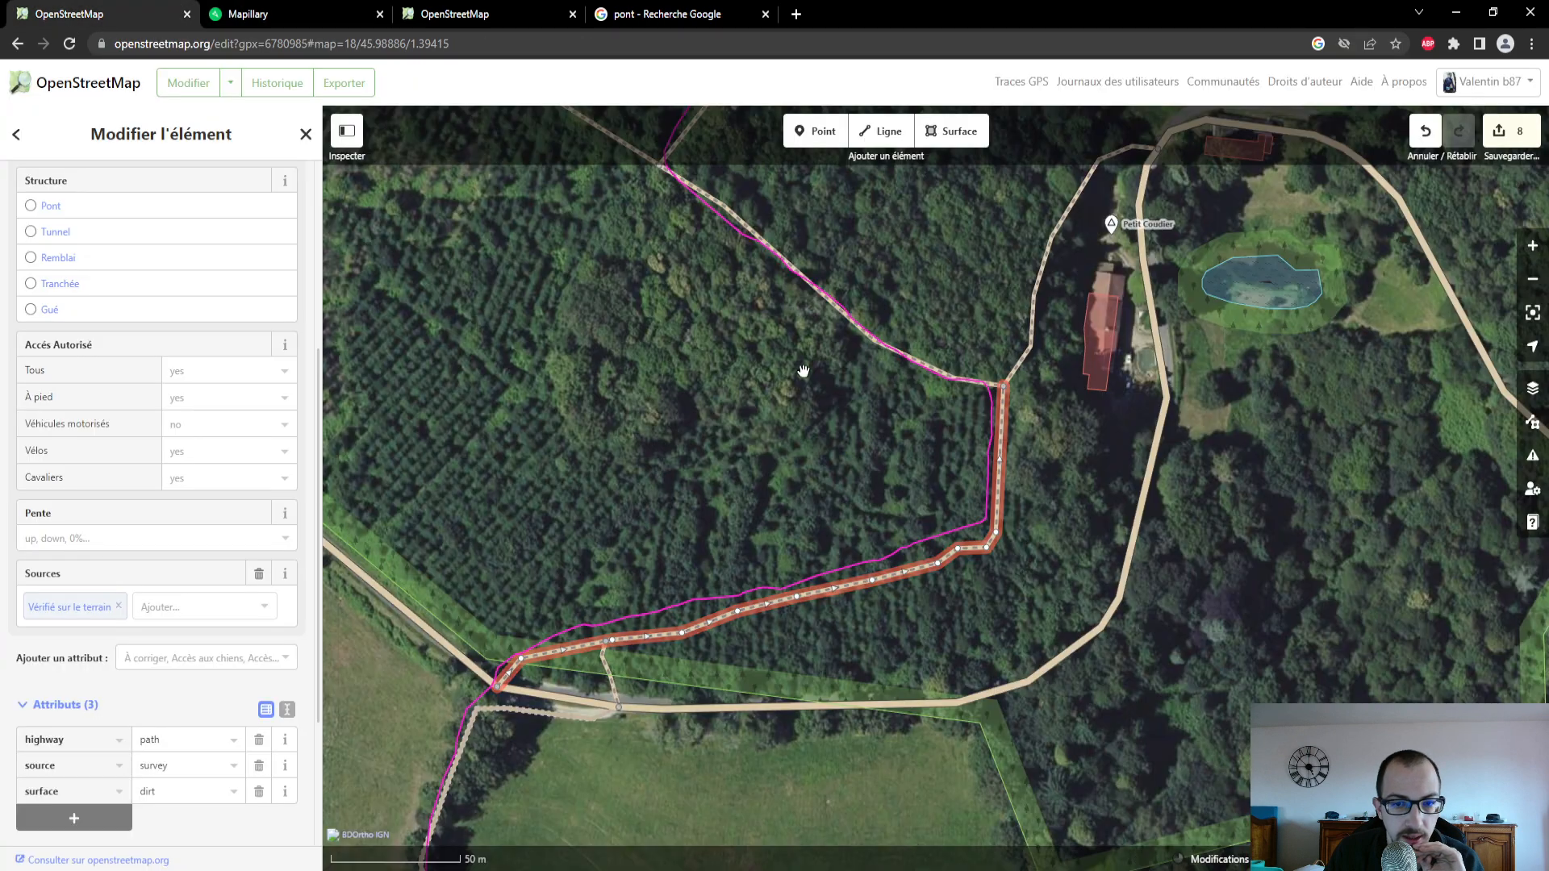
- Set the surface of the path running northwest through the forest from Petit Coudier to Terre
{"action": "left_click", "coordinate": [892, 348]}
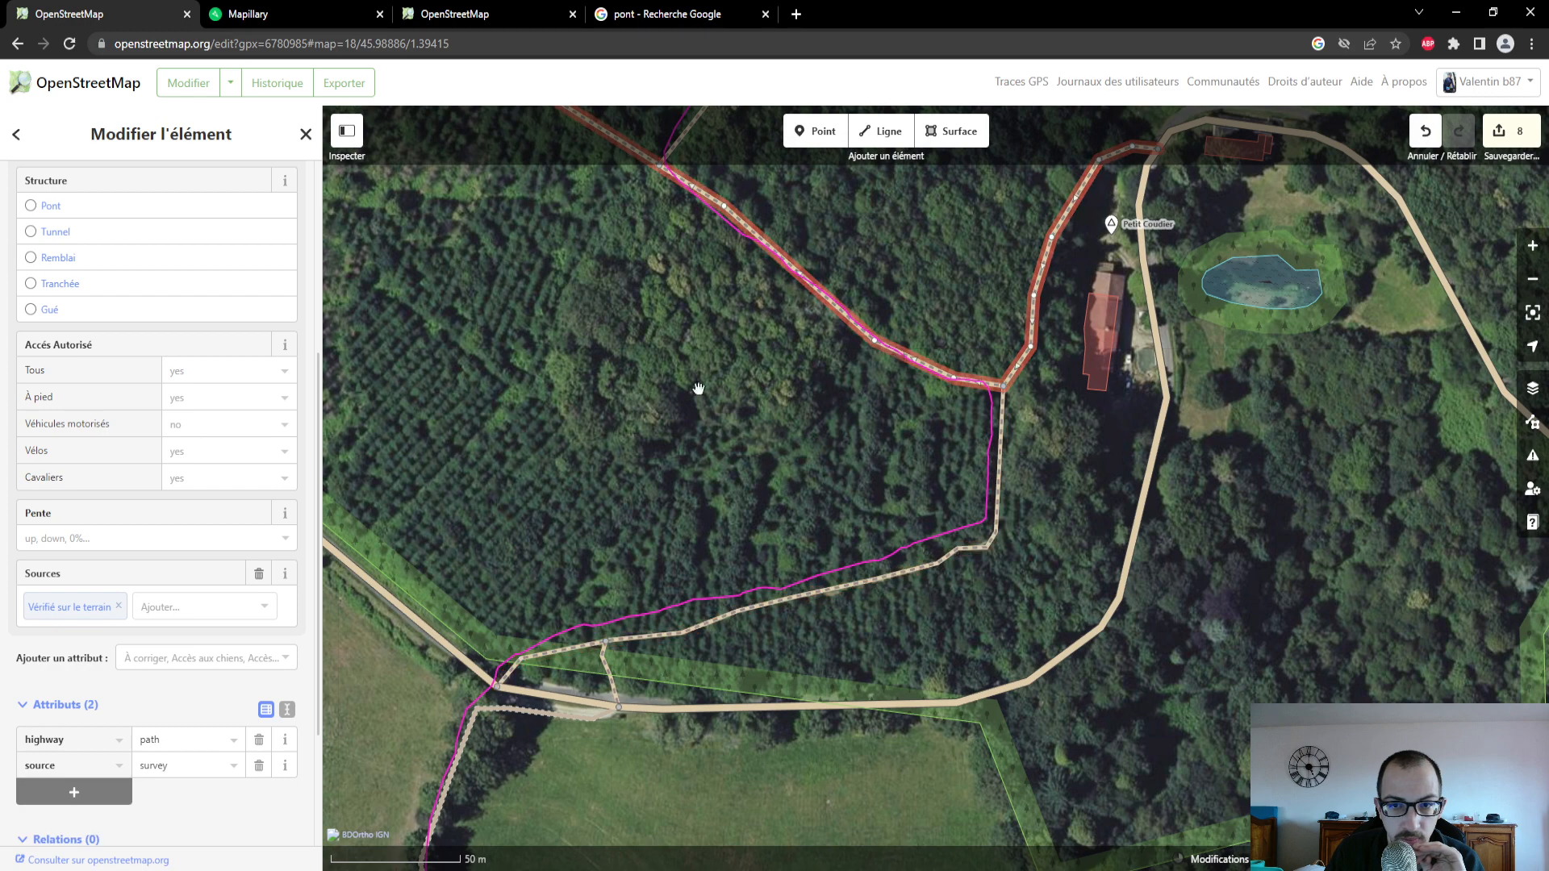
{"action": "scroll", "coordinate": [121, 364], "scroll_direction": "up", "scroll_amount": 5}
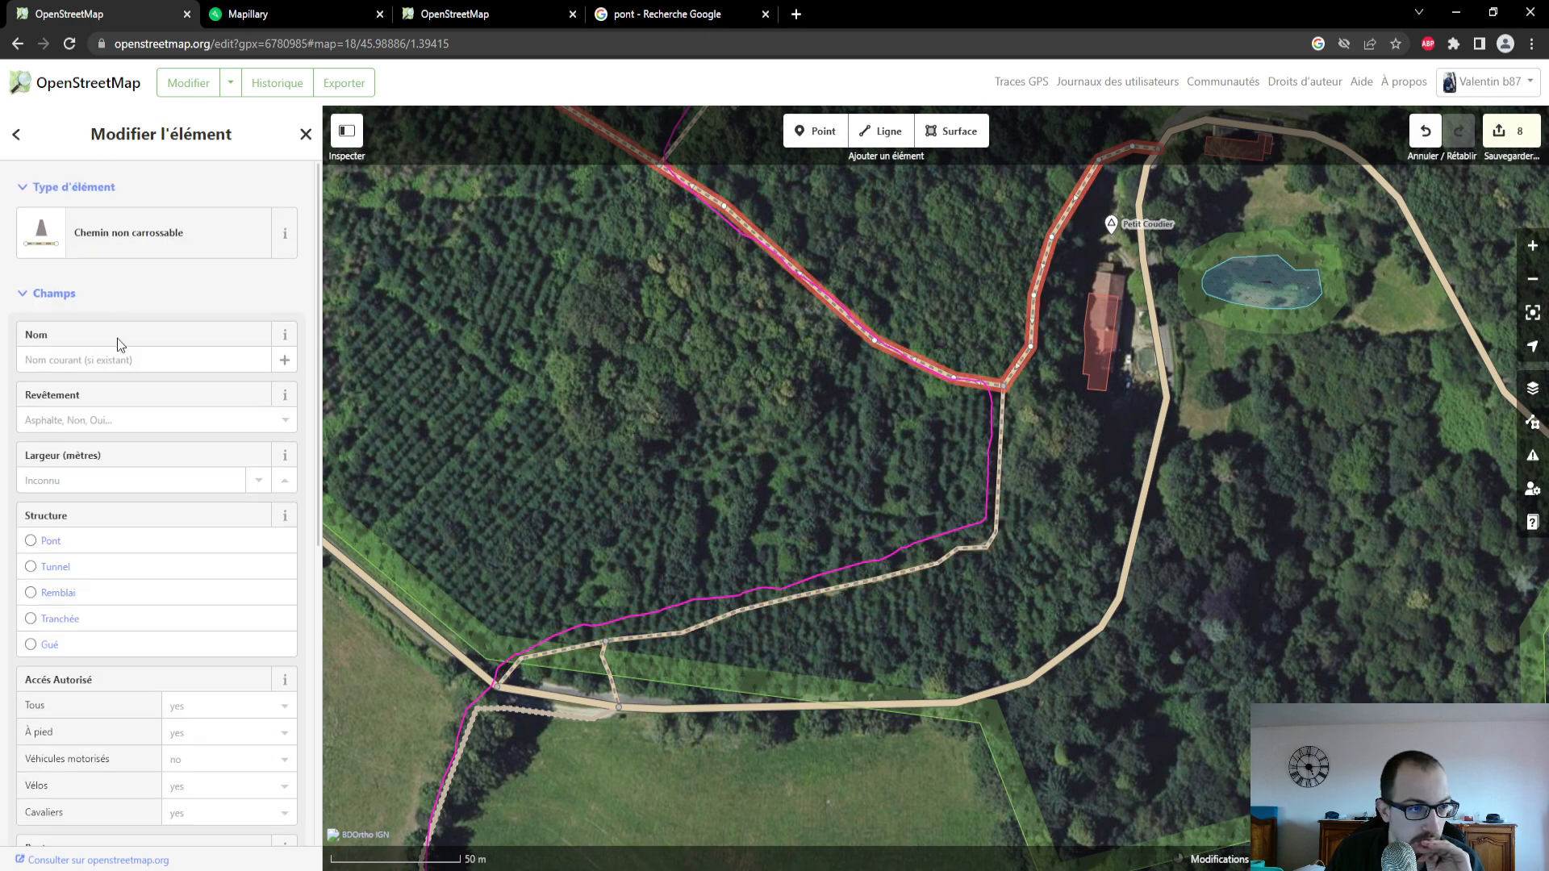
{"action": "left_click", "coordinate": [134, 421]}
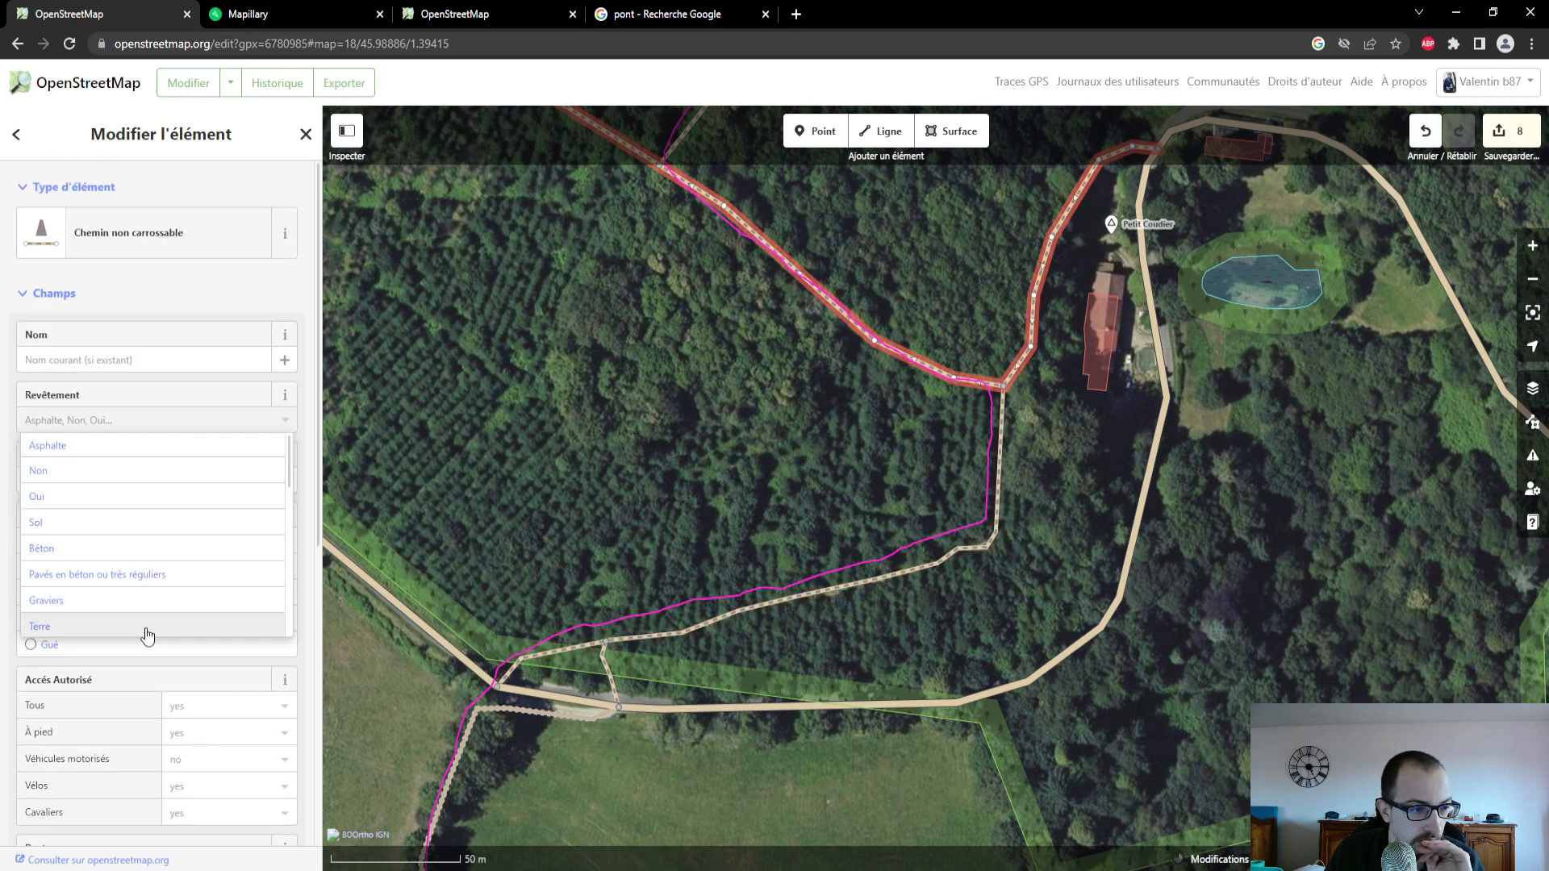
{"action": "left_click", "coordinate": [145, 634]}
{"action": "scroll", "coordinate": [149, 613], "scroll_direction": "down", "scroll_amount": 3}
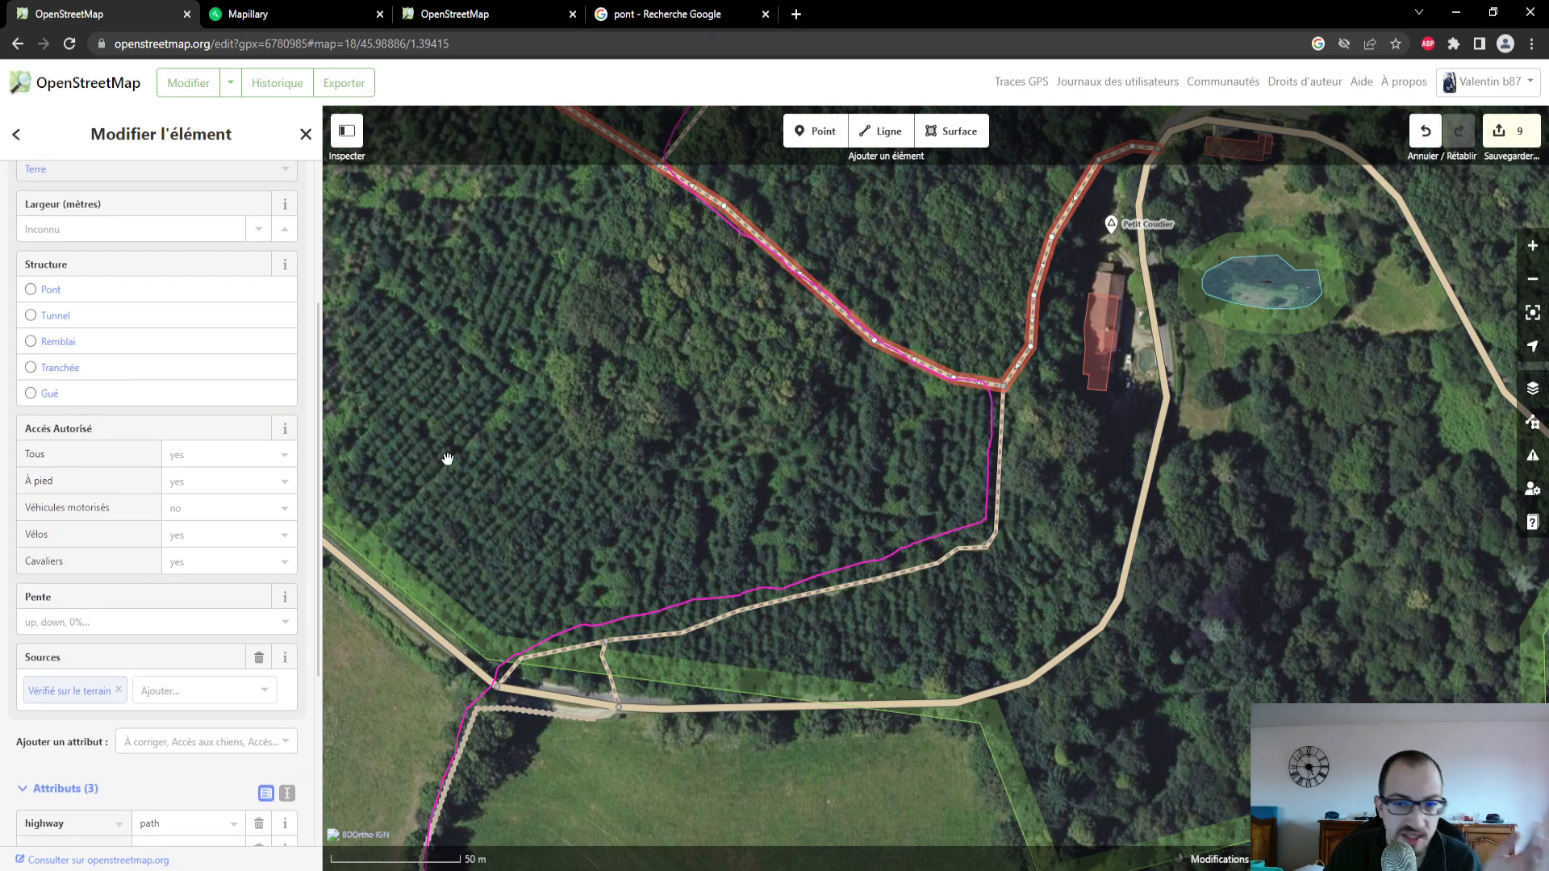
- Select the path branching north in the forest northwest of Petit Coudier, examine Mapillary photos along it, and return to the OpenStreetMap editor
{"action": "left_click_drag", "start_coordinate": [667, 371], "coordinate": [714, 524]}
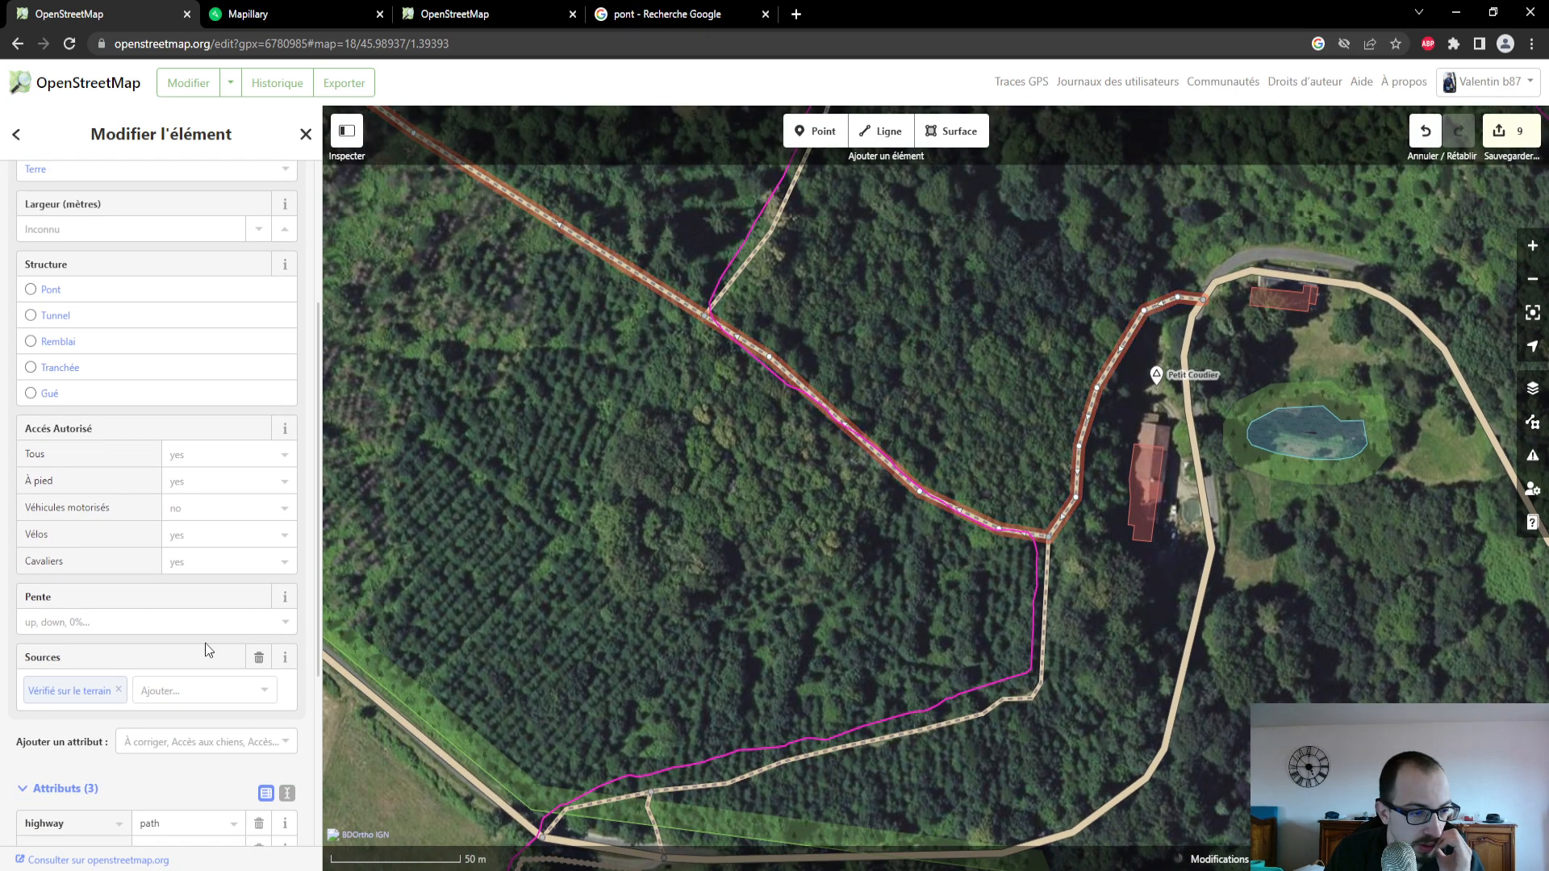
{"action": "scroll", "coordinate": [205, 642], "scroll_direction": "down", "scroll_amount": 3}
{"action": "left_click_drag", "start_coordinate": [664, 501], "coordinate": [609, 670]}
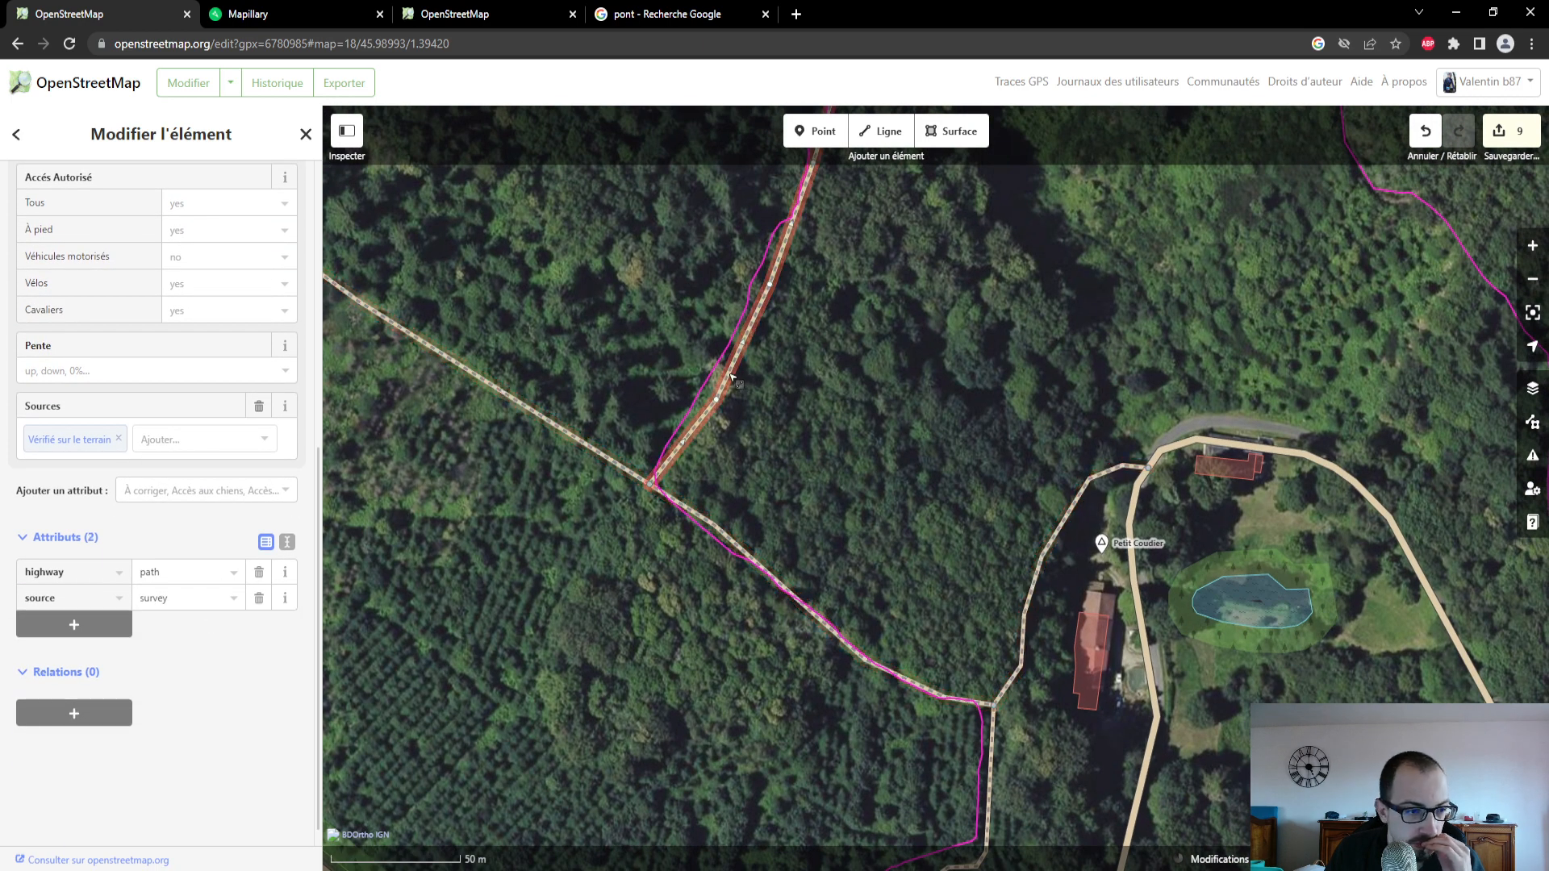
{"action": "left_click", "coordinate": [282, 17]}
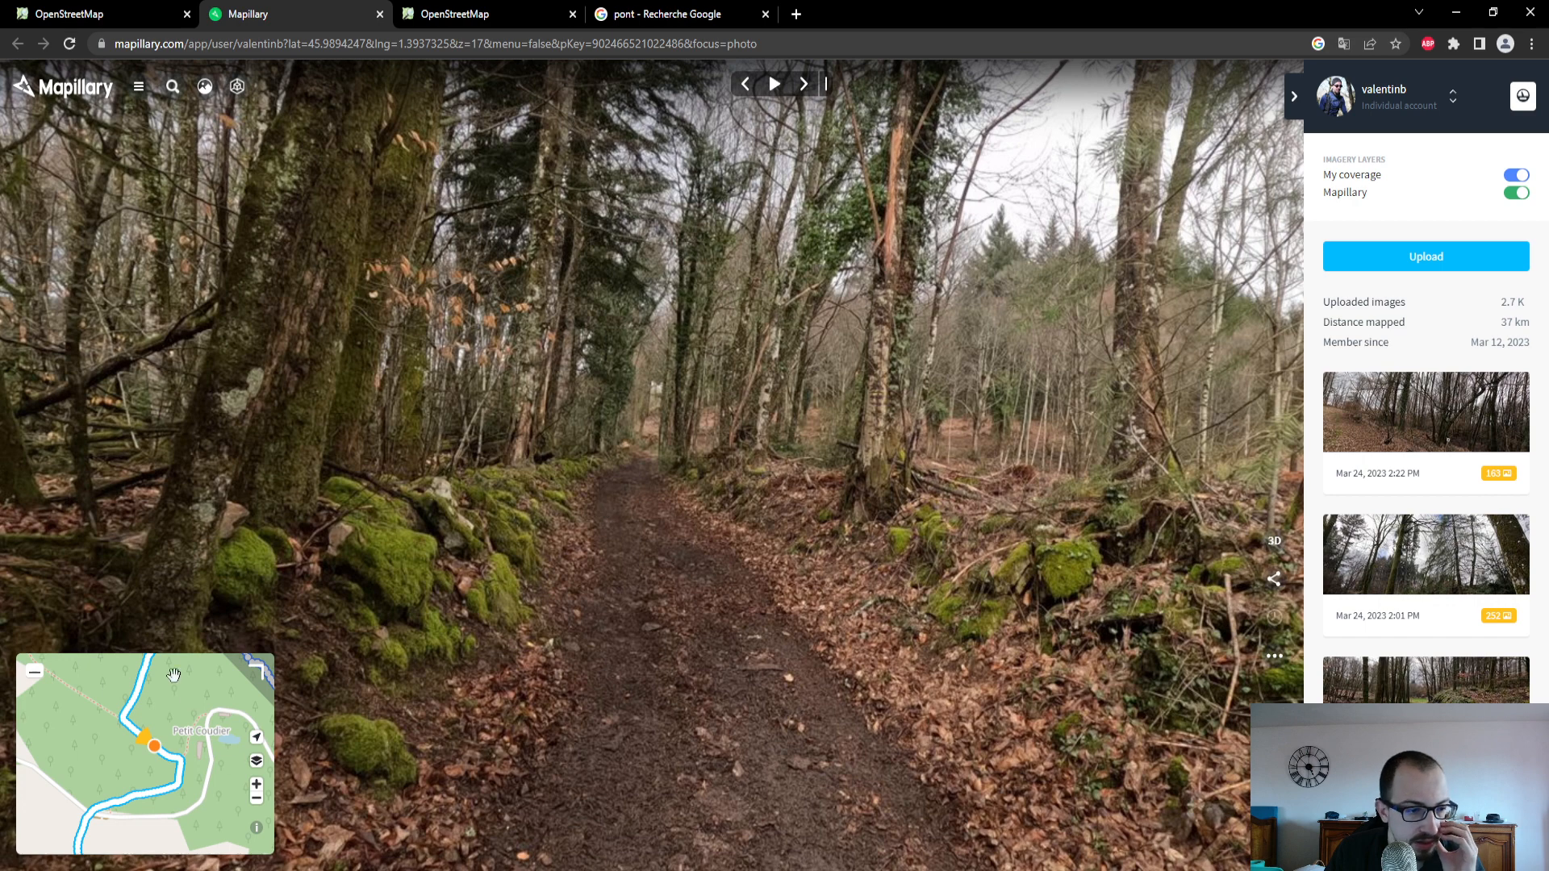
{"action": "left_click_drag", "start_coordinate": [174, 675], "coordinate": [176, 730]}
{"action": "left_click", "coordinate": [150, 718]}
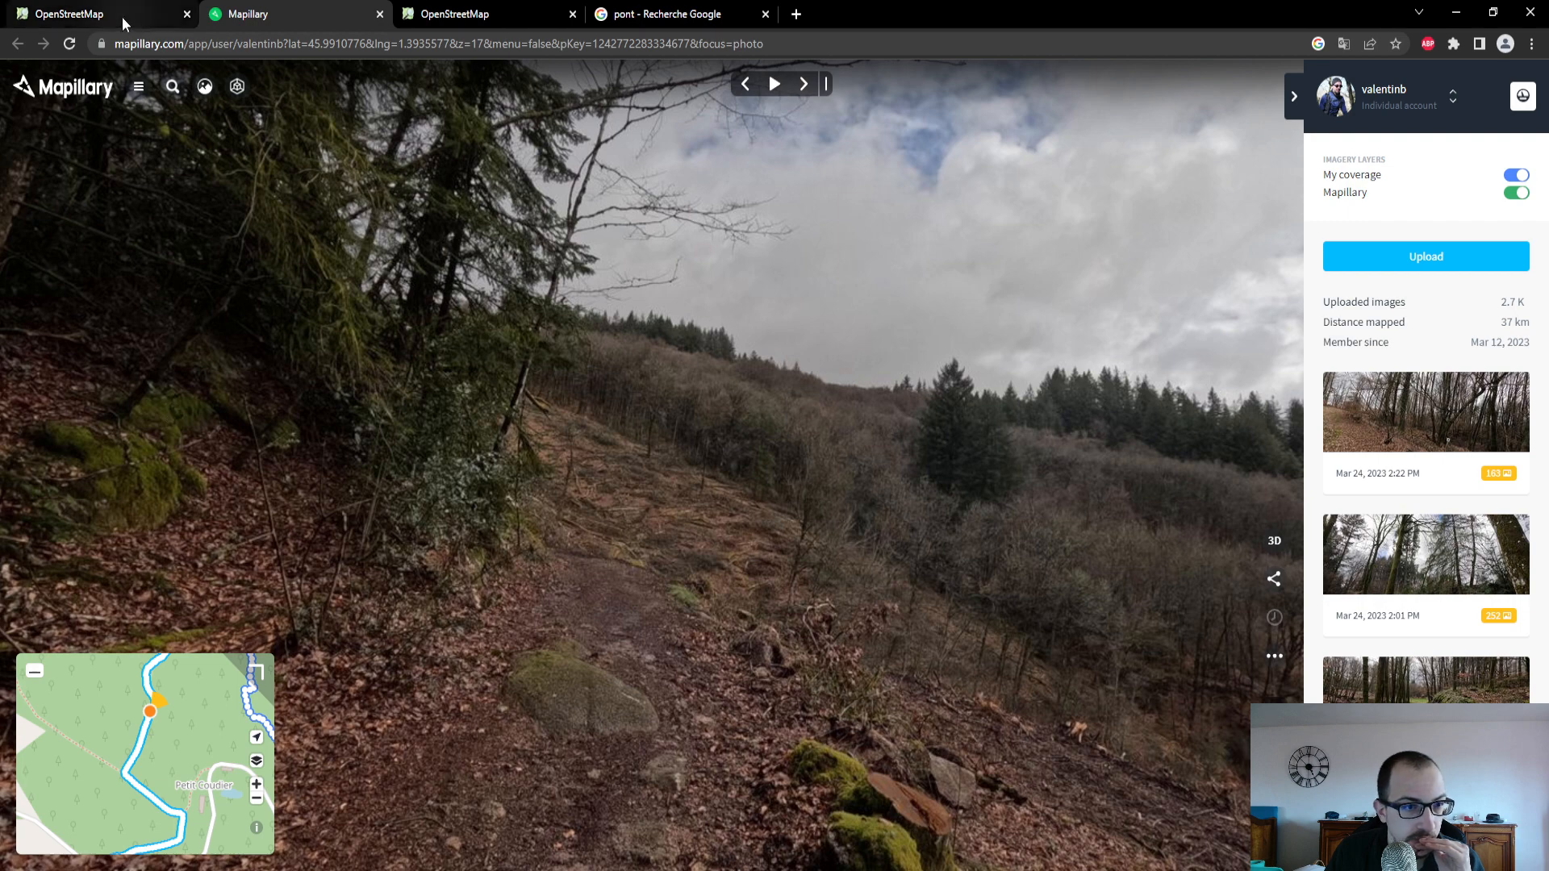
{"action": "left_click_drag", "start_coordinate": [192, 706], "coordinate": [189, 807]}
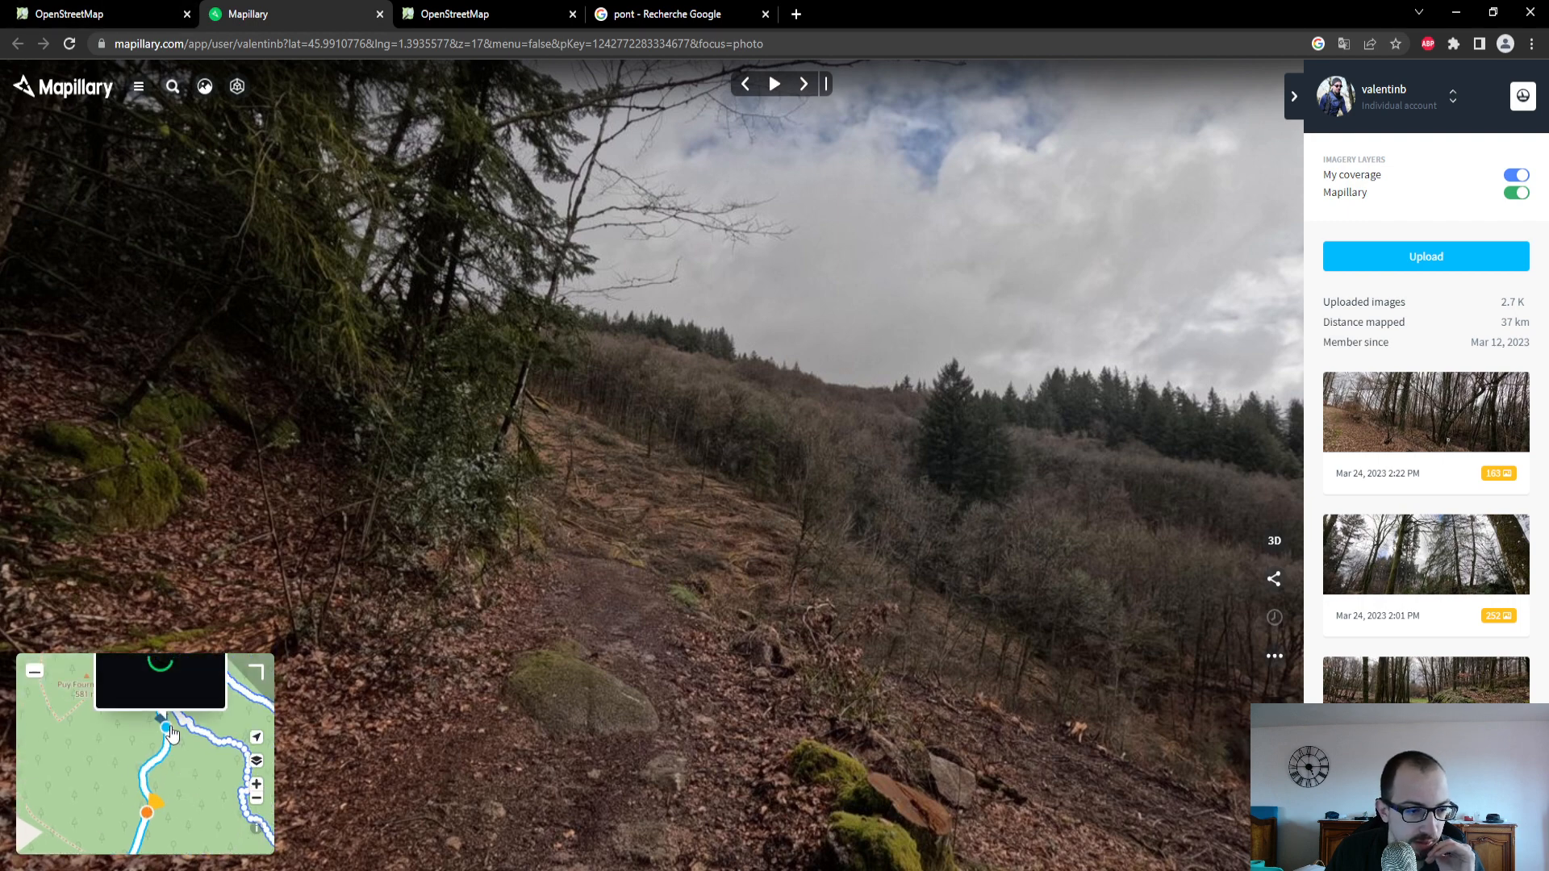
{"action": "left_click", "coordinate": [168, 729]}
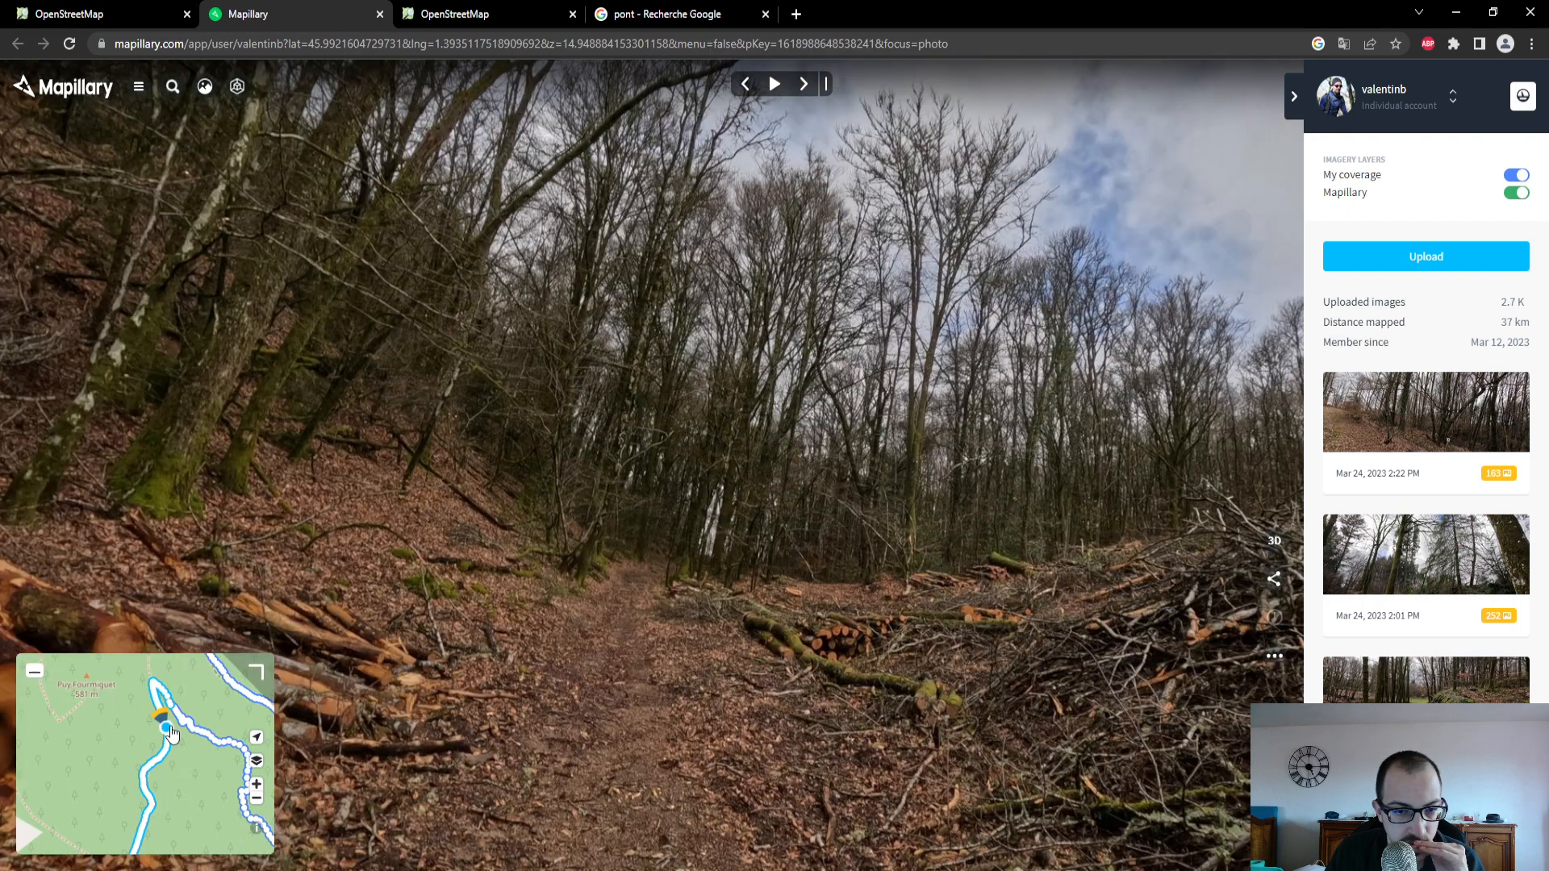
{"action": "left_click", "coordinate": [147, 24]}
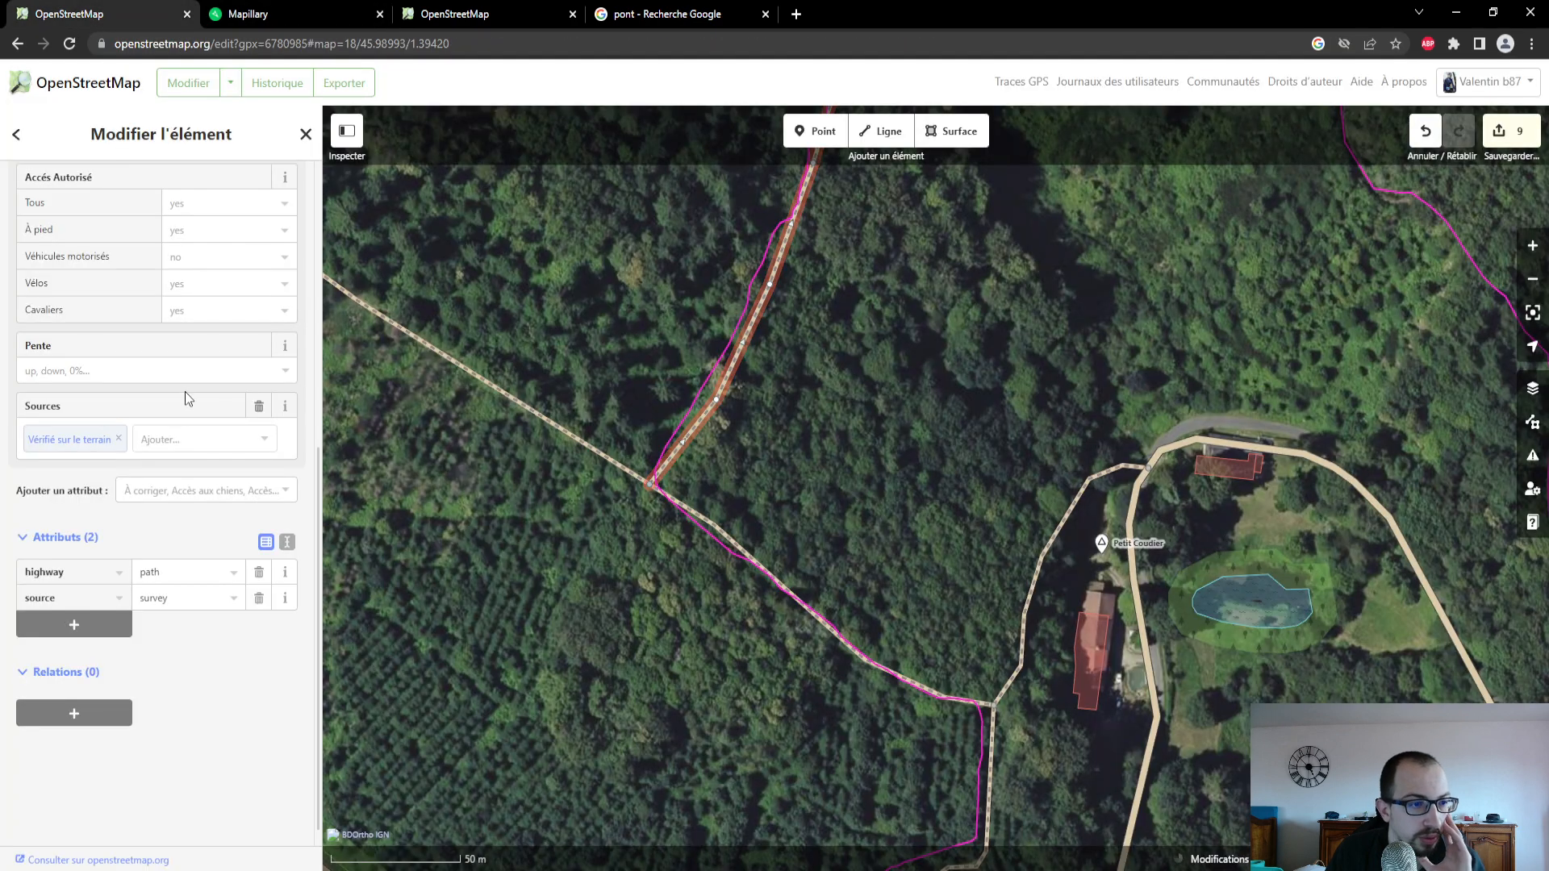
- Set the surface of the path branching north in the forest northwest of Petit Coudier to Terre
{"action": "scroll", "coordinate": [180, 394], "scroll_direction": "up", "scroll_amount": 4}
{"action": "left_click", "coordinate": [131, 250]}
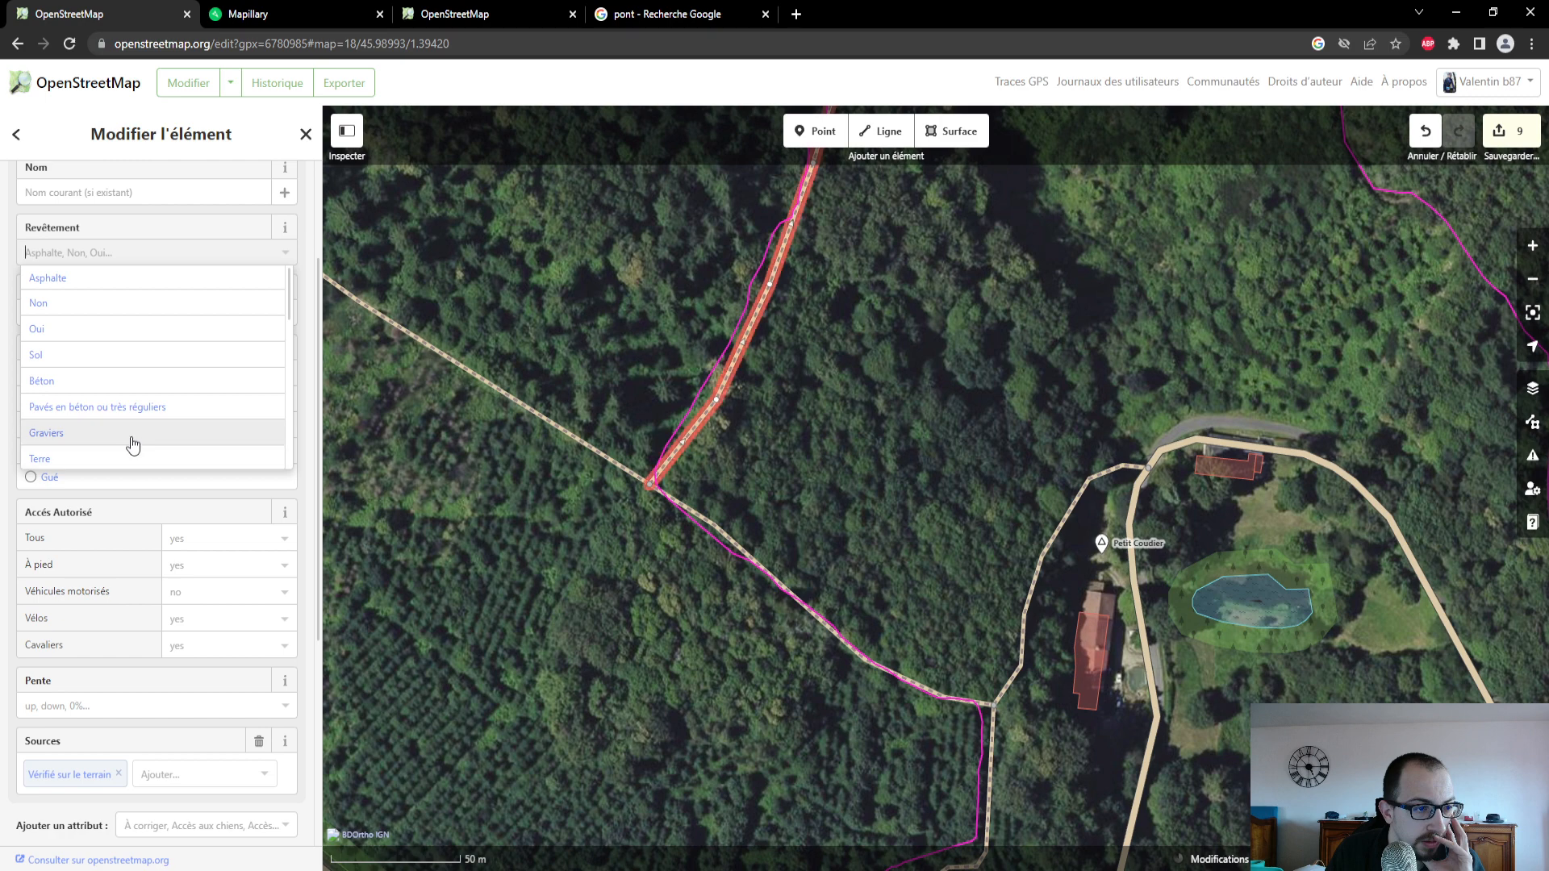
{"action": "scroll", "coordinate": [133, 440], "scroll_direction": "down", "scroll_amount": 1}
{"action": "scroll", "coordinate": [139, 396], "scroll_direction": "up", "scroll_amount": 1}
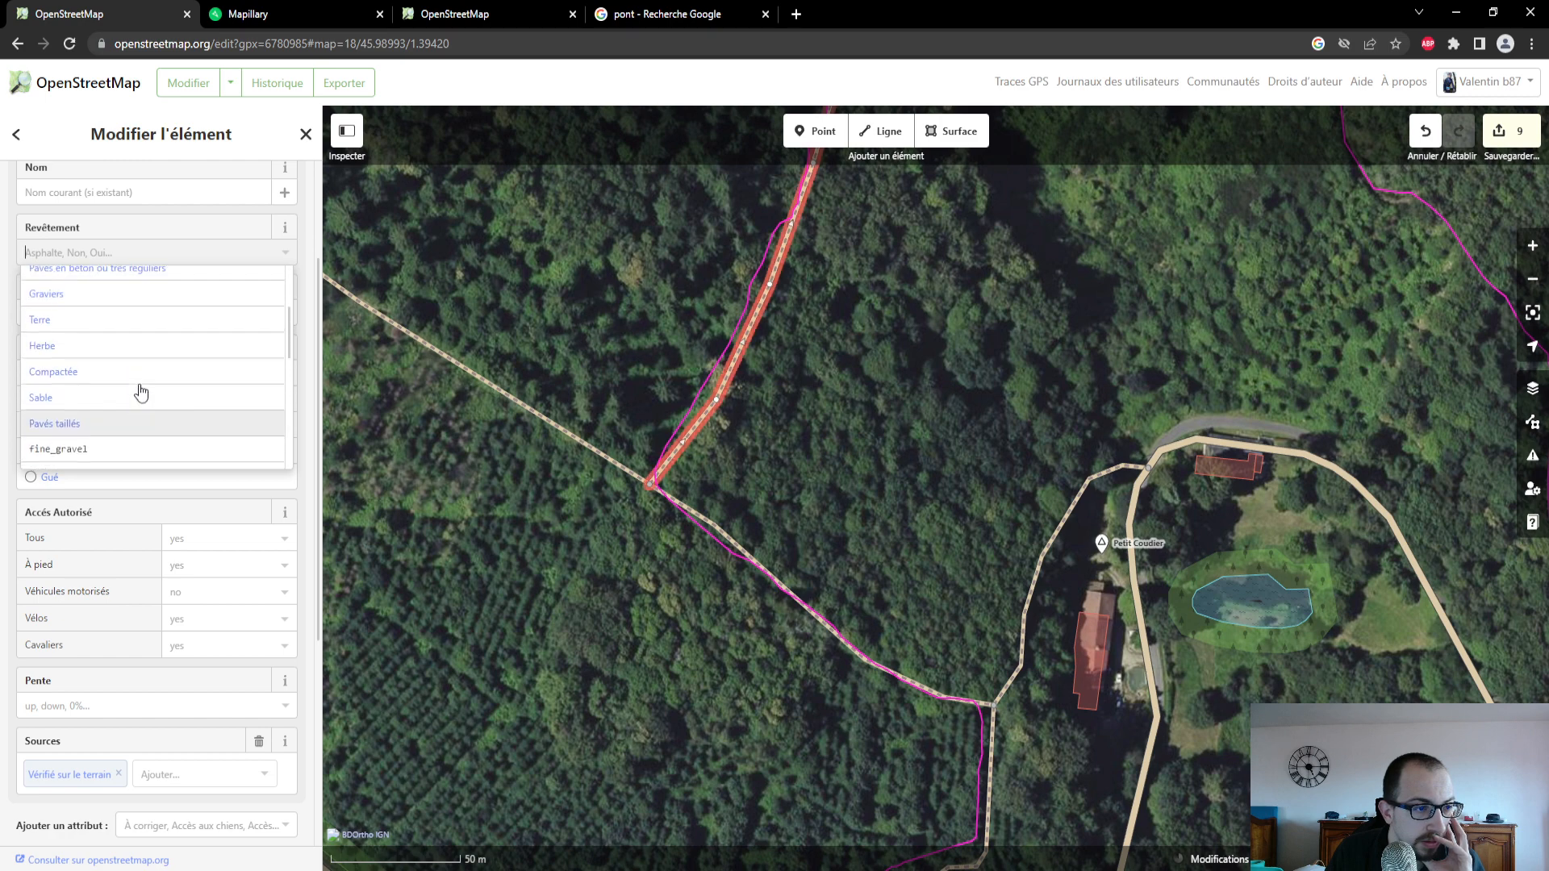
{"action": "scroll", "coordinate": [139, 396], "scroll_direction": "down", "scroll_amount": 1}
{"action": "left_click", "coordinate": [138, 373]}
{"action": "scroll", "coordinate": [149, 395], "scroll_direction": "up", "scroll_amount": 1}
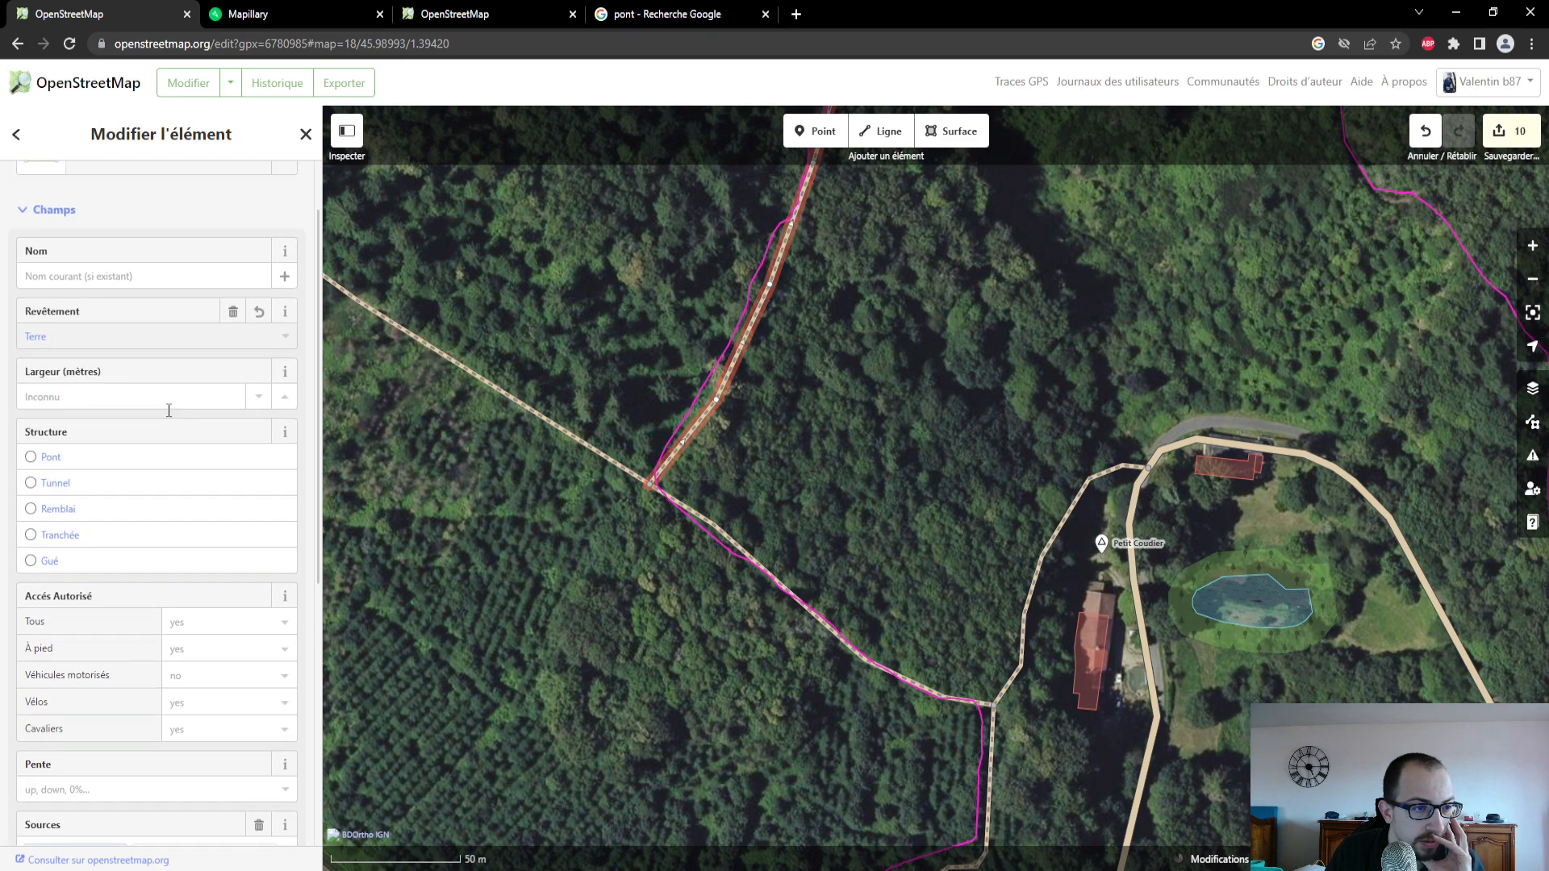
{"action": "scroll", "coordinate": [278, 577], "scroll_direction": "down", "scroll_amount": 1}
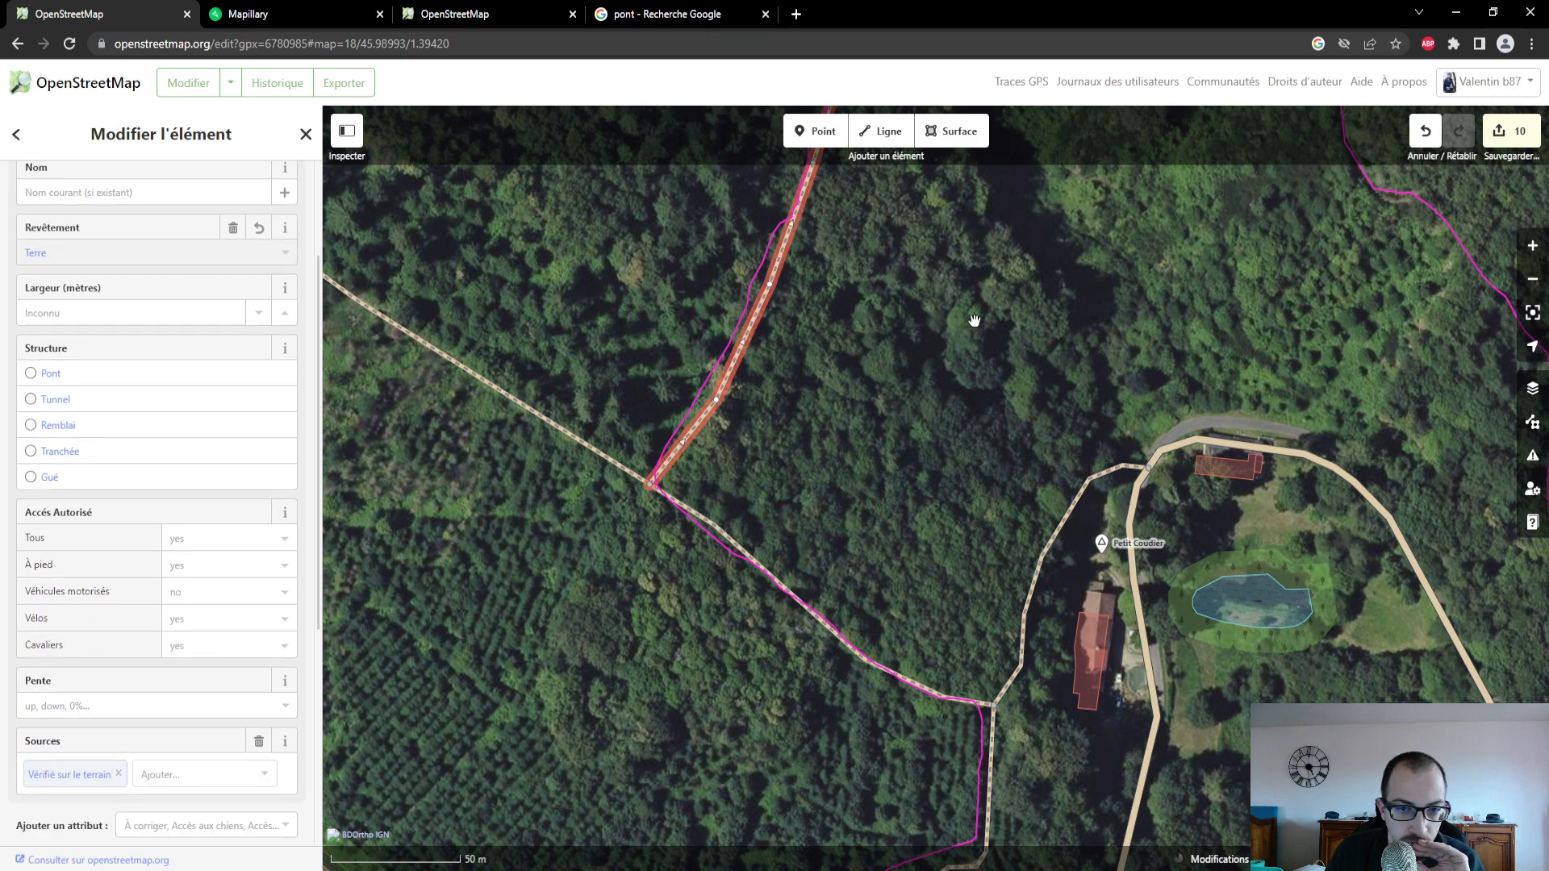
- Examine the GPS trace through the forest north of Petit Coudier and compare its course with the mapped paths
{"action": "left_click_drag", "start_coordinate": [976, 254], "coordinate": [842, 543]}
{"action": "scroll", "coordinate": [847, 508], "scroll_direction": "down", "scroll_amount": 2}
{"action": "scroll", "coordinate": [891, 402], "scroll_direction": "down", "scroll_amount": 1}
{"action": "left_click_drag", "start_coordinate": [920, 349], "coordinate": [764, 578]}
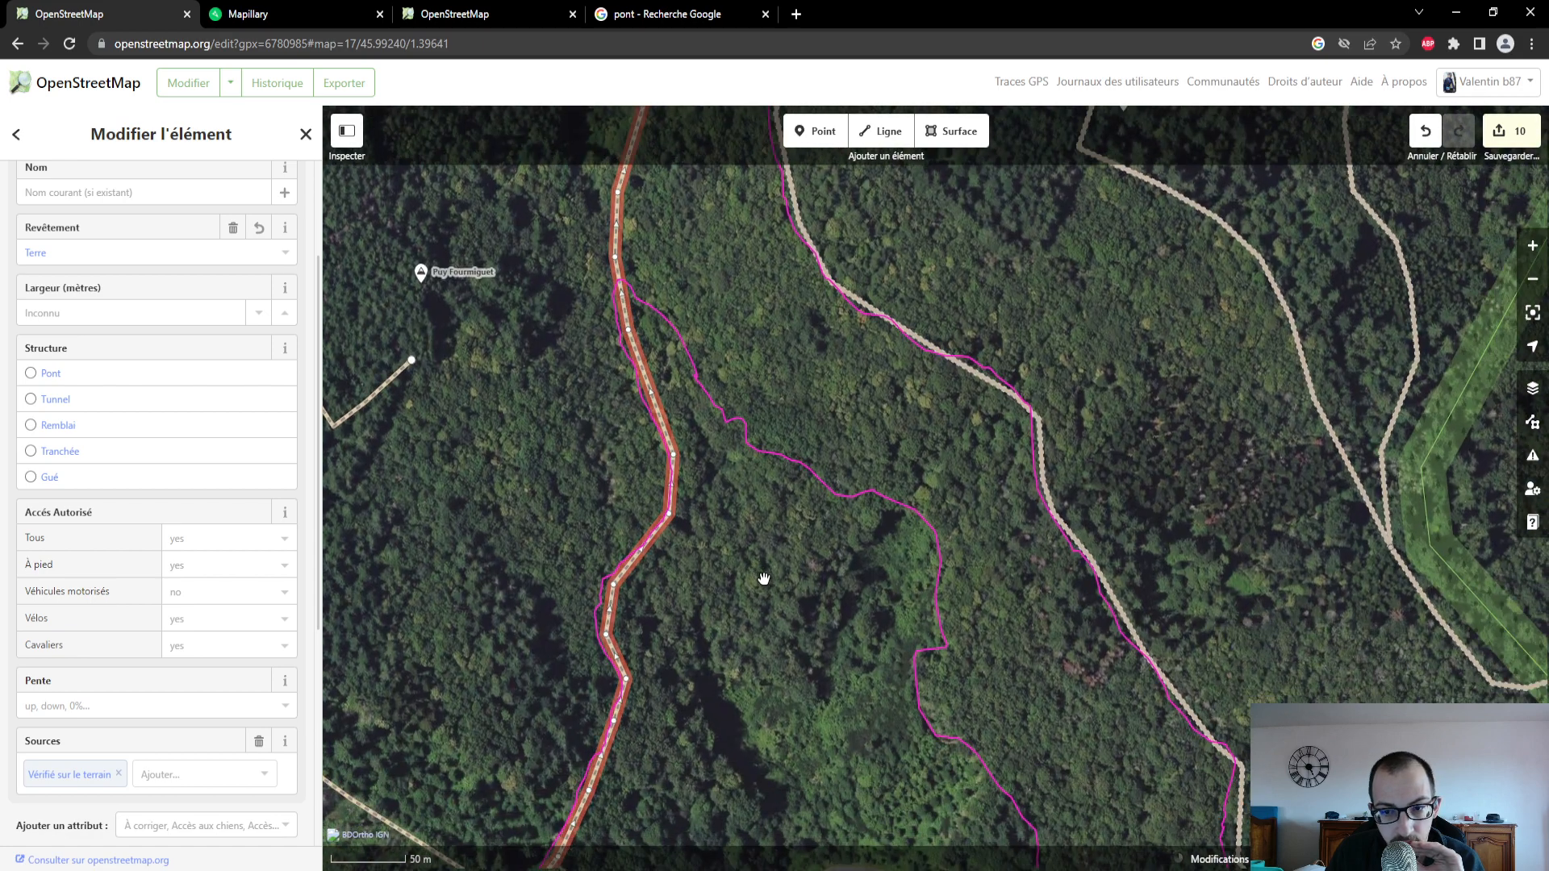
{"action": "scroll", "coordinate": [758, 543], "scroll_direction": "down", "scroll_amount": 2}
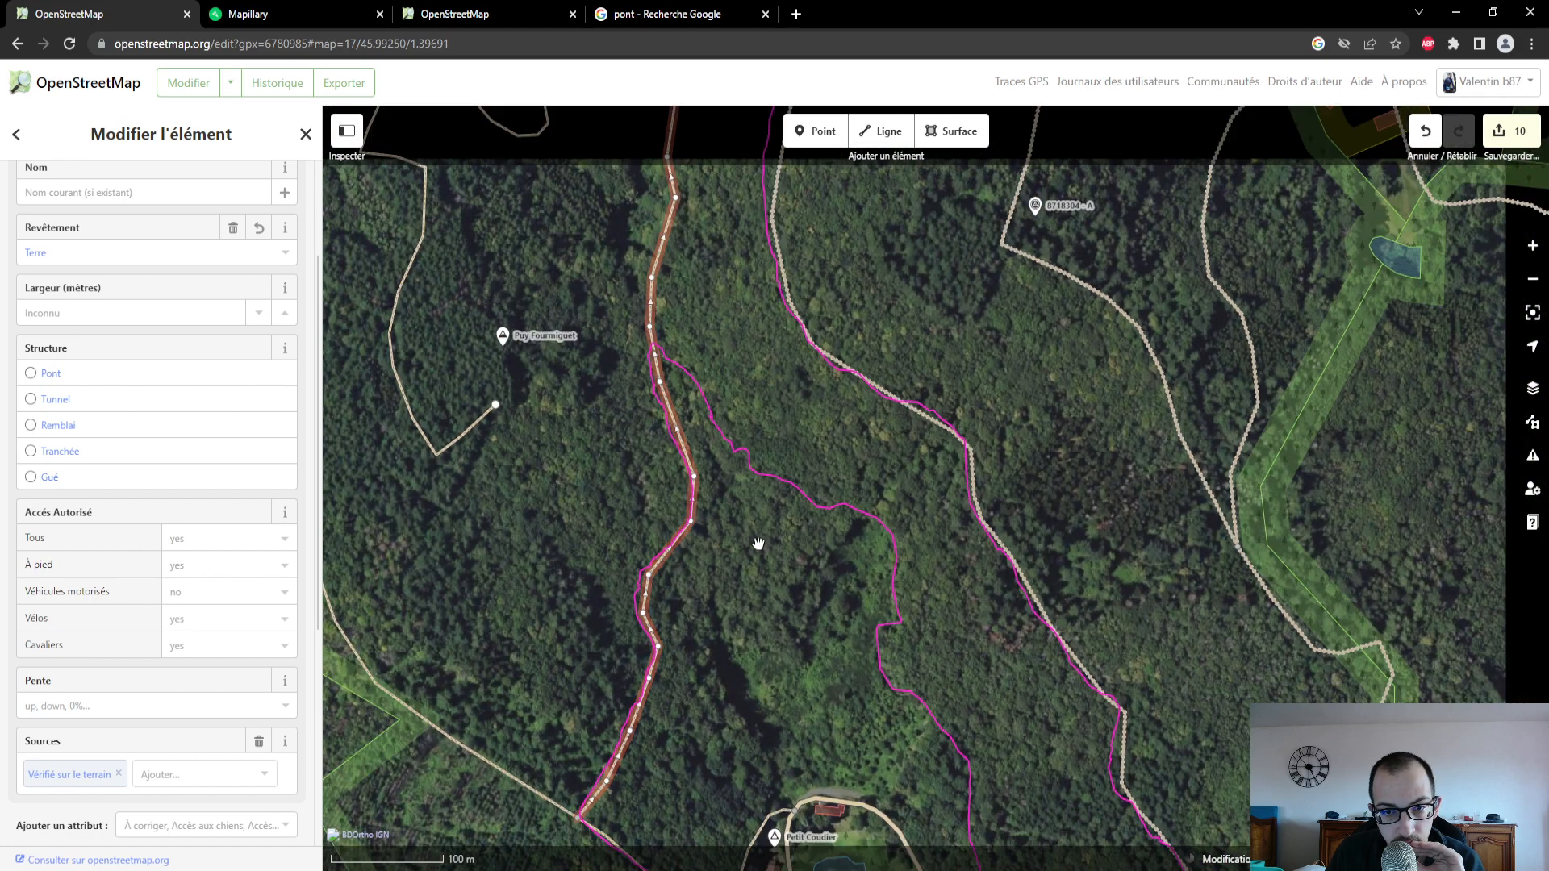
{"action": "scroll", "coordinate": [761, 554], "scroll_direction": "up", "scroll_amount": 3}
{"action": "left_click_drag", "start_coordinate": [762, 553], "coordinate": [597, 293]}
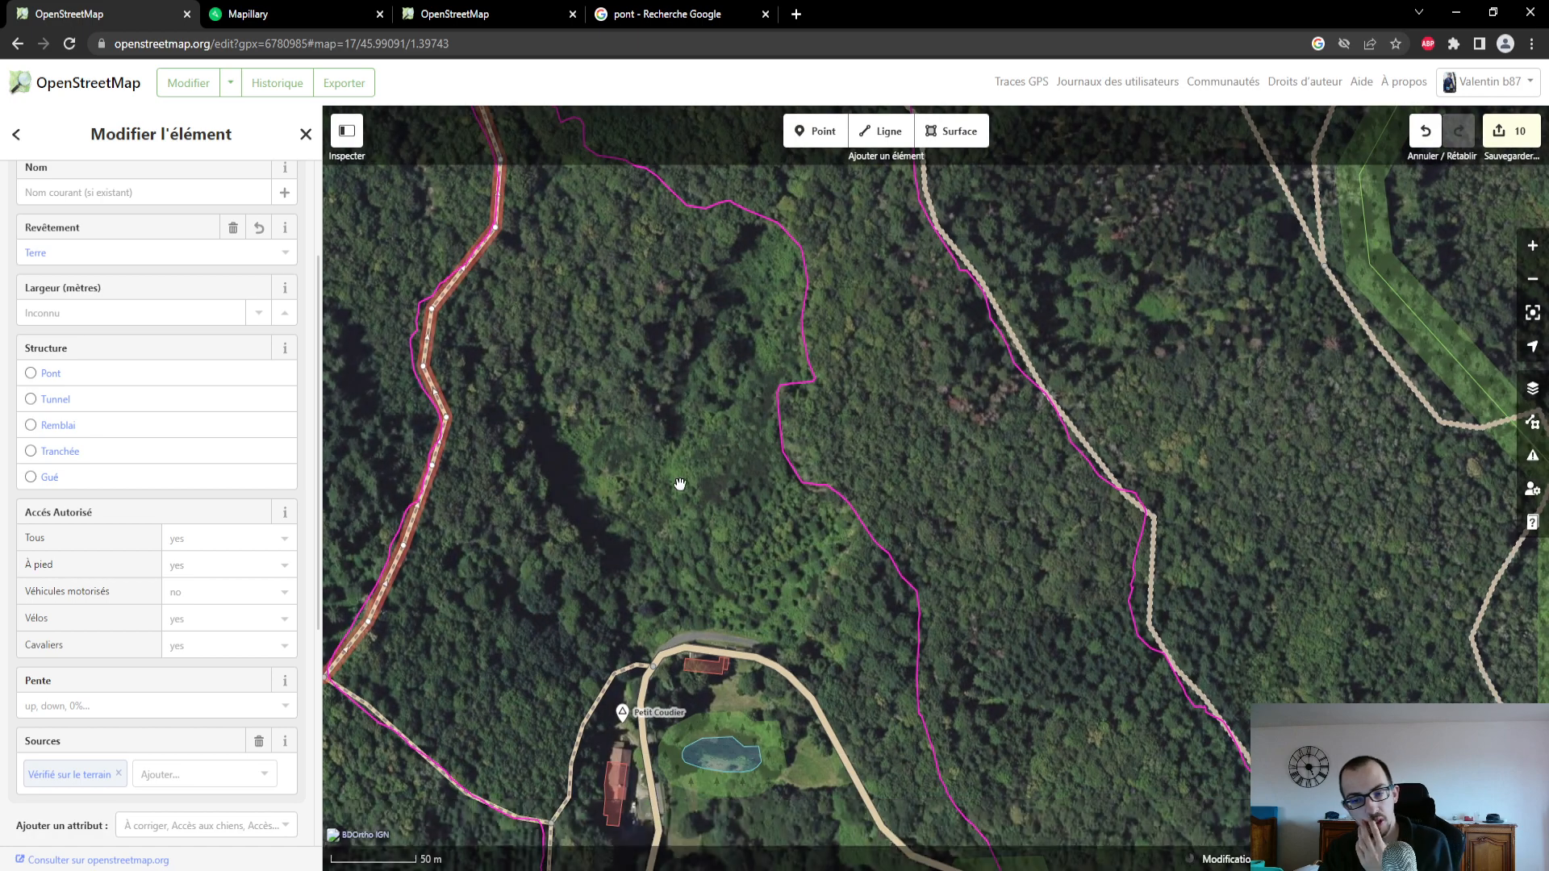
{"action": "left_click_drag", "start_coordinate": [680, 484], "coordinate": [616, 231]}
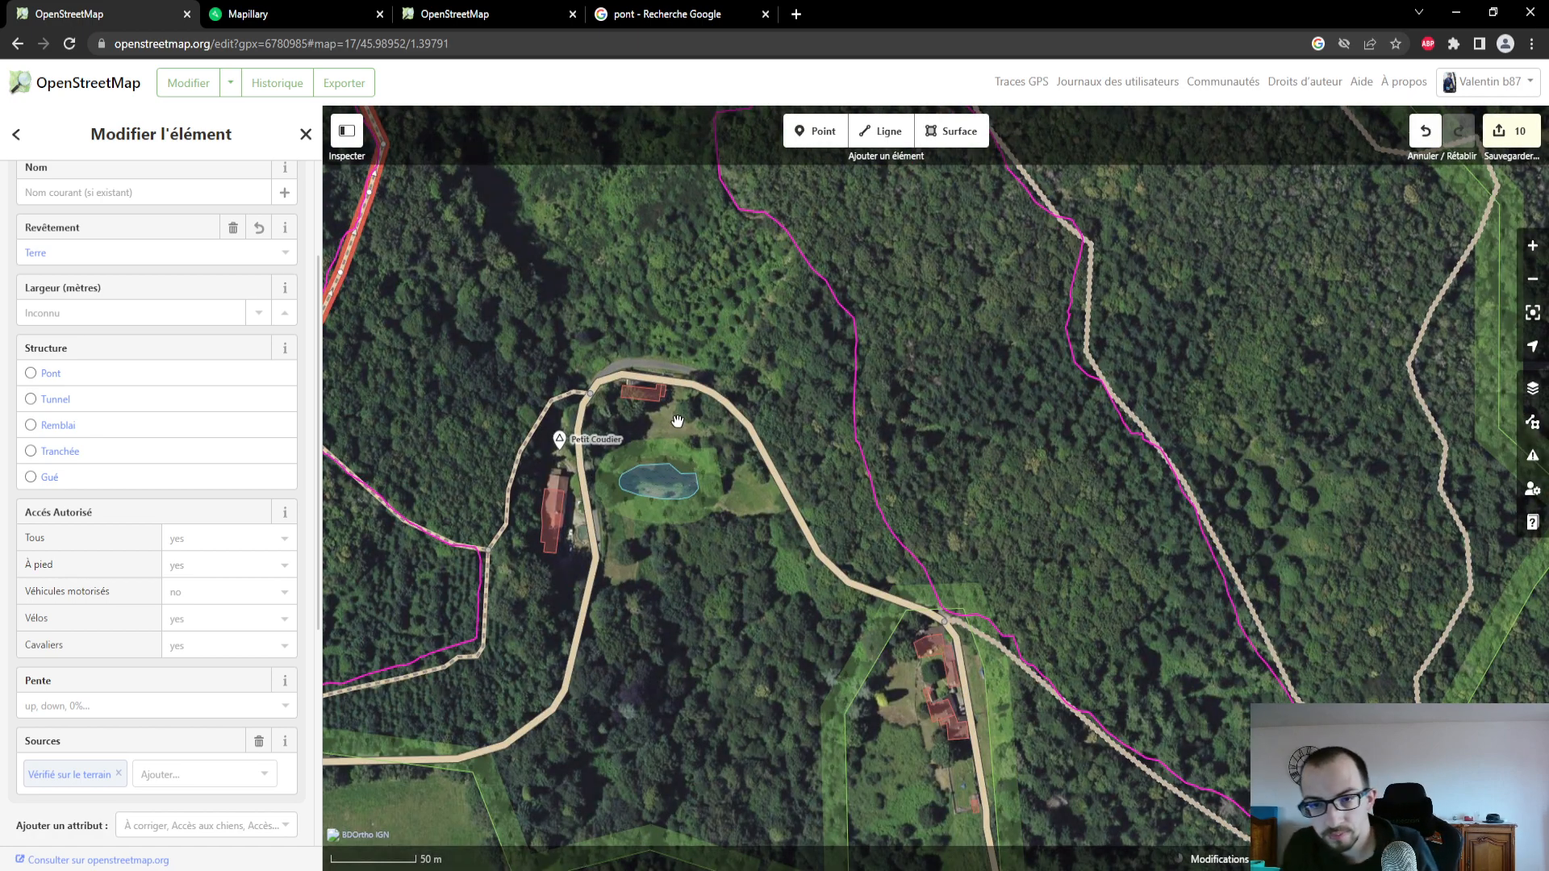
{"action": "left_click_drag", "start_coordinate": [633, 276], "coordinate": [667, 598]}
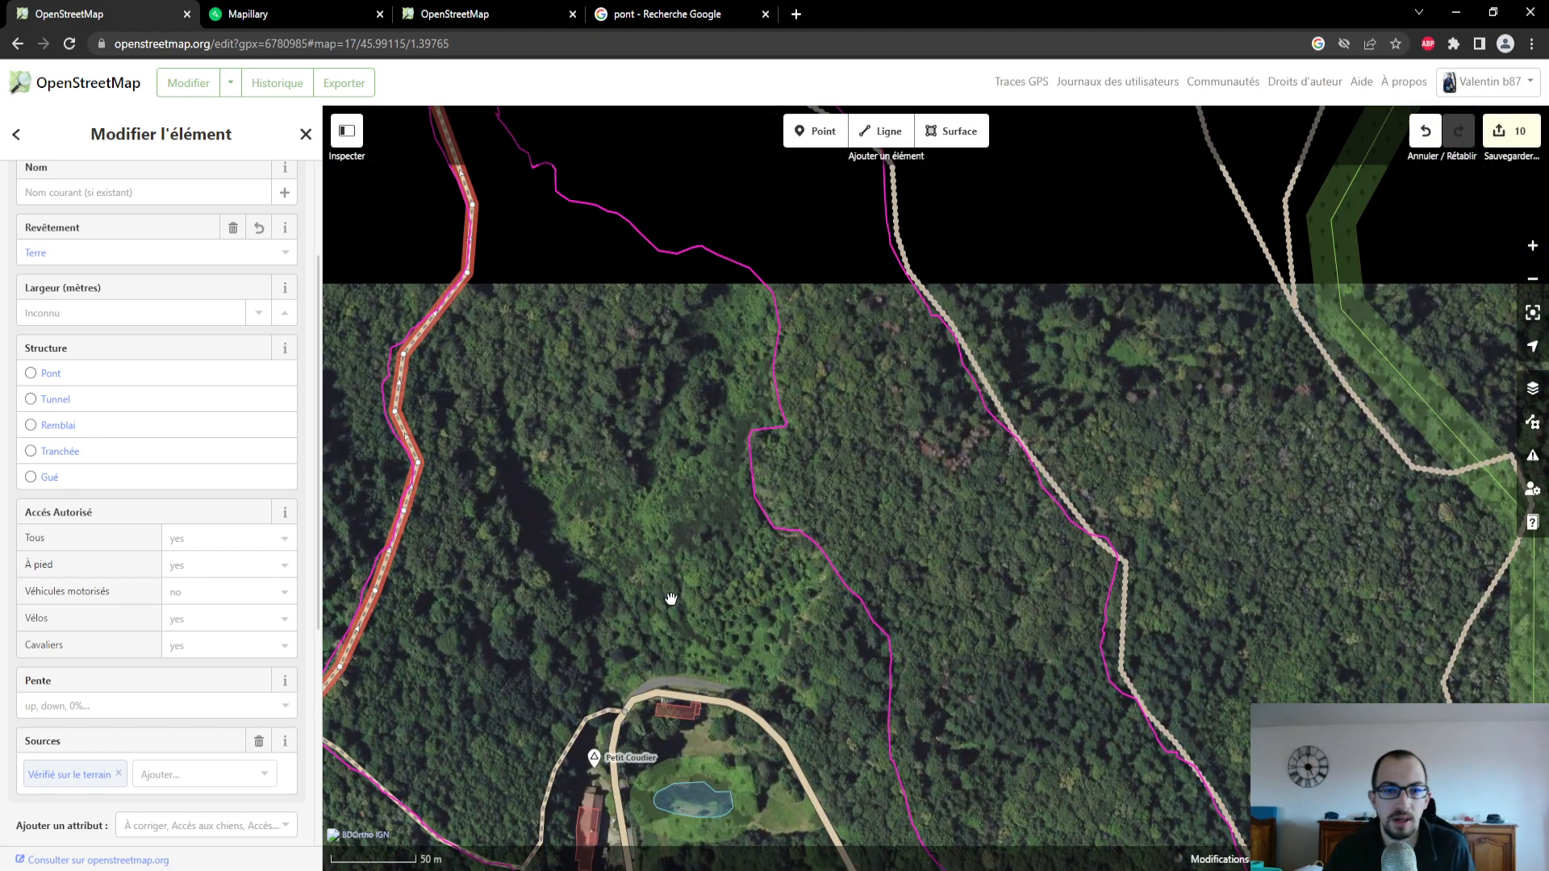
{"action": "left_click_drag", "start_coordinate": [643, 449], "coordinate": [669, 583]}
{"action": "scroll", "coordinate": [669, 583], "scroll_direction": "down", "scroll_amount": 5}
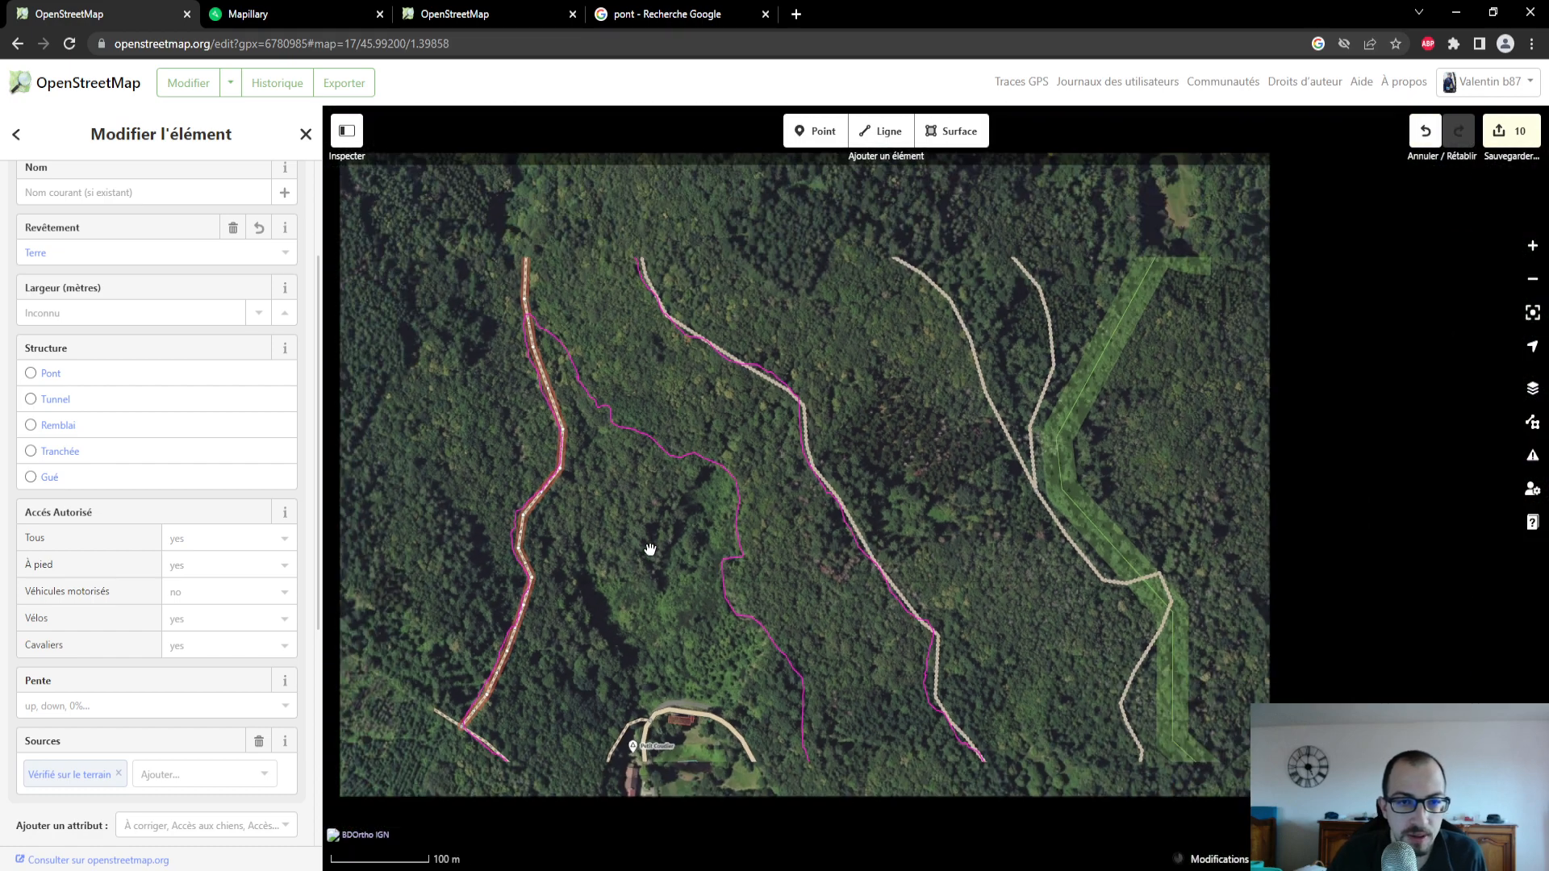
{"action": "scroll", "coordinate": [651, 550], "scroll_direction": "down", "scroll_amount": 3}
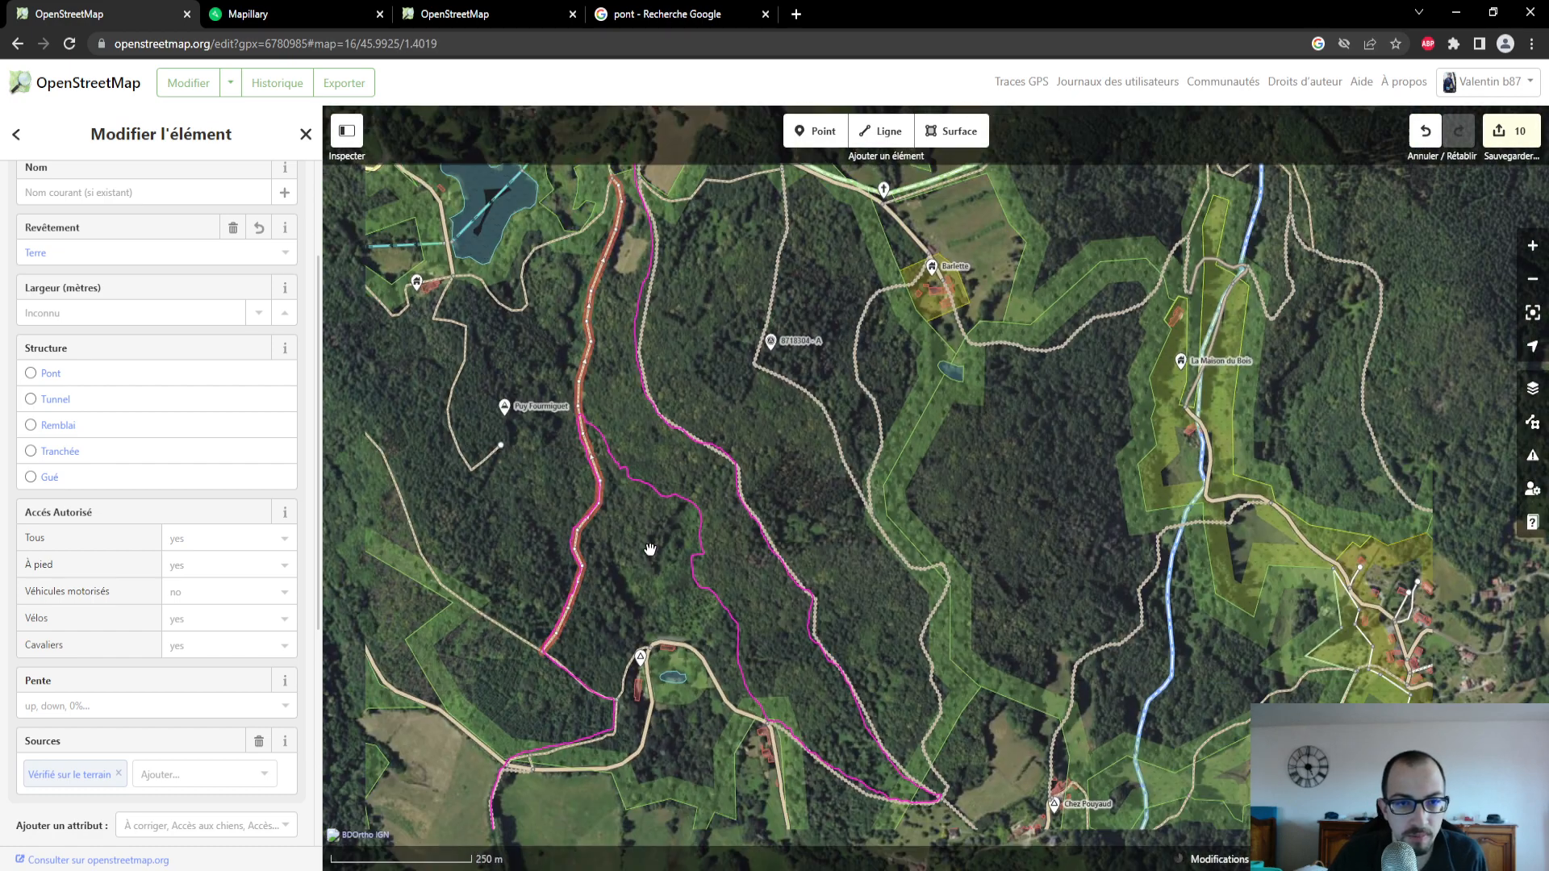
{"action": "scroll", "coordinate": [646, 547], "scroll_direction": "up", "scroll_amount": 6}
{"action": "scroll", "coordinate": [642, 498], "scroll_direction": "up", "scroll_amount": 5}
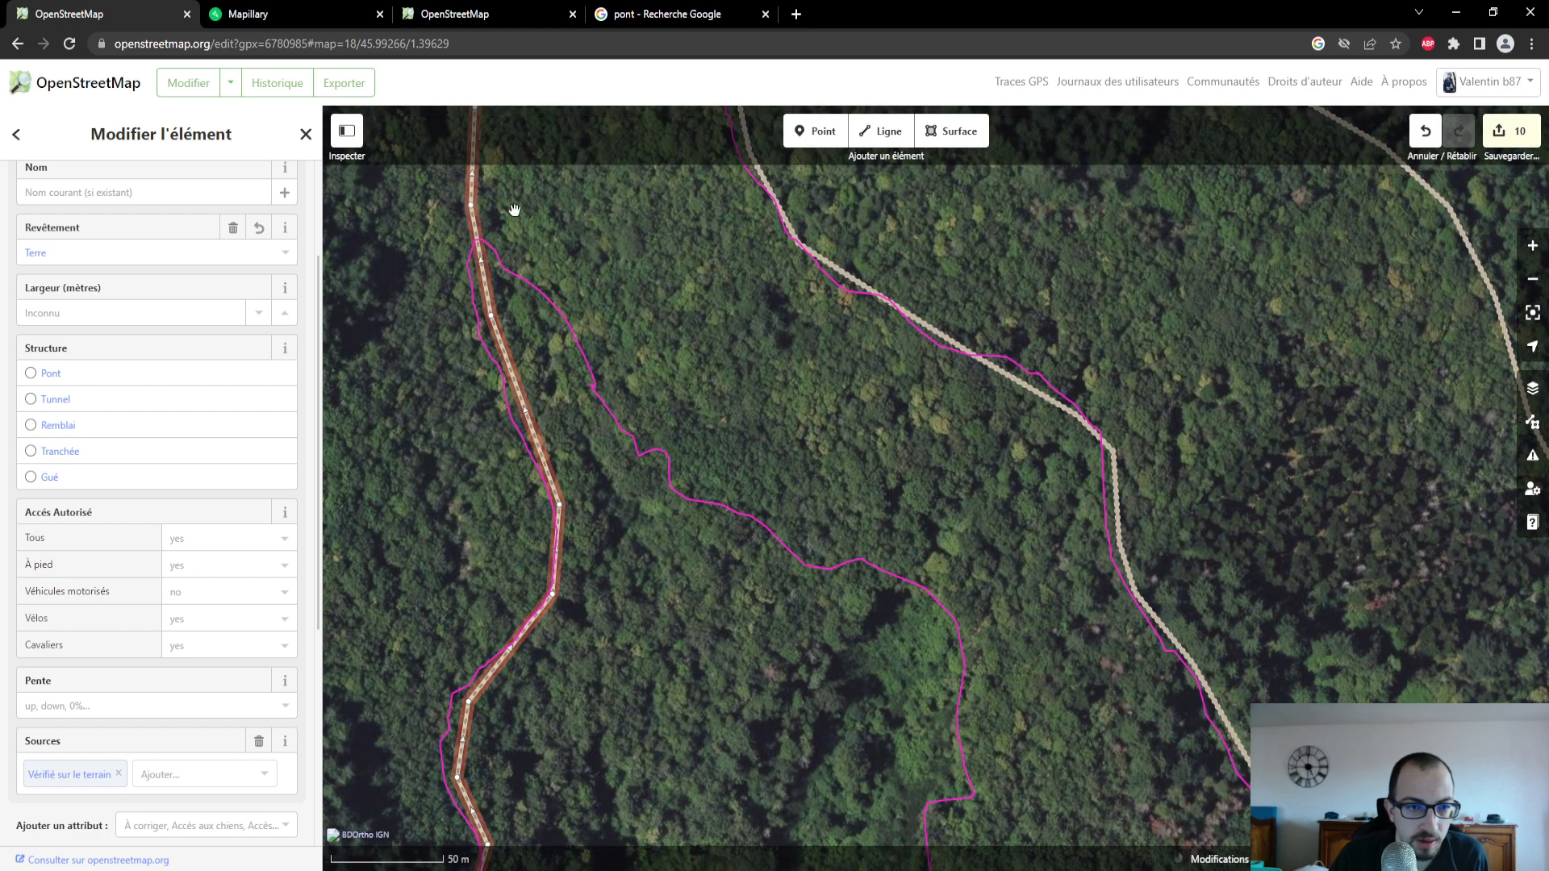
- Switch to Mapillary, examine photos along the unmapped trail branching southeast from the forest path, and return to the OpenStreetMap editor
{"action": "left_click", "coordinate": [293, 17]}
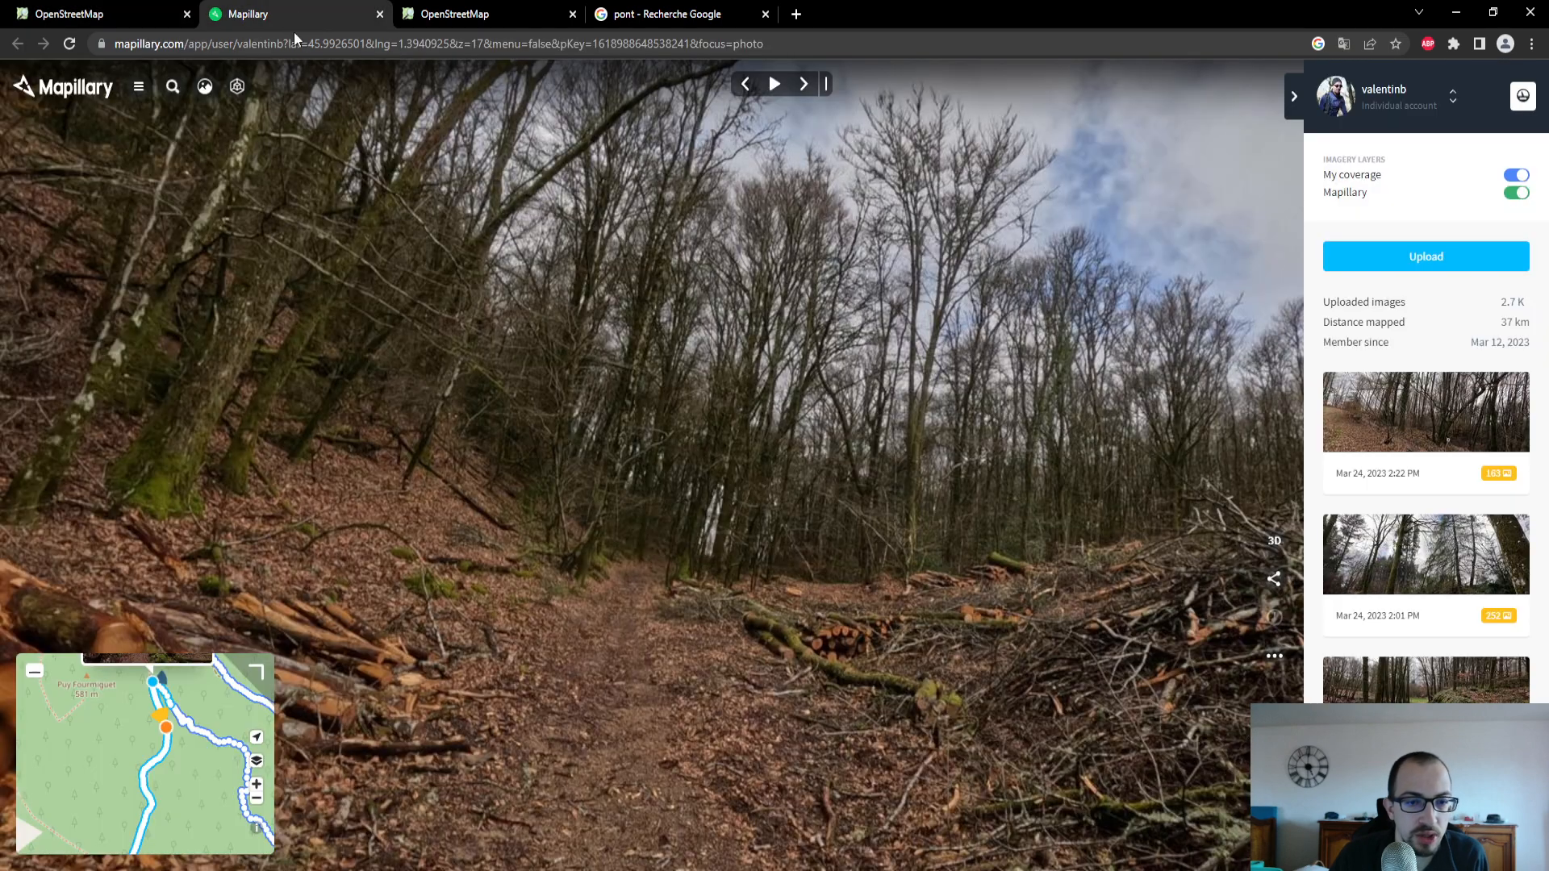
{"action": "left_click", "coordinate": [173, 717]}
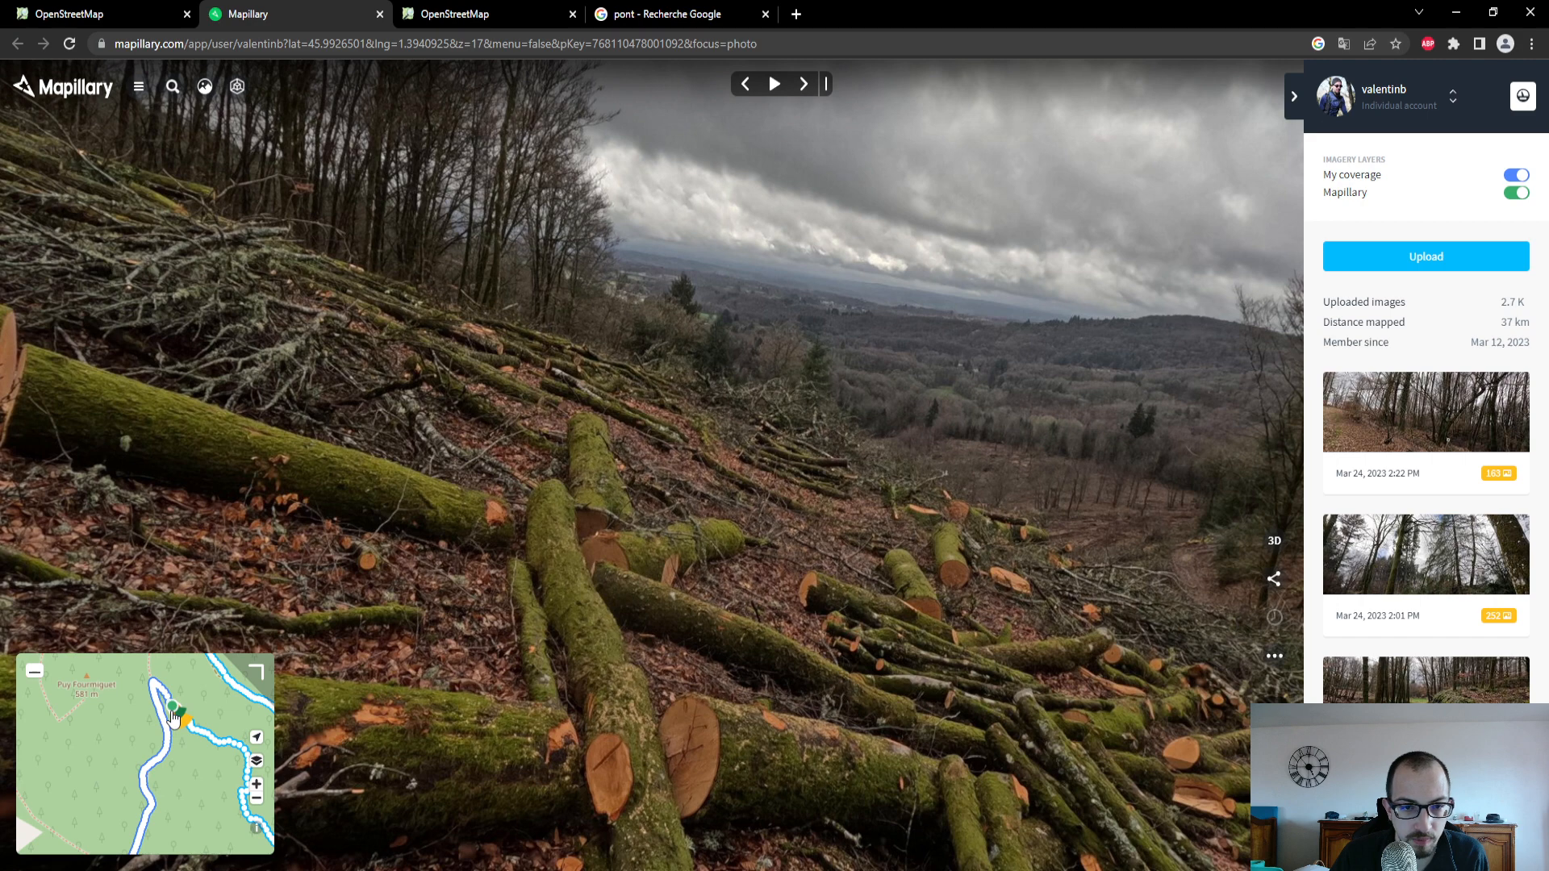
{"action": "left_click", "coordinate": [207, 736]}
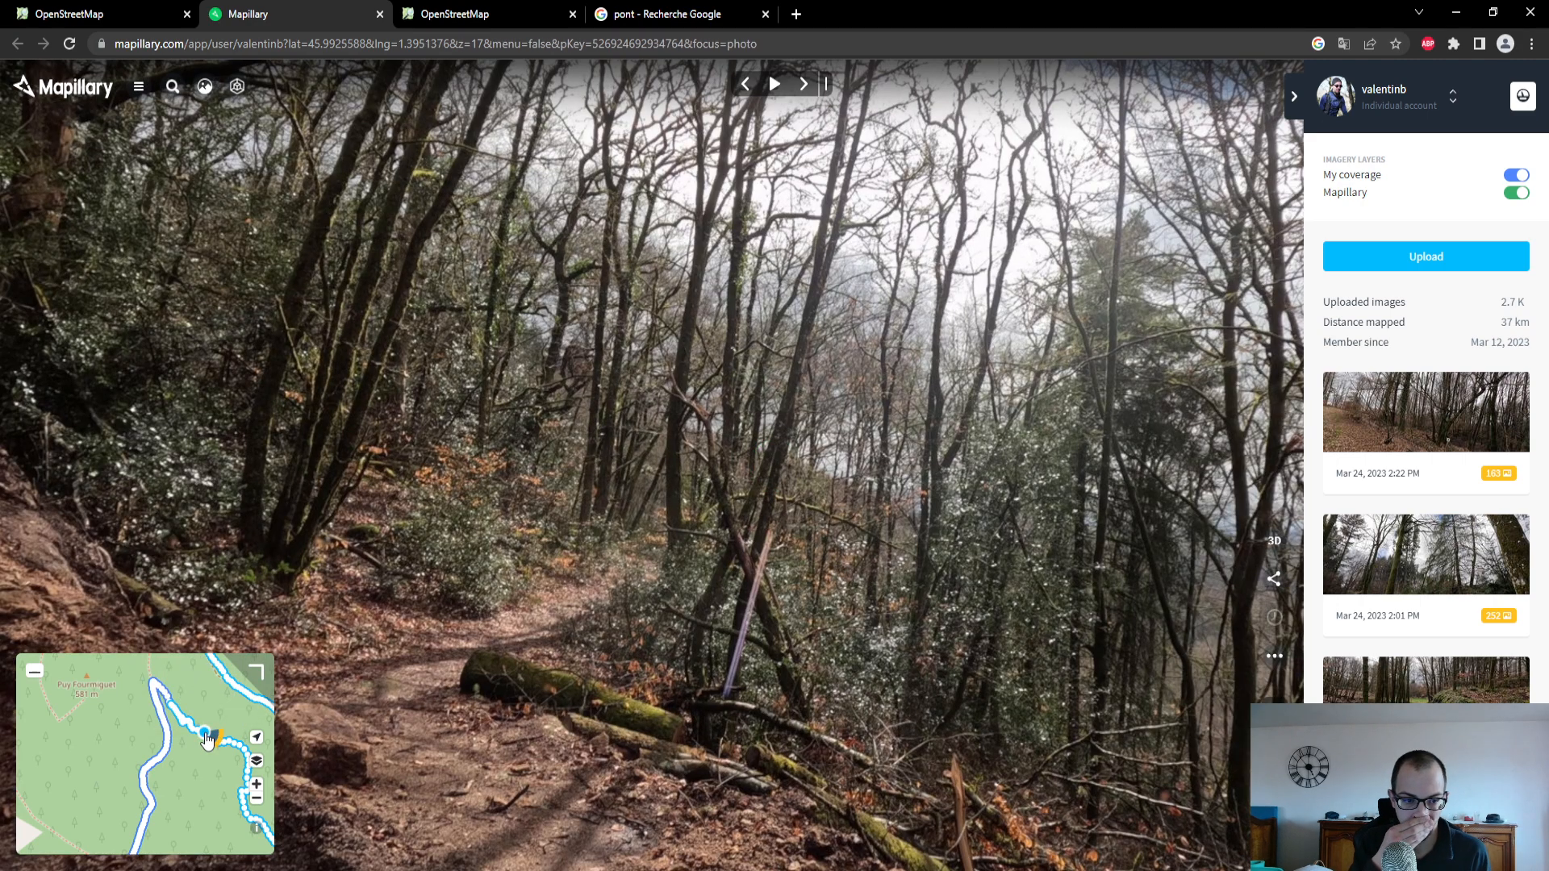
{"action": "left_click", "coordinate": [97, 13]}
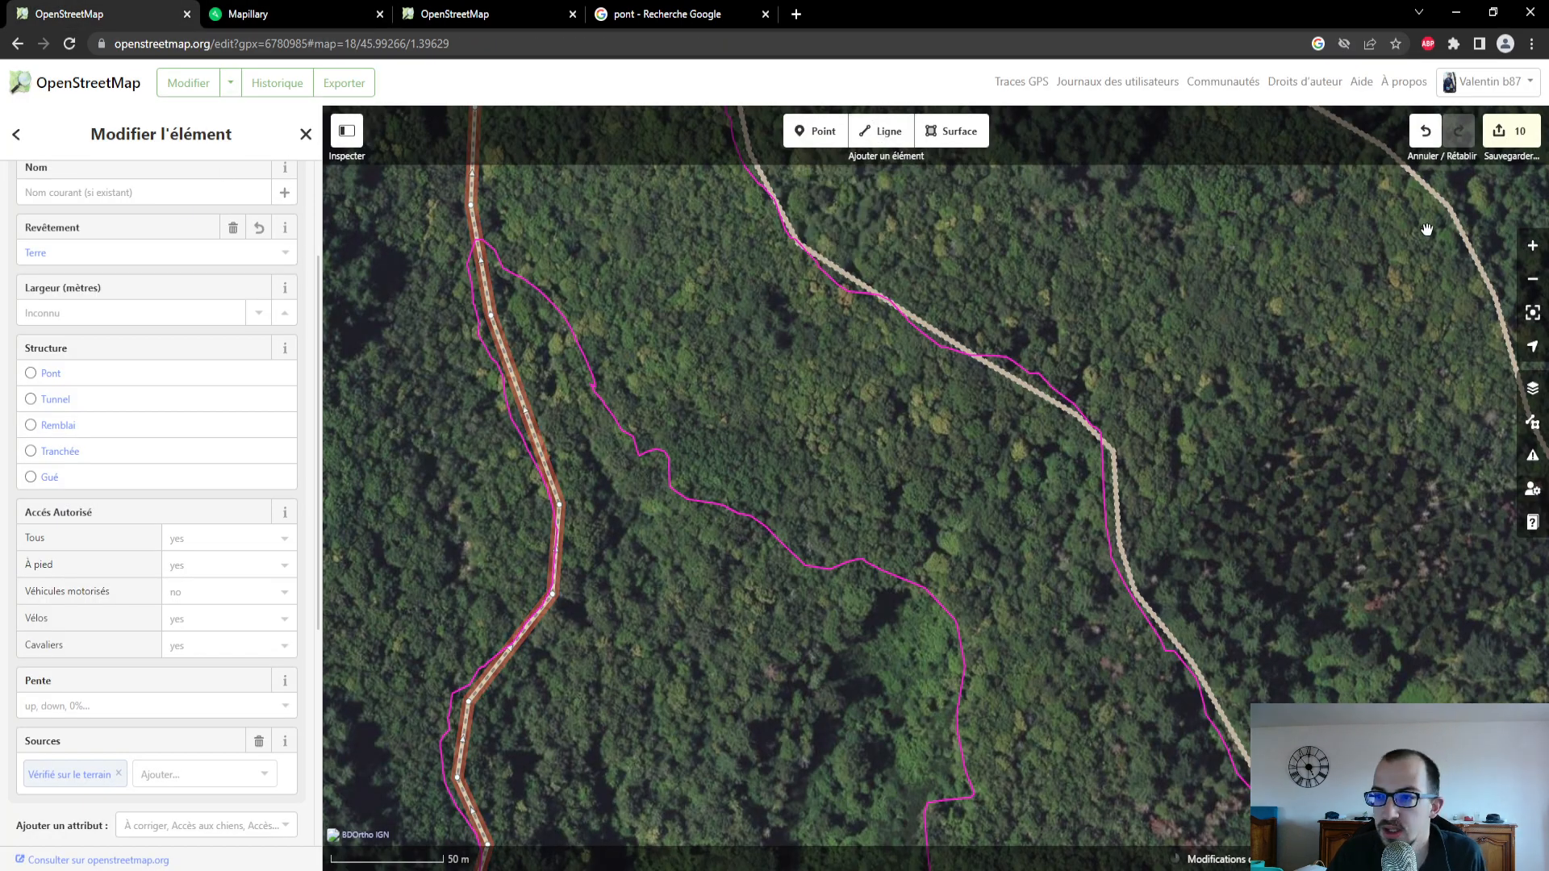
- Draw a line along the GPS trace from the forest path southeast to the road junction by the buildings east of Petit Coudier
{"action": "left_click", "coordinate": [881, 131]}
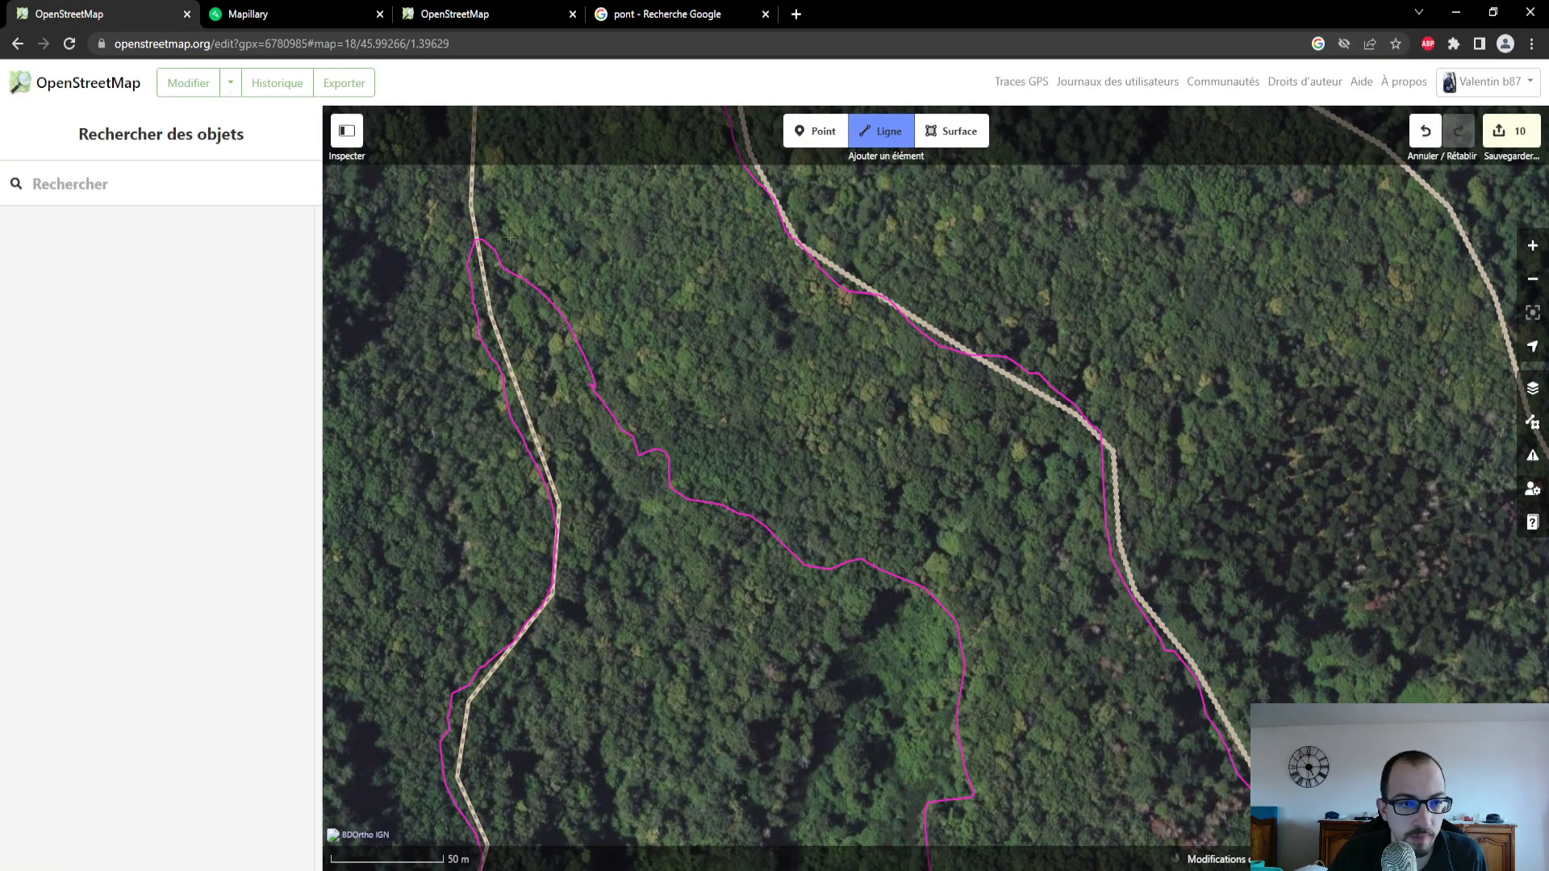
{"action": "left_click", "coordinate": [478, 241]}
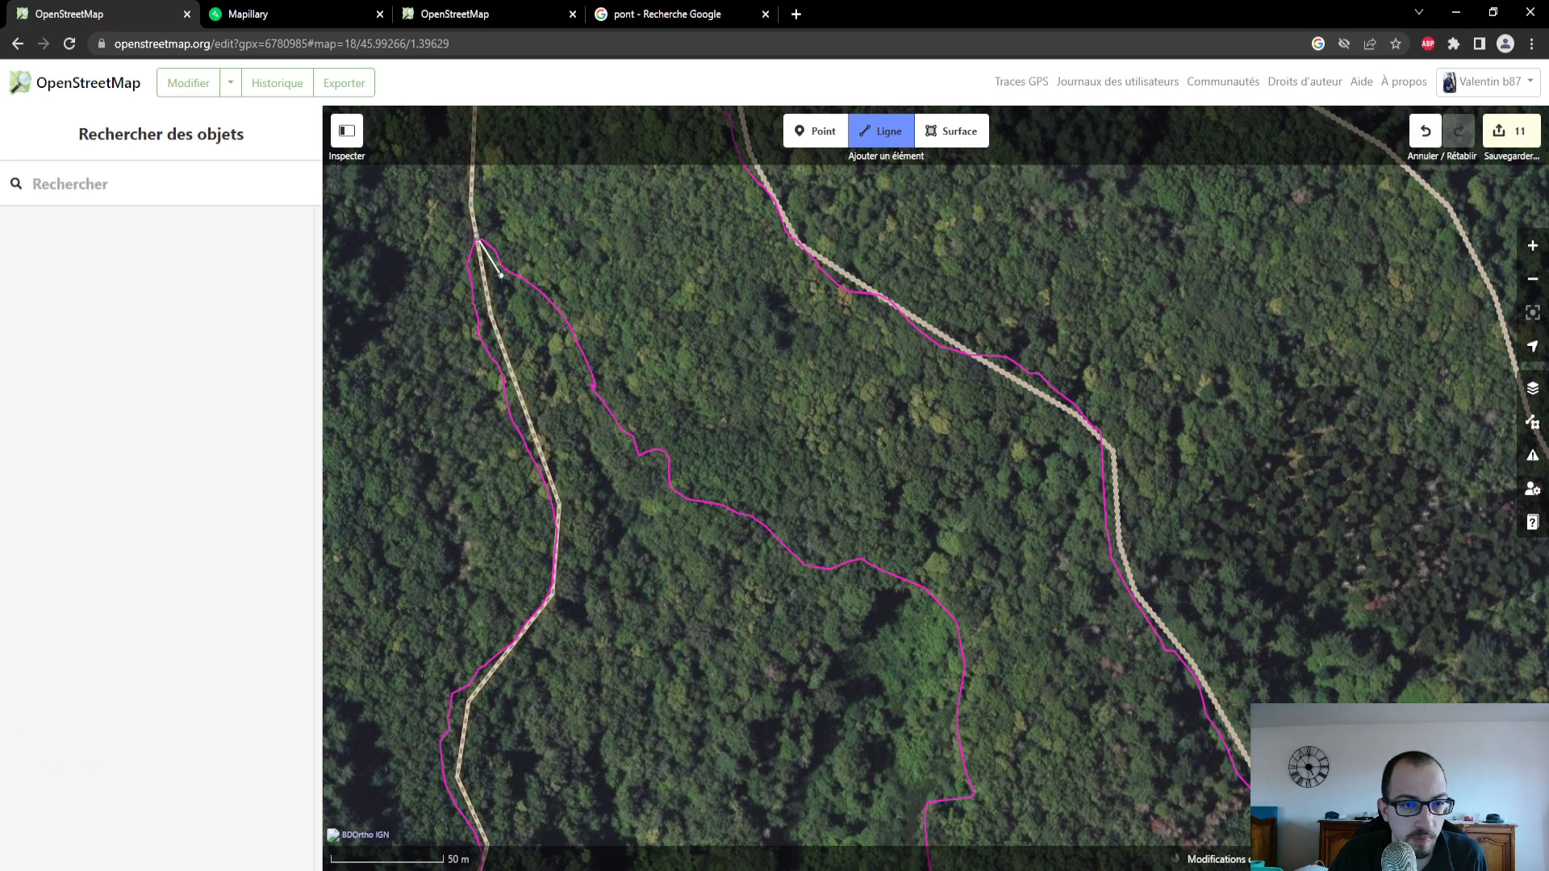
{"action": "left_click", "coordinate": [556, 306]}
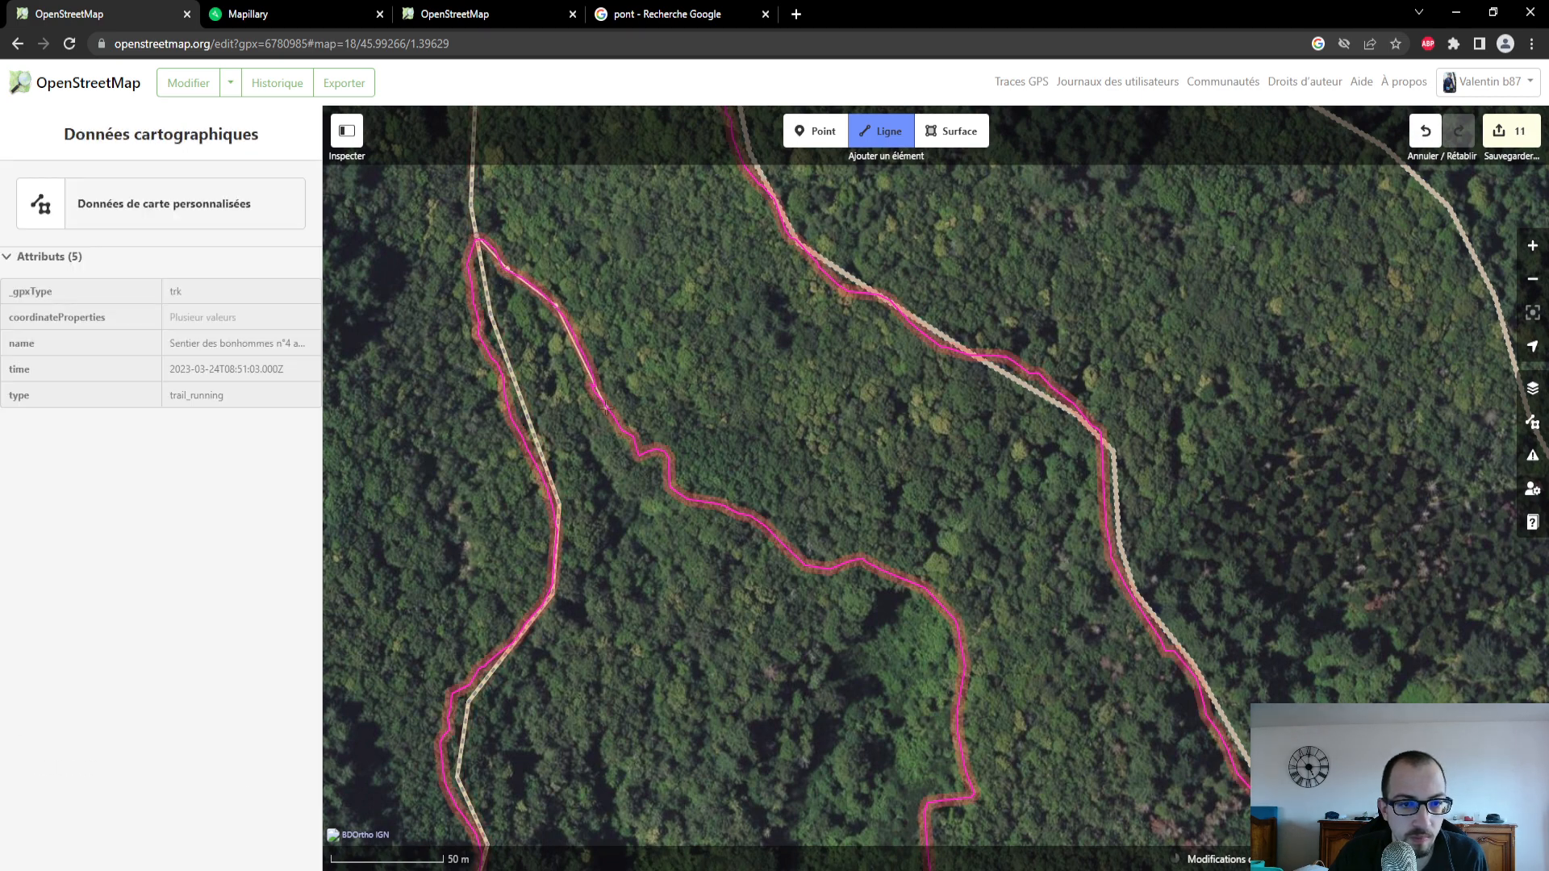
{"action": "left_click", "coordinate": [606, 407]}
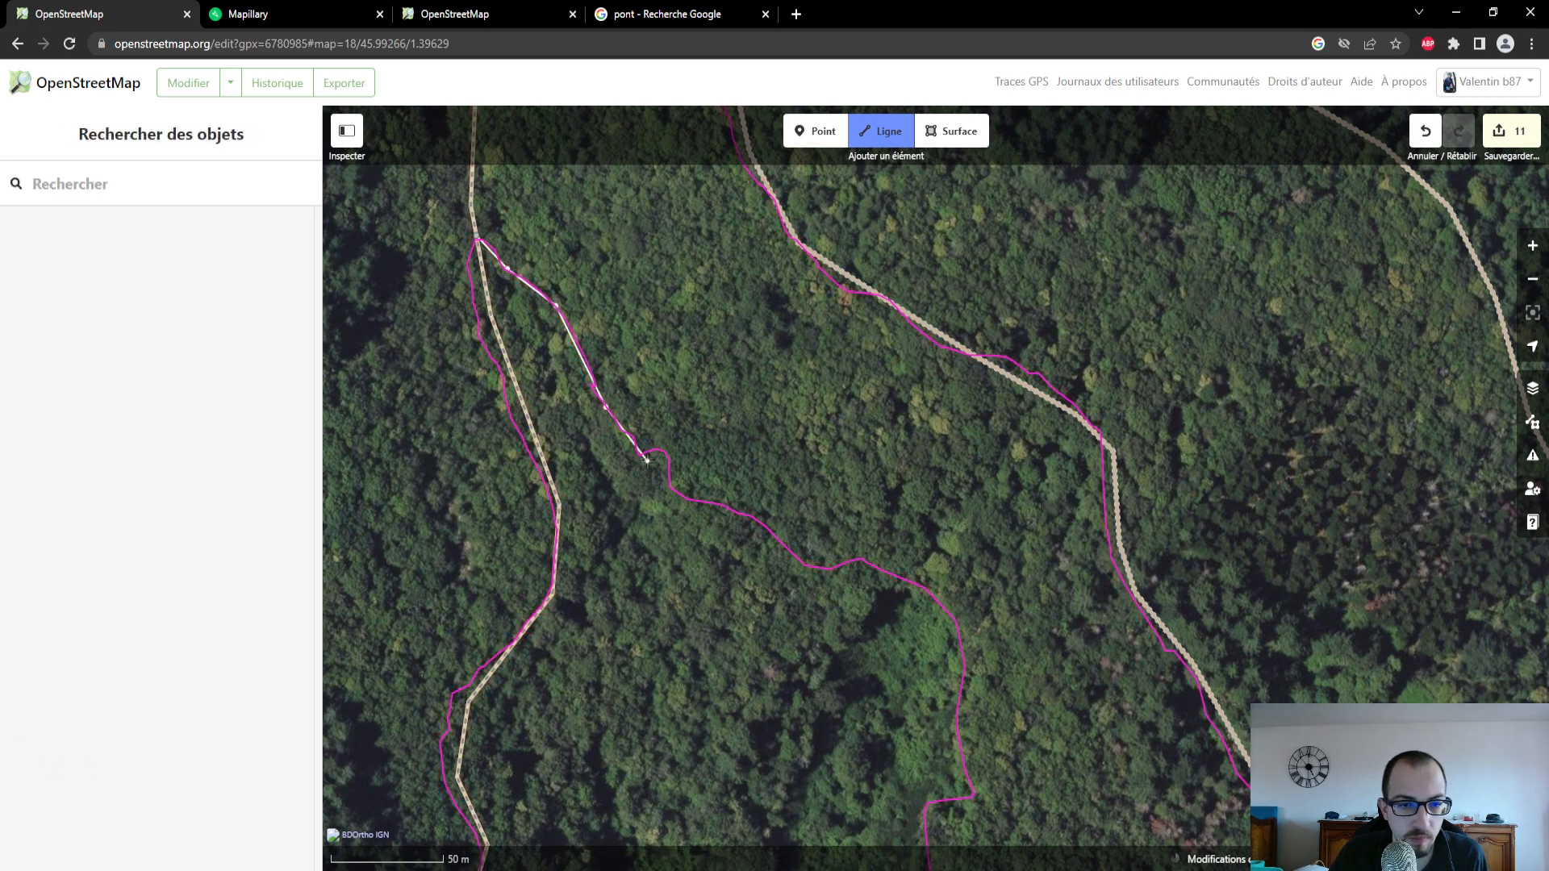
{"action": "left_click", "coordinate": [683, 502]}
{"action": "left_click", "coordinate": [750, 518]}
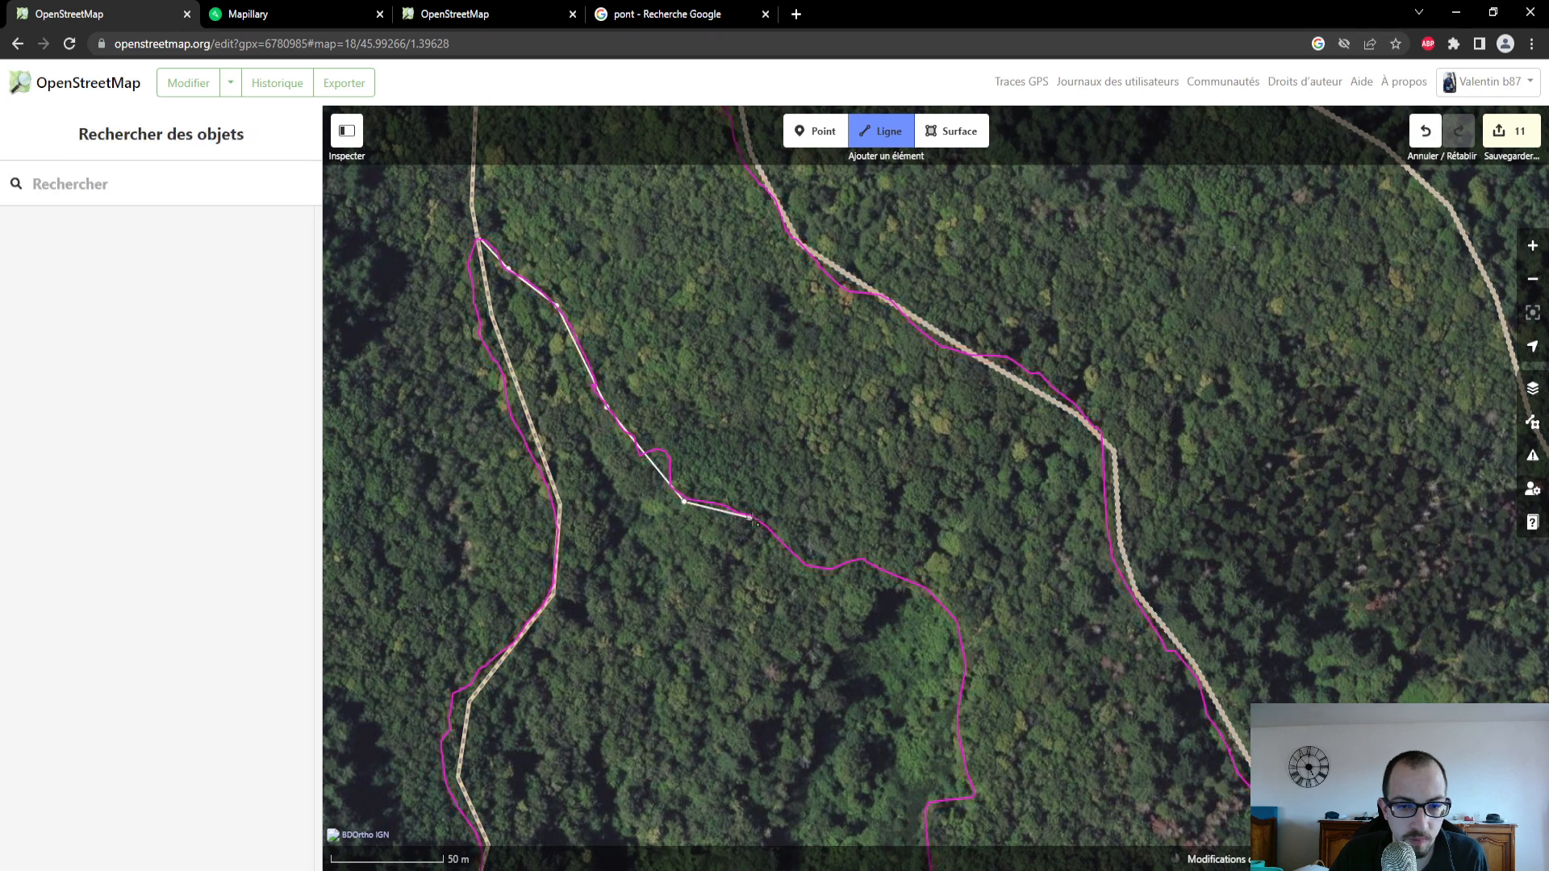
{"action": "left_click", "coordinate": [809, 564]}
{"action": "left_click", "coordinate": [875, 564]}
{"action": "left_click_drag", "start_coordinate": [966, 669], "coordinate": [761, 532]}
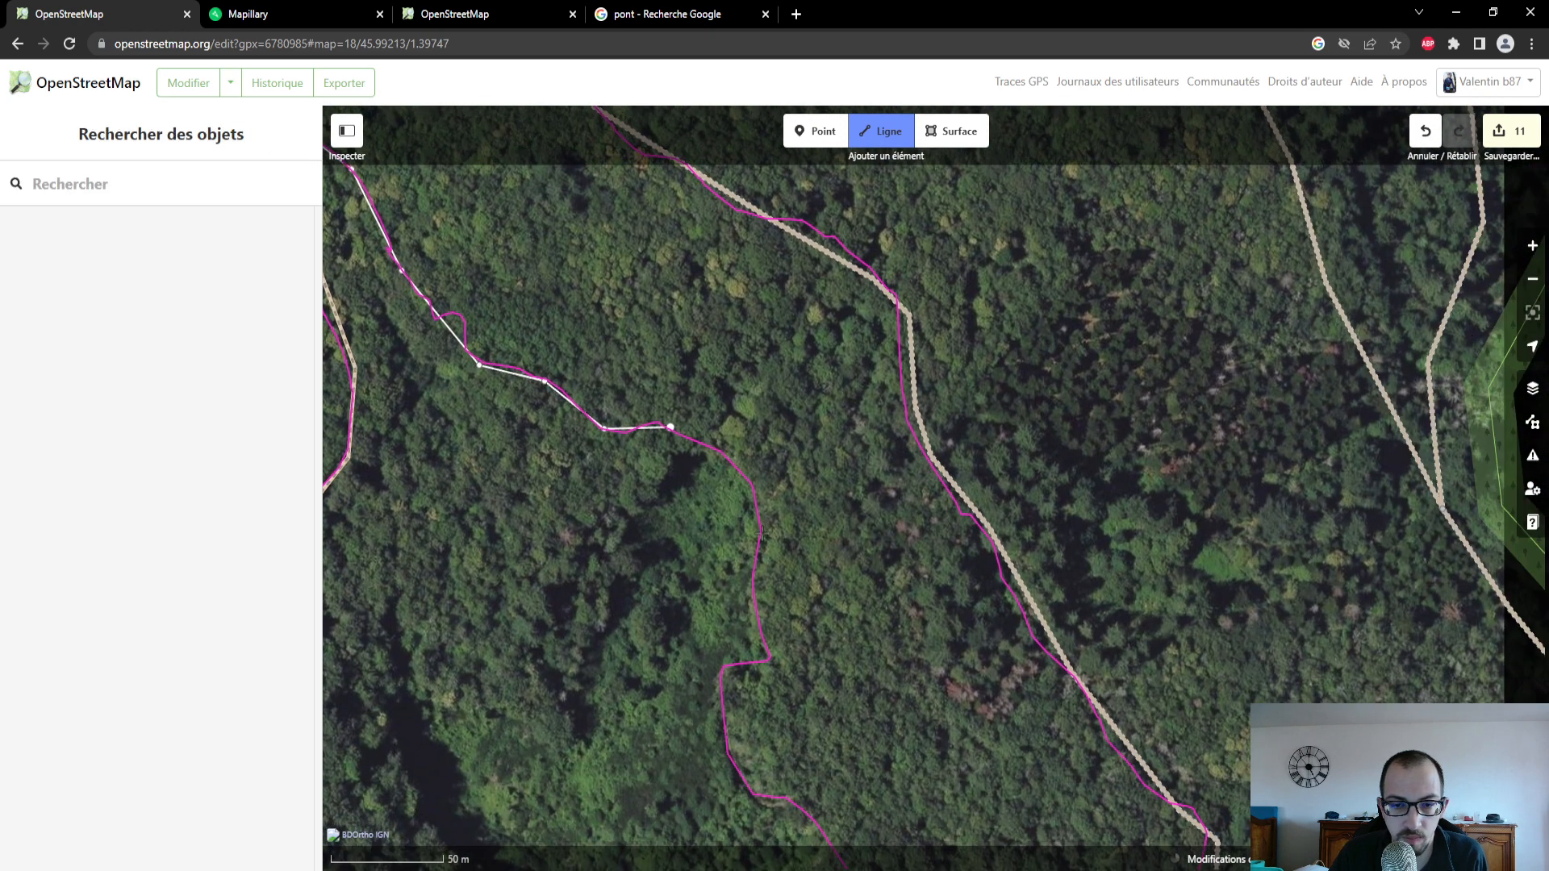
{"action": "left_click", "coordinate": [757, 482]}
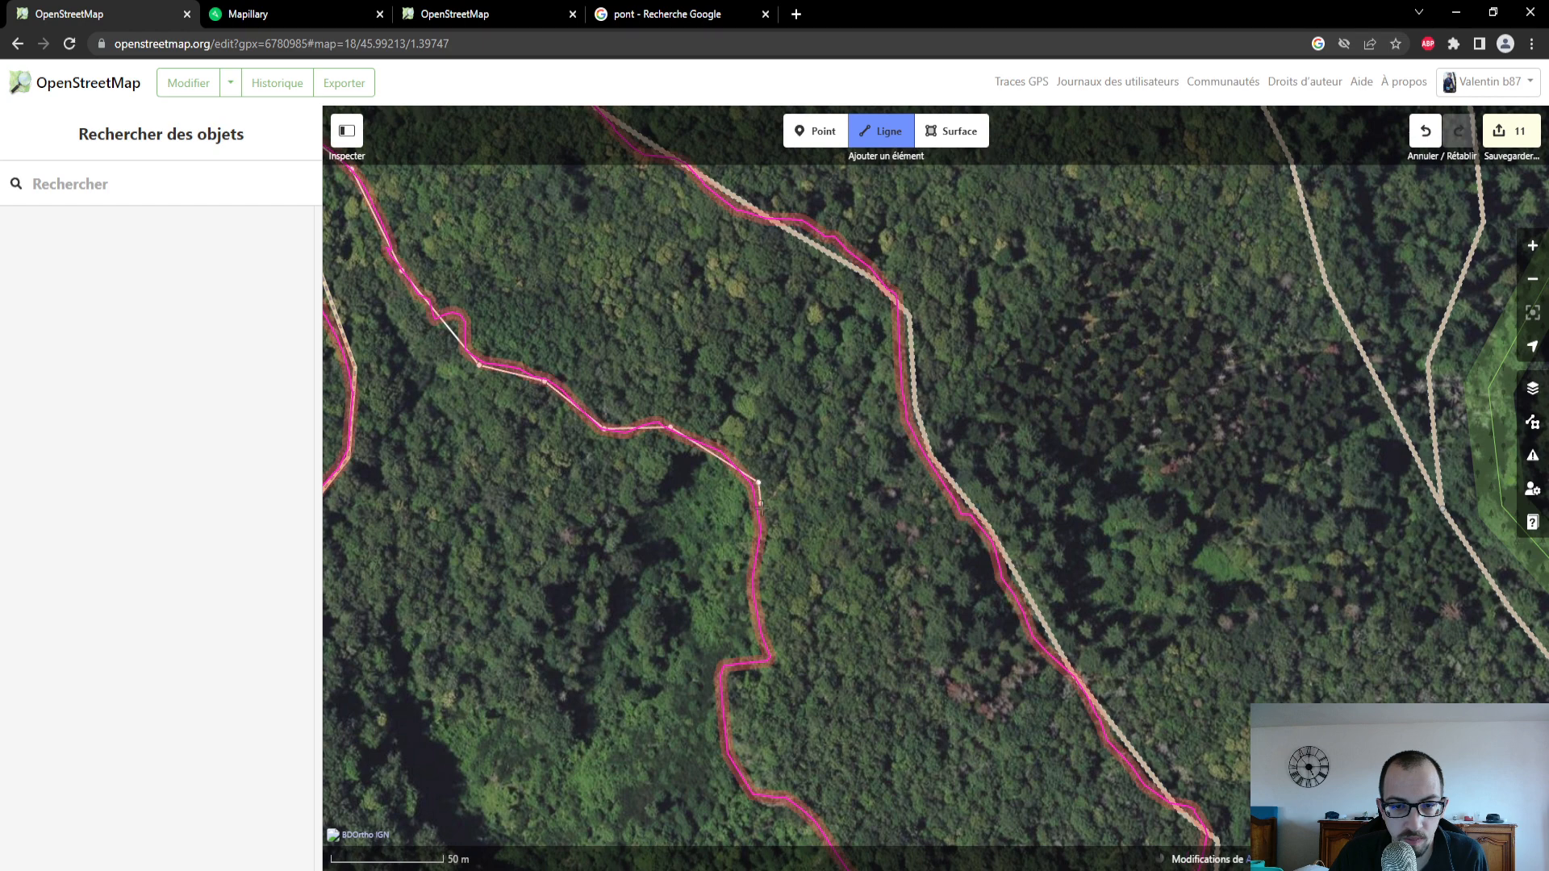
{"action": "left_click", "coordinate": [753, 584]}
{"action": "left_click", "coordinate": [768, 662]}
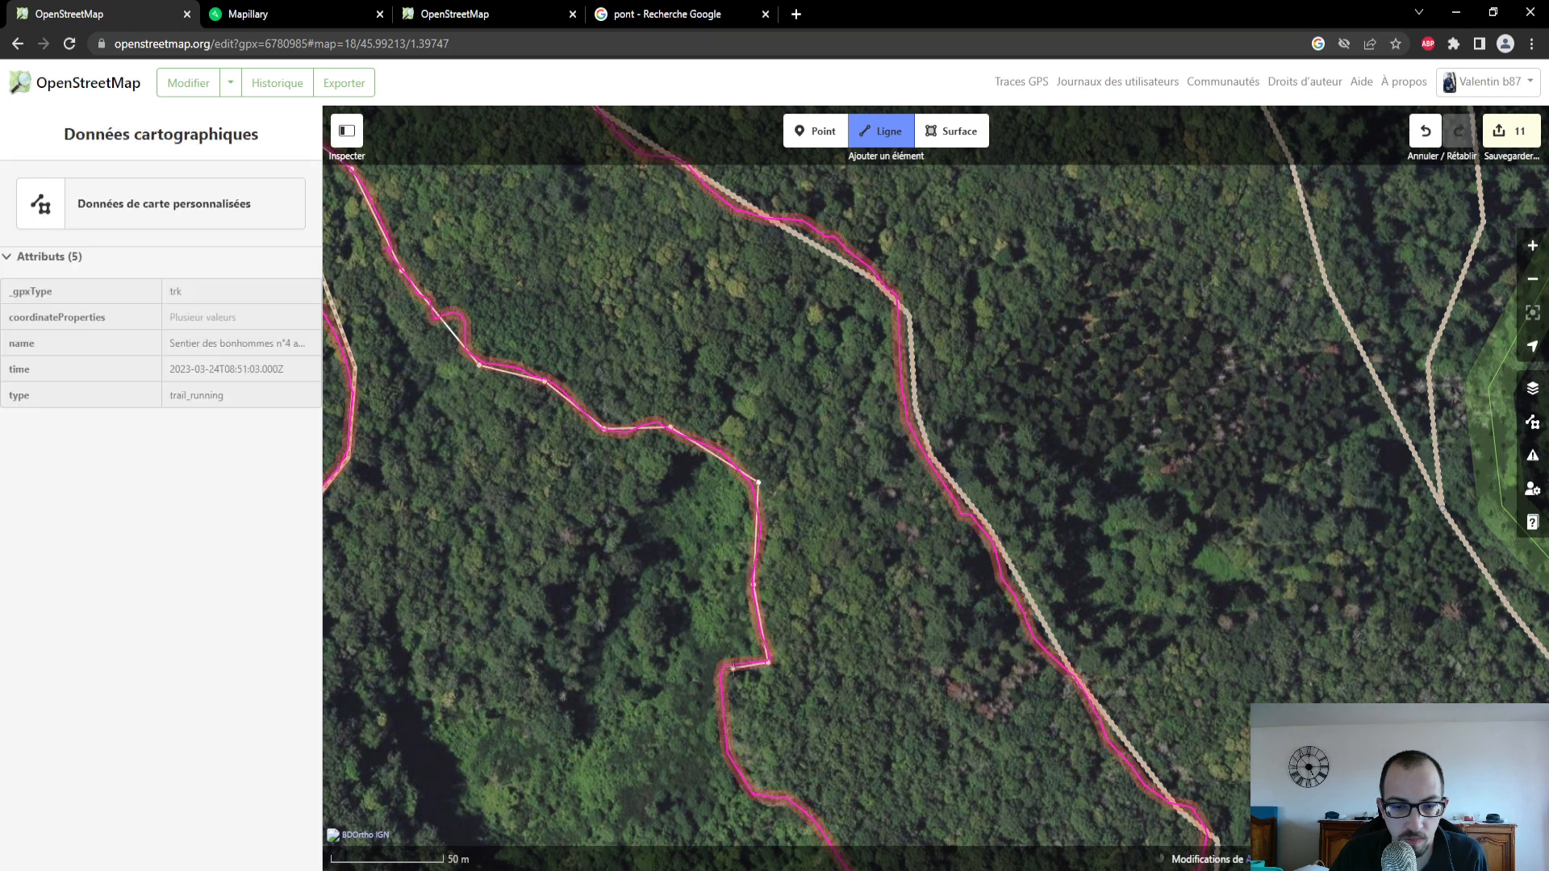
{"action": "left_click", "coordinate": [723, 669]}
{"action": "left_click_drag", "start_coordinate": [734, 775], "coordinate": [694, 551]}
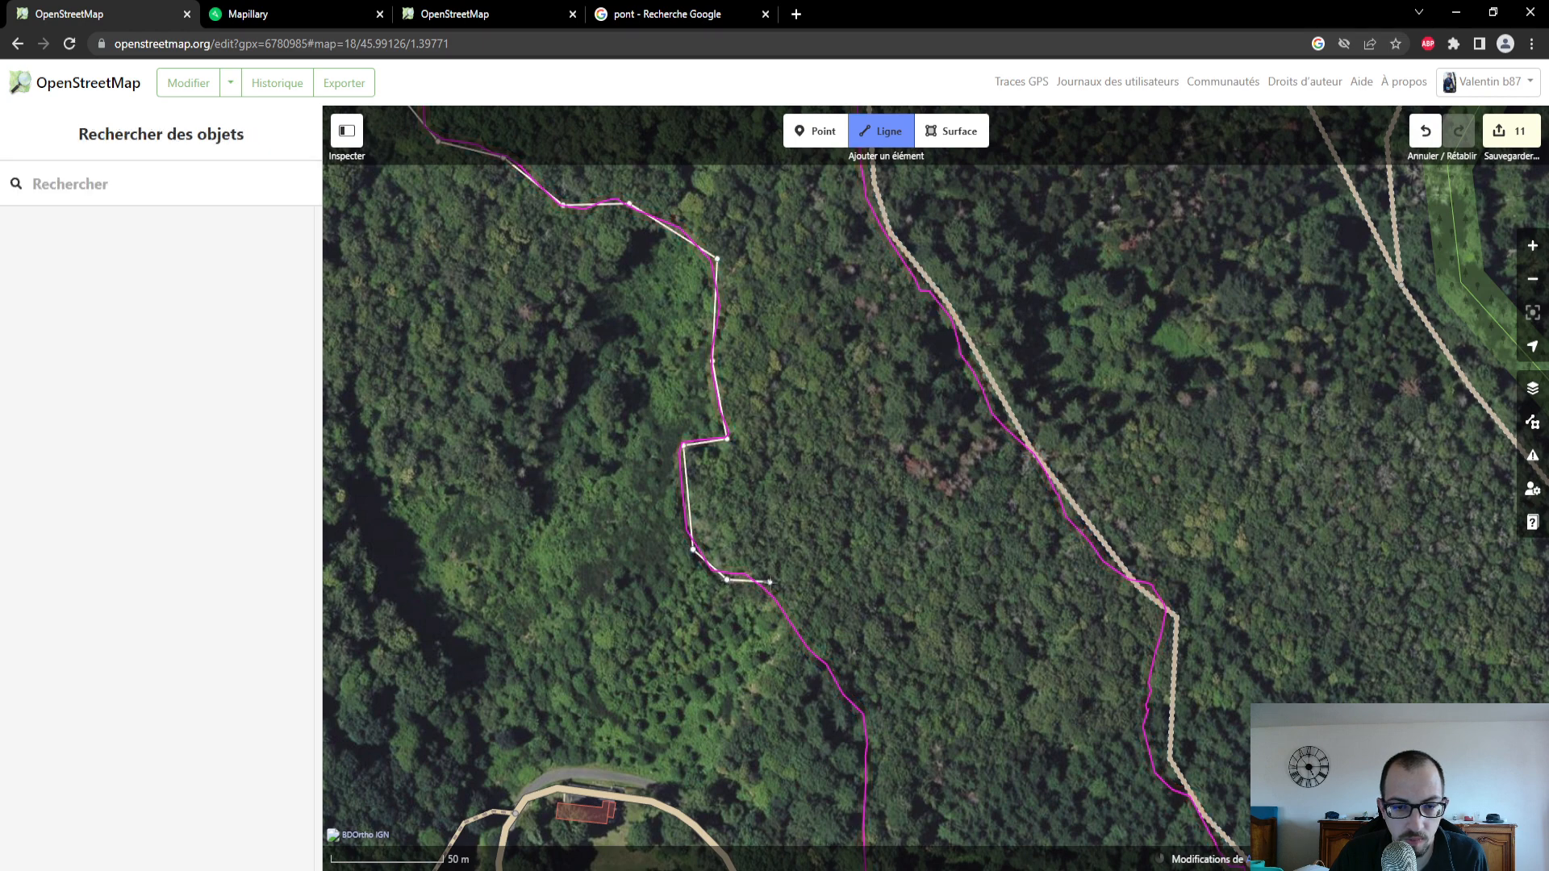
{"action": "left_click", "coordinate": [770, 582]}
{"action": "left_click_drag", "start_coordinate": [852, 695], "coordinate": [739, 579]}
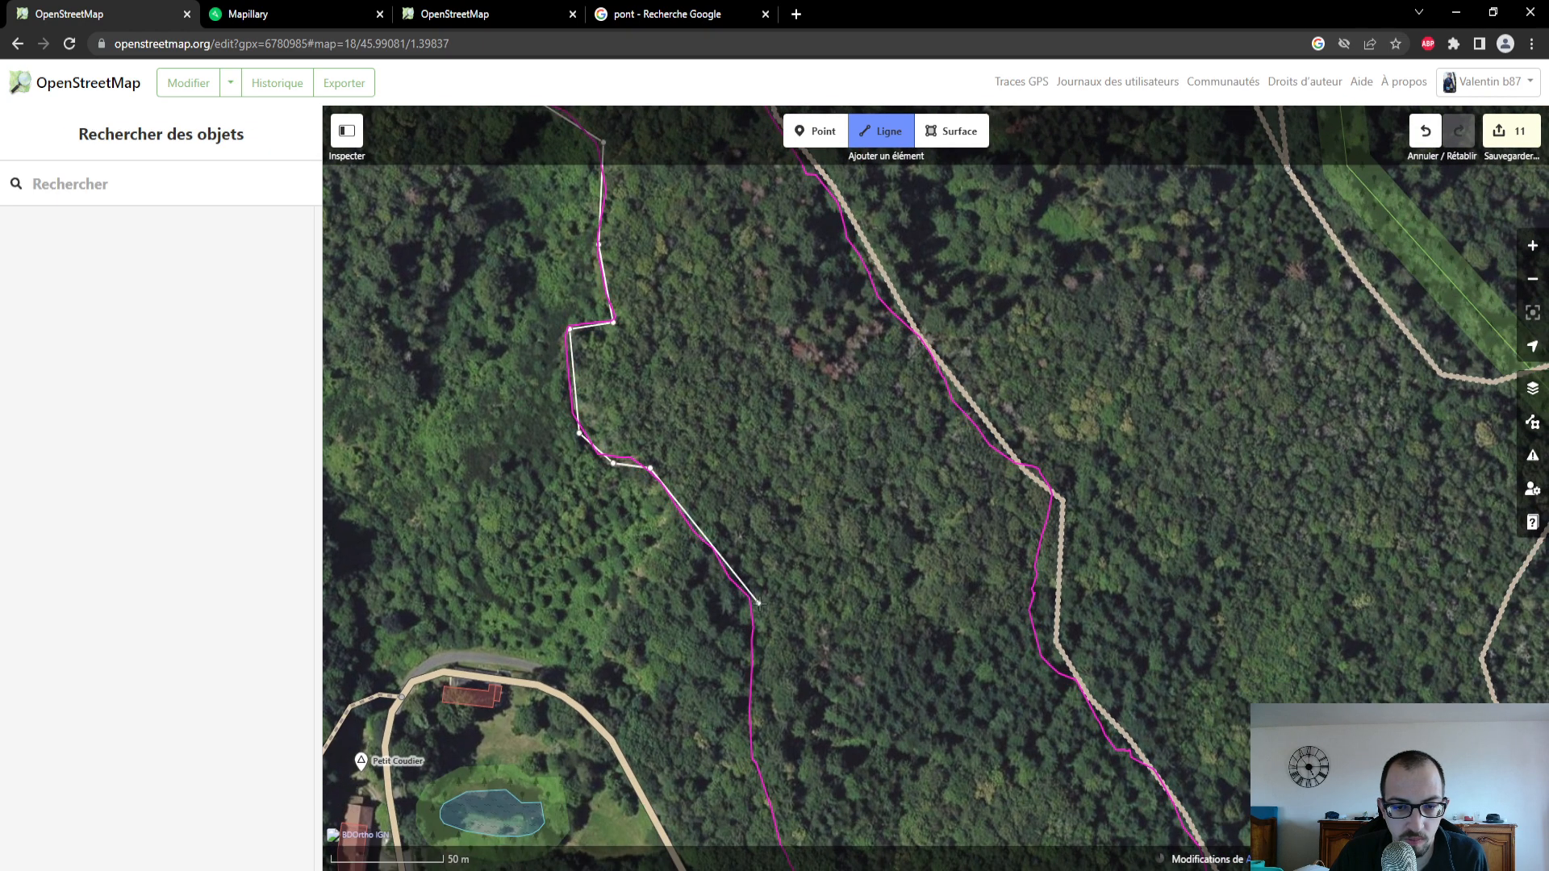
{"action": "left_click", "coordinate": [755, 602]}
{"action": "left_click_drag", "start_coordinate": [753, 748], "coordinate": [730, 562]}
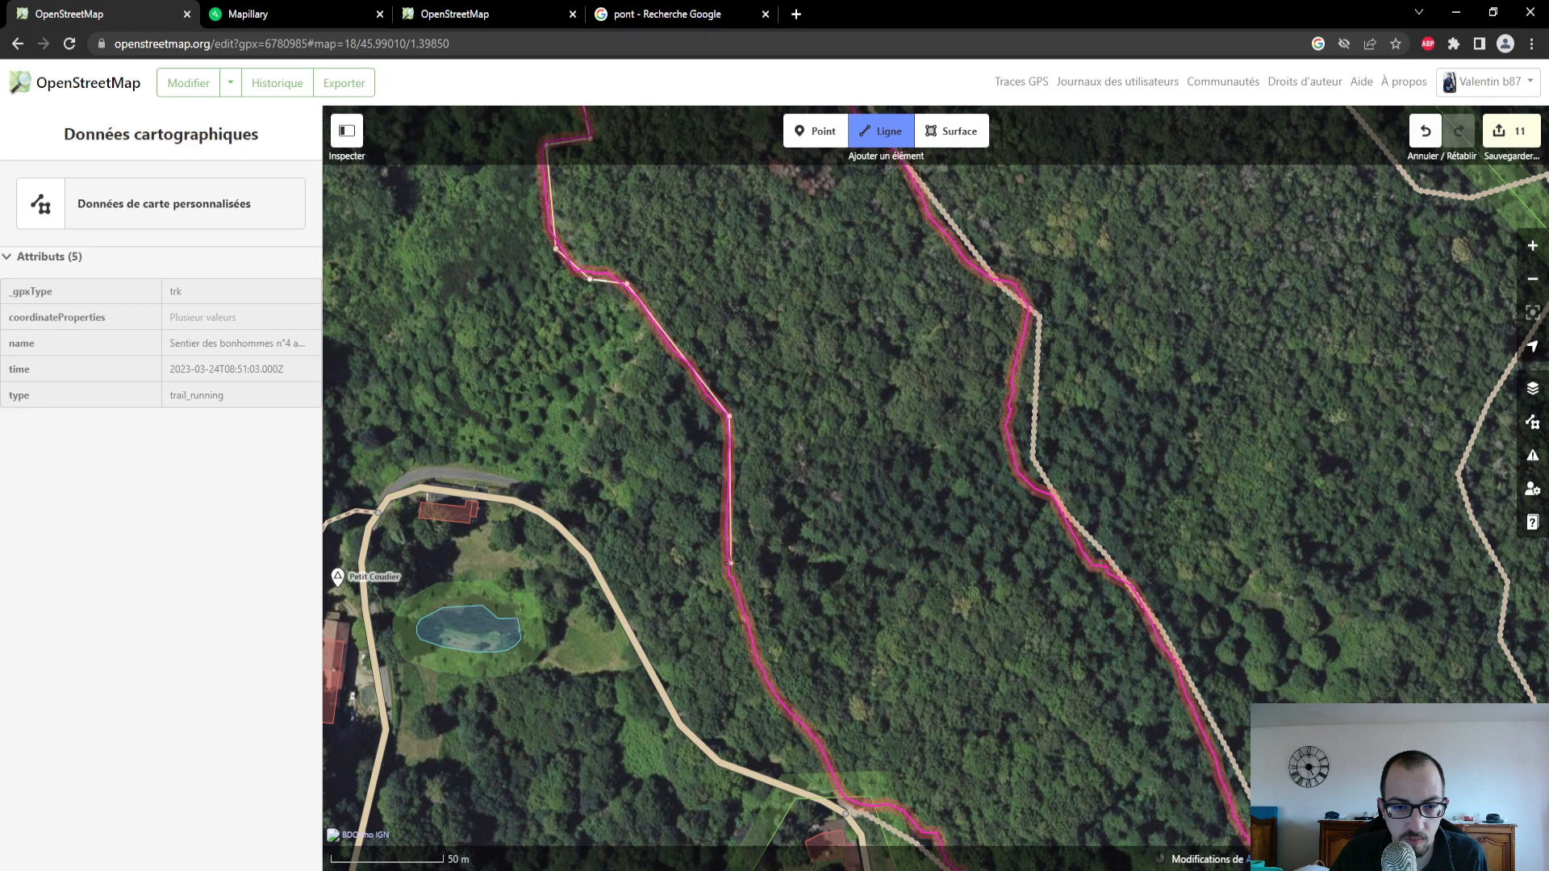
{"action": "left_click", "coordinate": [761, 655]}
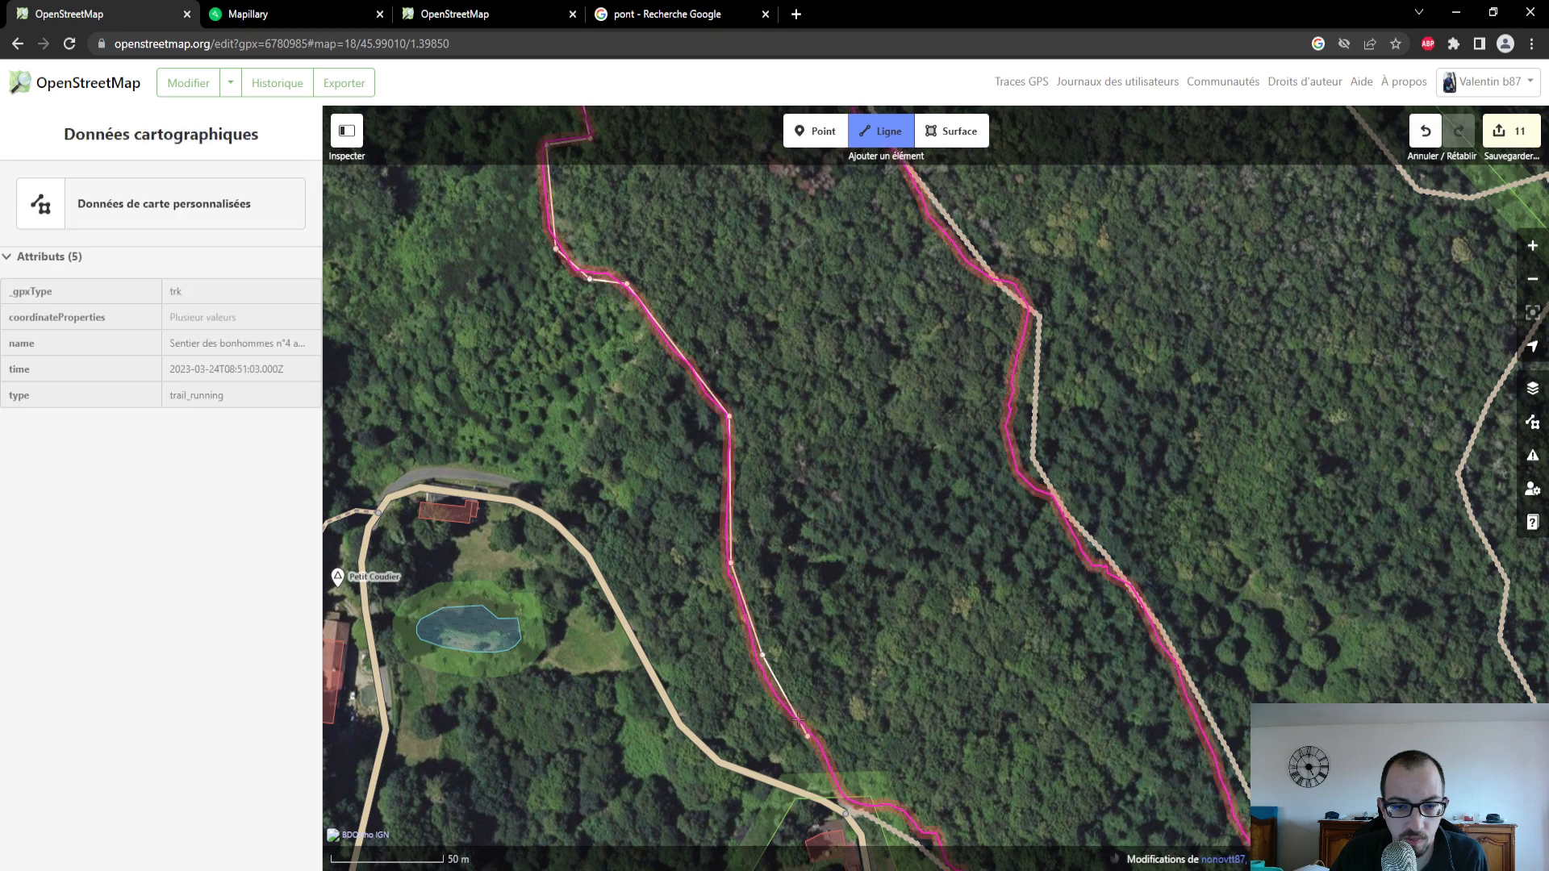
{"action": "left_click_drag", "start_coordinate": [814, 746], "coordinate": [718, 585]}
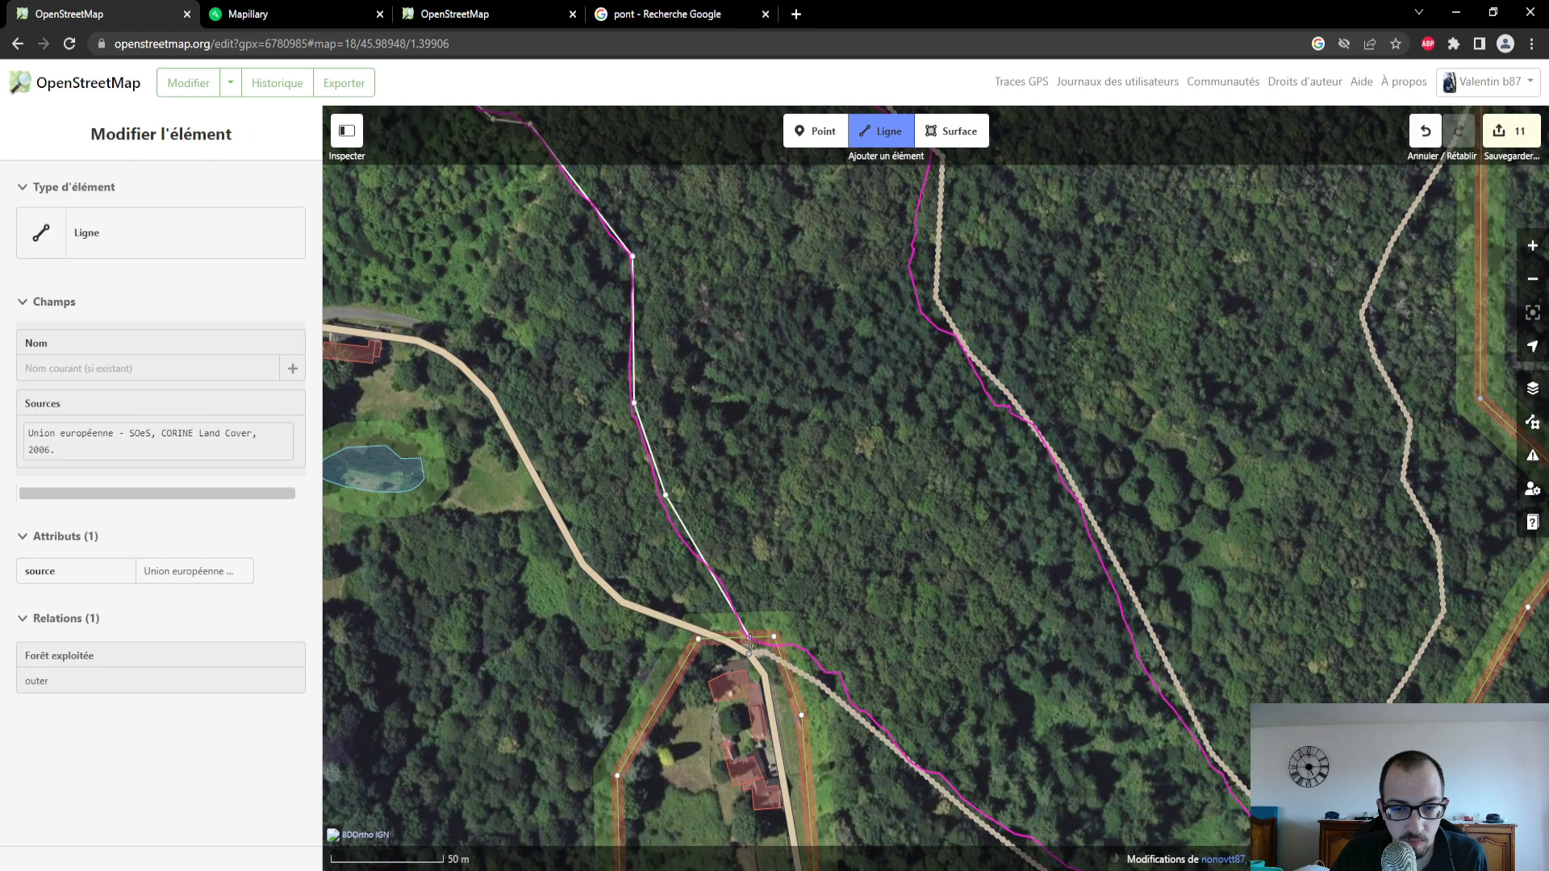
{"action": "left_click", "coordinate": [751, 651]}
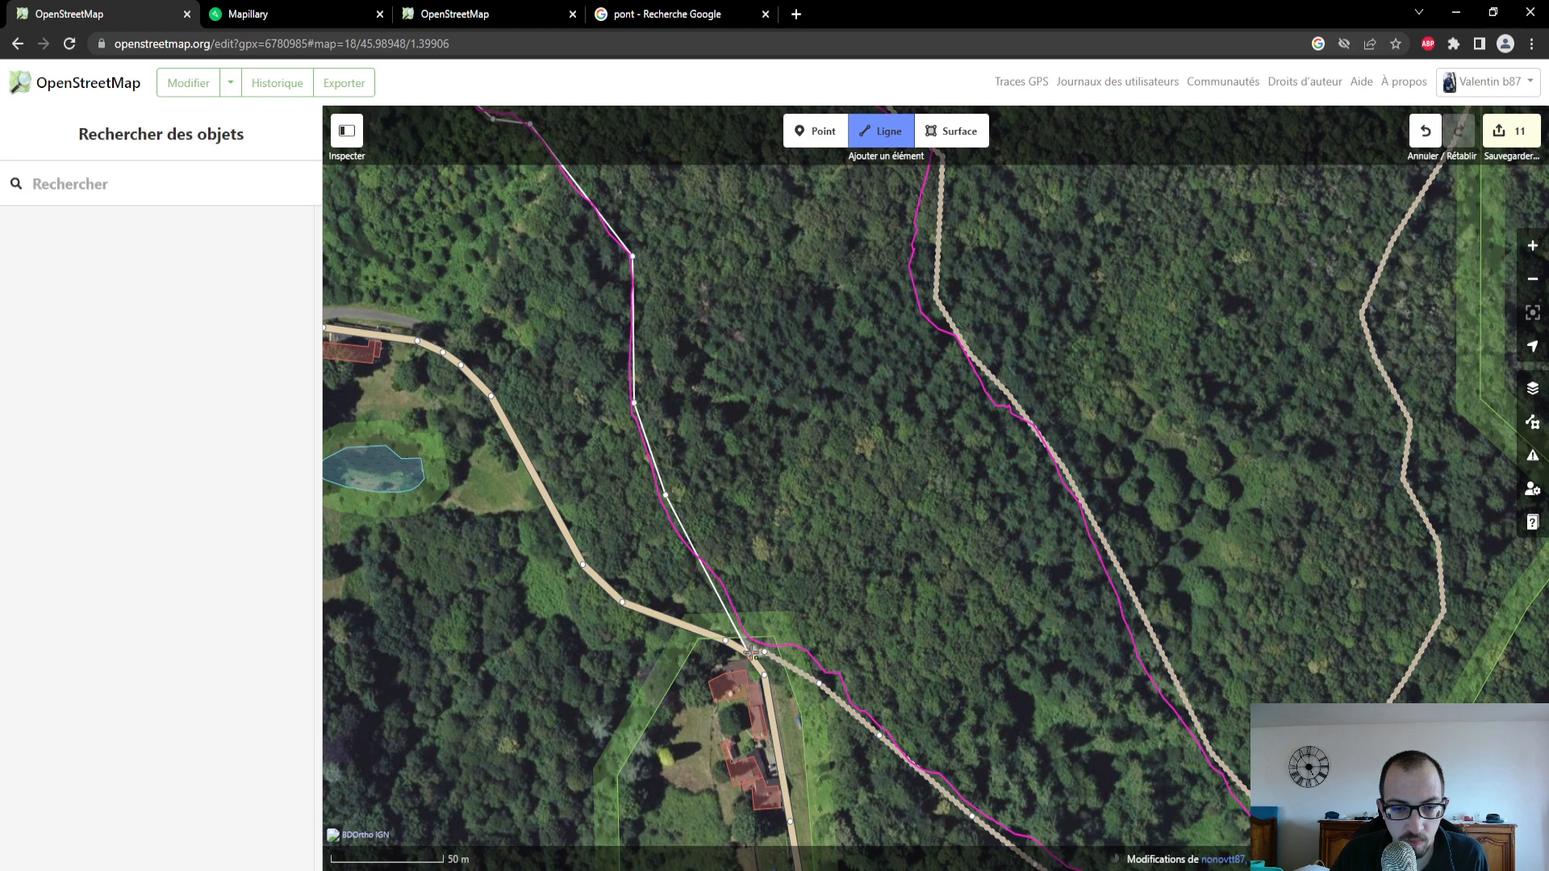
{"action": "left_click", "coordinate": [751, 650]}
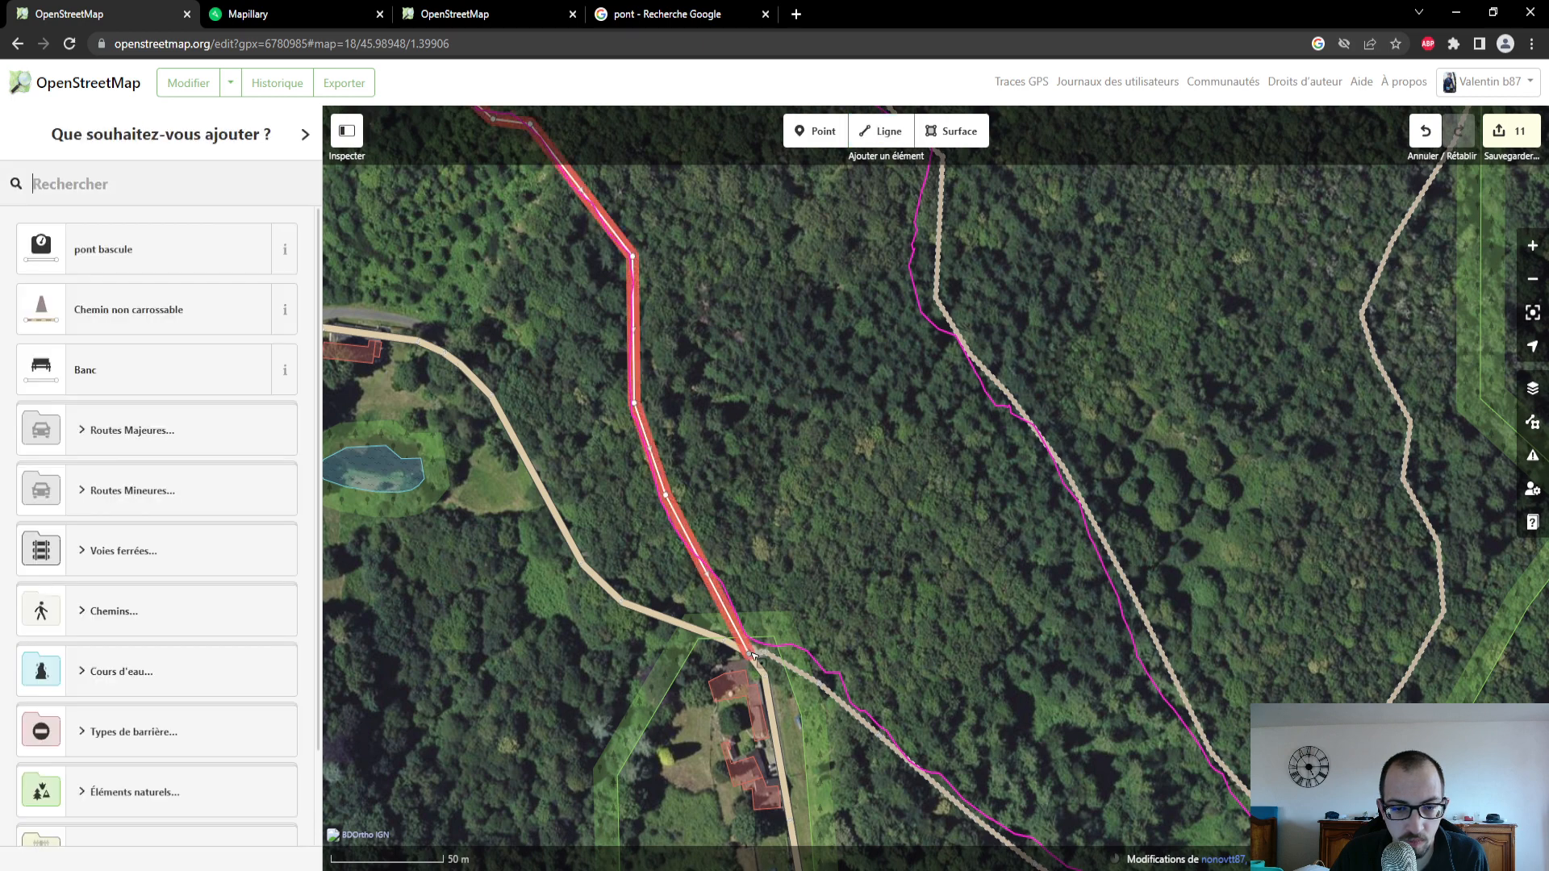
- Classify the new line as Chemin non carrossable and set its surface to Terre
{"action": "left_click", "coordinate": [244, 304]}
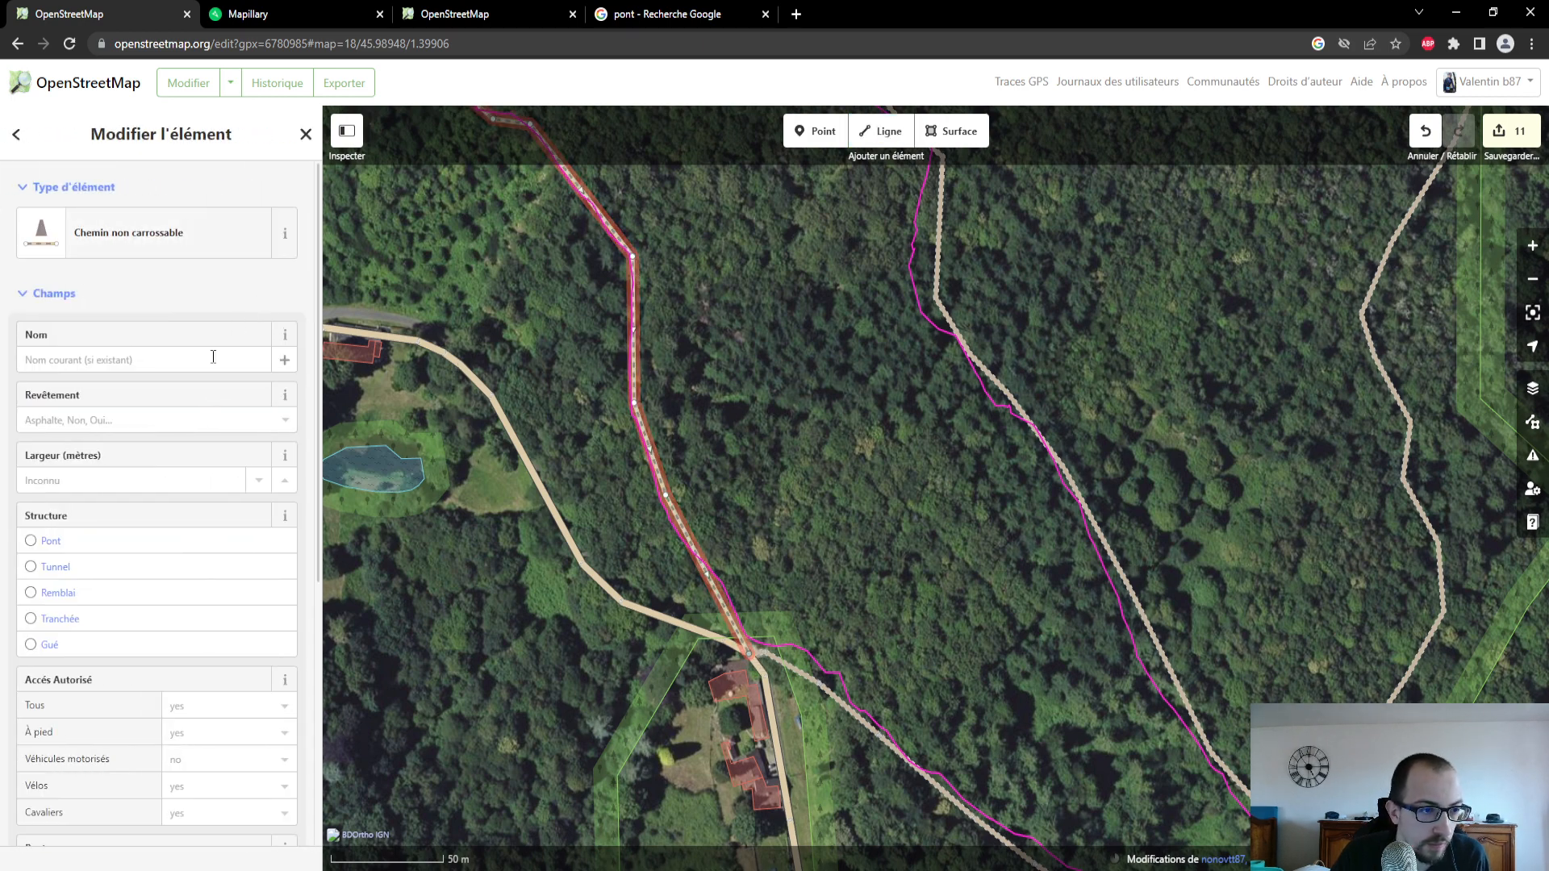
{"action": "left_click", "coordinate": [195, 417]}
{"action": "left_click", "coordinate": [194, 417]}
{"action": "left_click", "coordinate": [195, 417]}
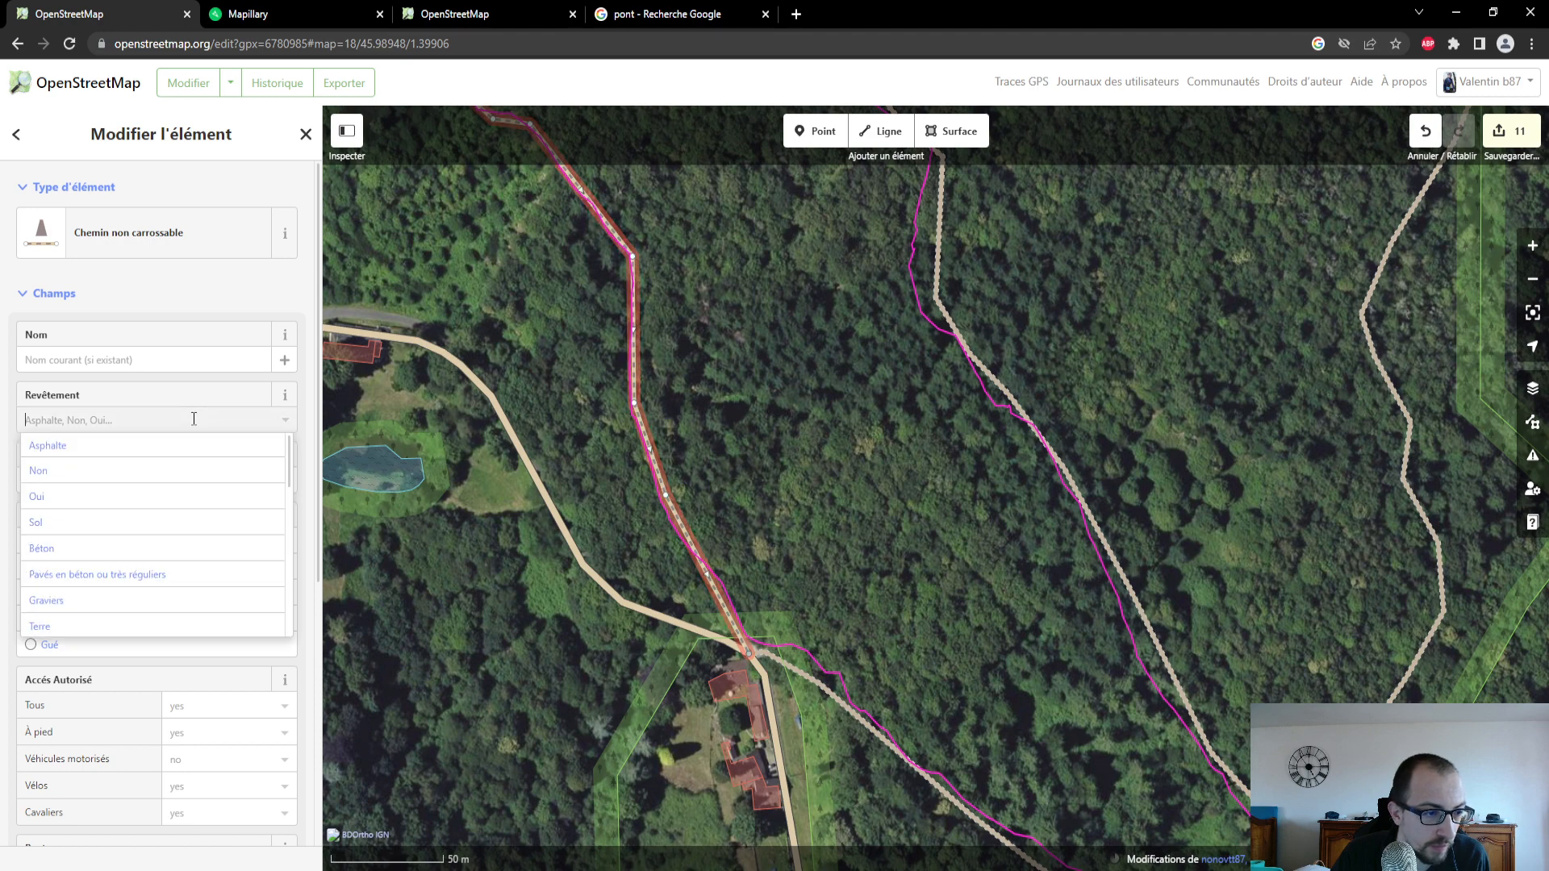
{"action": "left_click", "coordinate": [142, 625]}
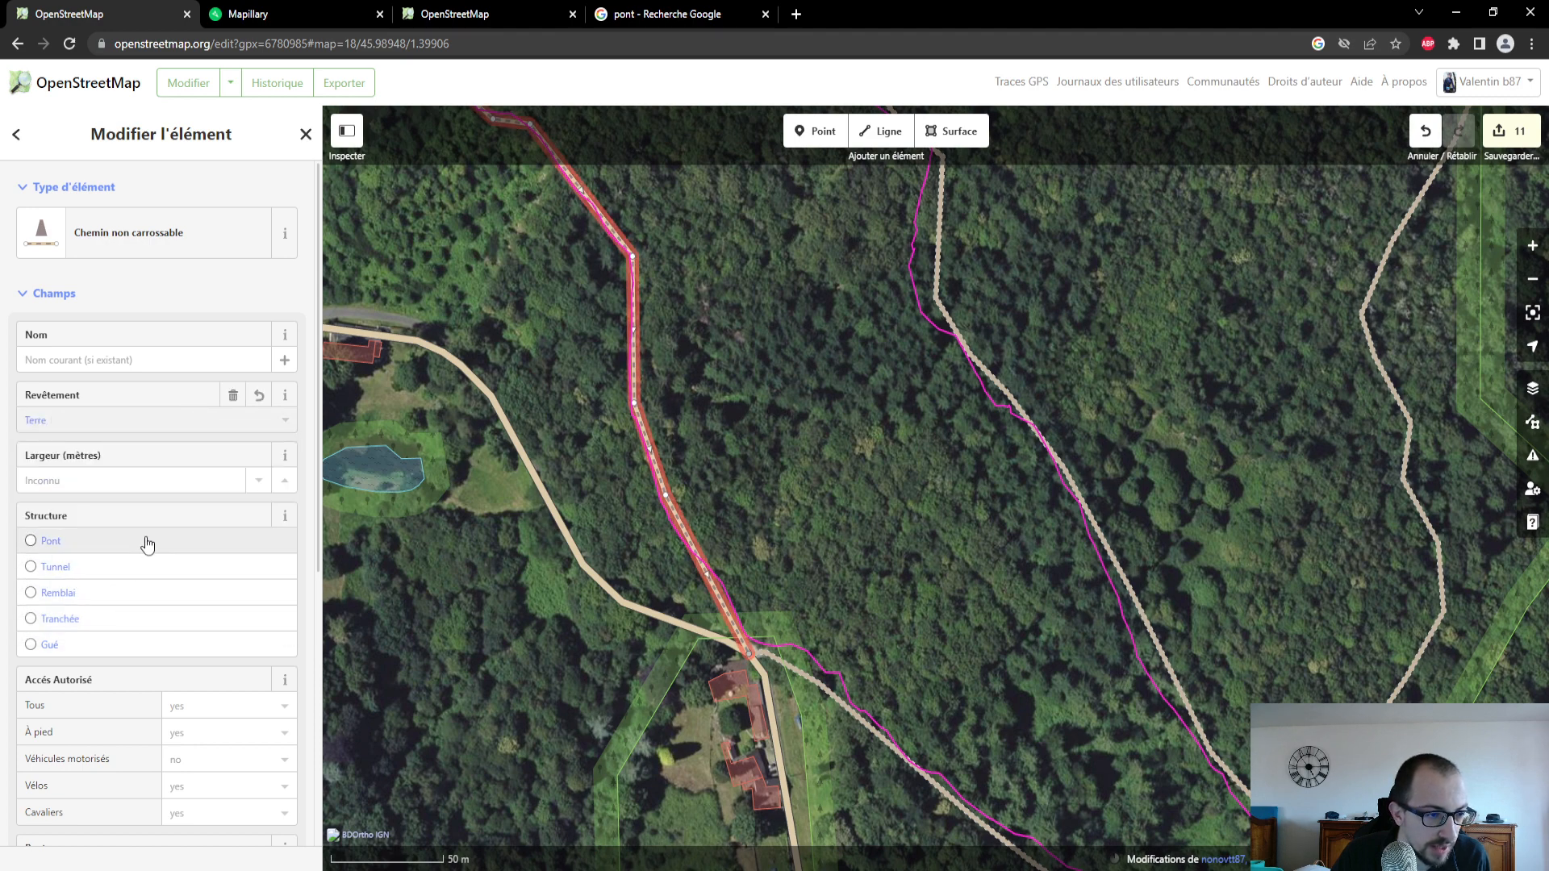
{"action": "scroll", "coordinate": [149, 549], "scroll_direction": "down", "scroll_amount": 1}
{"action": "scroll", "coordinate": [166, 558], "scroll_direction": "down", "scroll_amount": 4}
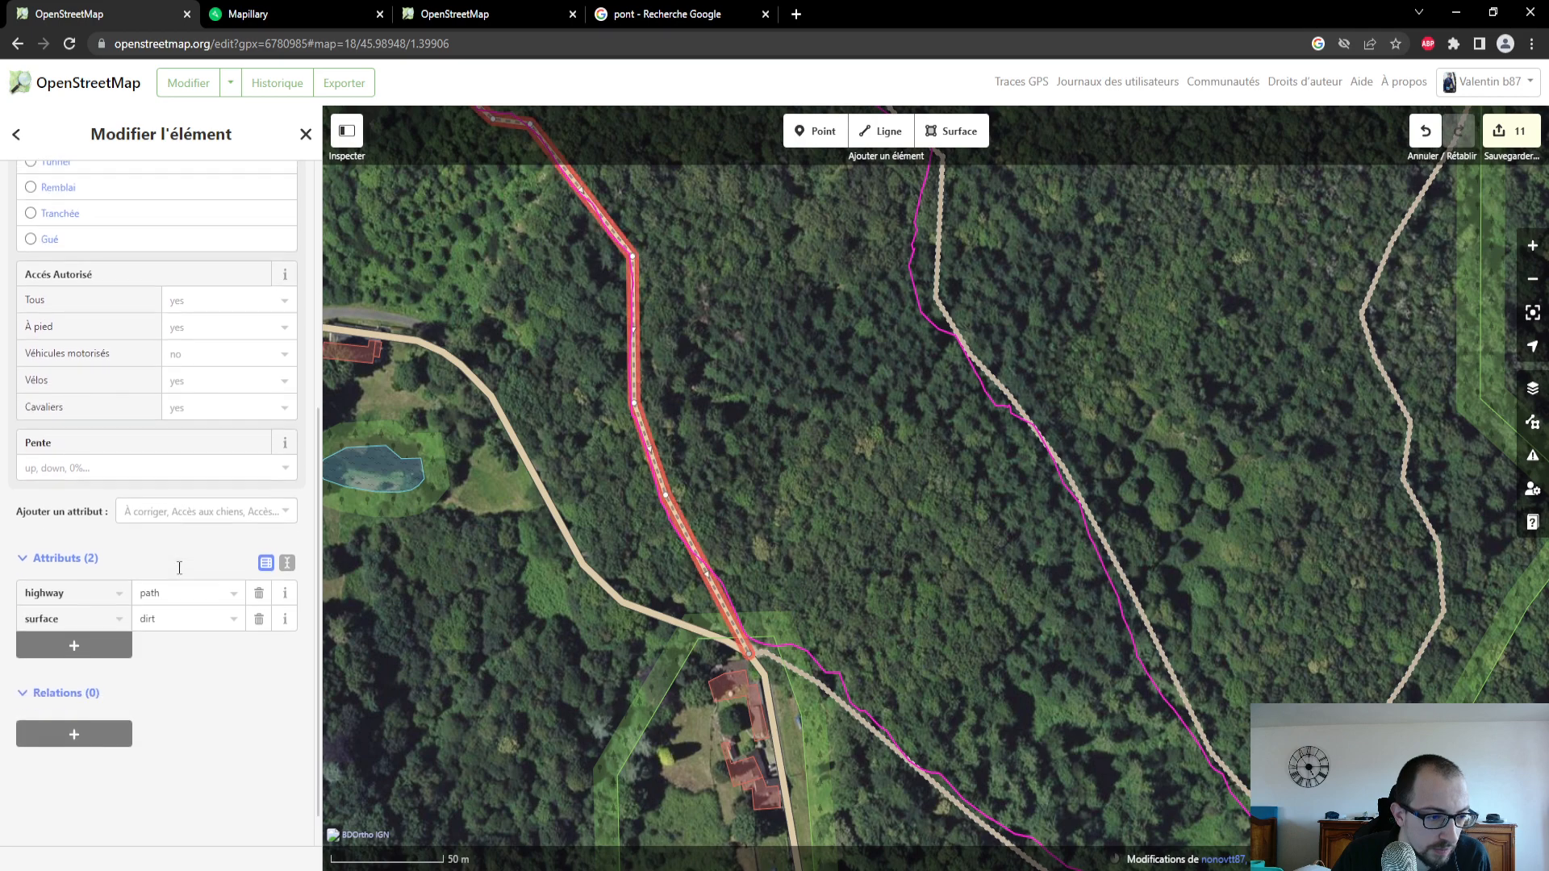
{"action": "scroll", "coordinate": [172, 563], "scroll_direction": "up", "scroll_amount": 5}
{"action": "left_click_drag", "start_coordinate": [516, 303], "coordinate": [729, 764]}
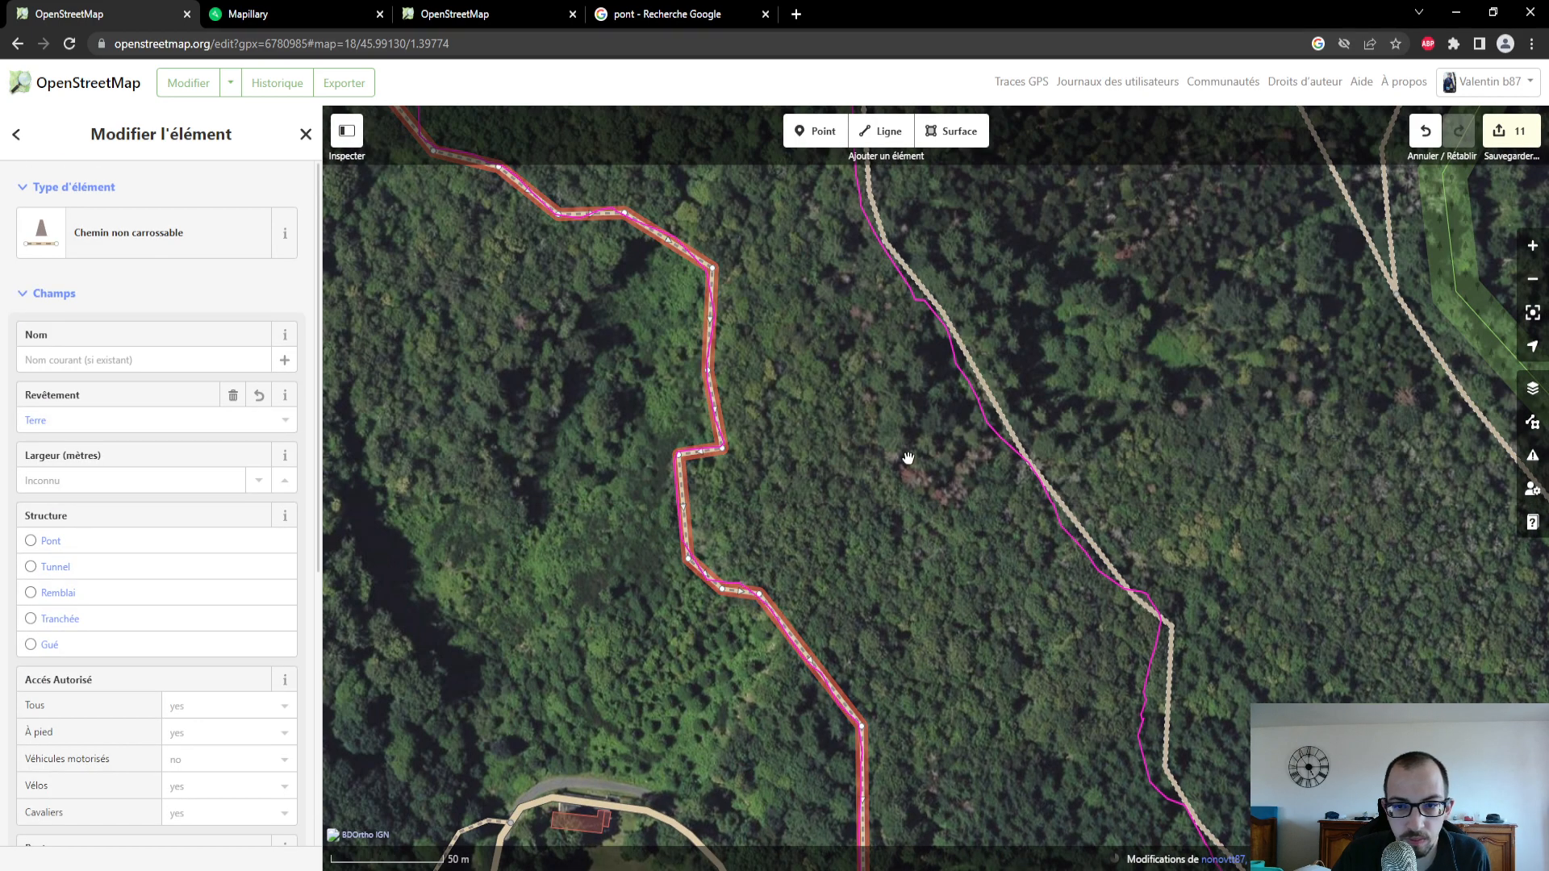
- Add the attribute ID de l'image Mapillary to the new forest path
{"action": "left_click_drag", "start_coordinate": [902, 422], "coordinate": [888, 706]}
{"action": "left_click_drag", "start_coordinate": [750, 480], "coordinate": [1005, 594]}
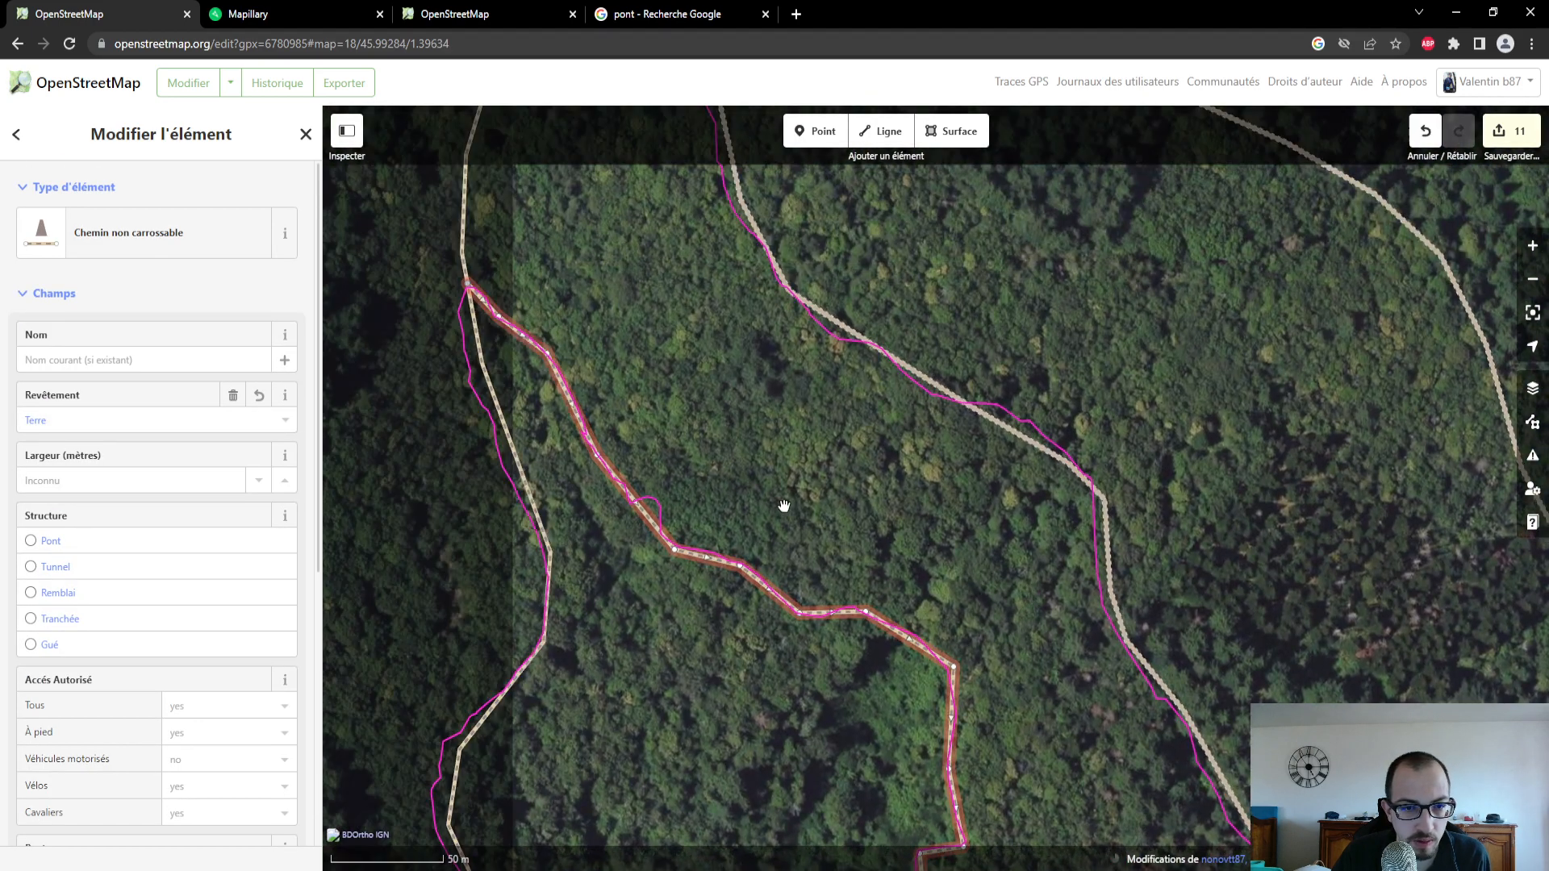
{"action": "scroll", "coordinate": [186, 563], "scroll_direction": "down", "scroll_amount": 4}
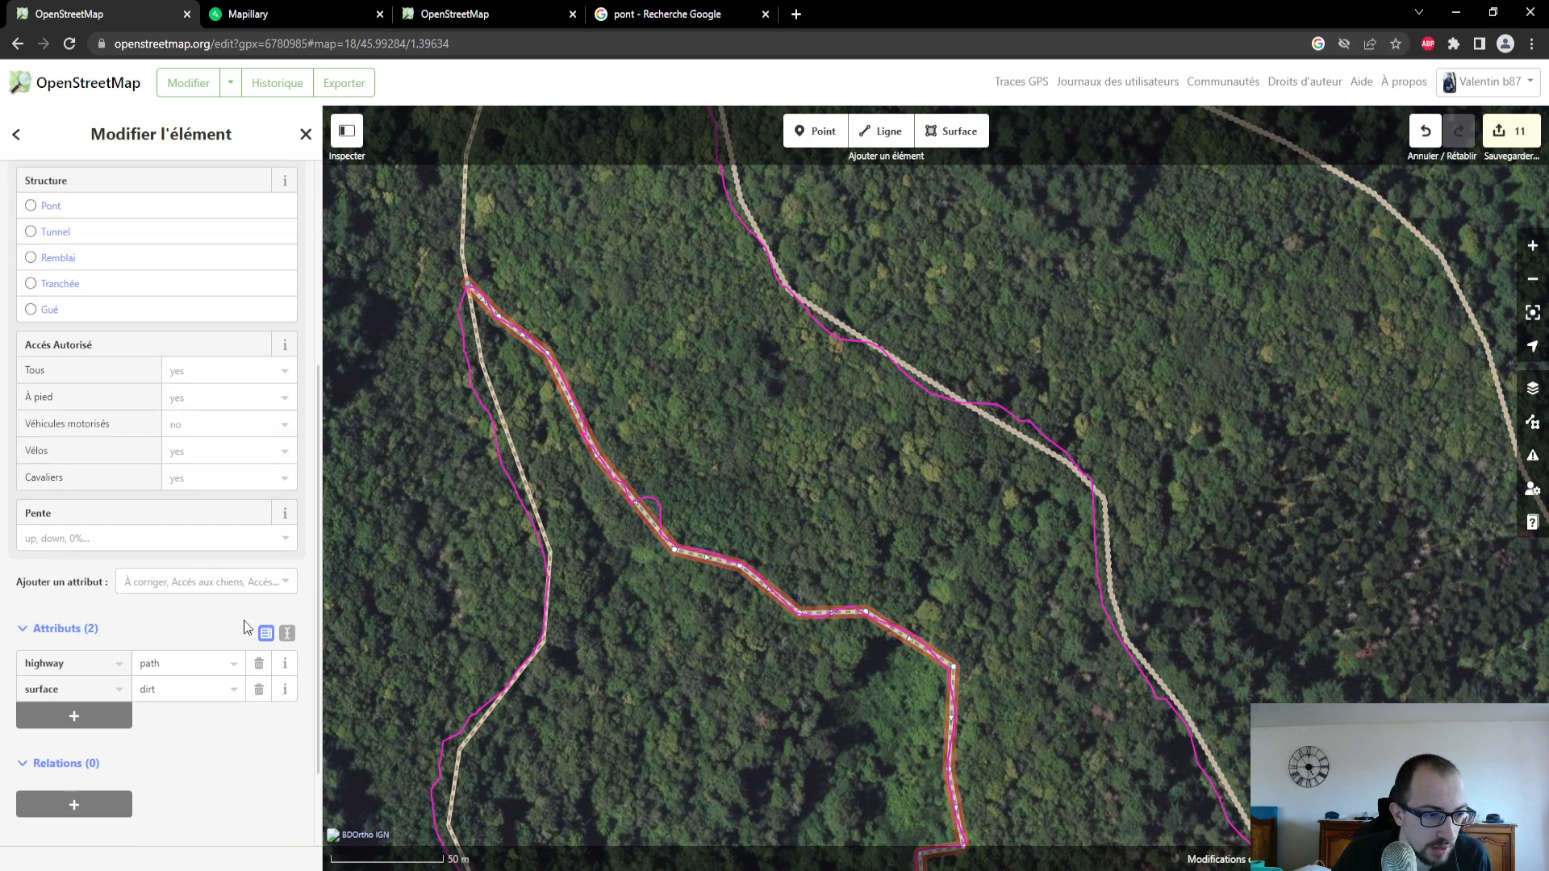
{"action": "left_click", "coordinate": [260, 582]}
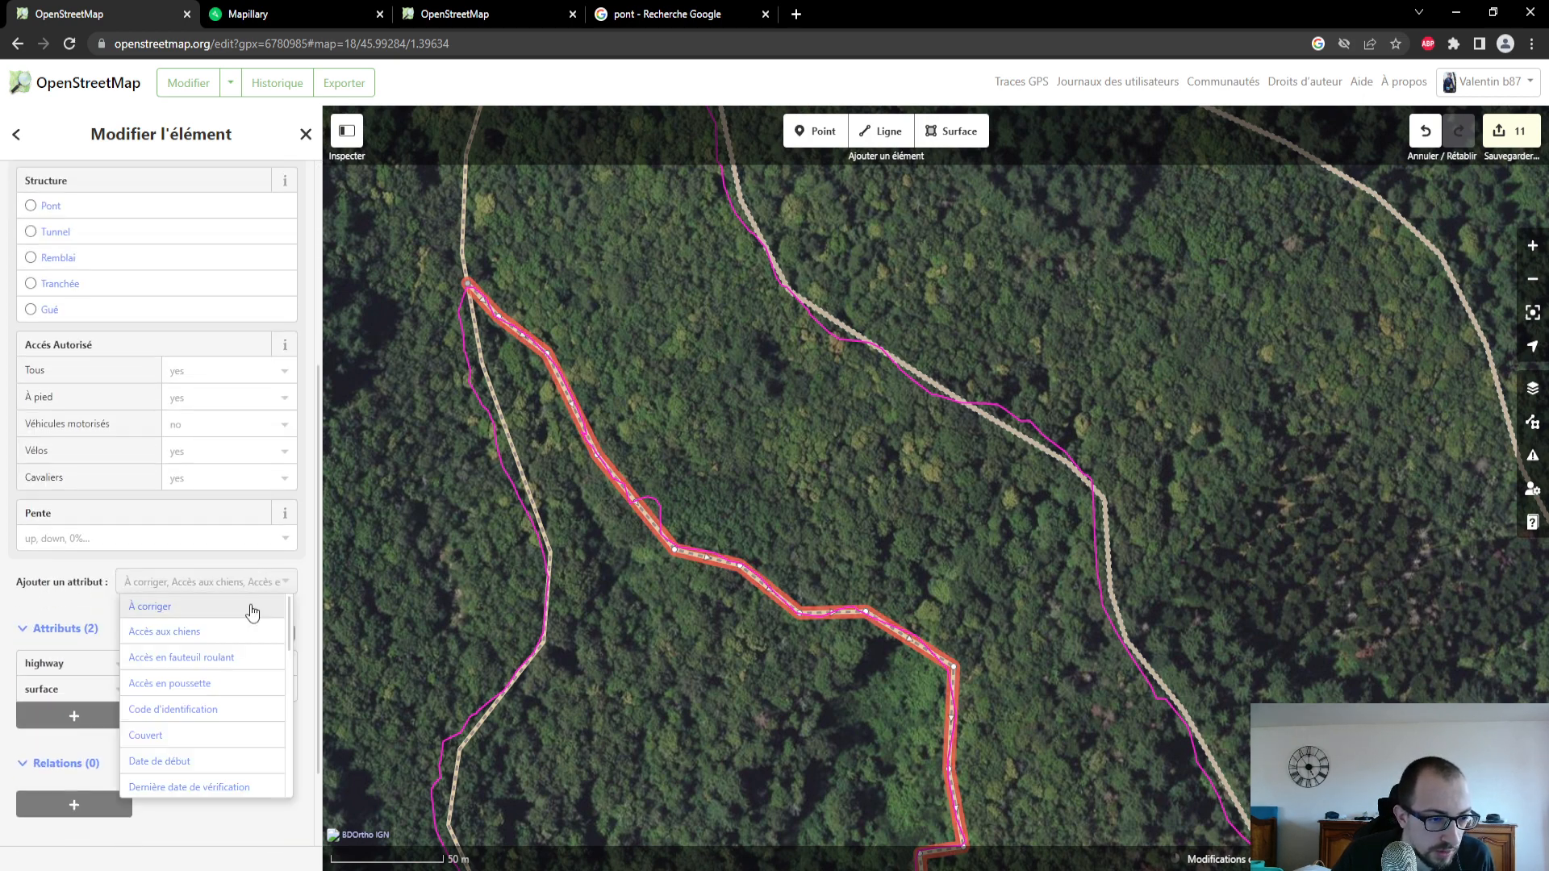
{"action": "scroll", "coordinate": [234, 686], "scroll_direction": "down", "scroll_amount": 4}
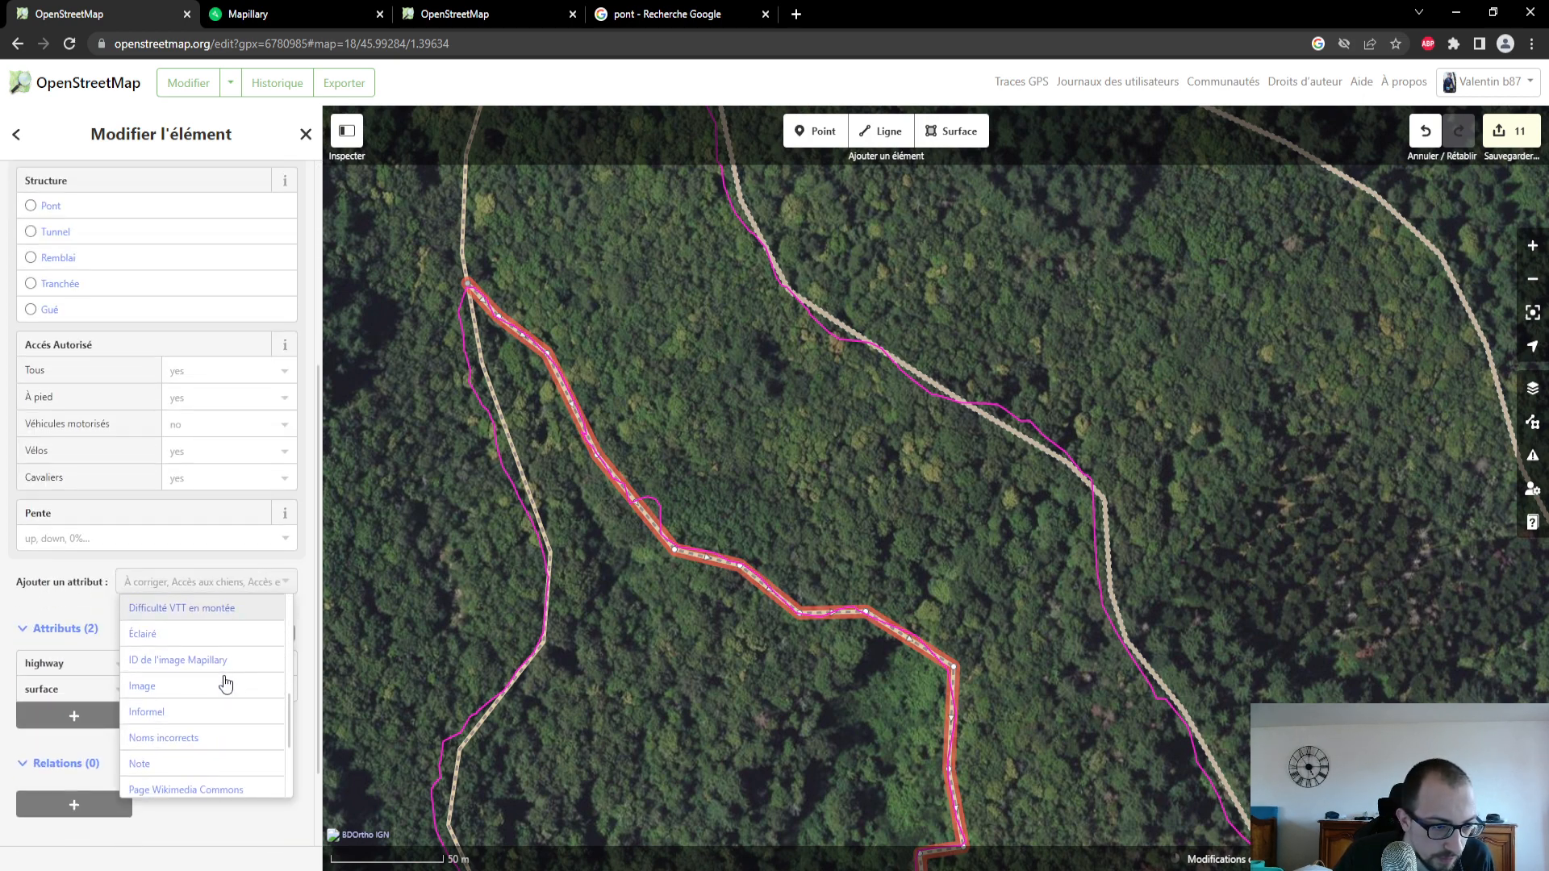
{"action": "left_click", "coordinate": [219, 661]}
{"action": "left_click", "coordinate": [299, 17]}
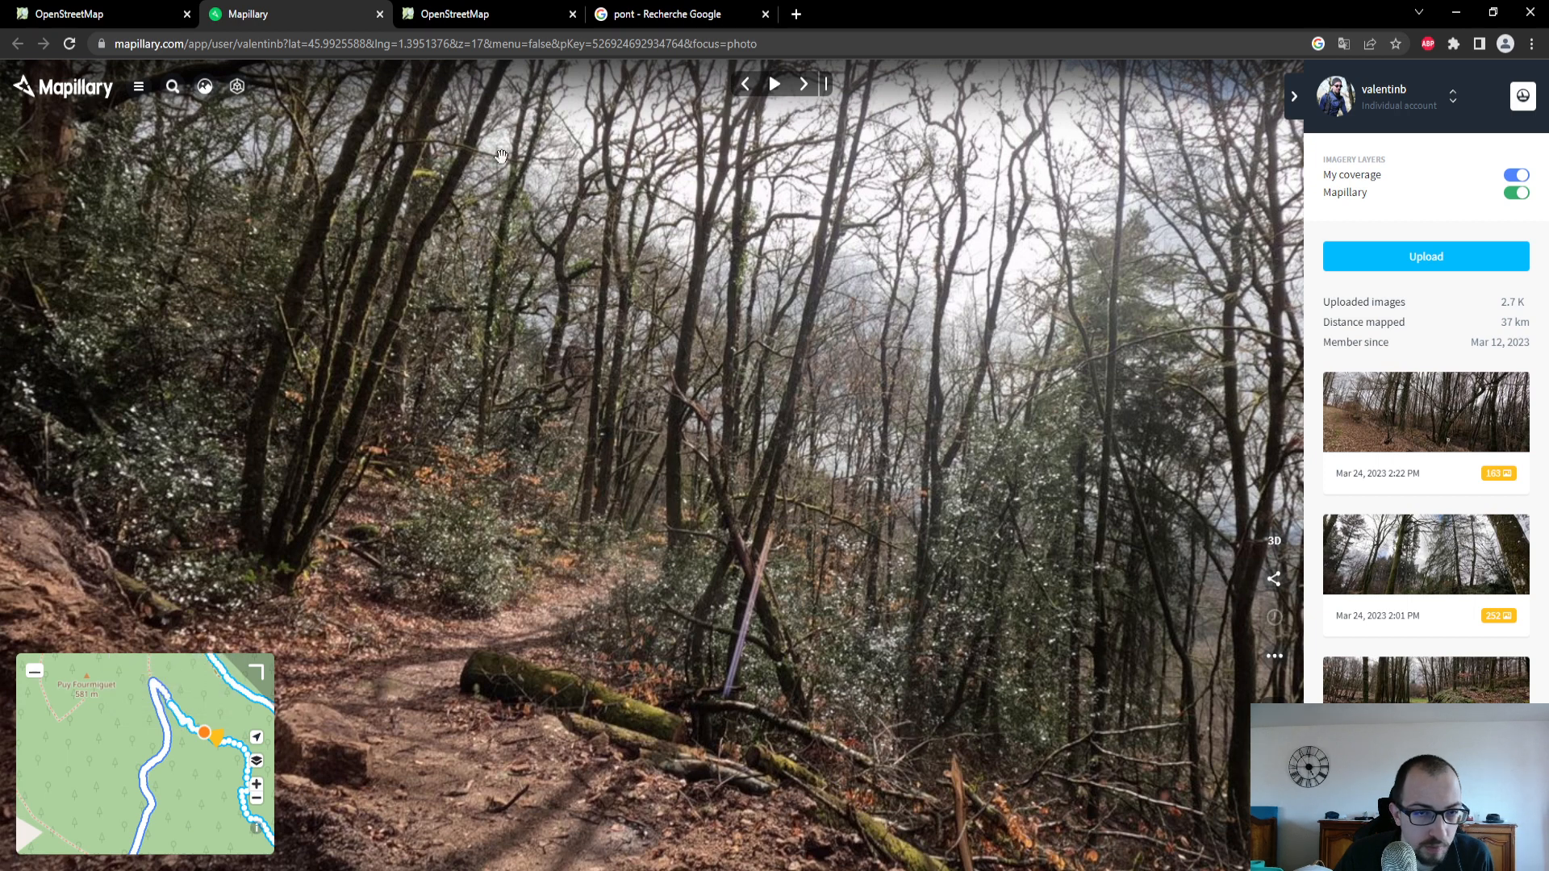
{"action": "left_click", "coordinate": [1275, 659]}
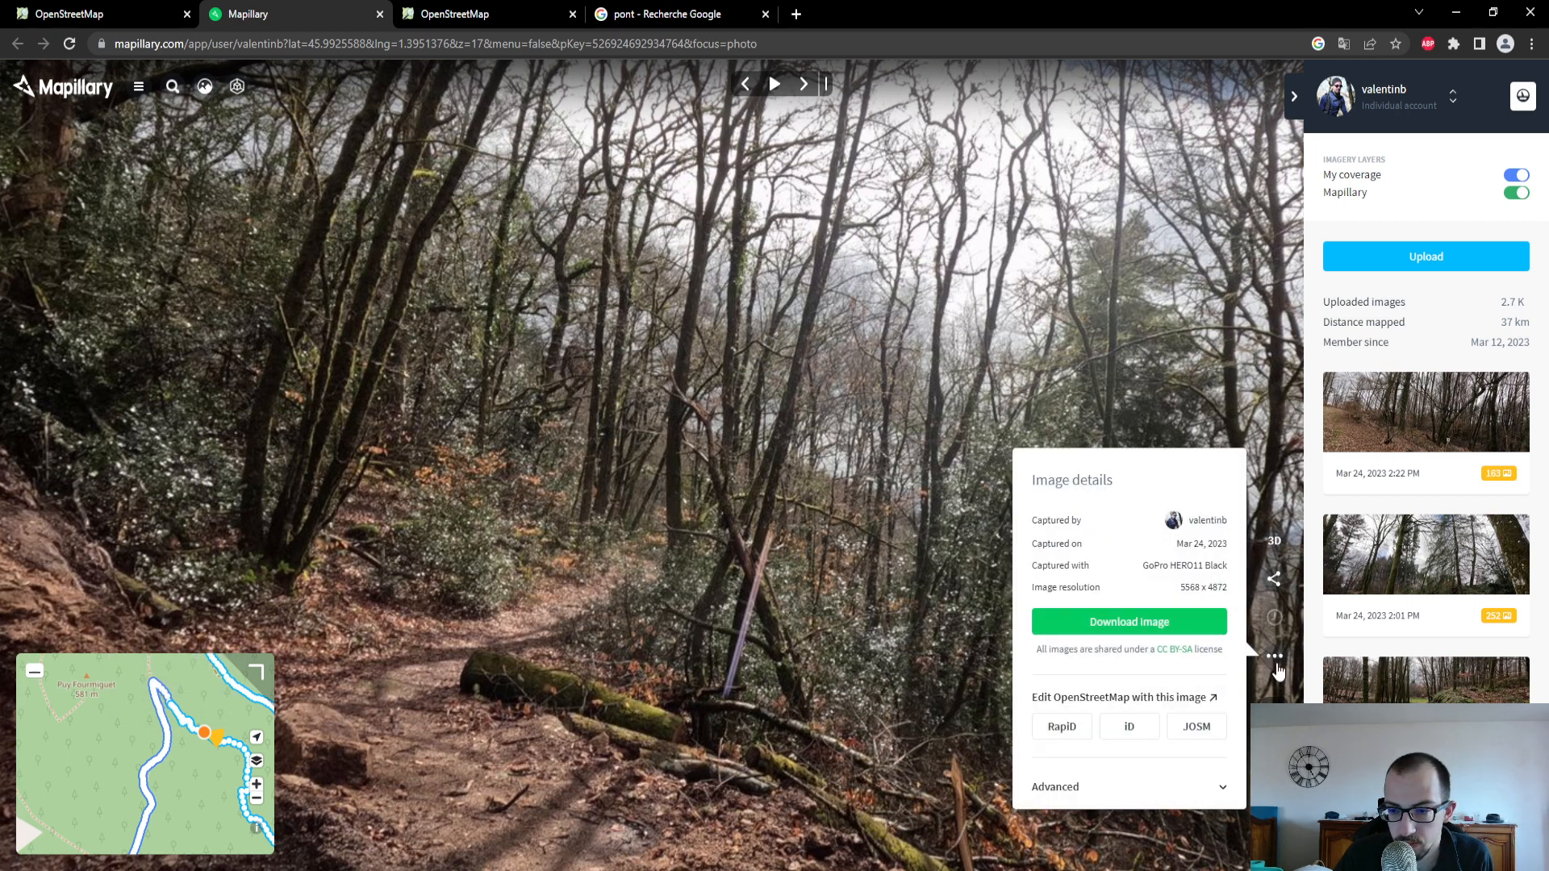
{"action": "left_click", "coordinate": [1218, 785]}
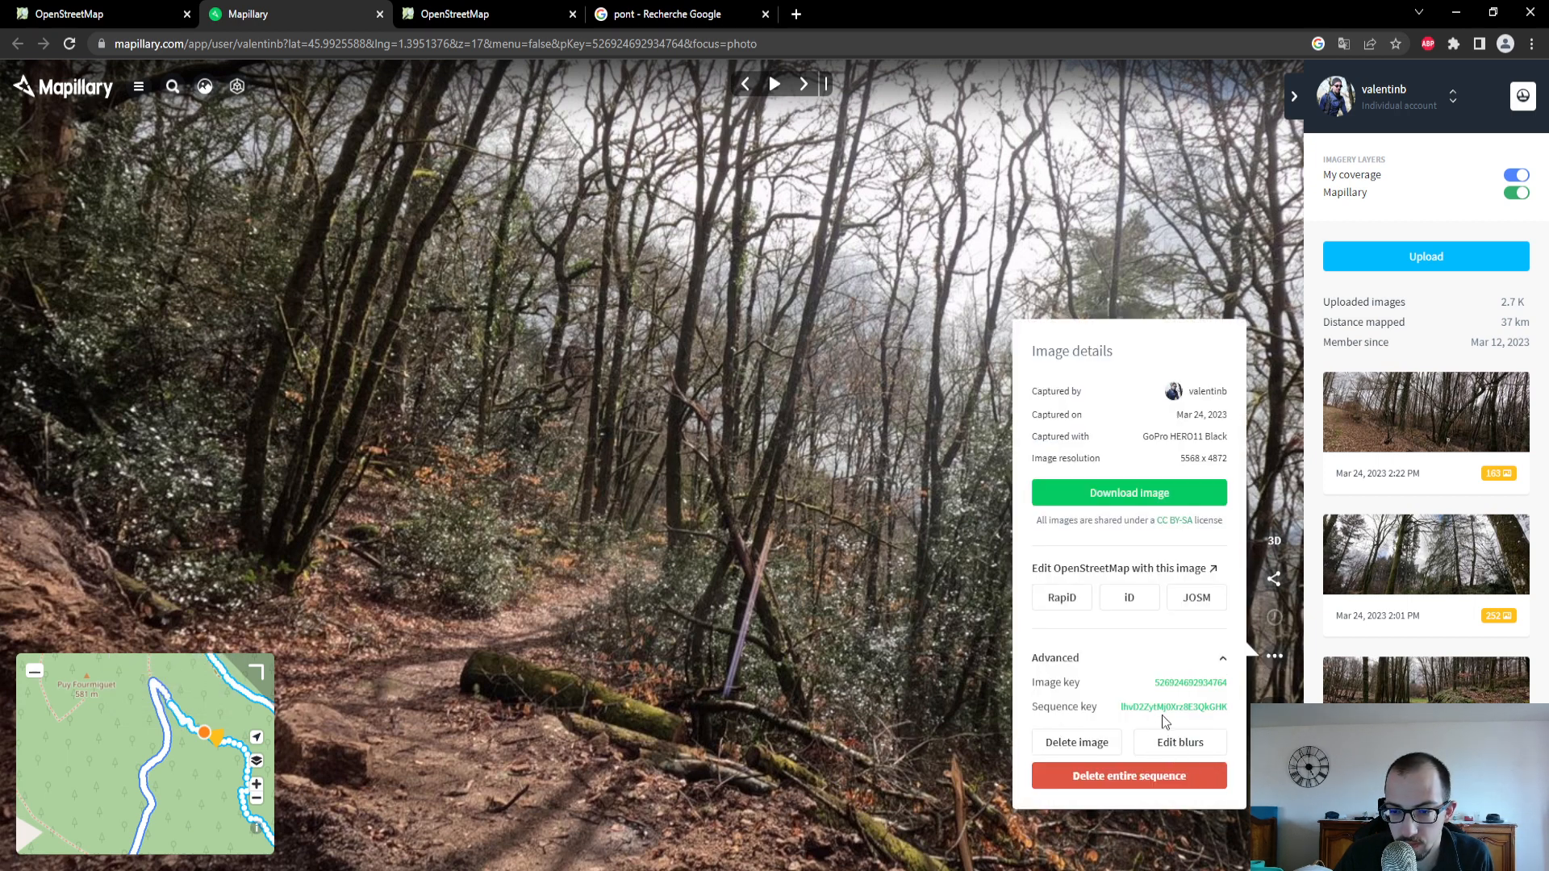
{"action": "left_click", "coordinate": [1165, 693]}
{"action": "left_click", "coordinate": [89, 13]}
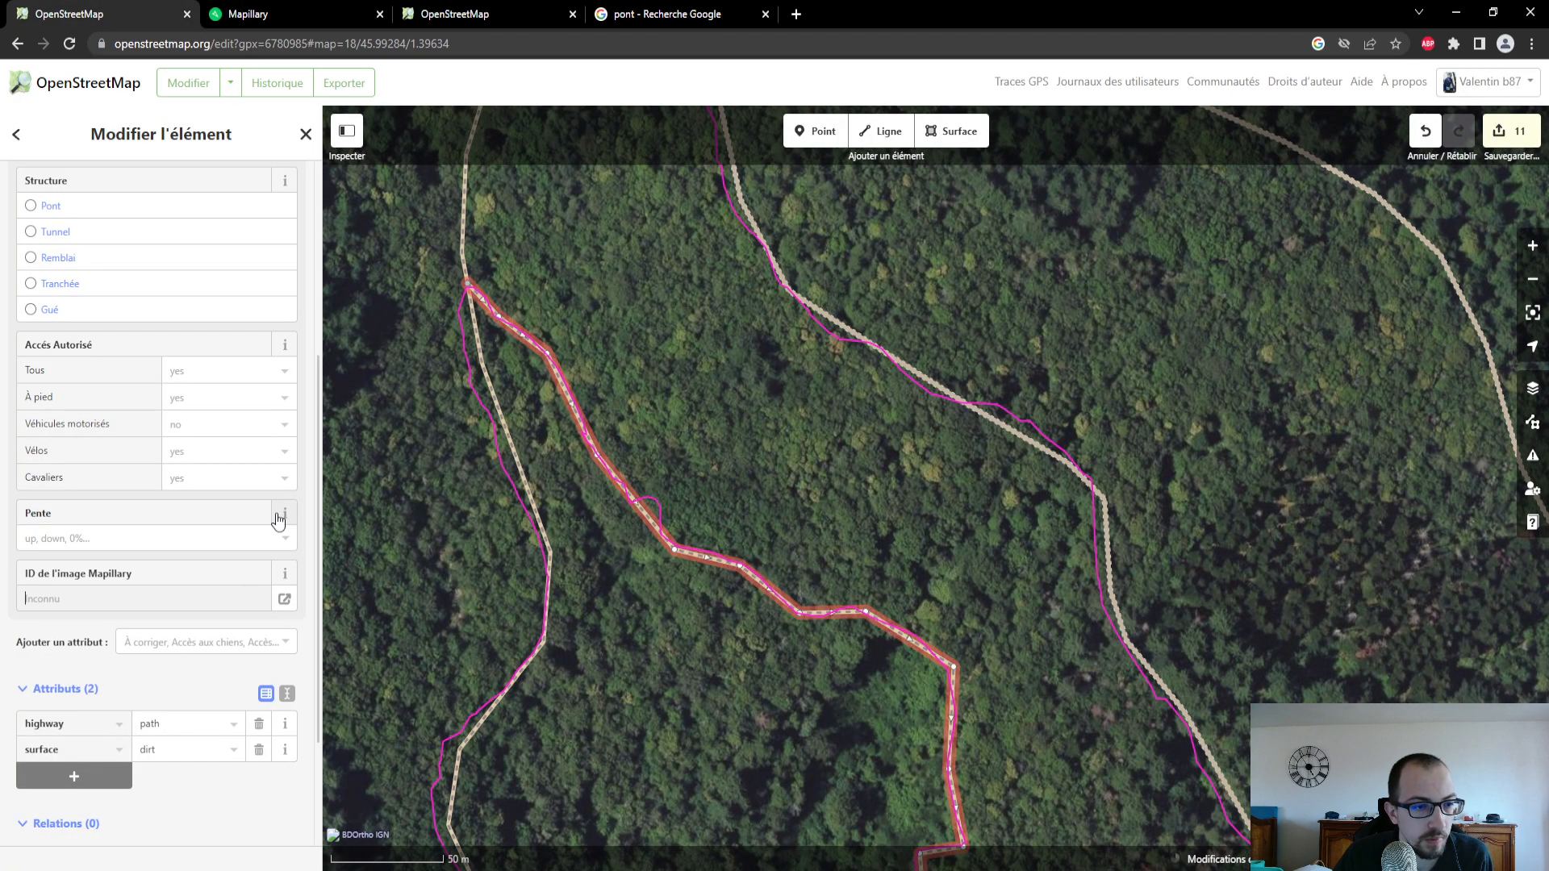
{"action": "left_click", "coordinate": [174, 598]}
{"action": "key", "text": "ctrl+v"}
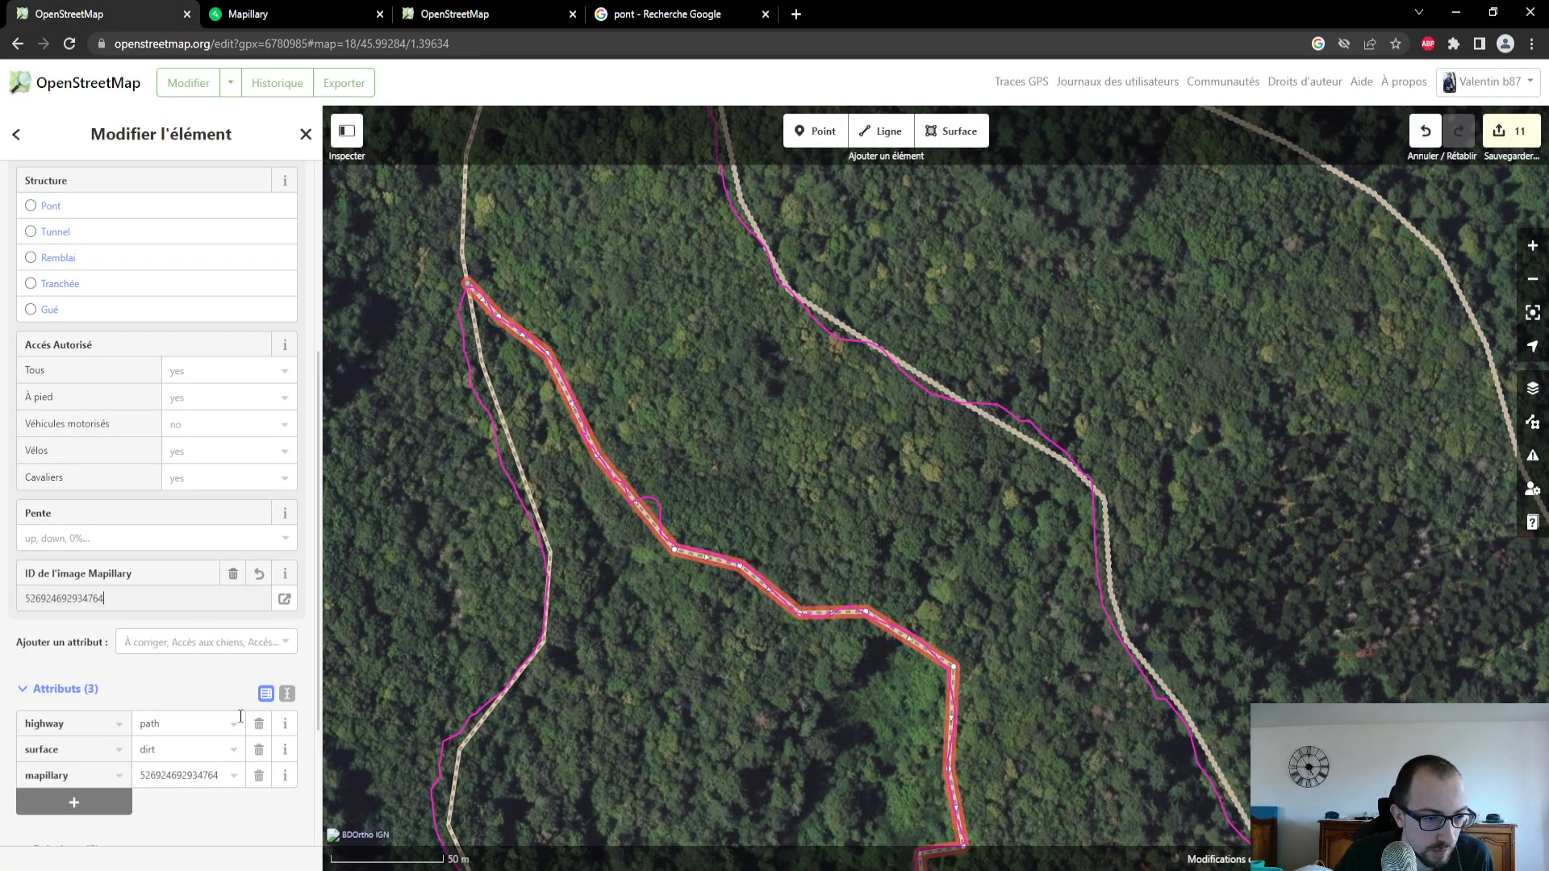
- Switch to Mapillary, examine the photo near the northwest start of the new trail, and return to the OpenStreetMap editor
{"action": "left_click", "coordinate": [201, 642]}
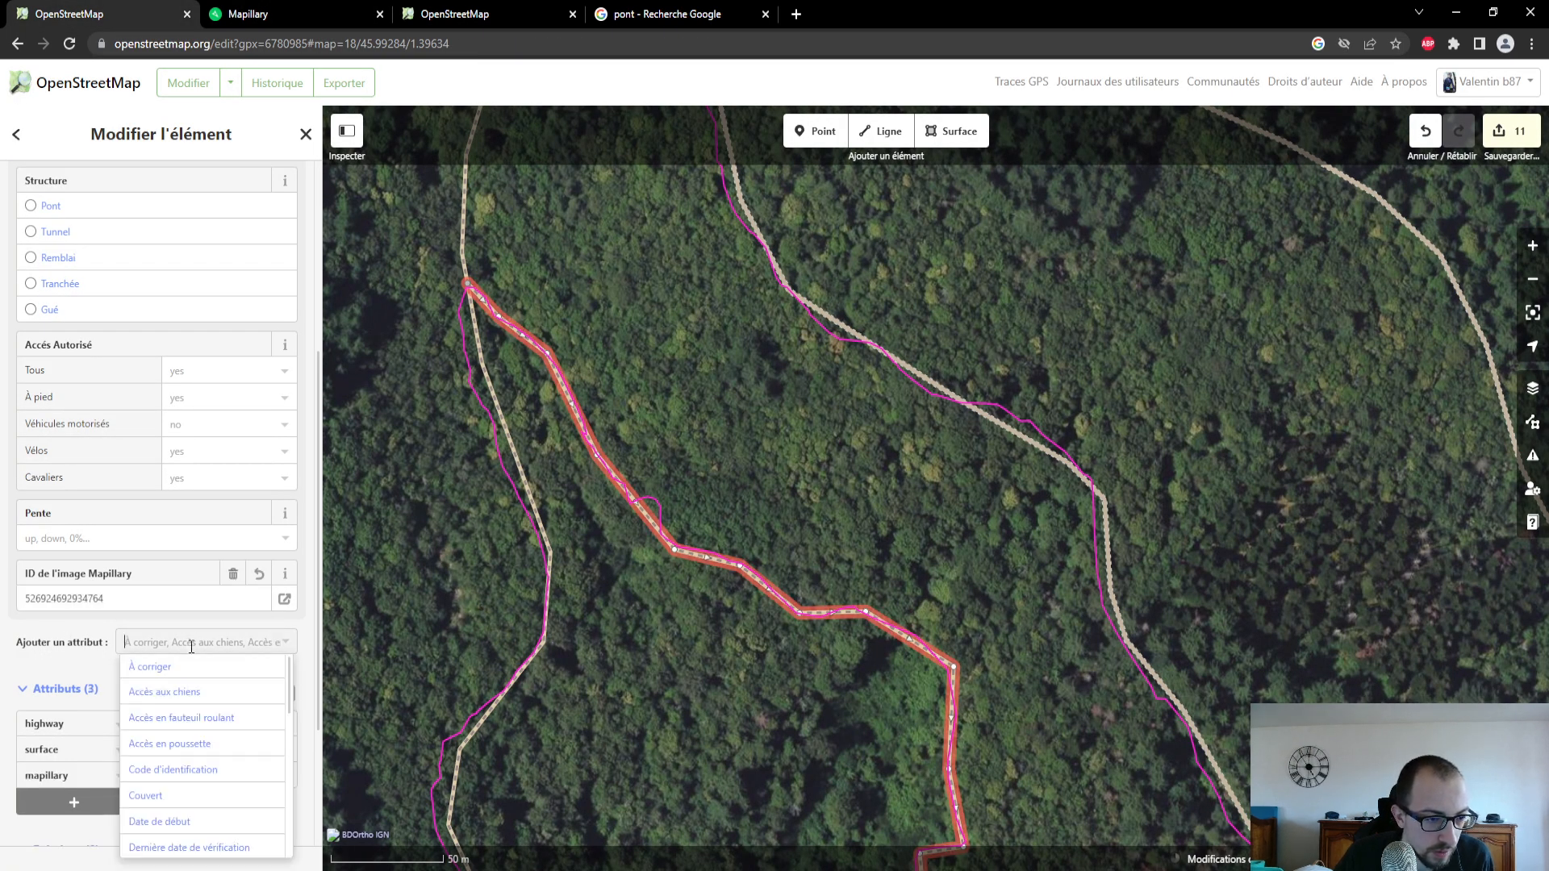
{"action": "scroll", "coordinate": [222, 763], "scroll_direction": "down", "scroll_amount": 1}
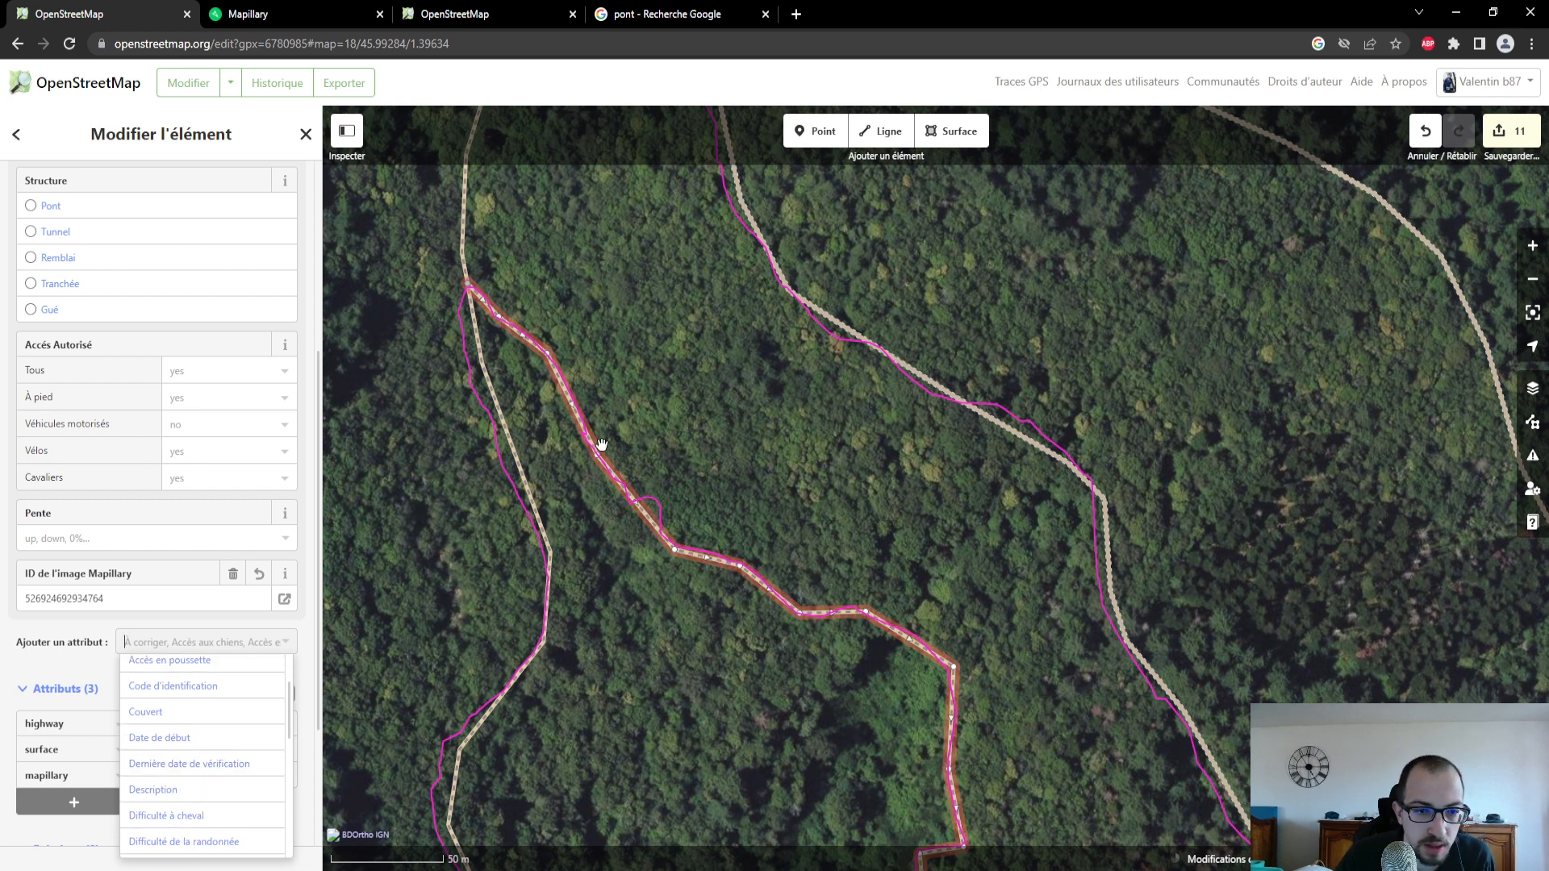
{"action": "left_click", "coordinate": [301, 10]}
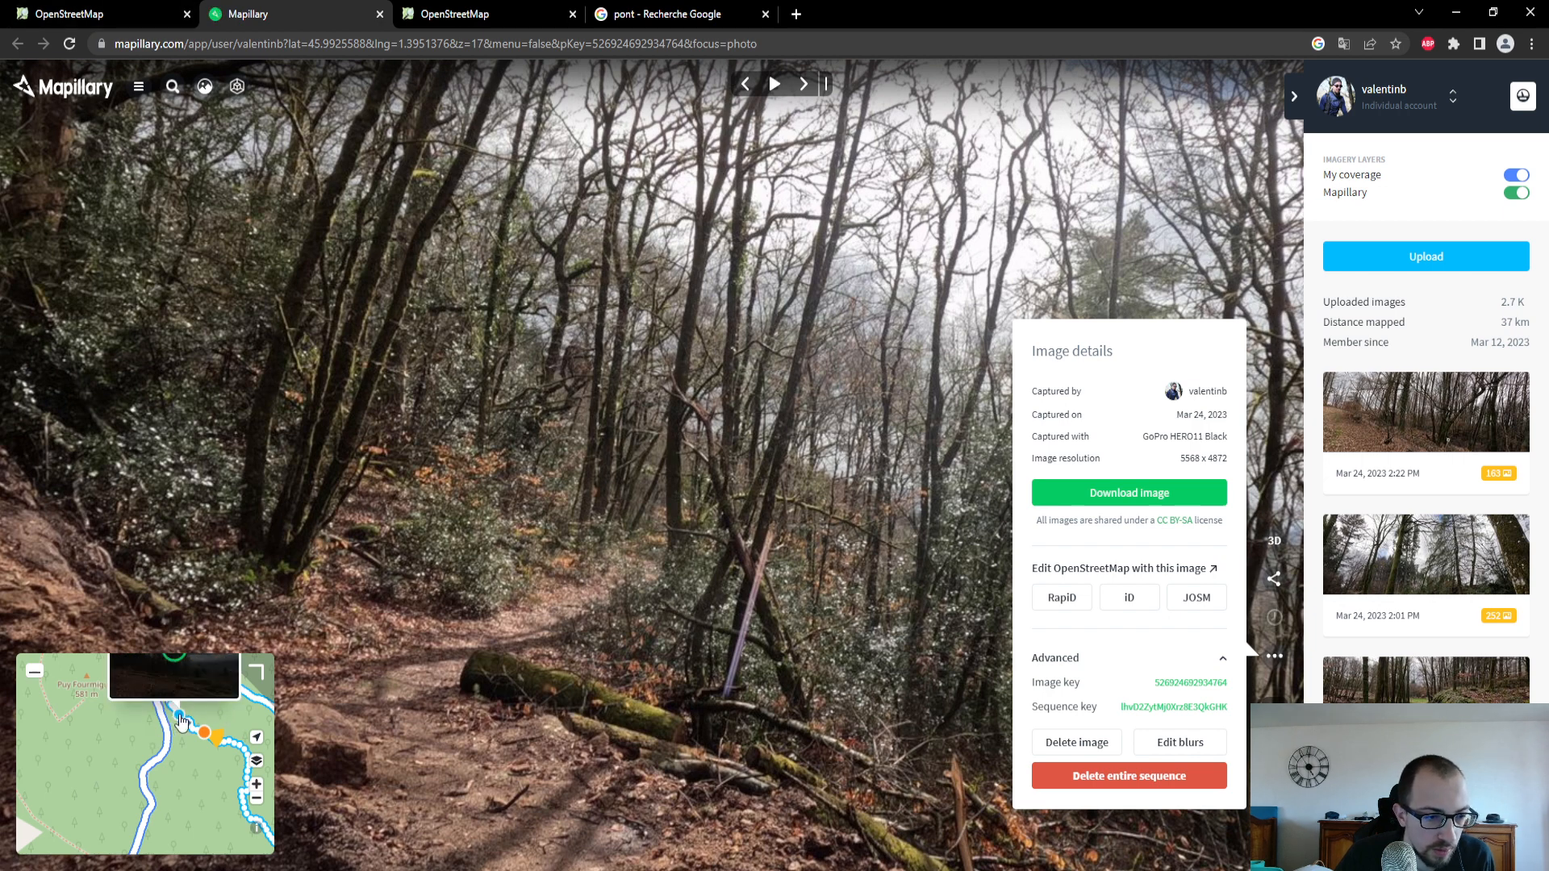
{"action": "left_click", "coordinate": [182, 723]}
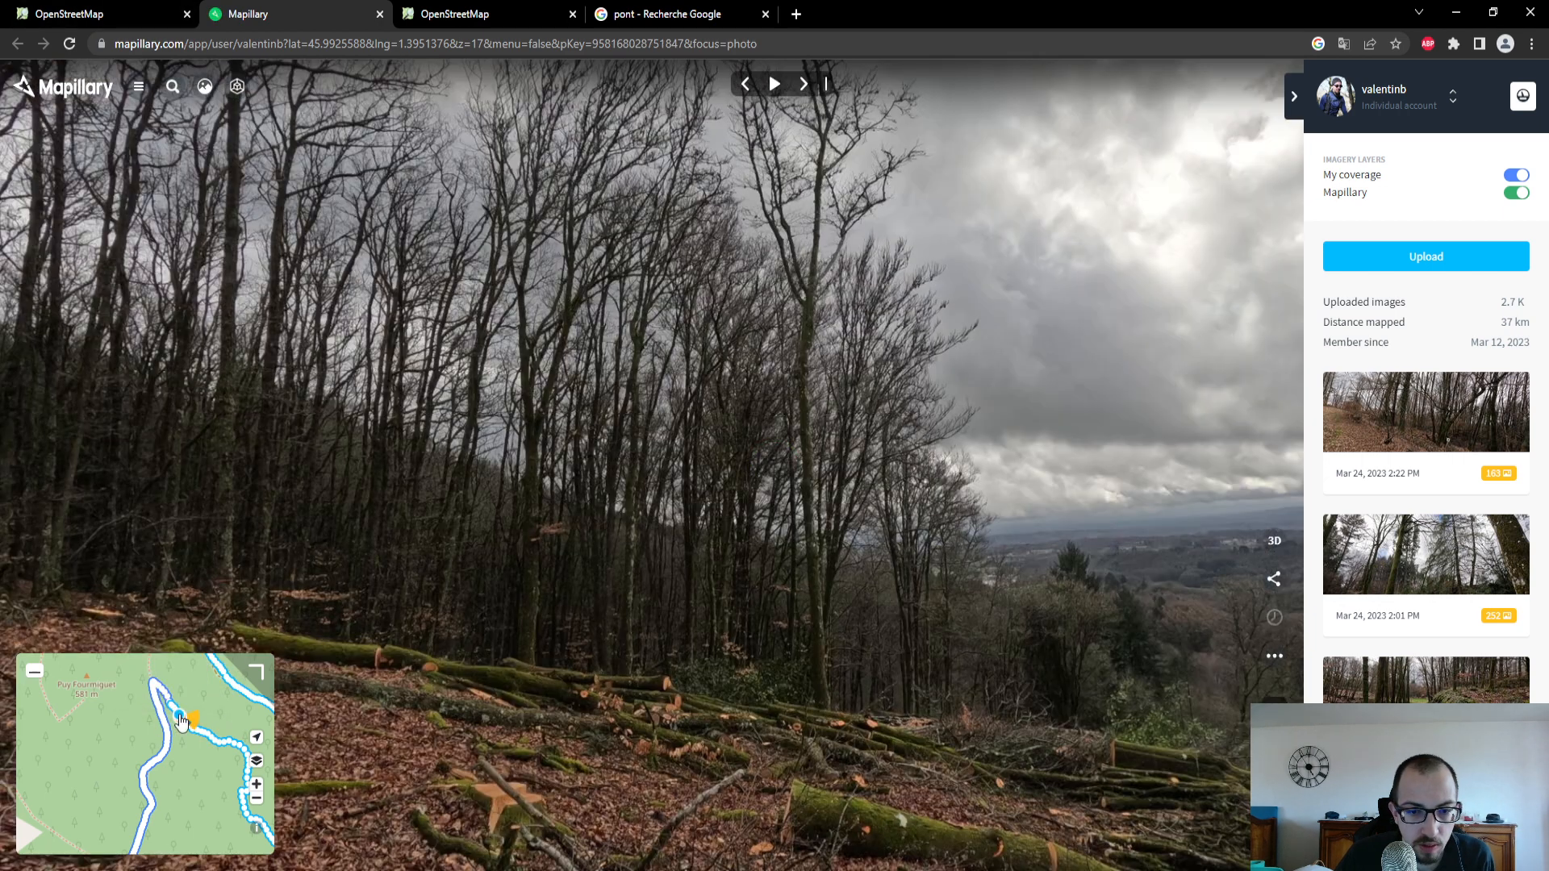
{"action": "left_click", "coordinate": [97, 13]}
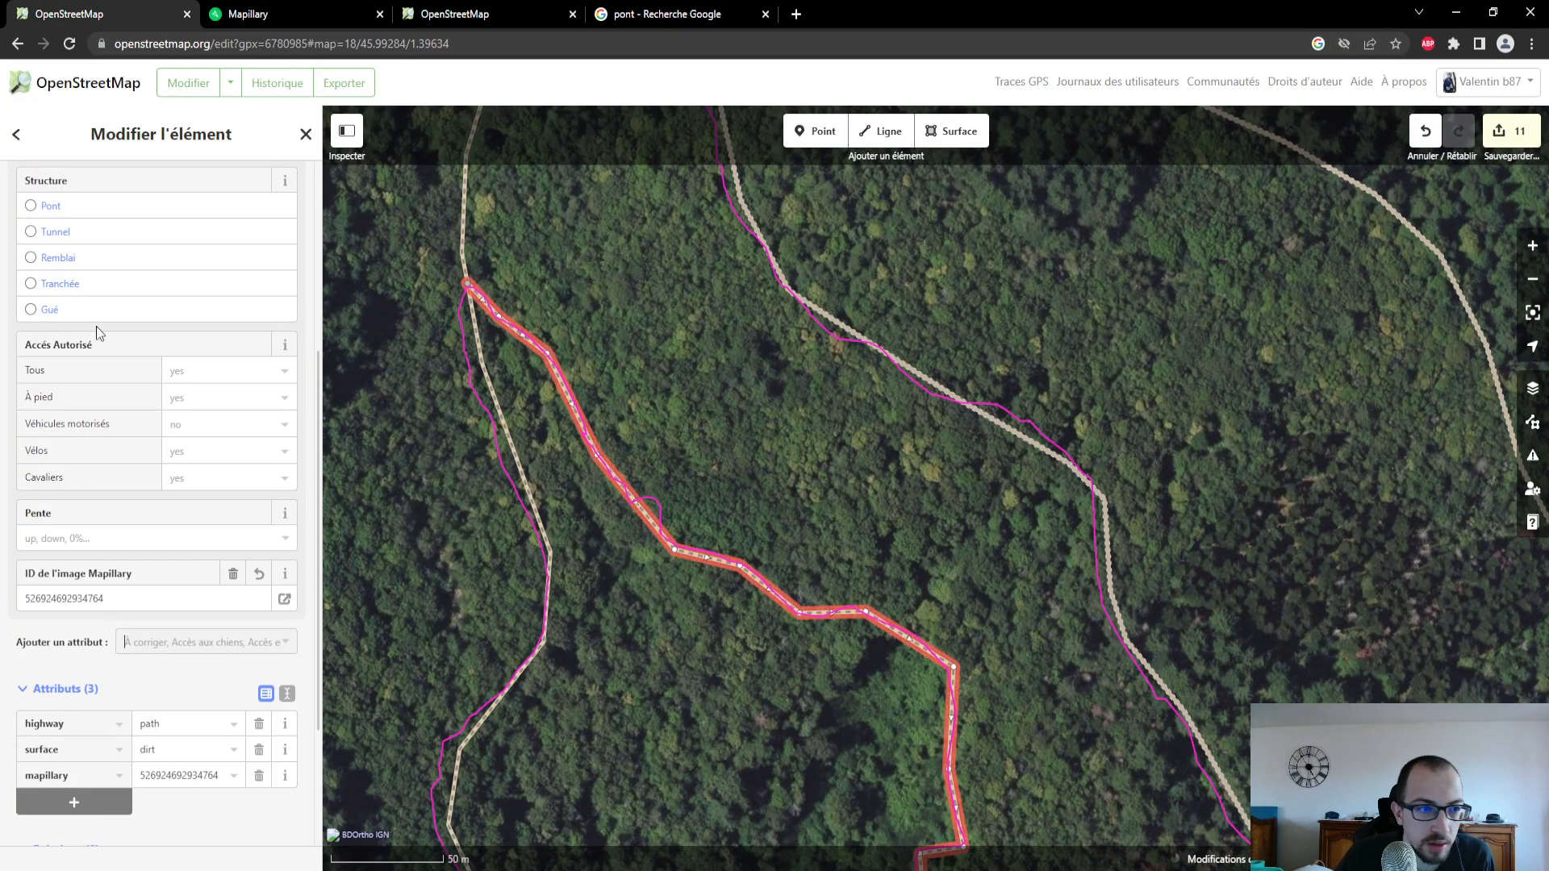
- Look through the additional attributes offered for the new path and deselect it
{"action": "left_click", "coordinate": [148, 647]}
{"action": "scroll", "coordinate": [207, 752], "scroll_direction": "down", "scroll_amount": 4}
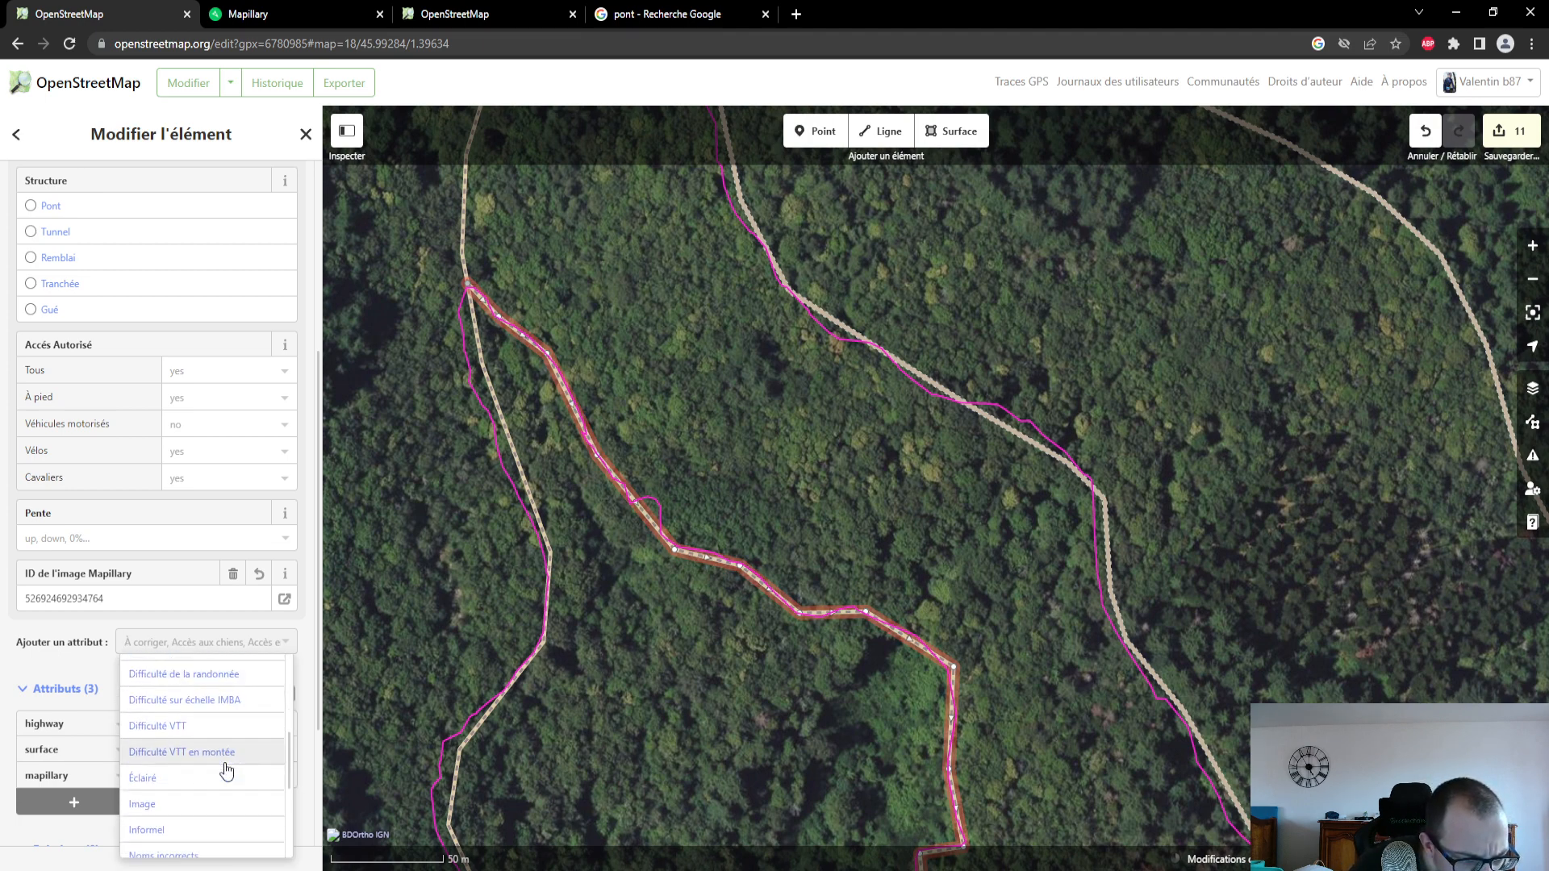
{"action": "scroll", "coordinate": [234, 775], "scroll_direction": "down", "scroll_amount": 2}
{"action": "scroll", "coordinate": [252, 734], "scroll_direction": "down", "scroll_amount": 3}
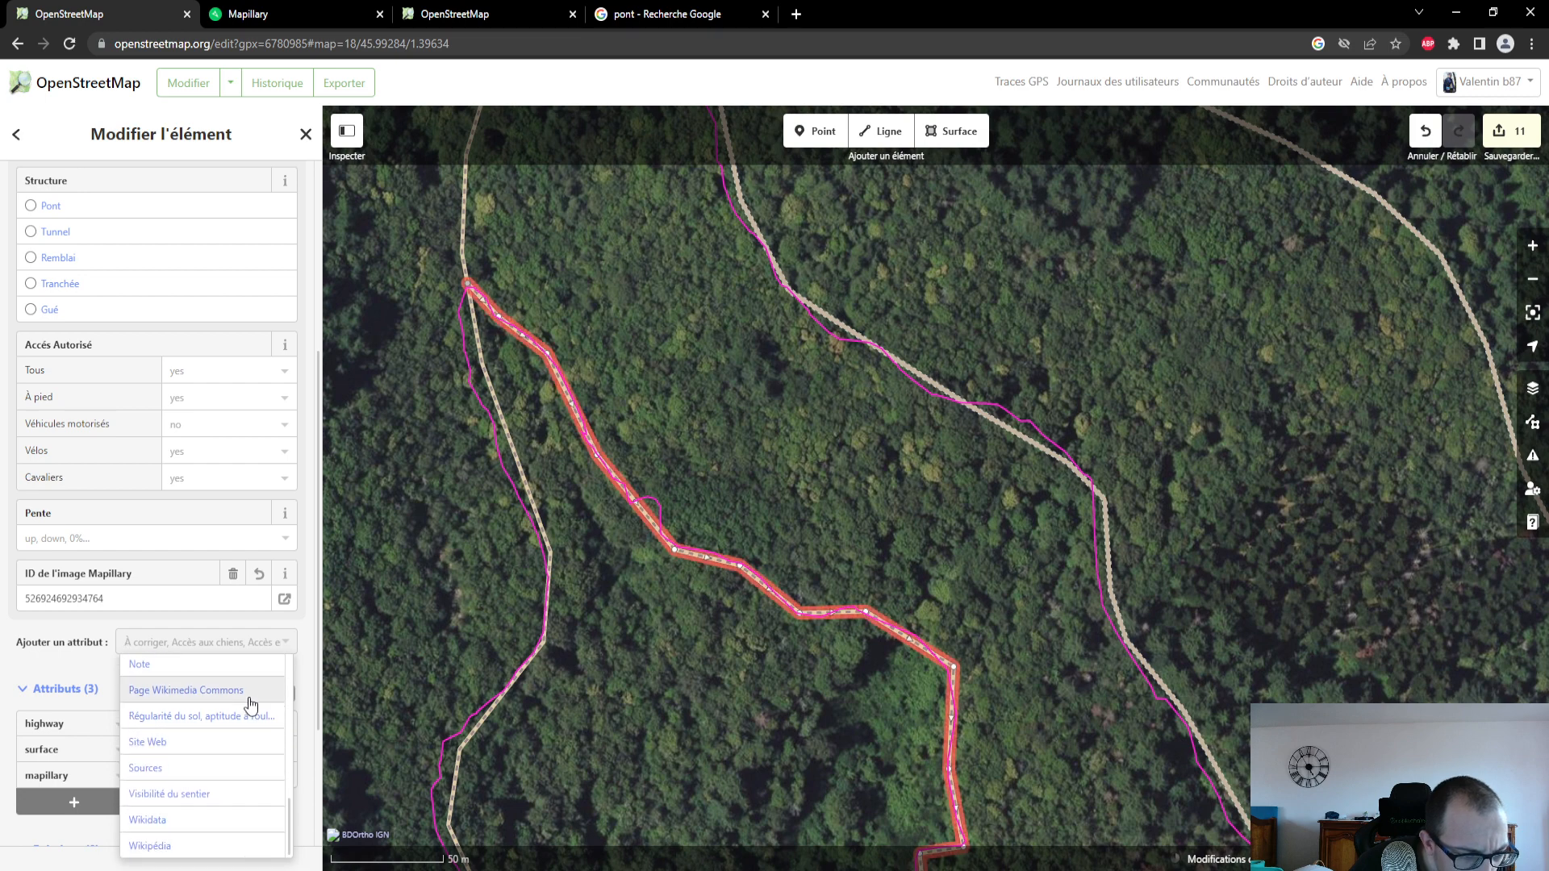
{"action": "scroll", "coordinate": [256, 698], "scroll_direction": "up", "scroll_amount": 9}
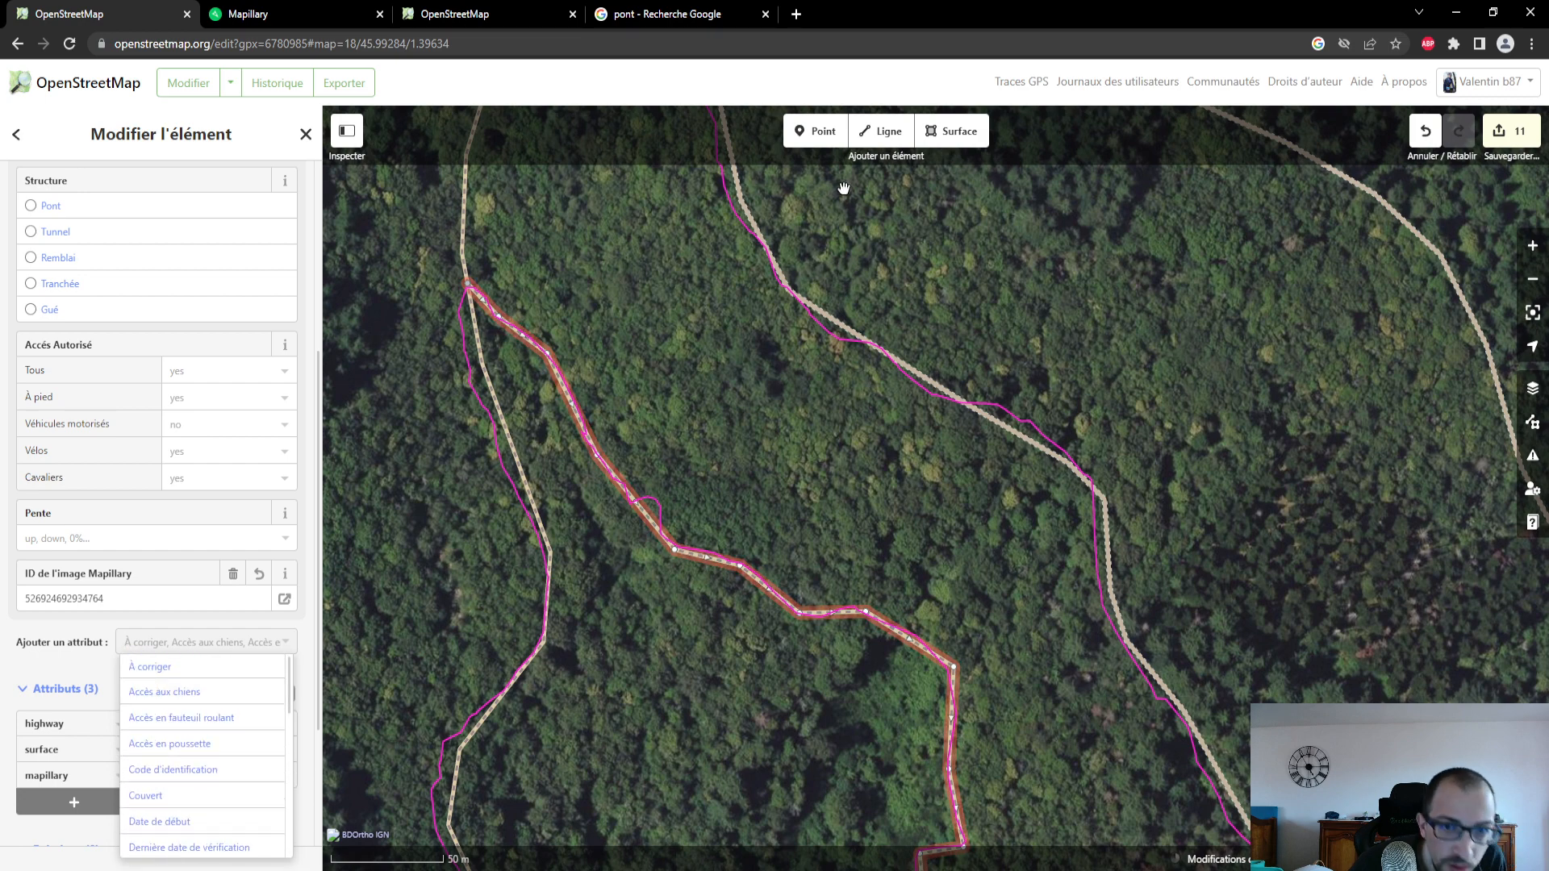
{"action": "left_click", "coordinate": [670, 480]}
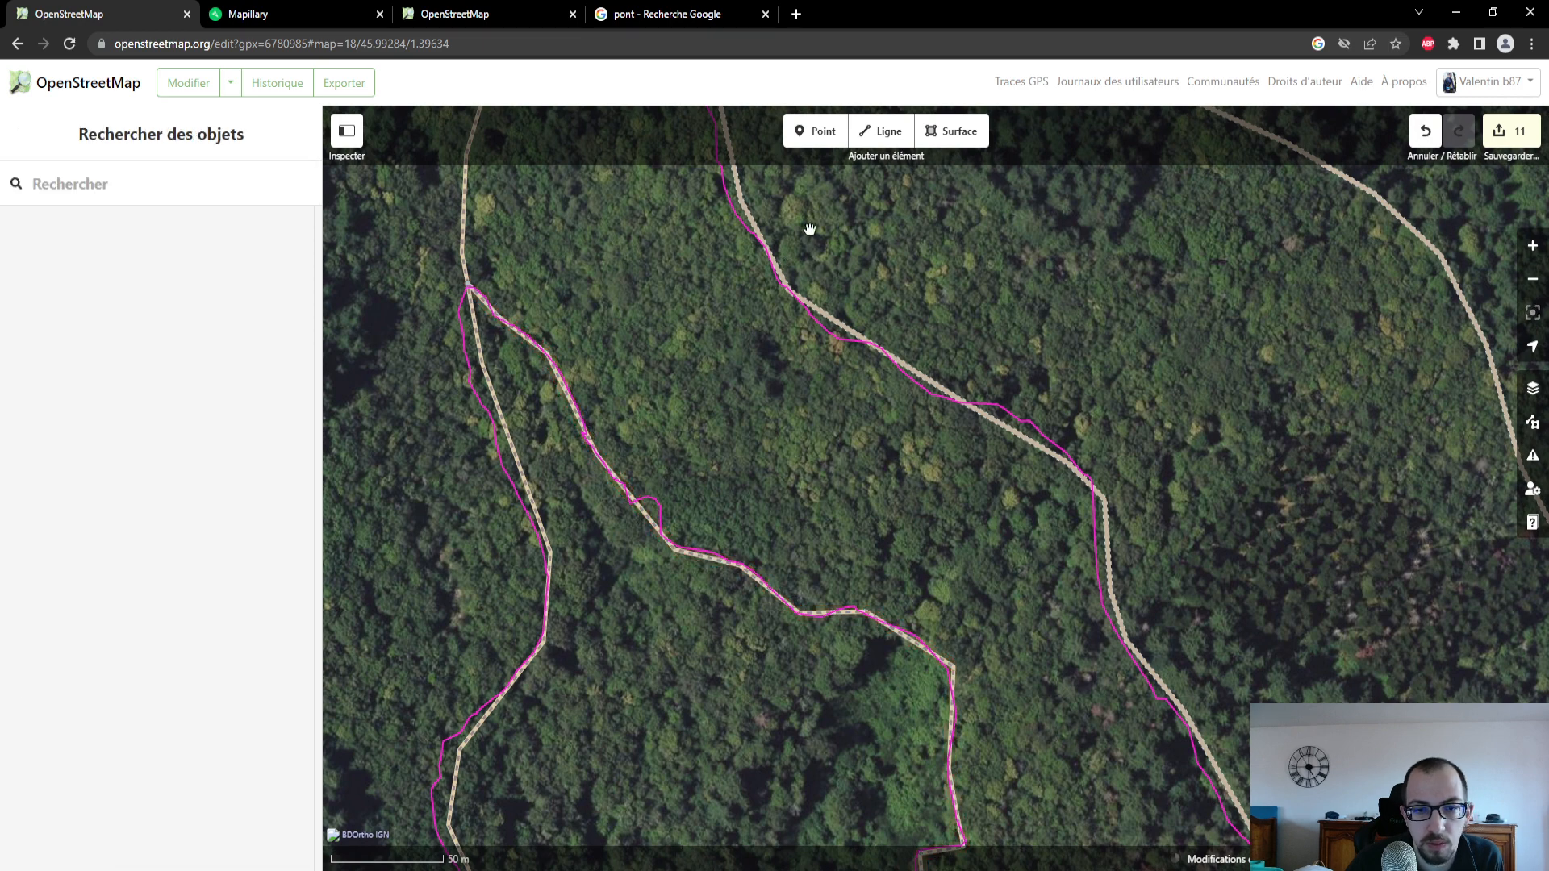
- Place a point at the small GPS trace loop beside the new path and search the feature types for "arbre couché"
{"action": "left_click", "coordinate": [815, 130]}
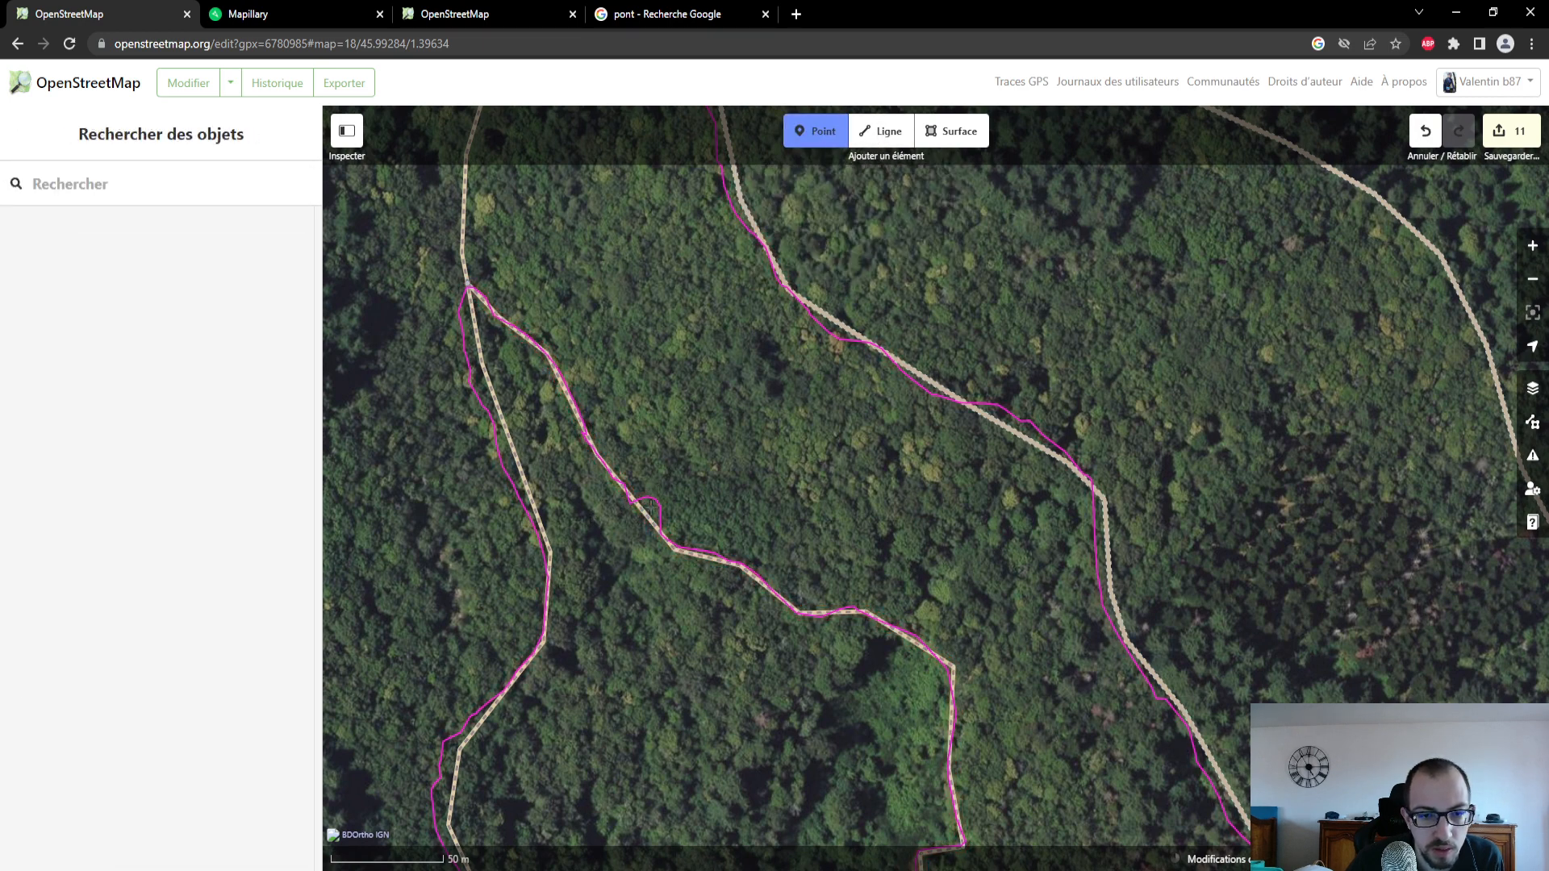
{"action": "left_click", "coordinate": [649, 505]}
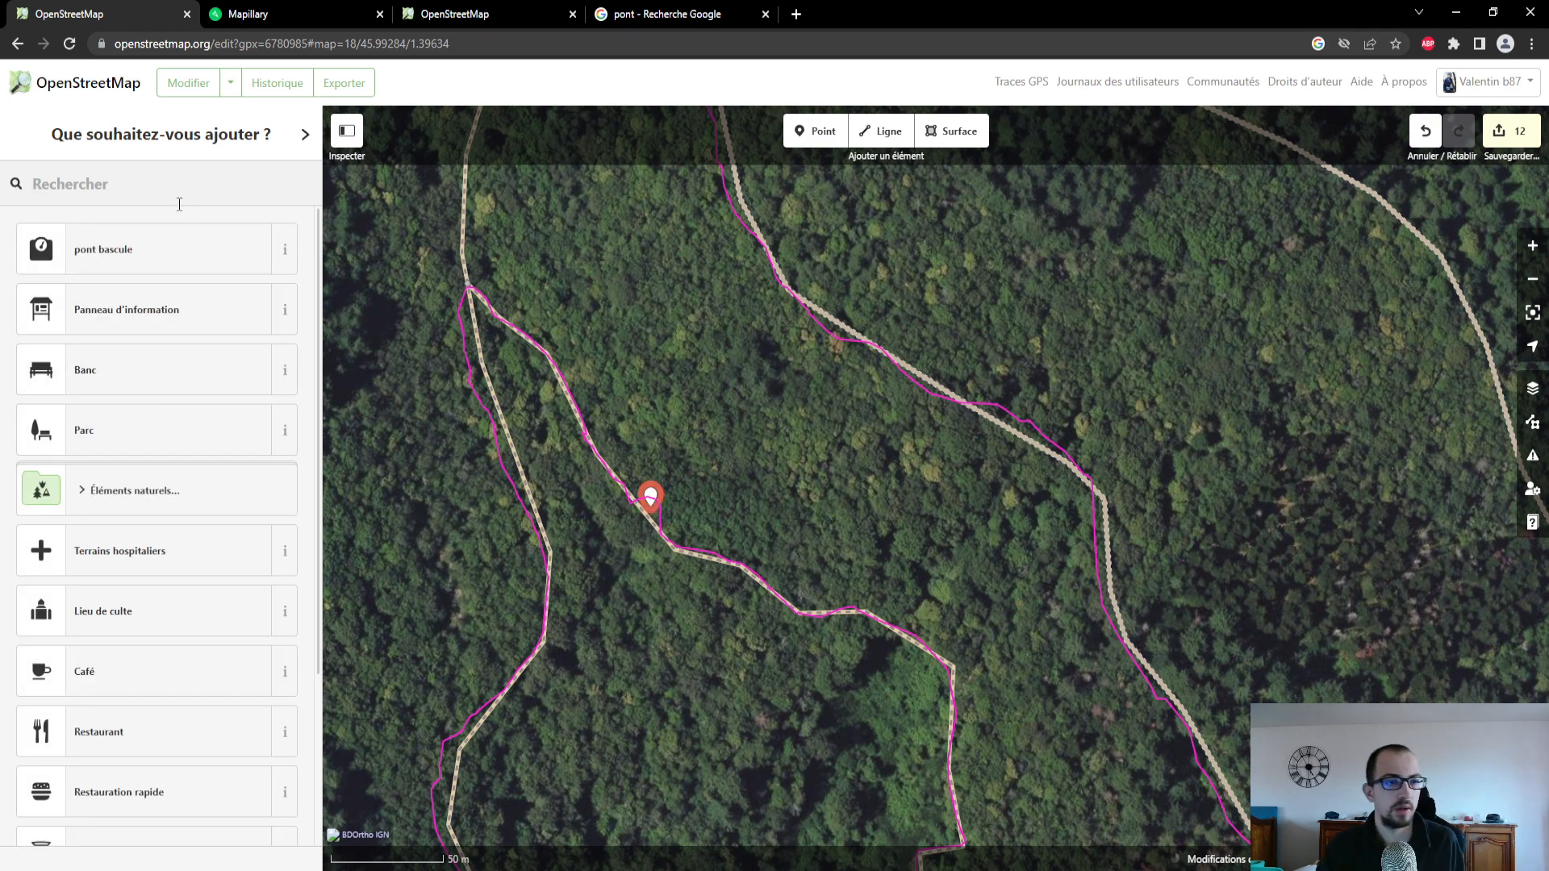
{"action": "type", "text": "arbr"}
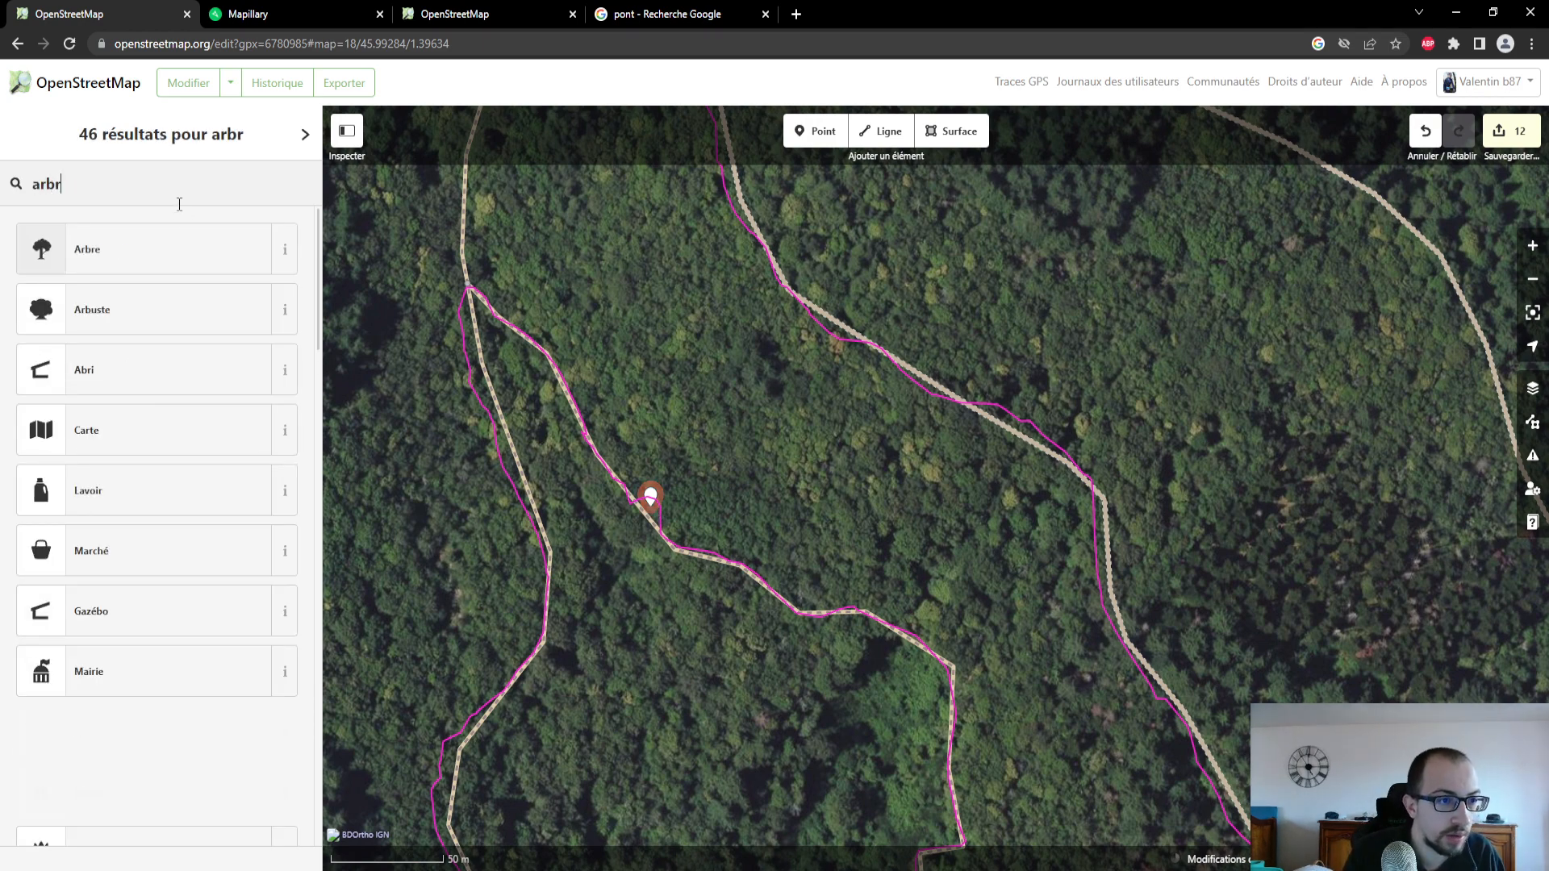
{"action": "type", "text": "e cou"}
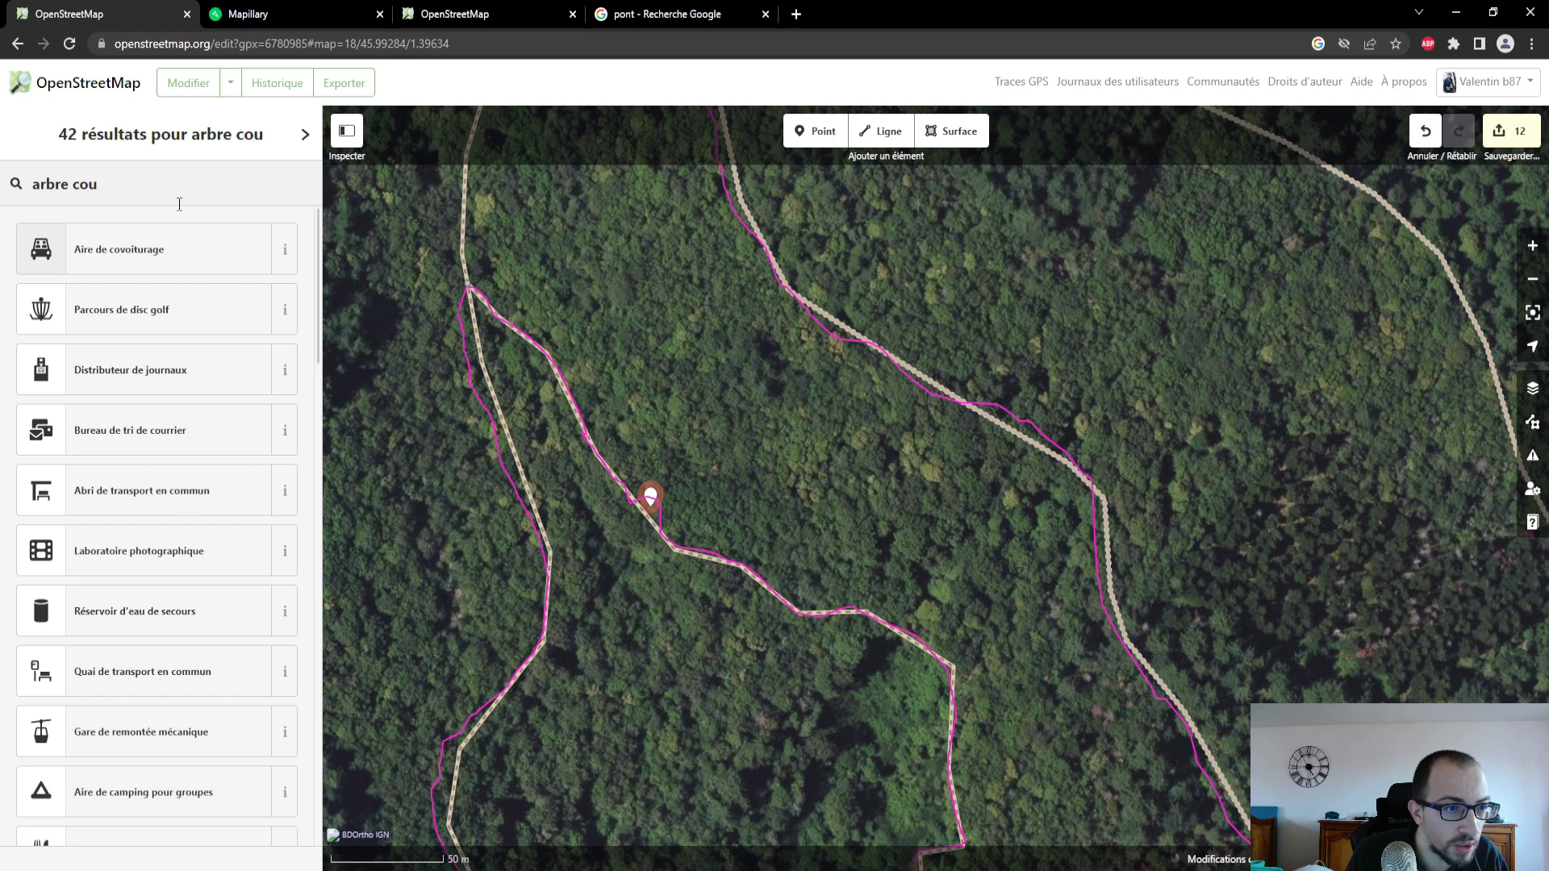
{"action": "type", "text": "ché"}
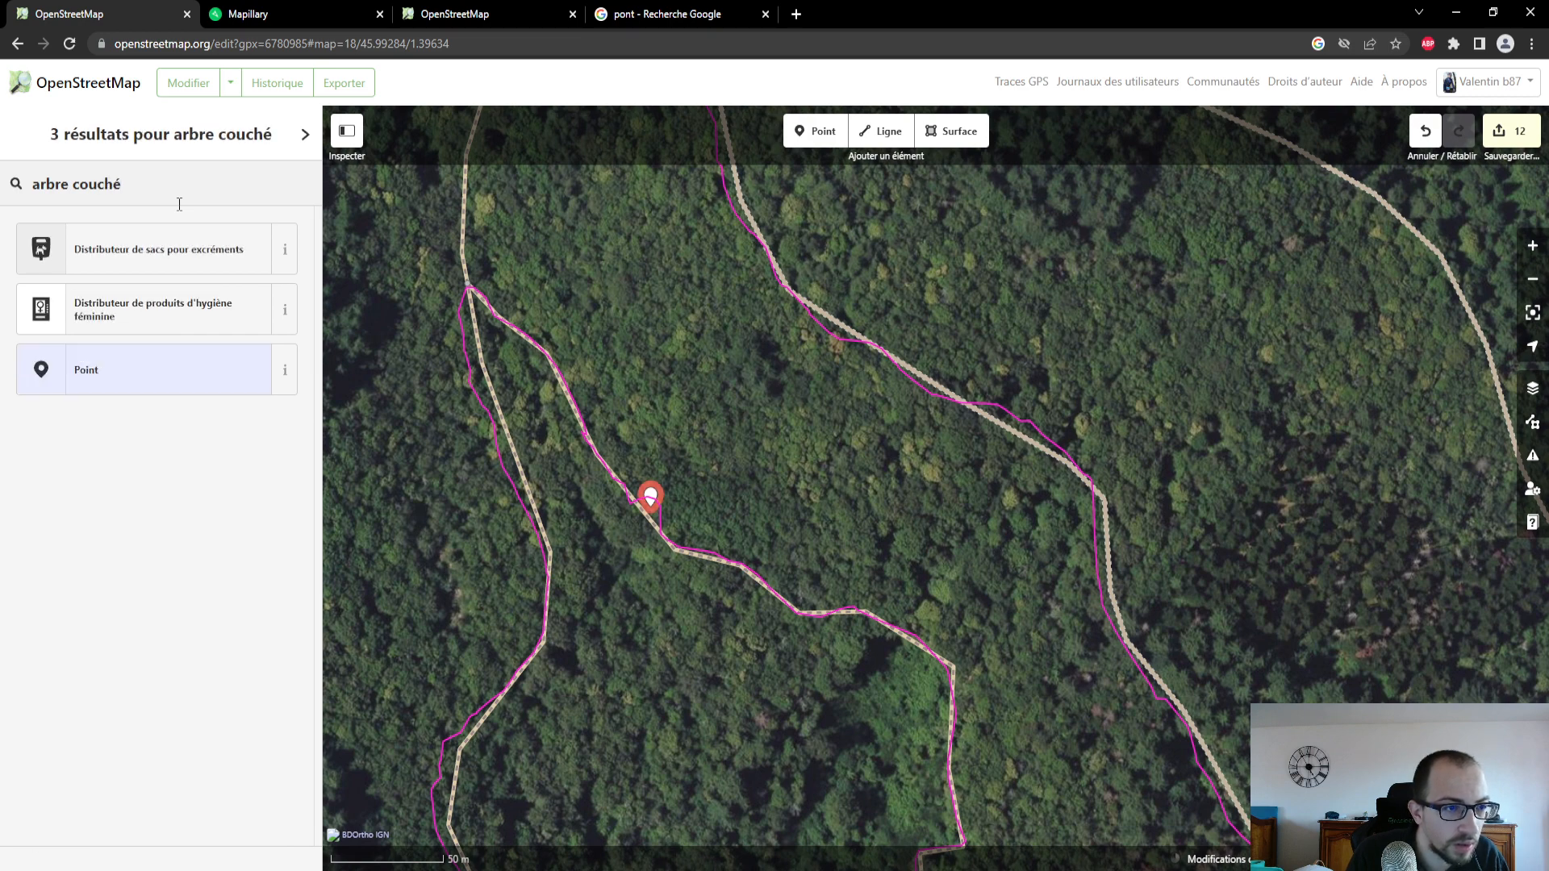
- Shorten the feature search to "arbre" and look through the feature types for one that suits the point
{"action": "key", "text": "BackSpace"}
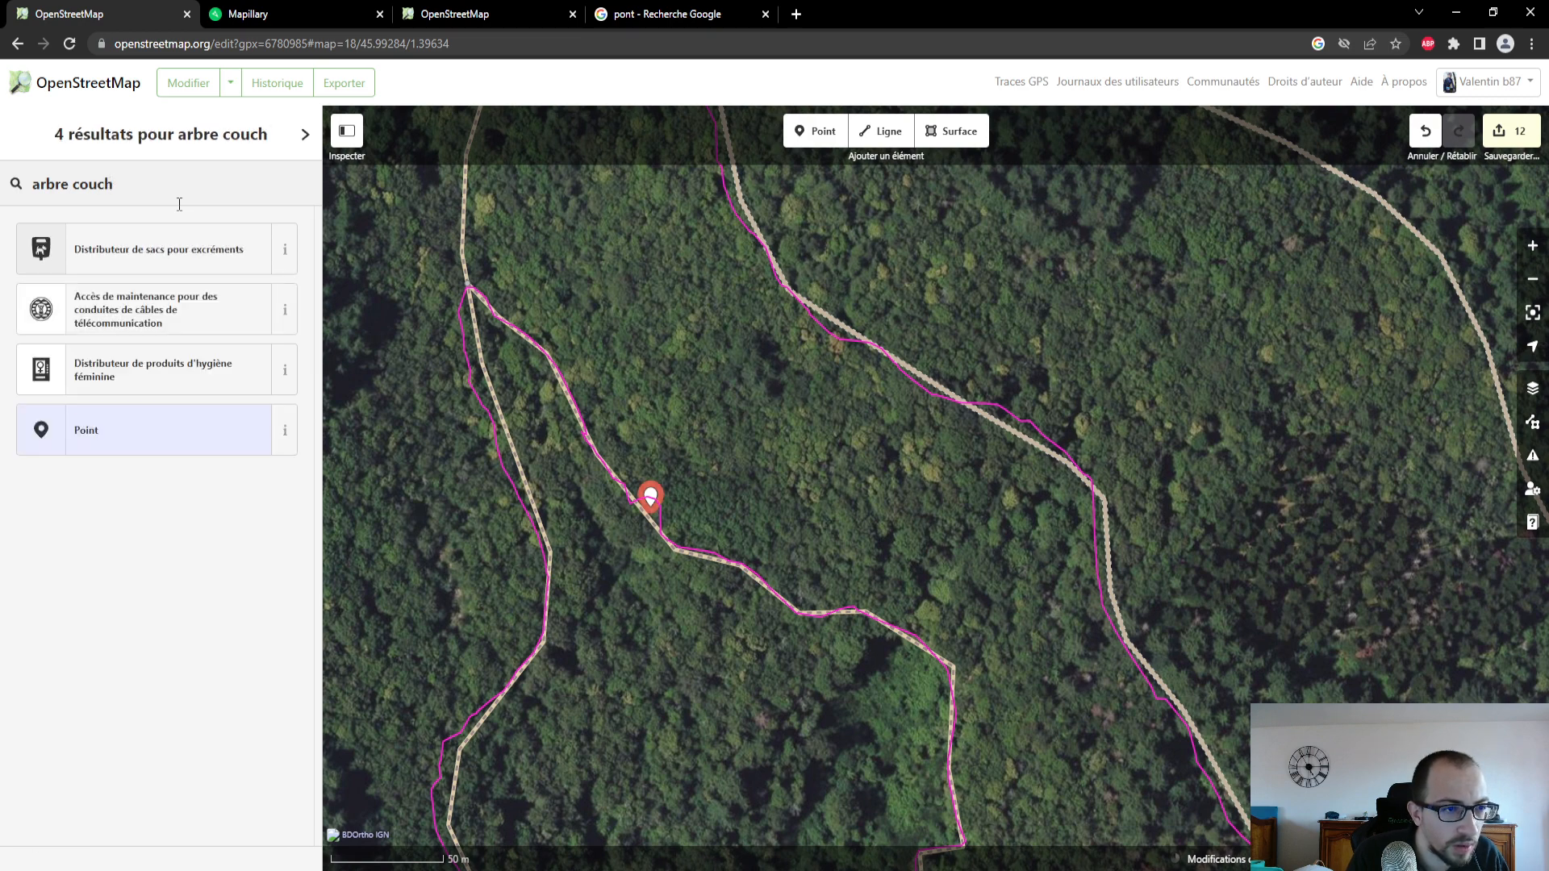
{"action": "key", "text": "BackSpace"}
{"action": "key", "text": "BackSpace"}
{"action": "key", "text": "BackSpace"}
{"action": "key", "text": "BackSpace"}
{"action": "key", "text": "BackSpace"}
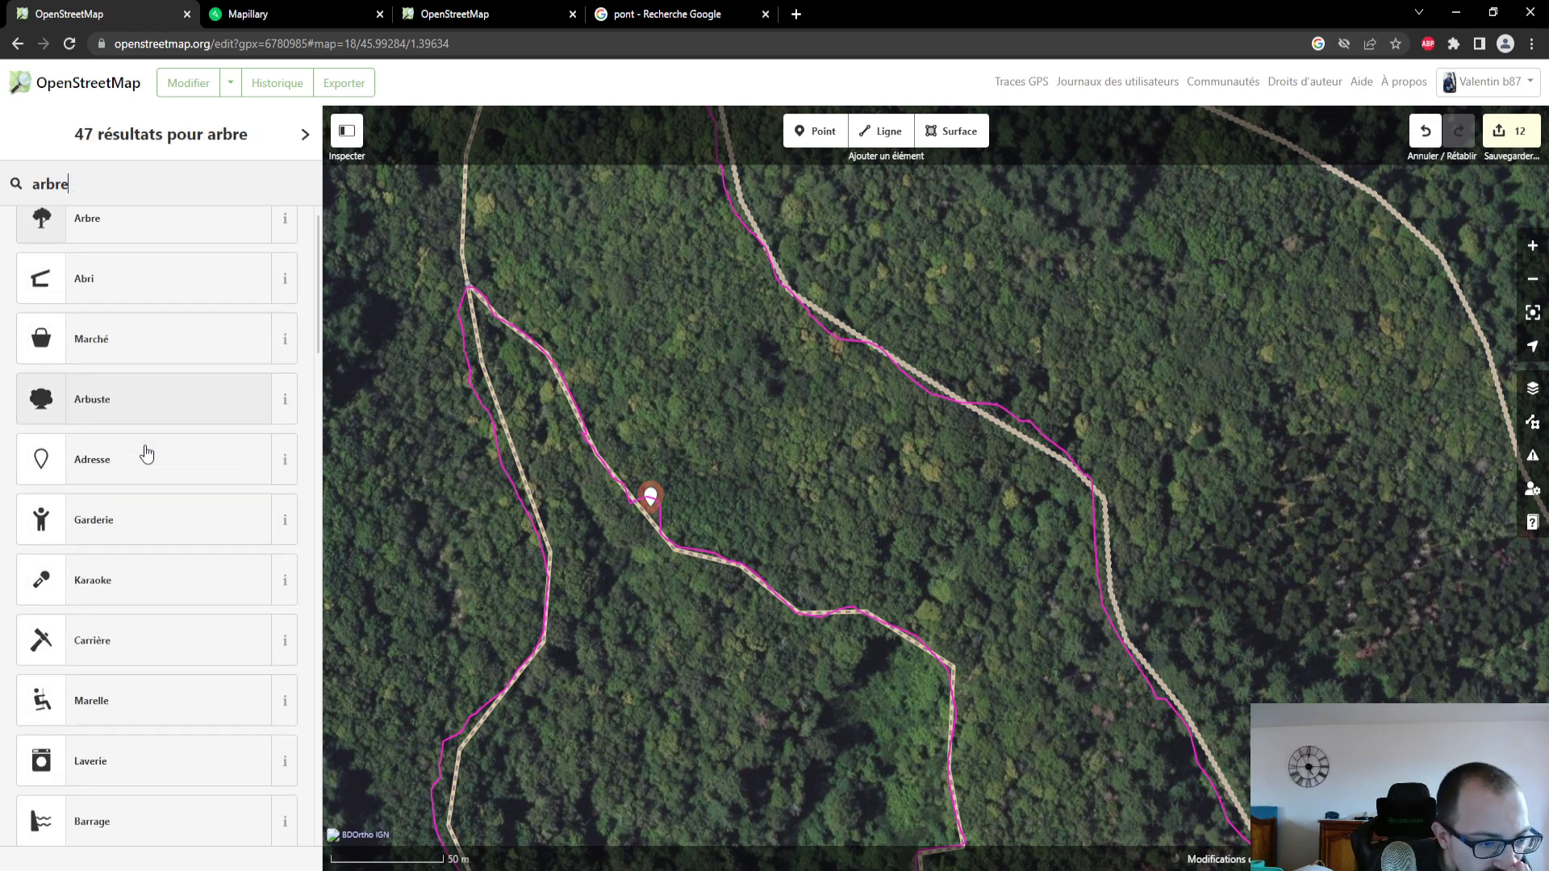
{"action": "scroll", "coordinate": [146, 447], "scroll_direction": "down", "scroll_amount": 2}
{"action": "scroll", "coordinate": [146, 453], "scroll_direction": "down", "scroll_amount": 12}
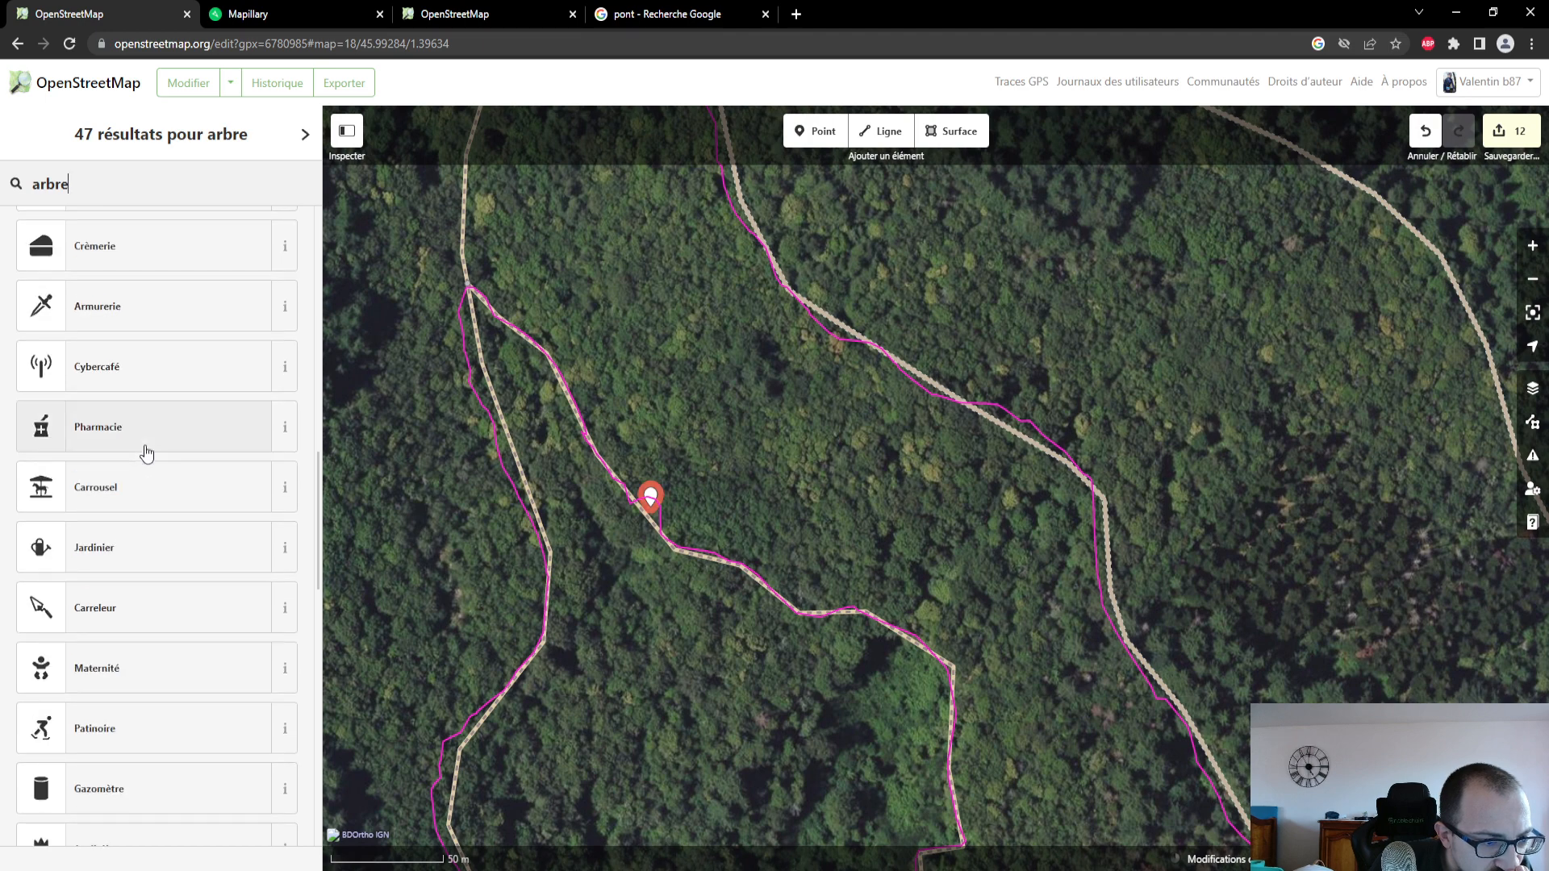
{"action": "scroll", "coordinate": [146, 454], "scroll_direction": "down", "scroll_amount": 3}
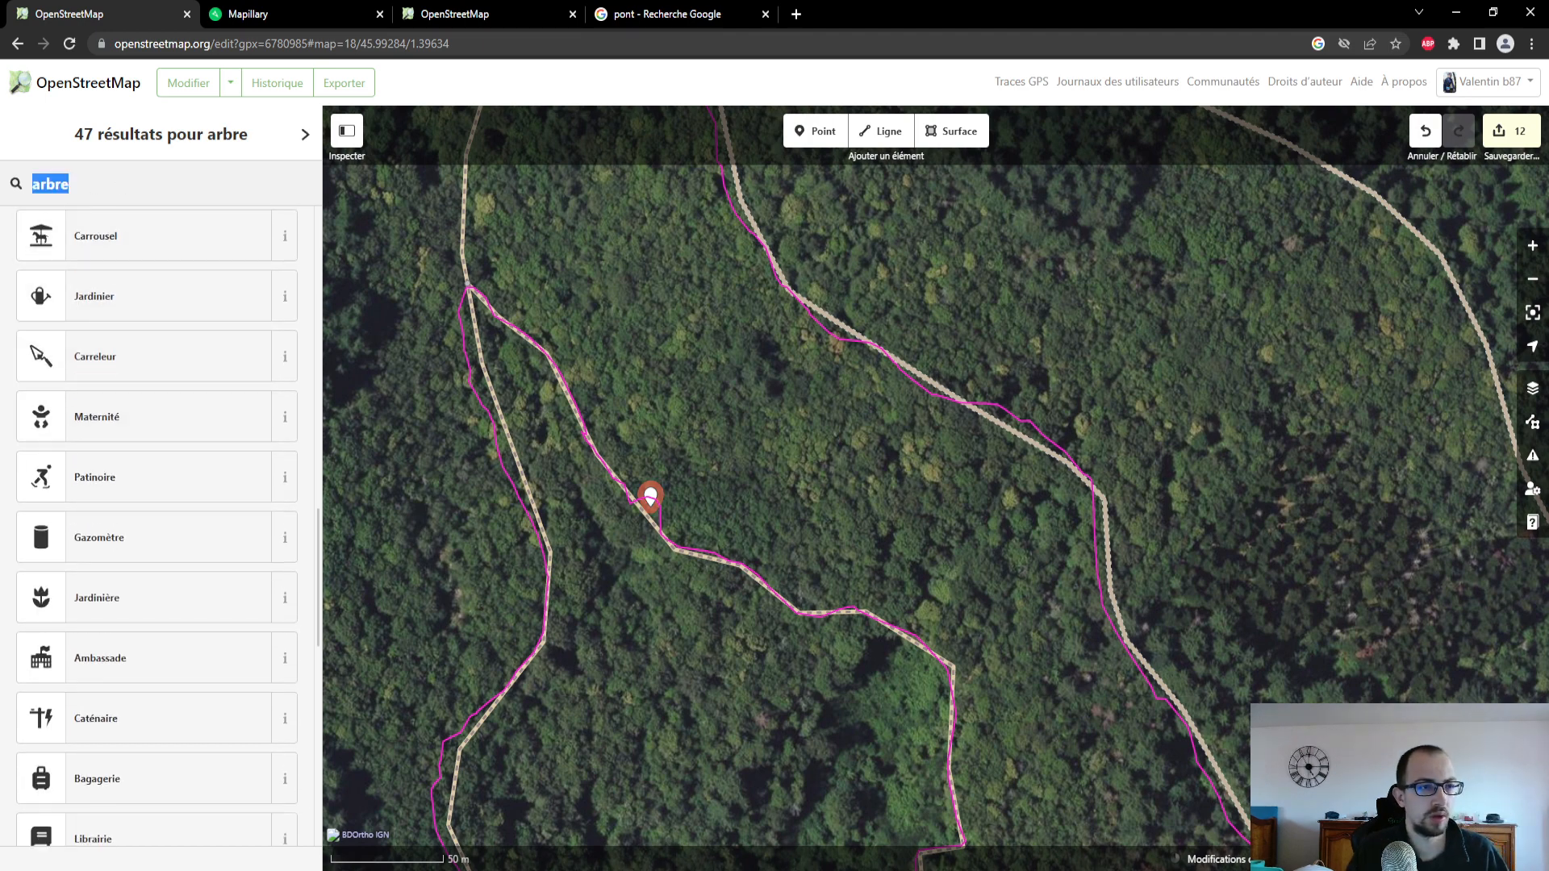
- Search the feature types for "attention" and look through the list for a suitable one
{"action": "type", "text": "attention"}
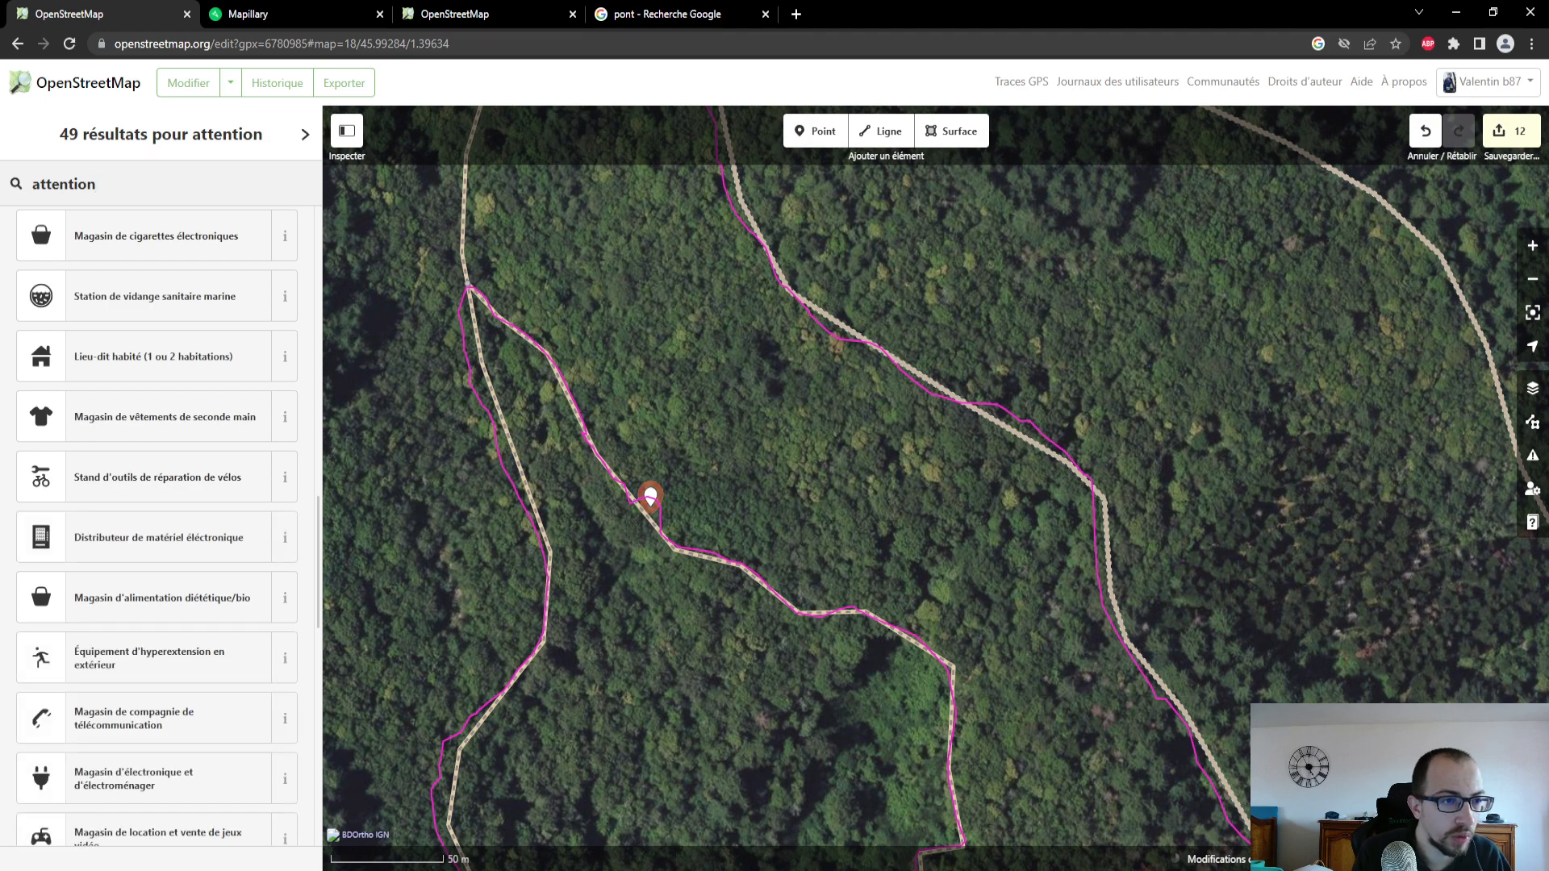
{"action": "scroll", "coordinate": [151, 569], "scroll_direction": "down", "scroll_amount": 8}
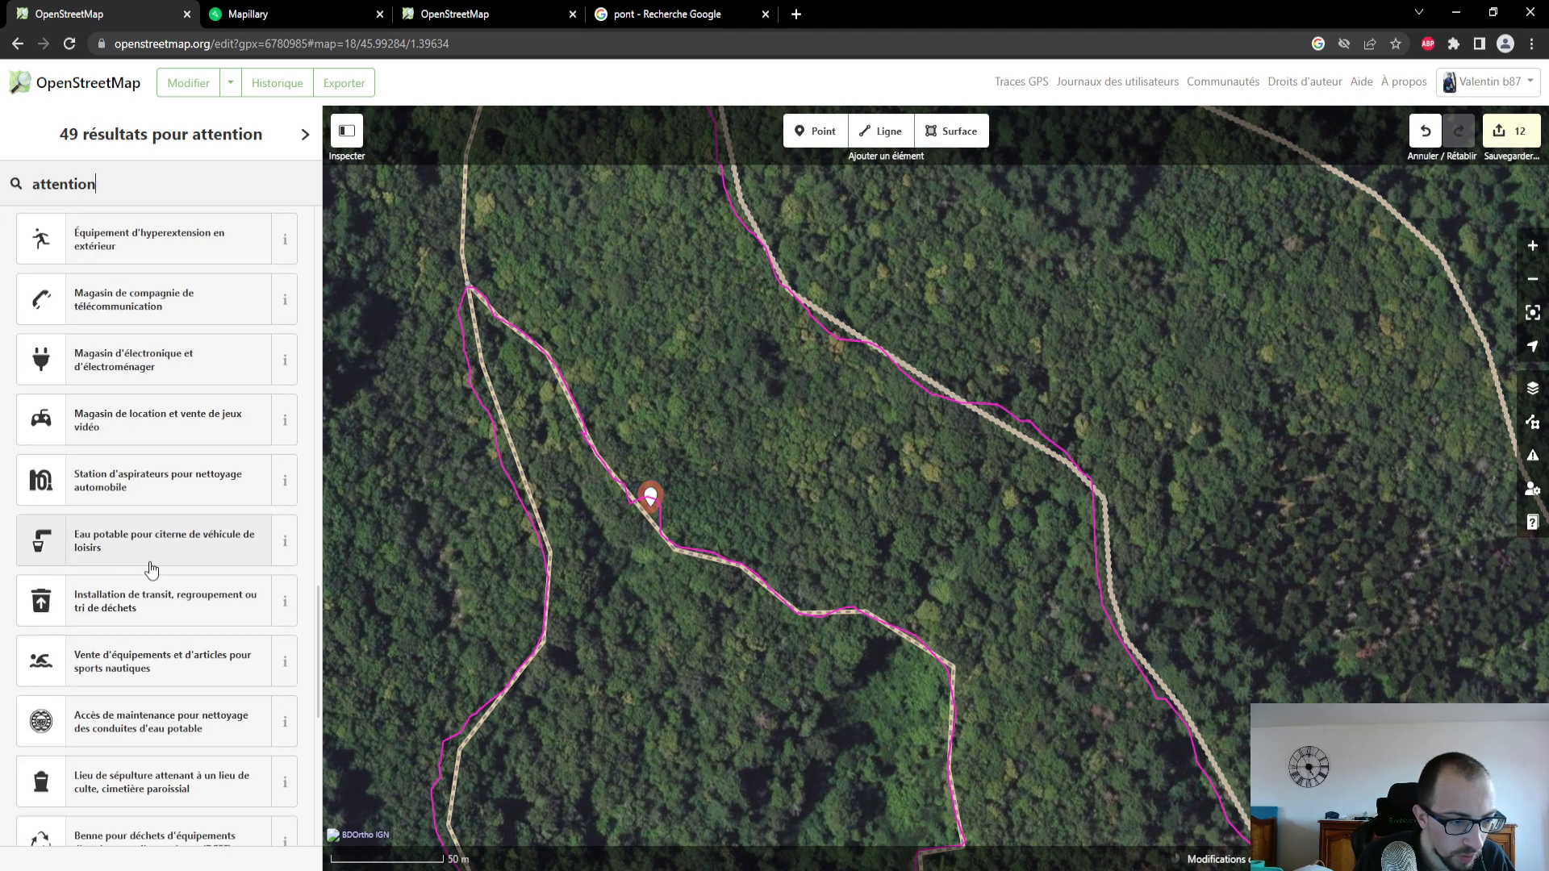
{"action": "scroll", "coordinate": [151, 568], "scroll_direction": "down", "scroll_amount": 3}
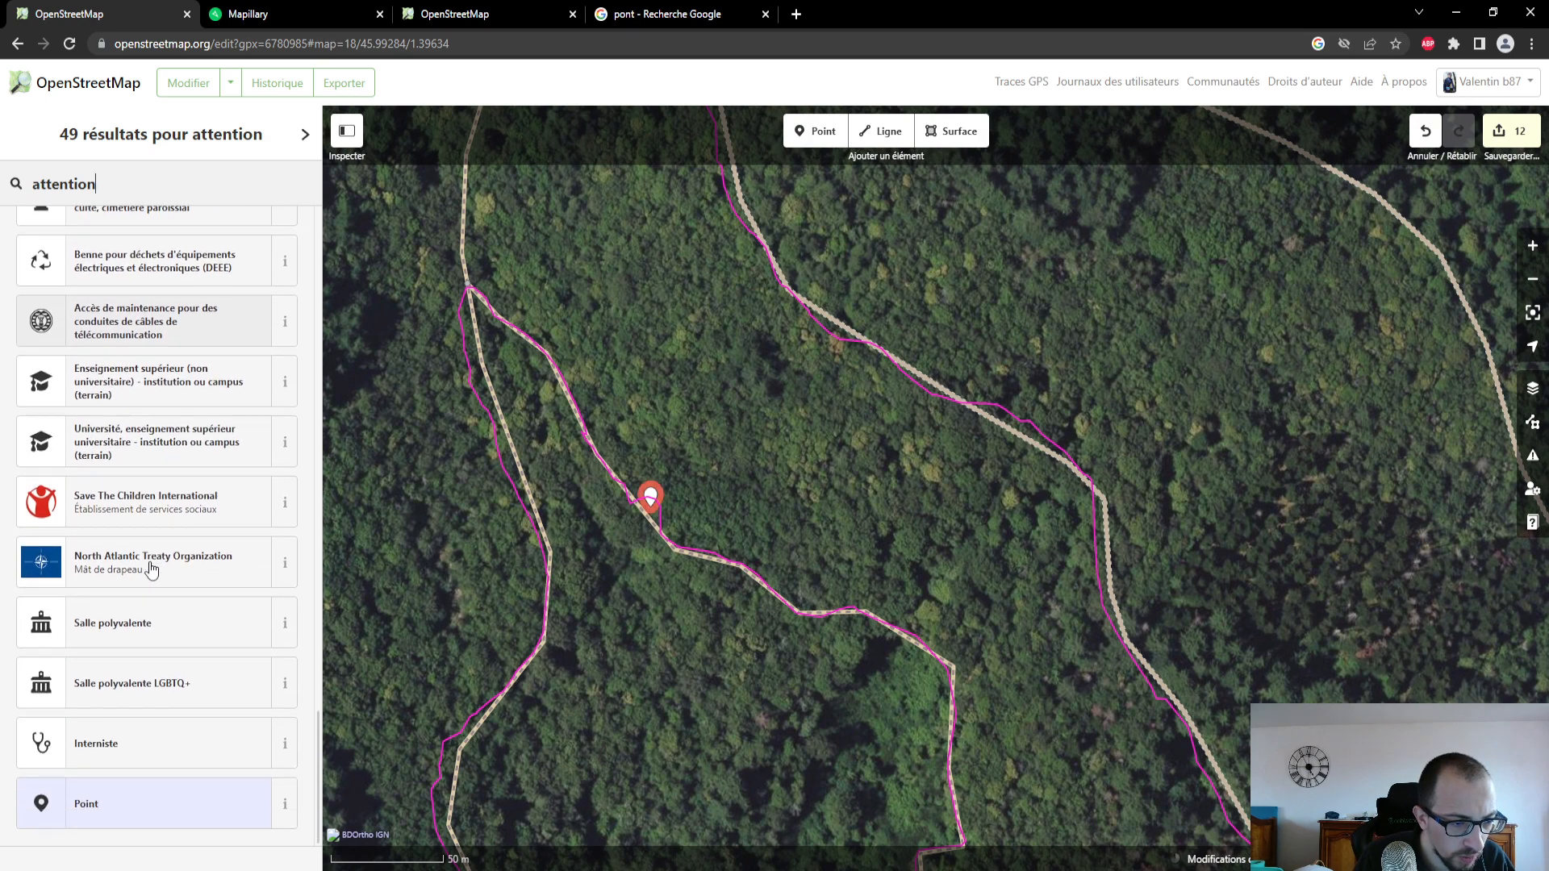
- Search the feature types for "danger" and examine the first suggestions for the point
{"action": "key", "text": "BackSpace"}
{"action": "key", "text": "BackSpace"}
{"action": "key", "text": "BackSpace"}
{"action": "key", "text": "BackSpace"}
{"action": "key", "text": "BackSpace"}
{"action": "key", "text": "BackSpace"}
{"action": "key", "text": "BackSpace"}
{"action": "key", "text": "BackSpace"}
{"action": "key", "text": "BackSpace"}
{"action": "type", "text": "danger"}
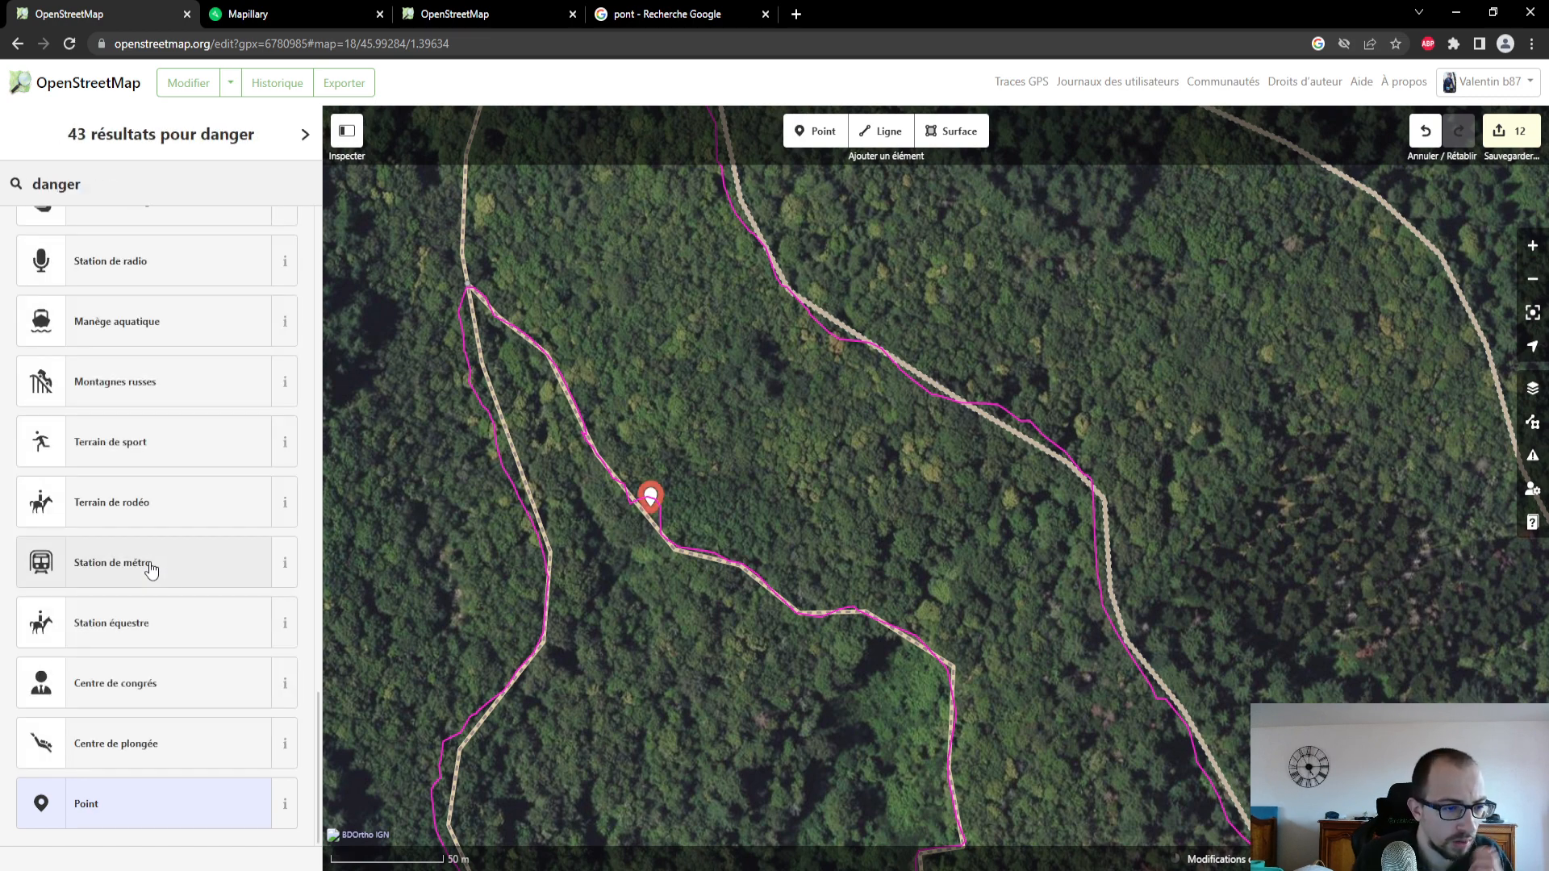
{"action": "scroll", "coordinate": [151, 569], "scroll_direction": "up", "scroll_amount": 15}
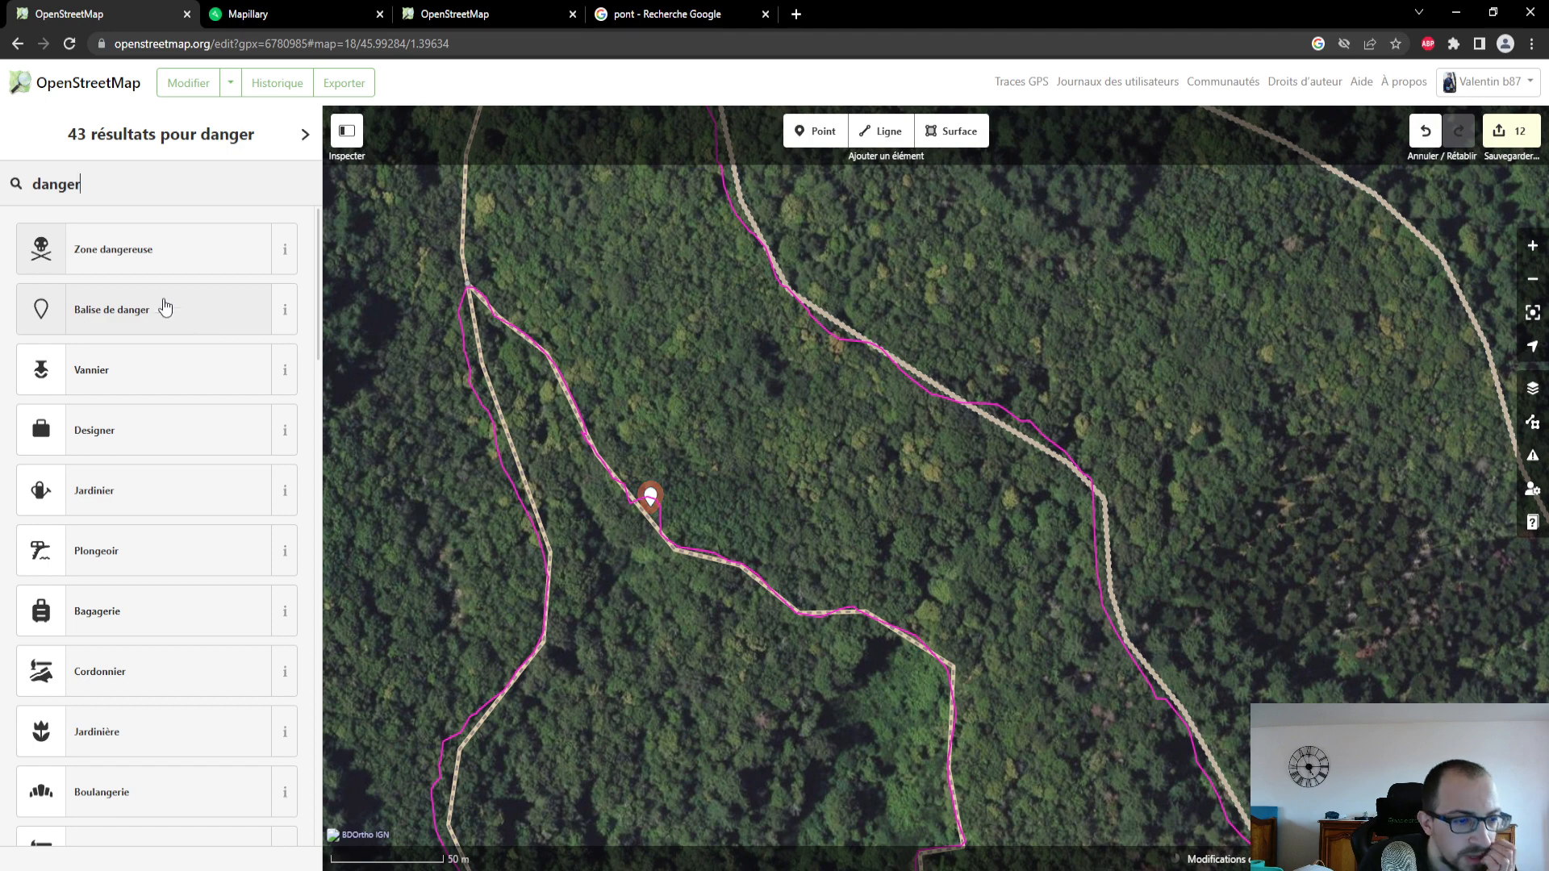
- Search the feature types for "deforesté" to classify the point
{"action": "key", "text": "BackSpace"}
{"action": "key", "text": "BackSpace"}
{"action": "key", "text": "BackSpace"}
{"action": "key", "text": "BackSpace"}
{"action": "key", "text": "BackSpace"}
{"action": "key", "text": "BackSpace"}
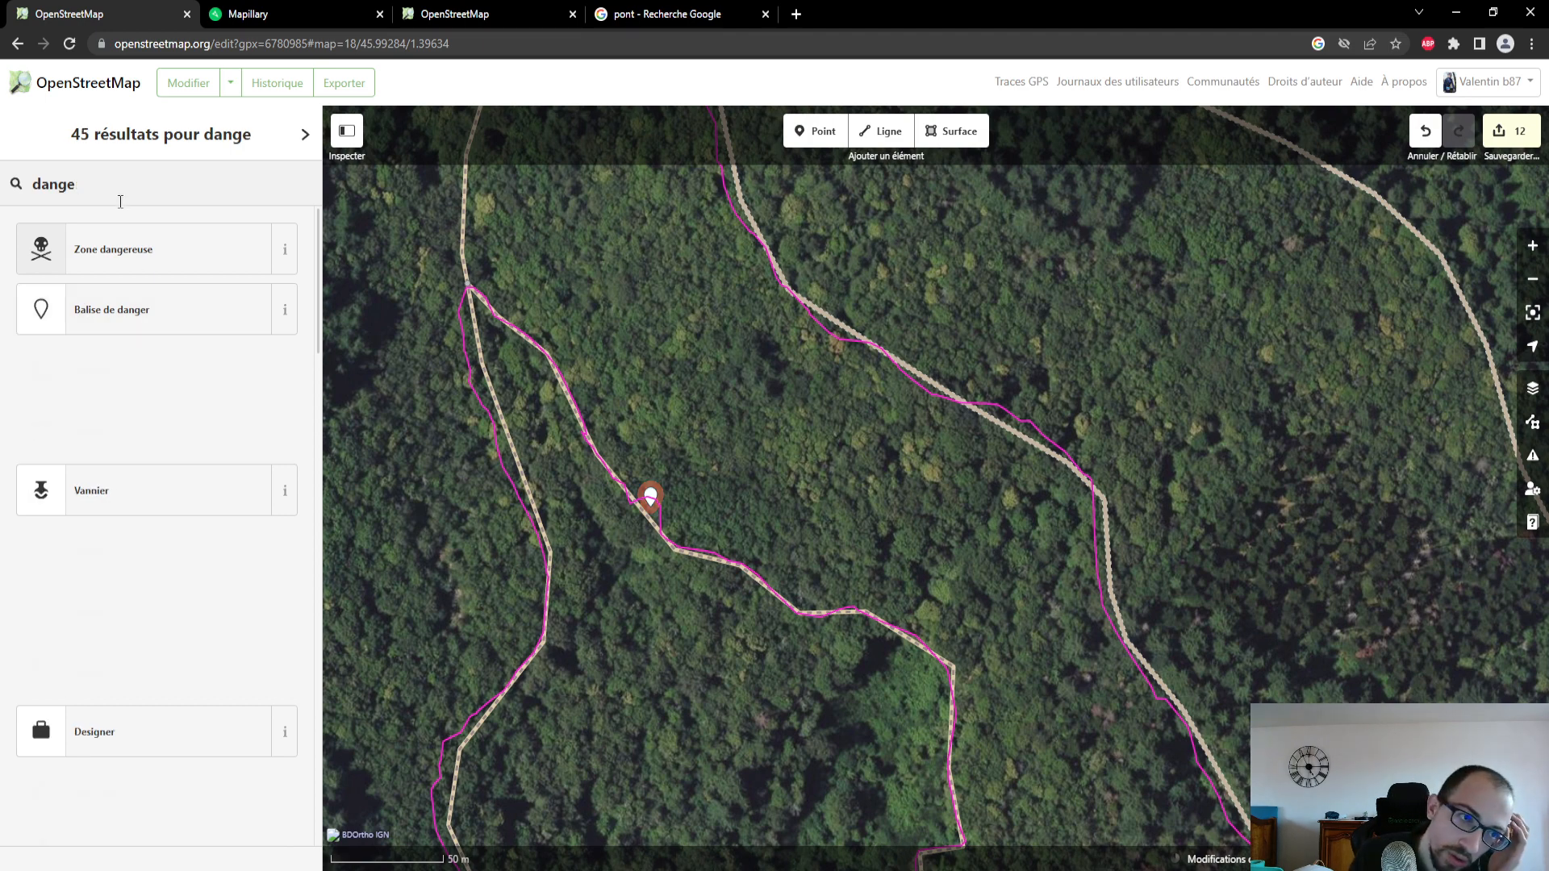
{"action": "type", "text": "deforest"}
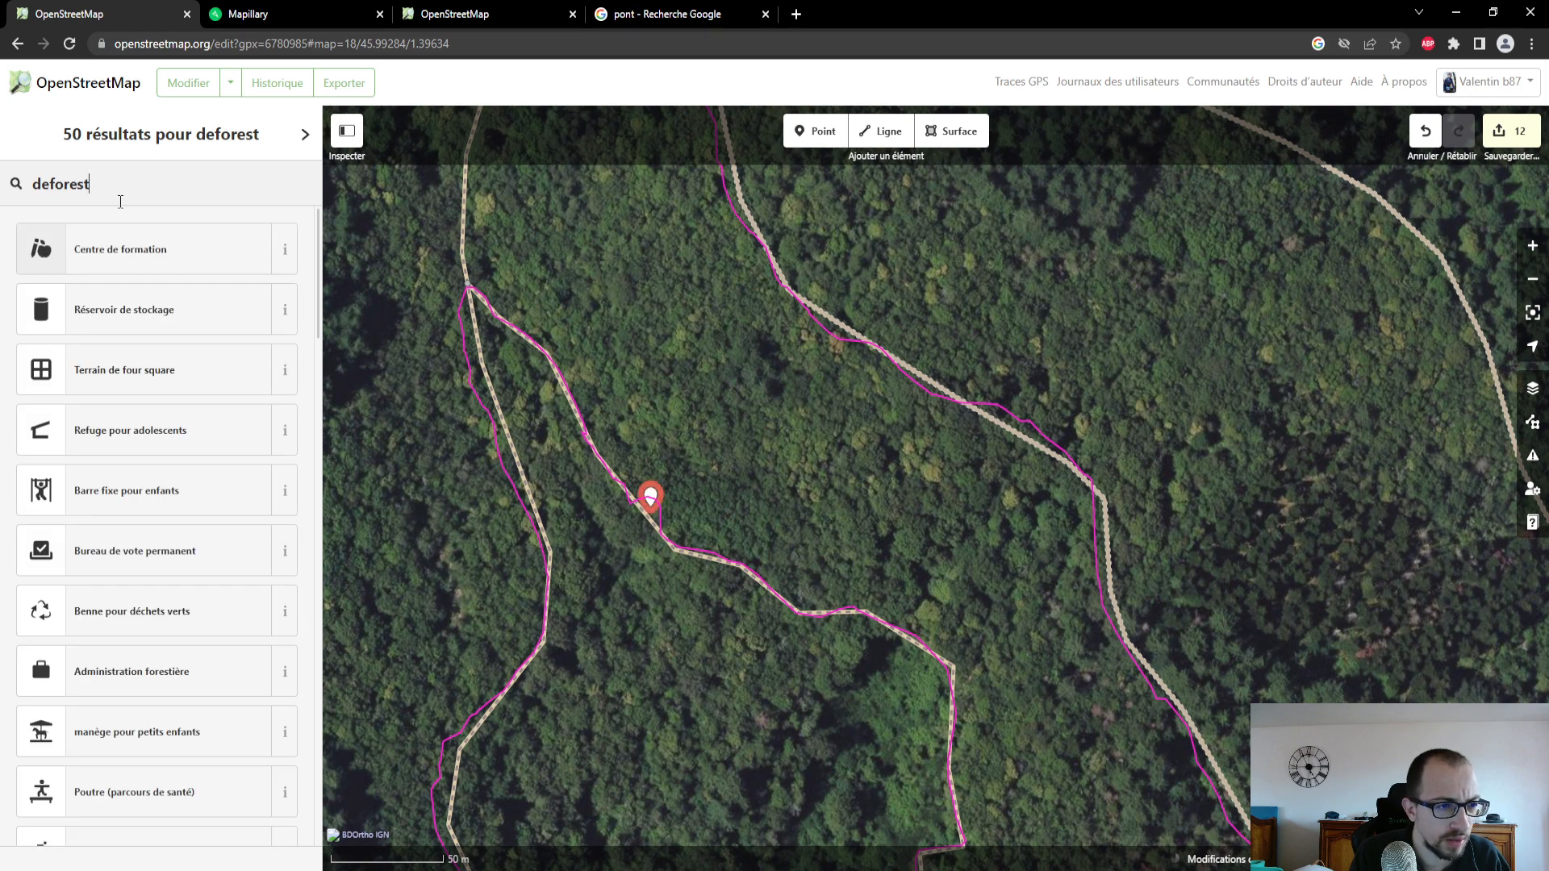
{"action": "type", "text": "é"}
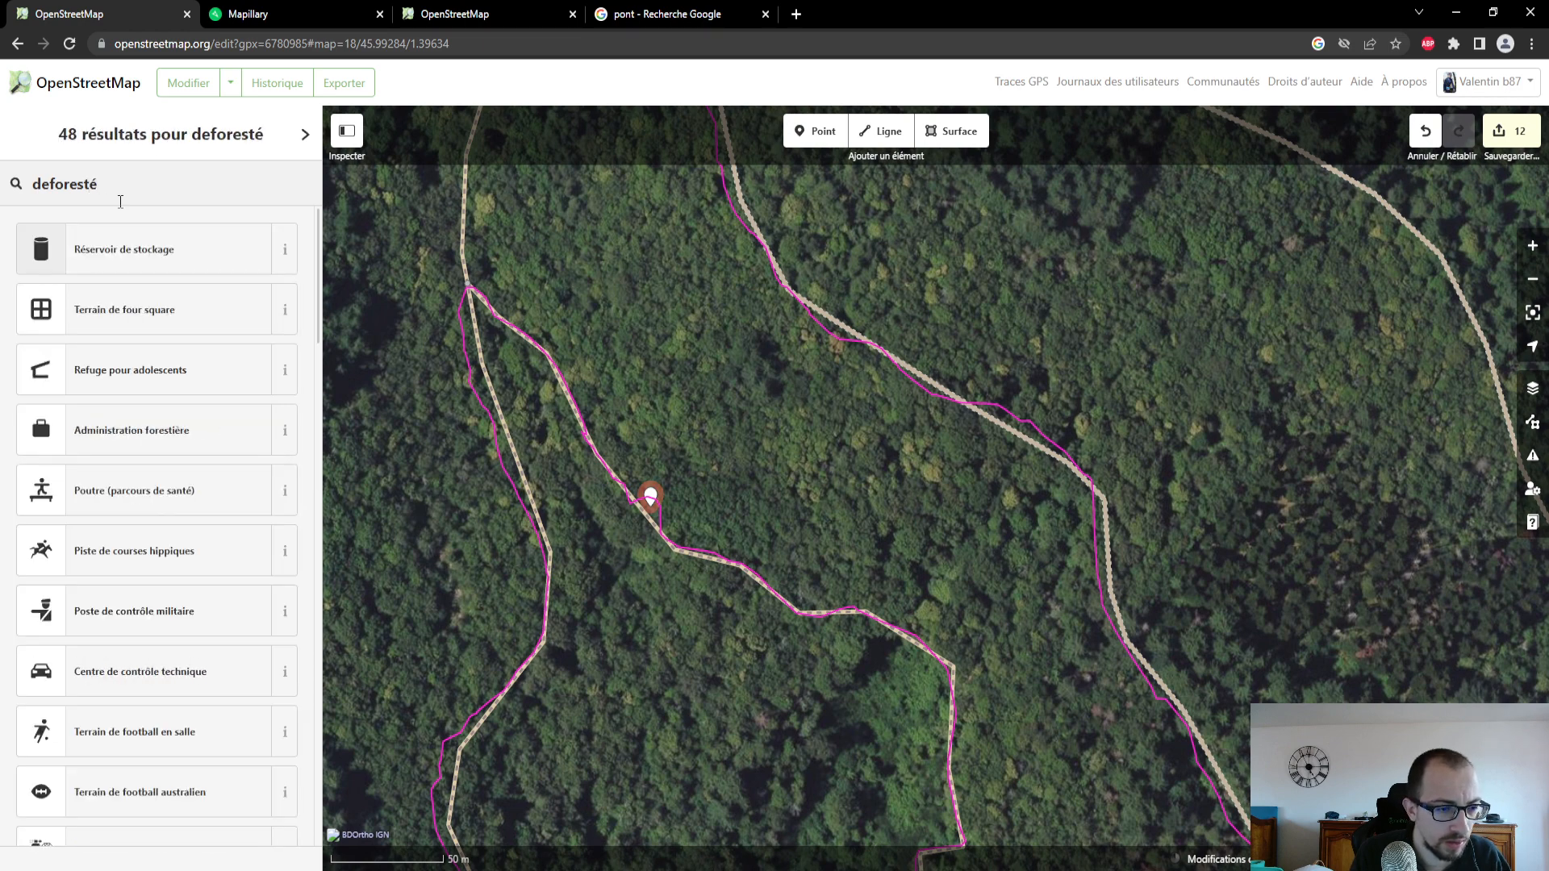
- Search the feature types for "arbre" and try a narrower search starting with "arbre cou"
{"action": "key", "text": "BackSpace"}
{"action": "key", "text": "BackSpace"}
{"action": "key", "text": "BackSpace"}
{"action": "key", "text": "BackSpace"}
{"action": "key", "text": "BackSpace"}
{"action": "key", "text": "BackSpace"}
{"action": "key", "text": "BackSpace"}
{"action": "key", "text": "BackSpace"}
{"action": "key", "text": "BackSpace"}
{"action": "type", "text": "ar"}
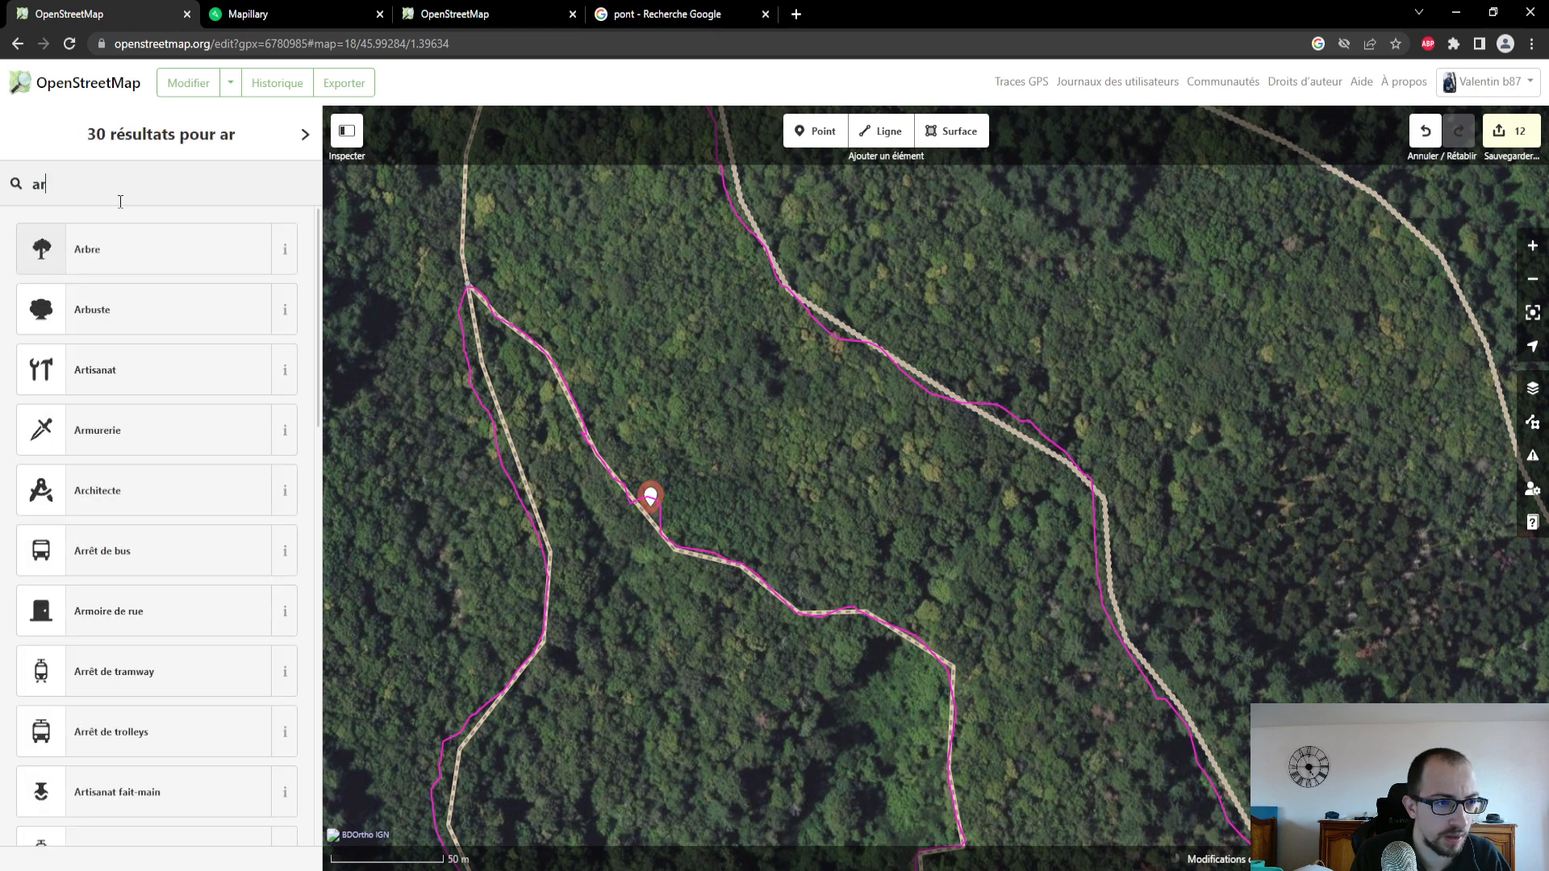
{"action": "type", "text": "bre"}
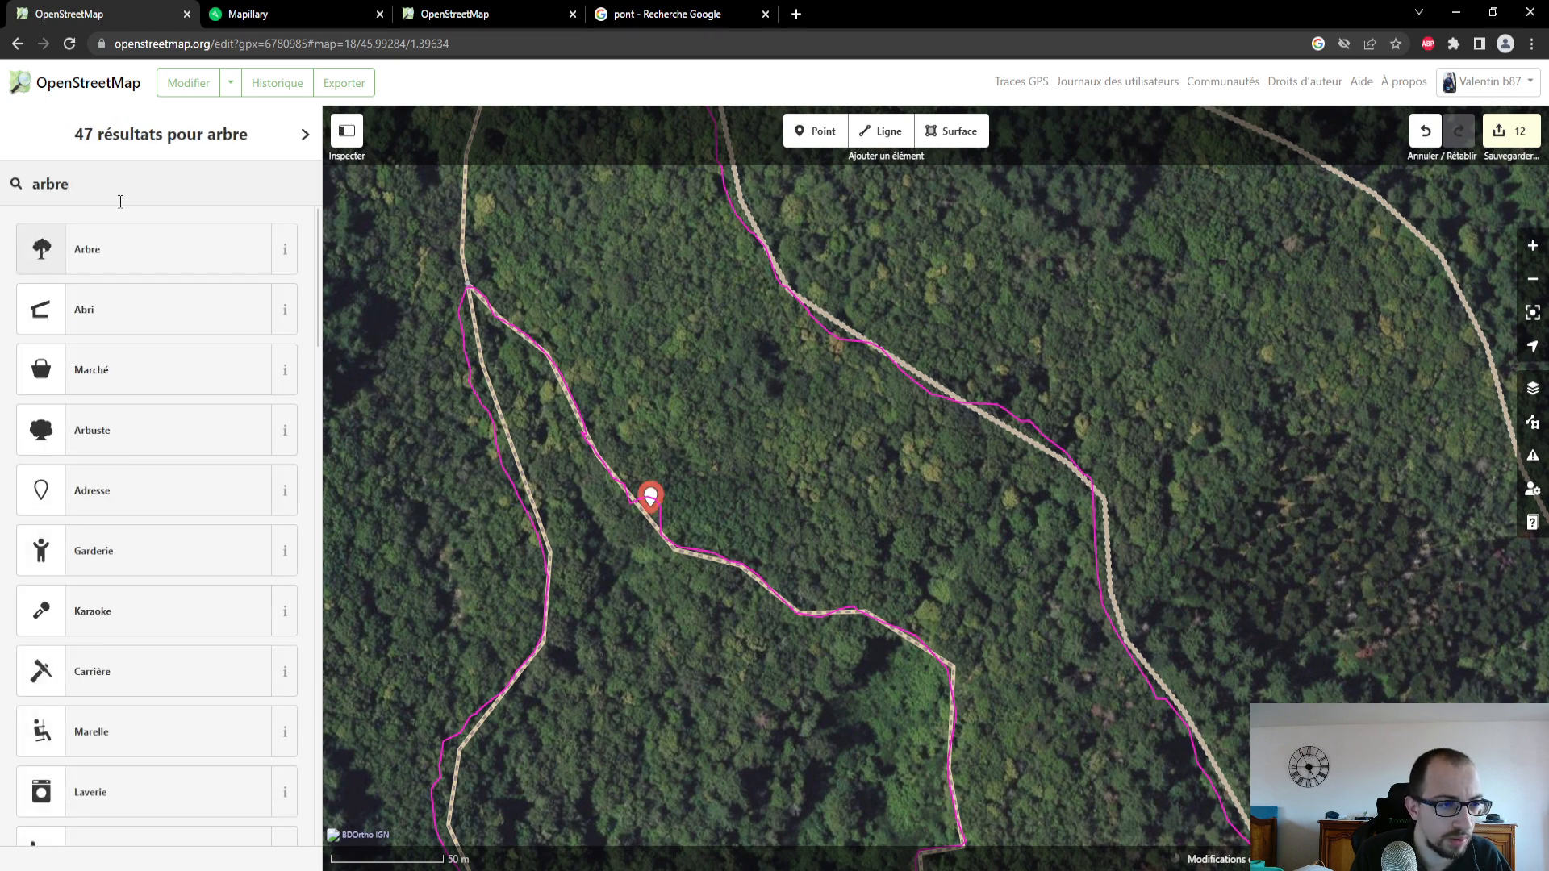
{"action": "type", "text": " cou"}
{"action": "key", "text": "BackSpace"}
{"action": "key", "text": "BackSpace"}
{"action": "key", "text": "BackSpace"}
{"action": "key", "text": "BackSpace"}
{"action": "key", "text": "BackSpace"}
{"action": "key", "text": "BackSpace"}
{"action": "key", "text": "BackSpace"}
{"action": "key", "text": "BackSpace"}
{"action": "key", "text": "BackSpace"}
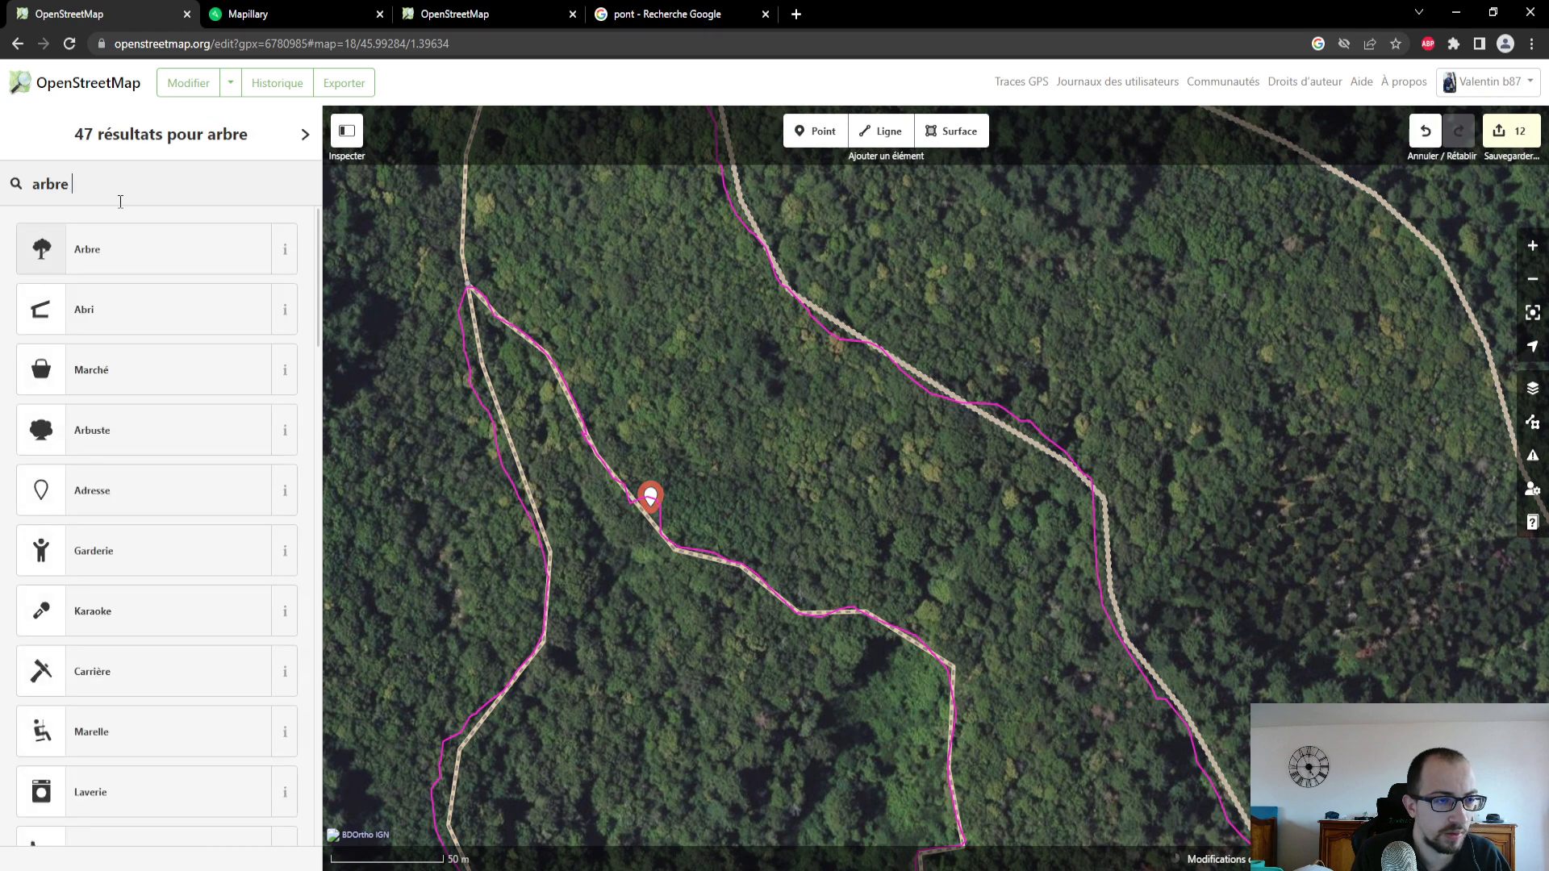
- Search the feature types for "information" and look through the whole list for one that suits the point
{"action": "type", "text": "information"}
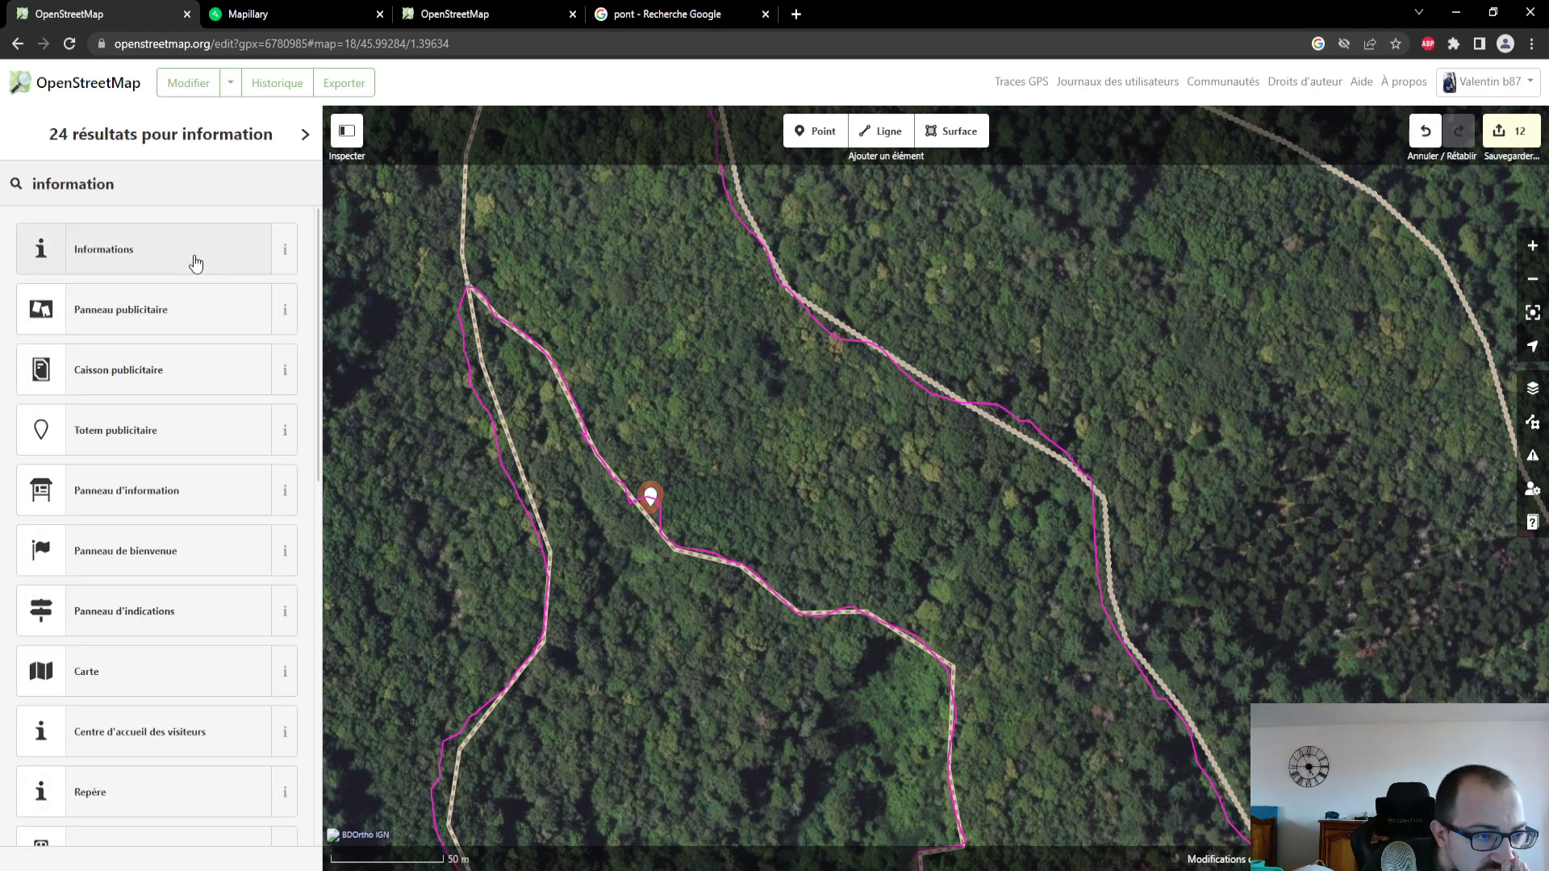
{"action": "scroll", "coordinate": [192, 263], "scroll_direction": "down", "scroll_amount": 1}
{"action": "scroll", "coordinate": [188, 500], "scroll_direction": "down", "scroll_amount": 1}
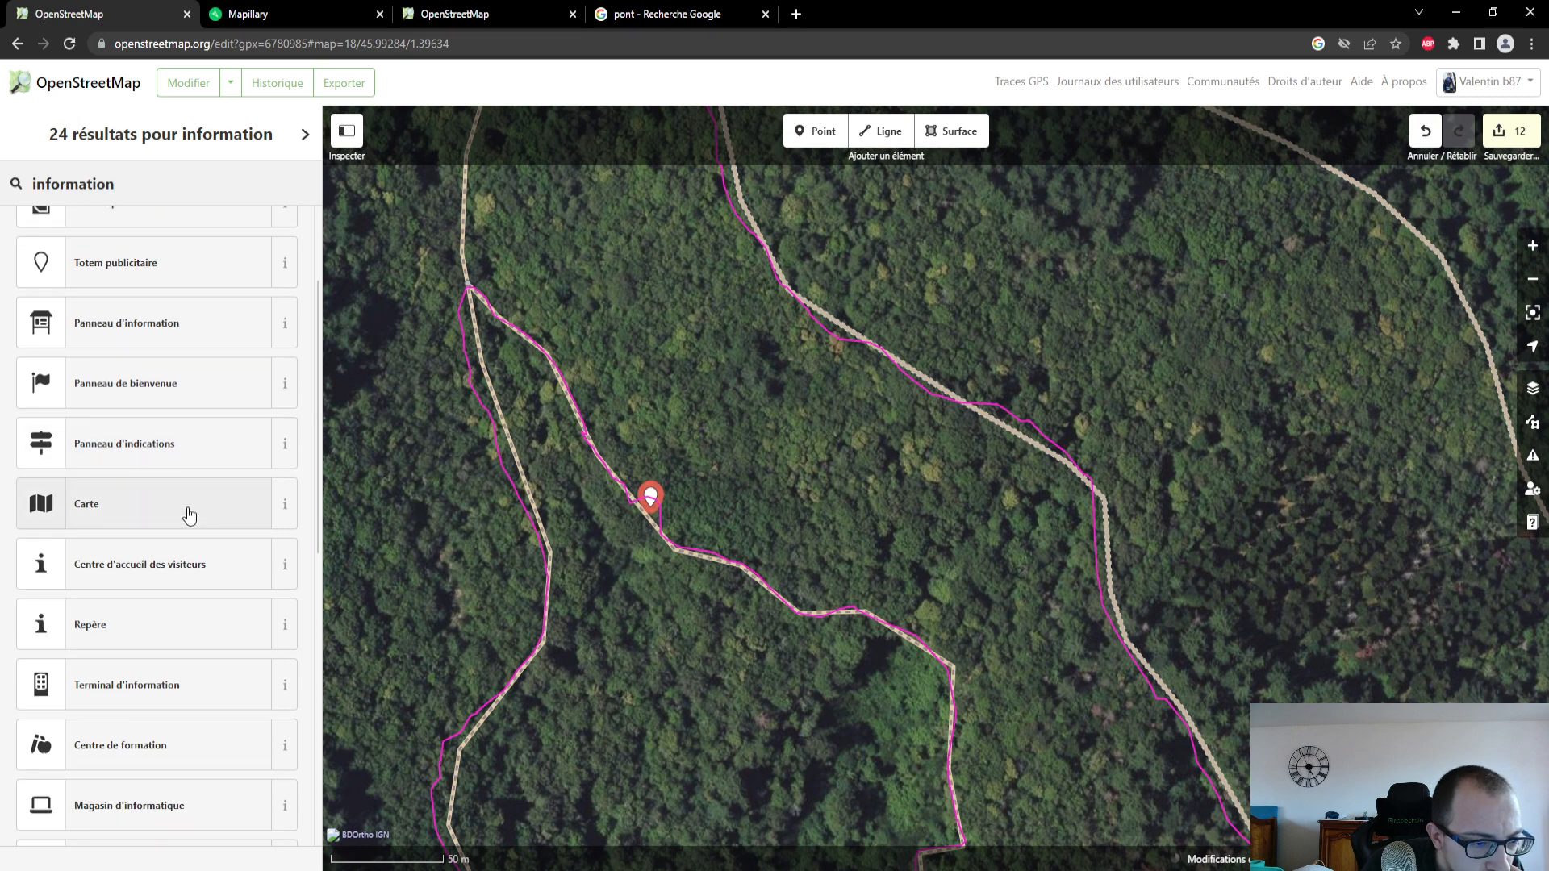
{"action": "scroll", "coordinate": [187, 515], "scroll_direction": "down", "scroll_amount": 1}
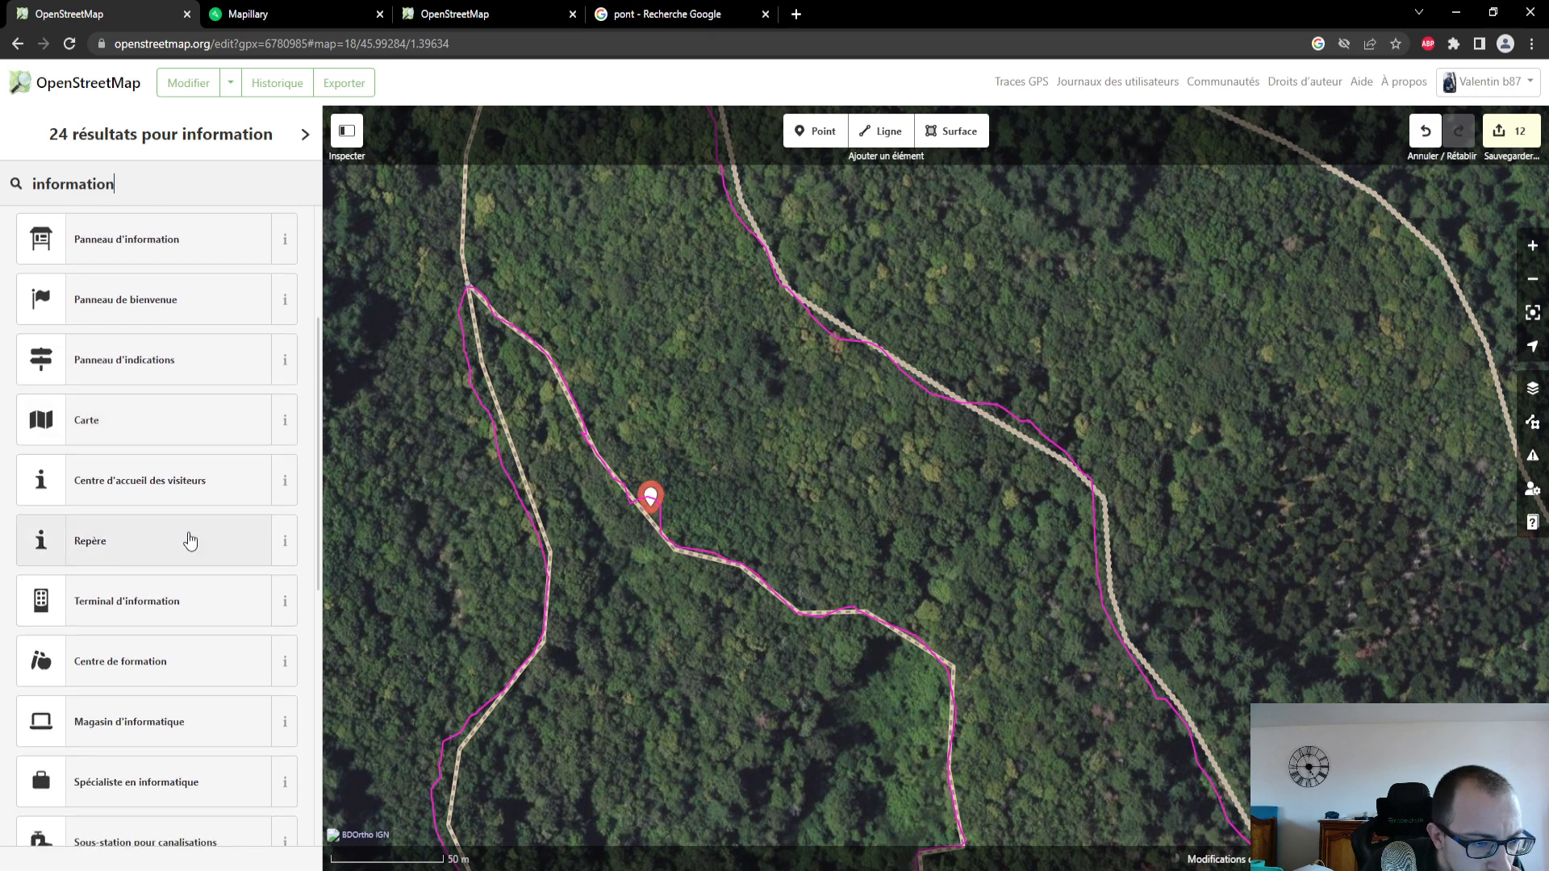
{"action": "scroll", "coordinate": [191, 537], "scroll_direction": "down", "scroll_amount": 2}
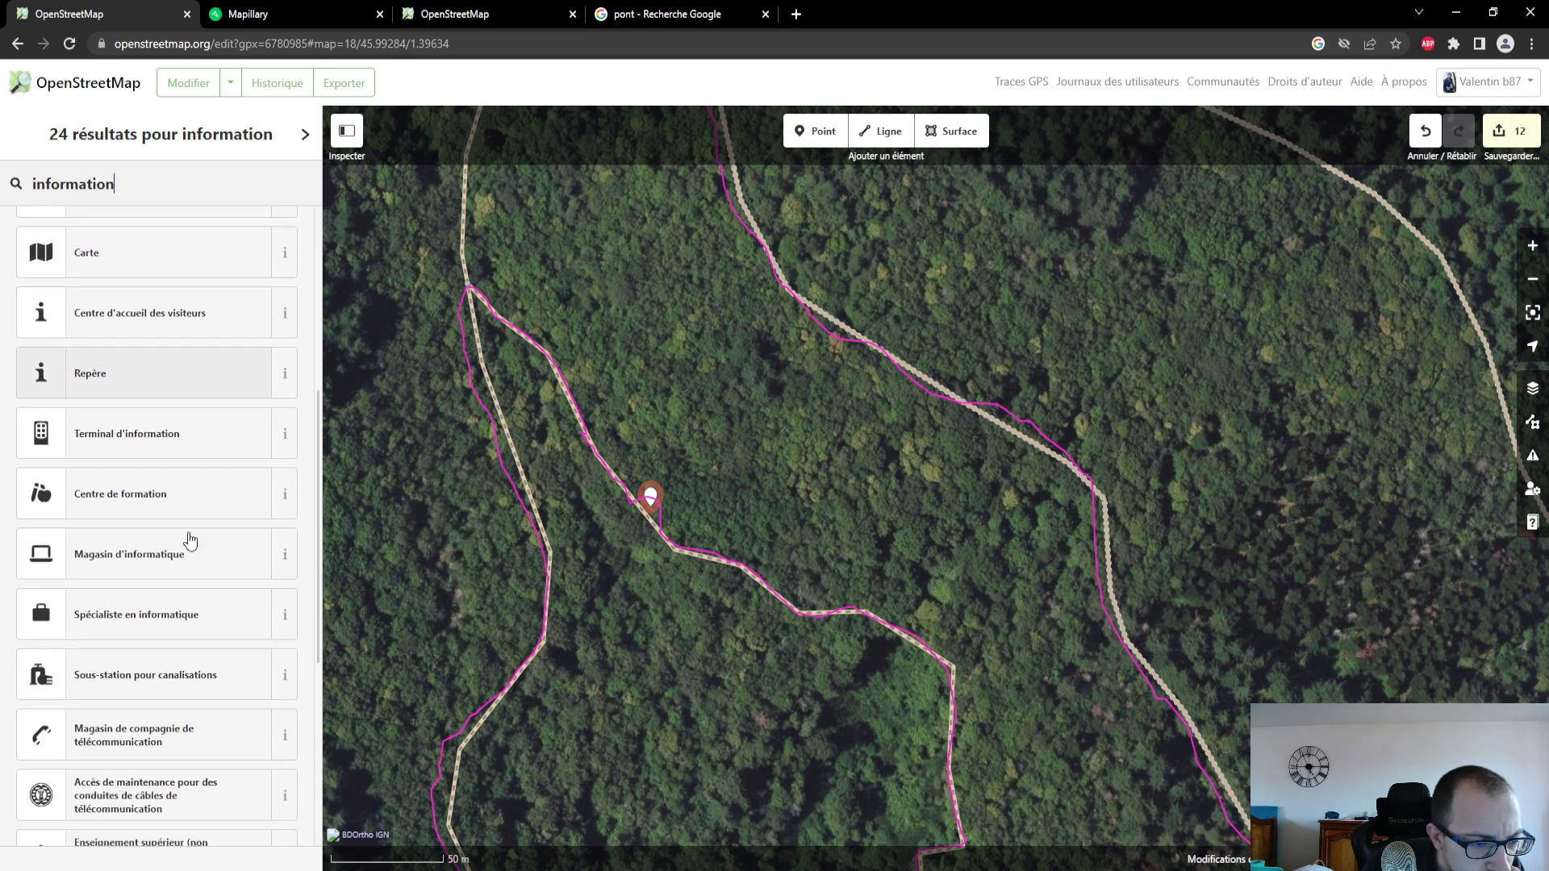
{"action": "scroll", "coordinate": [208, 480], "scroll_direction": "down", "scroll_amount": 2}
{"action": "scroll", "coordinate": [216, 459], "scroll_direction": "down", "scroll_amount": 3}
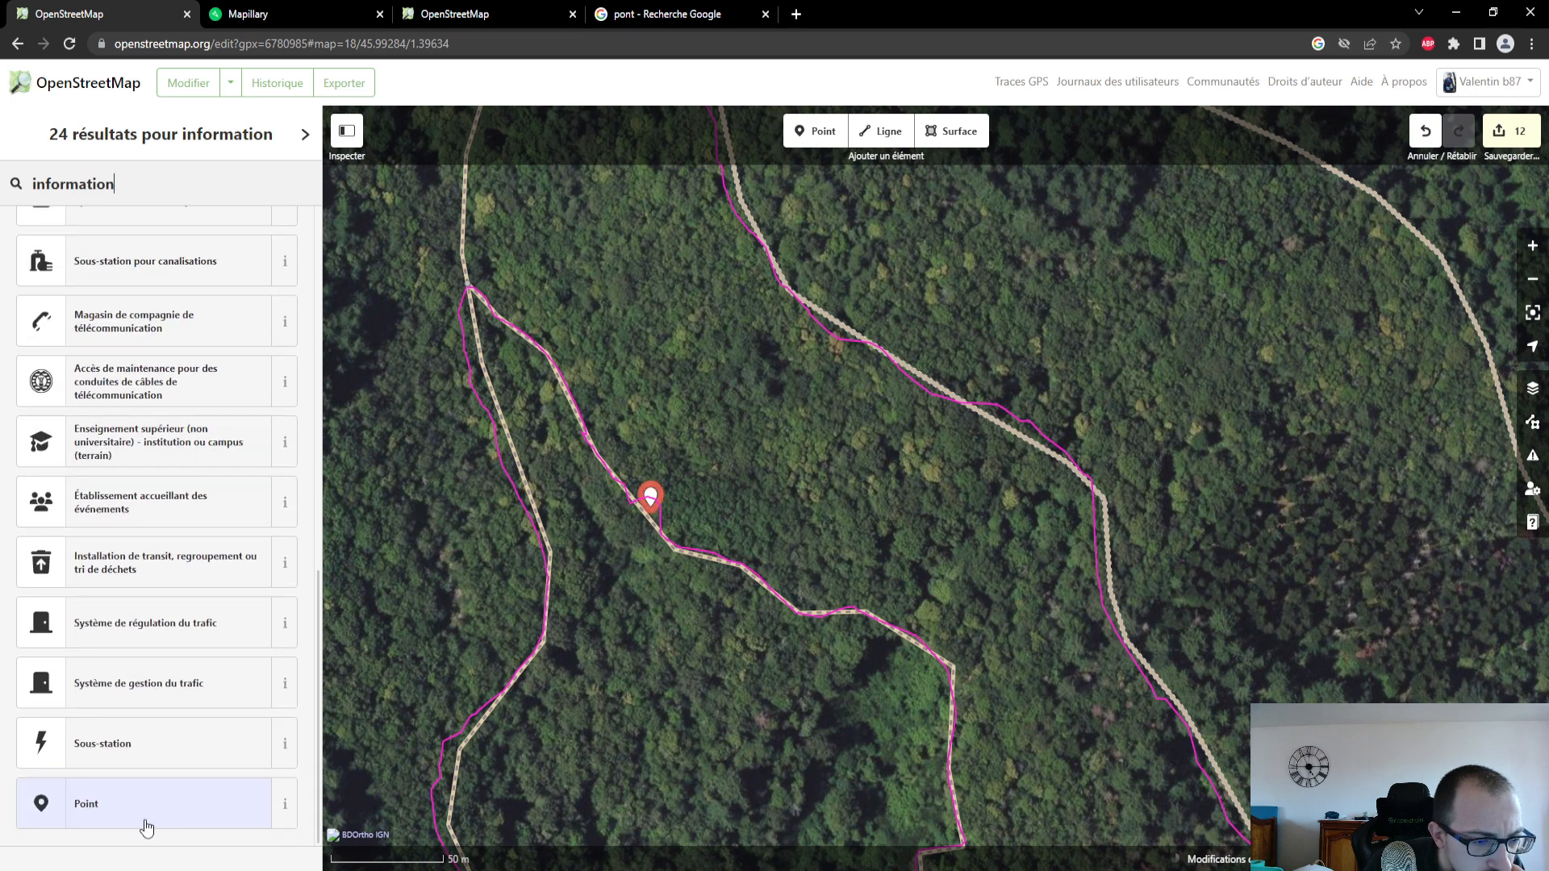
- Leave the feature as a generic Point, reopen its type selection and search for "attention" and "risque"
{"action": "left_click", "coordinate": [147, 802]}
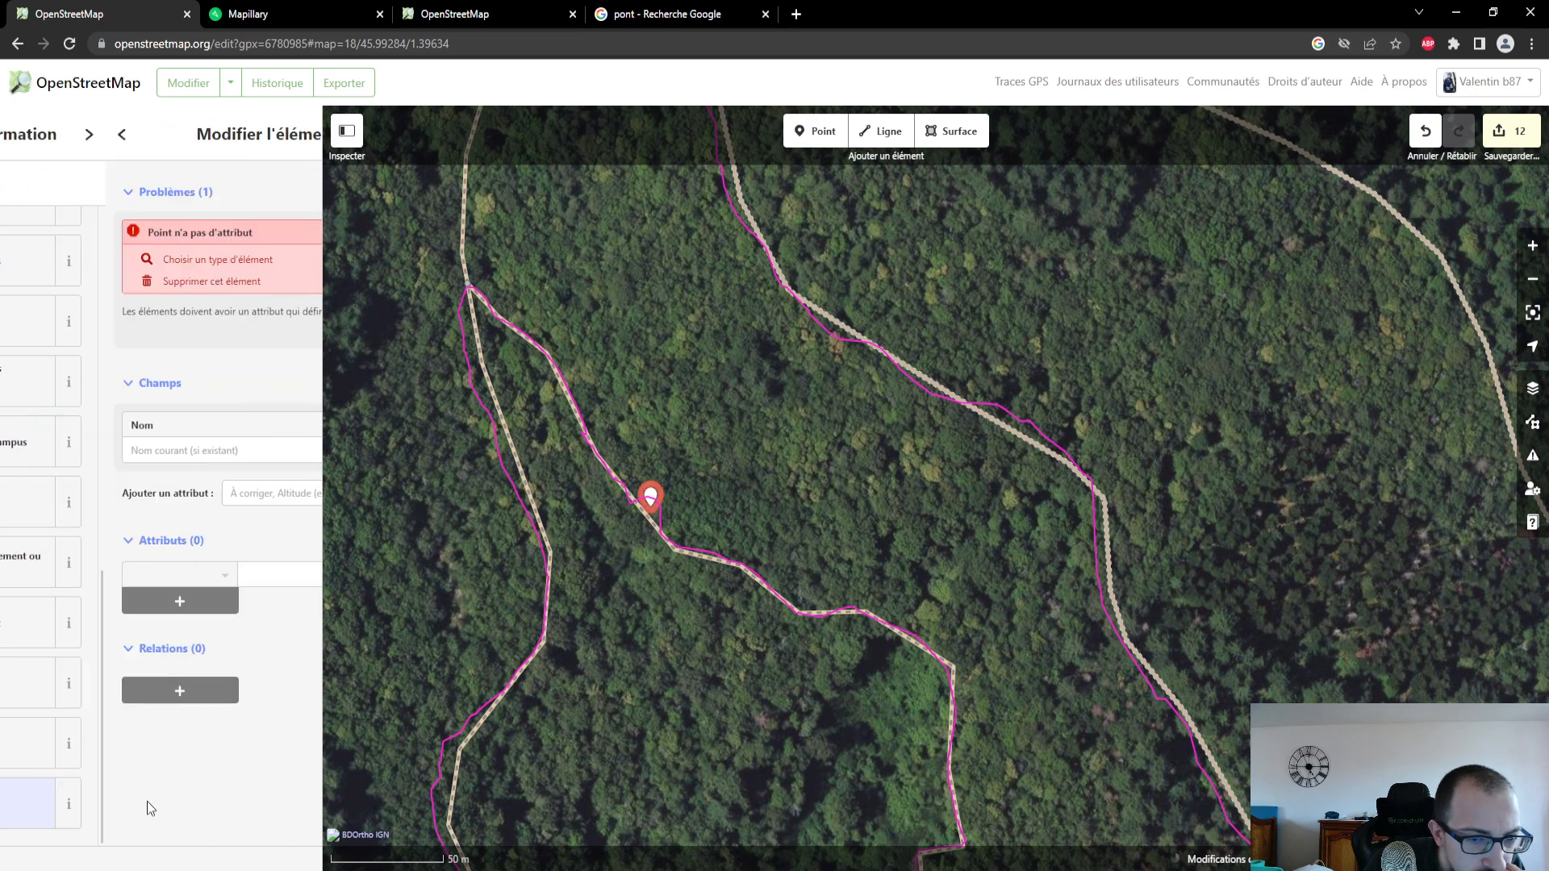
{"action": "left_click", "coordinate": [151, 269]}
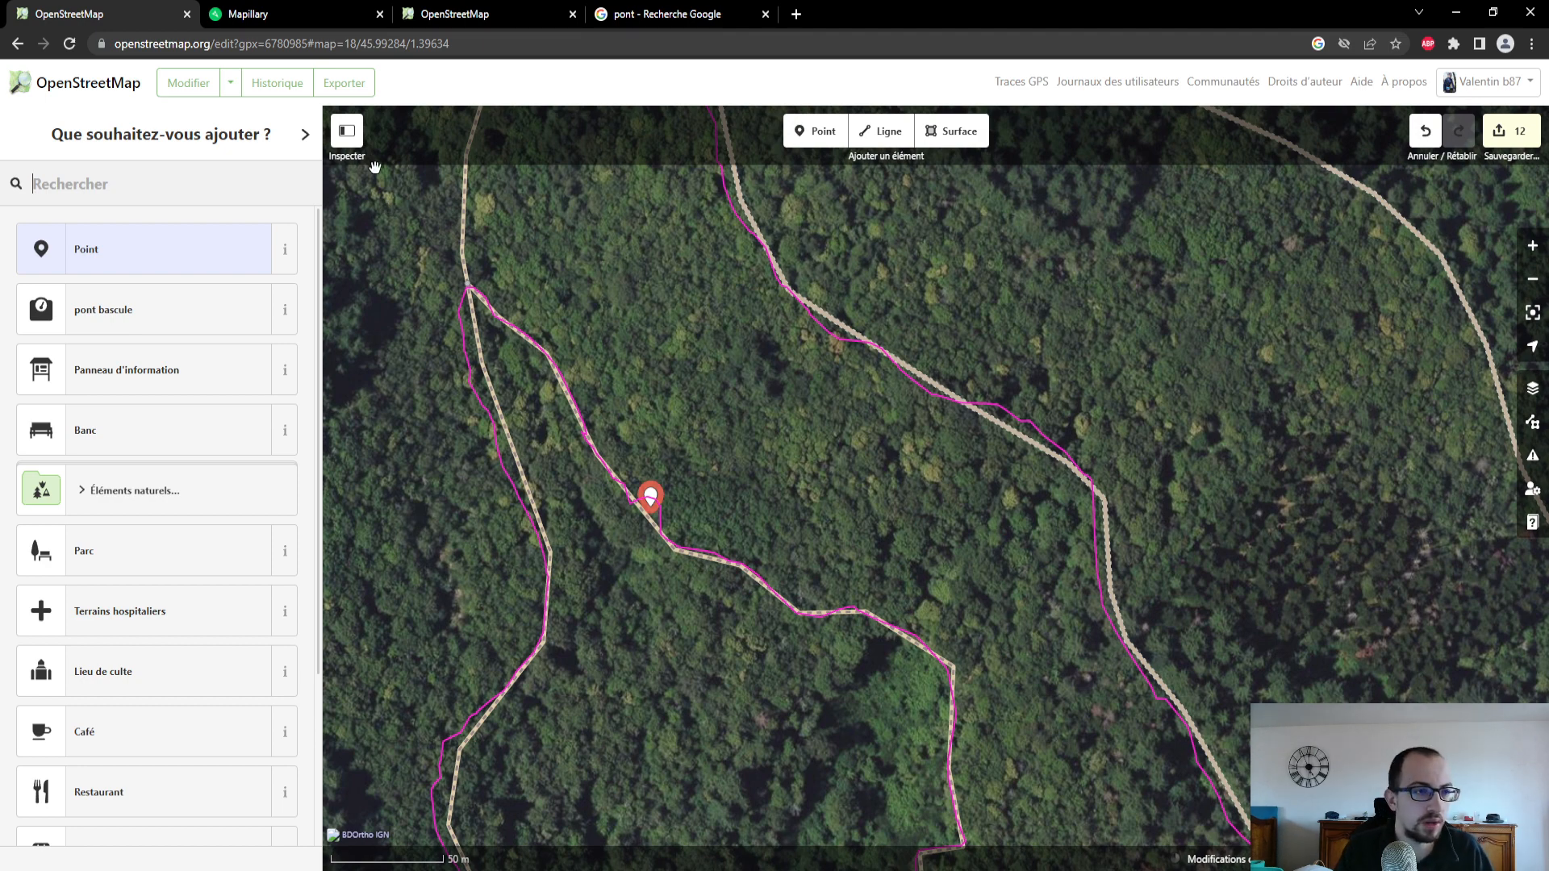
{"action": "type", "text": "attention"}
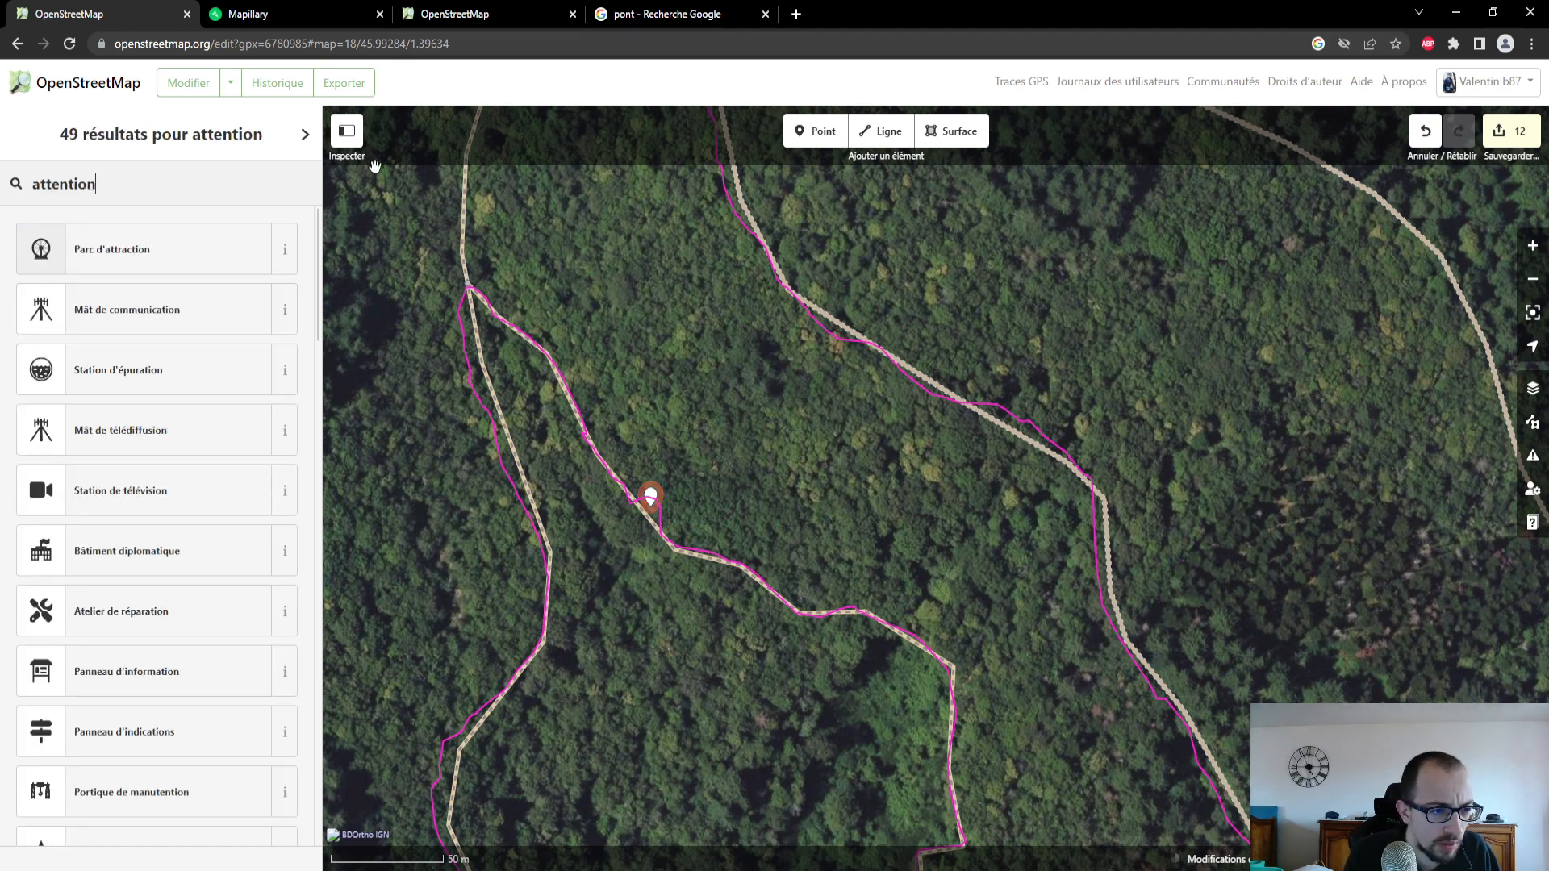
{"action": "key", "text": "BackSpace"}
{"action": "key", "text": "BackSpace"}
{"action": "key", "text": "BackSpace"}
{"action": "key", "text": "BackSpace"}
{"action": "key", "text": "BackSpace"}
{"action": "key", "text": "BackSpace"}
{"action": "key", "text": "BackSpace"}
{"action": "key", "text": "BackSpace"}
{"action": "key", "text": "BackSpace"}
{"action": "type", "text": "ris"}
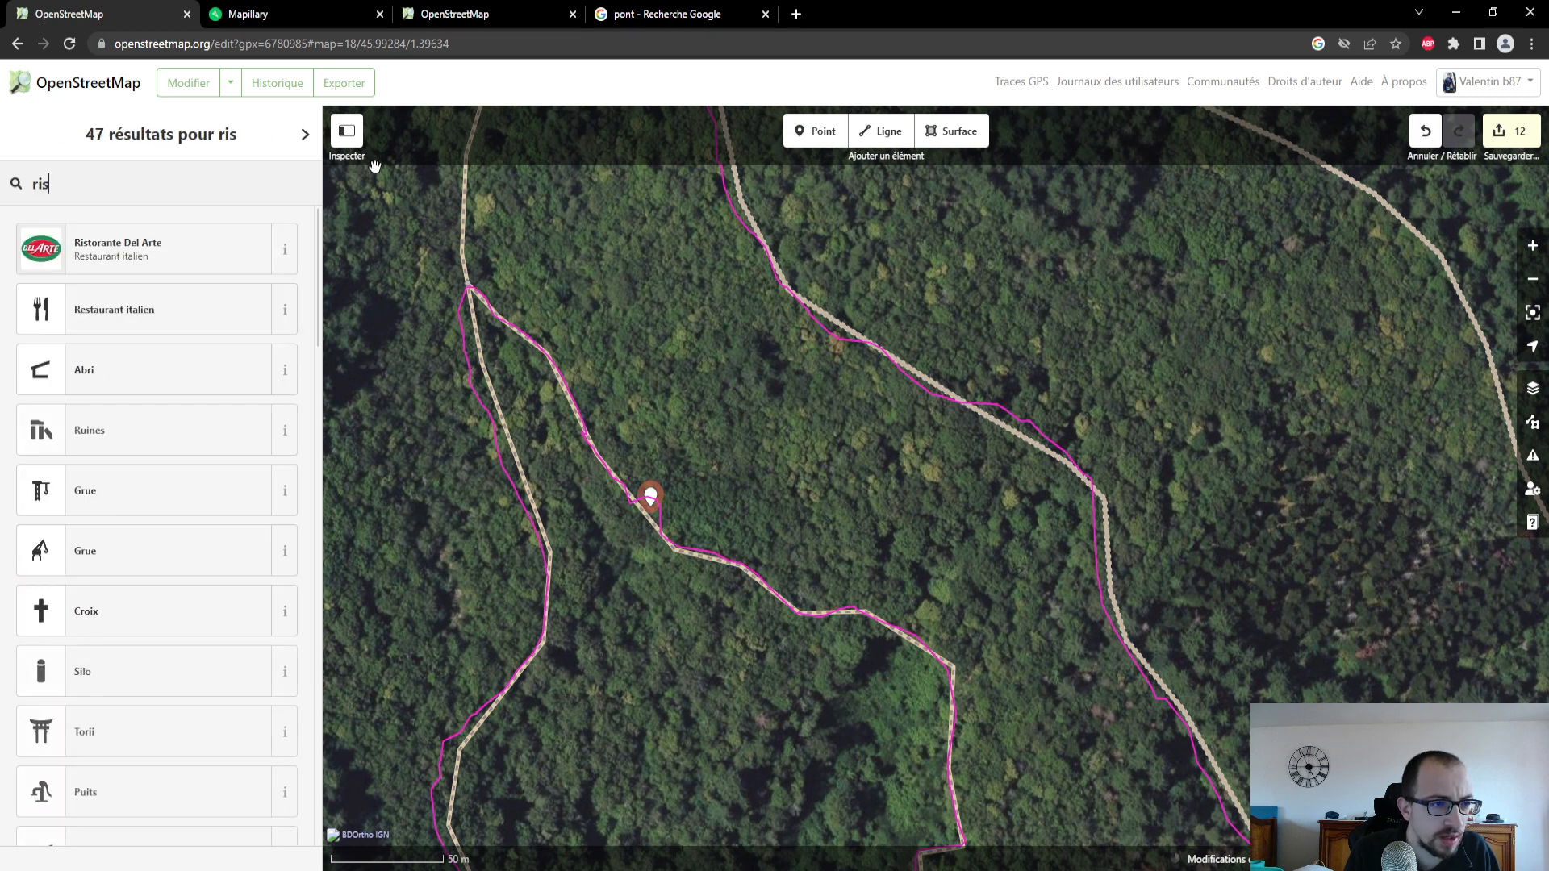
{"action": "type", "text": "que"}
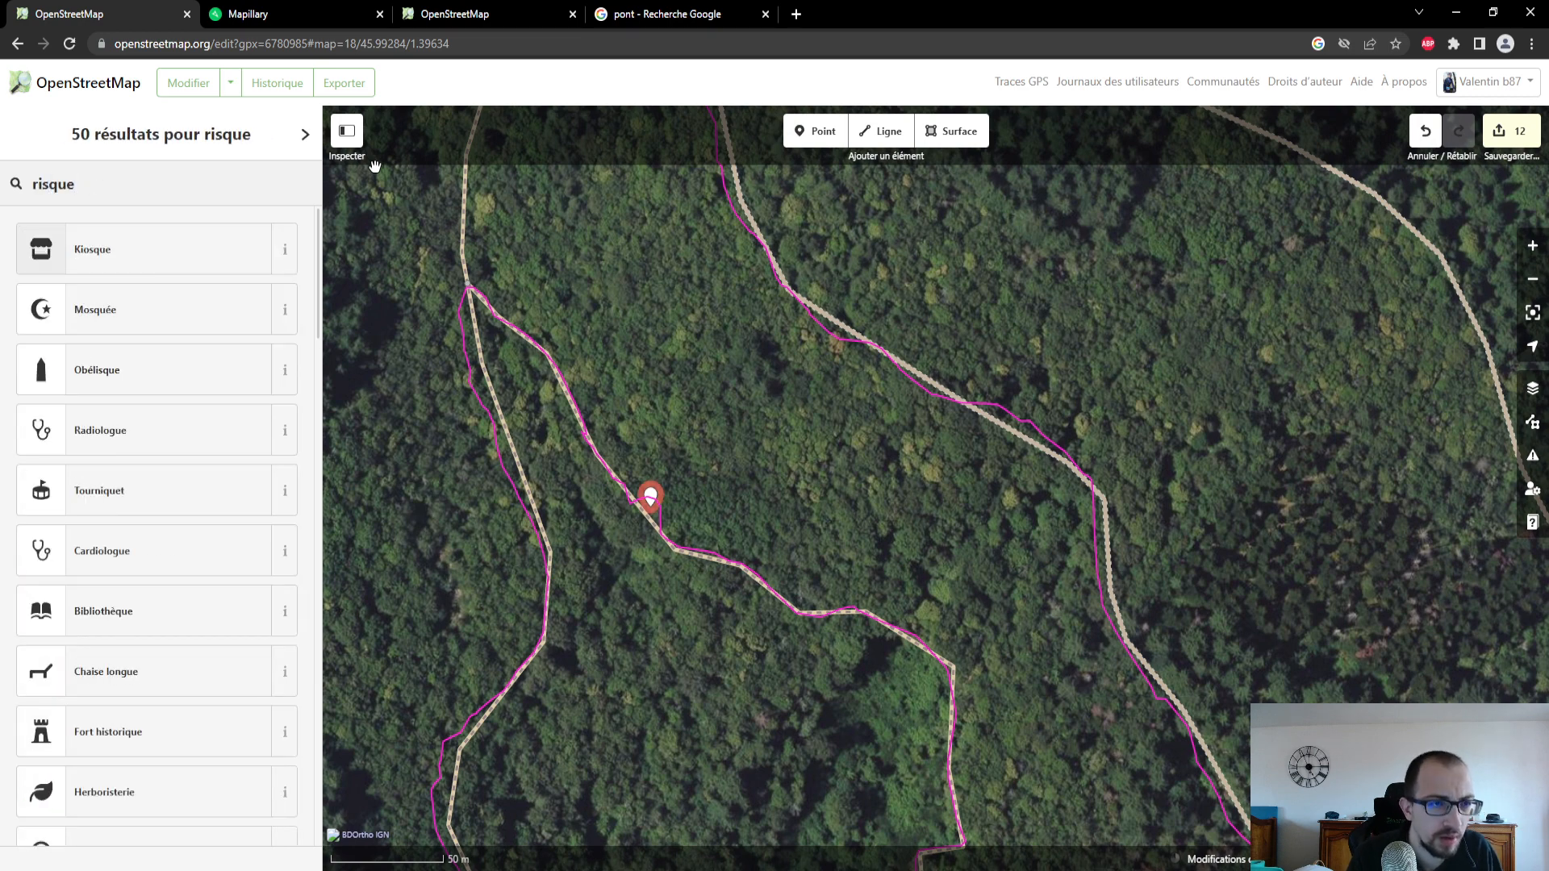
- Switch to Google and search the web for "openstreet map arbre couché"
{"action": "left_click", "coordinate": [742, 19]}
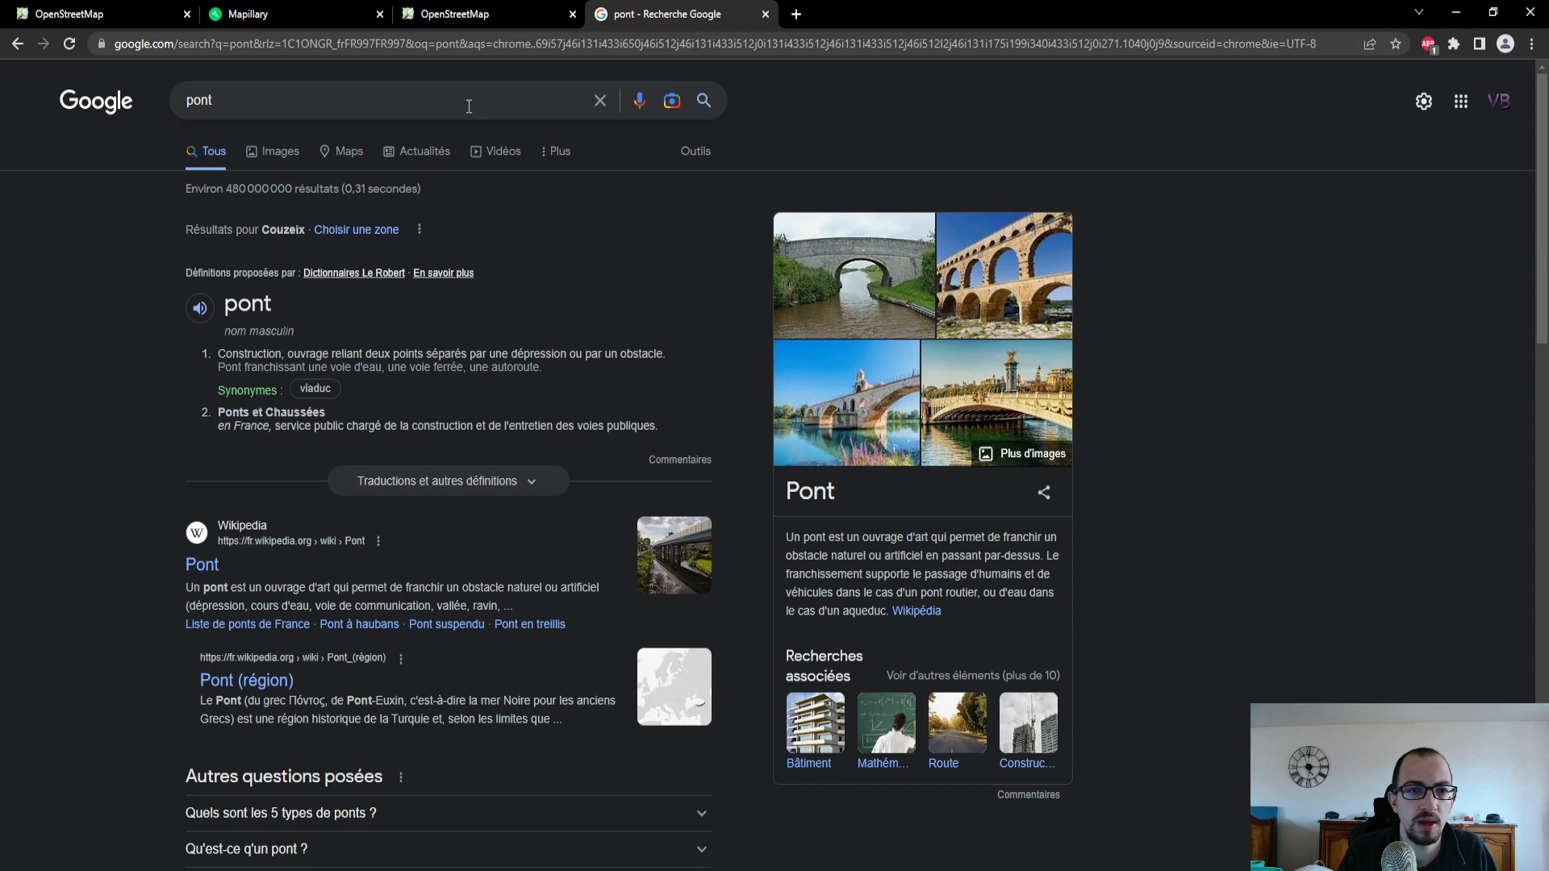
{"action": "type", "text": "open"}
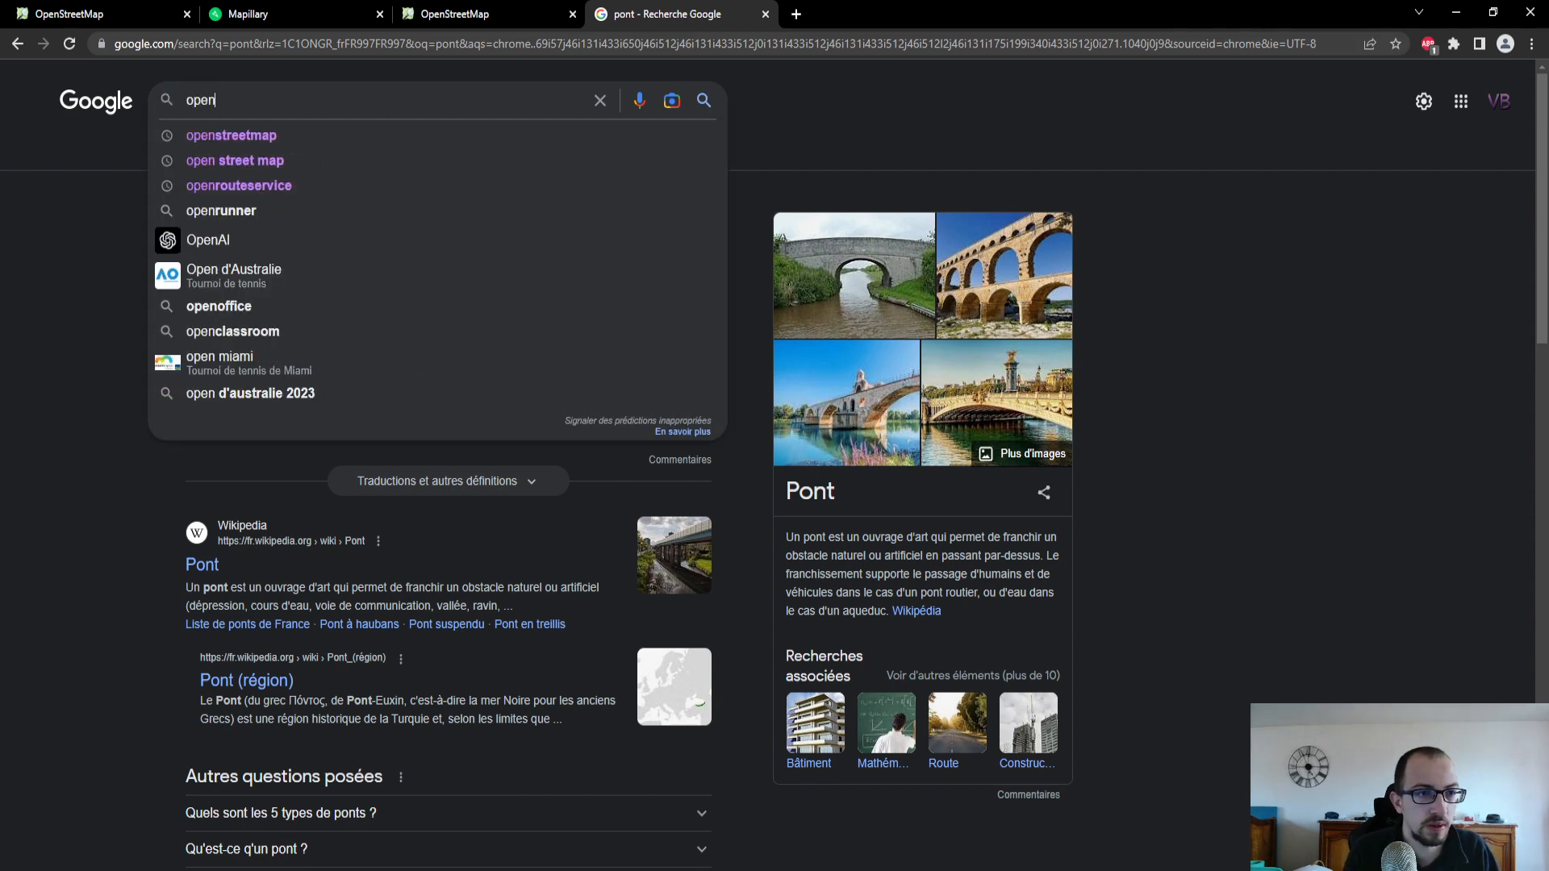
{"action": "type", "text": "street "}
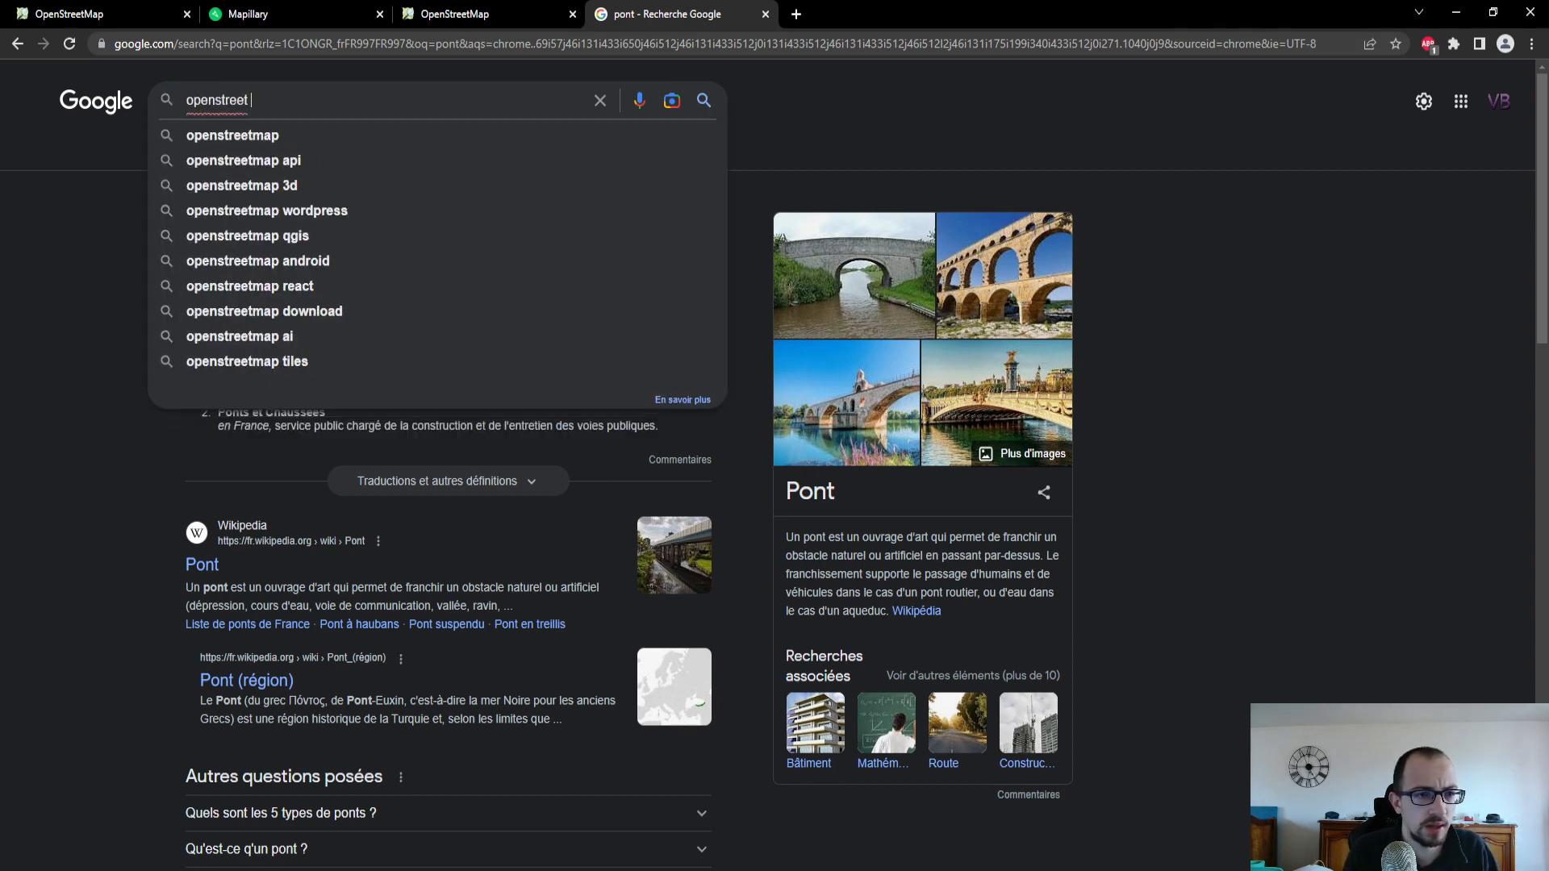
{"action": "type", "text": "map ar"}
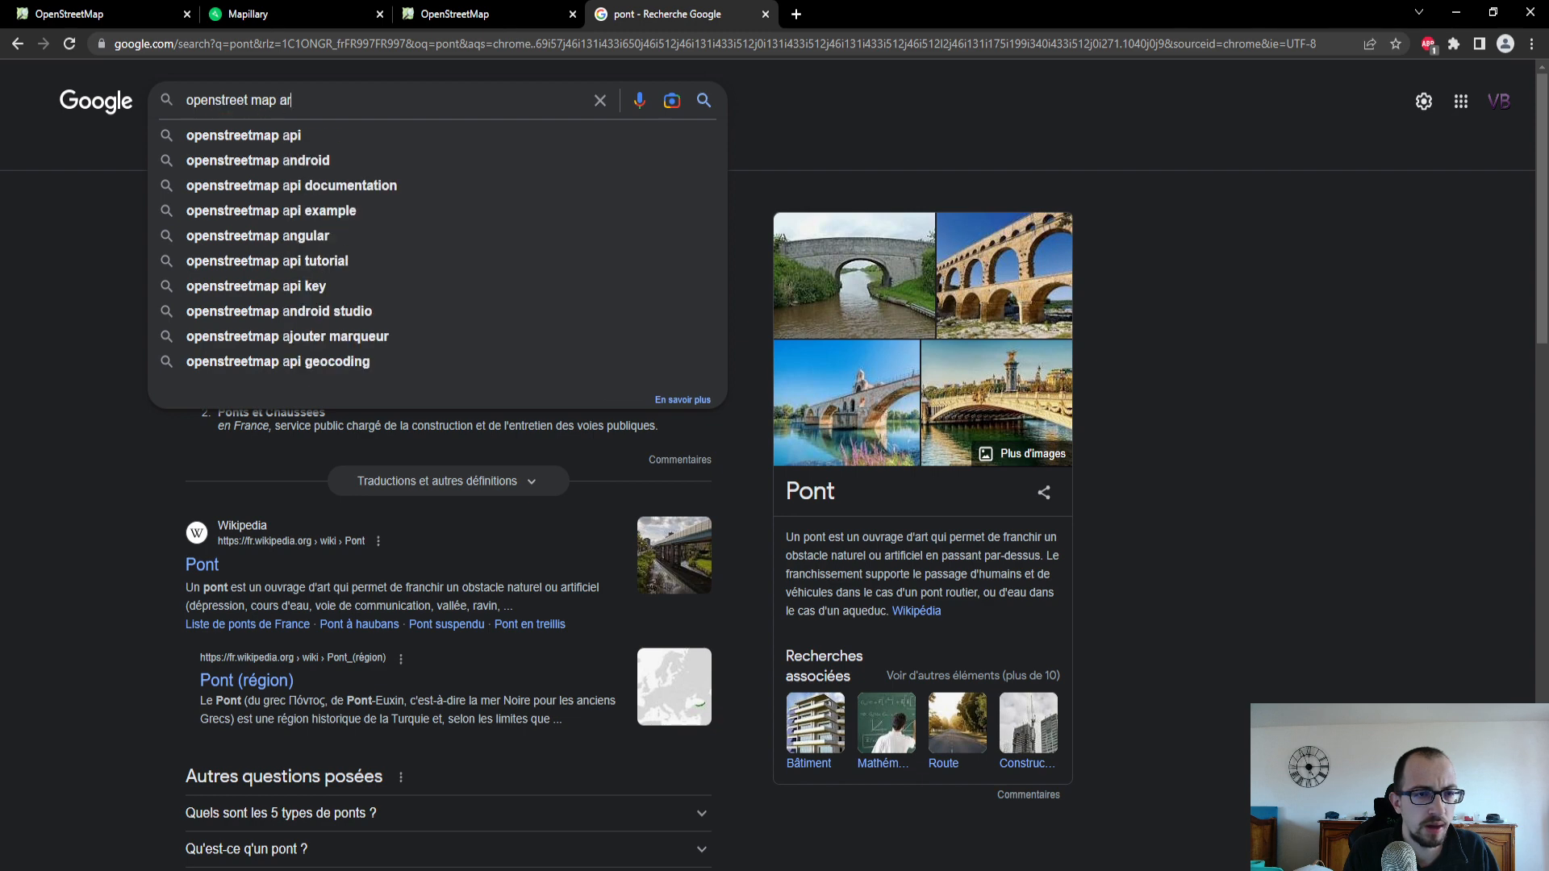
{"action": "type", "text": "bre couché"}
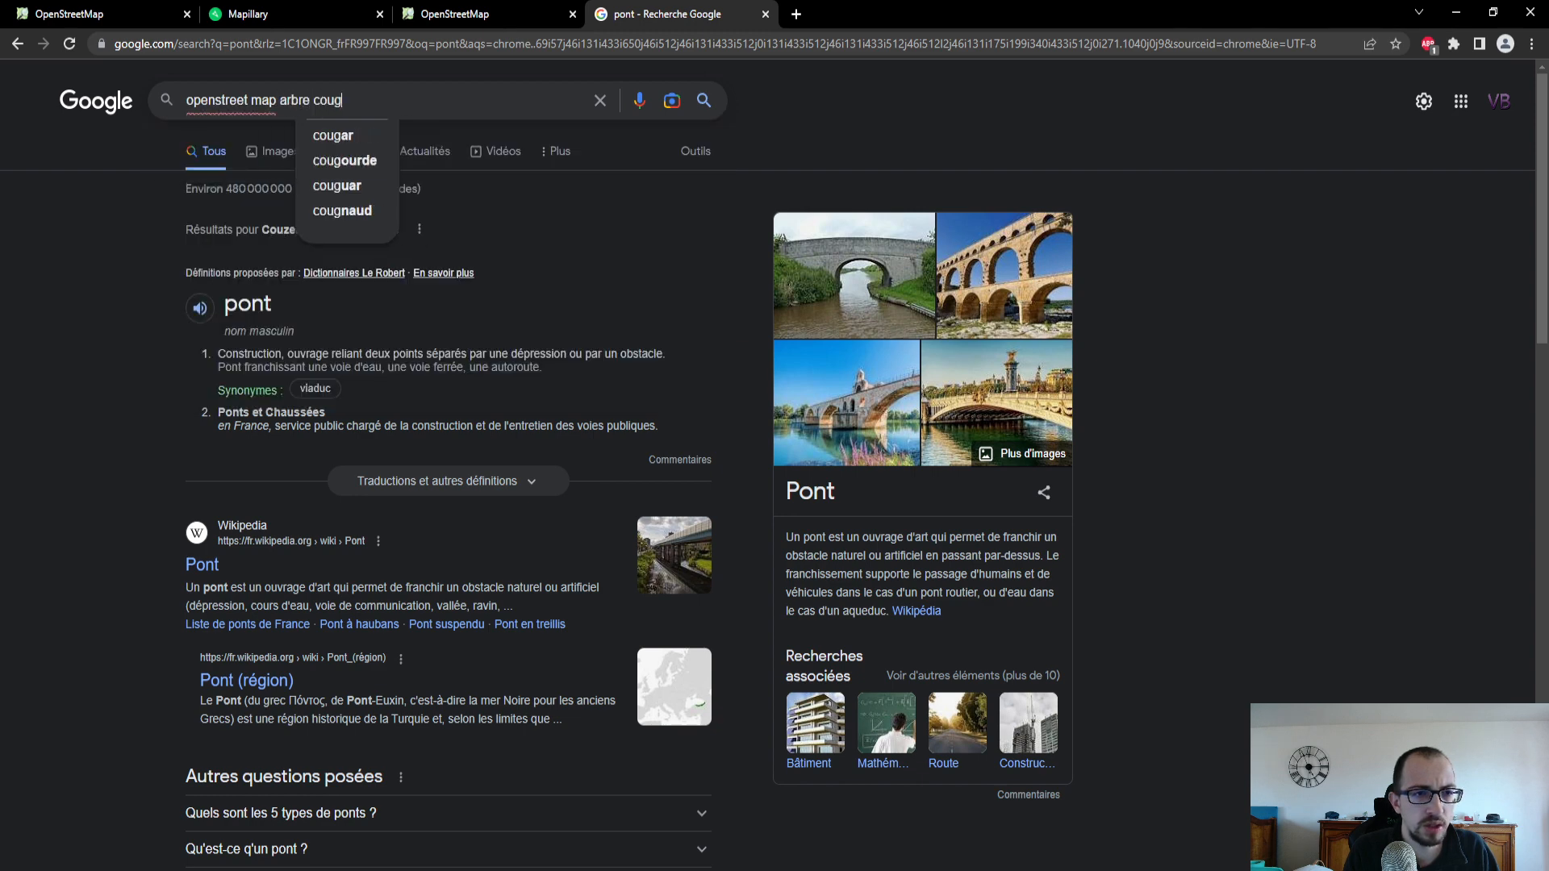
{"action": "type", "text": "e"}
{"action": "key", "text": "Return"}
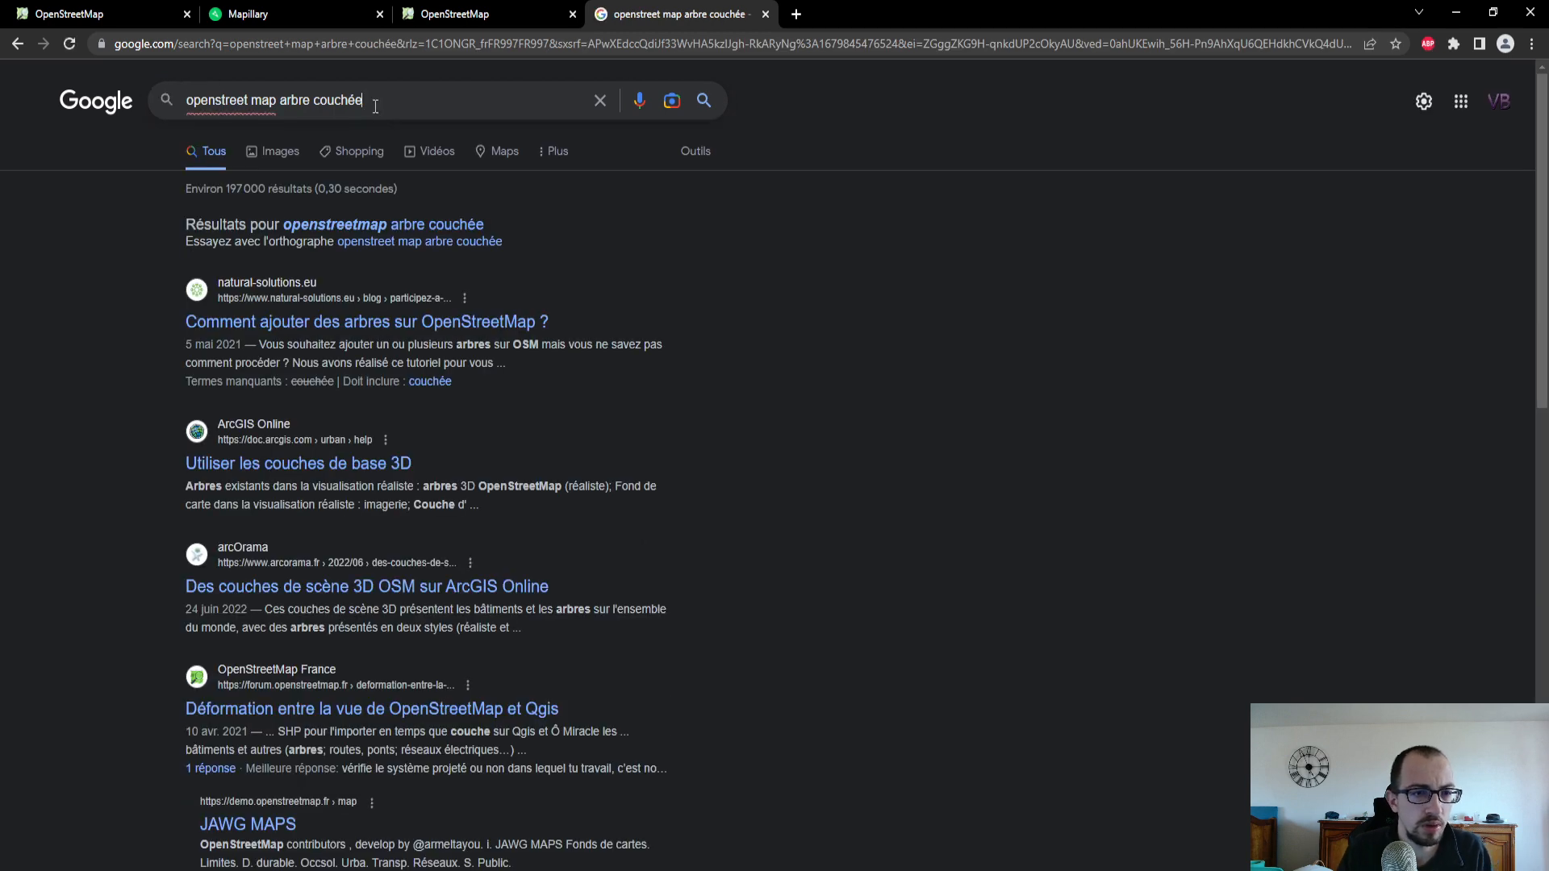
{"action": "key", "text": "BackSpace"}
{"action": "key", "text": "Return"}
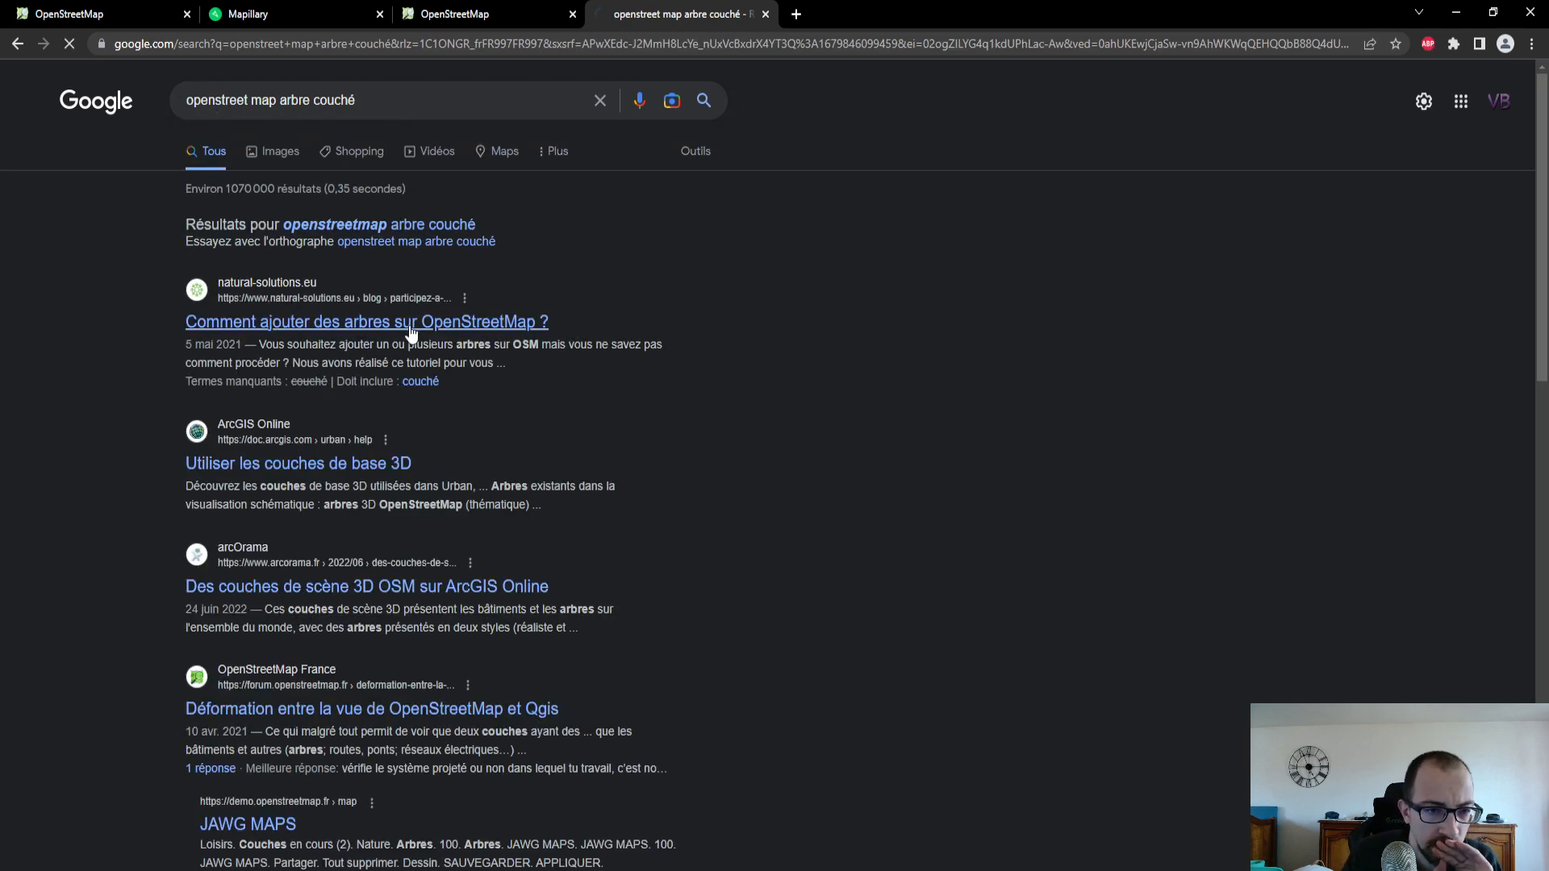
- Open the article "Comment ajouter des arbres sur OpenStreetMap ?" and skim it for advice on tree attributes
{"action": "left_click", "coordinate": [411, 322]}
{"action": "scroll", "coordinate": [418, 294], "scroll_direction": "down", "scroll_amount": 15}
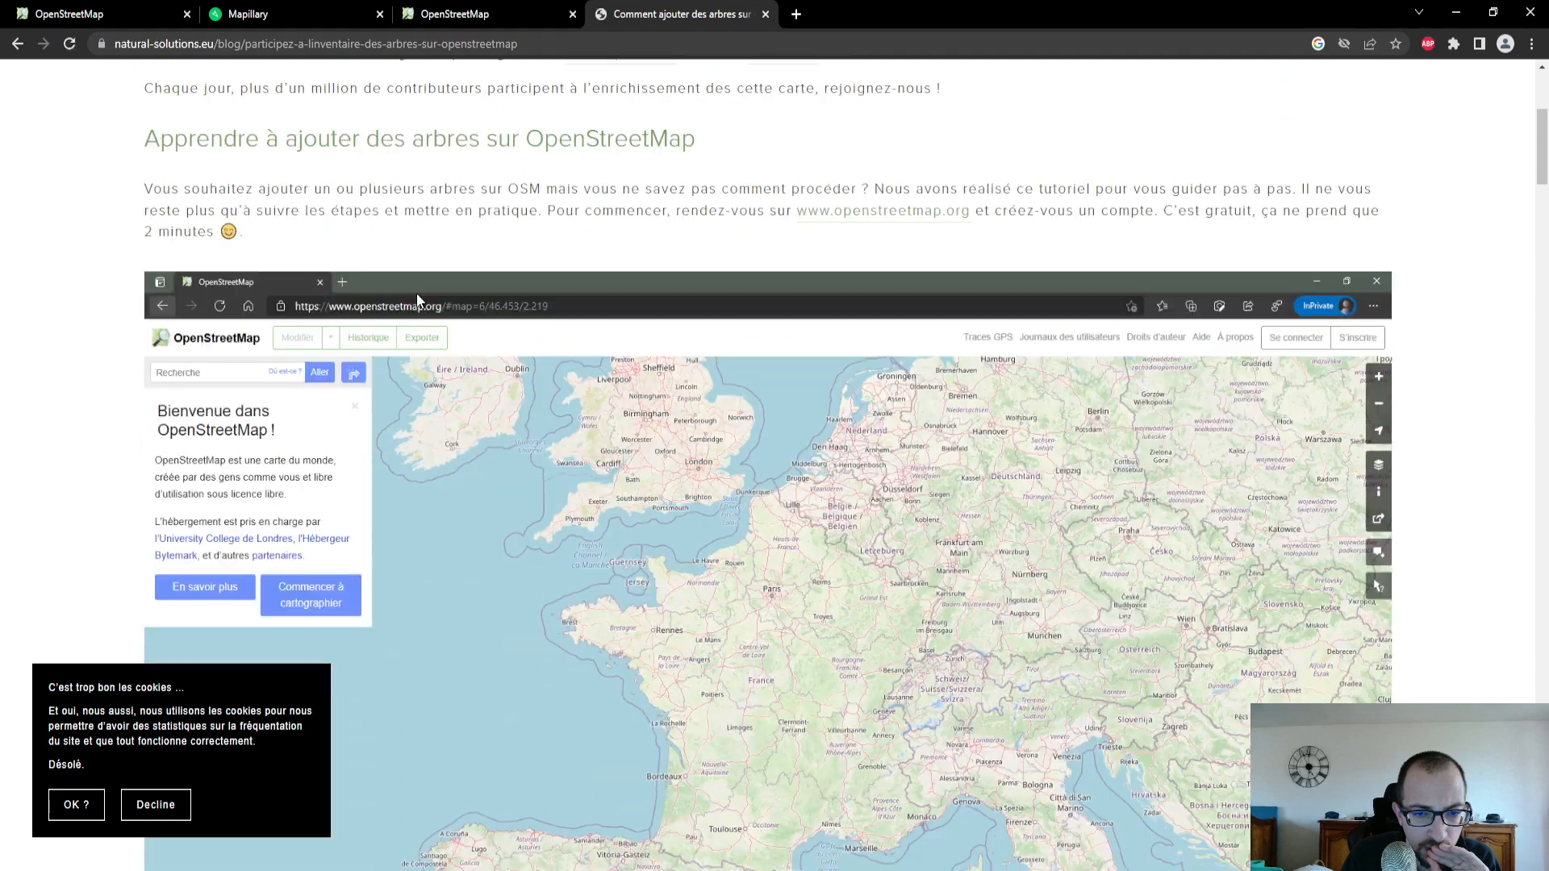
{"action": "scroll", "coordinate": [416, 293], "scroll_direction": "down", "scroll_amount": 20}
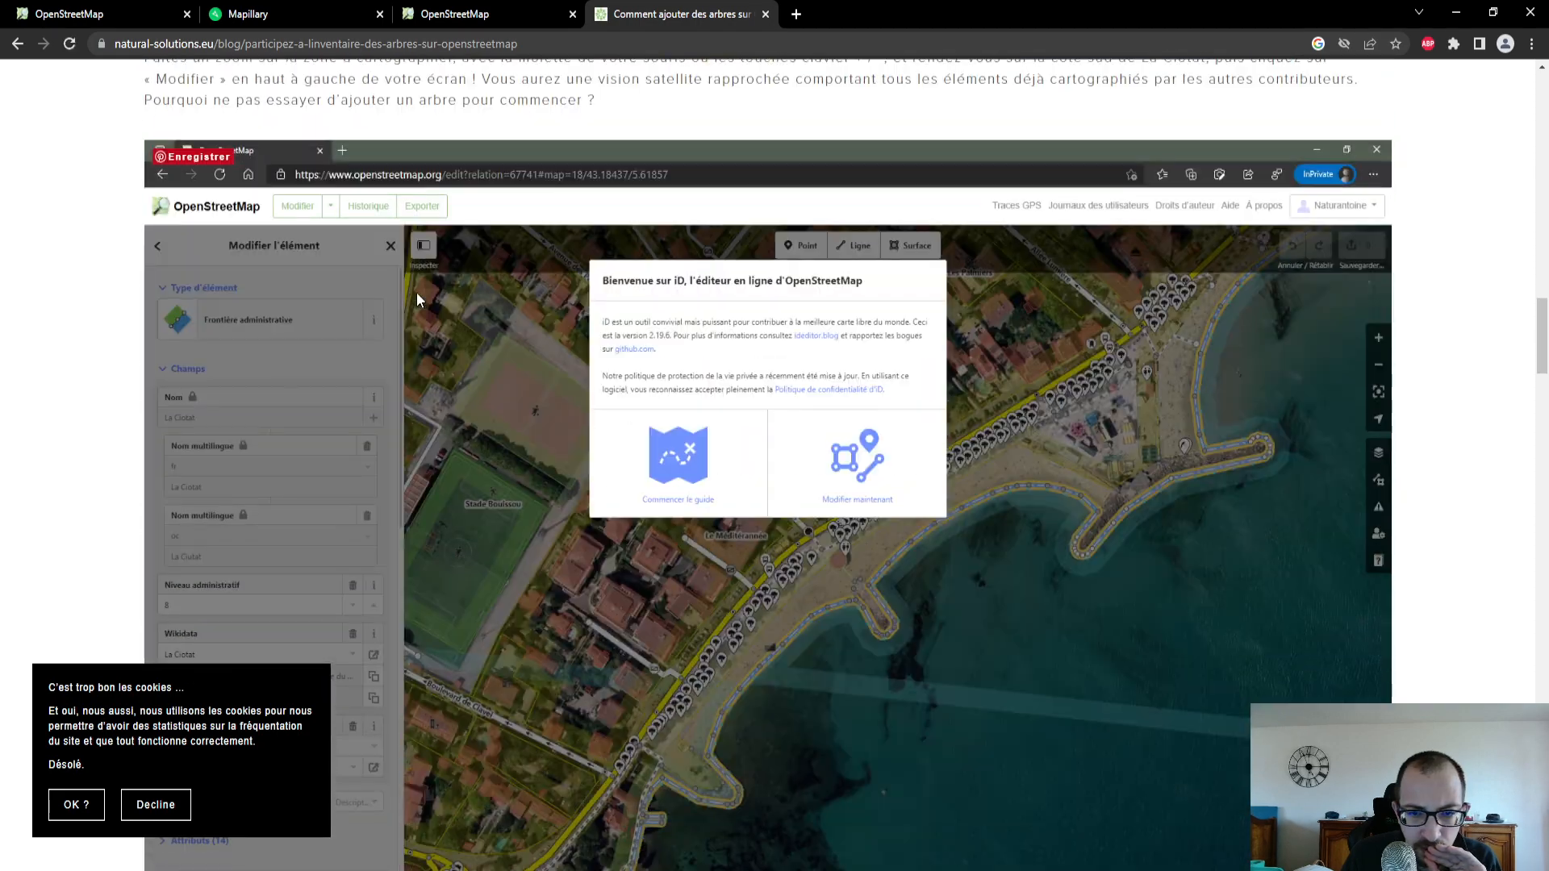
{"action": "scroll", "coordinate": [416, 297], "scroll_direction": "down", "scroll_amount": 8}
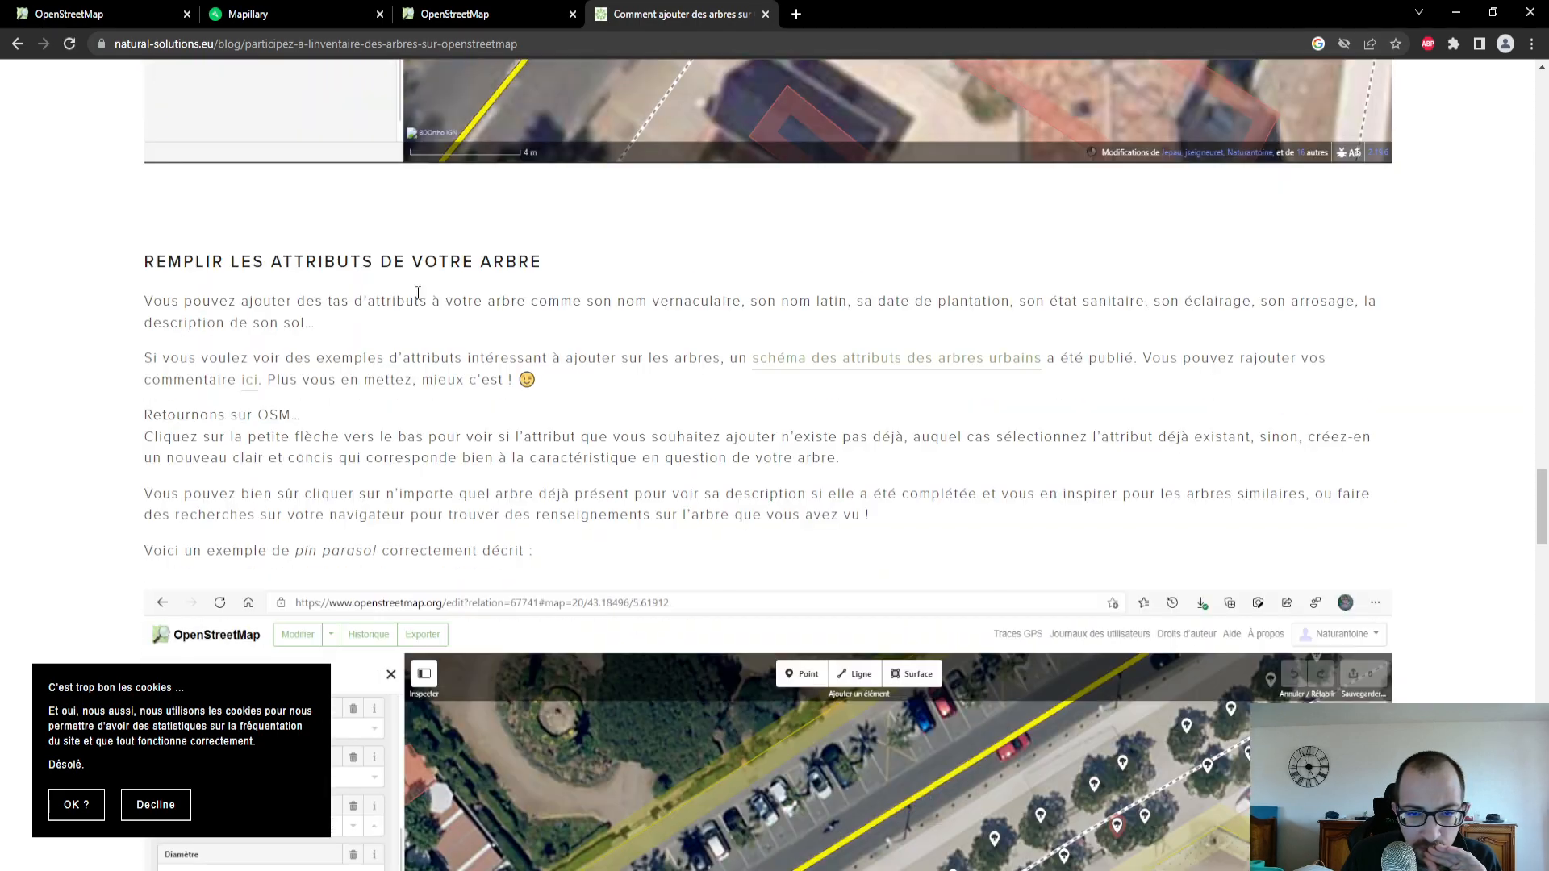
{"action": "scroll", "coordinate": [418, 293], "scroll_direction": "down", "scroll_amount": 6}
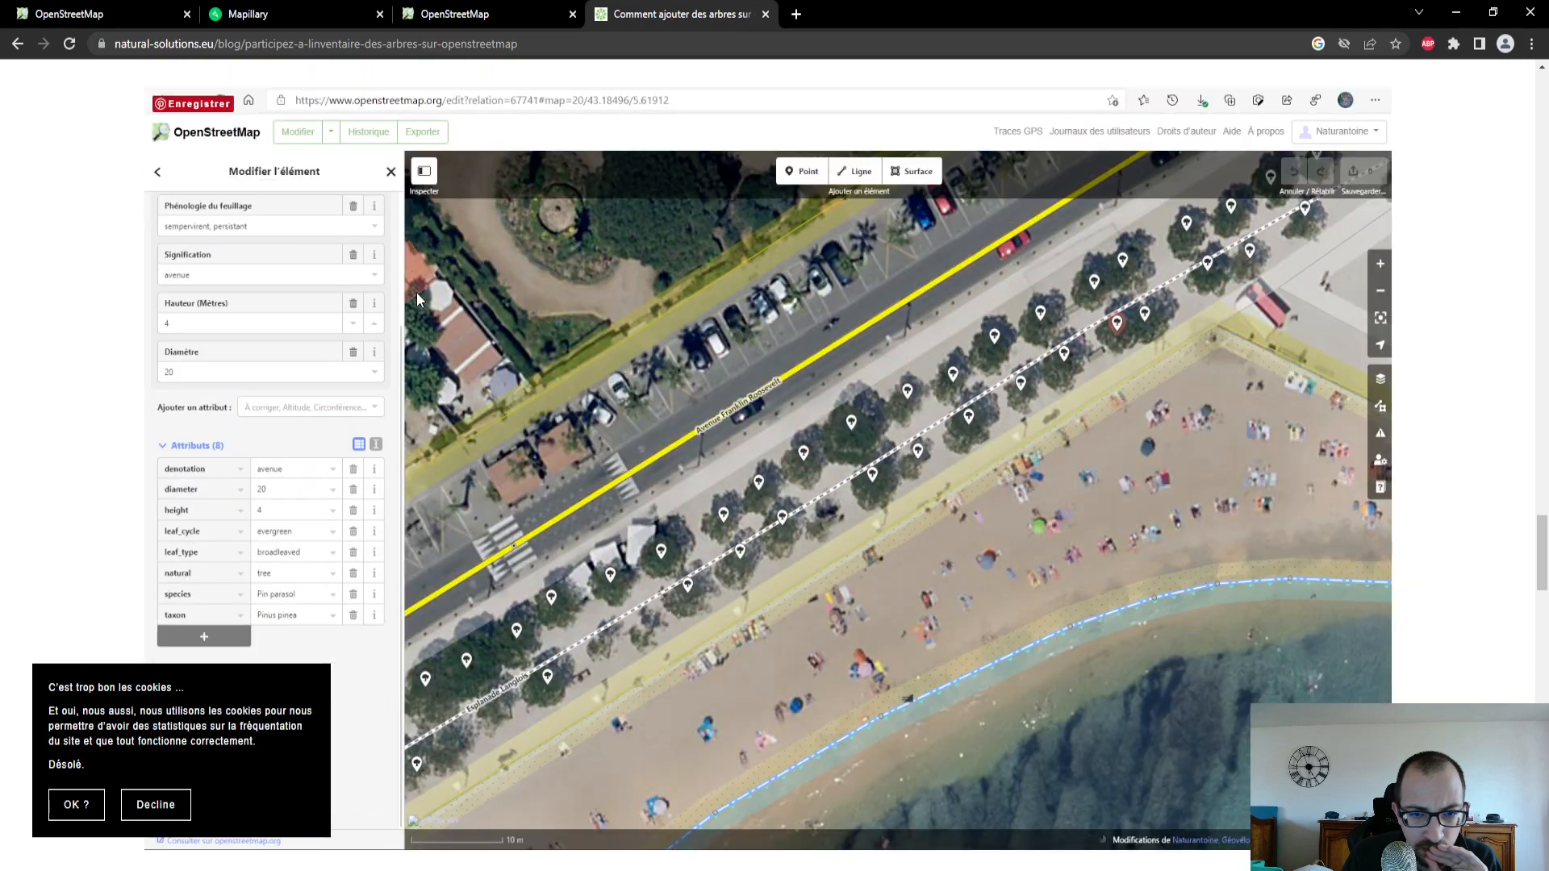
{"action": "scroll", "coordinate": [416, 294], "scroll_direction": "down", "scroll_amount": 8}
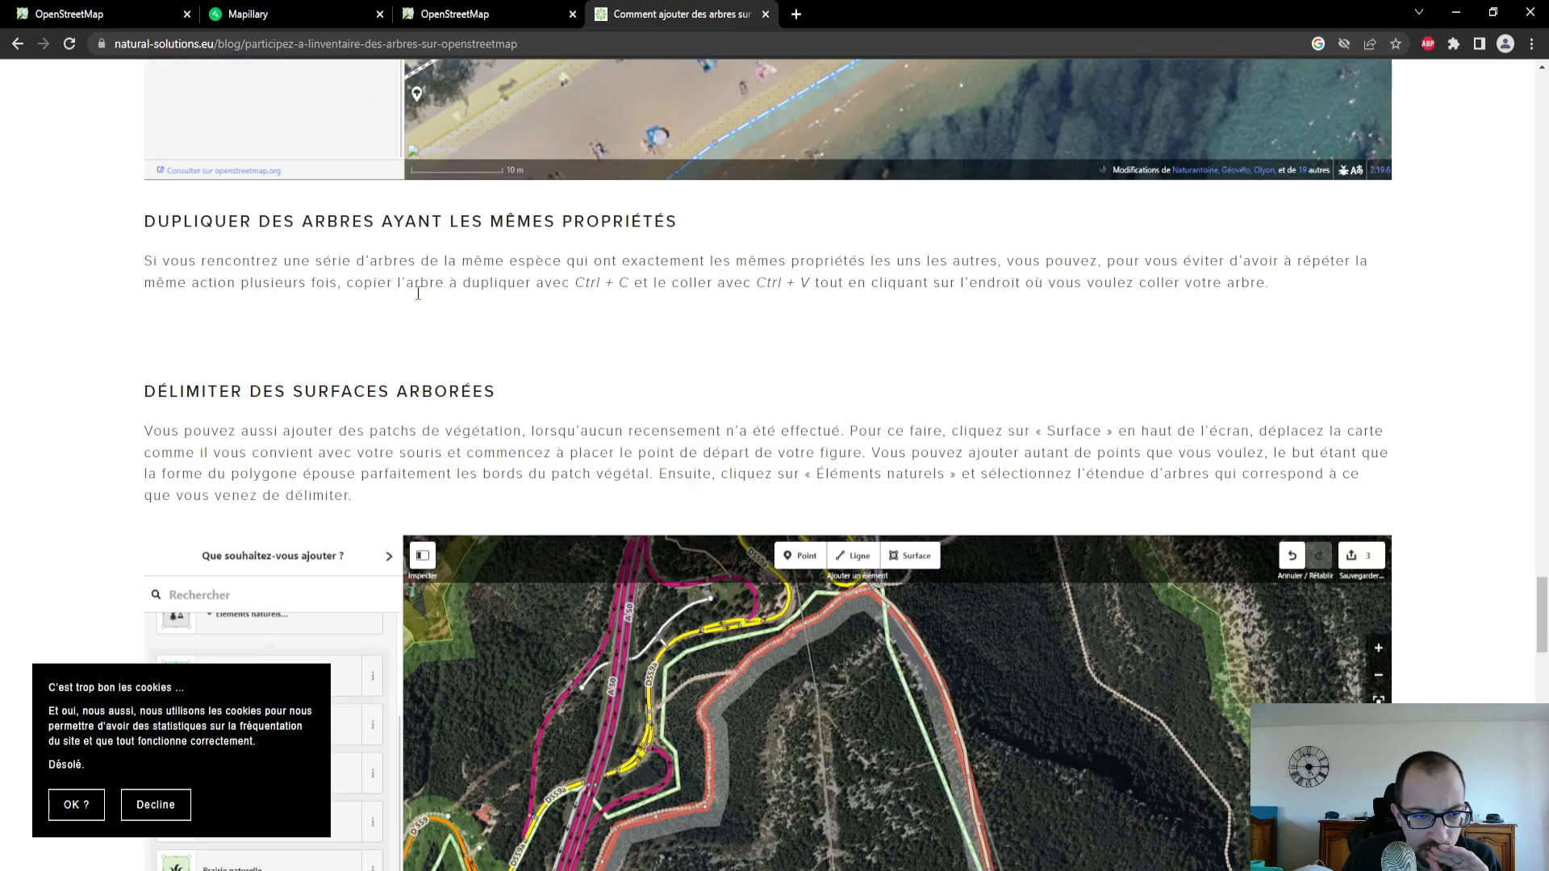
{"action": "scroll", "coordinate": [418, 293], "scroll_direction": "down", "scroll_amount": 18}
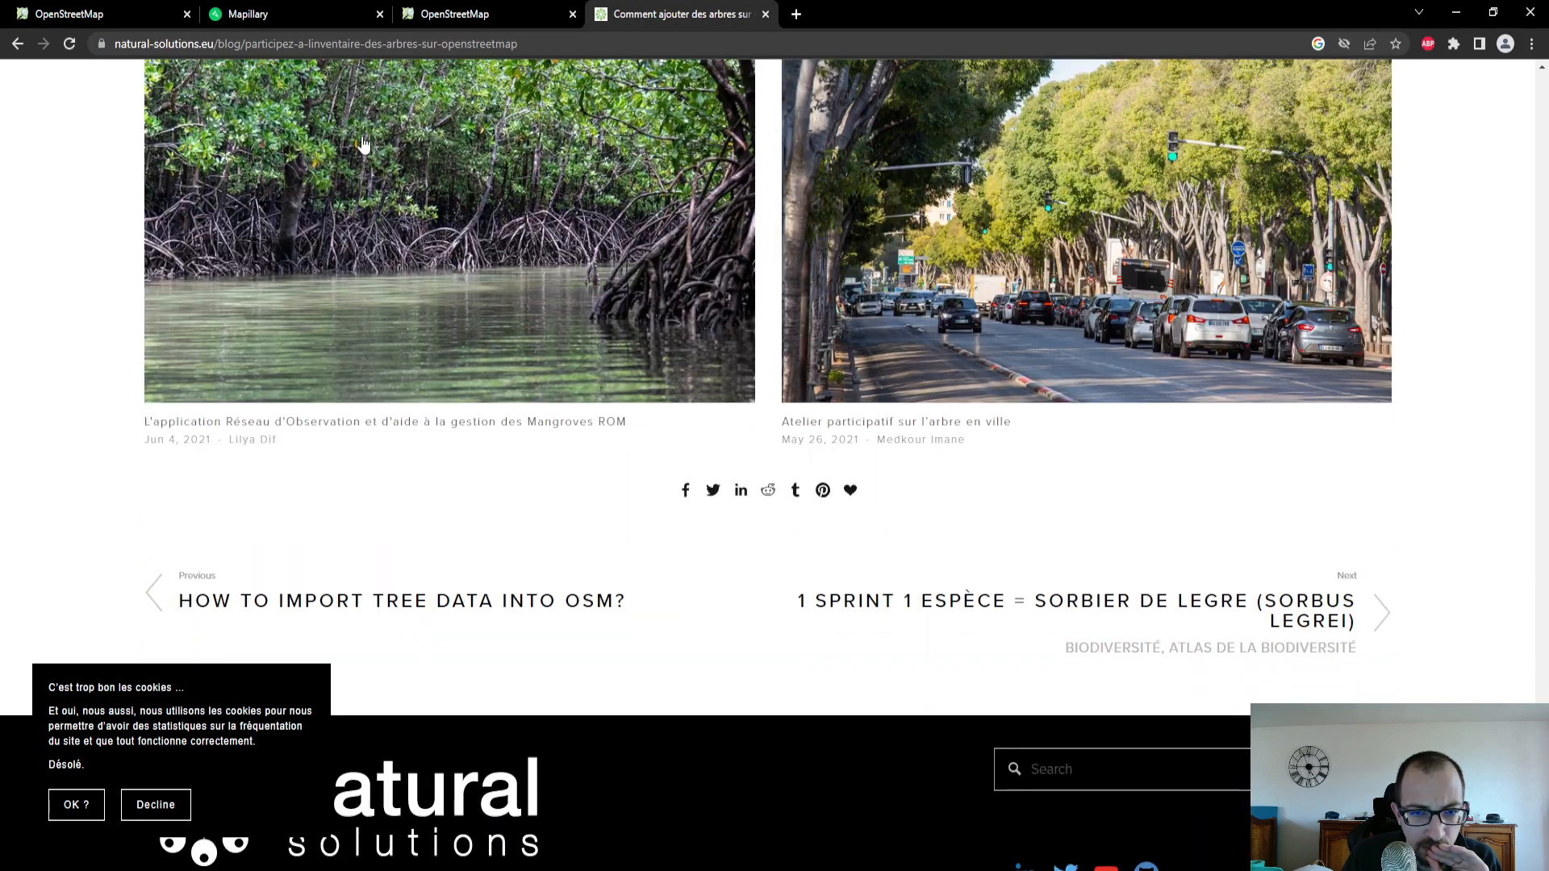
- Return to the OpenStreetMap editor, search the feature types for "arbre" and classify the point as Arbre
{"action": "left_click", "coordinate": [266, 14]}
{"action": "left_click", "coordinate": [89, 13]}
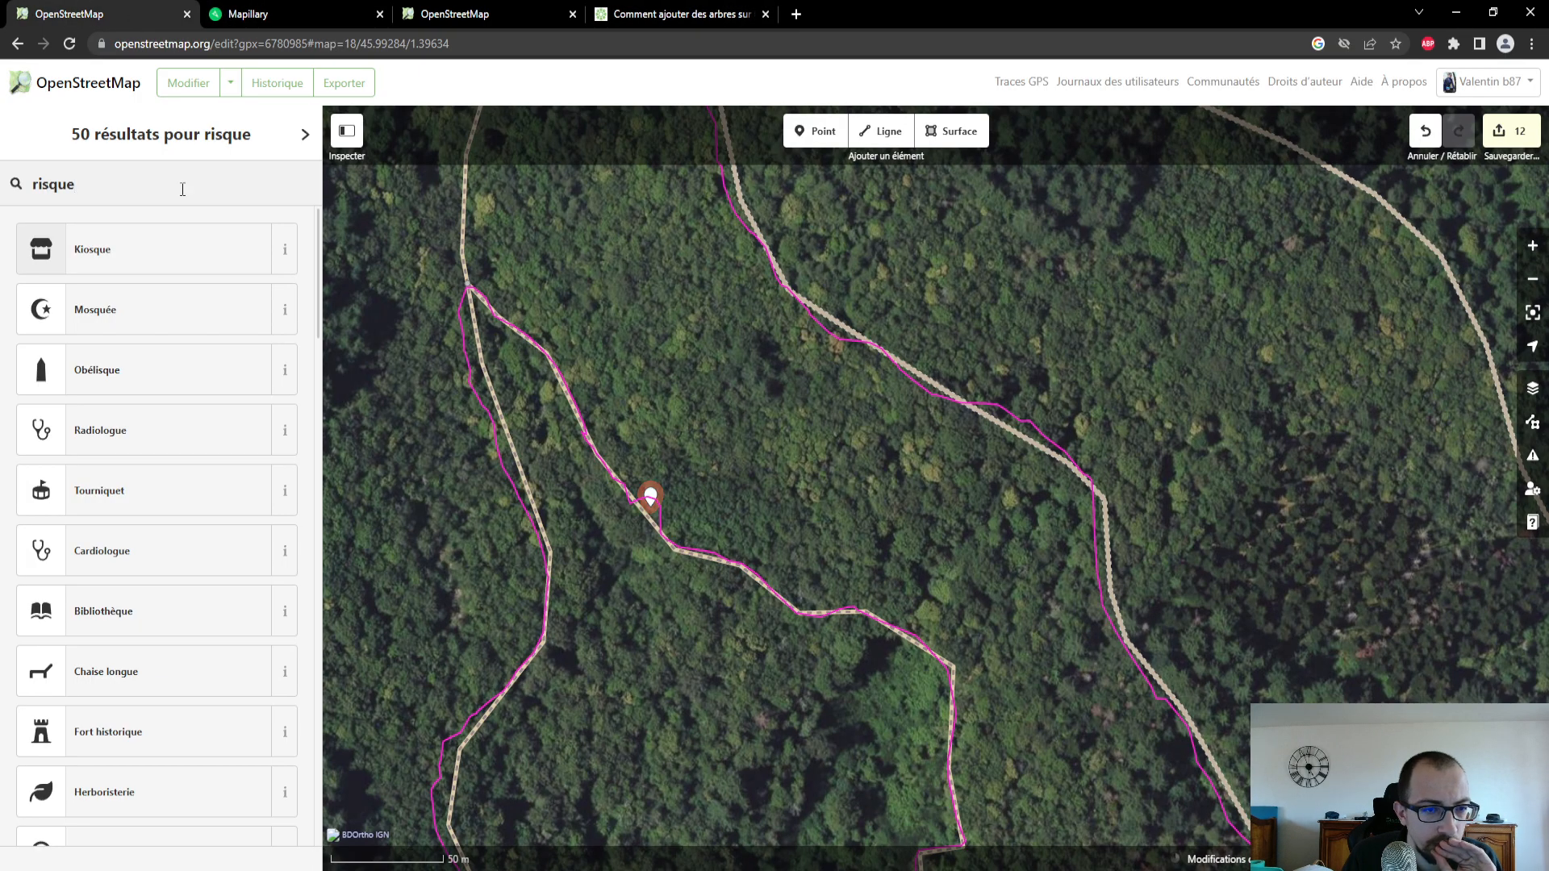
{"action": "left_click_drag", "start_coordinate": [83, 172], "coordinate": [18, 169]}
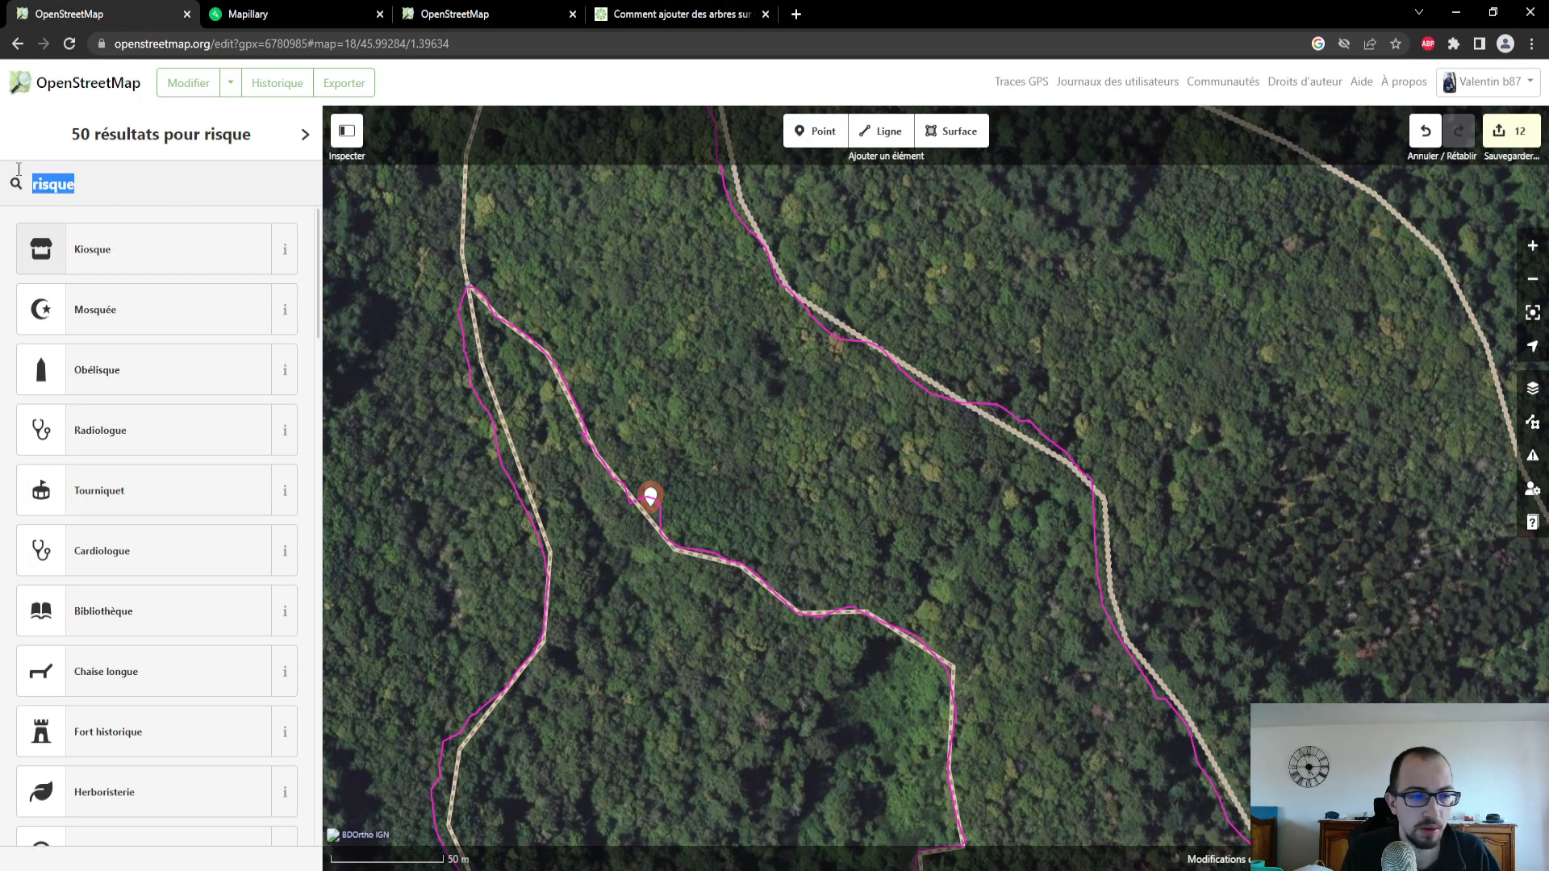
{"action": "type", "text": "arbre"}
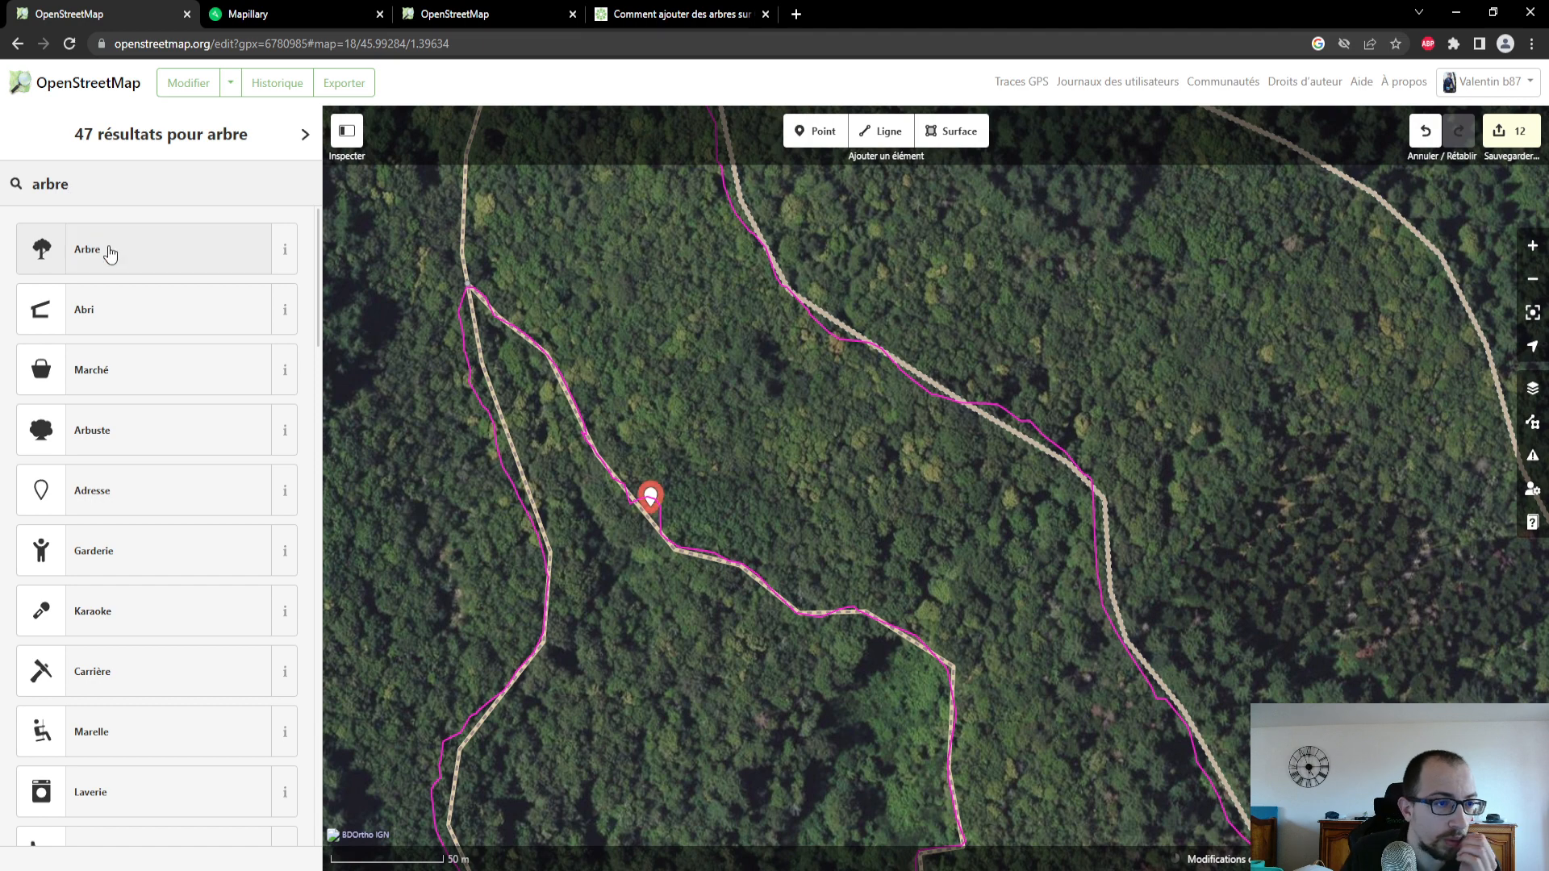
{"action": "left_click", "coordinate": [111, 252]}
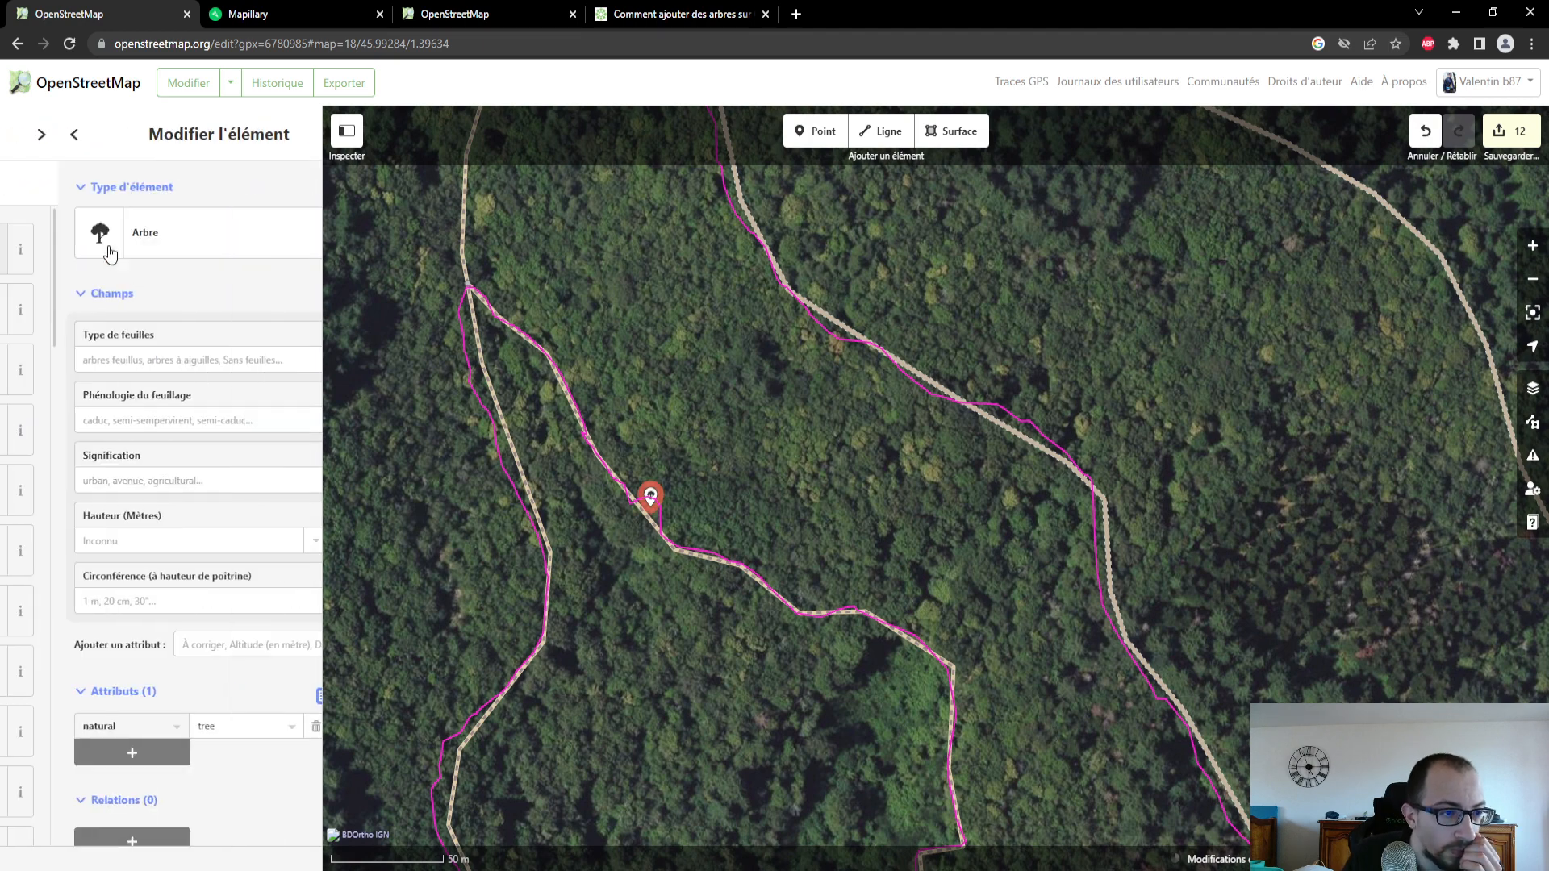
- Set the tree's Signification to "dead" and check the other options offered for that field
{"action": "left_click", "coordinate": [168, 365]}
{"action": "left_click", "coordinate": [165, 363]}
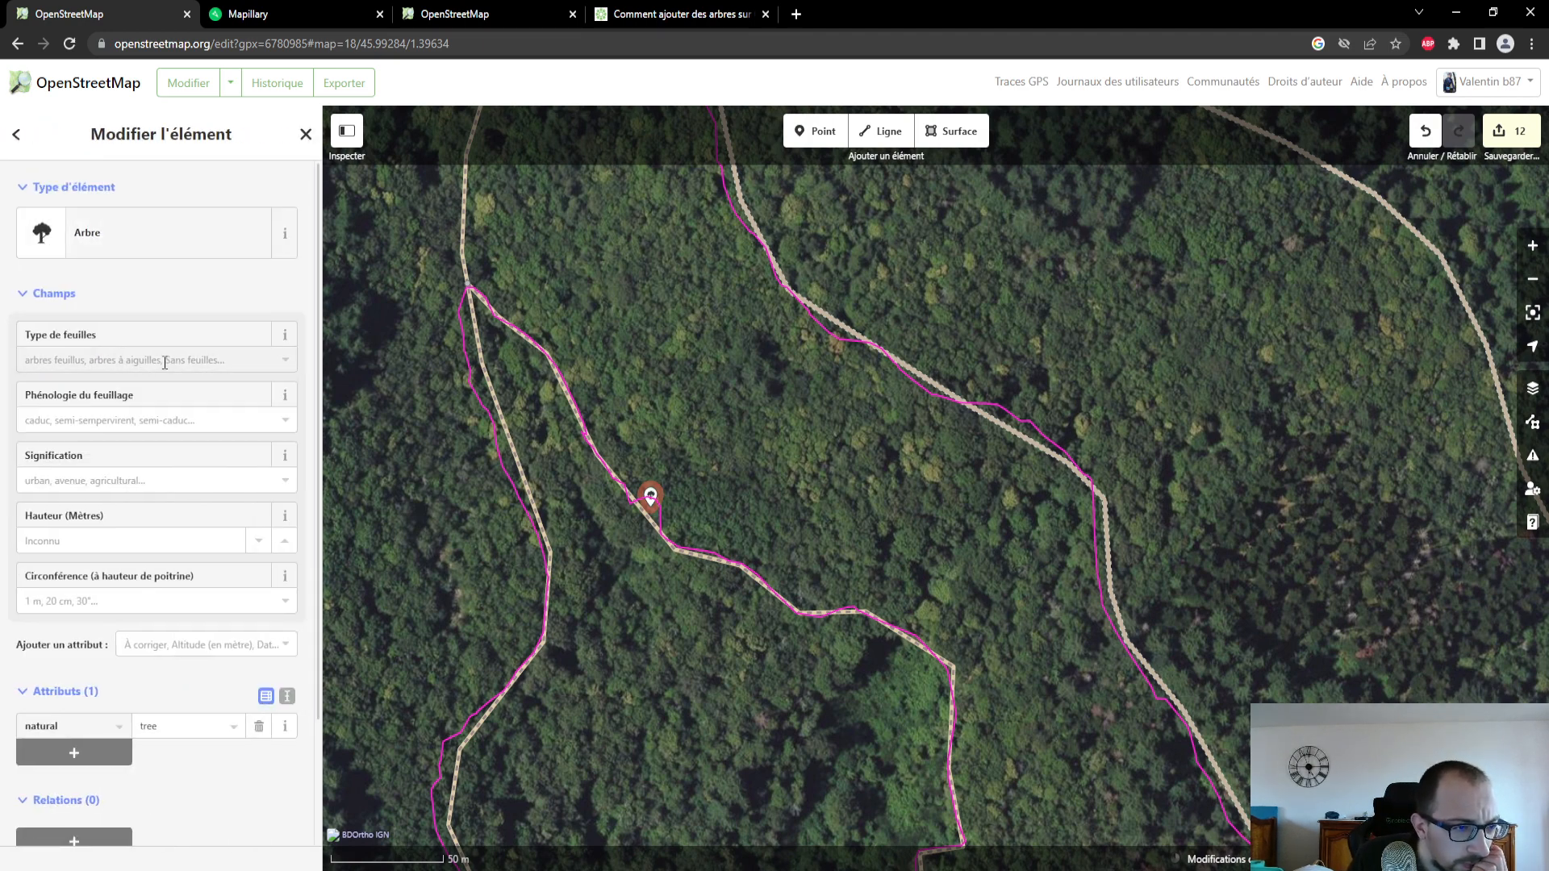
{"action": "left_click", "coordinate": [153, 478]}
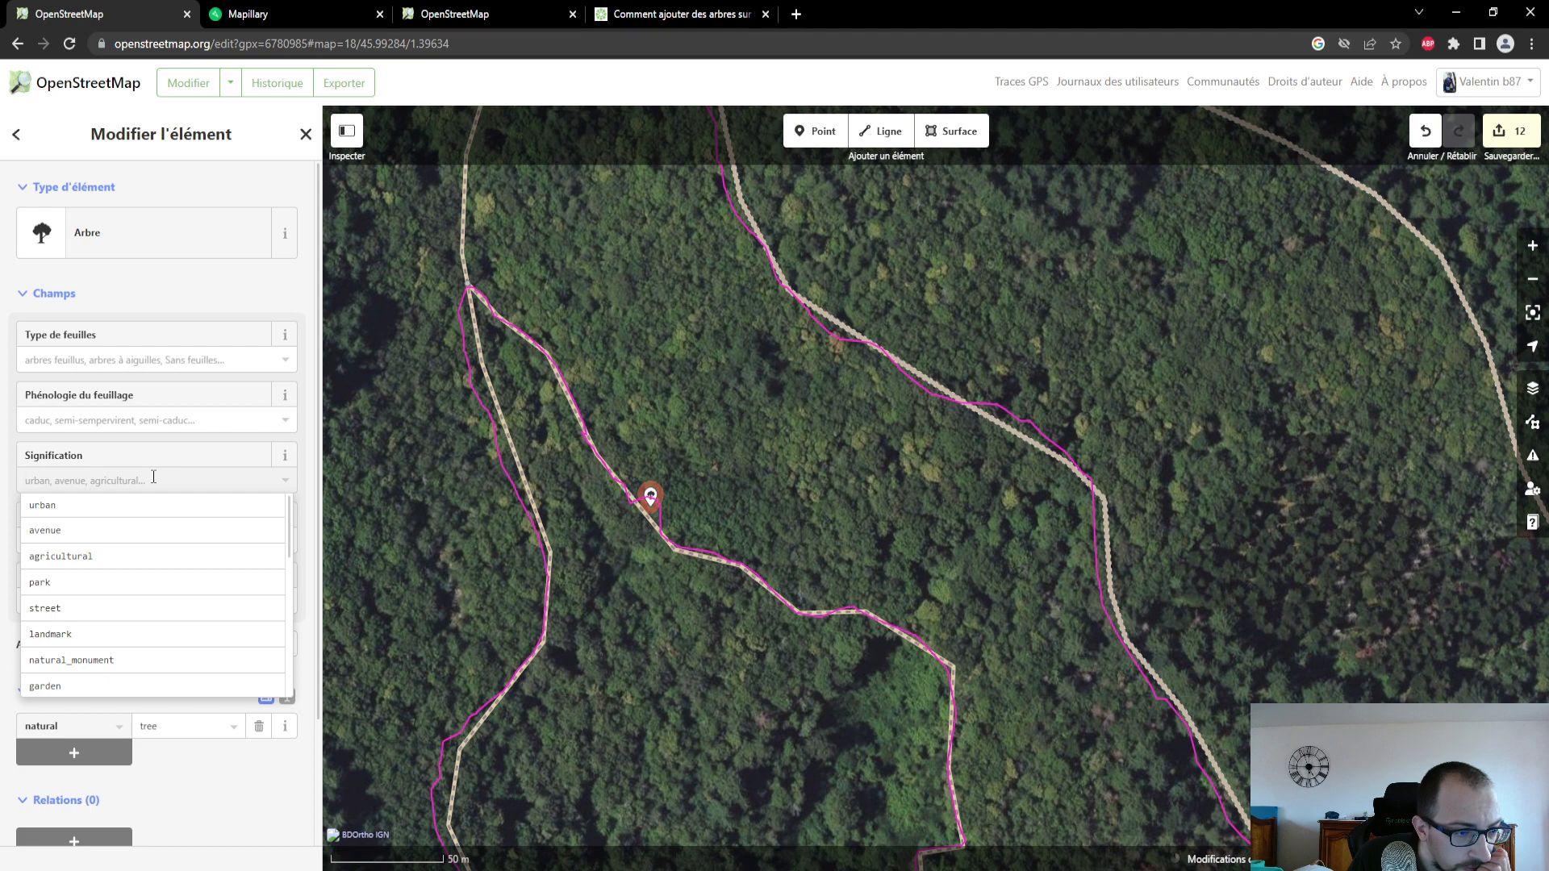
{"action": "scroll", "coordinate": [160, 589], "scroll_direction": "down", "scroll_amount": 8}
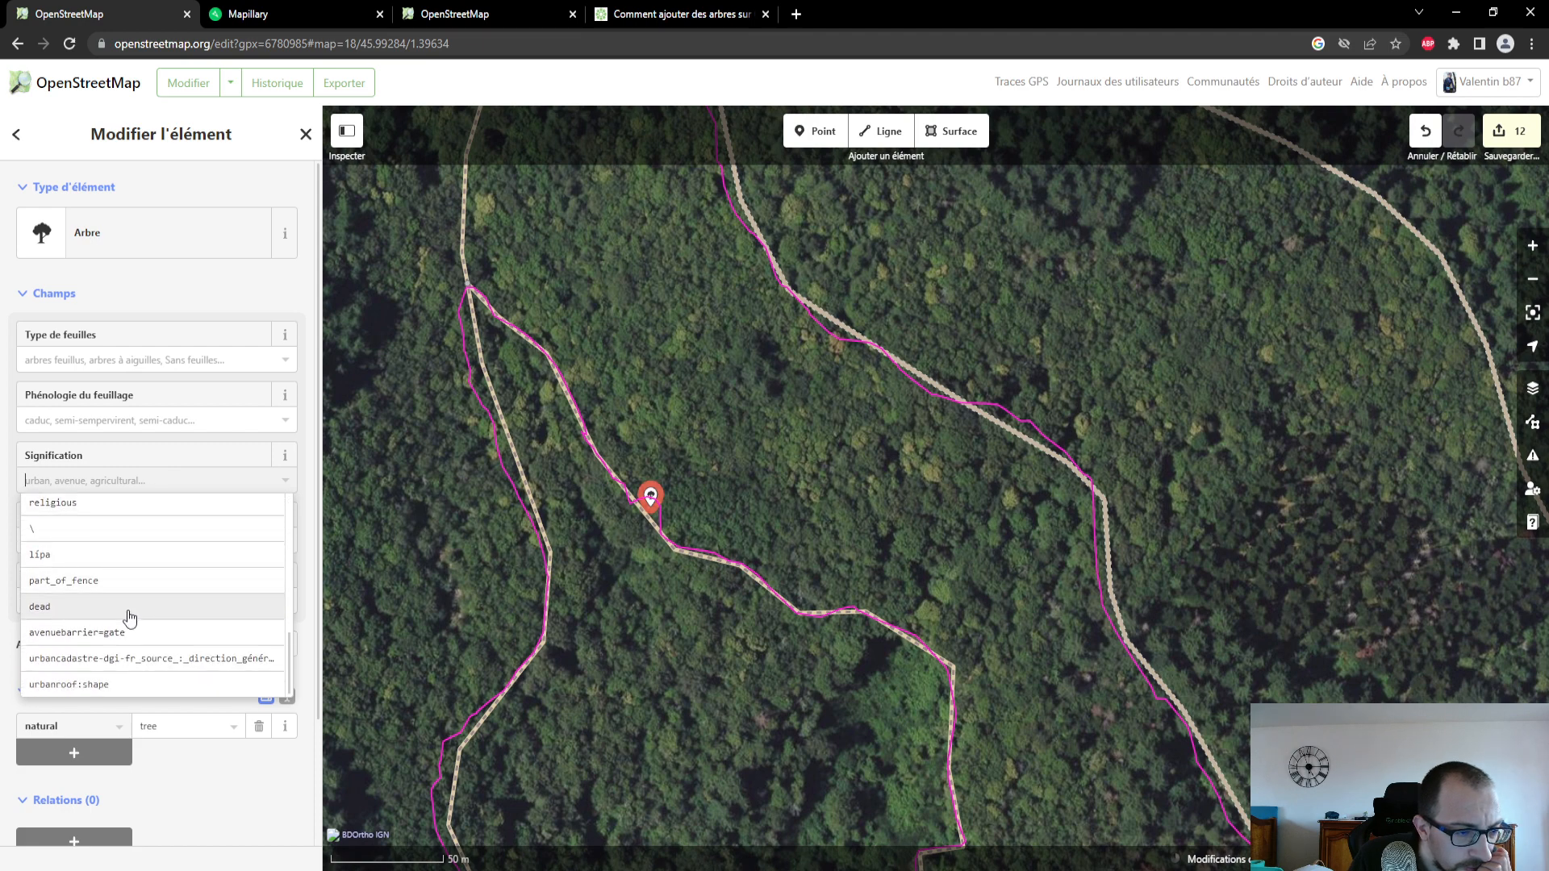
{"action": "left_click", "coordinate": [130, 613]}
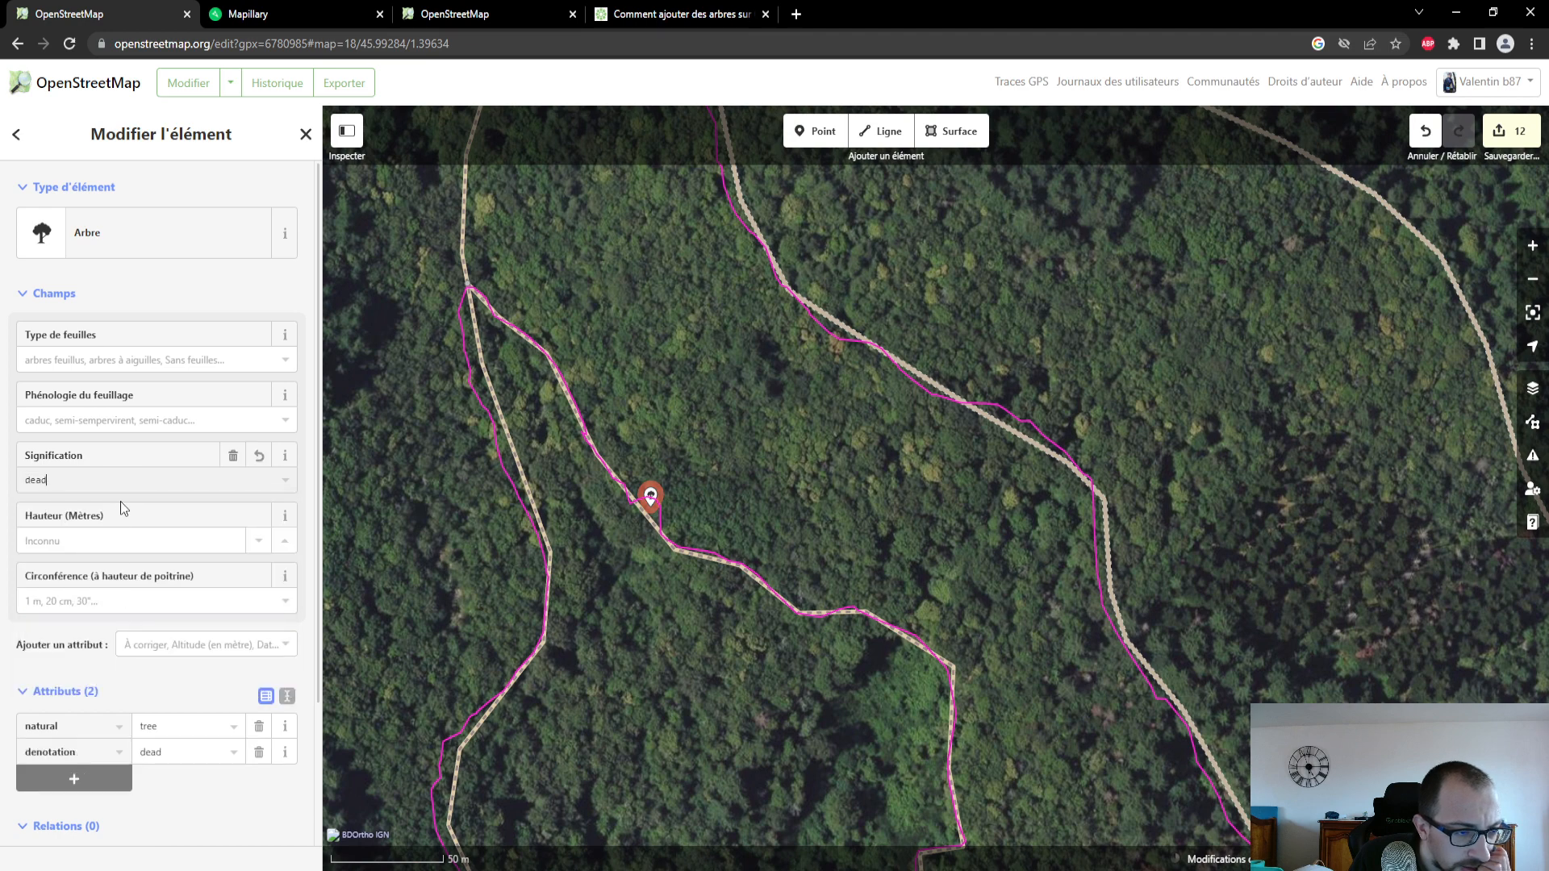
{"action": "left_click", "coordinate": [129, 477]}
{"action": "scroll", "coordinate": [125, 578], "scroll_direction": "down", "scroll_amount": 5}
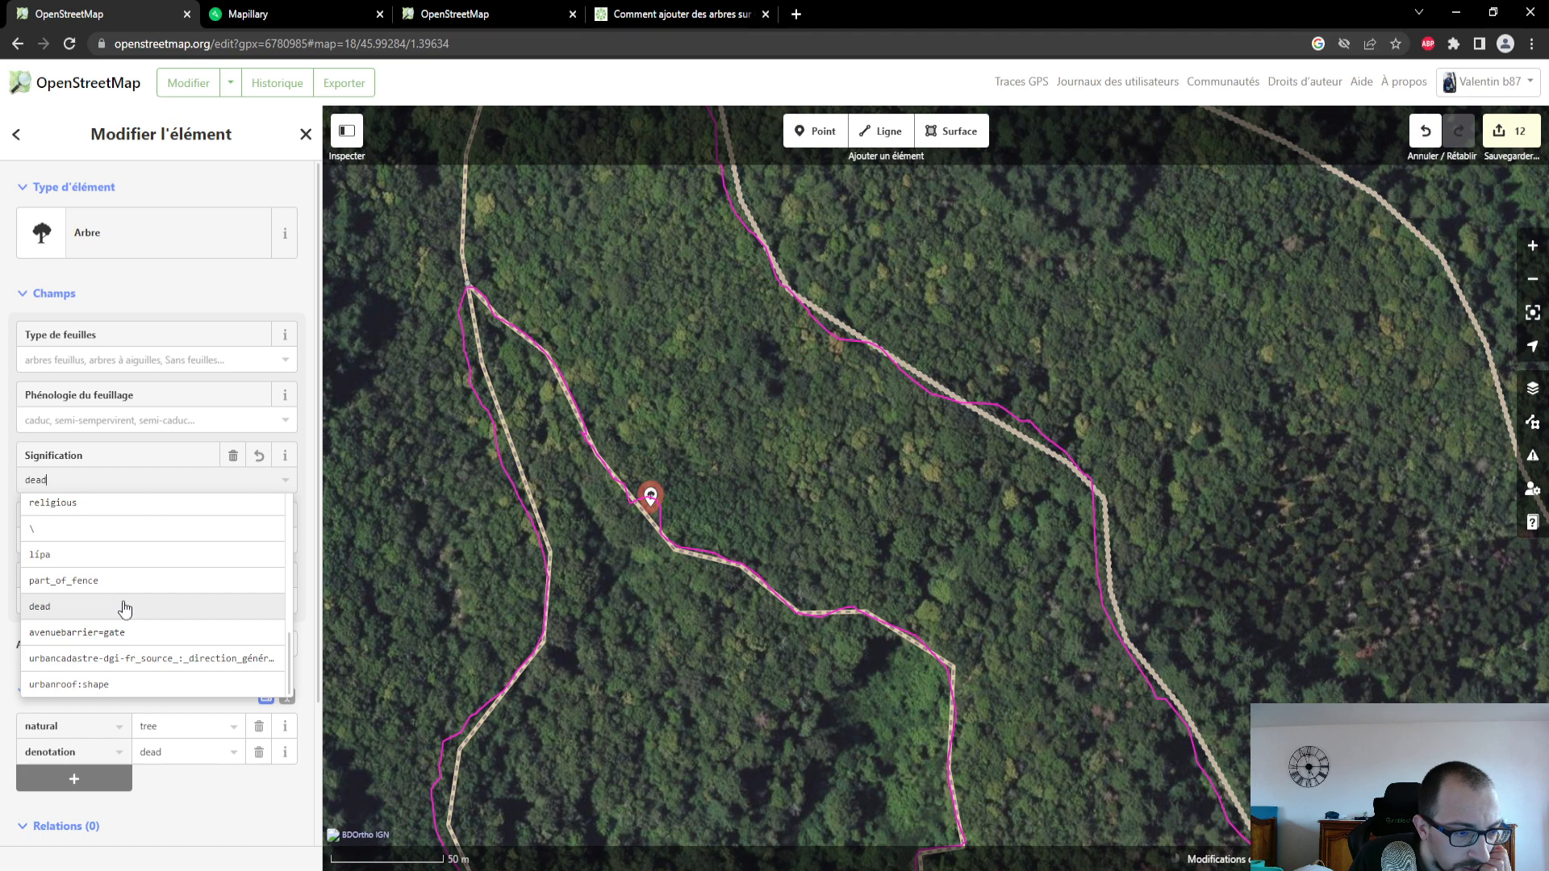
- Confirm "dead" as the tree's Signification and review its leaf type choices and remaining fields
{"action": "left_click", "coordinate": [125, 609]}
{"action": "left_click", "coordinate": [103, 541]}
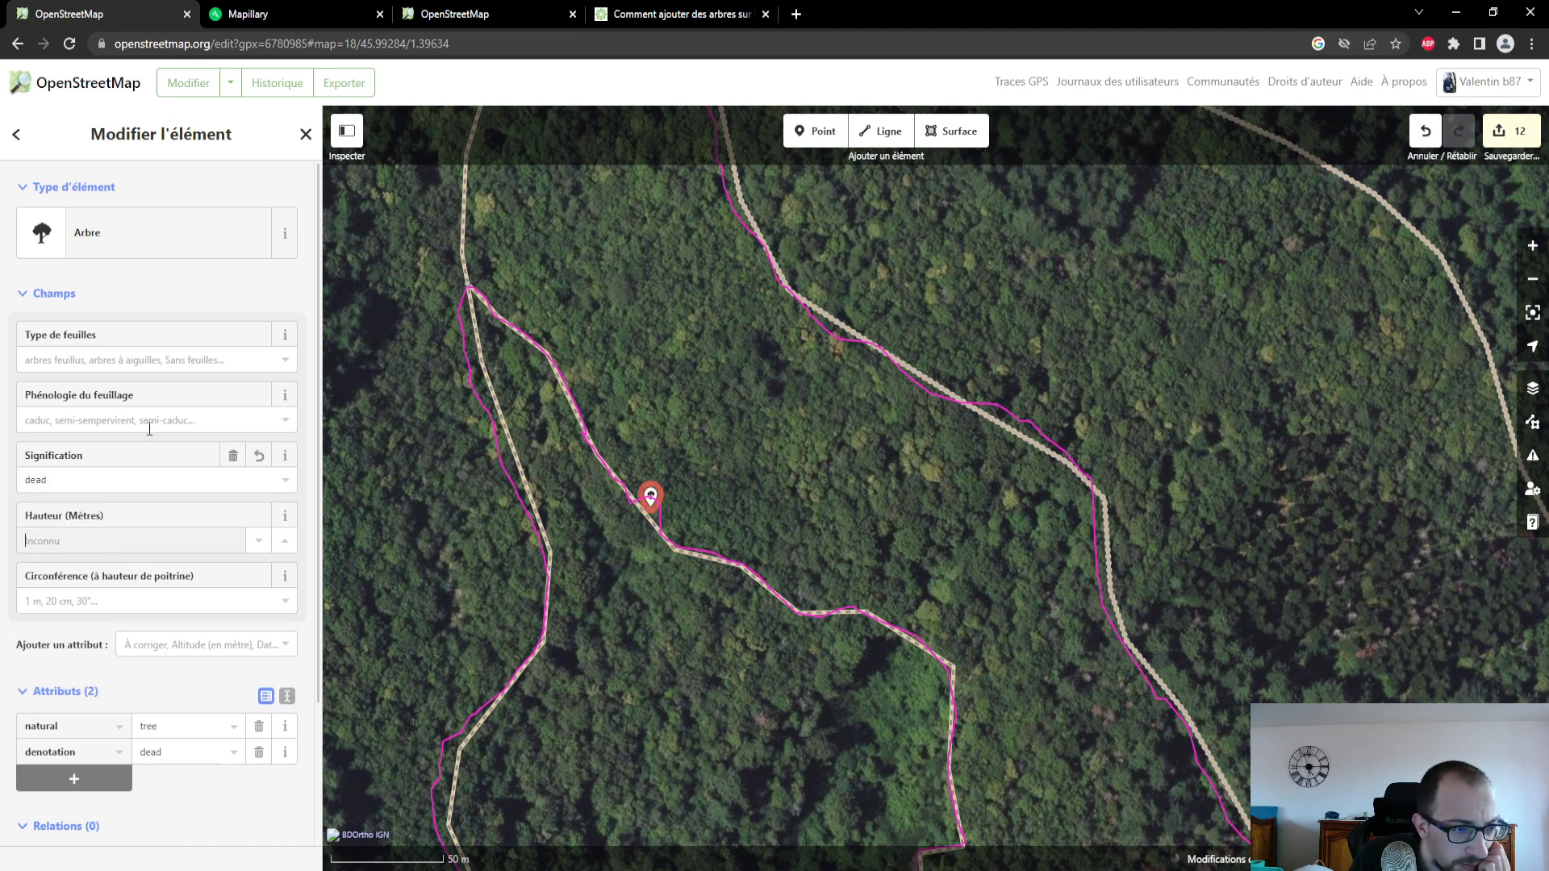
{"action": "left_click", "coordinate": [145, 366]}
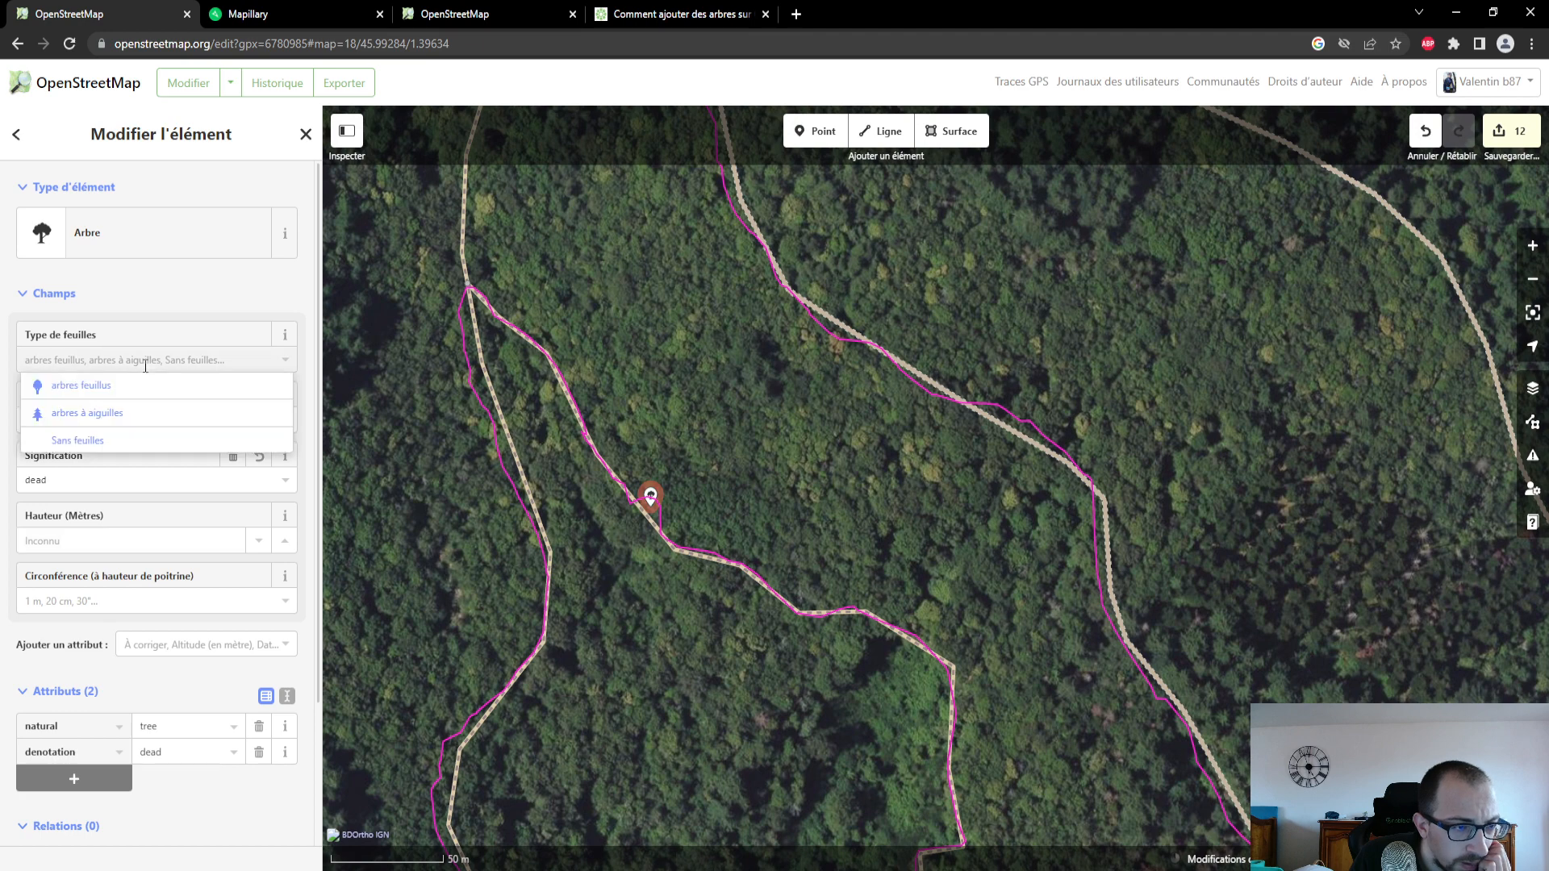
{"action": "left_click", "coordinate": [190, 287]}
{"action": "scroll", "coordinate": [166, 363], "scroll_direction": "down", "scroll_amount": 2}
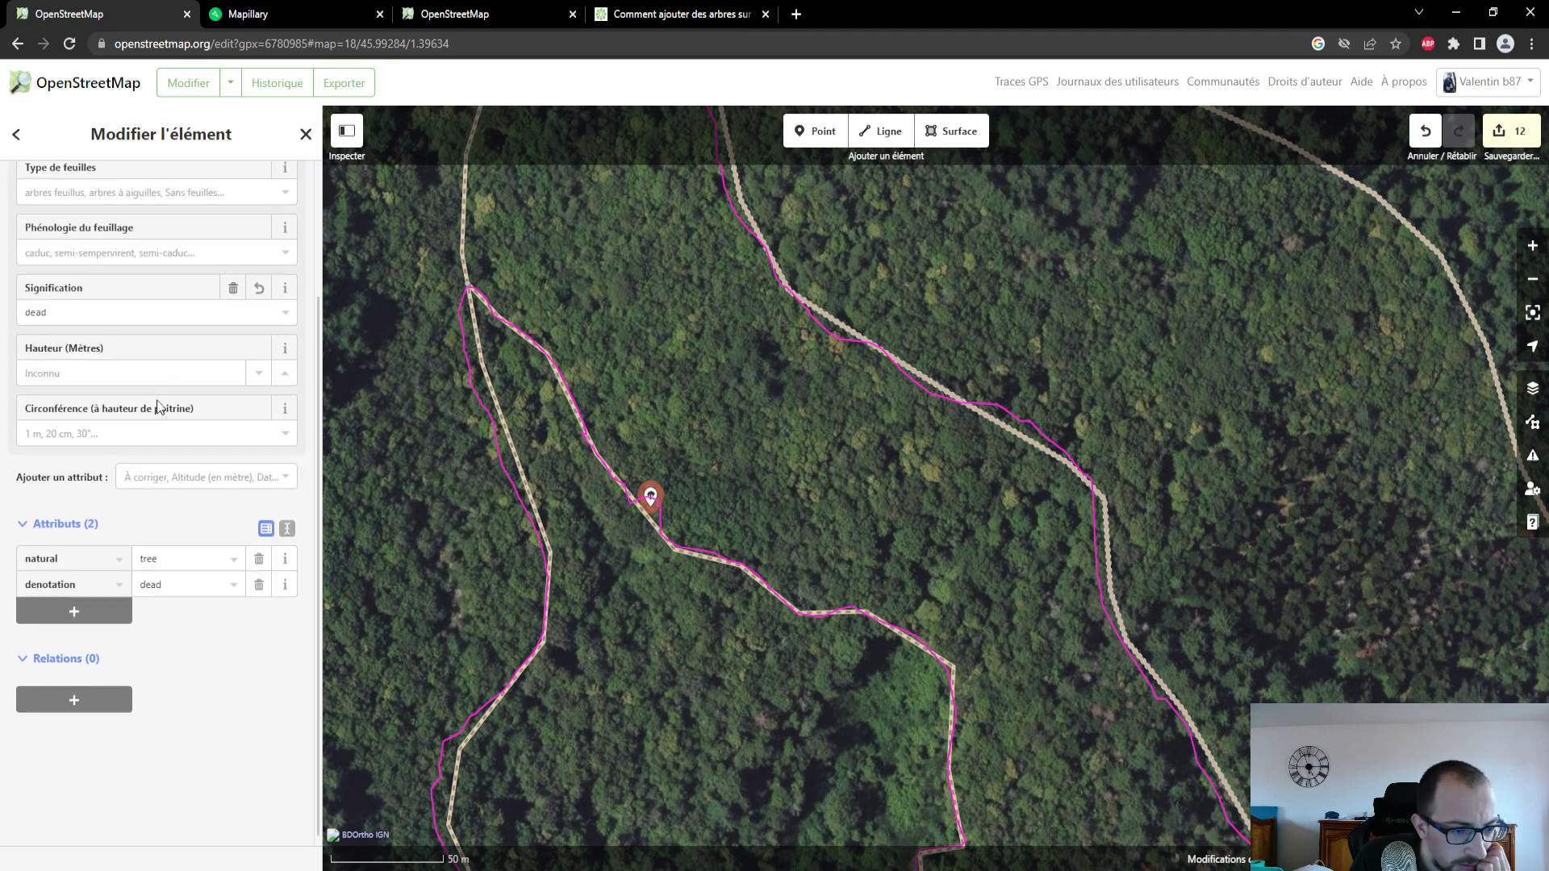
{"action": "scroll", "coordinate": [154, 565], "scroll_direction": "up", "scroll_amount": 1}
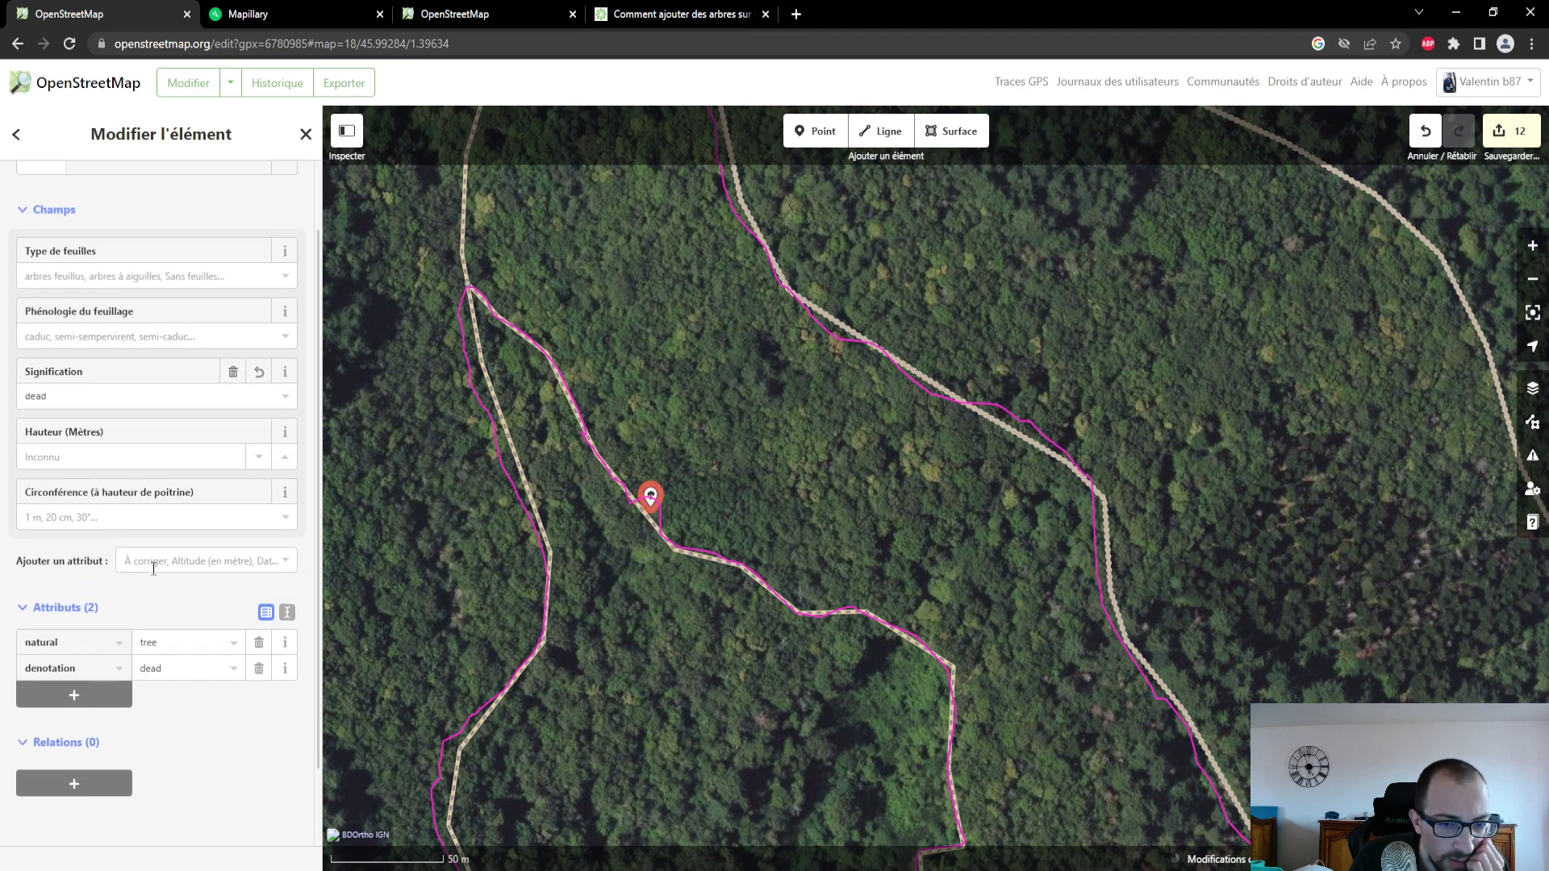
- Add the attribute for the Mapillary image ID to the tree
{"action": "left_click", "coordinate": [153, 562]}
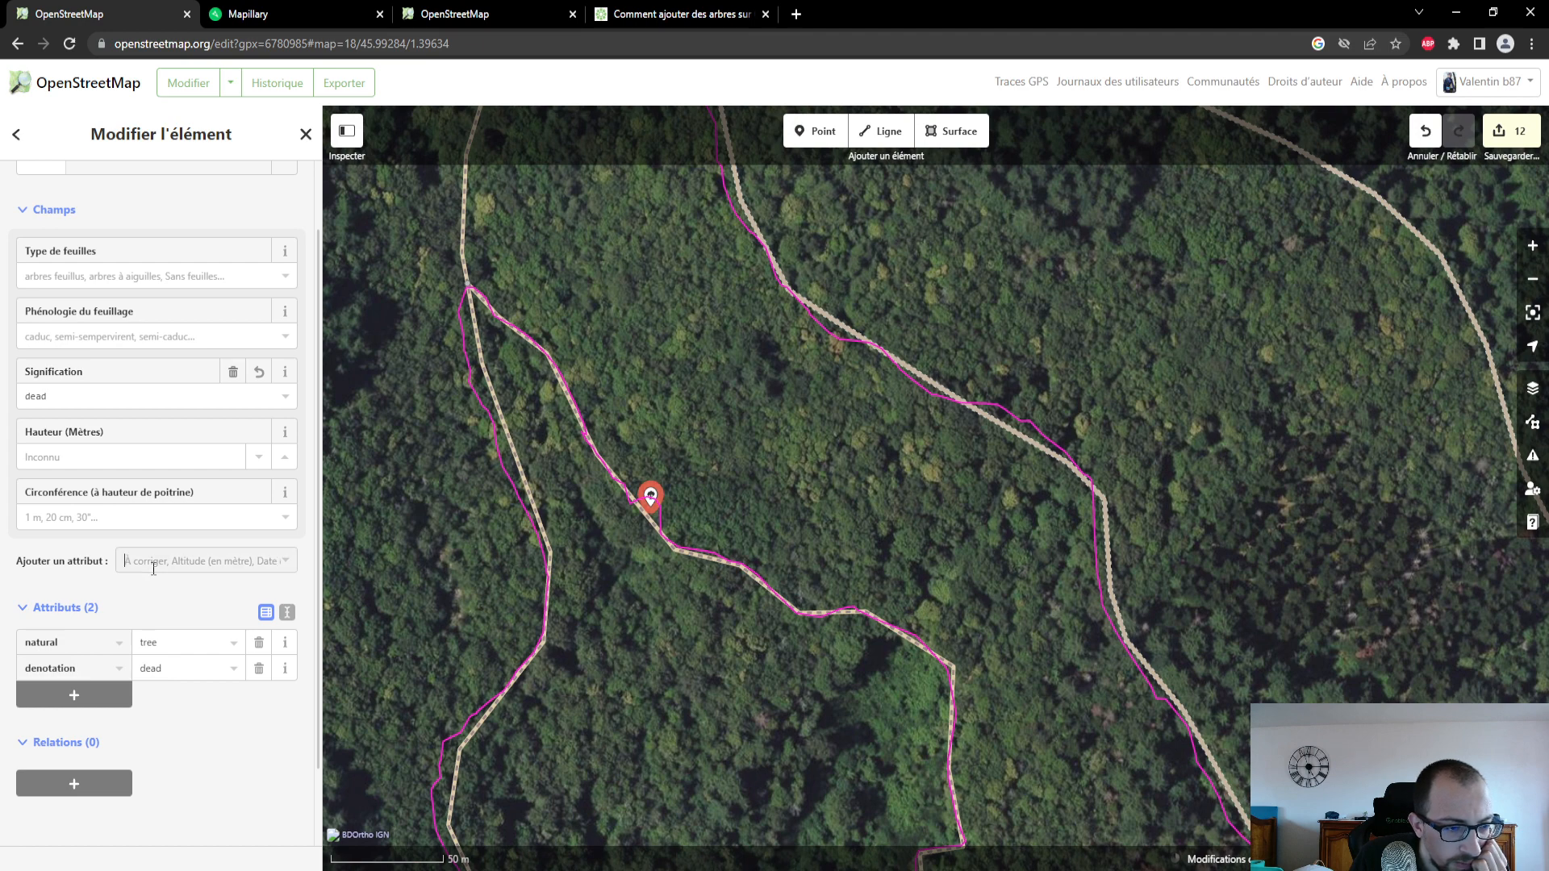
{"action": "scroll", "coordinate": [202, 681], "scroll_direction": "down", "scroll_amount": 1}
{"action": "scroll", "coordinate": [202, 681], "scroll_direction": "down", "scroll_amount": 3}
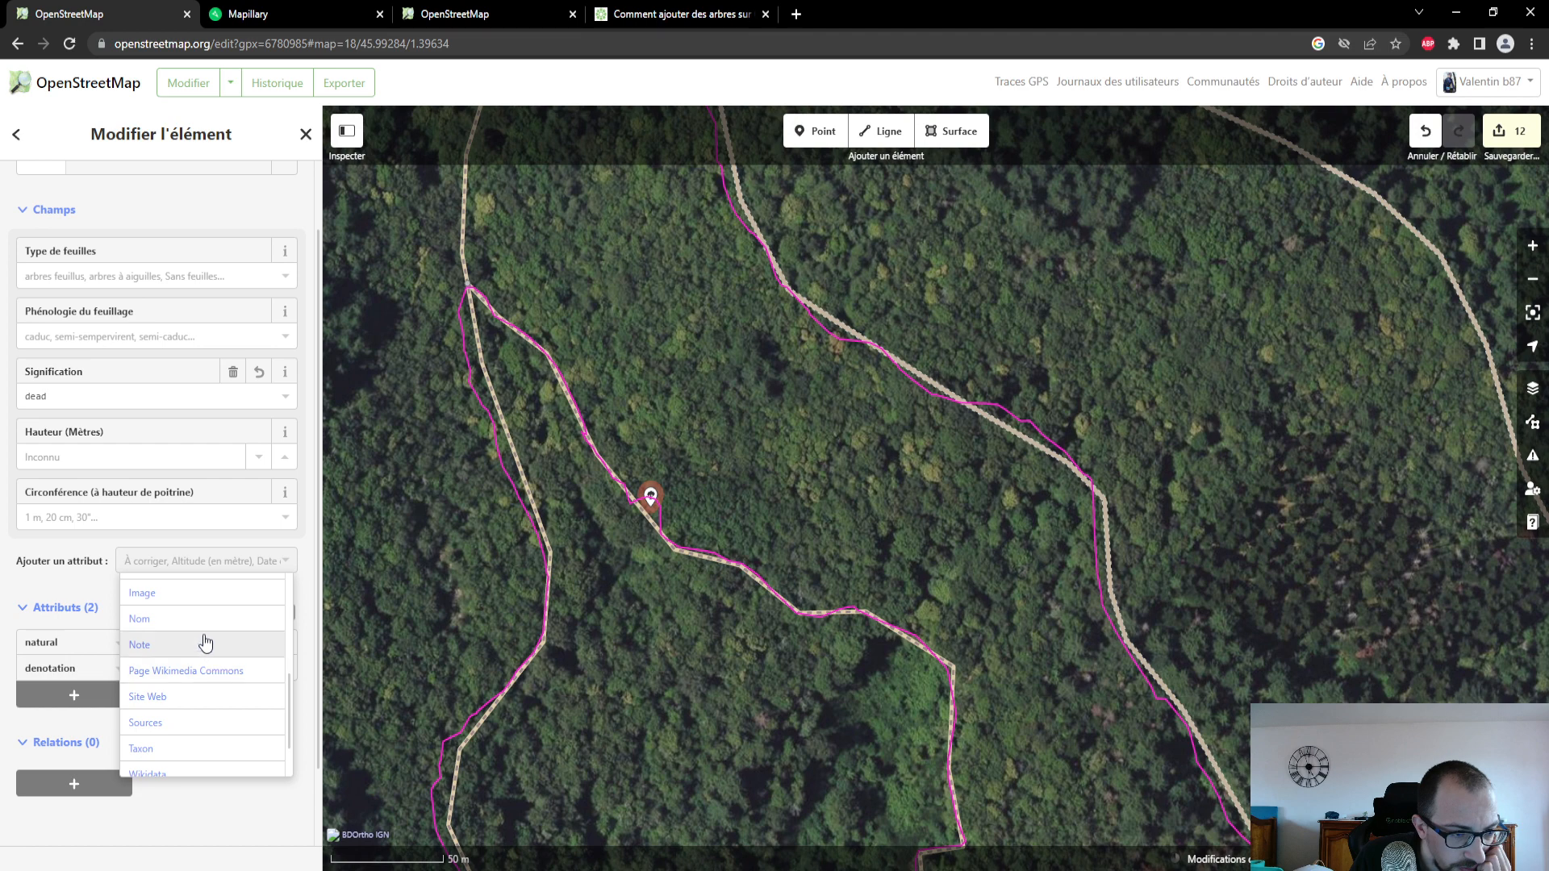
{"action": "scroll", "coordinate": [206, 646], "scroll_direction": "up", "scroll_amount": 1}
{"action": "left_click", "coordinate": [208, 645]}
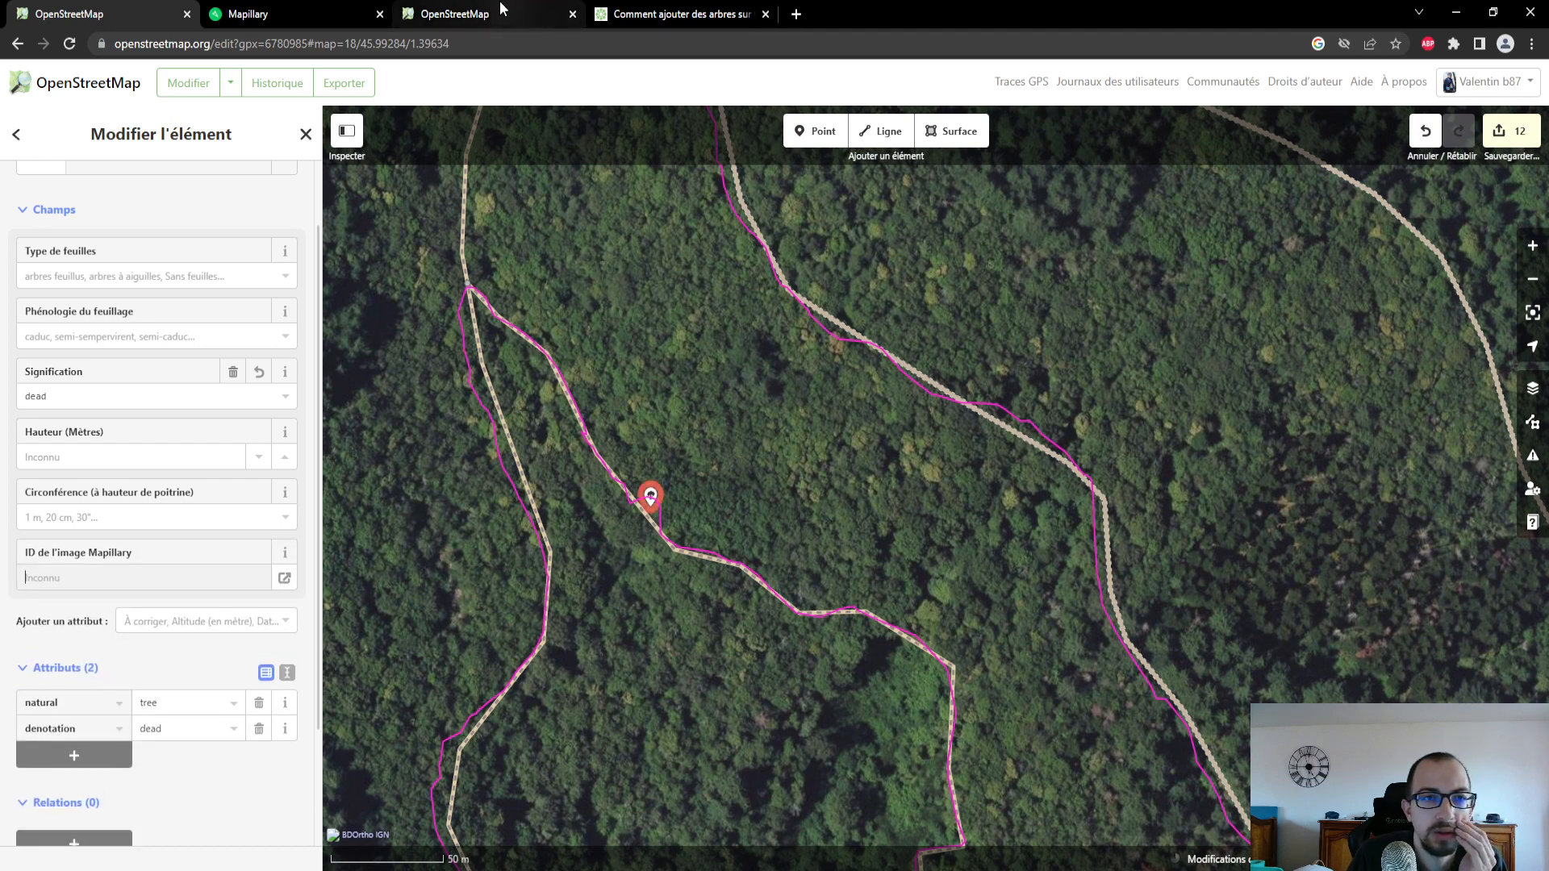
{"action": "left_click", "coordinate": [503, 12]}
{"action": "left_click", "coordinate": [327, 10]}
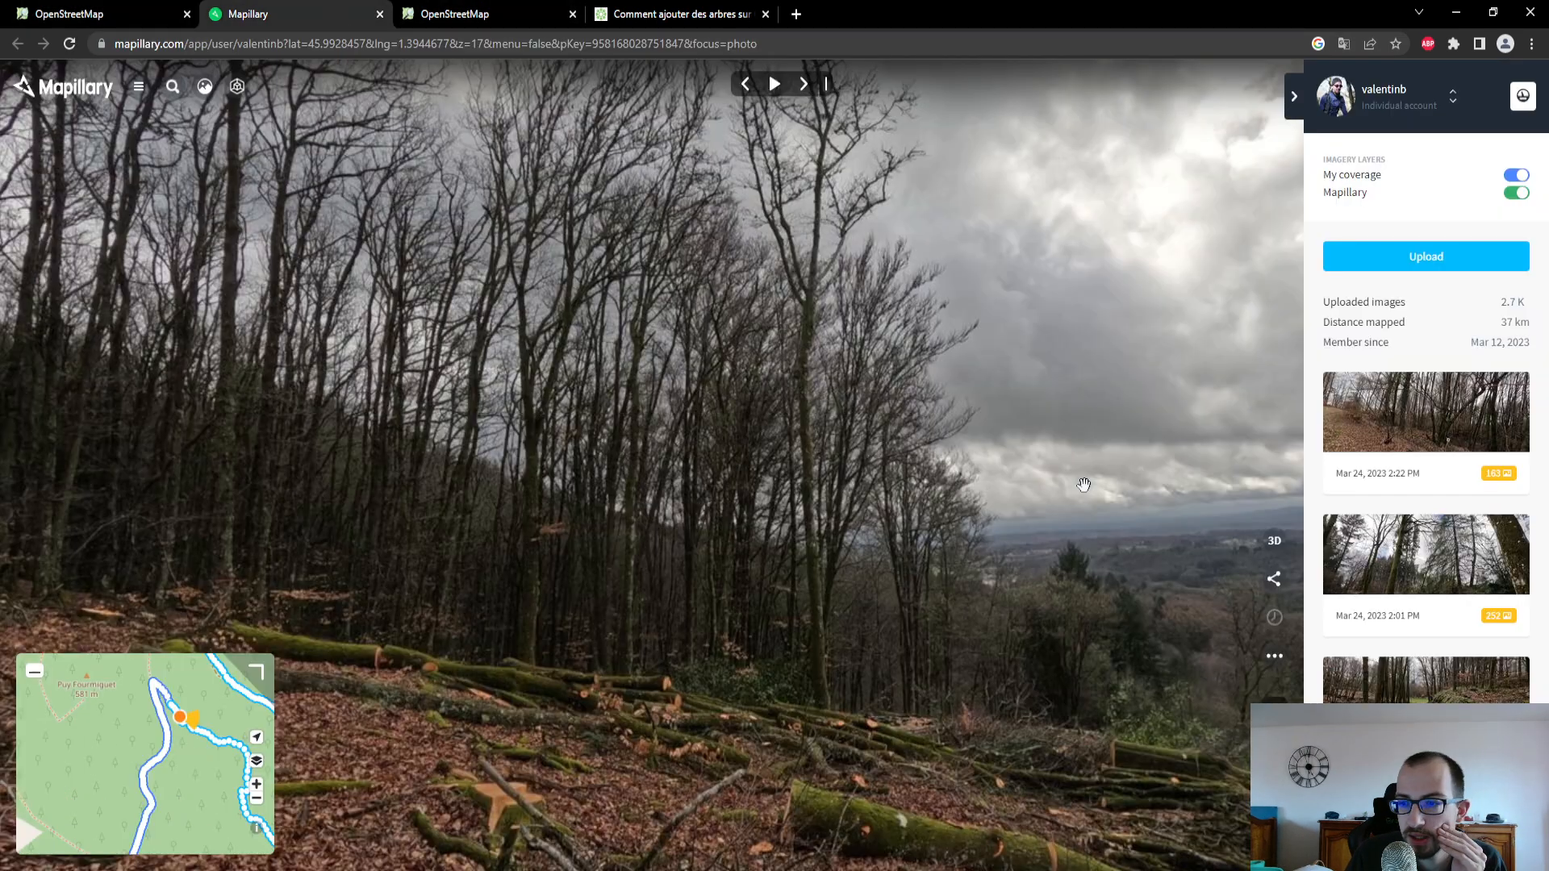
{"action": "left_click", "coordinate": [1272, 660]}
{"action": "left_click", "coordinate": [1202, 795]}
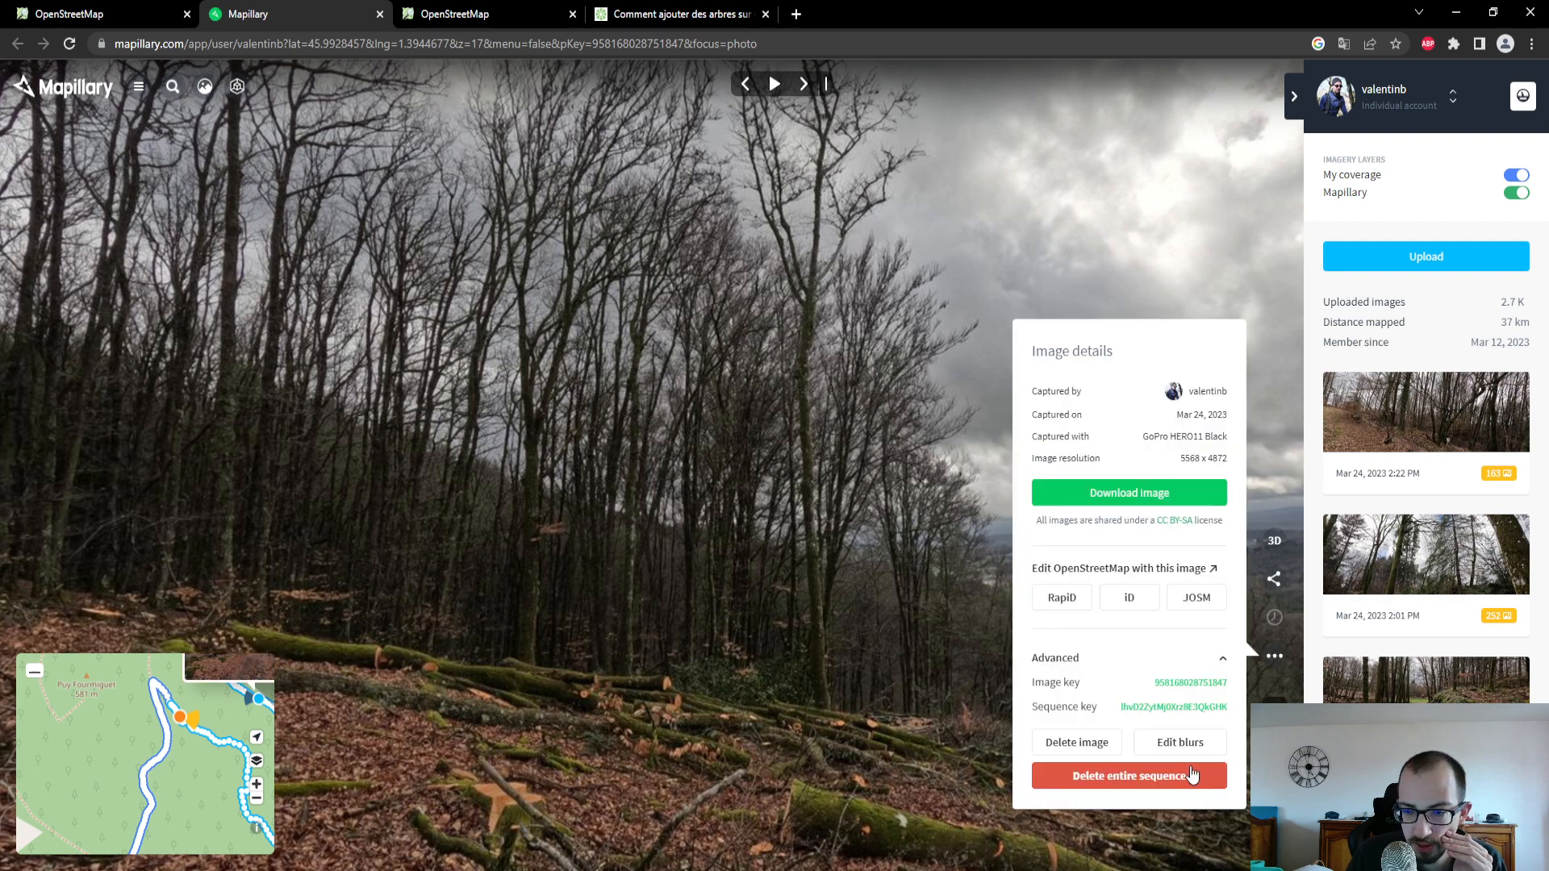
{"action": "left_click", "coordinate": [1192, 683]}
{"action": "left_click", "coordinate": [137, 18]}
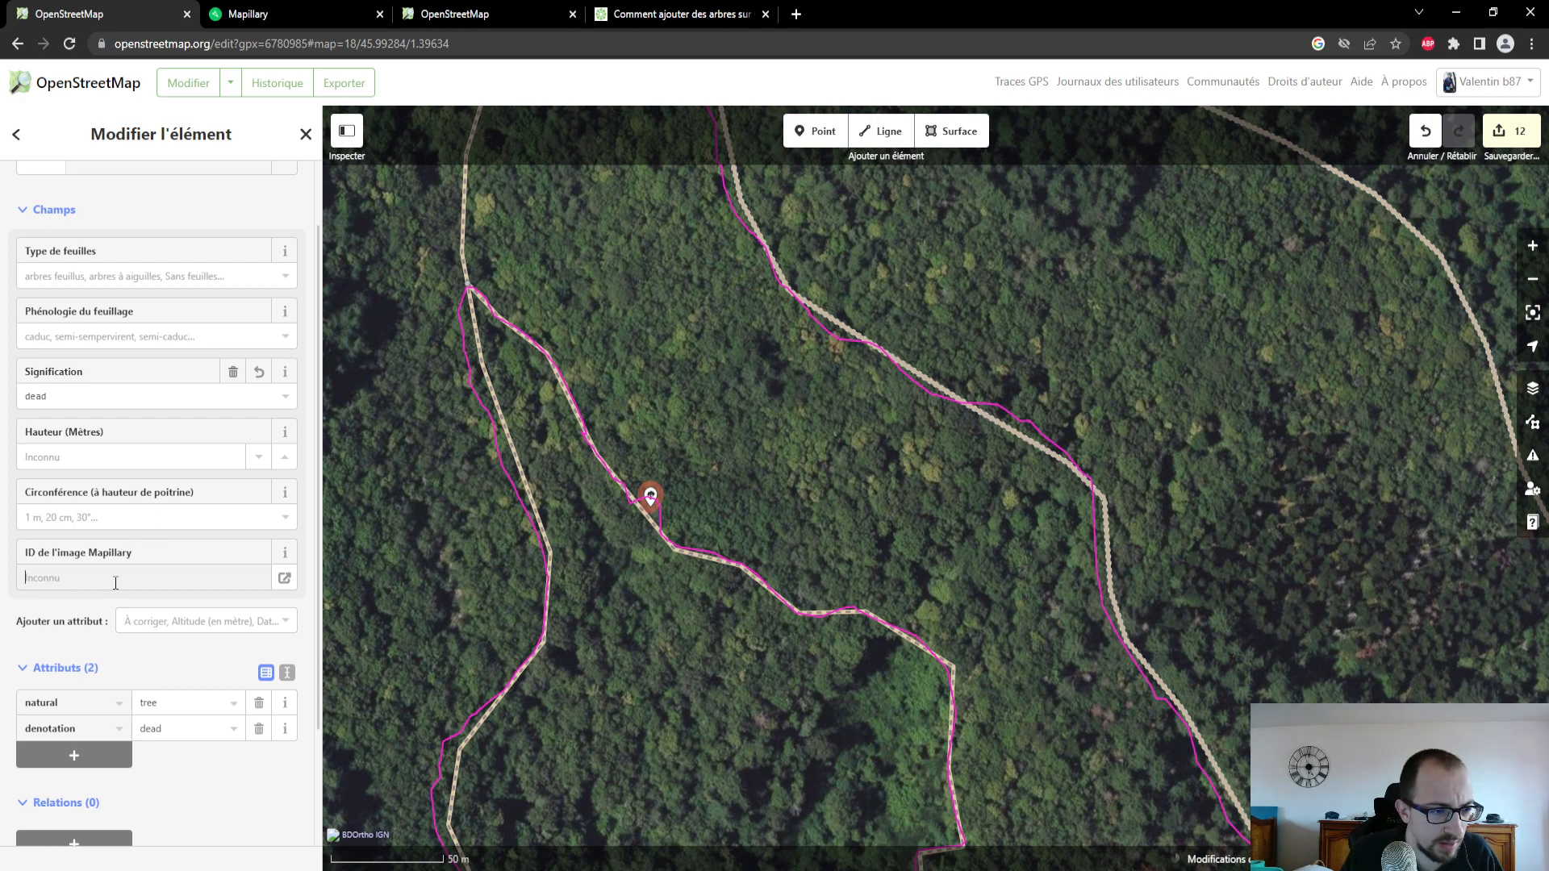
{"action": "key", "text": "ctrl+v"}
- Add a Description to the tree reading "Attention arbre abattus"
{"action": "left_click", "coordinate": [282, 618]}
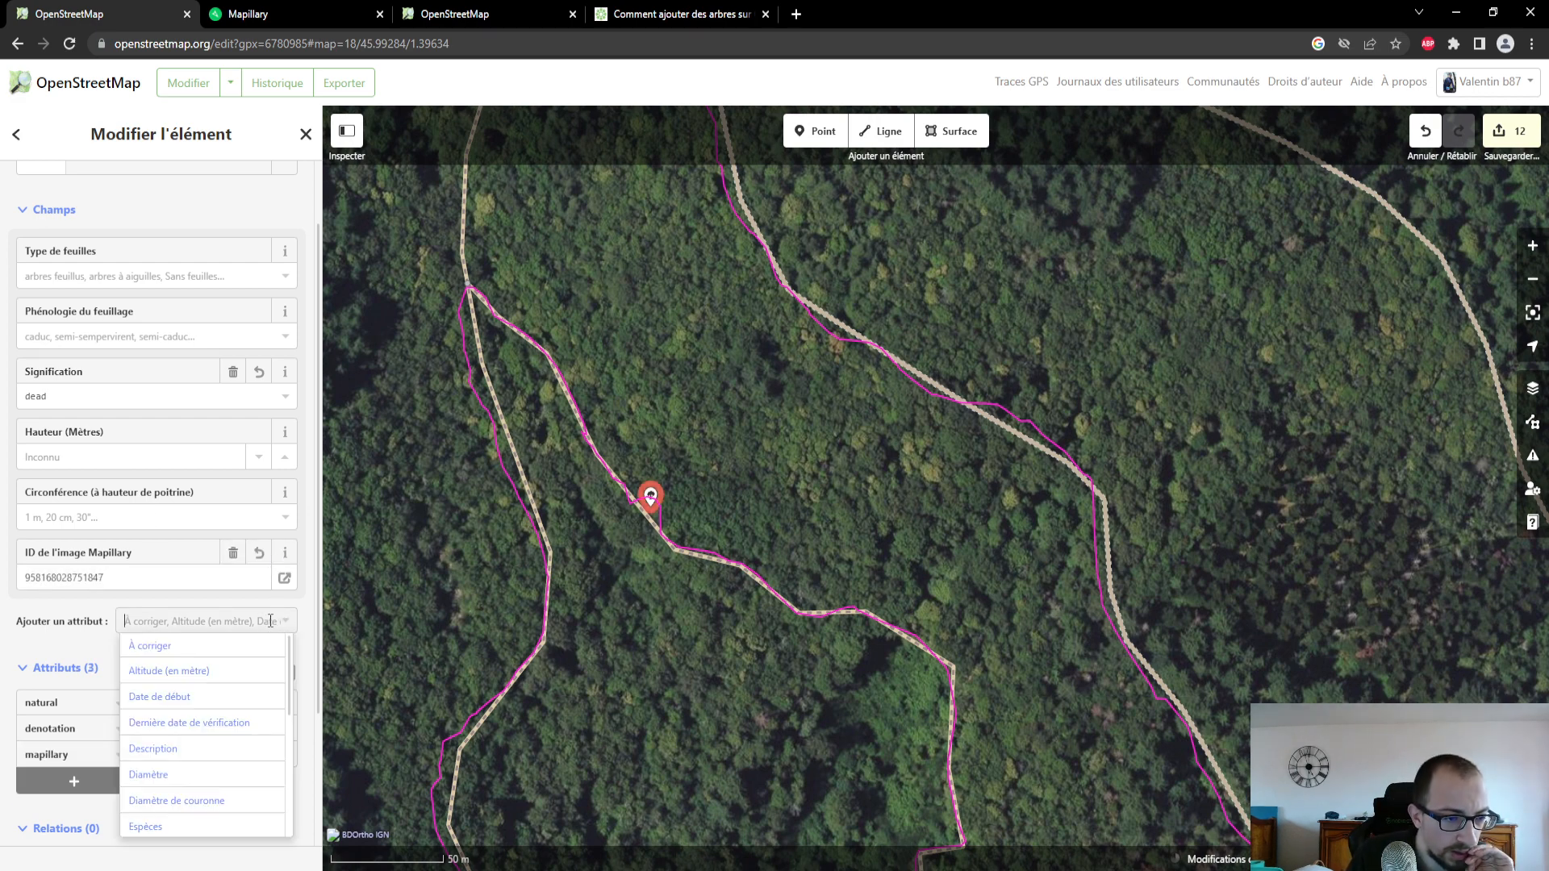
{"action": "scroll", "coordinate": [182, 714], "scroll_direction": "down", "scroll_amount": 1}
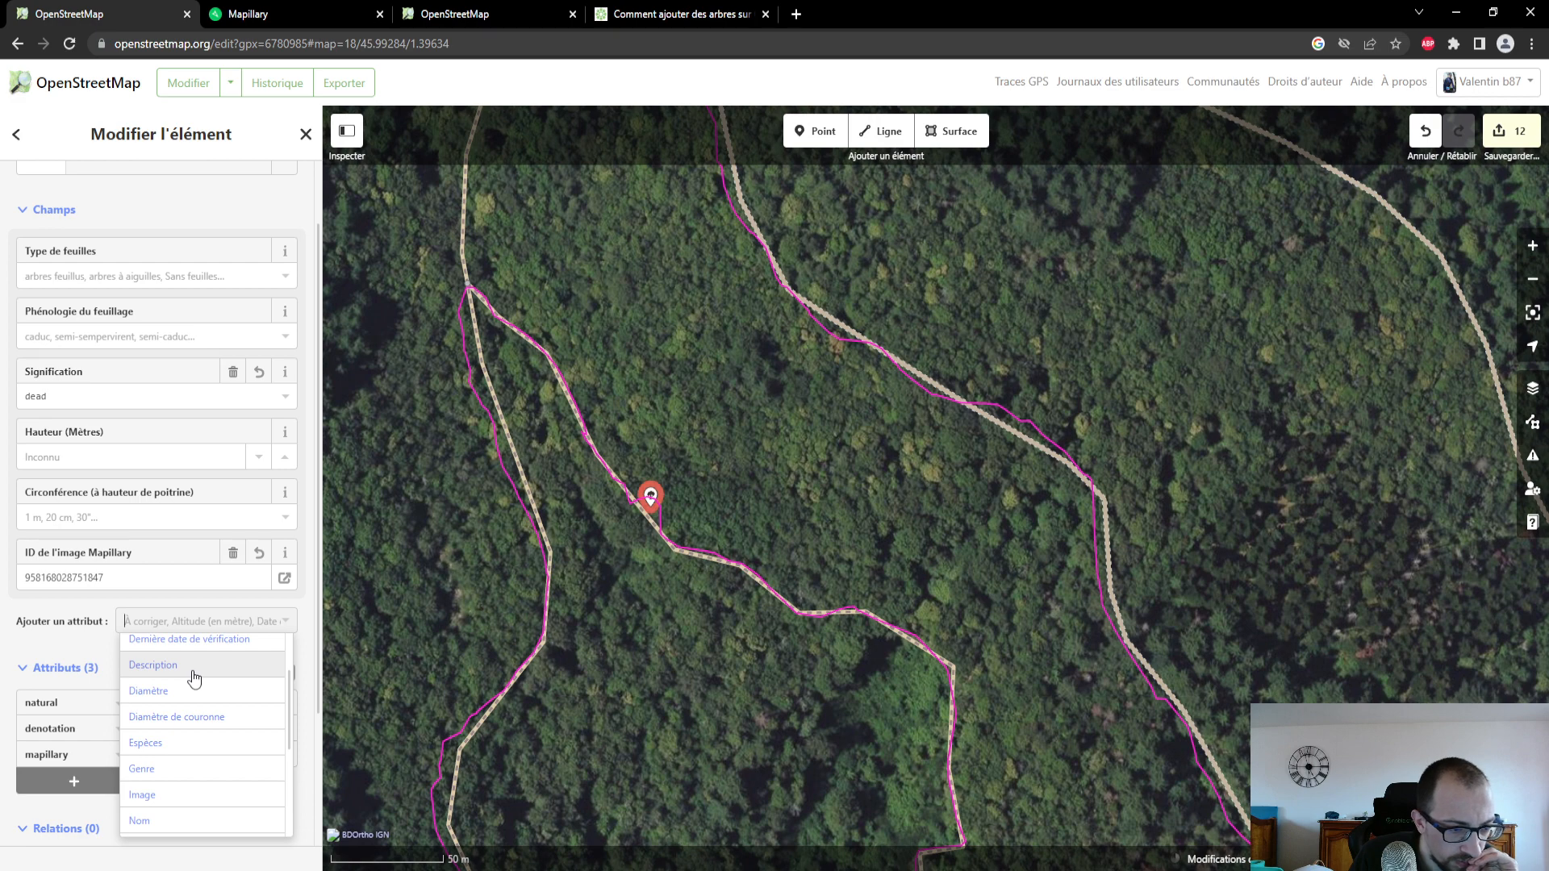
{"action": "left_click", "coordinate": [194, 678]}
{"action": "type", "text": "D"}
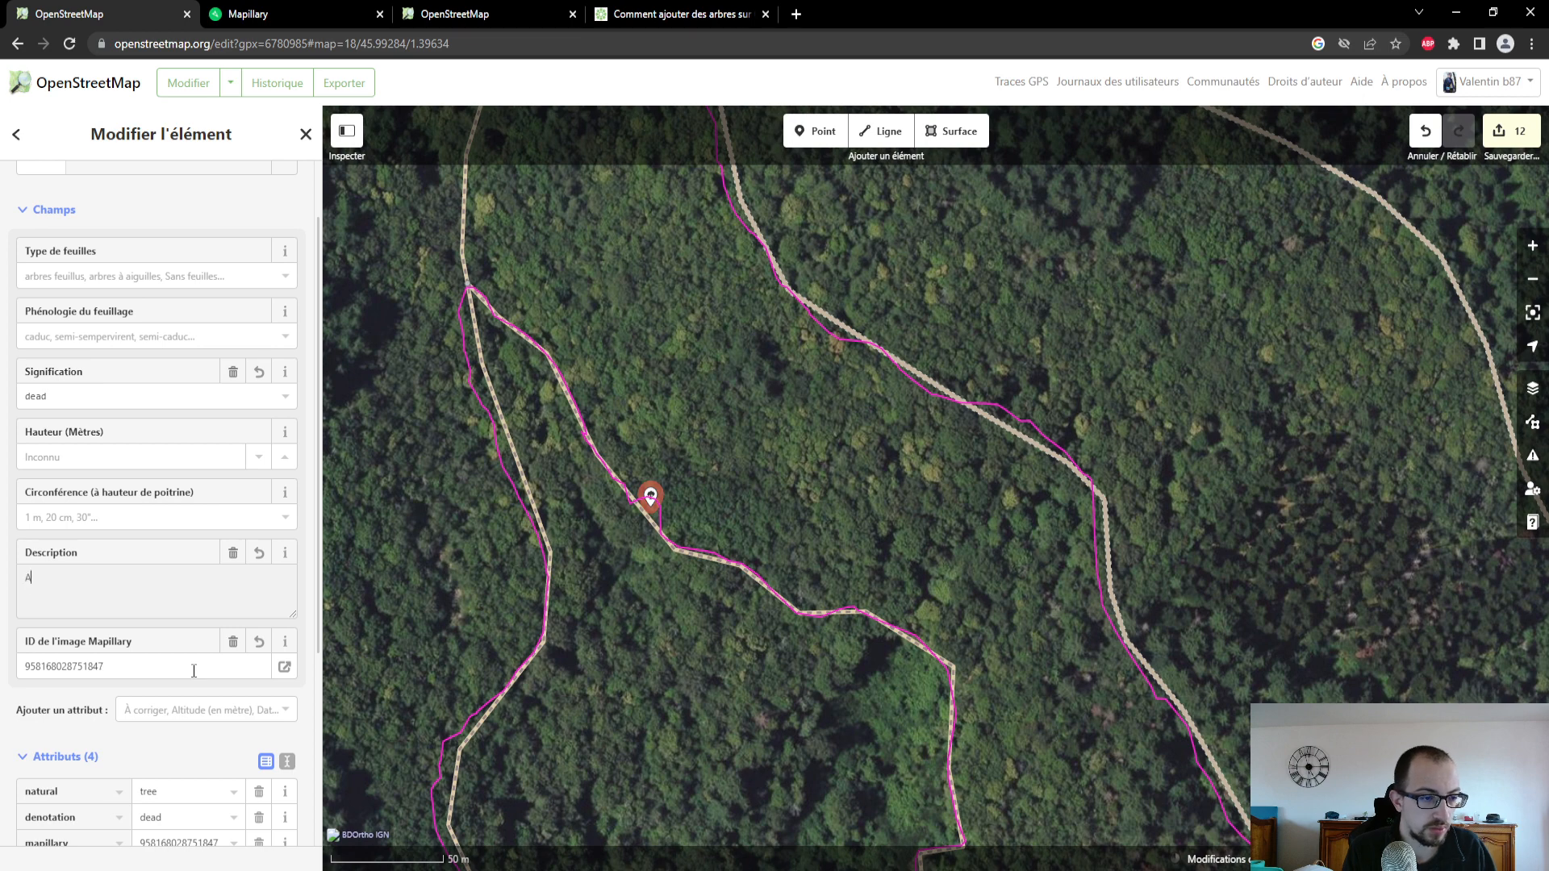
{"action": "type", "text": "ttention"}
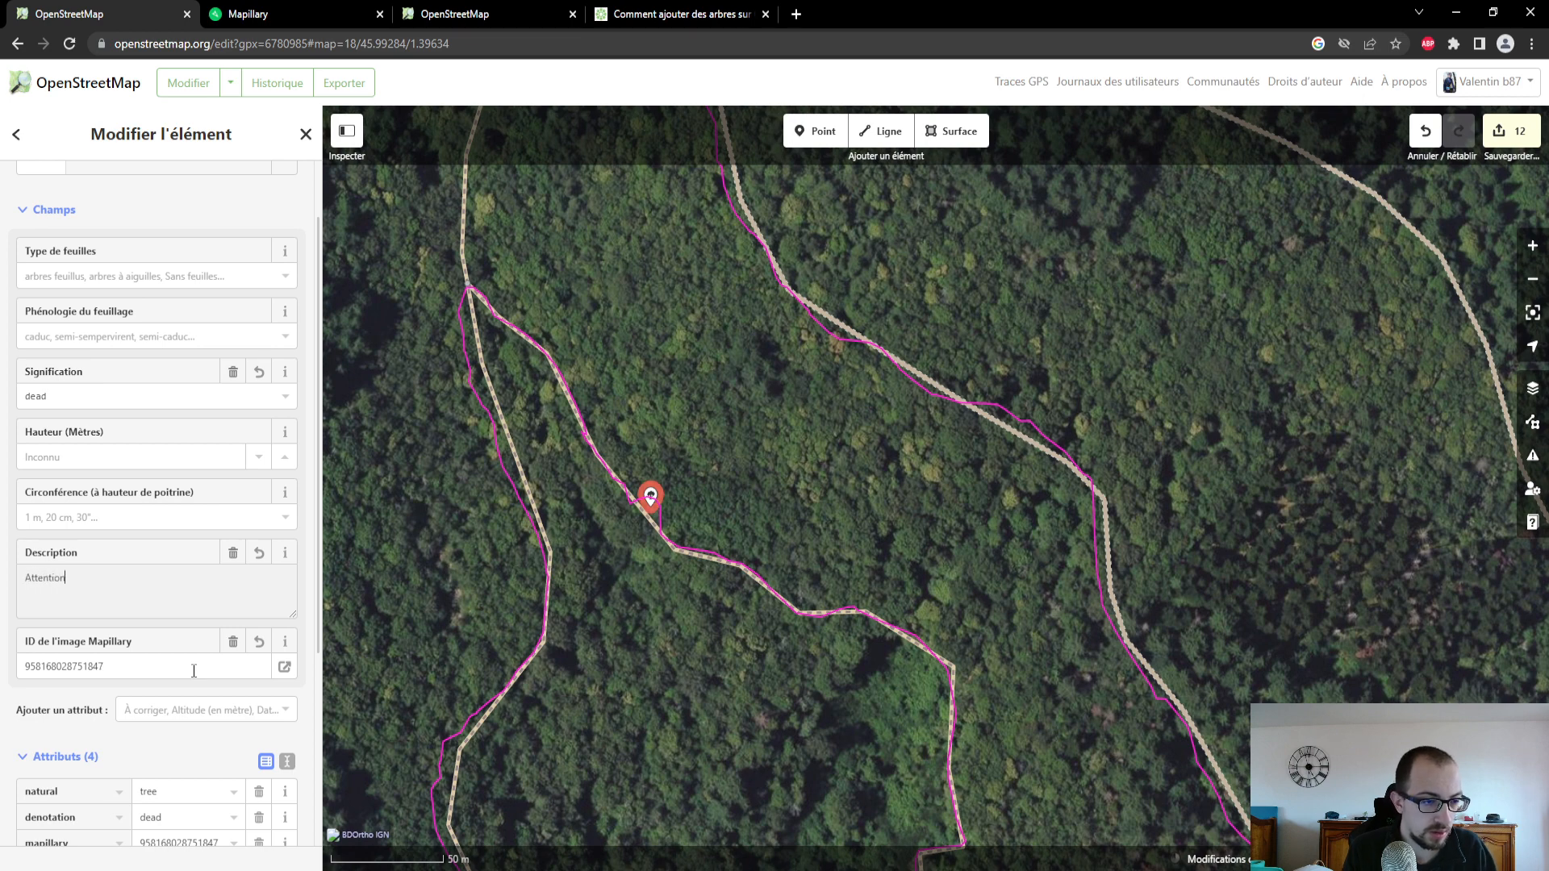
{"action": "type", "text": " arbre abba"}
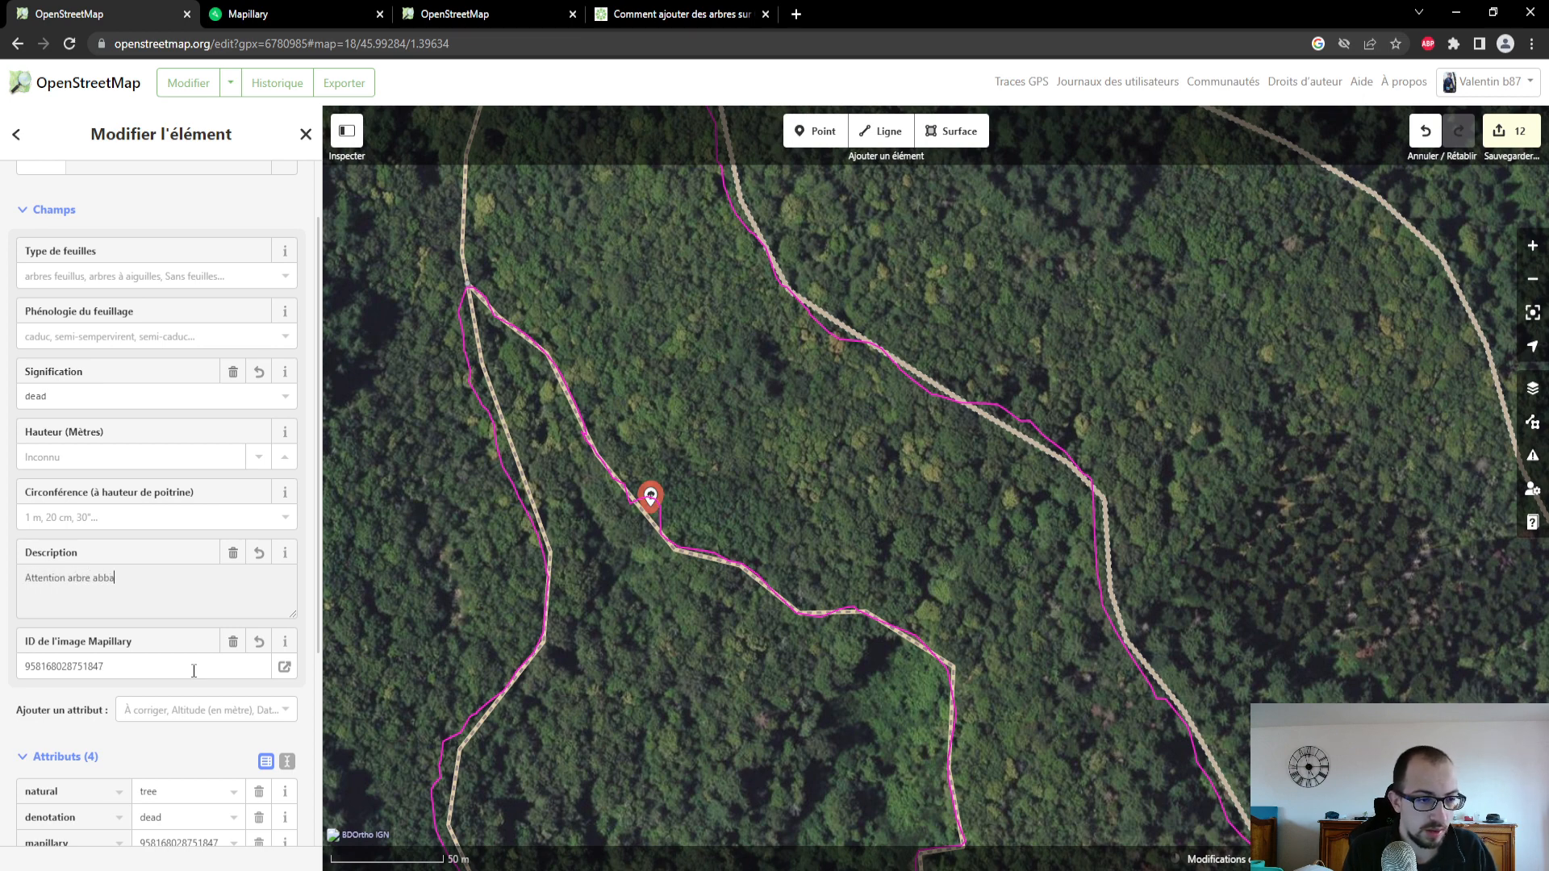
{"action": "type", "text": "tus"}
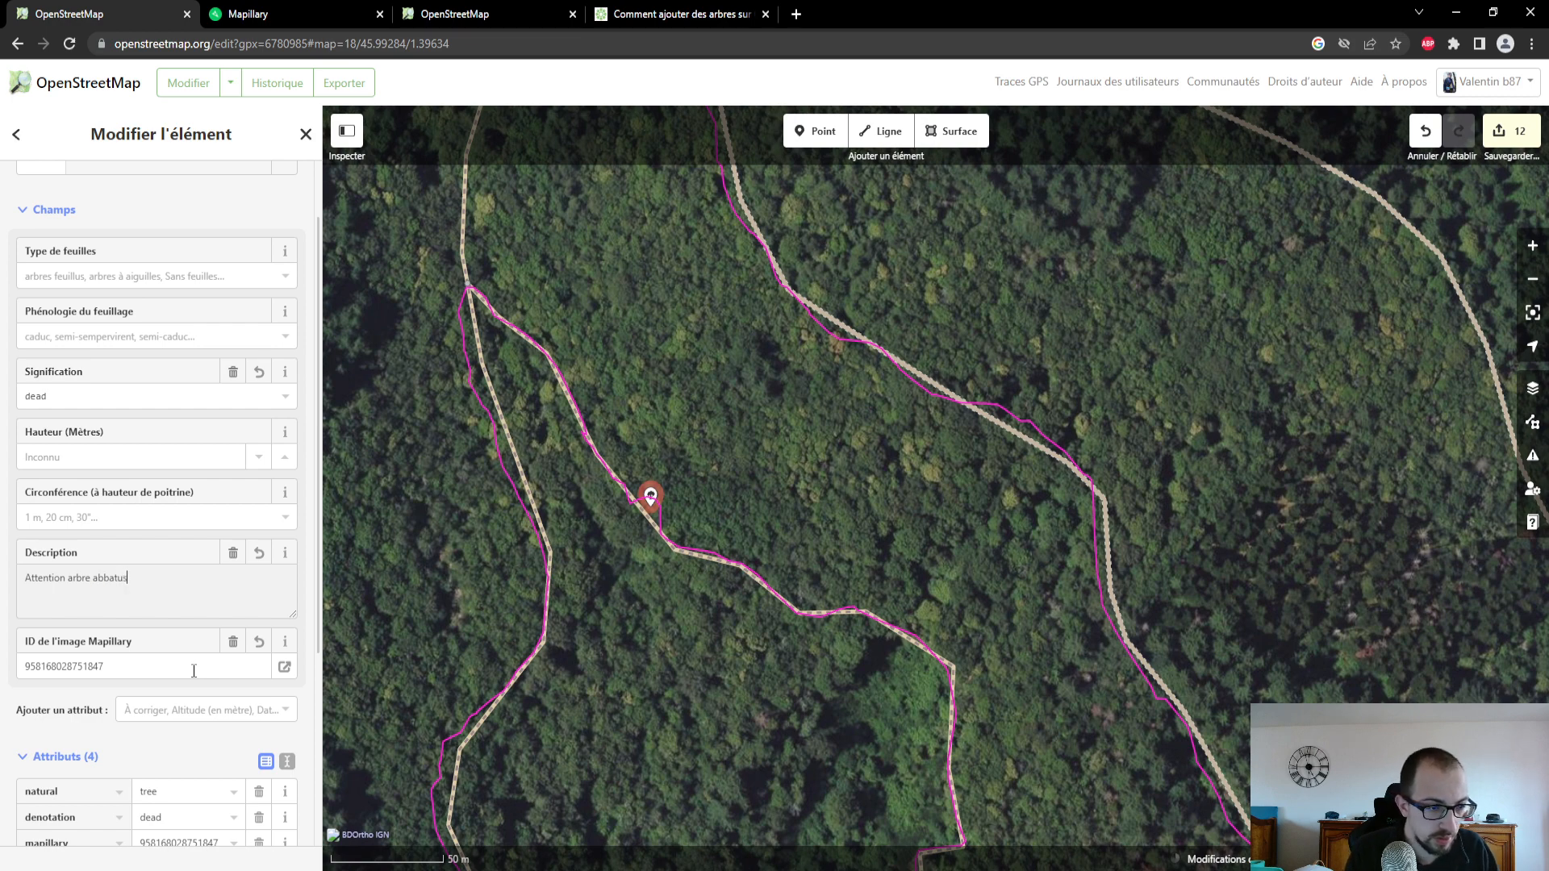
{"action": "type", "text": "u"}
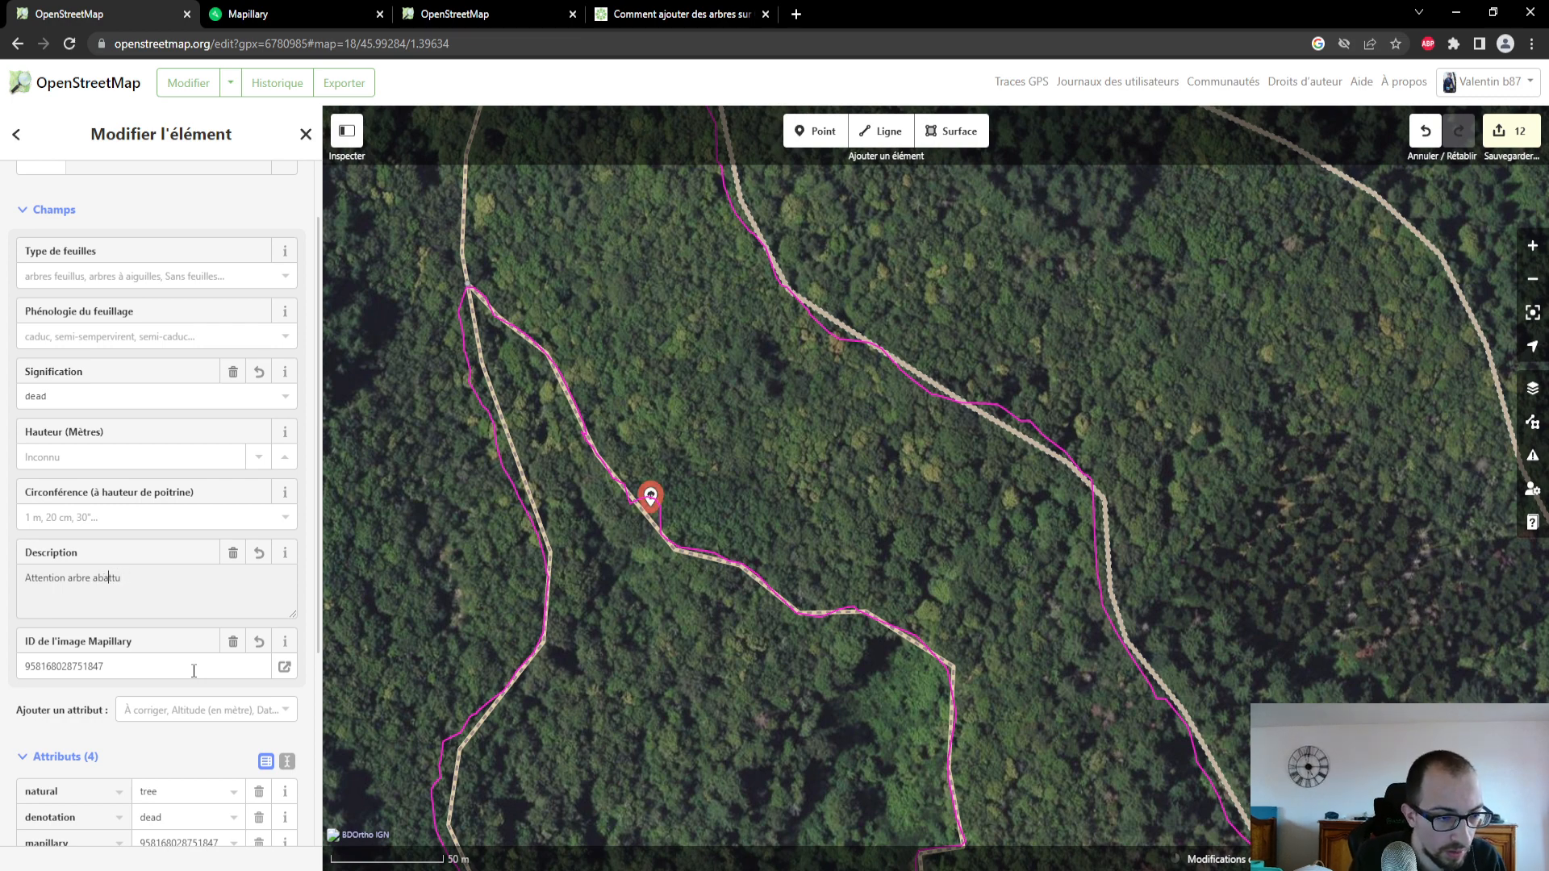
{"action": "key", "text": "End"}
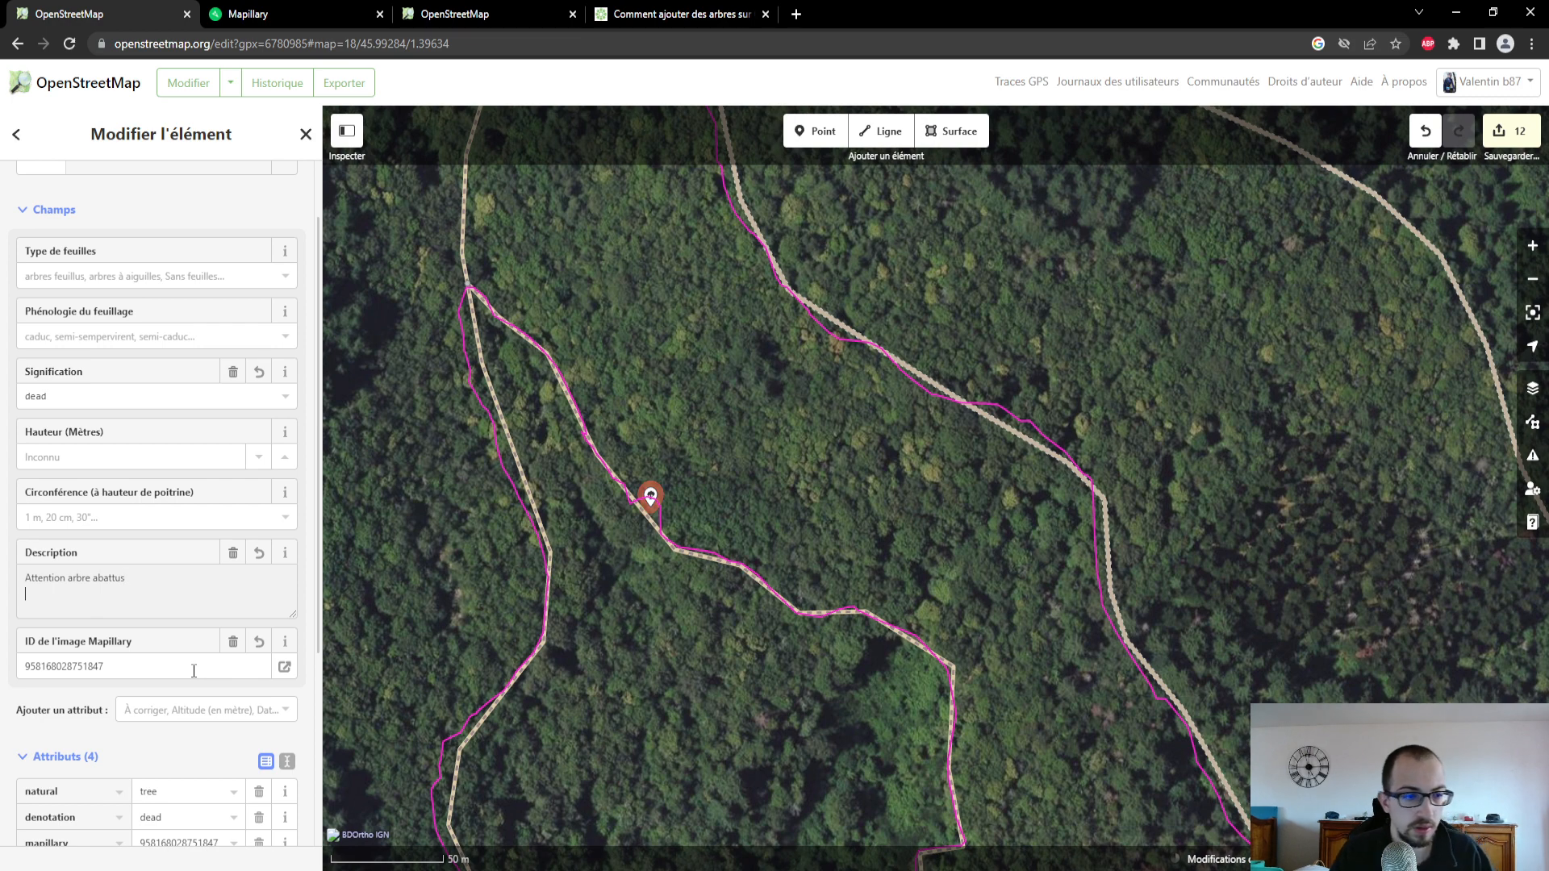
- Review the tree's attributes and check which additional attributes are offered, then deselect the tree
{"action": "left_click_drag", "start_coordinate": [835, 695], "coordinate": [757, 660]}
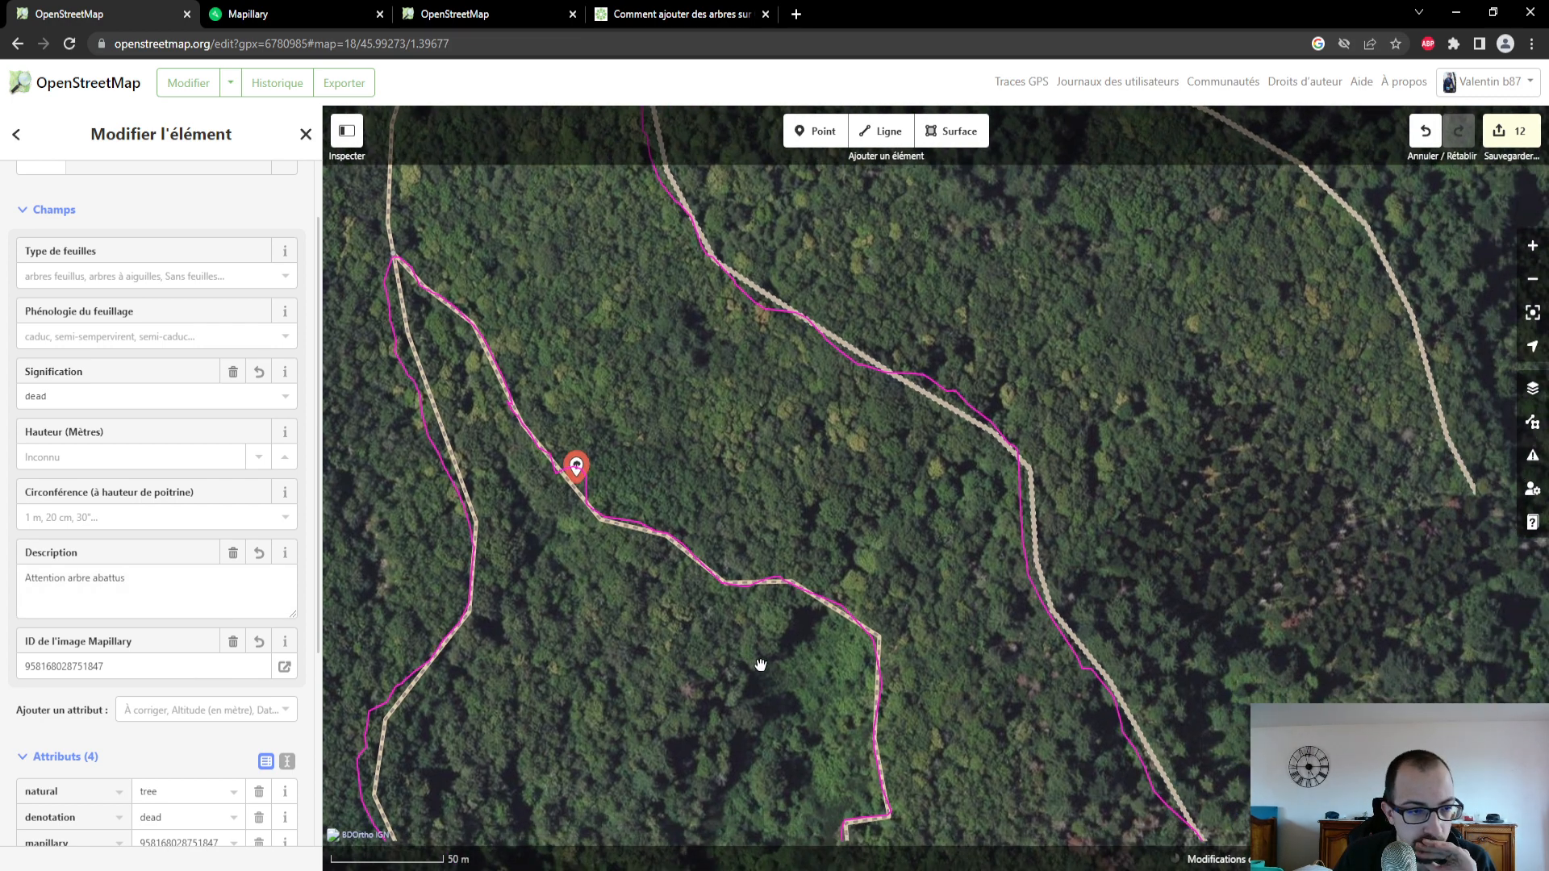
{"action": "scroll", "coordinate": [146, 643], "scroll_direction": "down", "scroll_amount": 4}
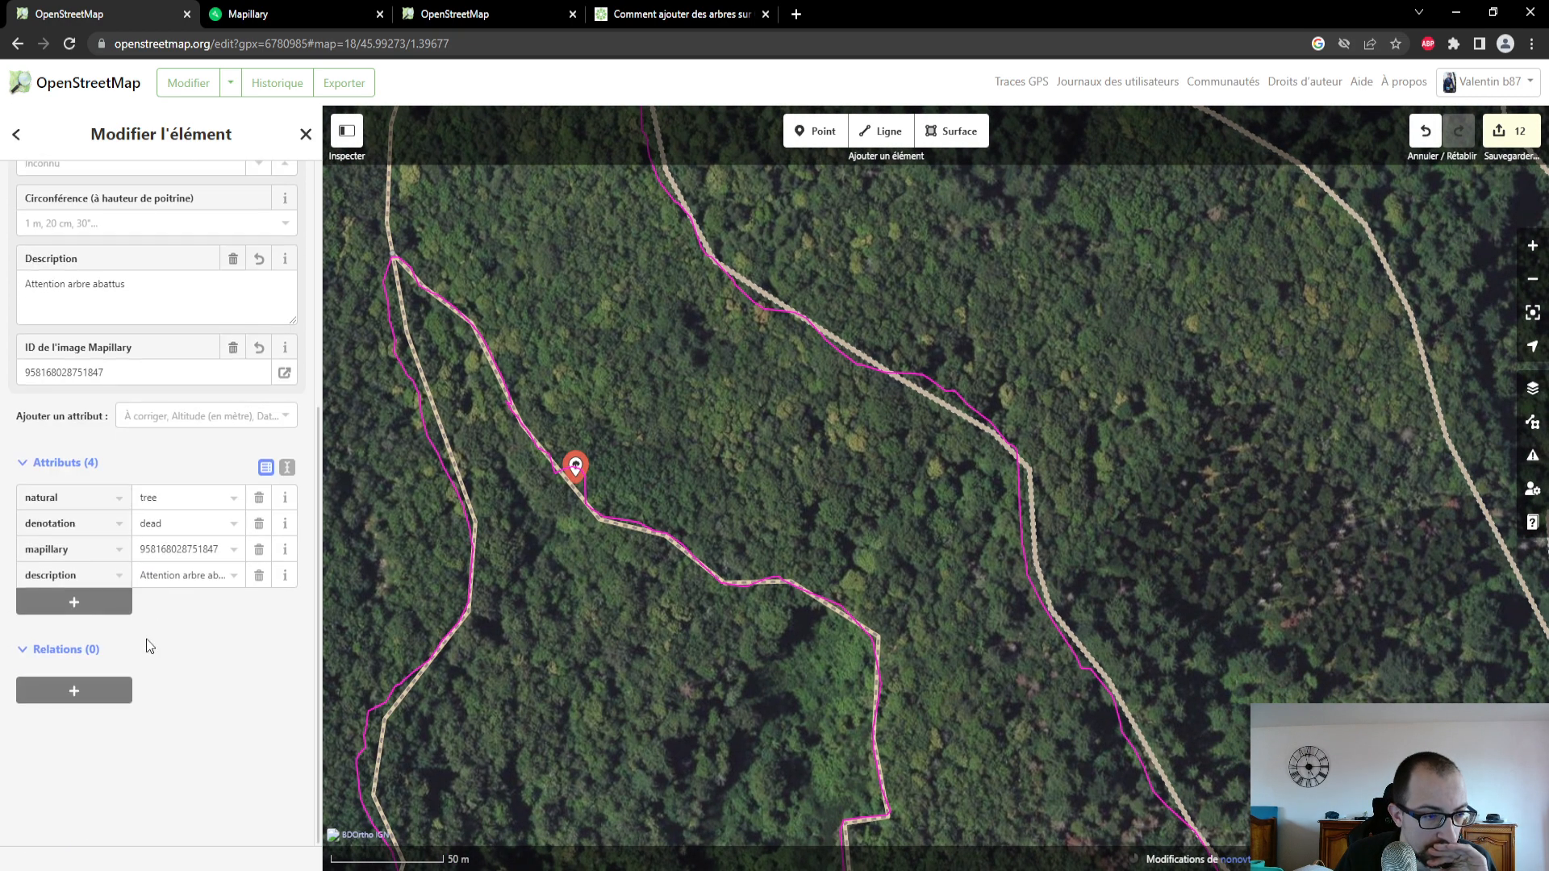
{"action": "scroll", "coordinate": [147, 643], "scroll_direction": "up", "scroll_amount": 5}
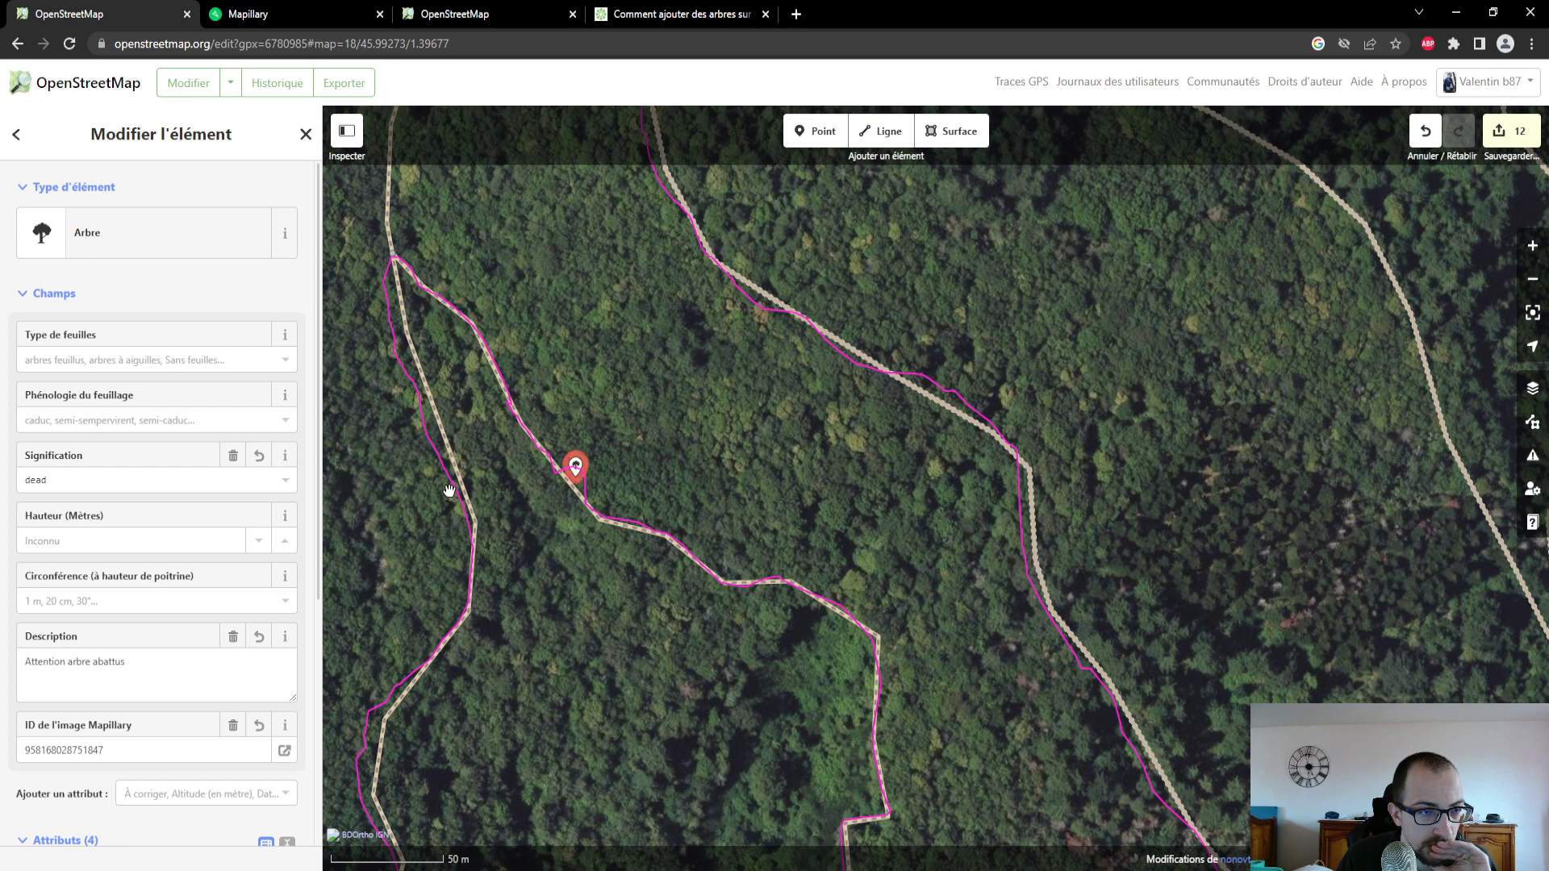
{"action": "scroll", "coordinate": [97, 611], "scroll_direction": "down", "scroll_amount": 4}
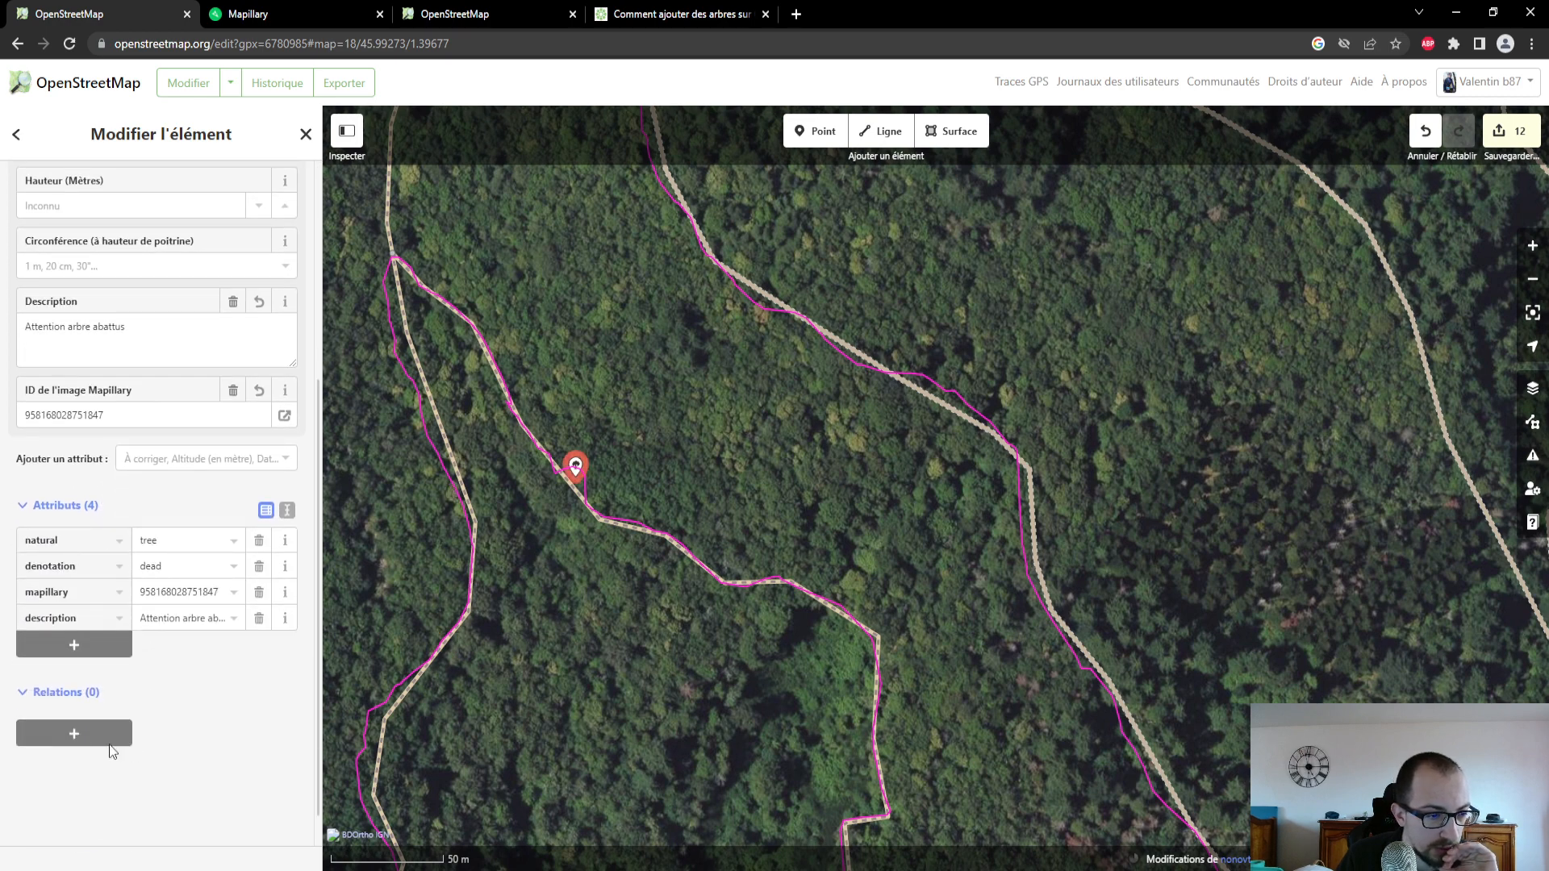
{"action": "left_click", "coordinate": [213, 449]}
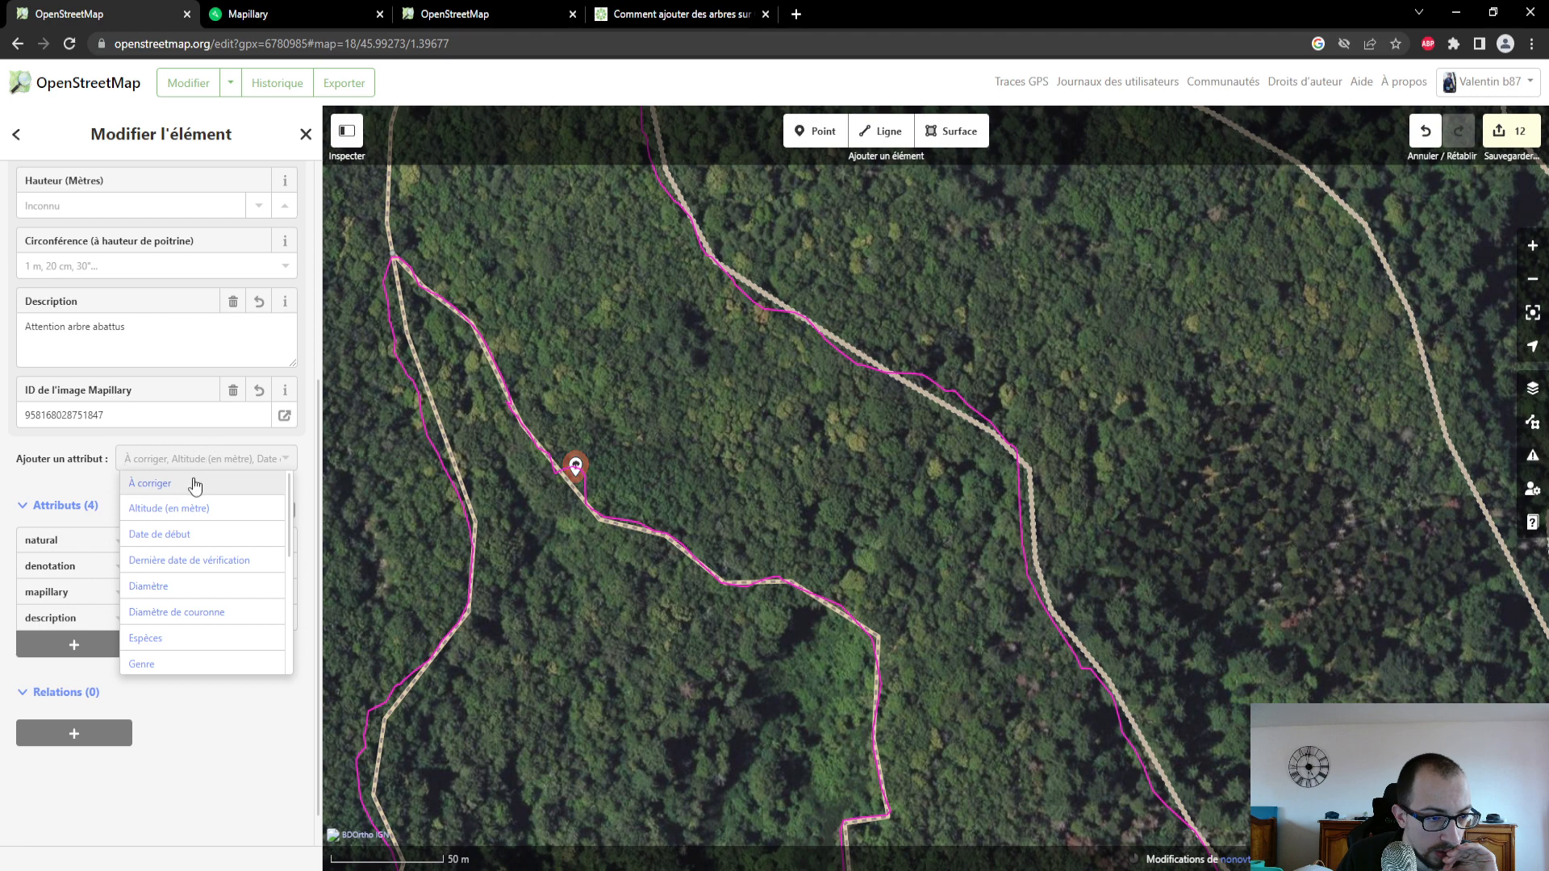
{"action": "scroll", "coordinate": [229, 572], "scroll_direction": "down", "scroll_amount": 2}
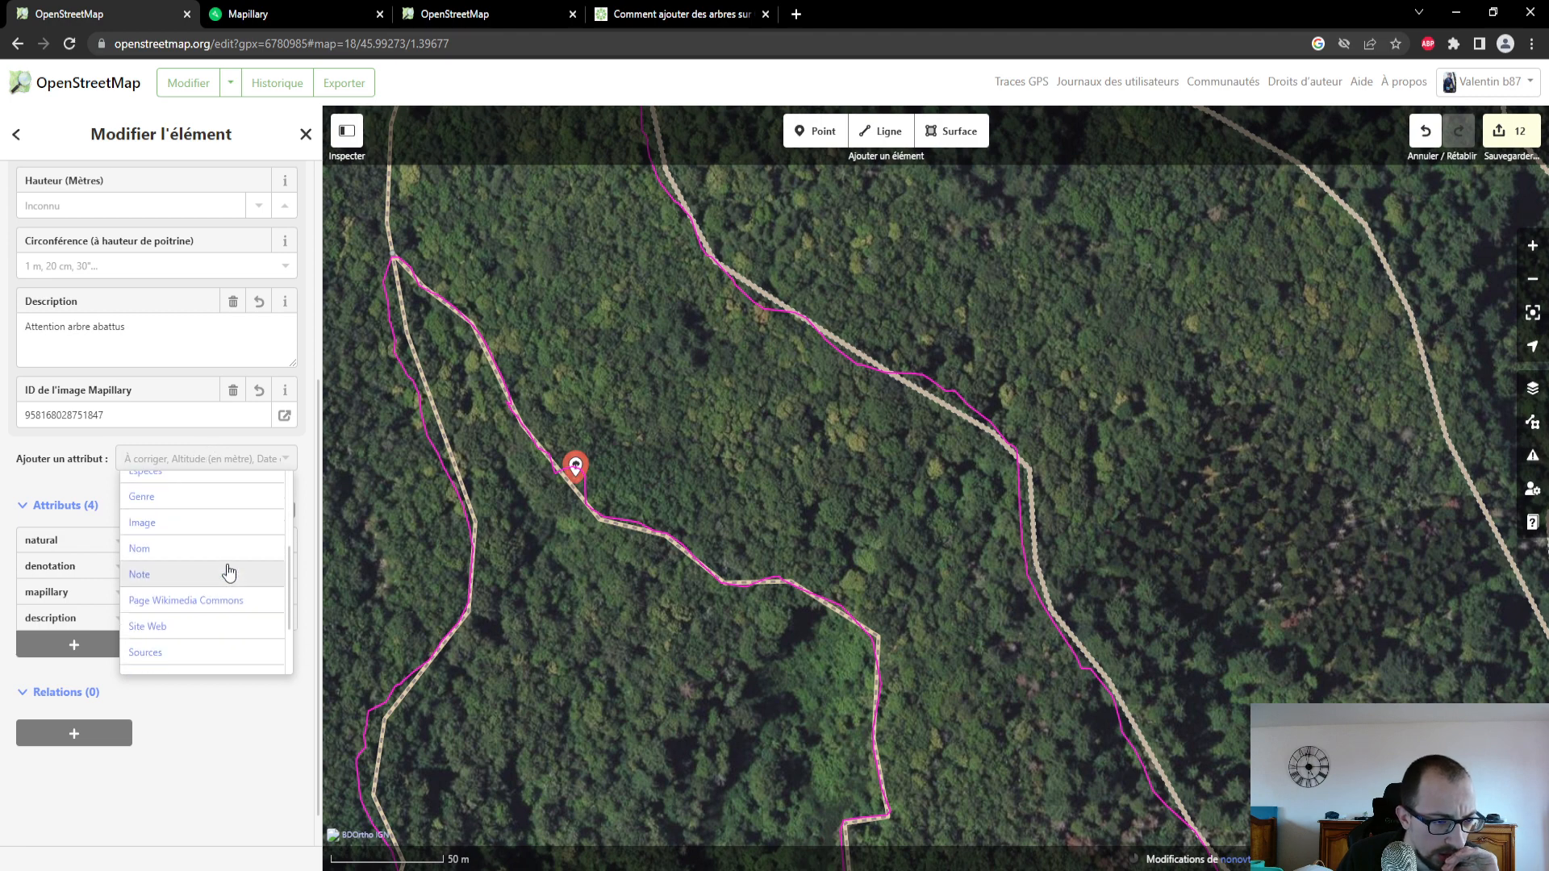
{"action": "scroll", "coordinate": [229, 572], "scroll_direction": "down", "scroll_amount": 2}
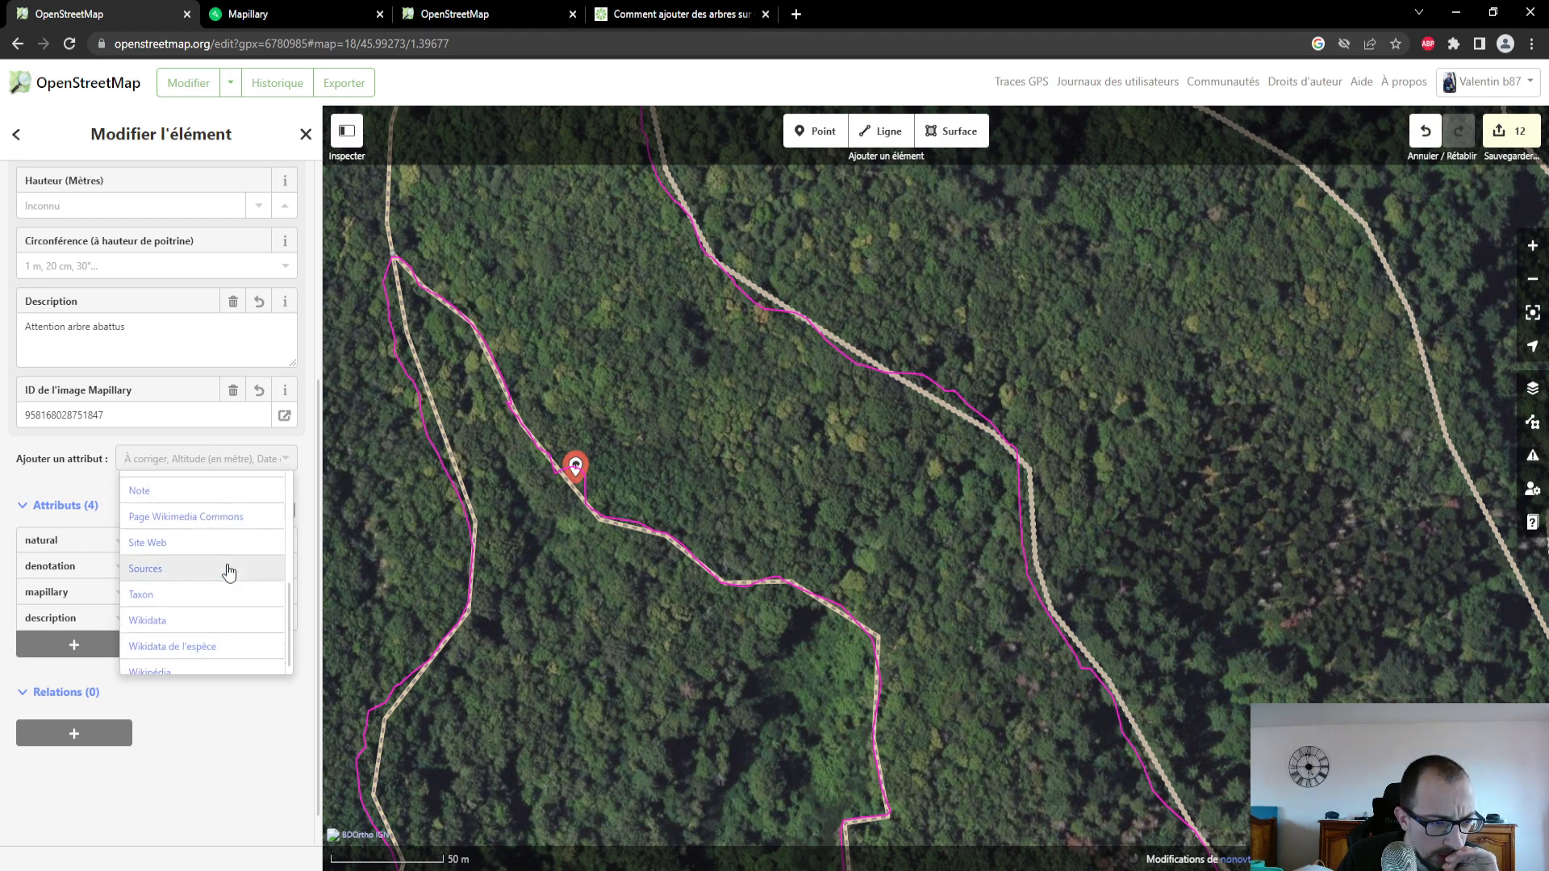
{"action": "scroll", "coordinate": [229, 572], "scroll_direction": "up", "scroll_amount": 4}
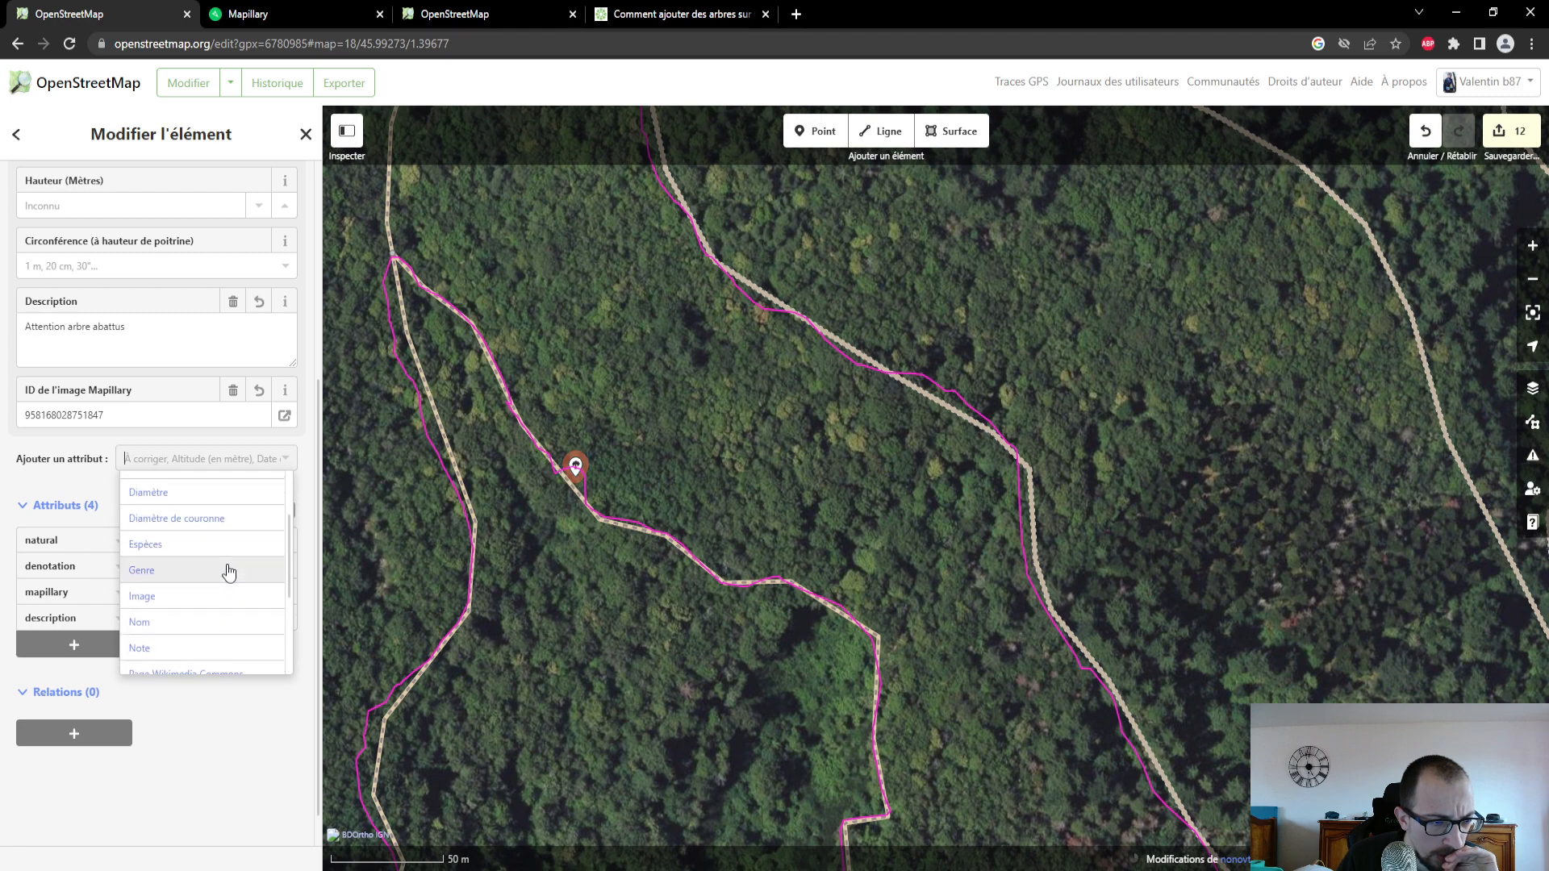
{"action": "left_click", "coordinate": [642, 490]}
- Follow the path from the fallen tree down to its junction with the road near the houses and inspect its attributes
{"action": "left_click_drag", "start_coordinate": [661, 508], "coordinate": [568, 381]}
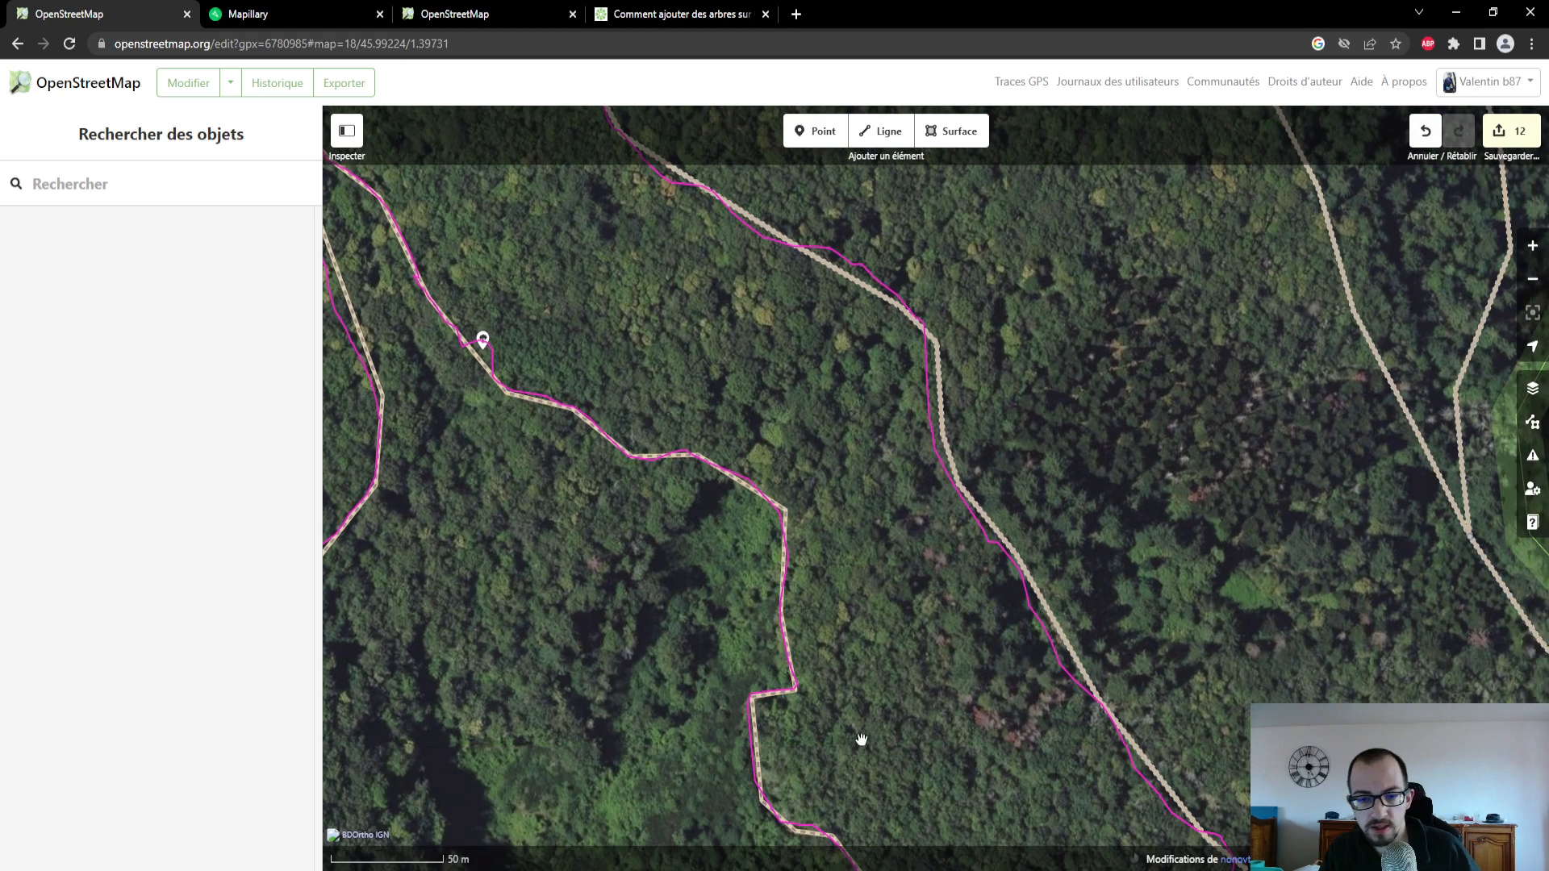
{"action": "left_click_drag", "start_coordinate": [958, 690], "coordinate": [794, 456]}
{"action": "left_click_drag", "start_coordinate": [846, 596], "coordinate": [791, 428]}
{"action": "left_click_drag", "start_coordinate": [798, 687], "coordinate": [745, 469]}
{"action": "left_click_drag", "start_coordinate": [852, 629], "coordinate": [817, 539]}
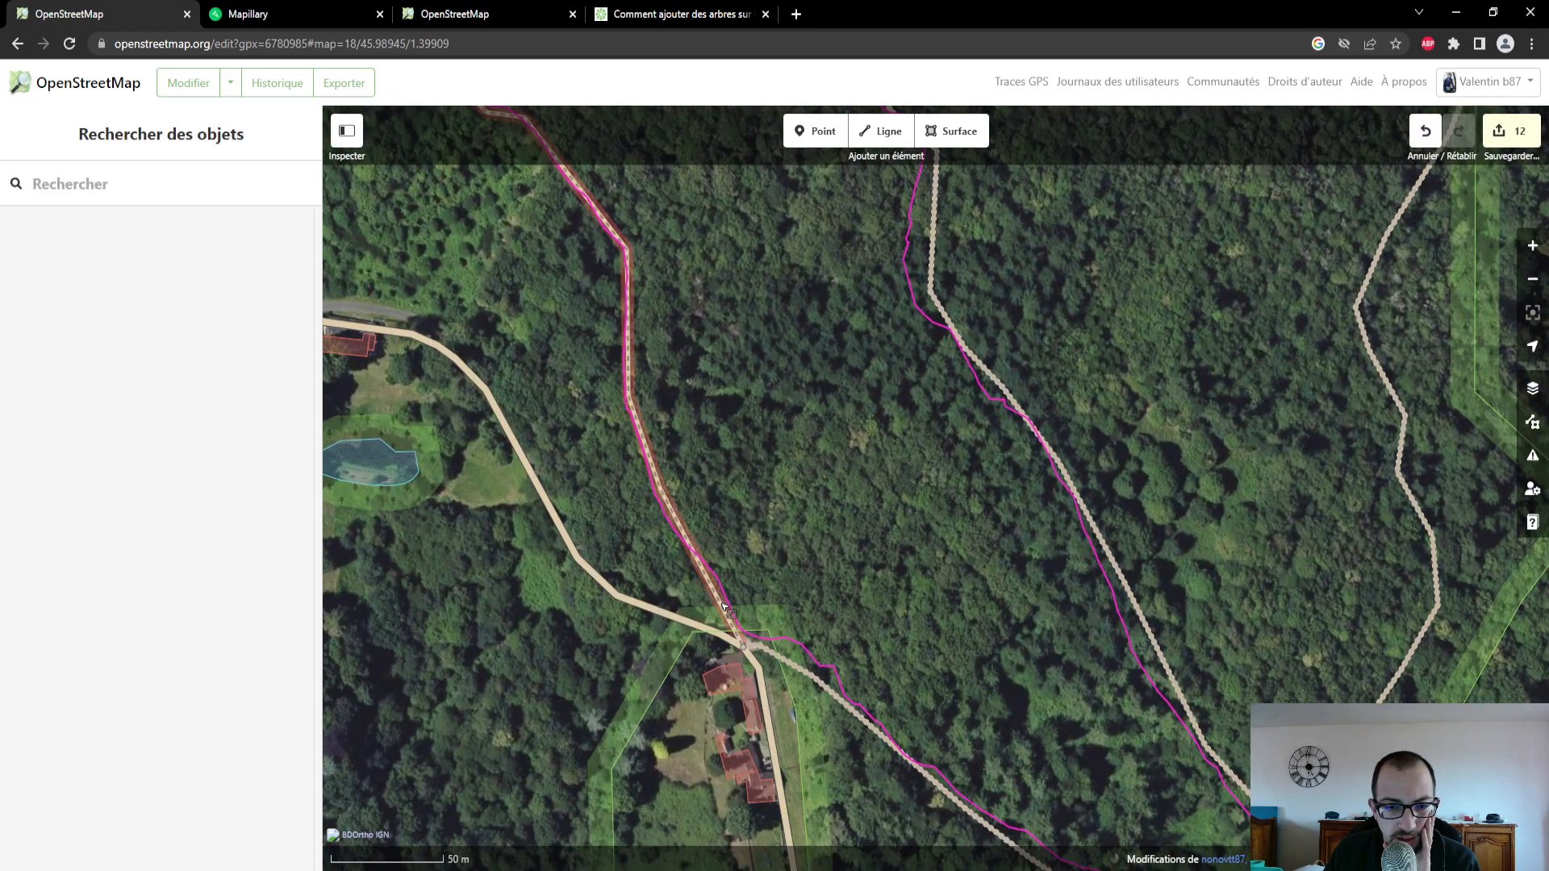
{"action": "left_click", "coordinate": [725, 609]}
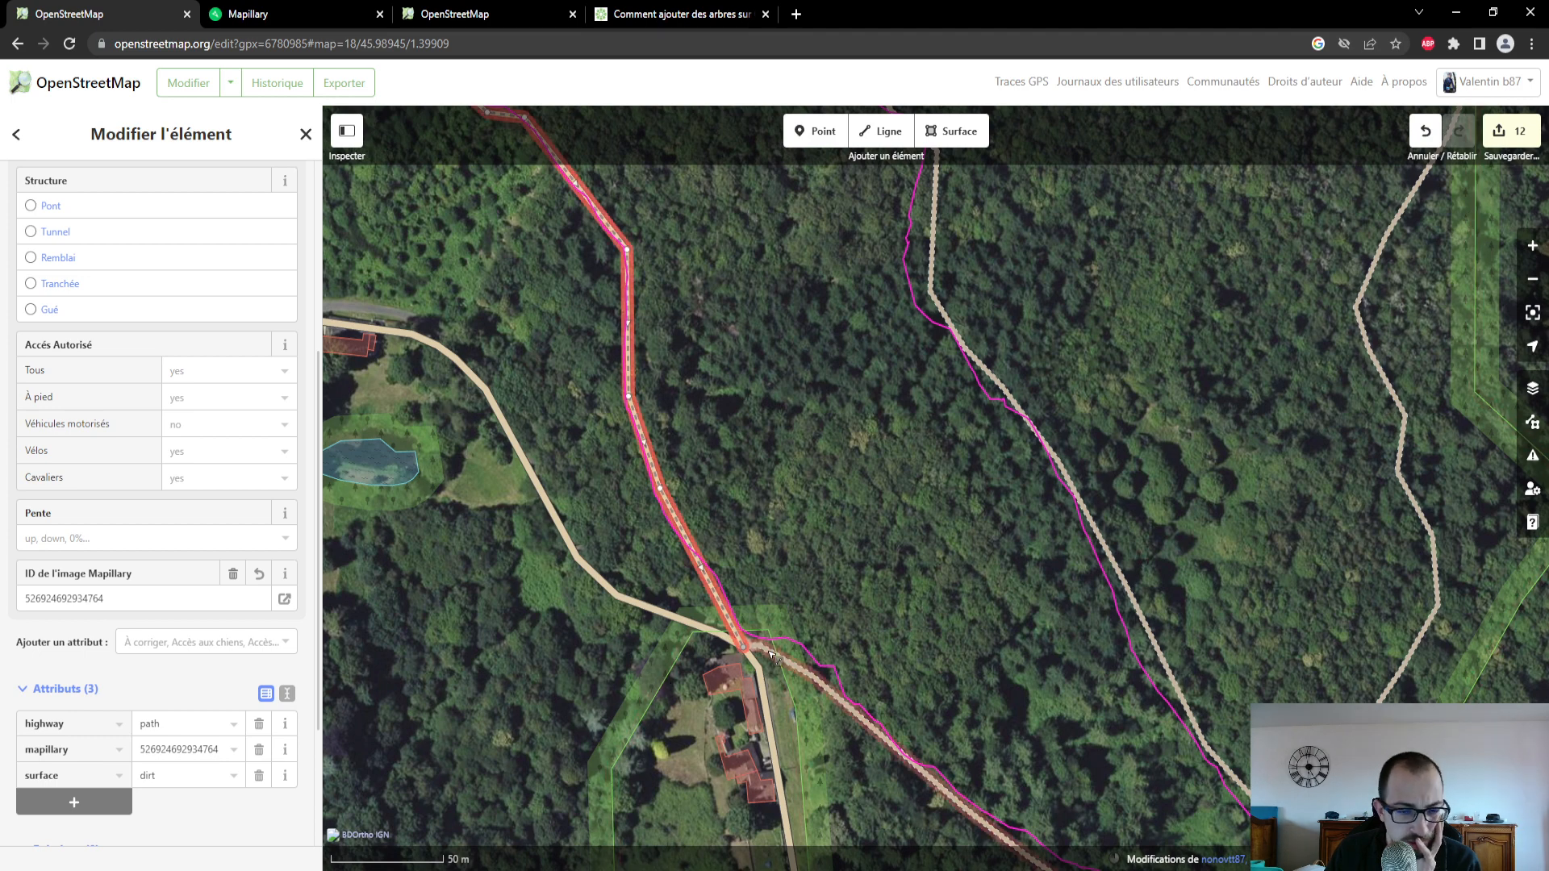
- Switch to Mapillary and view the photos where the forest path meets the road at Petit Coudier
{"action": "left_click", "coordinate": [301, 23]}
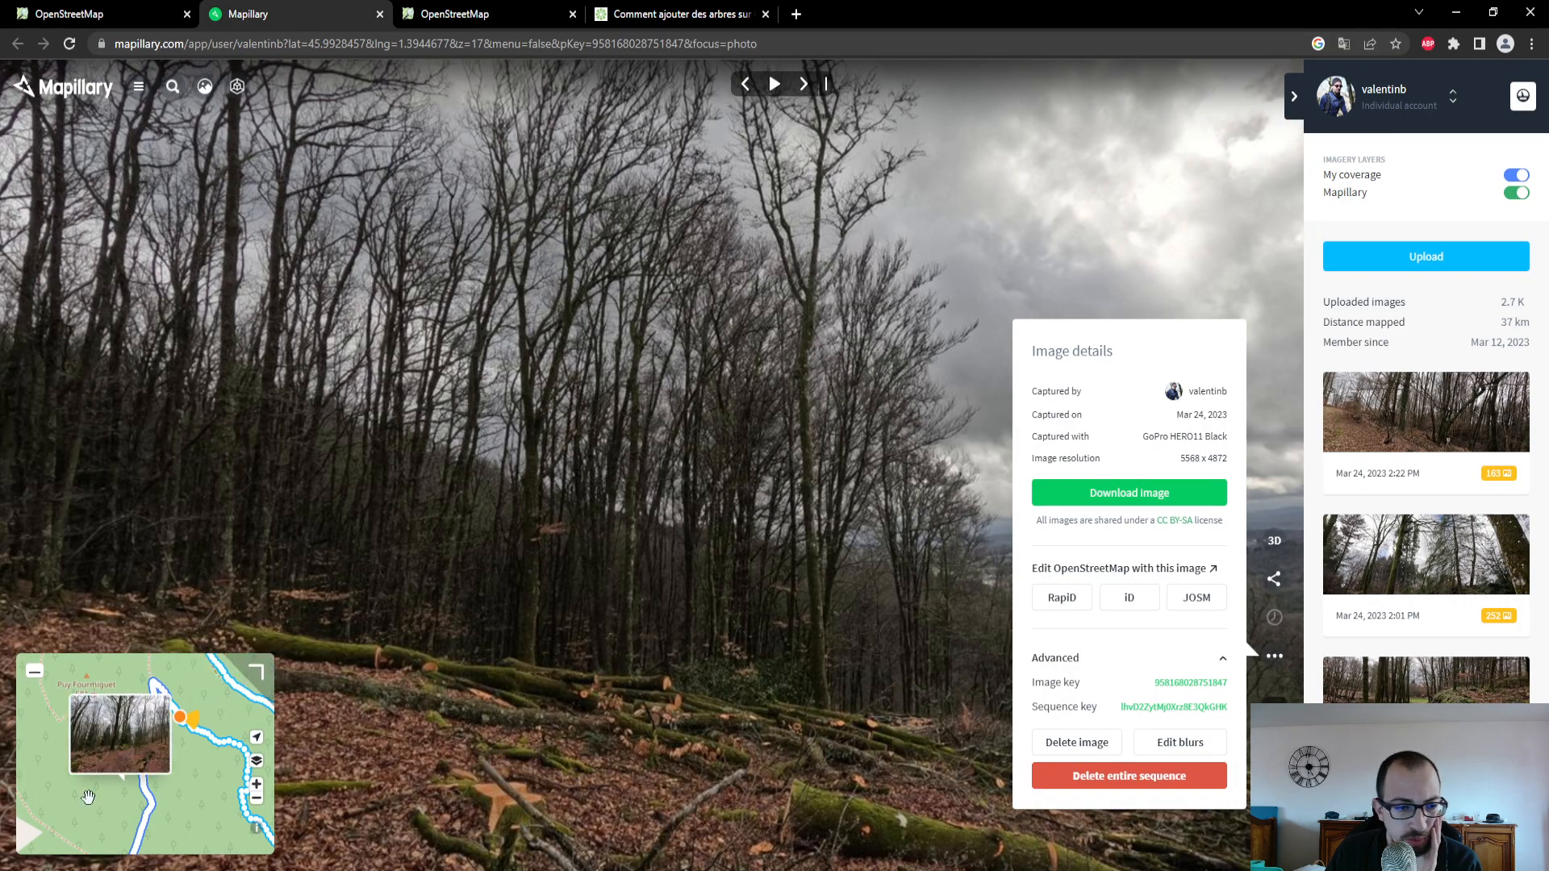
{"action": "left_click_drag", "start_coordinate": [187, 771], "coordinate": [101, 640]}
{"action": "left_click", "coordinate": [211, 787]}
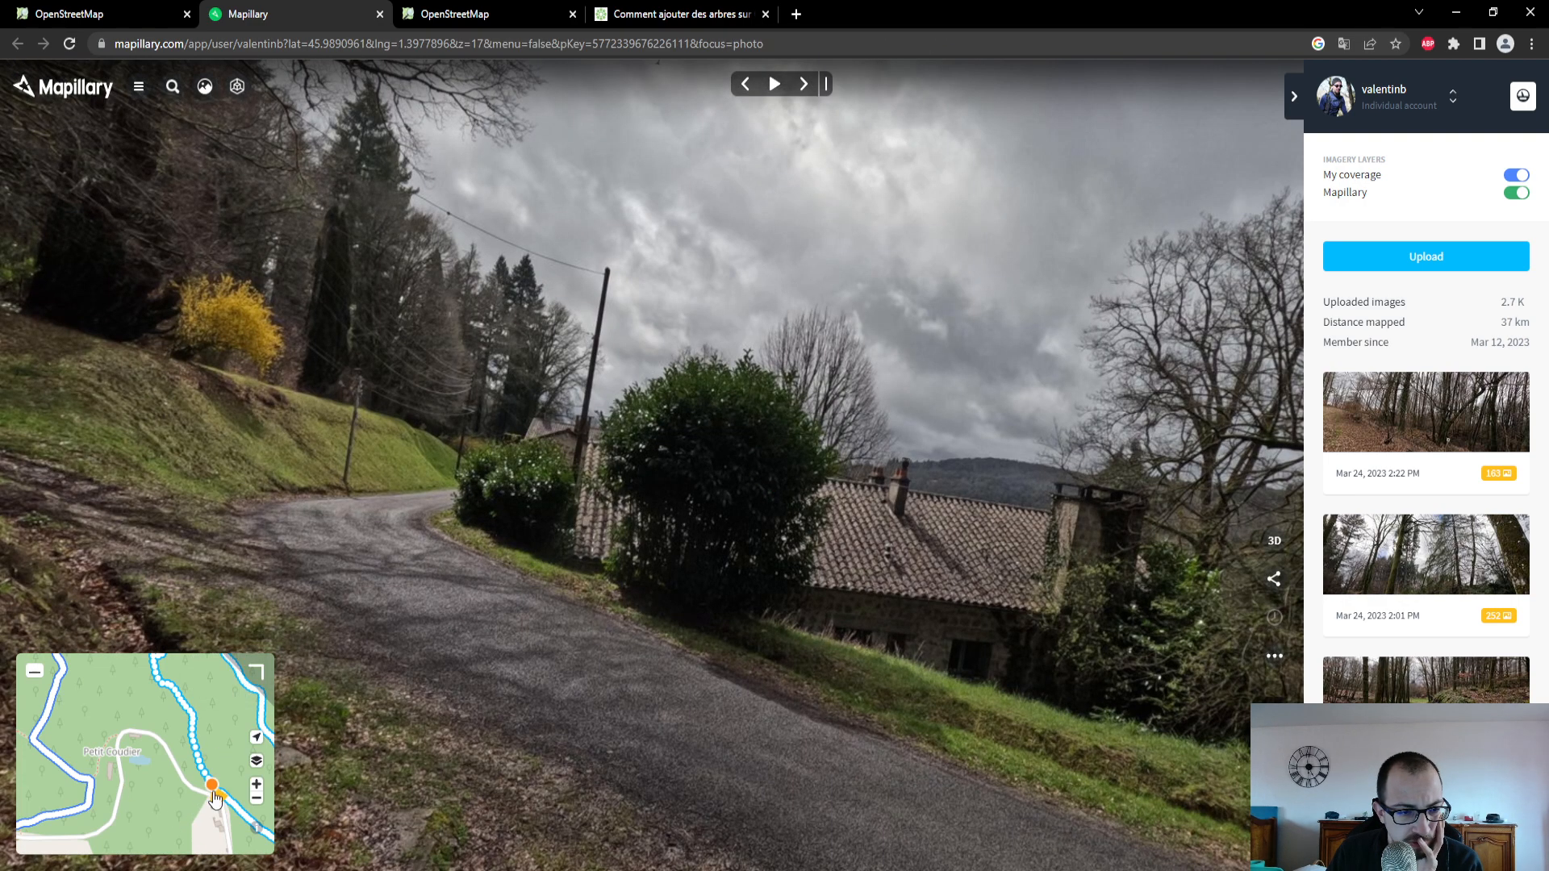
{"action": "left_click", "coordinate": [204, 779]}
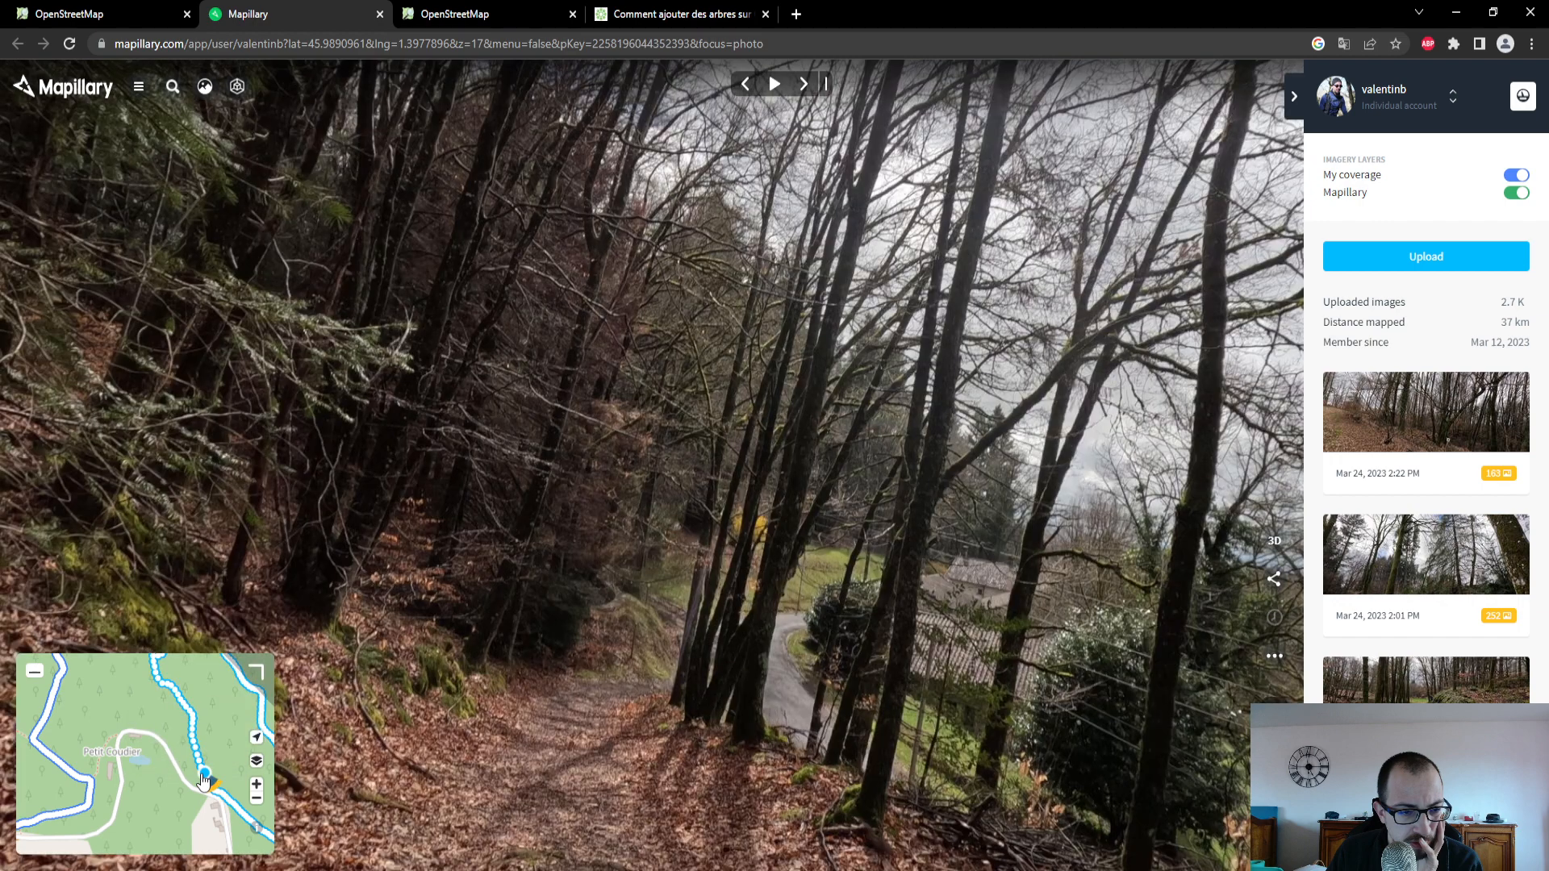
- Select the minor road beside the houses at Petit Coudier in OpenStreetMap and check its surface in the Mapillary photo at the path junction
{"action": "left_click", "coordinate": [145, 14]}
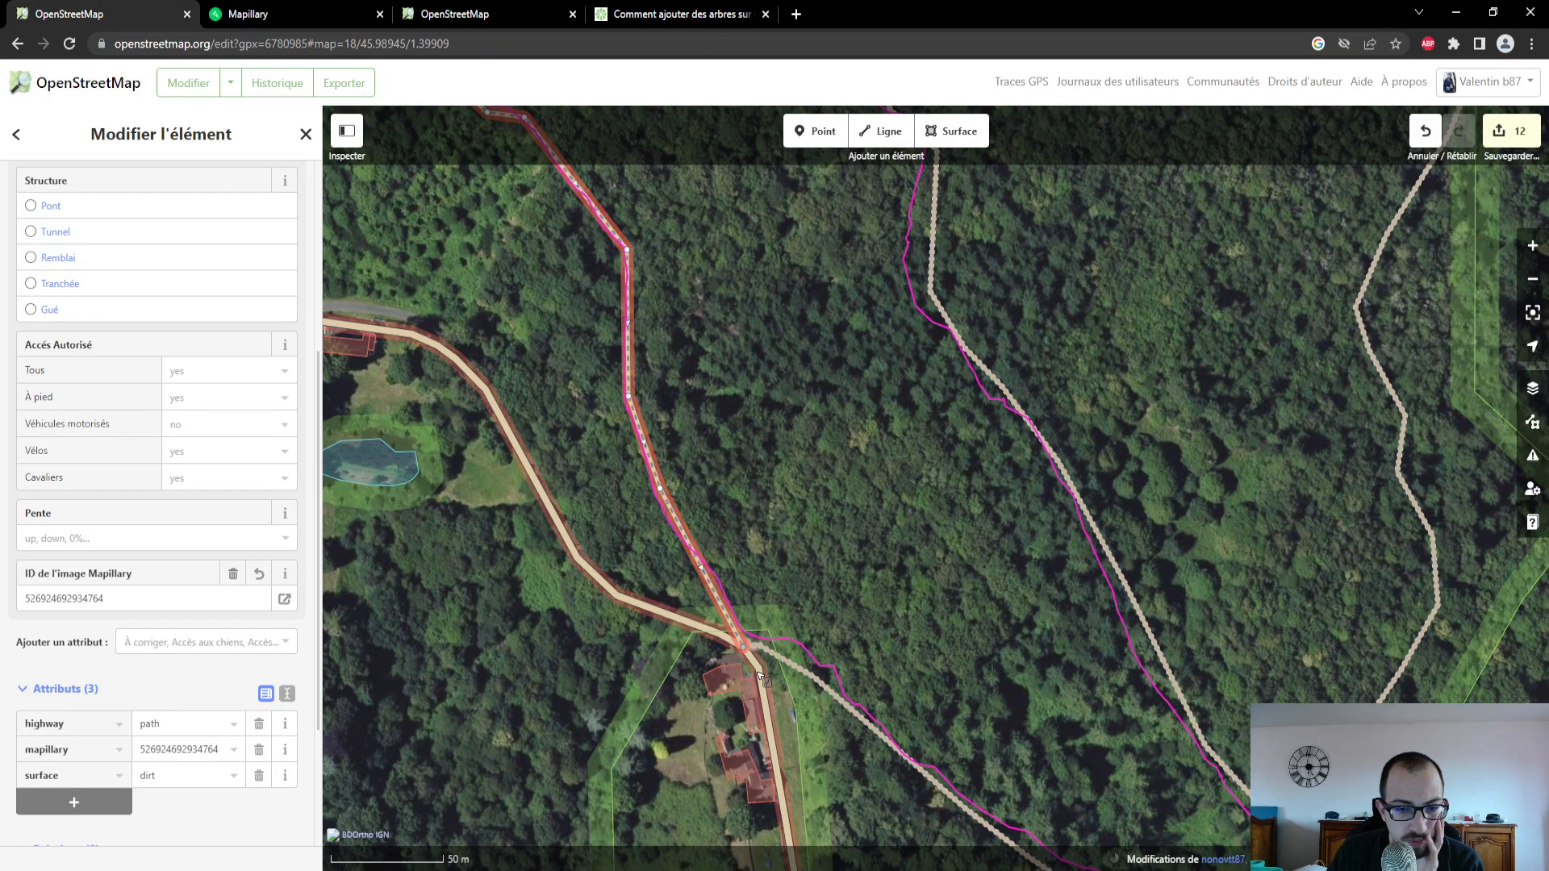
{"action": "left_click", "coordinate": [720, 655]}
{"action": "scroll", "coordinate": [155, 452], "scroll_direction": "up", "scroll_amount": 2}
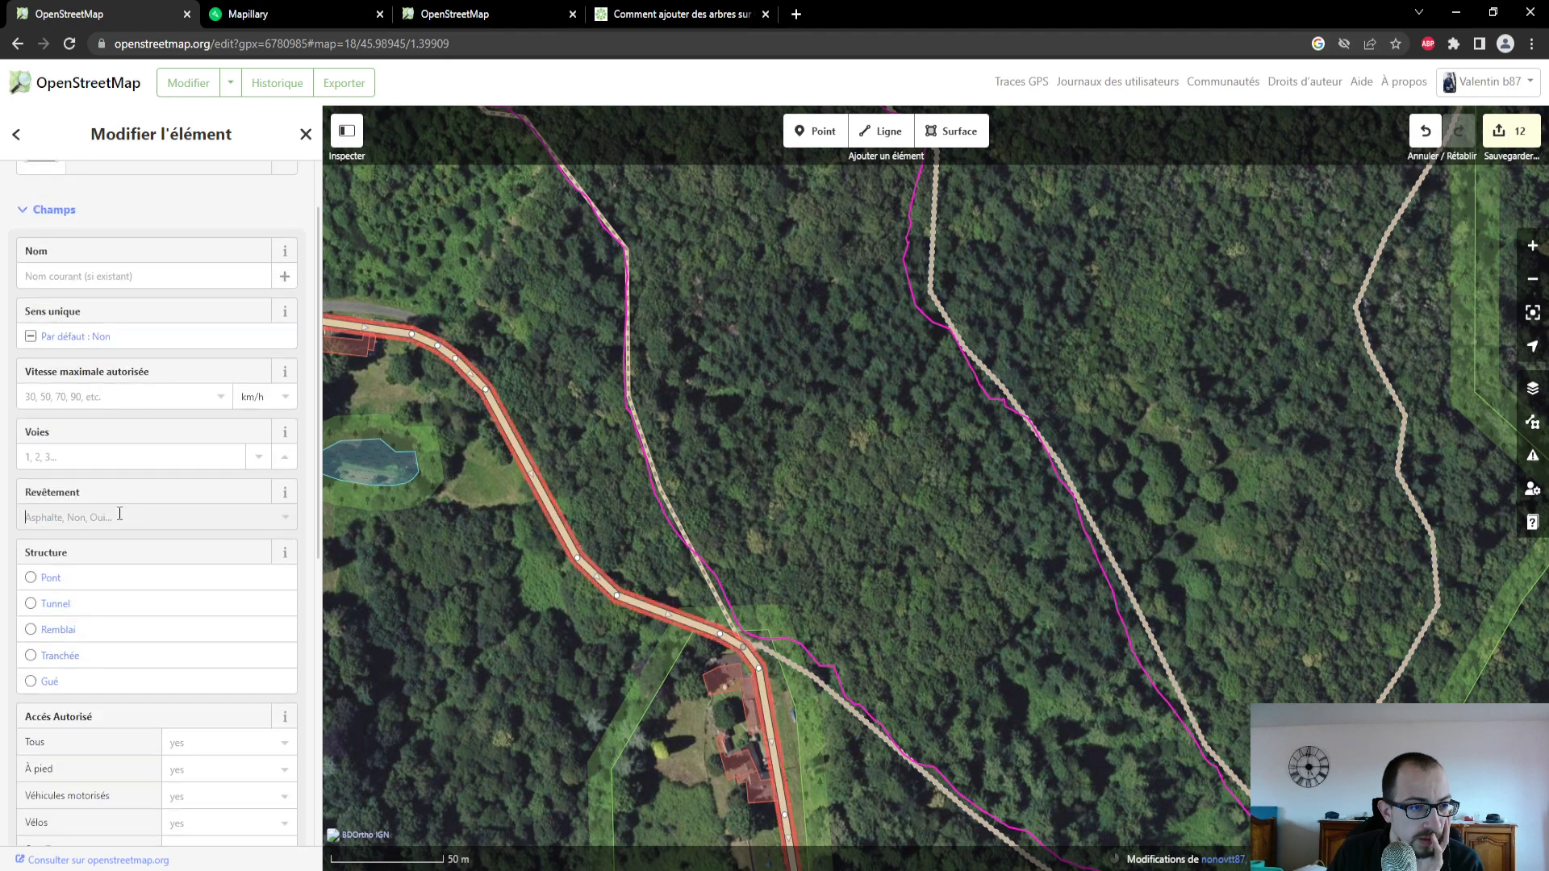
{"action": "left_click", "coordinate": [120, 509]}
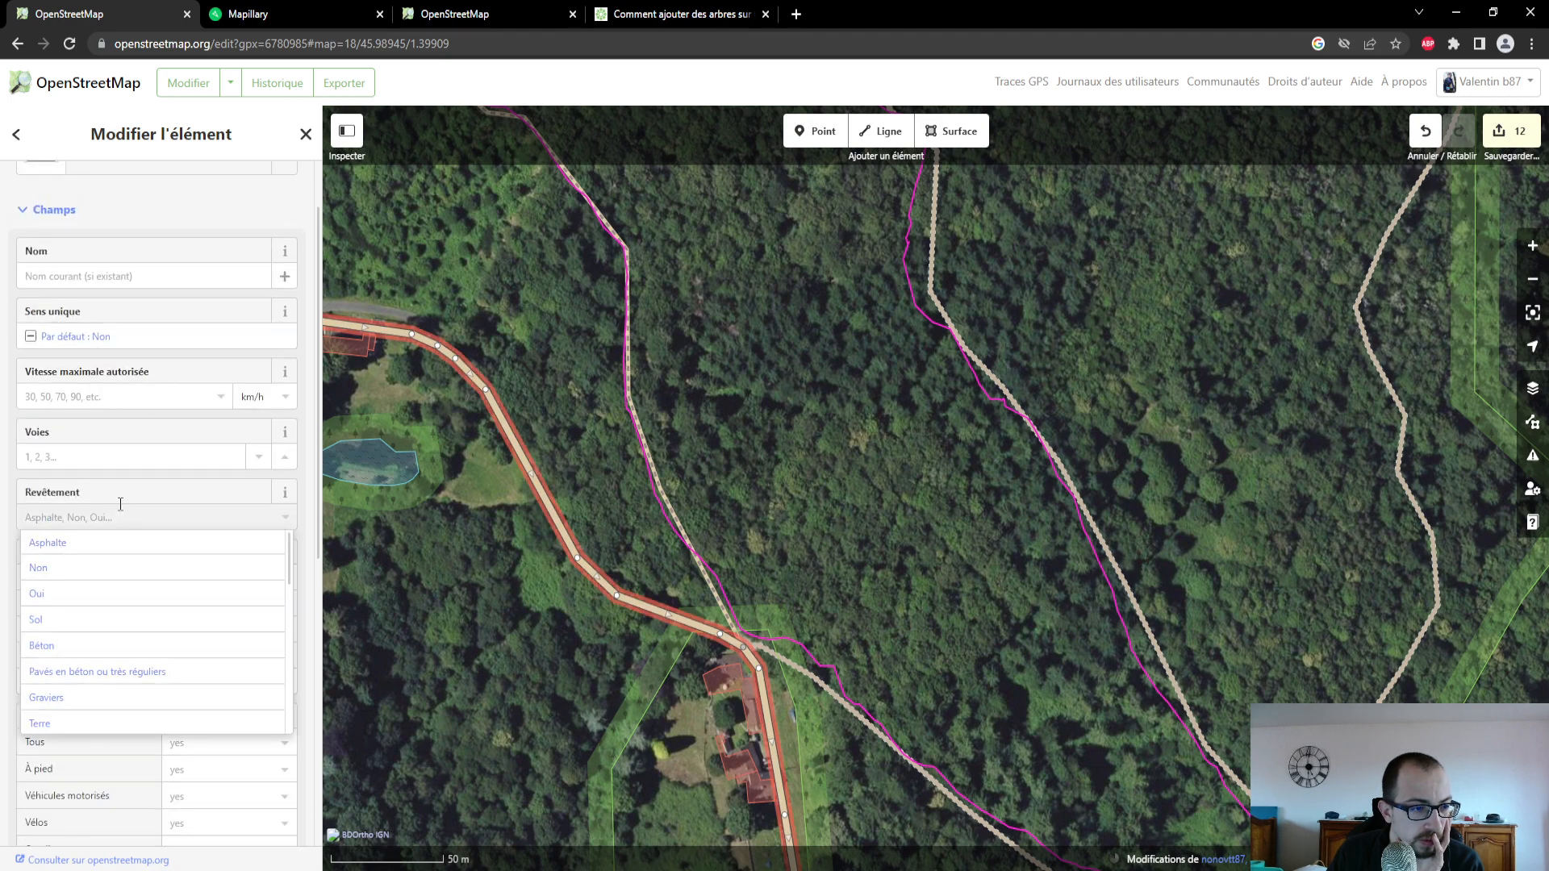
{"action": "left_click", "coordinate": [255, 16]}
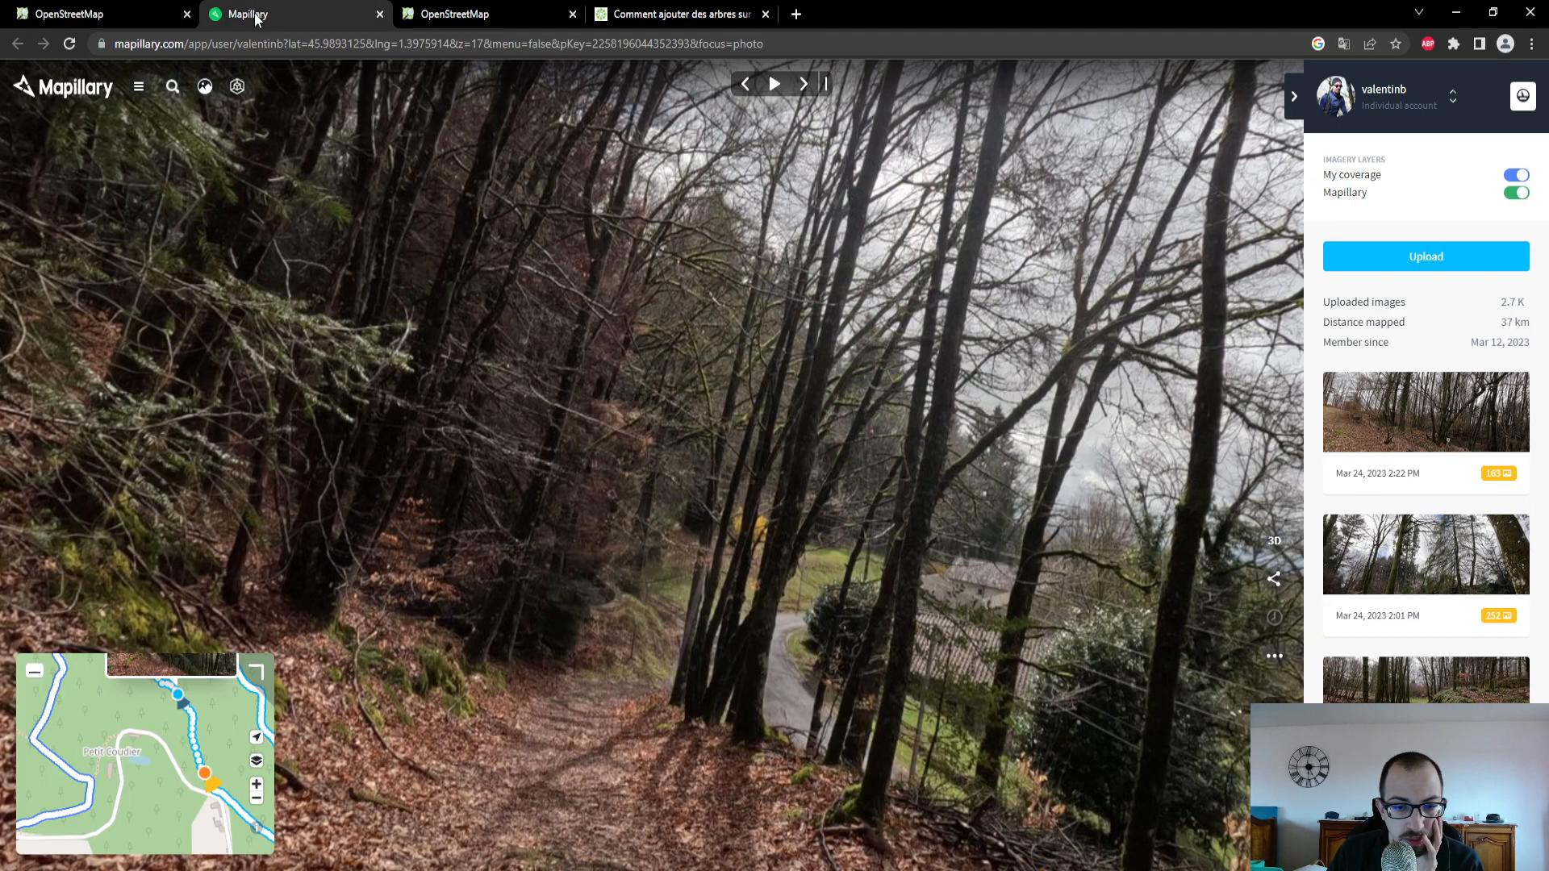
{"action": "left_click", "coordinate": [214, 789]}
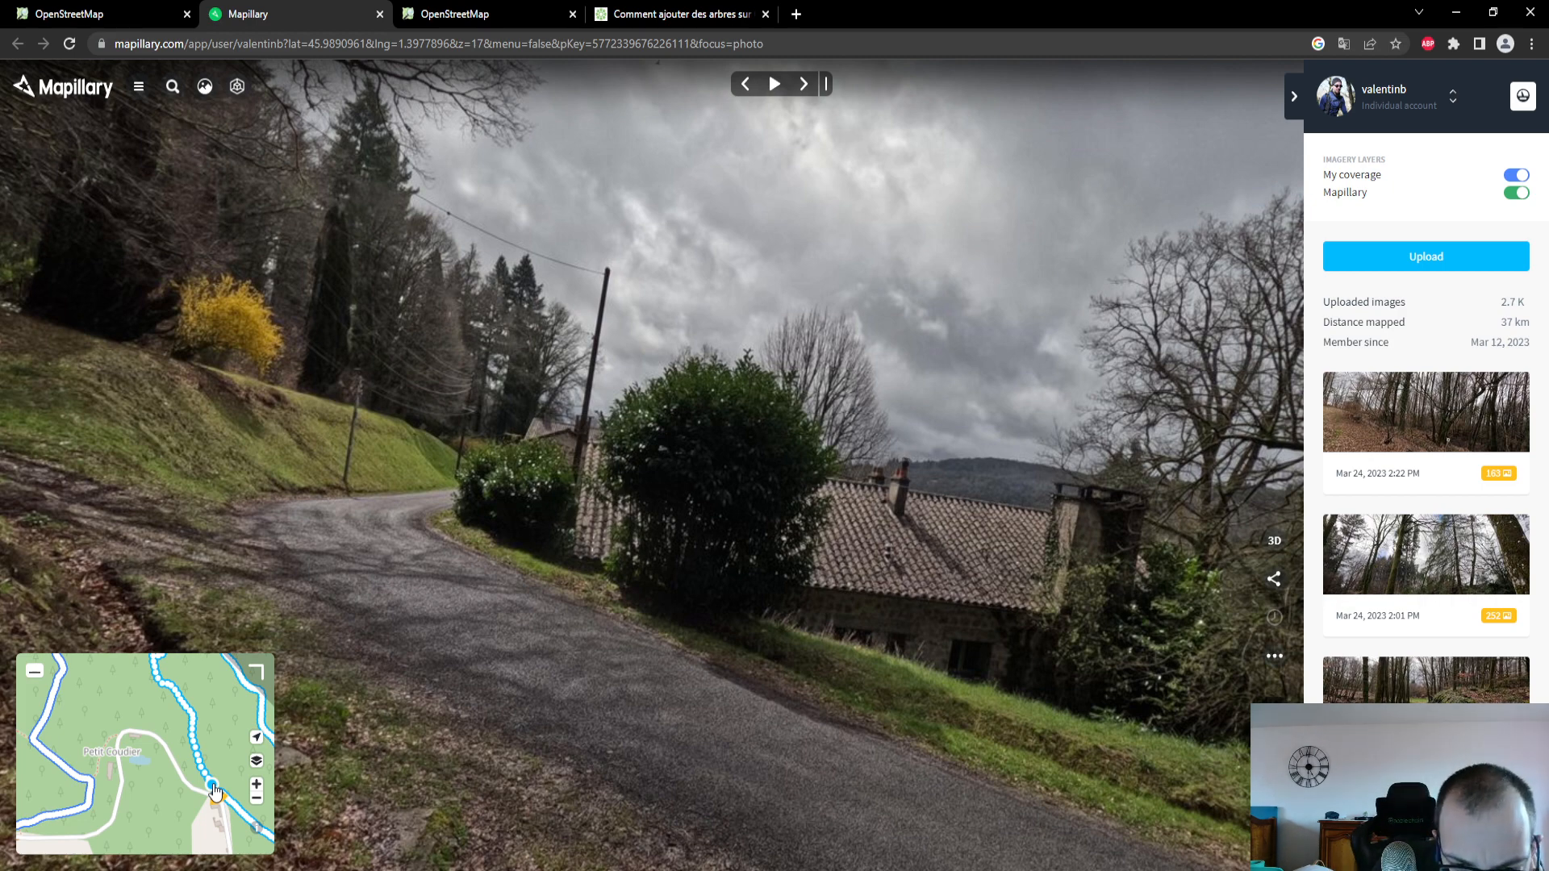
- Back in OpenStreetMap, set the Petit Coudier road's Revêtement to Oui
{"action": "left_click", "coordinate": [111, 14]}
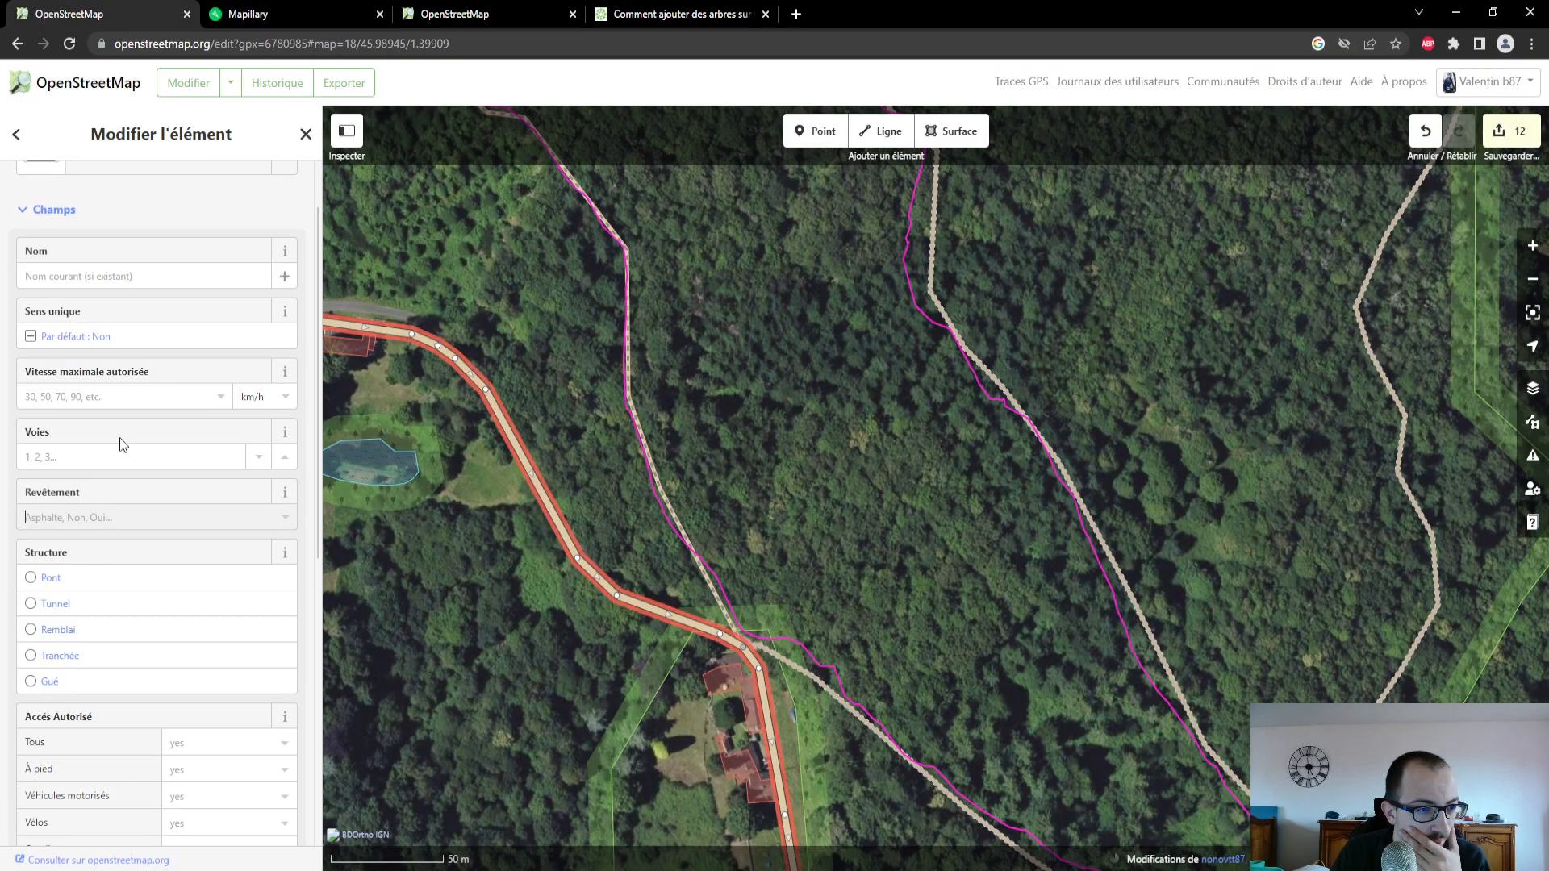
{"action": "scroll", "coordinate": [122, 429], "scroll_direction": "up", "scroll_amount": 2}
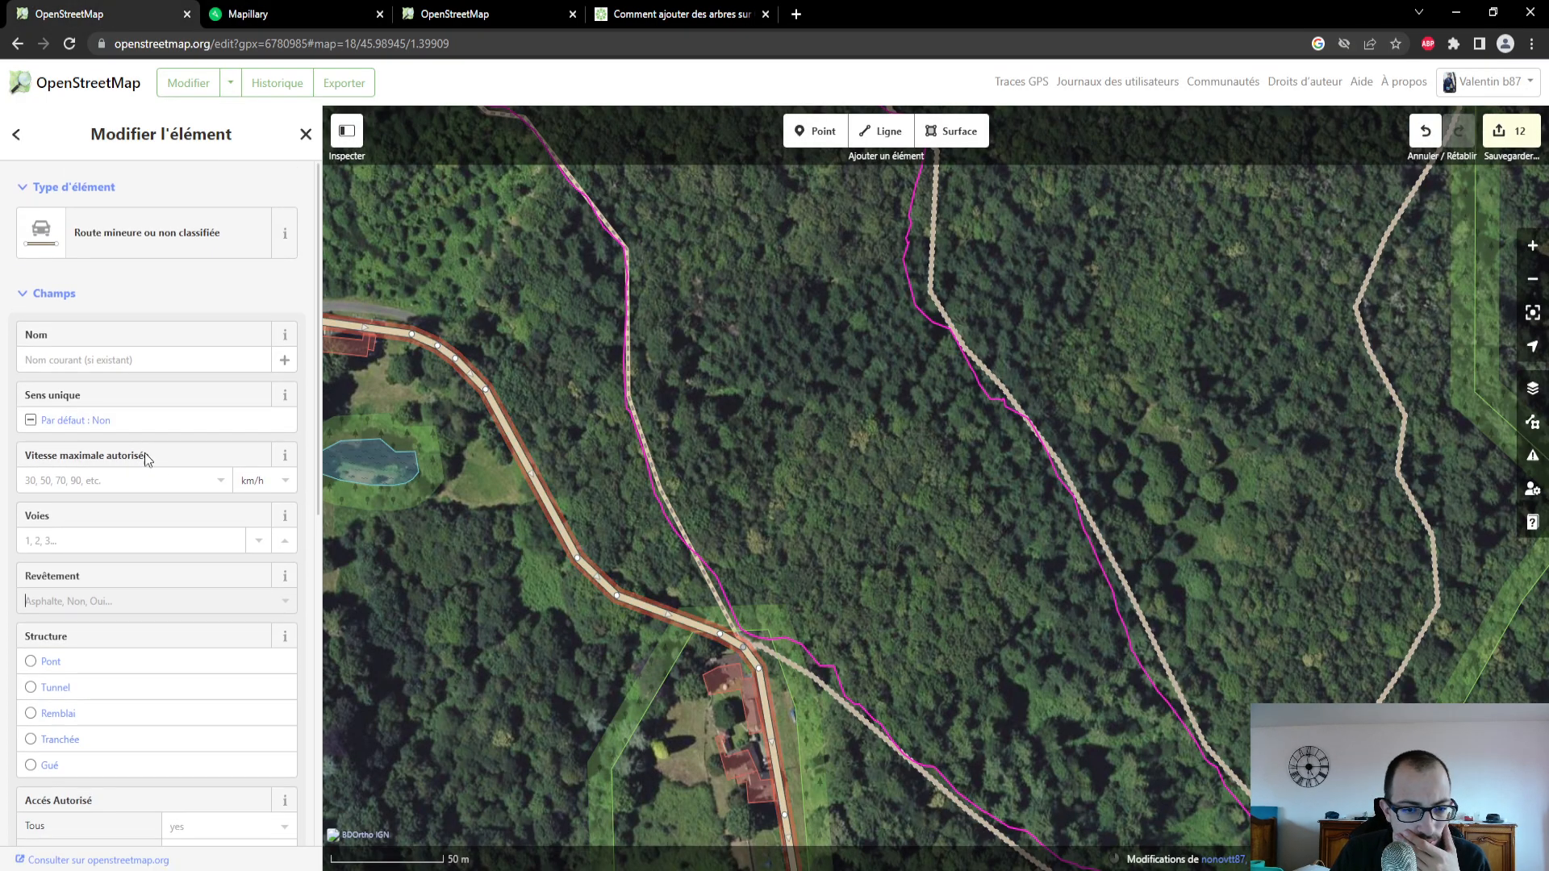
{"action": "scroll", "coordinate": [162, 530], "scroll_direction": "down", "scroll_amount": 1}
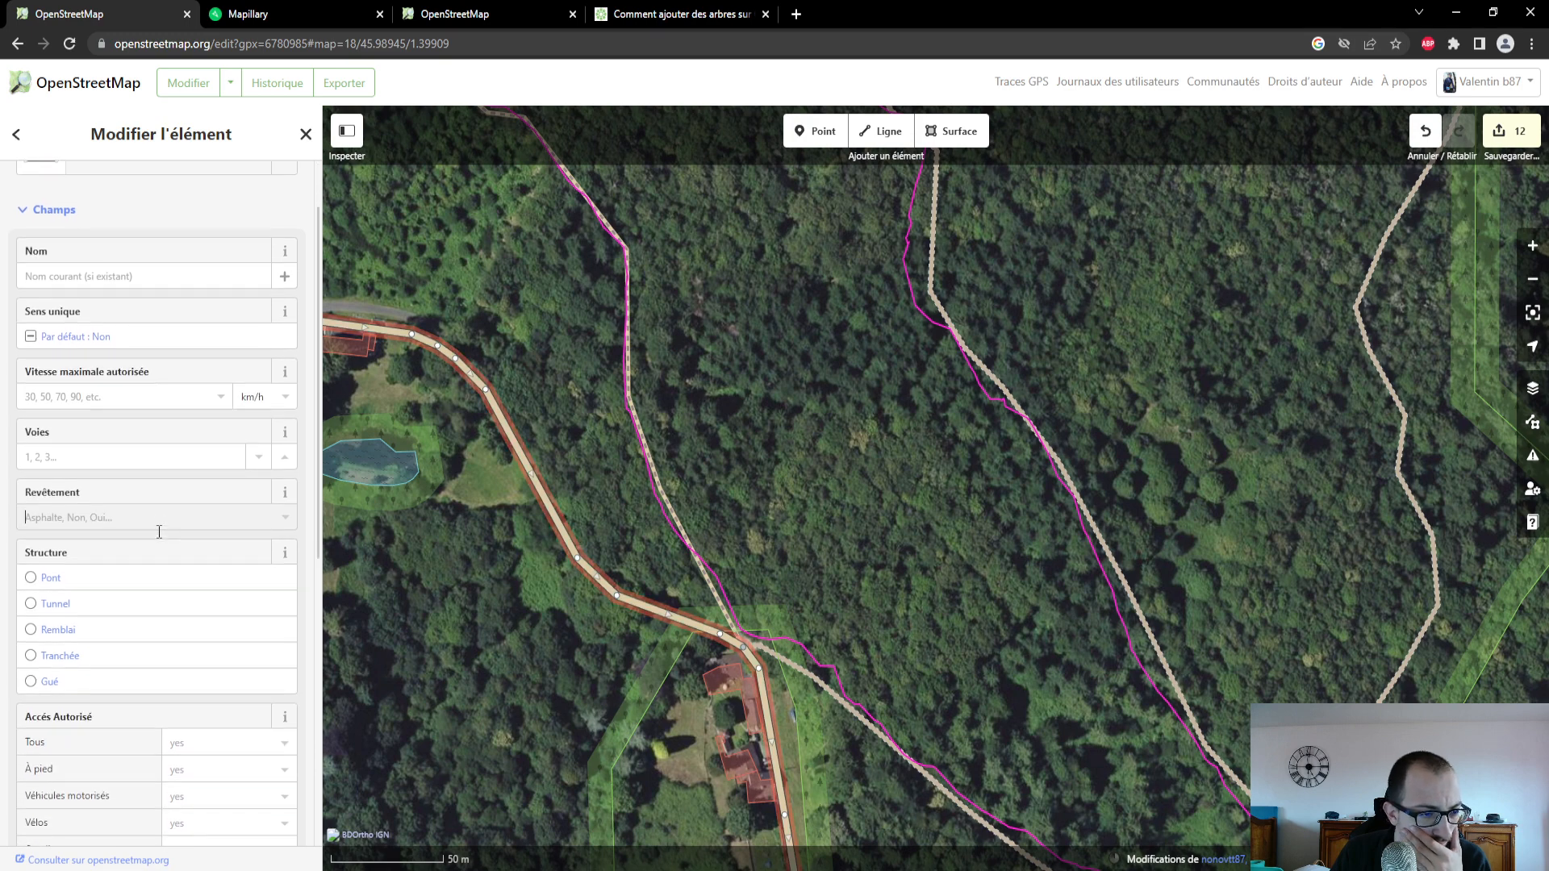
{"action": "left_click", "coordinate": [134, 517]}
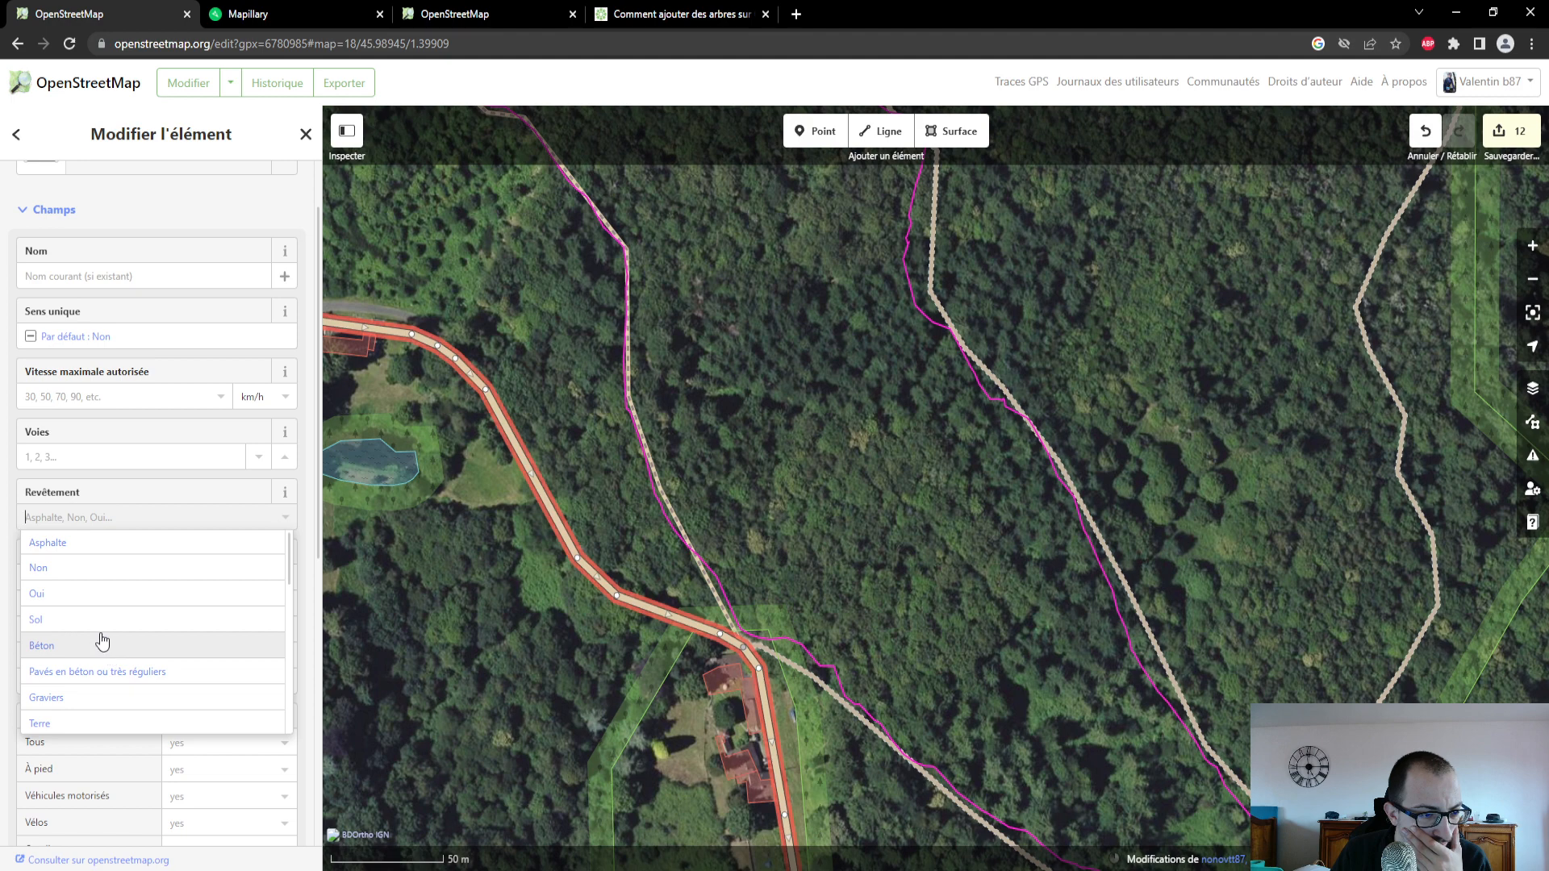
{"action": "left_click", "coordinate": [104, 595]}
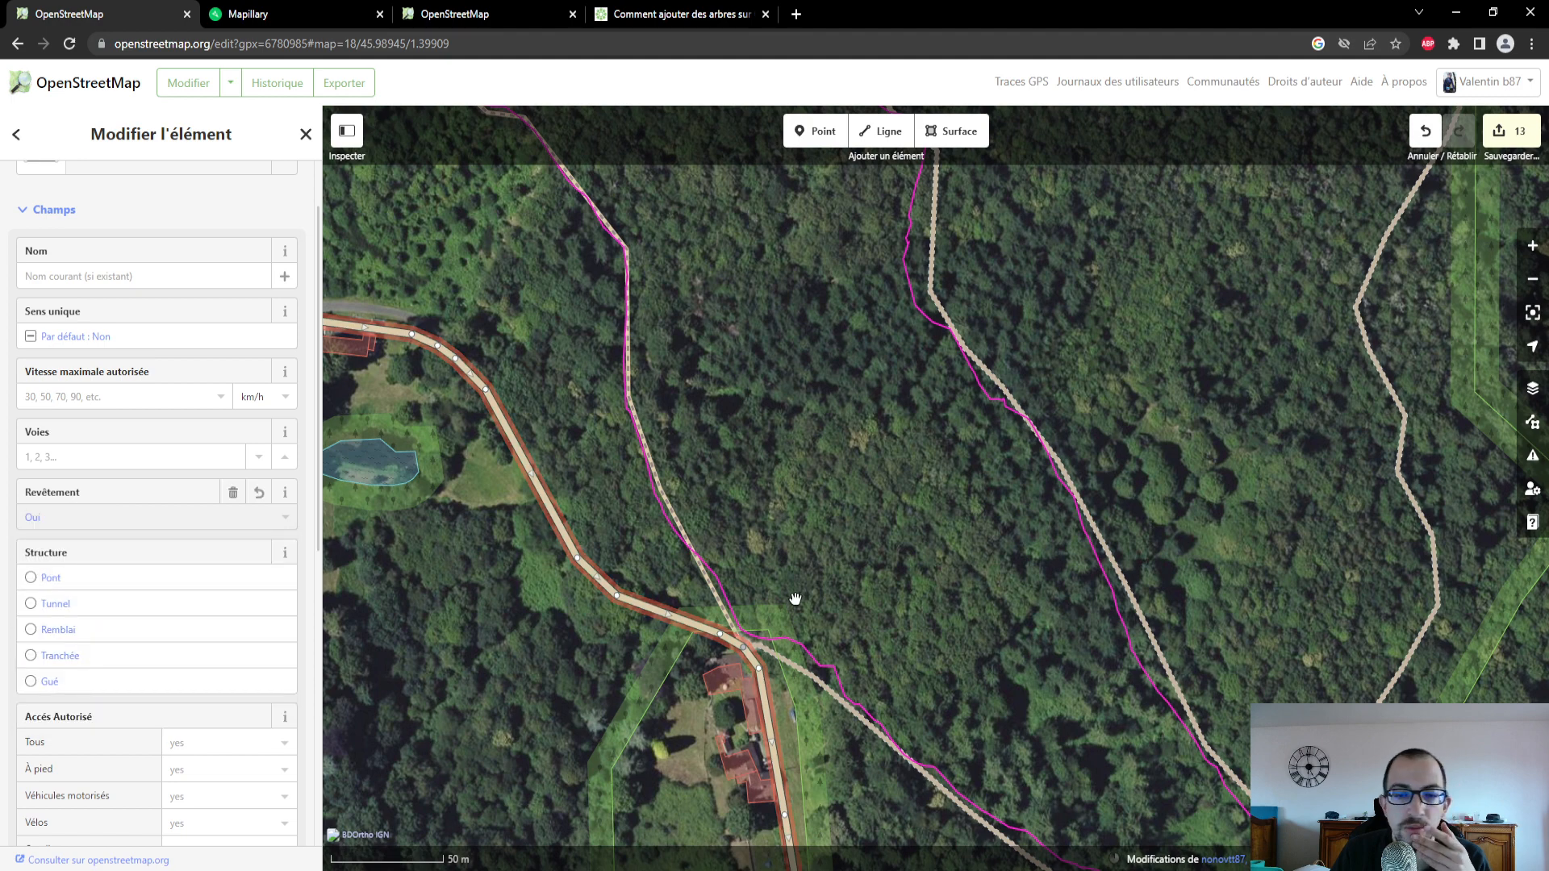
- Inspect the attributes of the track running southeast from the road junction at Petit Coudier, along its full course
{"action": "left_click", "coordinate": [807, 674]}
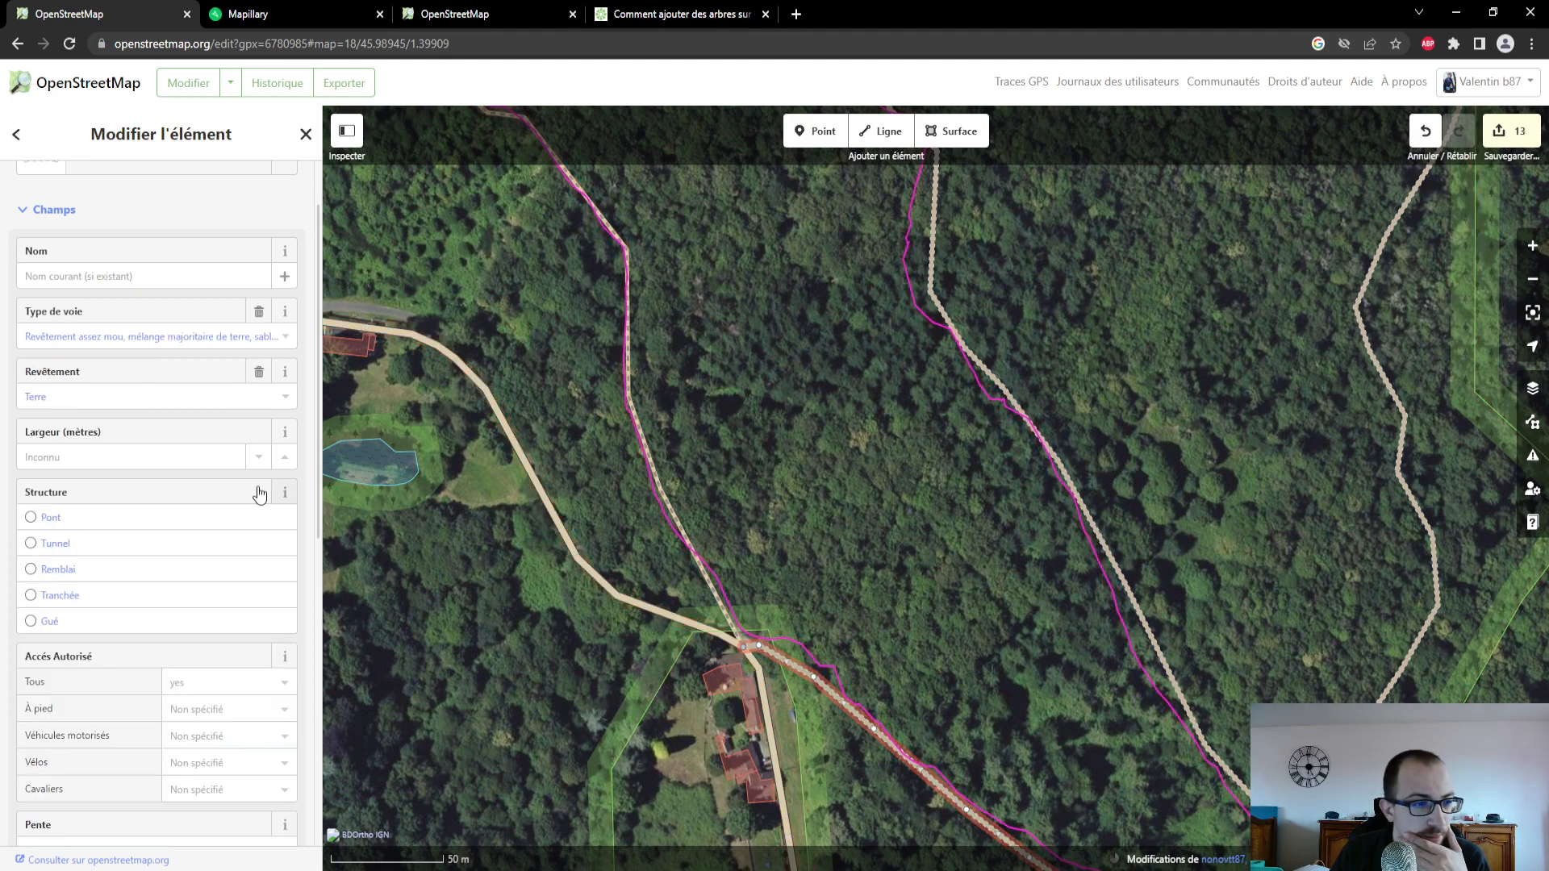
{"action": "left_click_drag", "start_coordinate": [758, 525], "coordinate": [580, 310]}
{"action": "left_click_drag", "start_coordinate": [812, 571], "coordinate": [629, 483]}
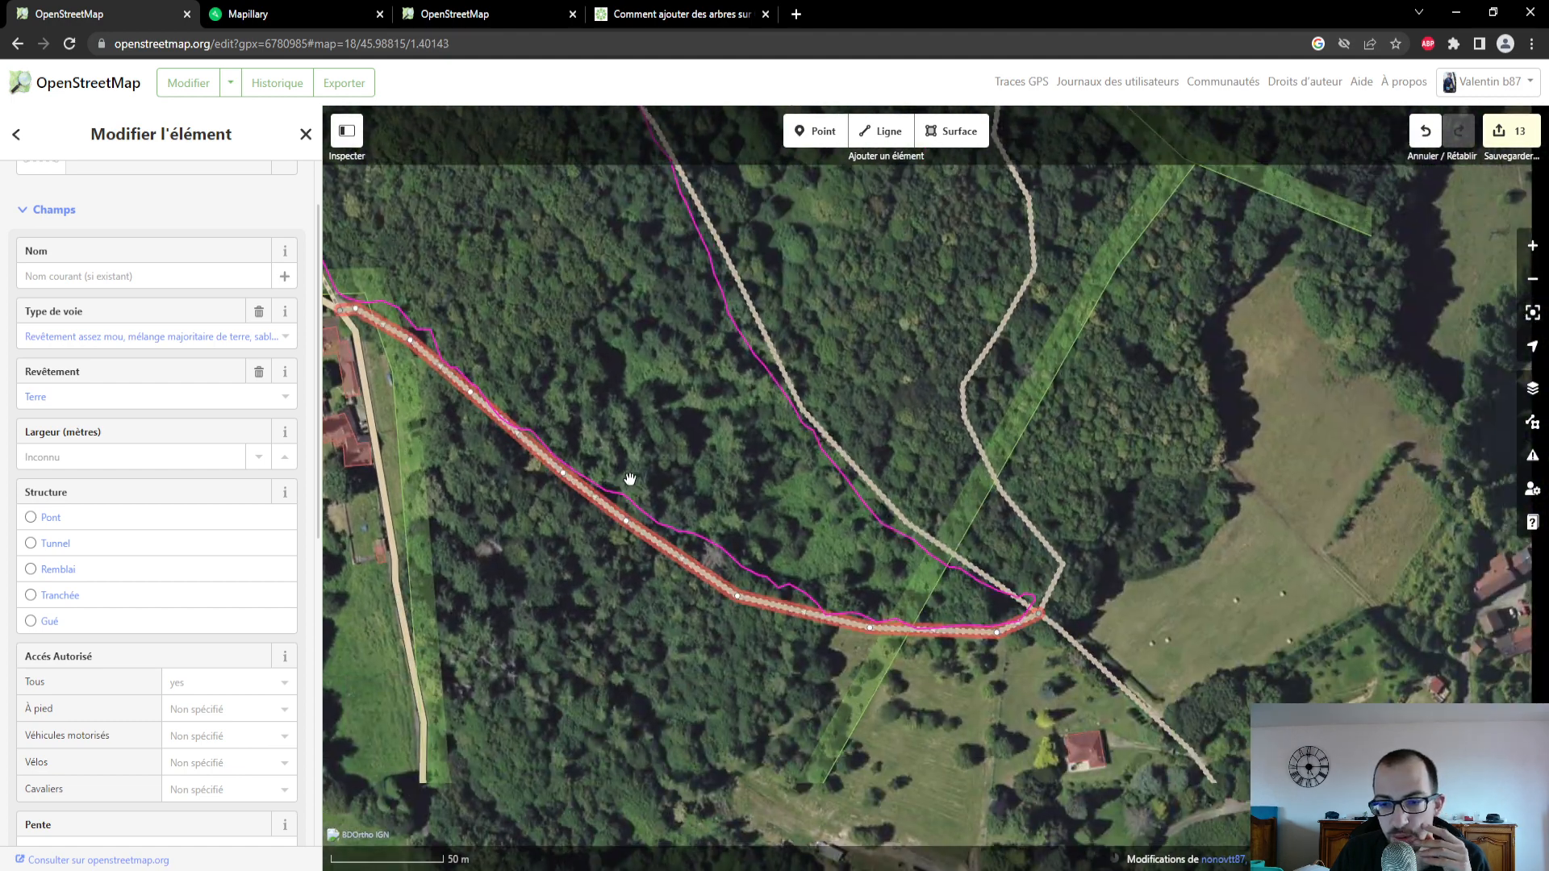
{"action": "scroll", "coordinate": [101, 581], "scroll_direction": "down", "scroll_amount": 4}
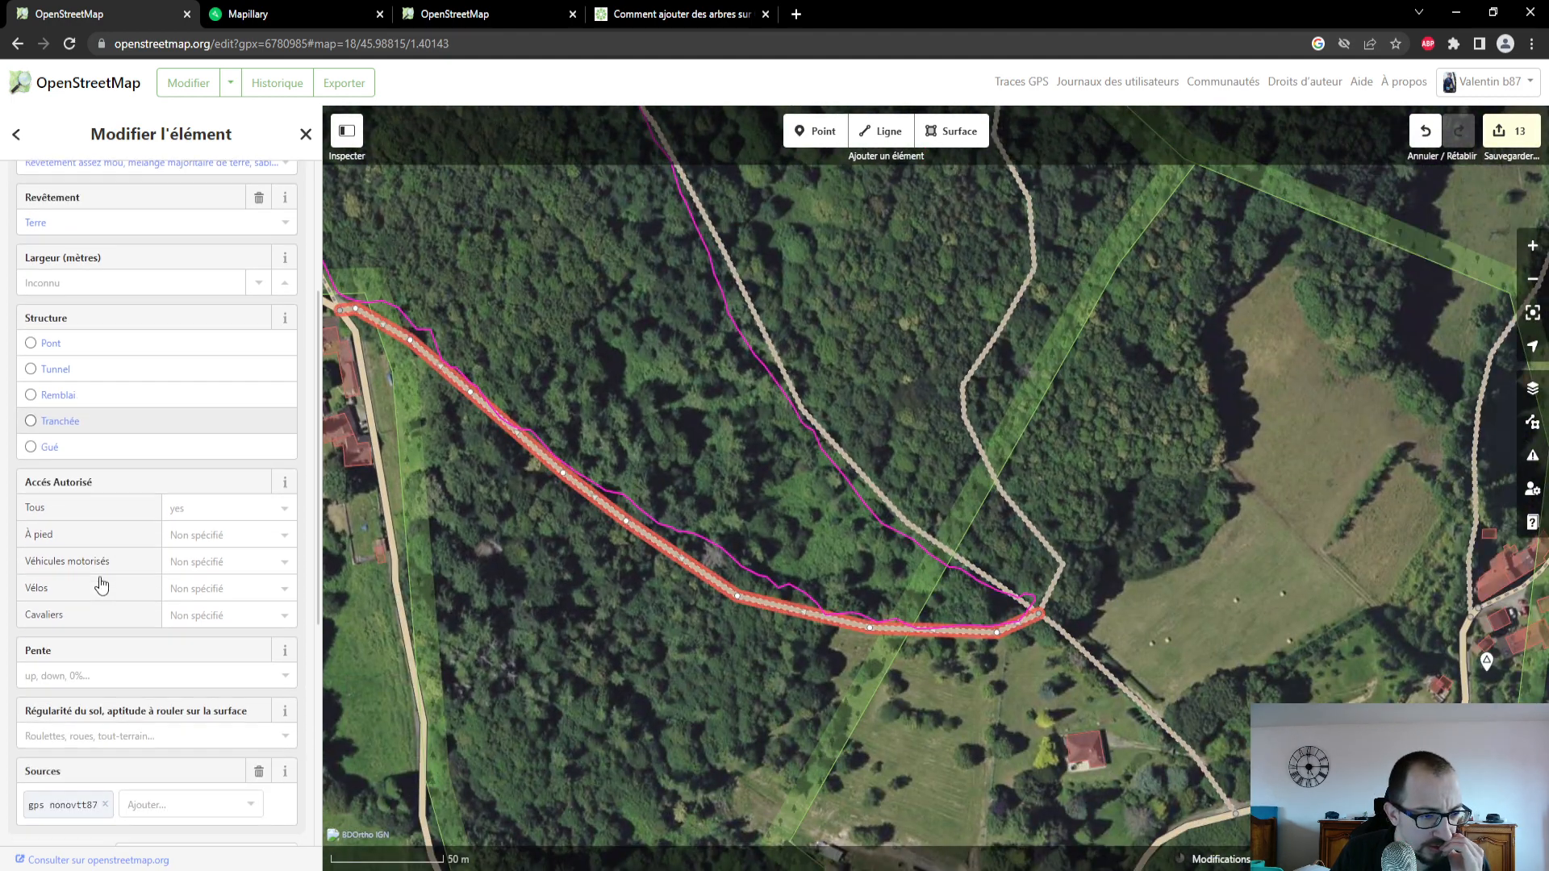
{"action": "scroll", "coordinate": [101, 577], "scroll_direction": "up", "scroll_amount": 1}
- Select the adjoining forest track northeast of the previous one and check its surface in a Mapillary photo taken along it
{"action": "left_click", "coordinate": [871, 486]}
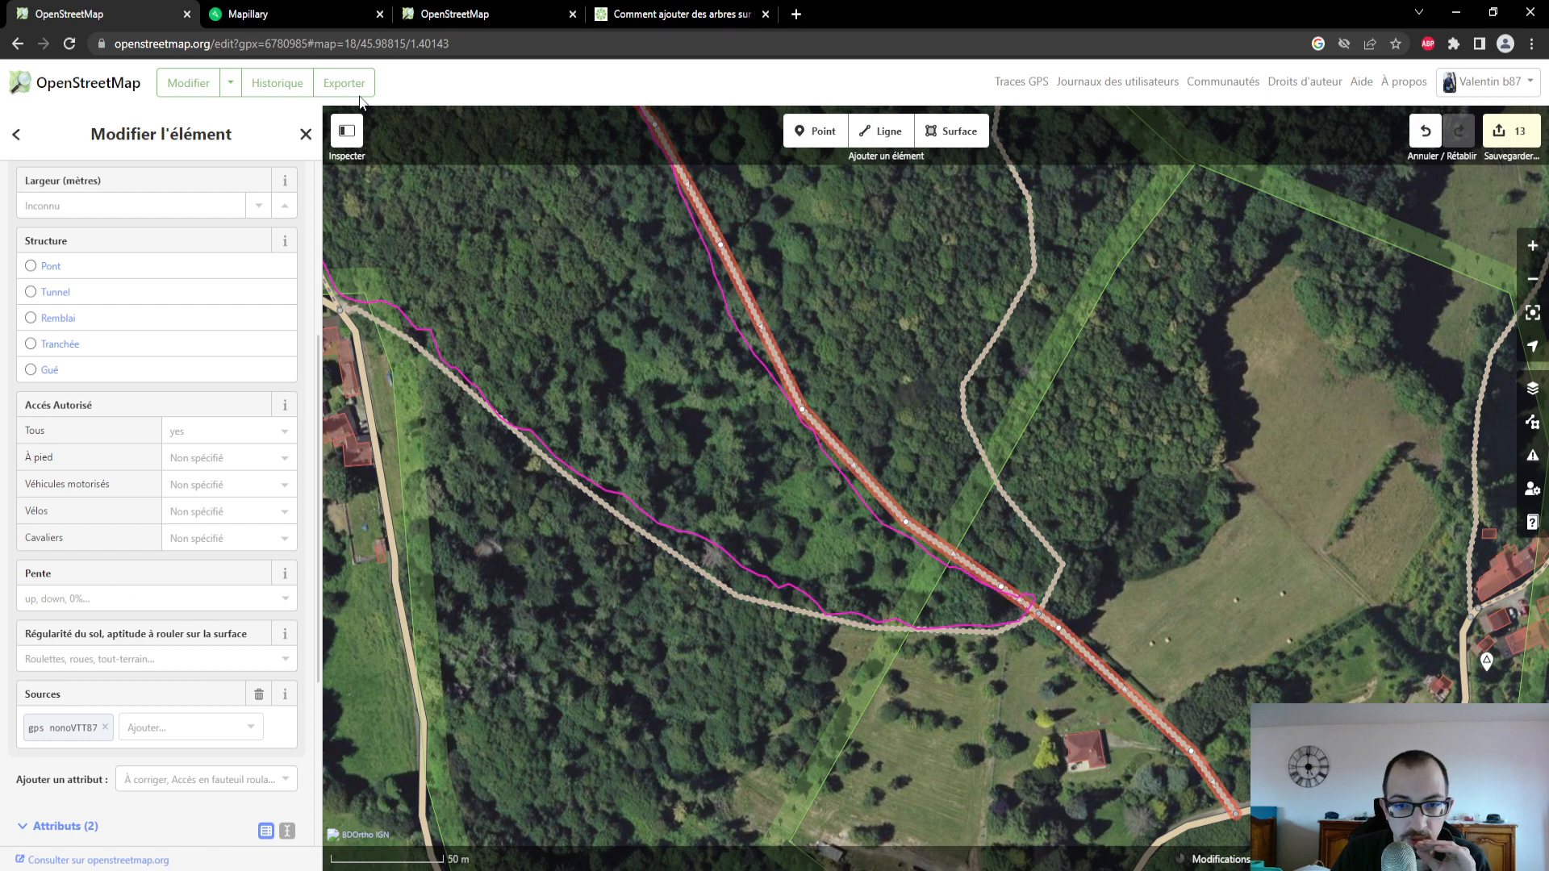
{"action": "left_click", "coordinate": [335, 24]}
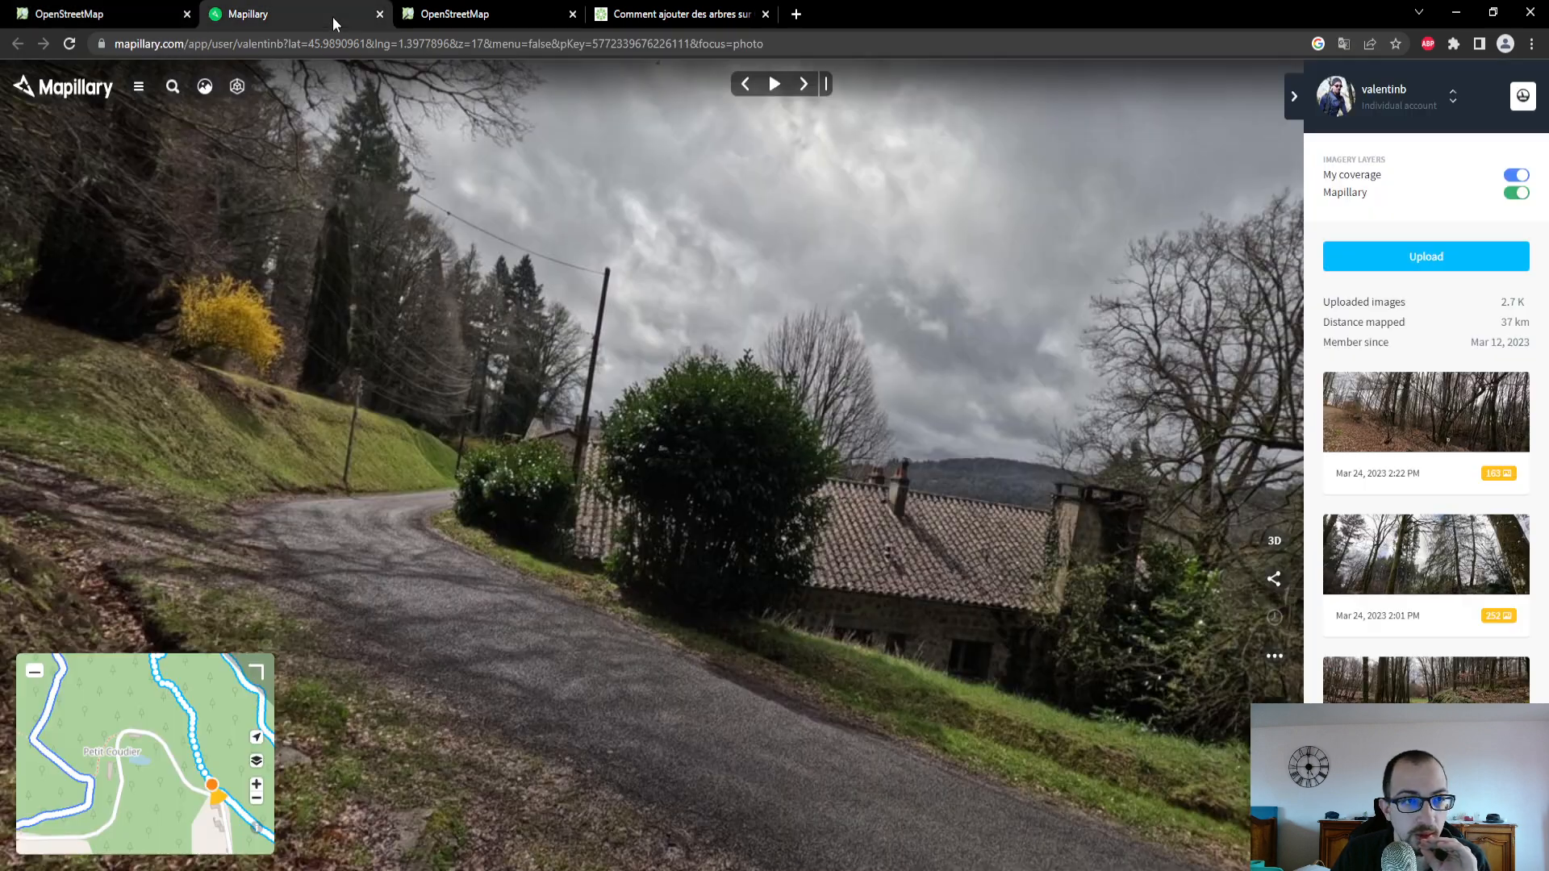
{"action": "left_click", "coordinate": [194, 729]}
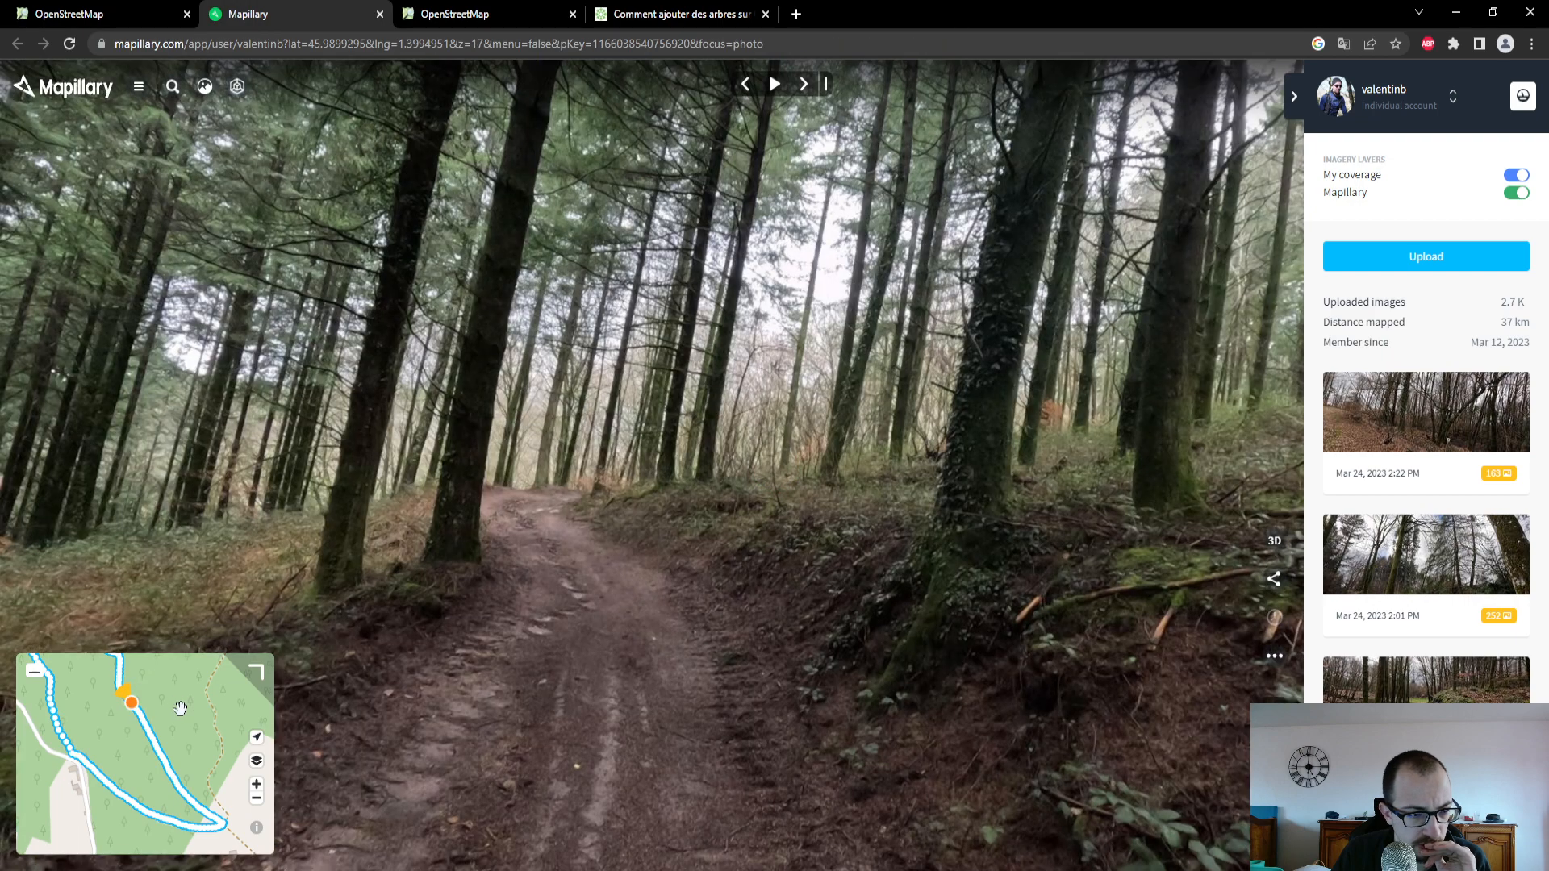
{"action": "left_click_drag", "start_coordinate": [180, 707], "coordinate": [178, 779]}
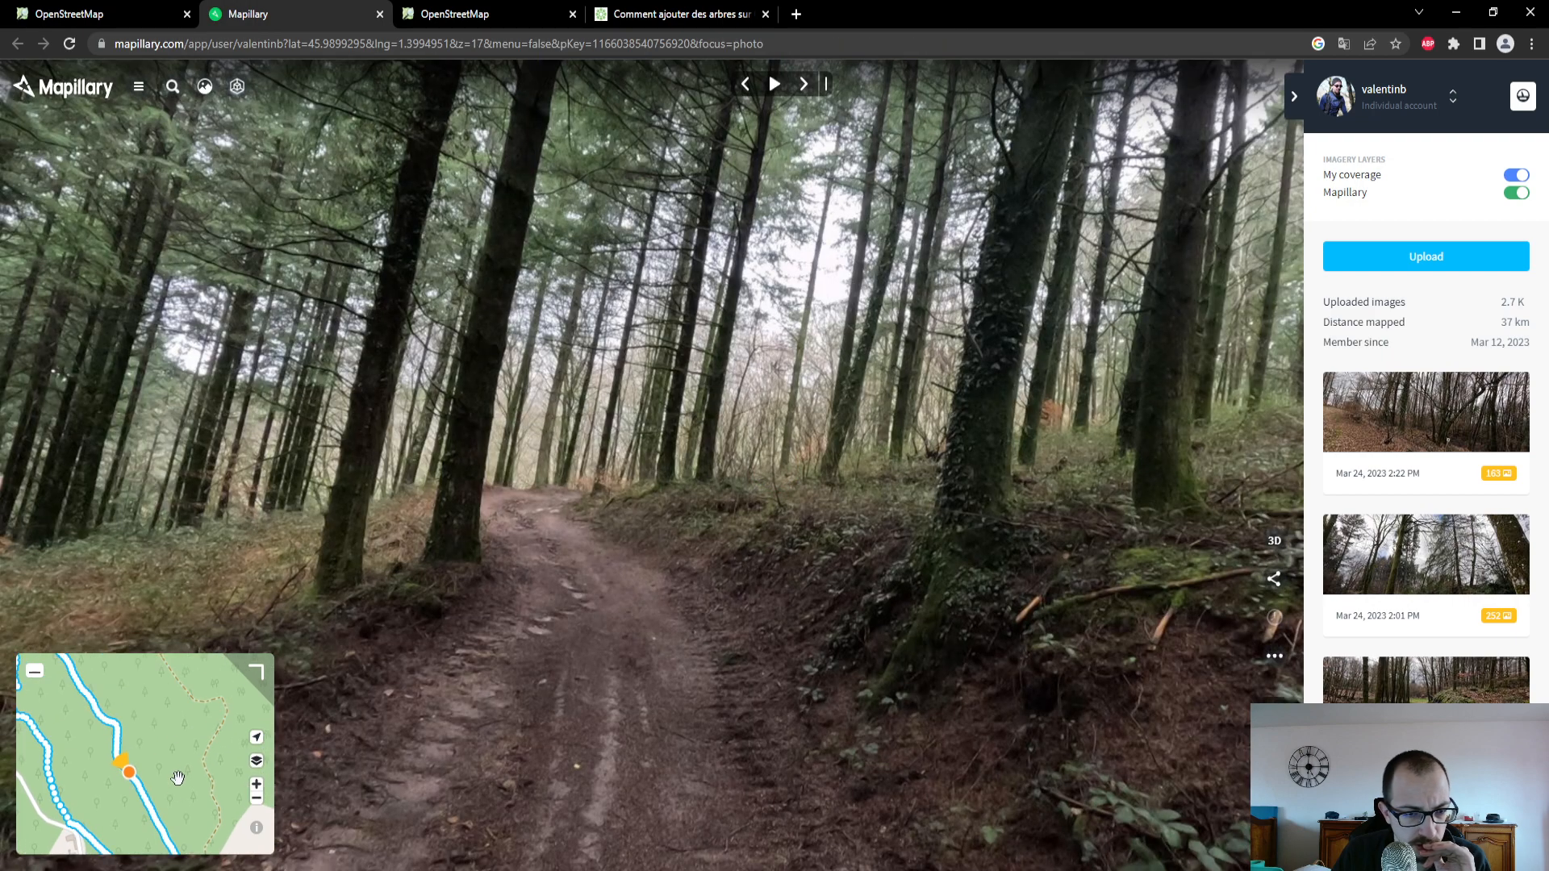
- In OpenStreetMap, follow the selected forest track north along the GPS trace to the road at Les Barrys
{"action": "left_click", "coordinate": [108, 11]}
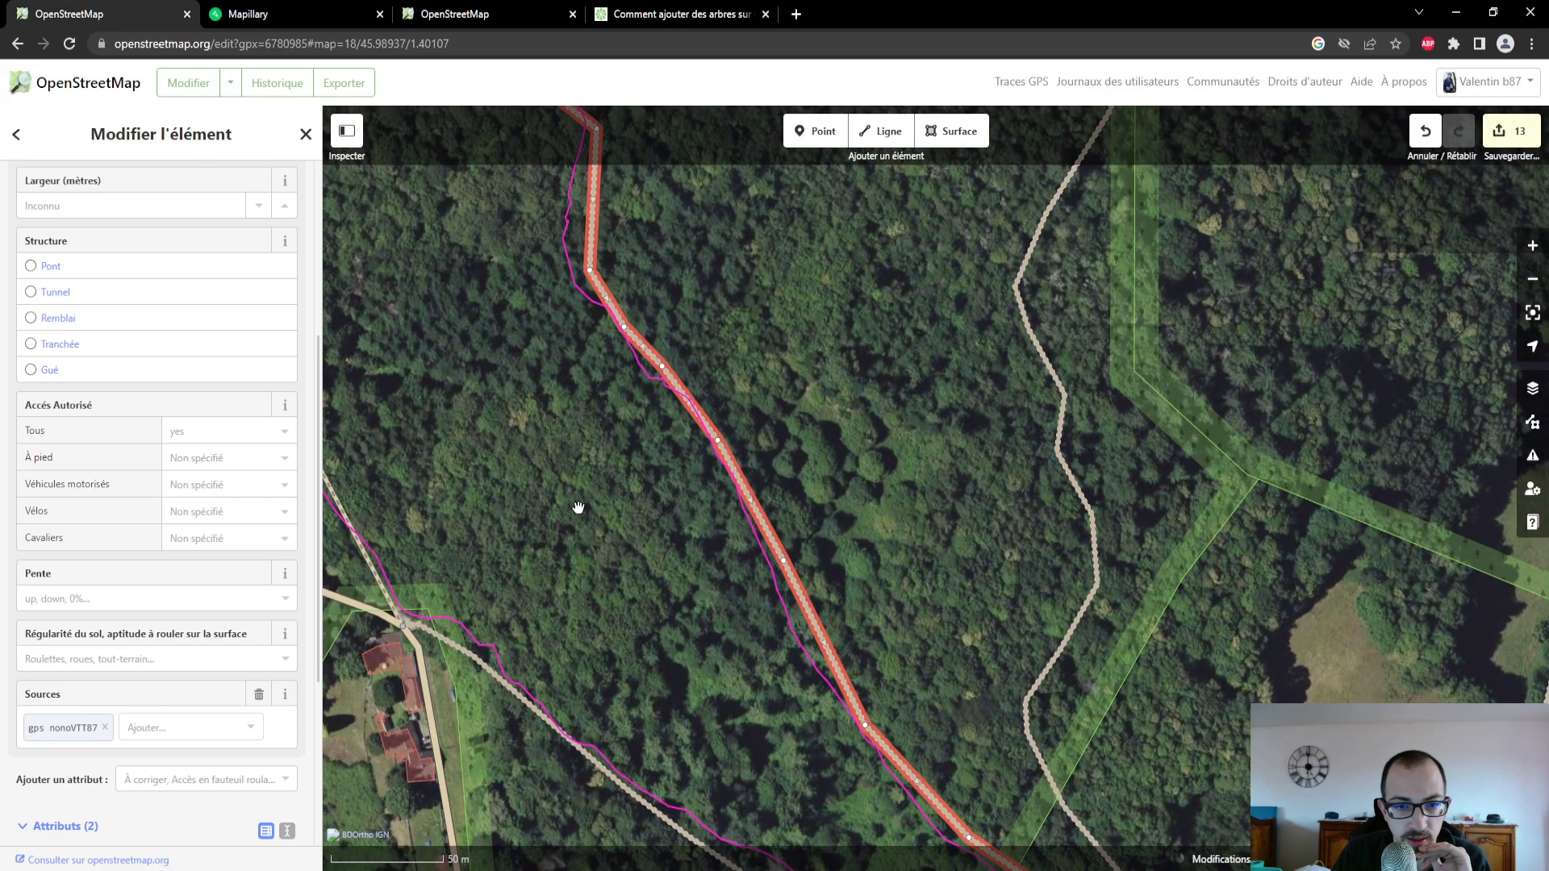
{"action": "left_click_drag", "start_coordinate": [578, 508], "coordinate": [614, 727]}
{"action": "left_click_drag", "start_coordinate": [477, 394], "coordinate": [543, 657]}
{"action": "left_click_drag", "start_coordinate": [404, 434], "coordinate": [553, 716]}
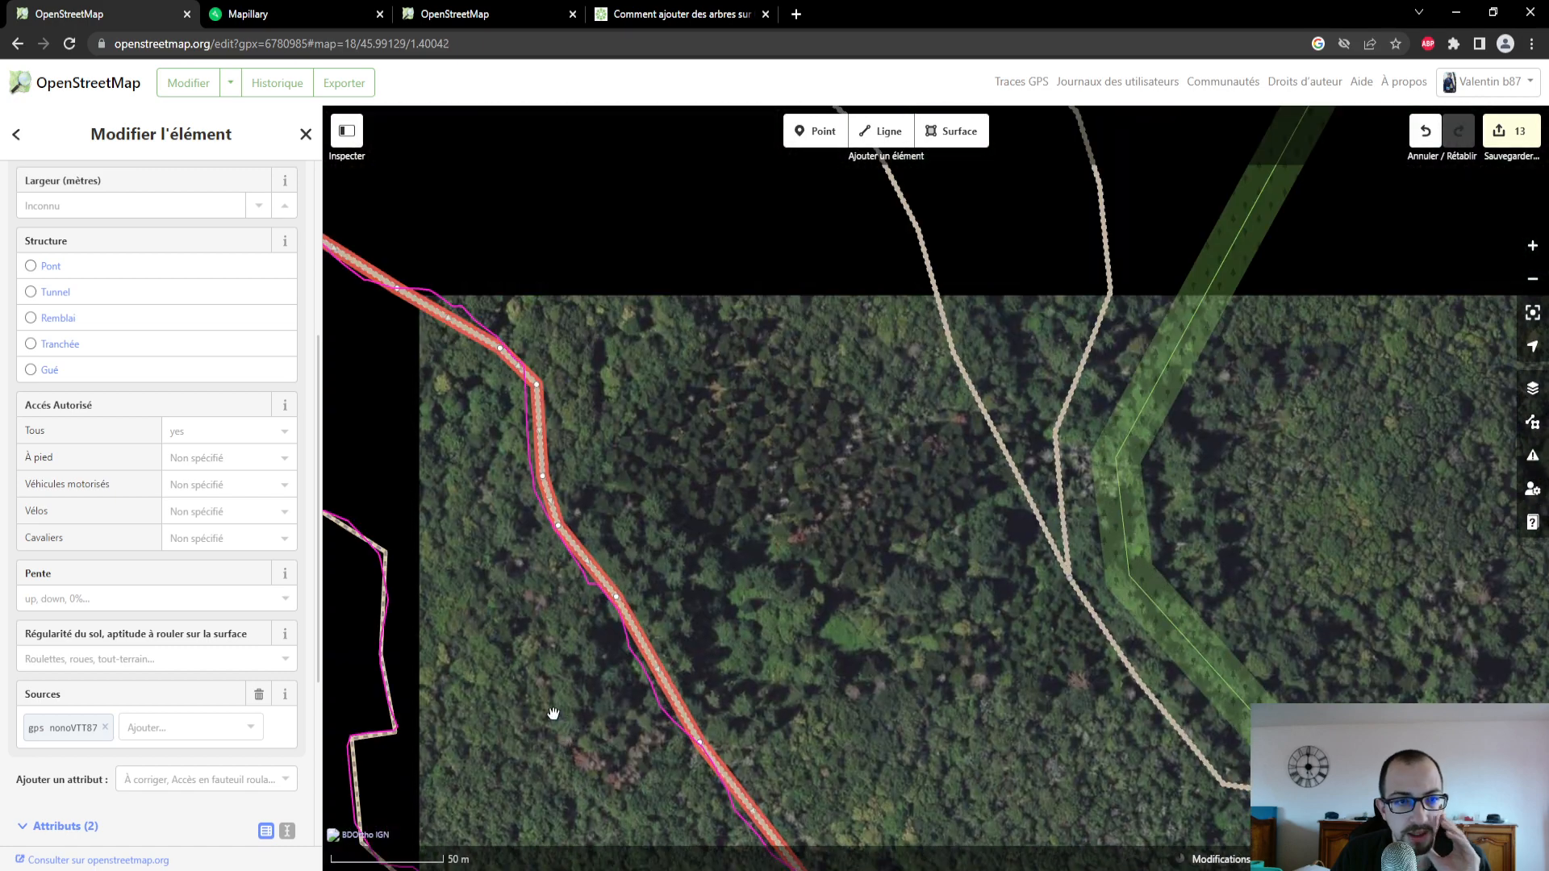
{"action": "left_click_drag", "start_coordinate": [452, 443], "coordinate": [571, 652]}
{"action": "mouse_move", "coordinate": [509, 613]}
{"action": "left_mouse_down"}
{"action": "mouse_move", "coordinate": [715, 757]}
{"action": "mouse_move", "coordinate": [613, 767]}
{"action": "left_mouse_up"}
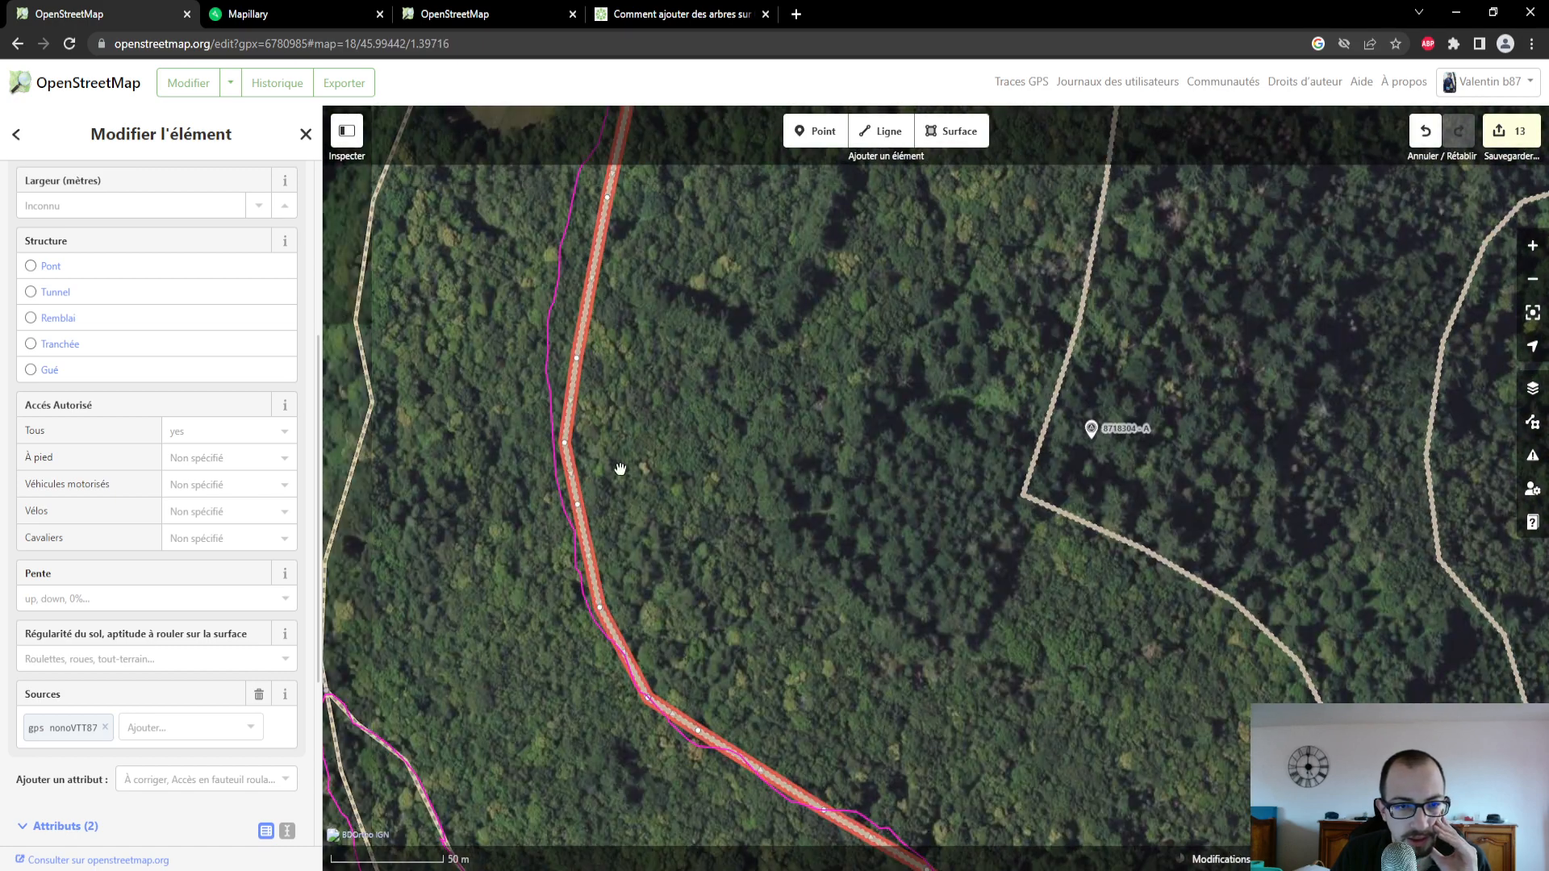
{"action": "left_click_drag", "start_coordinate": [626, 464], "coordinate": [623, 718]}
{"action": "mouse_move", "coordinate": [756, 425]}
{"action": "left_mouse_down"}
{"action": "mouse_move", "coordinate": [713, 443]}
{"action": "mouse_move", "coordinate": [729, 667]}
{"action": "left_mouse_up"}
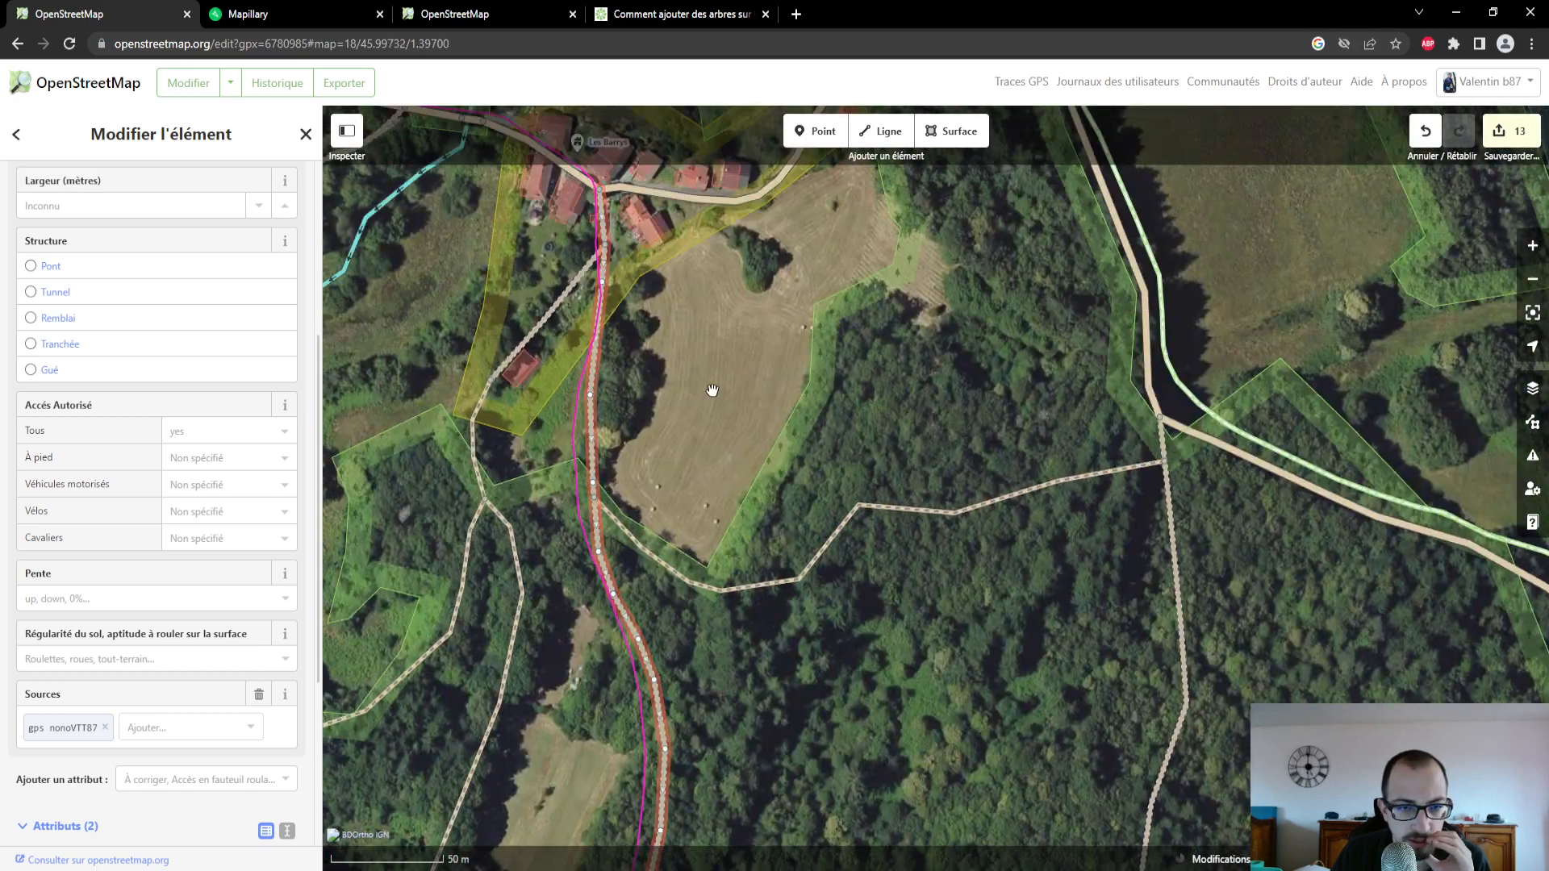
{"action": "left_click_drag", "start_coordinate": [712, 390], "coordinate": [736, 506]}
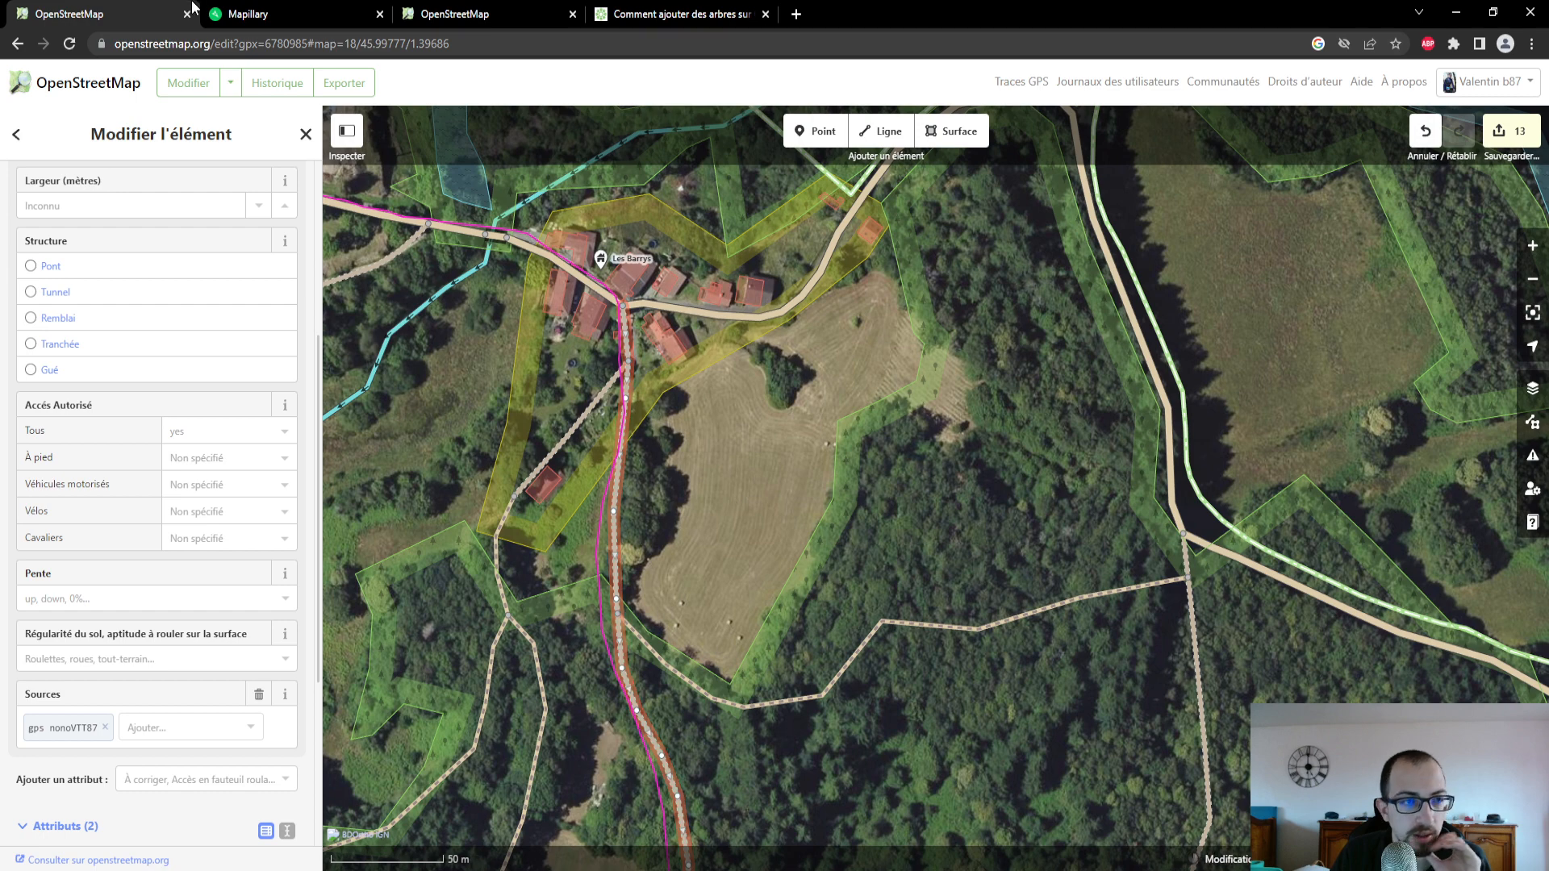
- Switch to Mapillary, follow the coverage north to Les Barrys and view the photo at the hamlet's road junction
{"action": "left_click", "coordinate": [232, 14]}
{"action": "left_click_drag", "start_coordinate": [154, 727], "coordinate": [153, 767]}
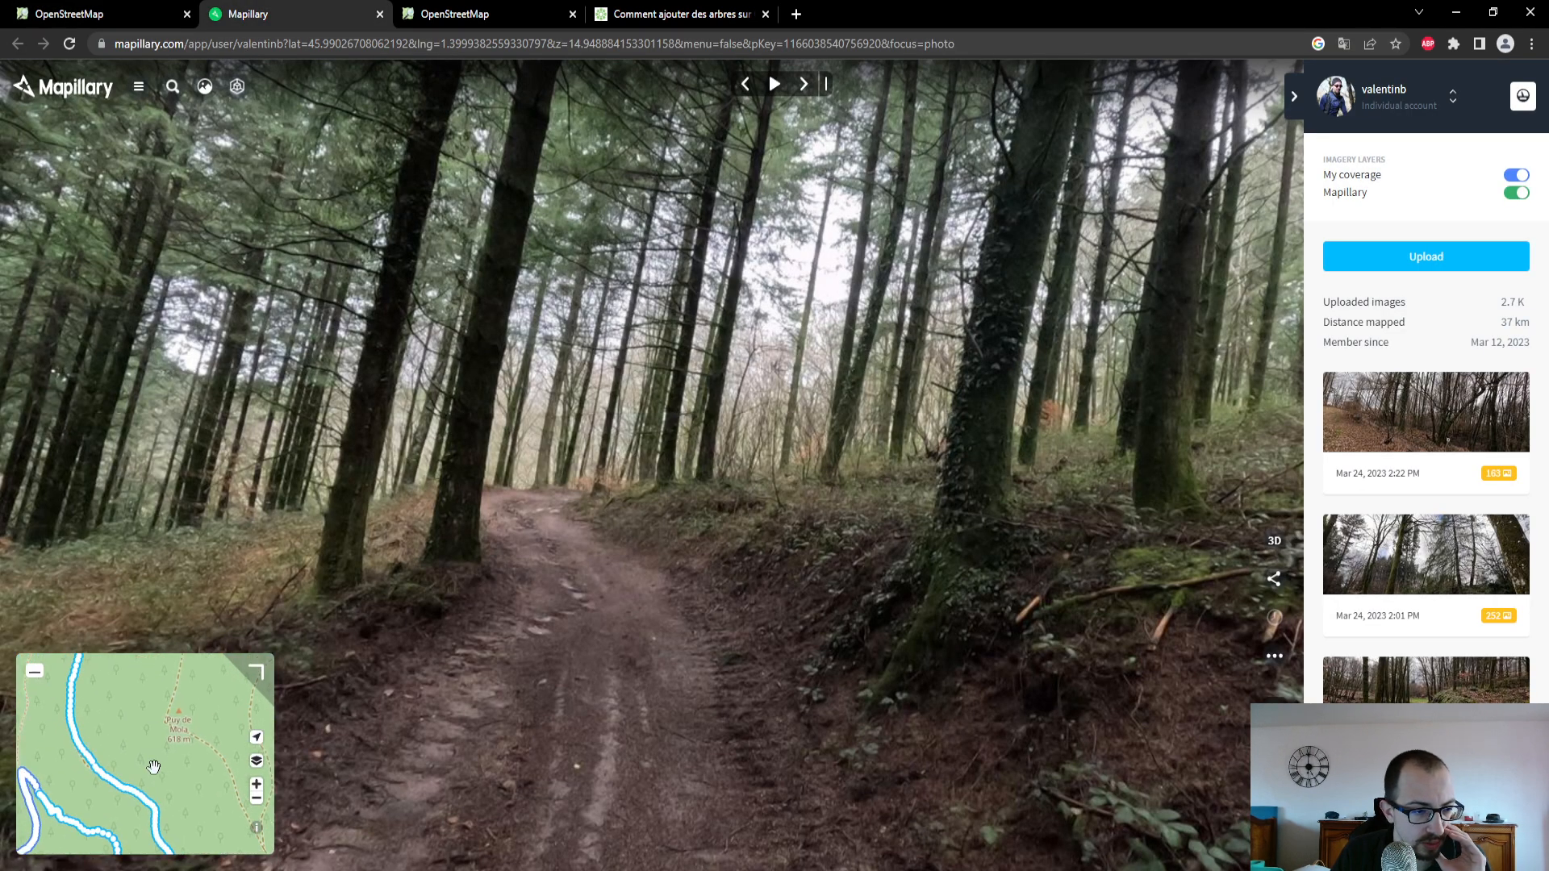
{"action": "left_click_drag", "start_coordinate": [151, 694], "coordinate": [193, 788]}
{"action": "left_click_drag", "start_coordinate": [182, 722], "coordinate": [195, 774]}
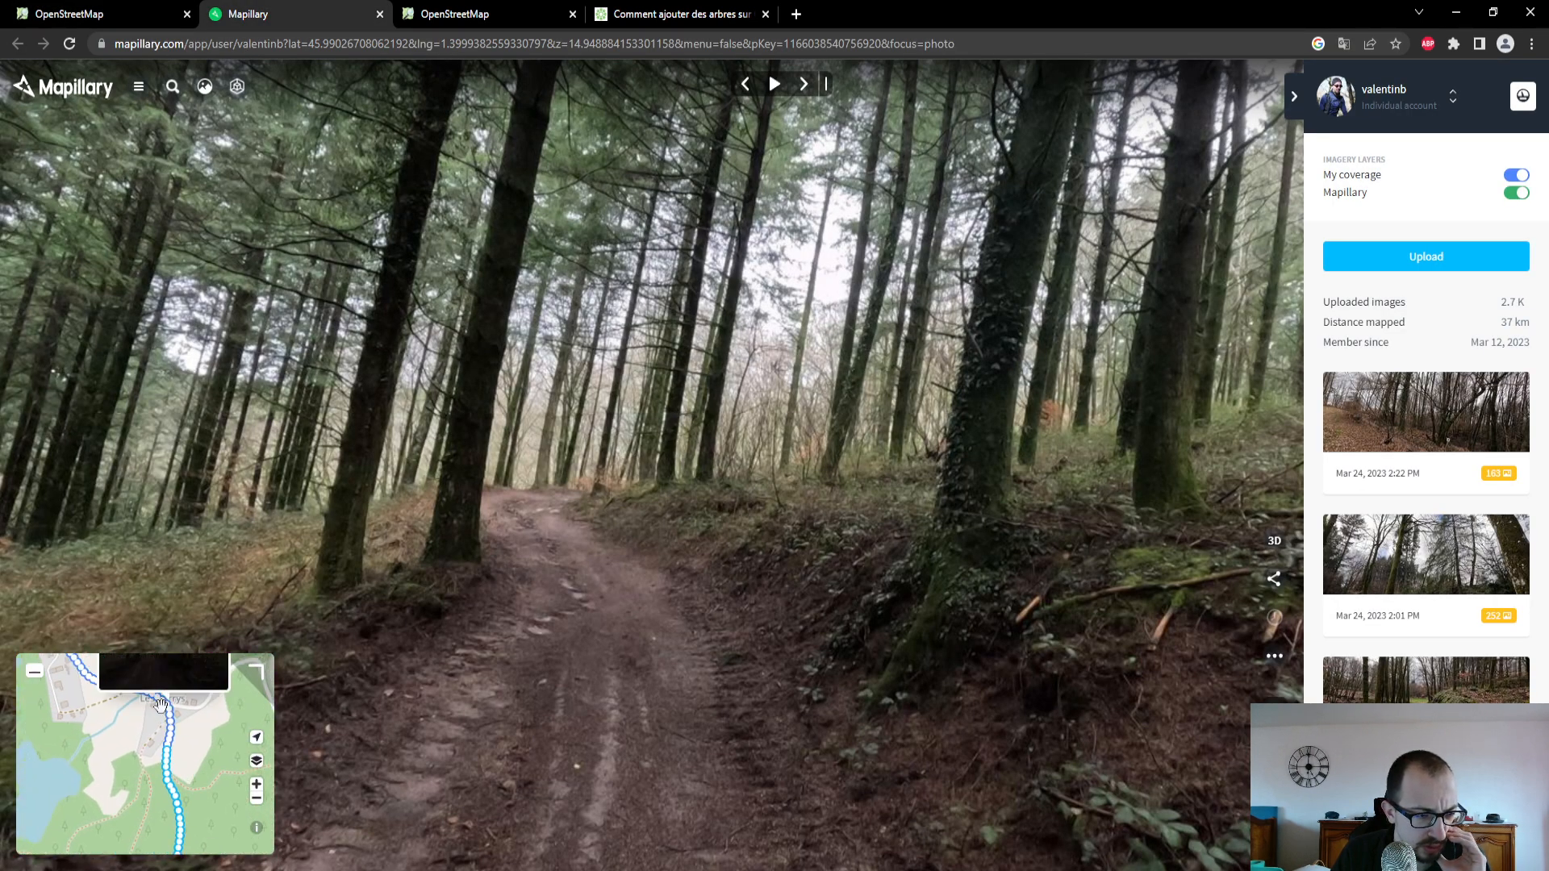
{"action": "left_click", "coordinate": [173, 722]}
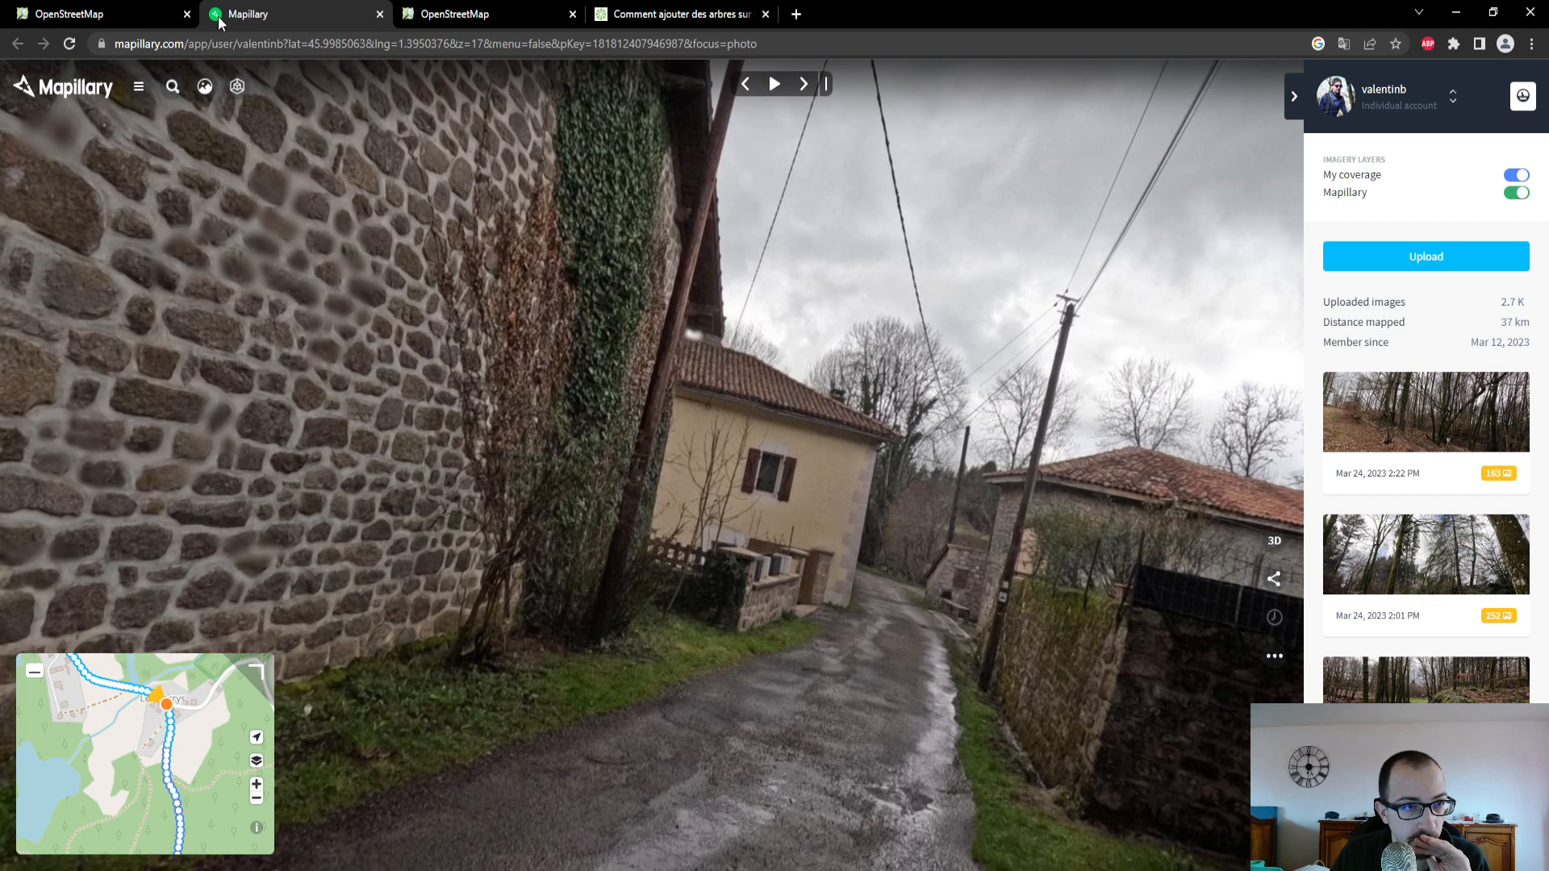
- In OpenStreetMap, select the minor road through Les Barrys and set its Revêtement to Béton
{"action": "left_click", "coordinate": [56, 14]}
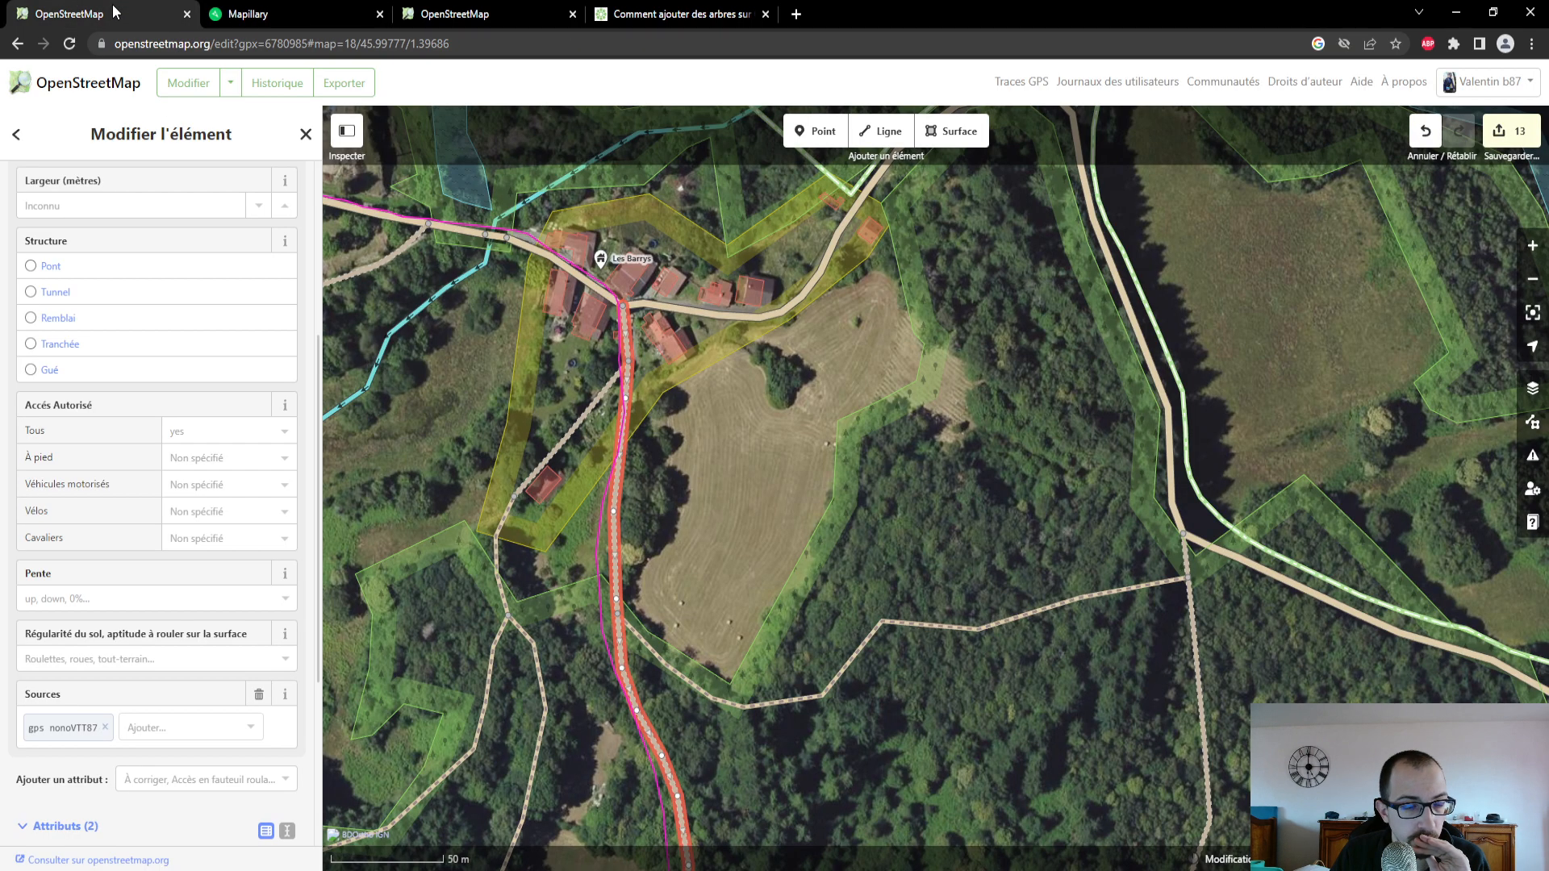
{"action": "left_click", "coordinate": [580, 284]}
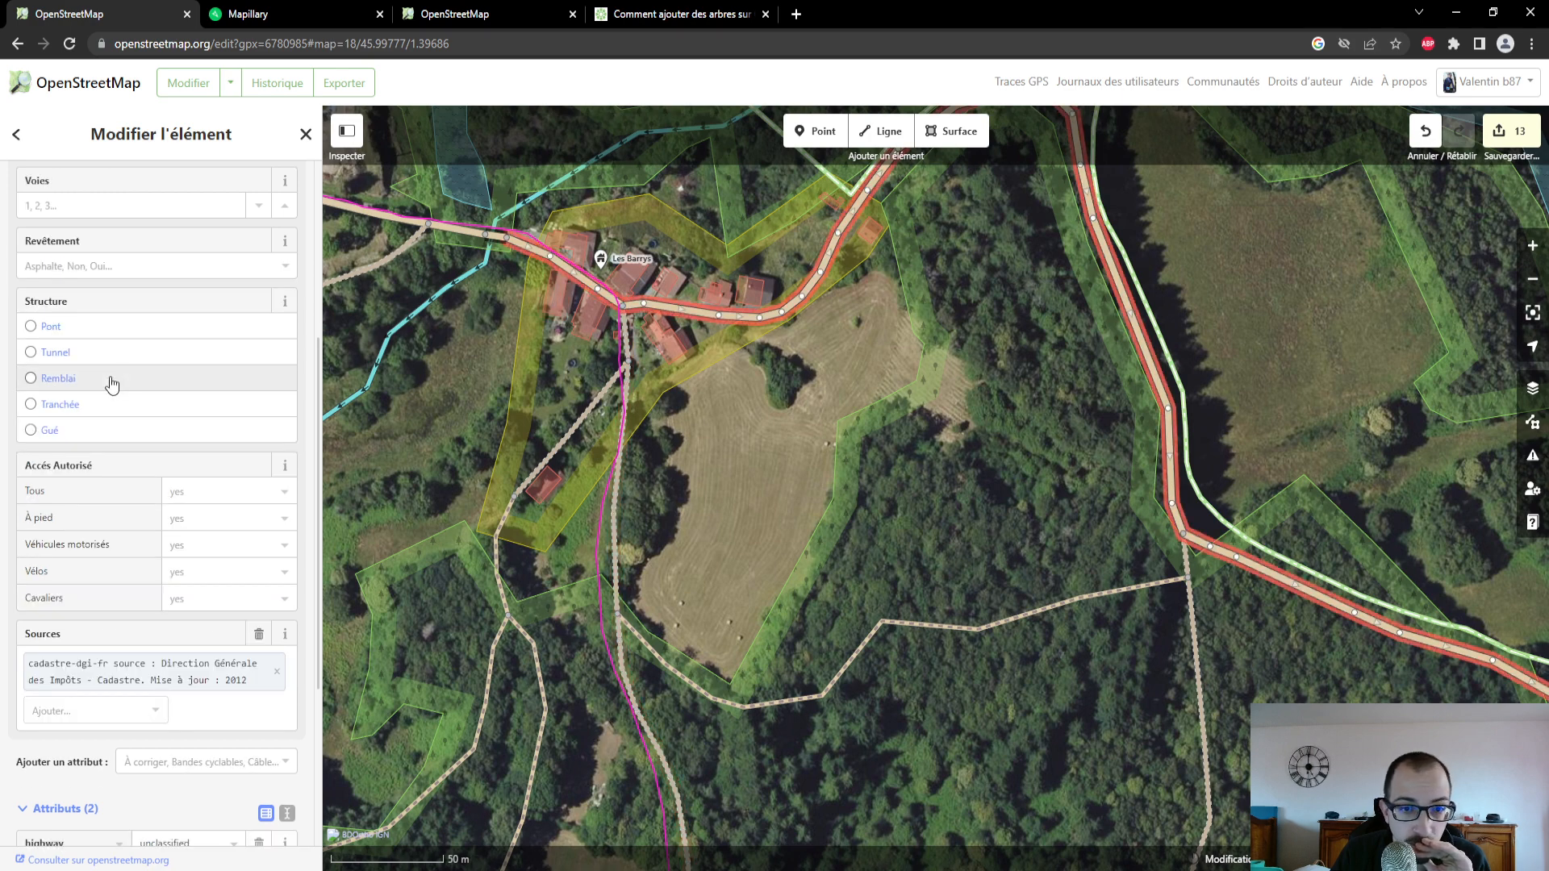
{"action": "scroll", "coordinate": [111, 379], "scroll_direction": "up", "scroll_amount": 2}
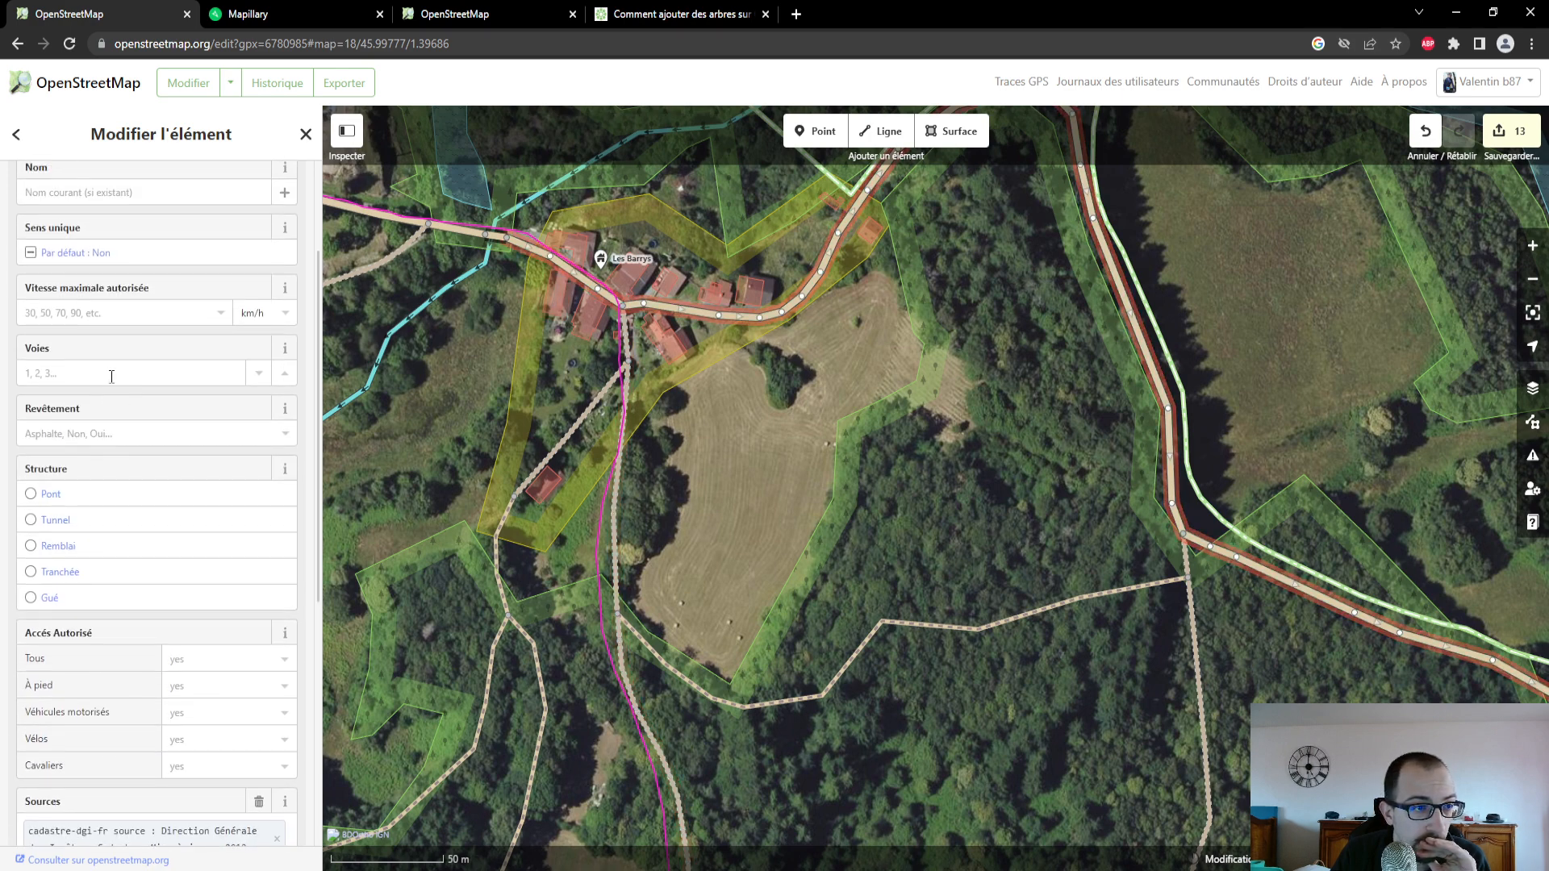
{"action": "scroll", "coordinate": [111, 377], "scroll_direction": "up", "scroll_amount": 1}
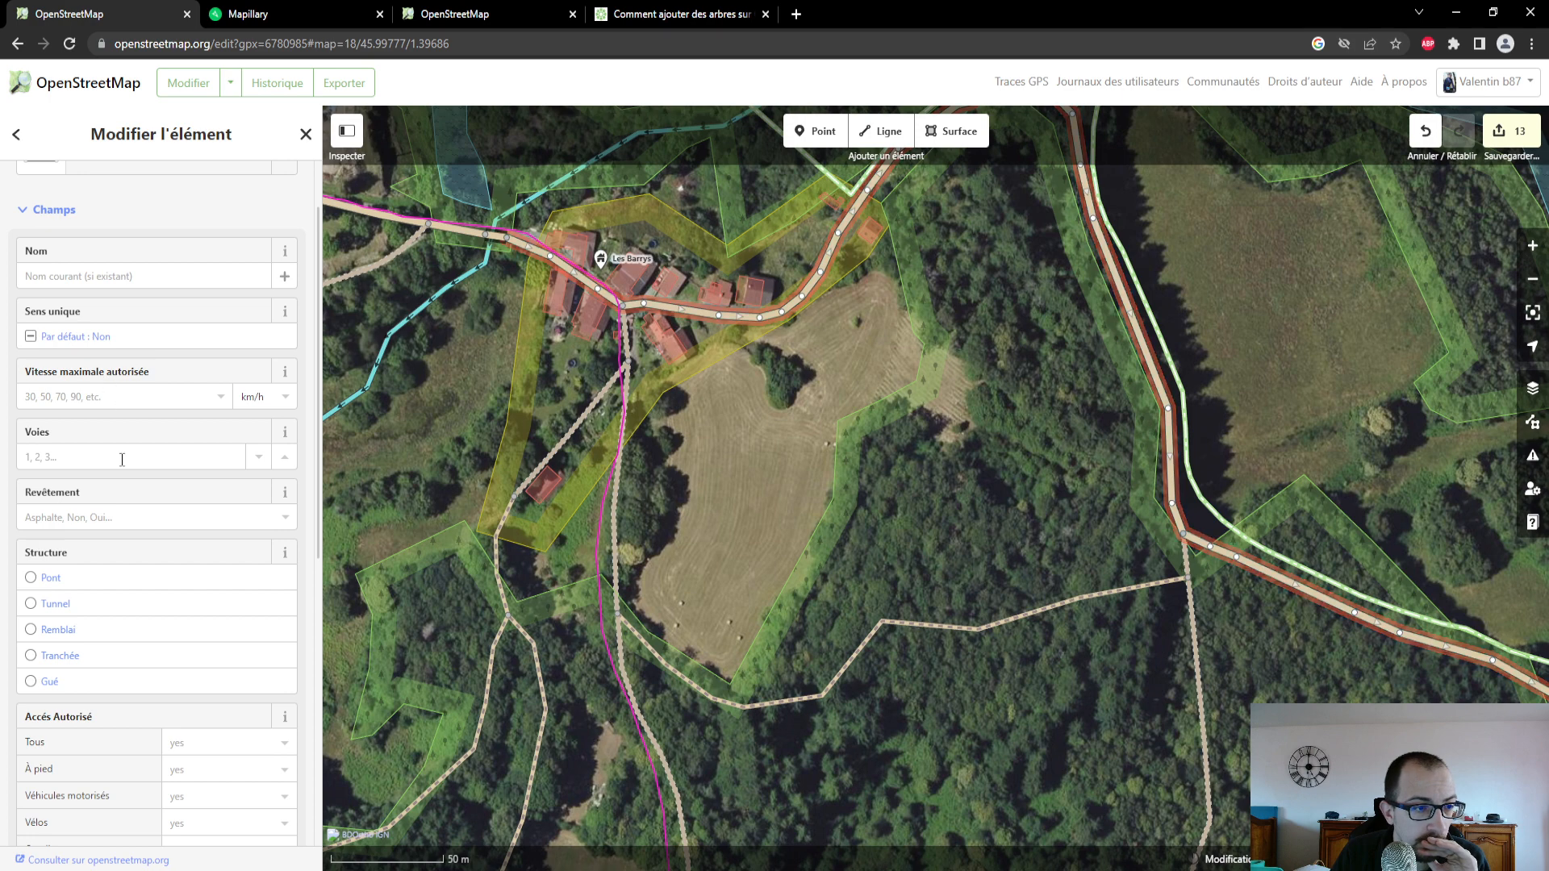
{"action": "left_click", "coordinate": [124, 517]}
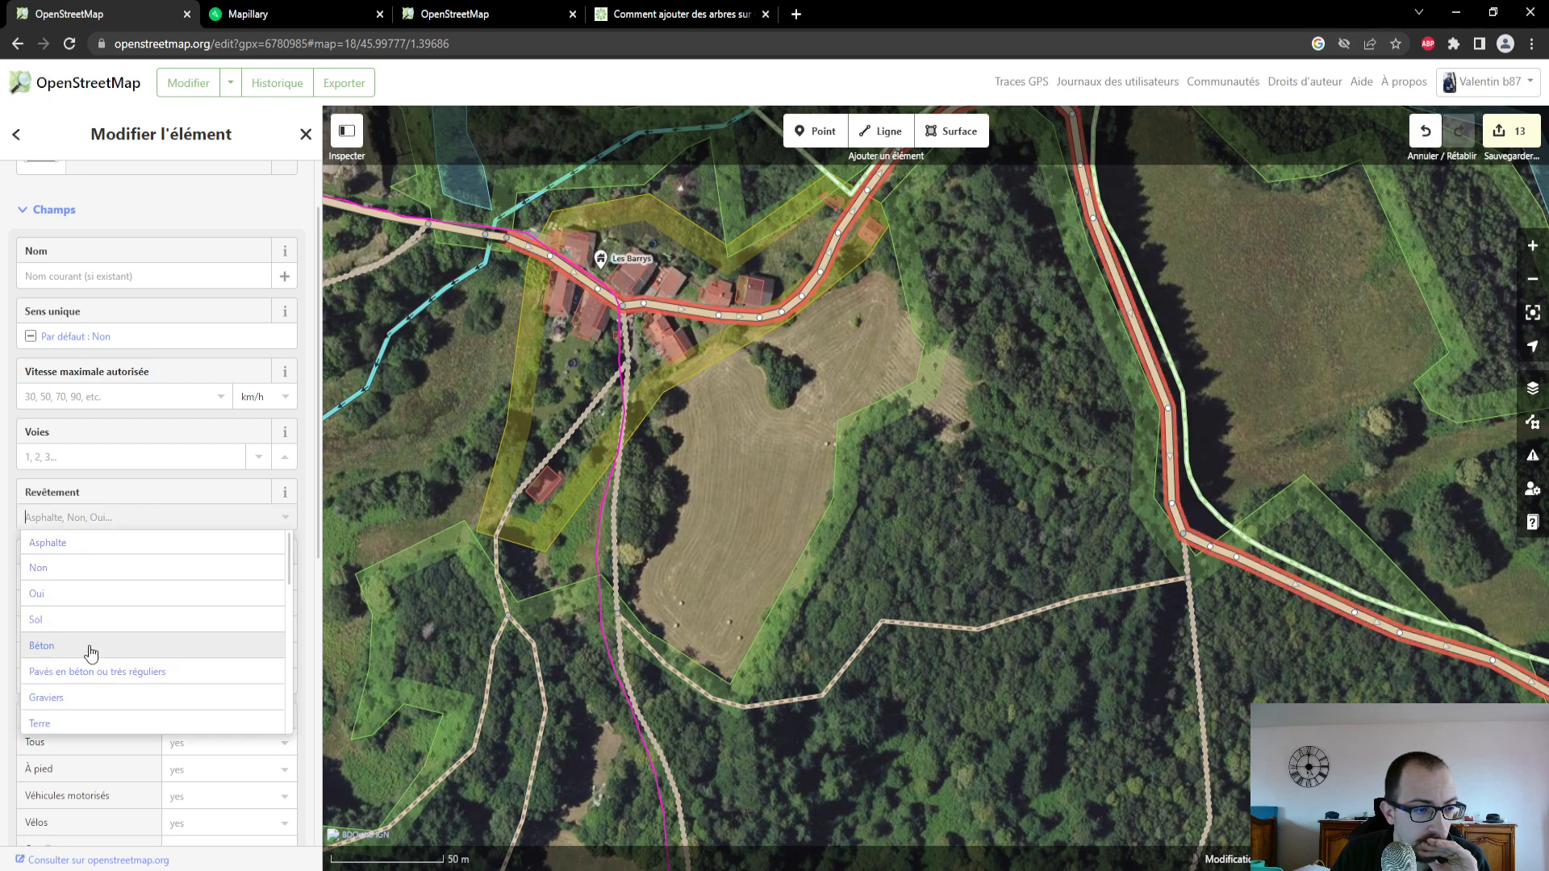
{"action": "left_click", "coordinate": [92, 649]}
- Check the Les Barrys road surface again in the Mapillary photo, and review the road's attributes in OpenStreetMap
{"action": "left_click", "coordinate": [316, 13]}
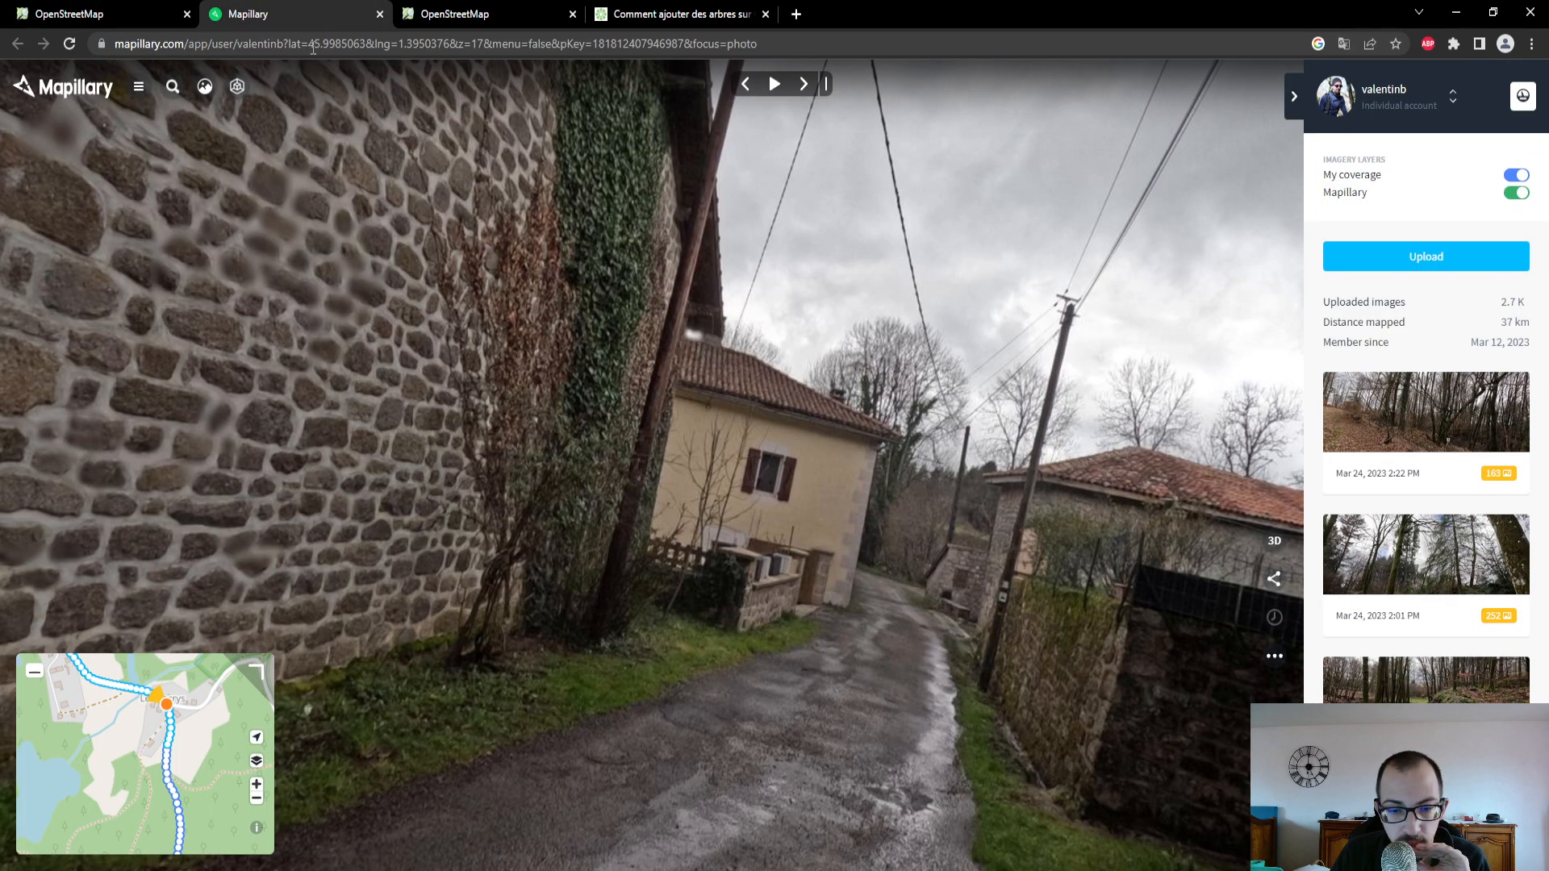
{"action": "left_click", "coordinate": [644, 587]}
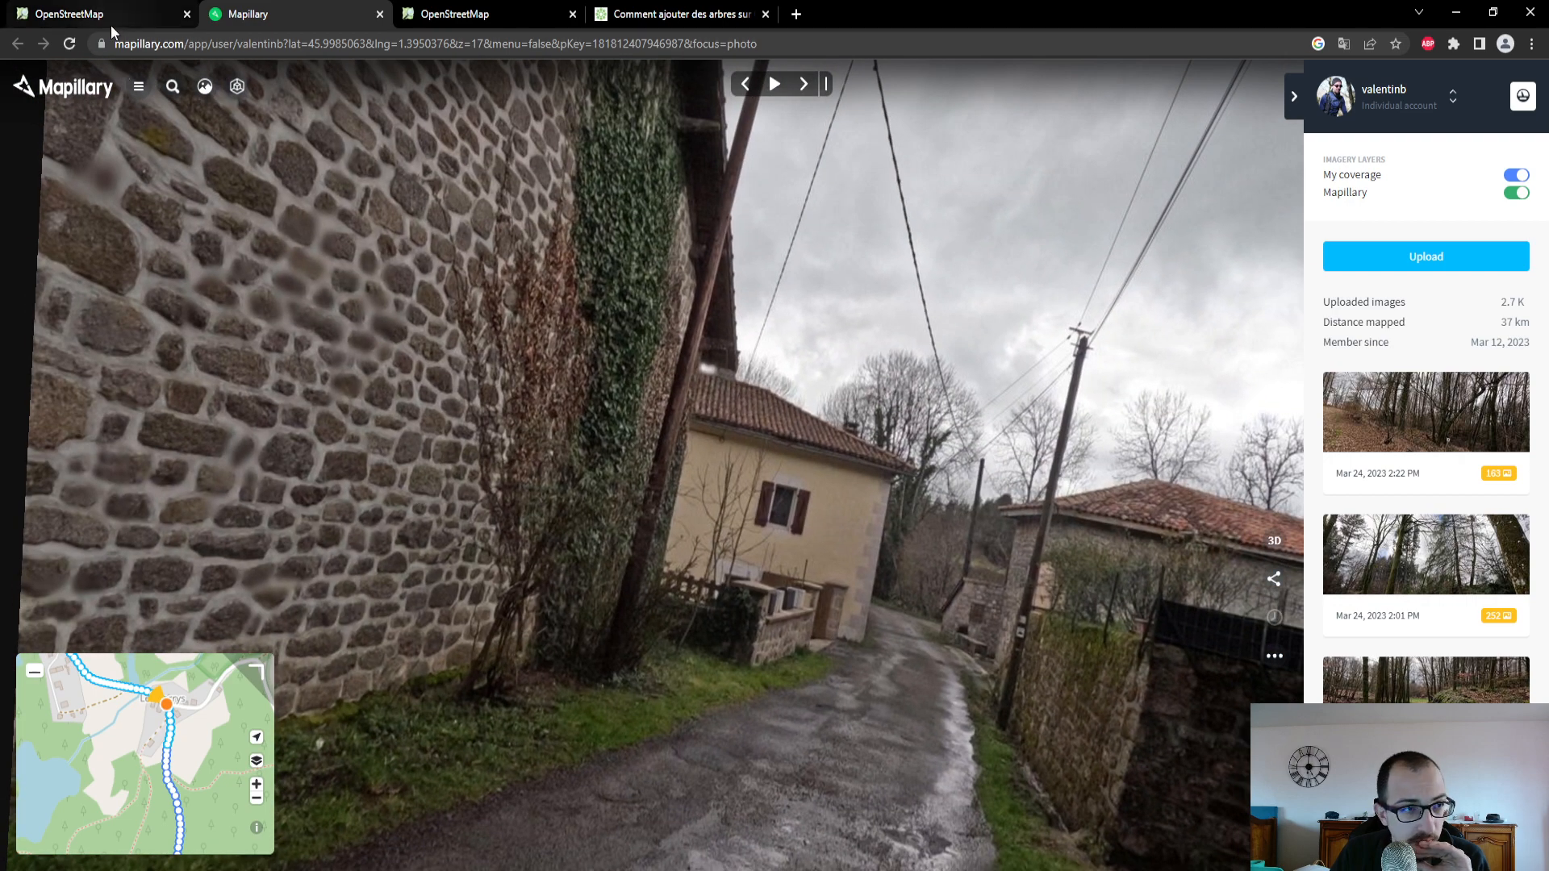
{"action": "left_click", "coordinate": [111, 25]}
{"action": "scroll", "coordinate": [139, 351], "scroll_direction": "up", "scroll_amount": 1}
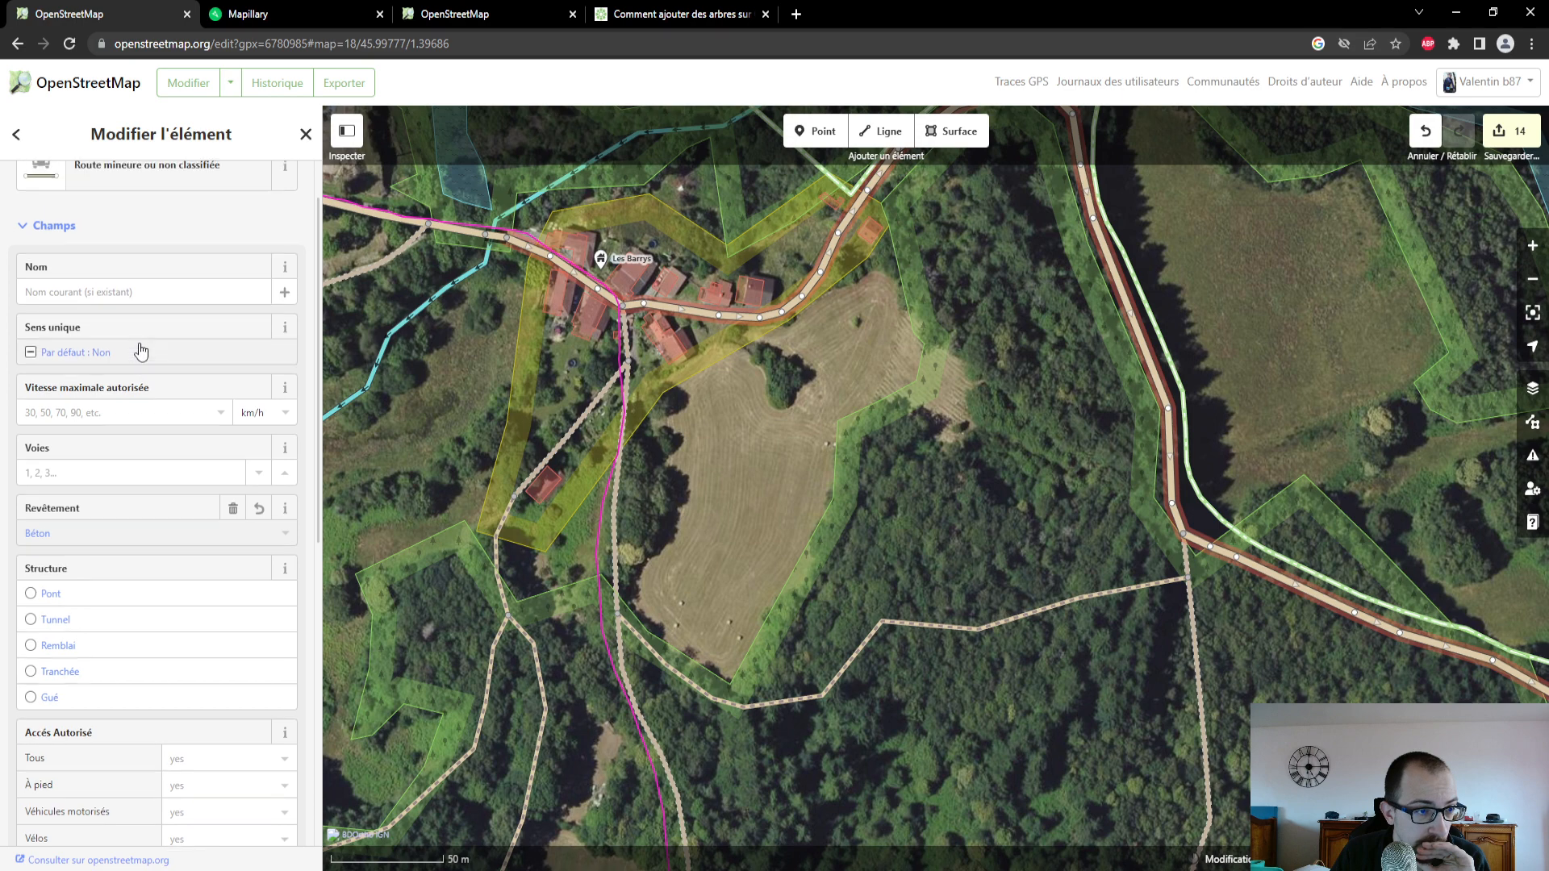
{"action": "scroll", "coordinate": [139, 348], "scroll_direction": "up", "scroll_amount": 1}
{"action": "scroll", "coordinate": [139, 348], "scroll_direction": "down", "scroll_amount": 1}
{"action": "scroll", "coordinate": [138, 349], "scroll_direction": "up", "scroll_amount": 1}
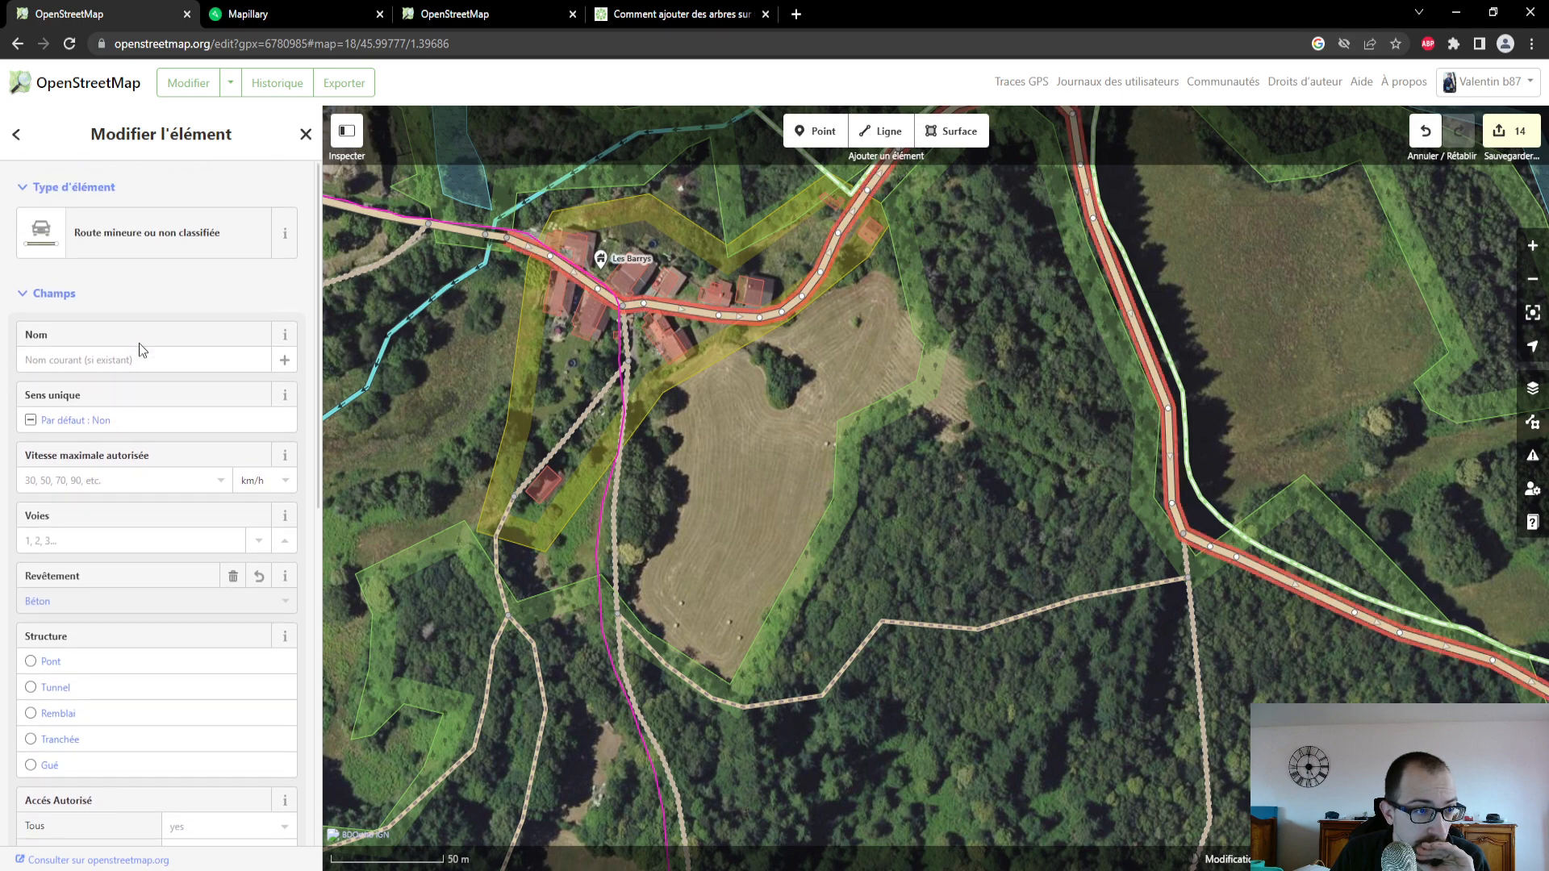
{"action": "scroll", "coordinate": [139, 349], "scroll_direction": "down", "scroll_amount": 2}
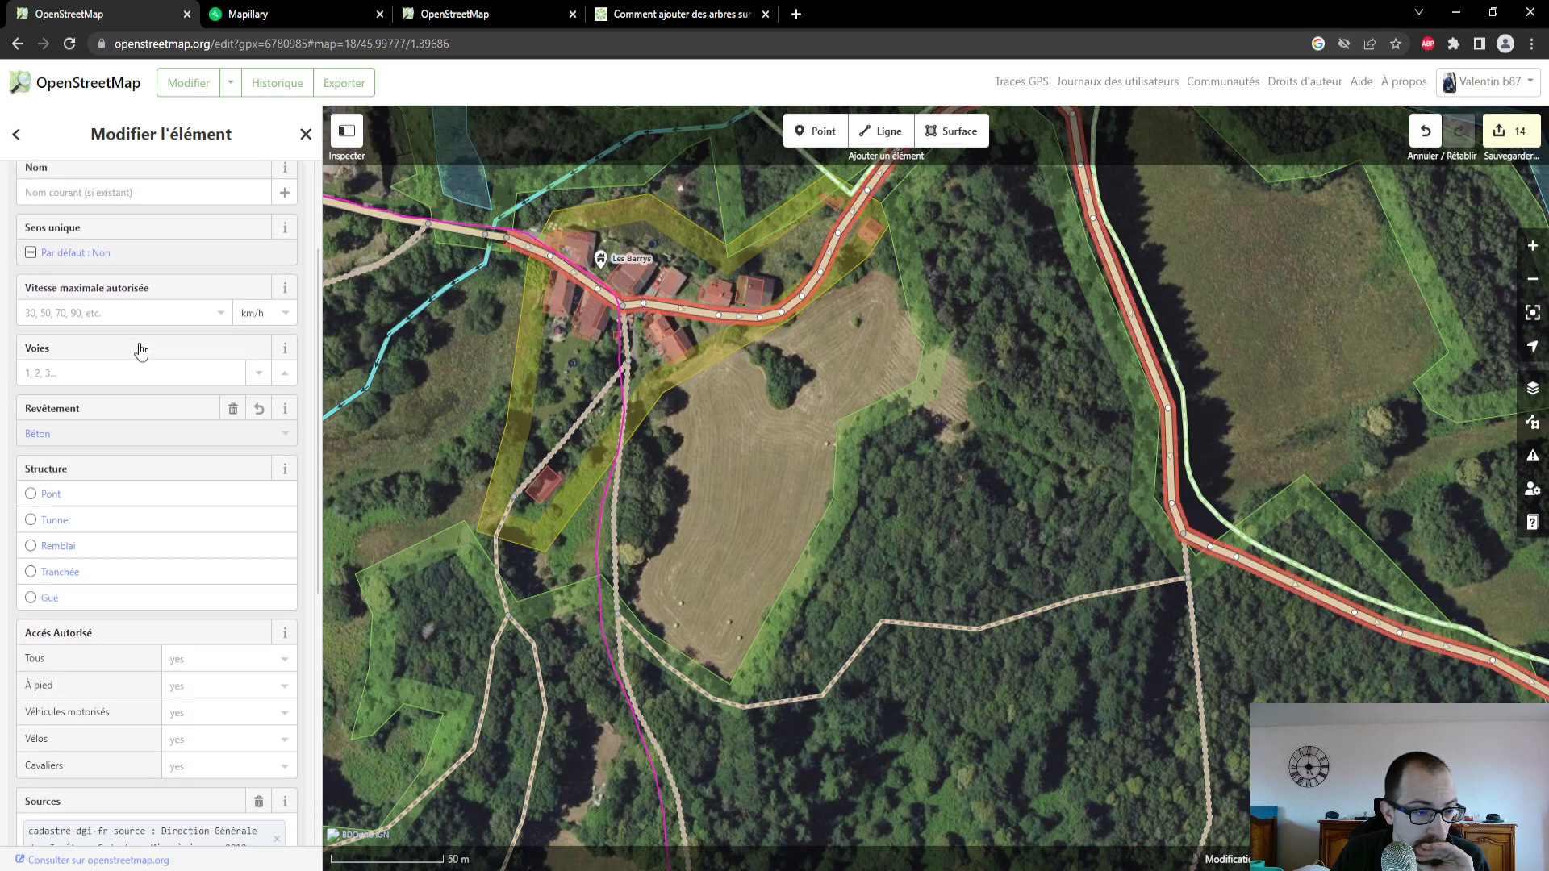
- Review the remaining attributes of the Les Barrys road, and follow the photo coverage northwest to Grandmont on the Mapillary map
{"action": "scroll", "coordinate": [139, 349], "scroll_direction": "down", "scroll_amount": 1}
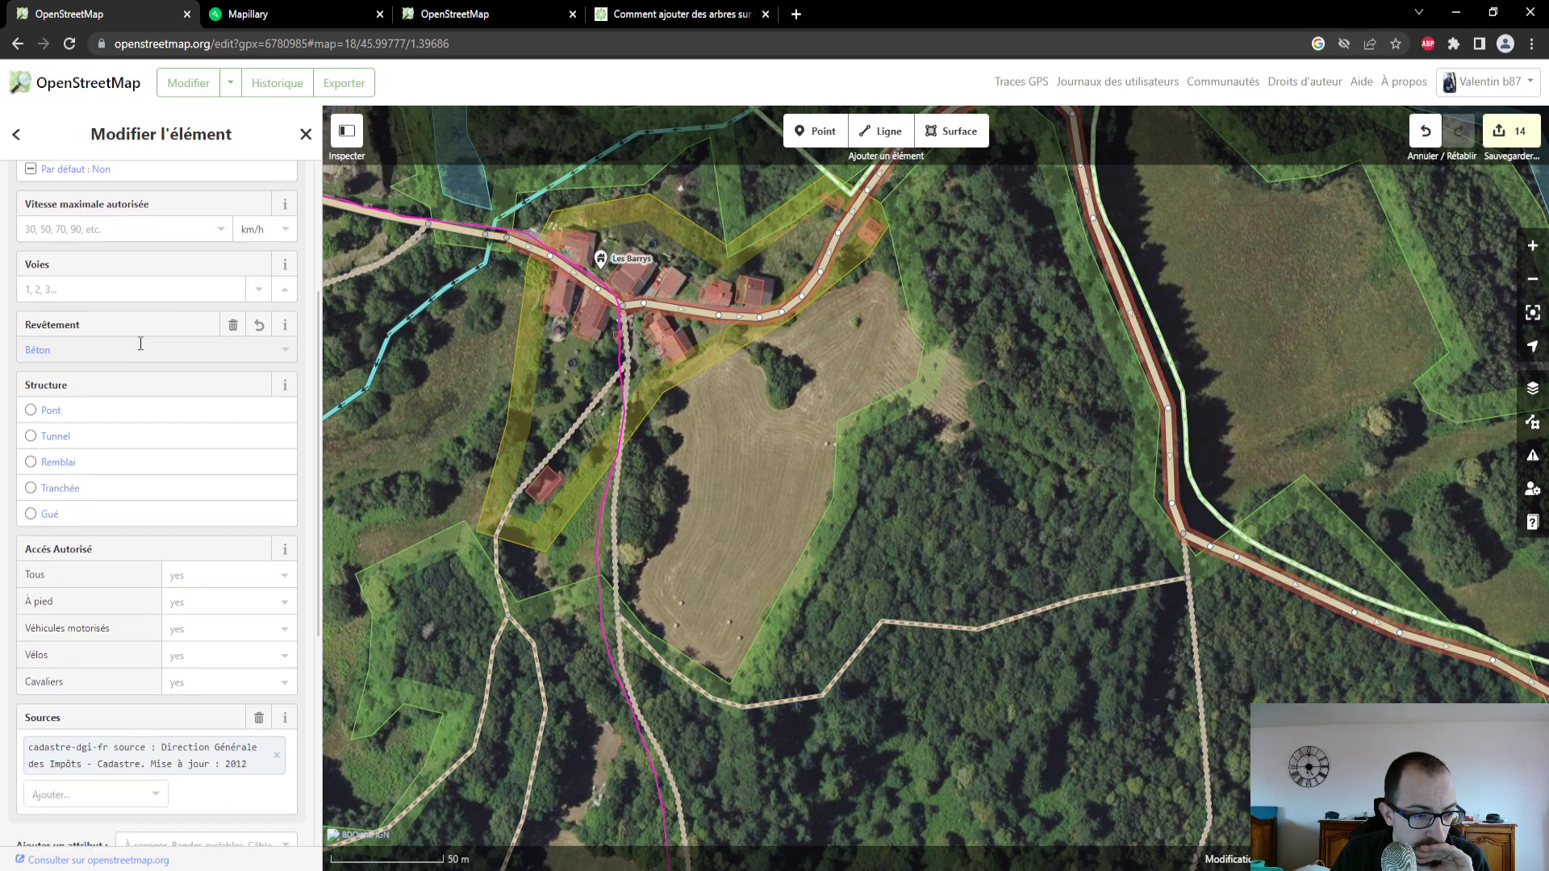
{"action": "scroll", "coordinate": [141, 344], "scroll_direction": "up", "scroll_amount": 3}
{"action": "left_click_drag", "start_coordinate": [896, 392], "coordinate": [814, 650]}
{"action": "left_click", "coordinate": [250, 14]}
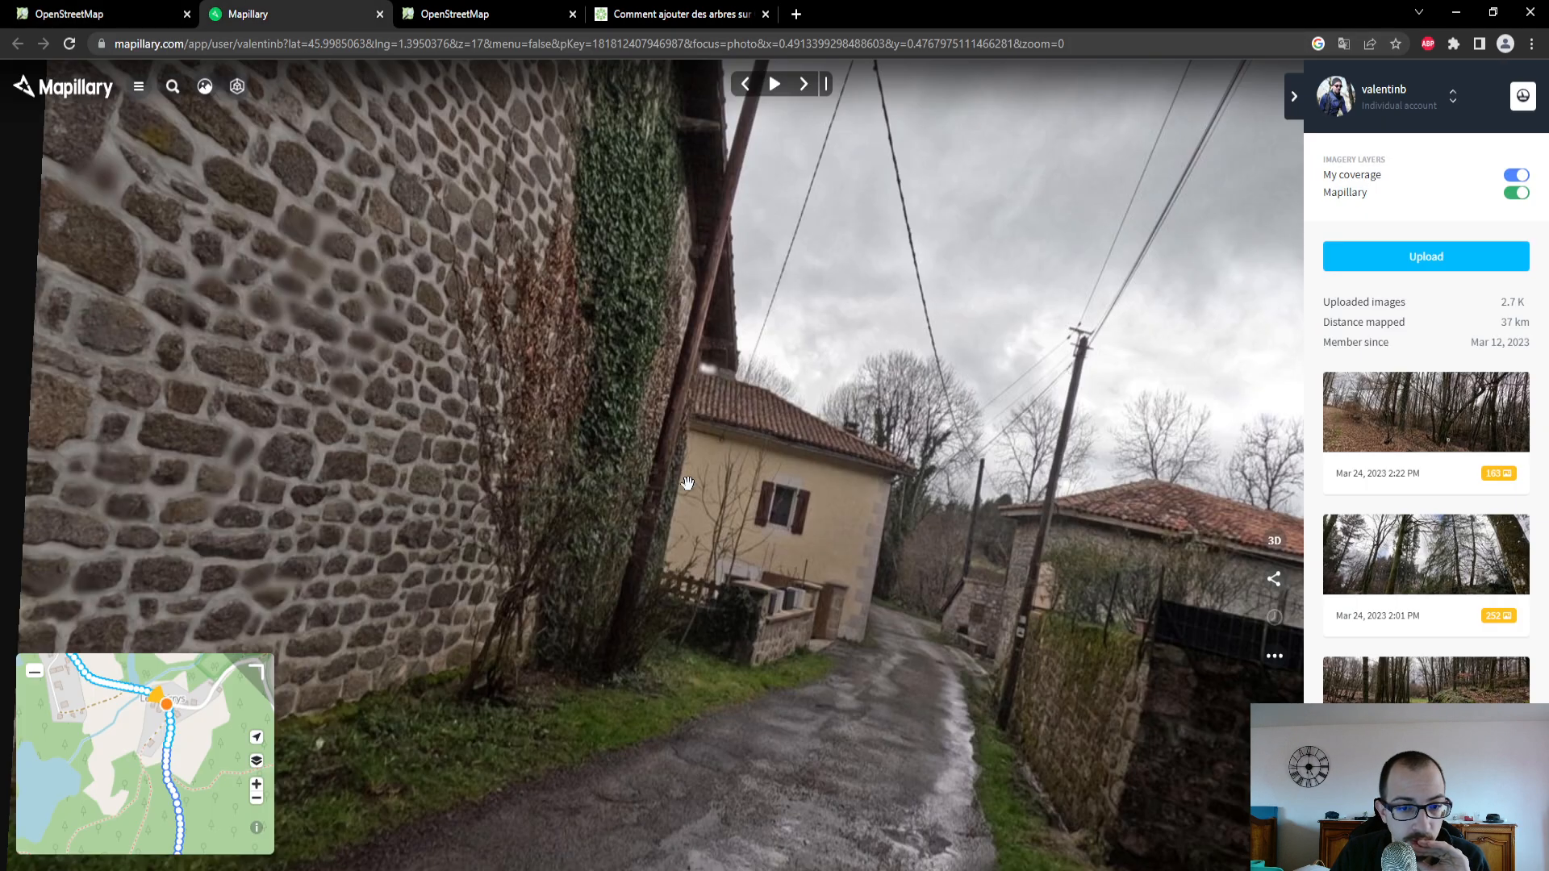
{"action": "left_click_drag", "start_coordinate": [76, 730], "coordinate": [156, 796]}
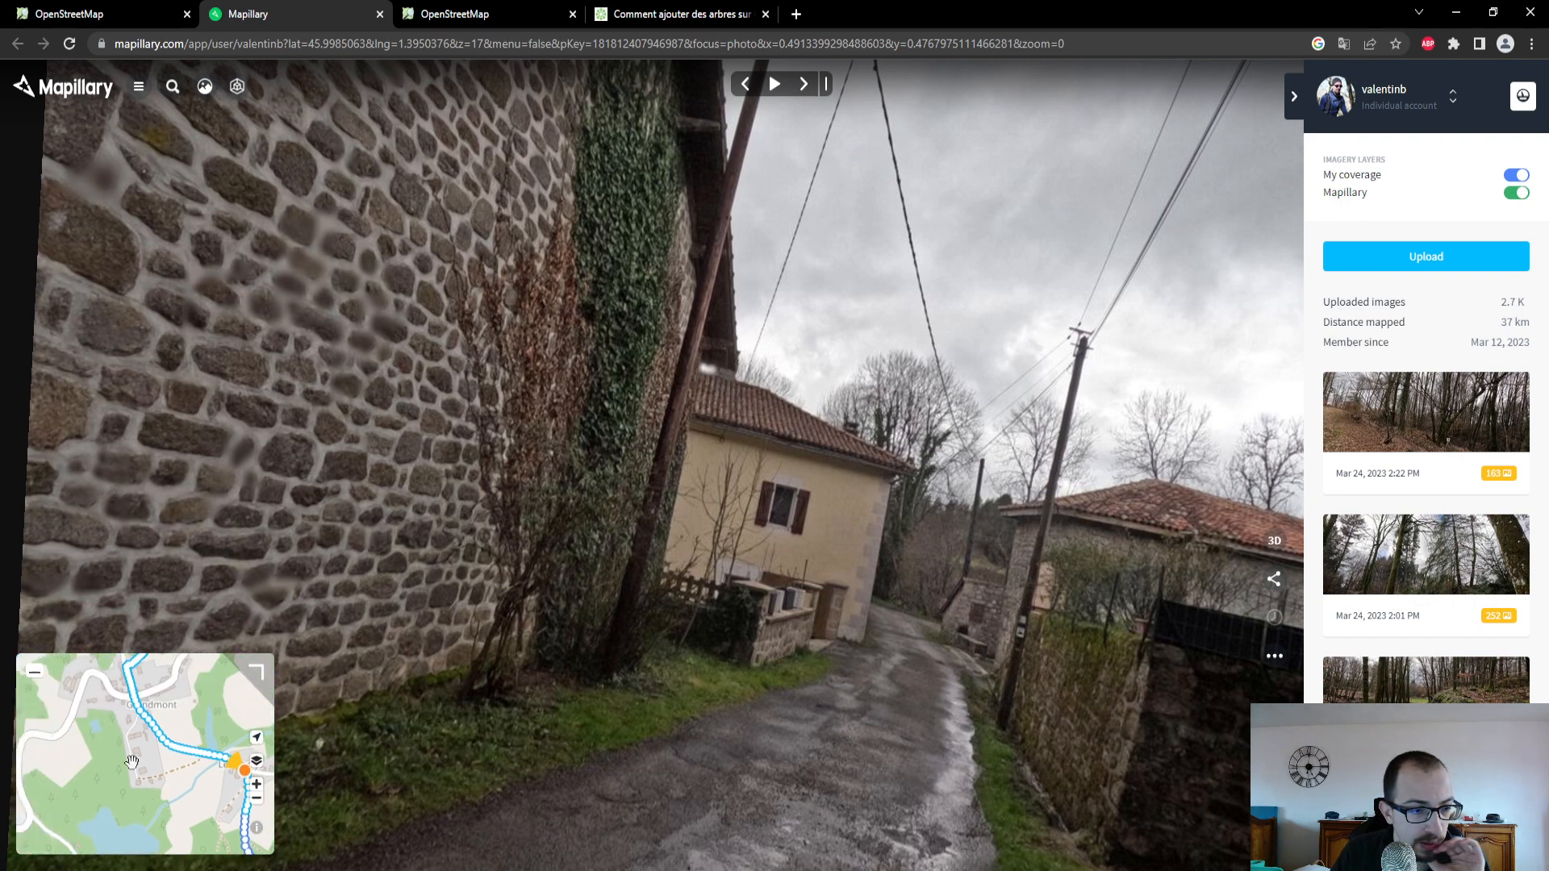
- In OpenStreetMap, select the minor road between Les Barrys and Grandmont and set its Revêtement to Béton
{"action": "left_click", "coordinate": [191, 23]}
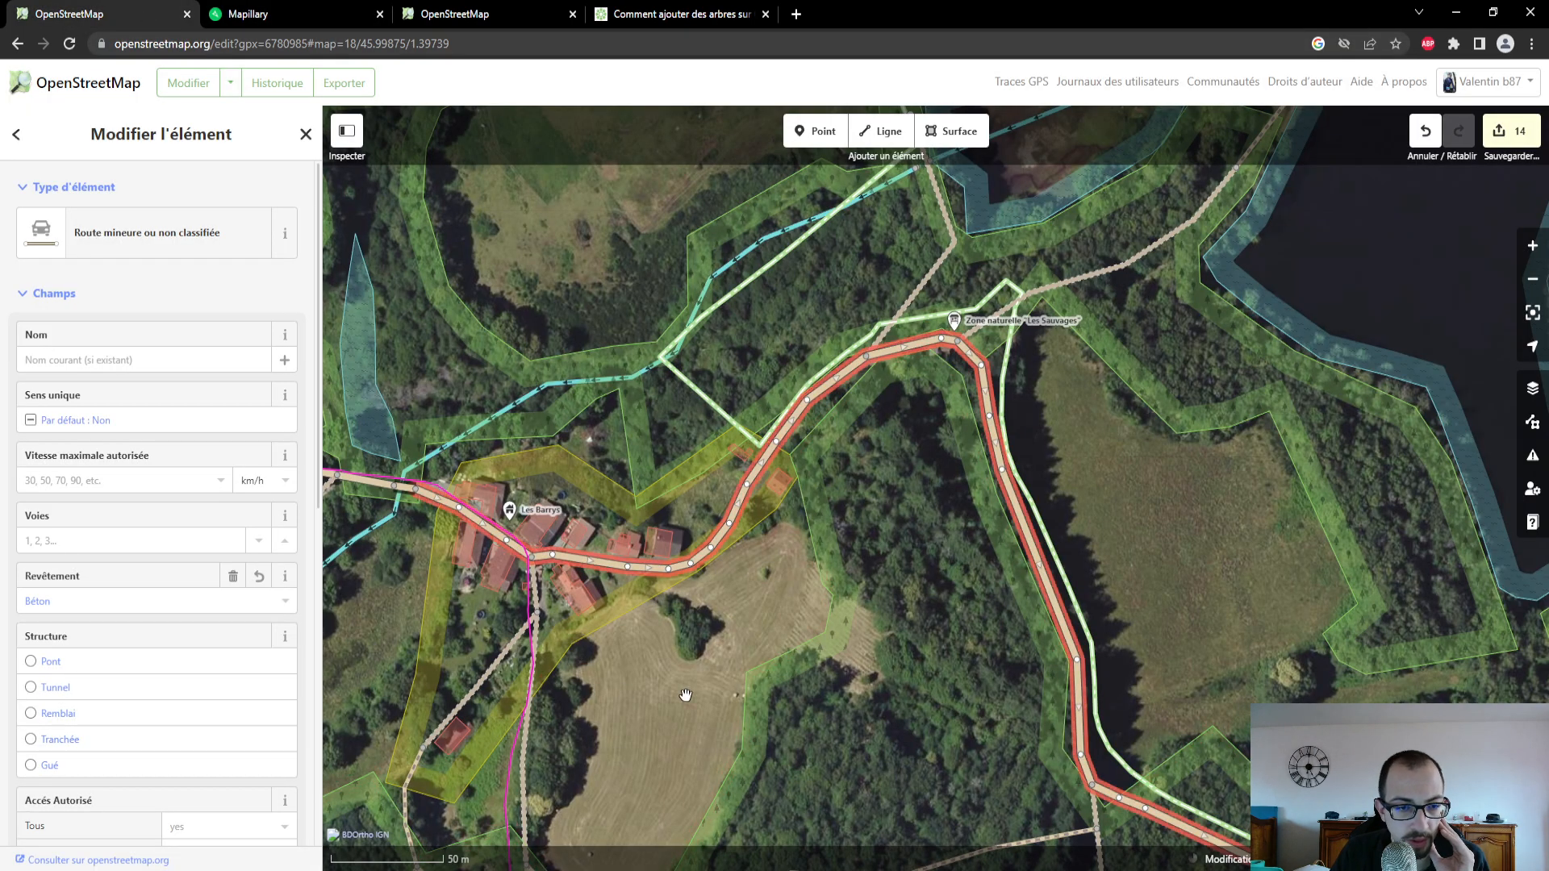
{"action": "left_click_drag", "start_coordinate": [685, 695], "coordinate": [813, 703]}
{"action": "left_click_drag", "start_coordinate": [436, 472], "coordinate": [738, 562]}
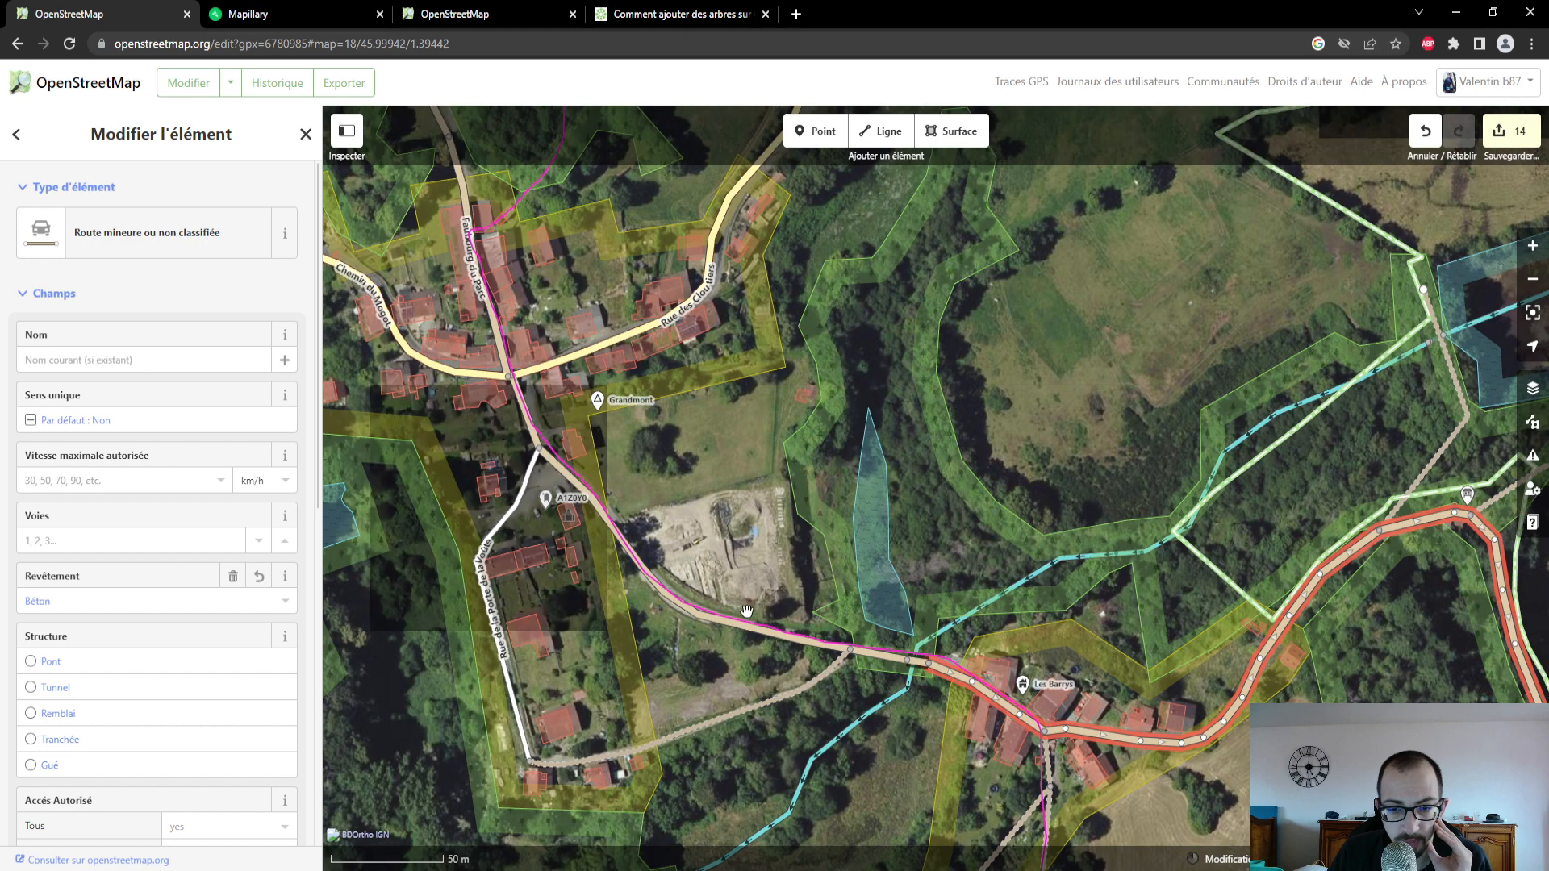
{"action": "left_click", "coordinate": [759, 636]}
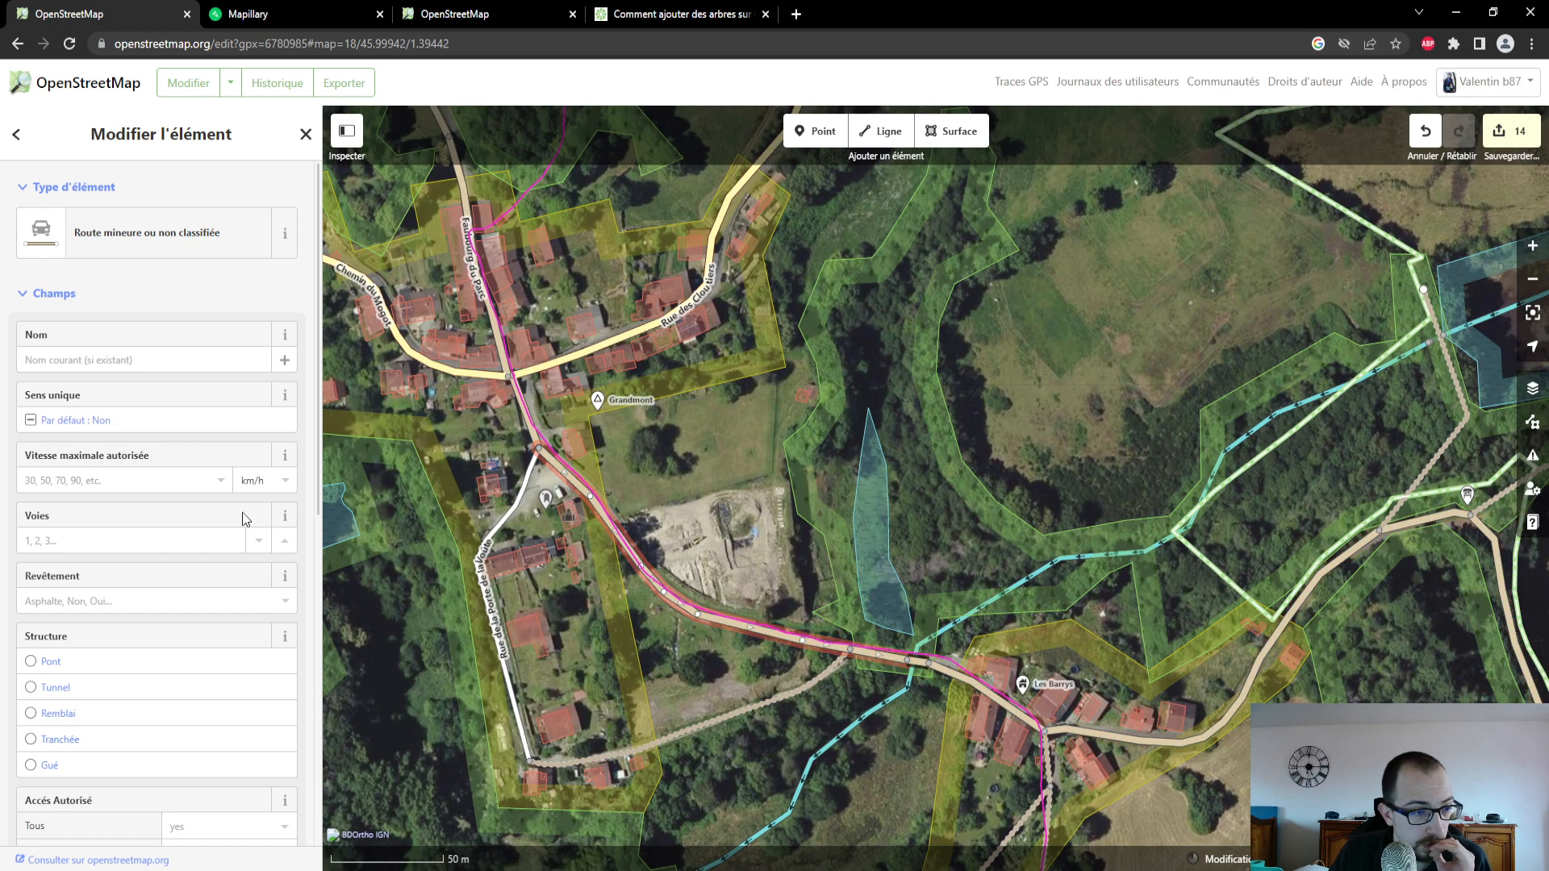
{"action": "left_click", "coordinate": [115, 601]}
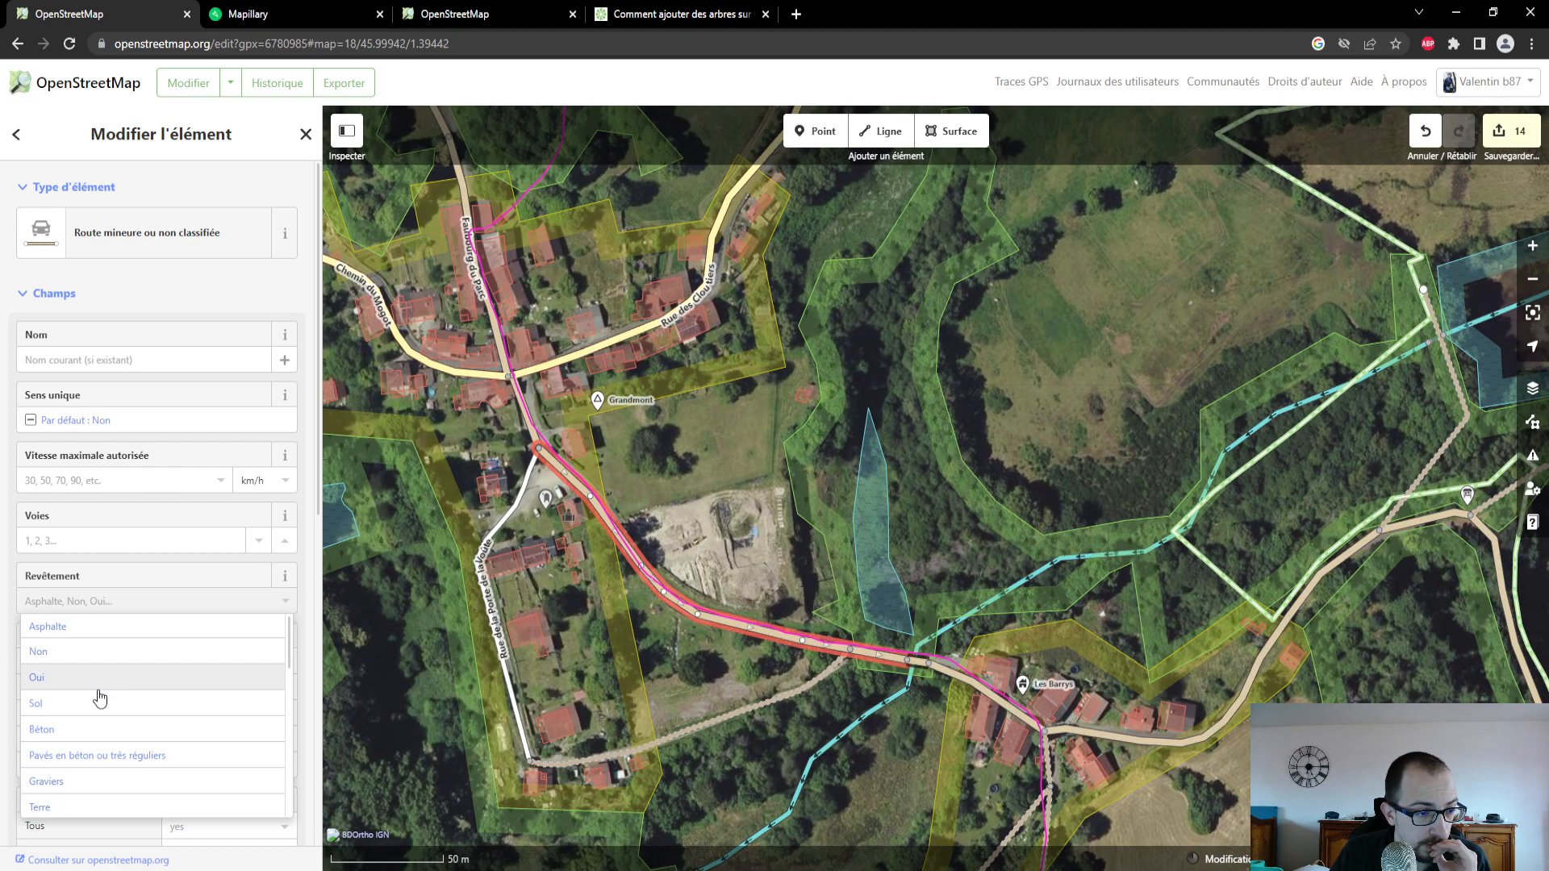
{"action": "left_click", "coordinate": [94, 732]}
- Switch to Mapillary and advance through the photo sequence from Les Barrys towards Grandmont to examine the road surface
{"action": "left_click", "coordinate": [250, 13]}
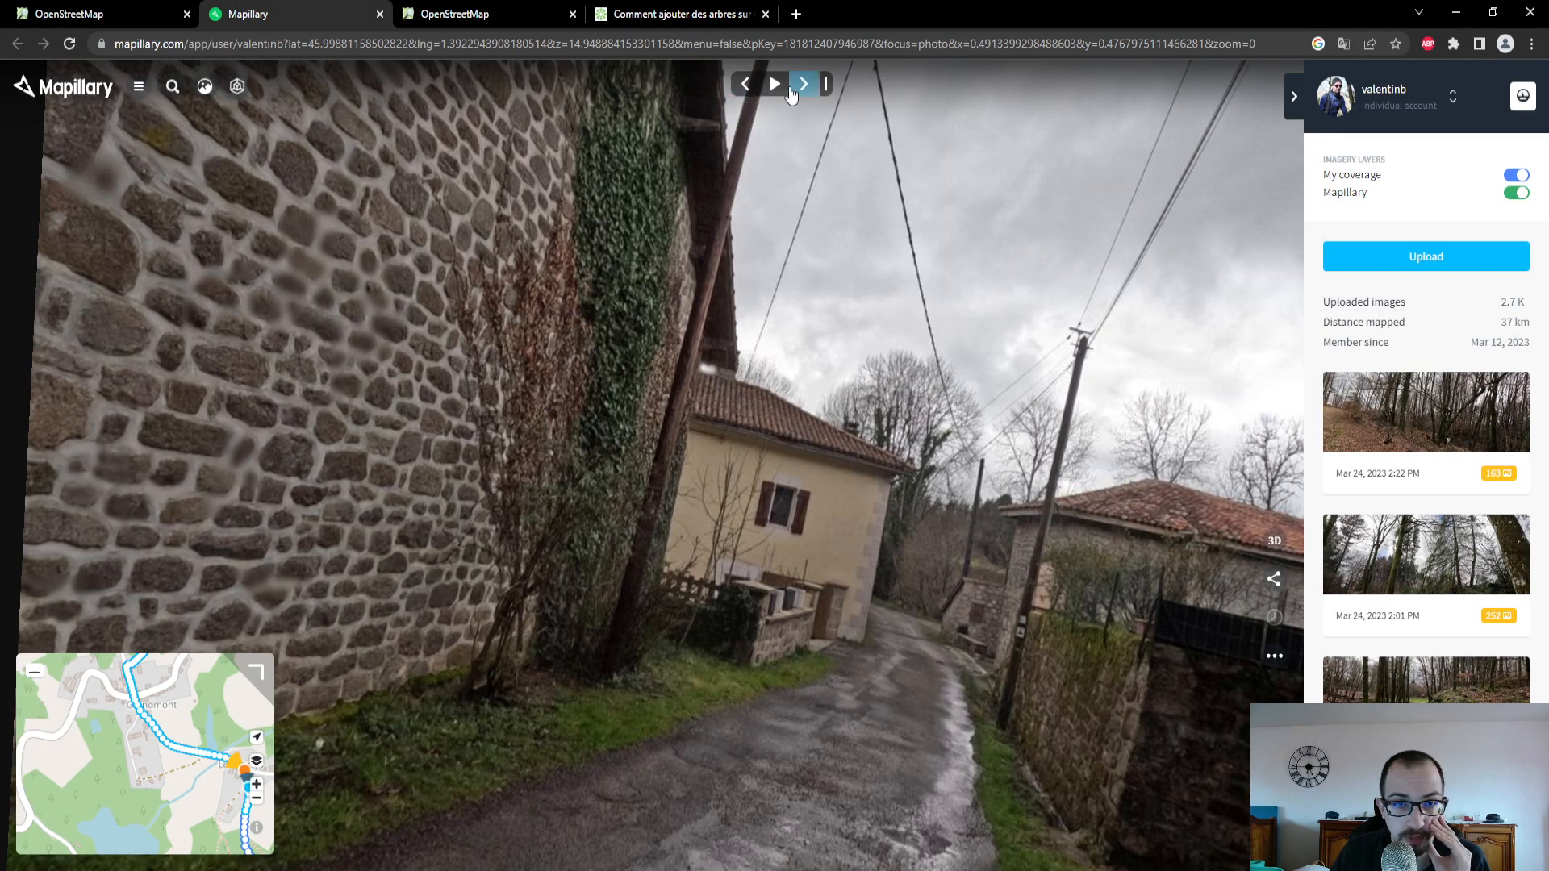
{"action": "left_click", "coordinate": [789, 90]}
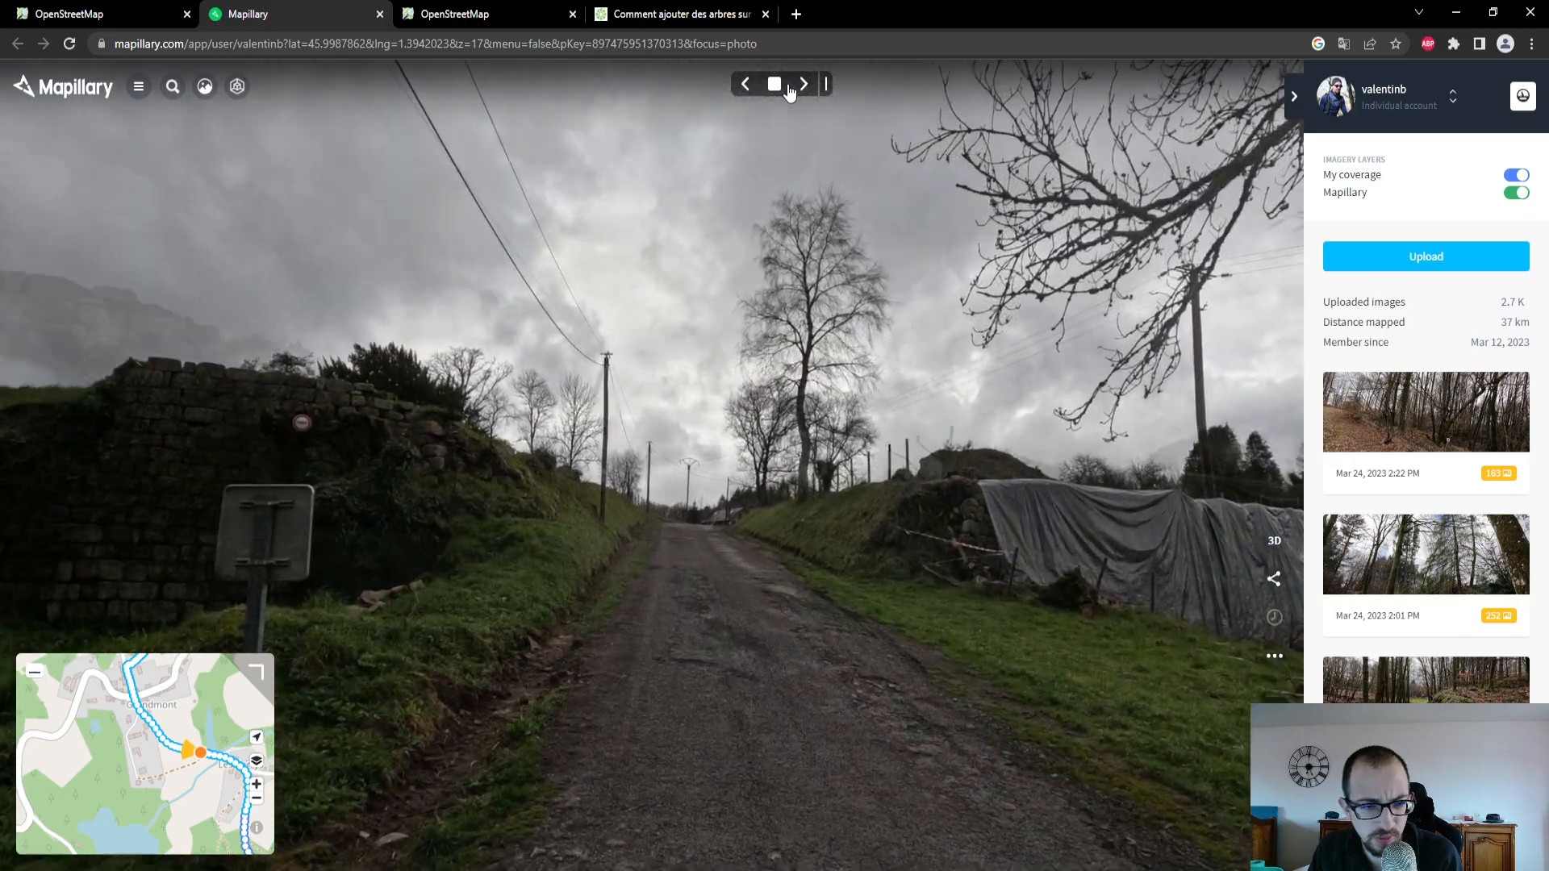
{"action": "left_click", "coordinate": [789, 90]}
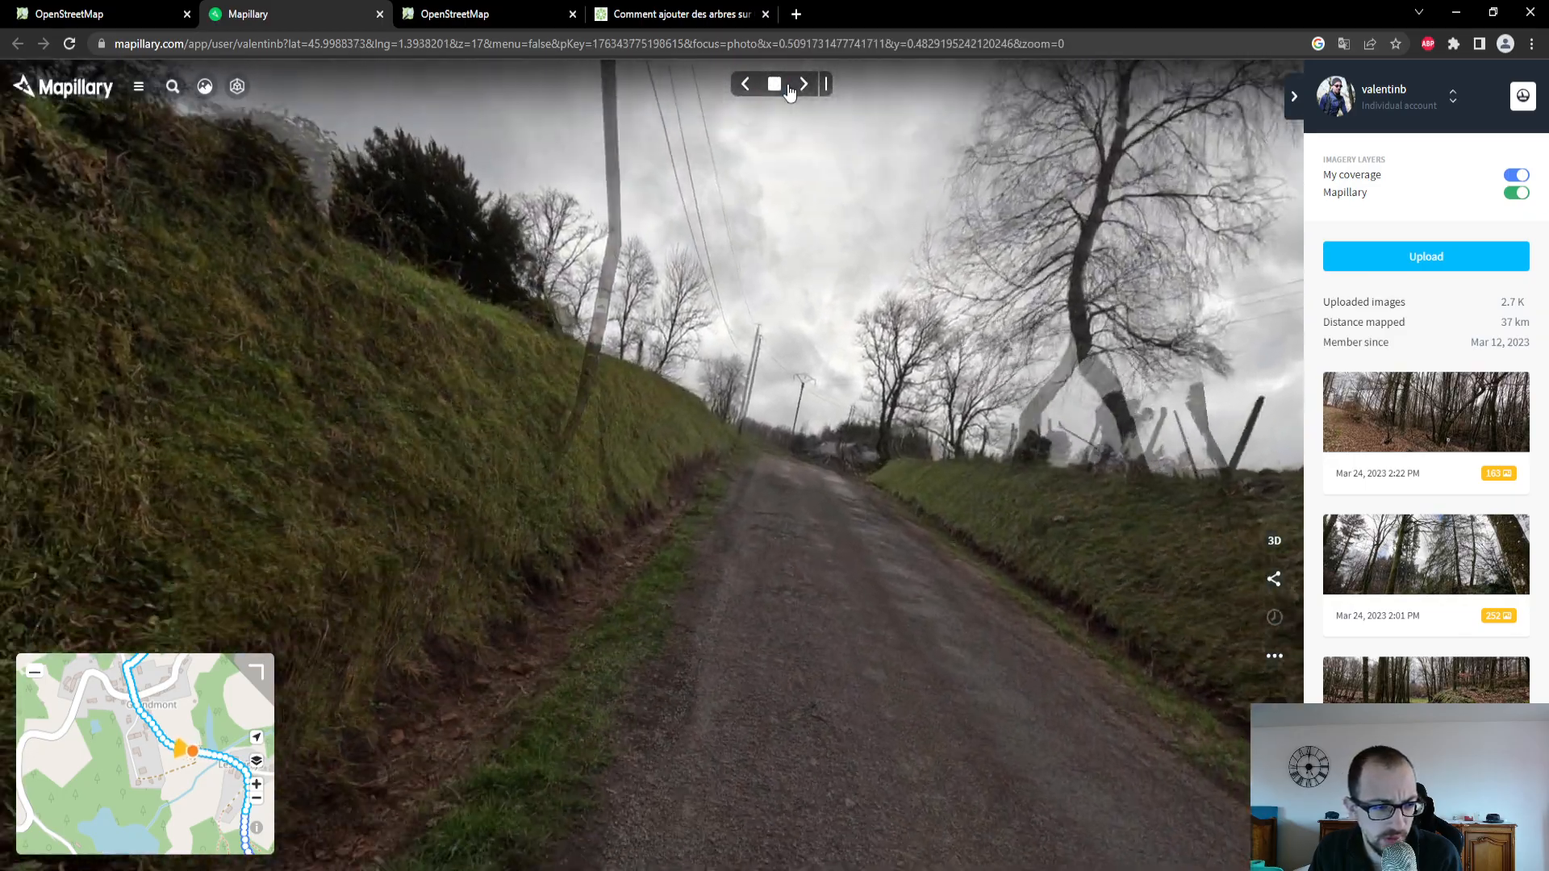
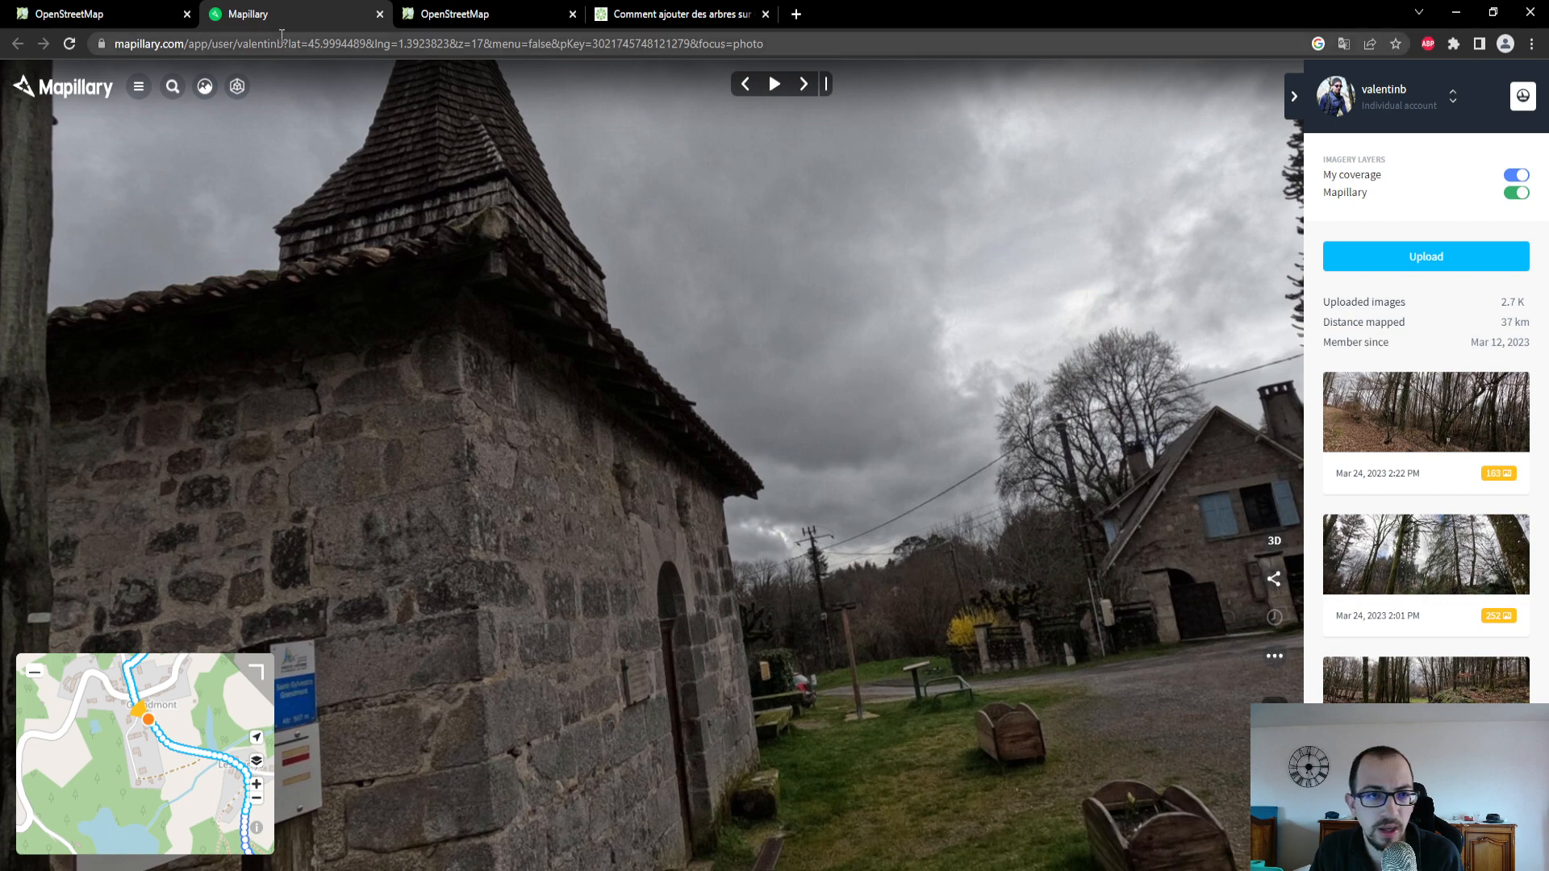
- Switch to OpenStreetMap and examine the road junction beside the chapel at the south end of Grandmont
{"action": "left_click", "coordinate": [69, 14]}
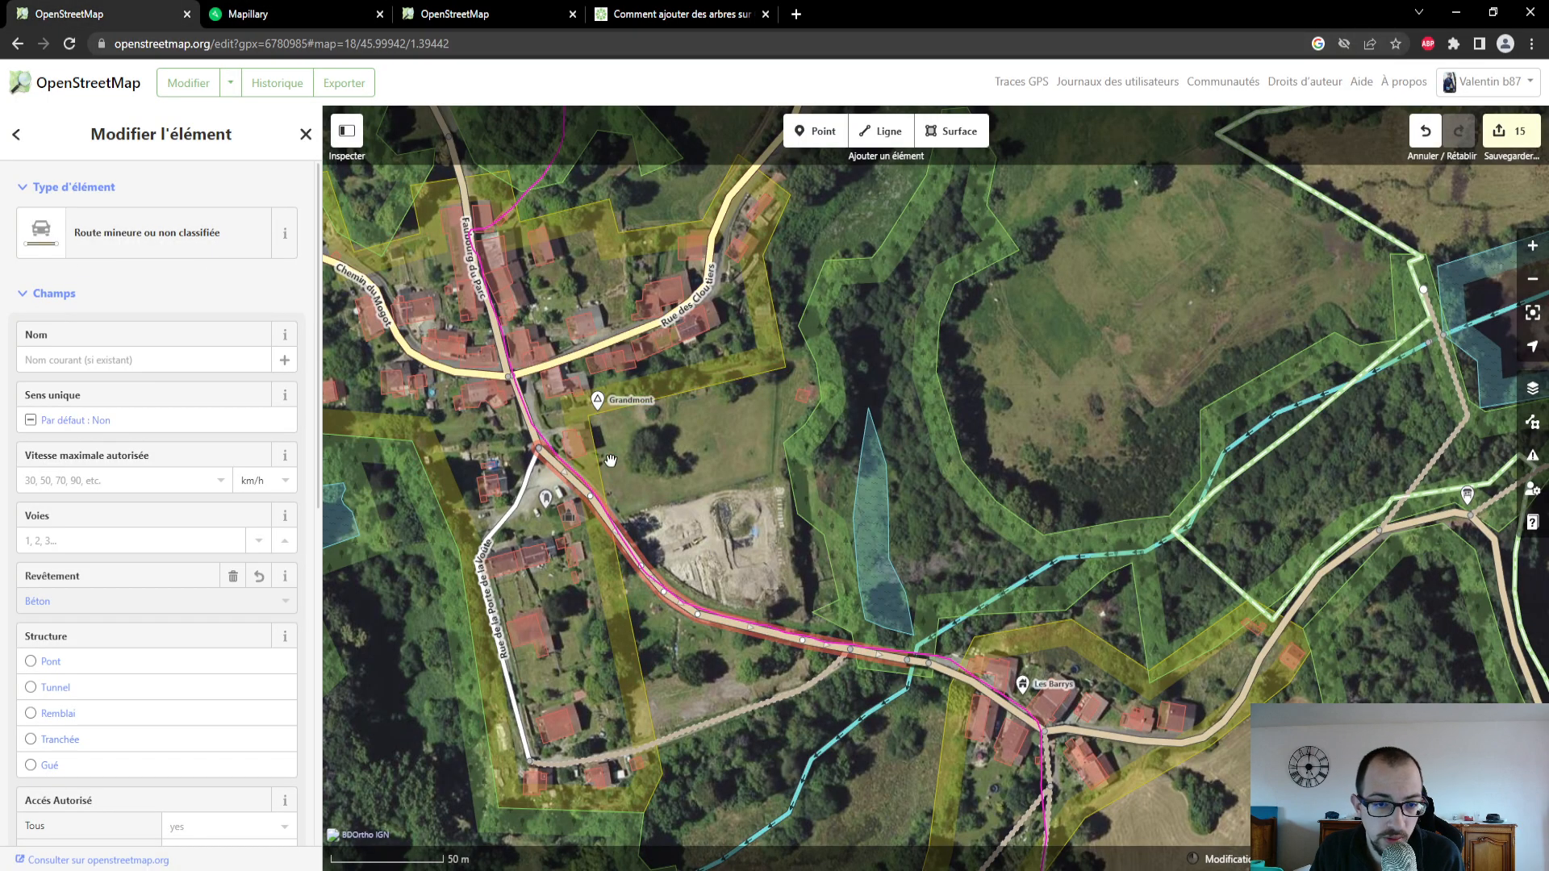
{"action": "scroll", "coordinate": [637, 473], "scroll_direction": "up", "scroll_amount": 2}
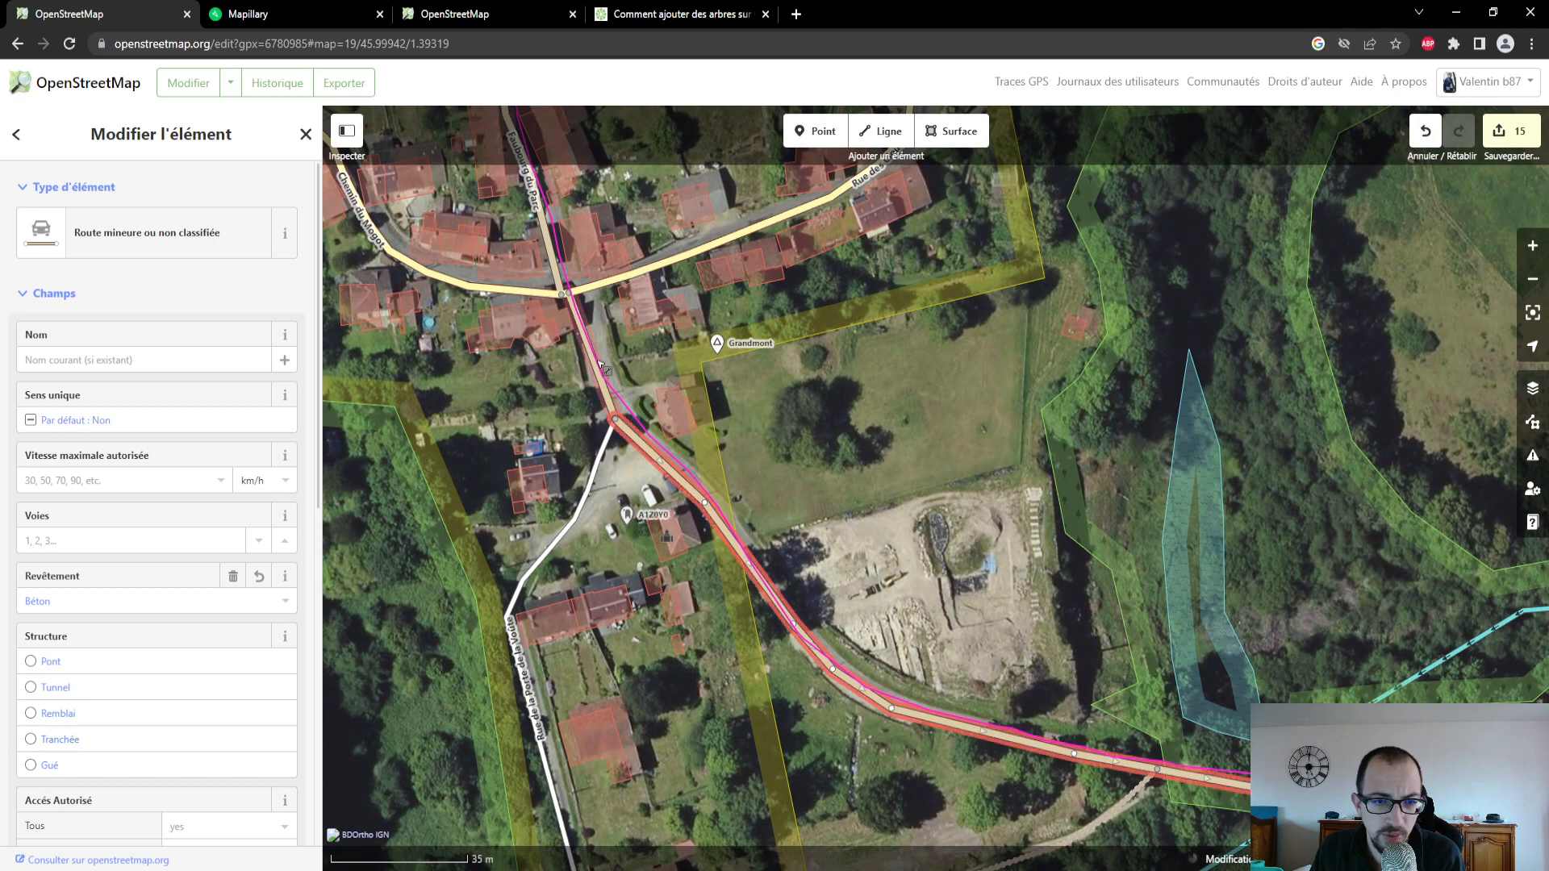
{"action": "scroll", "coordinate": [572, 482], "scroll_direction": "up", "scroll_amount": 2}
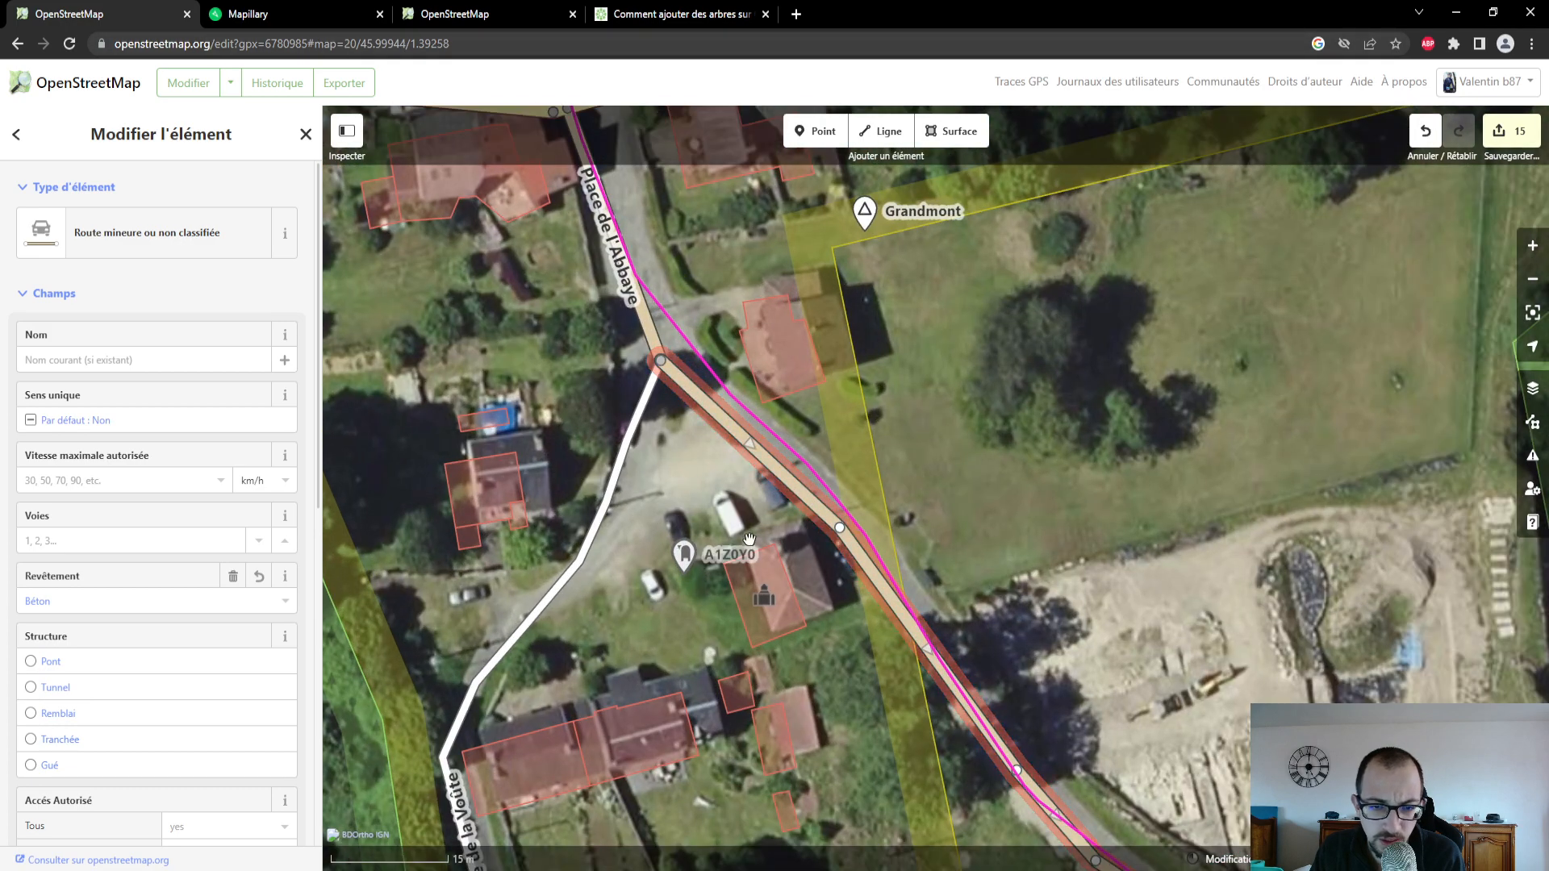
{"action": "scroll", "coordinate": [749, 539], "scroll_direction": "down", "scroll_amount": 3}
- Return to the Mapillary photo sequence and advance from the chapel into the village street of Grandmont to examine the road surface
{"action": "left_click", "coordinate": [321, 21]}
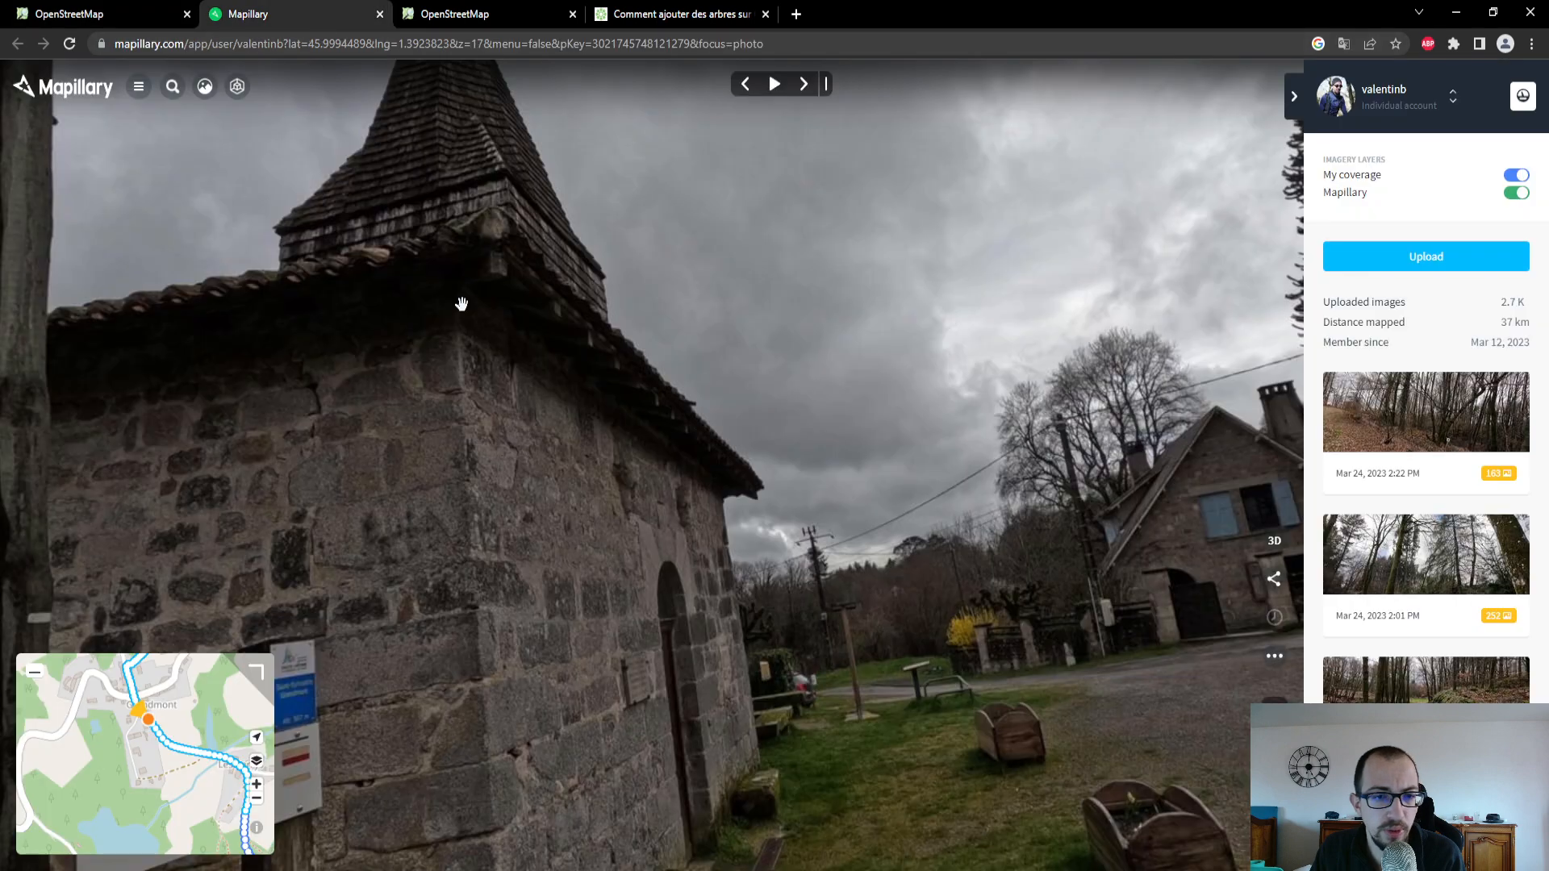
{"action": "left_click_drag", "start_coordinate": [947, 733], "coordinate": [297, 644]}
{"action": "left_click", "coordinate": [813, 90]}
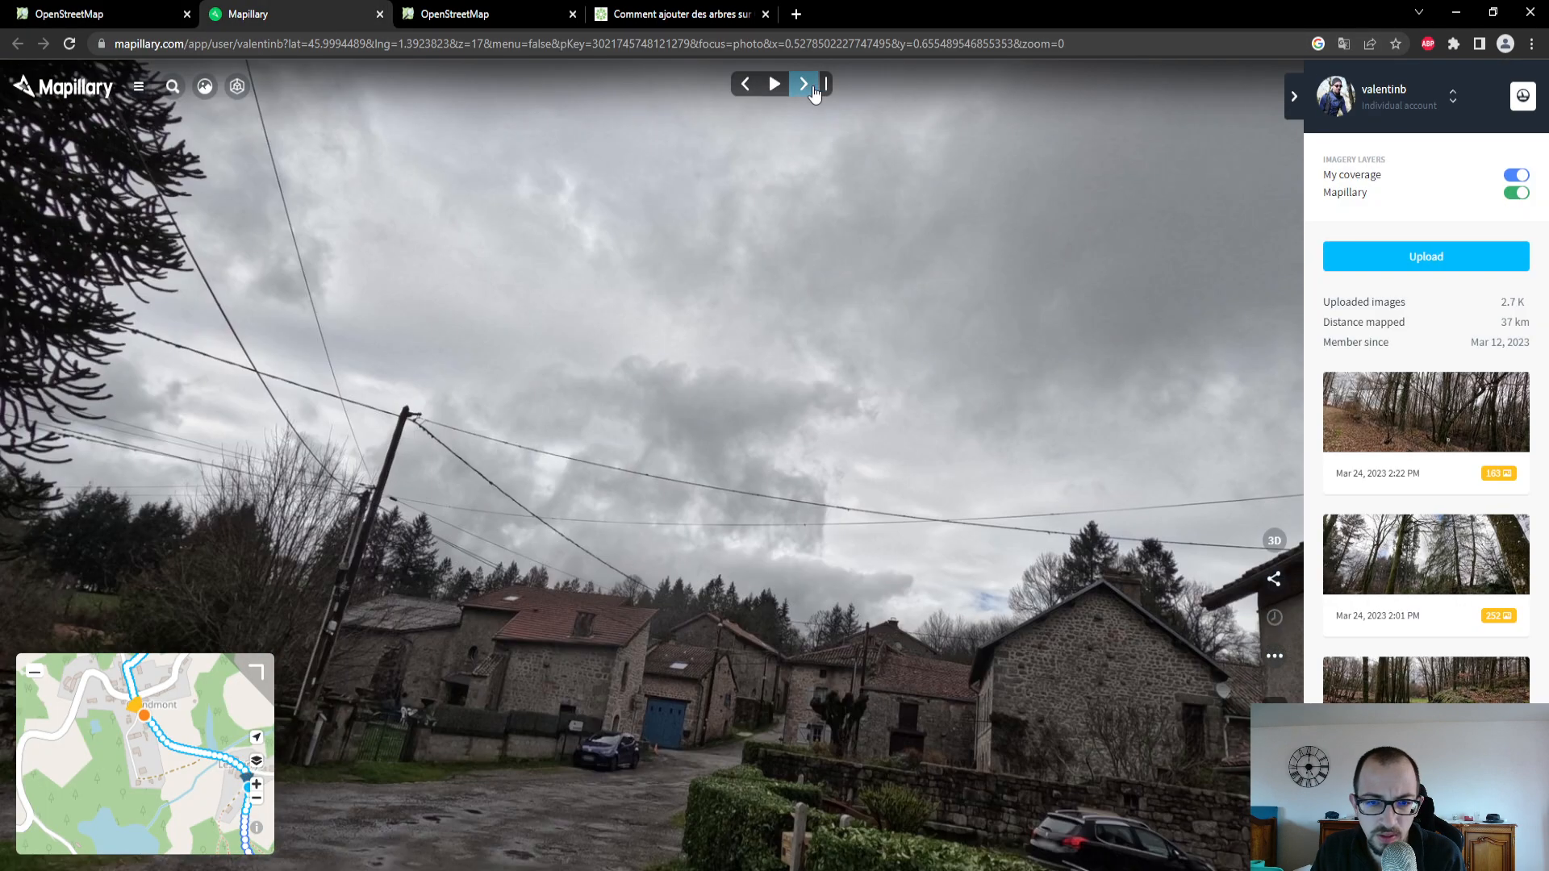
{"action": "left_click", "coordinate": [813, 90]}
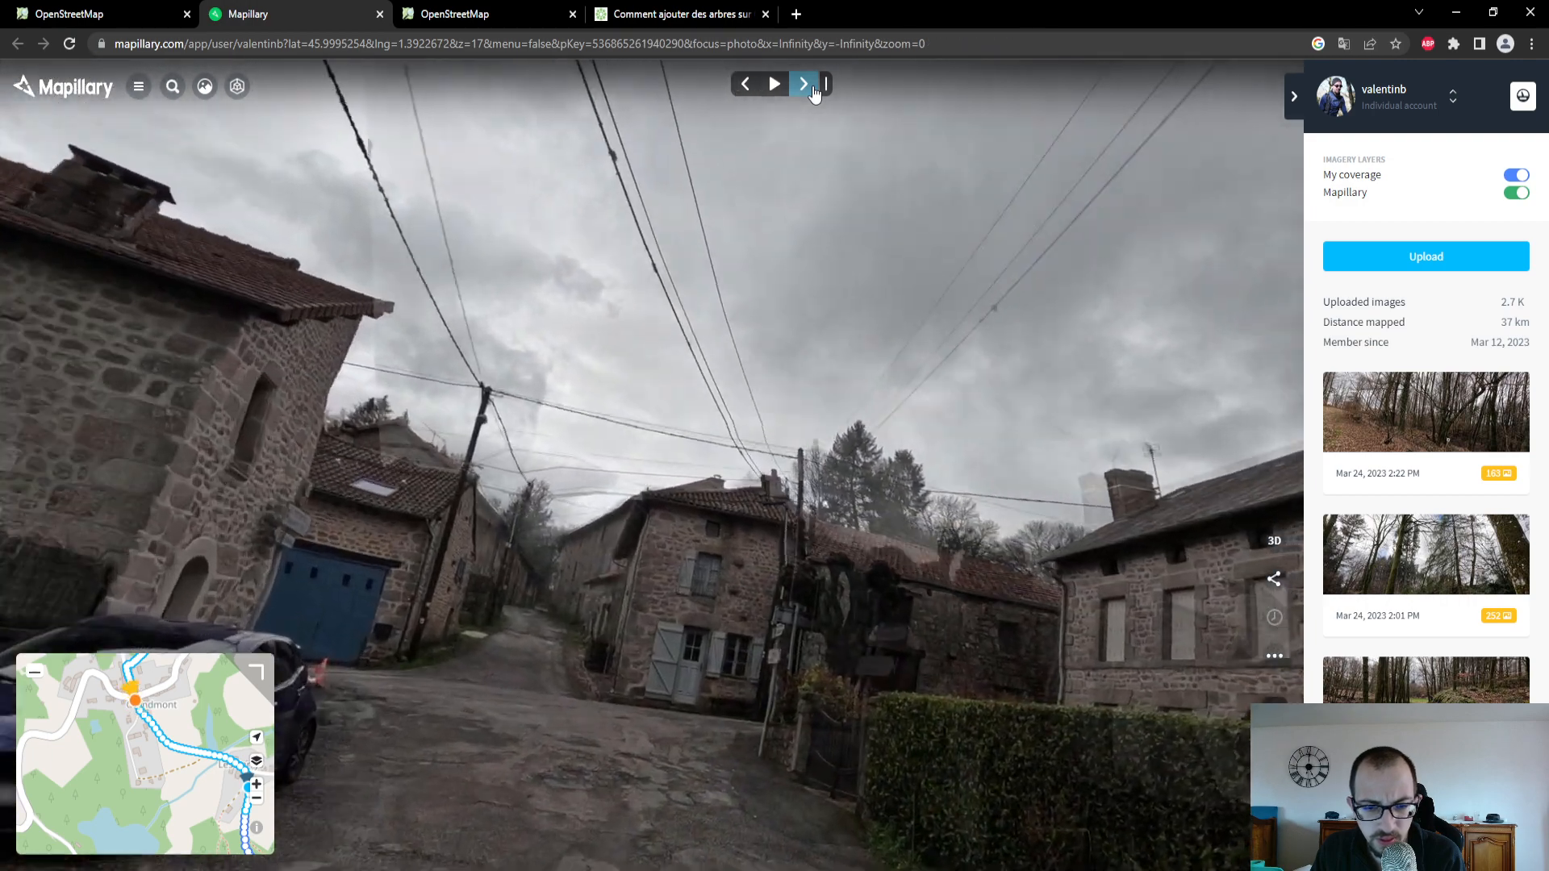
{"action": "left_click", "coordinate": [813, 95]}
{"action": "left_click", "coordinate": [814, 94]}
{"action": "left_click", "coordinate": [813, 95]}
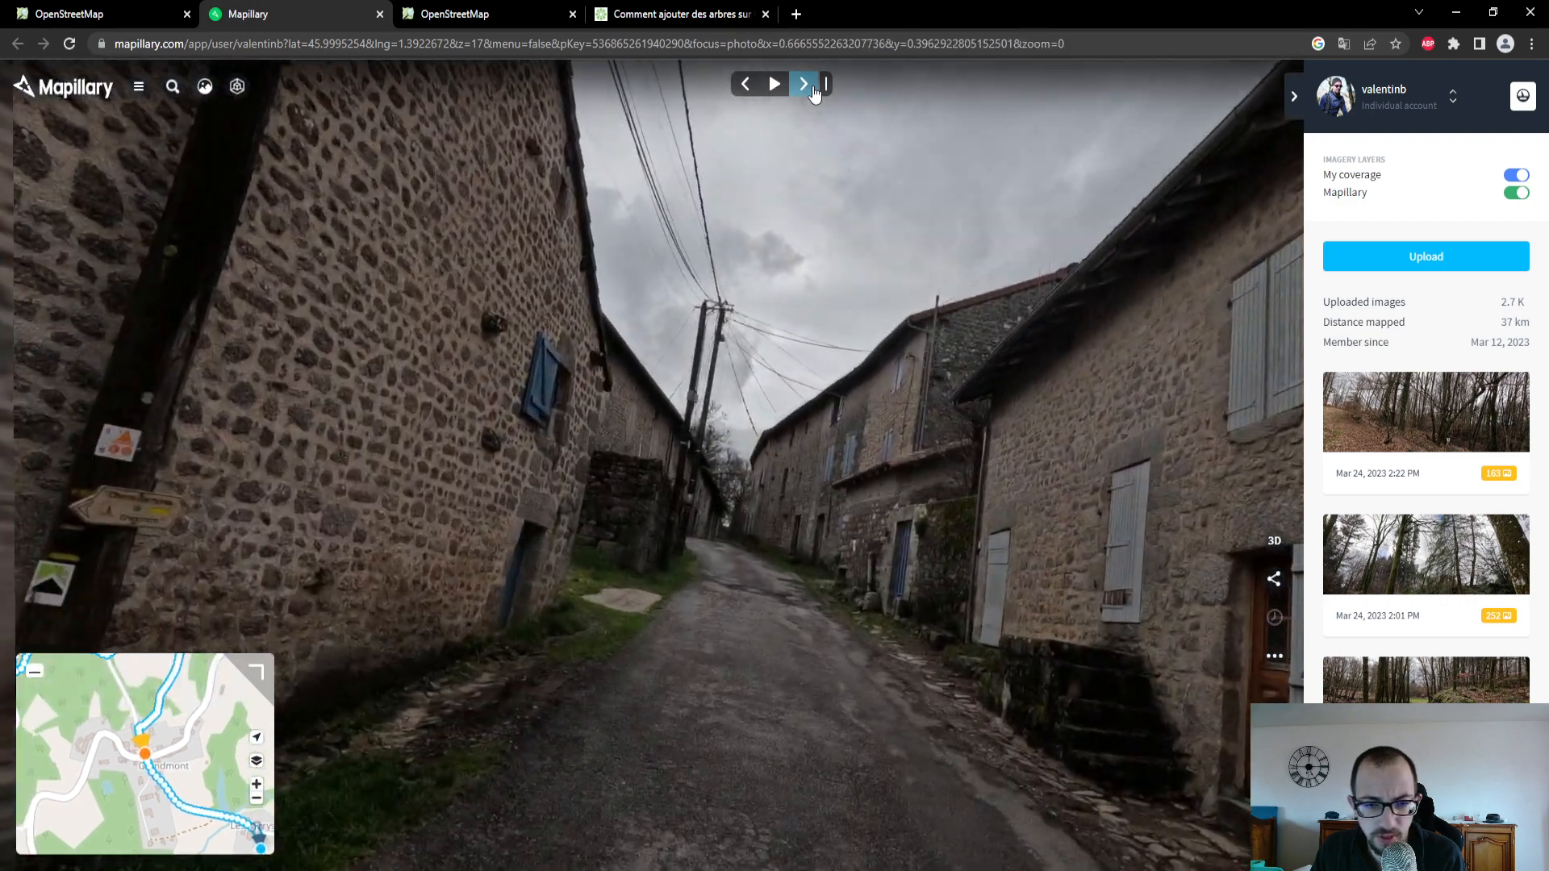
- In OpenStreetMap, select Place de l'Abbaye, check its surface against the Mapillary photo, and set its Revêtement to Béton
{"action": "left_click", "coordinate": [121, 14]}
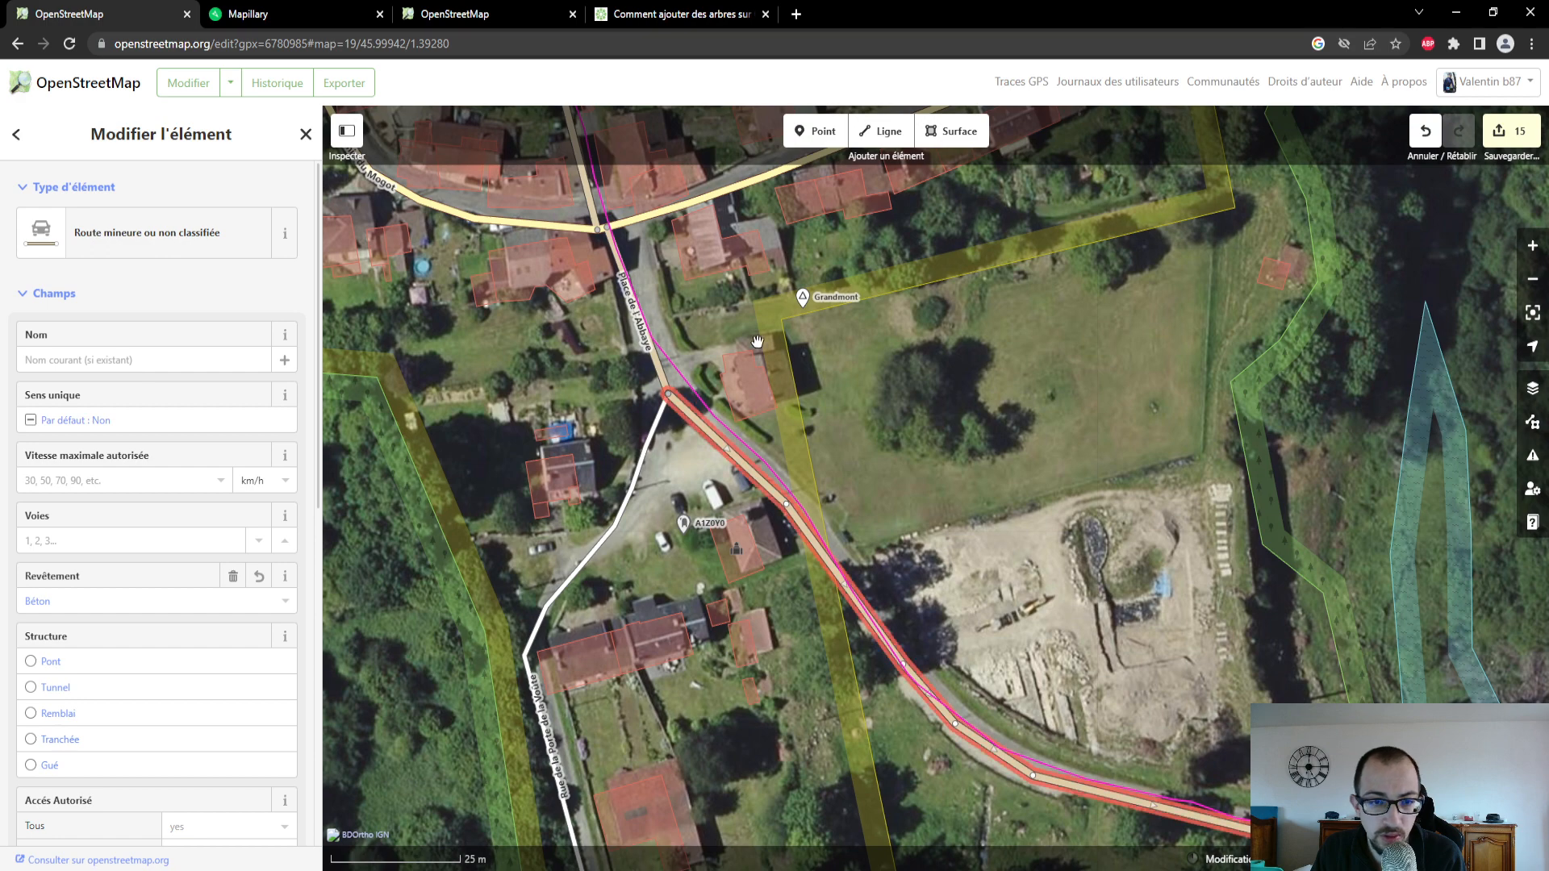
{"action": "scroll", "coordinate": [780, 412], "scroll_direction": "up", "scroll_amount": 3}
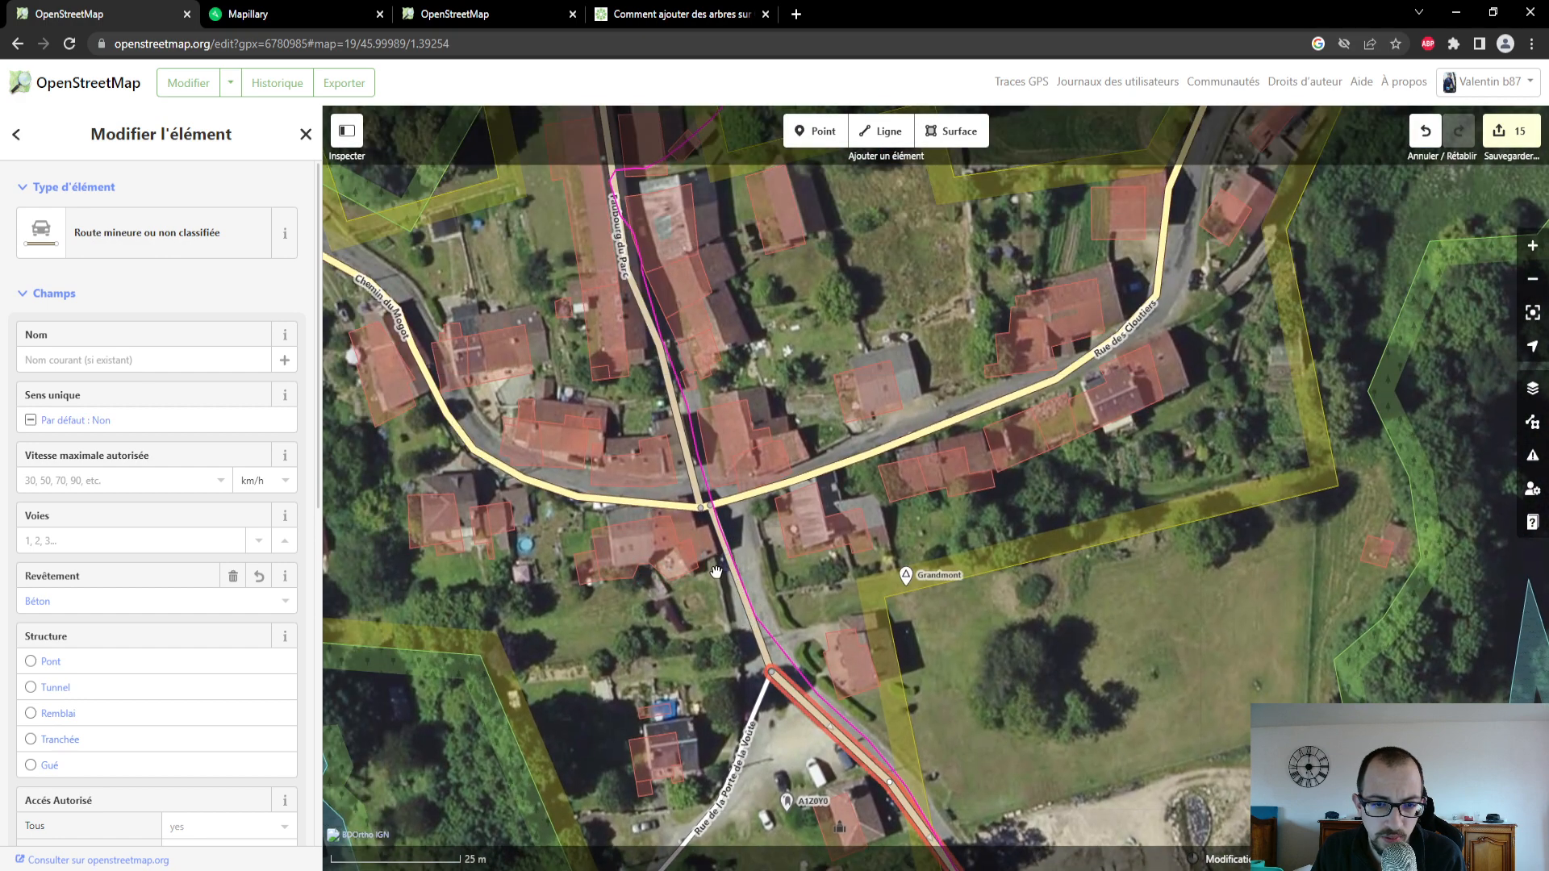
{"action": "left_click", "coordinate": [738, 579]}
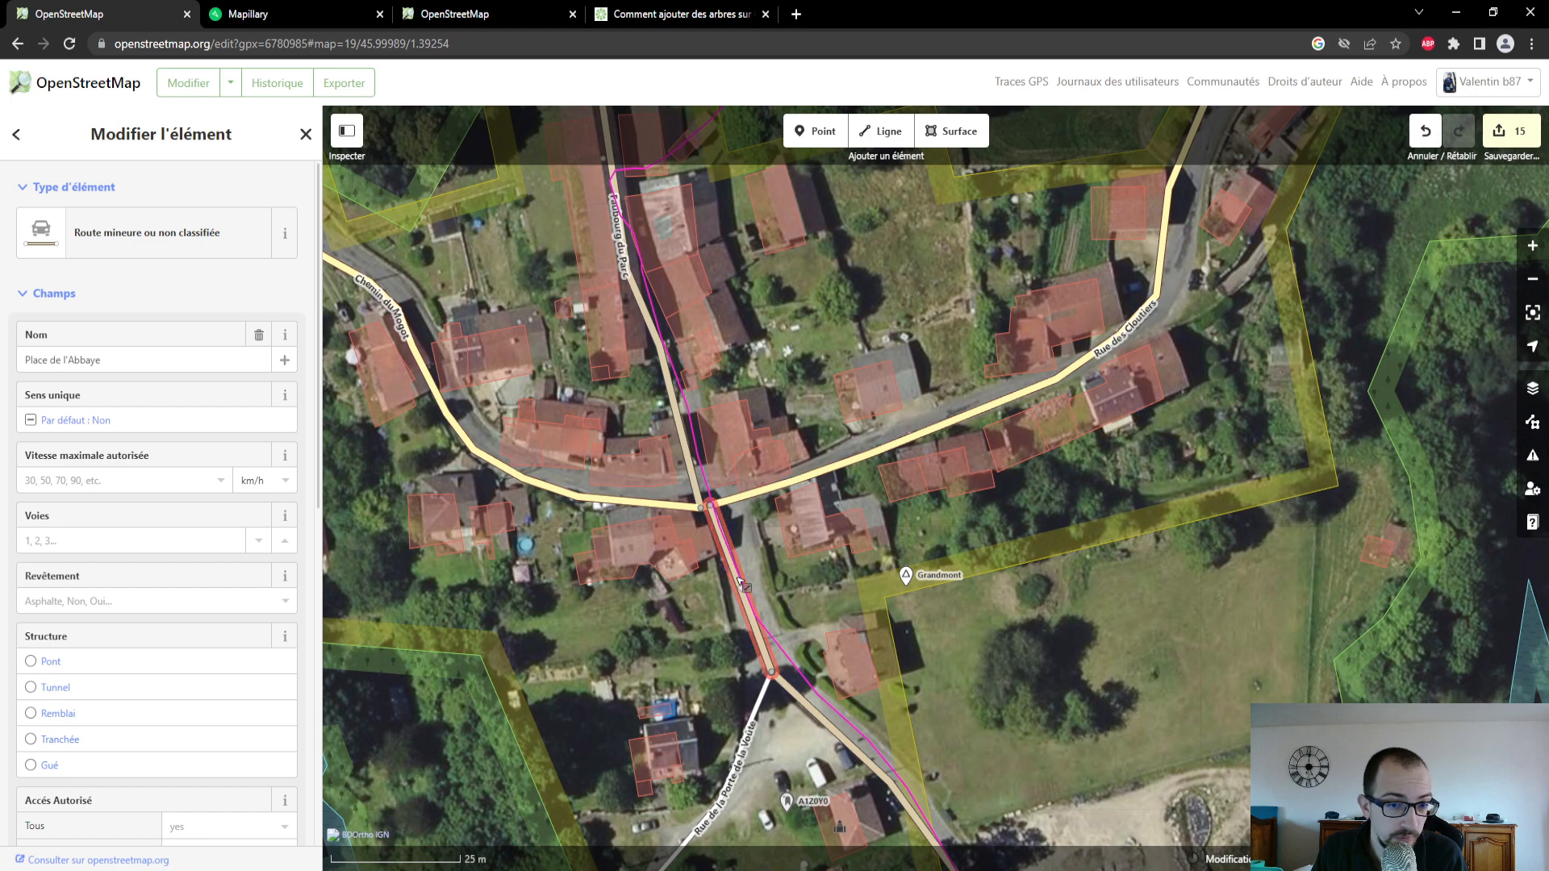
{"action": "left_click", "coordinate": [235, 14]}
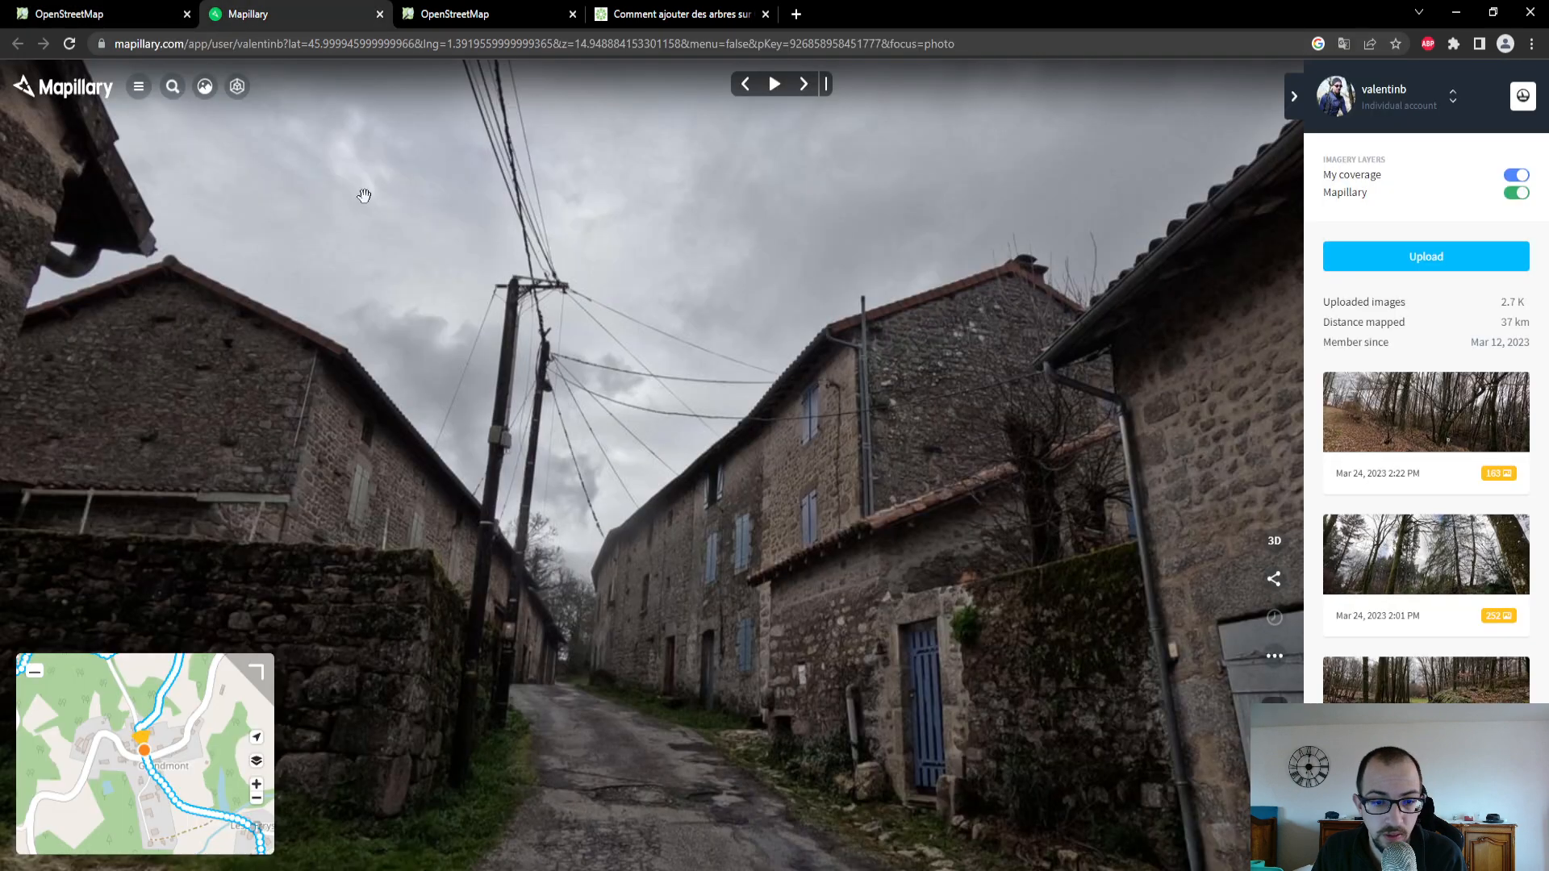
{"action": "left_click", "coordinate": [117, 18]}
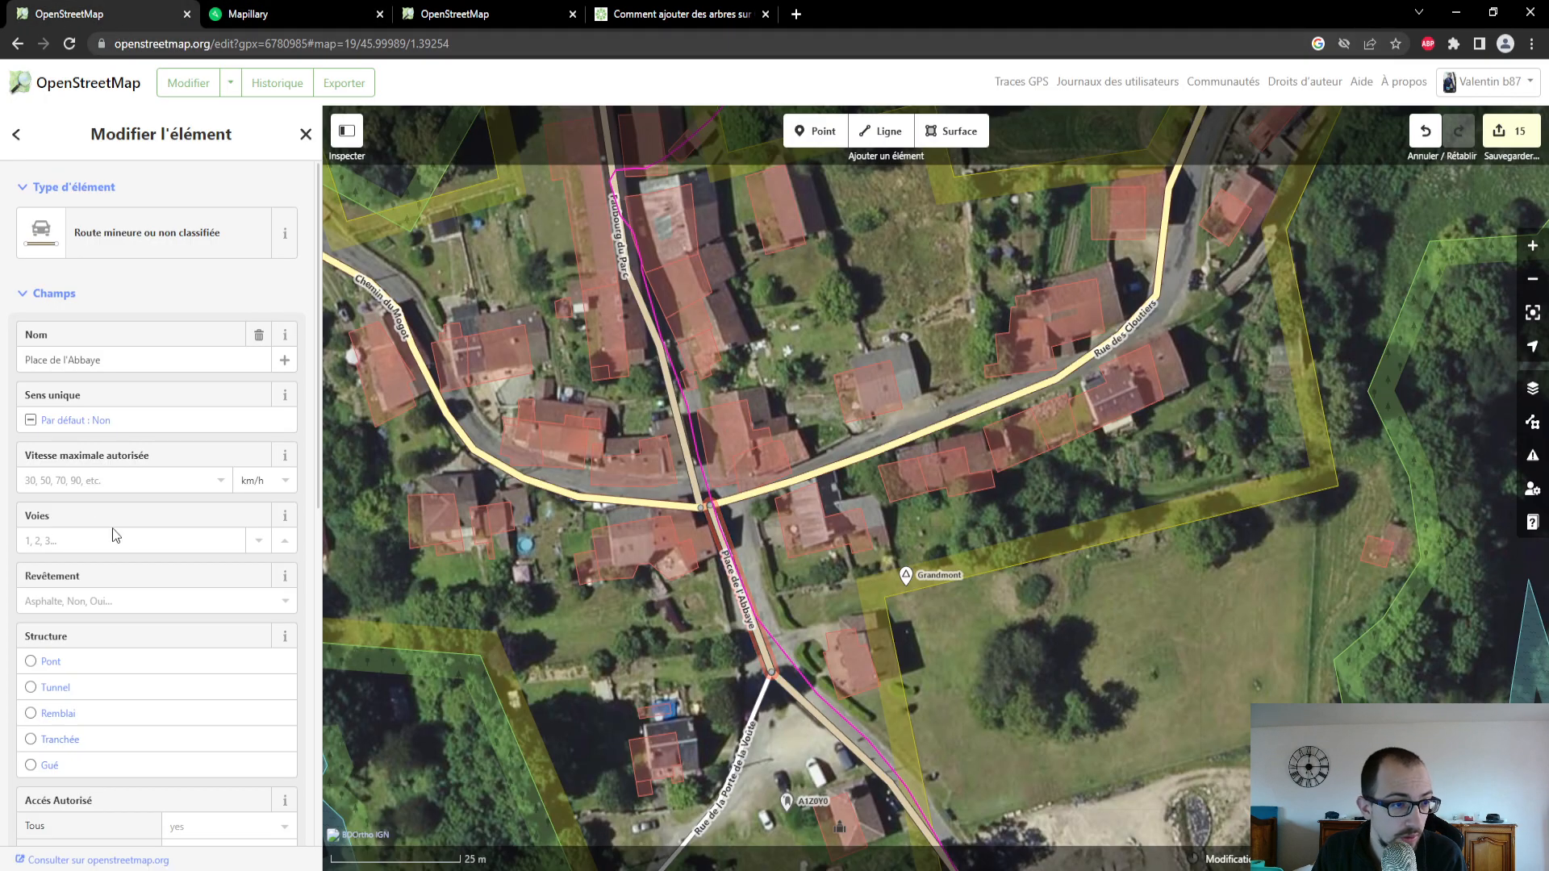
{"action": "left_click", "coordinate": [126, 597]}
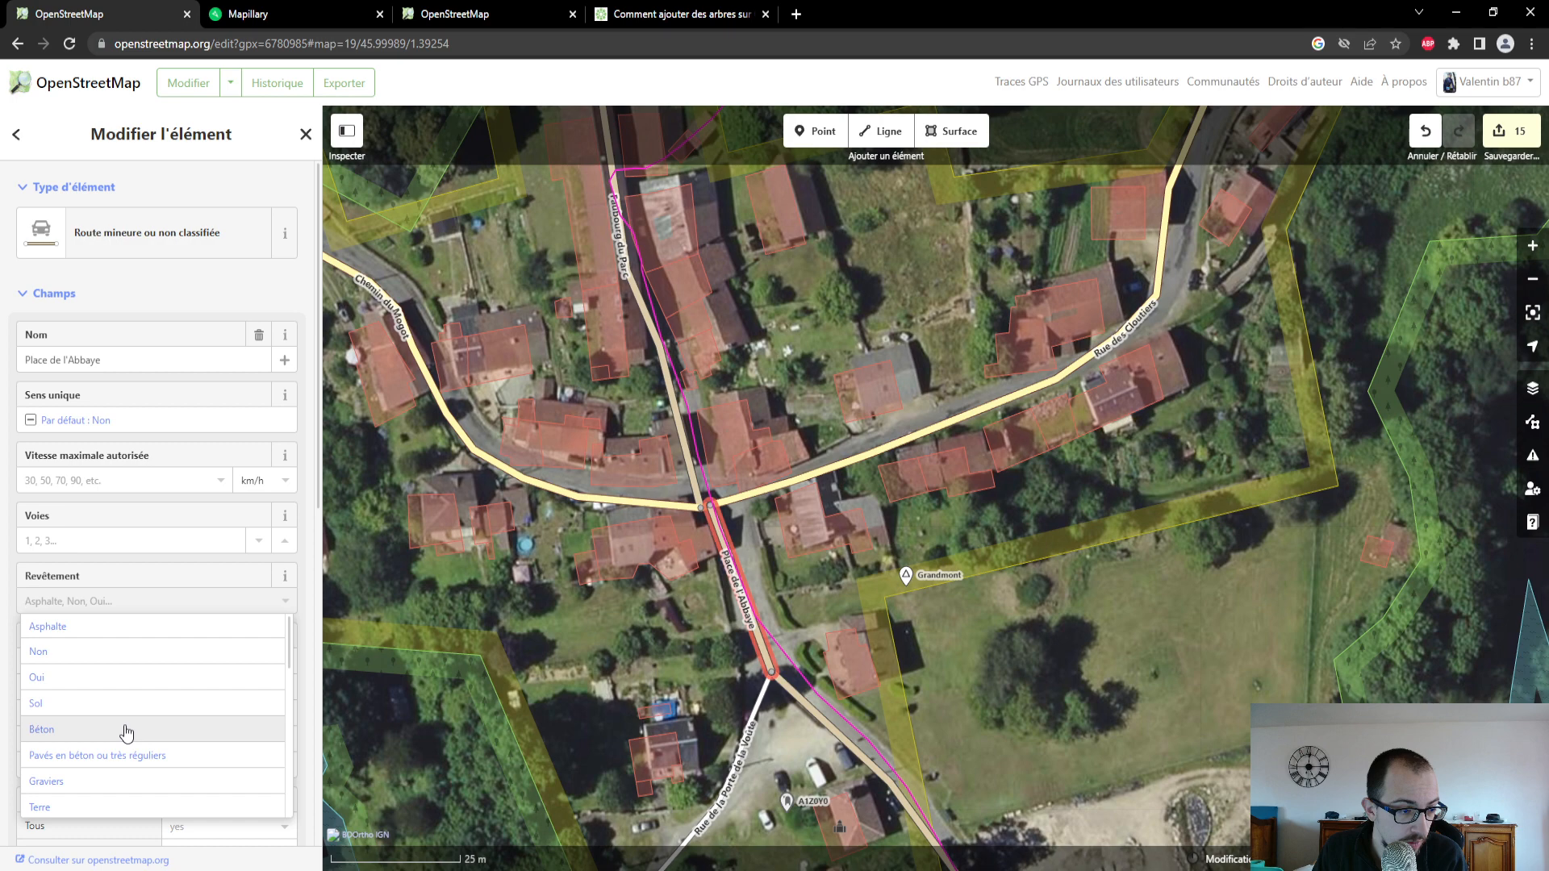
{"action": "left_click", "coordinate": [126, 730]}
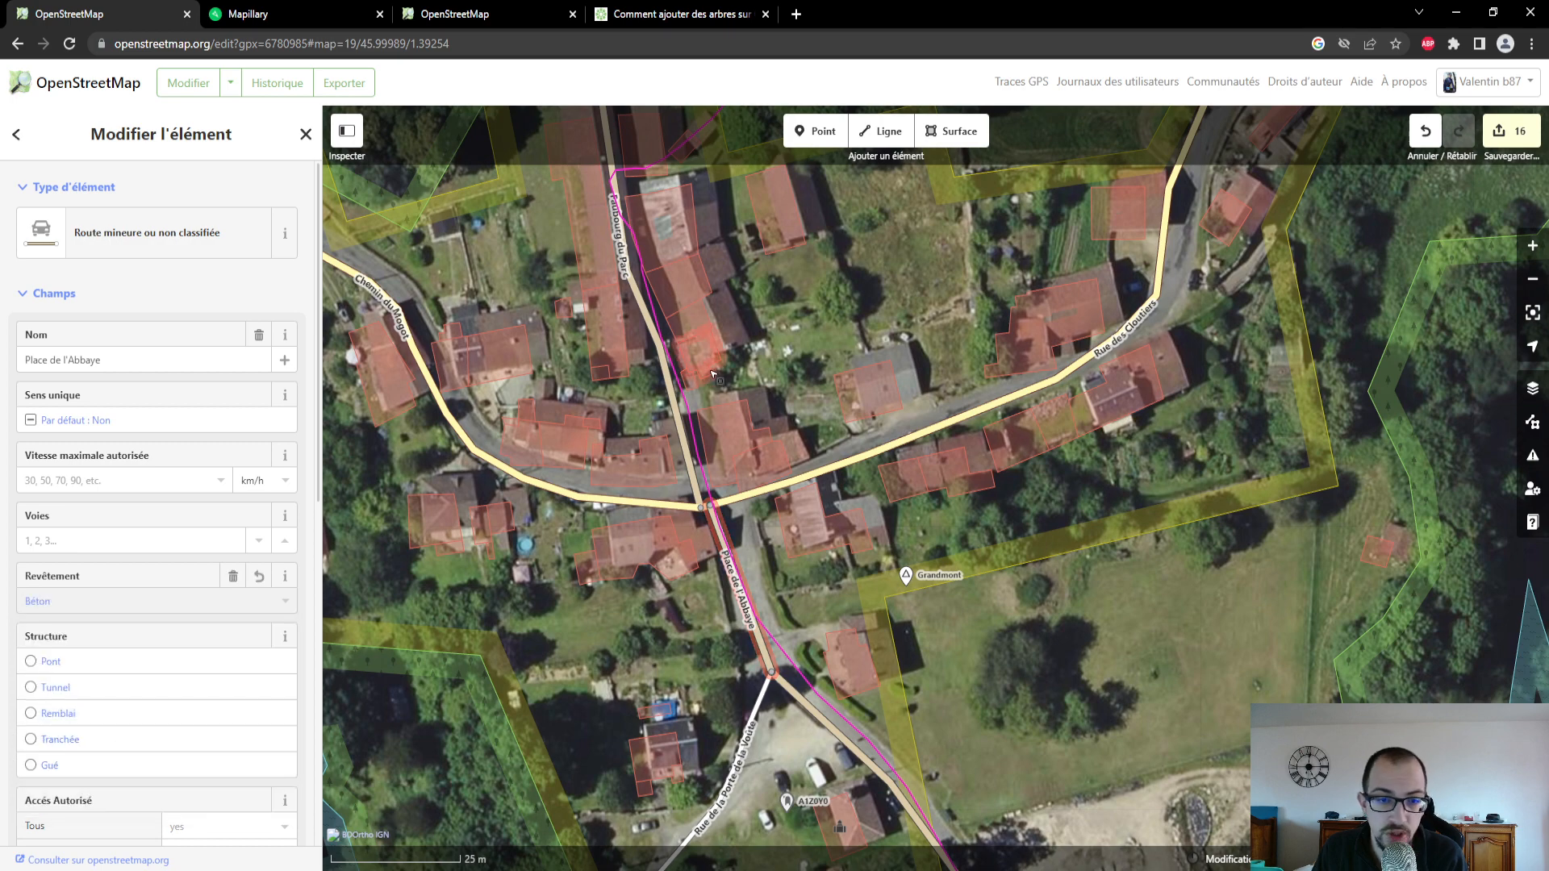
- Select Faubourg du Parc north of the crossroads and inspect its road surface in the Mapillary photo
{"action": "left_click", "coordinate": [642, 323]}
{"action": "left_click", "coordinate": [329, 13]}
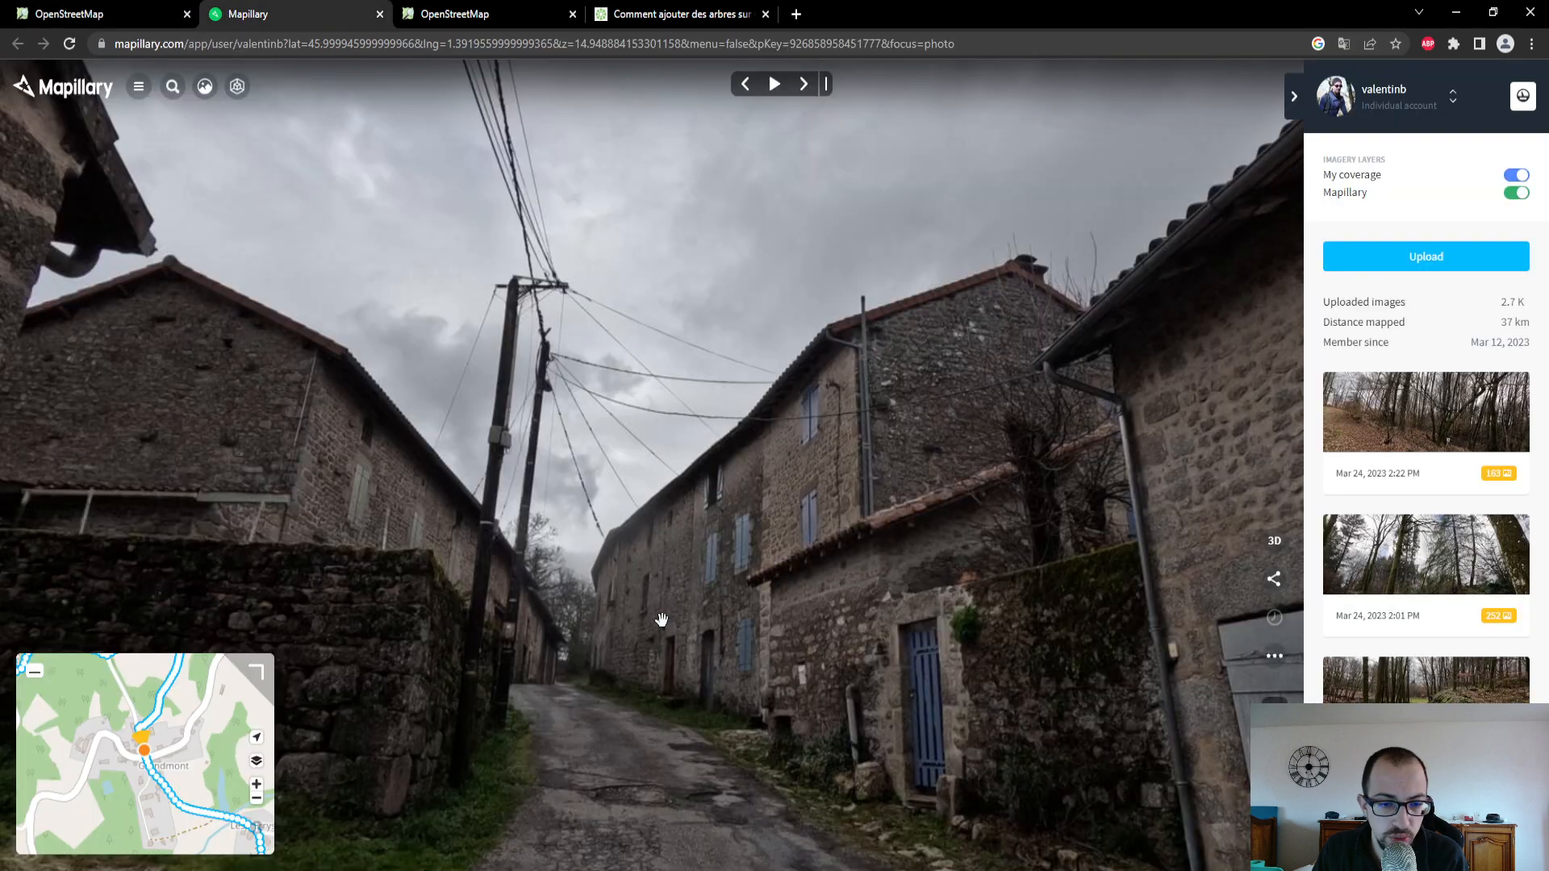
{"action": "left_click_drag", "start_coordinate": [662, 619], "coordinate": [599, 339]}
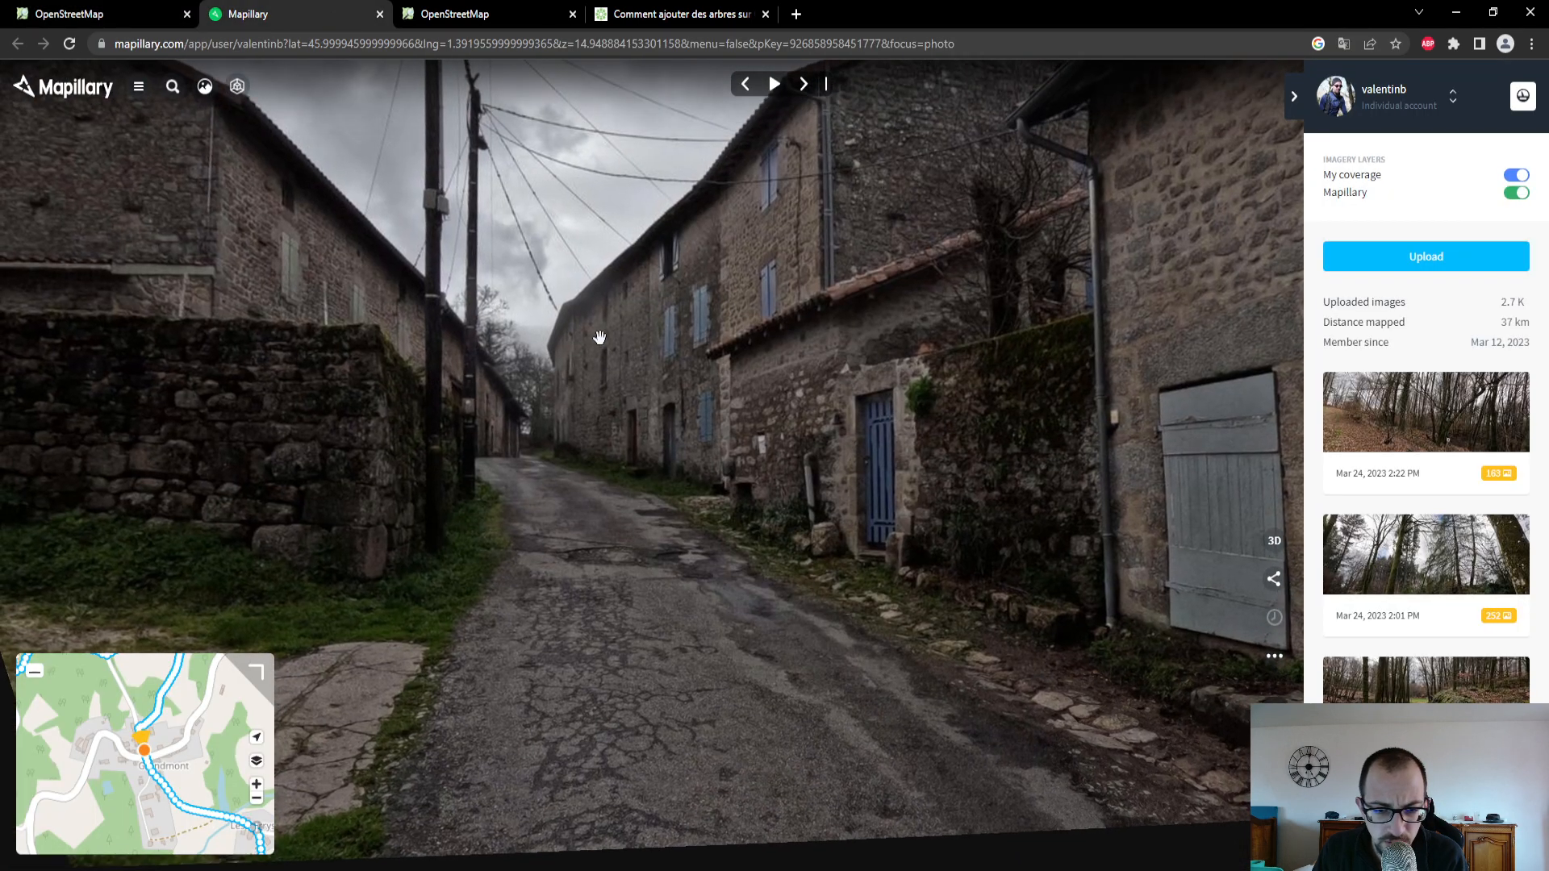
- Search Google Images for "route beto" and view the Génie-inc image comparing concrete and asphalt
{"action": "left_click", "coordinate": [704, 17]}
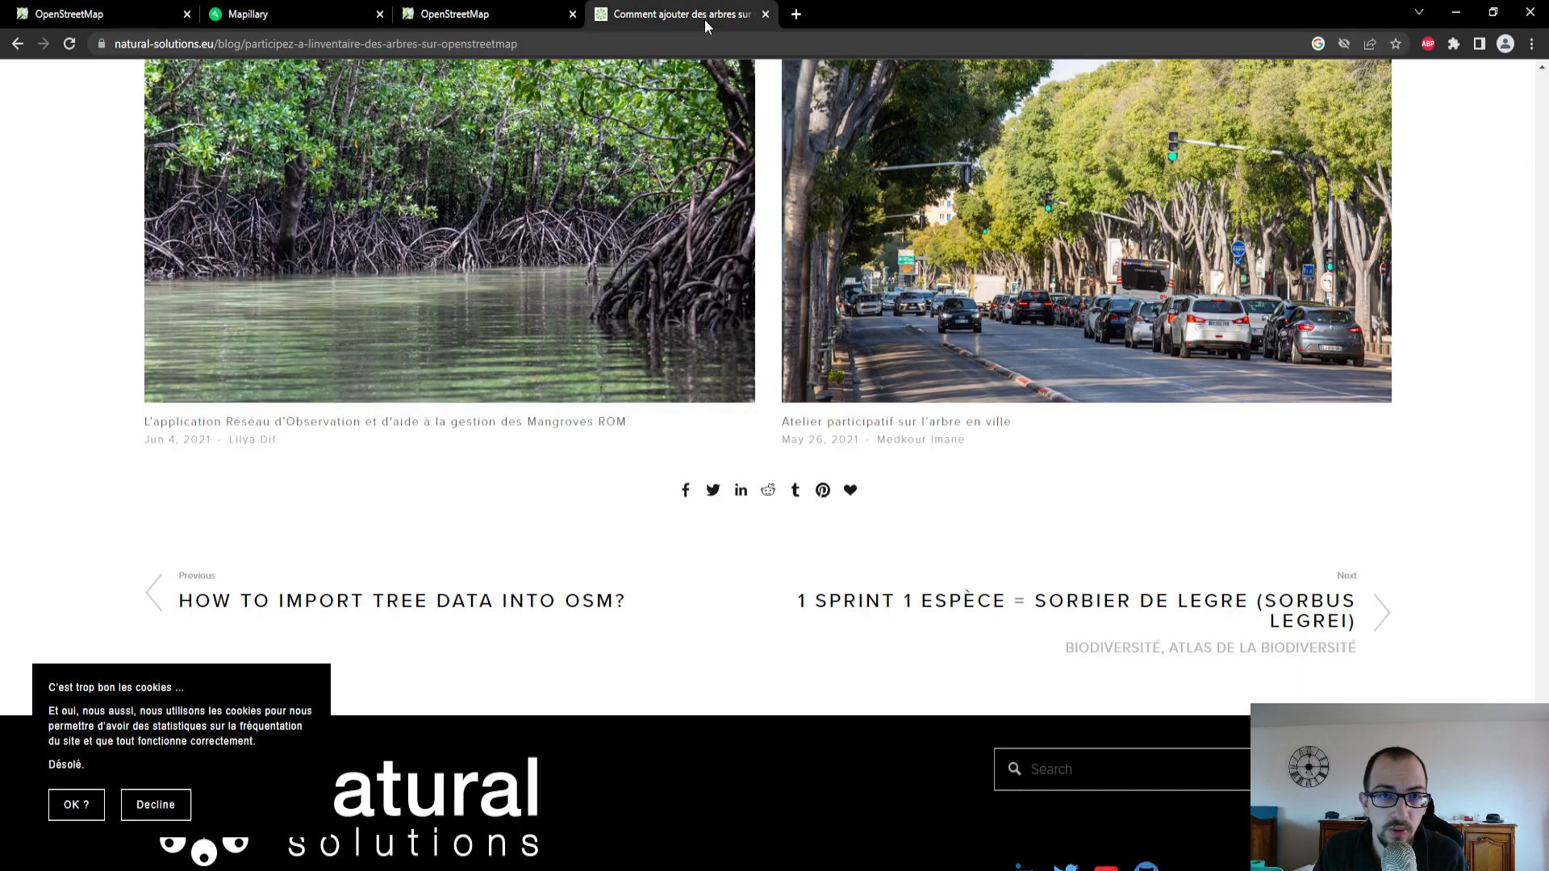
{"action": "left_click", "coordinate": [721, 44]}
{"action": "type", "text": "route beton"}
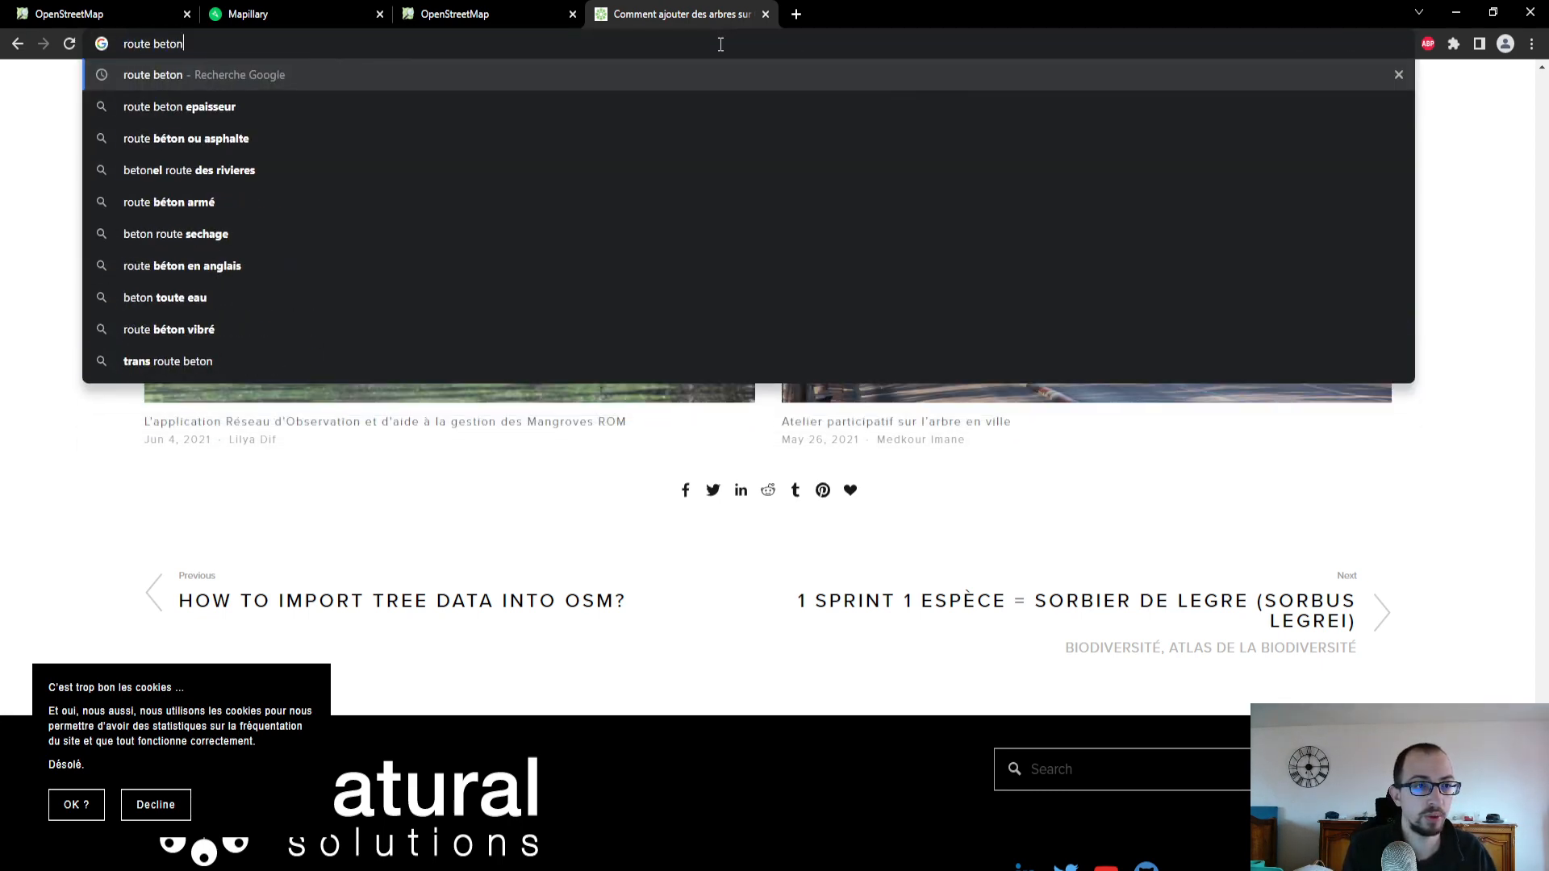
{"action": "key", "text": "Return"}
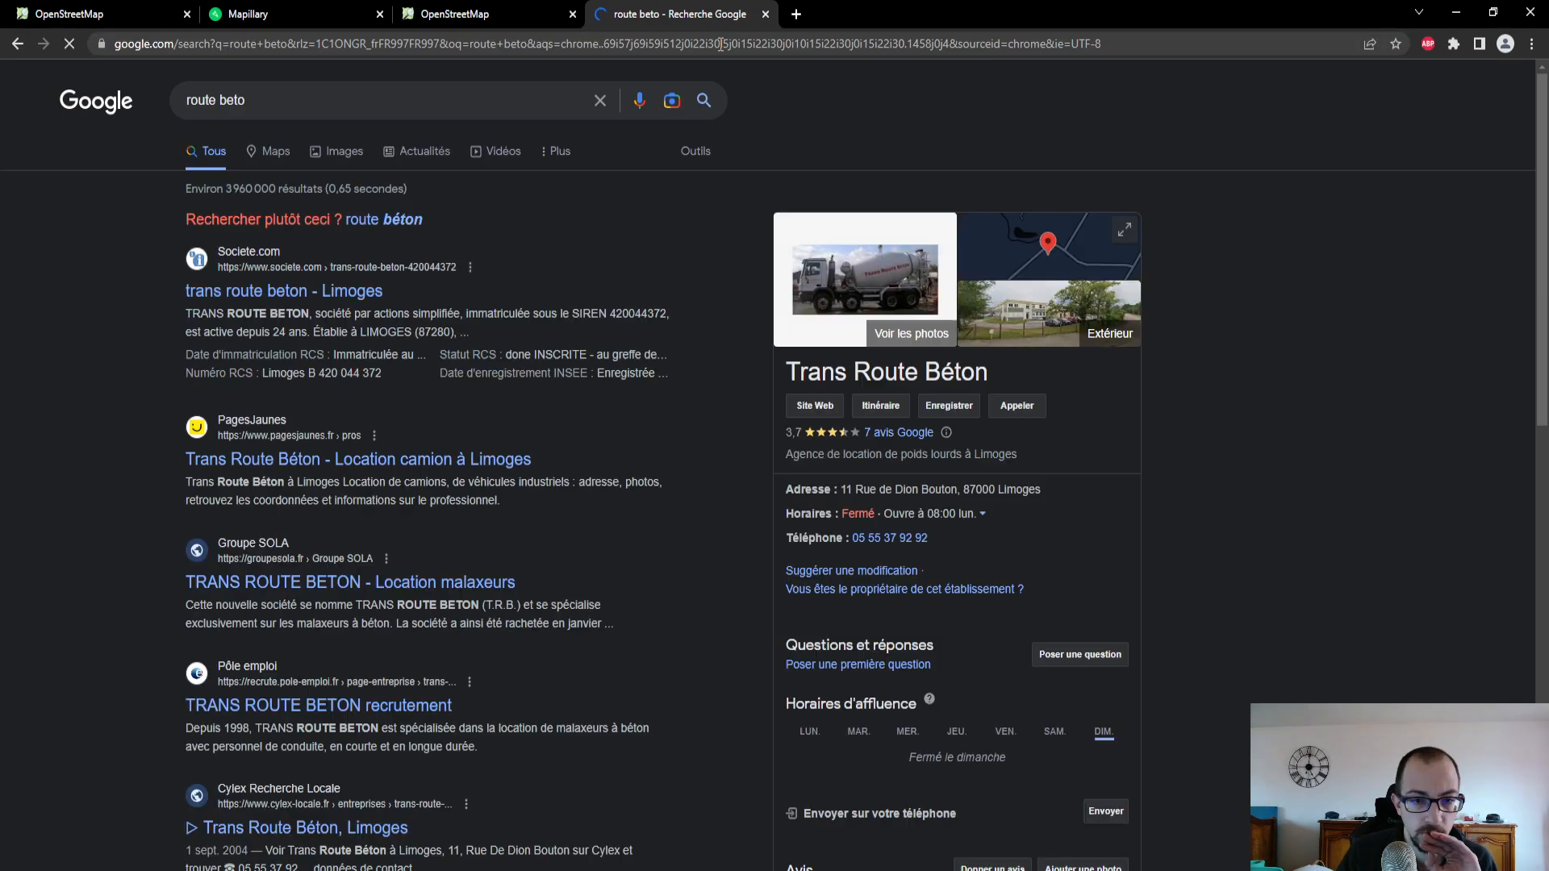
{"action": "left_click", "coordinate": [326, 154]}
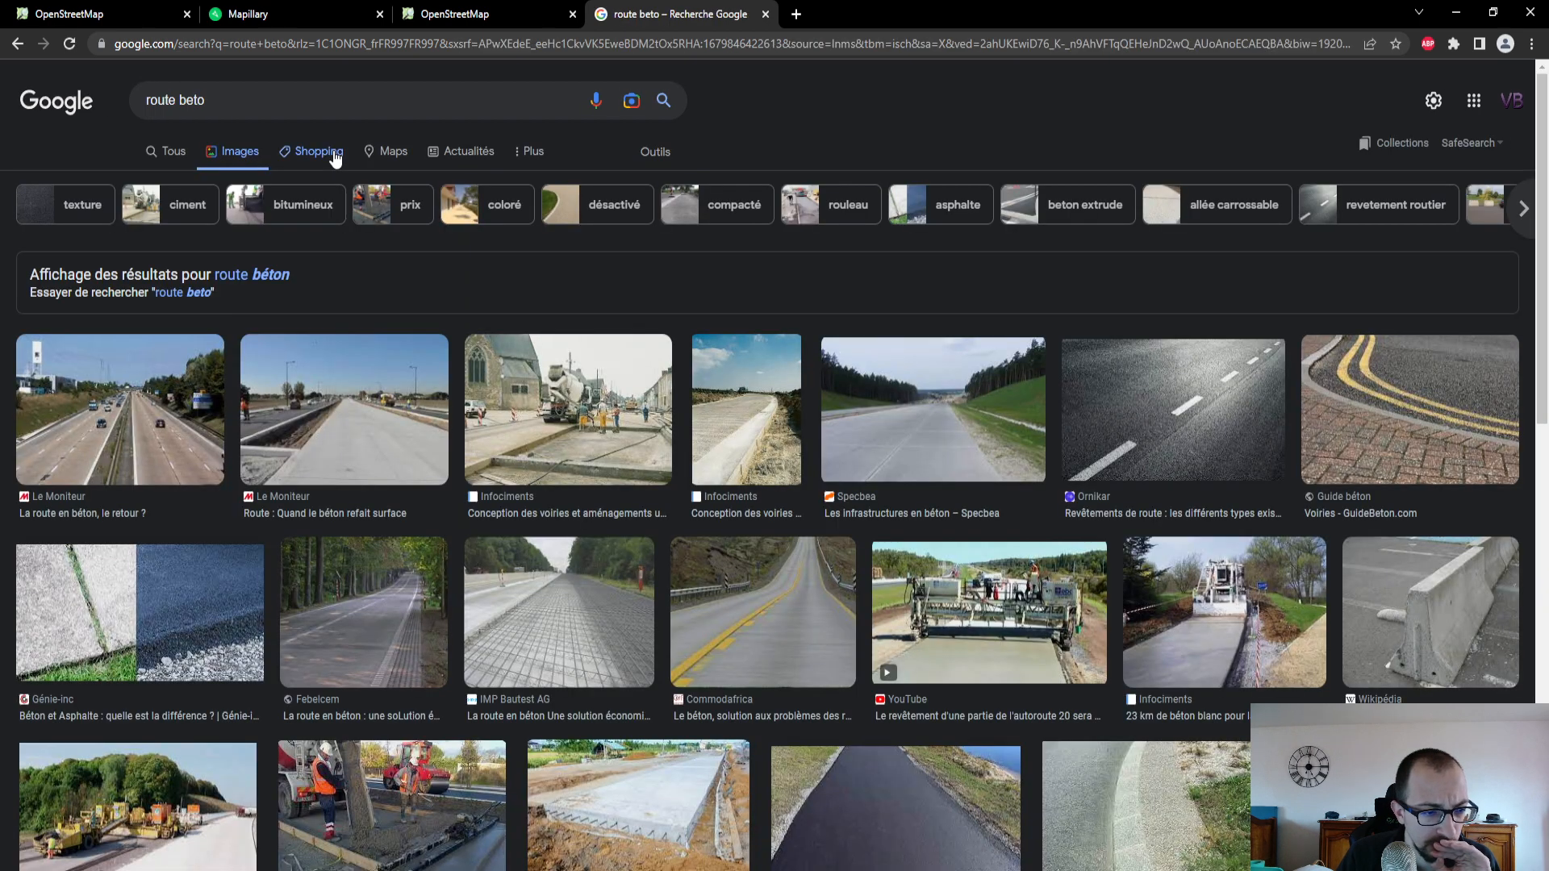
{"action": "left_click", "coordinate": [196, 598]}
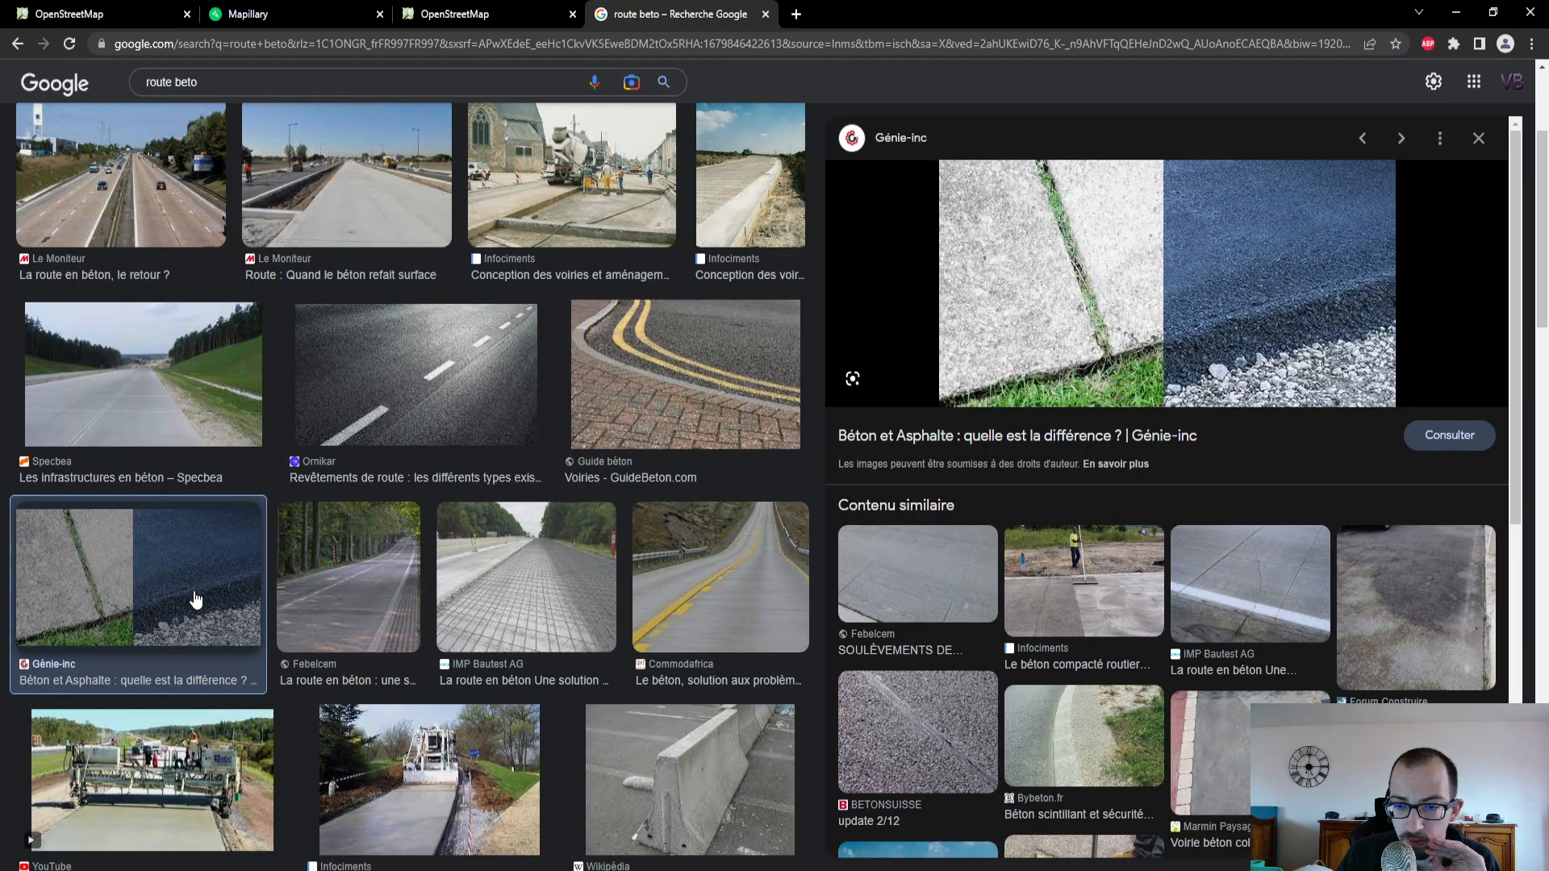
{"action": "scroll", "coordinate": [214, 584], "scroll_direction": "down", "scroll_amount": 3}
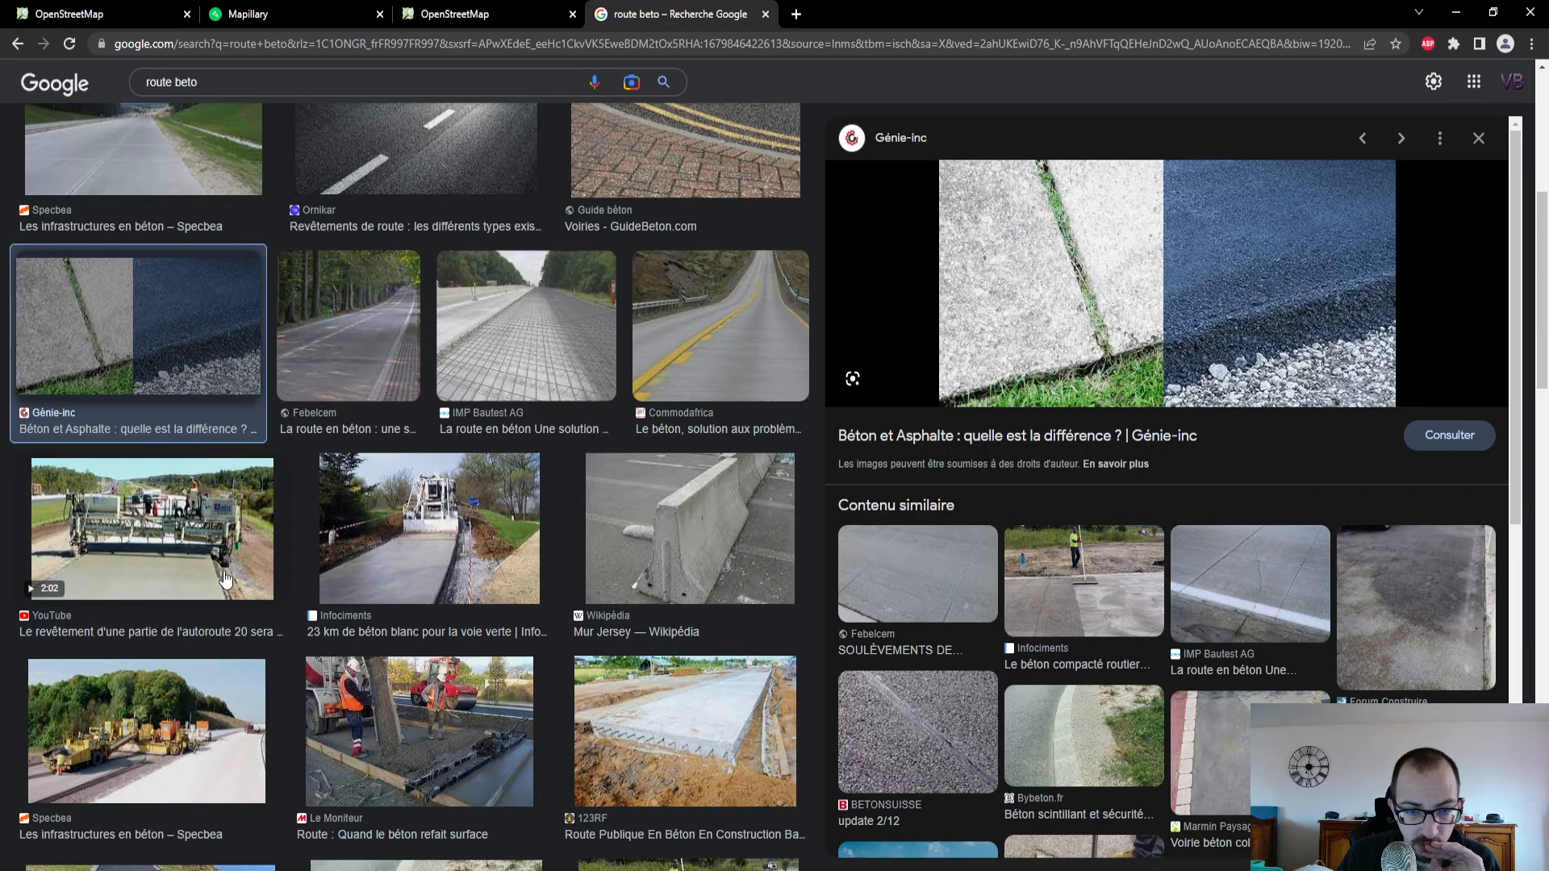
{"action": "scroll", "coordinate": [227, 580], "scroll_direction": "up", "scroll_amount": 6}
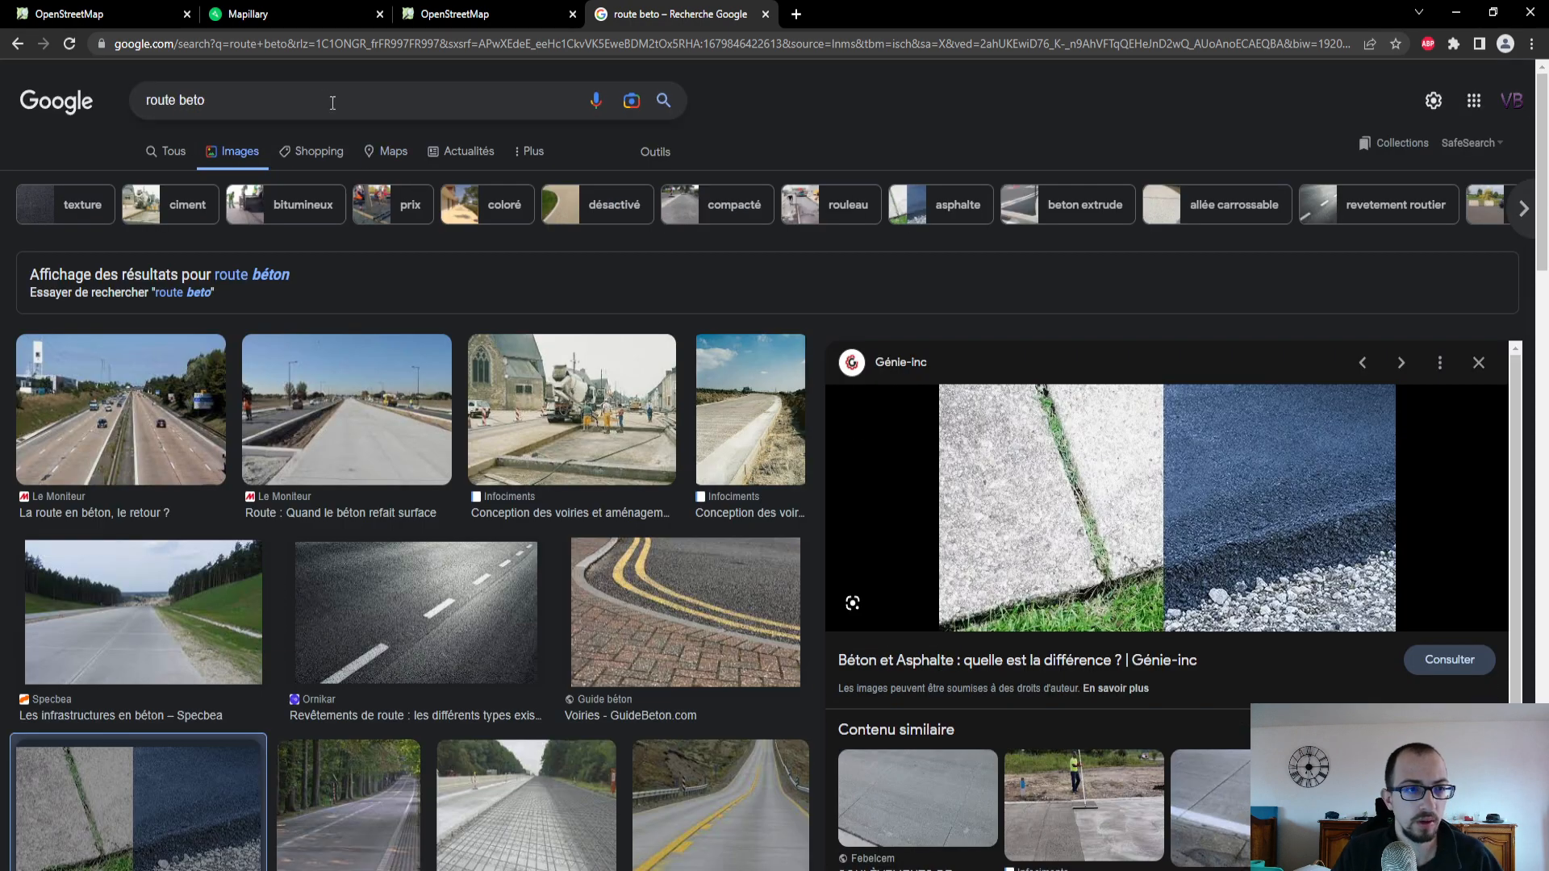
- Search Google Images for "route en beton", browse the concrete road pictures, and close the search page
{"action": "left_click_drag", "start_coordinate": [311, 100], "coordinate": [2, 133]}
{"action": "type", "text": "rou"}
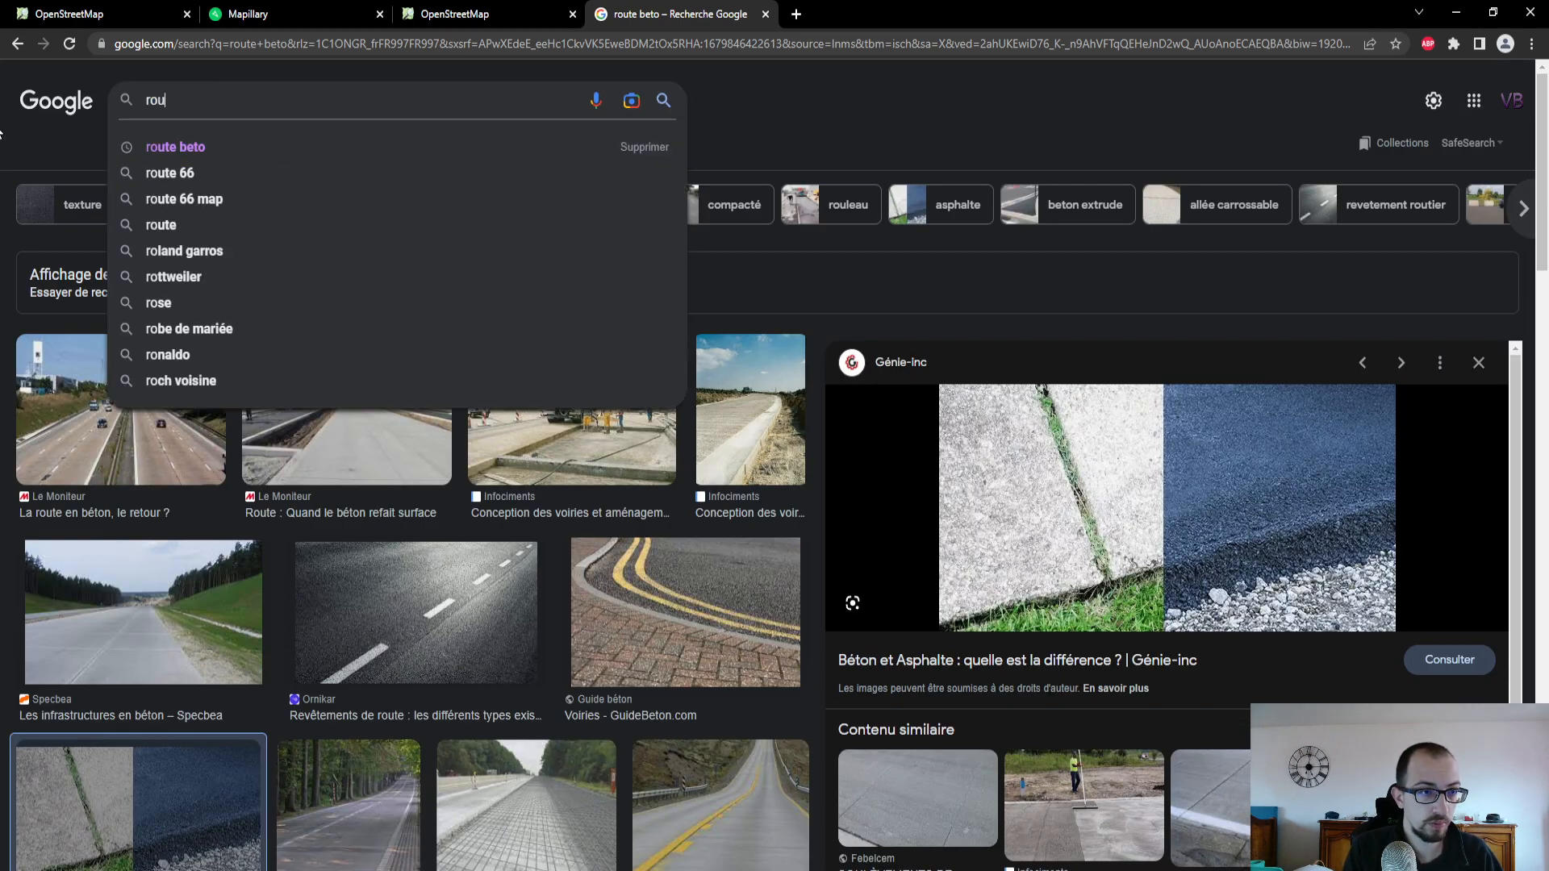
{"action": "type", "text": "te en beton"}
{"action": "key", "text": "Return"}
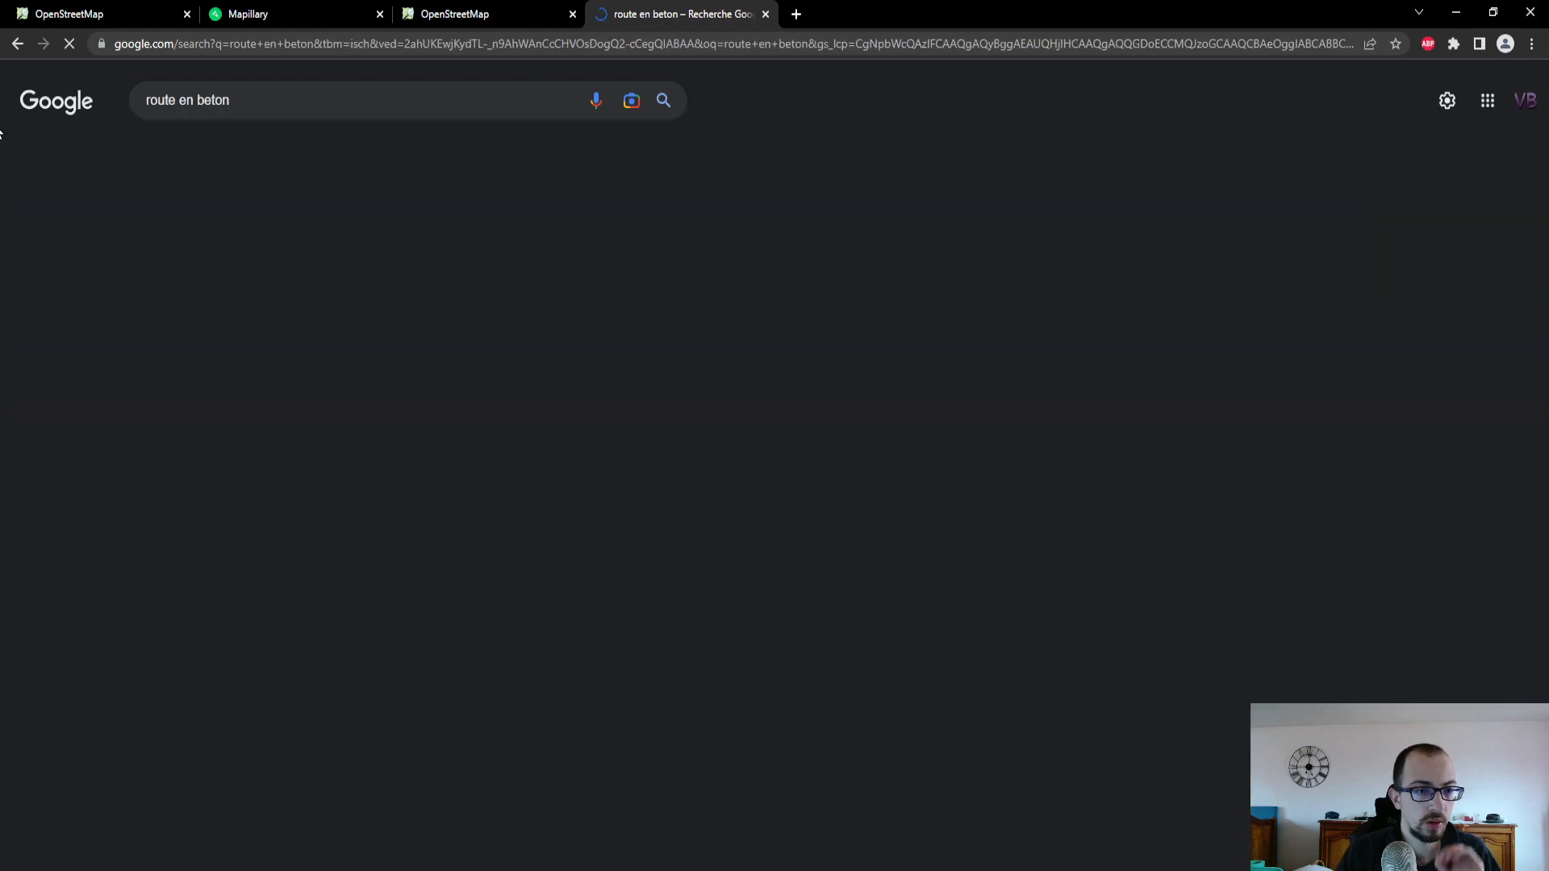
{"action": "scroll", "coordinate": [505, 395], "scroll_direction": "down", "scroll_amount": 7}
{"action": "scroll", "coordinate": [508, 402], "scroll_direction": "down", "scroll_amount": 10}
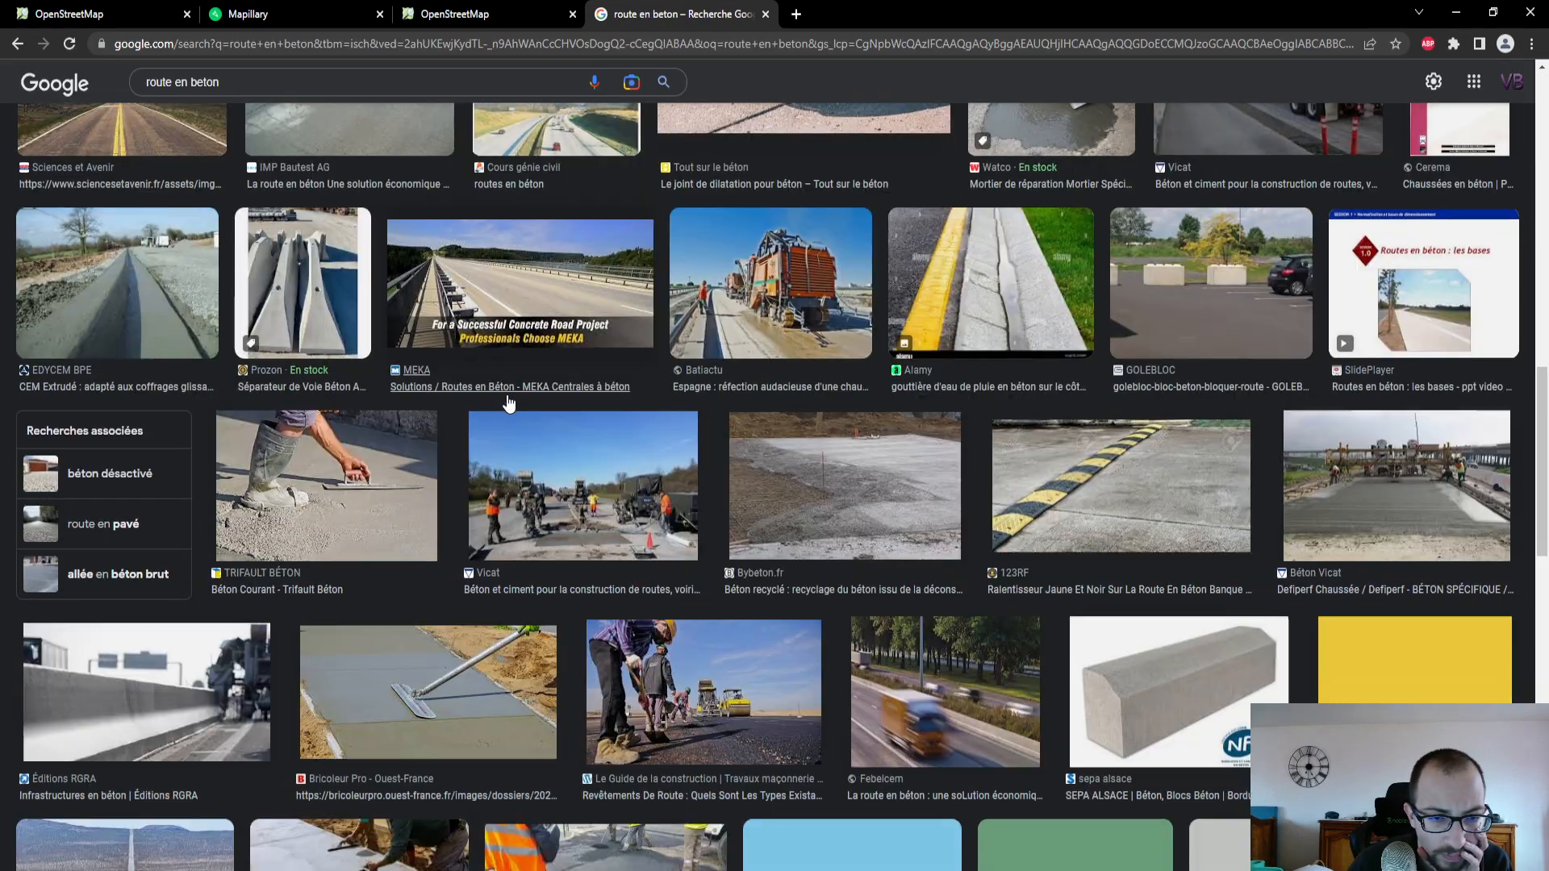
{"action": "scroll", "coordinate": [509, 401], "scroll_direction": "down", "scroll_amount": 3}
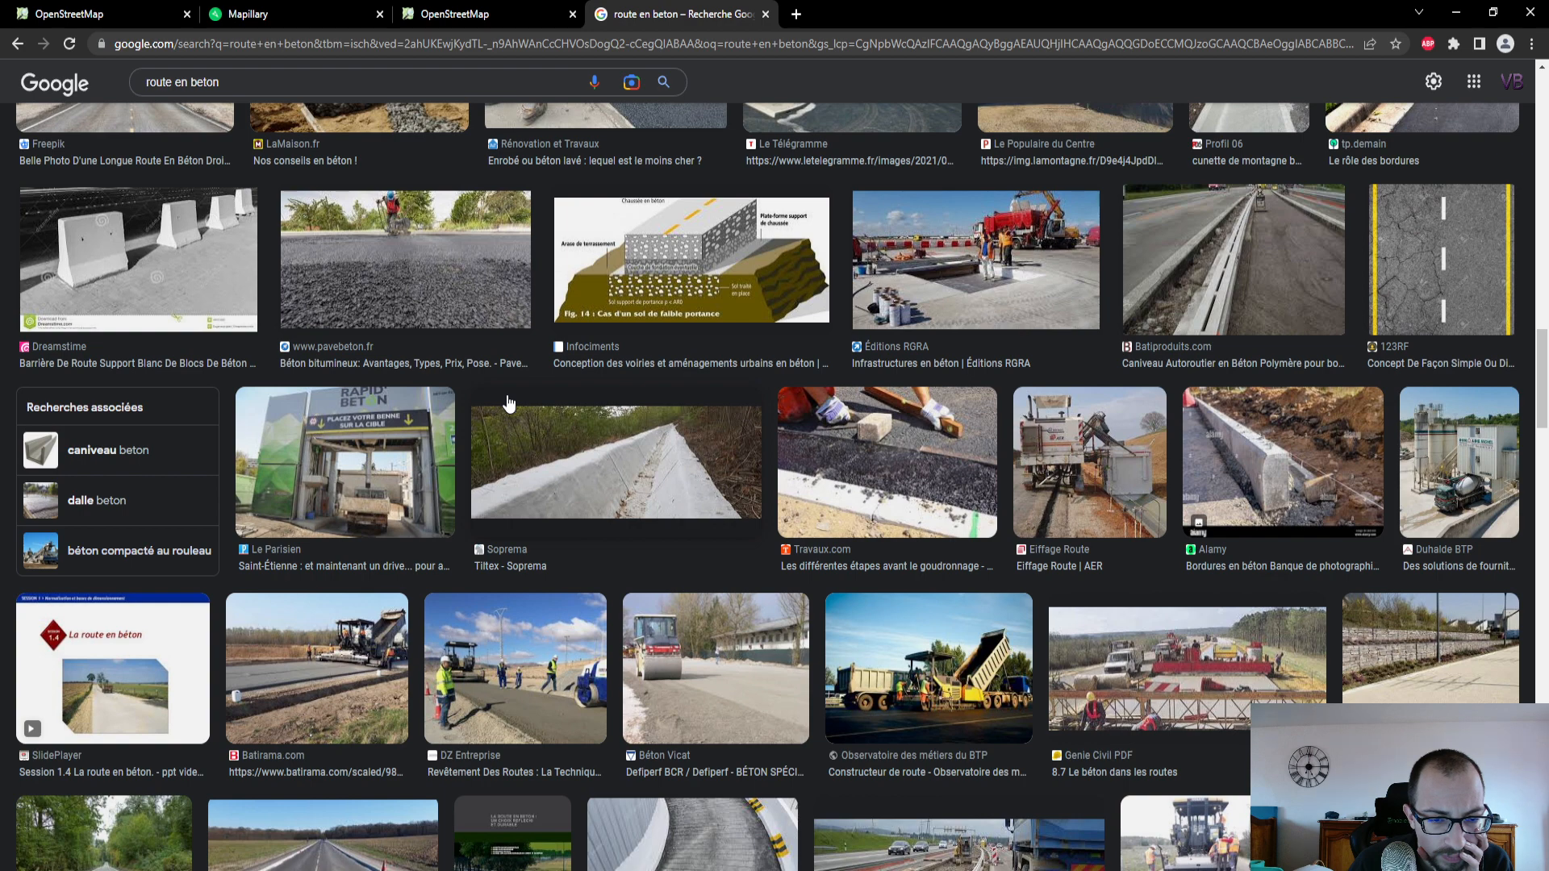
{"action": "left_click", "coordinate": [766, 13]}
- Back in OpenStreetMap, set the Revêtement of Faubourg du Parc to Oui
{"action": "left_click", "coordinate": [97, 16]}
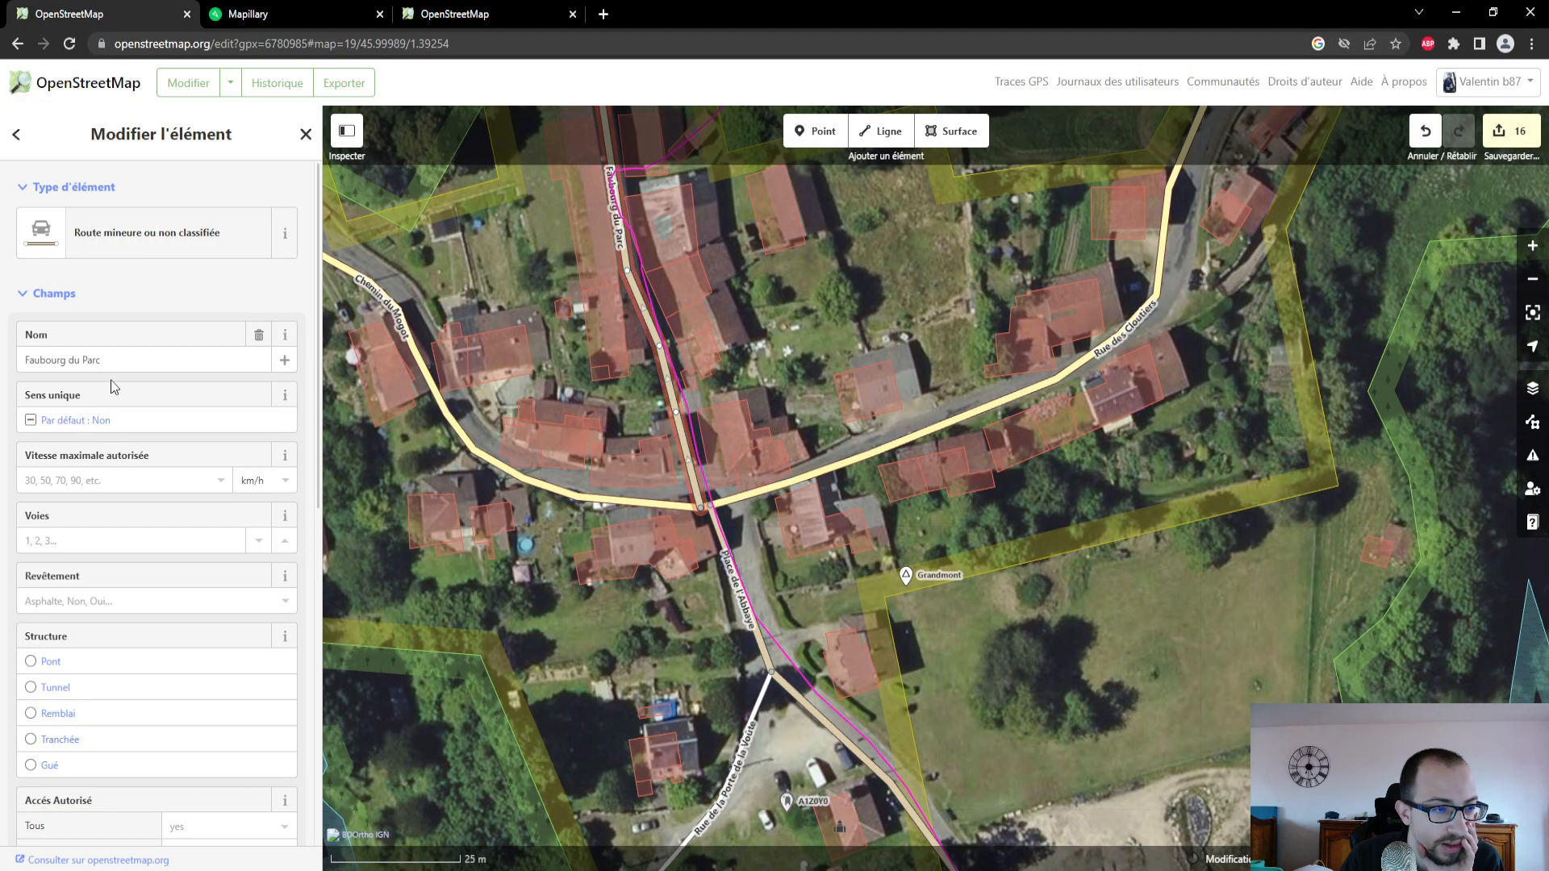
{"action": "left_click", "coordinate": [127, 609]}
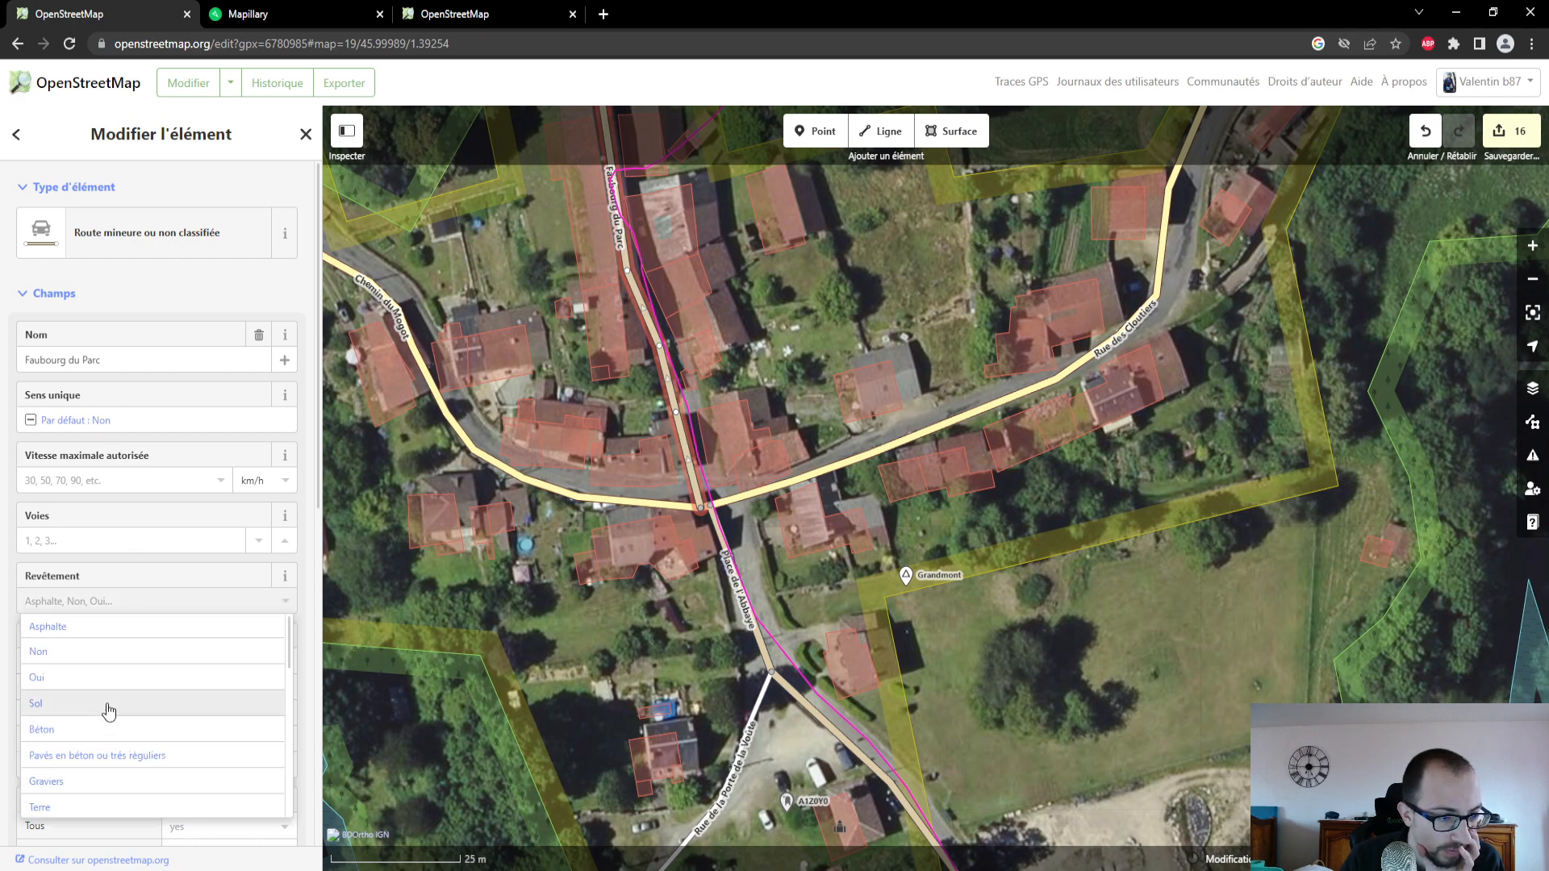
{"action": "scroll", "coordinate": [111, 720], "scroll_direction": "down", "scroll_amount": 2}
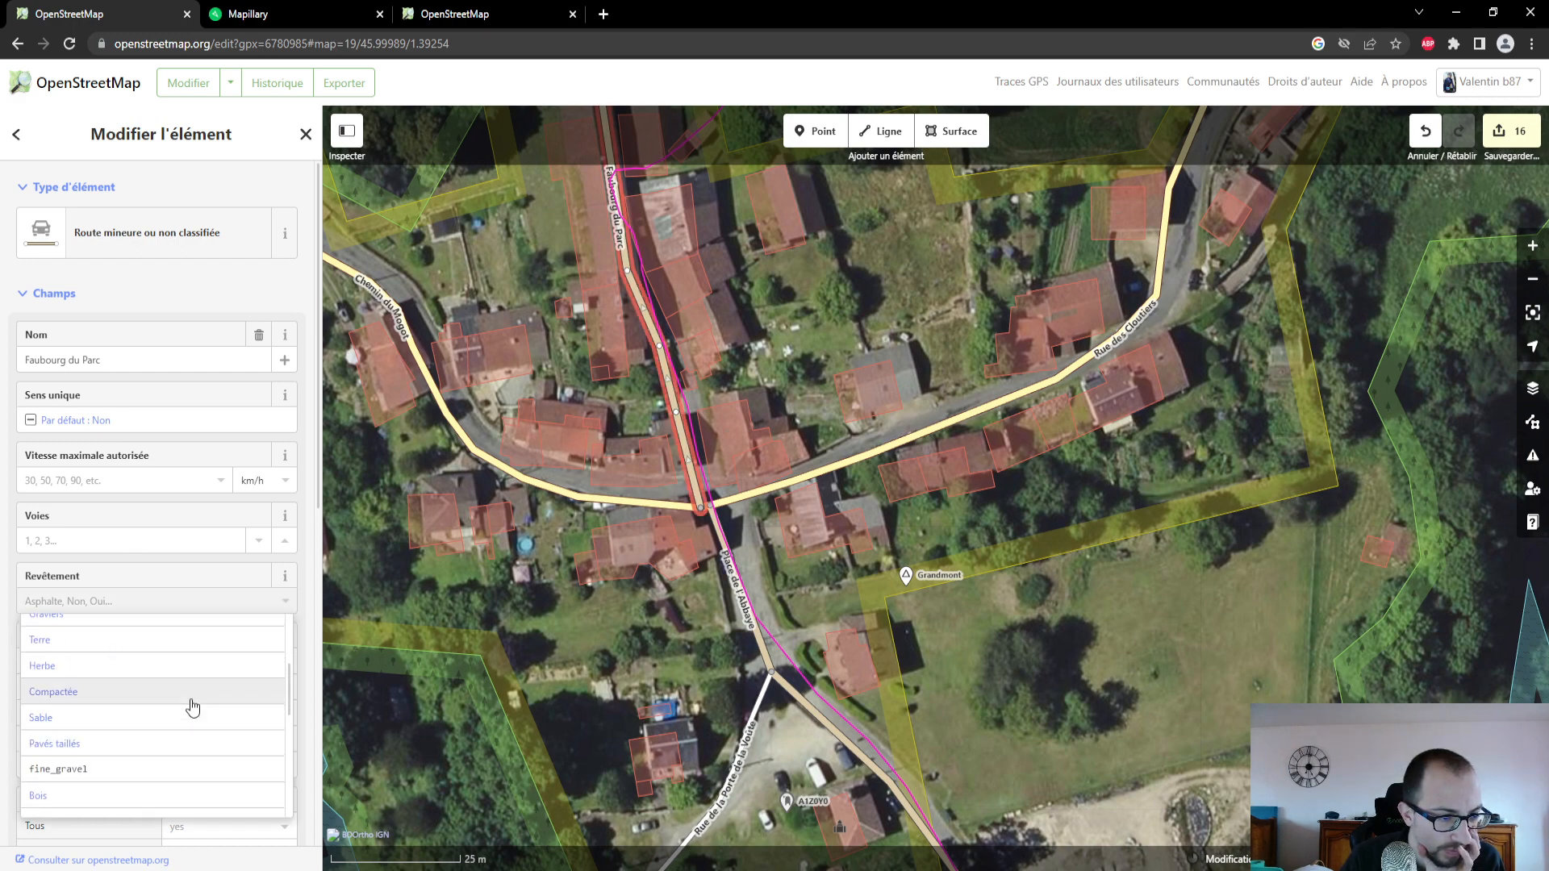
{"action": "scroll", "coordinate": [192, 707], "scroll_direction": "up", "scroll_amount": 3}
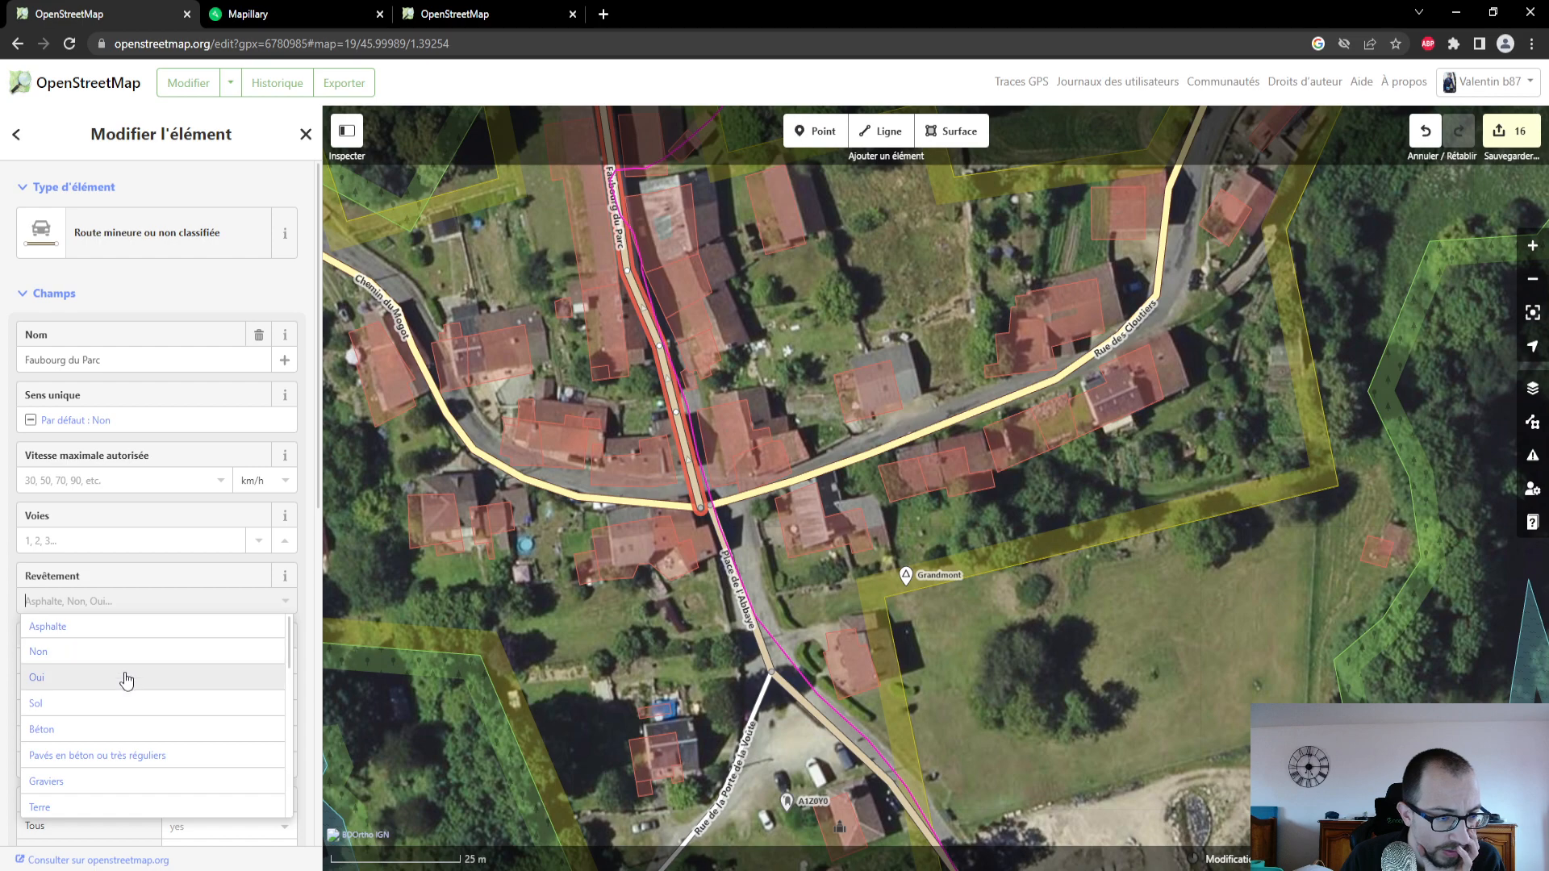
{"action": "left_click", "coordinate": [126, 680]}
- Follow the GPS trace north from Faubourg du Parc through the woods and fields to examine where a path is unmapped
{"action": "left_click_drag", "start_coordinate": [543, 292], "coordinate": [576, 531]}
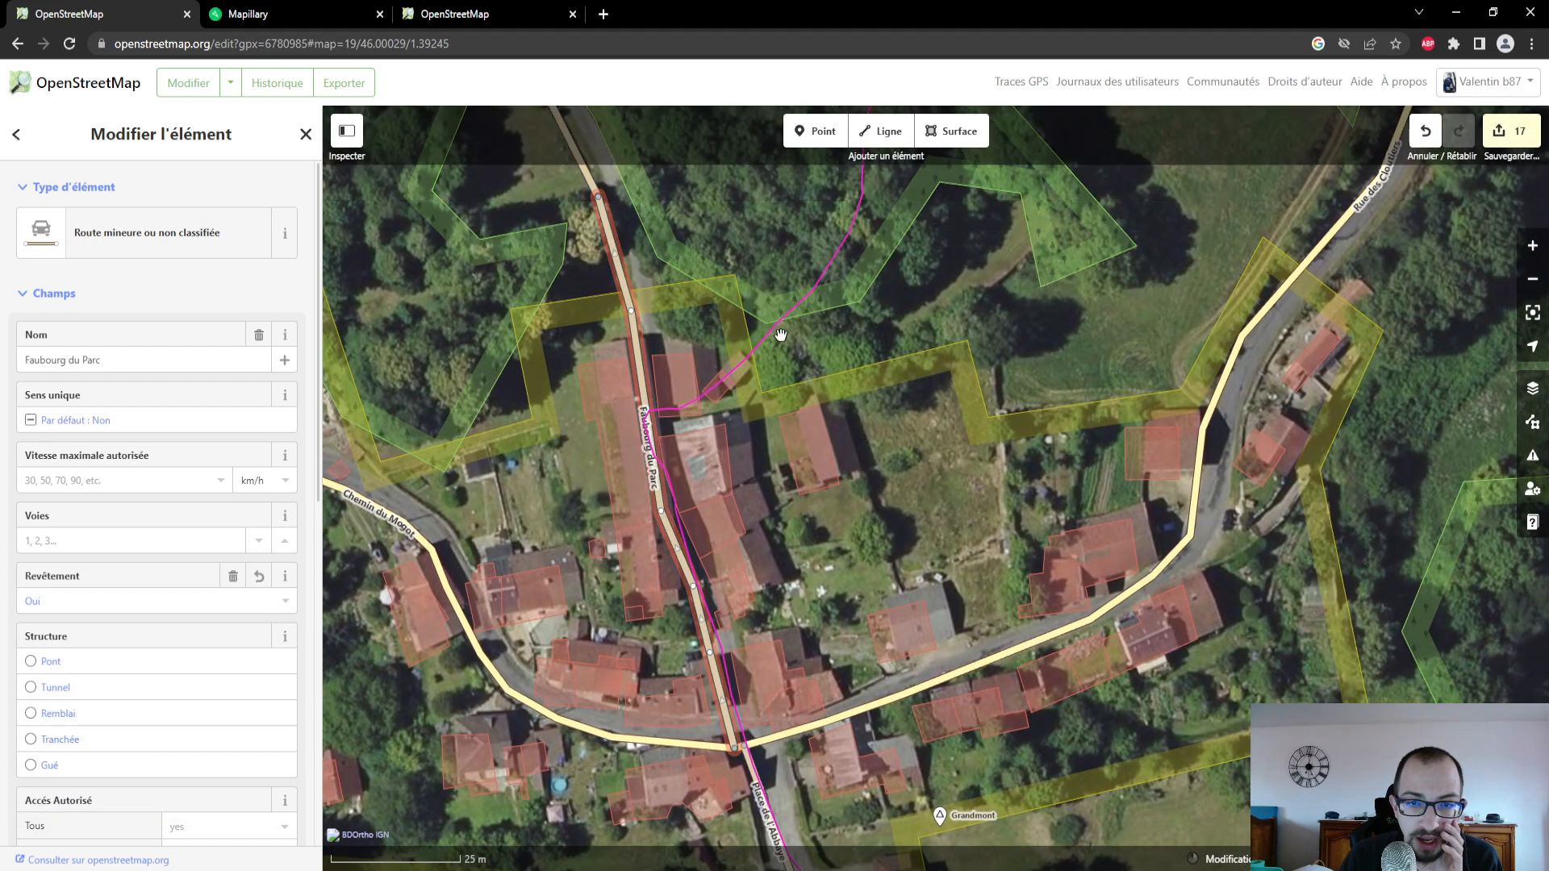
{"action": "scroll", "coordinate": [781, 336], "scroll_direction": "up", "scroll_amount": 1}
{"action": "left_click_drag", "start_coordinate": [898, 215], "coordinate": [873, 491]}
{"action": "scroll", "coordinate": [873, 491], "scroll_direction": "down", "scroll_amount": 3}
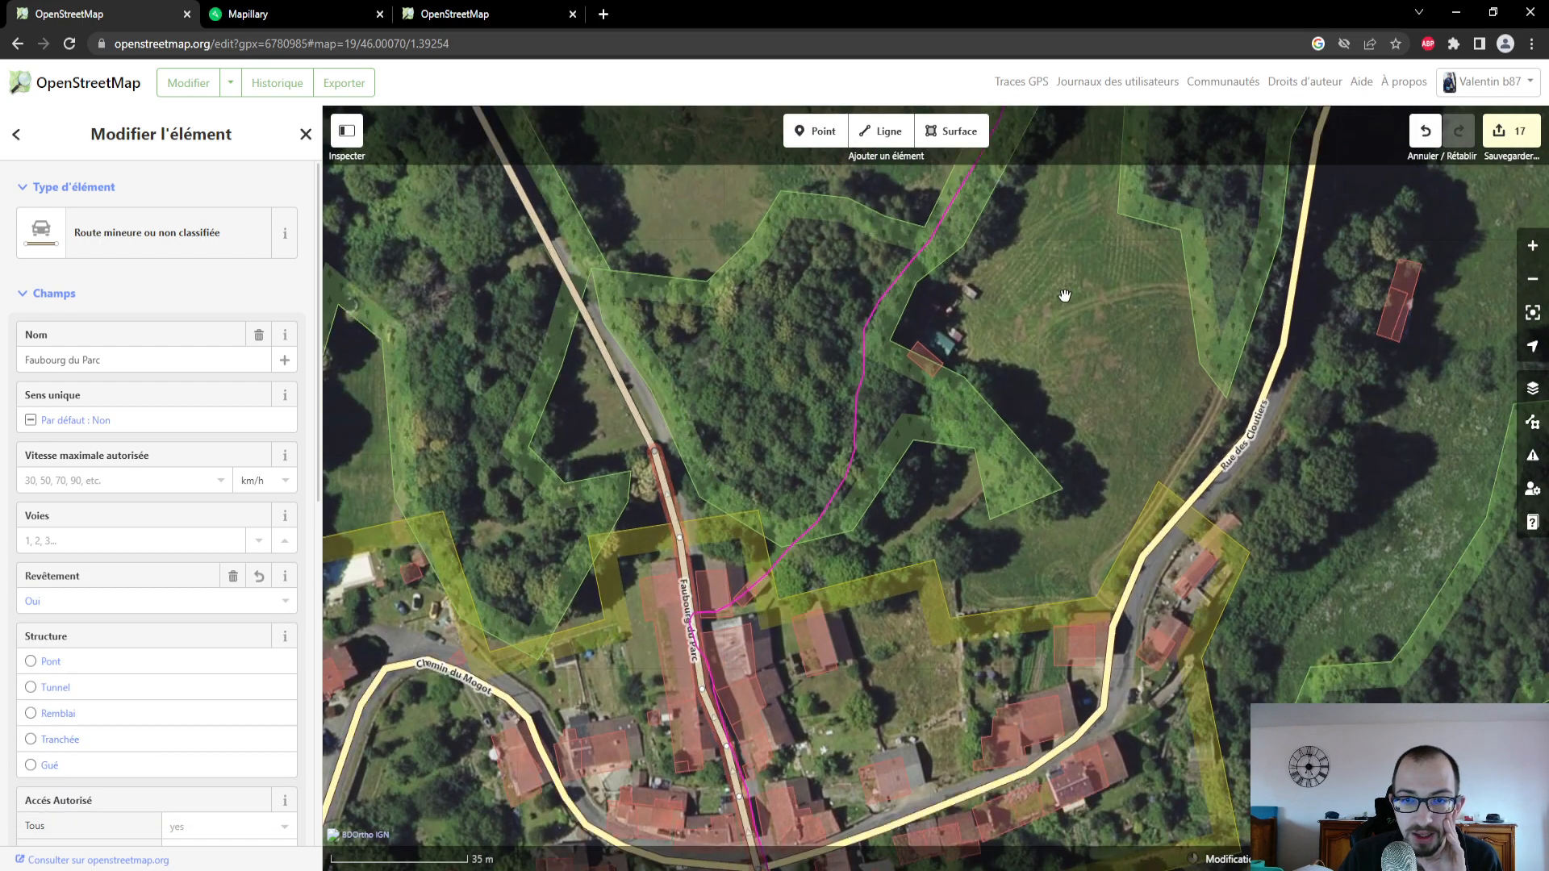
{"action": "left_click_drag", "start_coordinate": [1055, 284], "coordinate": [1007, 537]}
{"action": "scroll", "coordinate": [1008, 439], "scroll_direction": "down", "scroll_amount": 2}
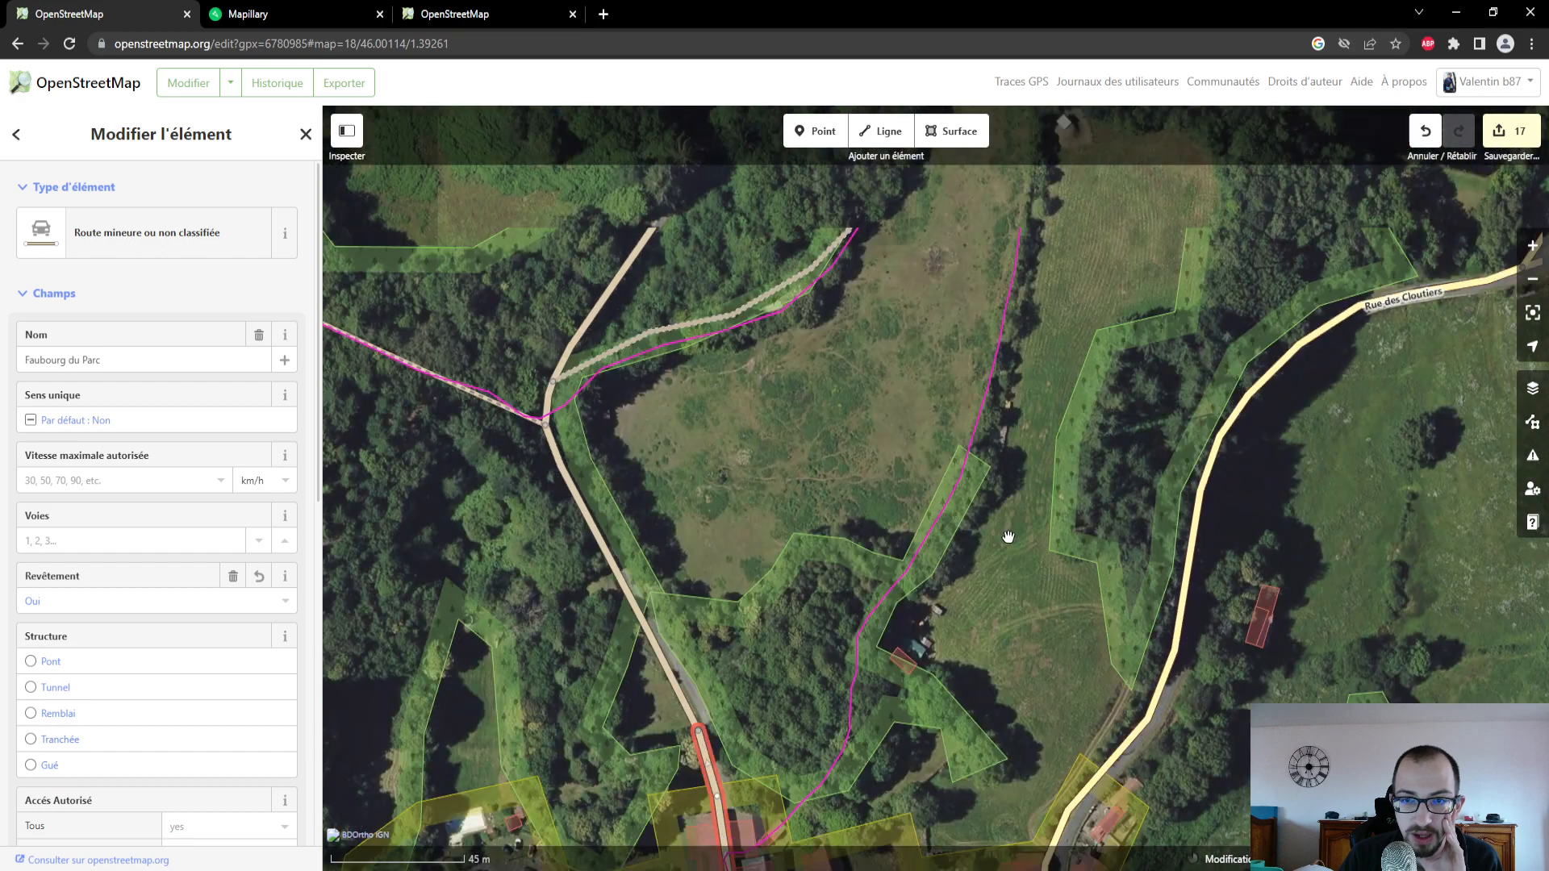
{"action": "mouse_move", "coordinate": [1031, 367]}
{"action": "left_mouse_down"}
{"action": "mouse_move", "coordinate": [1033, 594]}
{"action": "mouse_move", "coordinate": [1014, 345]}
{"action": "left_mouse_up"}
{"action": "left_click_drag", "start_coordinate": [979, 528], "coordinate": [971, 428]}
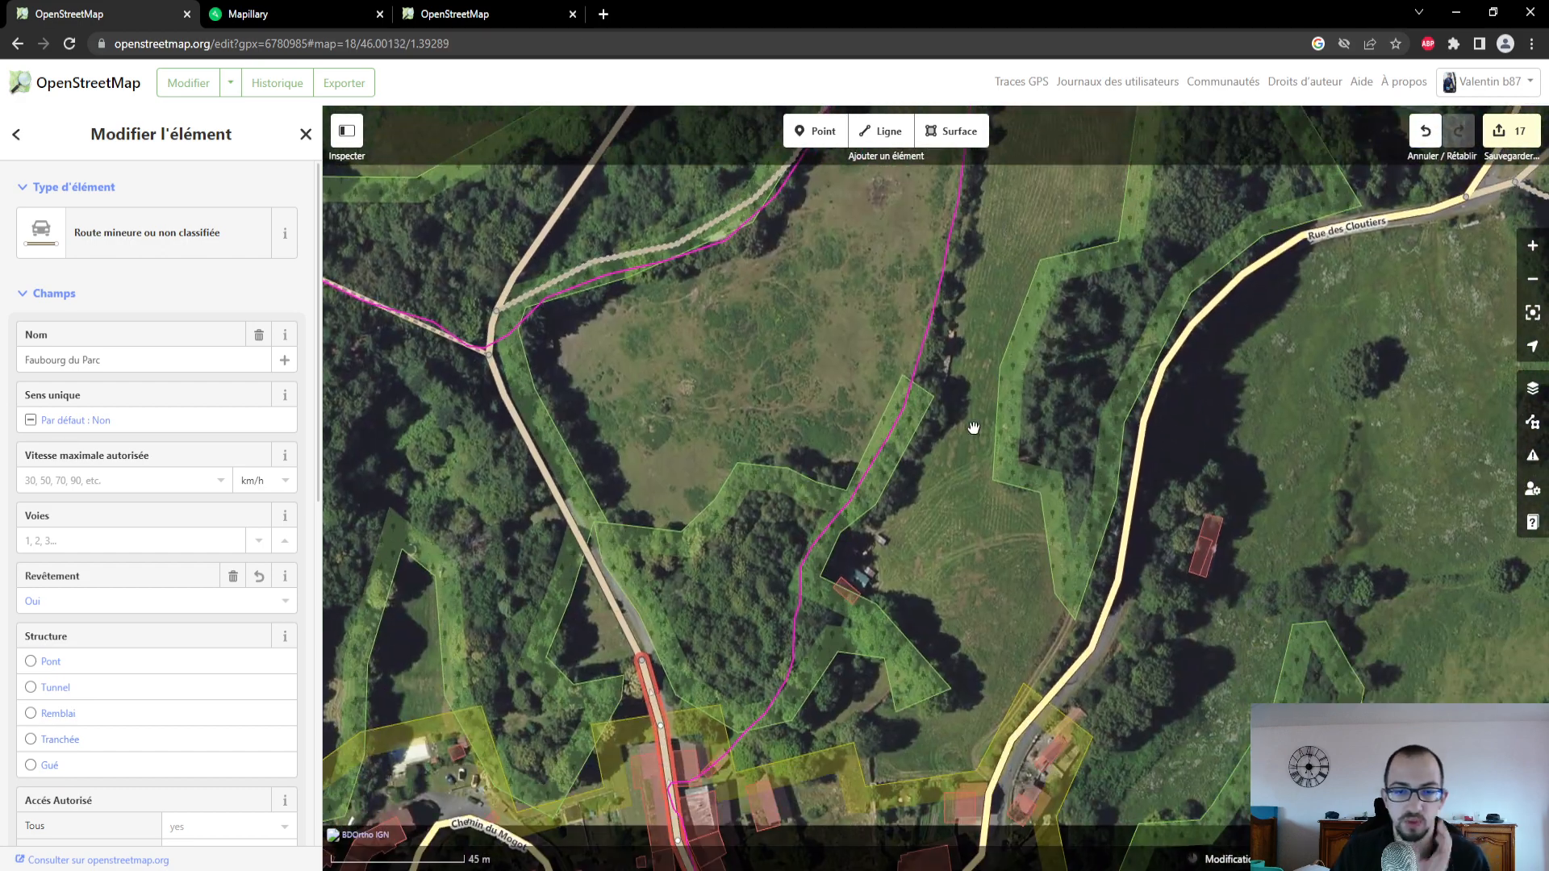
- Switch to Mapillary and view the Grandmont photos from the village lane to the start of the wooded footpath
{"action": "left_click_drag", "start_coordinate": [962, 559], "coordinate": [928, 355]}
{"action": "left_click", "coordinate": [294, 12]}
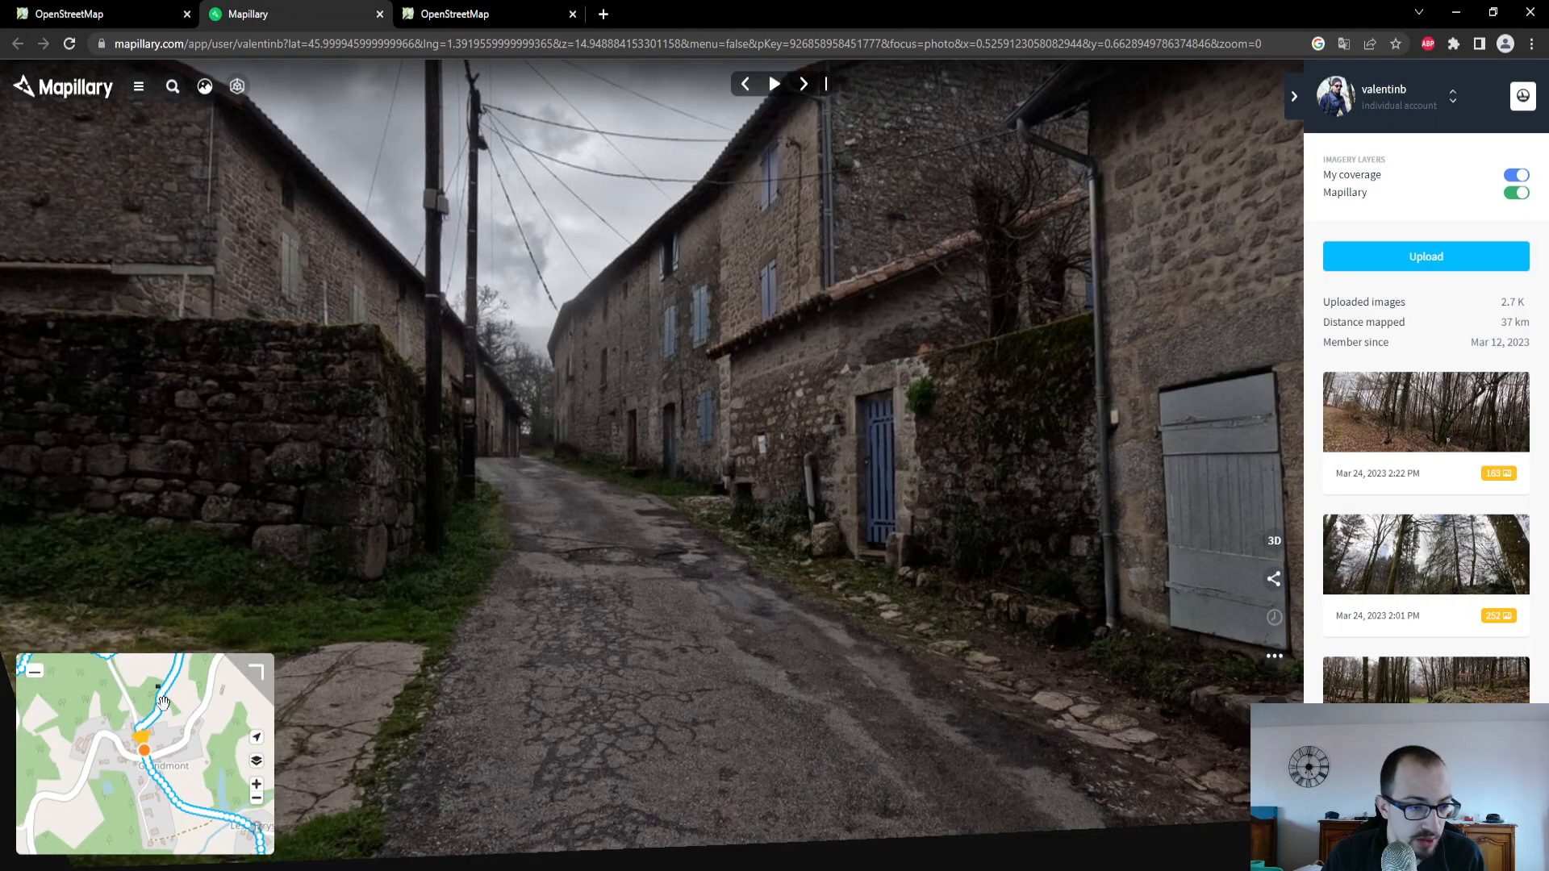
{"action": "left_click", "coordinate": [140, 738]}
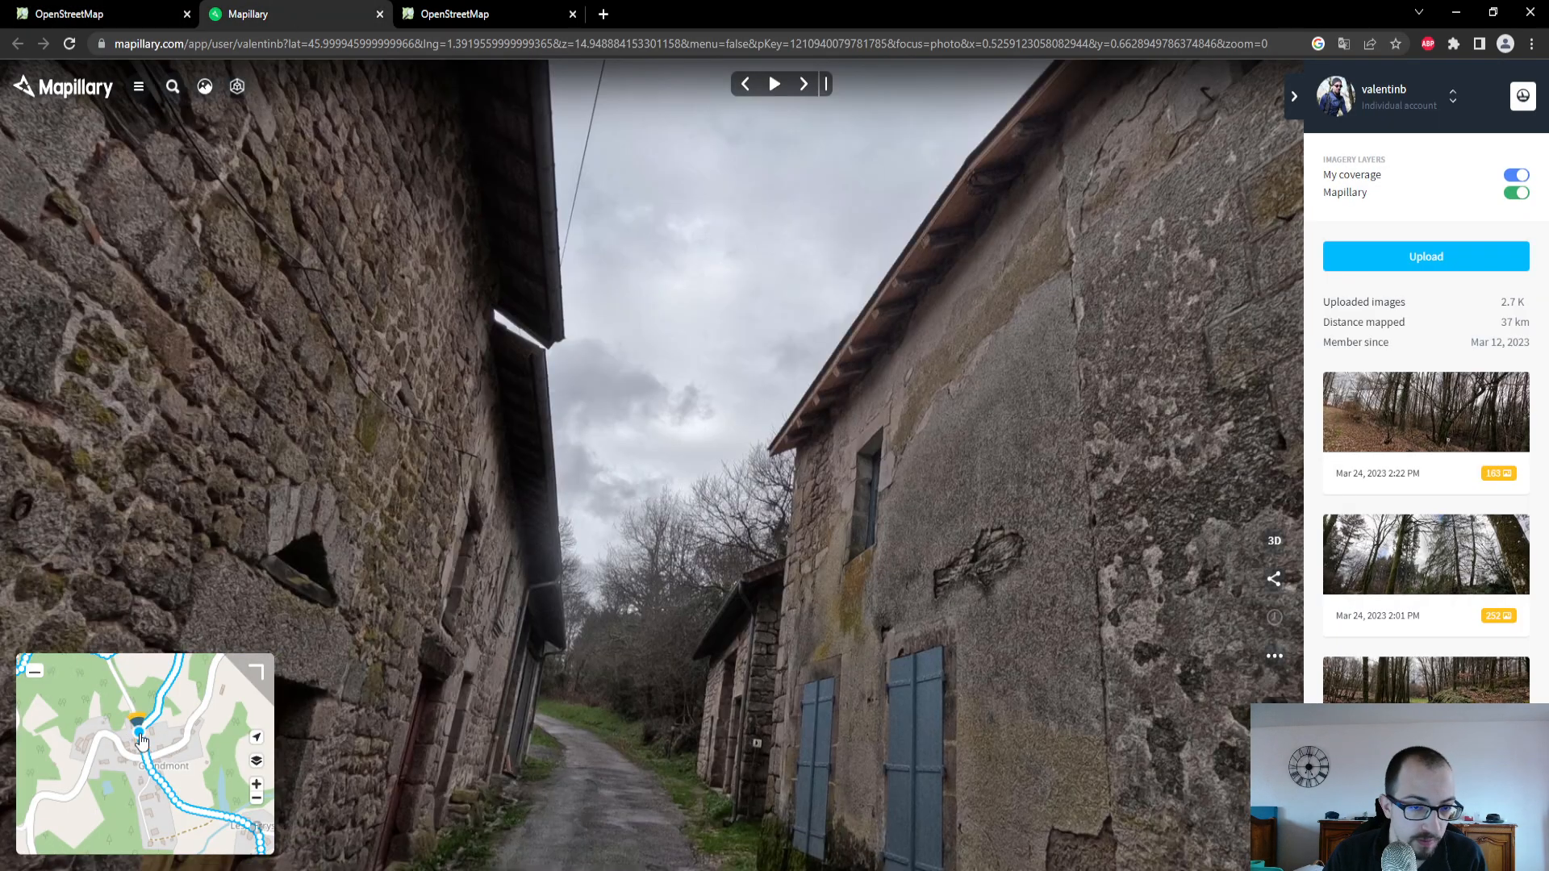
{"action": "left_click", "coordinate": [615, 734]}
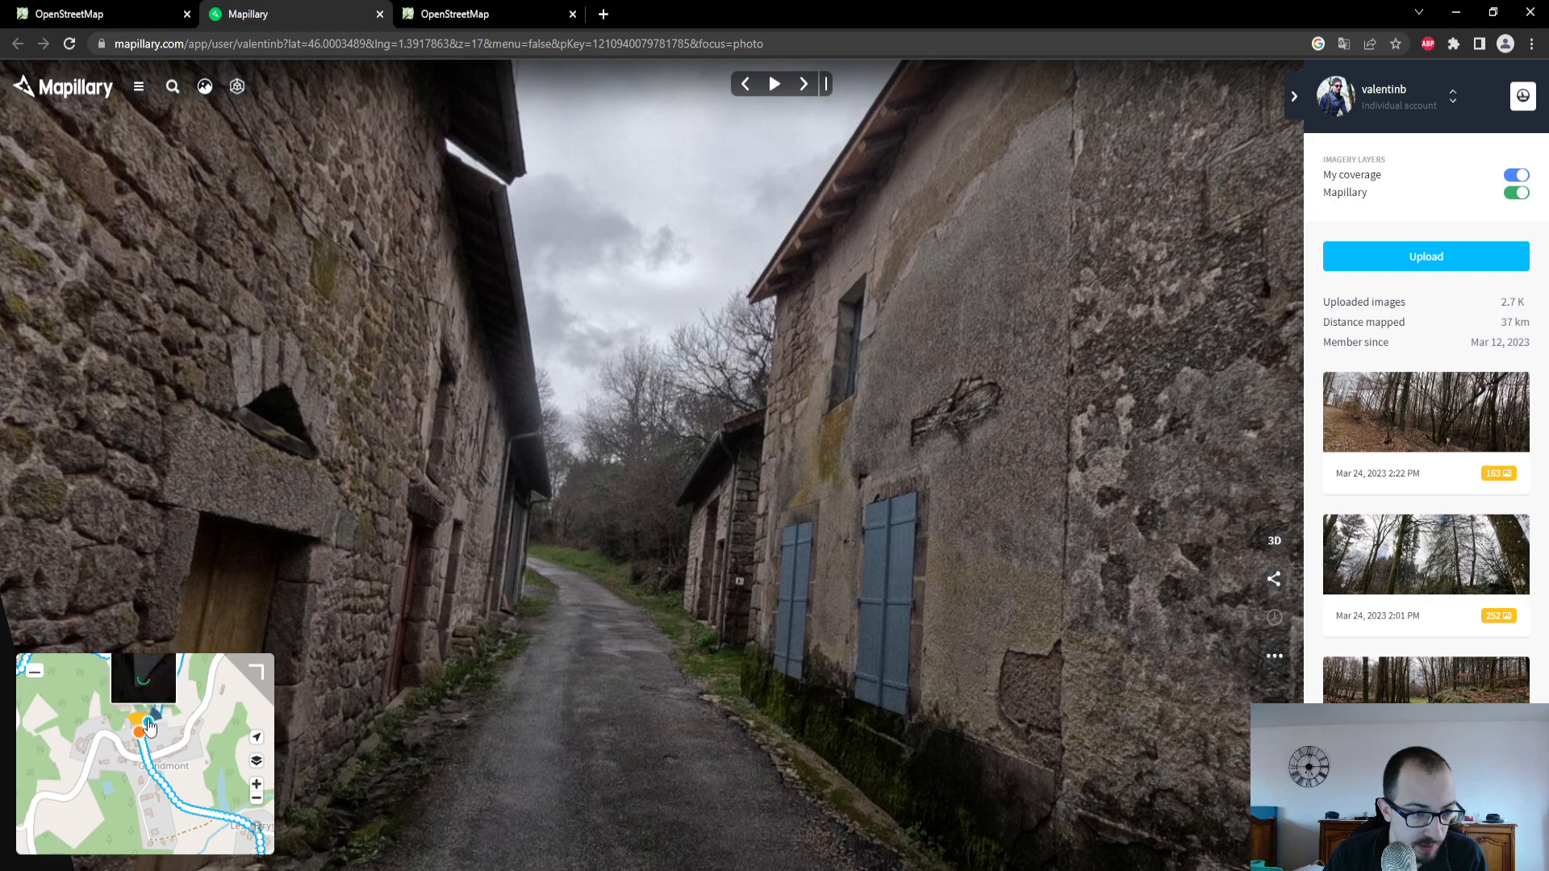
{"action": "left_click", "coordinate": [150, 726]}
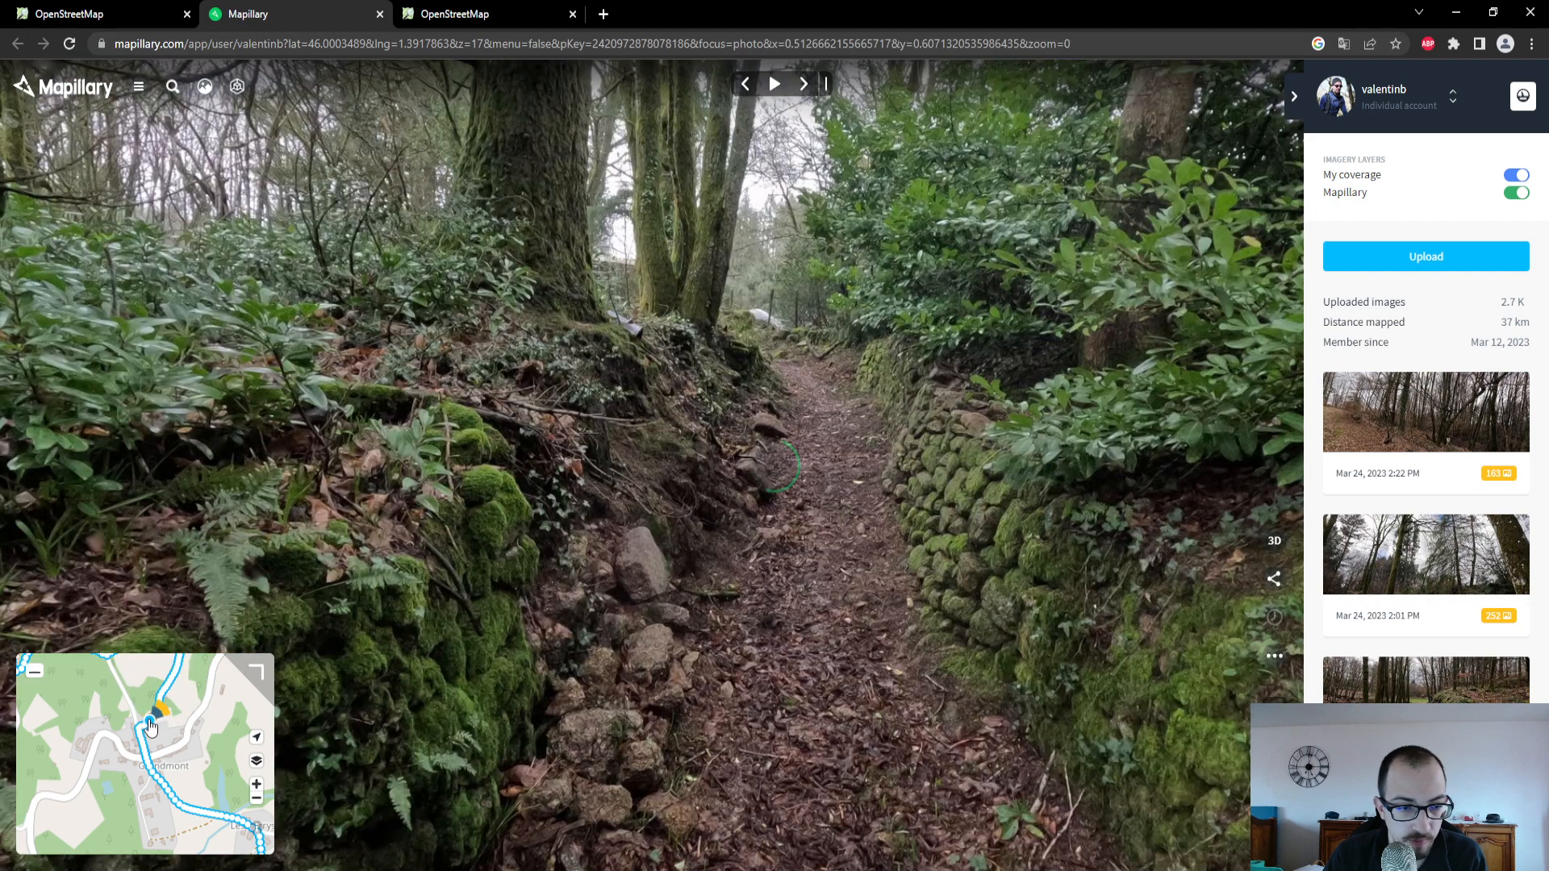
- Back in OpenStreetMap, draw a new line from Faubourg du Parc north along the GPS trace through the woods, past the small building
{"action": "left_click", "coordinate": [110, 25]}
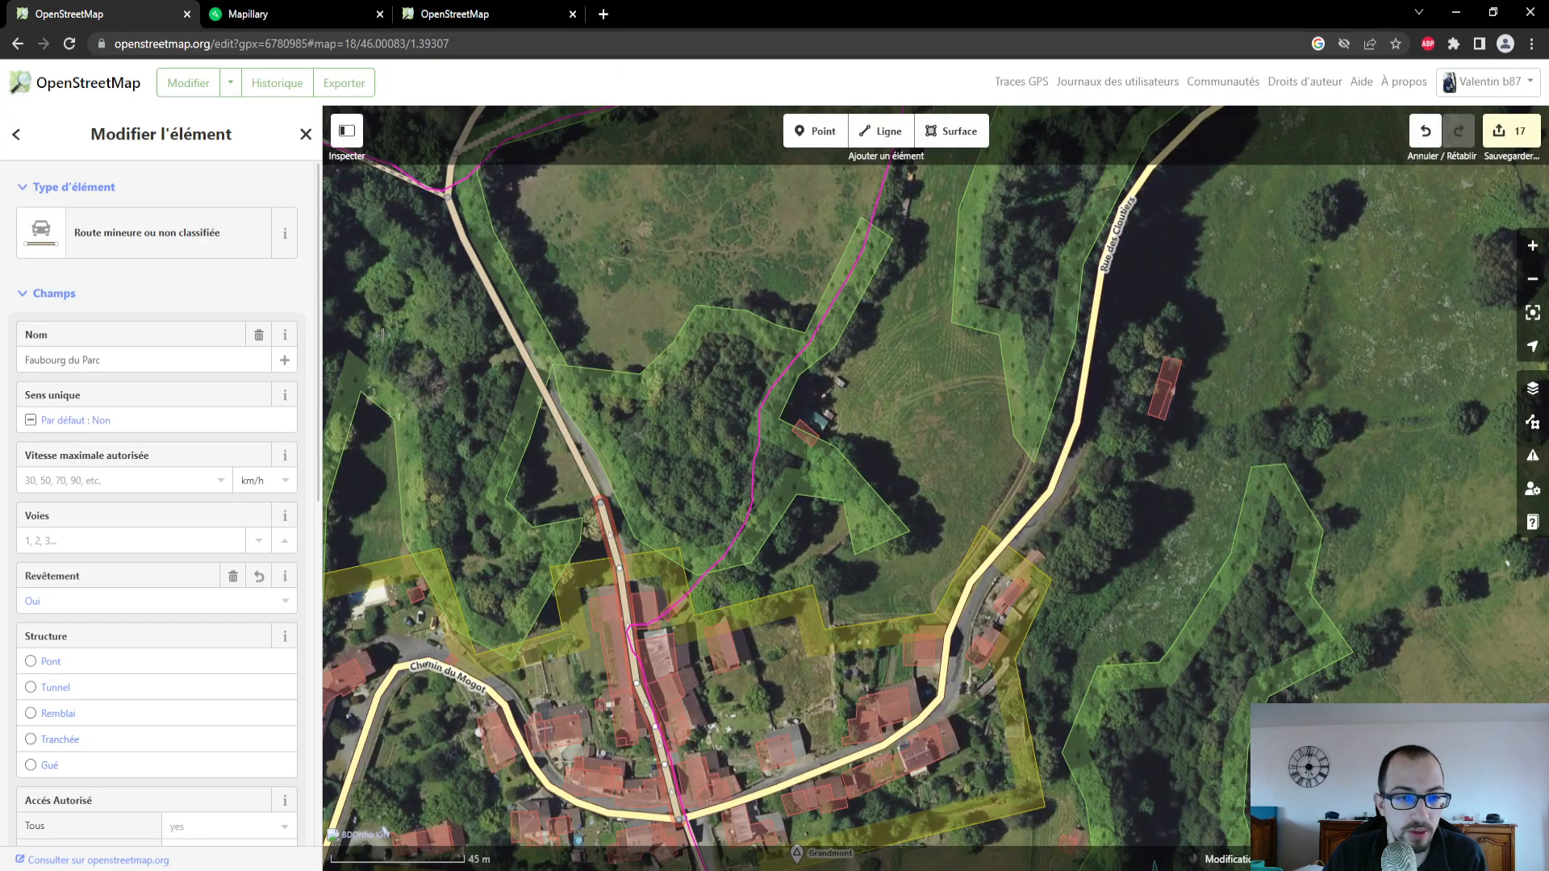
{"action": "left_click", "coordinate": [883, 139]}
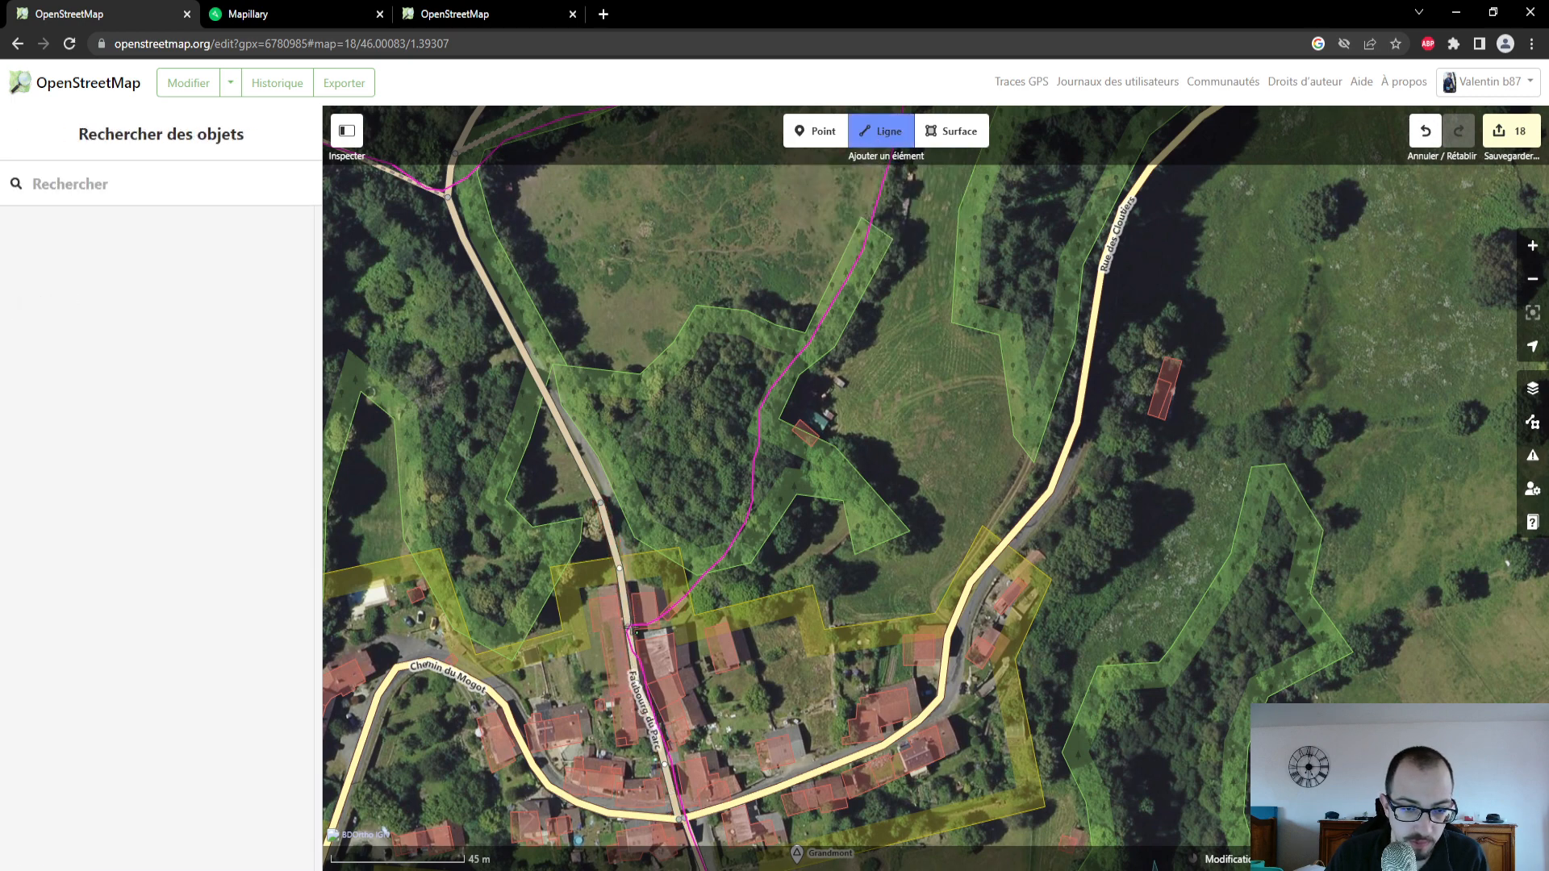
{"action": "left_click", "coordinate": [635, 629]}
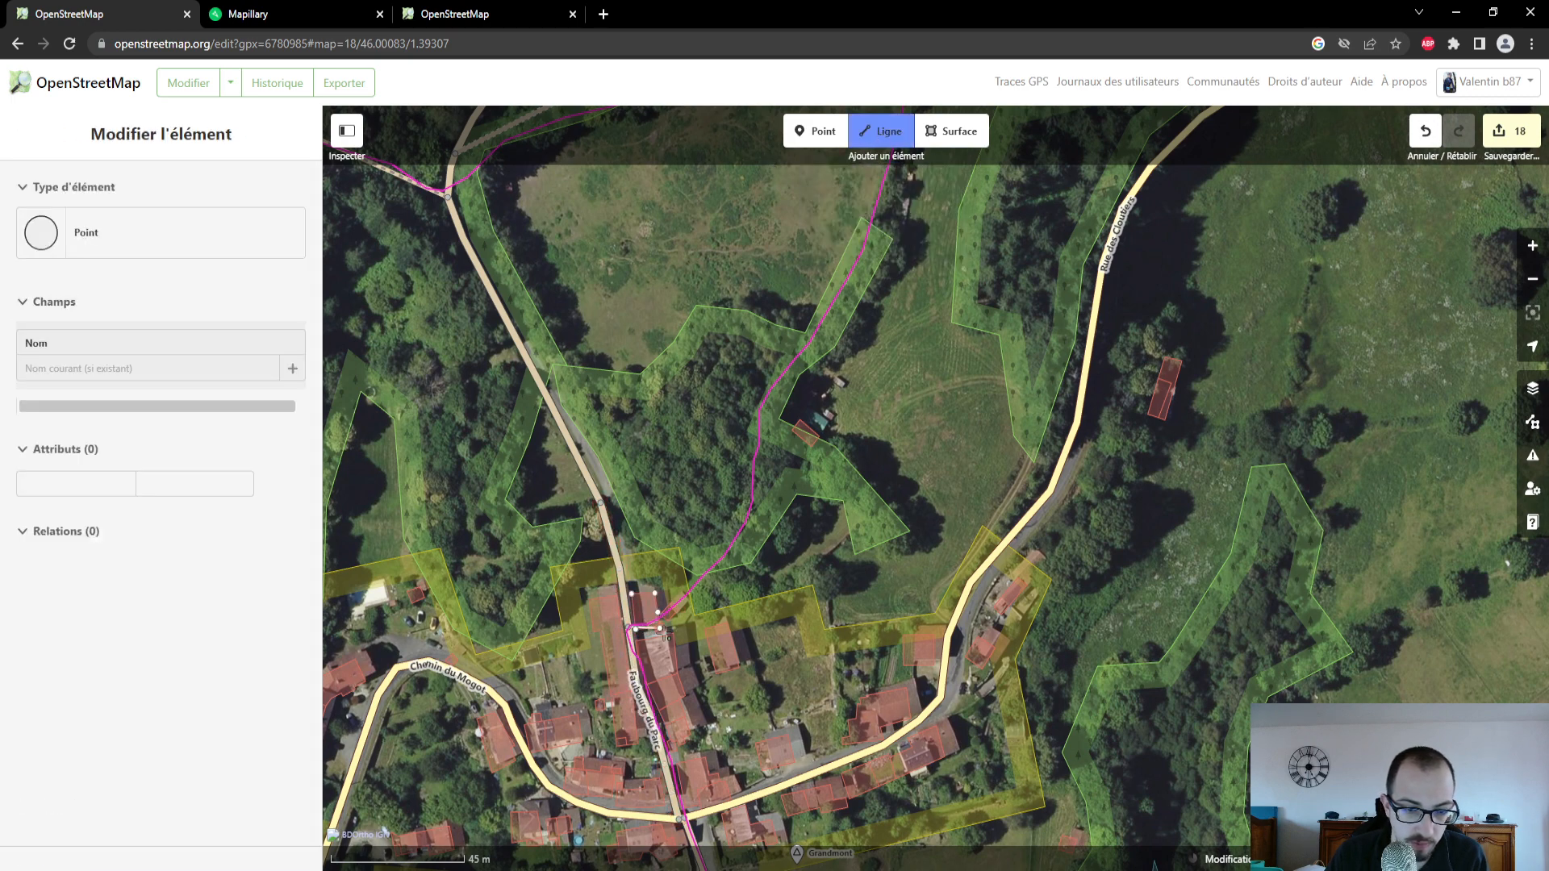
{"action": "scroll", "coordinate": [663, 622], "scroll_direction": "up", "scroll_amount": 3}
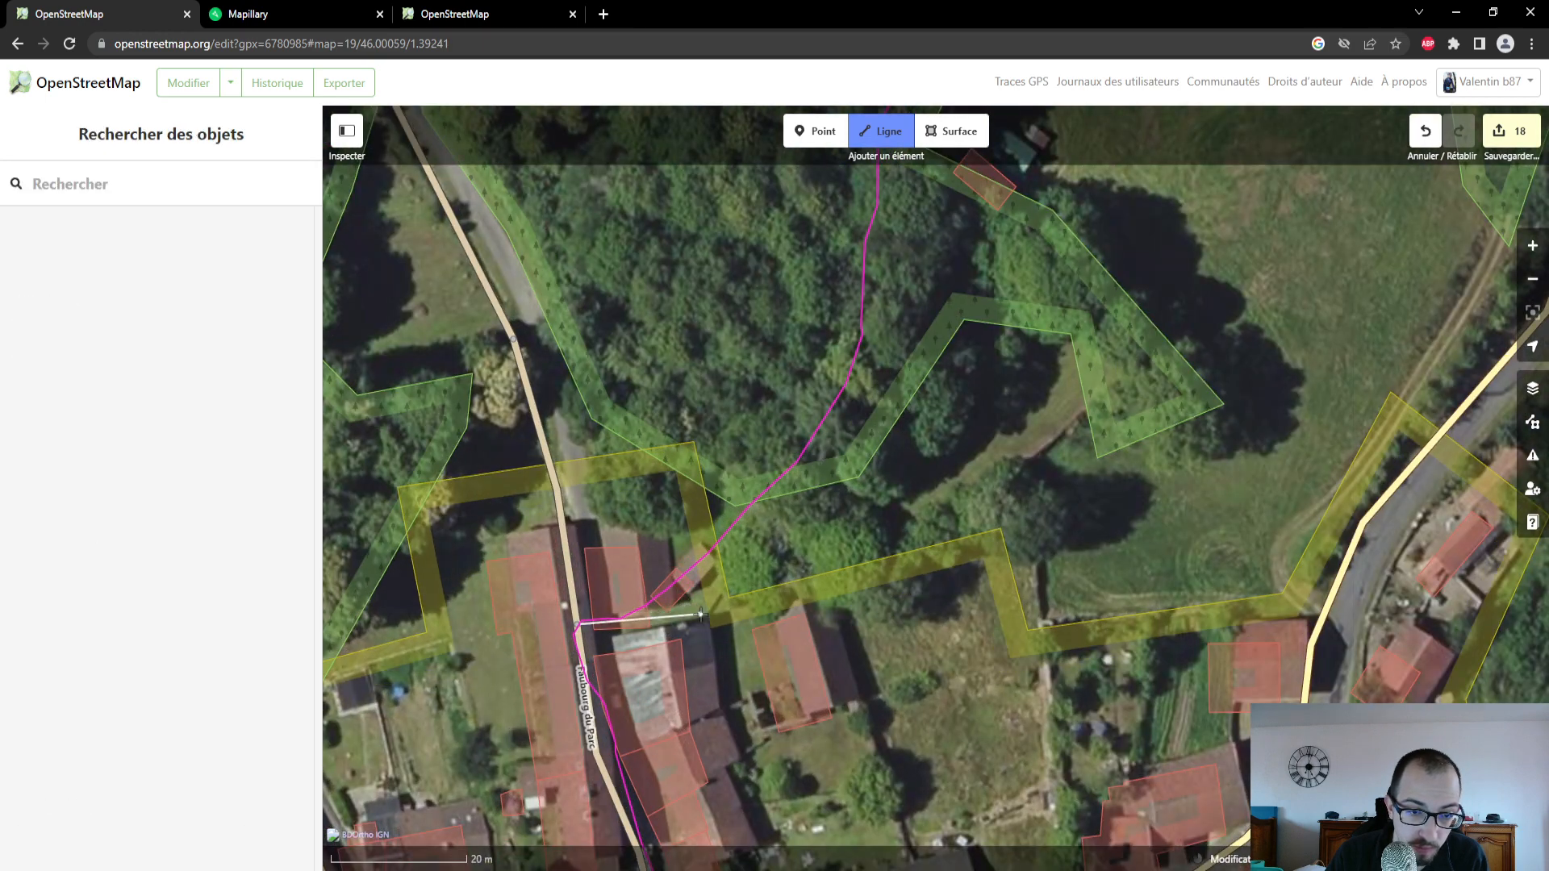
{"action": "left_click", "coordinate": [824, 429]}
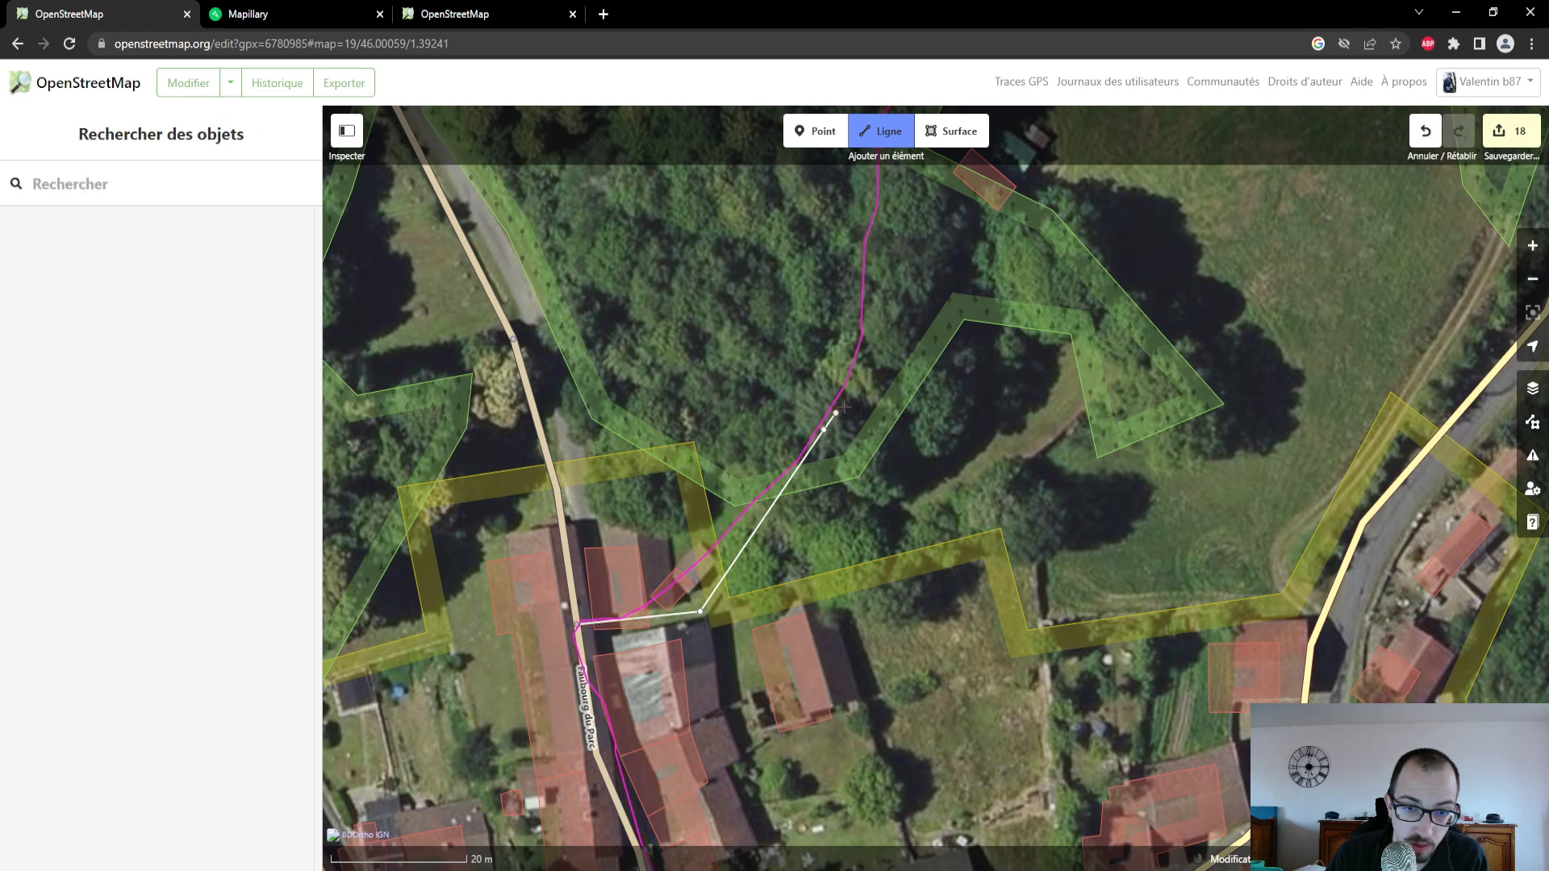
{"action": "left_click_drag", "start_coordinate": [938, 276], "coordinate": [868, 588]}
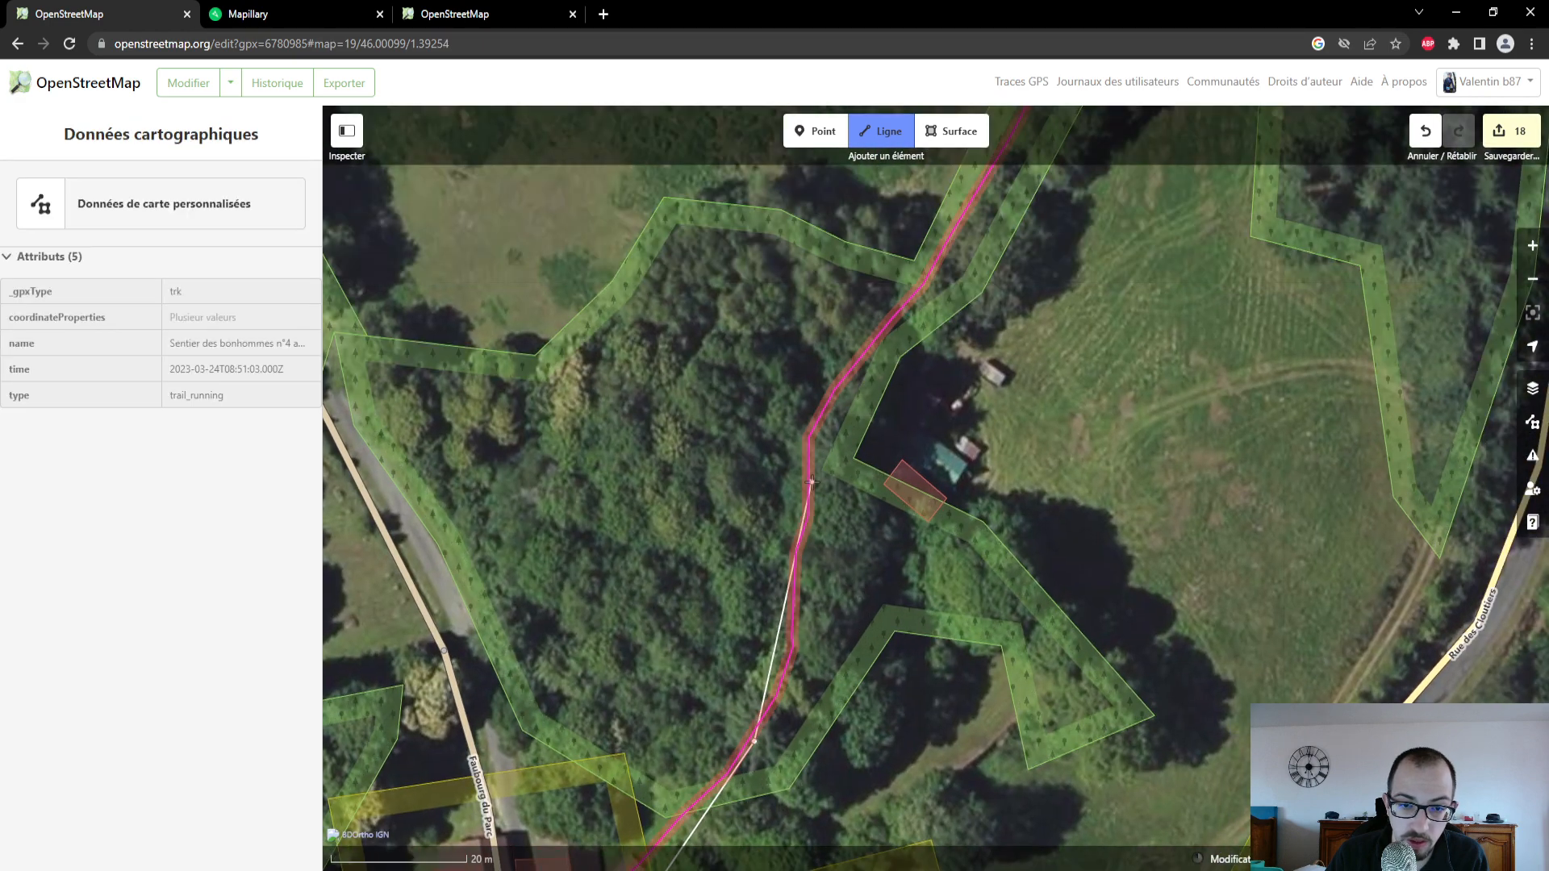
{"action": "left_click", "coordinate": [811, 482]}
{"action": "left_click", "coordinate": [816, 410]}
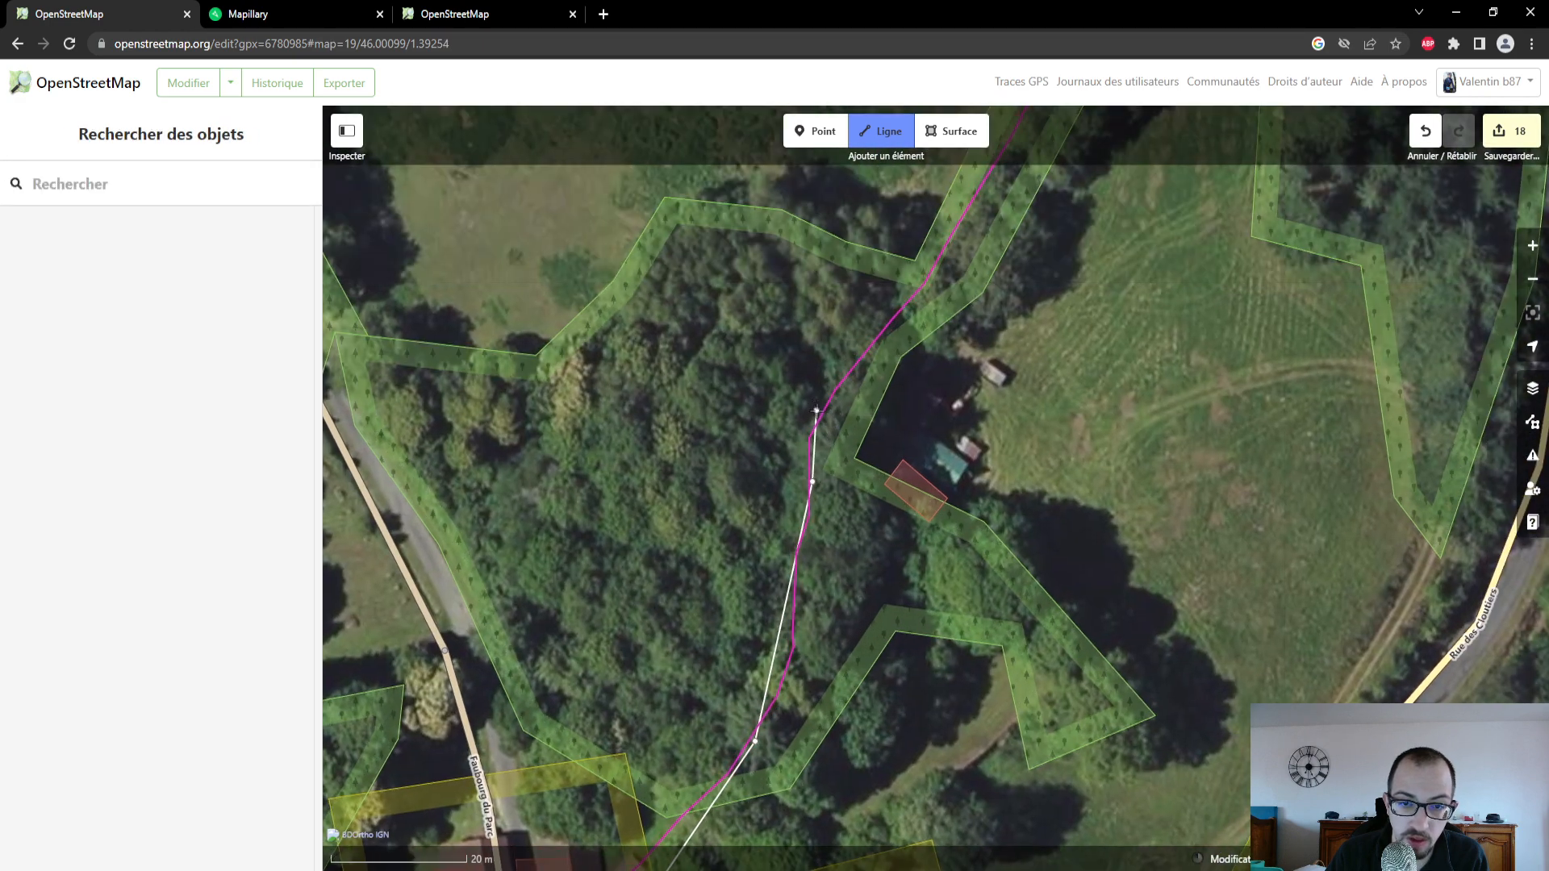
{"action": "left_click", "coordinate": [946, 250]}
- Extend the line north along the field edge, end it on the existing track, and set its type to Chemin non carrossable
{"action": "mouse_move", "coordinate": [992, 260]}
{"action": "left_mouse_down"}
{"action": "mouse_move", "coordinate": [930, 468]}
{"action": "mouse_move", "coordinate": [825, 669]}
{"action": "left_mouse_up"}
{"action": "scroll", "coordinate": [916, 402], "scroll_direction": "down", "scroll_amount": 1}
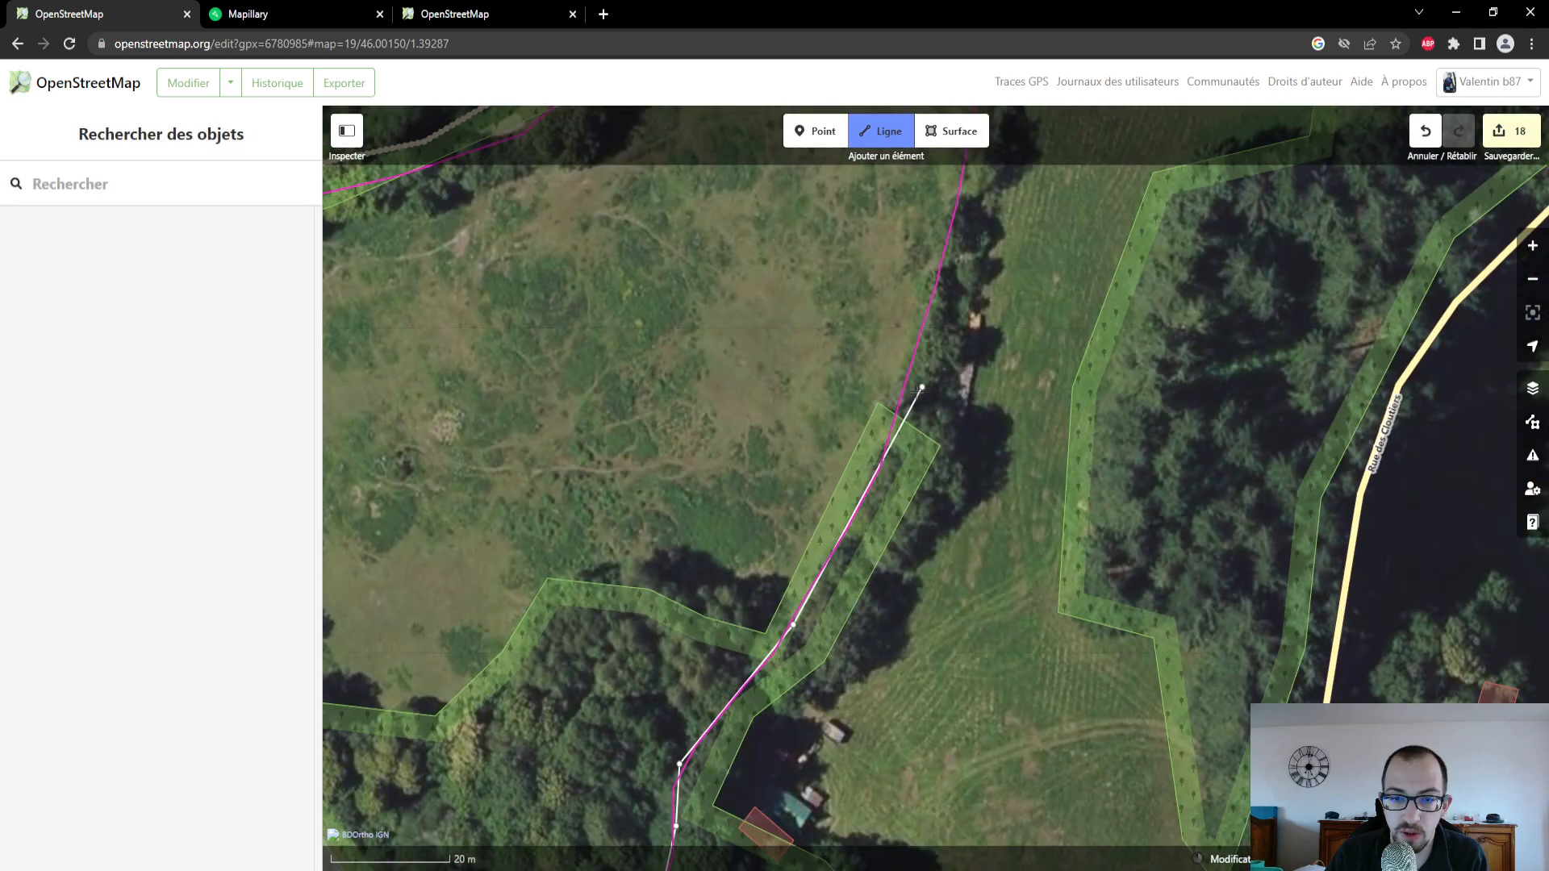
{"action": "left_click", "coordinate": [897, 430]}
{"action": "mouse_move", "coordinate": [981, 223]}
{"action": "left_mouse_down"}
{"action": "mouse_move", "coordinate": [905, 512]}
{"action": "mouse_move", "coordinate": [924, 545]}
{"action": "left_mouse_up"}
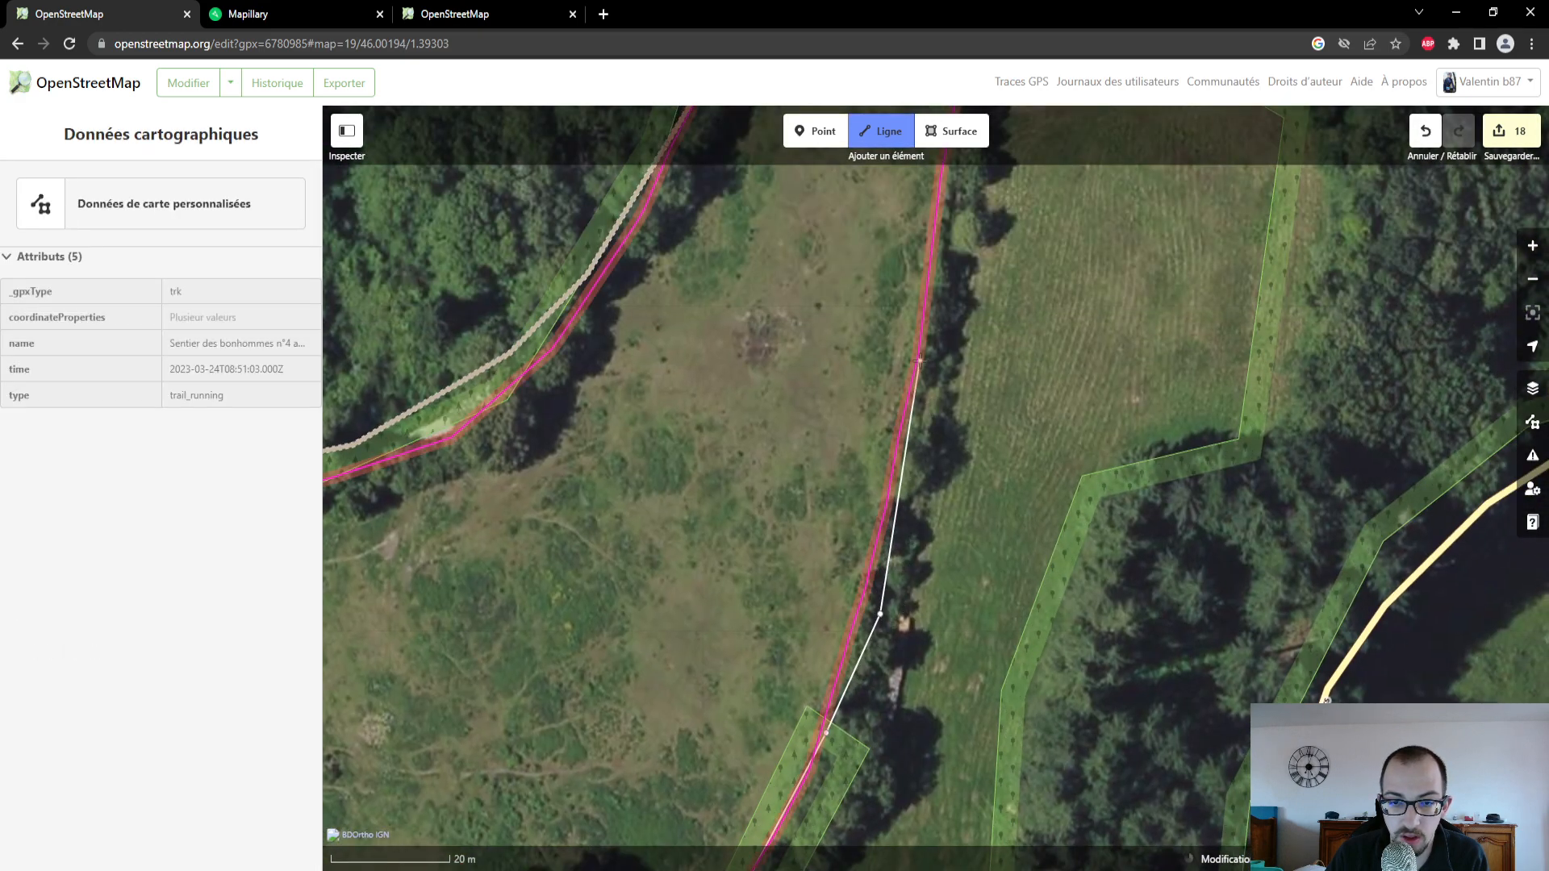
{"action": "left_click", "coordinate": [919, 361]}
{"action": "left_click_drag", "start_coordinate": [948, 256], "coordinate": [929, 664]}
{"action": "left_click", "coordinate": [939, 450]}
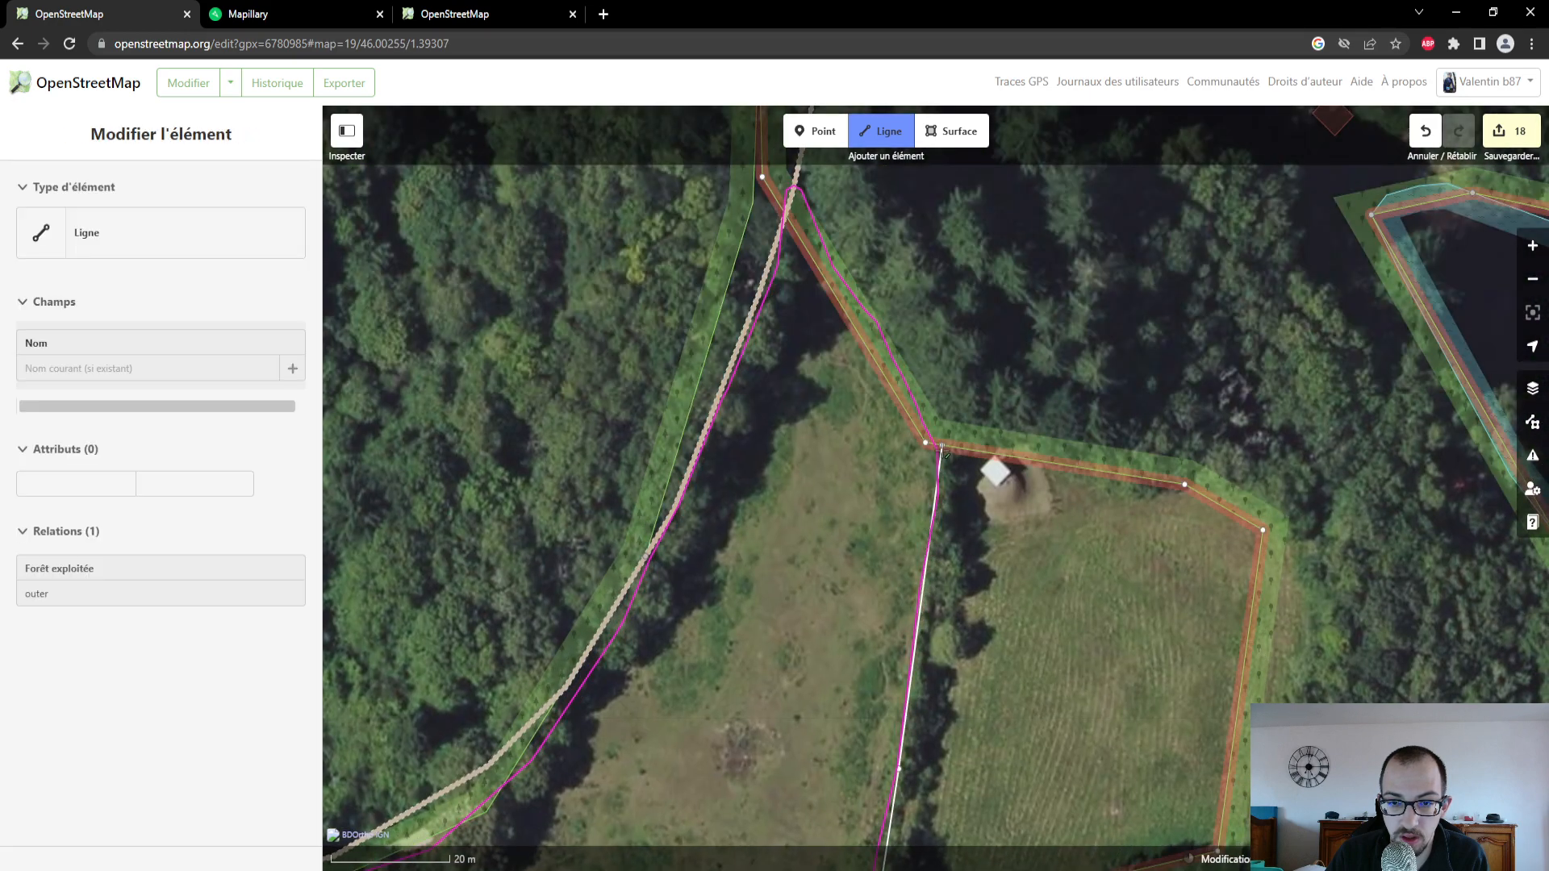
{"action": "left_click", "coordinate": [881, 347]}
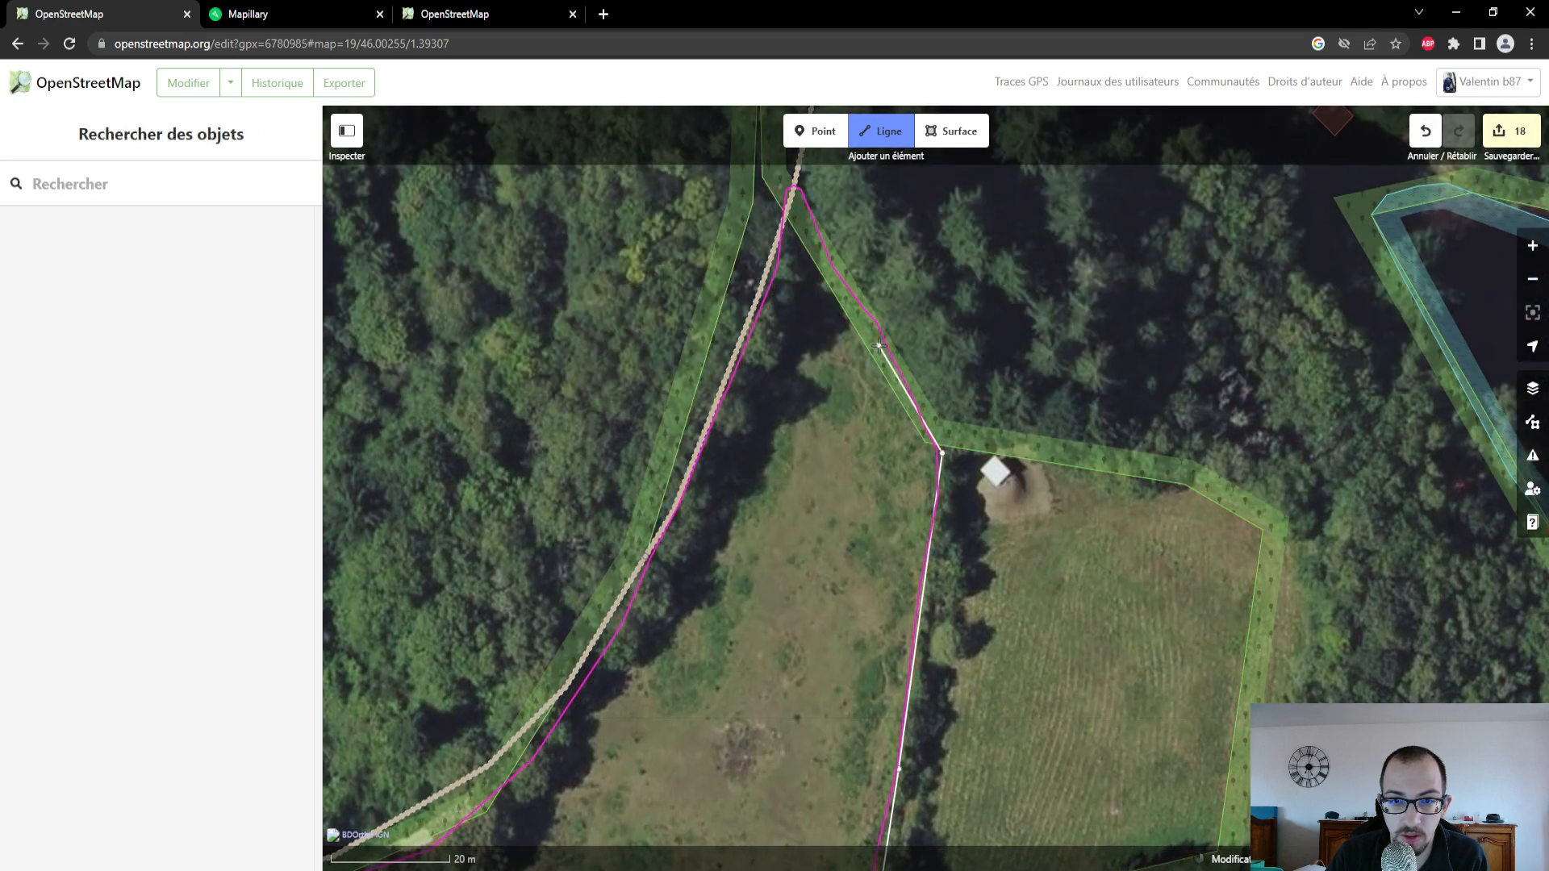
{"action": "left_click_drag", "start_coordinate": [849, 308], "coordinate": [862, 364]}
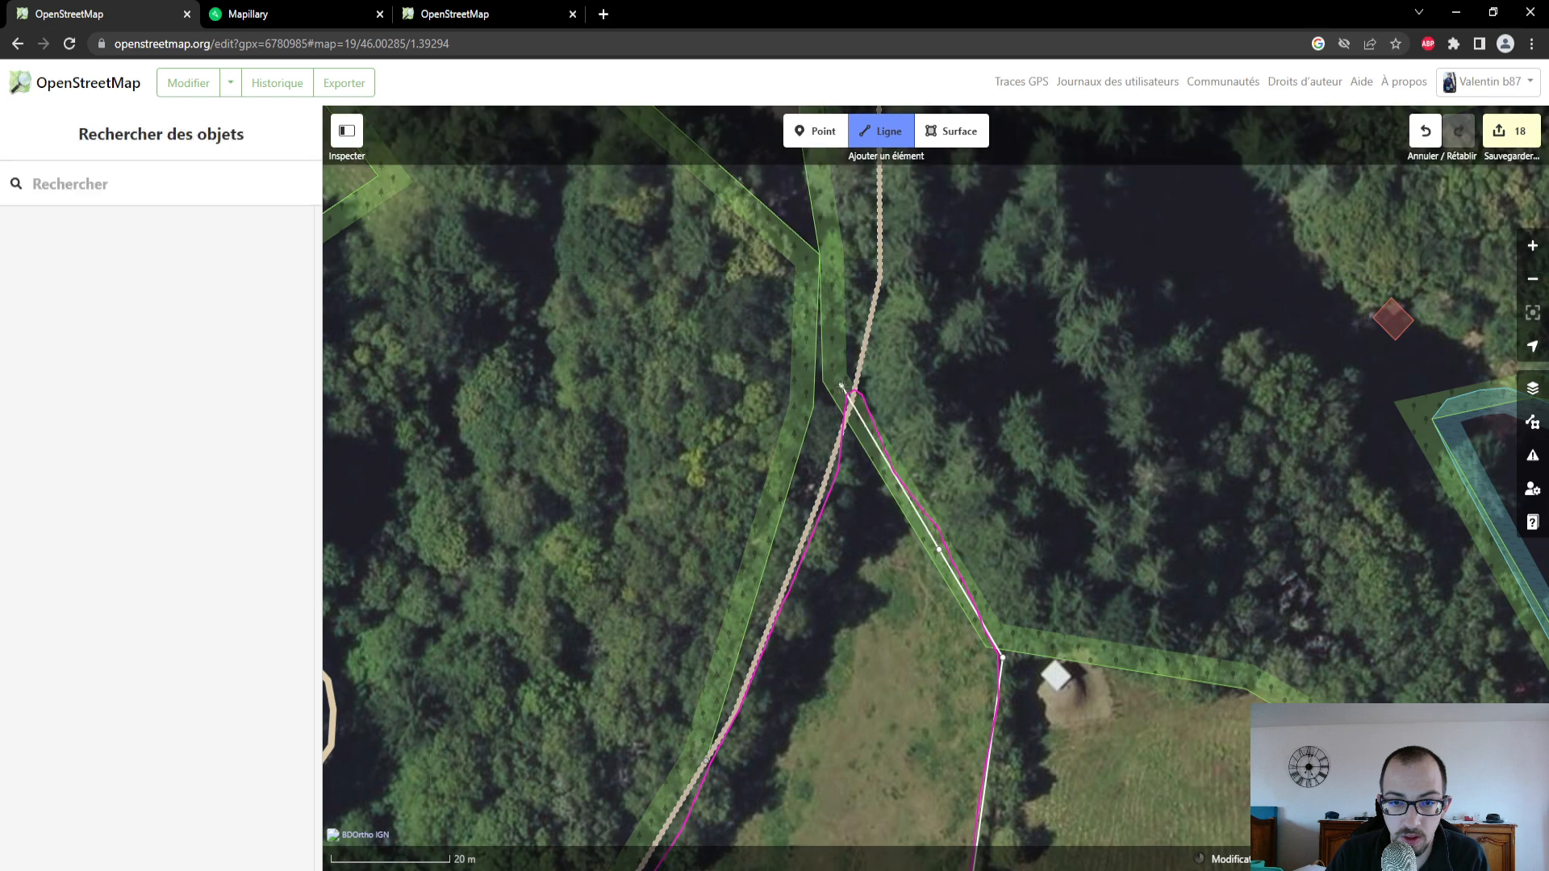
{"action": "double_click", "coordinate": [854, 396]}
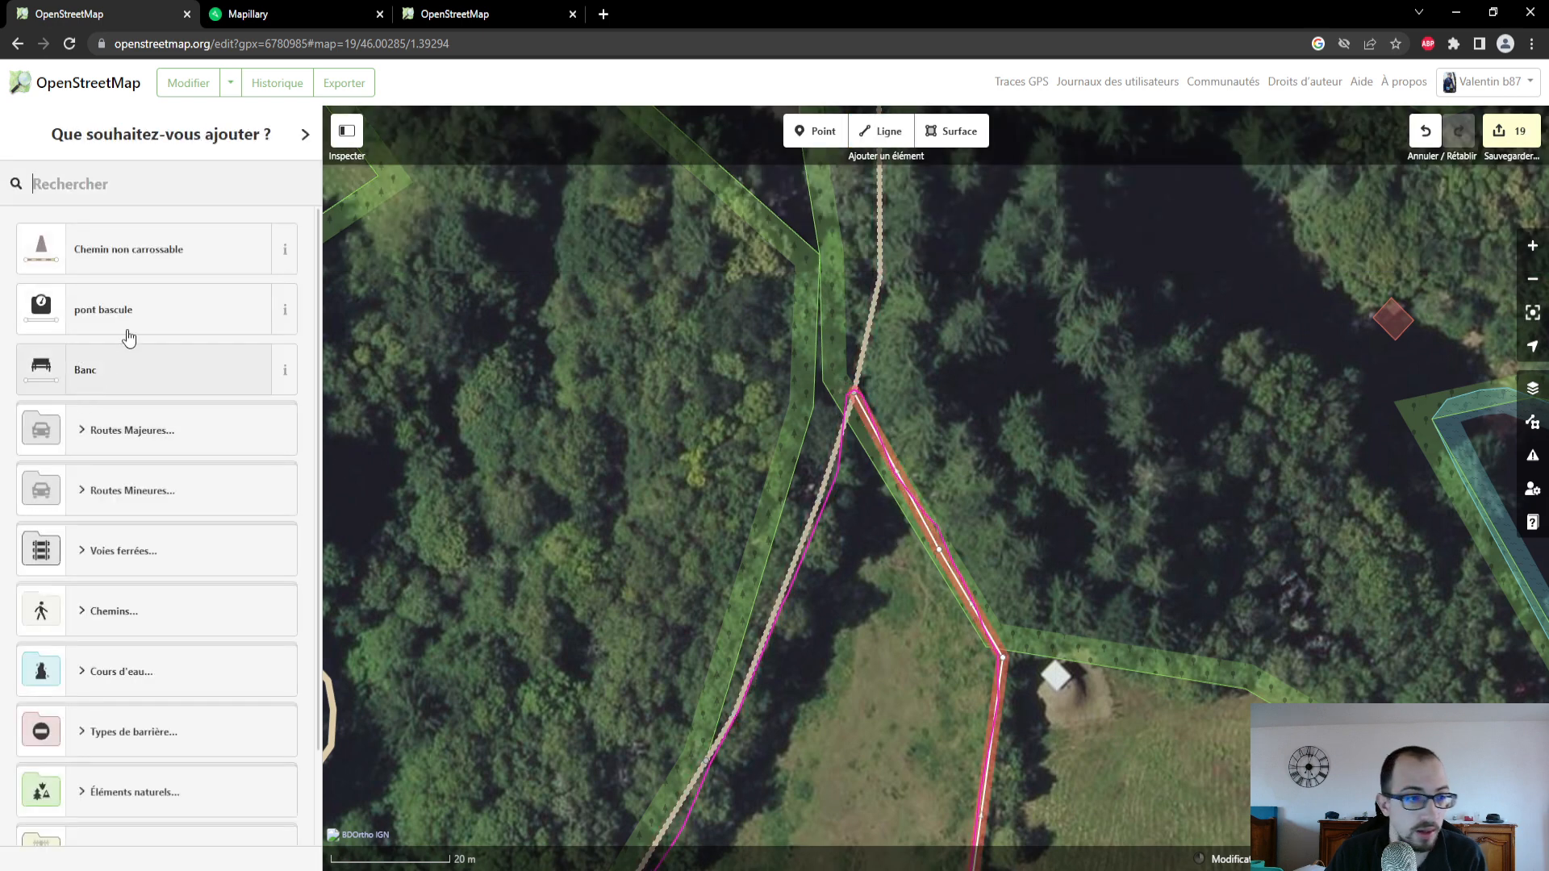
{"action": "left_click", "coordinate": [162, 262]}
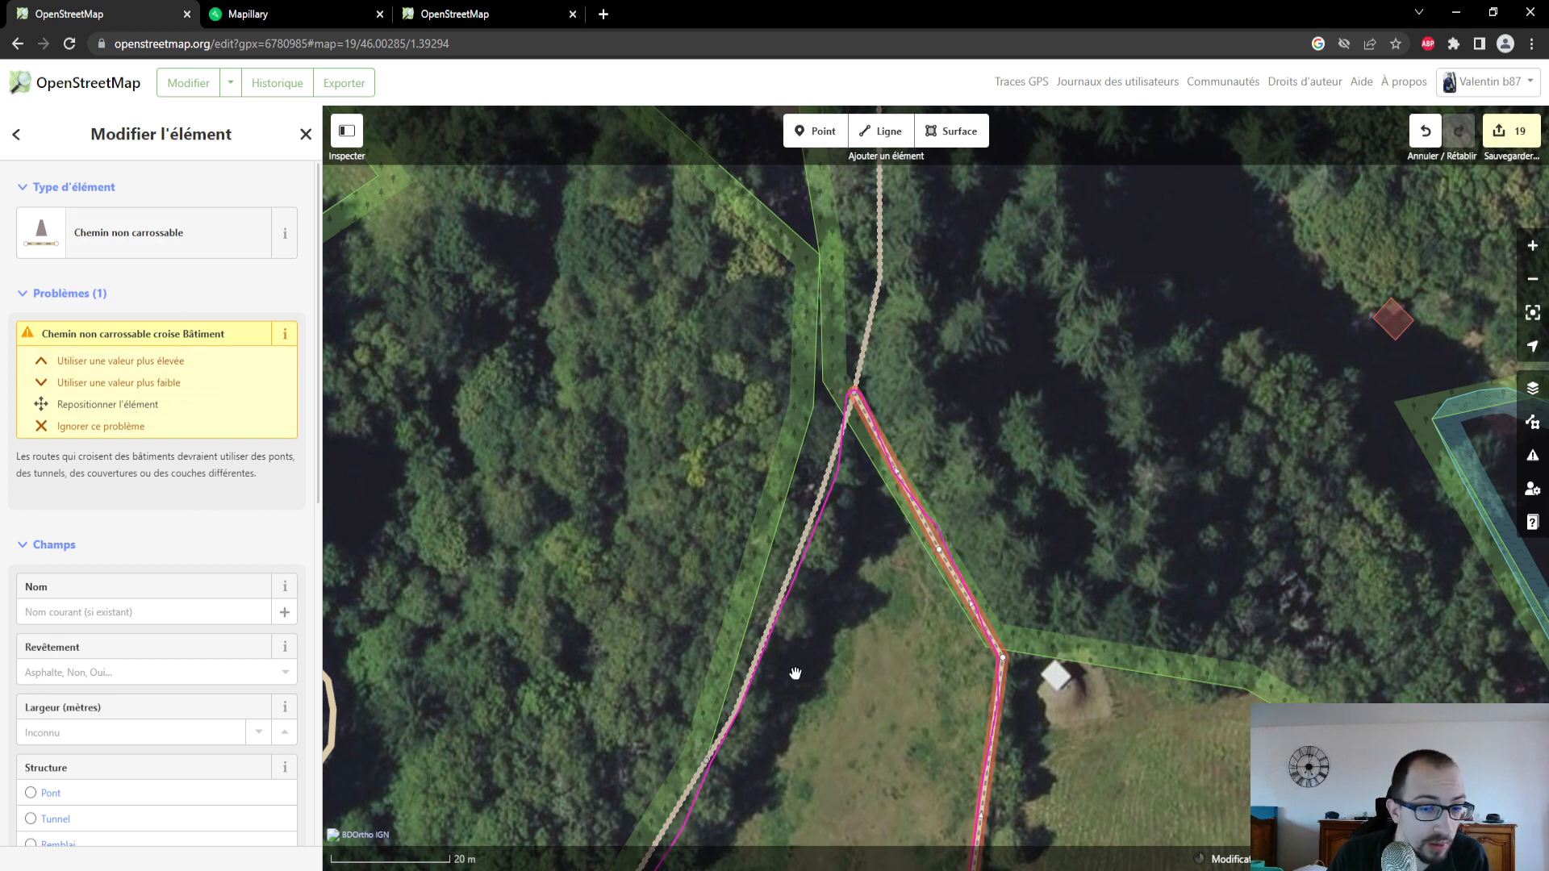
- Reposition the path's southern start and its first bend at Faubourg du Parc so it runs between the buildings
{"action": "left_click_drag", "start_coordinate": [919, 716], "coordinate": [936, 264]}
{"action": "left_click_drag", "start_coordinate": [826, 638], "coordinate": [826, 333]}
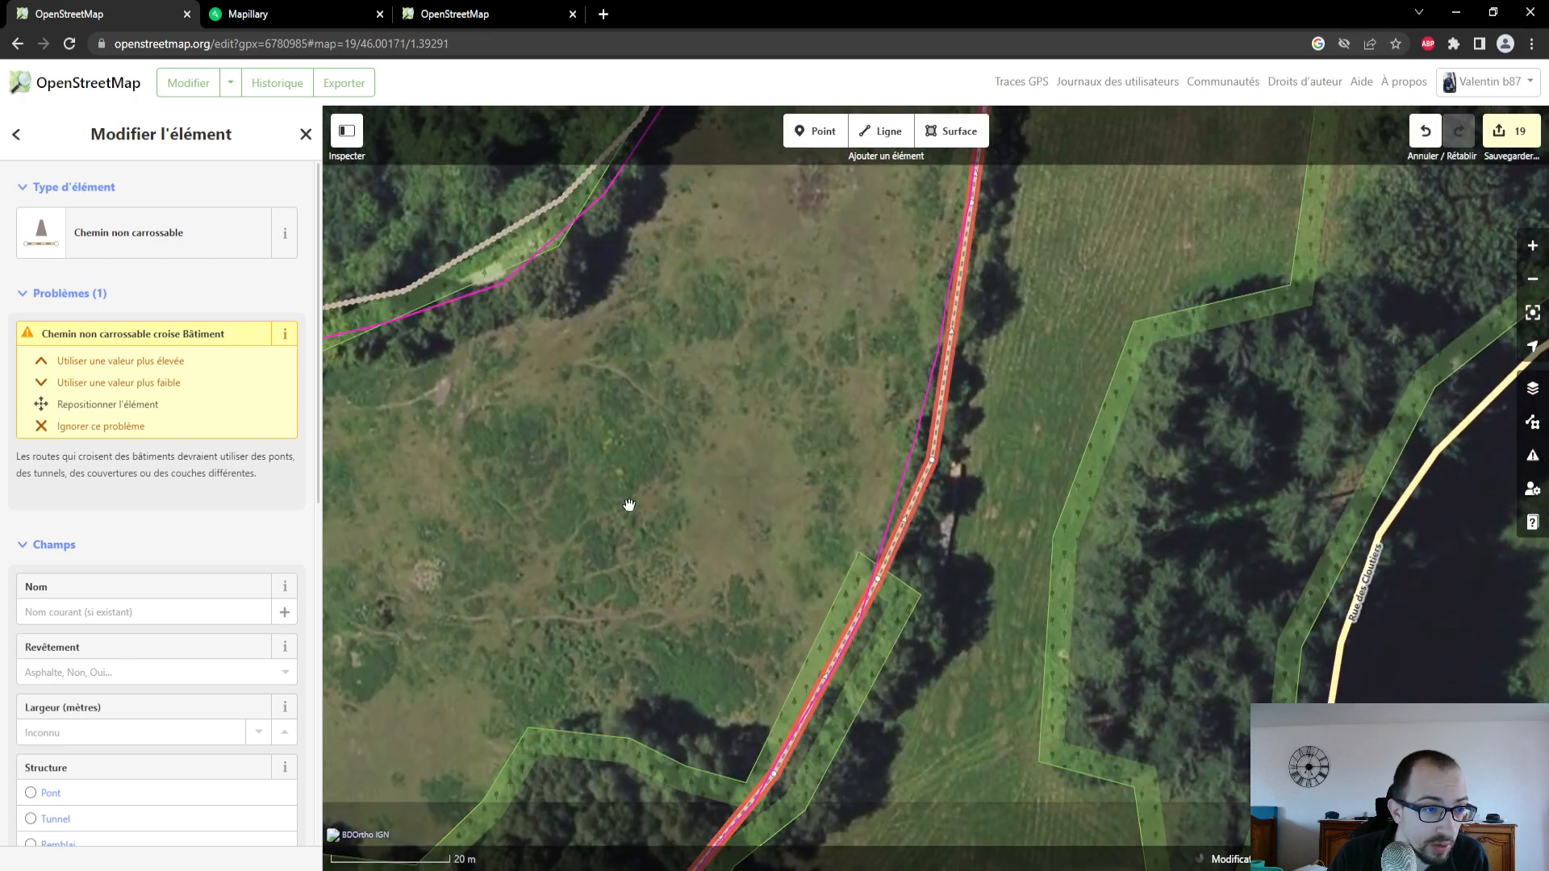
{"action": "left_click_drag", "start_coordinate": [629, 505], "coordinate": [740, 207]}
{"action": "left_click_drag", "start_coordinate": [1009, 539], "coordinate": [1105, 186]}
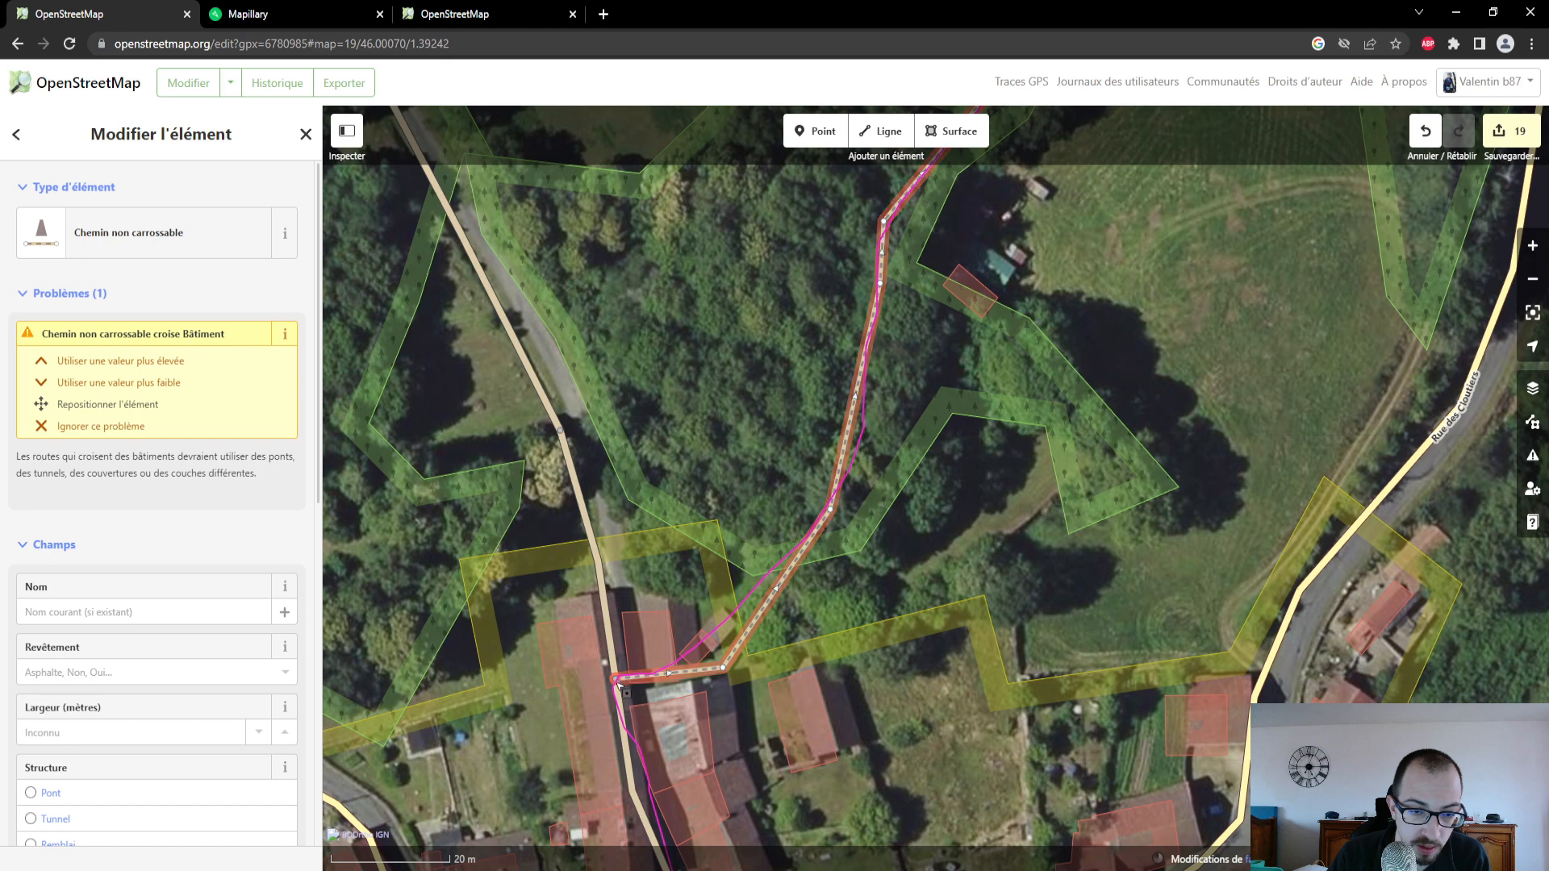
{"action": "left_click_drag", "start_coordinate": [620, 686], "coordinate": [625, 692]}
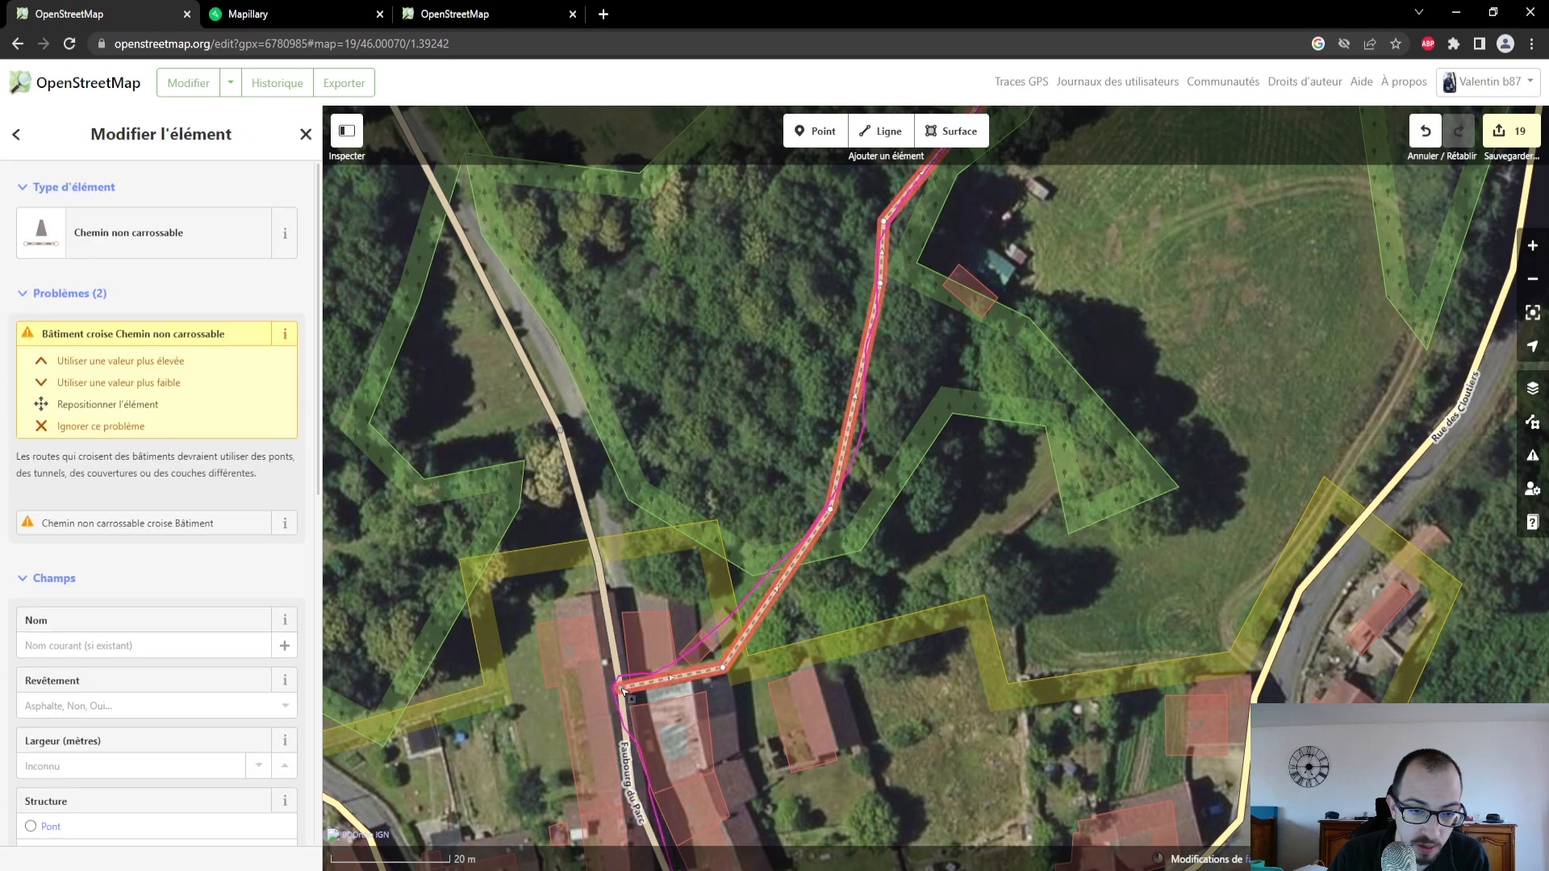
{"action": "key", "text": "Escape"}
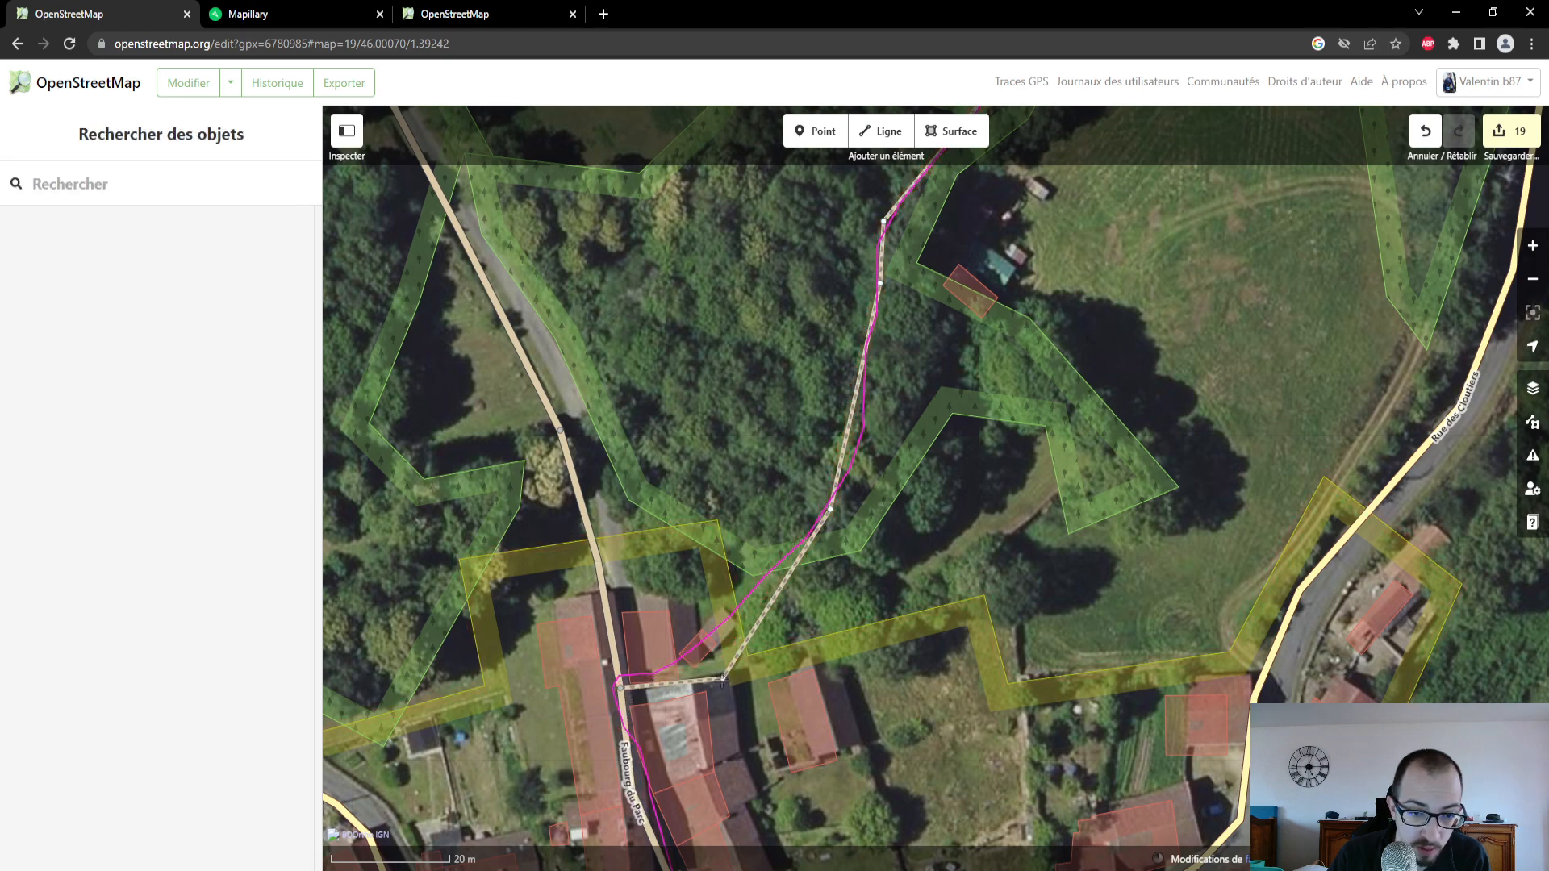
{"action": "left_click", "coordinate": [663, 689]}
{"action": "left_click", "coordinate": [619, 693]}
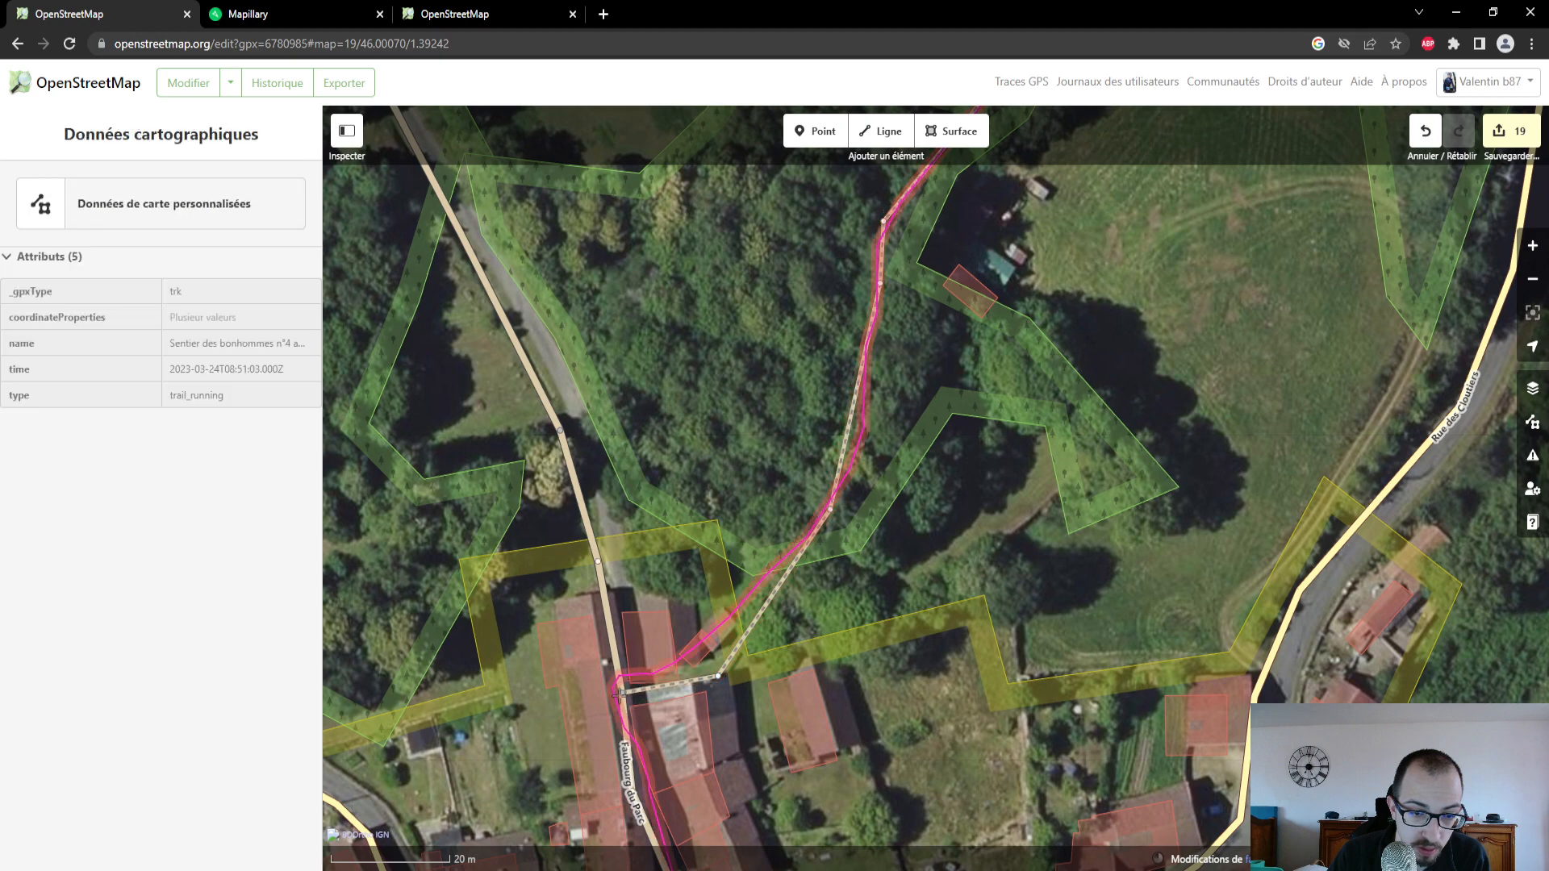
{"action": "left_click", "coordinate": [622, 696]}
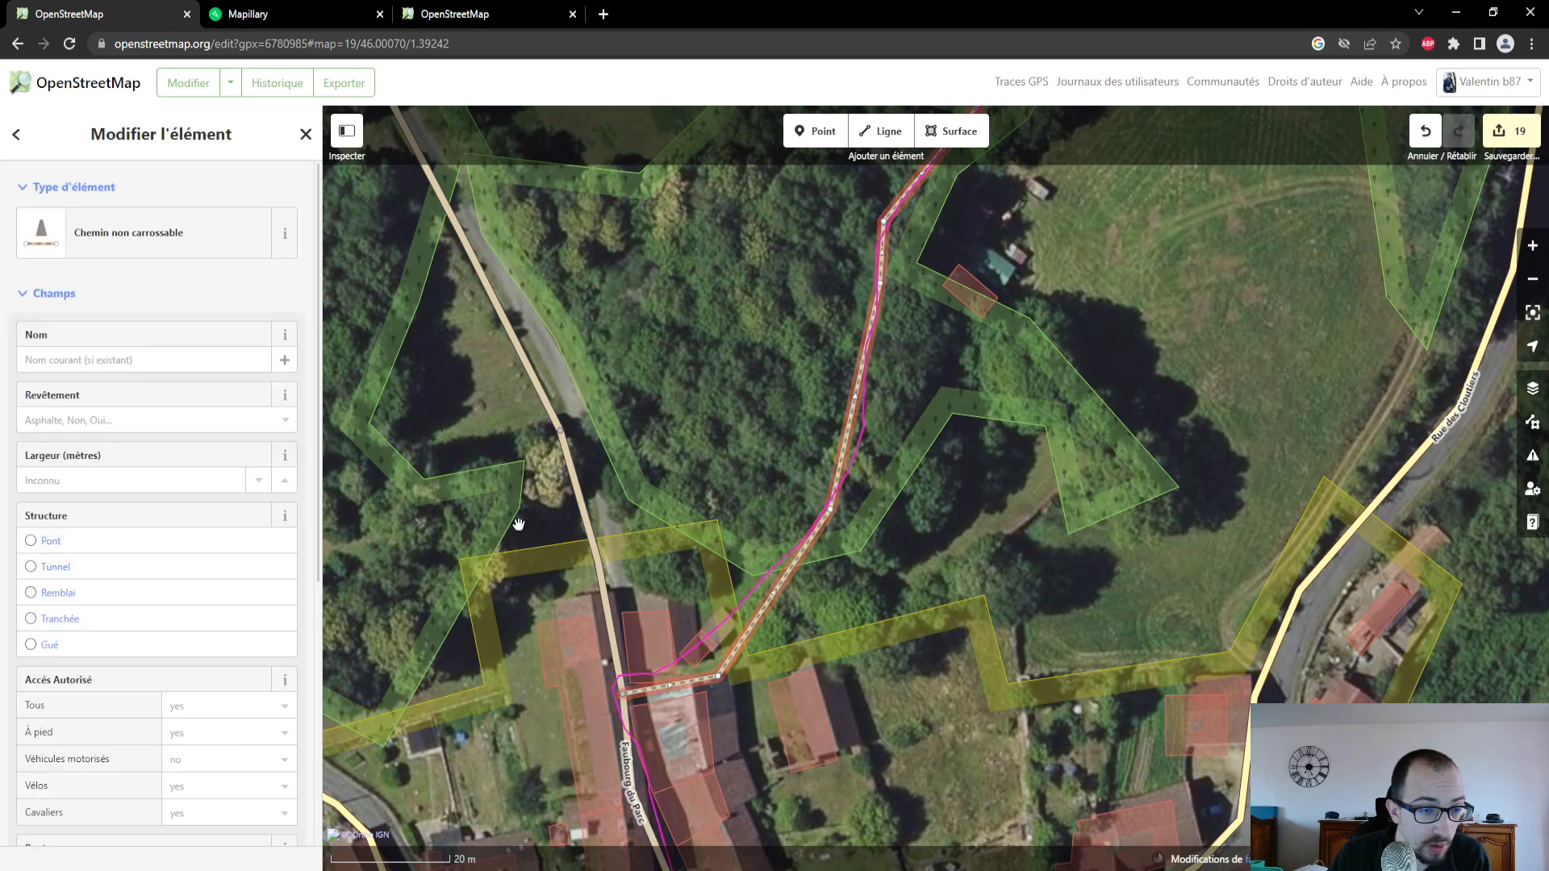
- Set the Revêtement of the new path to Terre
{"action": "left_click", "coordinate": [145, 417]}
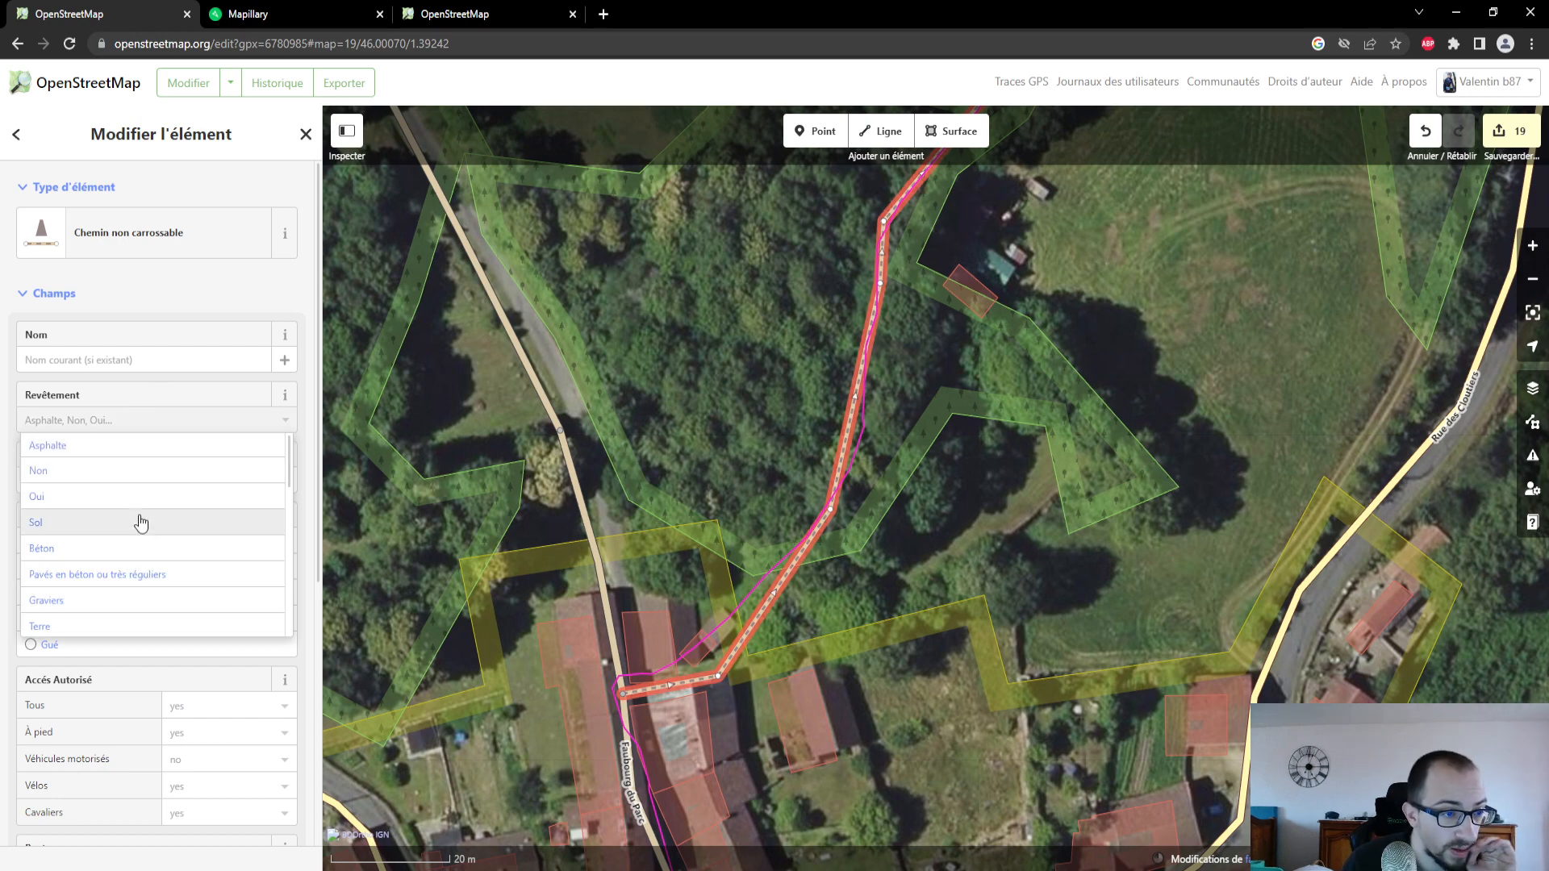
{"action": "left_click", "coordinate": [113, 626]}
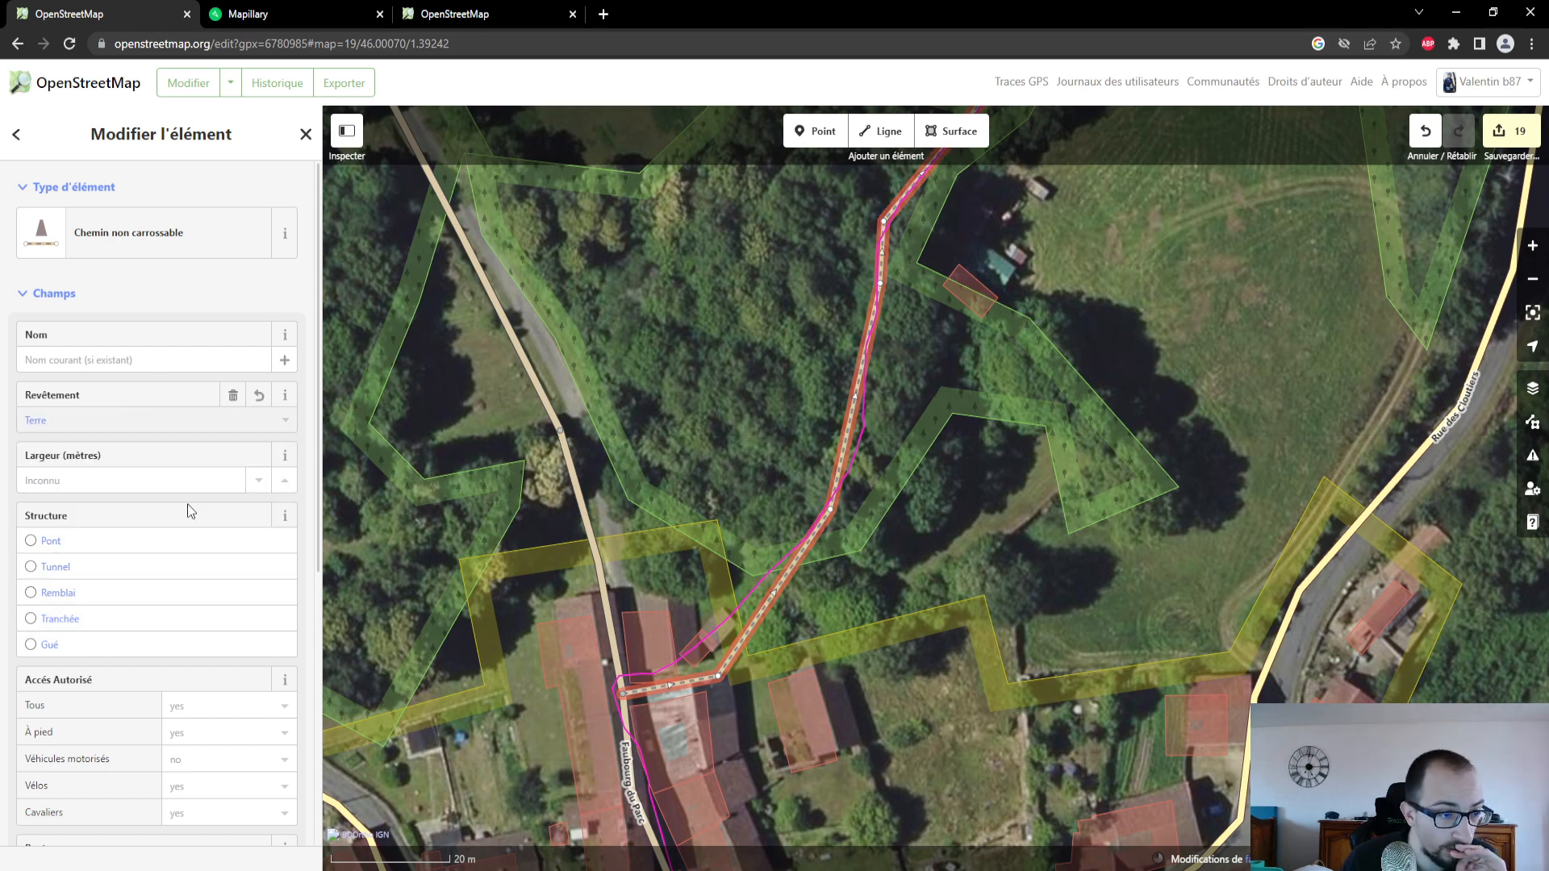
{"action": "scroll", "coordinate": [187, 504], "scroll_direction": "down", "scroll_amount": 4}
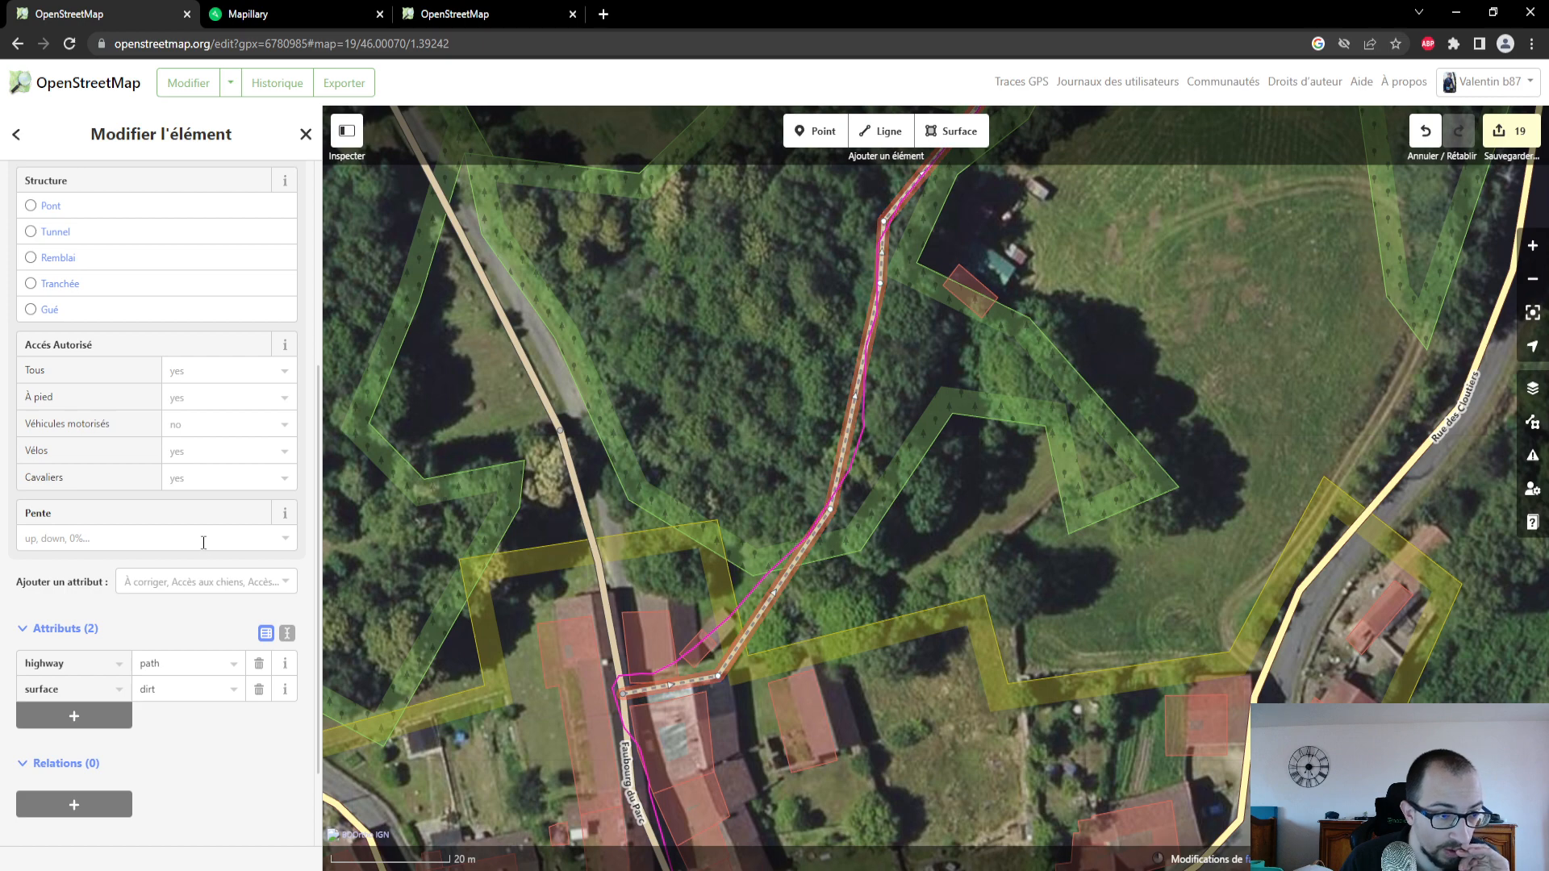
- In Mapillary, open the advanced details of the wooded footpath photo and copy its image key
{"action": "left_click", "coordinate": [286, 25]}
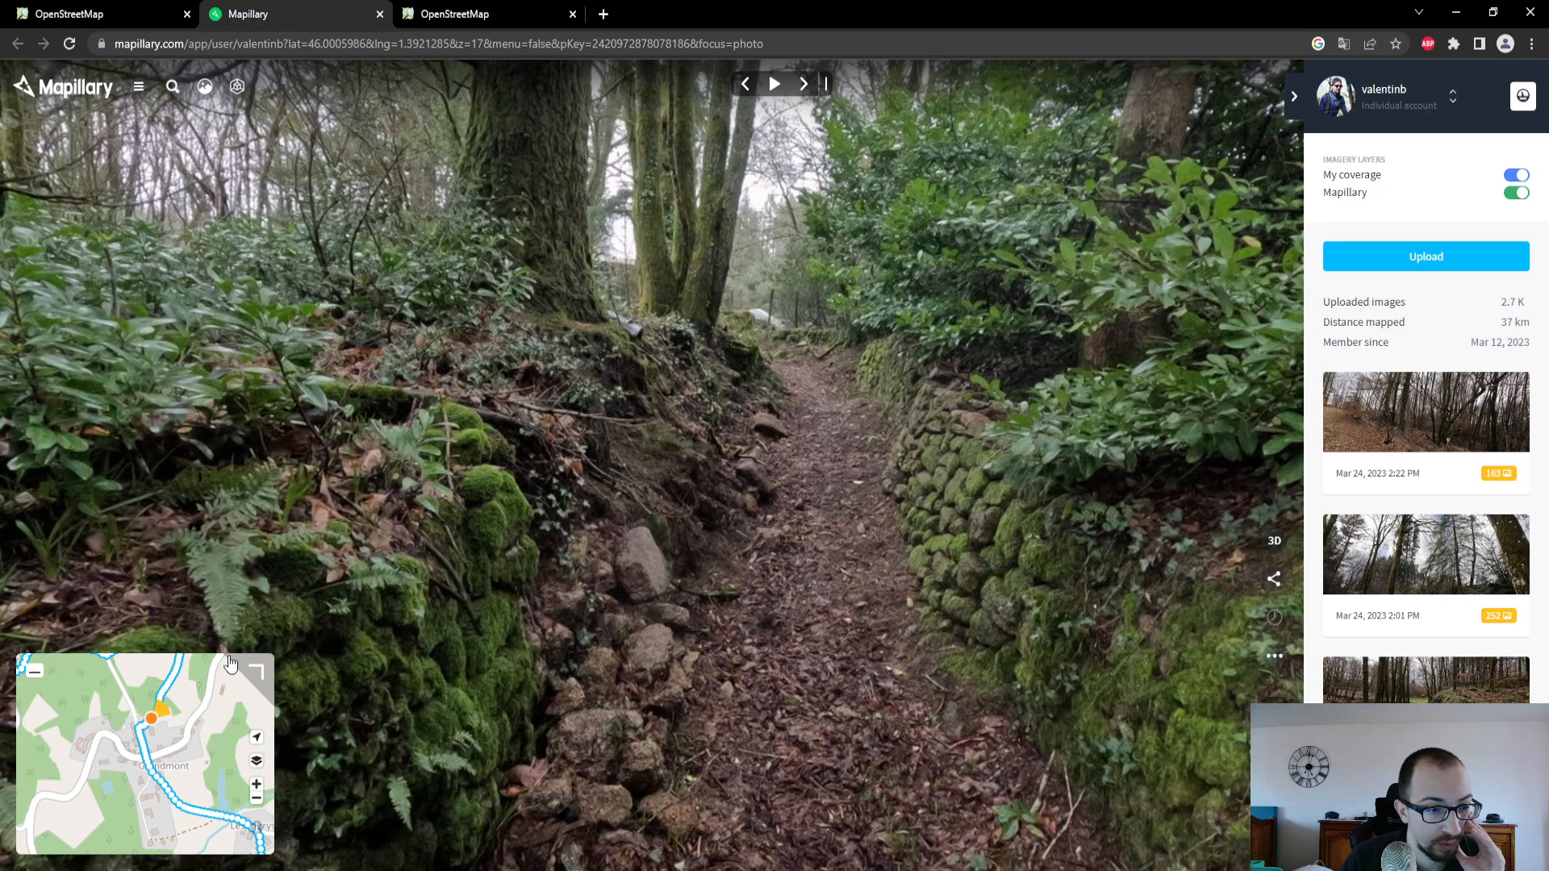
{"action": "left_click", "coordinate": [1274, 579]}
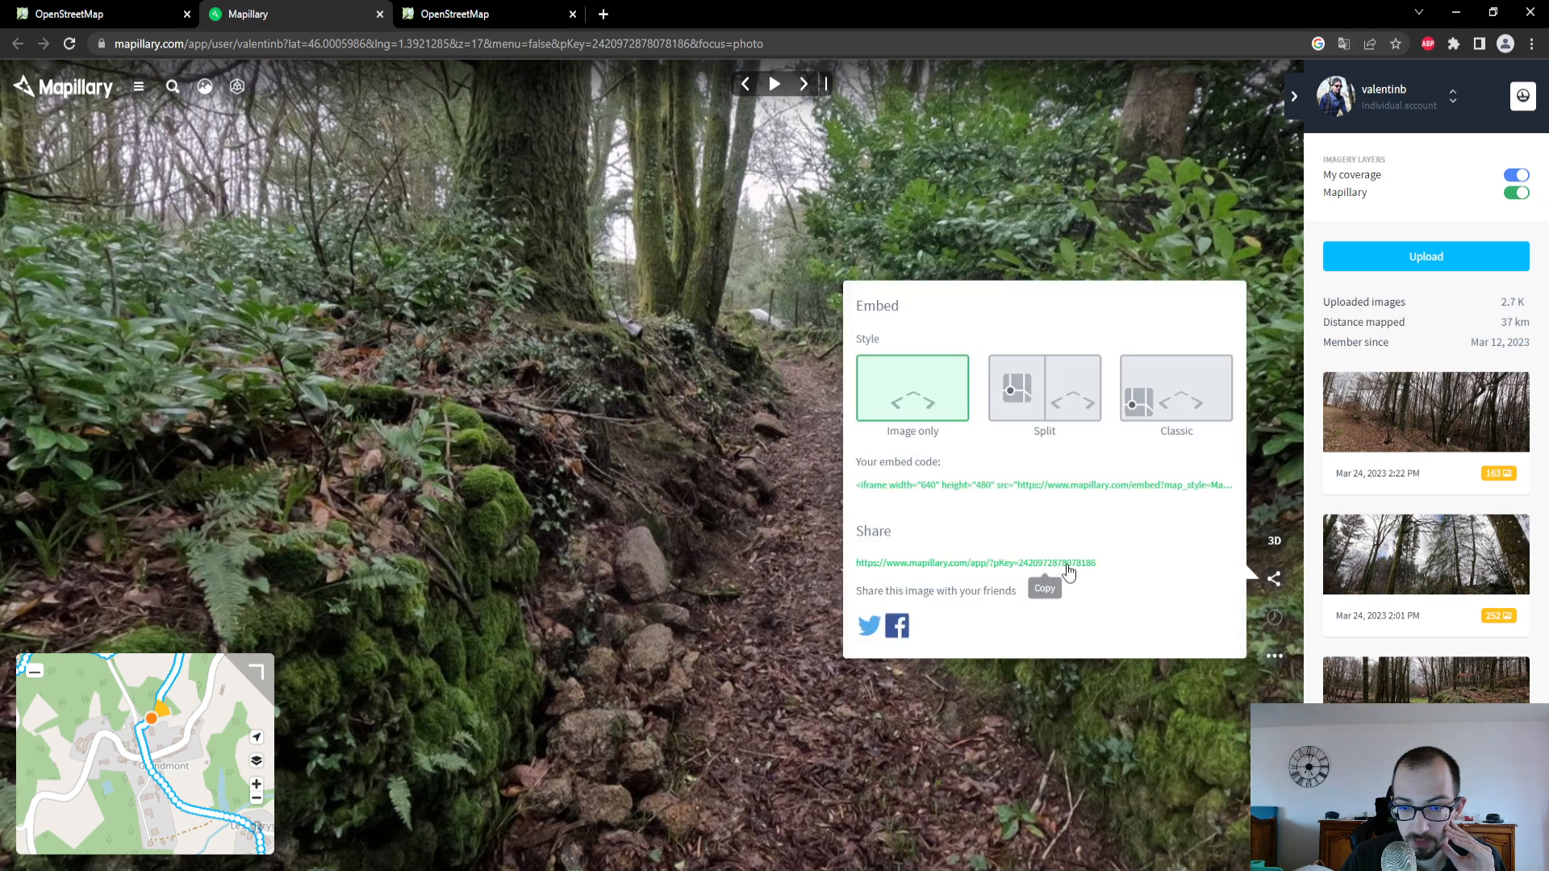
{"action": "left_click", "coordinate": [1273, 660]}
{"action": "left_click", "coordinate": [1220, 789]}
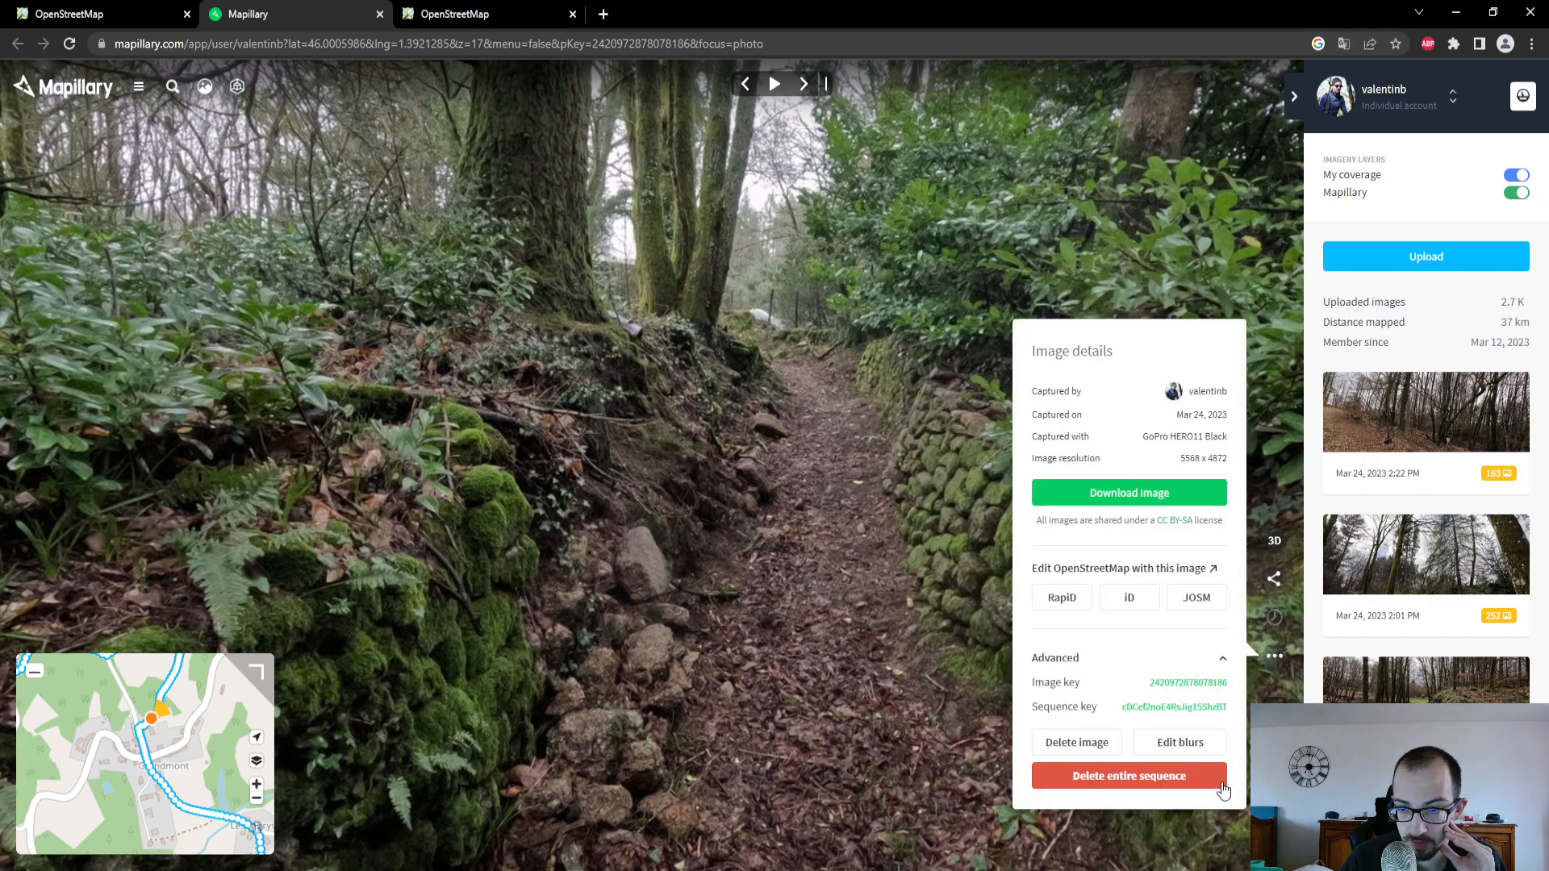
{"action": "left_click", "coordinate": [1207, 695]}
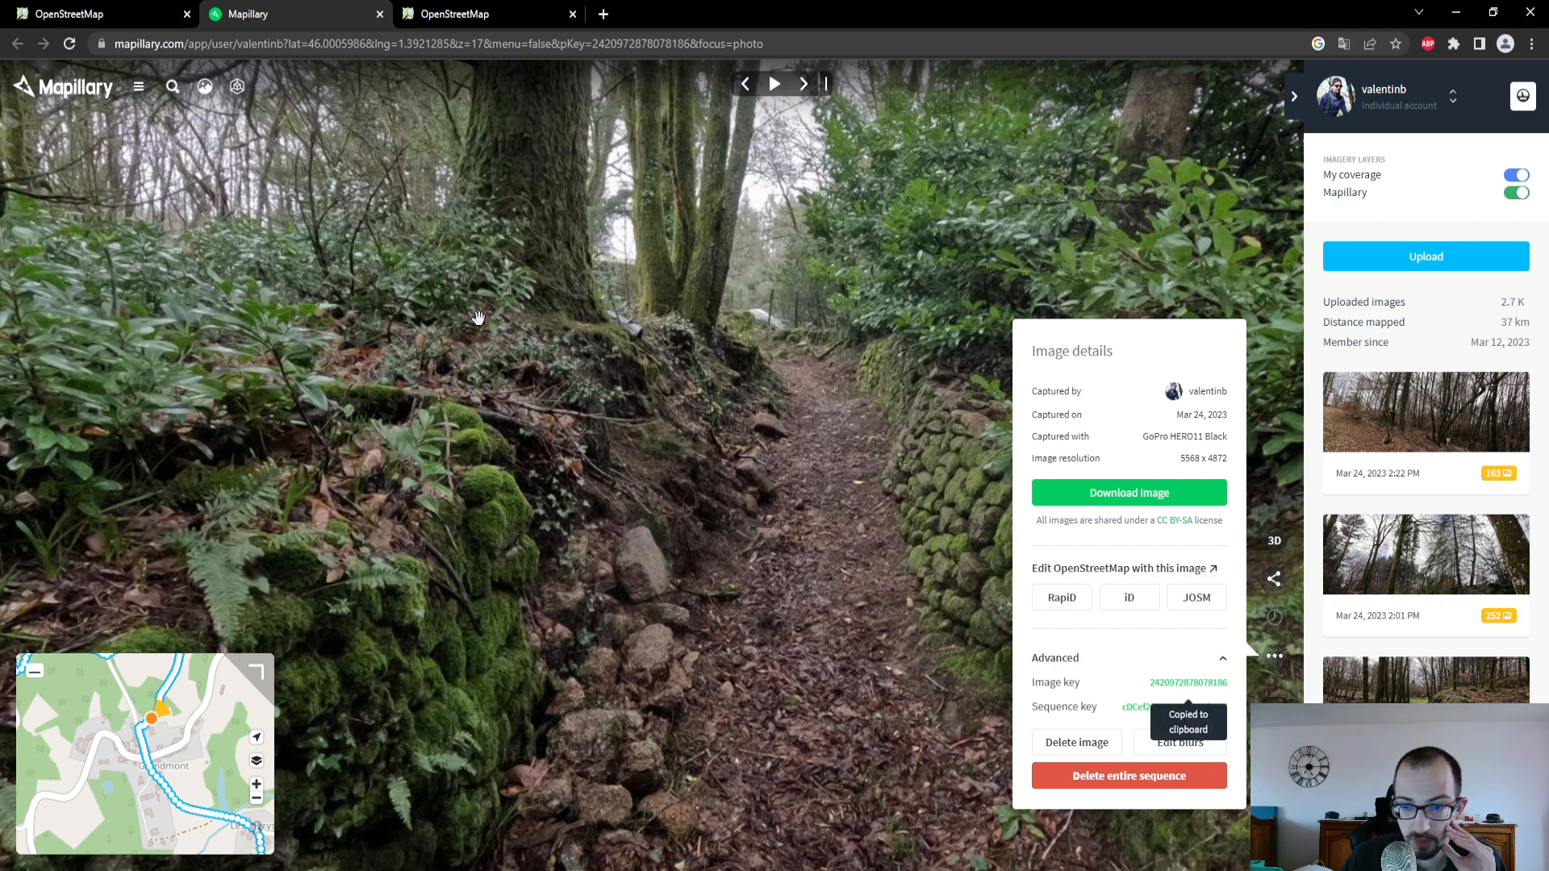
{"action": "left_click", "coordinate": [136, 22]}
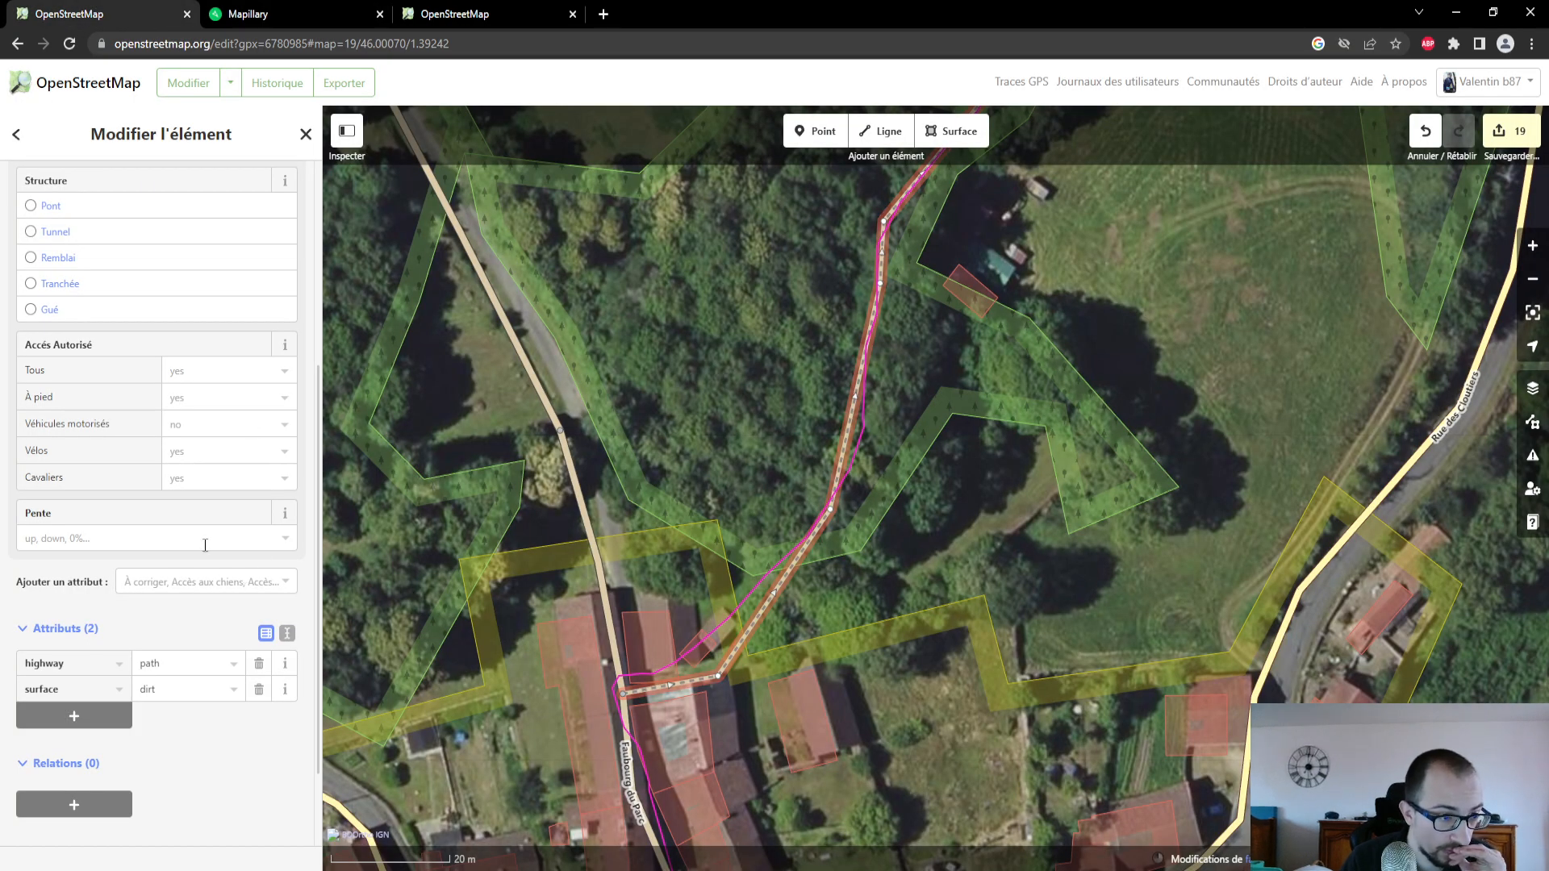
{"action": "left_click", "coordinate": [206, 574]}
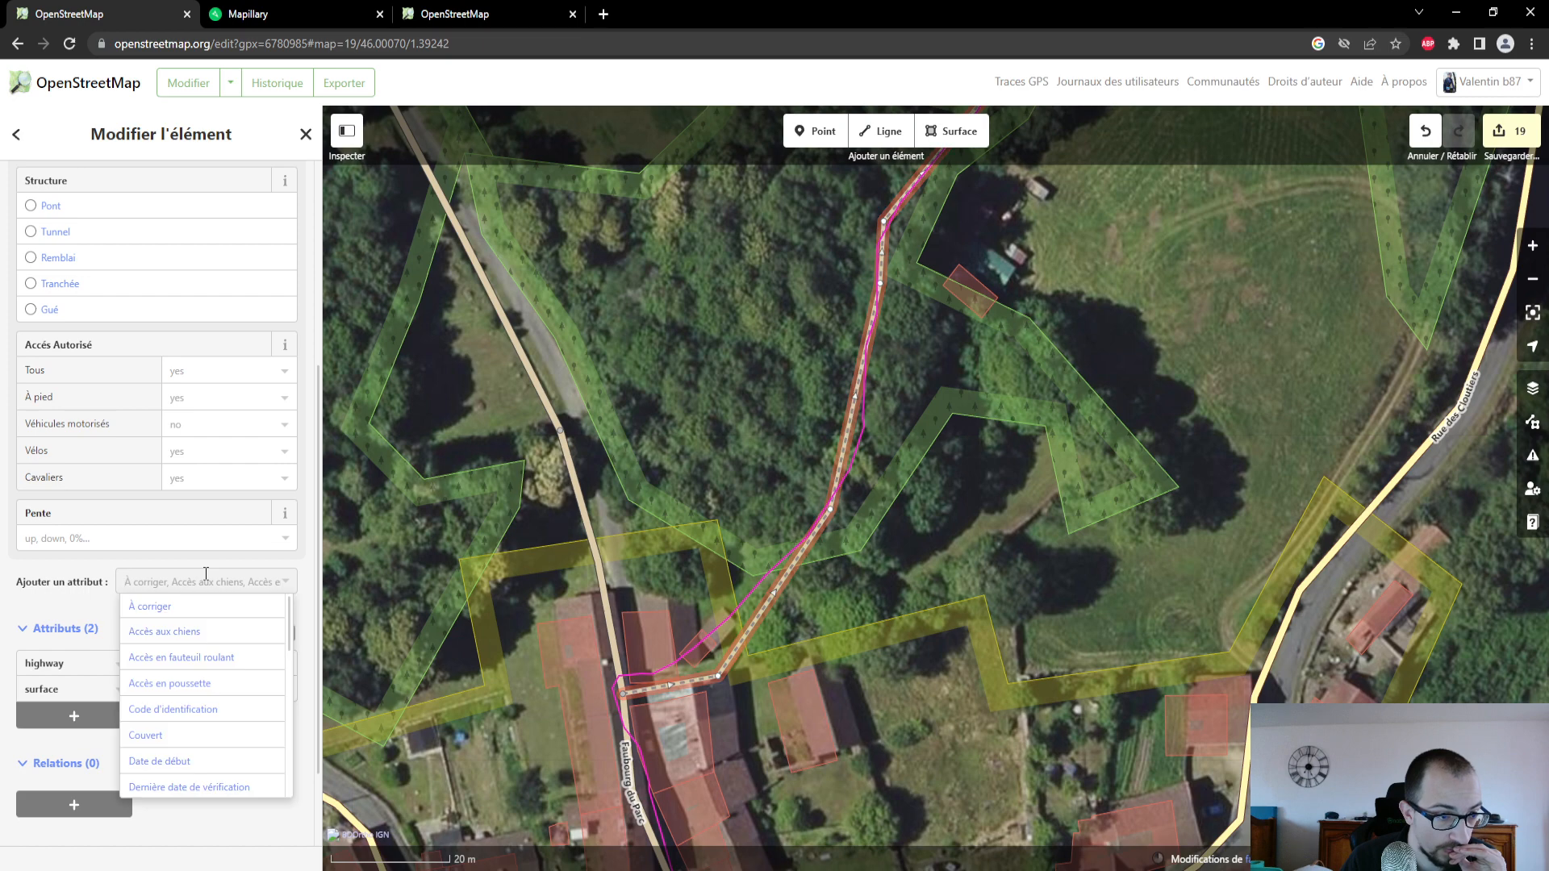
{"action": "left_click", "coordinate": [206, 573]}
{"action": "left_click", "coordinate": [208, 571]}
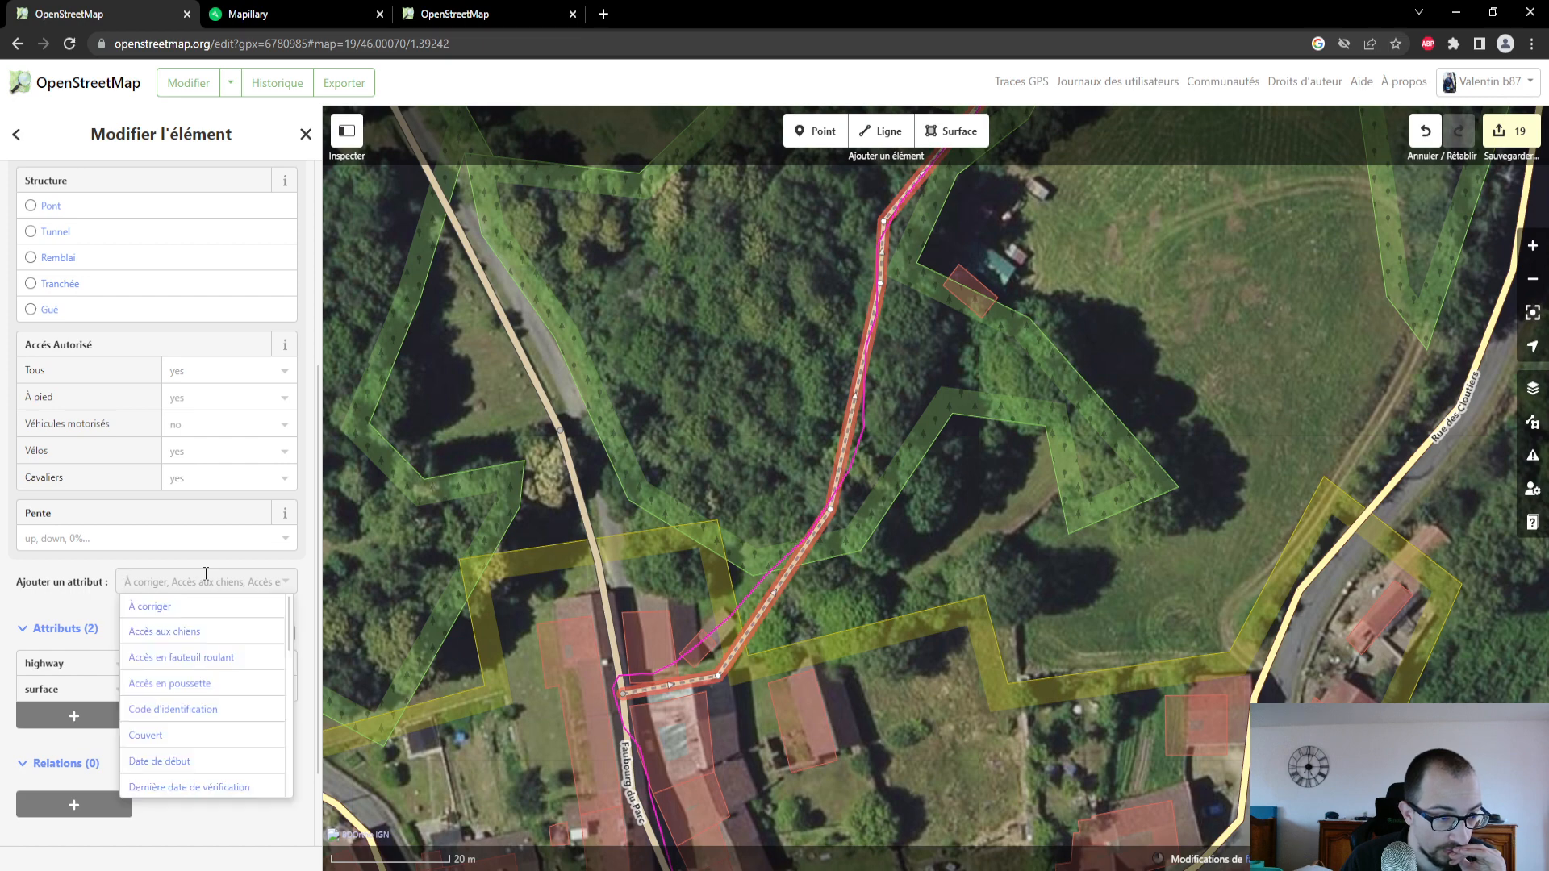
{"action": "scroll", "coordinate": [228, 654], "scroll_direction": "down", "scroll_amount": 5}
{"action": "scroll", "coordinate": [237, 723], "scroll_direction": "down", "scroll_amount": 2}
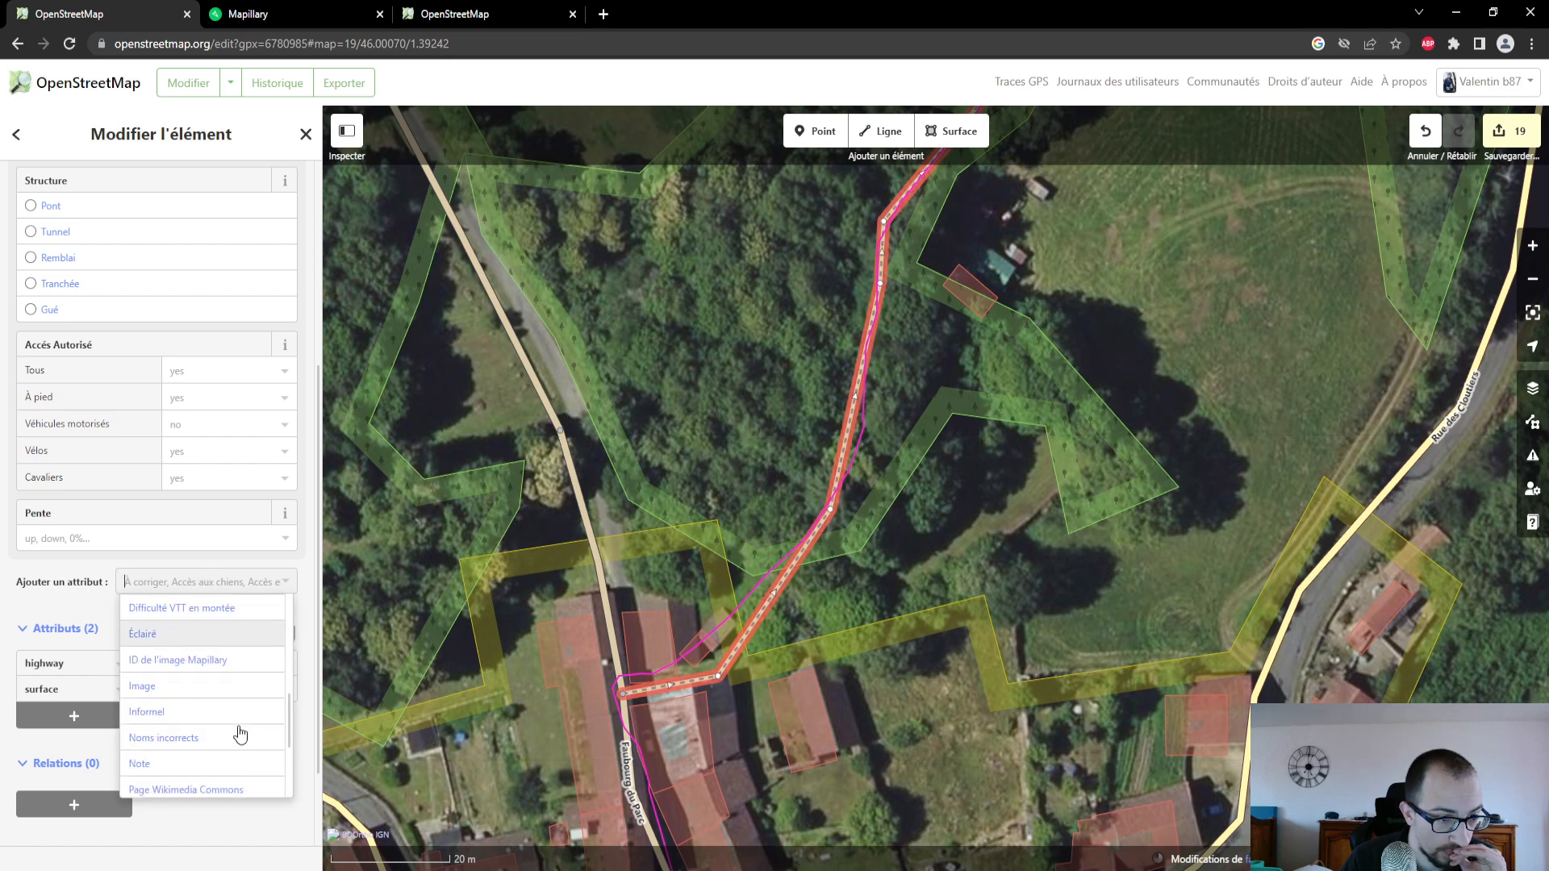
{"action": "scroll", "coordinate": [235, 730], "scroll_direction": "down", "scroll_amount": 2}
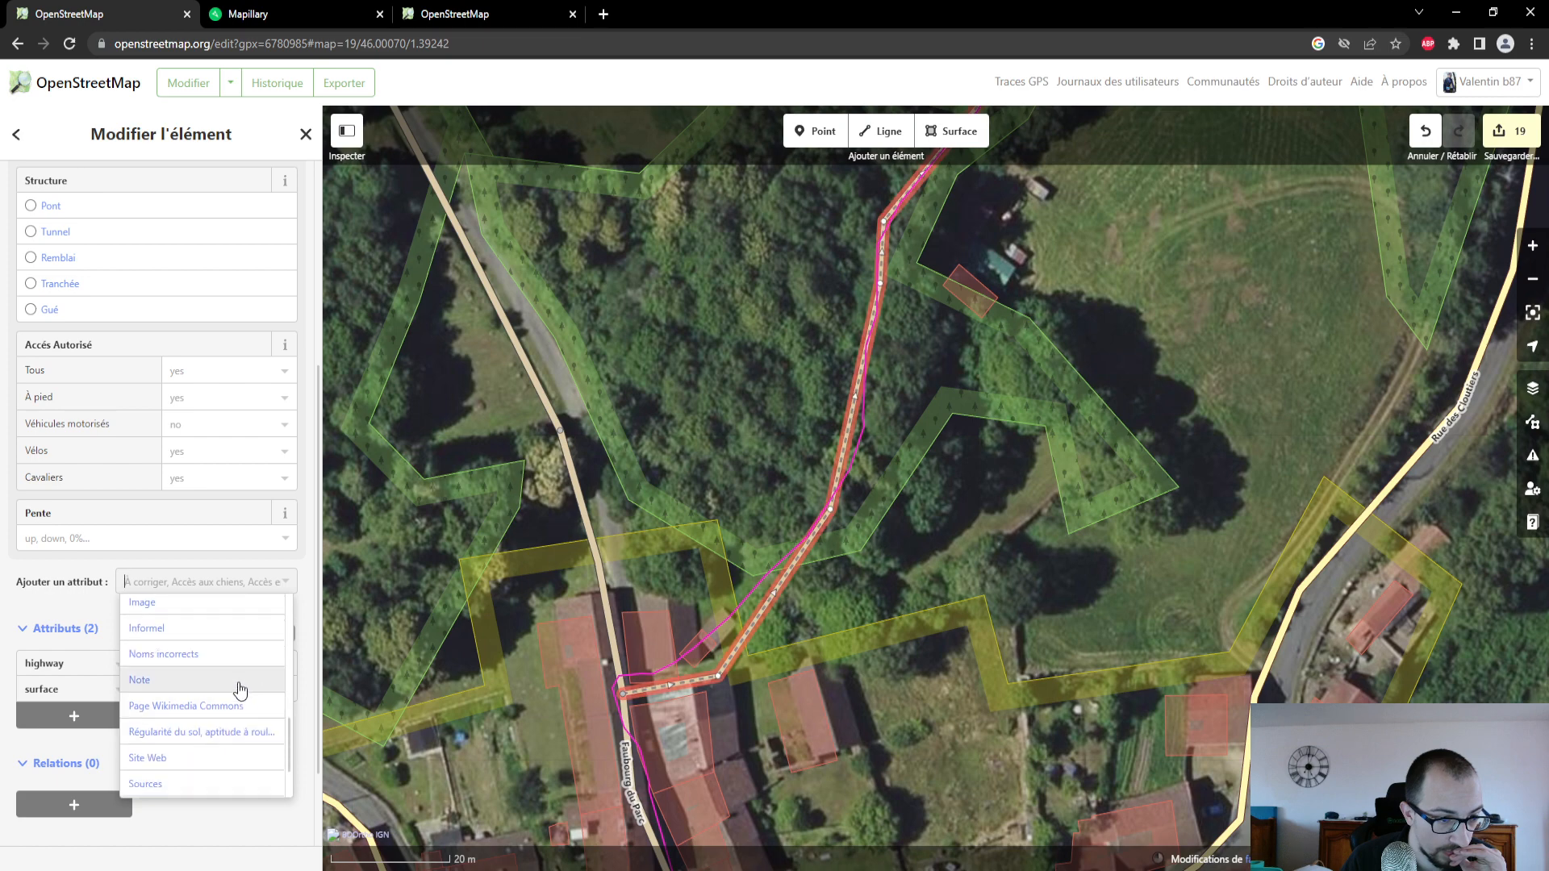
{"action": "scroll", "coordinate": [245, 710], "scroll_direction": "down", "scroll_amount": 2}
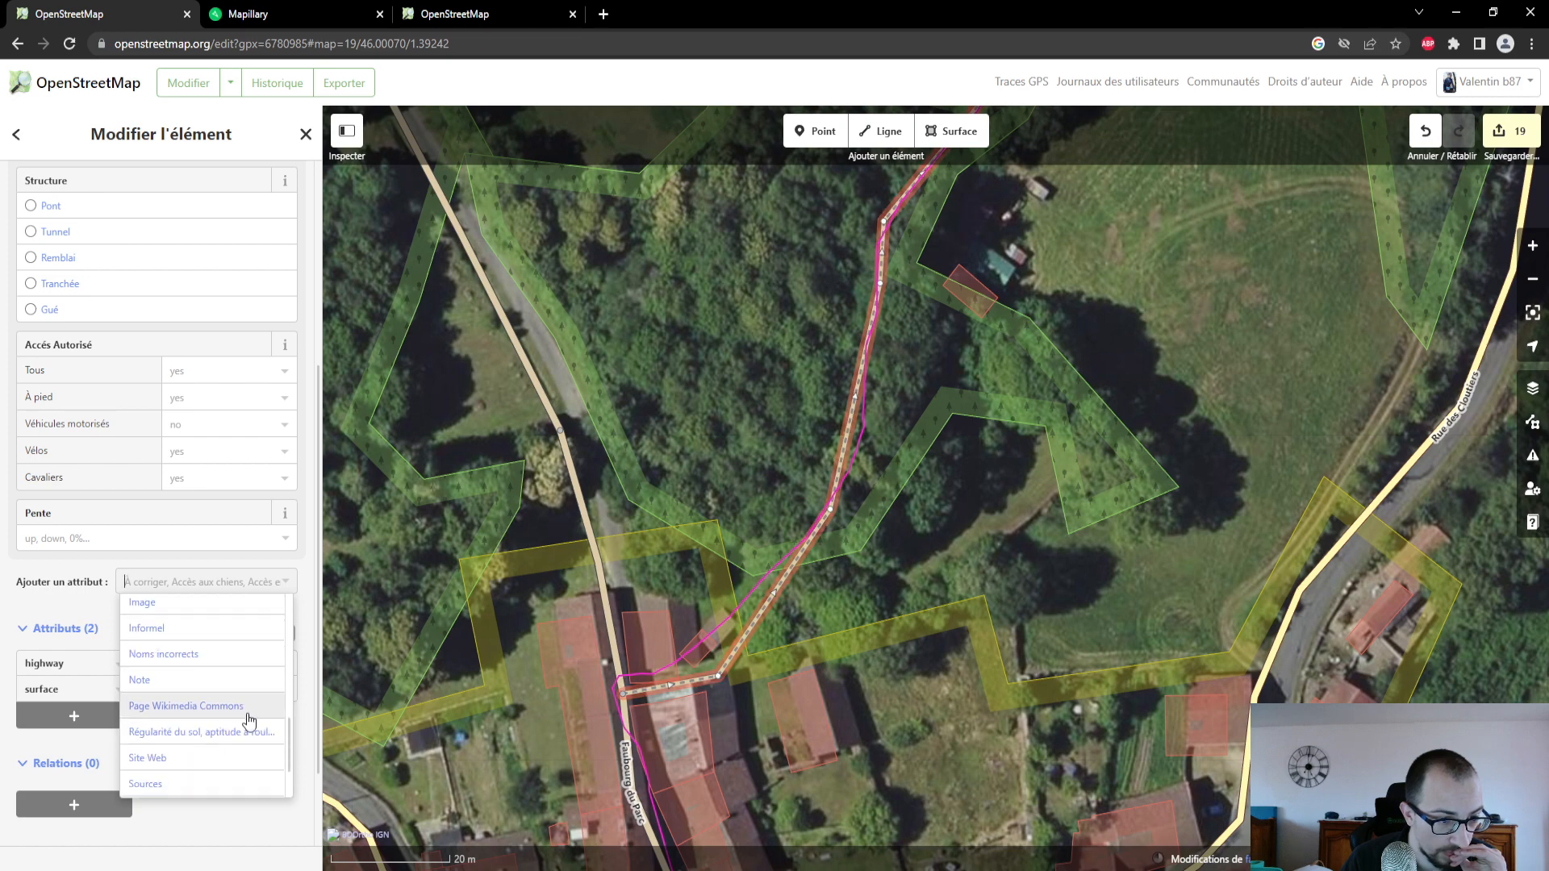
{"action": "scroll", "coordinate": [240, 746], "scroll_direction": "up", "scroll_amount": 8}
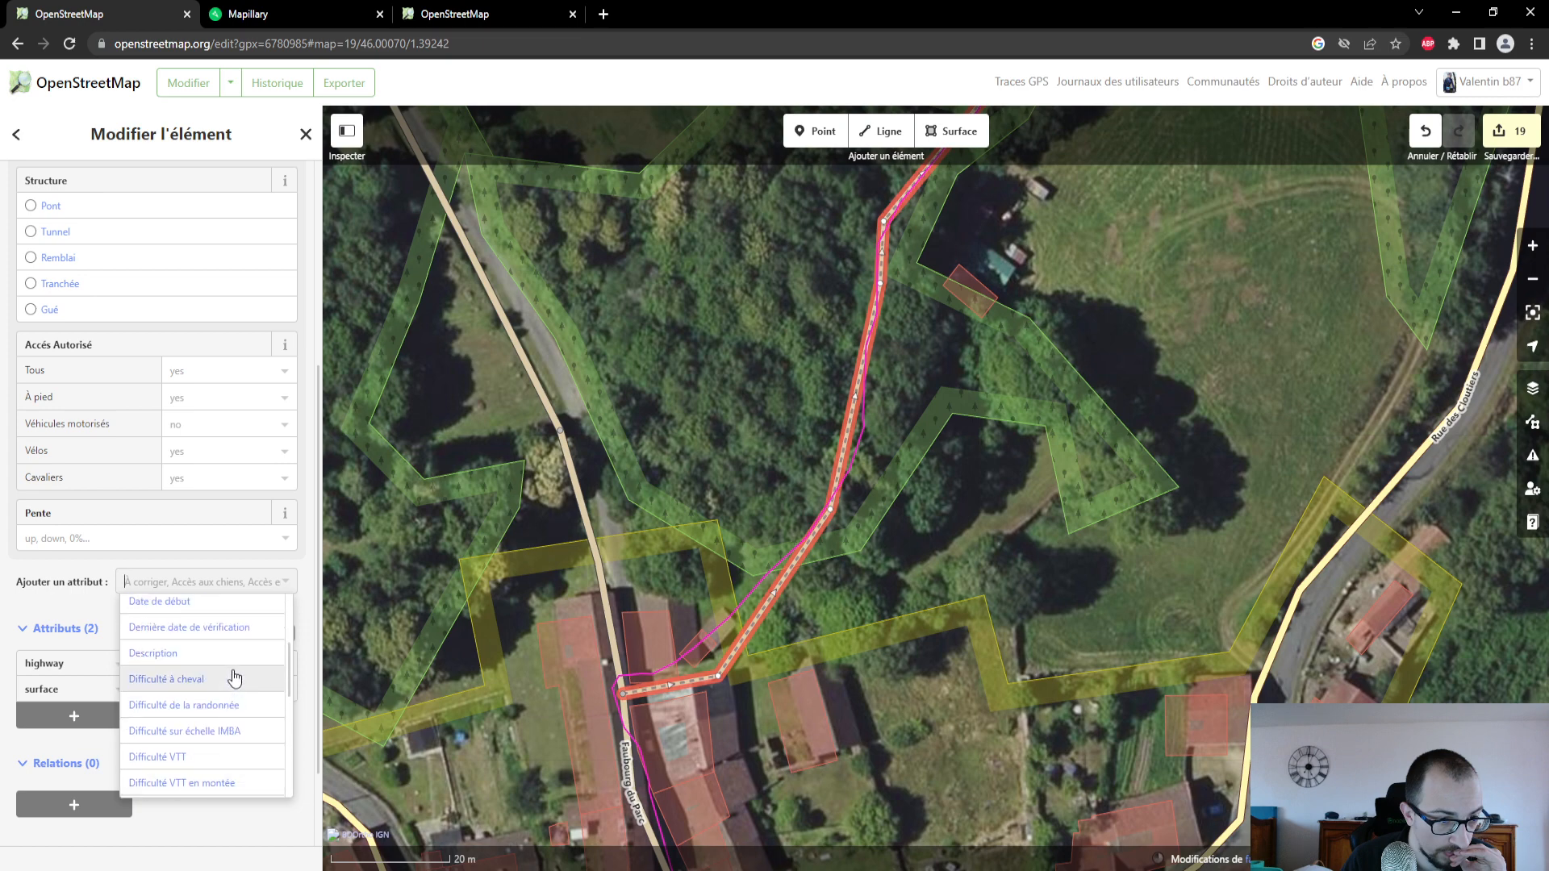
{"action": "scroll", "coordinate": [234, 673], "scroll_direction": "up", "scroll_amount": 1}
{"action": "scroll", "coordinate": [234, 672], "scroll_direction": "down", "scroll_amount": 2}
{"action": "scroll", "coordinate": [234, 686], "scroll_direction": "down", "scroll_amount": 2}
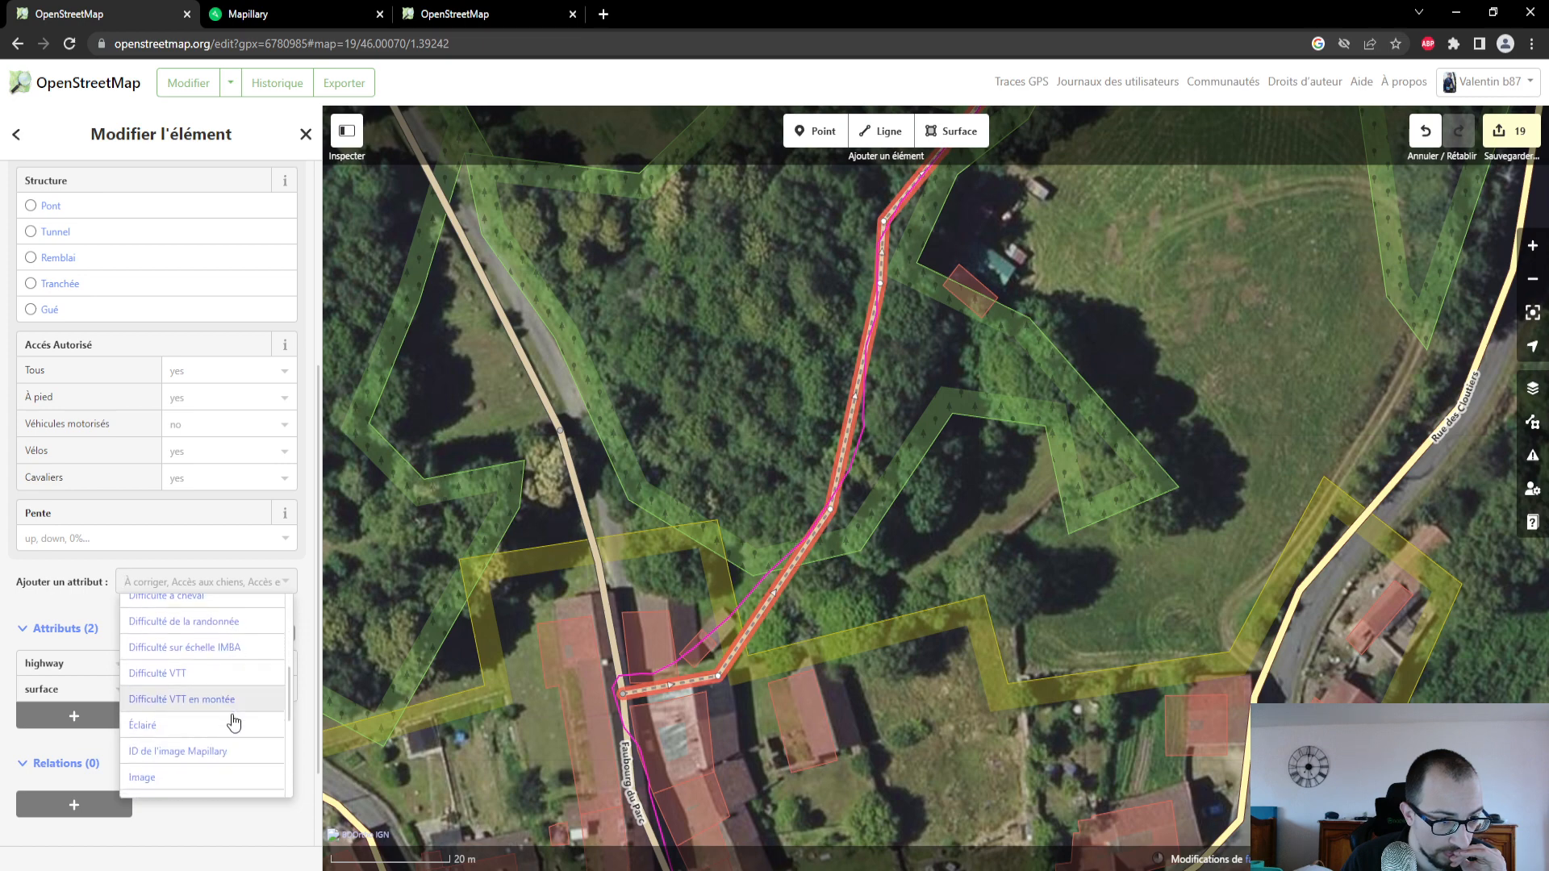
{"action": "left_click", "coordinate": [233, 761]}
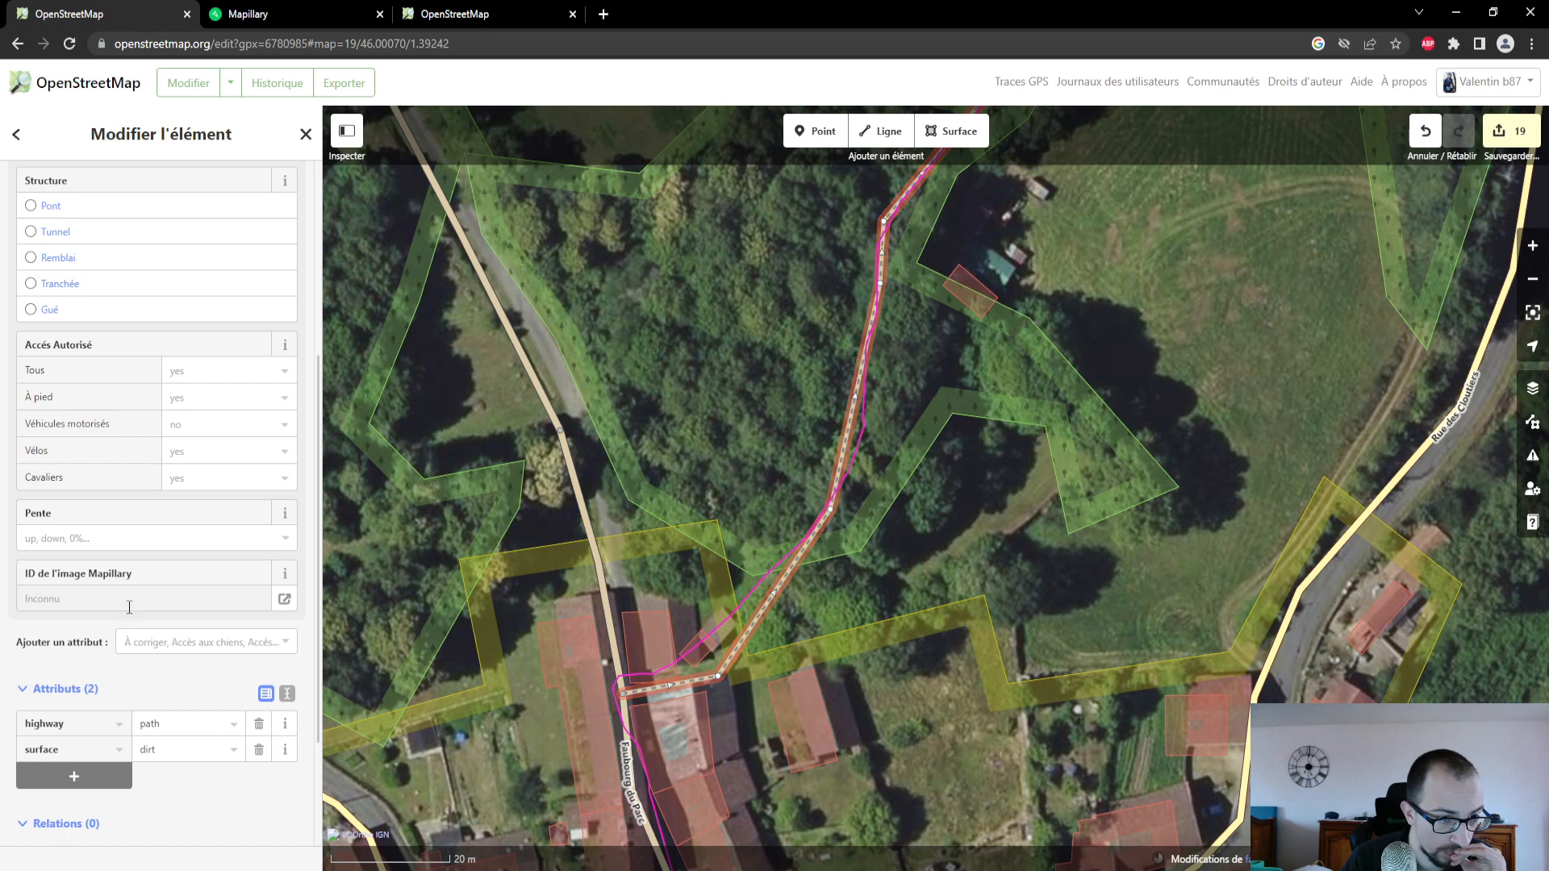
{"action": "key", "text": "ctrl+v"}
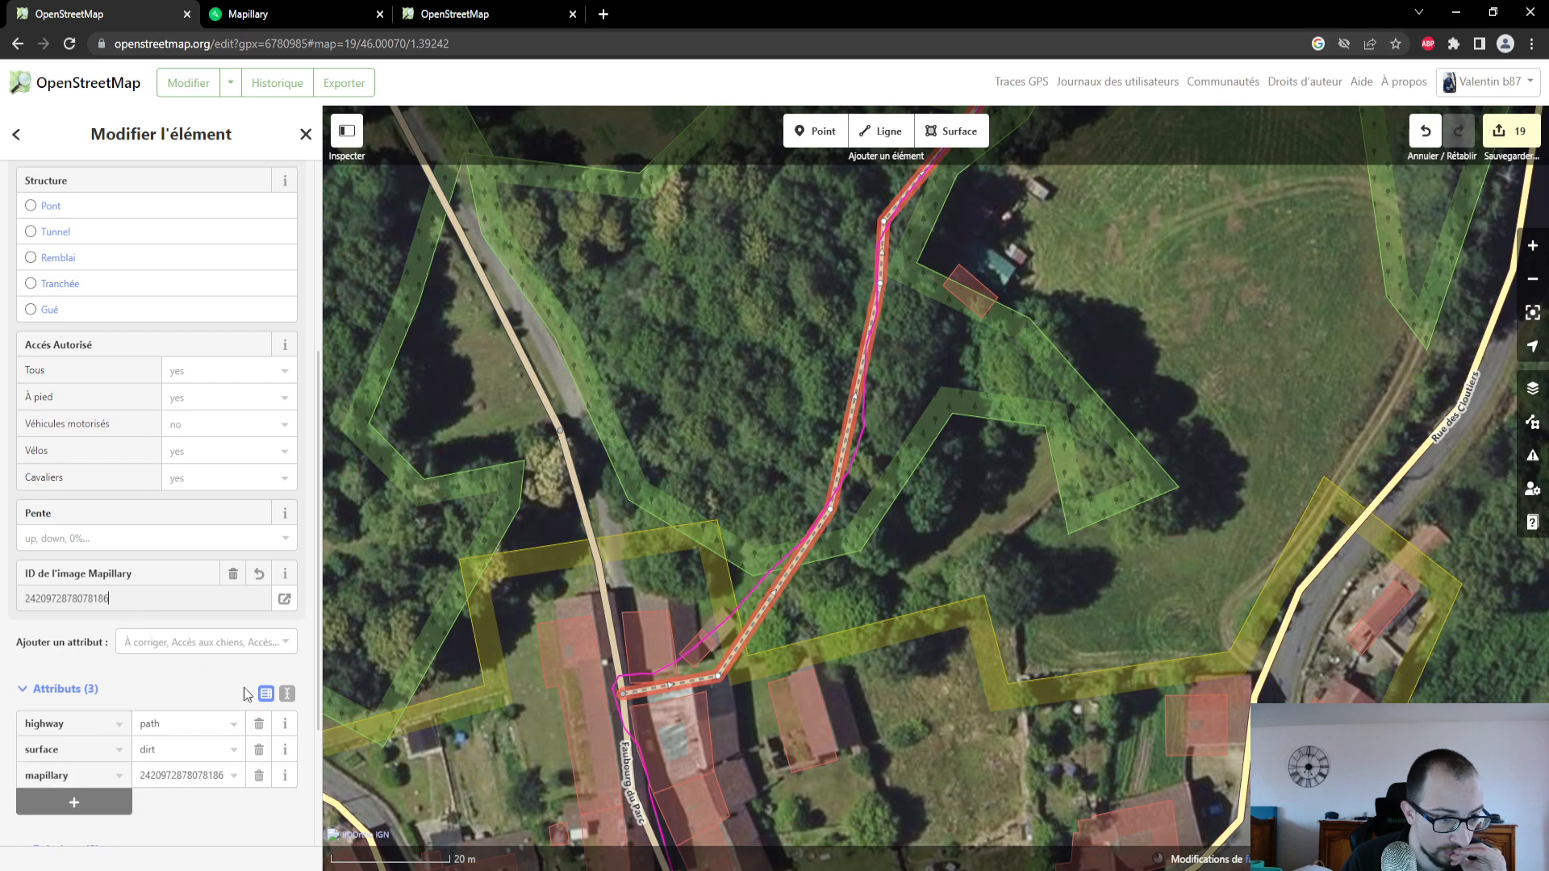
{"action": "left_click", "coordinate": [982, 502]}
- On the standard OpenStreetMap map, locate Grandmont and examine how the paths north of Faubourg du Parc are rendered
{"action": "left_click_drag", "start_coordinate": [1112, 305], "coordinate": [1148, 640]}
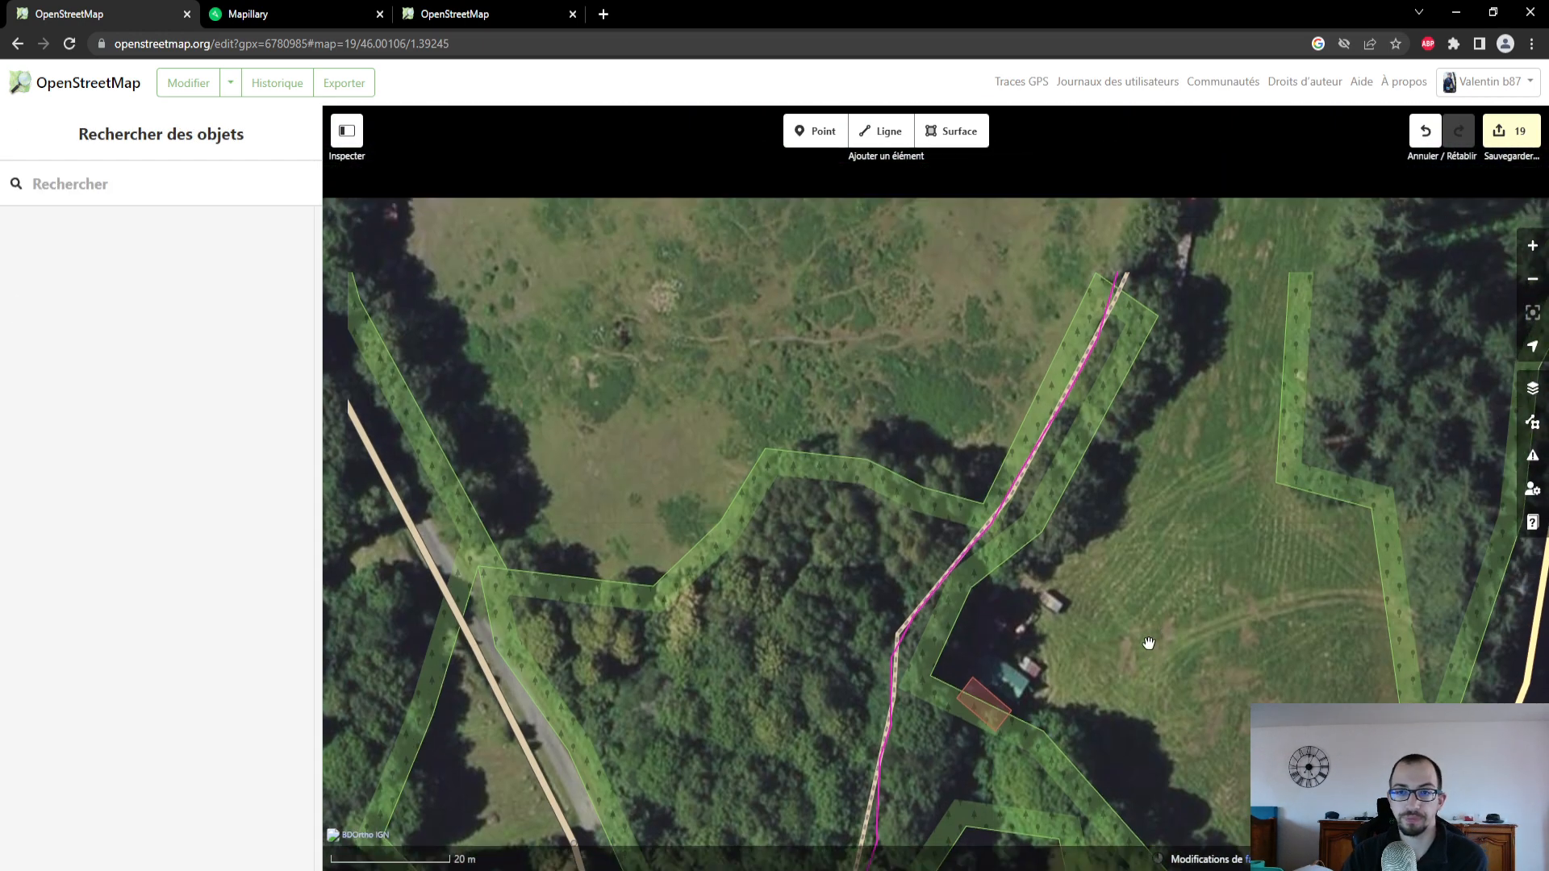
{"action": "left_click_drag", "start_coordinate": [1214, 335], "coordinate": [1218, 657]}
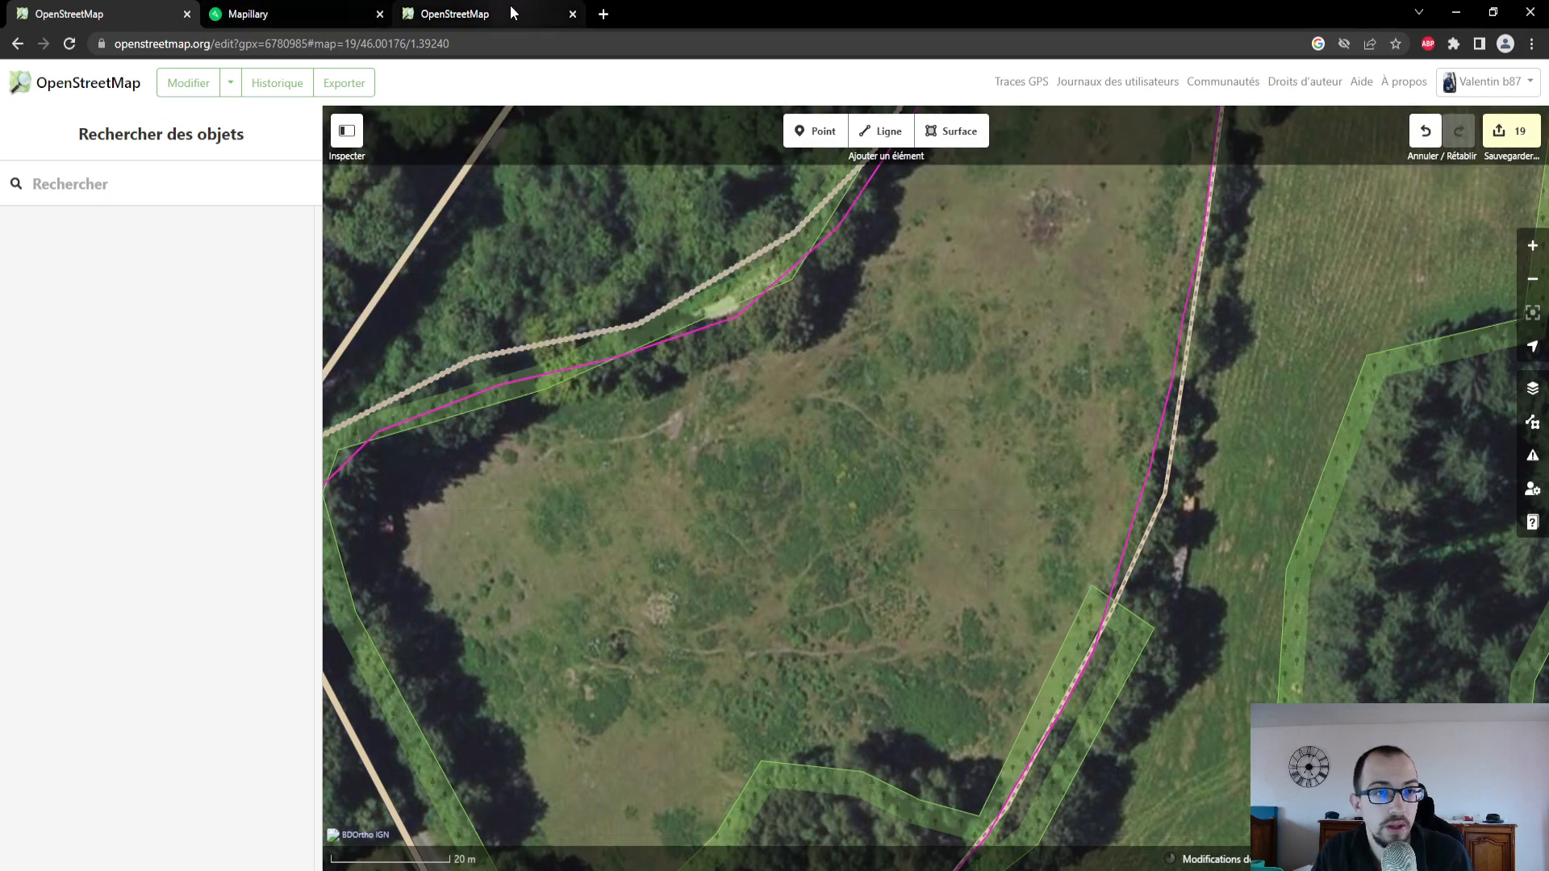
{"action": "left_click", "coordinate": [510, 10]}
{"action": "left_click_drag", "start_coordinate": [871, 325], "coordinate": [872, 536]}
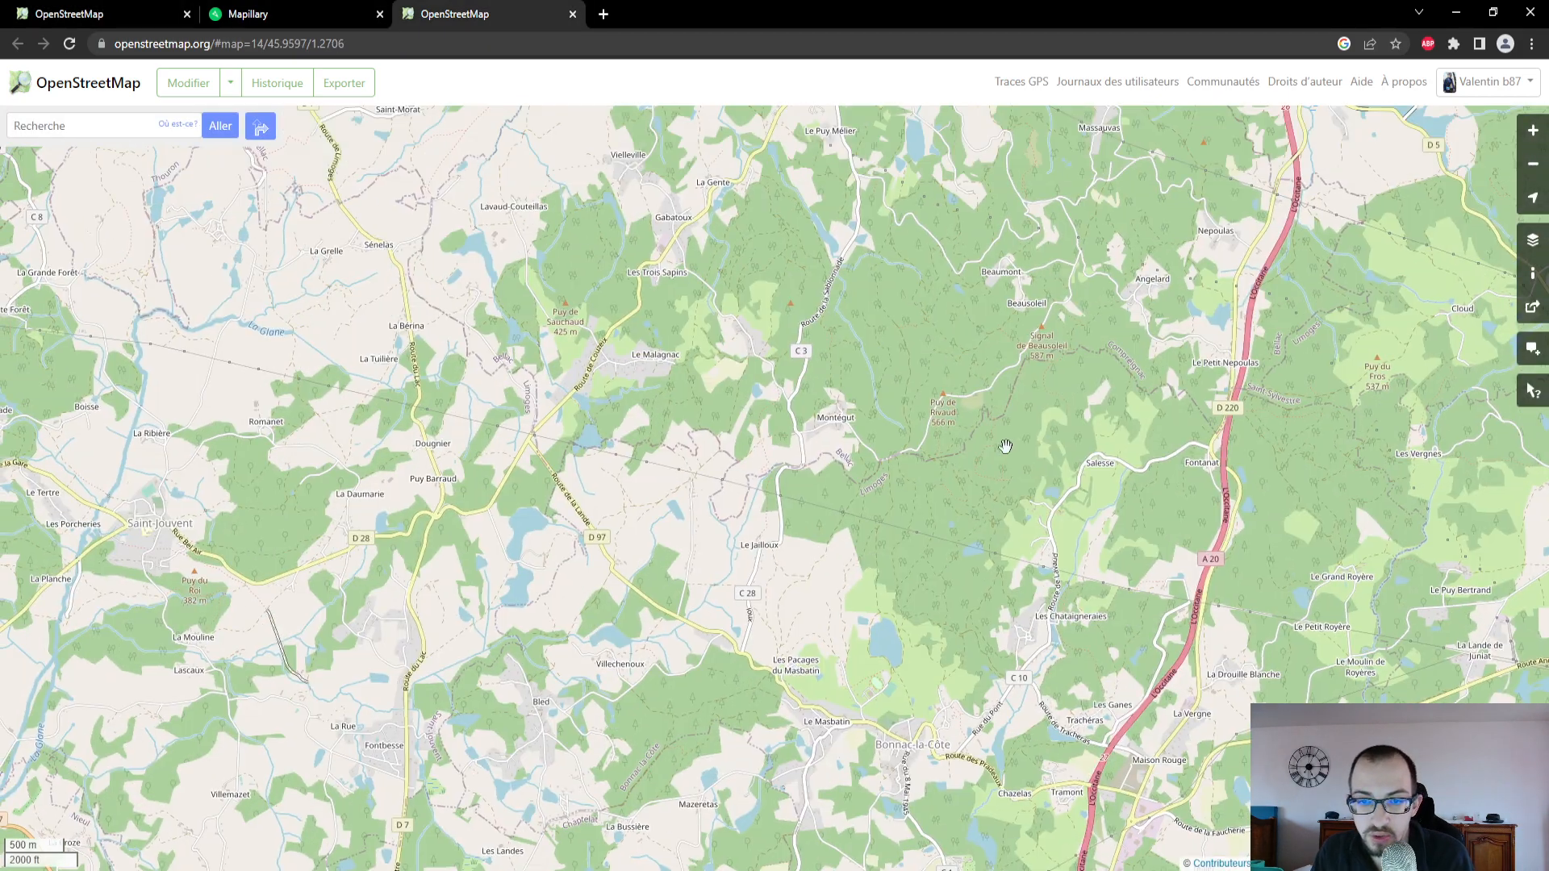
{"action": "left_click_drag", "start_coordinate": [1003, 443], "coordinate": [927, 511]}
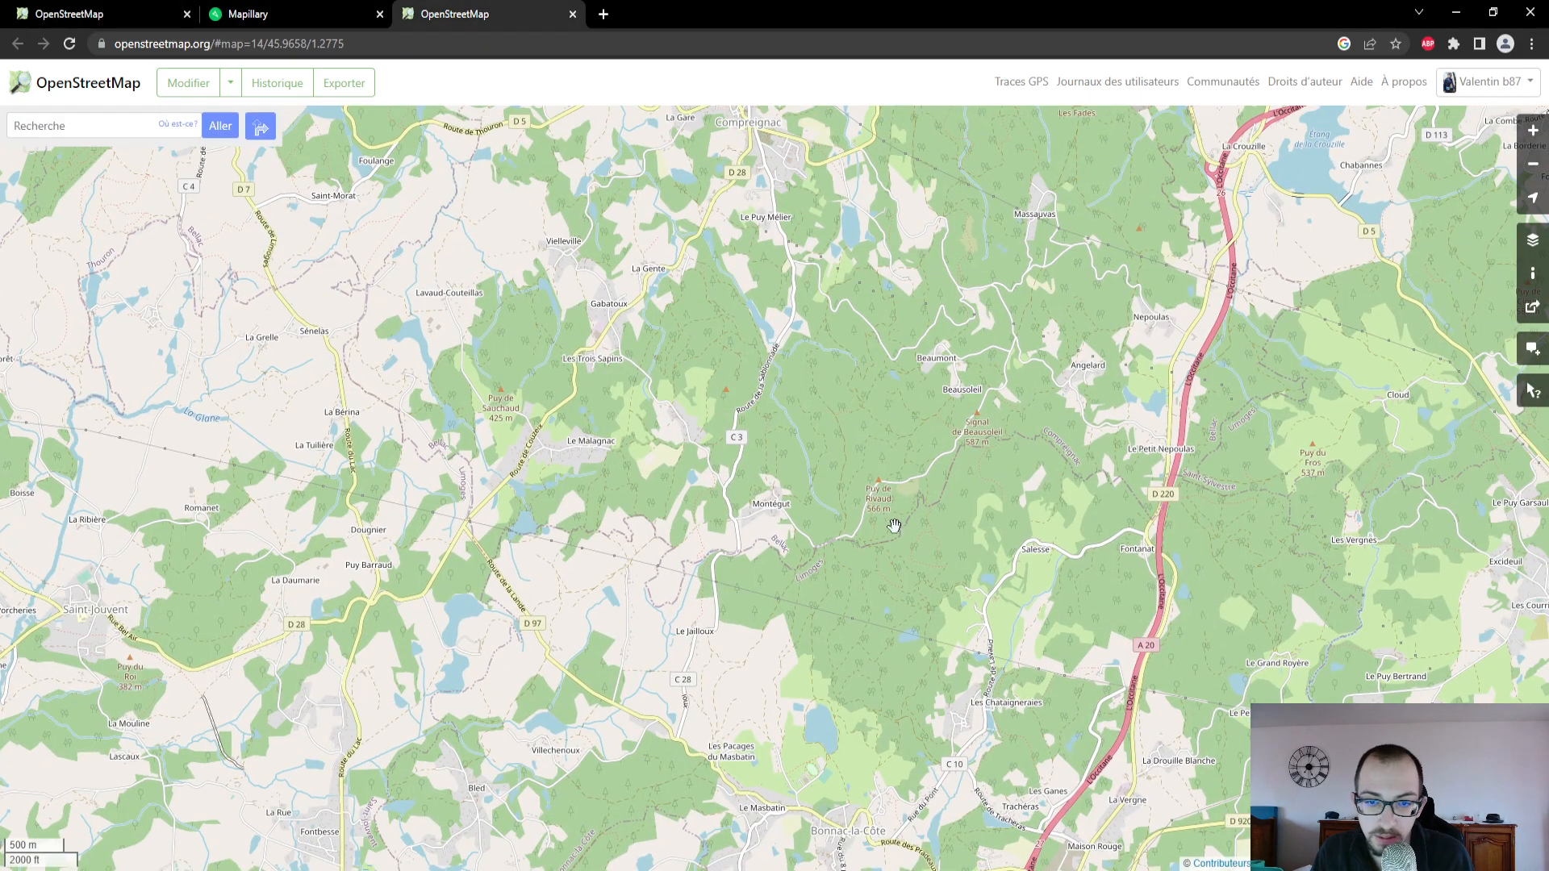
{"action": "left_click", "coordinate": [238, 14]}
{"action": "left_click", "coordinate": [109, 14]}
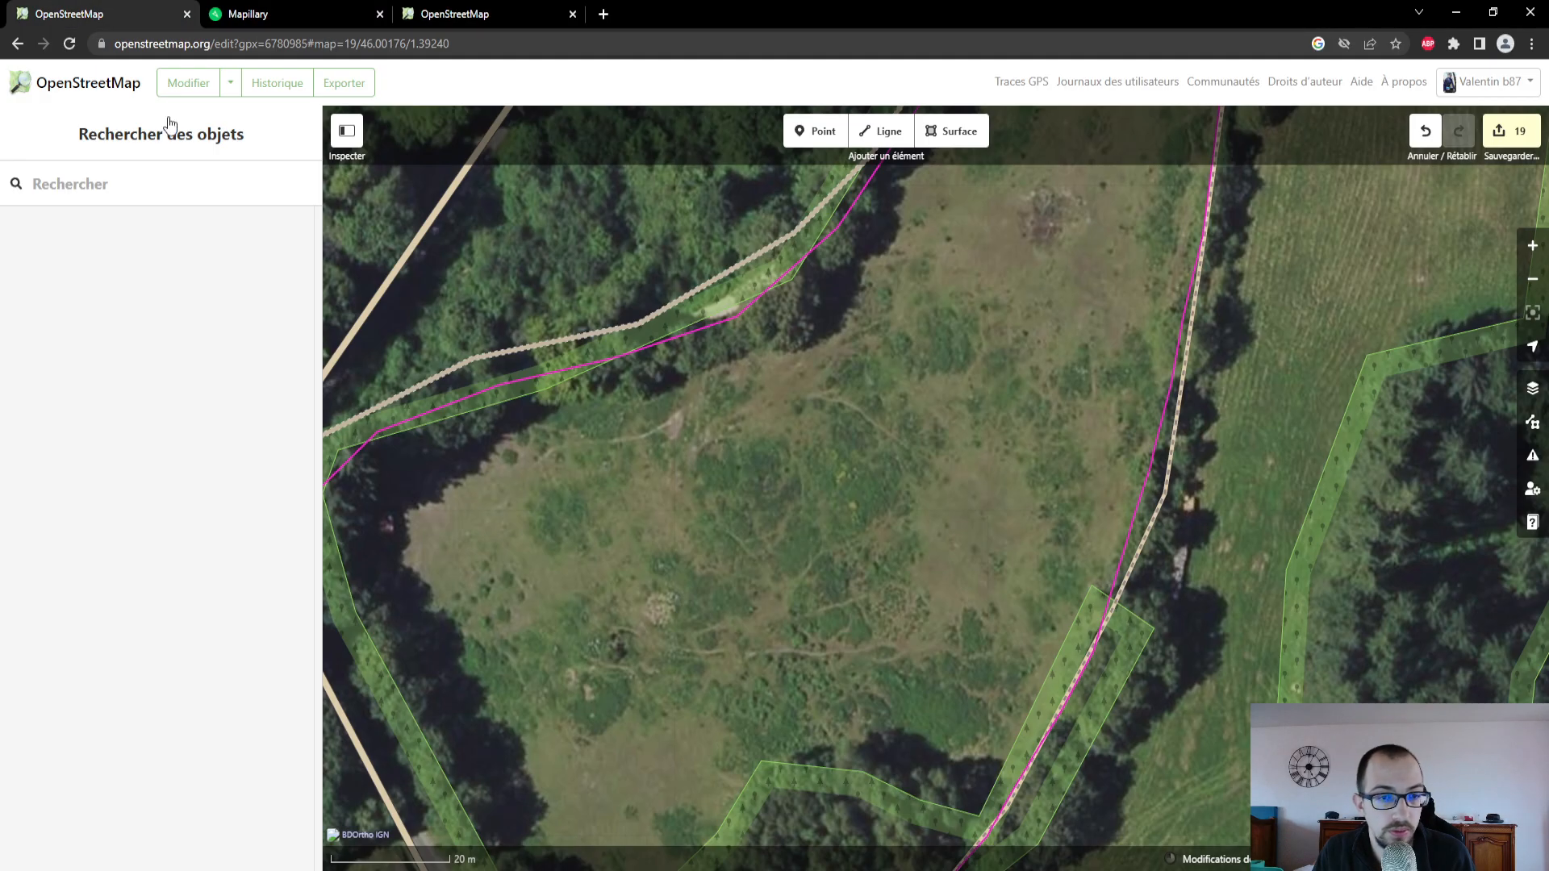
{"action": "left_click", "coordinate": [282, 16]}
{"action": "left_click", "coordinate": [509, 14]}
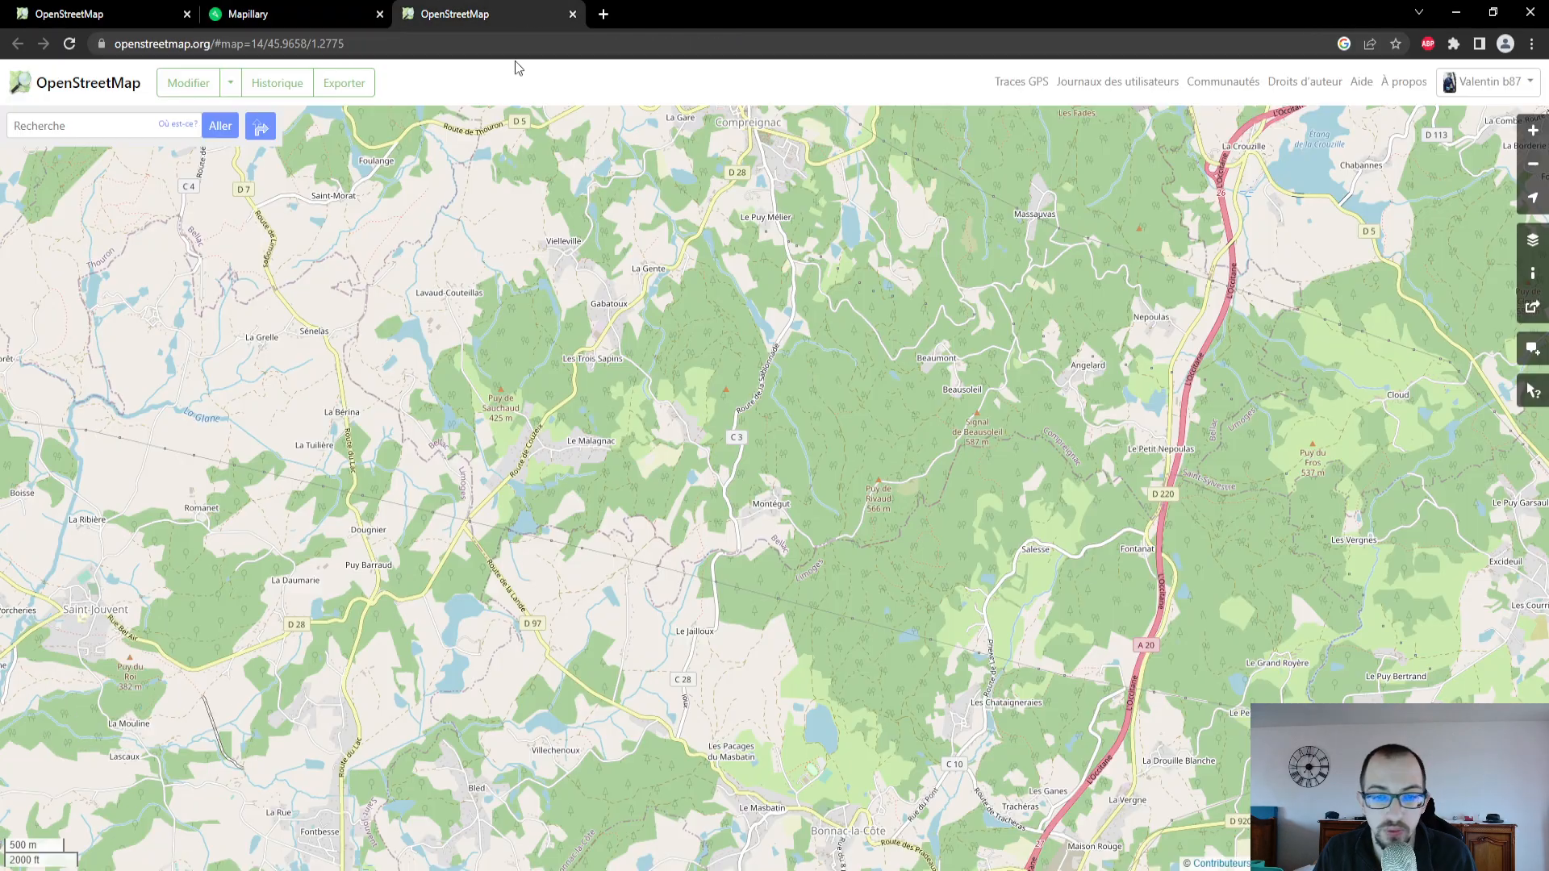
{"action": "scroll", "coordinate": [1015, 502], "scroll_direction": "up", "scroll_amount": 1}
{"action": "scroll", "coordinate": [986, 522], "scroll_direction": "down", "scroll_amount": 2}
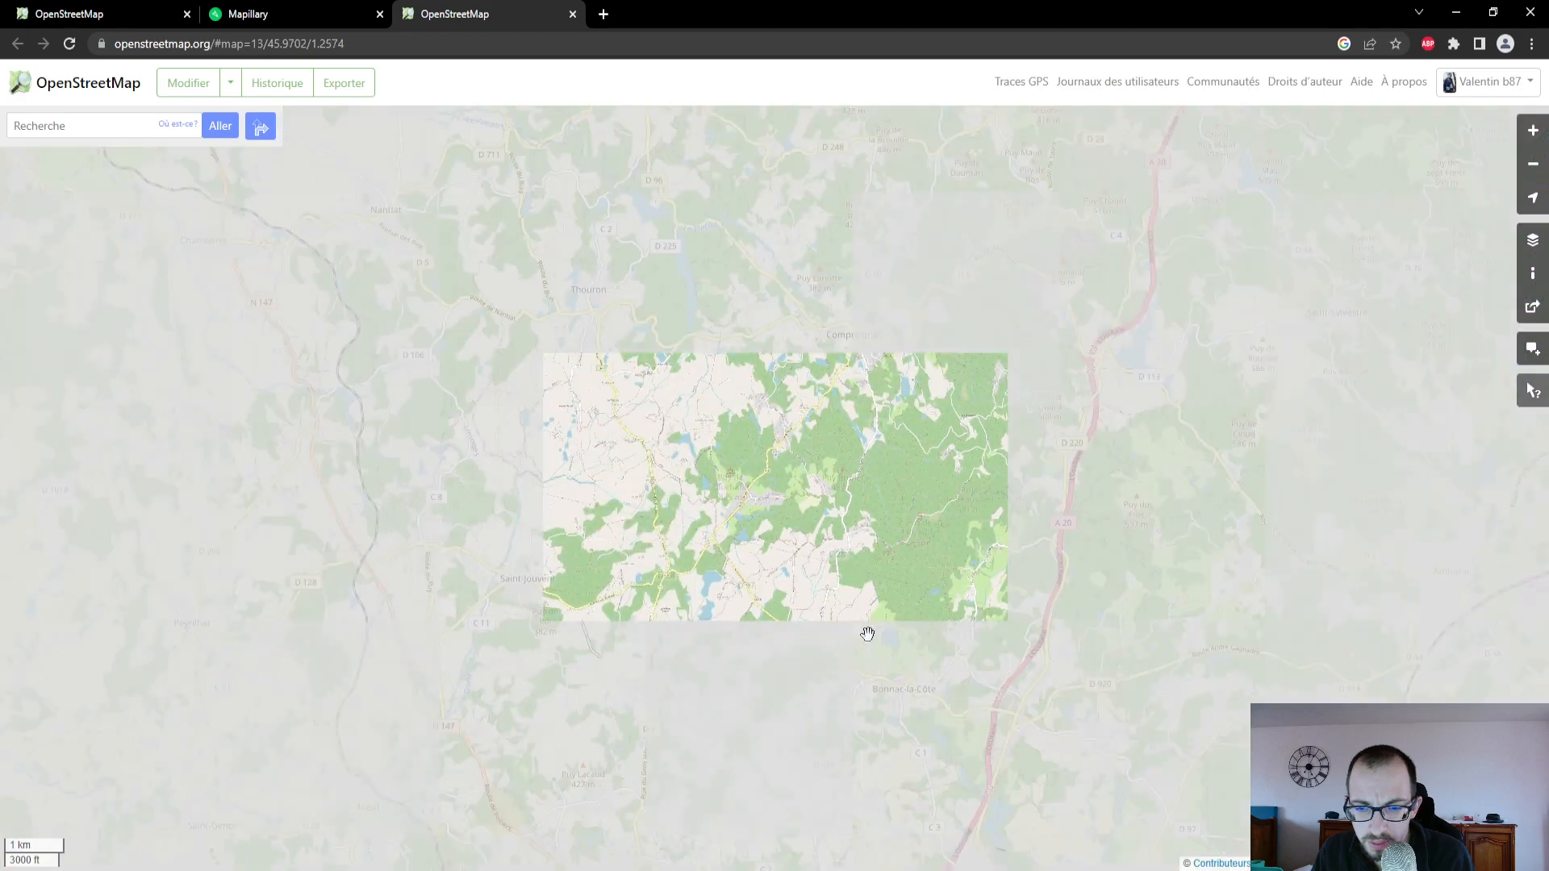
{"action": "left_click_drag", "start_coordinate": [869, 633], "coordinate": [863, 553]}
{"action": "scroll", "coordinate": [862, 554], "scroll_direction": "up", "scroll_amount": 2}
{"action": "scroll", "coordinate": [920, 512], "scroll_direction": "down", "scroll_amount": 2}
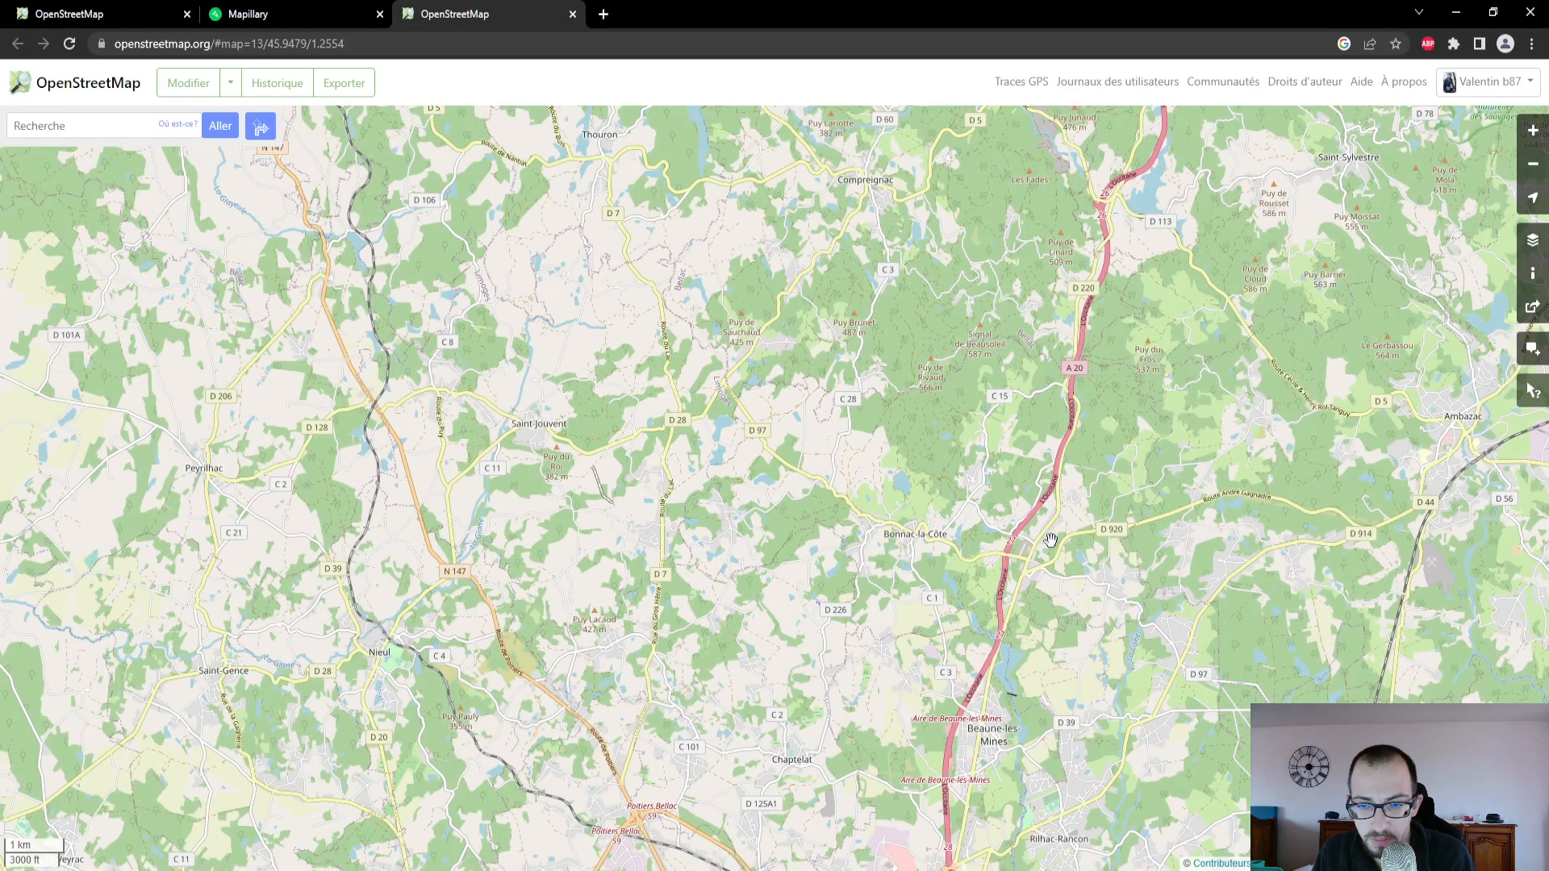
{"action": "left_click_drag", "start_coordinate": [1129, 420], "coordinate": [750, 532]}
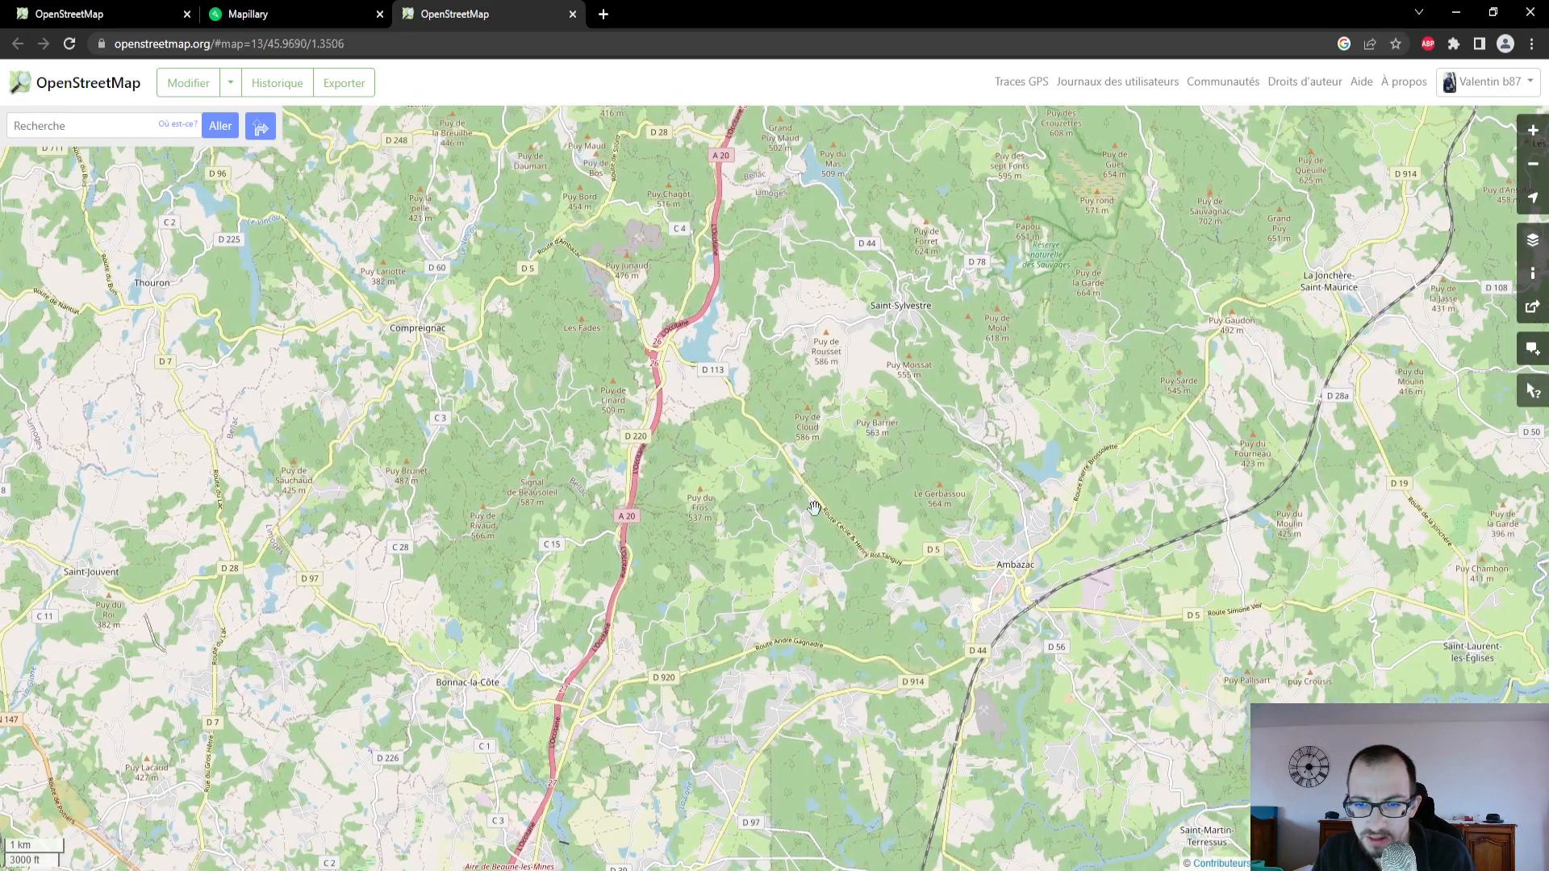
{"action": "left_click_drag", "start_coordinate": [1084, 426], "coordinate": [894, 544]}
{"action": "scroll", "coordinate": [896, 548], "scroll_direction": "up", "scroll_amount": 1}
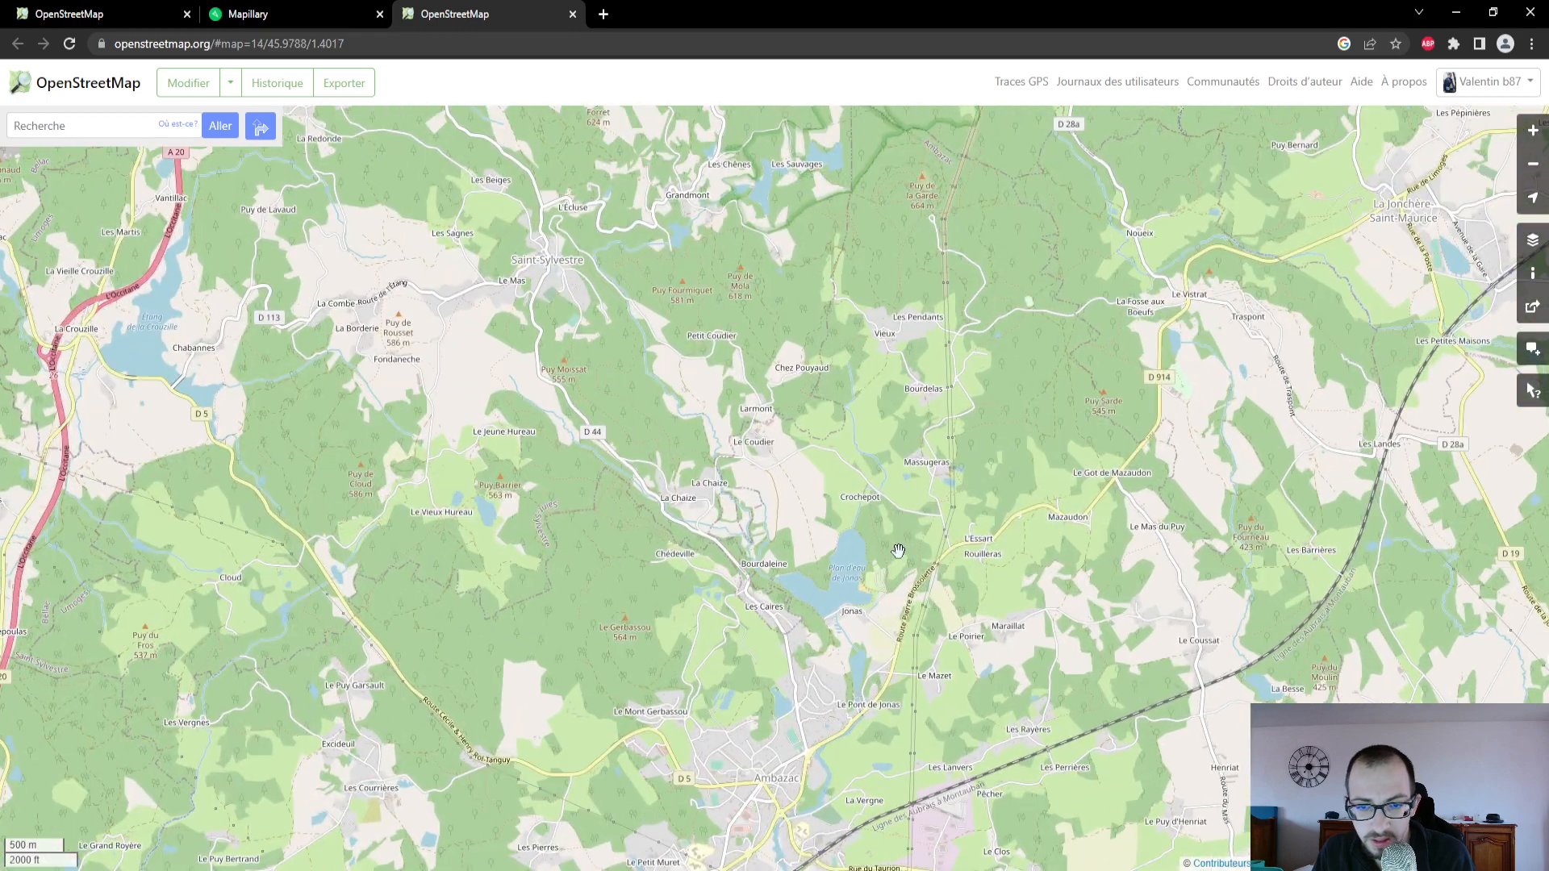
{"action": "scroll", "coordinate": [772, 334], "scroll_direction": "down", "scroll_amount": 2}
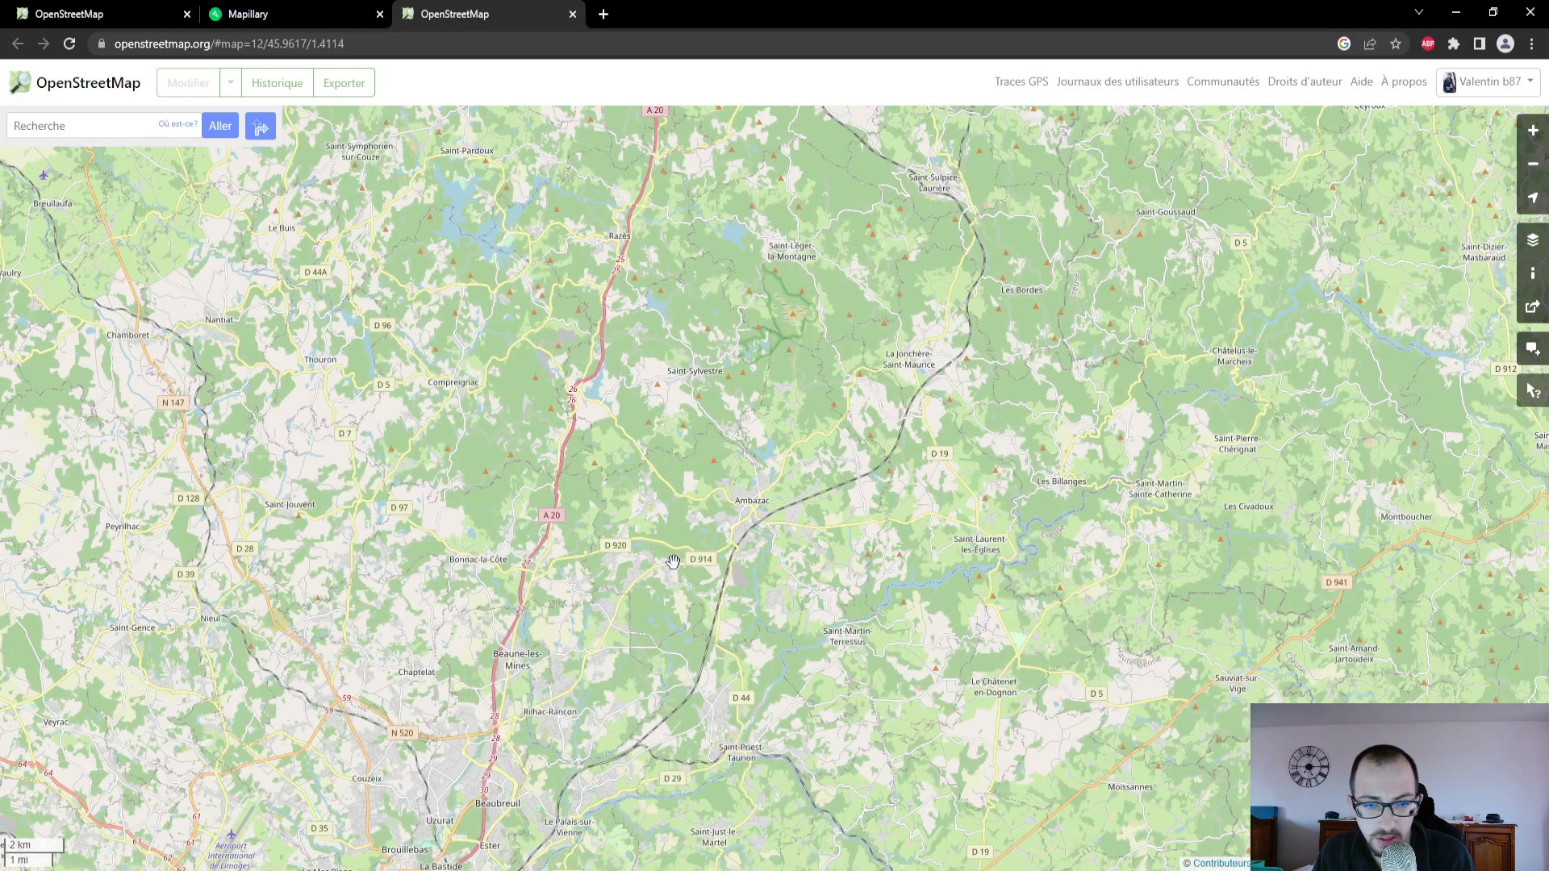
{"action": "scroll", "coordinate": [771, 468], "scroll_direction": "up", "scroll_amount": 2}
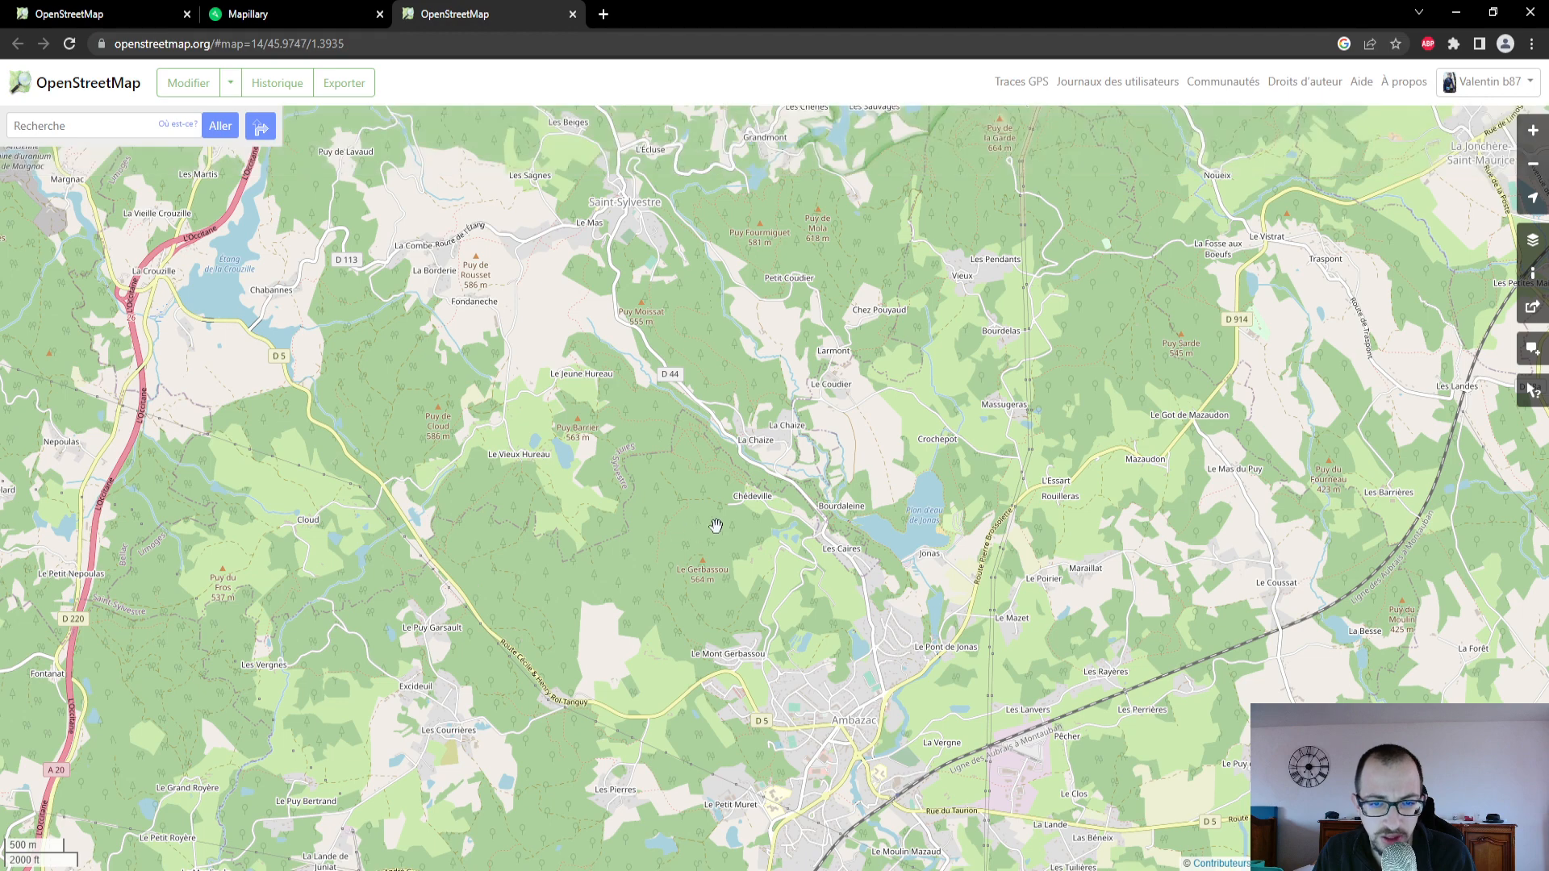
{"action": "left_click_drag", "start_coordinate": [756, 377], "coordinate": [767, 531]}
{"action": "scroll", "coordinate": [771, 314], "scroll_direction": "up", "scroll_amount": 2}
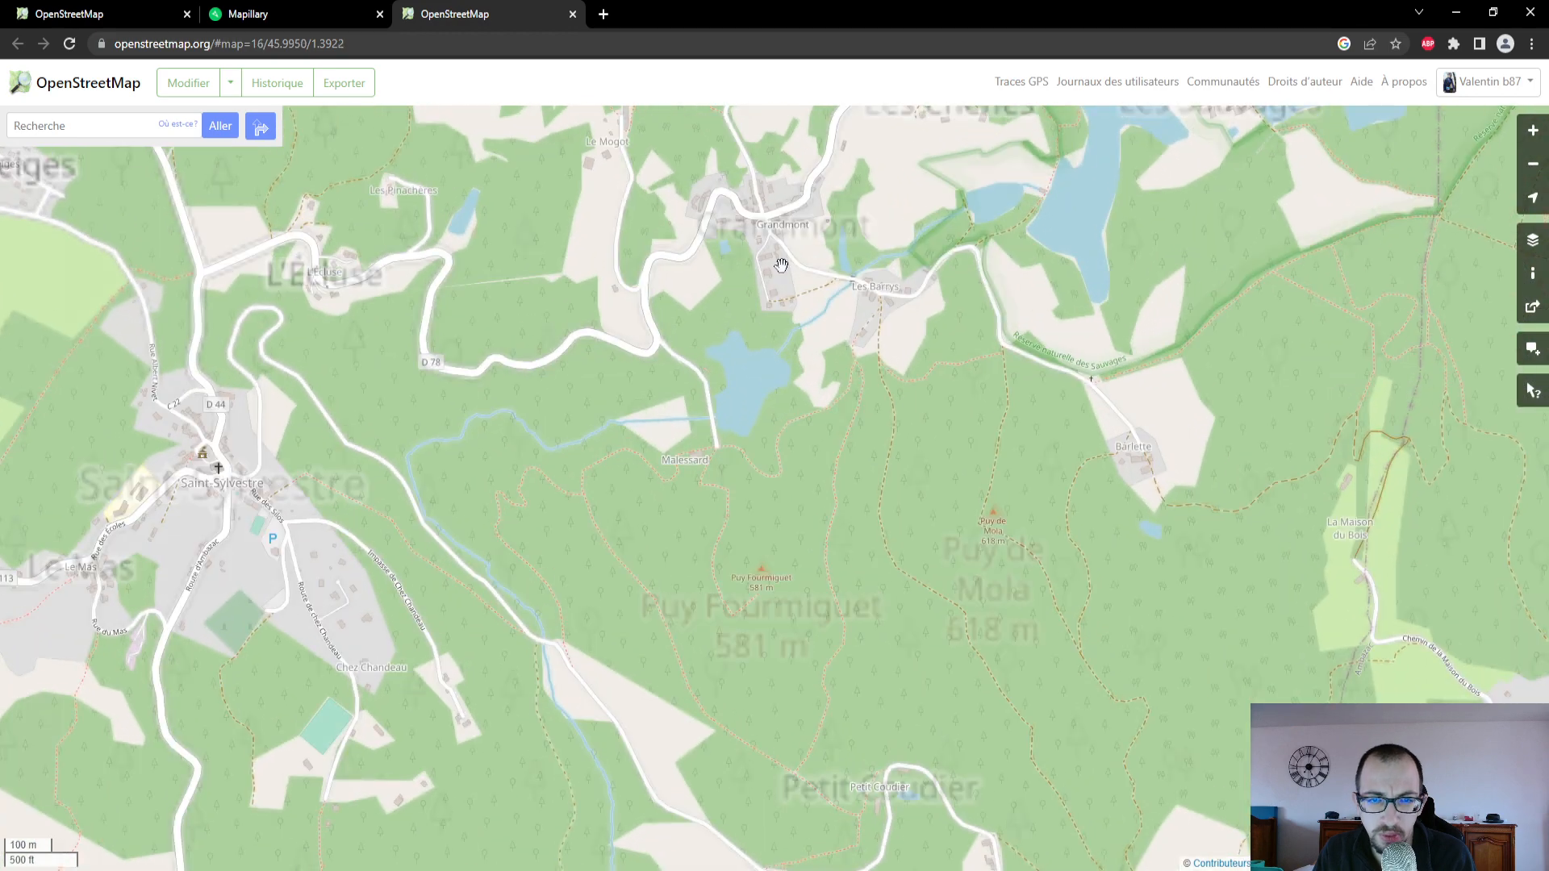
{"action": "scroll", "coordinate": [686, 310], "scroll_direction": "up", "scroll_amount": 2}
{"action": "left_click_drag", "start_coordinate": [675, 316], "coordinate": [689, 441]}
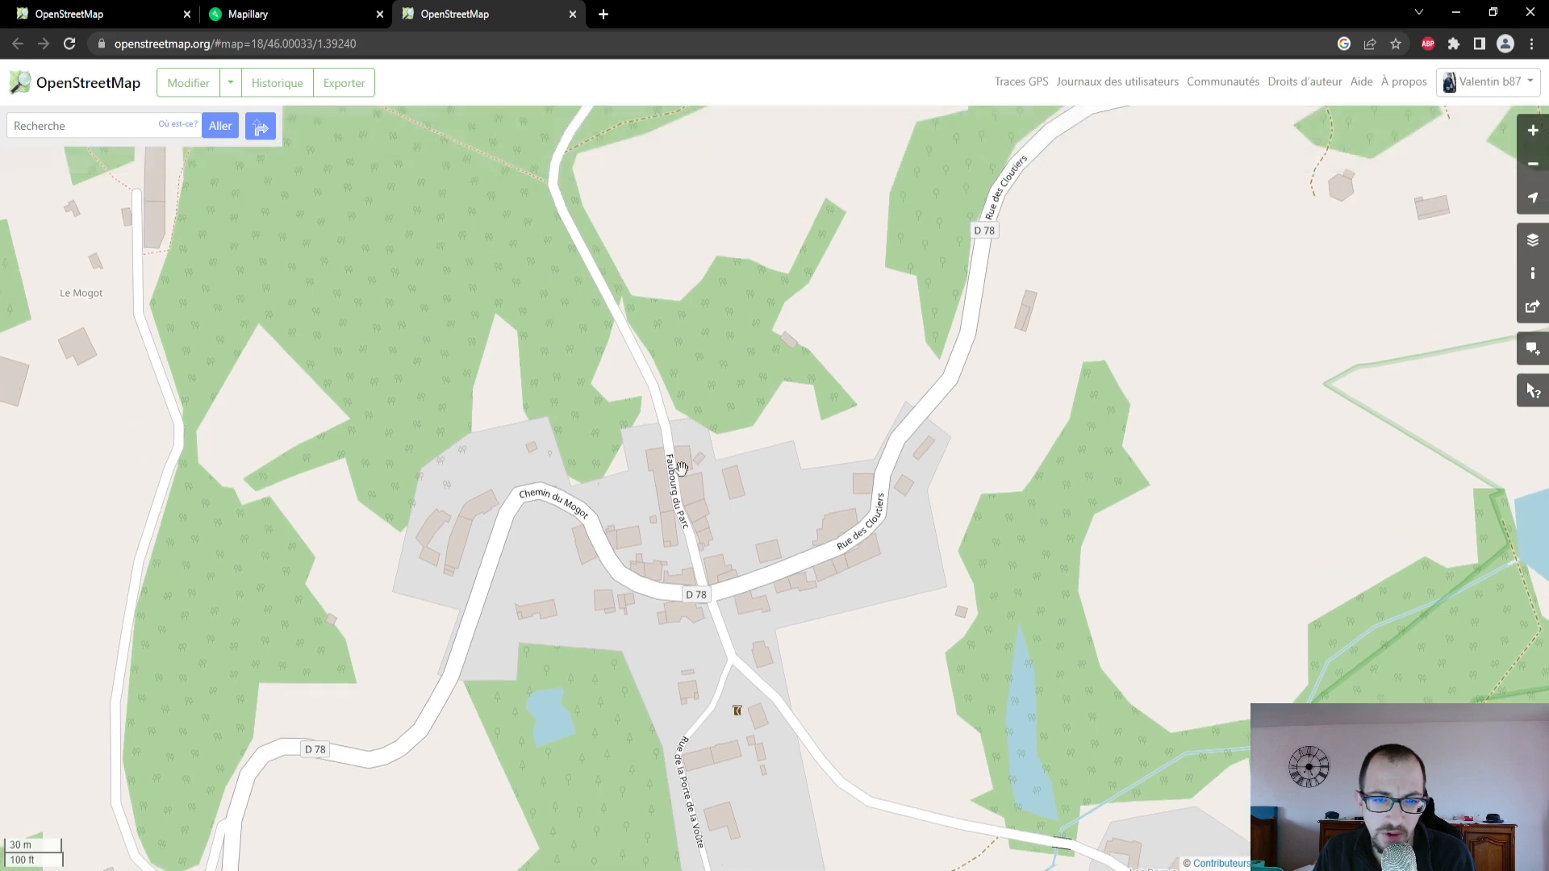
{"action": "scroll", "coordinate": [692, 457], "scroll_direction": "down", "scroll_amount": 1}
{"action": "left_click_drag", "start_coordinate": [742, 388], "coordinate": [734, 483]}
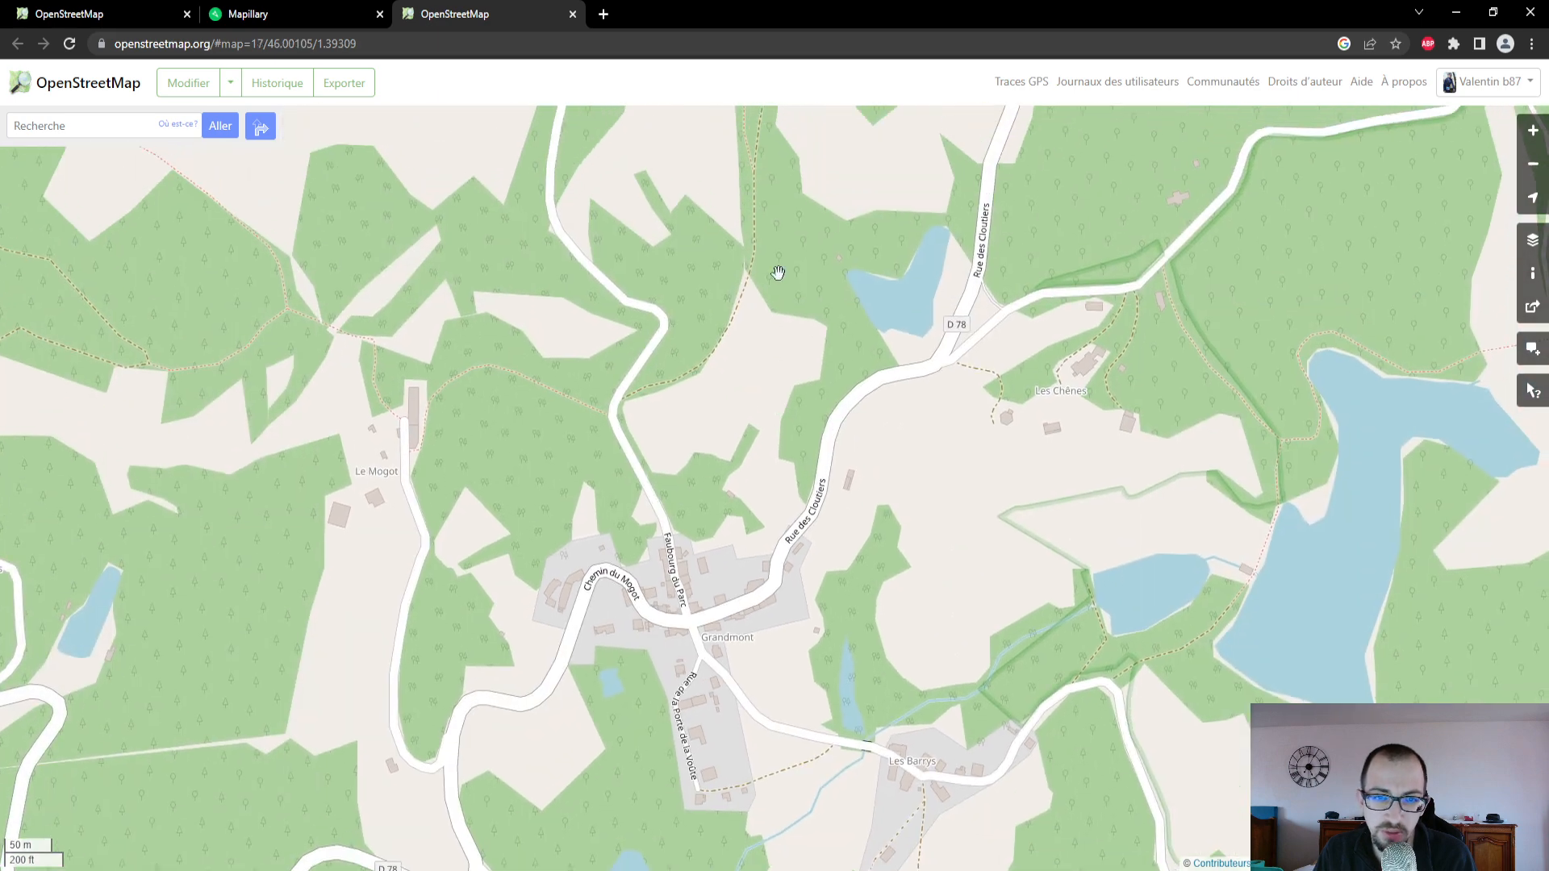
- In the editor, inspect the new path along the field's eastern edge and keep its type as Chemin non carrossable
{"action": "left_click", "coordinate": [81, 14]}
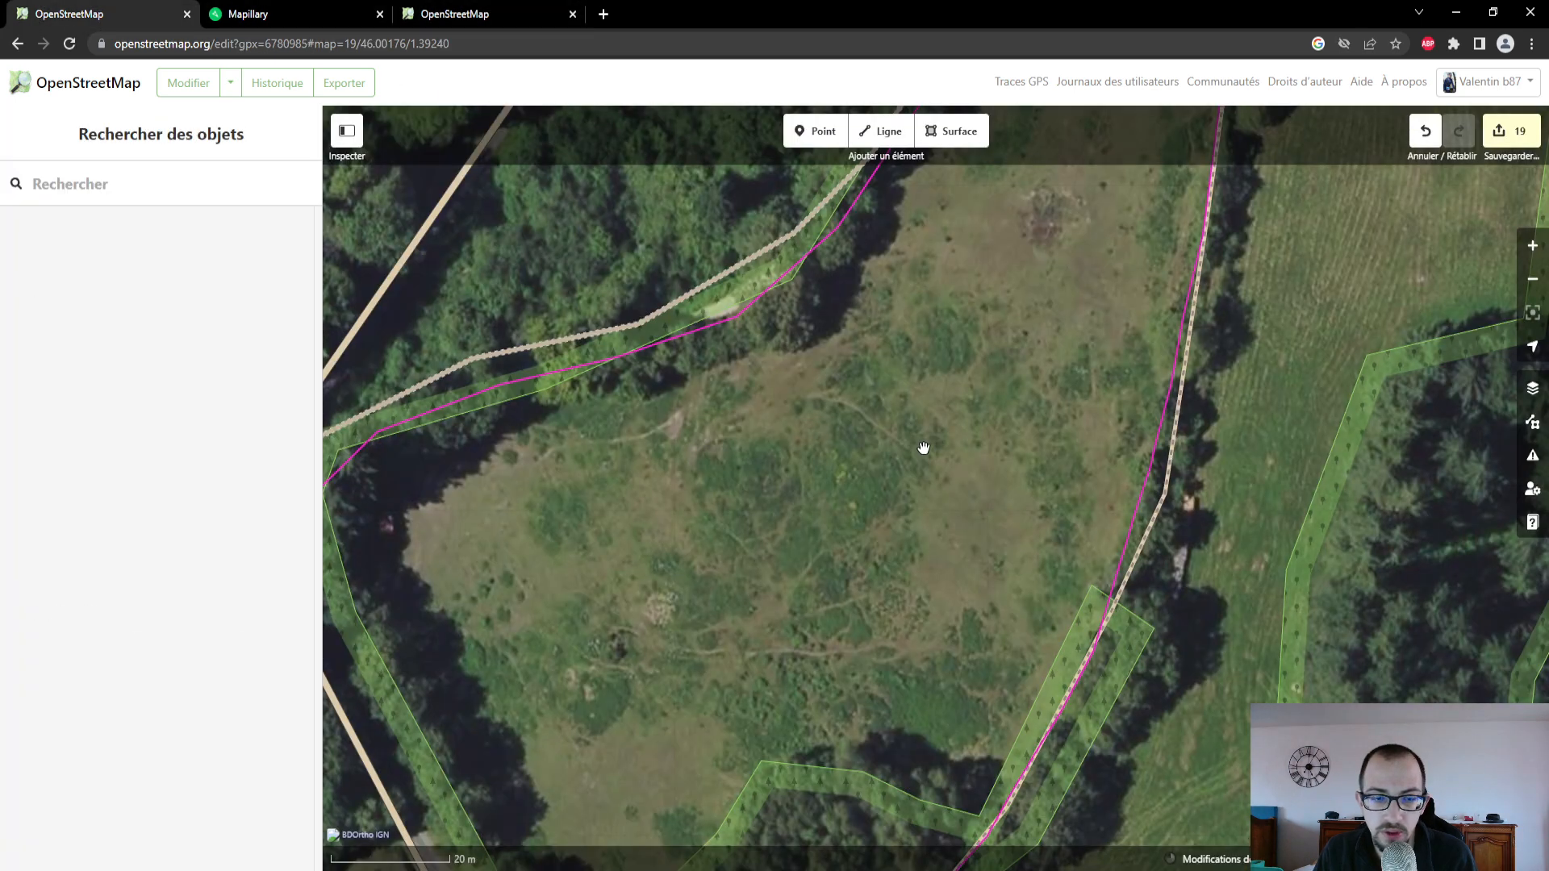
{"action": "scroll", "coordinate": [924, 447], "scroll_direction": "down", "scroll_amount": 3}
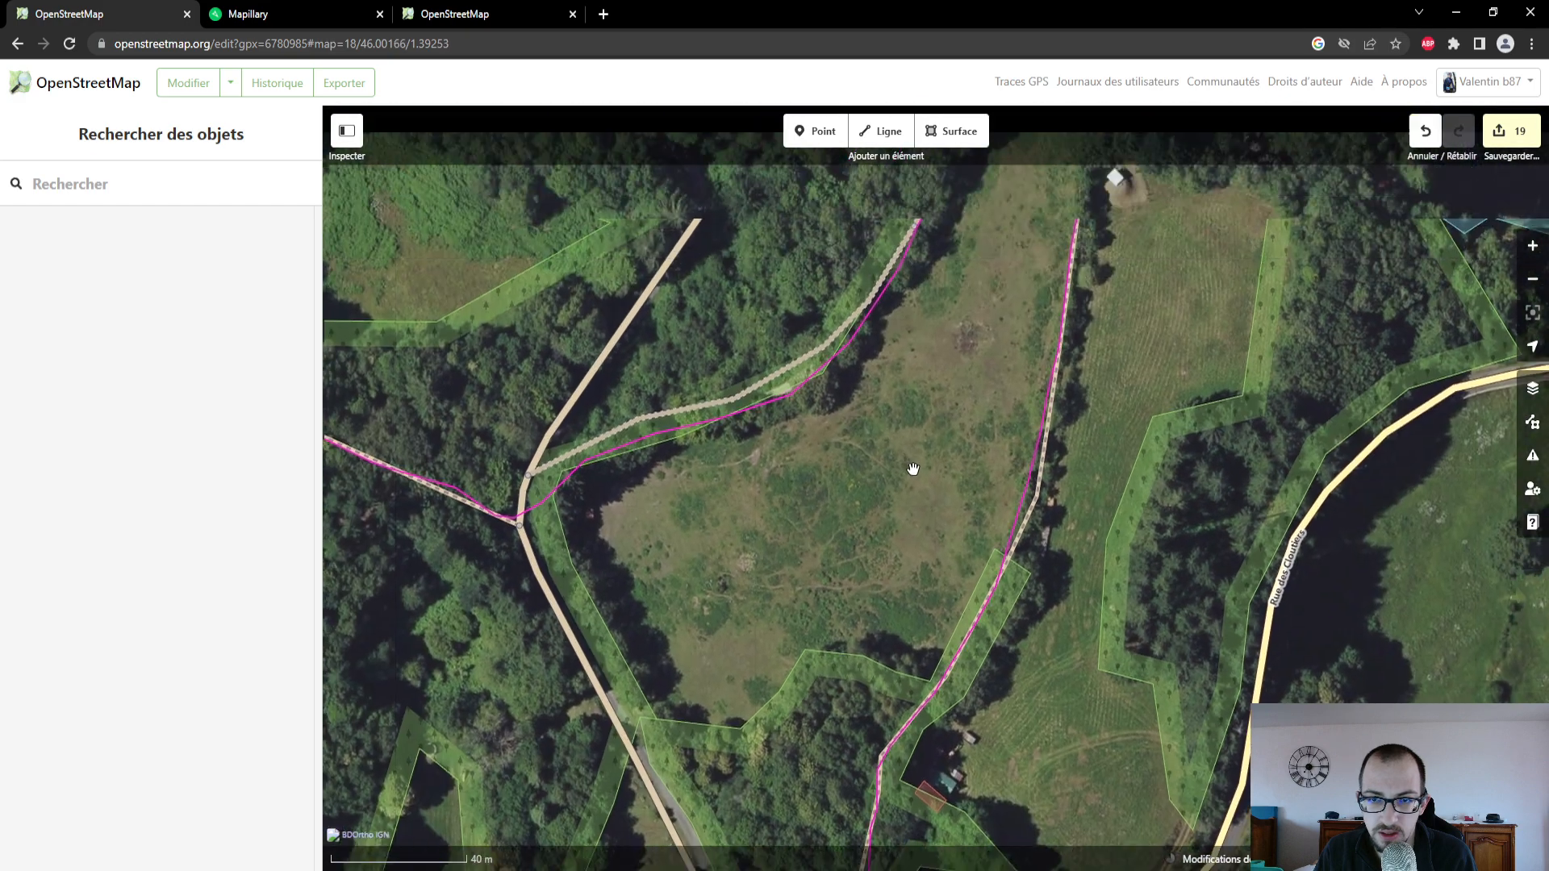
{"action": "left_click_drag", "start_coordinate": [913, 469], "coordinate": [921, 535]}
{"action": "left_click_drag", "start_coordinate": [980, 300], "coordinate": [1001, 453]}
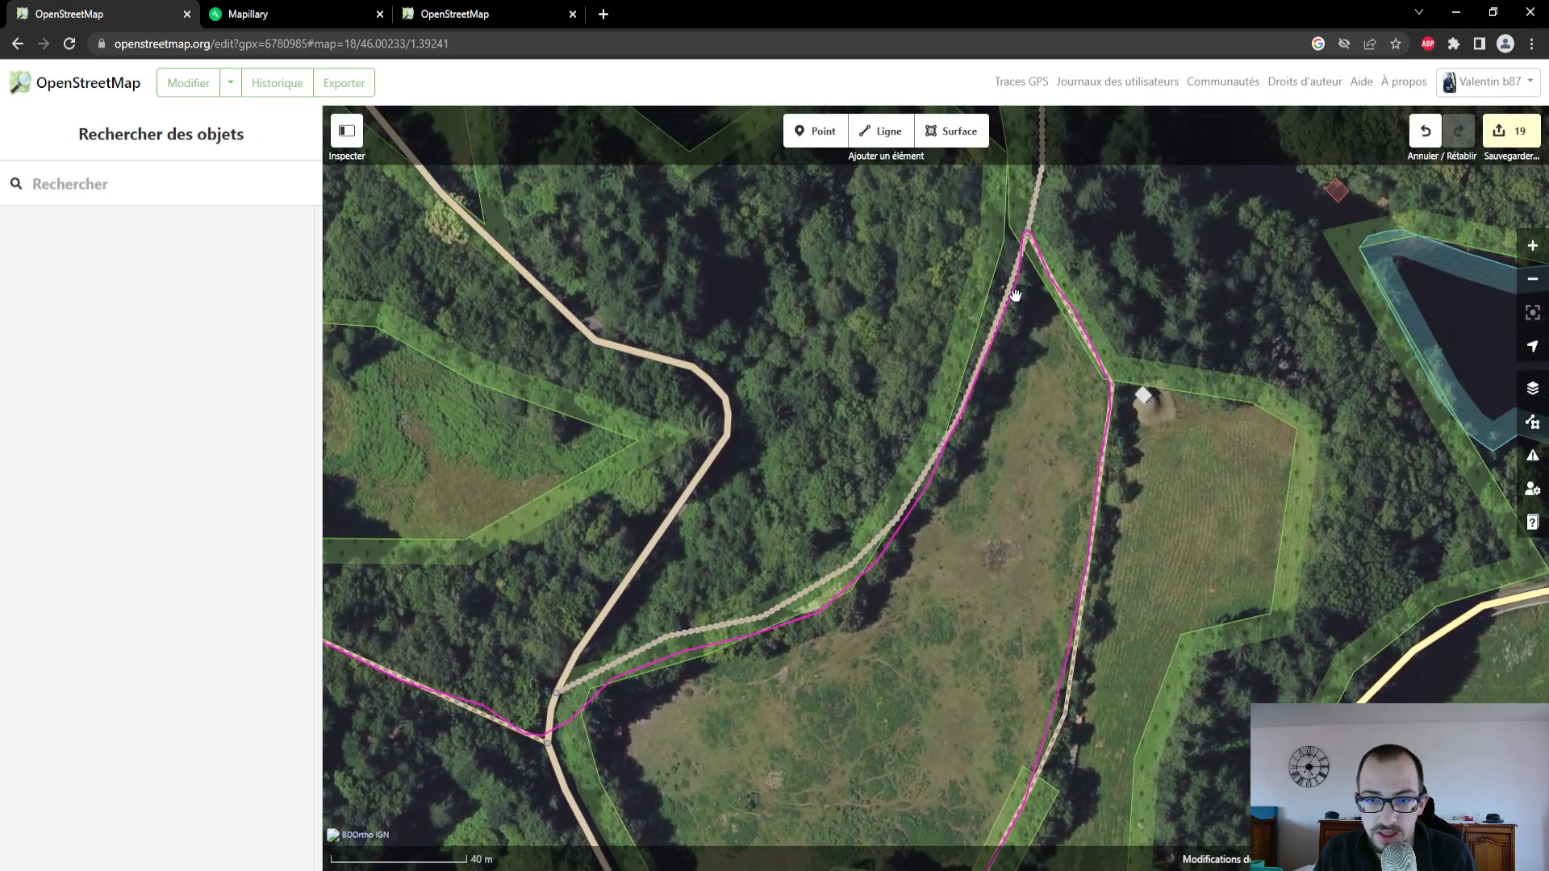
{"action": "left_click", "coordinate": [1061, 291]}
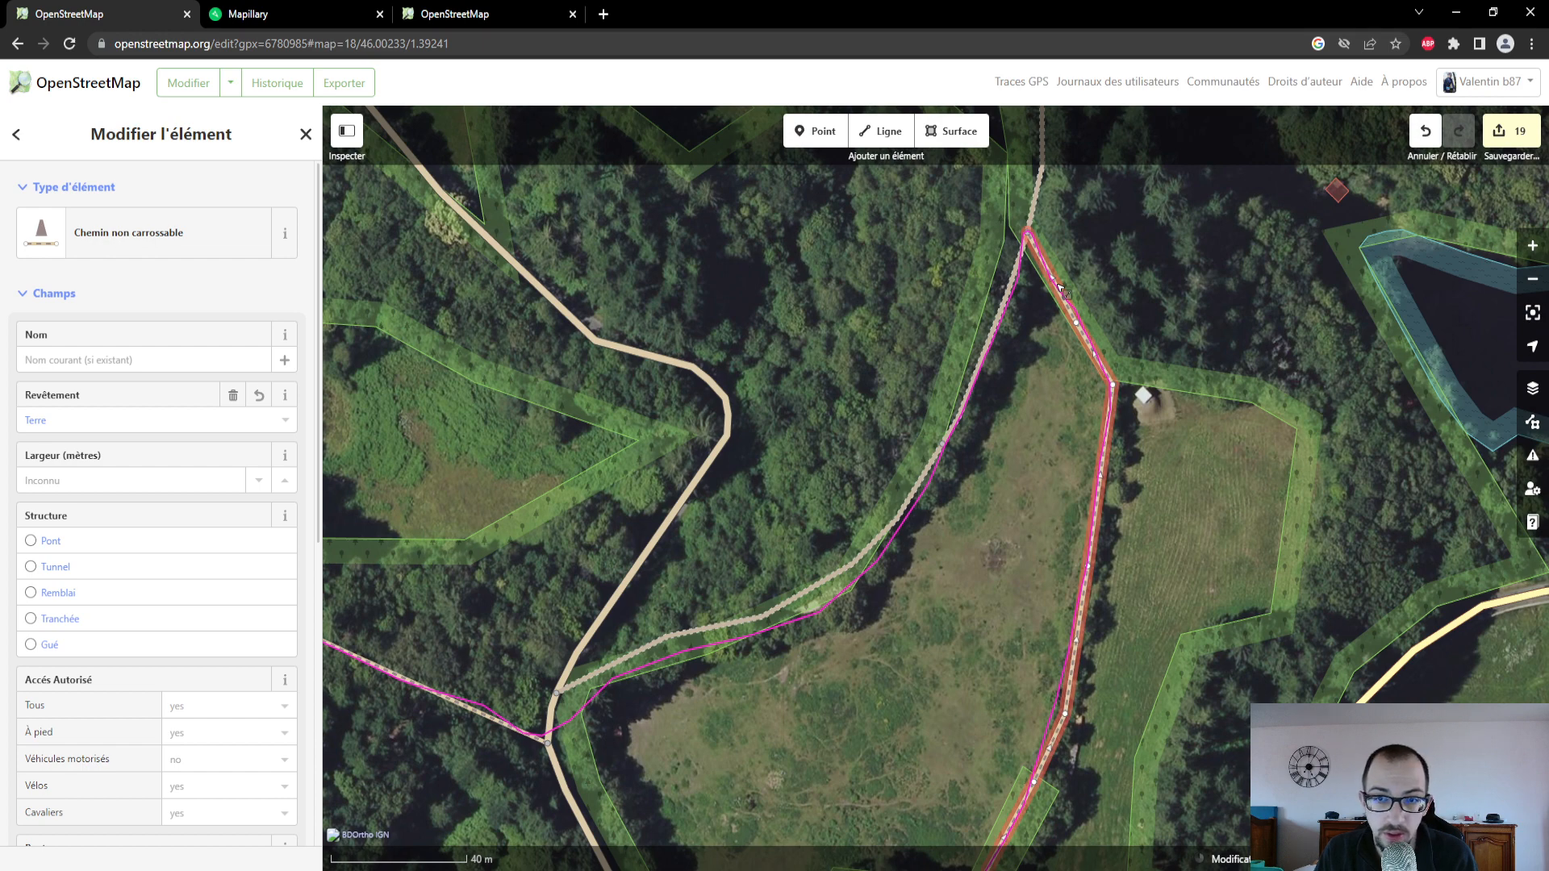
{"action": "left_click", "coordinate": [189, 246]}
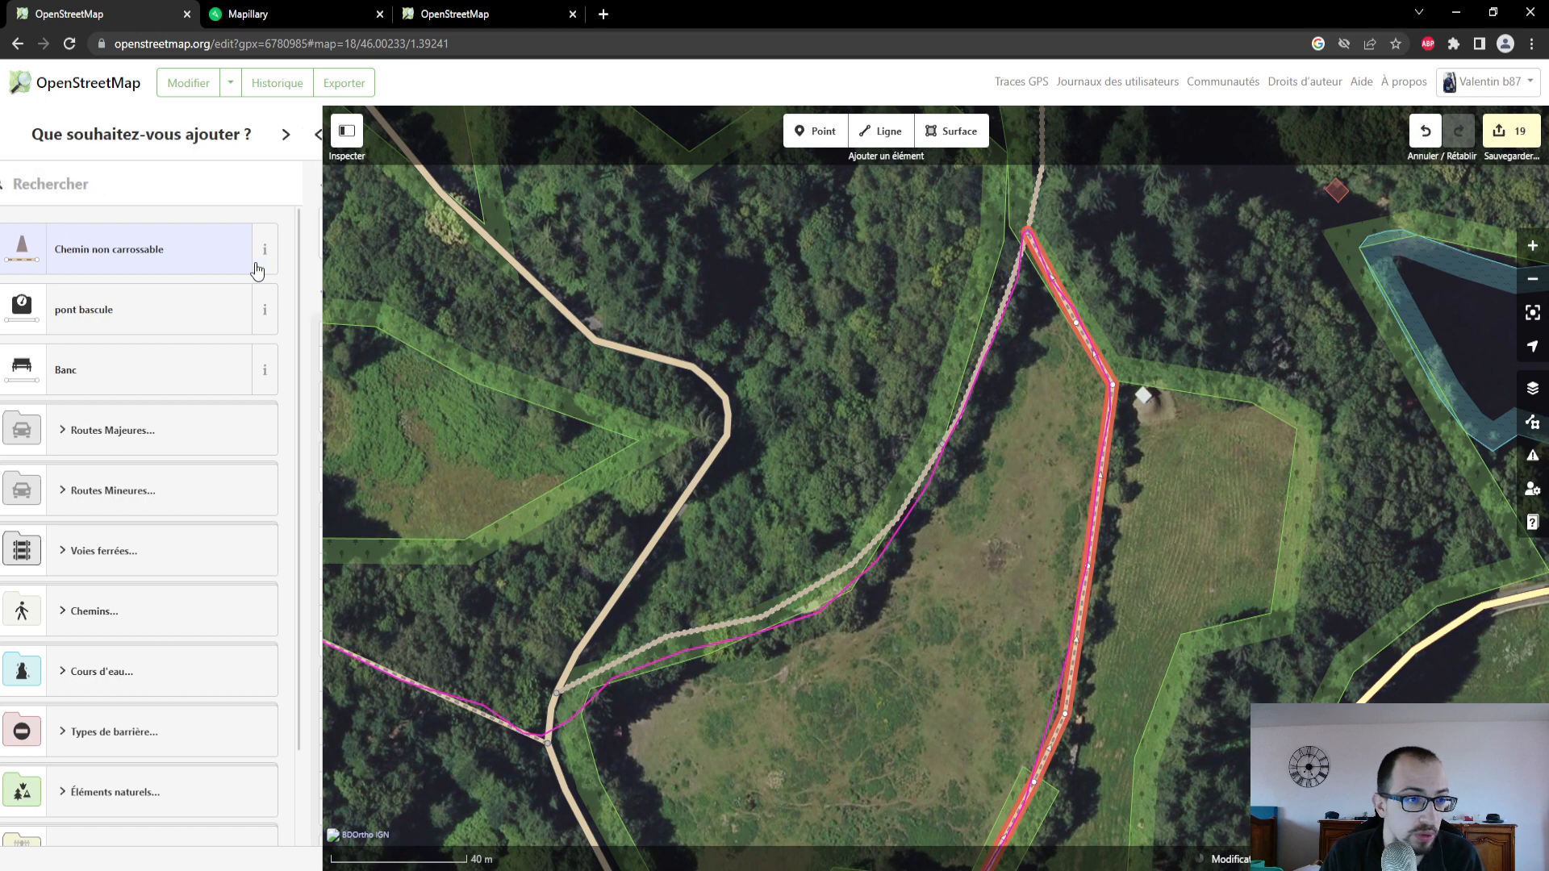
{"action": "left_click", "coordinate": [257, 268]}
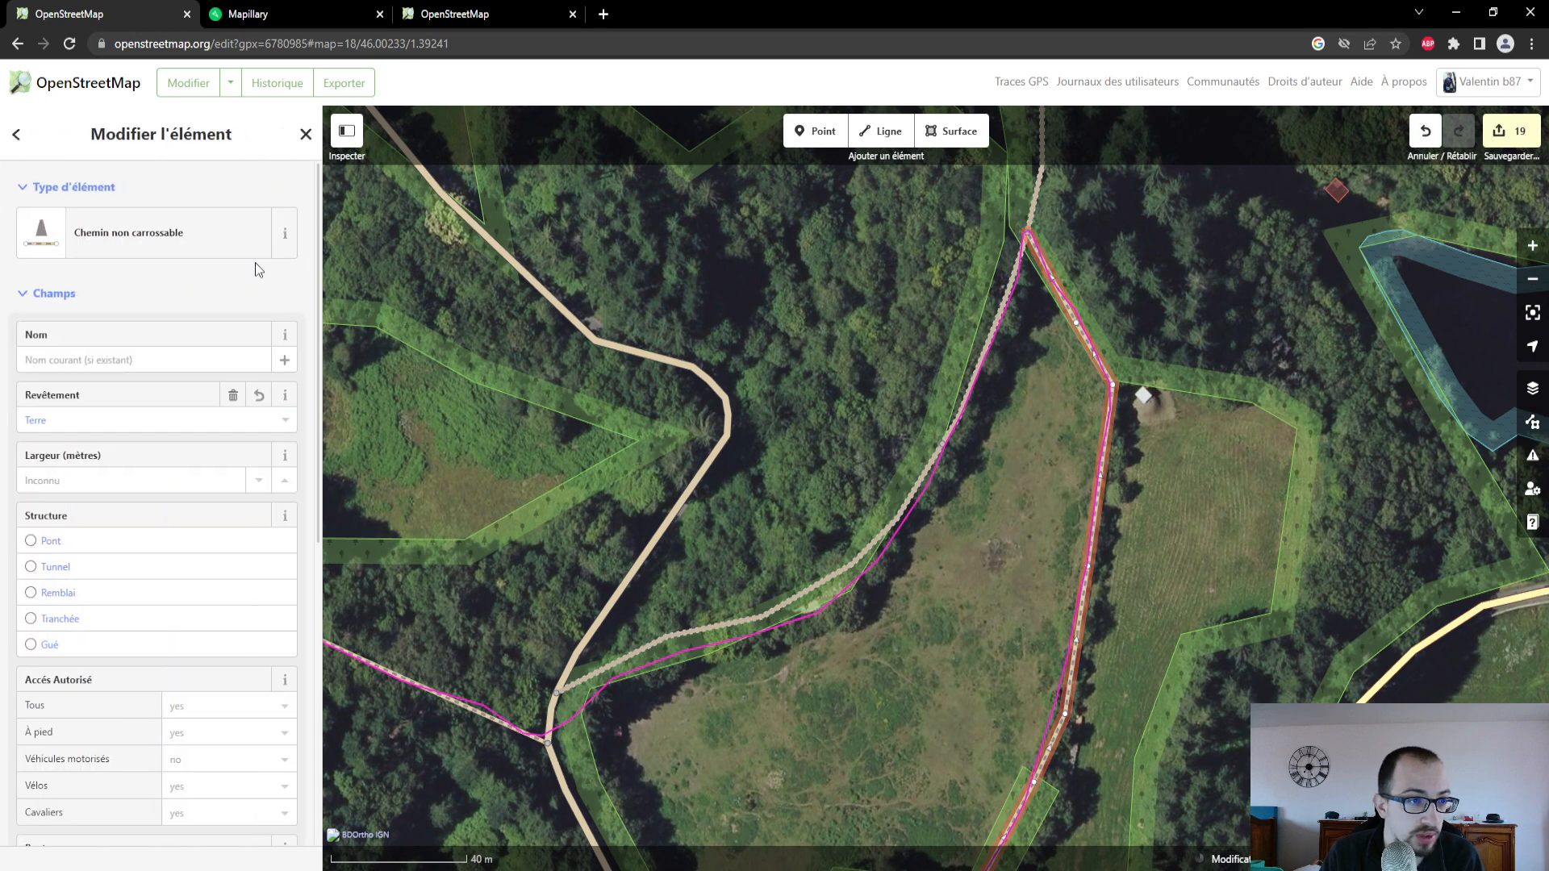
- Select the existing track along the field's western edge and examine its ground surface in the Mapillary photo taken just south of the path junction
{"action": "left_click", "coordinate": [1003, 322]}
{"action": "left_click", "coordinate": [277, 13]}
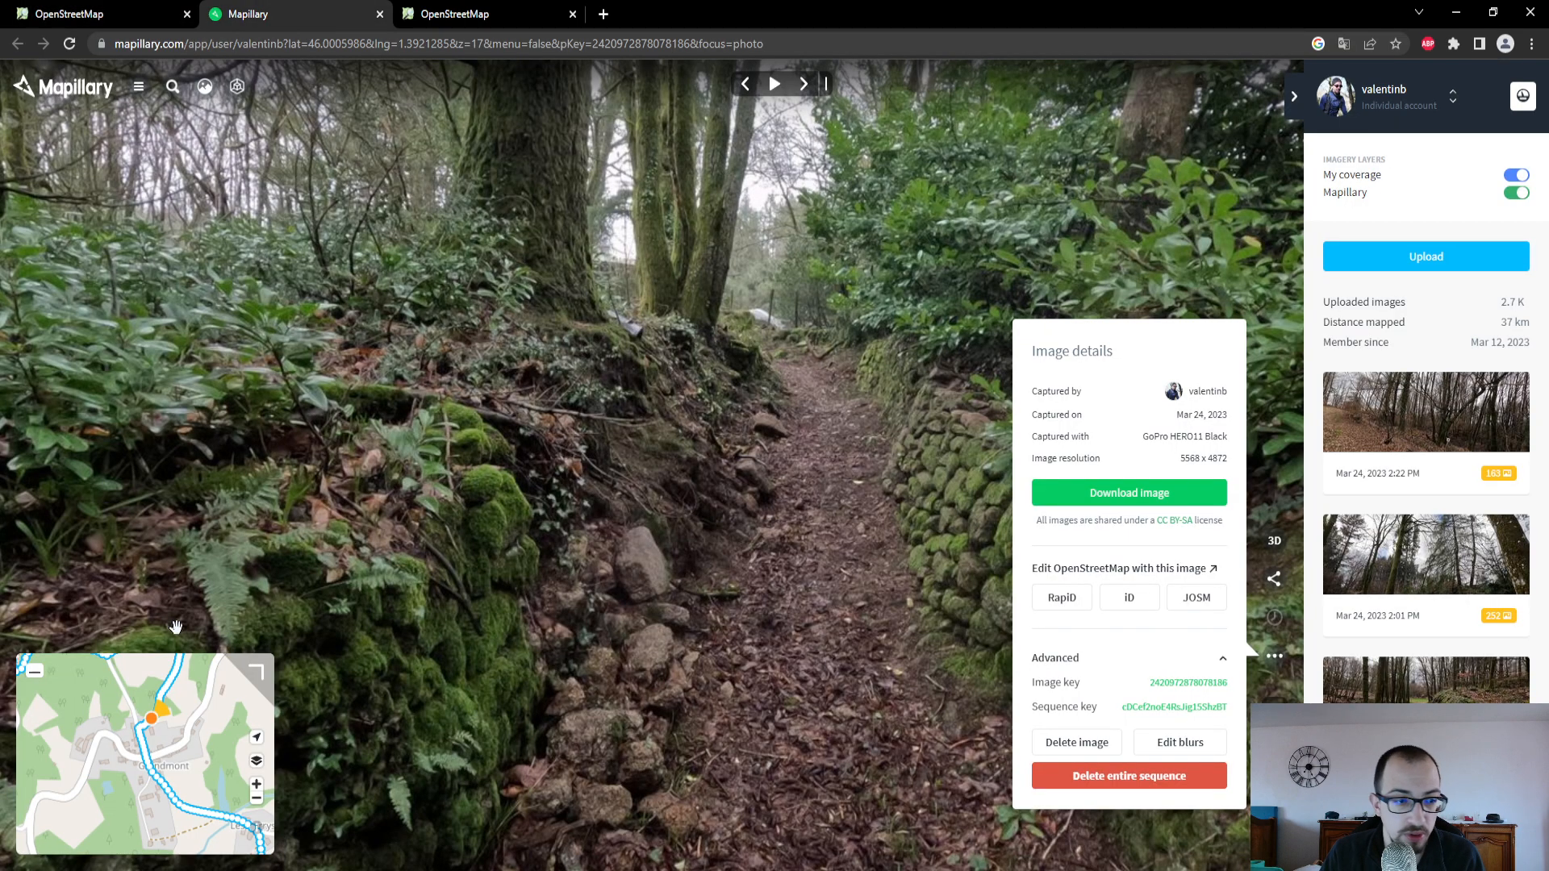
{"action": "left_click_drag", "start_coordinate": [175, 690], "coordinate": [192, 779]}
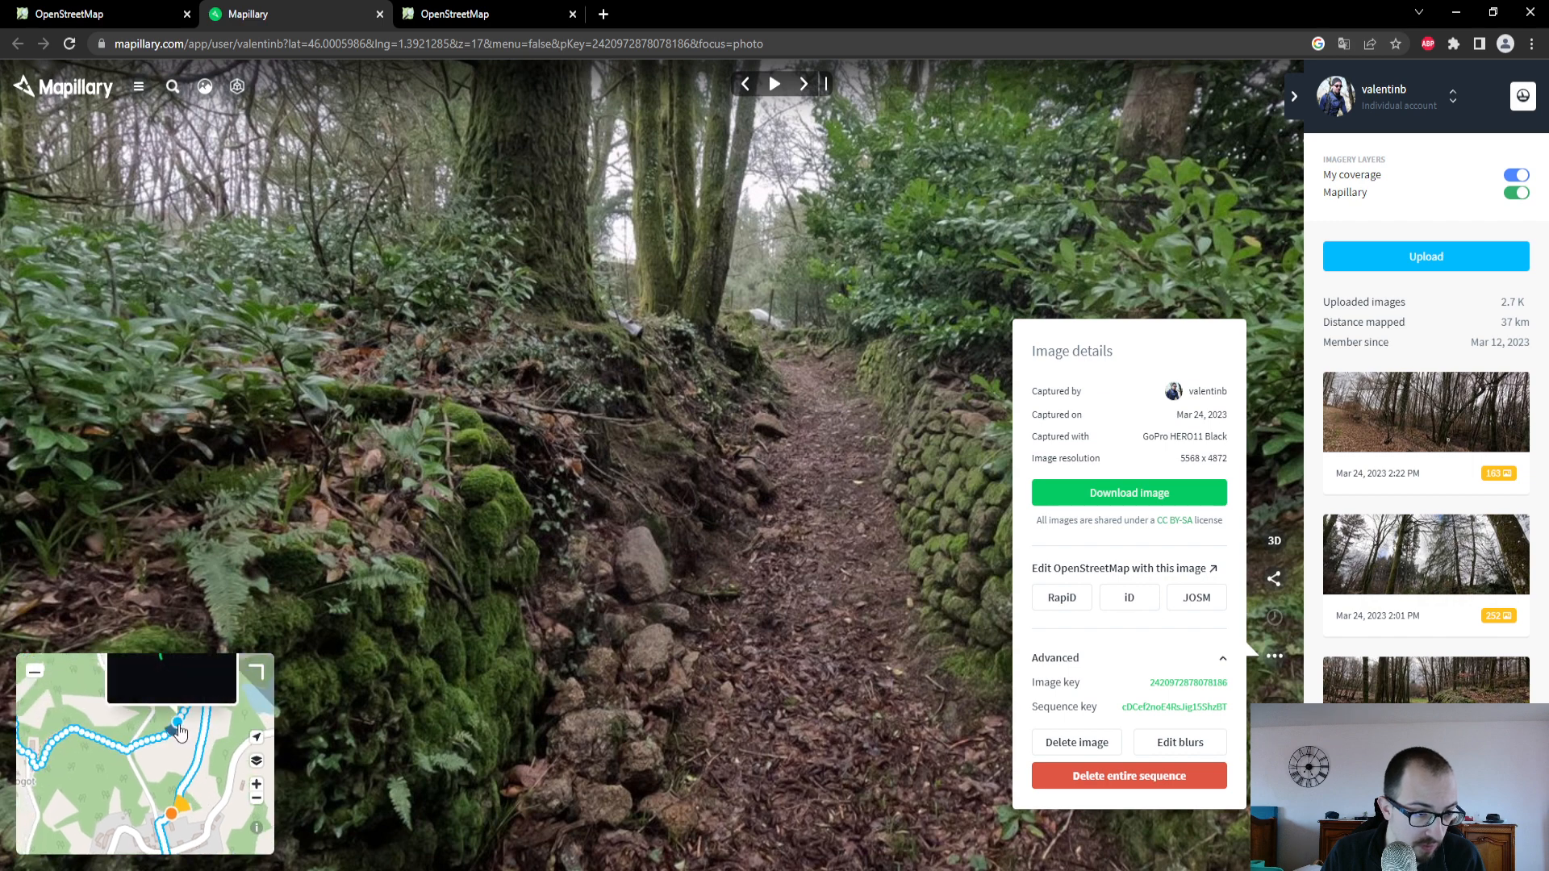
{"action": "left_click", "coordinate": [181, 733]}
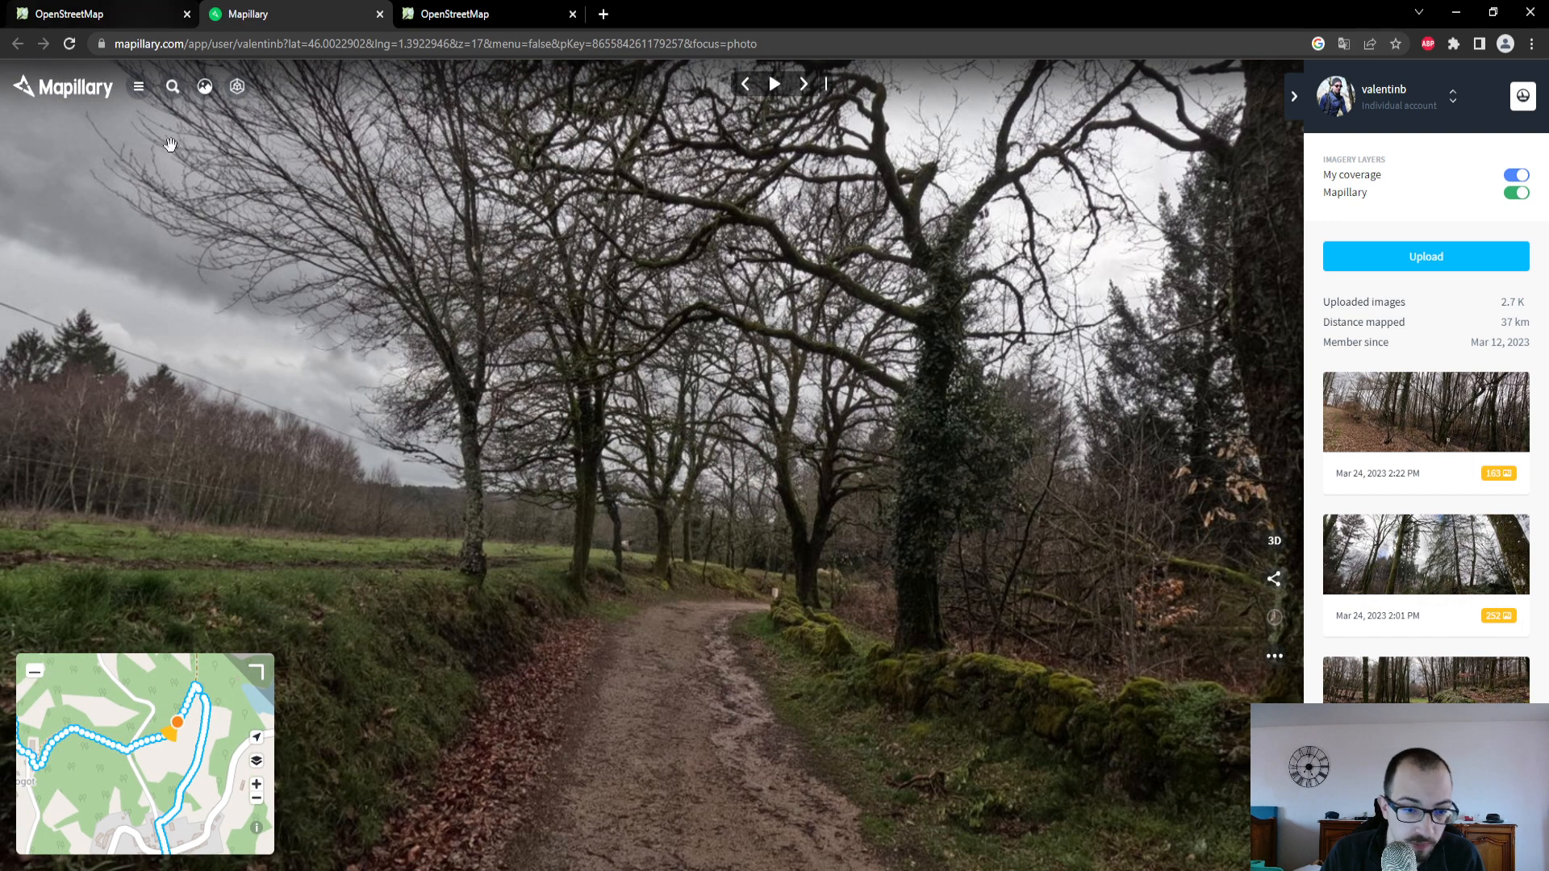
{"action": "left_click_drag", "start_coordinate": [681, 681], "coordinate": [645, 381]}
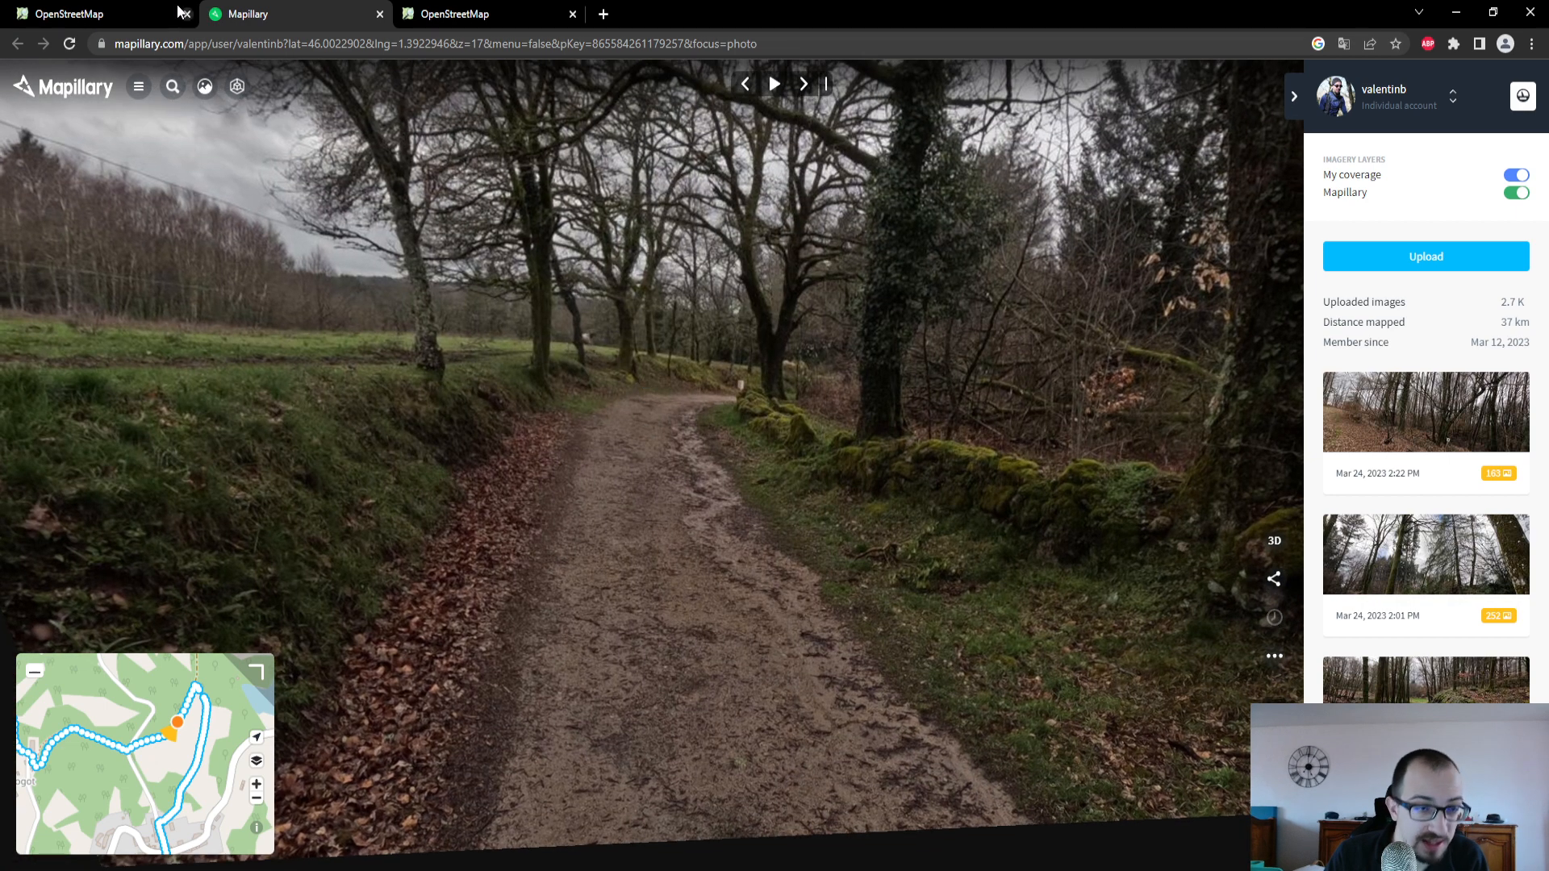
- Back in the OpenStreetMap editor, set the western track's Type de voie to Revêtement compact, mélange majoritaire en gravier and its Revêtement to Terre
{"action": "left_click", "coordinate": [121, 14]}
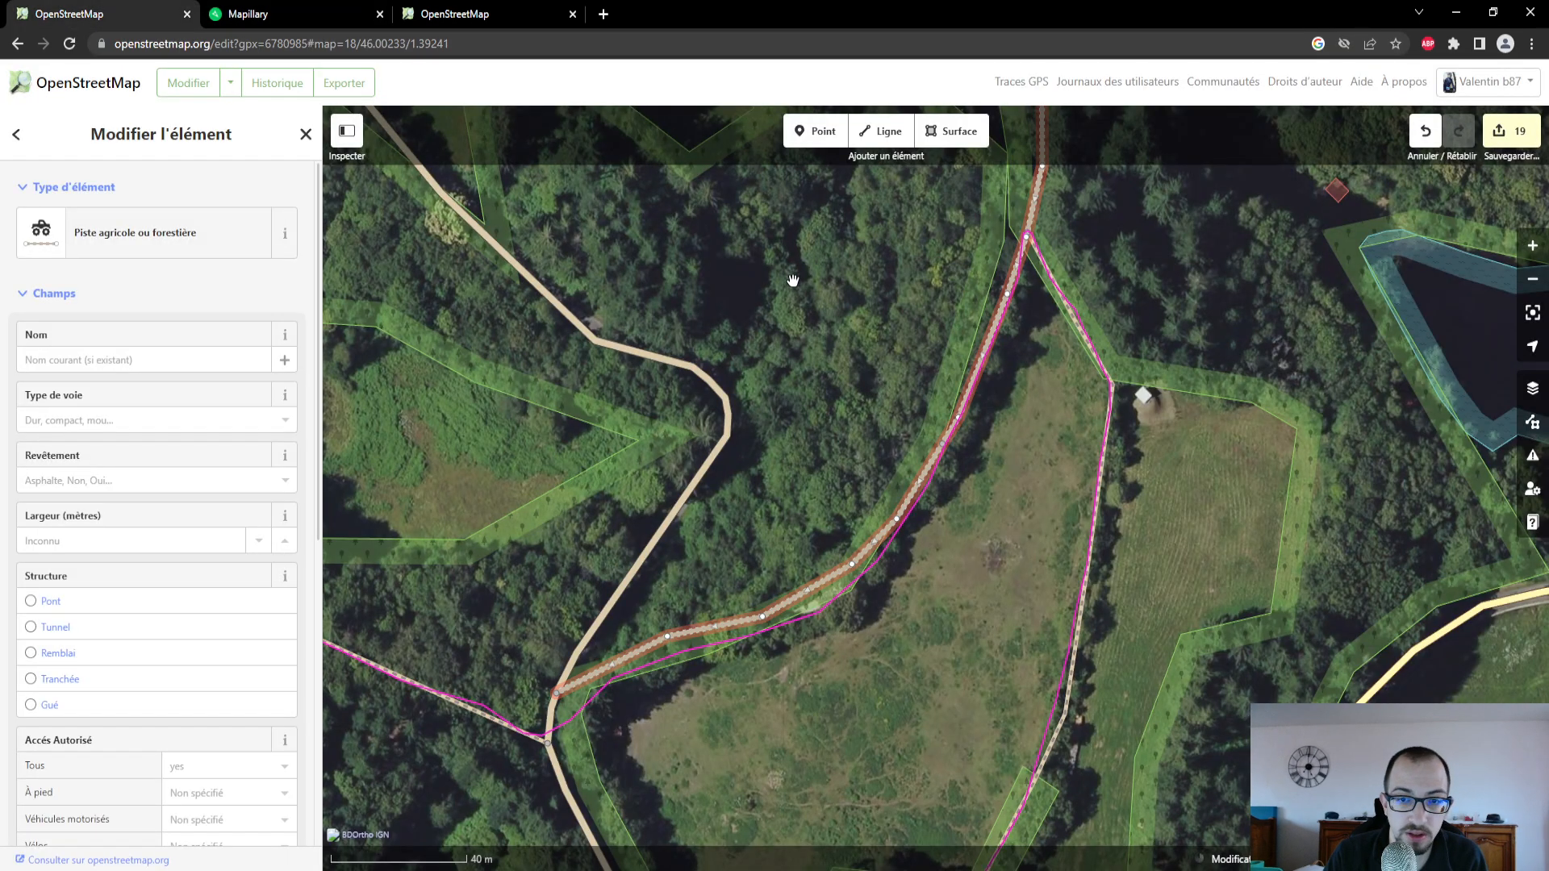
{"action": "left_click_drag", "start_coordinate": [792, 276], "coordinate": [788, 297]}
{"action": "left_click", "coordinate": [129, 422]}
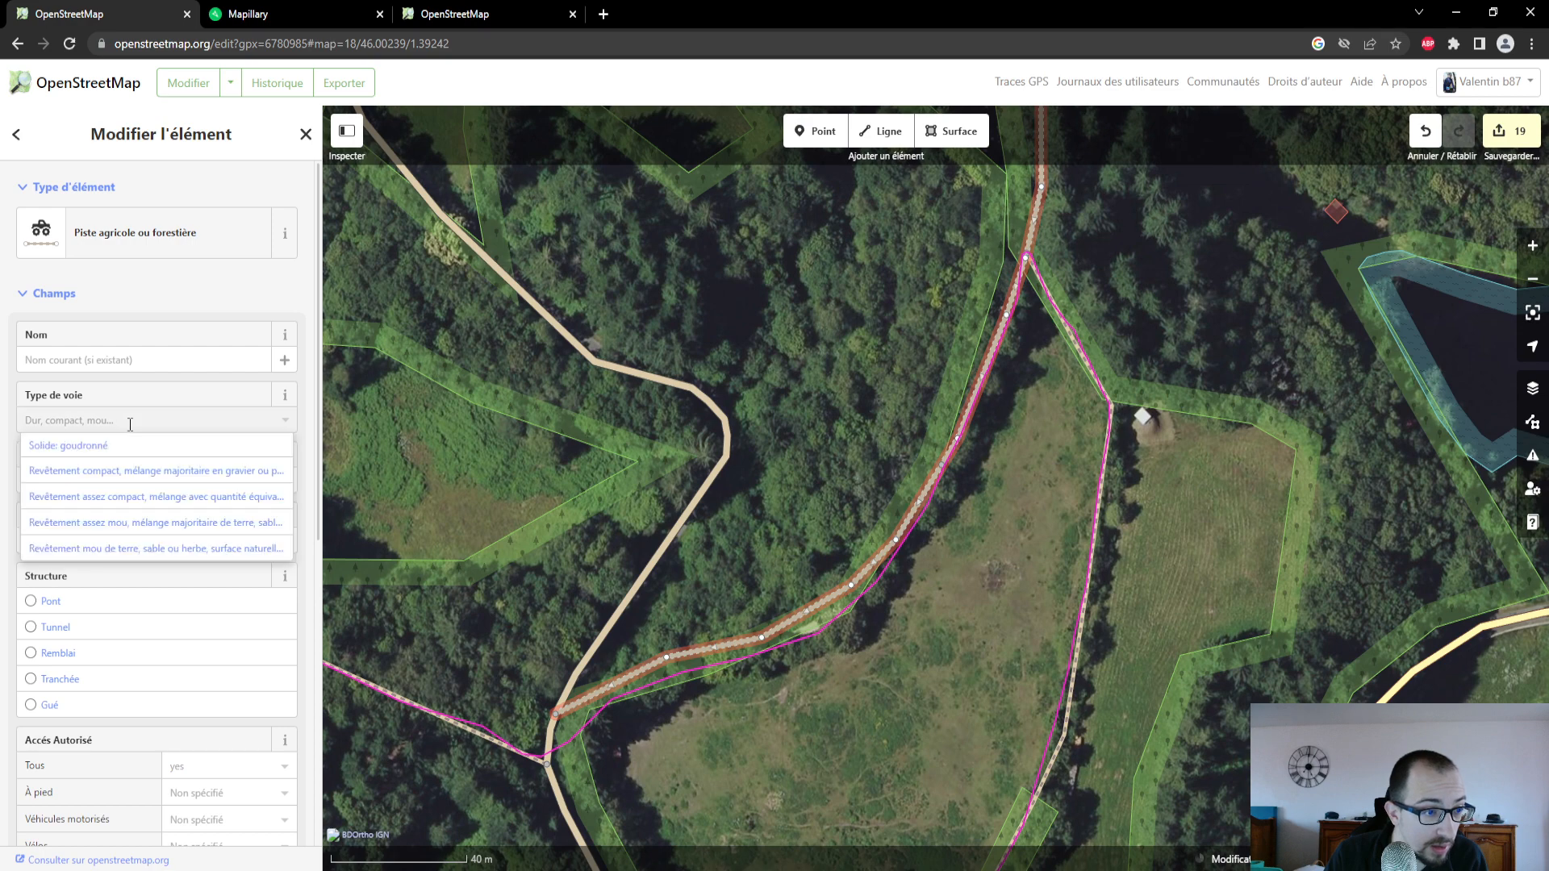
{"action": "left_click", "coordinate": [148, 471]}
{"action": "left_click", "coordinate": [148, 482]}
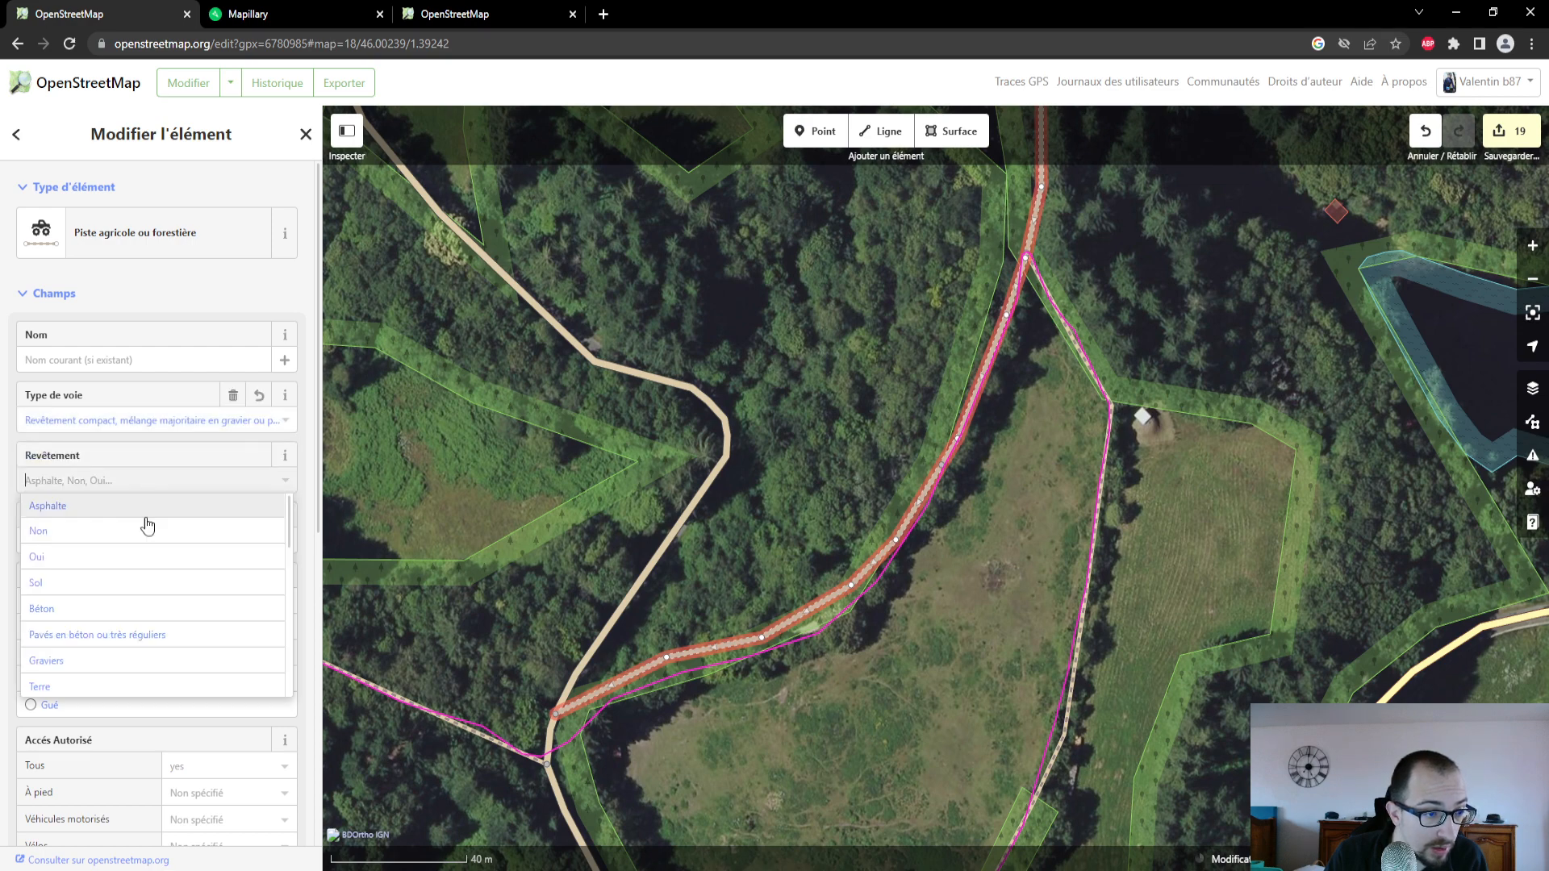
{"action": "left_click", "coordinate": [117, 687]}
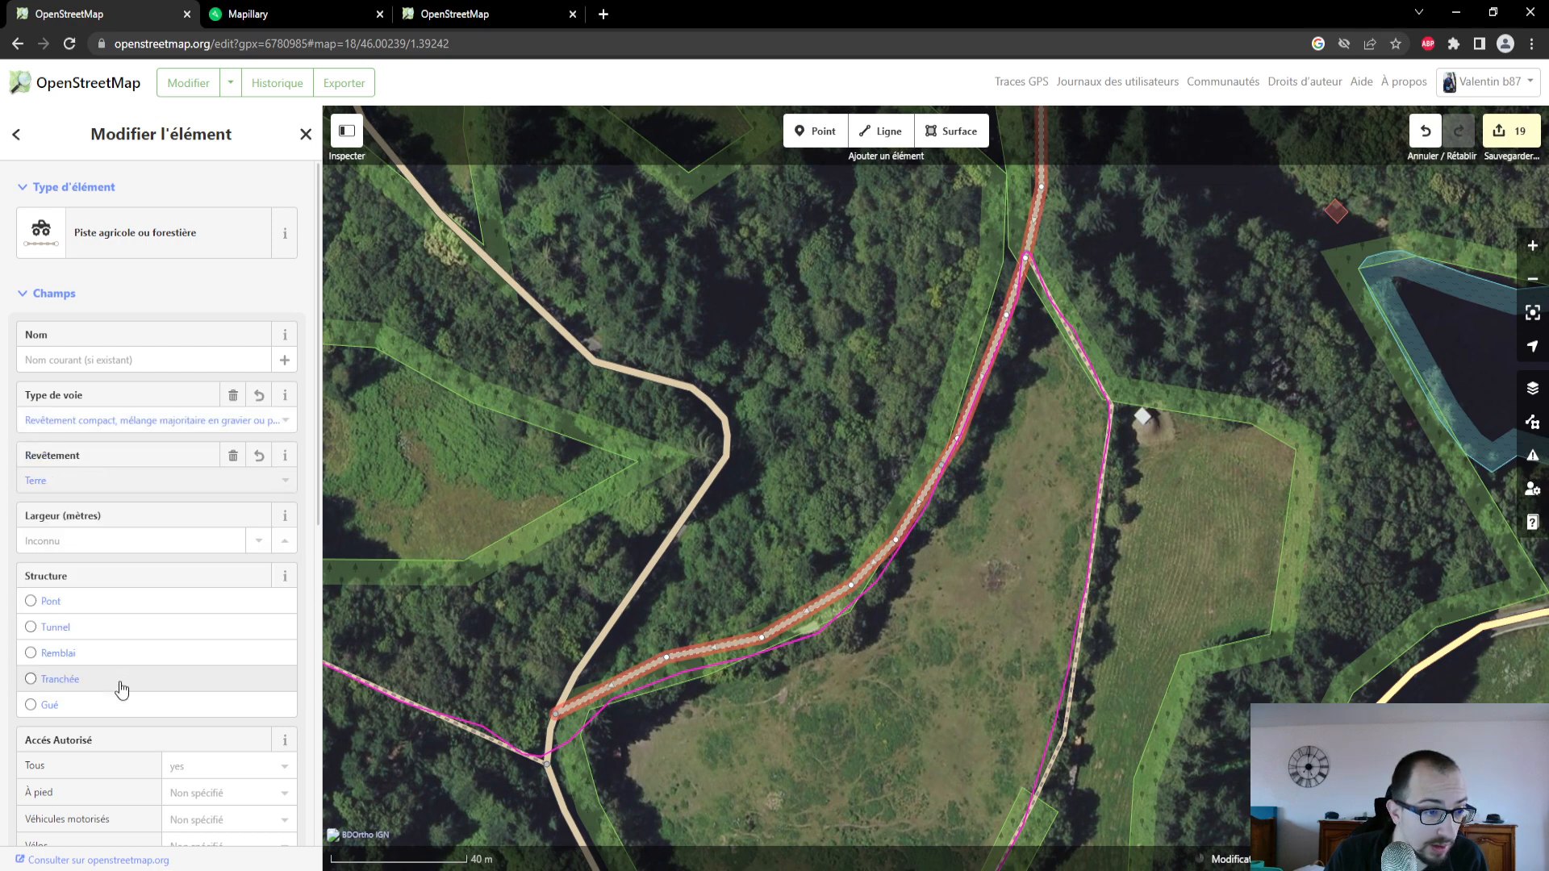
- Recheck the track's ground up close in the current Mapillary photo, then return to the OpenStreetMap editor
{"action": "left_click", "coordinate": [270, 21]}
{"action": "scroll", "coordinate": [596, 650], "scroll_direction": "up", "scroll_amount": 5}
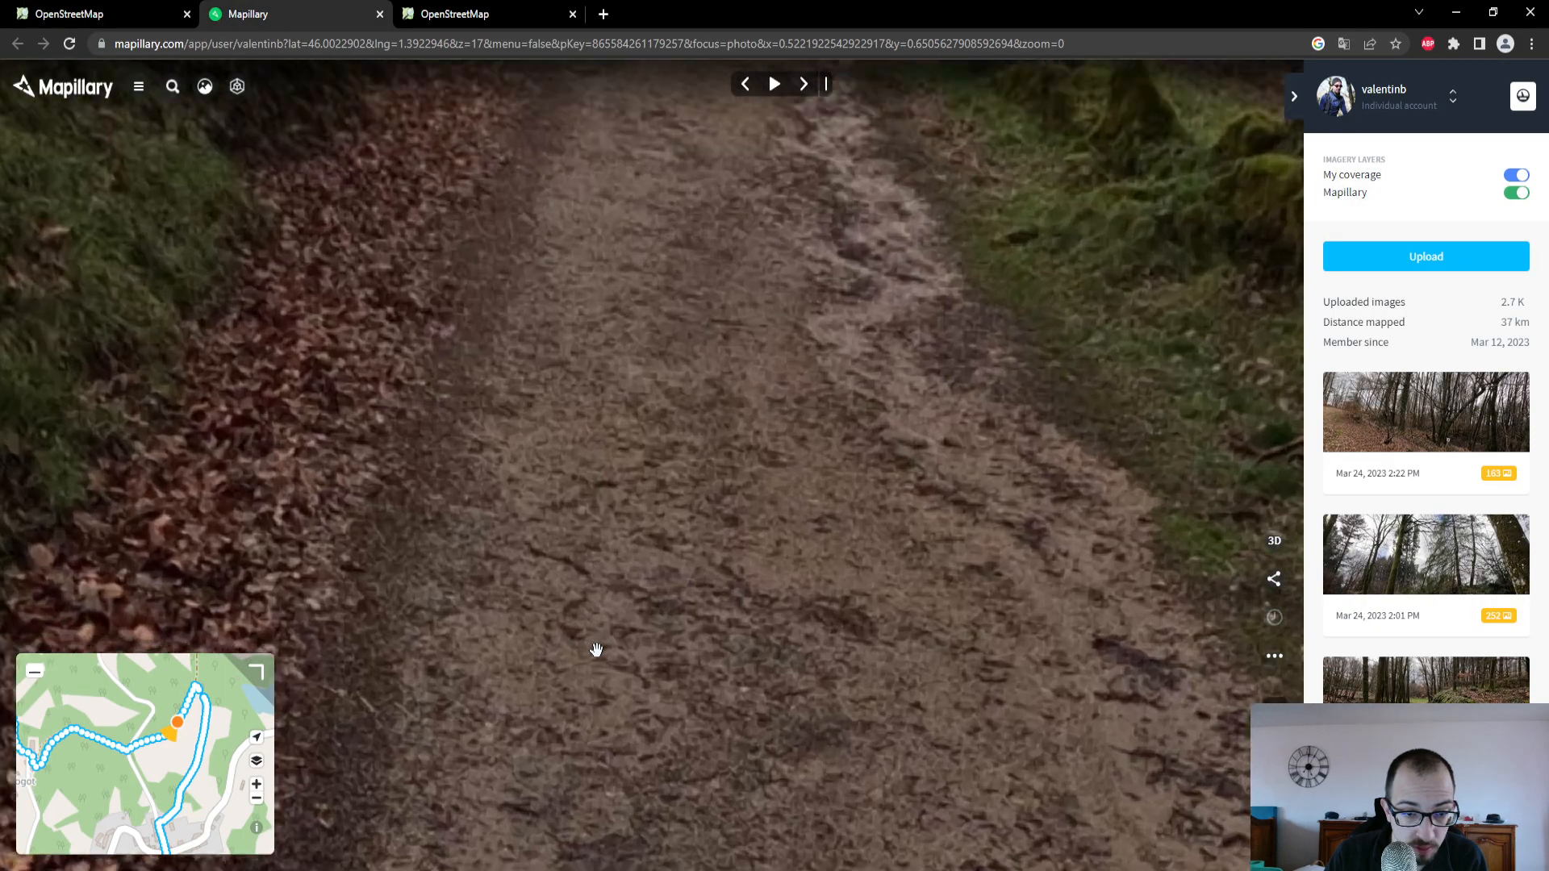
{"action": "scroll", "coordinate": [596, 650], "scroll_direction": "down", "scroll_amount": 5}
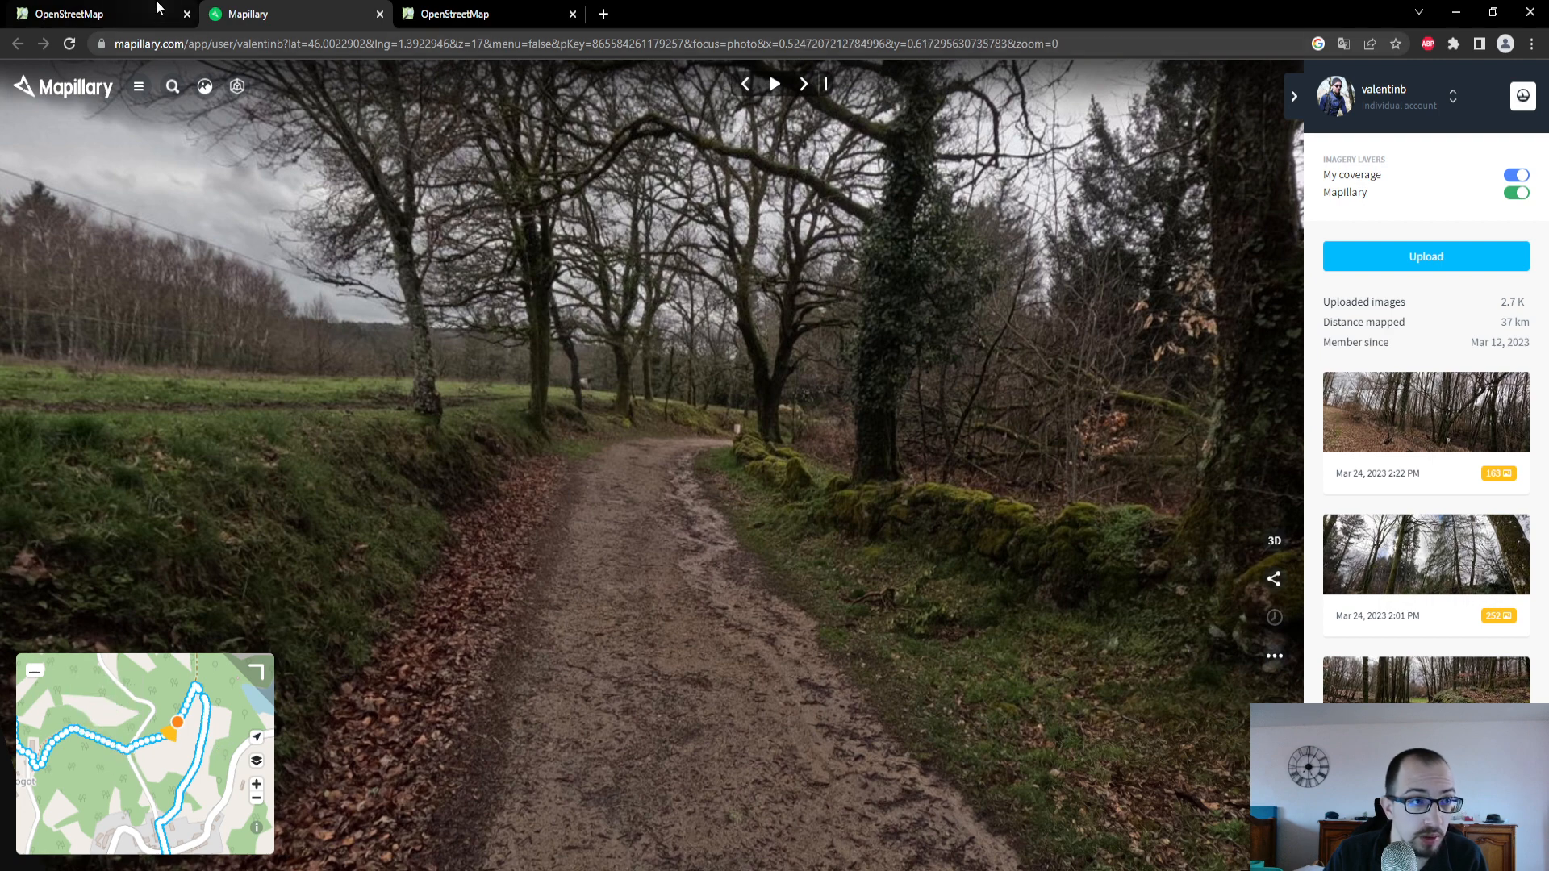
{"action": "left_click", "coordinate": [95, 13]}
- Select the minor road at the track's southwestern end and examine its surface in the Mapillary photo taken at that junction
{"action": "left_click_drag", "start_coordinate": [754, 796], "coordinate": [854, 663]}
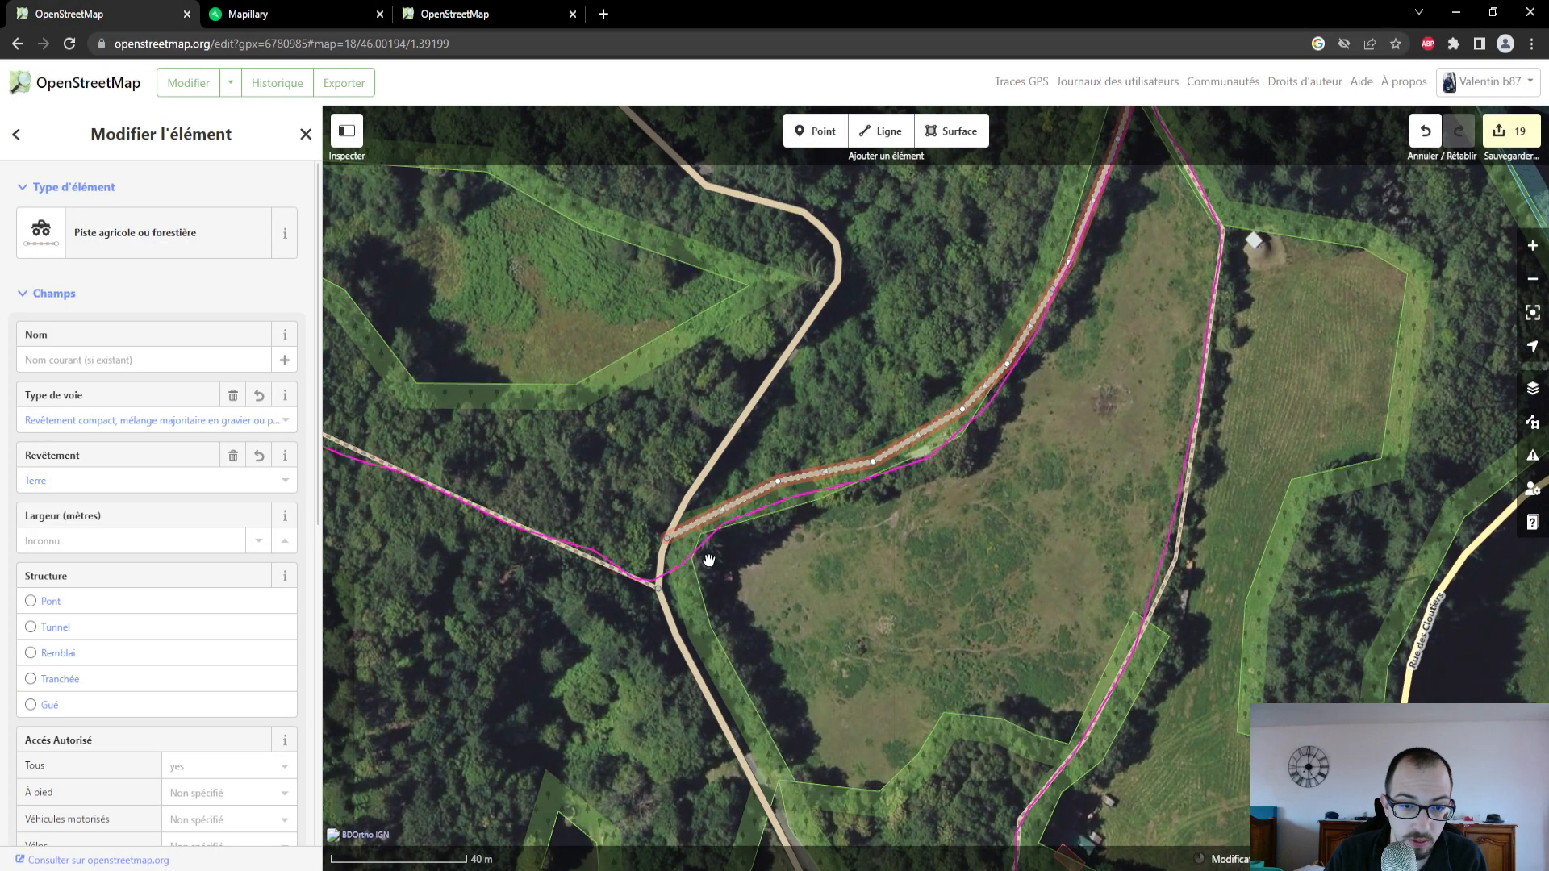
{"action": "left_click", "coordinate": [665, 568]}
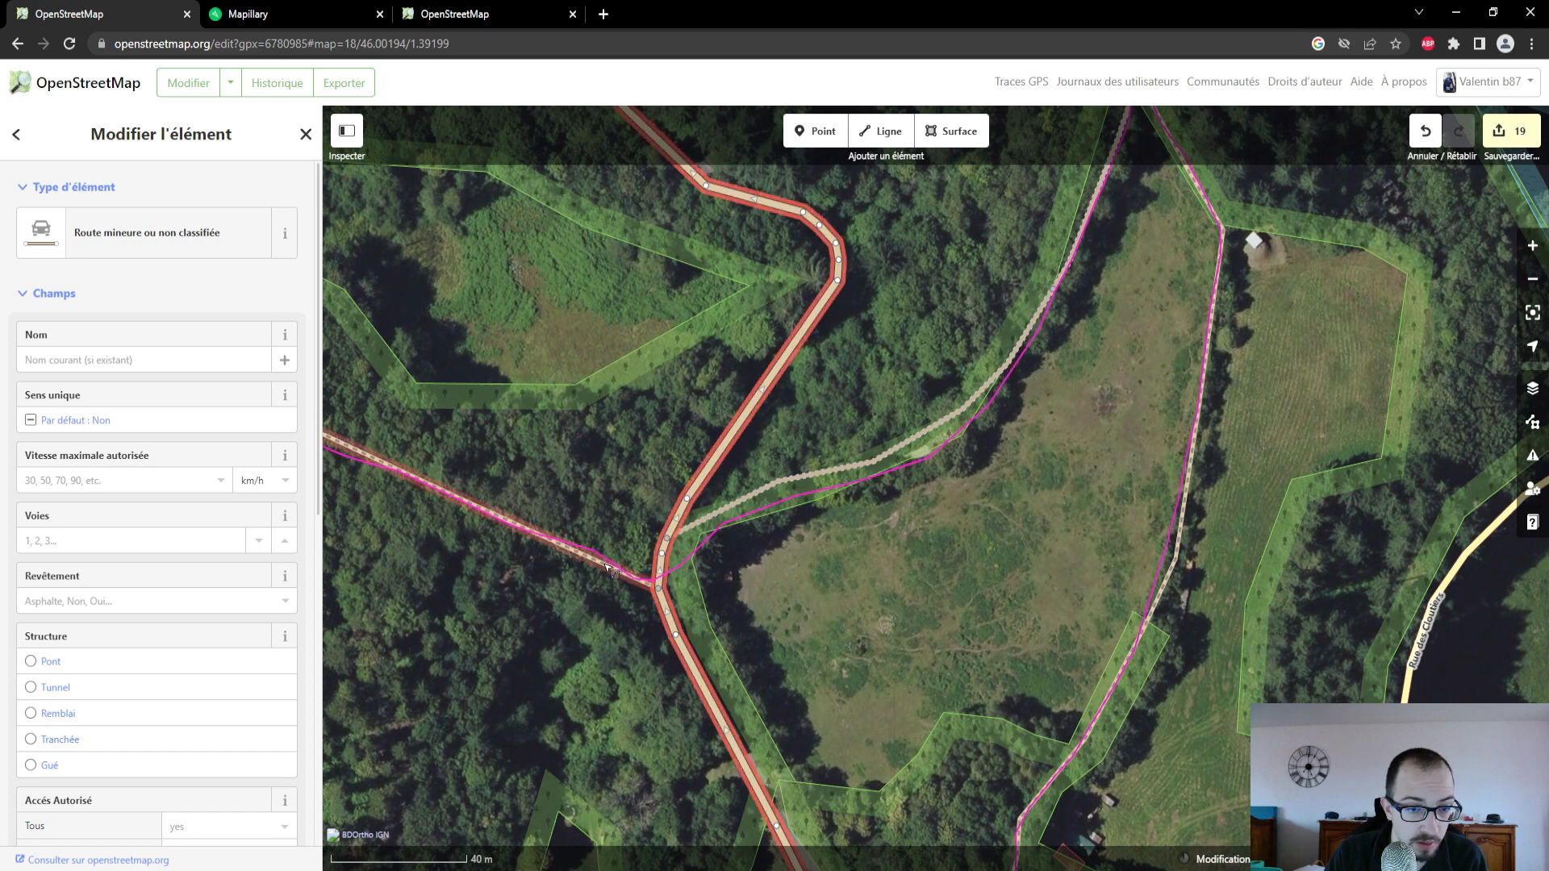
{"action": "left_click", "coordinate": [263, 23]}
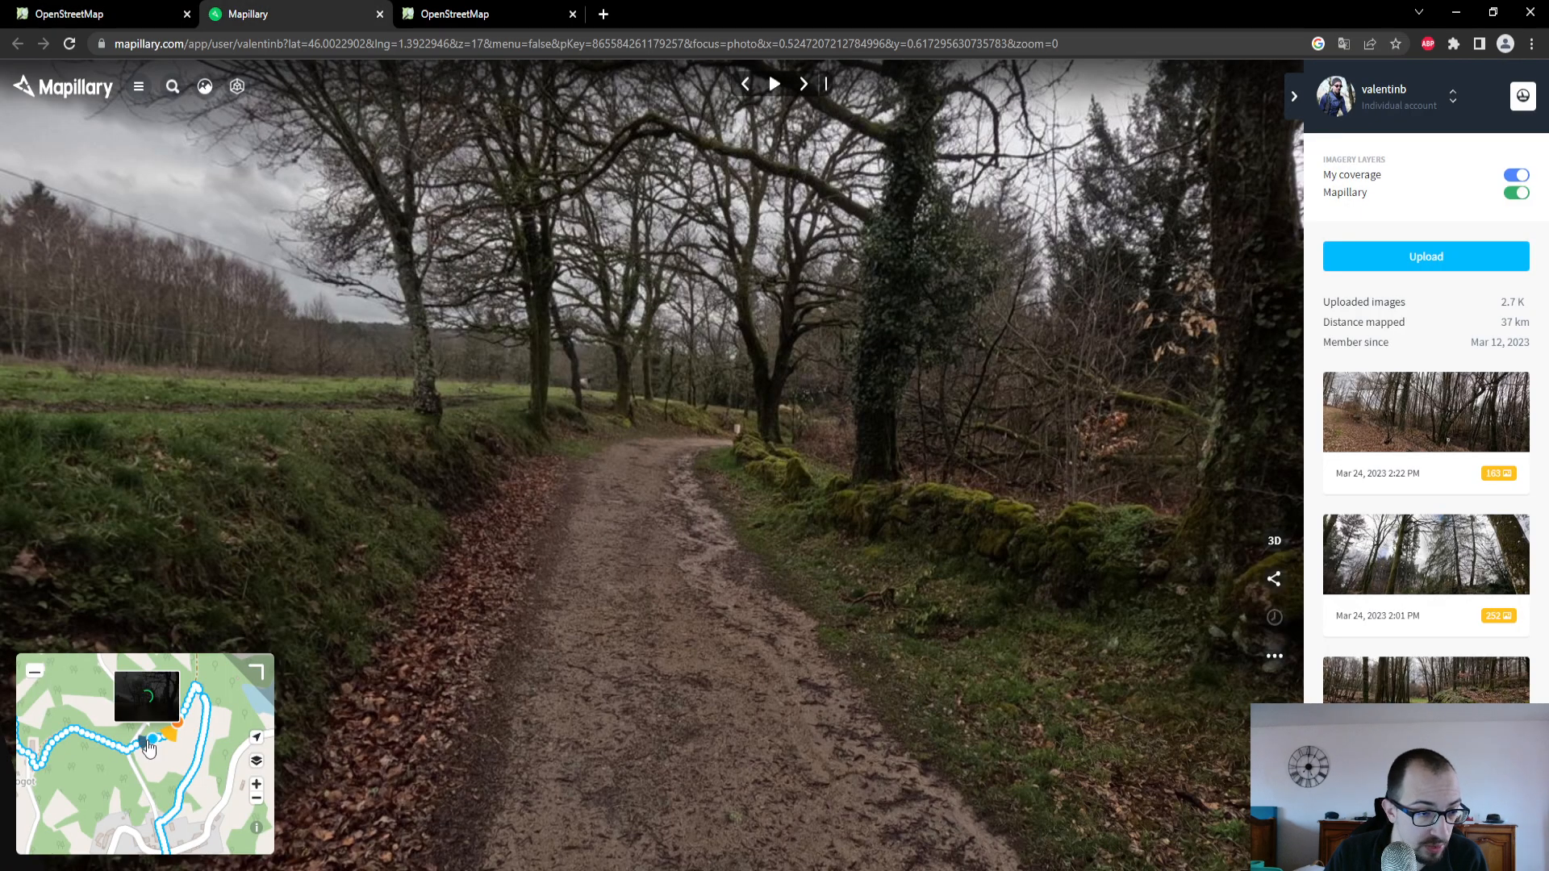
{"action": "left_click", "coordinate": [139, 754]}
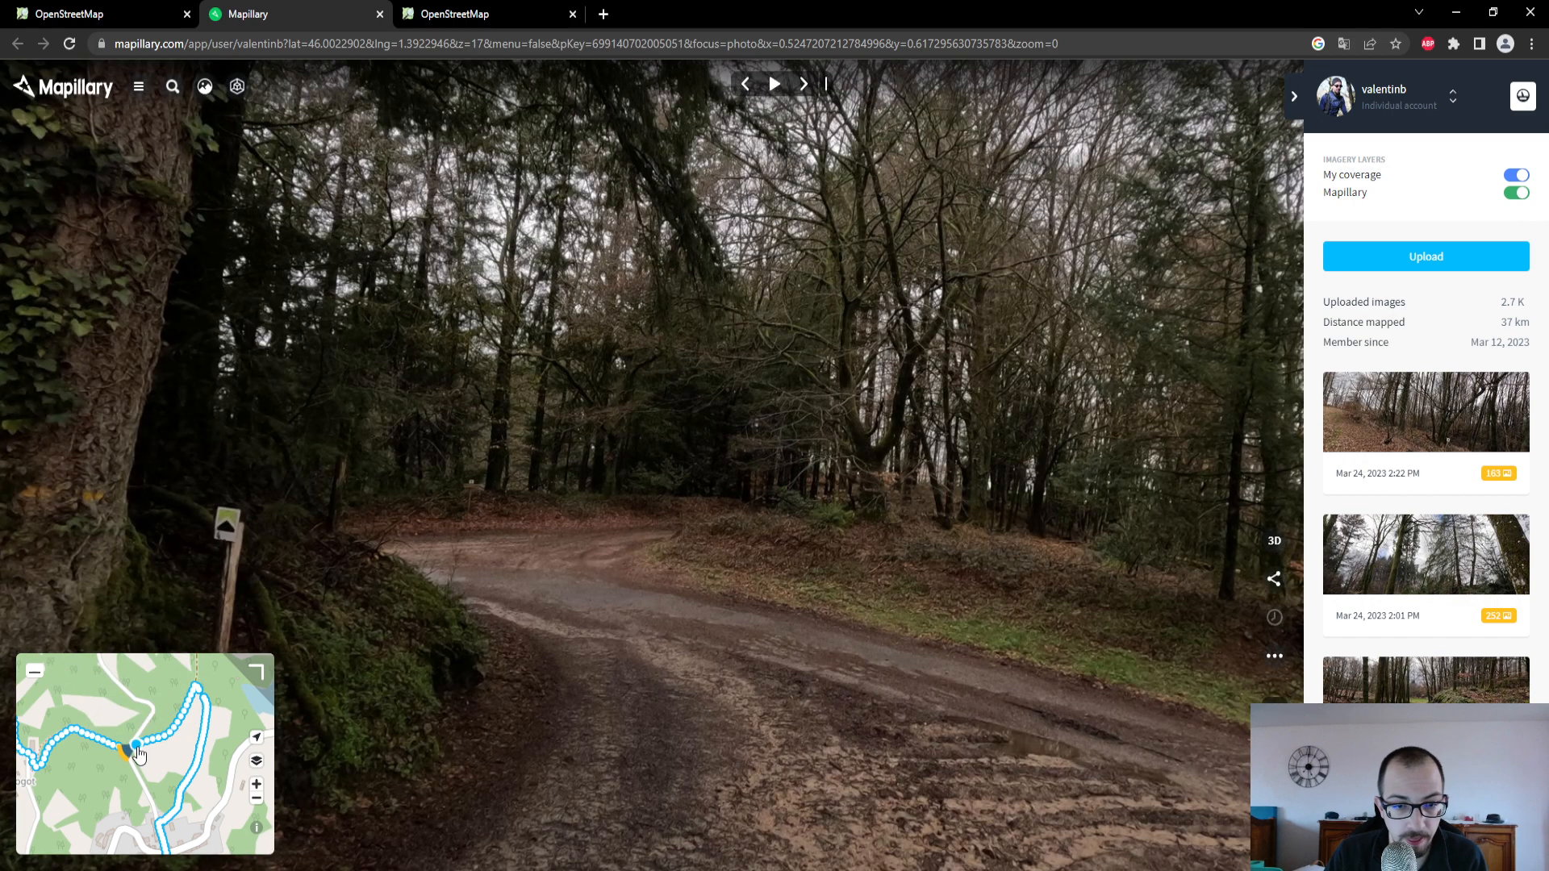
{"action": "scroll", "coordinate": [675, 652], "scroll_direction": "up", "scroll_amount": 3}
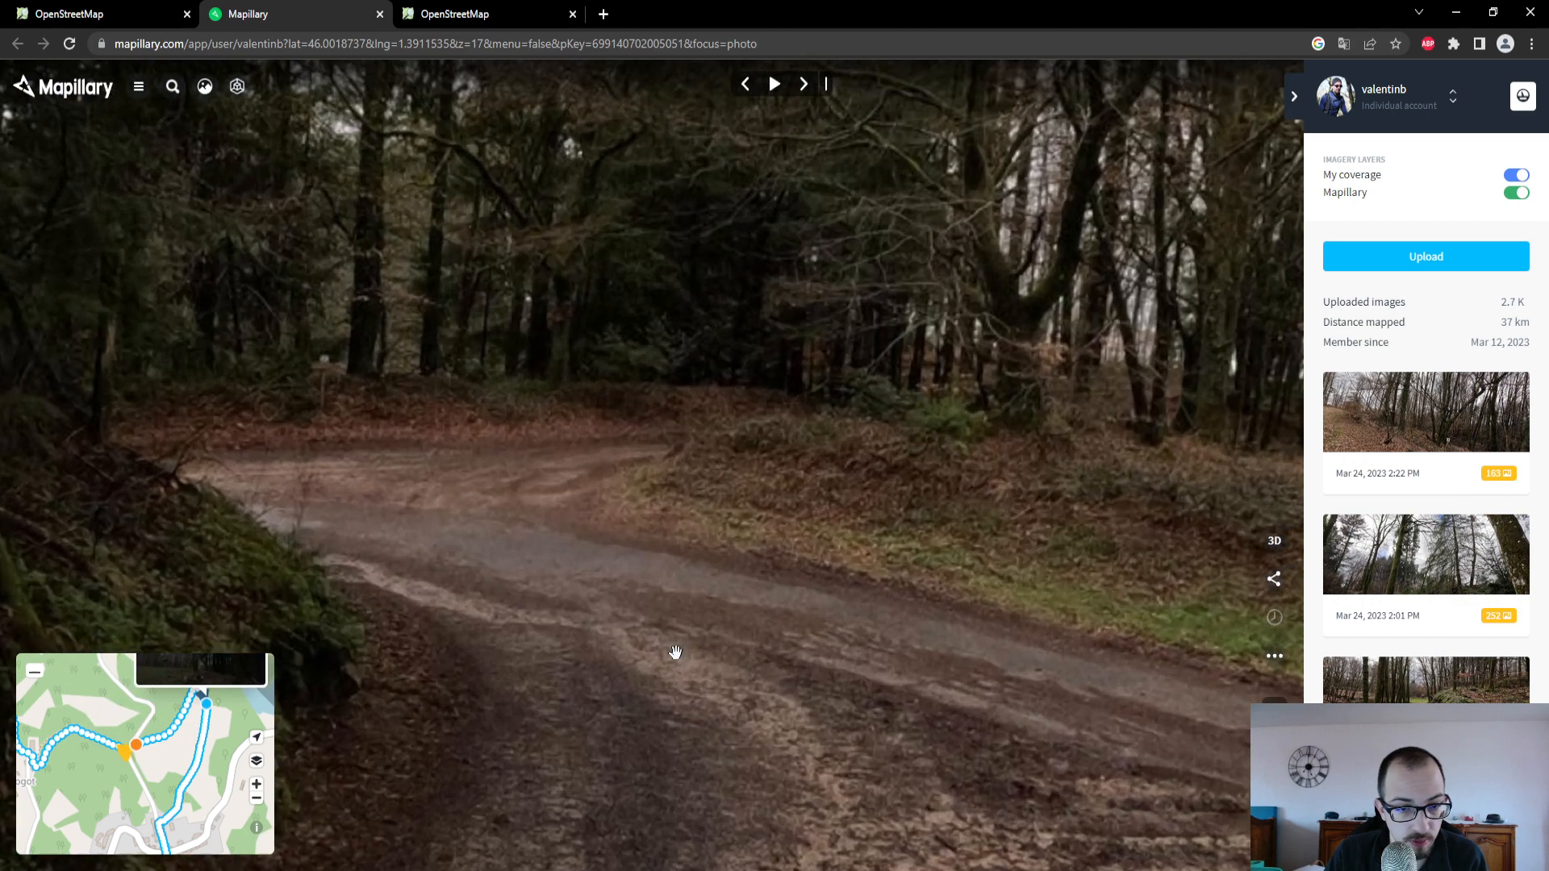
{"action": "left_click_drag", "start_coordinate": [676, 653], "coordinate": [244, 478]}
{"action": "key", "text": "ctrl+shift+Tab"}
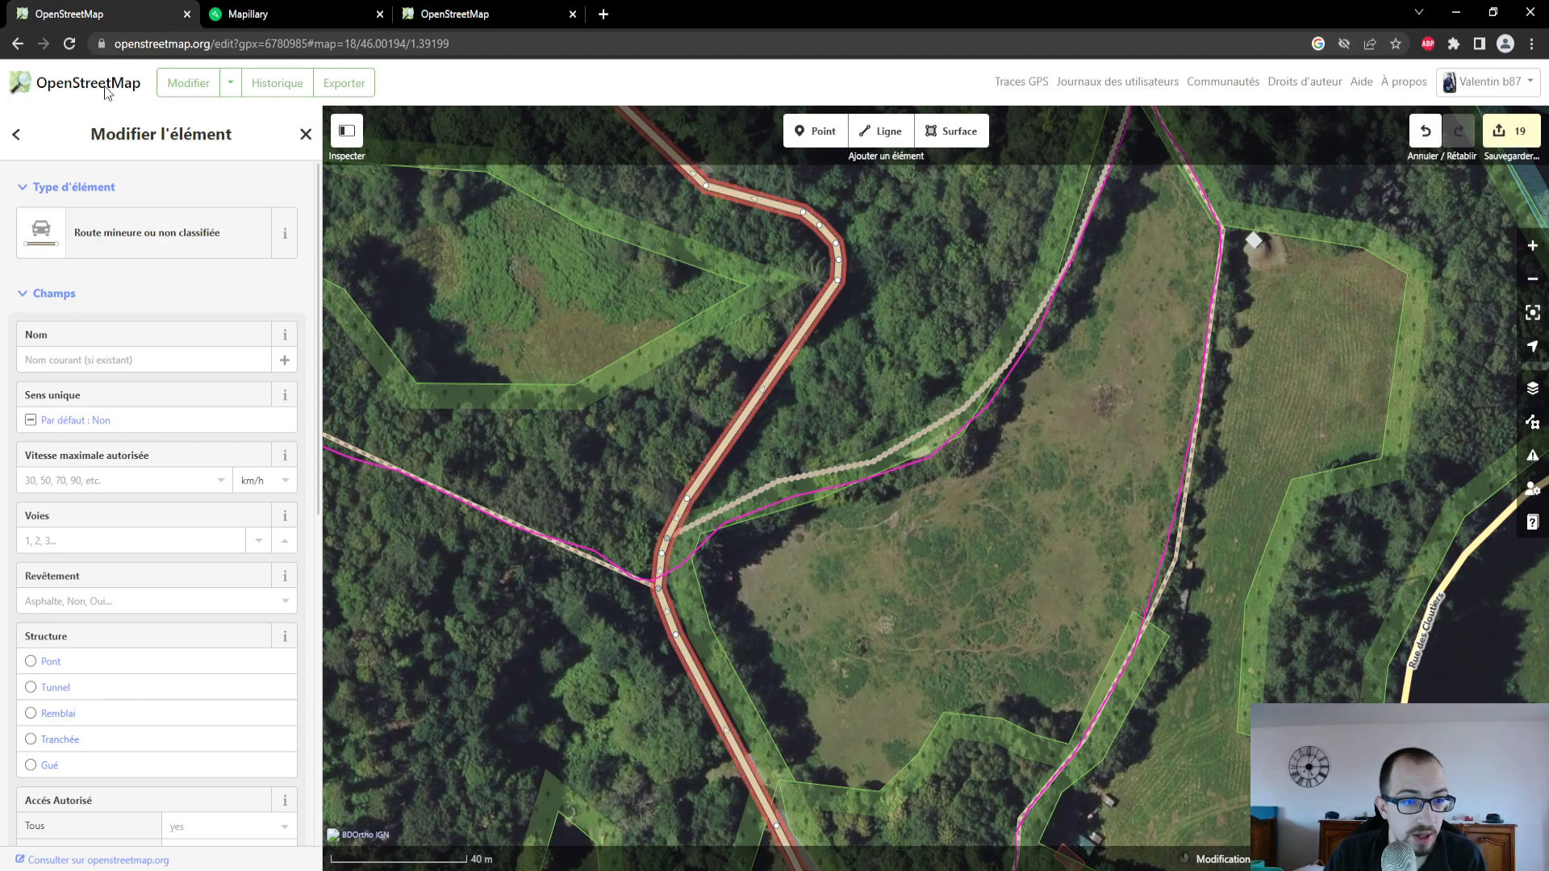
- In the OpenStreetMap editor, select the path running northwest from the road junction toward Le Mogot and set its Revêtement to Terre
{"action": "left_click_drag", "start_coordinate": [526, 494], "coordinate": [644, 488]}
{"action": "left_click", "coordinate": [642, 517]}
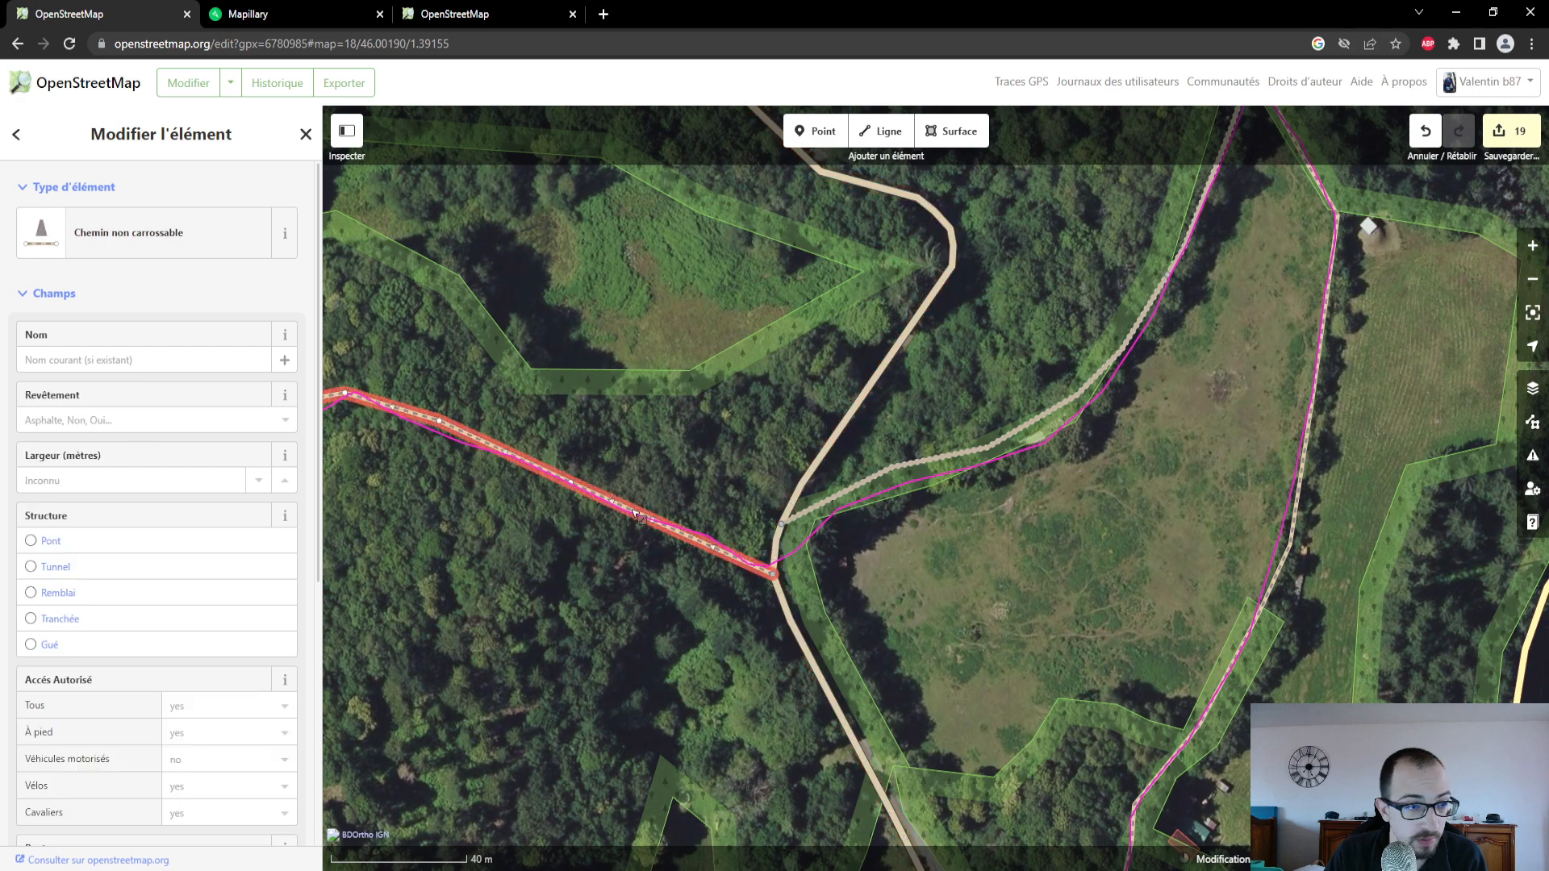
{"action": "left_click", "coordinate": [66, 420]}
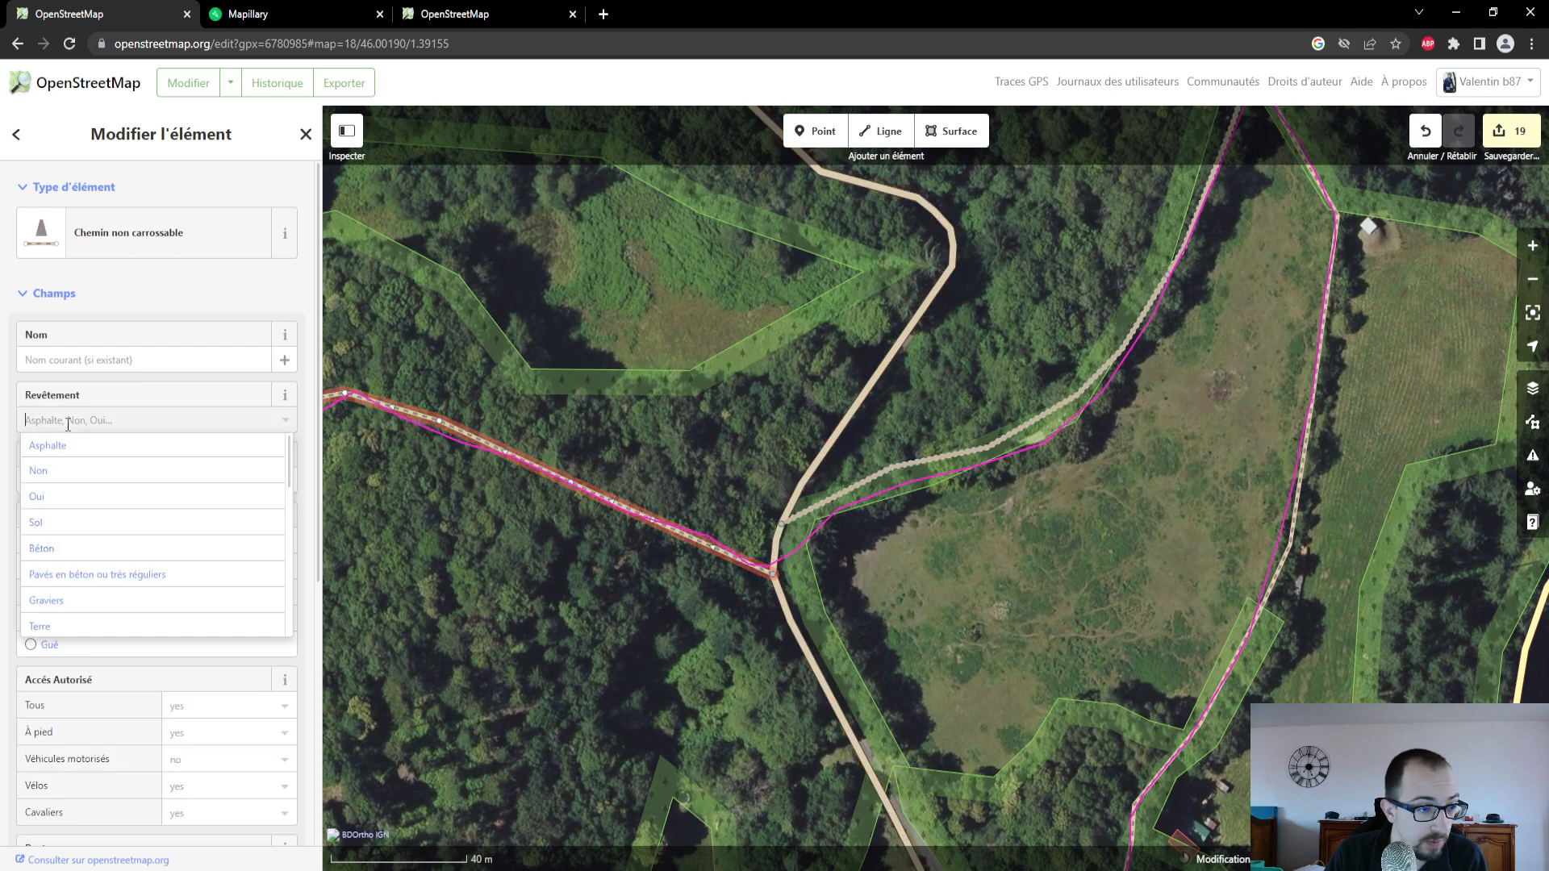
{"action": "left_click", "coordinate": [117, 627]}
{"action": "scroll", "coordinate": [161, 565], "scroll_direction": "down", "scroll_amount": 2}
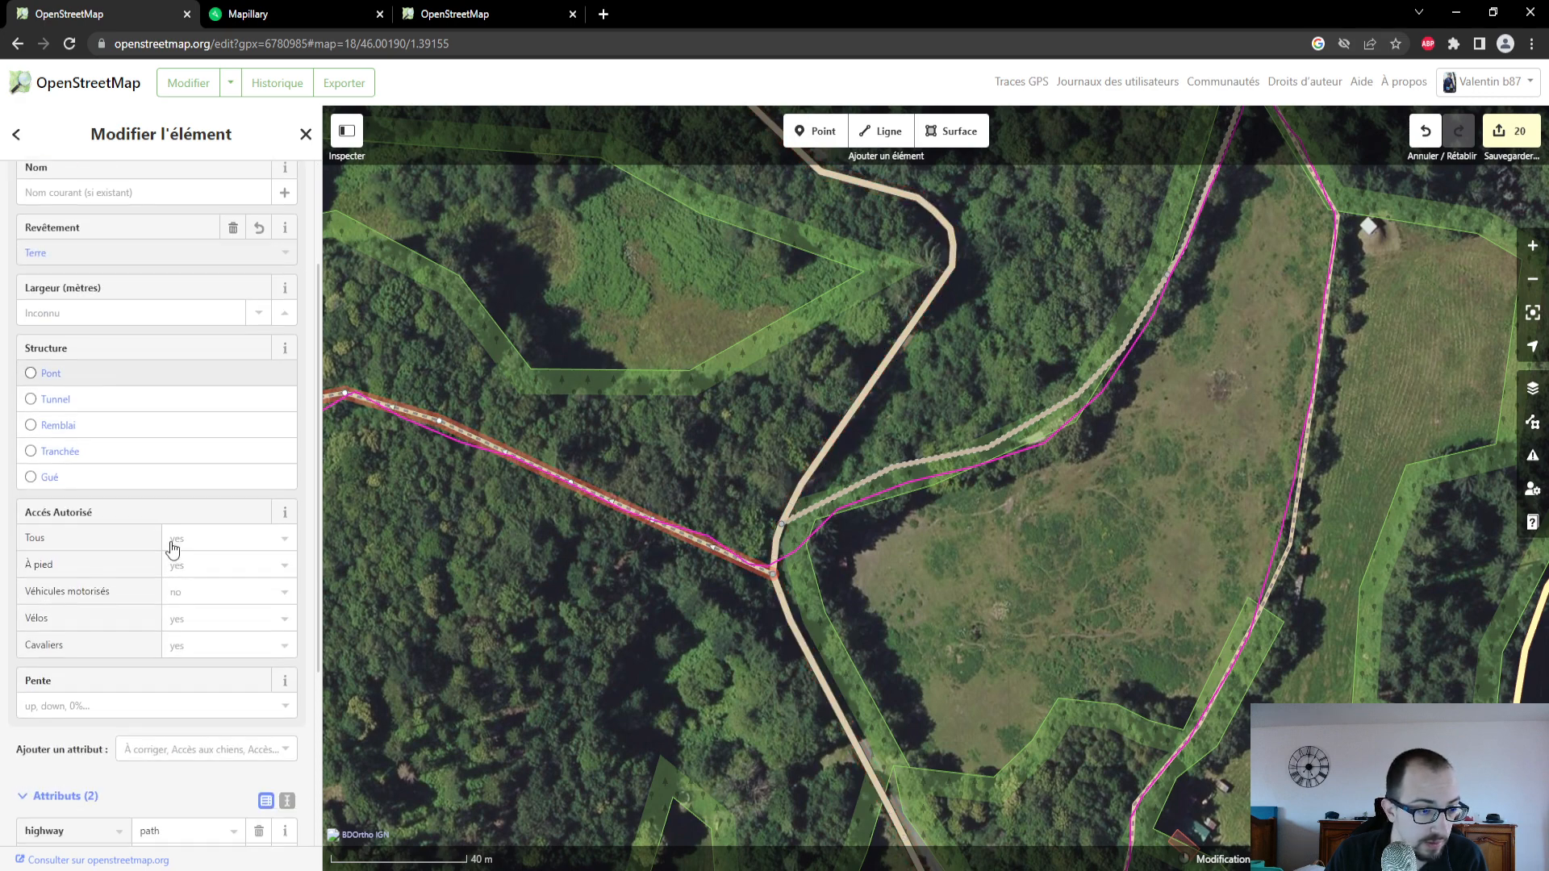
- Follow the path to Le Mogot and compare the adjoining minor road with the Mapillary photo taken beside the long building
{"action": "left_click_drag", "start_coordinate": [527, 615], "coordinate": [716, 525]}
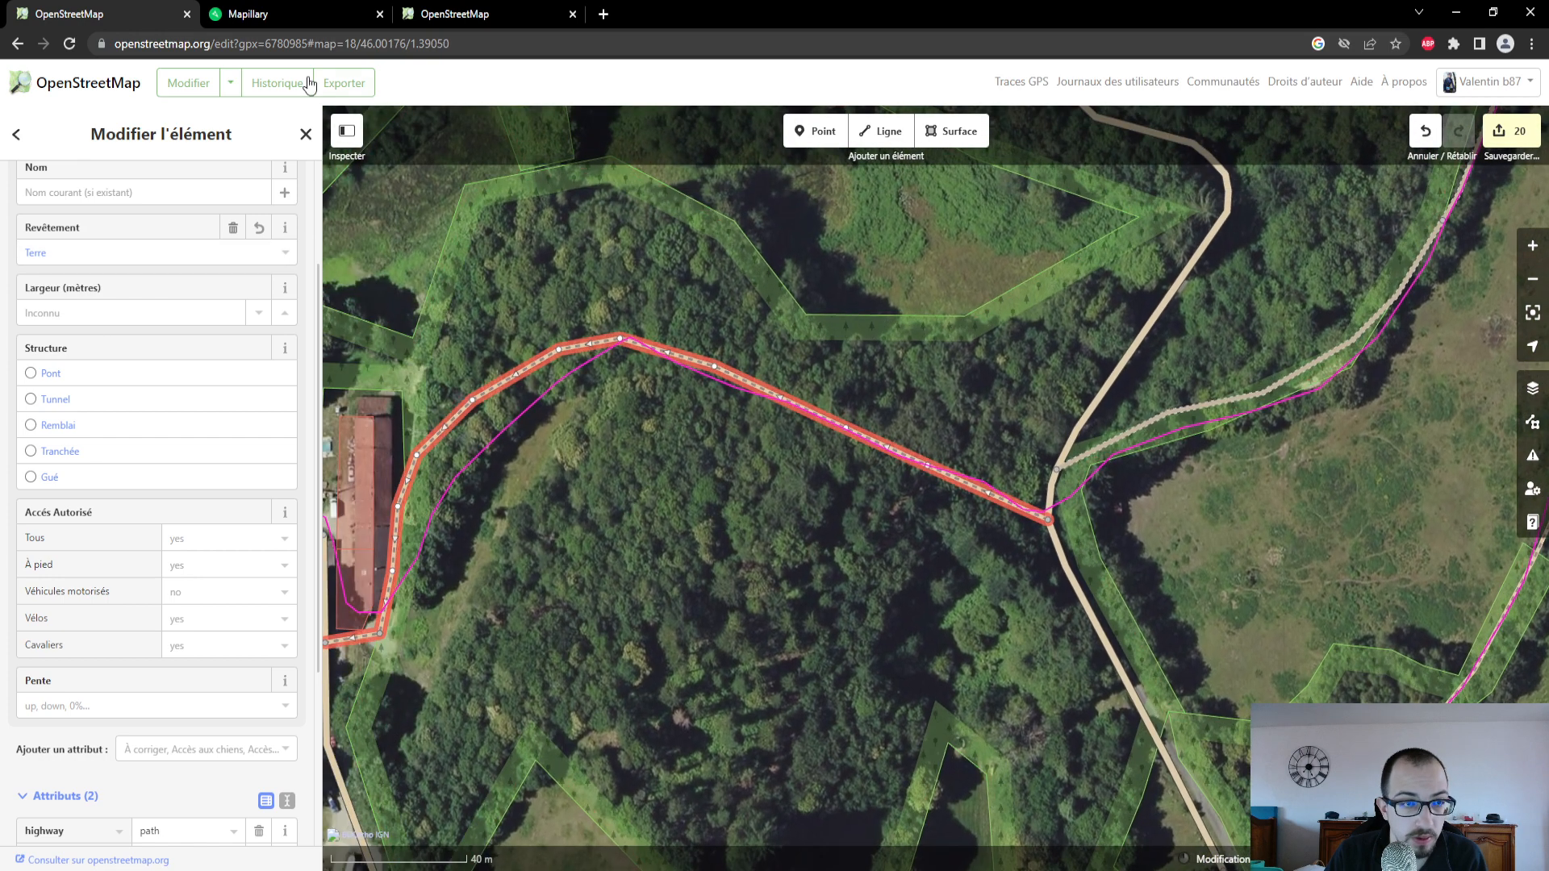
{"action": "left_click", "coordinate": [267, 14]}
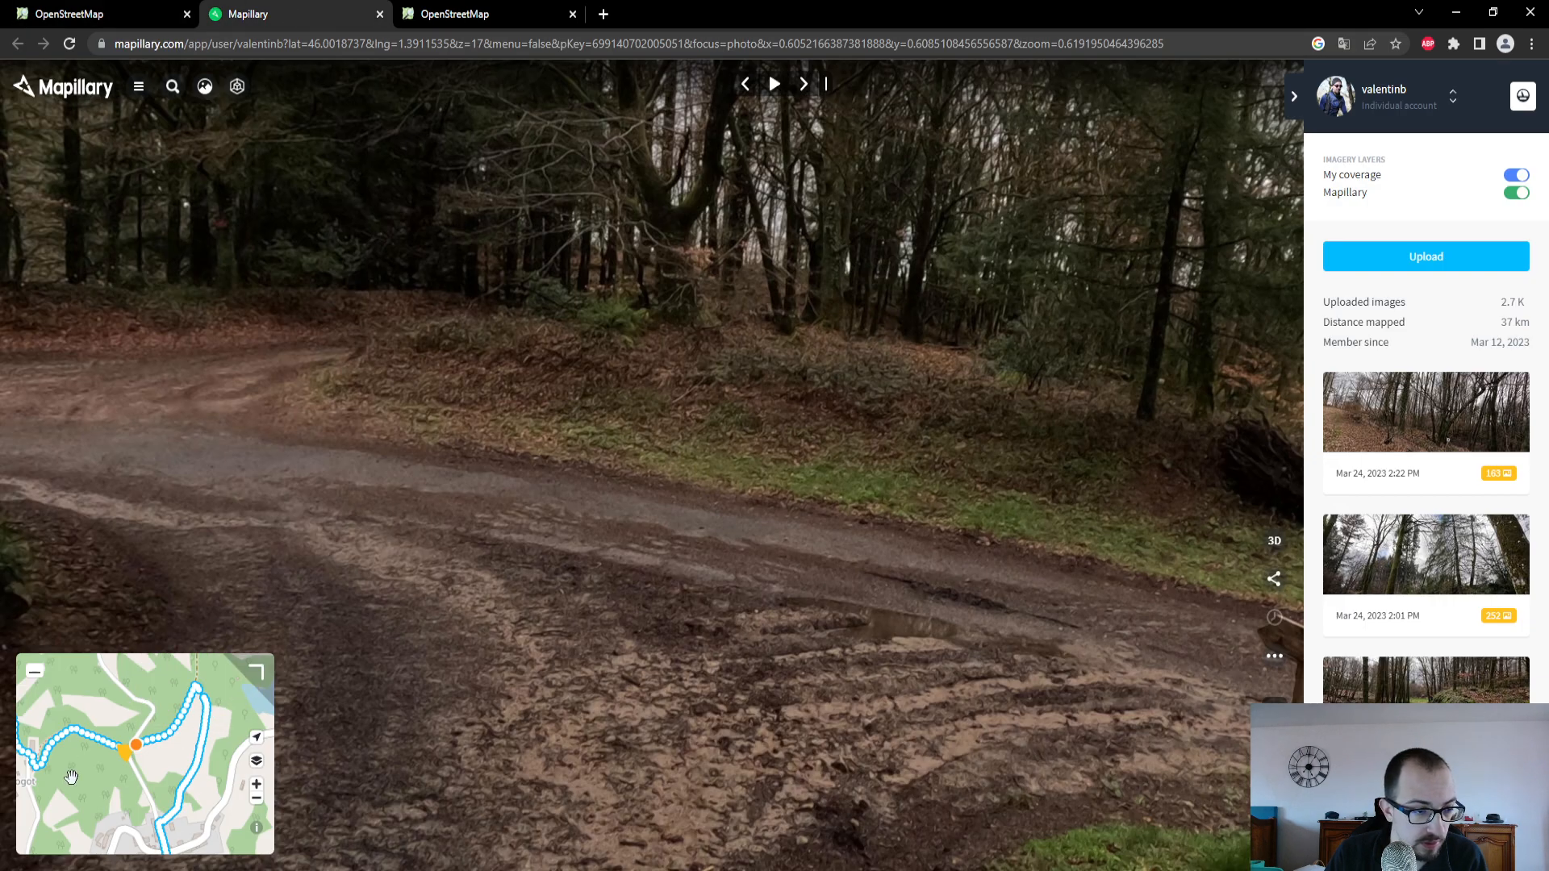
{"action": "left_click_drag", "start_coordinate": [71, 777], "coordinate": [178, 759]}
{"action": "left_click", "coordinate": [178, 755]}
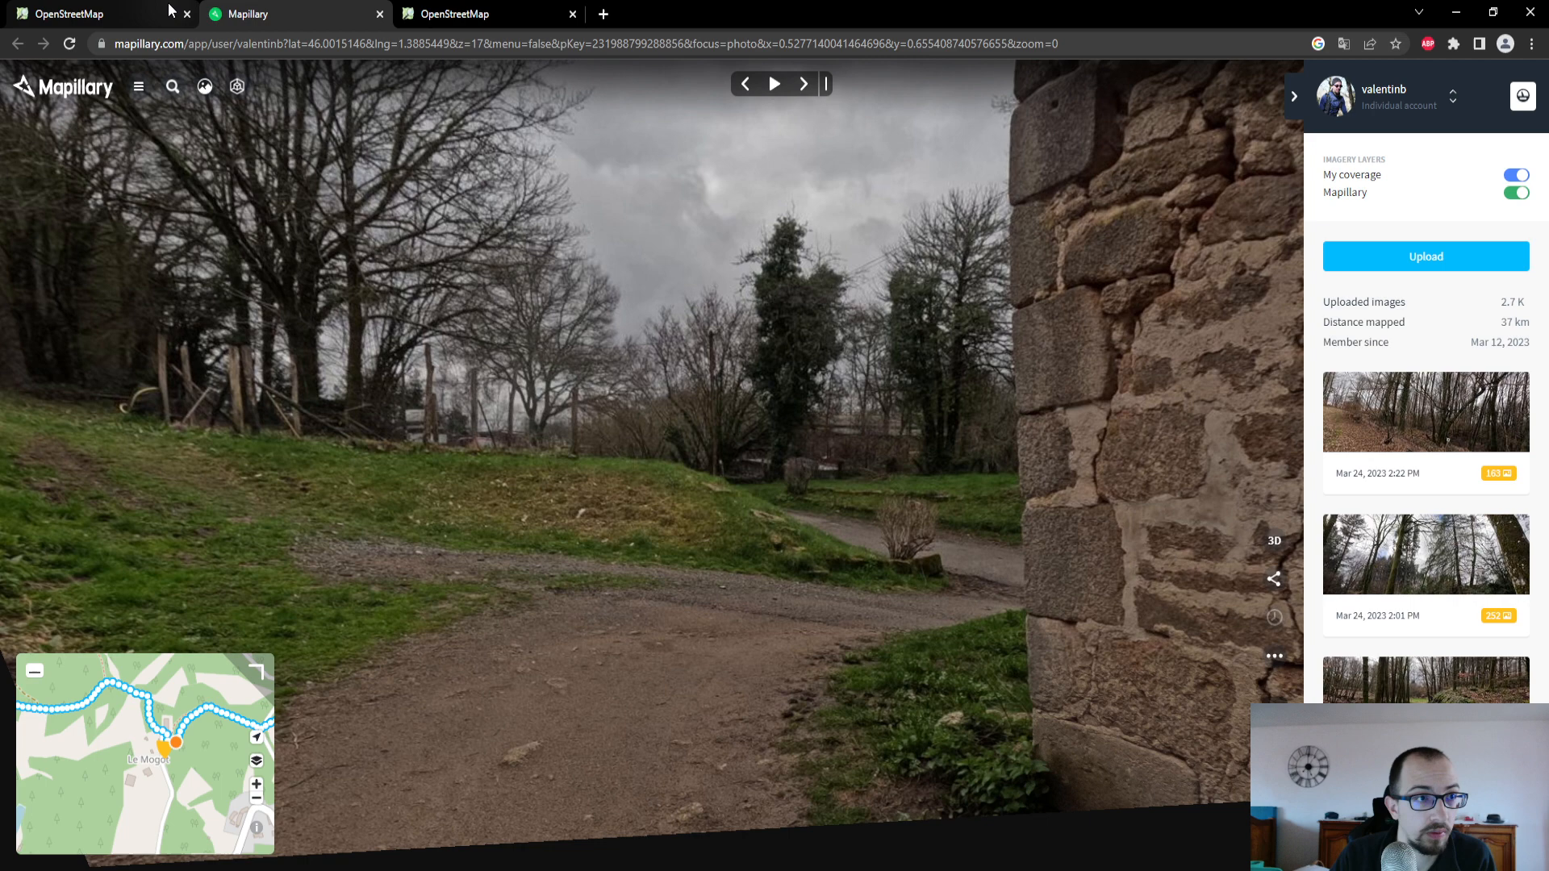
{"action": "left_click", "coordinate": [169, 11]}
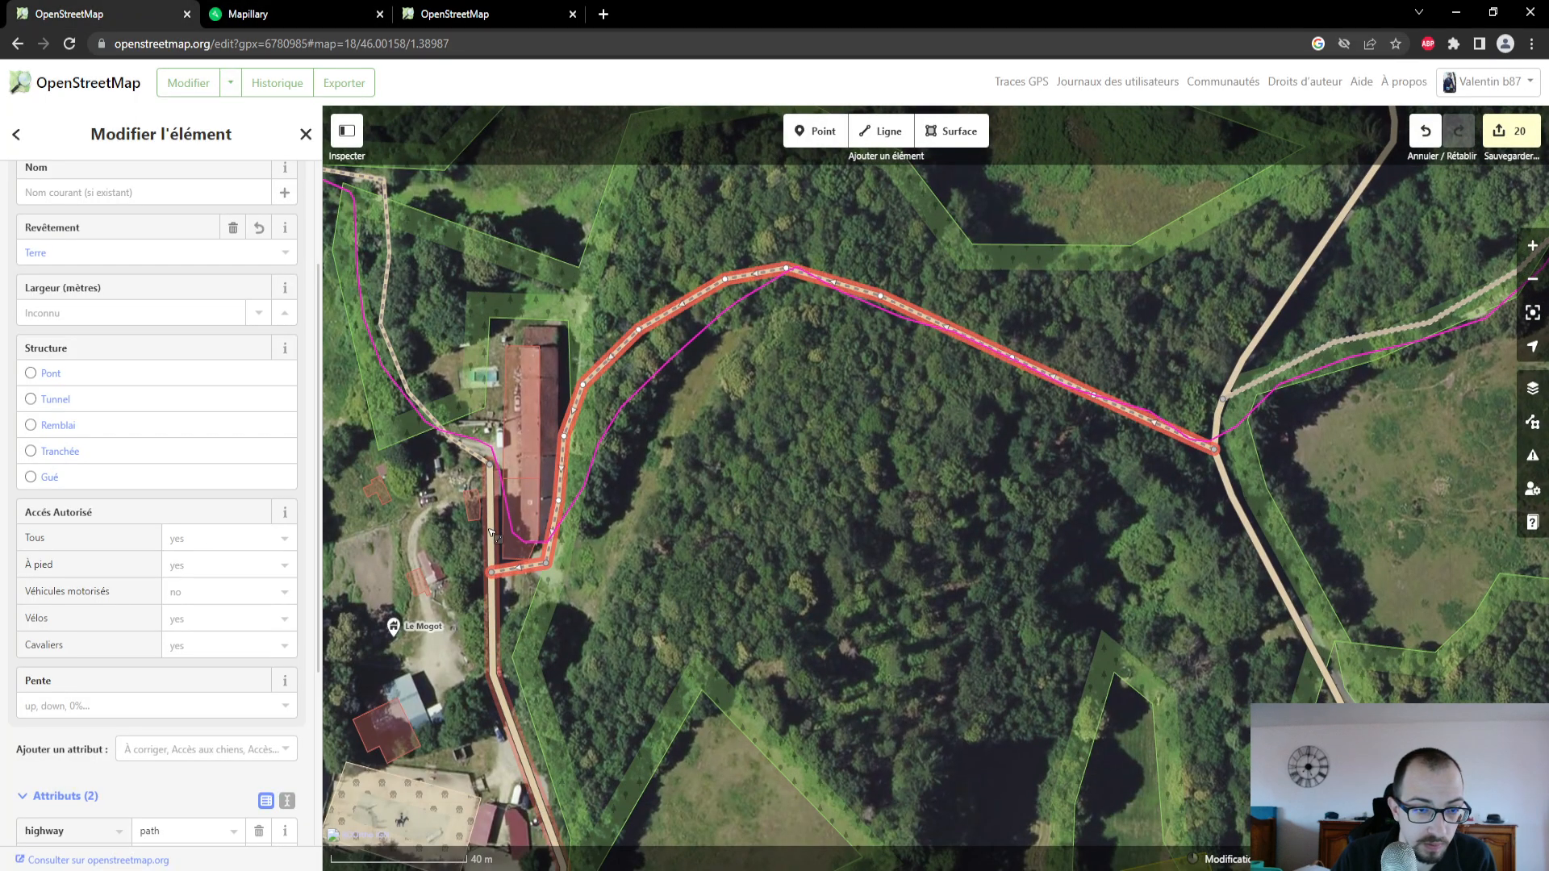
{"action": "left_click", "coordinate": [491, 532]}
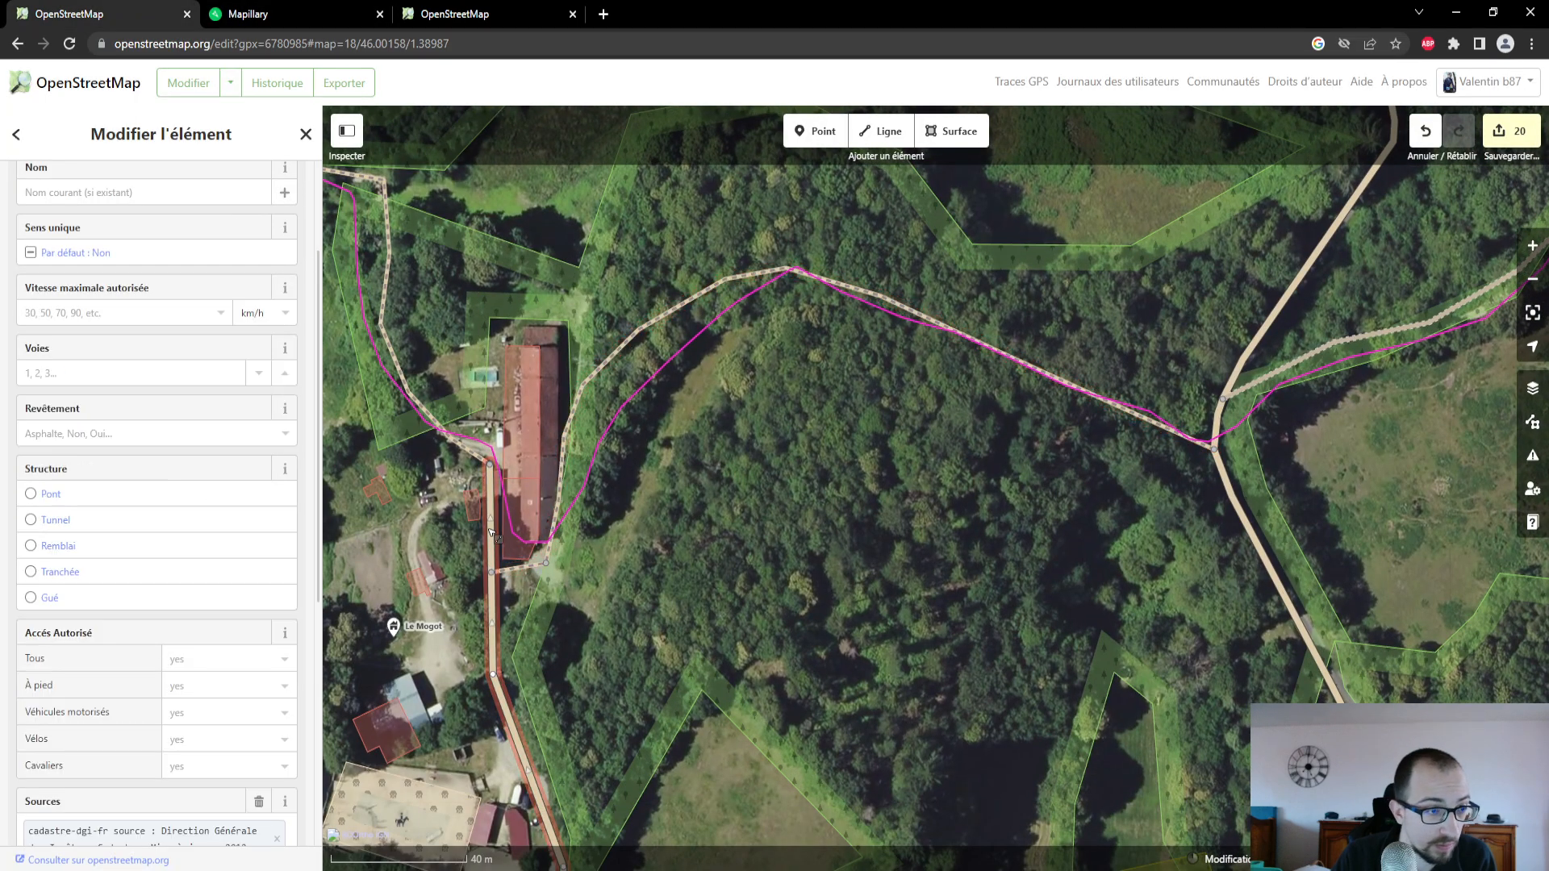
{"action": "left_click", "coordinate": [256, 24]}
{"action": "left_click", "coordinate": [136, 26]}
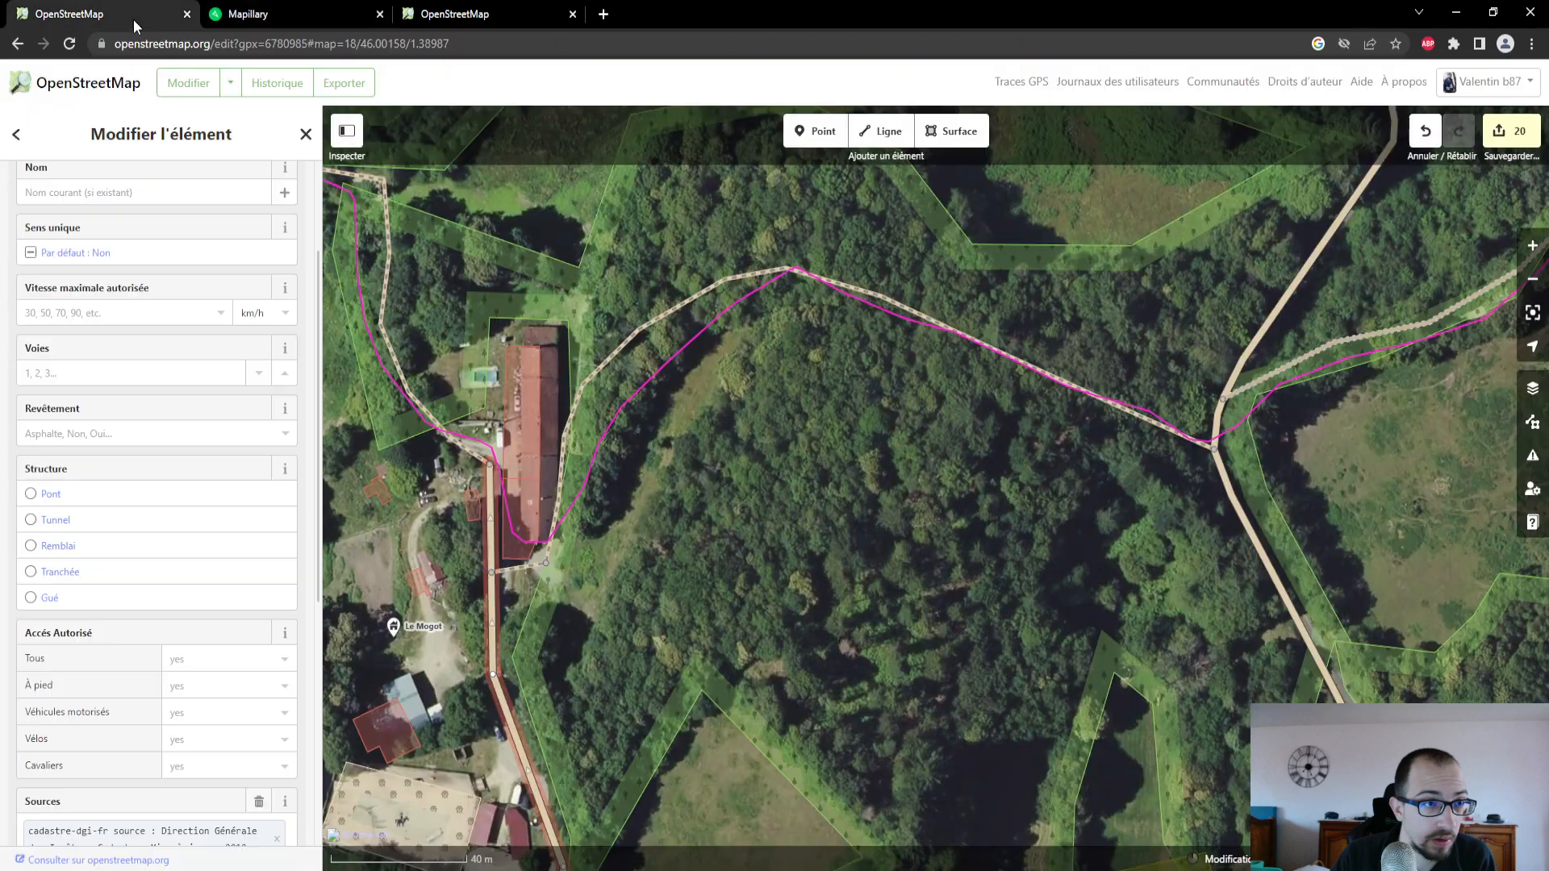
- Open the Mapillary photo taken on the path just northwest of Le Mogot's long building and examine the ground
{"action": "left_click", "coordinate": [208, 22]}
{"action": "scroll", "coordinate": [188, 726], "scroll_direction": "up", "scroll_amount": 2}
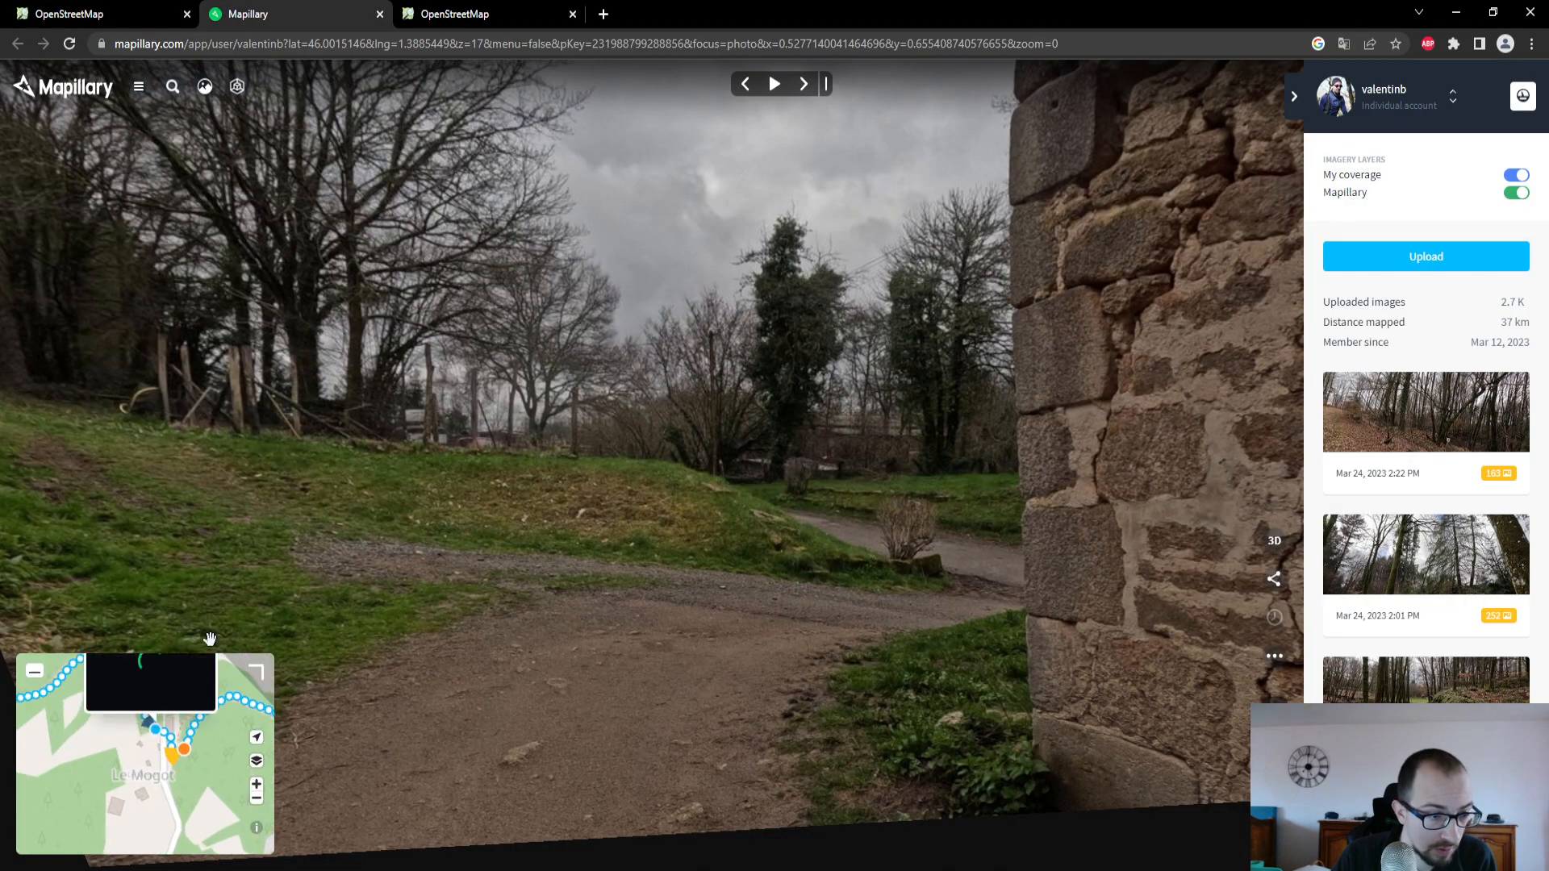
{"action": "scroll", "coordinate": [144, 724], "scroll_direction": "up", "scroll_amount": 2}
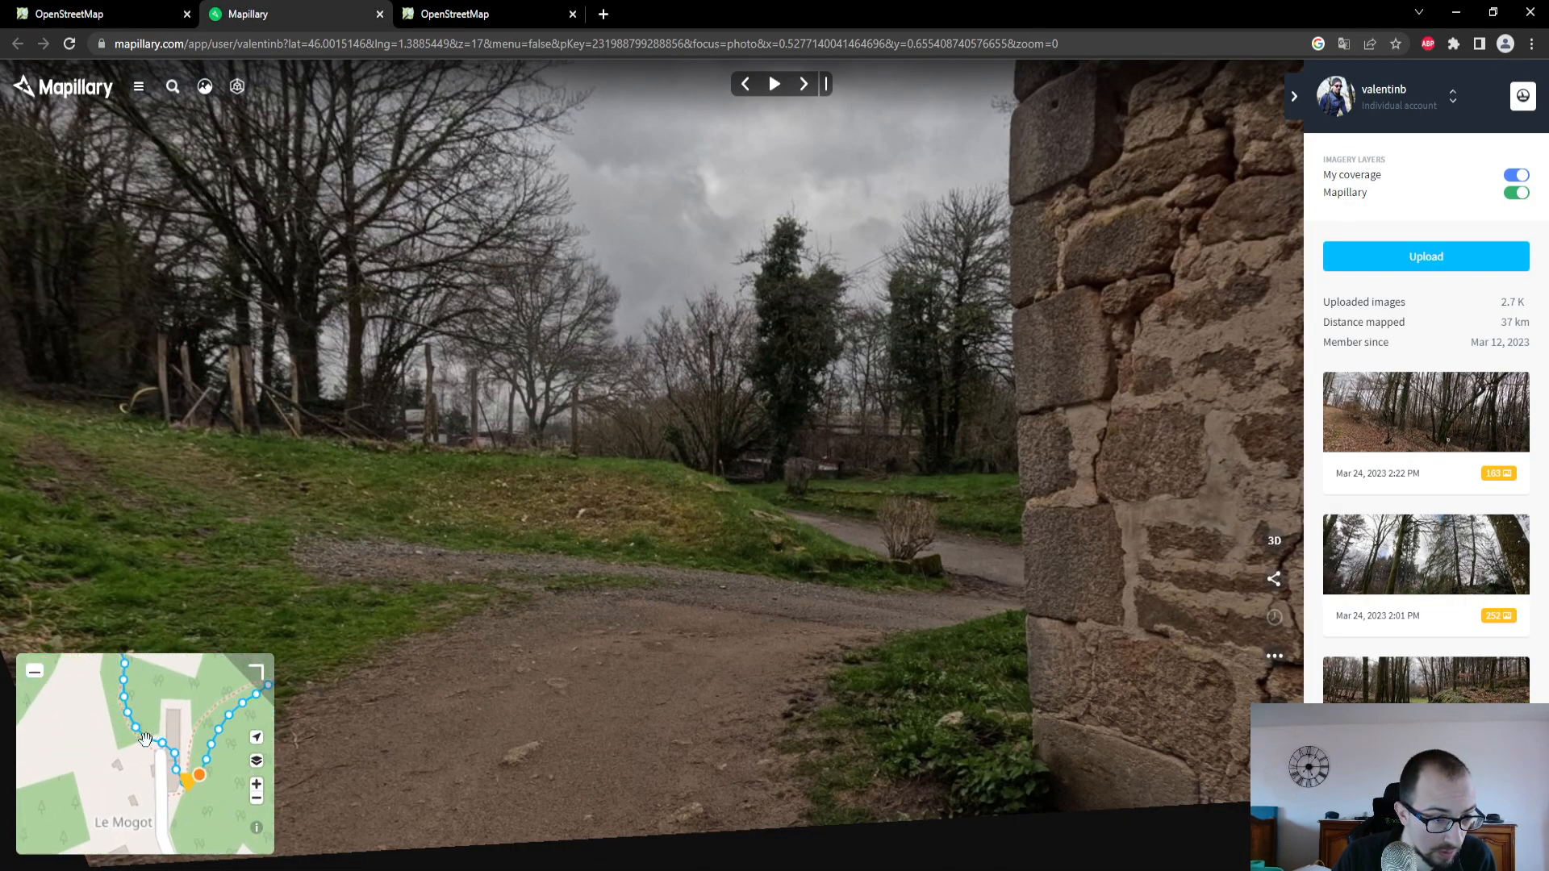
{"action": "left_click", "coordinate": [135, 729]}
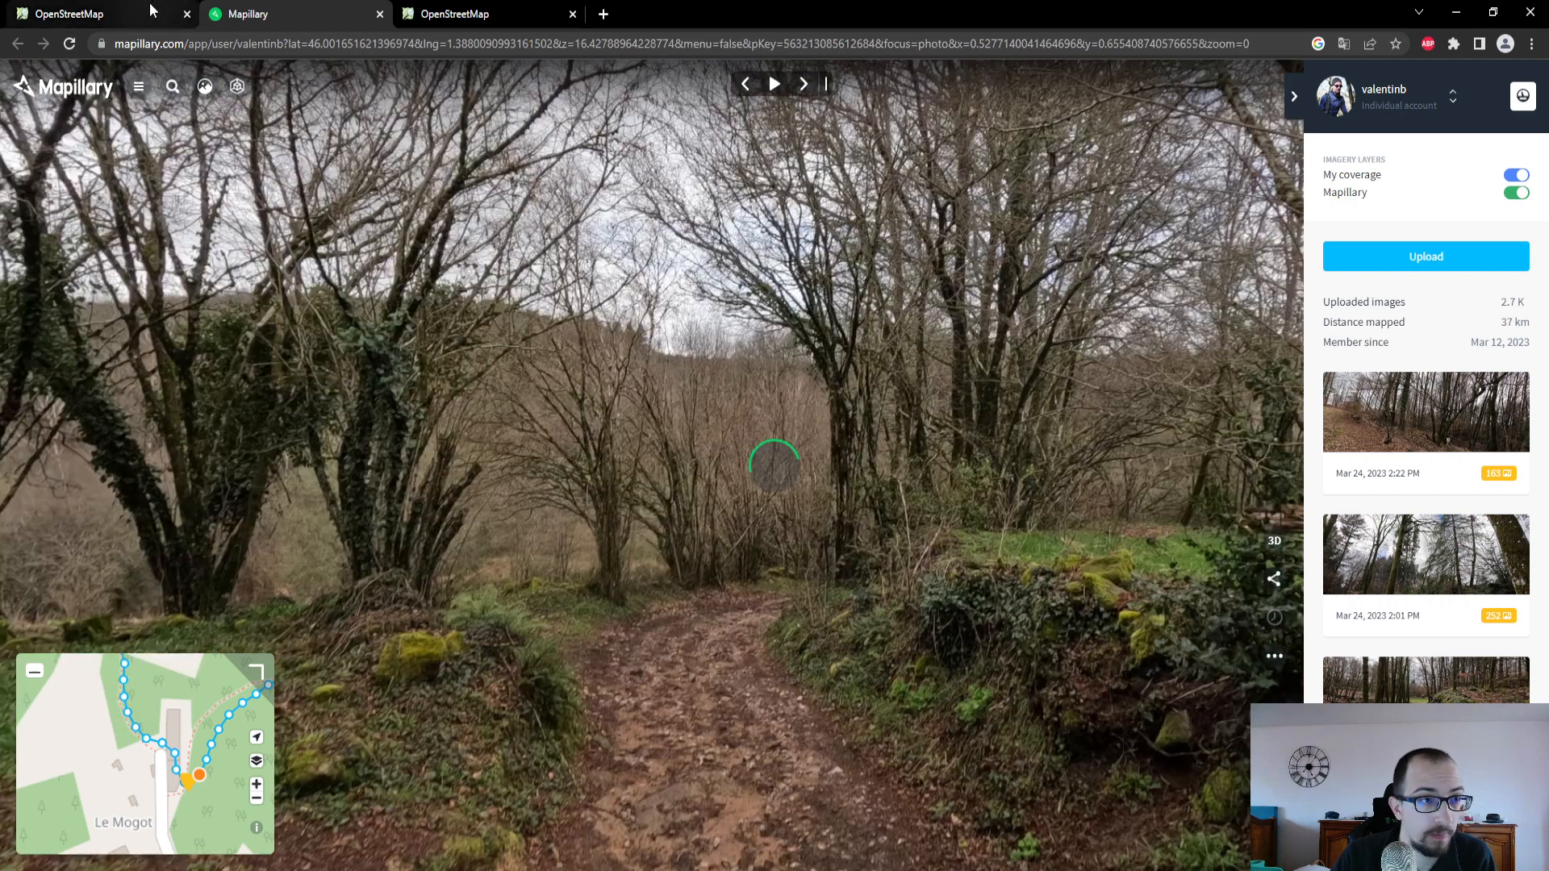
{"action": "left_click", "coordinate": [194, 11]}
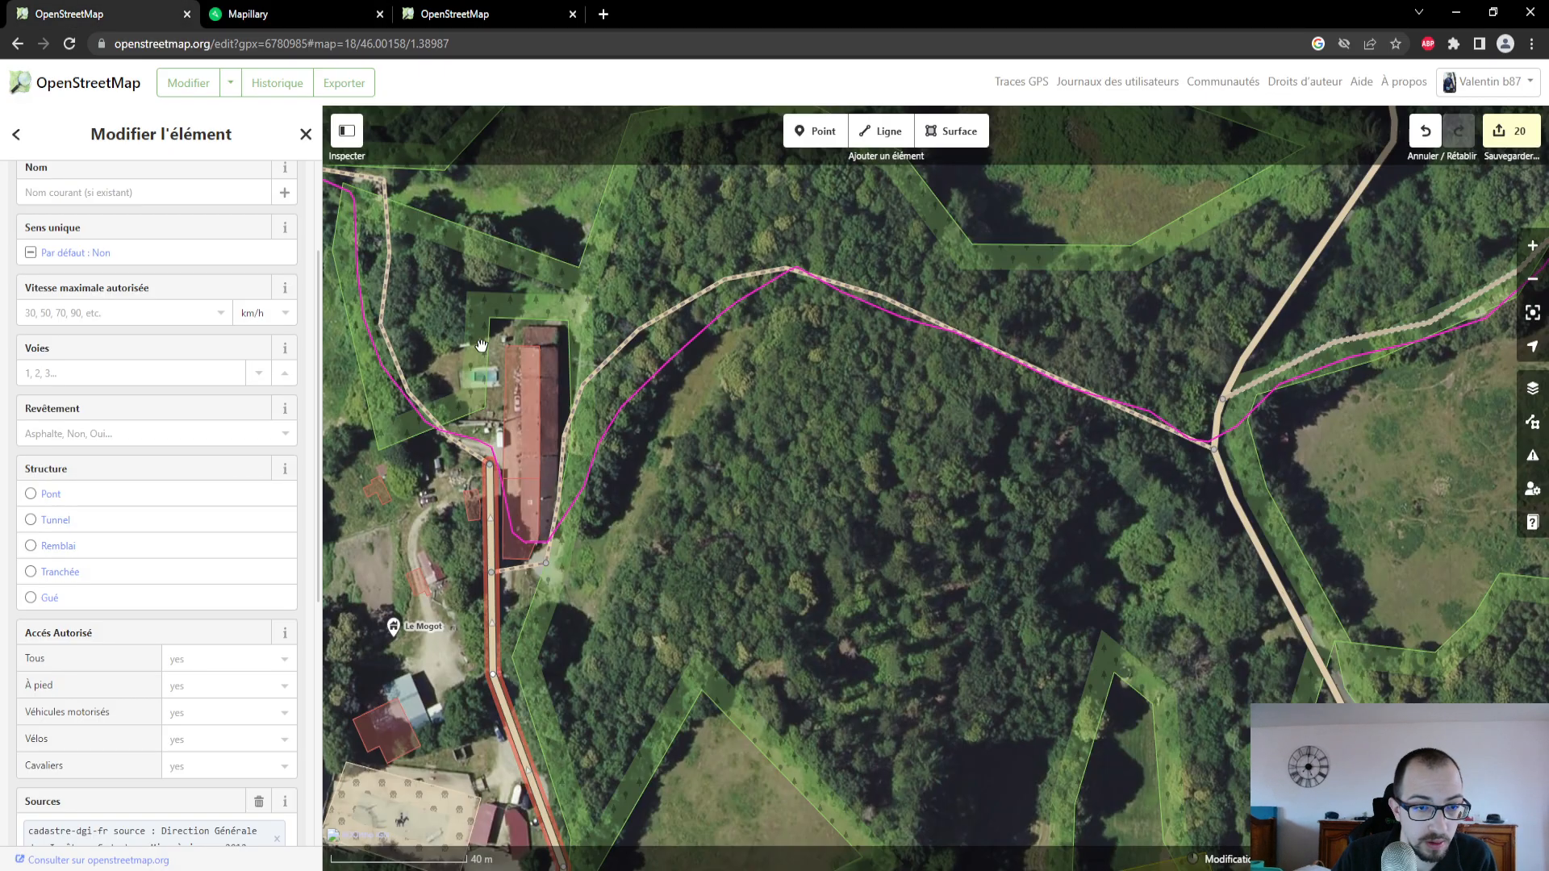
{"action": "left_click", "coordinate": [280, 14]}
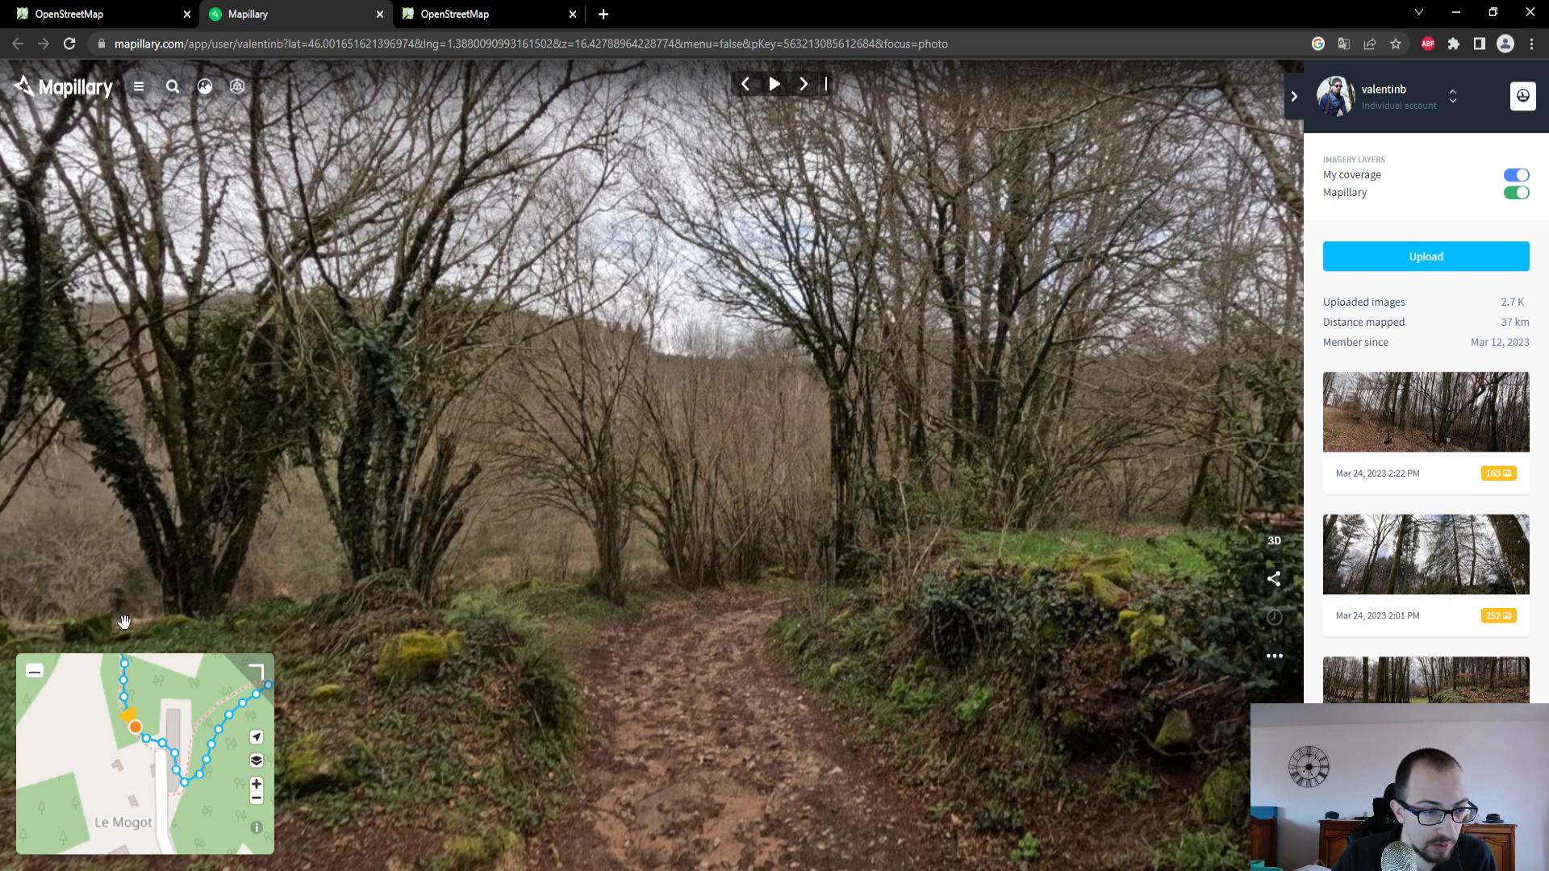
- In the OpenStreetMap editor, select the path leading northwest from the long building at Le Mogot and set its Revêtement to Terre
{"action": "left_click", "coordinate": [112, 16]}
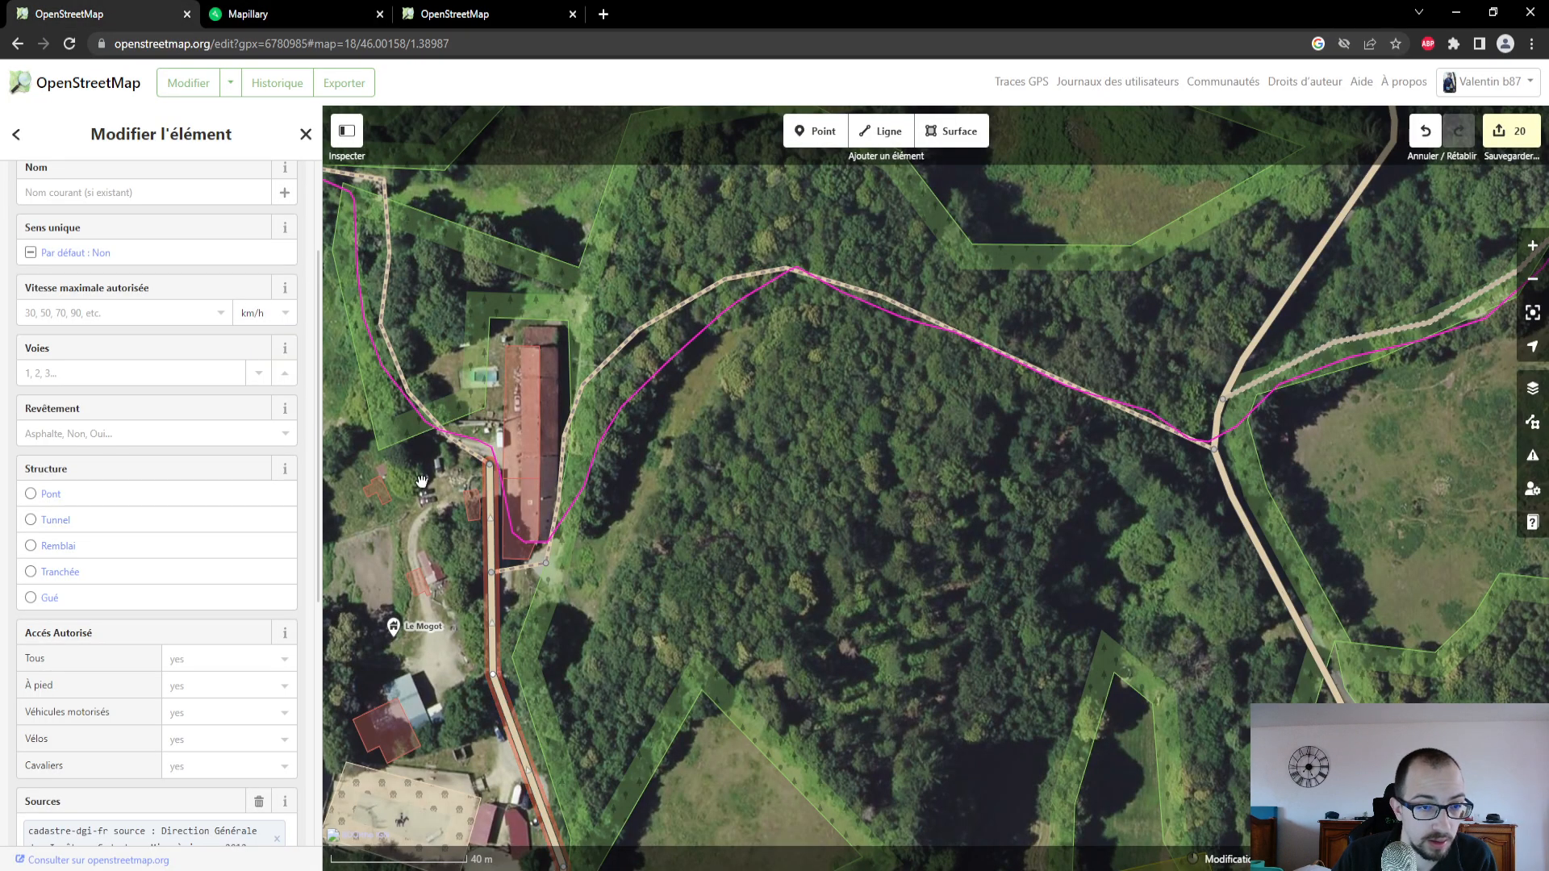
{"action": "left_click", "coordinate": [449, 439]}
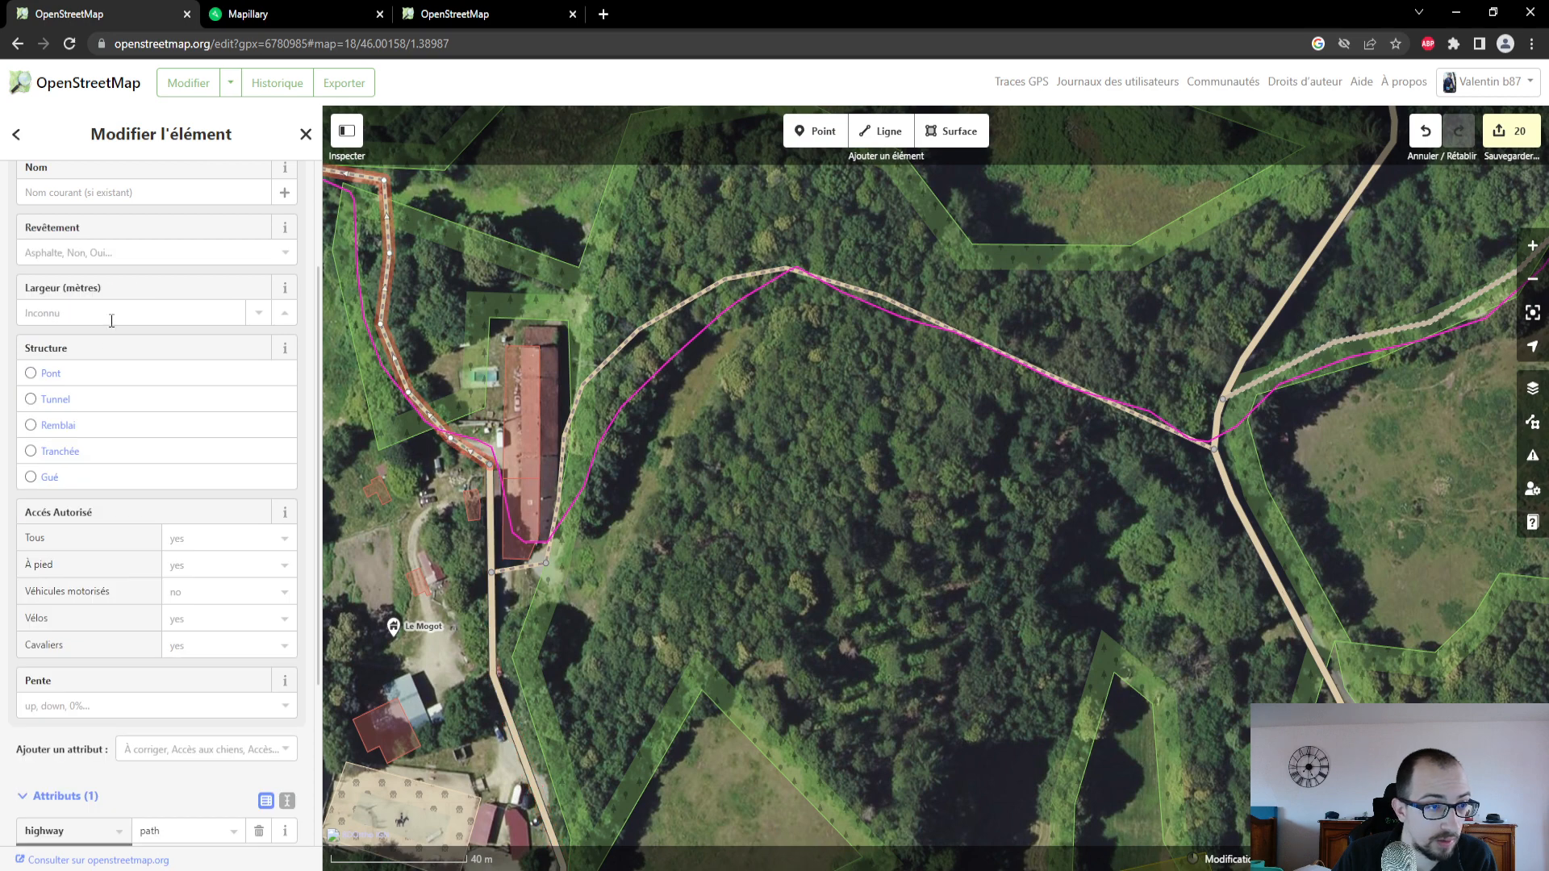
{"action": "left_click", "coordinate": [131, 247]}
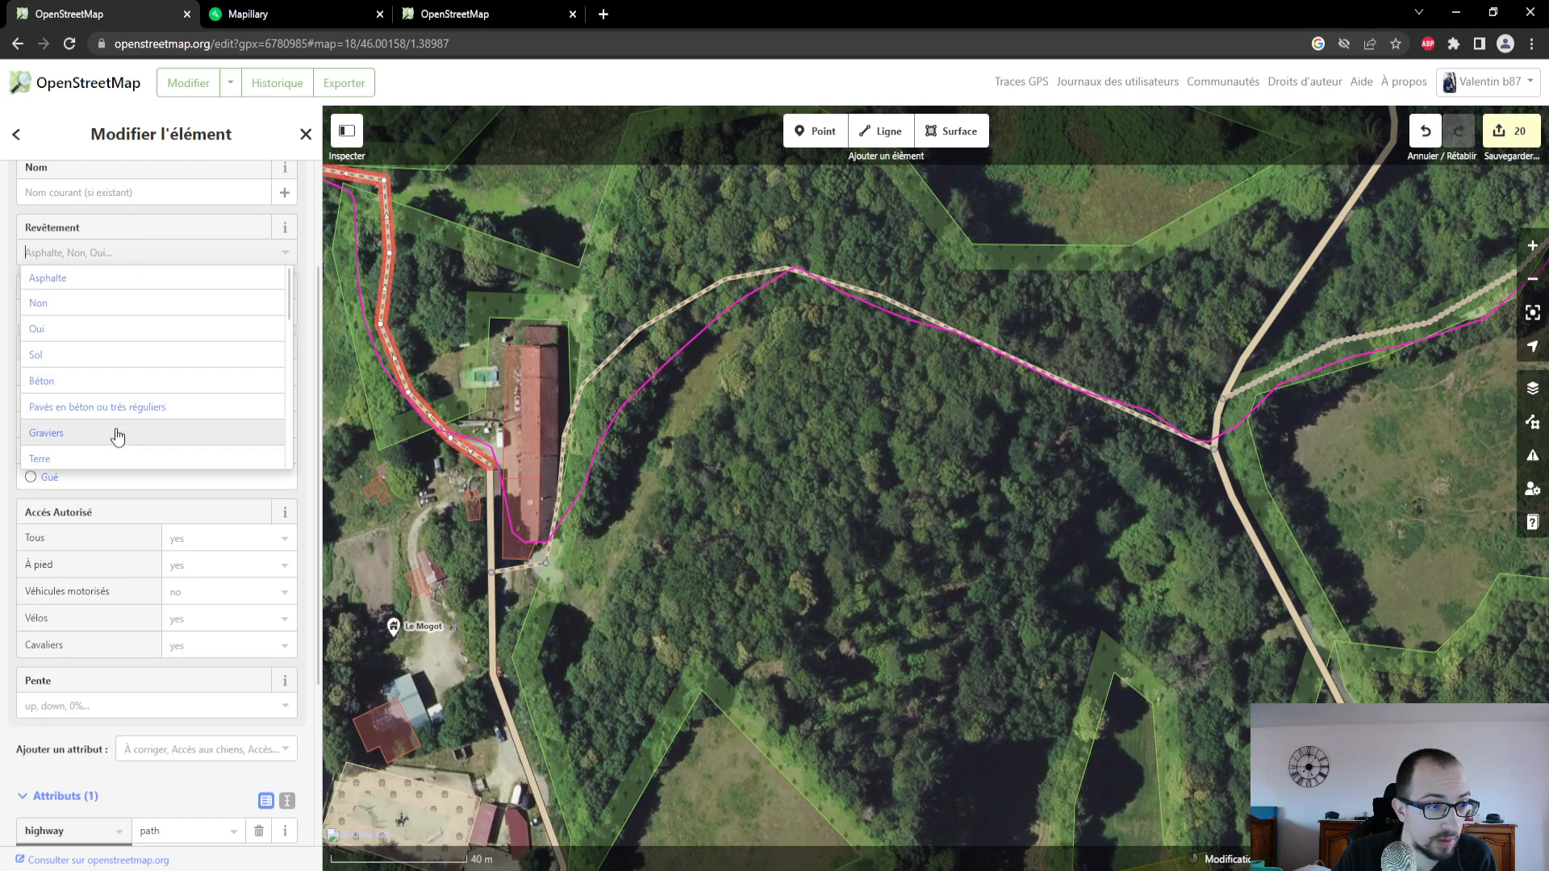
{"action": "left_click", "coordinate": [114, 455]}
{"action": "scroll", "coordinate": [157, 290], "scroll_direction": "up", "scroll_amount": 3}
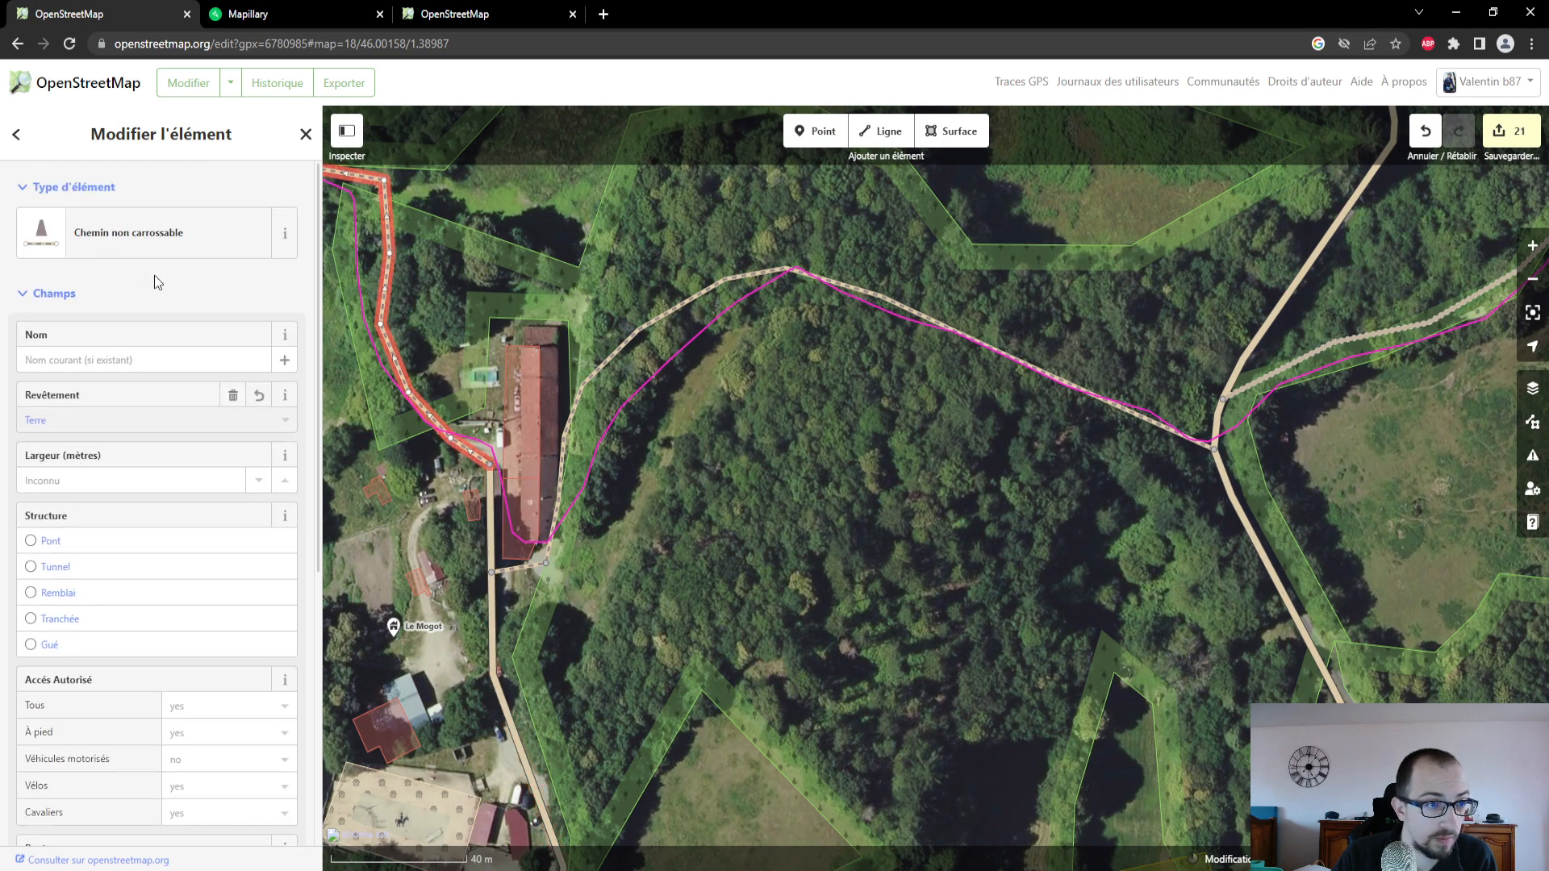
- Select the path branching southwest from the junction northwest of Le Mogot and examine its ground in a Mapillary photo just past that junction
{"action": "left_click_drag", "start_coordinate": [428, 321], "coordinate": [737, 469]}
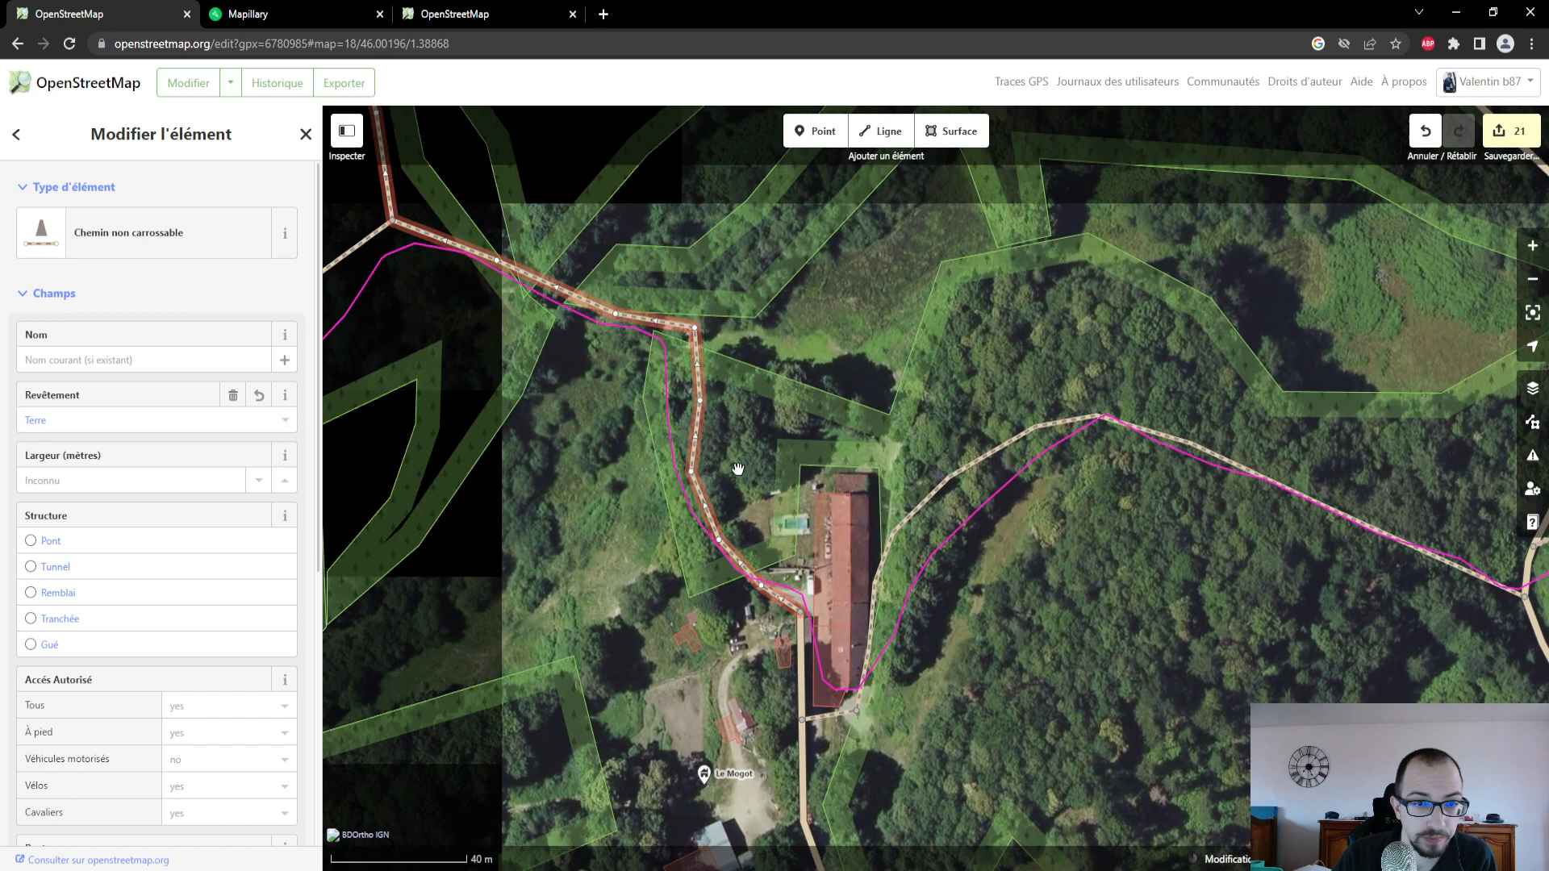
{"action": "left_click_drag", "start_coordinate": [646, 441], "coordinate": [930, 480]}
{"action": "left_click_drag", "start_coordinate": [849, 521], "coordinate": [990, 534]}
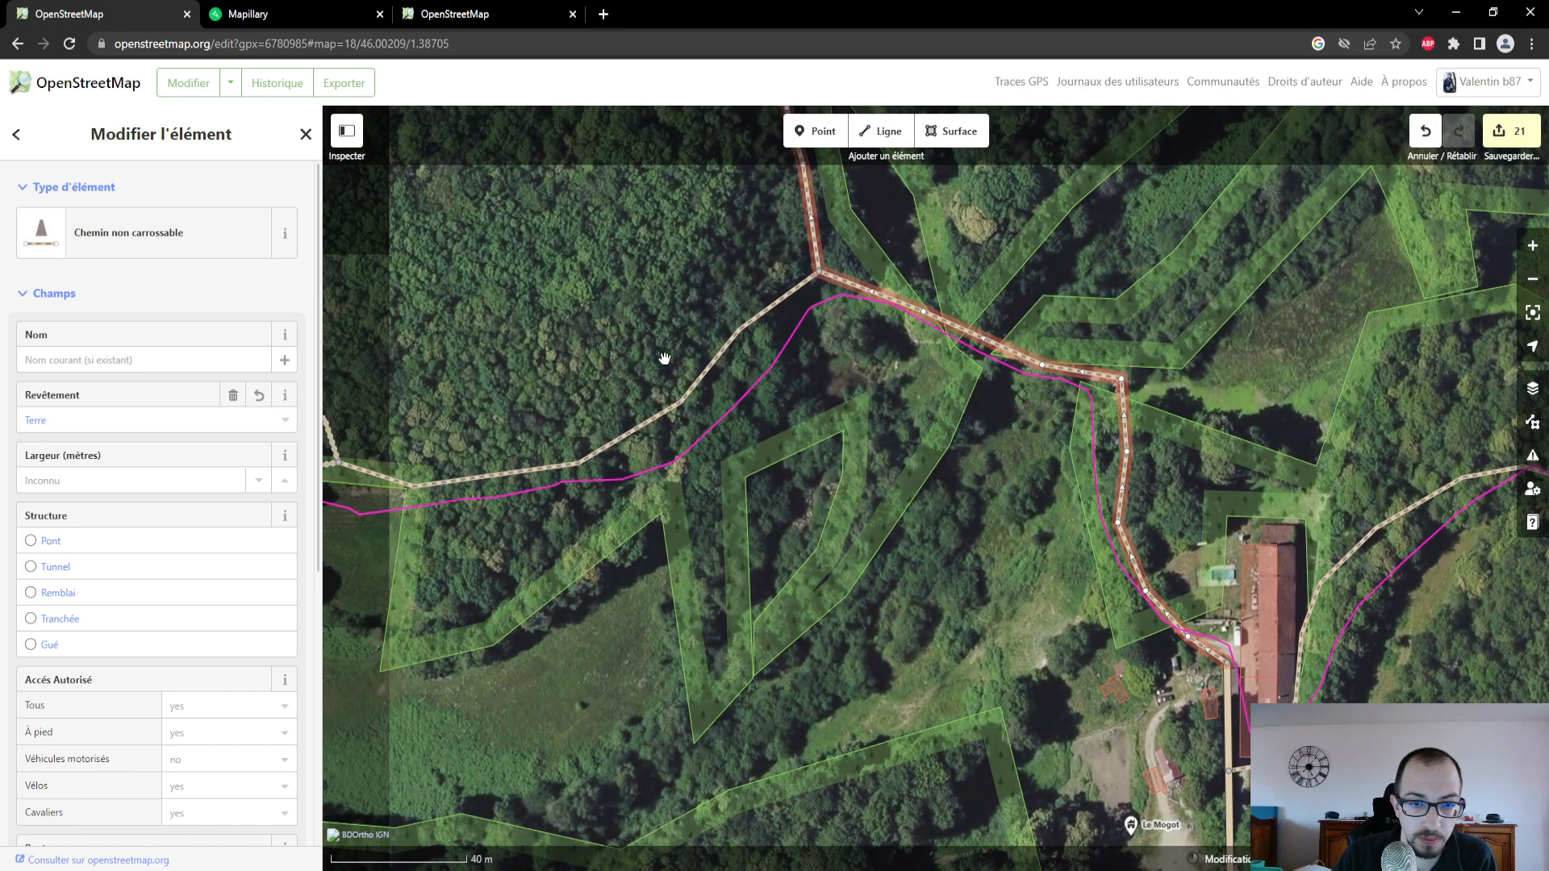
{"action": "left_click", "coordinate": [689, 393]}
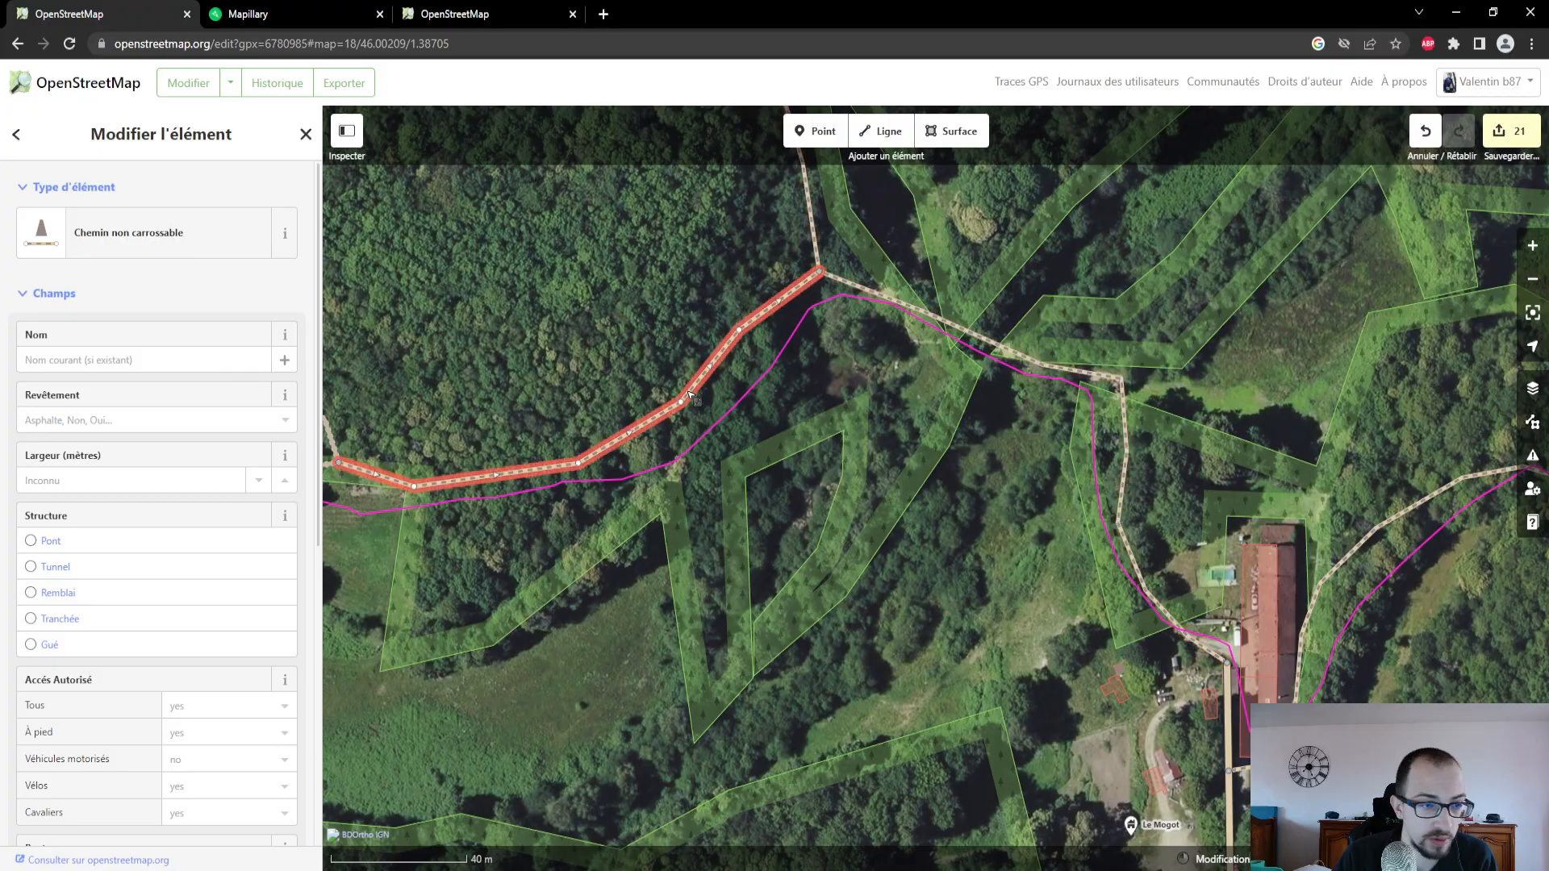
{"action": "left_click", "coordinate": [252, 13]}
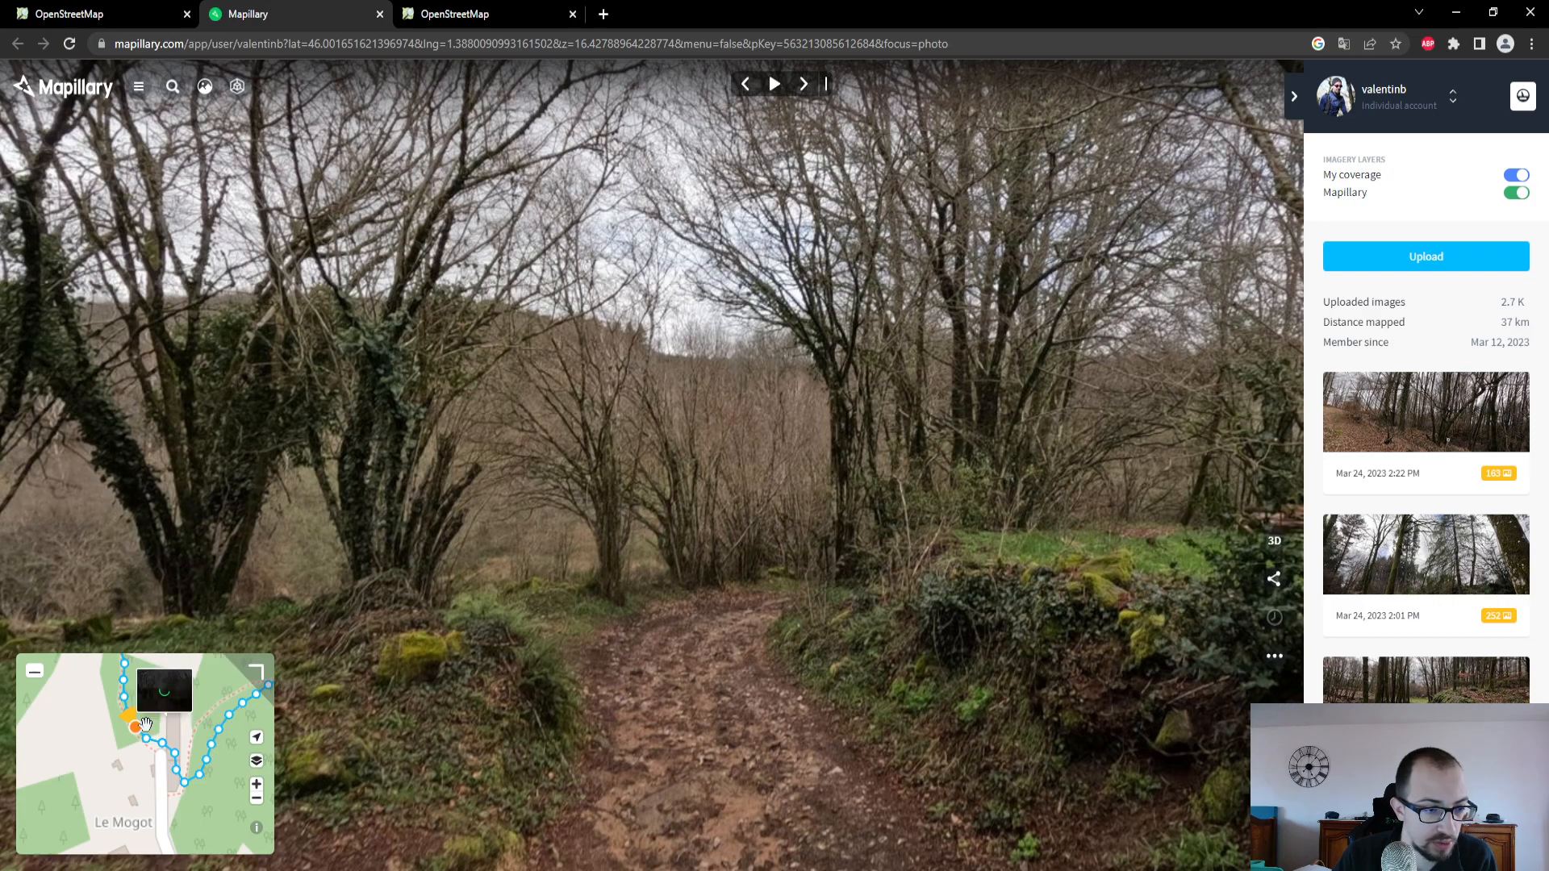
{"action": "left_click_drag", "start_coordinate": [145, 724], "coordinate": [171, 832]}
{"action": "left_click", "coordinate": [118, 776]}
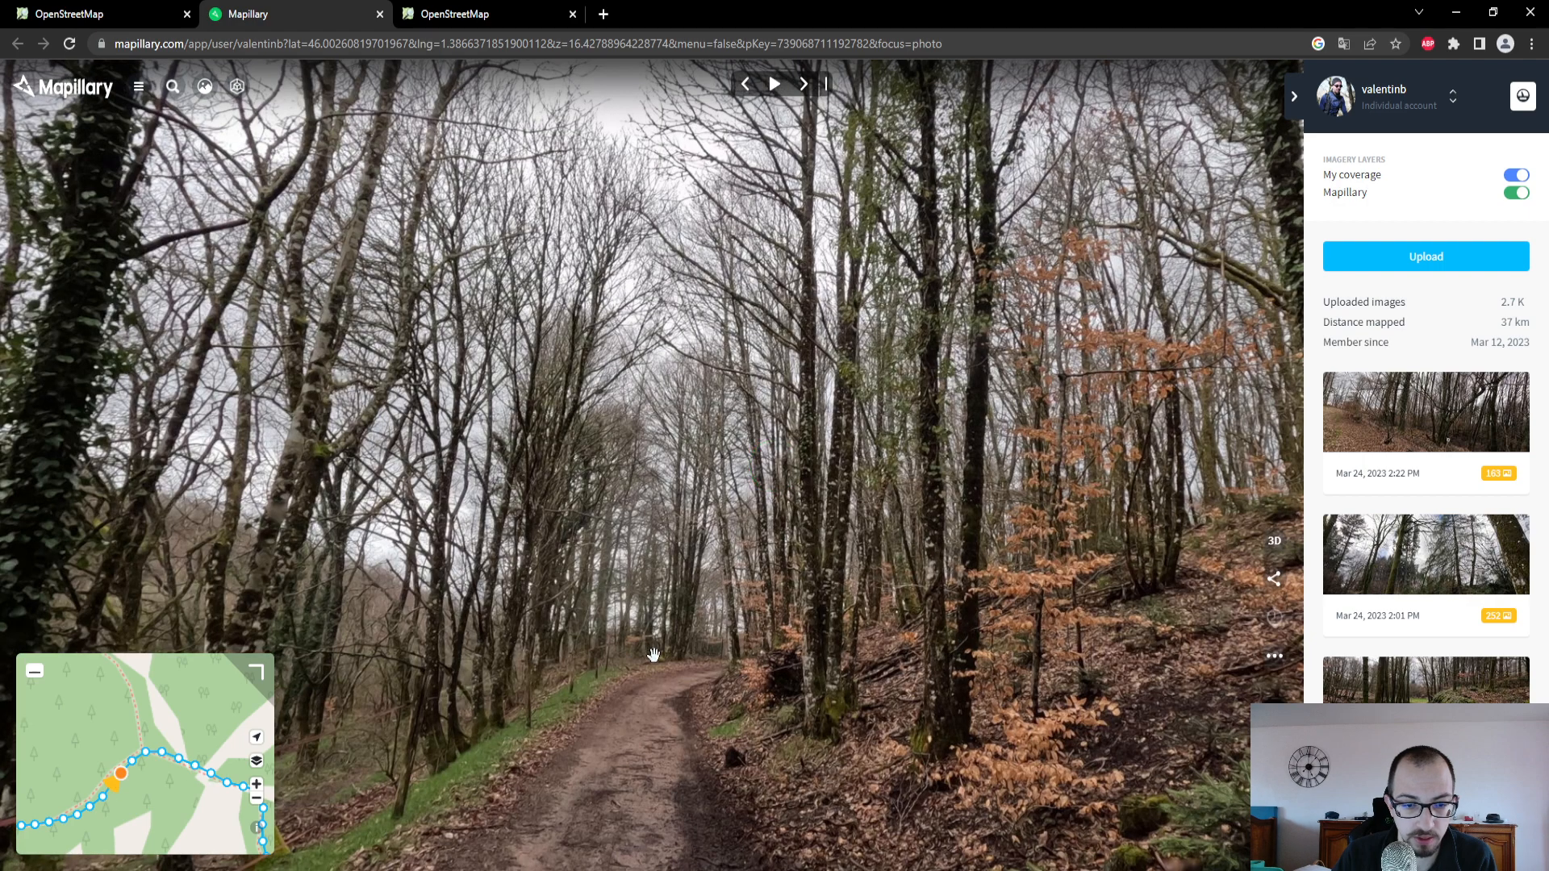
- Check the ground in the Mapillary photo and set the selected southwest path's Revêtement to Graviers in the OpenStreetMap editor
{"action": "left_click_drag", "start_coordinate": [653, 655], "coordinate": [721, 330]}
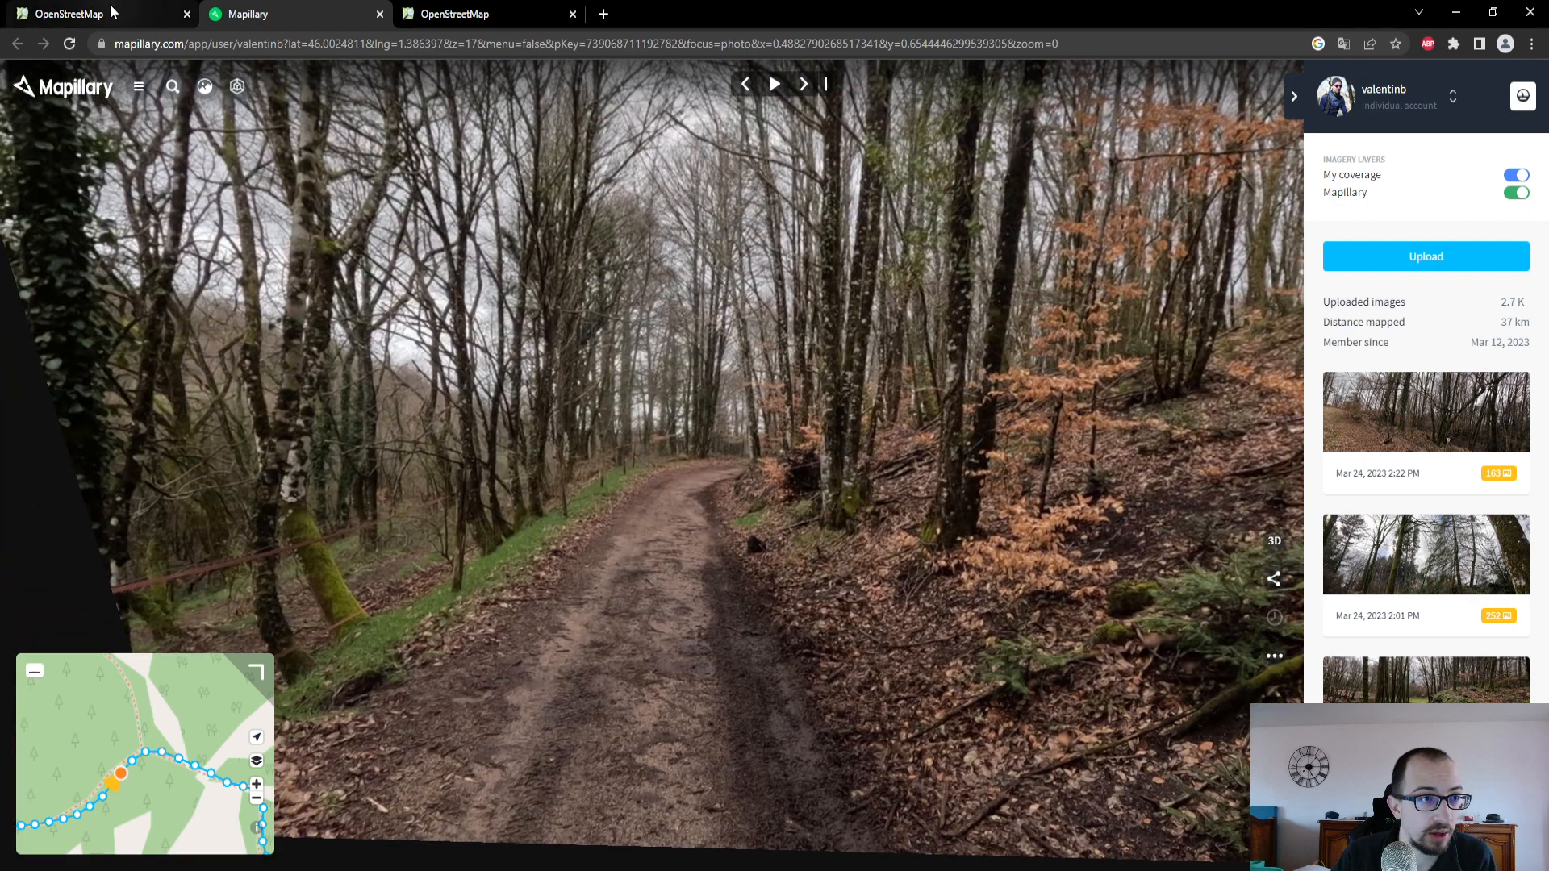
{"action": "left_click", "coordinate": [113, 14]}
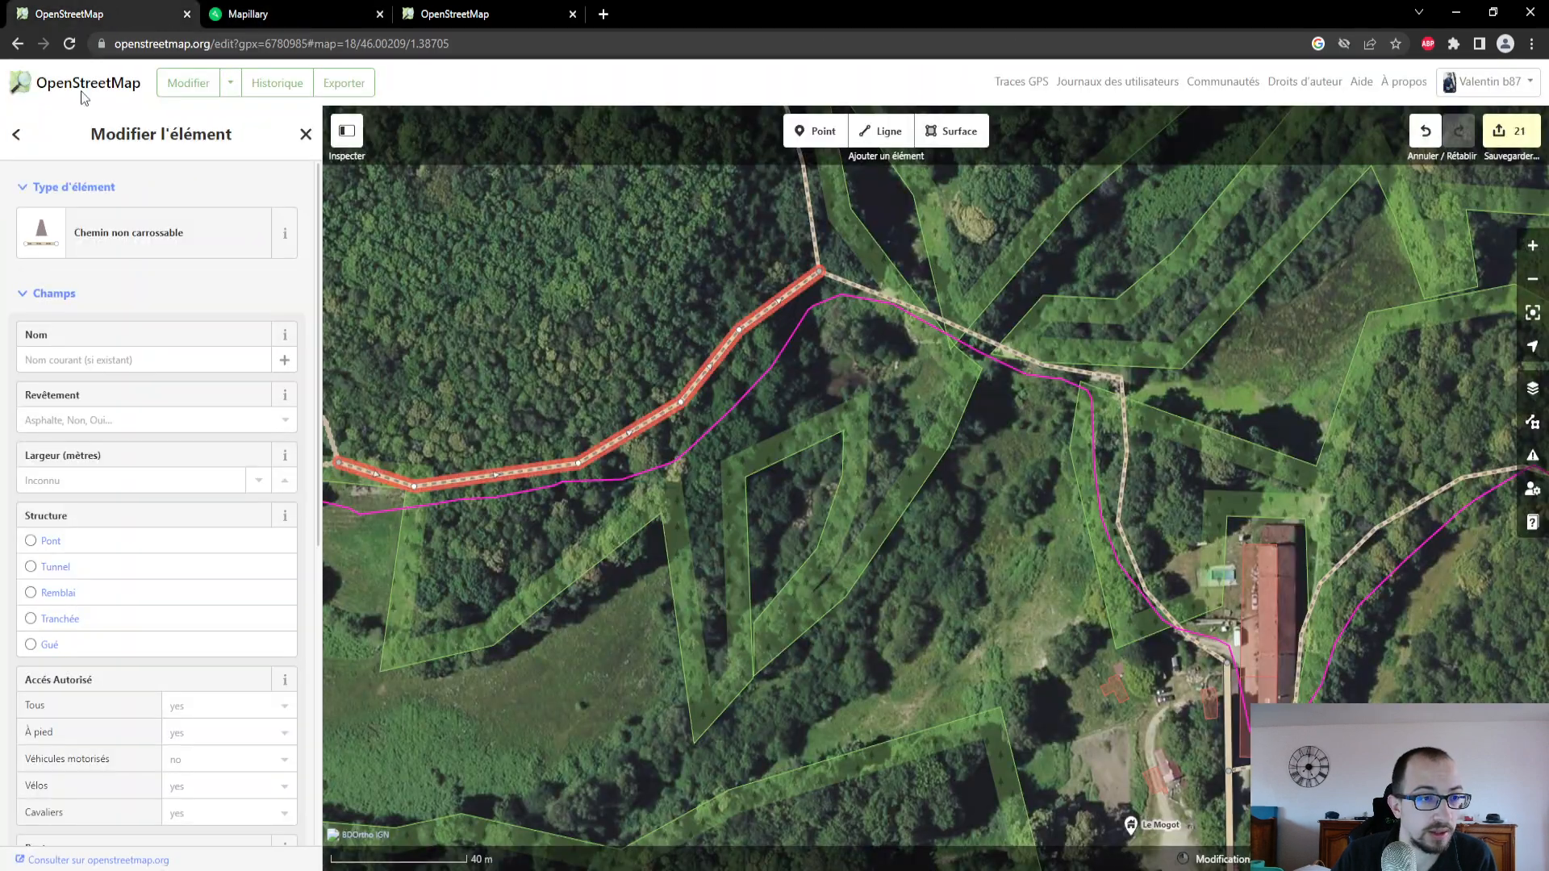
{"action": "left_click", "coordinate": [119, 421]}
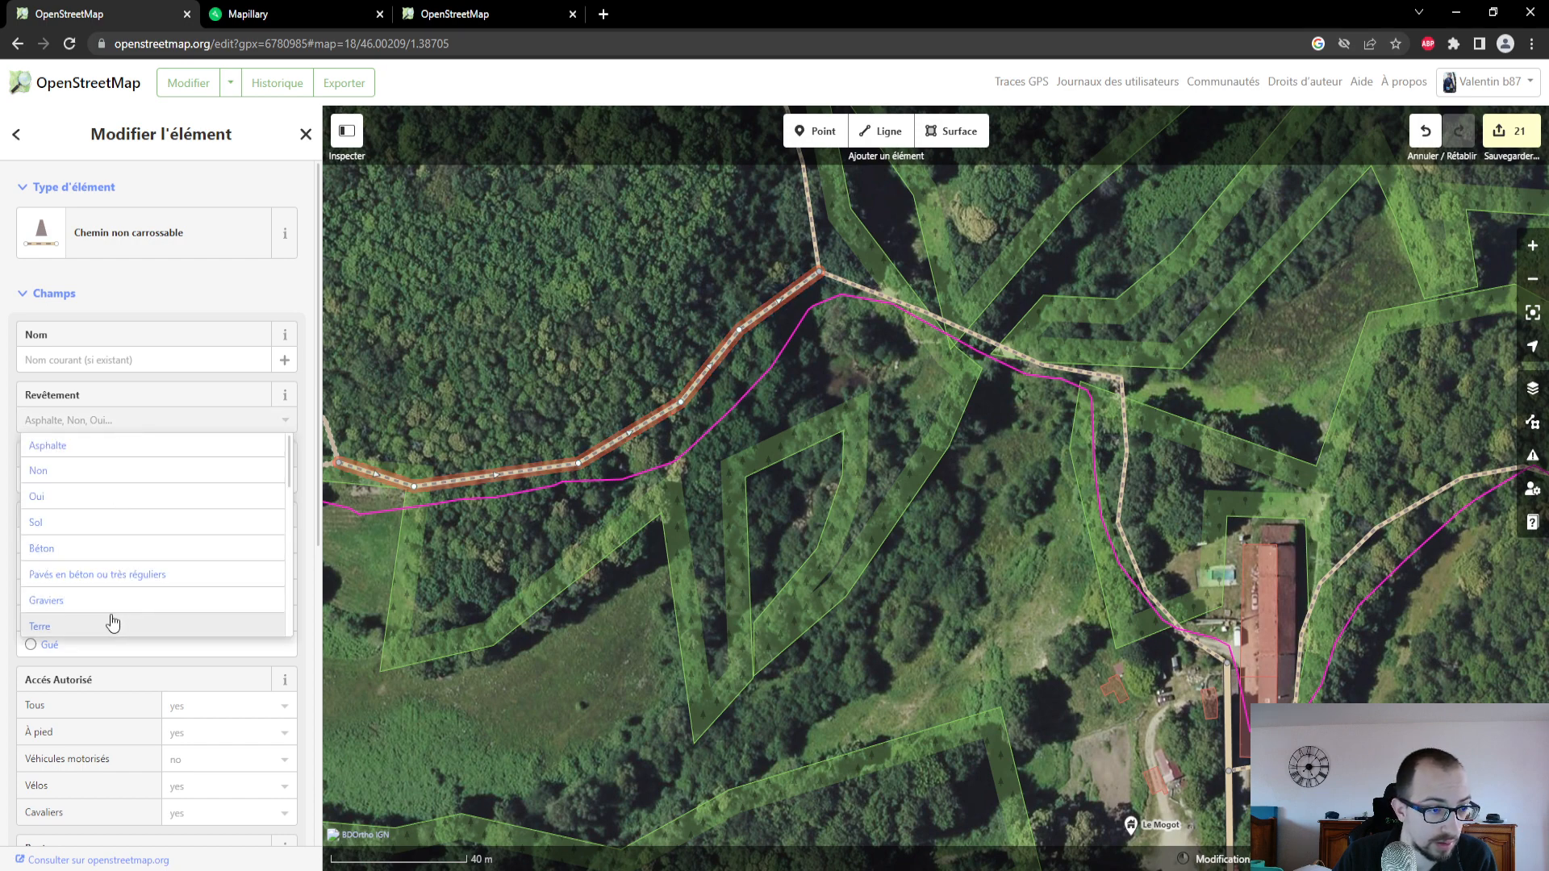
{"action": "left_click", "coordinate": [106, 617]}
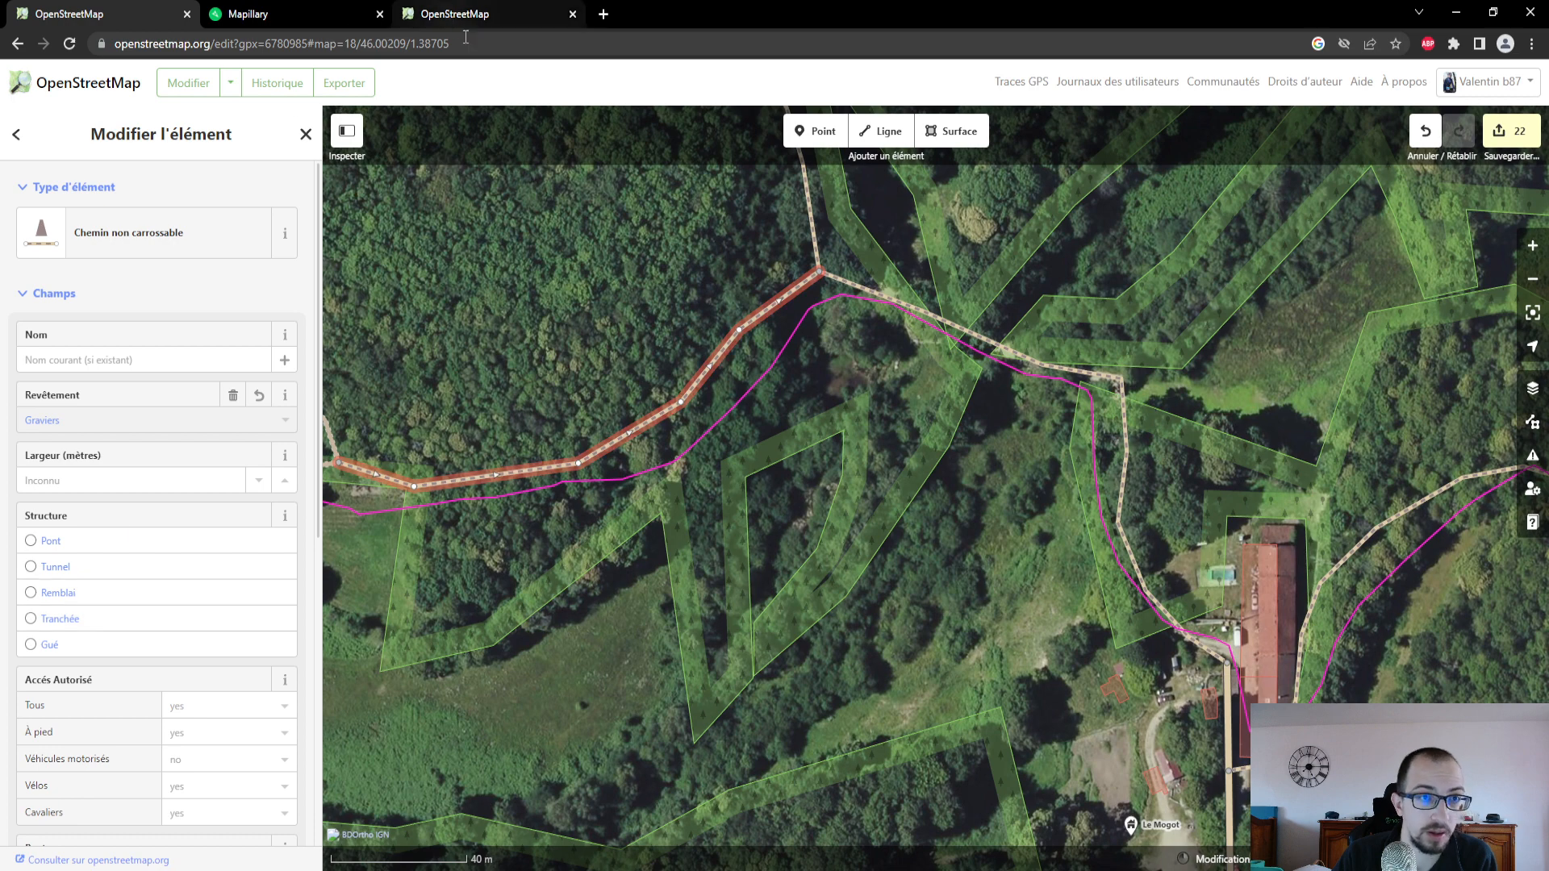
- Search Google Images for "chemin gravier" and compare the pictured gravel paths with the path's ground
{"action": "left_click", "coordinate": [603, 15]}
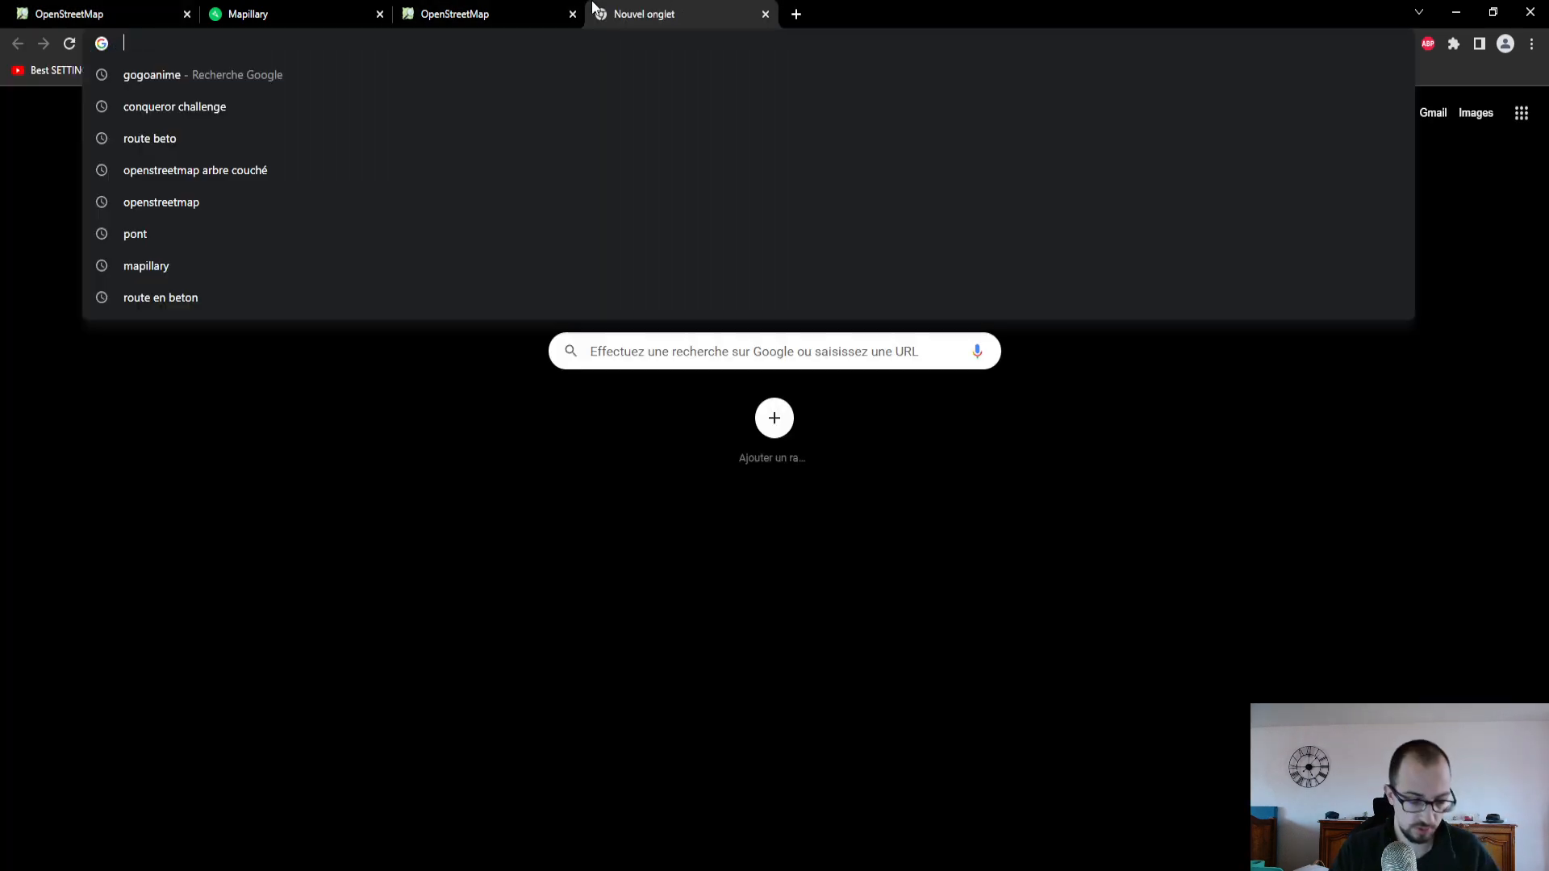
{"action": "type", "text": "chemin gravier"}
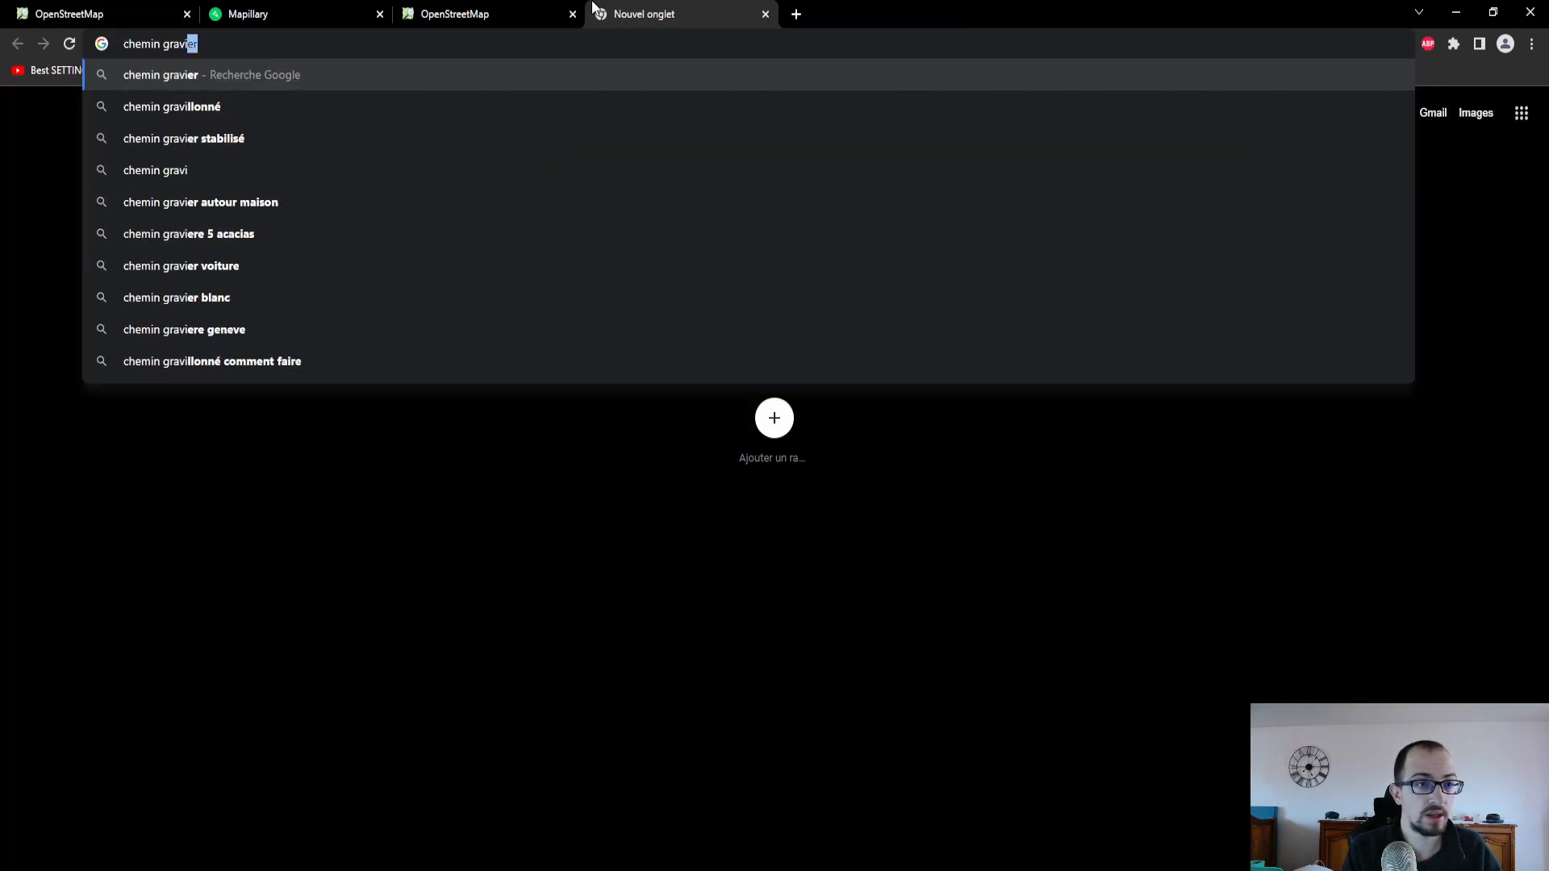
{"action": "key", "text": "Return"}
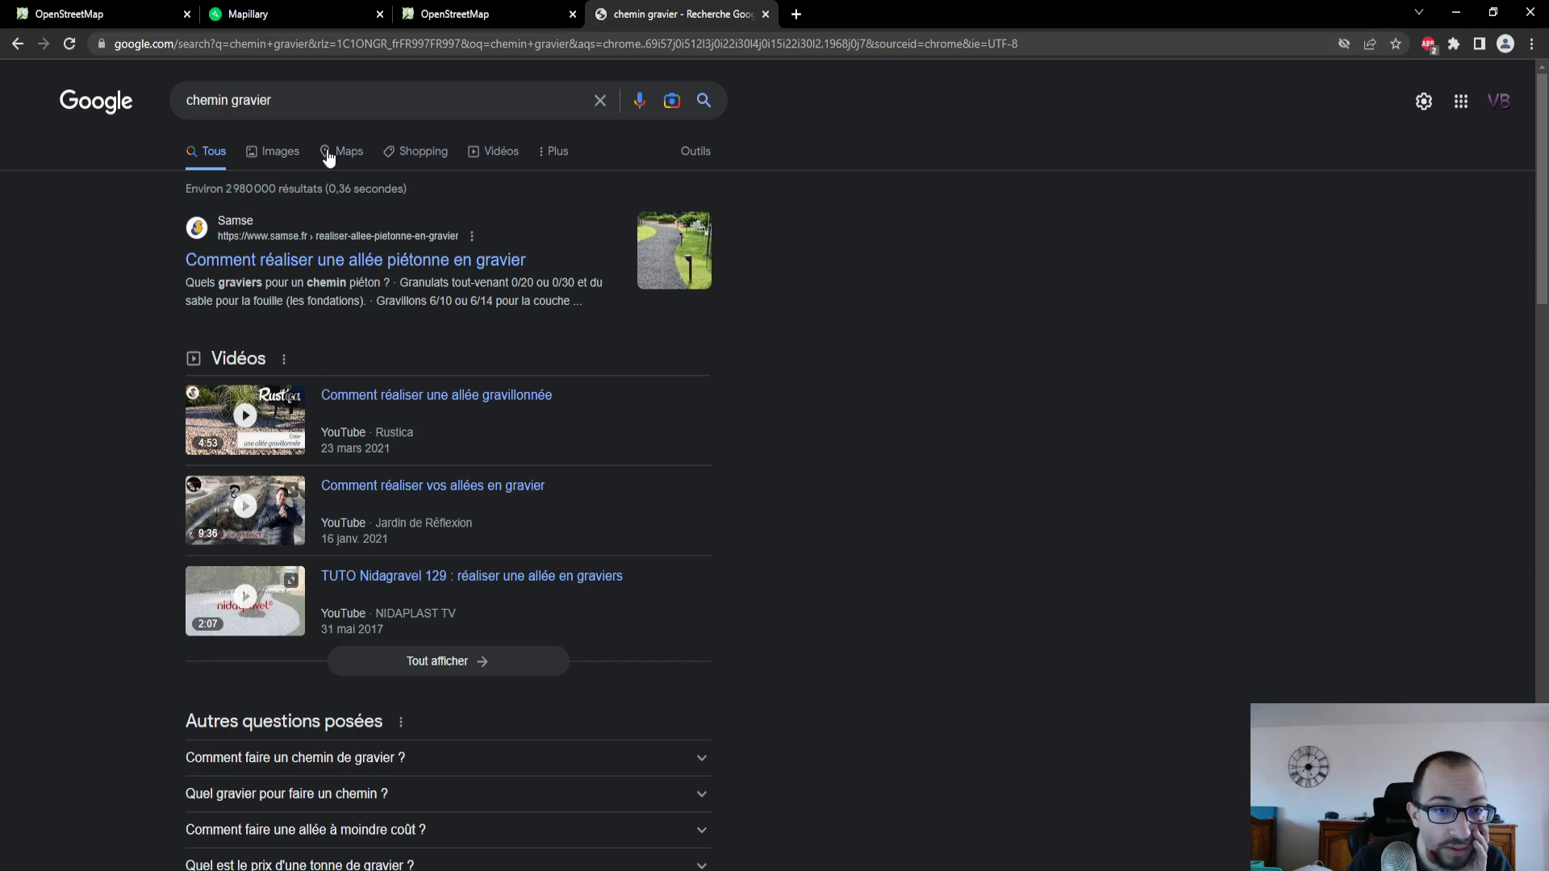
{"action": "left_click", "coordinate": [282, 158]}
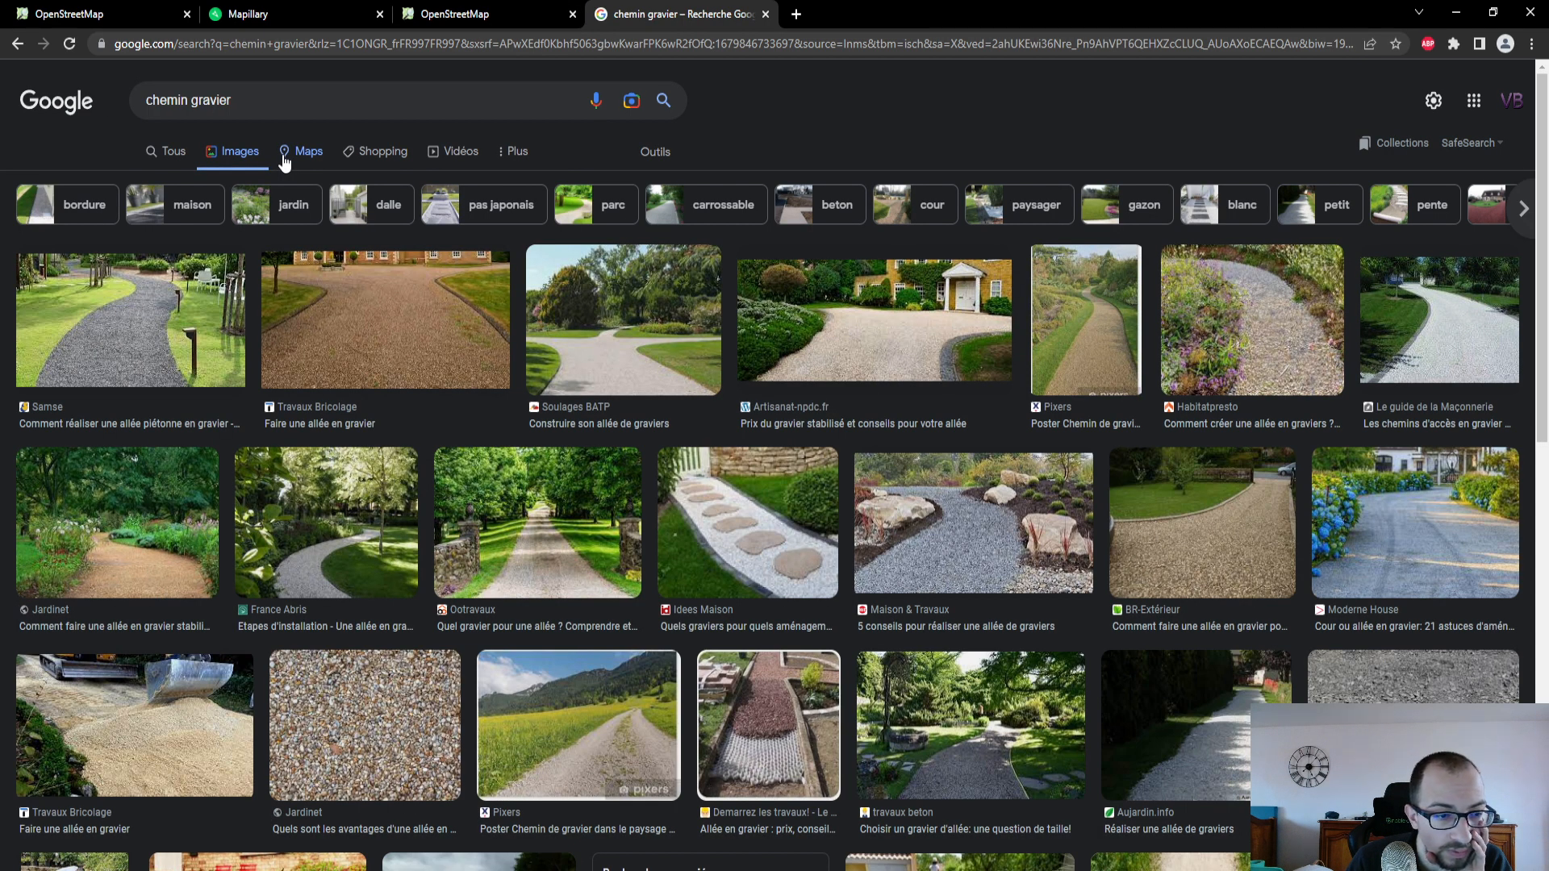
{"action": "left_click", "coordinate": [765, 14]}
- Recheck the path's ground in the Mapillary photo and set its Revêtement to Terre in the OpenStreetMap editor
{"action": "left_click", "coordinate": [337, 19]}
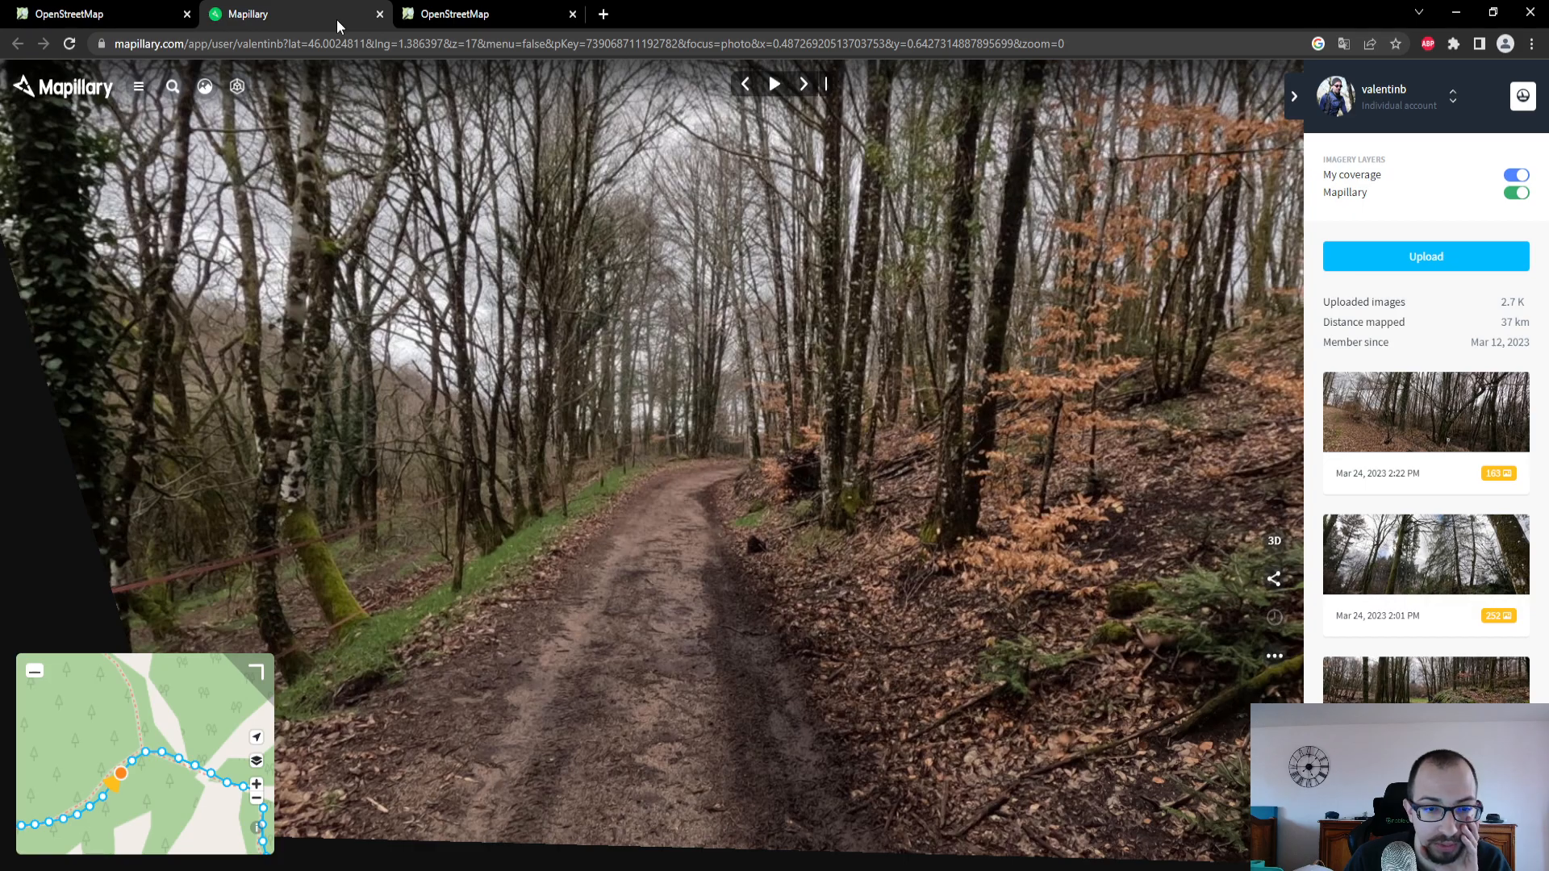
{"action": "left_click", "coordinate": [89, 19]}
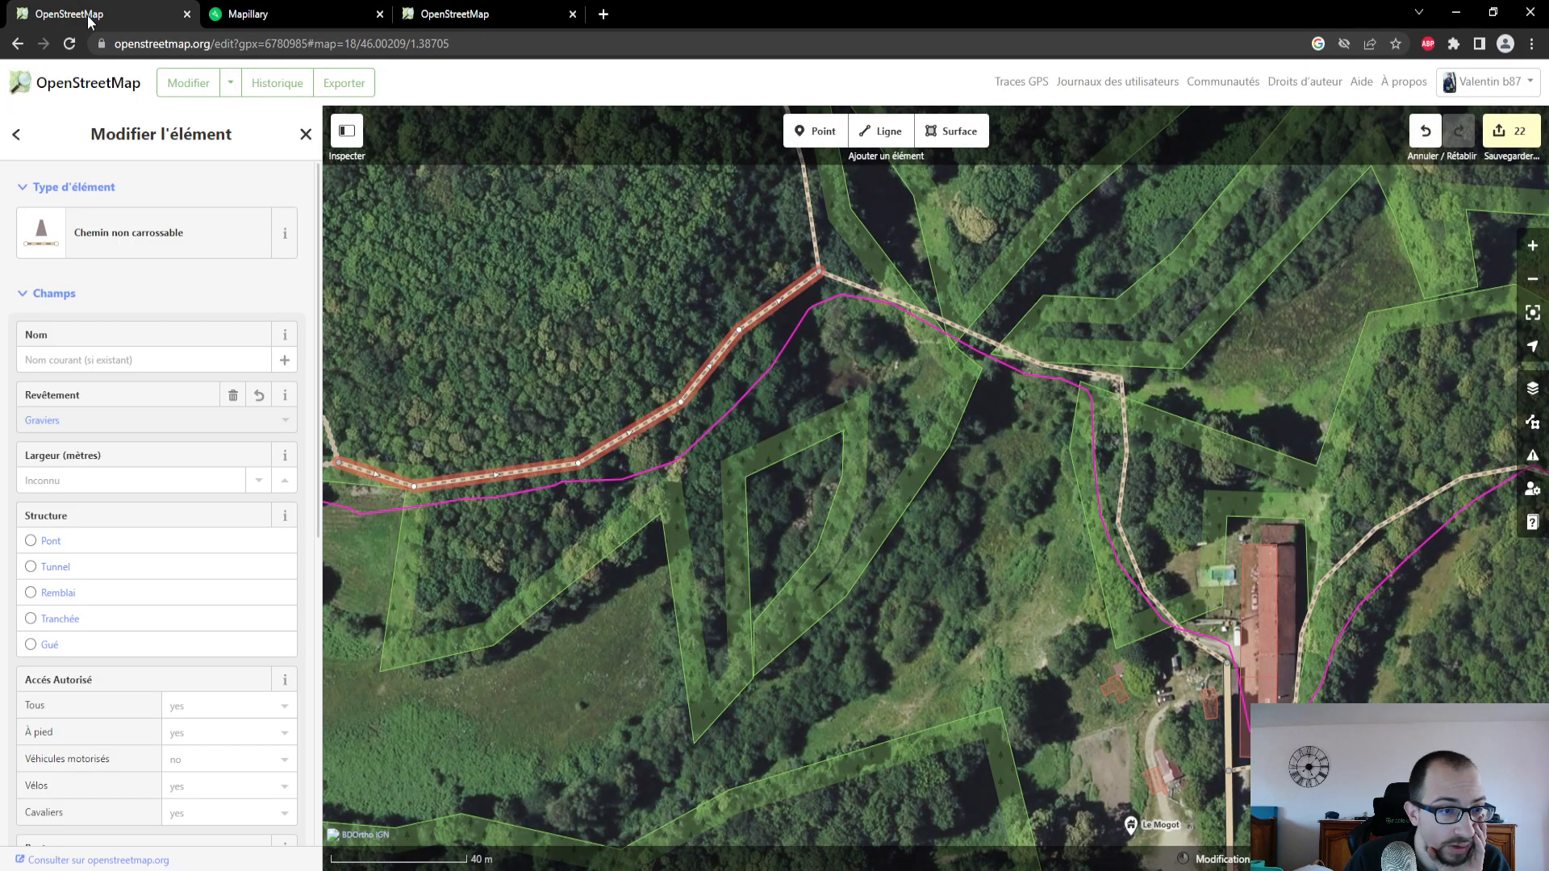
{"action": "left_click", "coordinate": [124, 420]}
{"action": "scroll", "coordinate": [121, 581], "scroll_direction": "down", "scroll_amount": 1}
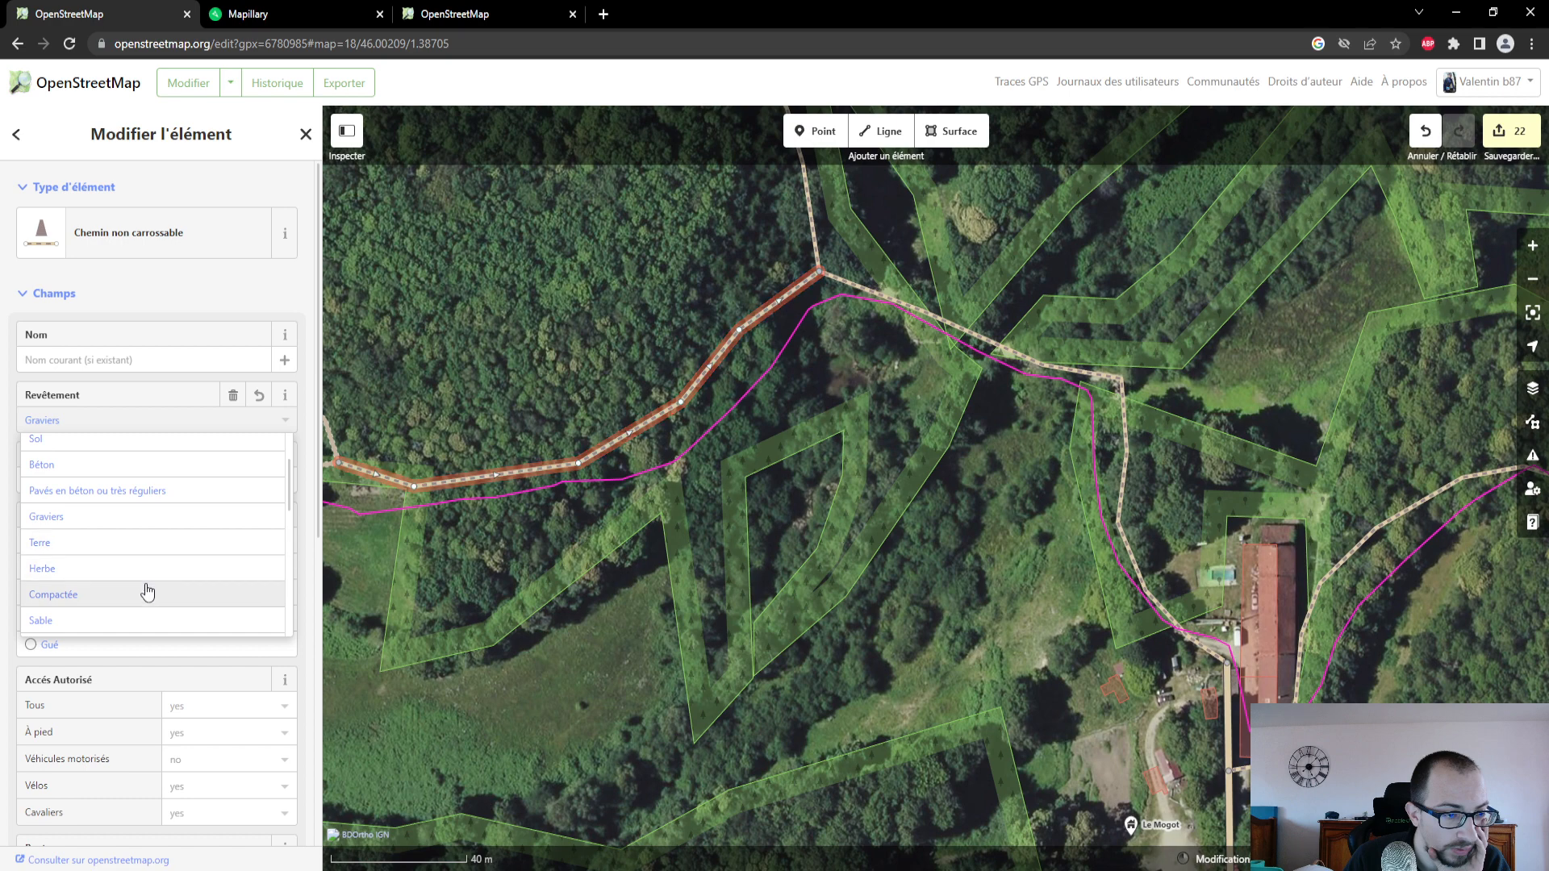
{"action": "left_click", "coordinate": [137, 542]}
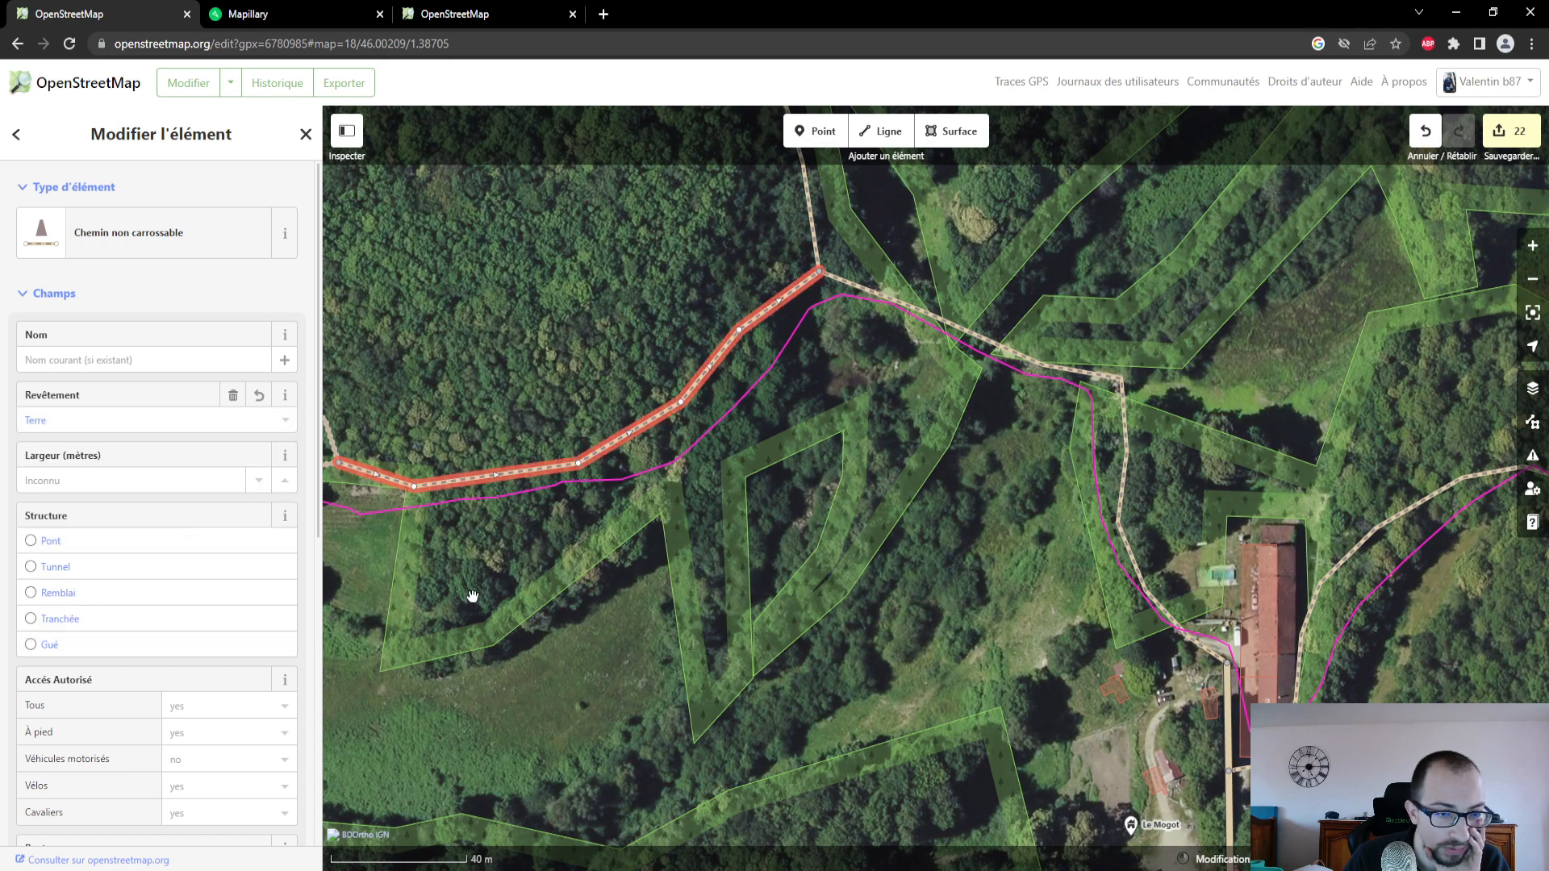
- Select the forest track continuing west from the path's end and examine its ground in Mapillary photos just beyond the junction
{"action": "left_click_drag", "start_coordinate": [472, 596], "coordinate": [831, 531]}
{"action": "left_click", "coordinate": [569, 395]}
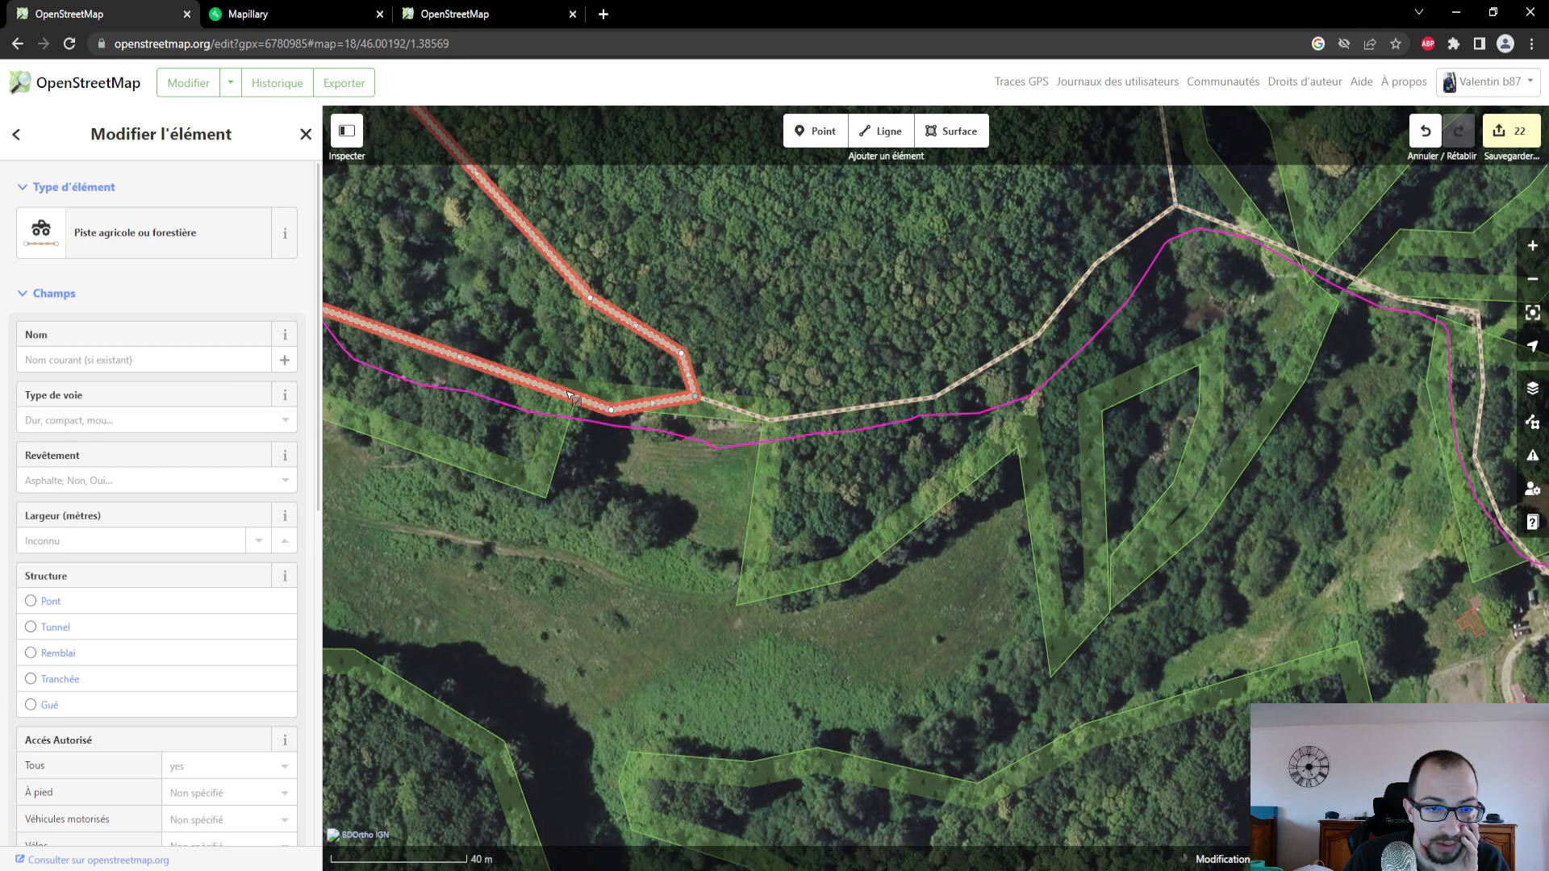
{"action": "left_click", "coordinate": [307, 9]}
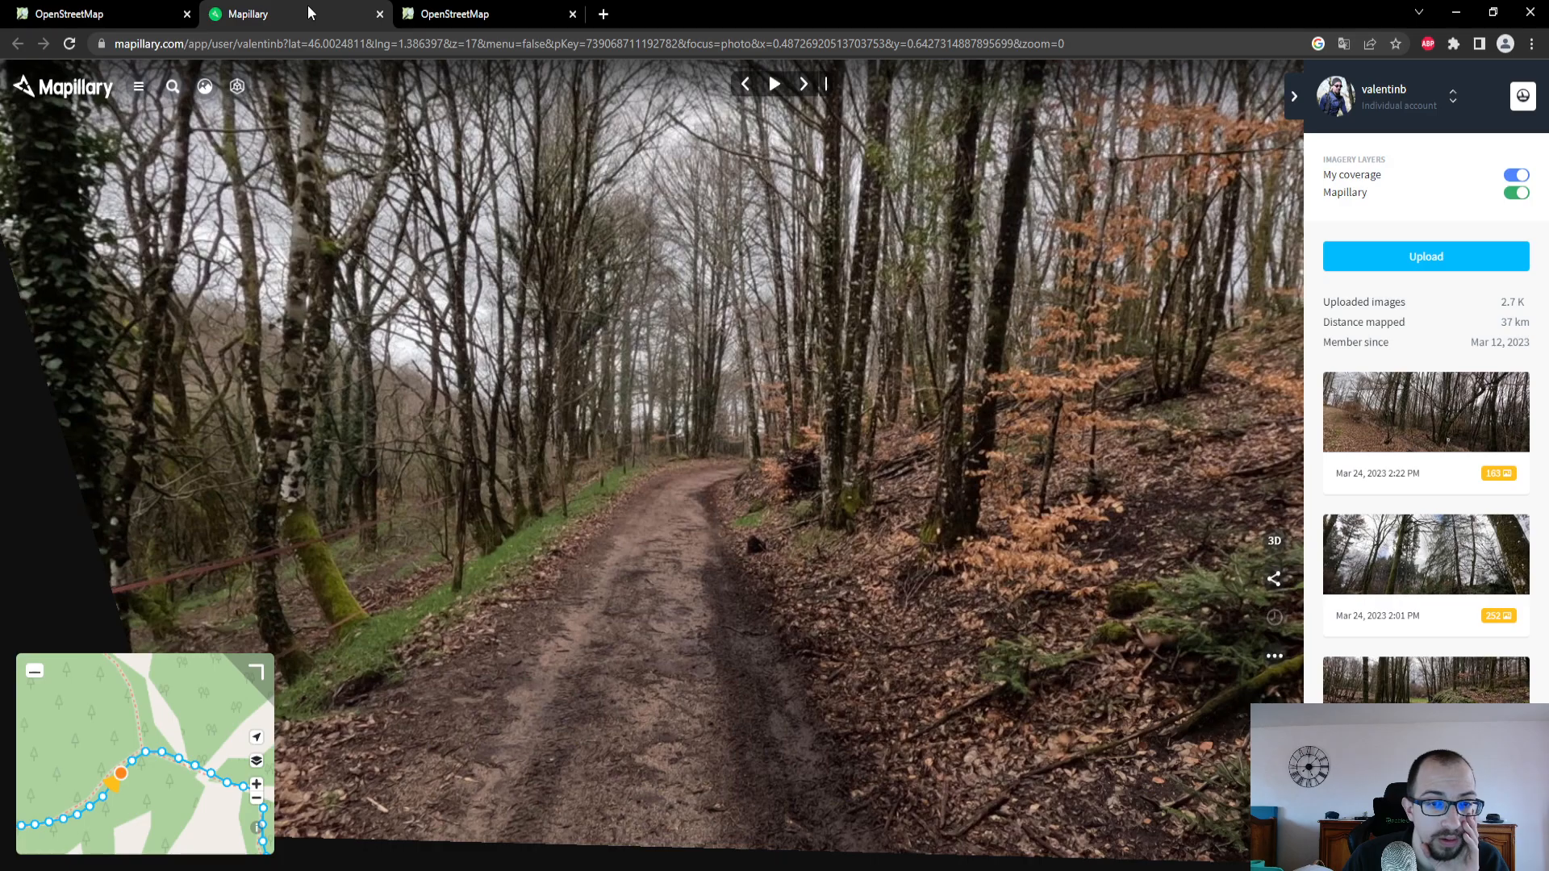
{"action": "left_click_drag", "start_coordinate": [137, 777], "coordinate": [224, 678]}
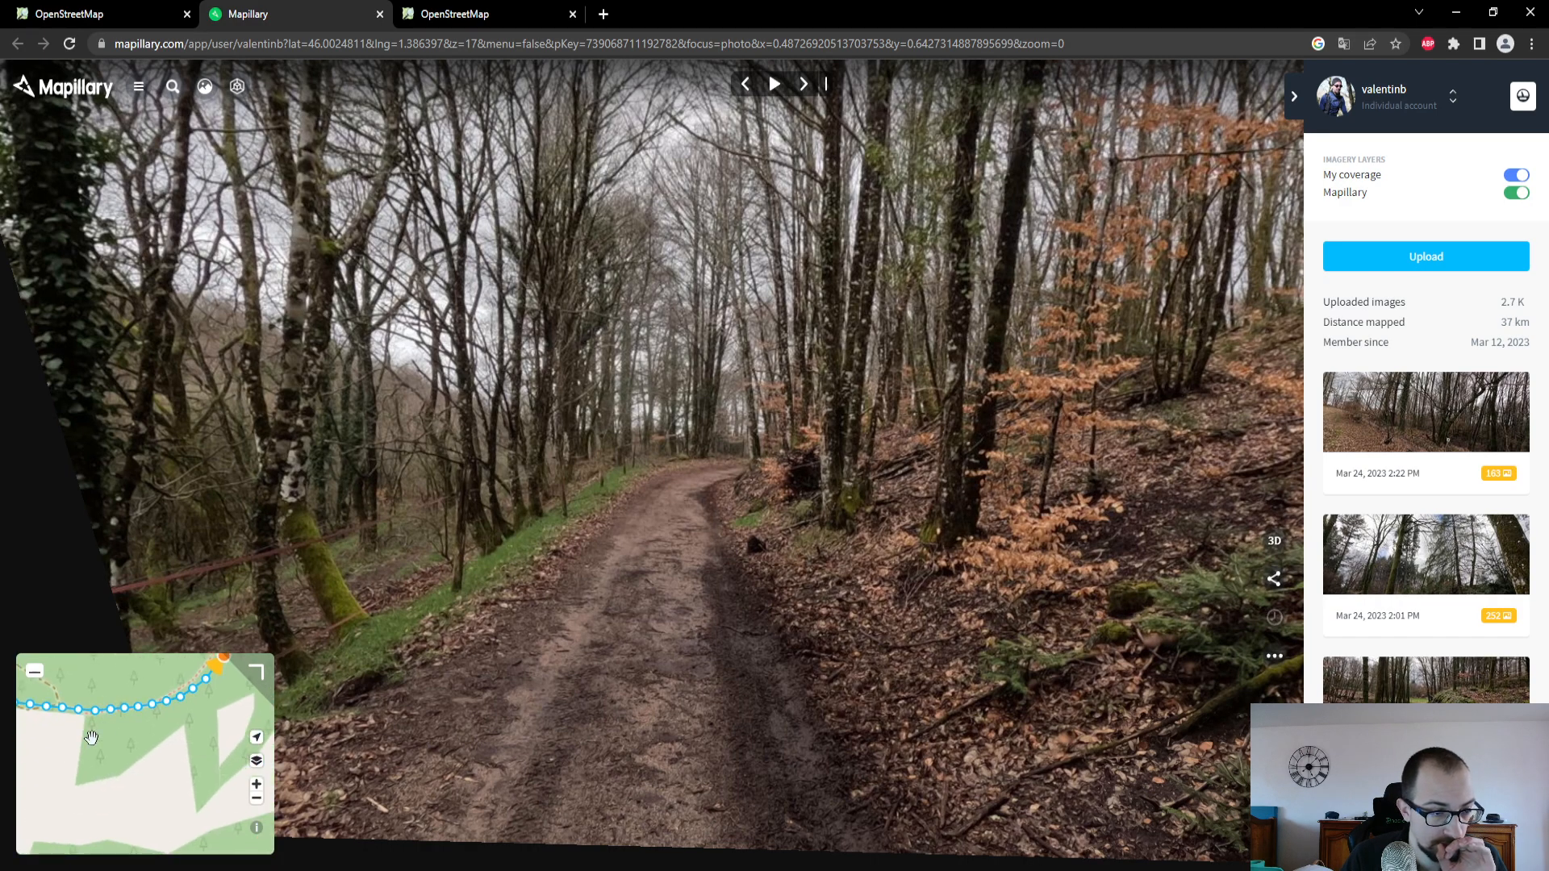
{"action": "left_click_drag", "start_coordinate": [90, 734], "coordinate": [239, 752]}
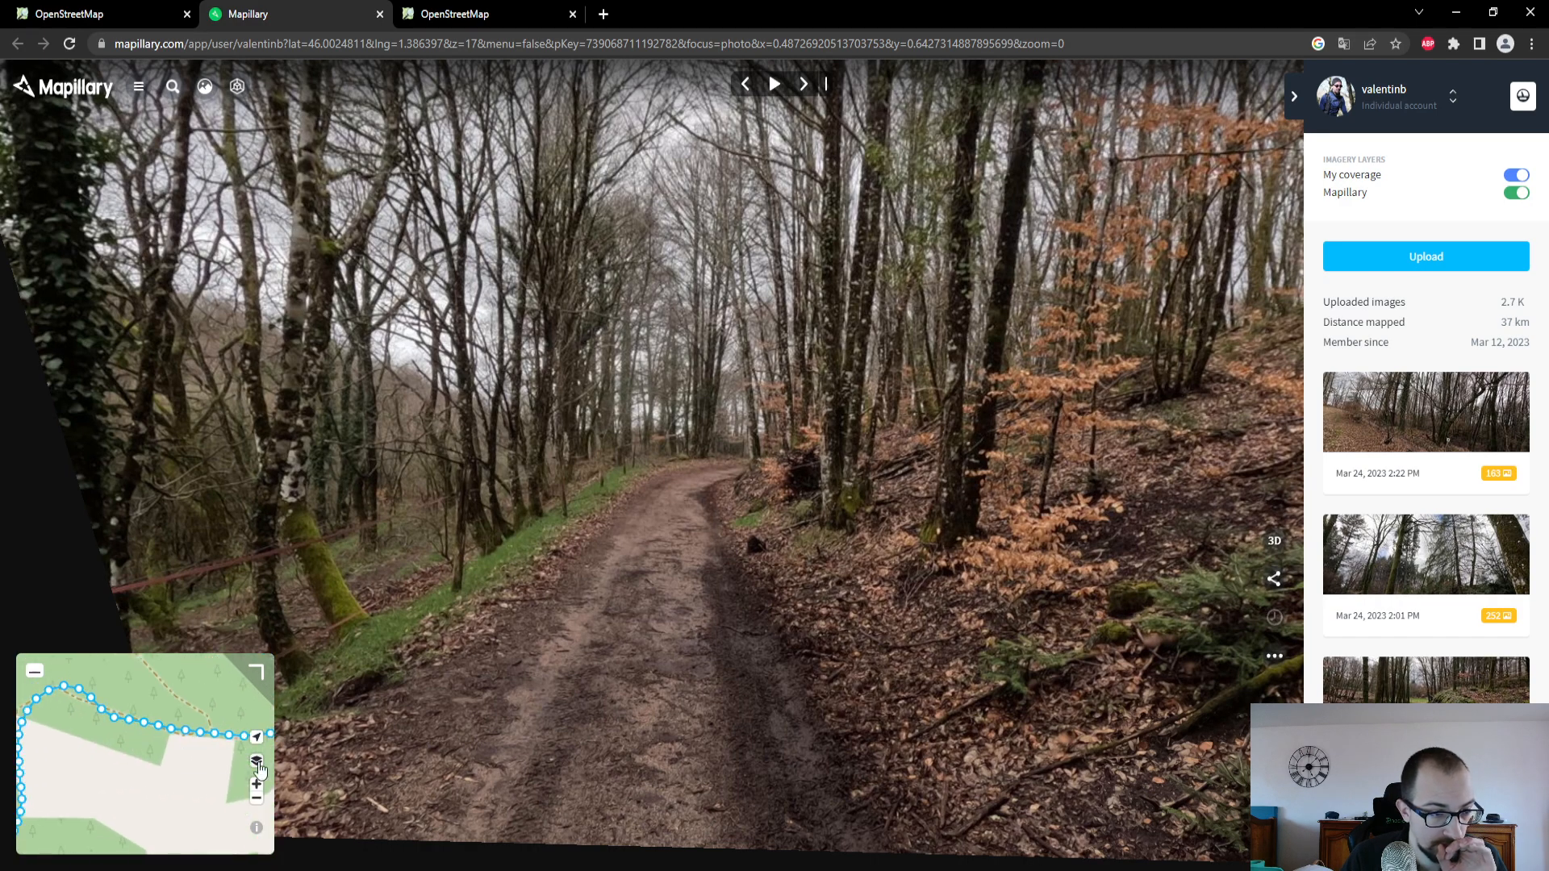
{"action": "left_click", "coordinate": [188, 732]}
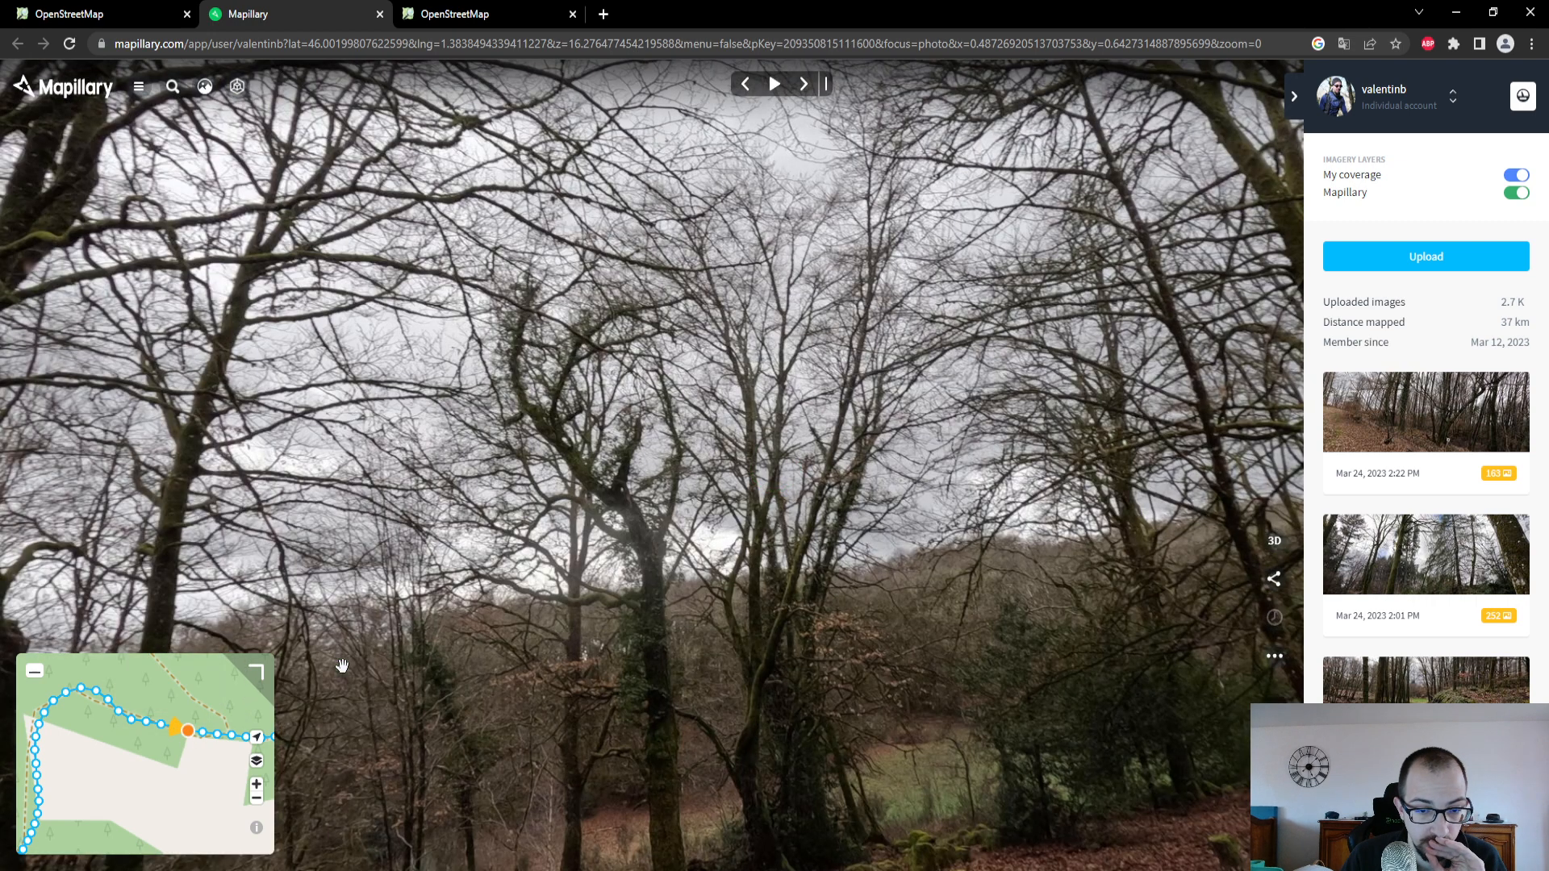
{"action": "left_click_drag", "start_coordinate": [342, 667], "coordinate": [245, 549]}
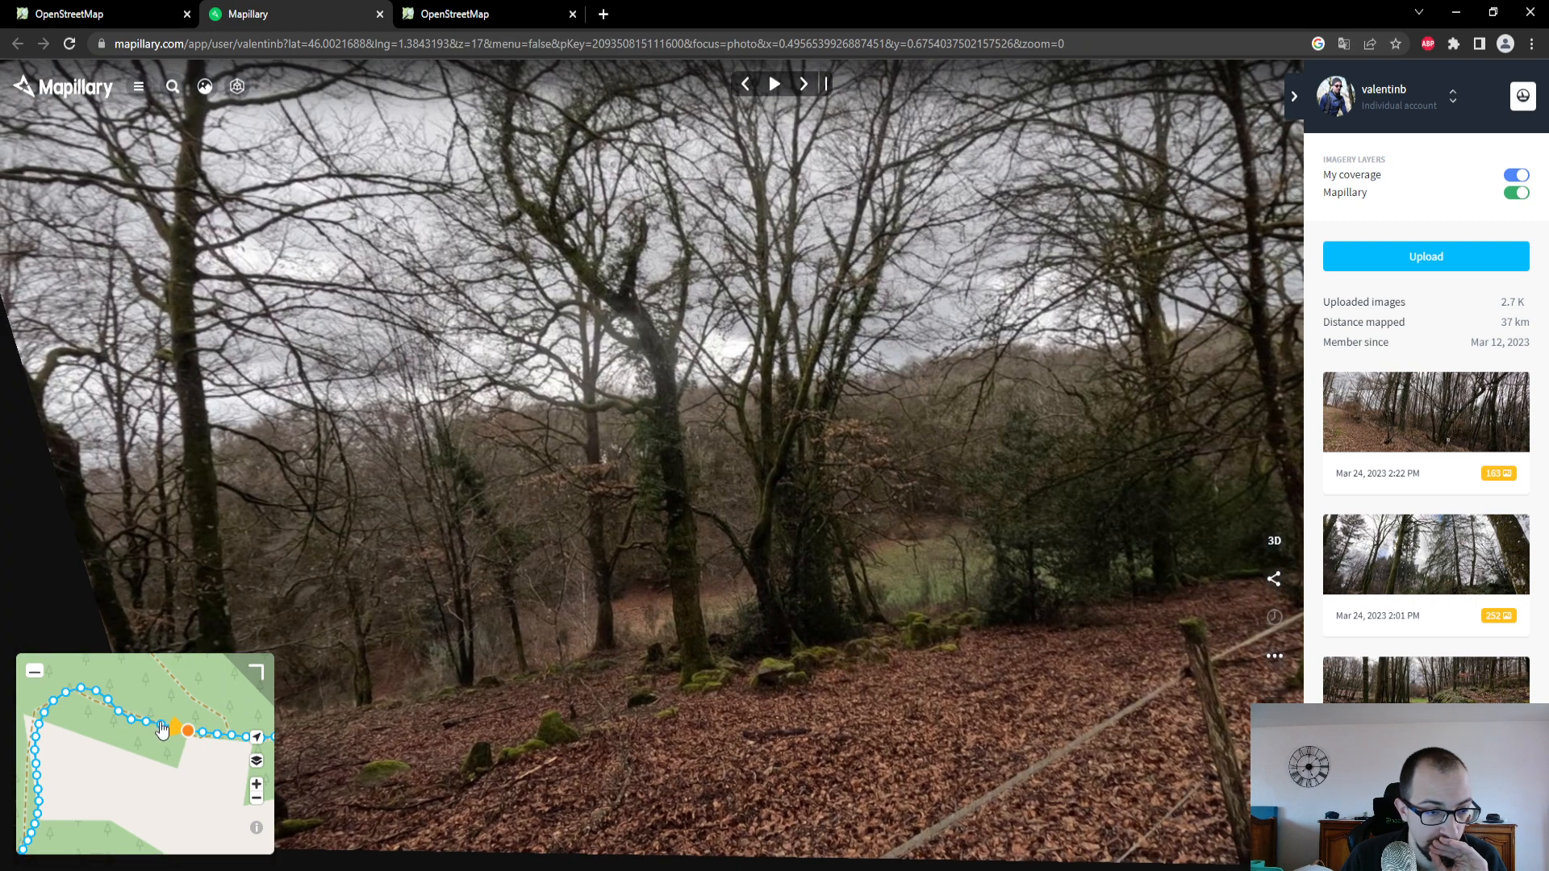
{"action": "left_click", "coordinate": [161, 724]}
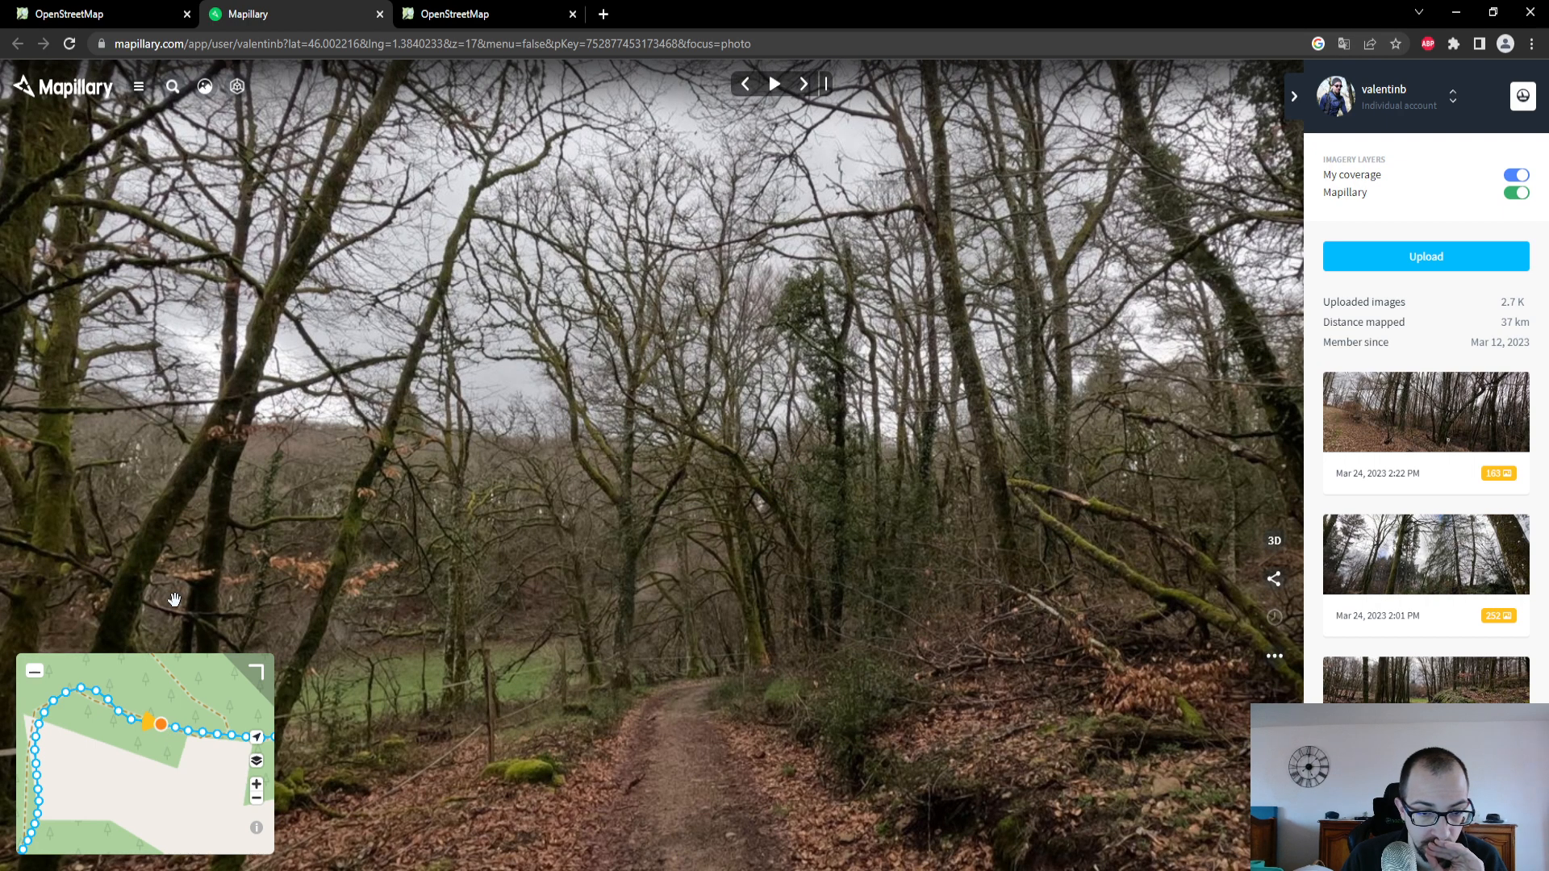
- In the OpenStreetMap editor, set the track's Type de voie to "Revêtement compact, mélange majoritaire en gravier" and its Revêtement to Terre
{"action": "left_click", "coordinate": [69, 13]}
{"action": "left_click", "coordinate": [159, 420]}
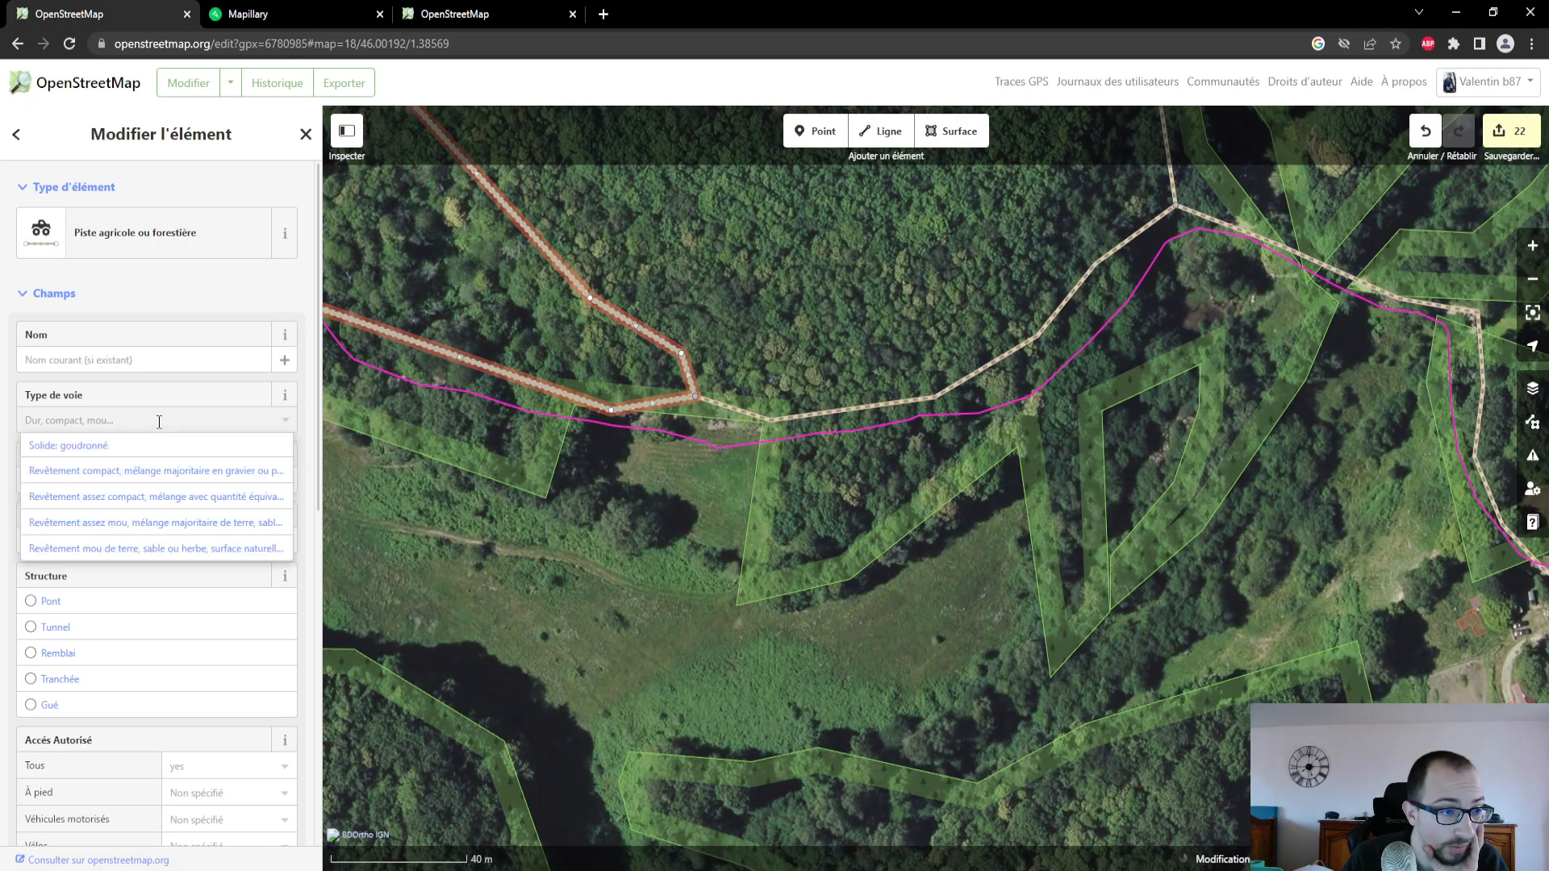
{"action": "left_click", "coordinate": [156, 471]}
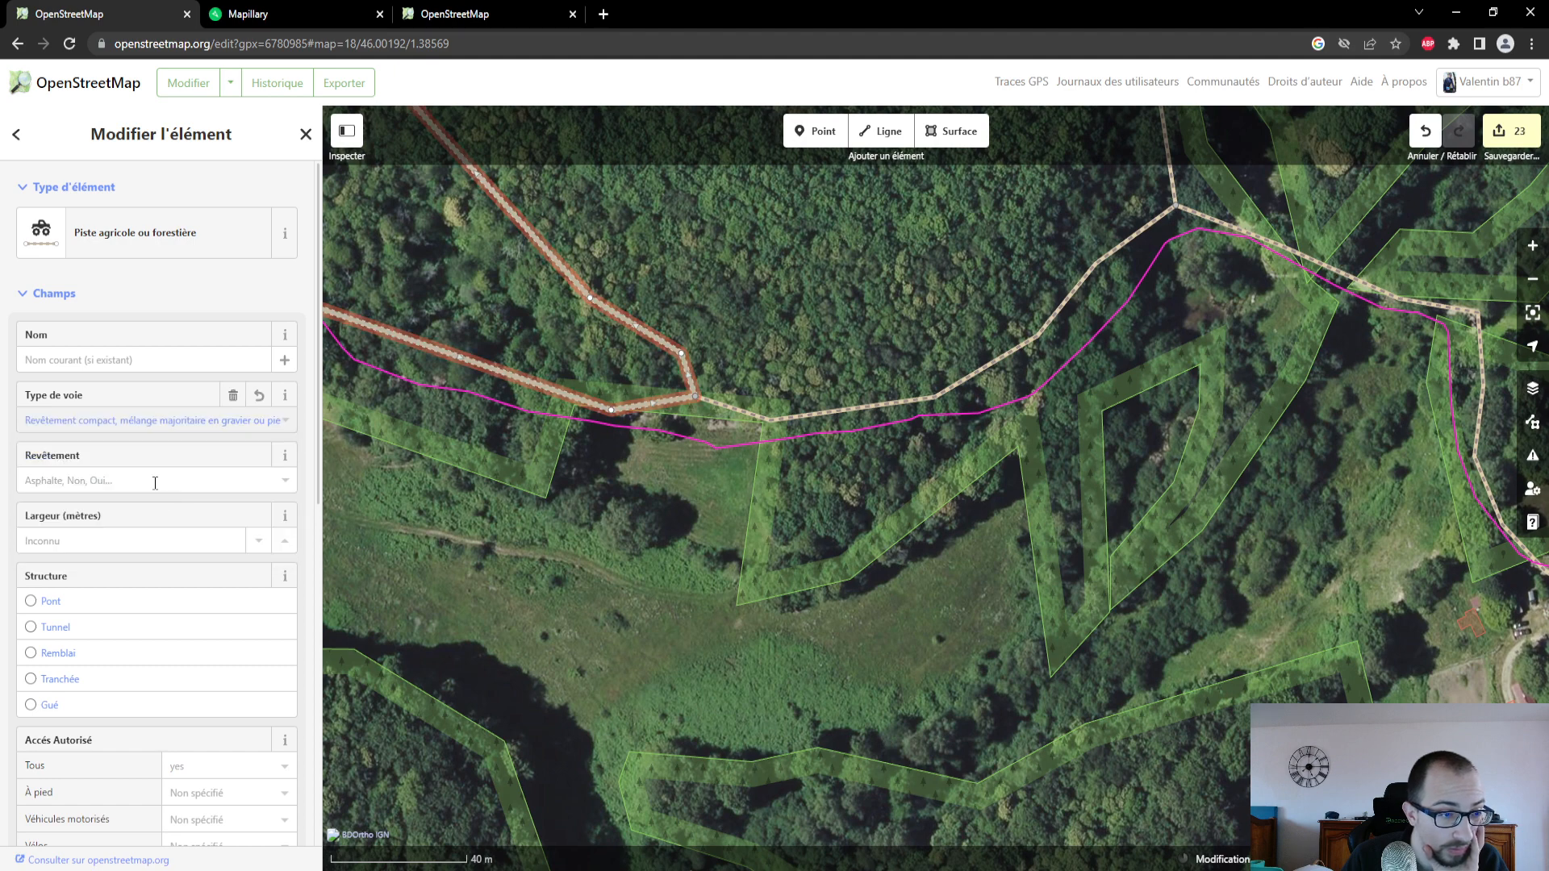
{"action": "left_click", "coordinate": [155, 480]}
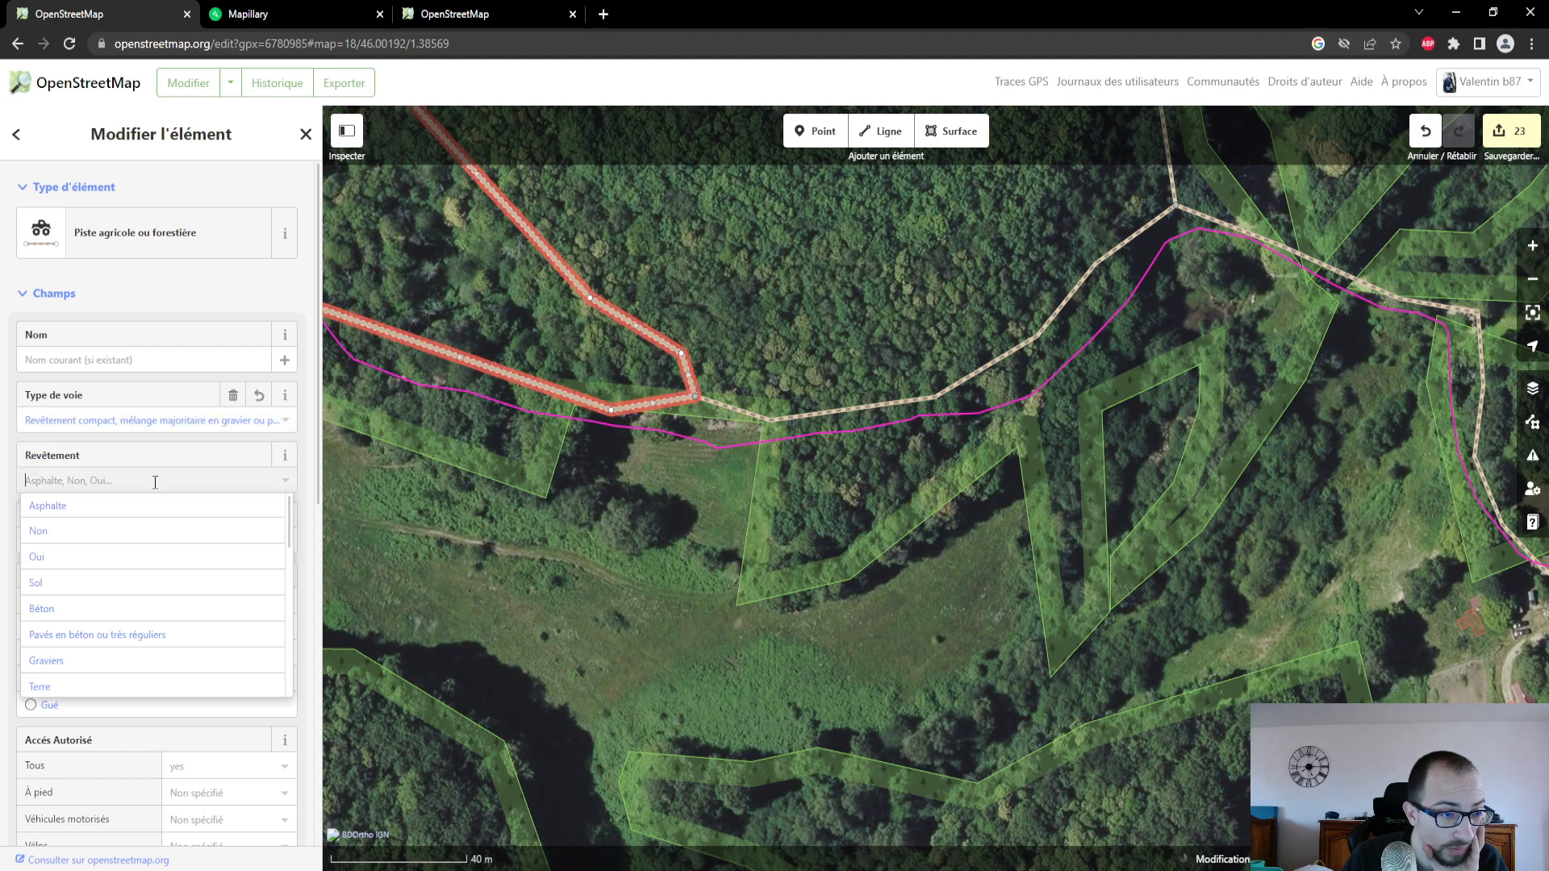
{"action": "left_click", "coordinate": [123, 692]}
- Follow the track southwest past Les Pinachères to its junction with the D 78 and inspect the roadside area there
{"action": "left_click_drag", "start_coordinate": [736, 528], "coordinate": [1210, 611]}
{"action": "left_click_drag", "start_coordinate": [732, 630], "coordinate": [771, 410]}
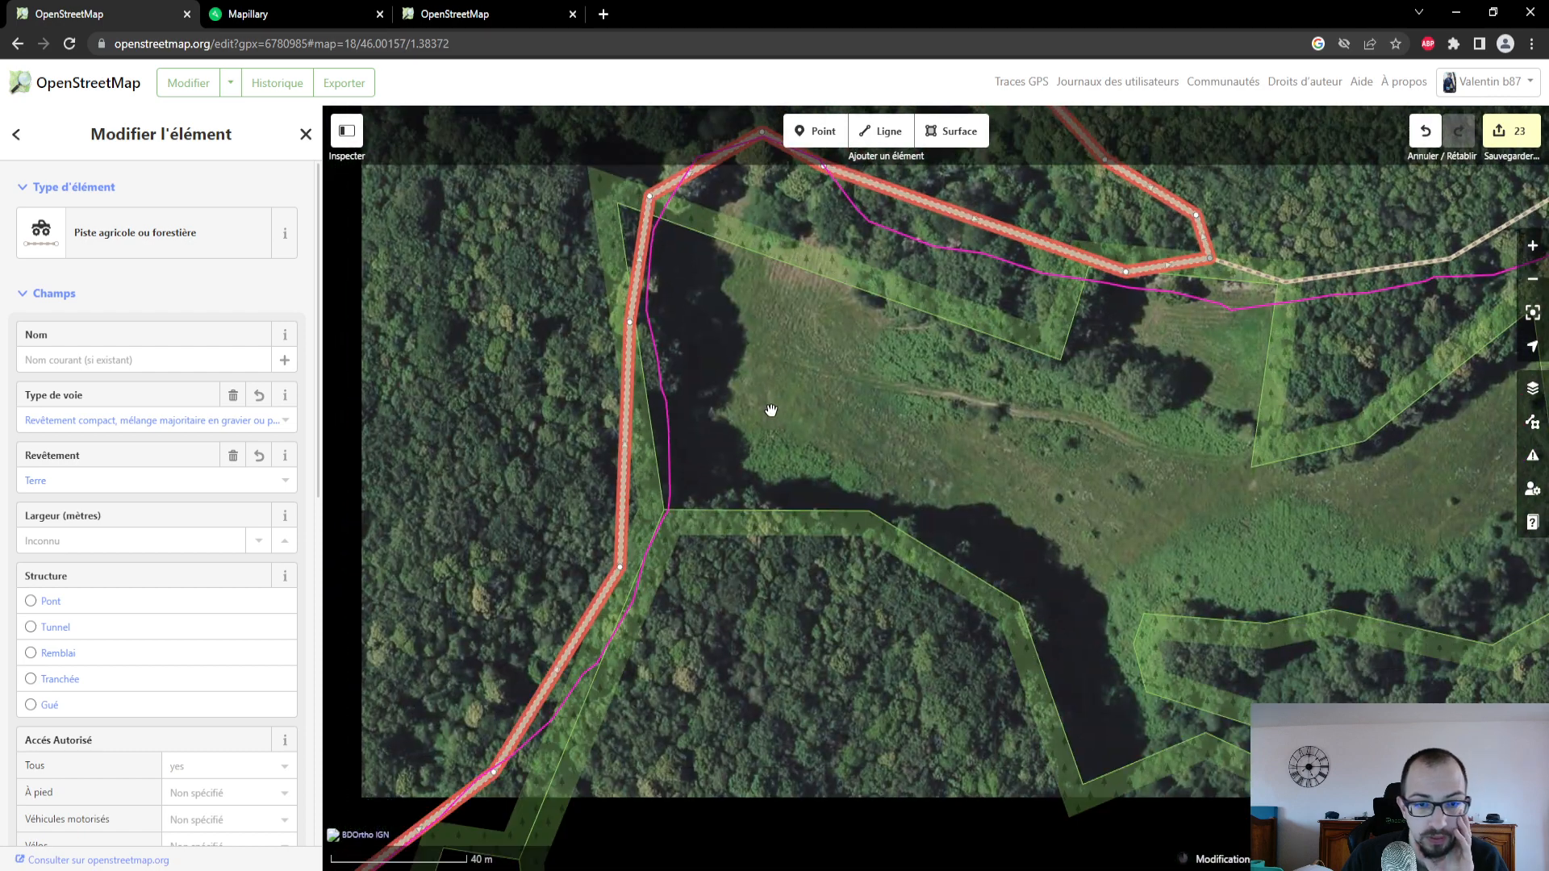
{"action": "left_click_drag", "start_coordinate": [787, 466], "coordinate": [860, 239]}
{"action": "scroll", "coordinate": [801, 537], "scroll_direction": "down", "scroll_amount": 2}
{"action": "left_click_drag", "start_coordinate": [747, 577], "coordinate": [815, 435]}
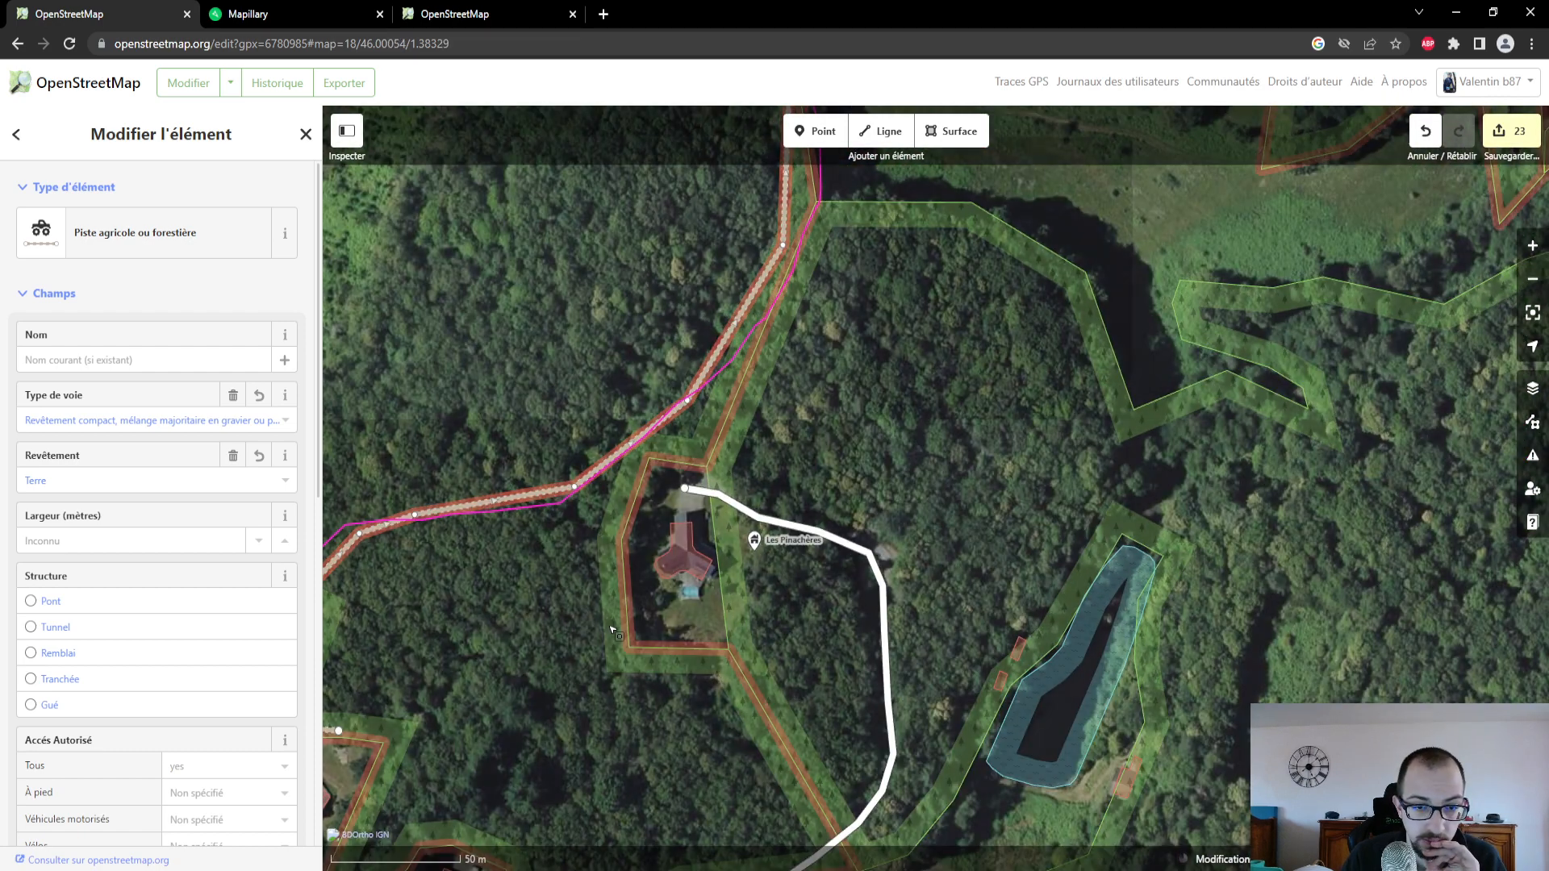
{"action": "left_click_drag", "start_coordinate": [519, 656], "coordinate": [832, 511]}
{"action": "left_click_drag", "start_coordinate": [747, 477], "coordinate": [830, 349]}
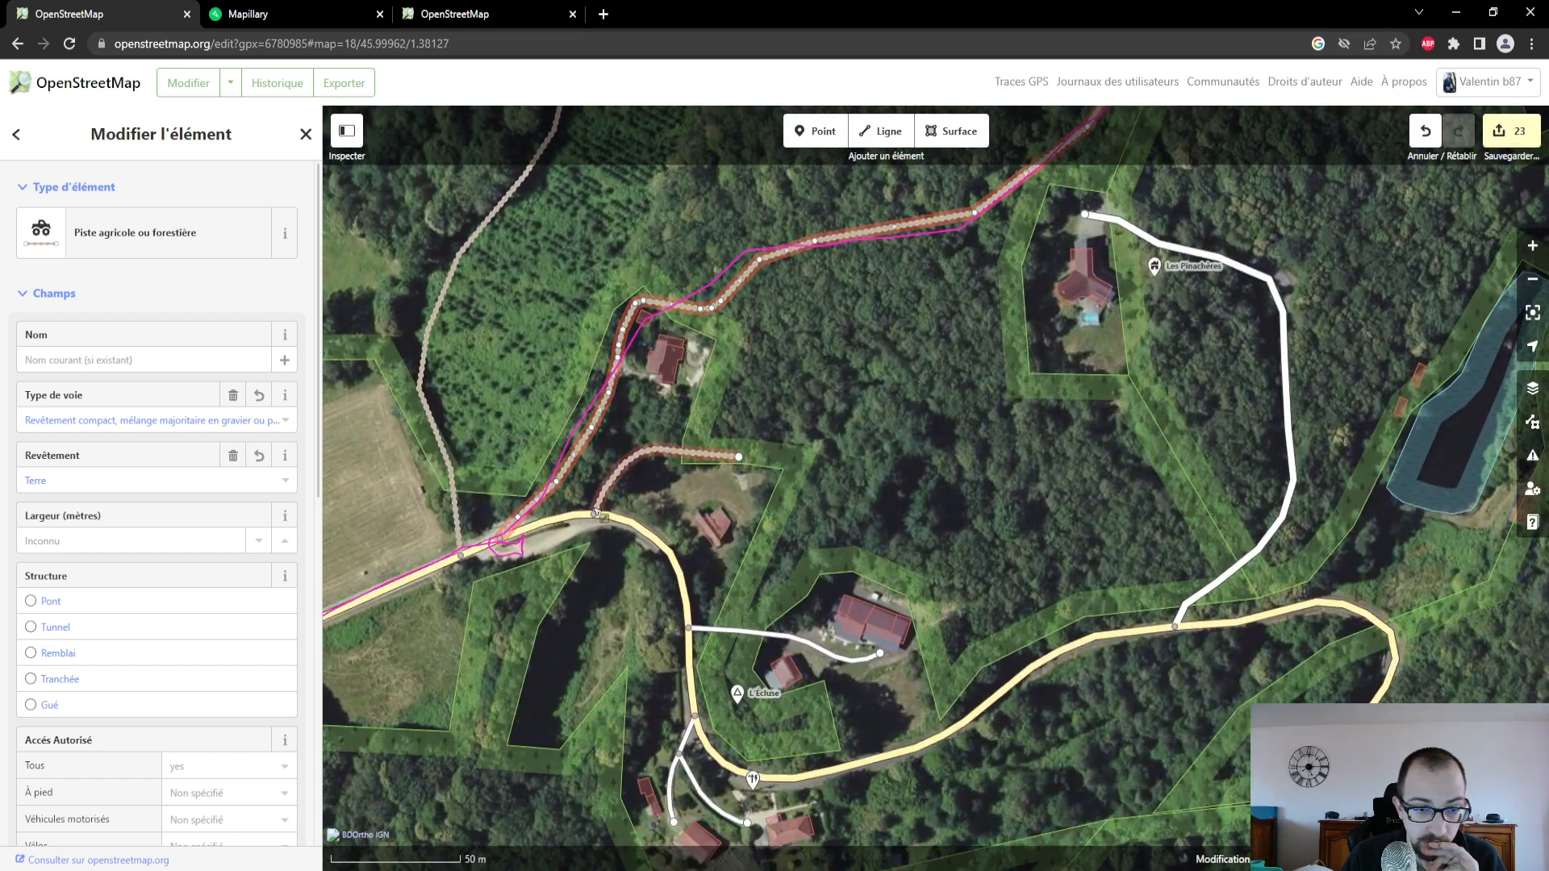
{"action": "scroll", "coordinate": [601, 504], "scroll_direction": "up", "scroll_amount": 2}
{"action": "scroll", "coordinate": [632, 475], "scroll_direction": "up", "scroll_amount": 1}
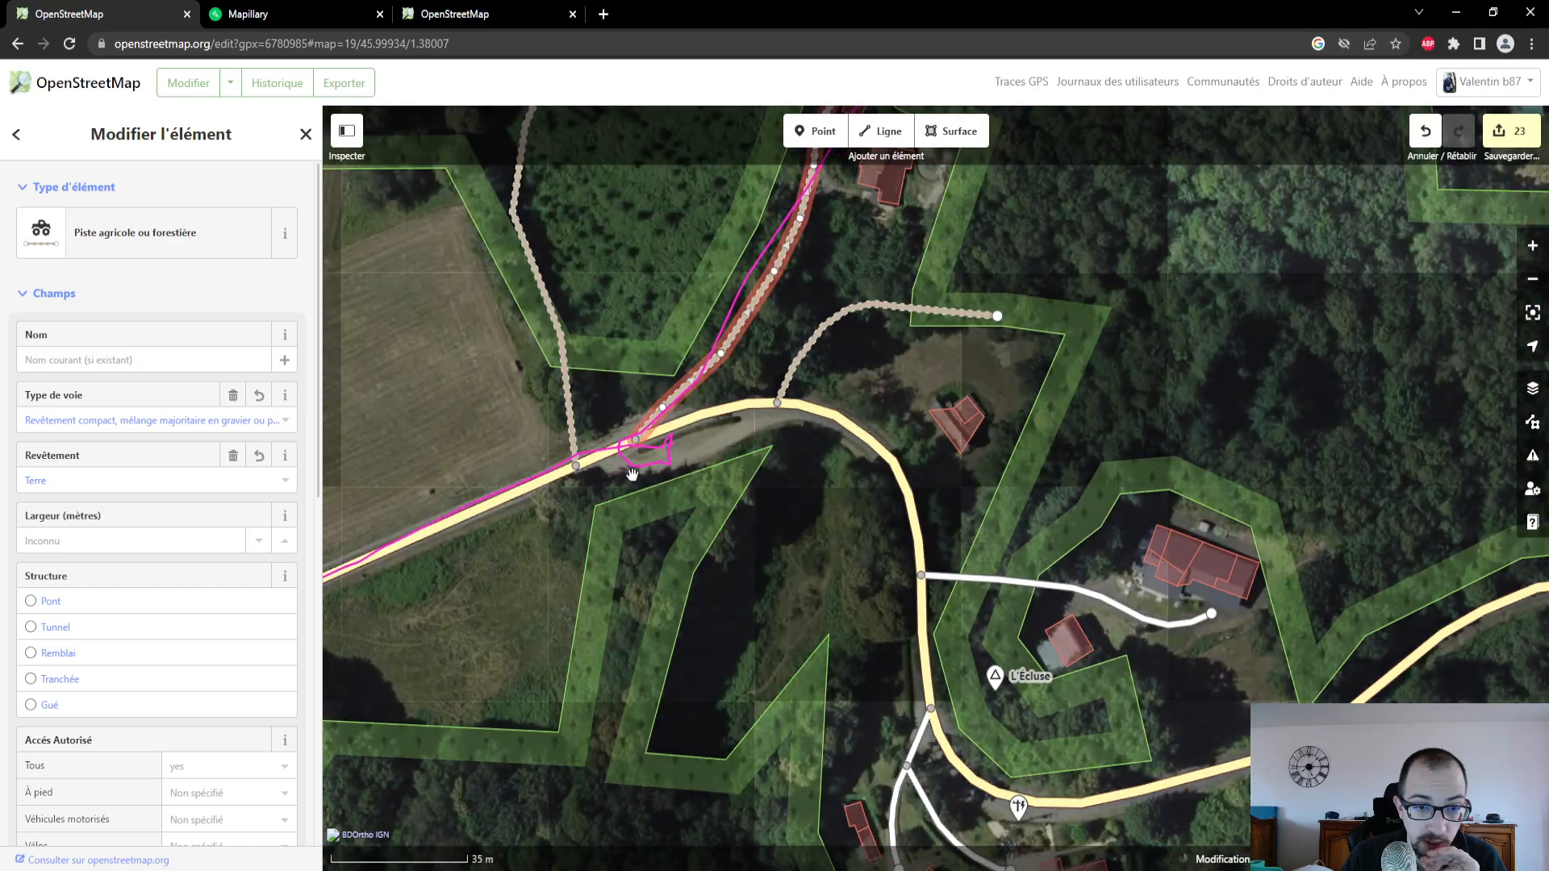
{"action": "scroll", "coordinate": [632, 474], "scroll_direction": "down", "scroll_amount": 1}
- Examine the Mapillary photos of the picnic tables and lay-by beside the D 78 junction and return to the OpenStreetMap editor
{"action": "left_click", "coordinate": [247, 13]}
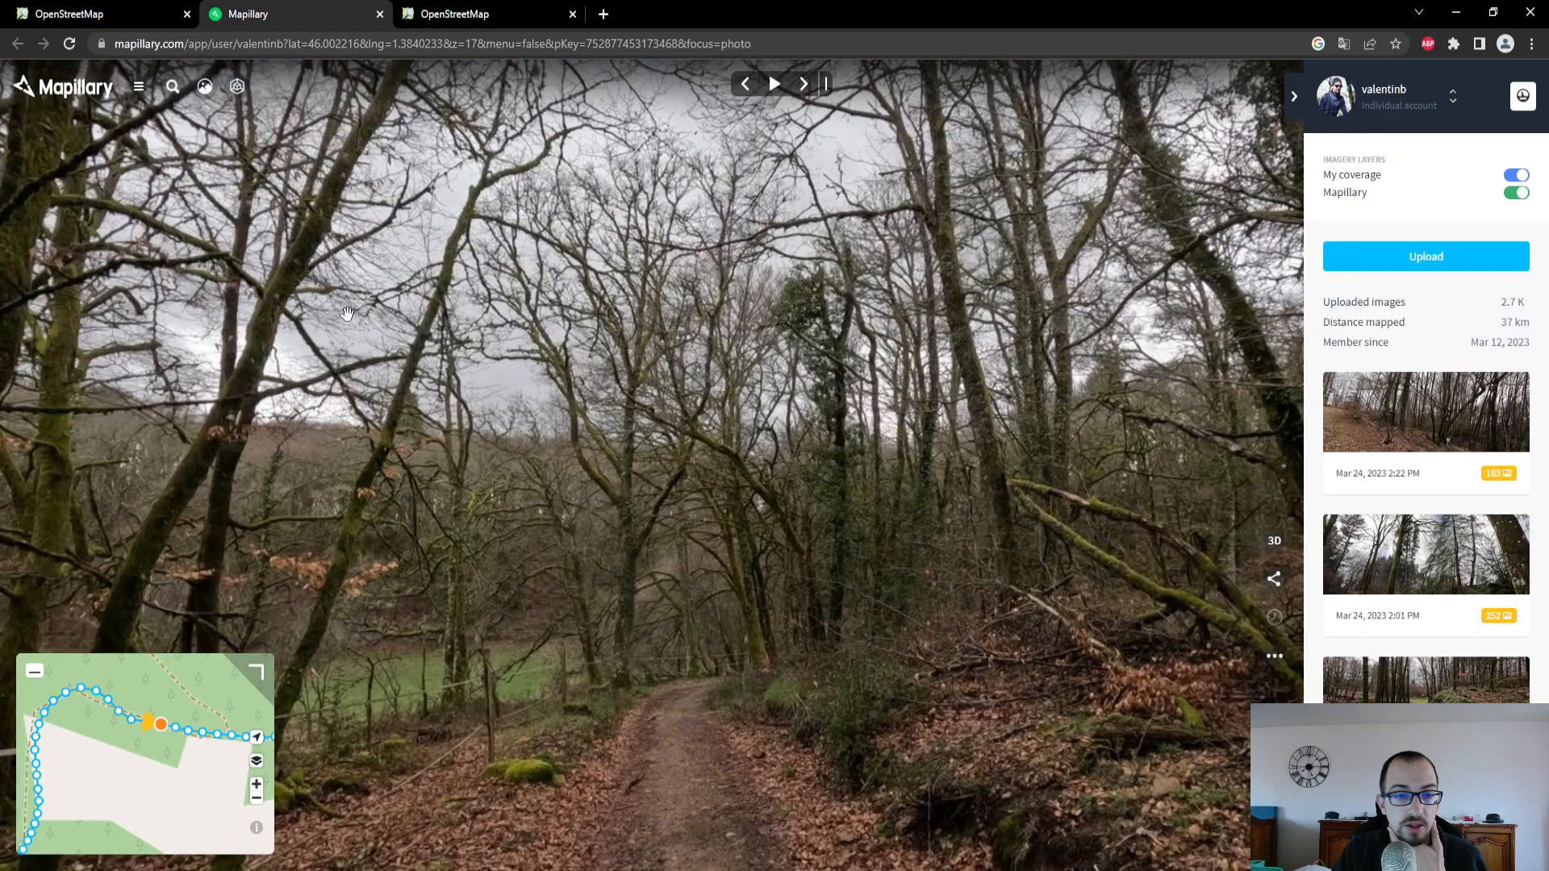
{"action": "left_click_drag", "start_coordinate": [65, 815], "coordinate": [160, 779]}
{"action": "left_click", "coordinate": [202, 737]}
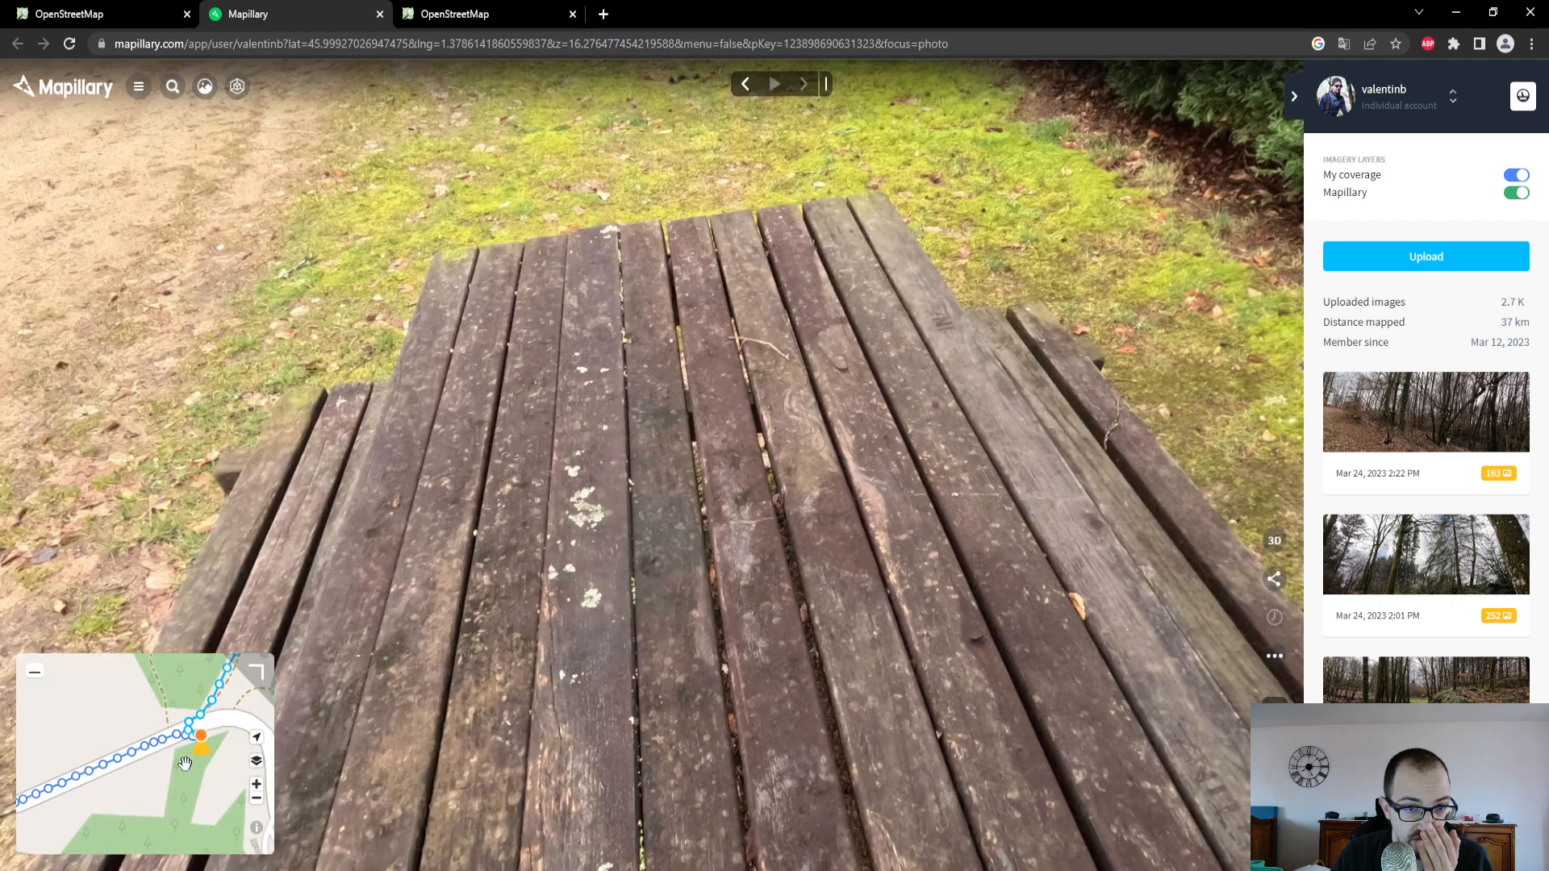
{"action": "scroll", "coordinate": [179, 744], "scroll_direction": "up", "scroll_amount": 3}
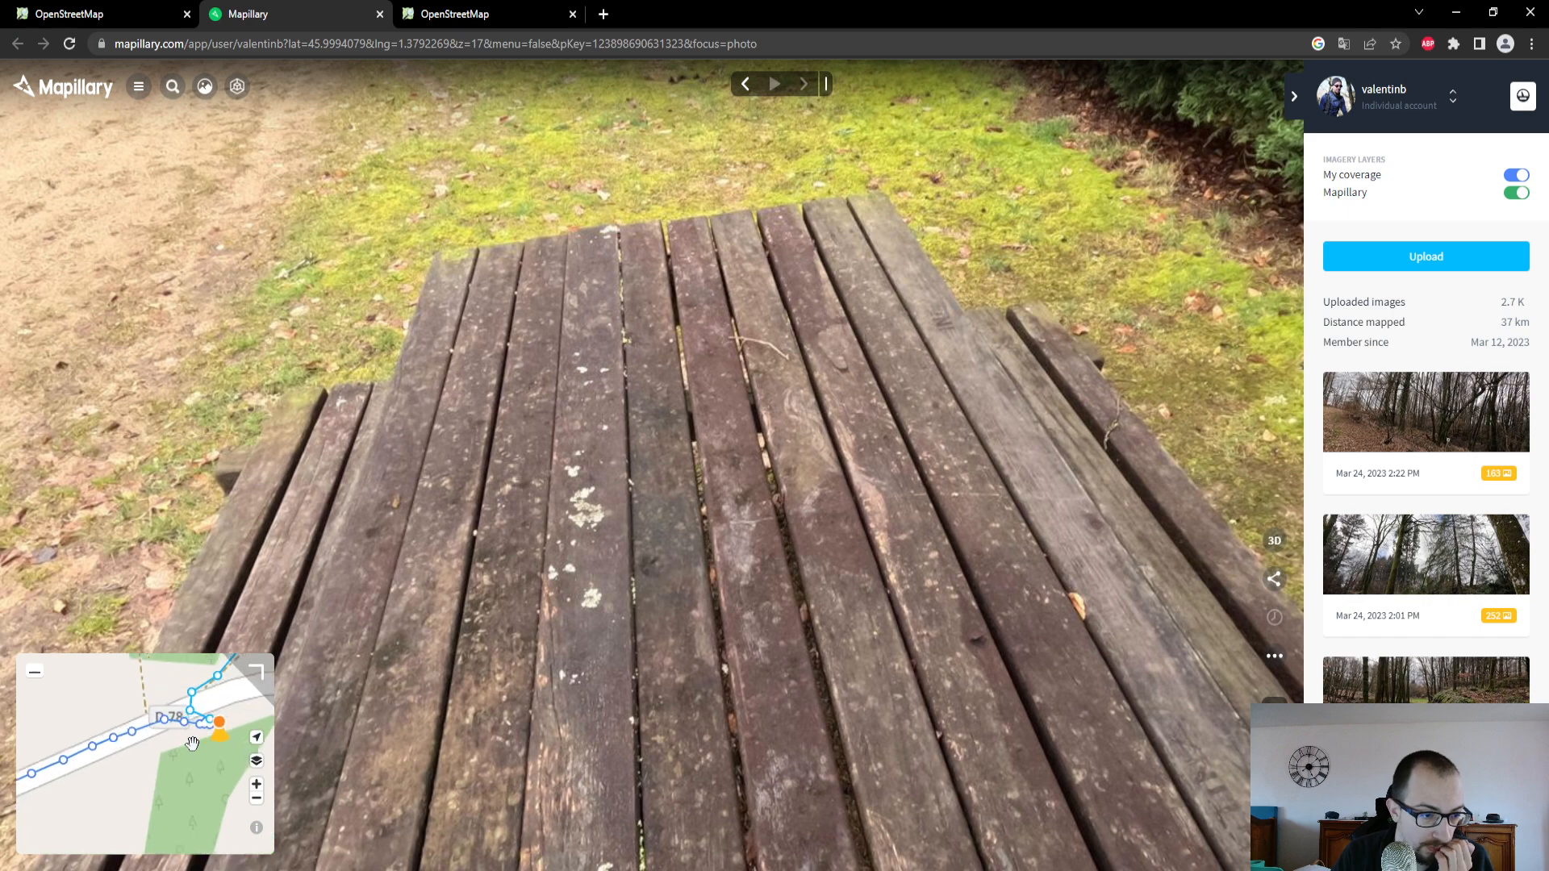
{"action": "left_click", "coordinate": [214, 718]}
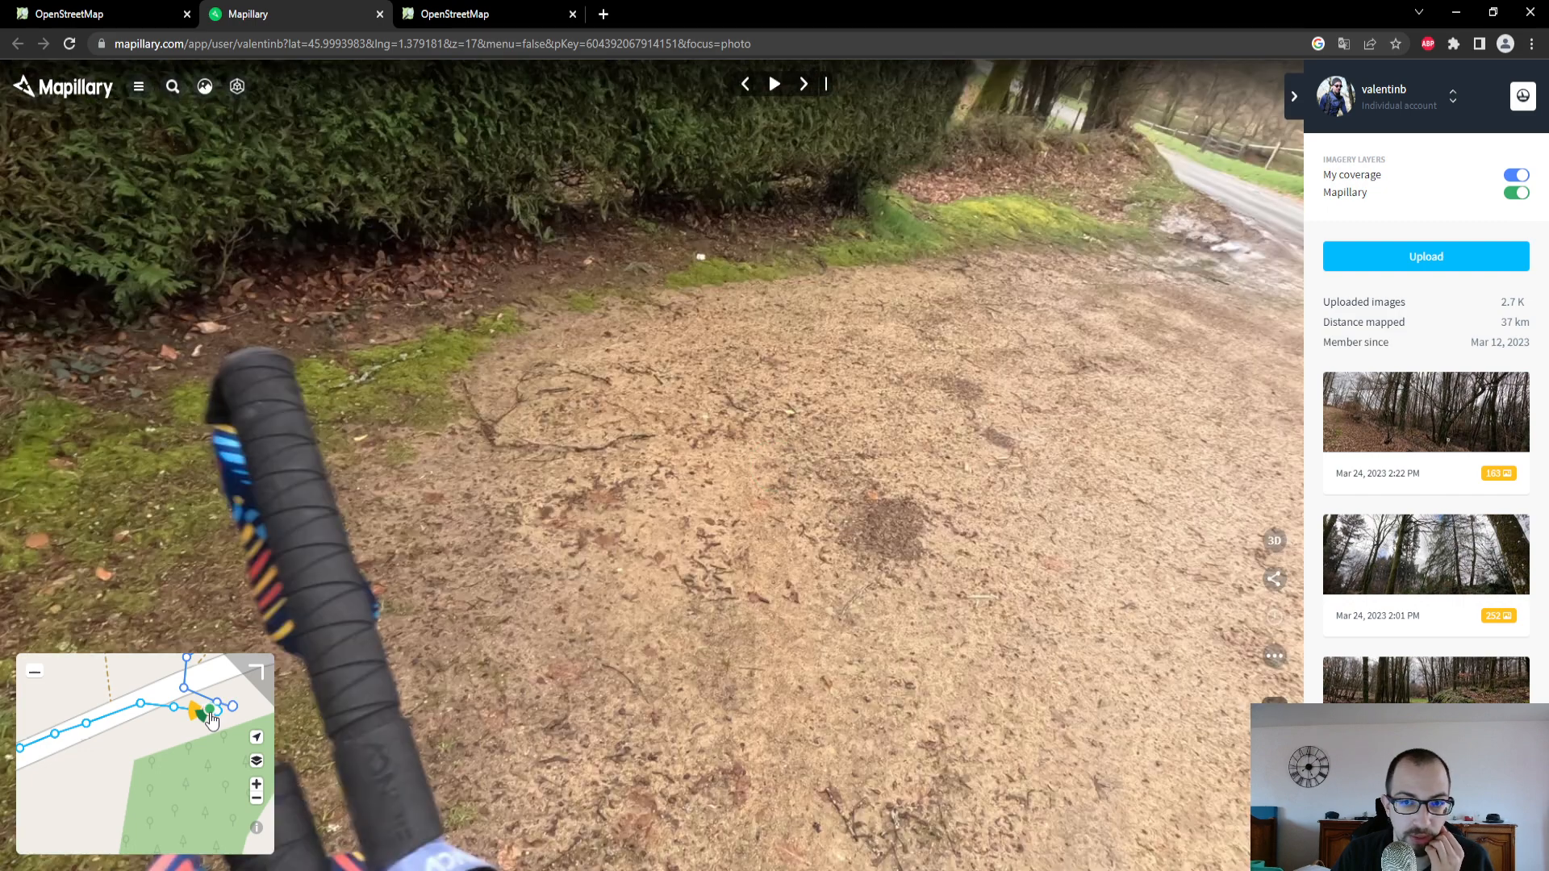
{"action": "scroll", "coordinate": [202, 716], "scroll_direction": "up", "scroll_amount": 5}
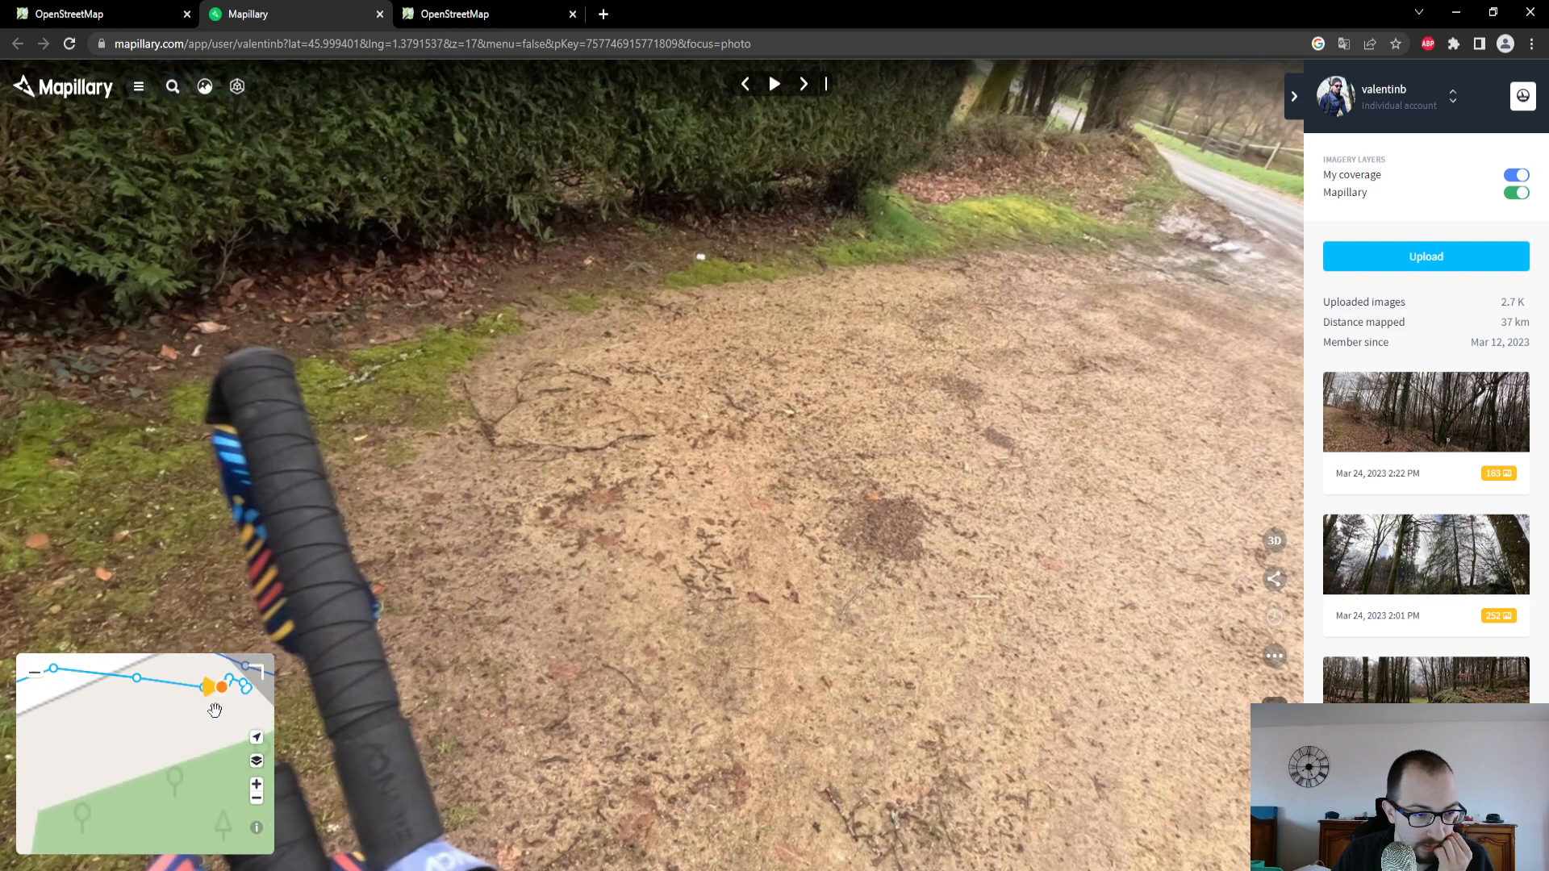
{"action": "left_click", "coordinate": [178, 710]}
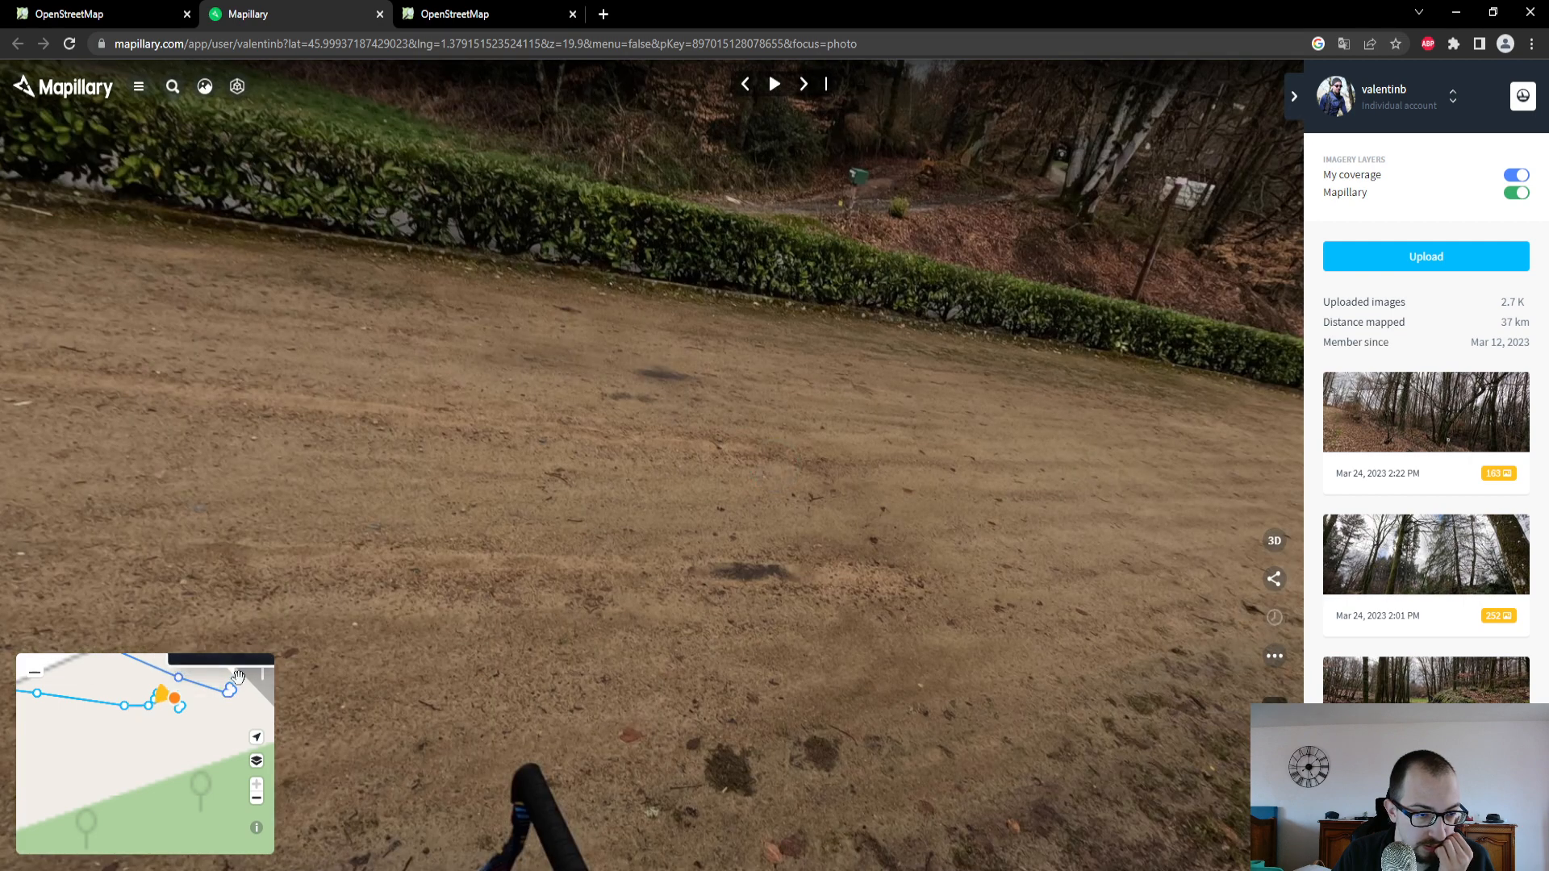
{"action": "left_click", "coordinate": [181, 686]}
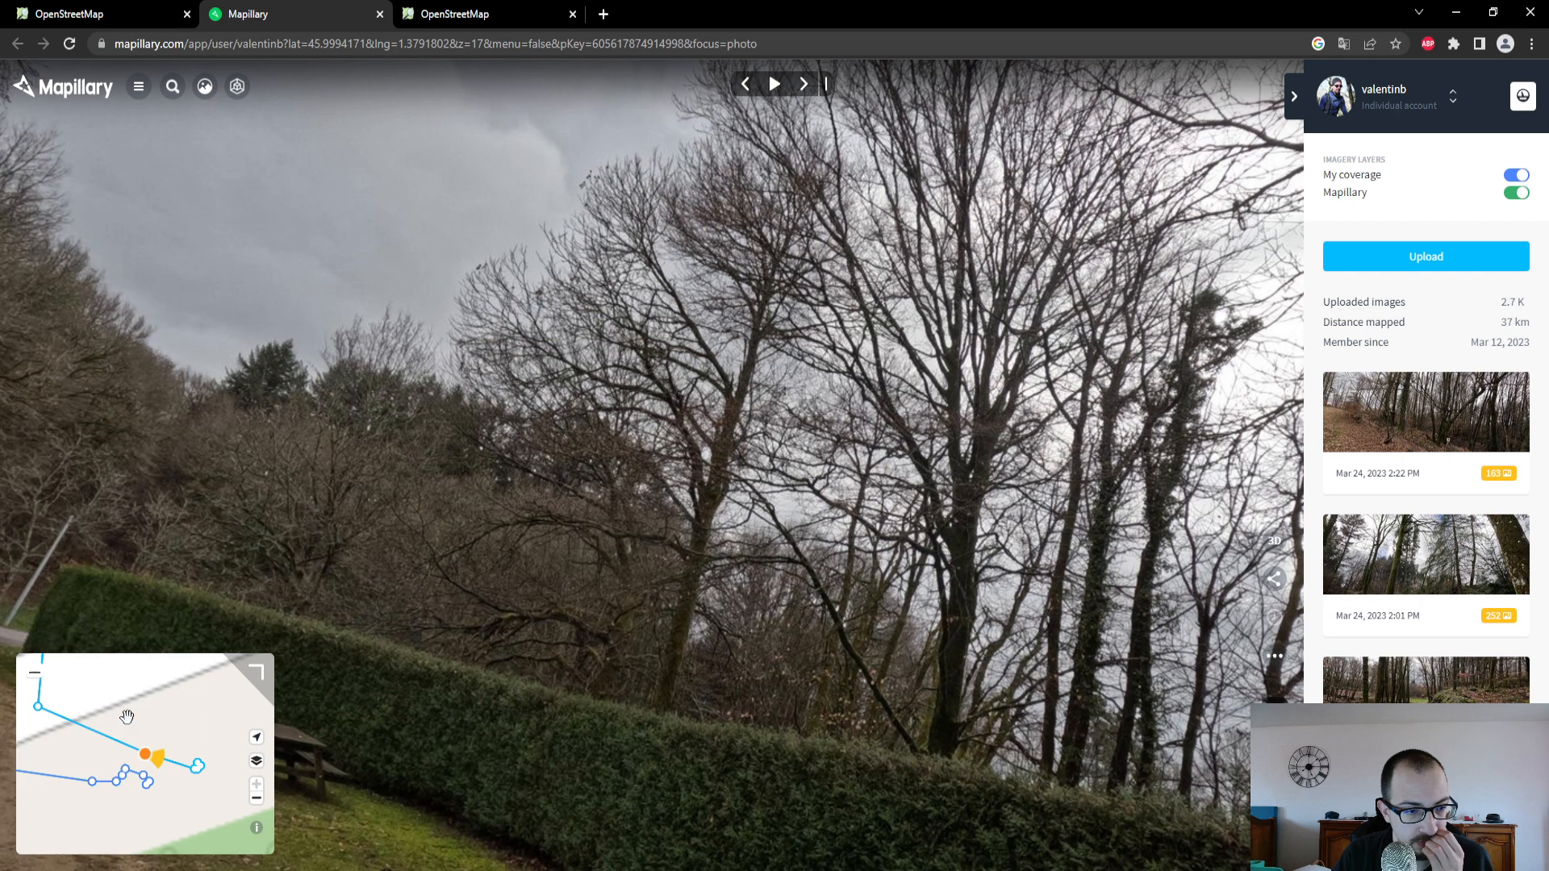
{"action": "left_click", "coordinate": [68, 710]}
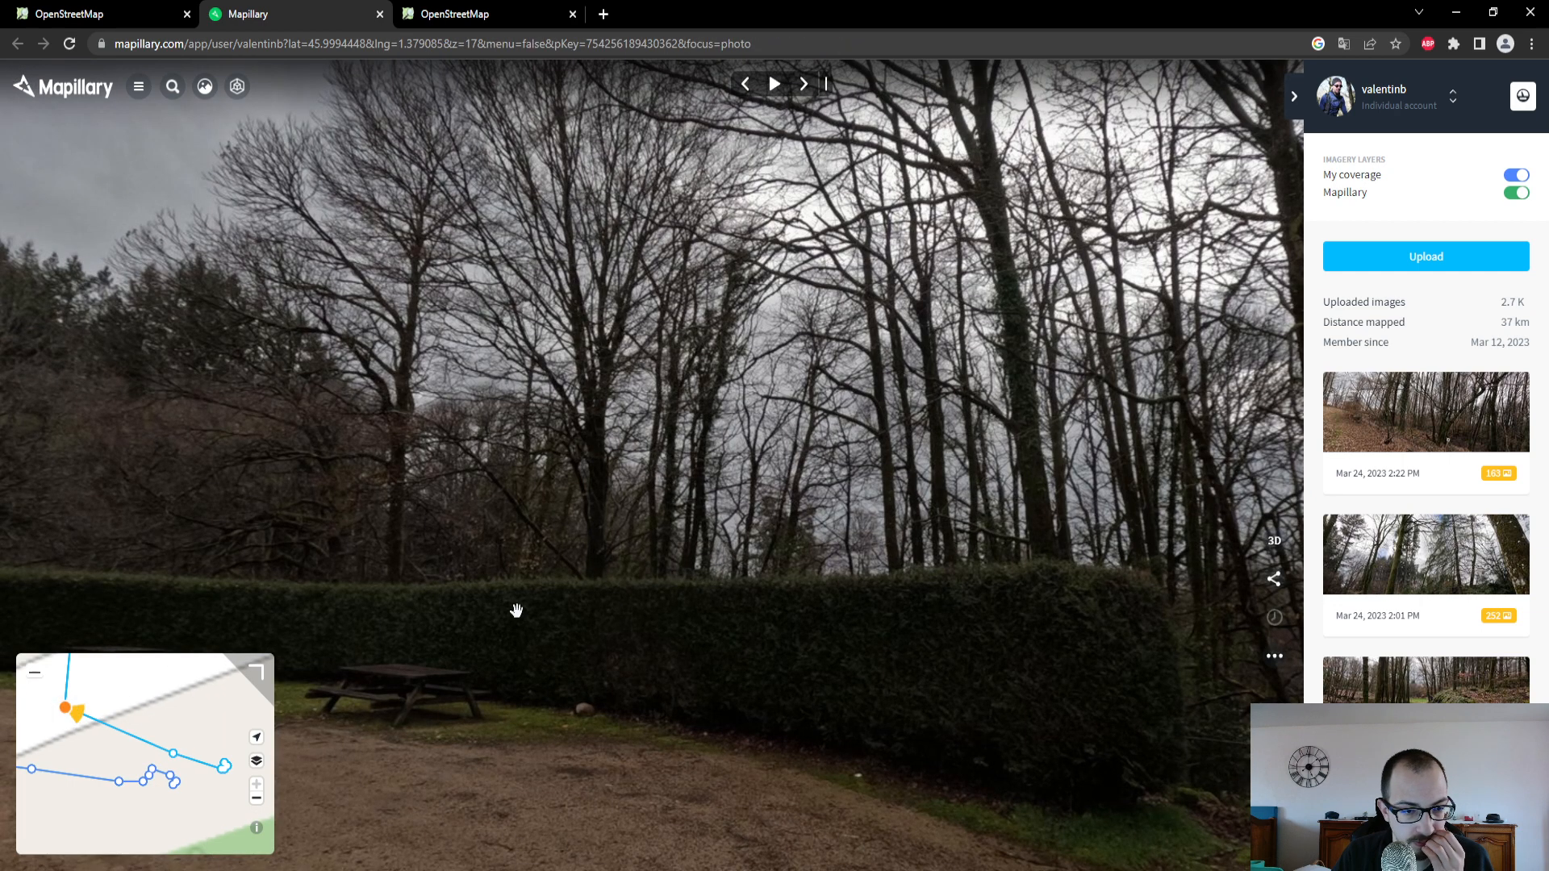
{"action": "left_click", "coordinate": [145, 13]}
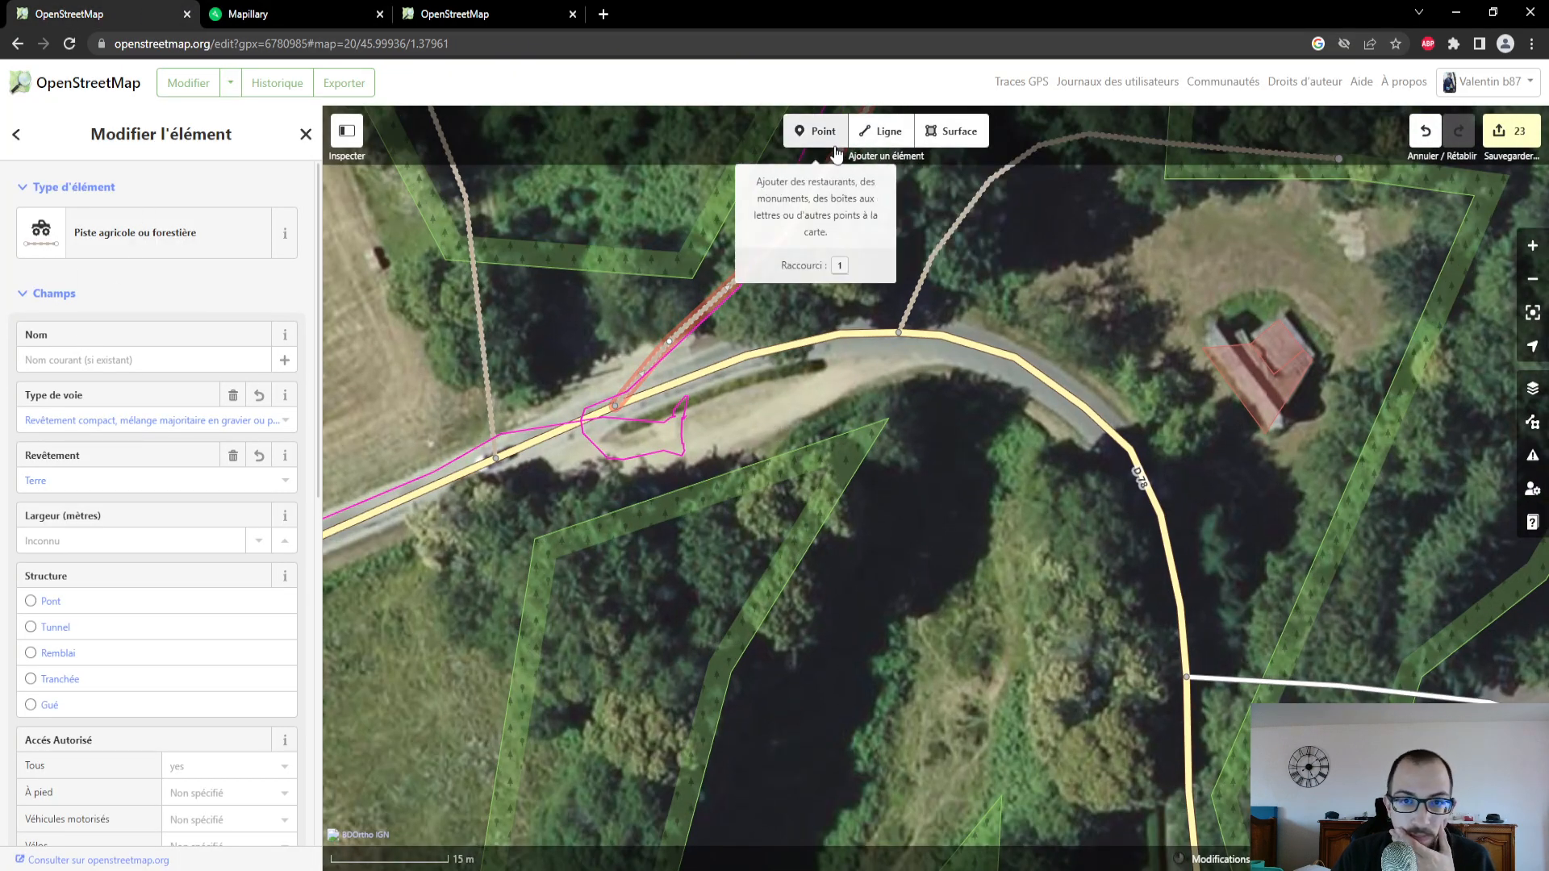
- Add a Table de pique-nique point in the lay-by south of the D 78 bend and set its Matériau to Bois
{"action": "left_click", "coordinate": [815, 130]}
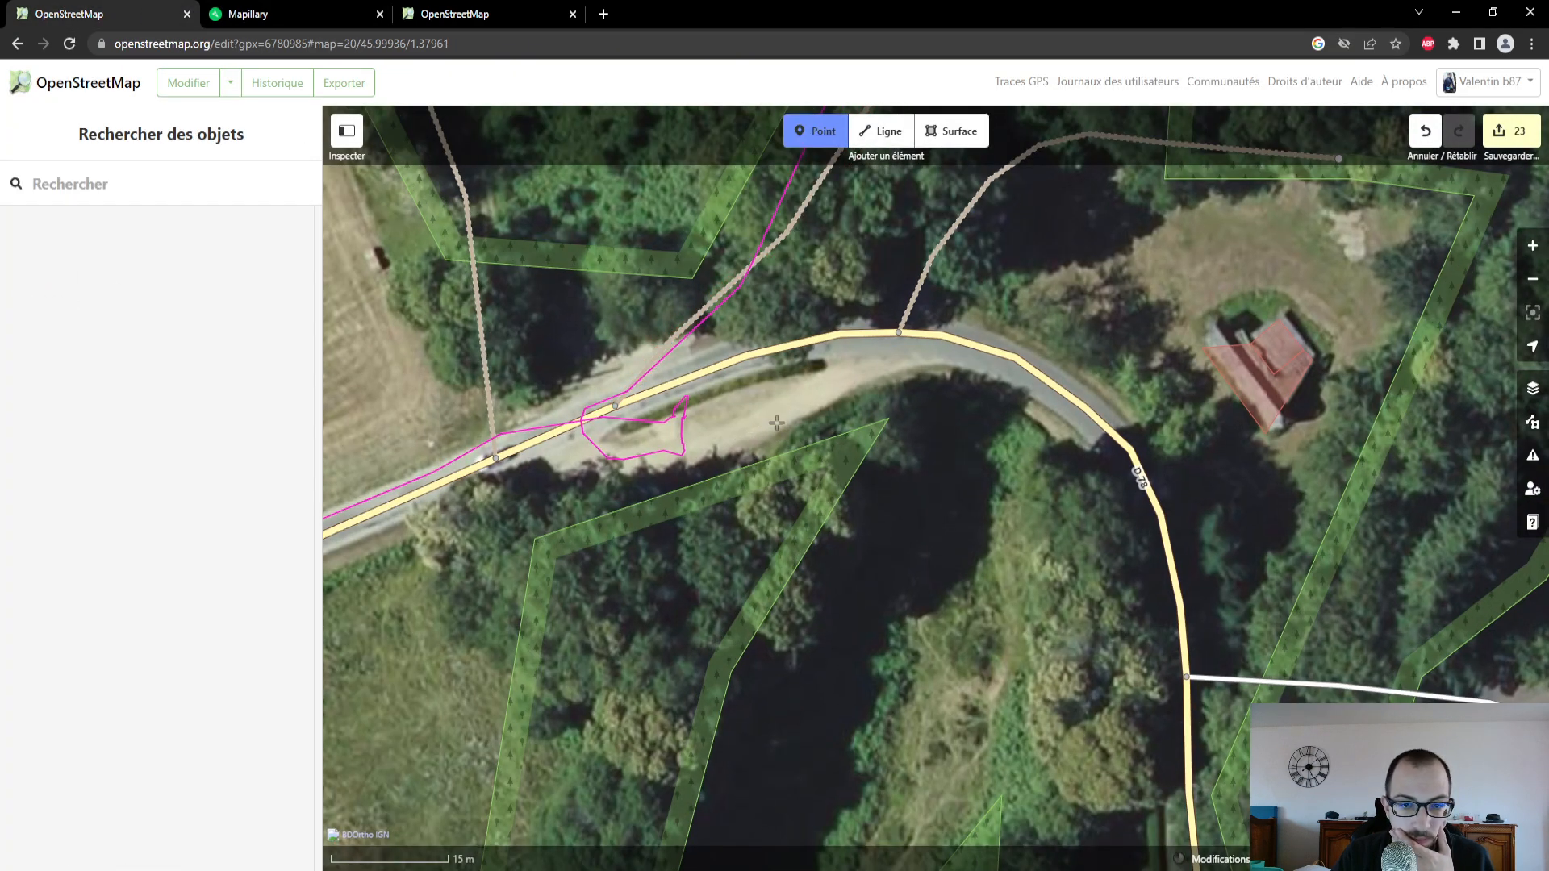
{"action": "left_click", "coordinate": [776, 423]}
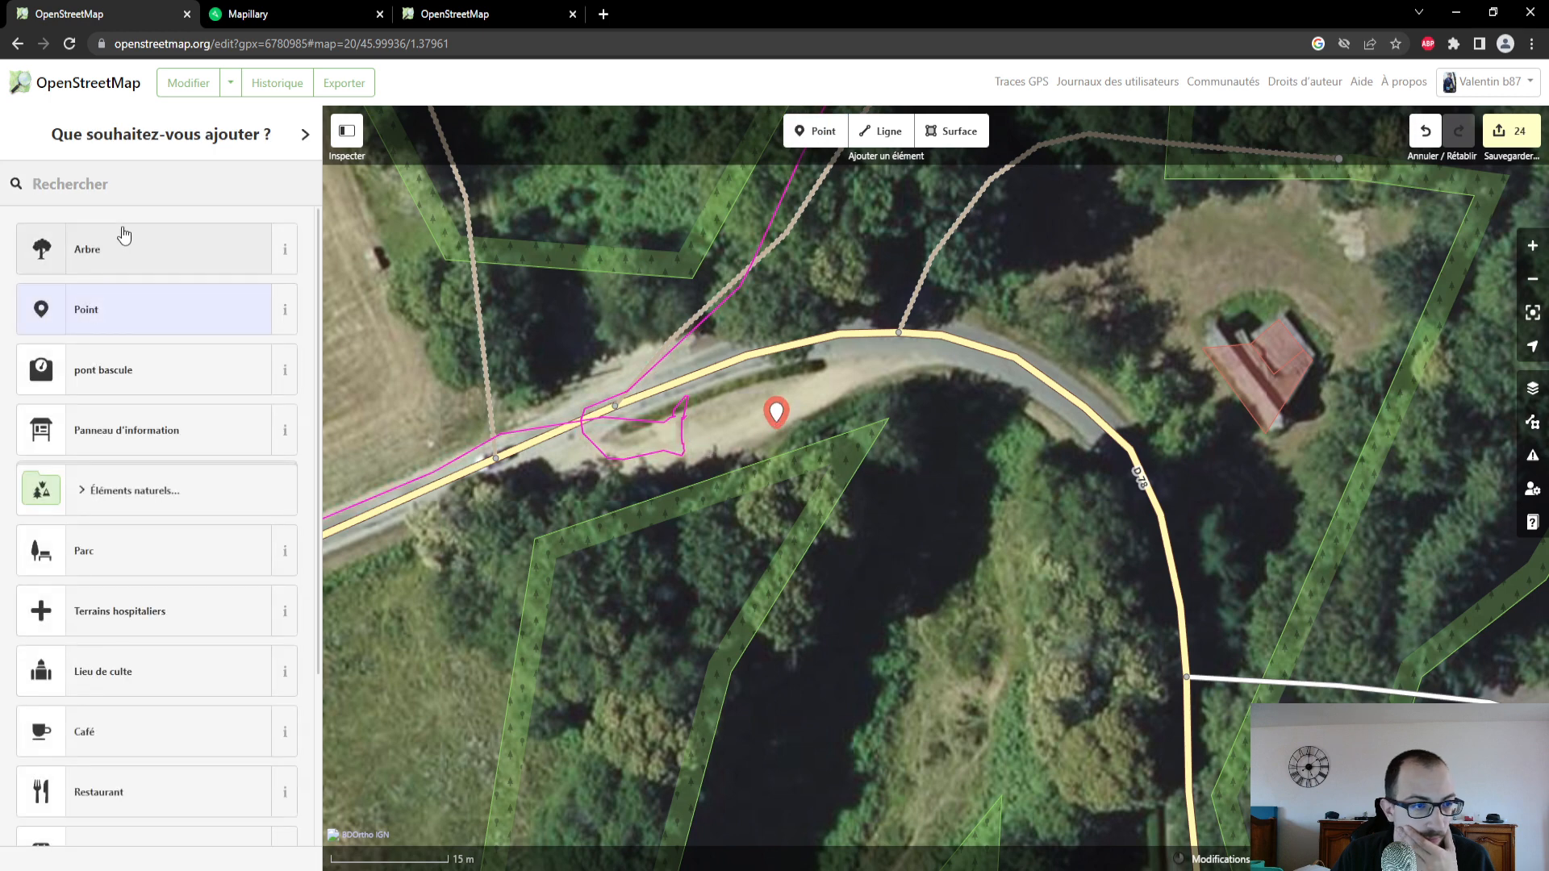
{"action": "type", "text": "table"}
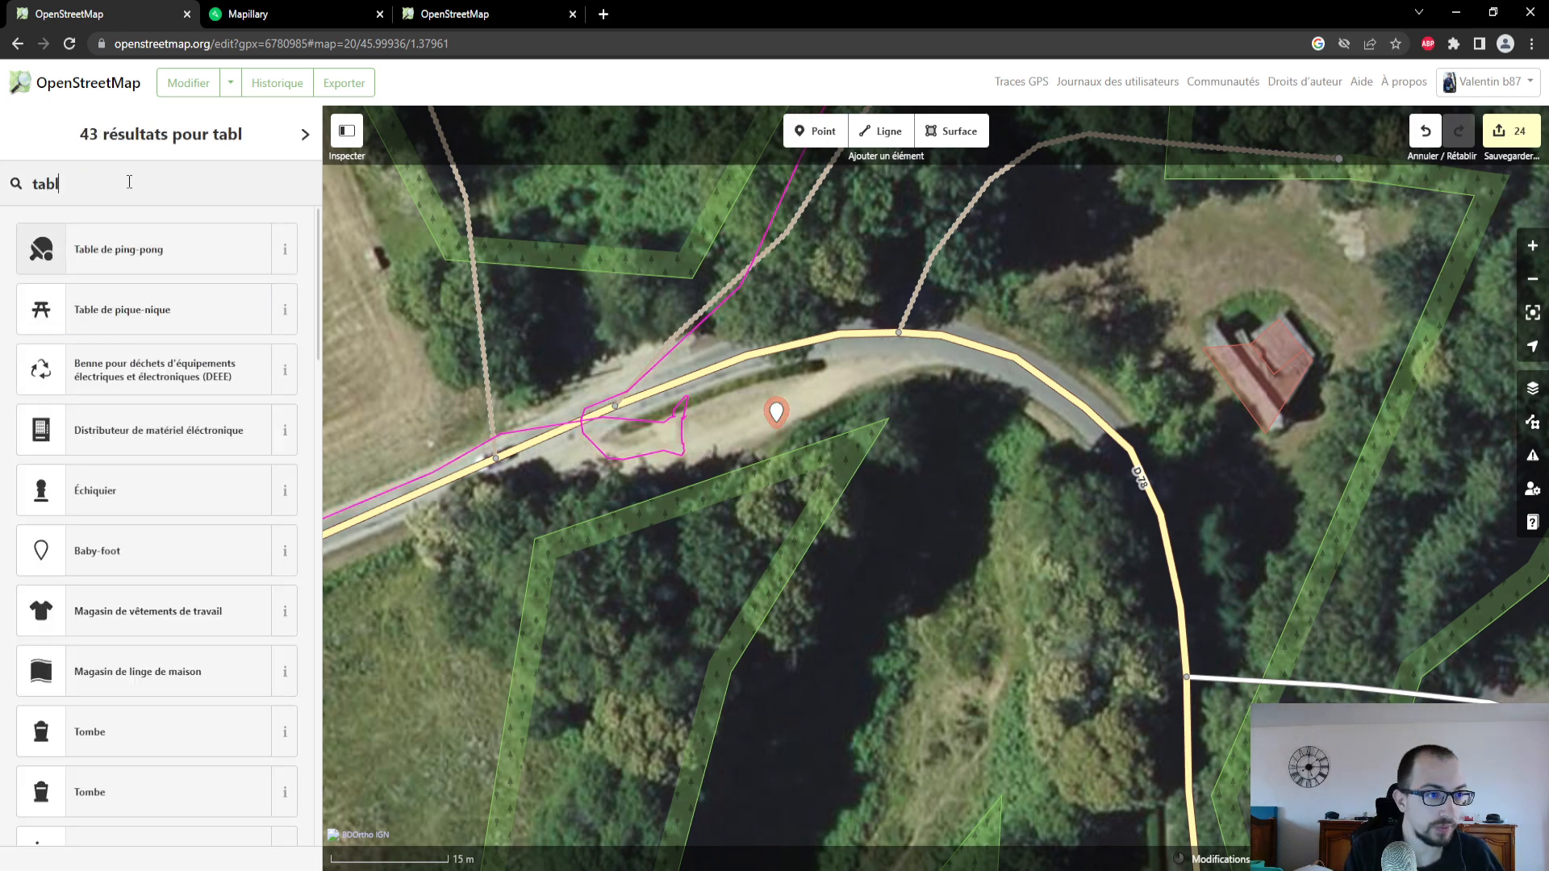
{"action": "left_click", "coordinate": [153, 311]}
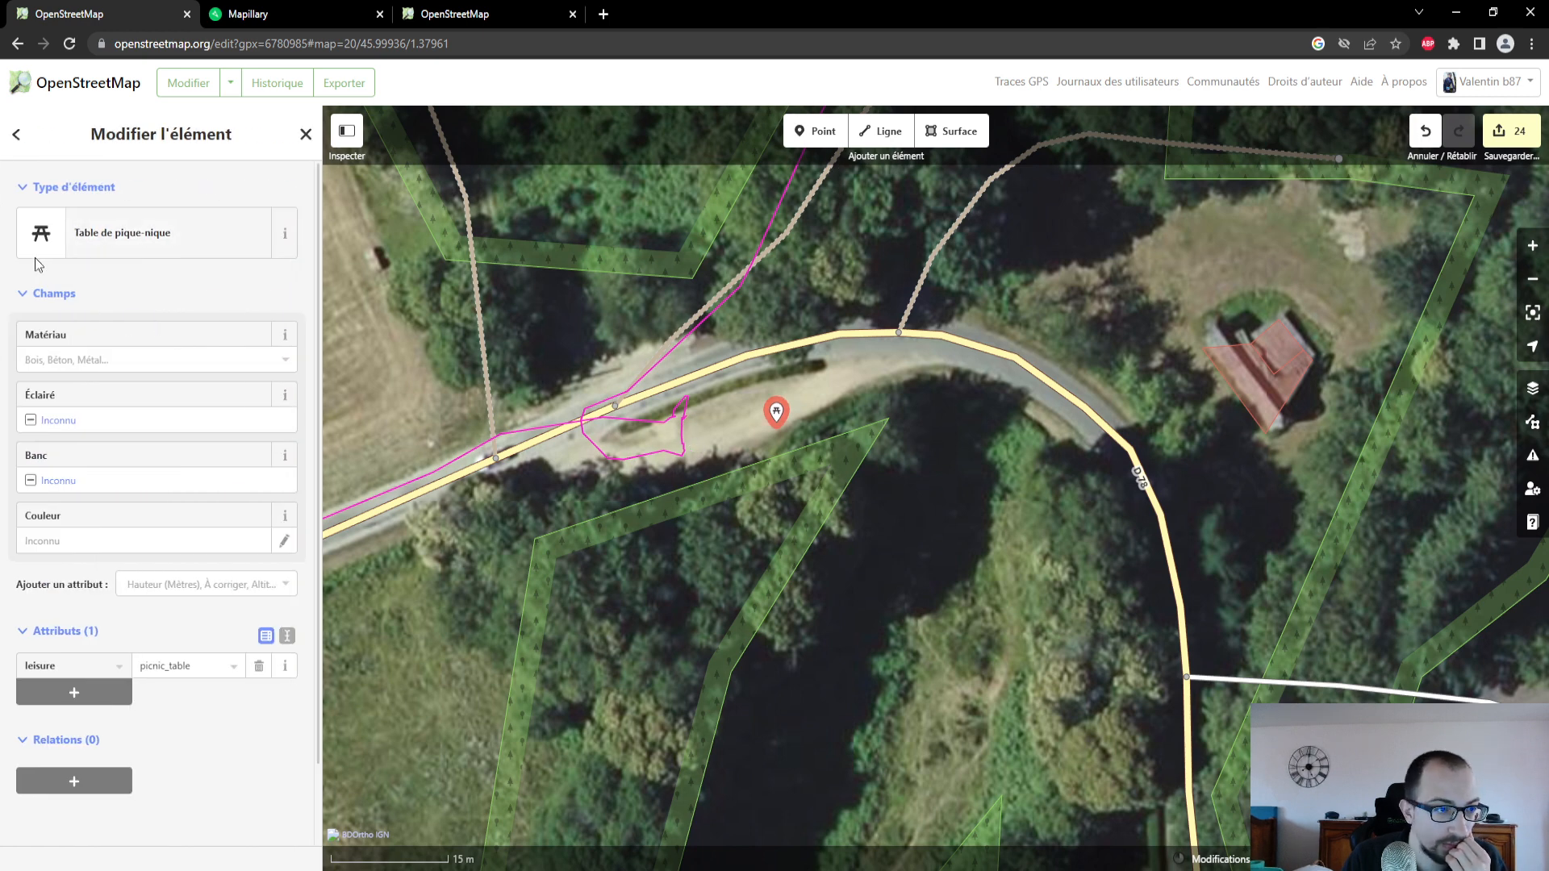
{"action": "left_click", "coordinate": [115, 364]}
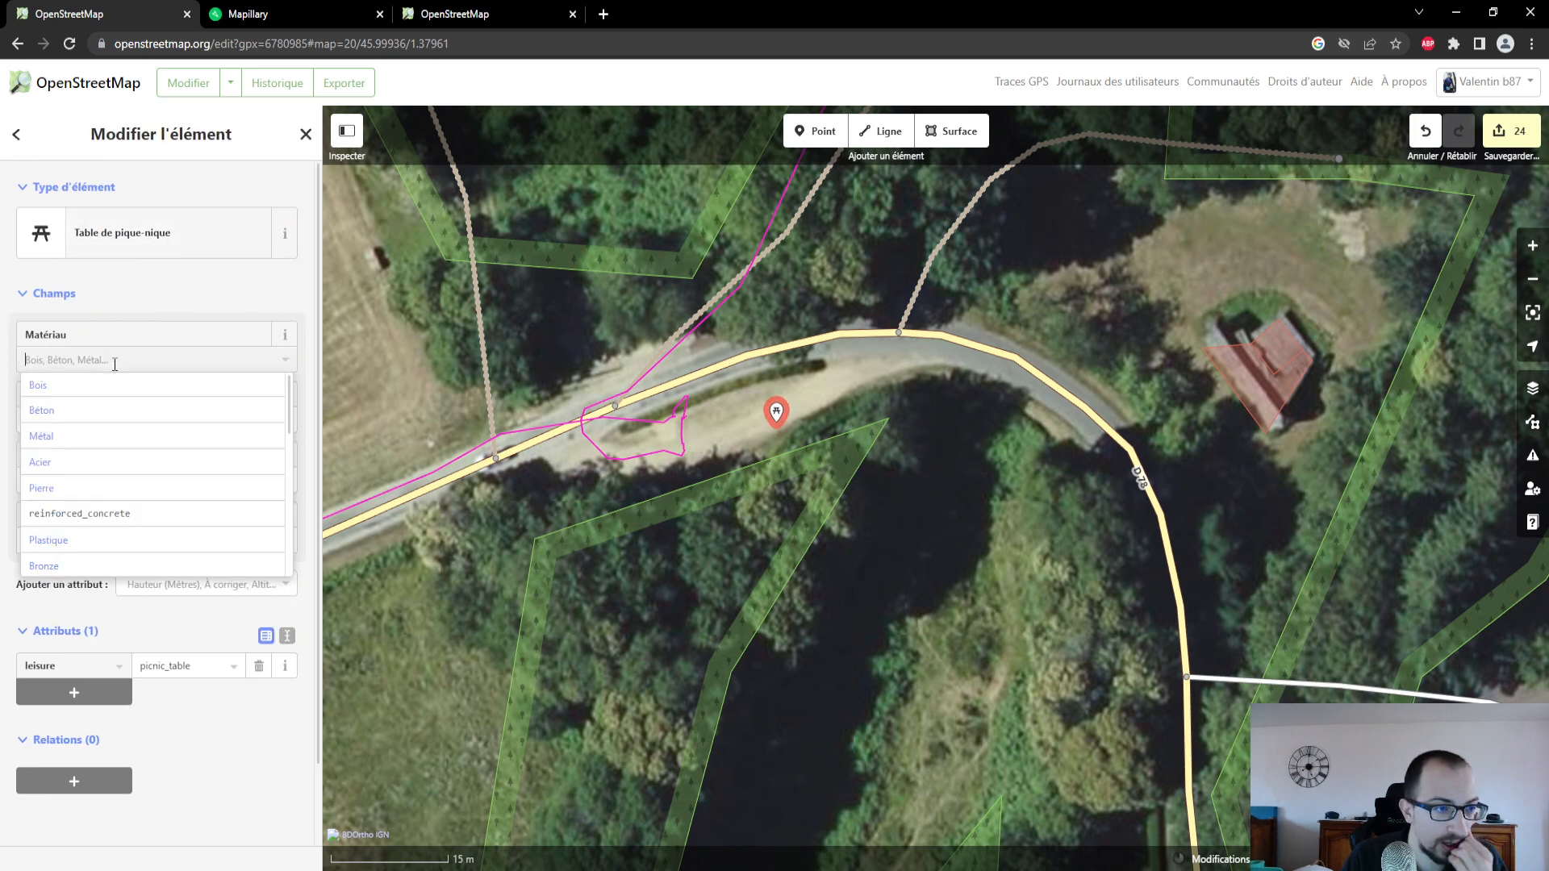
{"action": "left_click", "coordinate": [114, 401]}
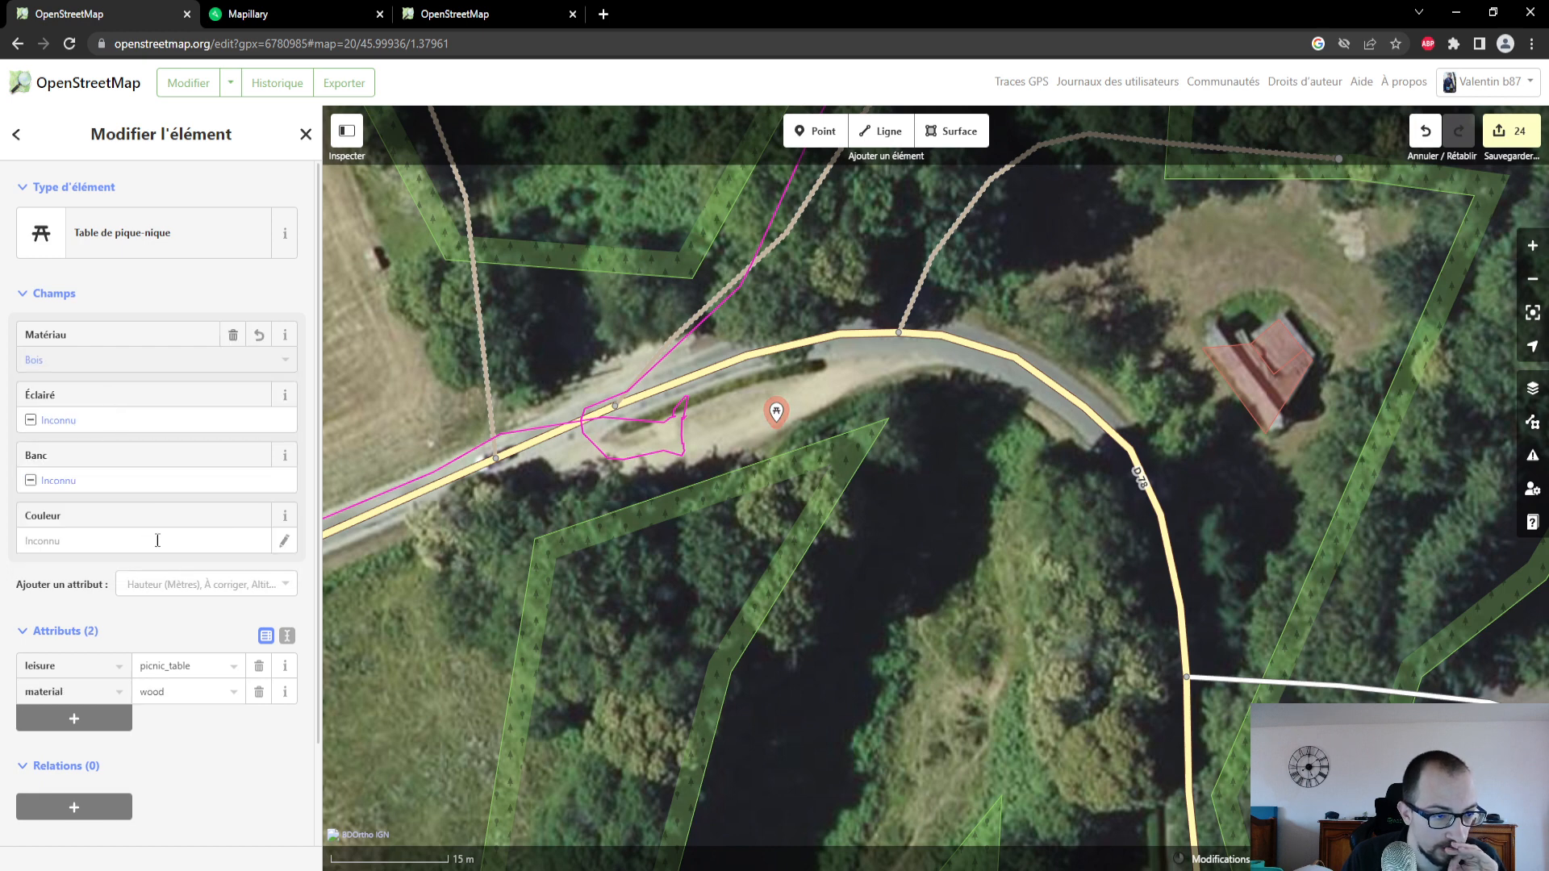
{"action": "left_click", "coordinate": [287, 584]}
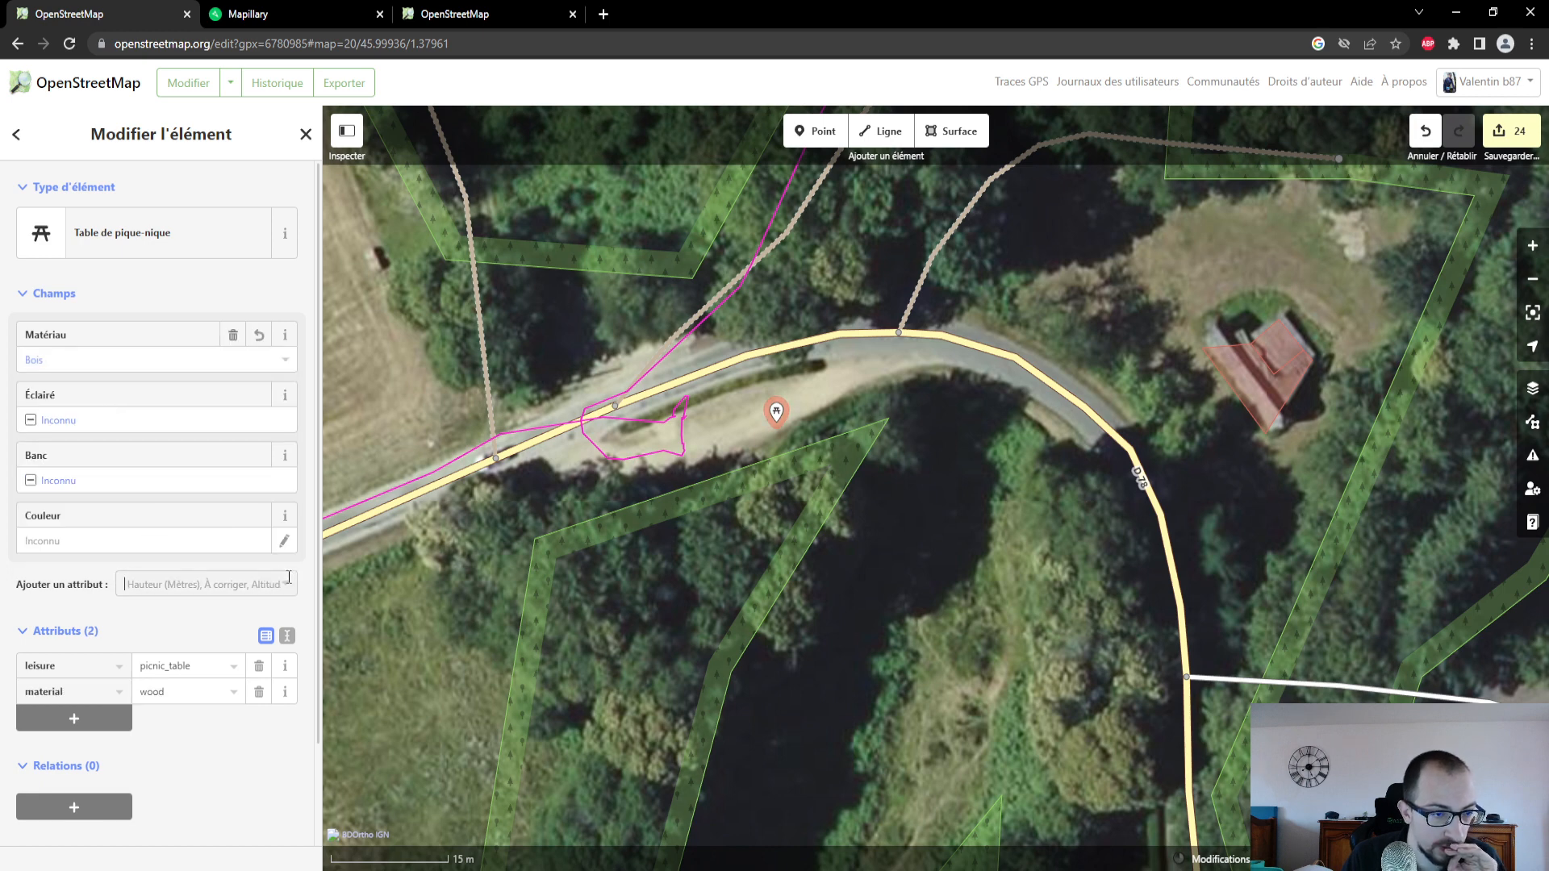
{"action": "scroll", "coordinate": [226, 718], "scroll_direction": "down", "scroll_amount": 2}
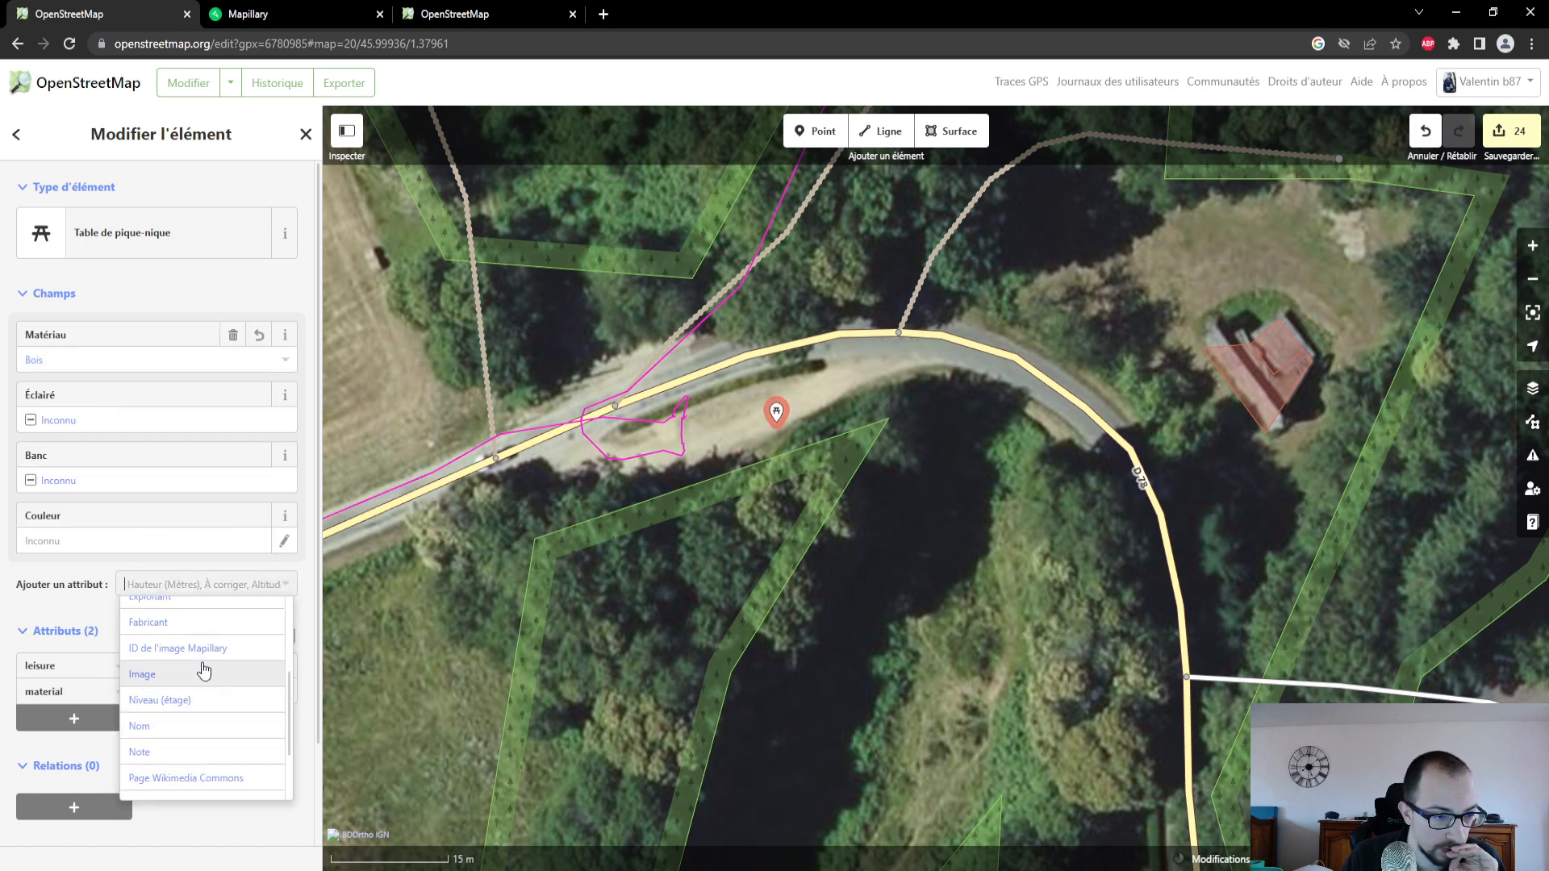
{"action": "left_click", "coordinate": [201, 663]}
{"action": "left_click", "coordinate": [266, 14]}
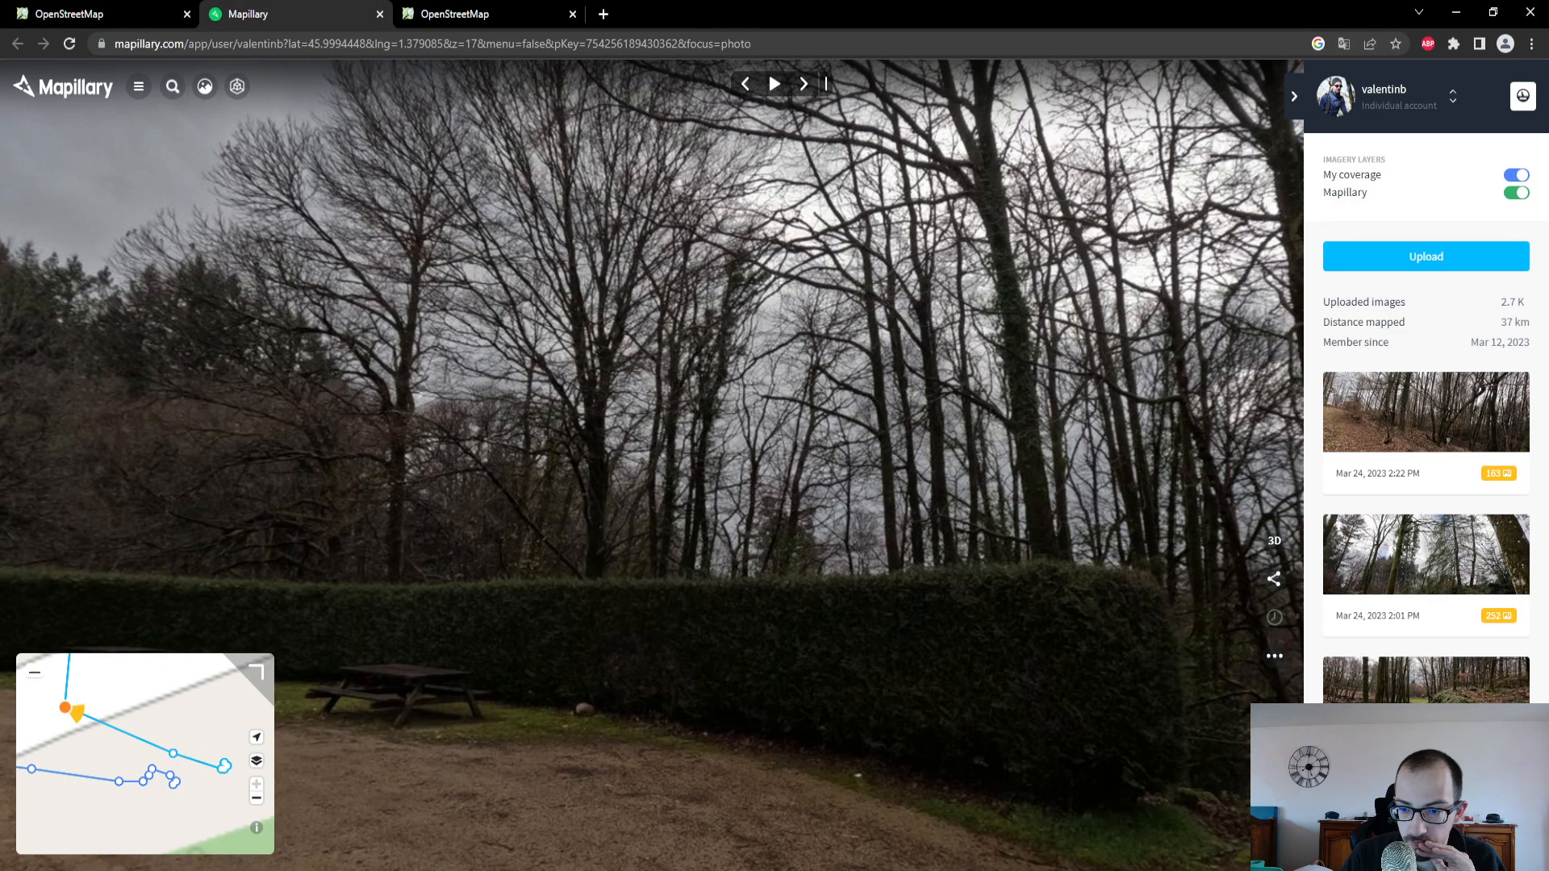
{"action": "left_click", "coordinate": [1275, 660]}
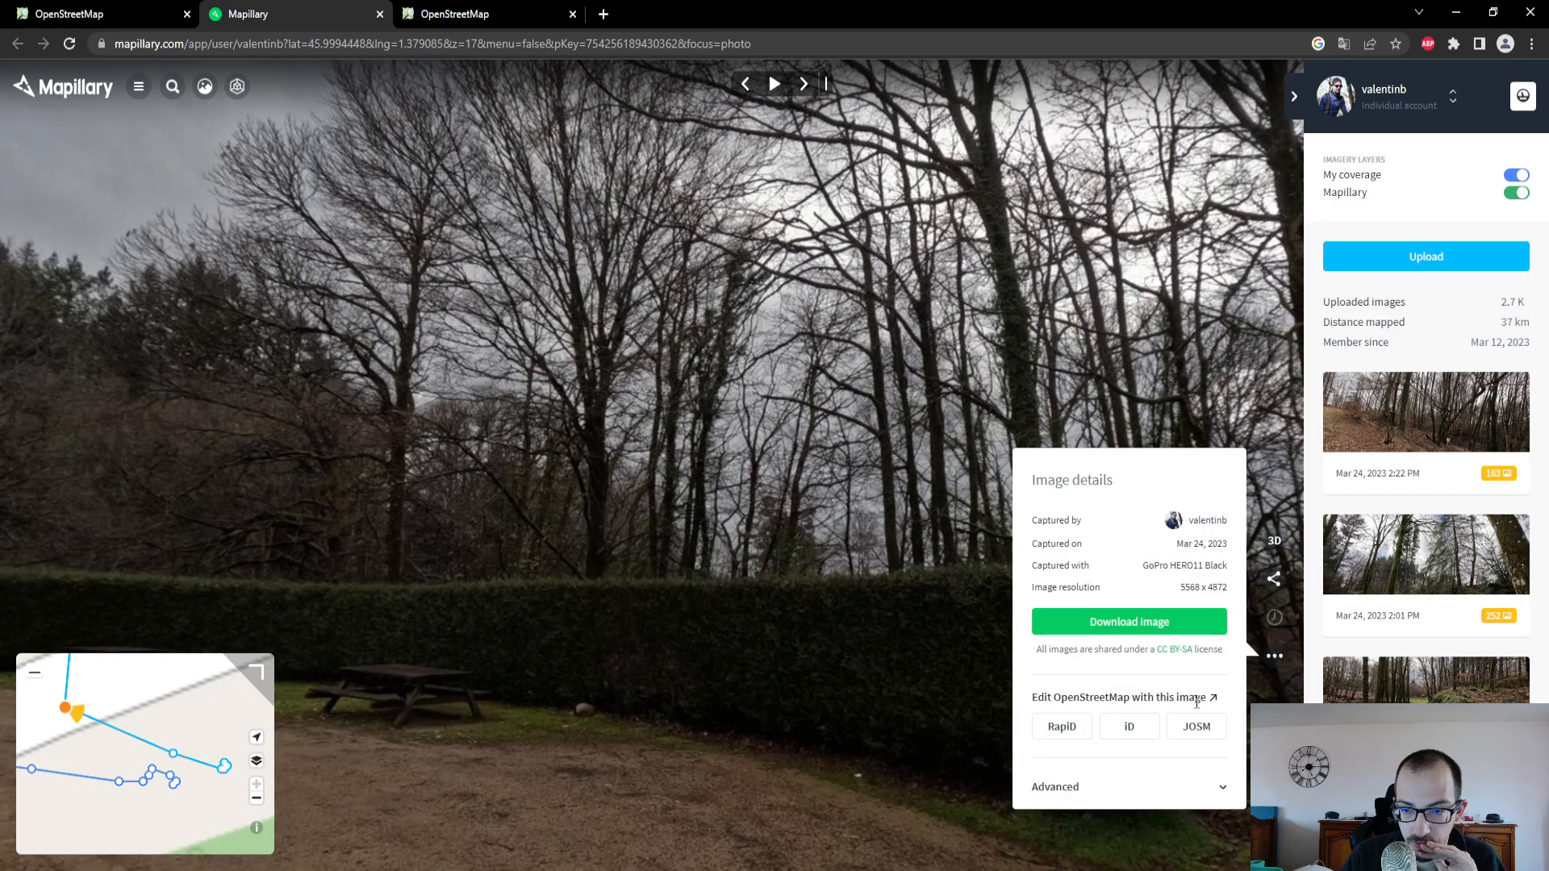
{"action": "left_click", "coordinate": [1193, 786]}
{"action": "left_click", "coordinate": [1181, 690]}
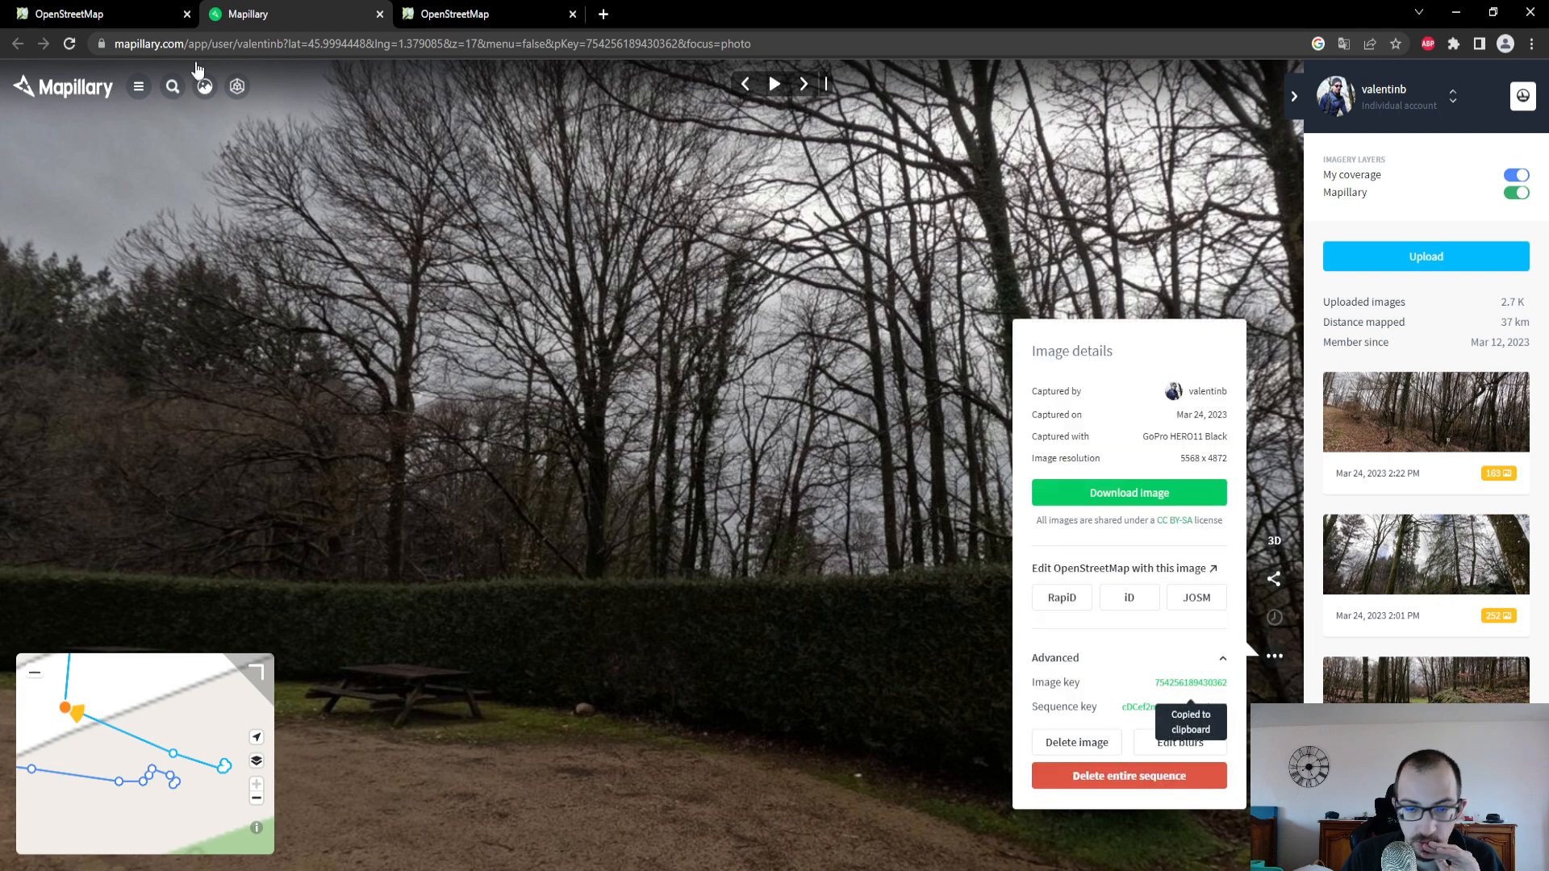
{"action": "left_click", "coordinate": [148, 3]}
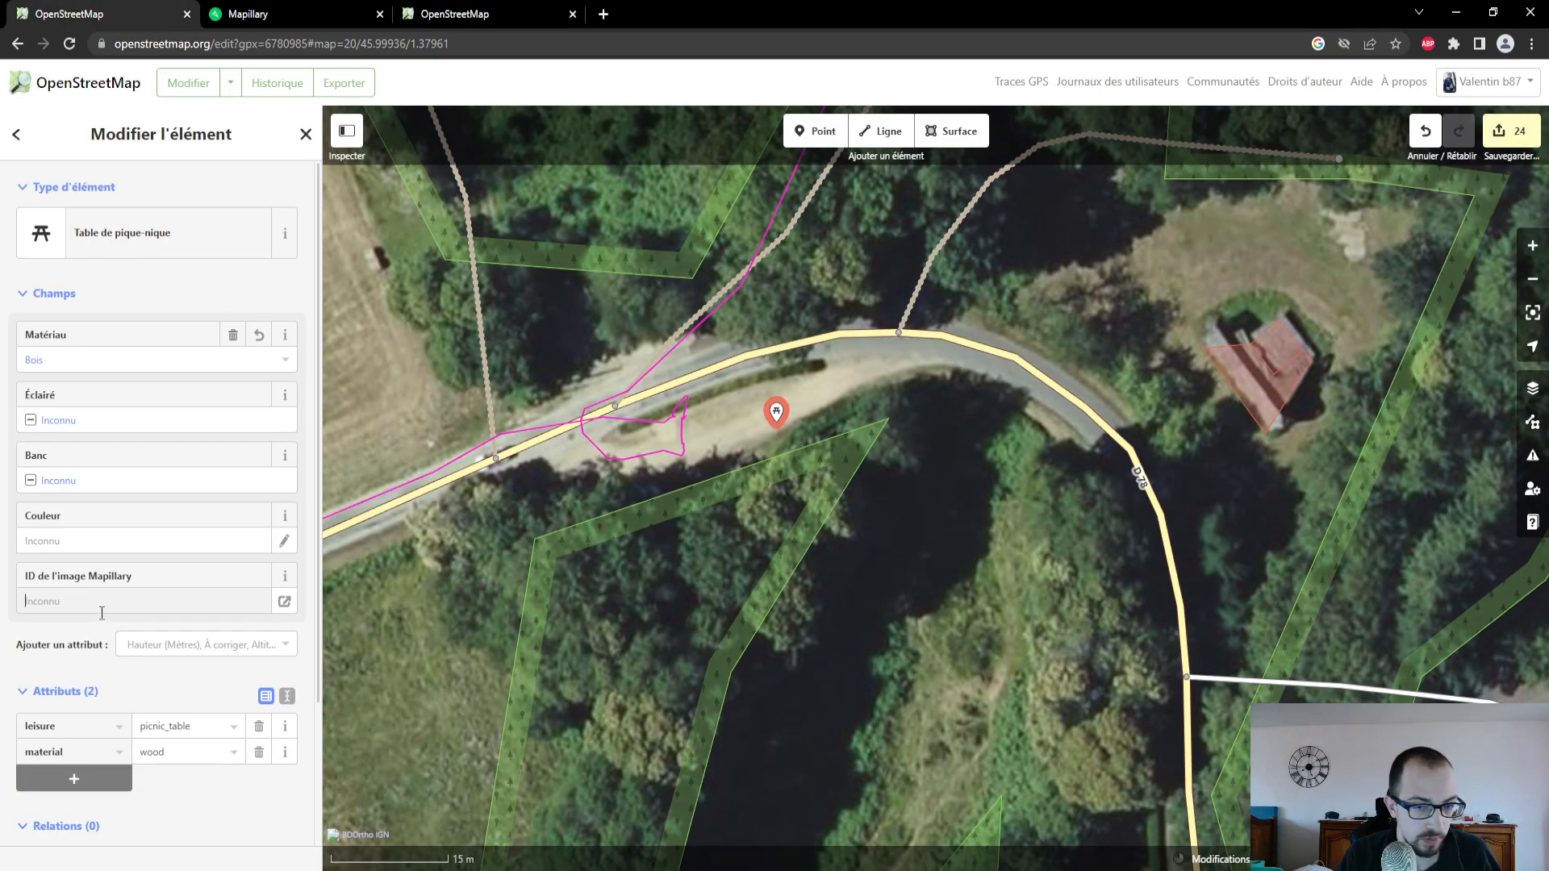
{"action": "key", "text": "ctrl+v"}
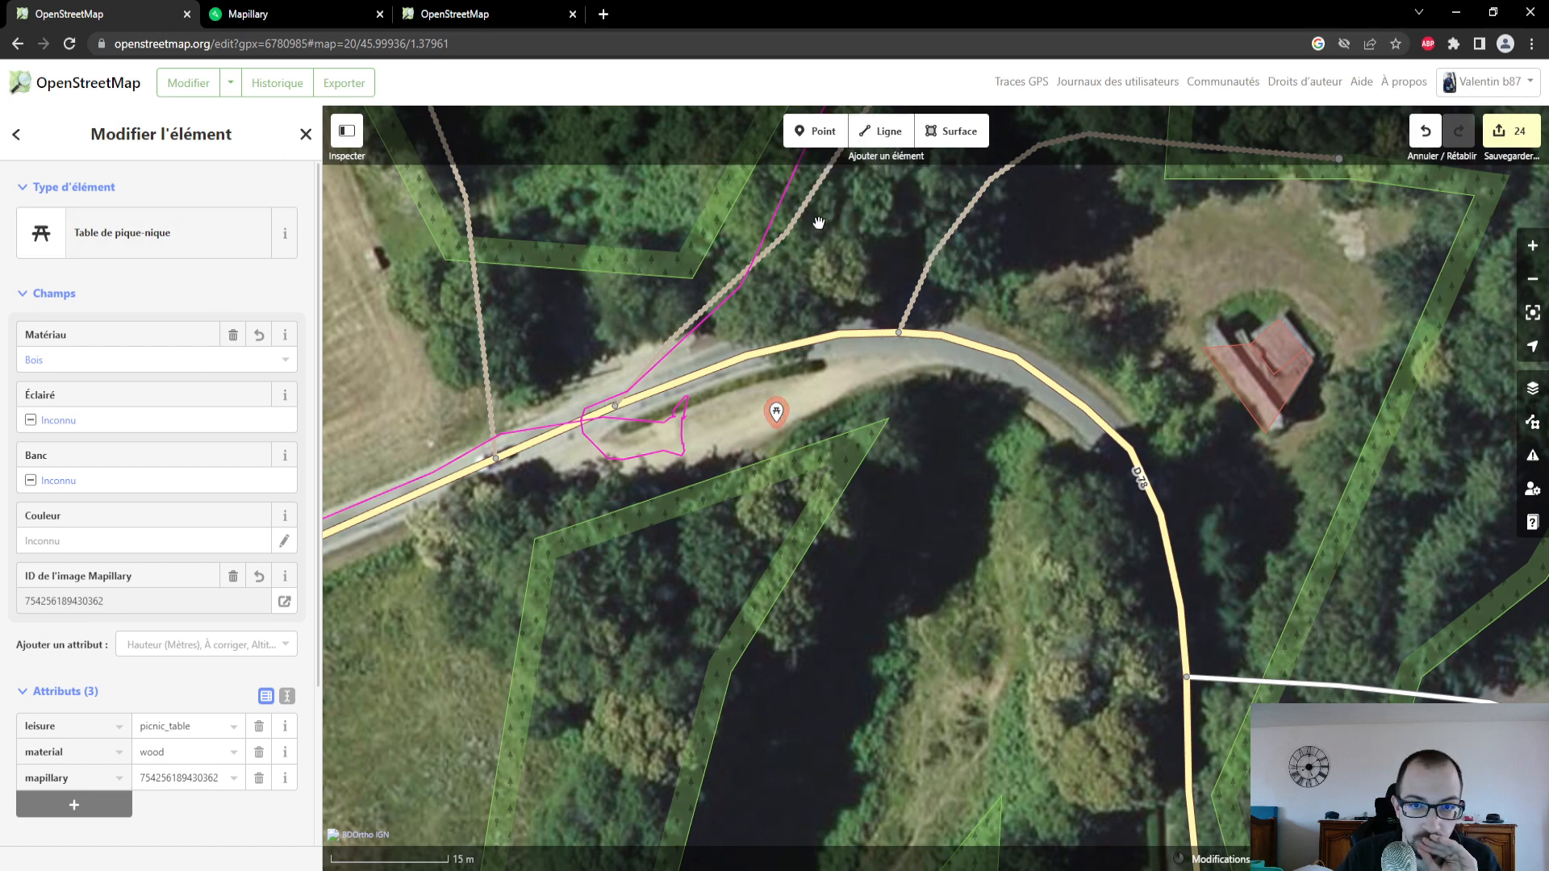
- Add a second Table de pique-nique just west of the first with Matériau Bois, and set Banc to Oui on both tables
{"action": "left_click", "coordinate": [815, 131]}
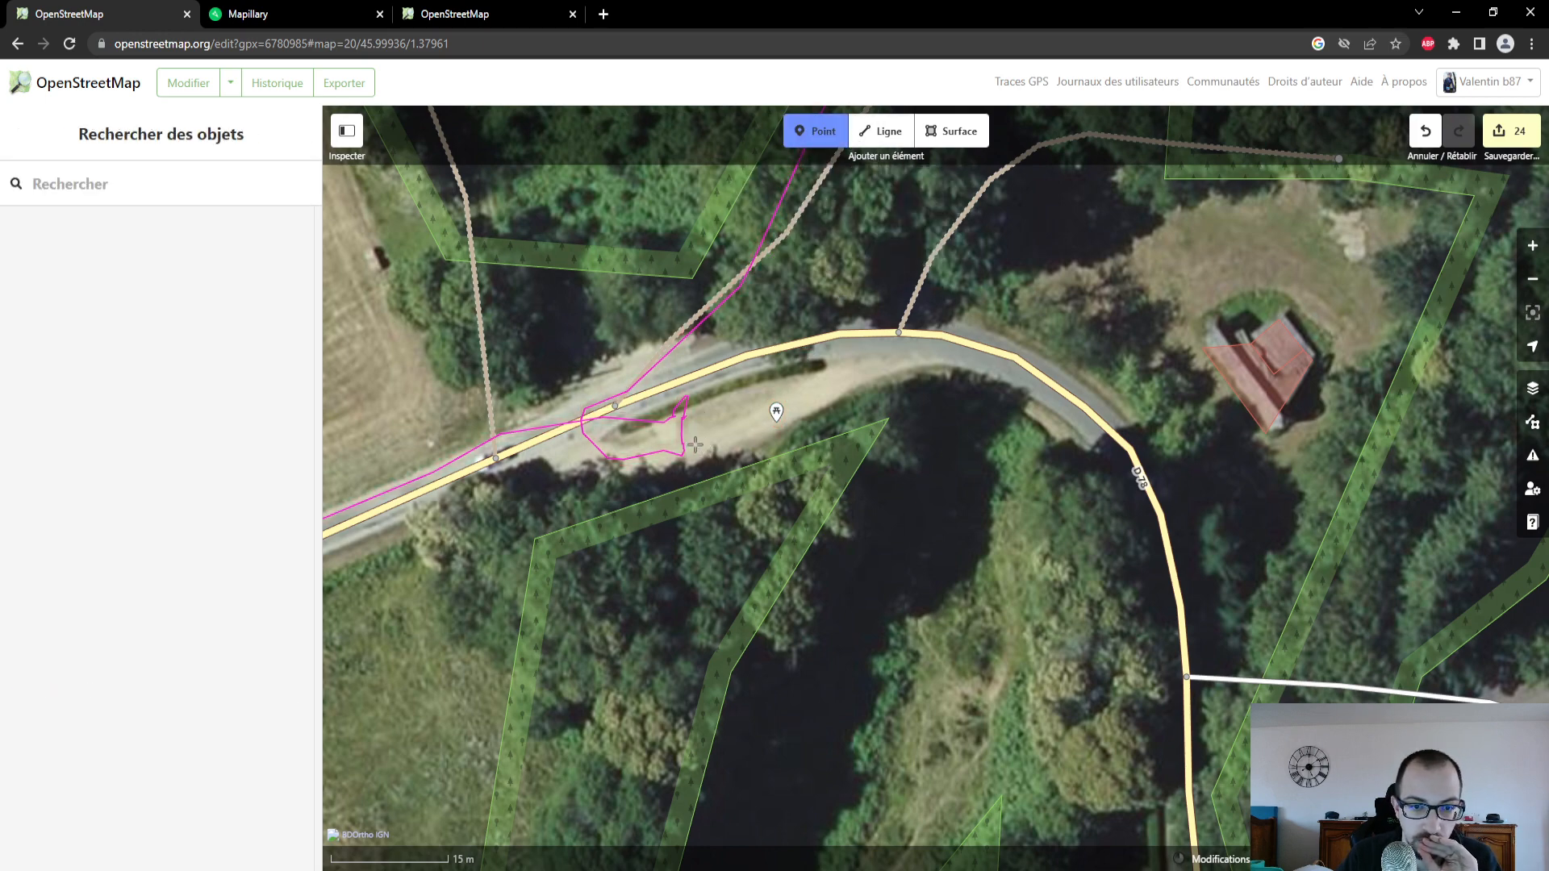
{"action": "left_click", "coordinate": [694, 443]}
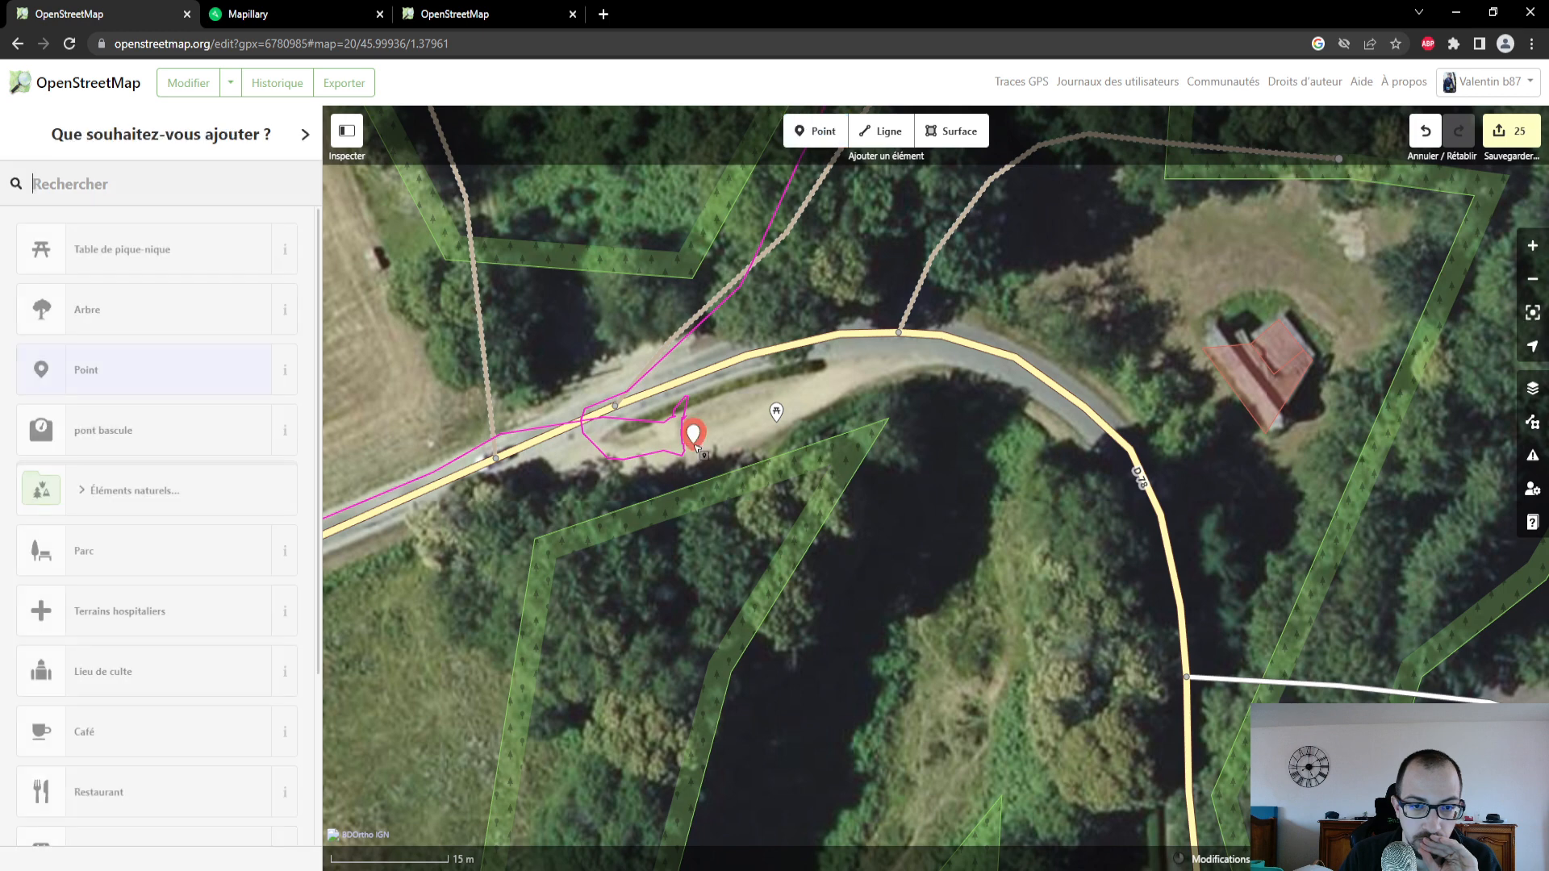
{"action": "left_click", "coordinate": [136, 256]}
{"action": "left_click", "coordinate": [121, 359]}
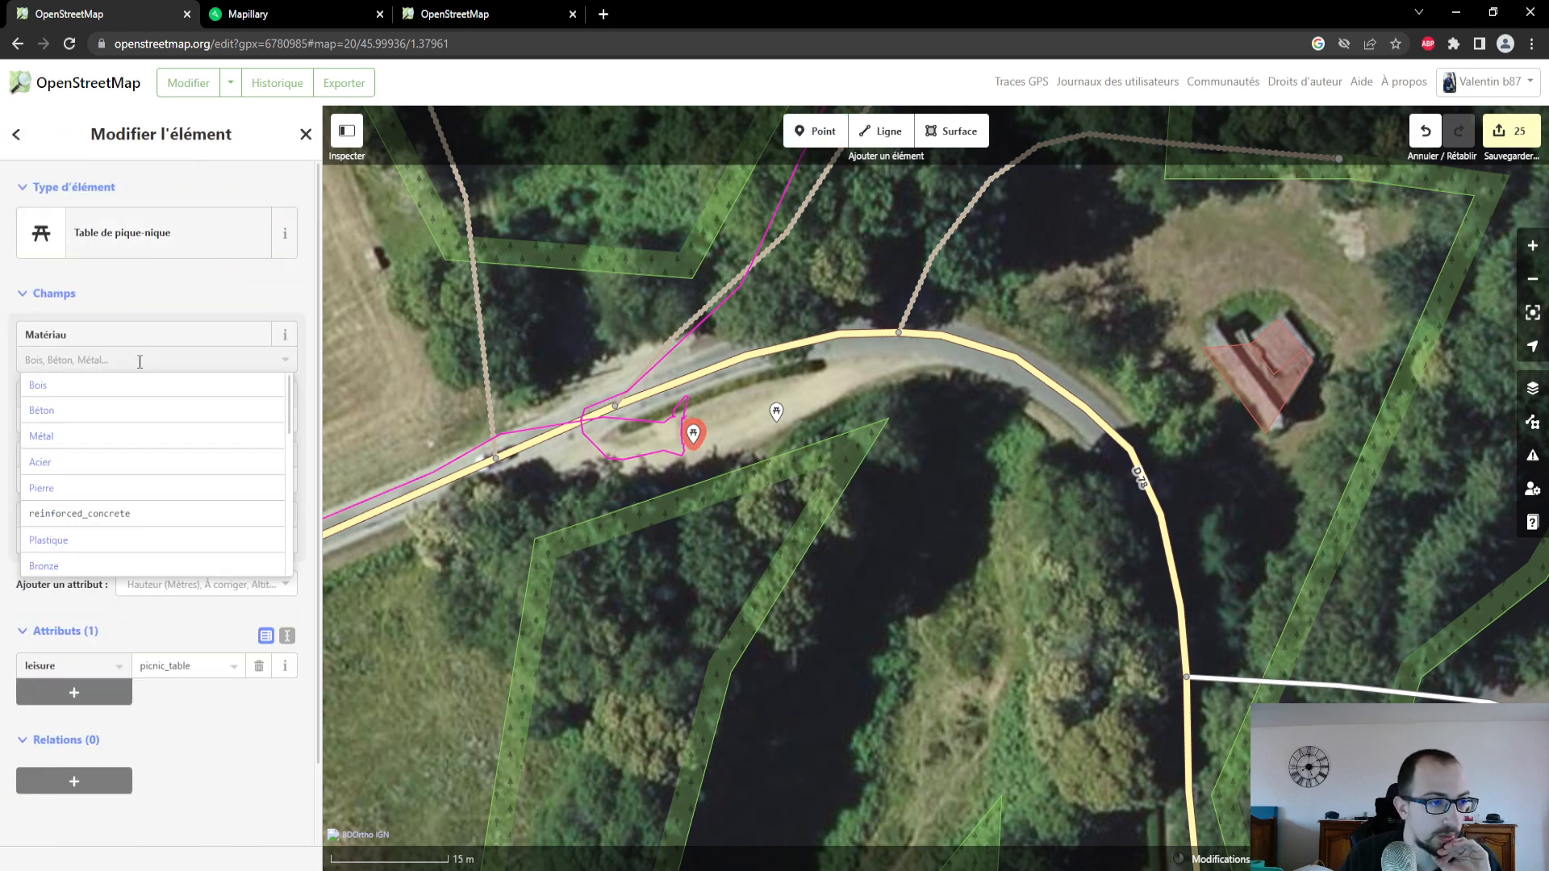
{"action": "left_click", "coordinate": [101, 386]}
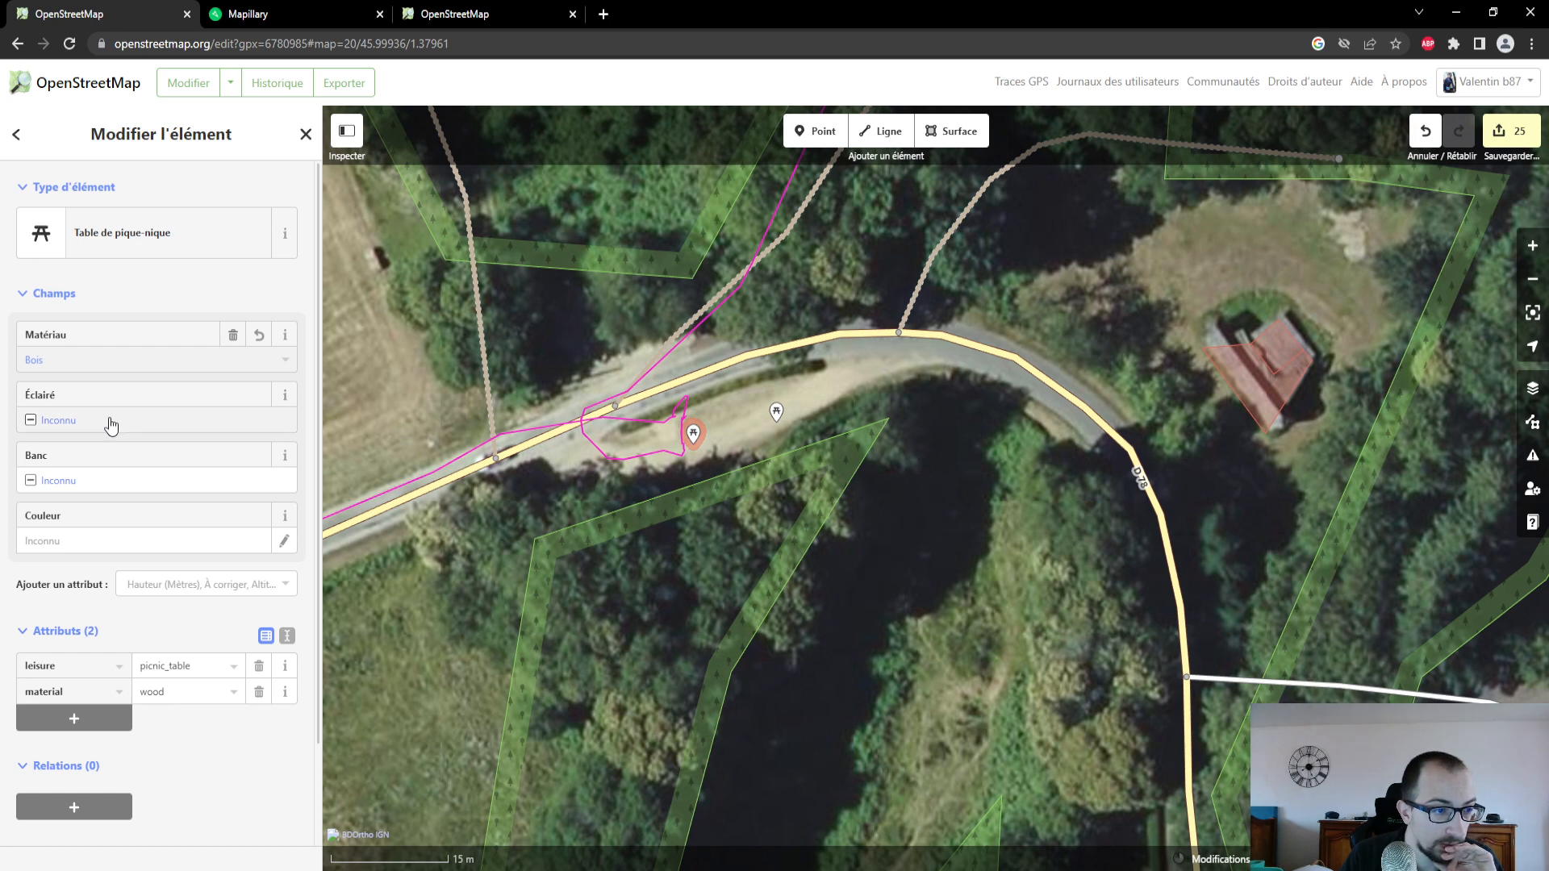
{"action": "left_click", "coordinate": [106, 481]}
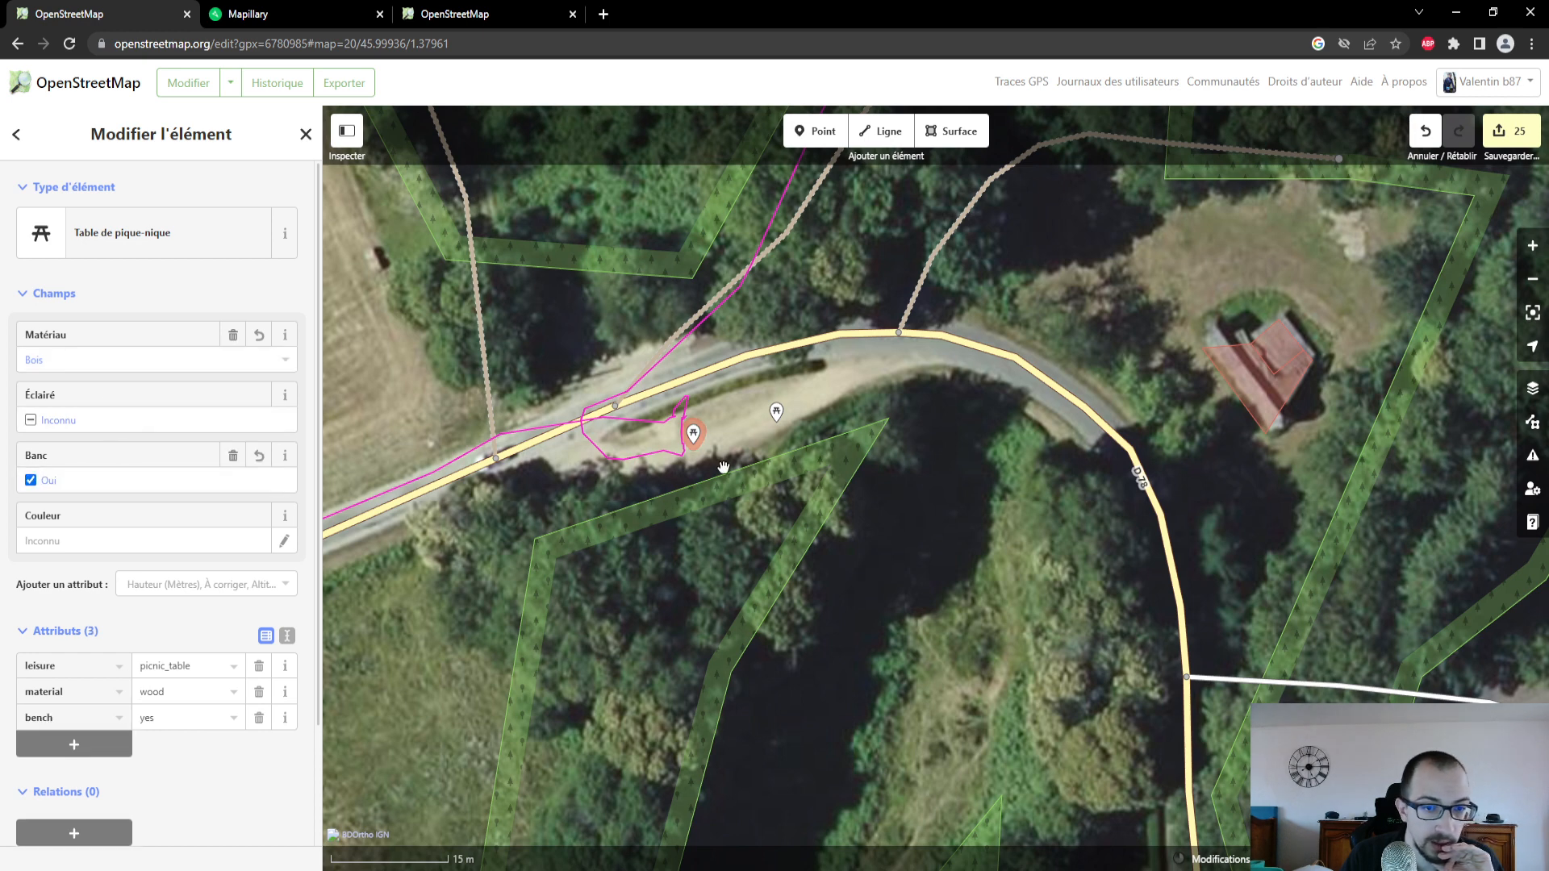
{"action": "left_click", "coordinate": [778, 416]}
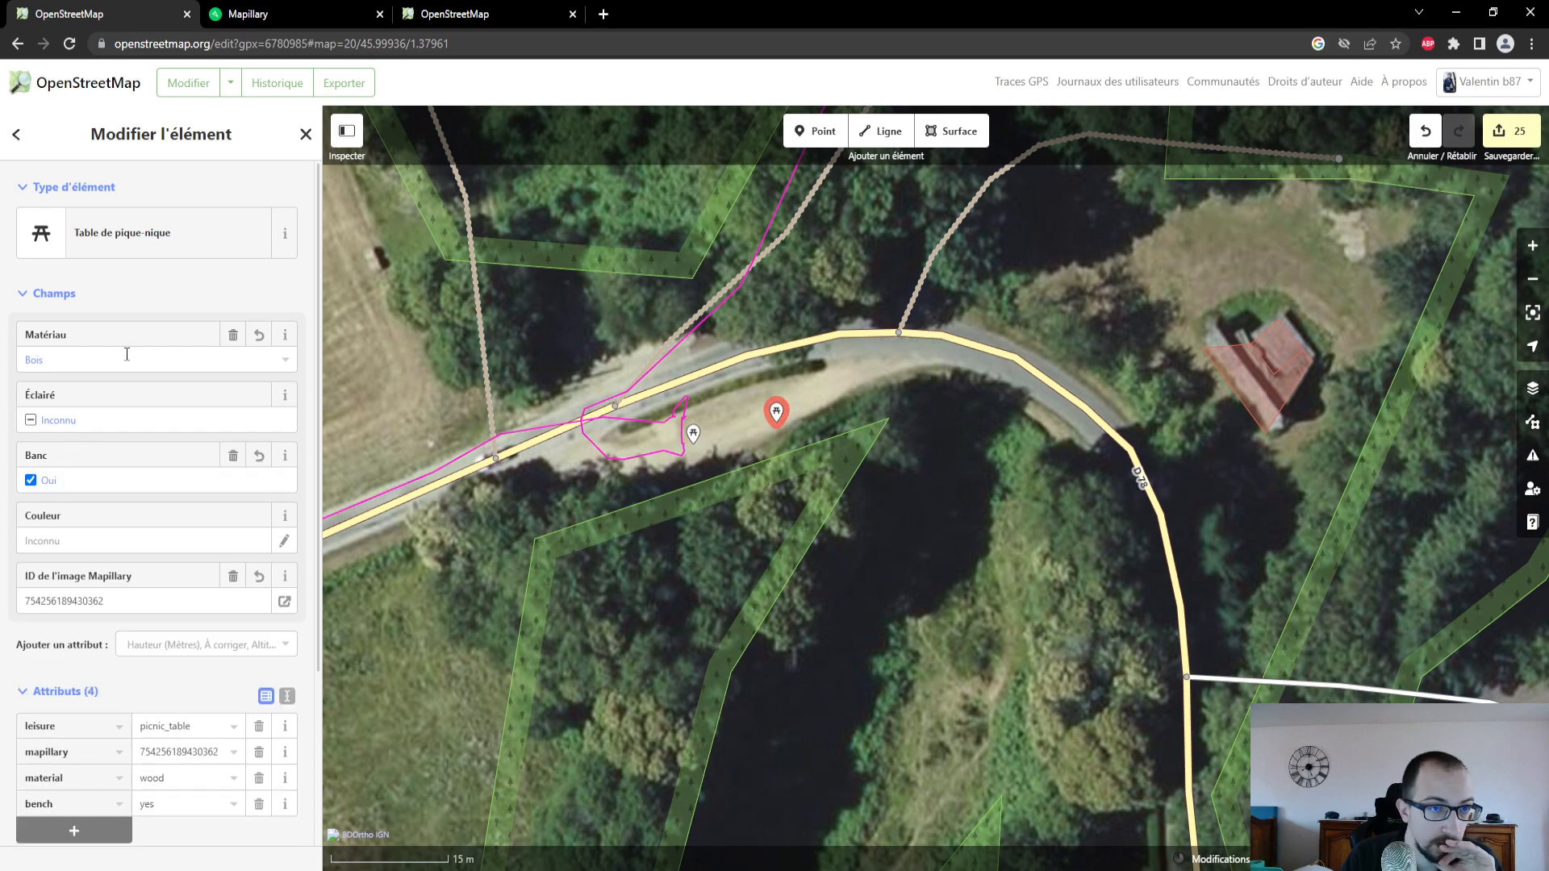
- In Mapillary, open the close-up photo of the wooden picnic table at the lay-by and copy its image key
{"action": "left_click", "coordinate": [258, 24]}
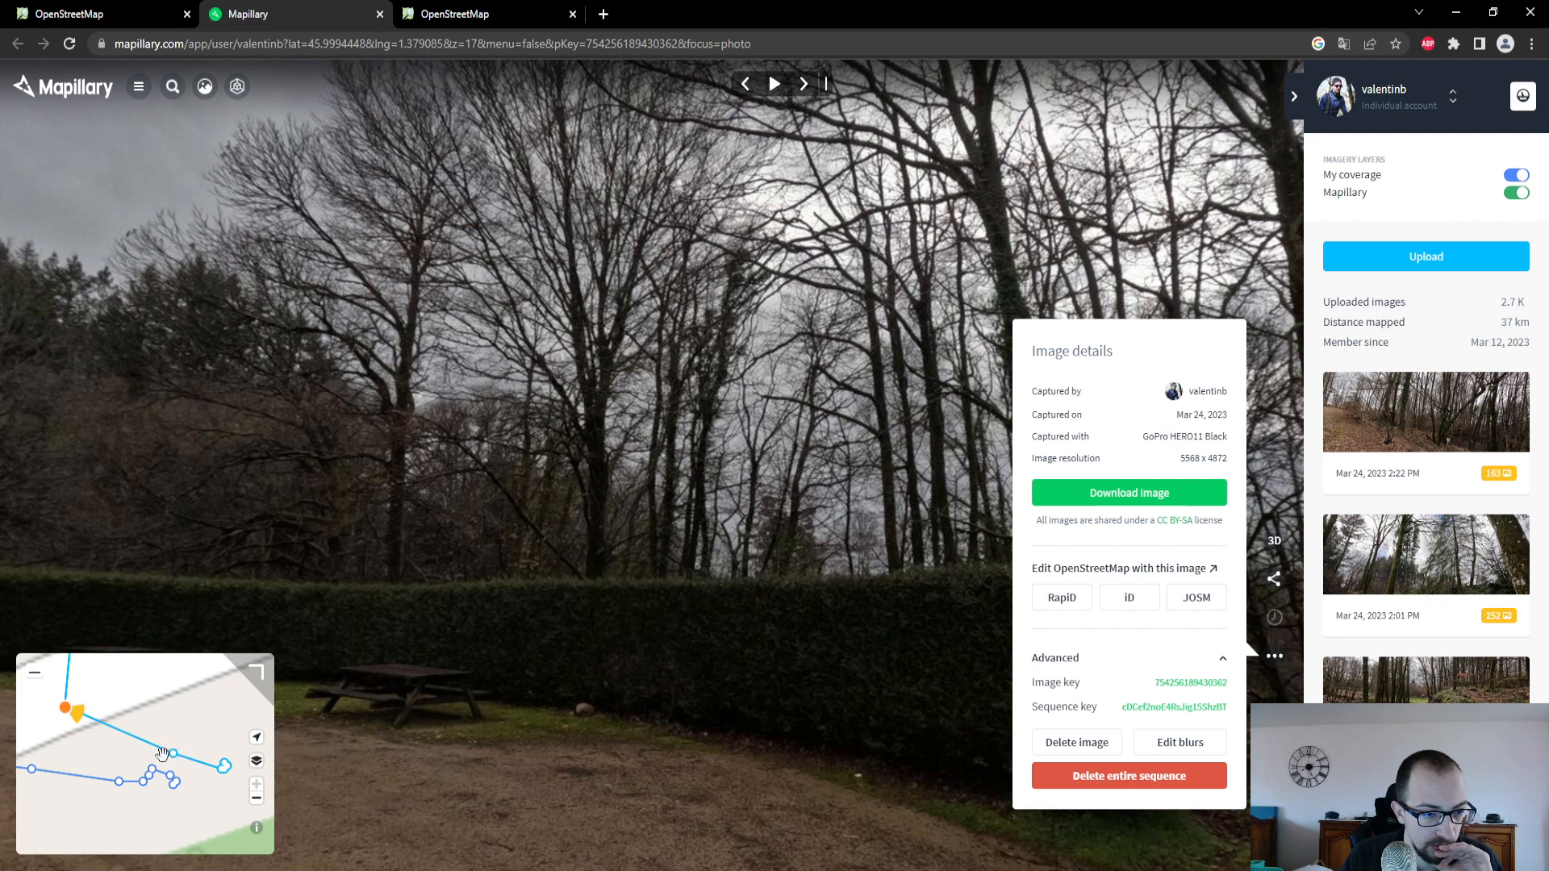
{"action": "left_click", "coordinate": [172, 756]}
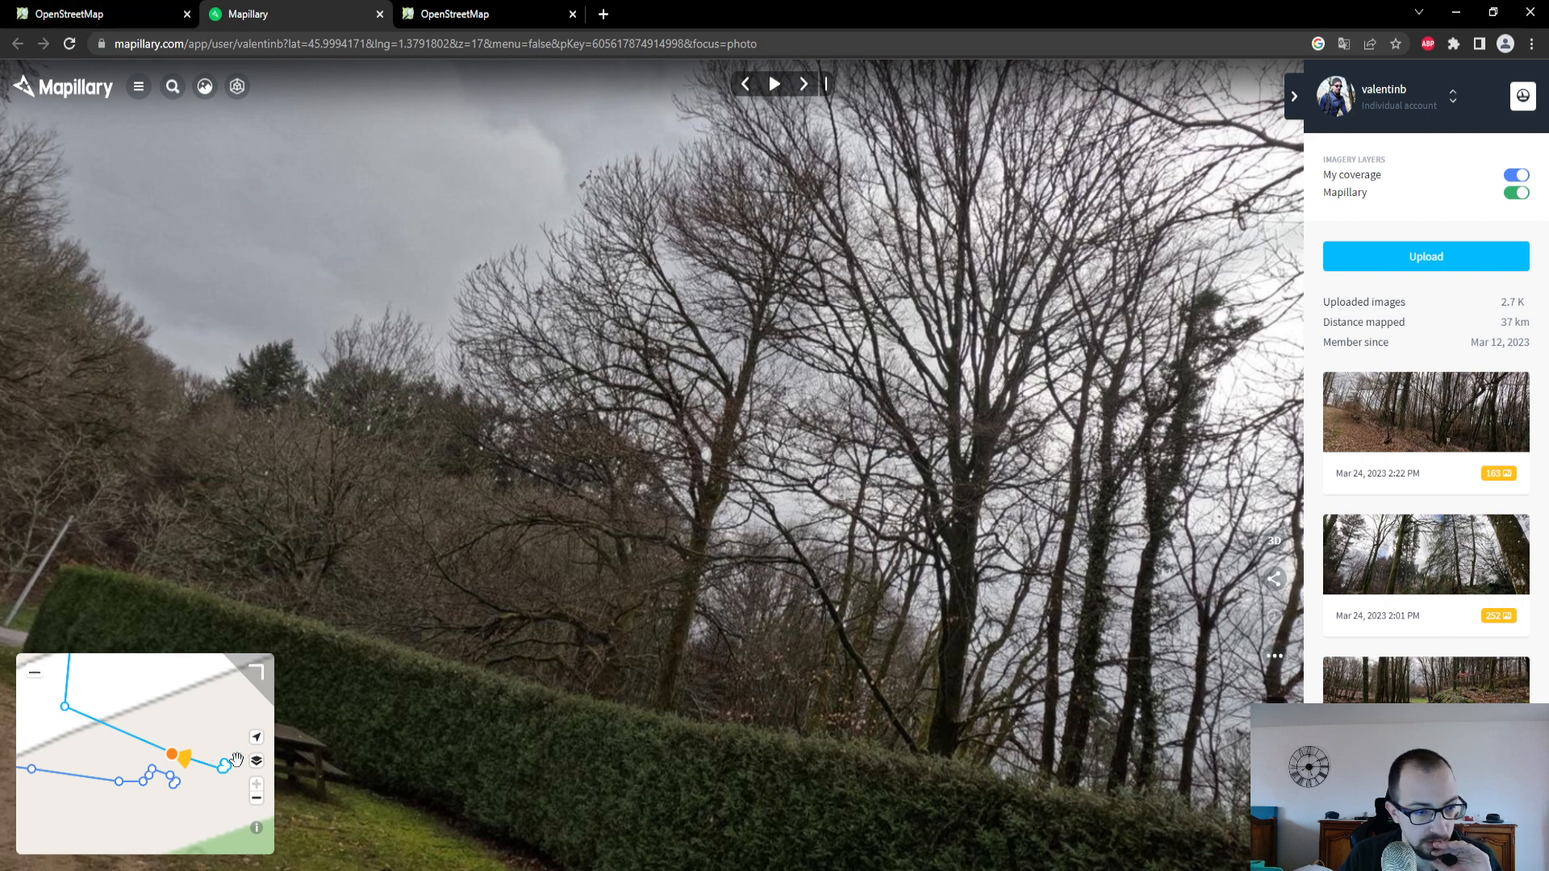
{"action": "left_click", "coordinate": [221, 767]}
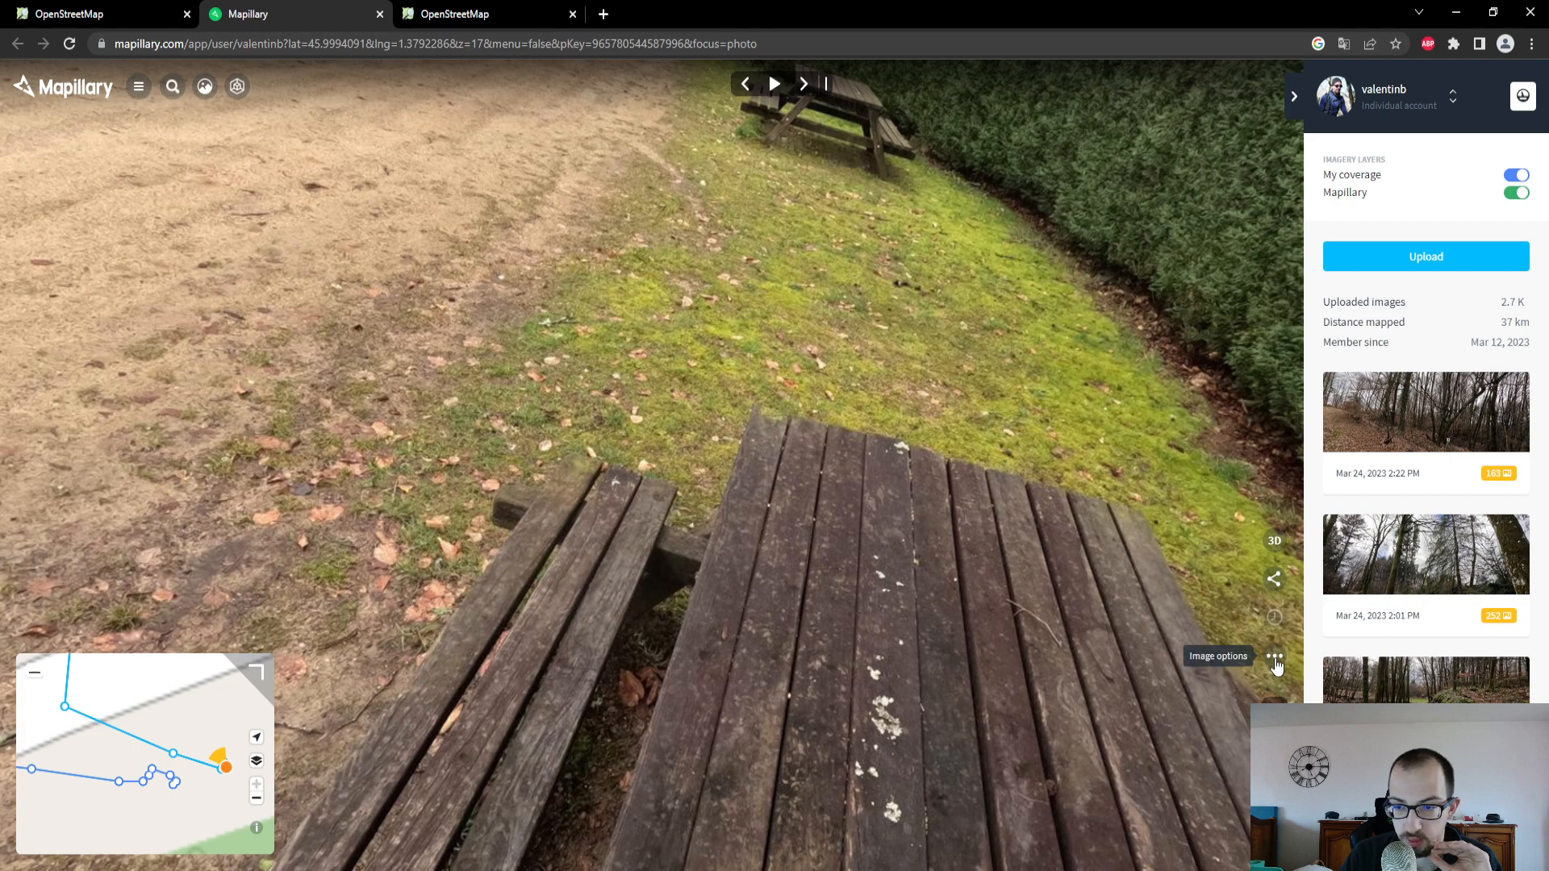
{"action": "left_click", "coordinate": [1274, 659]}
{"action": "left_click", "coordinate": [1186, 776]}
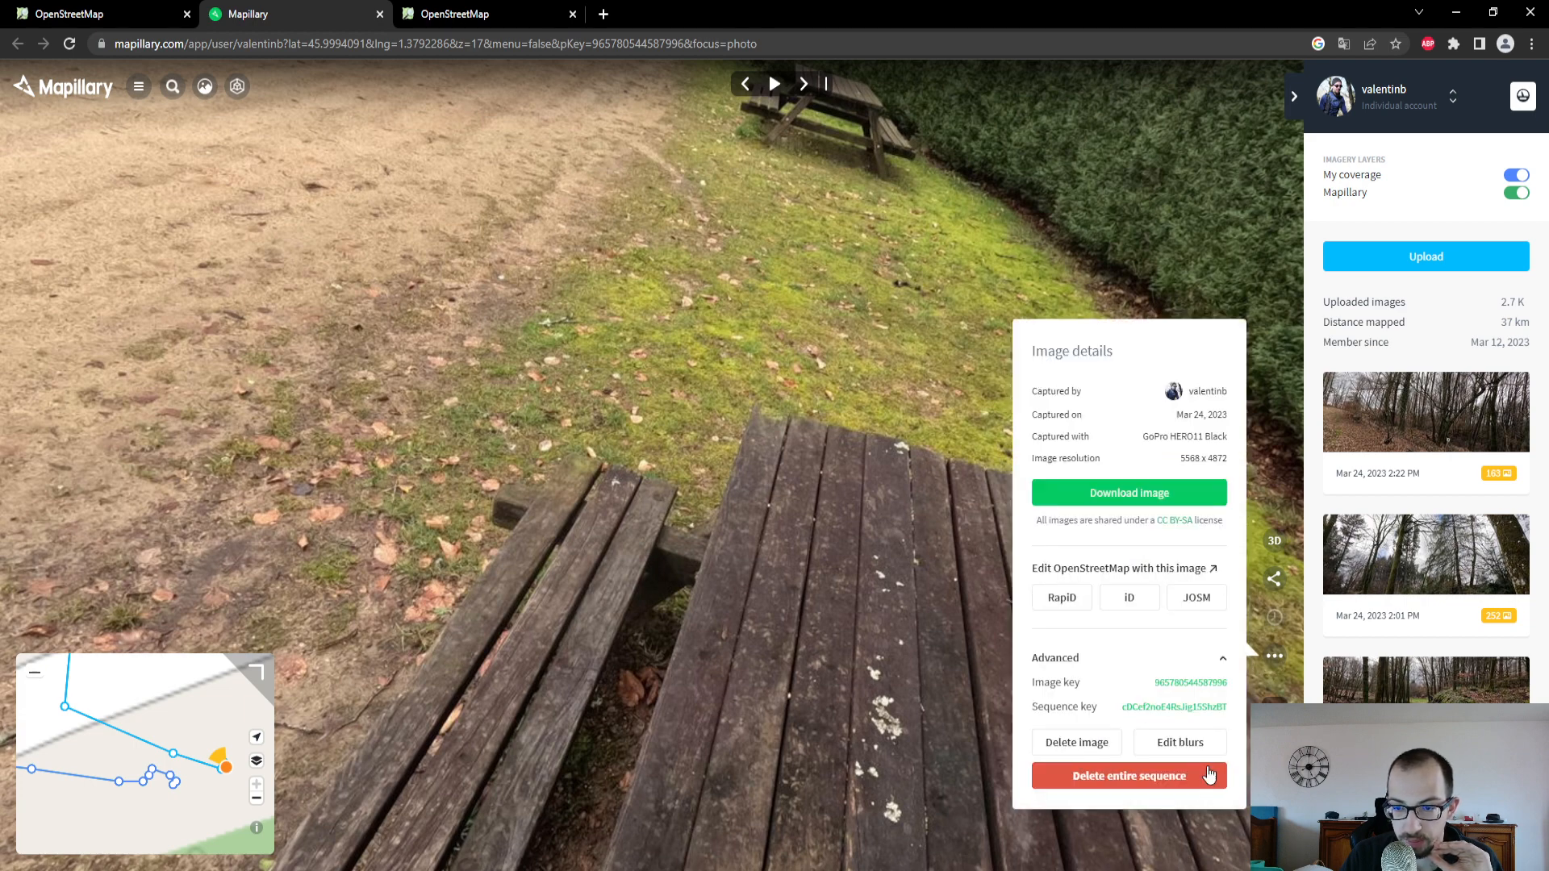
{"action": "left_click", "coordinate": [1198, 692]}
{"action": "left_click", "coordinate": [46, 11]}
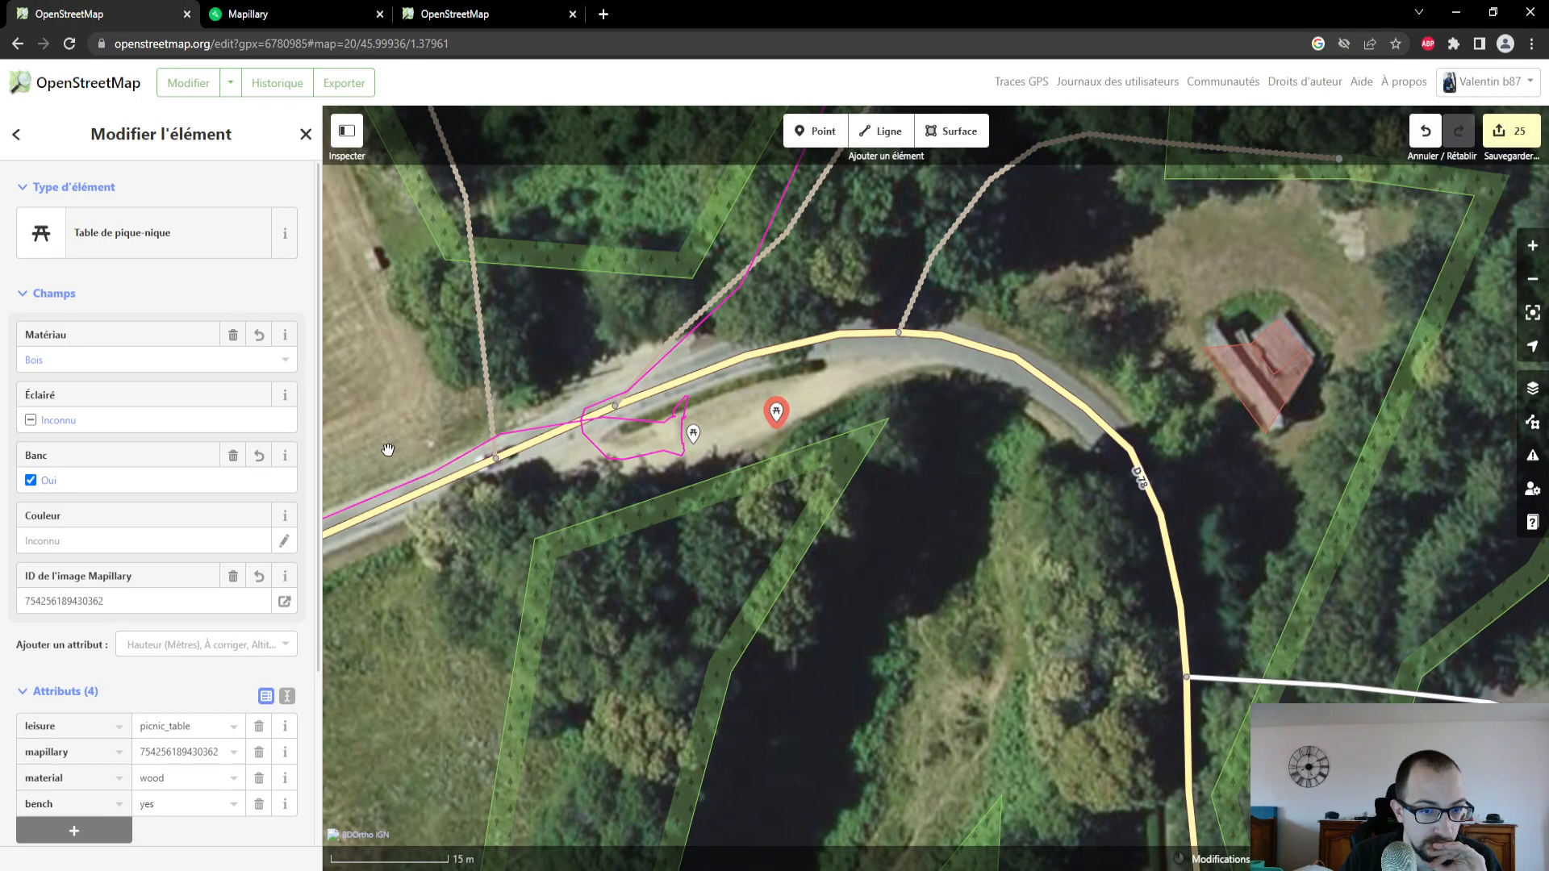
{"action": "left_click", "coordinate": [694, 433]}
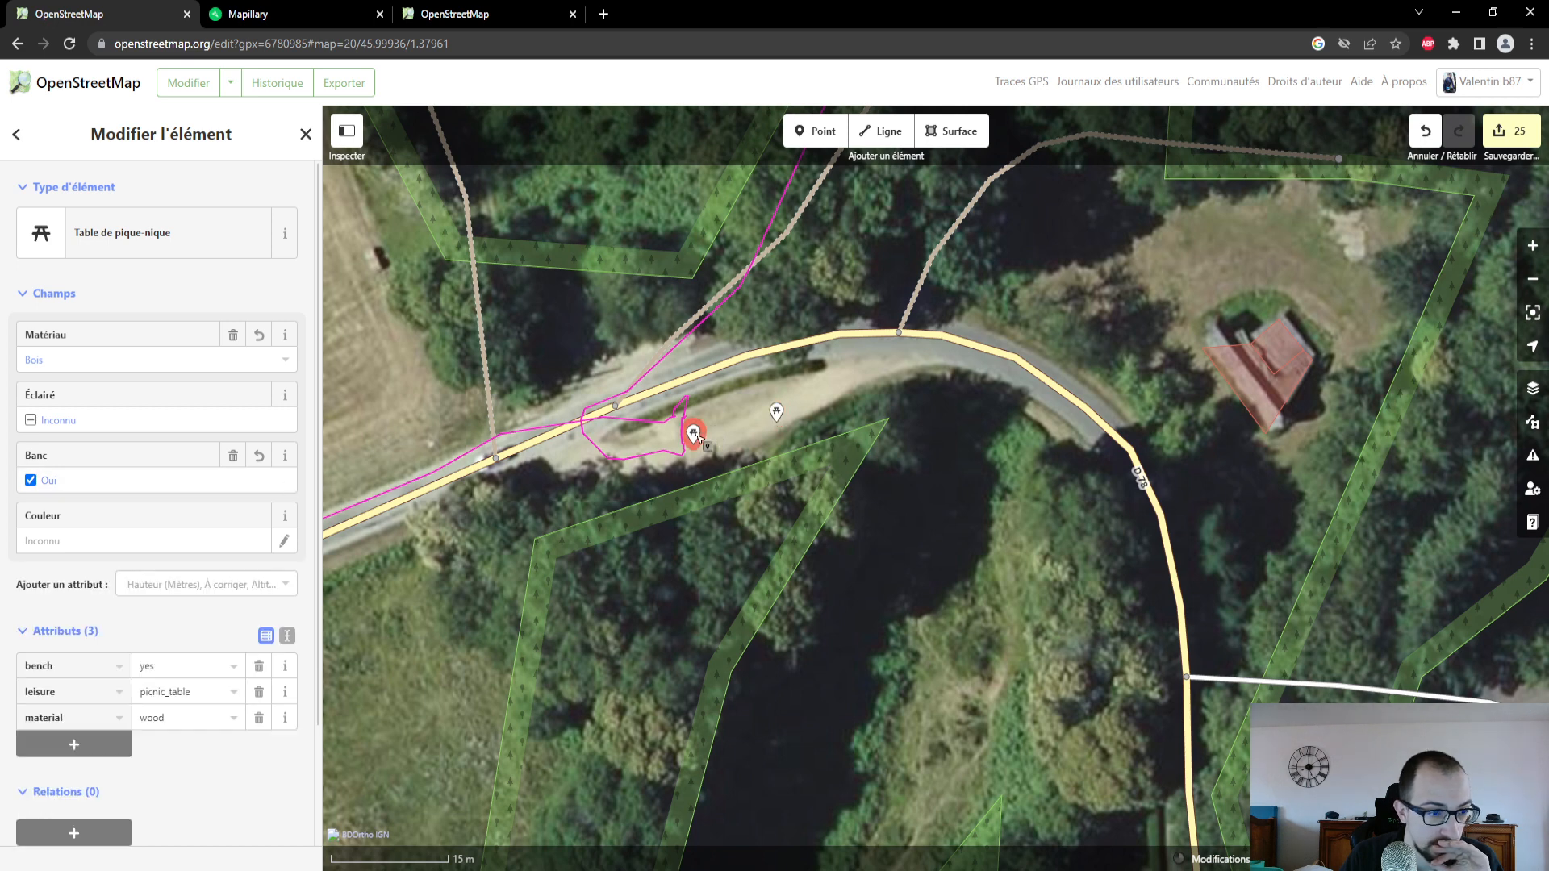
{"action": "left_click", "coordinate": [214, 584]}
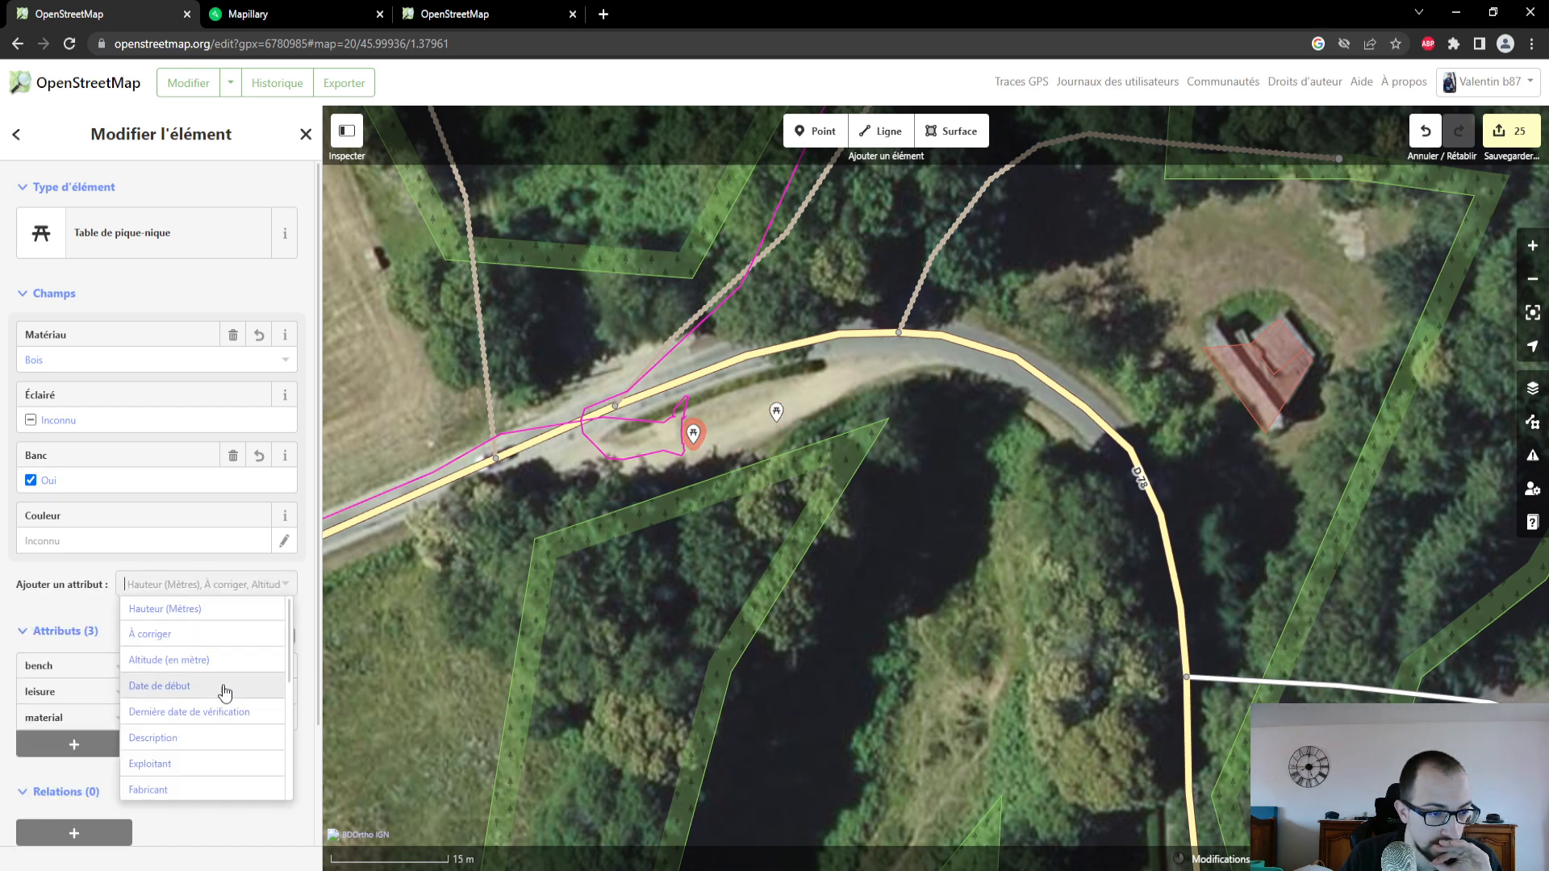
{"action": "scroll", "coordinate": [225, 692], "scroll_direction": "down", "scroll_amount": 1}
{"action": "scroll", "coordinate": [225, 694], "scroll_direction": "down", "scroll_amount": 1}
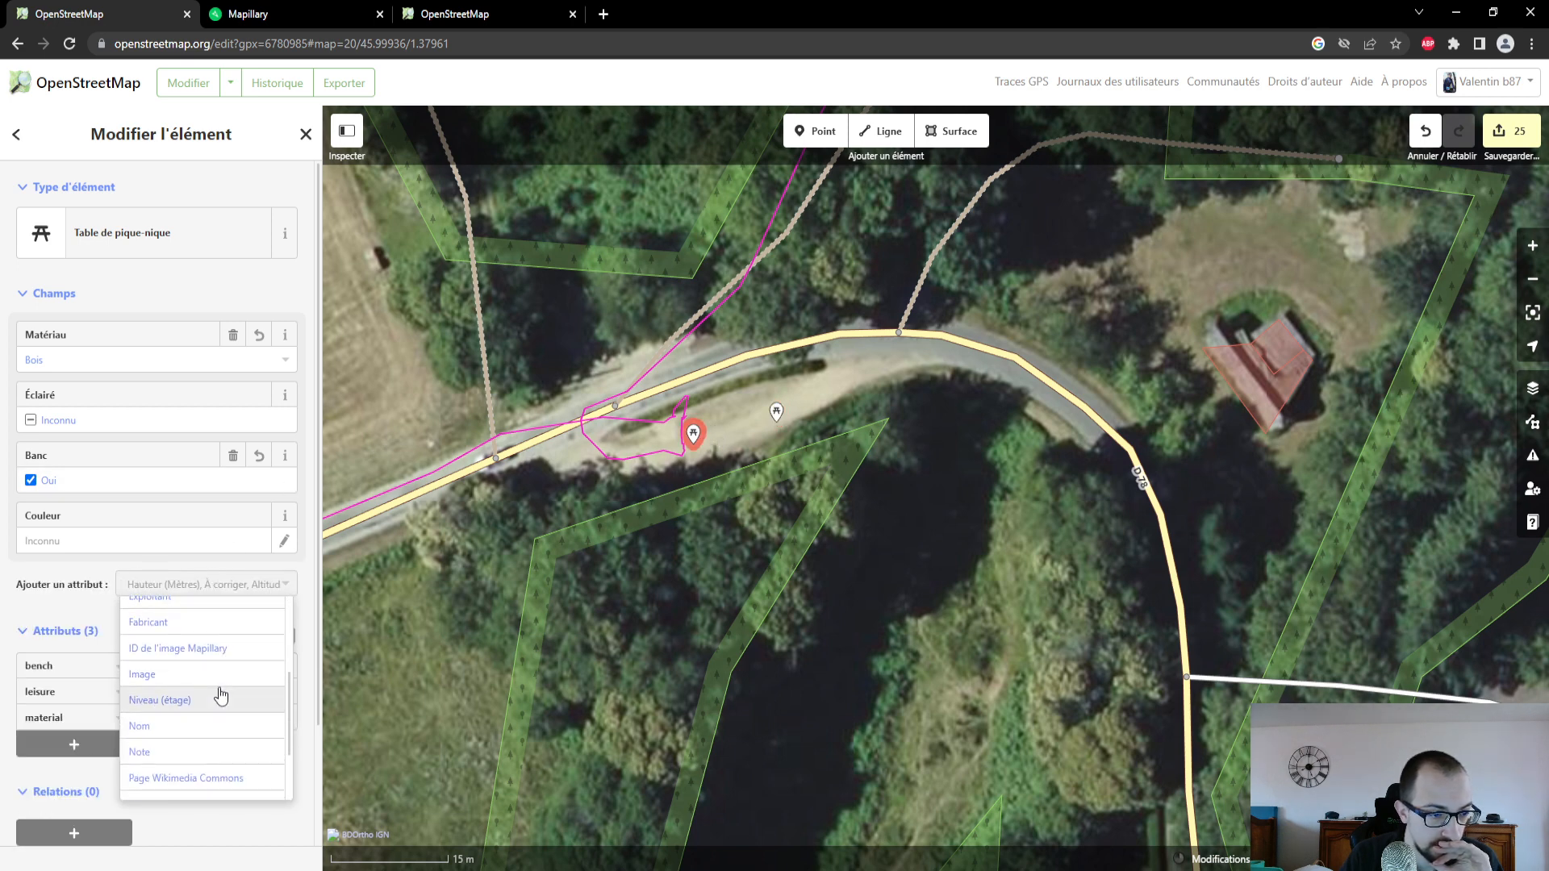
{"action": "left_click", "coordinate": [208, 651]}
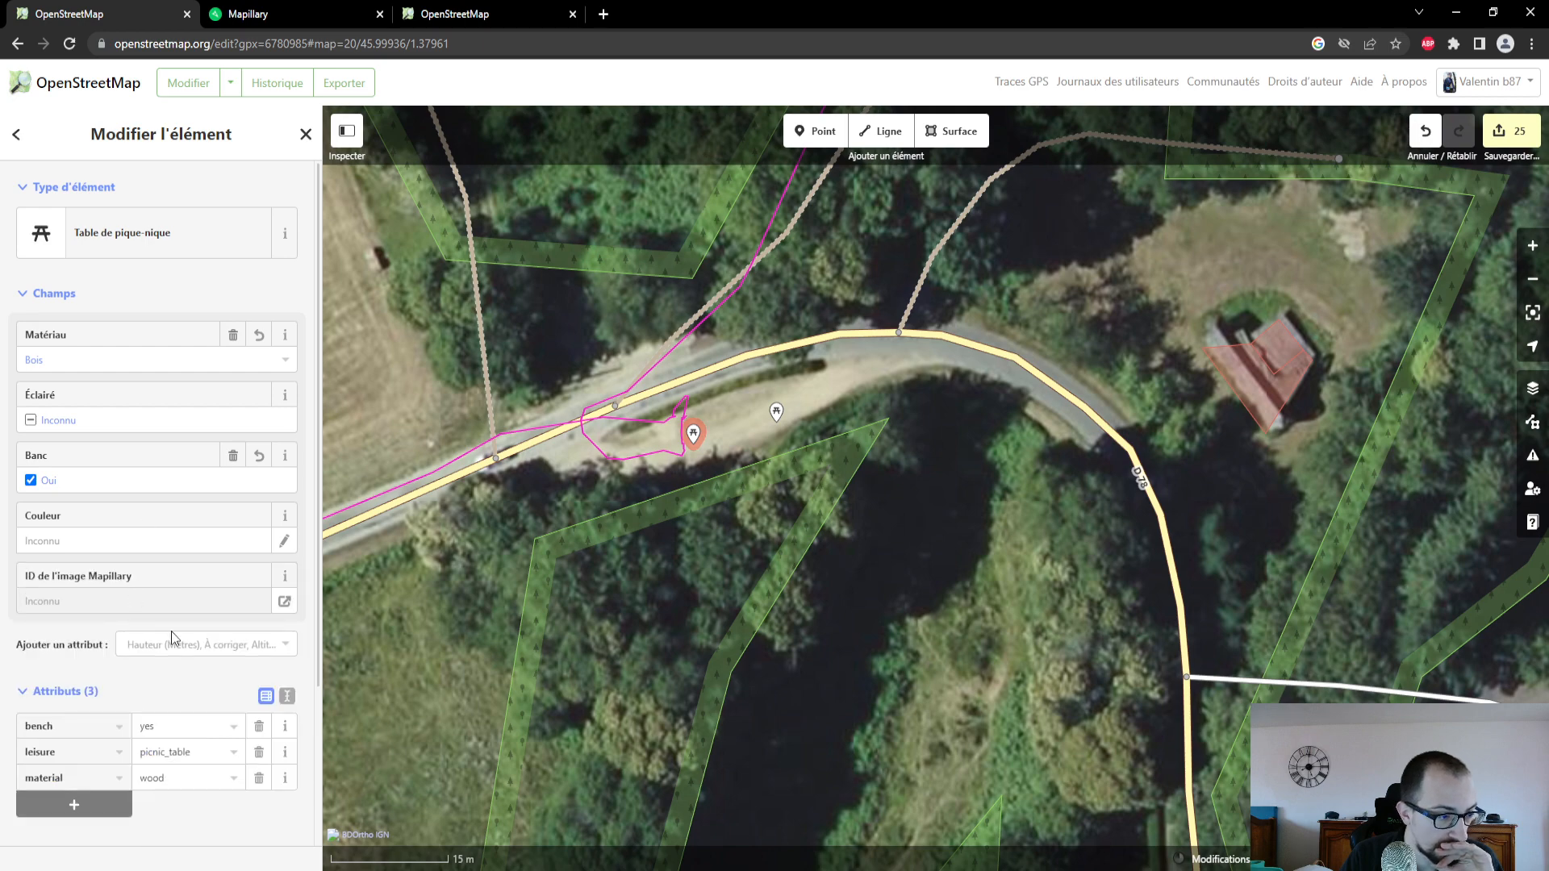
{"action": "key", "text": "ctrl+v"}
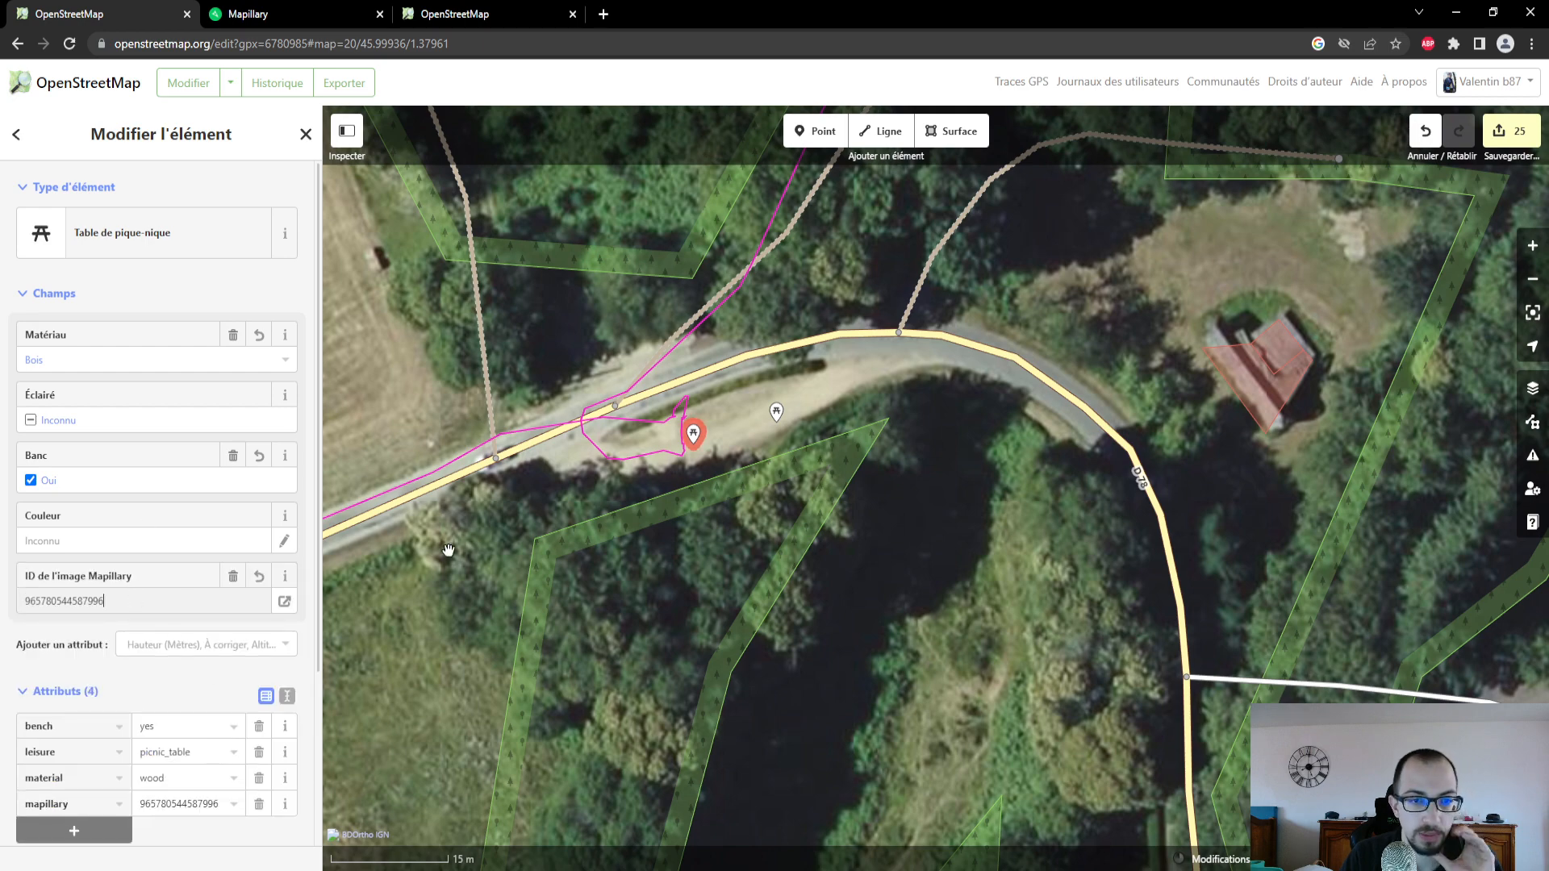
- Select the D 78 tertiary road running past the picnic tables and review its attributes
{"action": "left_click_drag", "start_coordinate": [448, 549], "coordinate": [521, 560]}
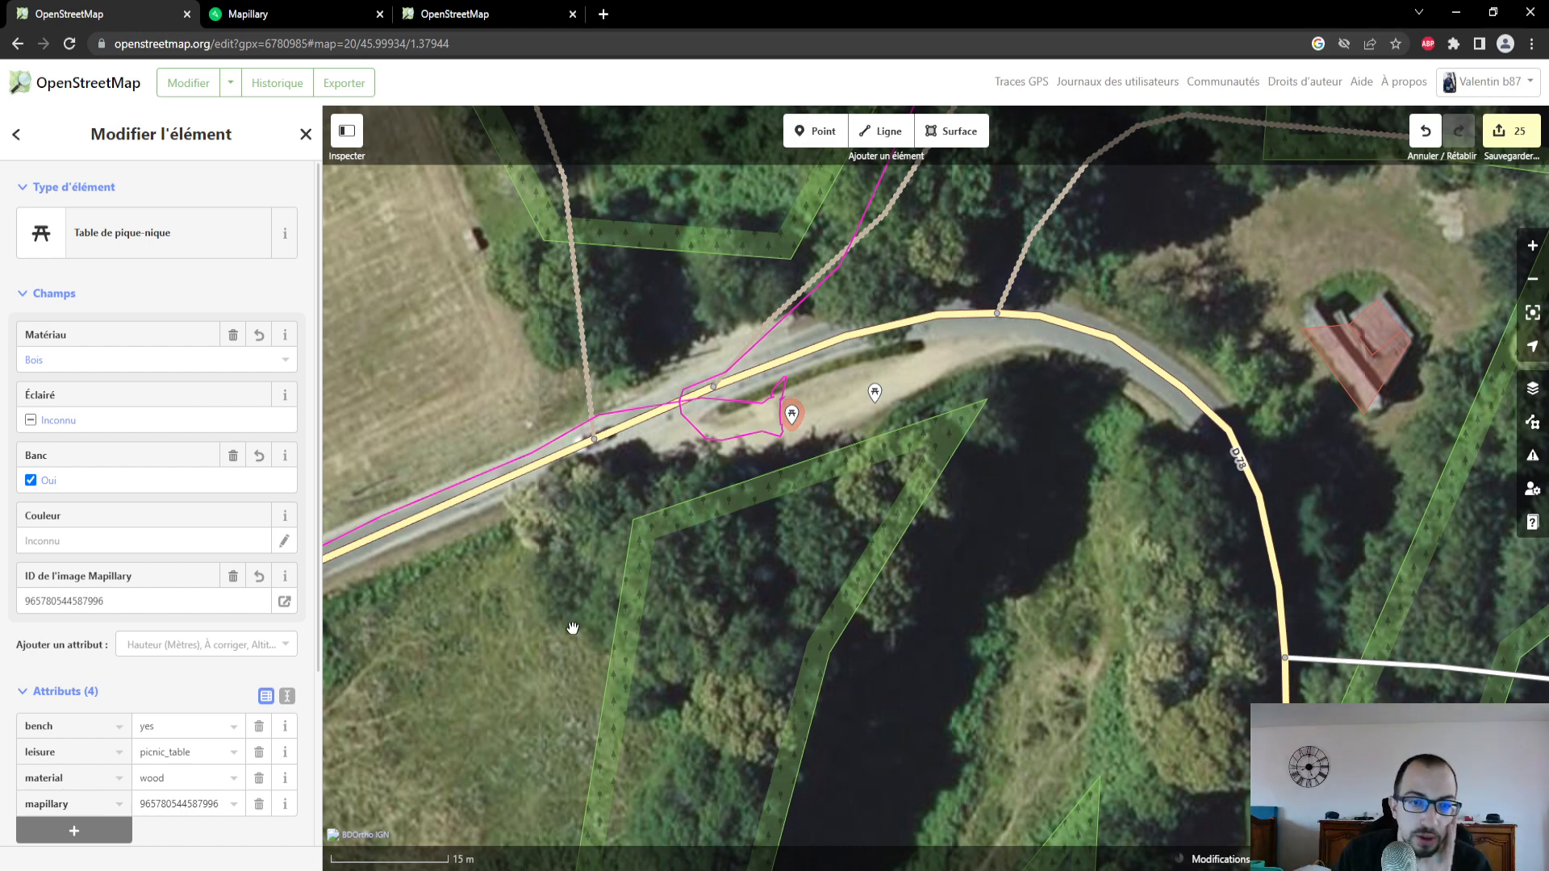
{"action": "scroll", "coordinate": [573, 628], "scroll_direction": "down", "scroll_amount": 2}
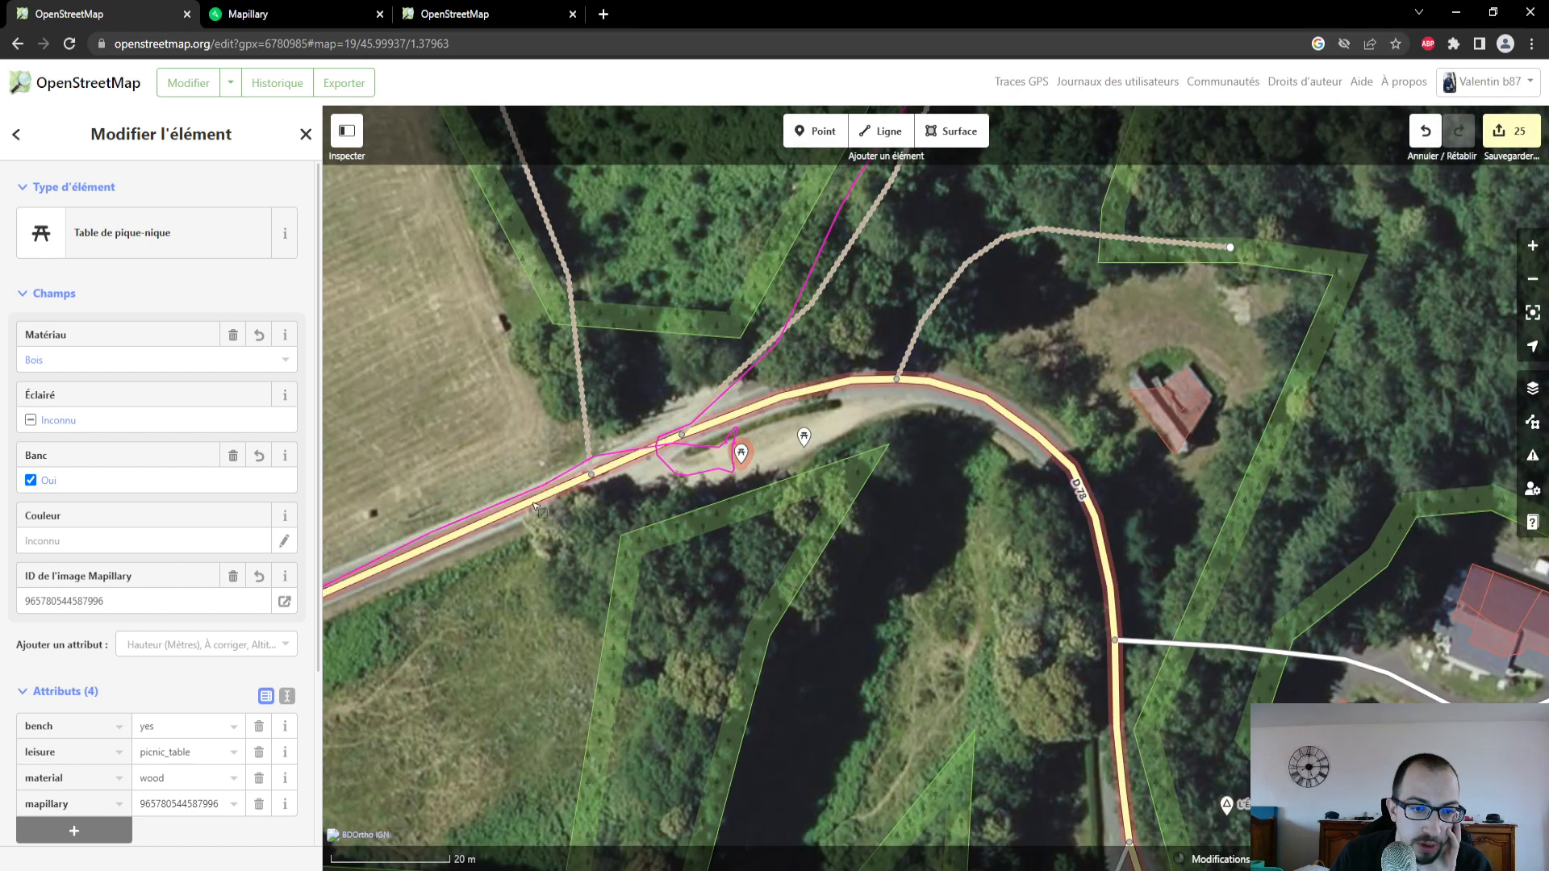
{"action": "left_click", "coordinate": [534, 506]}
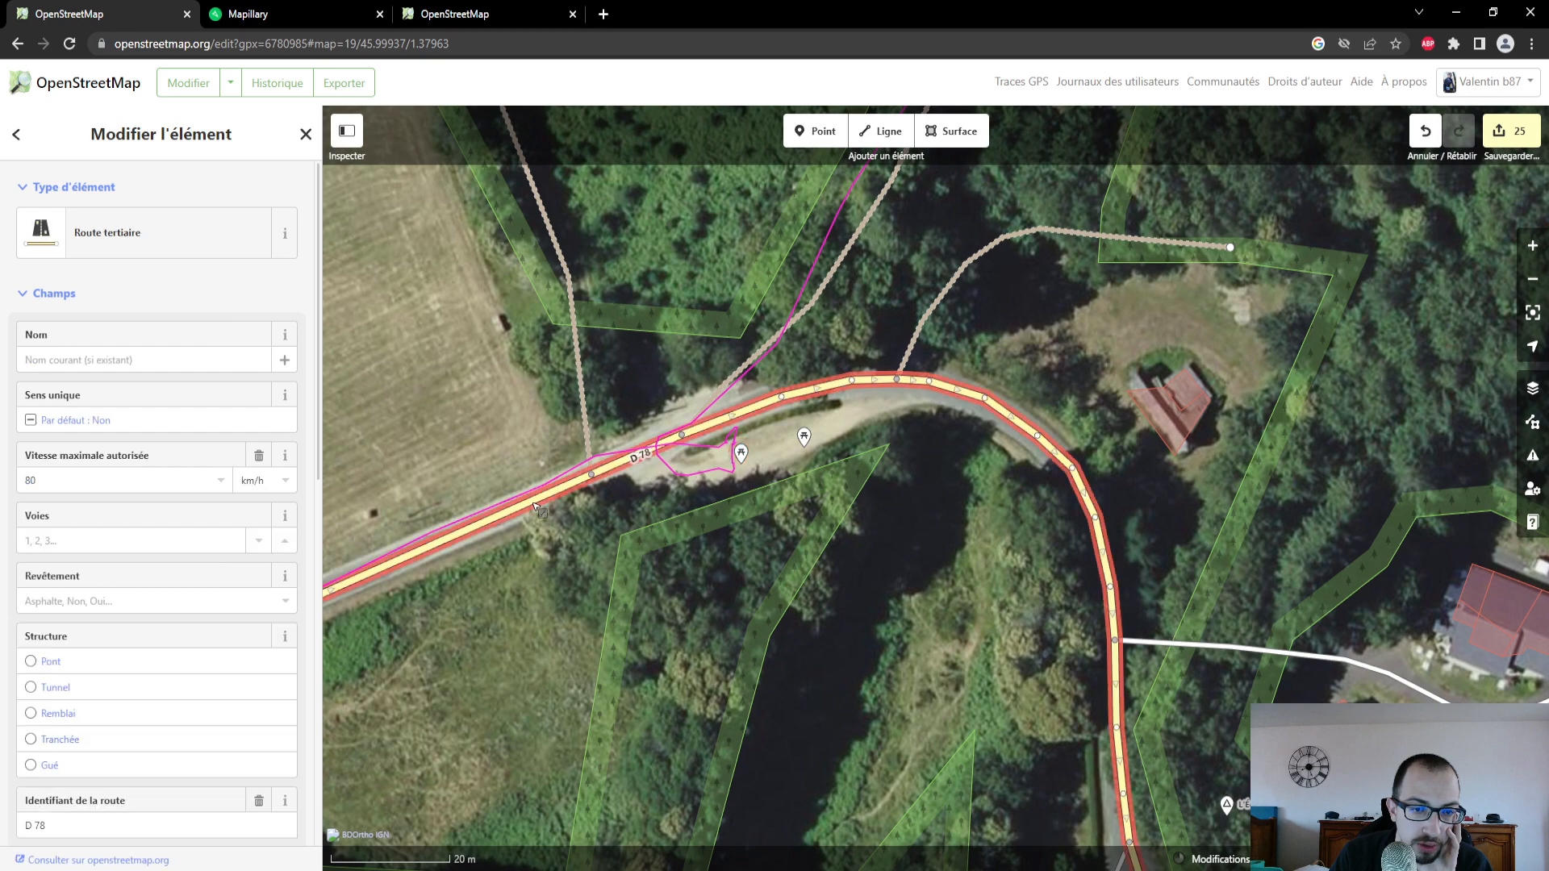
{"action": "left_click", "coordinate": [740, 454]}
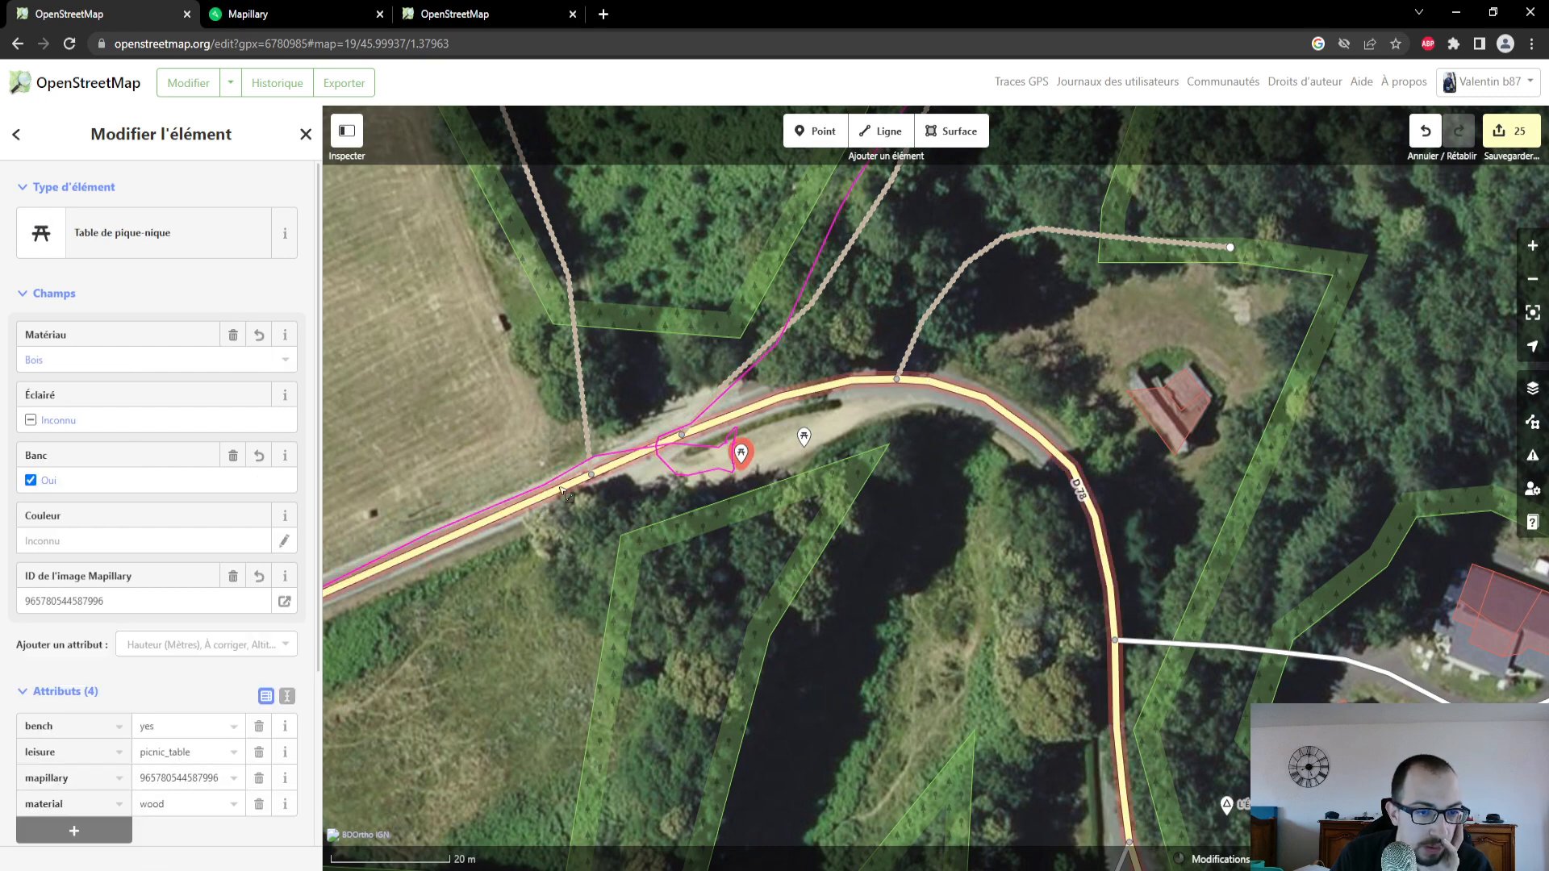
{"action": "scroll", "coordinate": [125, 517], "scroll_direction": "down", "scroll_amount": 1}
{"action": "scroll", "coordinate": [125, 518], "scroll_direction": "up", "scroll_amount": 3}
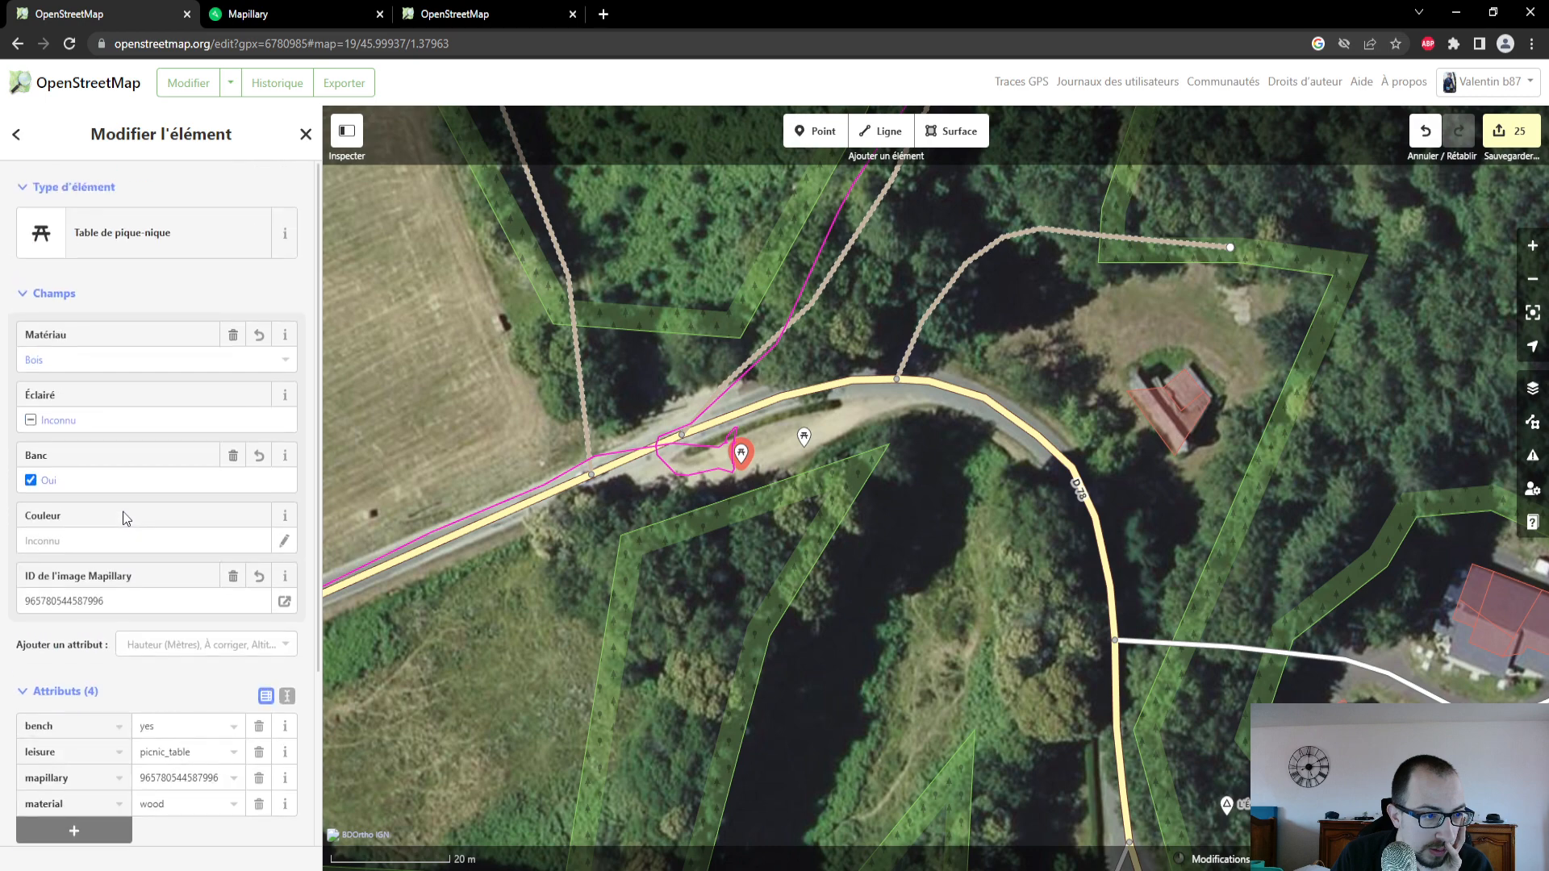
{"action": "left_click", "coordinate": [542, 505]}
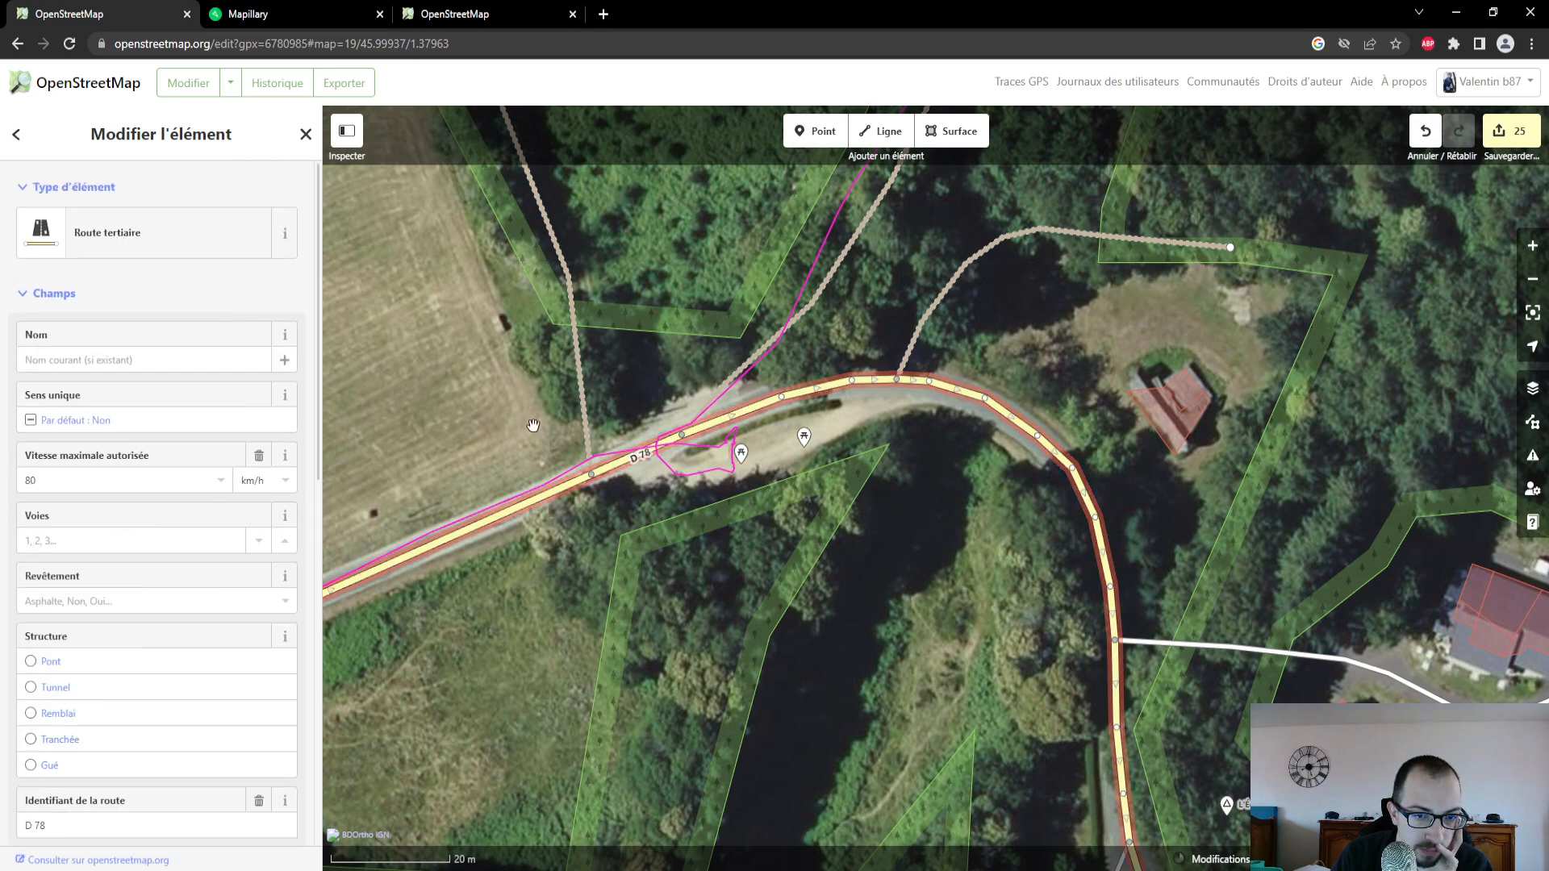
- Switch to the OpenStreetMap map page and examine the roads and paths around Grandmont, Le Mogot and Les Barrys
{"action": "left_click", "coordinate": [484, 13]}
{"action": "scroll", "coordinate": [793, 496], "scroll_direction": "down", "scroll_amount": 1}
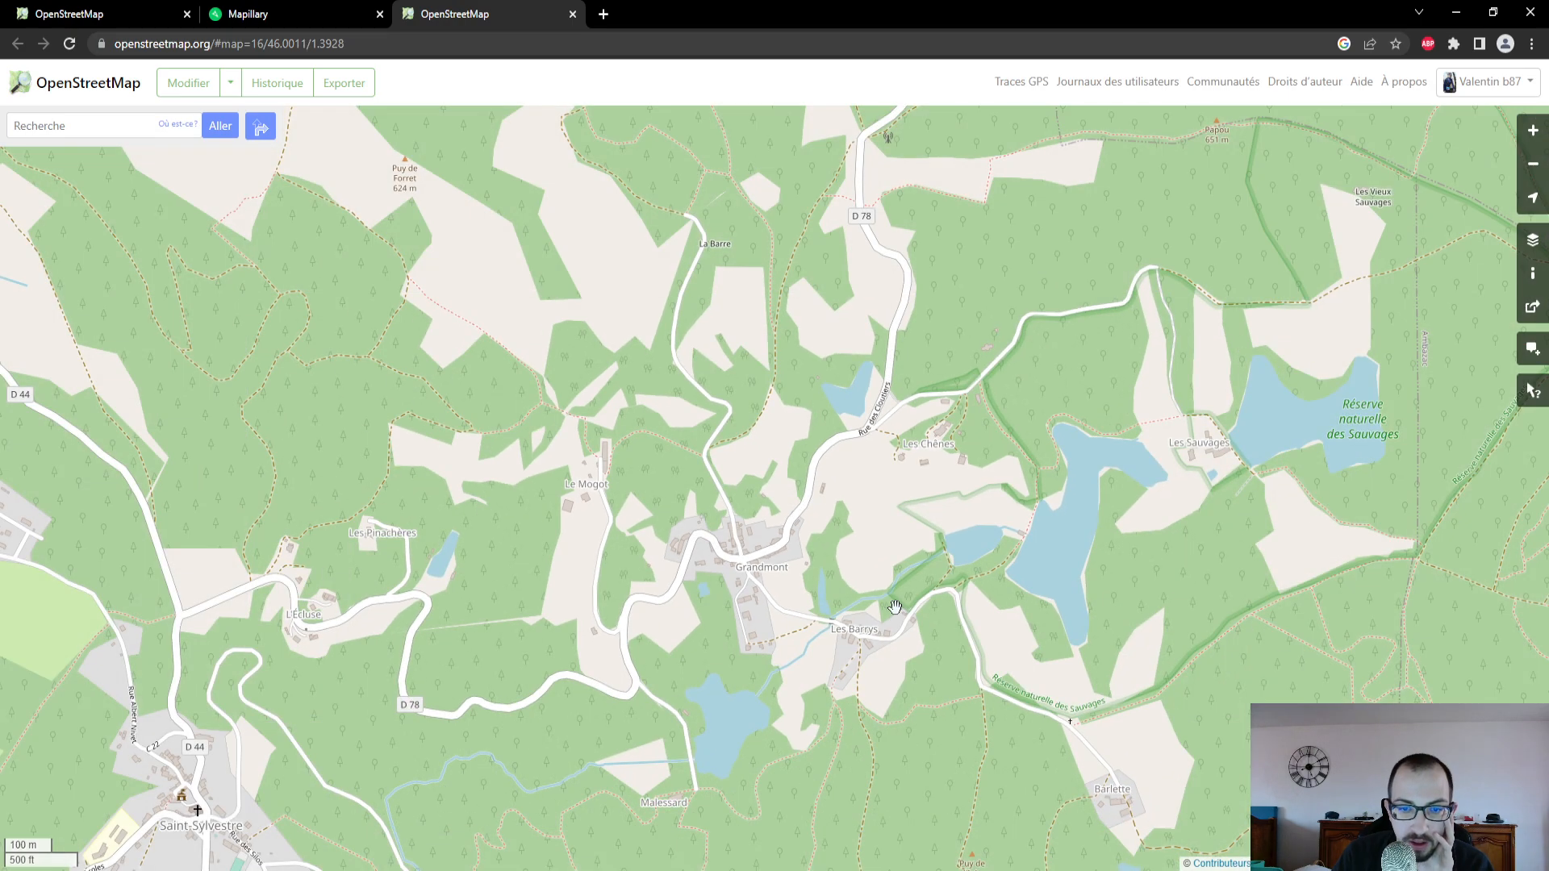
{"action": "scroll", "coordinate": [838, 546], "scroll_direction": "up", "scroll_amount": 2}
{"action": "scroll", "coordinate": [822, 463], "scroll_direction": "down", "scroll_amount": 1}
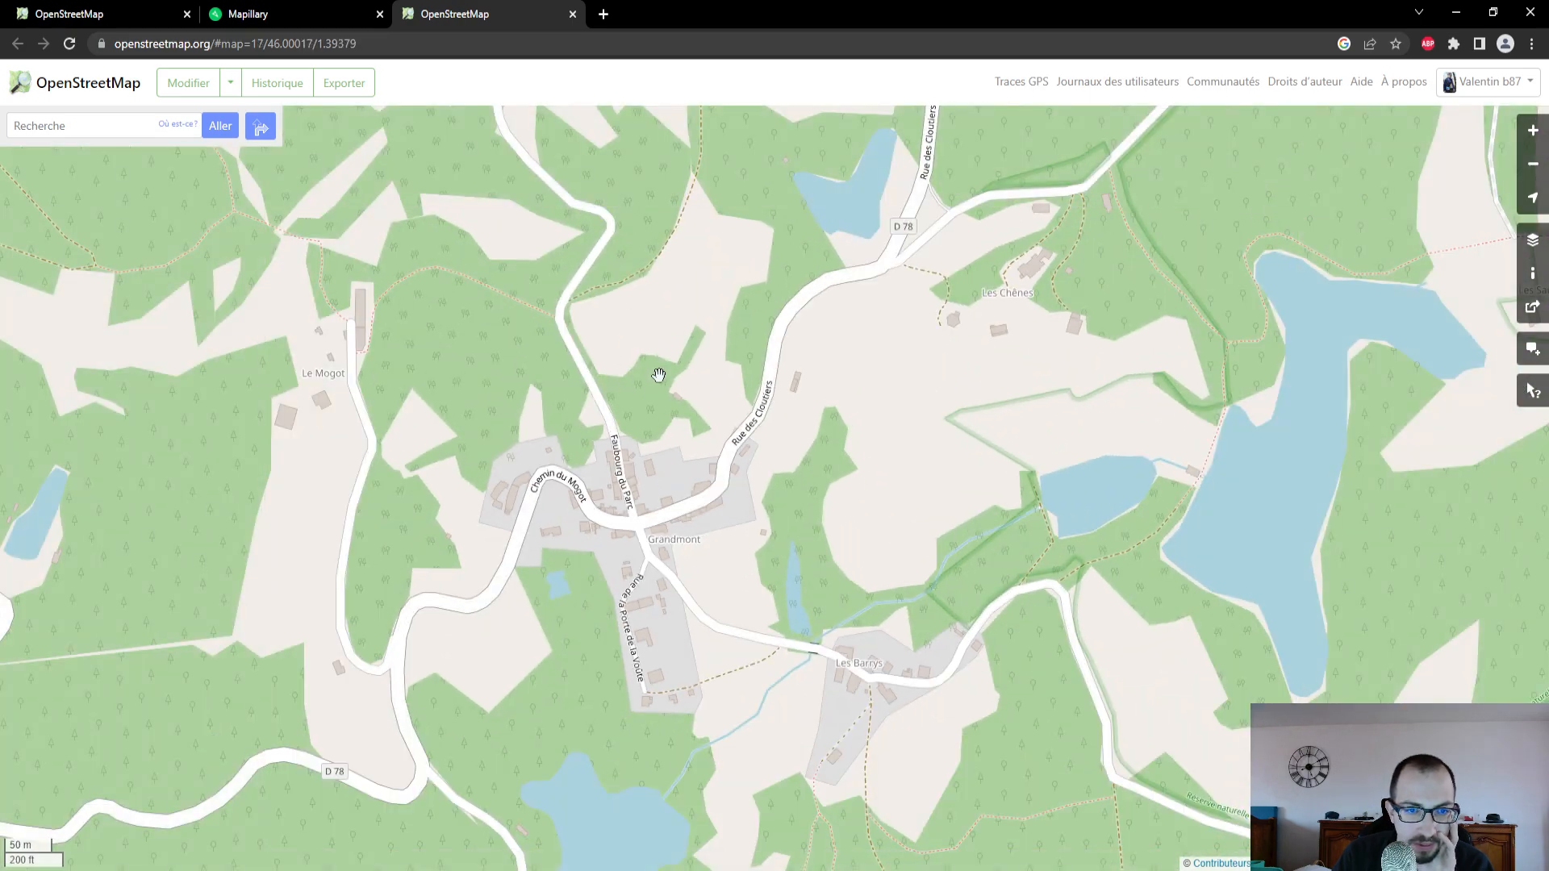
{"action": "left_click_drag", "start_coordinate": [632, 426], "coordinate": [646, 539]}
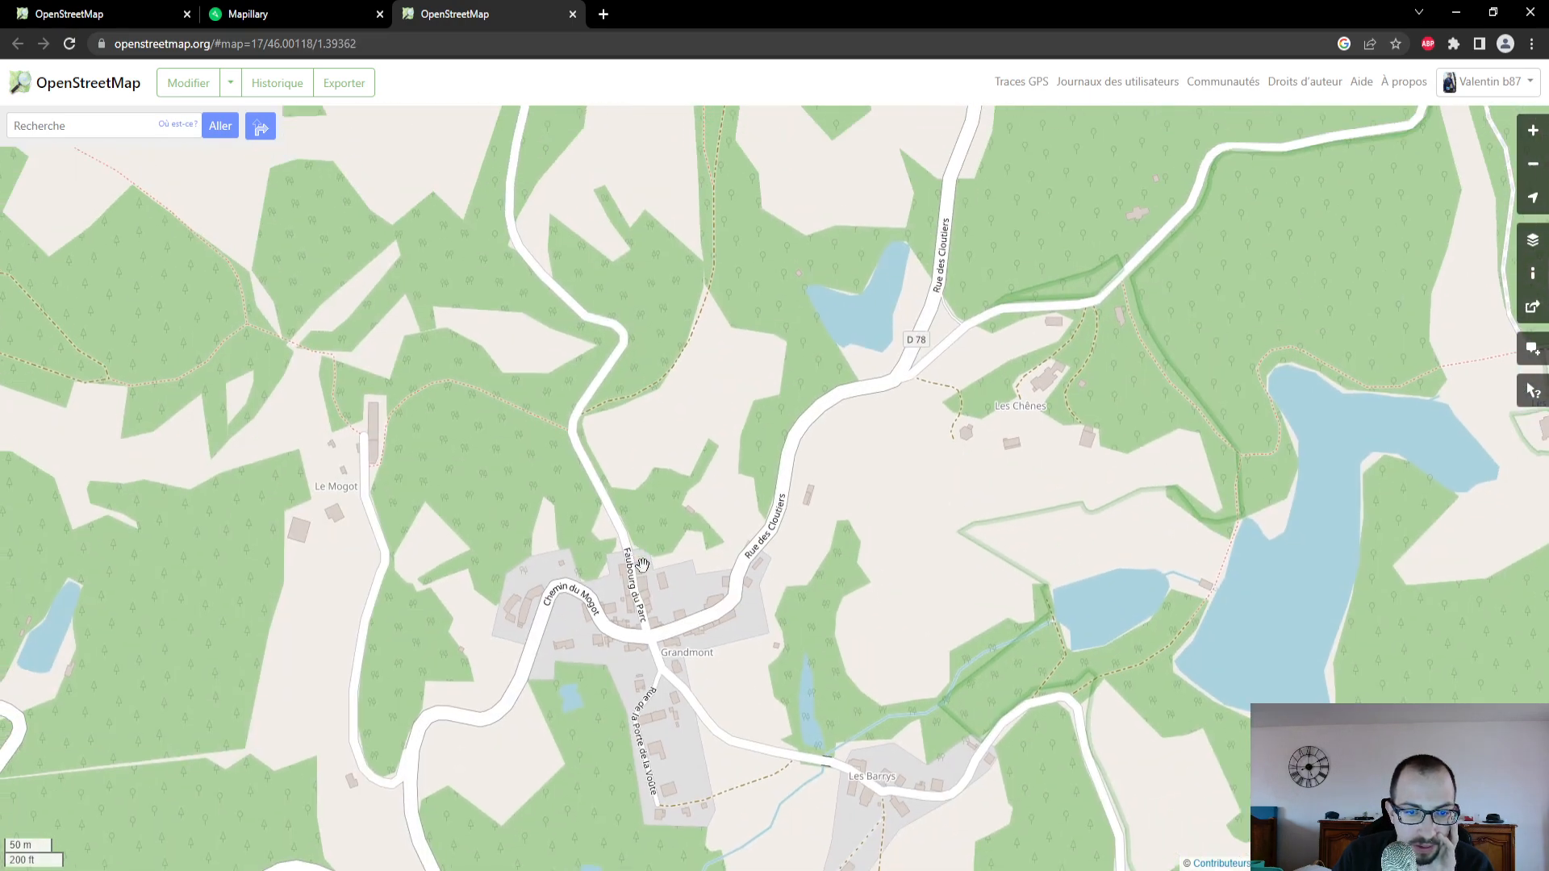
{"action": "scroll", "coordinate": [725, 281], "scroll_direction": "down", "scroll_amount": 1}
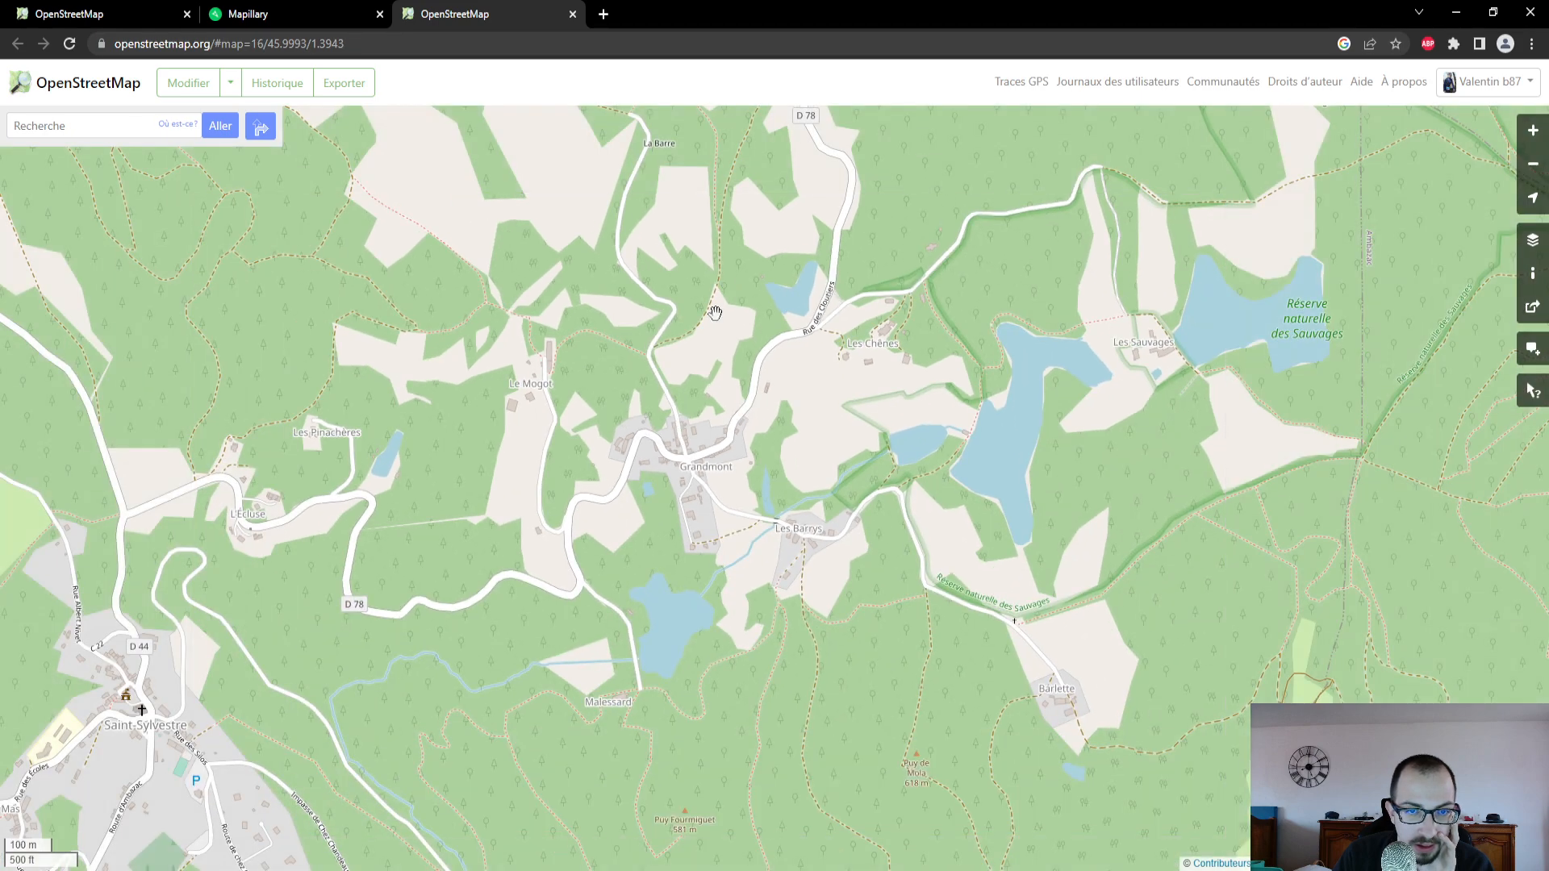
{"action": "scroll", "coordinate": [698, 512], "scroll_direction": "down", "scroll_amount": 2}
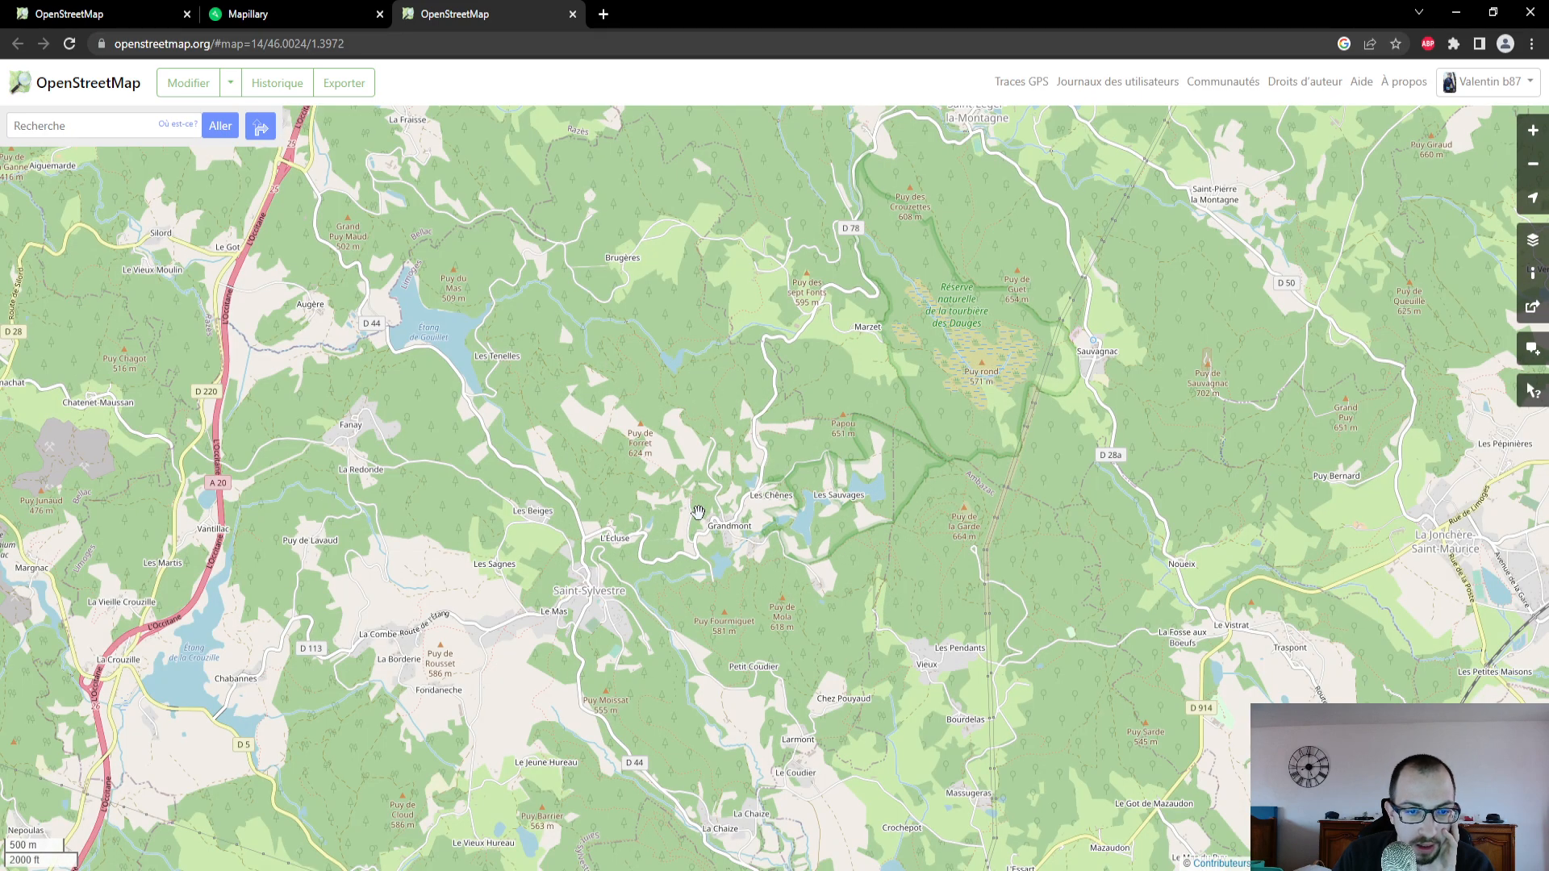
- Return to the OpenStreetMap editor and examine the full course of the selected D 78 against the GPS trace
{"action": "left_click", "coordinate": [105, 14]}
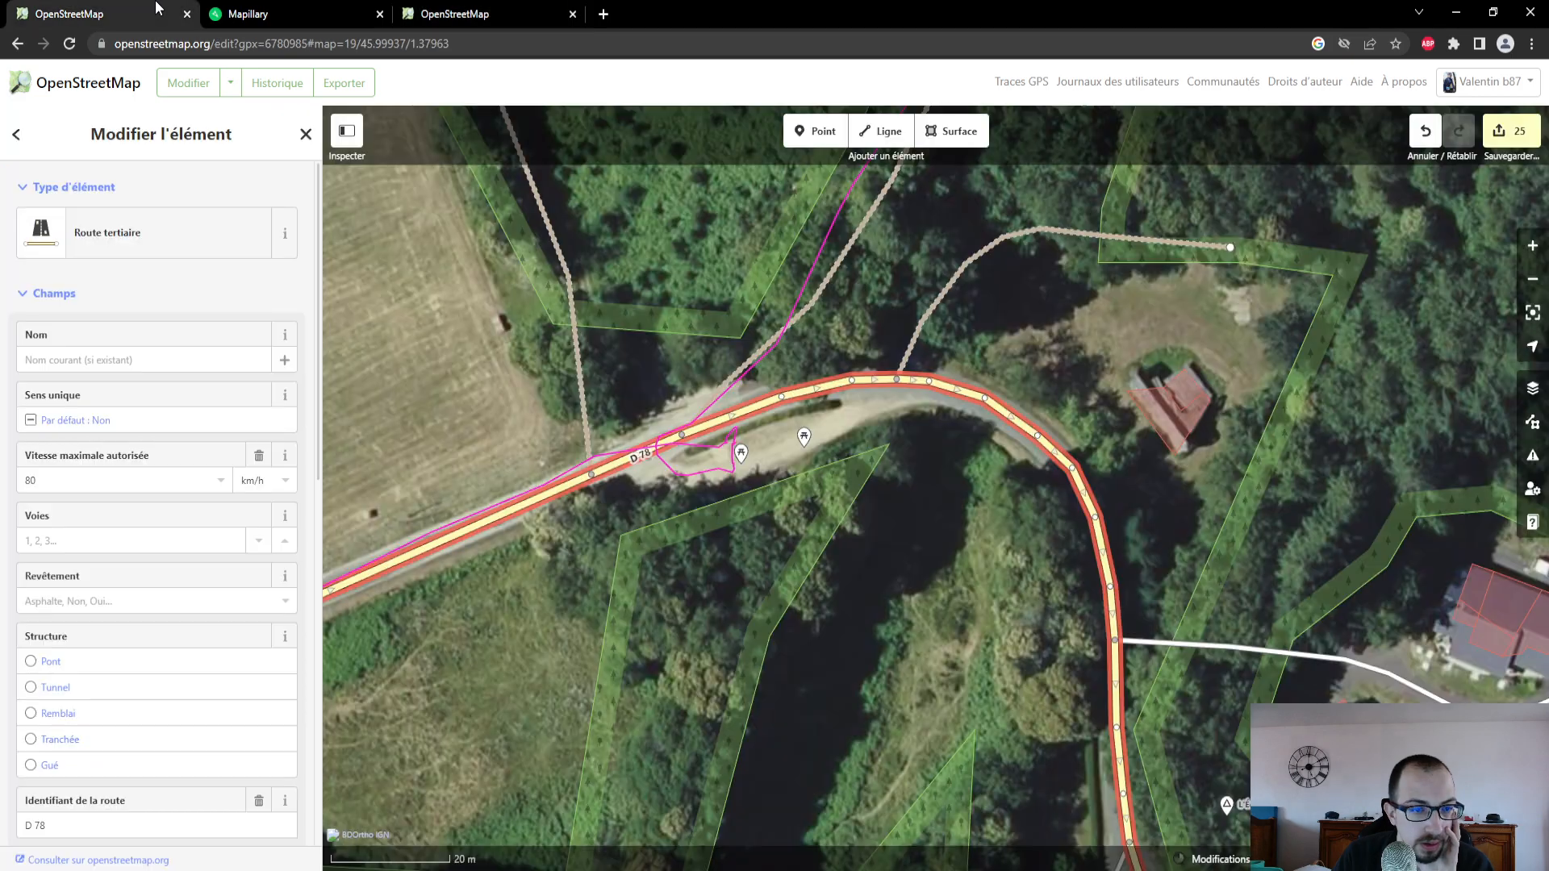
{"action": "scroll", "coordinate": [690, 455], "scroll_direction": "down", "scroll_amount": 2}
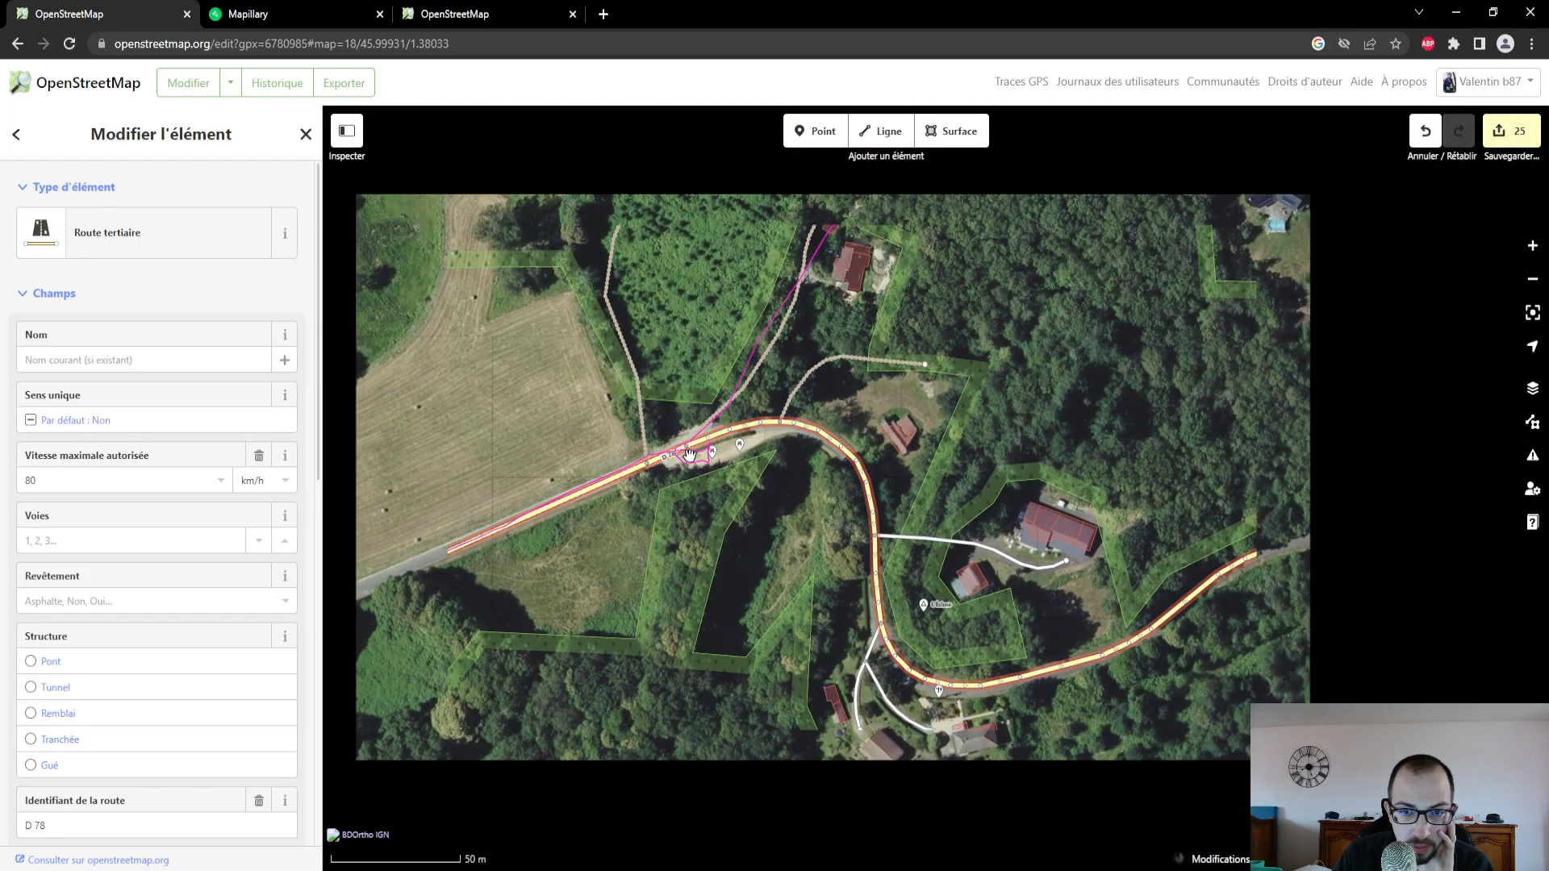
{"action": "scroll", "coordinate": [690, 454], "scroll_direction": "down", "scroll_amount": 1}
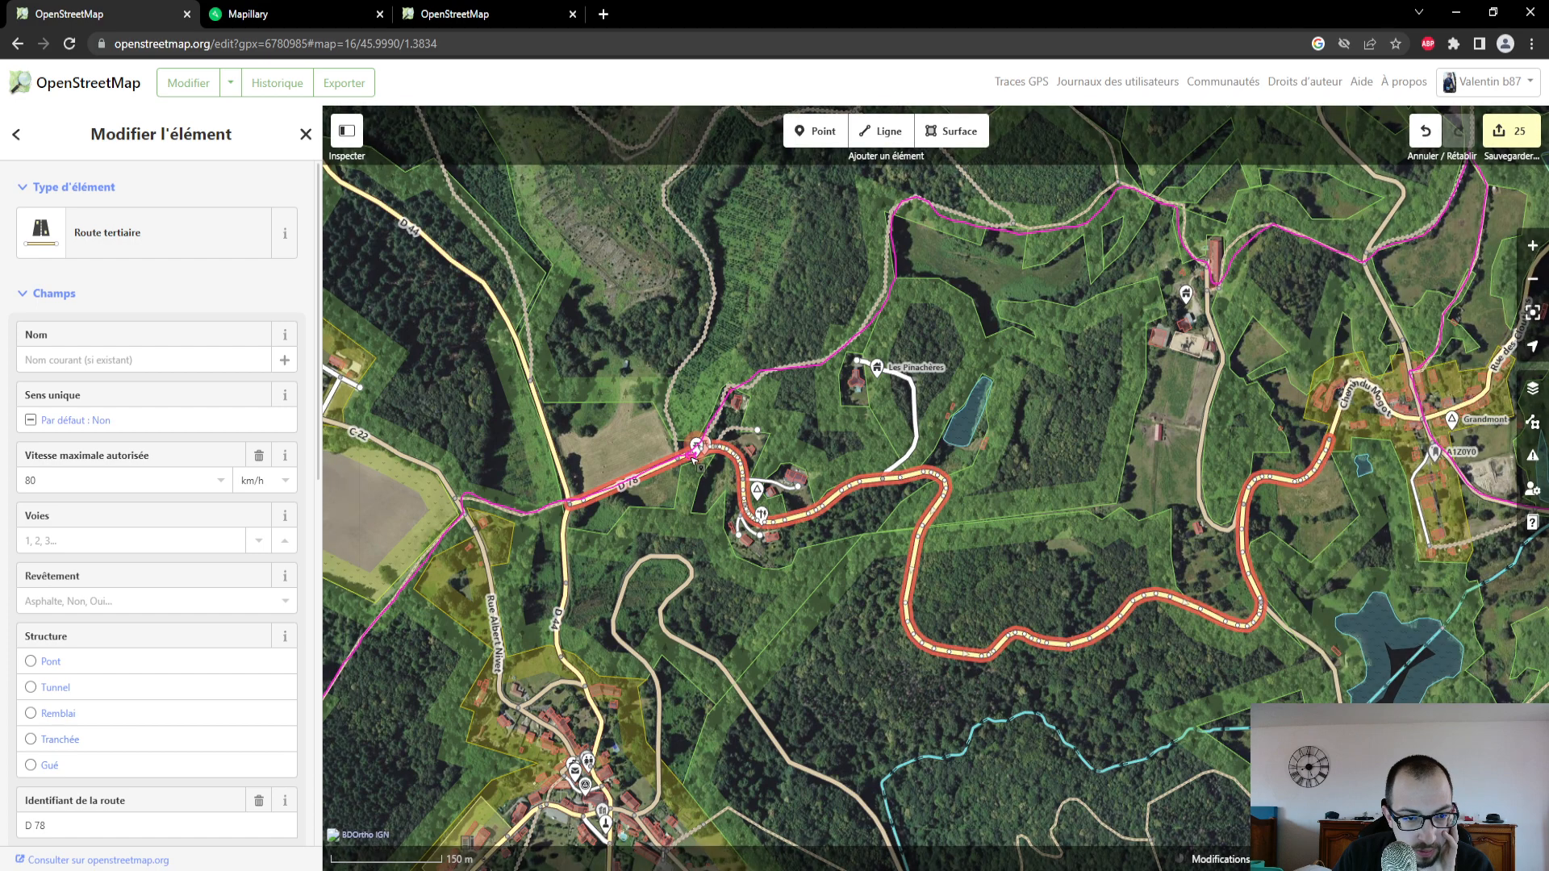
{"action": "scroll", "coordinate": [692, 457], "scroll_direction": "down", "scroll_amount": 1}
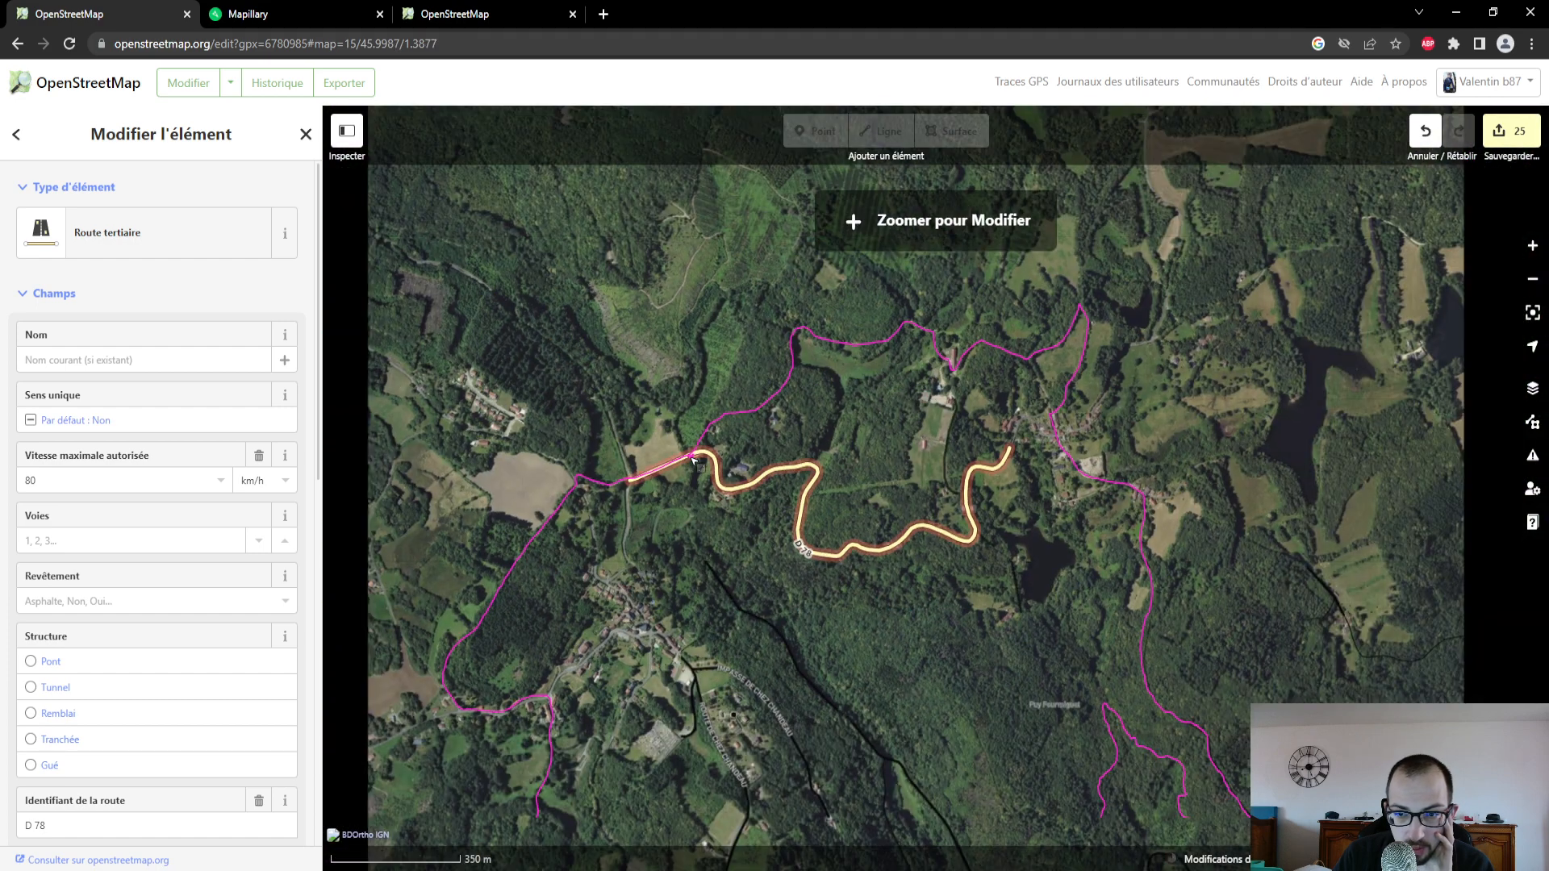
{"action": "scroll", "coordinate": [694, 458], "scroll_direction": "down", "scroll_amount": 1}
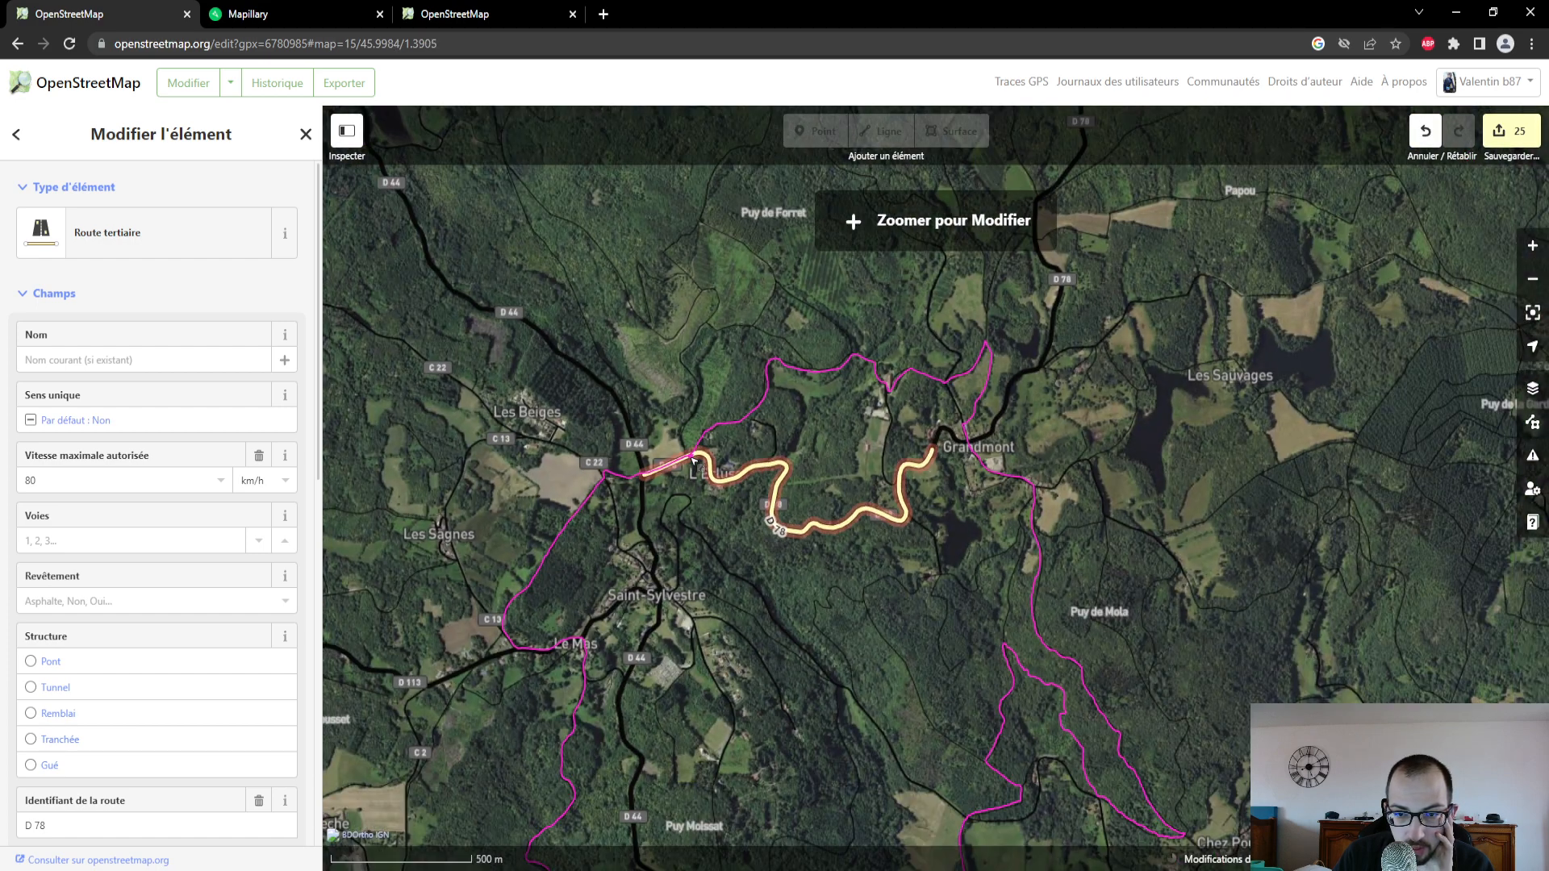
{"action": "scroll", "coordinate": [694, 459], "scroll_direction": "up", "scroll_amount": 2}
{"action": "scroll", "coordinate": [694, 459], "scroll_direction": "up", "scroll_amount": 4}
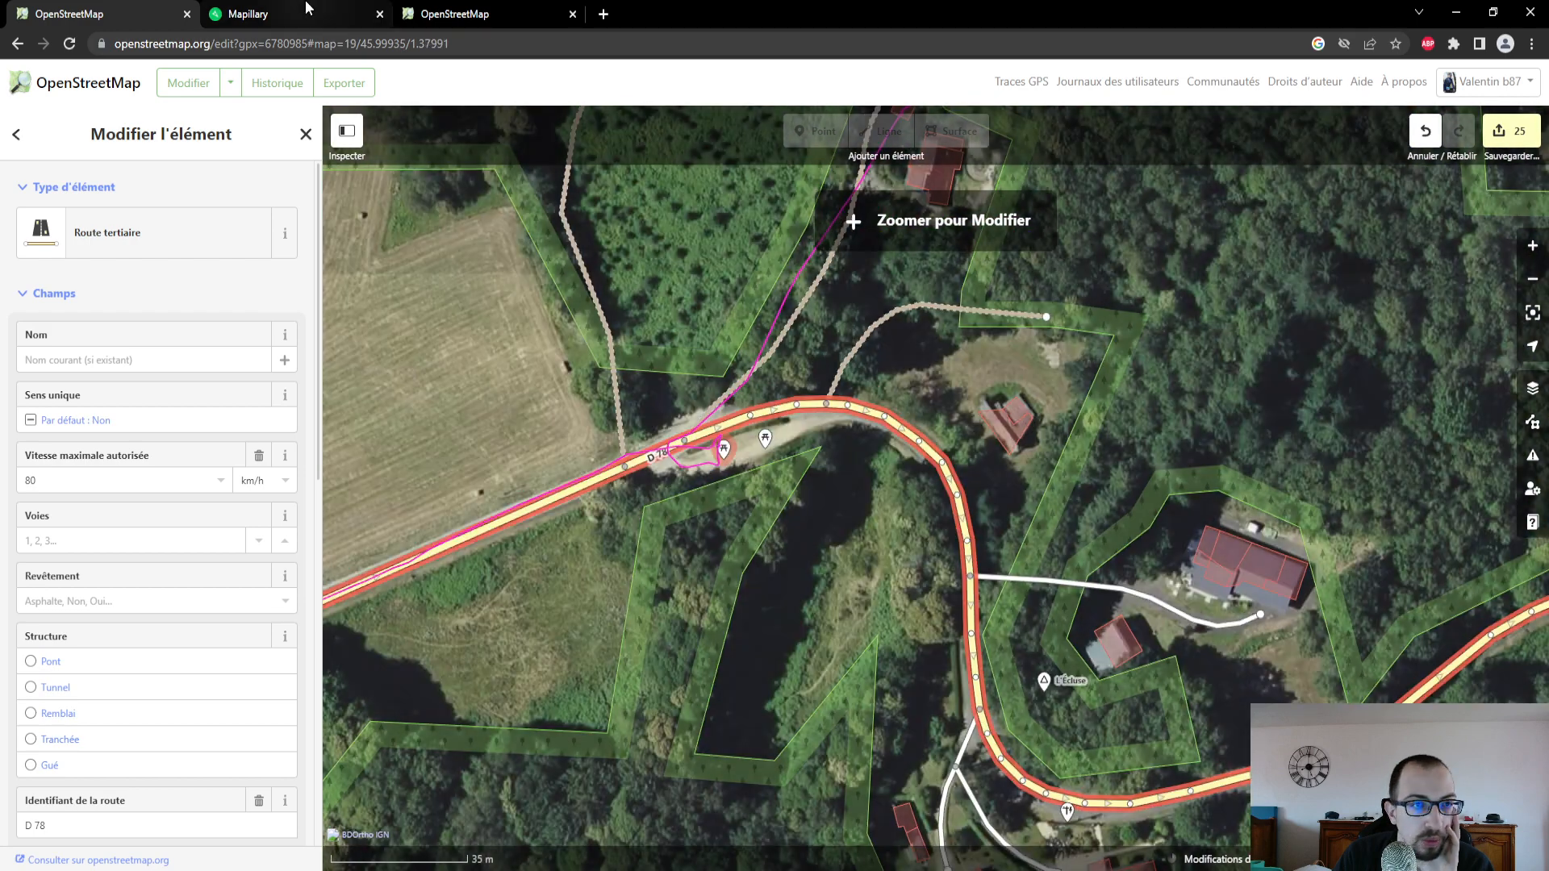
- Compare the D 78 between L'Écluse and the D 44 junction on the map page with the editor's aerial imagery
{"action": "left_click", "coordinate": [306, 11]}
{"action": "left_click", "coordinate": [484, 14]}
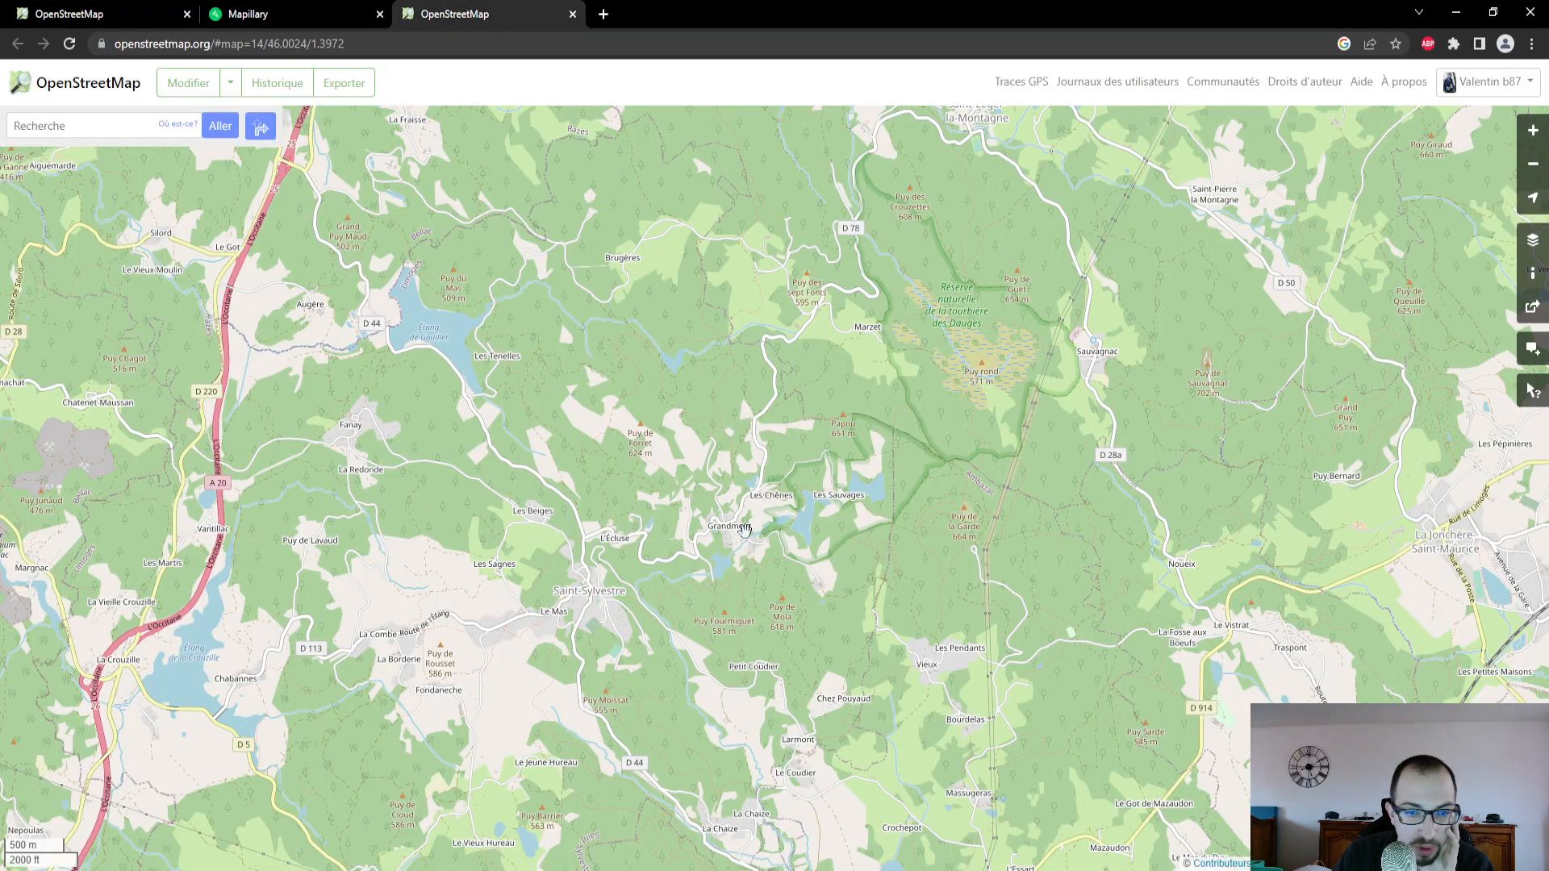
{"action": "scroll", "coordinate": [743, 544], "scroll_direction": "up", "scroll_amount": 4}
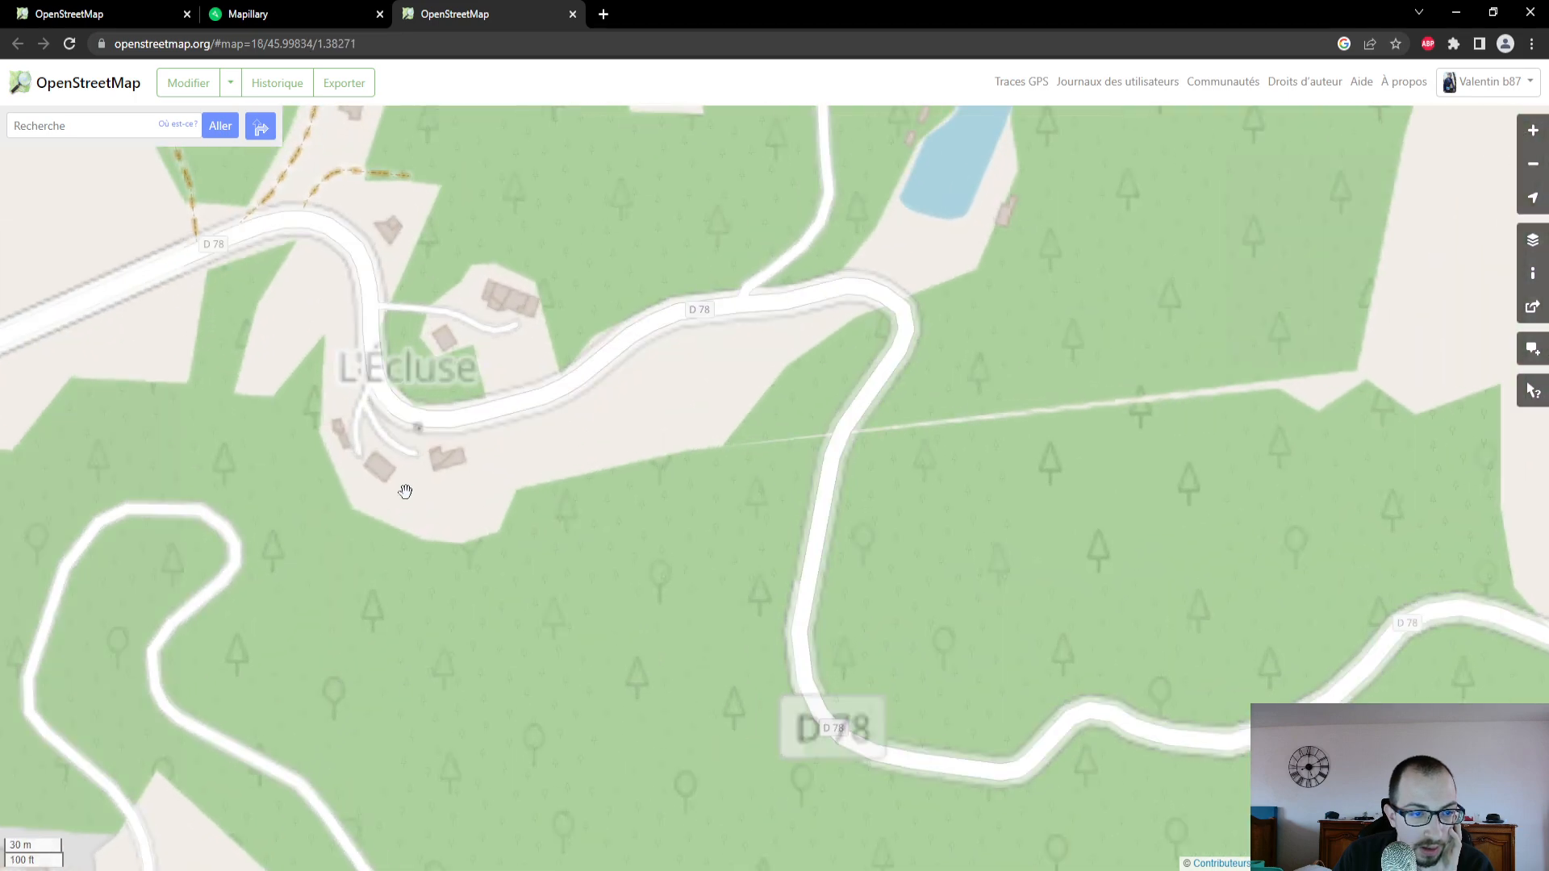
{"action": "left_click_drag", "start_coordinate": [360, 409], "coordinate": [491, 476]}
{"action": "left_click_drag", "start_coordinate": [329, 379], "coordinate": [485, 481]}
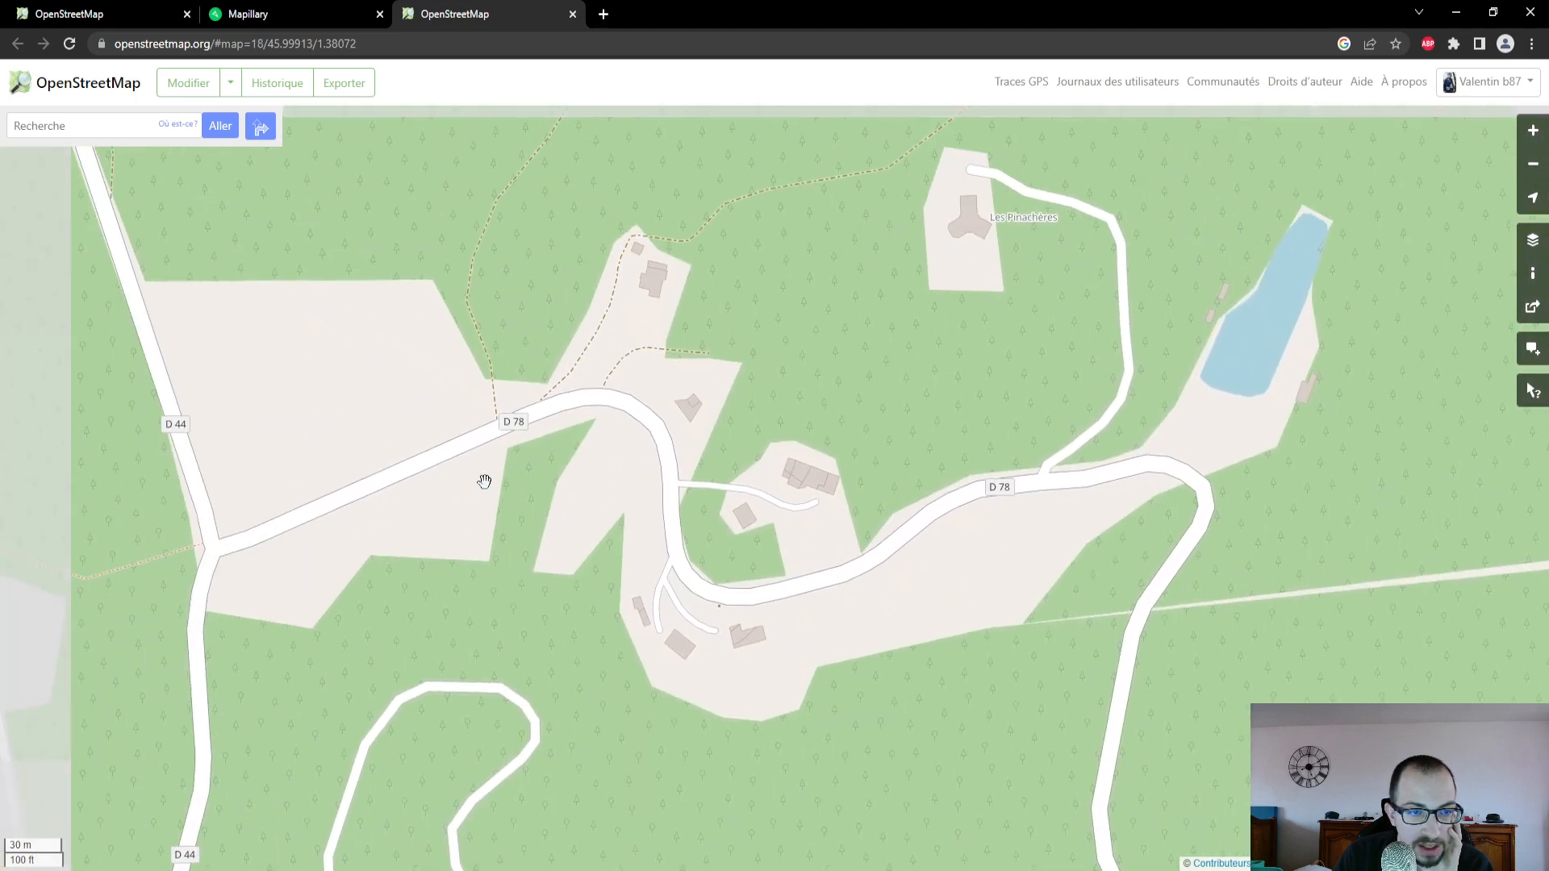
{"action": "scroll", "coordinate": [551, 418], "scroll_direction": "down", "scroll_amount": 2}
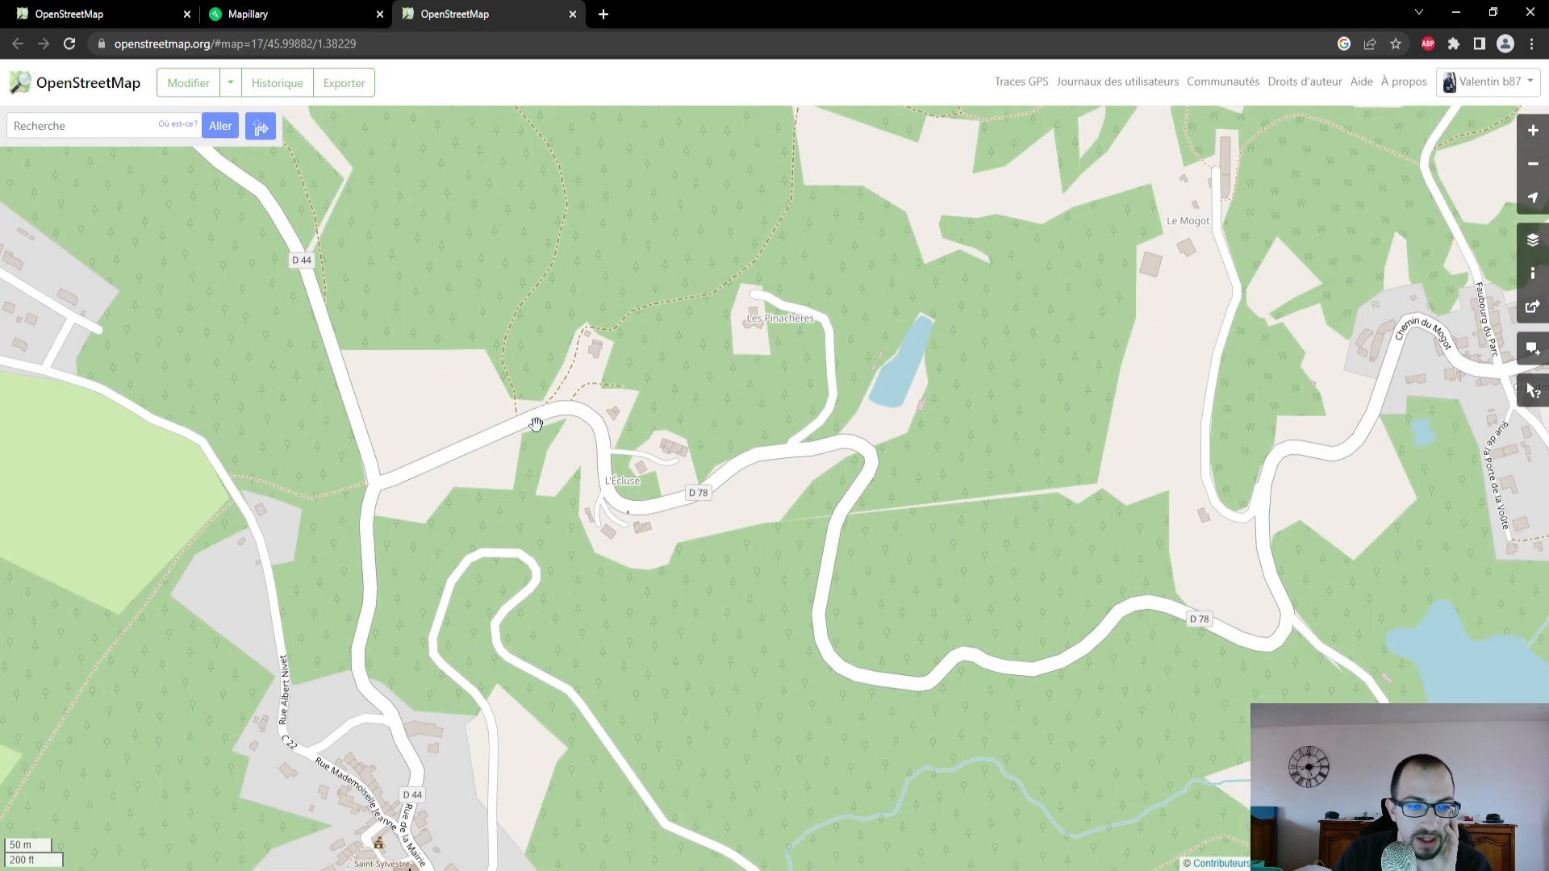
{"action": "scroll", "coordinate": [536, 422], "scroll_direction": "up", "scroll_amount": 2}
{"action": "left_click", "coordinate": [97, 14]}
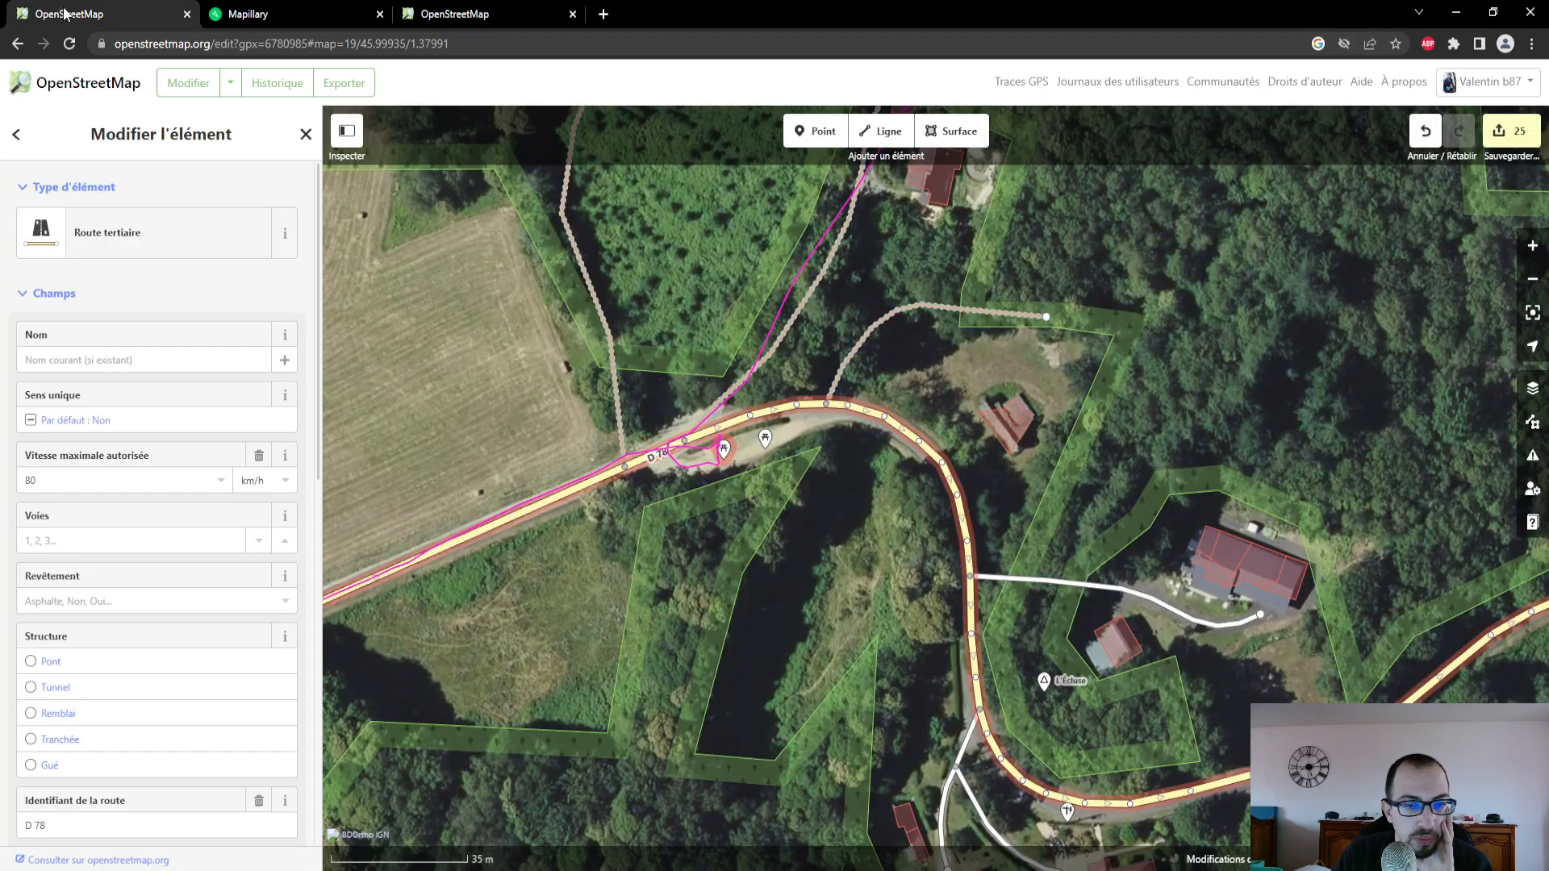
{"action": "scroll", "coordinate": [714, 528], "scroll_direction": "down", "scroll_amount": 3}
{"action": "scroll", "coordinate": [565, 532], "scroll_direction": "up", "scroll_amount": 2}
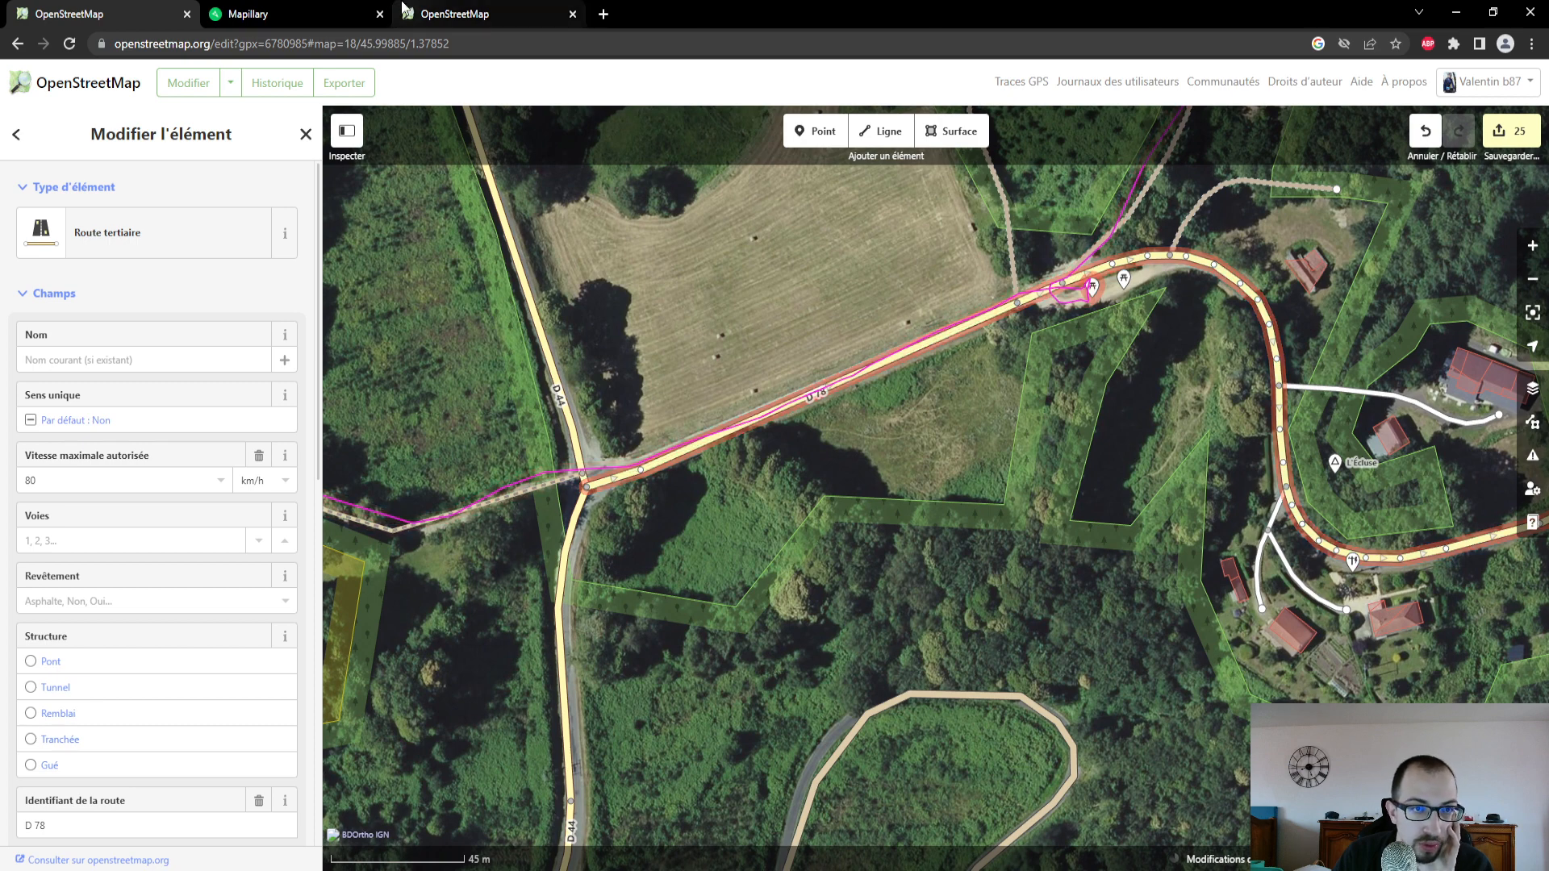
- In Mapillary, open the photo taken on the D 78 just west of the picnic tables
{"action": "left_click", "coordinate": [258, 13]}
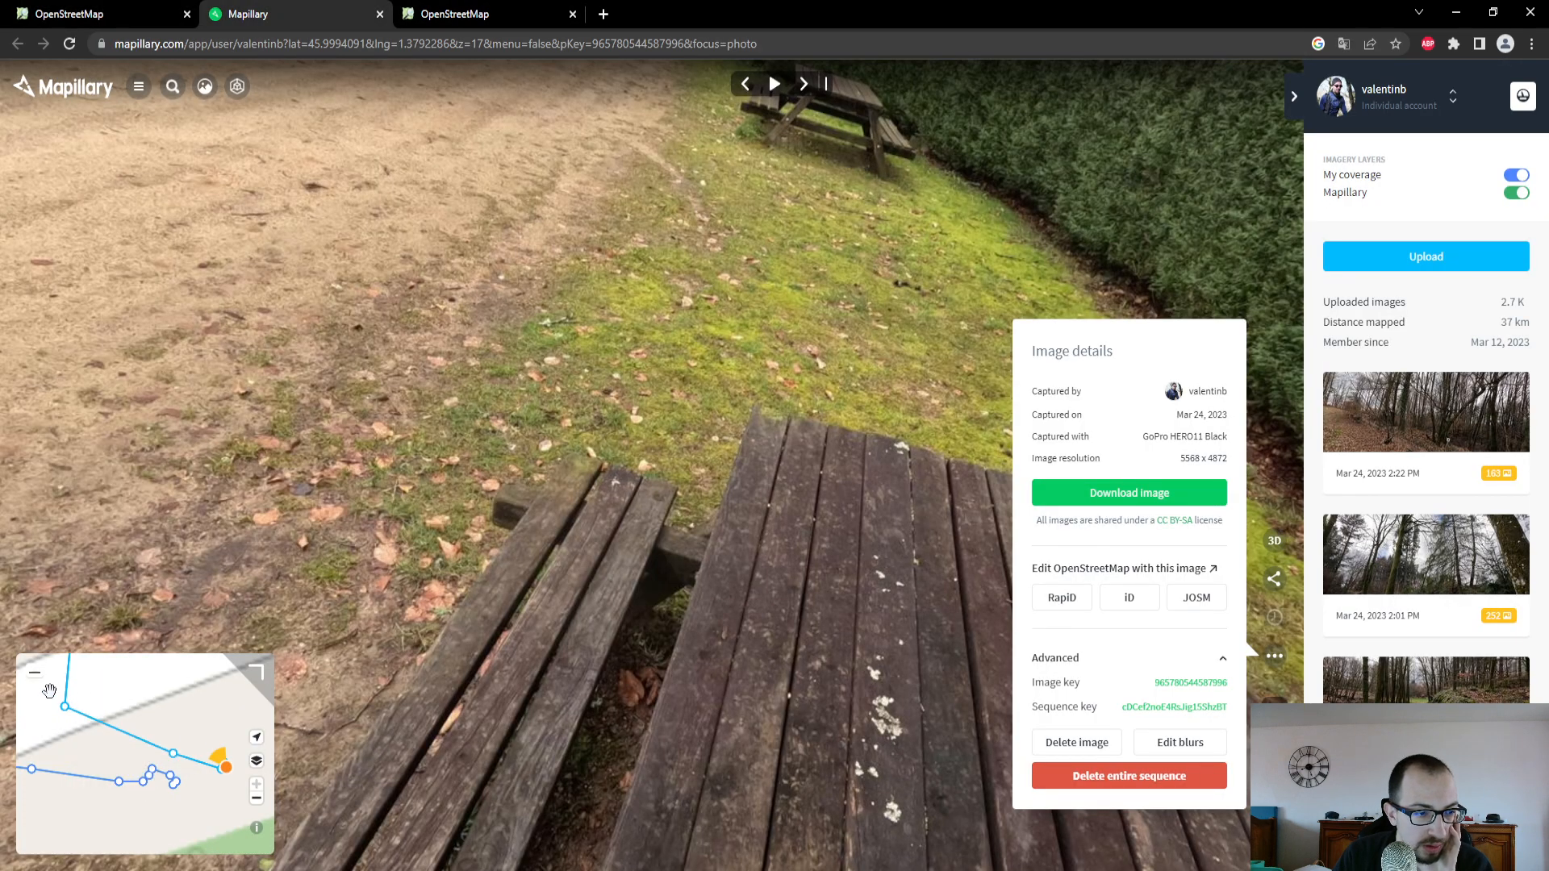
{"action": "left_click_drag", "start_coordinate": [49, 691], "coordinate": [117, 747]}
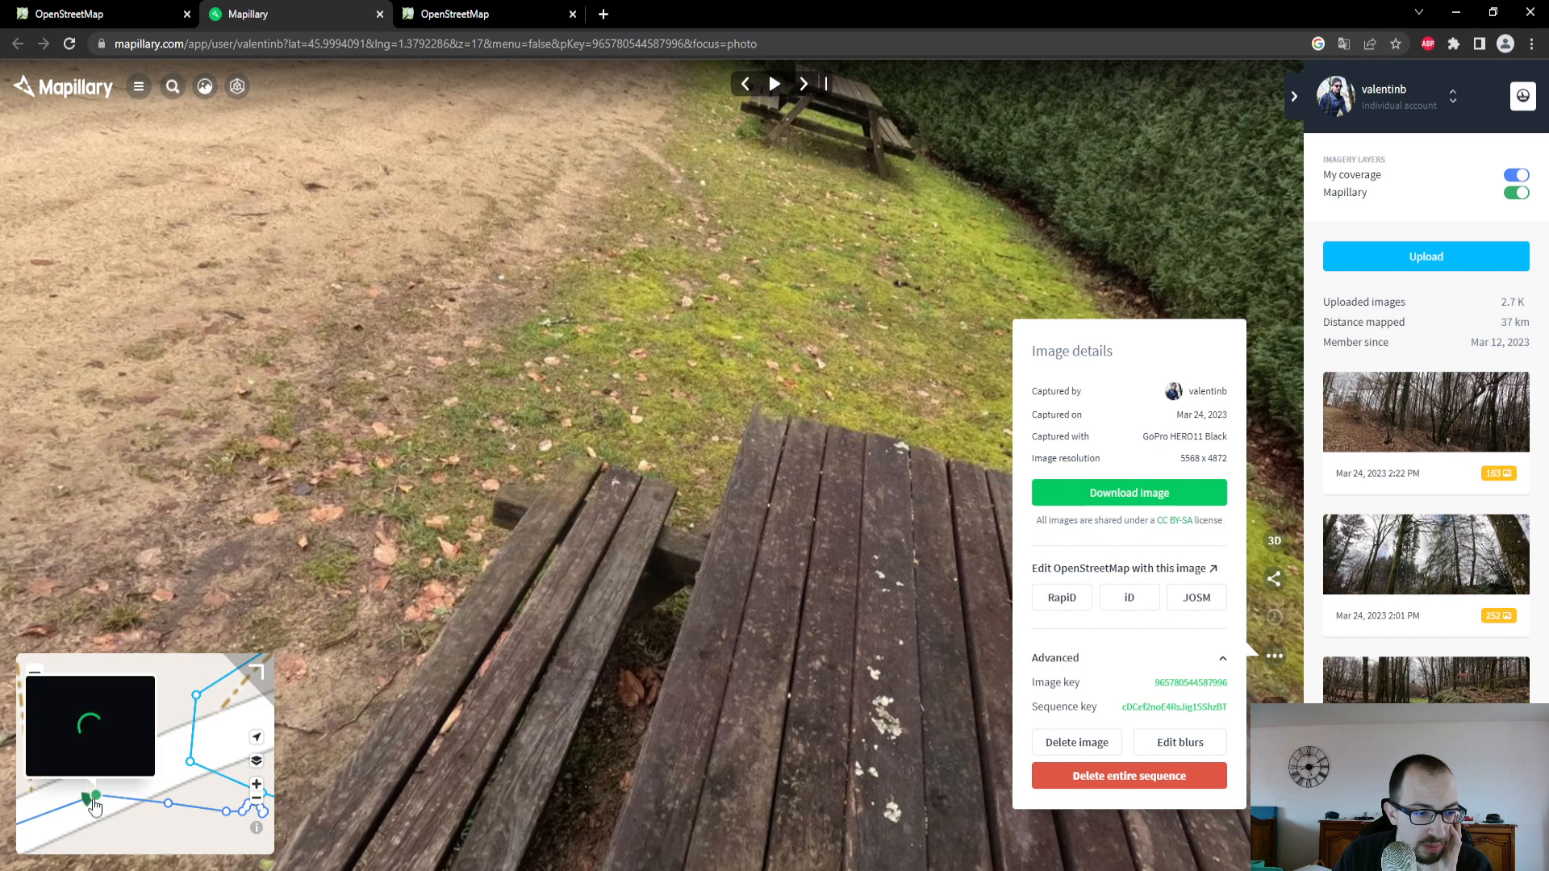
{"action": "left_click", "coordinate": [94, 806]}
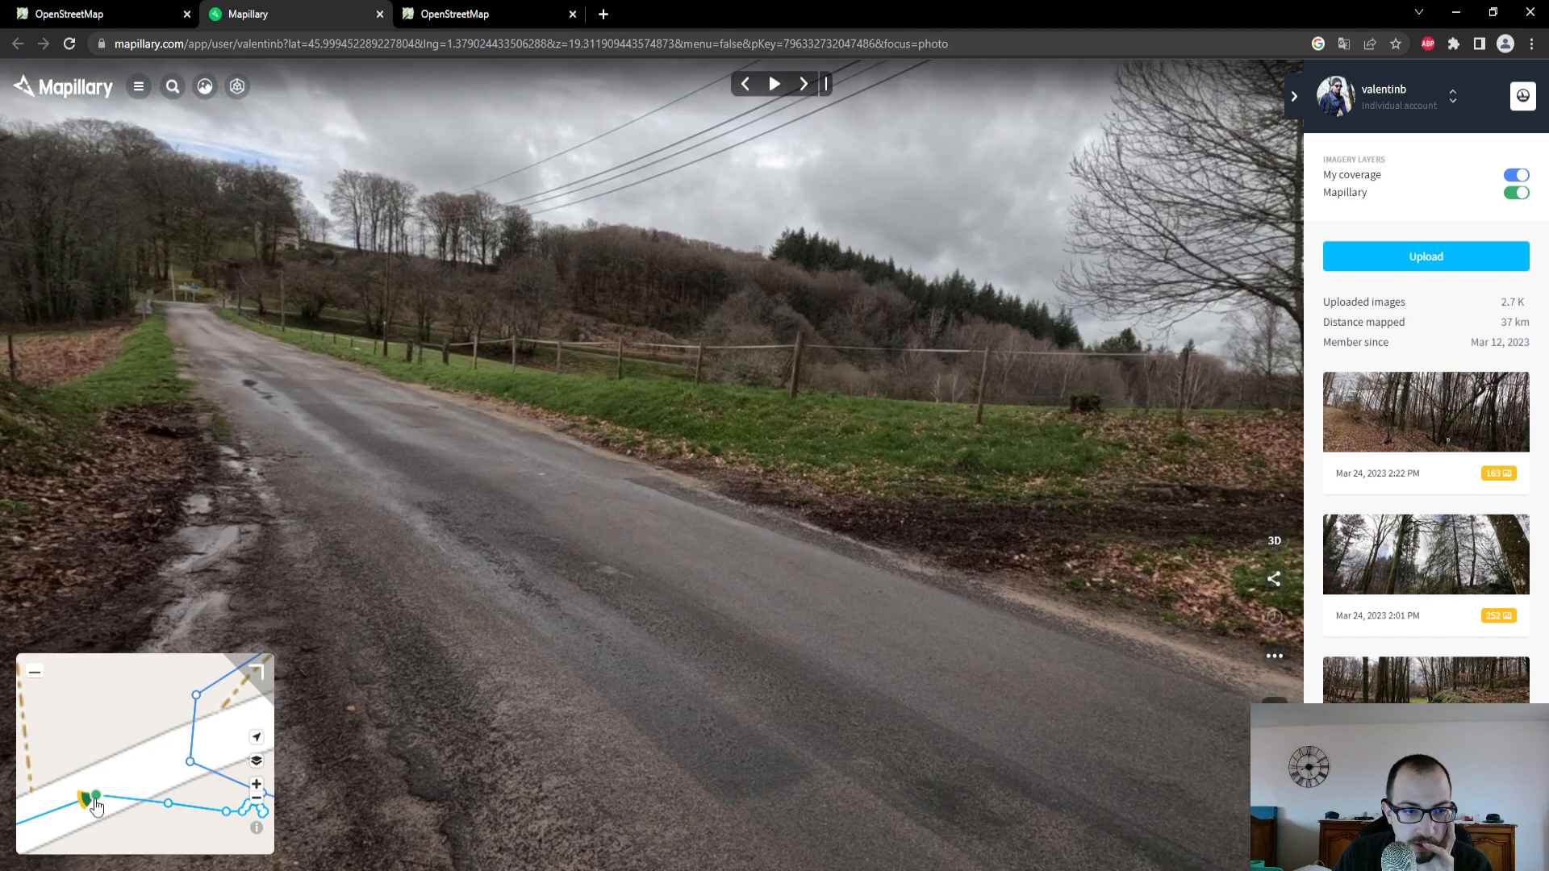
- Set the D 78's Revêtement to Béton in the OpenStreetMap editor and check the road surface in the Mapillary photo
{"action": "left_click", "coordinate": [81, 13]}
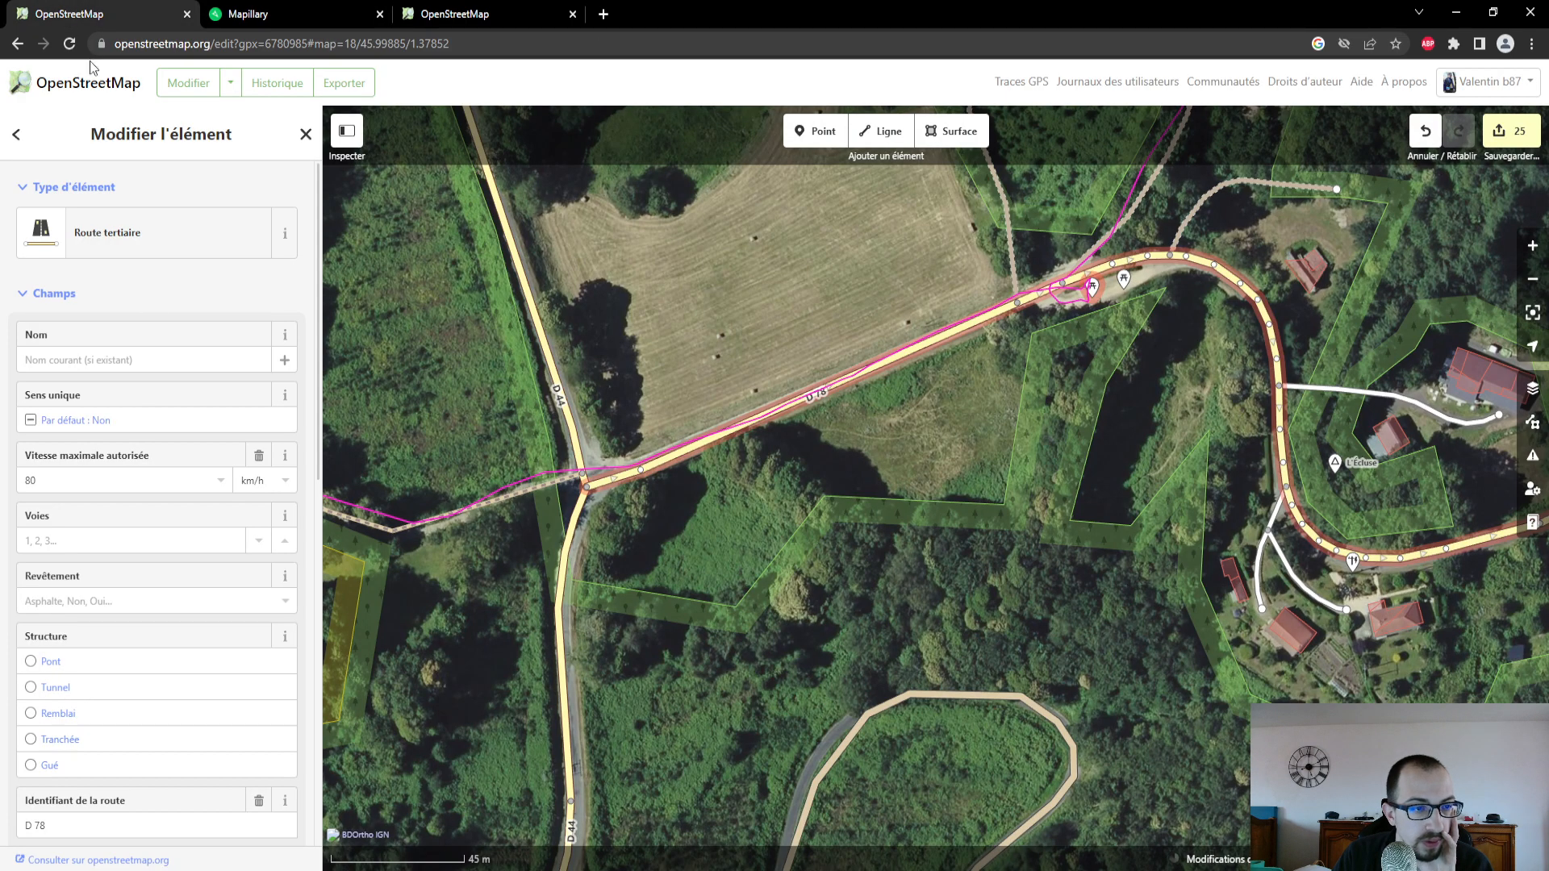
{"action": "left_click", "coordinate": [129, 601]}
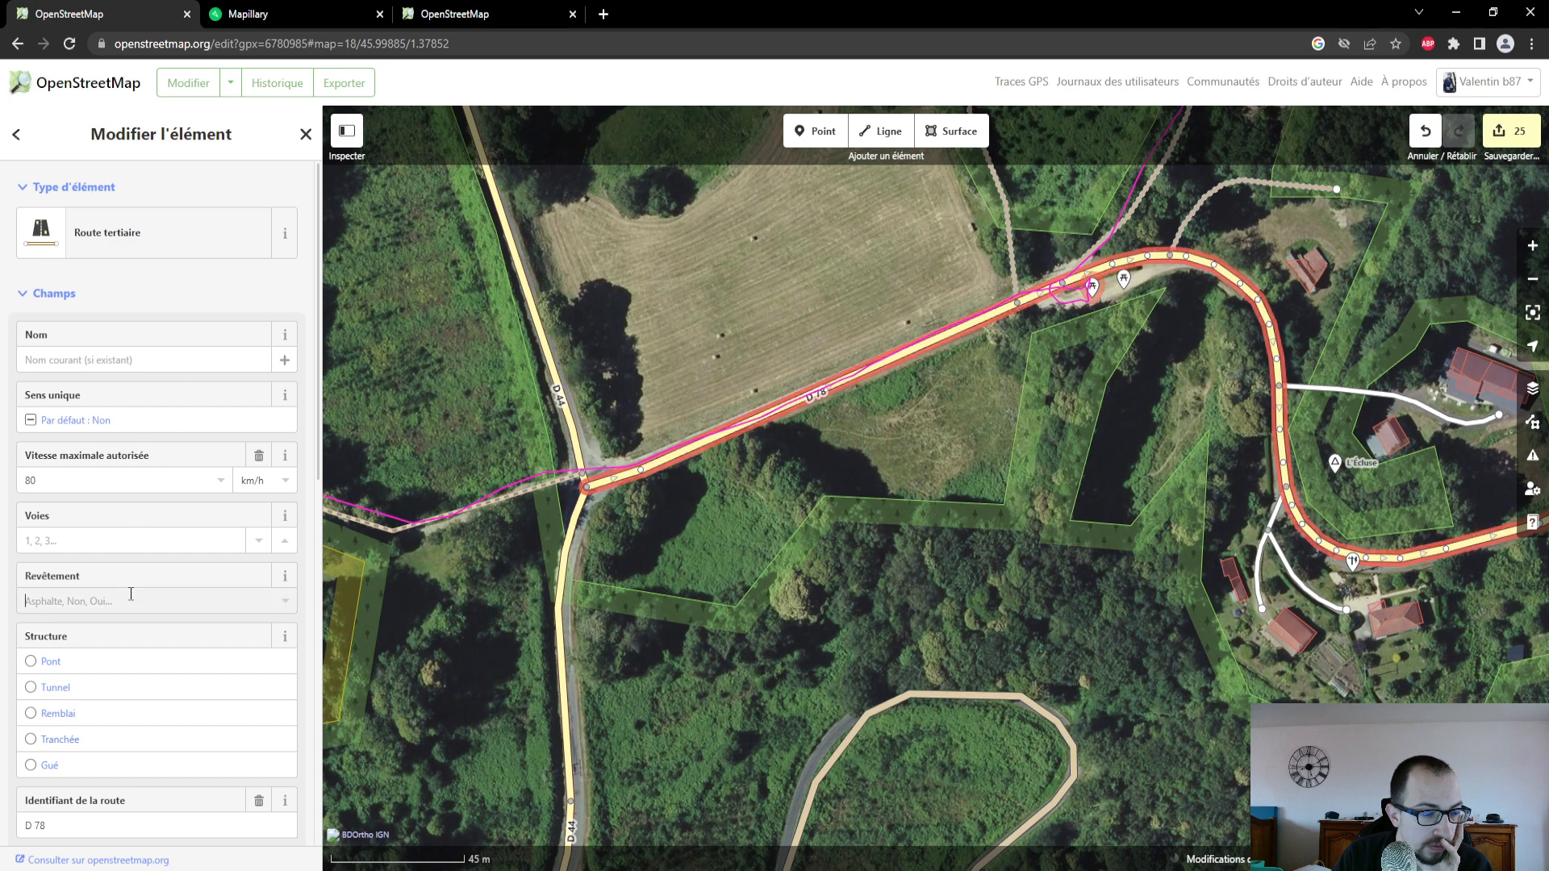
{"action": "left_click", "coordinate": [115, 730]}
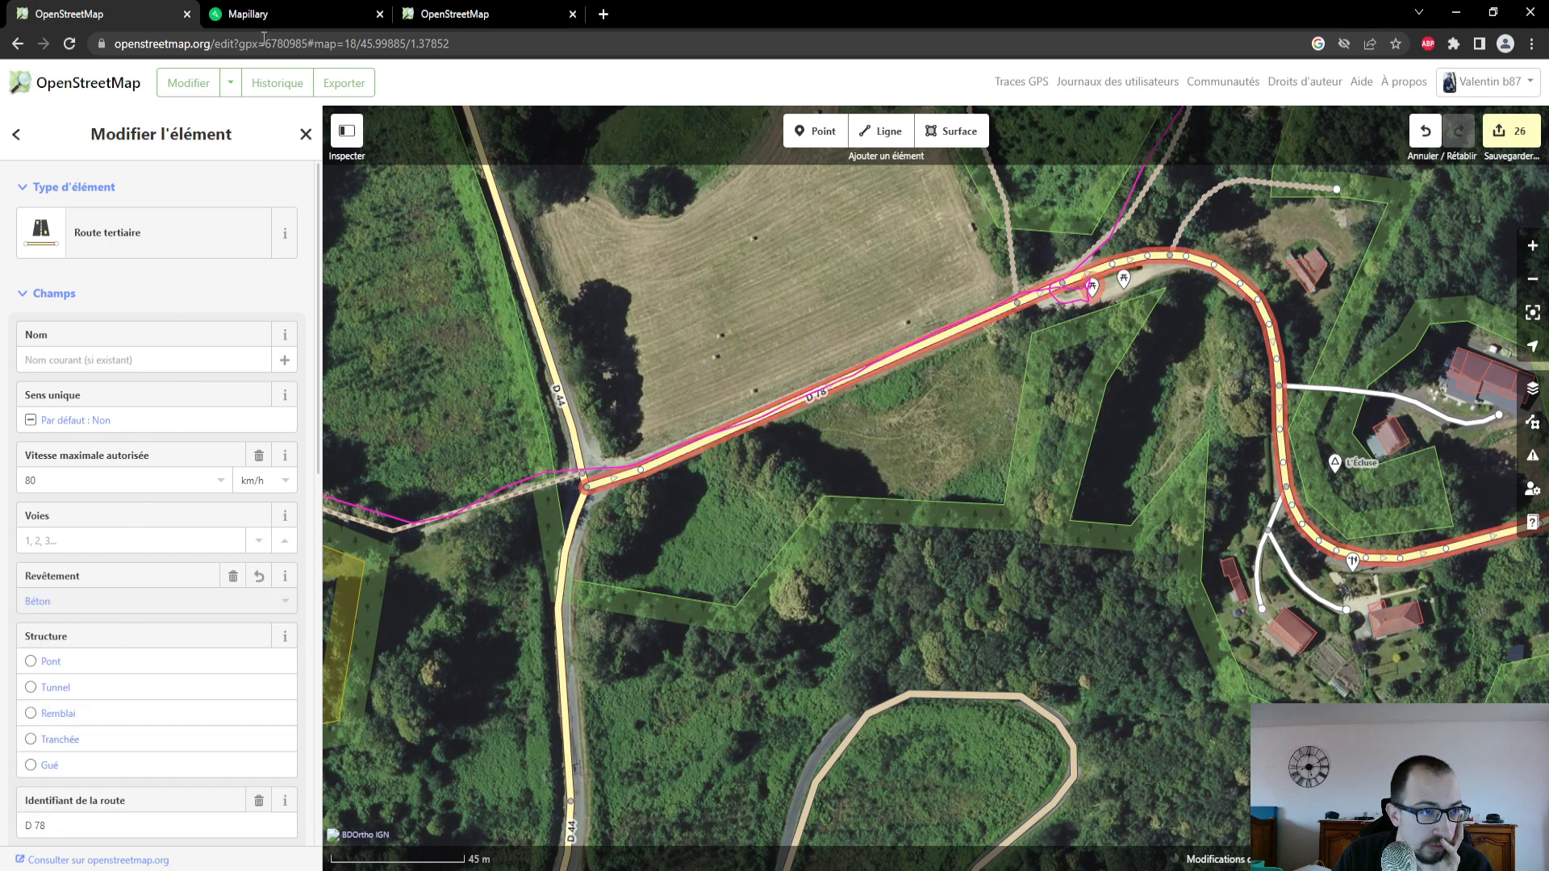
{"action": "left_click", "coordinate": [279, 10]}
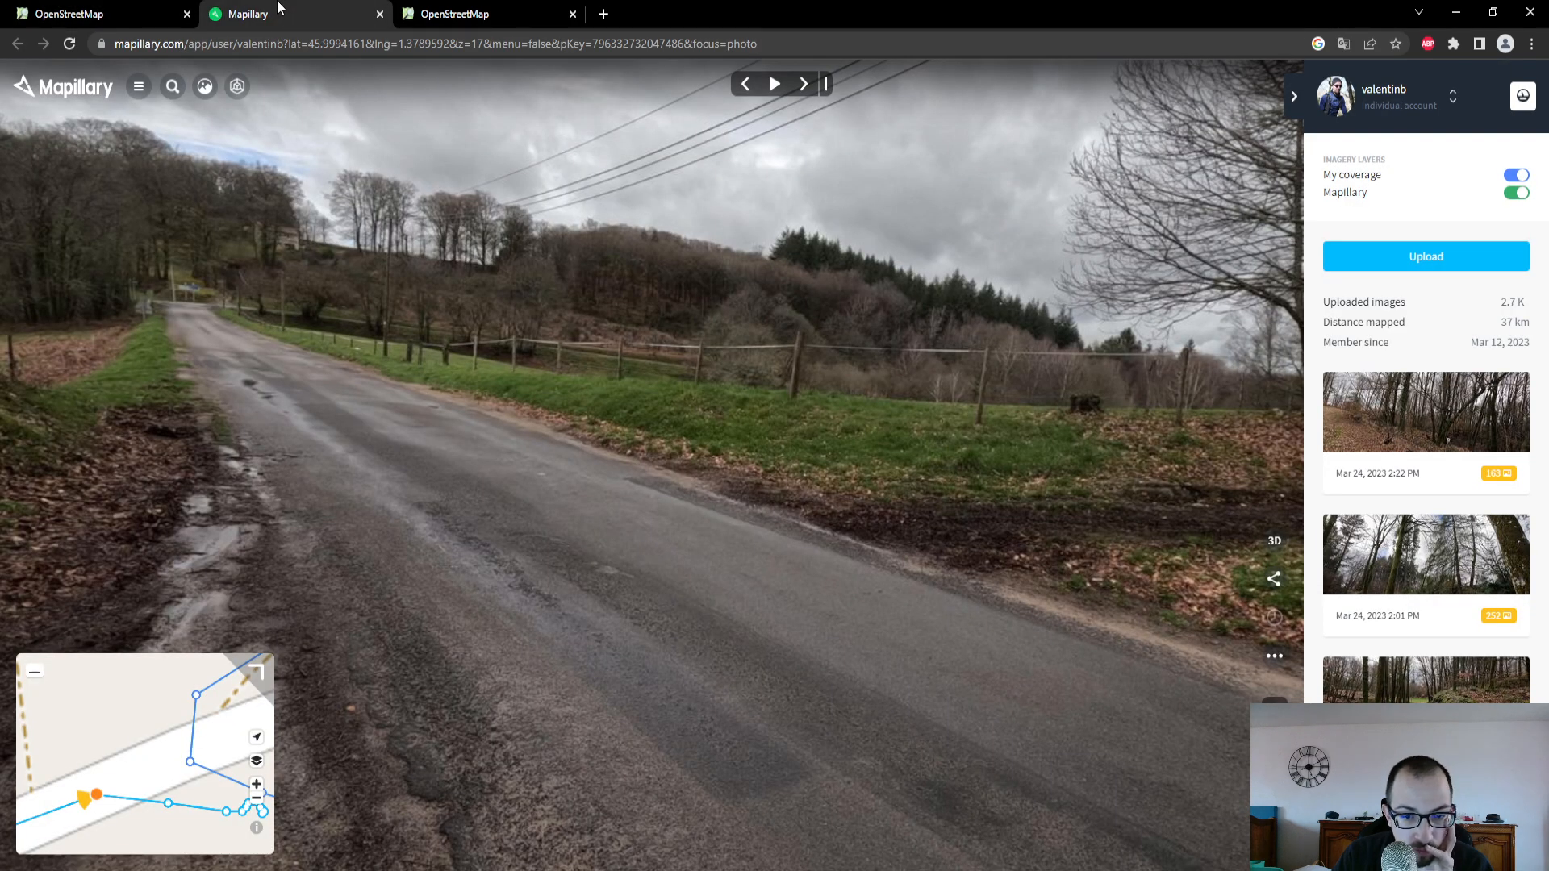
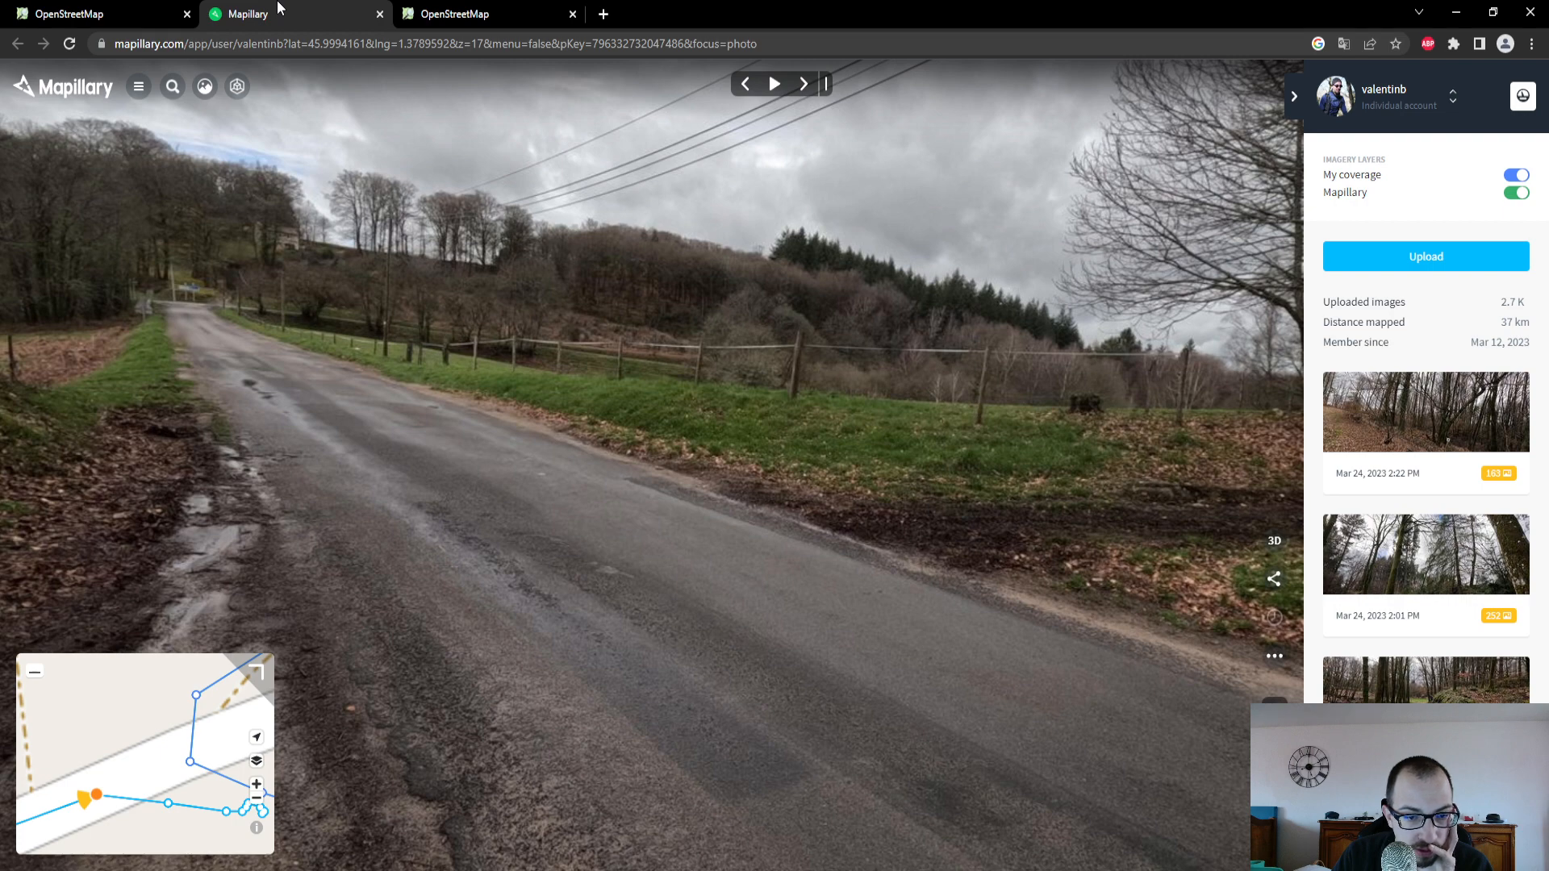
- Return to the OpenStreetMap editor and set the D 78's Revêtement to Oui
{"action": "left_click", "coordinate": [77, 14]}
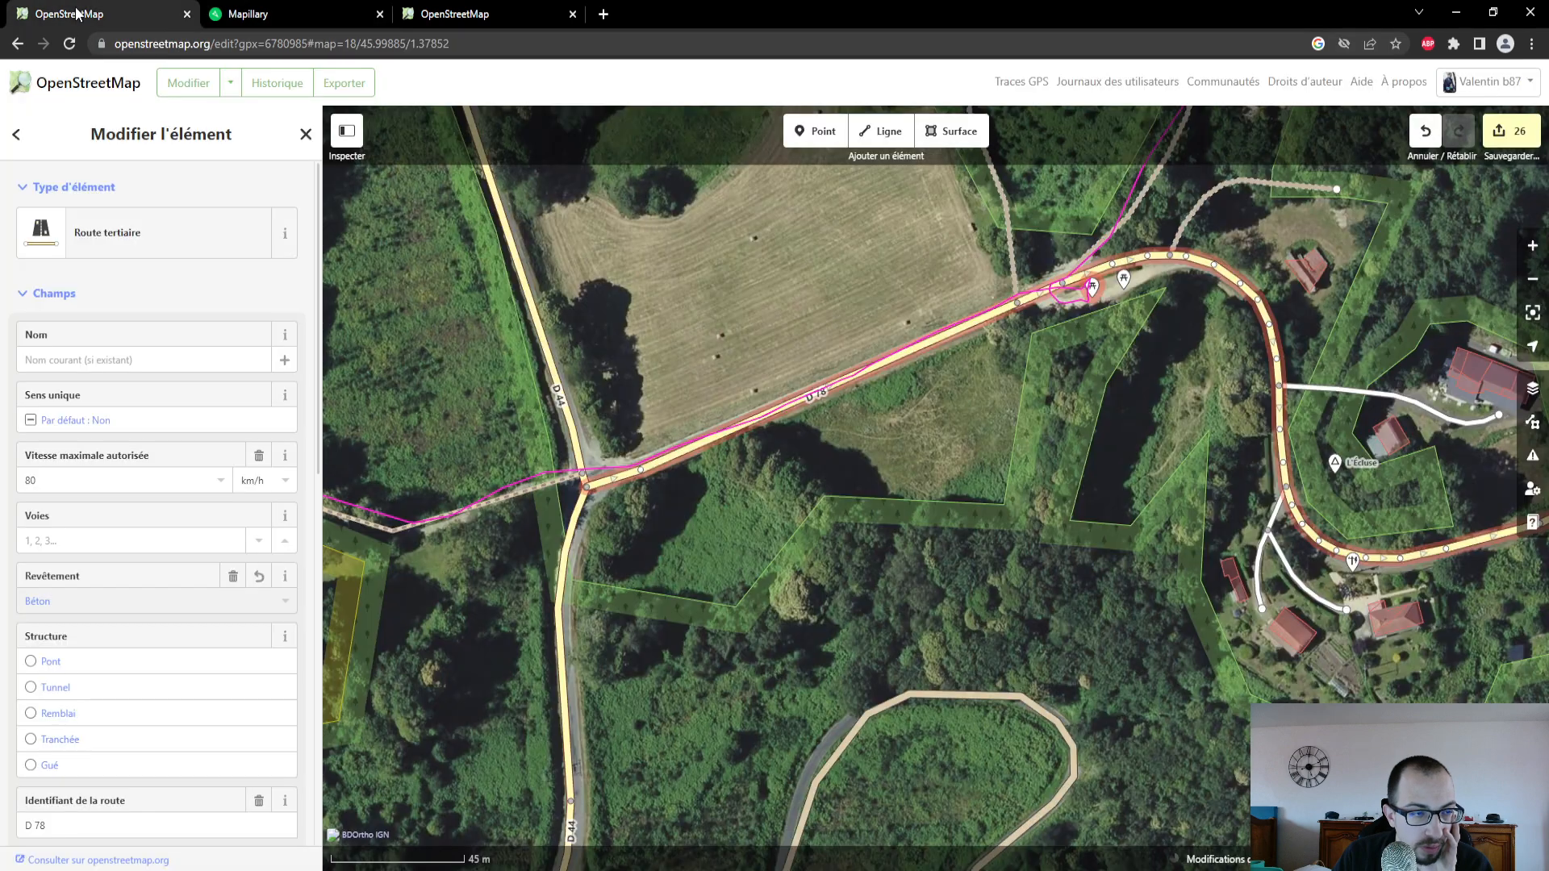
{"action": "left_click", "coordinate": [78, 601]}
{"action": "left_click", "coordinate": [83, 685]}
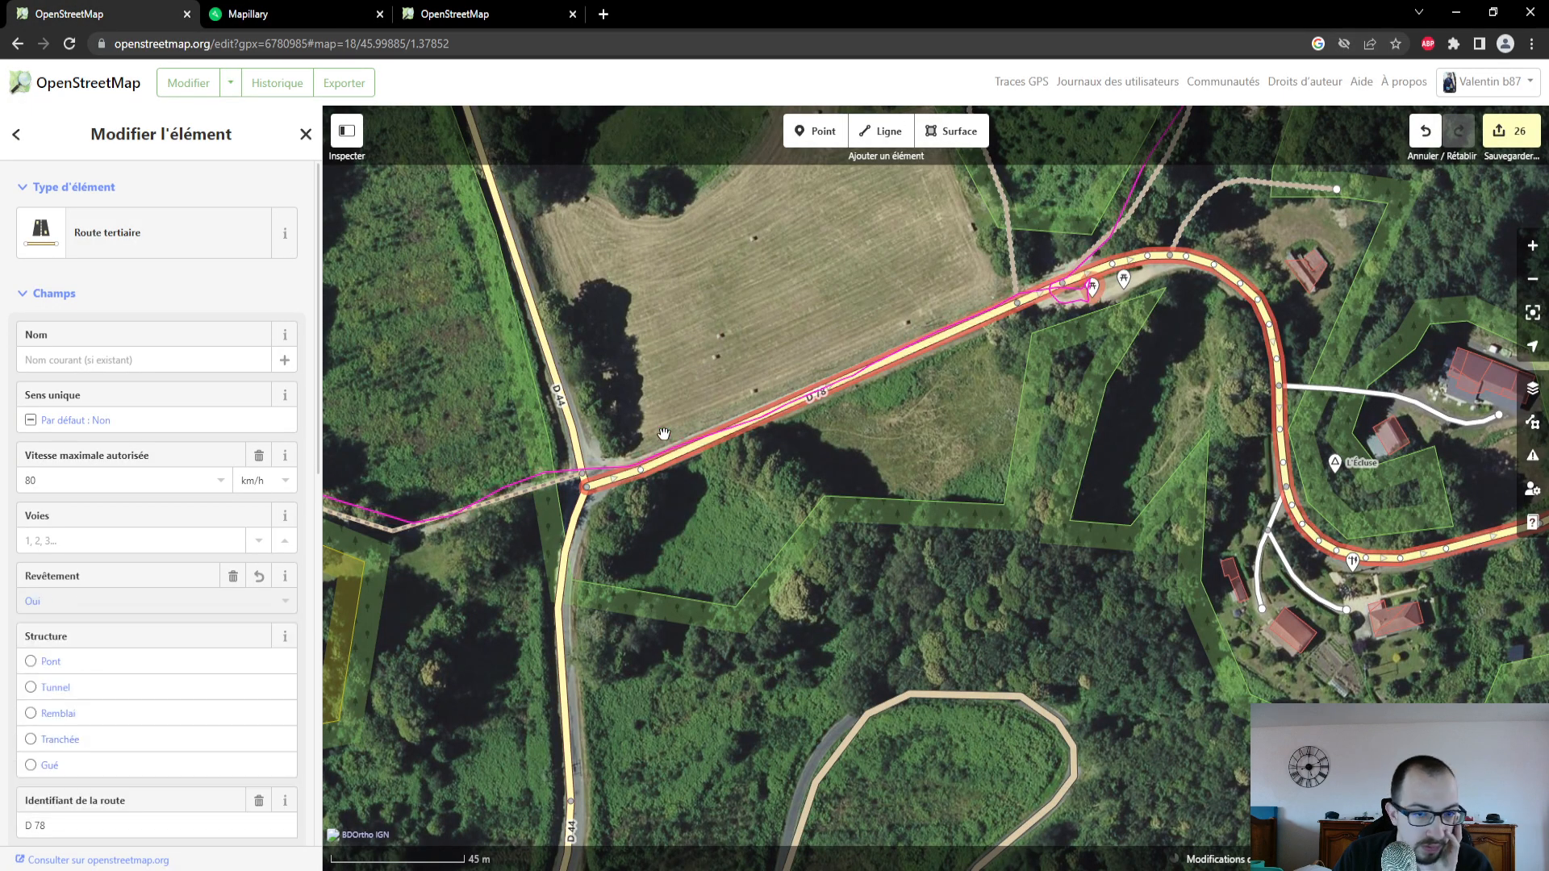
- Set the Revêtement of the footpath running west from the D 44 and D 78 junction to Terre
{"action": "left_click_drag", "start_coordinate": [664, 434], "coordinate": [819, 393]}
{"action": "left_click", "coordinate": [617, 486]}
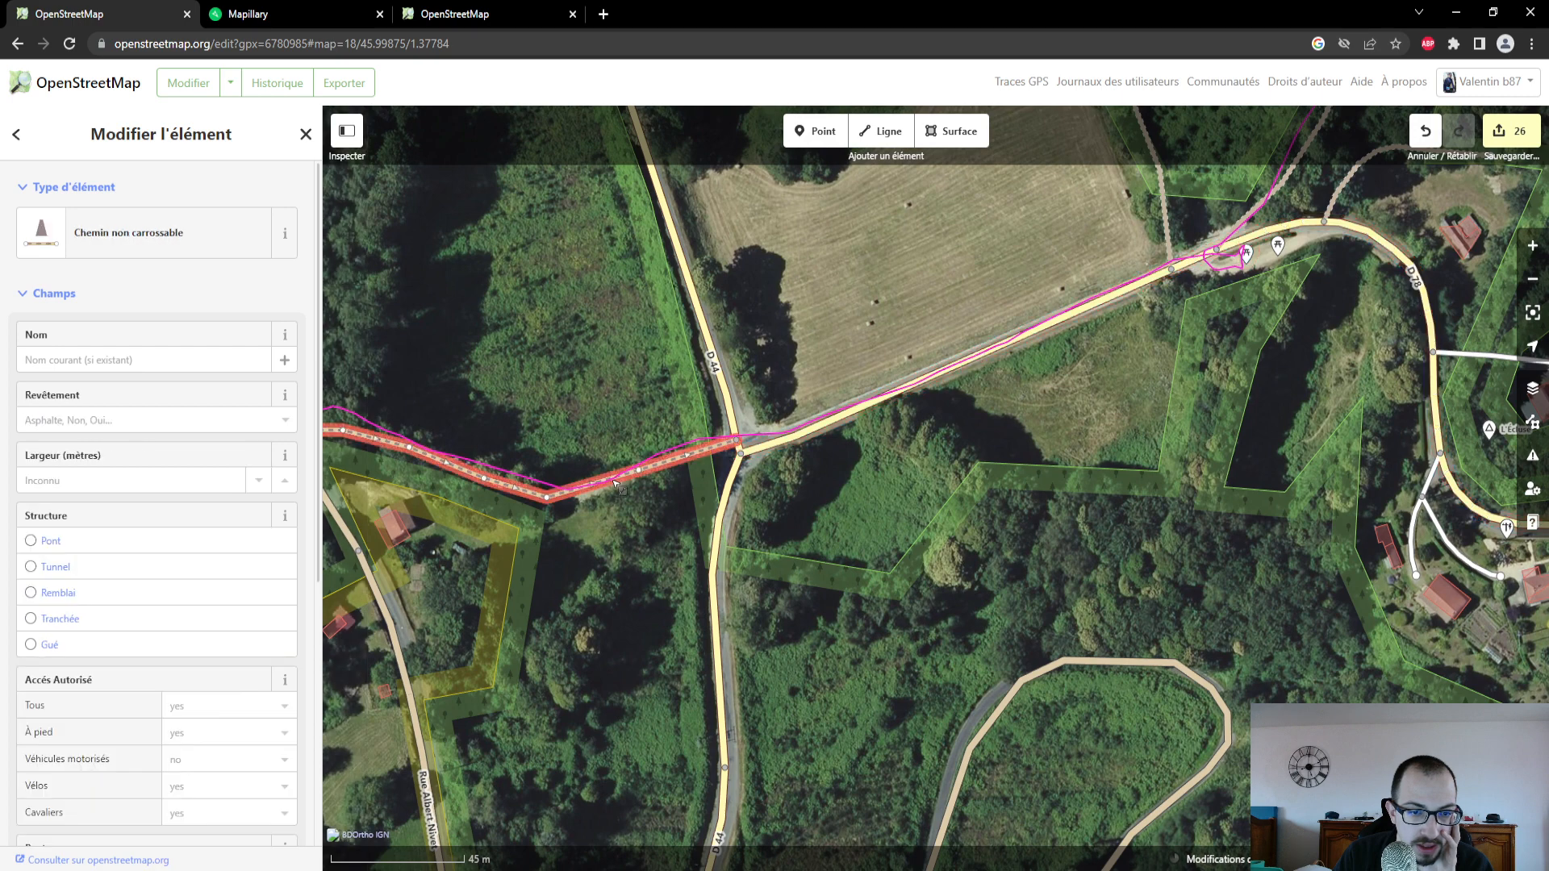
{"action": "left_click", "coordinate": [162, 421]}
{"action": "left_click", "coordinate": [127, 613]}
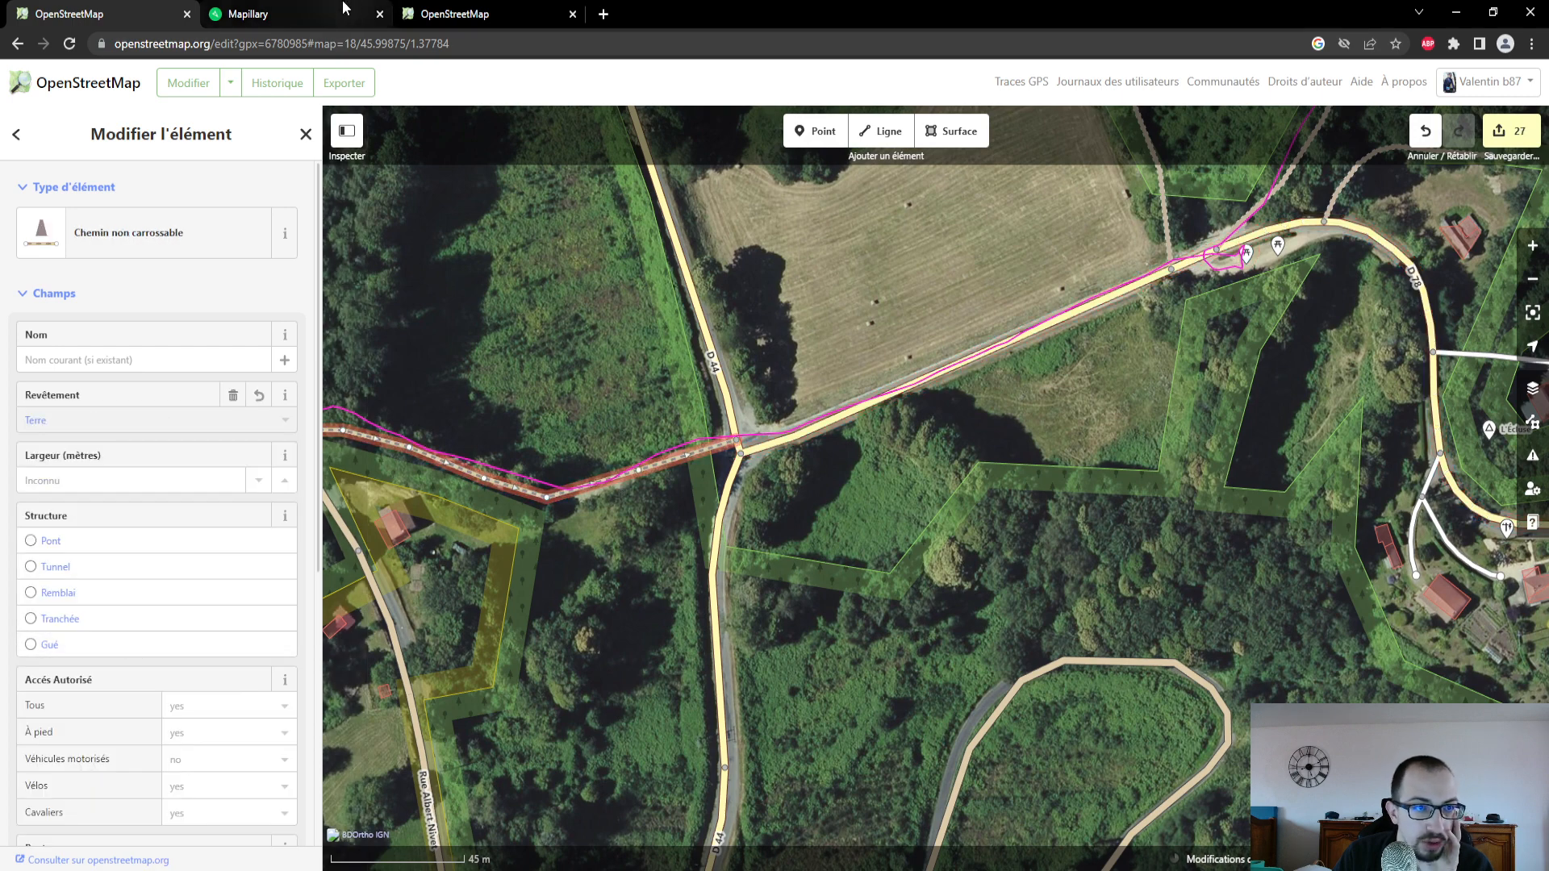
- In Mapillary, check the ground surface in the photo taken on the path just west of the D 44, and return to the editor
{"action": "left_click", "coordinate": [298, 14]}
{"action": "scroll", "coordinate": [168, 747], "scroll_direction": "down", "scroll_amount": 5}
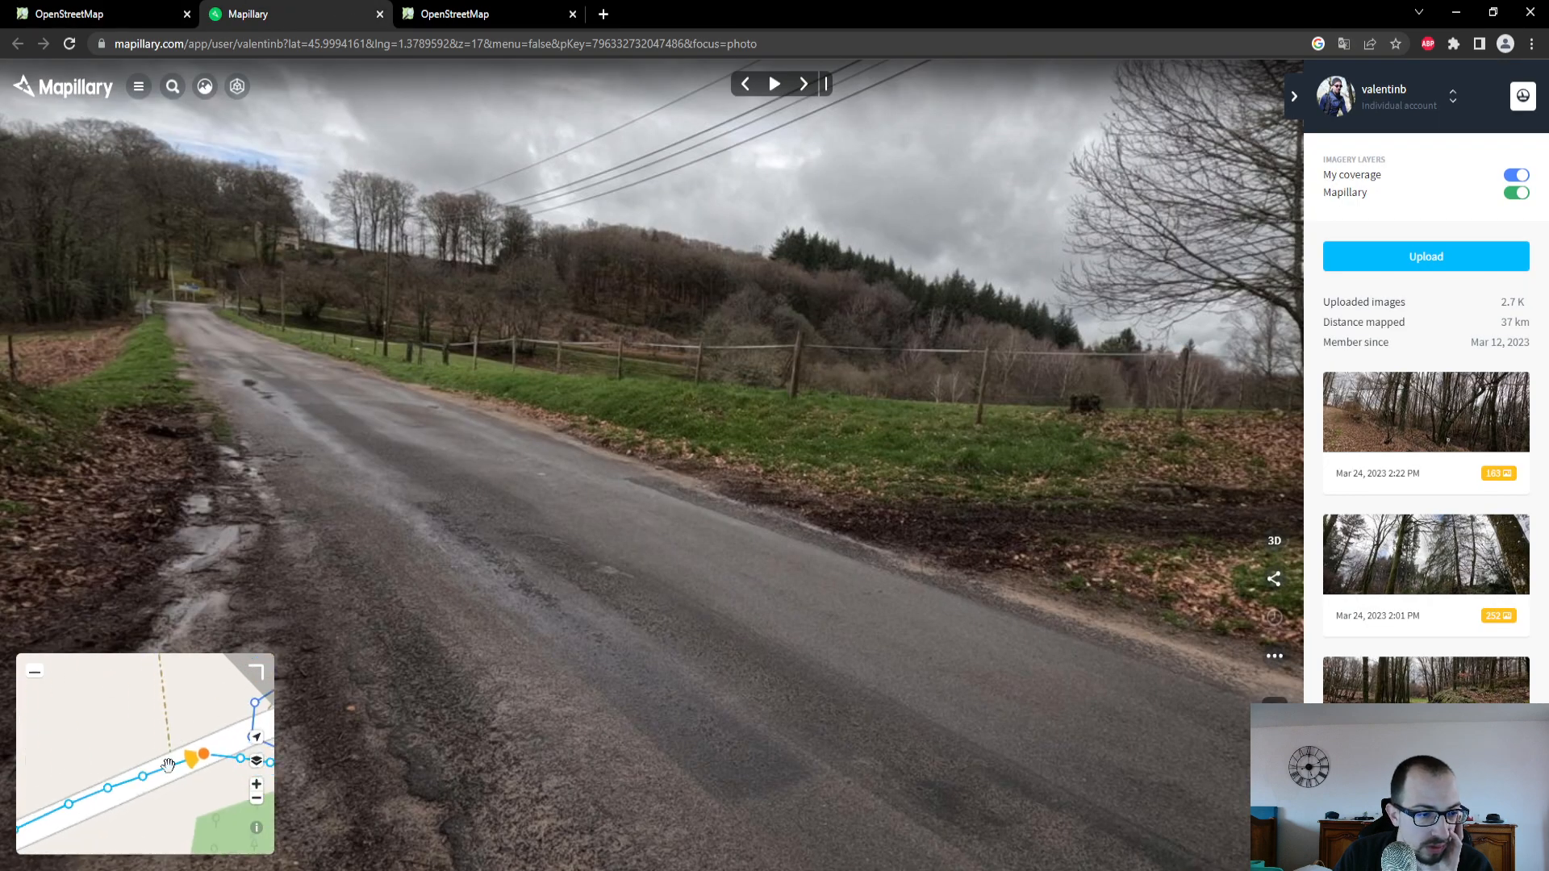
{"action": "left_click_drag", "start_coordinate": [95, 762], "coordinate": [287, 667]}
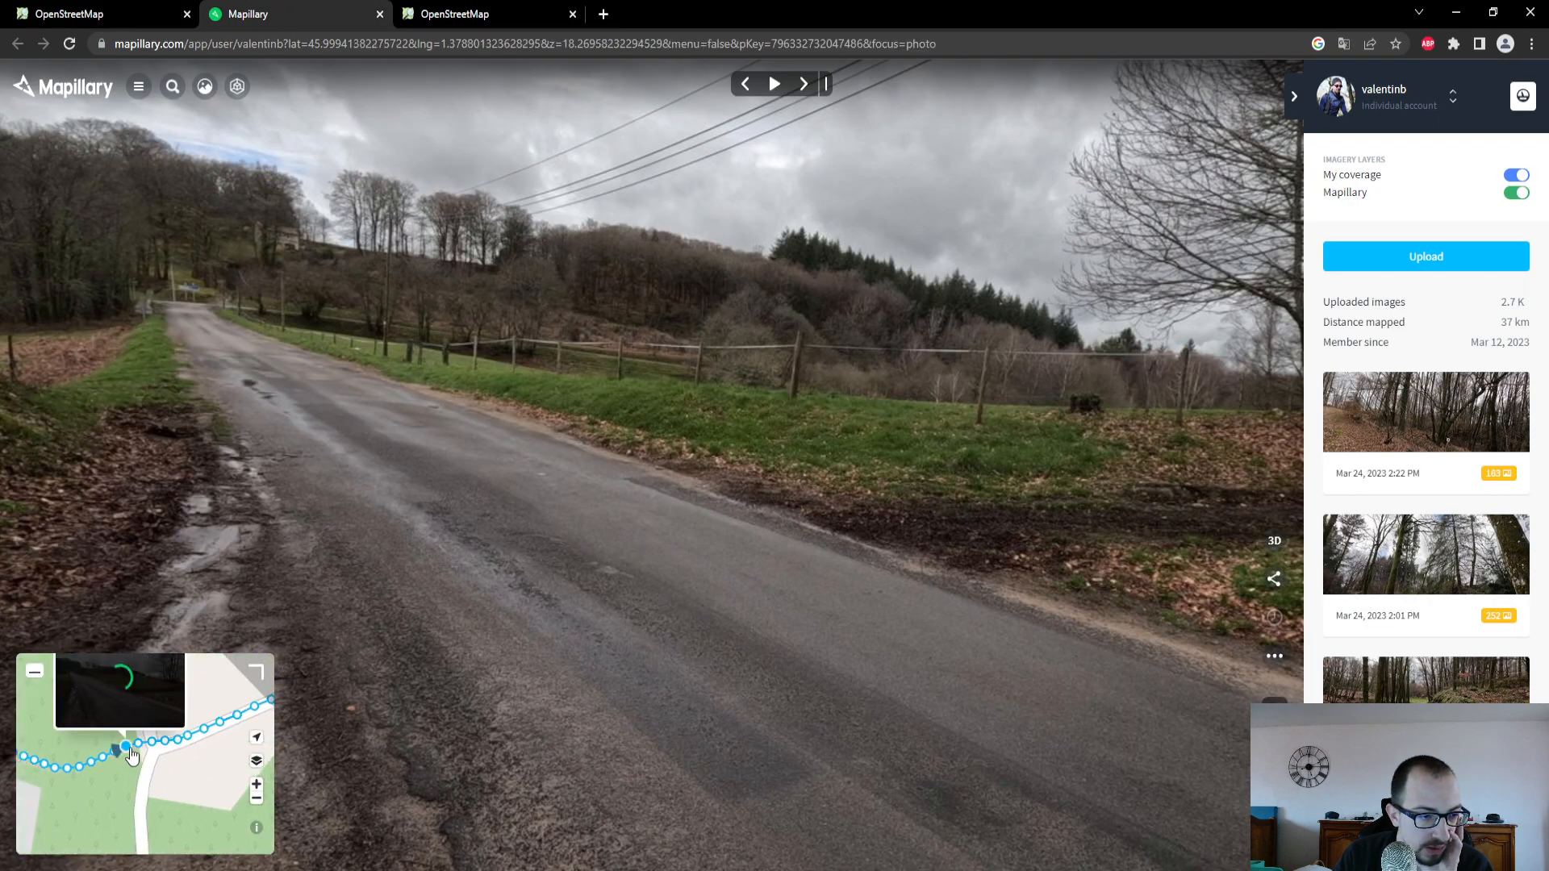
{"action": "left_click", "coordinate": [129, 750]}
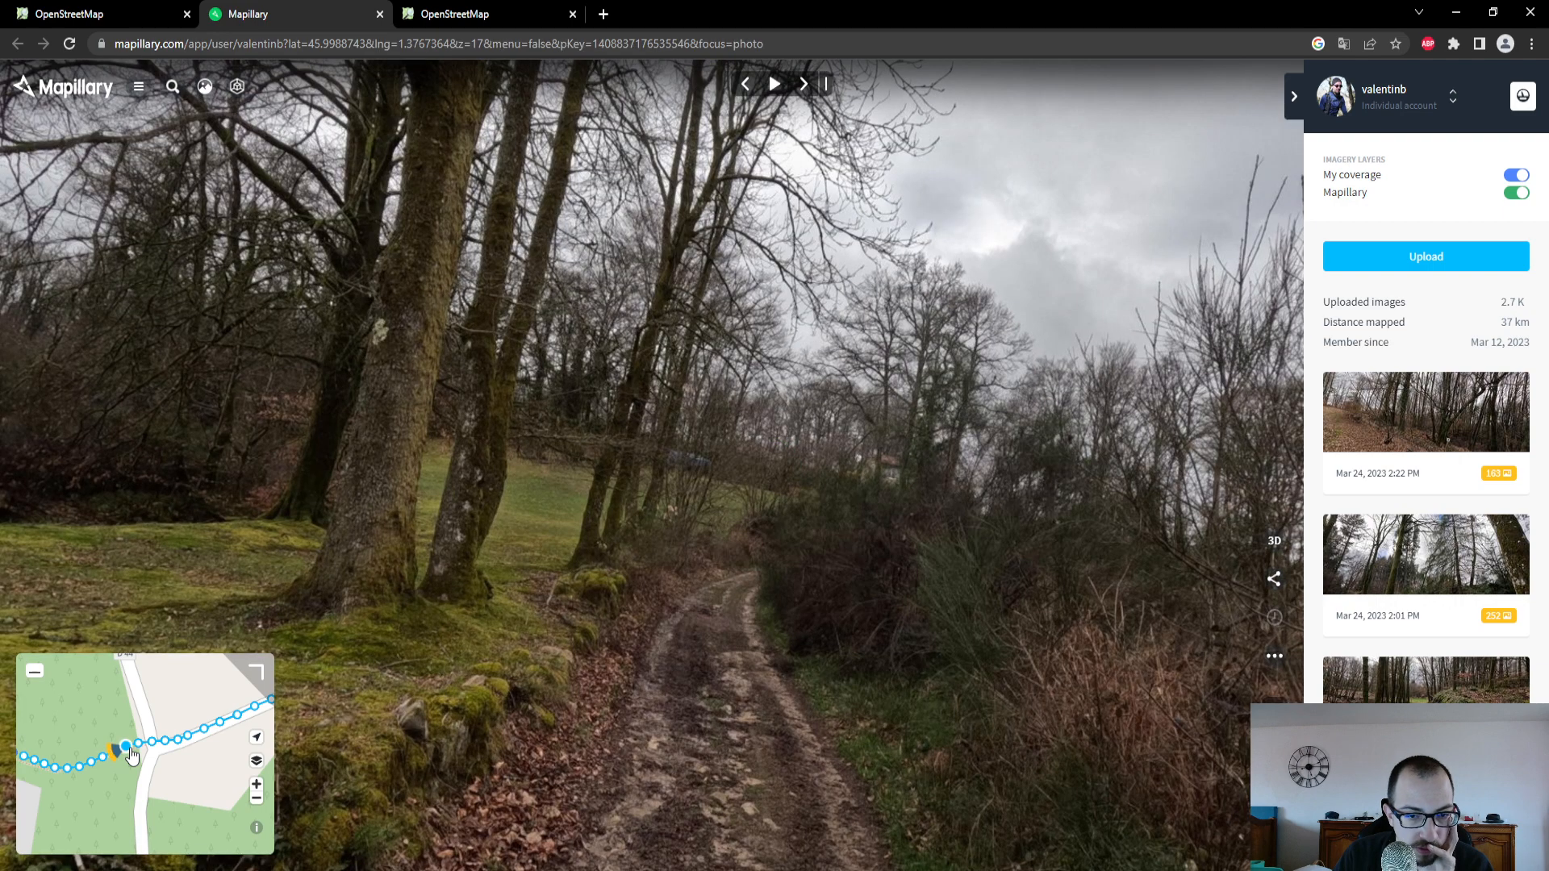
{"action": "left_click", "coordinate": [105, 14]}
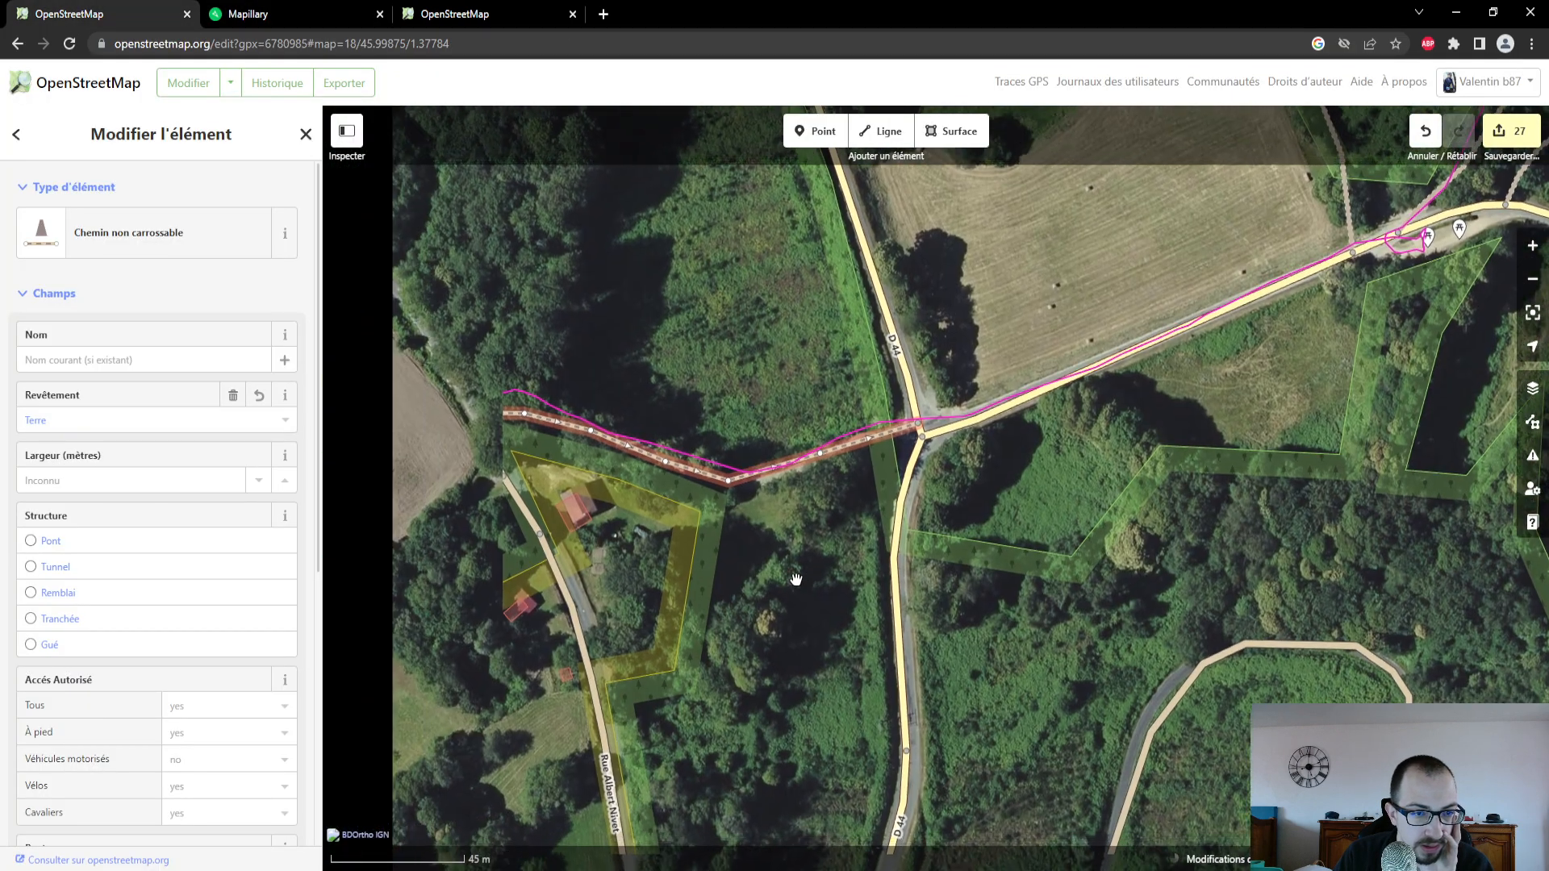
- Select the path heading southwest from Rue Albert Nivet and open the Mapillary photo taken at its start
{"action": "left_click_drag", "start_coordinate": [796, 579], "coordinate": [818, 576]}
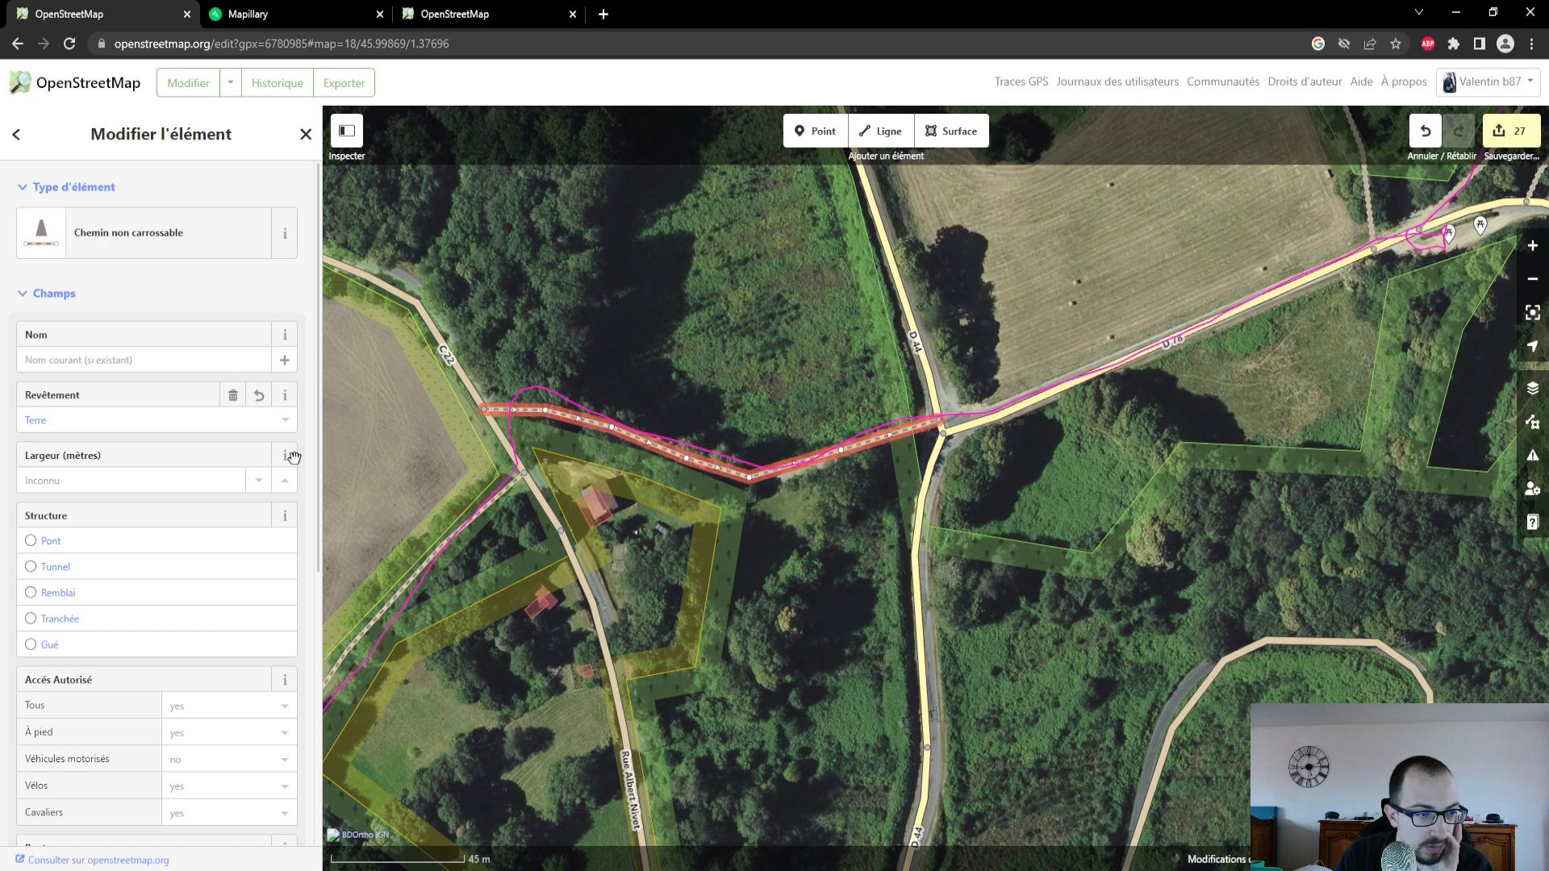
{"action": "left_click", "coordinate": [506, 497]}
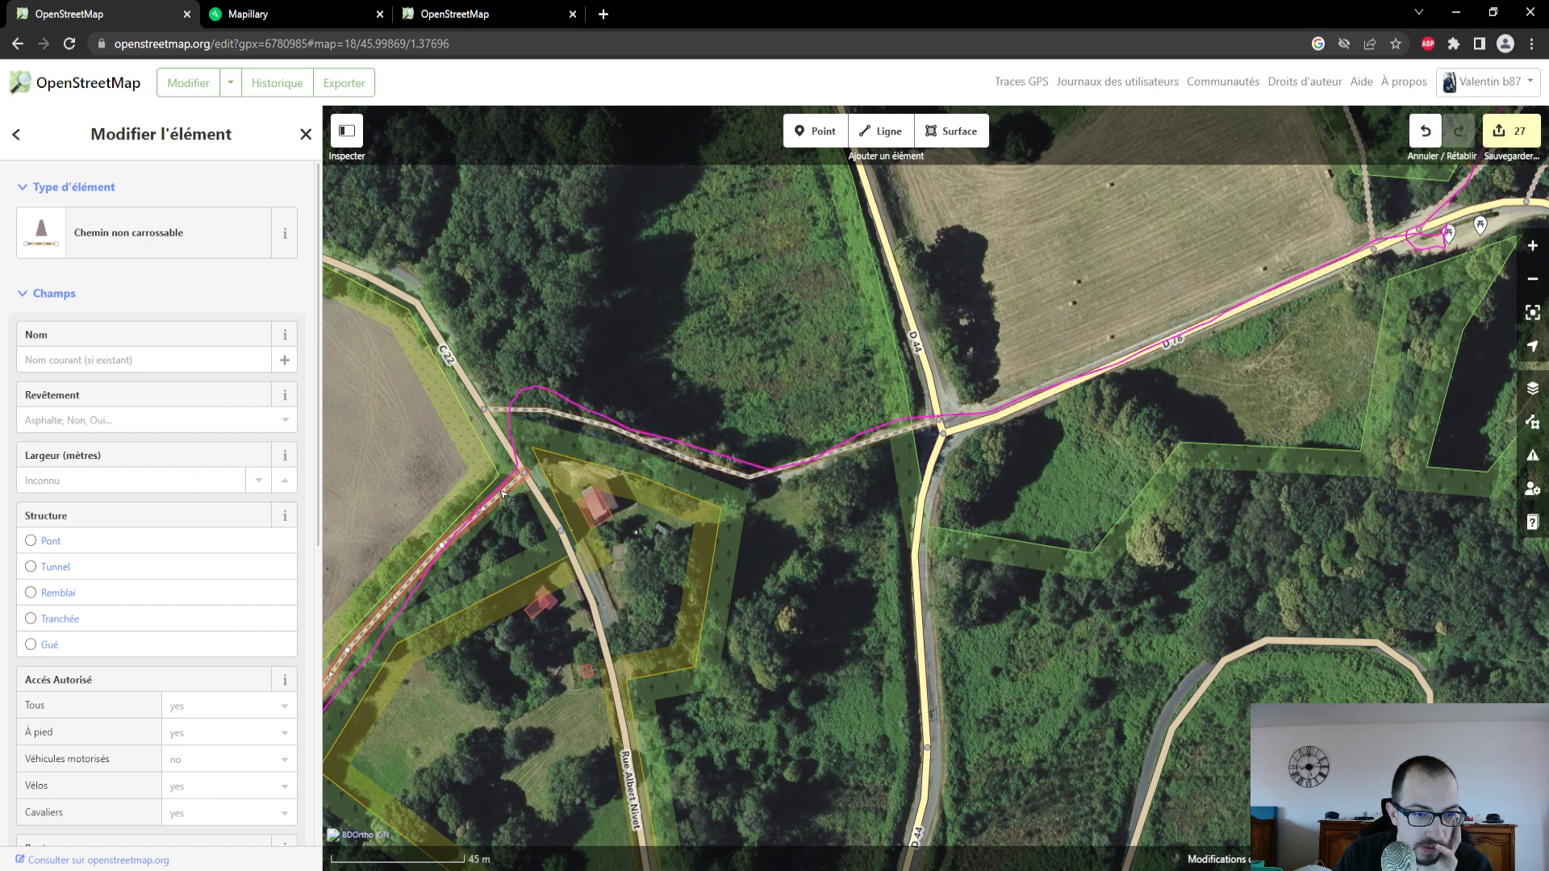
{"action": "key", "text": "ctrl+Tab"}
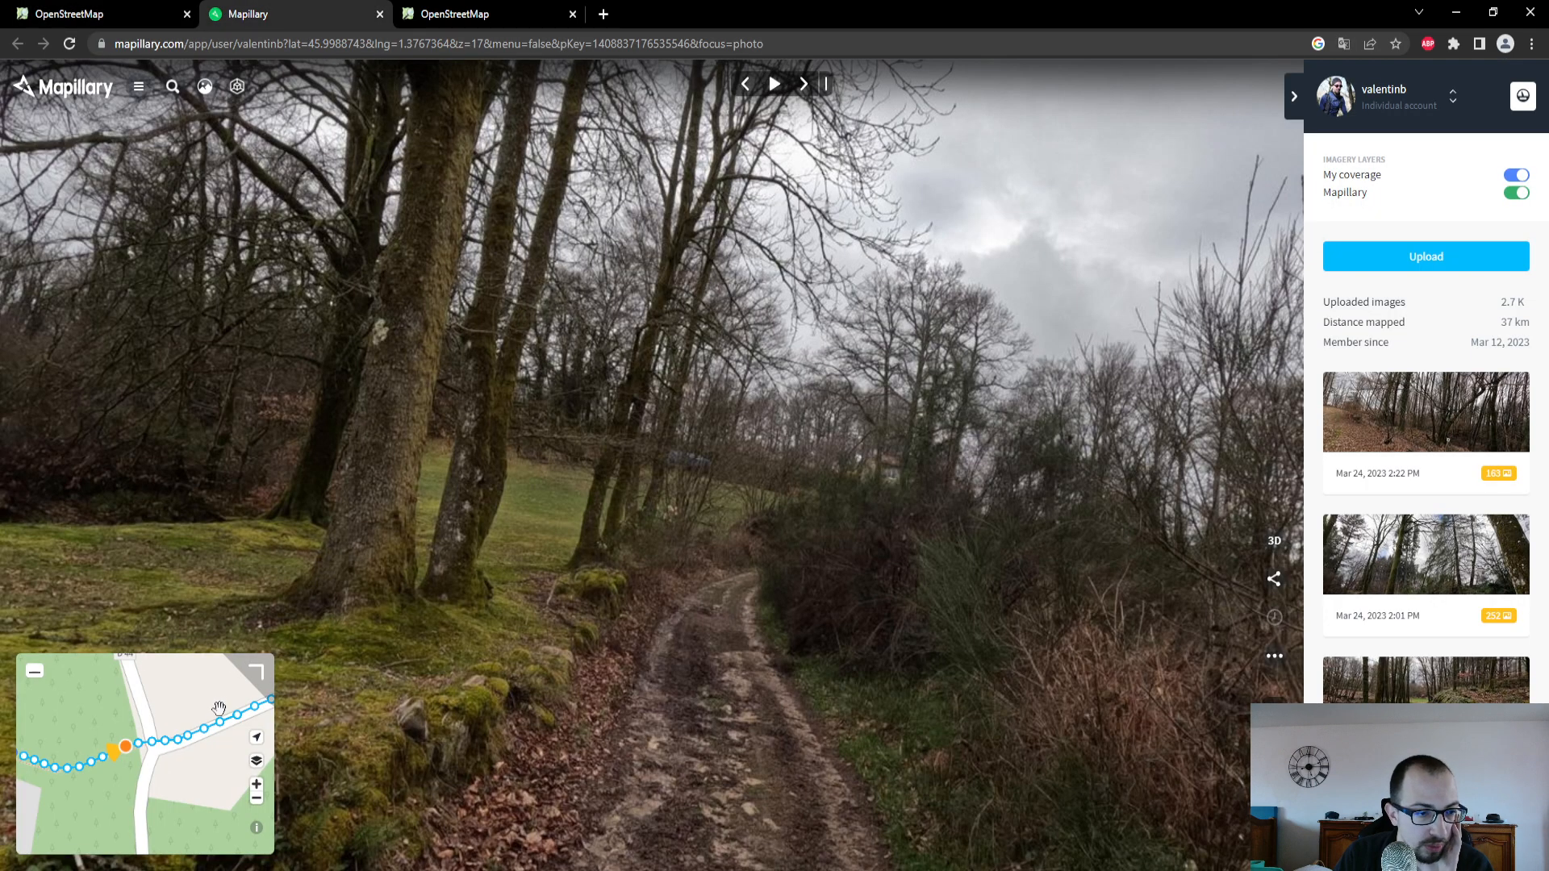
{"action": "scroll", "coordinate": [220, 708], "scroll_direction": "down", "scroll_amount": 4}
{"action": "left_click_drag", "start_coordinate": [66, 755], "coordinate": [112, 736]}
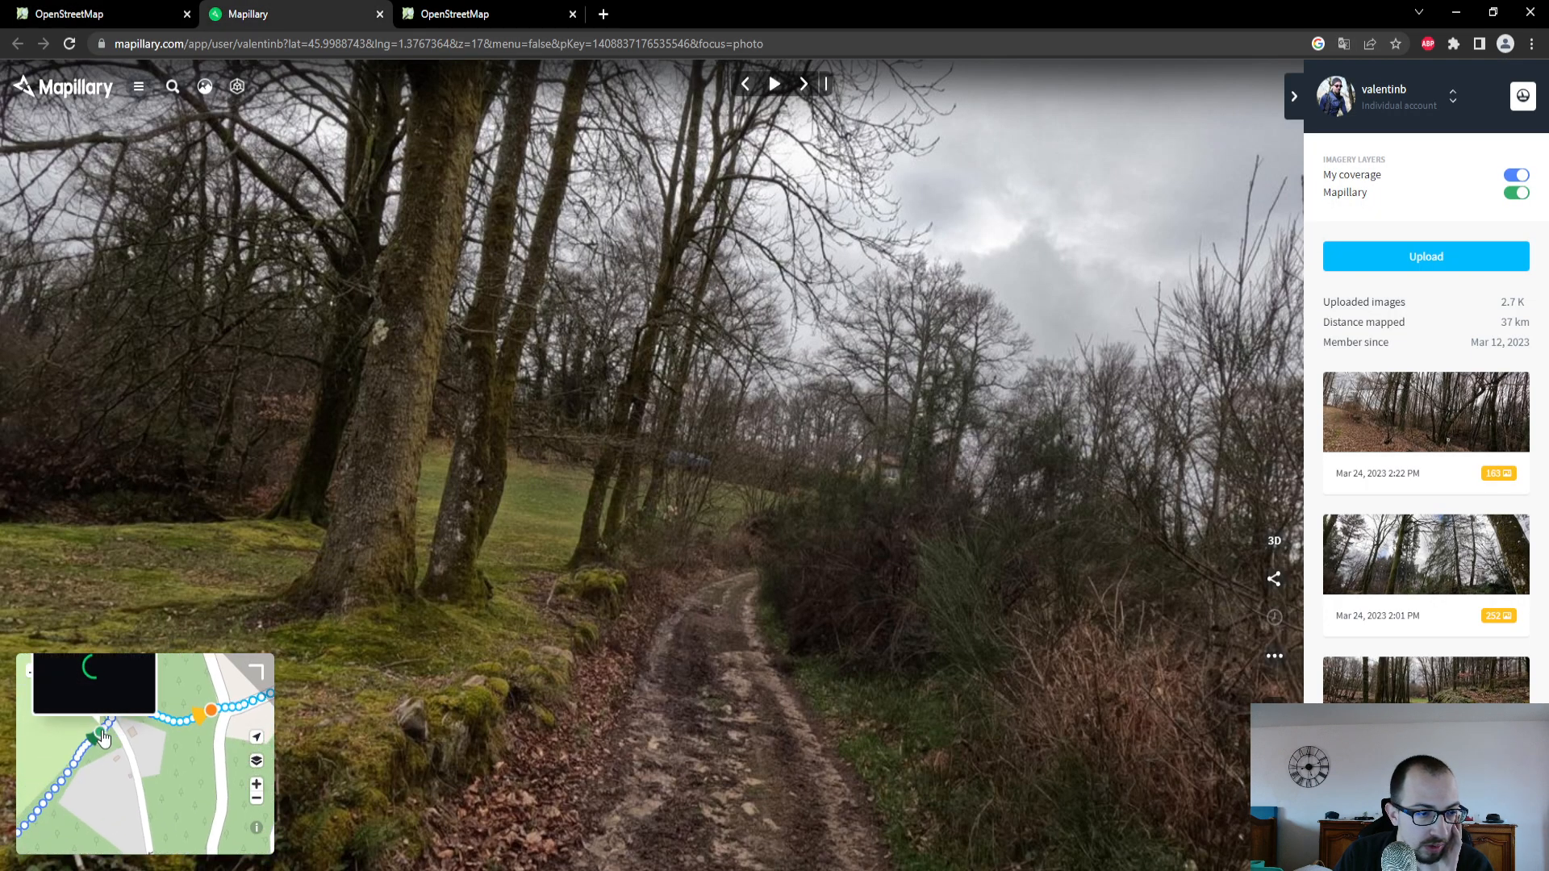
{"action": "left_click", "coordinate": [103, 737]}
- Back in the OpenStreetMap editor, set the southwest path's Revêtement to Terre and review its attributes
{"action": "left_click", "coordinate": [69, 14]}
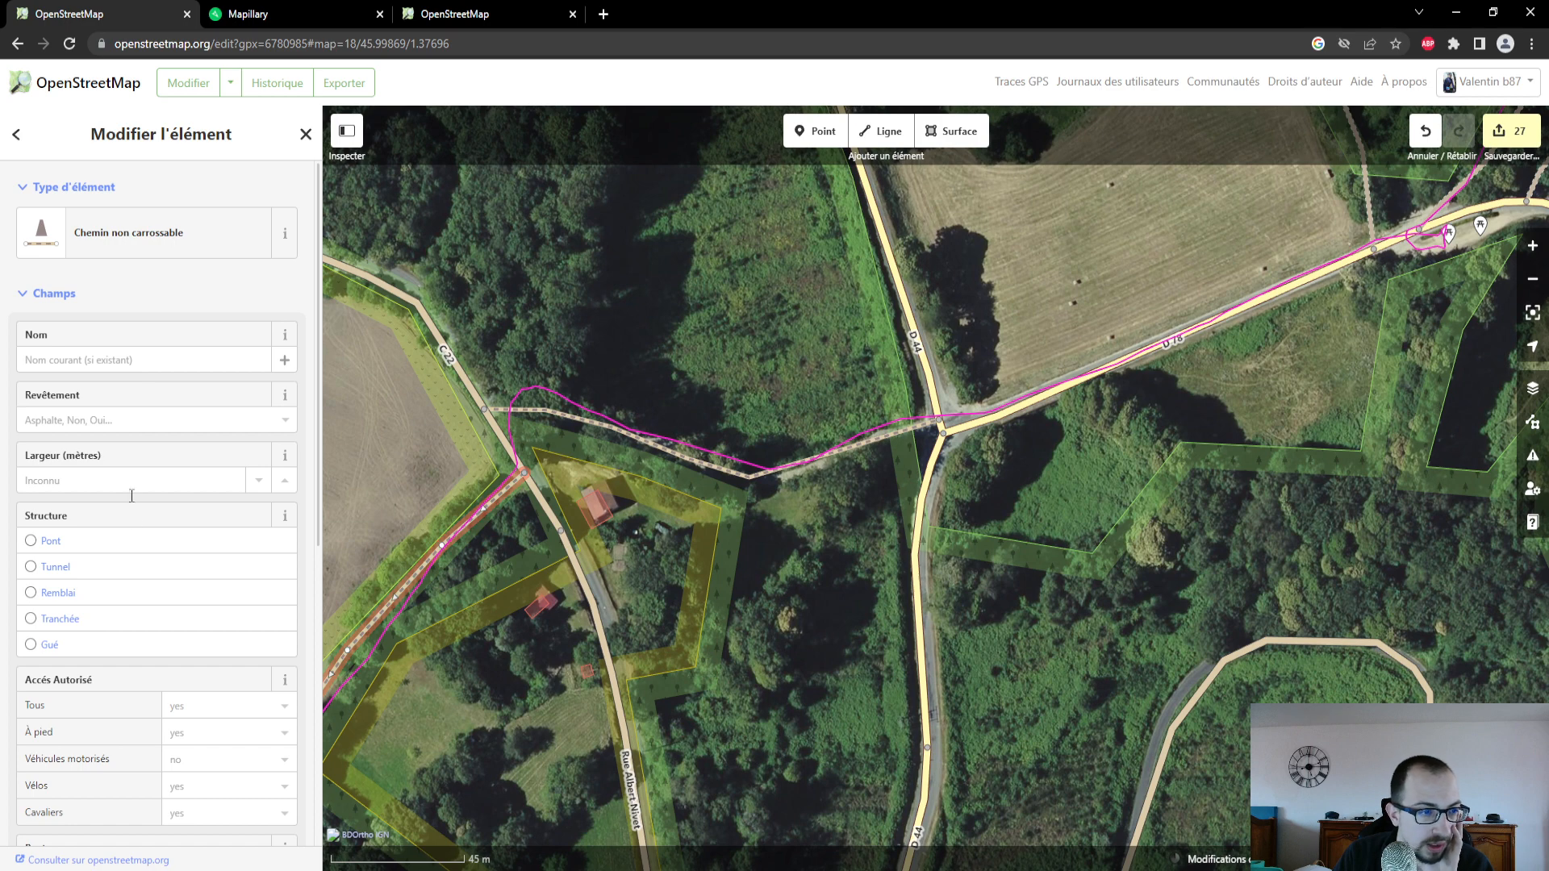
{"action": "left_click", "coordinate": [101, 421]}
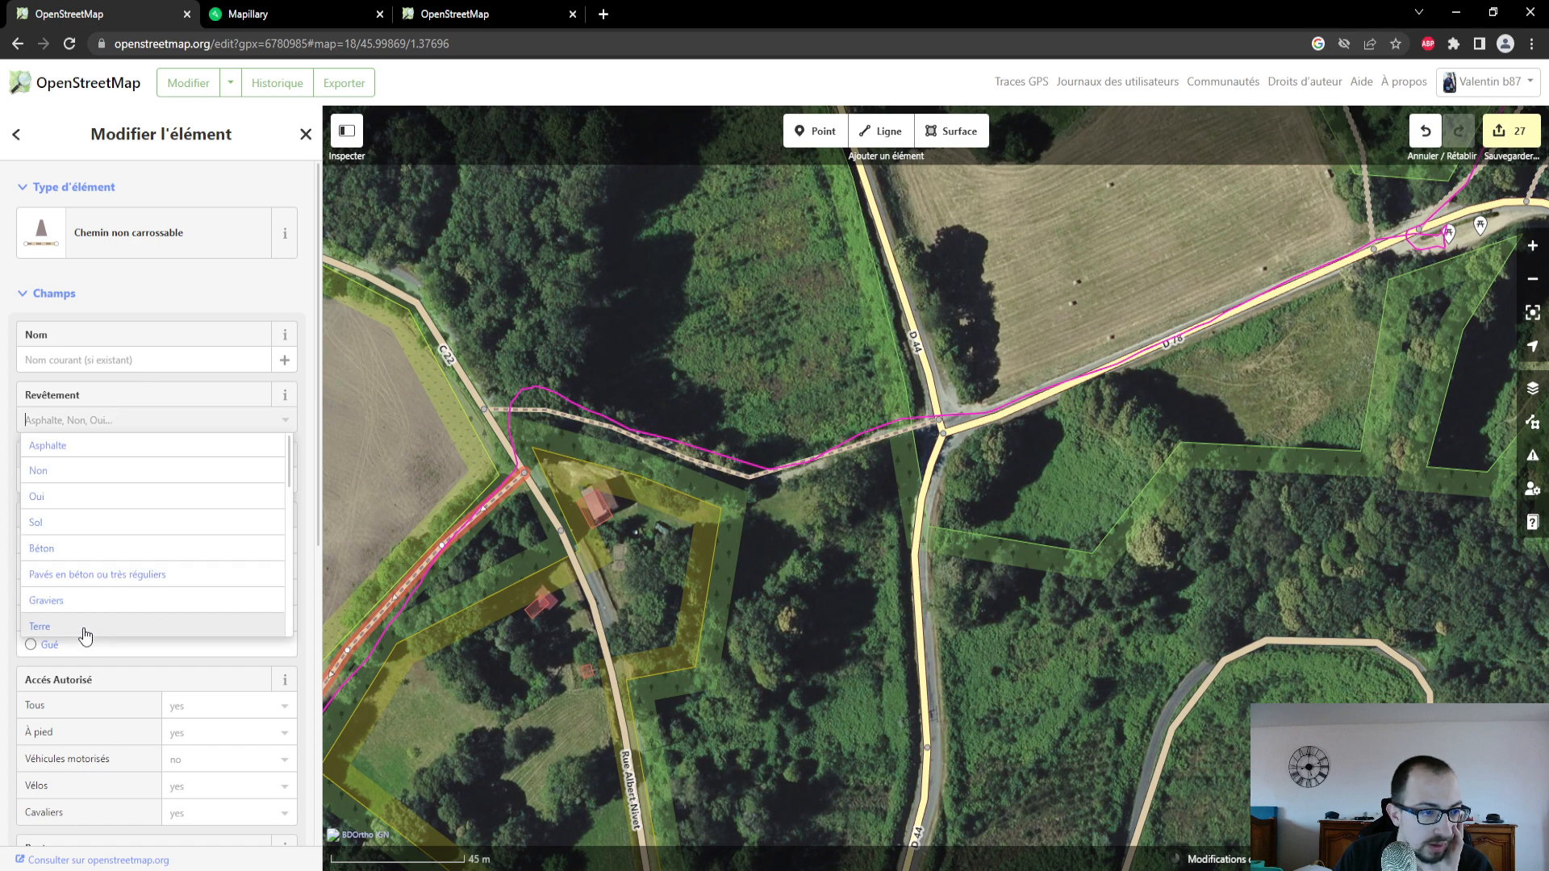
{"action": "left_click", "coordinate": [83, 635]}
{"action": "scroll", "coordinate": [282, 500], "scroll_direction": "down", "scroll_amount": 4}
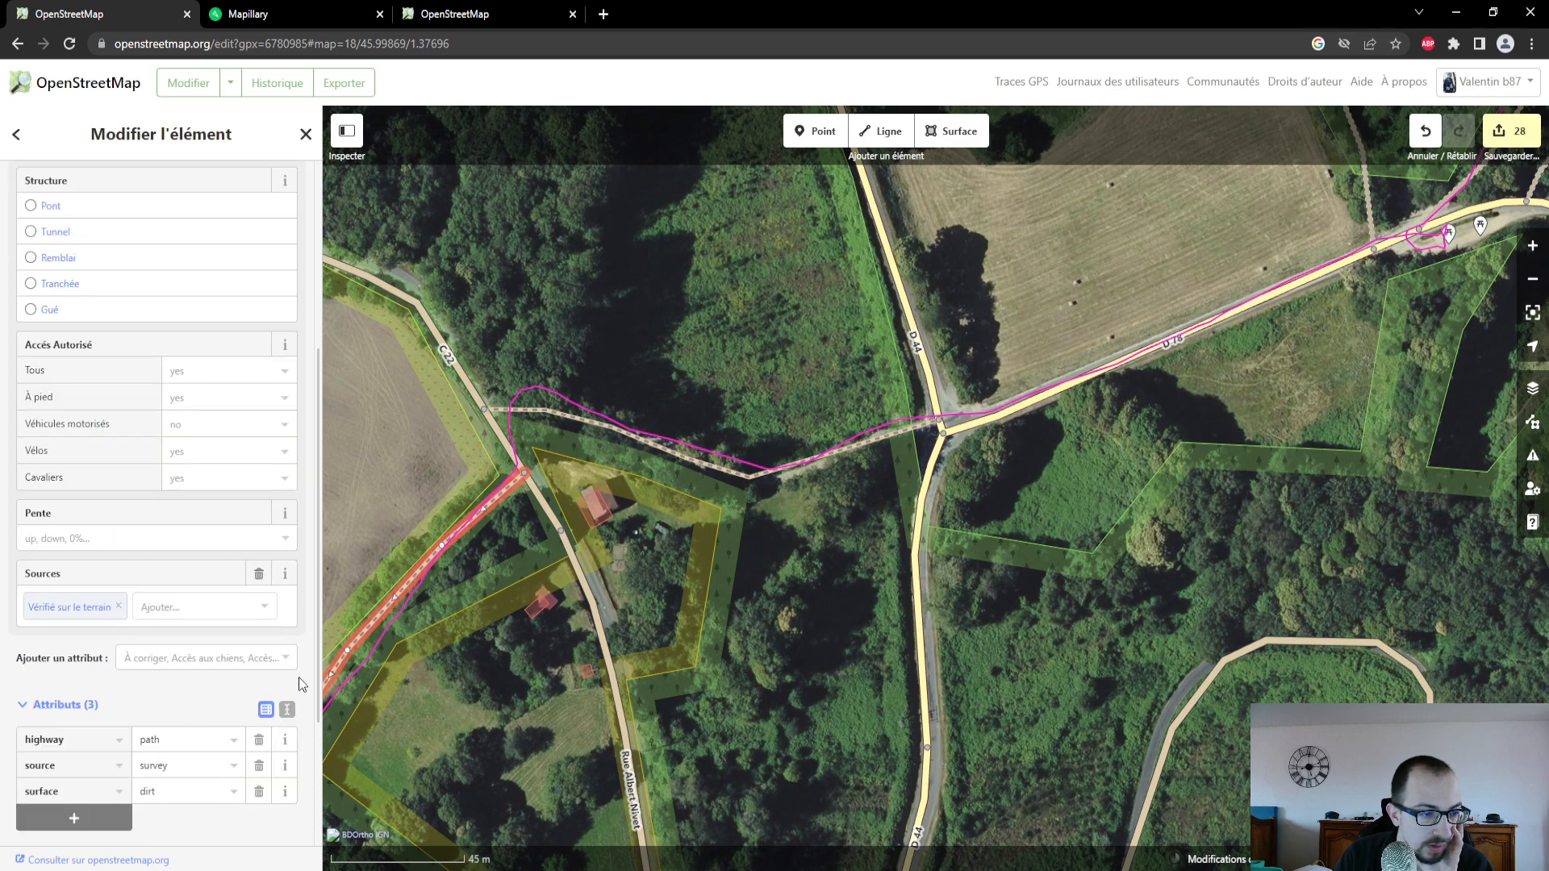
- Follow the GPS trace southwest along the path and select the unclassified road leading down to Rue des Écoles
{"action": "scroll", "coordinate": [847, 563], "scroll_direction": "down", "scroll_amount": 5}
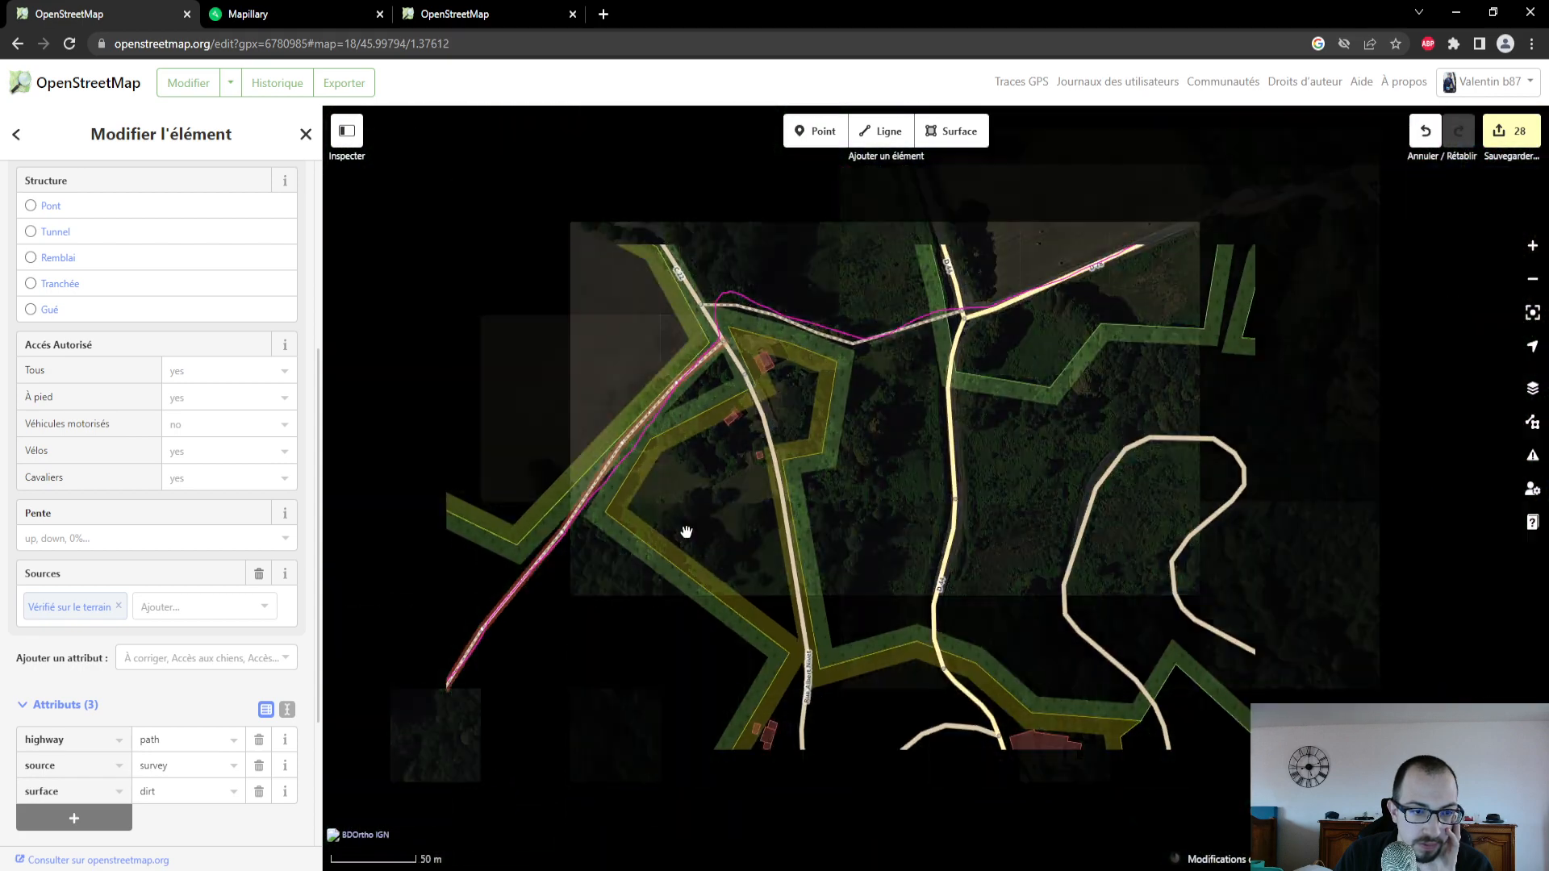
{"action": "scroll", "coordinate": [686, 531], "scroll_direction": "down", "scroll_amount": 1}
{"action": "left_click_drag", "start_coordinate": [567, 734], "coordinate": [719, 508]}
{"action": "left_click_drag", "start_coordinate": [639, 633], "coordinate": [826, 353]}
{"action": "left_click_drag", "start_coordinate": [701, 591], "coordinate": [724, 465]}
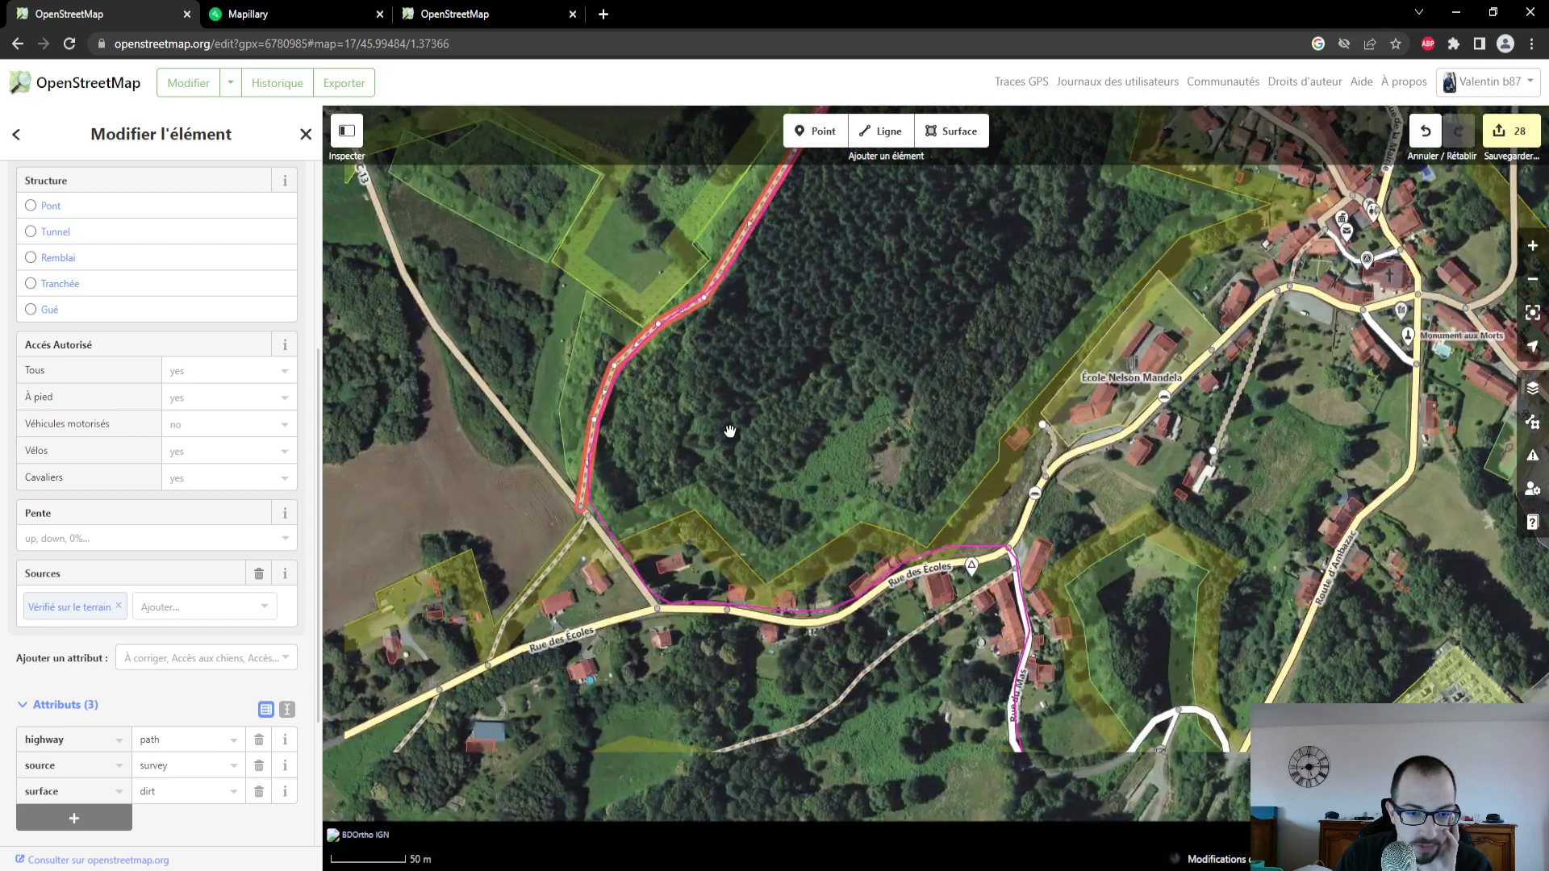
{"action": "left_click", "coordinate": [626, 569]}
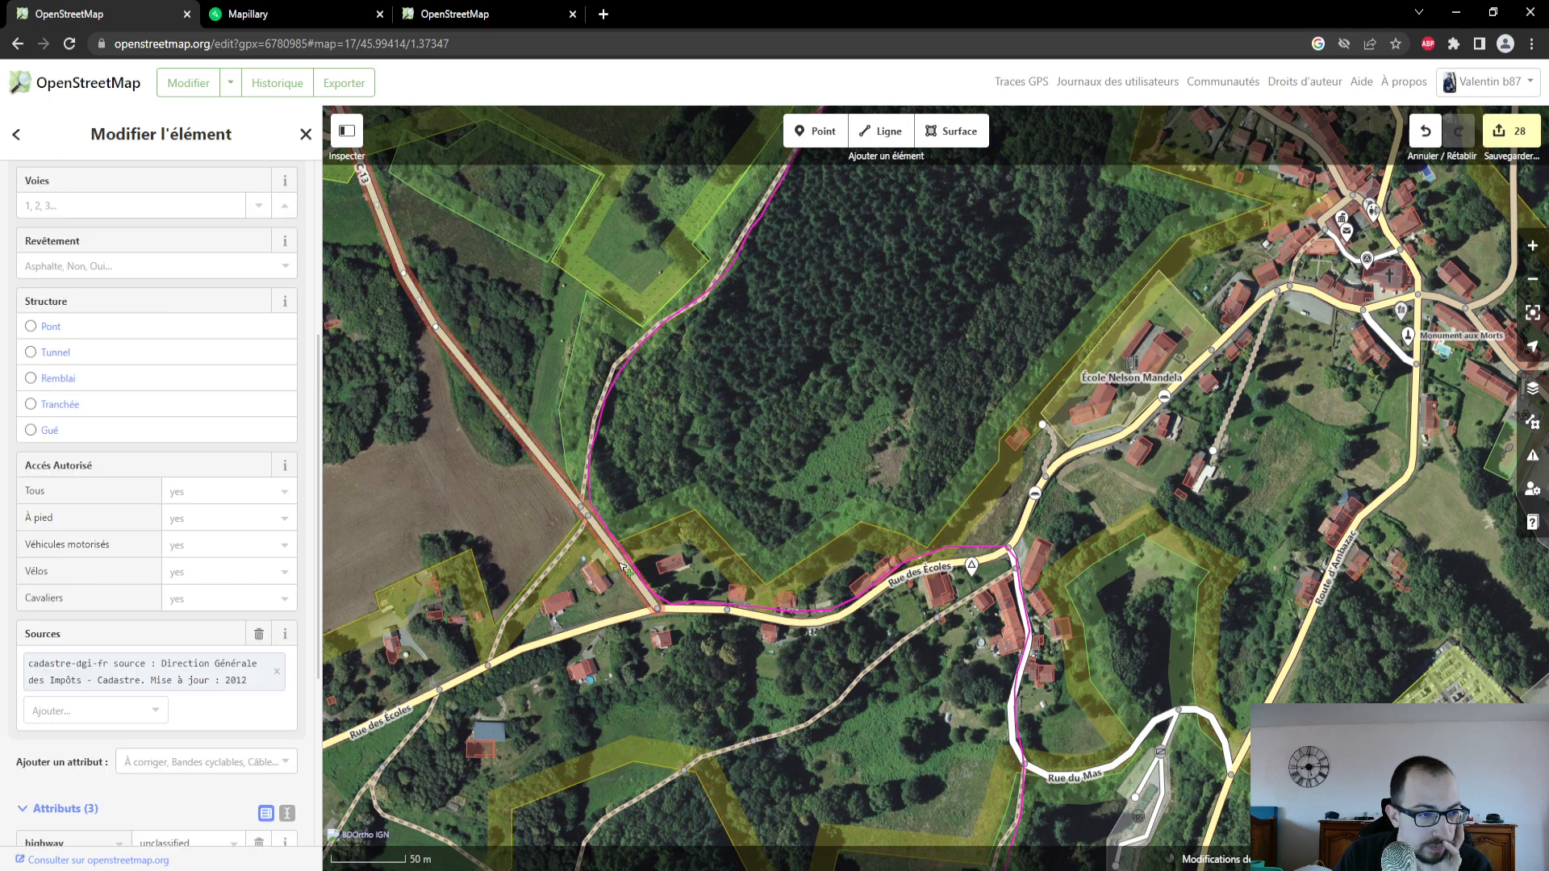
{"action": "scroll", "coordinate": [95, 518], "scroll_direction": "up", "scroll_amount": 3}
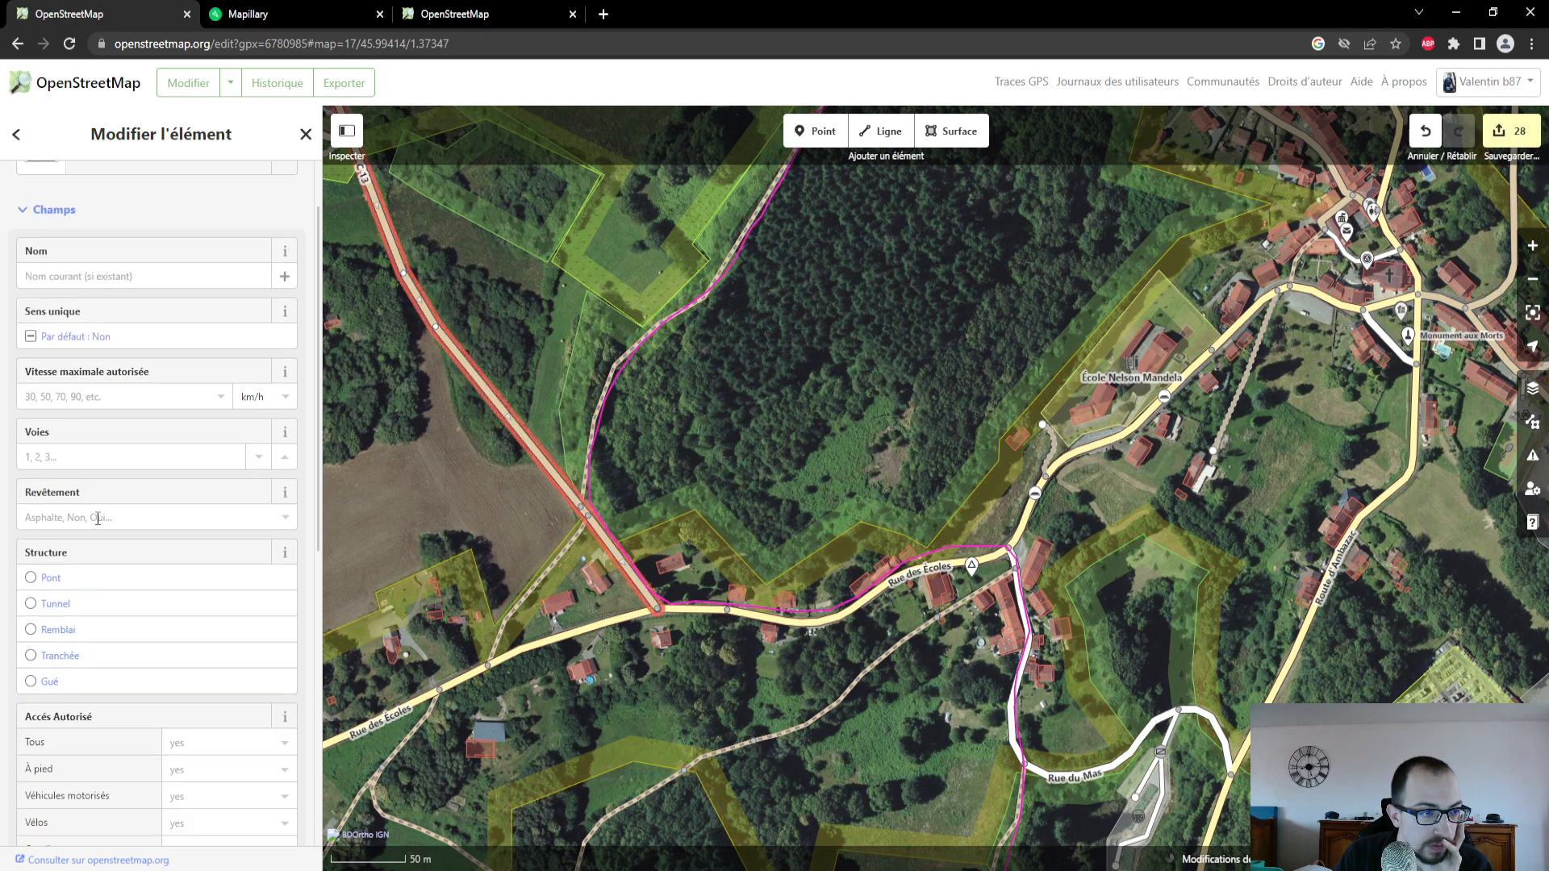
{"action": "scroll", "coordinate": [97, 518], "scroll_direction": "up", "scroll_amount": 1}
{"action": "scroll", "coordinate": [97, 518], "scroll_direction": "down", "scroll_amount": 1}
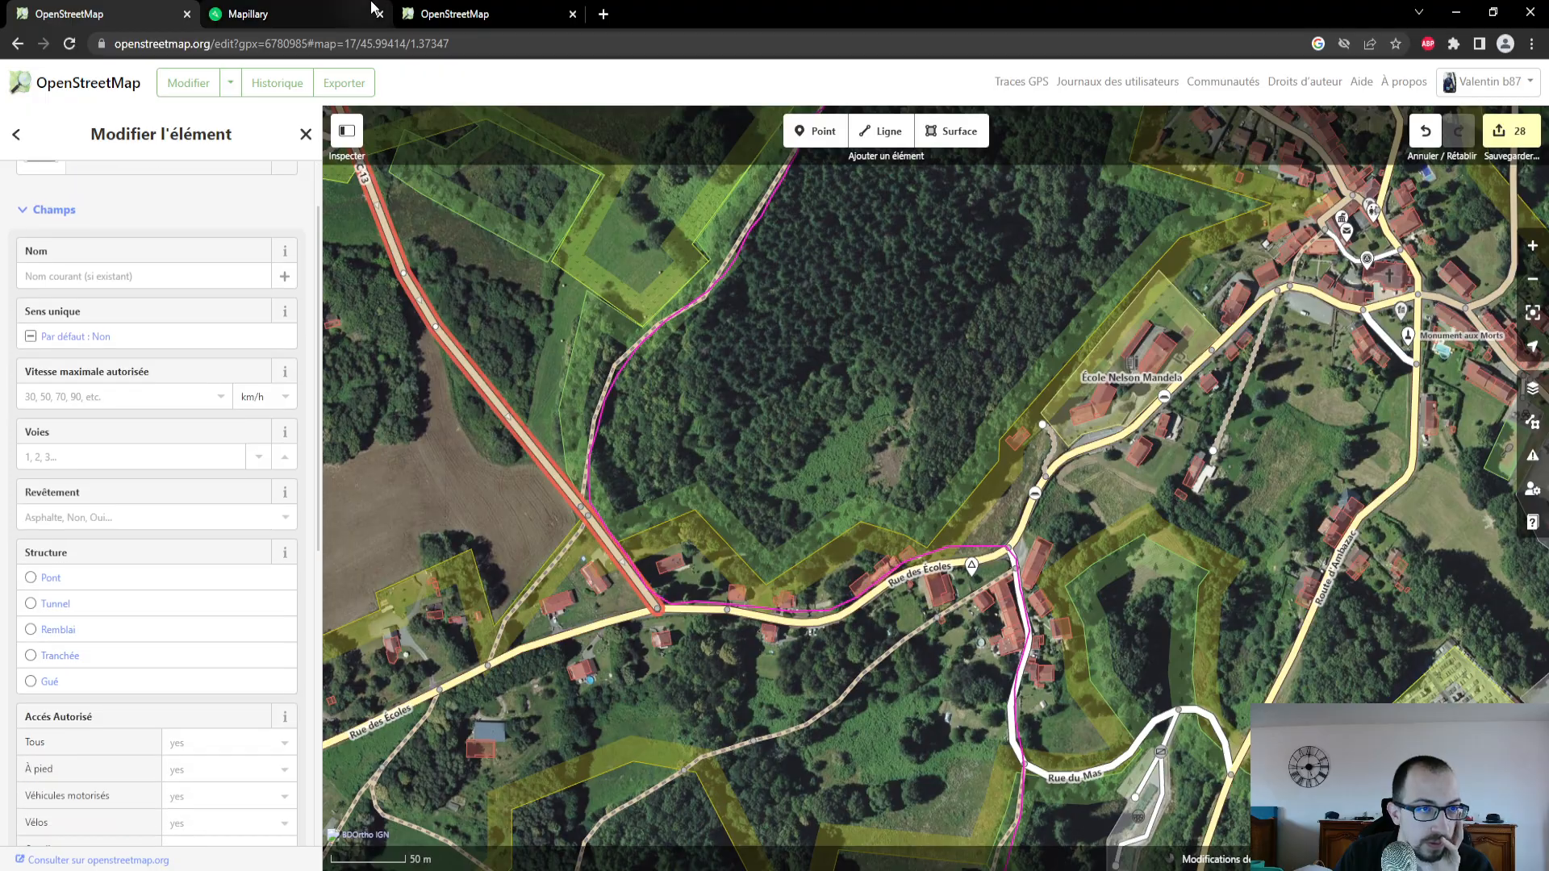
- In Mapillary, open the photo taken on the unclassified road just north of Rue des Écoles
{"action": "left_click", "coordinate": [343, 10]}
{"action": "left_click_drag", "start_coordinate": [173, 774], "coordinate": [146, 727]}
{"action": "left_click_drag", "start_coordinate": [137, 807], "coordinate": [160, 834]}
{"action": "scroll", "coordinate": [167, 762], "scroll_direction": "up", "scroll_amount": 3}
{"action": "left_click", "coordinate": [107, 695]}
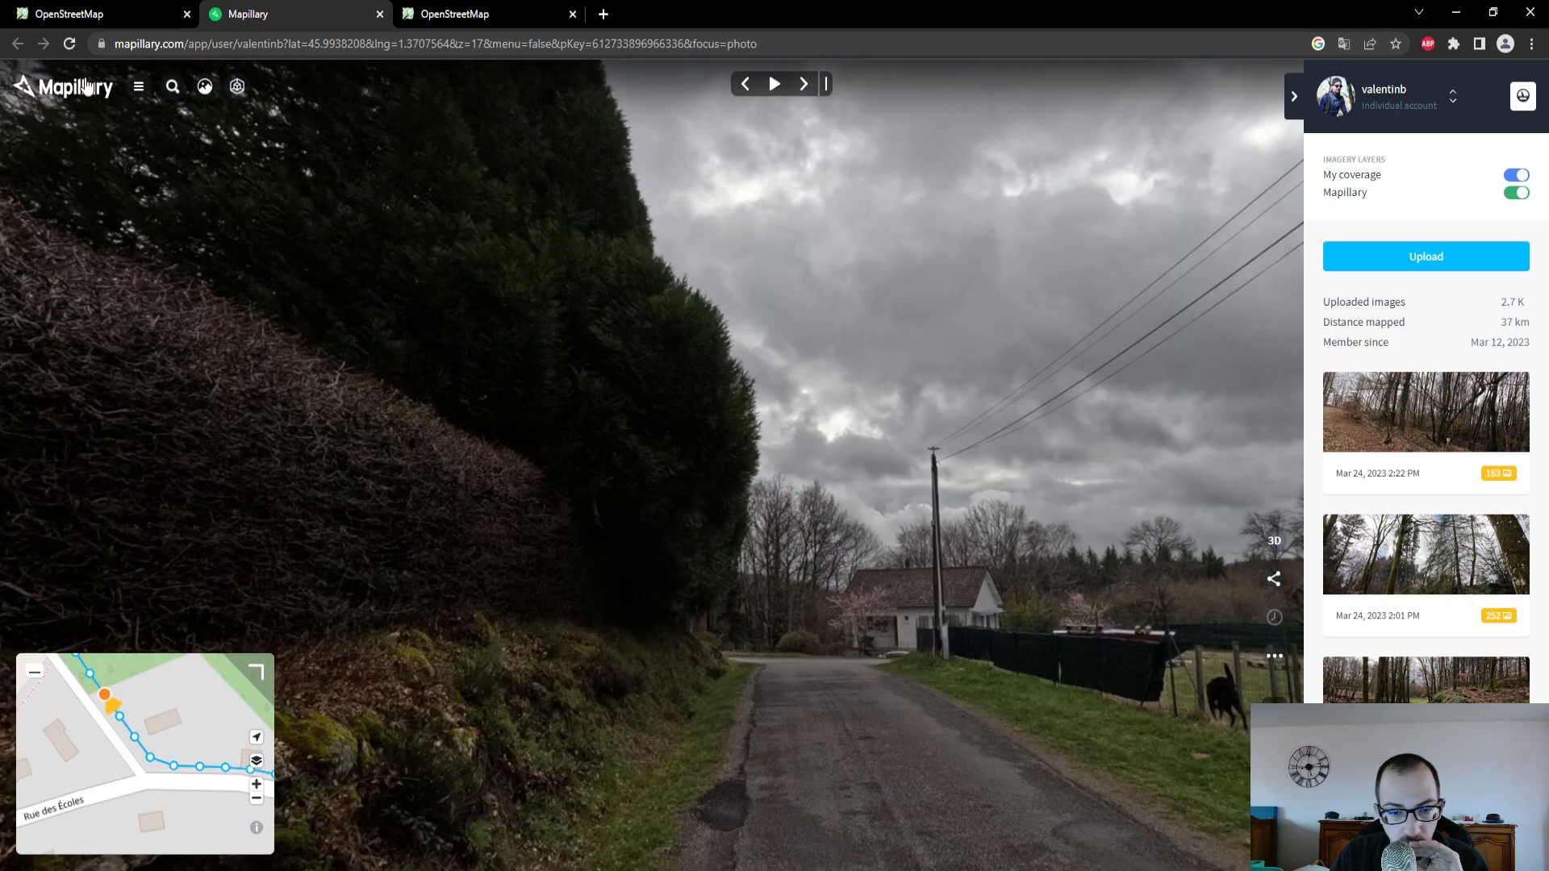
- In the OpenStreetMap editor, set the Revêtement of the unclassified road north of Rue des Écoles to Oui
{"action": "left_click", "coordinate": [119, 12]}
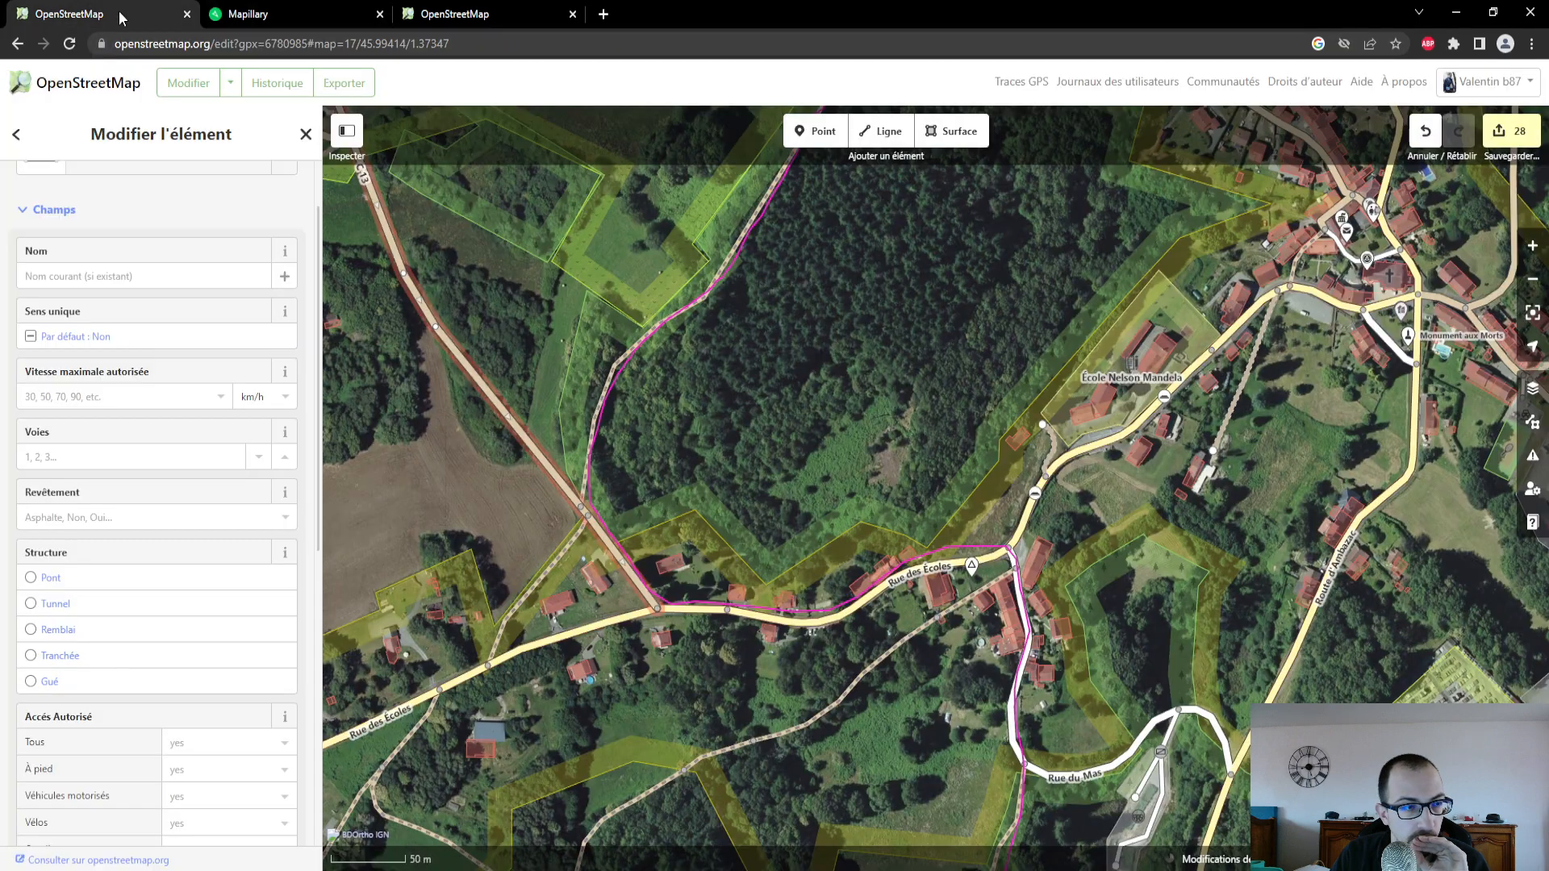
{"action": "left_click", "coordinate": [109, 509]}
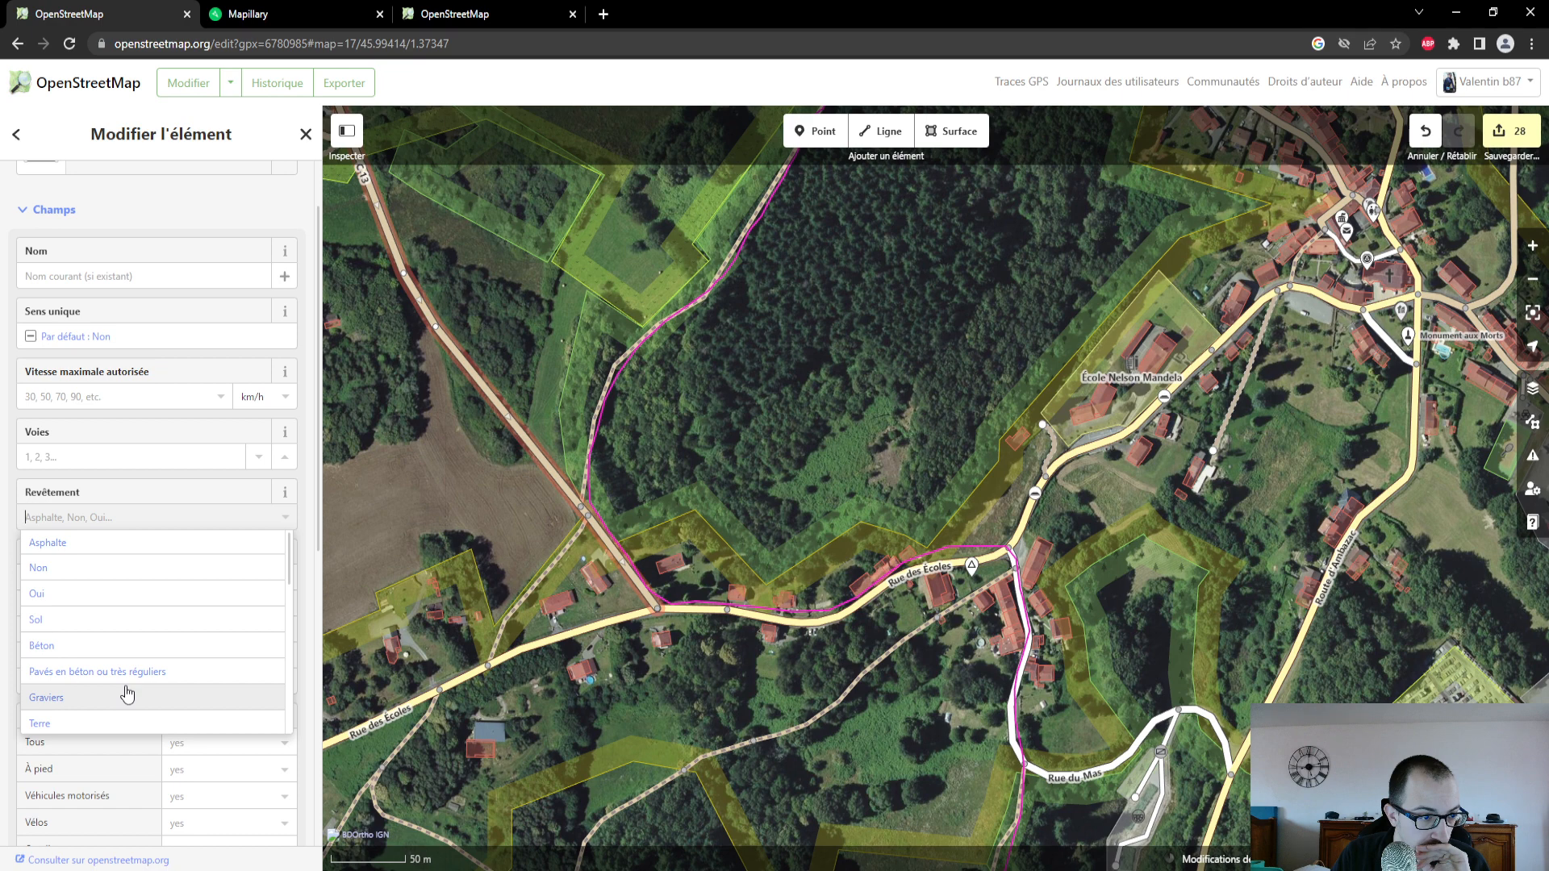
{"action": "left_click", "coordinate": [125, 599]}
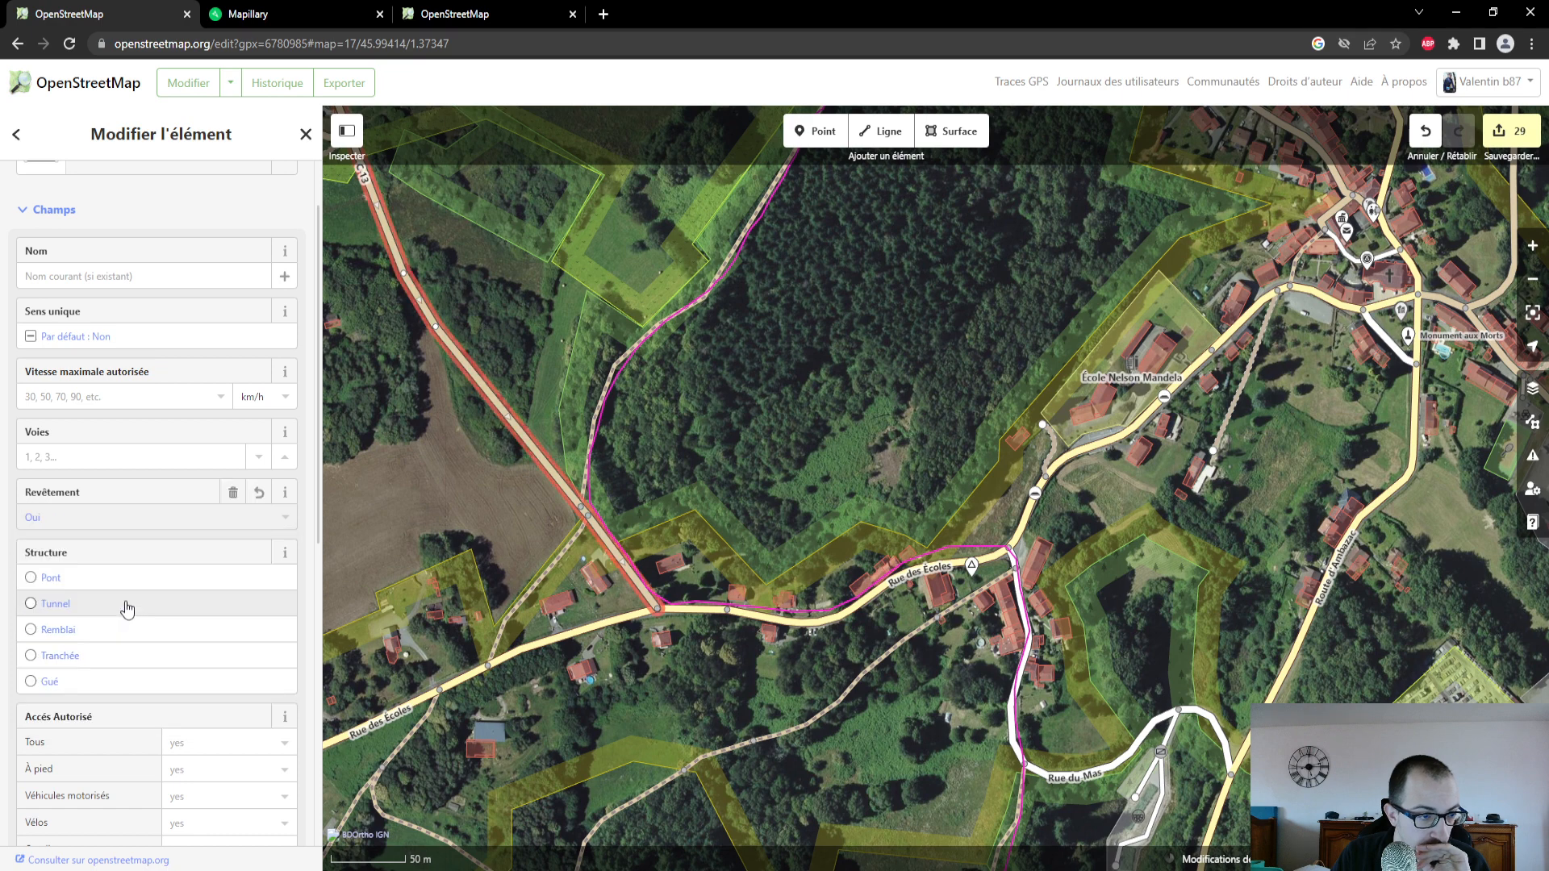
- Set the Revêtement to Oui on both the 30 km/h section of Rue des Écoles and its adjoining western section
{"action": "left_click", "coordinate": [789, 623]}
{"action": "left_click", "coordinate": [97, 518]}
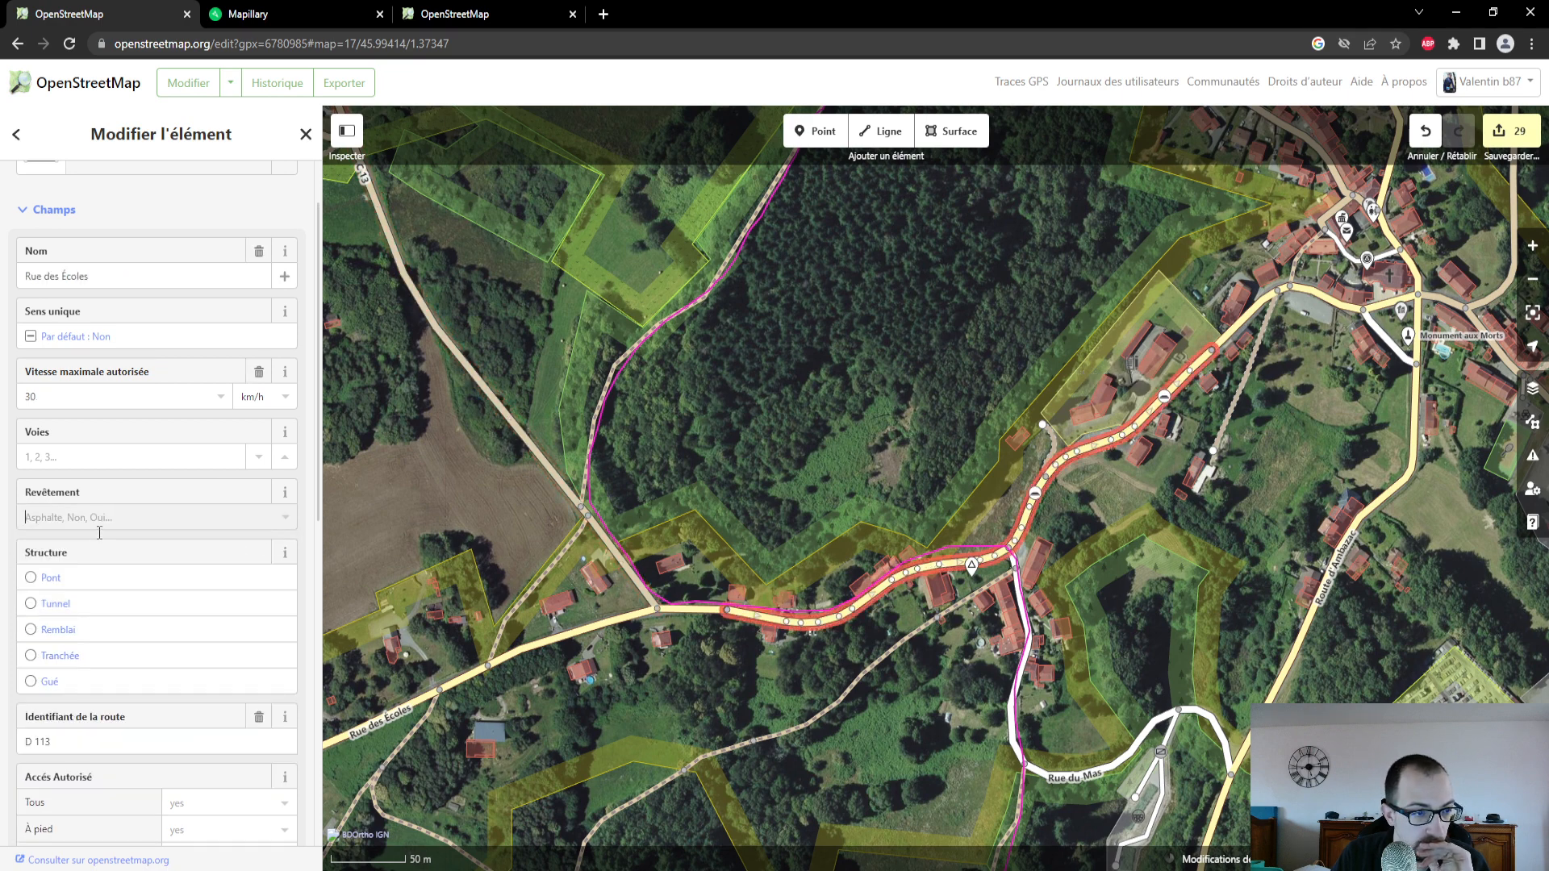
{"action": "left_click", "coordinate": [79, 597]}
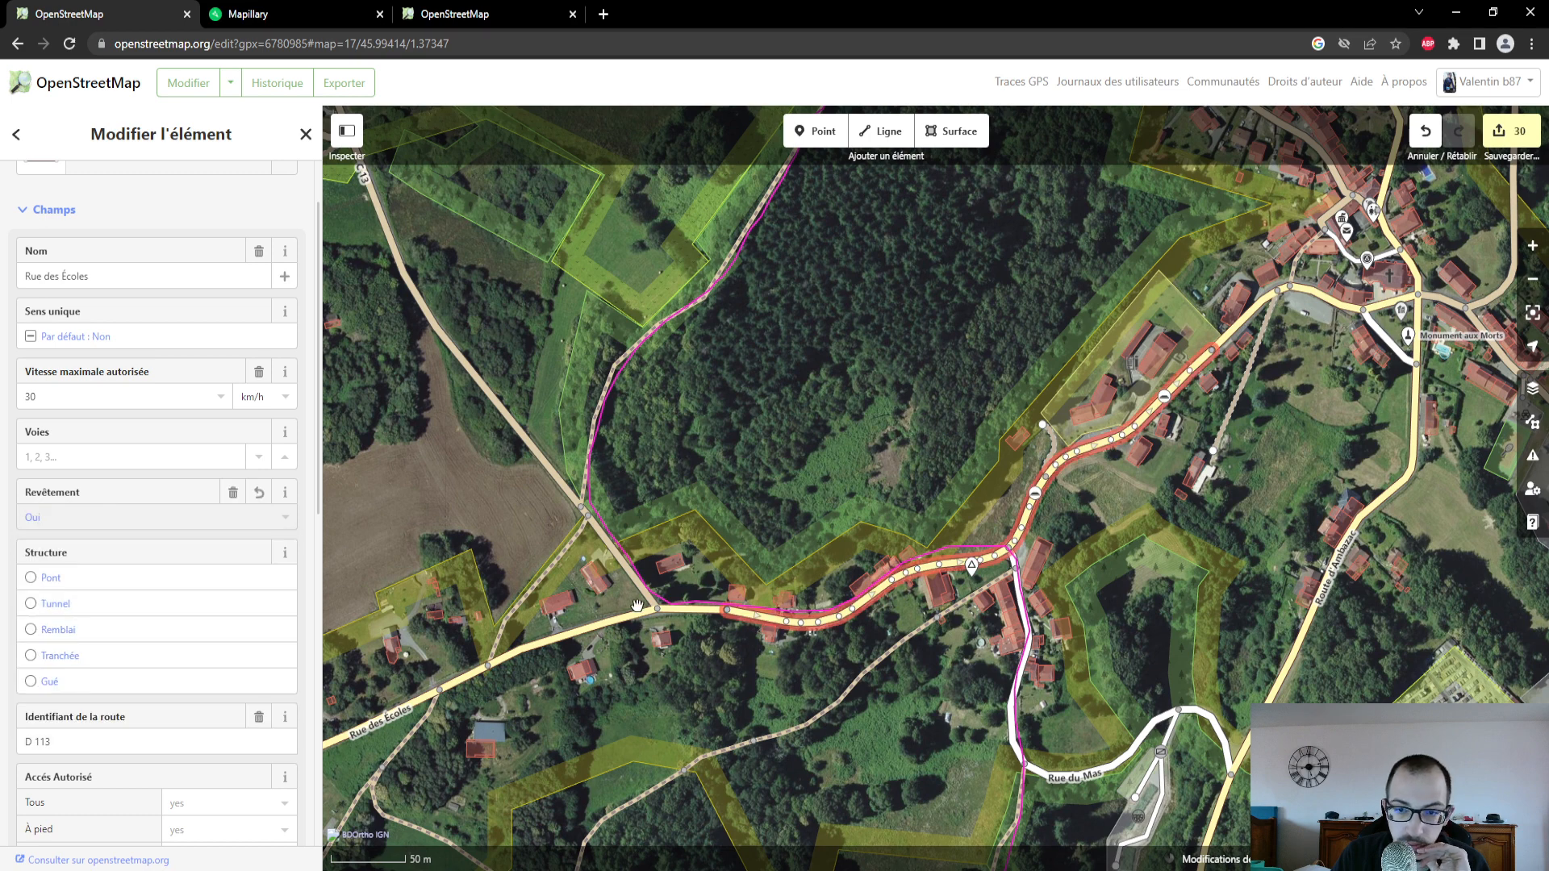
{"action": "left_click", "coordinate": [686, 612]}
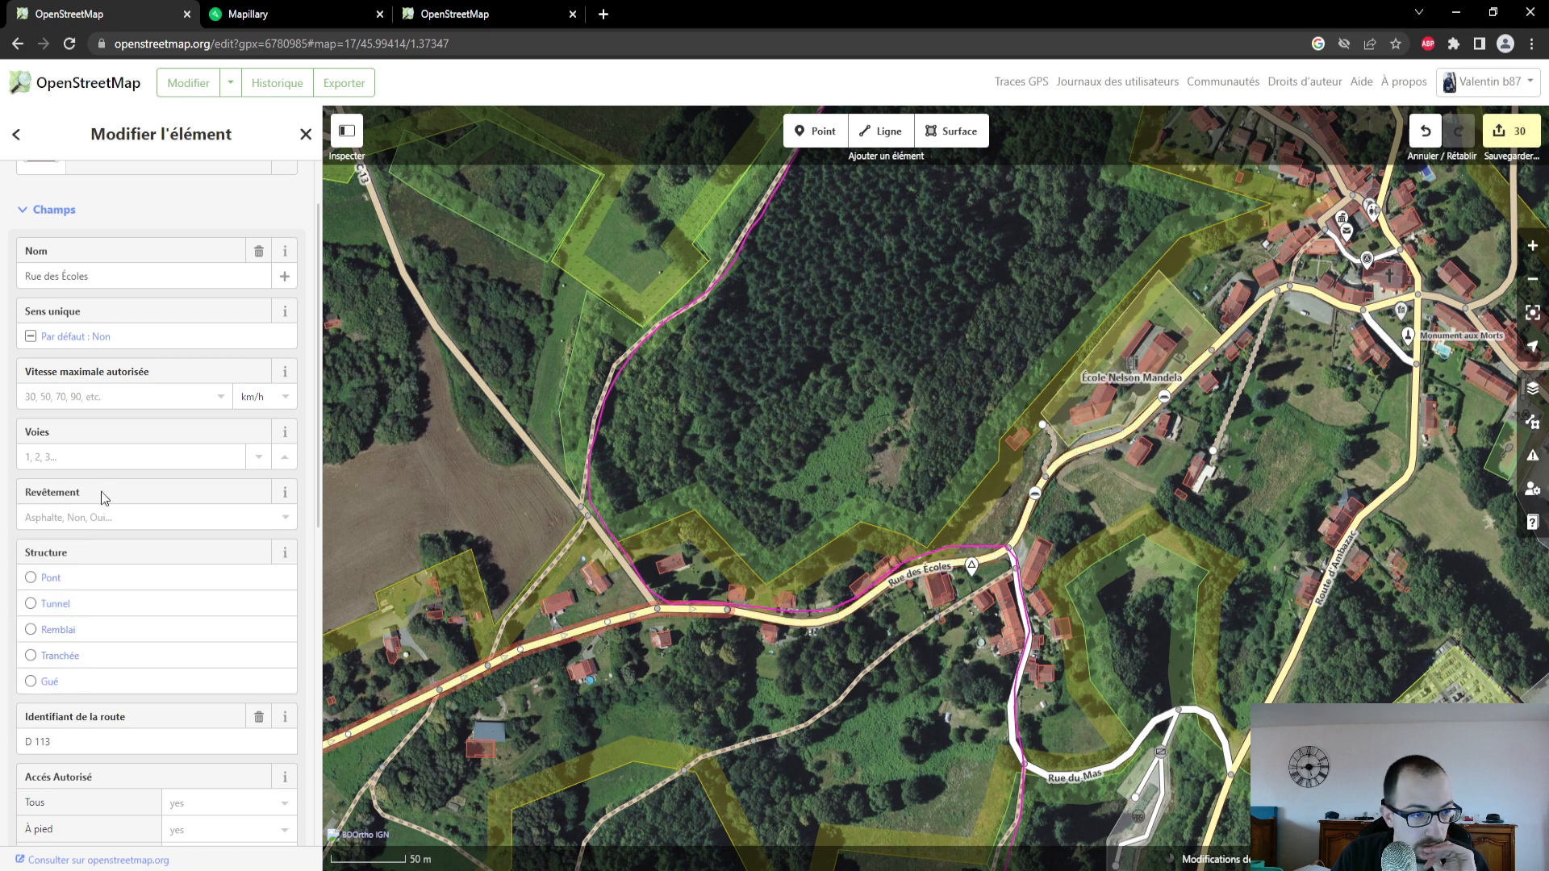
{"action": "left_click", "coordinate": [101, 517]}
{"action": "left_click", "coordinate": [94, 609]}
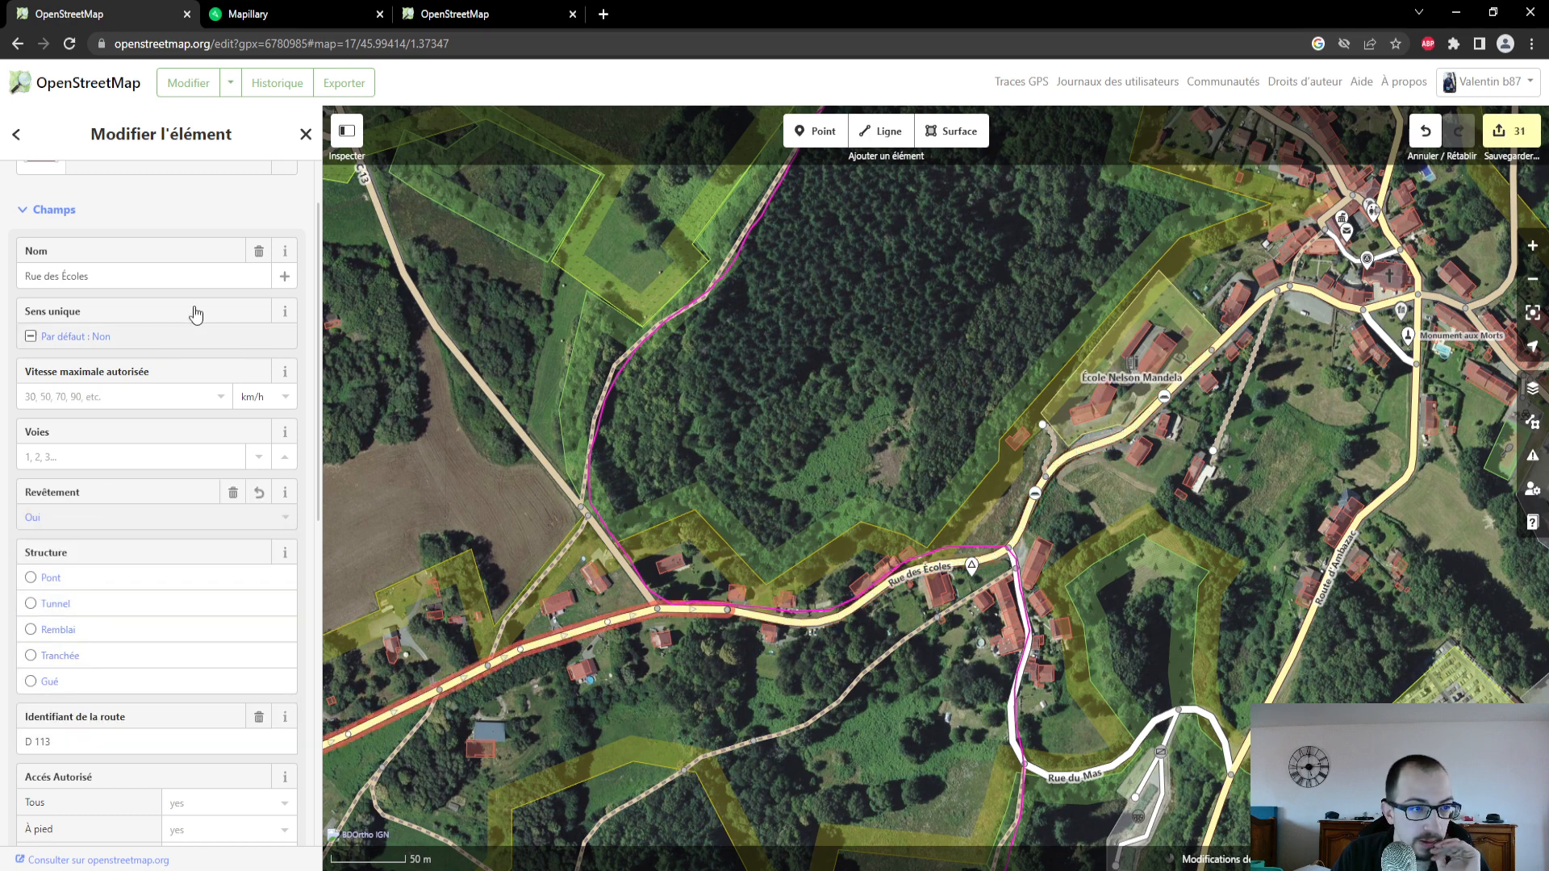
- In Mapillary, open the photo just east of the Rue des Écoles junction and examine the speed limit sign ahead
{"action": "left_click", "coordinate": [266, 14]}
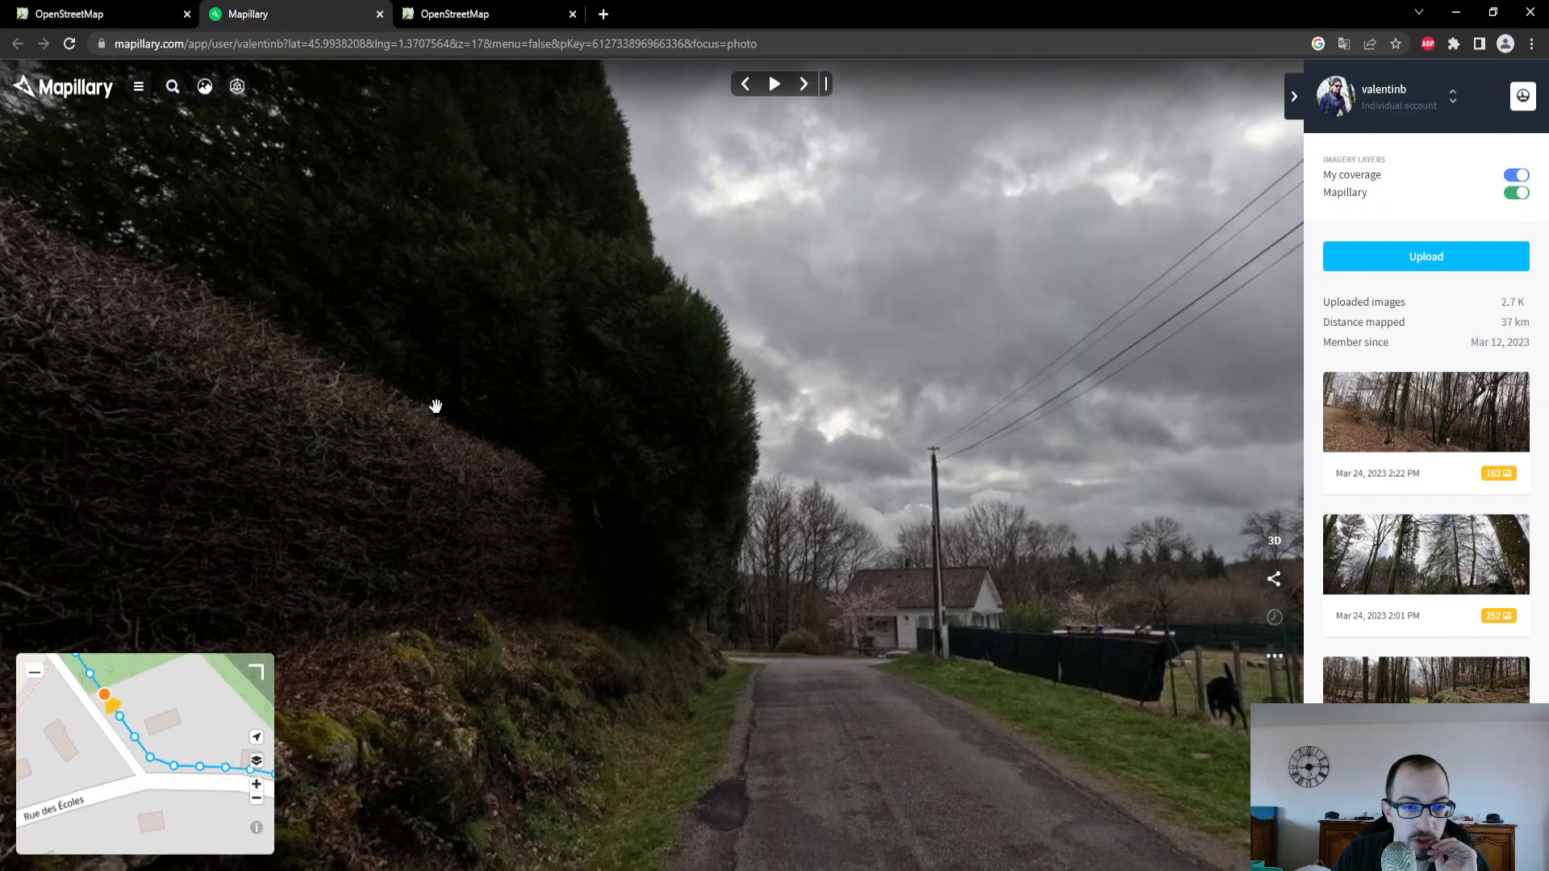
{"action": "left_click", "coordinate": [200, 768]}
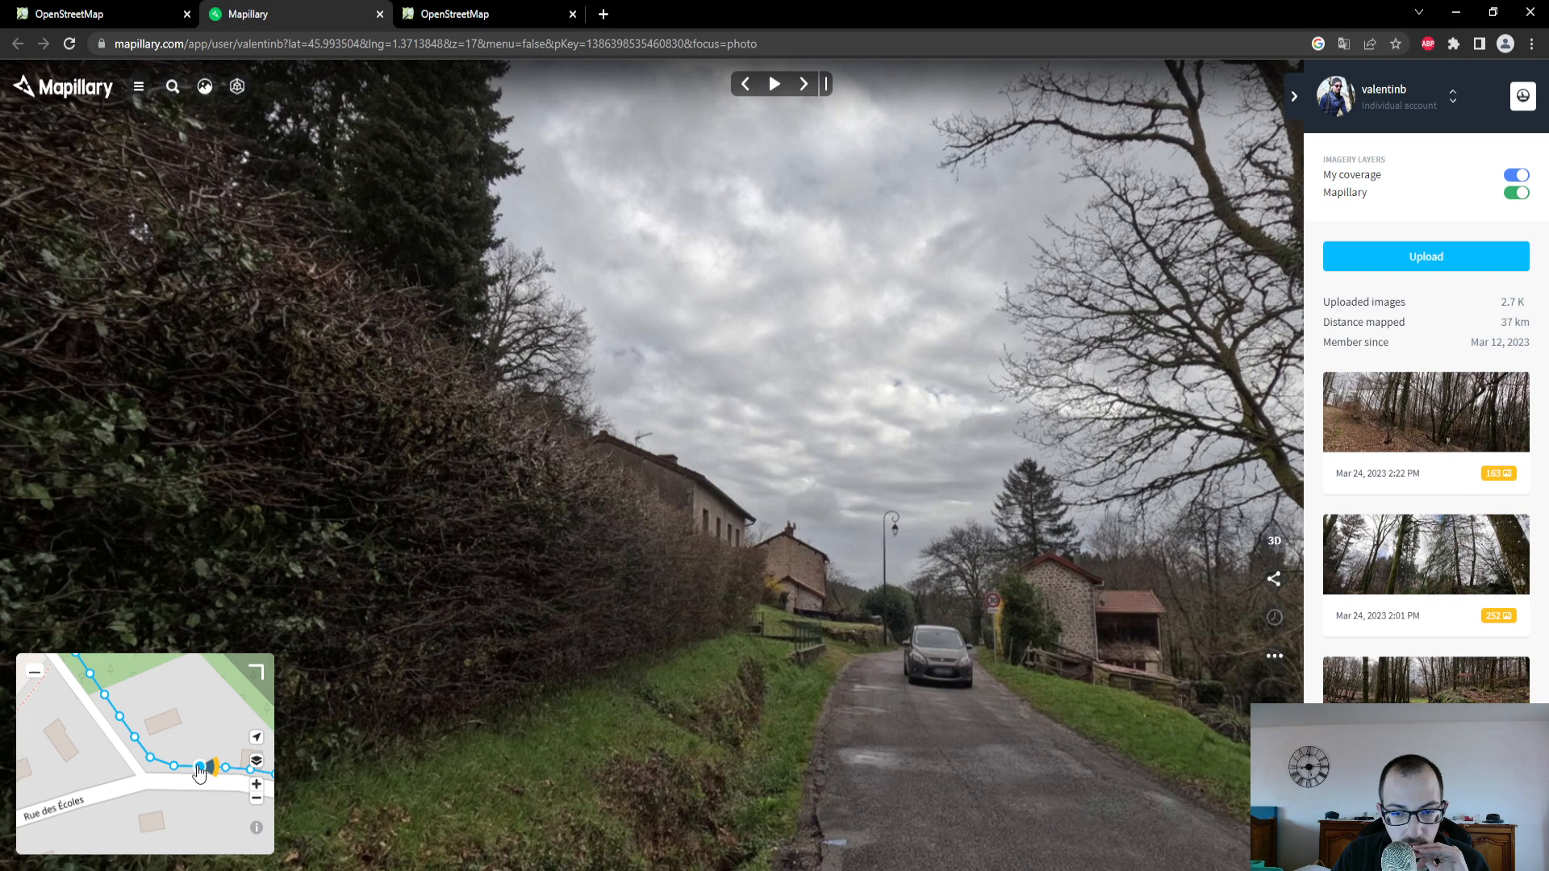
{"action": "scroll", "coordinate": [940, 655], "scroll_direction": "up", "scroll_amount": 5}
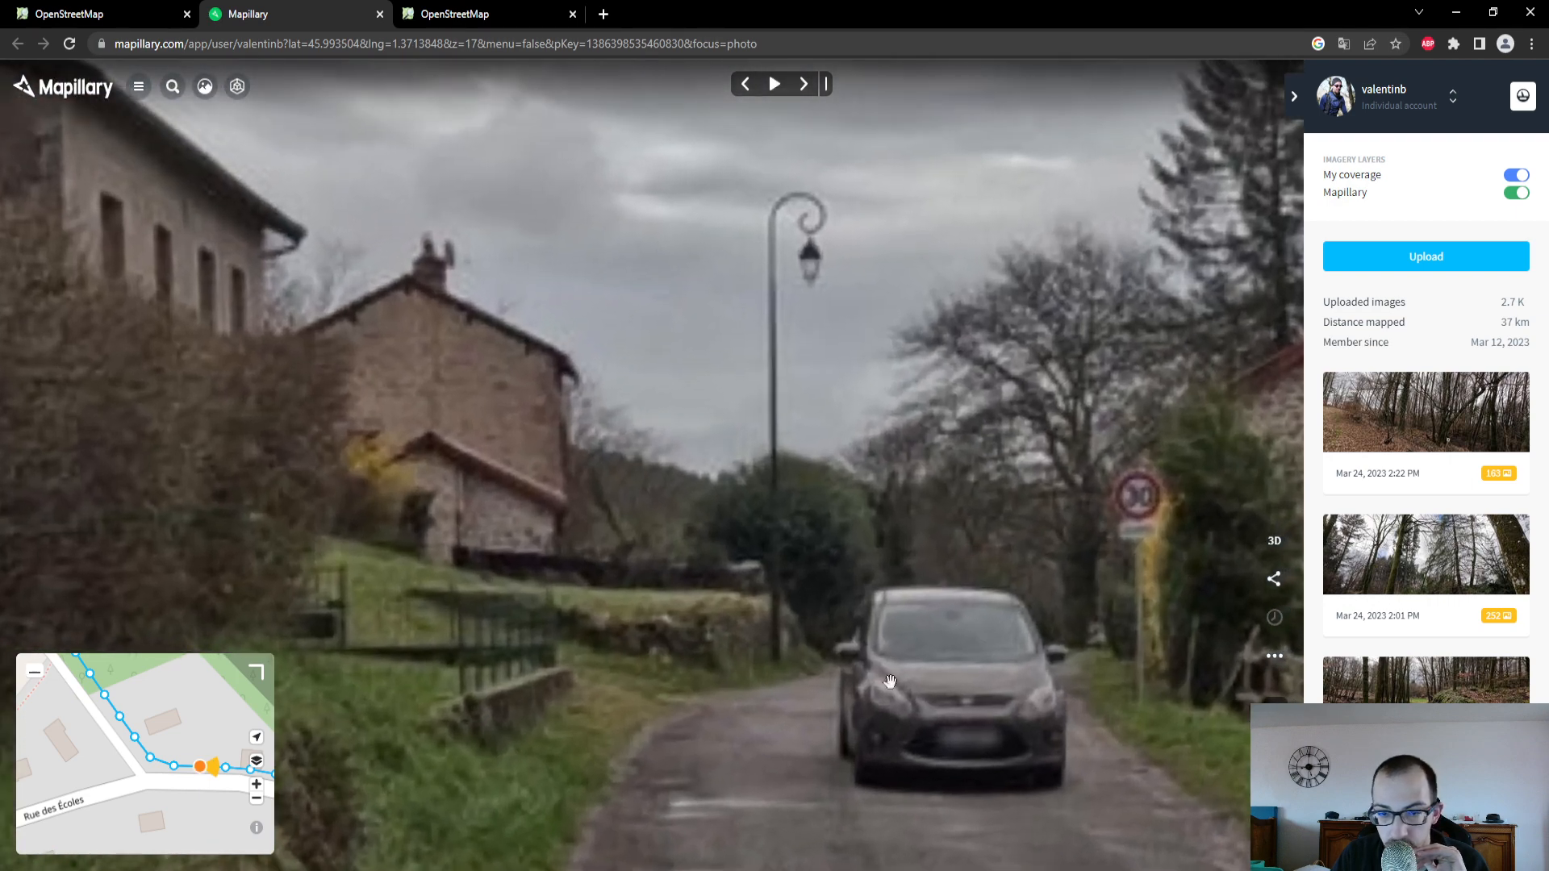
{"action": "left_click_drag", "start_coordinate": [238, 735], "coordinate": [163, 726]}
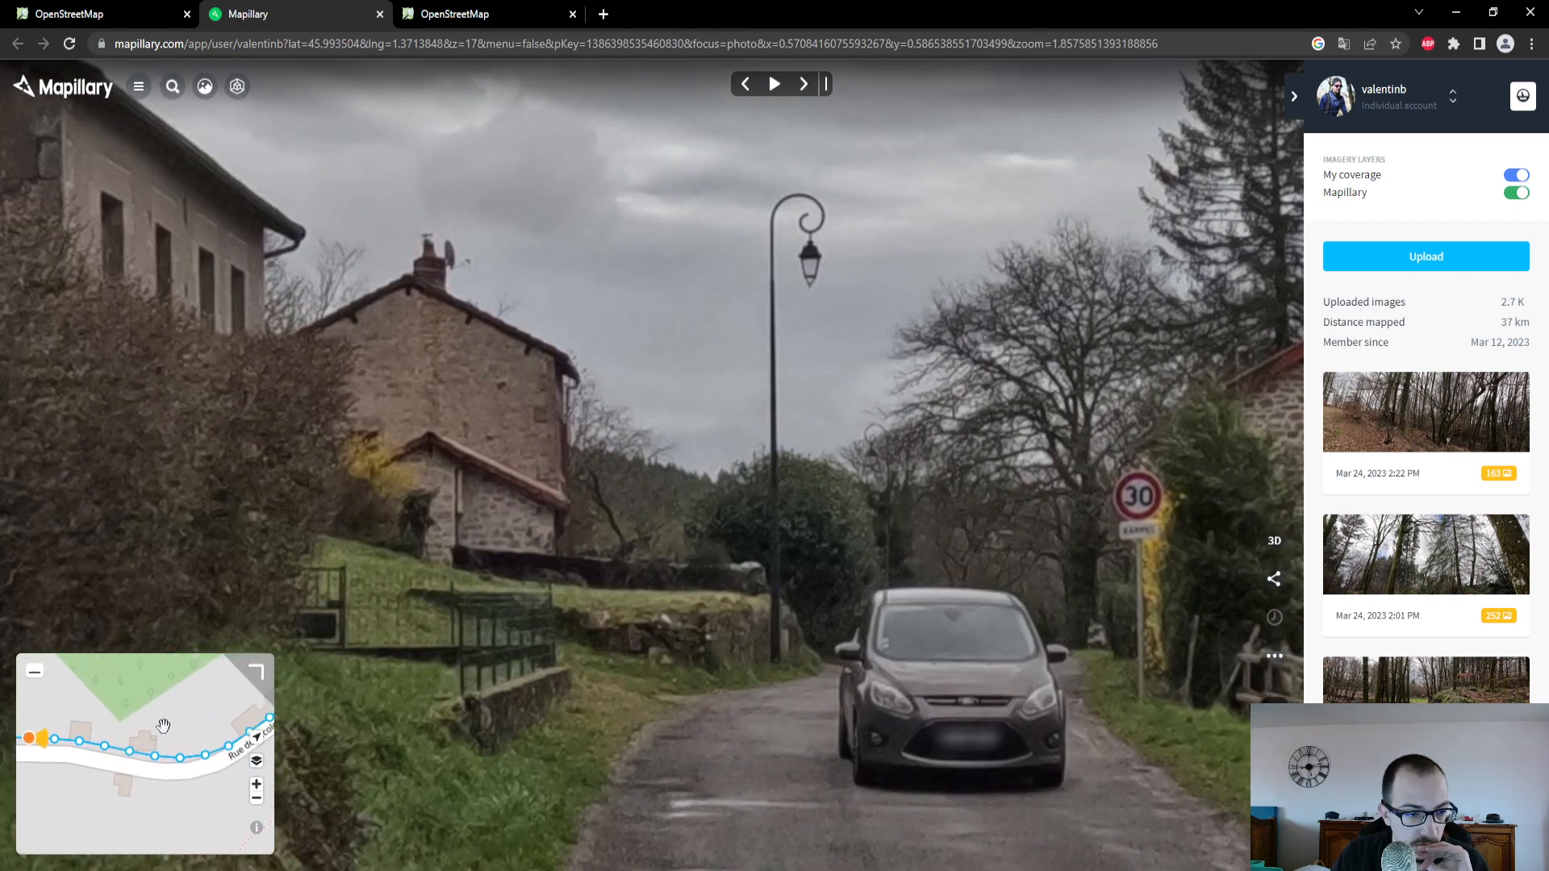
- Compare the start of the 30 km/h section of Rue des Écoles in the editor with the photo positions on the Mapillary map
{"action": "left_click", "coordinate": [105, 13]}
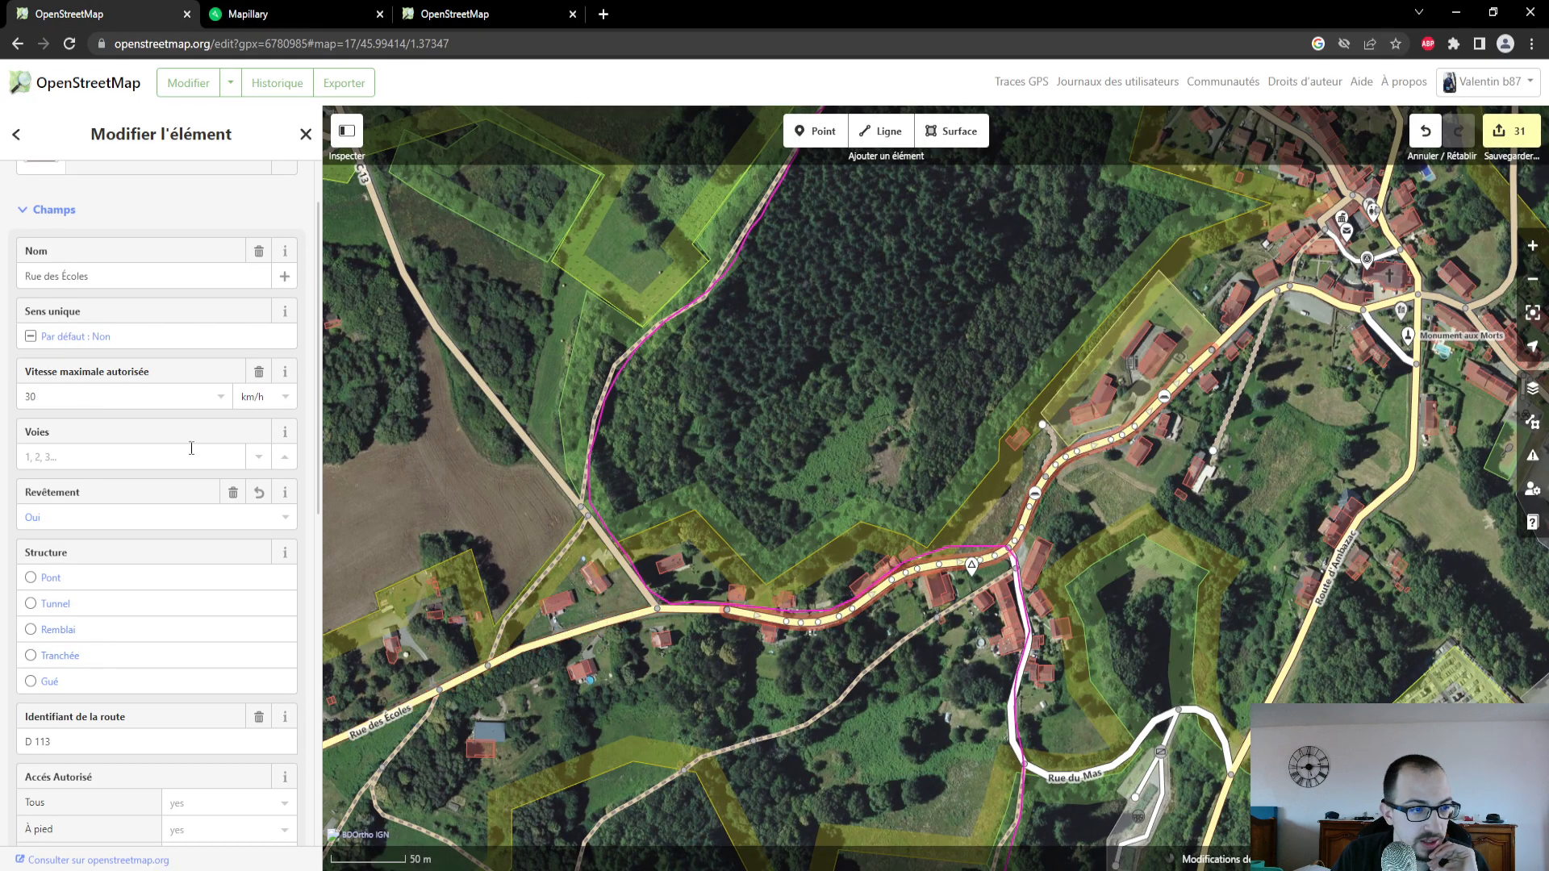
{"action": "key", "text": "ctrl+Tab"}
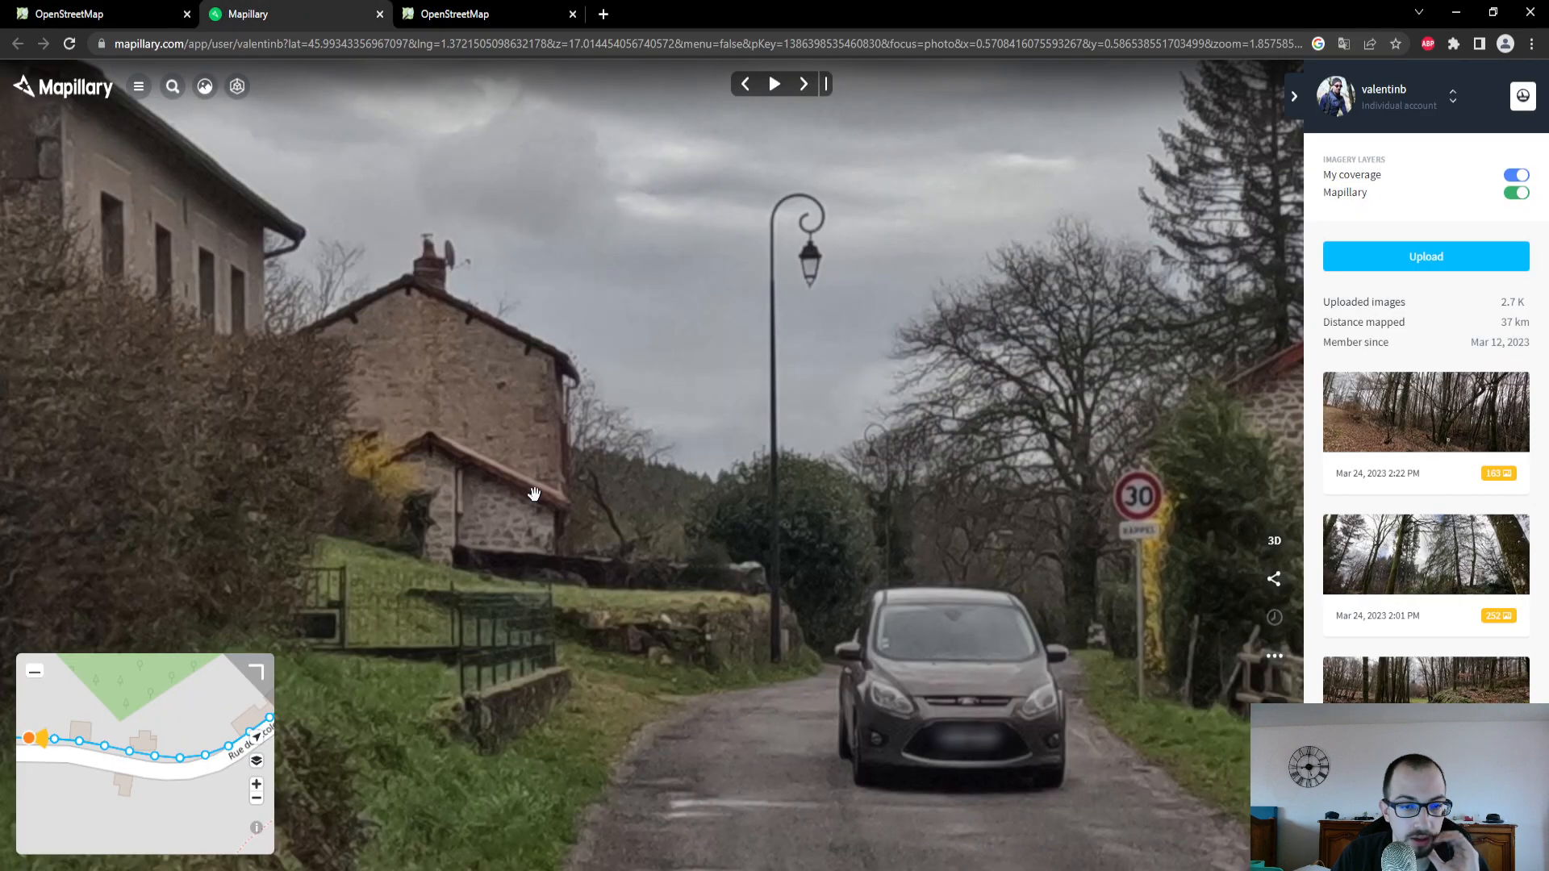
{"action": "left_click_drag", "start_coordinate": [186, 783], "coordinate": [75, 726]}
{"action": "left_click", "coordinate": [137, 10]}
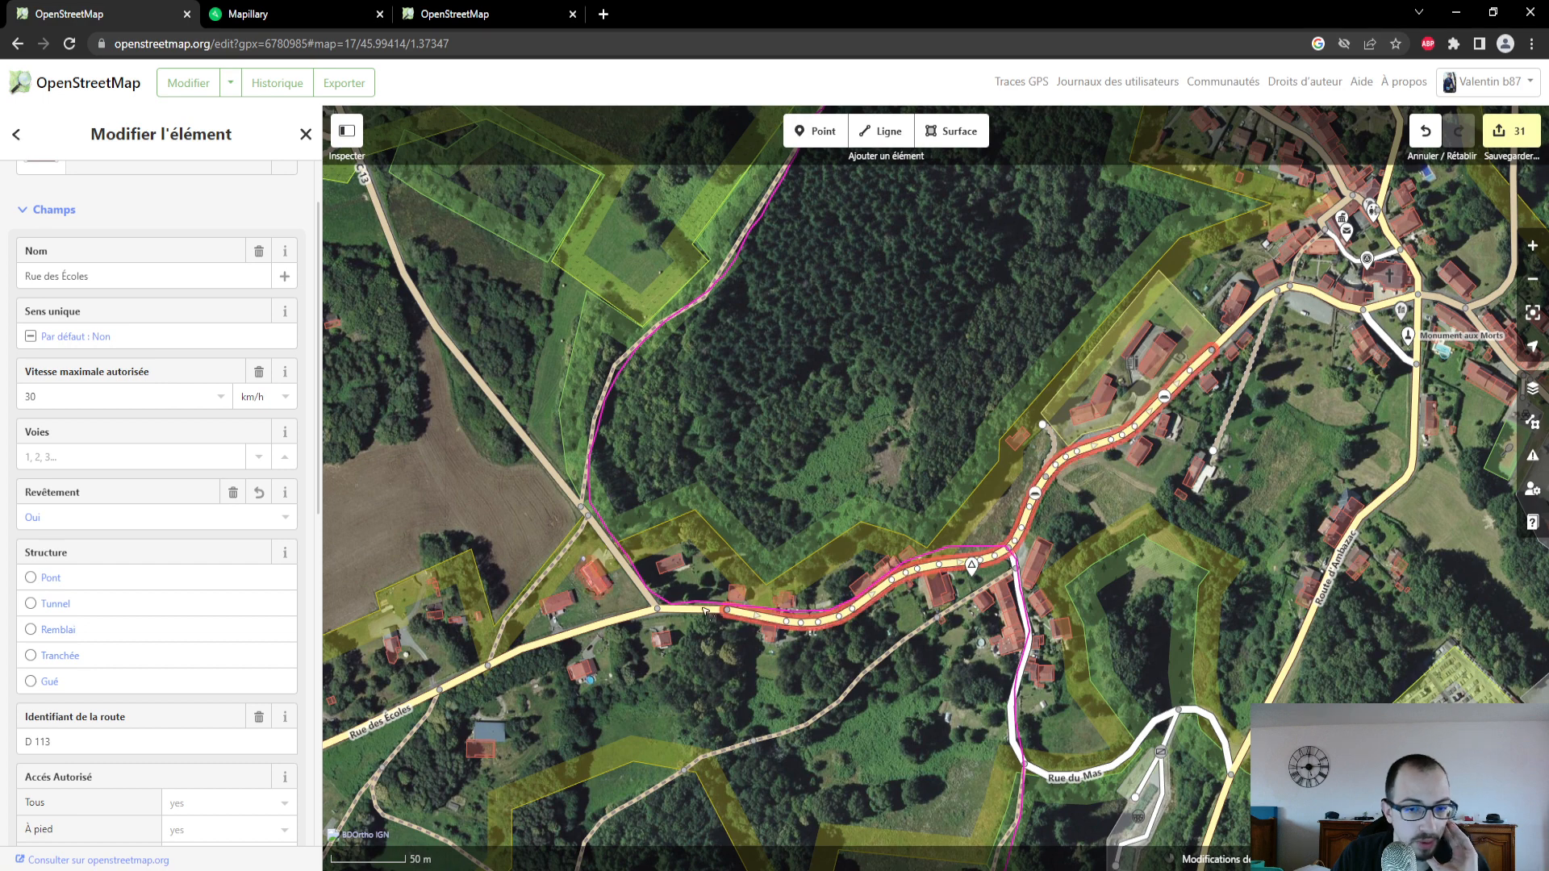
- Select Rue du Mas, switch to Mapillary and examine the photo at its junction with Rue des Écoles
{"action": "left_click", "coordinate": [1022, 603]}
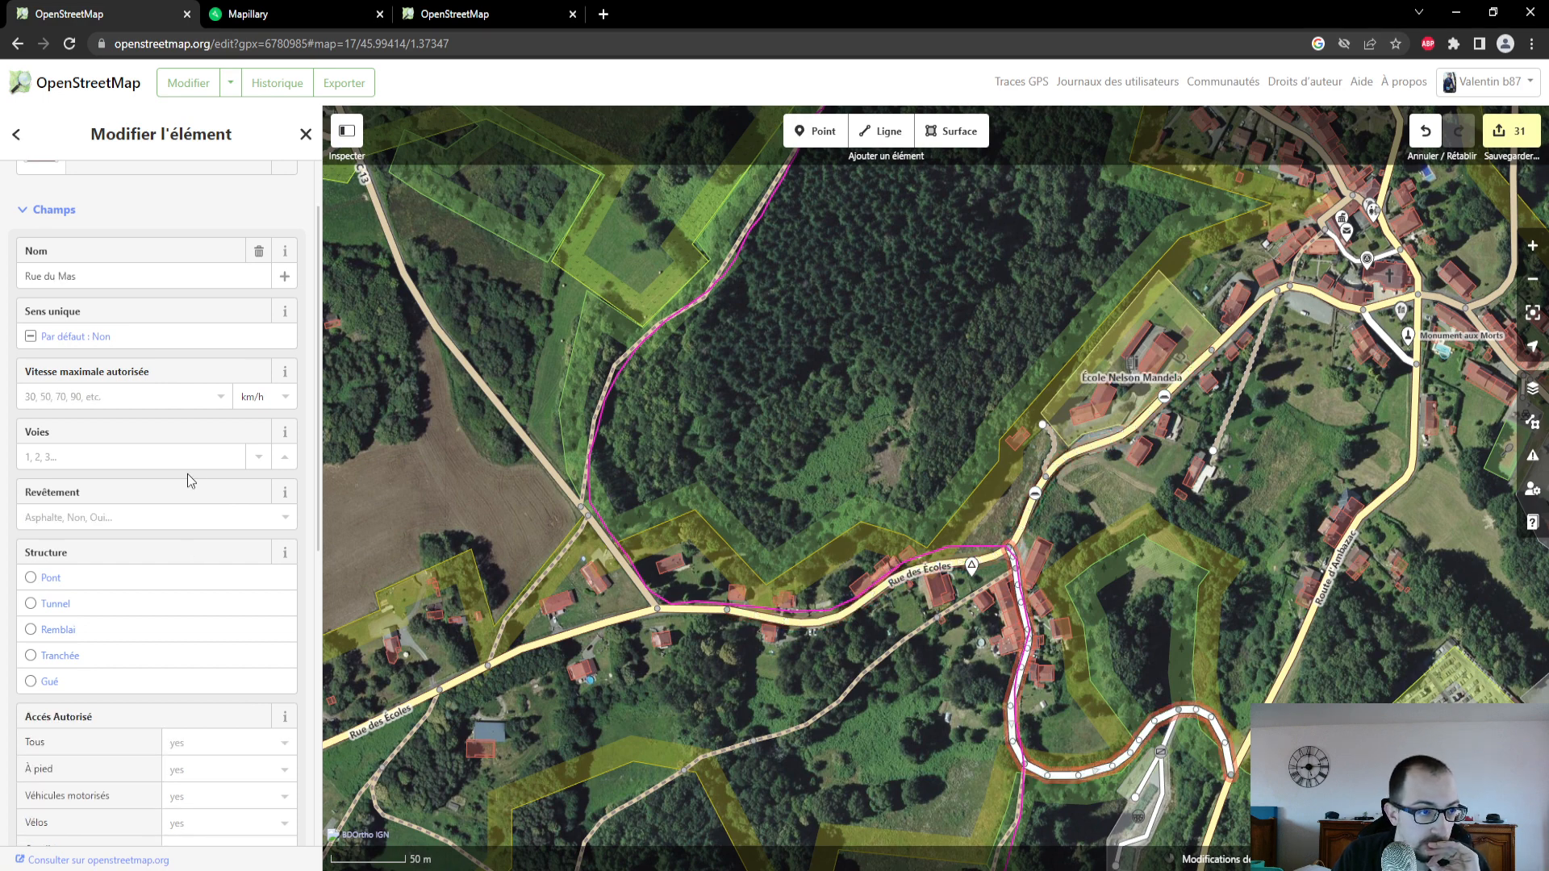
{"action": "left_click", "coordinate": [305, 9]}
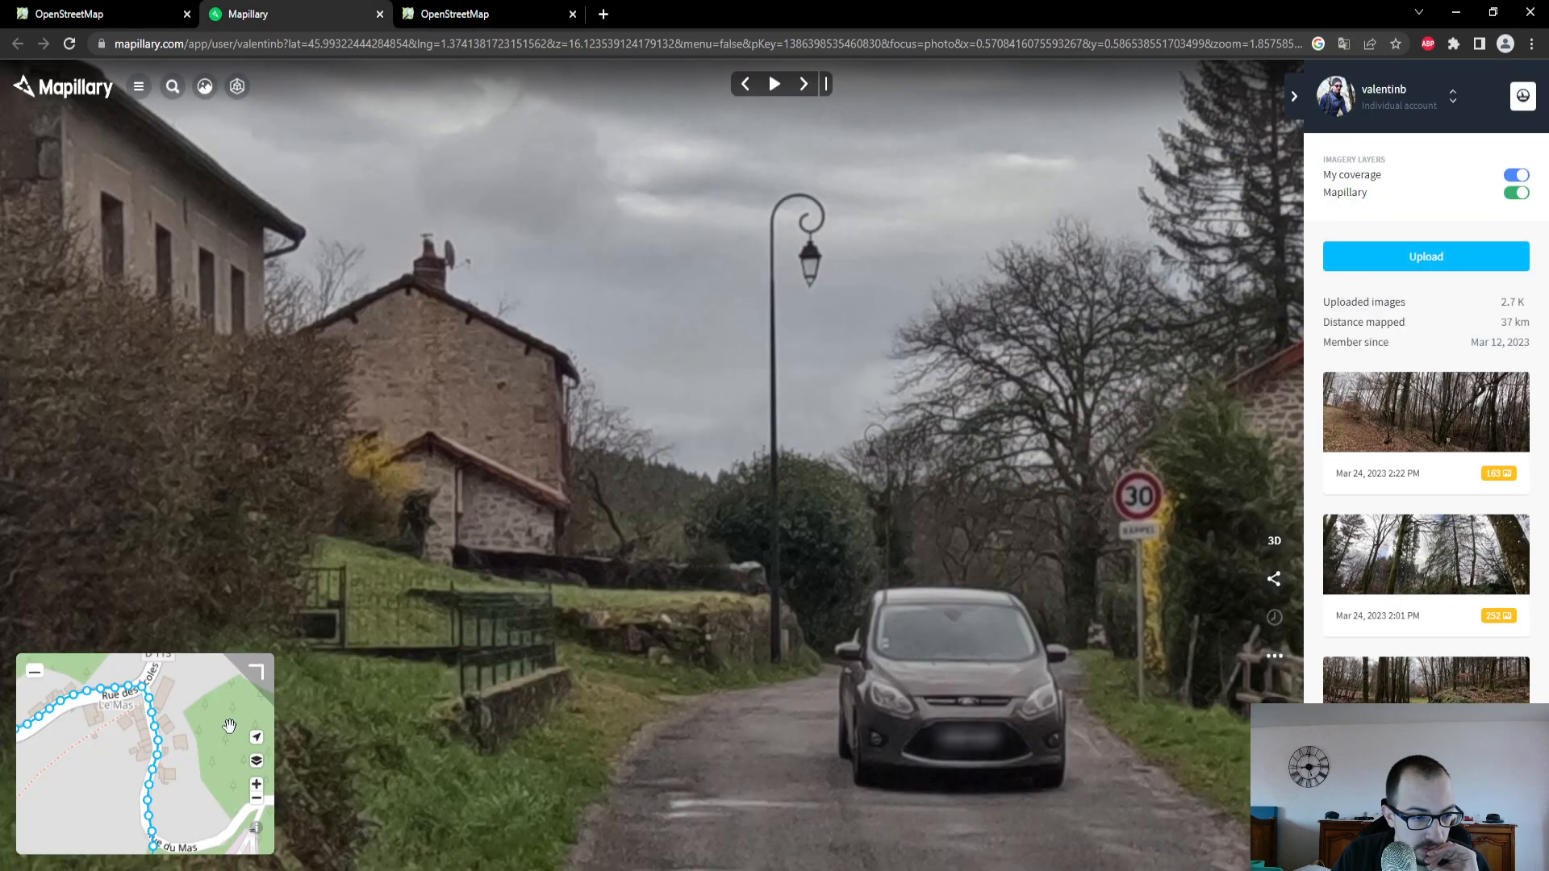
{"action": "left_click", "coordinate": [143, 691]}
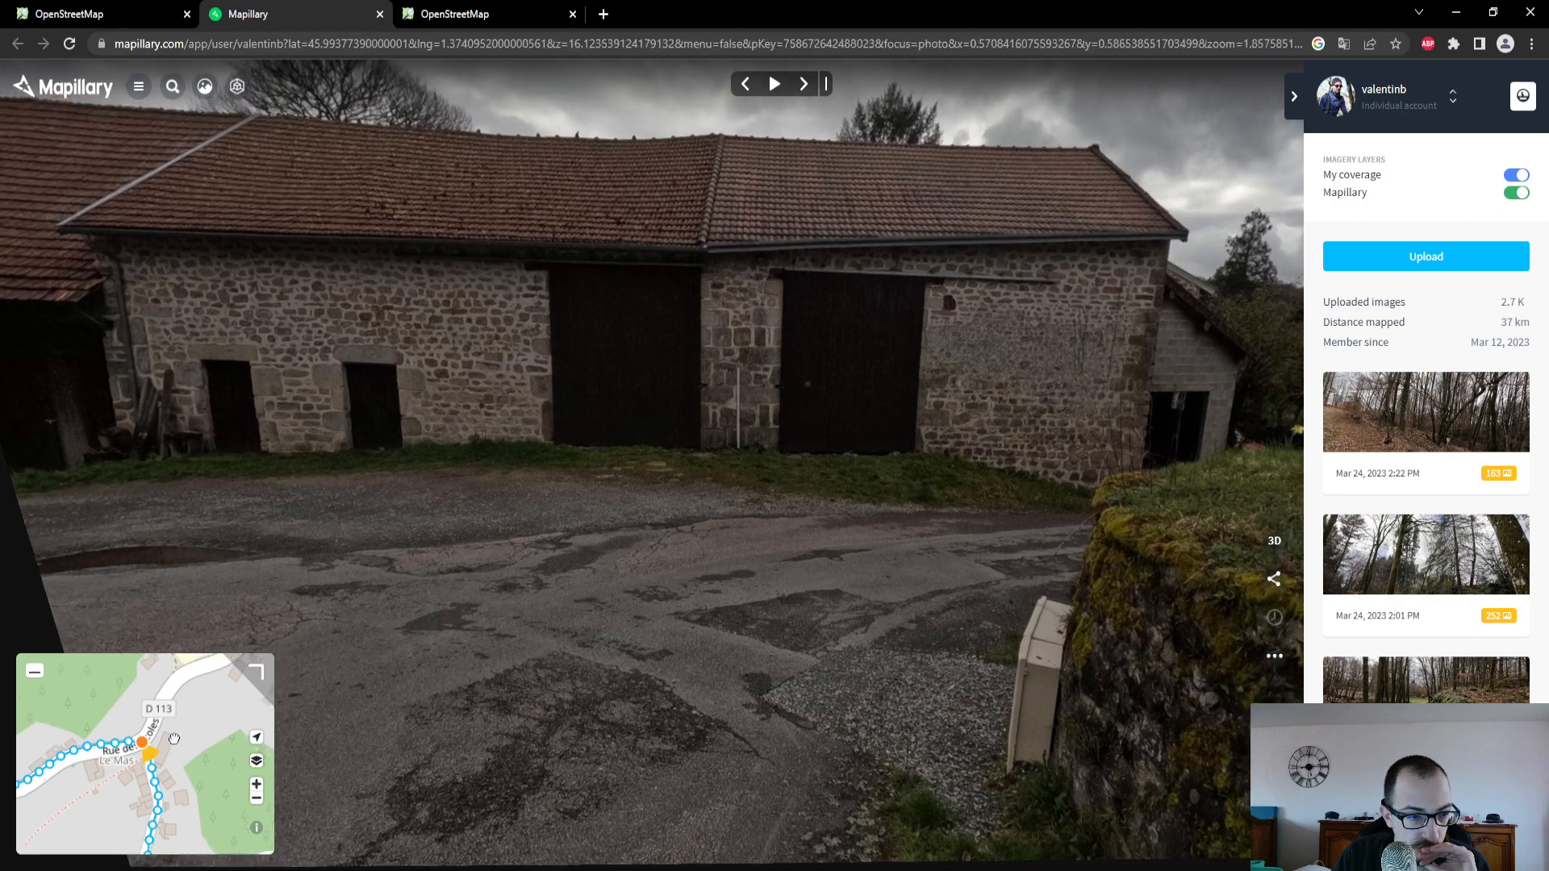
{"action": "left_click_drag", "start_coordinate": [175, 739], "coordinate": [199, 649]}
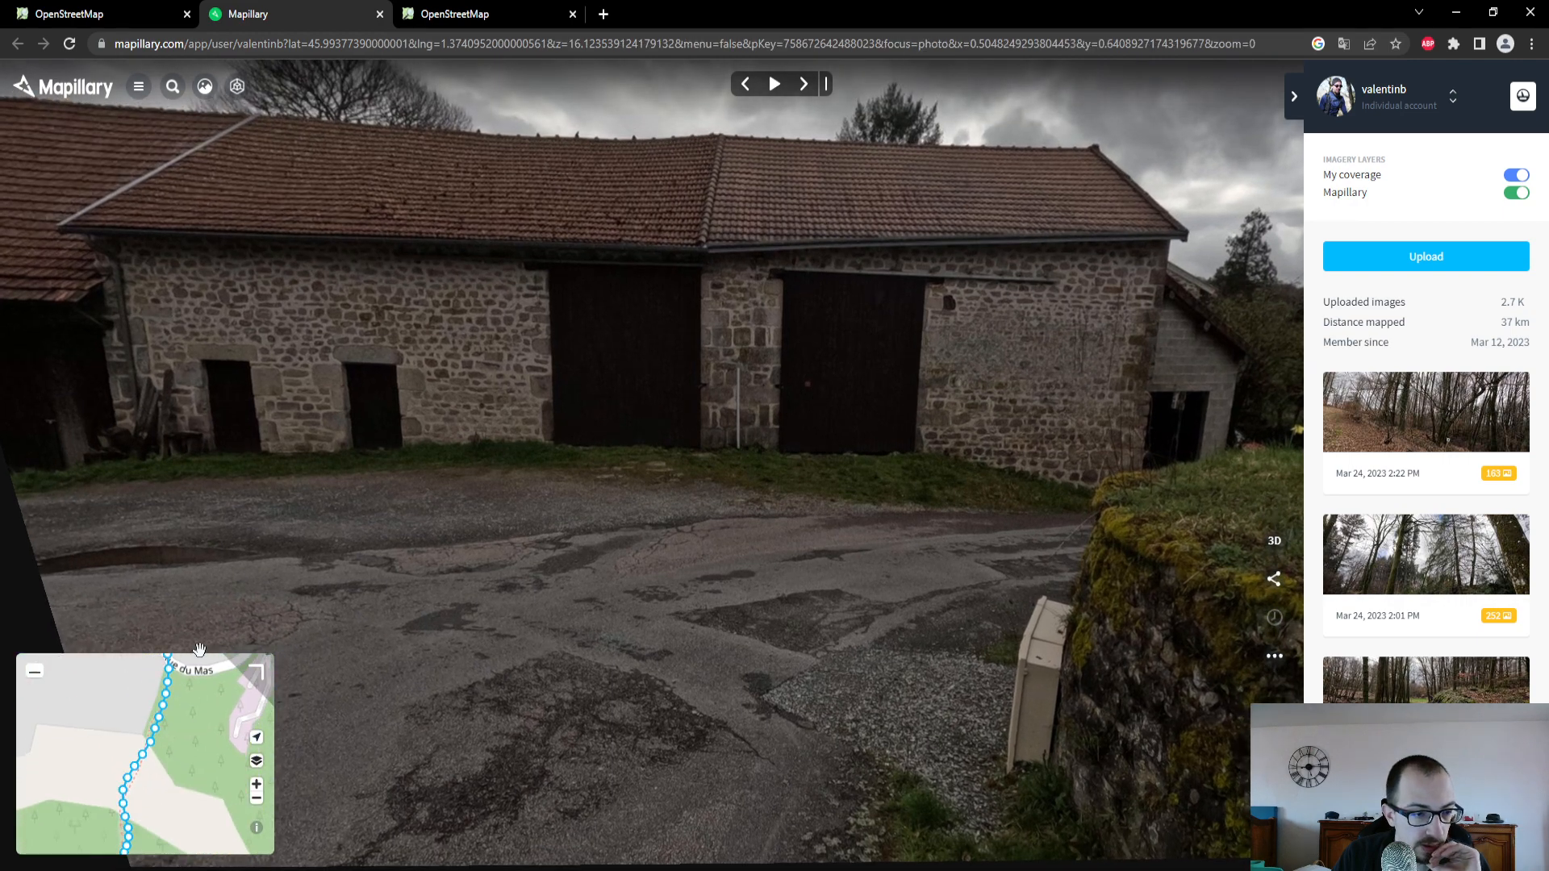
- Select the path continuing south from Rue du Mas in the OpenStreetMap editor, and open the Mapillary photo near its northern end
{"action": "key", "text": "ctrl+shift+Tab"}
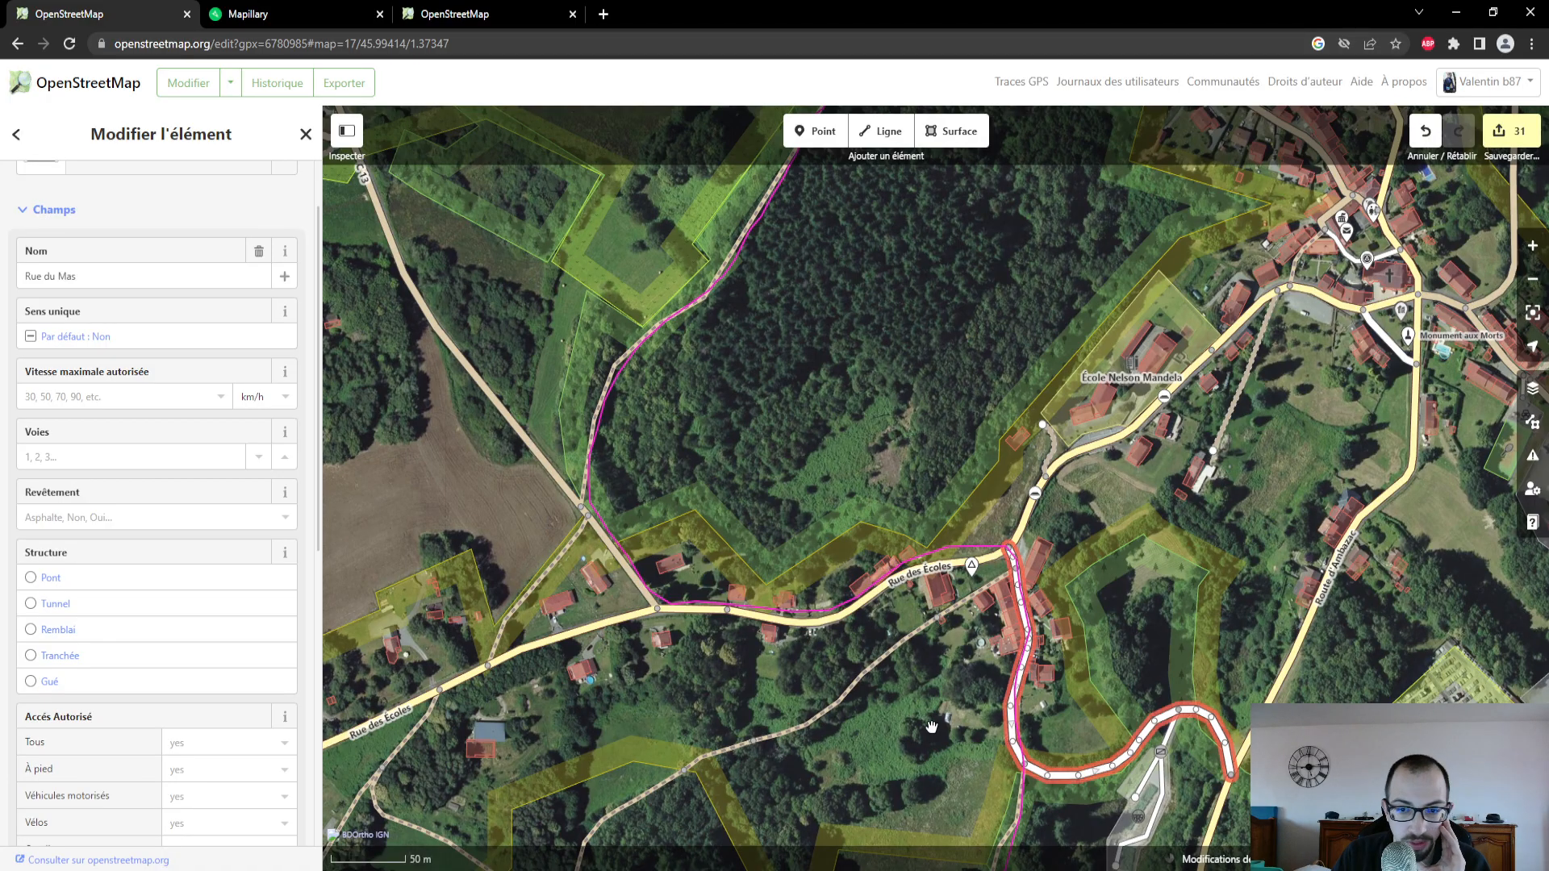
{"action": "left_click_drag", "start_coordinate": [925, 746], "coordinate": [886, 508]}
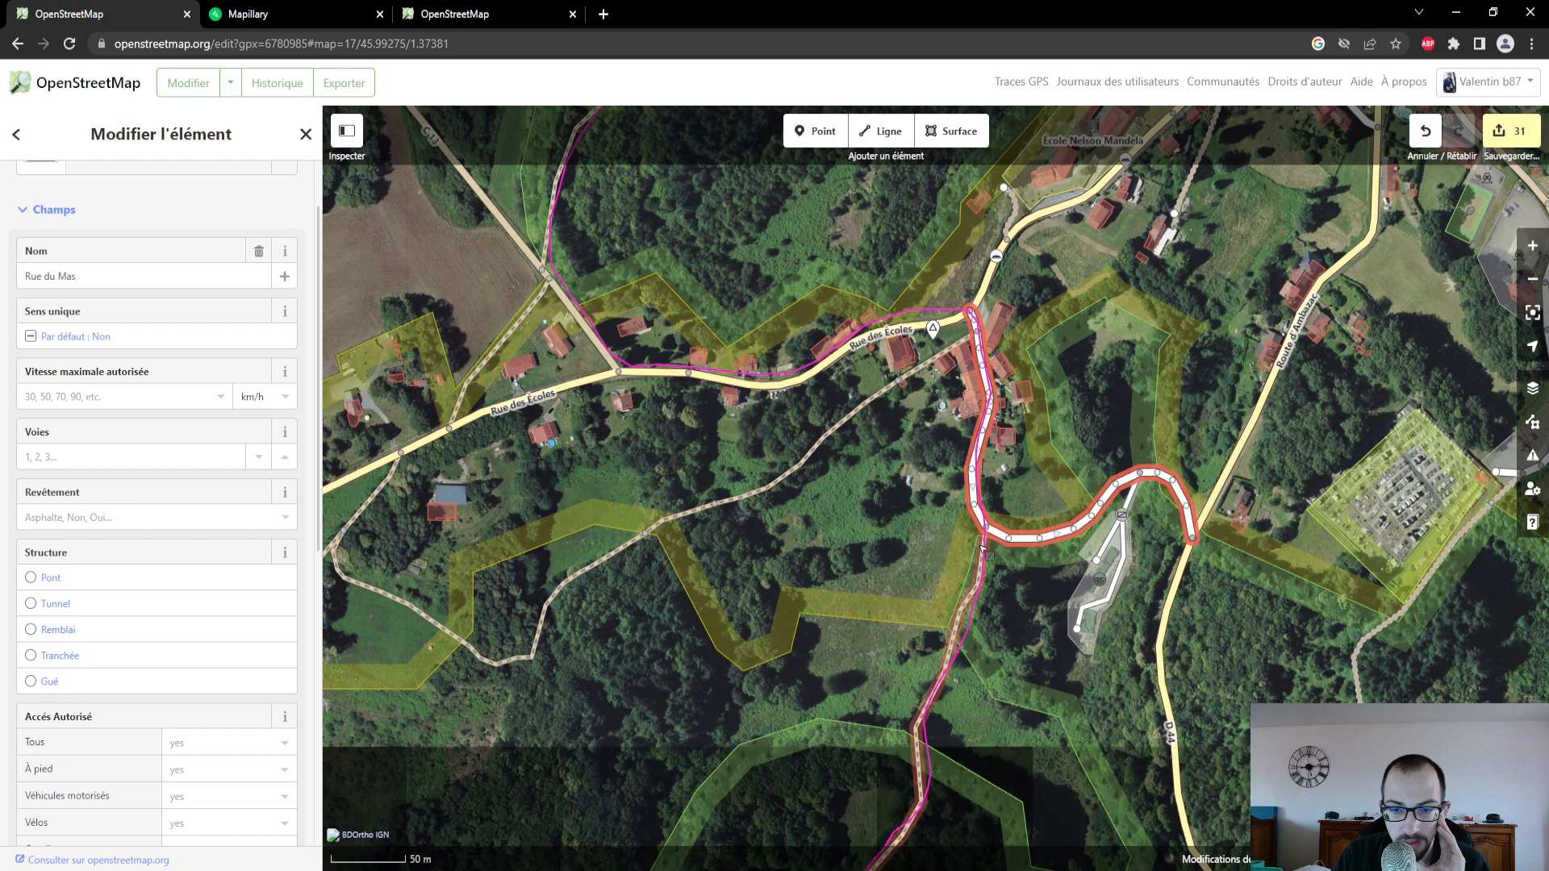
{"action": "left_click", "coordinate": [979, 575]}
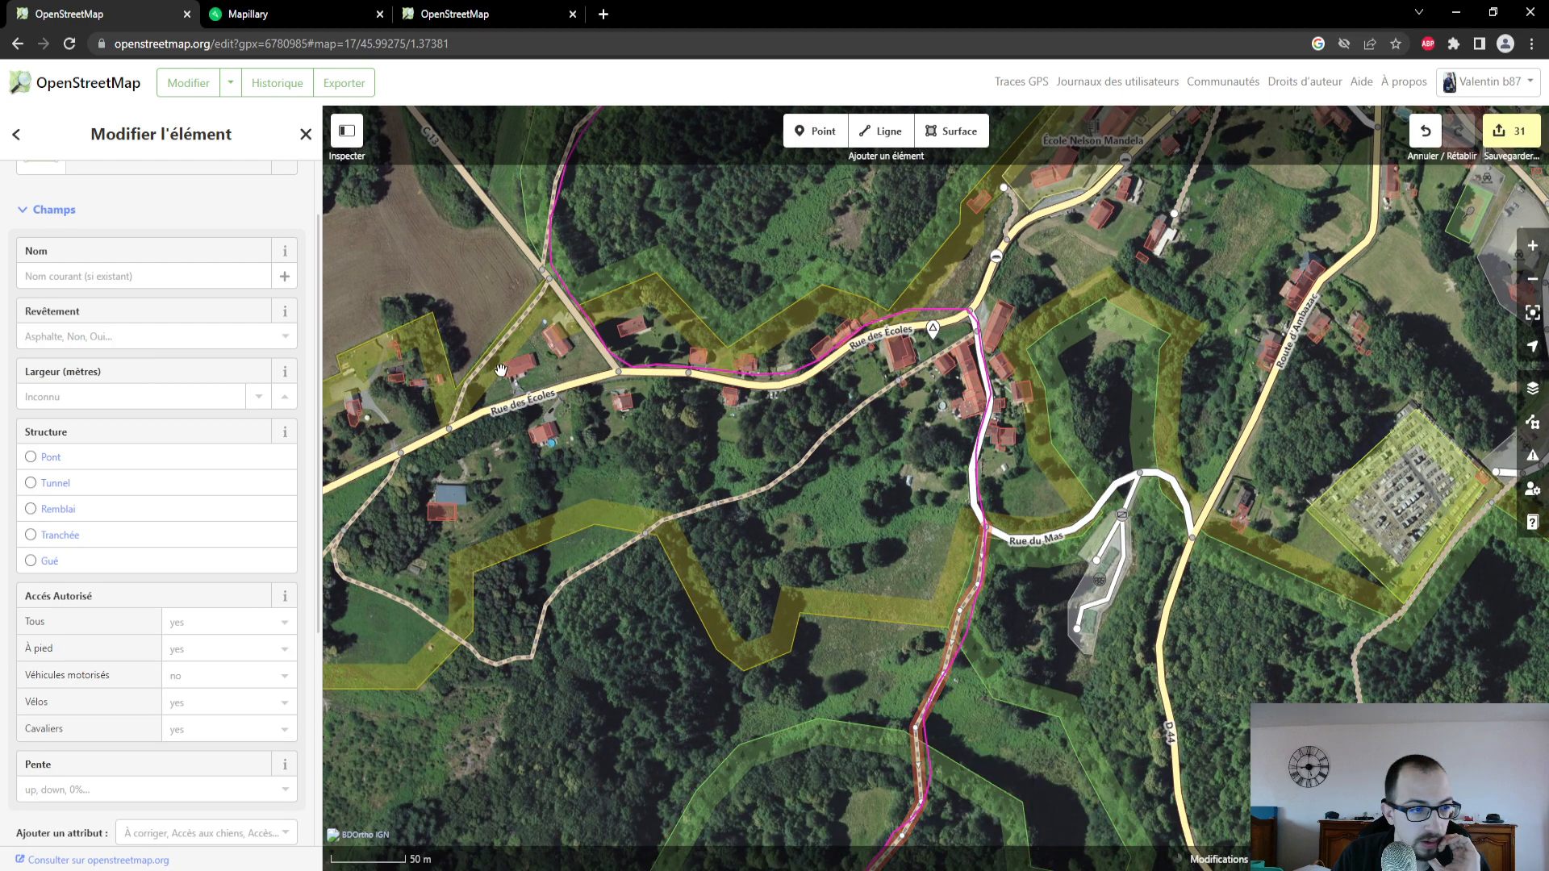
{"action": "left_click", "coordinate": [238, 14]}
{"action": "left_click_drag", "start_coordinate": [187, 751], "coordinate": [185, 739]}
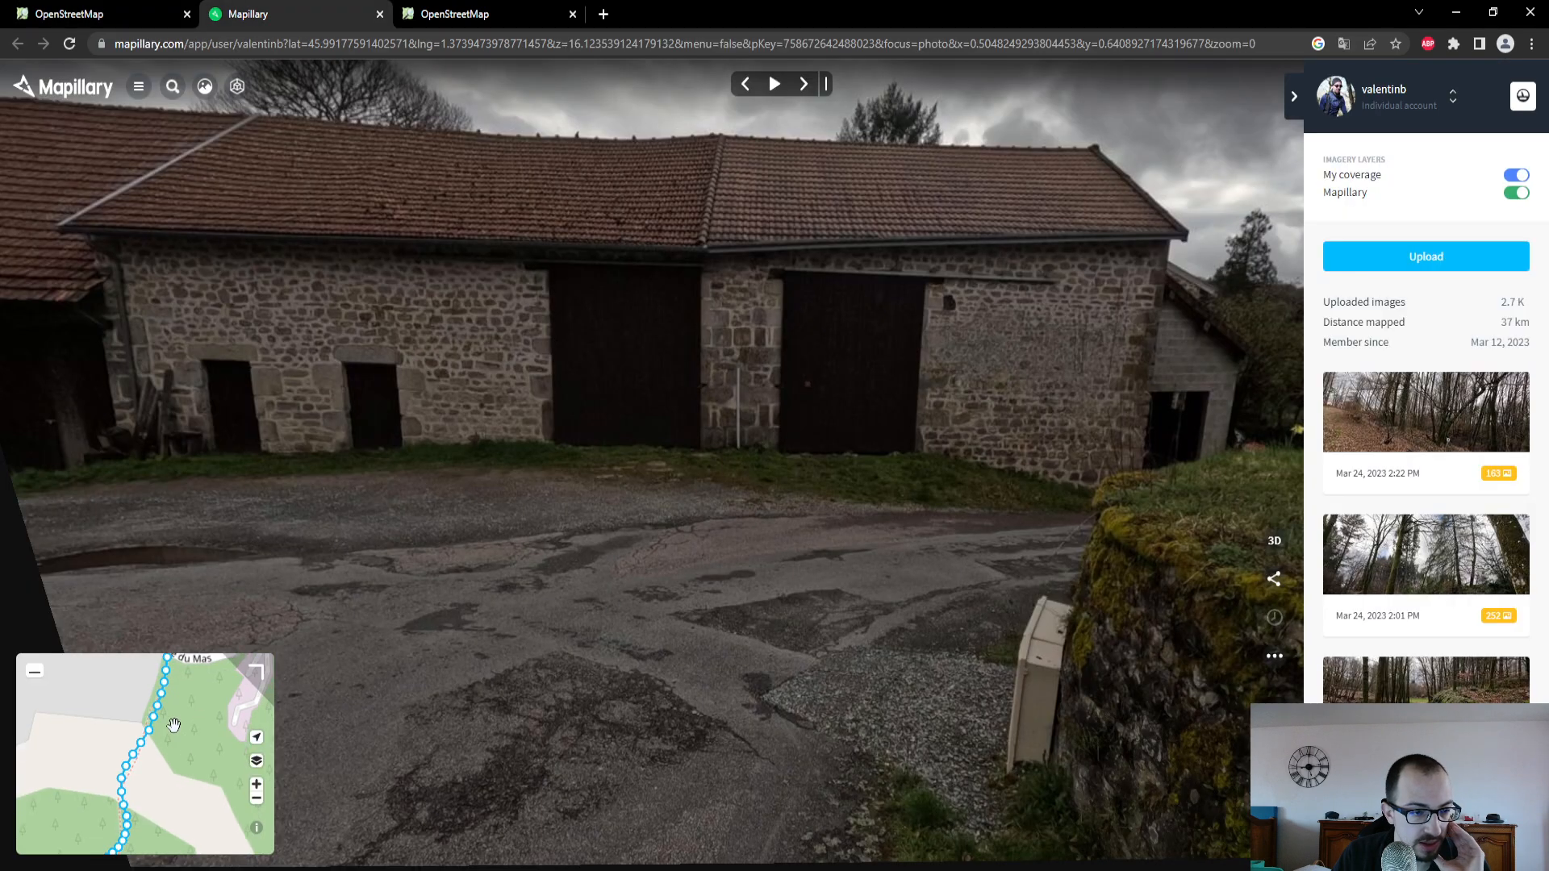
{"action": "left_click", "coordinate": [156, 716]}
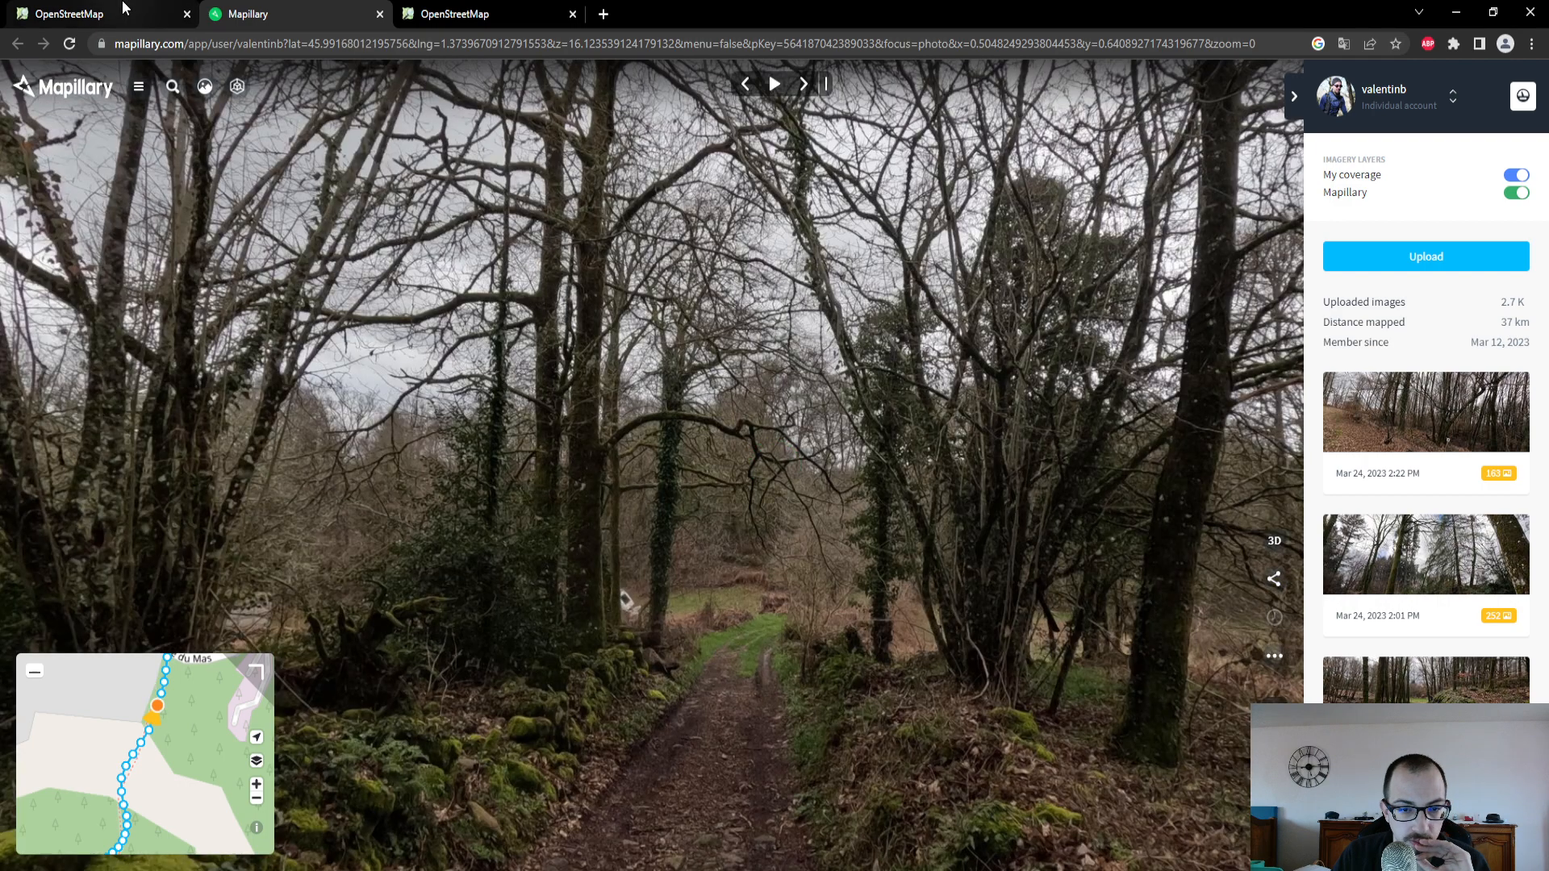
- Back in the OpenStreetMap editor, set the Revêtement of the path south of Rue du Mas to Terre
{"action": "left_click", "coordinate": [125, 10]}
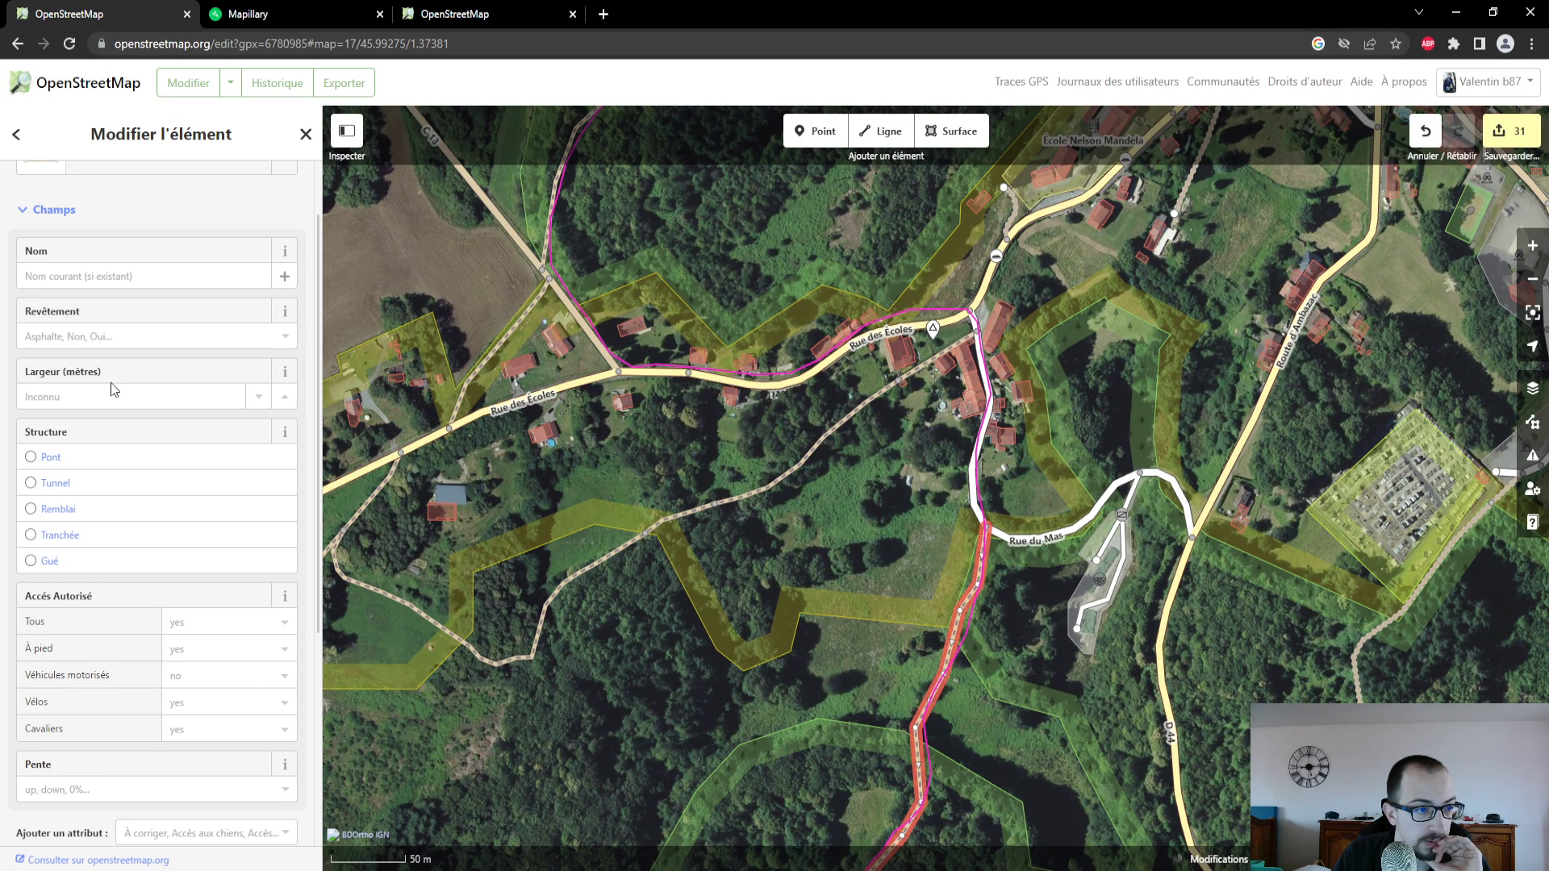
{"action": "left_click", "coordinate": [117, 337]}
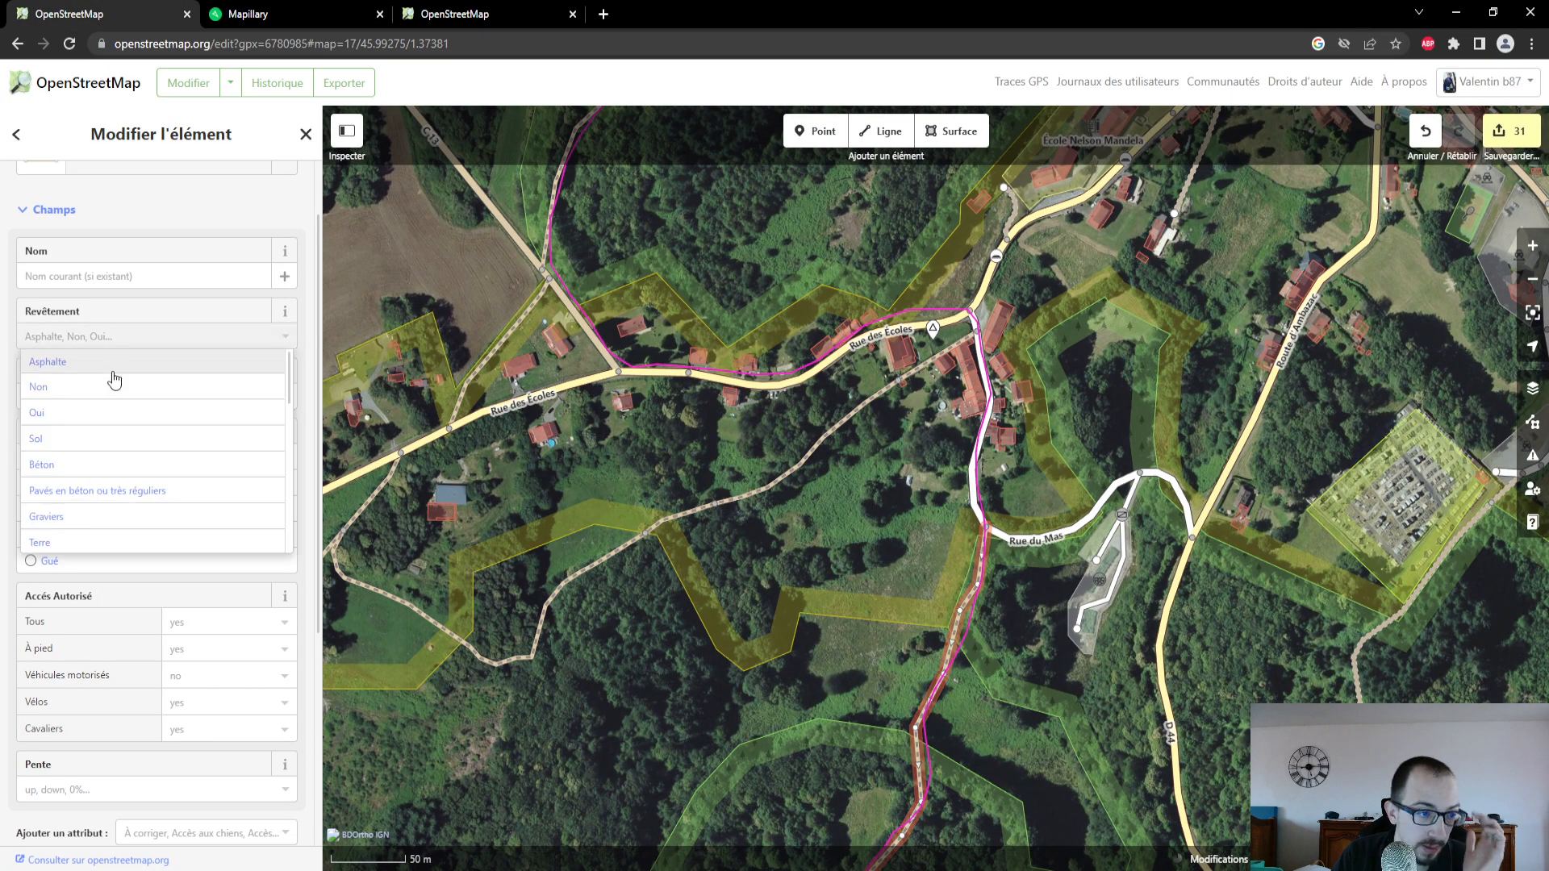
{"action": "left_click", "coordinate": [112, 541]}
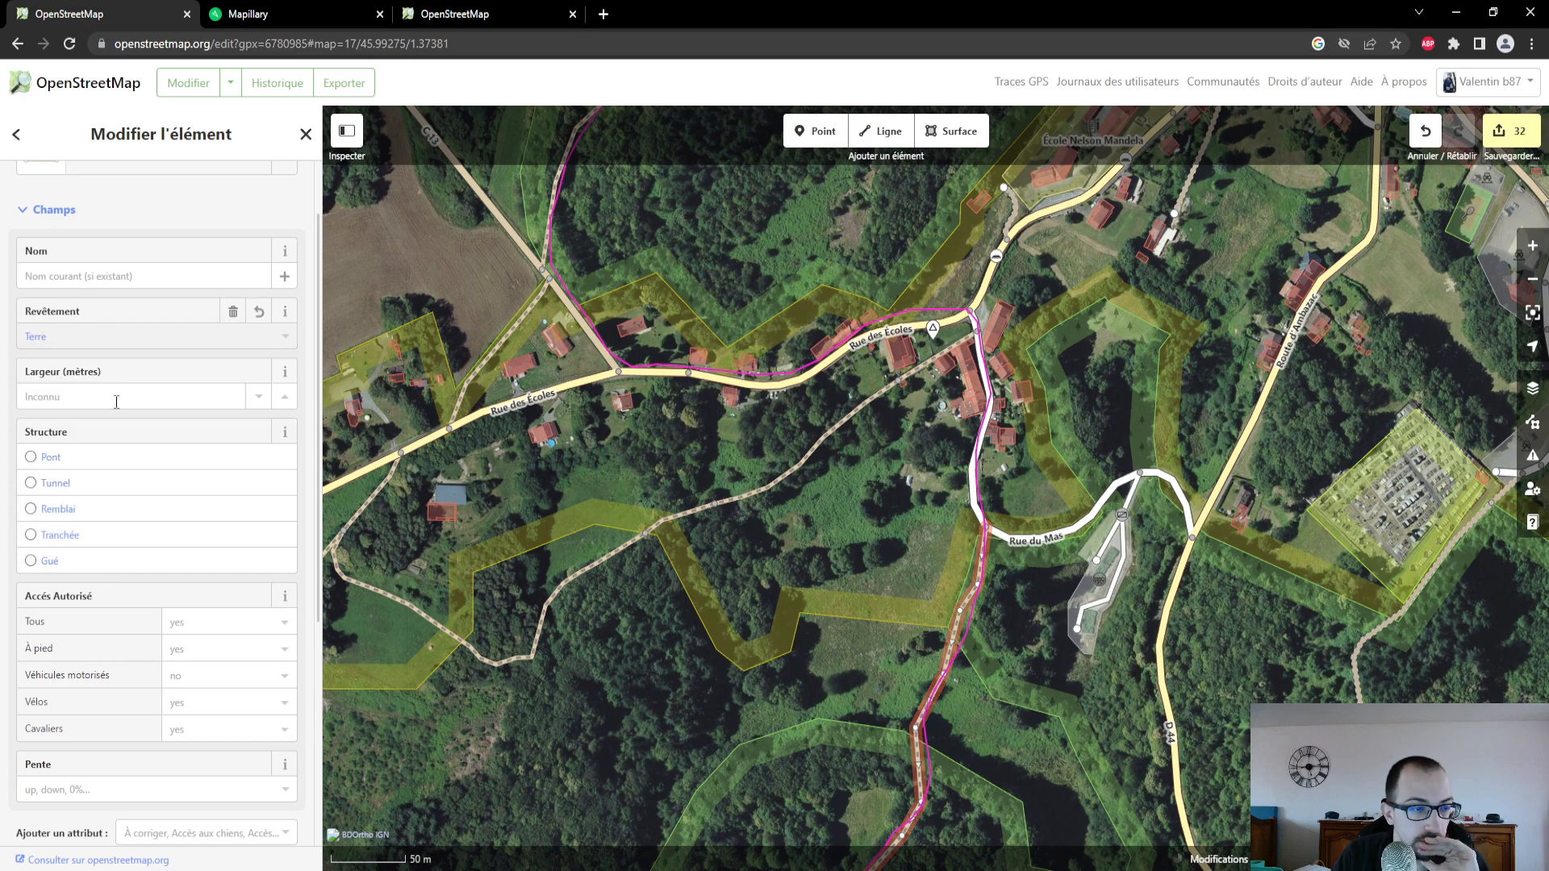
- Follow the selected path southward along the GPS trace and examine its course down to Le Jeune Hureau
{"action": "left_click_drag", "start_coordinate": [1069, 746], "coordinate": [1106, 415]}
{"action": "left_click_drag", "start_coordinate": [912, 695], "coordinate": [865, 459]}
{"action": "left_click_drag", "start_coordinate": [994, 714], "coordinate": [1027, 438]}
{"action": "left_click_drag", "start_coordinate": [847, 553], "coordinate": [862, 358]}
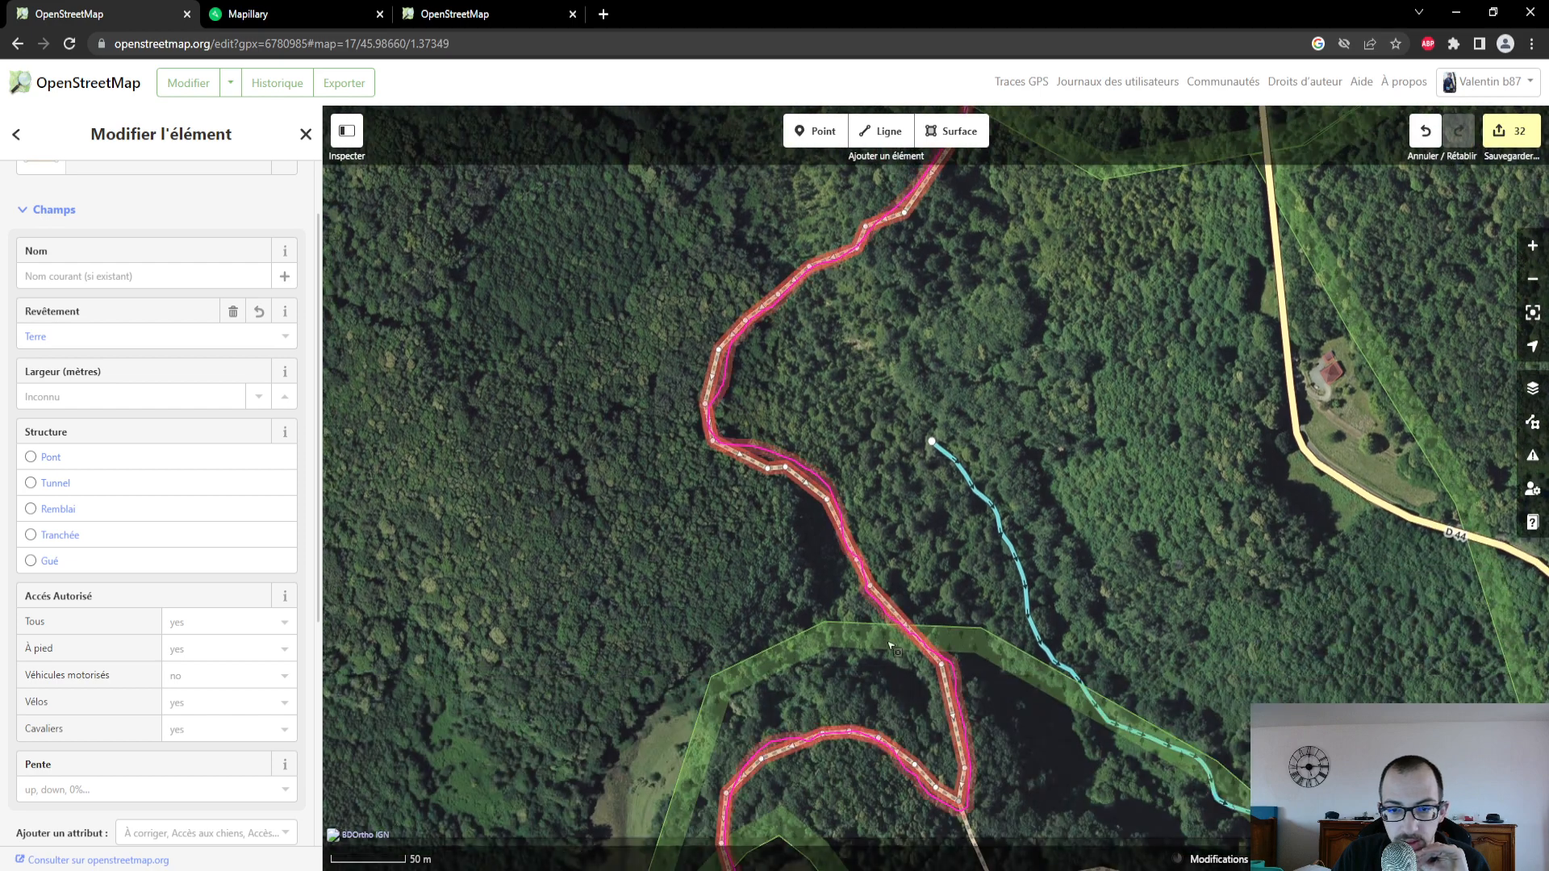
{"action": "left_click_drag", "start_coordinate": [916, 527], "coordinate": [913, 339]}
{"action": "left_click_drag", "start_coordinate": [893, 716], "coordinate": [892, 522]}
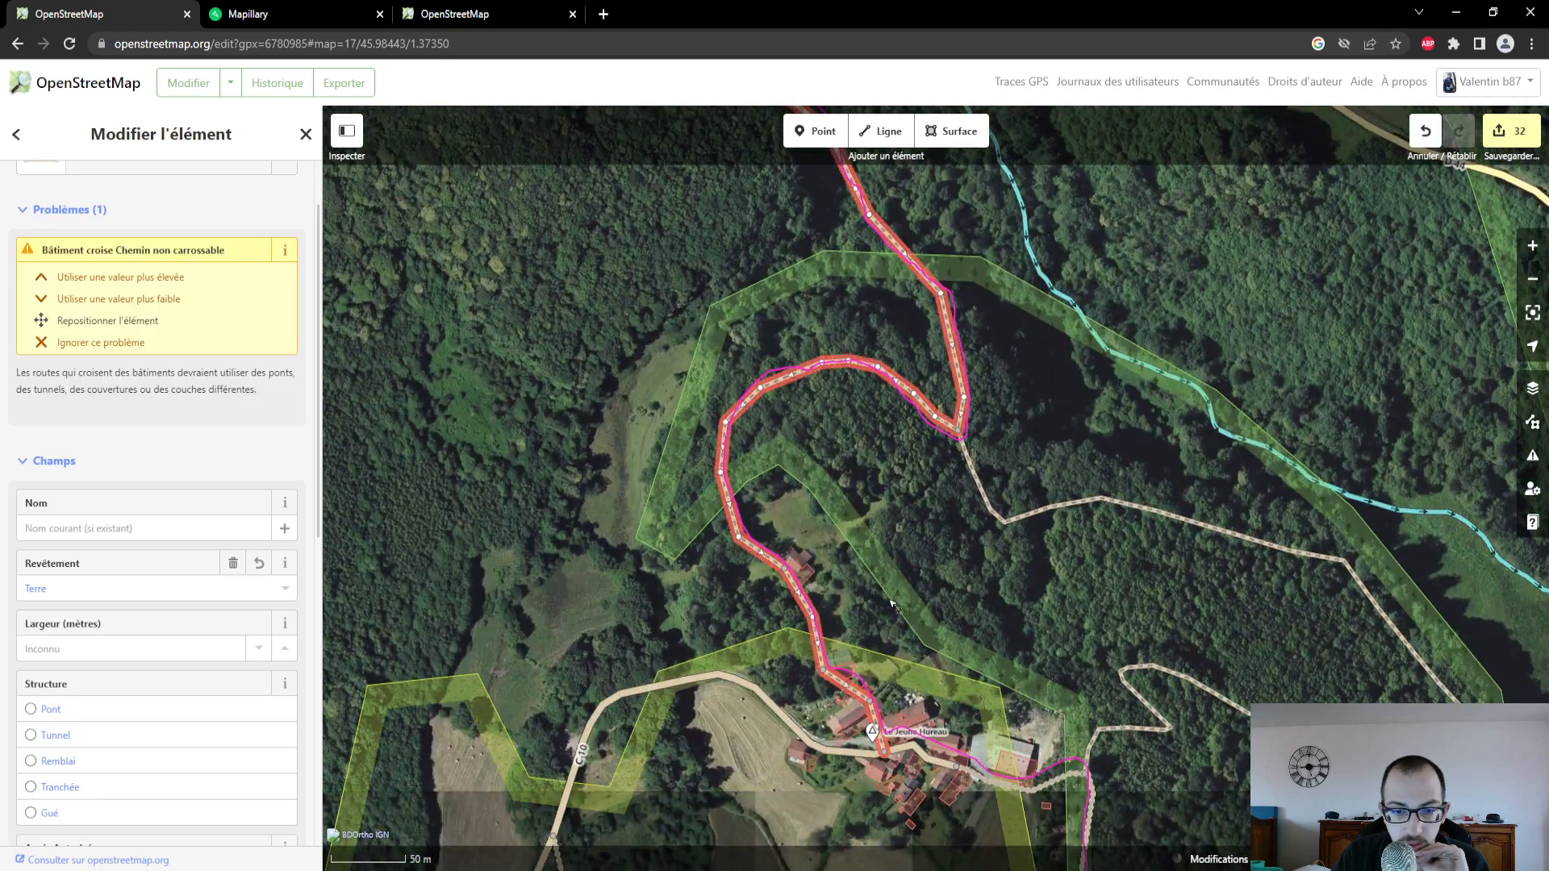
{"action": "left_click_drag", "start_coordinate": [887, 616], "coordinate": [866, 461]}
{"action": "scroll", "coordinate": [871, 698], "scroll_direction": "up", "scroll_amount": 3}
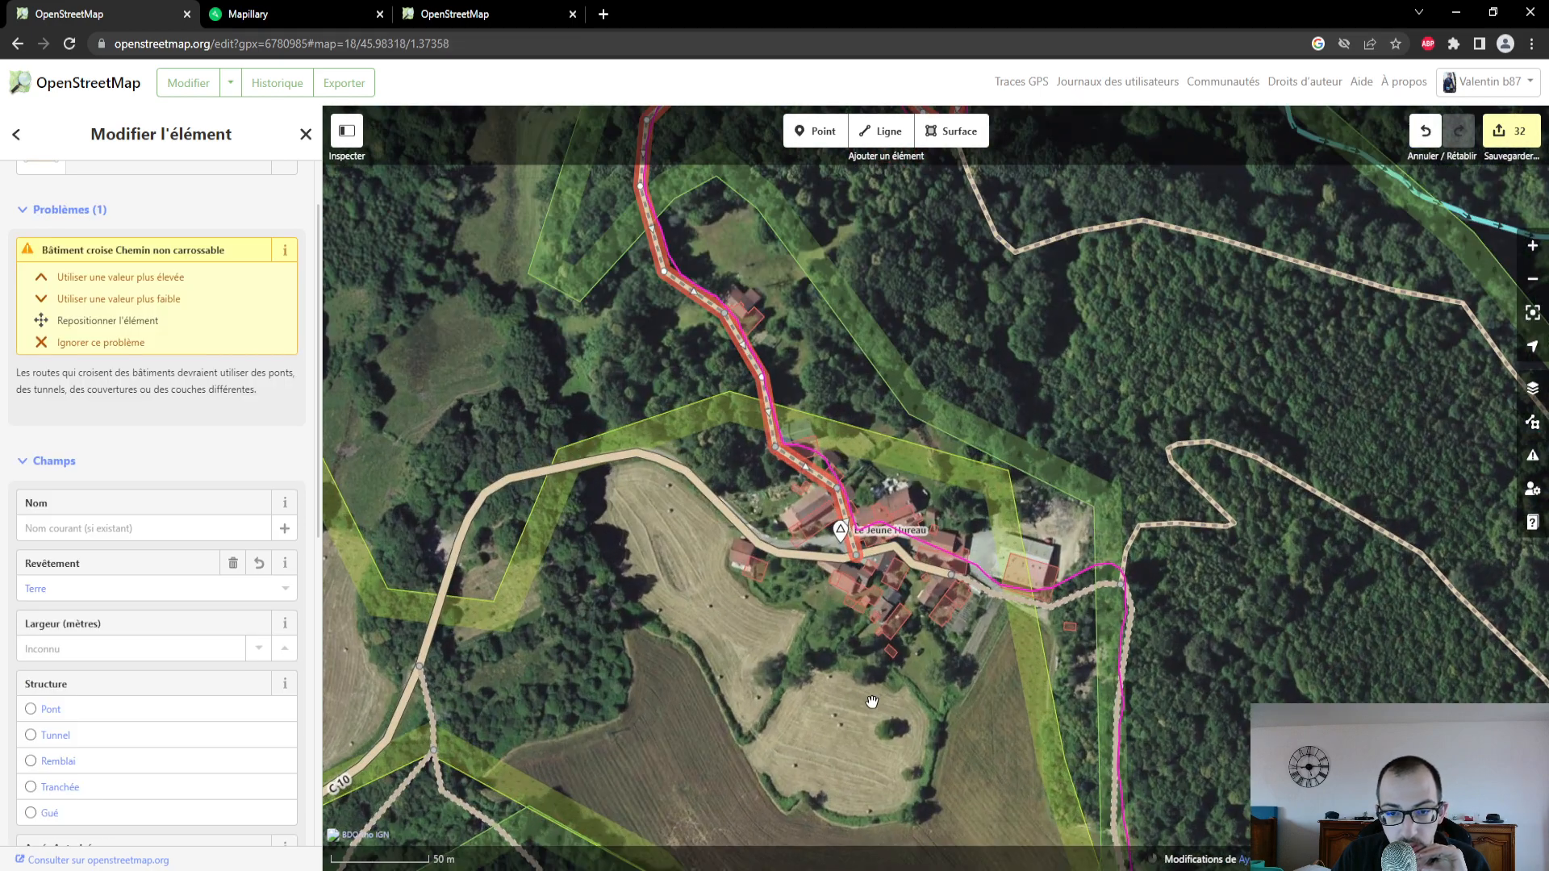
- In Mapillary, follow the photo sequence south to Le Jeune Hureau and open a photo between the hamlet's buildings
{"action": "left_click", "coordinate": [365, 14]}
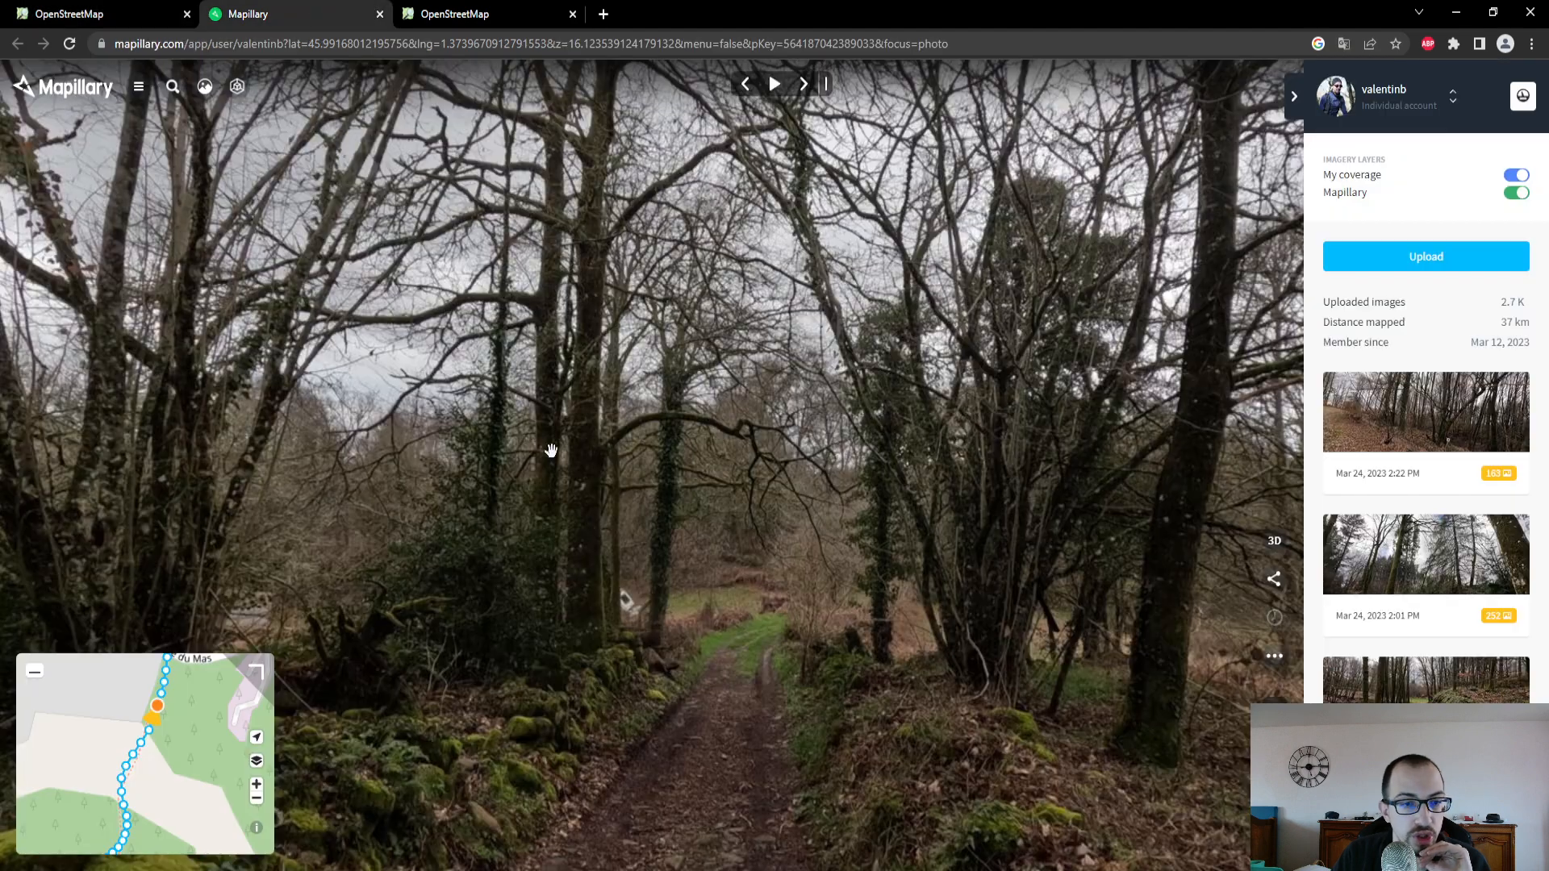
{"action": "left_click_drag", "start_coordinate": [180, 795], "coordinate": [172, 716]}
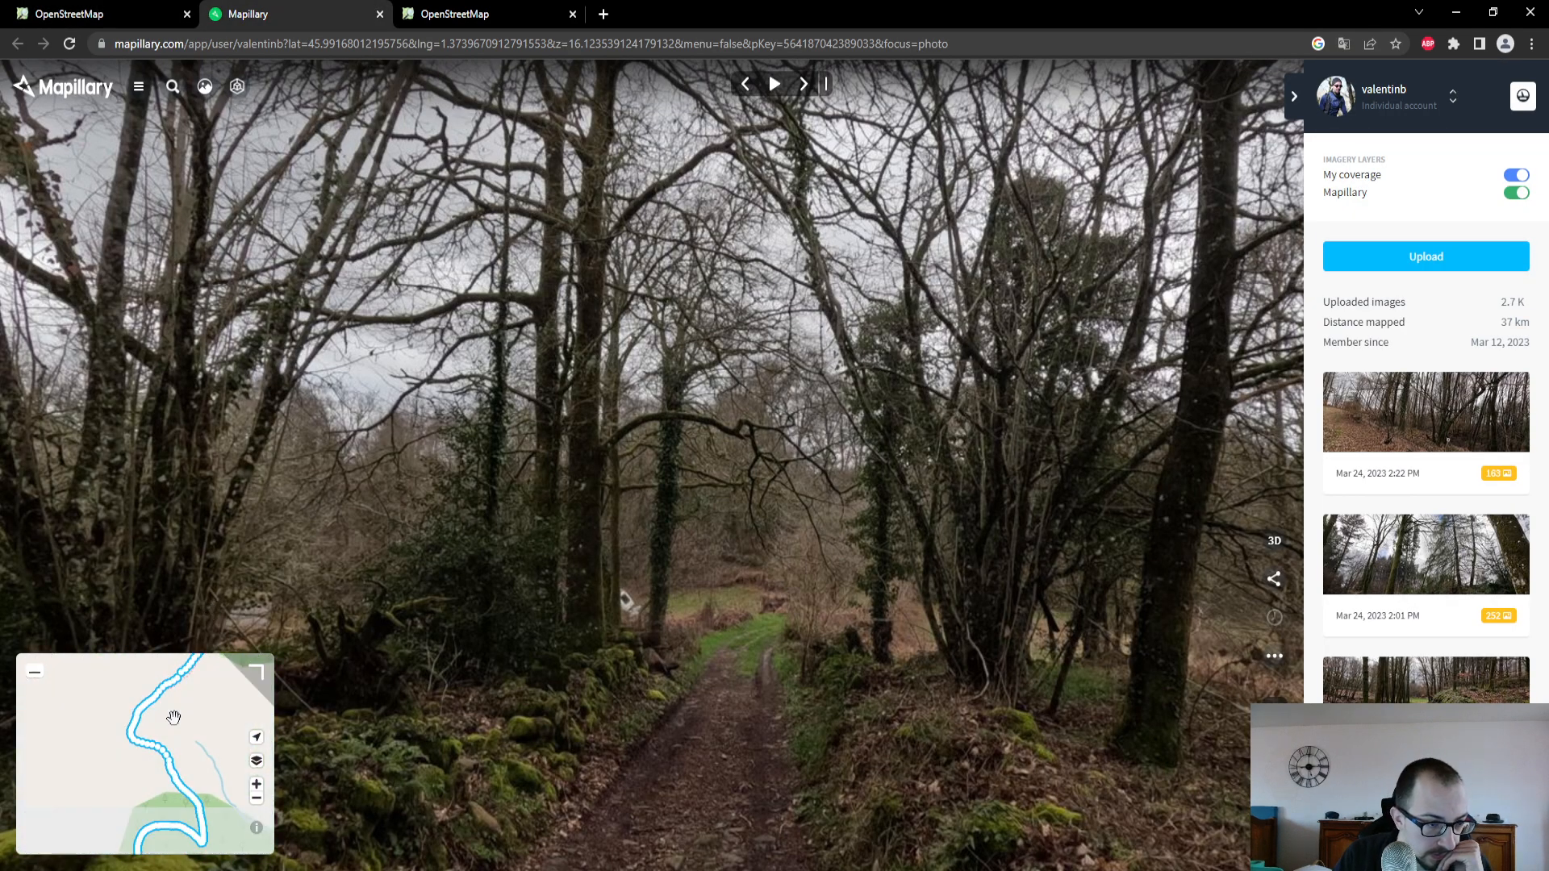
{"action": "left_click_drag", "start_coordinate": [181, 807], "coordinate": [143, 701]}
{"action": "left_click_drag", "start_coordinate": [130, 785], "coordinate": [216, 765]}
{"action": "scroll", "coordinate": [111, 707], "scroll_direction": "up", "scroll_amount": 5}
{"action": "left_click", "coordinate": [199, 771]}
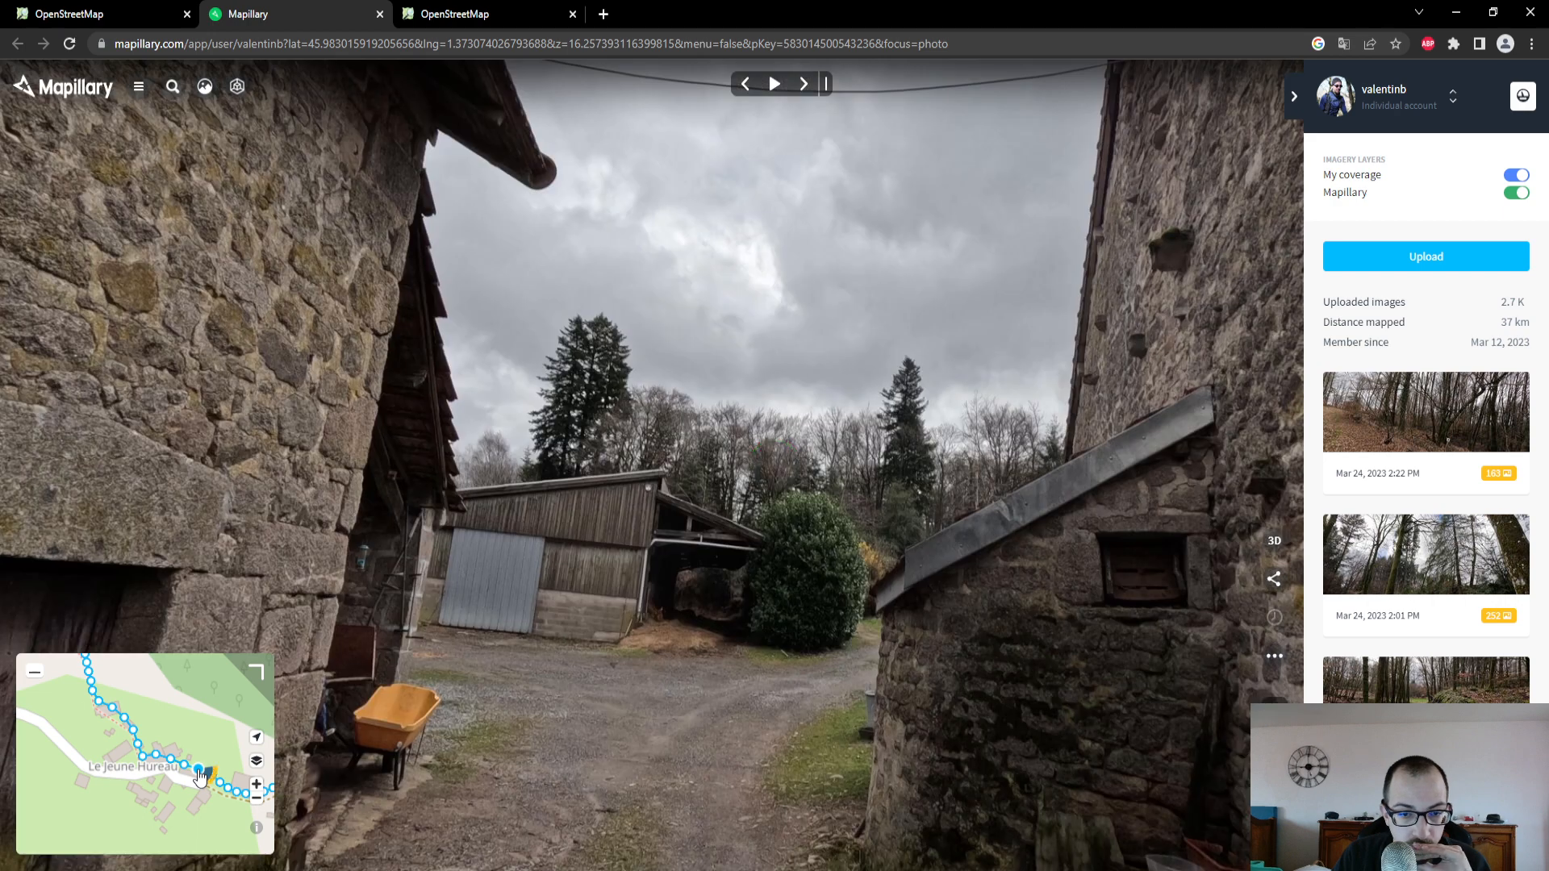
- Return to the OpenStreetMap editor and undo the last attribute change on the path
{"action": "left_click", "coordinate": [113, 11]}
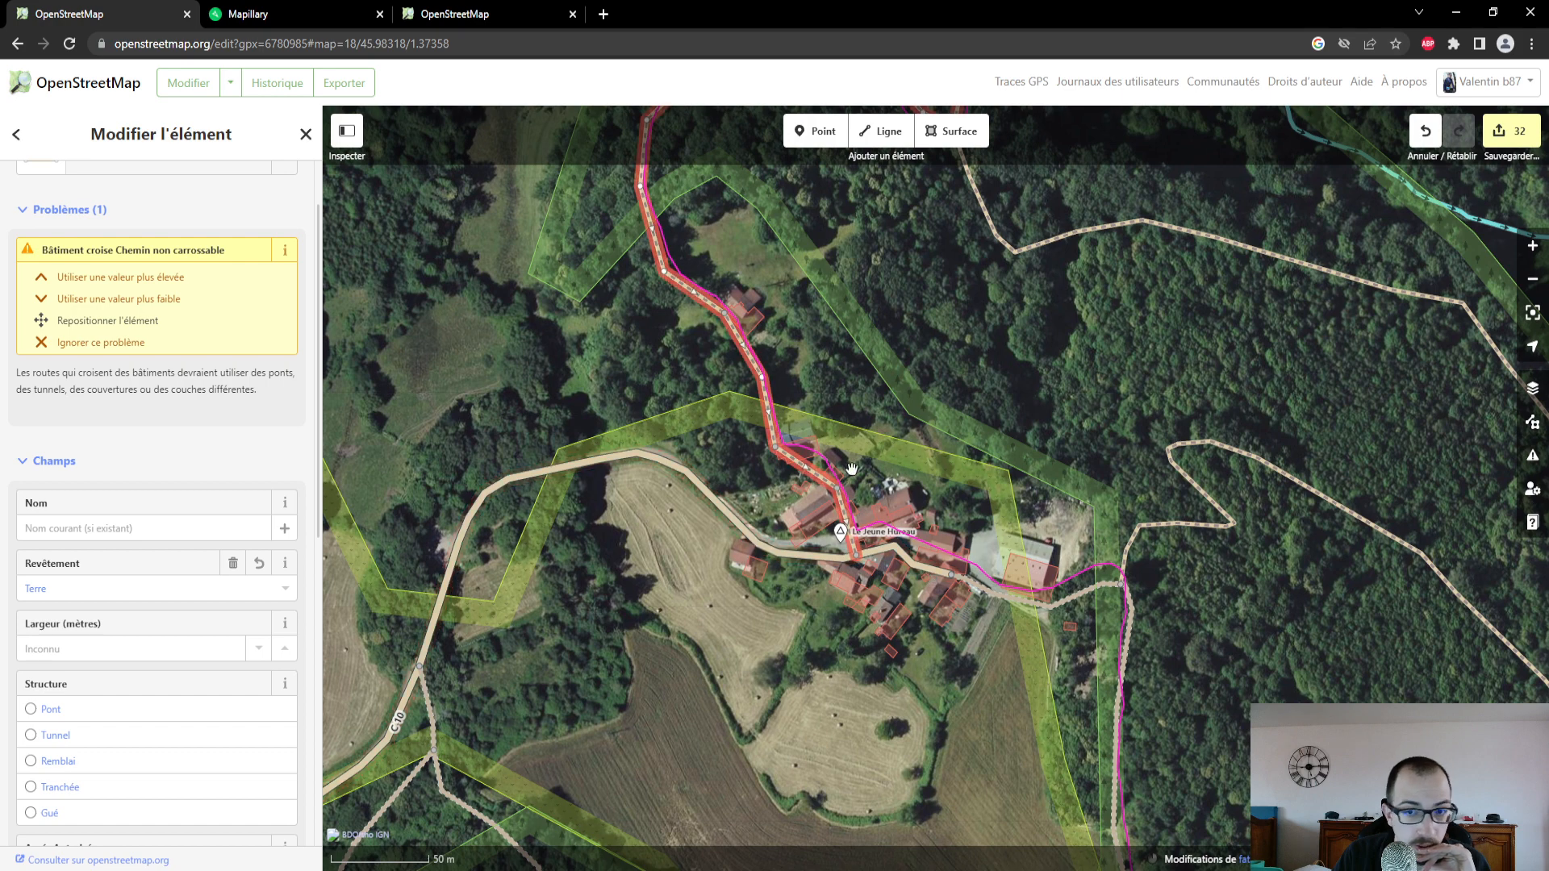
{"action": "left_click", "coordinate": [1424, 133]}
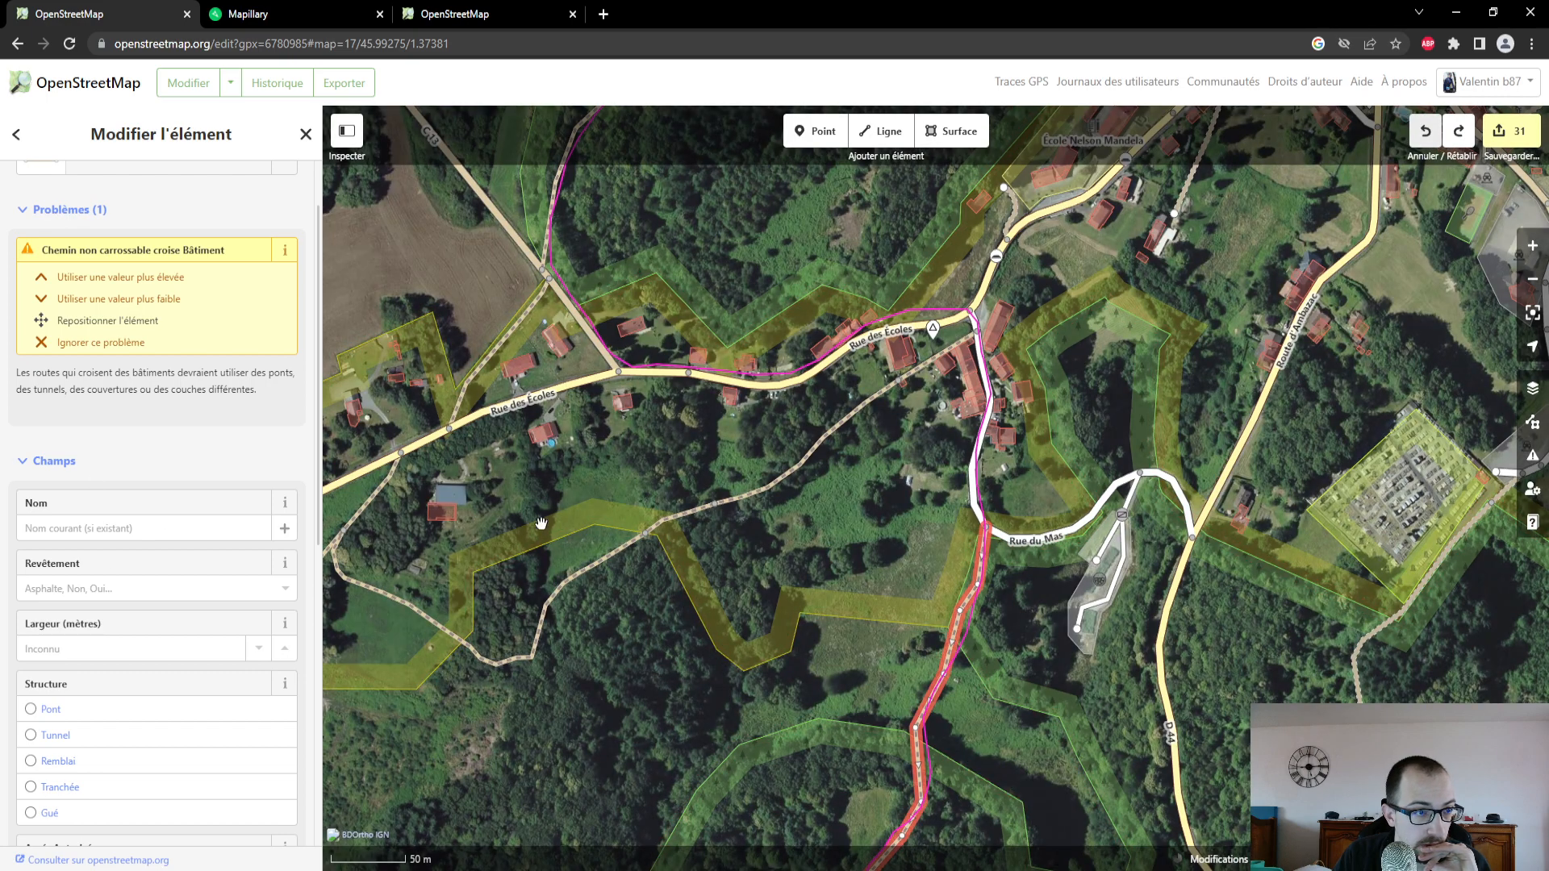
- Resolve the path's building-crossing issue at Le Jeune Hureau with the higher-value fix, giving the path Couche 1
{"action": "scroll", "coordinate": [784, 527], "scroll_direction": "down", "scroll_amount": 3}
{"action": "left_click_drag", "start_coordinate": [758, 737], "coordinate": [796, 415]}
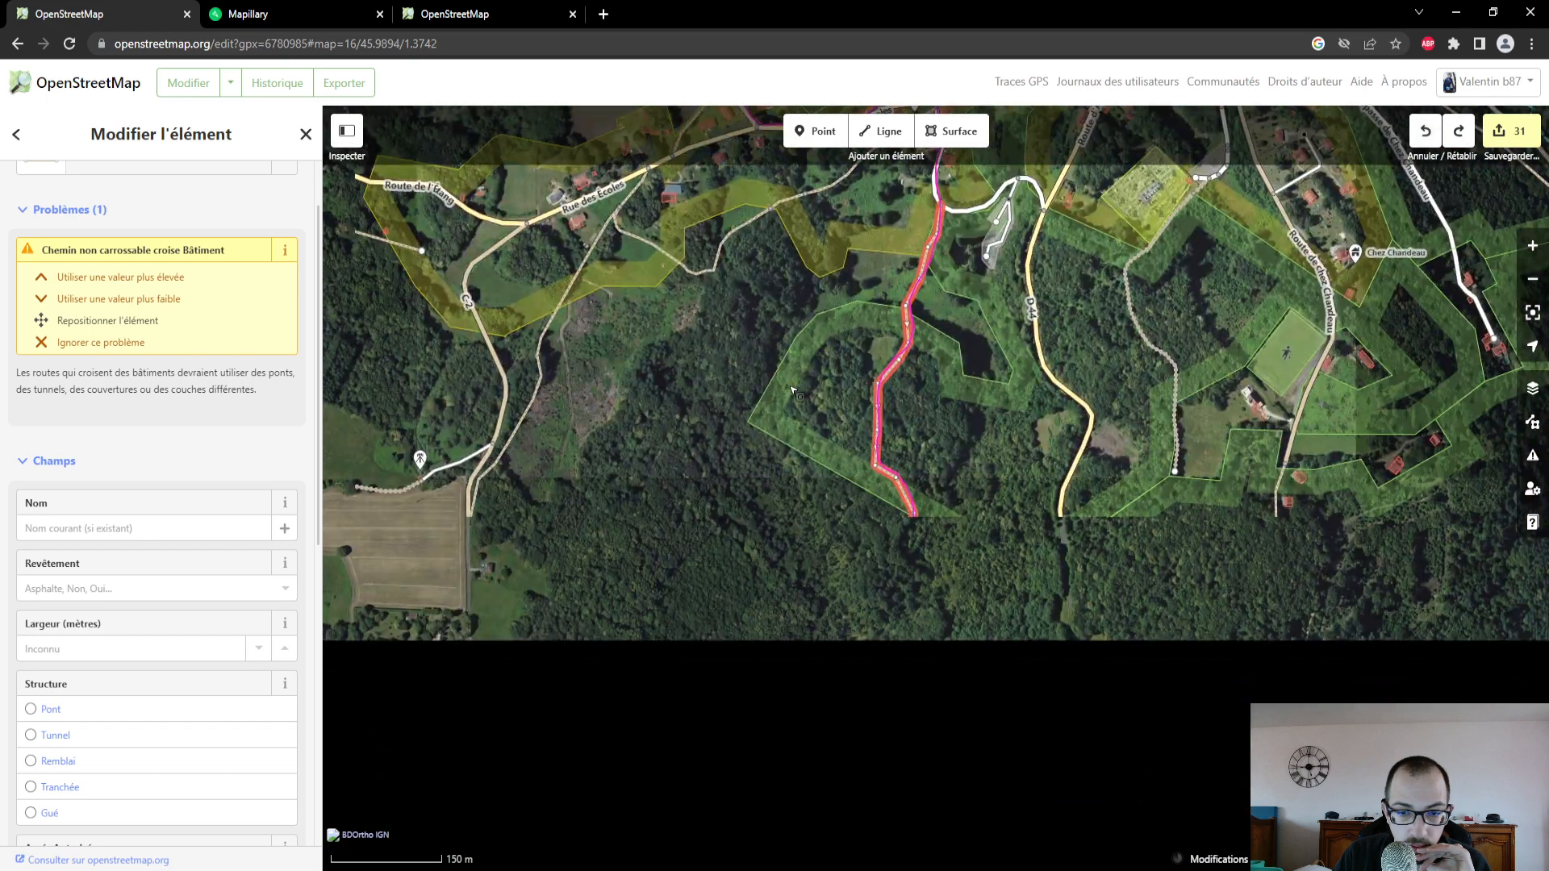
{"action": "scroll", "coordinate": [864, 630], "scroll_direction": "up", "scroll_amount": 1}
{"action": "left_click_drag", "start_coordinate": [864, 690], "coordinate": [860, 463]}
{"action": "scroll", "coordinate": [872, 819], "scroll_direction": "up", "scroll_amount": 2}
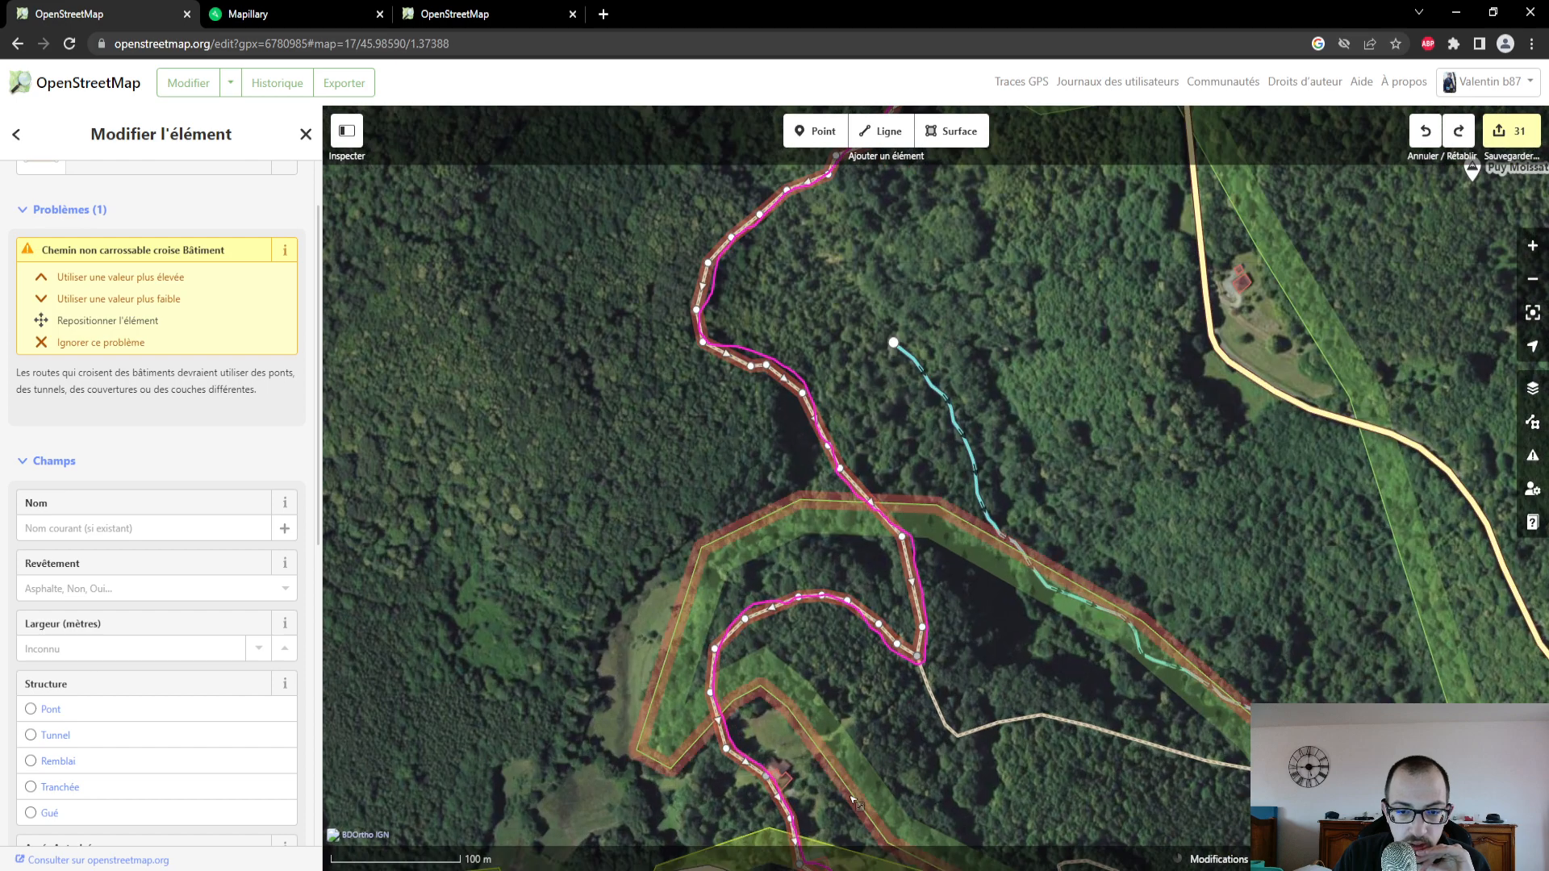
{"action": "left_click_drag", "start_coordinate": [868, 836], "coordinate": [870, 590]}
{"action": "scroll", "coordinate": [859, 646], "scroll_direction": "up", "scroll_amount": 4}
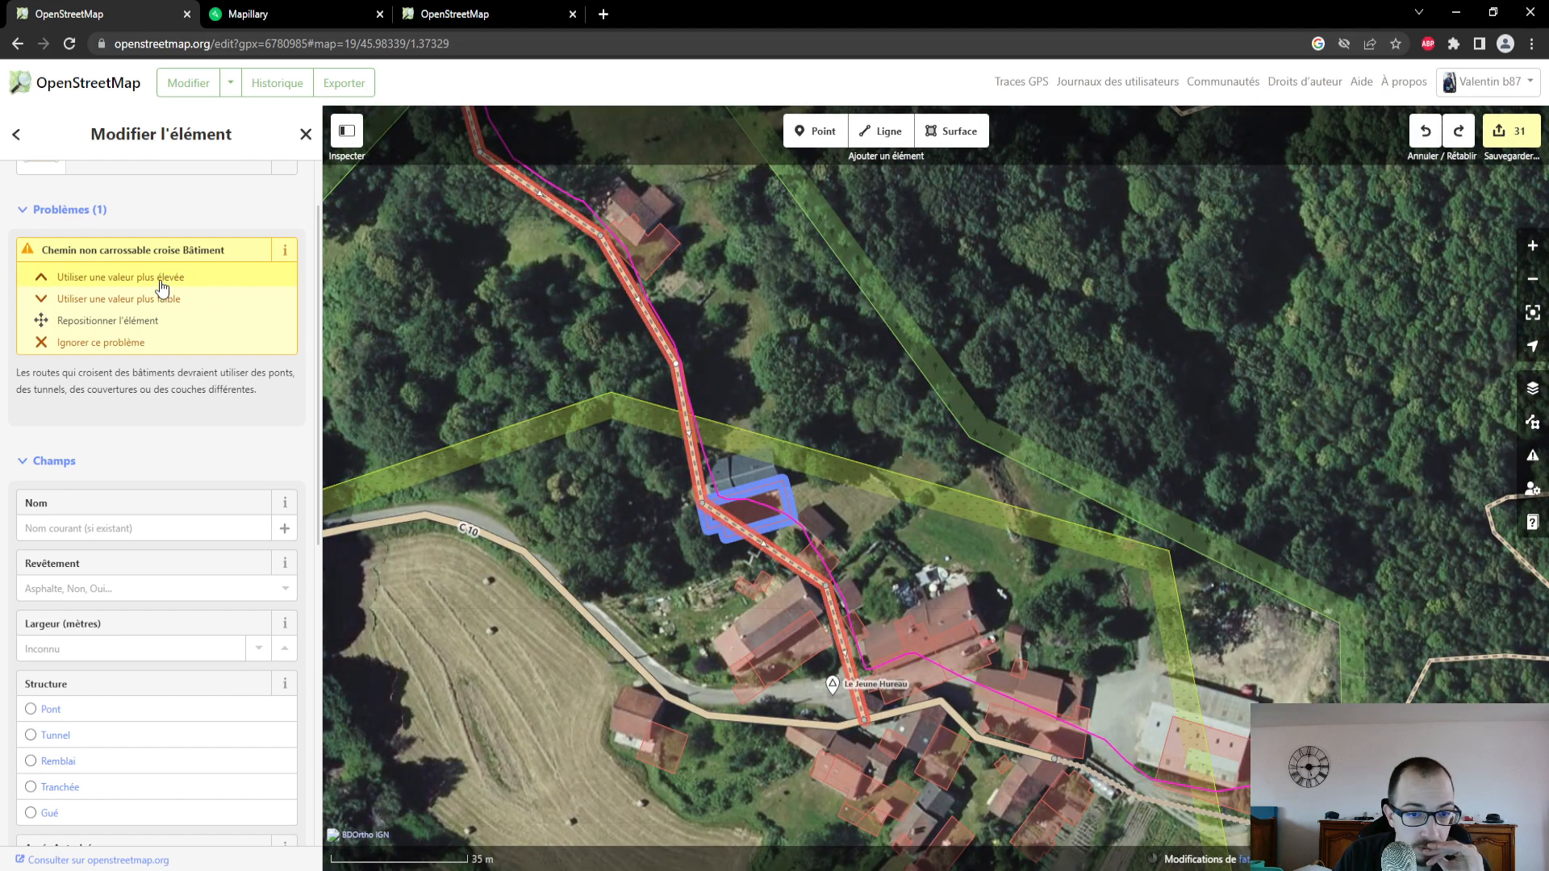
{"action": "left_click", "coordinate": [161, 279]}
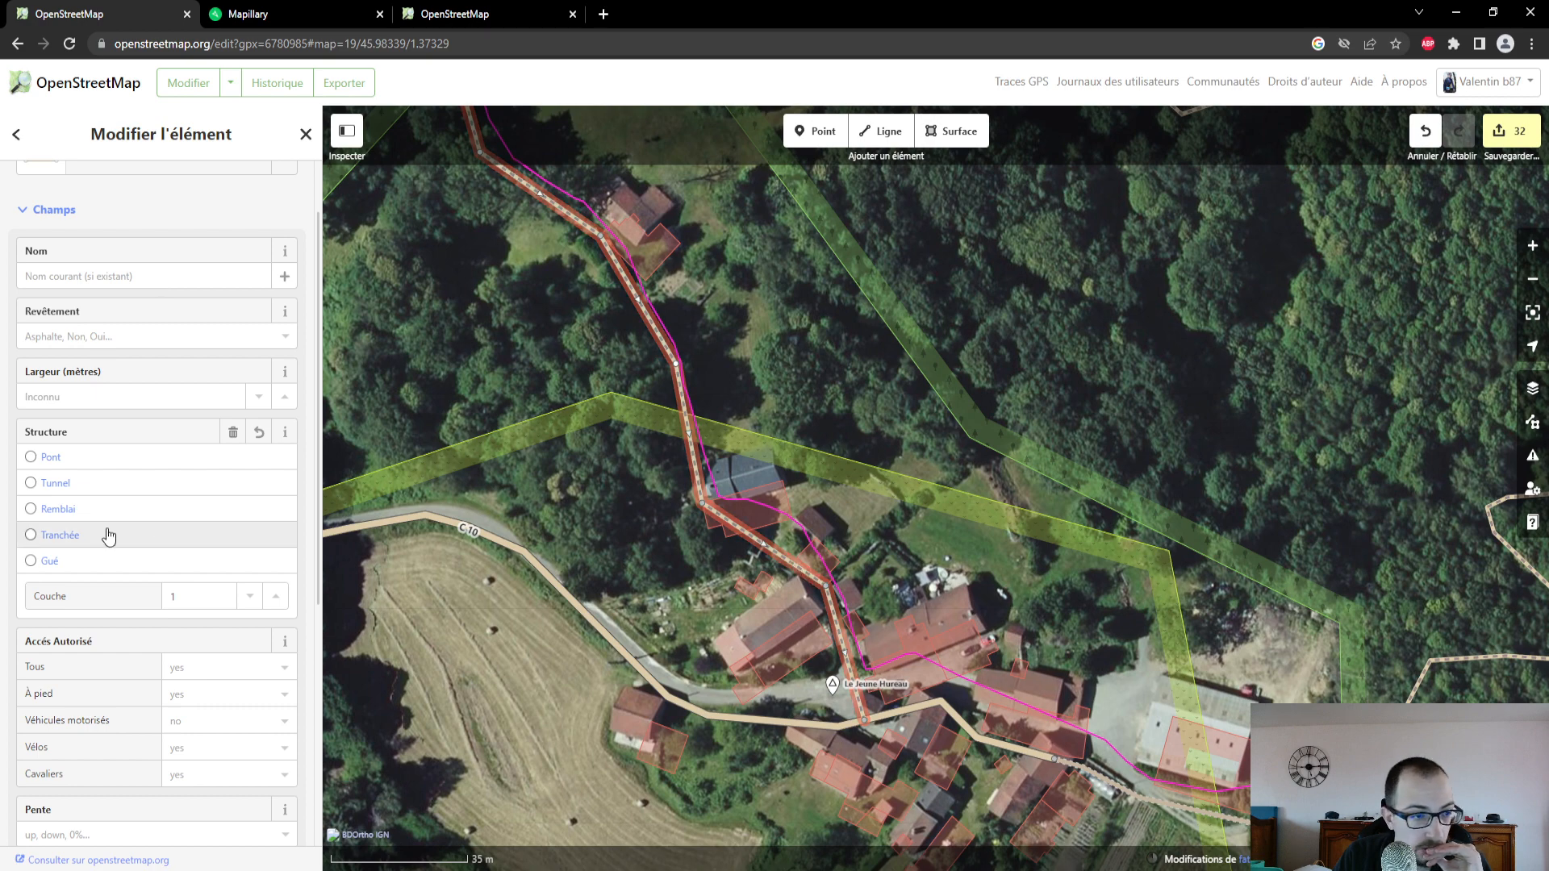
- Set the Revêtement of the path between Rue du Mas and Le Jeune Hureau to Terre
{"action": "left_click", "coordinate": [106, 390]}
{"action": "left_click", "coordinate": [105, 335]}
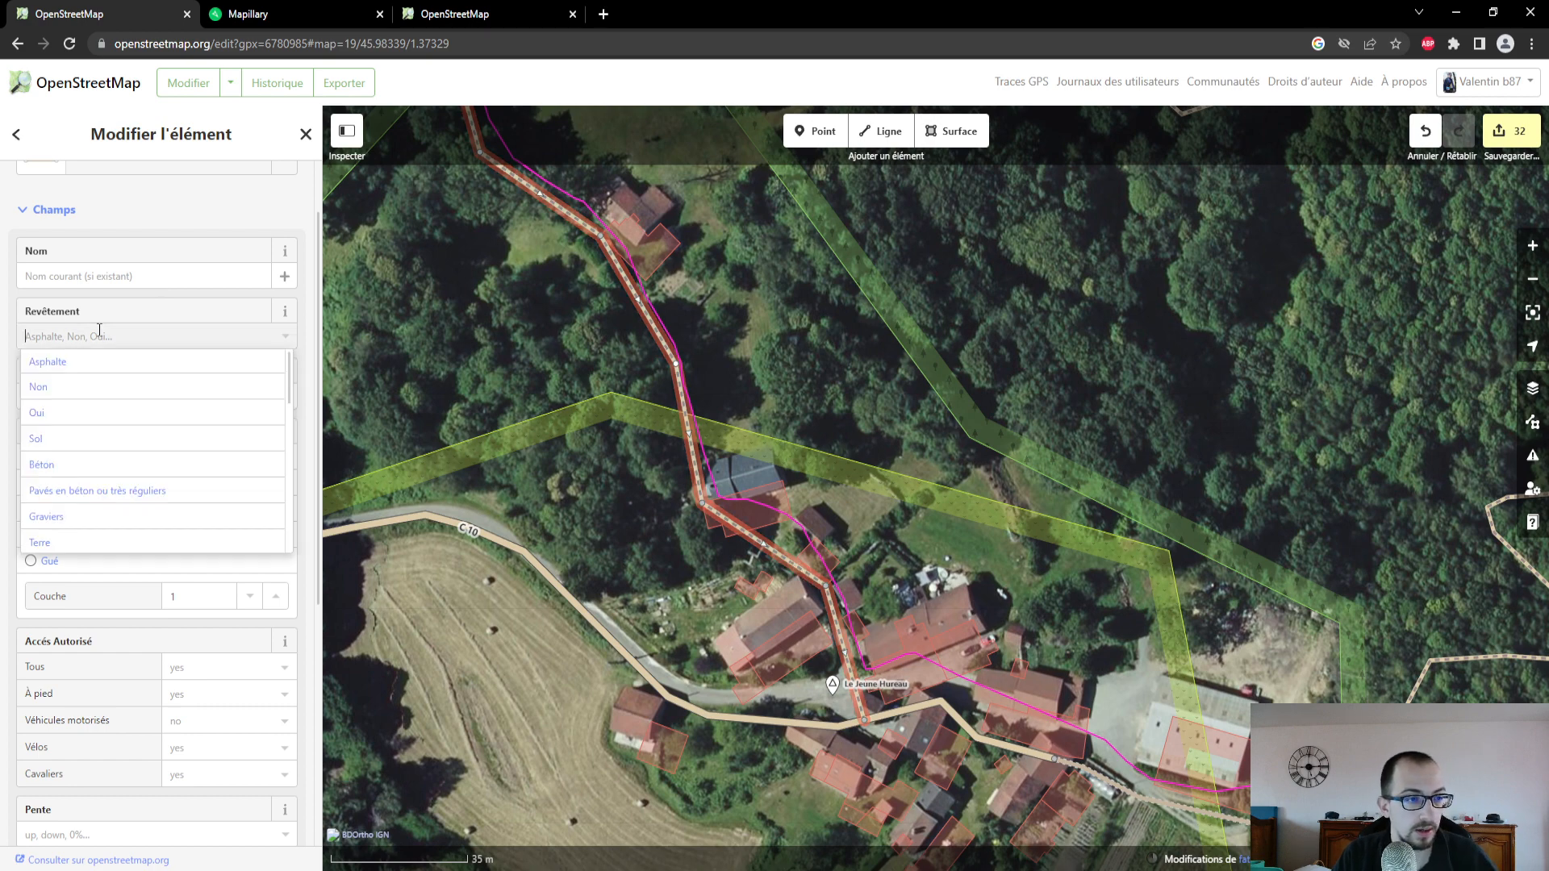
{"action": "type", "text": "Terre"}
{"action": "left_click", "coordinate": [110, 362]}
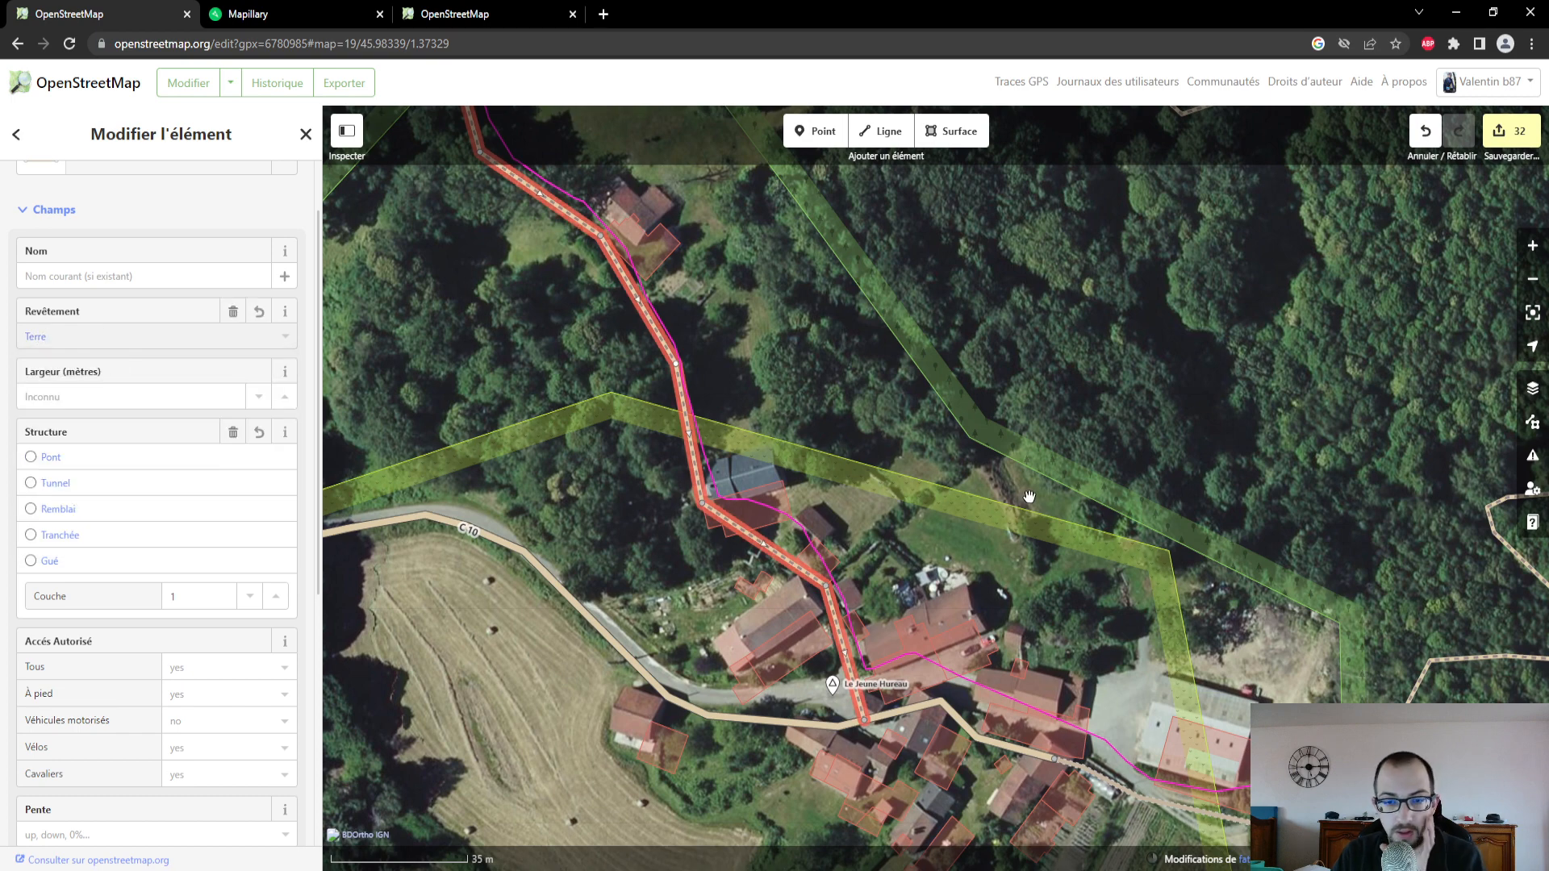
- Move the points of the C 10 just west of its junction with the path to follow the road in the aerial imagery
{"action": "left_click_drag", "start_coordinate": [936, 580], "coordinate": [930, 462]}
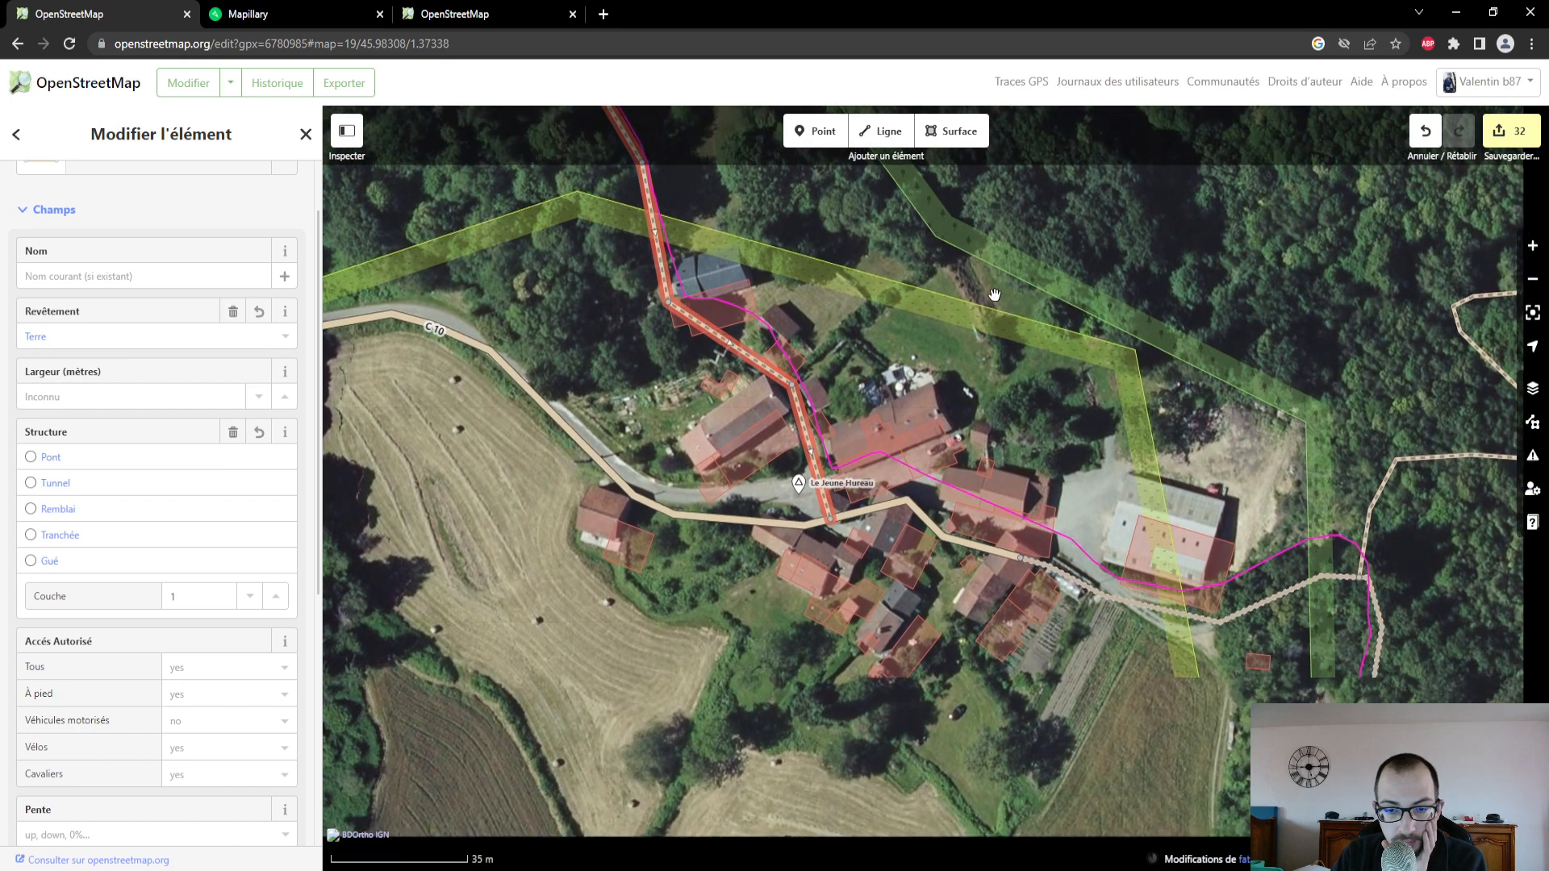
{"action": "left_click", "coordinate": [808, 524]}
{"action": "left_click_drag", "start_coordinate": [808, 525], "coordinate": [799, 490]}
{"action": "left_click_drag", "start_coordinate": [674, 514], "coordinate": [595, 444]}
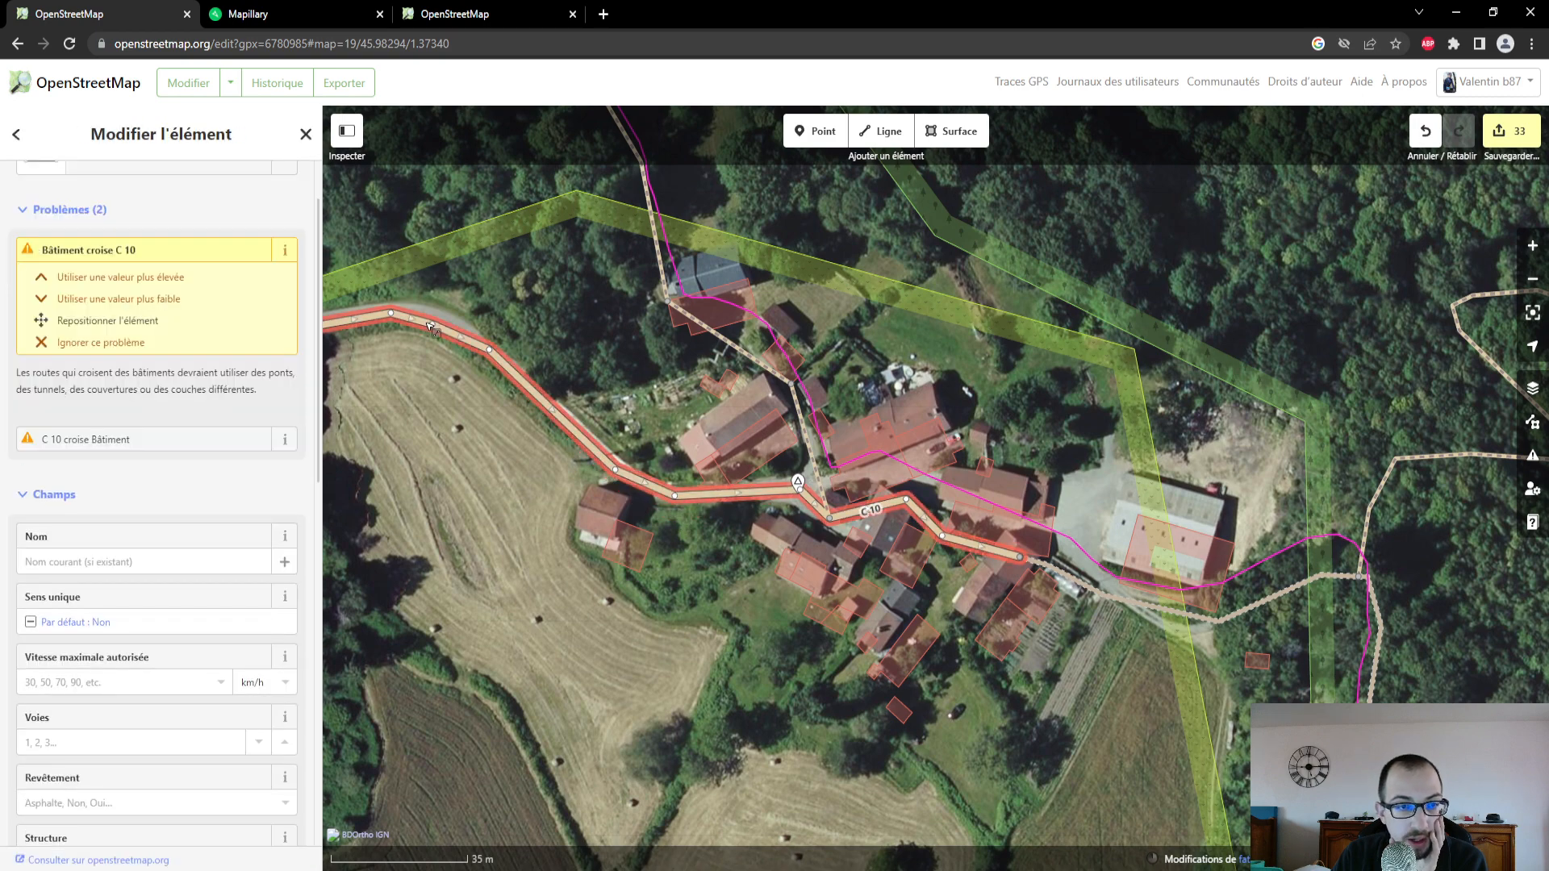
{"action": "left_click_drag", "start_coordinate": [430, 326], "coordinate": [457, 321]}
- Resolve the building-crossing issue on the C 10 with the higher-value fix, giving the road Couche 1
{"action": "left_click_drag", "start_coordinate": [431, 435], "coordinate": [336, 439]}
{"action": "scroll", "coordinate": [1062, 667], "scroll_direction": "up", "scroll_amount": 3}
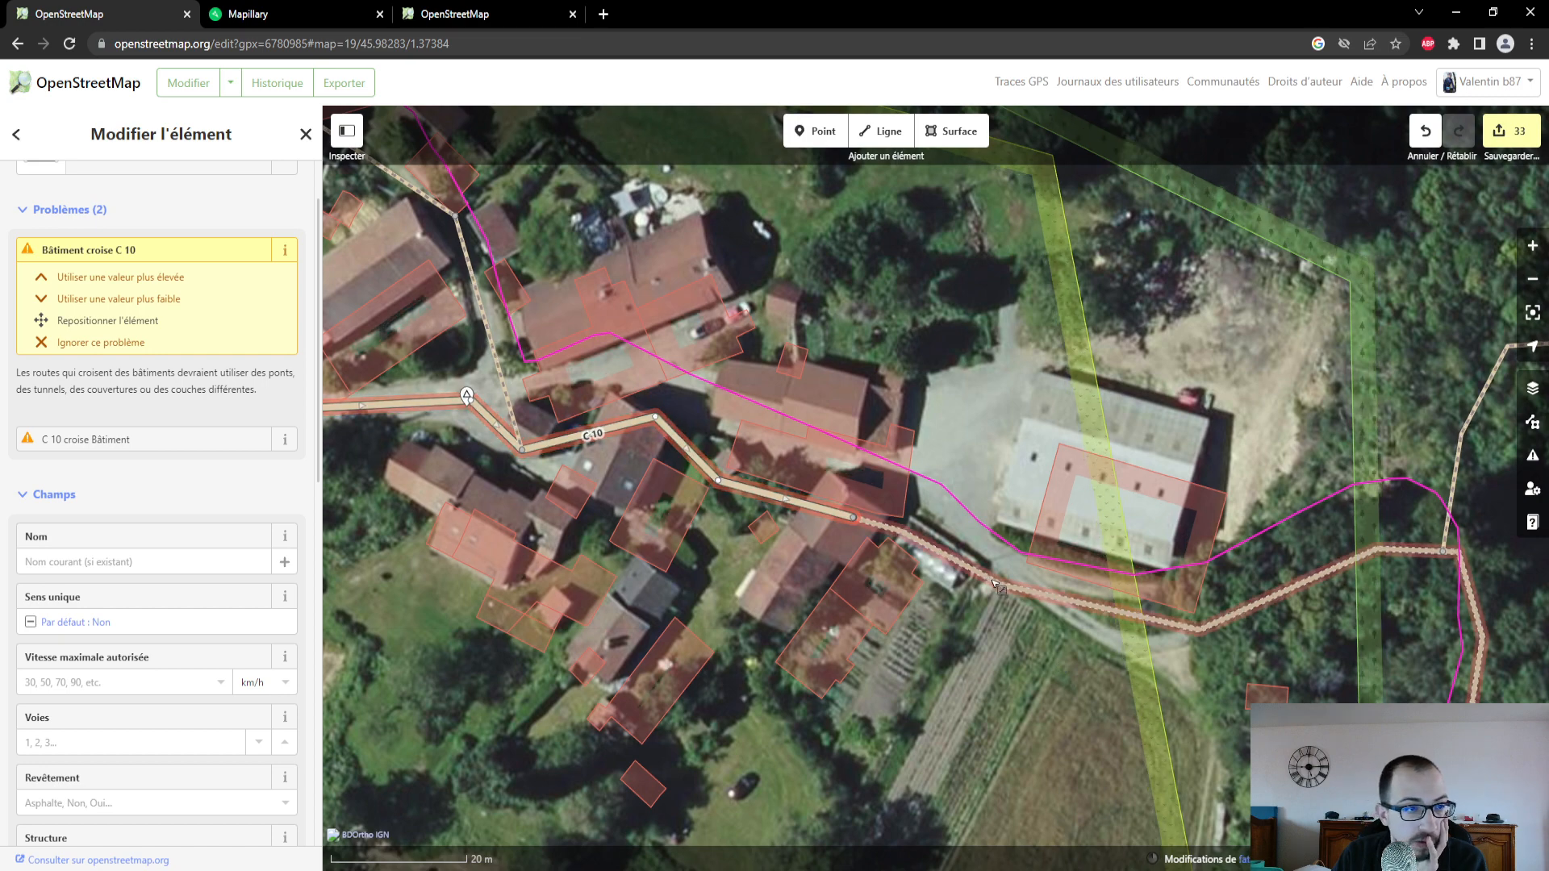
{"action": "left_click", "coordinate": [121, 277]}
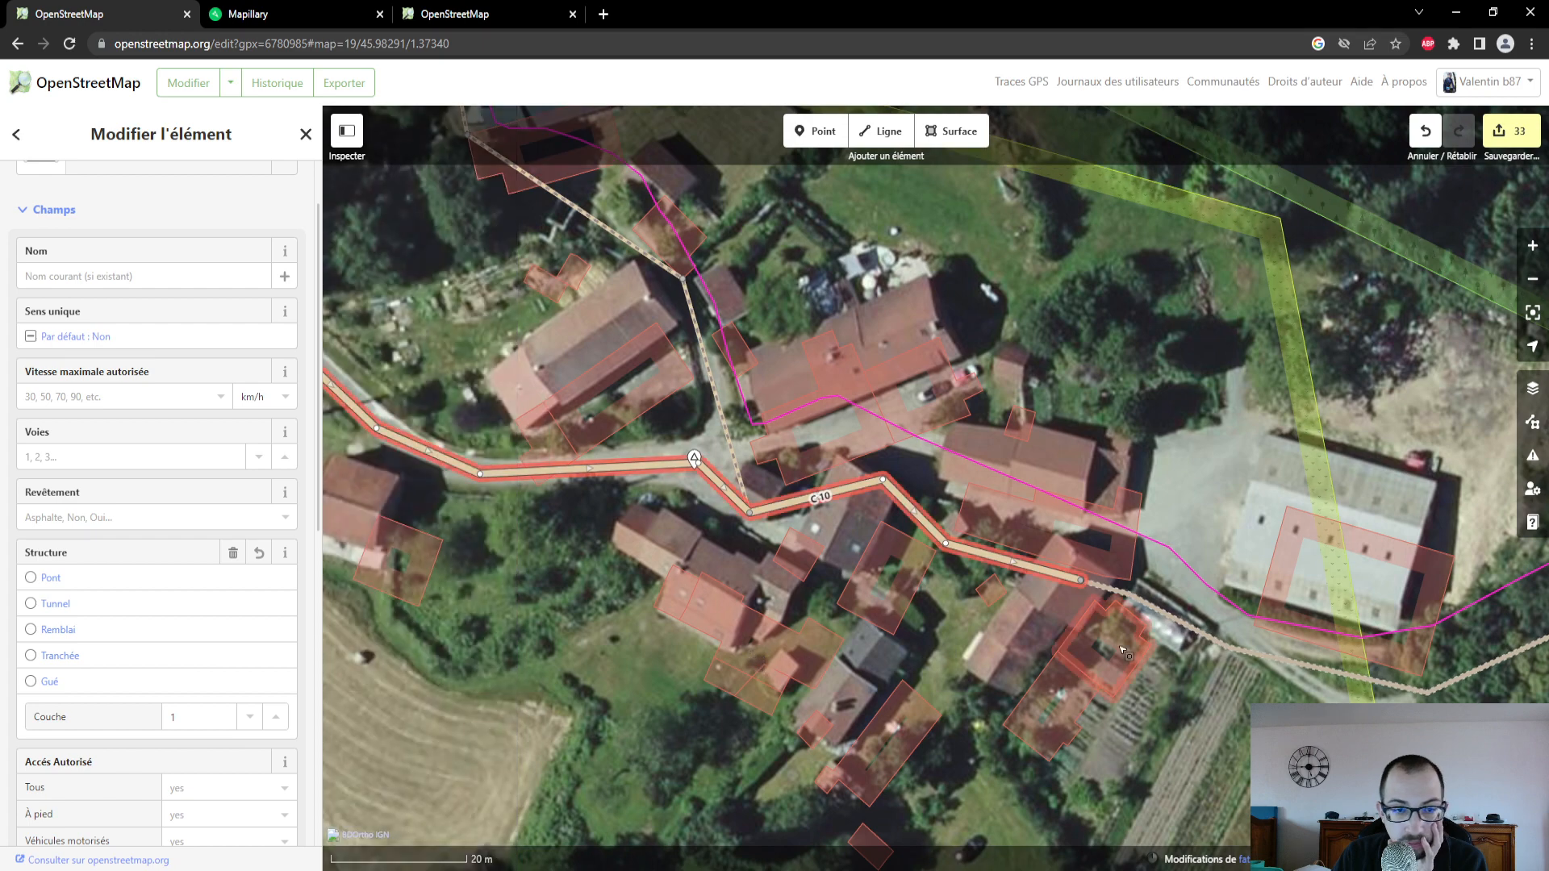
- Move the points of the C 10 and the adjoining track at the hamlet's east side to match the road in the aerial imagery
{"action": "left_click", "coordinate": [1224, 650]}
{"action": "left_click_drag", "start_coordinate": [1129, 594], "coordinate": [1172, 529]}
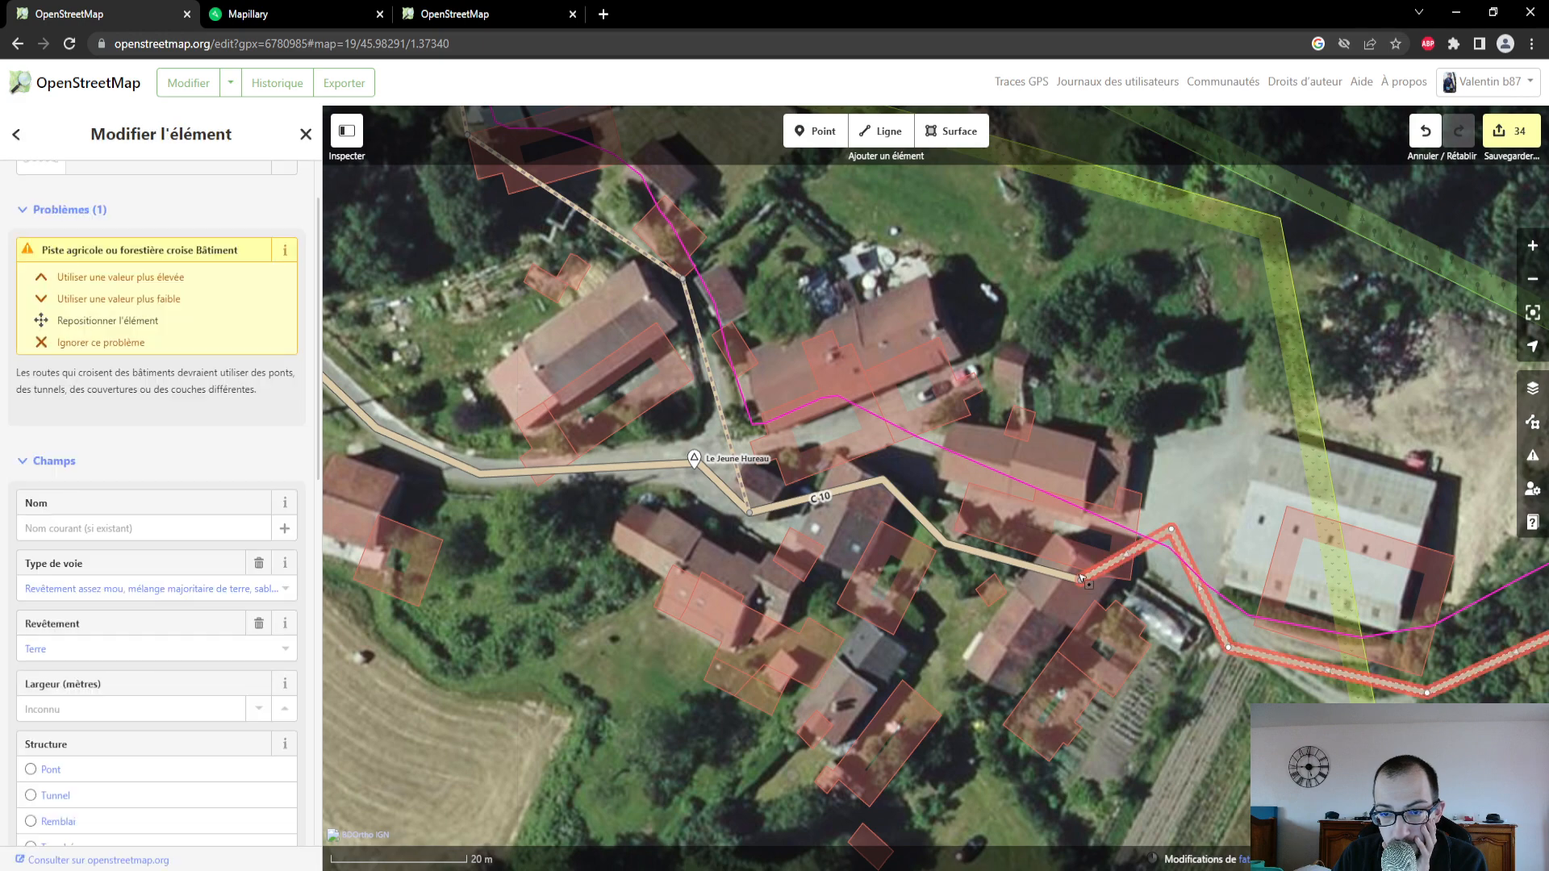
{"action": "left_click_drag", "start_coordinate": [1082, 578], "coordinate": [1094, 528]}
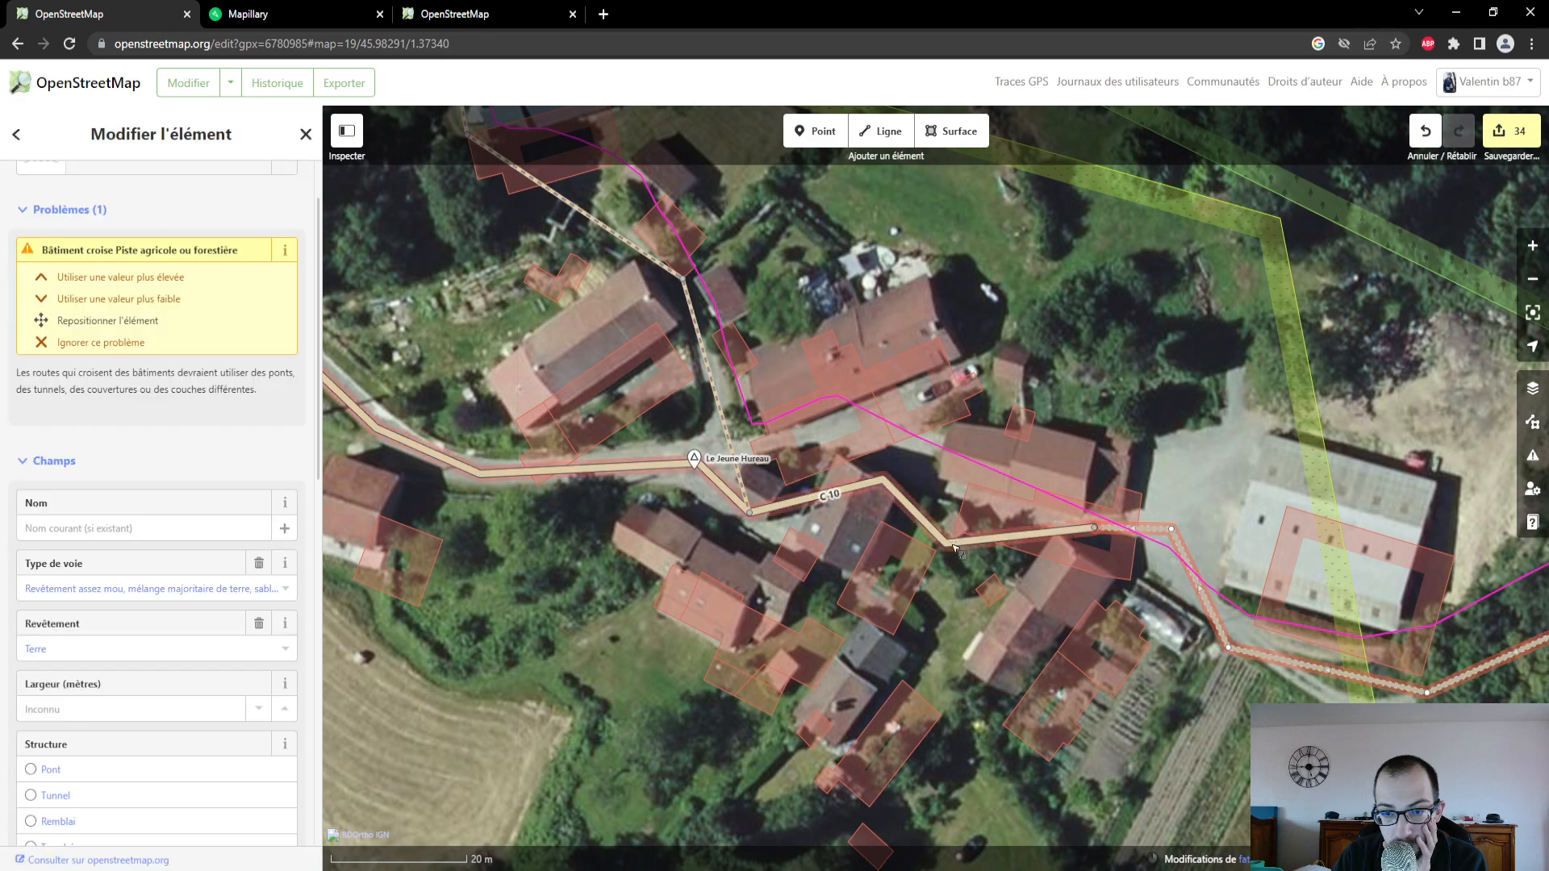
{"action": "left_click", "coordinate": [953, 546]}
{"action": "left_click_drag", "start_coordinate": [948, 544], "coordinate": [966, 492]}
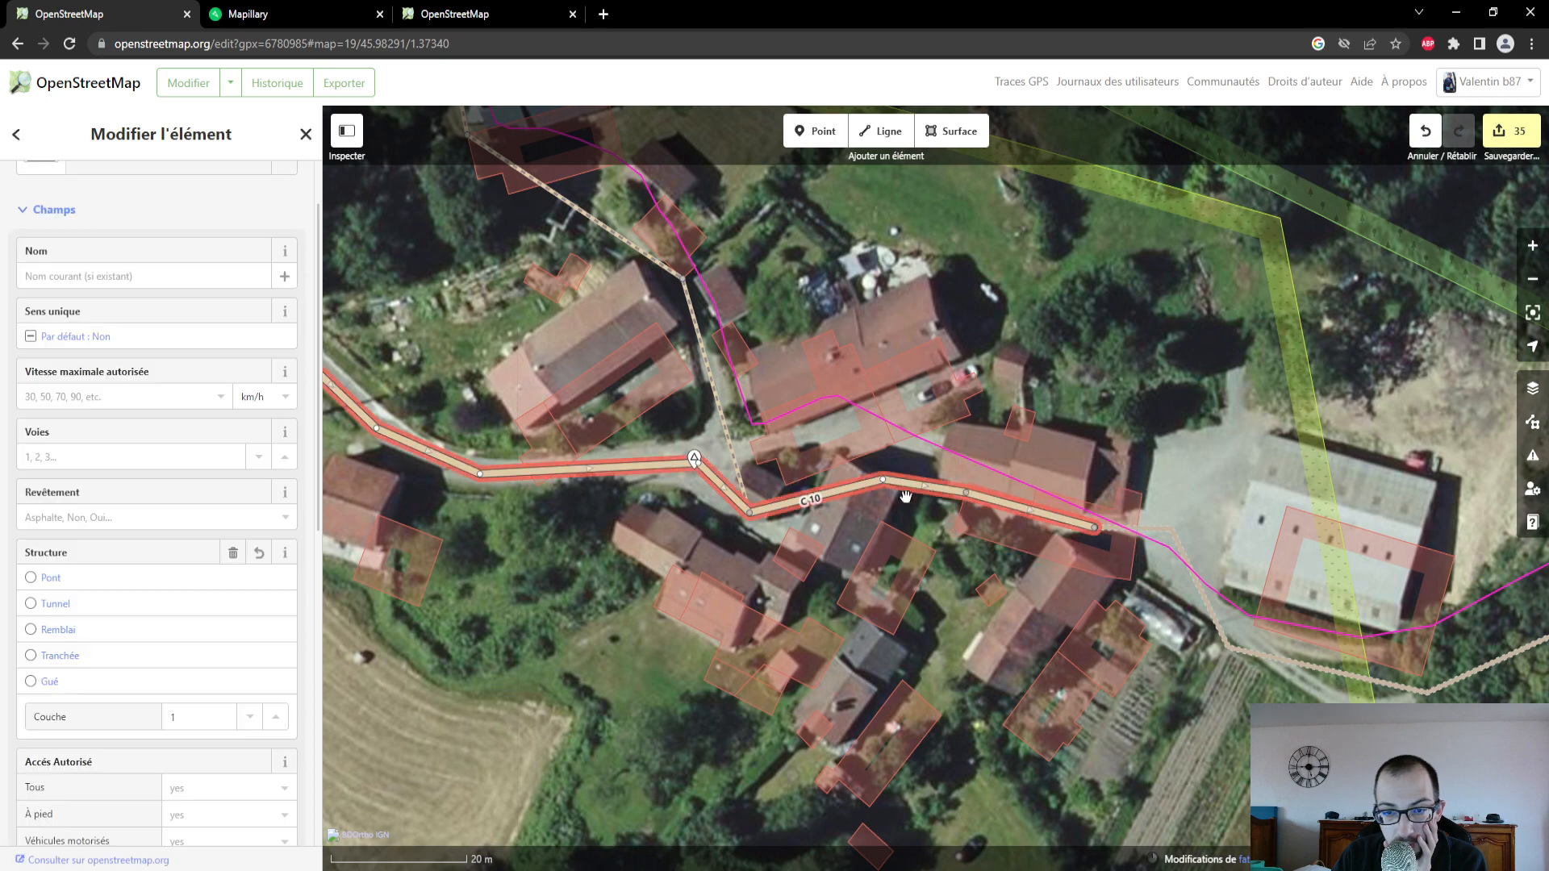
- Reposition the track's points south of the large grey-roofed barn to follow the track in the aerial imagery
{"action": "left_click_drag", "start_coordinate": [1071, 726], "coordinate": [821, 582]}
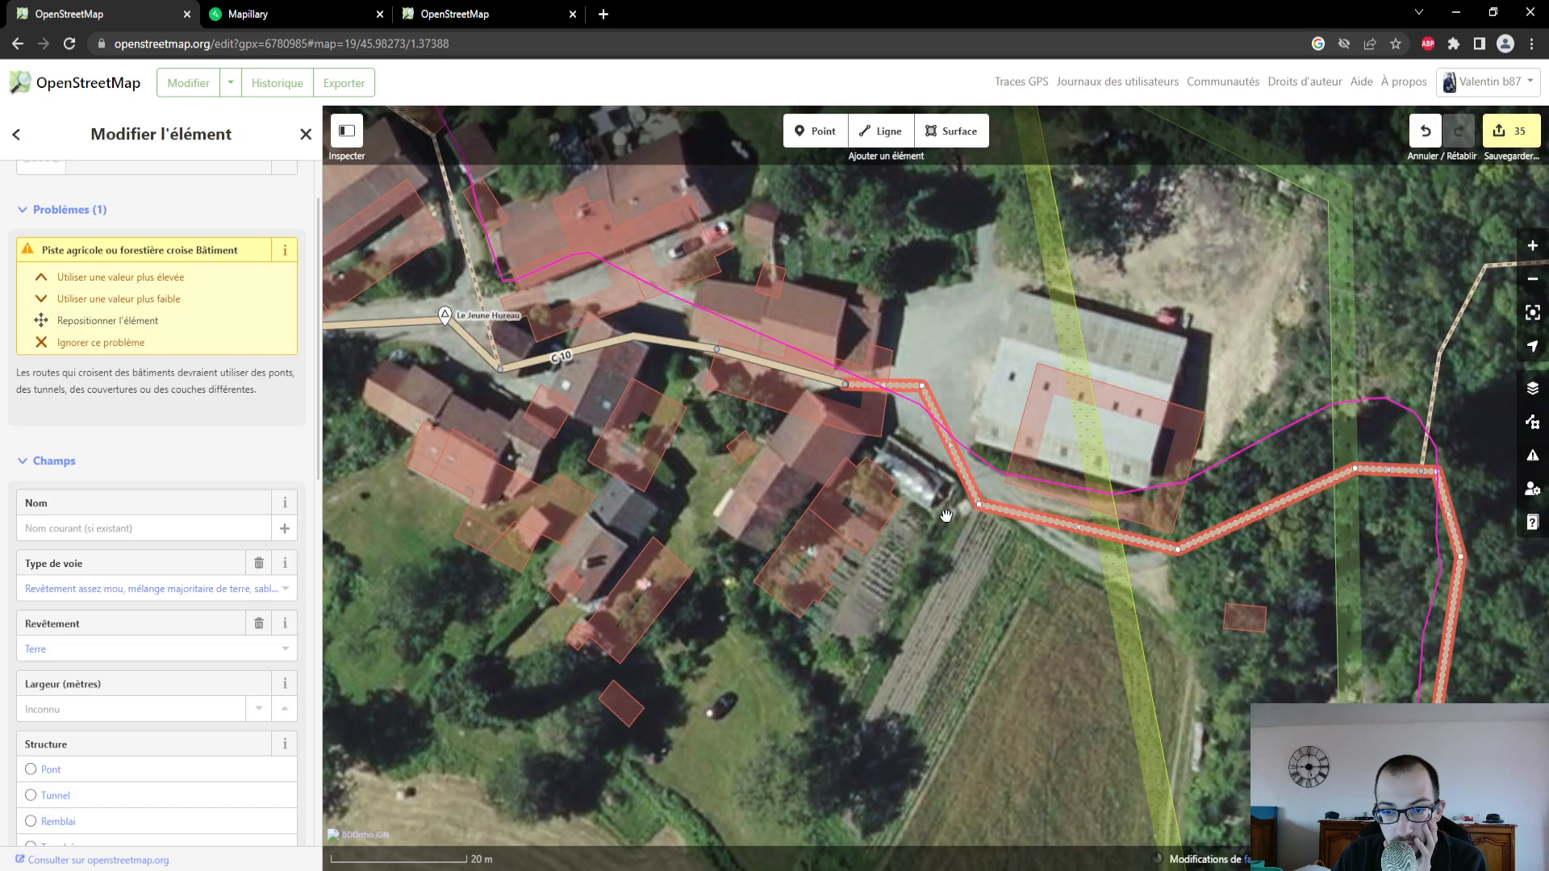
{"action": "left_click", "coordinate": [979, 511]}
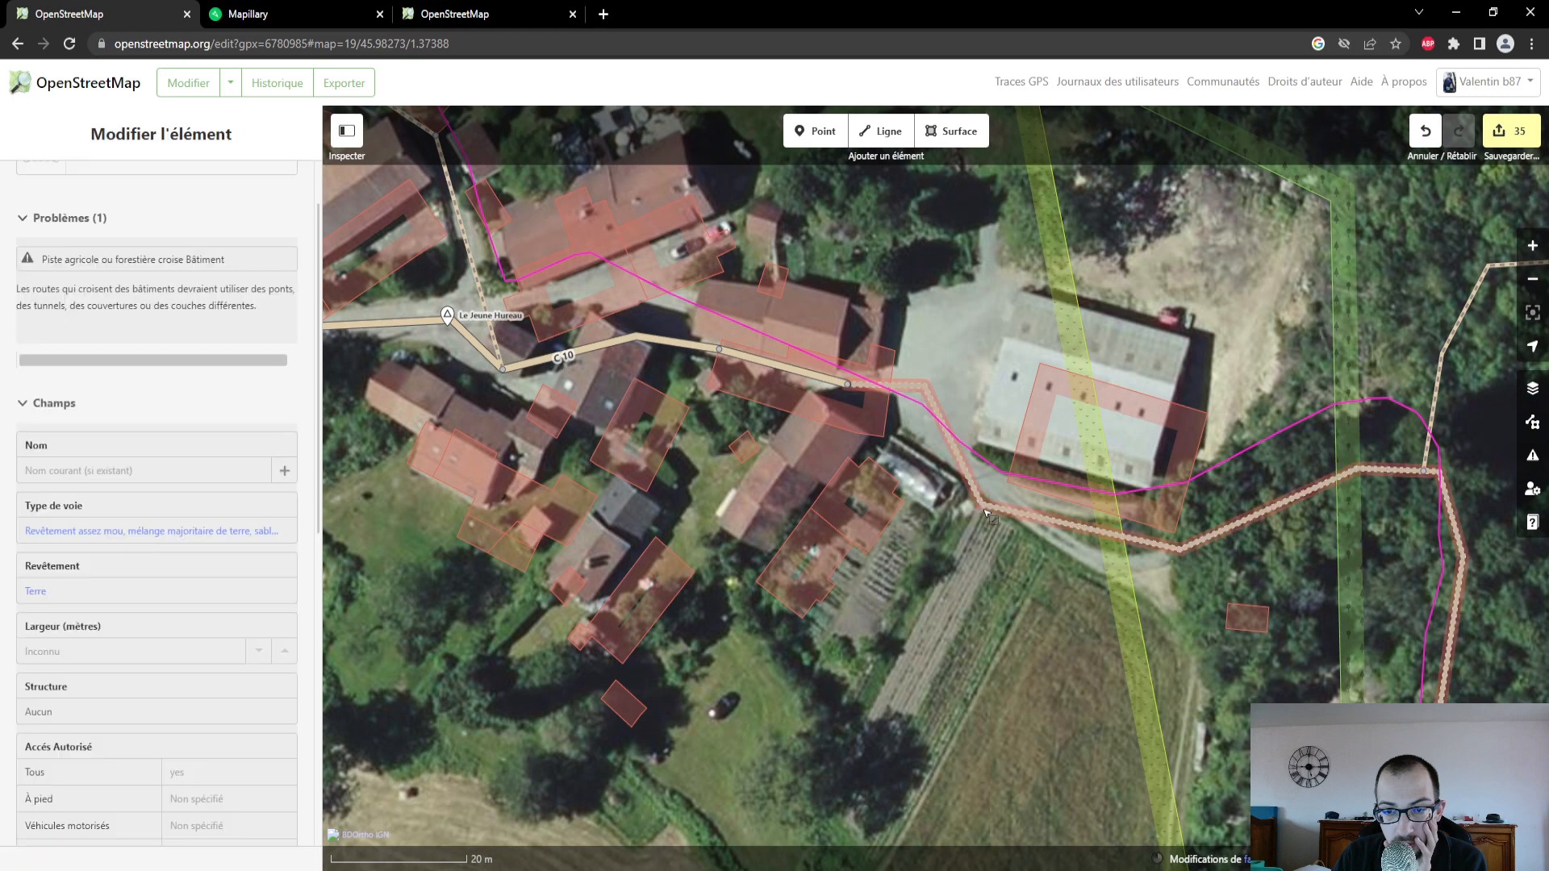
{"action": "left_click", "coordinate": [1170, 539]}
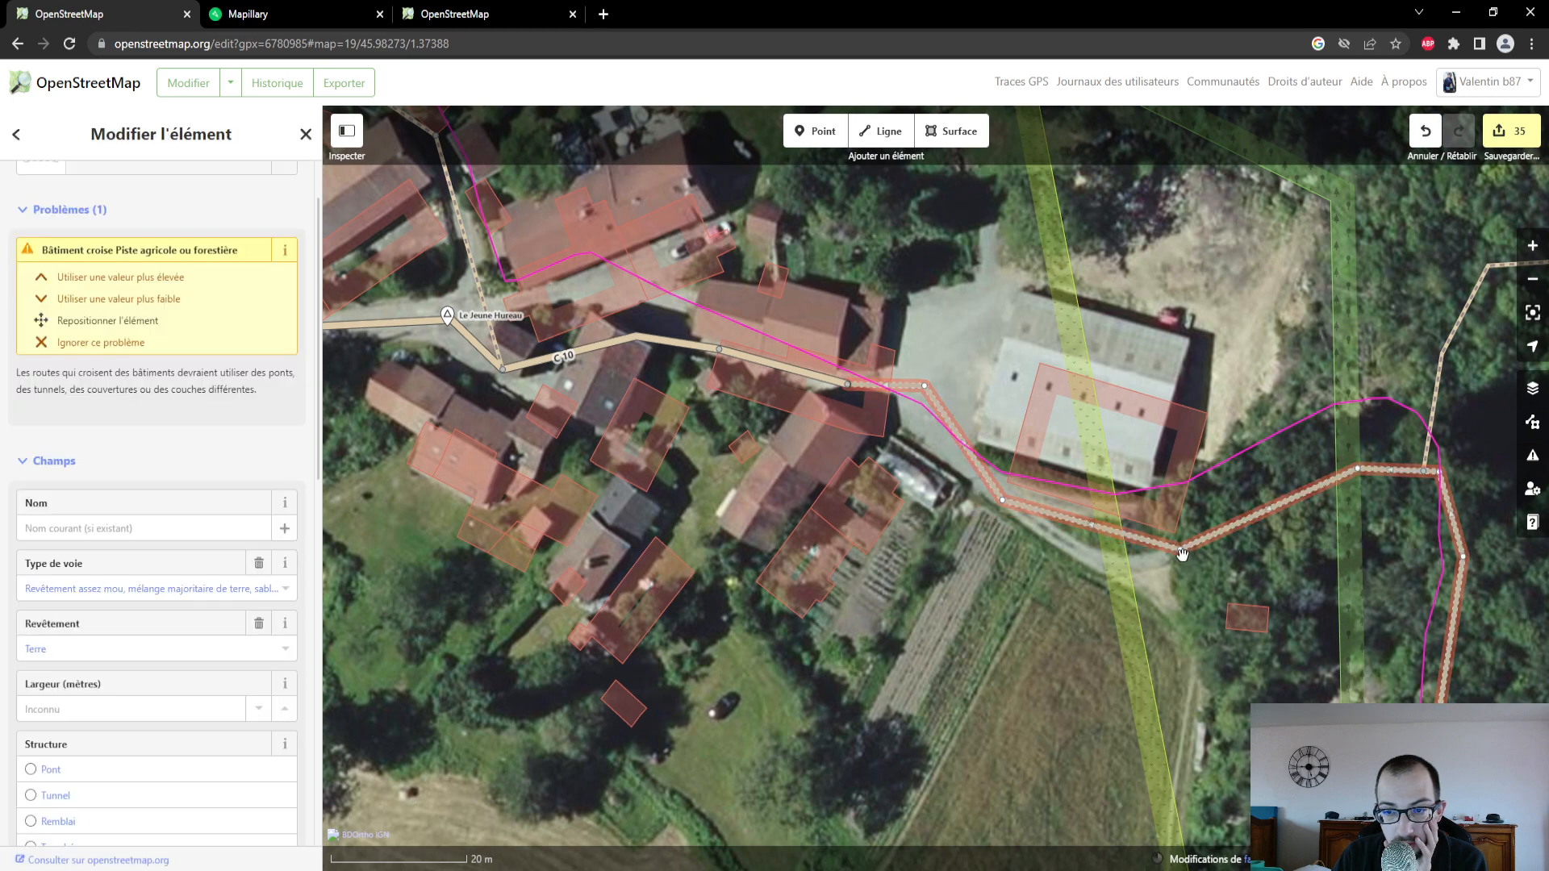
{"action": "key", "text": "Escape"}
{"action": "left_click", "coordinate": [1180, 550]}
{"action": "left_click_drag", "start_coordinate": [1181, 551], "coordinate": [1114, 568]}
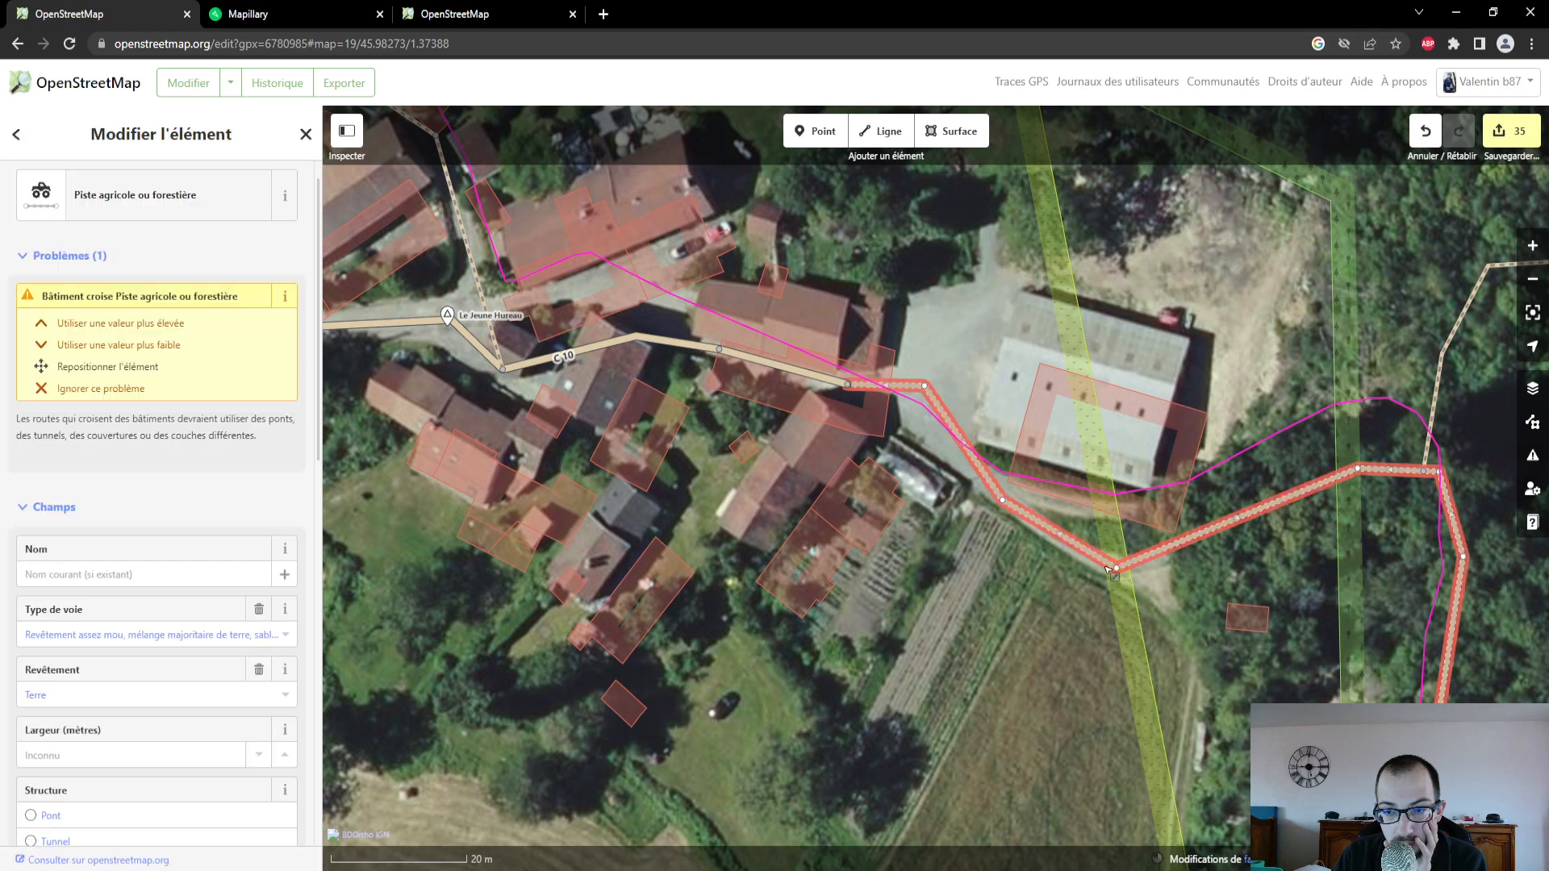
- Resolve the track's building-crossing issue with the lower-value fix, giving it Couche -1, and review its attributes
{"action": "left_click", "coordinate": [147, 343]}
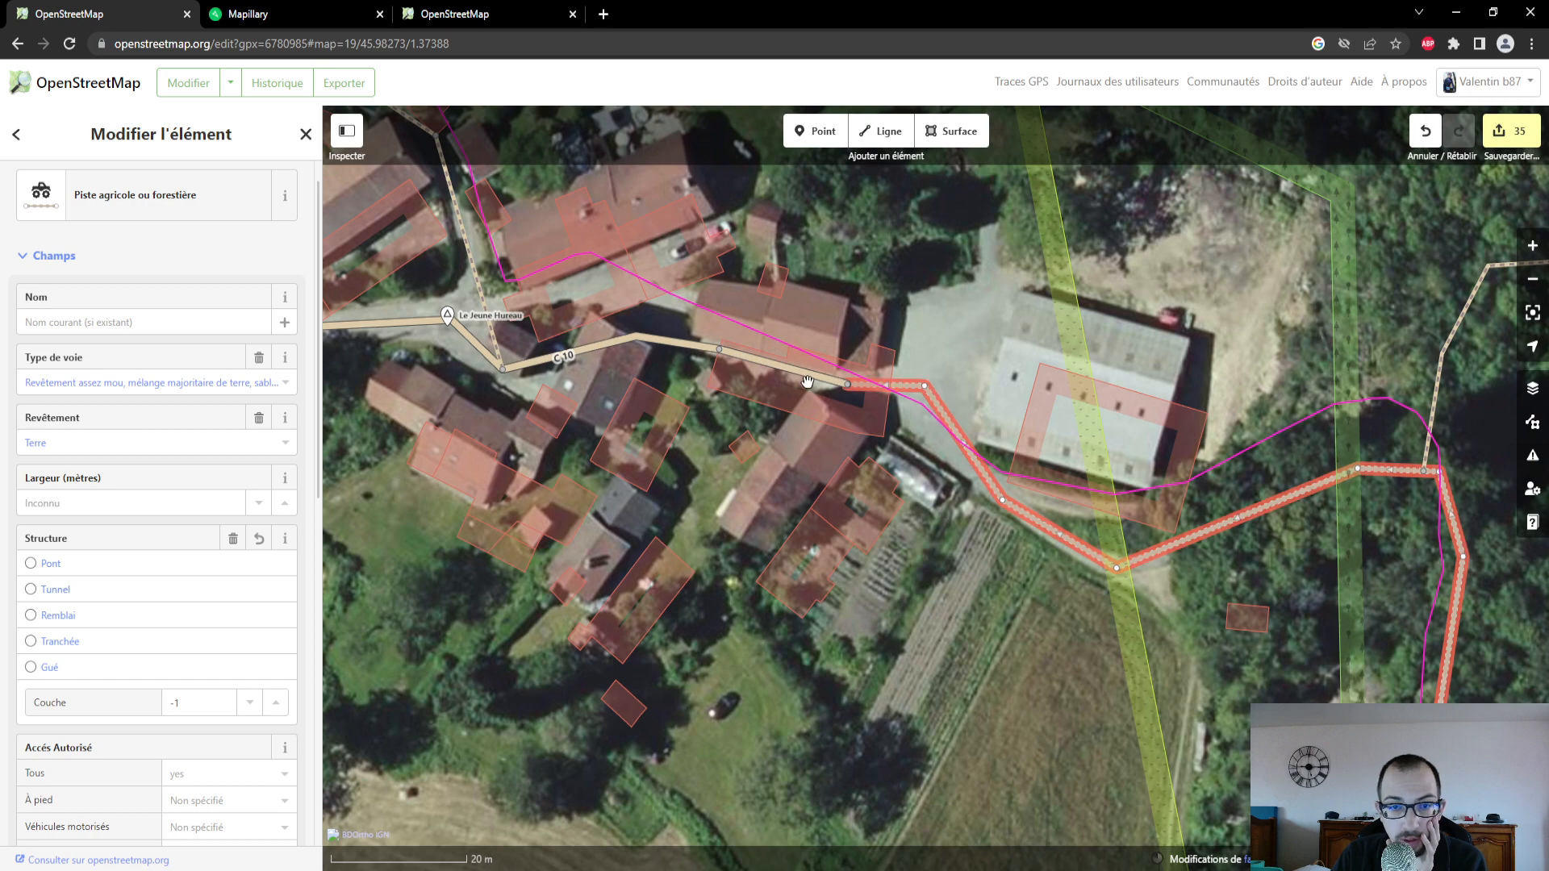
{"action": "scroll", "coordinate": [1036, 594], "scroll_direction": "down", "scroll_amount": 1}
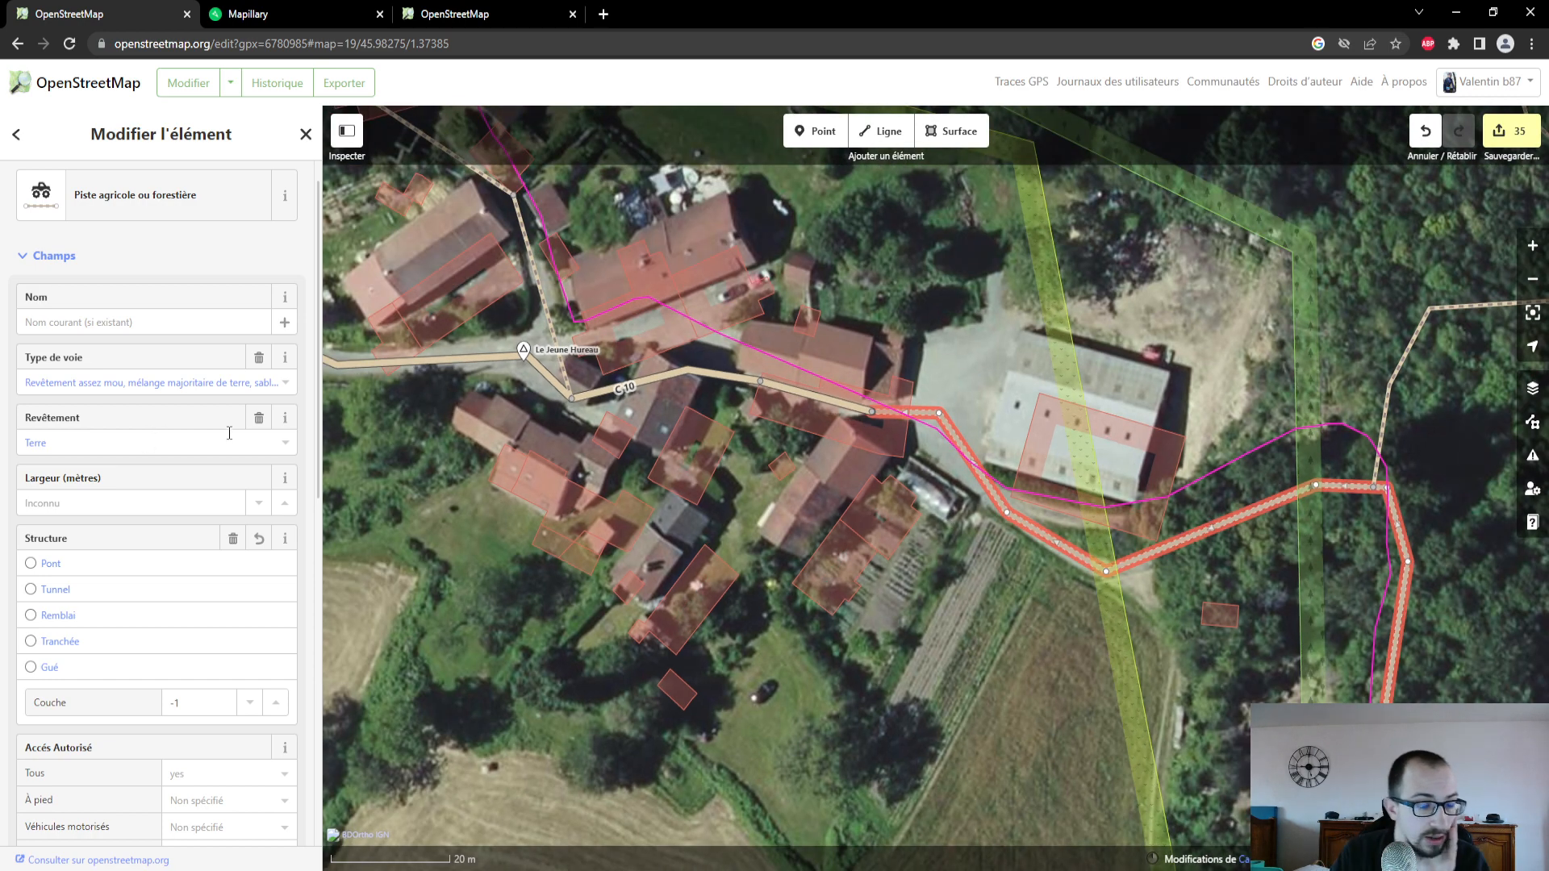
{"action": "scroll", "coordinate": [710, 644], "scroll_direction": "down", "scroll_amount": 1}
{"action": "scroll", "coordinate": [172, 642], "scroll_direction": "down", "scroll_amount": 7}
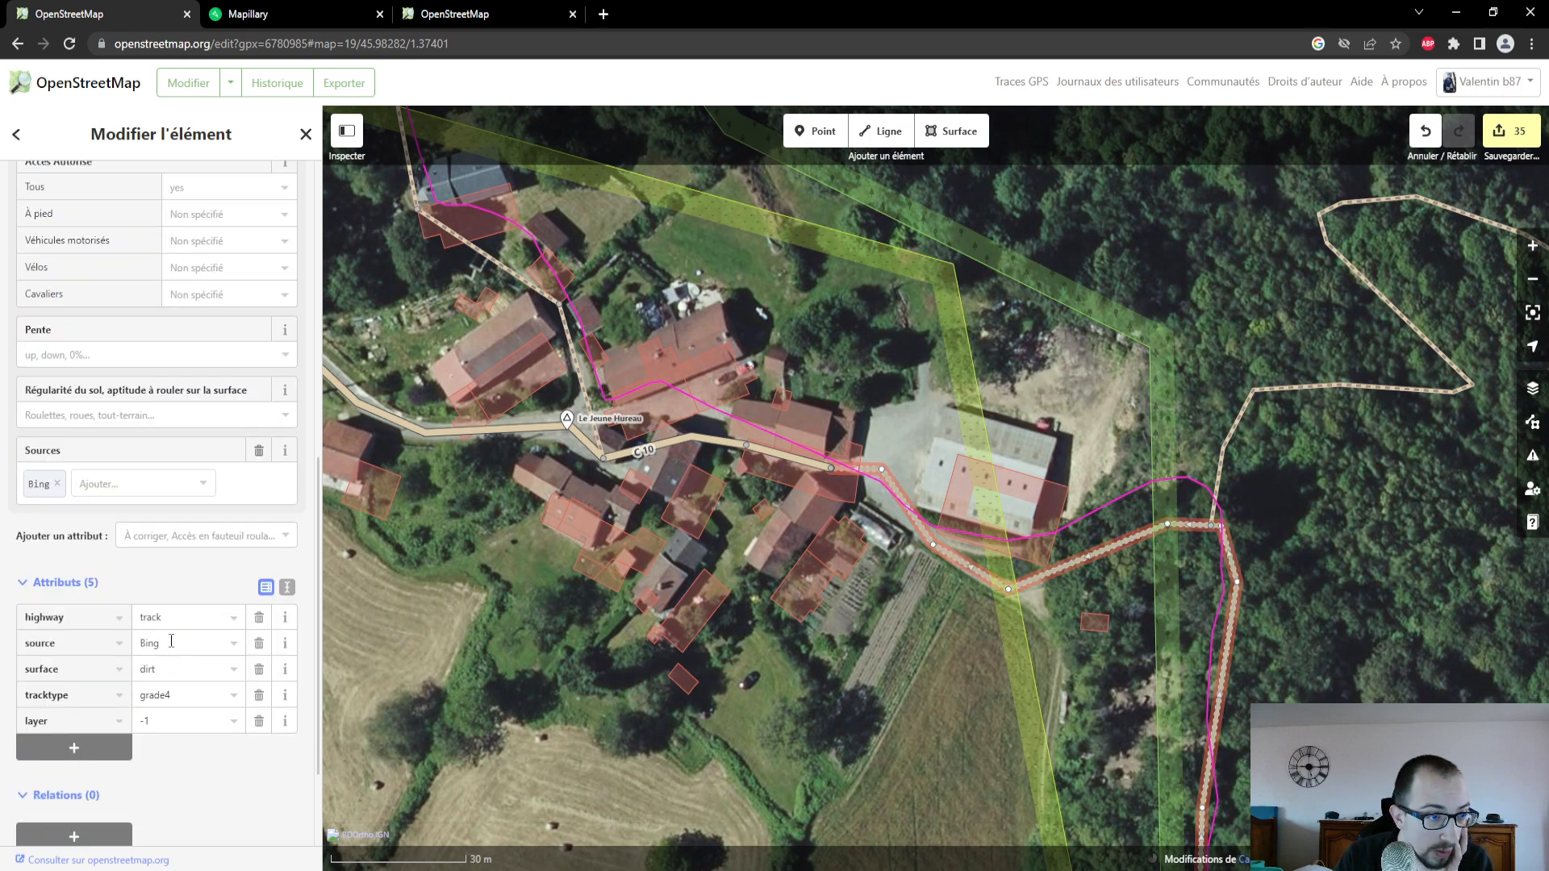
{"action": "scroll", "coordinate": [171, 642], "scroll_direction": "down", "scroll_amount": 2}
{"action": "scroll", "coordinate": [171, 645], "scroll_direction": "up", "scroll_amount": 7}
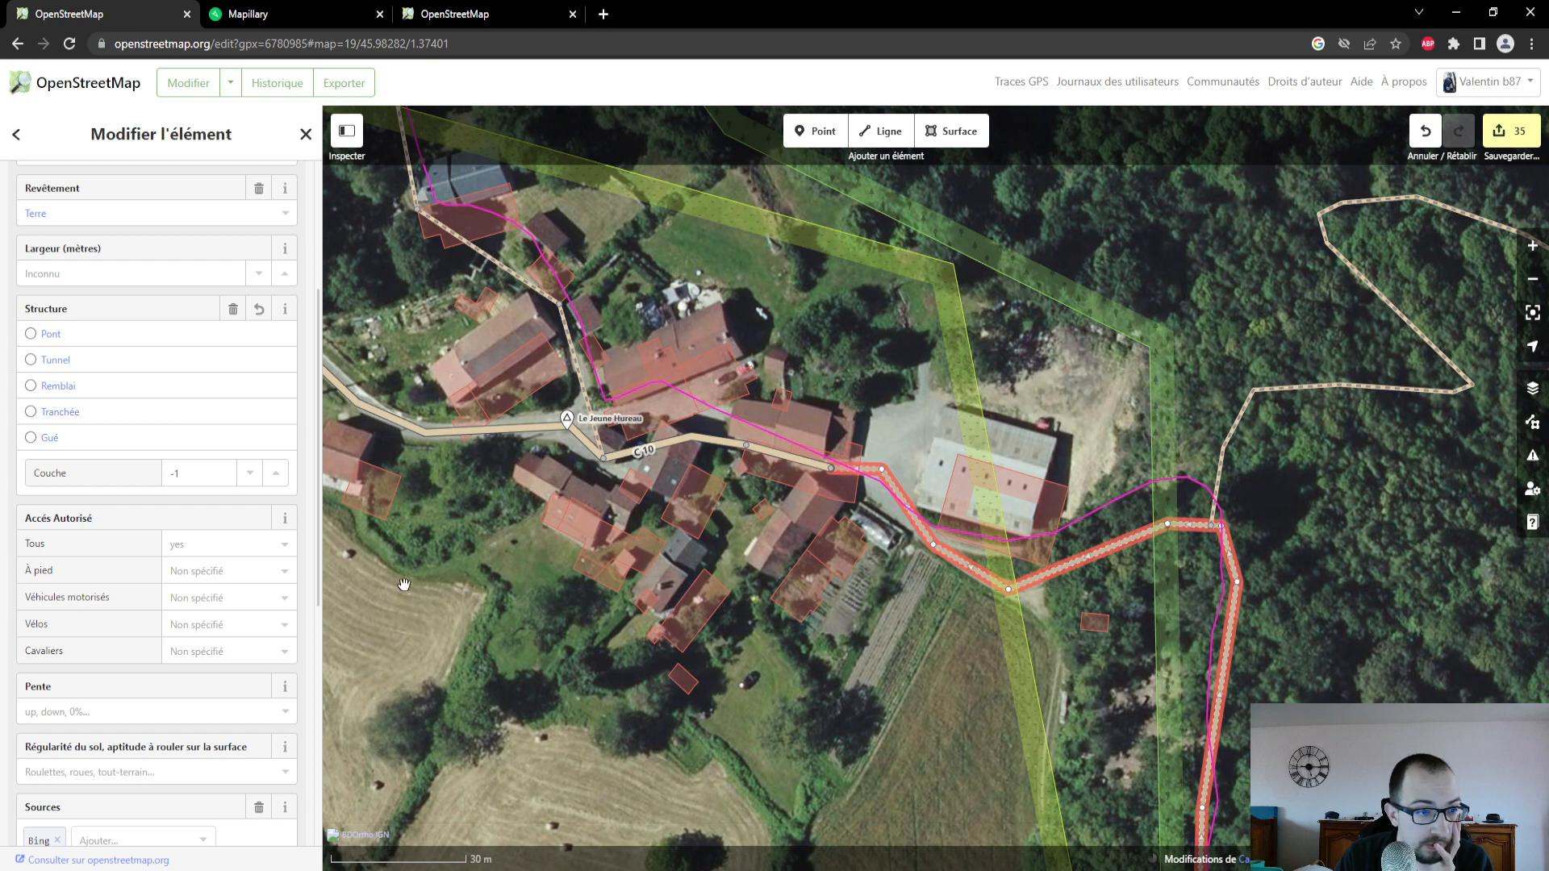
{"action": "scroll", "coordinate": [1073, 597], "scroll_direction": "up", "scroll_amount": 2}
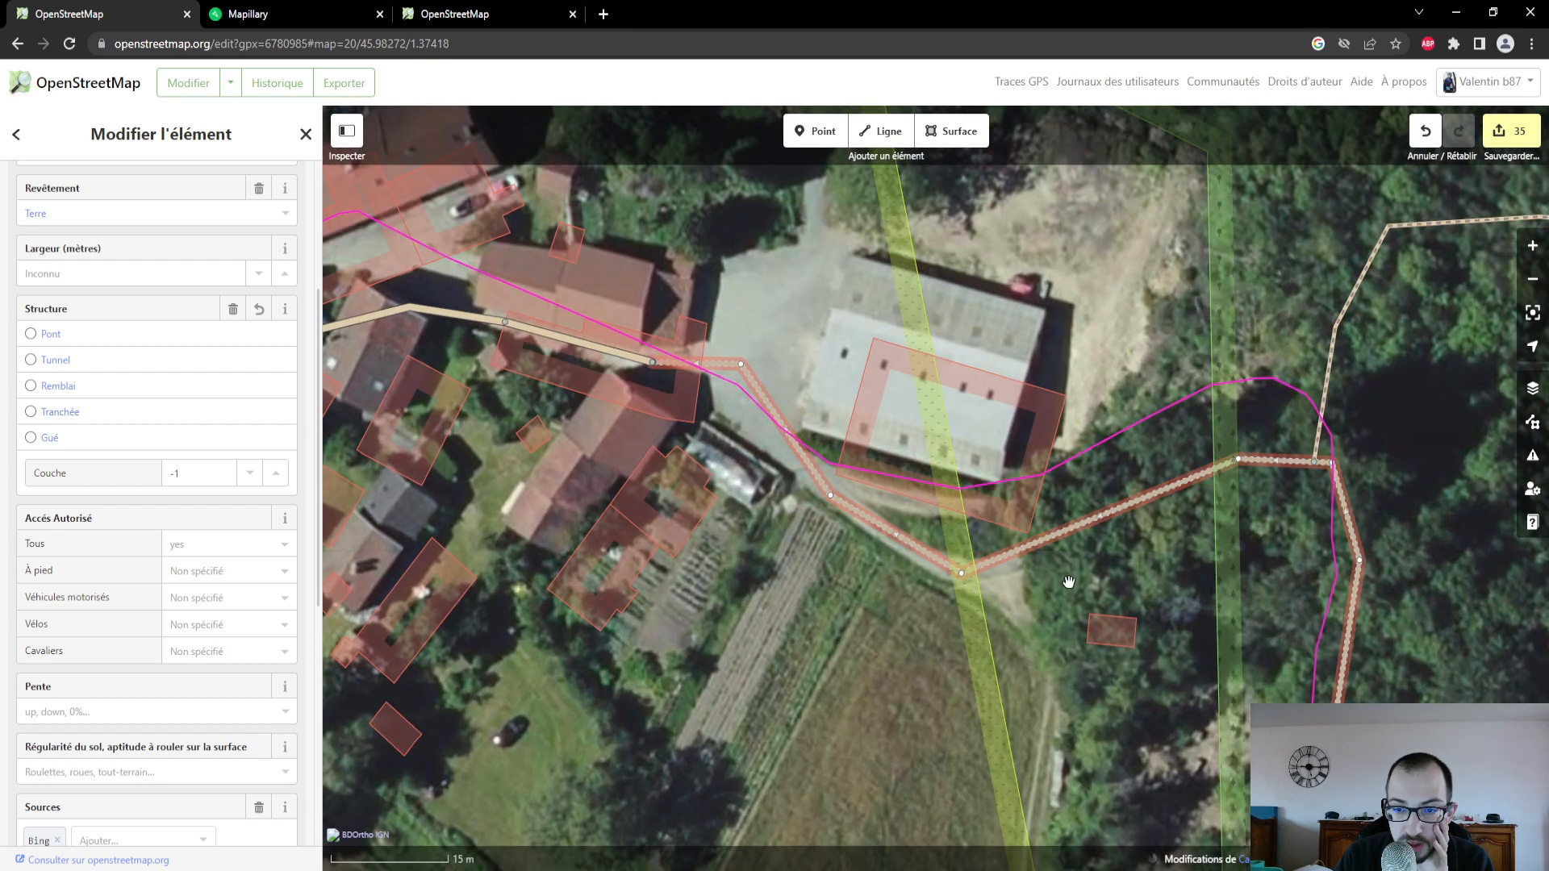
- Examine the track's course against the GPS trace from Le Jeune Hureau south through the woods to the junction below Puy Barrier
{"action": "left_click", "coordinate": [1069, 581]}
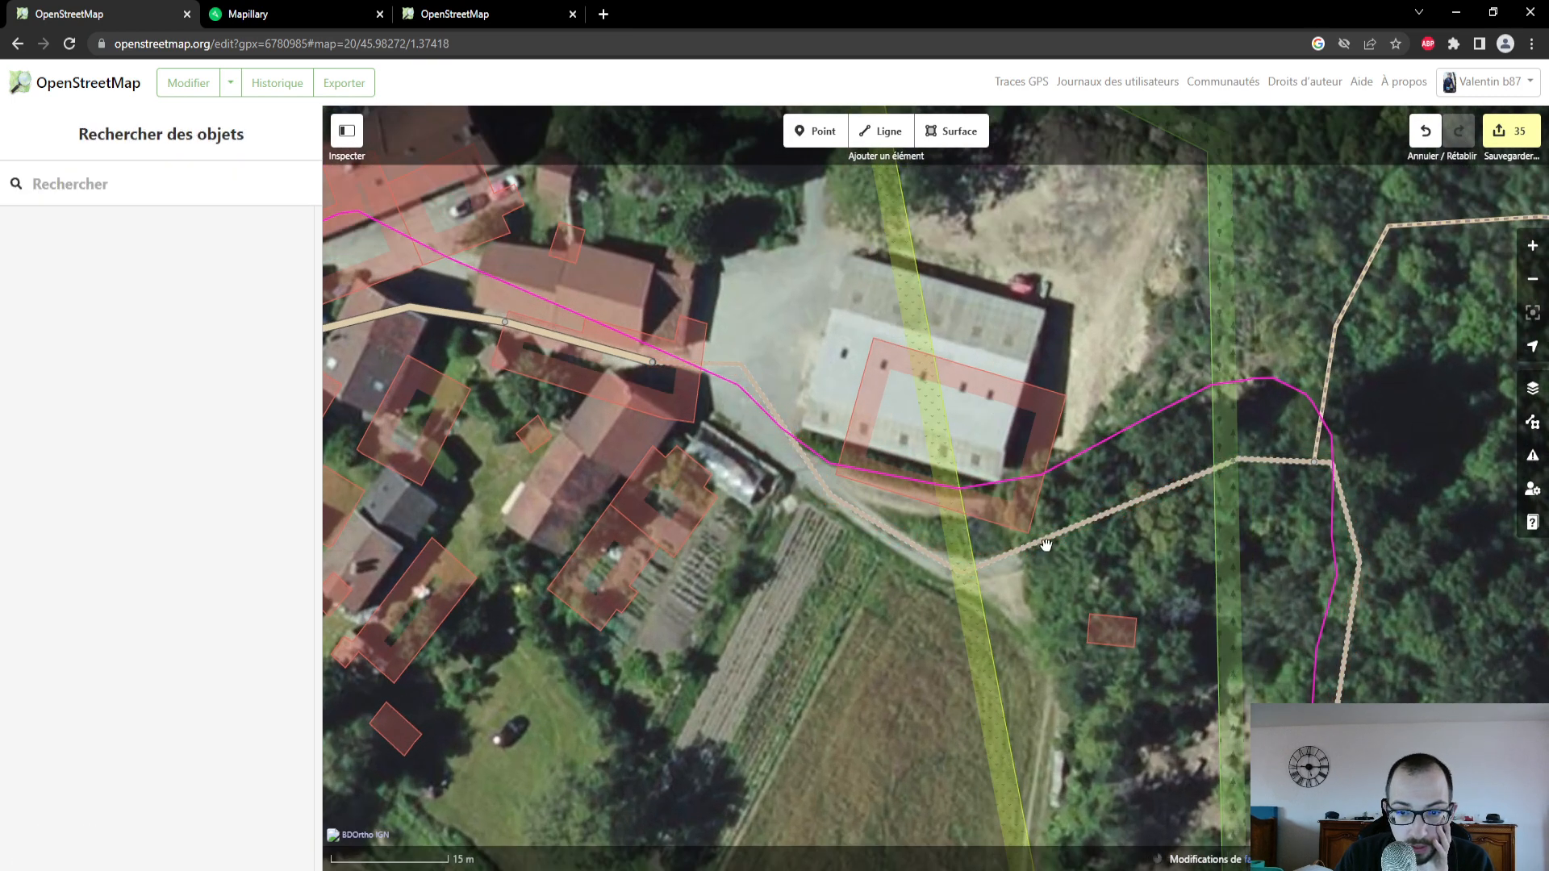
{"action": "left_click", "coordinate": [1050, 547]}
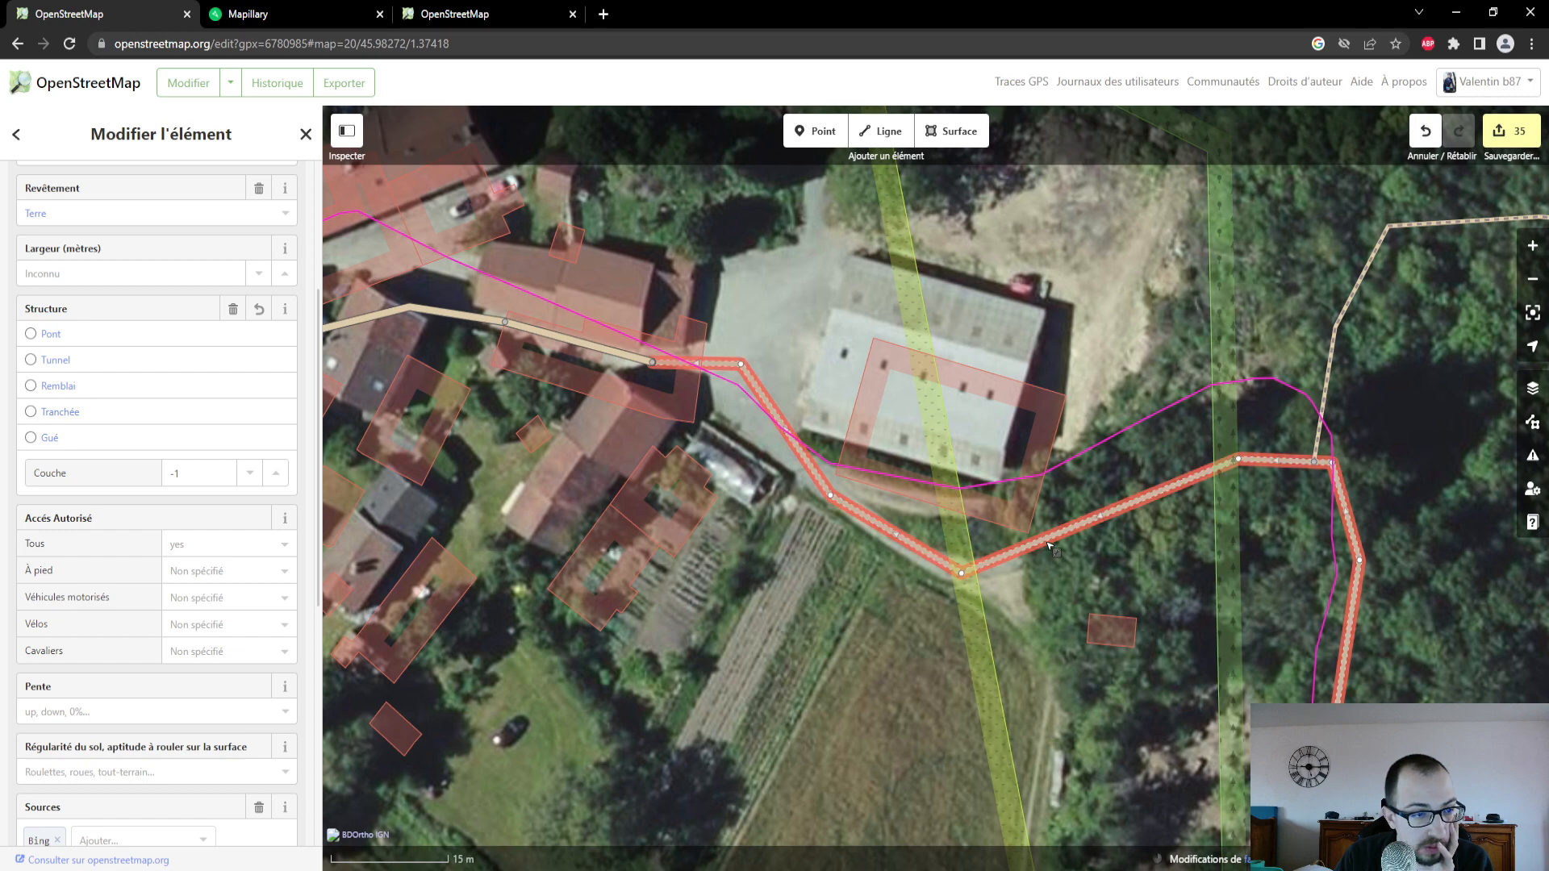
{"action": "scroll", "coordinate": [1049, 546], "scroll_direction": "down", "scroll_amount": 3}
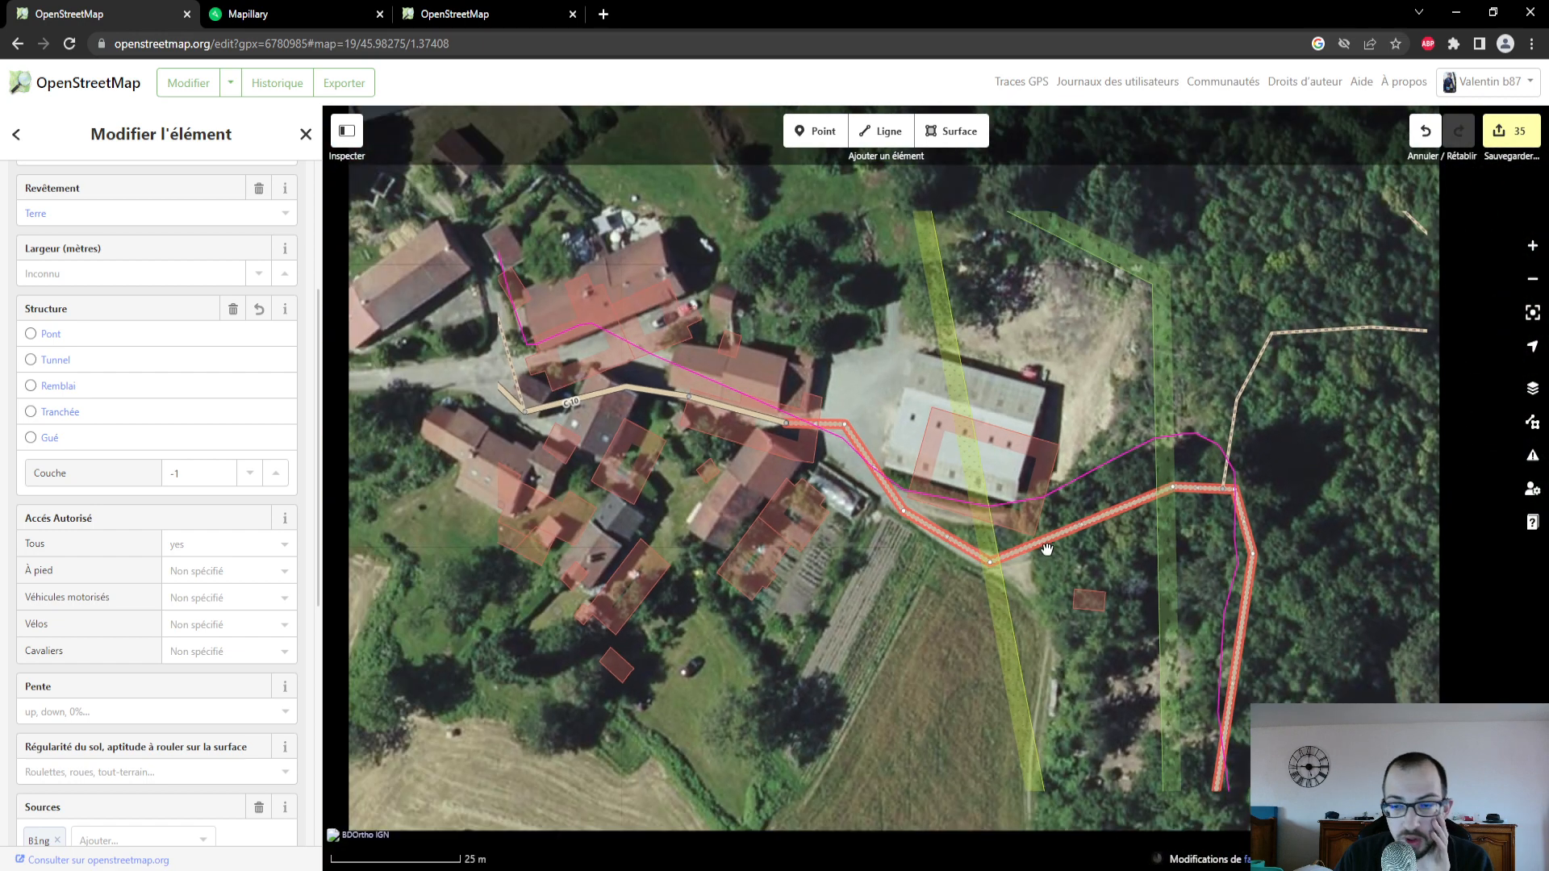
{"action": "left_click_drag", "start_coordinate": [1050, 546], "coordinate": [968, 374]}
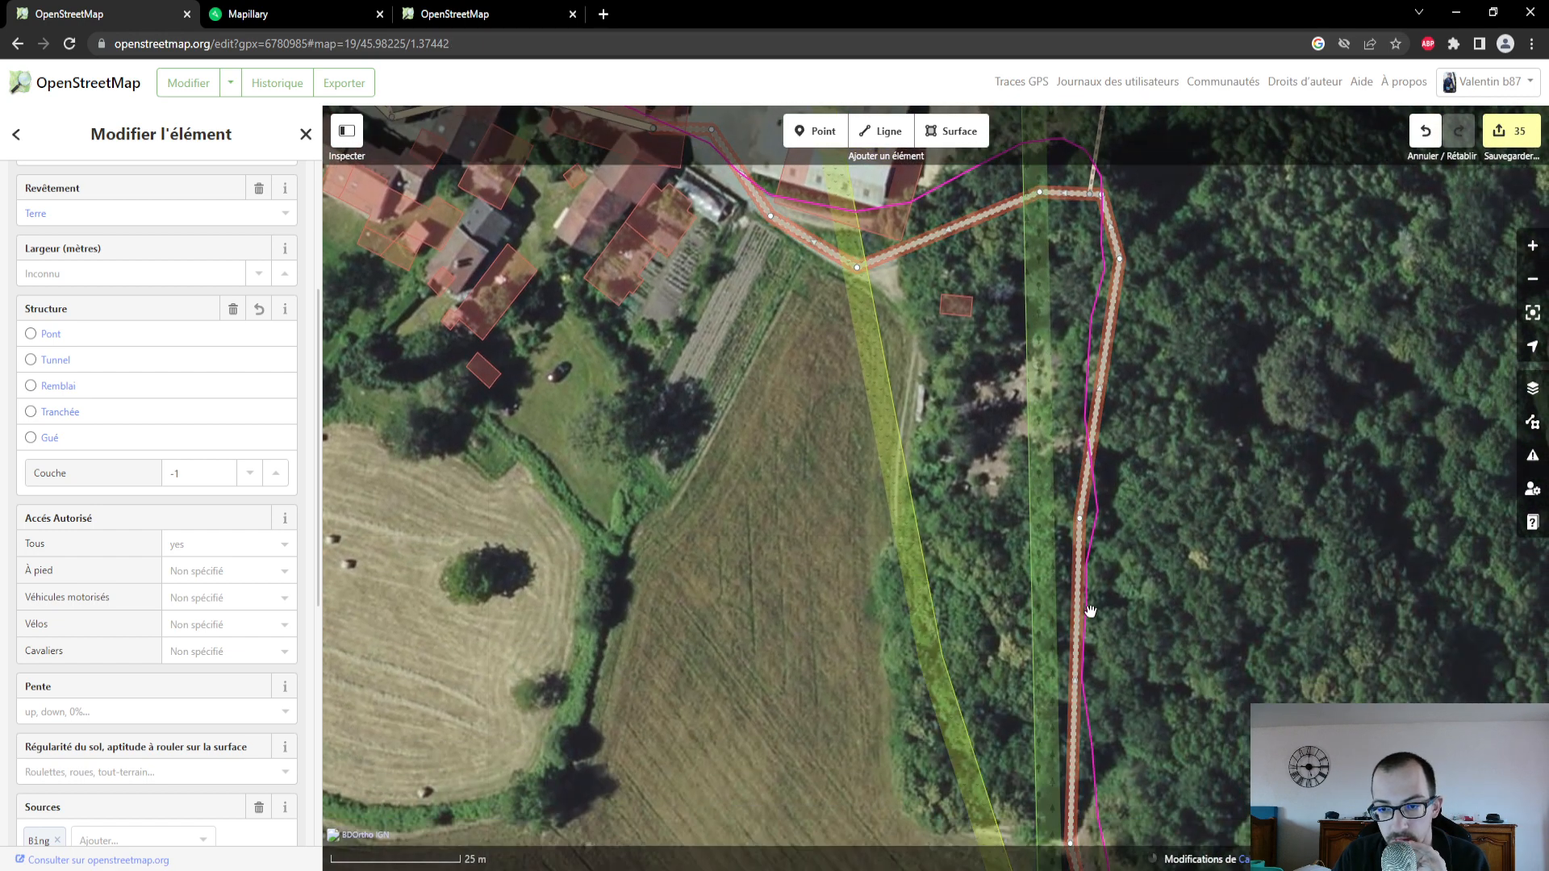
{"action": "left_click_drag", "start_coordinate": [1217, 697], "coordinate": [1121, 417]}
{"action": "left_click_drag", "start_coordinate": [1193, 636], "coordinate": [1086, 448]}
{"action": "scroll", "coordinate": [1147, 620], "scroll_direction": "down", "scroll_amount": 3}
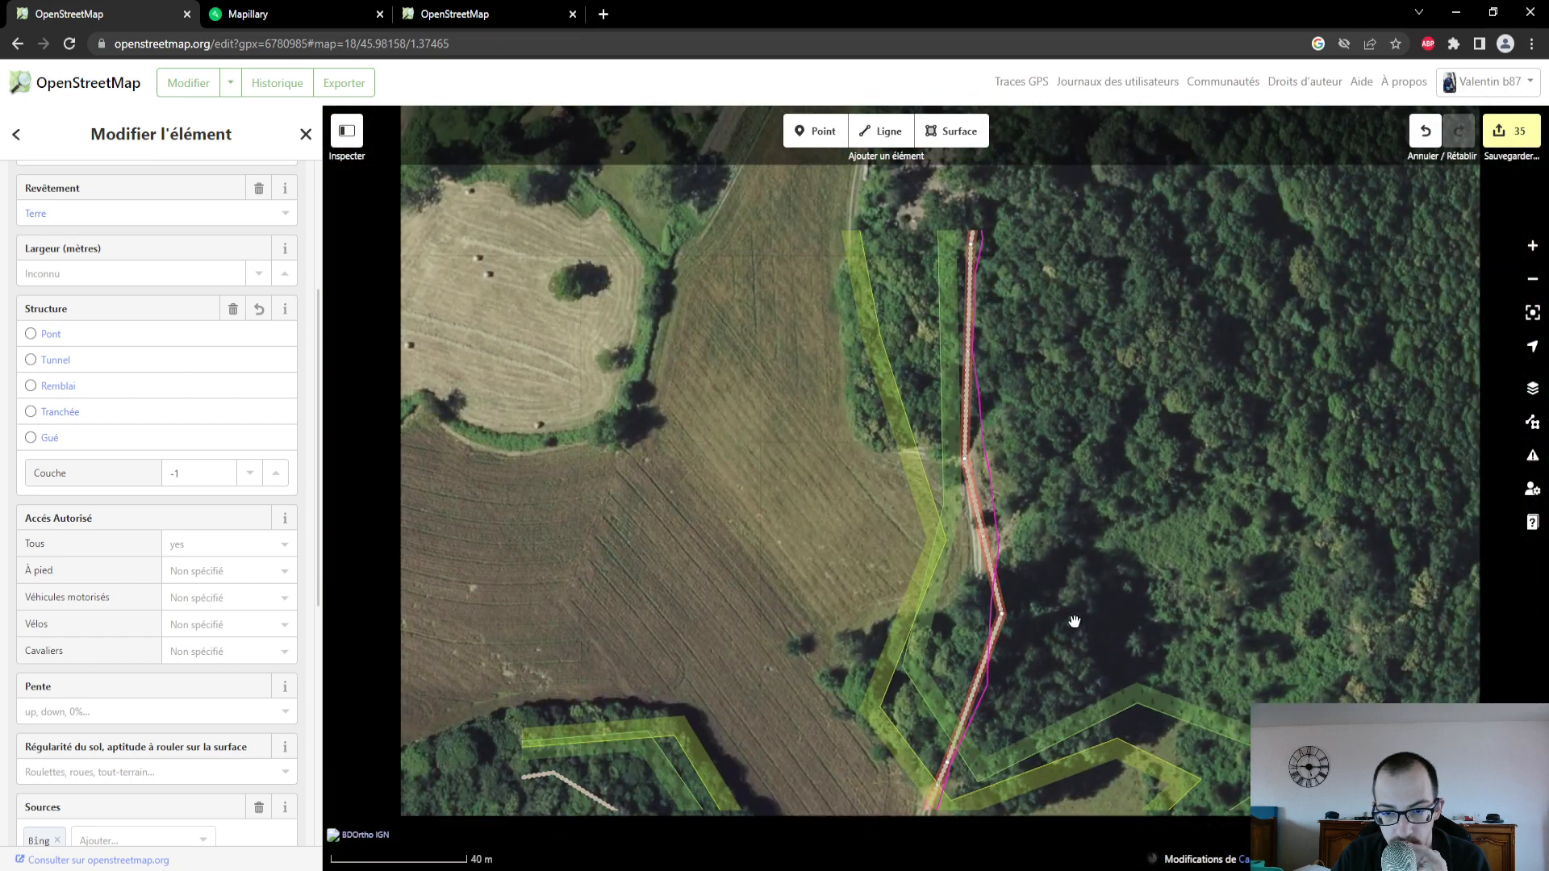
{"action": "left_click_drag", "start_coordinate": [1072, 622], "coordinate": [1039, 387]}
{"action": "left_click_drag", "start_coordinate": [1105, 779], "coordinate": [1071, 484]}
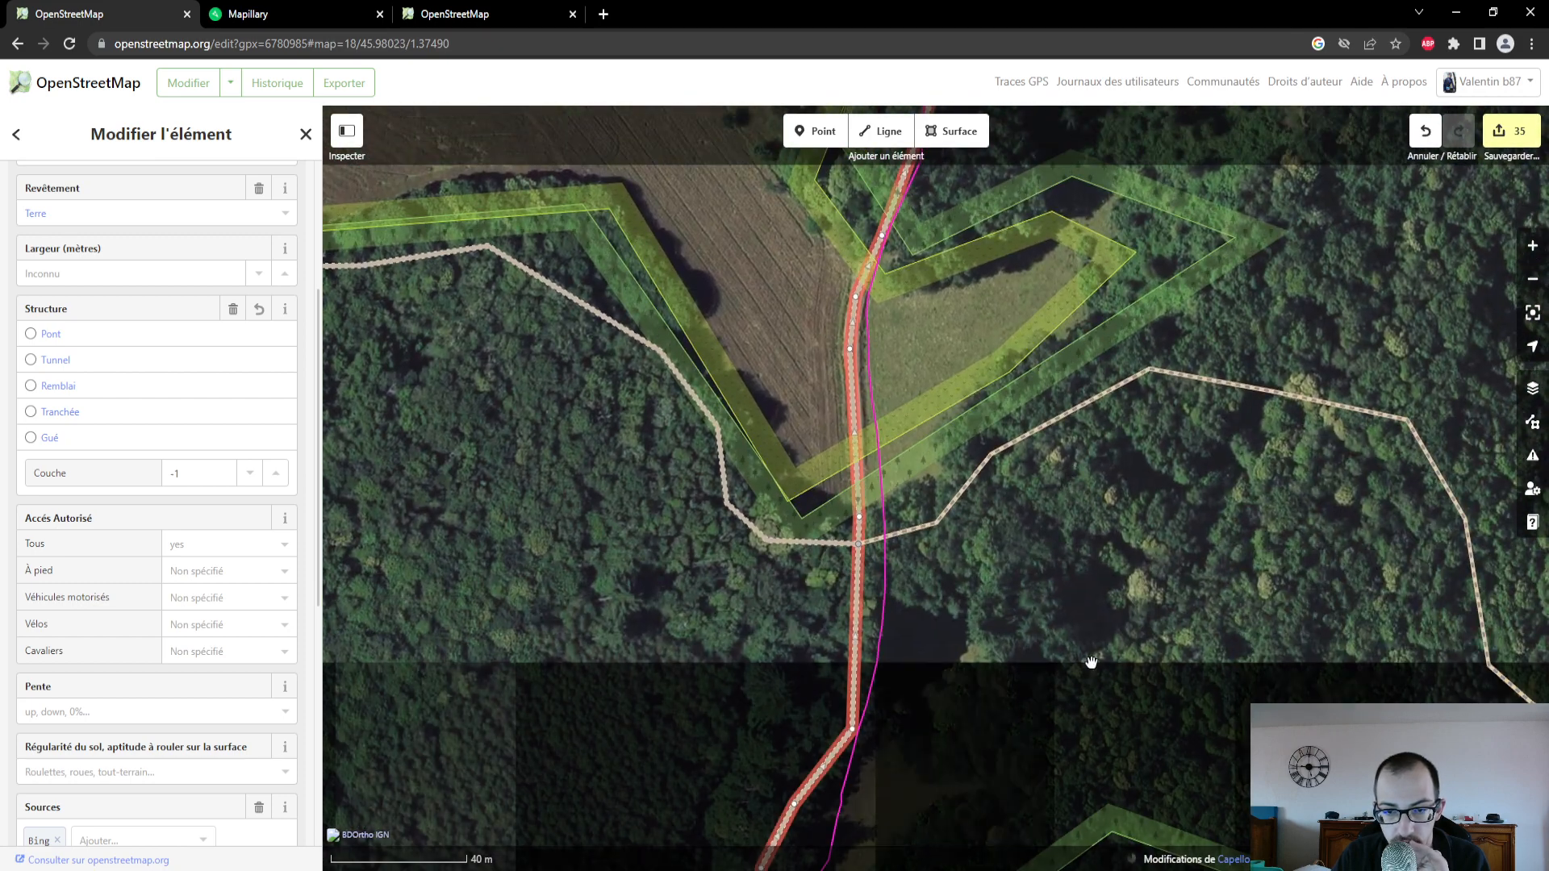
{"action": "left_click_drag", "start_coordinate": [1092, 665], "coordinate": [1082, 498]}
{"action": "left_click_drag", "start_coordinate": [1034, 643], "coordinate": [1027, 515]}
{"action": "left_click_drag", "start_coordinate": [1022, 682], "coordinate": [1039, 436]}
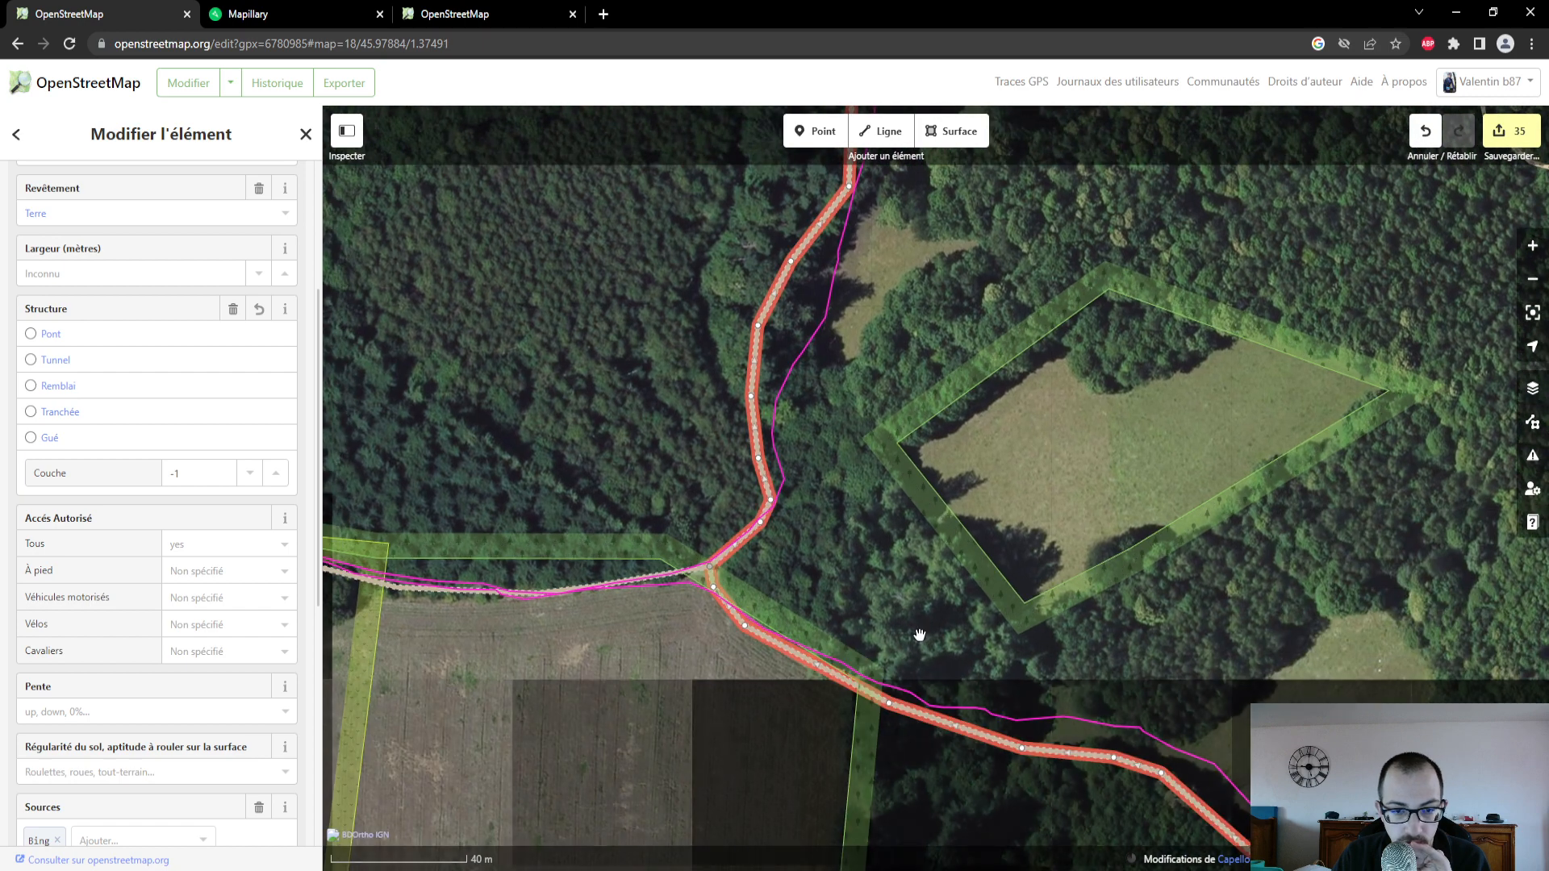
{"action": "left_click_drag", "start_coordinate": [904, 621], "coordinate": [830, 457]}
{"action": "scroll", "coordinate": [873, 667], "scroll_direction": "down", "scroll_amount": 1}
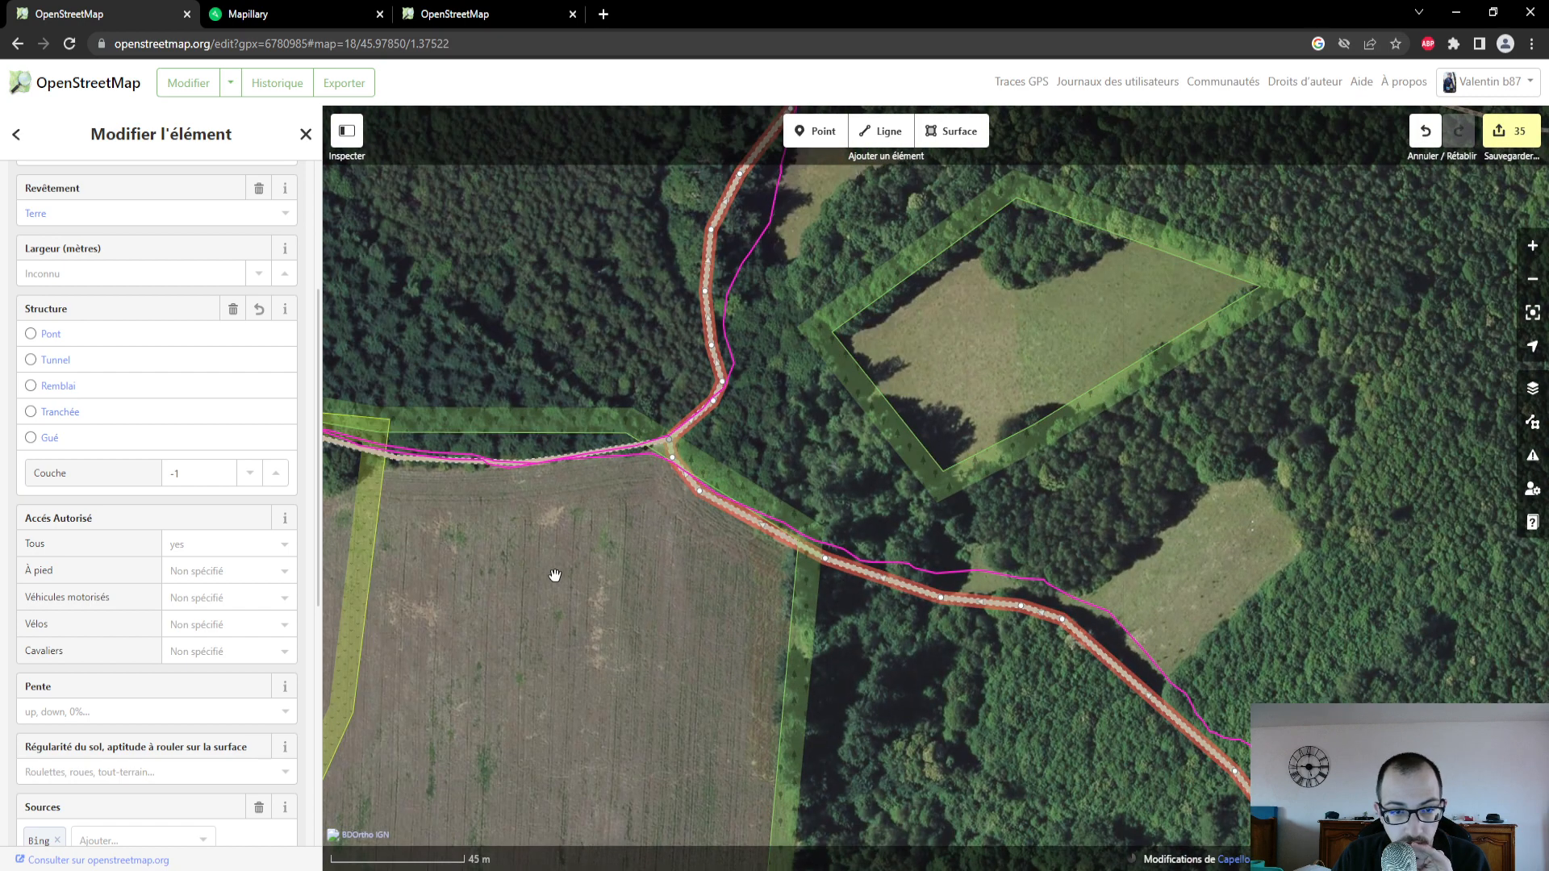
{"action": "left_click_drag", "start_coordinate": [554, 577], "coordinate": [840, 522]}
{"action": "scroll", "coordinate": [834, 536], "scroll_direction": "down", "scroll_amount": 1}
{"action": "scroll", "coordinate": [826, 459], "scroll_direction": "up", "scroll_amount": 1}
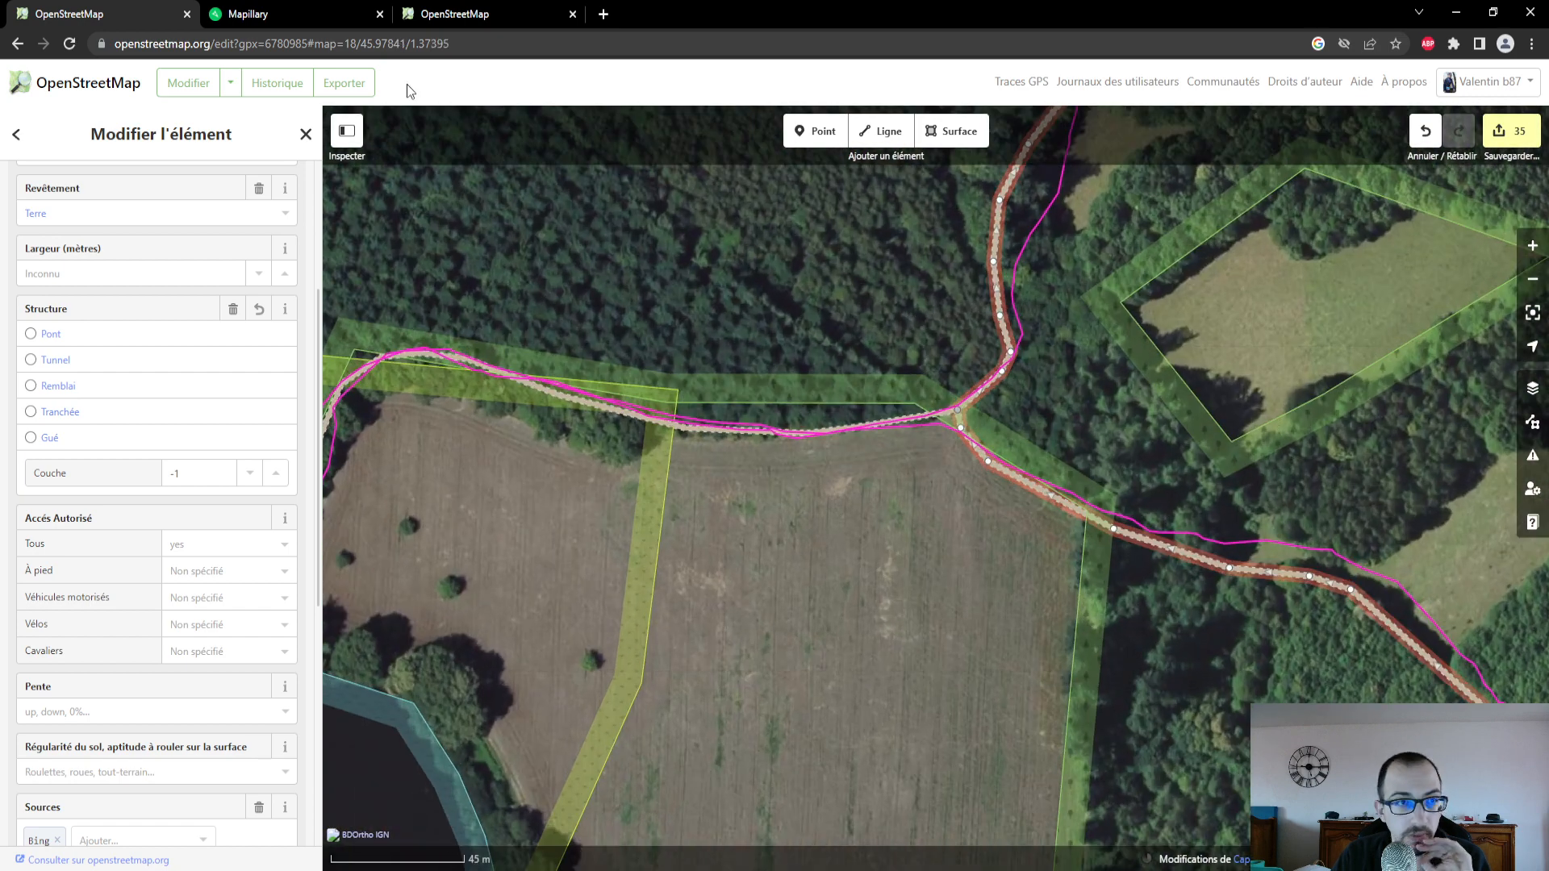
- Select the track west of the junction, switch to Mapillary and examine the street-level photos along it and at Le Vieux Hureau
{"action": "left_click", "coordinate": [707, 437]}
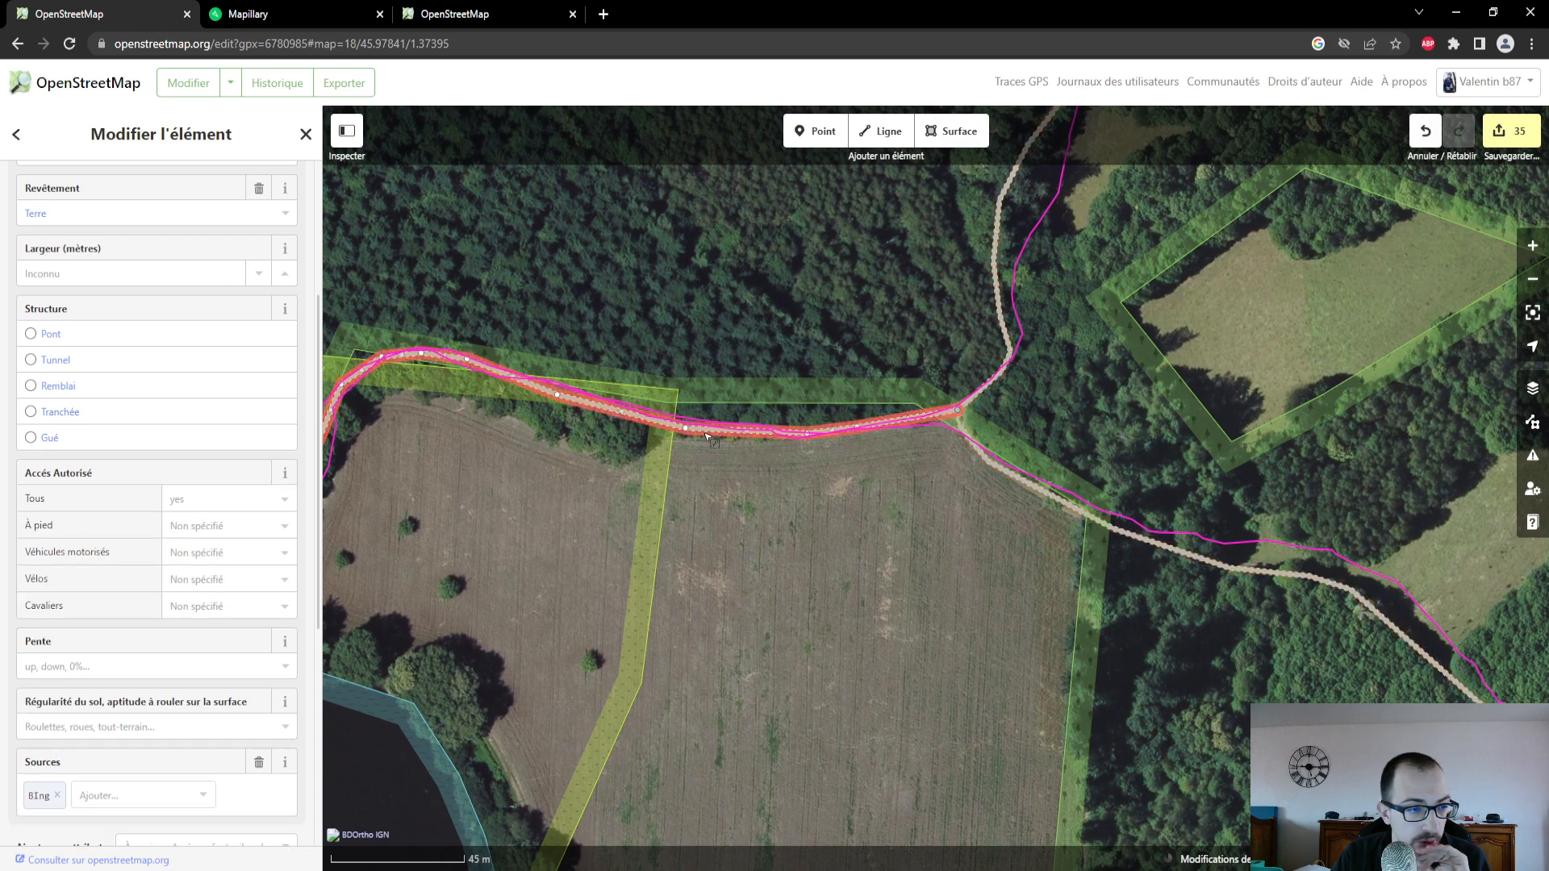
{"action": "key", "text": "ctrl+Tab"}
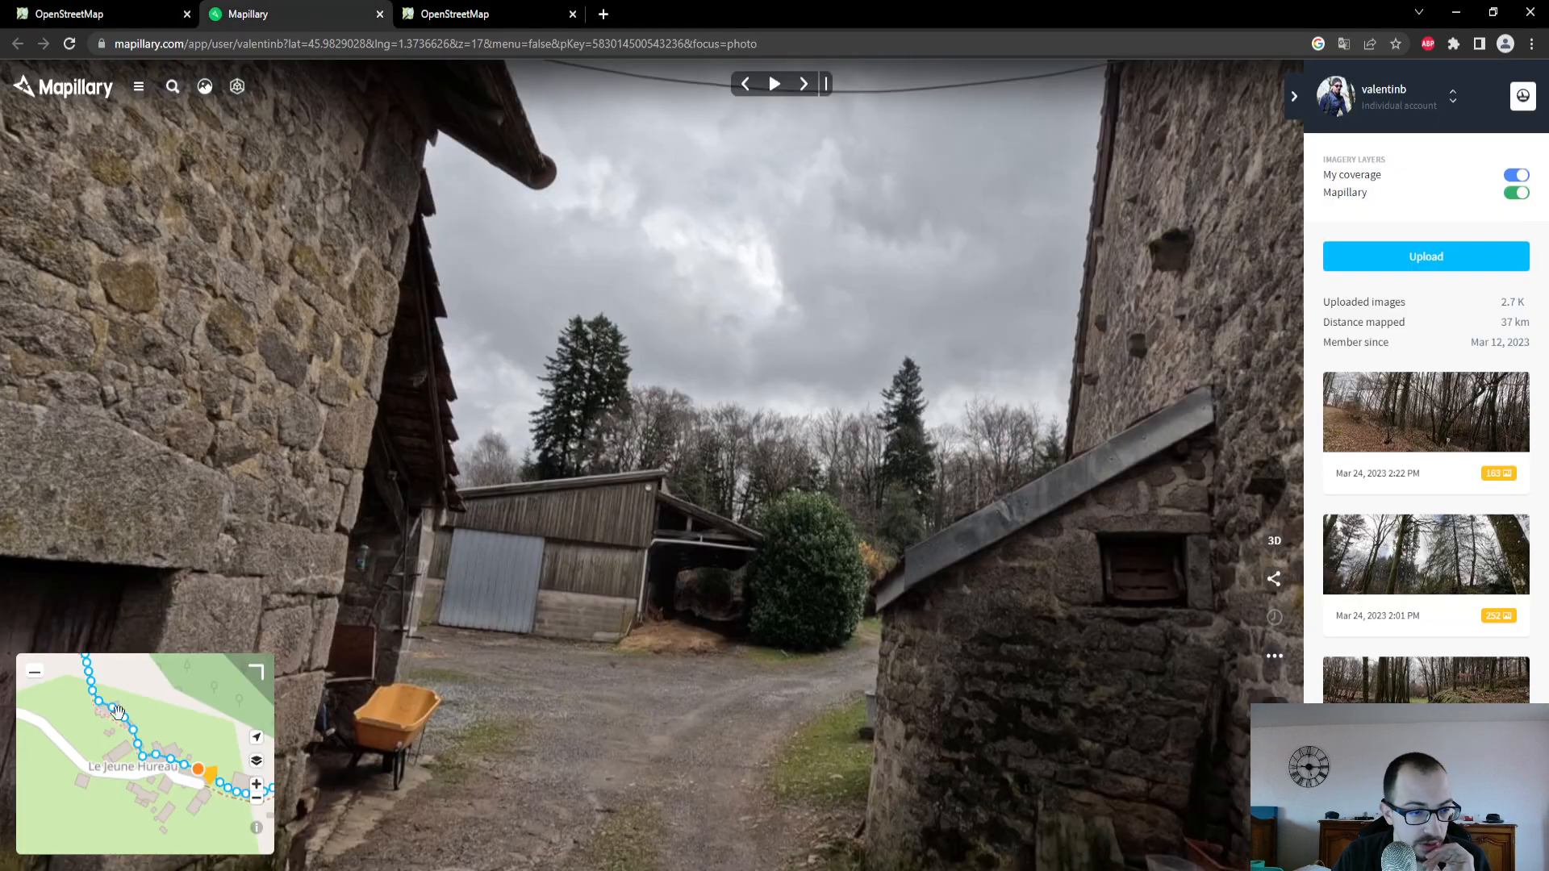
{"action": "scroll", "coordinate": [119, 713], "scroll_direction": "down", "scroll_amount": 3}
{"action": "left_click_drag", "start_coordinate": [124, 789], "coordinate": [133, 706]}
{"action": "left_click_drag", "start_coordinate": [226, 755], "coordinate": [176, 734]}
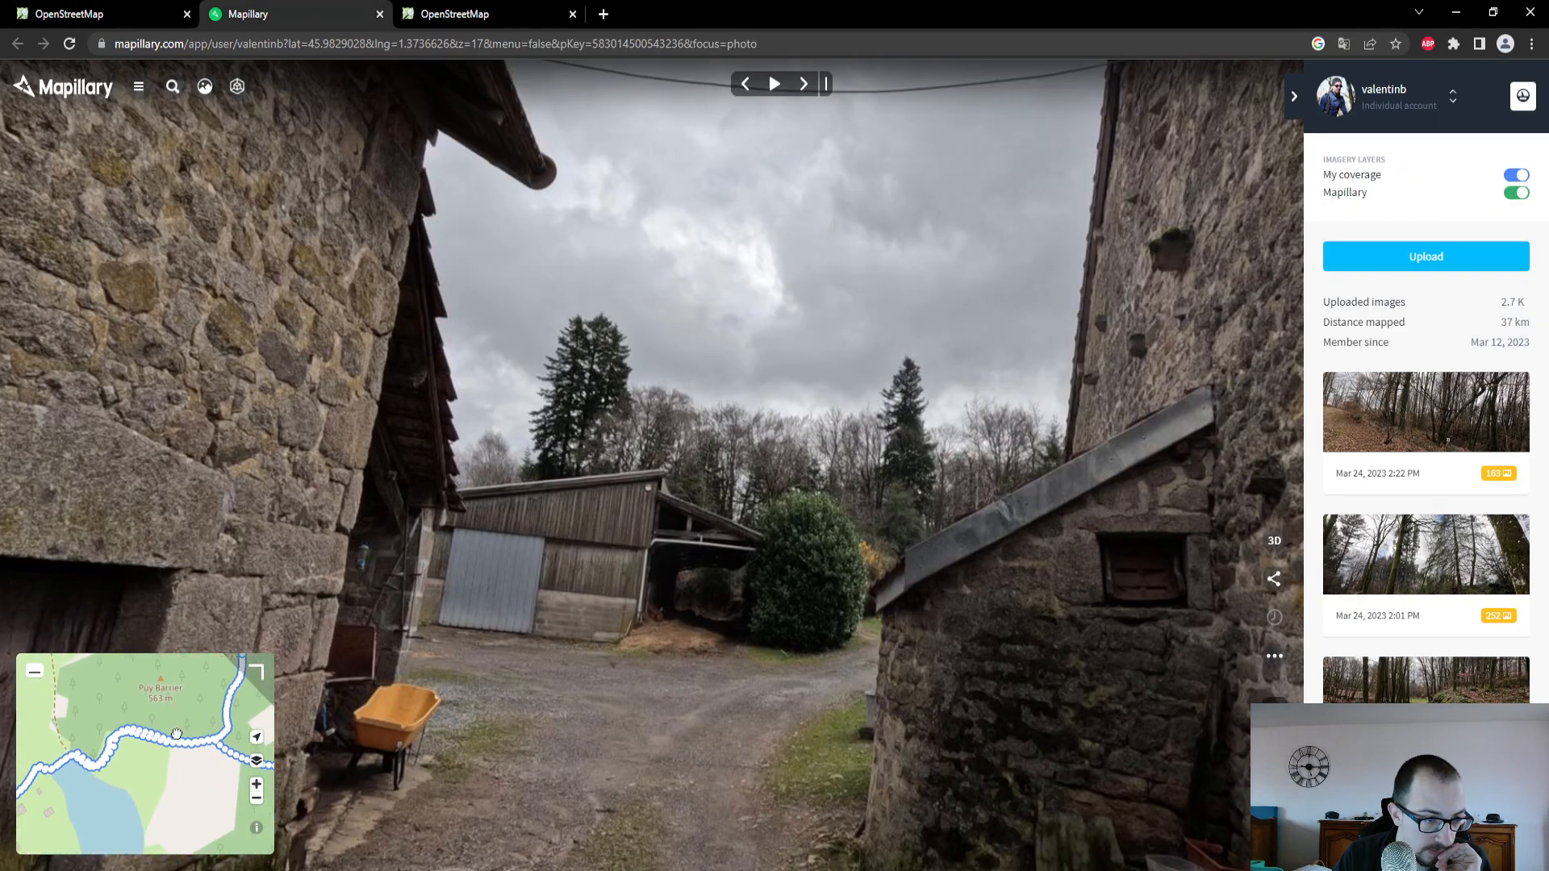
{"action": "left_click", "coordinate": [202, 747]}
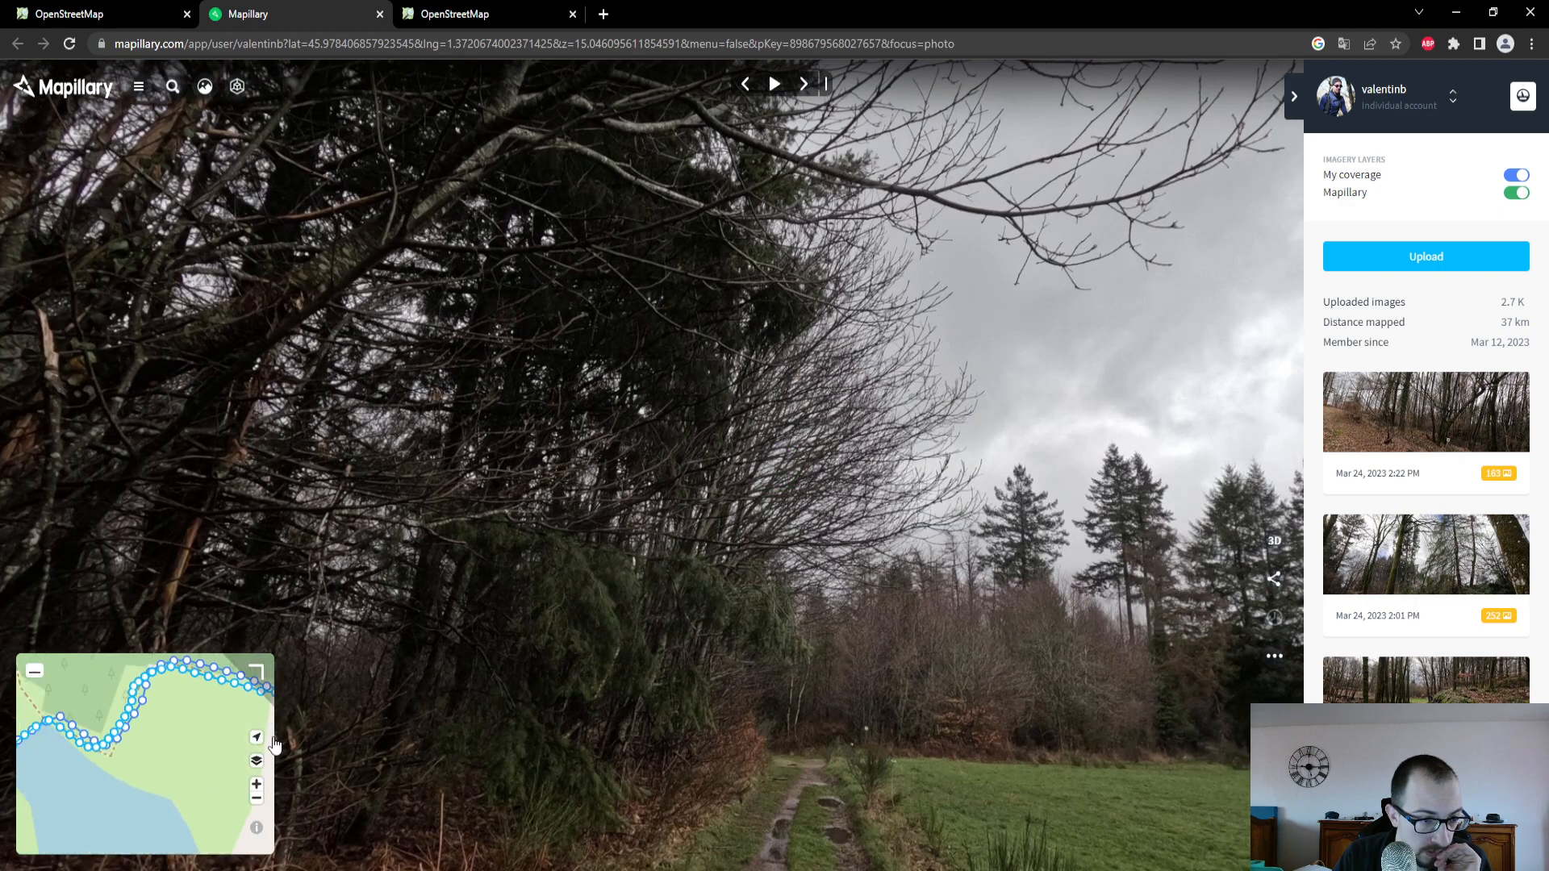
{"action": "left_click_drag", "start_coordinate": [113, 767], "coordinate": [50, 752]}
{"action": "left_click", "coordinate": [50, 752]}
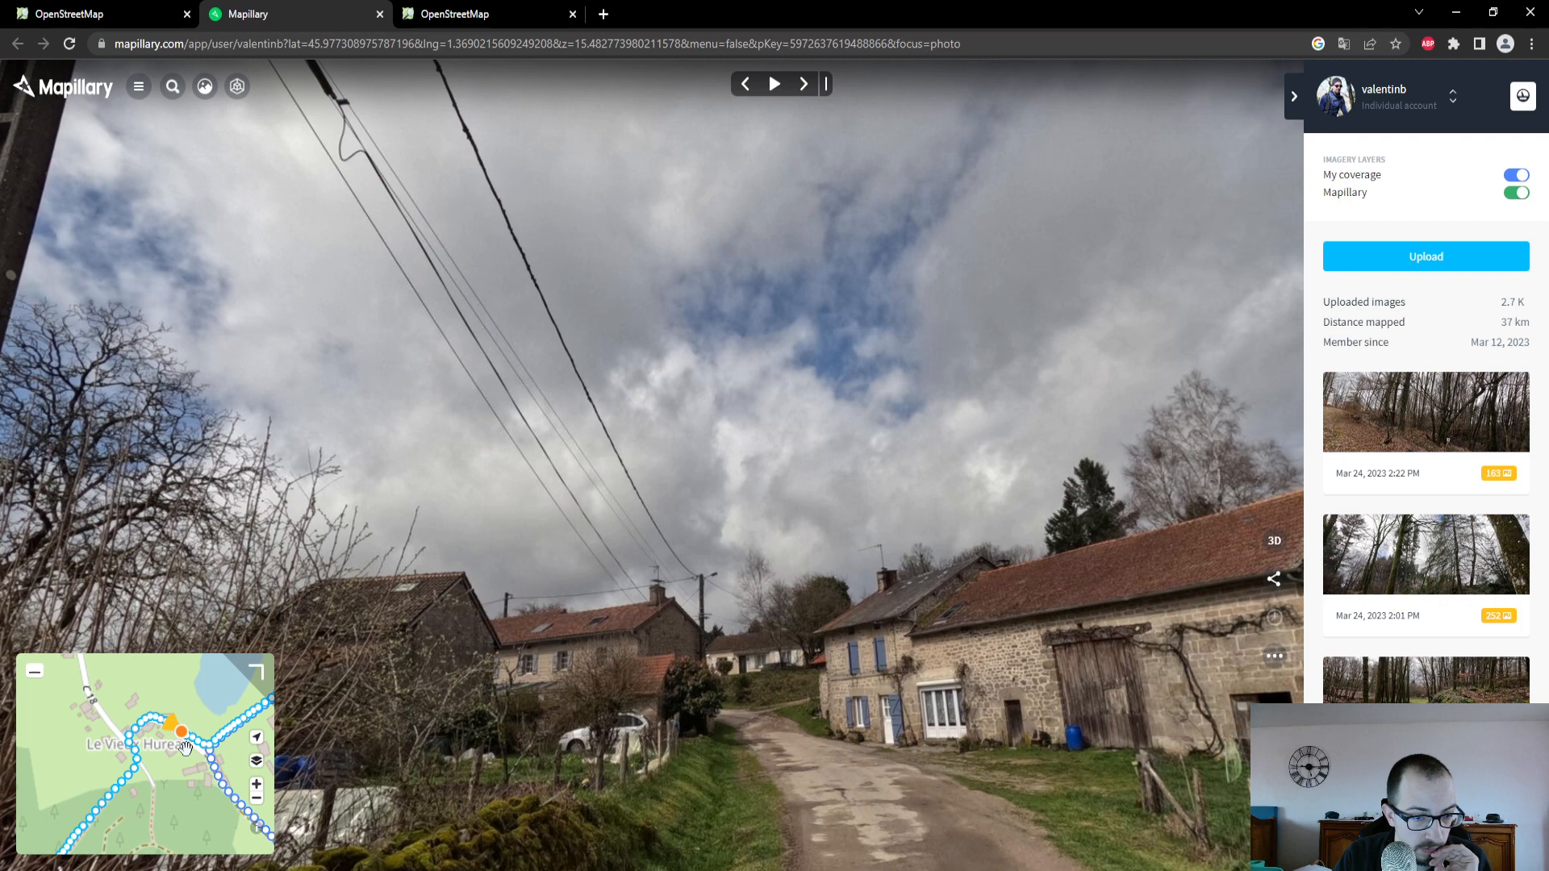
{"action": "left_click_drag", "start_coordinate": [822, 668], "coordinate": [794, 490]}
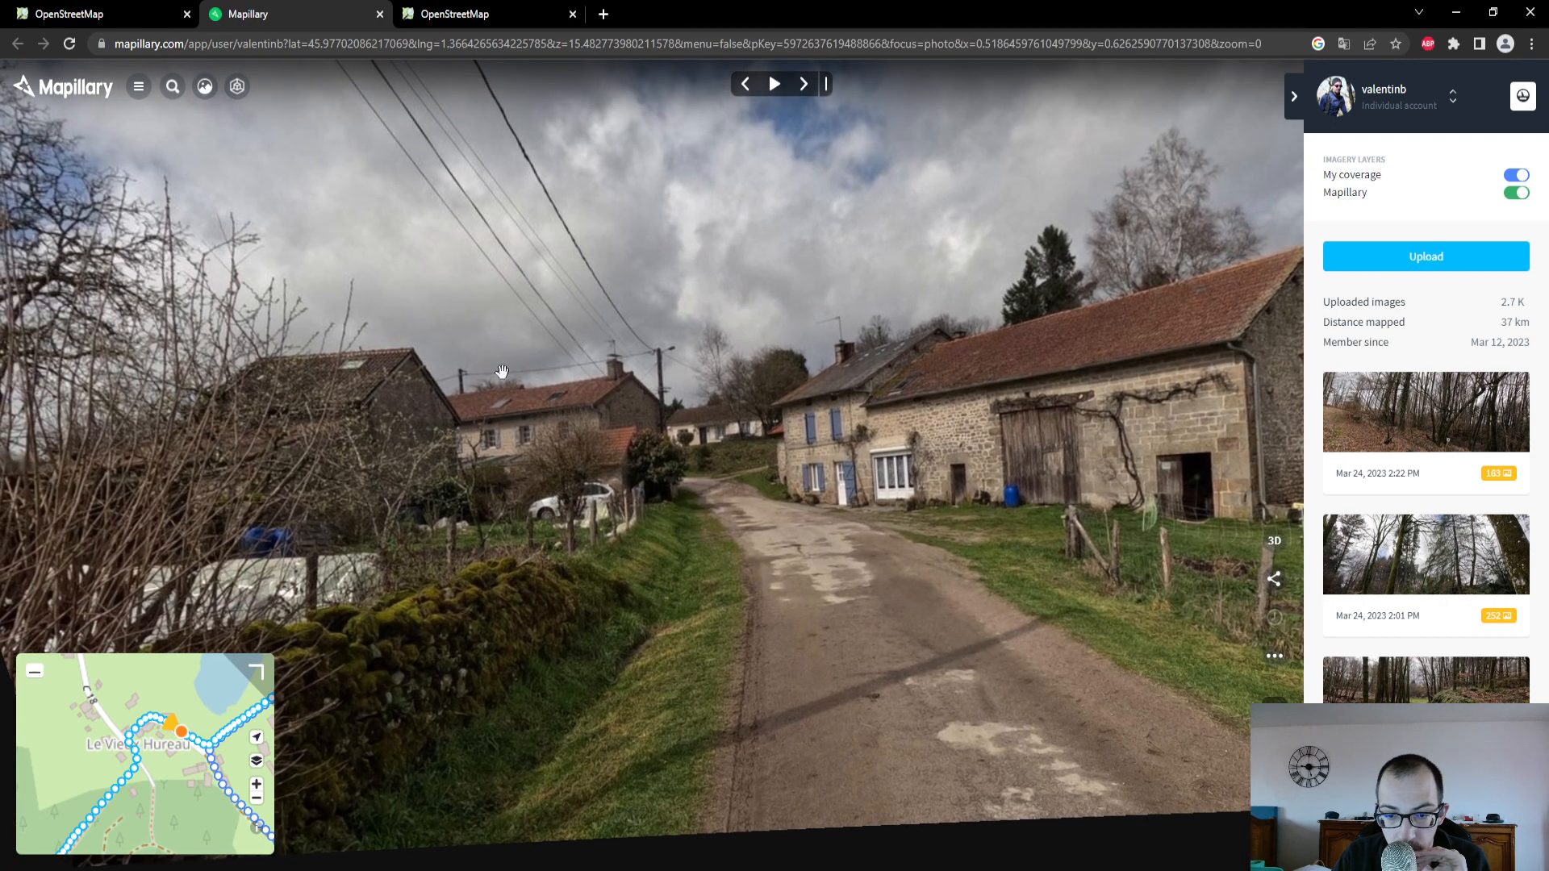
- Return to the OpenStreetMap editor and examine the selected track's tags and its course along the GPS trace to Le Vieux Hureau
{"action": "left_click", "coordinate": [116, 16]}
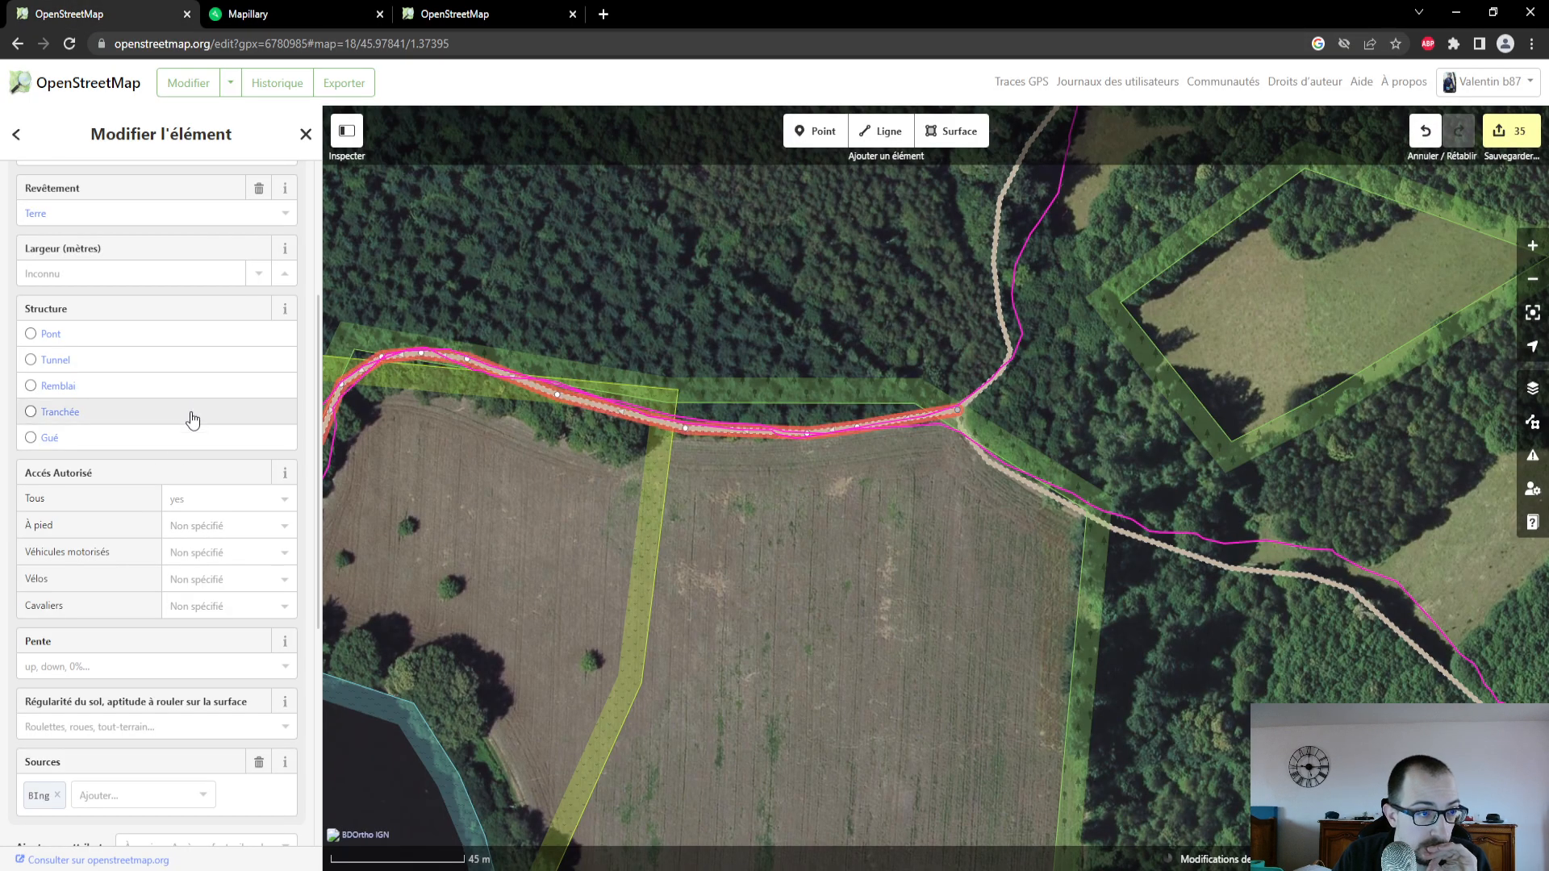
{"action": "scroll", "coordinate": [157, 263], "scroll_direction": "up", "scroll_amount": 1}
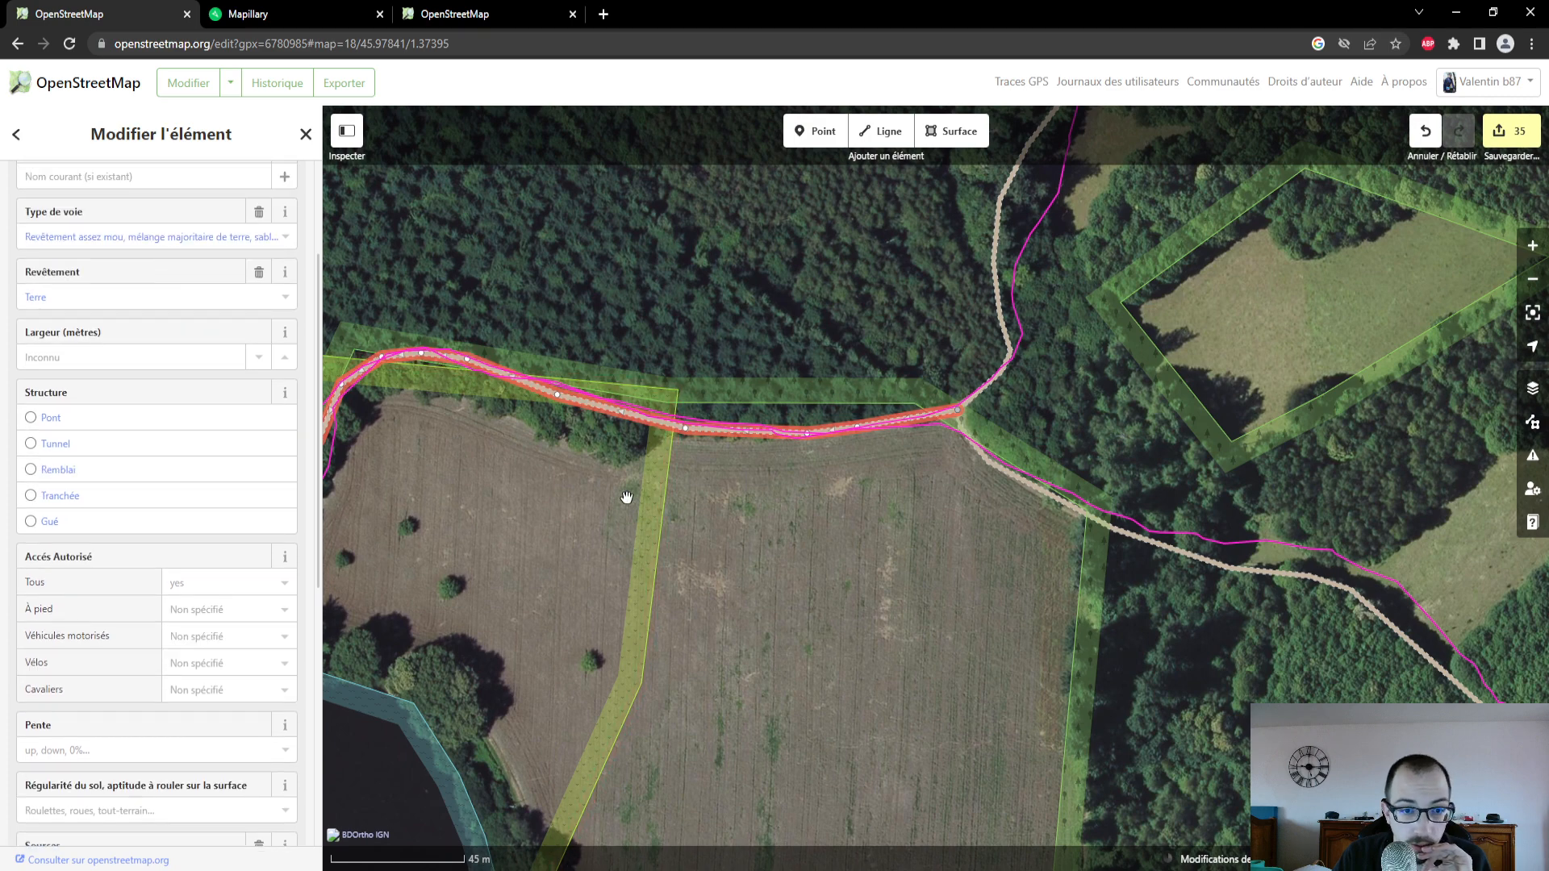
{"action": "scroll", "coordinate": [646, 520], "scroll_direction": "down", "scroll_amount": 3}
{"action": "scroll", "coordinate": [543, 546], "scroll_direction": "up", "scroll_amount": 3}
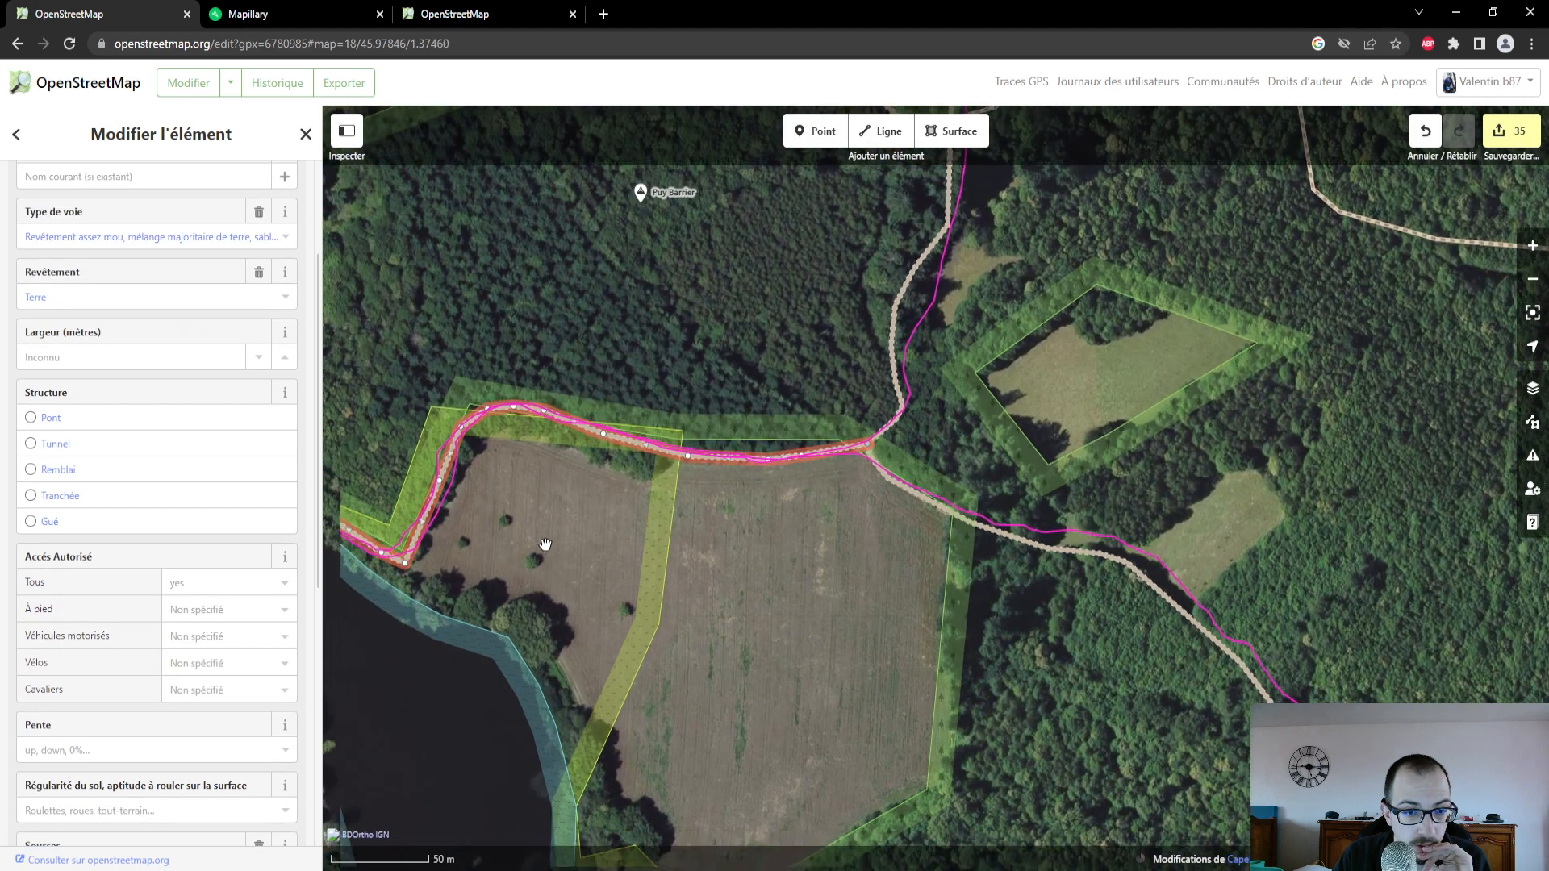
{"action": "scroll", "coordinate": [795, 495], "scroll_direction": "down", "scroll_amount": 3}
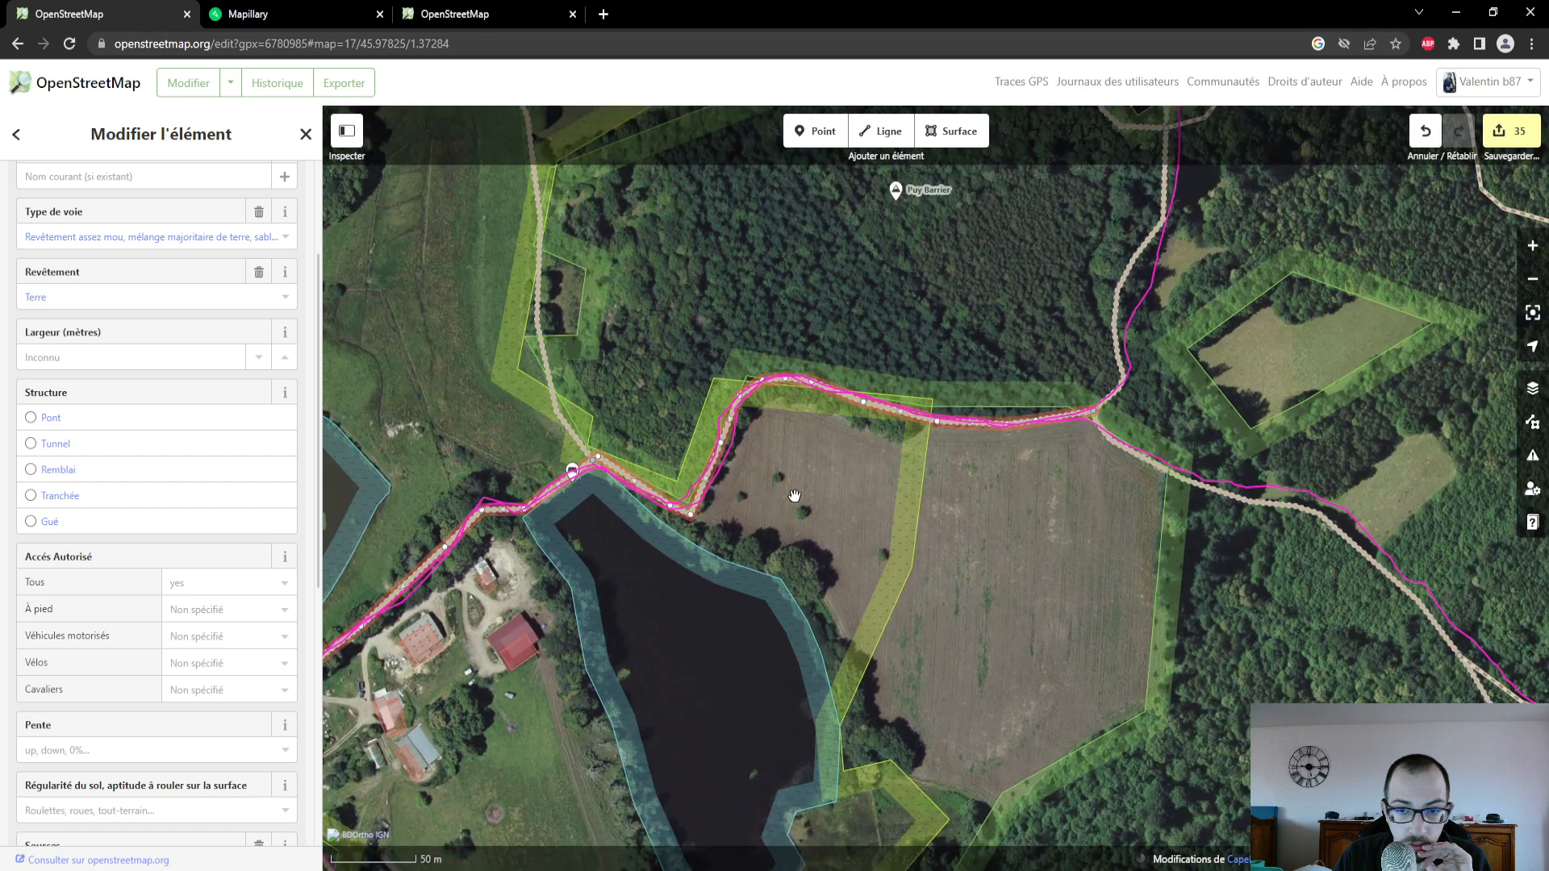
{"action": "left_click_drag", "start_coordinate": [792, 495], "coordinate": [777, 636]}
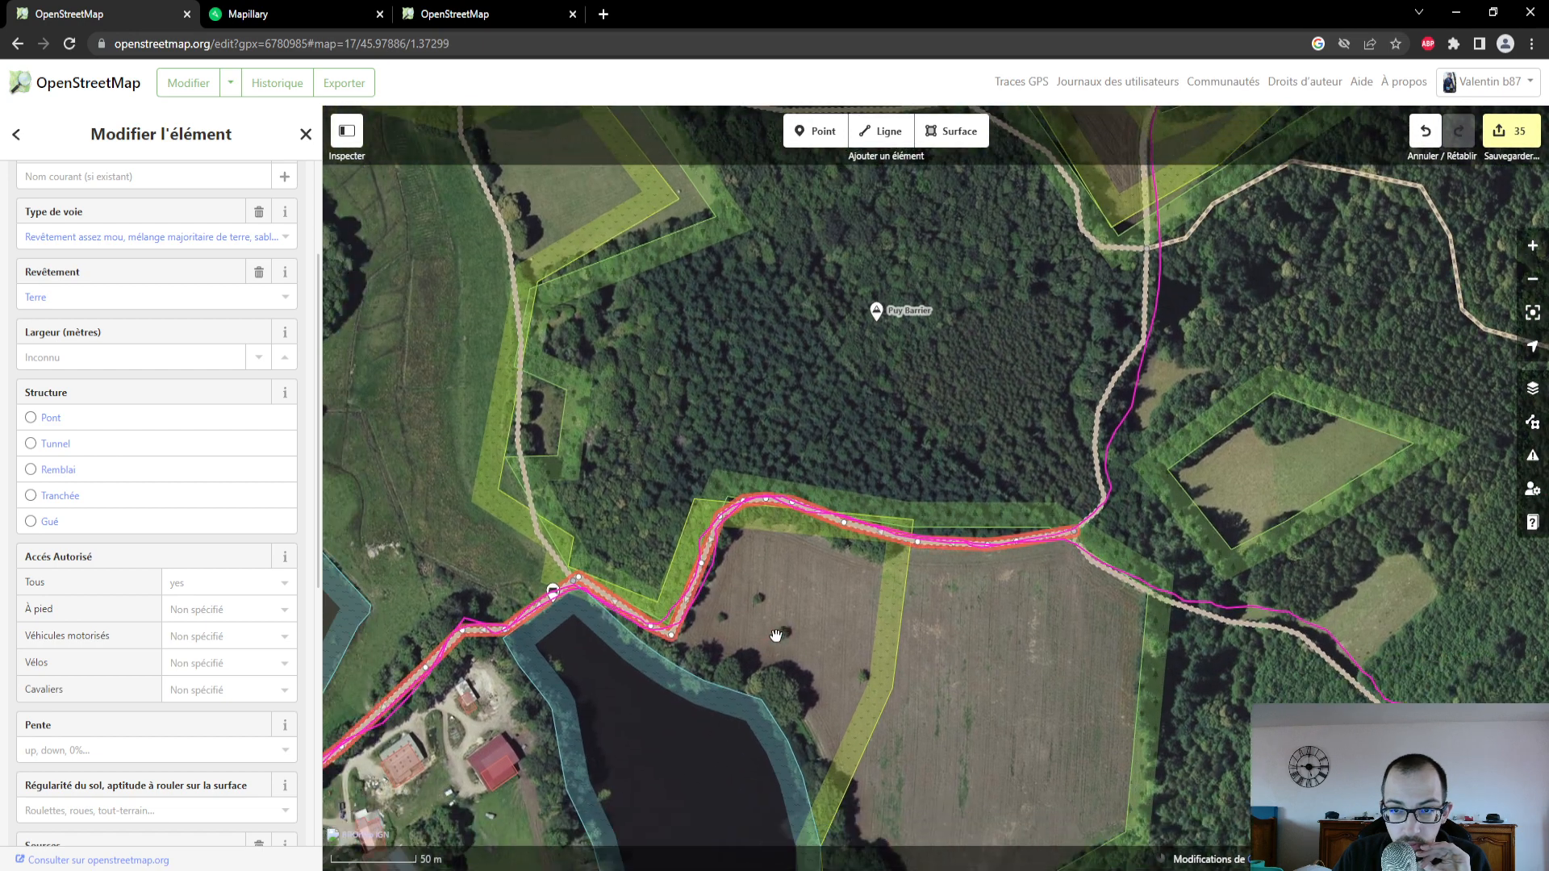
{"action": "scroll", "coordinate": [776, 636], "scroll_direction": "down", "scroll_amount": 5}
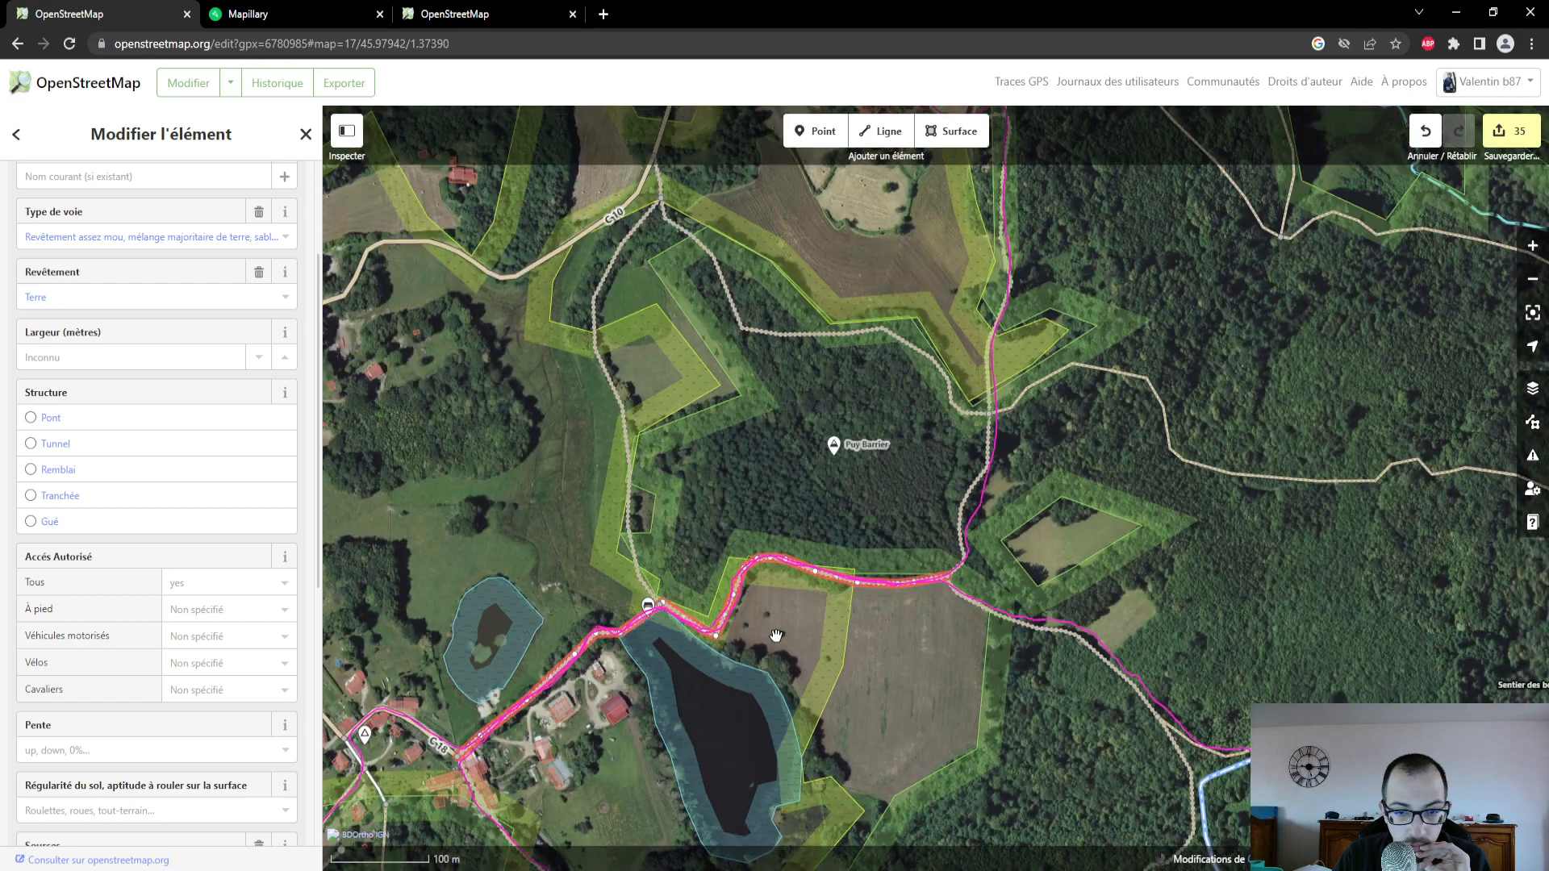
{"action": "scroll", "coordinate": [776, 636], "scroll_direction": "up", "scroll_amount": 3}
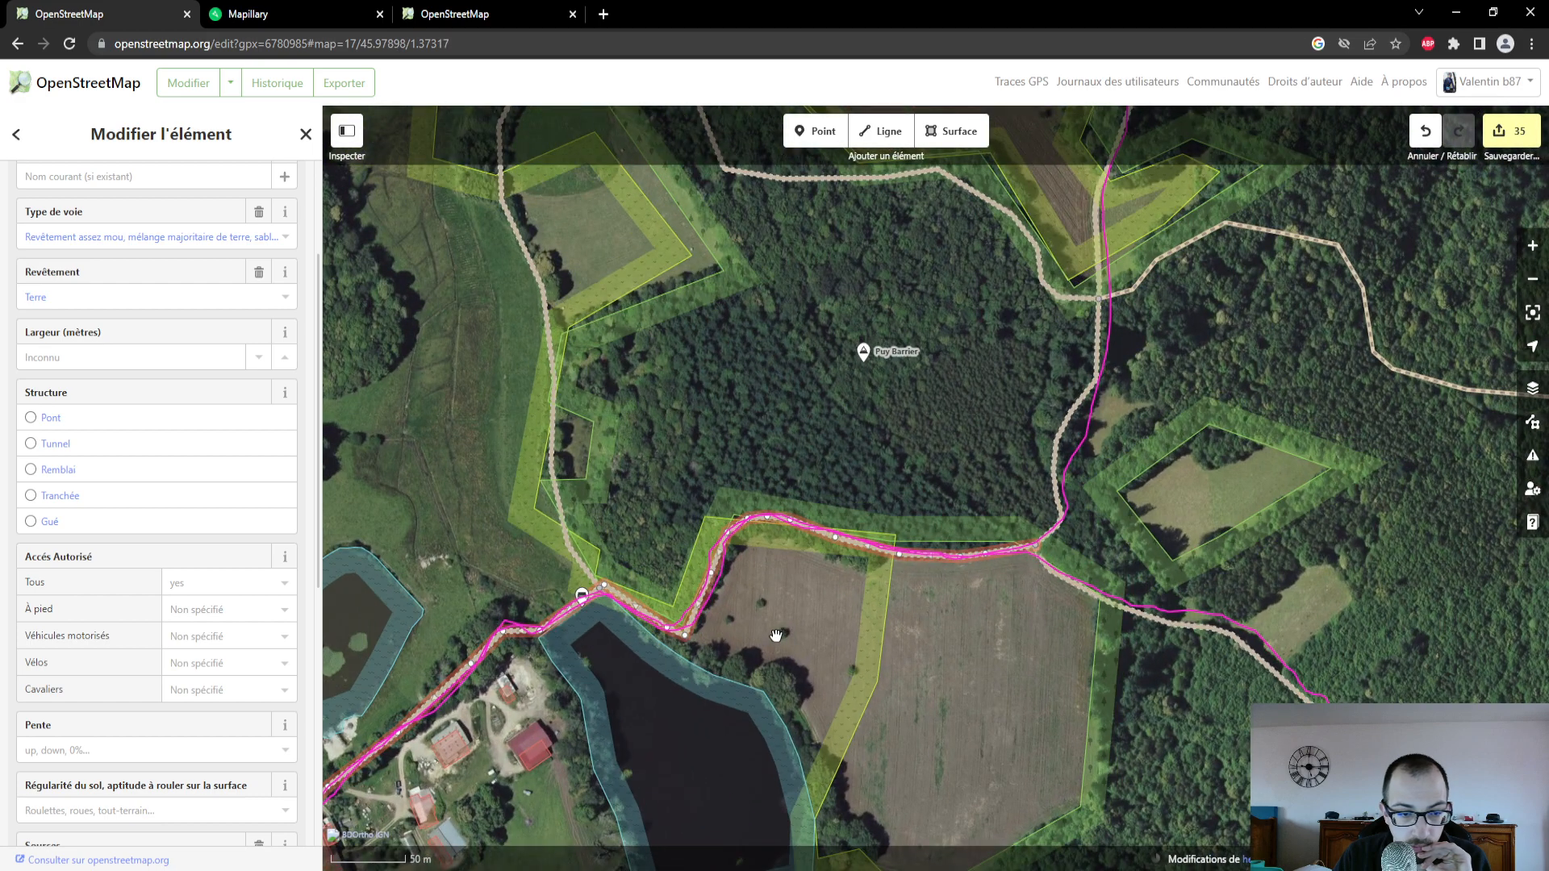
{"action": "left_click_drag", "start_coordinate": [778, 633], "coordinate": [968, 438]}
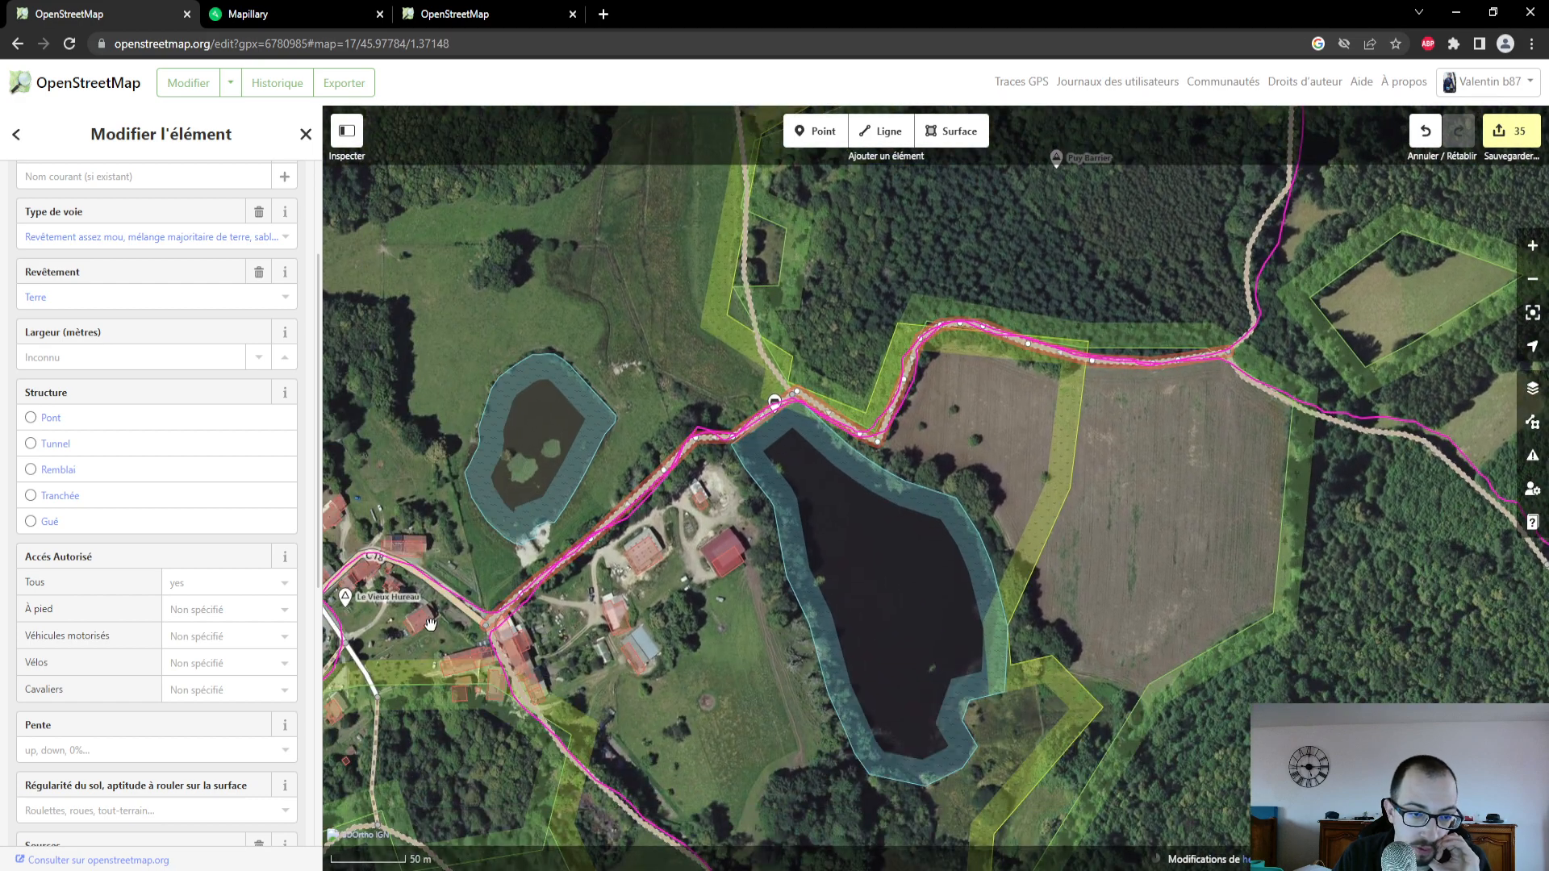
- Select the C 18 road through Le Vieux Hureau and set its Revêtement to Graviers
{"action": "left_click", "coordinate": [434, 585]}
{"action": "left_click_drag", "start_coordinate": [433, 654], "coordinate": [723, 612]}
{"action": "left_click", "coordinate": [153, 411]}
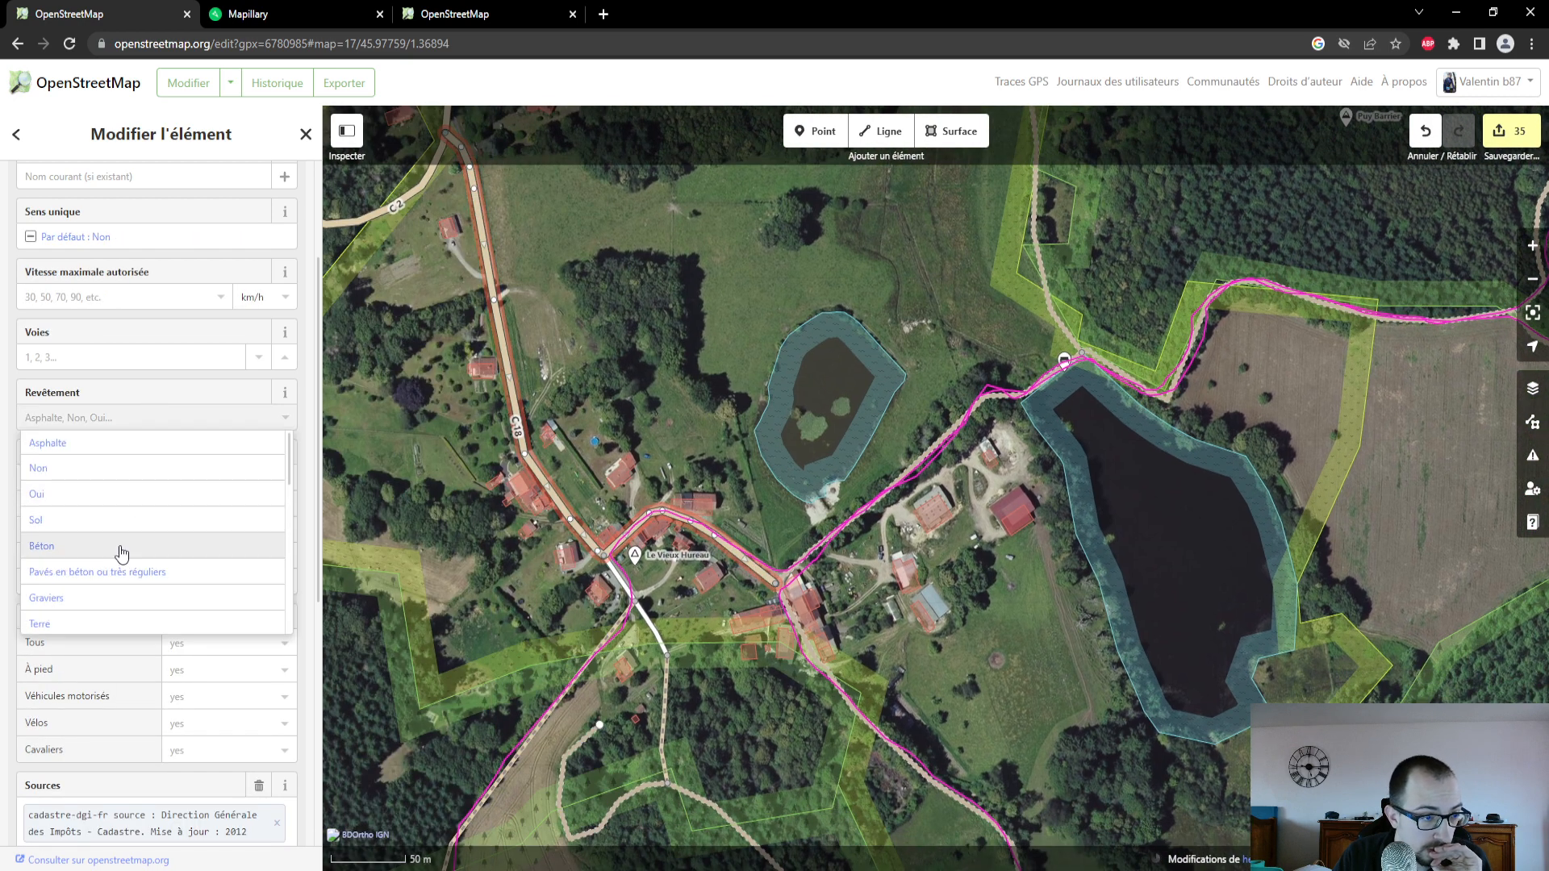
{"action": "left_click", "coordinate": [121, 595]}
- Check the road's surface in the Mapillary street-level photo and change the C 18 road's Revêtement to Oui in the OpenStreetMap editor
{"action": "left_click", "coordinate": [266, 14]}
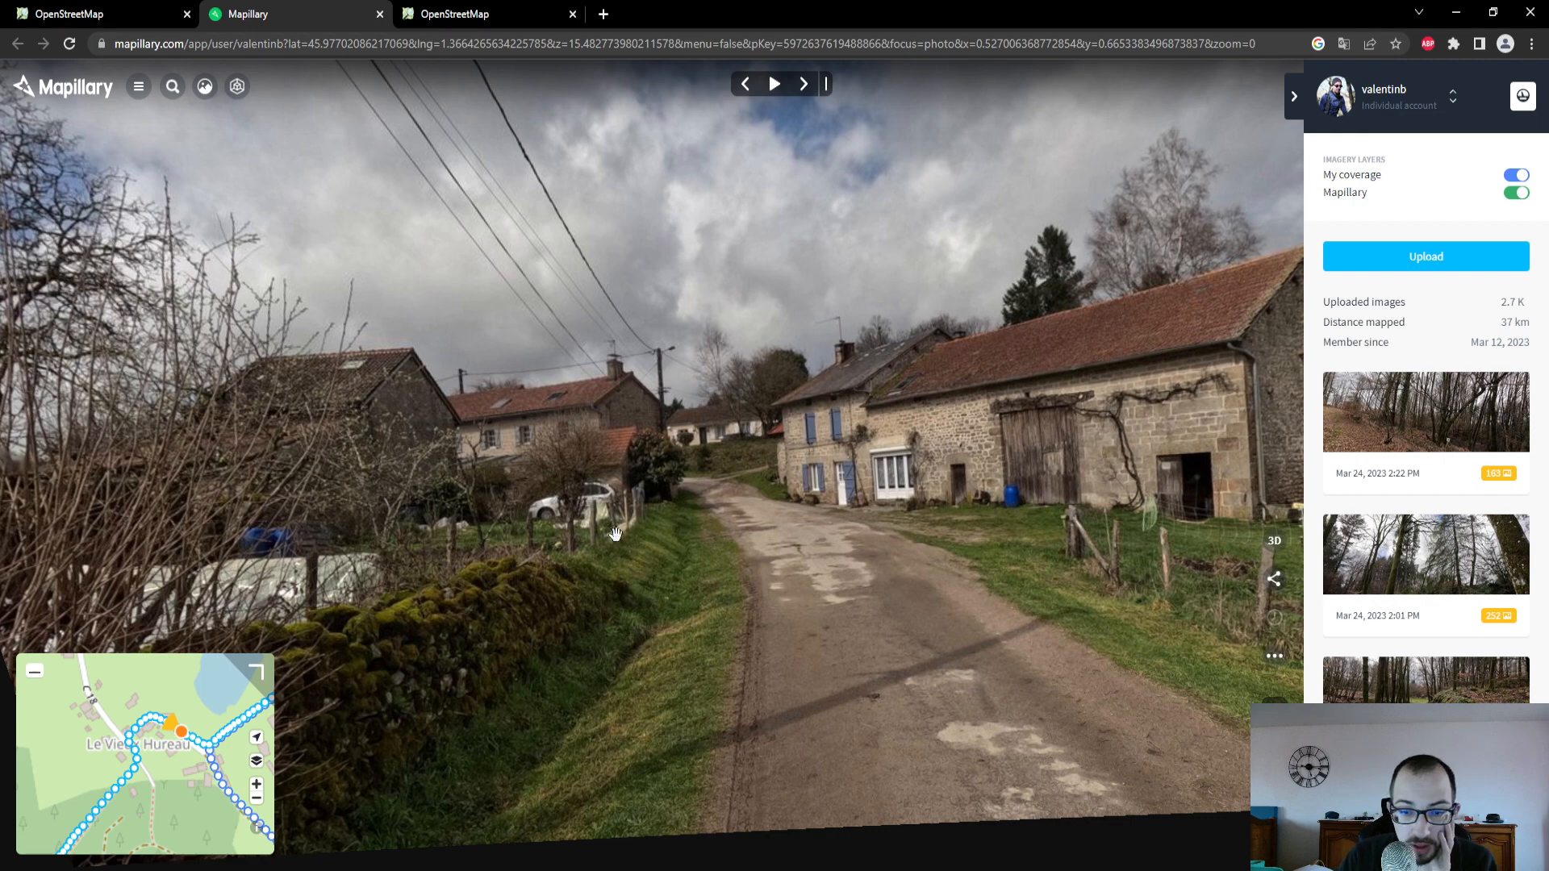
{"action": "left_click_drag", "start_coordinate": [885, 722], "coordinate": [780, 205]}
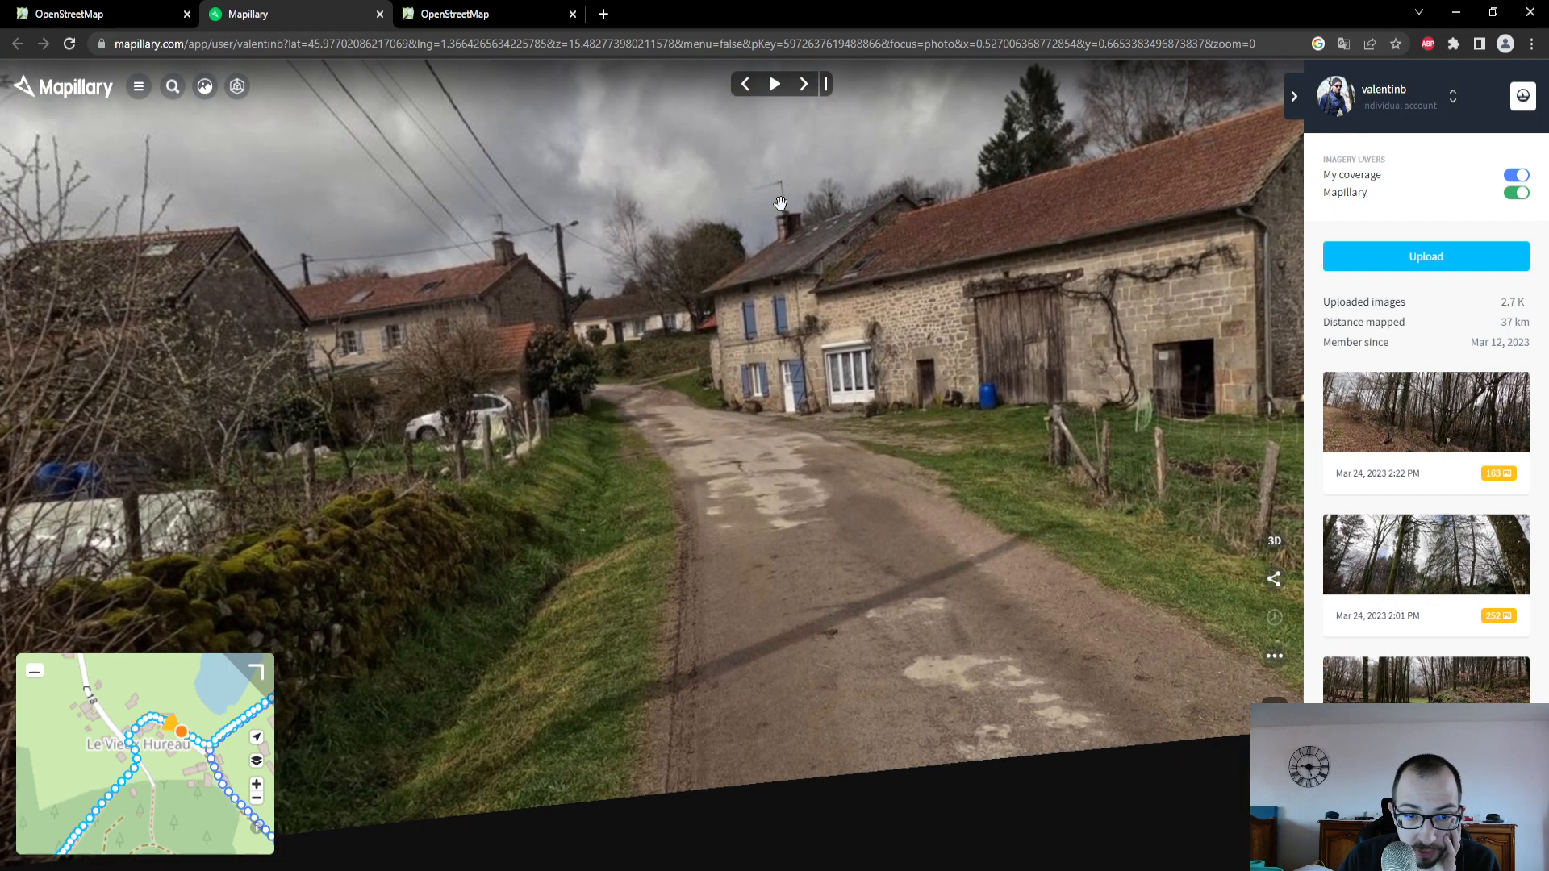
{"action": "left_click", "coordinate": [162, 14]}
{"action": "left_click", "coordinate": [95, 417]}
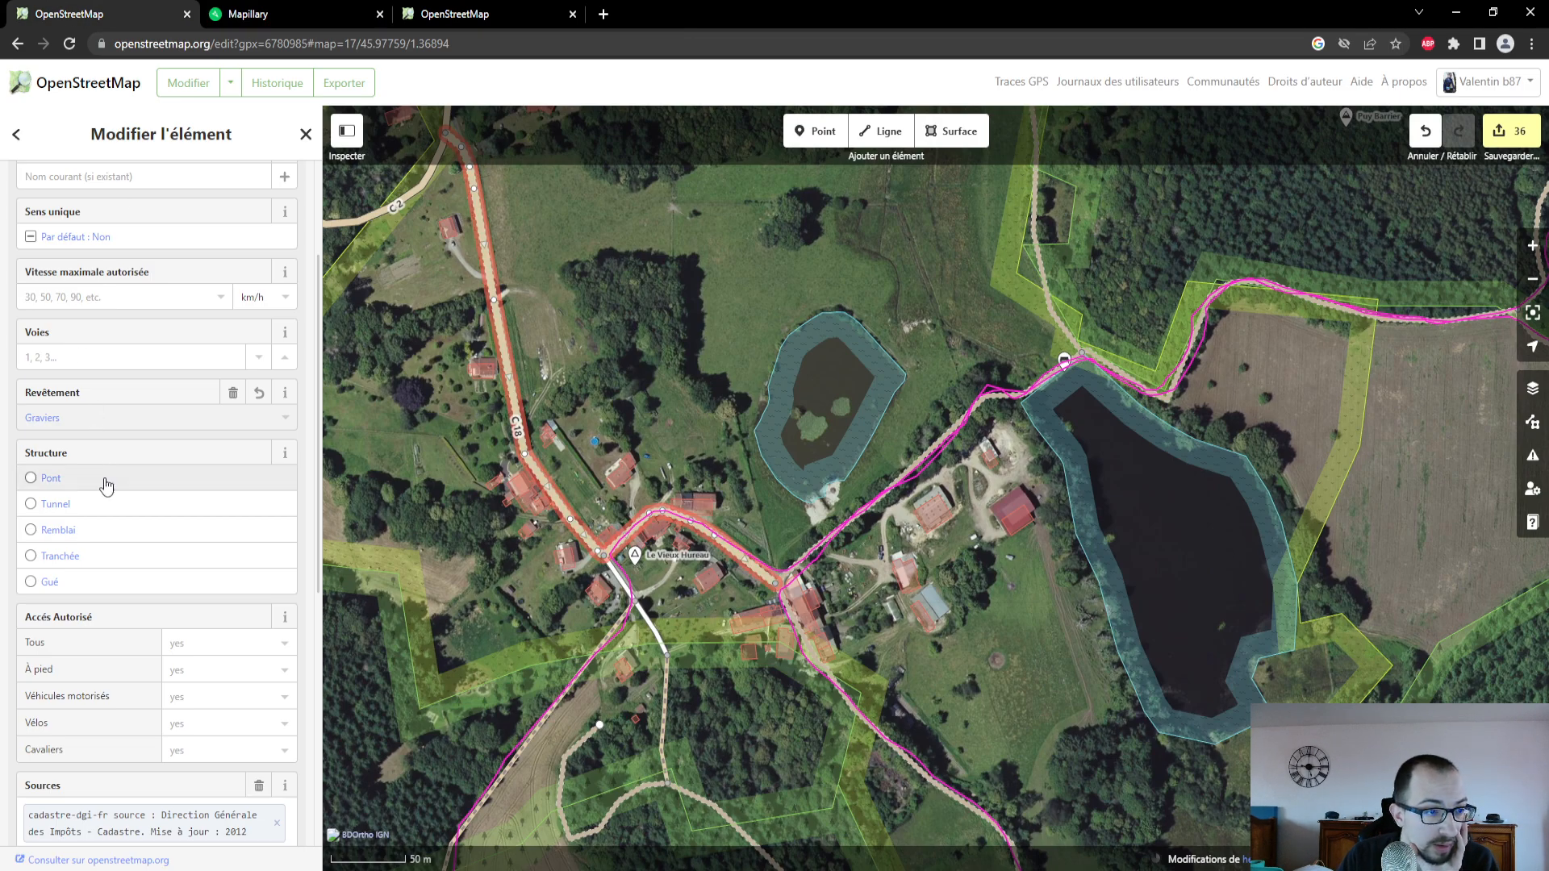
{"action": "left_click", "coordinate": [100, 504]}
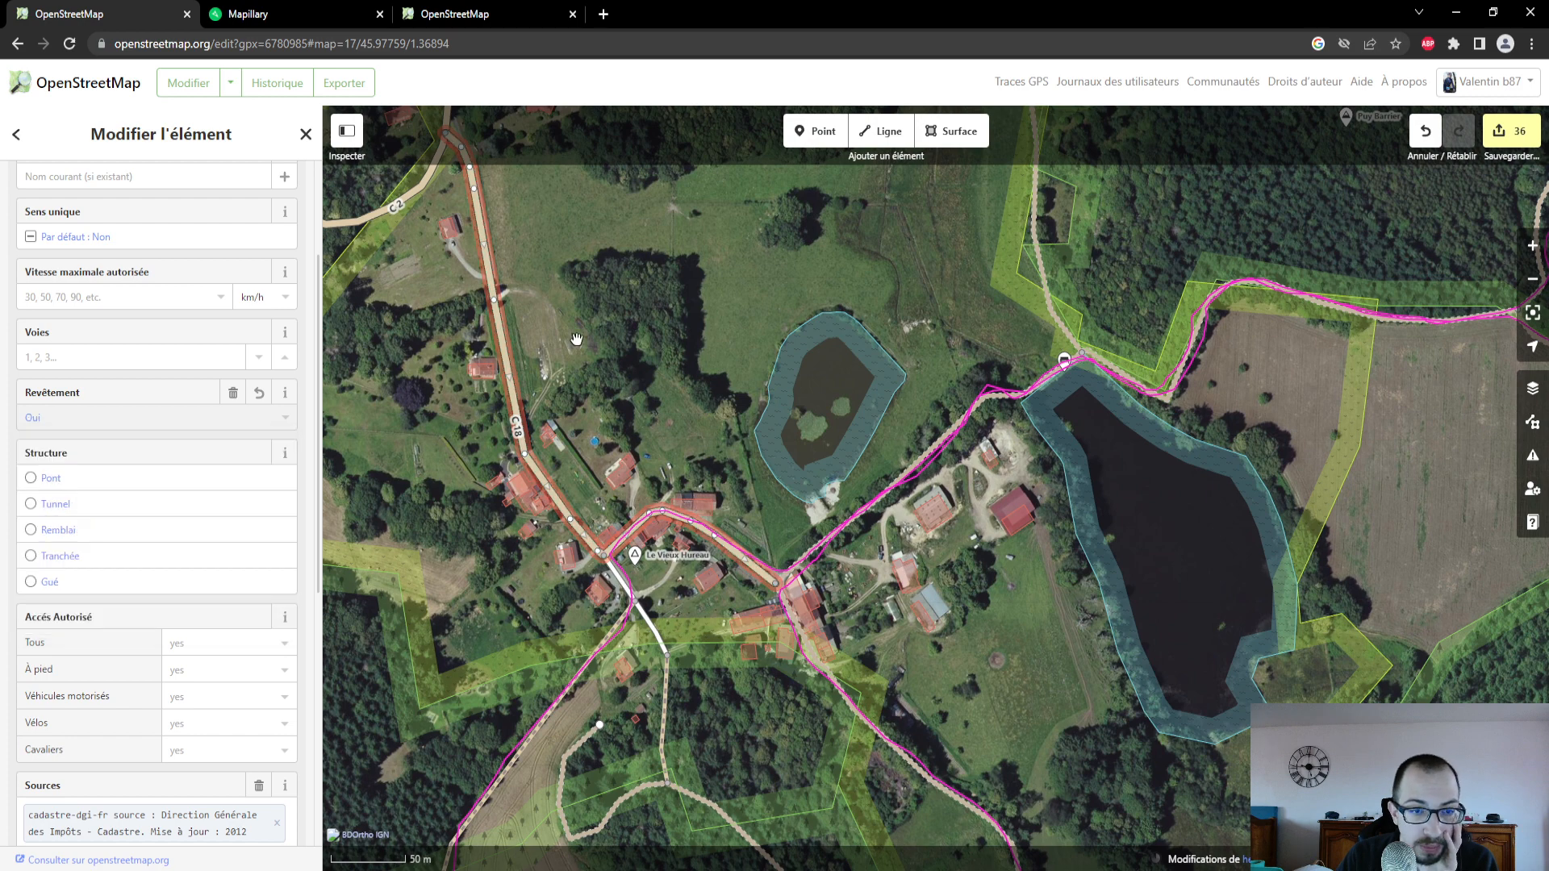
- Switch to Mapillary and examine the photos in Le Vieux Hureau and at the start of the path leading southwest
{"action": "left_click", "coordinate": [326, 14]}
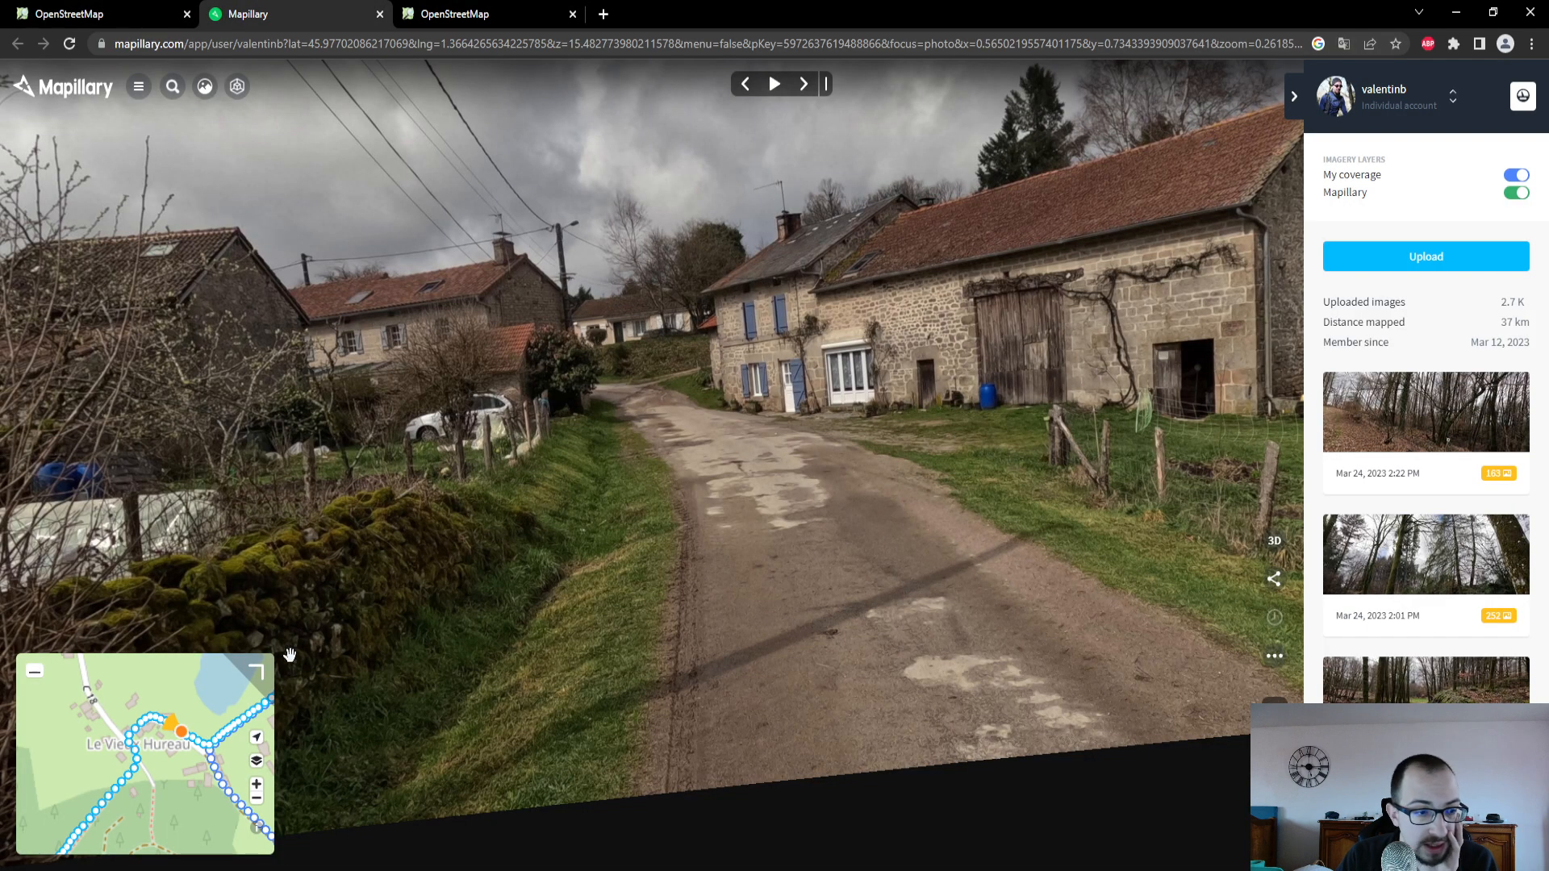
{"action": "left_click", "coordinate": [142, 726]}
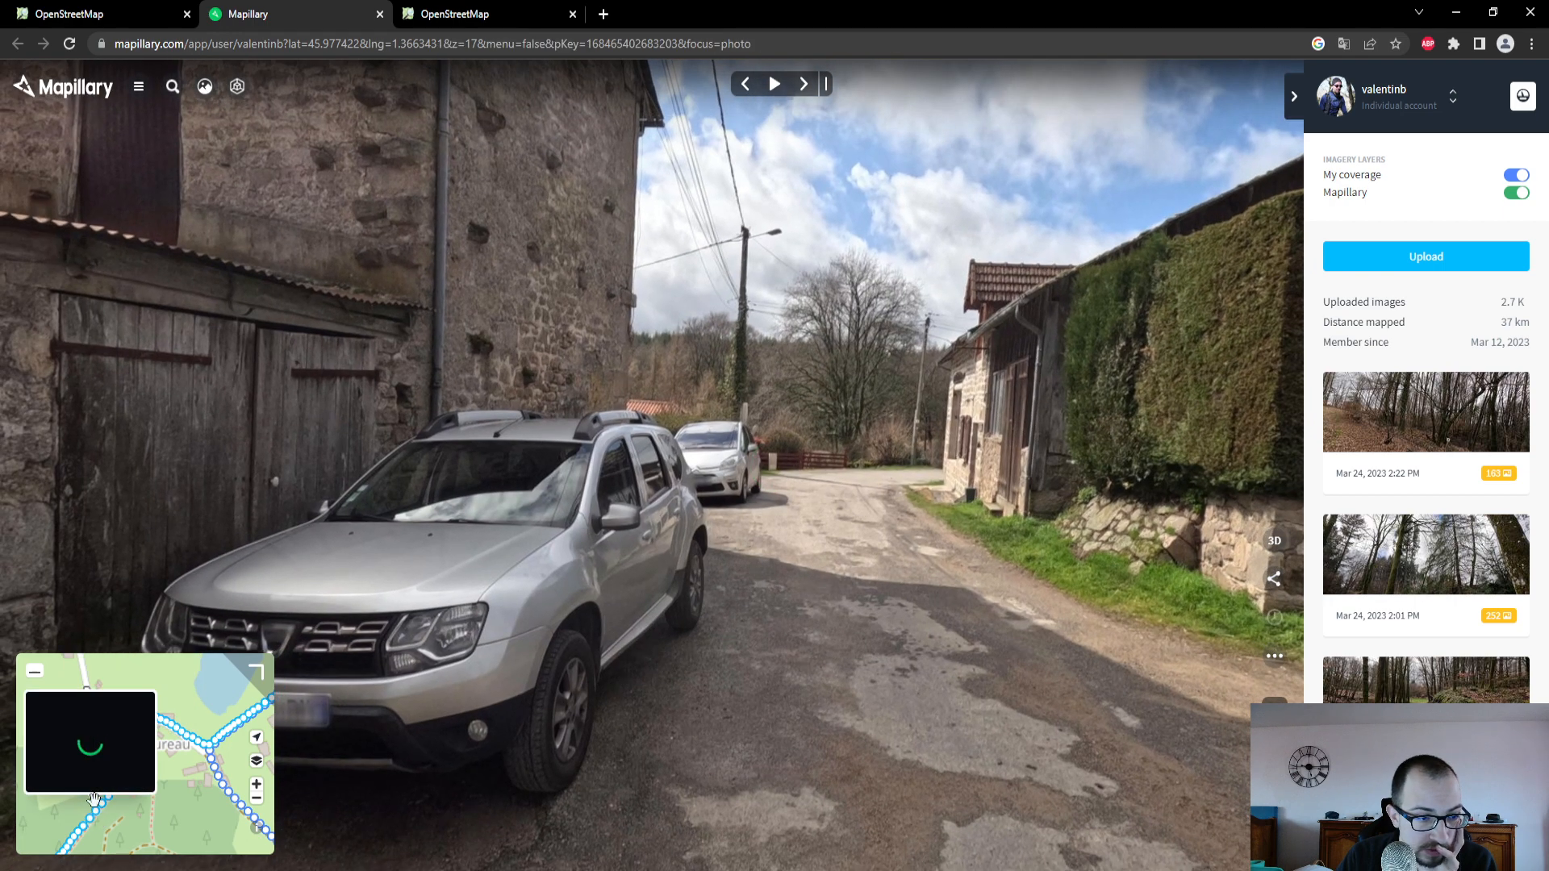
{"action": "left_click", "coordinate": [120, 784]}
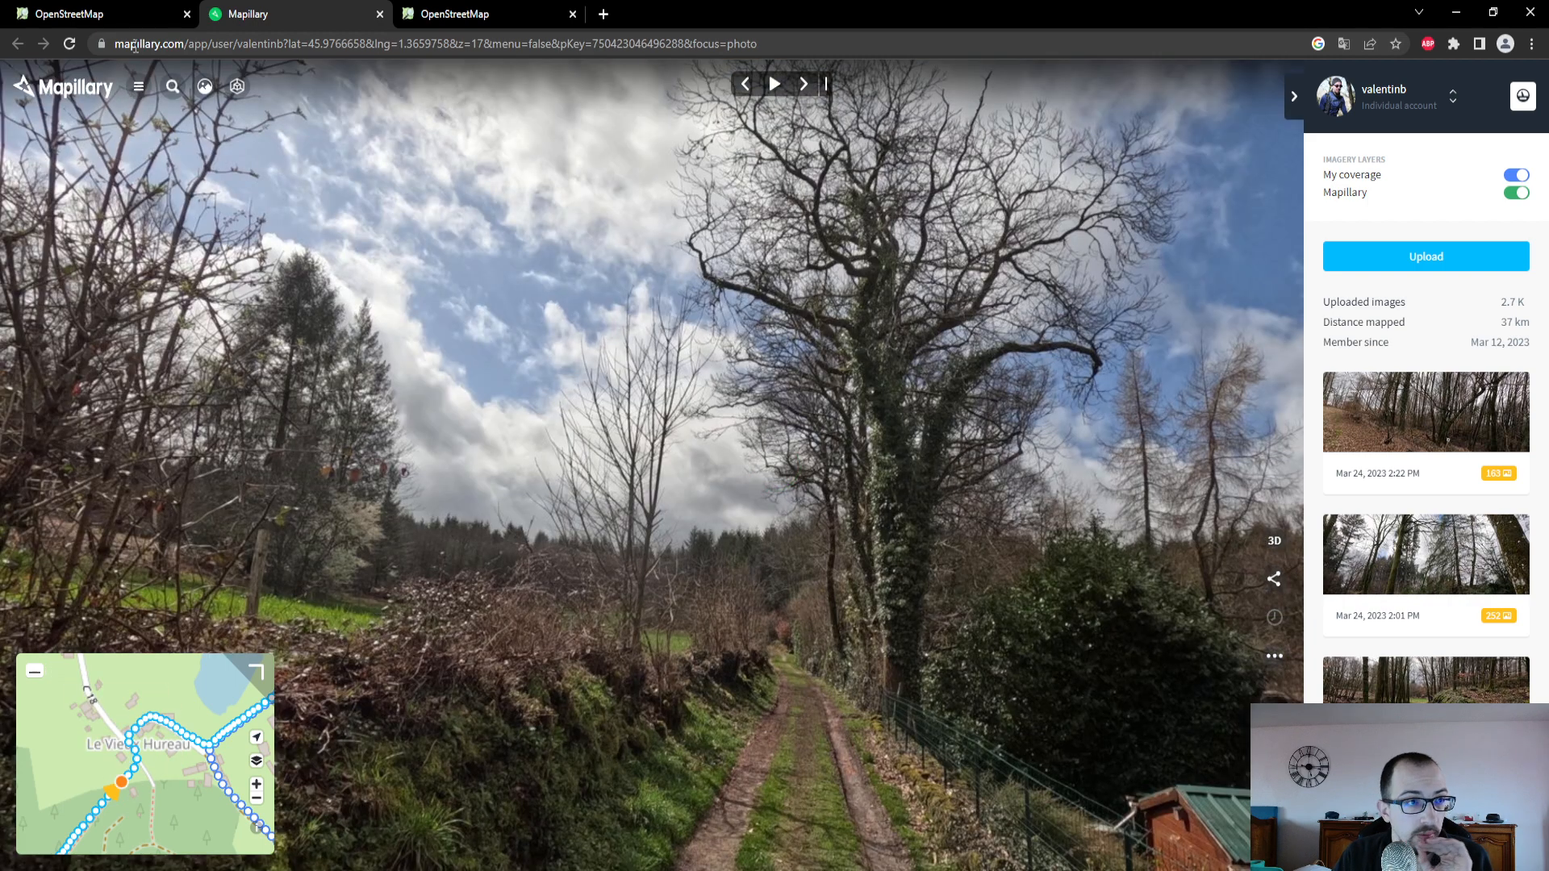
- Return to the OpenStreetMap editor and set the Revêtement of the path southwest of Le Vieux Hureau to Terre
{"action": "left_click", "coordinate": [127, 16]}
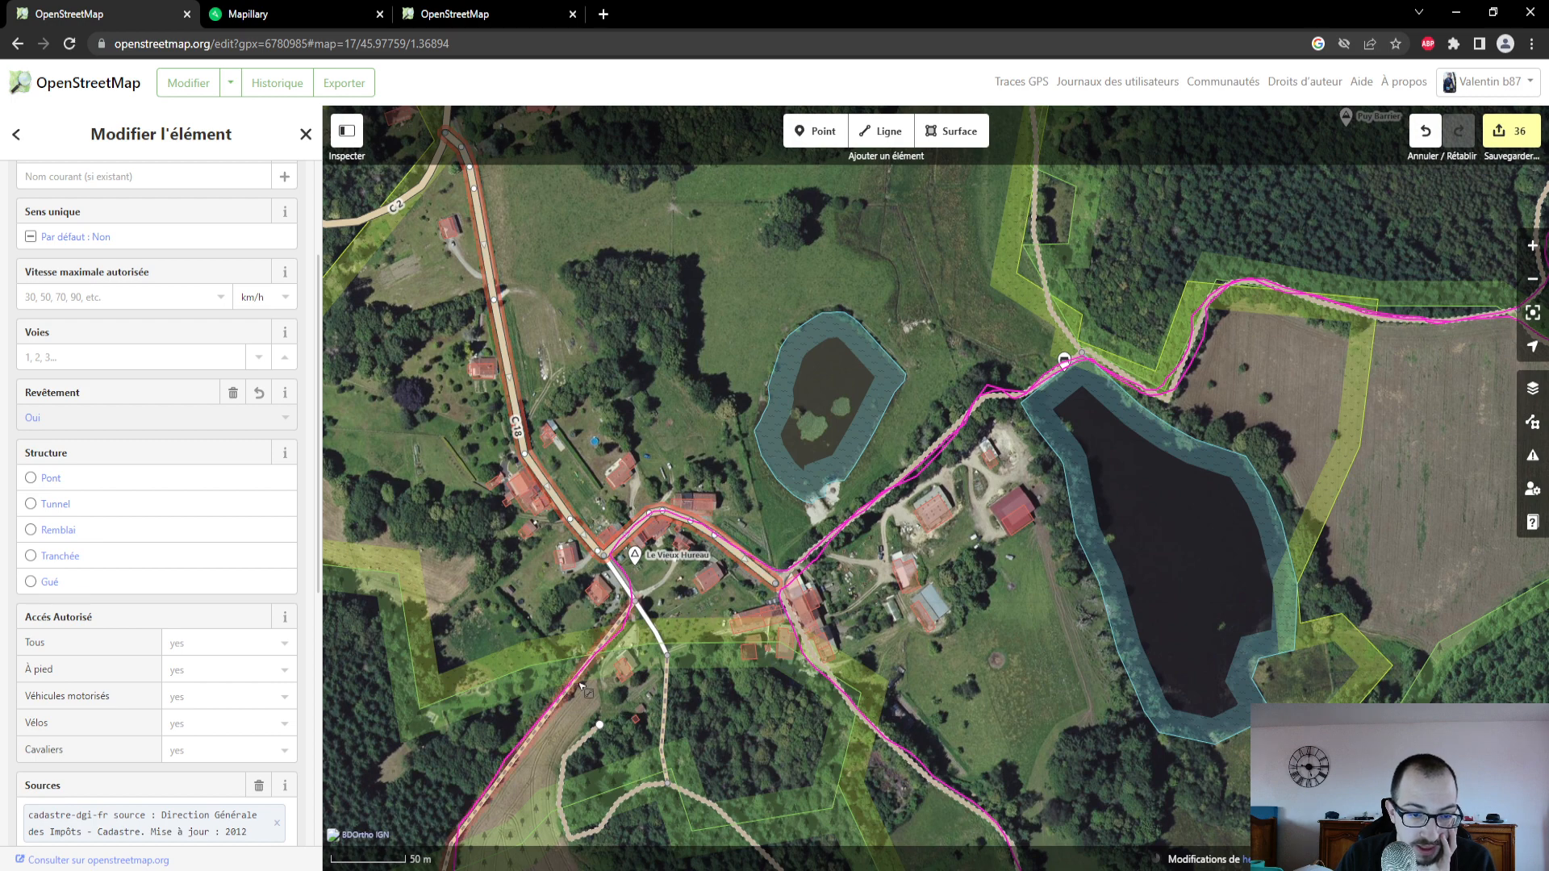
{"action": "left_click", "coordinate": [581, 687]}
{"action": "left_click", "coordinate": [130, 242]}
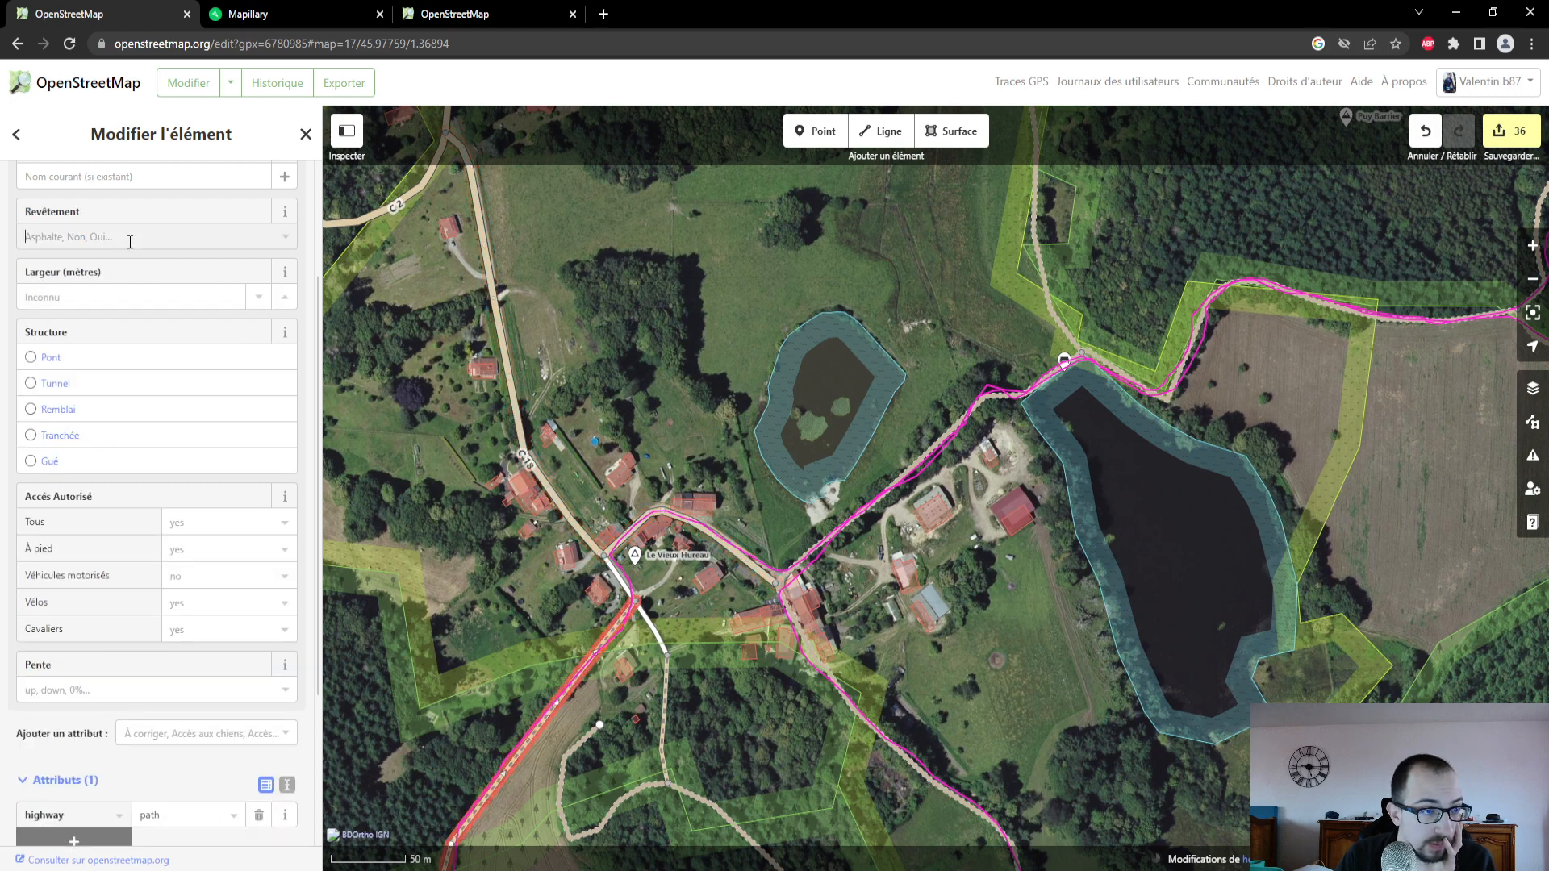
{"action": "left_click", "coordinate": [73, 425]}
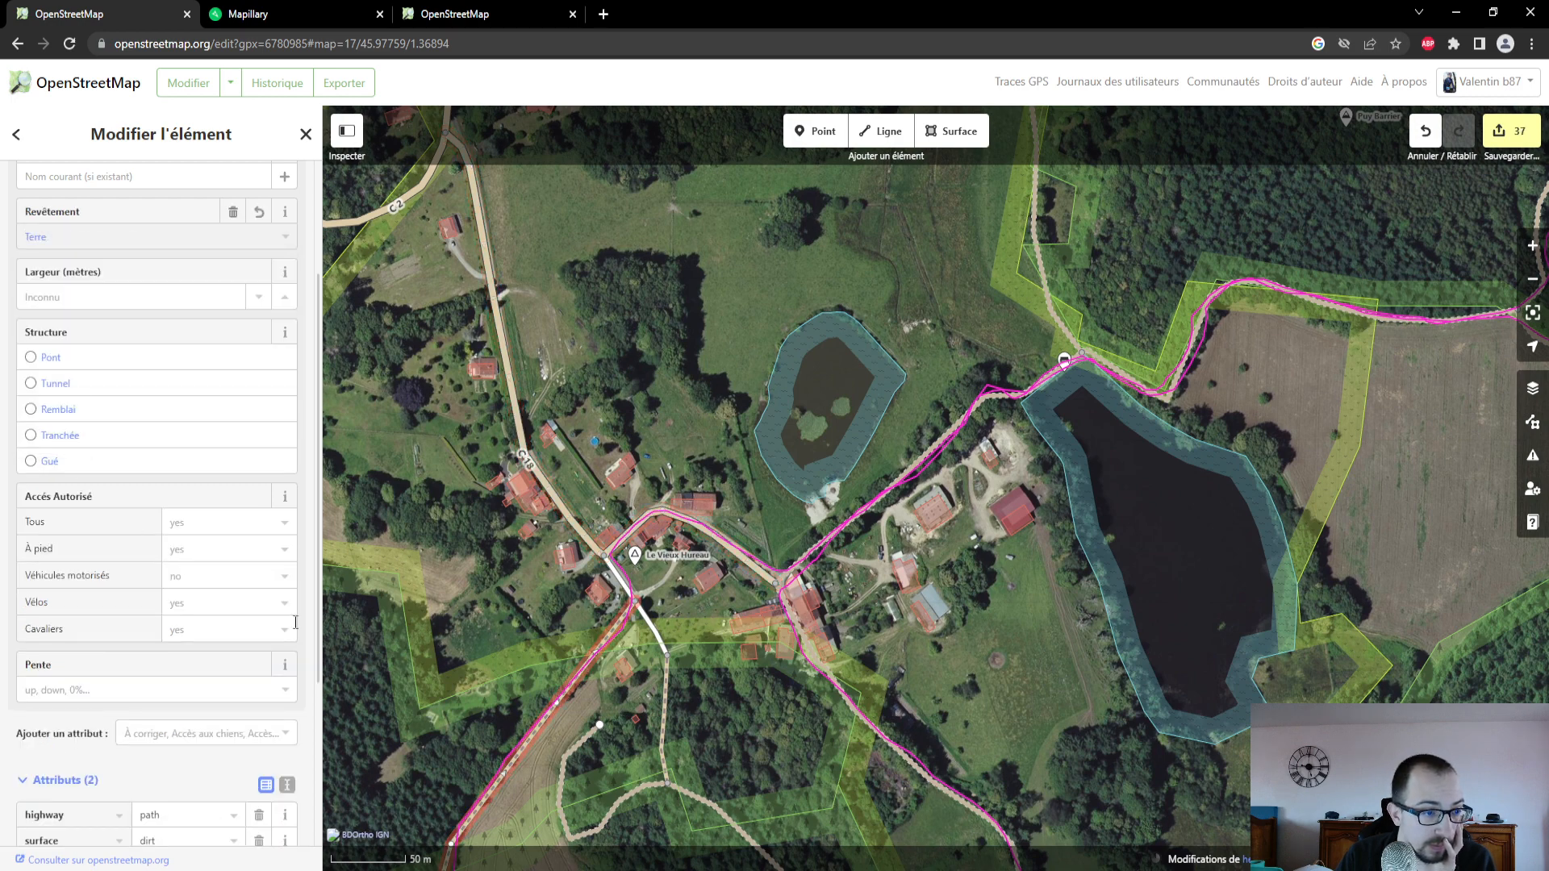
- Follow the path southwest to the yellow main road and set the Revêtement of the track joining that road from the woods to Terre
{"action": "left_click_drag", "start_coordinate": [630, 727], "coordinate": [861, 446]}
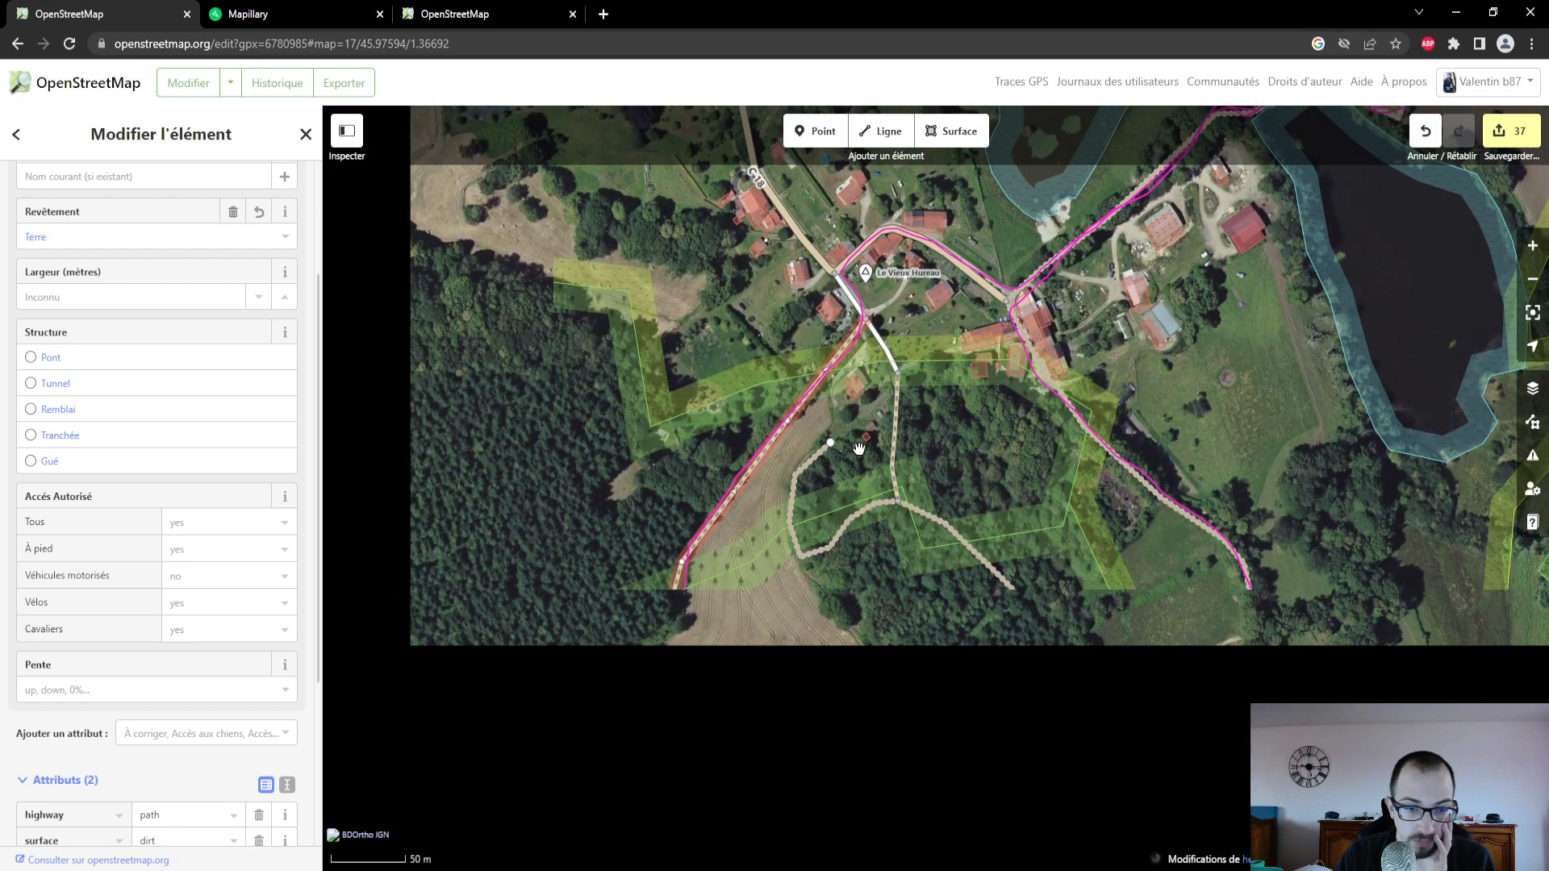
{"action": "left_click_drag", "start_coordinate": [832, 654], "coordinate": [1007, 472]}
{"action": "left_click_drag", "start_coordinate": [788, 667], "coordinate": [968, 496]}
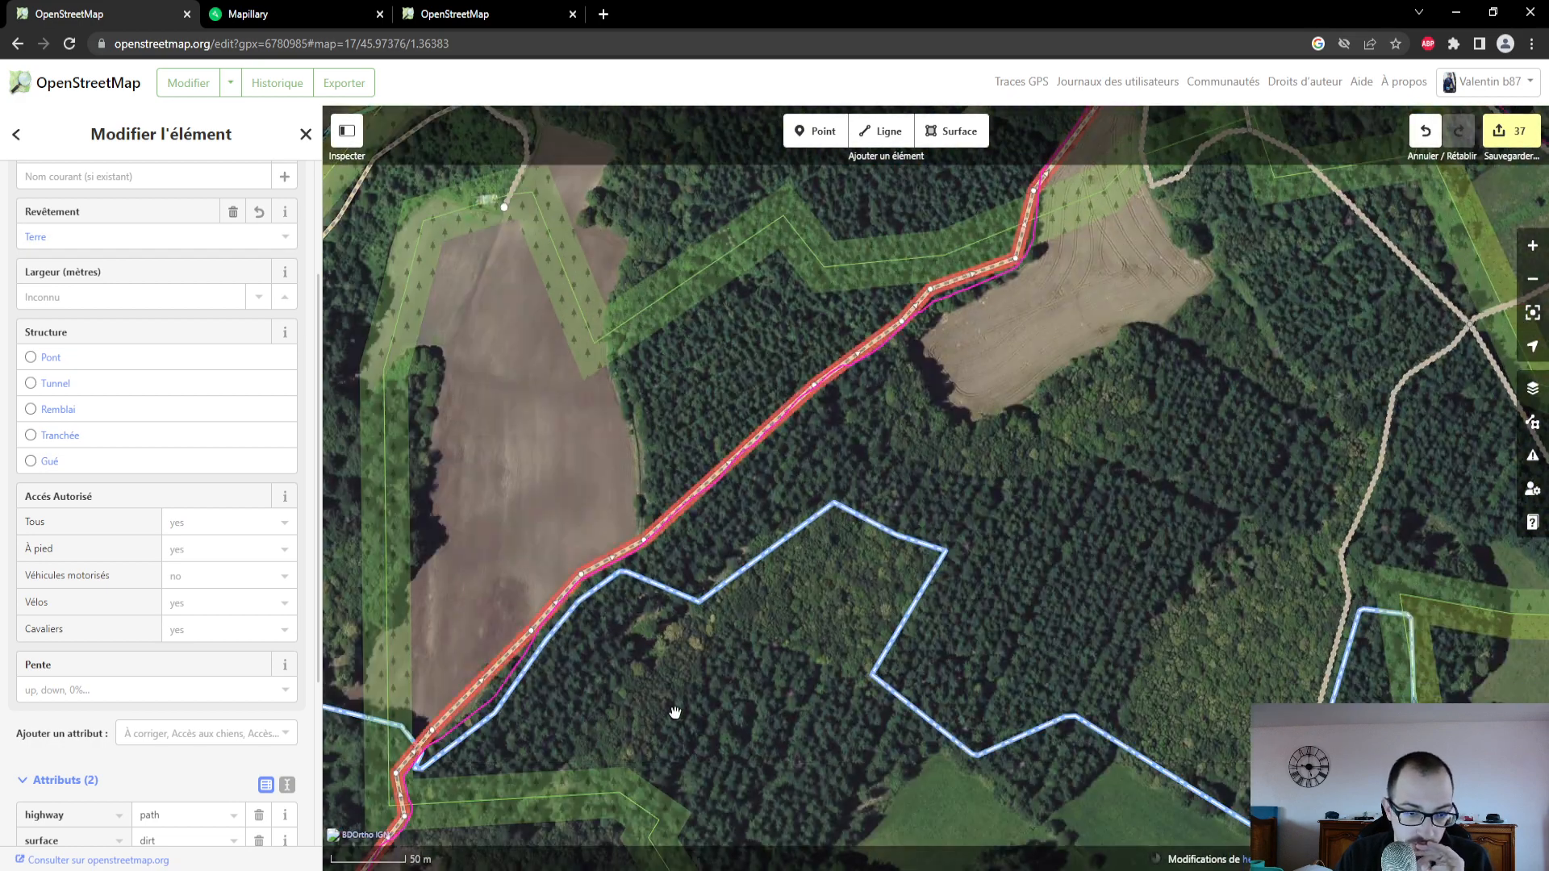
{"action": "left_click_drag", "start_coordinate": [677, 762], "coordinate": [863, 583]}
{"action": "left_click_drag", "start_coordinate": [793, 632], "coordinate": [902, 492]}
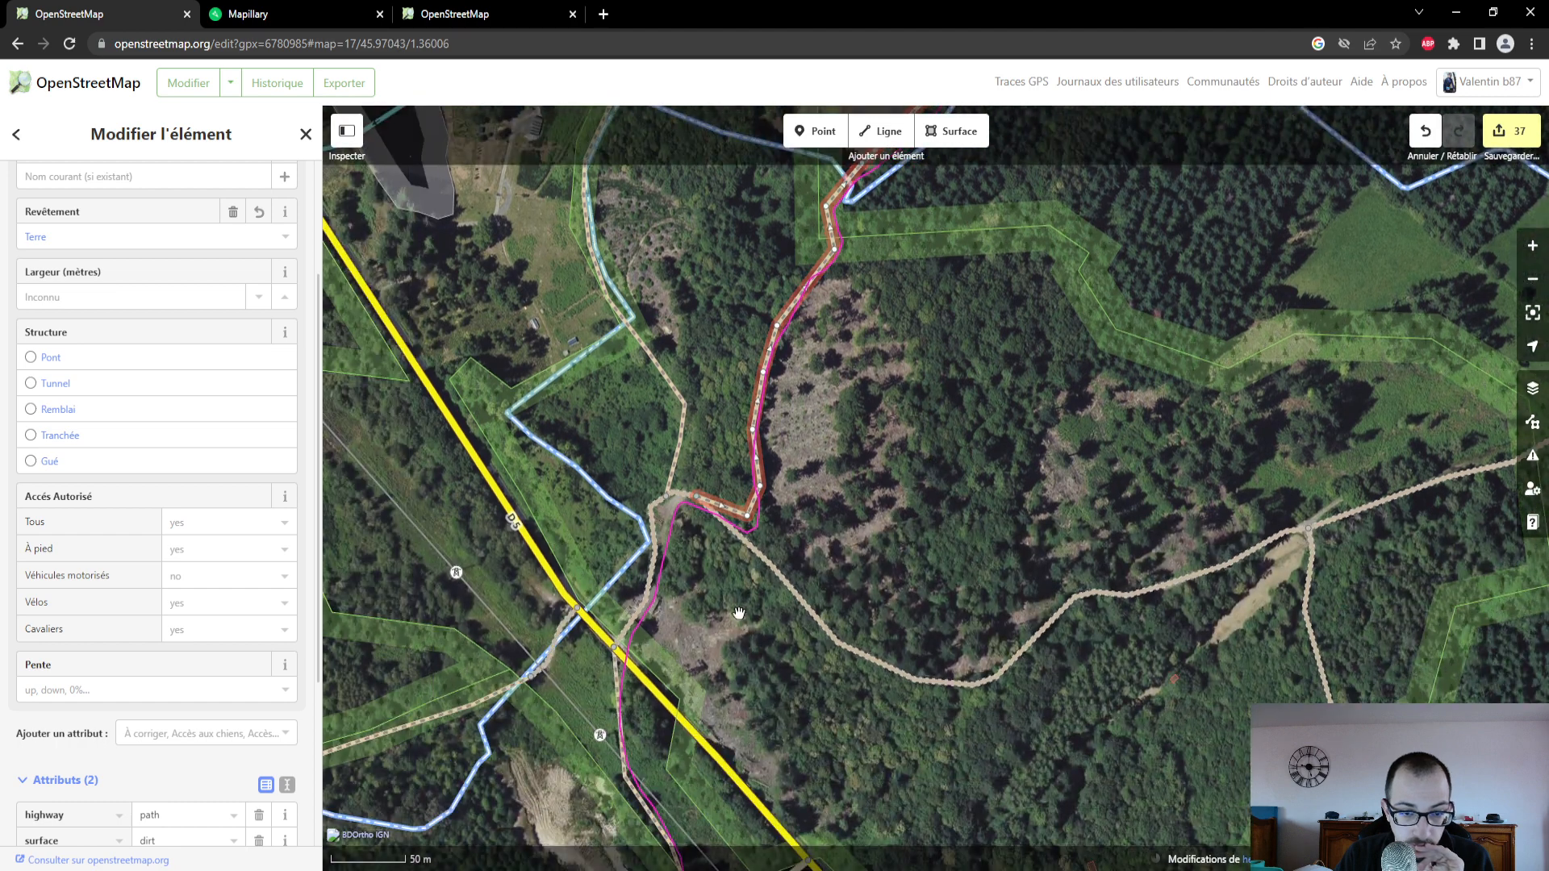
{"action": "left_click", "coordinate": [656, 529]}
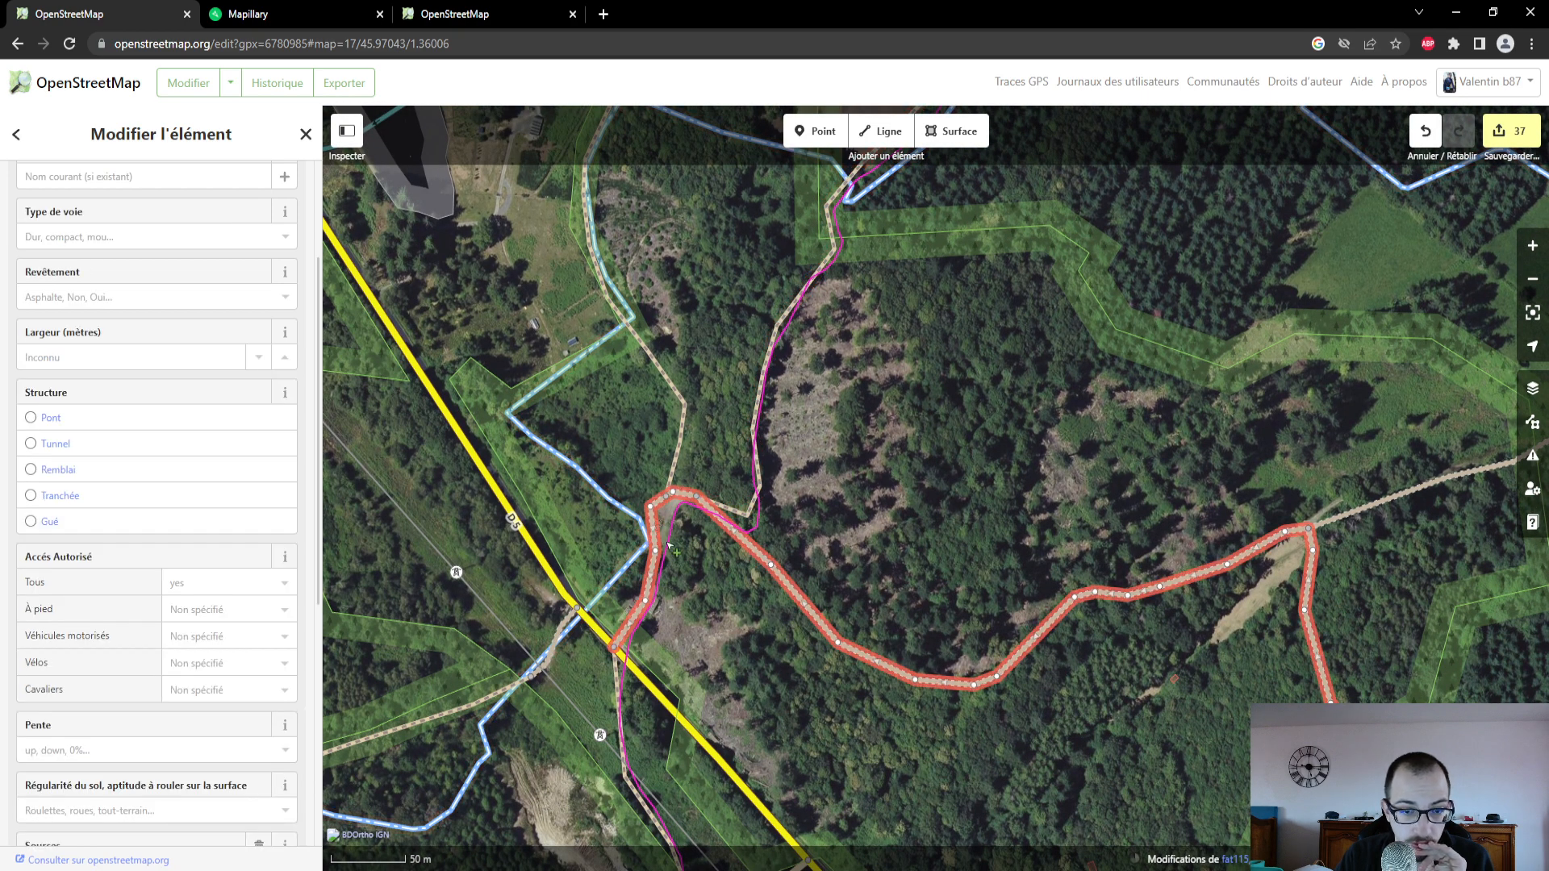
{"action": "scroll", "coordinate": [710, 581], "scroll_direction": "down", "scroll_amount": 5}
{"action": "left_click_drag", "start_coordinate": [772, 701], "coordinate": [823, 513]}
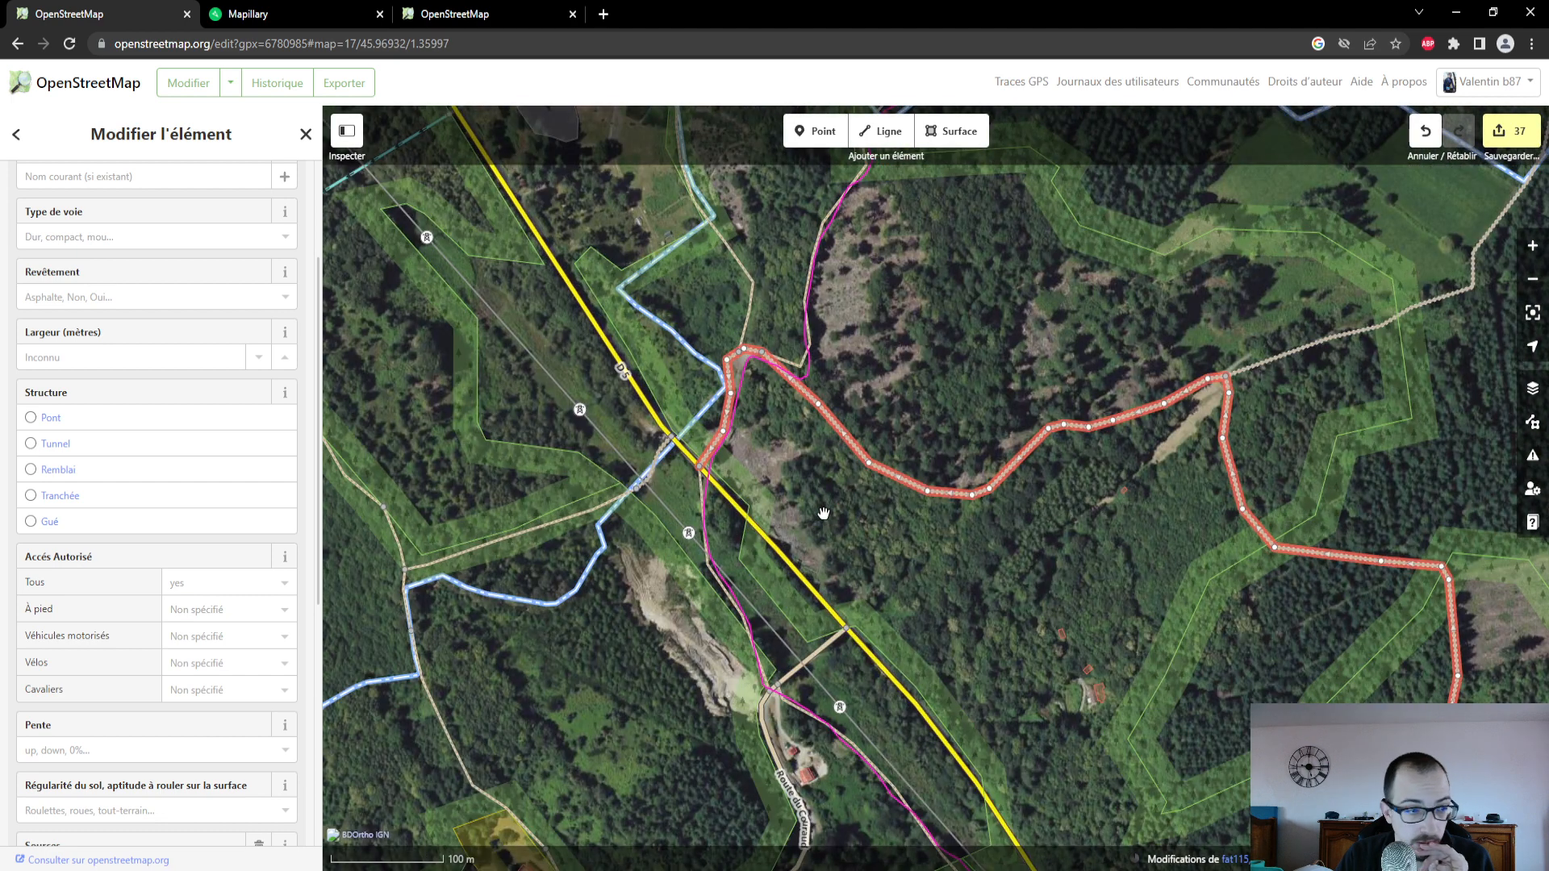
{"action": "left_click", "coordinate": [158, 292]}
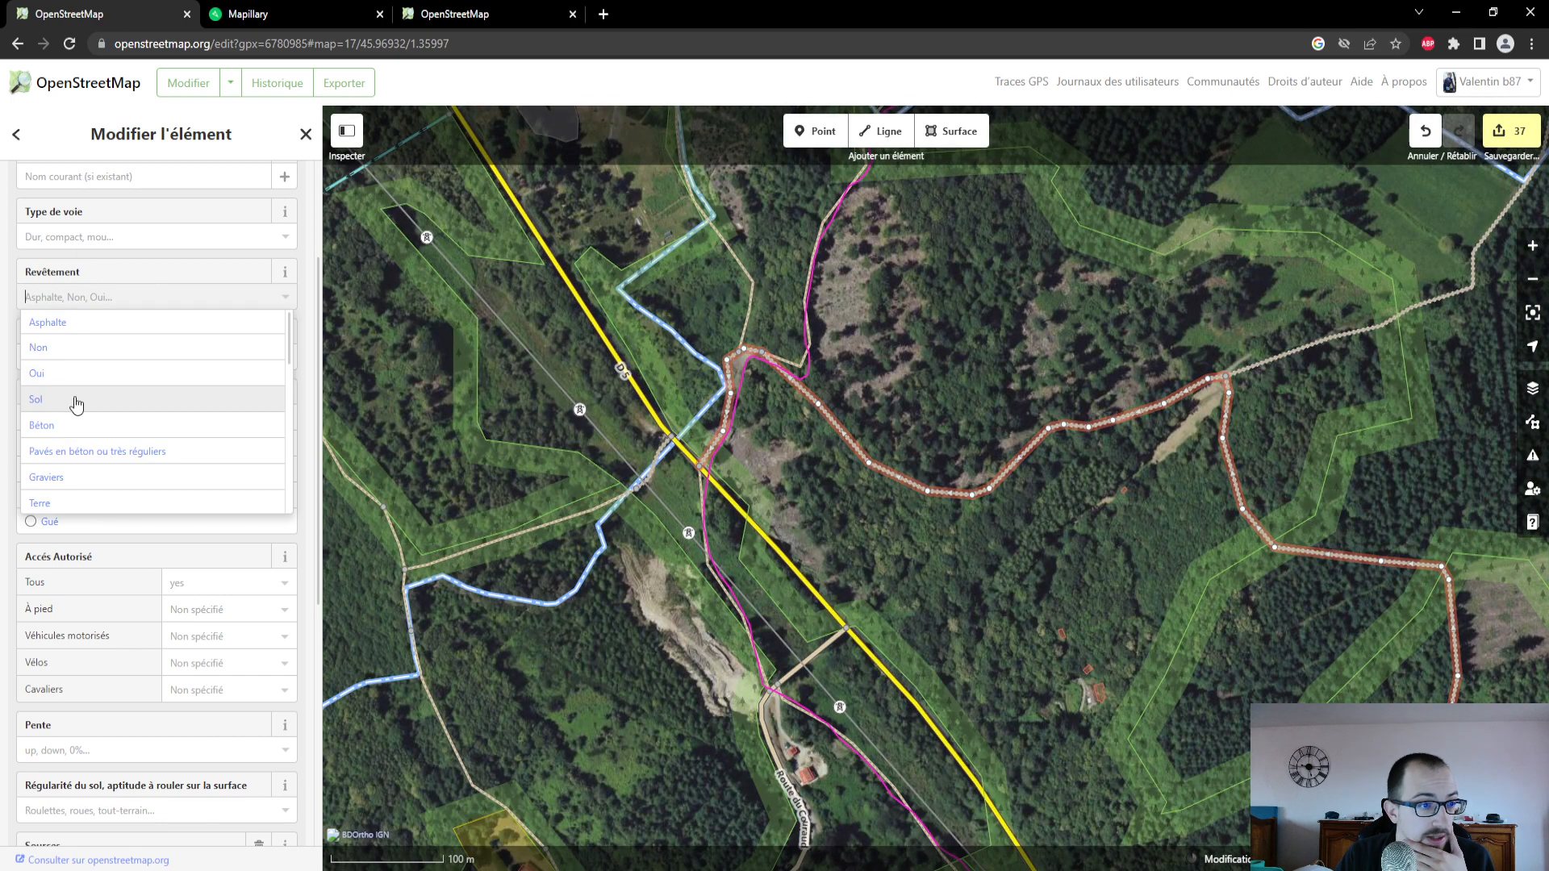
{"action": "left_click", "coordinate": [71, 501]}
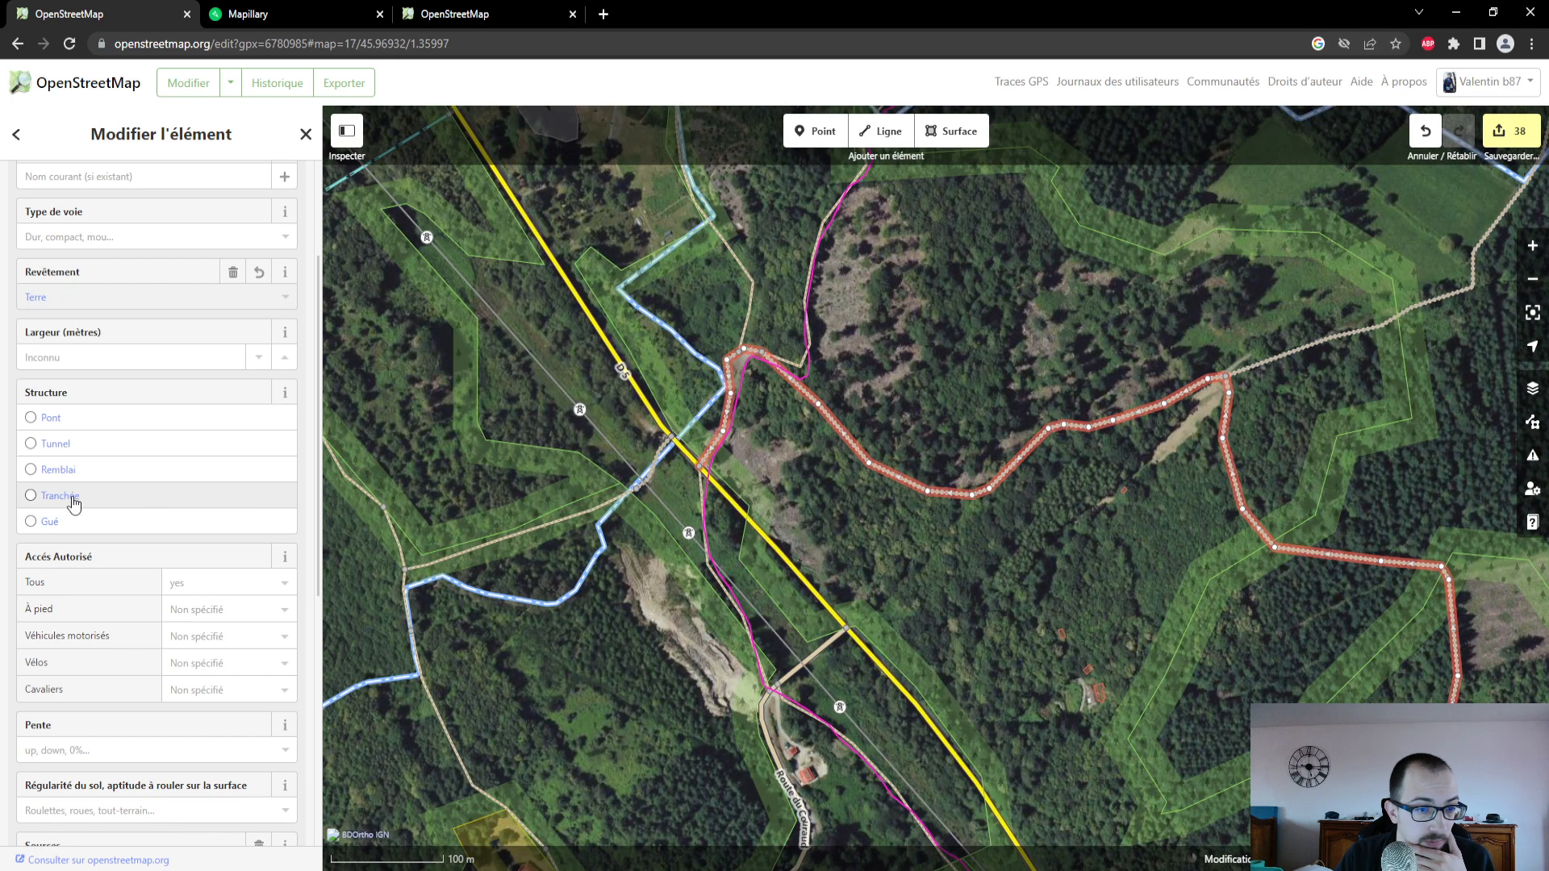
- Select the path continuing south of the yellow main road, switch to Mapillary and examine a street-level photo taken along it
{"action": "scroll", "coordinate": [711, 510], "scroll_direction": "up", "scroll_amount": 3}
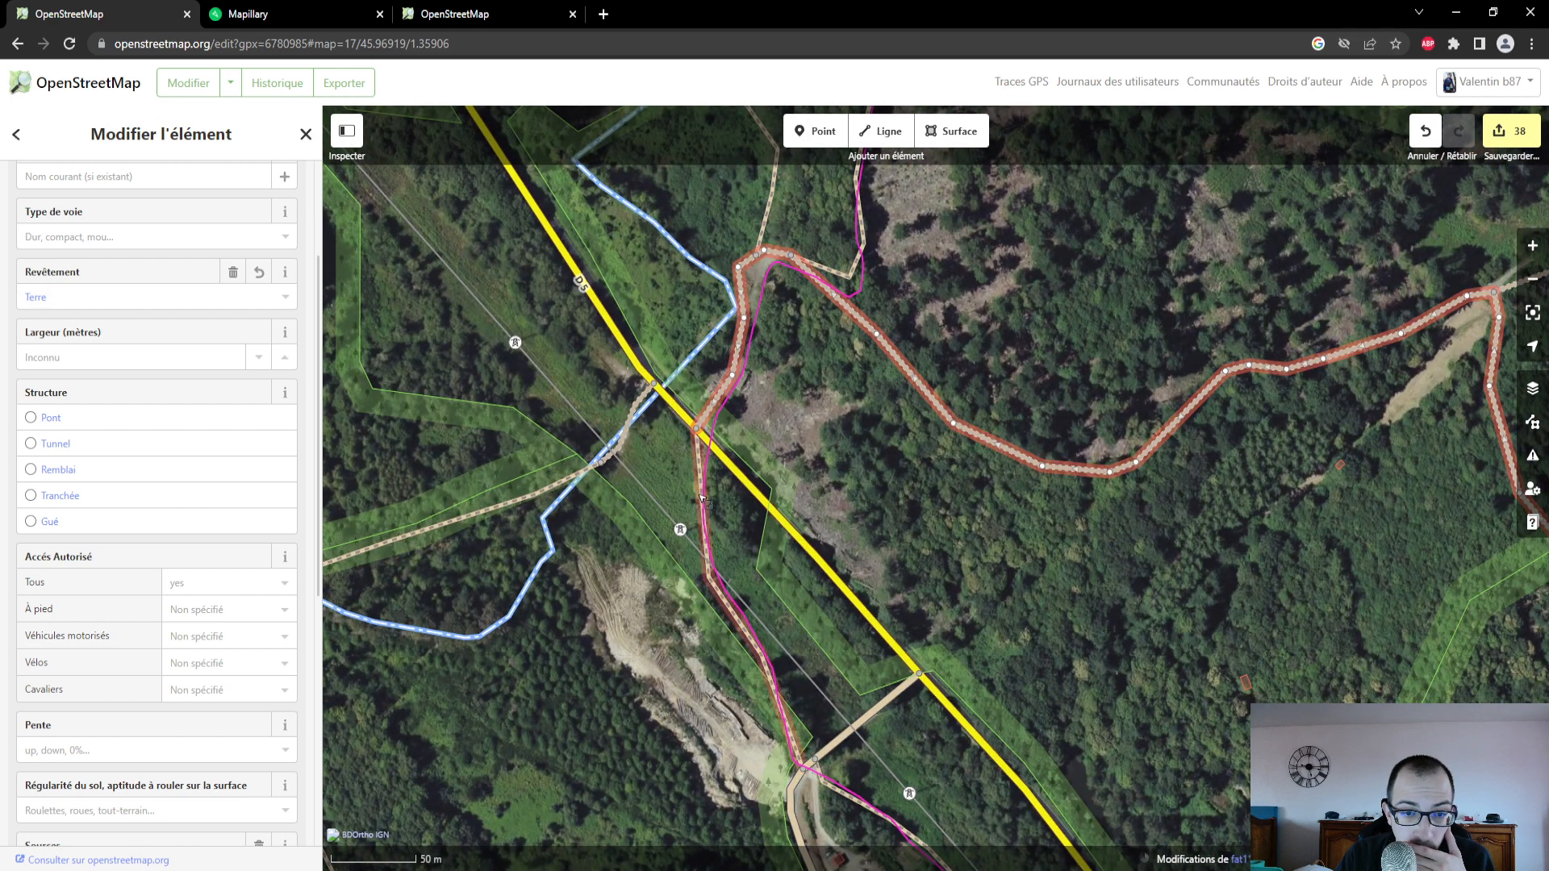
{"action": "left_click", "coordinate": [701, 502]}
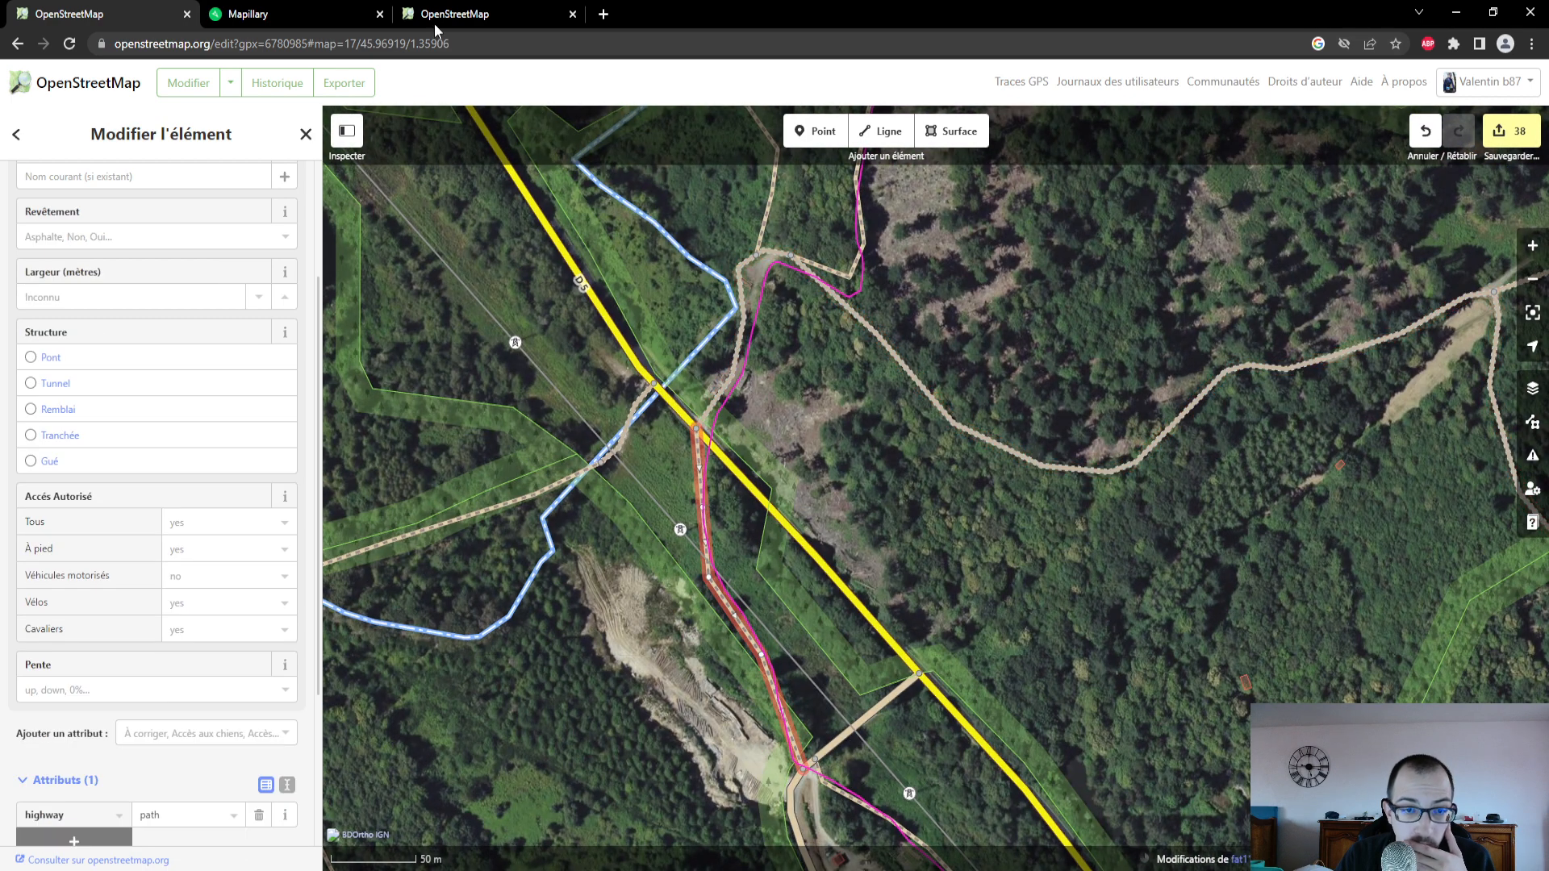
{"action": "left_click", "coordinate": [359, 11]}
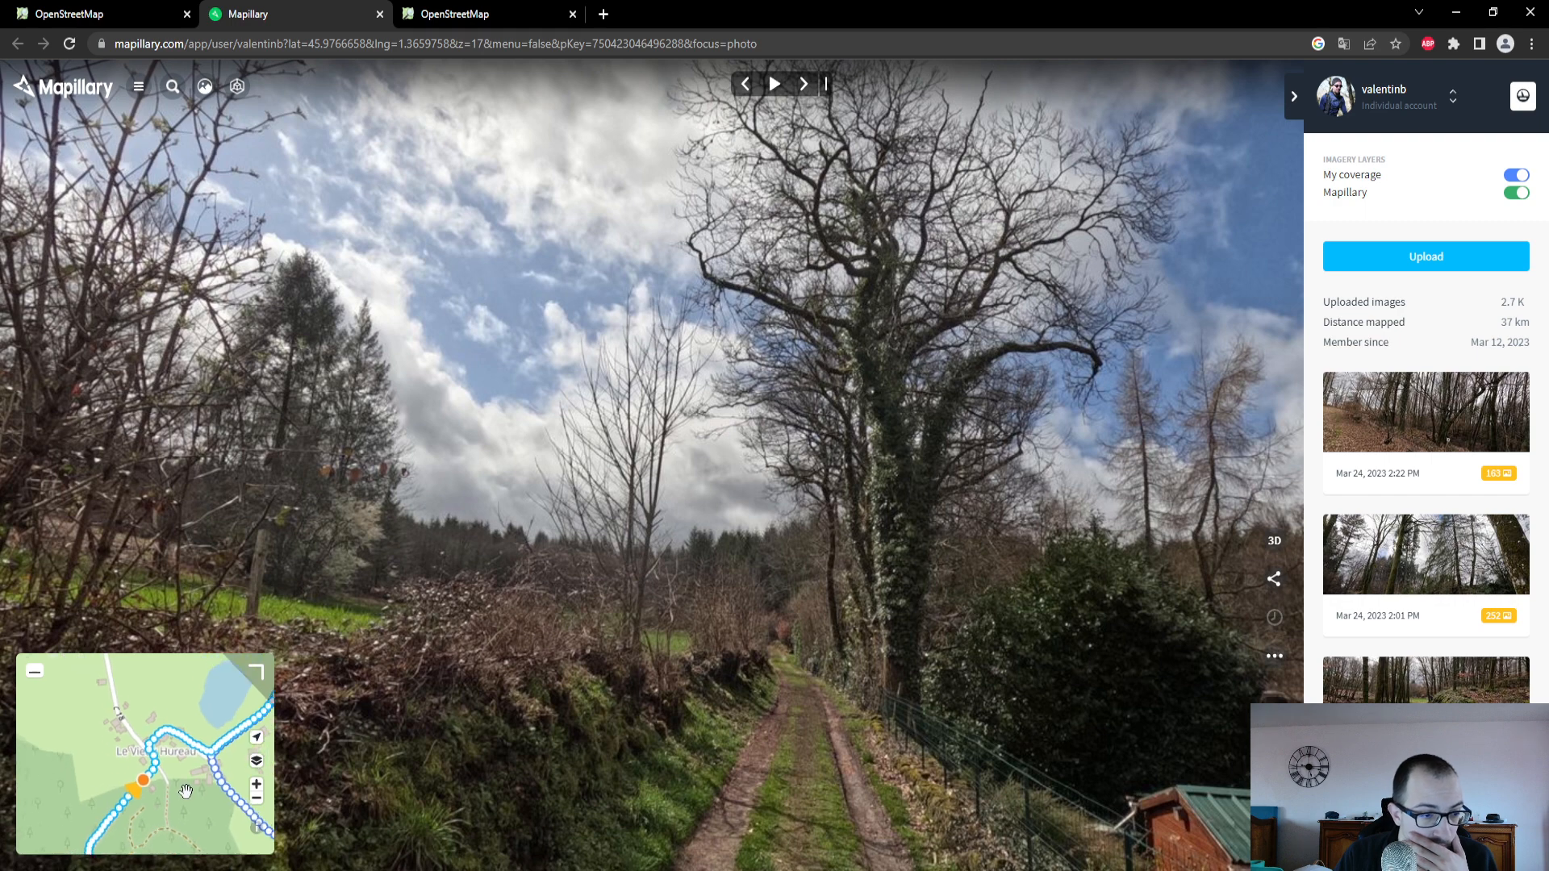
{"action": "left_click_drag", "start_coordinate": [184, 794], "coordinate": [190, 578]}
{"action": "left_click_drag", "start_coordinate": [88, 708], "coordinate": [180, 705]}
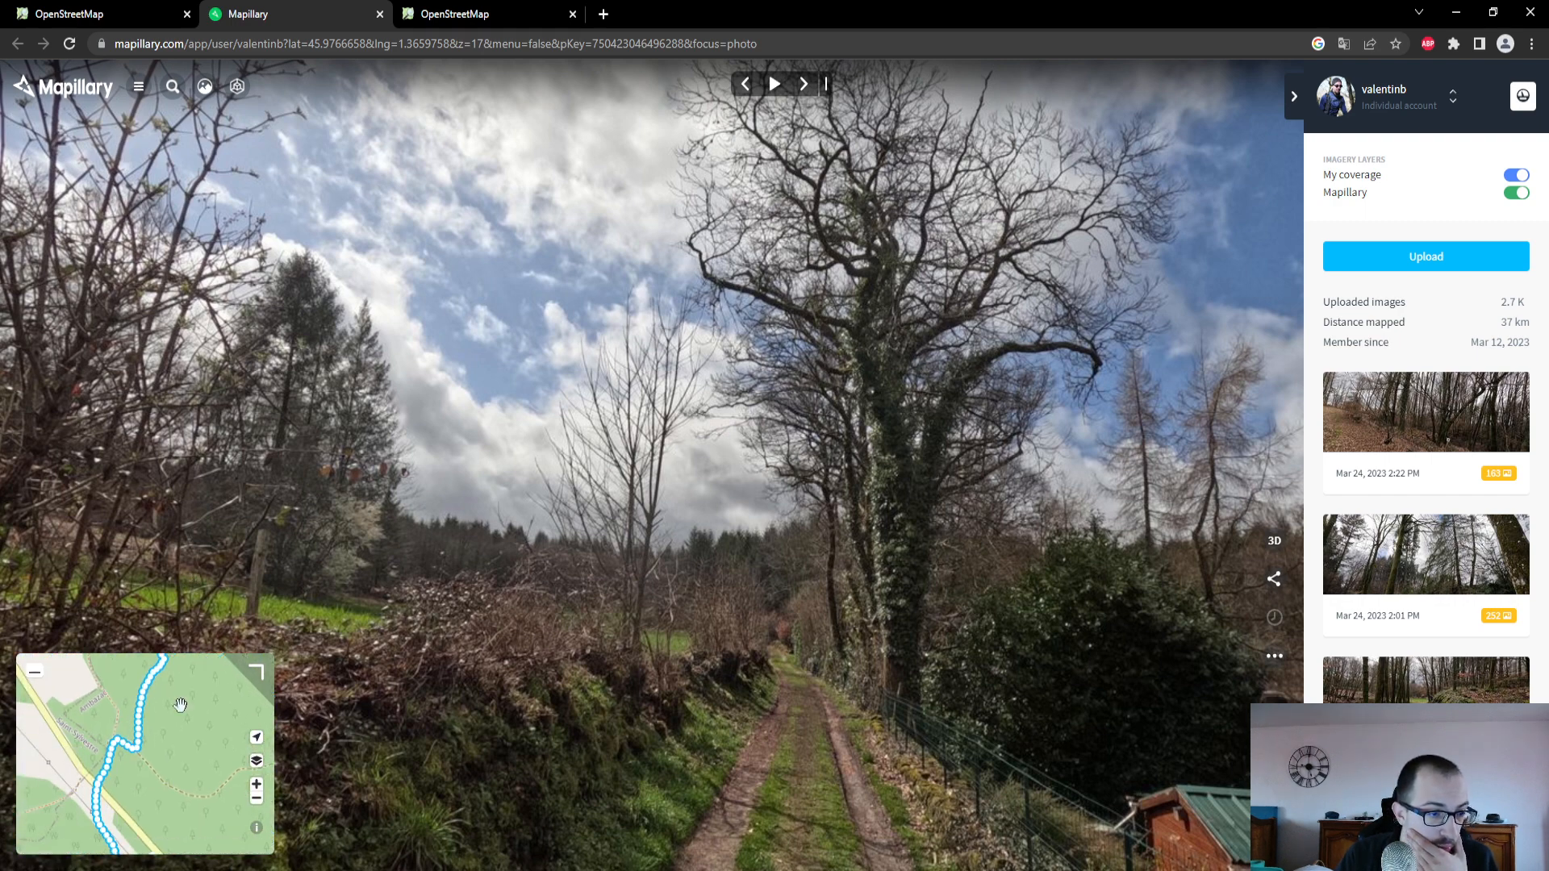
{"action": "left_click_drag", "start_coordinate": [172, 778], "coordinate": [172, 698]}
{"action": "left_click", "coordinate": [110, 738]}
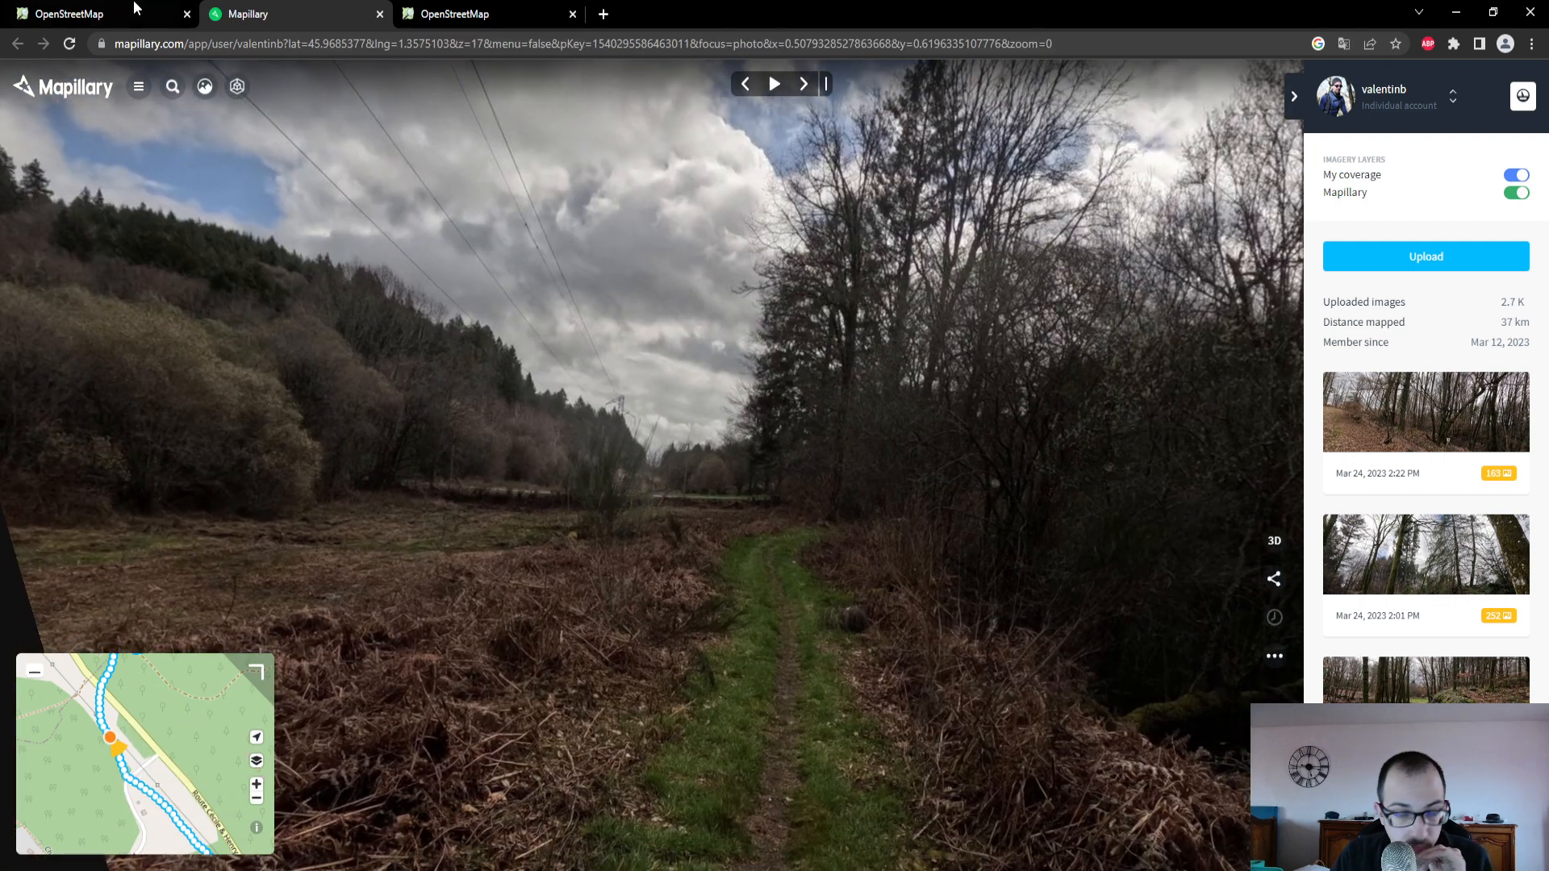
- Return to the OpenStreetMap editor and set the Revêtement of the selected path south of the main road to Terre
{"action": "left_click", "coordinate": [113, 16]}
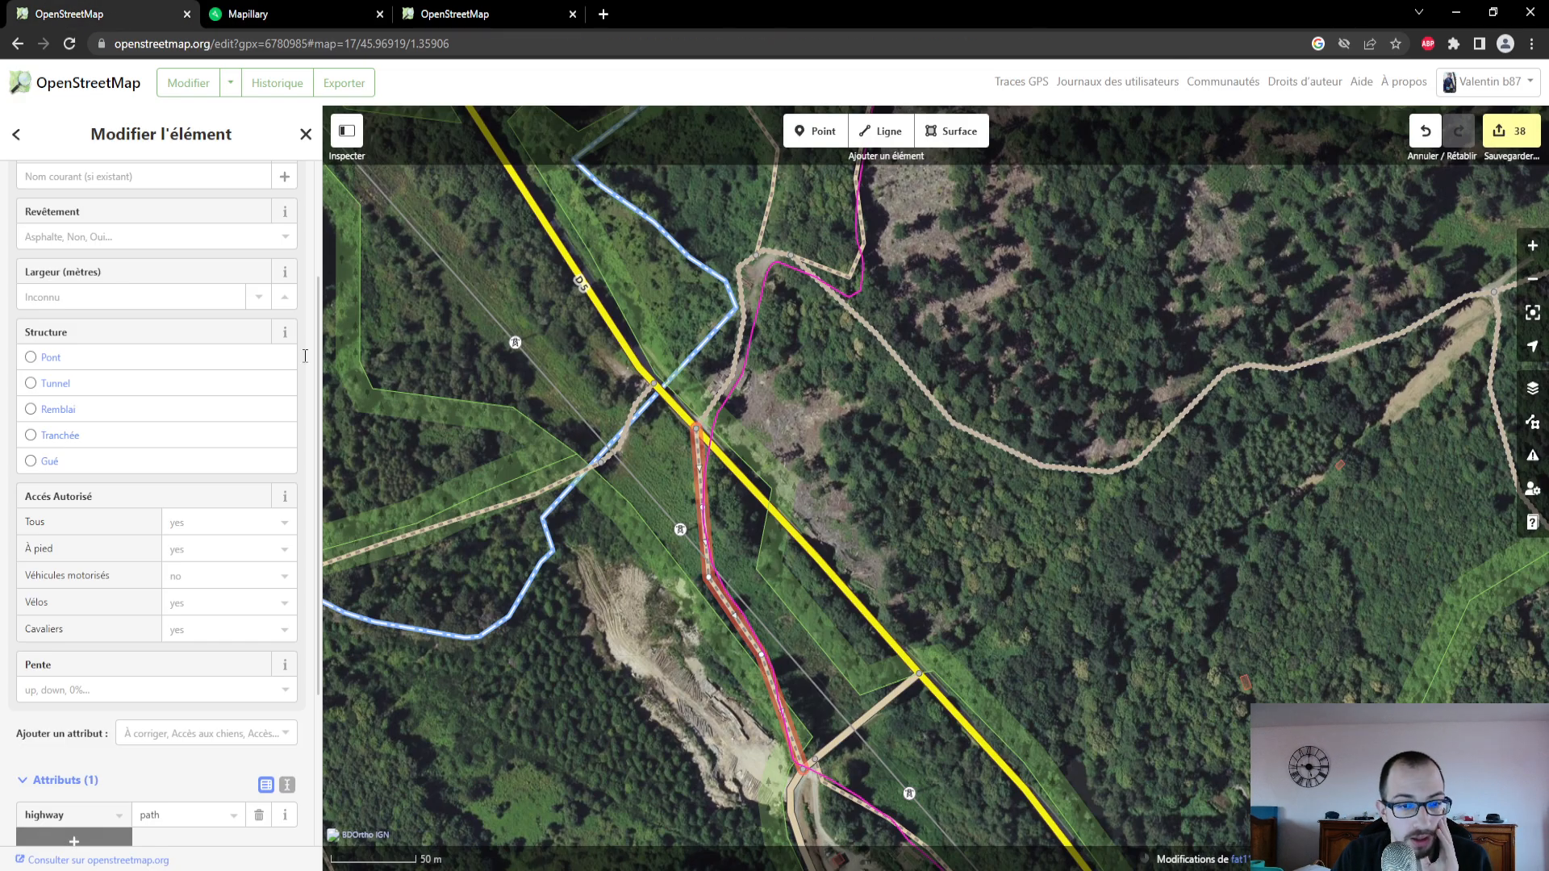
{"action": "left_click", "coordinate": [142, 238]}
{"action": "left_click", "coordinate": [94, 442]}
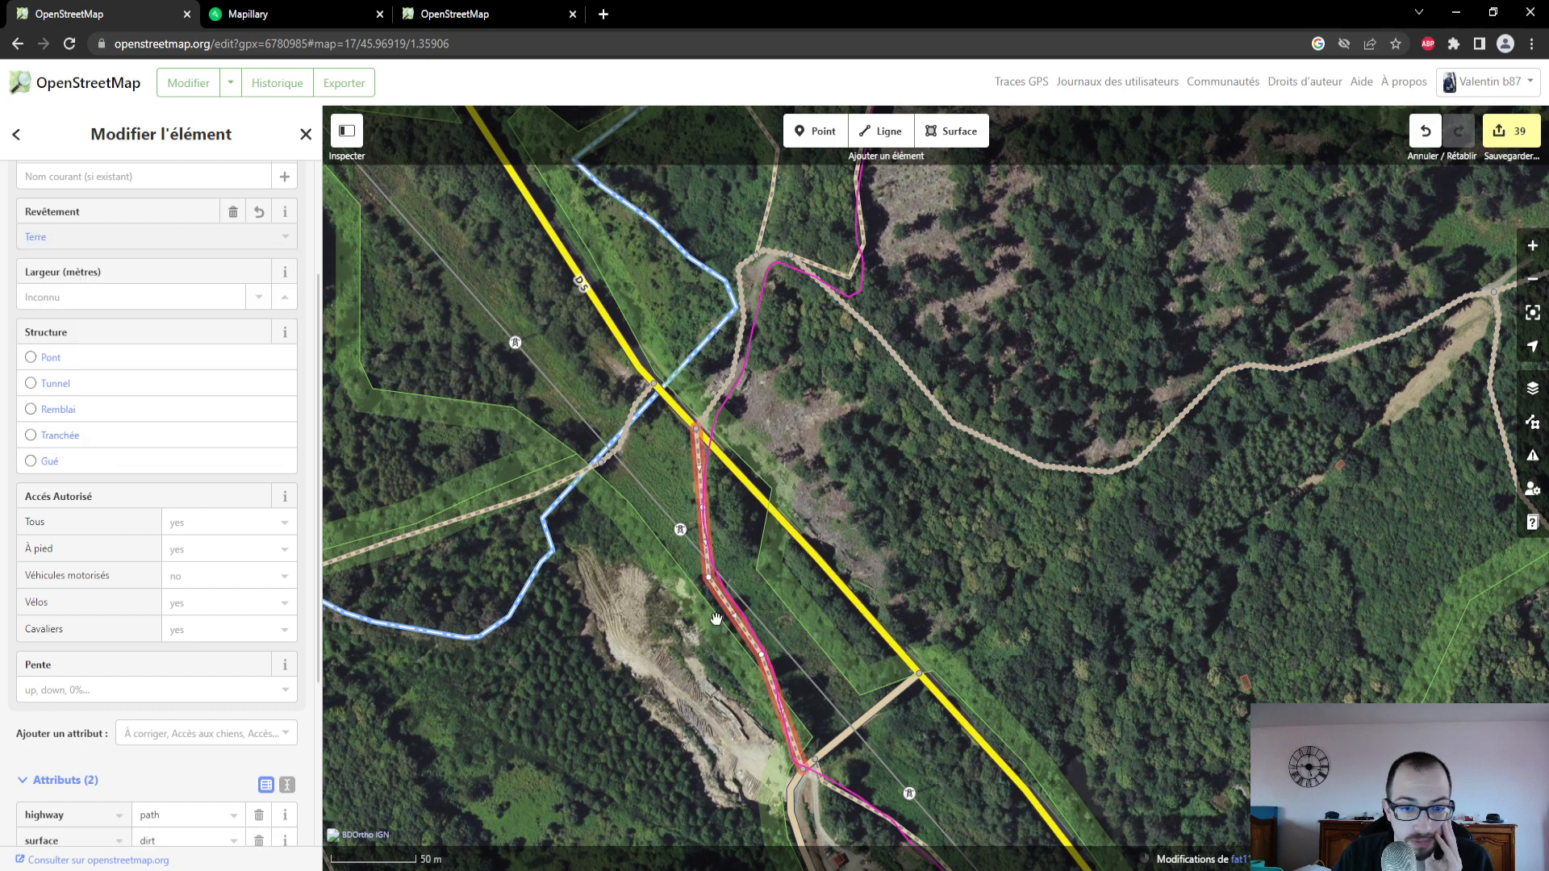
- Select the next path running southeast from the Route du Couraud junction and set its Revêtement to Terre
{"action": "left_click_drag", "start_coordinate": [817, 667], "coordinate": [796, 521]}
{"action": "left_click_drag", "start_coordinate": [884, 671], "coordinate": [824, 512]}
{"action": "left_click", "coordinate": [823, 512]}
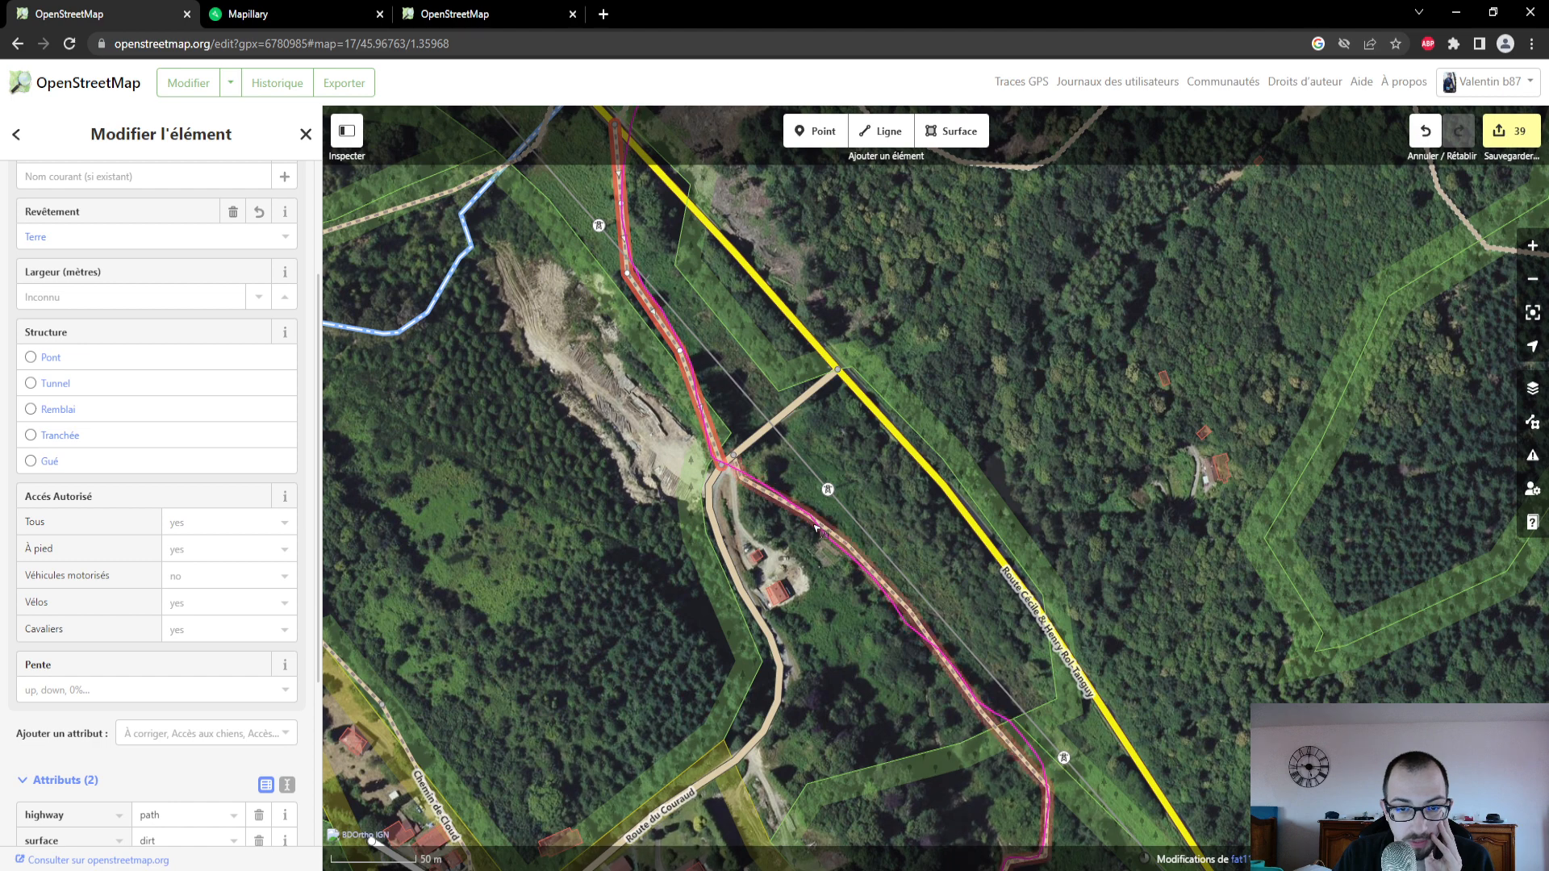
{"action": "left_click", "coordinate": [110, 300]}
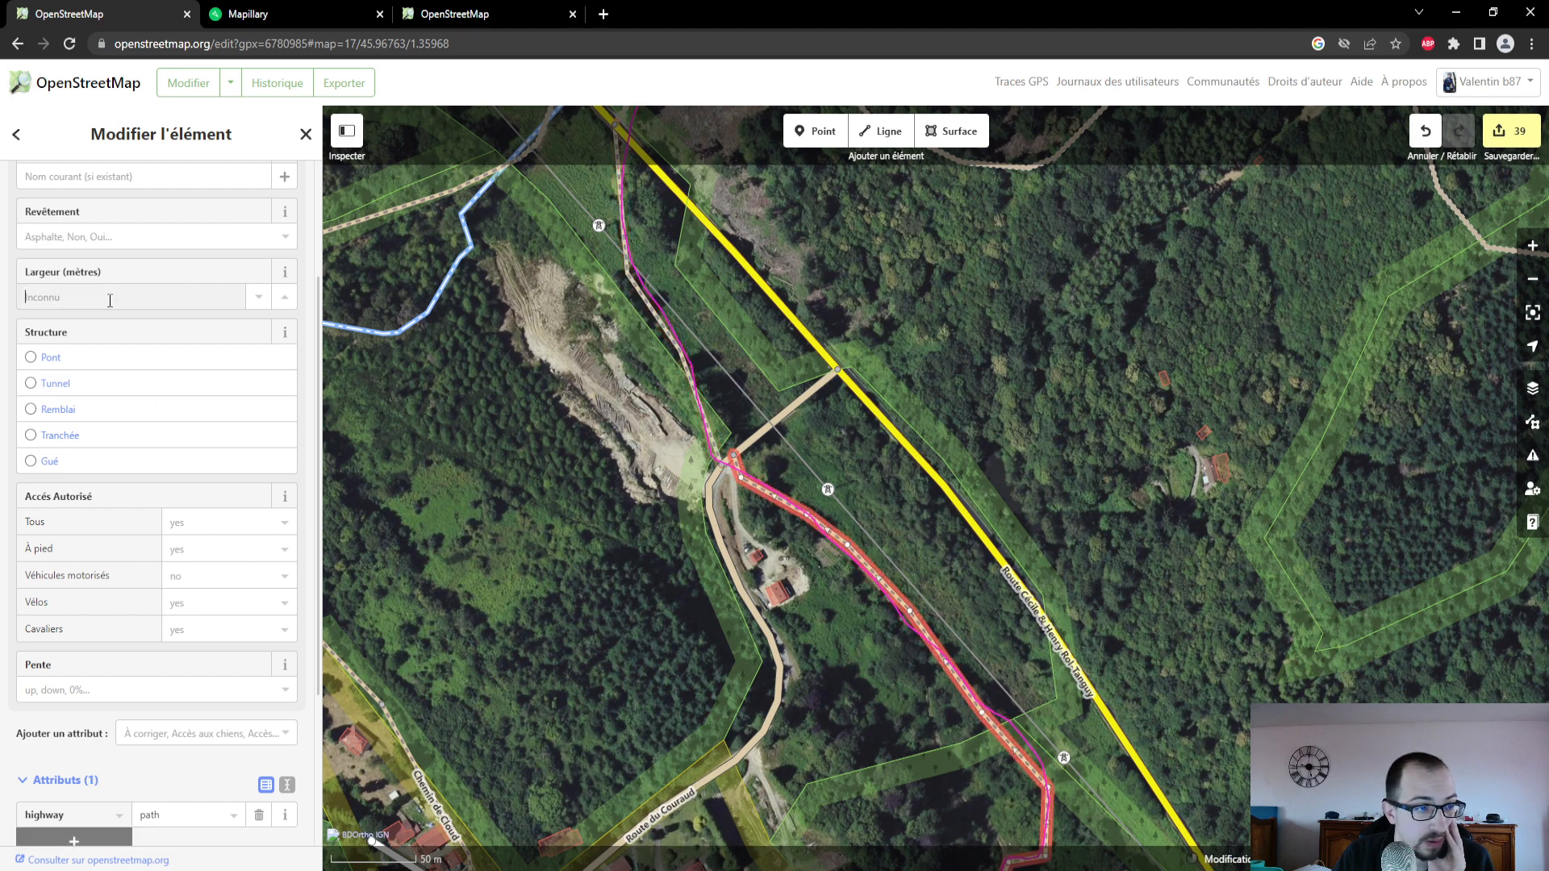
{"action": "left_click", "coordinate": [109, 236]}
{"action": "left_click", "coordinate": [71, 441]}
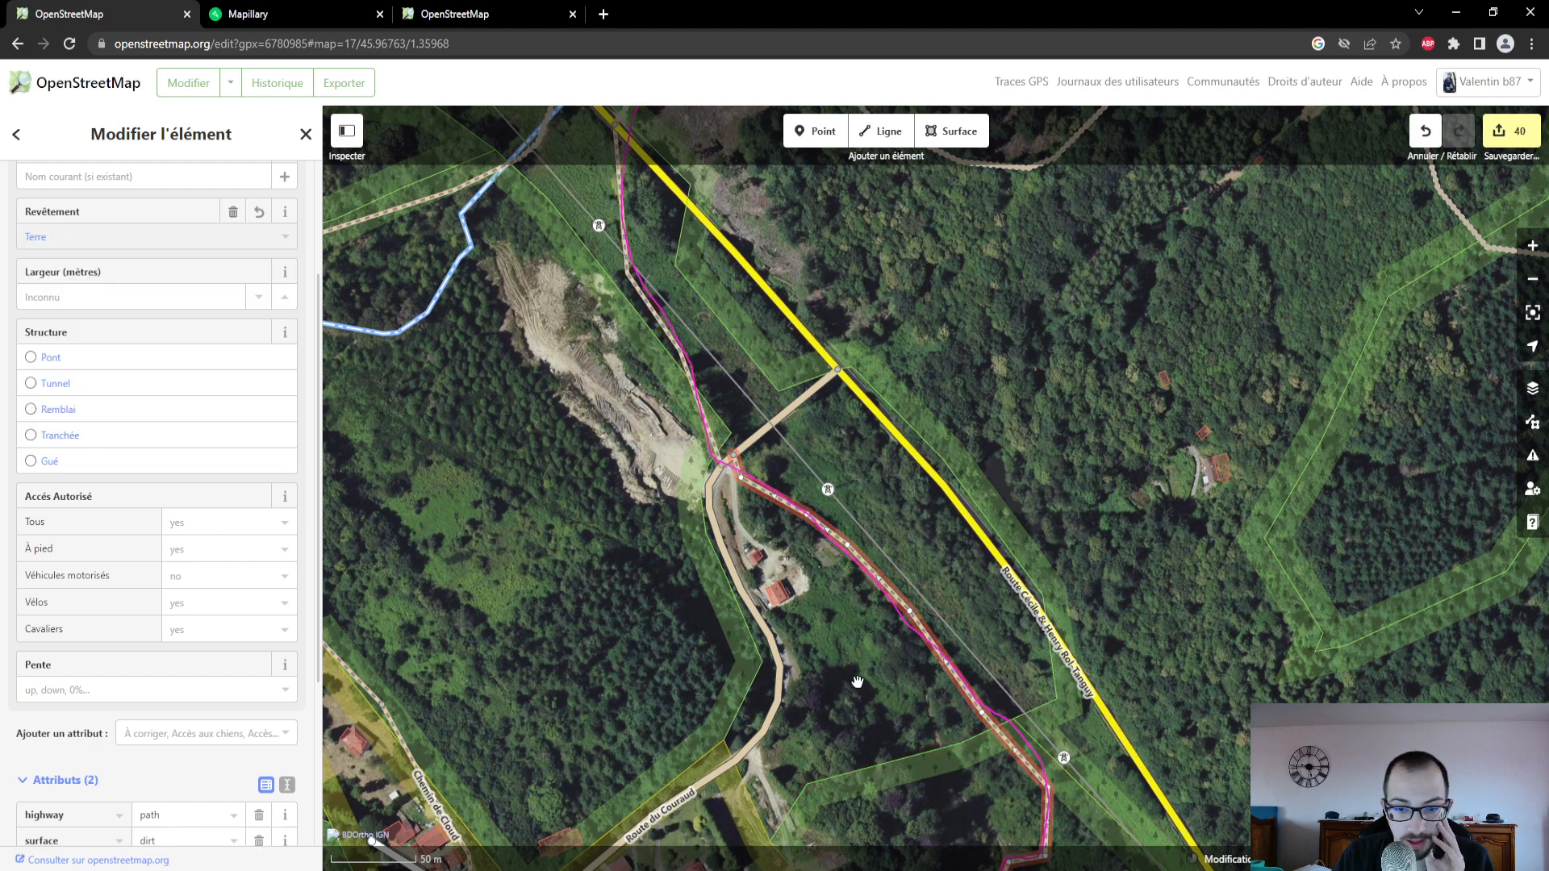
- Follow the path to Le Puy Garsault, switch to Mapillary and open the street-level photo at the bend of Allée du Puy Garsault
{"action": "left_click_drag", "start_coordinate": [858, 682], "coordinate": [801, 464]}
{"action": "left_click_drag", "start_coordinate": [872, 833], "coordinate": [1041, 598]}
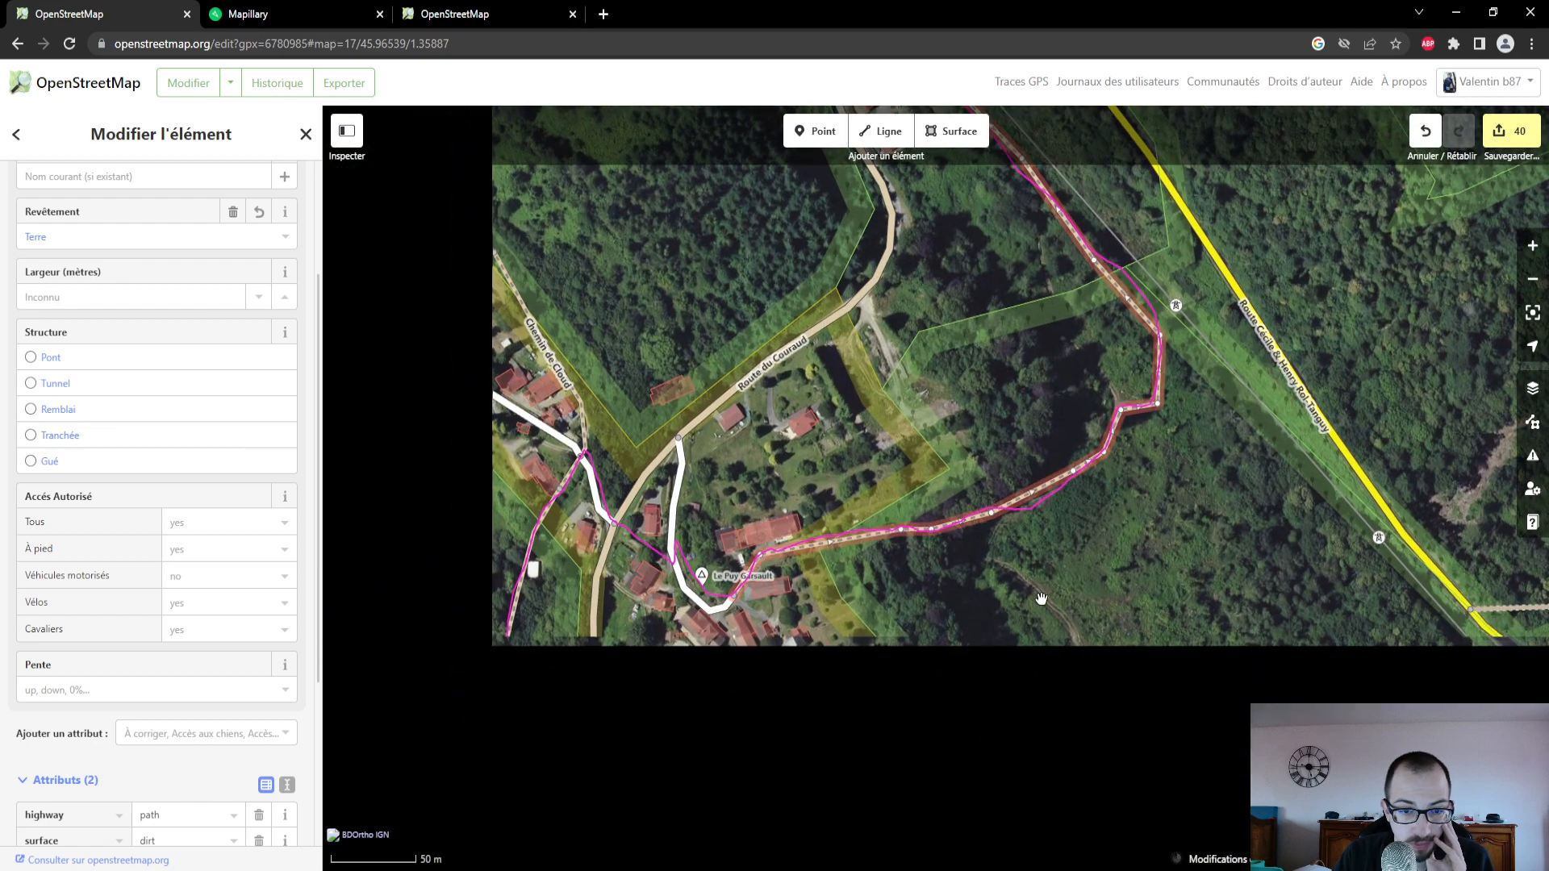
{"action": "scroll", "coordinate": [590, 596], "scroll_direction": "up", "scroll_amount": 4}
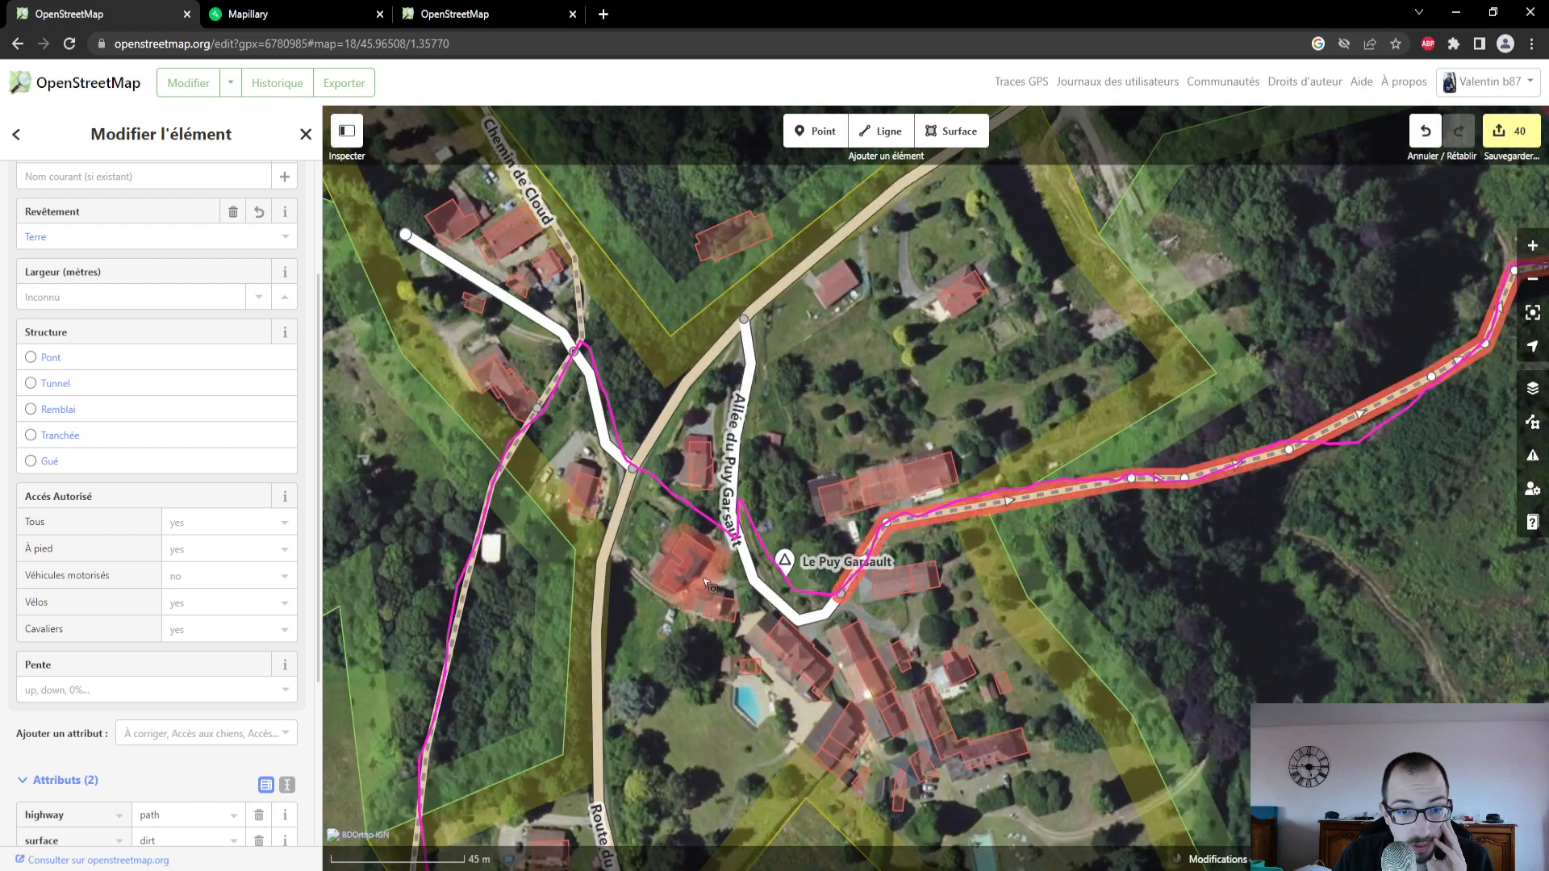
{"action": "scroll", "coordinate": [707, 582], "scroll_direction": "up", "scroll_amount": 3}
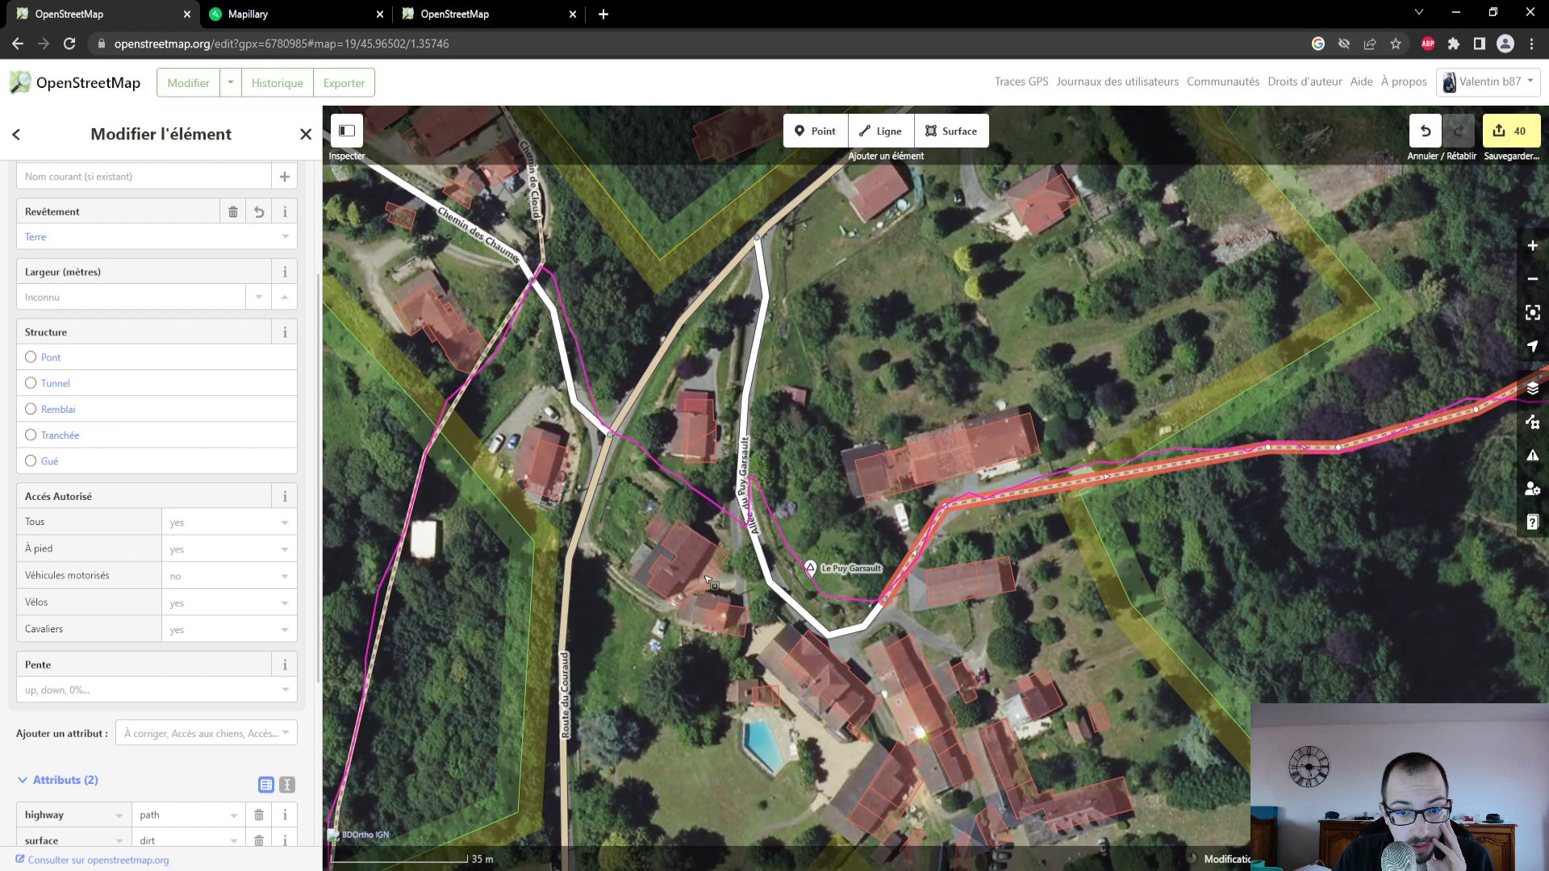
{"action": "scroll", "coordinate": [707, 582], "scroll_direction": "down", "scroll_amount": 3}
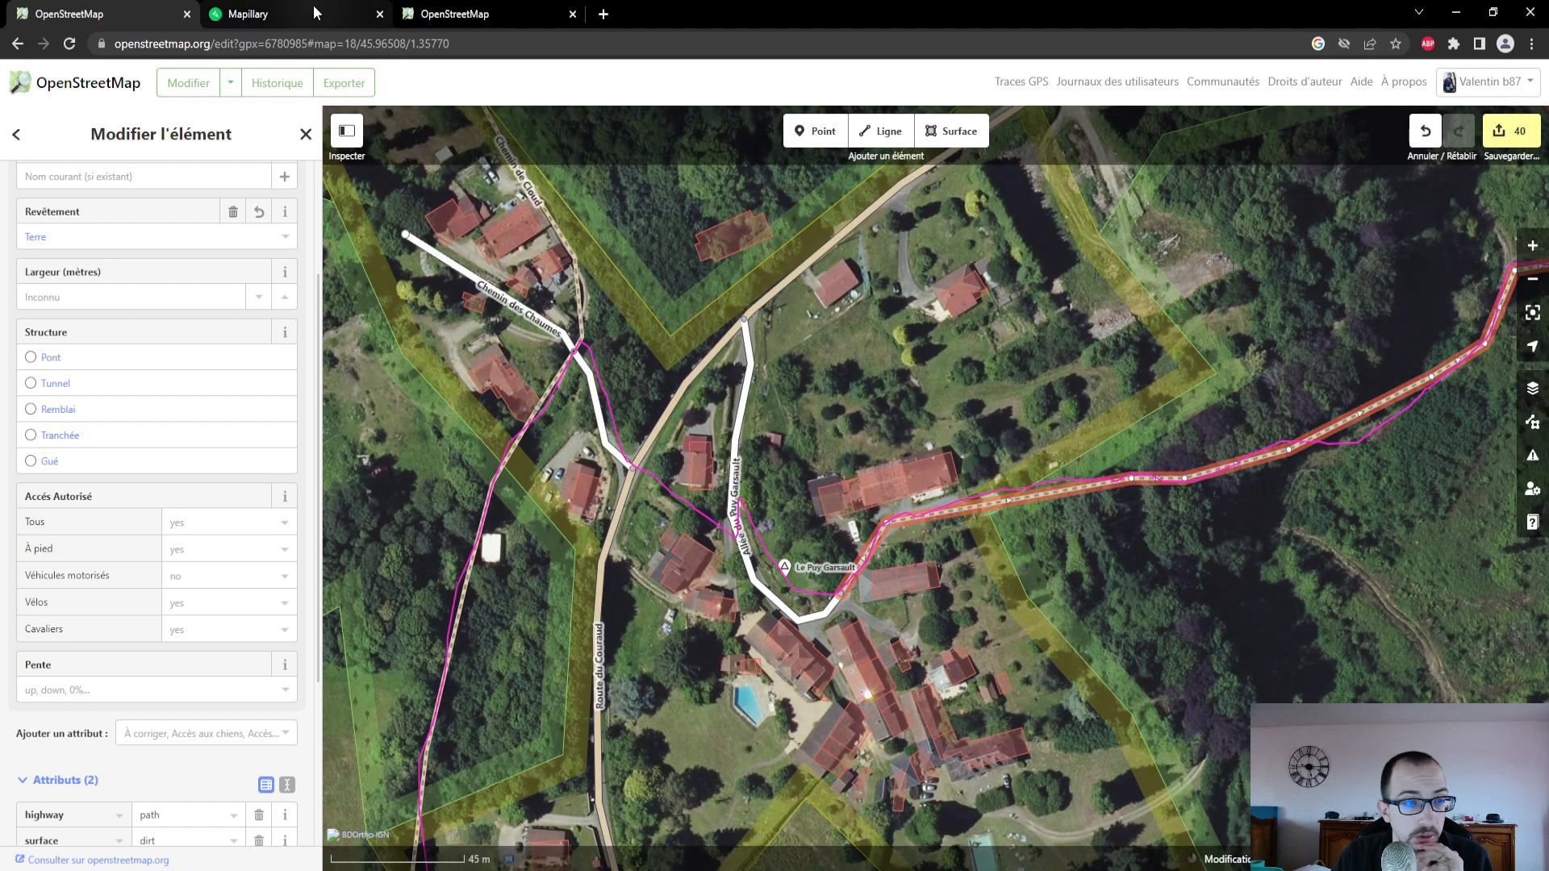
{"action": "left_click", "coordinate": [315, 13]}
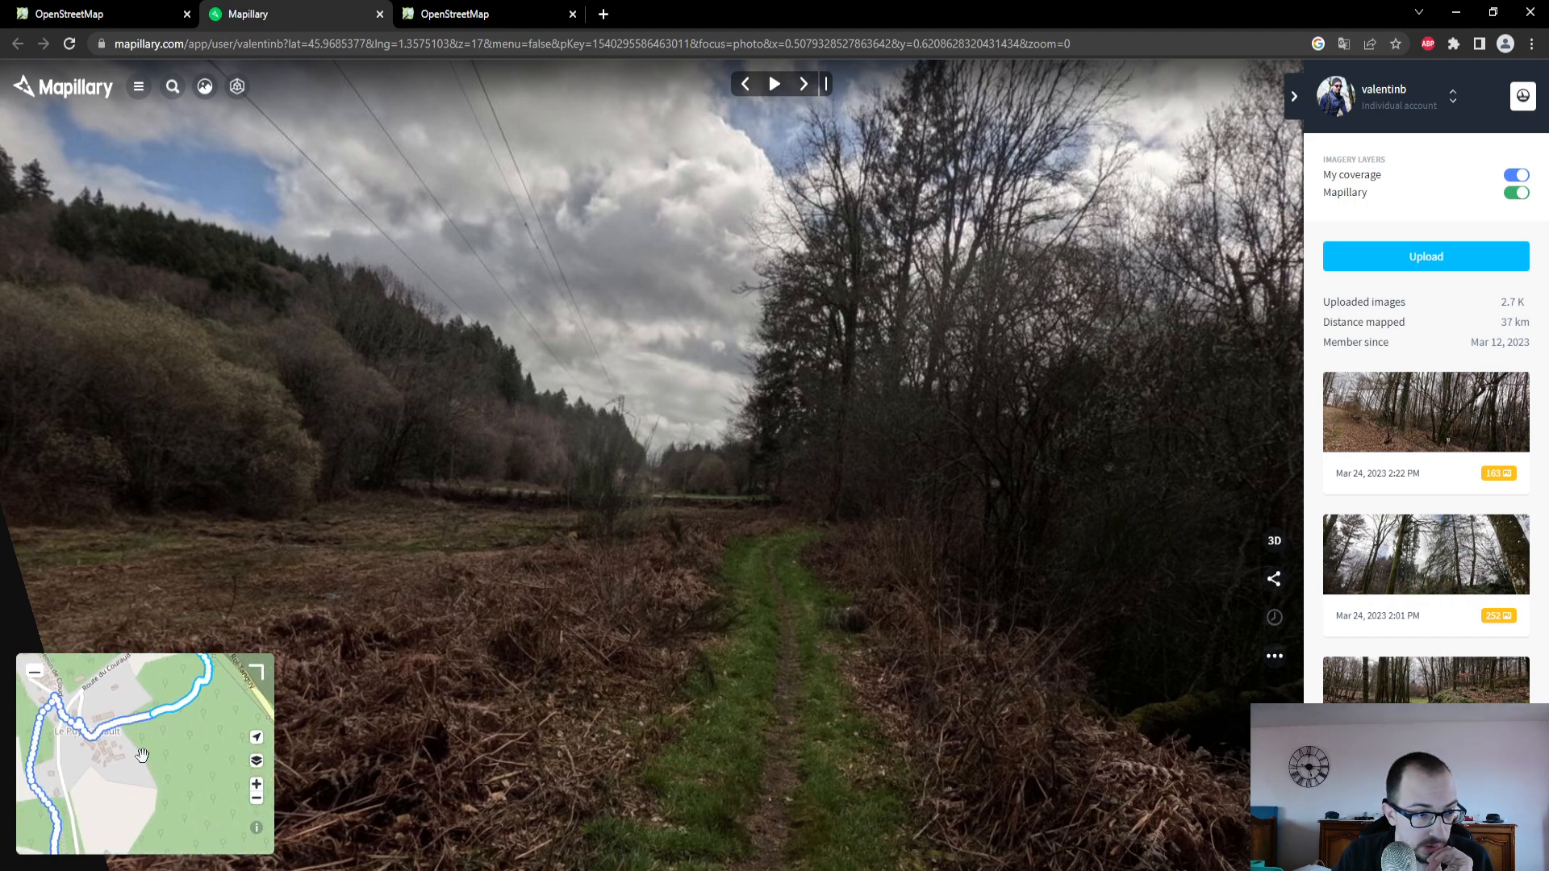
{"action": "scroll", "coordinate": [87, 764], "scroll_direction": "up", "scroll_amount": 5}
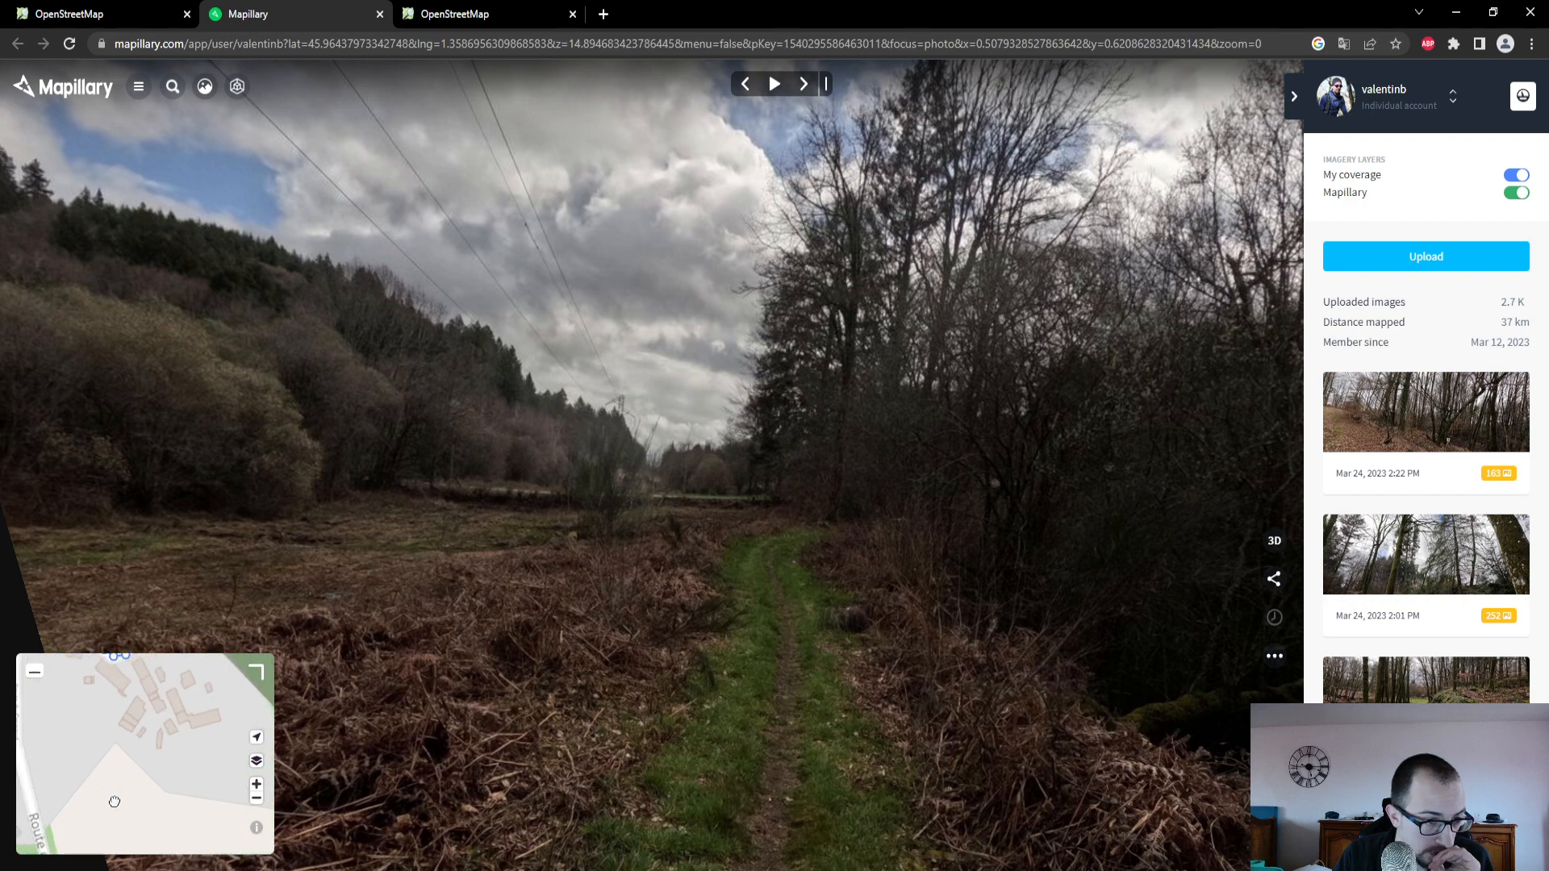
{"action": "scroll", "coordinate": [137, 769], "scroll_direction": "up", "scroll_amount": 4}
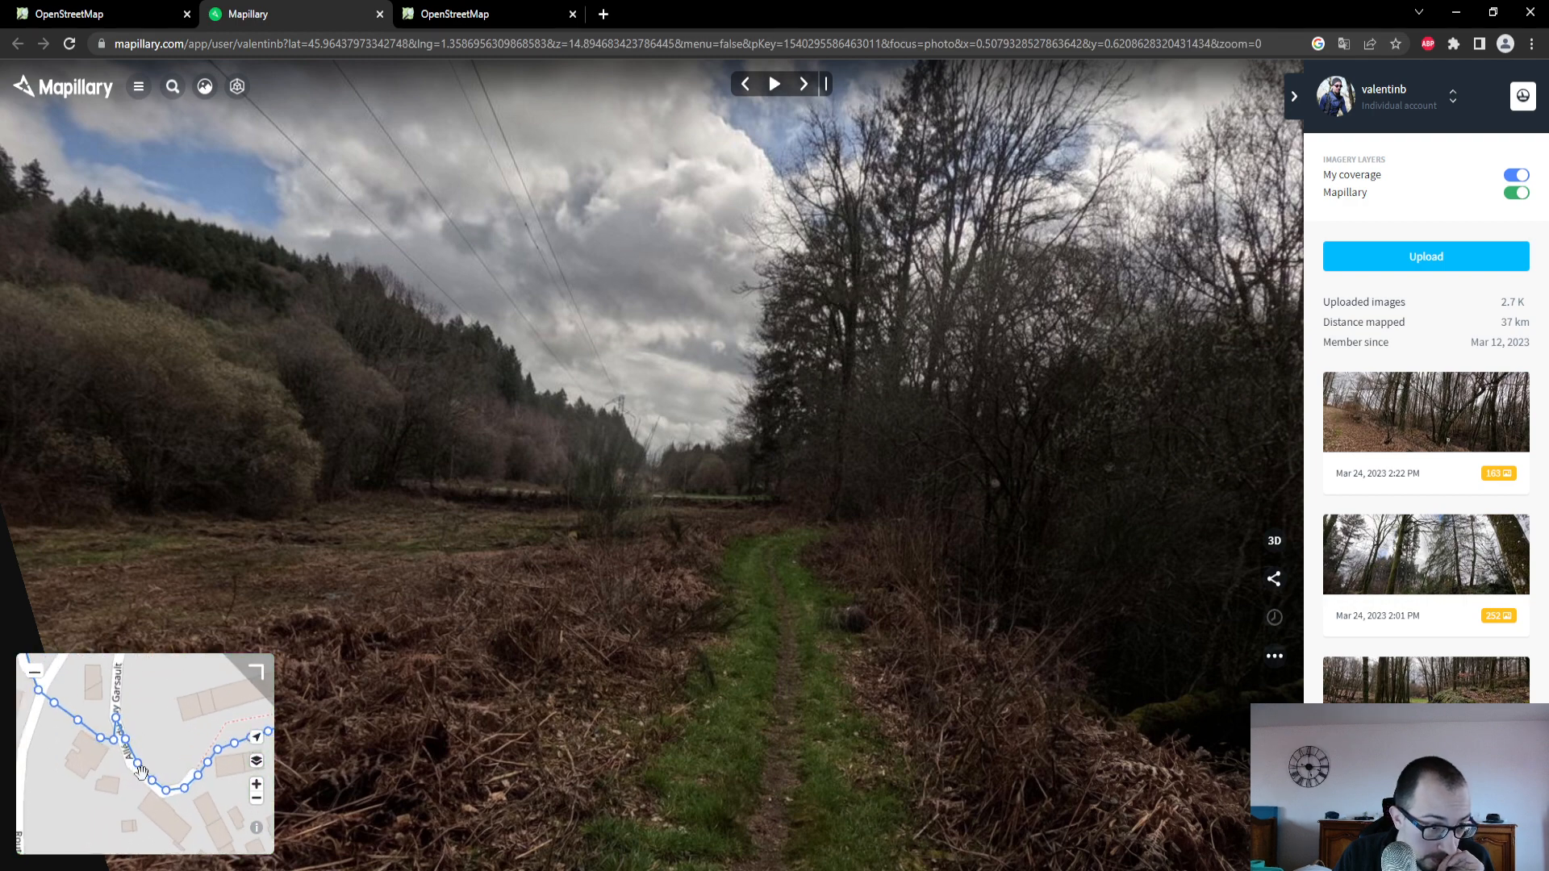
{"action": "left_click", "coordinate": [189, 792]}
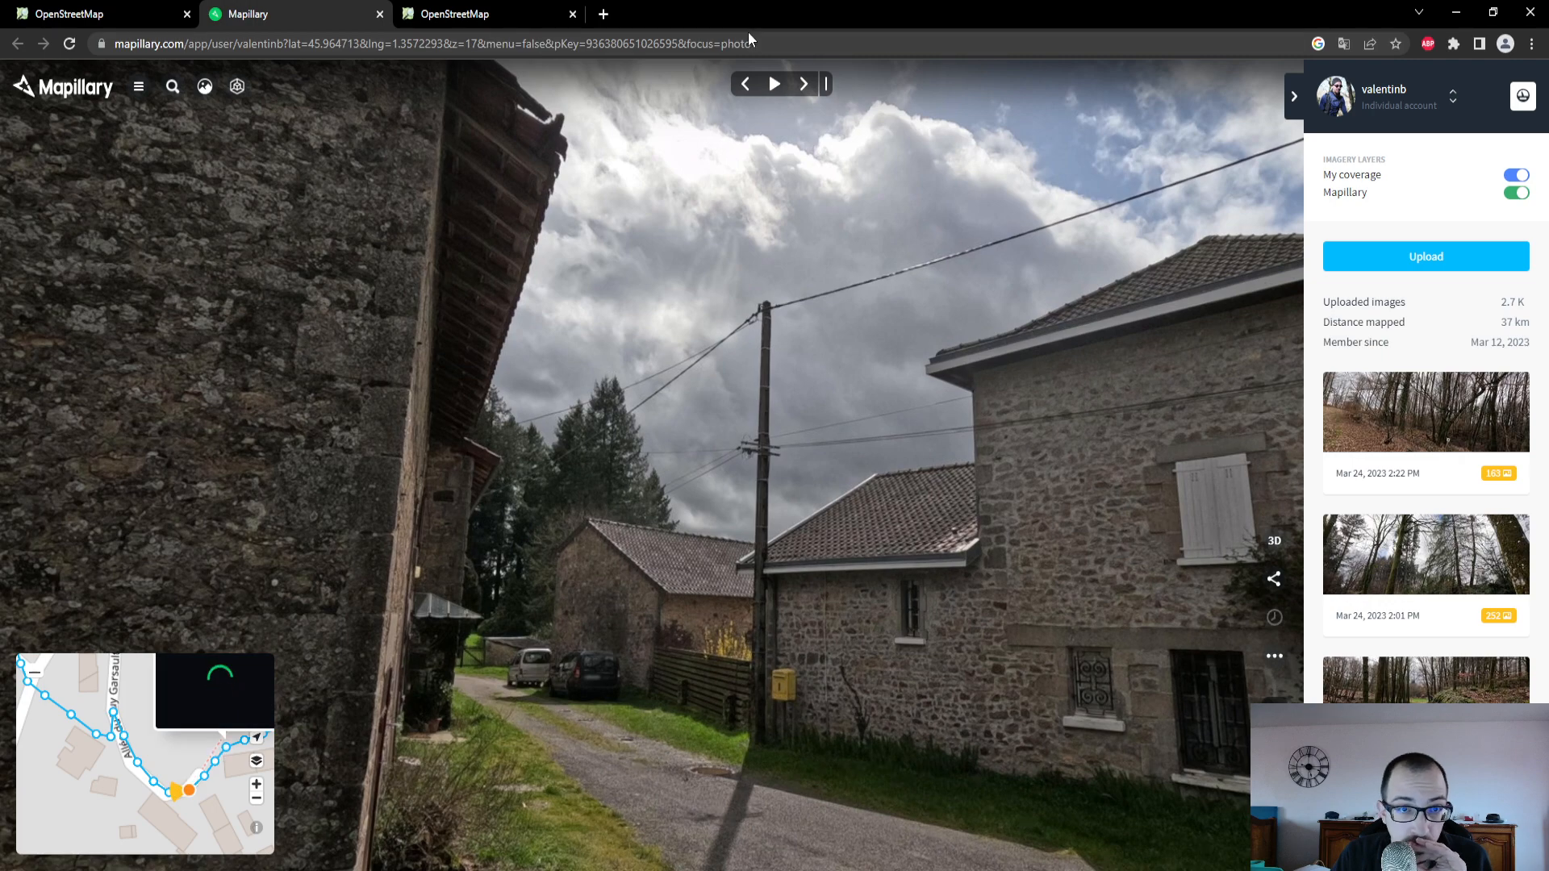
- Advance through the street-level photos along Allée du Puy Garsault to examine its road surface and the turn-off towards Route du Couraud
{"action": "left_click", "coordinate": [774, 89]}
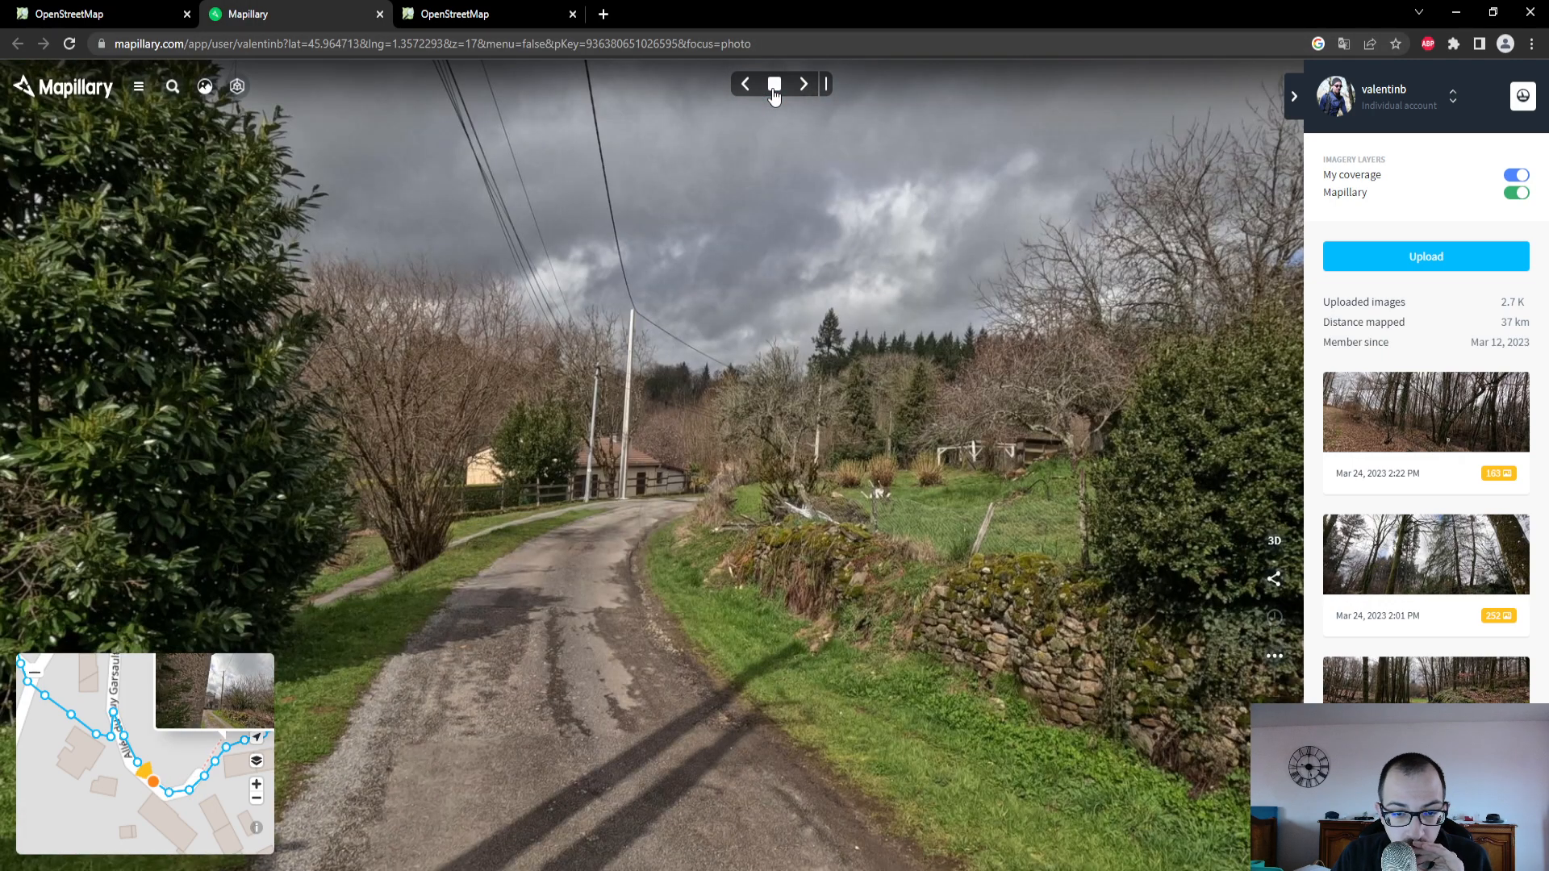
{"action": "left_click", "coordinate": [773, 89]}
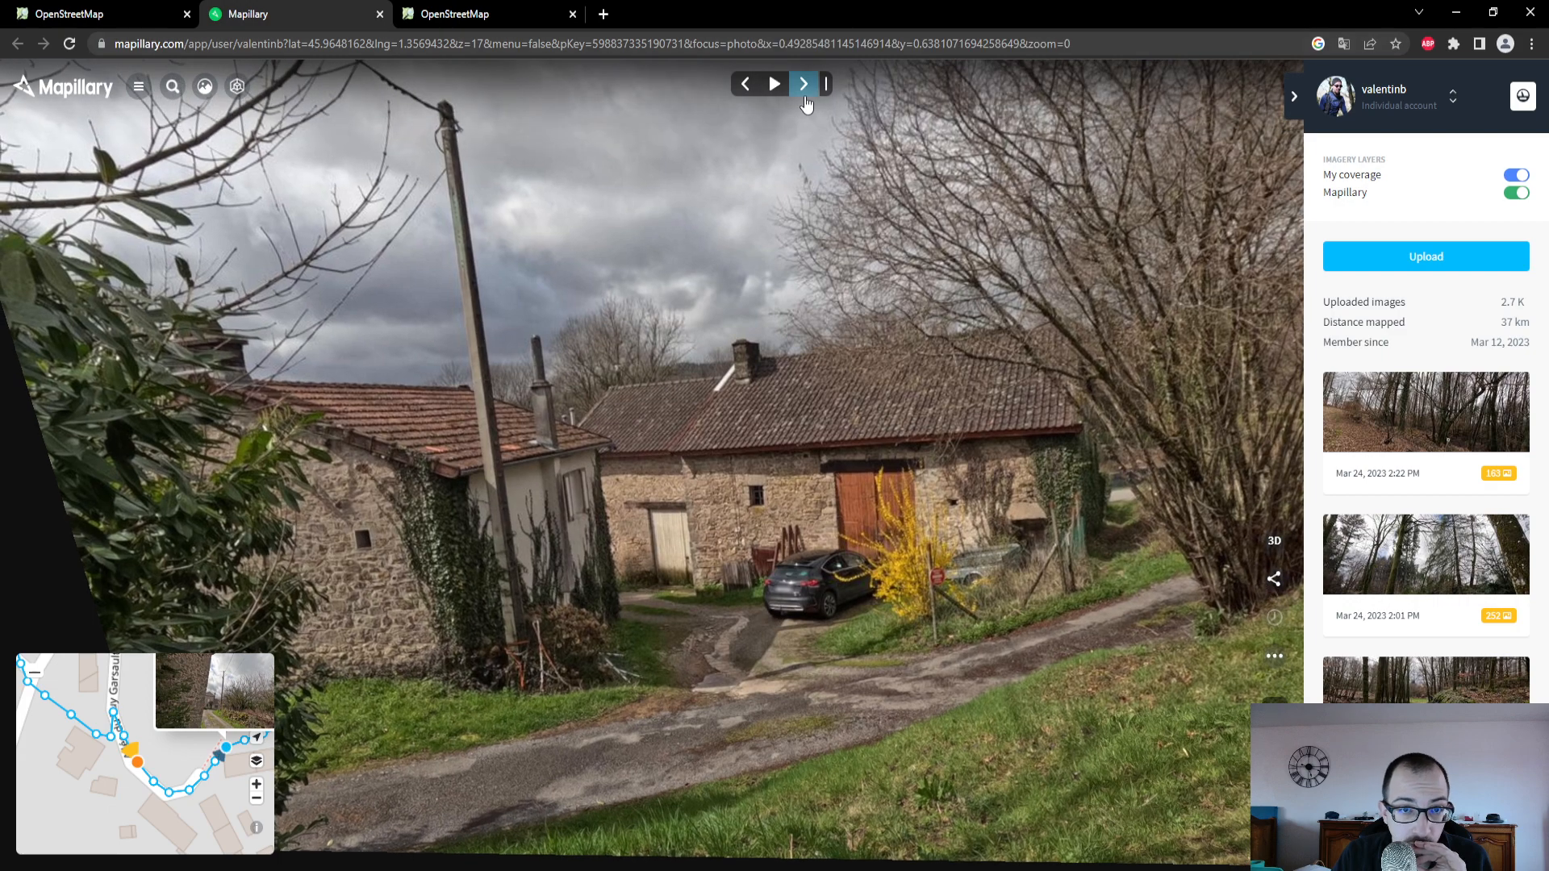
{"action": "left_click", "coordinate": [805, 97]}
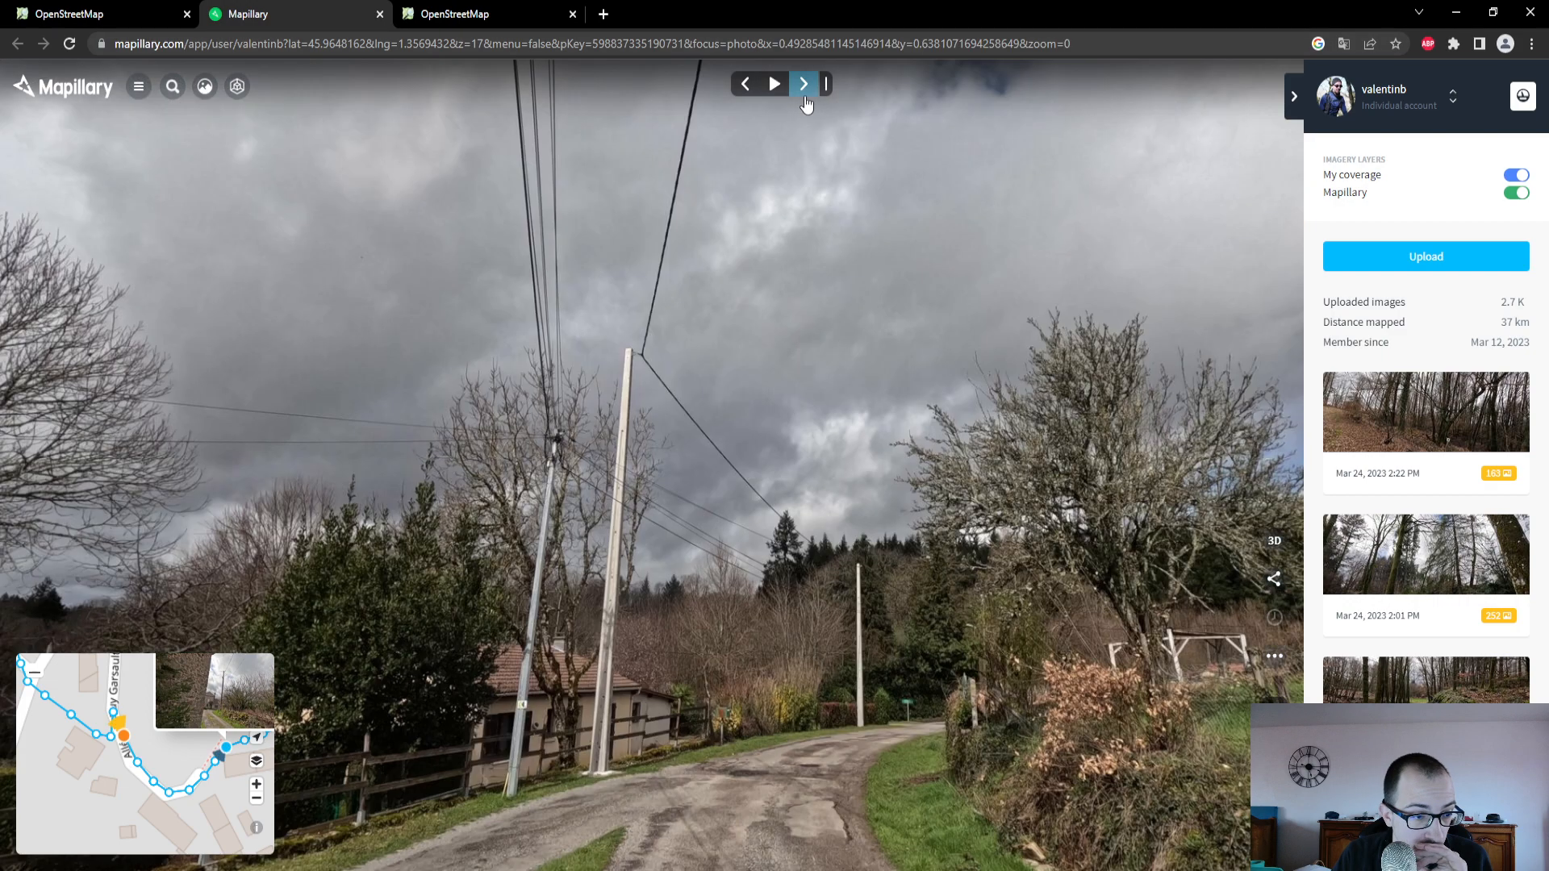
{"action": "left_click", "coordinate": [805, 95]}
{"action": "left_click", "coordinate": [805, 95]}
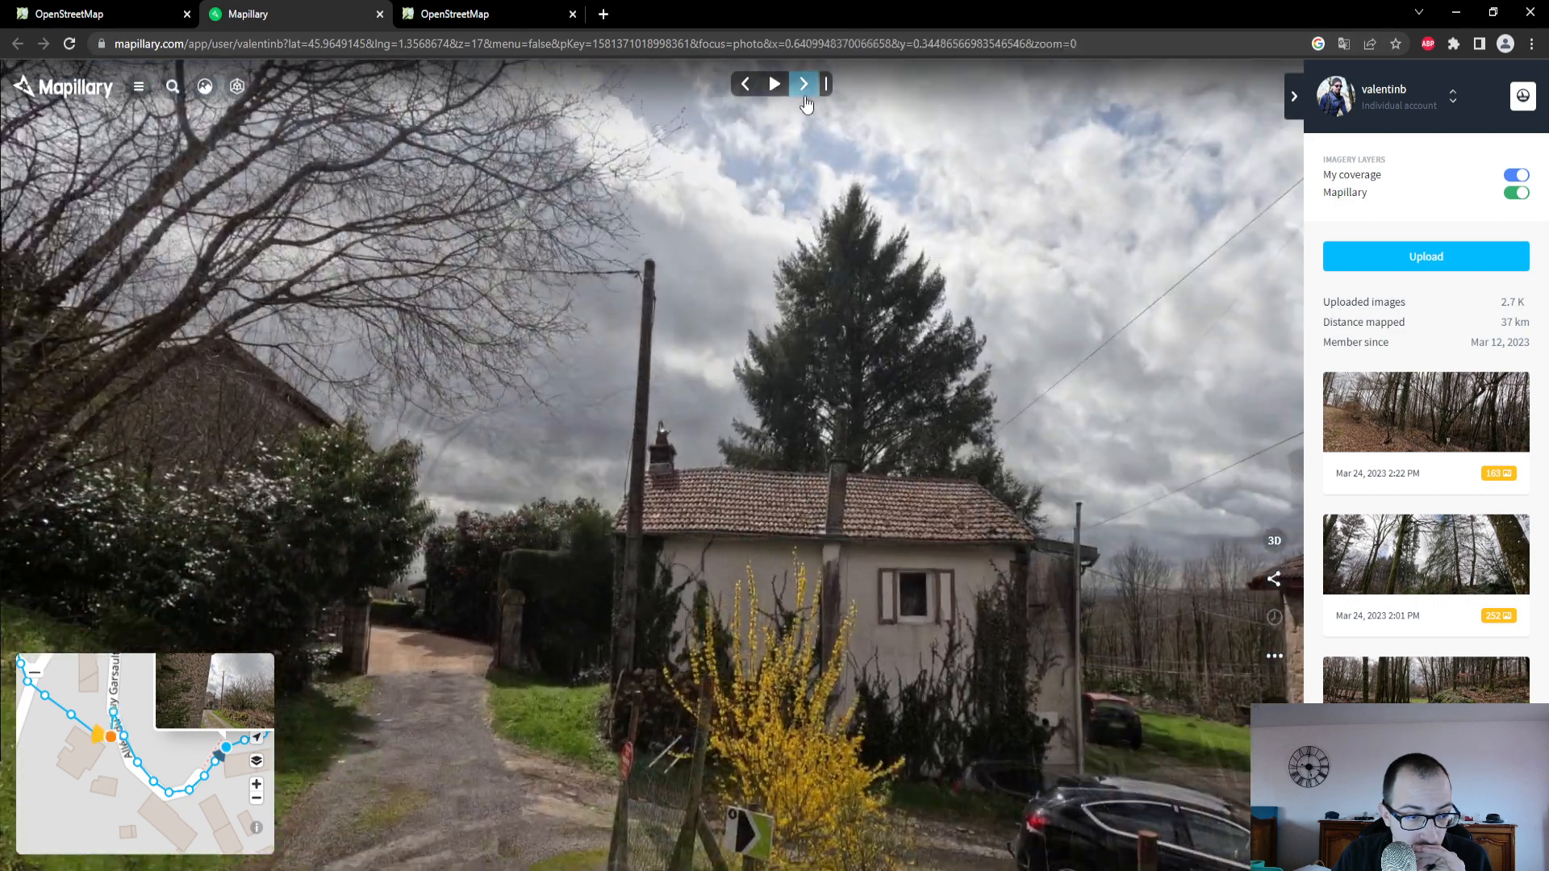
{"action": "left_click", "coordinate": [805, 96]}
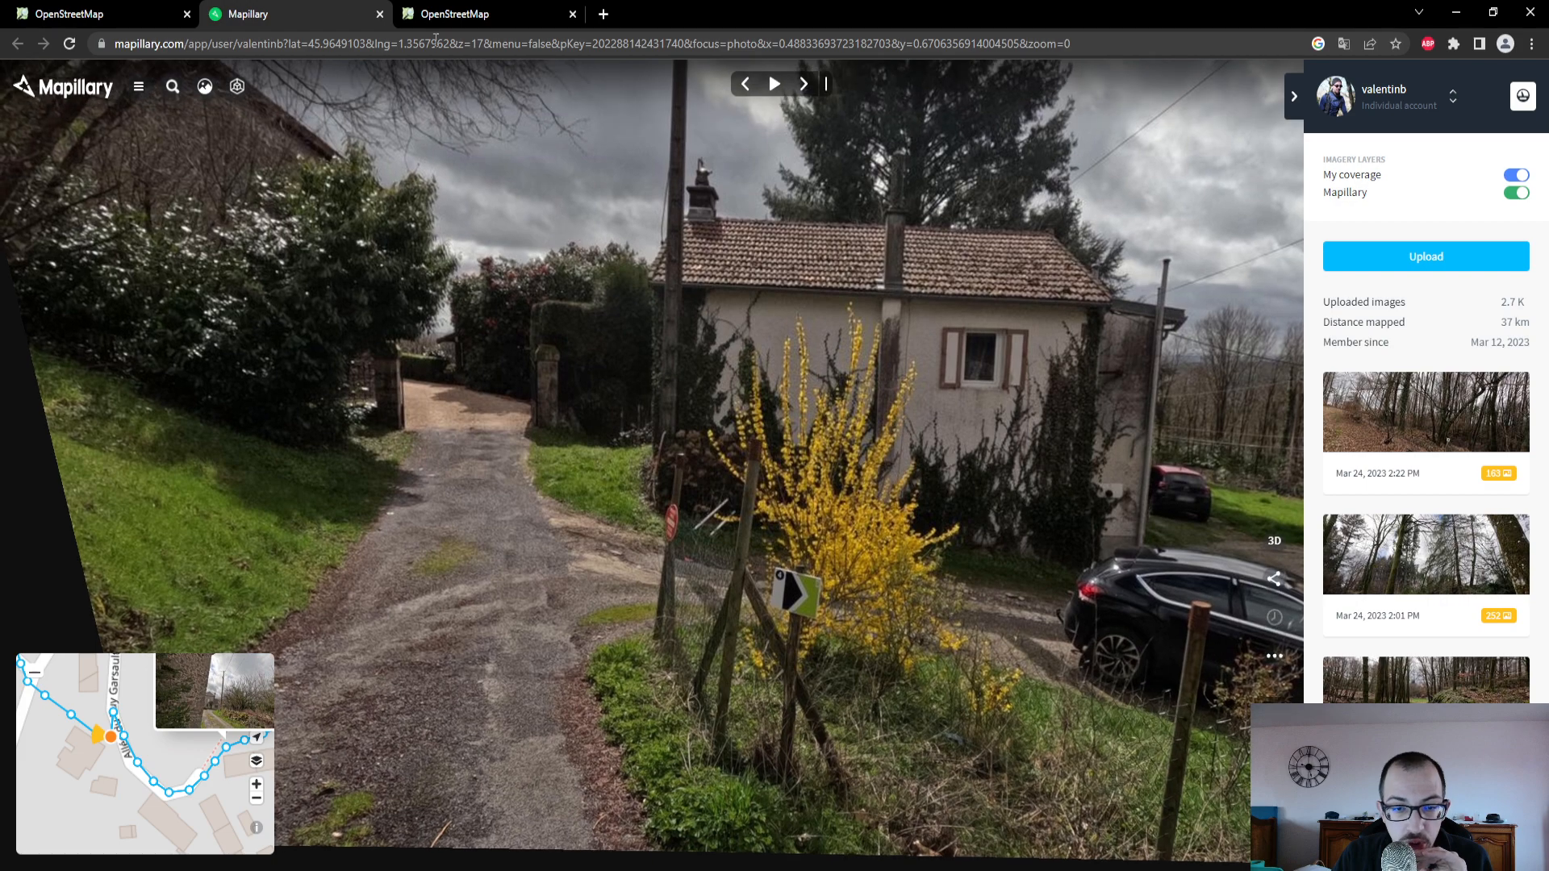
- Return to the OpenStreetMap editor and set the Revêtement of Allée du Puy Garsault to Oui
{"action": "left_click", "coordinate": [89, 14]}
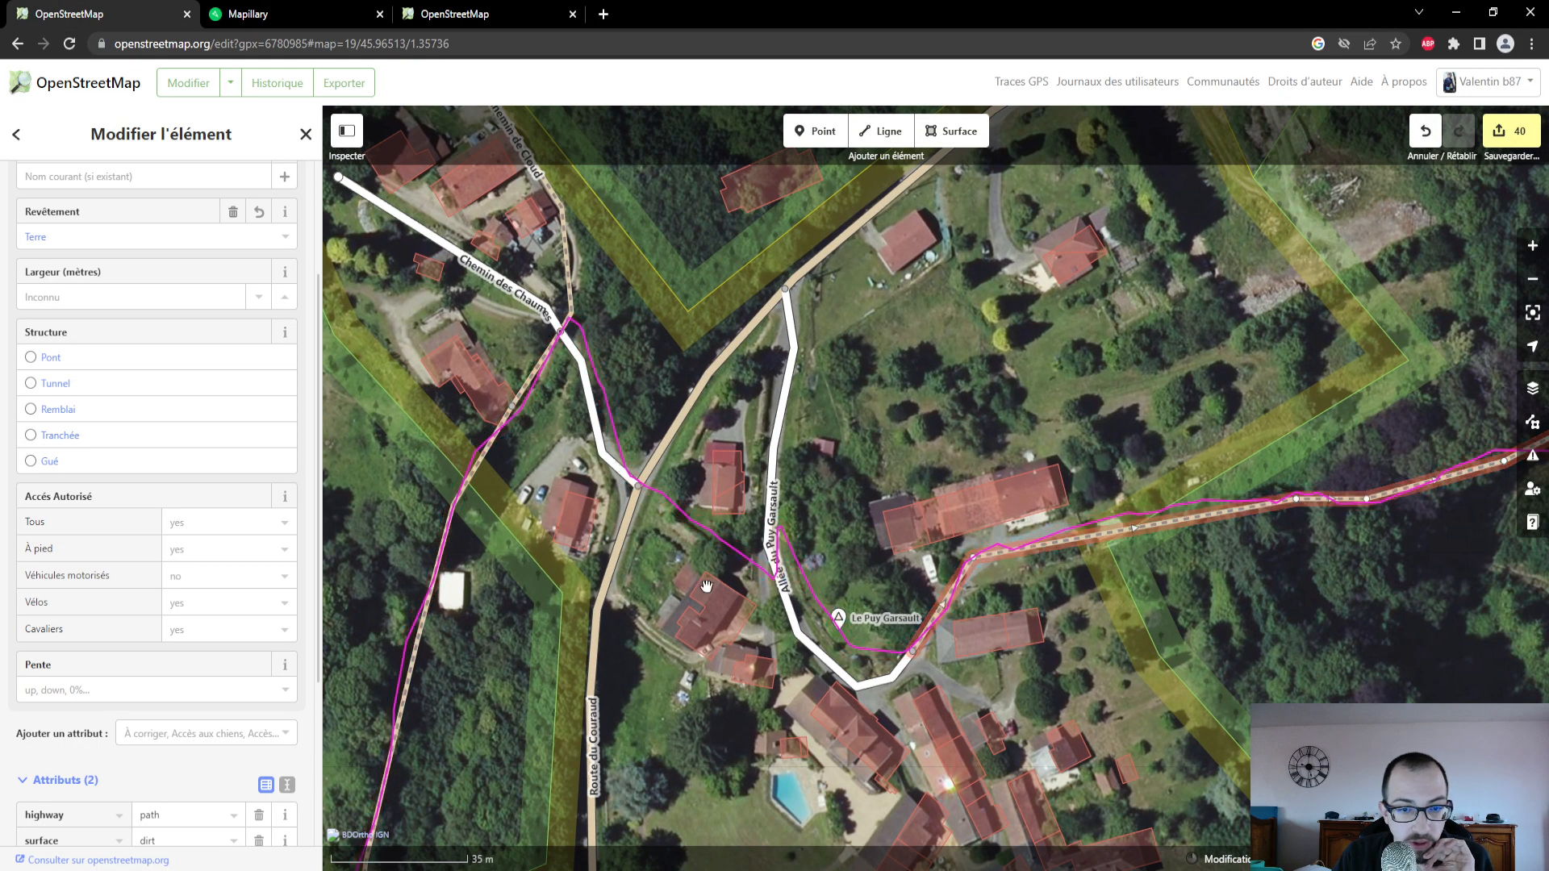
{"action": "scroll", "coordinate": [731, 563], "scroll_direction": "up", "scroll_amount": 3}
{"action": "scroll", "coordinate": [807, 581], "scroll_direction": "up", "scroll_amount": 2}
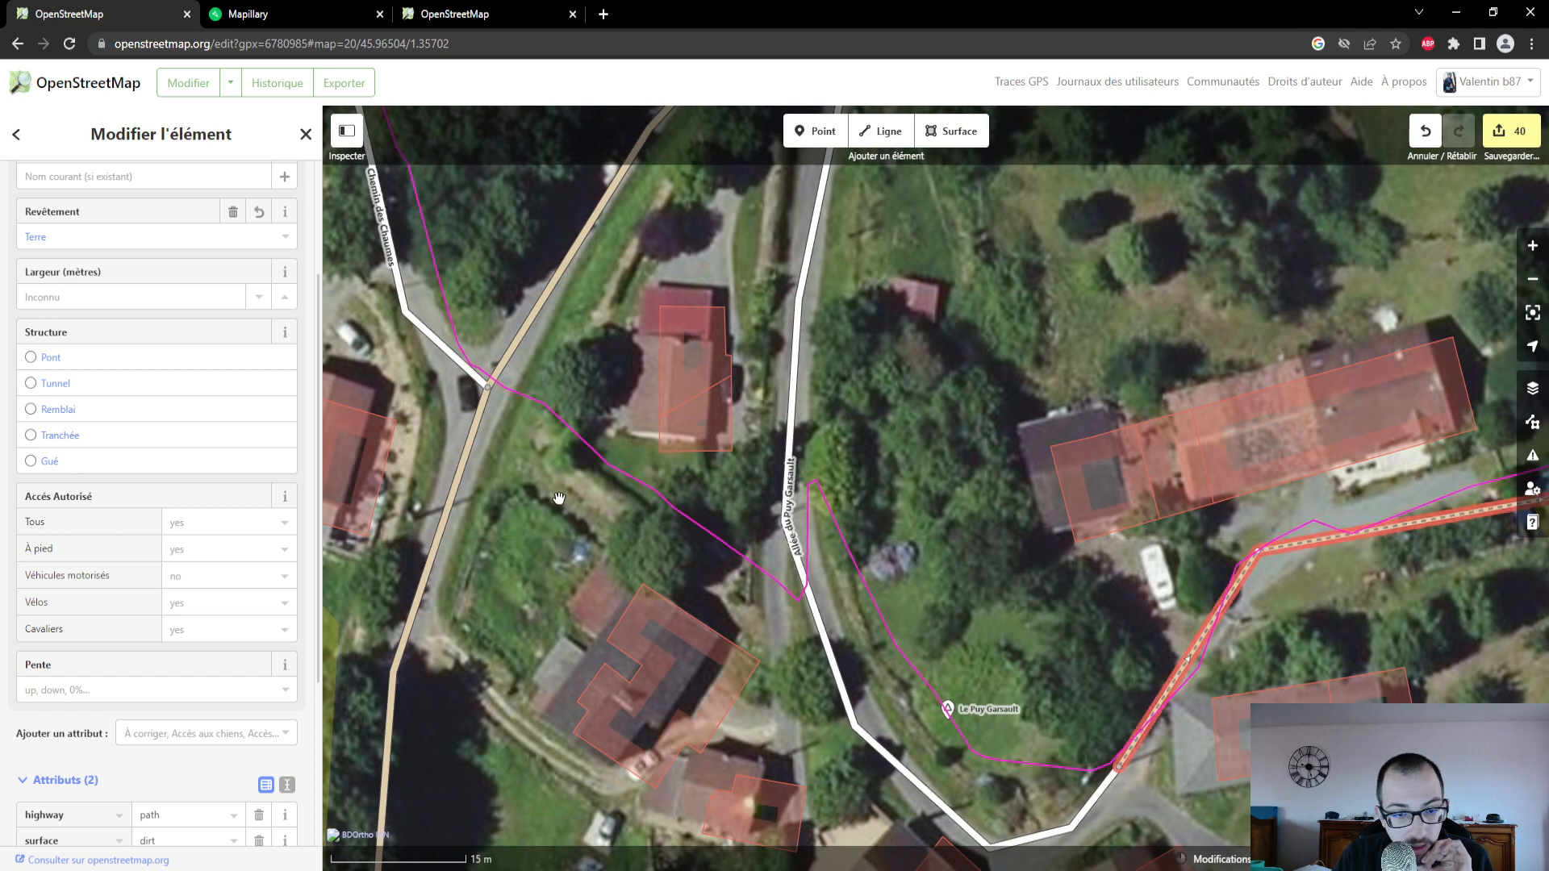
{"action": "scroll", "coordinate": [612, 507], "scroll_direction": "down", "scroll_amount": 2}
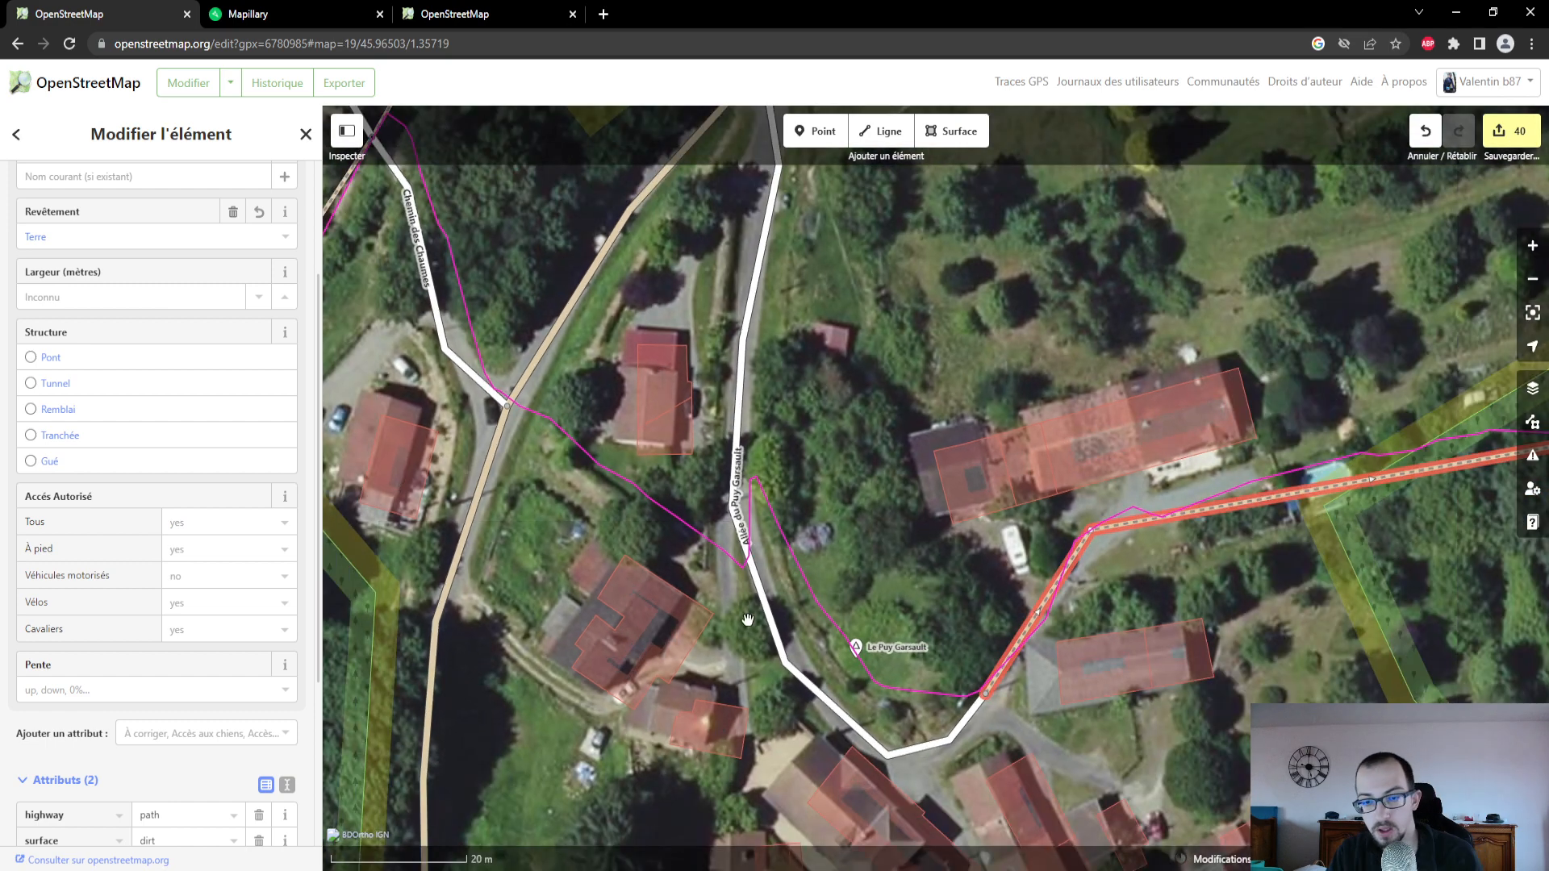
{"action": "left_click", "coordinate": [967, 729]}
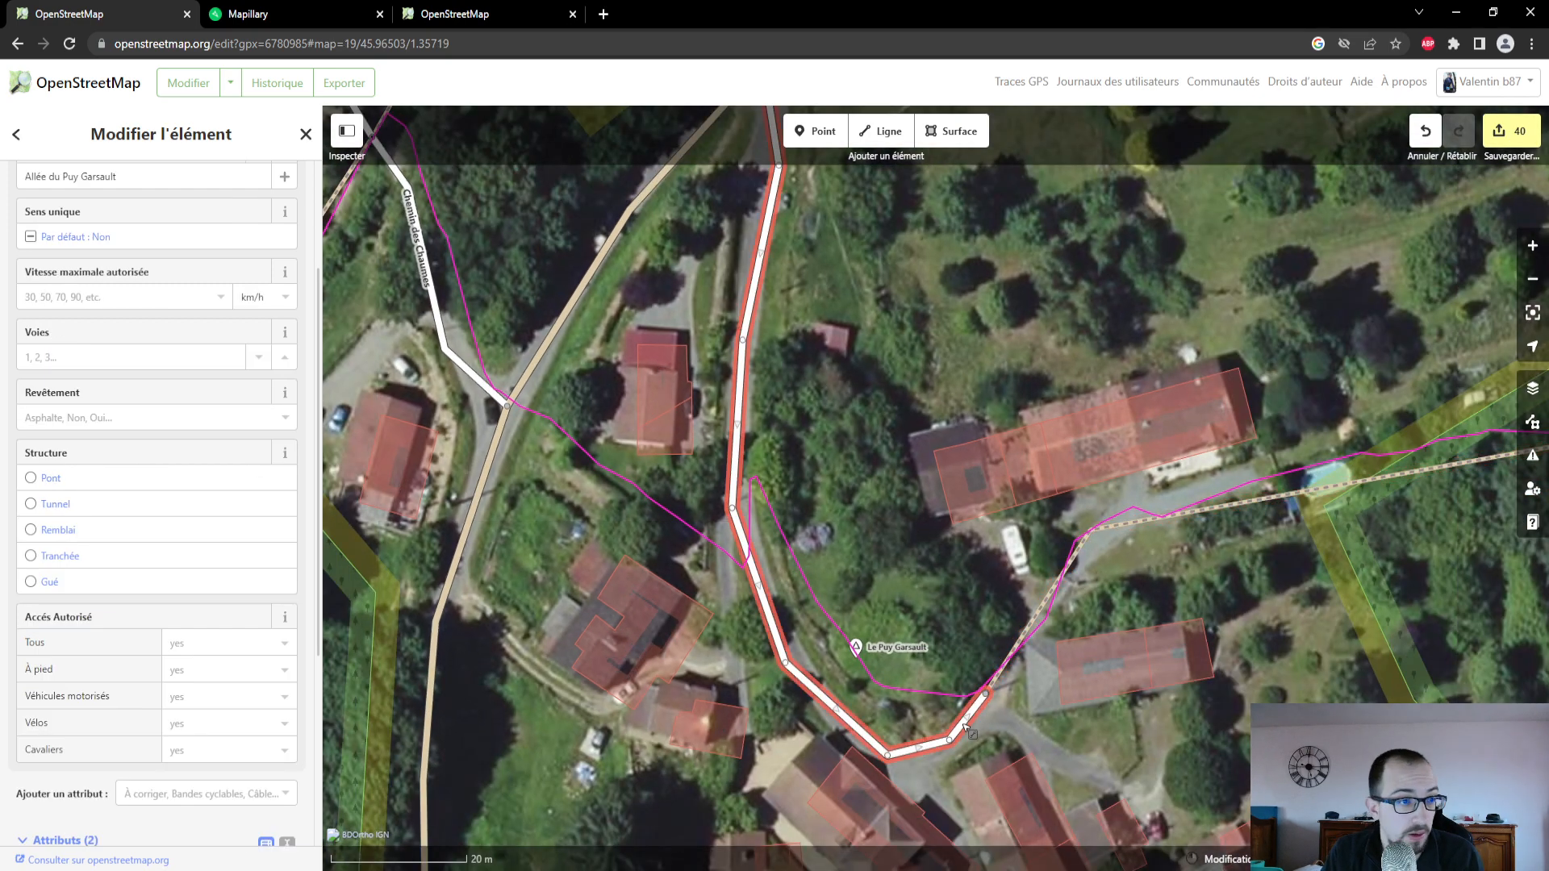
{"action": "left_click", "coordinate": [274, 418]}
{"action": "left_click", "coordinate": [127, 510]}
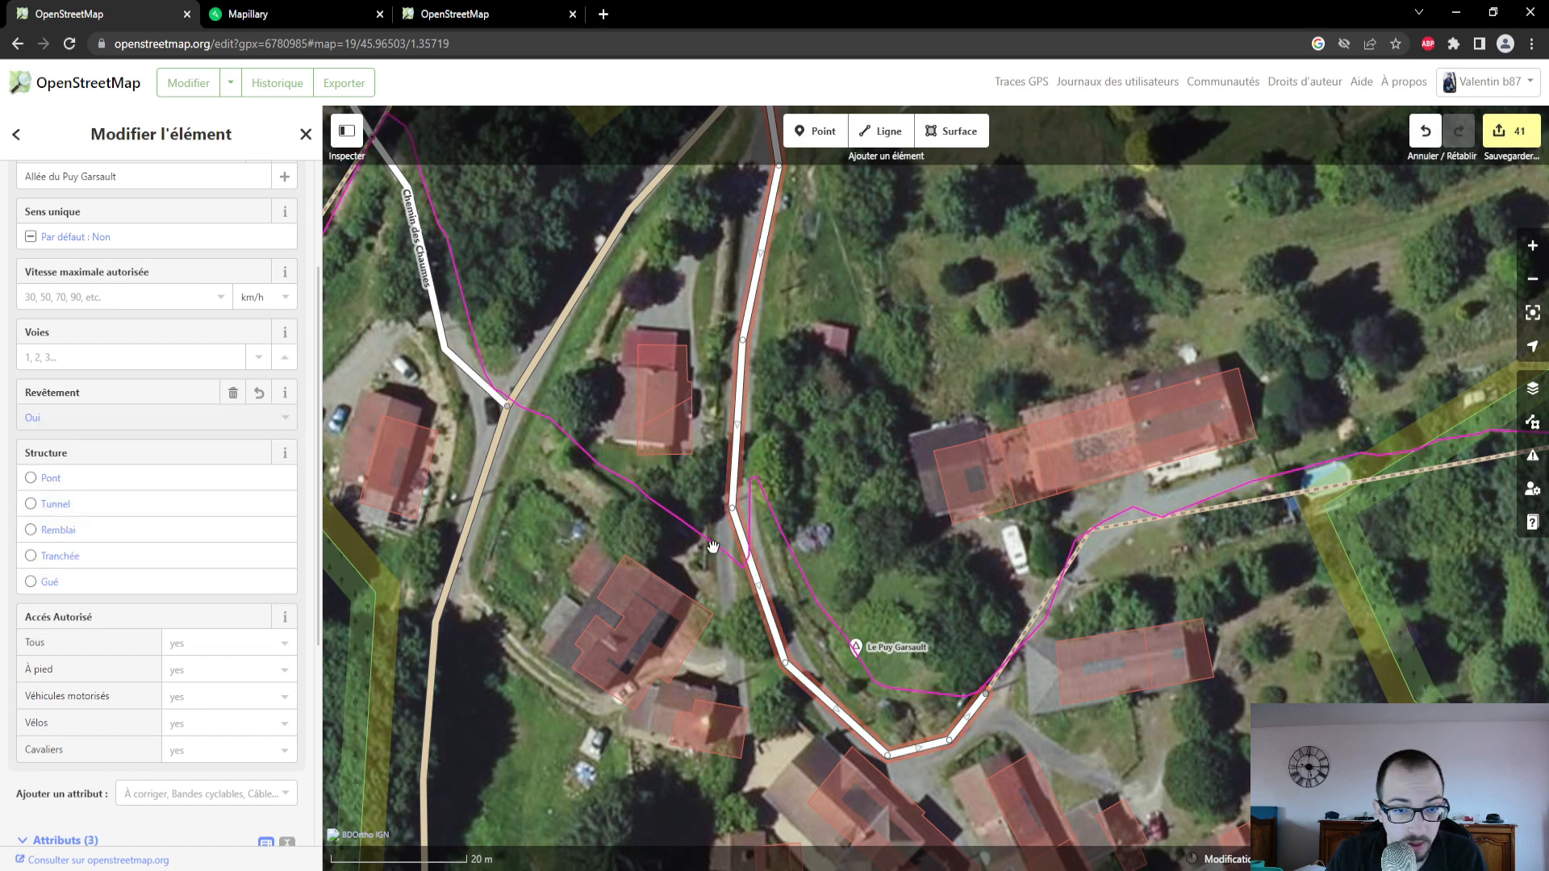
- Draw a Chemin non carrossable from the Route du Couraud junction southeast towards Allée du Puy Garsault and set its Revêtement to Terre
{"action": "left_click", "coordinate": [885, 131]}
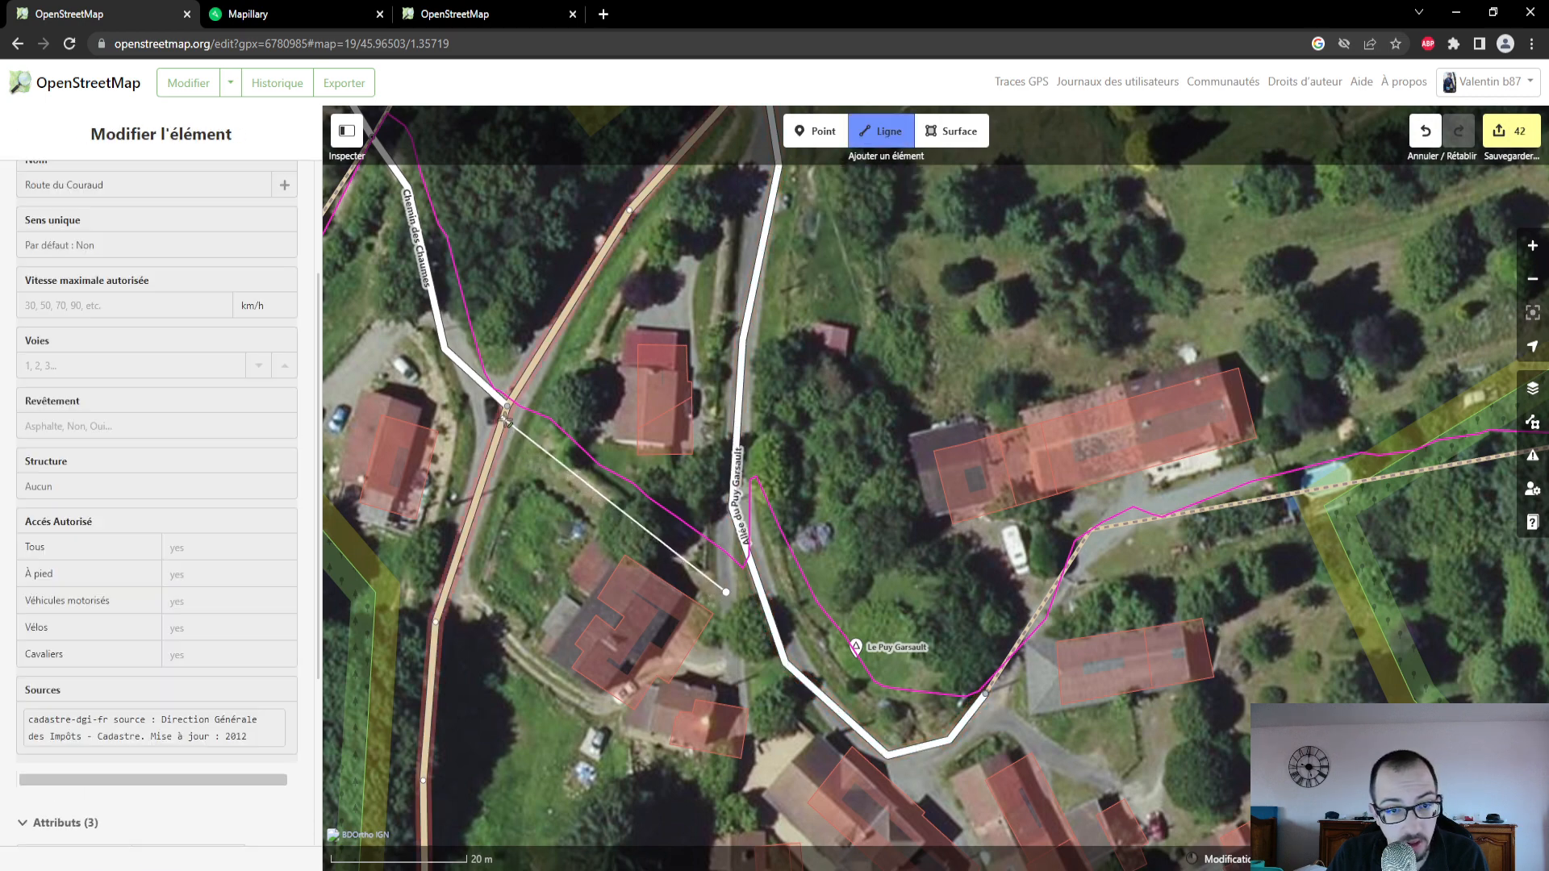
{"action": "left_click", "coordinate": [726, 592]}
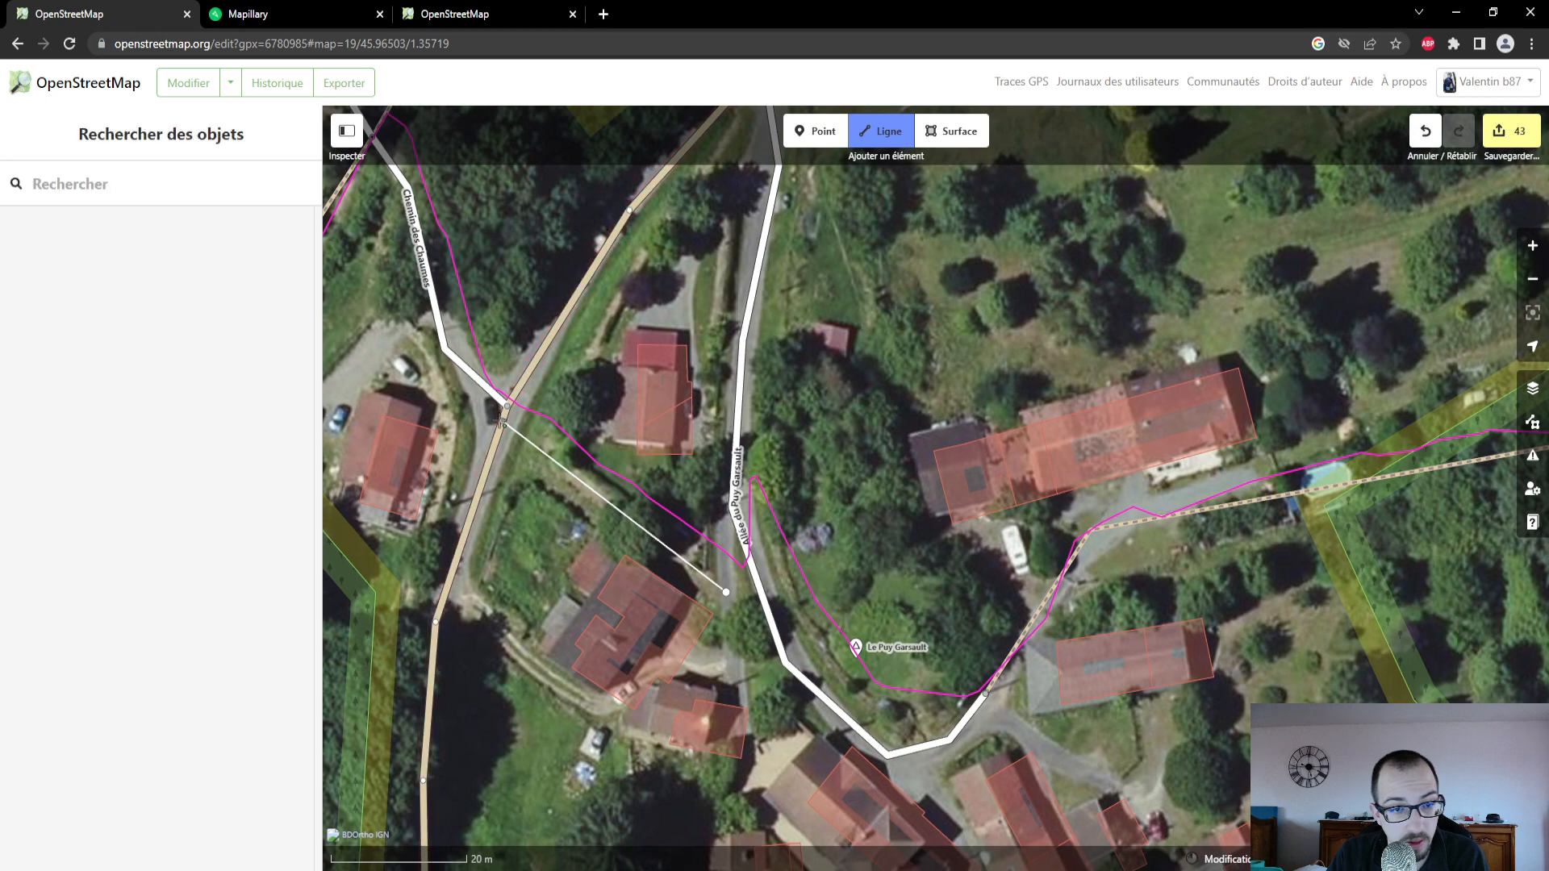
{"action": "left_click", "coordinate": [727, 592]}
{"action": "left_click", "coordinate": [207, 256]}
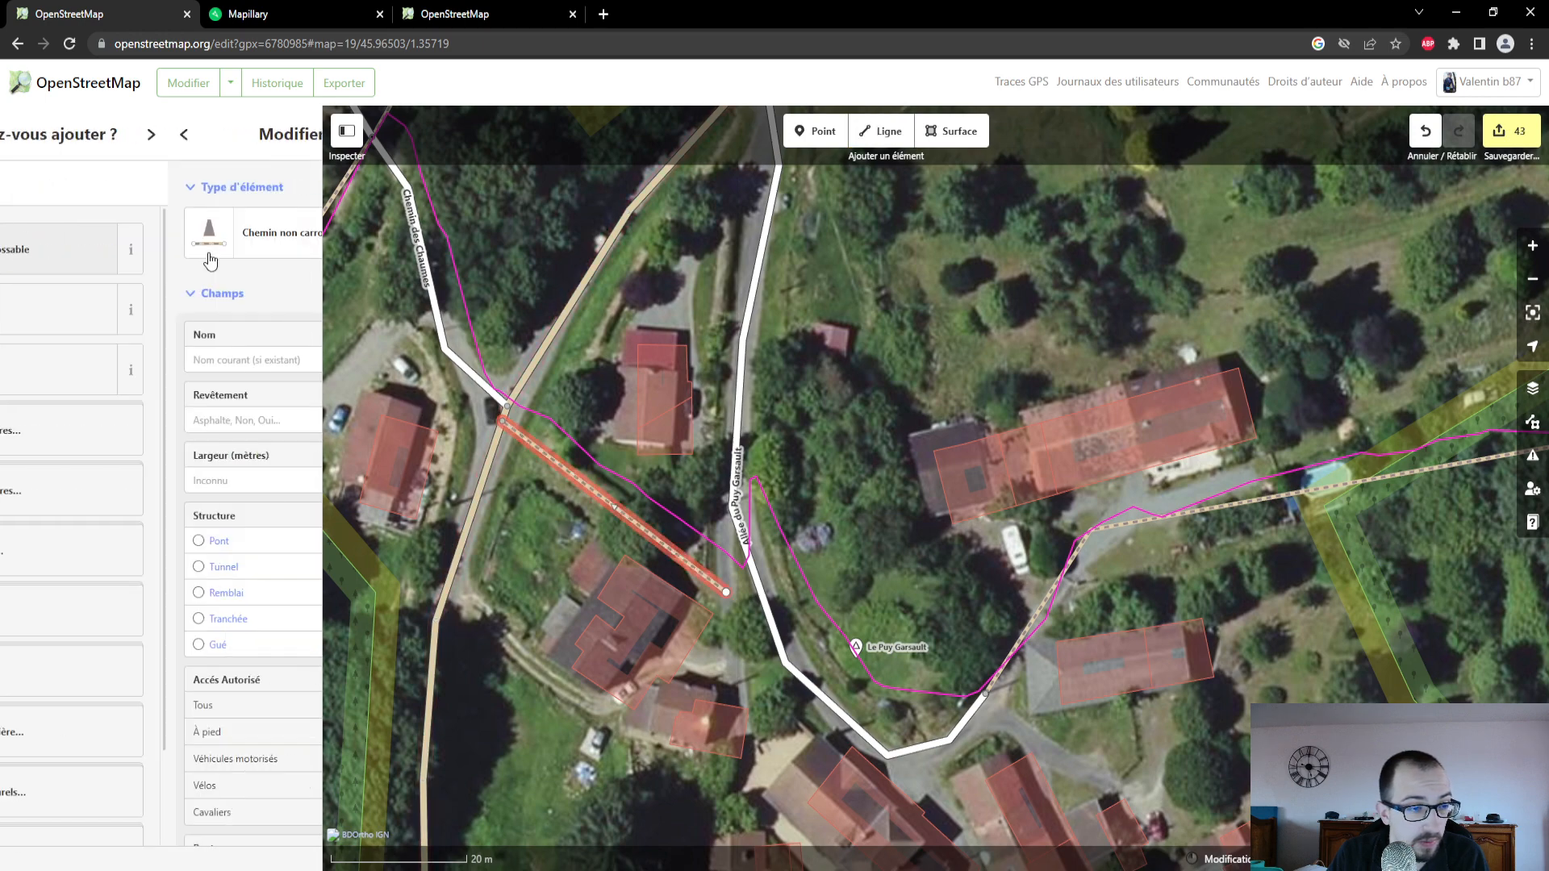
{"action": "left_click", "coordinate": [129, 419]}
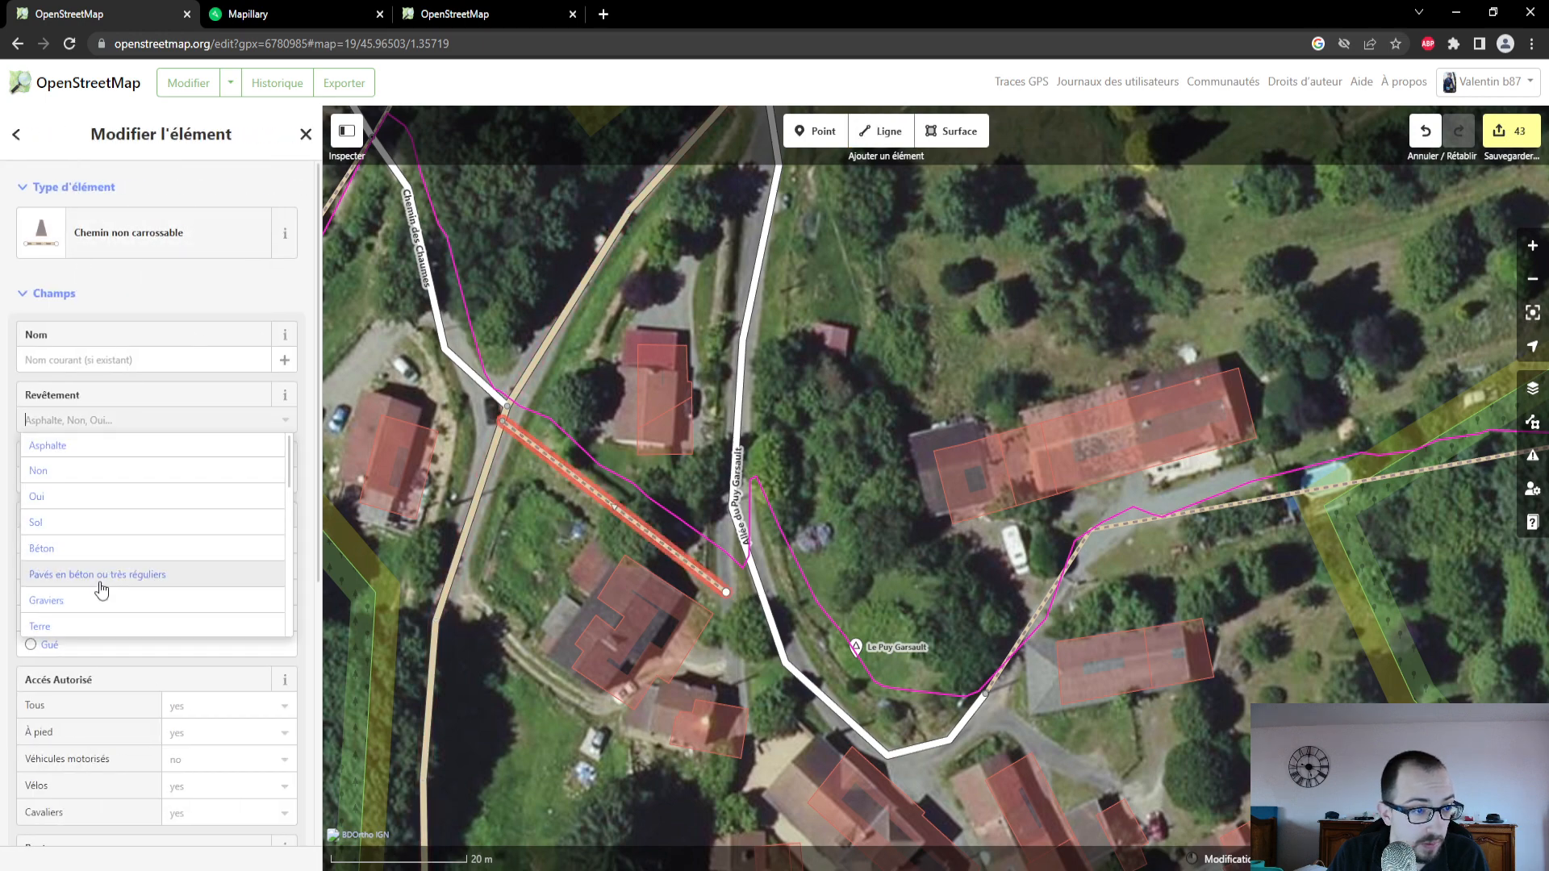
{"action": "left_click", "coordinate": [97, 622]}
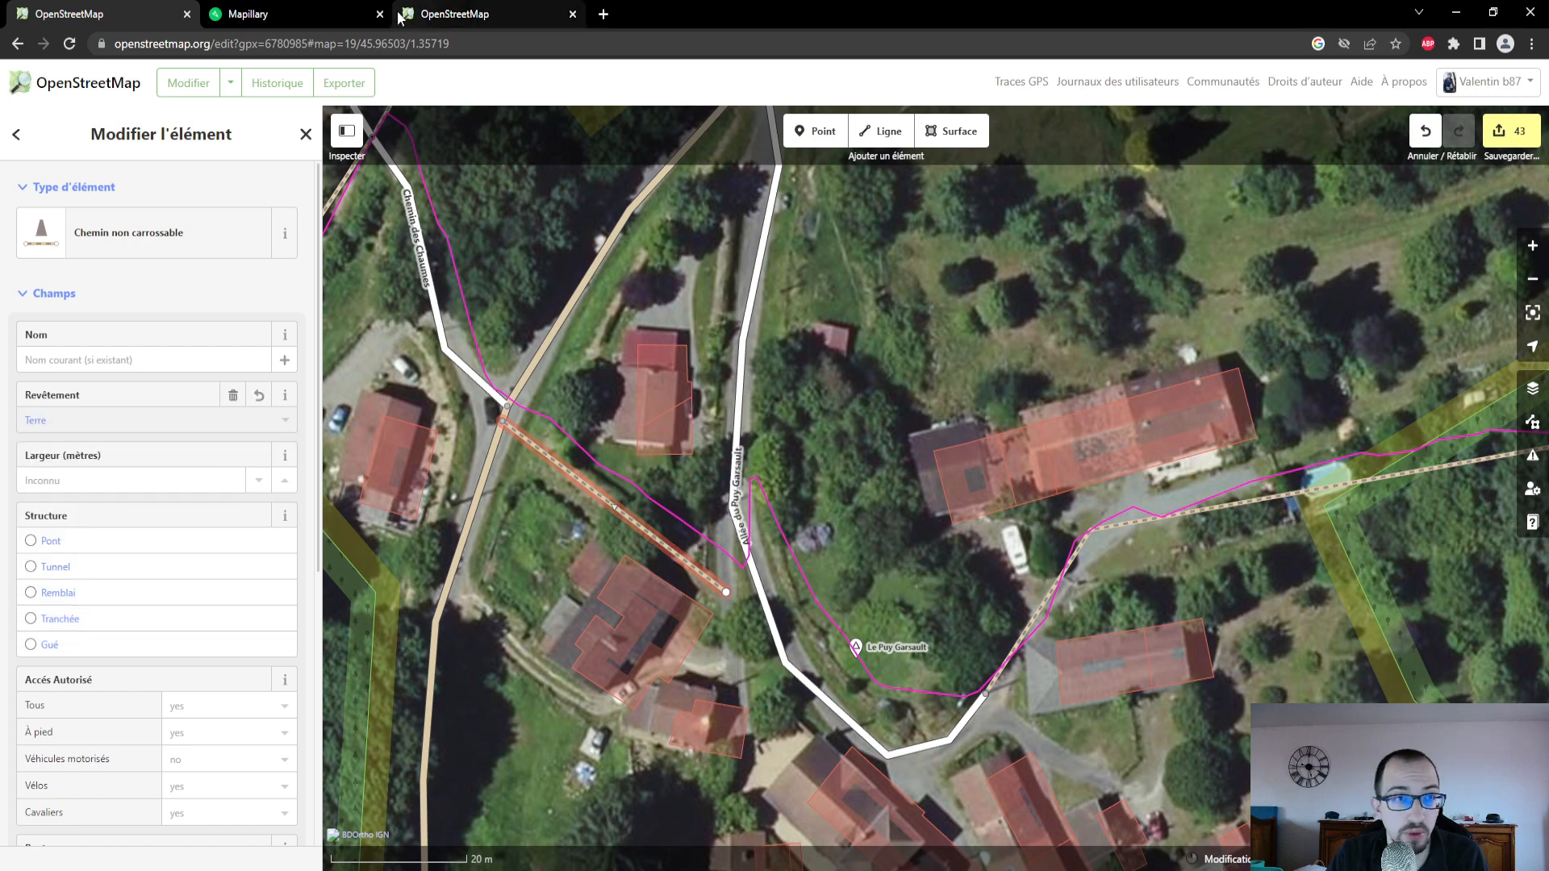
- Switch to Mapillary, open the photo taken on the narrow footpath between the two roads and copy its image key
{"action": "left_click", "coordinate": [283, 18]}
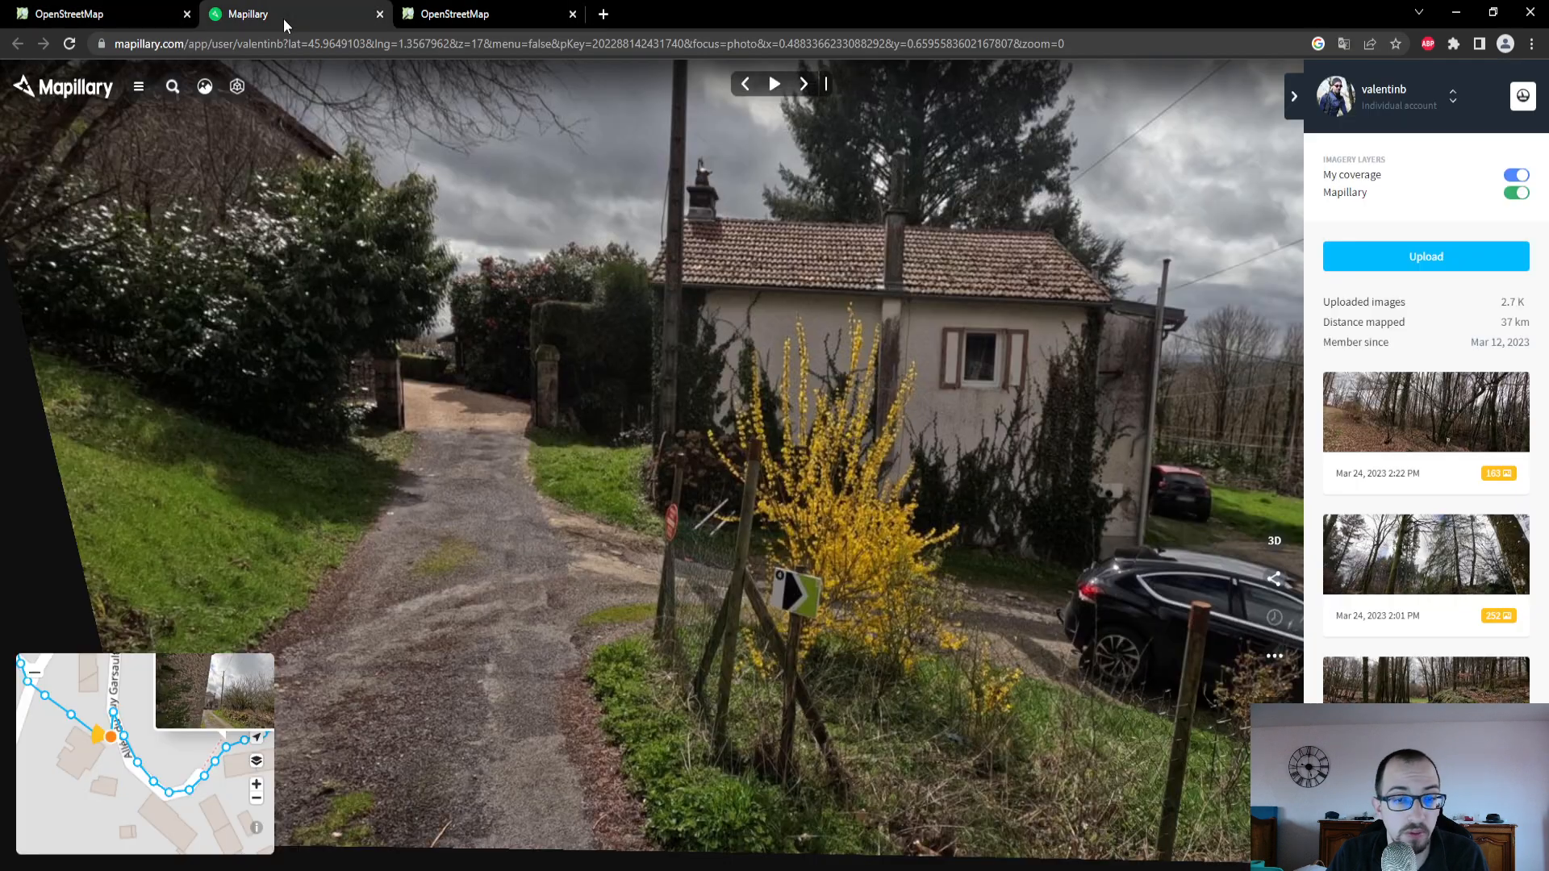
{"action": "left_click", "coordinate": [75, 720]}
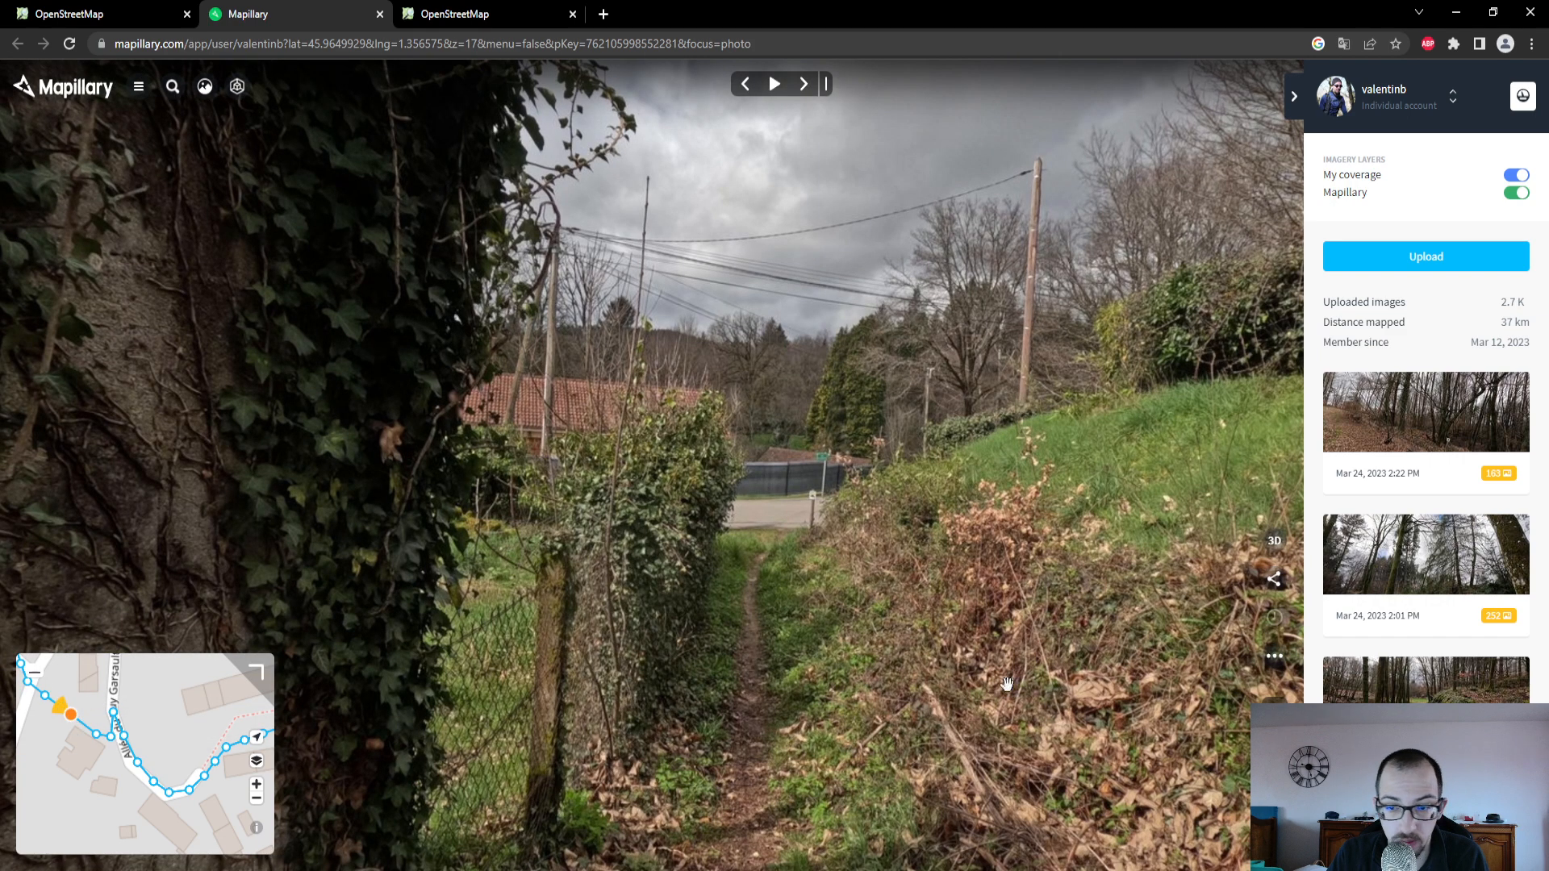
{"action": "left_click", "coordinate": [1275, 657]}
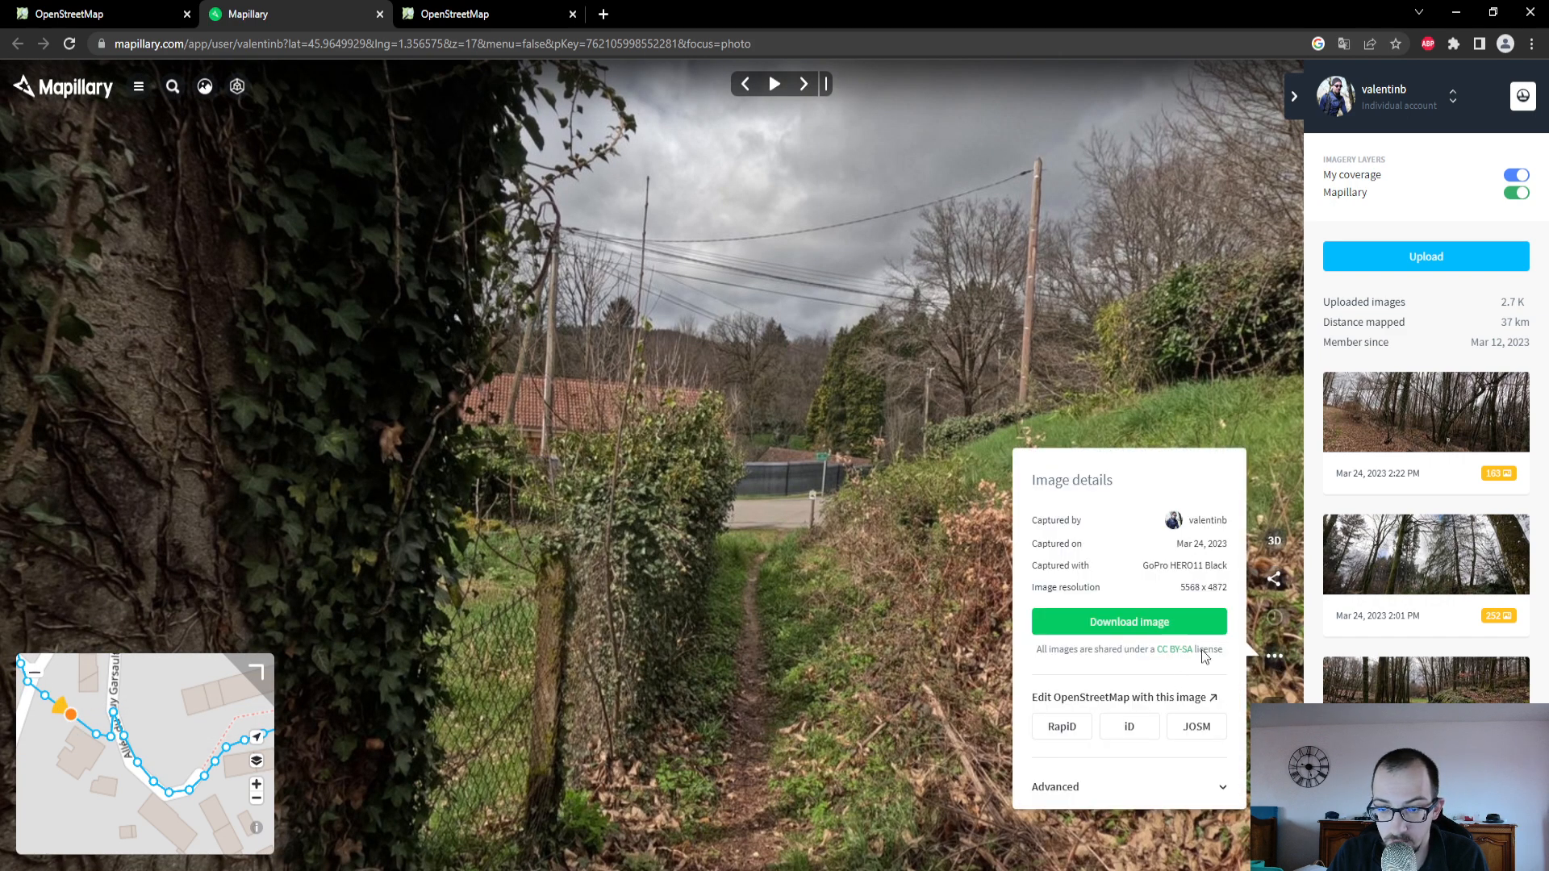
{"action": "left_click", "coordinate": [1198, 789]}
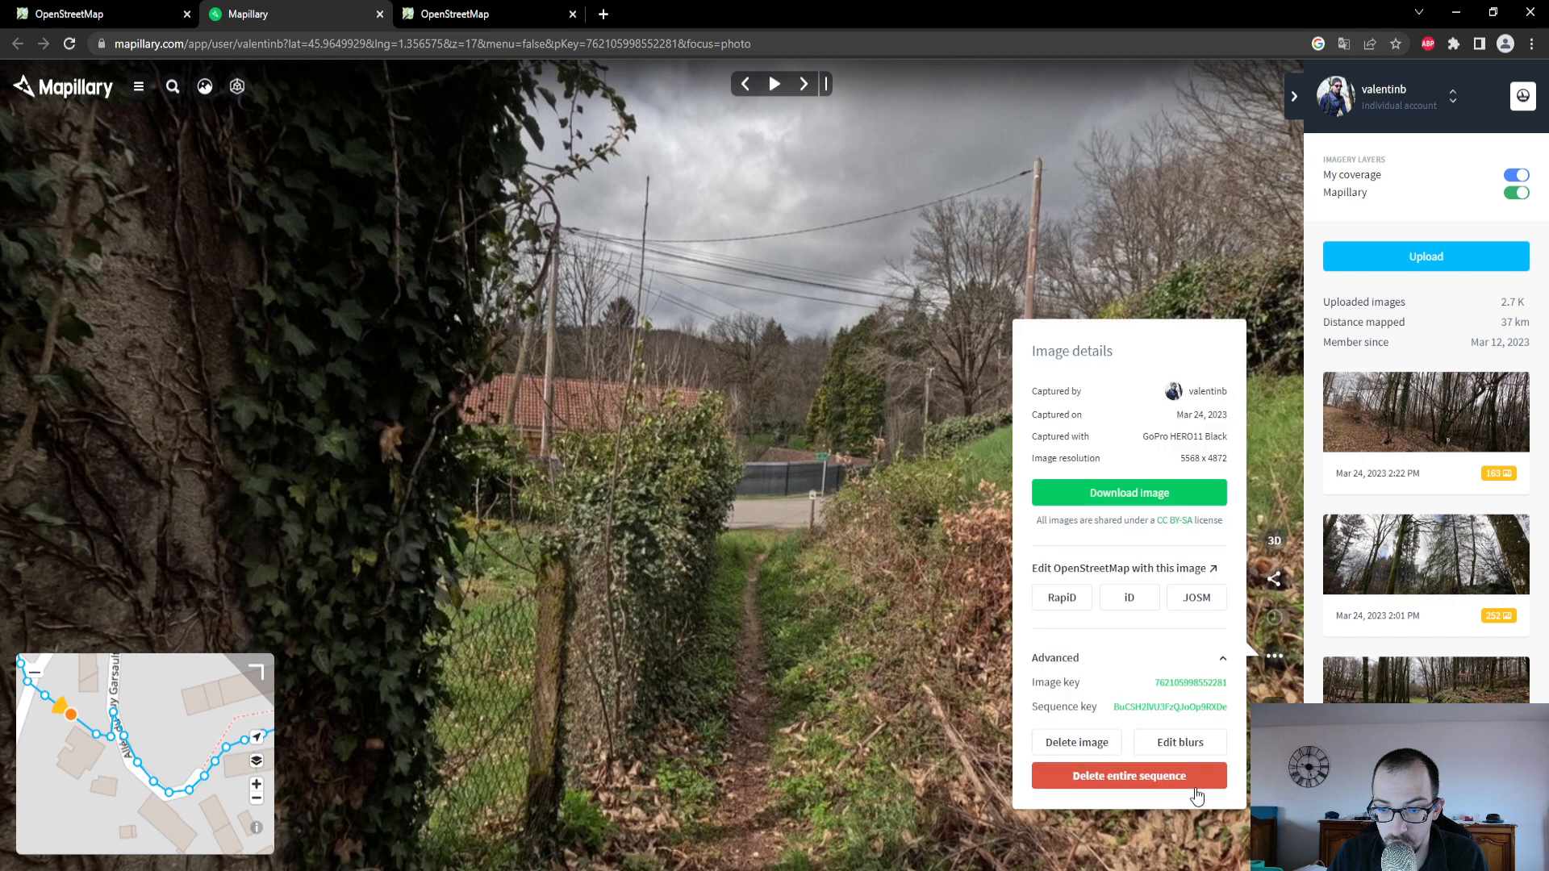
{"action": "left_click", "coordinate": [1174, 688]}
{"action": "left_click", "coordinate": [97, 14]}
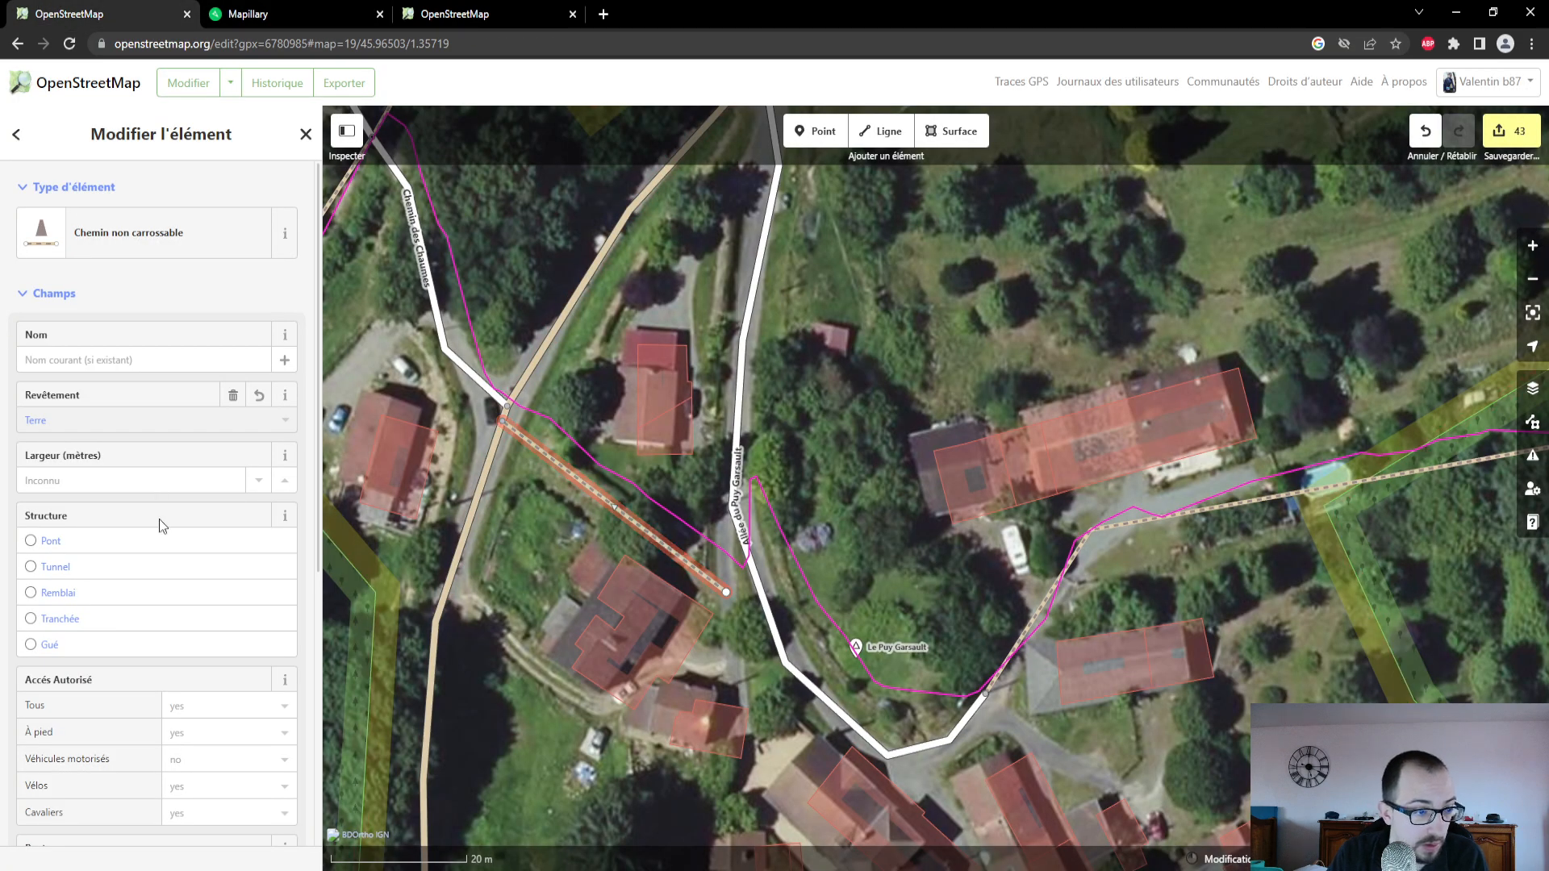
{"action": "scroll", "coordinate": [158, 519], "scroll_direction": "down", "scroll_amount": 5}
{"action": "left_click", "coordinate": [202, 499]}
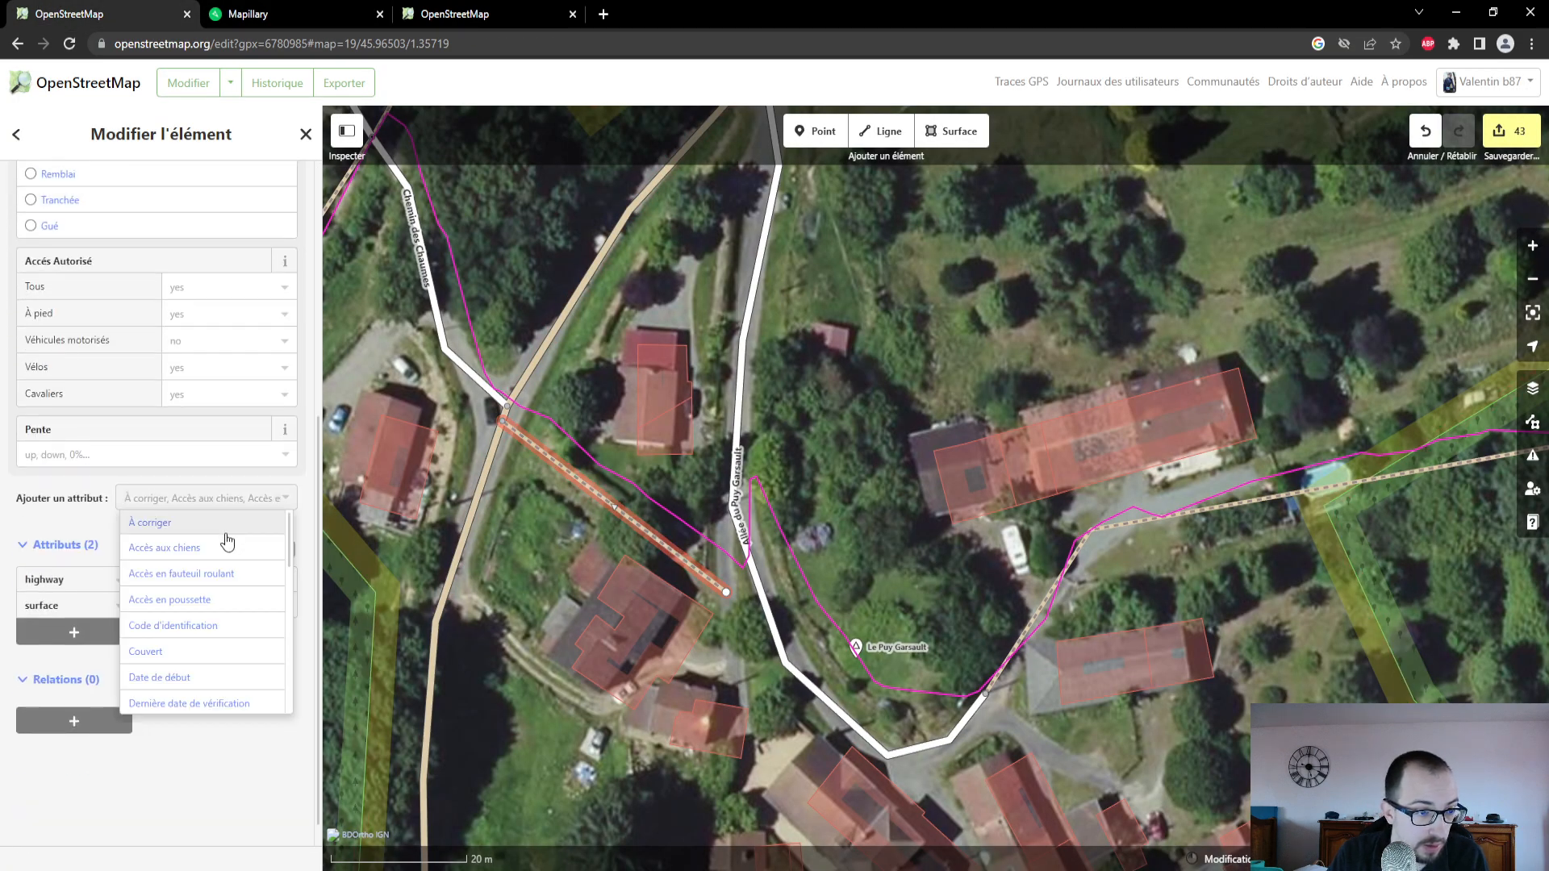
{"action": "scroll", "coordinate": [212, 601], "scroll_direction": "down", "scroll_amount": 5}
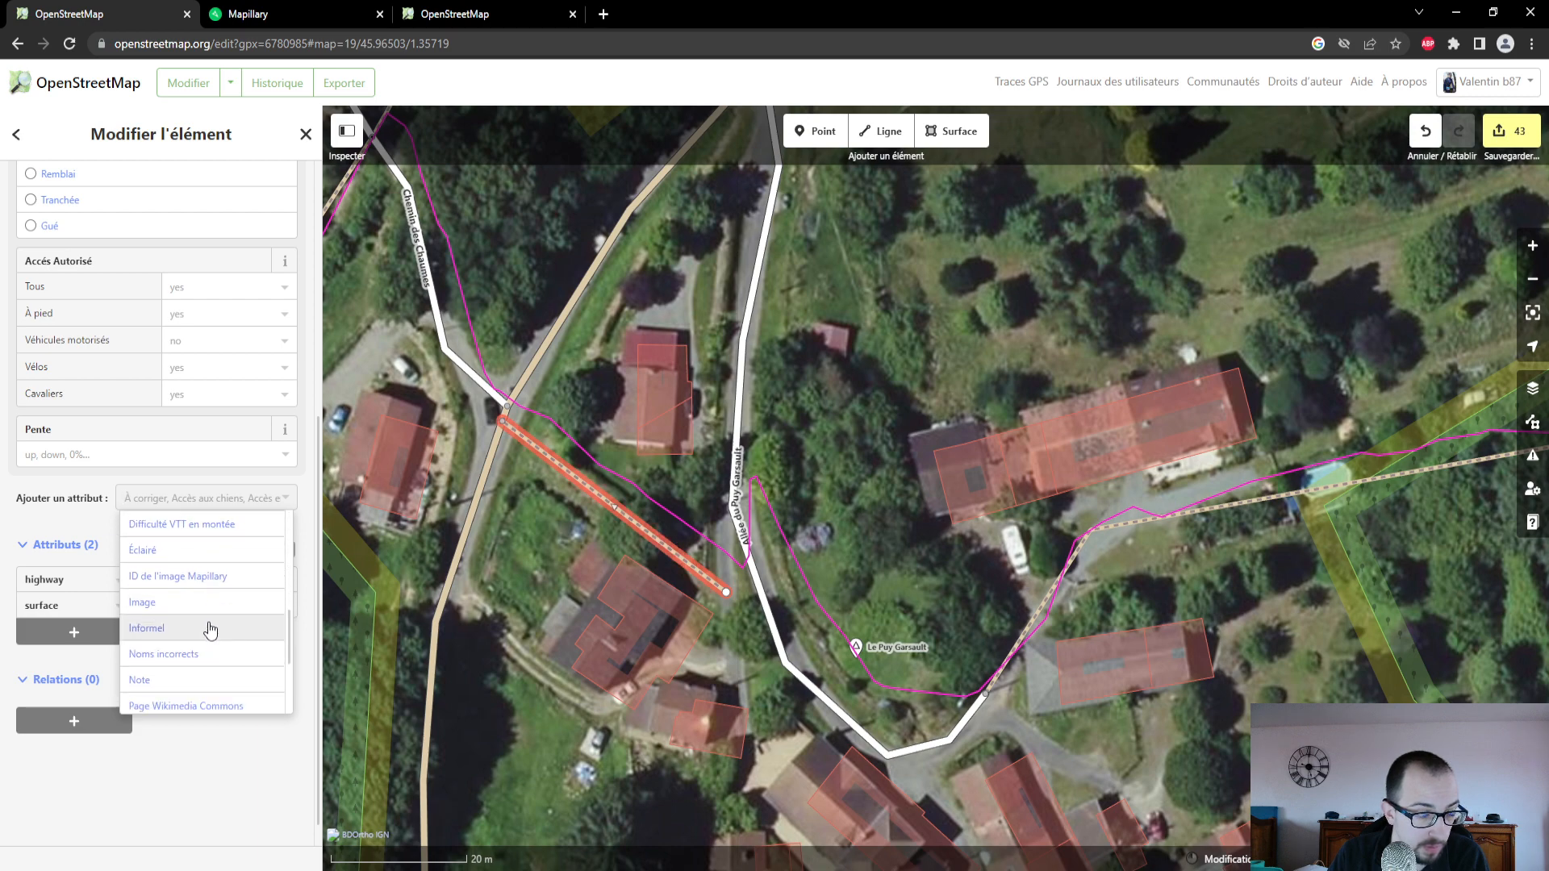
{"action": "left_click", "coordinate": [213, 577]}
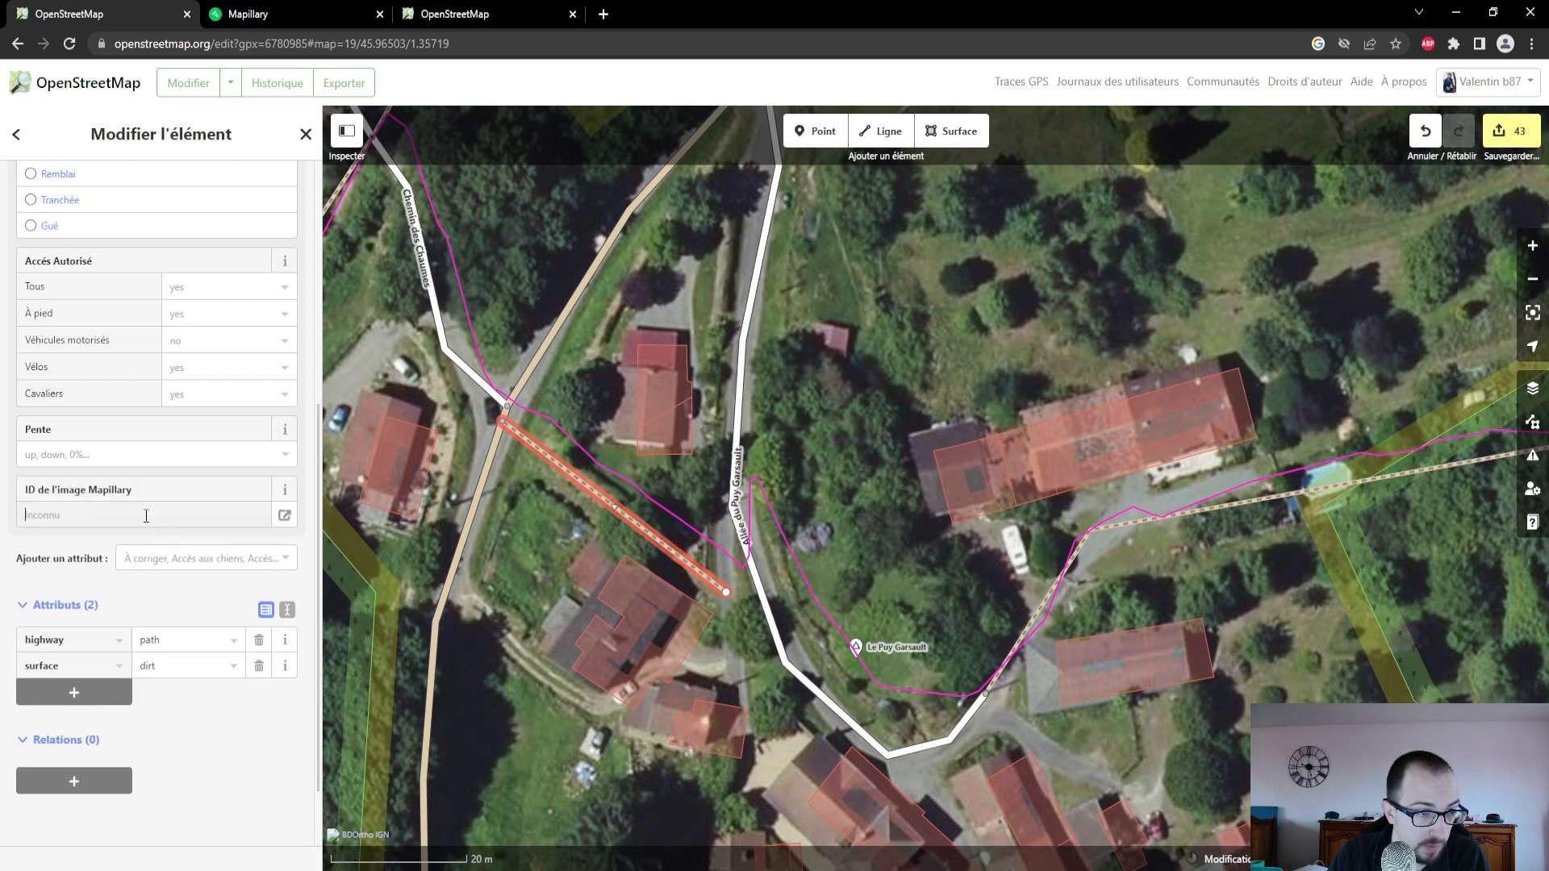
{"action": "key", "text": "ctrl+v"}
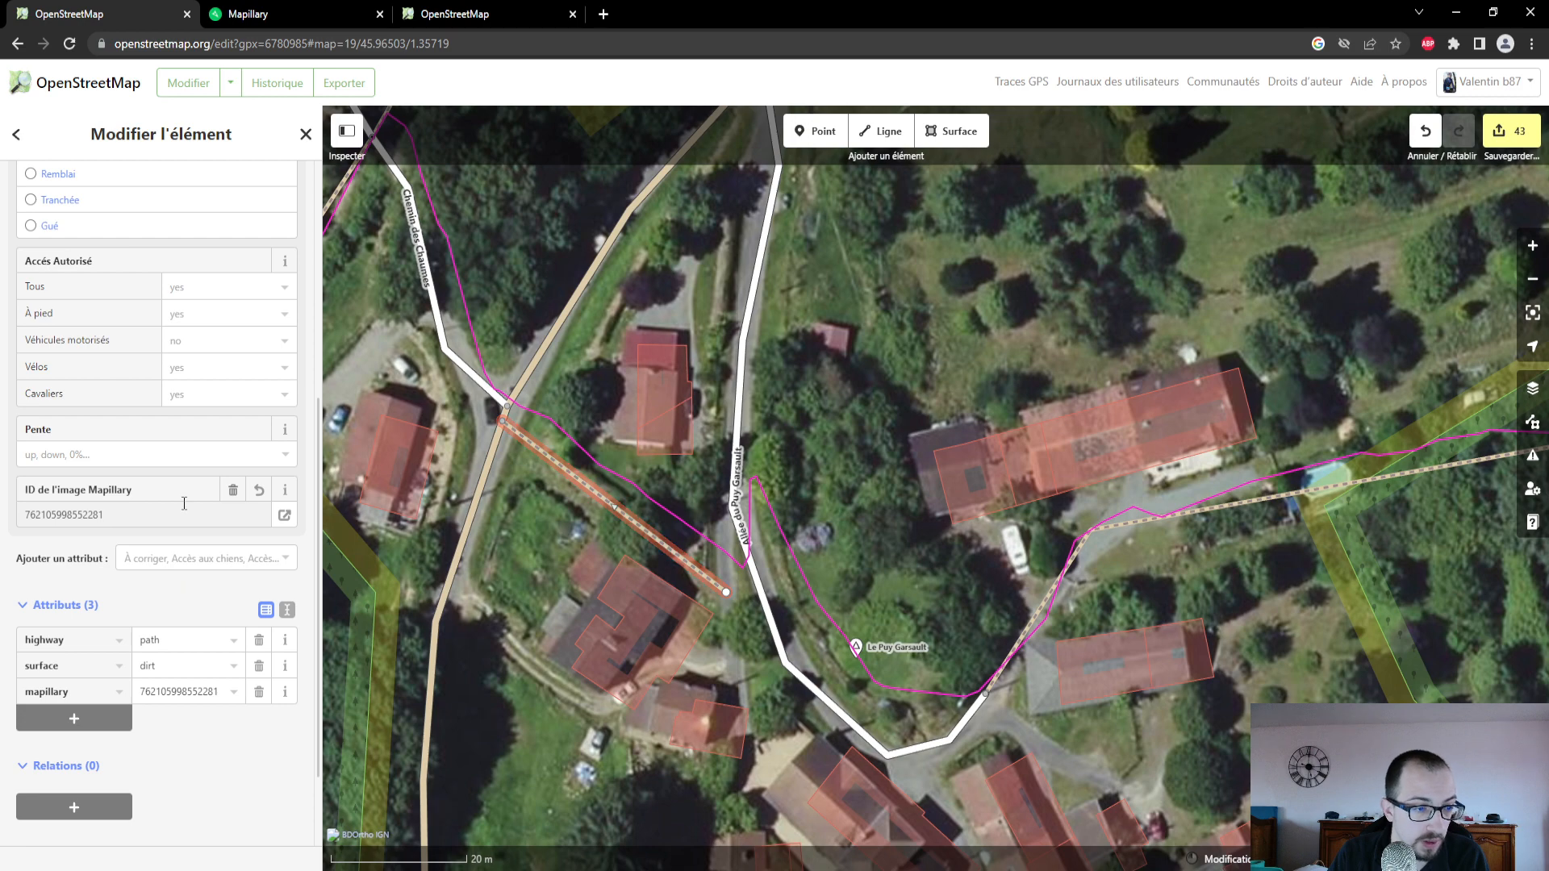
{"action": "left_click", "coordinate": [476, 442]}
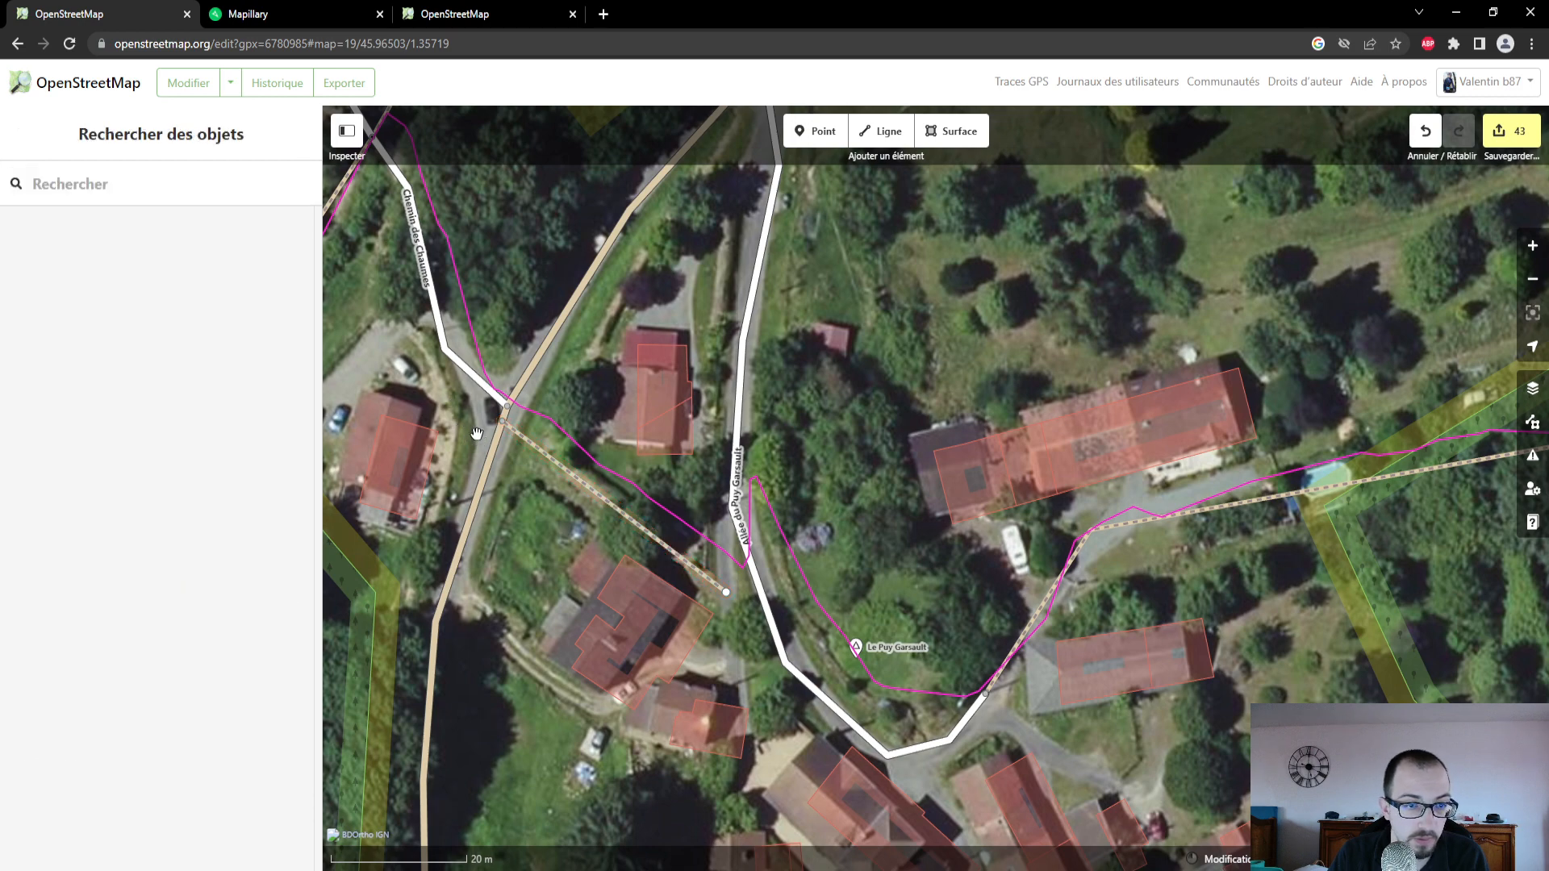
- Check the surface of Chemin des Chaumes in a Mapillary photo, and set its Revêtement to Oui in the OpenStreetMap editor
{"action": "left_click", "coordinate": [461, 361]}
{"action": "left_click_drag", "start_coordinate": [397, 316], "coordinate": [566, 461]}
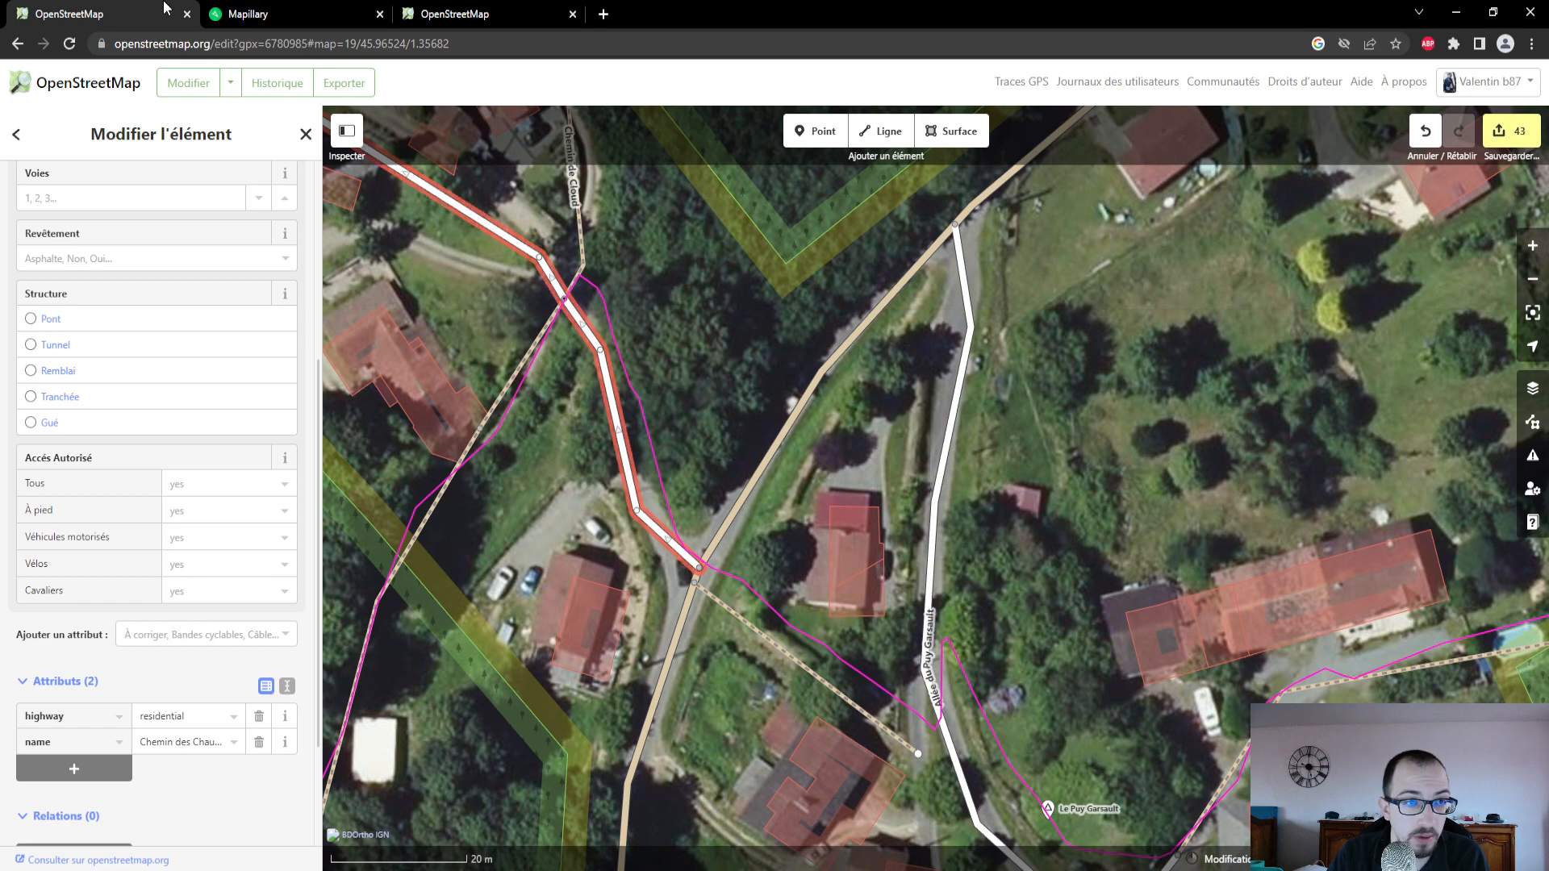
{"action": "left_click", "coordinate": [277, 10]}
{"action": "left_click", "coordinate": [802, 517]}
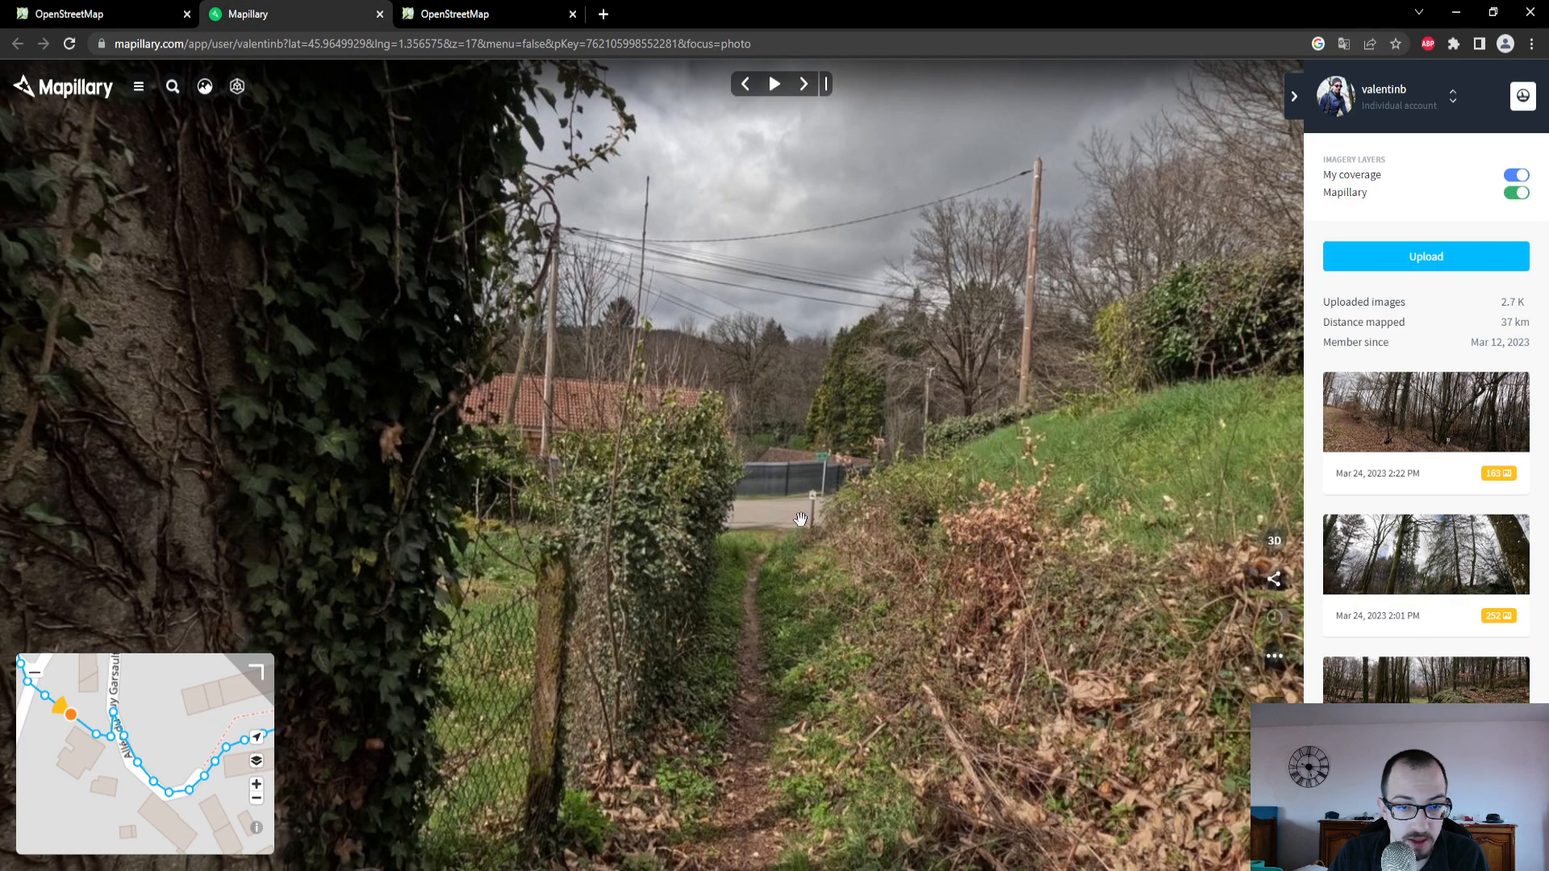
{"action": "left_click_drag", "start_coordinate": [109, 716], "coordinate": [209, 767]}
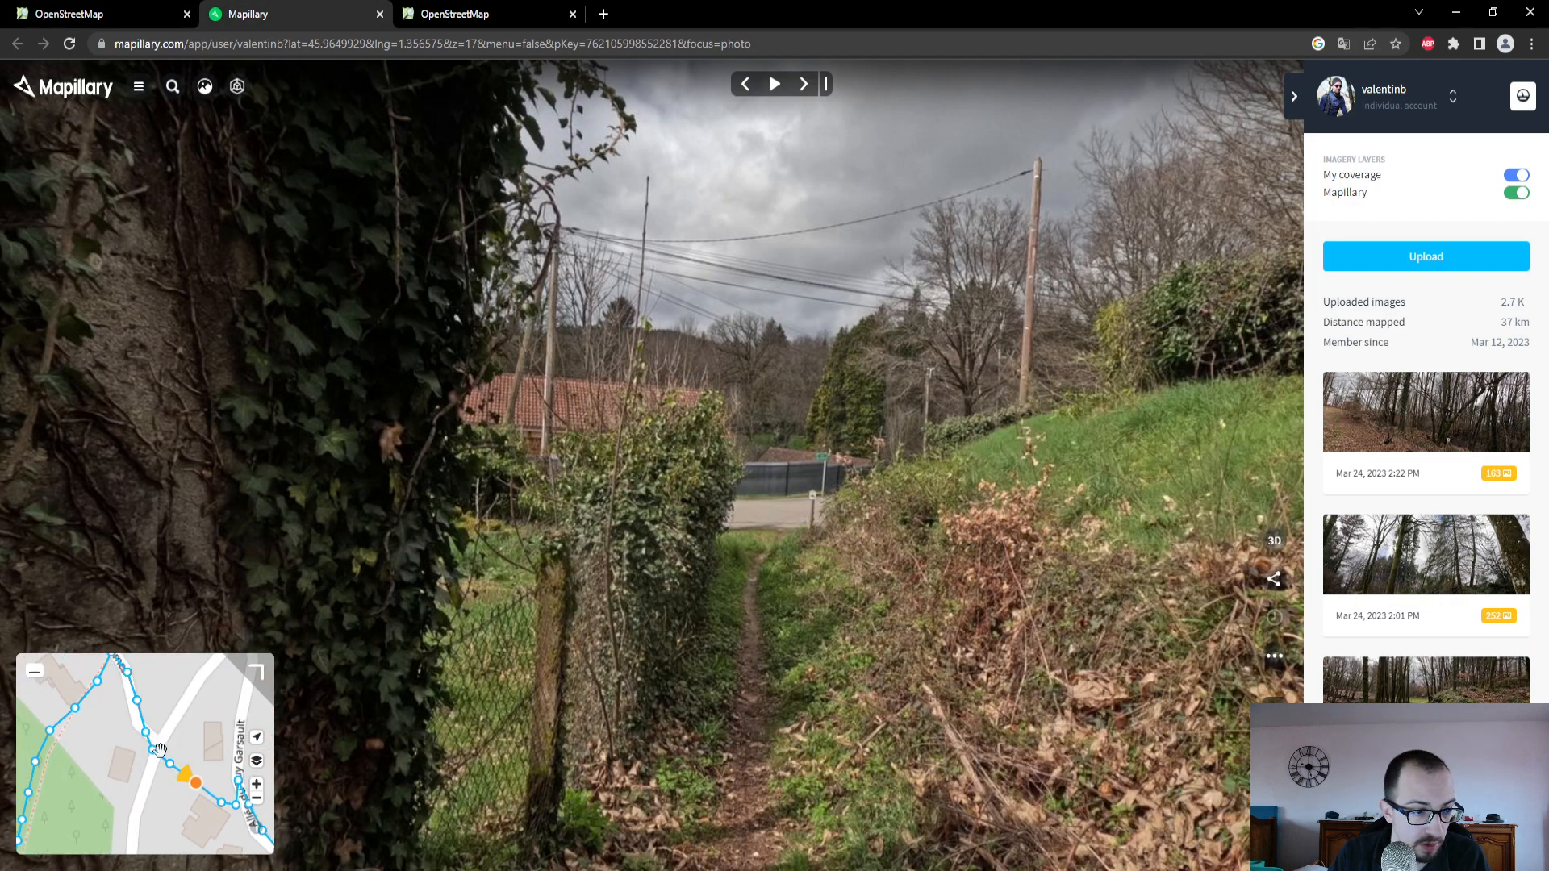
{"action": "left_click", "coordinate": [144, 726]}
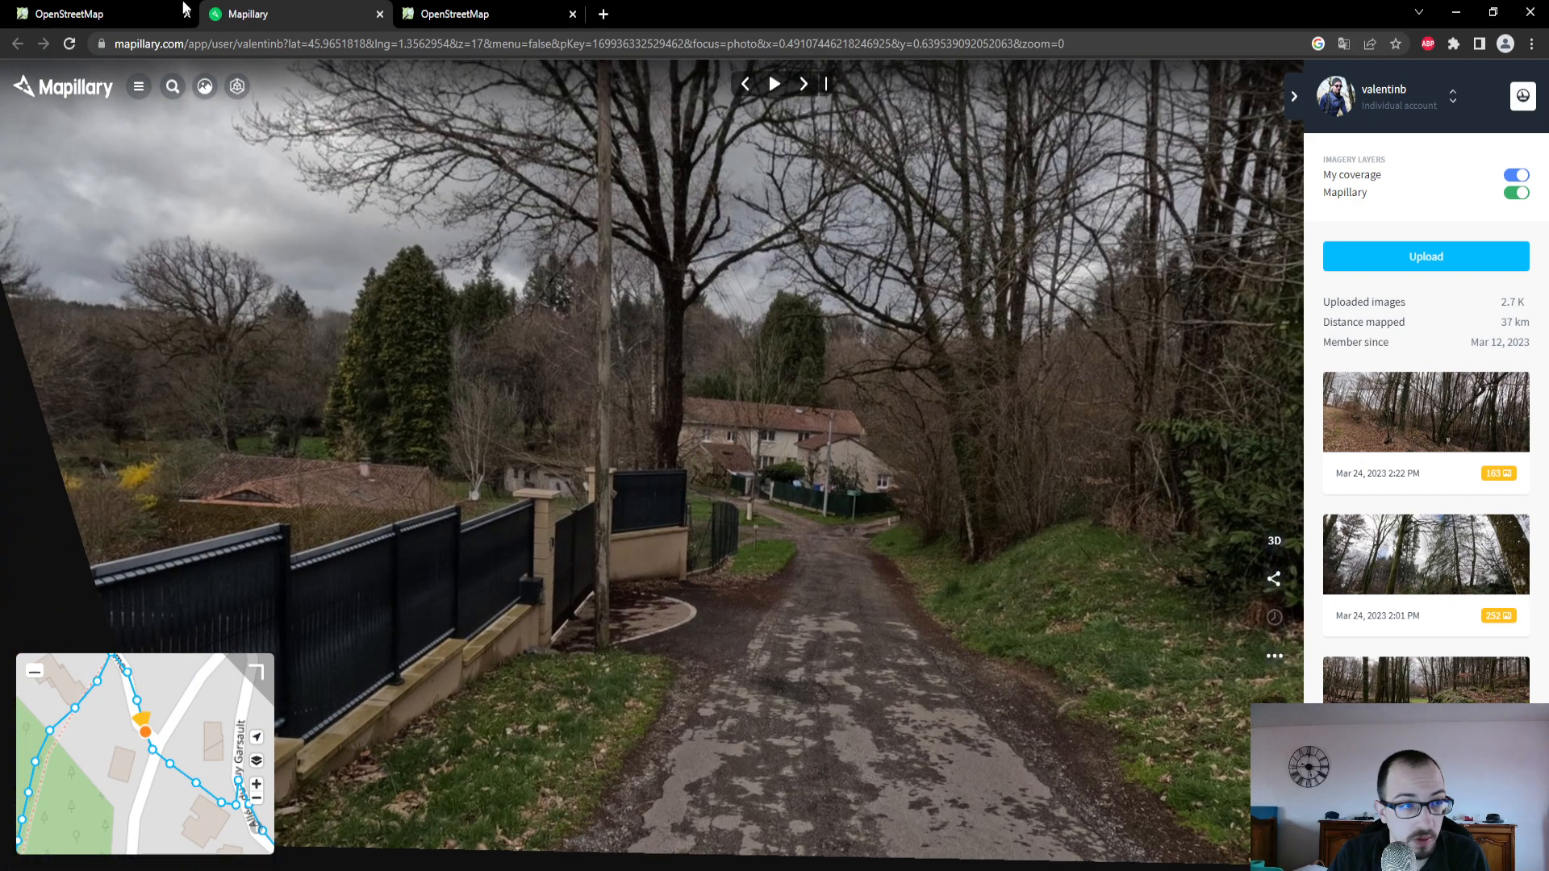
{"action": "left_click", "coordinate": [183, 4]}
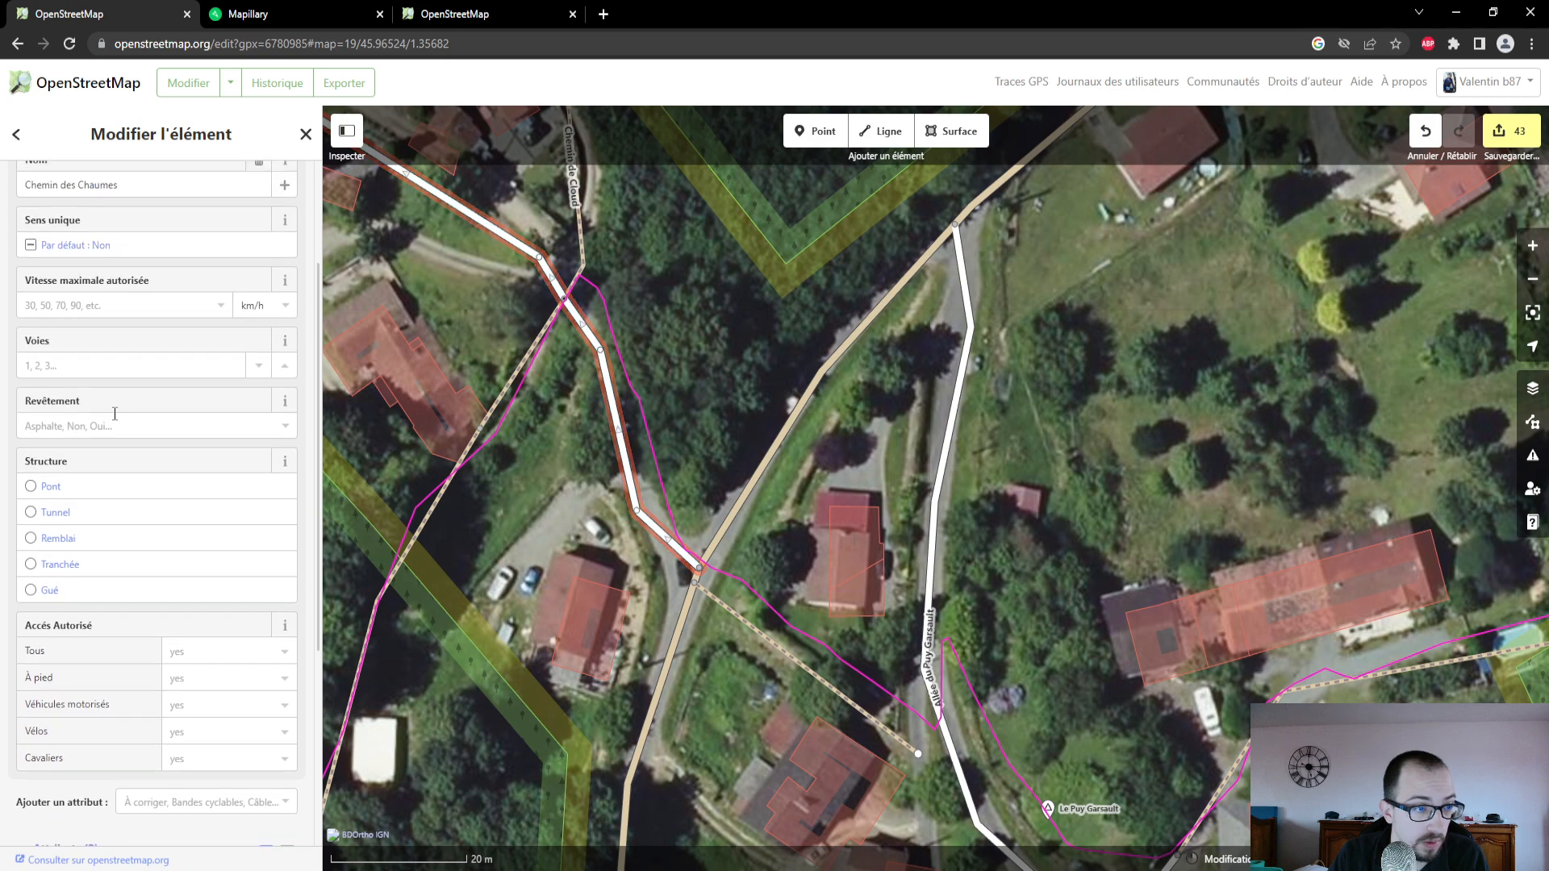
{"action": "left_click", "coordinate": [115, 424]}
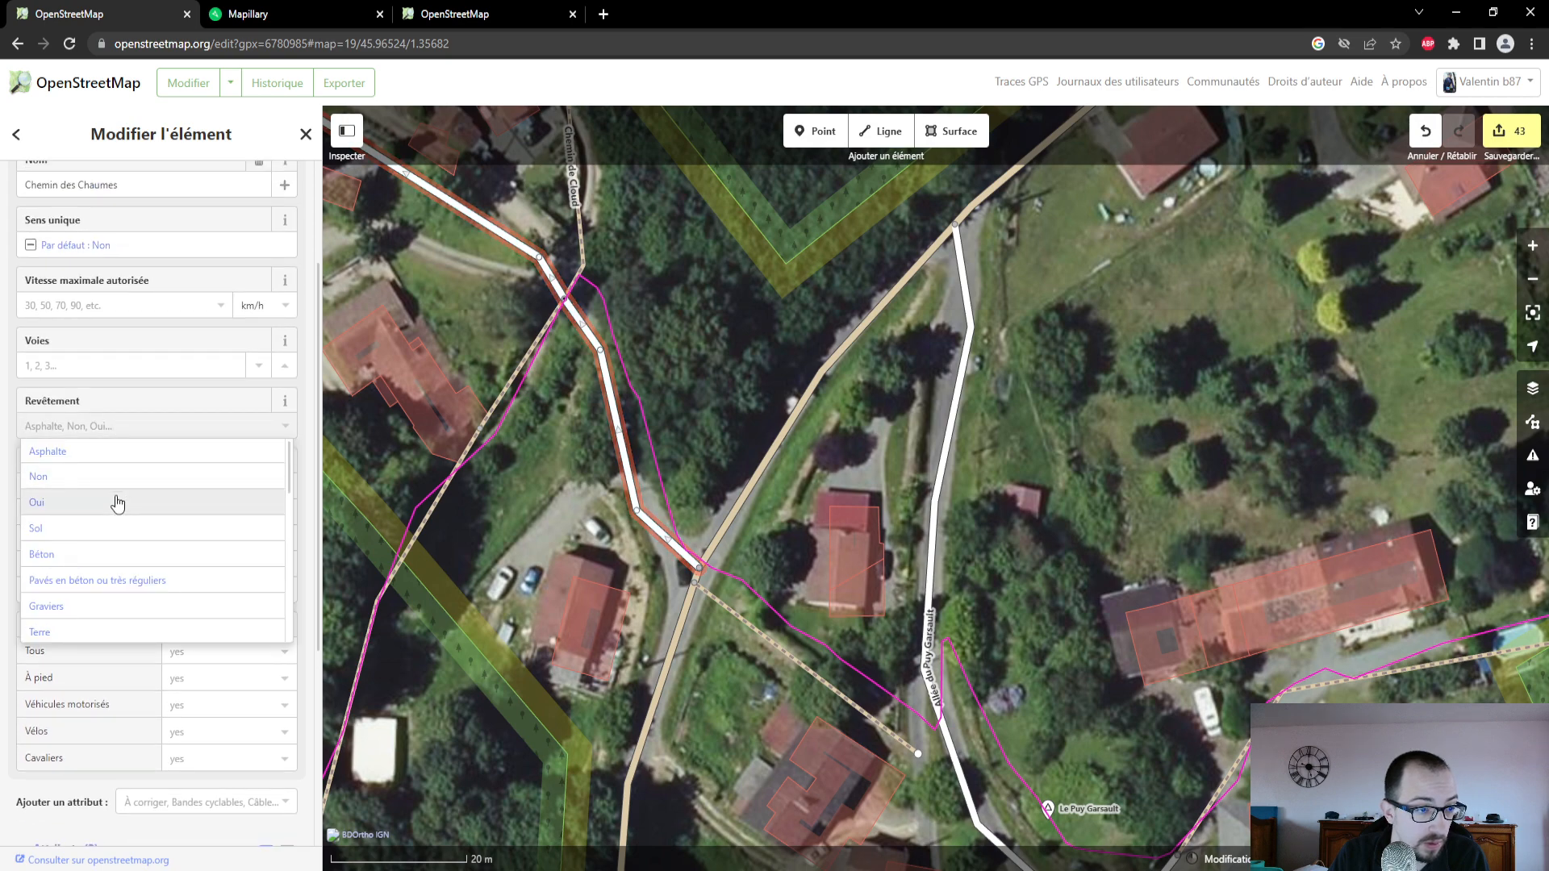
{"action": "left_click", "coordinate": [117, 503]}
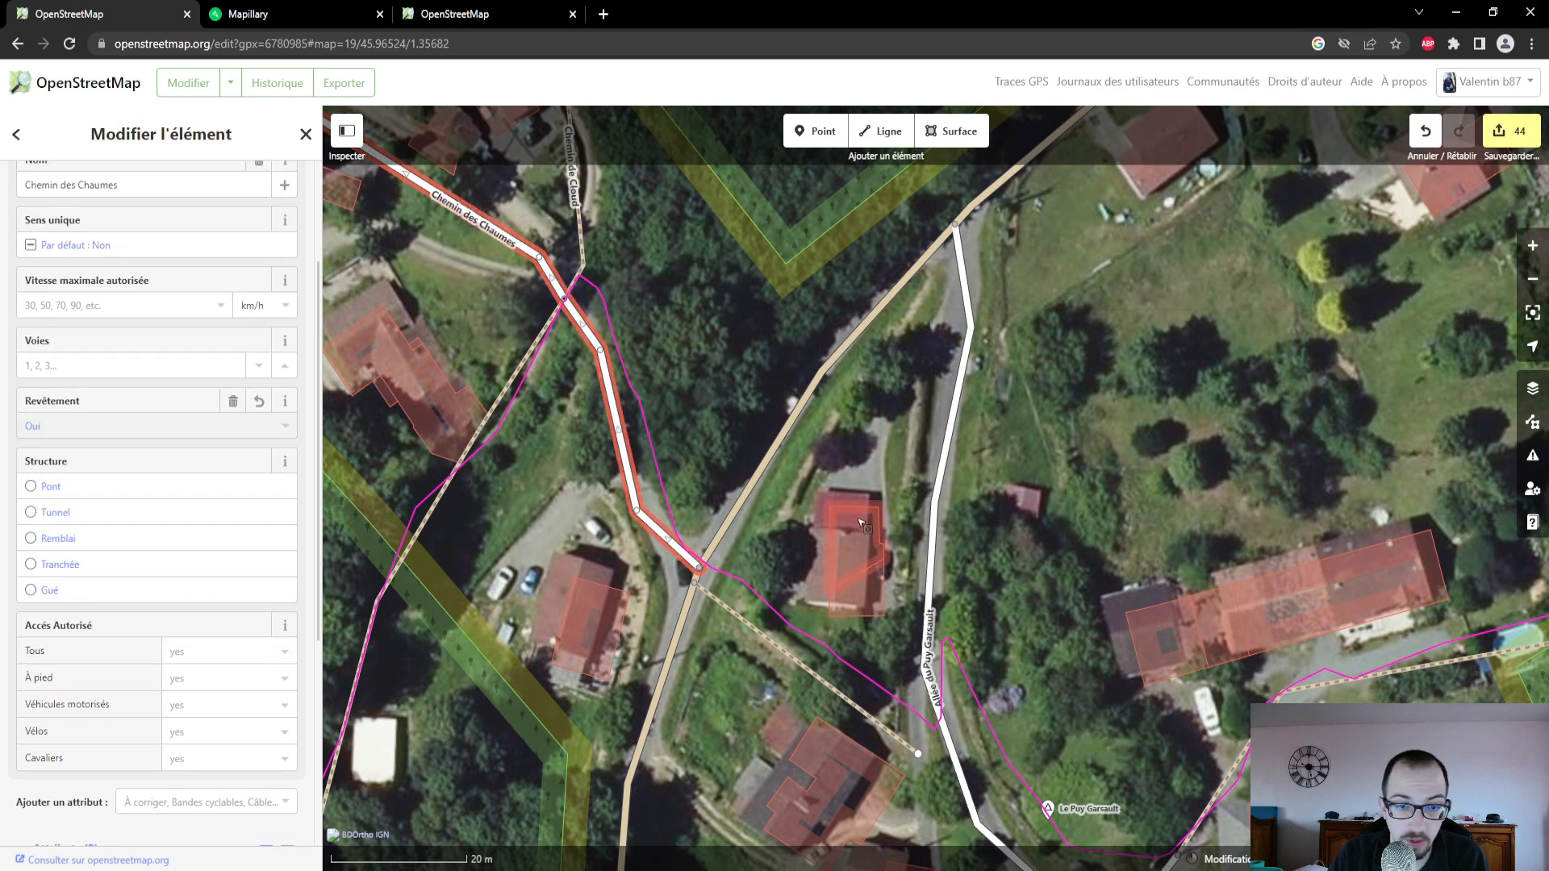
- Set the Revêtement of the path running southwest from Chemin des Chaumes along the GPS trace to Terre
{"action": "left_click_drag", "start_coordinate": [494, 430], "coordinate": [720, 401]}
{"action": "left_click", "coordinate": [720, 401]}
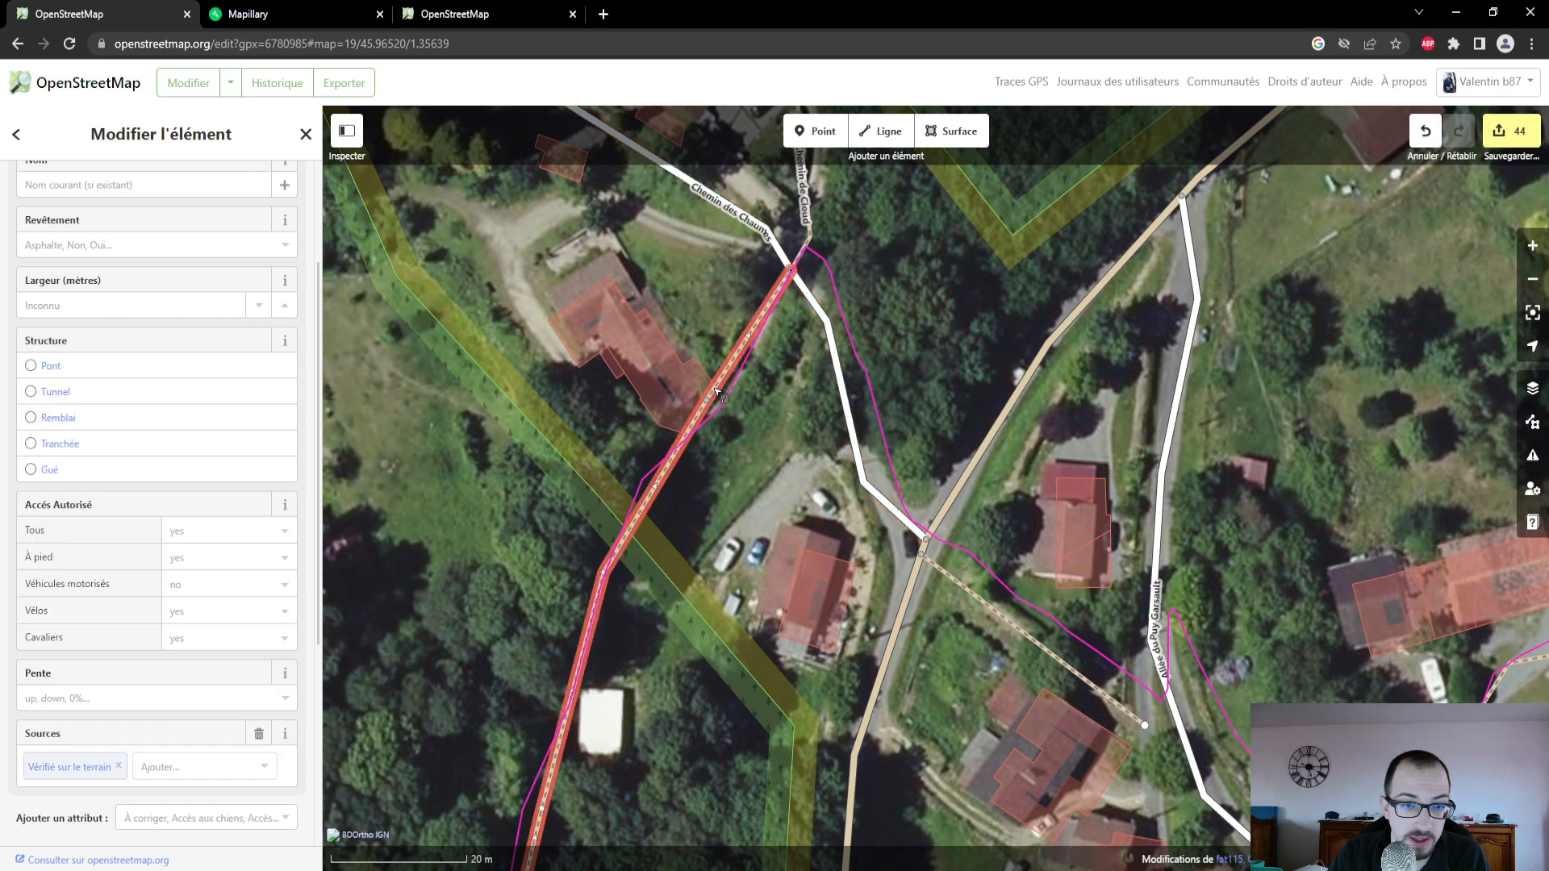
{"action": "left_click", "coordinate": [124, 245]}
{"action": "left_click", "coordinate": [80, 450]}
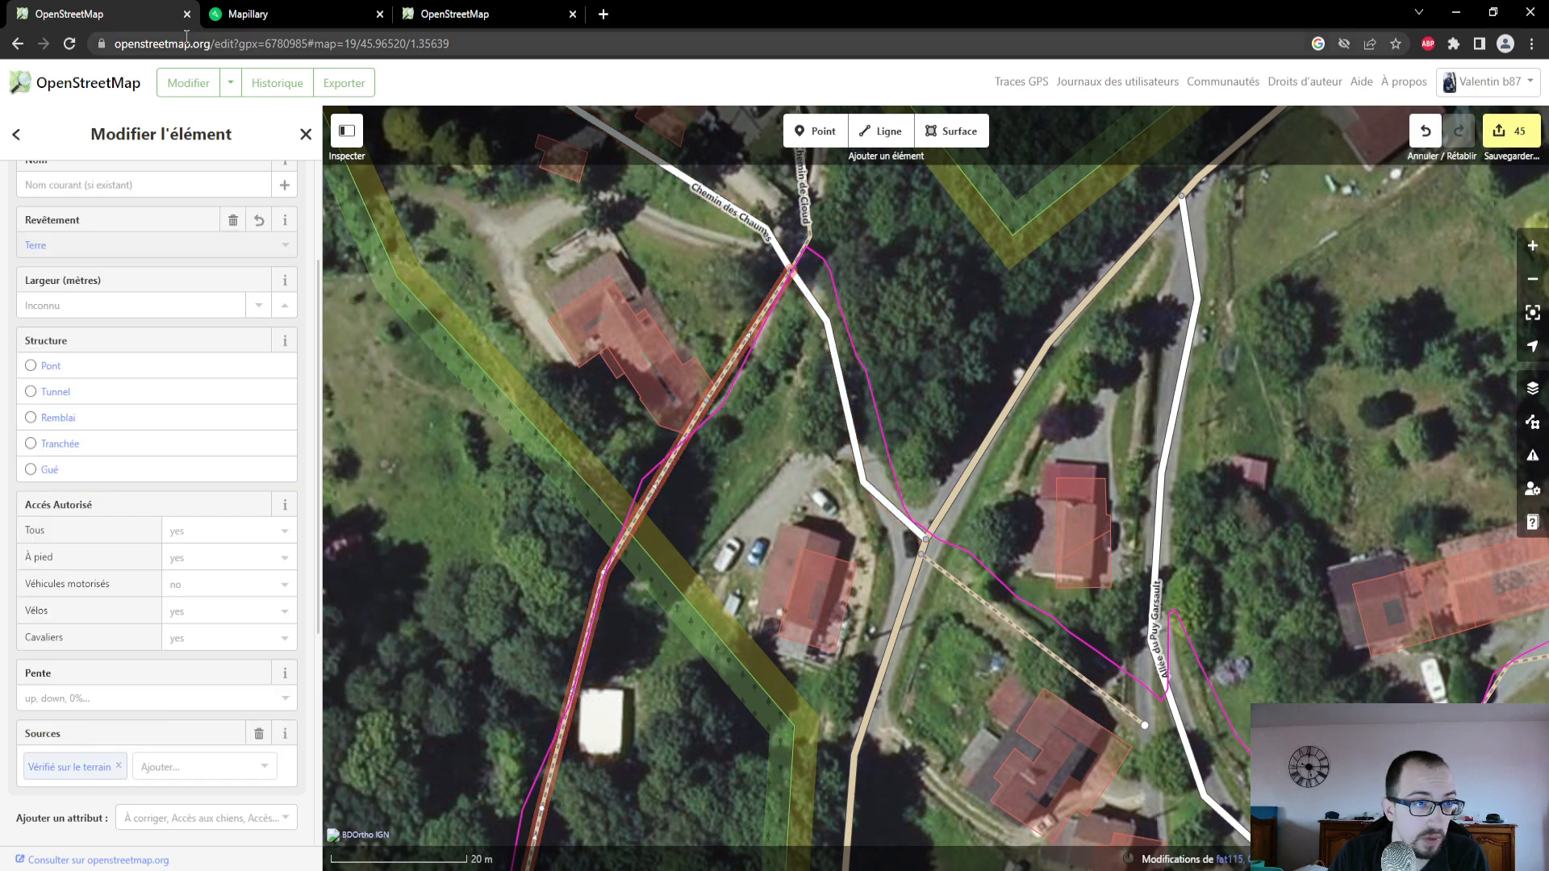
- Examine a Mapillary photo of this path, and follow the path and GPS trace south to Chemin des Murins in the OpenStreetMap editor
{"action": "left_click", "coordinate": [257, 16]}
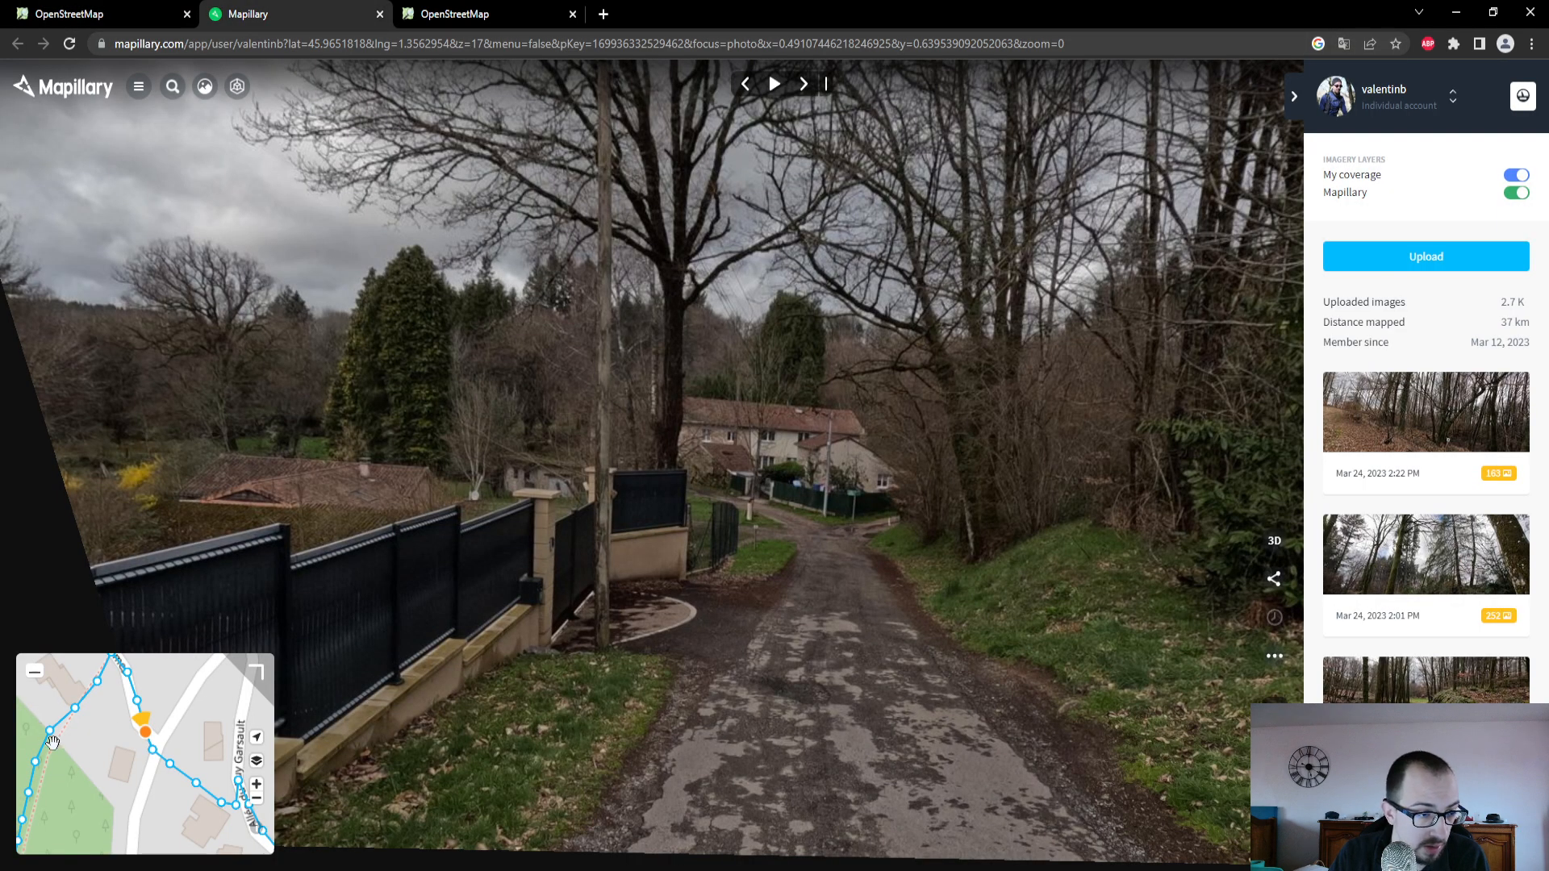
{"action": "left_click", "coordinate": [50, 732]}
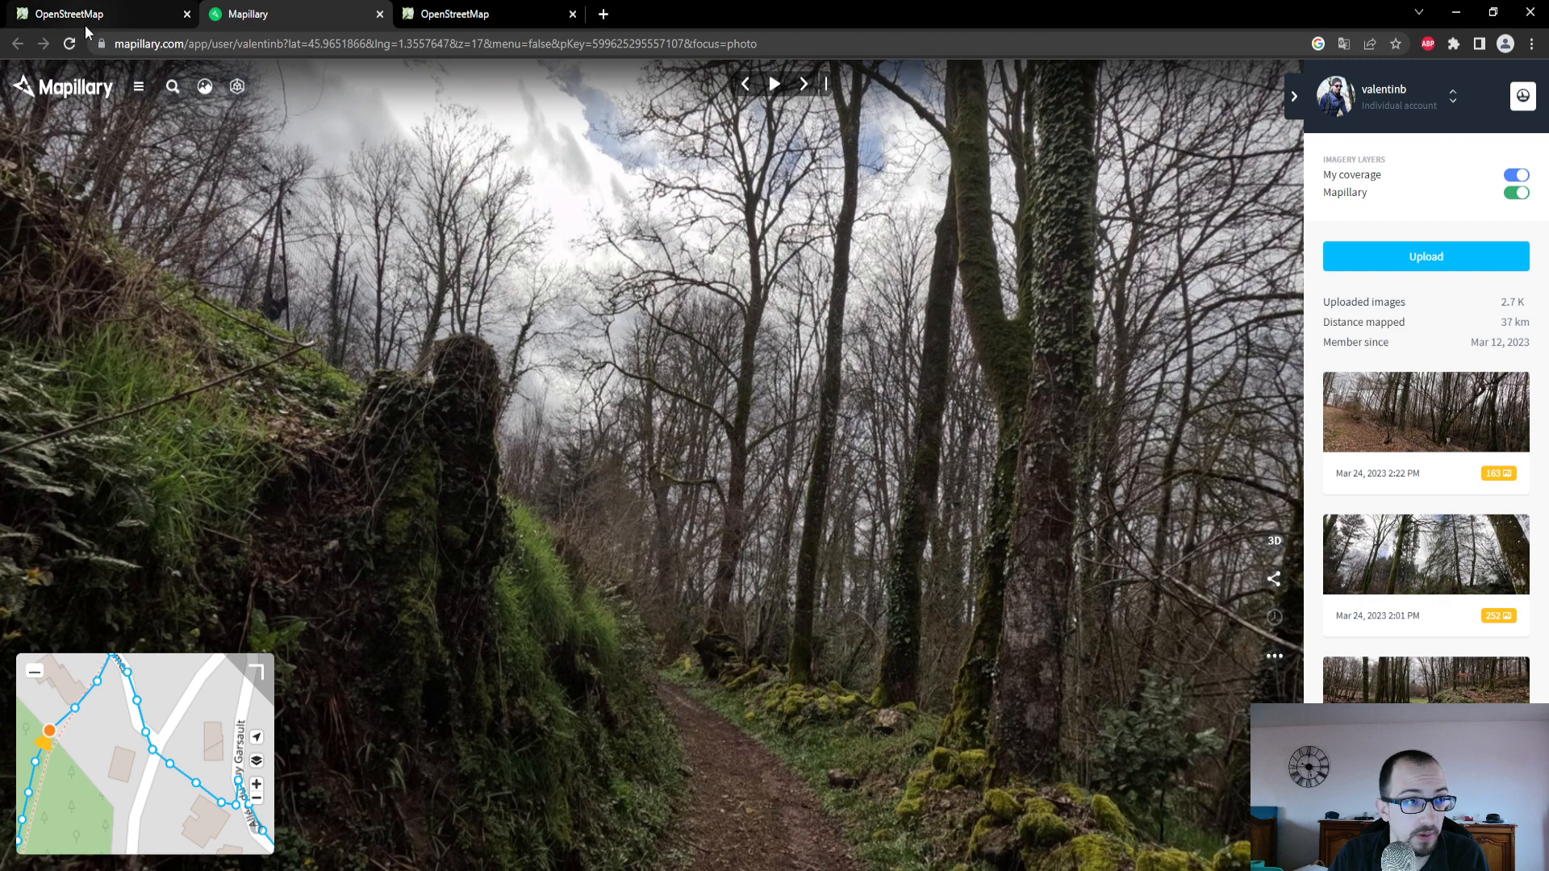
{"action": "left_click", "coordinate": [89, 16]}
{"action": "left_click_drag", "start_coordinate": [463, 630], "coordinate": [574, 348]}
{"action": "left_click_drag", "start_coordinate": [702, 743], "coordinate": [816, 384]}
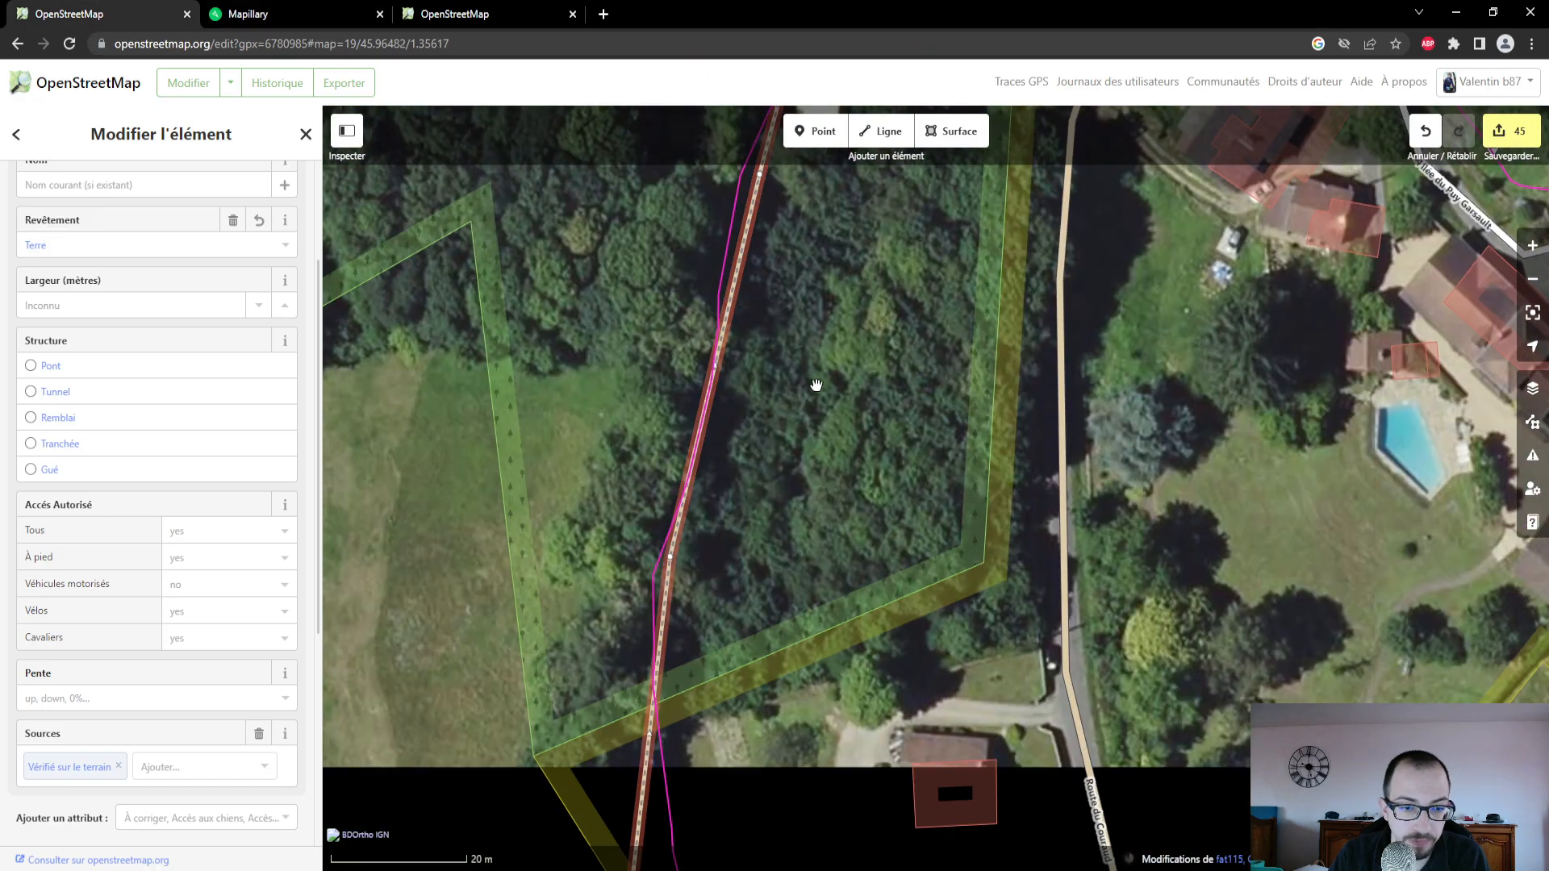
{"action": "scroll", "coordinate": [750, 629], "scroll_direction": "down", "scroll_amount": 3}
{"action": "left_click_drag", "start_coordinate": [750, 692], "coordinate": [747, 459]}
{"action": "left_click_drag", "start_coordinate": [759, 634], "coordinate": [733, 373]}
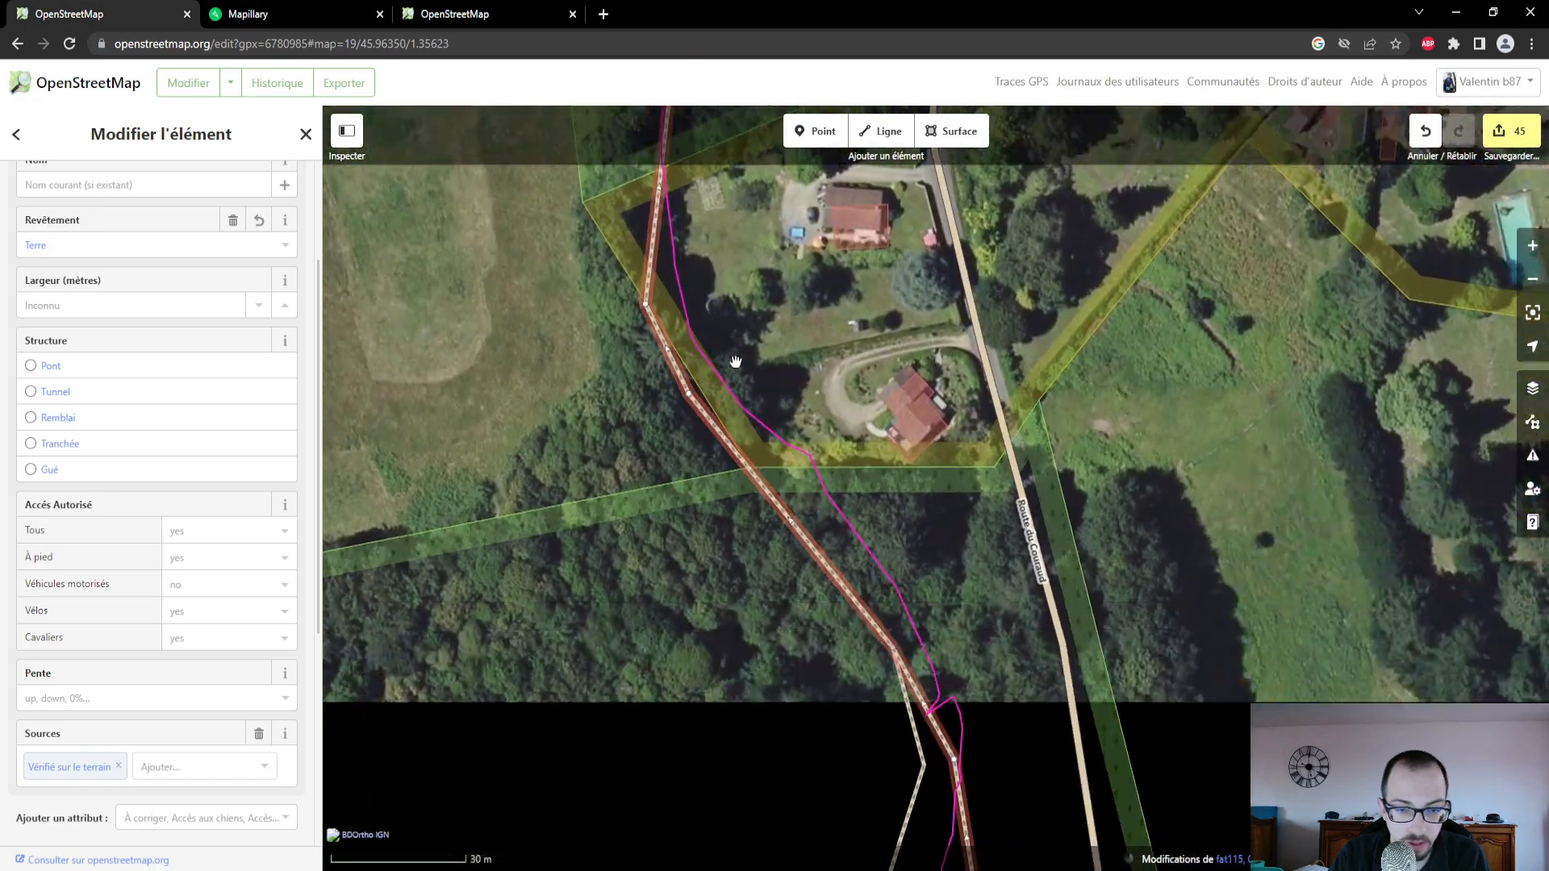
{"action": "left_click_drag", "start_coordinate": [730, 700], "coordinate": [664, 474]}
{"action": "left_click_drag", "start_coordinate": [688, 665], "coordinate": [654, 388]}
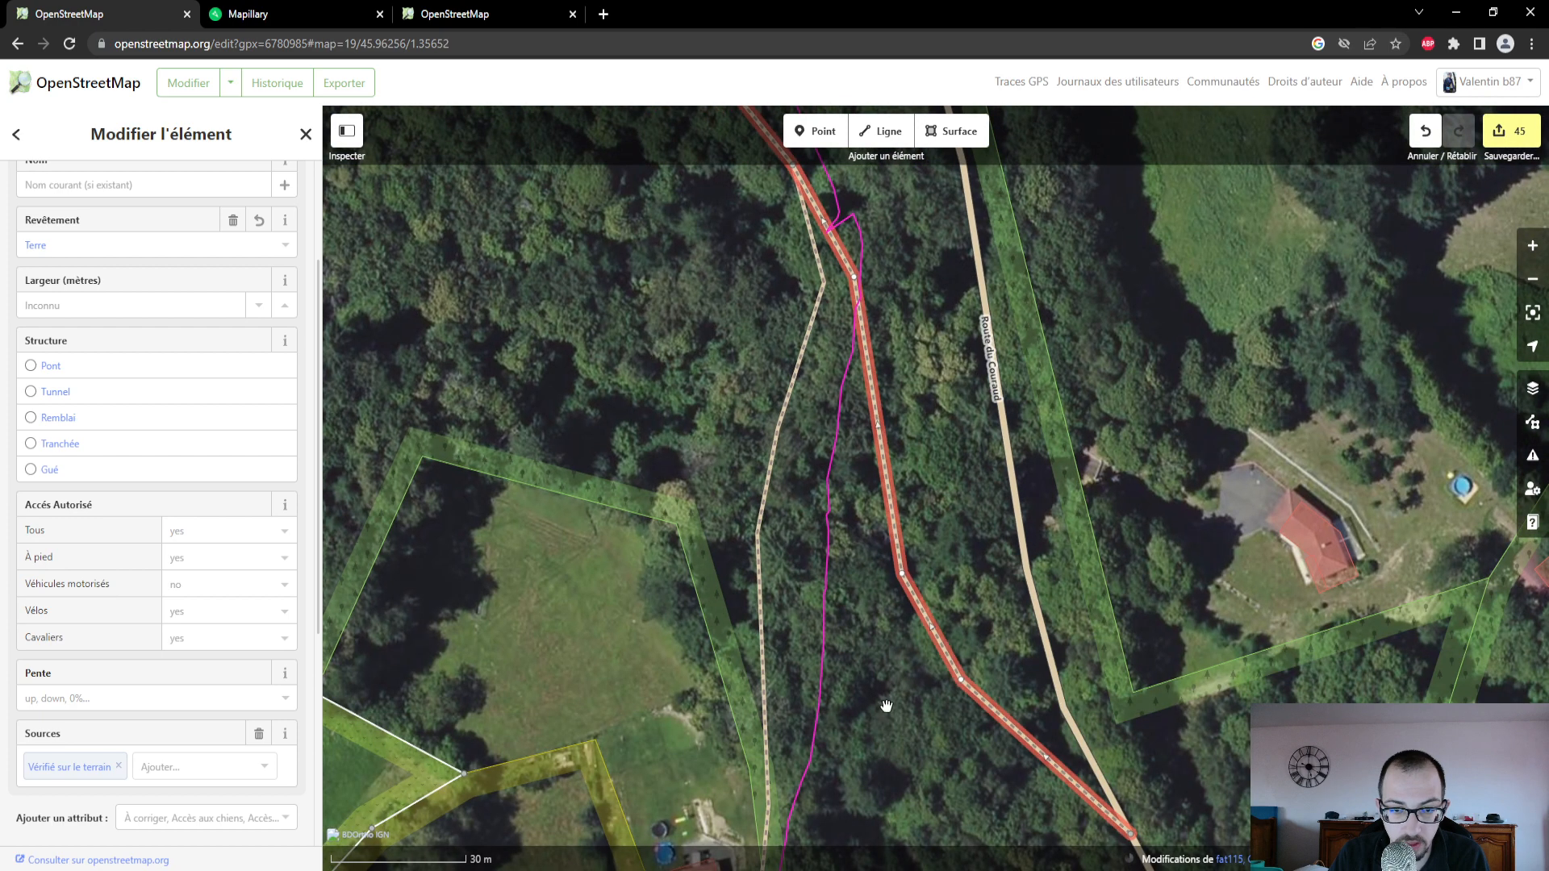
{"action": "left_click_drag", "start_coordinate": [886, 705], "coordinate": [820, 307]}
{"action": "scroll", "coordinate": [872, 476], "scroll_direction": "down", "scroll_amount": 1}
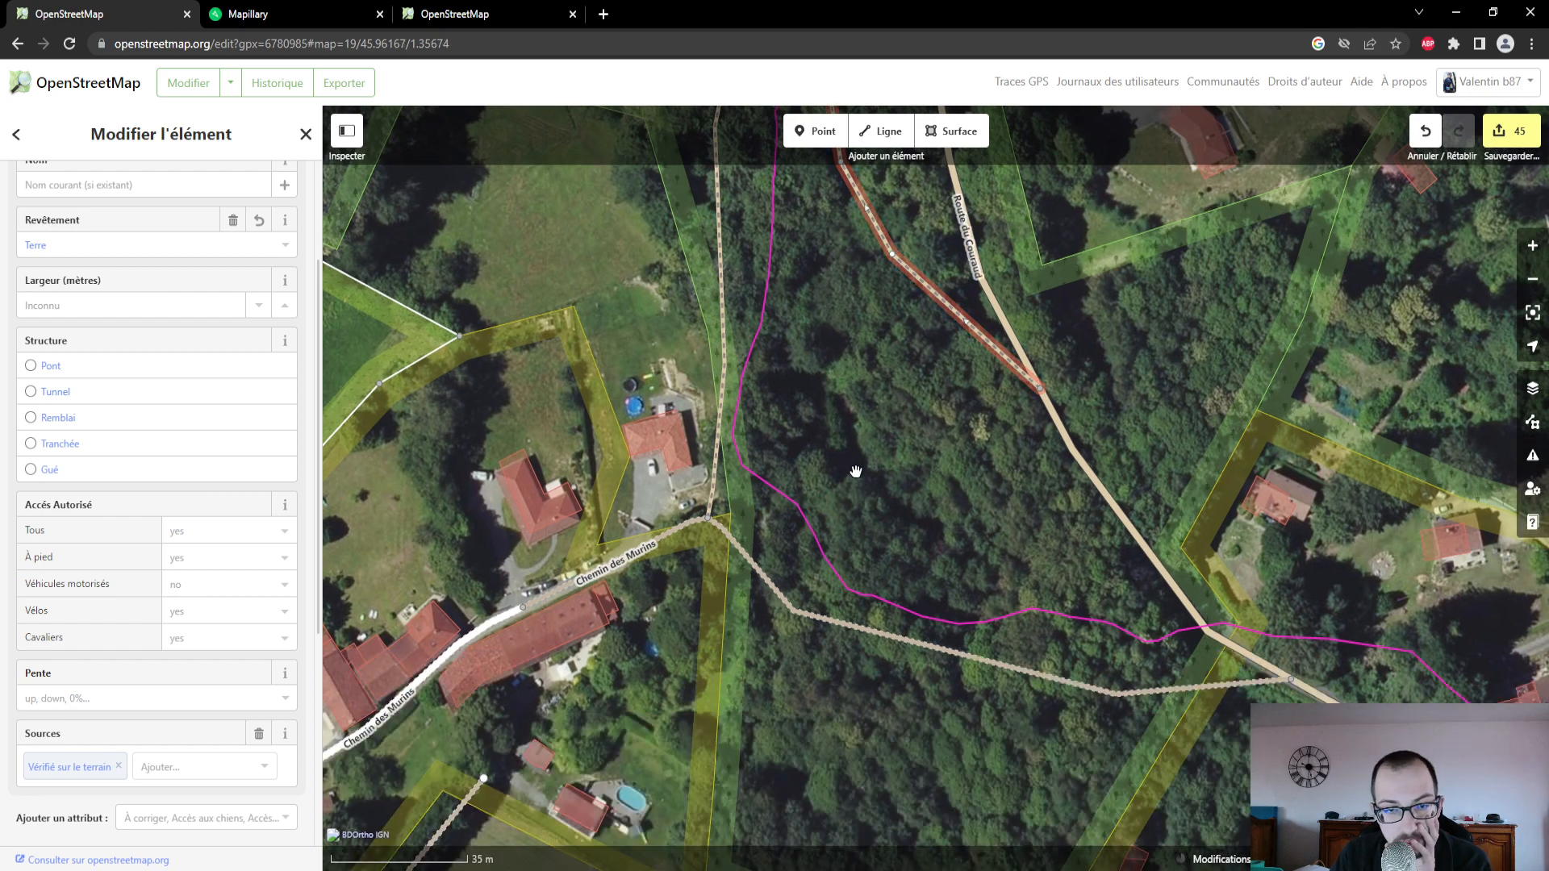
{"action": "left_click_drag", "start_coordinate": [856, 471], "coordinate": [888, 794]}
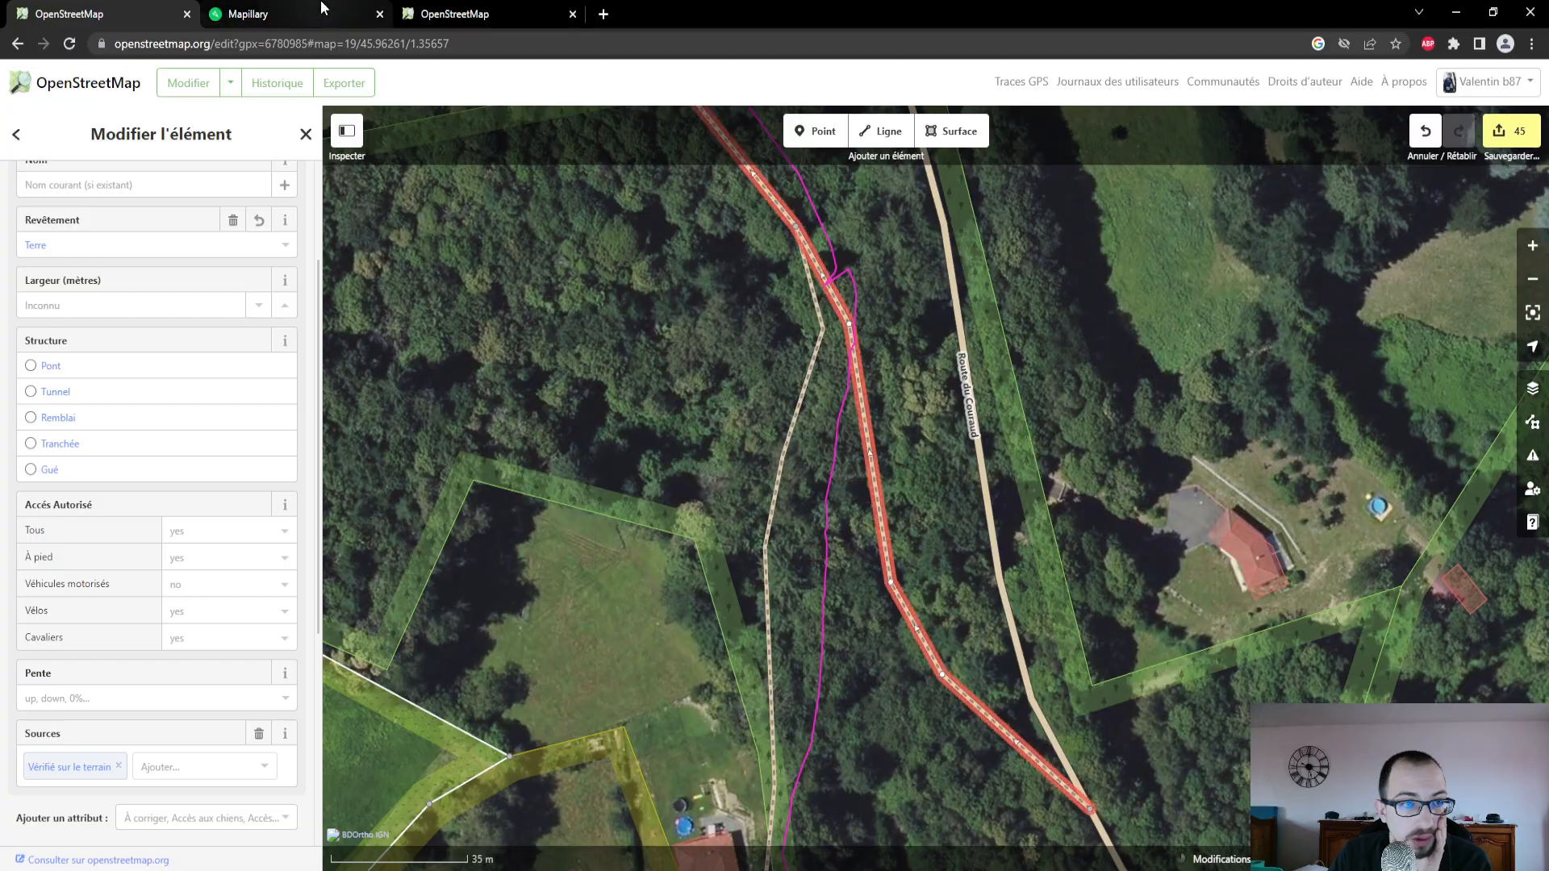
- Switch to Mapillary and examine the photos along the forest trace from the path fork south towards Chemin des Murins
{"action": "left_click", "coordinate": [323, 9]}
{"action": "left_click_drag", "start_coordinate": [101, 747], "coordinate": [130, 680]}
{"action": "mouse_move", "coordinate": [125, 799]}
{"action": "left_mouse_down"}
{"action": "mouse_move", "coordinate": [162, 726]}
{"action": "mouse_move", "coordinate": [159, 661]}
{"action": "mouse_move", "coordinate": [153, 699]}
{"action": "mouse_move", "coordinate": [148, 677]}
{"action": "left_mouse_up"}
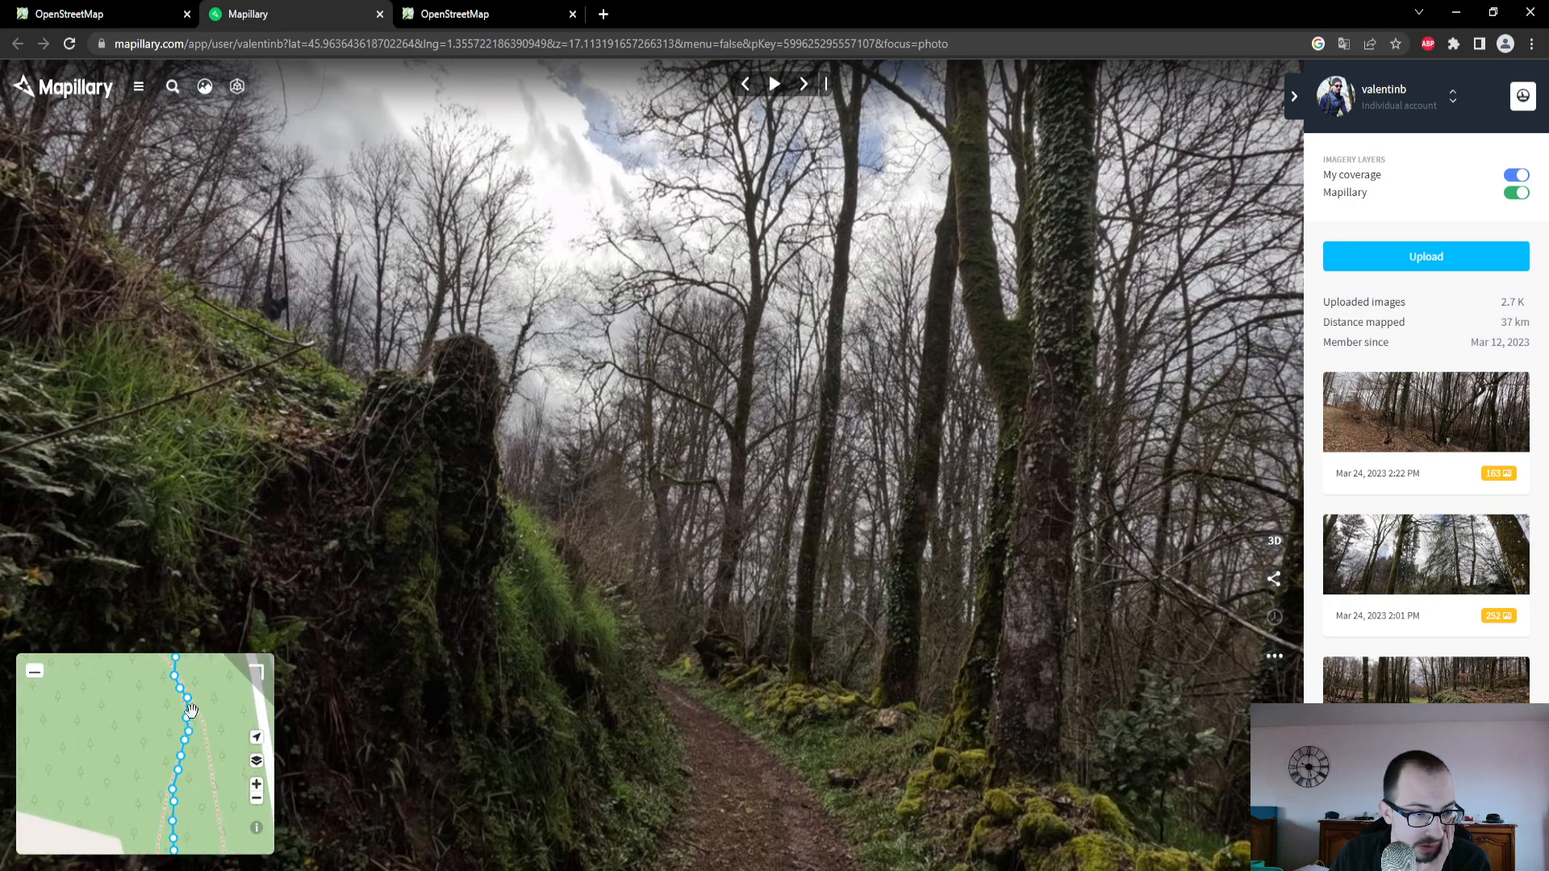
{"action": "left_click", "coordinate": [182, 693]}
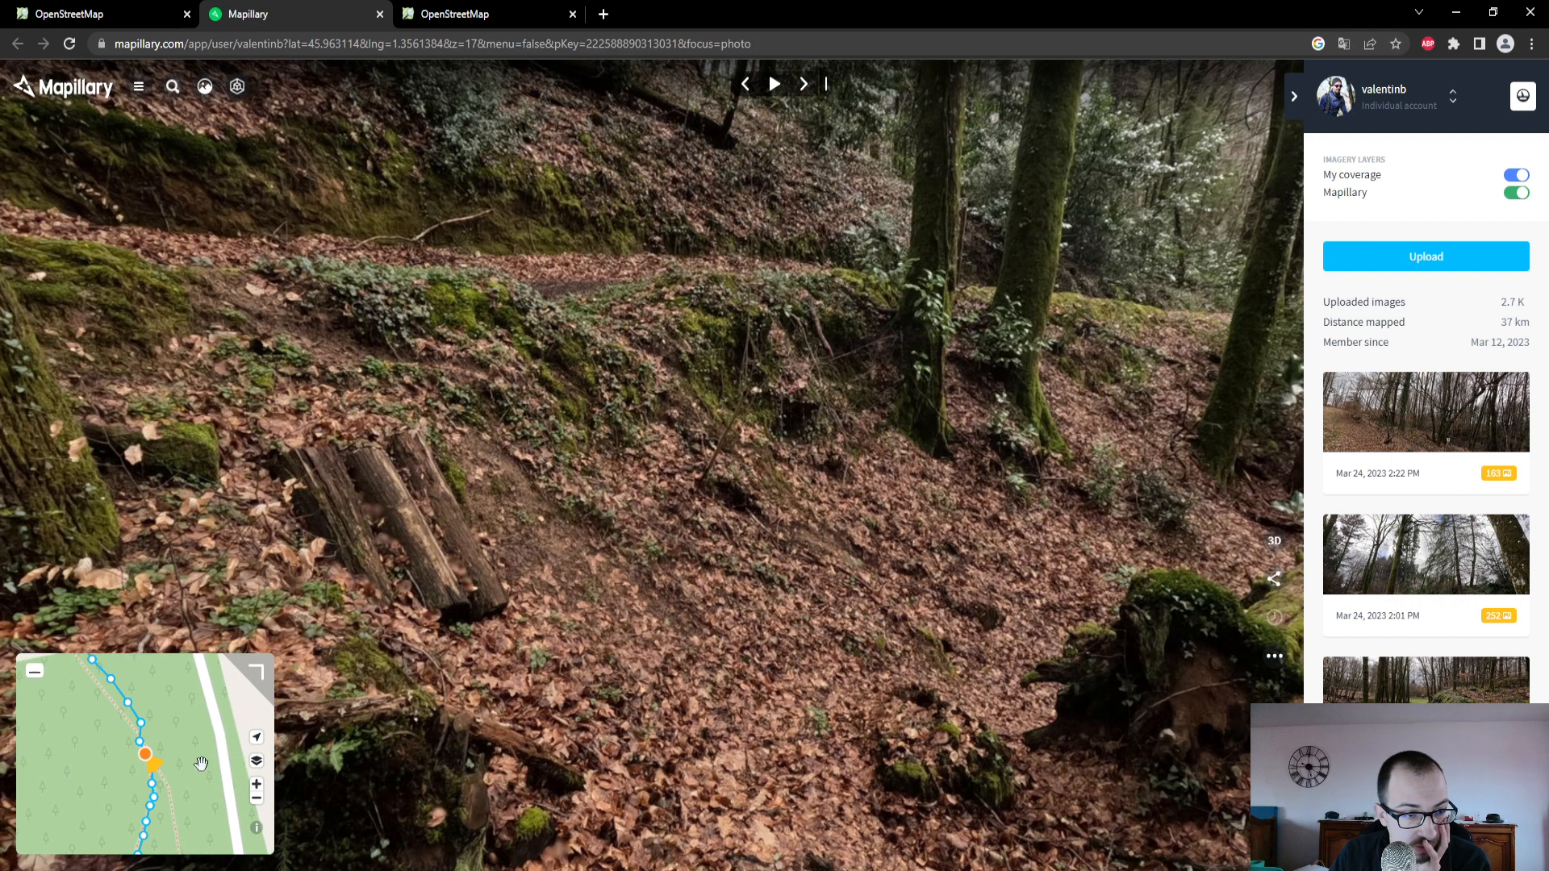
{"action": "left_click", "coordinate": [152, 786]}
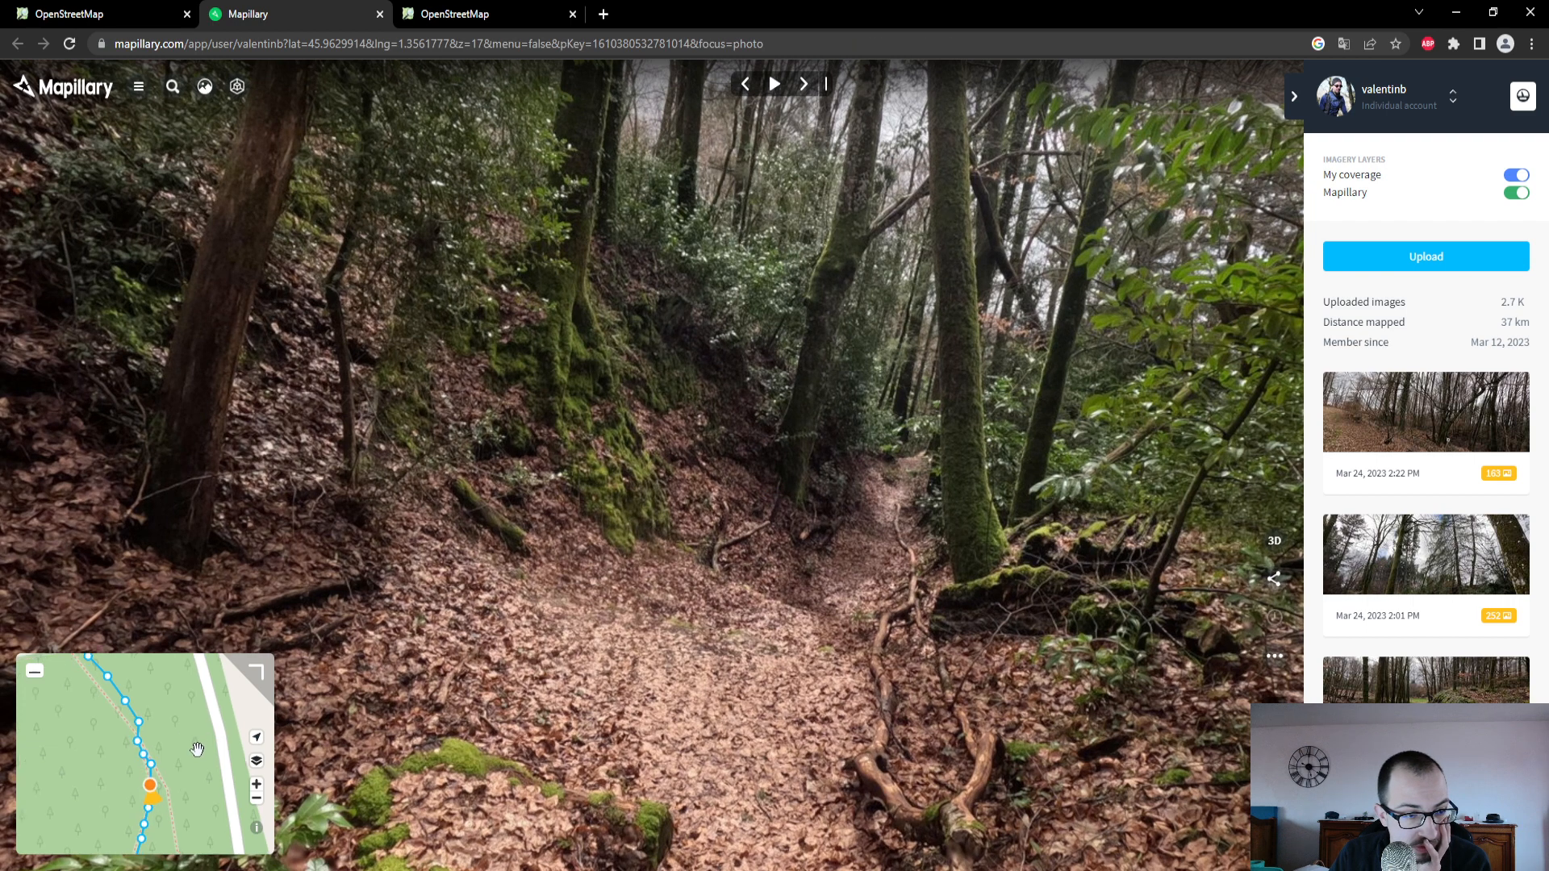
{"action": "left_click_drag", "start_coordinate": [150, 830], "coordinate": [188, 713]}
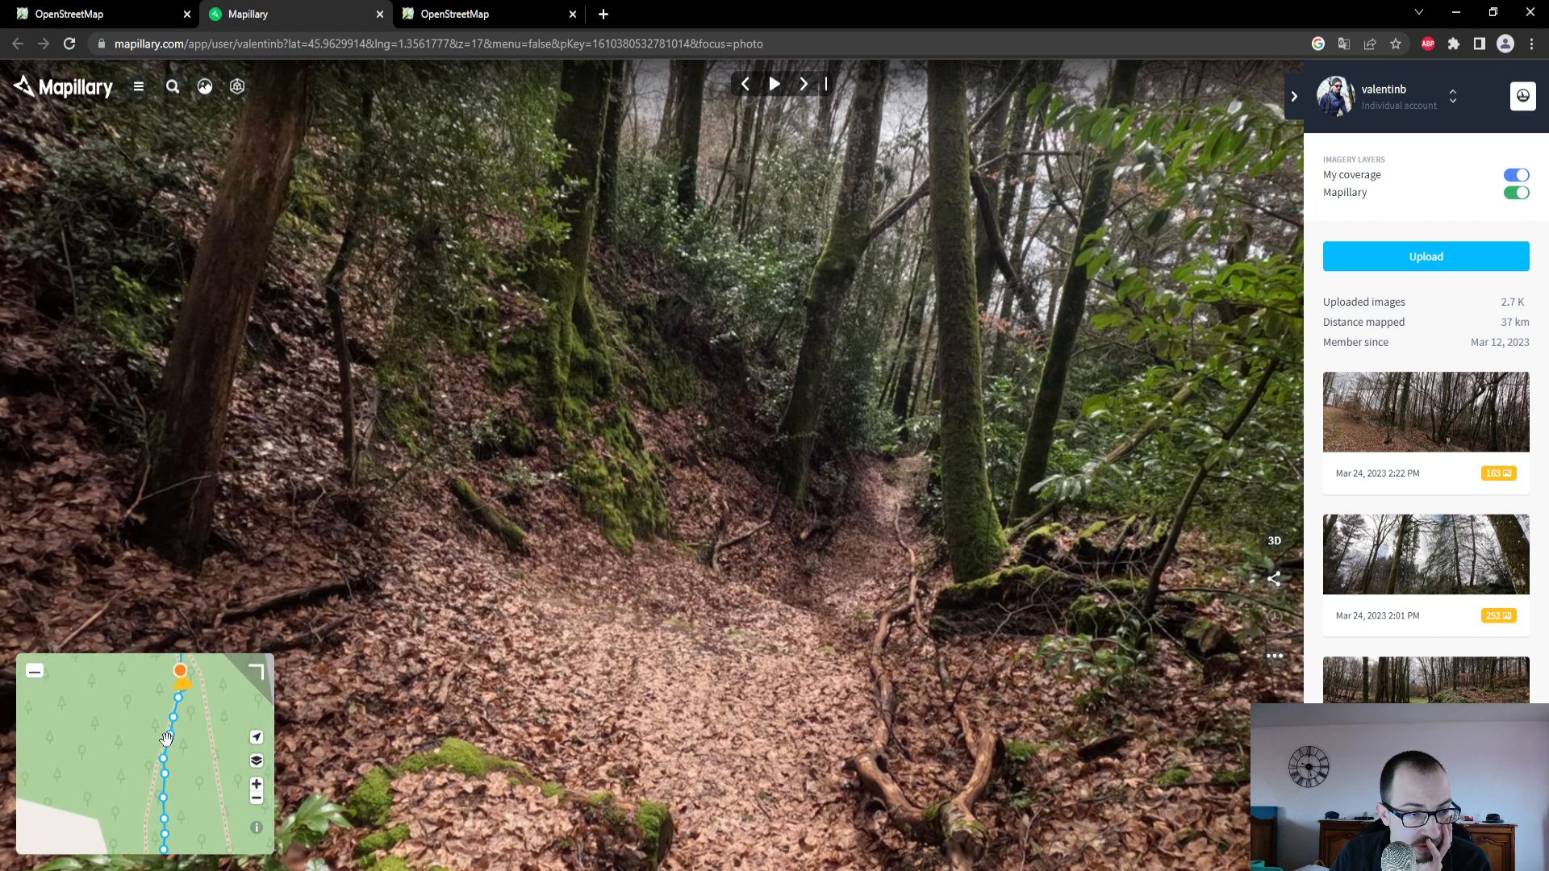
{"action": "left_click", "coordinate": [170, 736]}
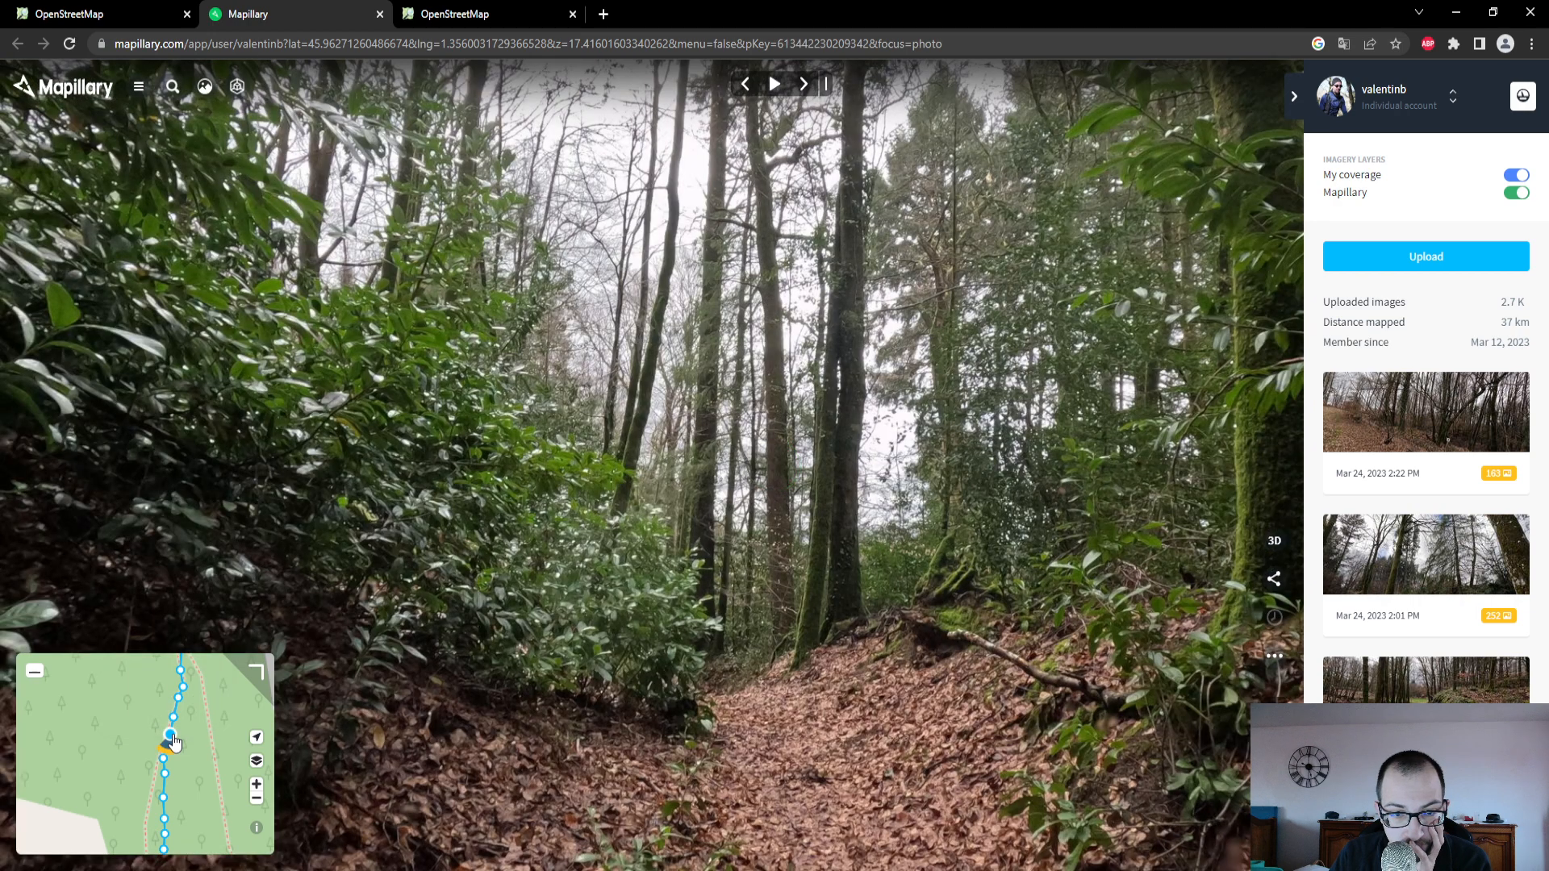
{"action": "left_click_drag", "start_coordinate": [174, 742], "coordinate": [208, 708]}
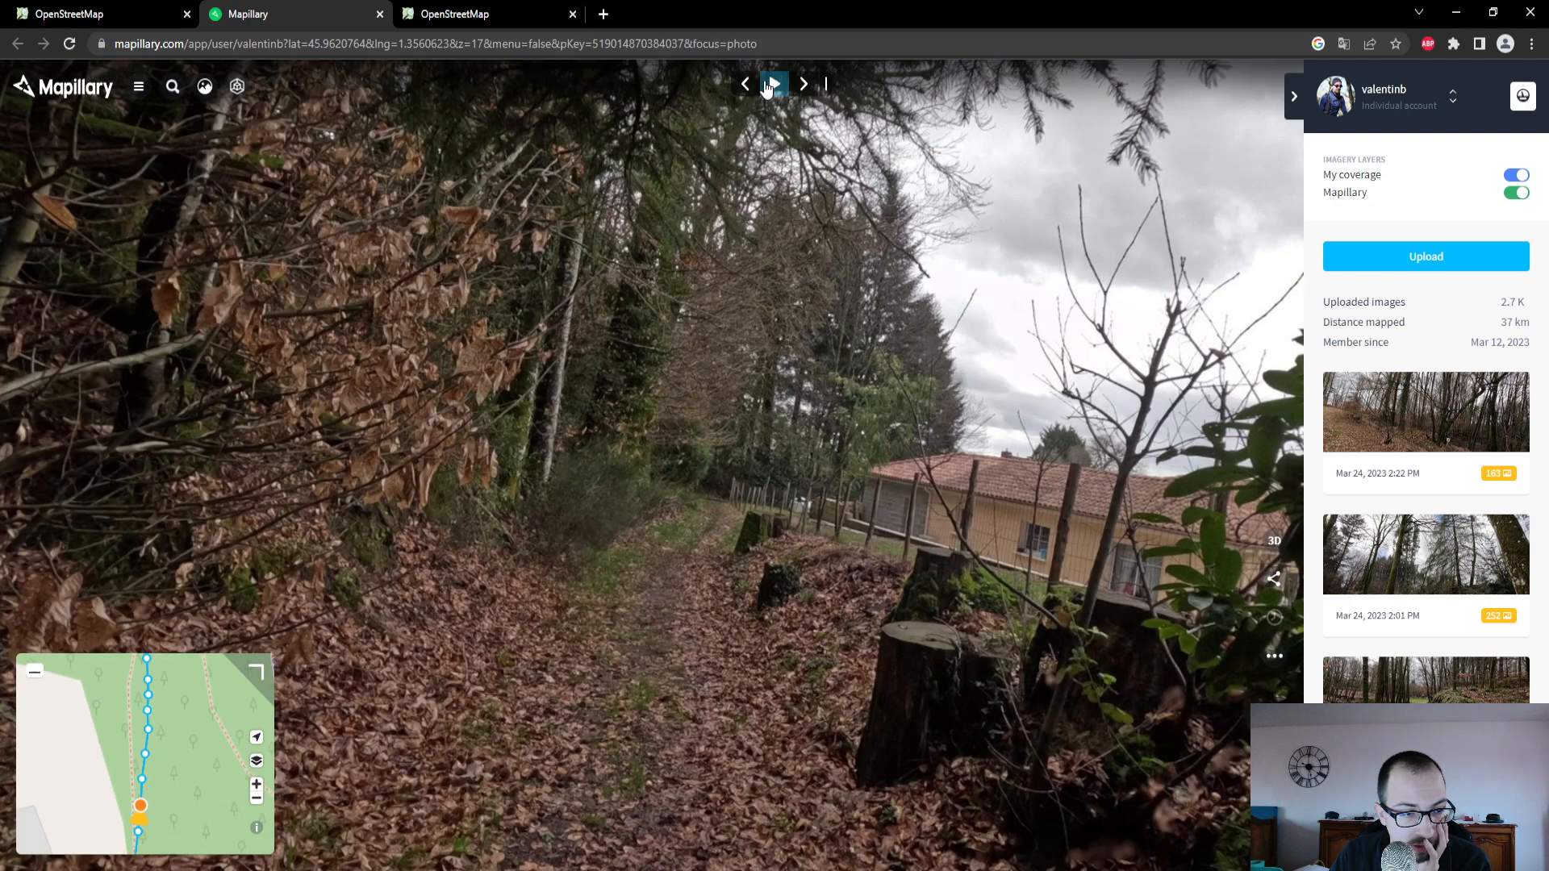
{"action": "left_click_drag", "start_coordinate": [119, 744], "coordinate": [129, 674]}
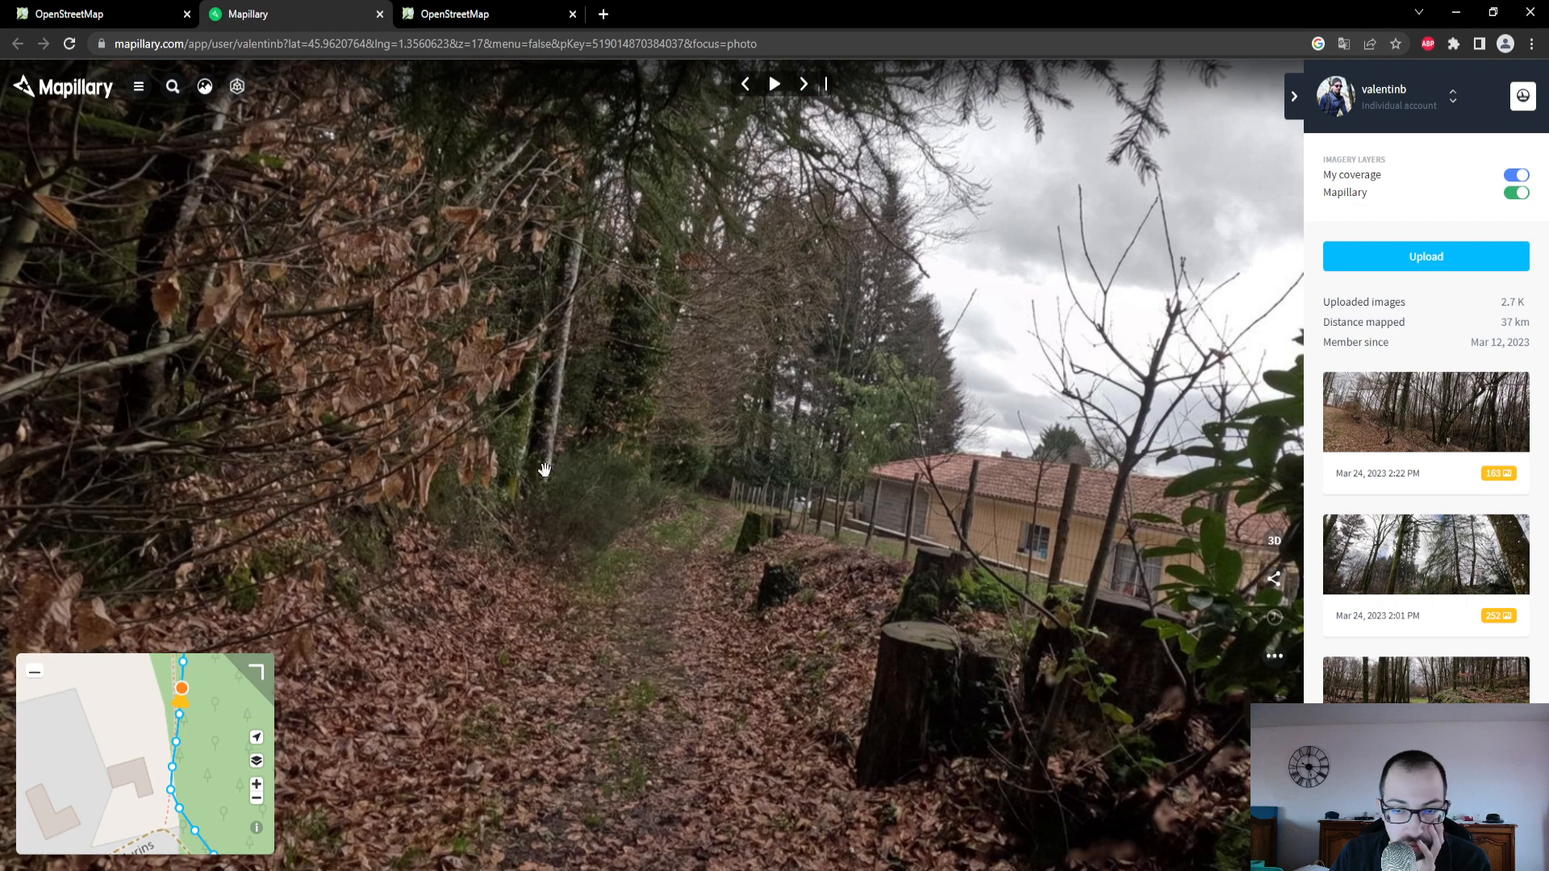
{"action": "left_click", "coordinate": [775, 84]}
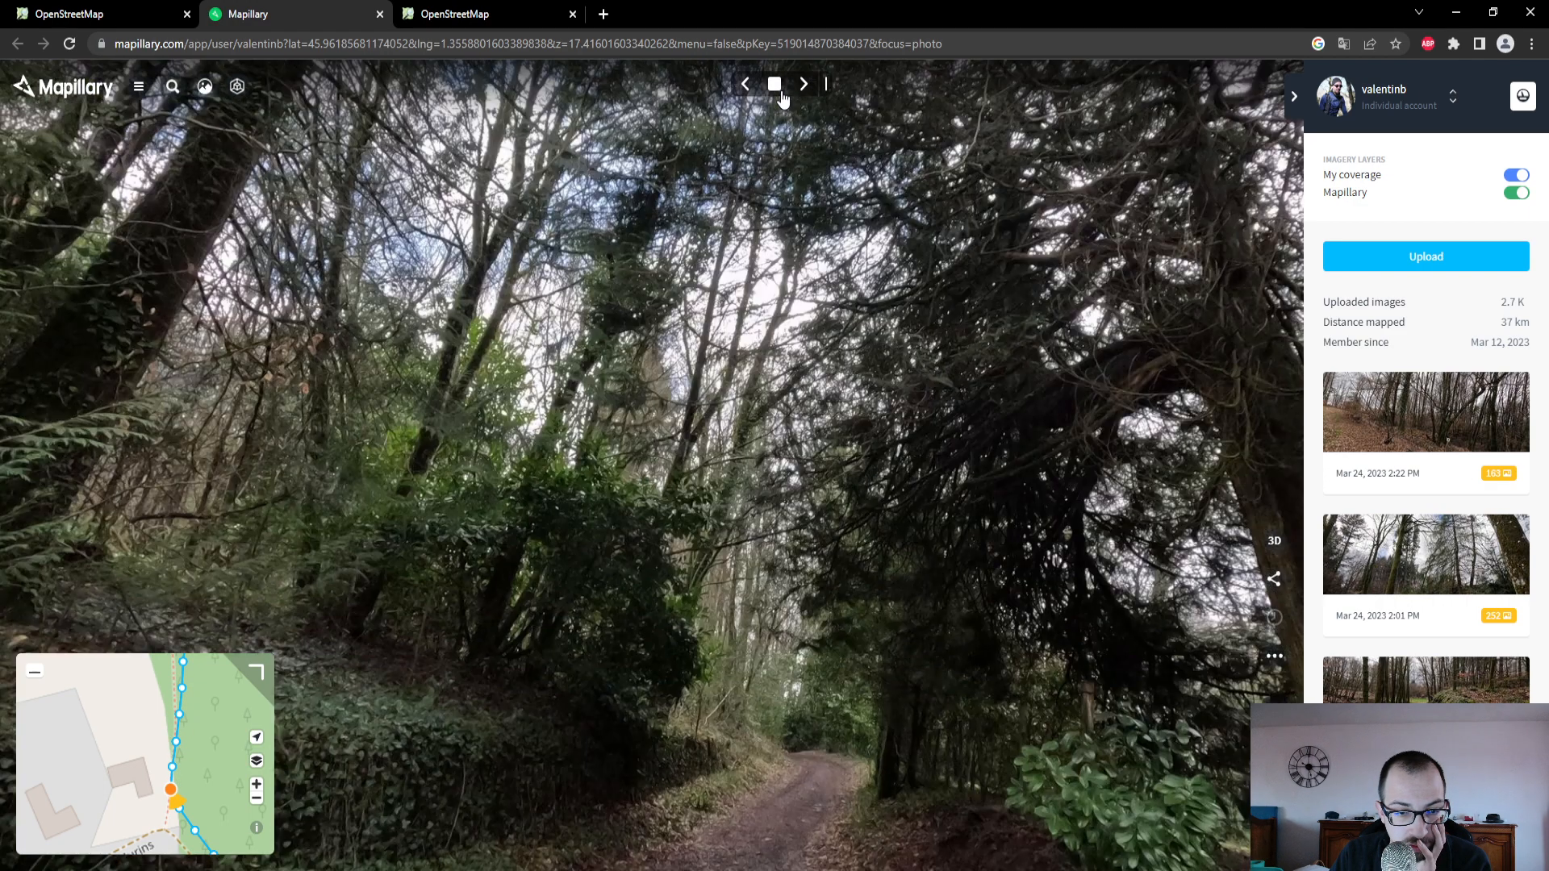
- Return to the OpenStreetMap editor and set the Revêtement of the western path leading down to Chemin des Murins to Terre
{"action": "left_click", "coordinate": [96, 13]}
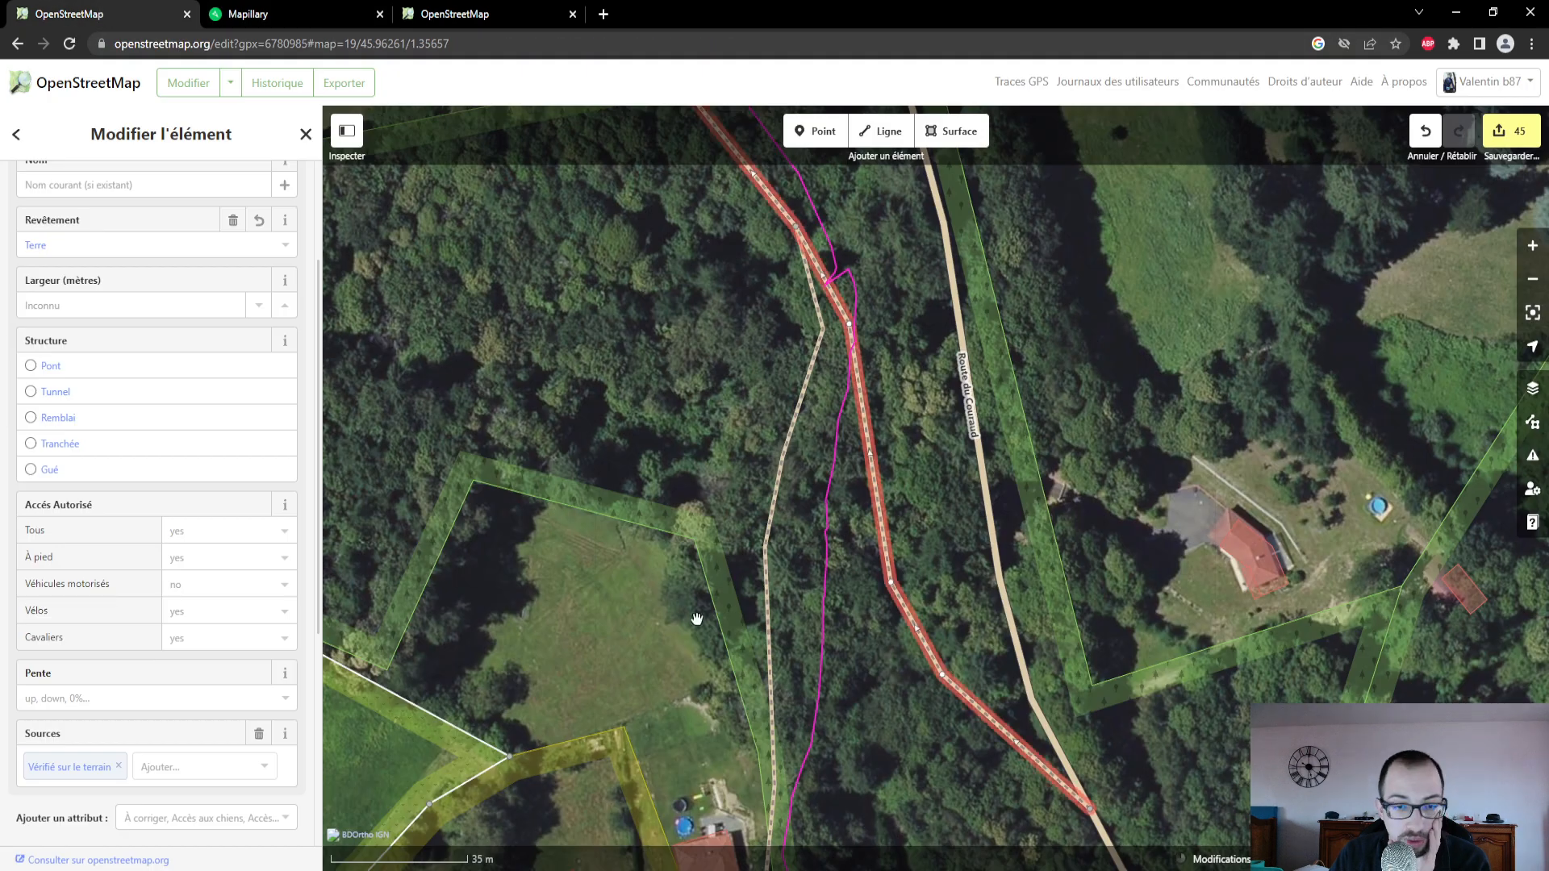
{"action": "left_click_drag", "start_coordinate": [925, 762], "coordinate": [859, 507]}
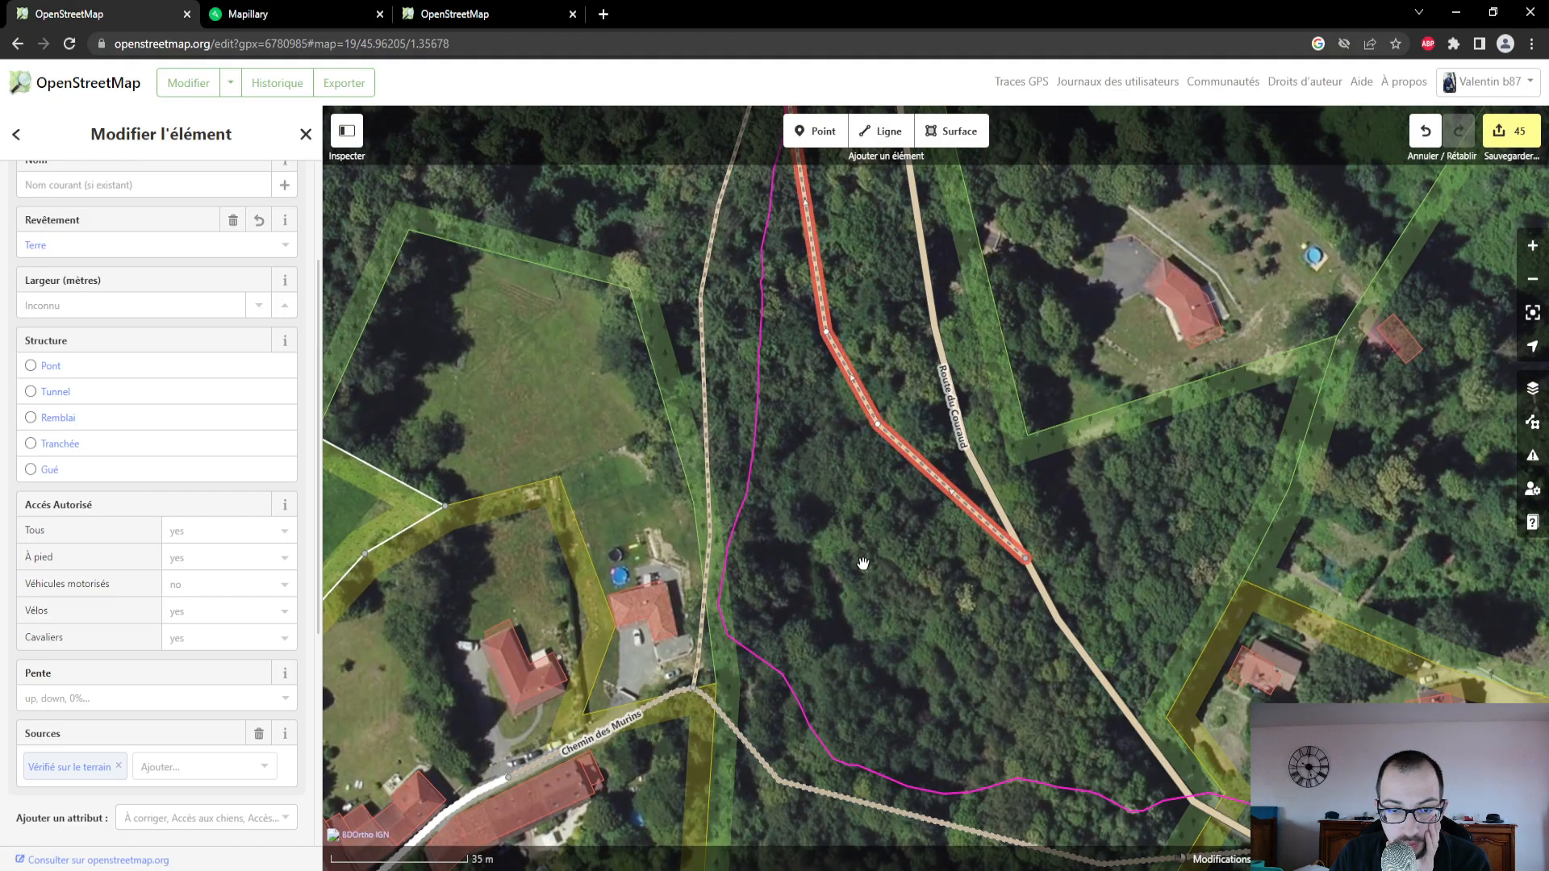
{"action": "scroll", "coordinate": [863, 563], "scroll_direction": "down", "scroll_amount": 2}
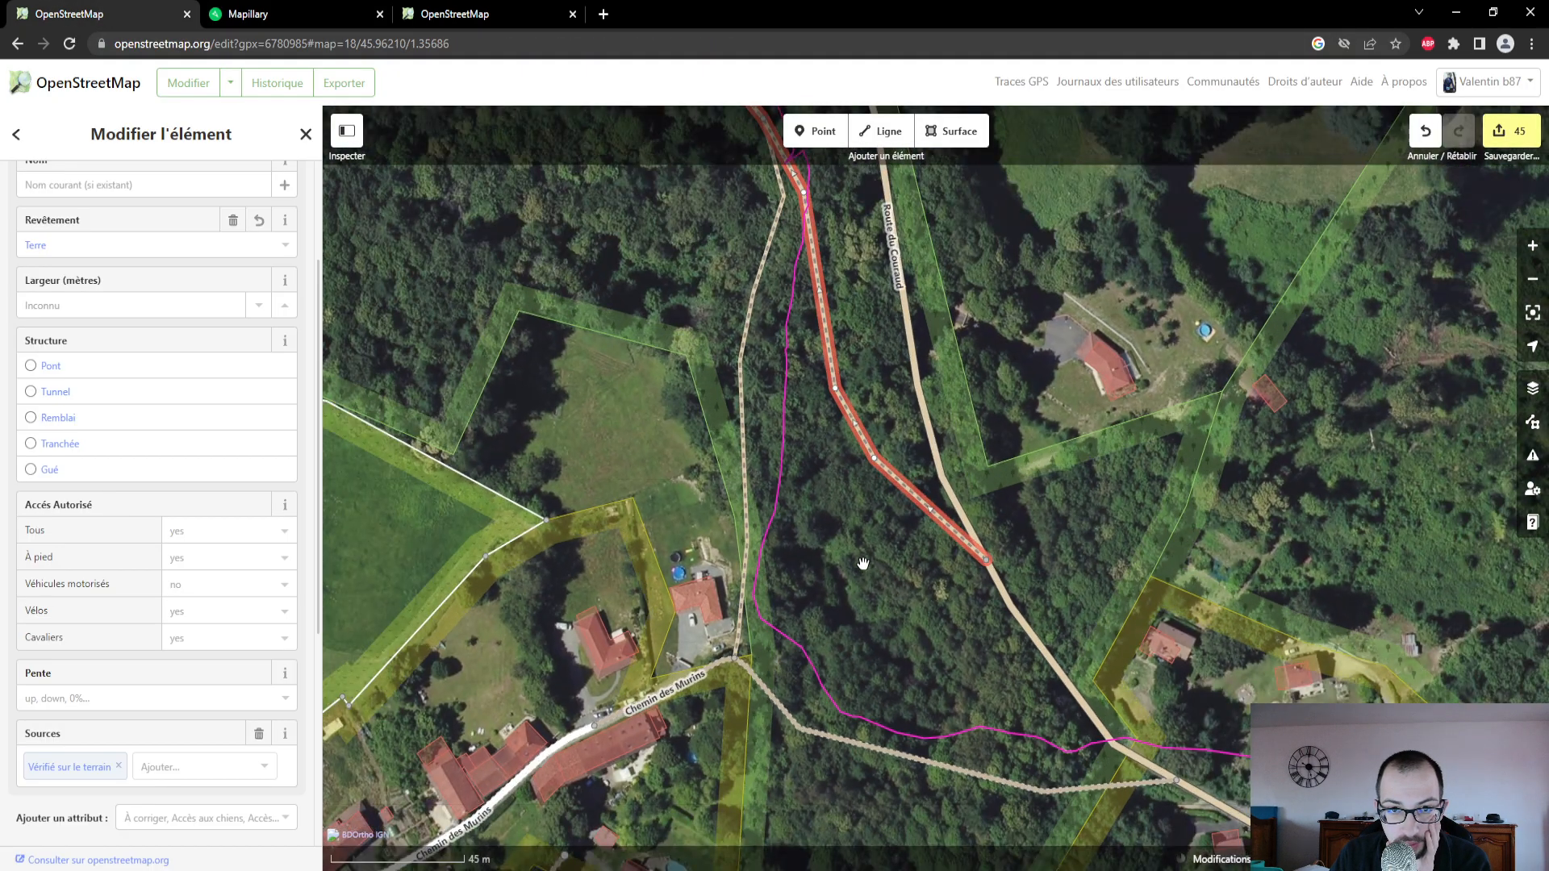
{"action": "left_click", "coordinate": [754, 311]}
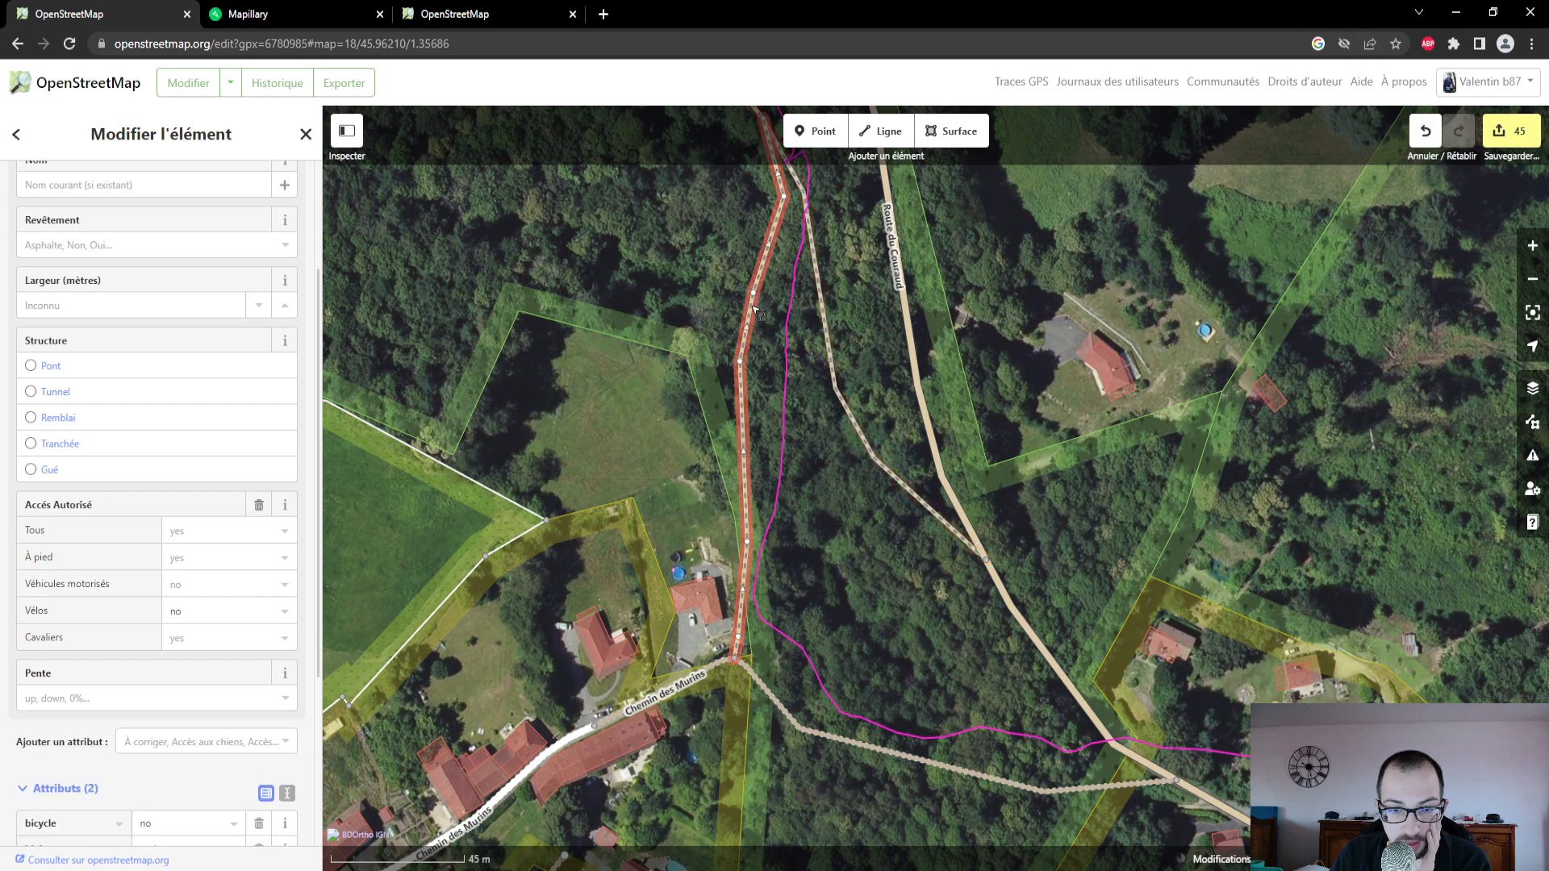
{"action": "left_click", "coordinate": [165, 255]}
{"action": "left_click", "coordinate": [114, 452]}
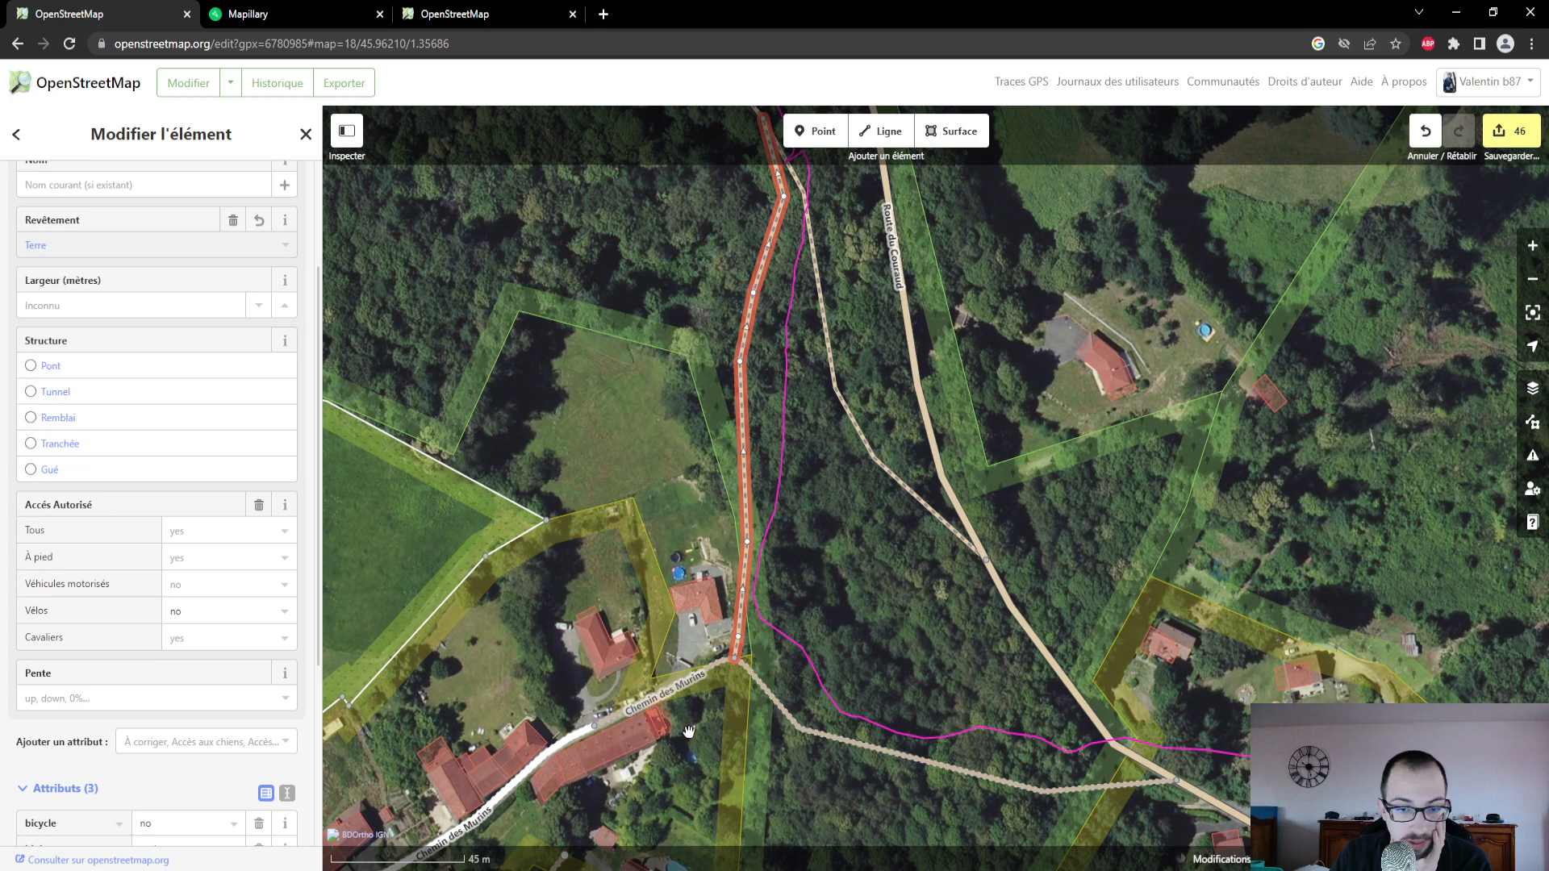
- Set the Revêtement of the track between Chemin des Murins and Route du Couraud to Terre
{"action": "left_click", "coordinate": [807, 736]}
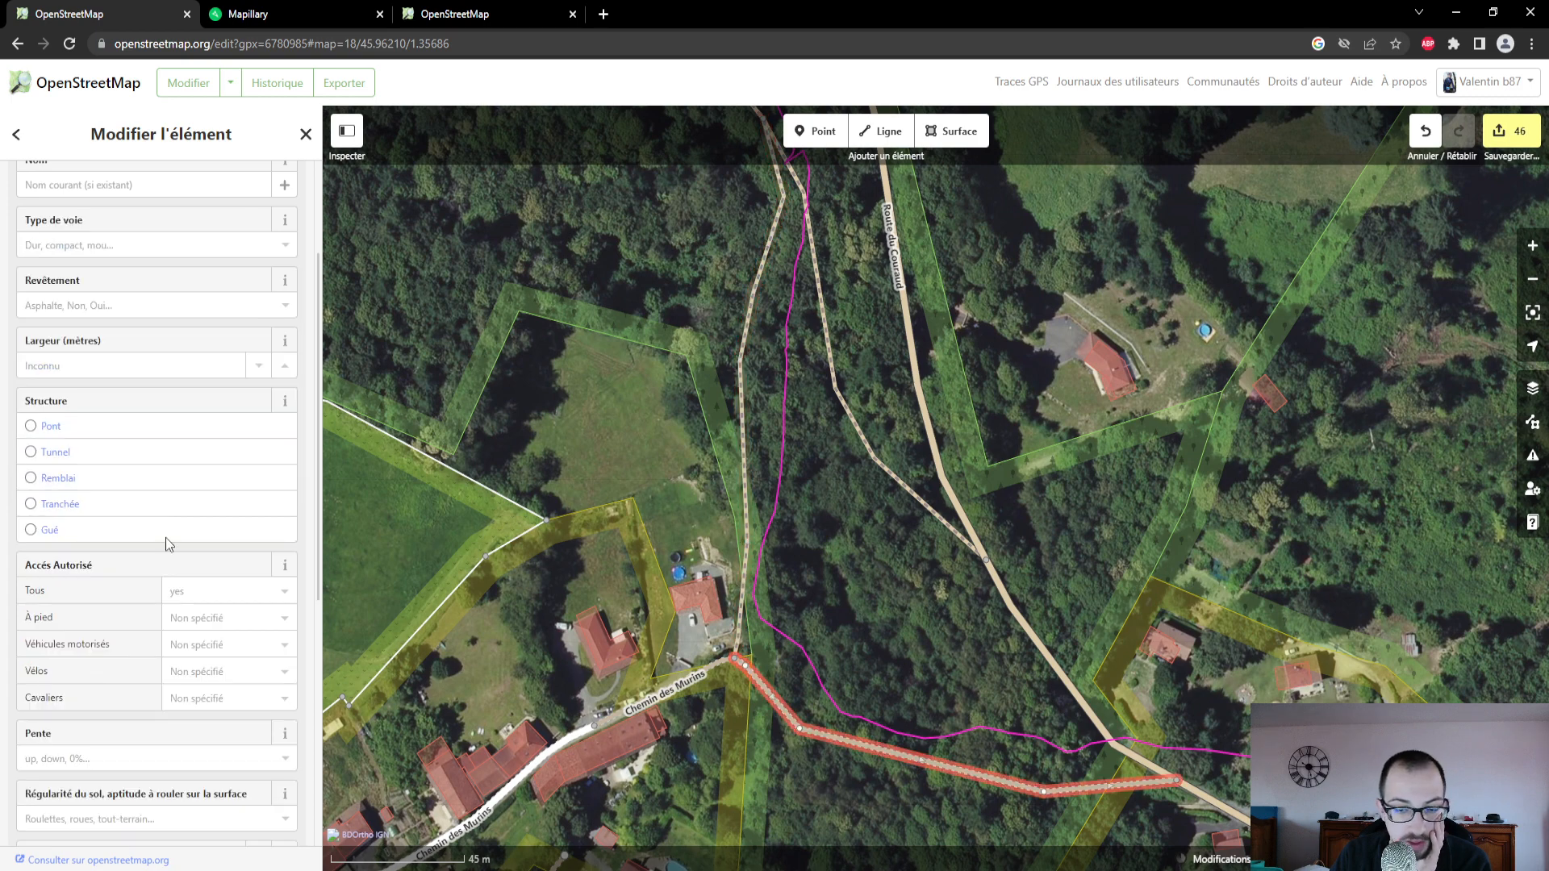
{"action": "left_click", "coordinate": [123, 315]}
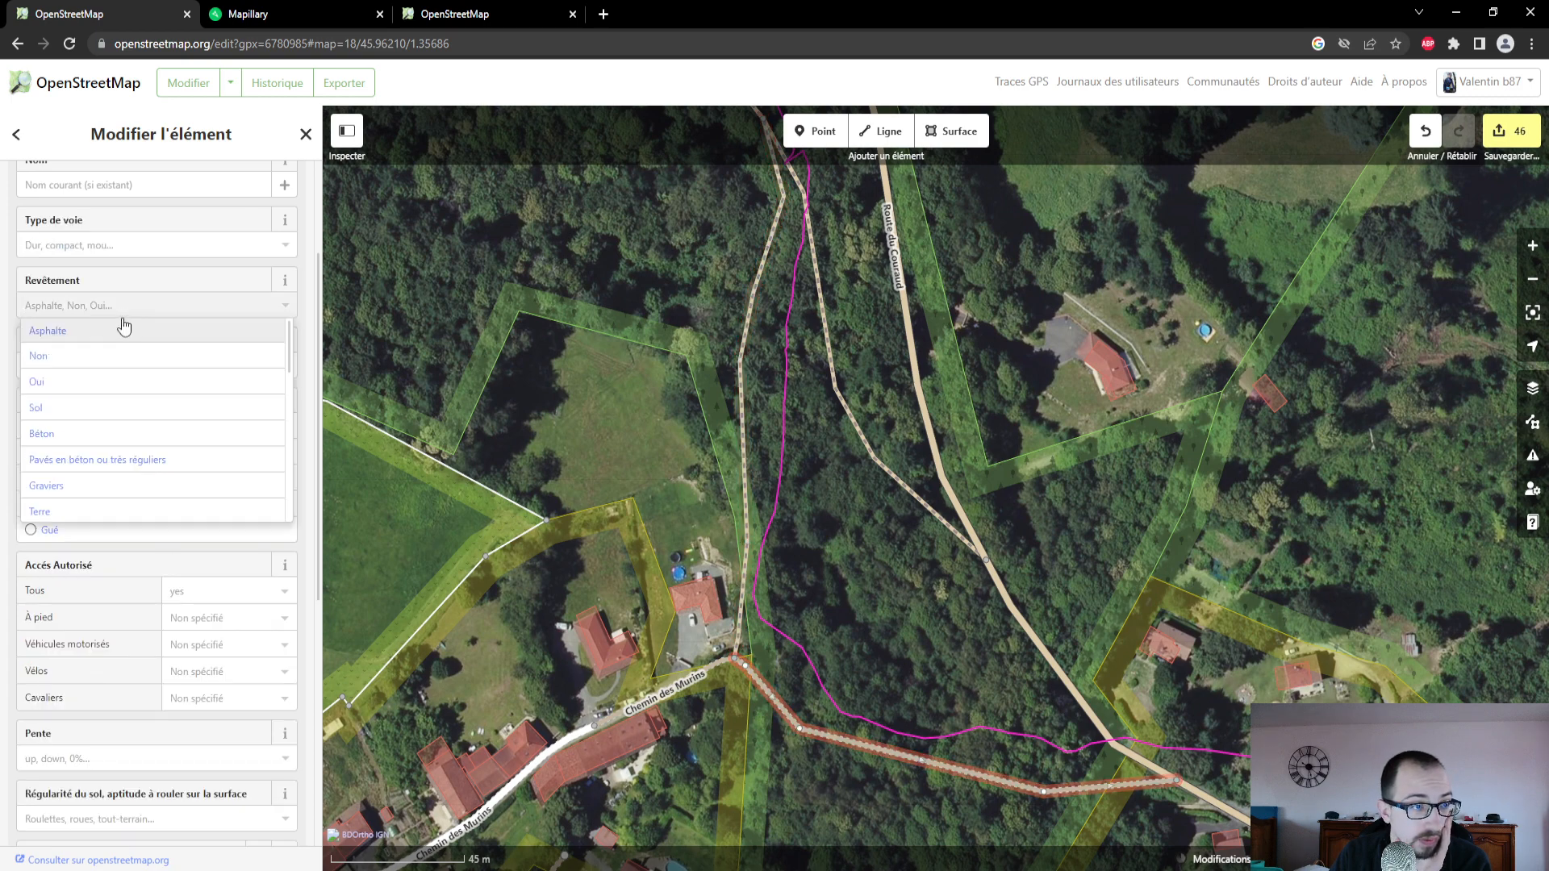
{"action": "left_click", "coordinate": [93, 512]}
- Examine the Mapillary photo taken on the track east of Chemin des Murins, and return to the OpenStreetMap editor
{"action": "left_click", "coordinate": [316, 9]}
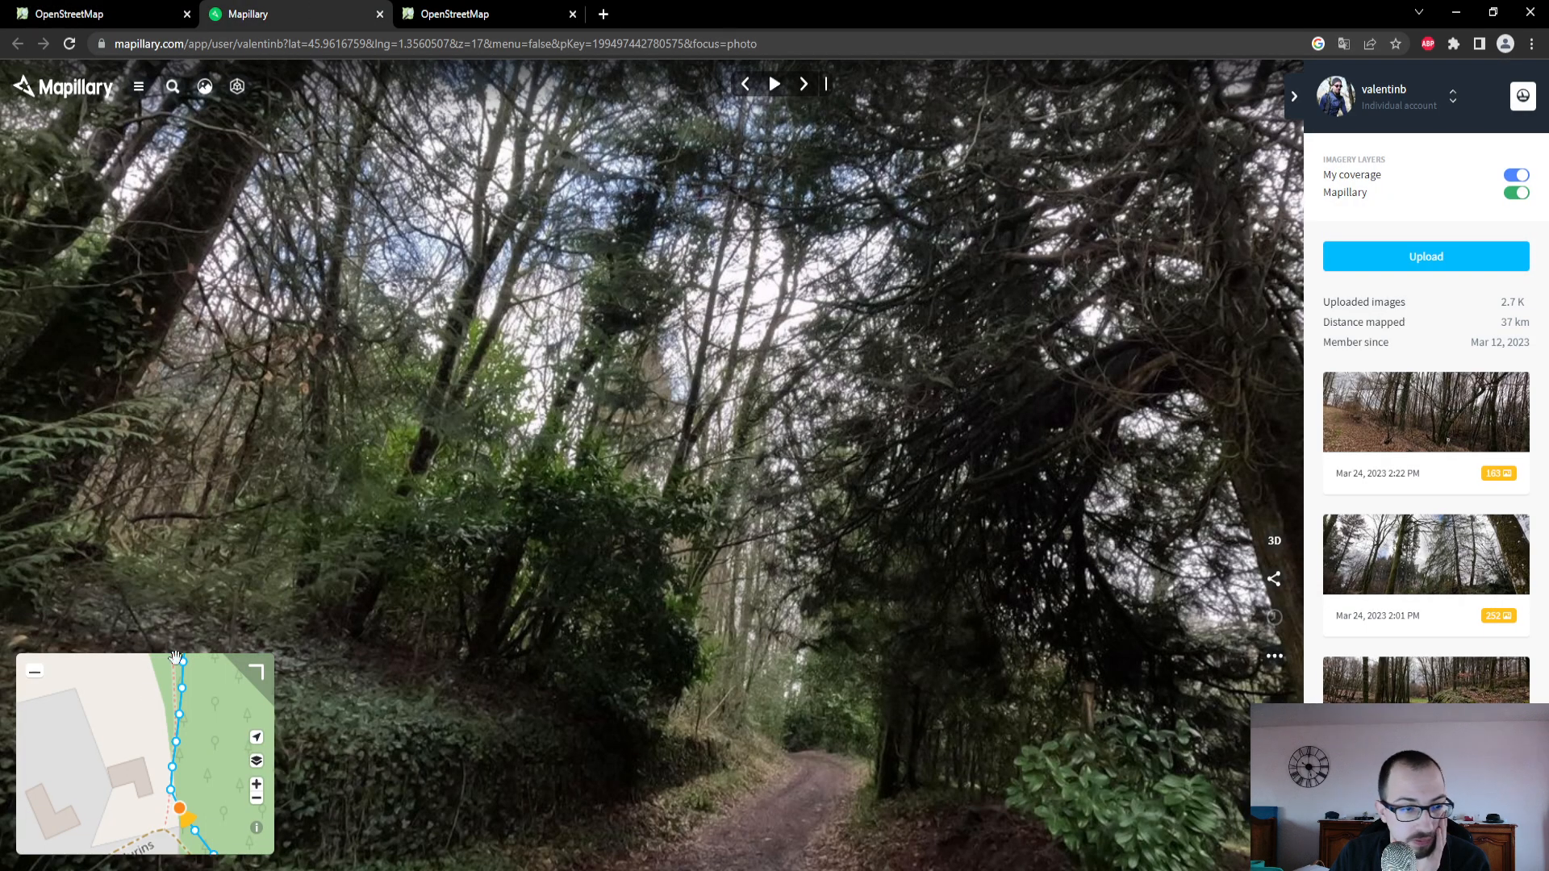
{"action": "mouse_move", "coordinate": [194, 823]}
{"action": "left_mouse_down"}
{"action": "mouse_move", "coordinate": [125, 707]}
{"action": "mouse_move", "coordinate": [135, 769]}
{"action": "left_mouse_up"}
{"action": "scroll", "coordinate": [122, 758], "scroll_direction": "down", "scroll_amount": 2}
{"action": "scroll", "coordinate": [138, 772], "scroll_direction": "down", "scroll_amount": 2}
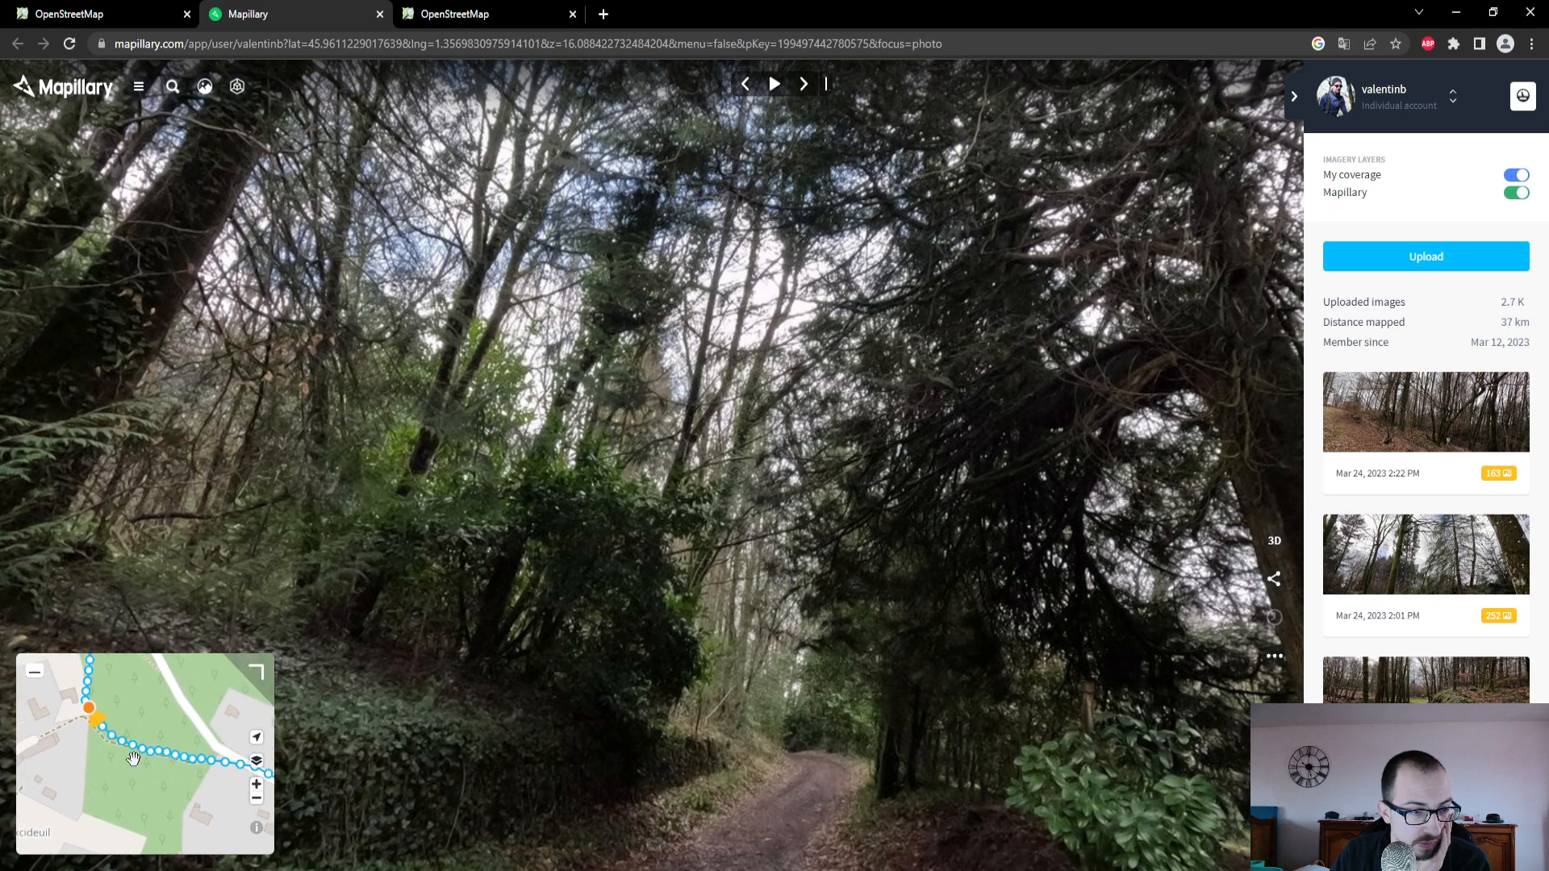
{"action": "left_click", "coordinate": [137, 757]}
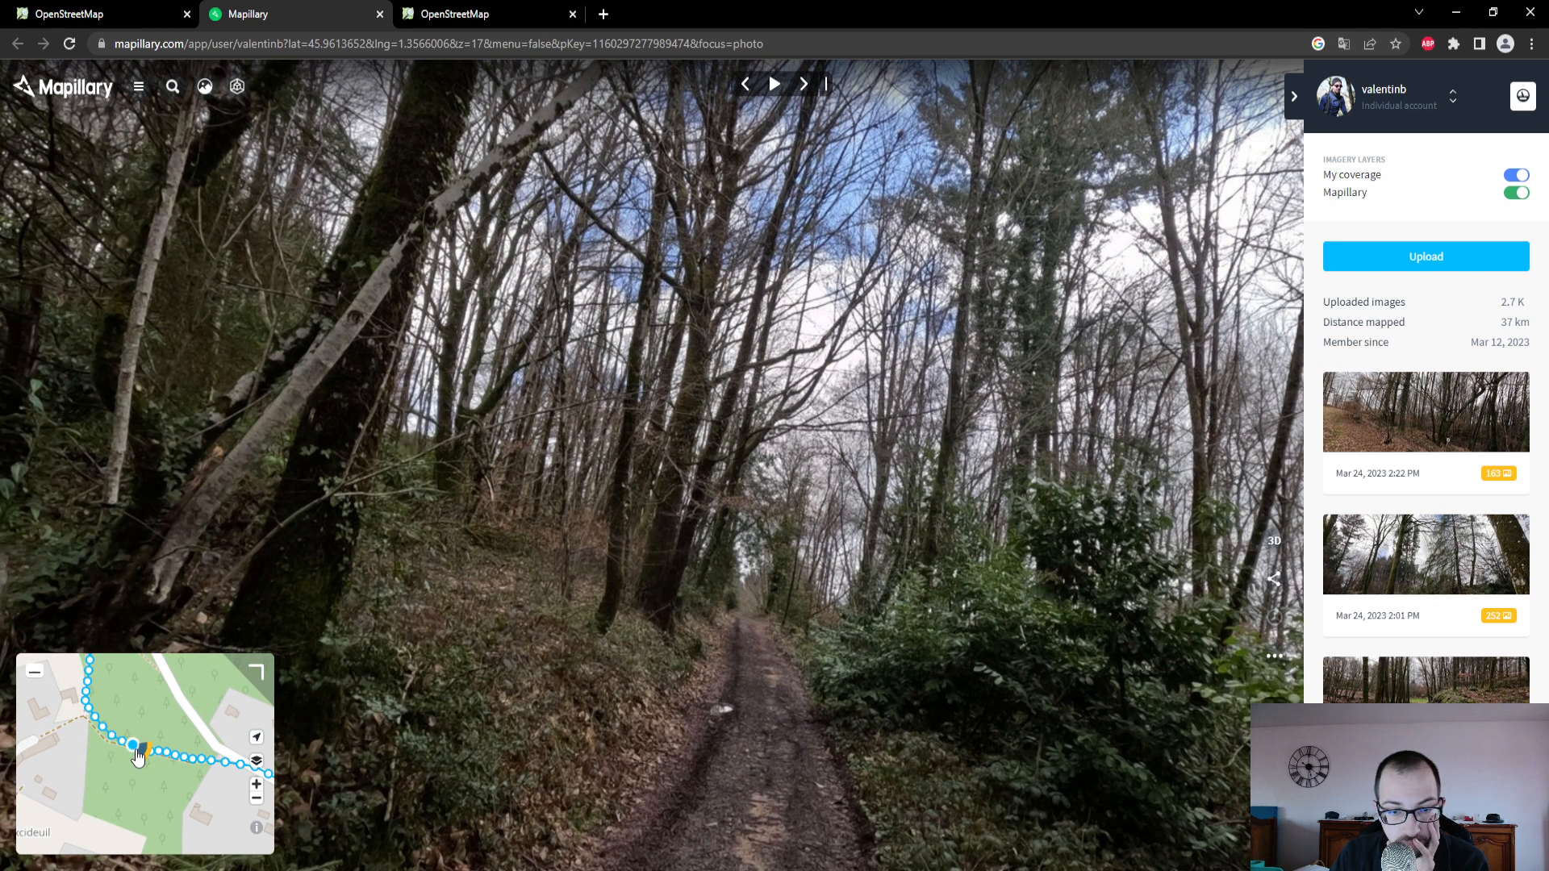
{"action": "left_click", "coordinate": [64, 14]}
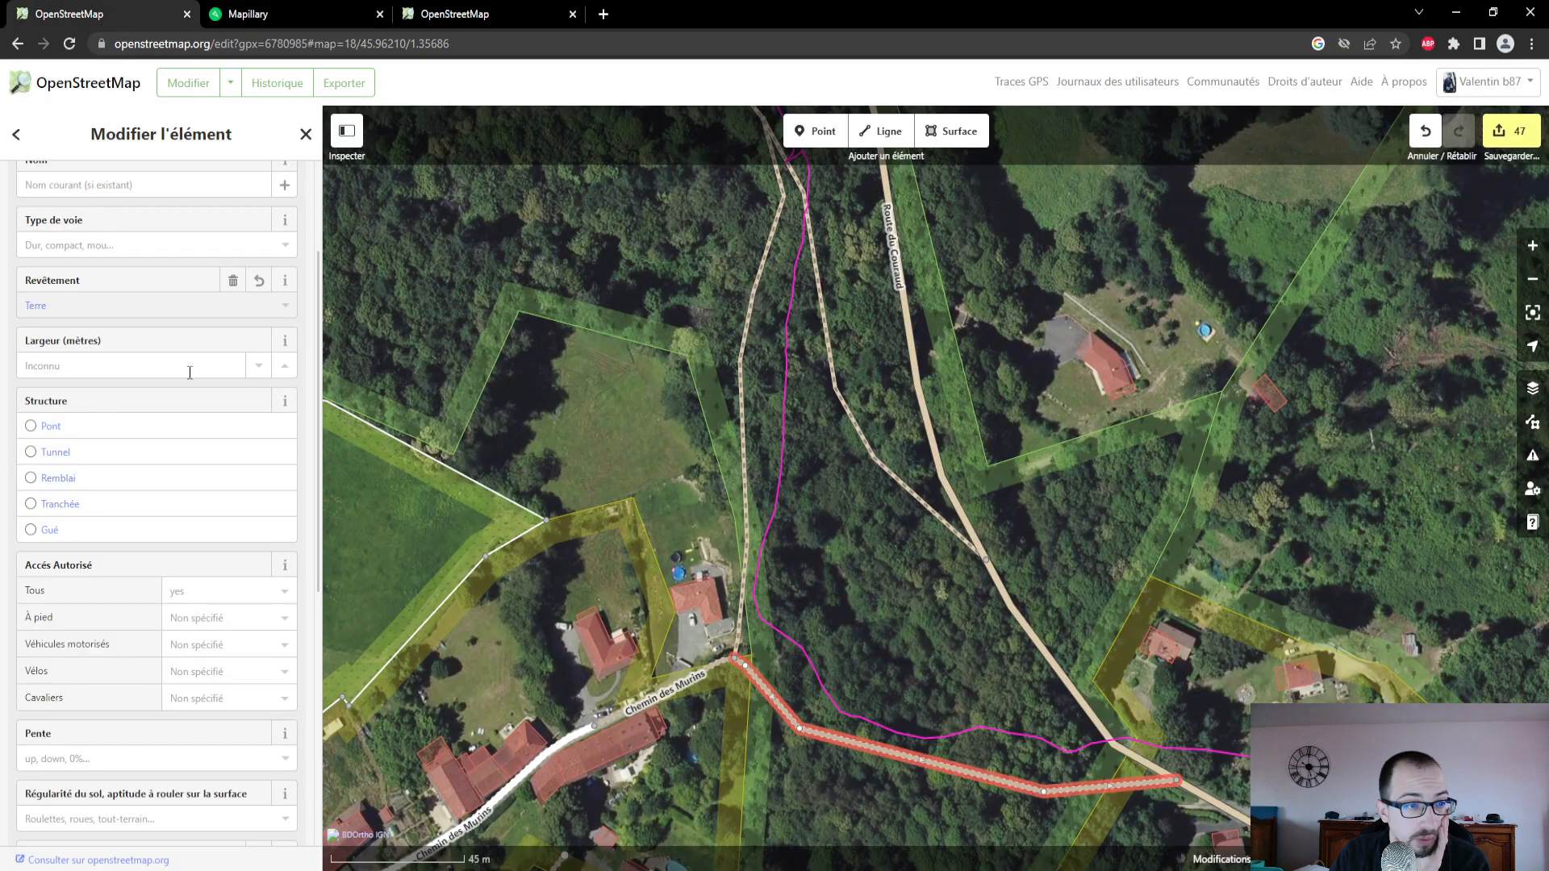
- Set the Type de voie of the selected track east of Chemin des Murins to Revêtement compact, mélange majoritaire en gravier
{"action": "left_click", "coordinate": [135, 243]}
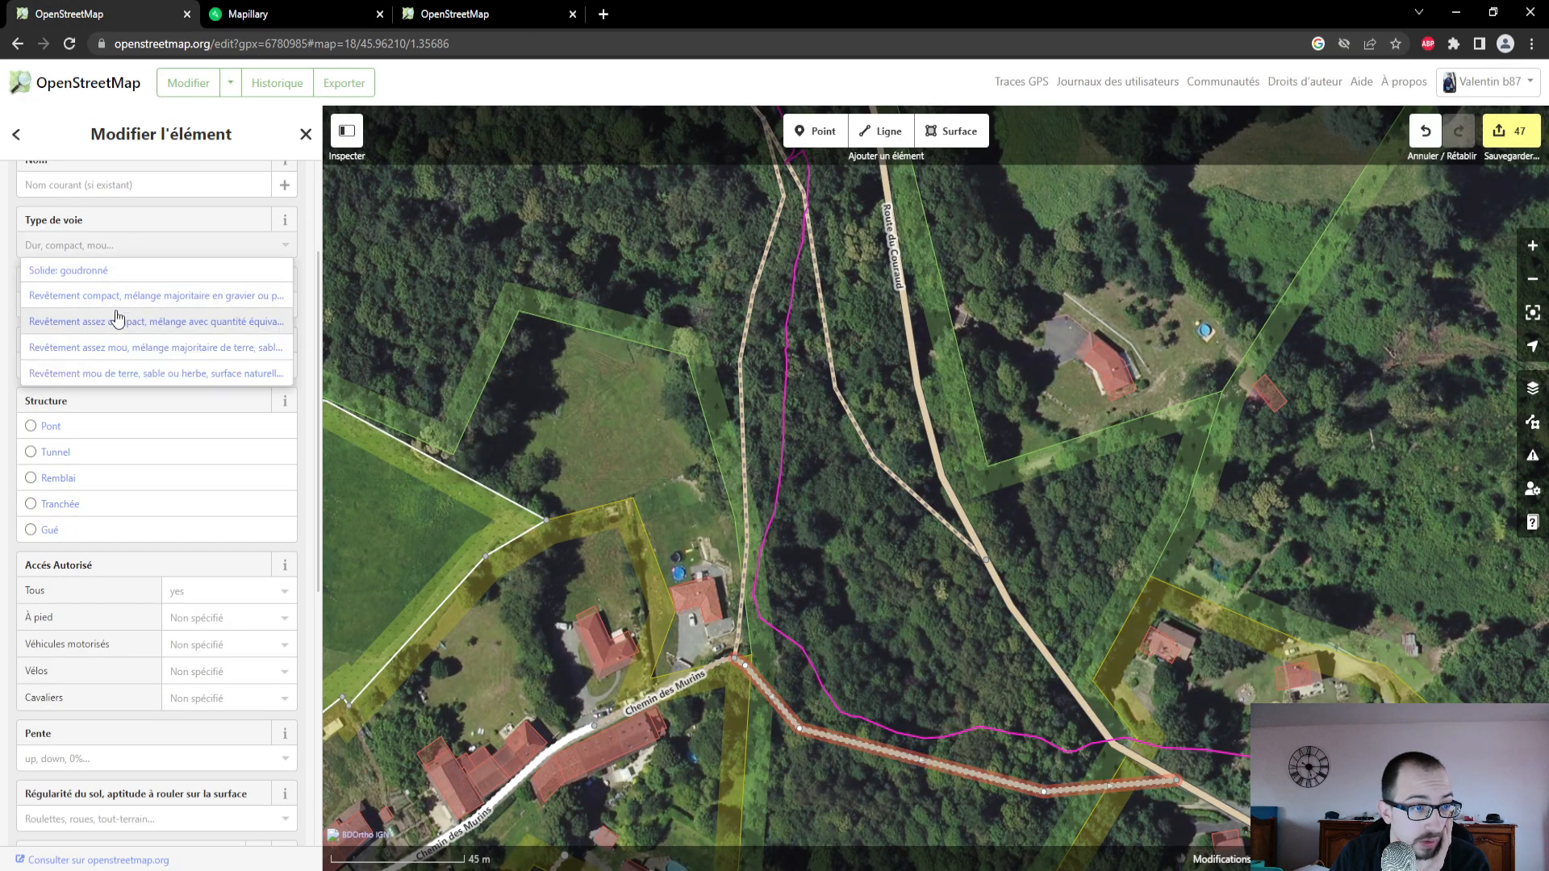
{"action": "left_click", "coordinate": [114, 306]}
- Switch to Mapillary, examine a photo taken on the road through Laurière, and return to the OpenStreetMap editor
{"action": "left_click", "coordinate": [258, 14]}
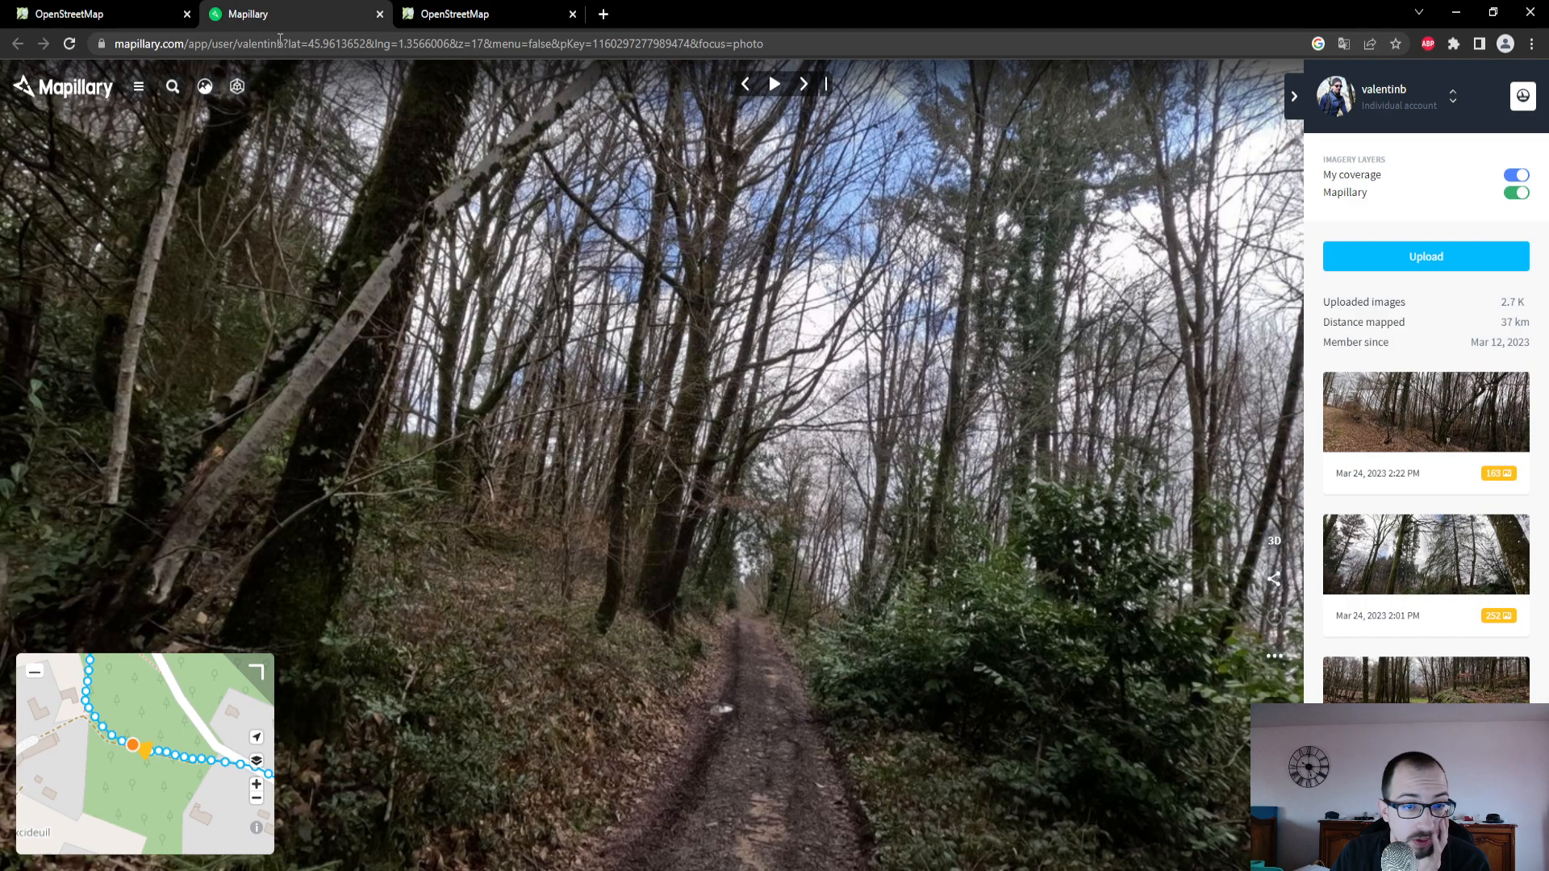
{"action": "left_click_drag", "start_coordinate": [178, 749], "coordinate": [92, 727]}
{"action": "left_click_drag", "start_coordinate": [177, 811], "coordinate": [90, 746]}
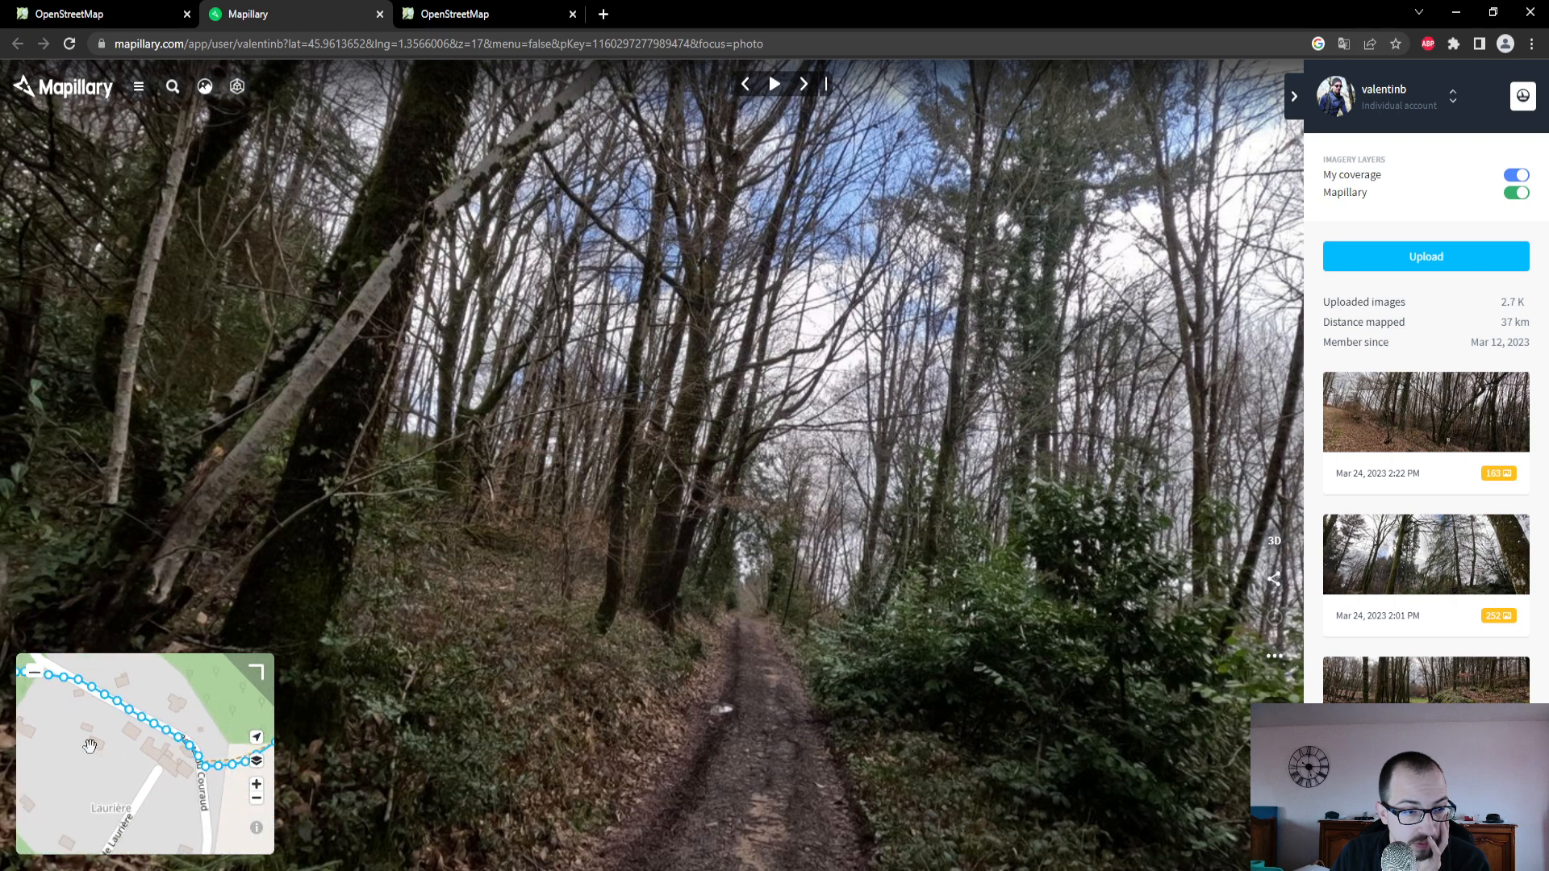
{"action": "left_click", "coordinate": [121, 705]}
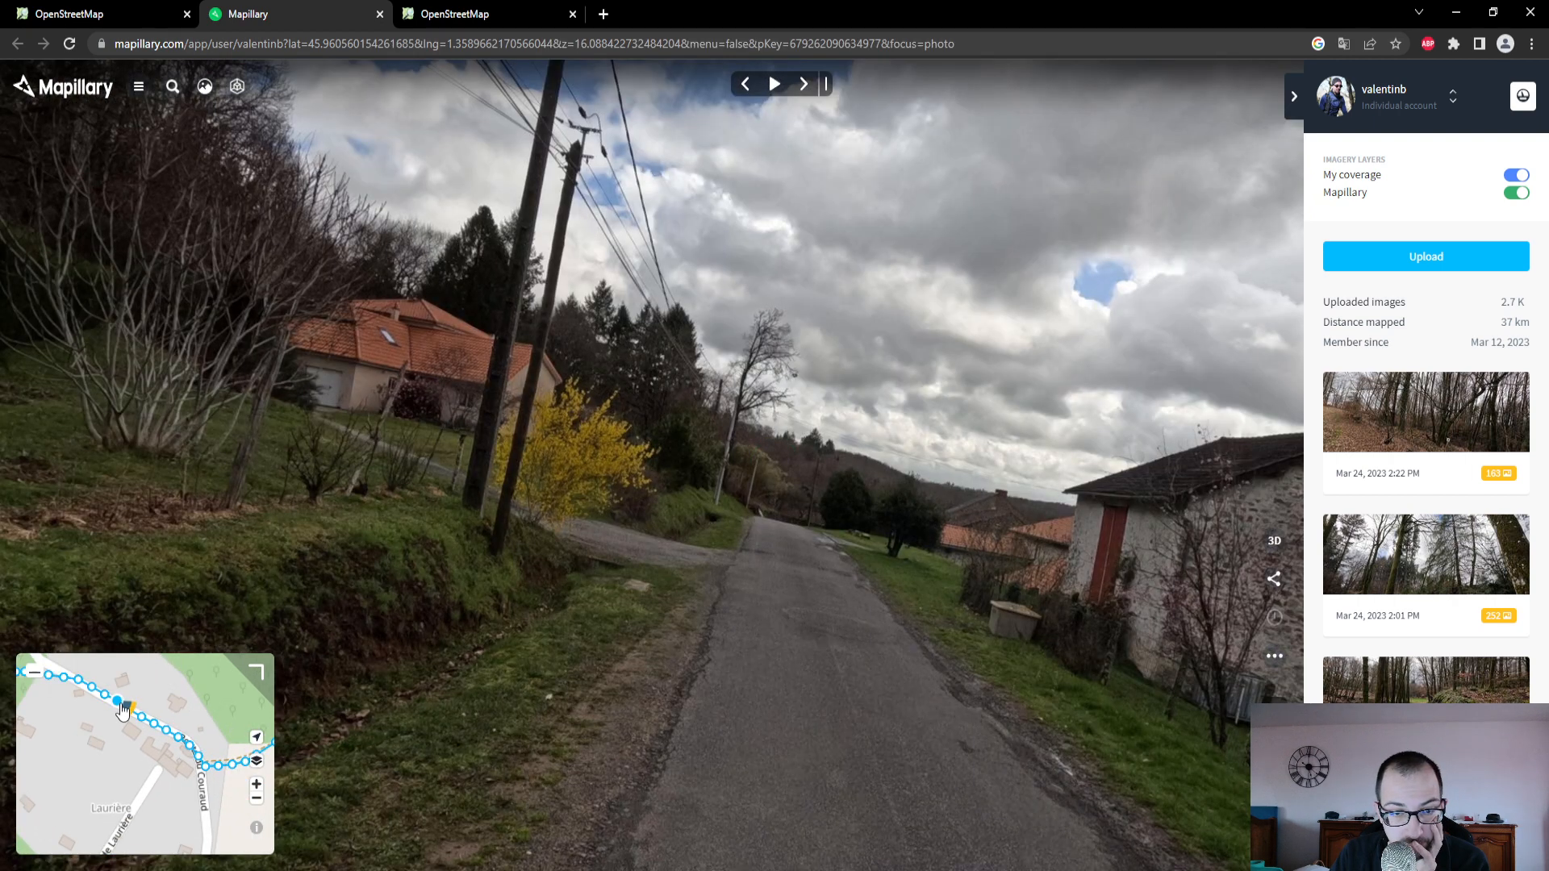
{"action": "left_click", "coordinate": [97, 14]}
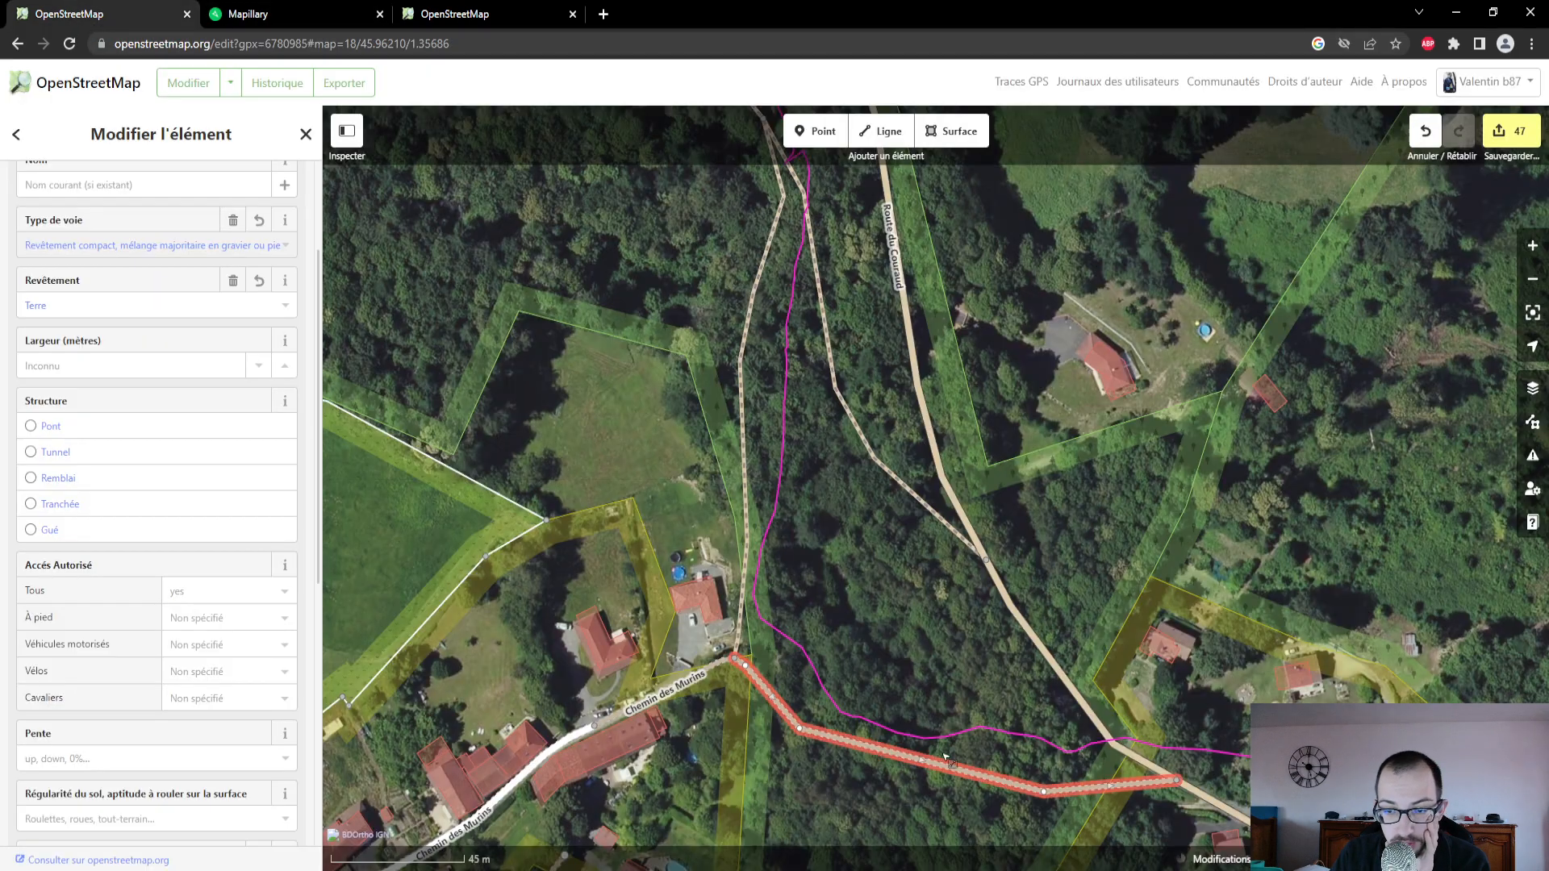
- Set the Revêtement of Route du Couraud to Oui
{"action": "left_click", "coordinate": [1122, 762]}
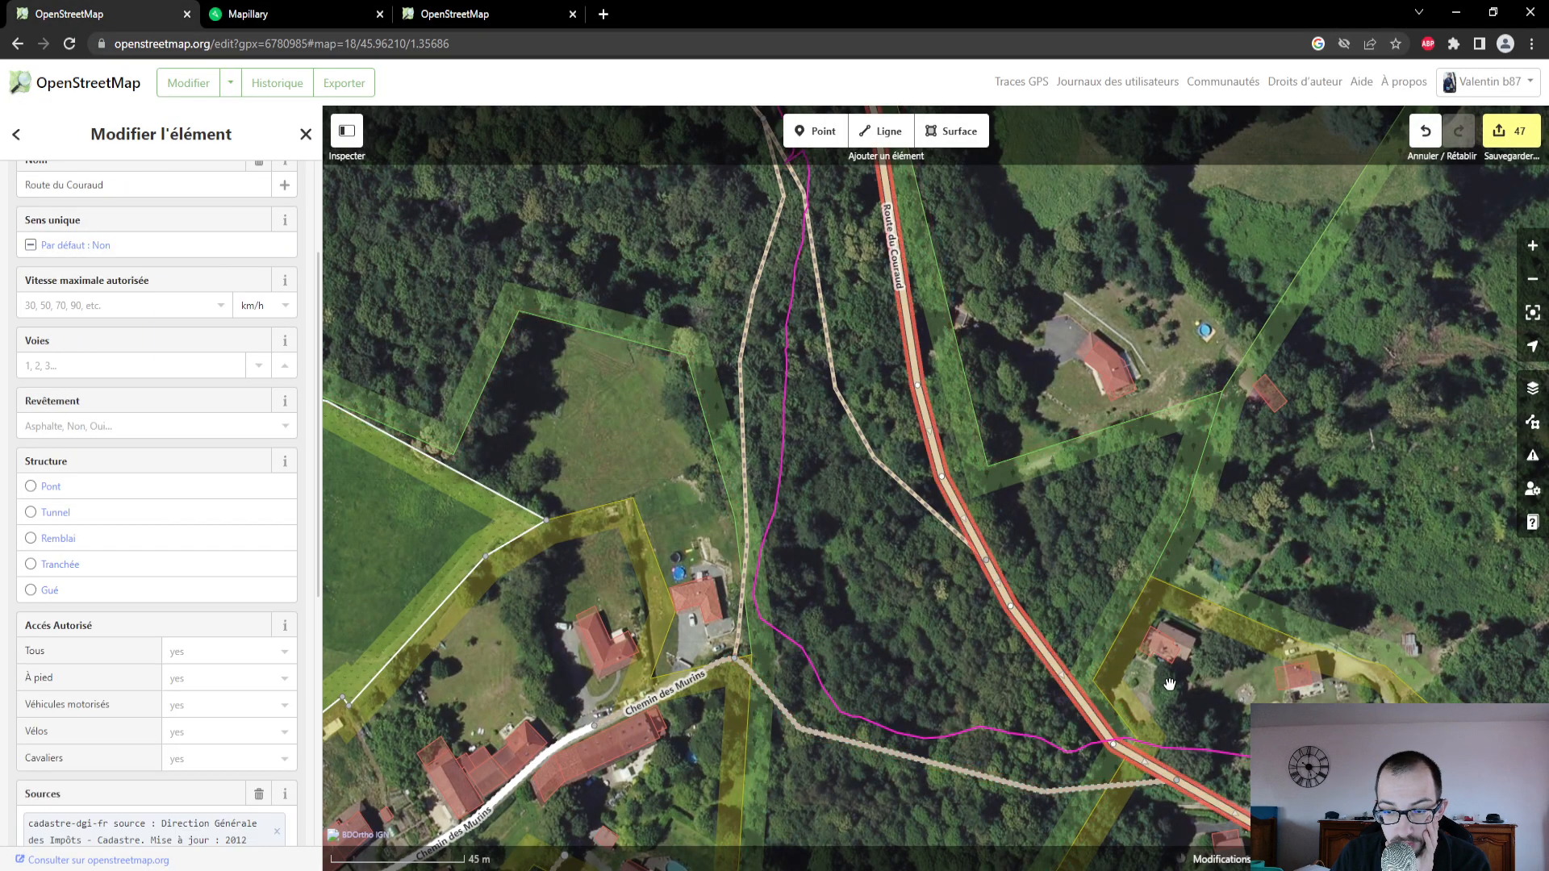
{"action": "left_click_drag", "start_coordinate": [1170, 684], "coordinate": [949, 425]}
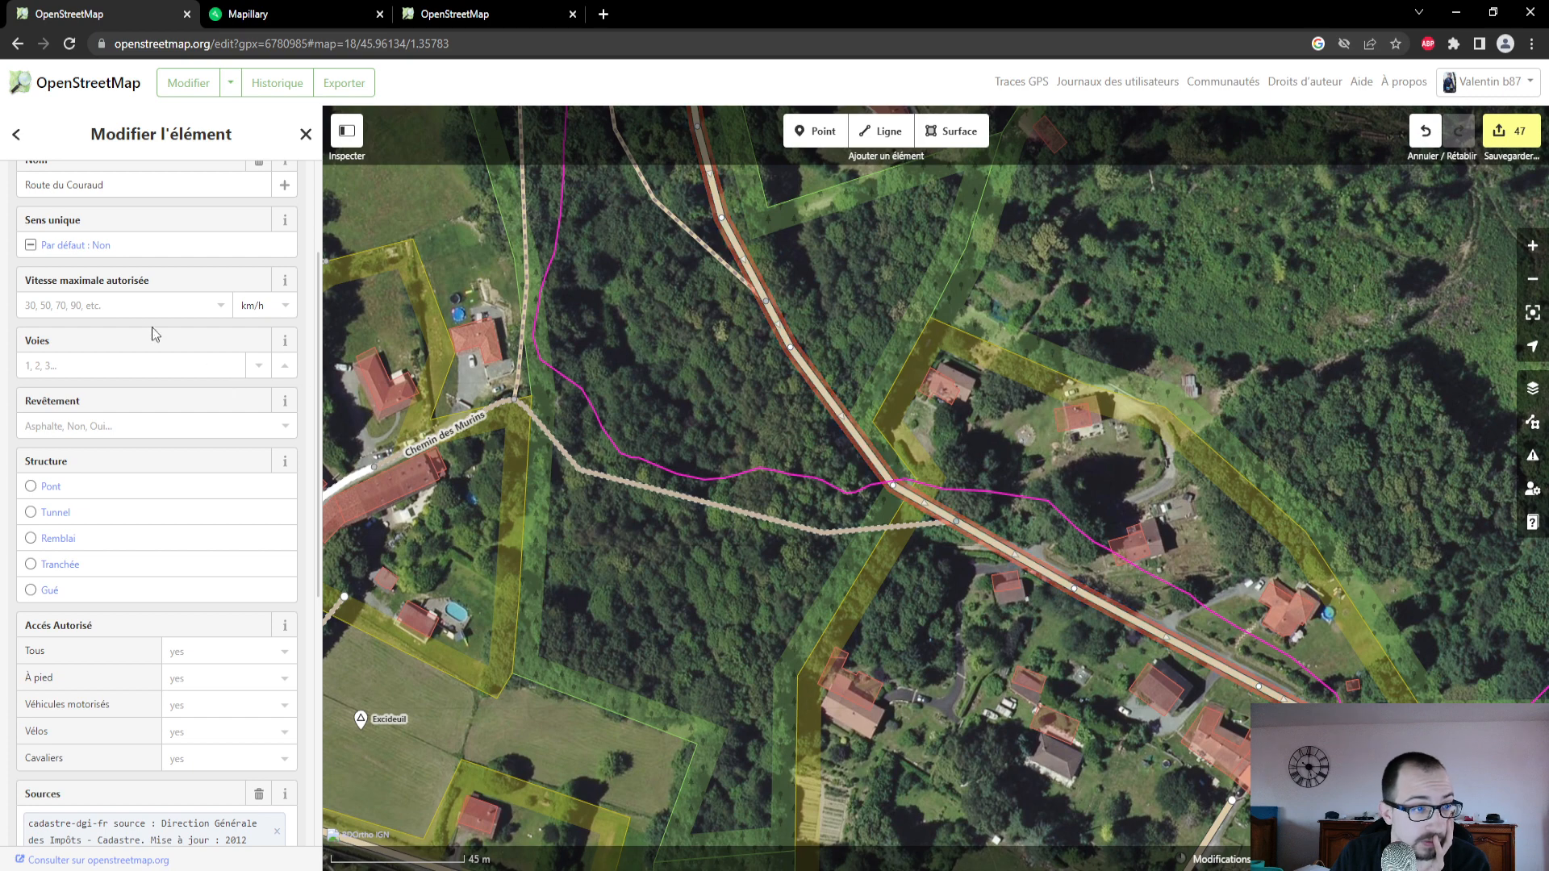
{"action": "left_click", "coordinate": [125, 426]}
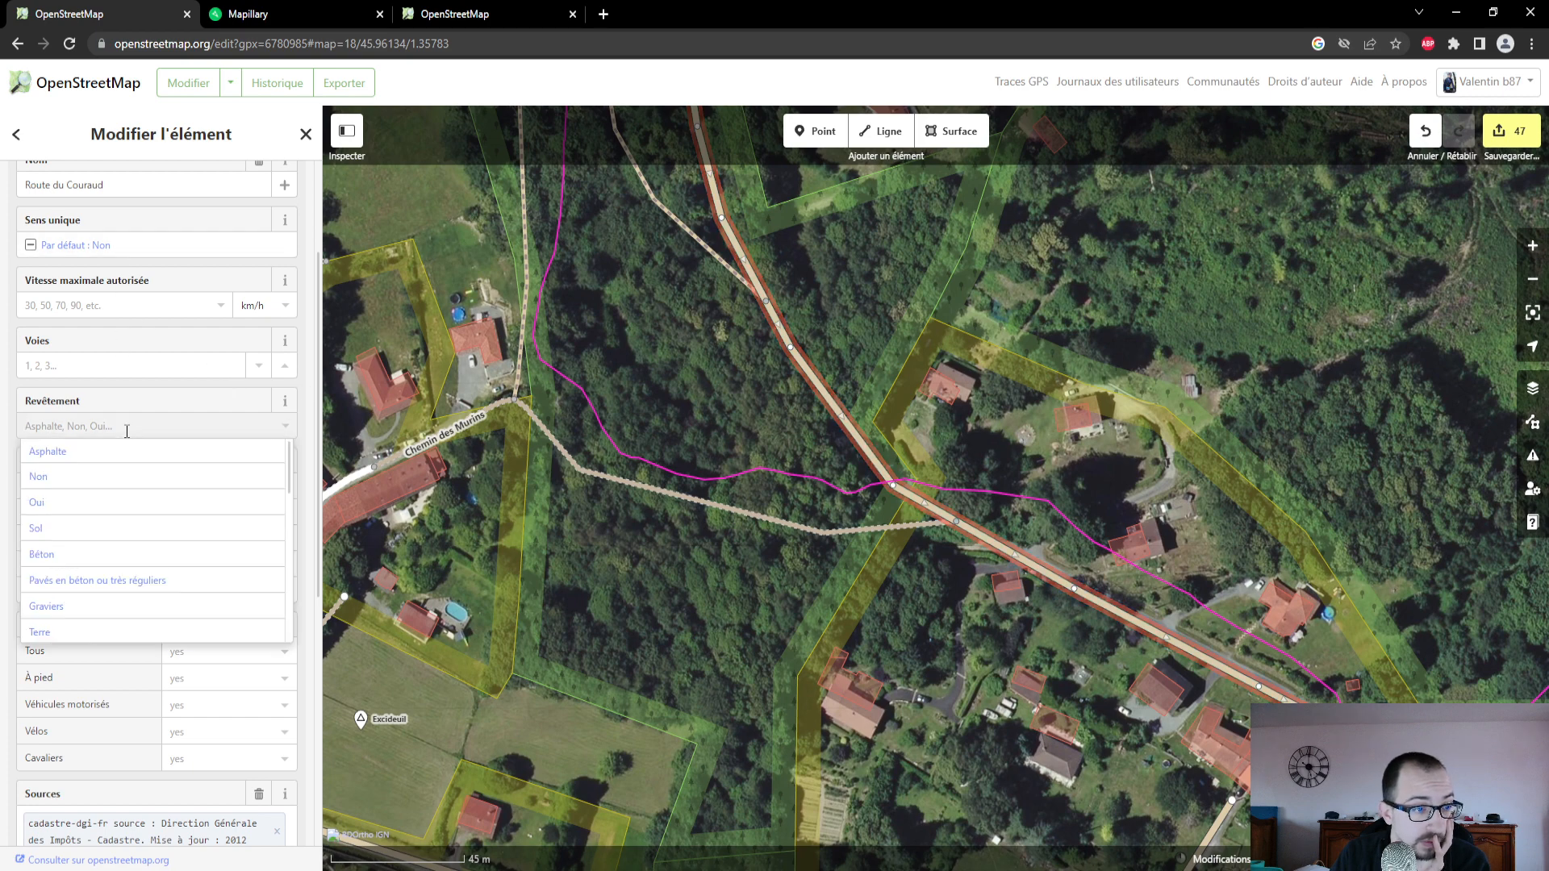
{"action": "left_click", "coordinate": [132, 504]}
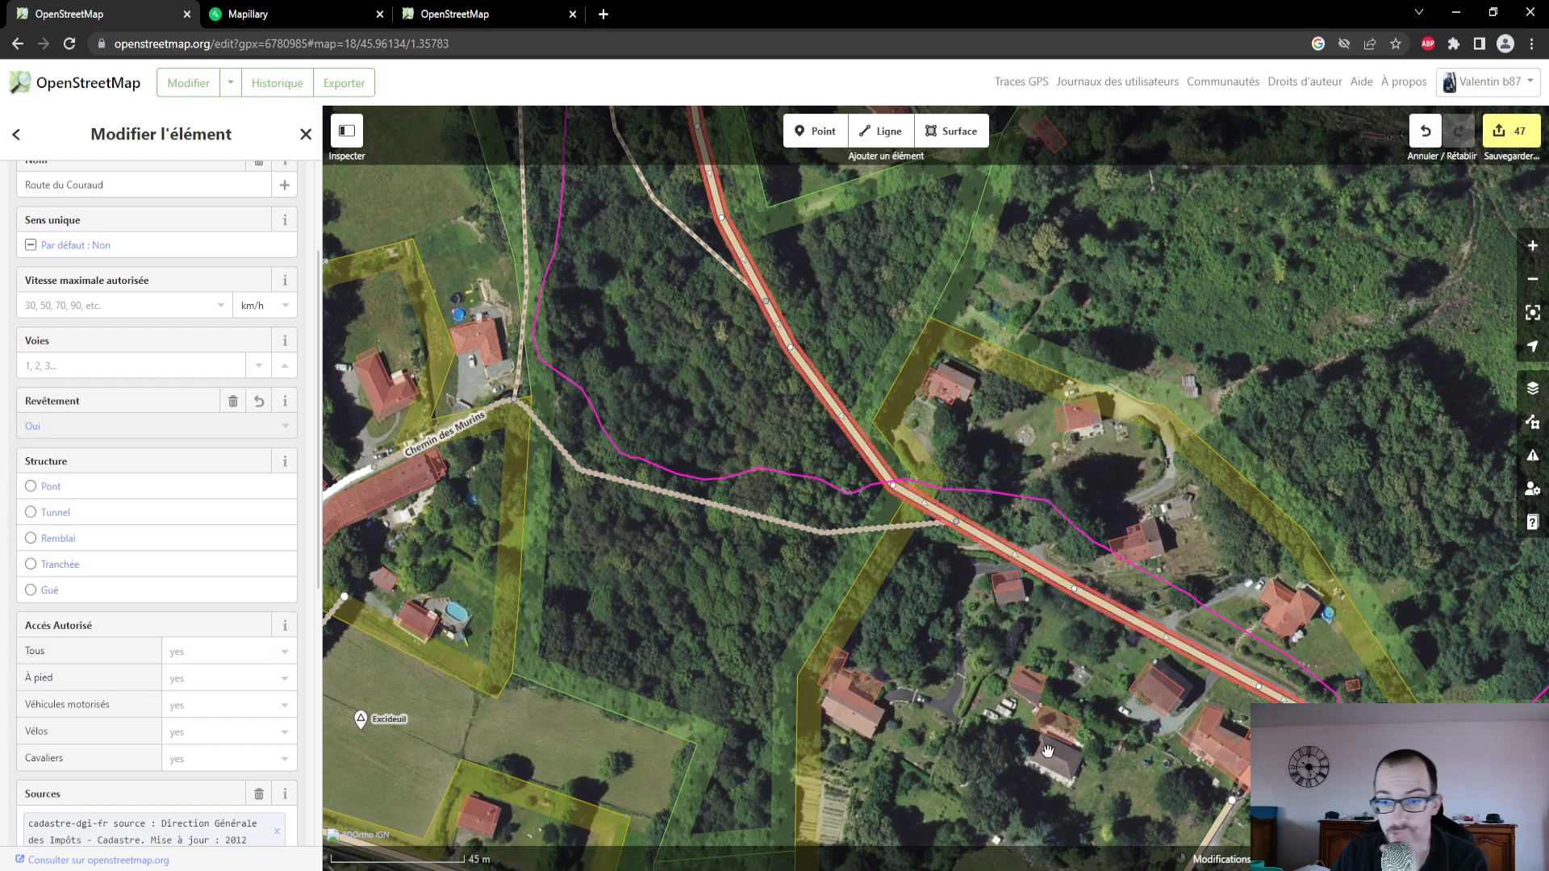
- Set the Revêtement of the track running east from Route du Couraud along the meadow's northern edge to Terre
{"action": "left_click_drag", "start_coordinate": [1378, 804], "coordinate": [1189, 559]}
{"action": "left_click_drag", "start_coordinate": [1284, 580], "coordinate": [1105, 598]}
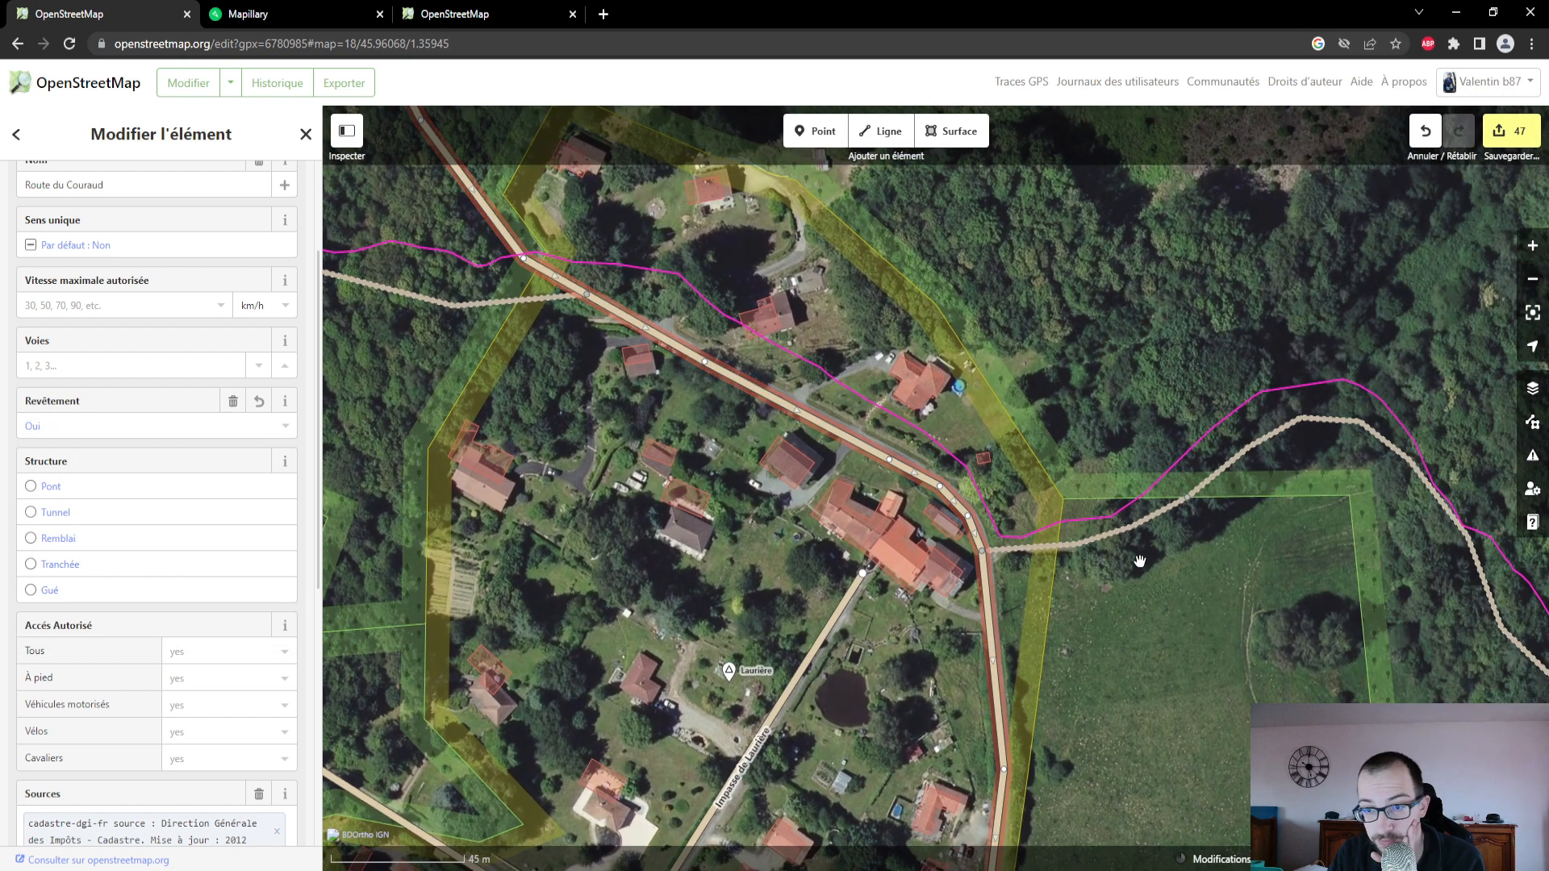
{"action": "left_click", "coordinate": [1133, 529]}
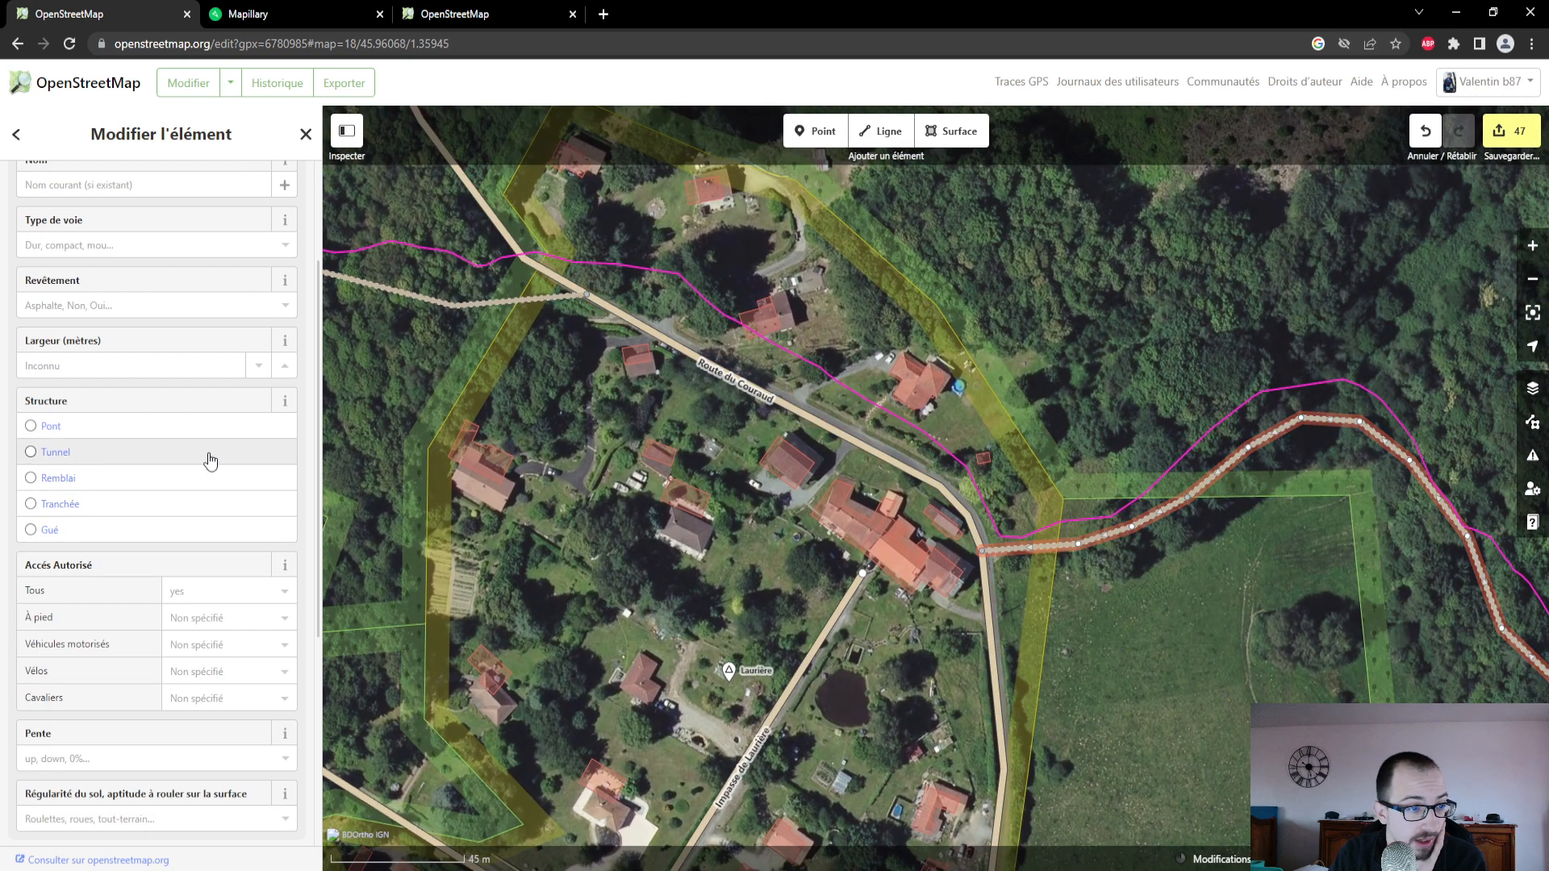
{"action": "left_click", "coordinate": [193, 305]}
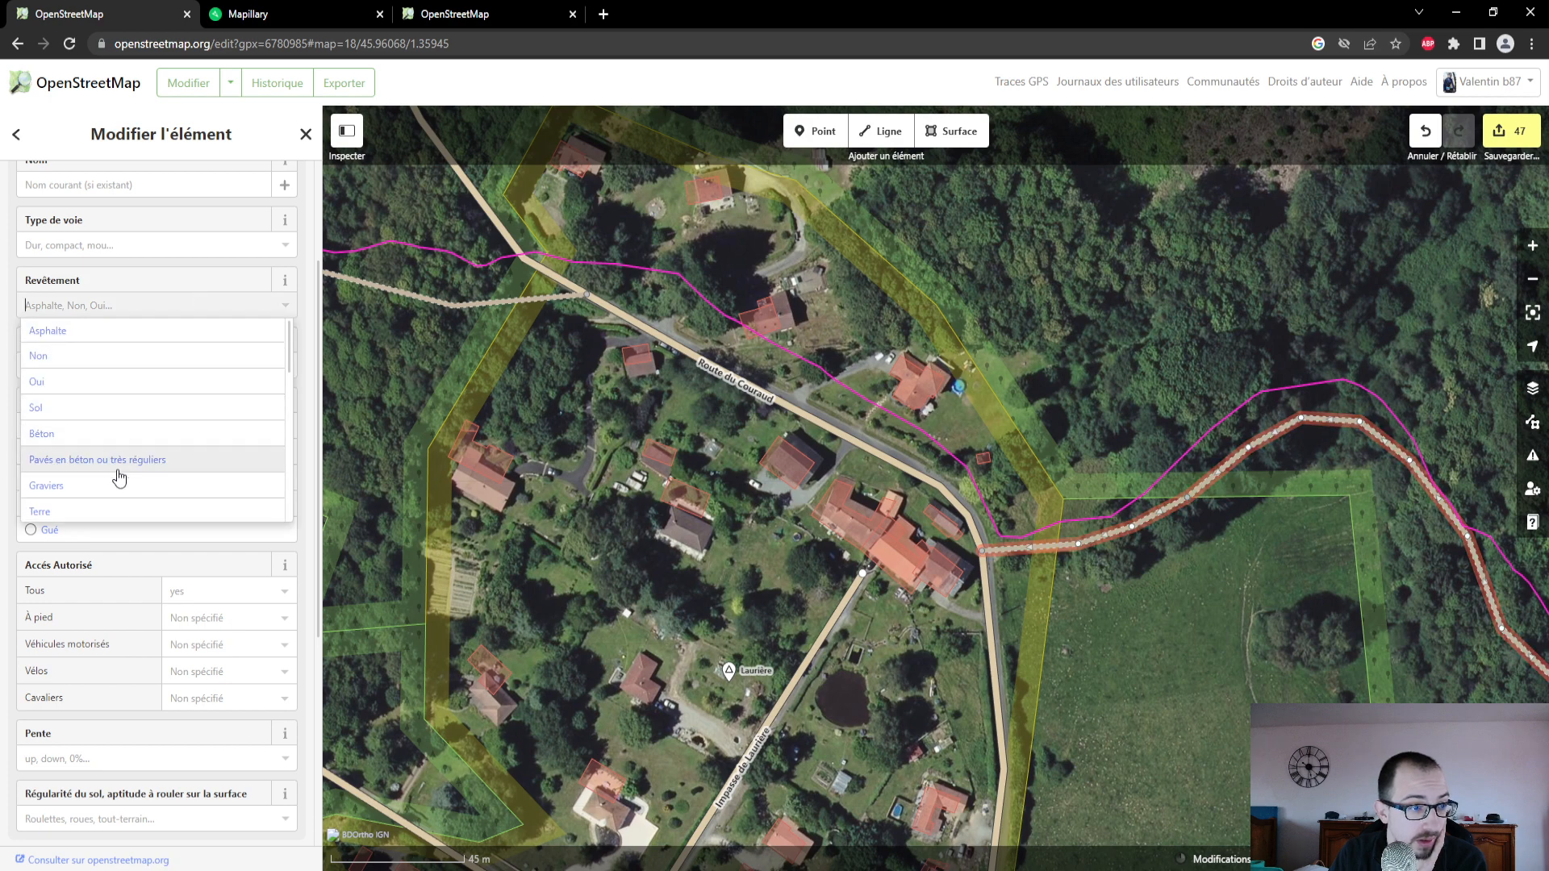
{"action": "left_click", "coordinate": [121, 511]}
- Follow the track east of Route du Couraud on the map, and examine the Mapillary photos around its bend at the meadow's corner
{"action": "left_click_drag", "start_coordinate": [1259, 573], "coordinate": [873, 430]}
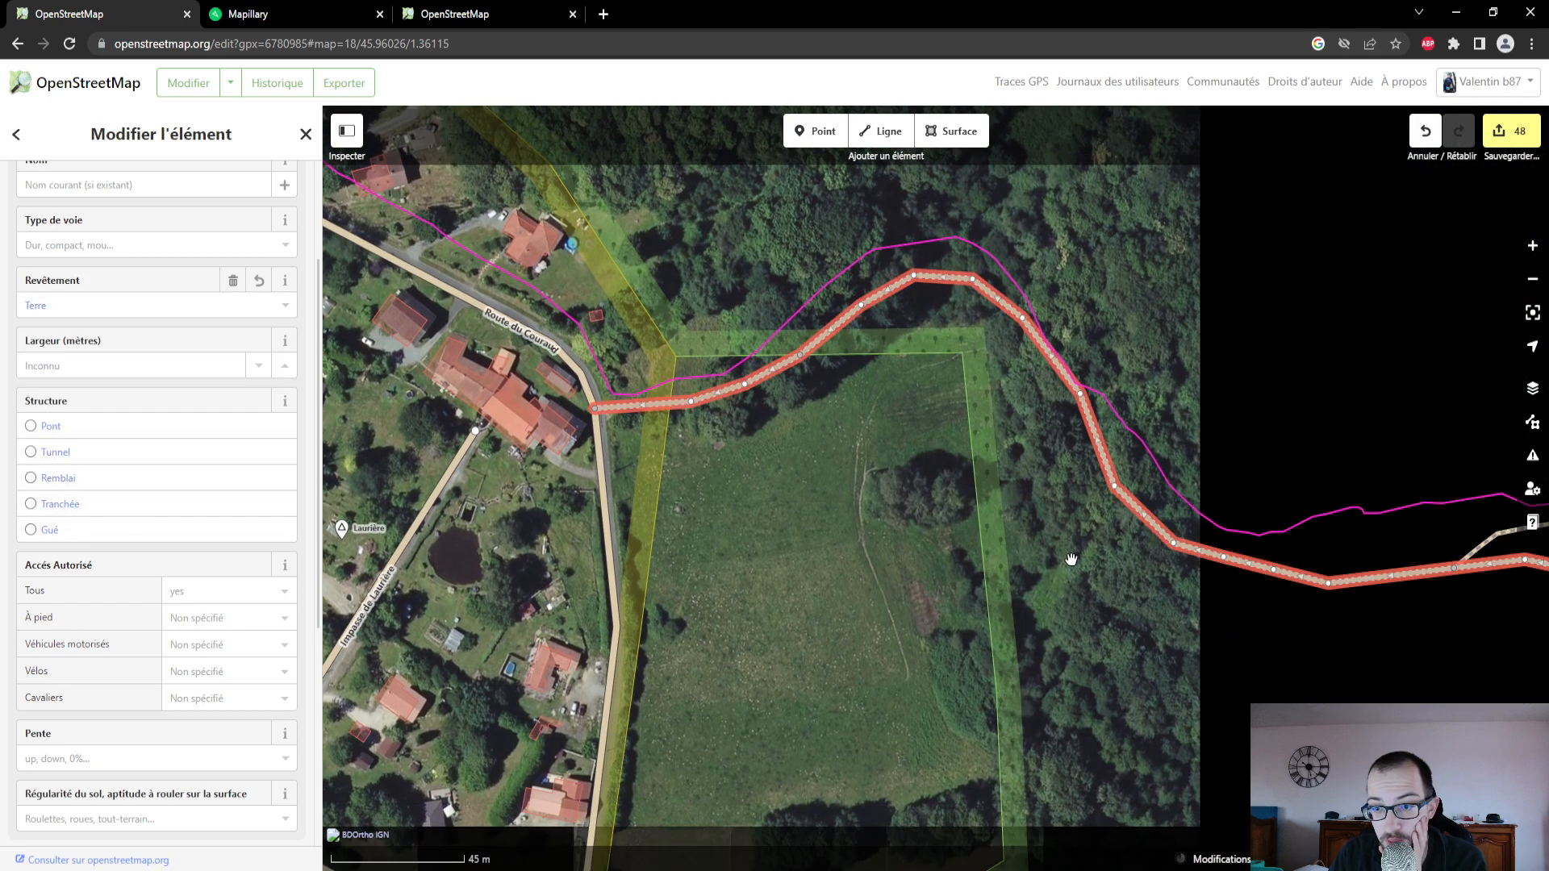
{"action": "left_click_drag", "start_coordinate": [1198, 656], "coordinate": [909, 553]}
{"action": "scroll", "coordinate": [909, 553], "scroll_direction": "down", "scroll_amount": 3}
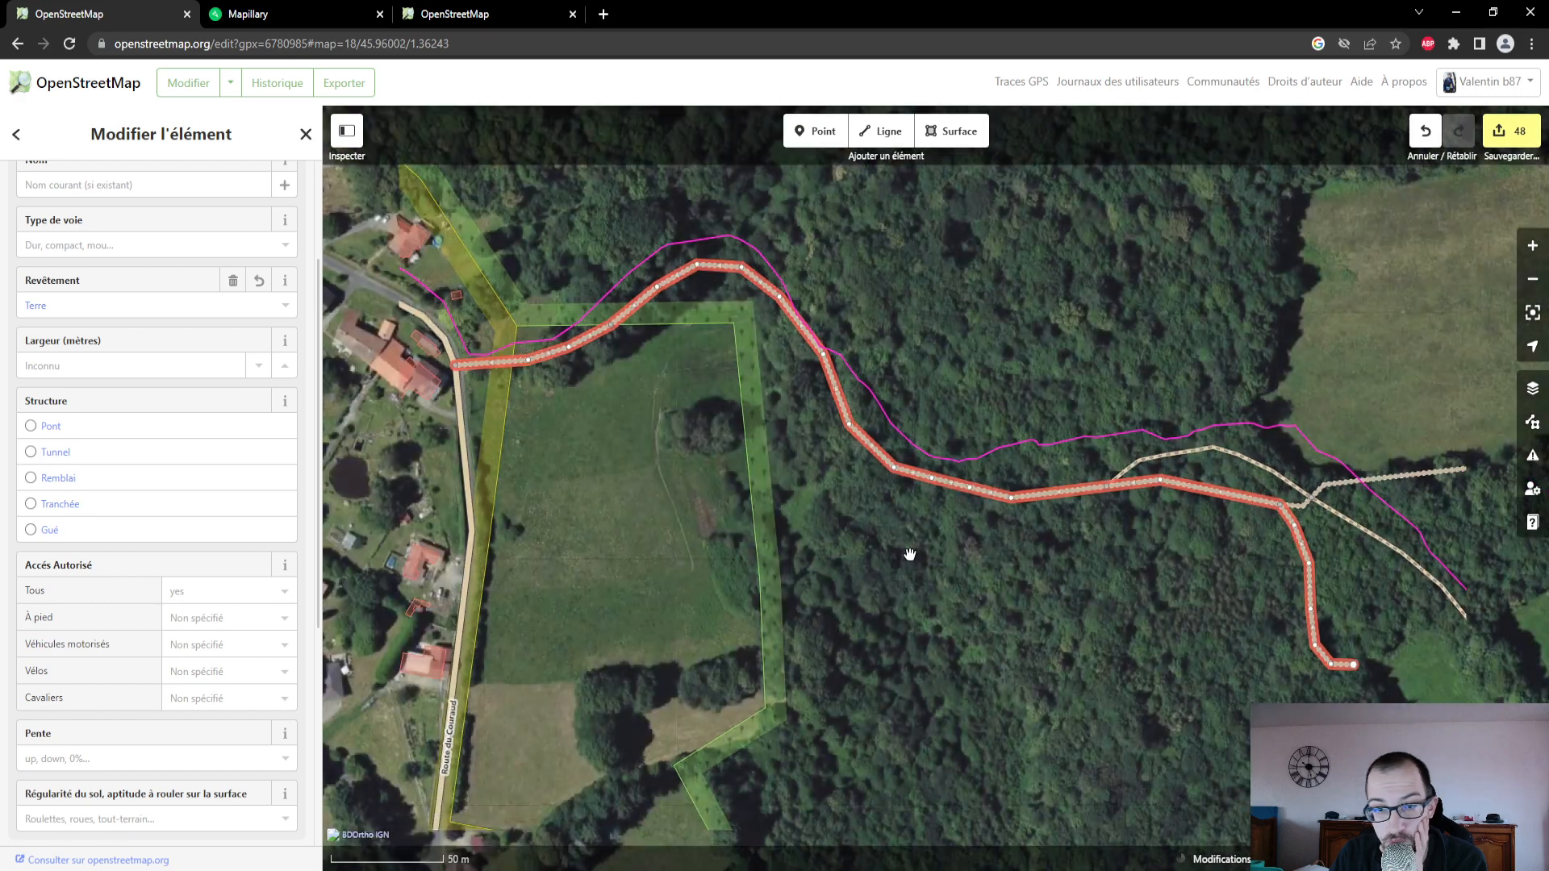
{"action": "scroll", "coordinate": [909, 553], "scroll_direction": "down", "scroll_amount": 2}
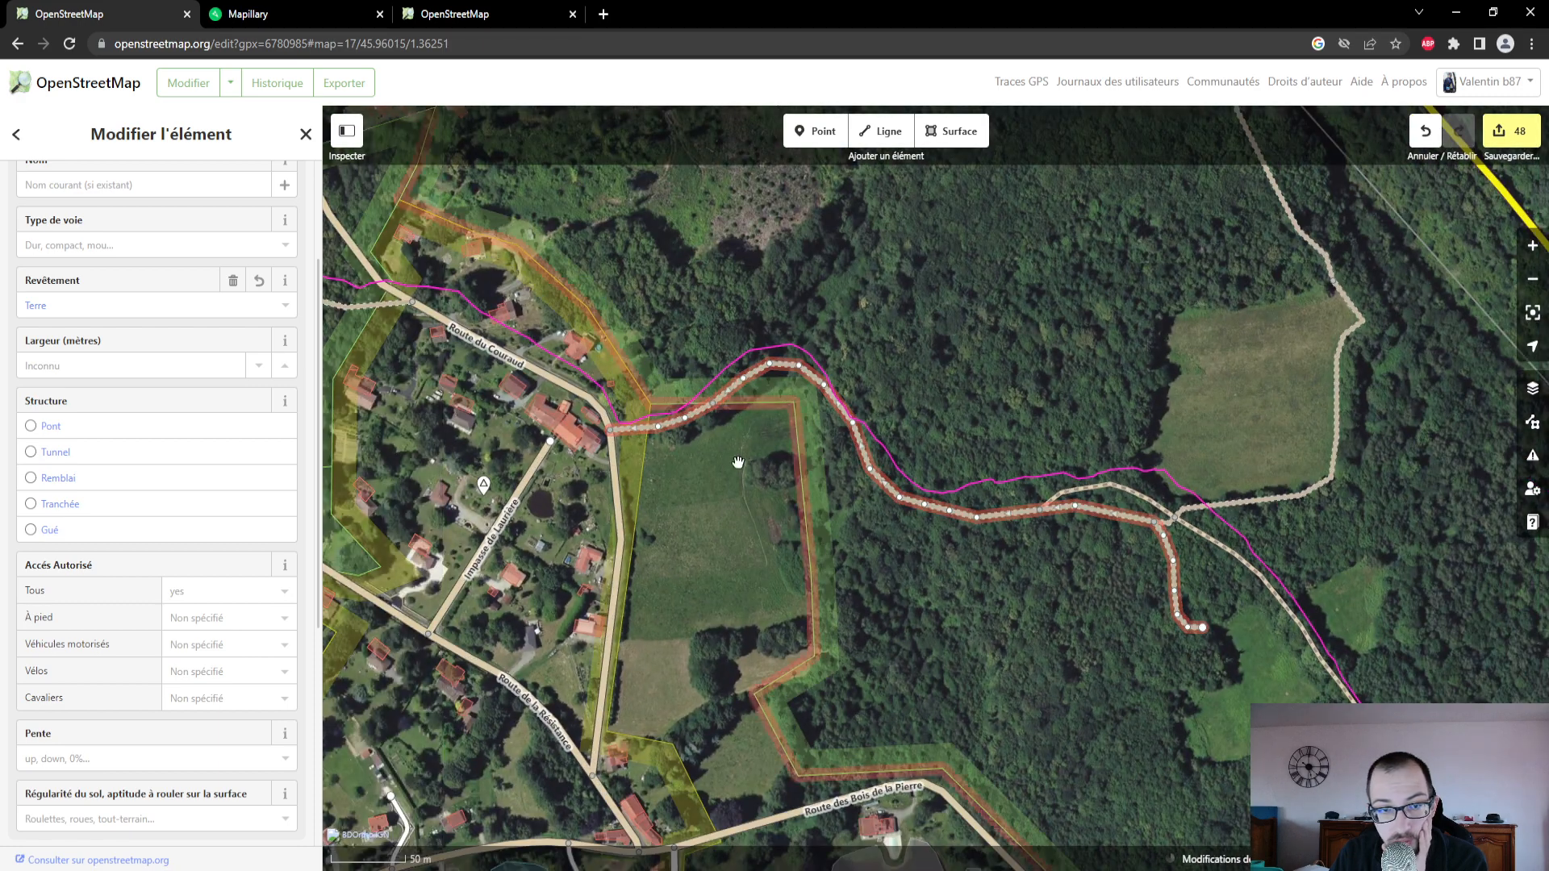
{"action": "left_click_drag", "start_coordinate": [737, 460], "coordinate": [847, 571]}
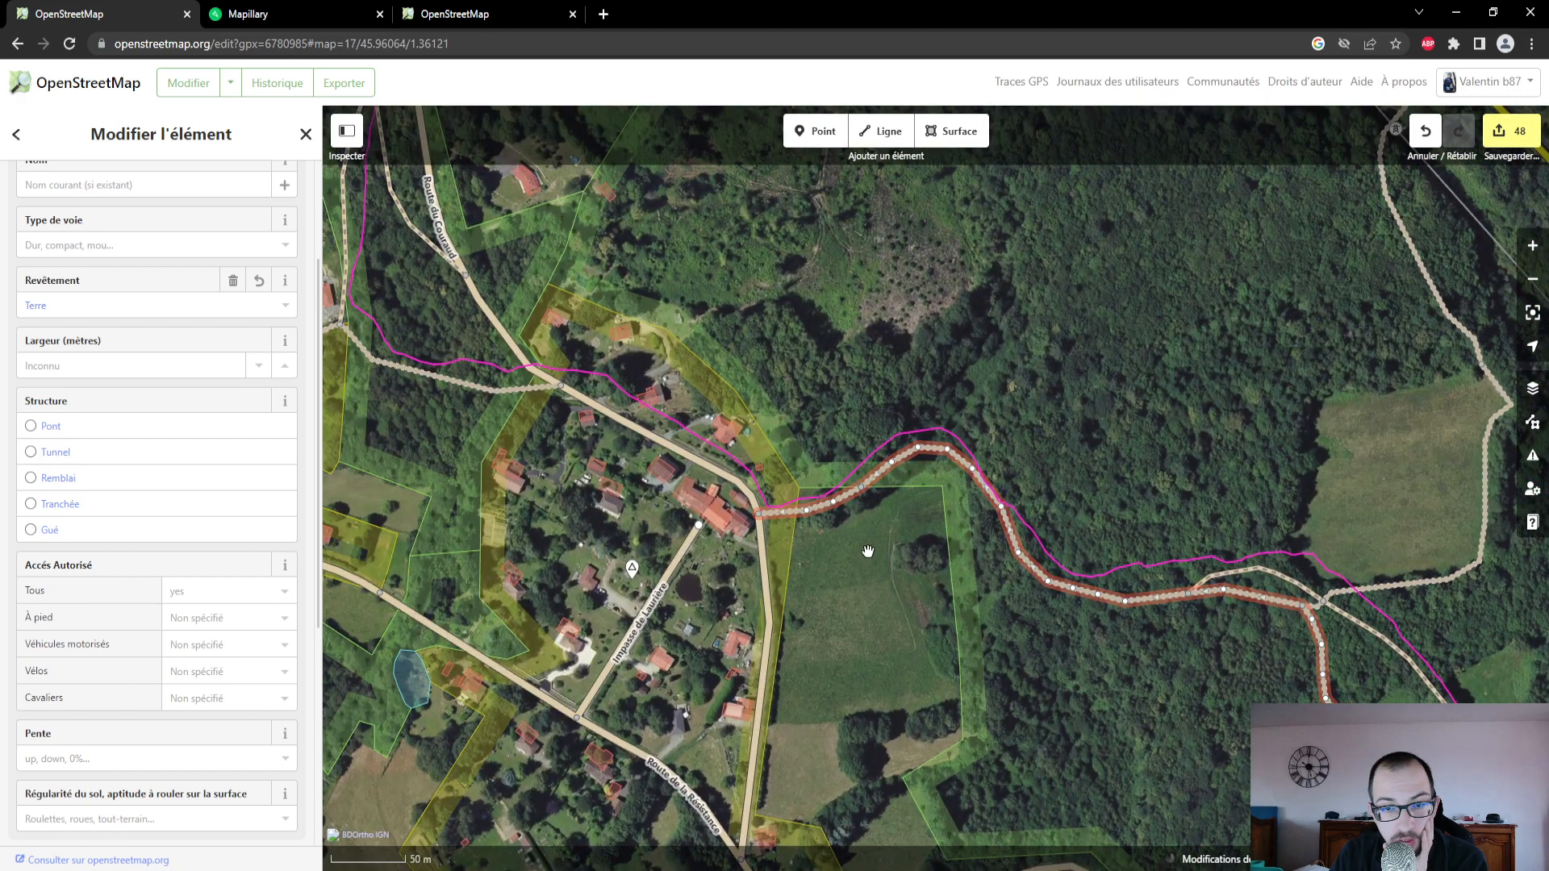
{"action": "scroll", "coordinate": [868, 551], "scroll_direction": "up", "scroll_amount": 2}
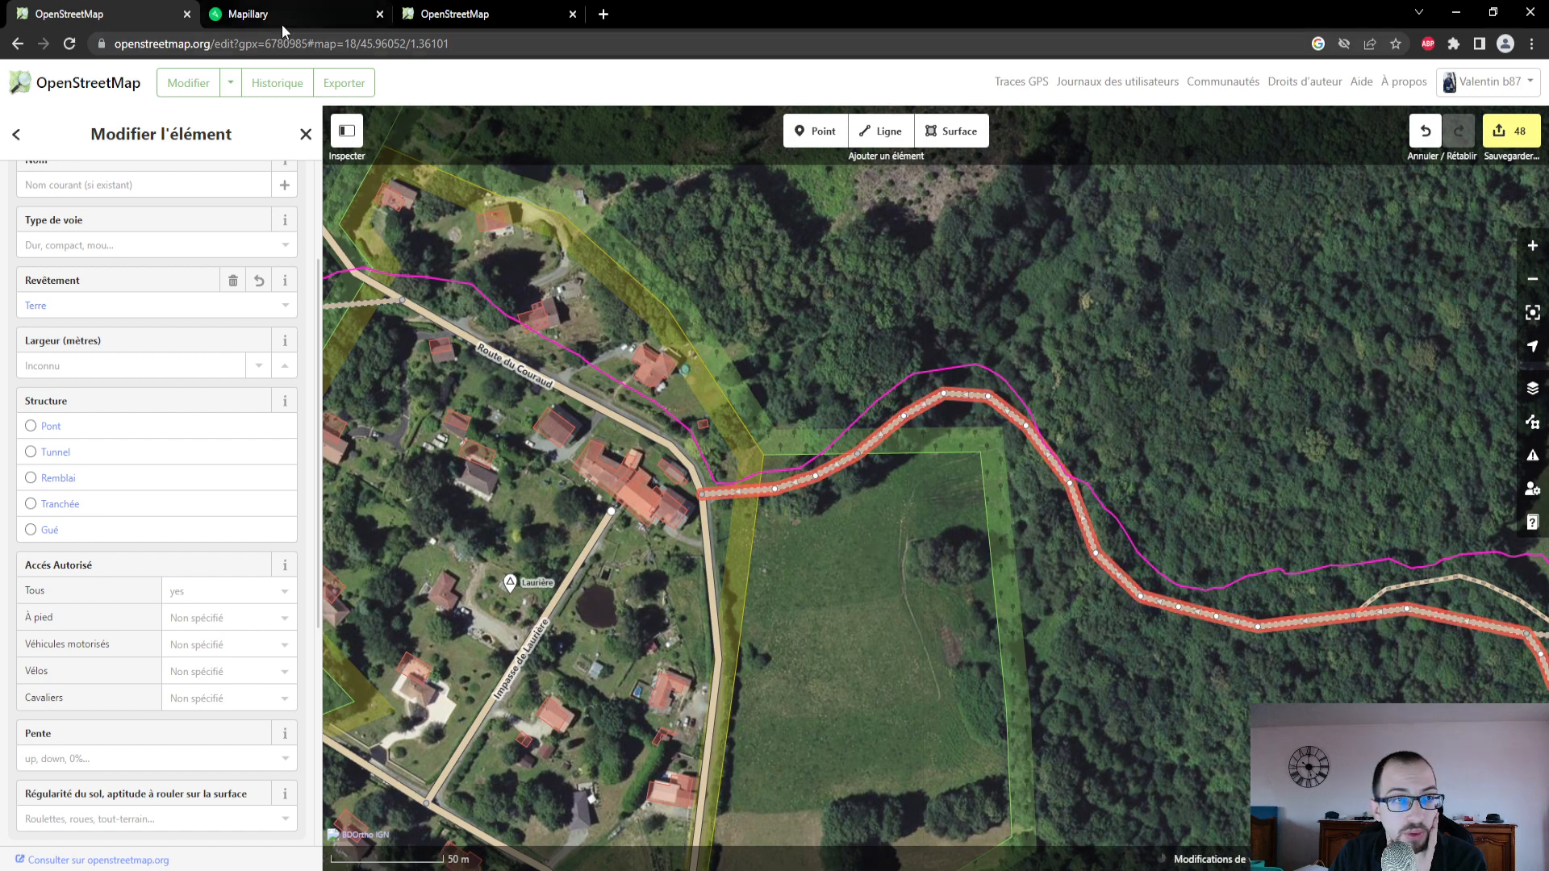
{"action": "left_click", "coordinate": [282, 24]}
{"action": "left_click_drag", "start_coordinate": [52, 756], "coordinate": [42, 749]}
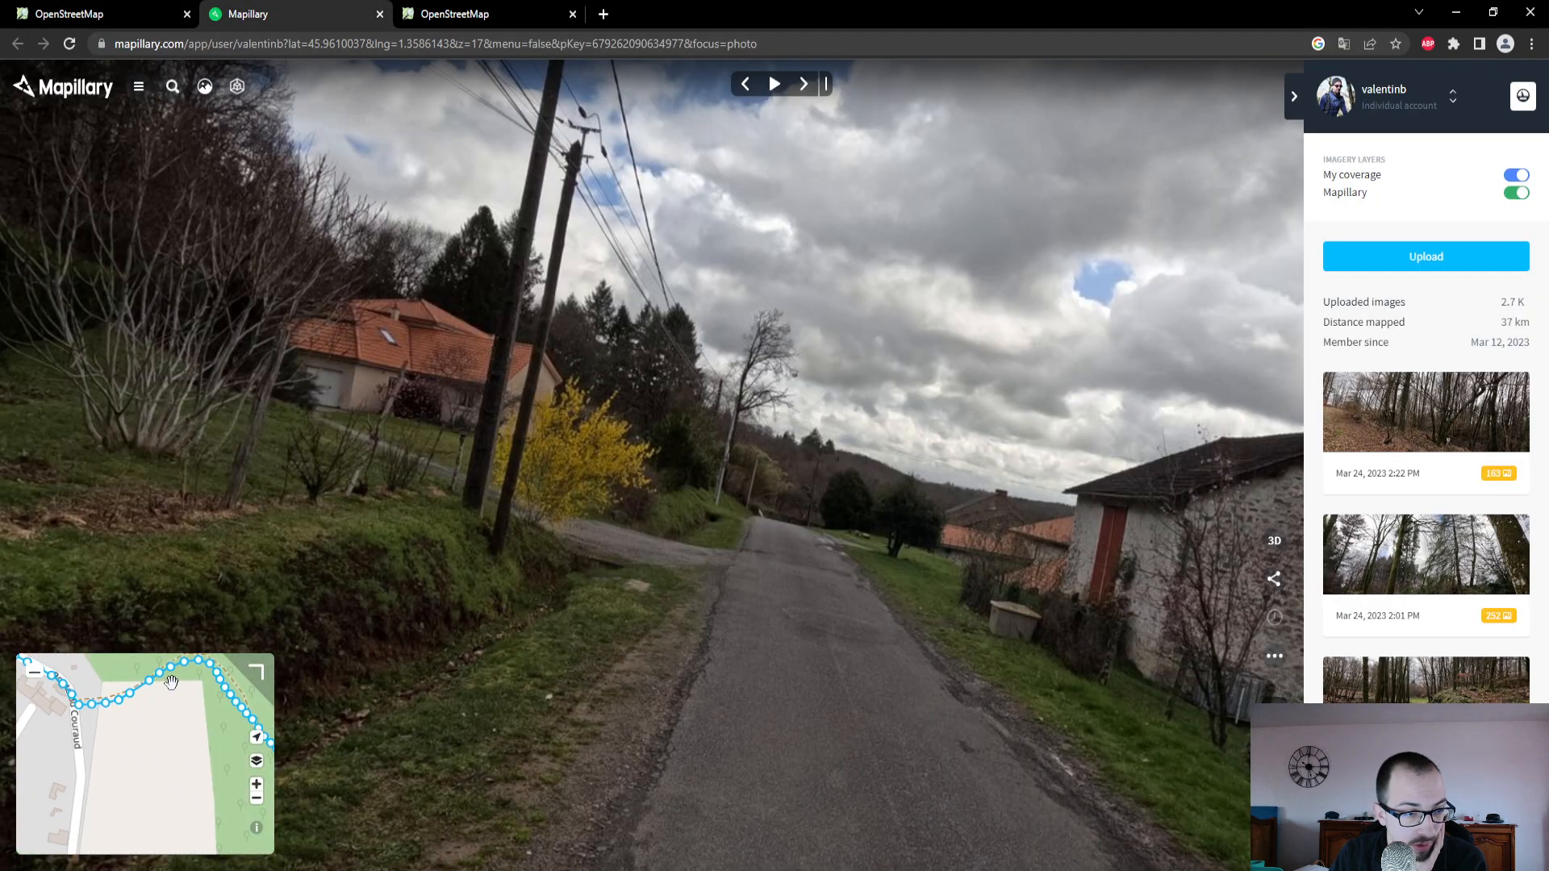
{"action": "left_click_drag", "start_coordinate": [170, 685], "coordinate": [173, 733]}
{"action": "left_click", "coordinate": [178, 711]}
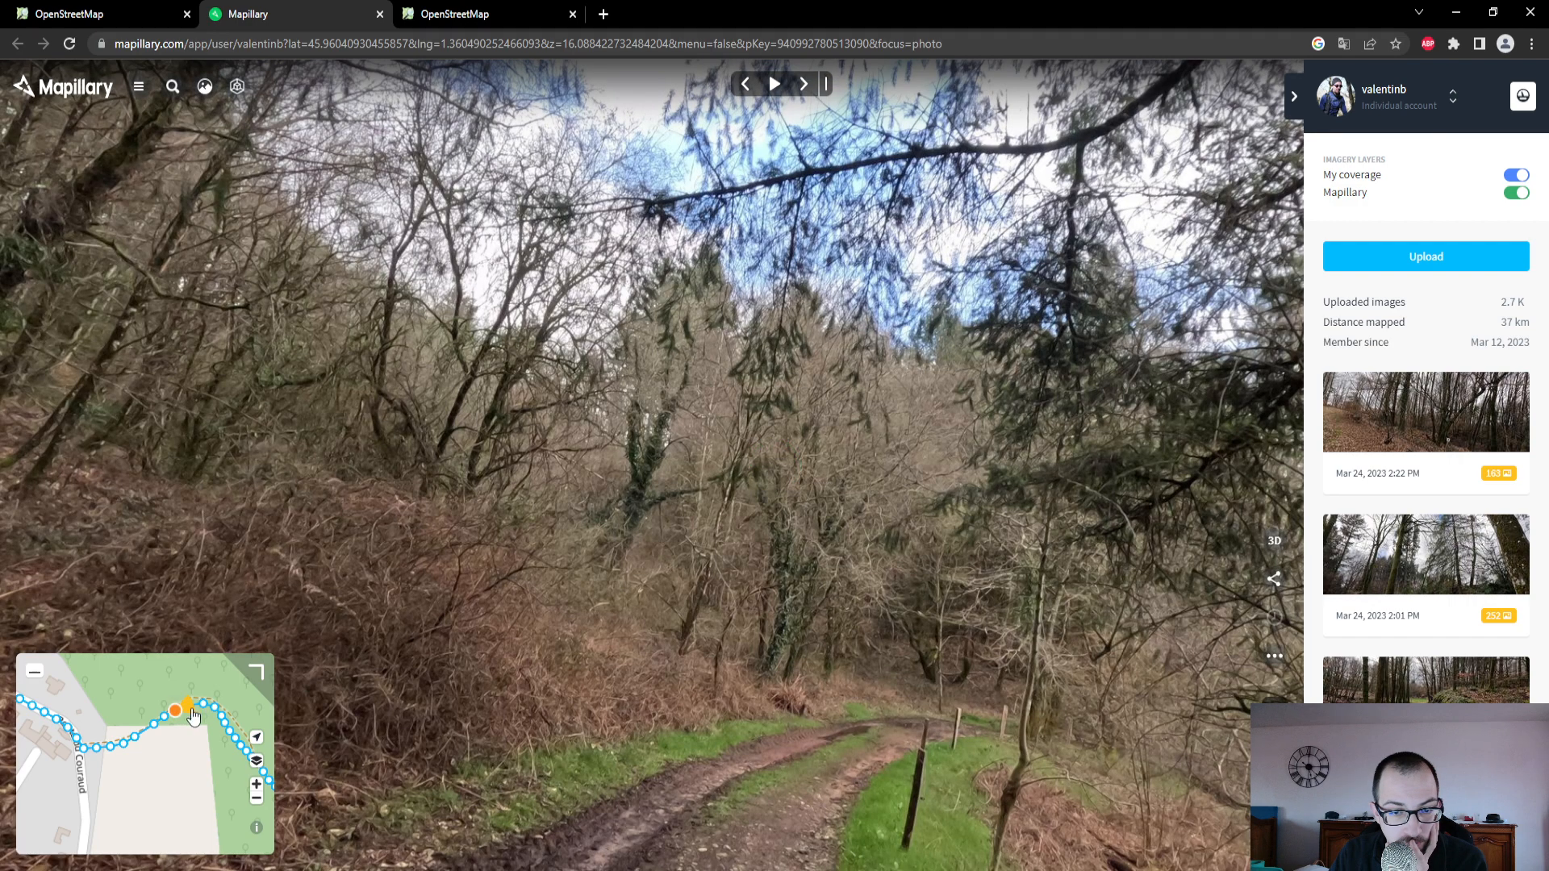
{"action": "left_click", "coordinate": [202, 708]}
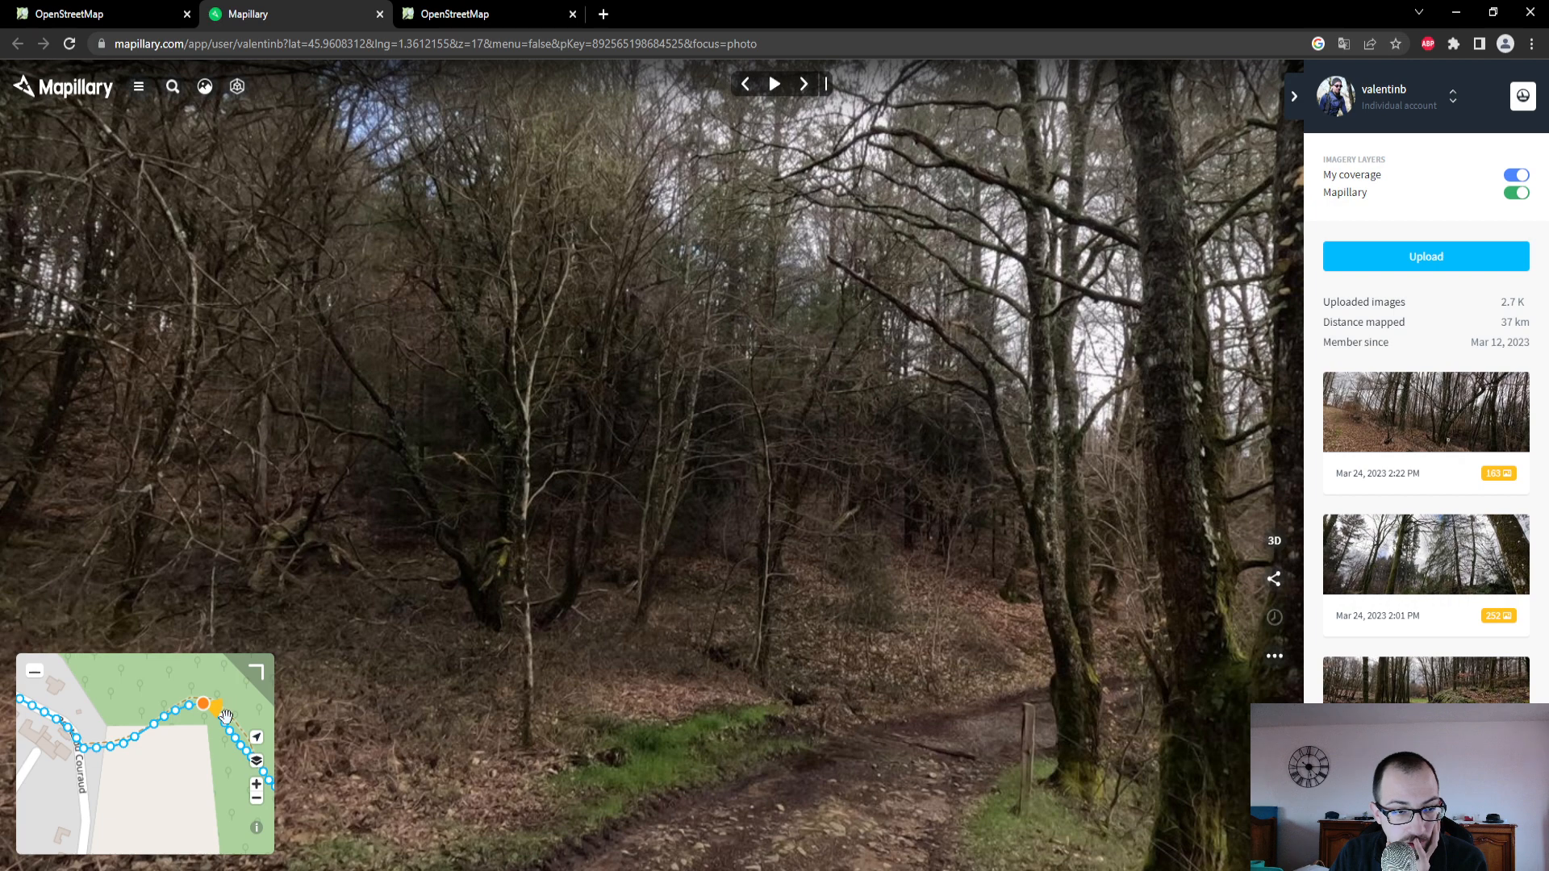
{"action": "left_click", "coordinate": [225, 724]}
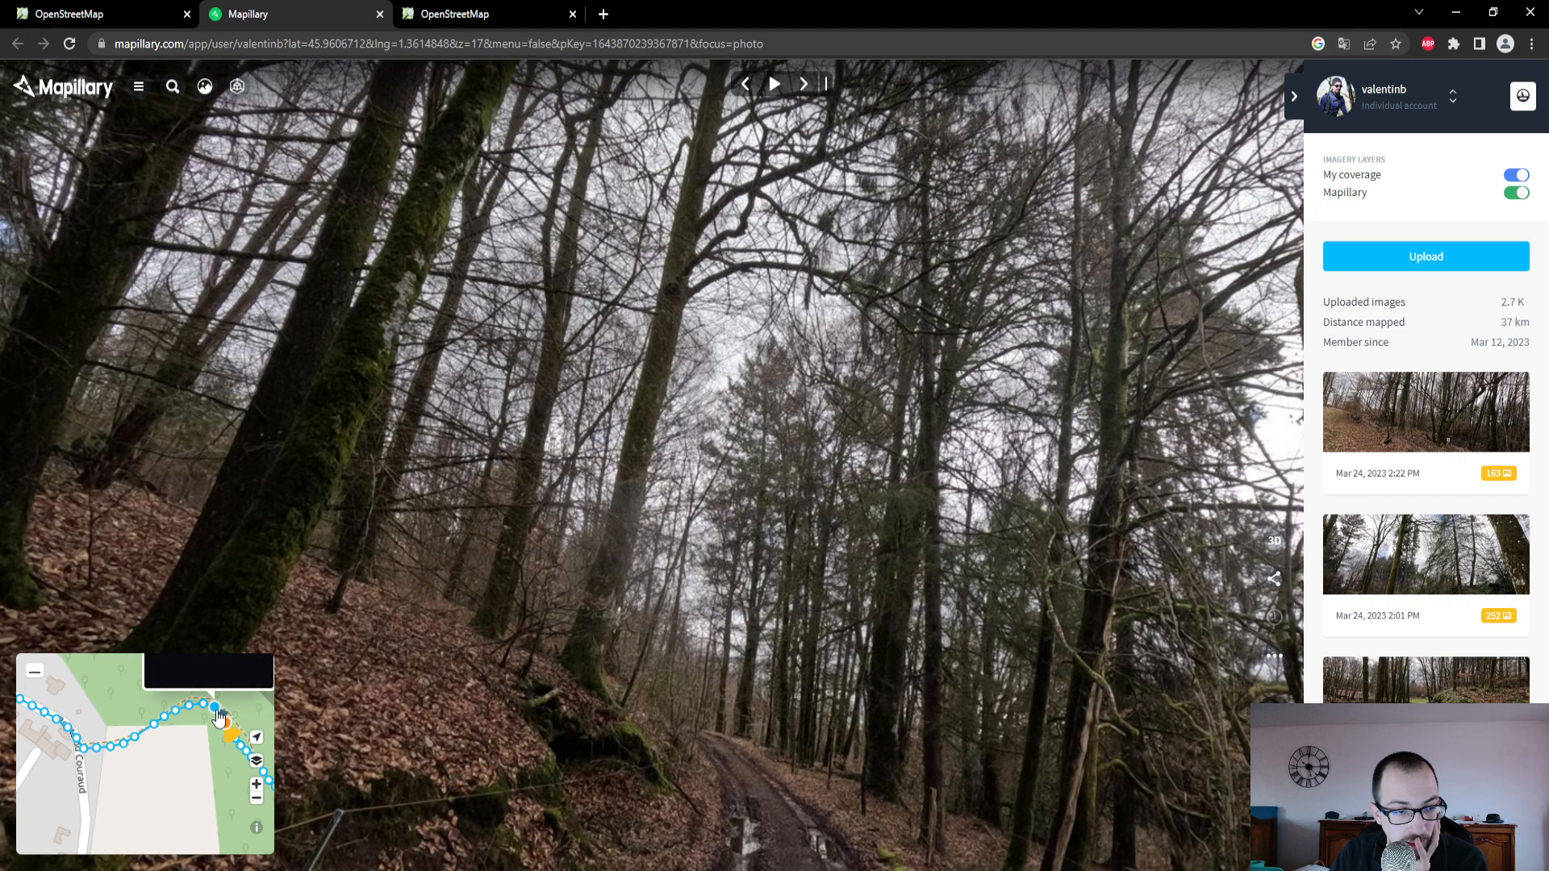
{"action": "left_click", "coordinate": [216, 709]}
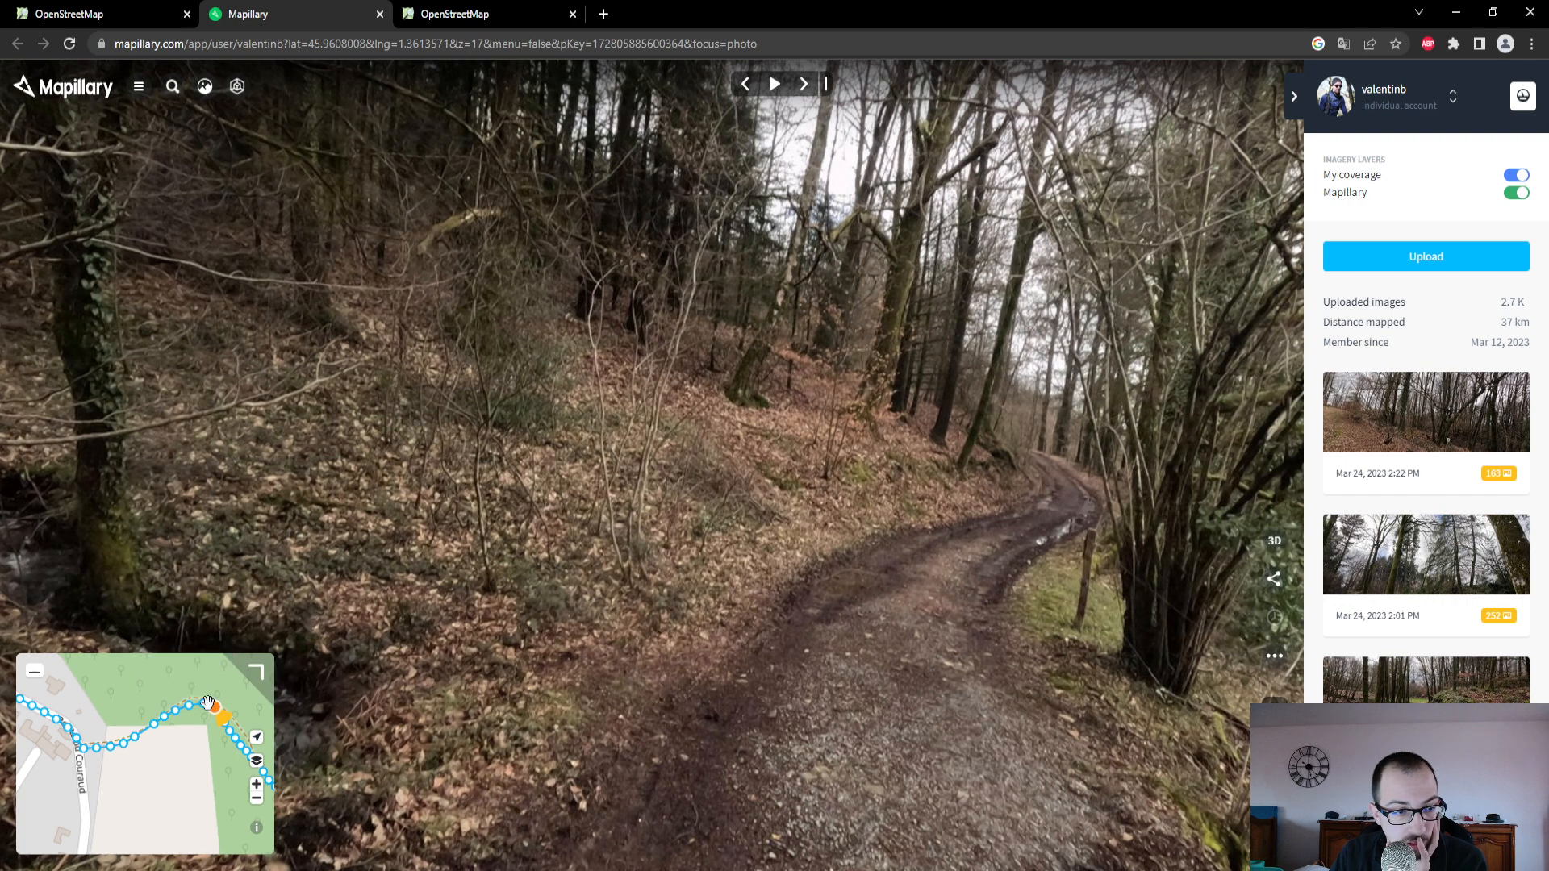
{"action": "left_click", "coordinate": [205, 703]}
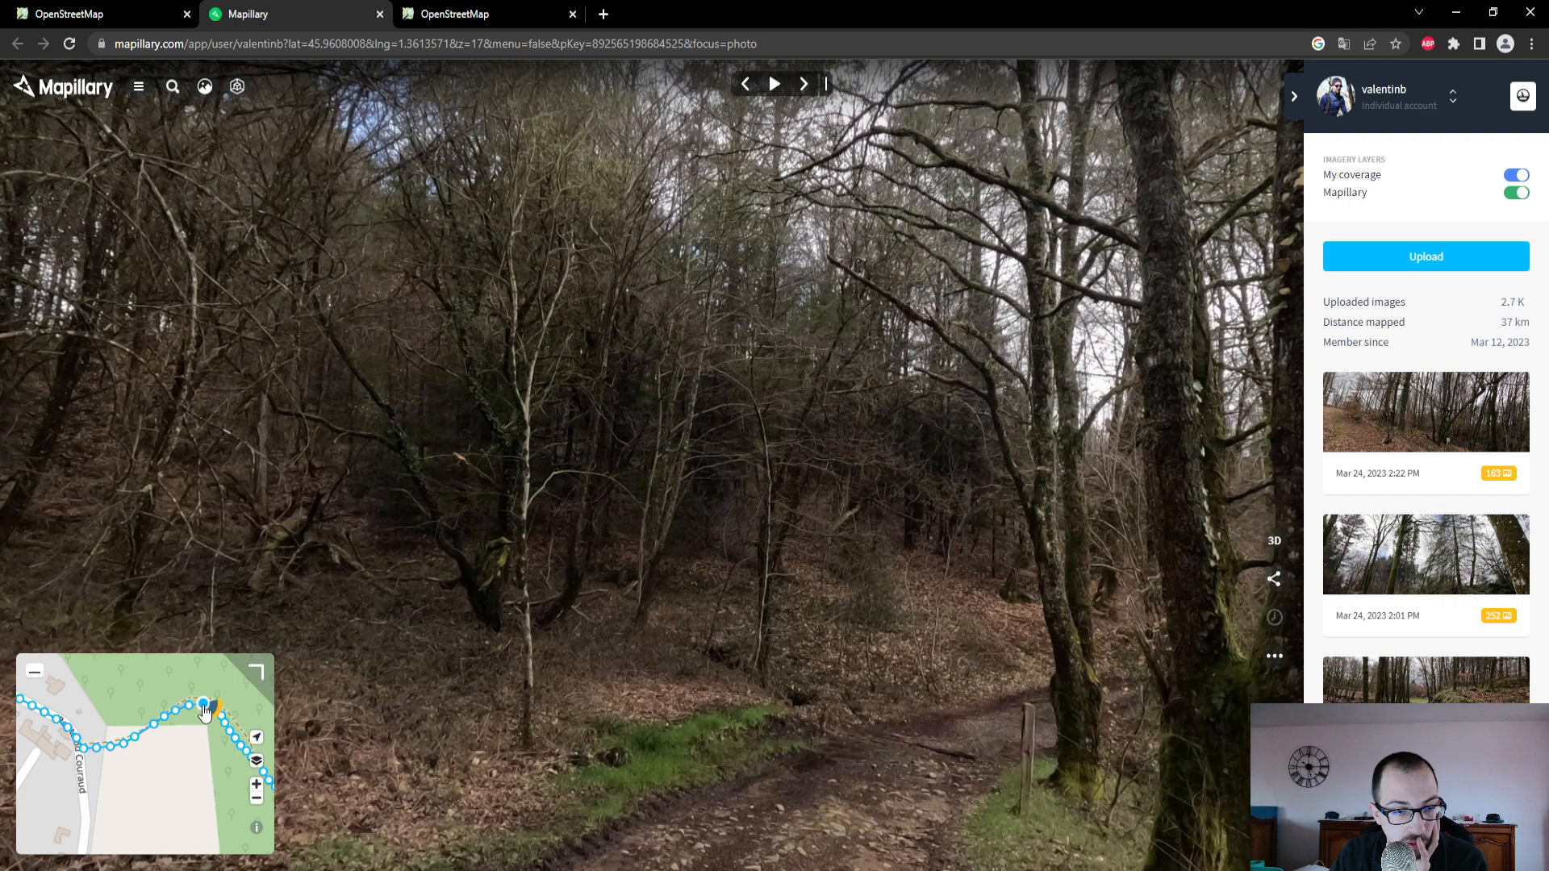
{"action": "left_click", "coordinate": [214, 709]}
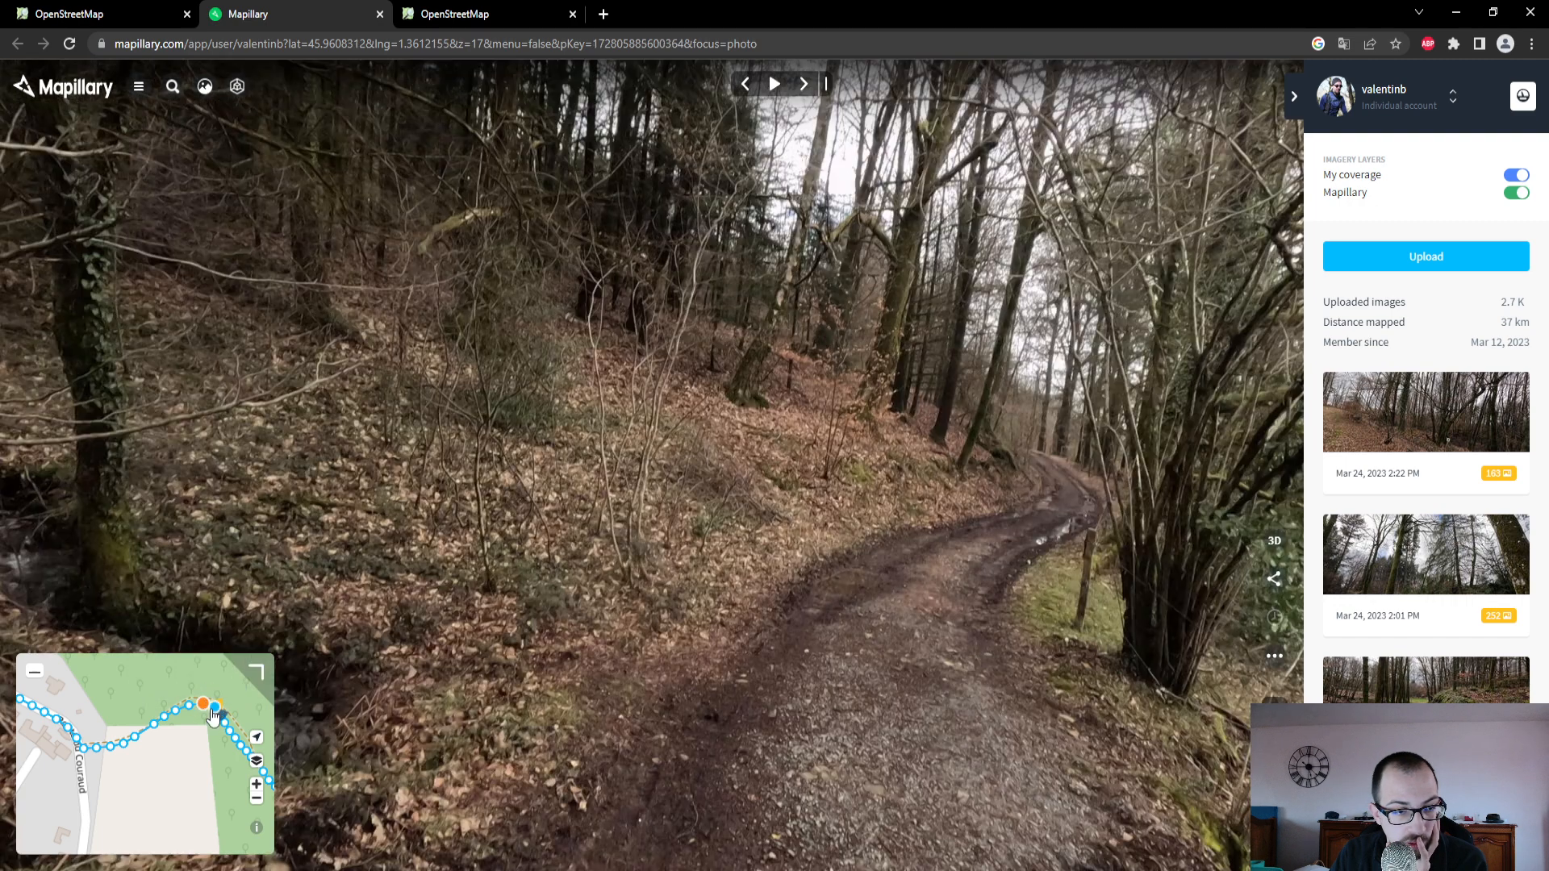
{"action": "left_click_drag", "start_coordinate": [449, 566], "coordinate": [650, 445]}
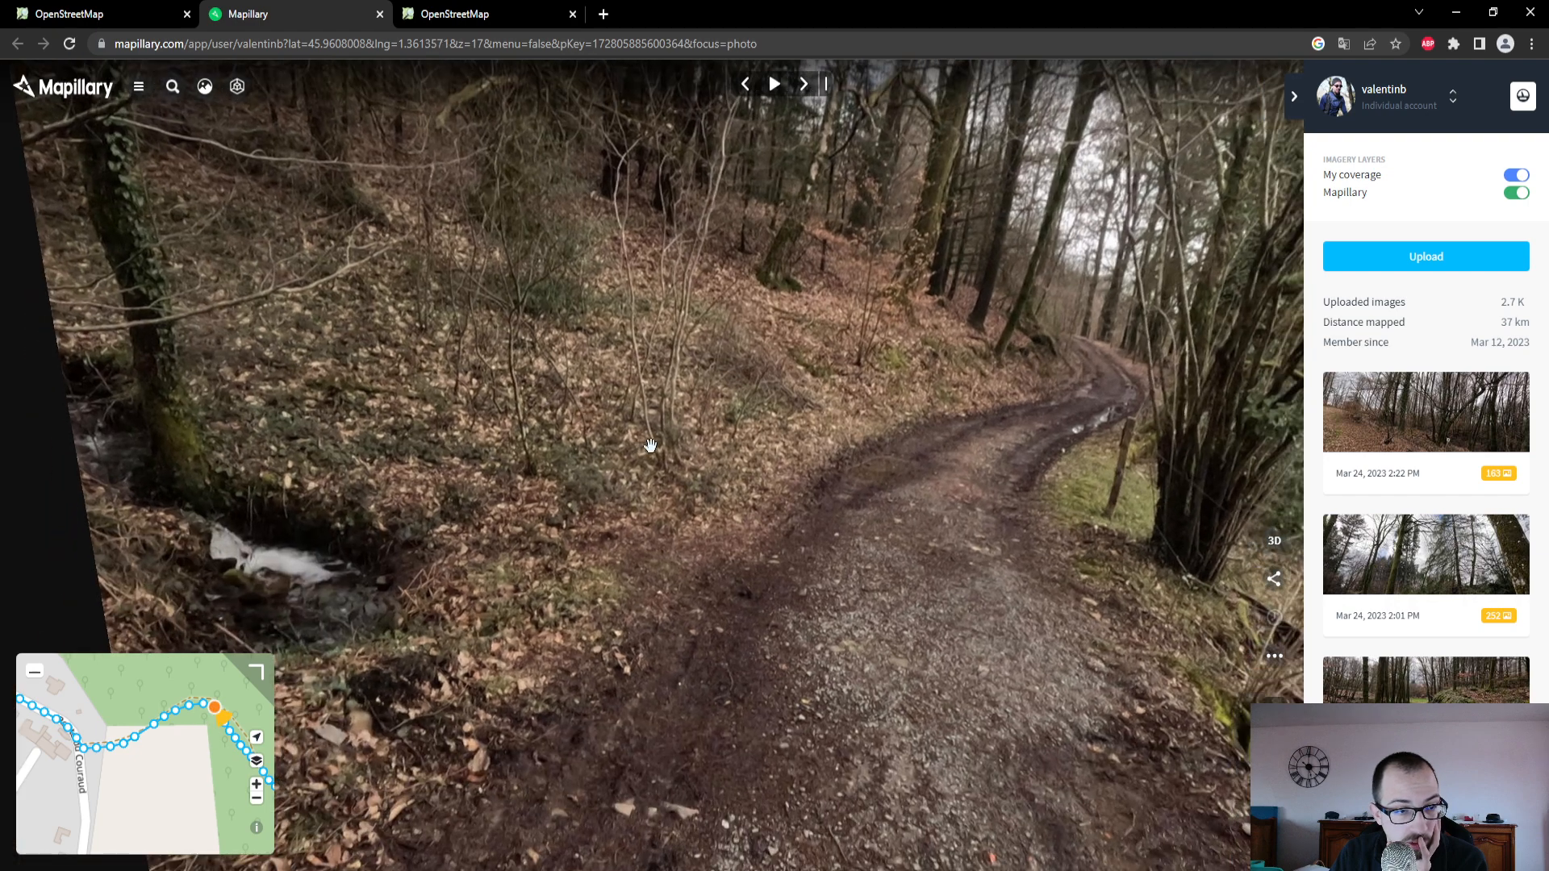
- Return to the OpenStreetMap editor and examine the aerial imagery and GPS trace along the track from the meadow to the eastern path junctions
{"action": "left_click", "coordinate": [98, 12]}
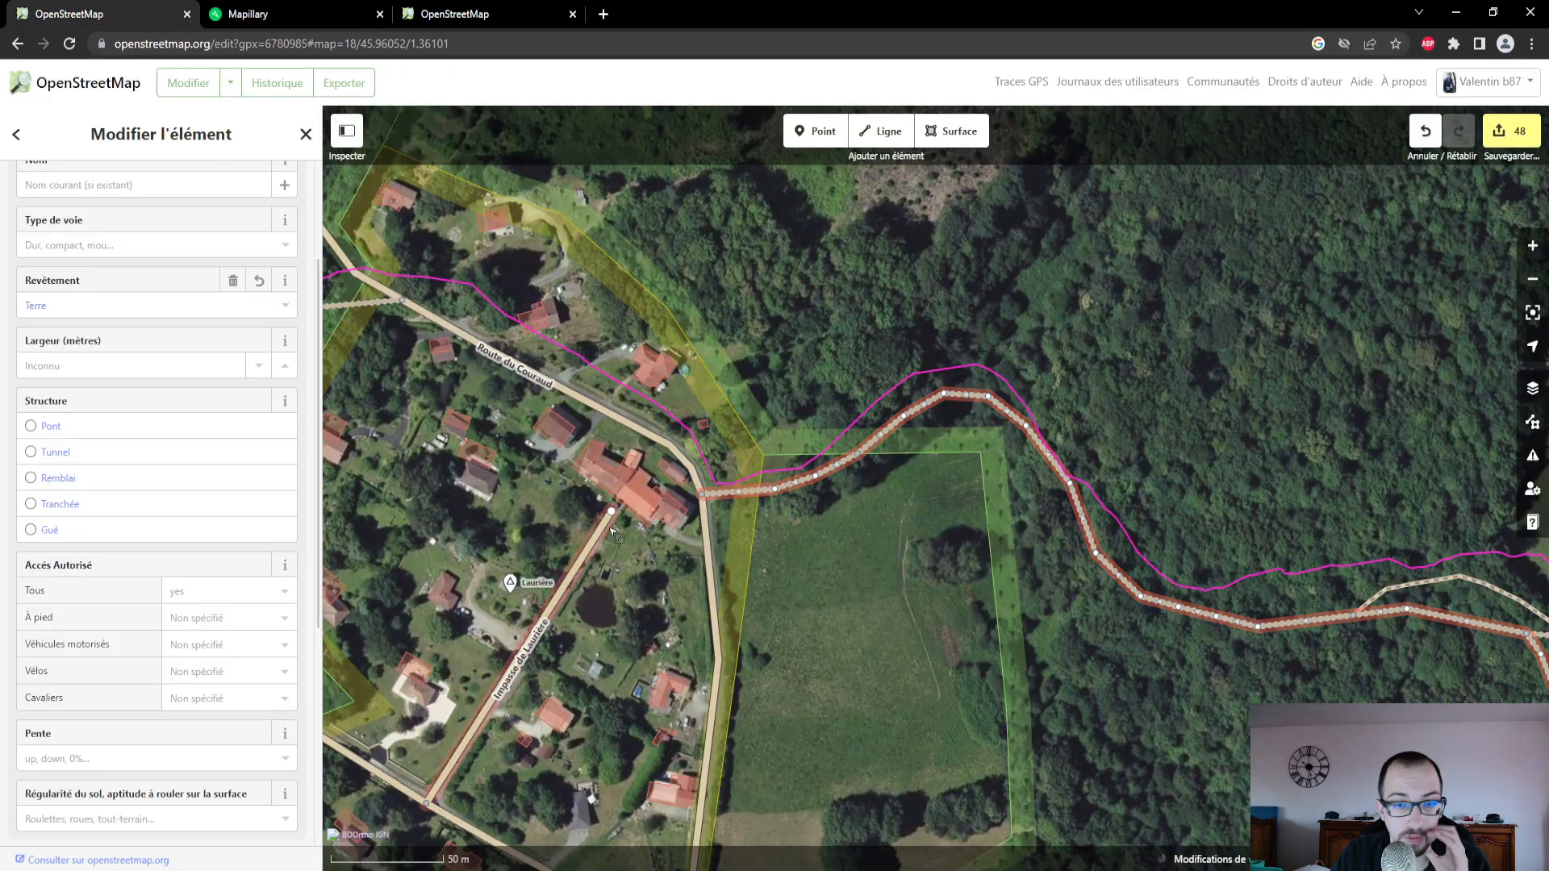
{"action": "scroll", "coordinate": [944, 487], "scroll_direction": "up", "scroll_amount": 5}
{"action": "scroll", "coordinate": [943, 487], "scroll_direction": "up", "scroll_amount": 2}
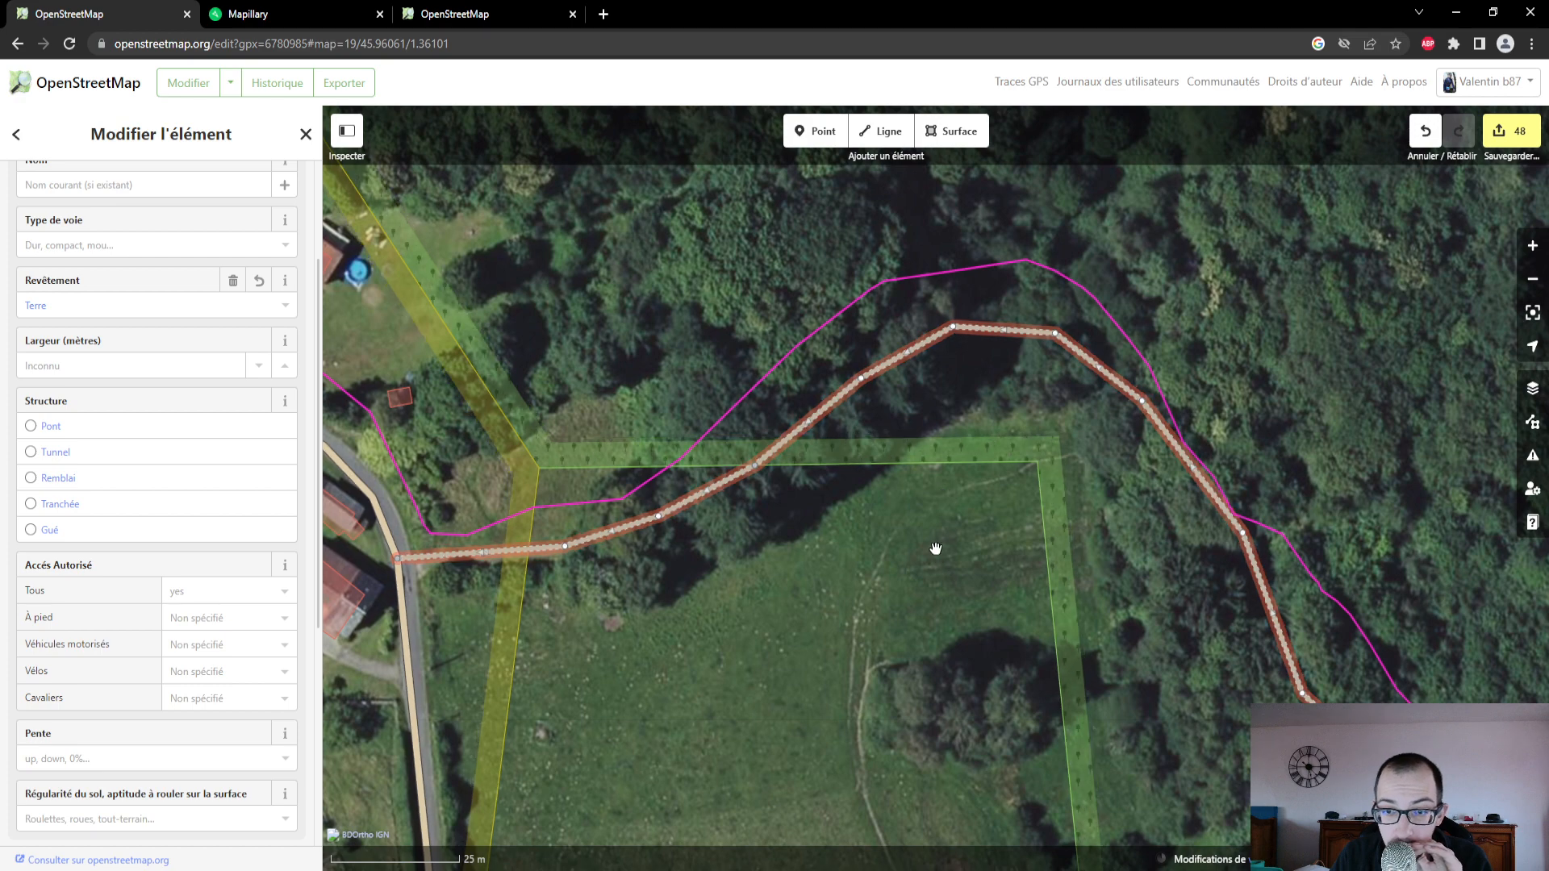
{"action": "scroll", "coordinate": [936, 547], "scroll_direction": "up", "scroll_amount": 3}
{"action": "scroll", "coordinate": [936, 548], "scroll_direction": "down", "scroll_amount": 5}
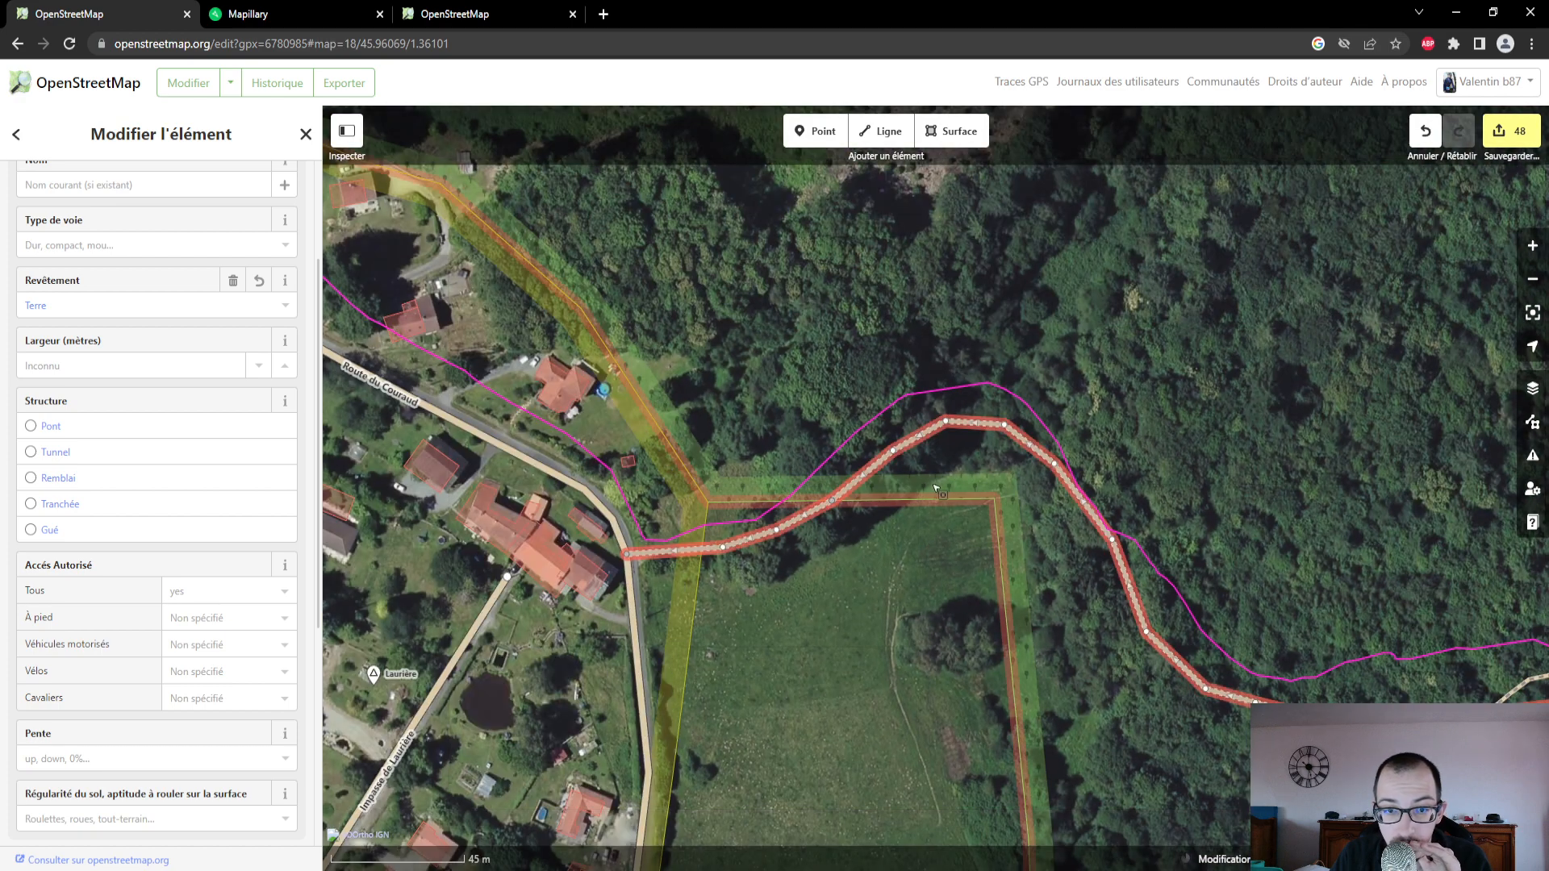
{"action": "left_click_drag", "start_coordinate": [954, 599], "coordinate": [655, 468]}
{"action": "left_click_drag", "start_coordinate": [1100, 650], "coordinate": [736, 560]}
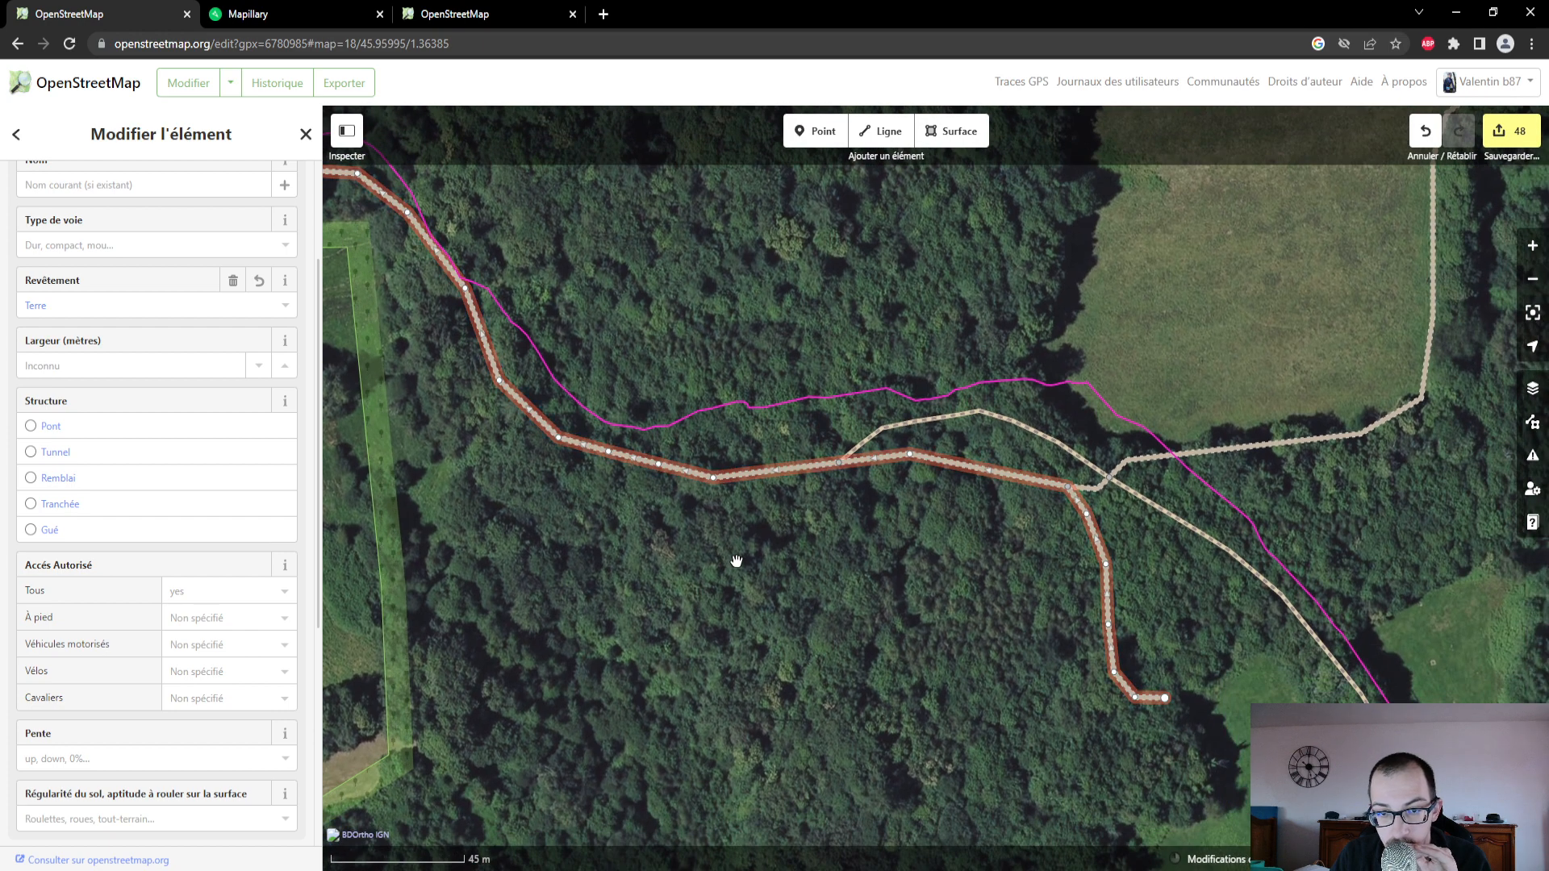
{"action": "left_click_drag", "start_coordinate": [754, 594], "coordinate": [1065, 695]}
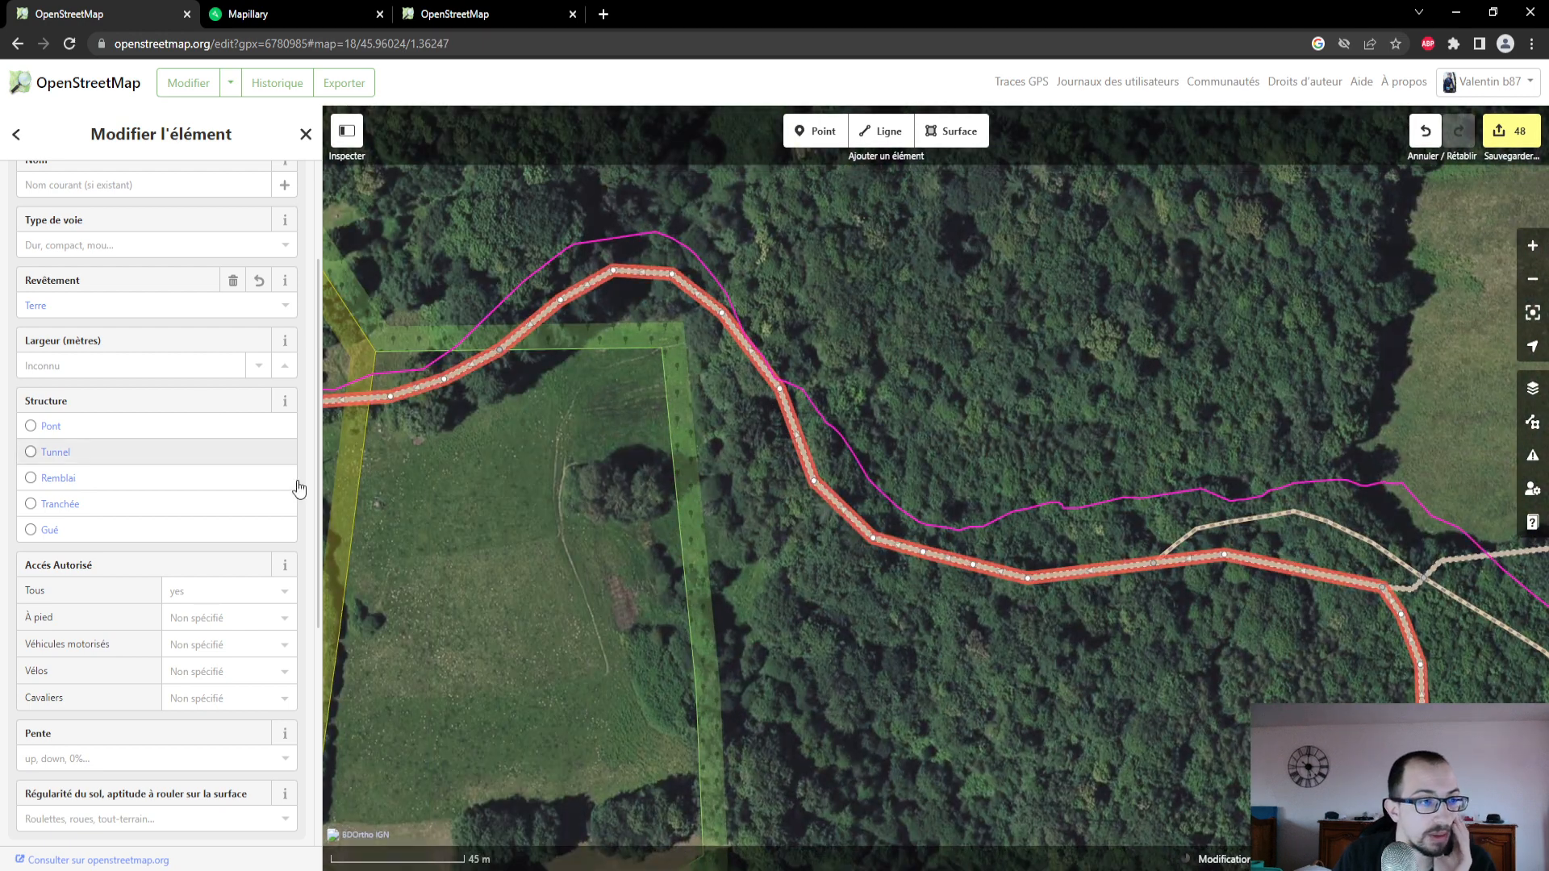
{"action": "left_click_drag", "start_coordinate": [557, 487], "coordinate": [447, 415]}
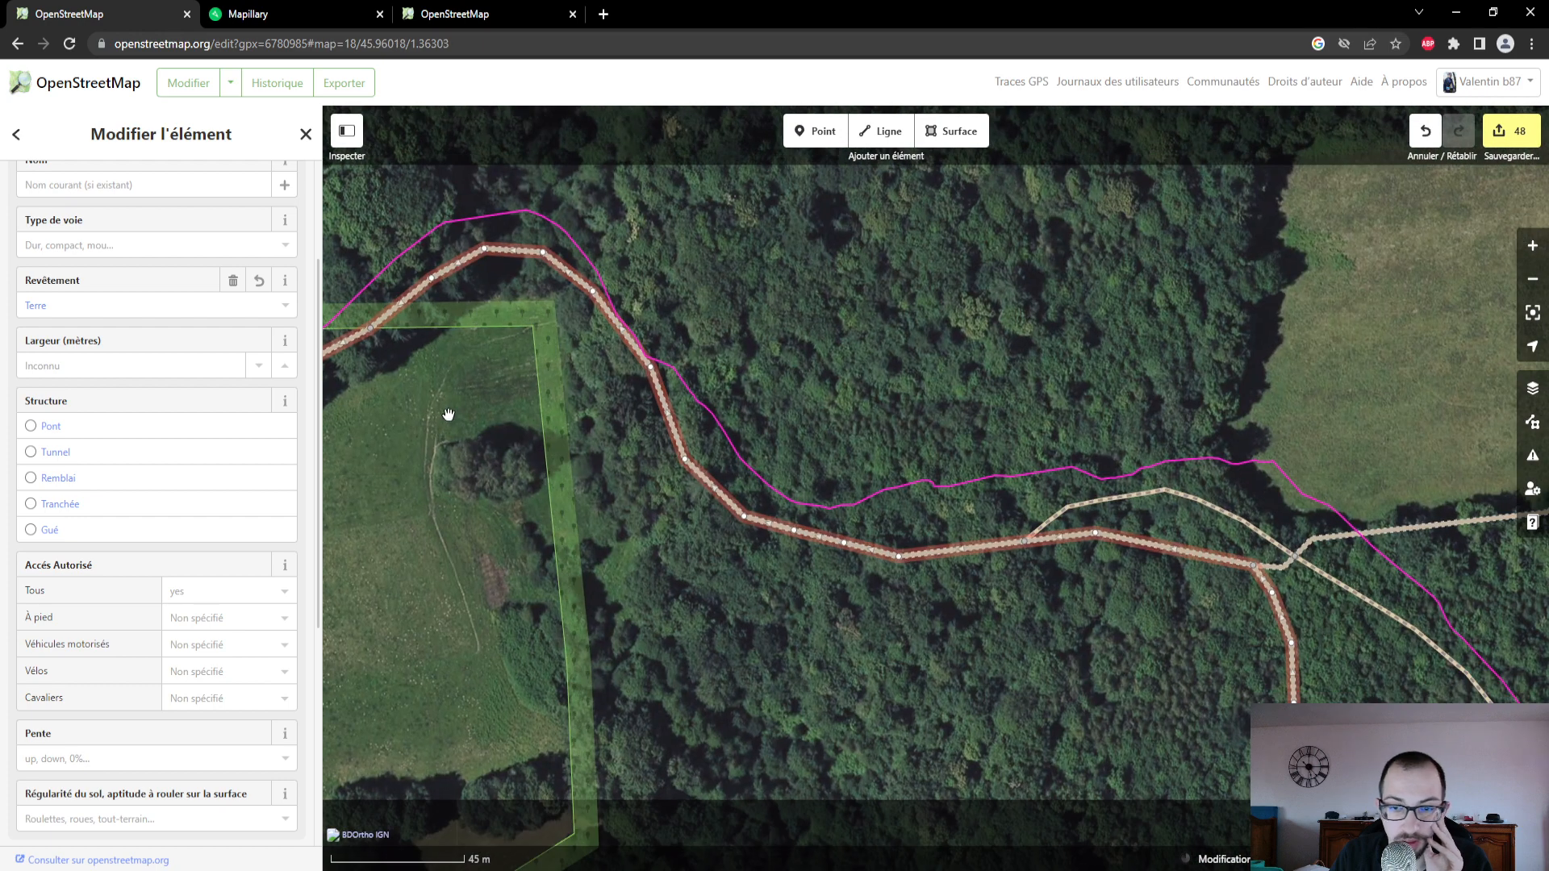
{"action": "left_click_drag", "start_coordinate": [893, 640], "coordinate": [1138, 748]}
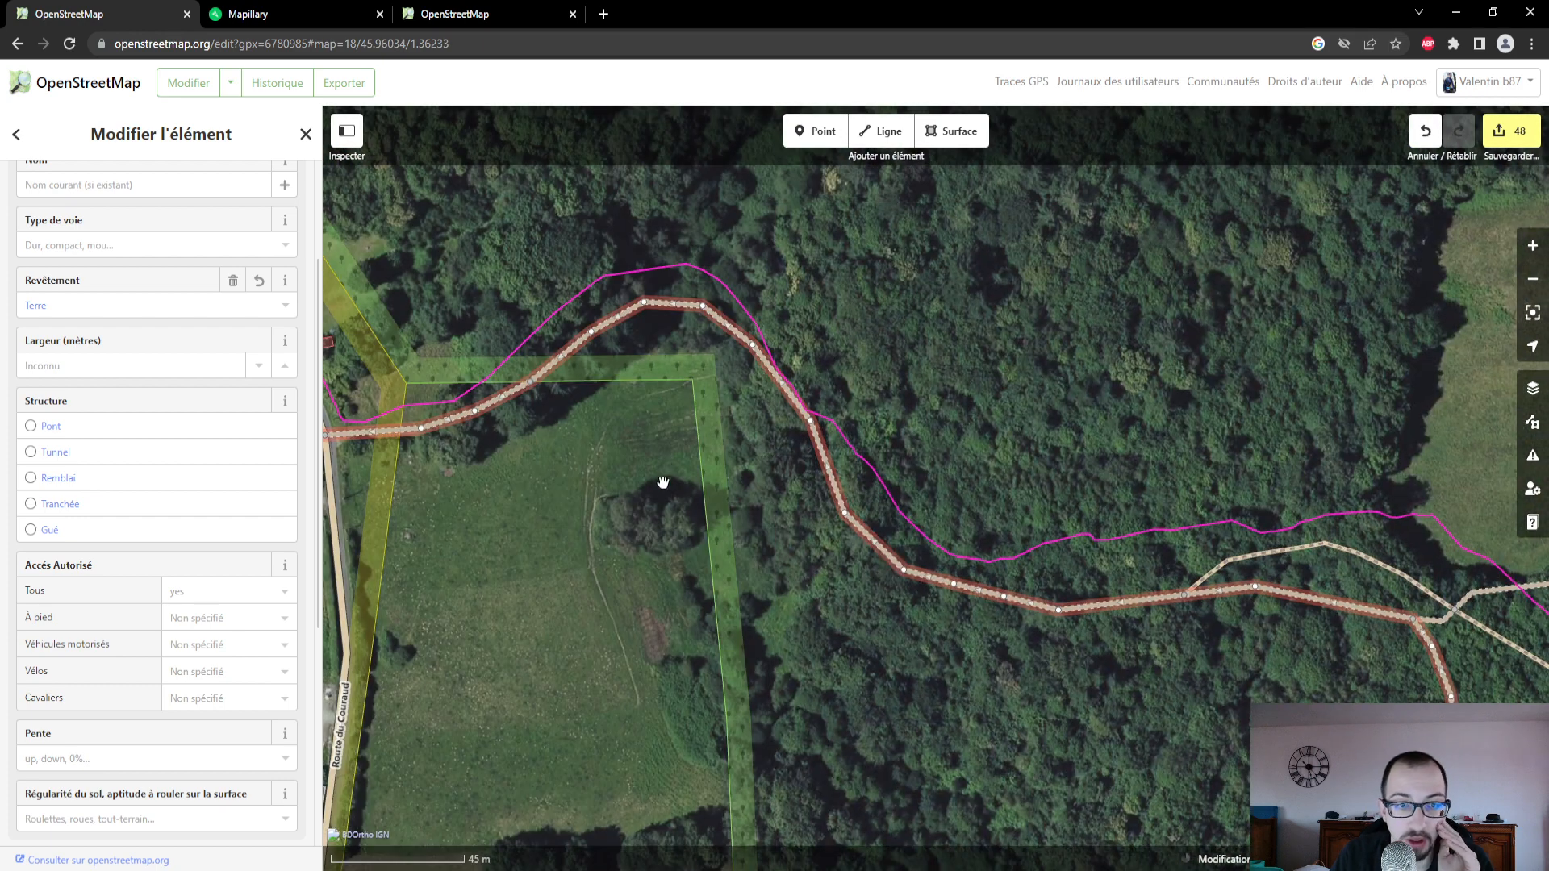
{"action": "left_click_drag", "start_coordinate": [664, 484], "coordinate": [703, 545]}
{"action": "left_click", "coordinate": [814, 131]}
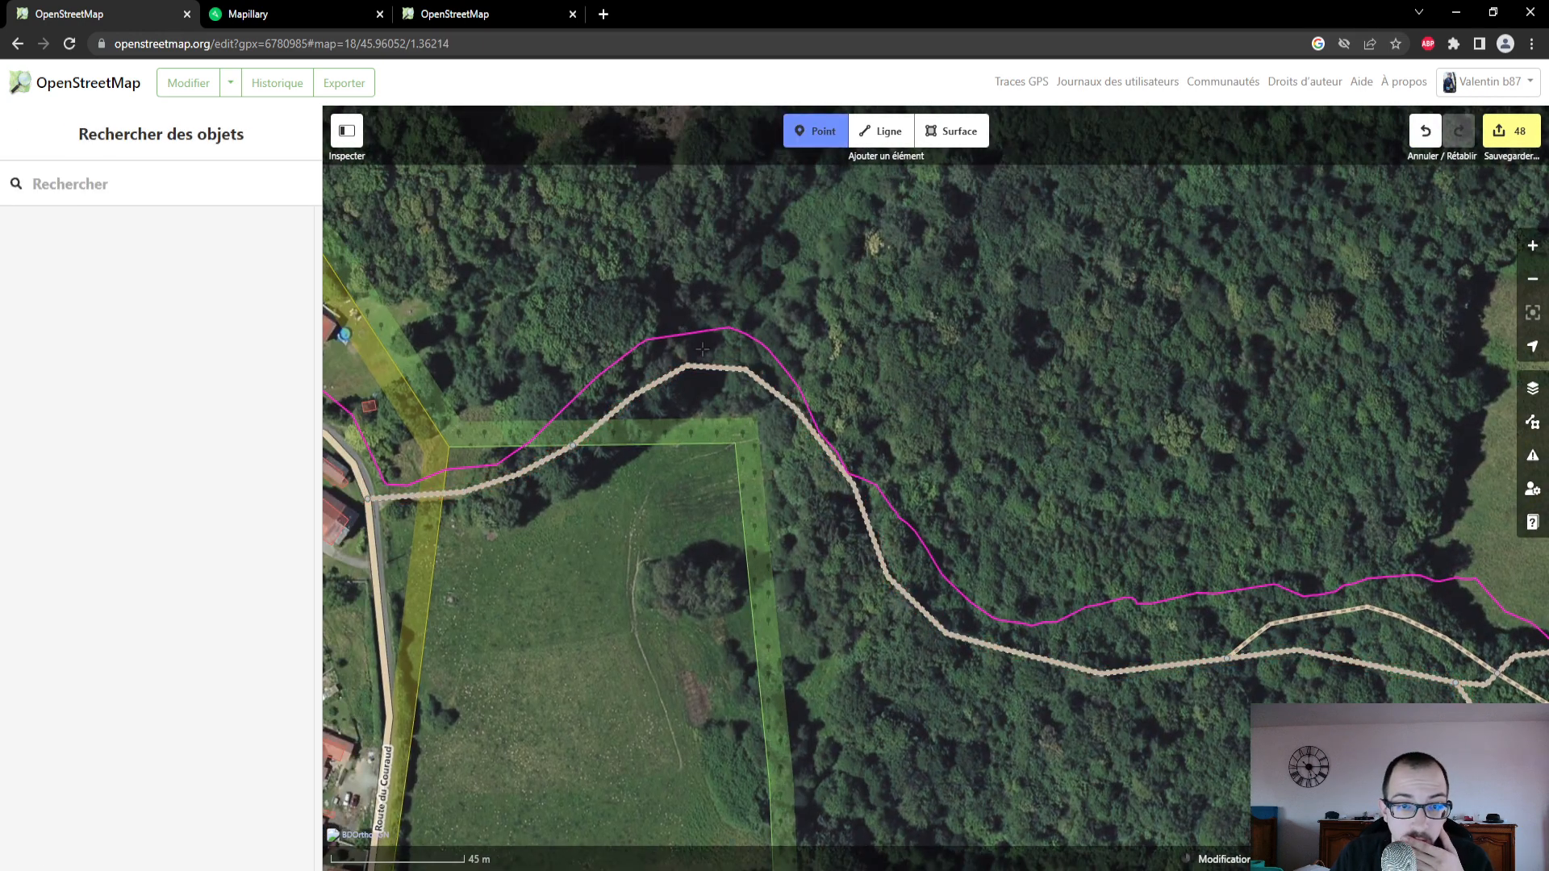
{"action": "left_click", "coordinate": [292, 11]}
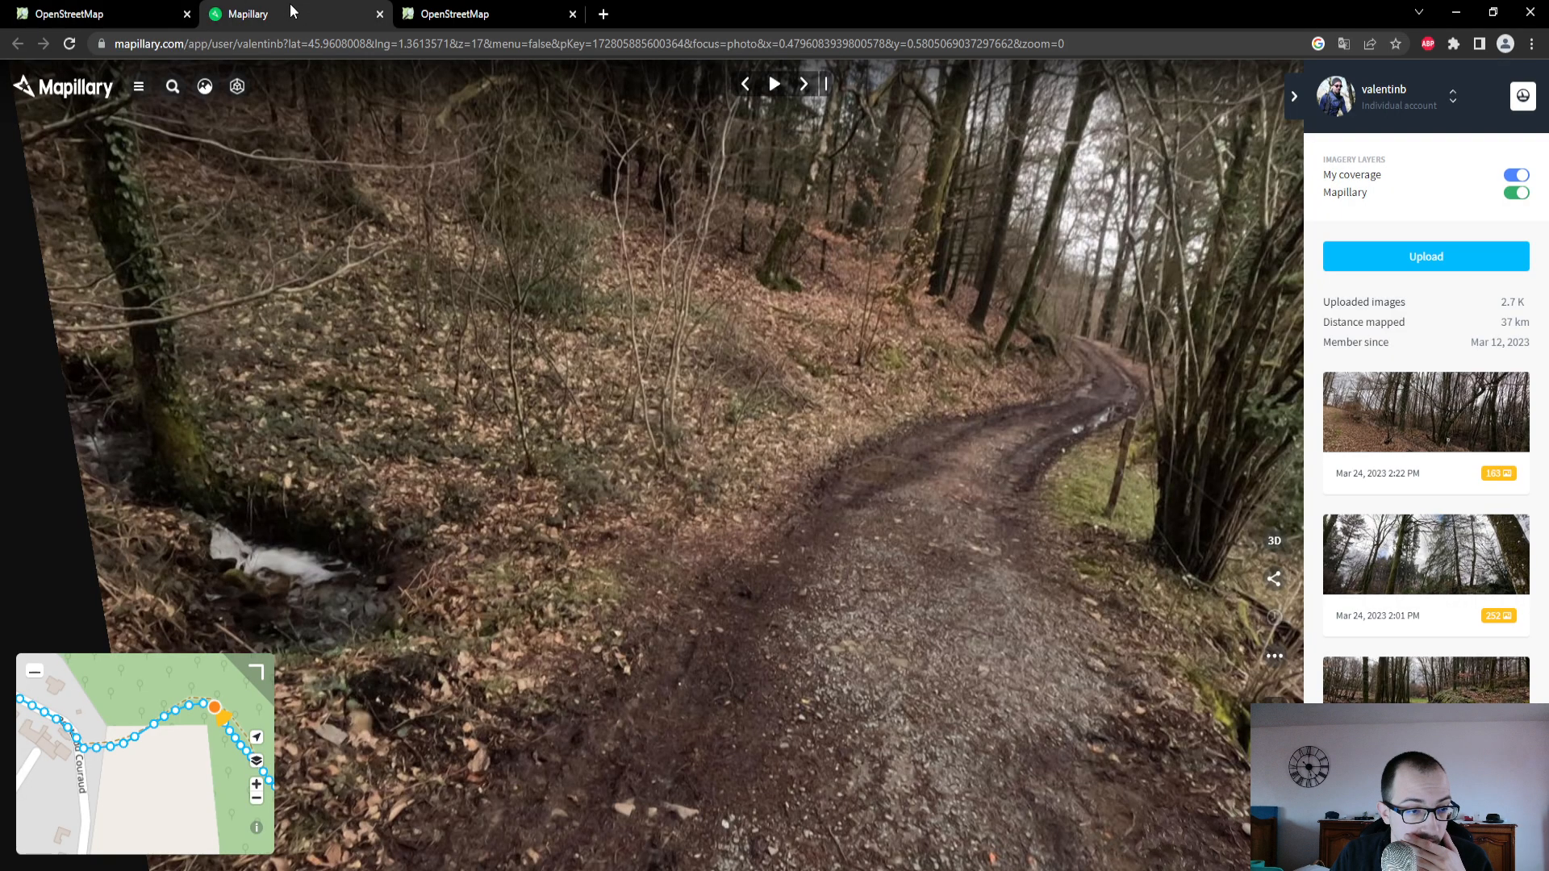
{"action": "left_click", "coordinate": [105, 14]}
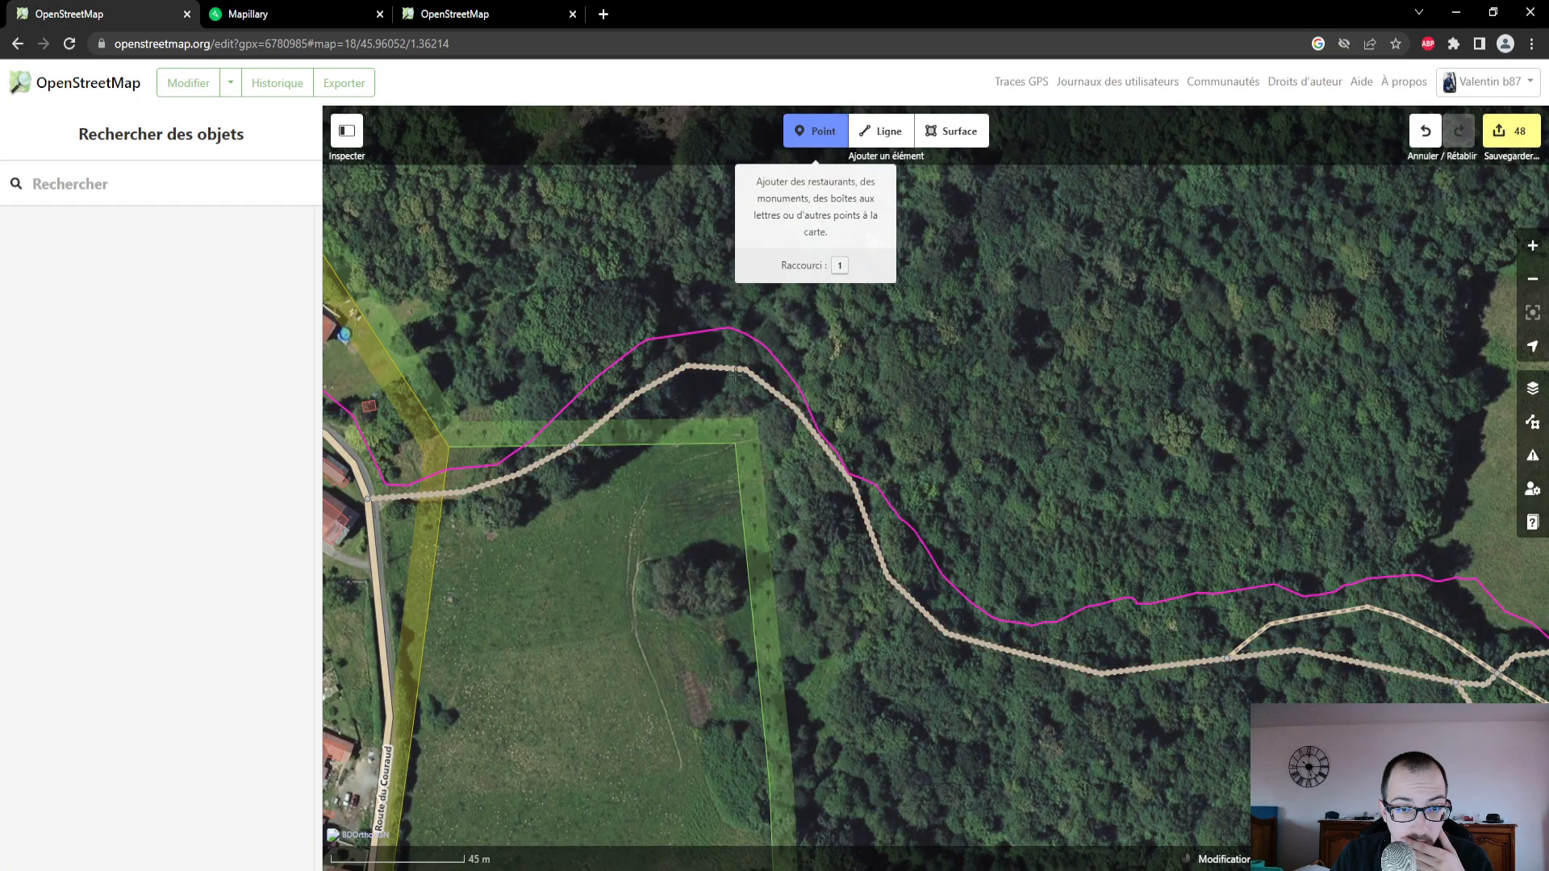
{"action": "left_click", "coordinate": [736, 373]}
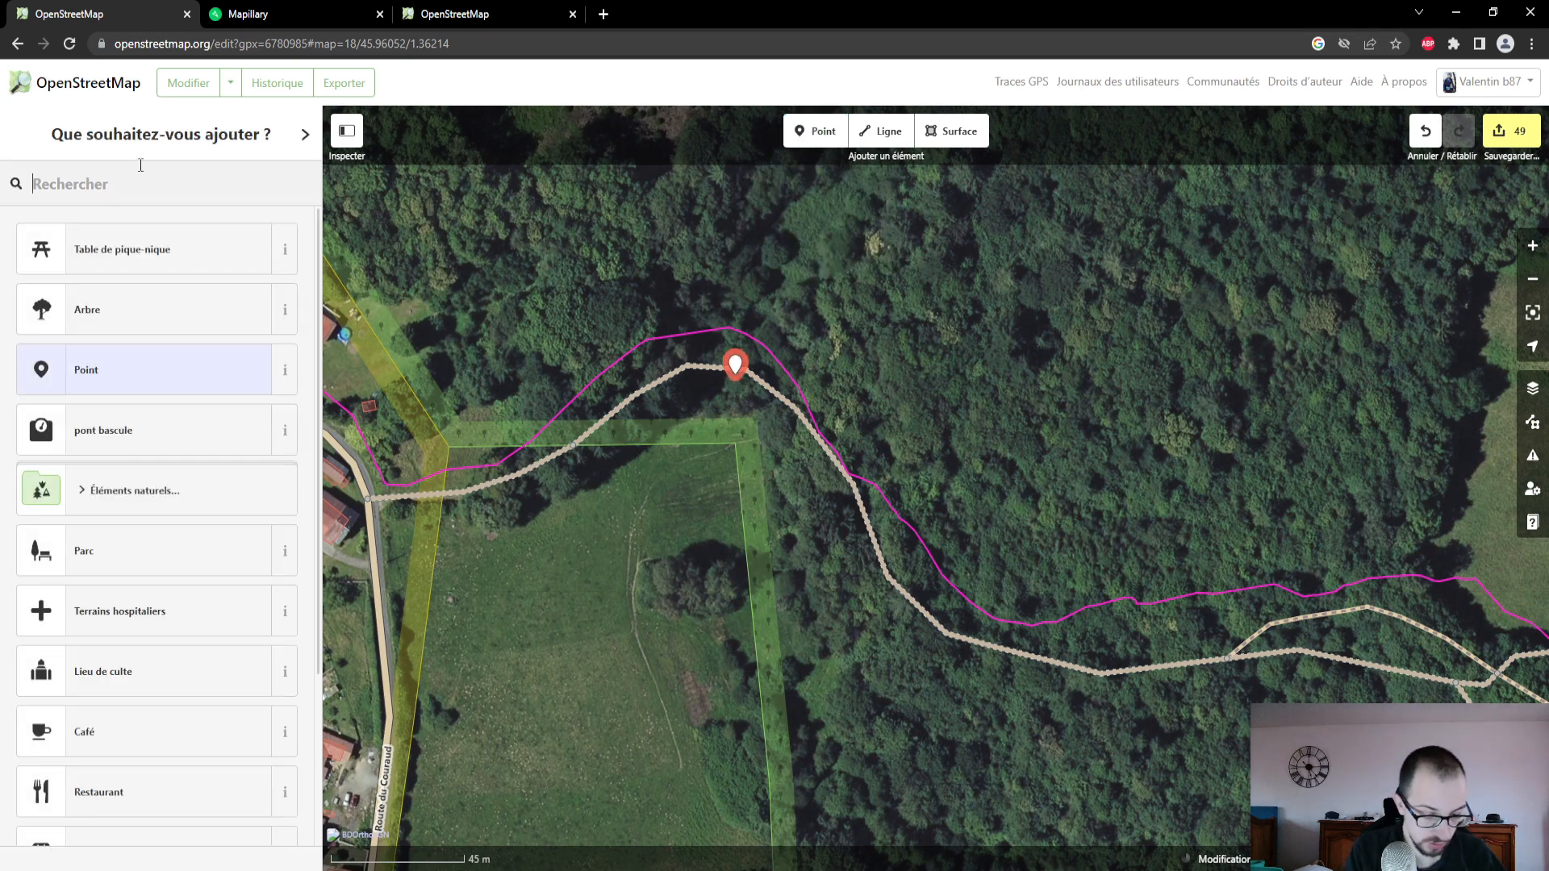
{"action": "type", "text": "eau"}
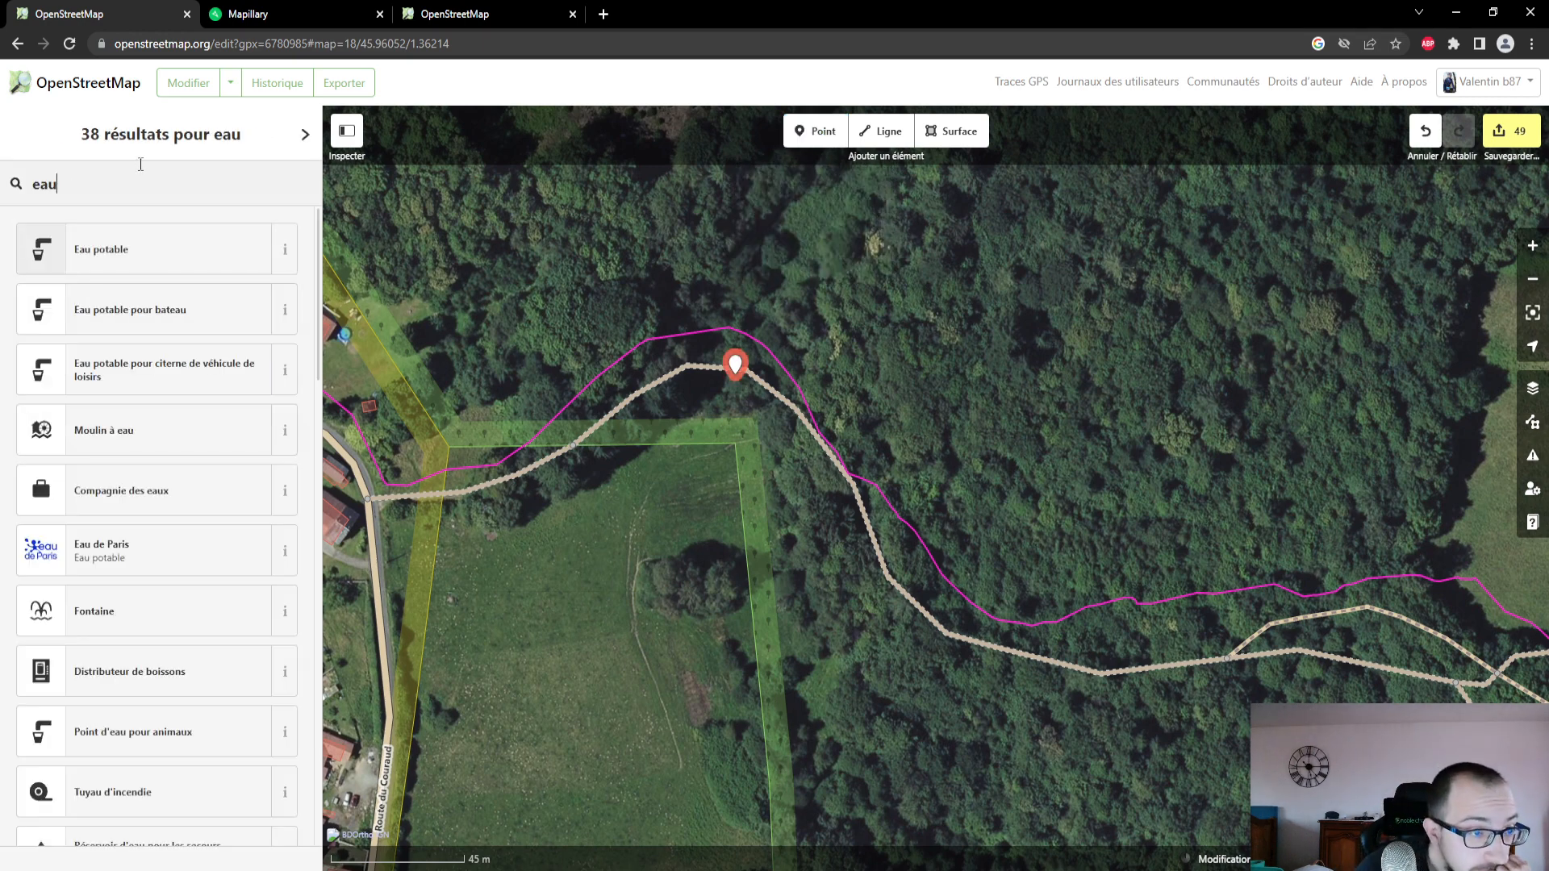
{"action": "scroll", "coordinate": [187, 300], "scroll_direction": "down", "scroll_amount": 3}
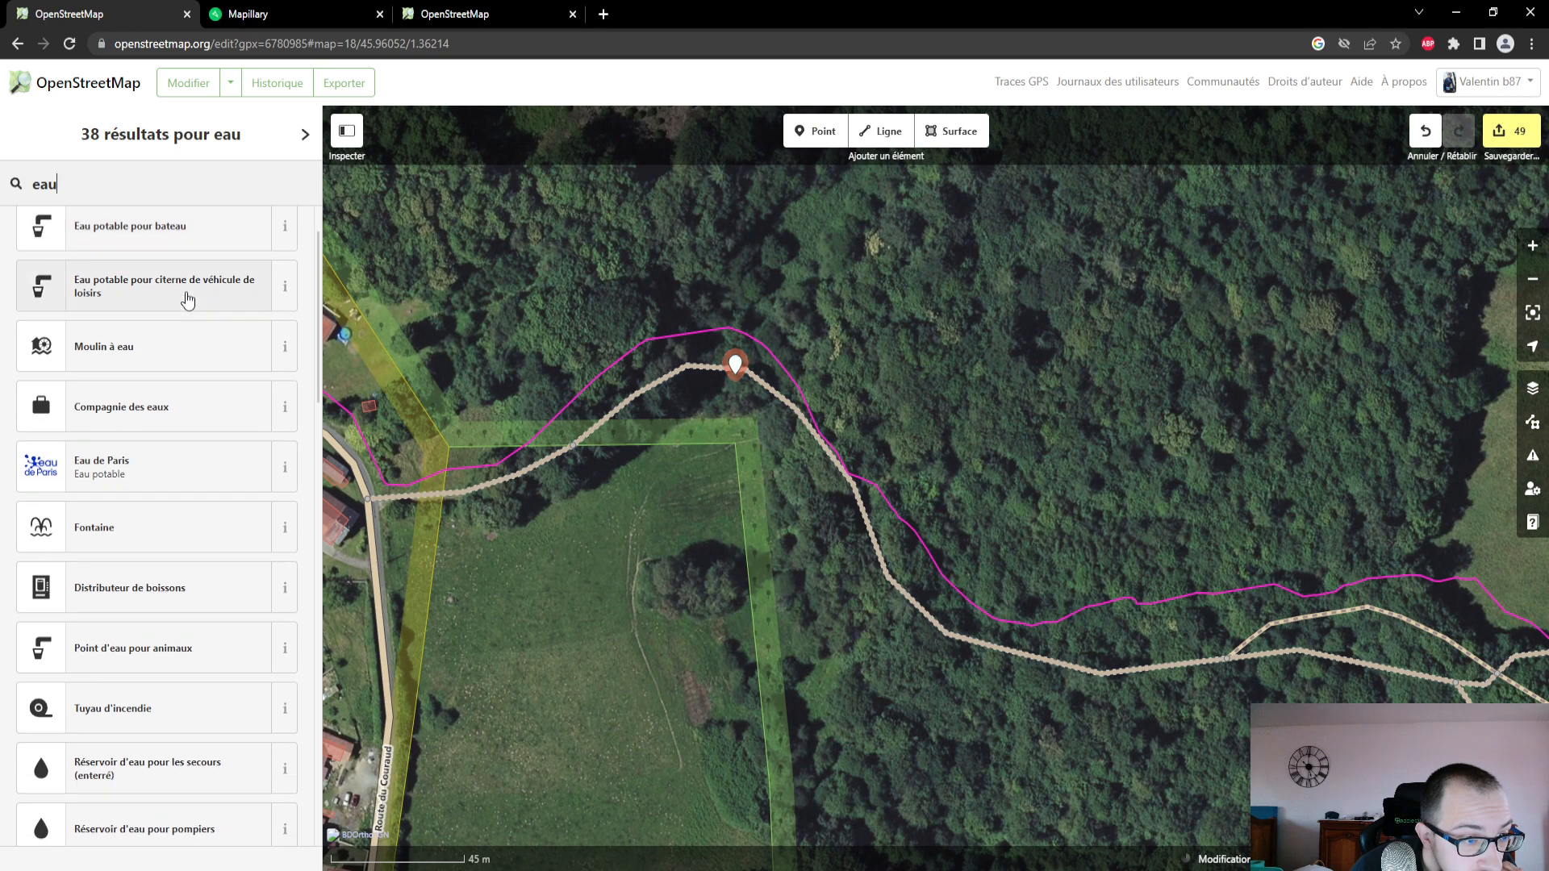
{"action": "scroll", "coordinate": [187, 300], "scroll_direction": "down", "scroll_amount": 1}
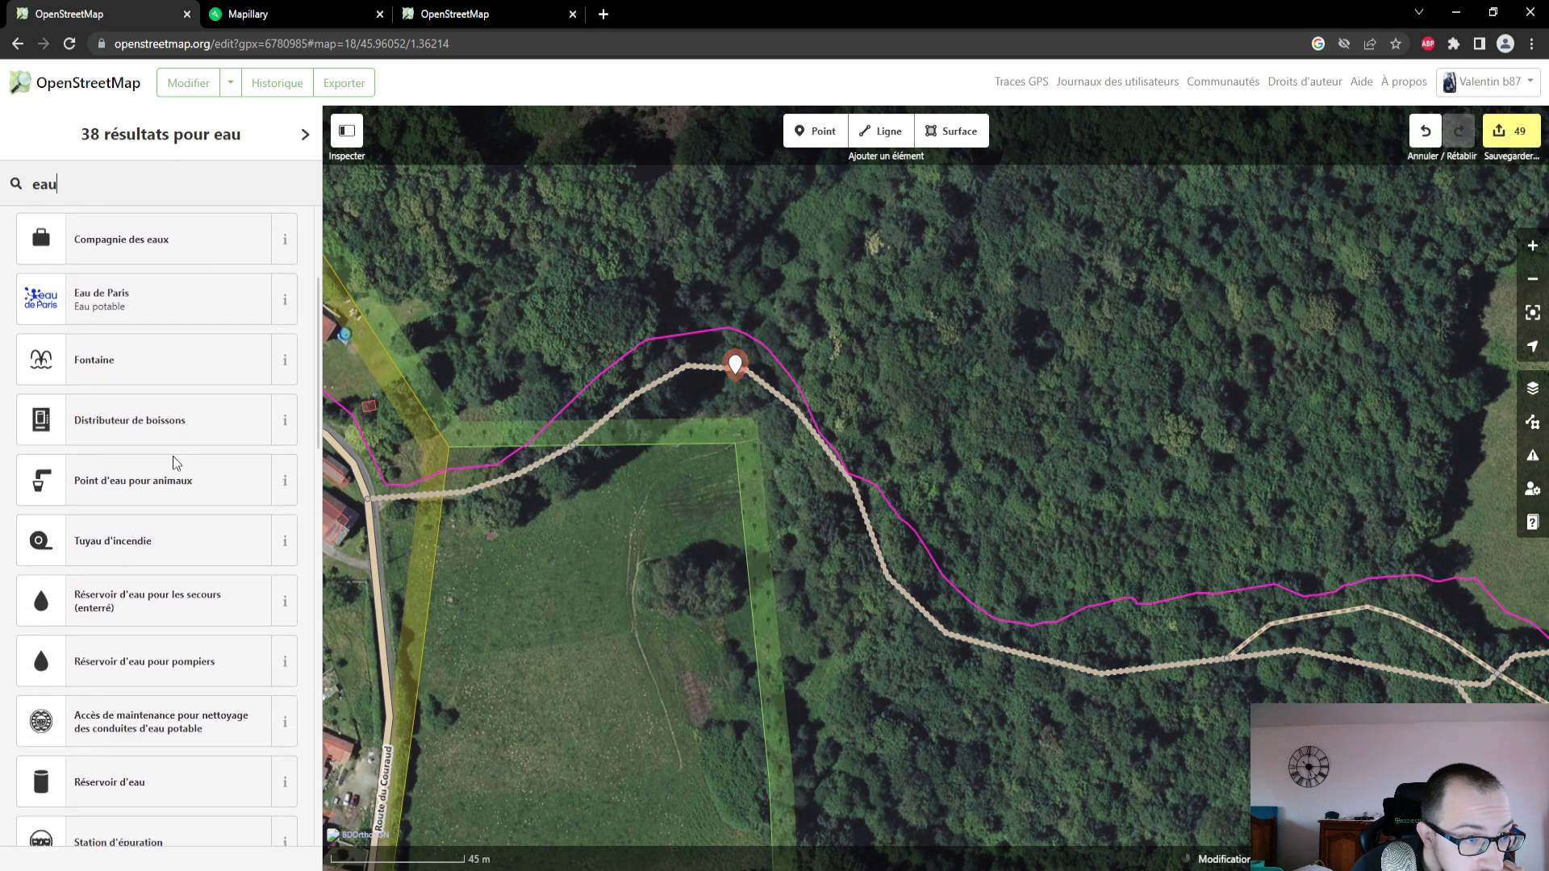
{"action": "scroll", "coordinate": [178, 468], "scroll_direction": "down", "scroll_amount": 3}
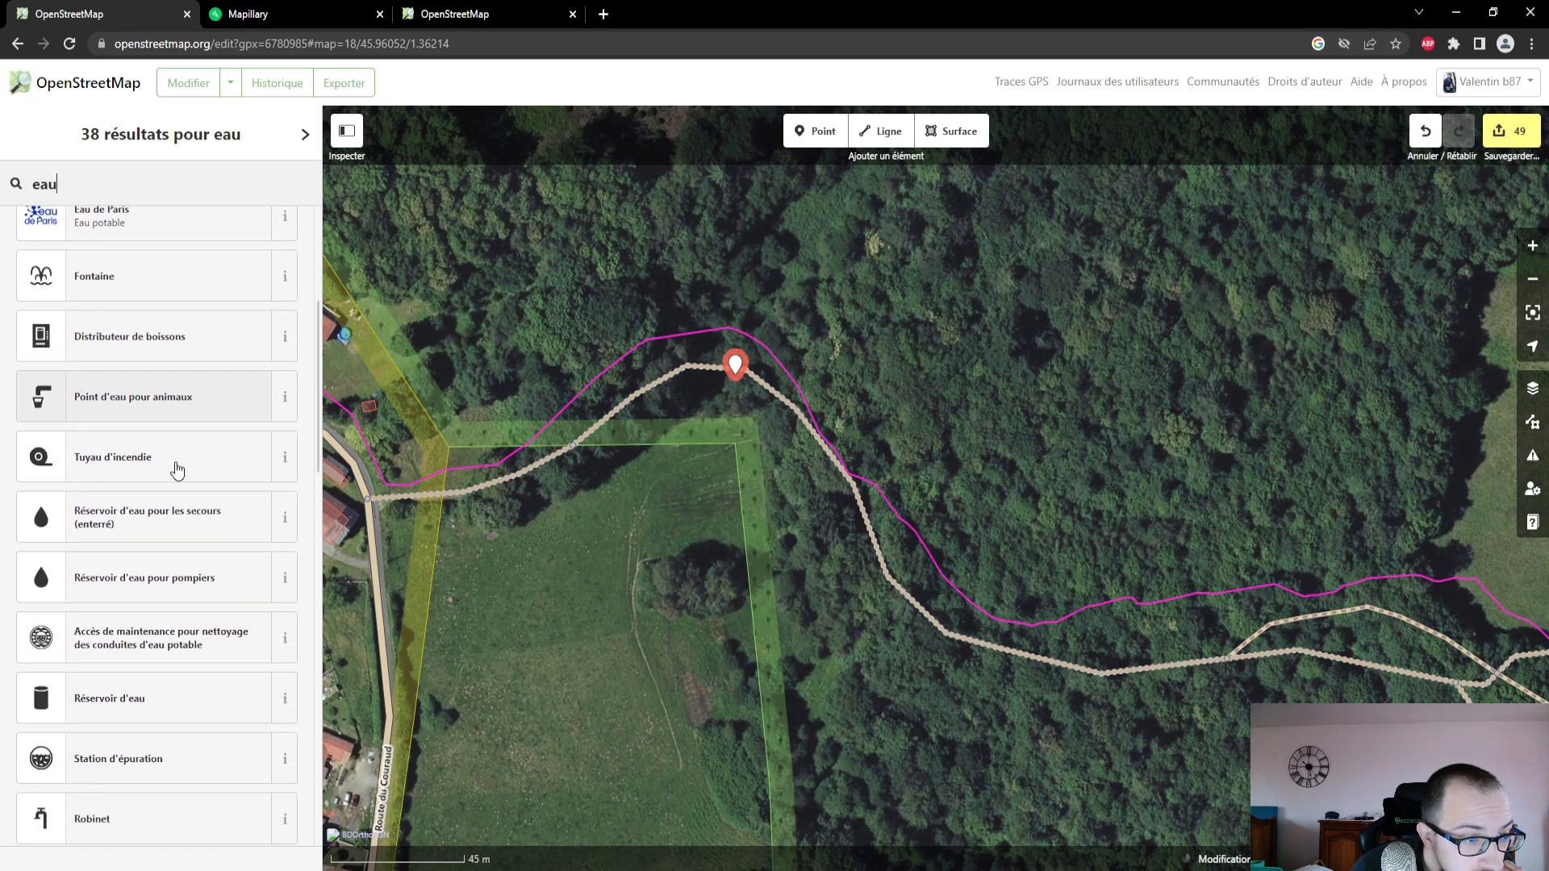
{"action": "scroll", "coordinate": [178, 468], "scroll_direction": "down", "scroll_amount": 4}
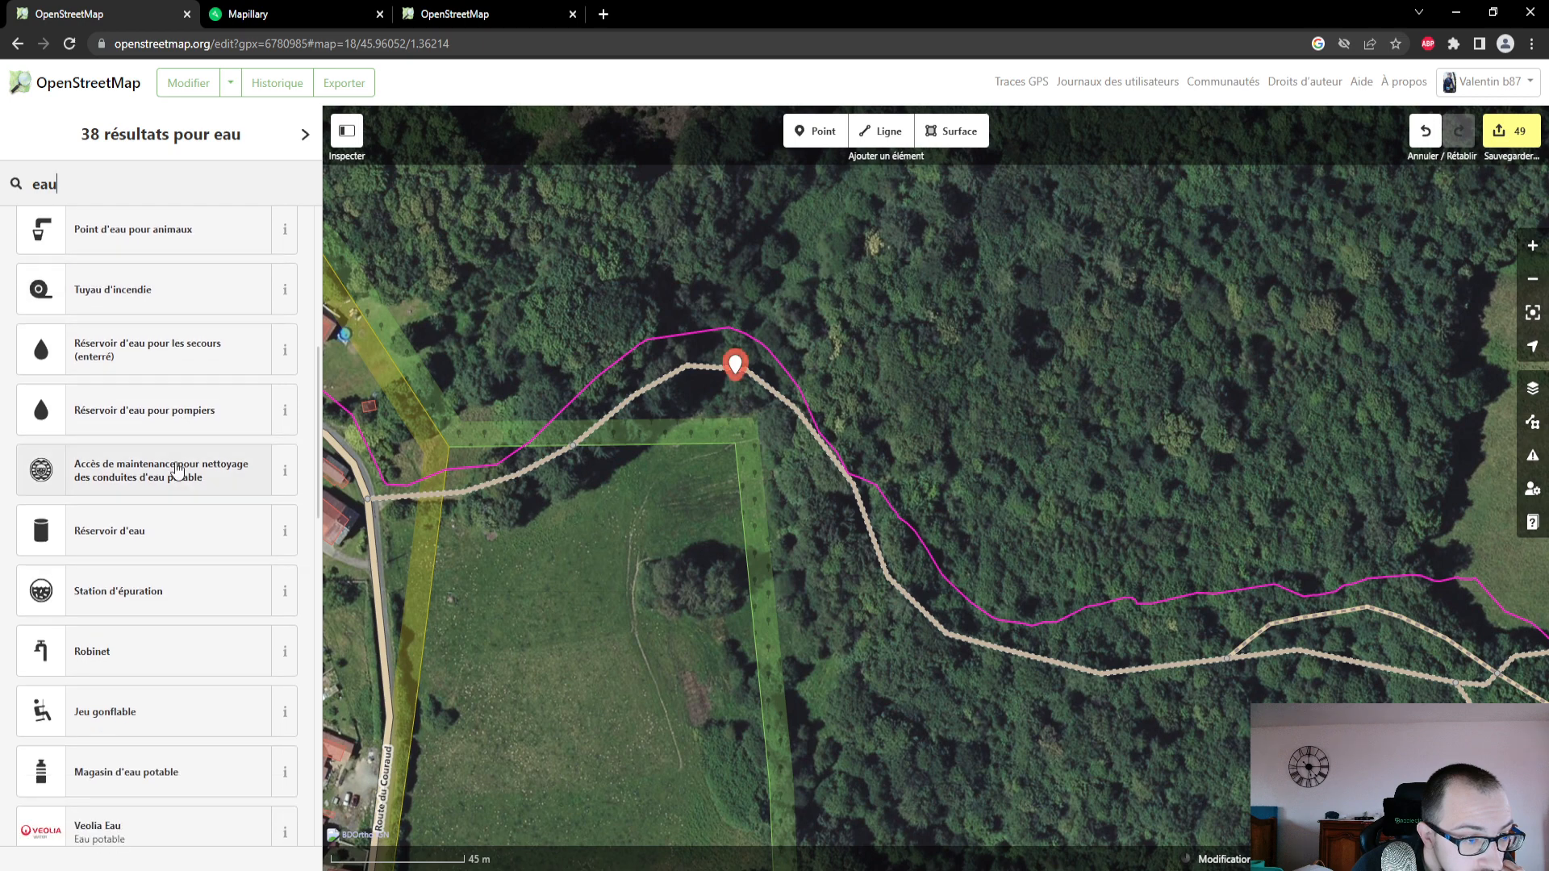
{"action": "scroll", "coordinate": [178, 470], "scroll_direction": "down", "scroll_amount": 5}
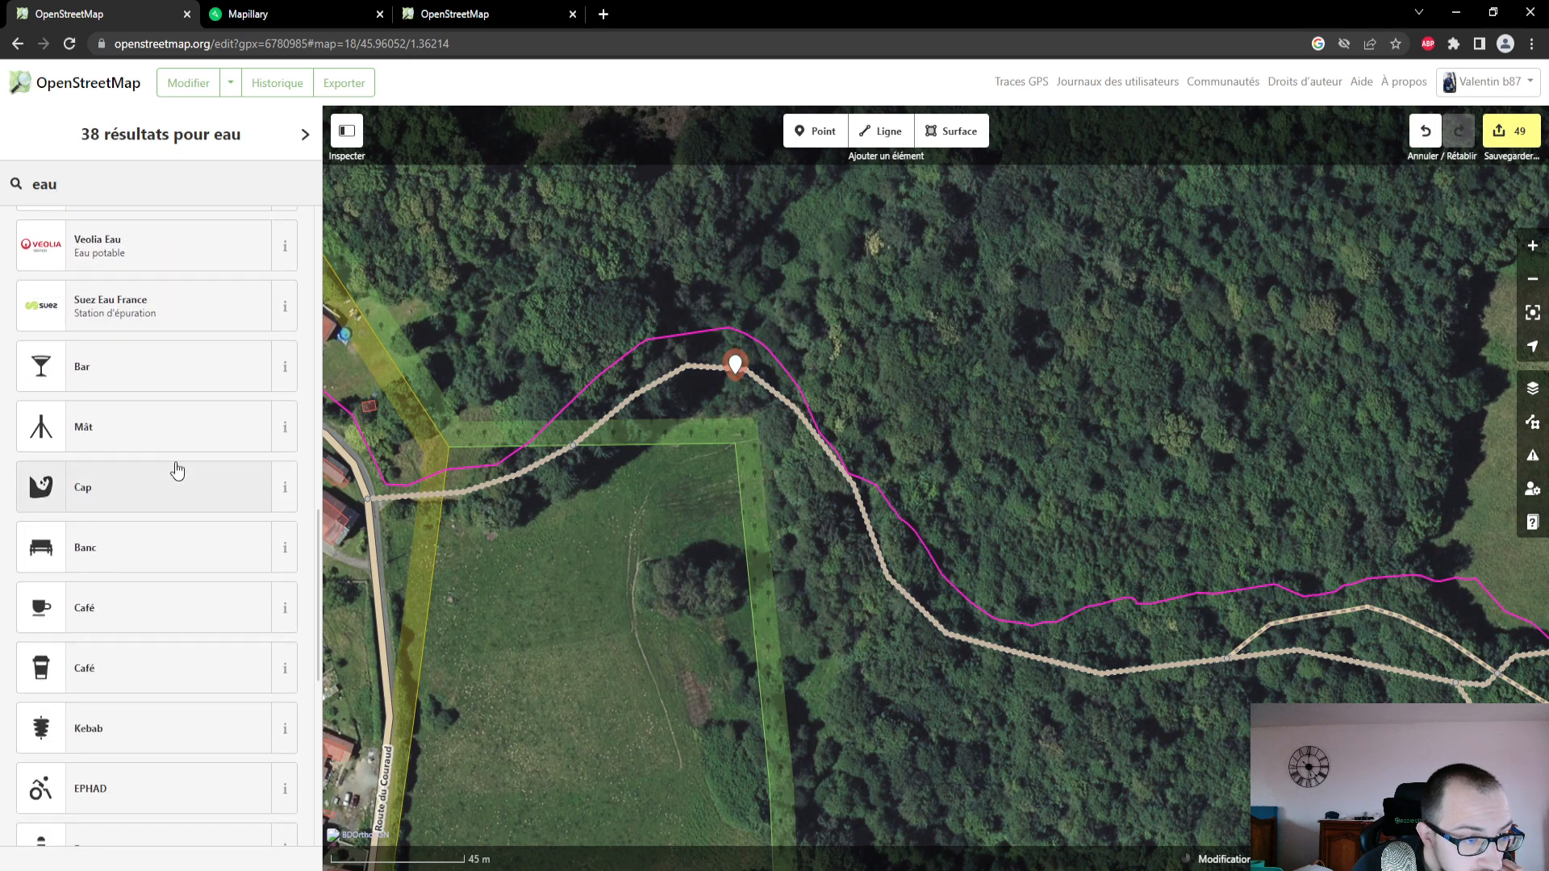
{"action": "scroll", "coordinate": [178, 470], "scroll_direction": "down", "scroll_amount": 5}
{"action": "scroll", "coordinate": [176, 461], "scroll_direction": "down", "scroll_amount": 2}
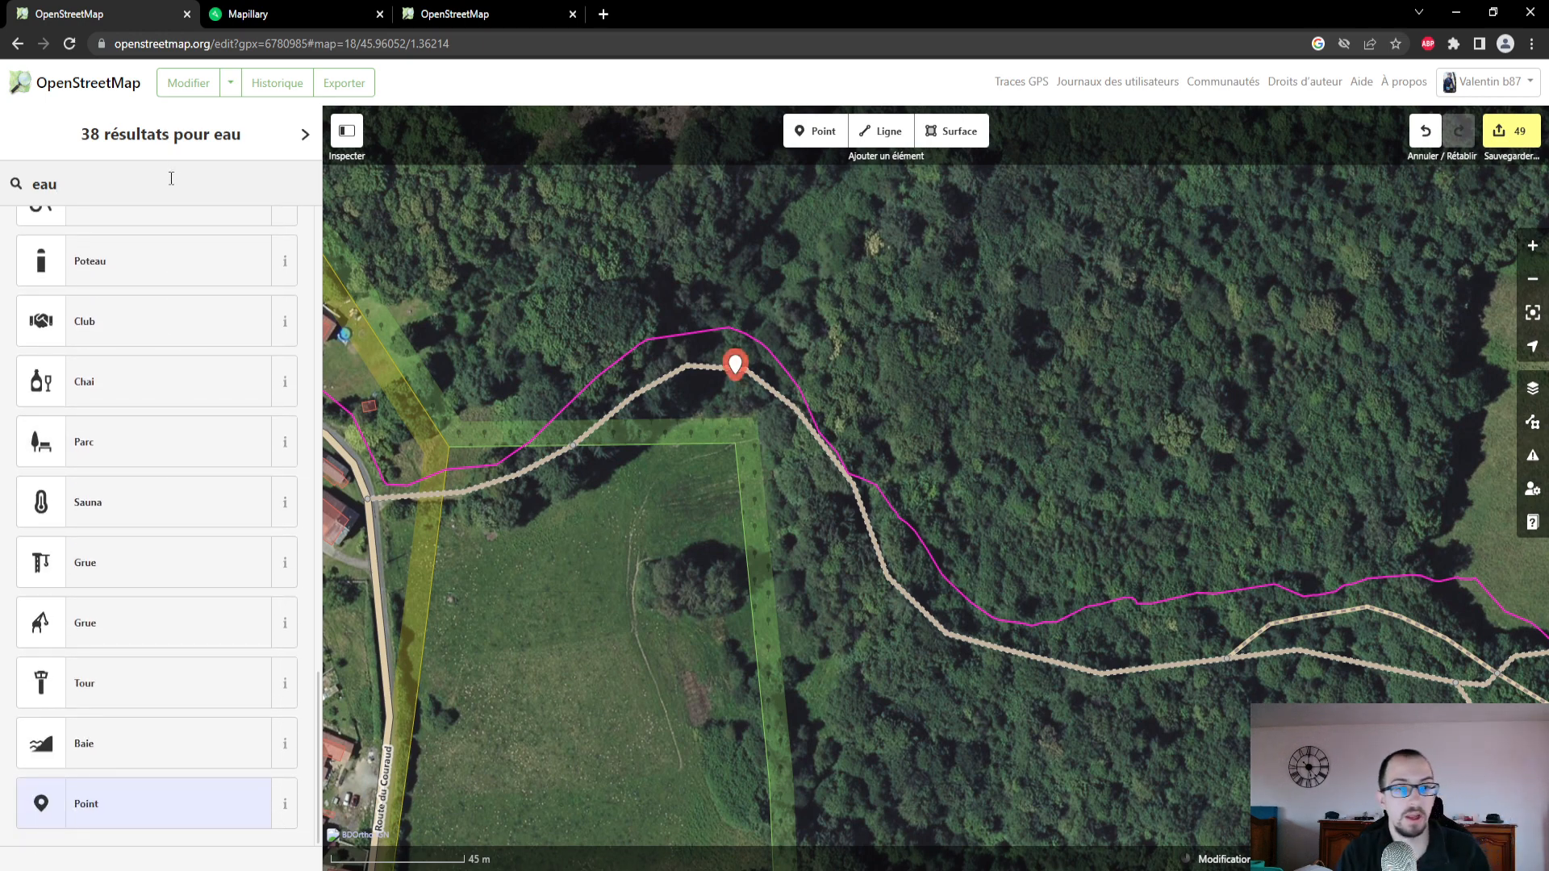
{"action": "key", "text": "BackSpace"}
{"action": "key", "text": "BackSpace"}
{"action": "key", "text": "BackSpace"}
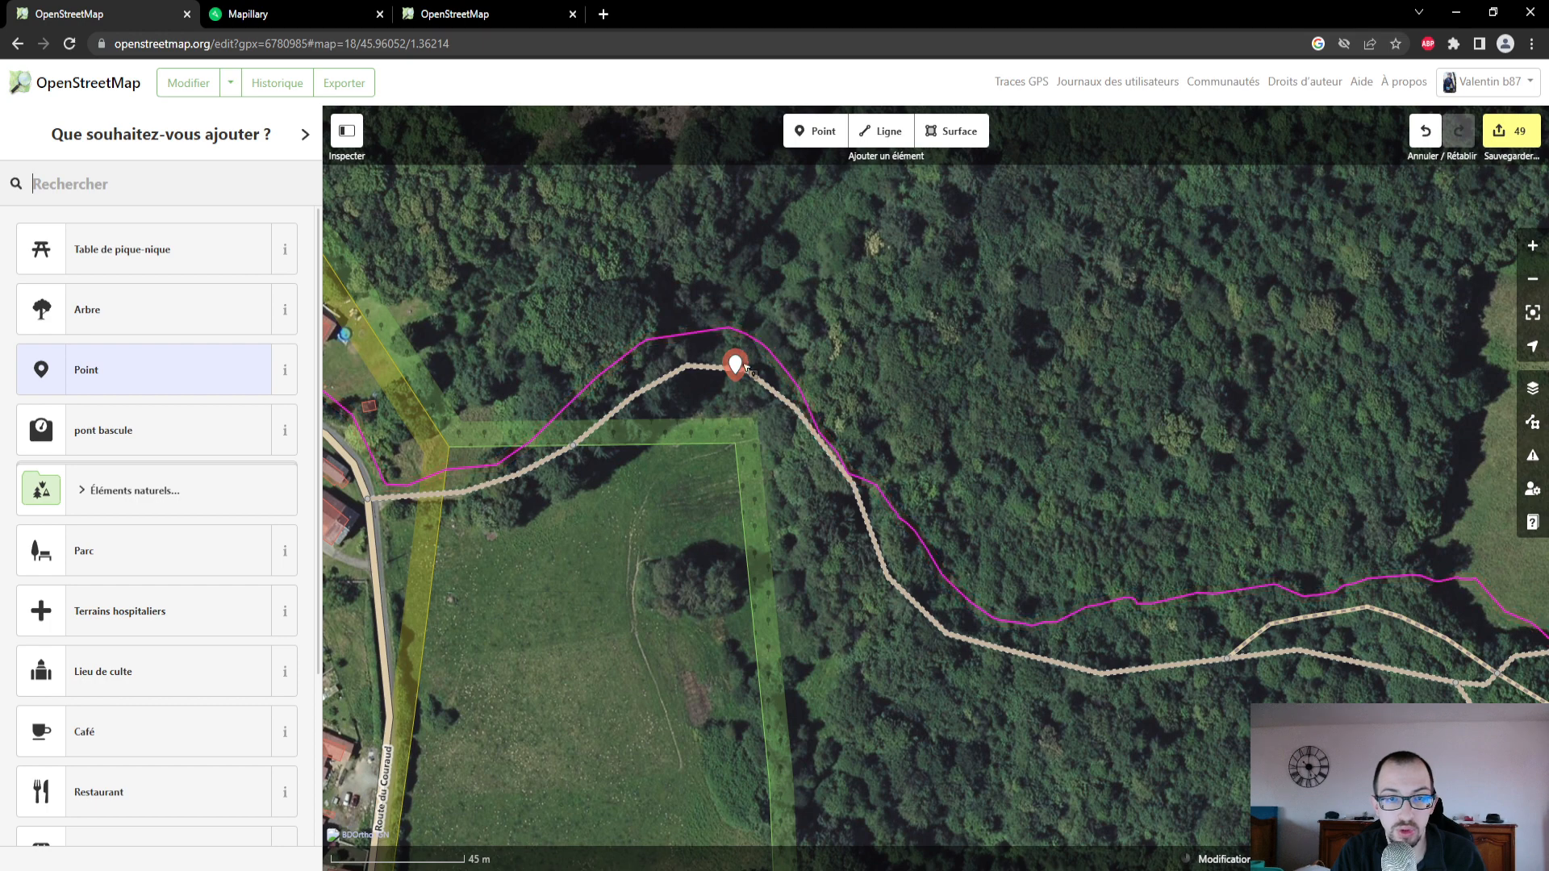
{"action": "left_click", "coordinate": [737, 364]}
{"action": "key", "text": "Delete"}
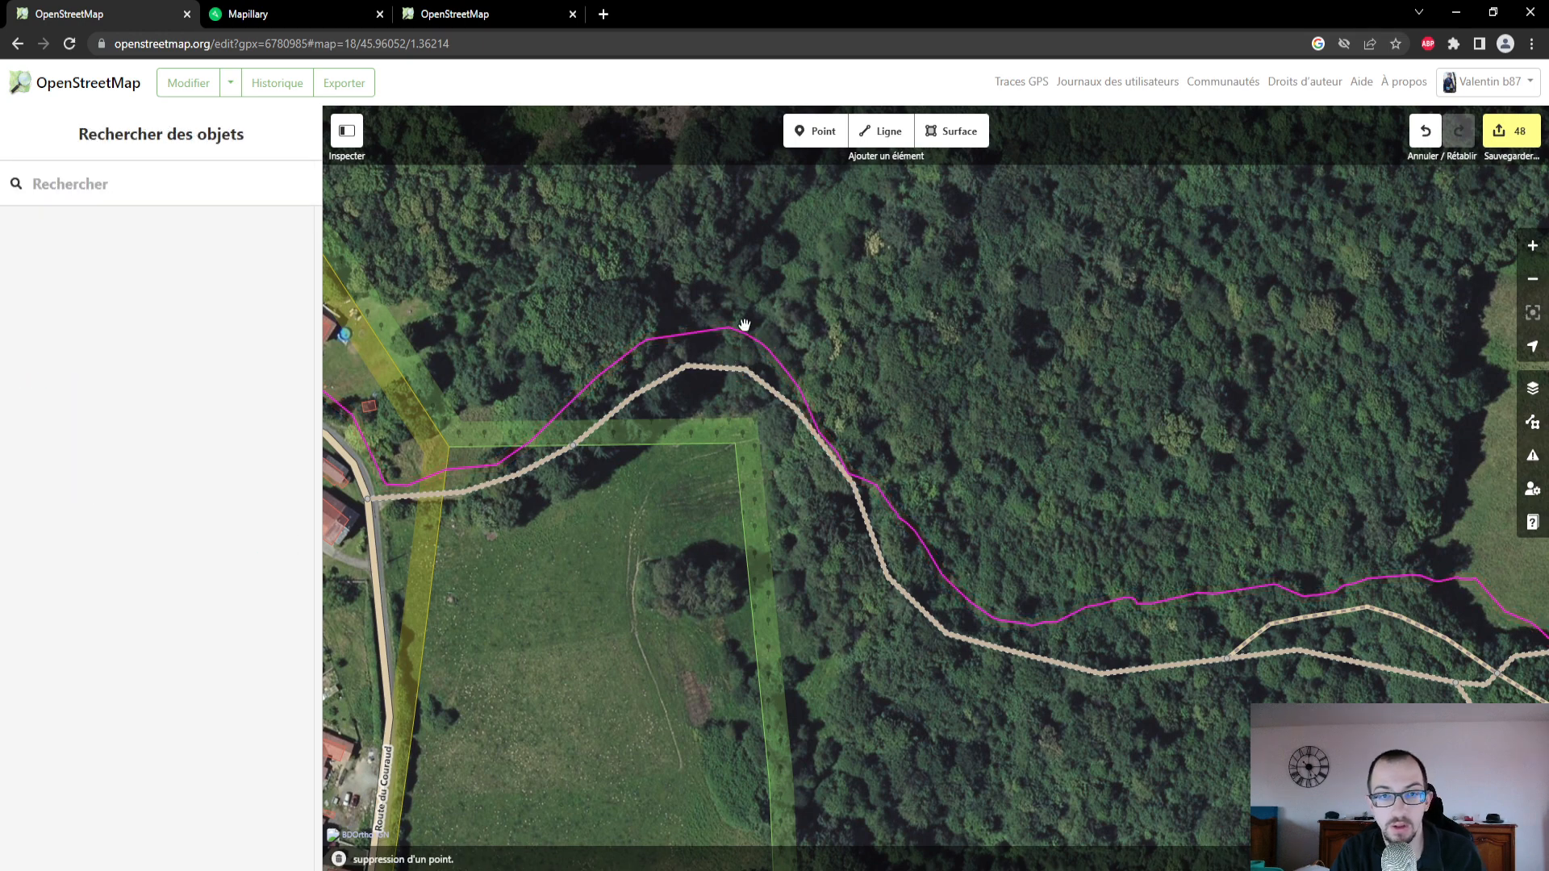
- Draw a short two-node line running north to south across the track at its northern bend, near the meadow's northeast corner
{"action": "left_click_drag", "start_coordinate": [791, 227], "coordinate": [822, 383]}
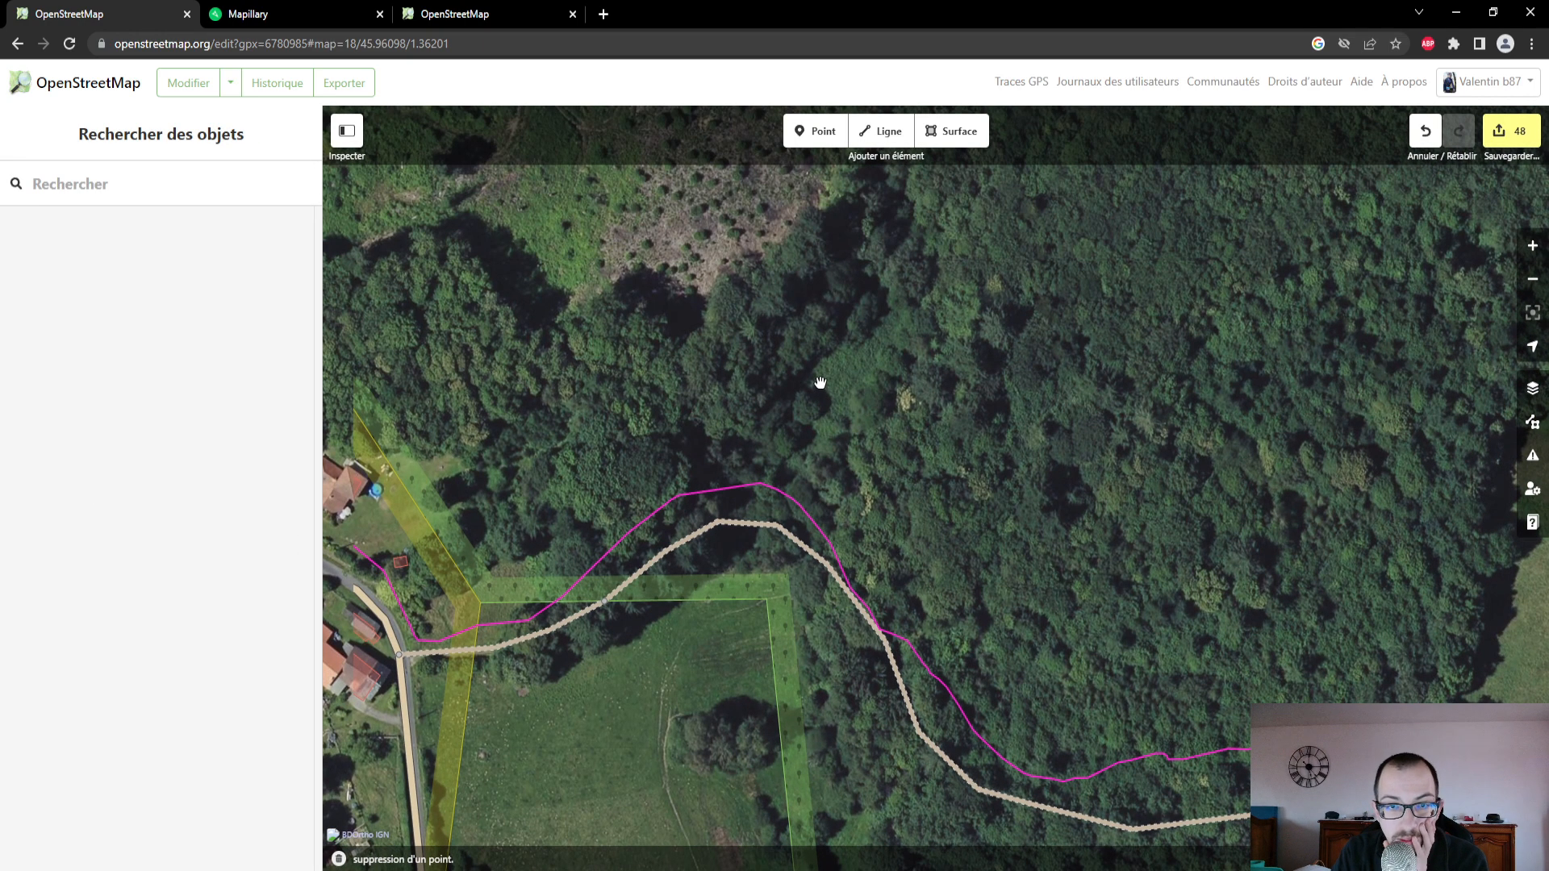
{"action": "left_click", "coordinate": [894, 142]}
{"action": "left_click_drag", "start_coordinate": [773, 456], "coordinate": [773, 478]}
{"action": "left_click", "coordinate": [773, 478]}
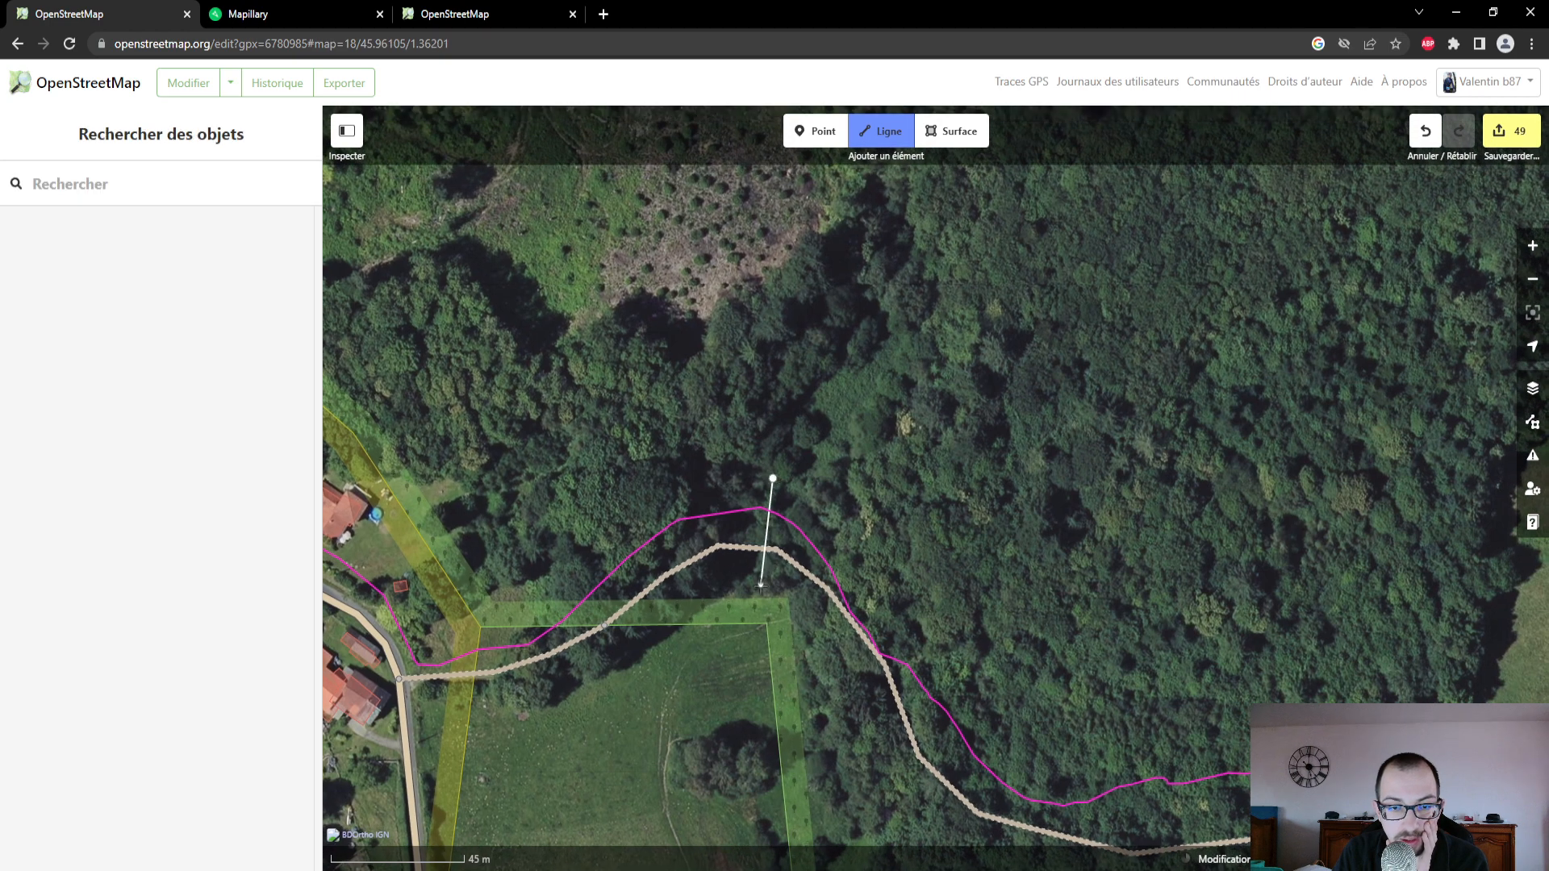
{"action": "double_click", "coordinate": [760, 586]}
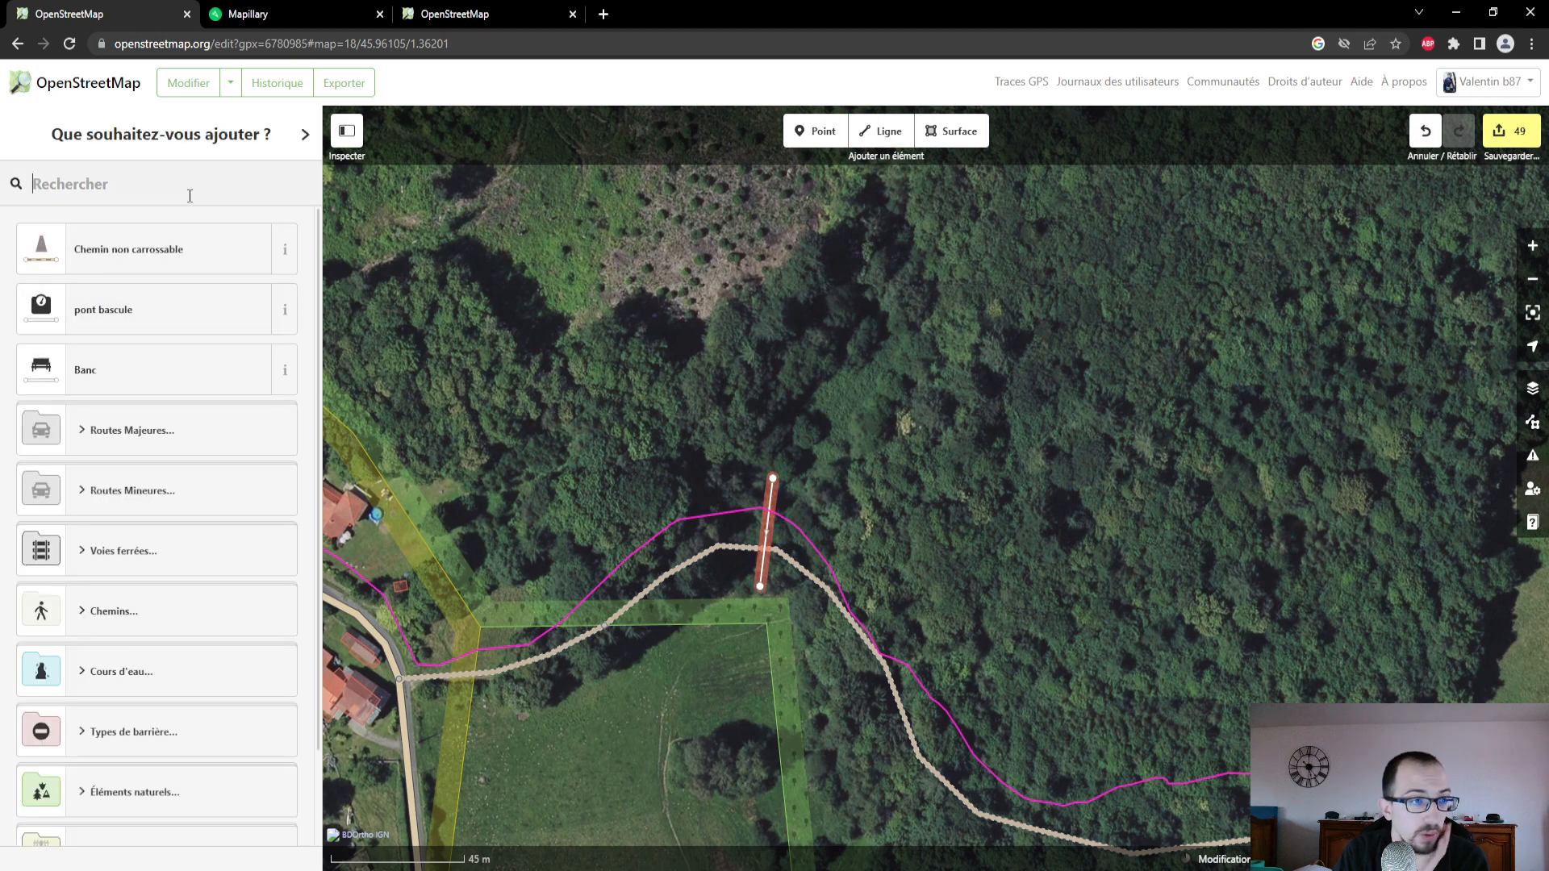
- Search the feature types for "eau" and look through them for a watercourse type for the new line across the track
{"action": "type", "text": "eau"}
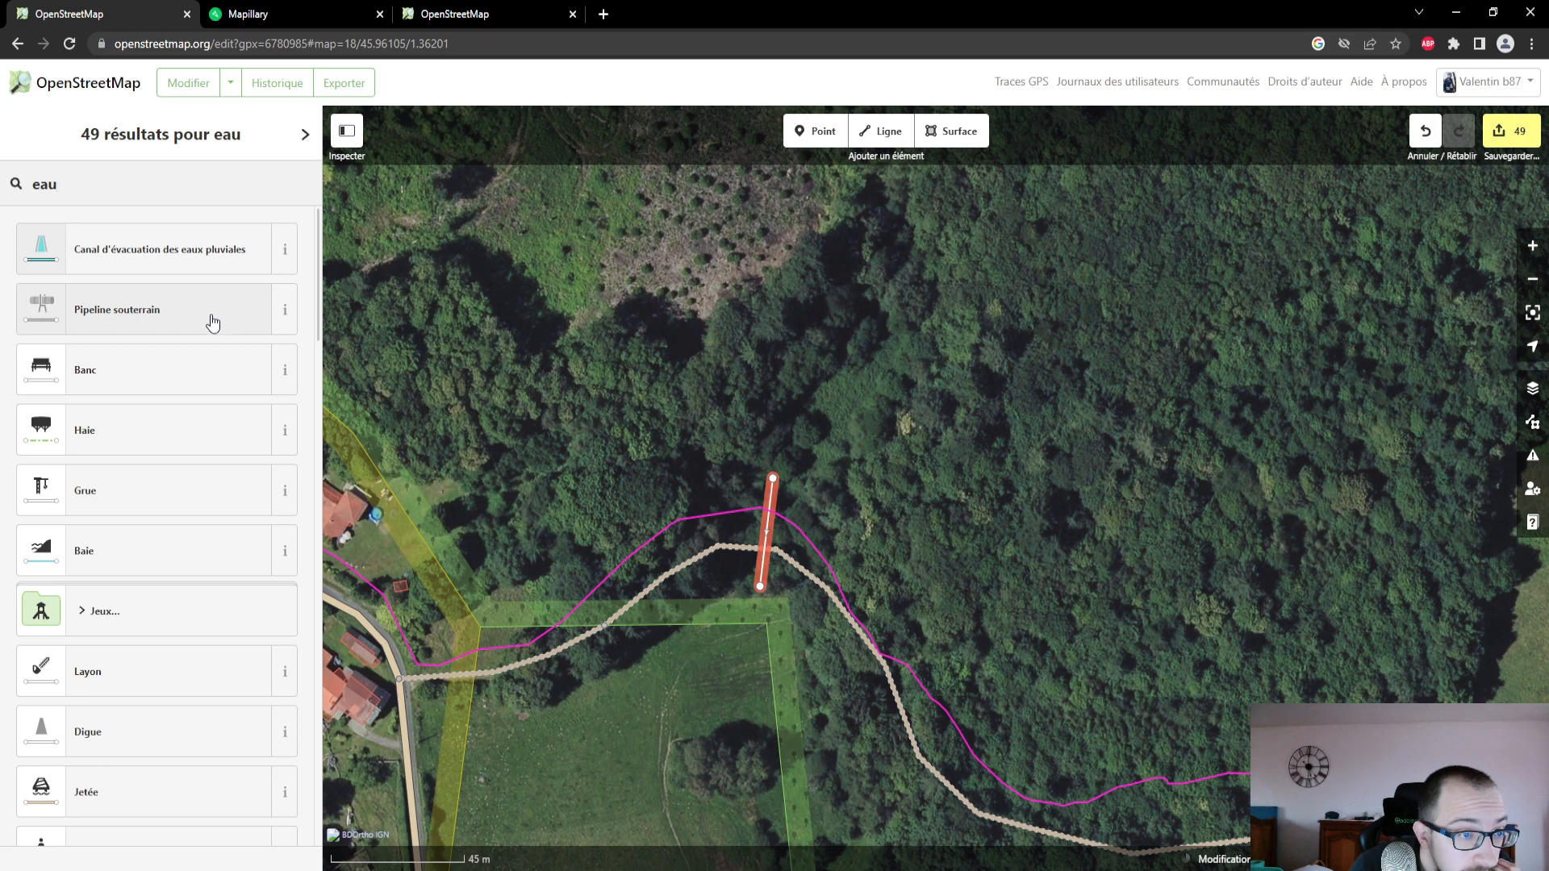
{"action": "scroll", "coordinate": [202, 409], "scroll_direction": "down", "scroll_amount": 5}
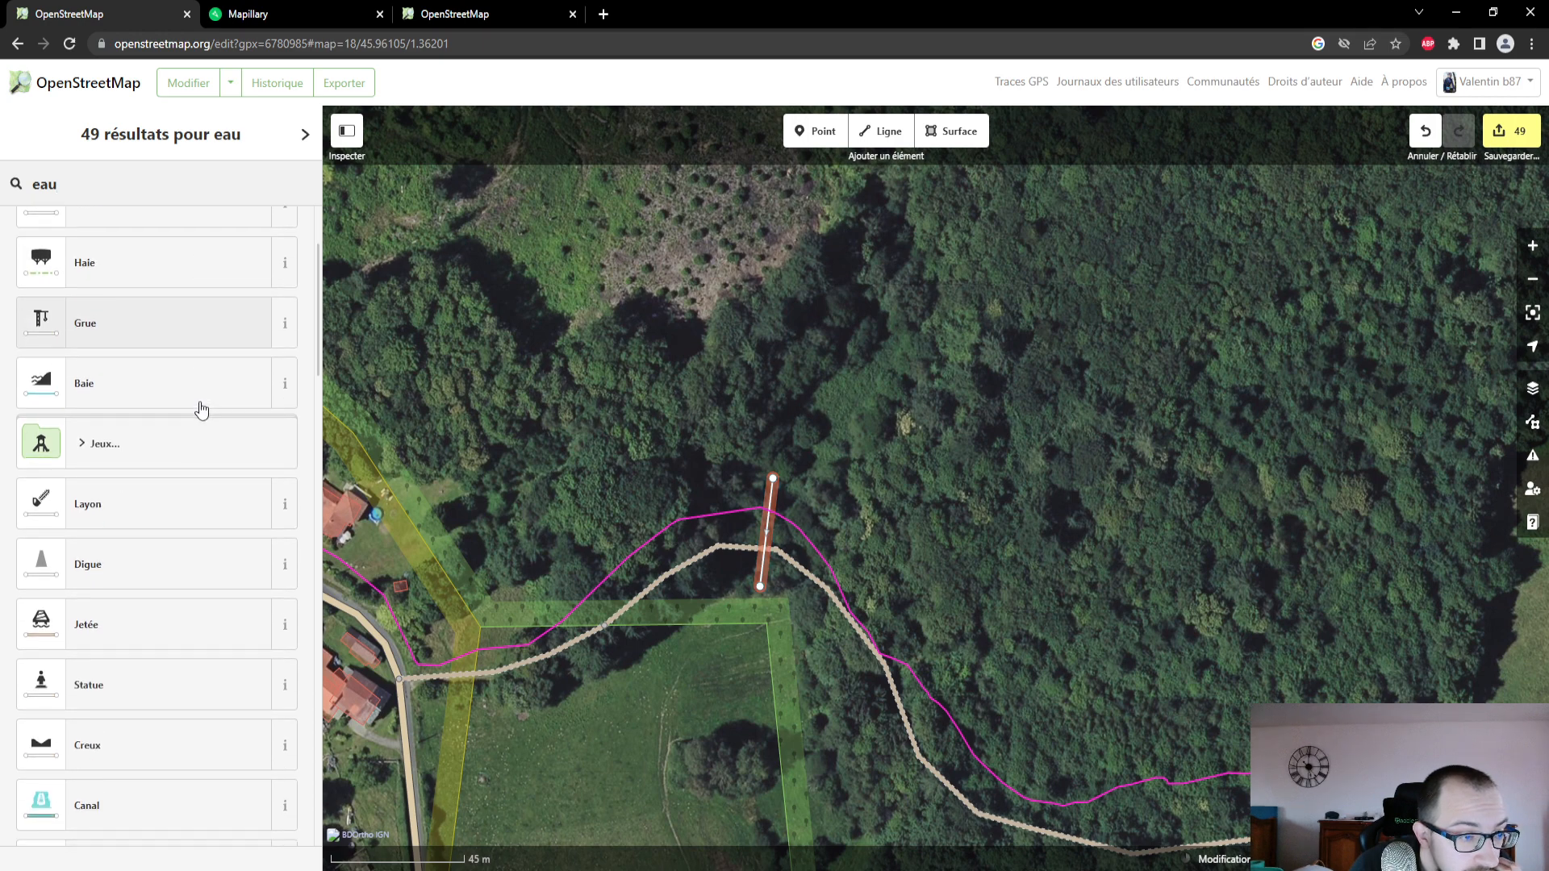
{"action": "scroll", "coordinate": [200, 406], "scroll_direction": "down", "scroll_amount": 4}
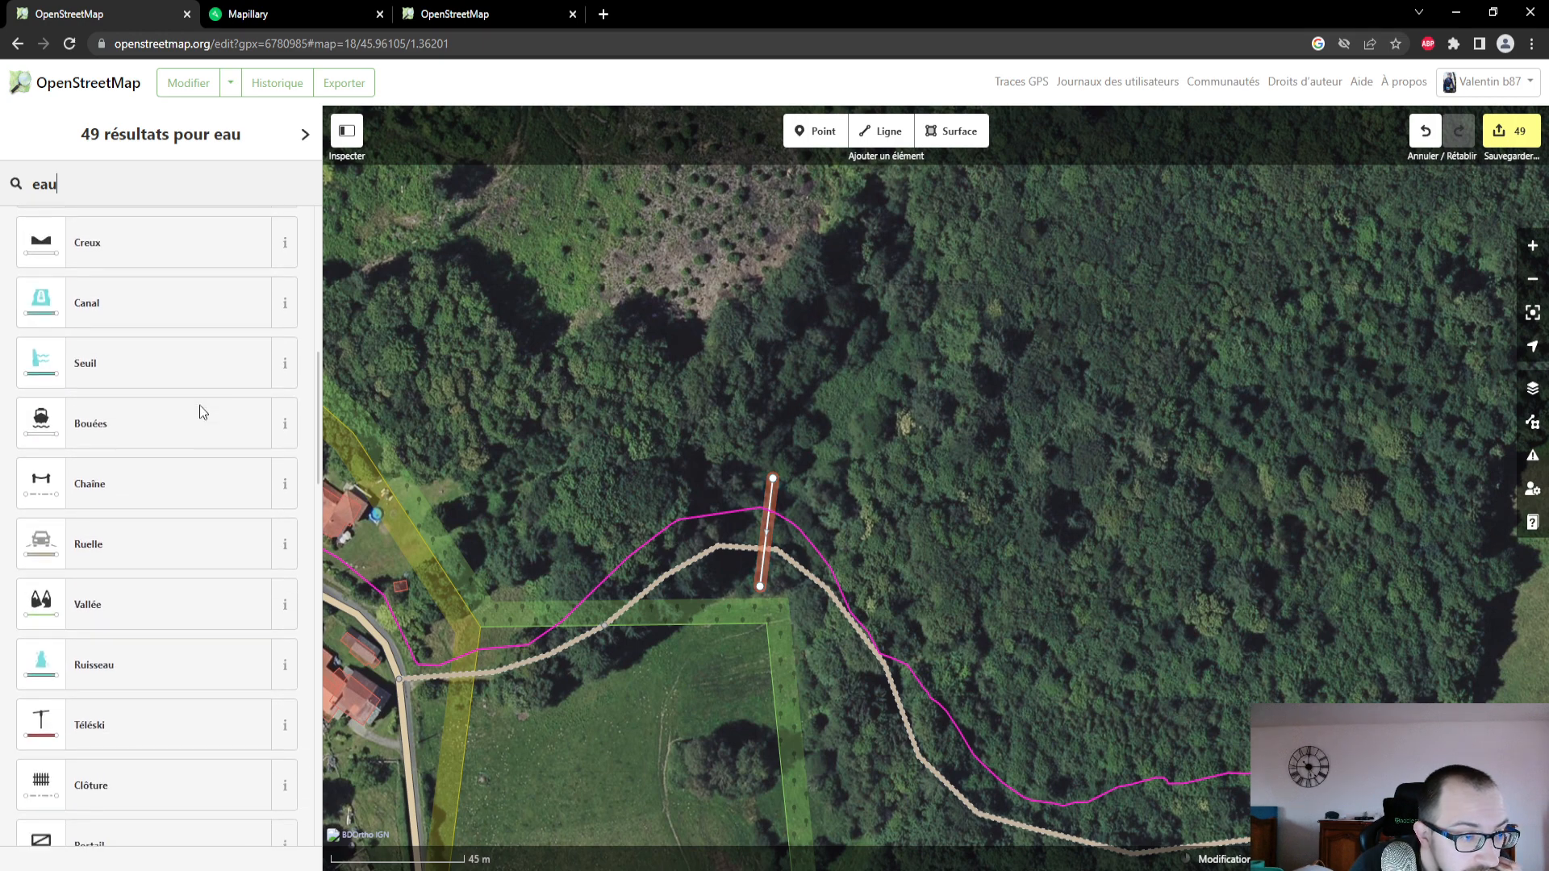
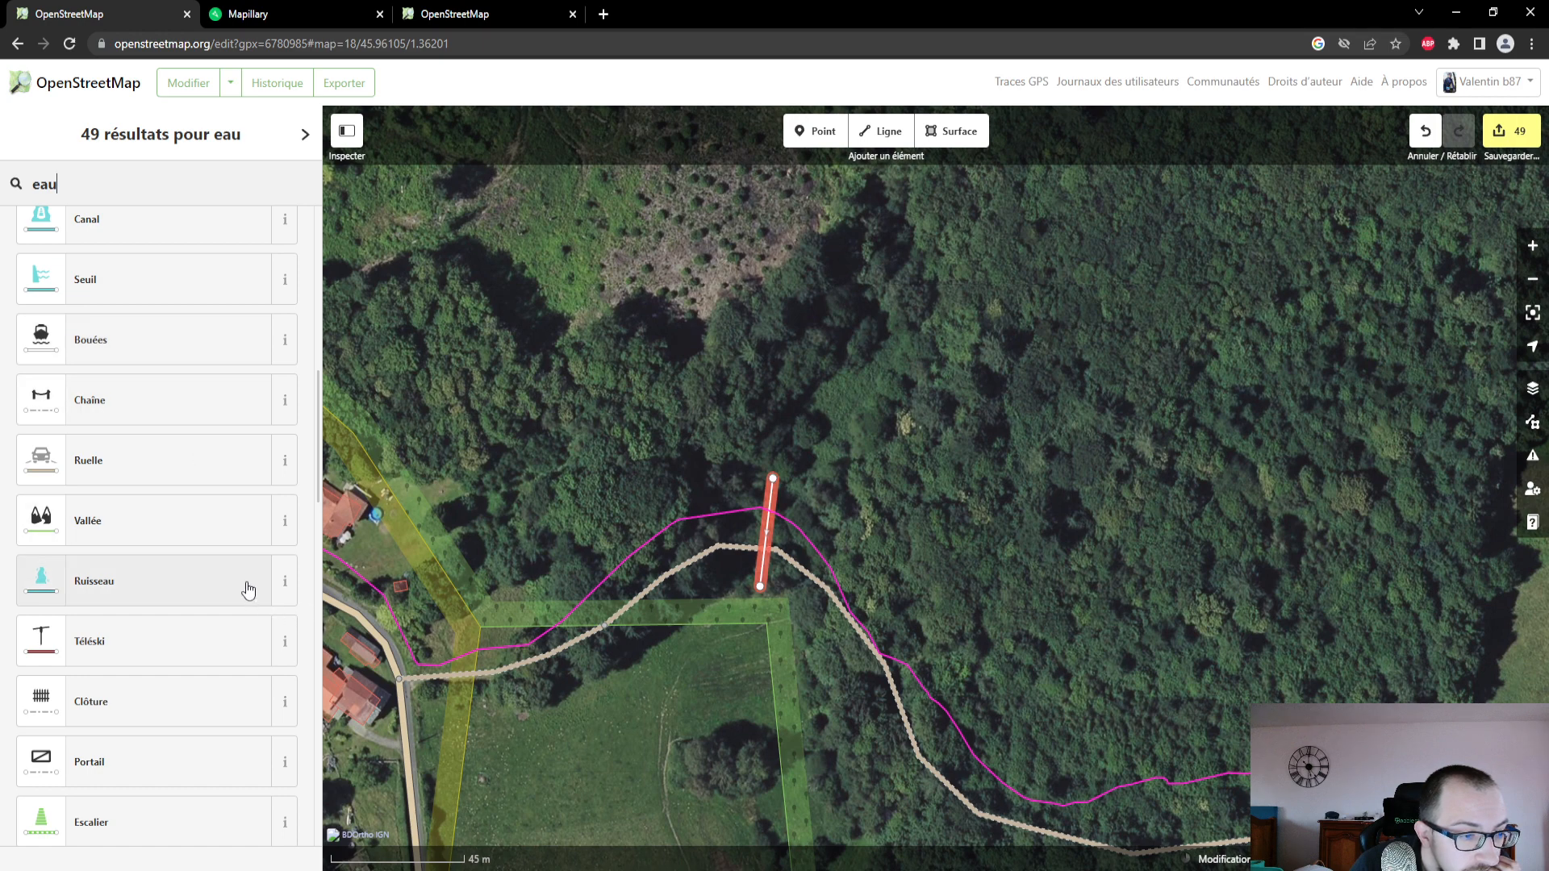
- Look through the remaining watercourse types, and delete the short line drawn across the track's northern bend
{"action": "scroll", "coordinate": [247, 586], "scroll_direction": "down", "scroll_amount": 7}
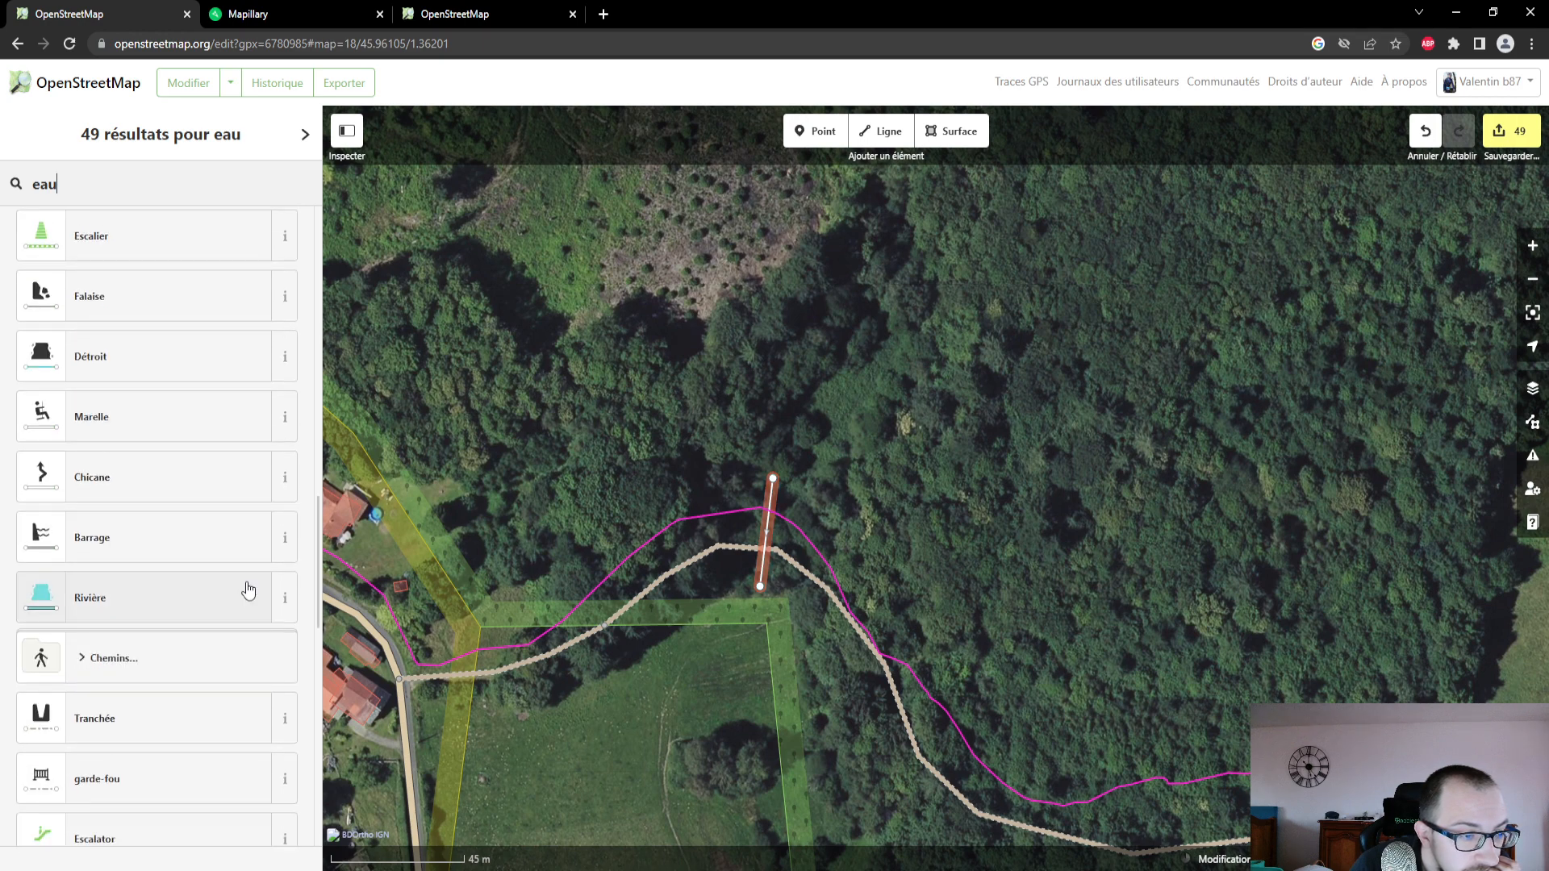
{"action": "scroll", "coordinate": [248, 590], "scroll_direction": "down", "scroll_amount": 9}
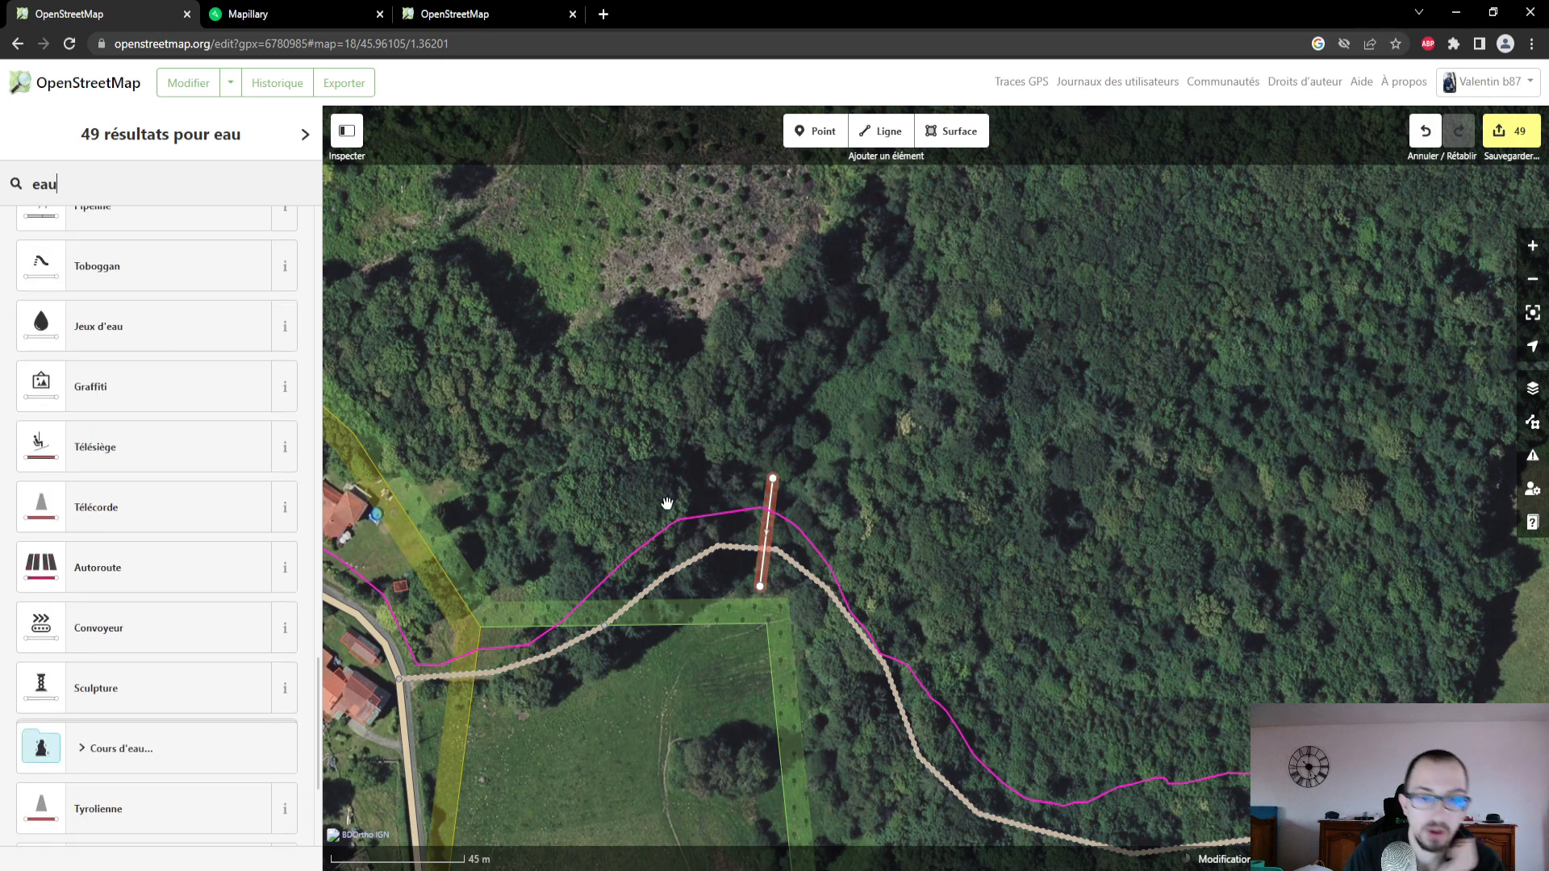
{"action": "left_click", "coordinate": [772, 487]}
{"action": "key", "text": "Delete"}
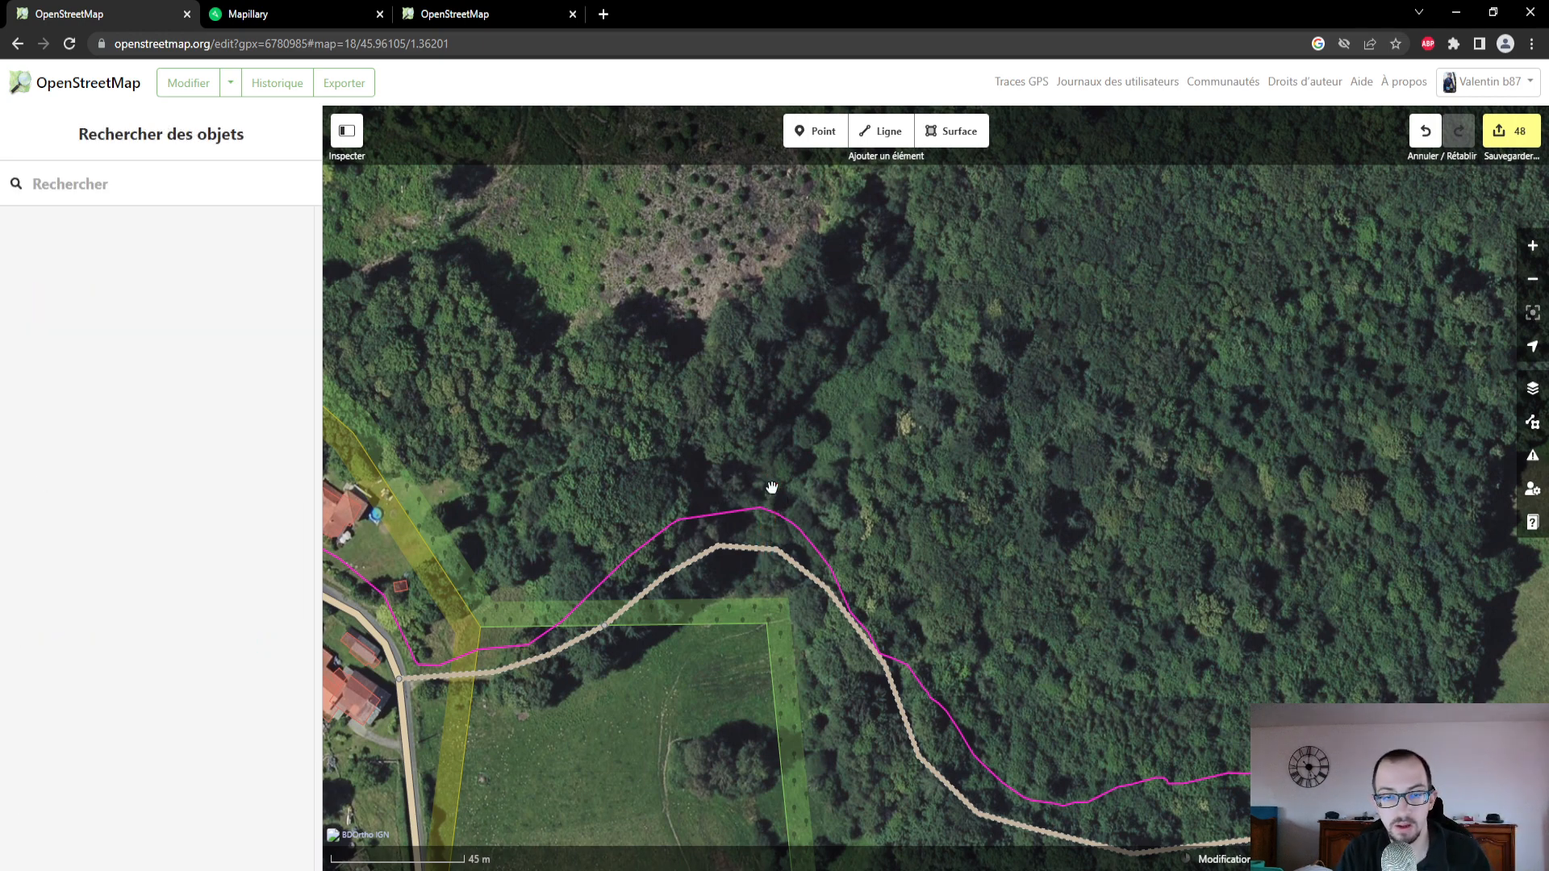
- Select the forest track on the map and examine the Mapillary photos along its stretch southeast of the meadow's corner
{"action": "left_click_drag", "start_coordinate": [885, 559], "coordinate": [758, 349]}
{"action": "left_click_drag", "start_coordinate": [985, 733], "coordinate": [927, 707]}
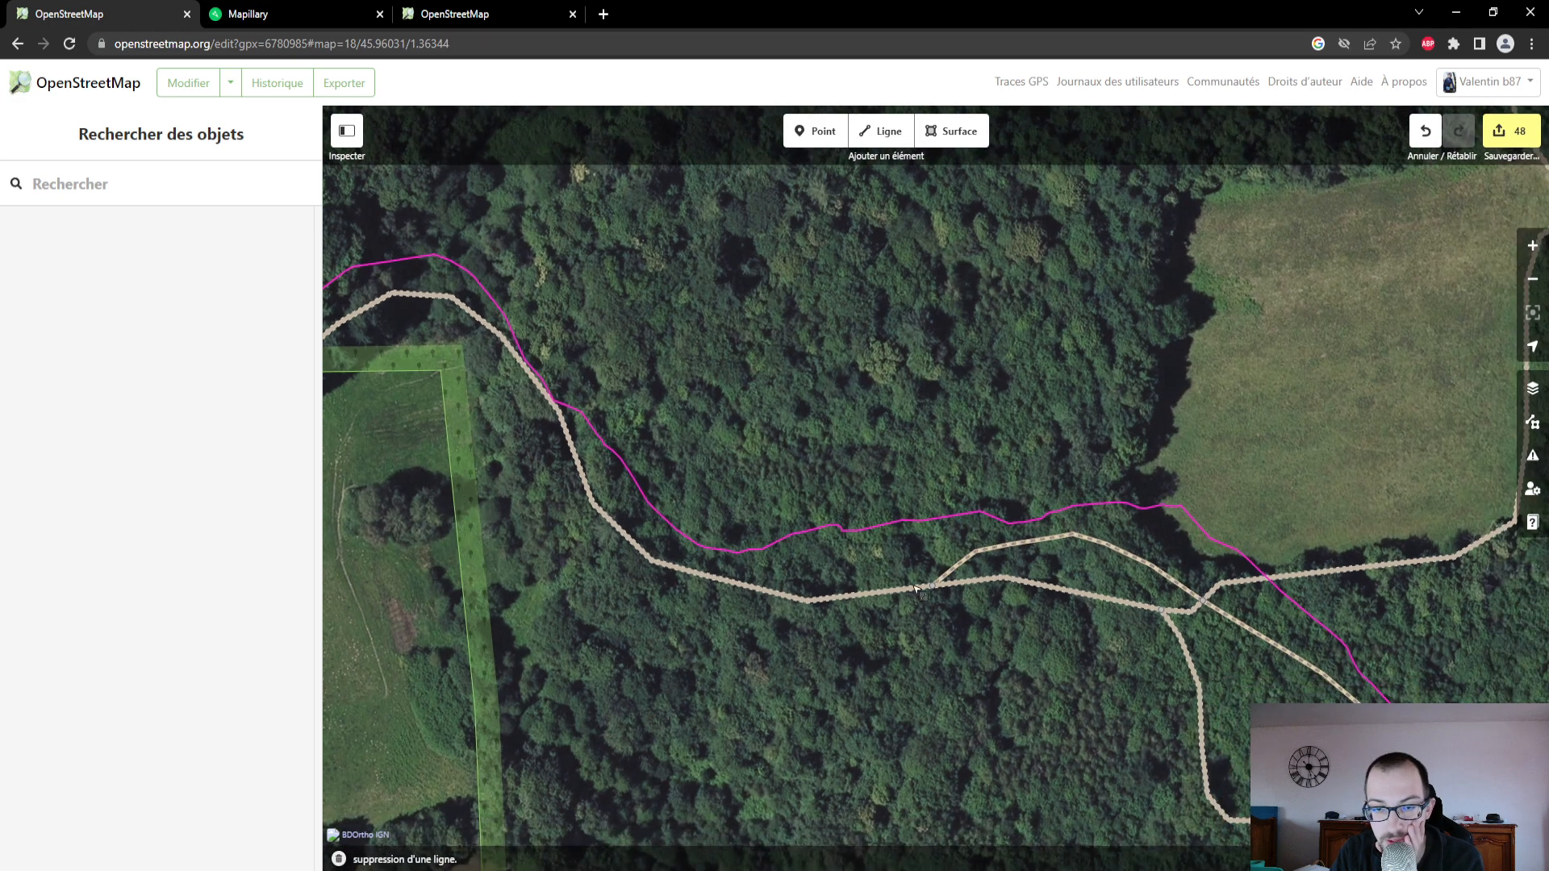
{"action": "left_click", "coordinate": [917, 591]}
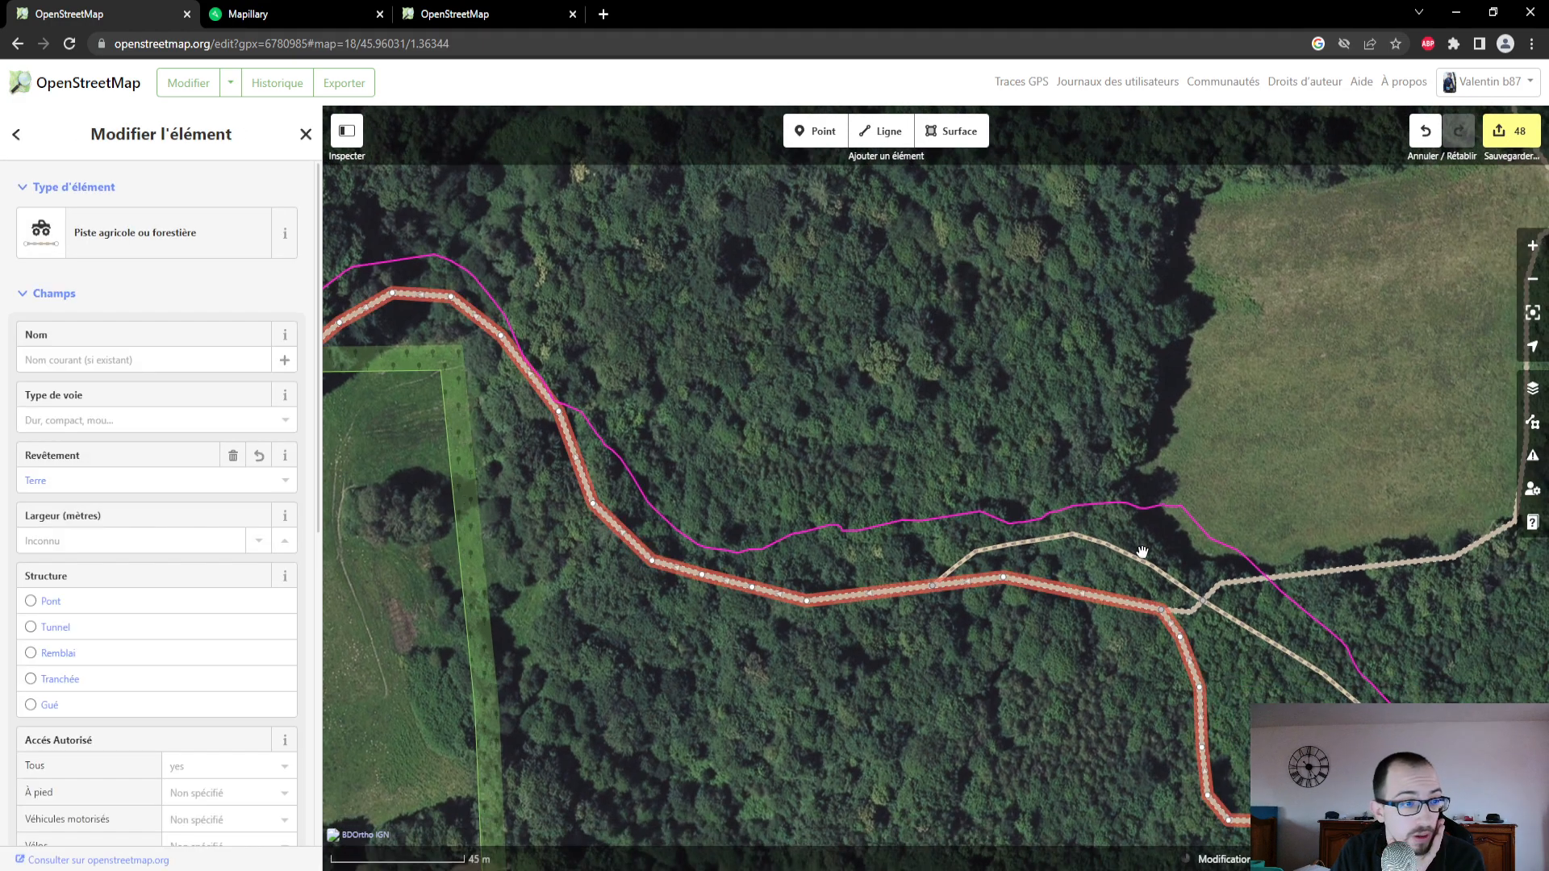
{"action": "left_click", "coordinate": [321, 18]}
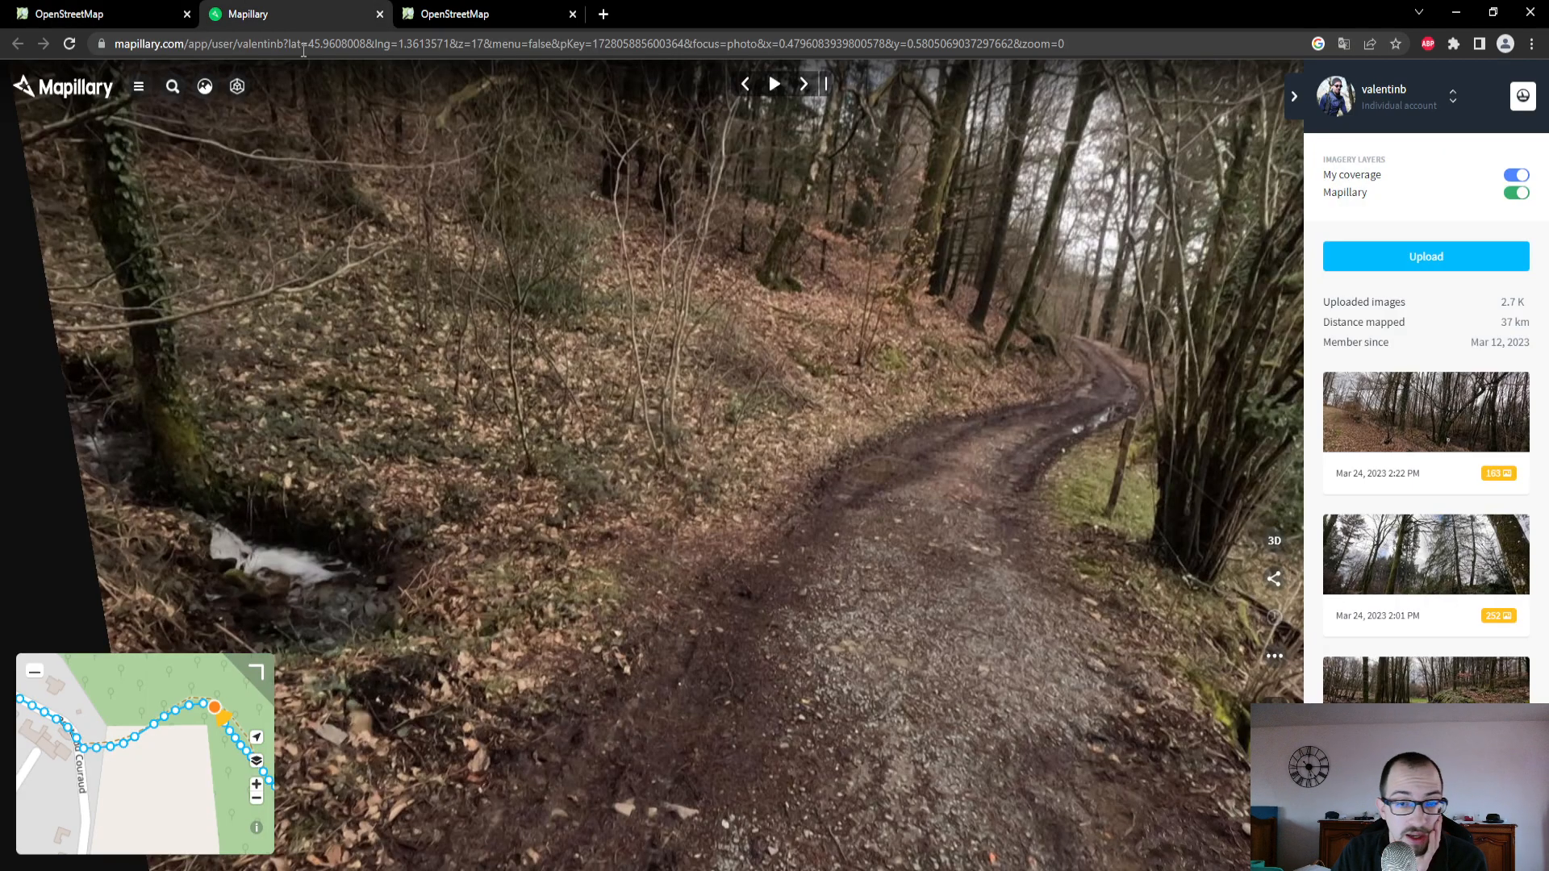
{"action": "left_click", "coordinate": [119, 10]}
{"action": "left_click", "coordinate": [292, 14]}
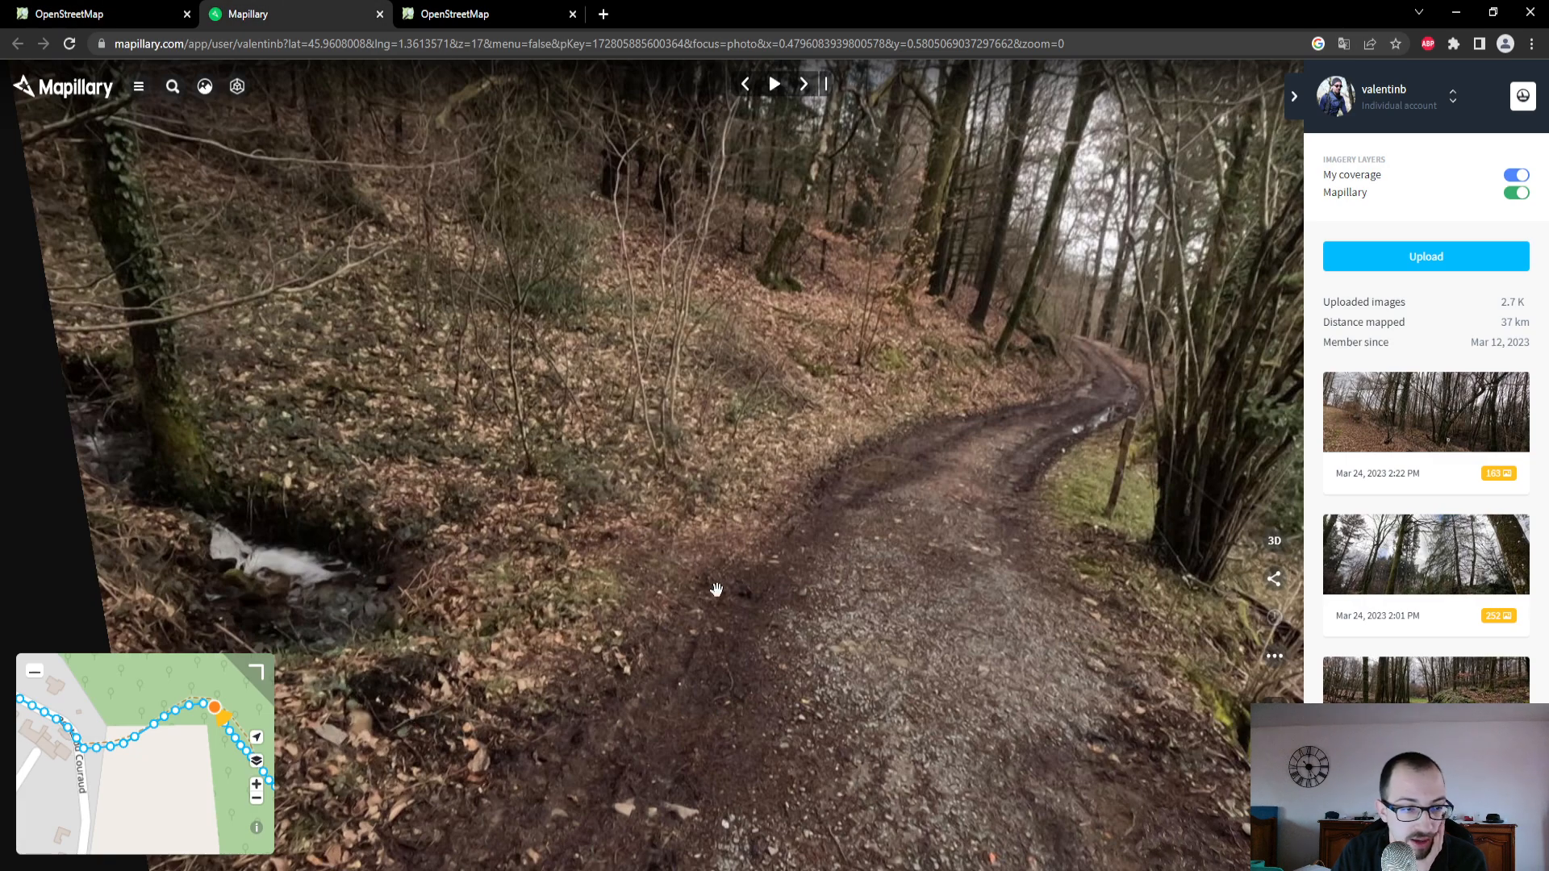
{"action": "left_click_drag", "start_coordinate": [153, 819], "coordinate": [38, 759]}
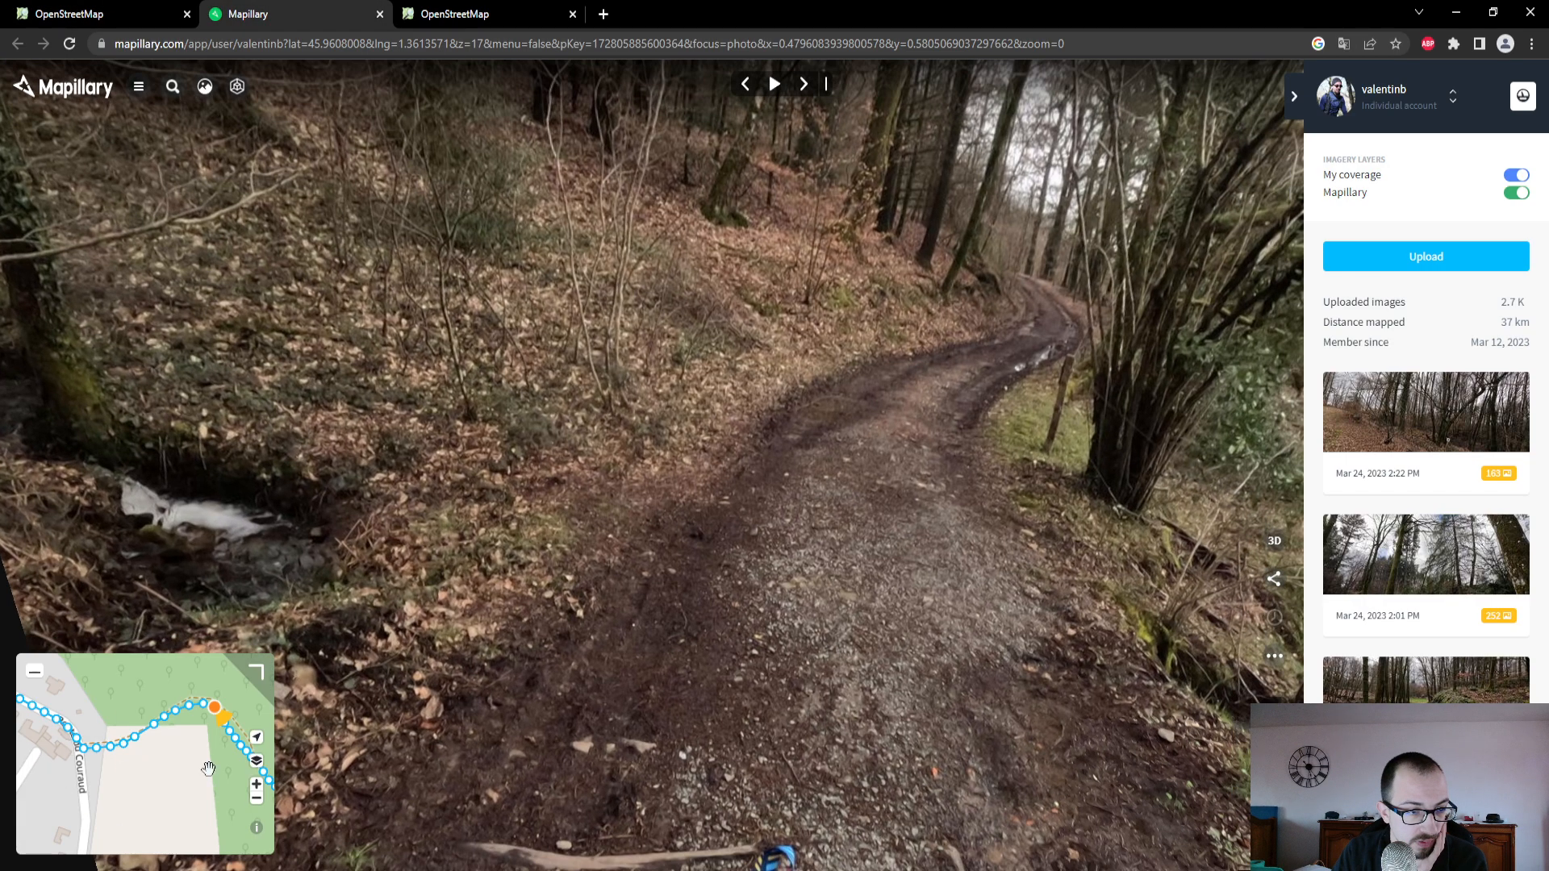
{"action": "left_click_drag", "start_coordinate": [208, 768], "coordinate": [115, 720]}
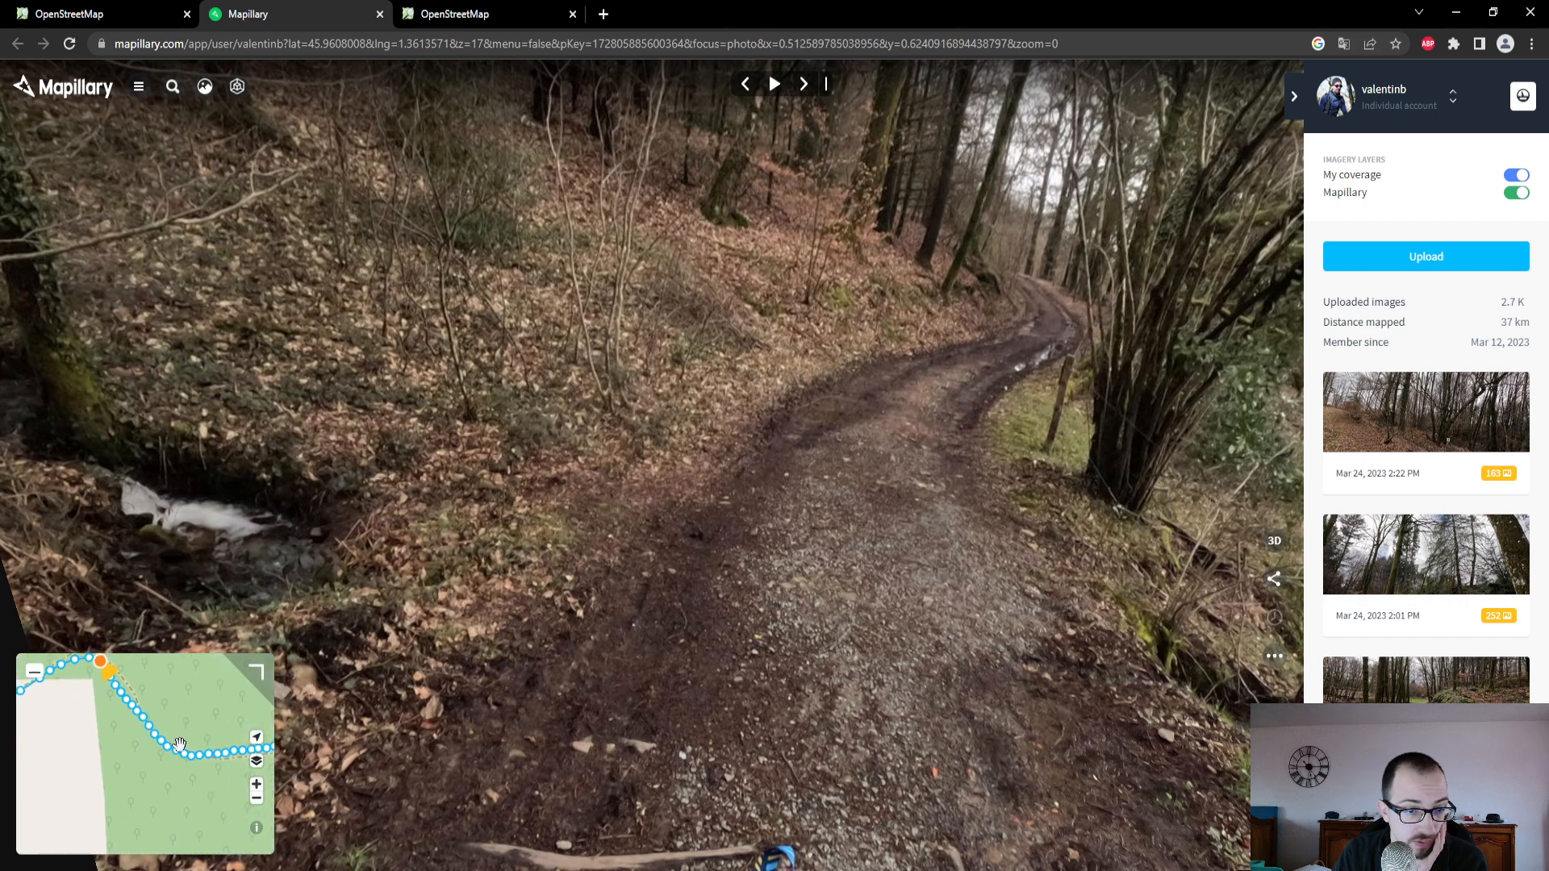
{"action": "left_click_drag", "start_coordinate": [731, 475], "coordinate": [746, 610]}
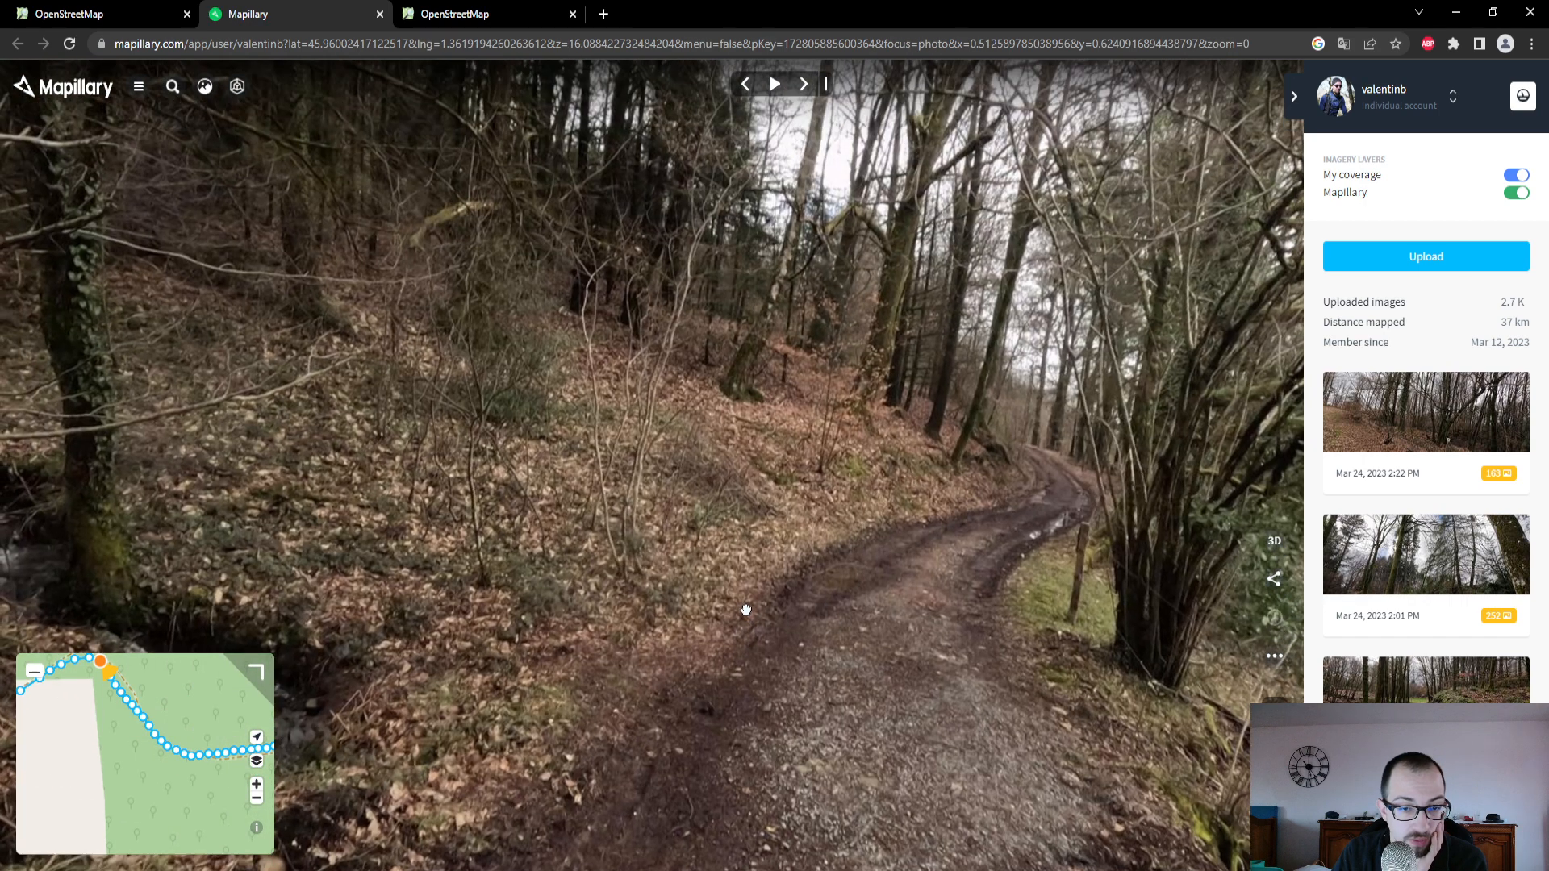
{"action": "left_click", "coordinate": [153, 735]}
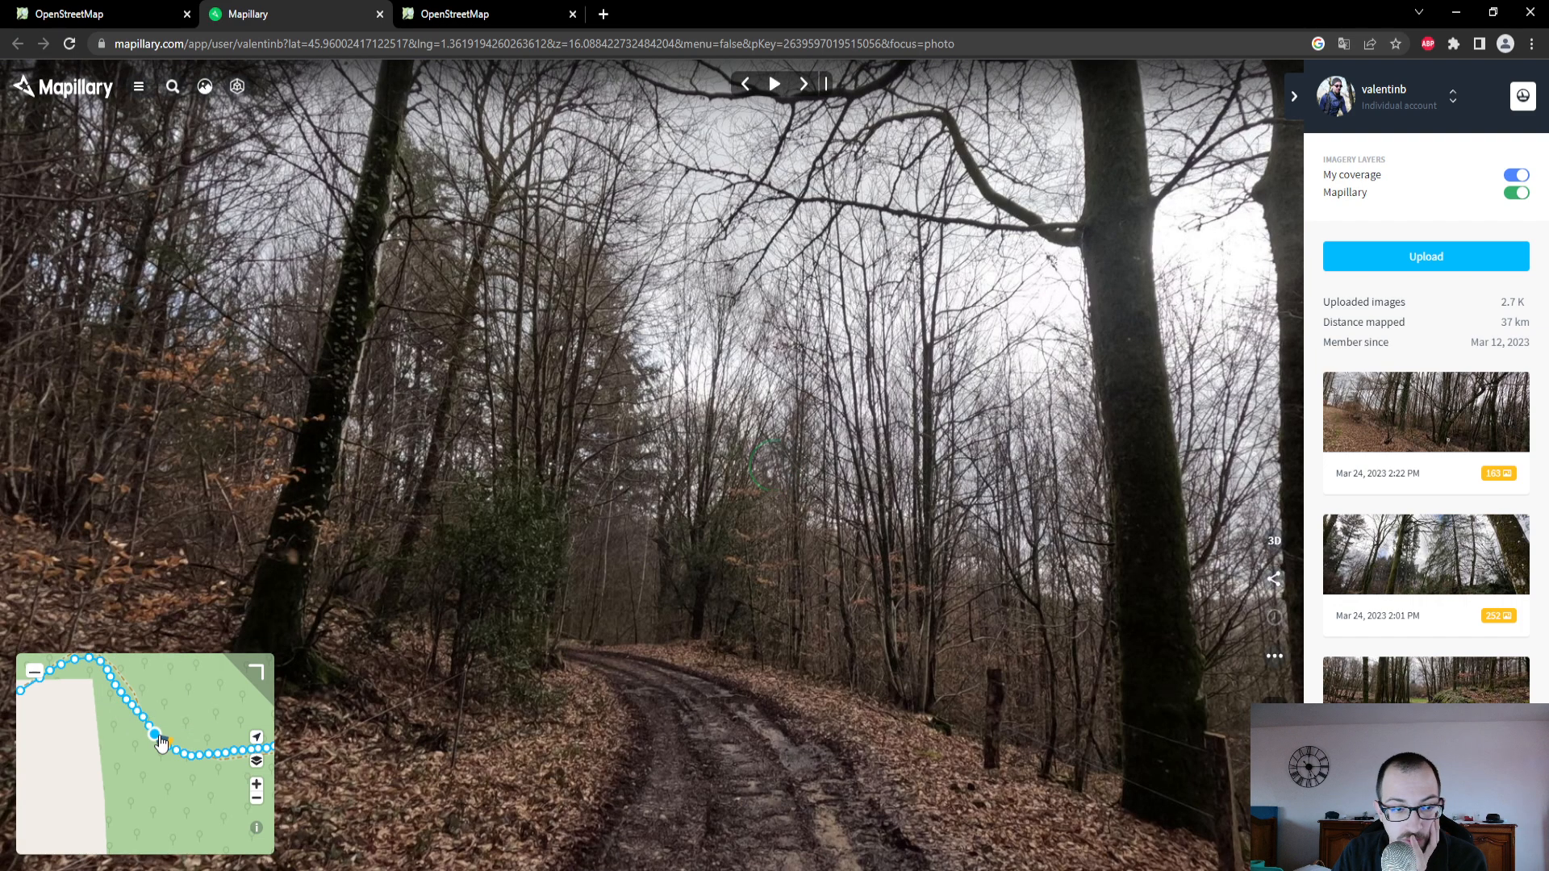
- Back in the OpenStreetMap editor, set the selected track's type to "Revêtement assez compact", the mixed surface option
{"action": "left_click", "coordinate": [111, 23]}
{"action": "left_click", "coordinate": [170, 420]}
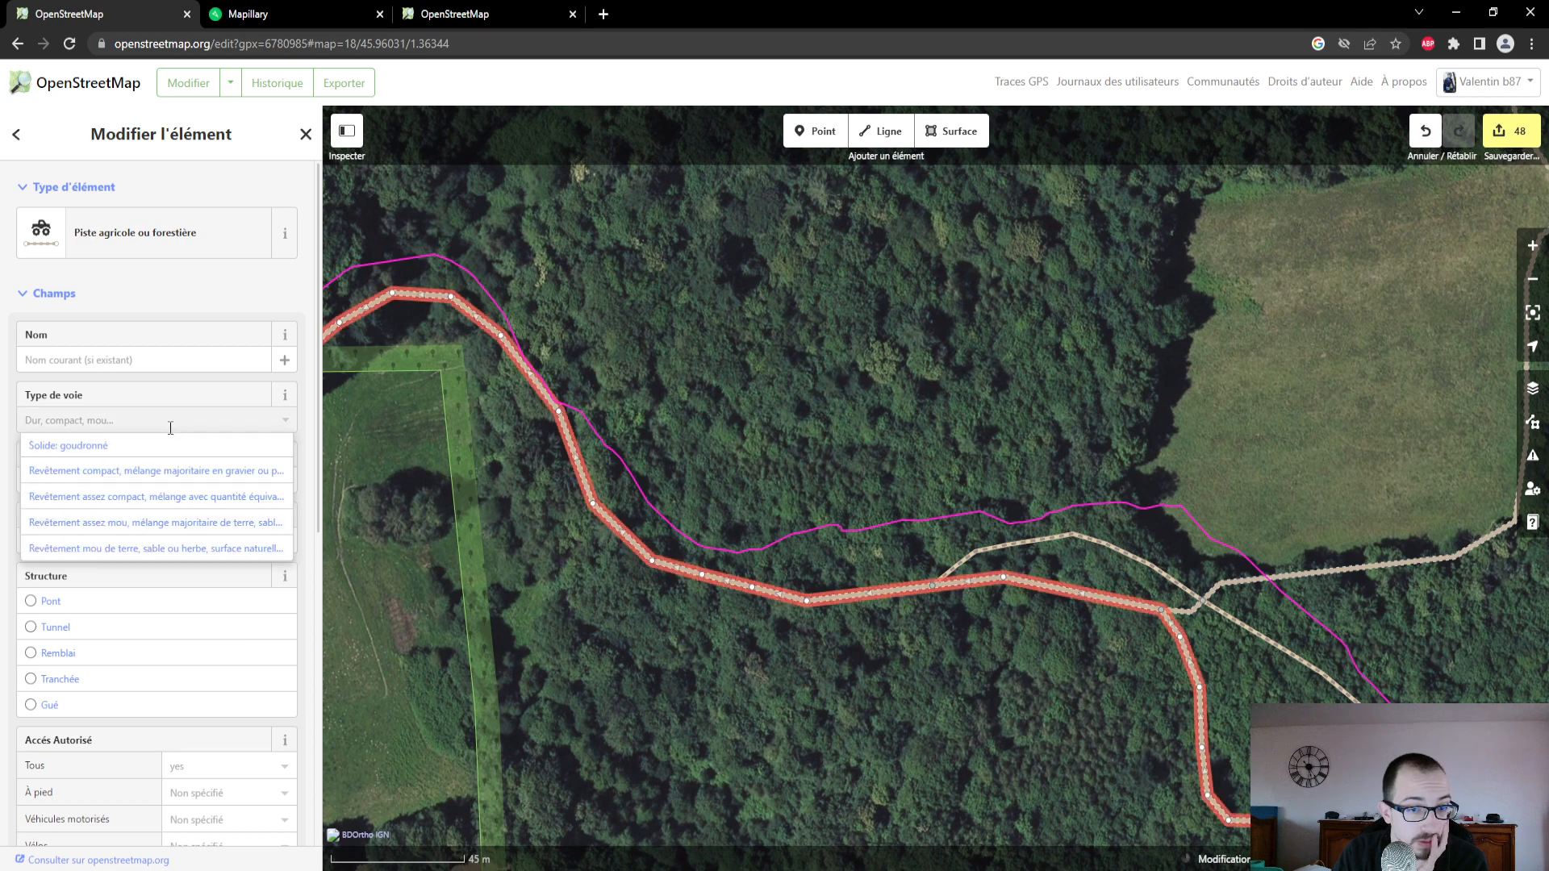
{"action": "left_click", "coordinate": [139, 493]}
- Set the surface of the non-drivable path branching off the track and crossing the eastern junction to Terre
{"action": "left_click_drag", "start_coordinate": [838, 696], "coordinate": [799, 680]}
{"action": "left_click_drag", "start_coordinate": [1132, 622], "coordinate": [906, 525]}
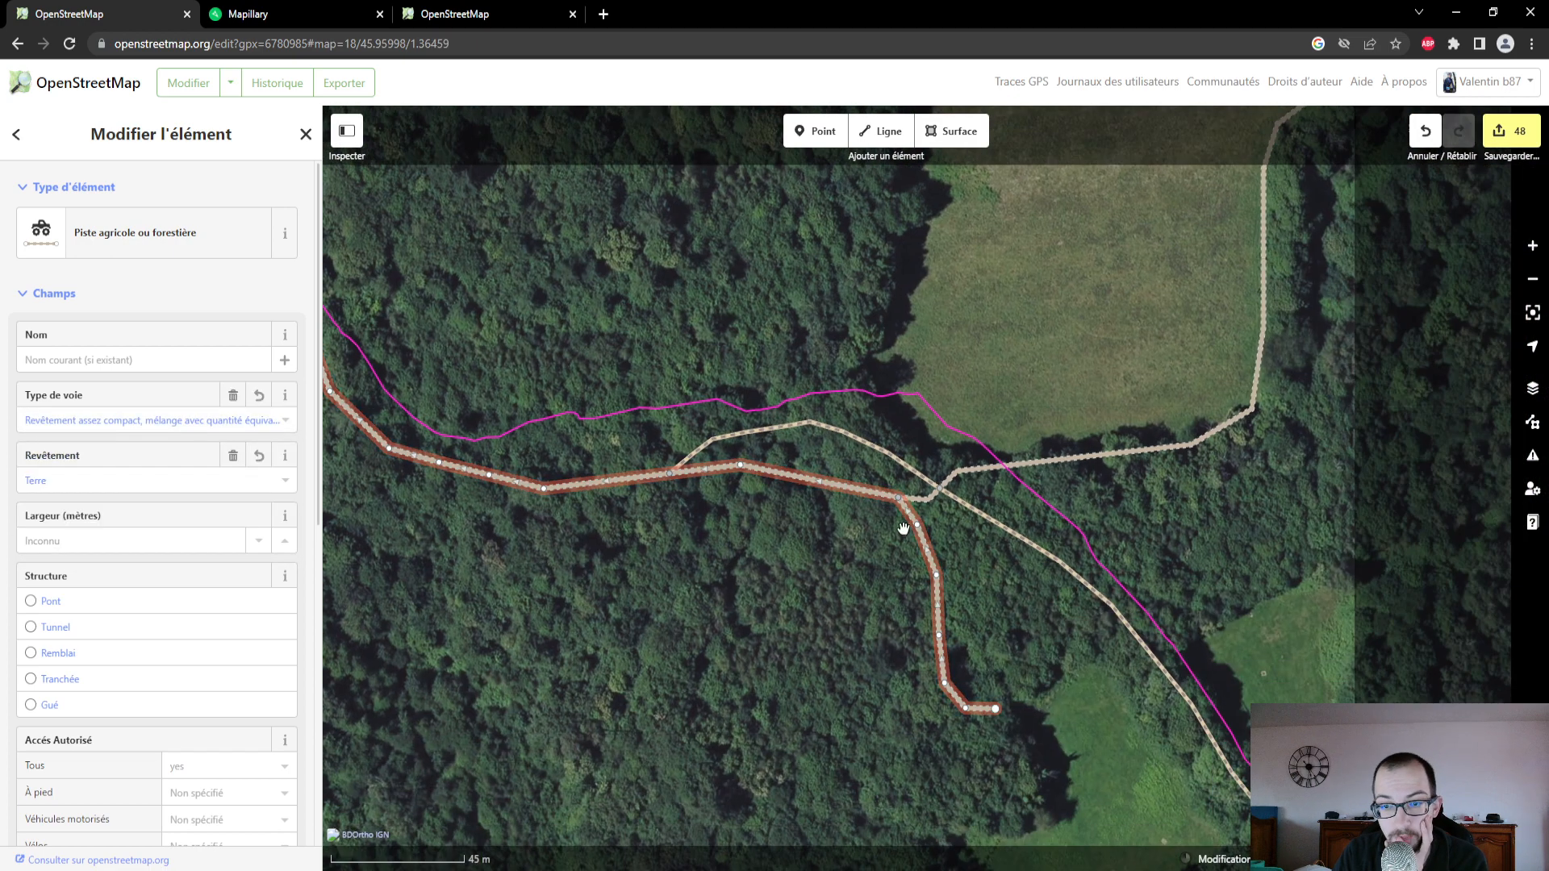
{"action": "left_click", "coordinate": [1005, 530]}
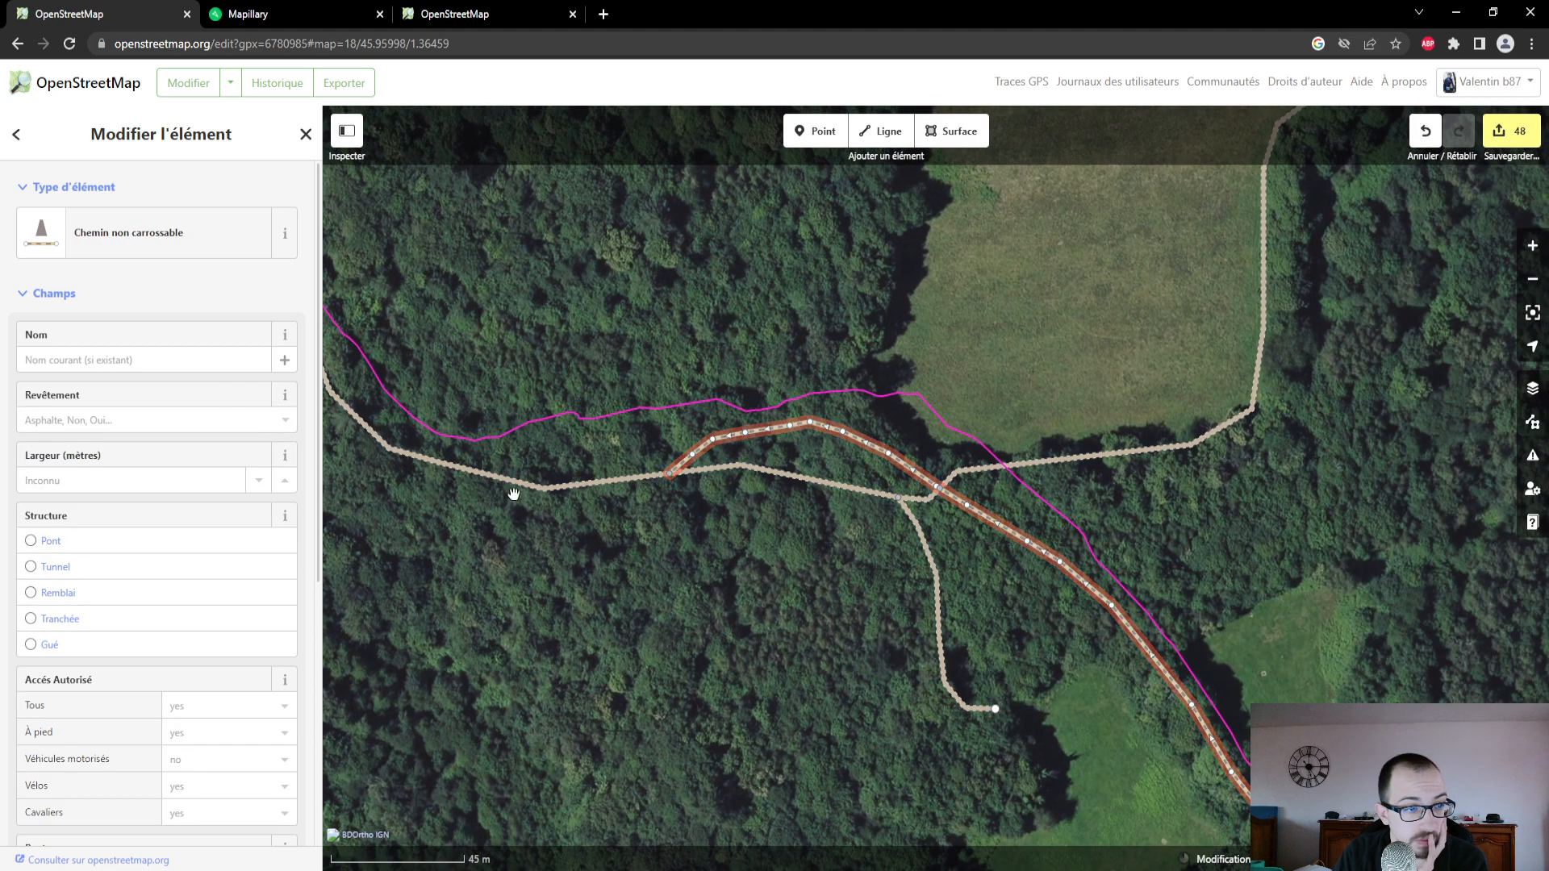
{"action": "left_click", "coordinate": [214, 420]}
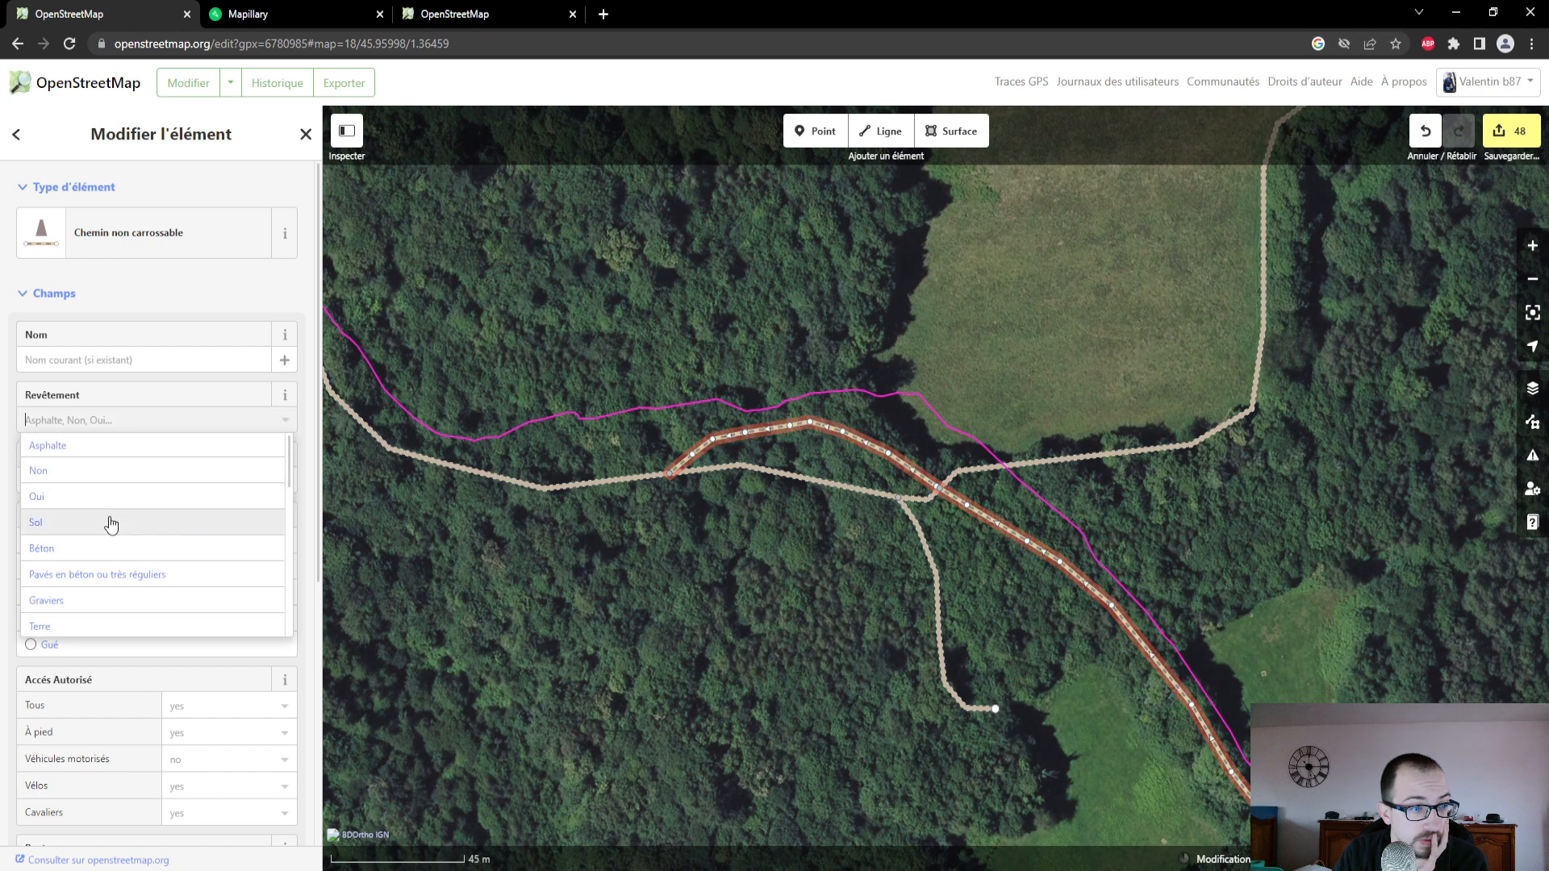
{"action": "left_click", "coordinate": [89, 626]}
{"action": "left_click", "coordinate": [136, 481]}
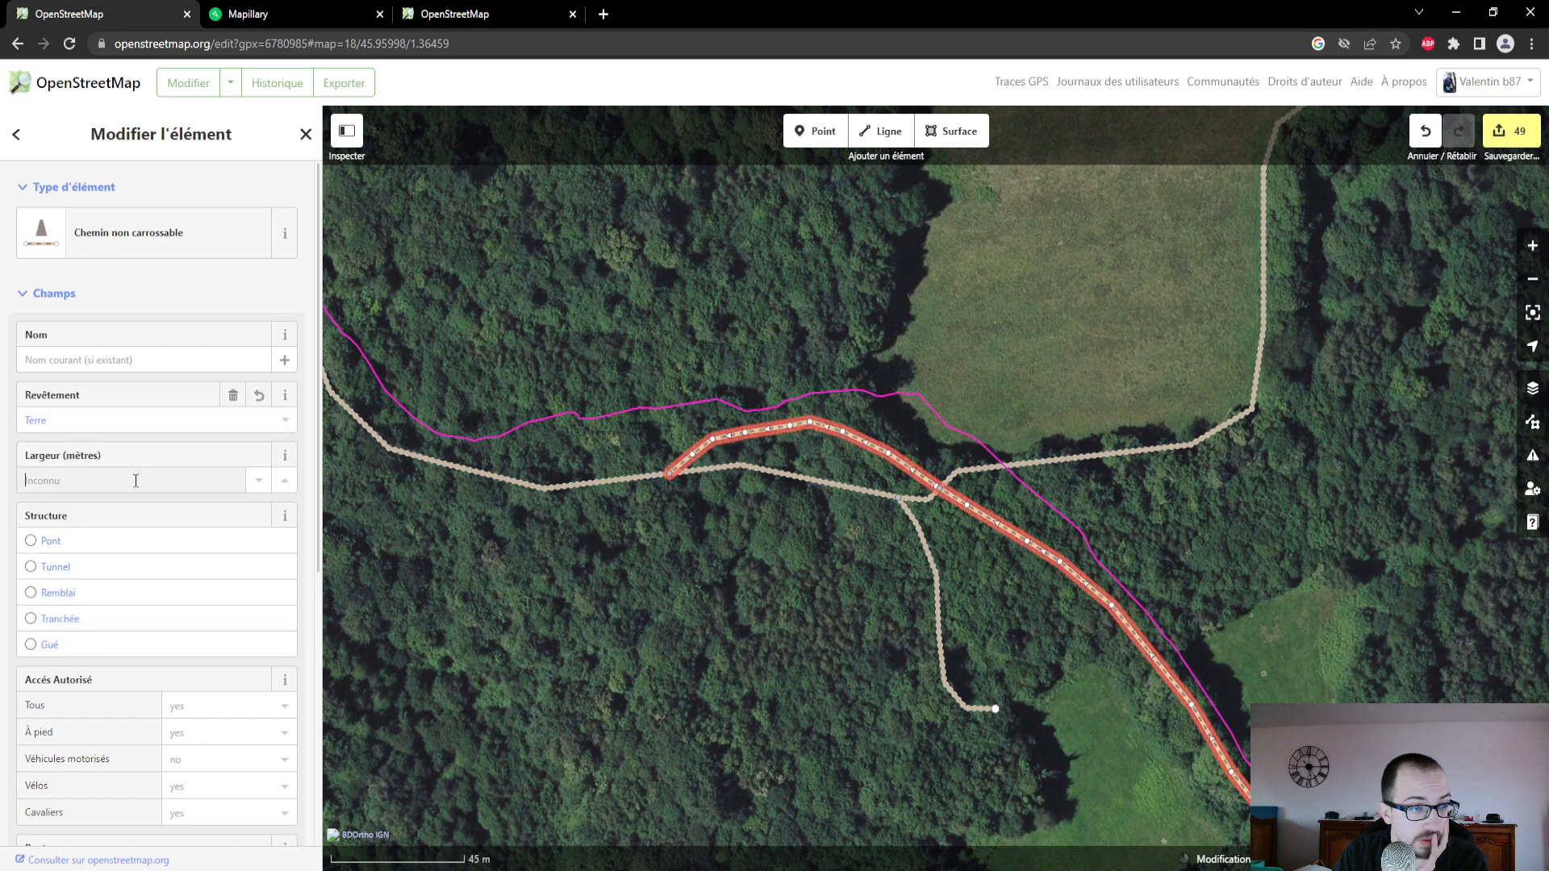
- Check the Mapillary photo of the short path just east of Route des Bois de la Pierre, and set the path's surface to Terre
{"action": "scroll", "coordinate": [794, 522], "scroll_direction": "down", "scroll_amount": 2}
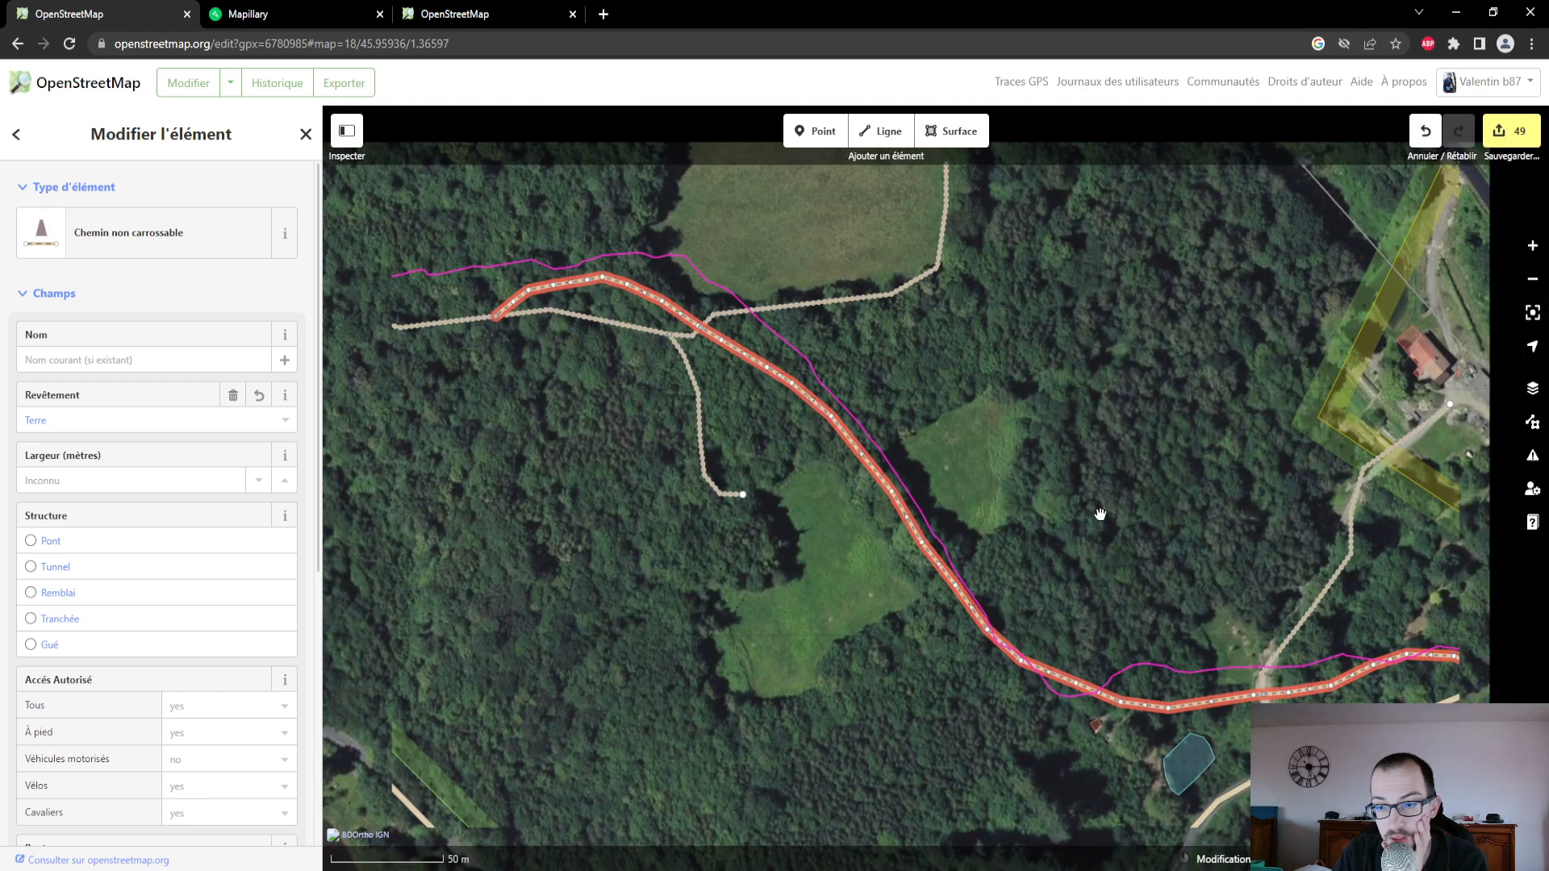
{"action": "left_click_drag", "start_coordinate": [1100, 516], "coordinate": [718, 444]}
{"action": "left_click_drag", "start_coordinate": [1079, 719], "coordinate": [865, 704]}
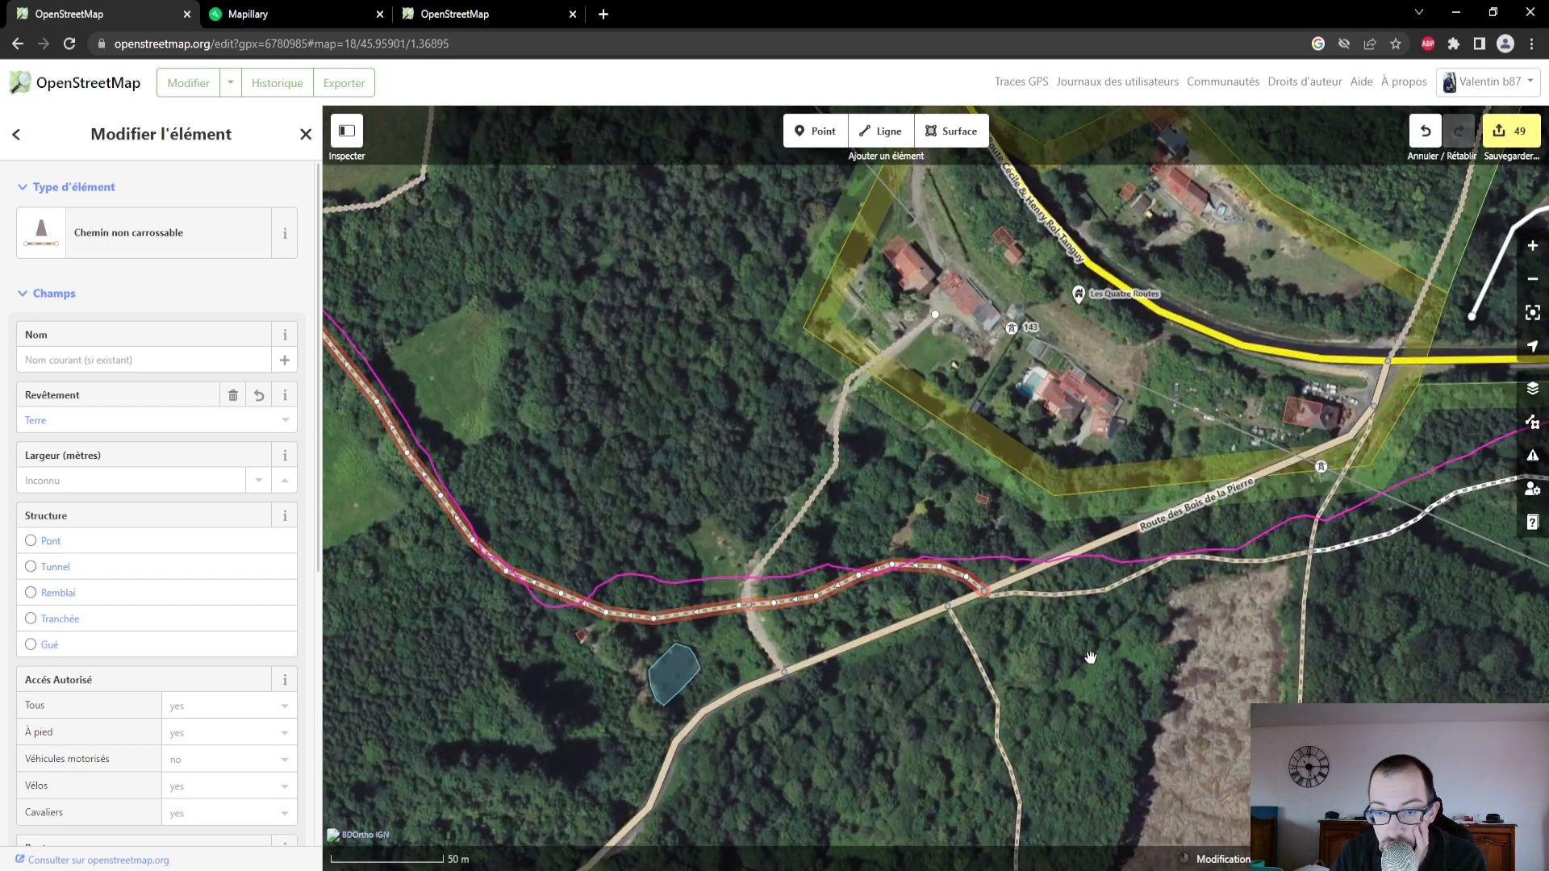
{"action": "left_click_drag", "start_coordinate": [1092, 657], "coordinate": [1024, 635]}
{"action": "left_click", "coordinate": [1020, 570]}
{"action": "left_click", "coordinate": [274, 13]}
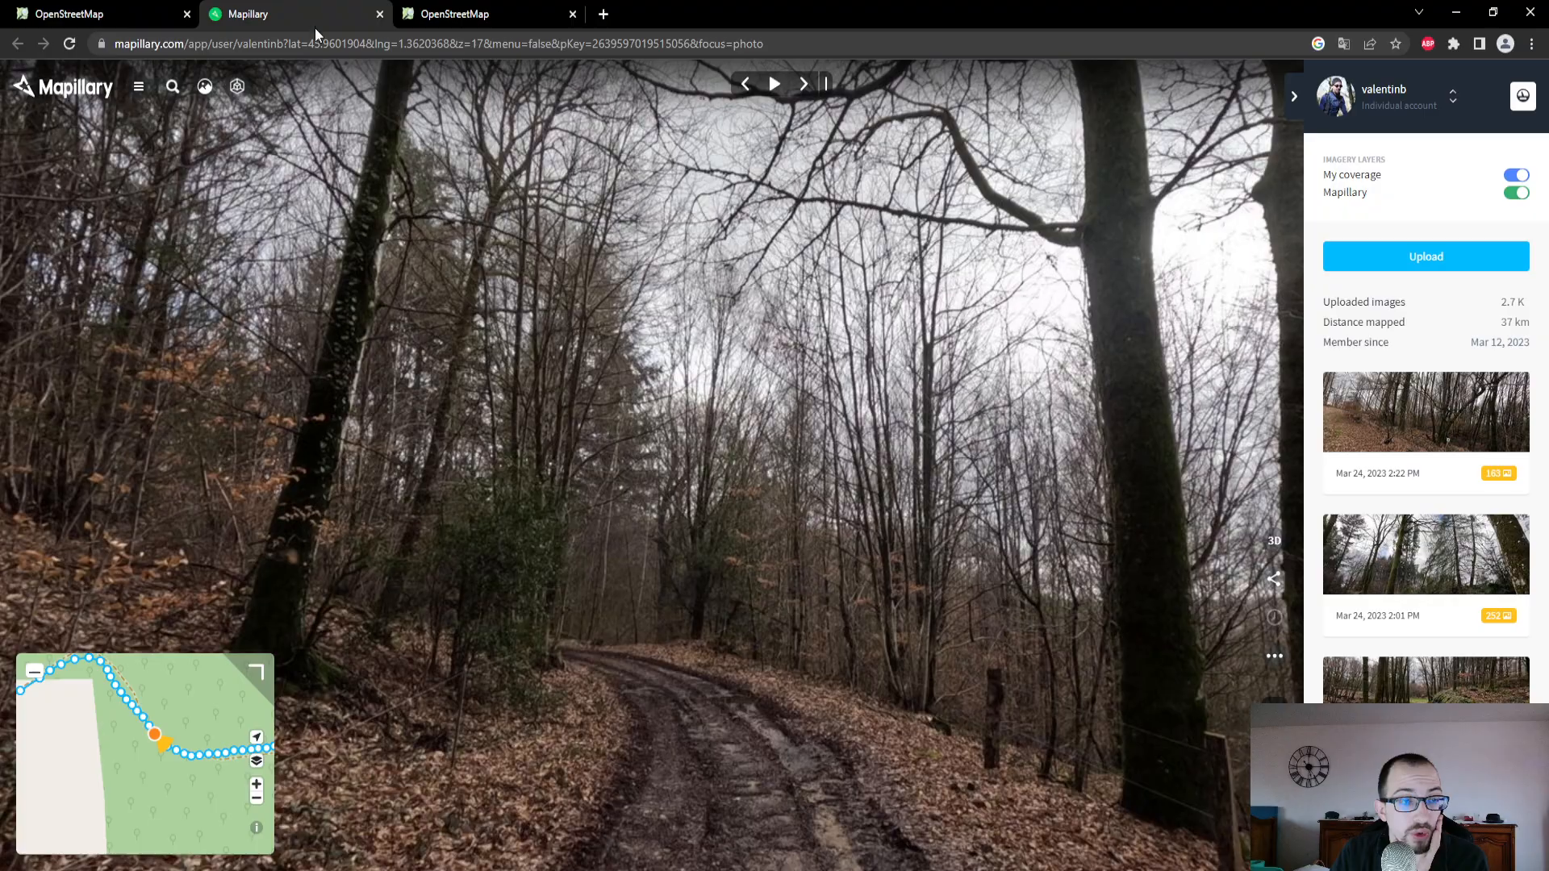
{"action": "left_click_drag", "start_coordinate": [165, 767], "coordinate": [103, 746]}
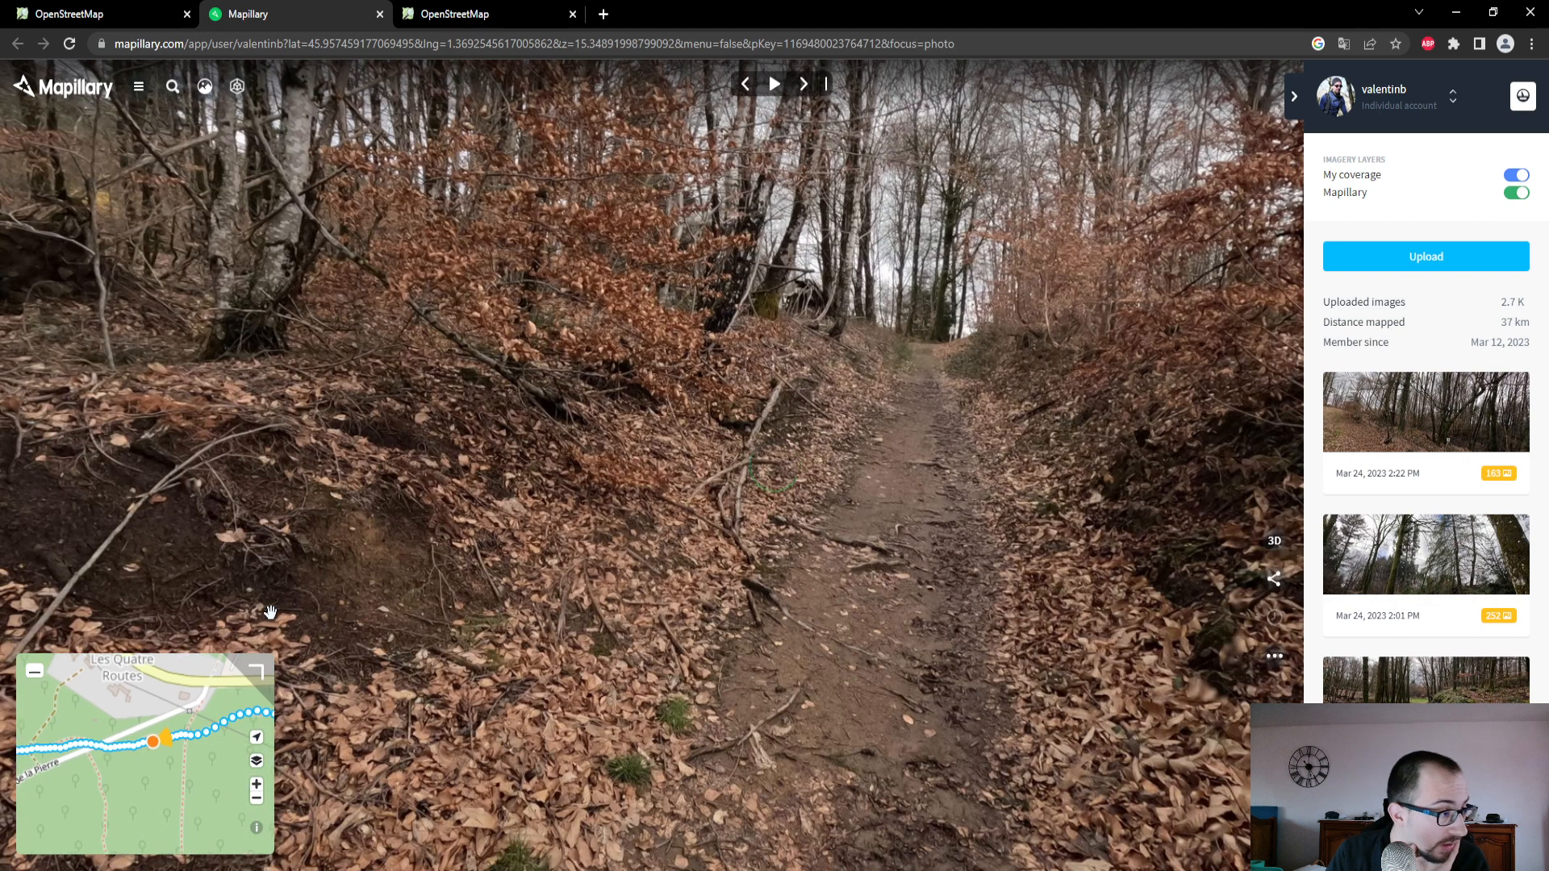
{"action": "left_click", "coordinate": [24, 14]}
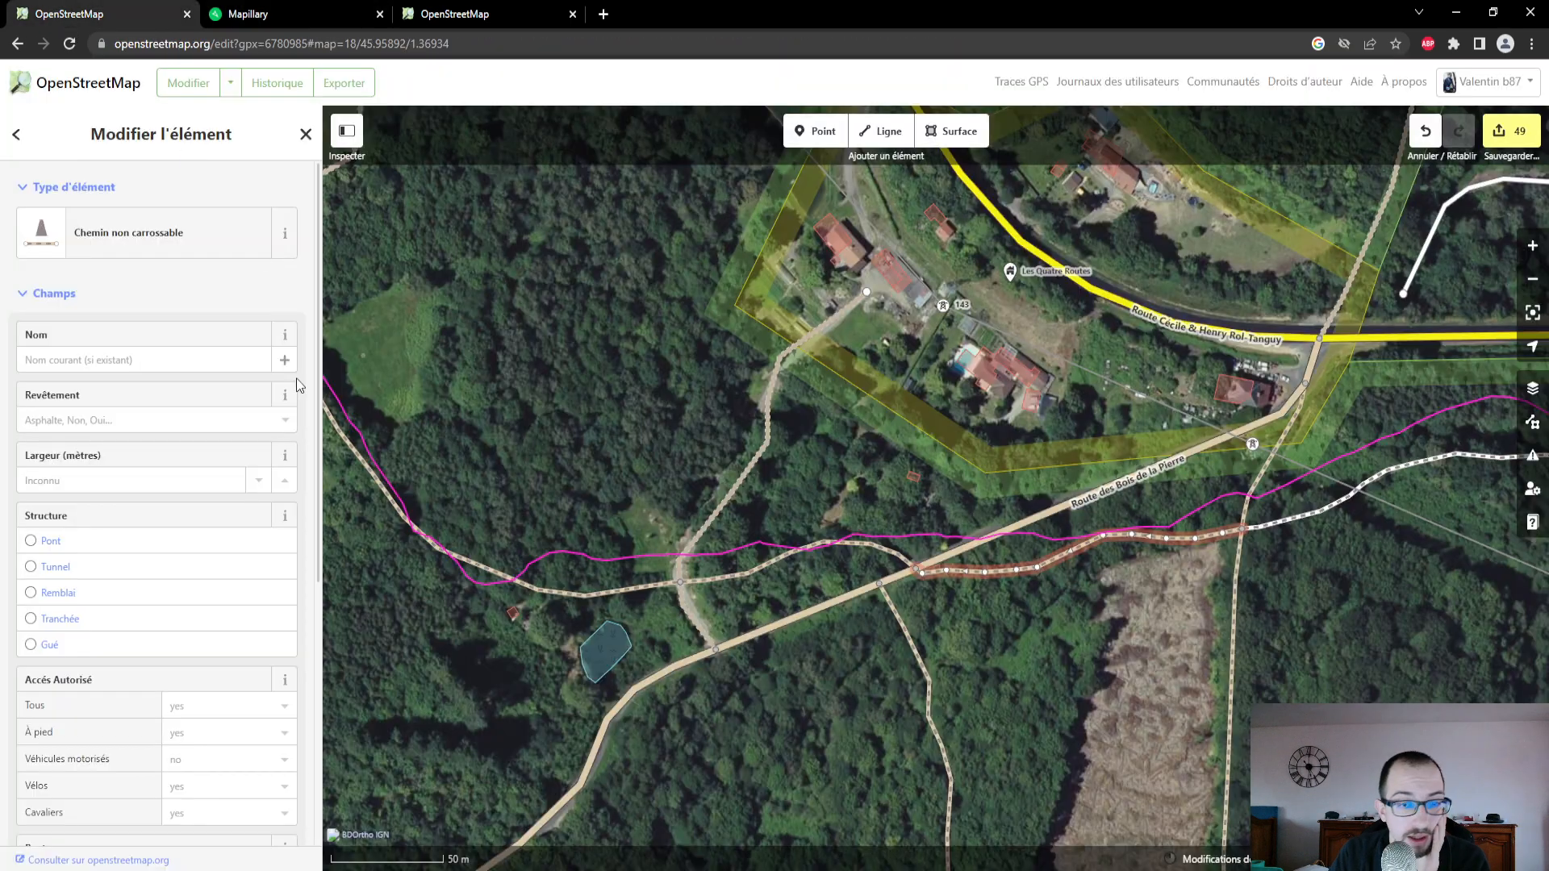
{"action": "left_click", "coordinate": [183, 423]}
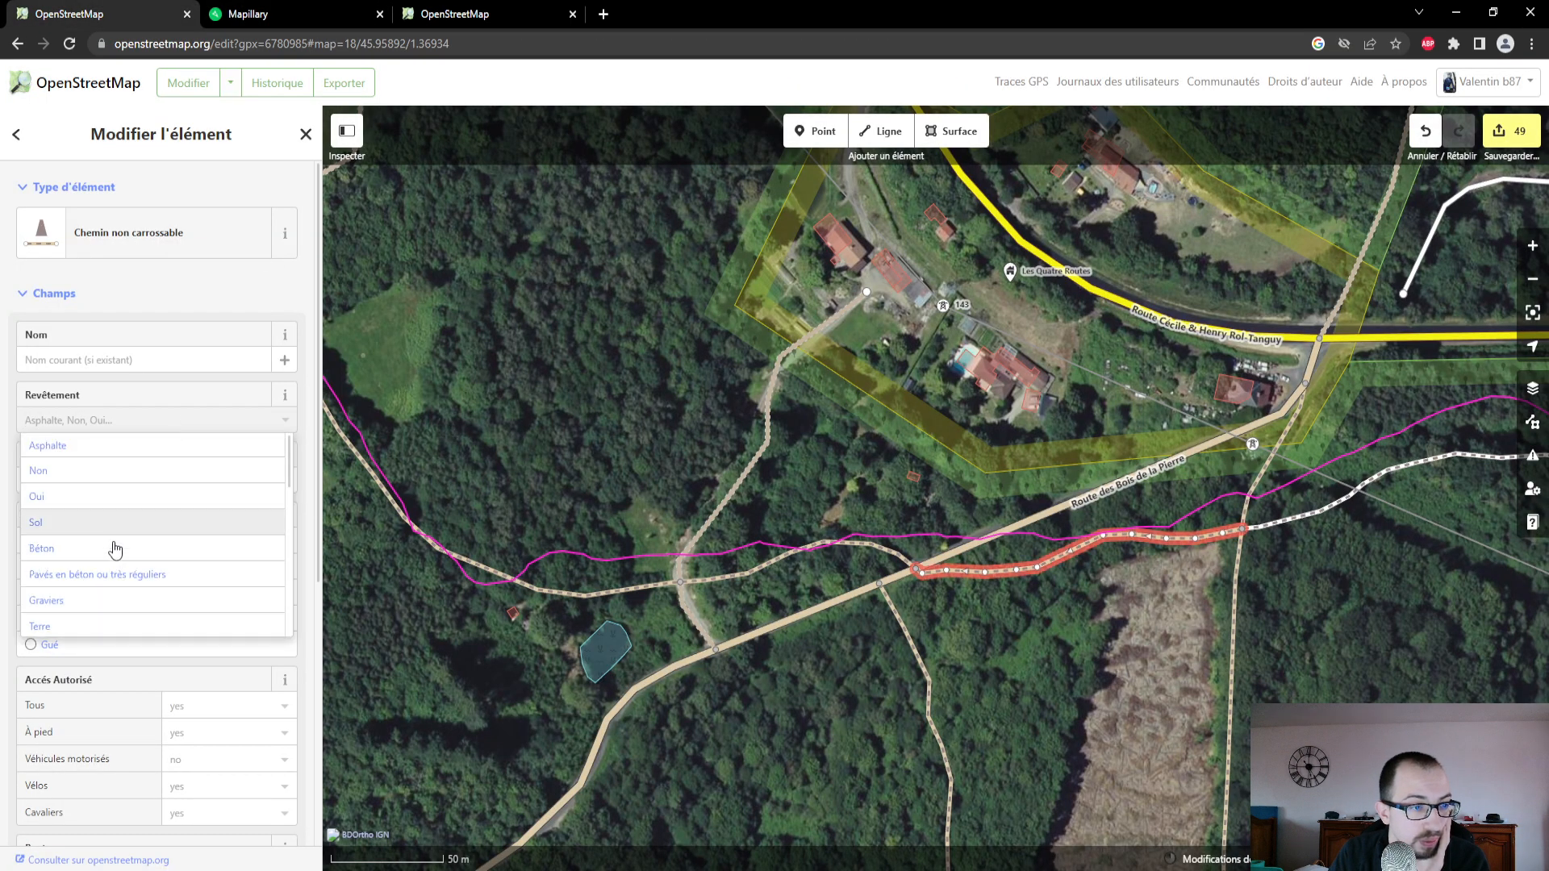
{"action": "left_click", "coordinate": [114, 619]}
- Set the surface of the footpath continuing east beyond the north-south track crossing to Terre
{"action": "left_click_drag", "start_coordinate": [1152, 630], "coordinate": [922, 647]}
{"action": "left_click", "coordinate": [1109, 529]}
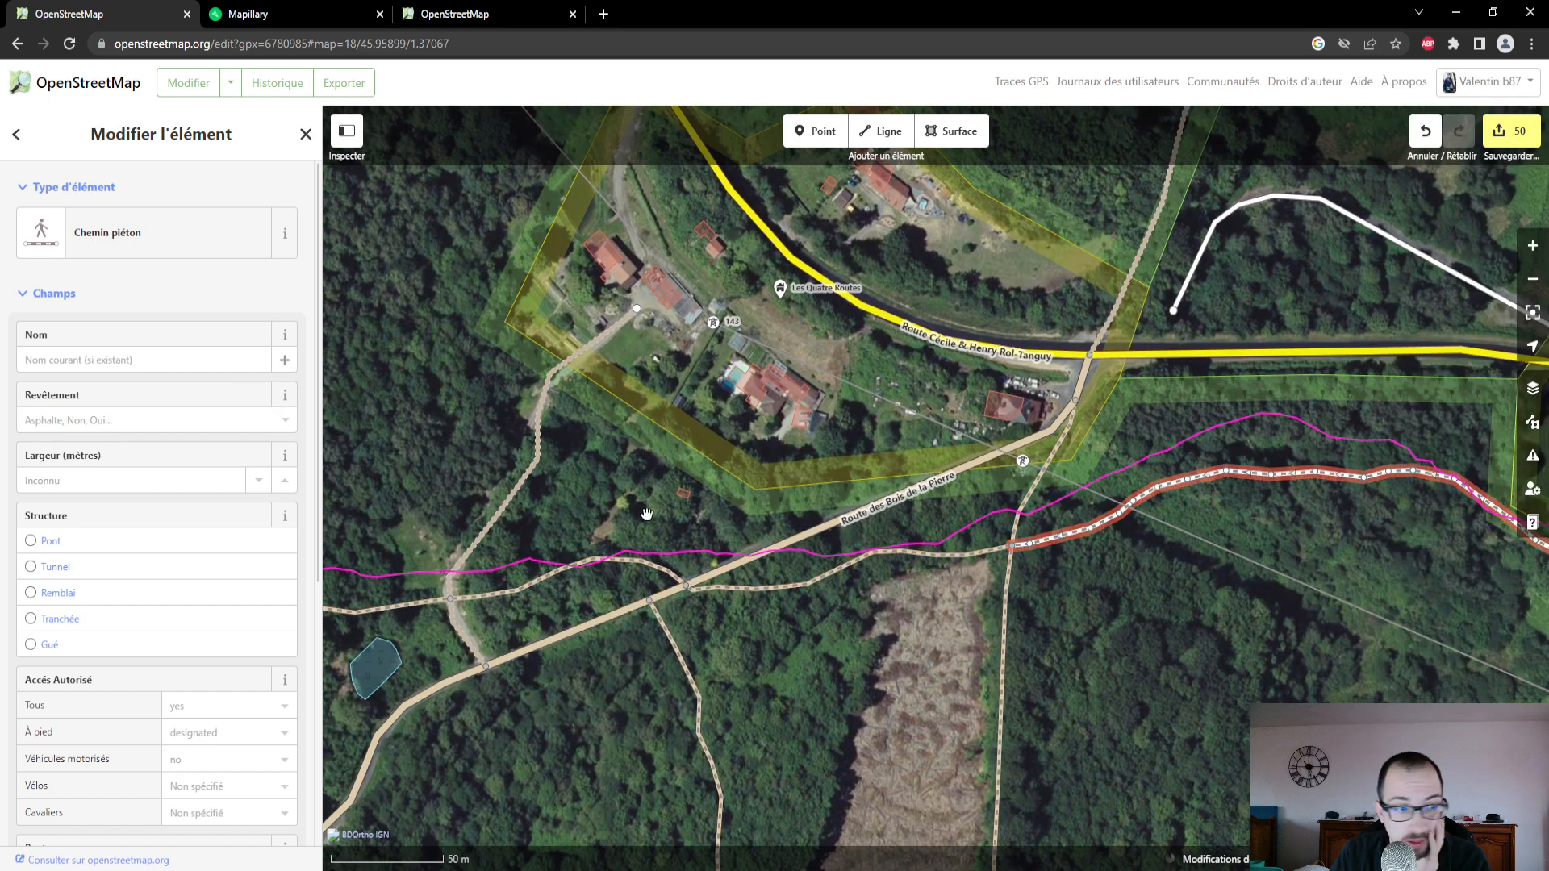
{"action": "left_click", "coordinate": [174, 411]}
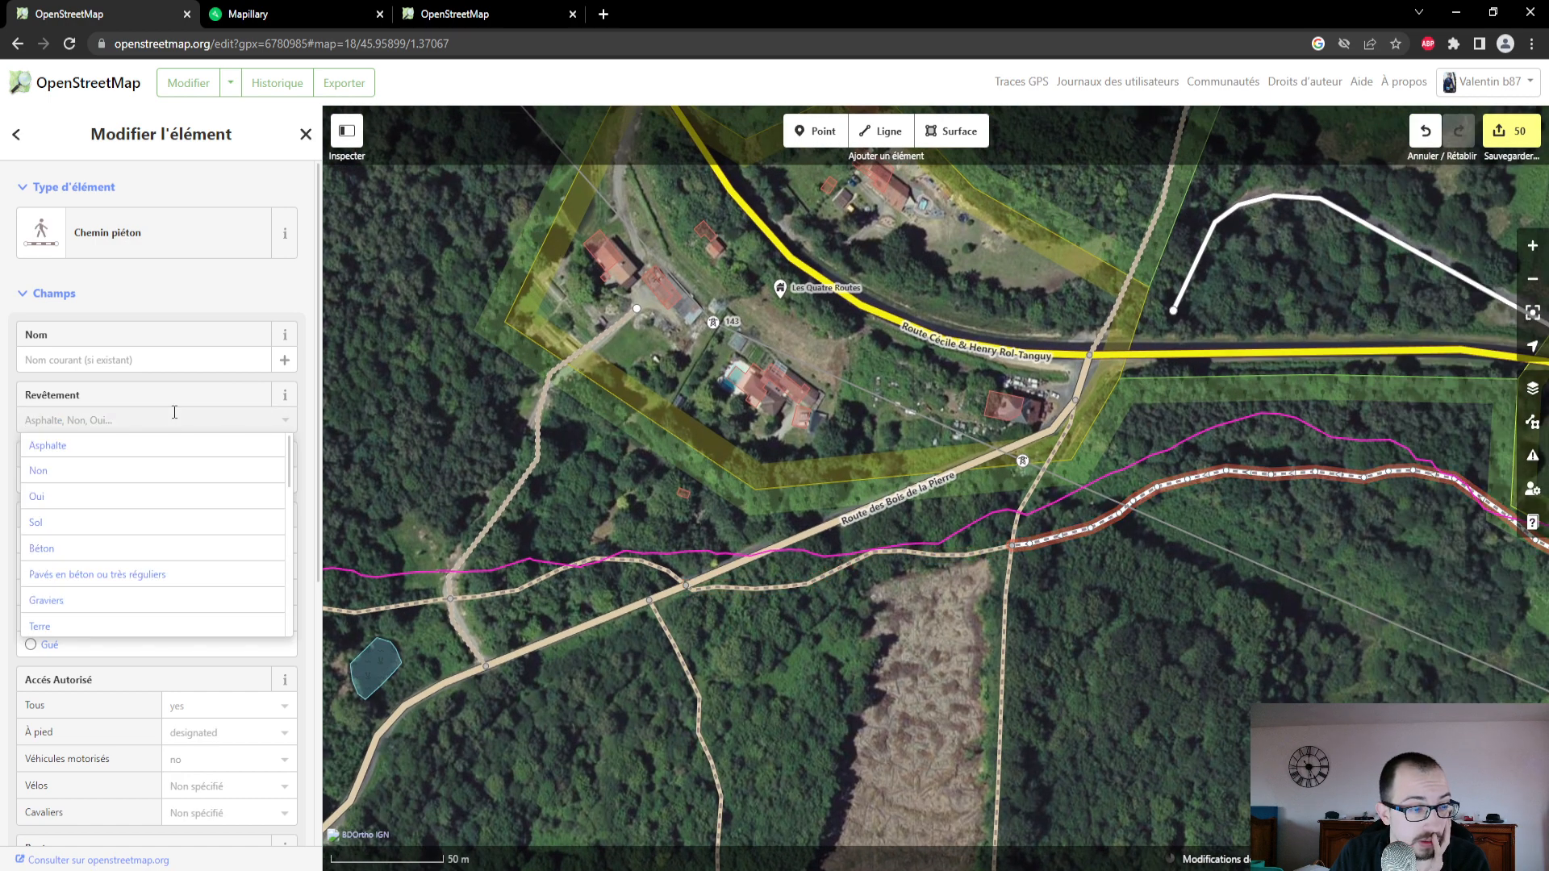
{"action": "left_click", "coordinate": [117, 621]}
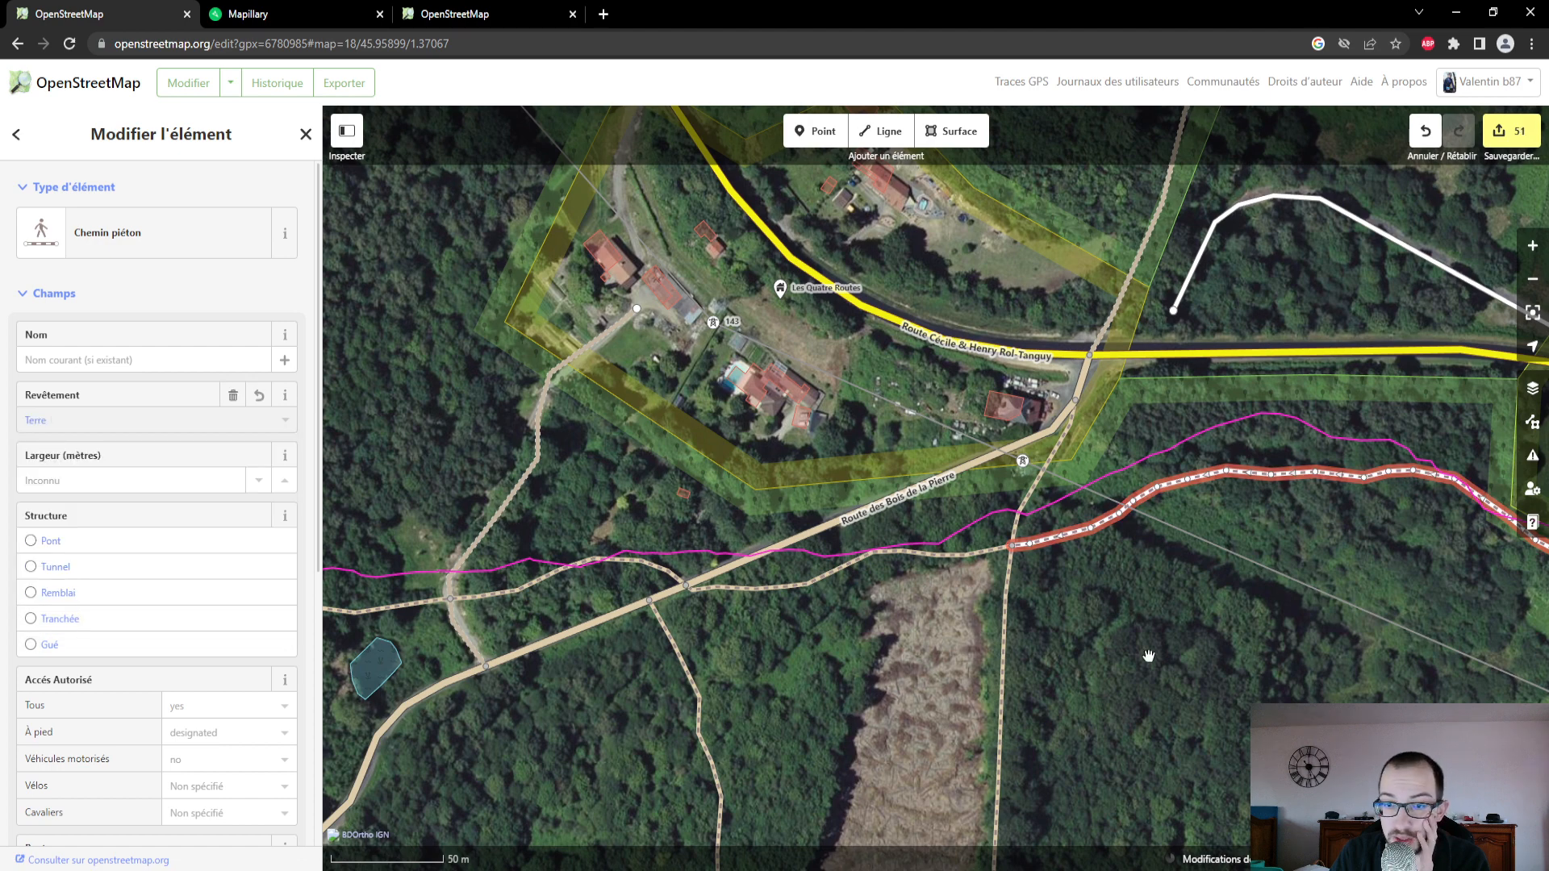
- Examine the Mapillary photo and coverage along the footpath east of Les Quatre Routes, following its bends toward the southeast
{"action": "left_click_drag", "start_coordinate": [1157, 661], "coordinate": [1058, 643]}
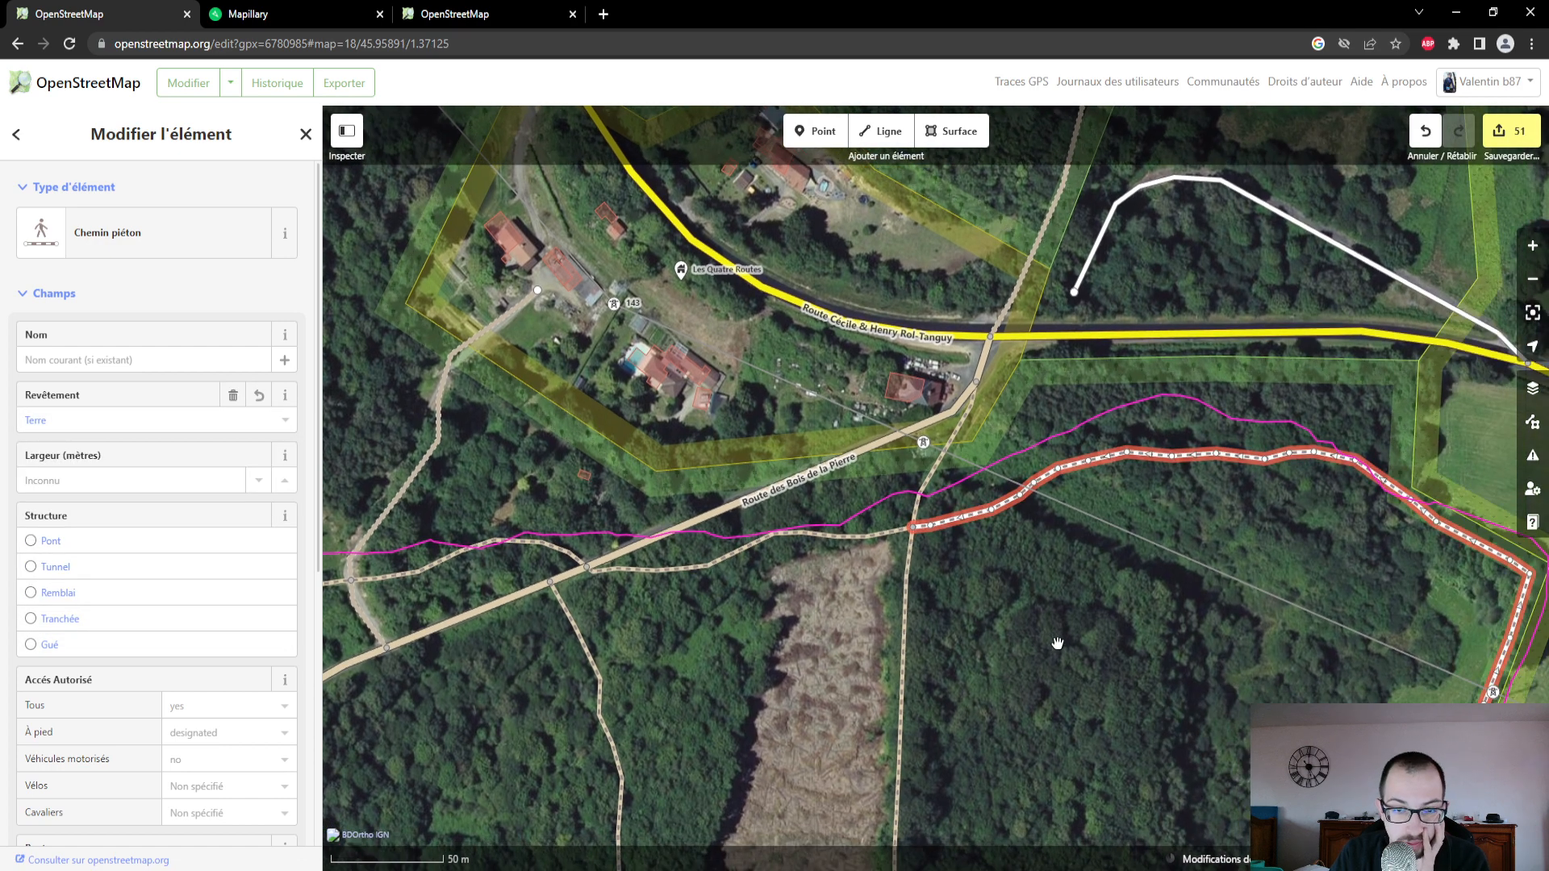
{"action": "left_click", "coordinate": [216, 18]}
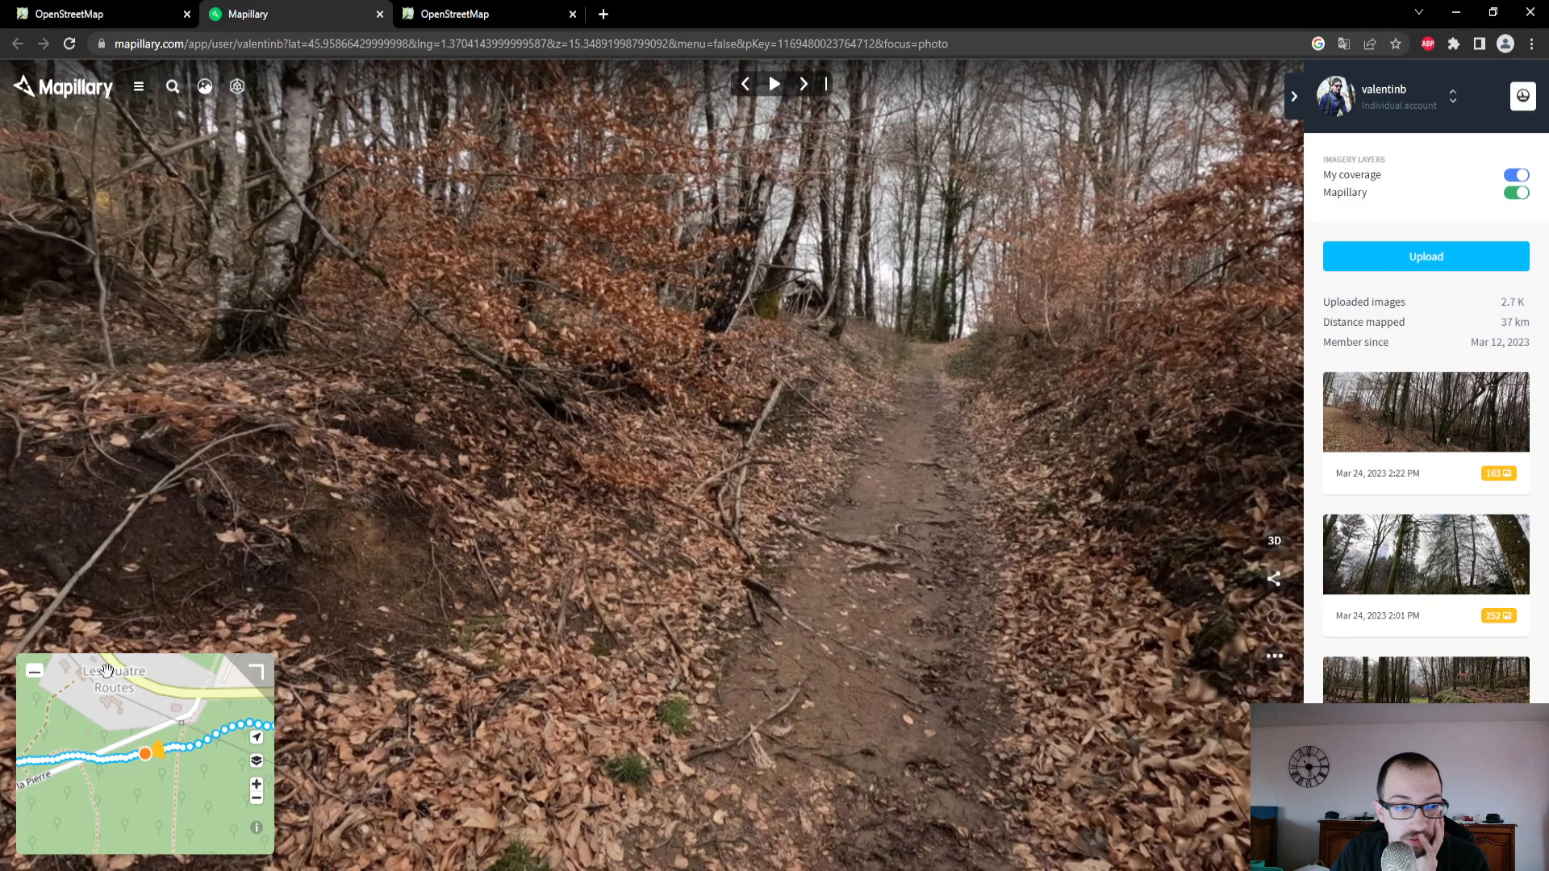
{"action": "left_click_drag", "start_coordinate": [112, 794], "coordinate": [27, 786]}
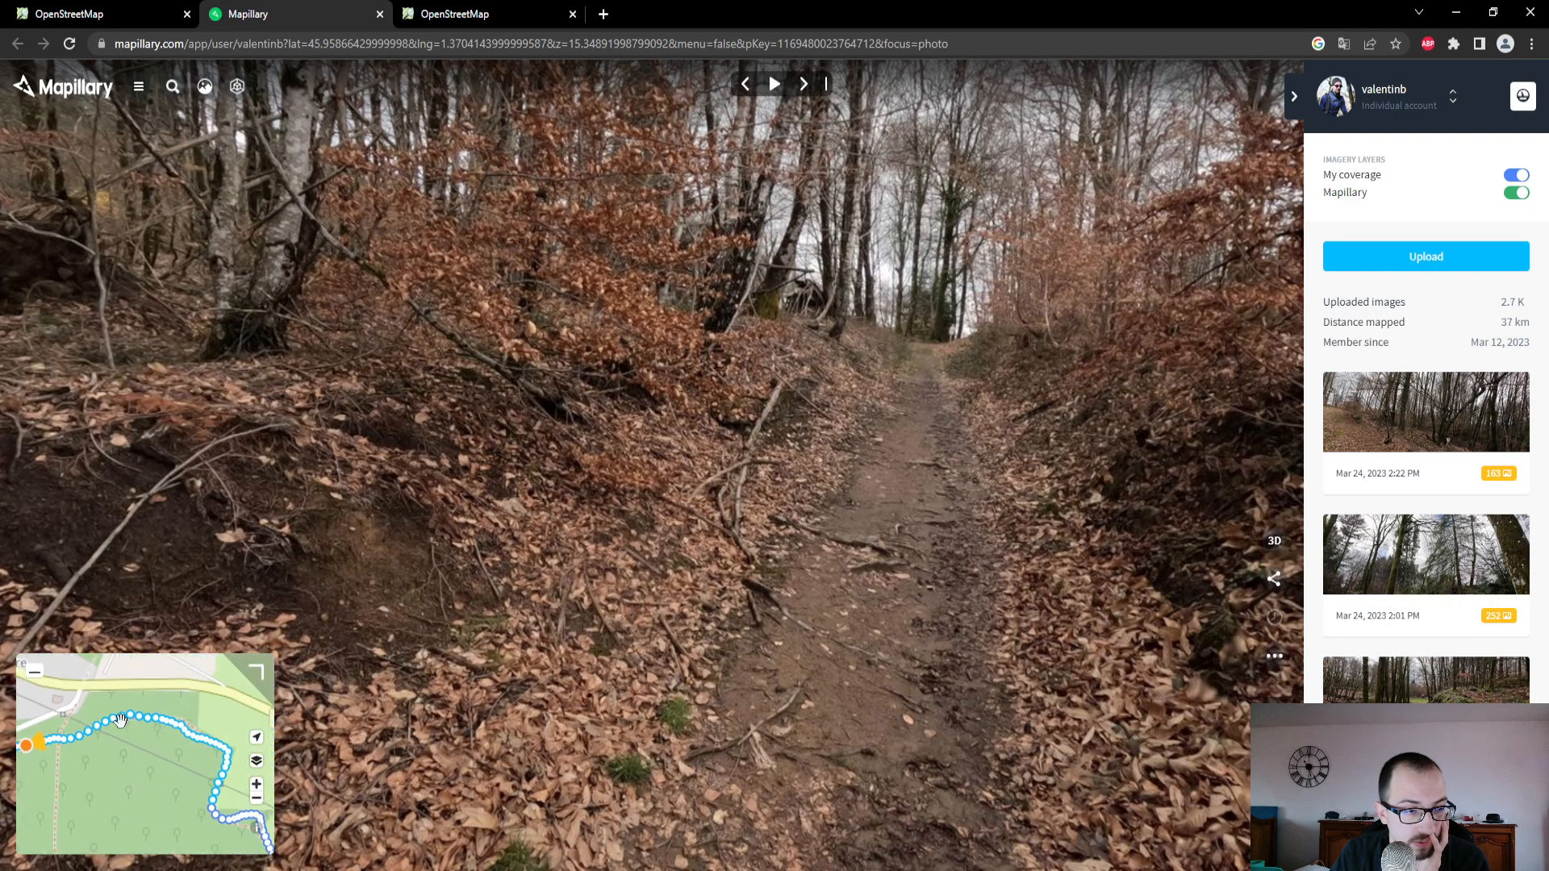
{"action": "left_click", "coordinate": [120, 719]}
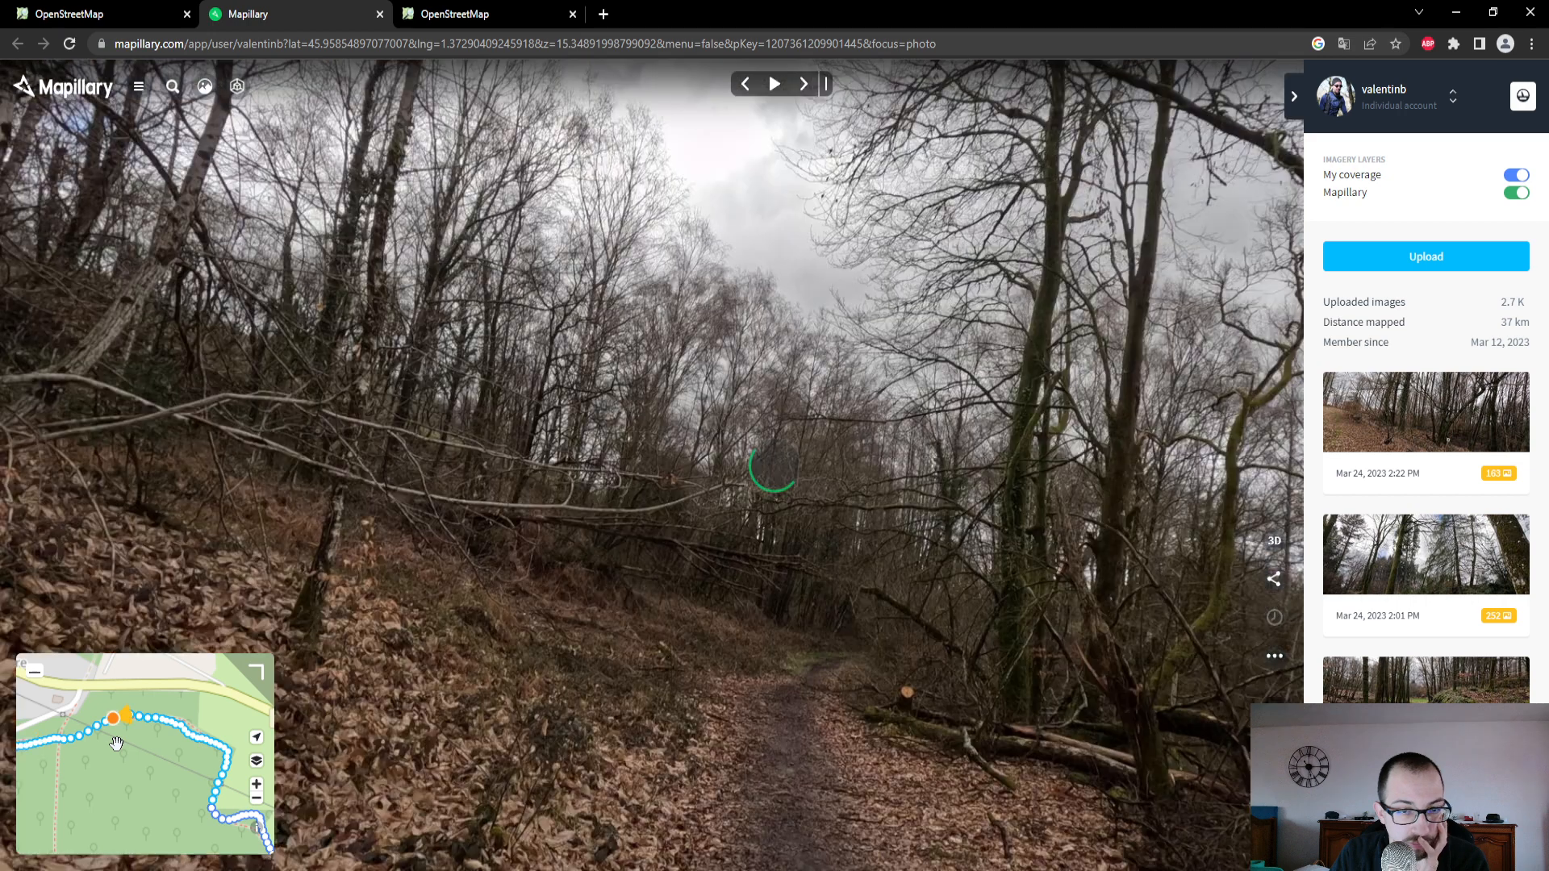
{"action": "left_click_drag", "start_coordinate": [128, 760], "coordinate": [79, 696]}
{"action": "scroll", "coordinate": [105, 747], "scroll_direction": "up", "scroll_amount": 2}
{"action": "scroll", "coordinate": [105, 748], "scroll_direction": "down", "scroll_amount": 4}
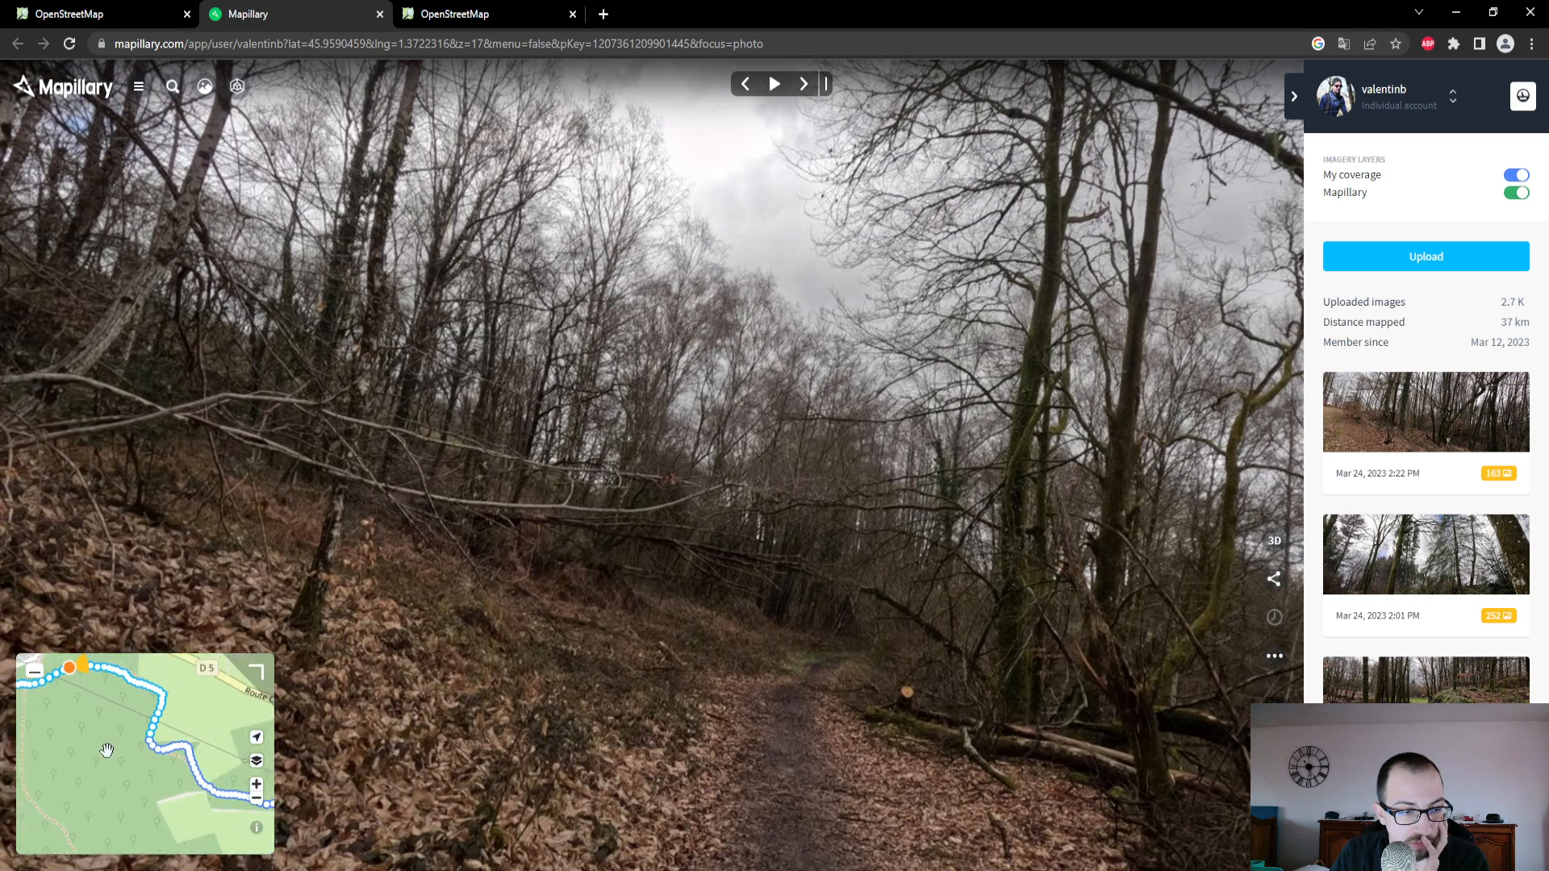
{"action": "left_click_drag", "start_coordinate": [115, 766], "coordinate": [176, 825]}
- Switch to OpenStreetMap, follow the footpath southeast along the GPS trace, and select the minor road it joins beside the ploughed field
{"action": "left_click", "coordinate": [113, 14]}
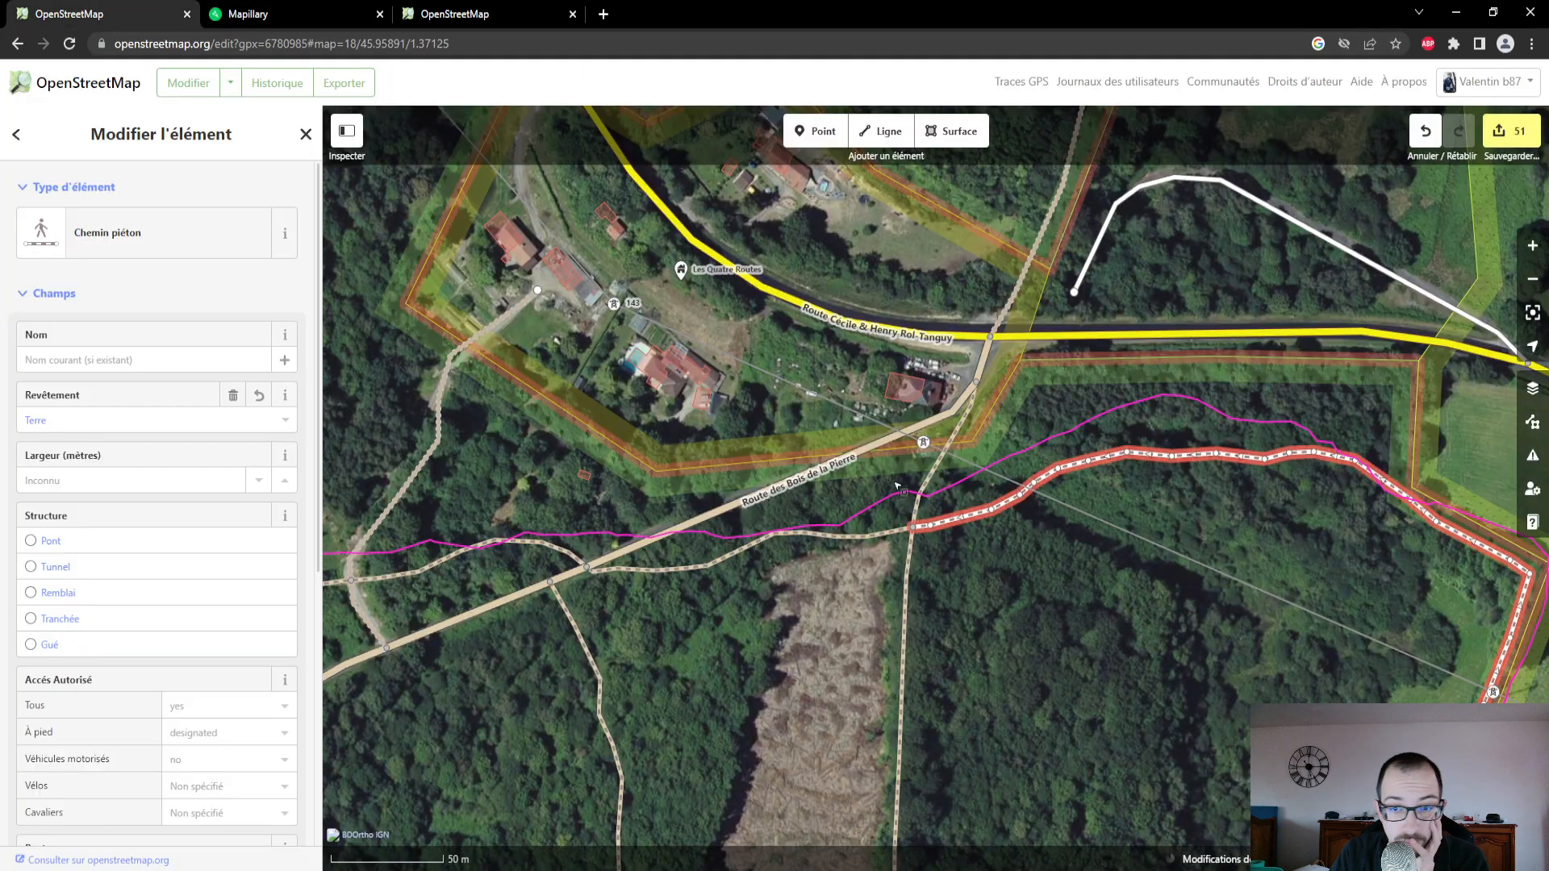
{"action": "left_click_drag", "start_coordinate": [1041, 632], "coordinate": [668, 469]}
{"action": "scroll", "coordinate": [837, 633], "scroll_direction": "down", "scroll_amount": 2}
{"action": "left_click_drag", "start_coordinate": [839, 632], "coordinate": [597, 440]}
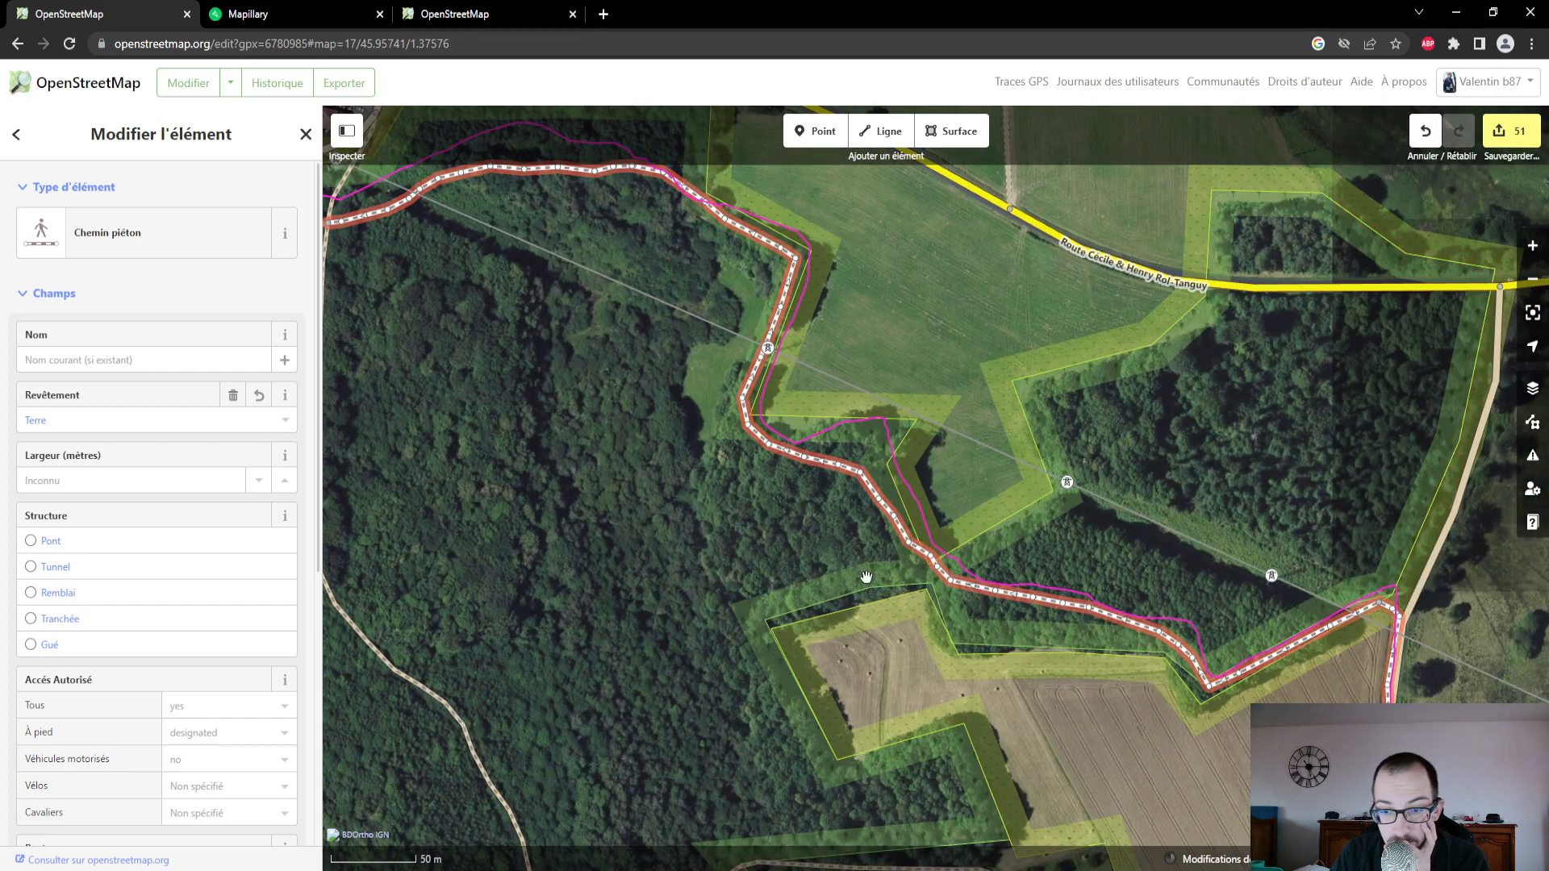
{"action": "left_click_drag", "start_coordinate": [1195, 741], "coordinate": [930, 525]}
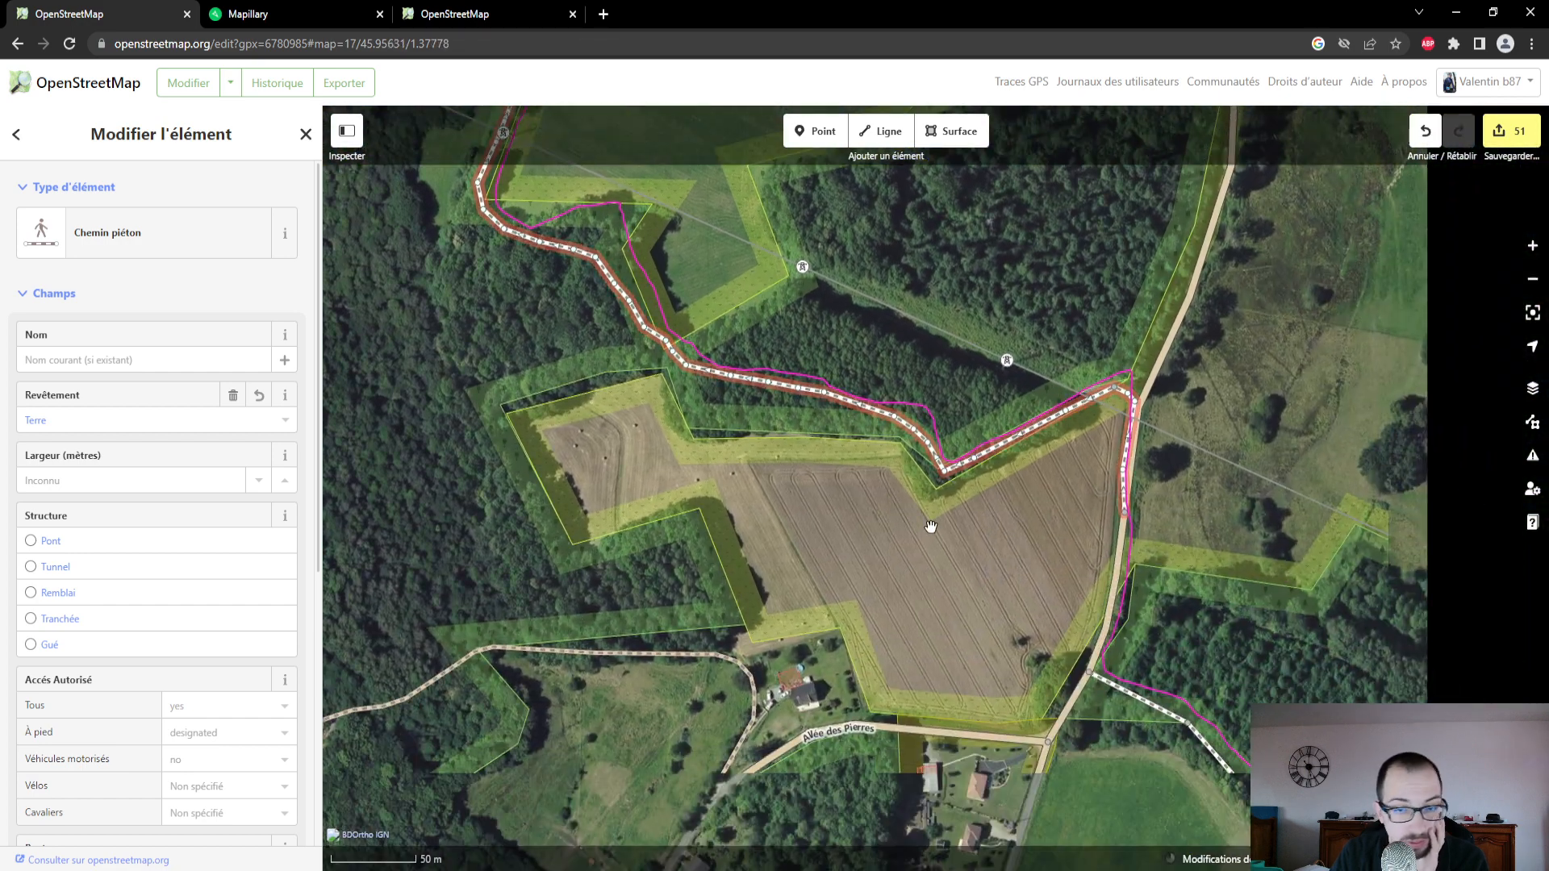
{"action": "scroll", "coordinate": [1172, 472], "scroll_direction": "up", "scroll_amount": 3}
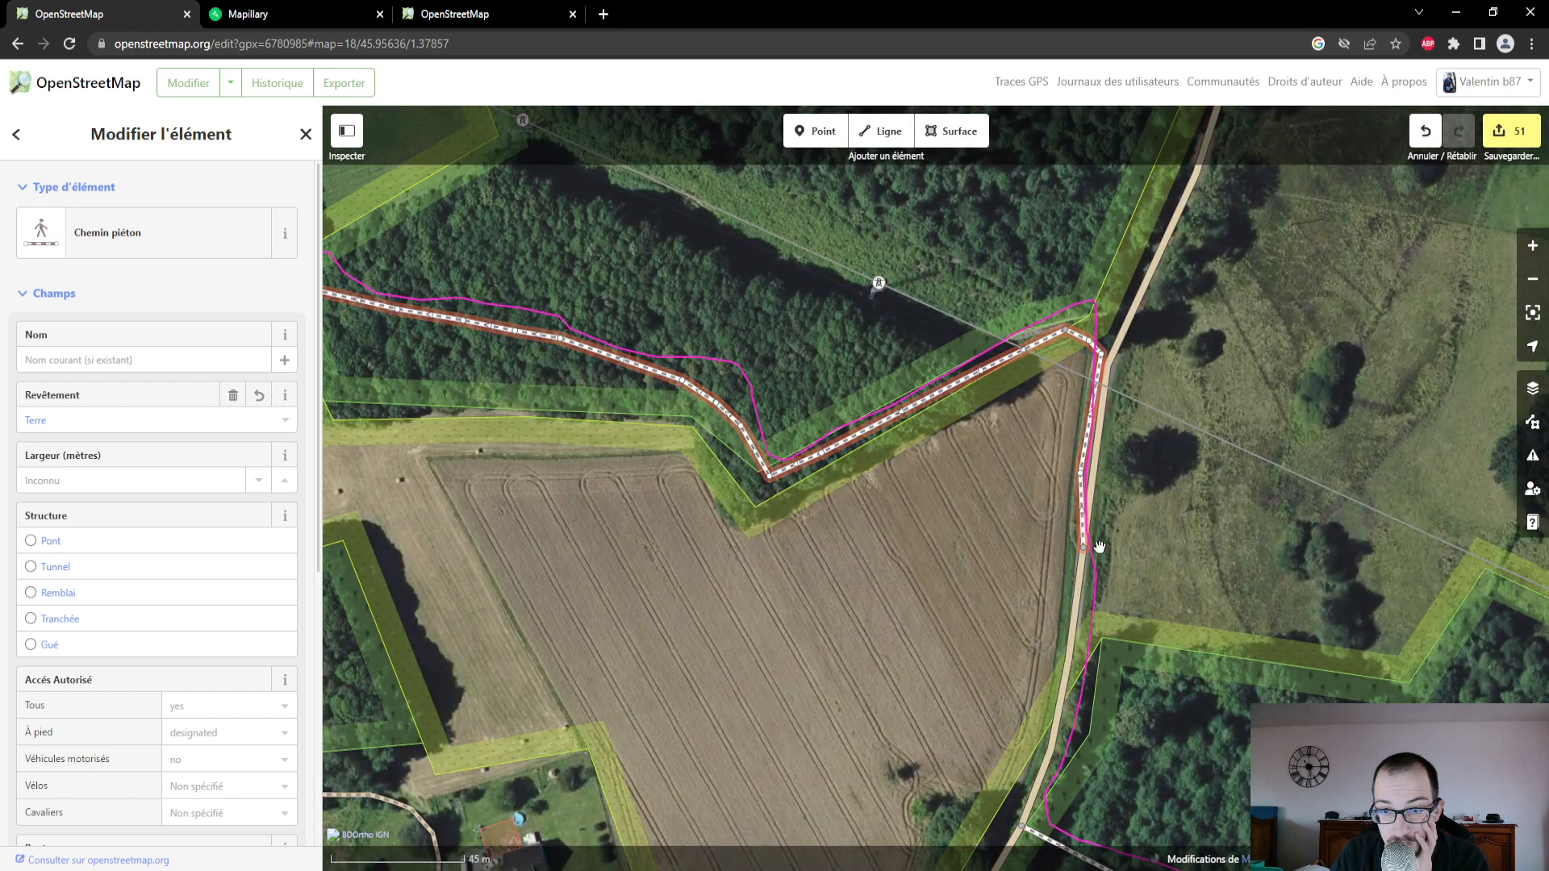
{"action": "left_click_drag", "start_coordinate": [984, 623], "coordinate": [928, 538]}
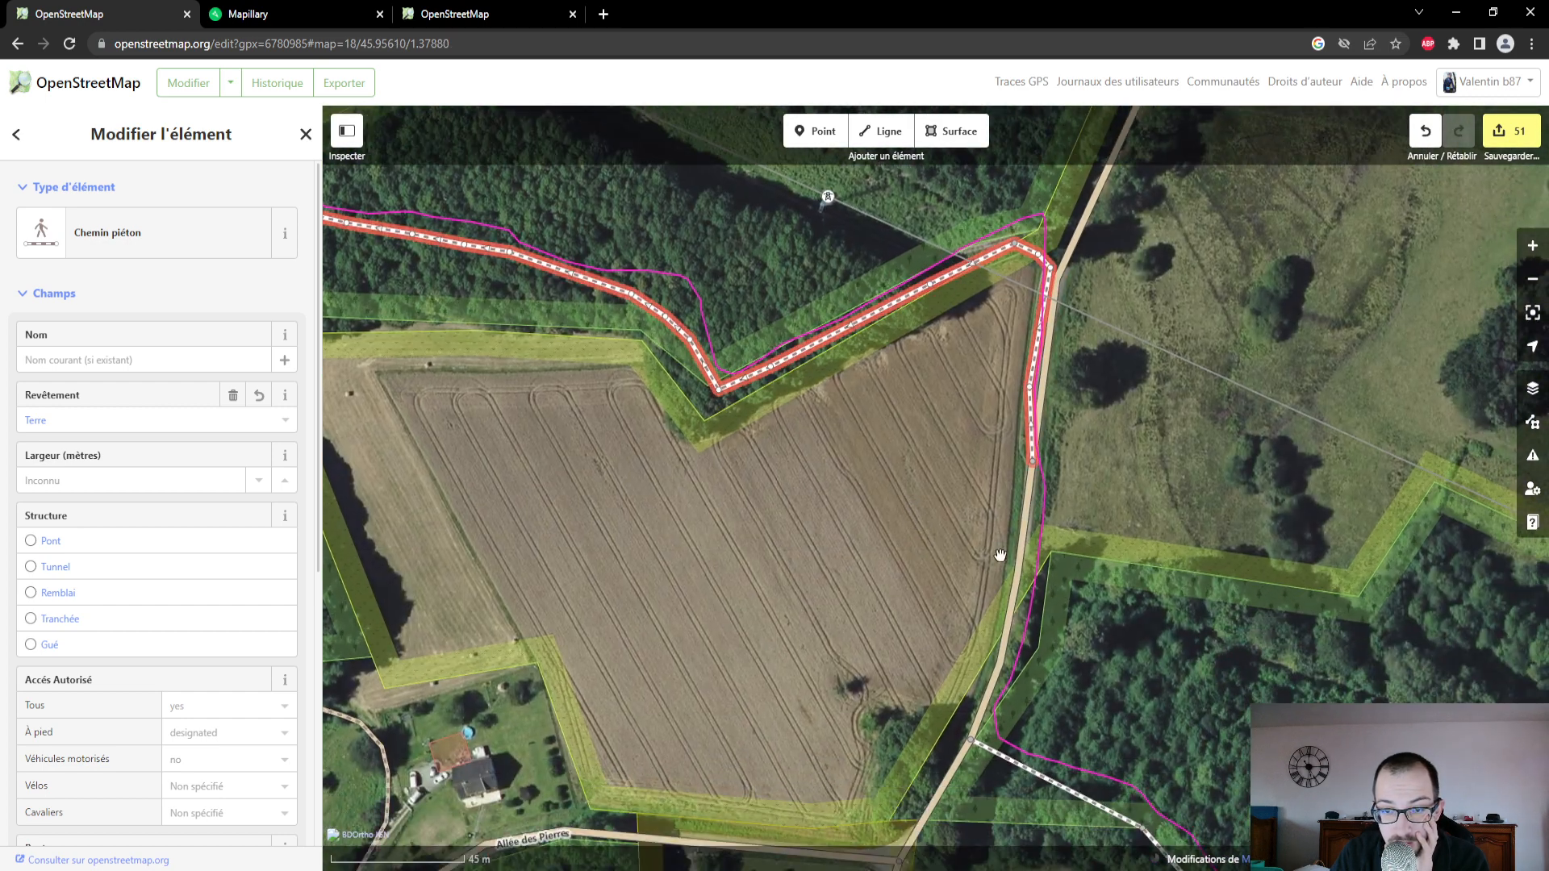
{"action": "left_click", "coordinate": [1023, 565]}
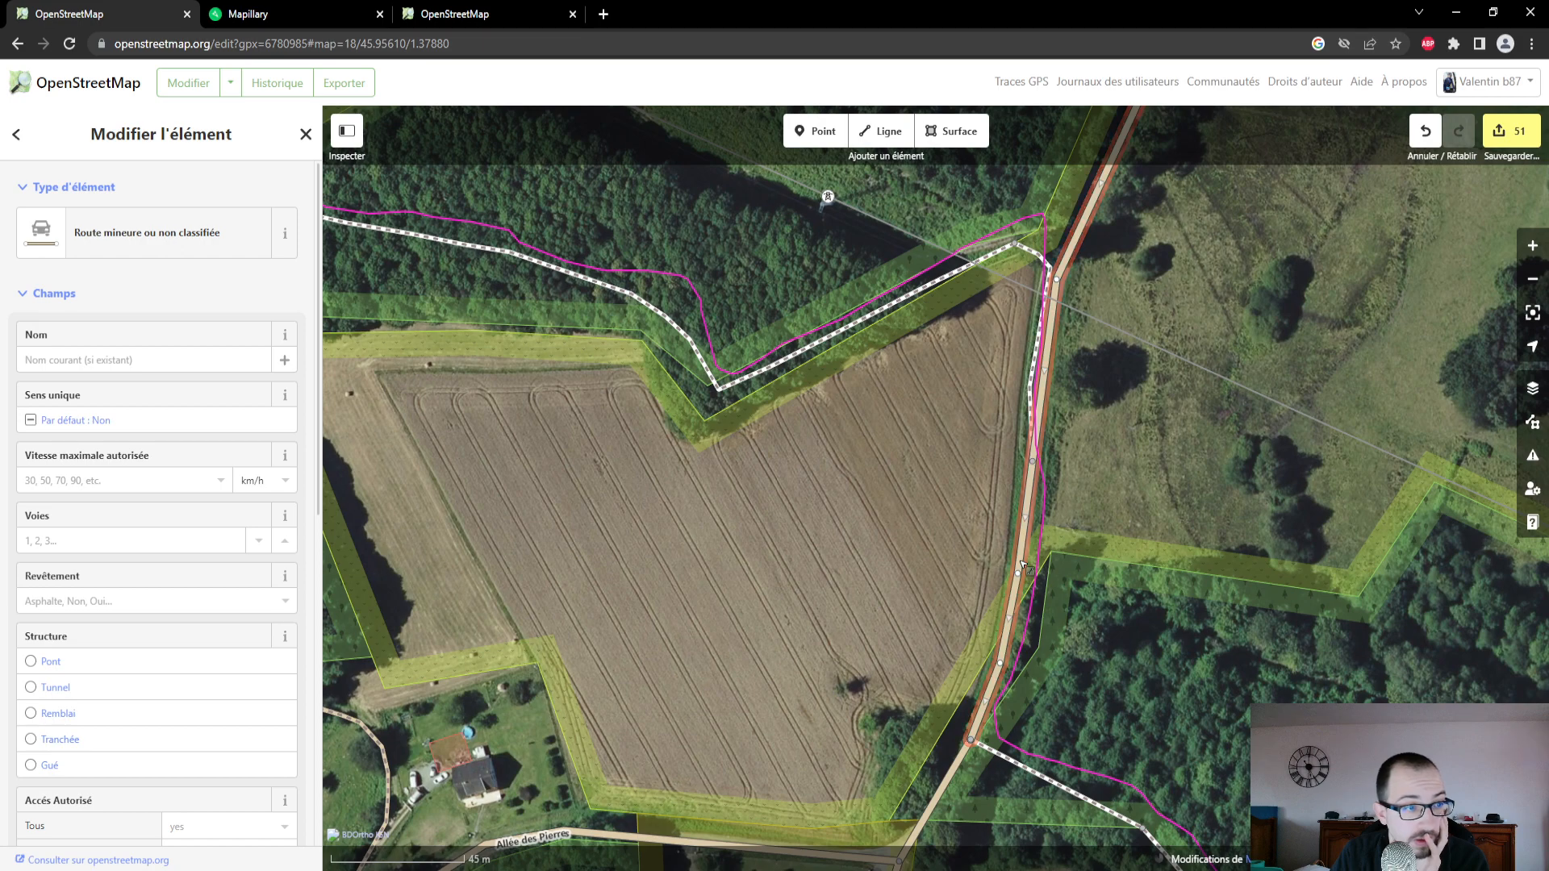
- Check the Mapillary photo of the minor road beside the field, and set the road's surface to Oui in OpenStreetMap
{"action": "left_click", "coordinate": [211, 12]}
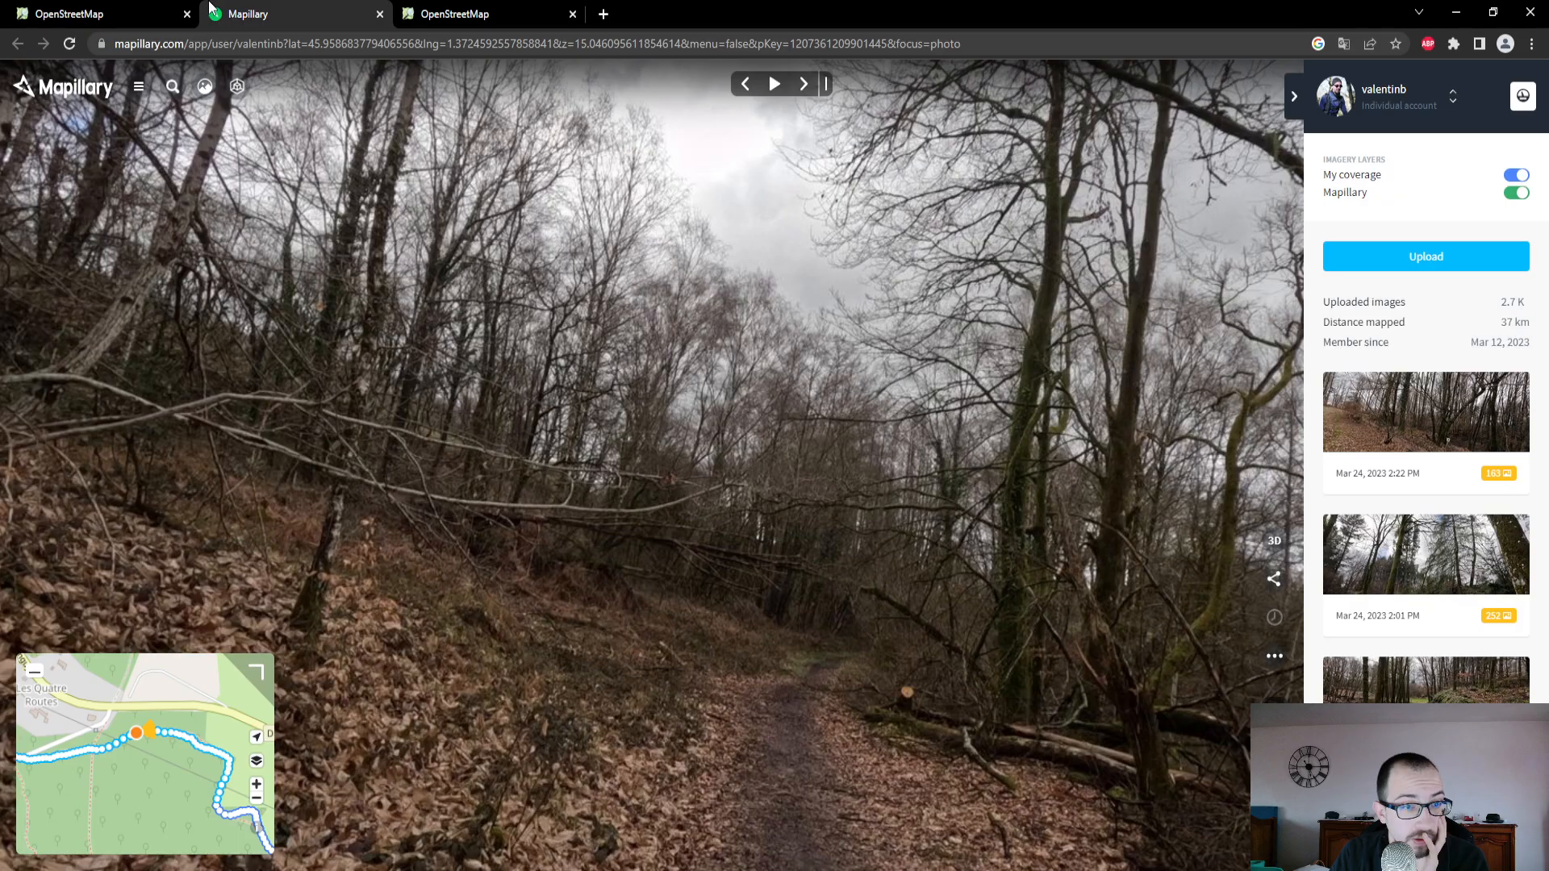
{"action": "left_click_drag", "start_coordinate": [205, 783], "coordinate": [68, 639]}
{"action": "left_click_drag", "start_coordinate": [182, 674], "coordinate": [168, 746]}
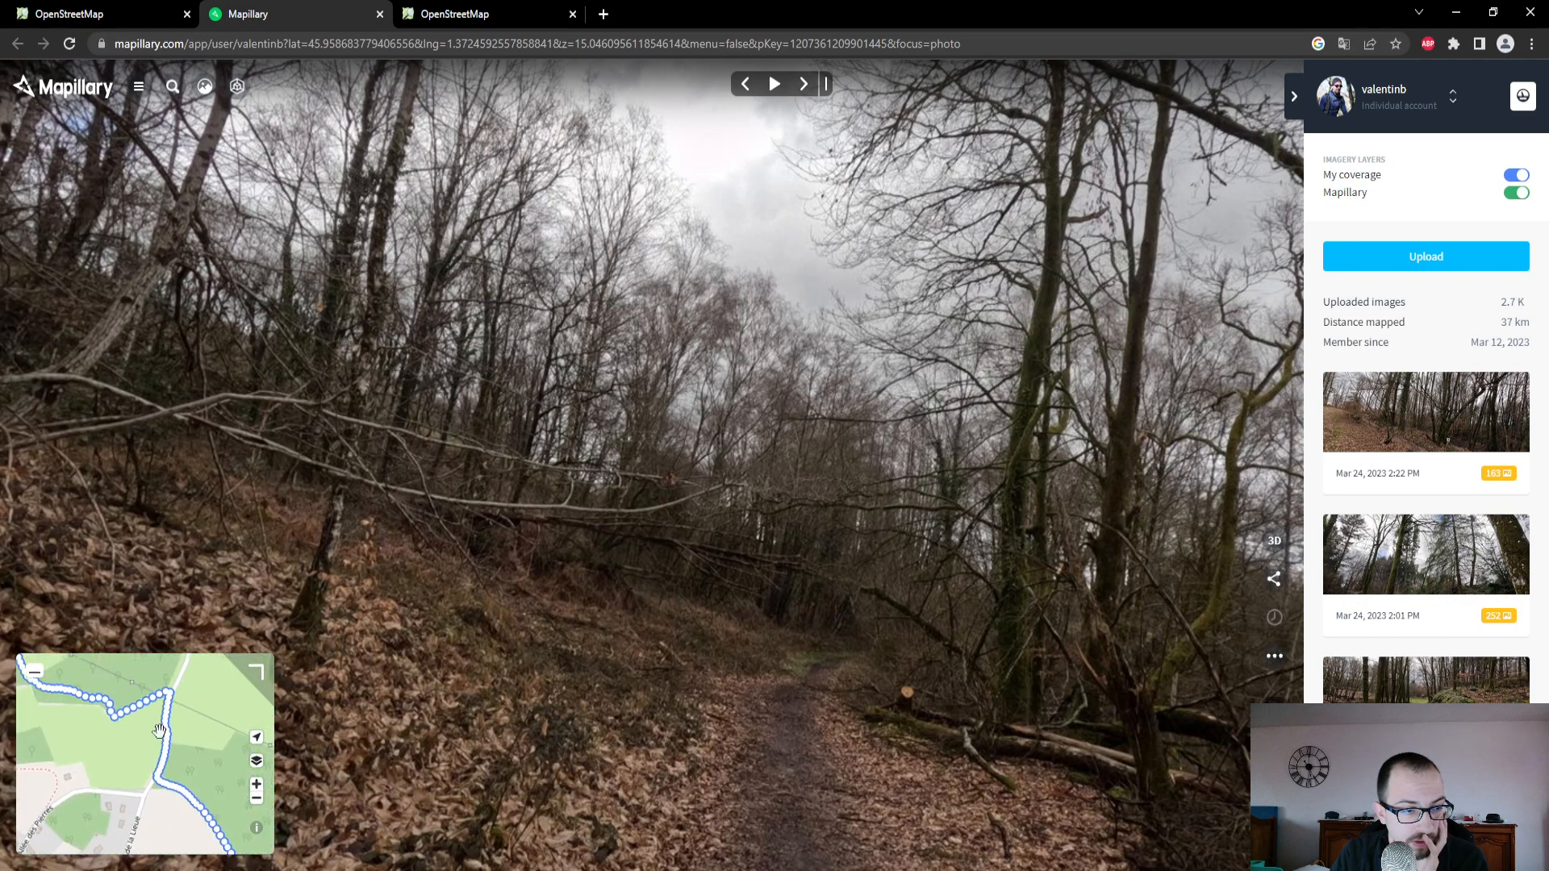
{"action": "left_click", "coordinate": [170, 730]}
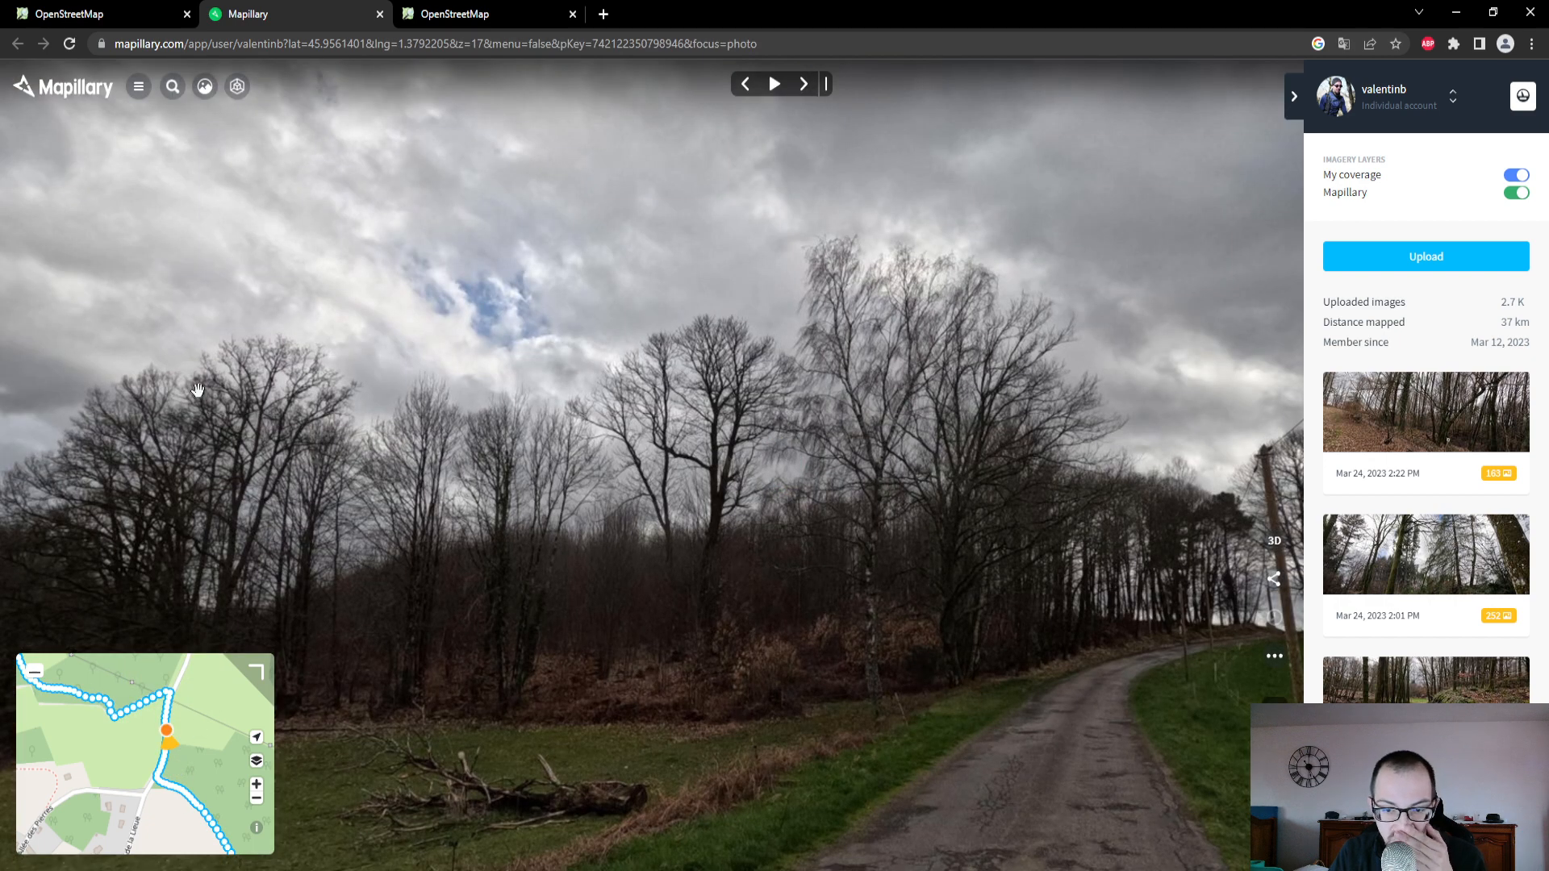
{"action": "left_click", "coordinate": [96, 14]}
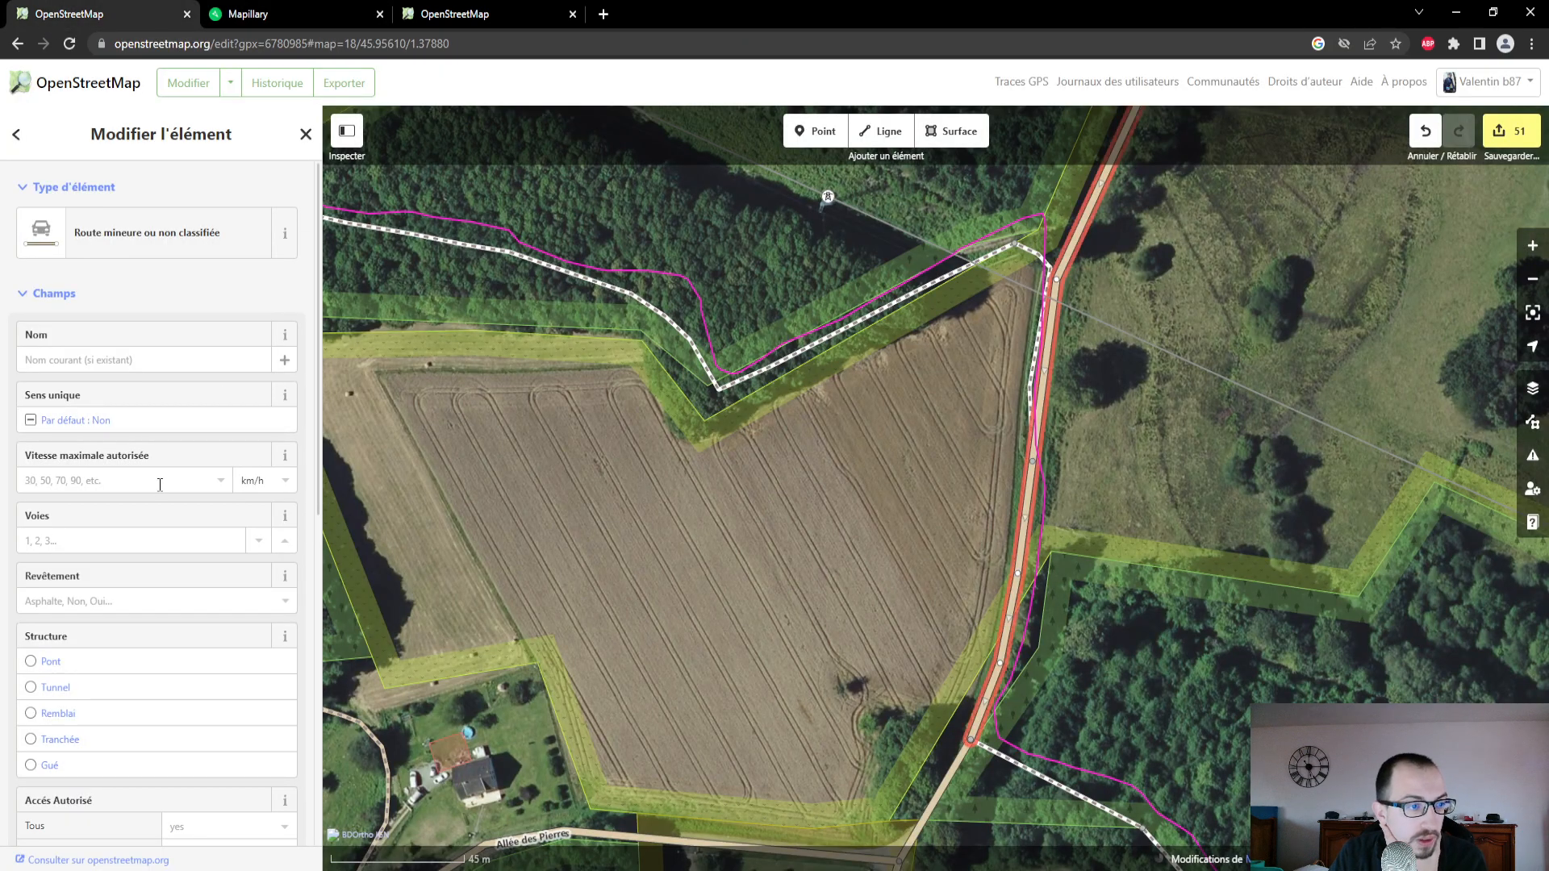
{"action": "left_click", "coordinate": [125, 601]}
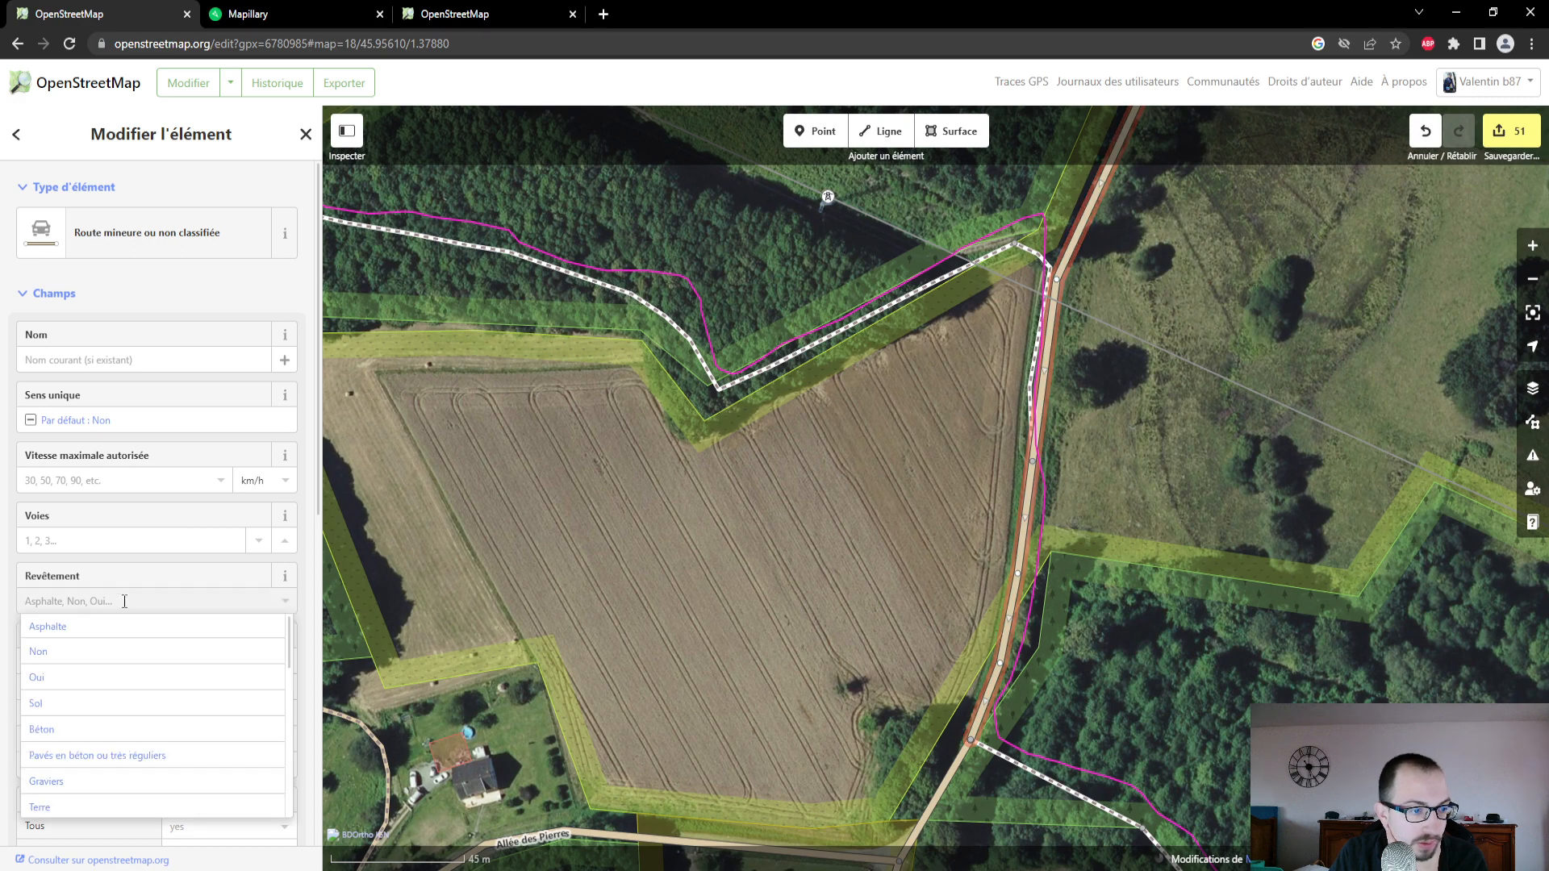
{"action": "left_click", "coordinate": [111, 687]}
- Examine the Mapillary photos where the footpath meets the minor road, including the ground beside the roadway
{"action": "left_click", "coordinate": [242, 13]}
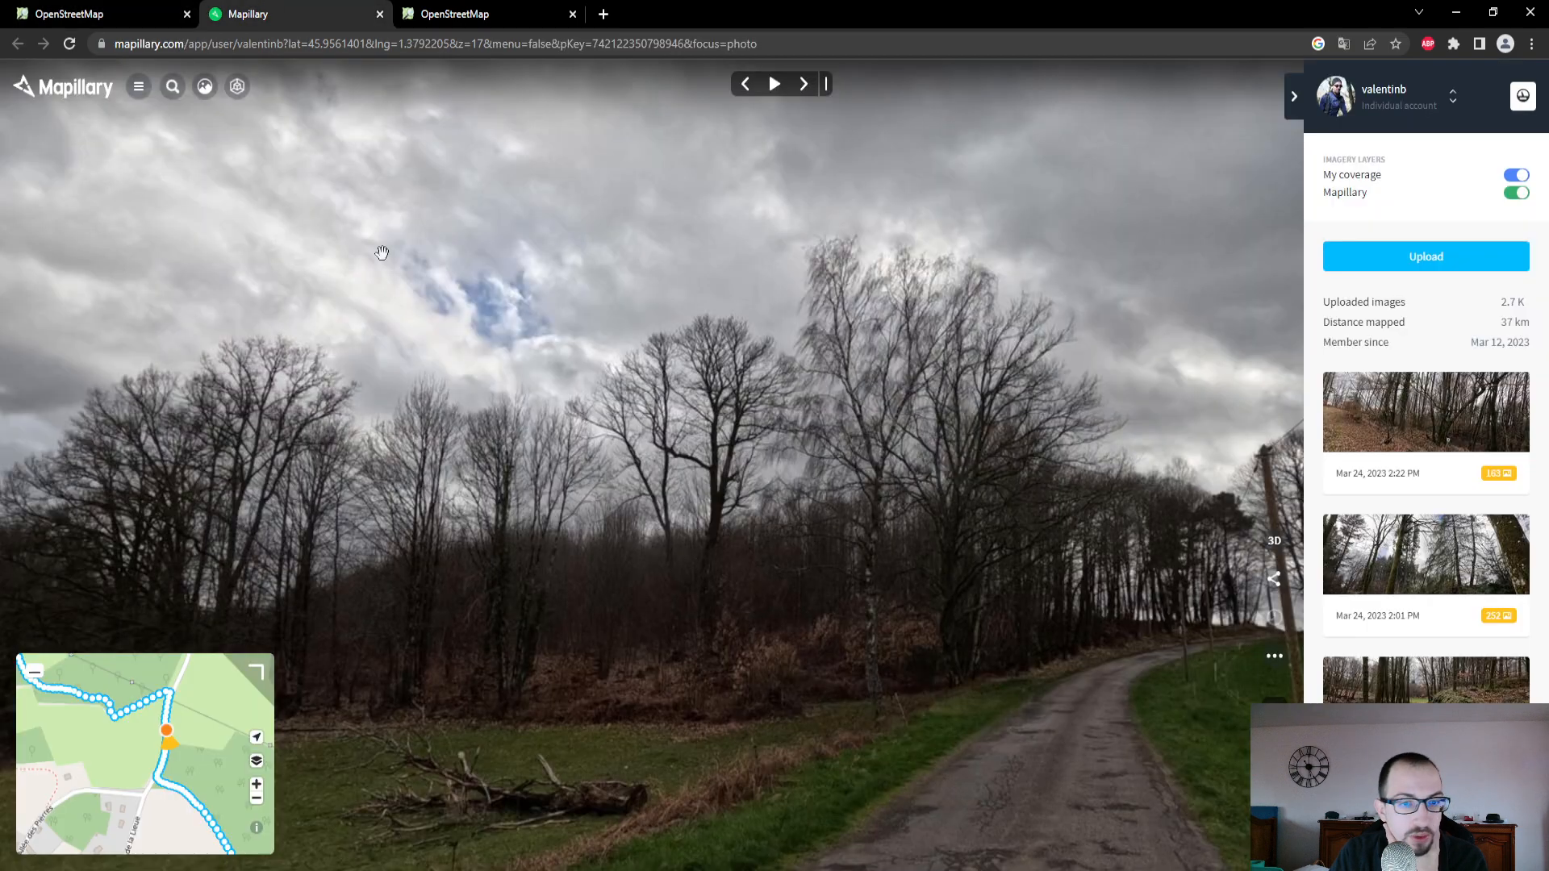
{"action": "left_click", "coordinate": [170, 701]}
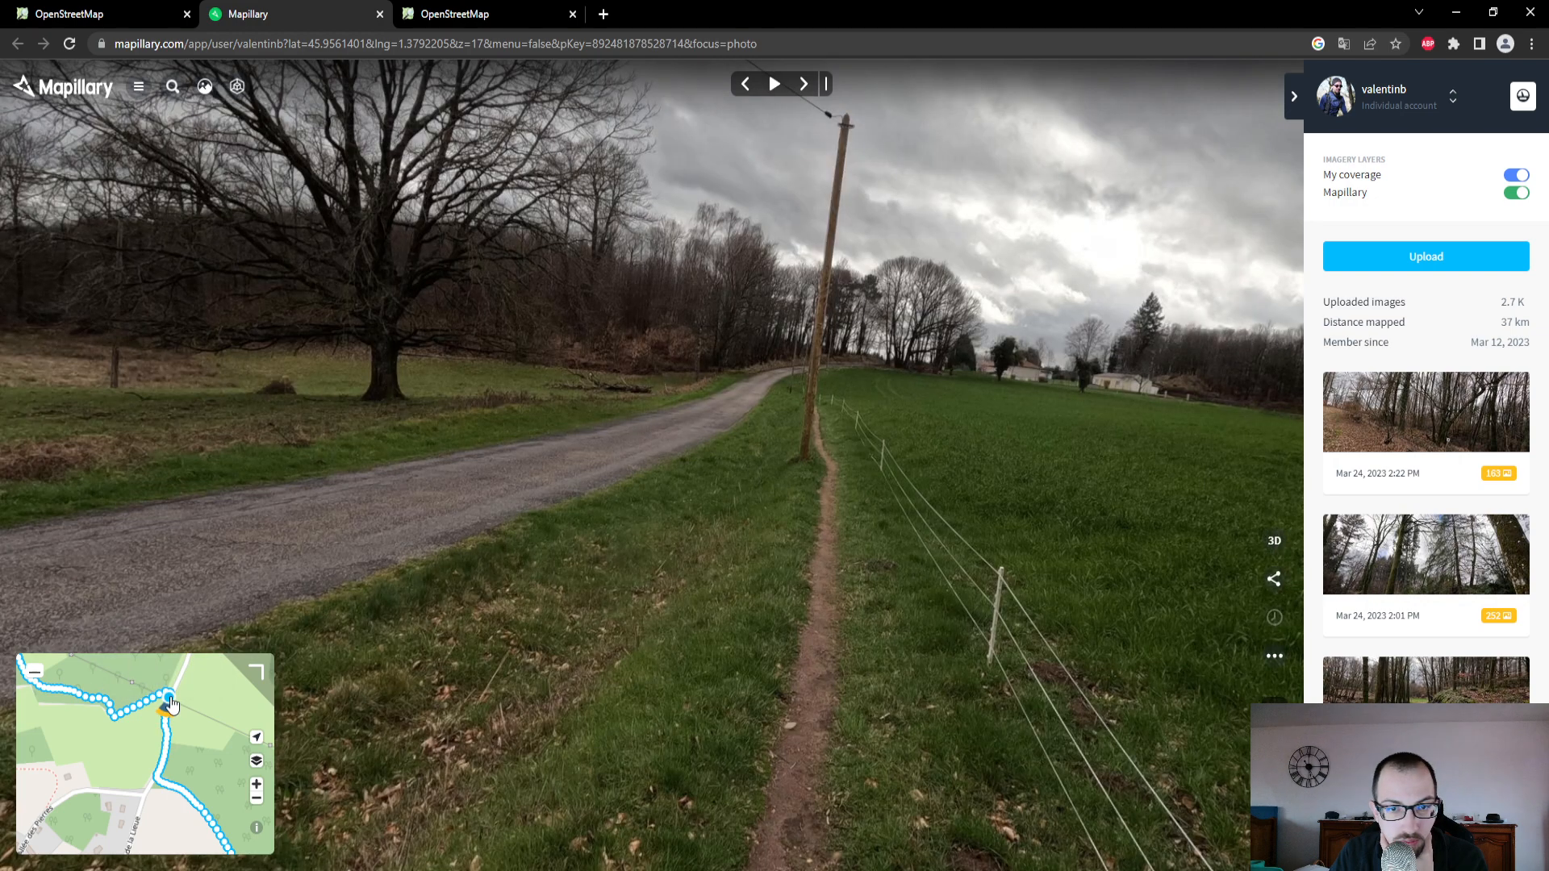
{"action": "left_click_drag", "start_coordinate": [694, 555], "coordinate": [740, 354]}
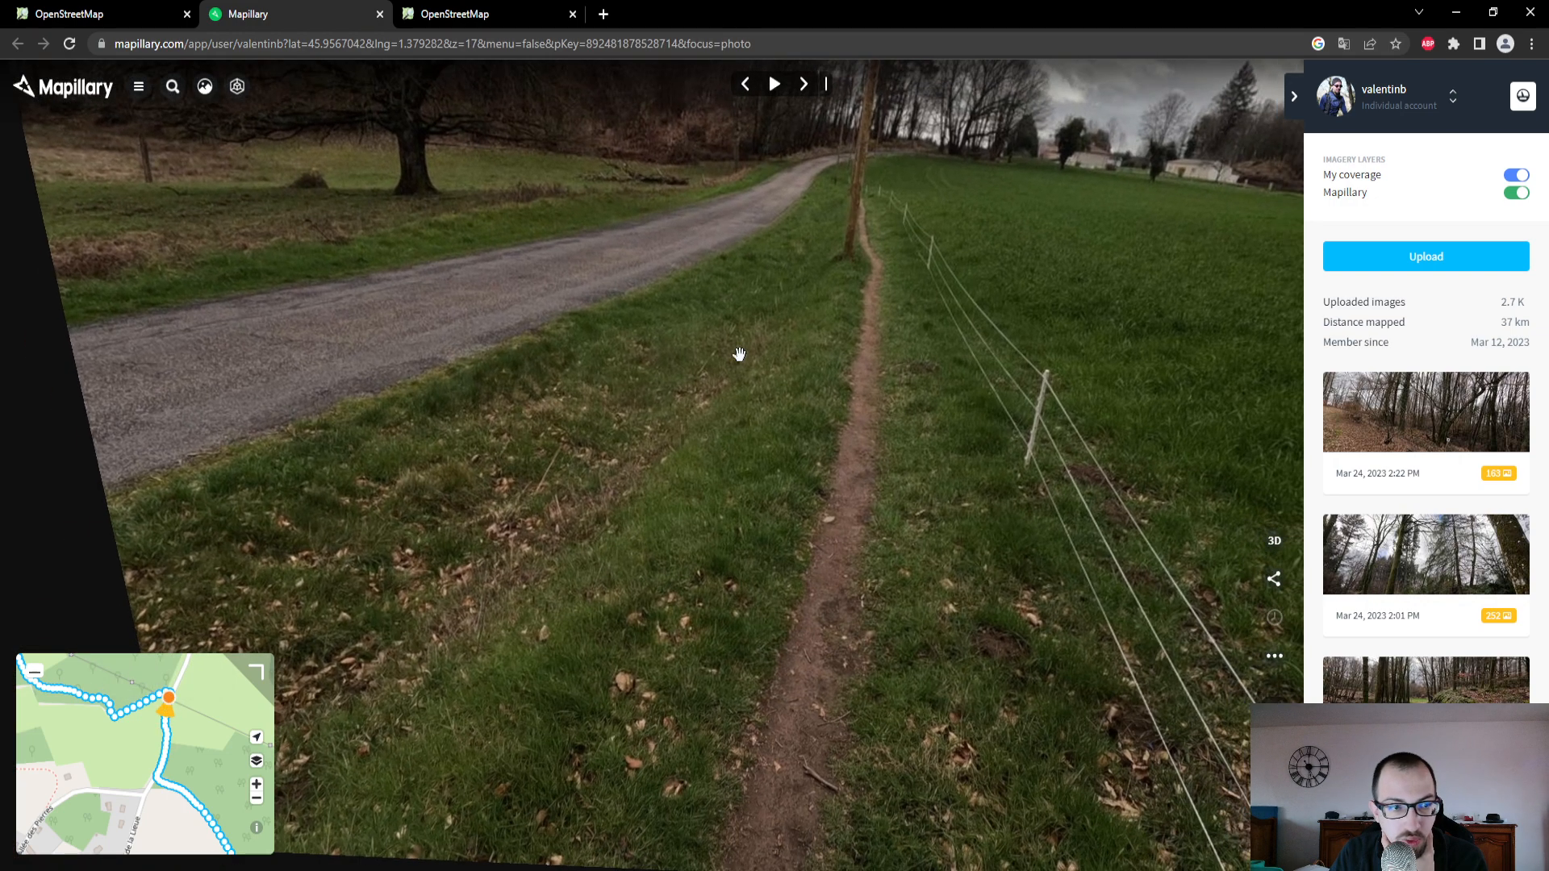
{"action": "left_click", "coordinate": [172, 700]}
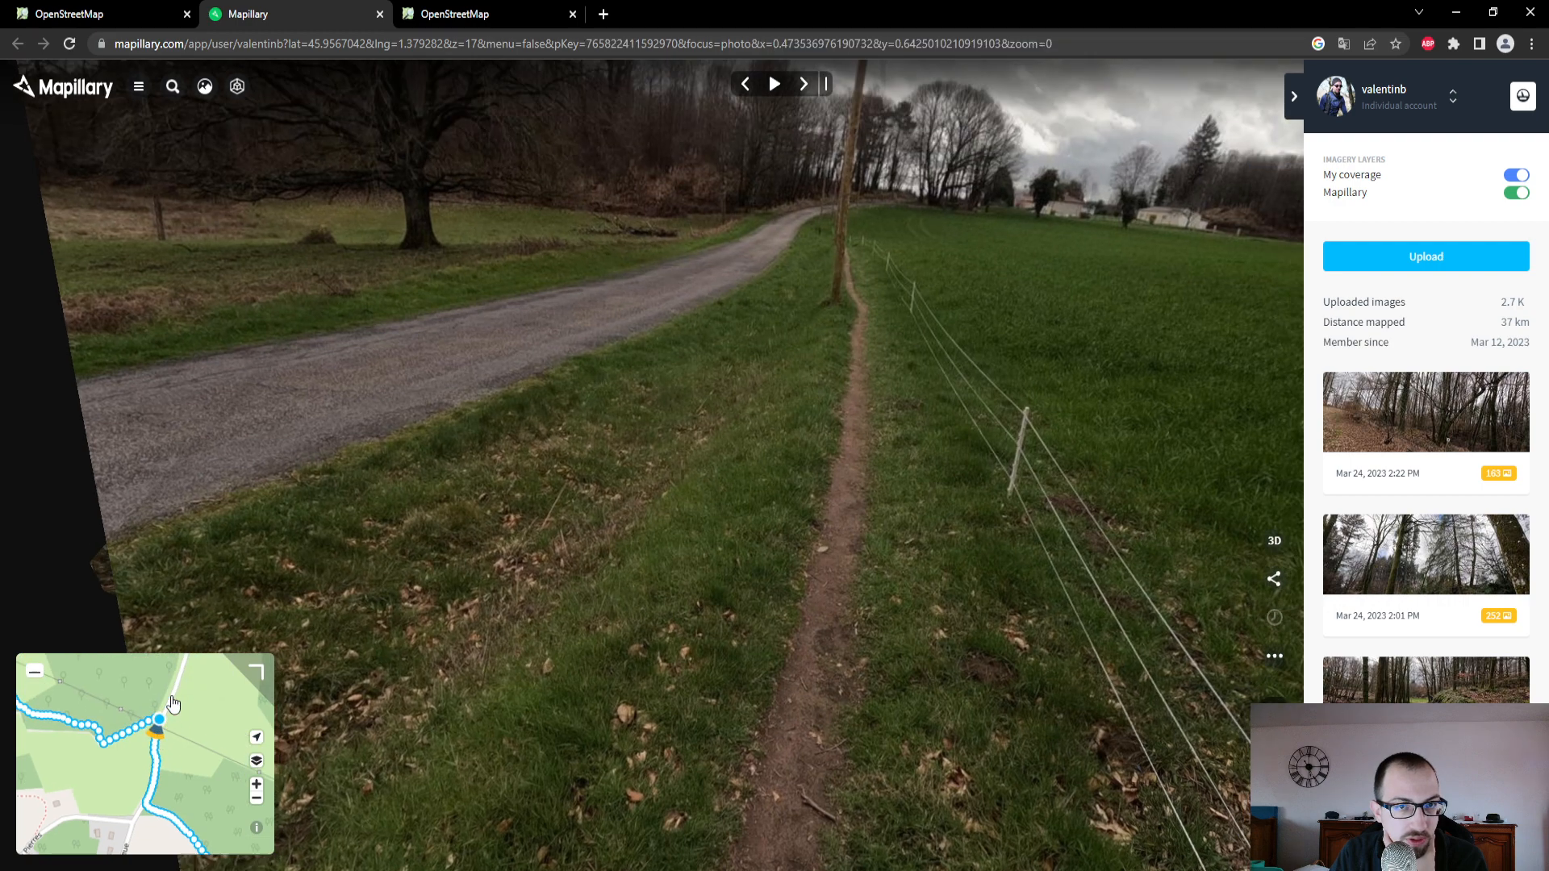
- In OpenStreetMap, set the surface of the footpath leaving the minor road southeast, just north of Allée des Pierres, to Terre
{"action": "left_click", "coordinate": [169, 9]}
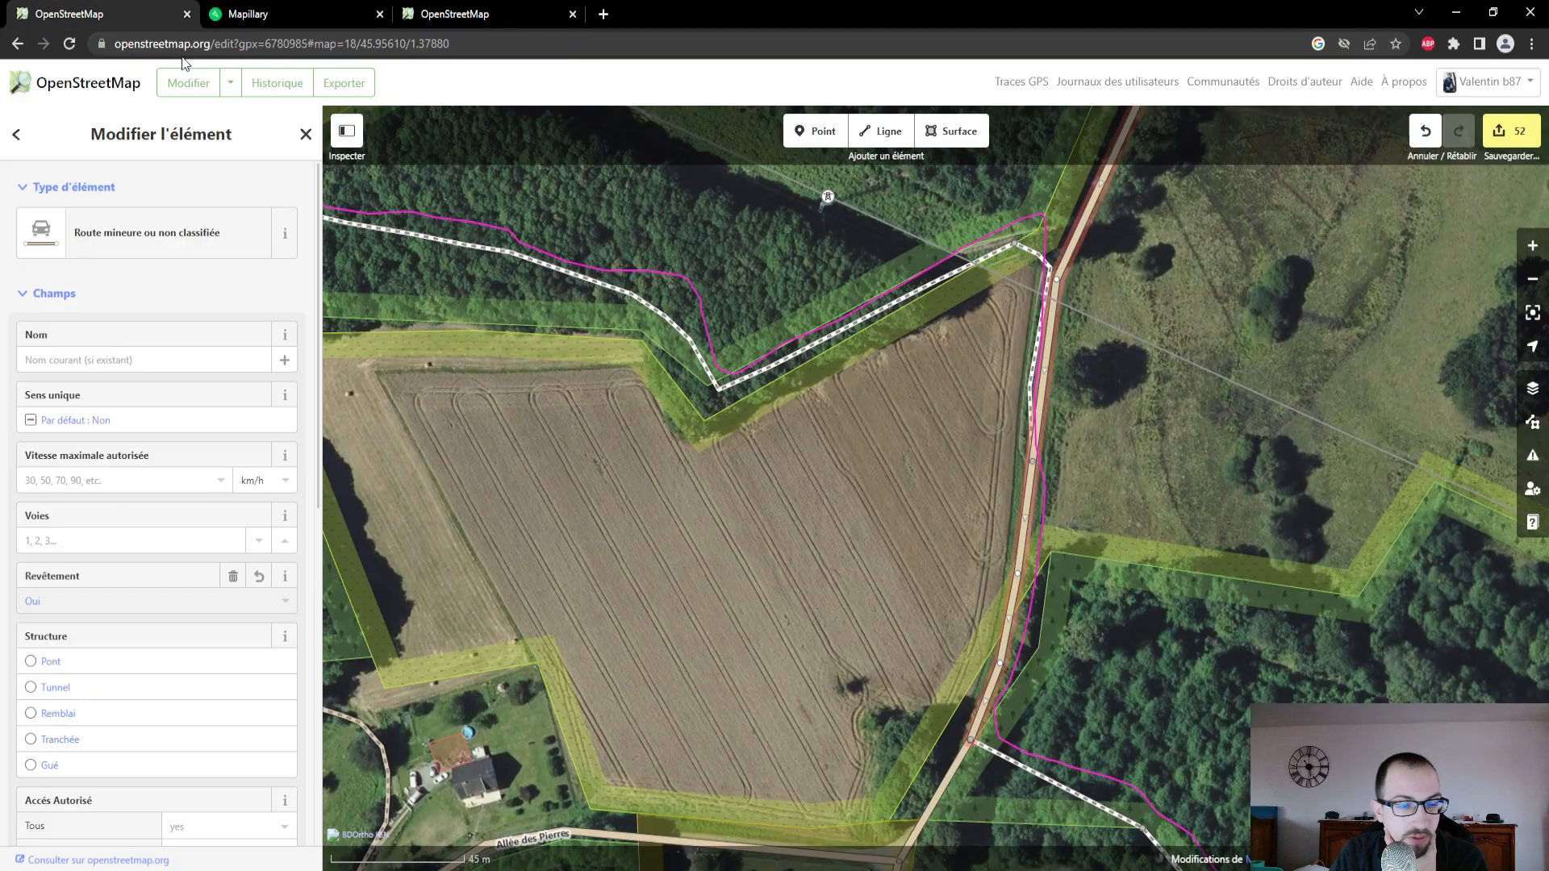
{"action": "left_click_drag", "start_coordinate": [717, 621], "coordinate": [694, 484]}
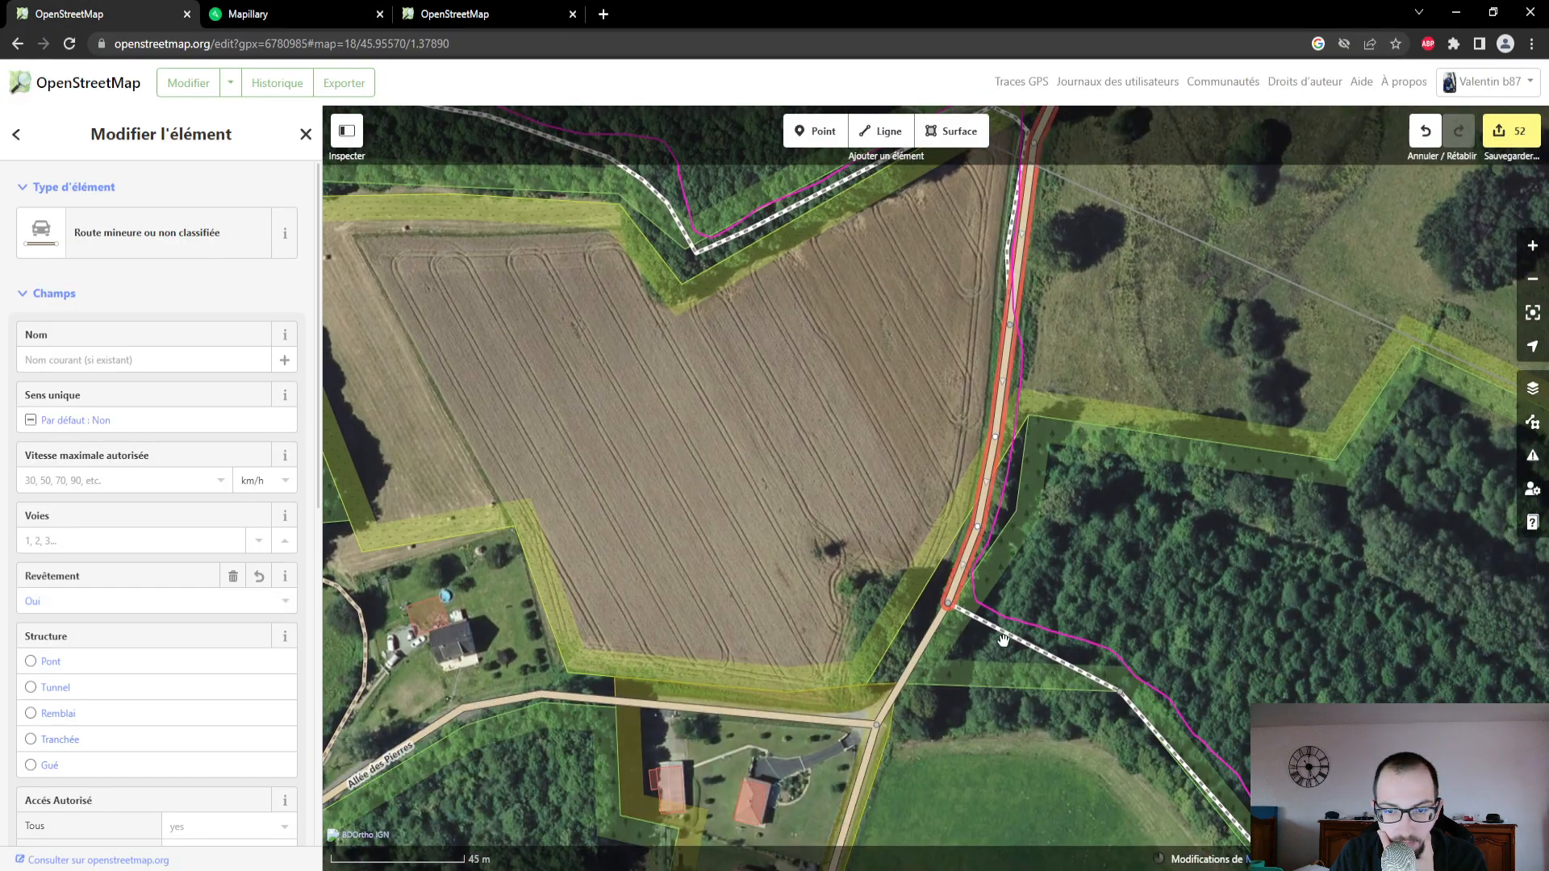
{"action": "left_click", "coordinate": [1002, 630]}
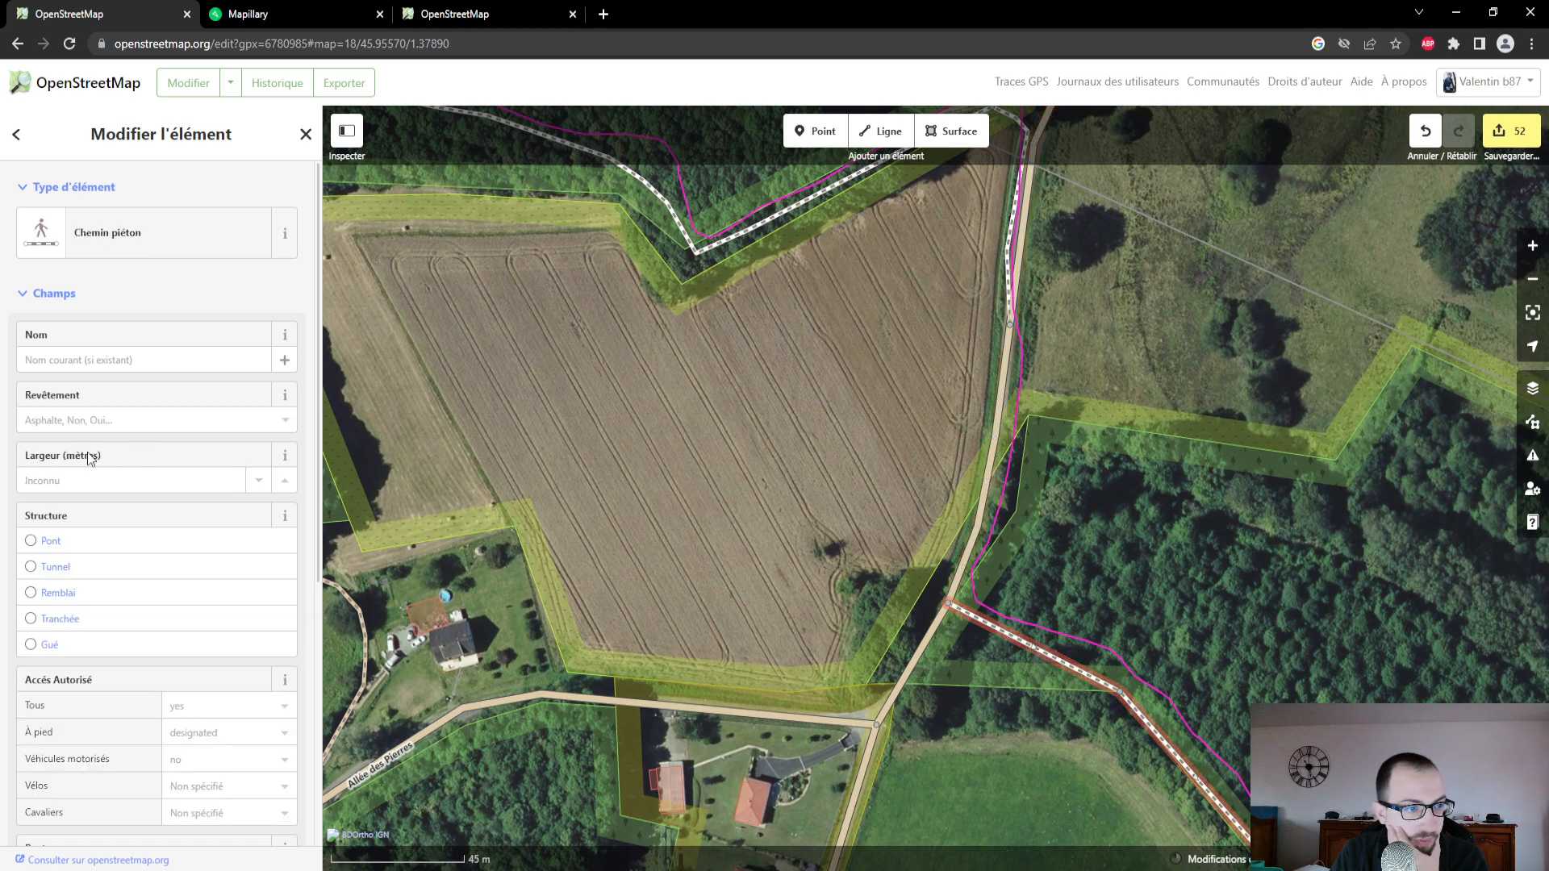
{"action": "left_click", "coordinate": [136, 417]}
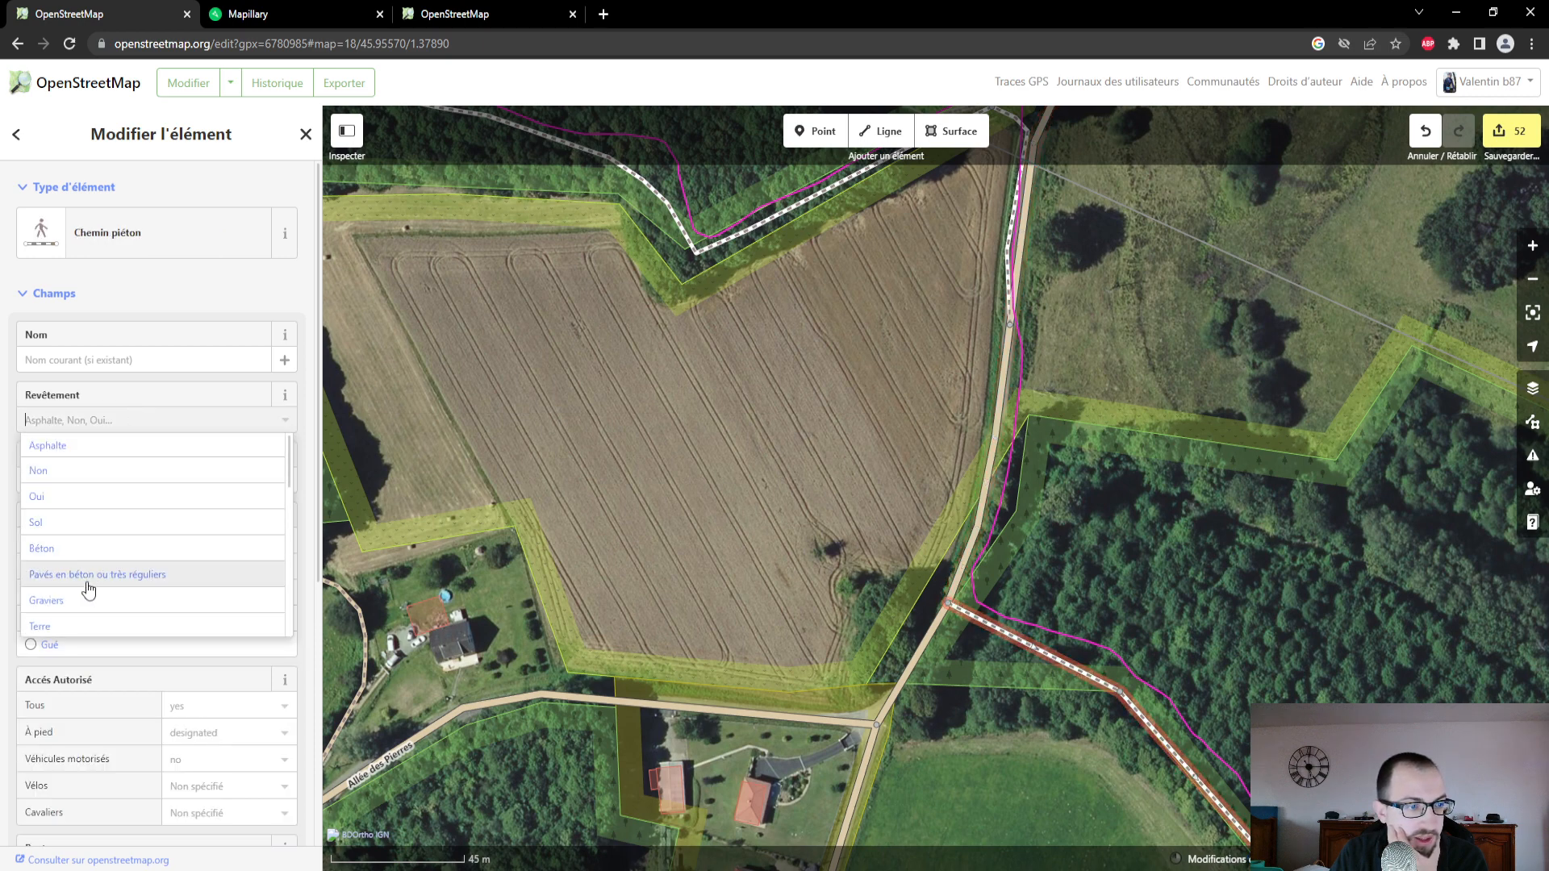
{"action": "left_click", "coordinate": [84, 625]}
{"action": "scroll", "coordinate": [1136, 523], "scroll_direction": "up", "scroll_amount": 2}
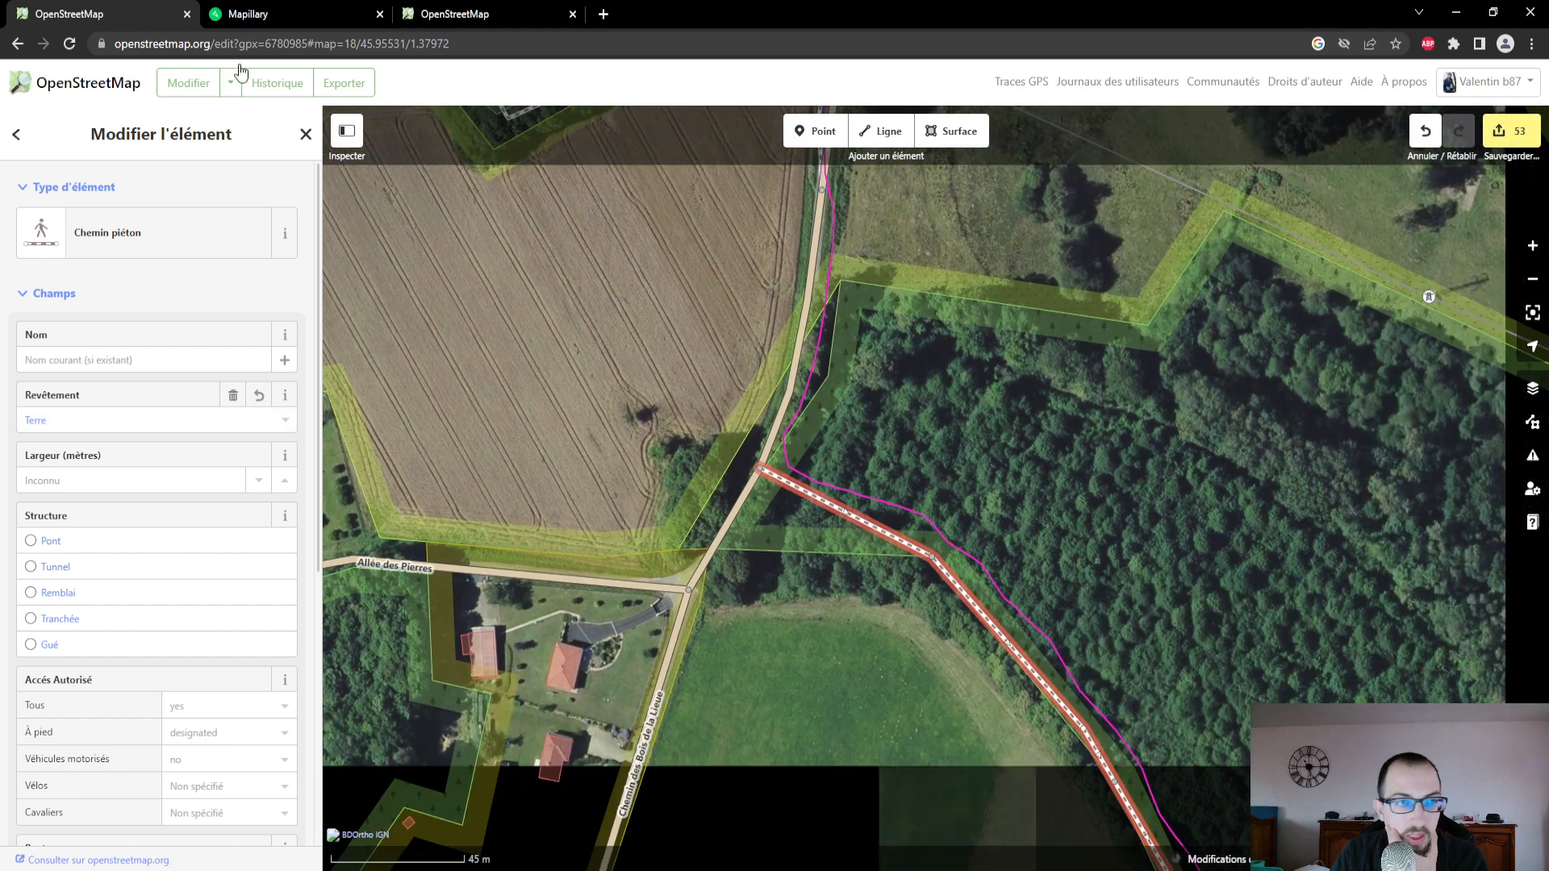
- Open the Mapillary photo on the path running southeast from the minor road to check its surface
{"action": "left_click", "coordinate": [295, 11]}
{"action": "left_click_drag", "start_coordinate": [188, 759], "coordinate": [142, 664]}
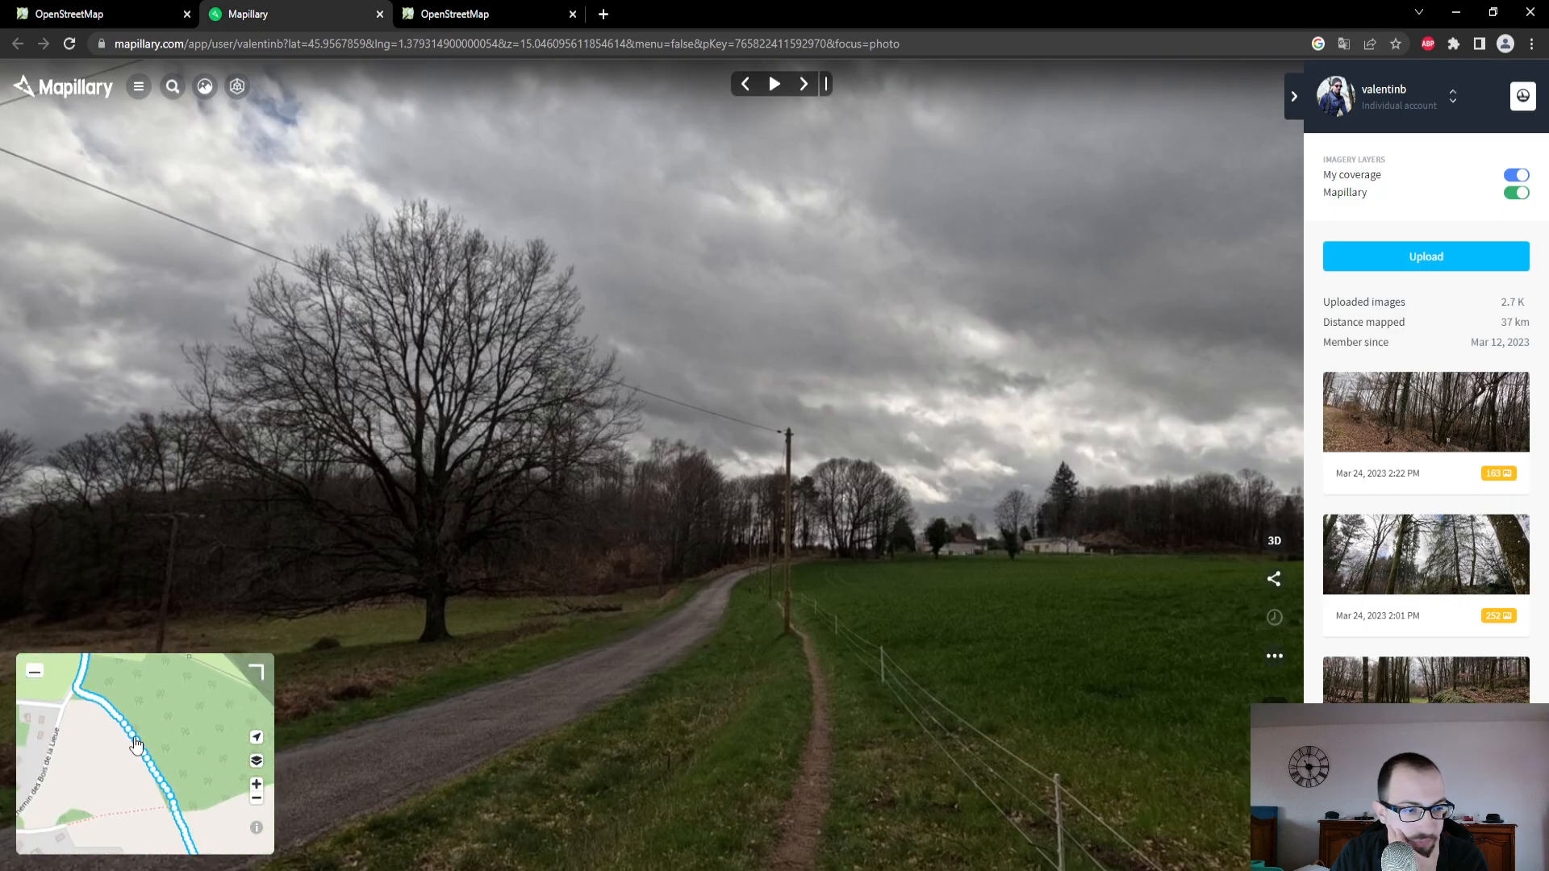
{"action": "left_click", "coordinate": [116, 706]}
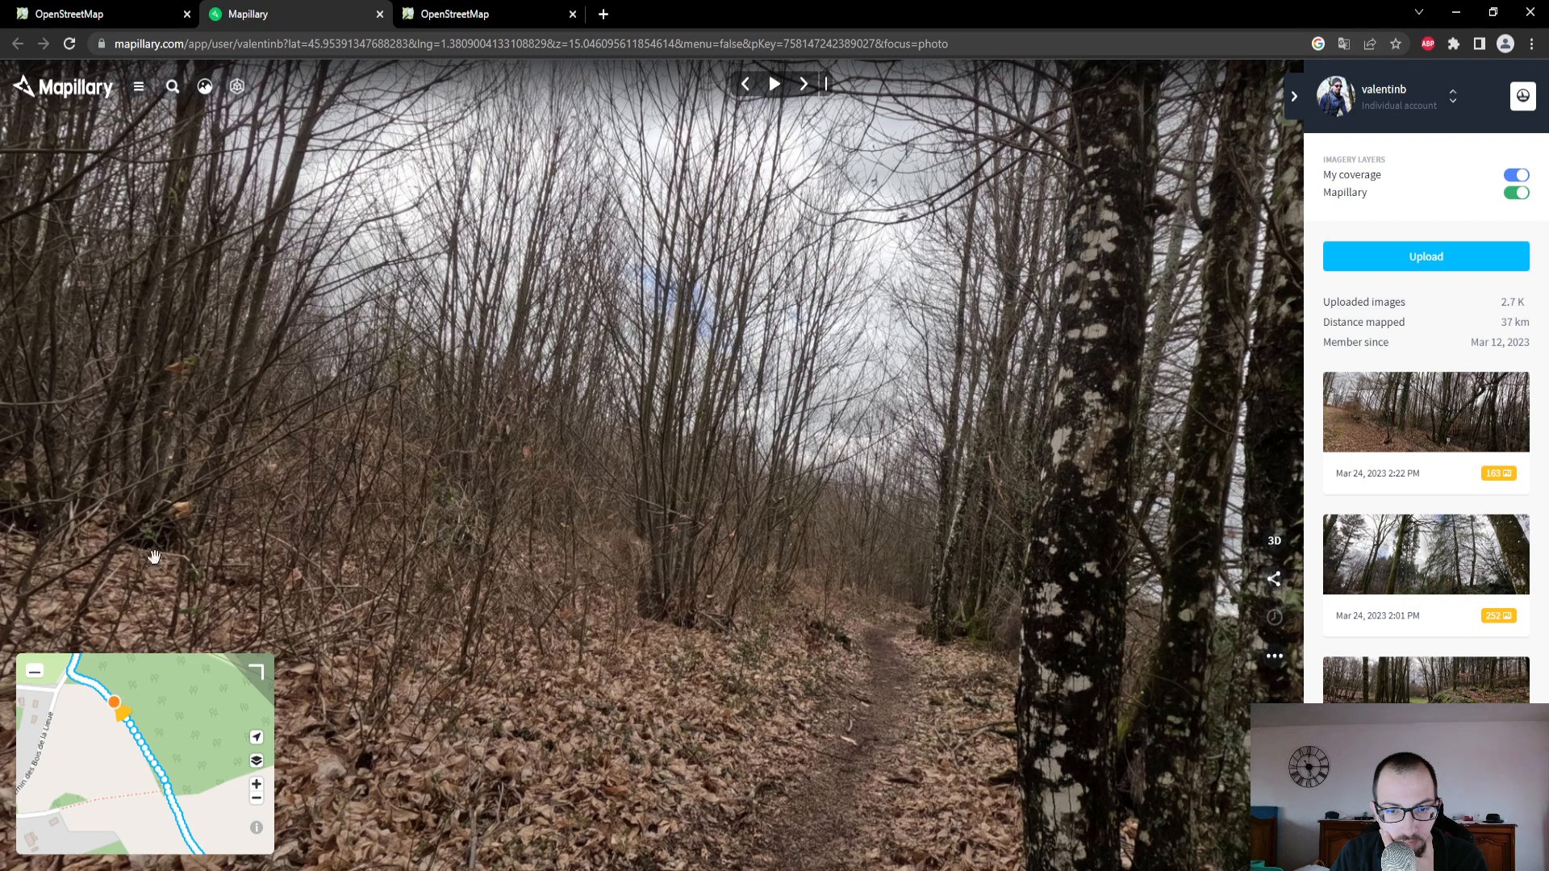
- In OpenStreetMap, set the surface of the non-drivable path continuing southeast from the footpath to the ponds near Domaine du Muret to Terre
{"action": "left_click", "coordinate": [69, 14]}
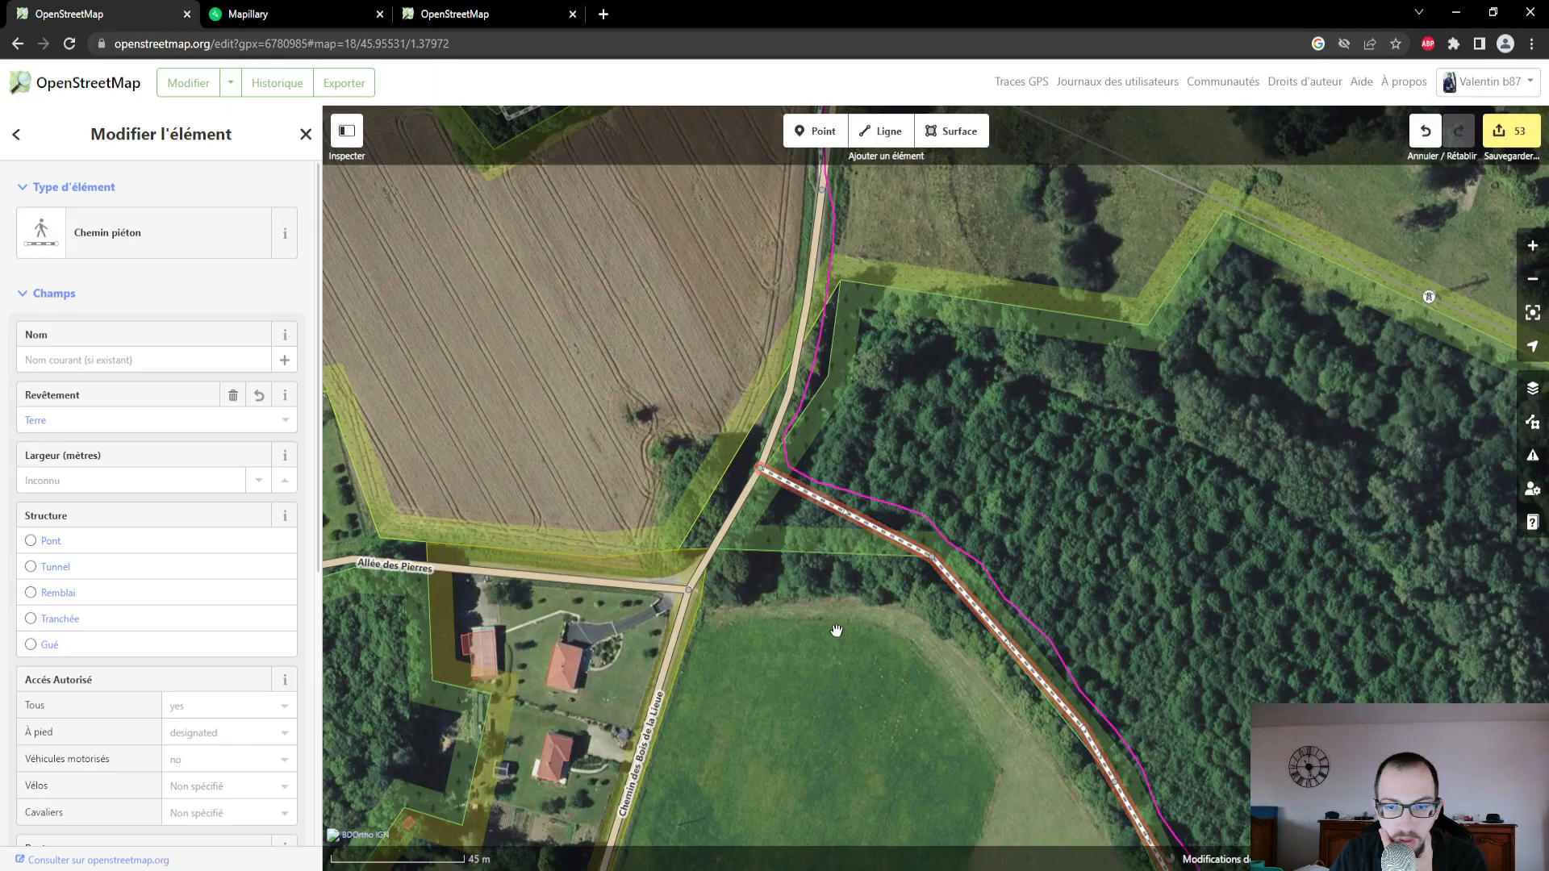
{"action": "scroll", "coordinate": [833, 628], "scroll_direction": "up", "scroll_amount": 2}
{"action": "left_click_drag", "start_coordinate": [944, 699], "coordinate": [737, 425]}
{"action": "scroll", "coordinate": [960, 573], "scroll_direction": "down", "scroll_amount": 2}
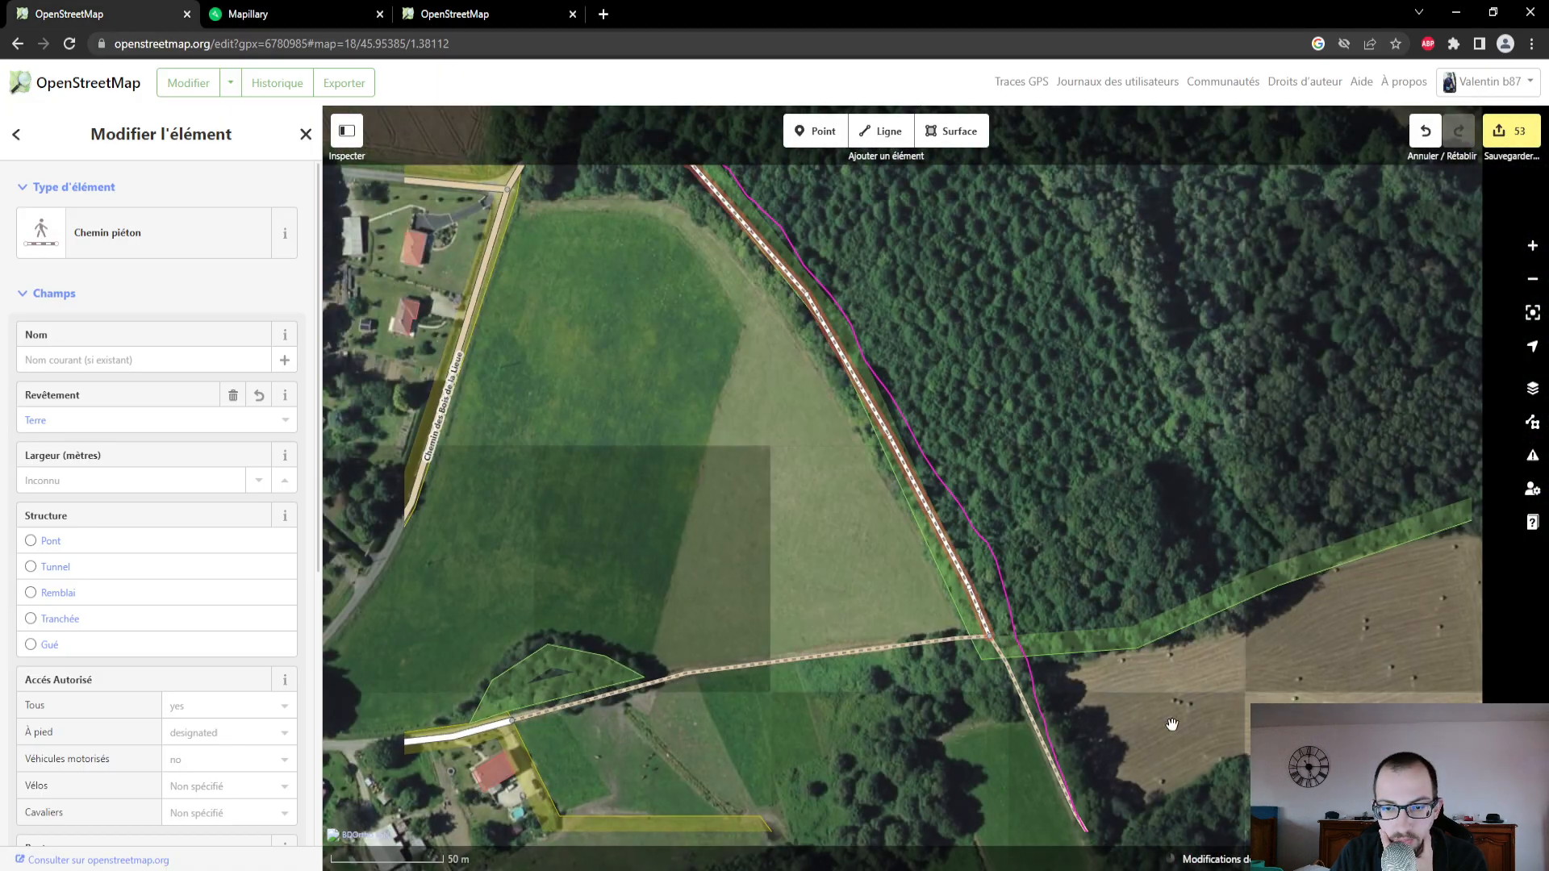
{"action": "left_click_drag", "start_coordinate": [1113, 710], "coordinate": [975, 501]}
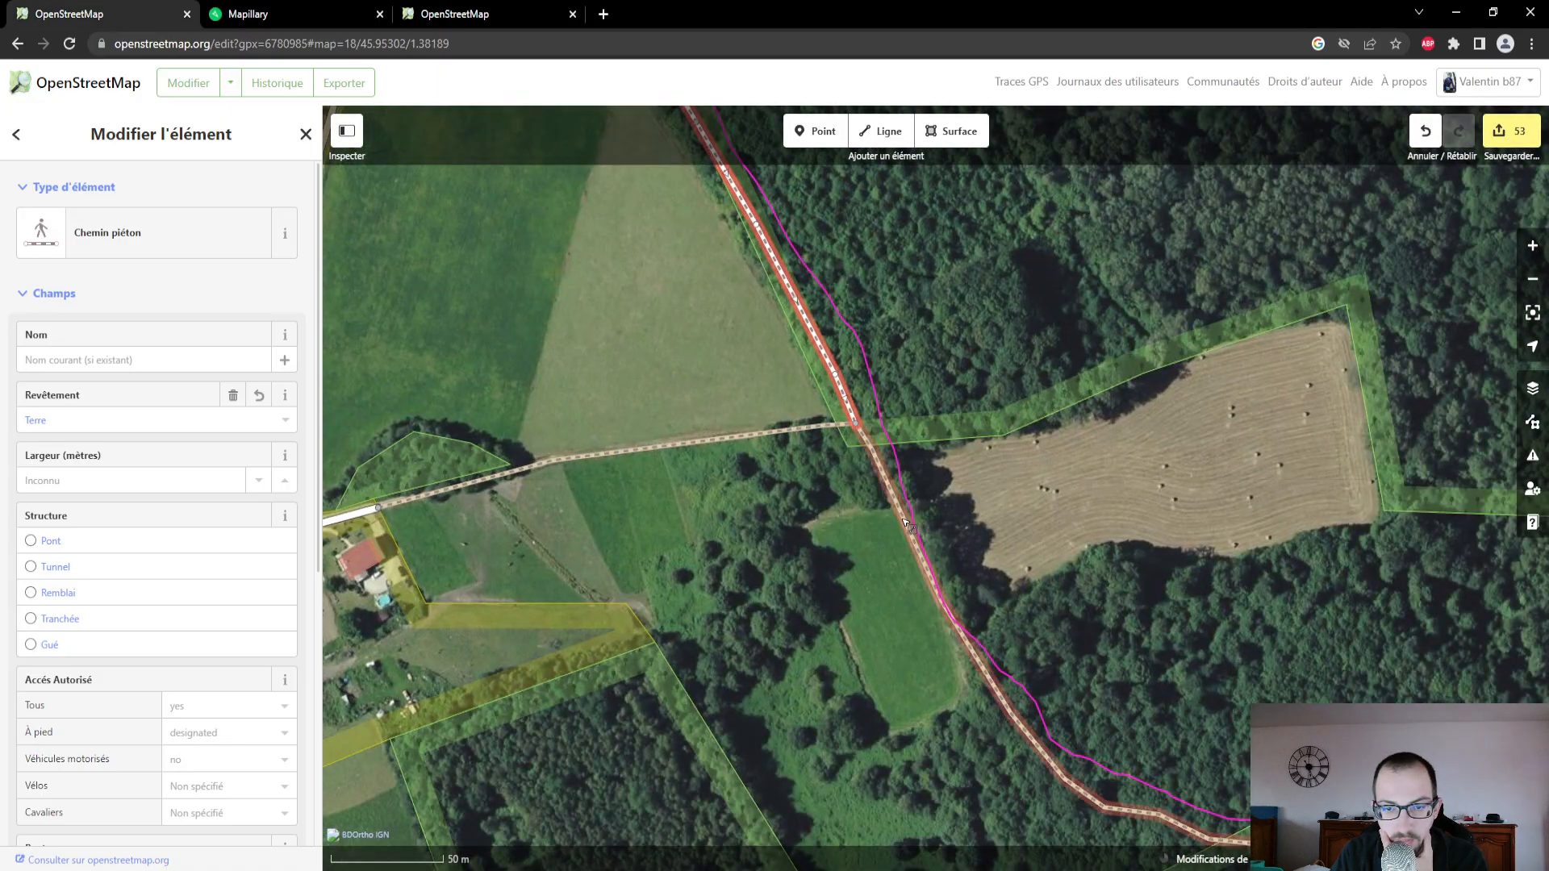
{"action": "left_click", "coordinate": [912, 529]}
{"action": "left_click_drag", "start_coordinate": [1056, 588], "coordinate": [642, 357]}
{"action": "left_click_drag", "start_coordinate": [1120, 696], "coordinate": [604, 488]}
{"action": "left_click", "coordinate": [121, 420]}
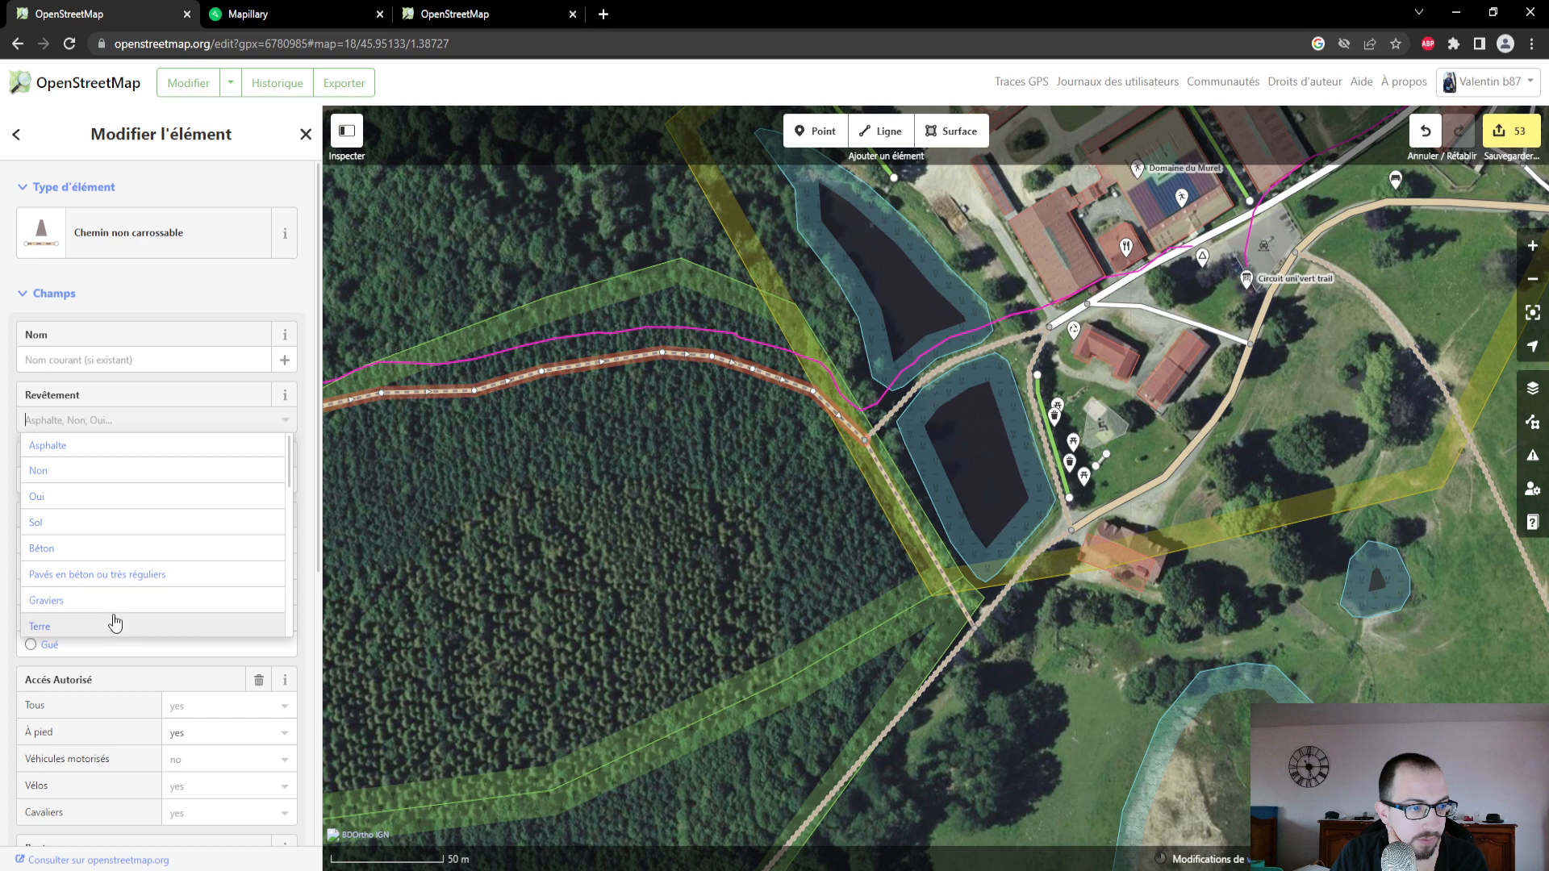
{"action": "left_click", "coordinate": [114, 626]}
- Select the track running between the two ponds near Domaine du Muret and inspect its Mapillary photo
{"action": "left_click_drag", "start_coordinate": [772, 491], "coordinate": [689, 617]}
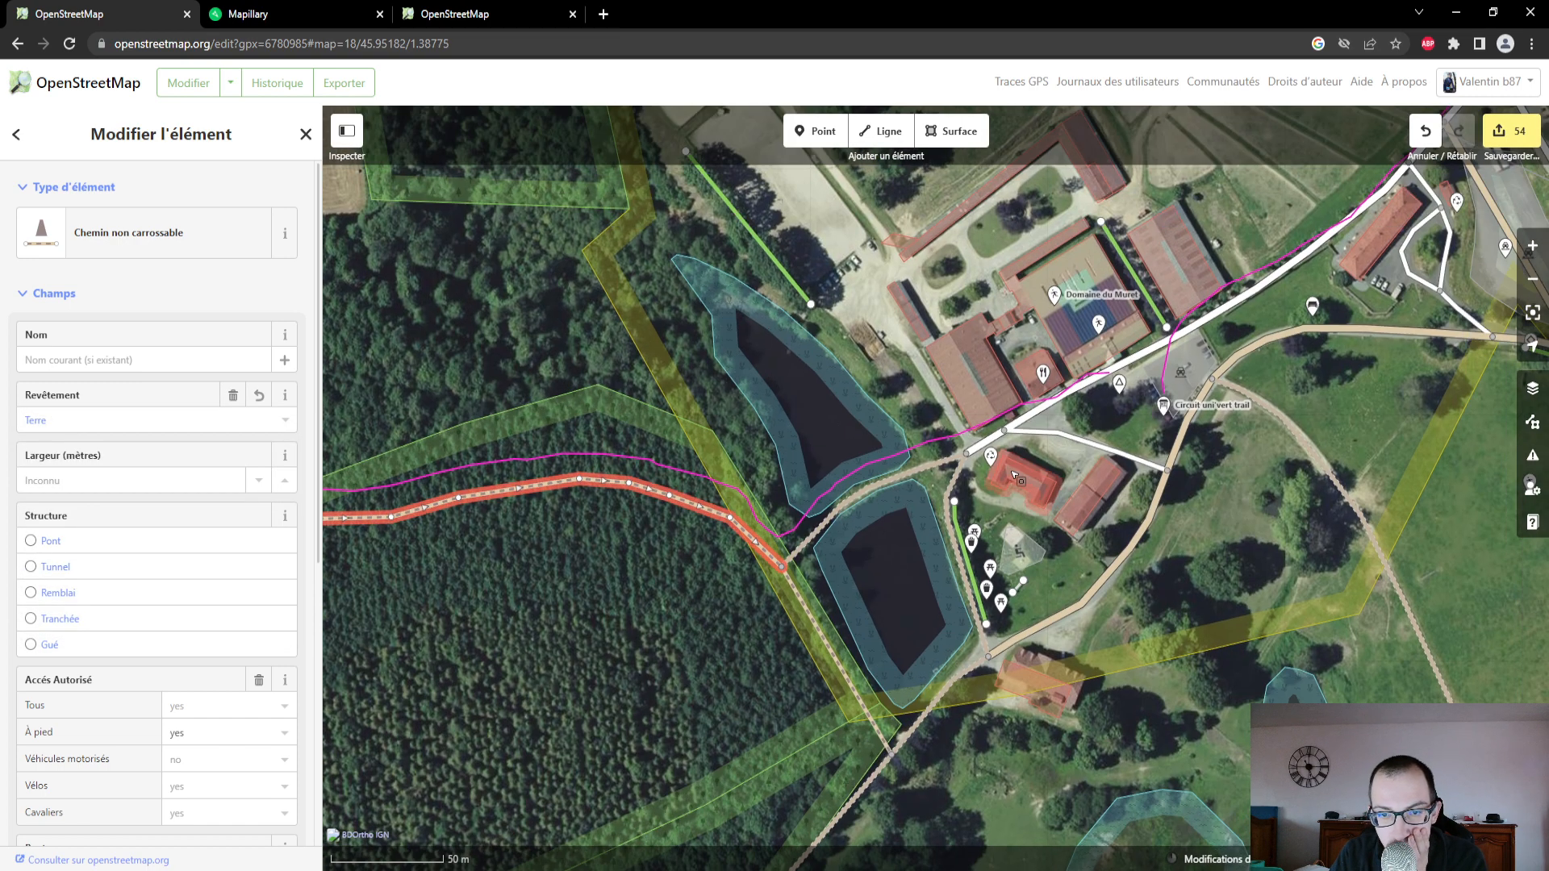
{"action": "left_click", "coordinate": [815, 545]}
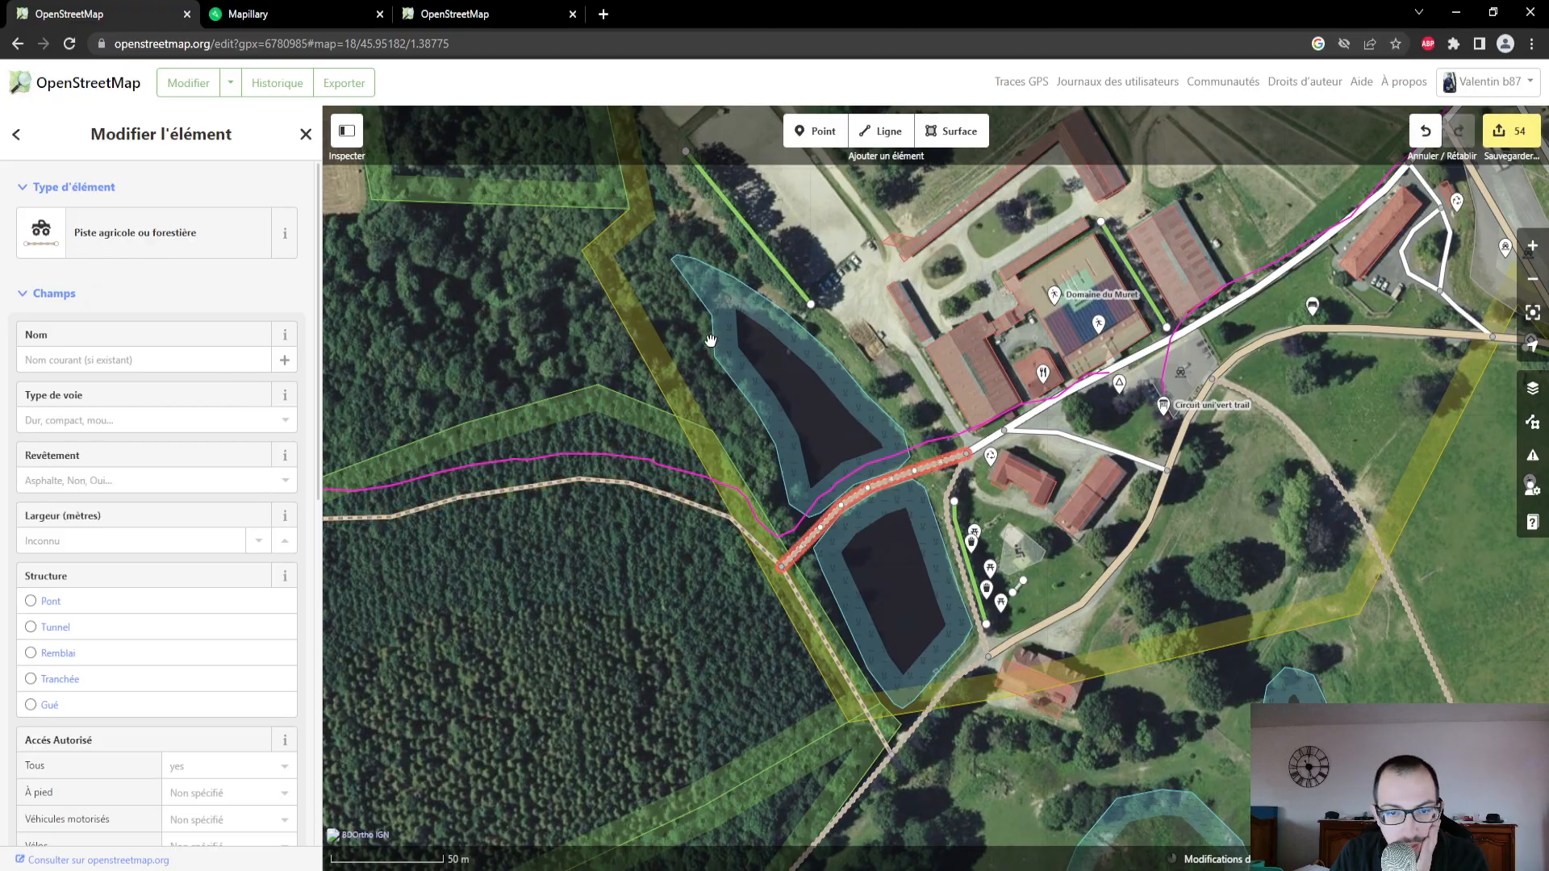
{"action": "left_click", "coordinate": [312, 15]}
{"action": "left_click_drag", "start_coordinate": [112, 781], "coordinate": [91, 708]}
{"action": "left_click_drag", "start_coordinate": [174, 749], "coordinate": [178, 784]}
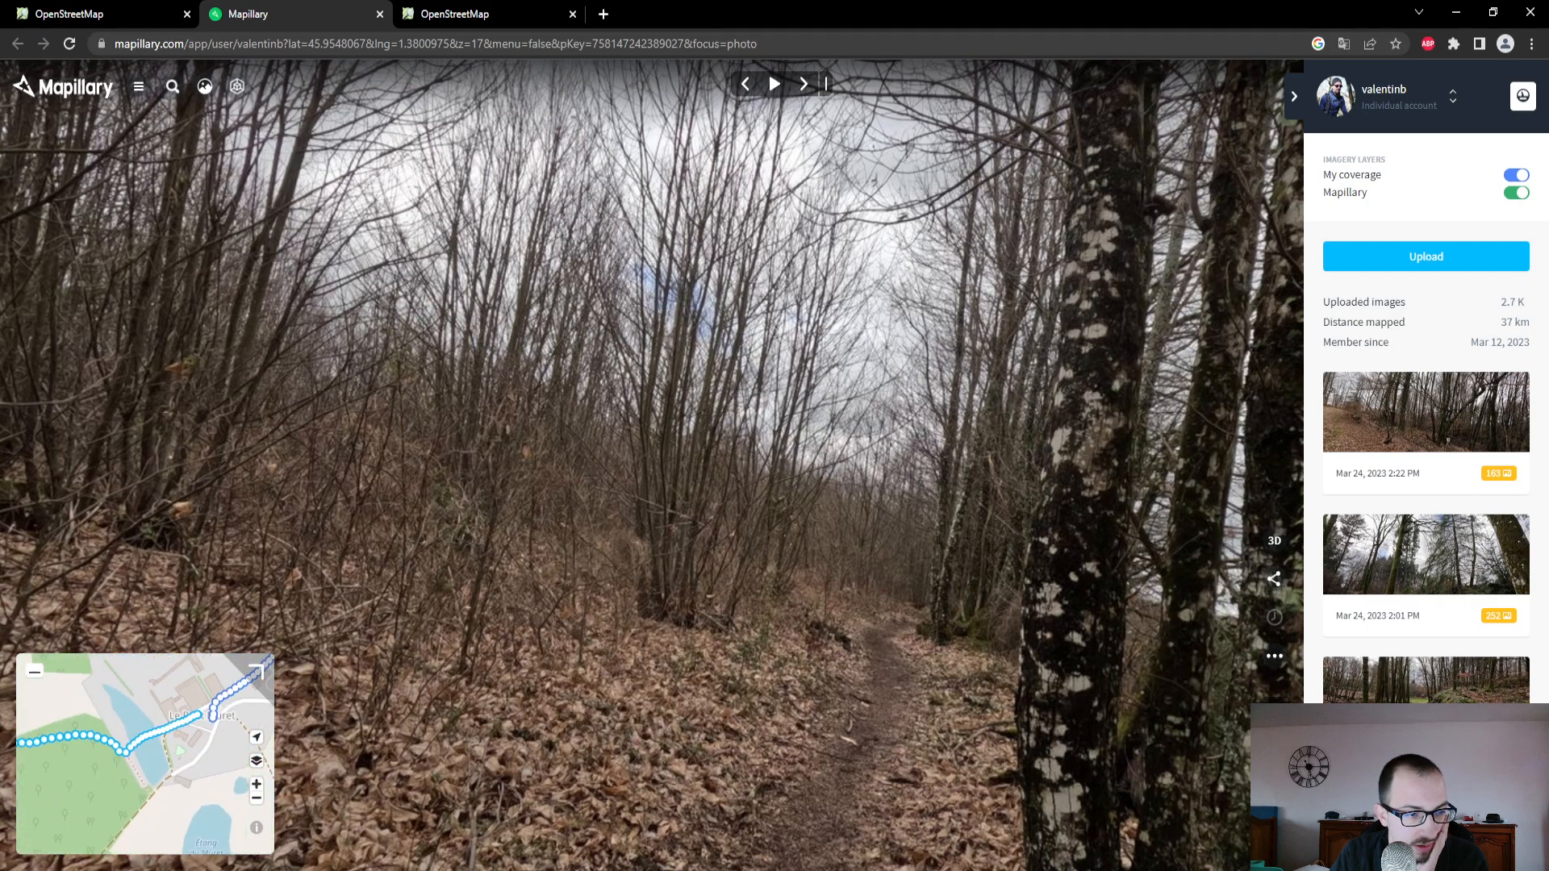
{"action": "left_click", "coordinate": [160, 782]}
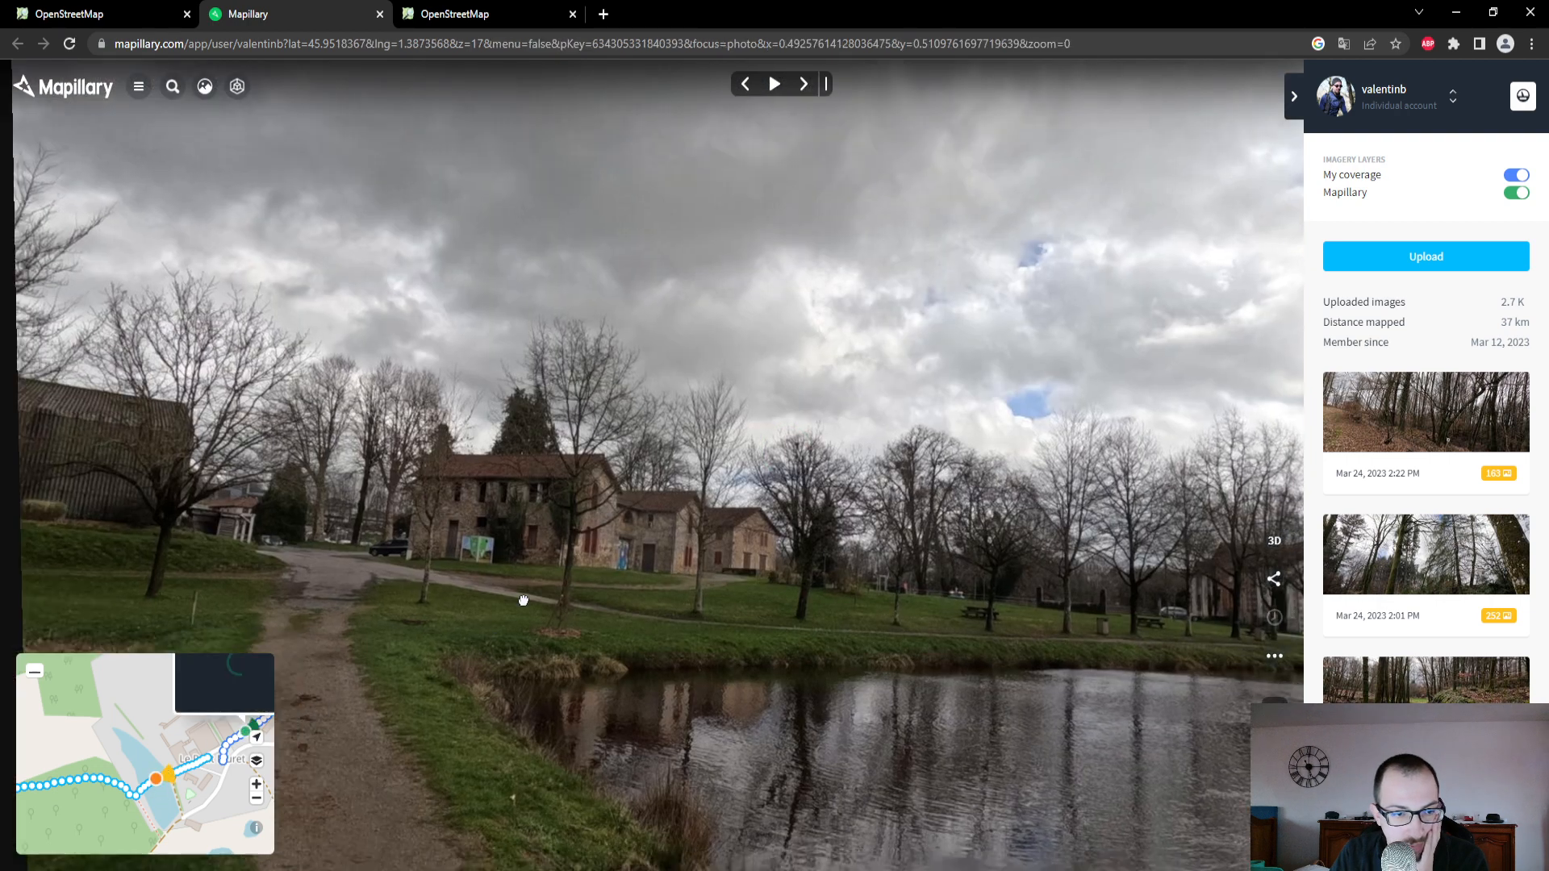
- In OpenStreetMap, set the pond track's type to "Revêtement compact, mélange majoritaire en gravier" and its surface to Graviers
{"action": "key", "text": "ctrl+shift+Tab"}
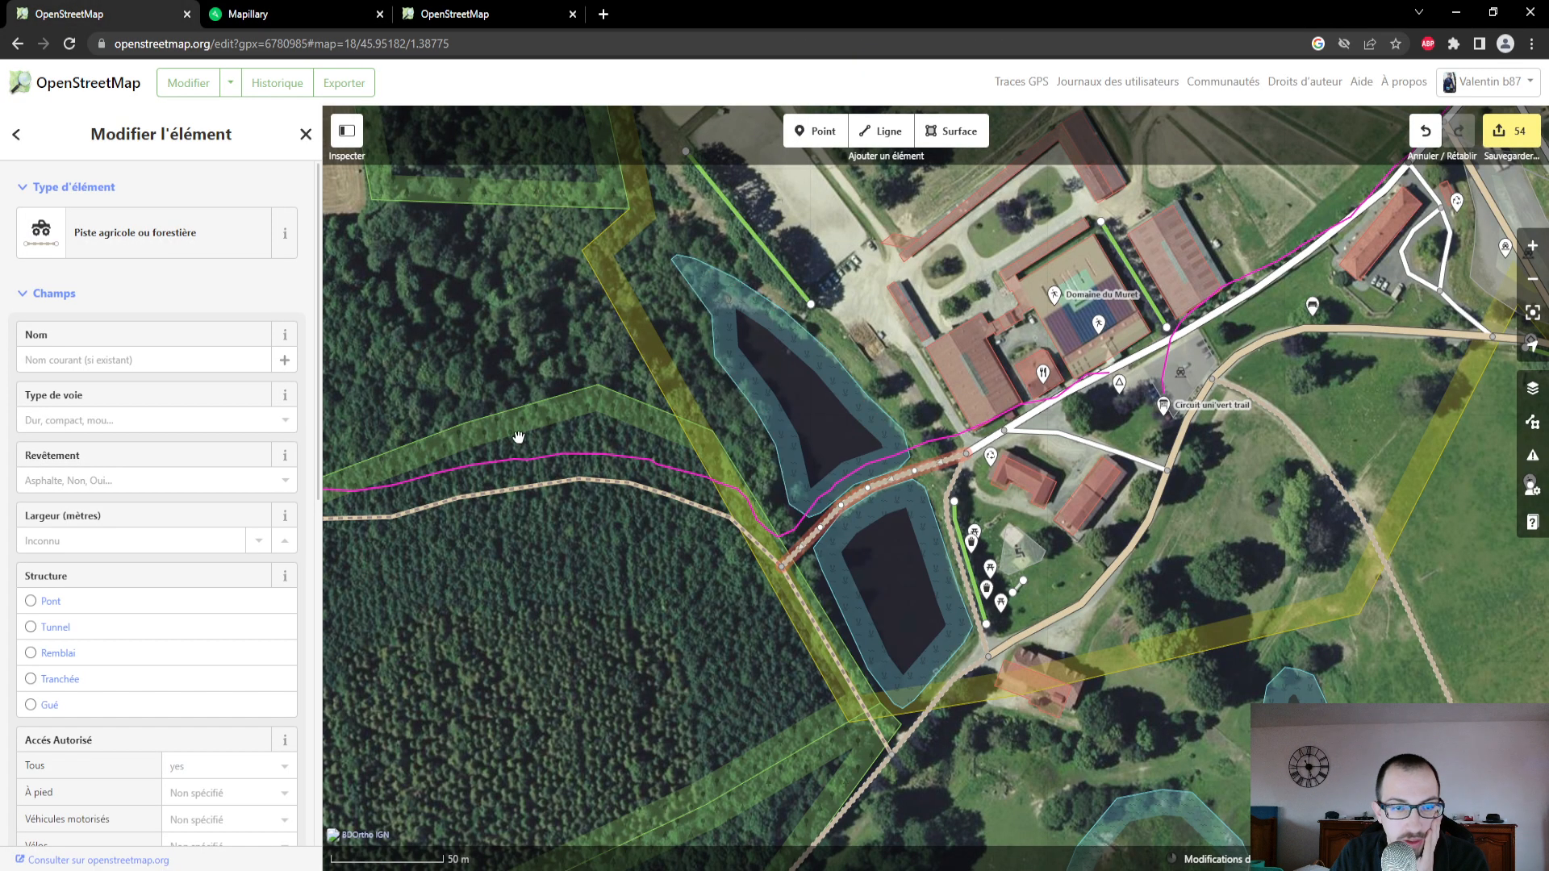
{"action": "left_click", "coordinate": [128, 419]}
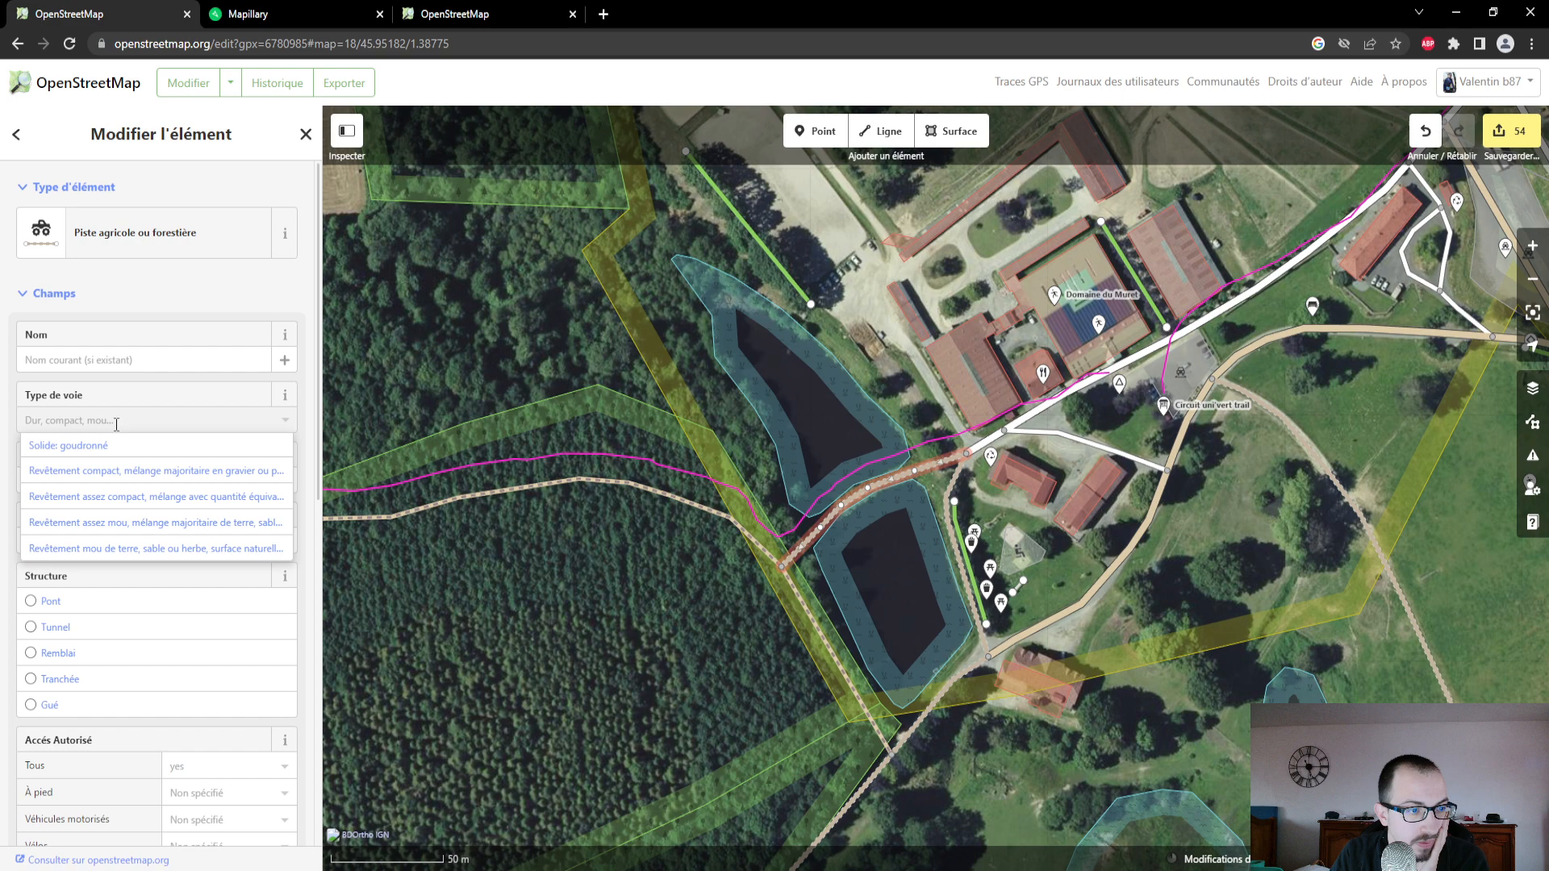
{"action": "left_click", "coordinate": [129, 476]}
{"action": "left_click", "coordinate": [126, 480]}
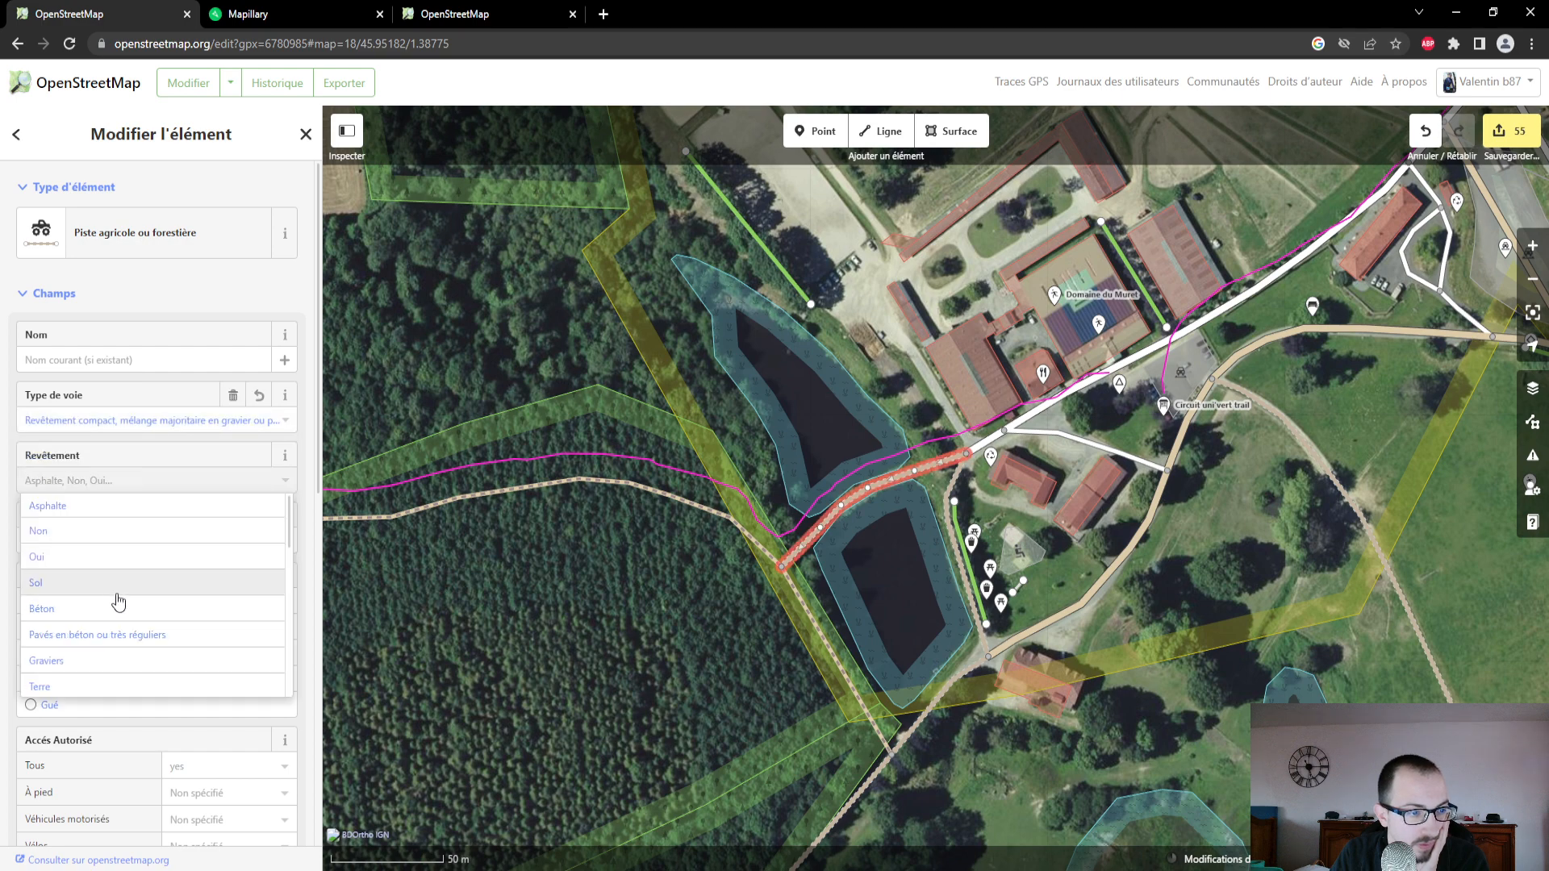
{"action": "left_click", "coordinate": [112, 659]}
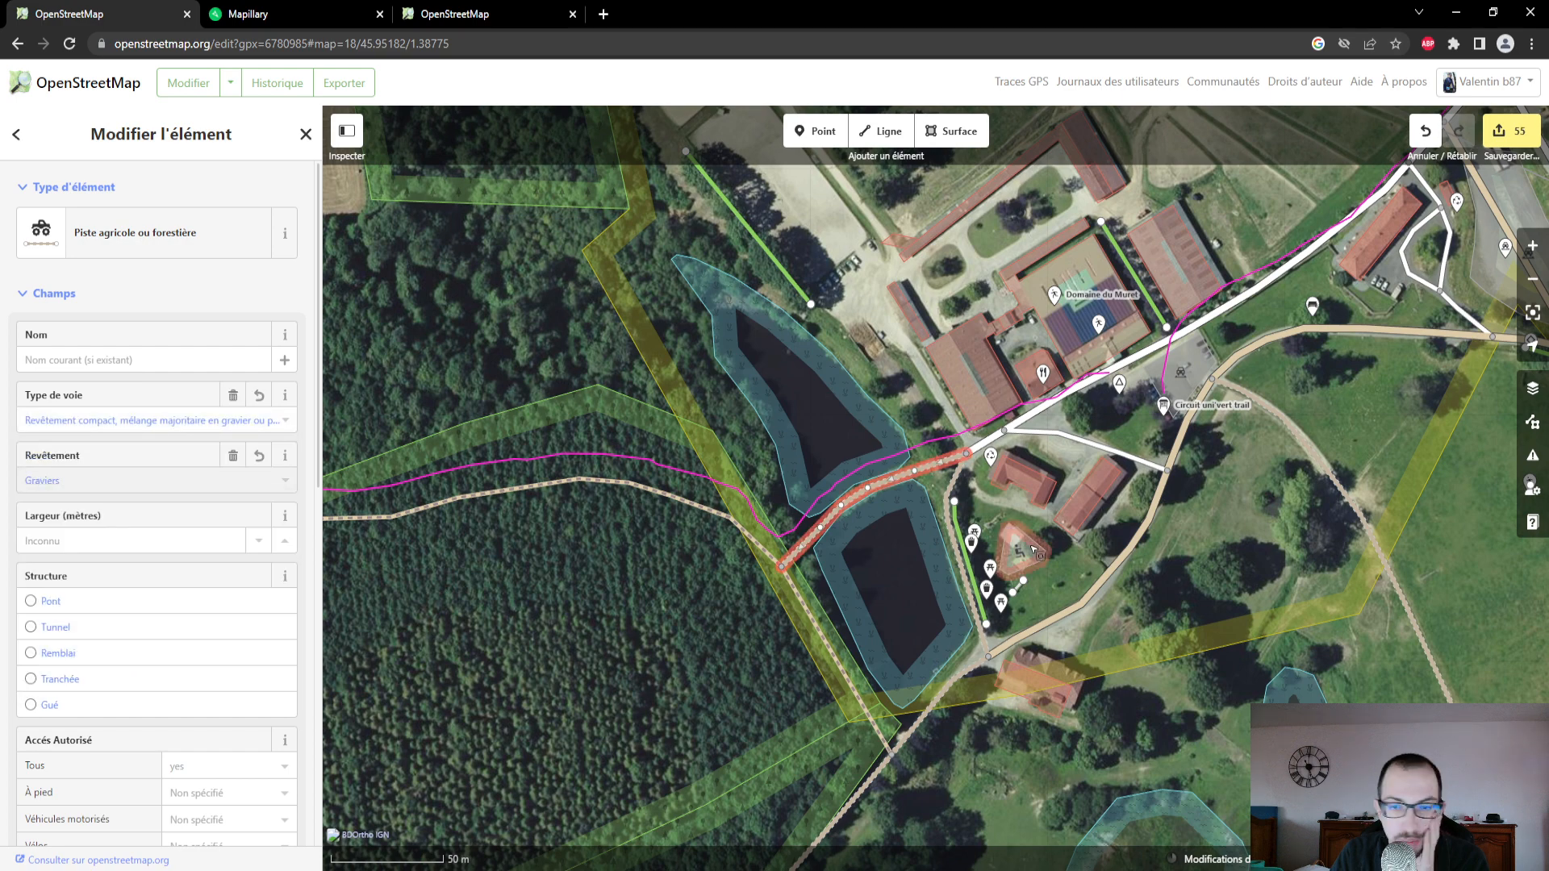
{"action": "left_click_drag", "start_coordinate": [1208, 575], "coordinate": [1089, 639]}
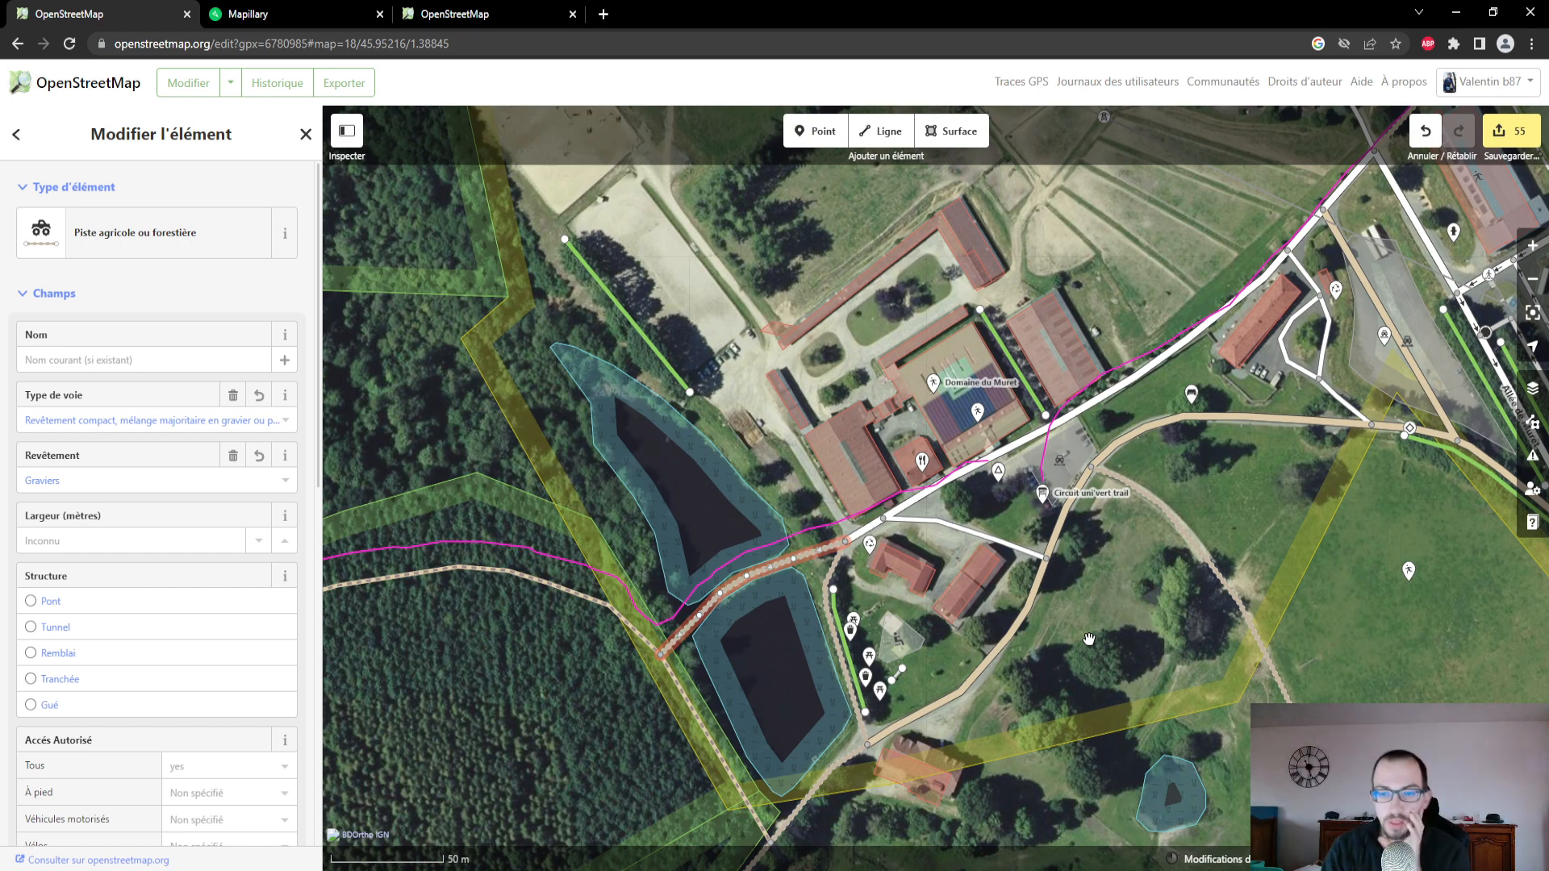
- Switch to the published OpenStreetMap map and examine the roads and paths around L'Écluse and Saint-Sylvestre
{"action": "left_click", "coordinate": [481, 12]}
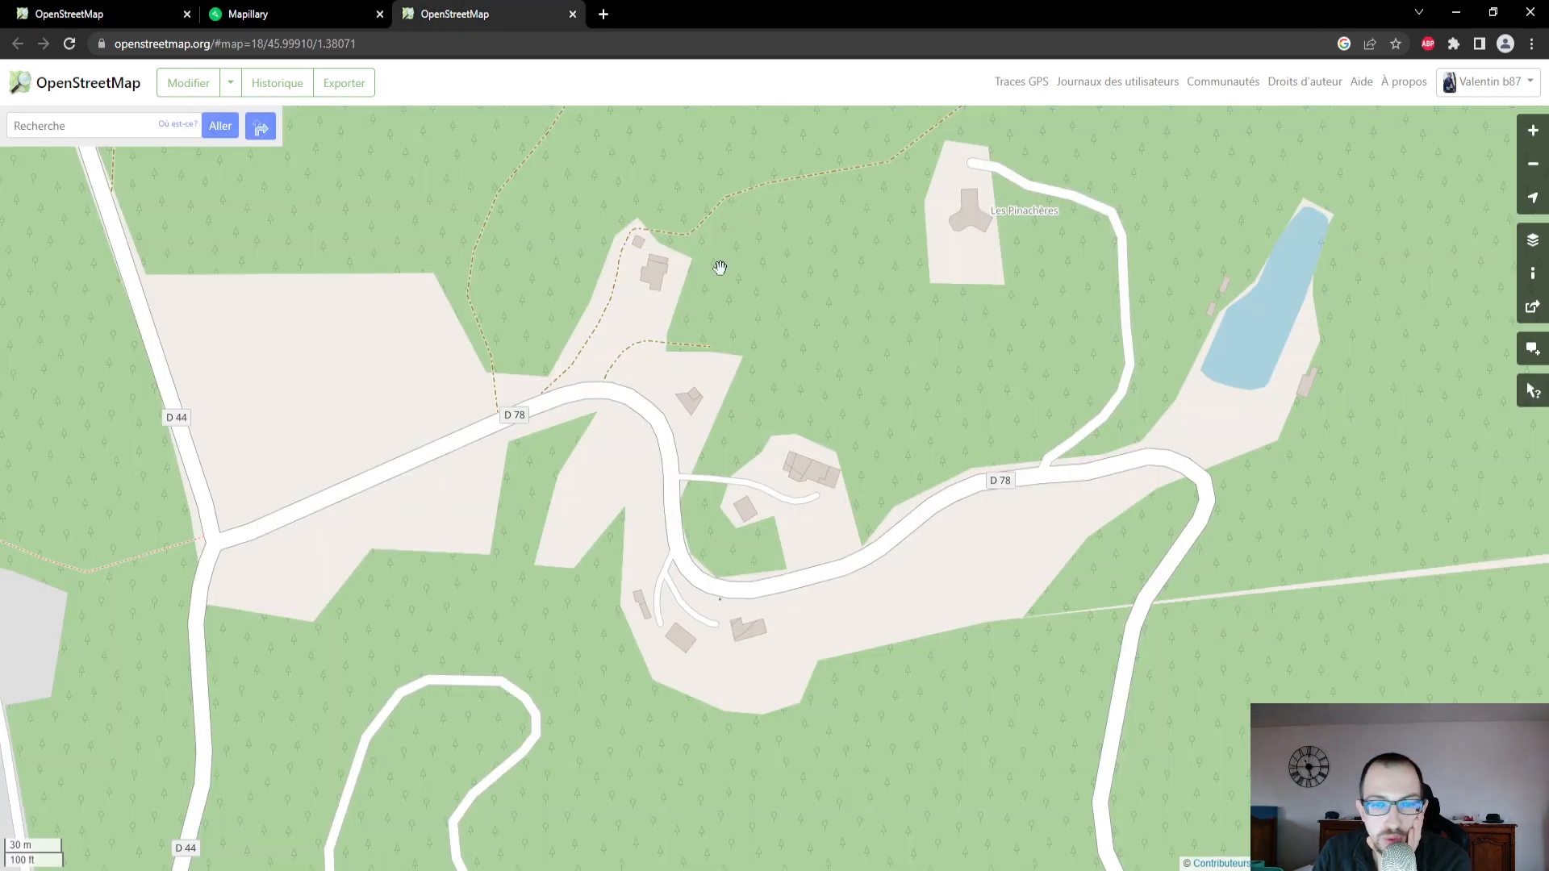
{"action": "scroll", "coordinate": [774, 334], "scroll_direction": "down", "scroll_amount": 2}
{"action": "scroll", "coordinate": [590, 231], "scroll_direction": "up", "scroll_amount": 3}
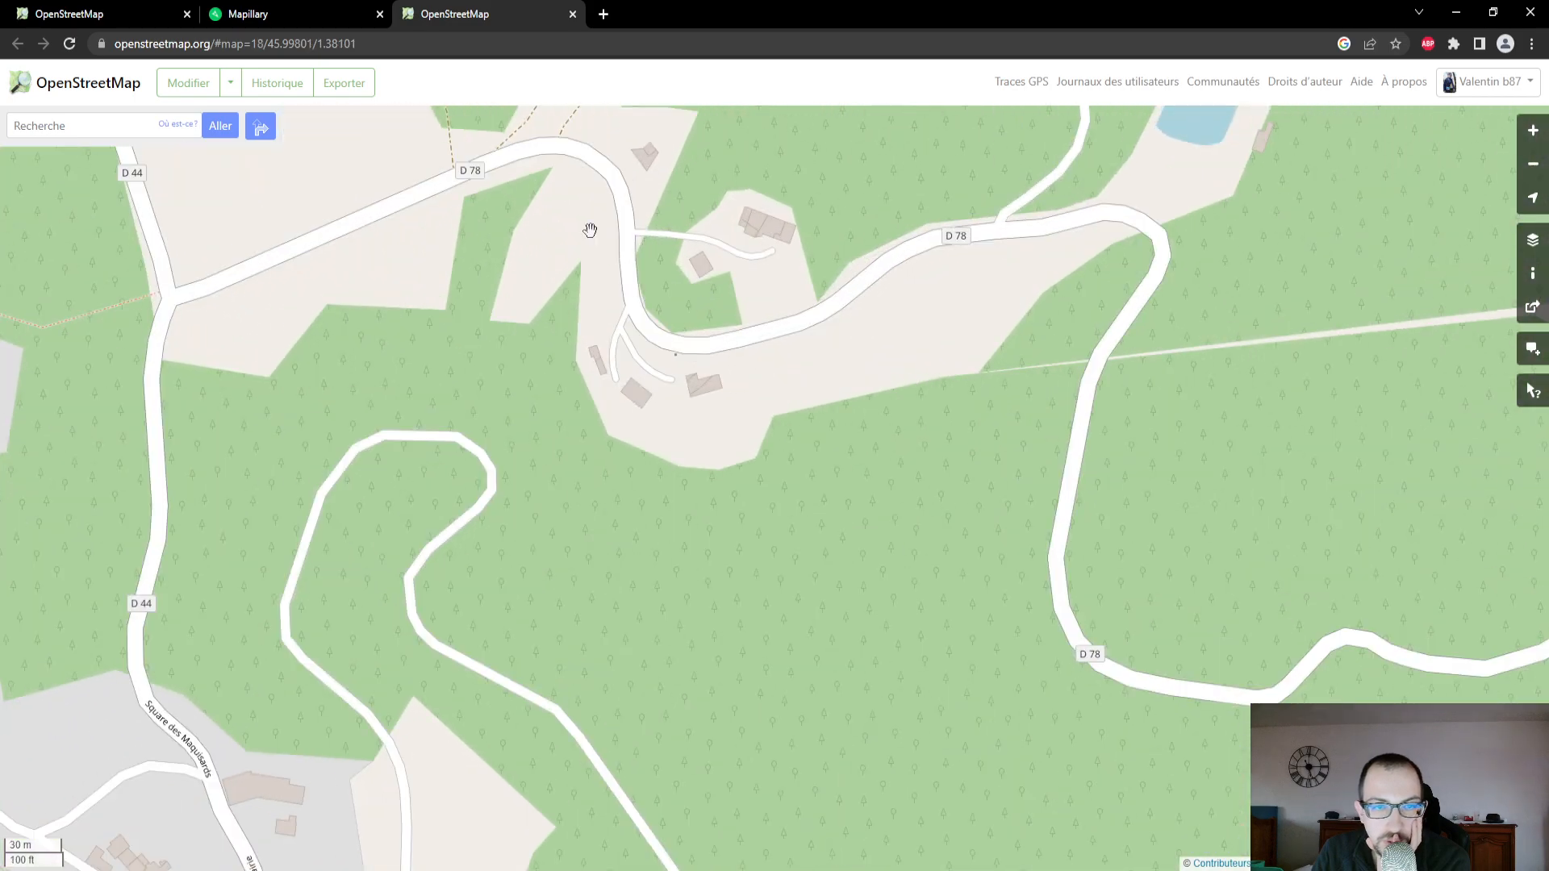
{"action": "left_click_drag", "start_coordinate": [590, 231], "coordinate": [713, 359]}
{"action": "scroll", "coordinate": [656, 261], "scroll_direction": "down", "scroll_amount": 1}
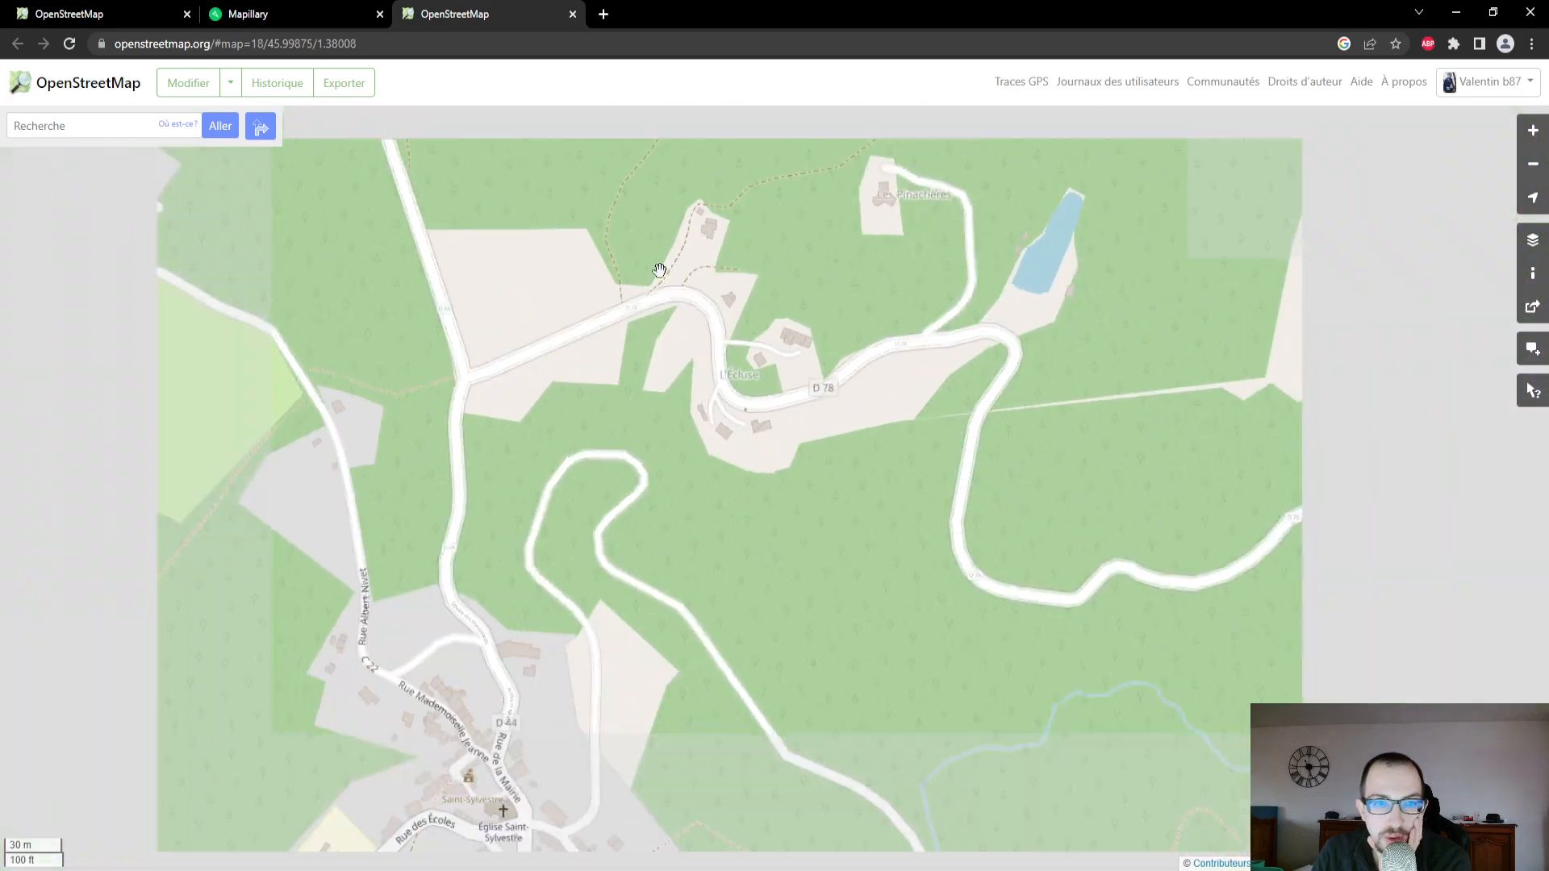
- Back in the map editor, start saving, inspect the flagged "Ruisseau croise Piste agricole ou forestière" crossing and ignore the issue
{"action": "left_click", "coordinate": [121, 8]}
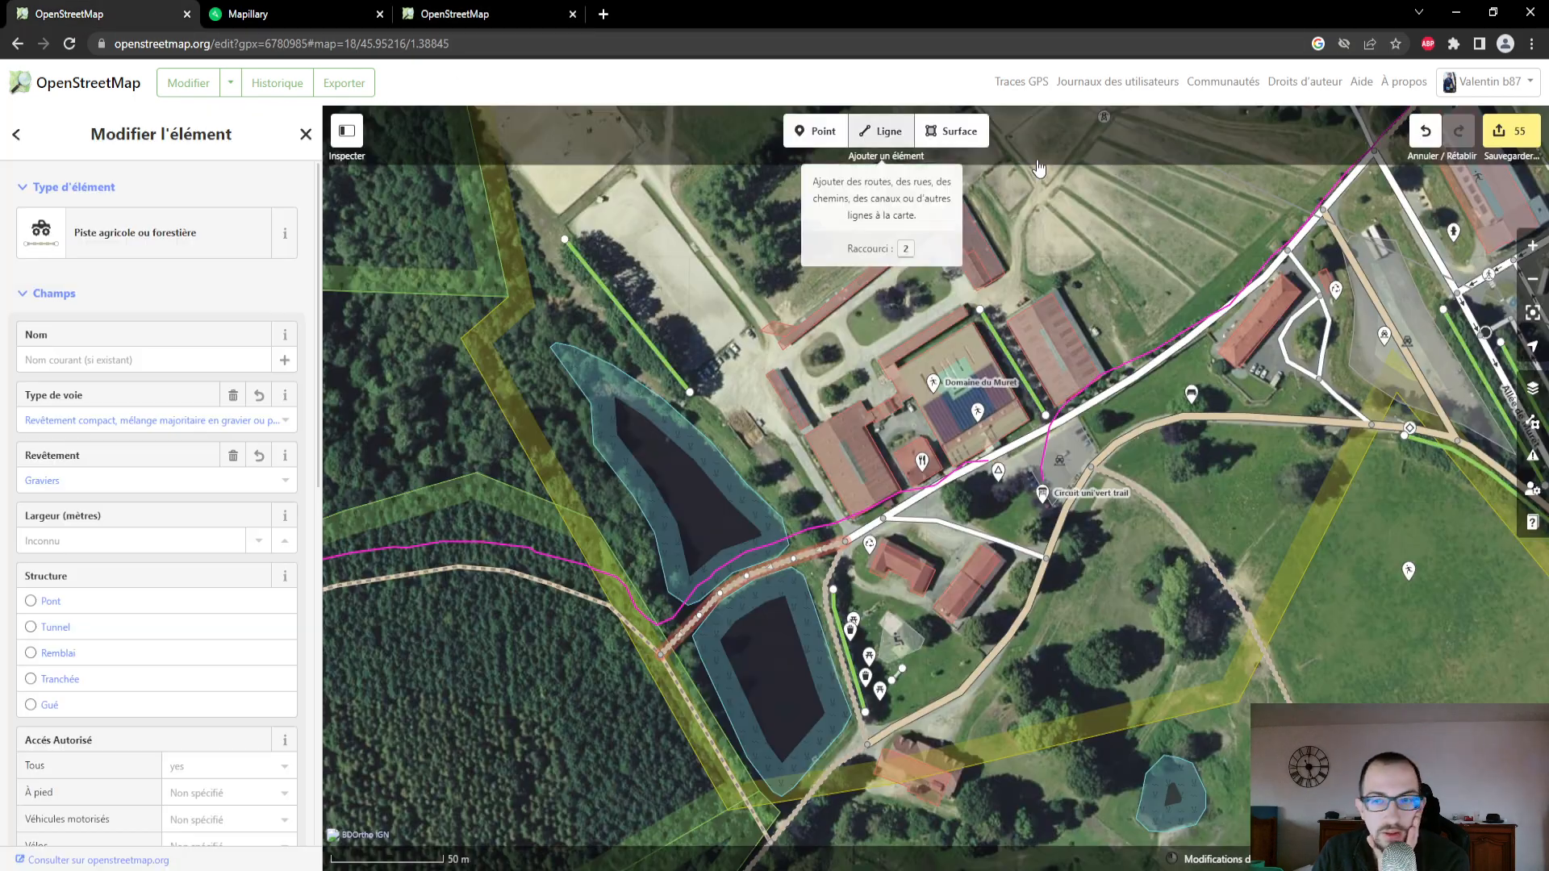
{"action": "left_click", "coordinate": [1505, 122]}
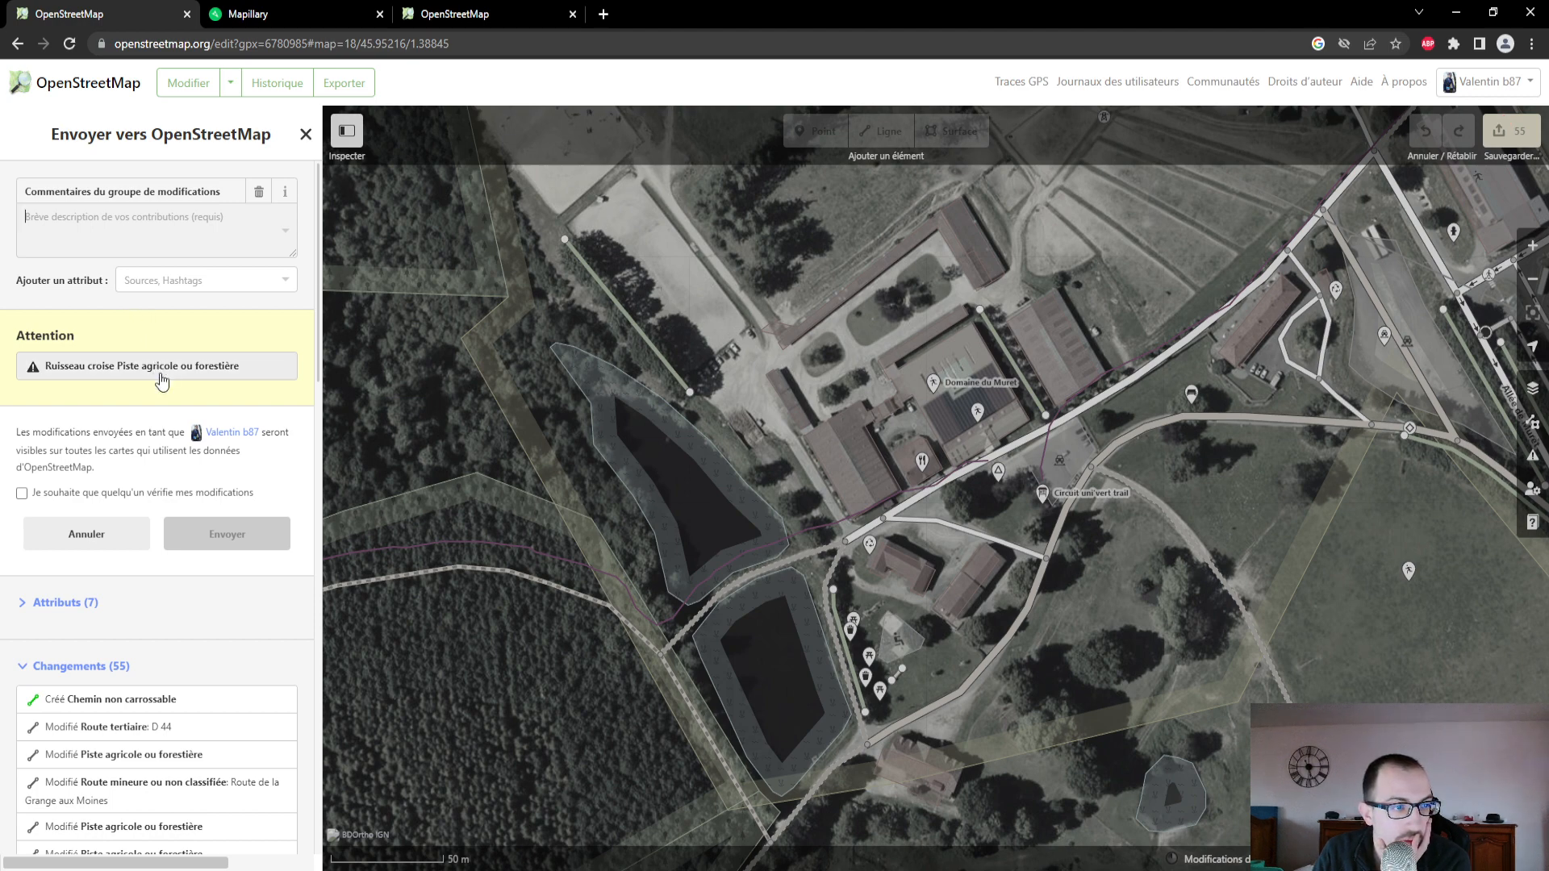
{"action": "left_click", "coordinate": [162, 367]}
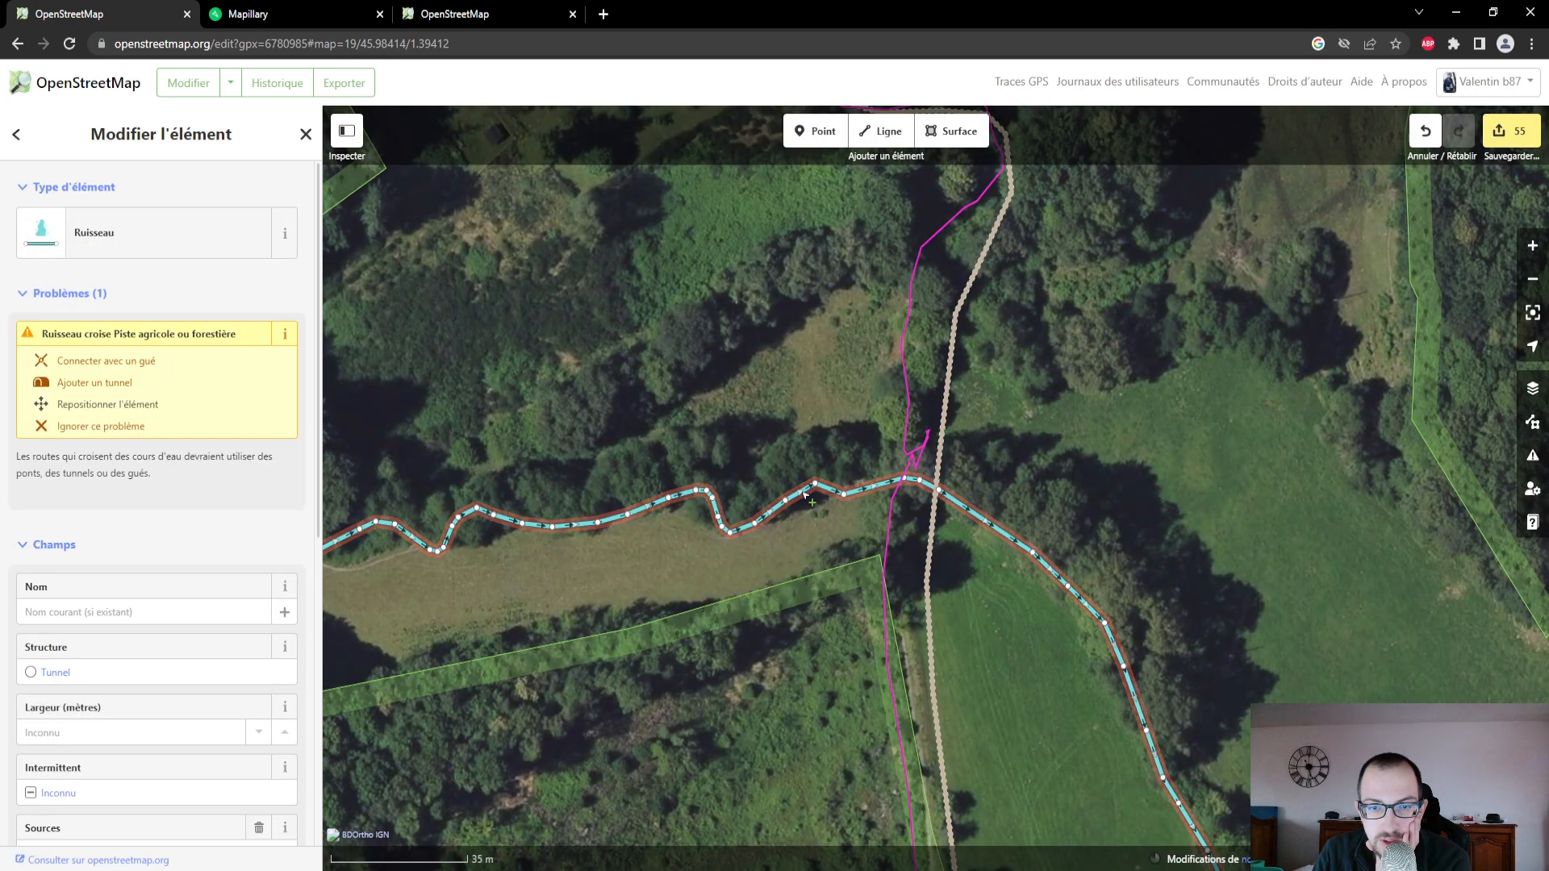
{"action": "scroll", "coordinate": [950, 512], "scroll_direction": "up", "scroll_amount": 3}
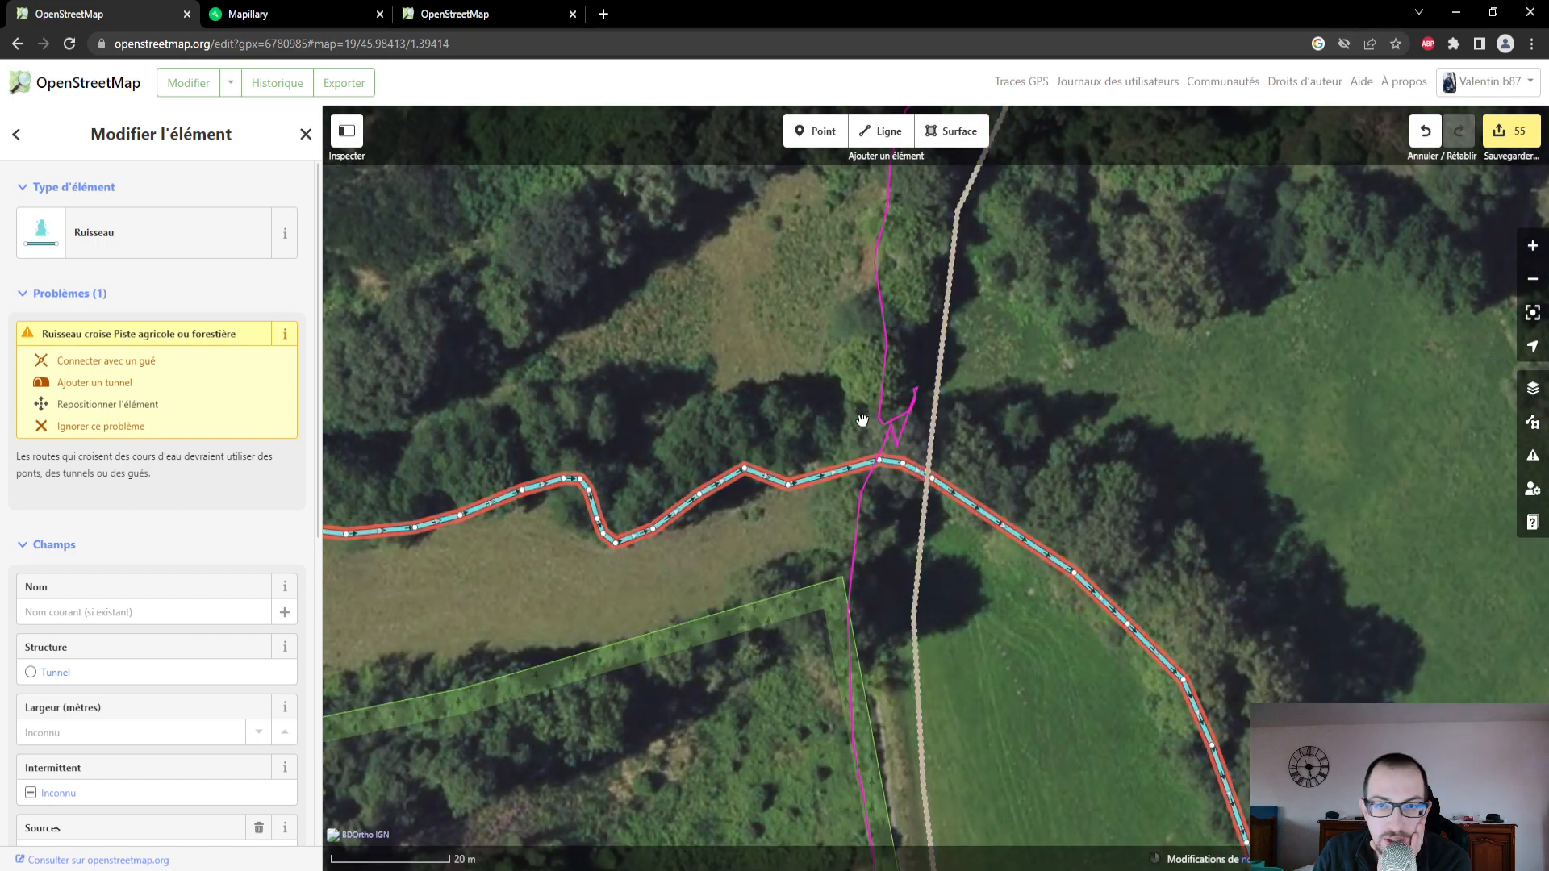
{"action": "scroll", "coordinate": [862, 420], "scroll_direction": "down", "scroll_amount": 4}
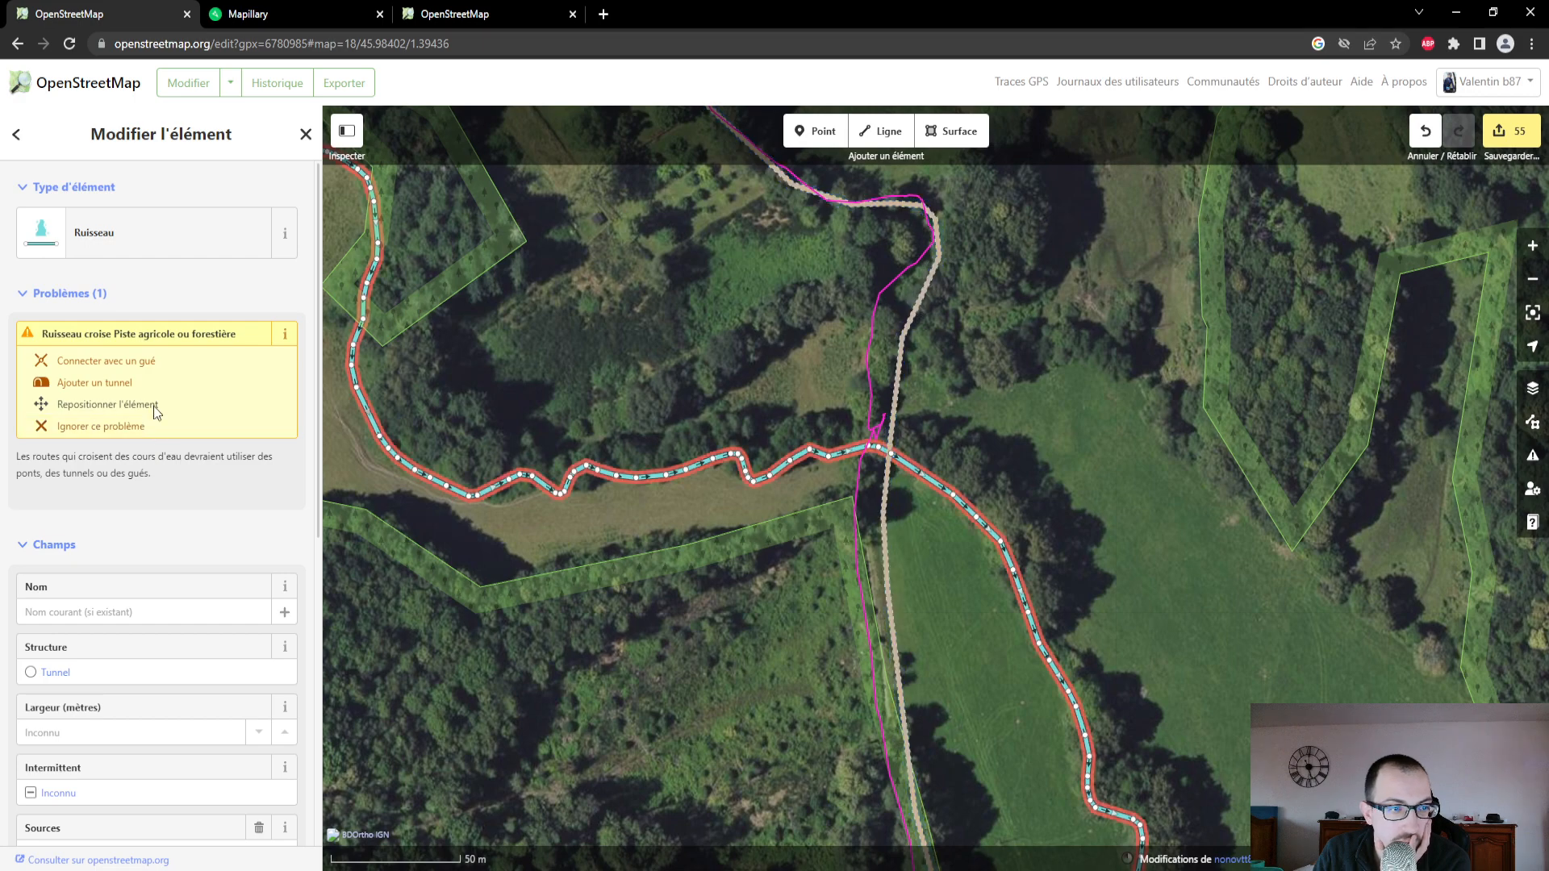
{"action": "scroll", "coordinate": [625, 376], "scroll_direction": "down", "scroll_amount": 3}
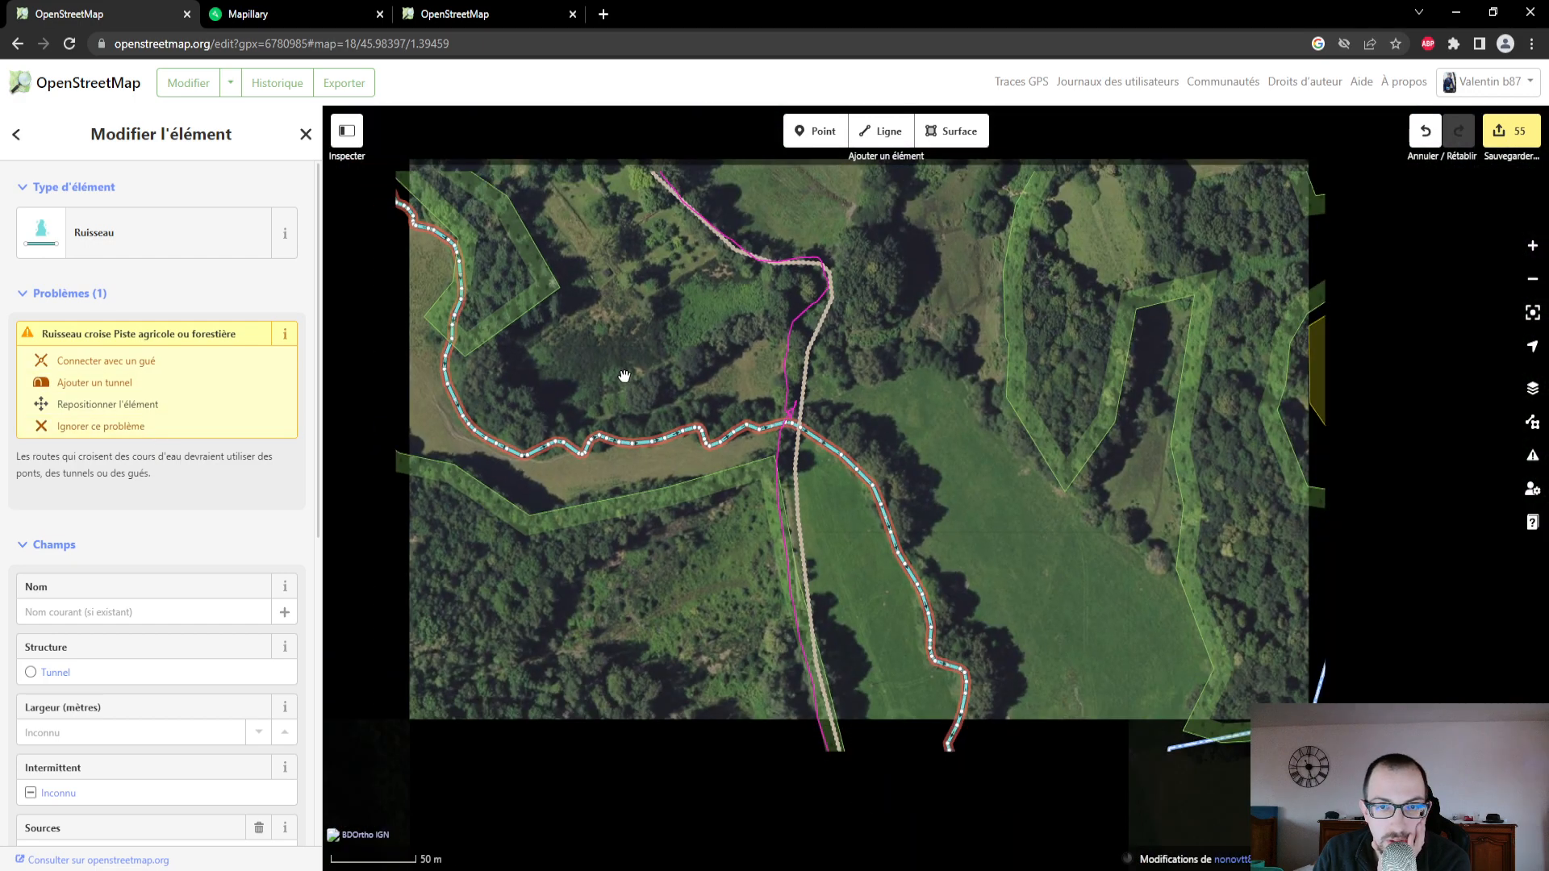
{"action": "scroll", "coordinate": [624, 376], "scroll_direction": "down", "scroll_amount": 3}
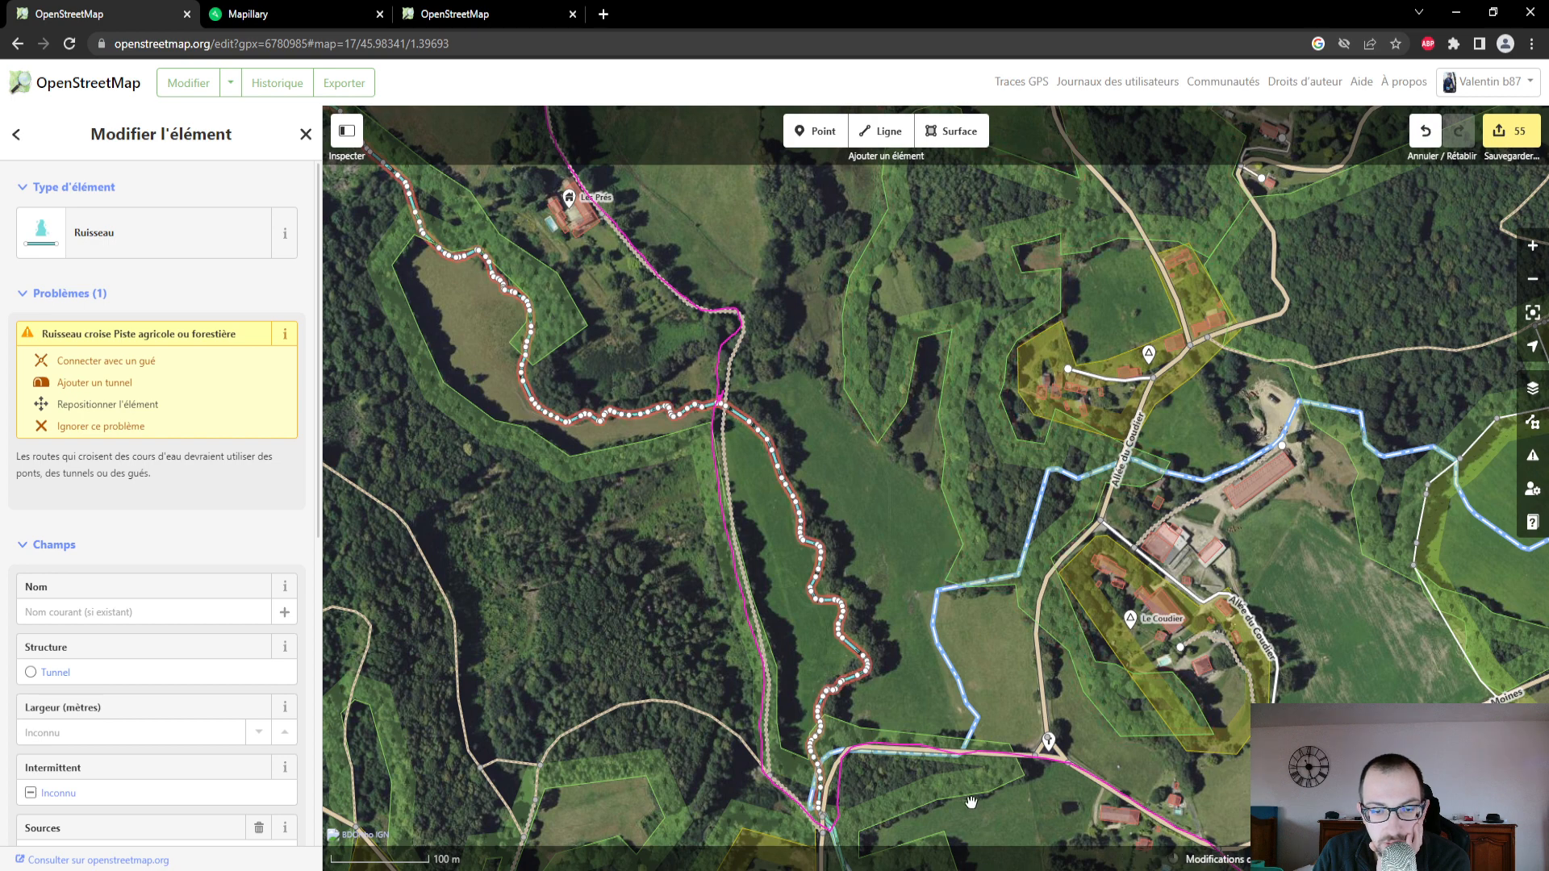
{"action": "left_click", "coordinate": [159, 430]}
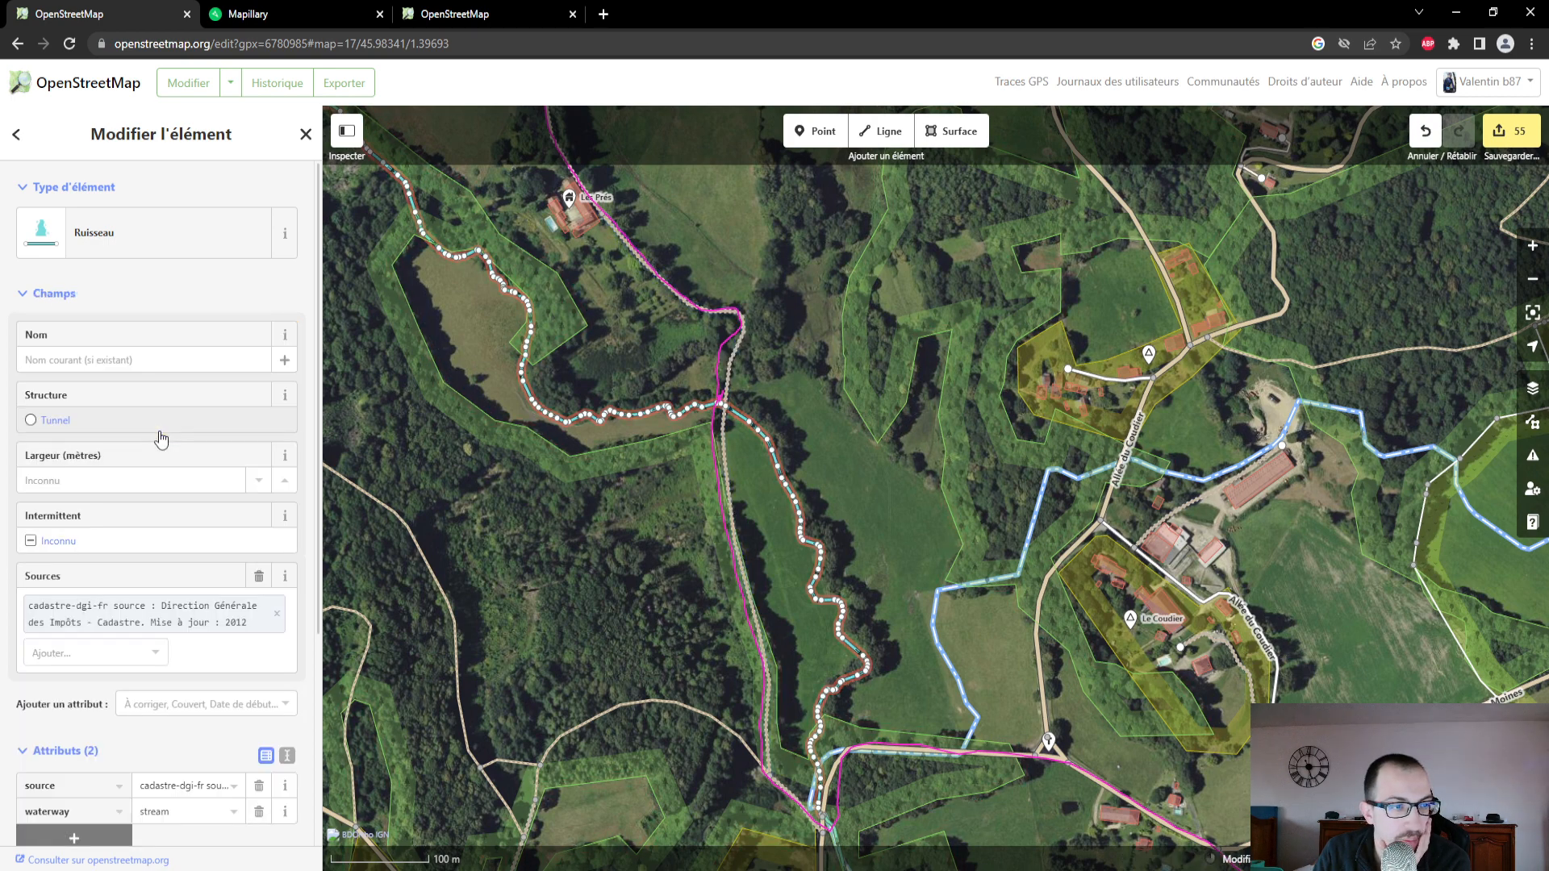
- Upload the pending edits to OpenStreetMap with the changeset comment "Actualisation chemins + revêtements."
{"action": "left_click", "coordinate": [1505, 131]}
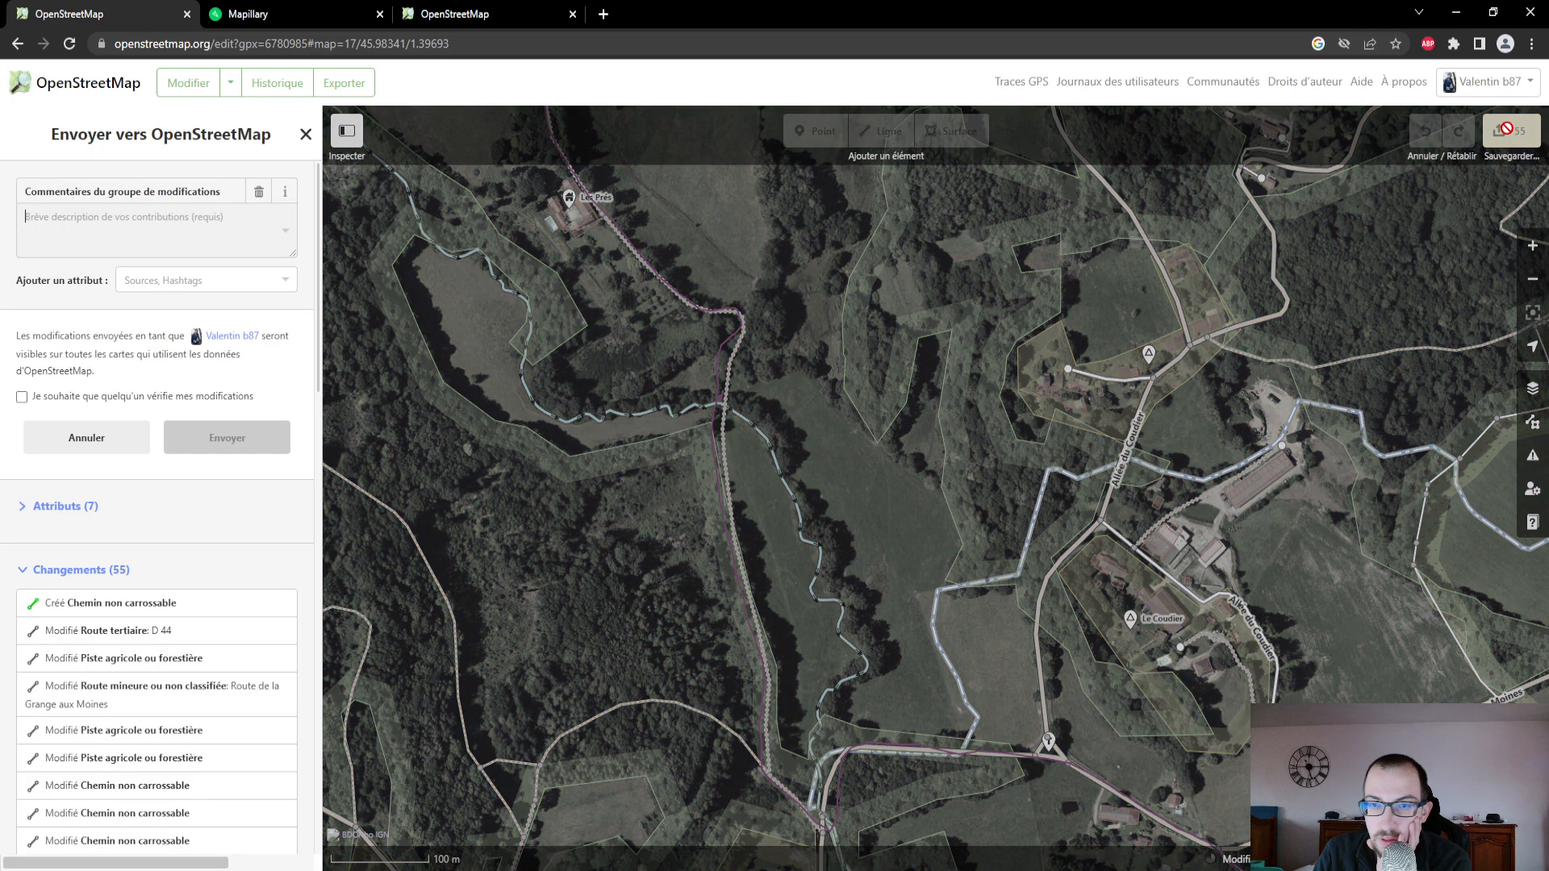
{"action": "left_click", "coordinate": [223, 241]}
{"action": "type", "text": "Actu"}
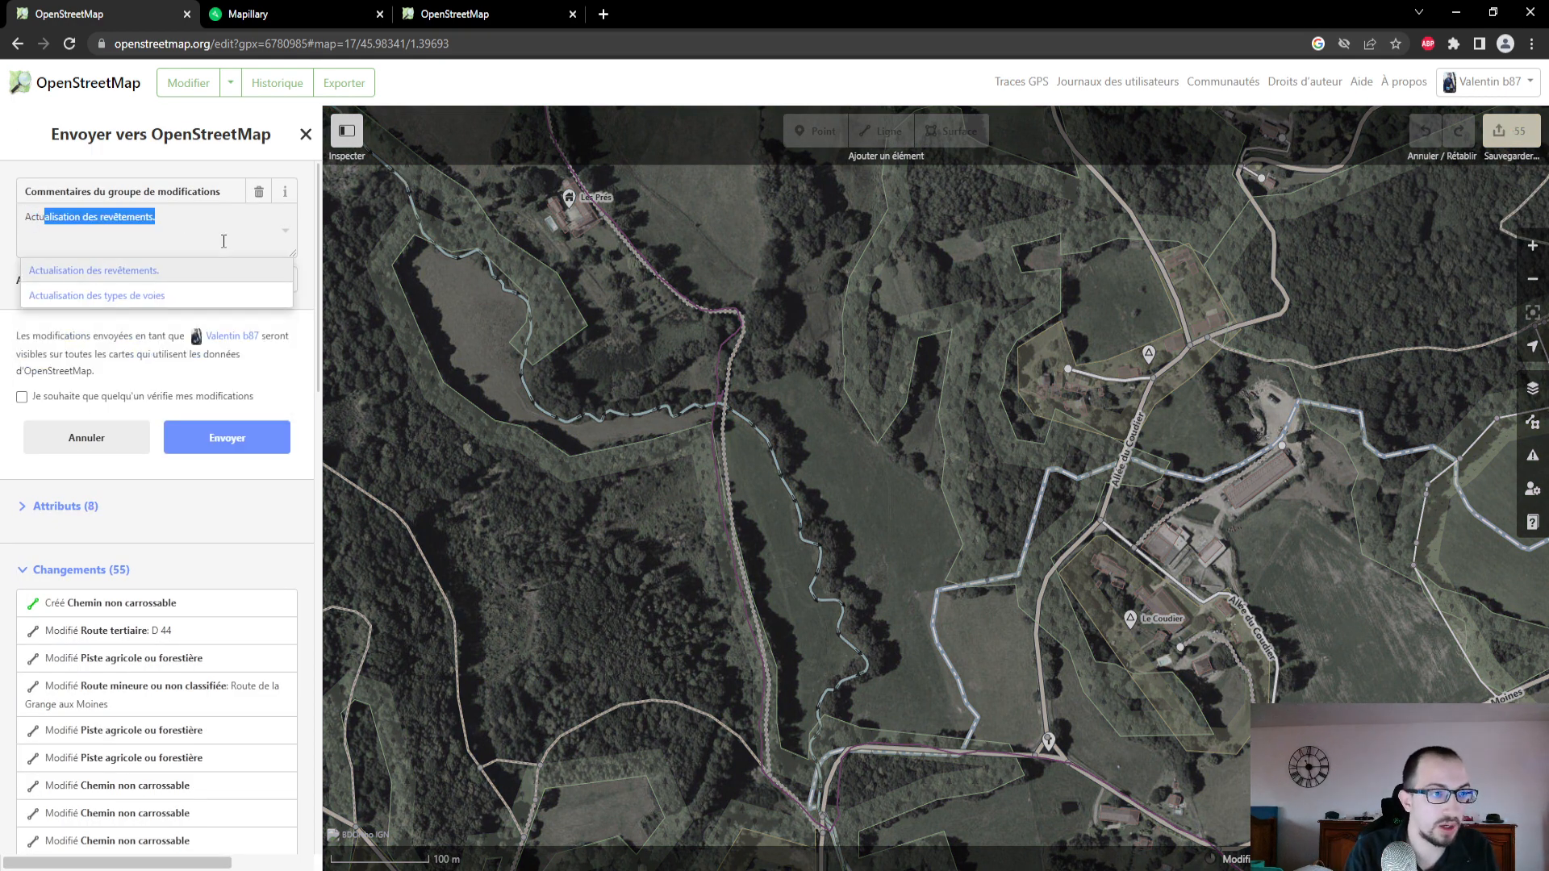
{"action": "type", "text": "a"}
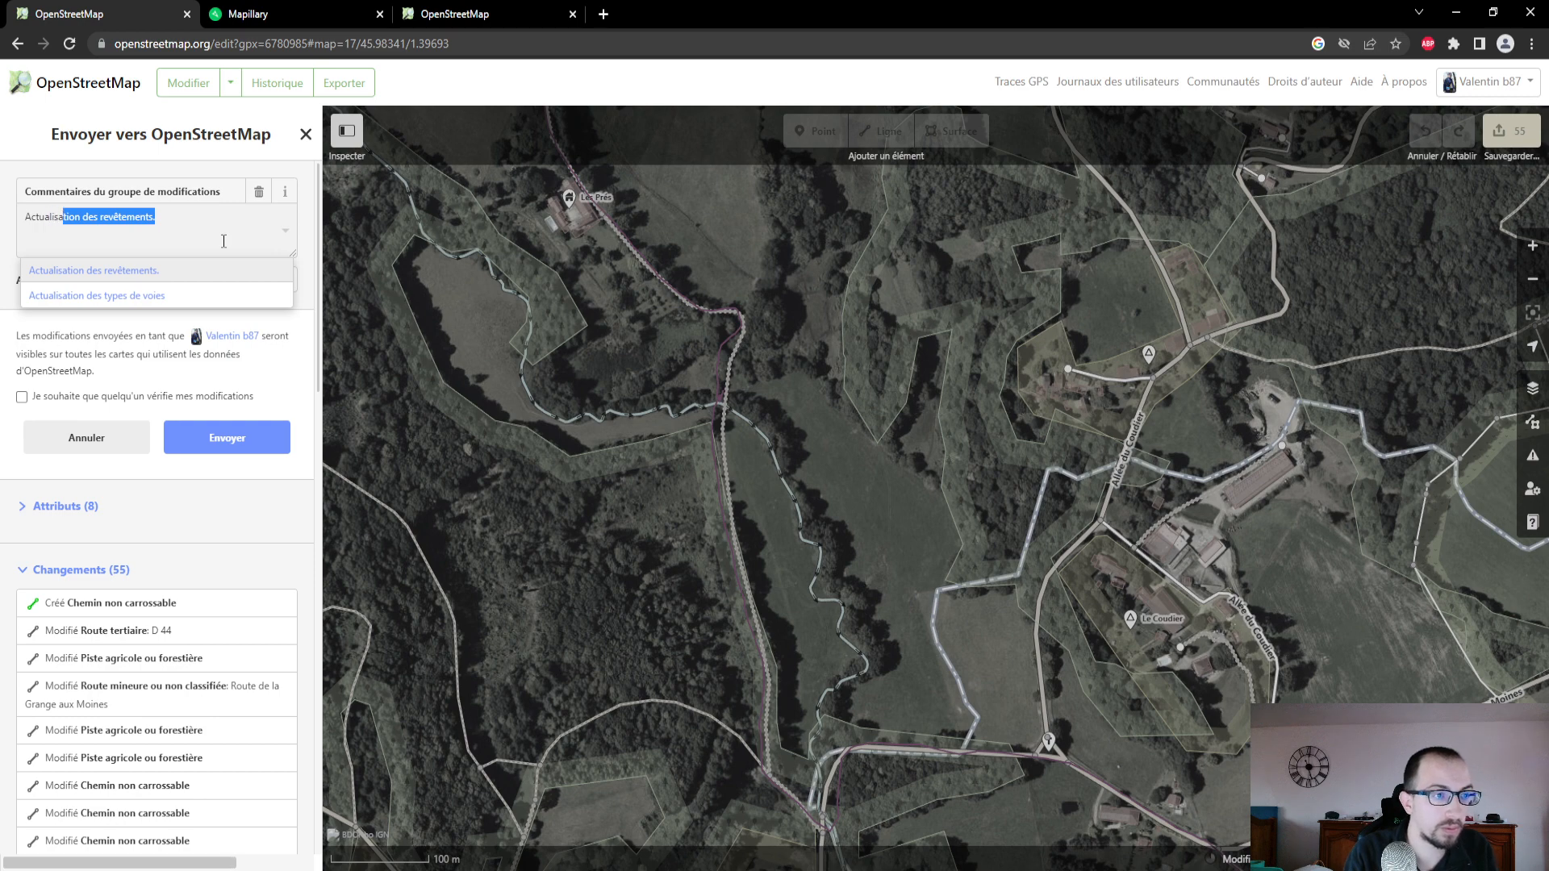
{"action": "type", "text": "lisation "}
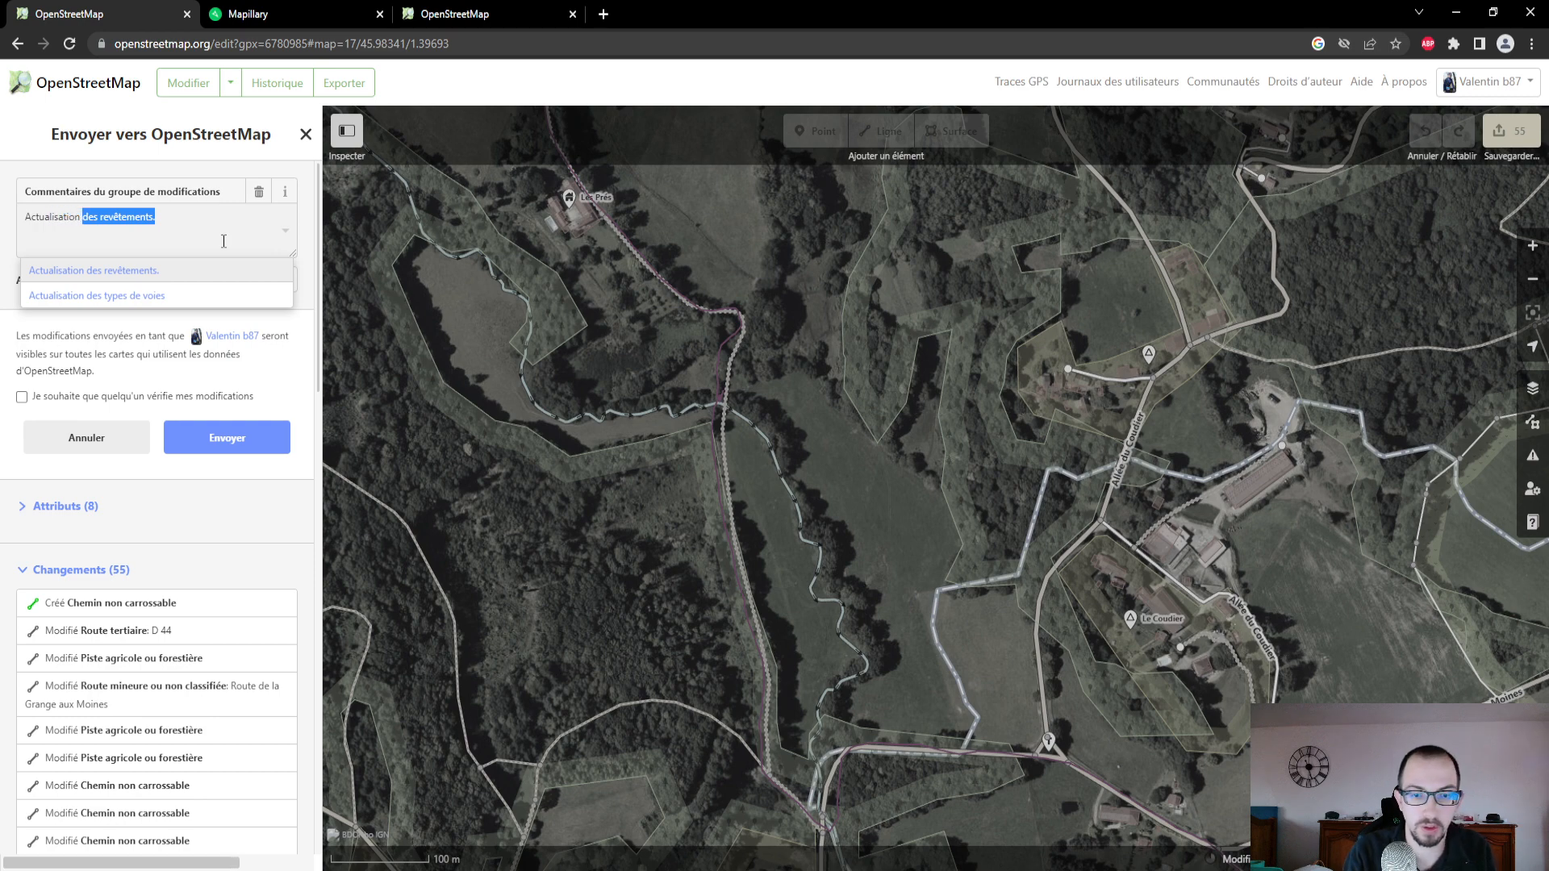
{"action": "type", "text": "d"}
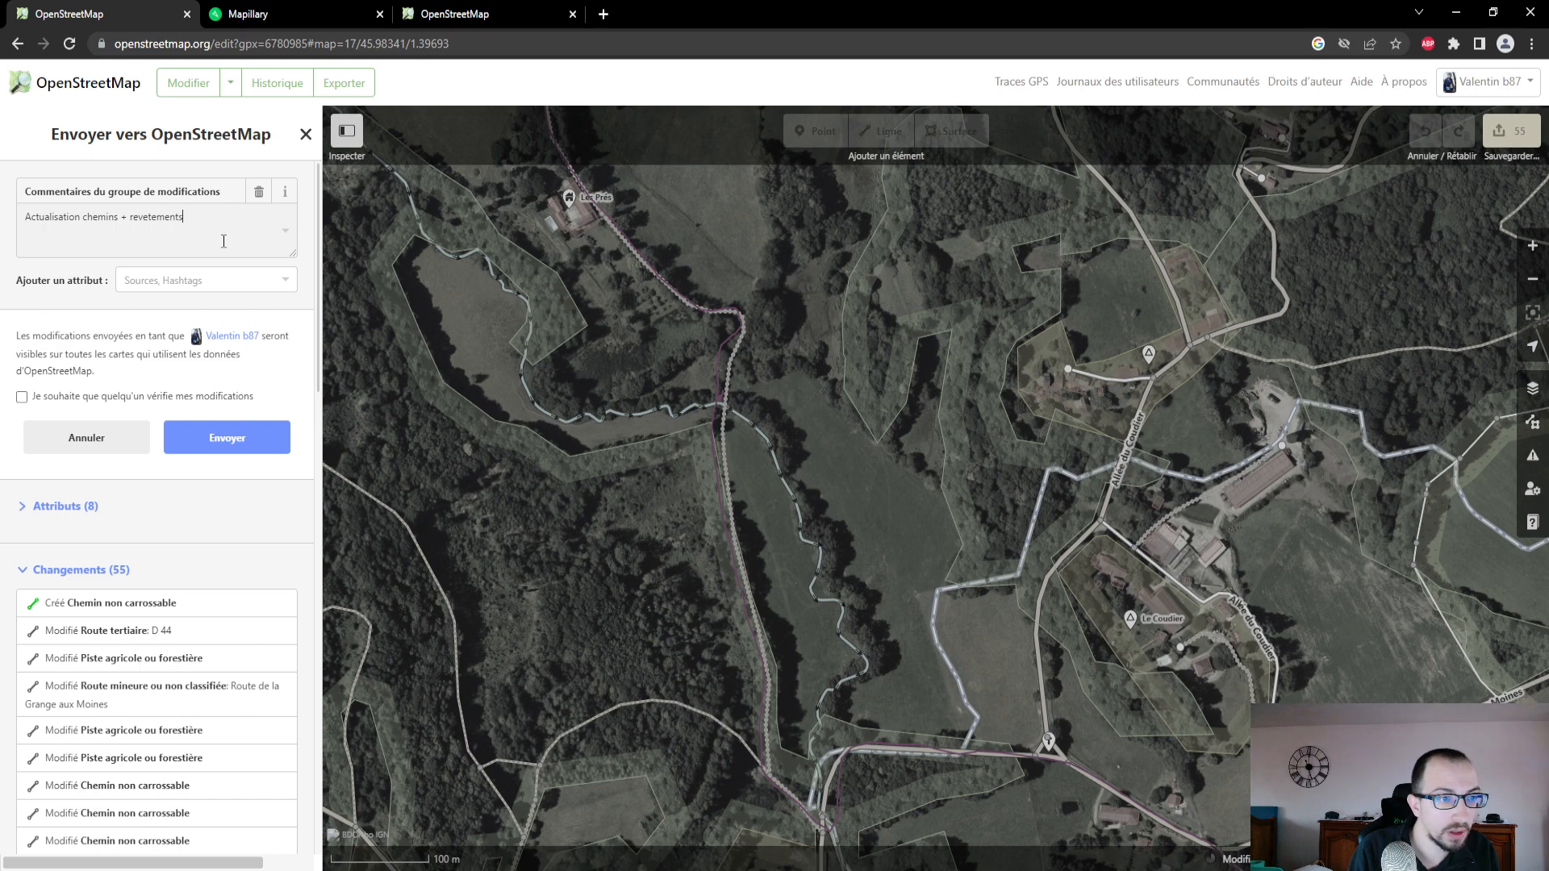
{"action": "left_click", "coordinate": [168, 217]}
{"action": "type", "text": "revêtements"}
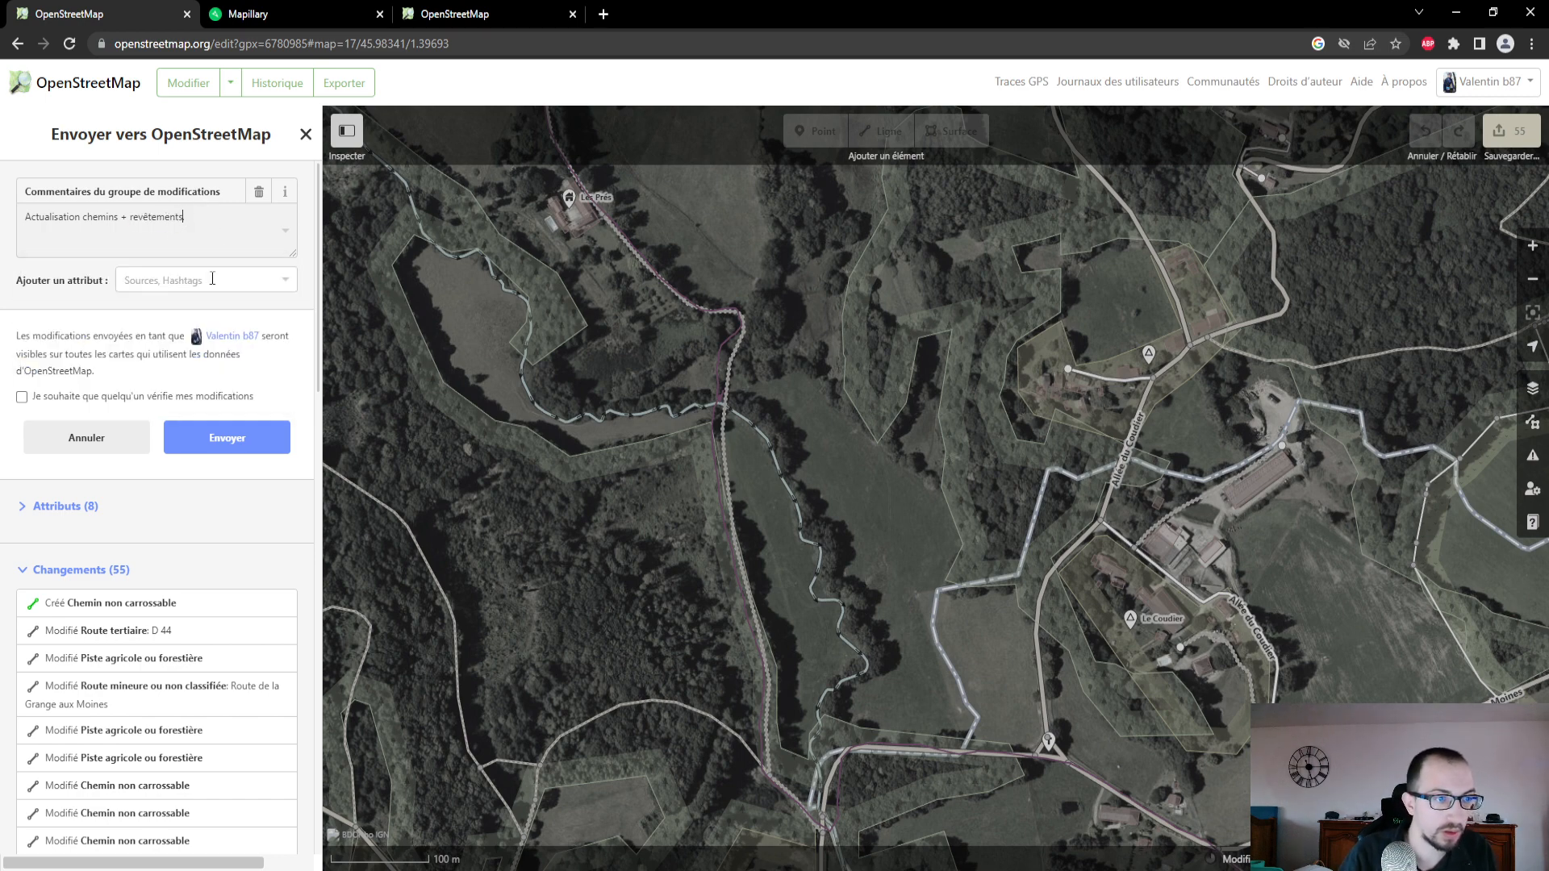
{"action": "type", "text": "."}
{"action": "left_click", "coordinate": [246, 444]}
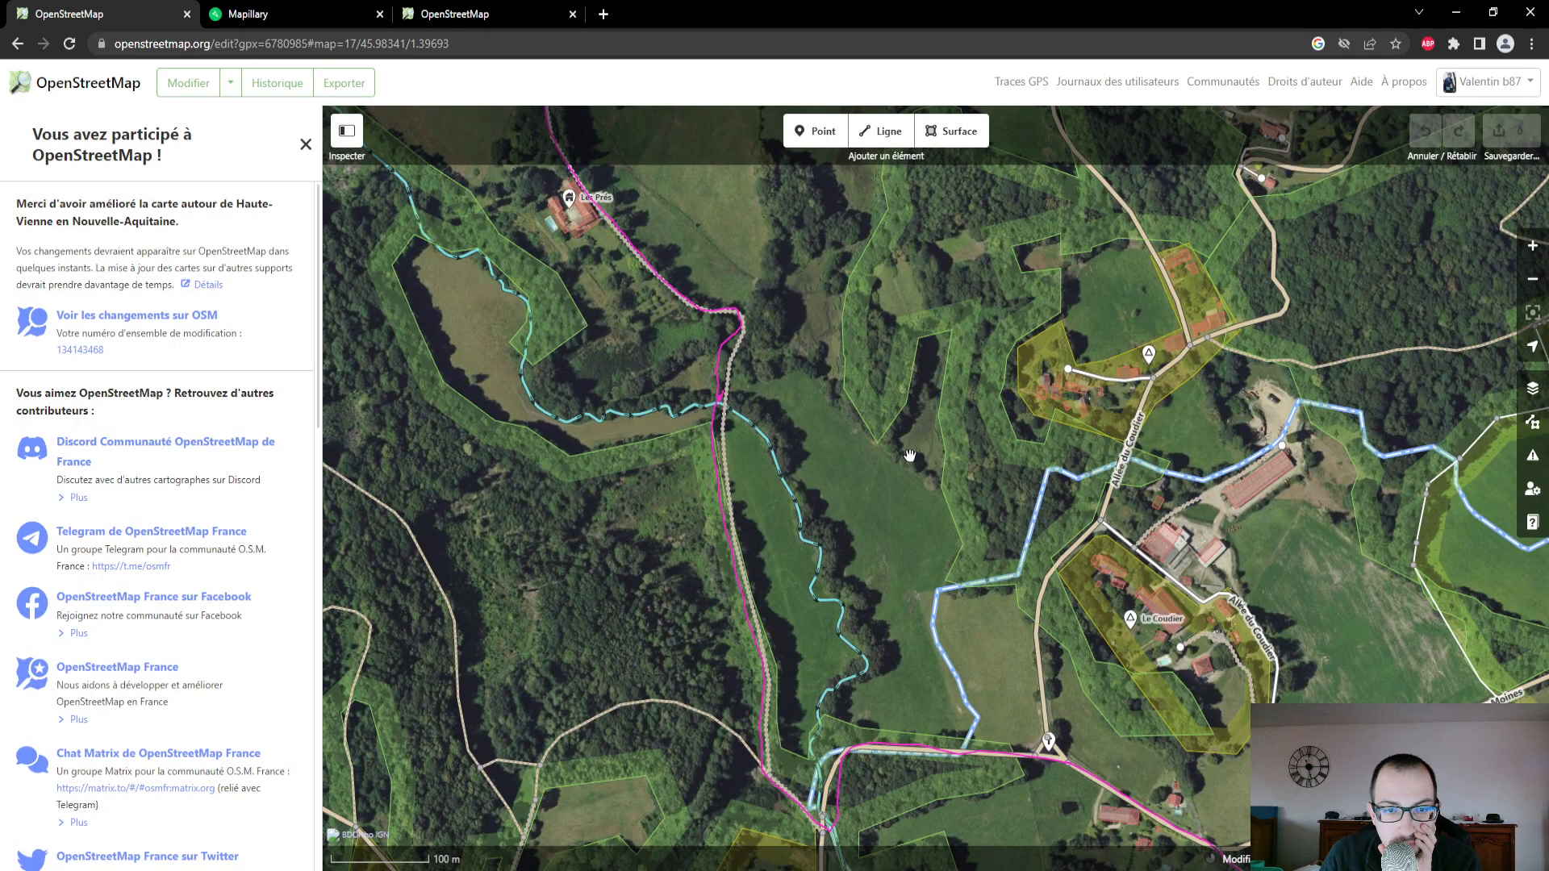
- Reload the published map and check the paths near the D 44 and D 78 junction at L'Écluse for the uploaded edits
{"action": "left_click", "coordinate": [354, 8]}
{"action": "left_click", "coordinate": [485, 10]}
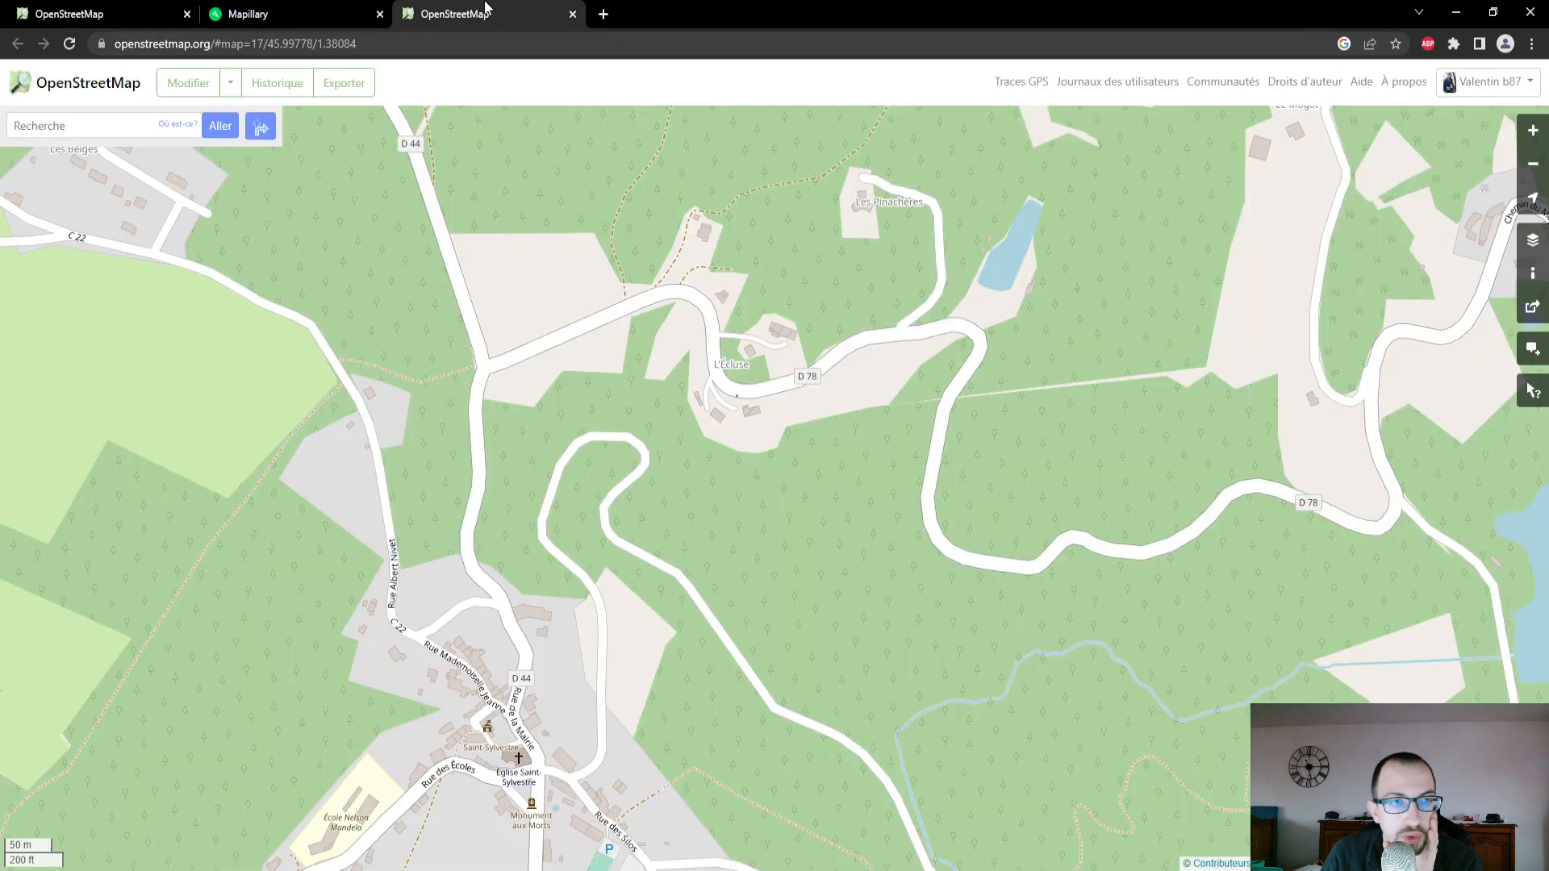
{"action": "scroll", "coordinate": [682, 376], "scroll_direction": "down", "scroll_amount": 1}
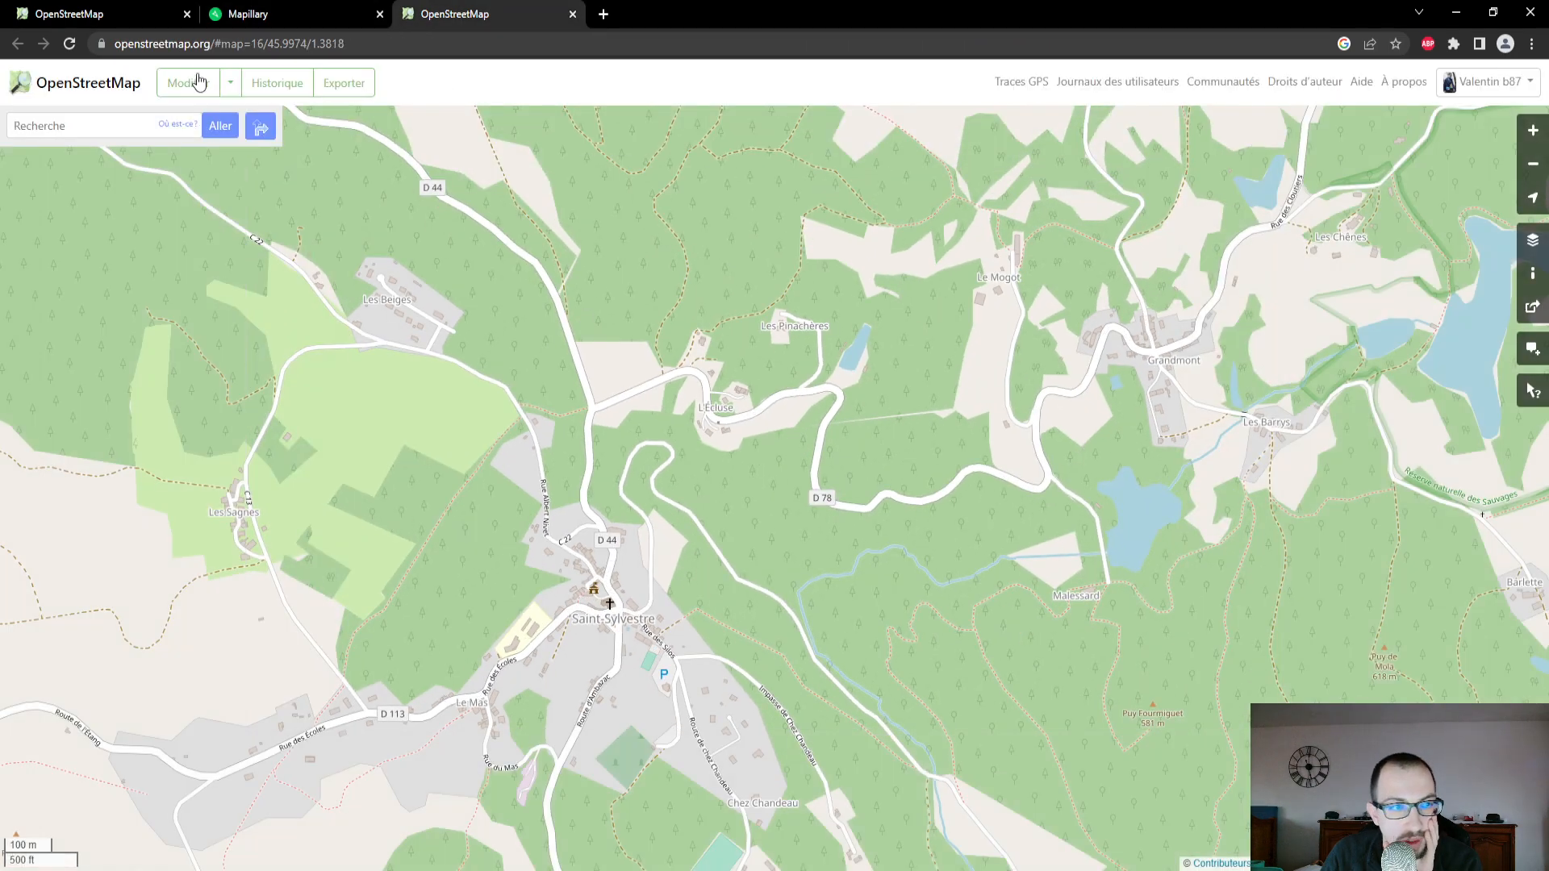
{"action": "left_click", "coordinate": [69, 45]}
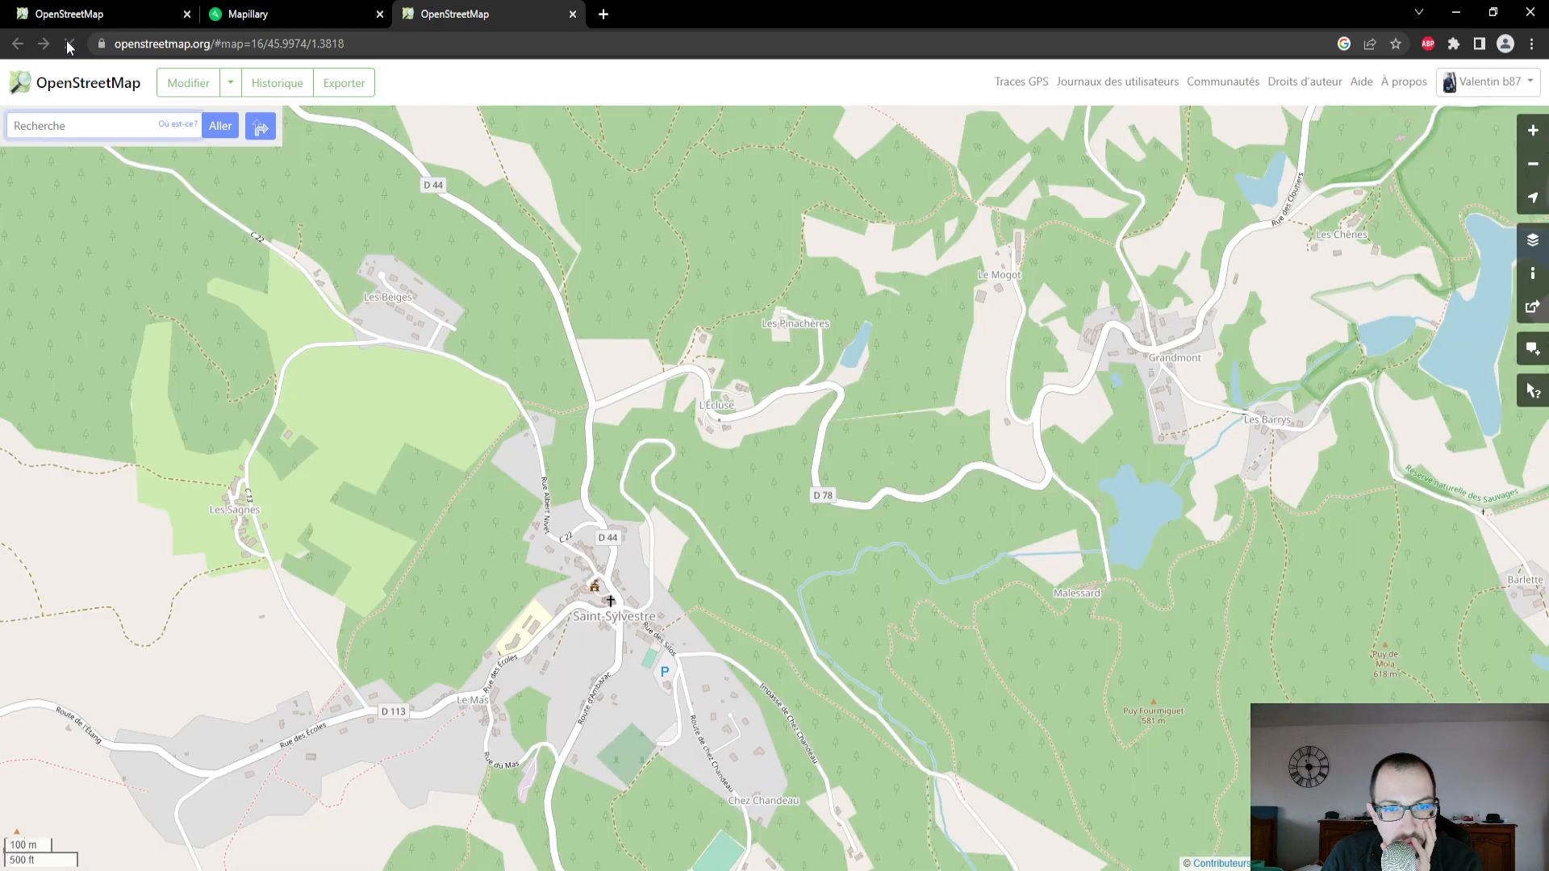
{"action": "scroll", "coordinate": [610, 356], "scroll_direction": "up", "scroll_amount": 2}
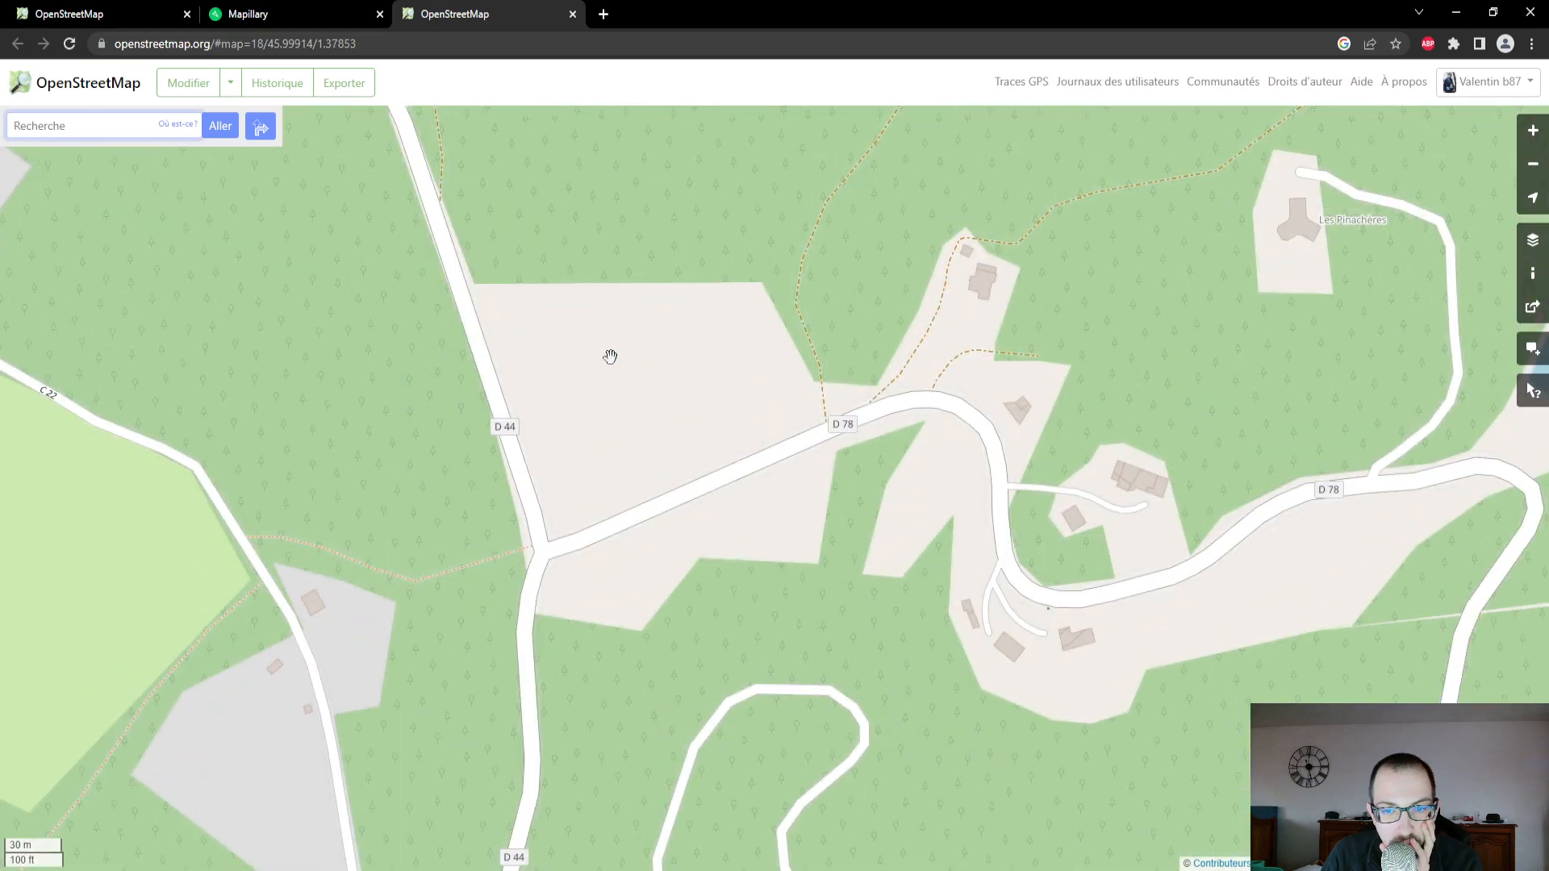
{"action": "scroll", "coordinate": [610, 356], "scroll_direction": "down", "scroll_amount": 3}
{"action": "left_click", "coordinate": [103, 14]}
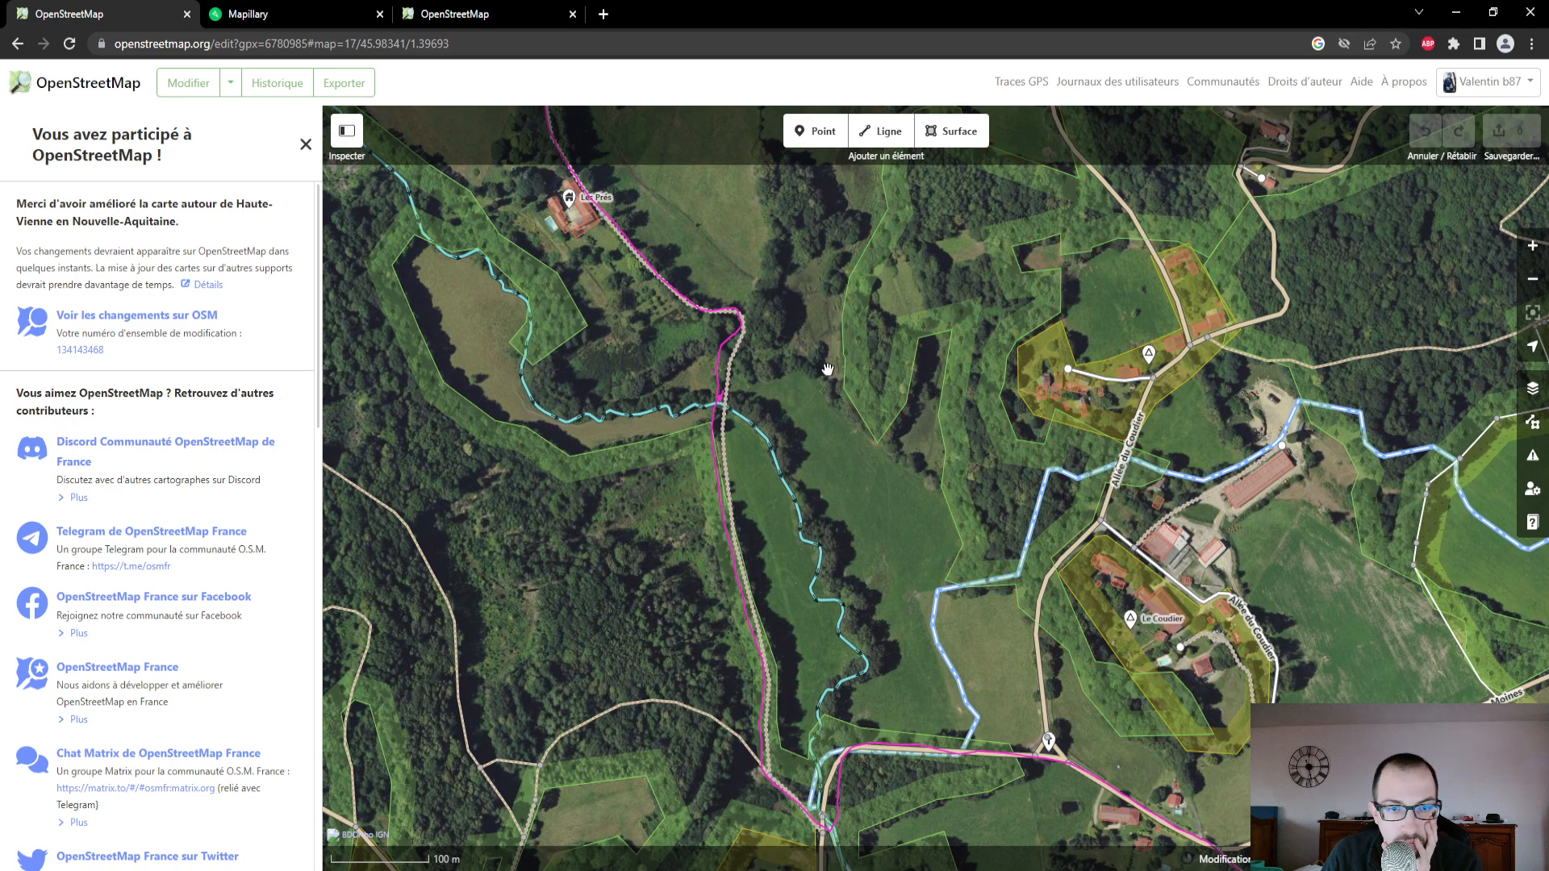
{"action": "left_click", "coordinate": [352, 10]}
{"action": "left_click", "coordinate": [484, 13]}
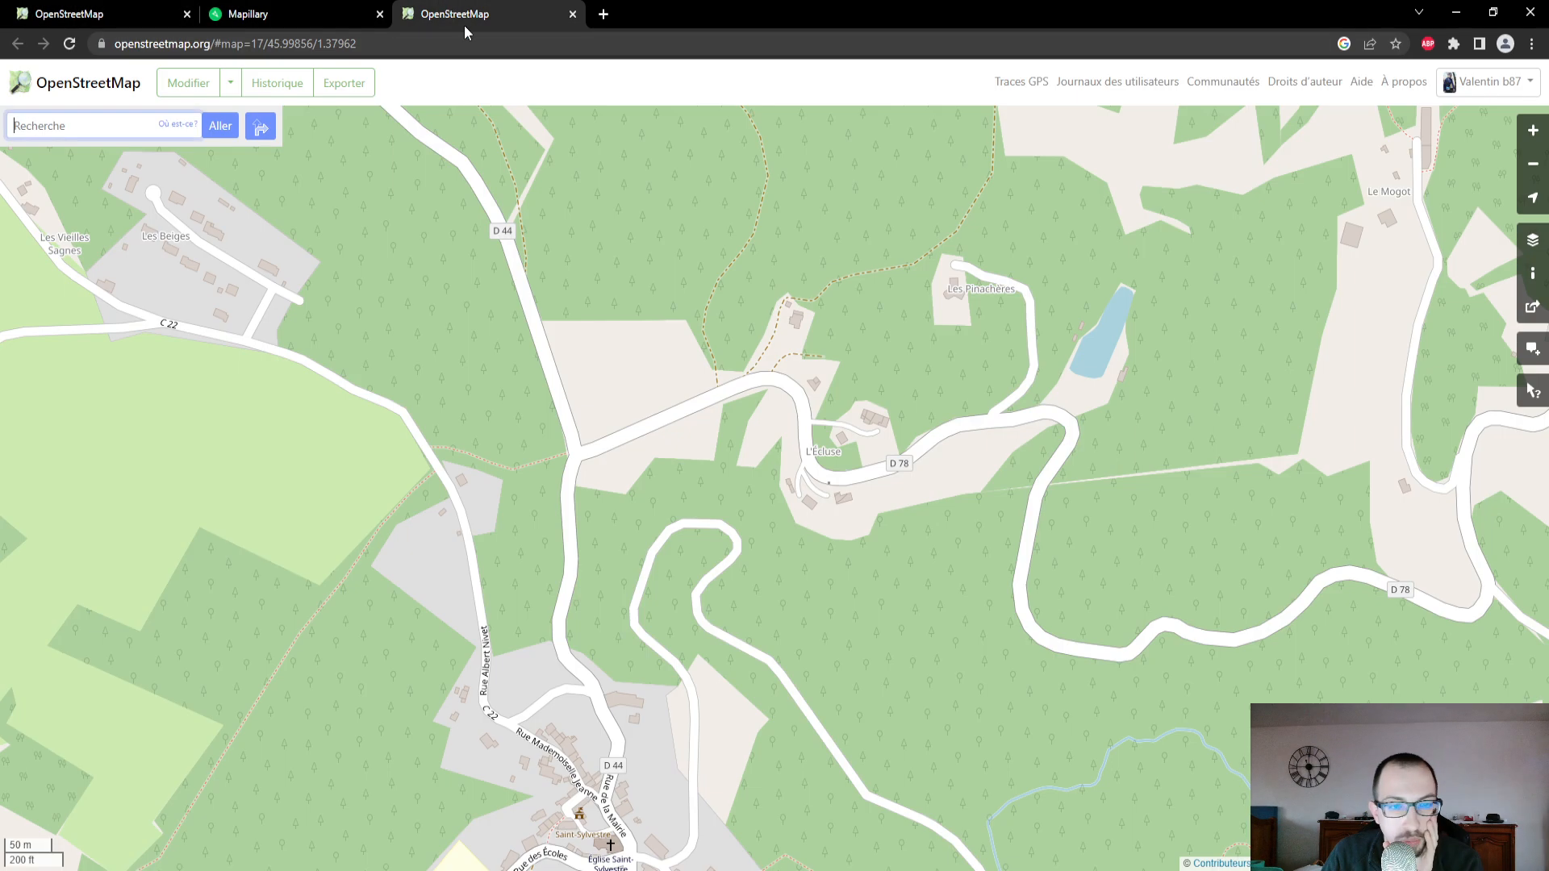
{"action": "scroll", "coordinate": [780, 397], "scroll_direction": "up", "scroll_amount": 3}
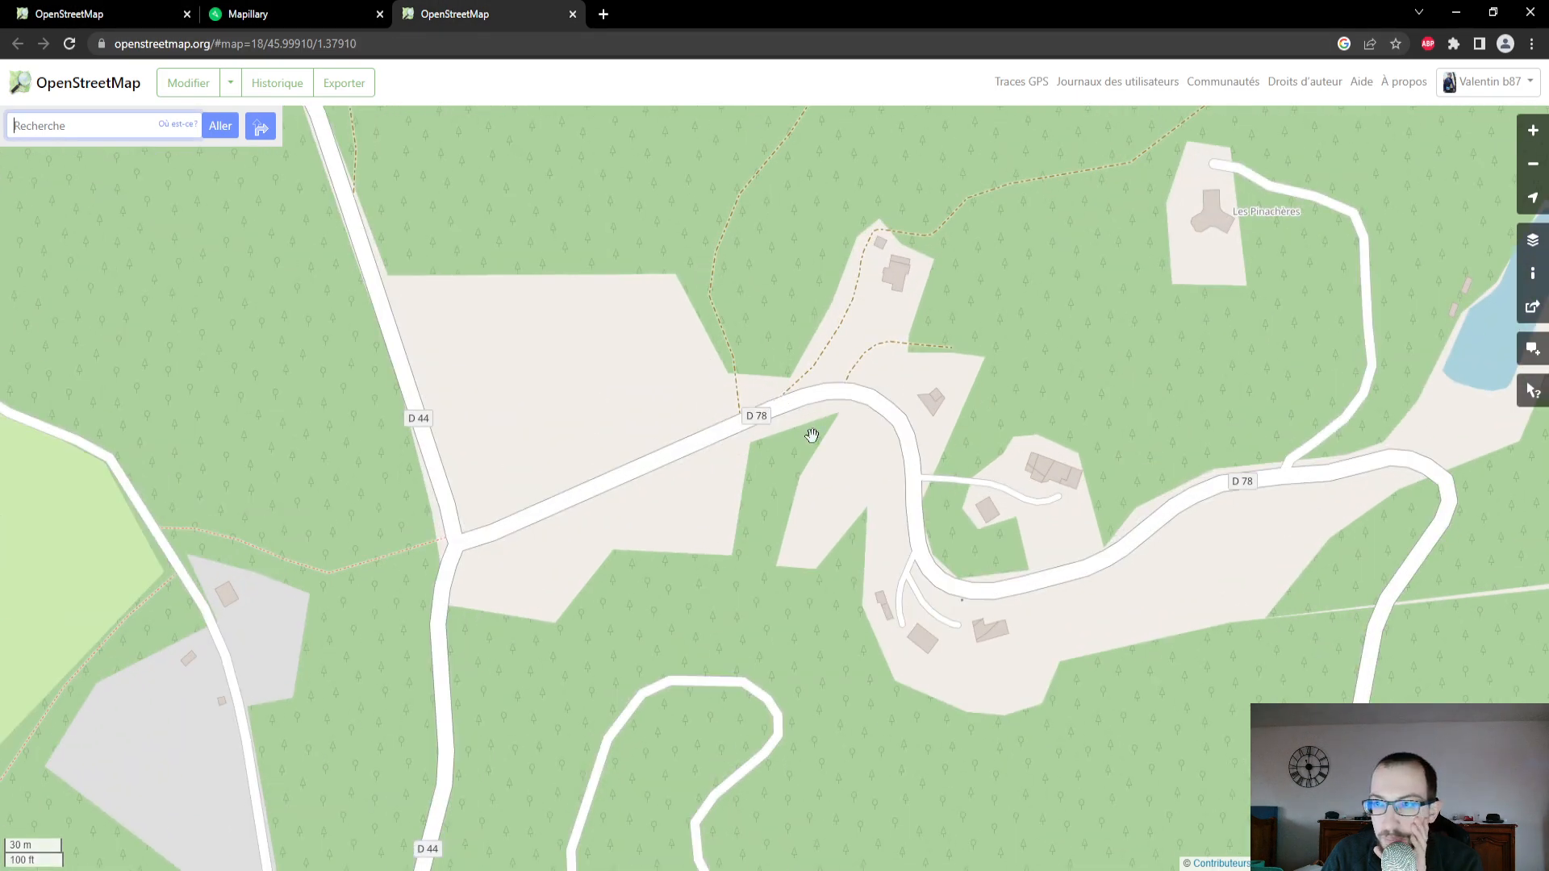
{"action": "scroll", "coordinate": [809, 432], "scroll_direction": "down", "scroll_amount": 5}
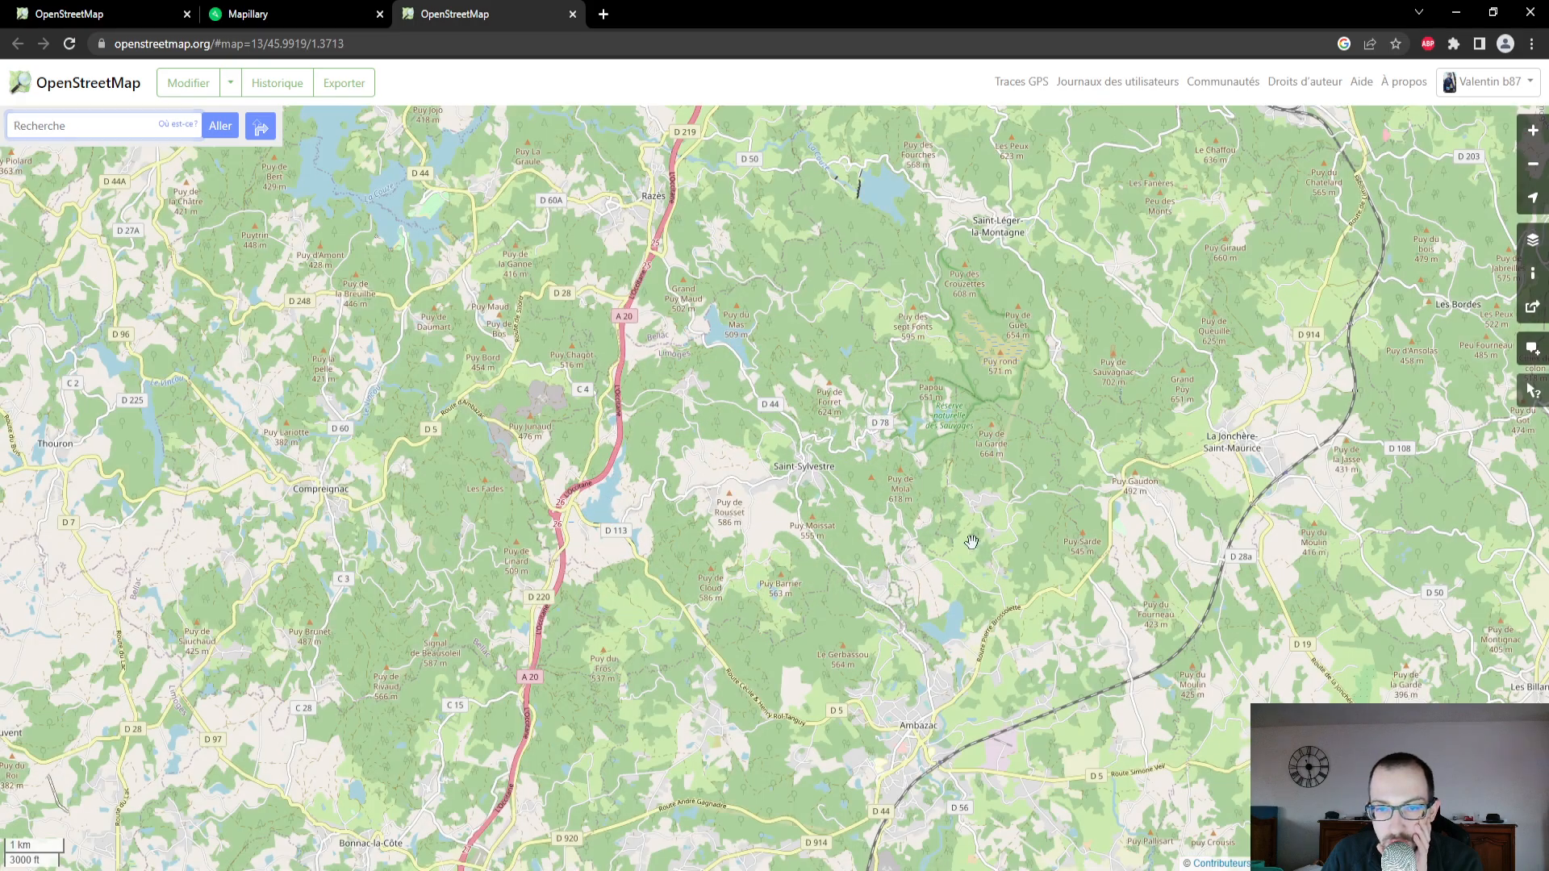
- Examine the published map from Ambazac to Grandmont, then reload it around Grandmont to check for the uploaded edits
{"action": "left_click_drag", "start_coordinate": [971, 536], "coordinate": [824, 494]}
{"action": "scroll", "coordinate": [837, 495], "scroll_direction": "up", "scroll_amount": 1}
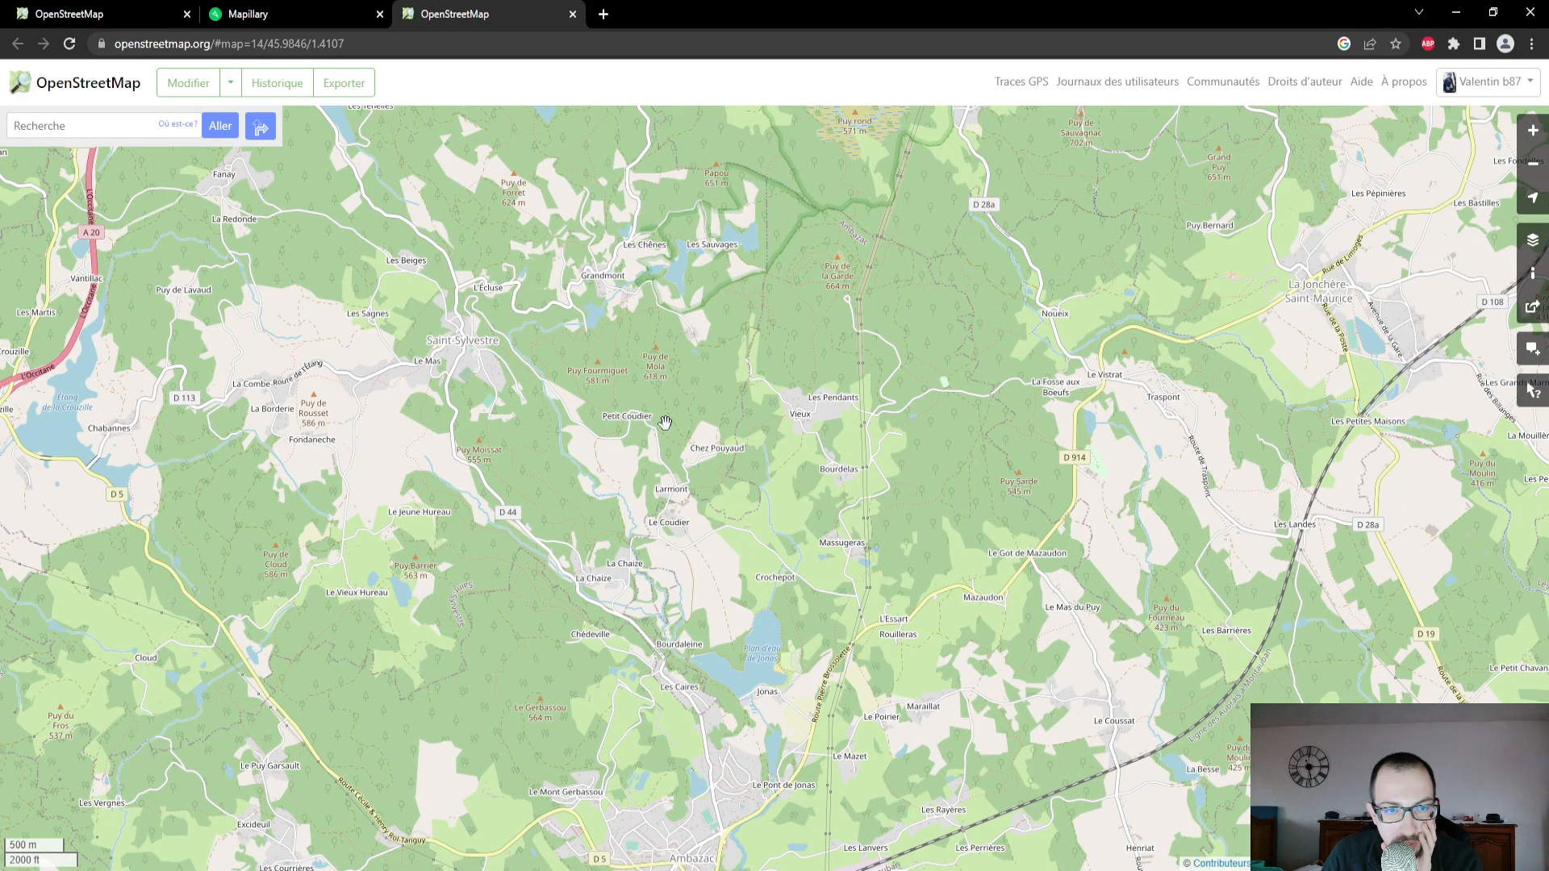
{"action": "left_click_drag", "start_coordinate": [726, 647], "coordinate": [799, 438]}
{"action": "left_click_drag", "start_coordinate": [781, 380], "coordinate": [837, 629]}
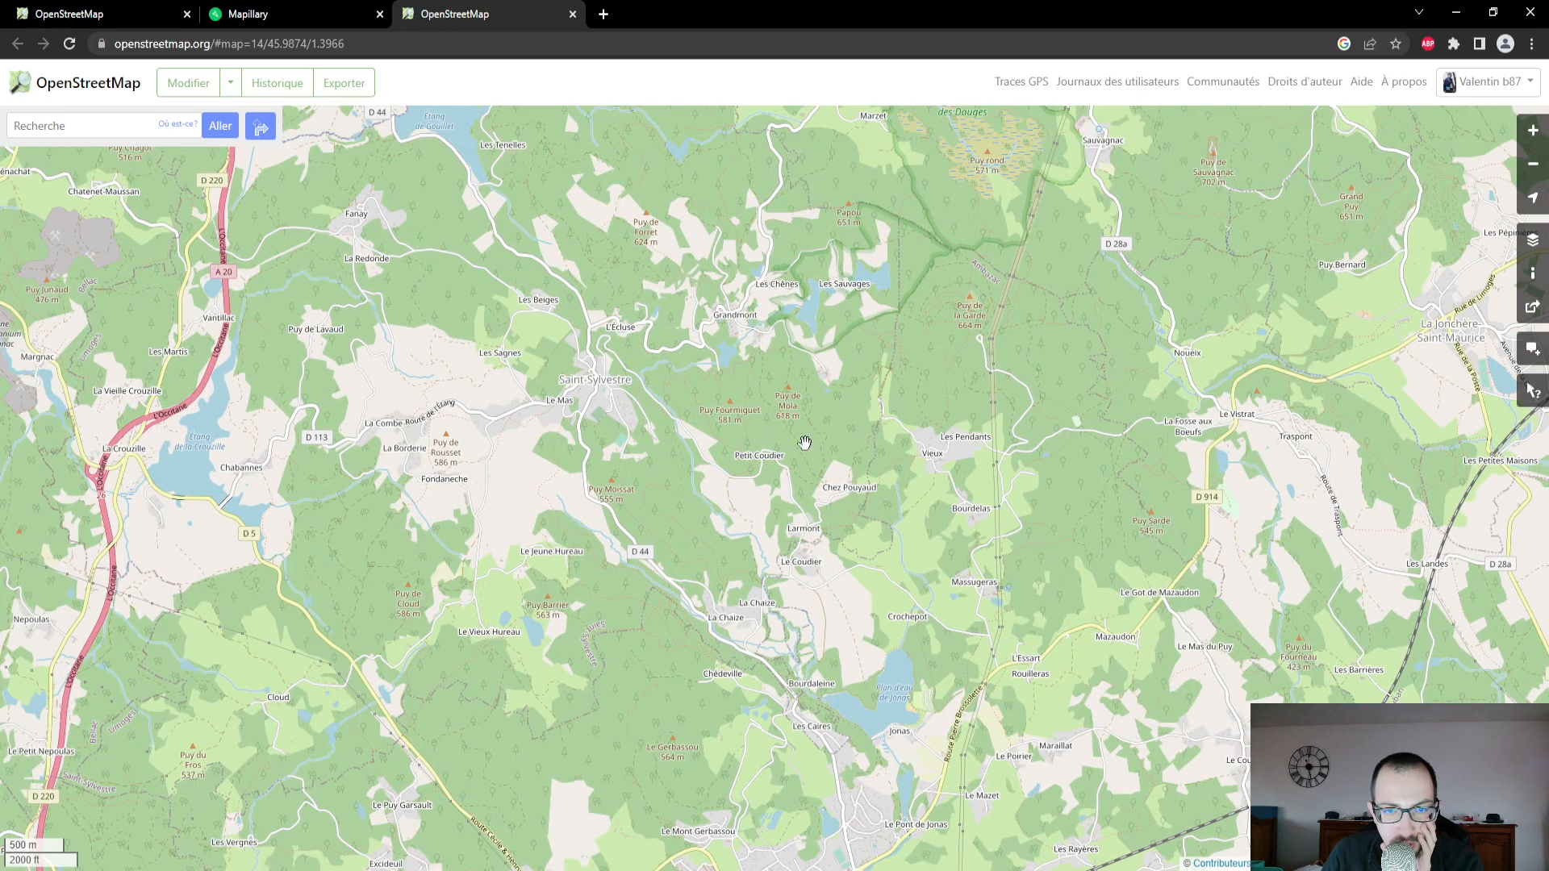
{"action": "scroll", "coordinate": [749, 395], "scroll_direction": "up", "scroll_amount": 2}
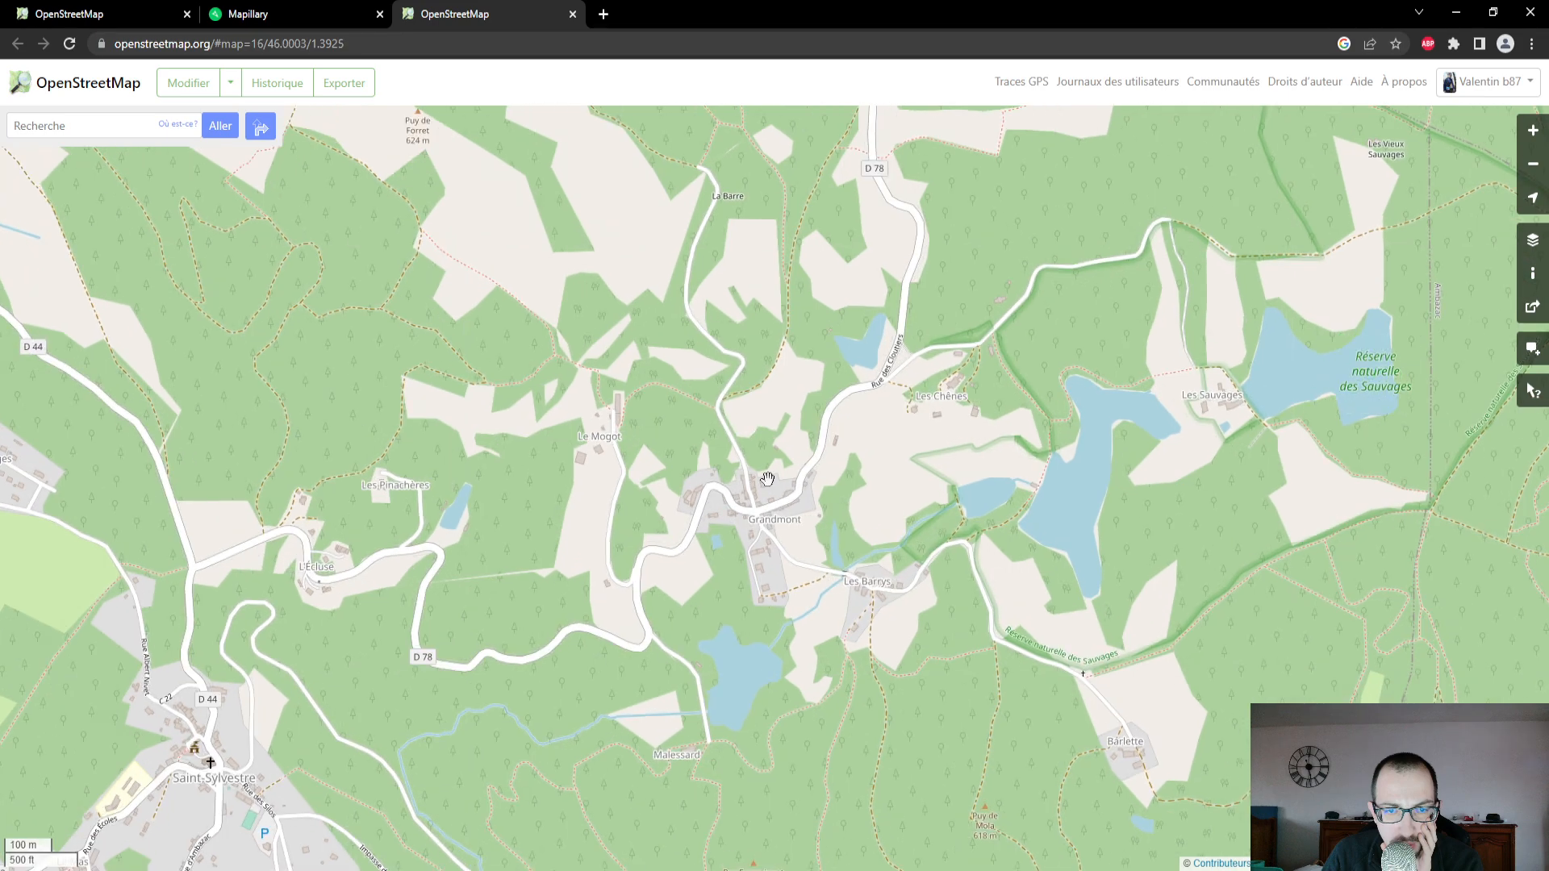
{"action": "scroll", "coordinate": [767, 479], "scroll_direction": "up", "scroll_amount": 2}
{"action": "scroll", "coordinate": [783, 503], "scroll_direction": "down", "scroll_amount": 1}
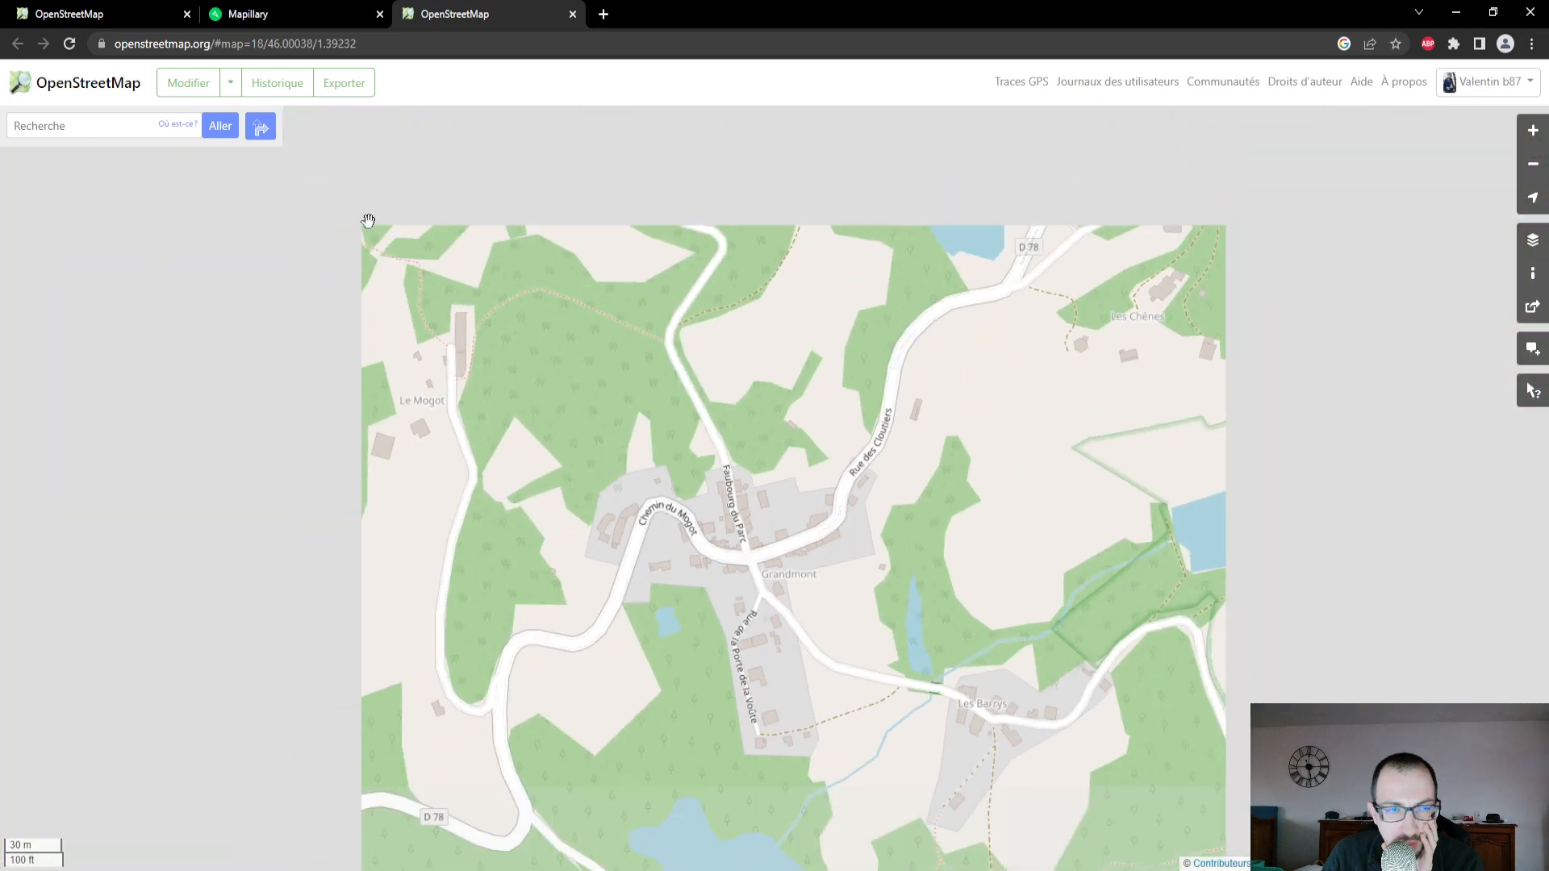
{"action": "left_click", "coordinate": [68, 48]}
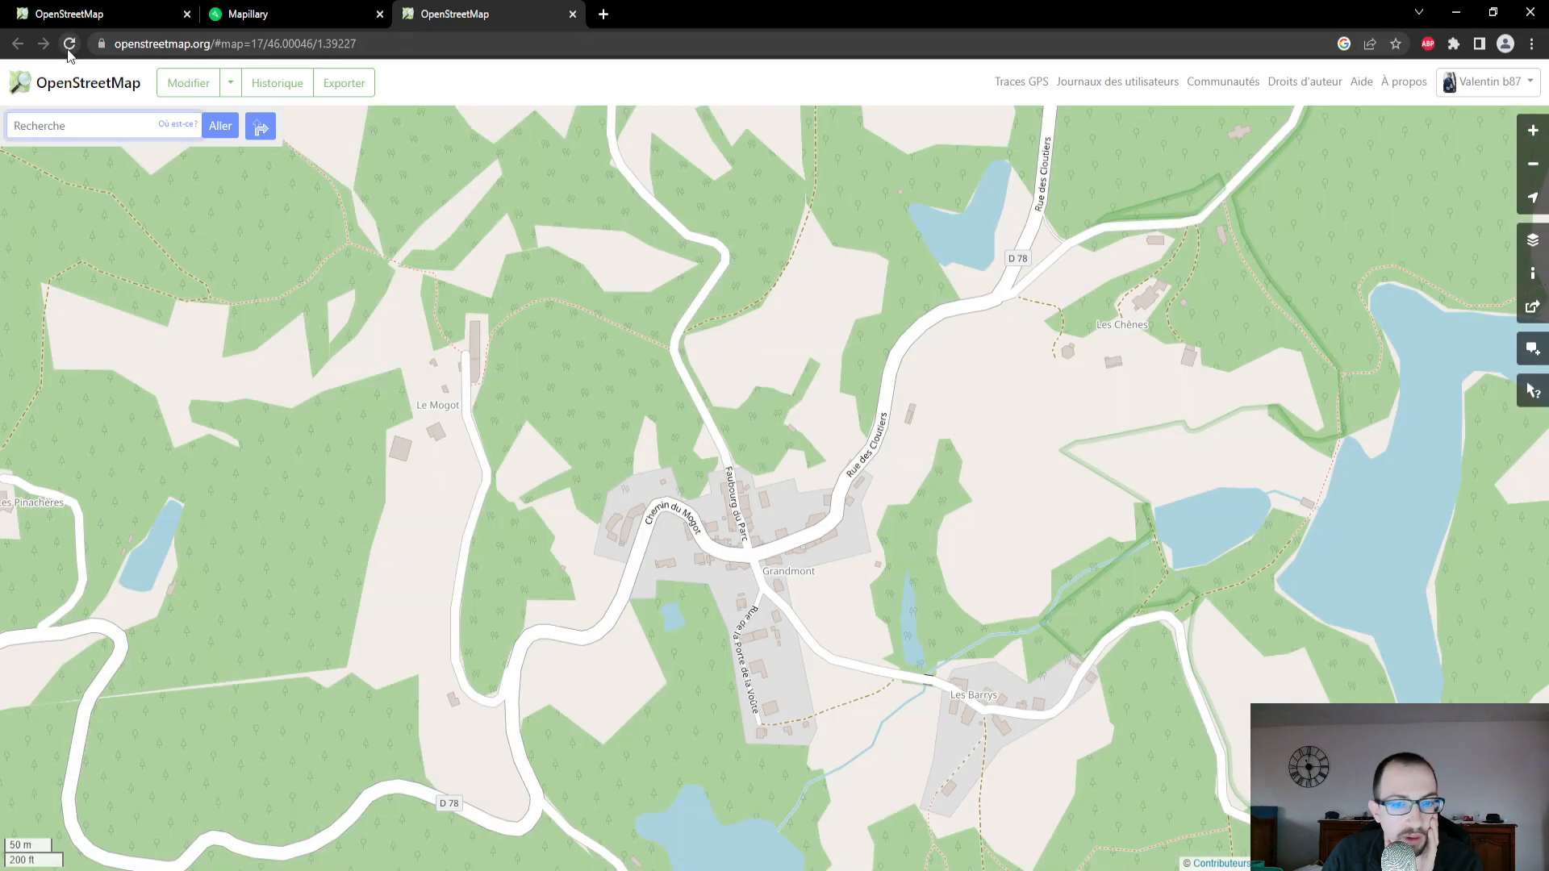
{"action": "left_click", "coordinate": [59, 95]}
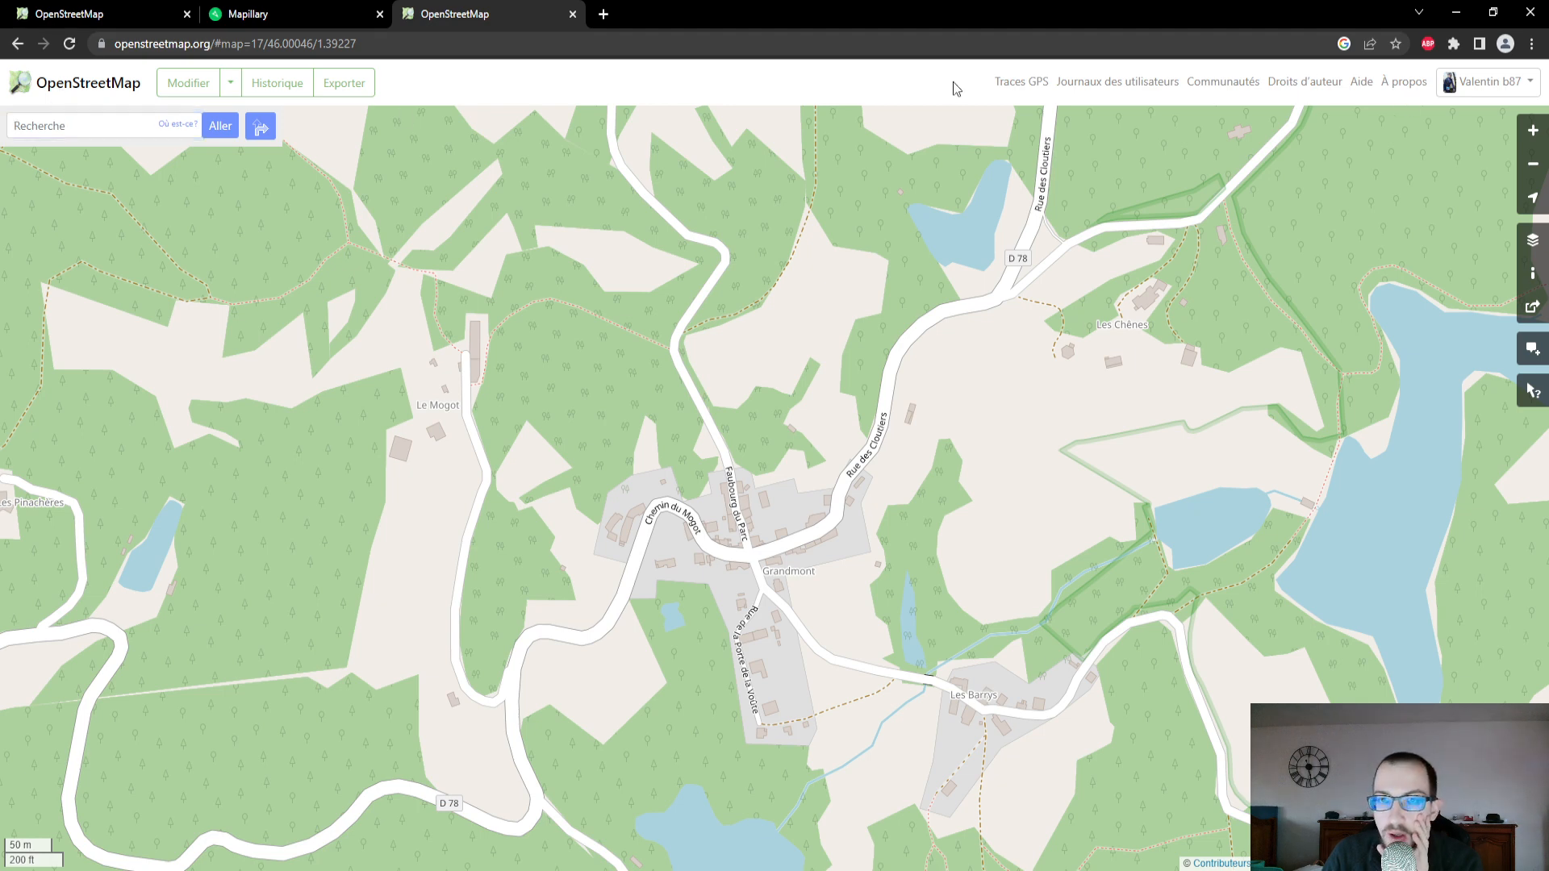
- Search the web for "open street map" and open the OpenStreetMap France home page from the results
{"action": "left_click", "coordinate": [784, 35]}
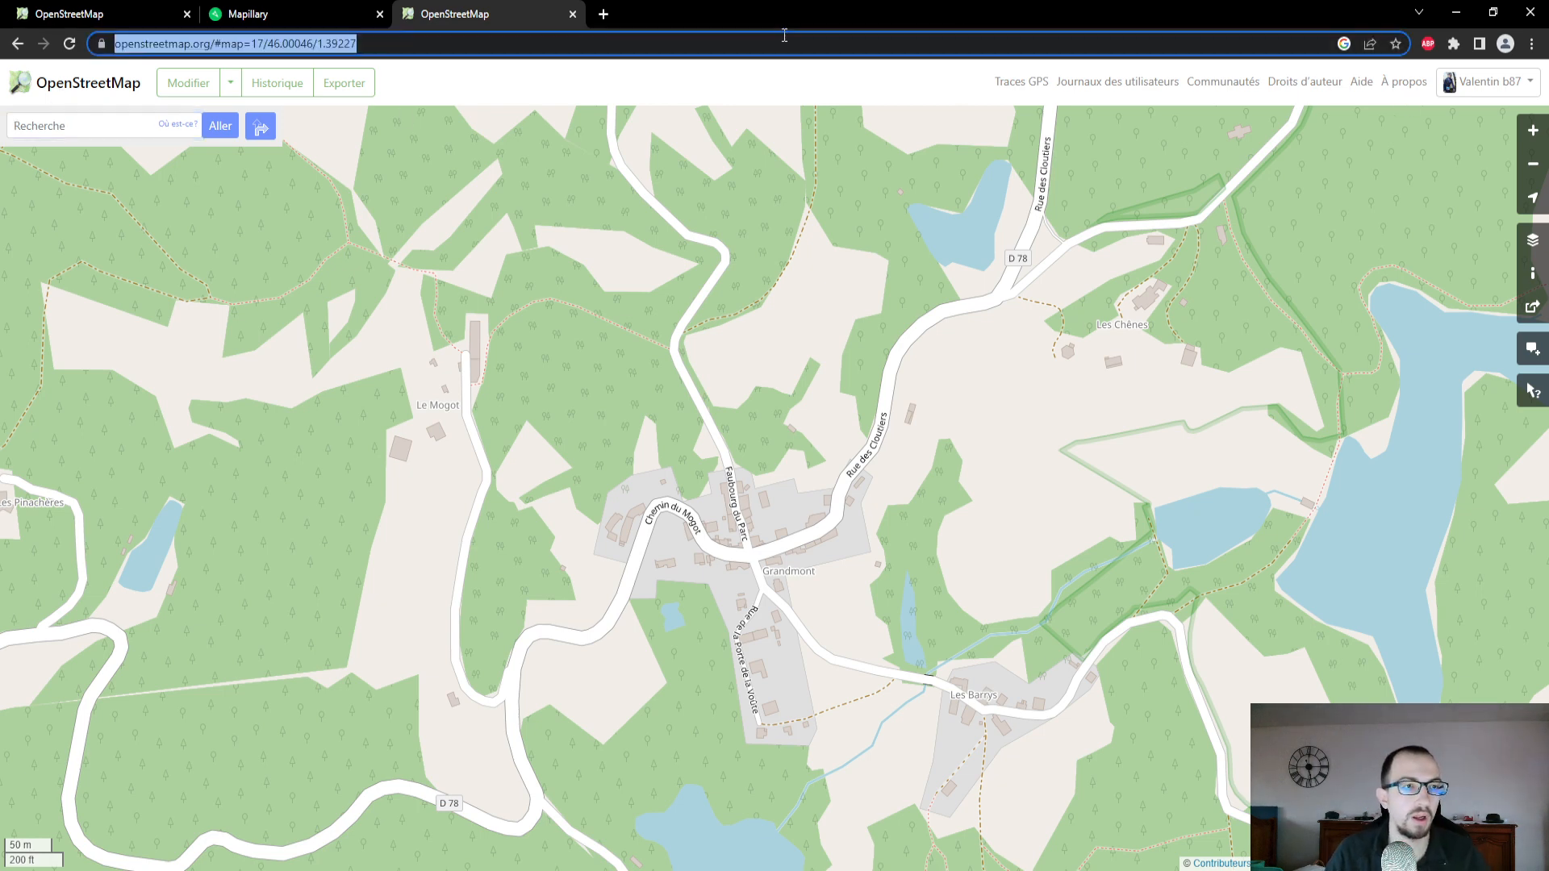
{"action": "type", "text": "open "}
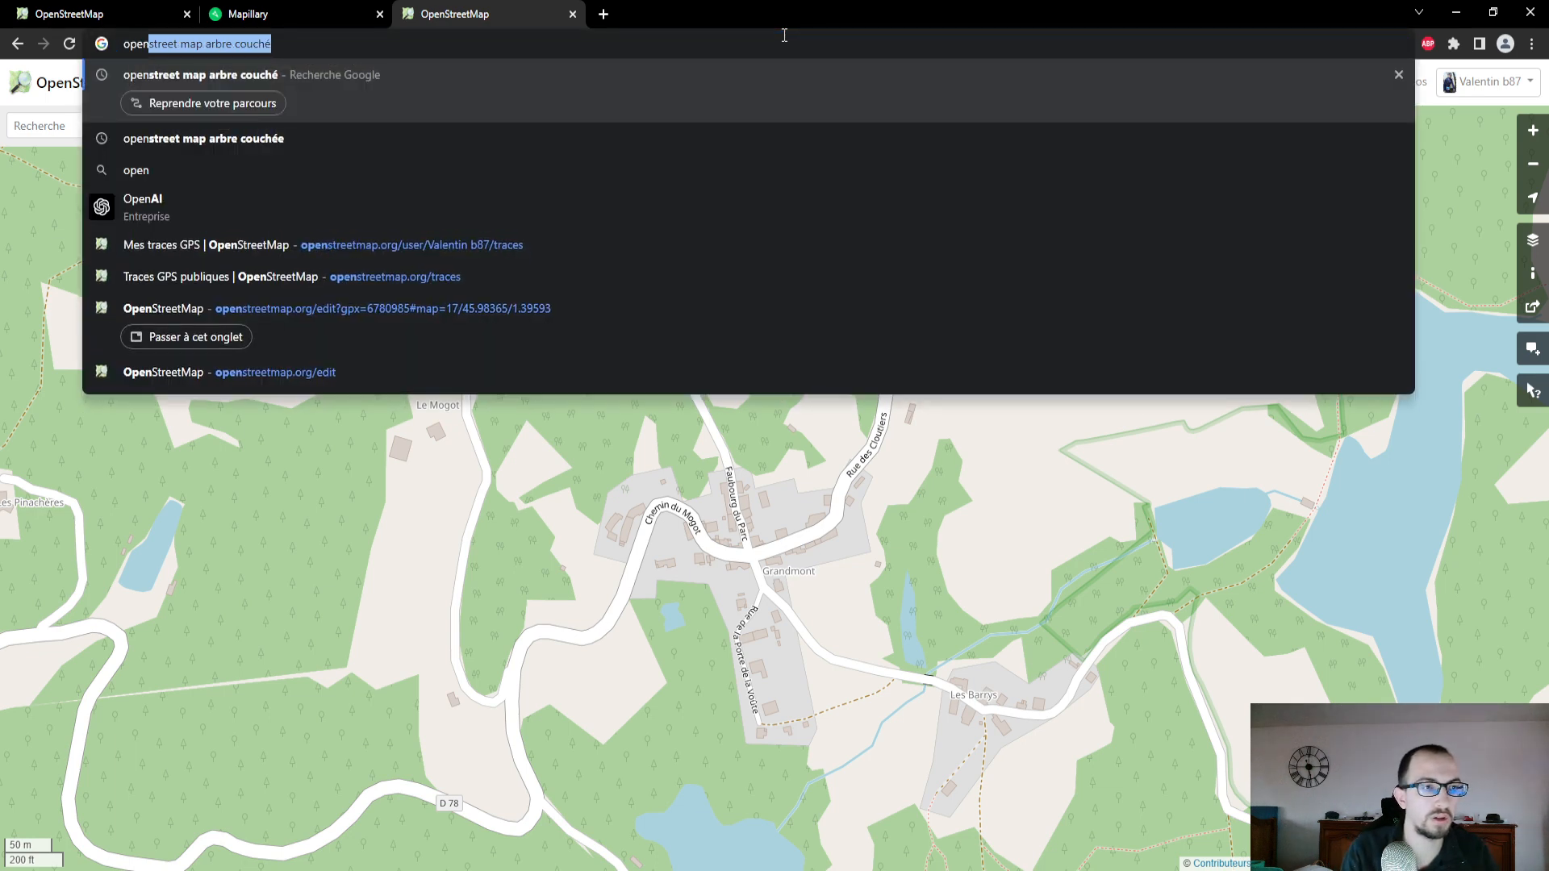
{"action": "type", "text": "street map"}
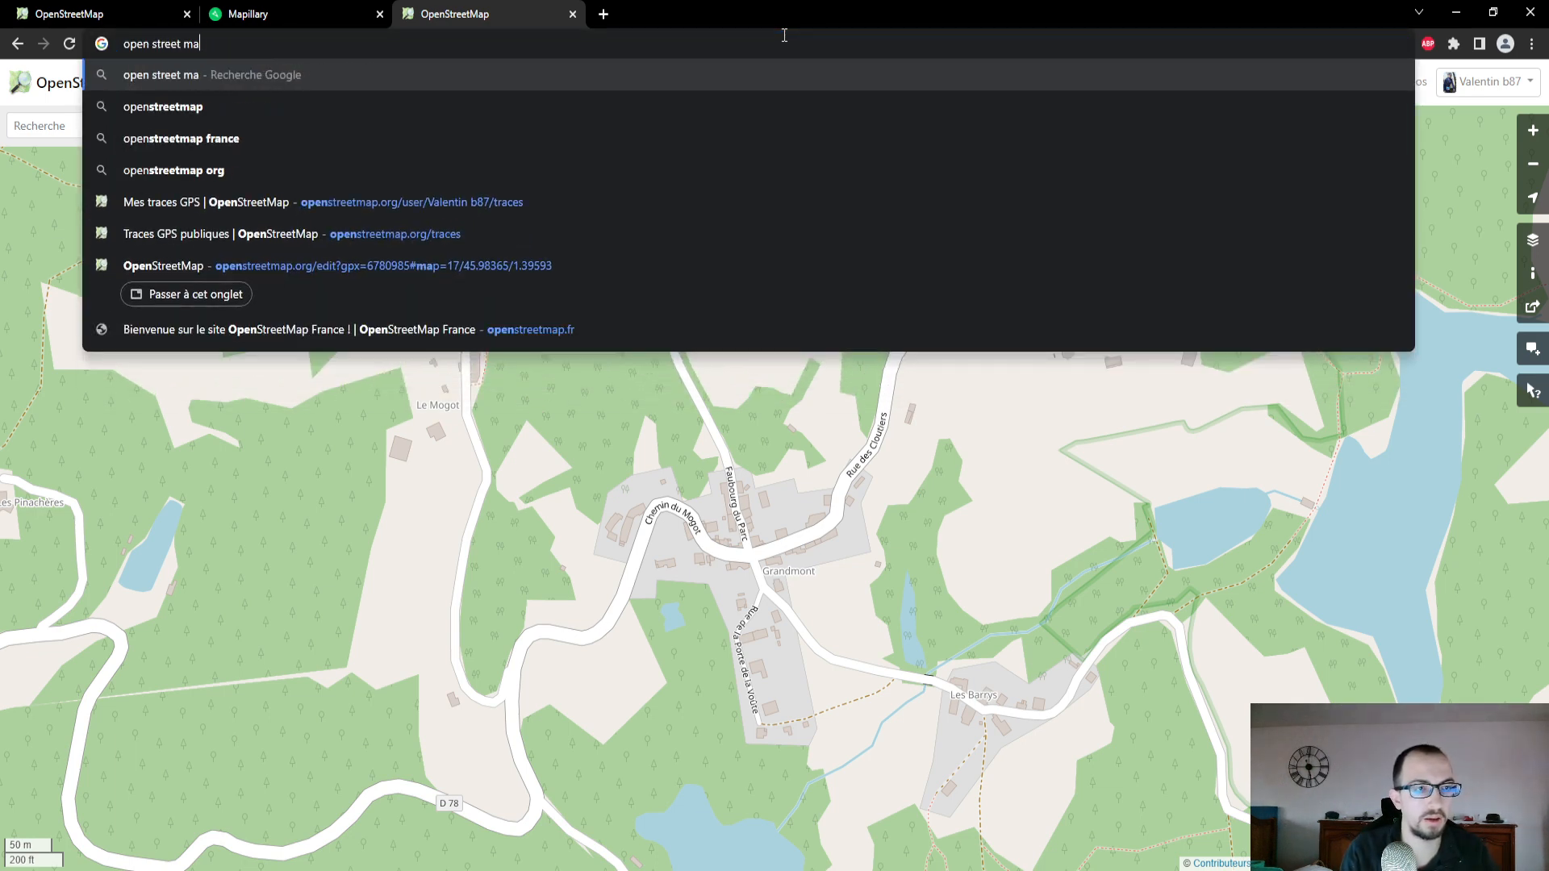
{"action": "key", "text": "Return"}
{"action": "left_click", "coordinate": [408, 262]}
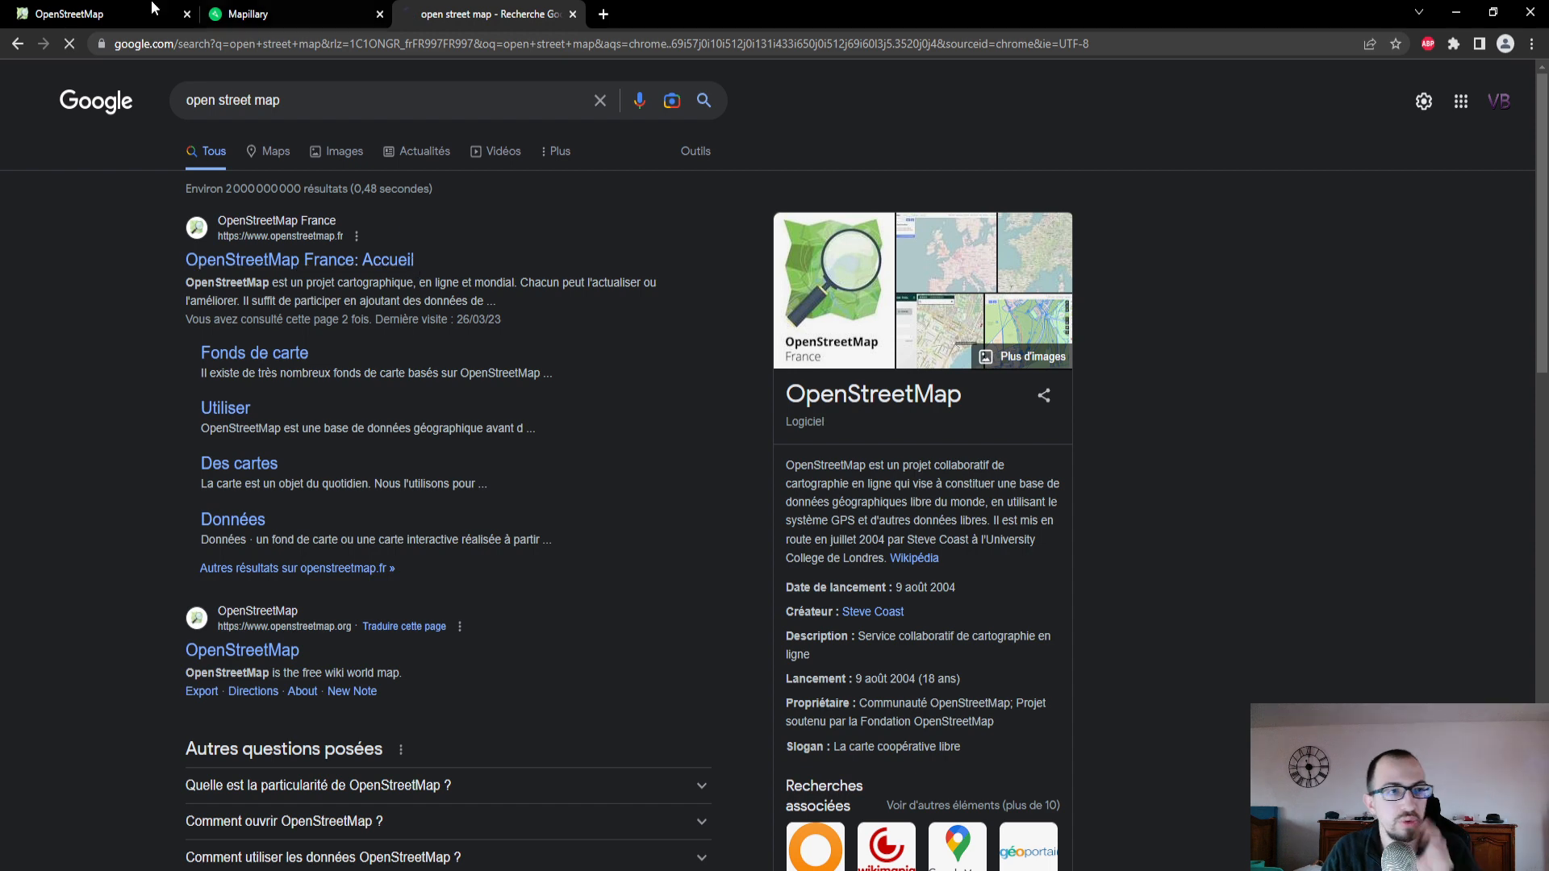
- On the OpenStreetMap France site, open the "Utiliser" page and follow its link to the official openstreetmap.org map
{"action": "left_click", "coordinate": [145, 8]}
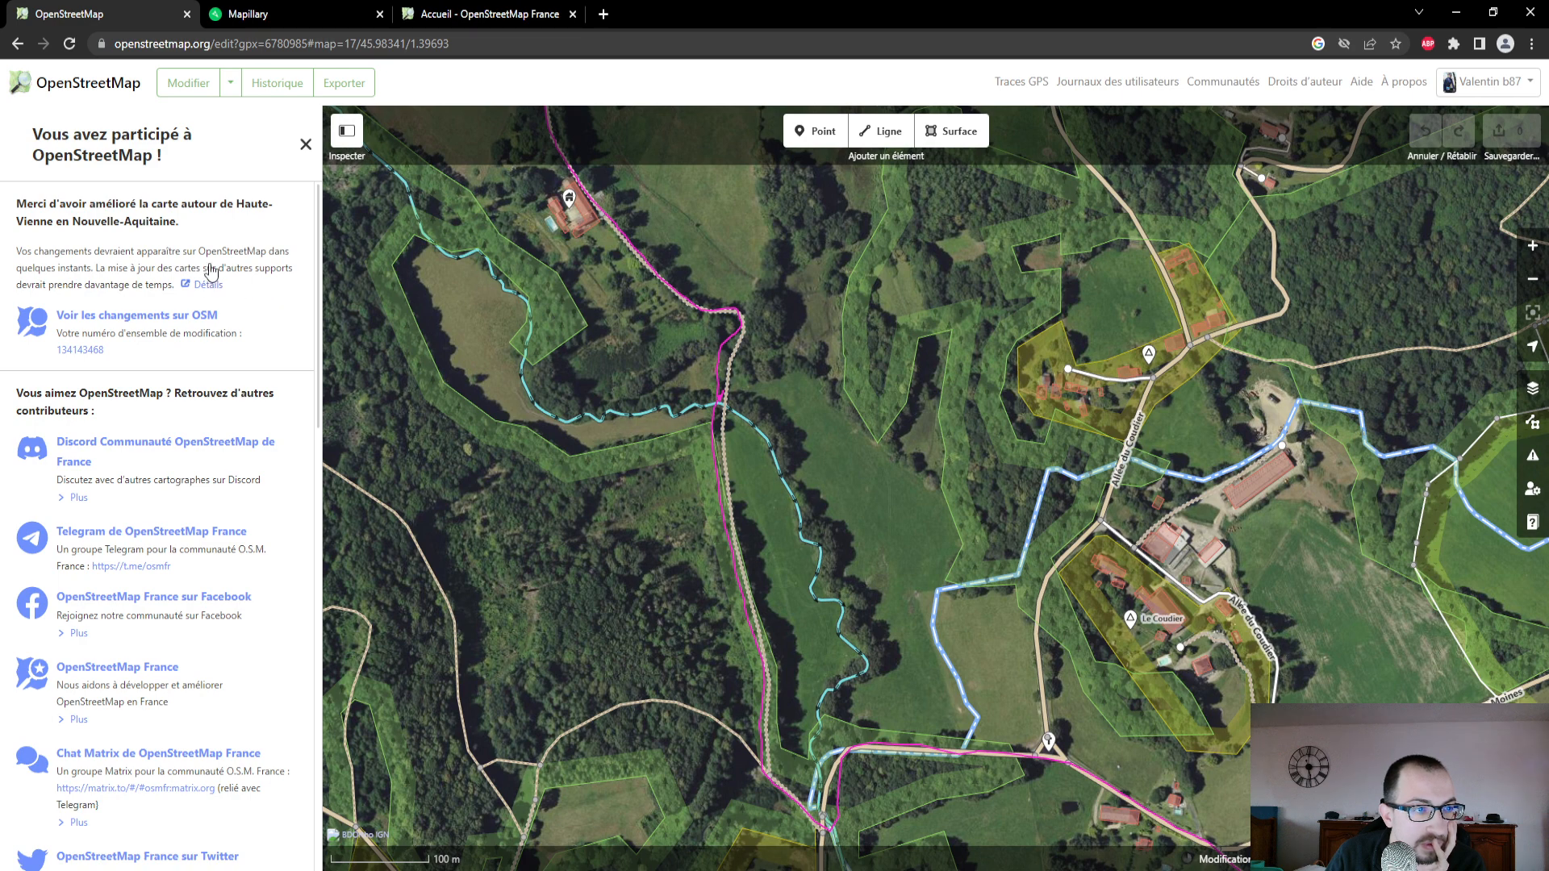
{"action": "left_click", "coordinate": [290, 14]}
{"action": "left_click", "coordinate": [428, 9]}
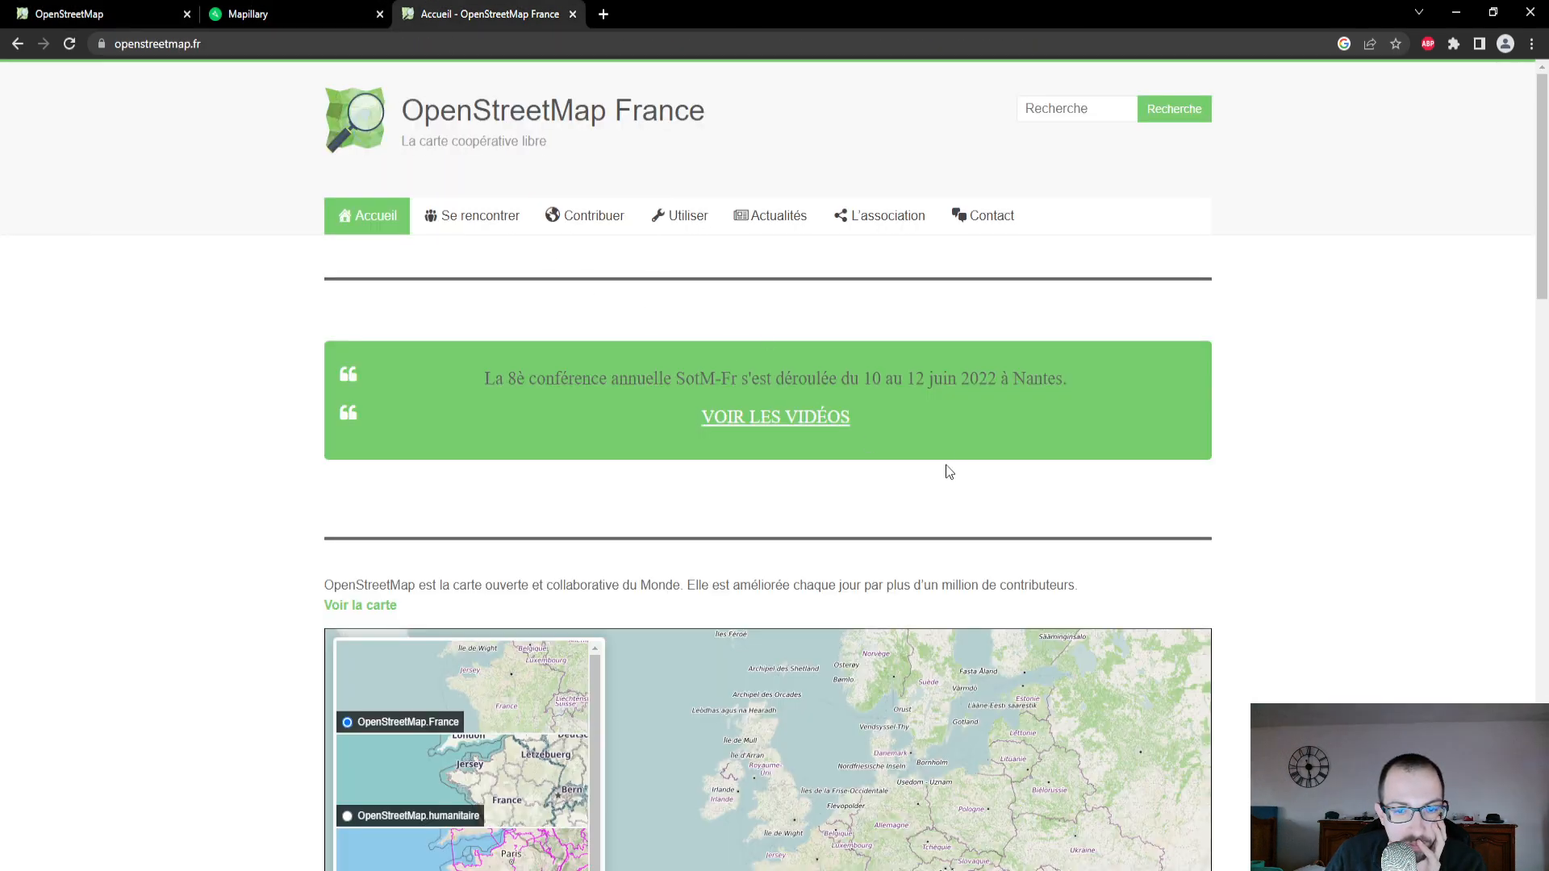
{"action": "left_click", "coordinate": [687, 212]}
{"action": "scroll", "coordinate": [740, 380], "scroll_direction": "down", "scroll_amount": 5}
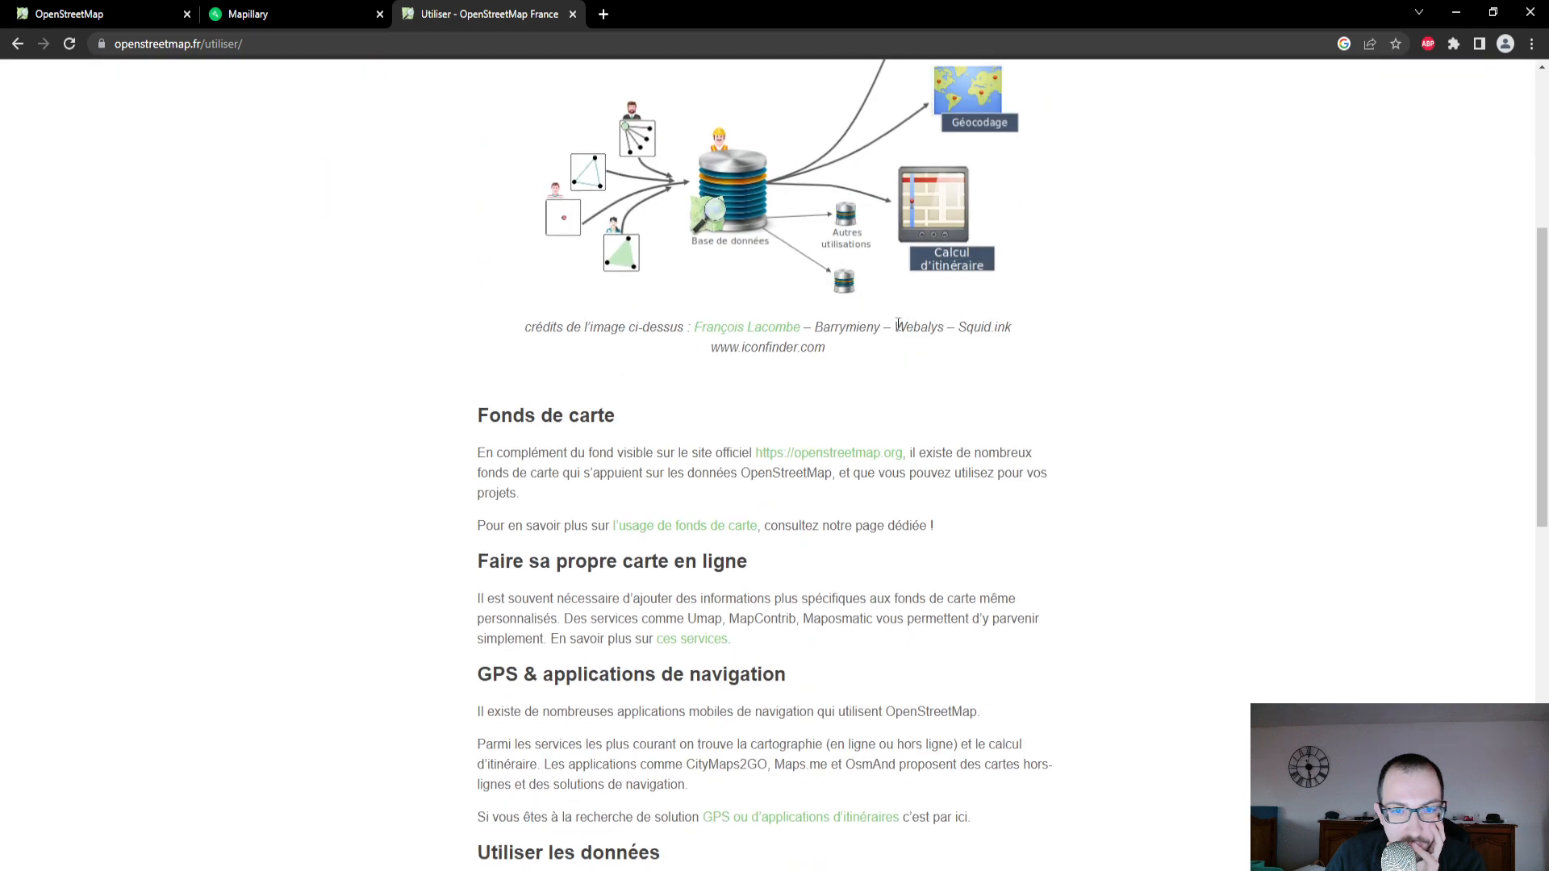
{"action": "left_click", "coordinate": [870, 456]}
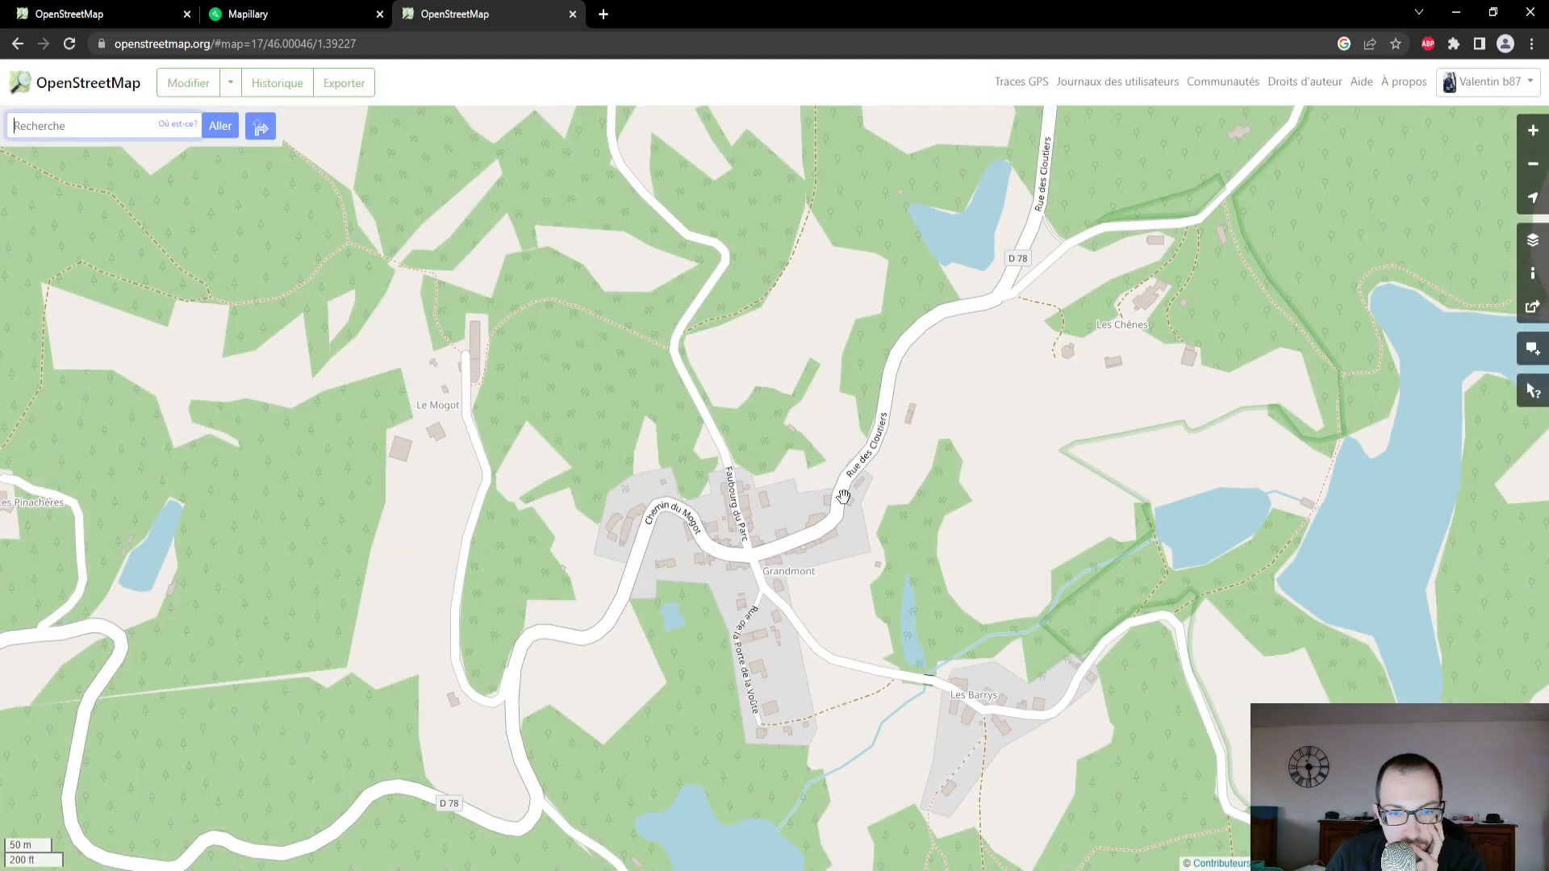
- Show the edit history for the area around Saint-Sylvestre and Ambazac and open the changeset "Actualisation chemins + revêtements."
{"action": "scroll", "coordinate": [843, 496], "scroll_direction": "down", "scroll_amount": 4}
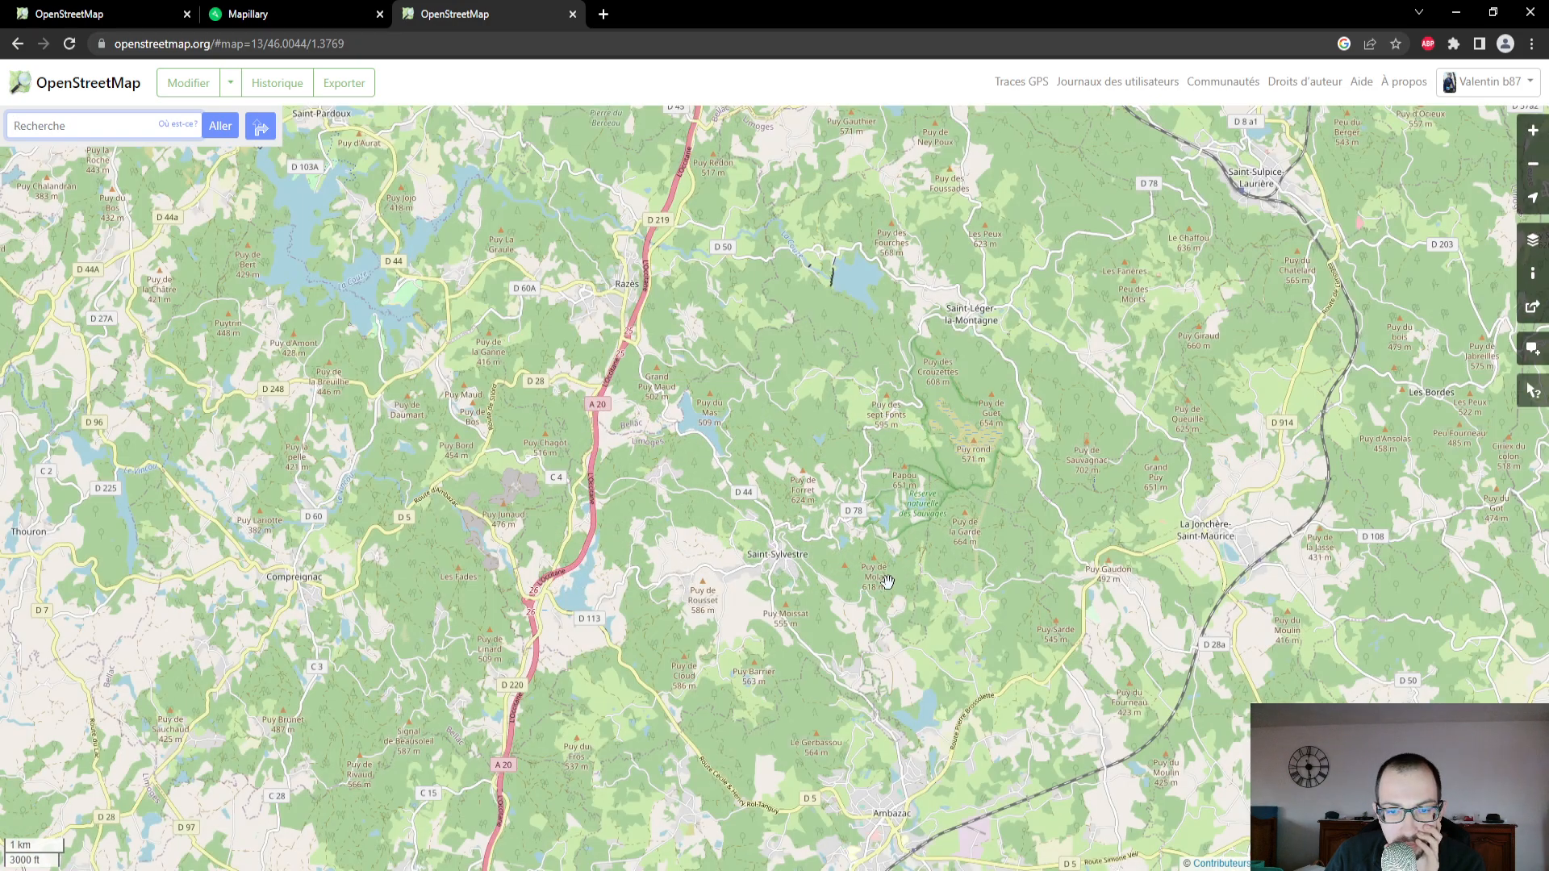
{"action": "left_click_drag", "start_coordinate": [886, 582], "coordinate": [817, 509]}
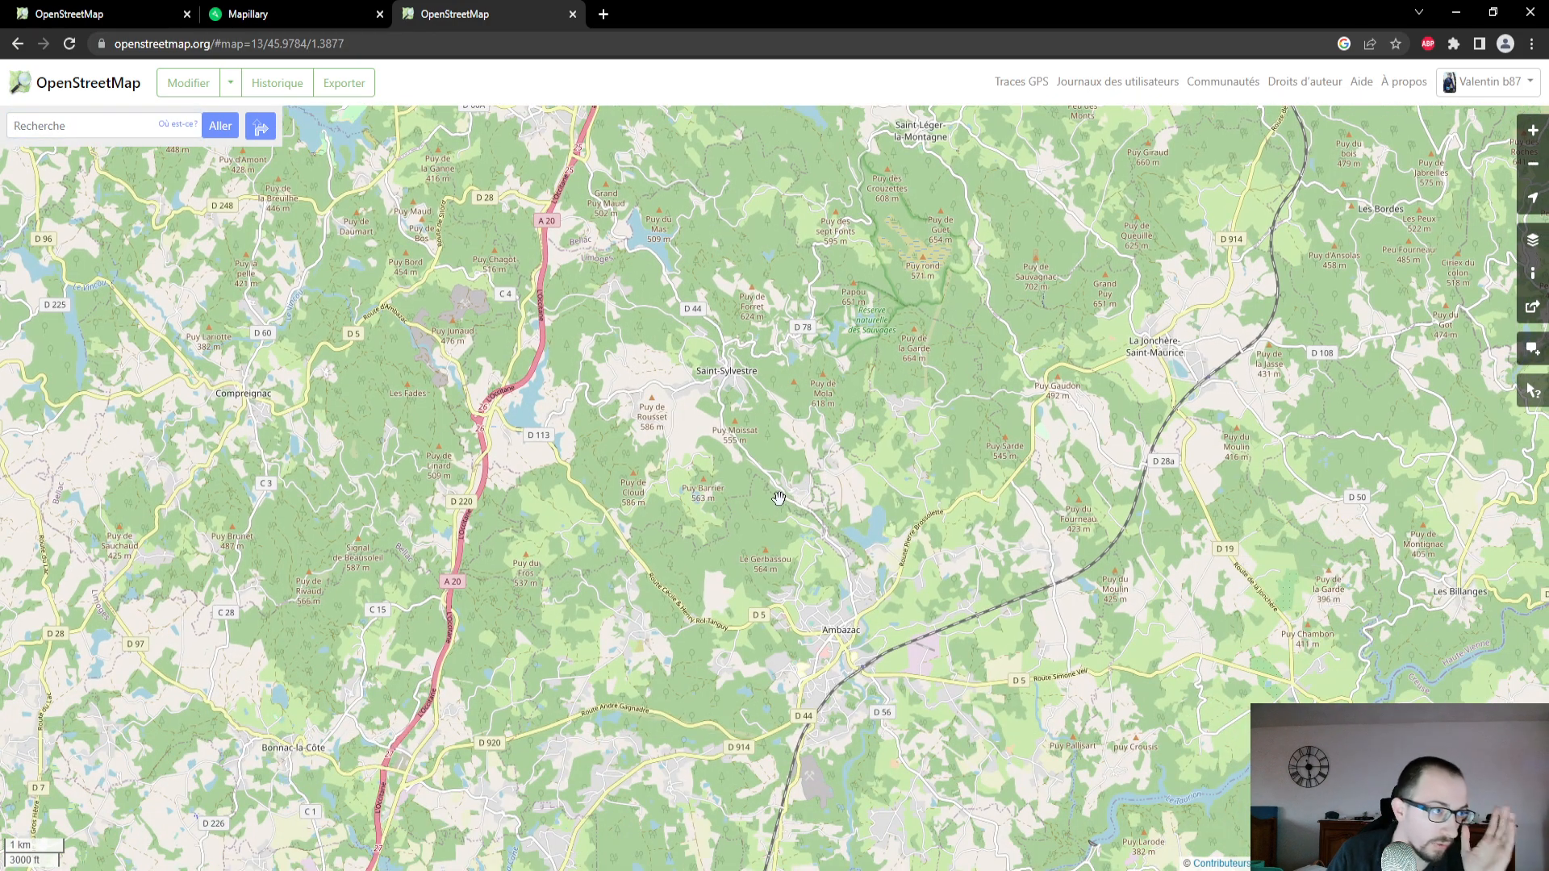
{"action": "left_click_drag", "start_coordinate": [750, 403], "coordinate": [770, 481]}
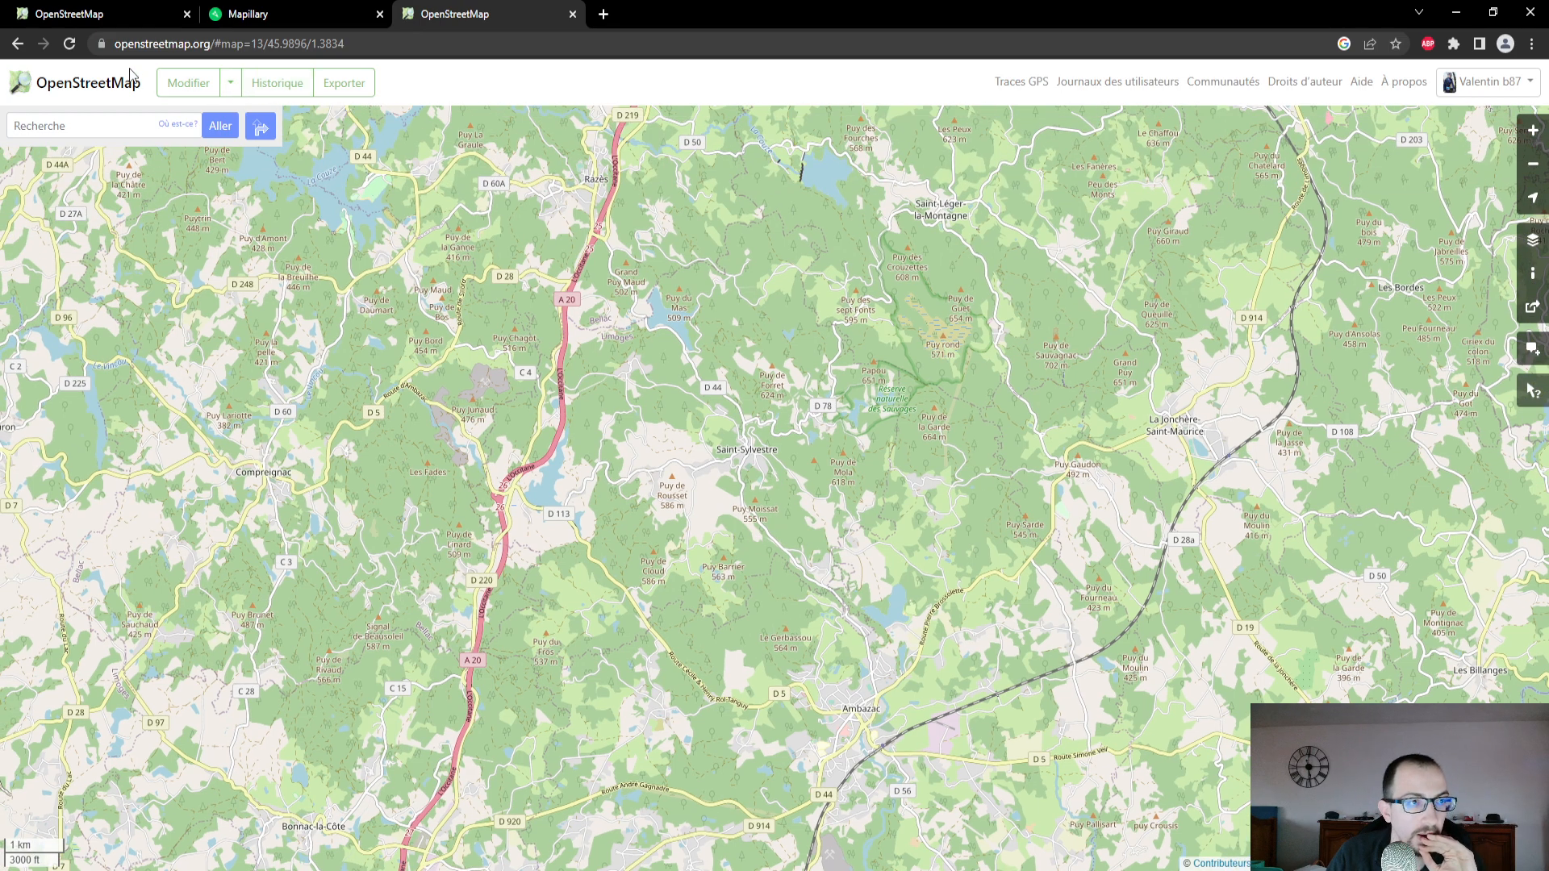
{"action": "left_click", "coordinate": [275, 83]}
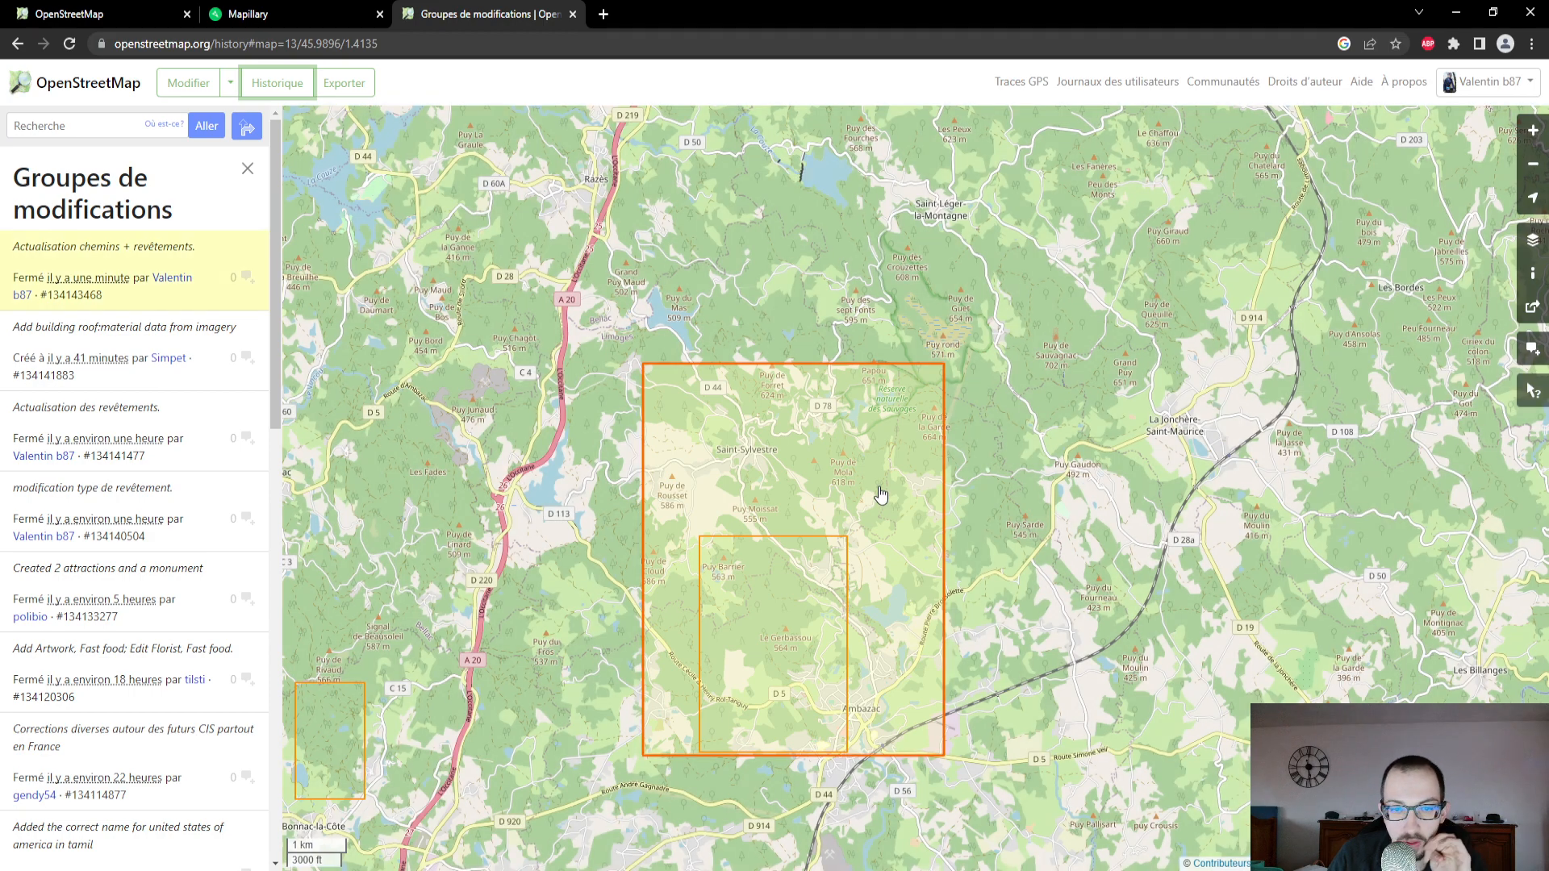
{"action": "left_click", "coordinate": [878, 489]}
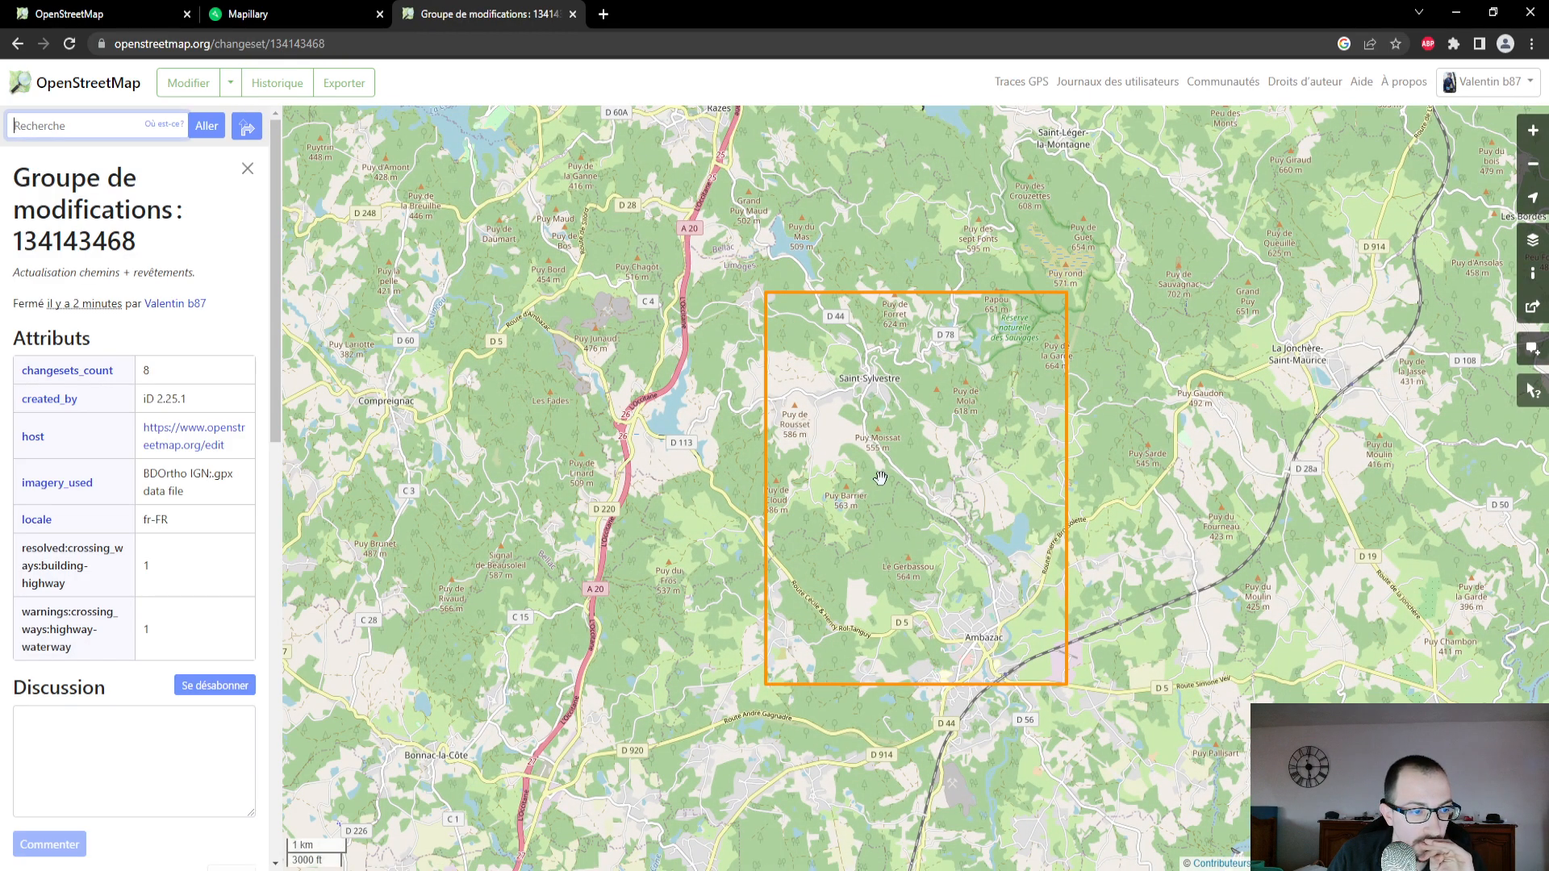
- Examine the changeset's map from Ambazac to Grandmont, then reload the page at Grandmont to check for the uploaded edits
{"action": "scroll", "coordinate": [960, 485], "scroll_direction": "up", "scroll_amount": 2}
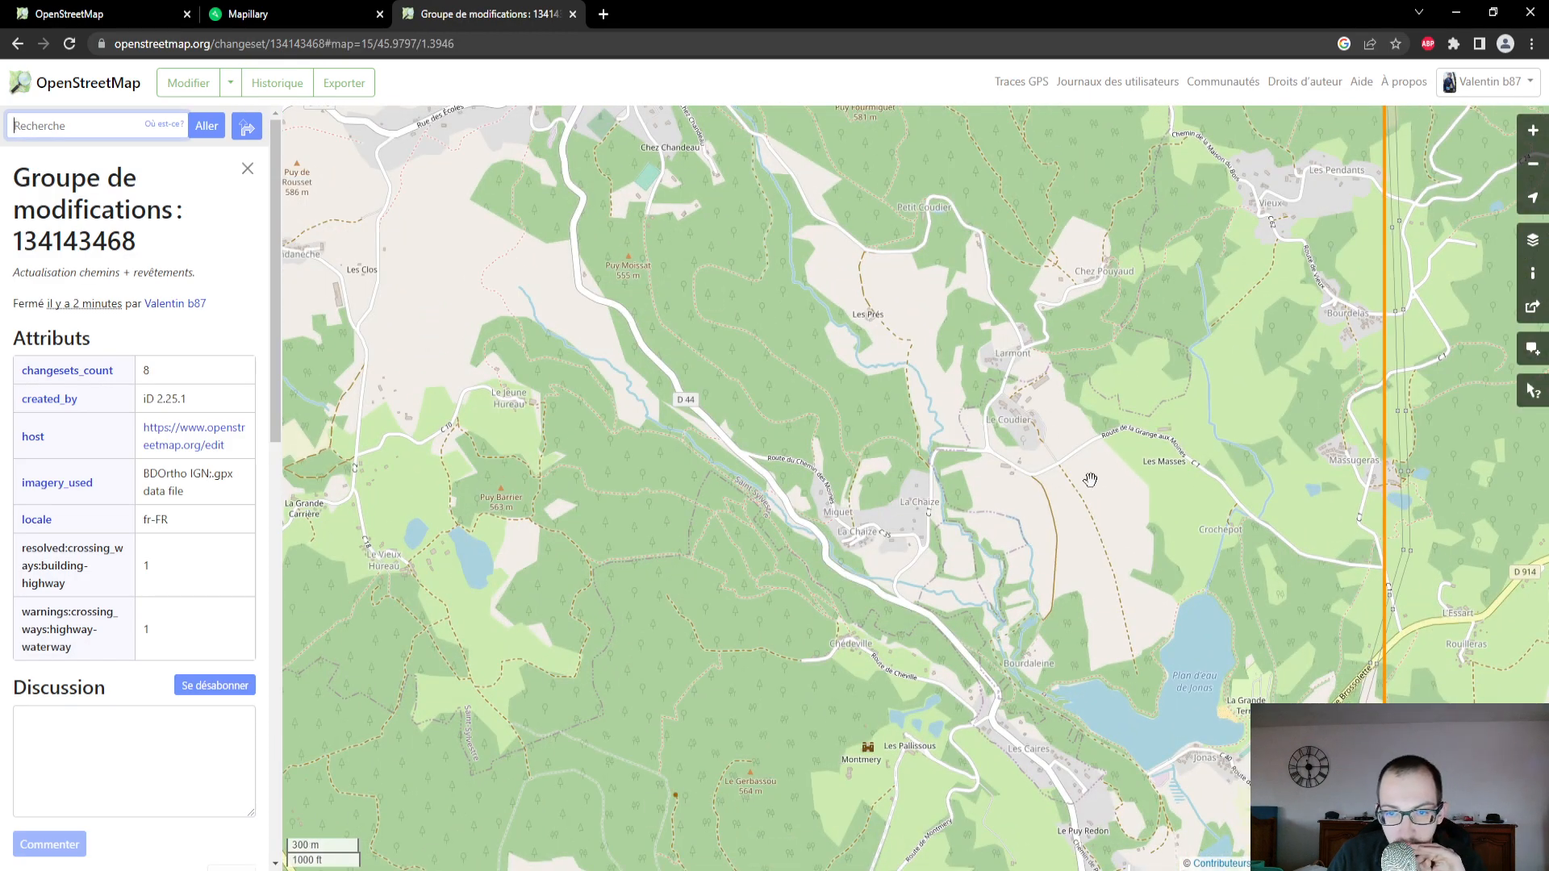
{"action": "scroll", "coordinate": [978, 412], "scroll_direction": "down", "scroll_amount": 2}
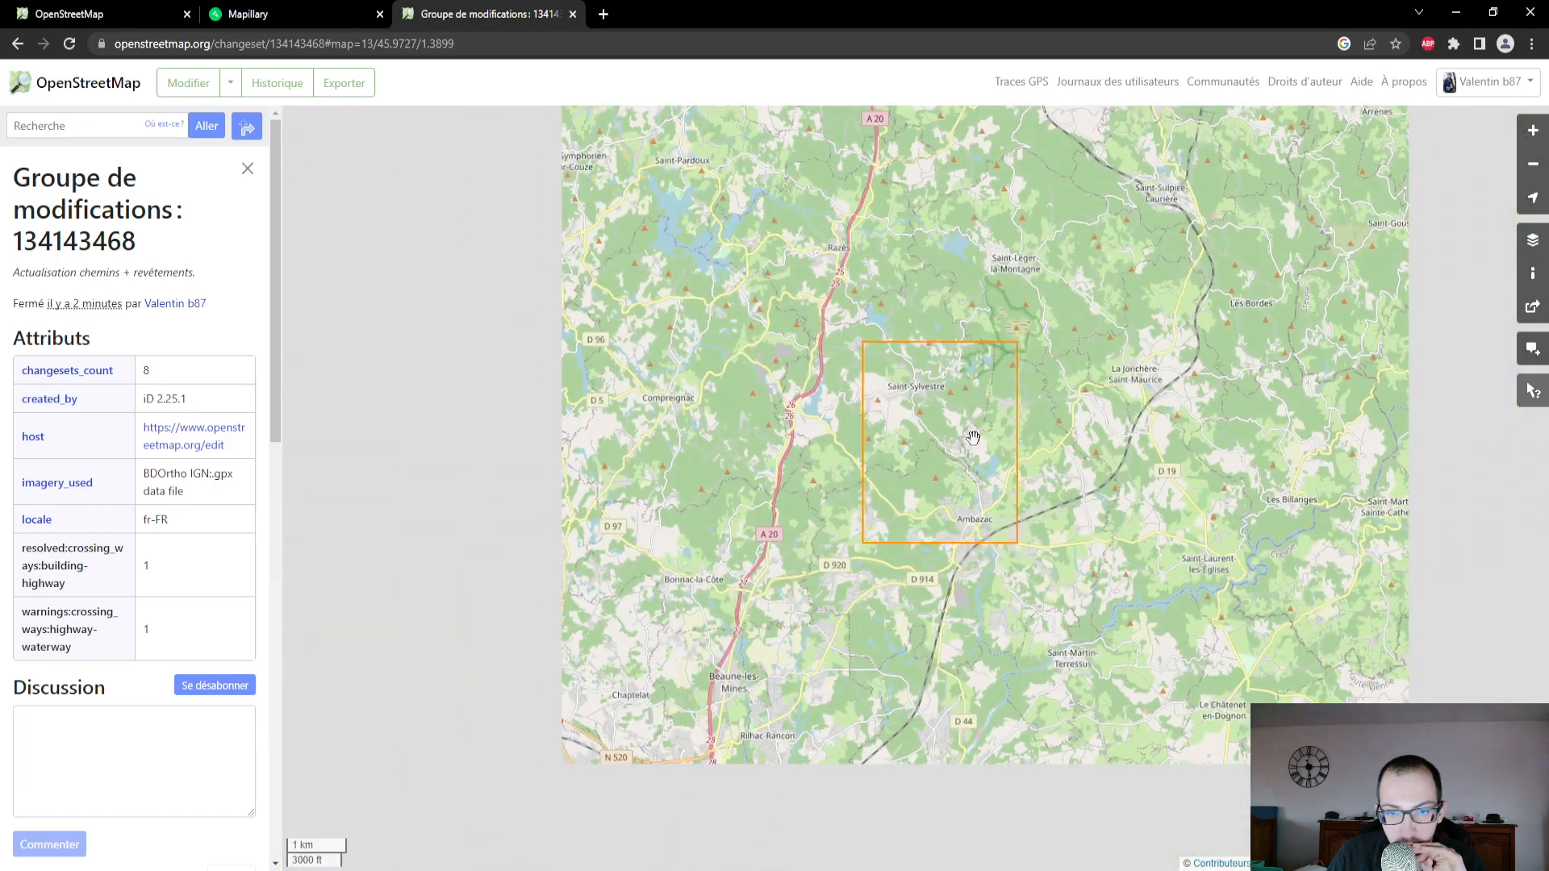
{"action": "scroll", "coordinate": [972, 459], "scroll_direction": "up", "scroll_amount": 1}
{"action": "left_click_drag", "start_coordinate": [954, 423], "coordinate": [944, 533]}
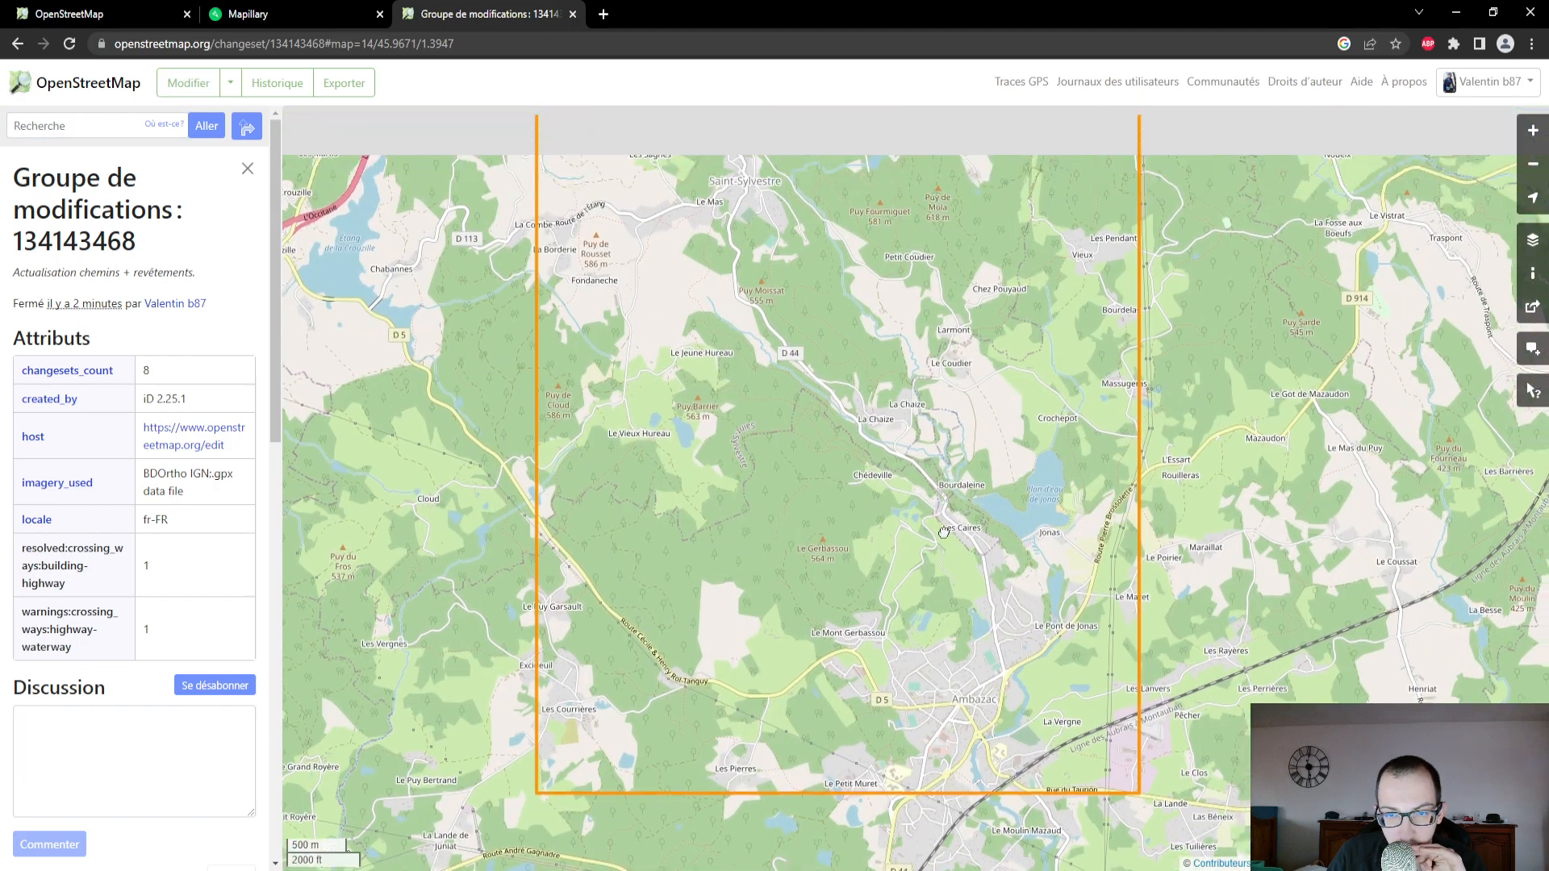
{"action": "scroll", "coordinate": [928, 379], "scroll_direction": "up", "scroll_amount": 2}
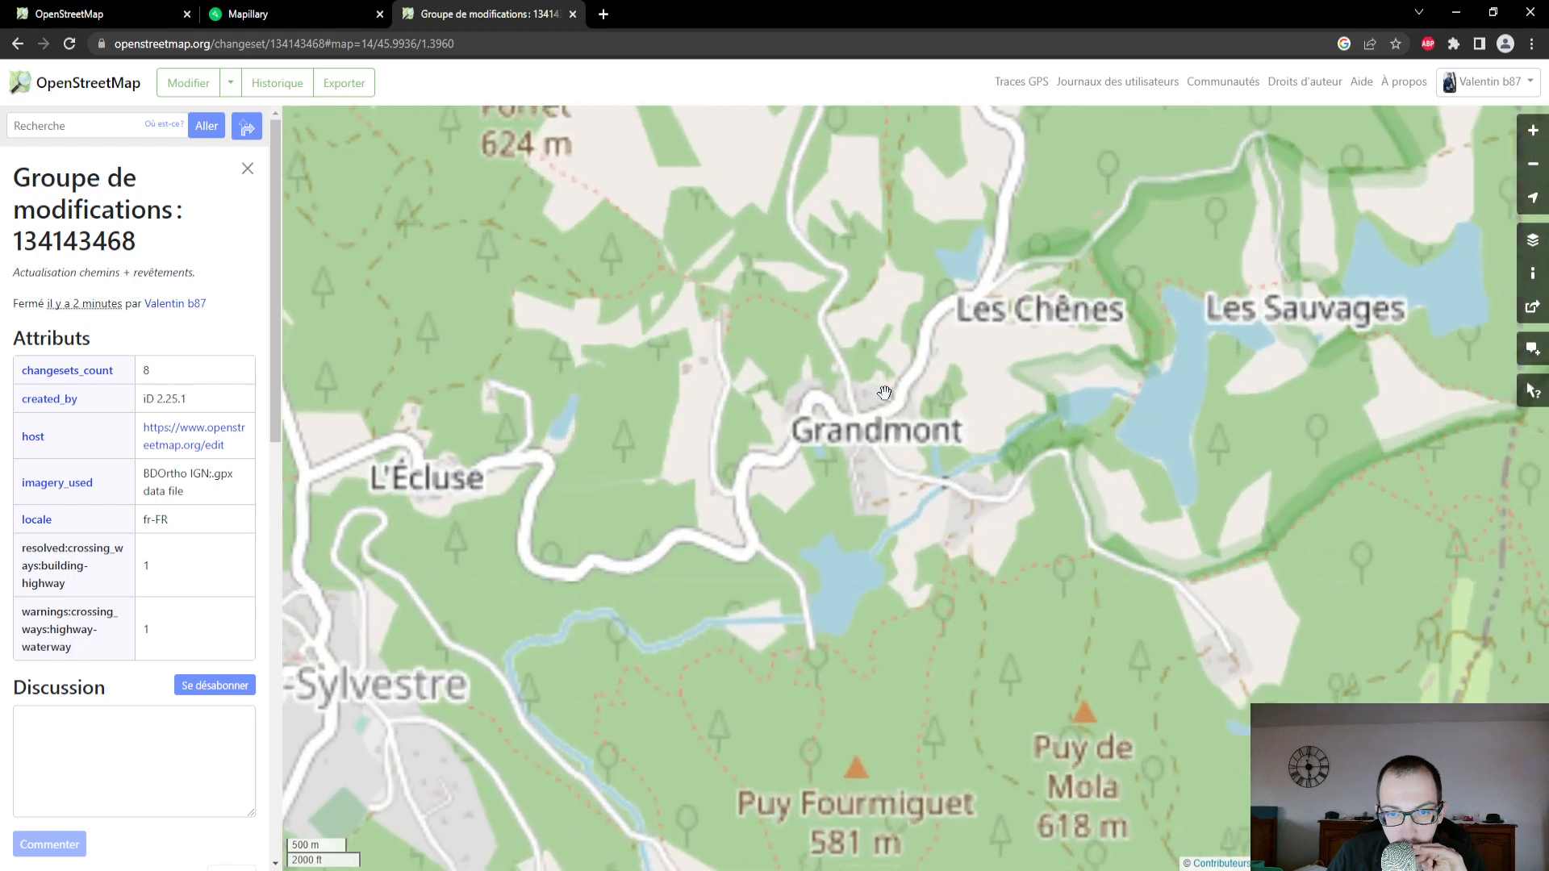
{"action": "scroll", "coordinate": [884, 393], "scroll_direction": "up", "scroll_amount": 1}
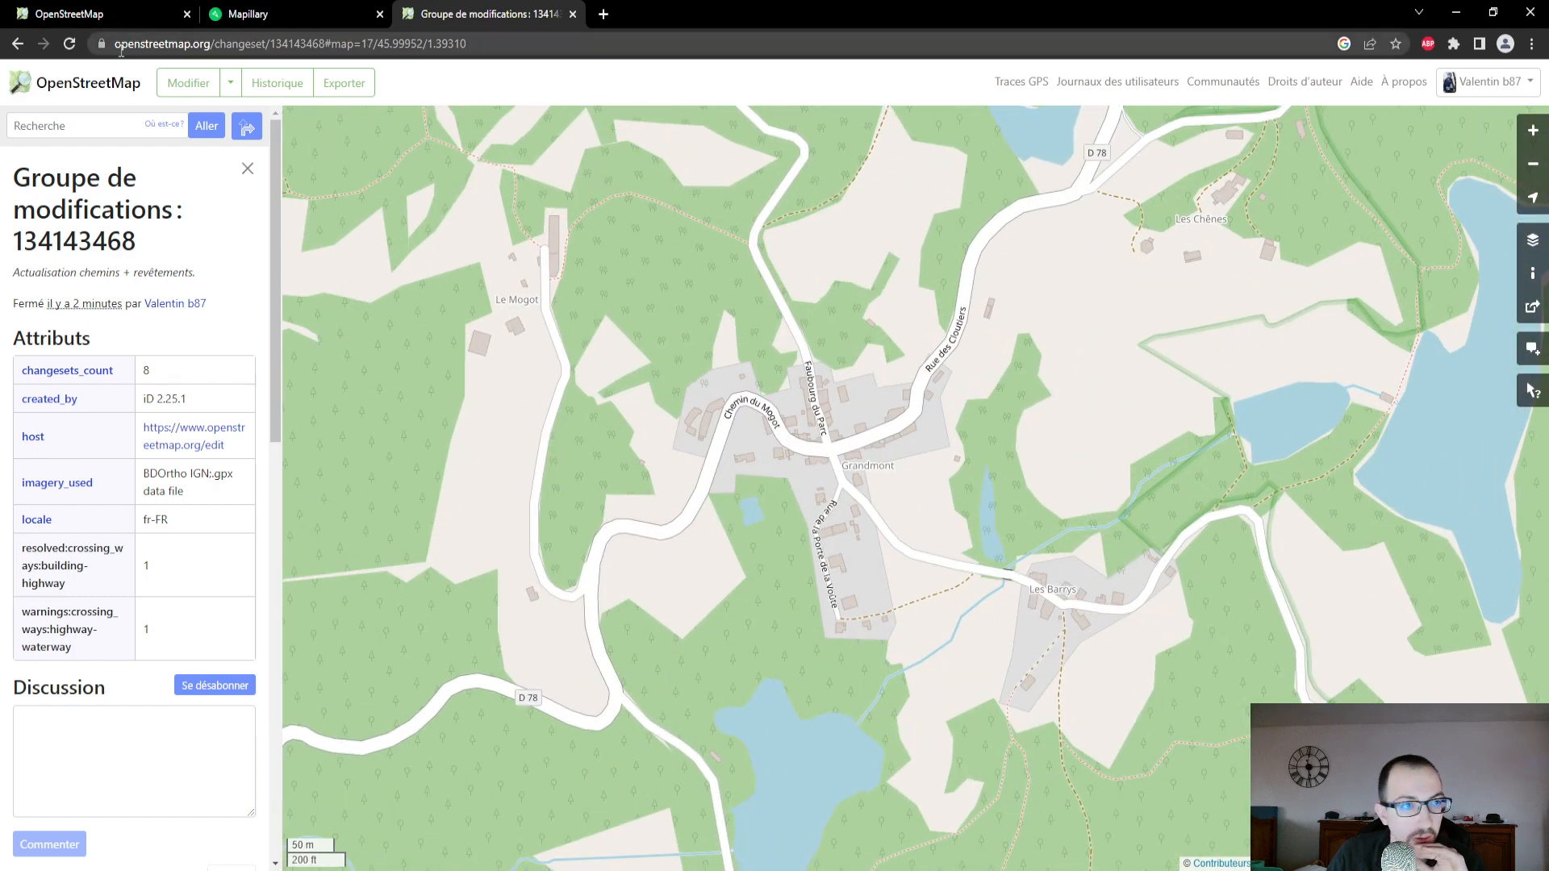
{"action": "left_click", "coordinate": [73, 50]}
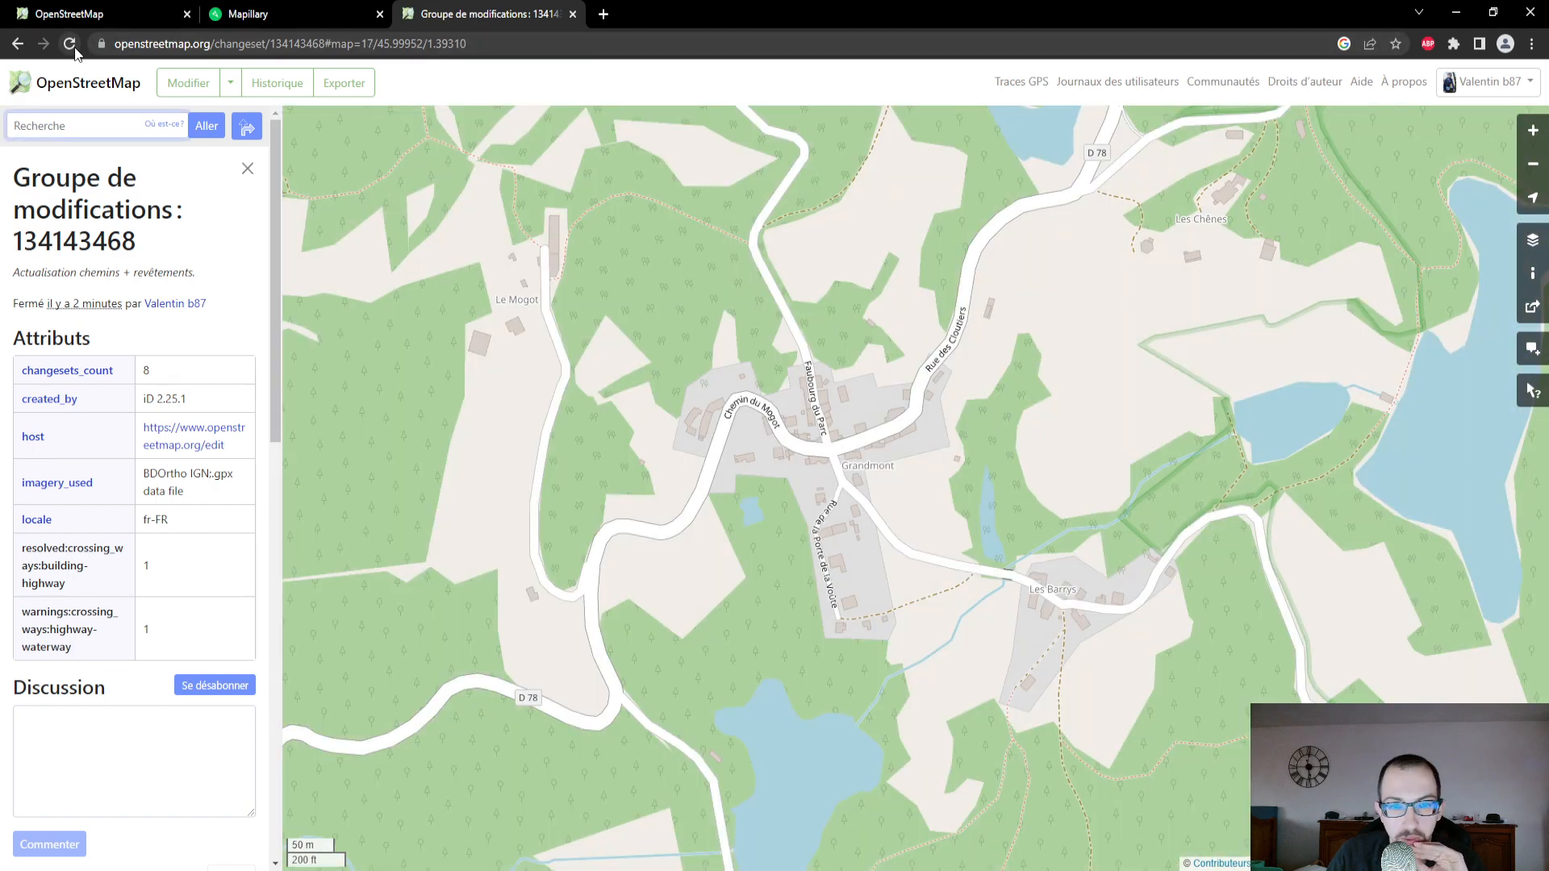
{"action": "left_click_drag", "start_coordinate": [972, 361], "coordinate": [1020, 504]}
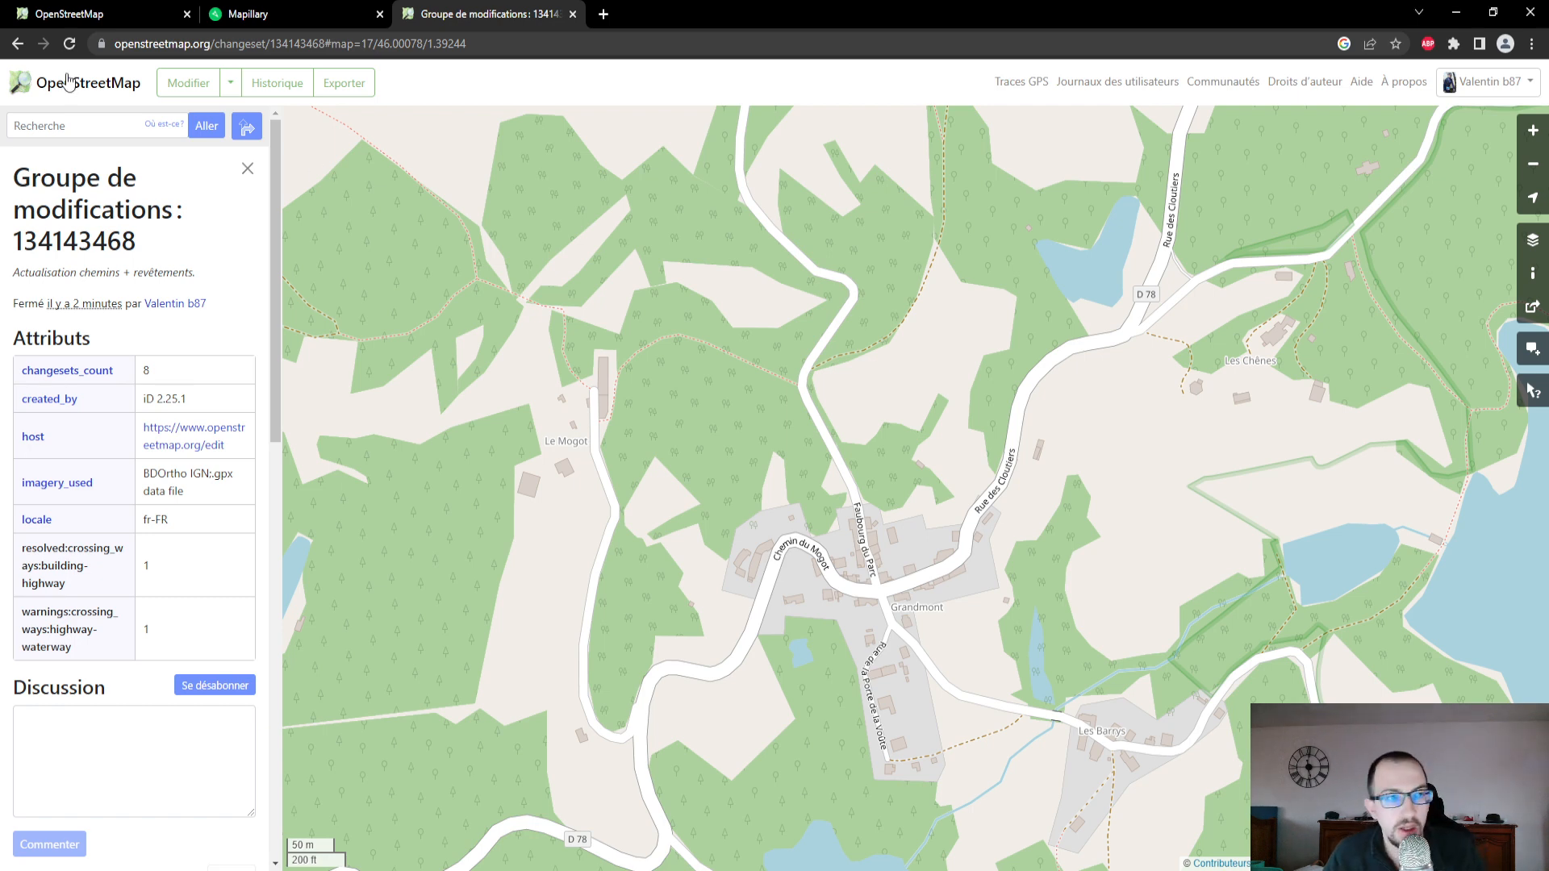
- Glance at the map editor, then switch to Mapillary and check the processing status of the Mar 24, 2023 2:22 PM sequence
{"action": "left_click", "coordinate": [77, 14]}
{"action": "scroll", "coordinate": [779, 369], "scroll_direction": "down", "scroll_amount": 5}
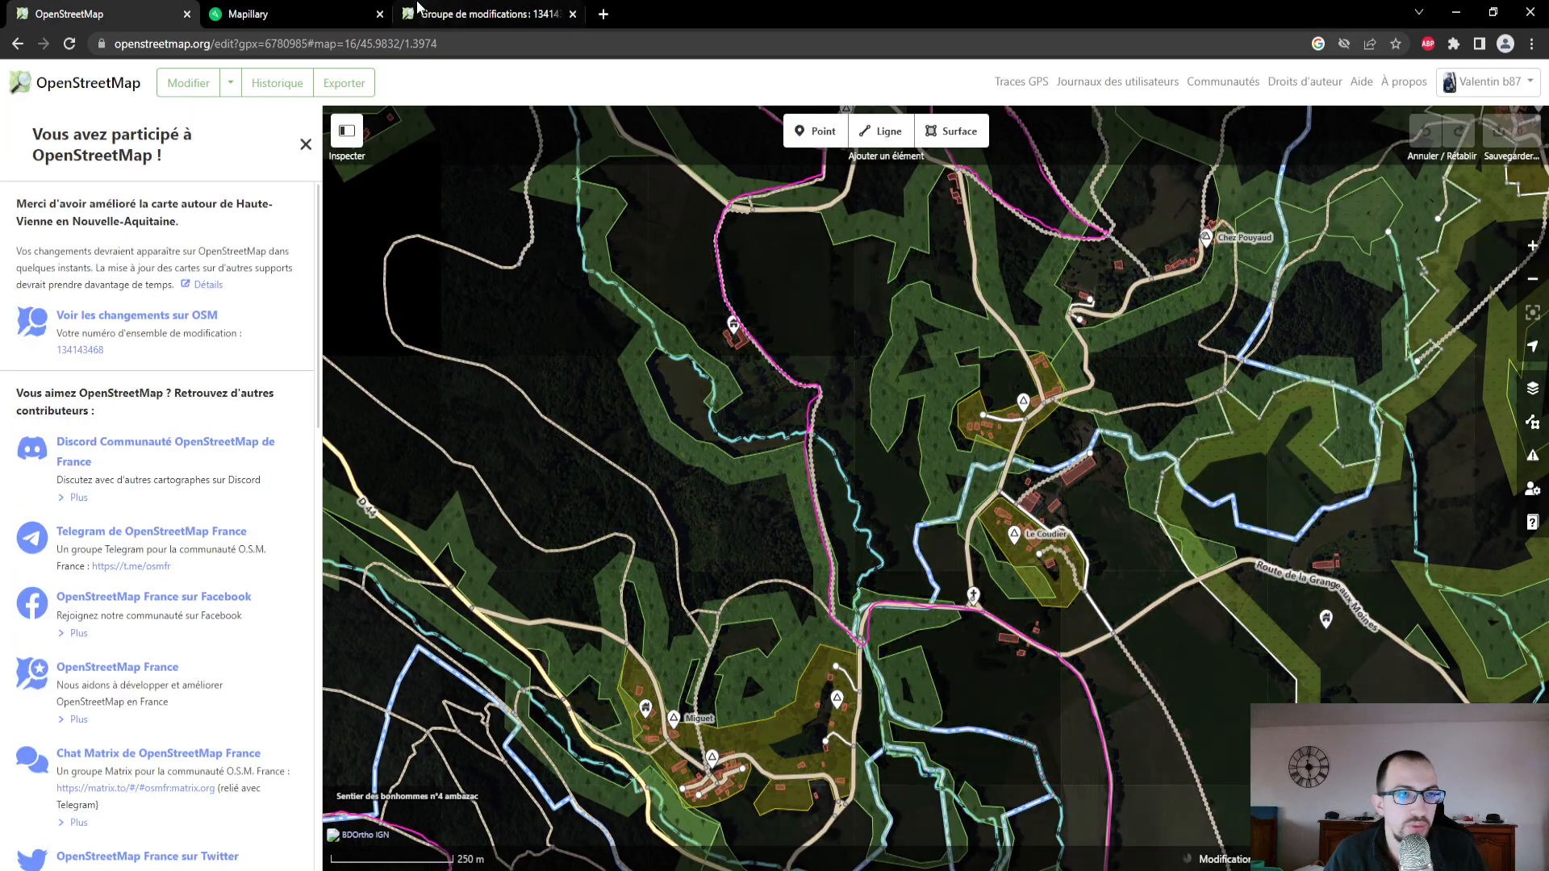
{"action": "left_click", "coordinate": [328, 10]}
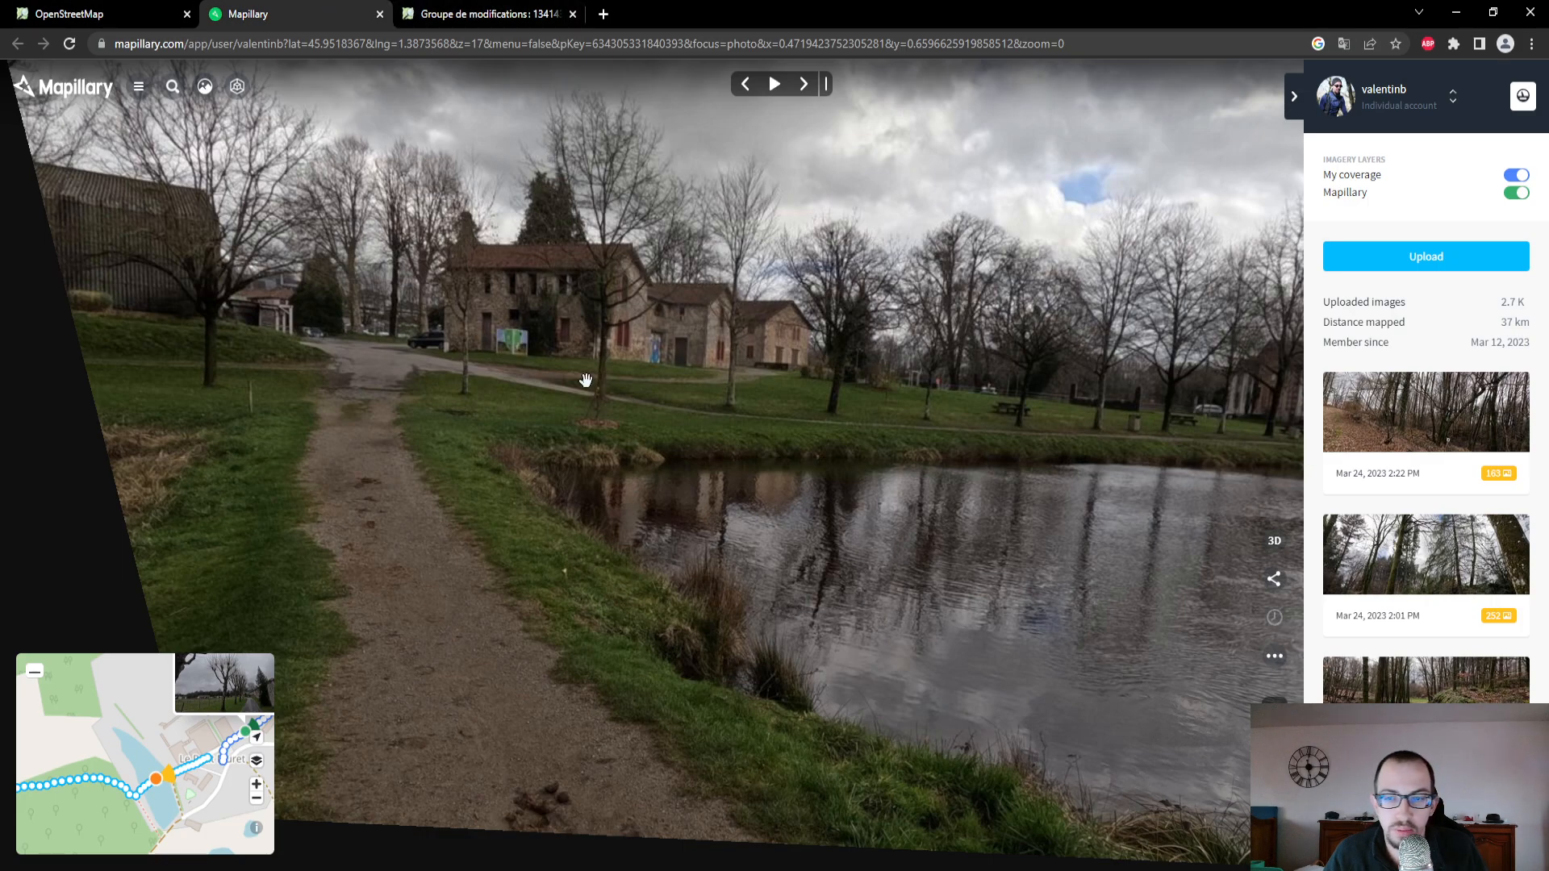
{"action": "left_click_drag", "start_coordinate": [829, 488], "coordinate": [762, 473]}
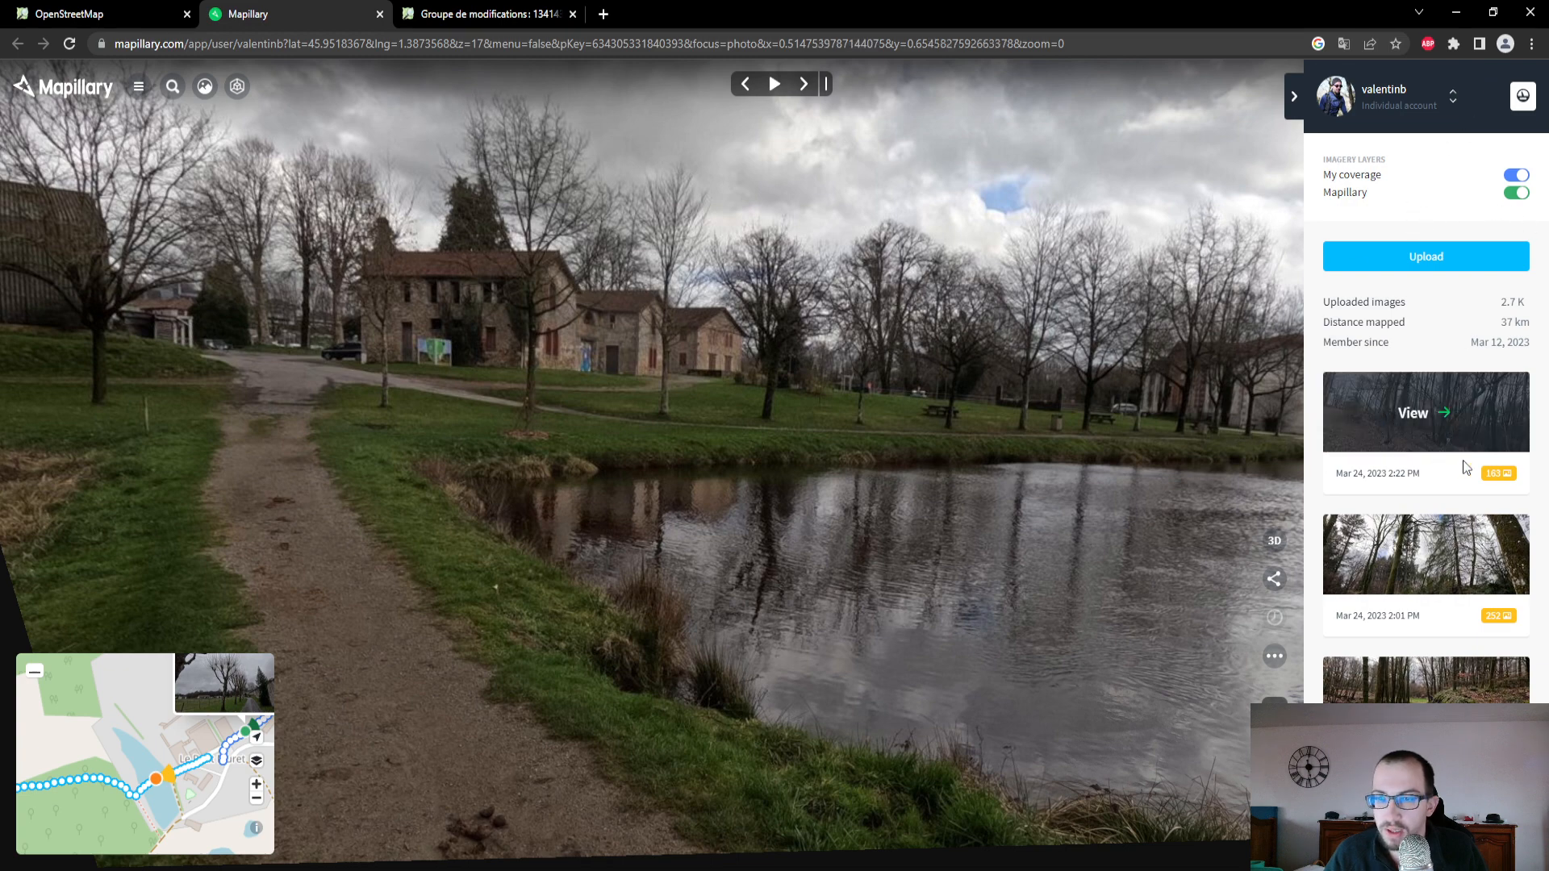
{"action": "mouse_move", "coordinate": [1502, 478]}
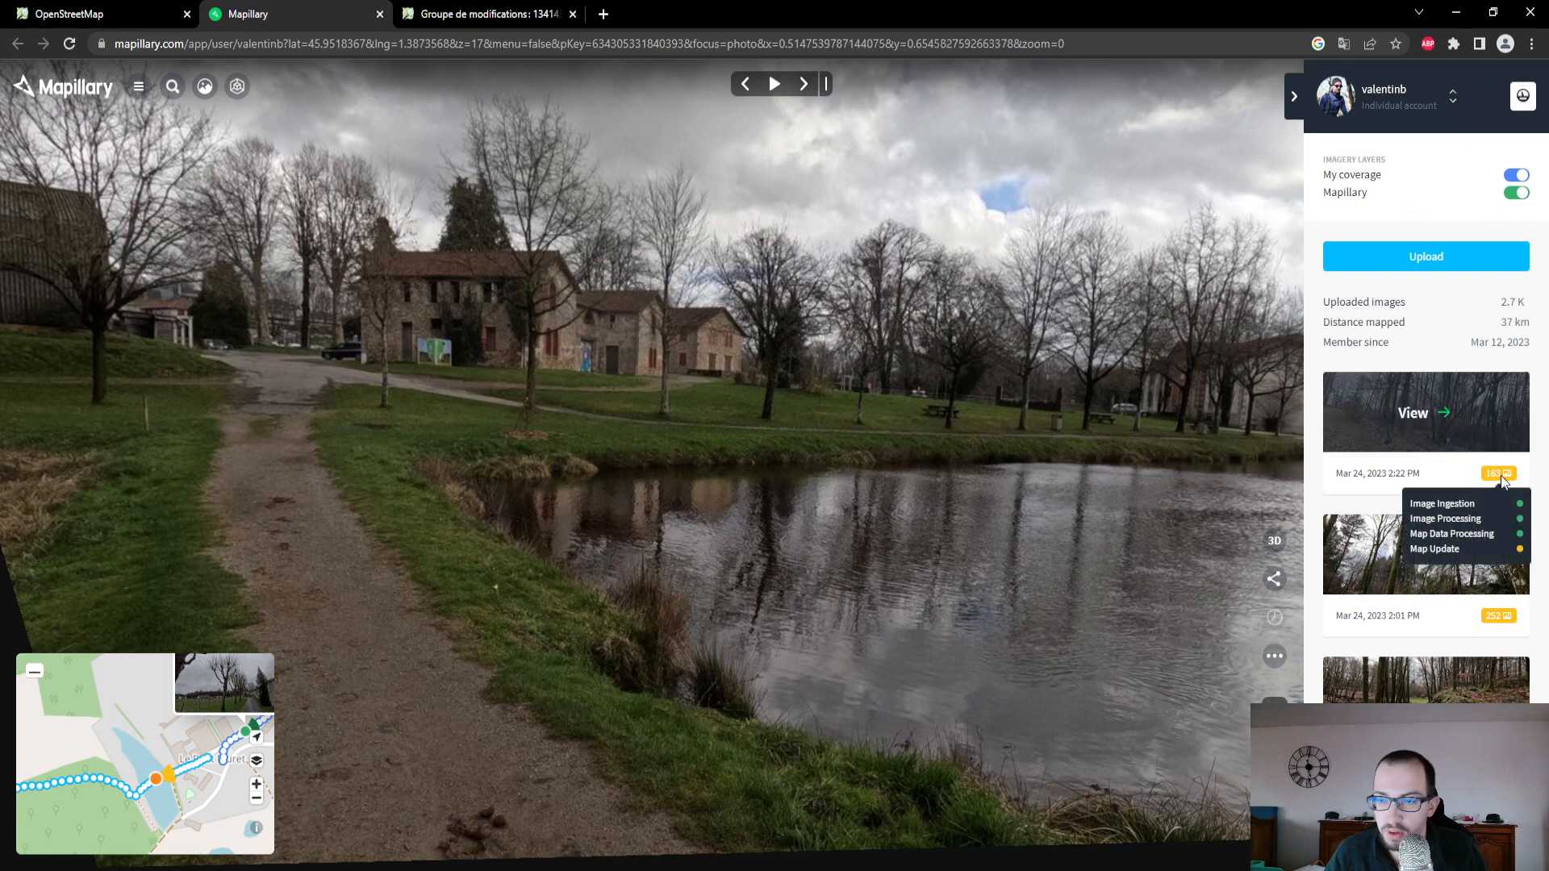
- Enlarge the Mapillary map and examine the photo coverage tracks around Ambazac and Saint-Sylvestre
{"action": "left_click", "coordinate": [257, 673]}
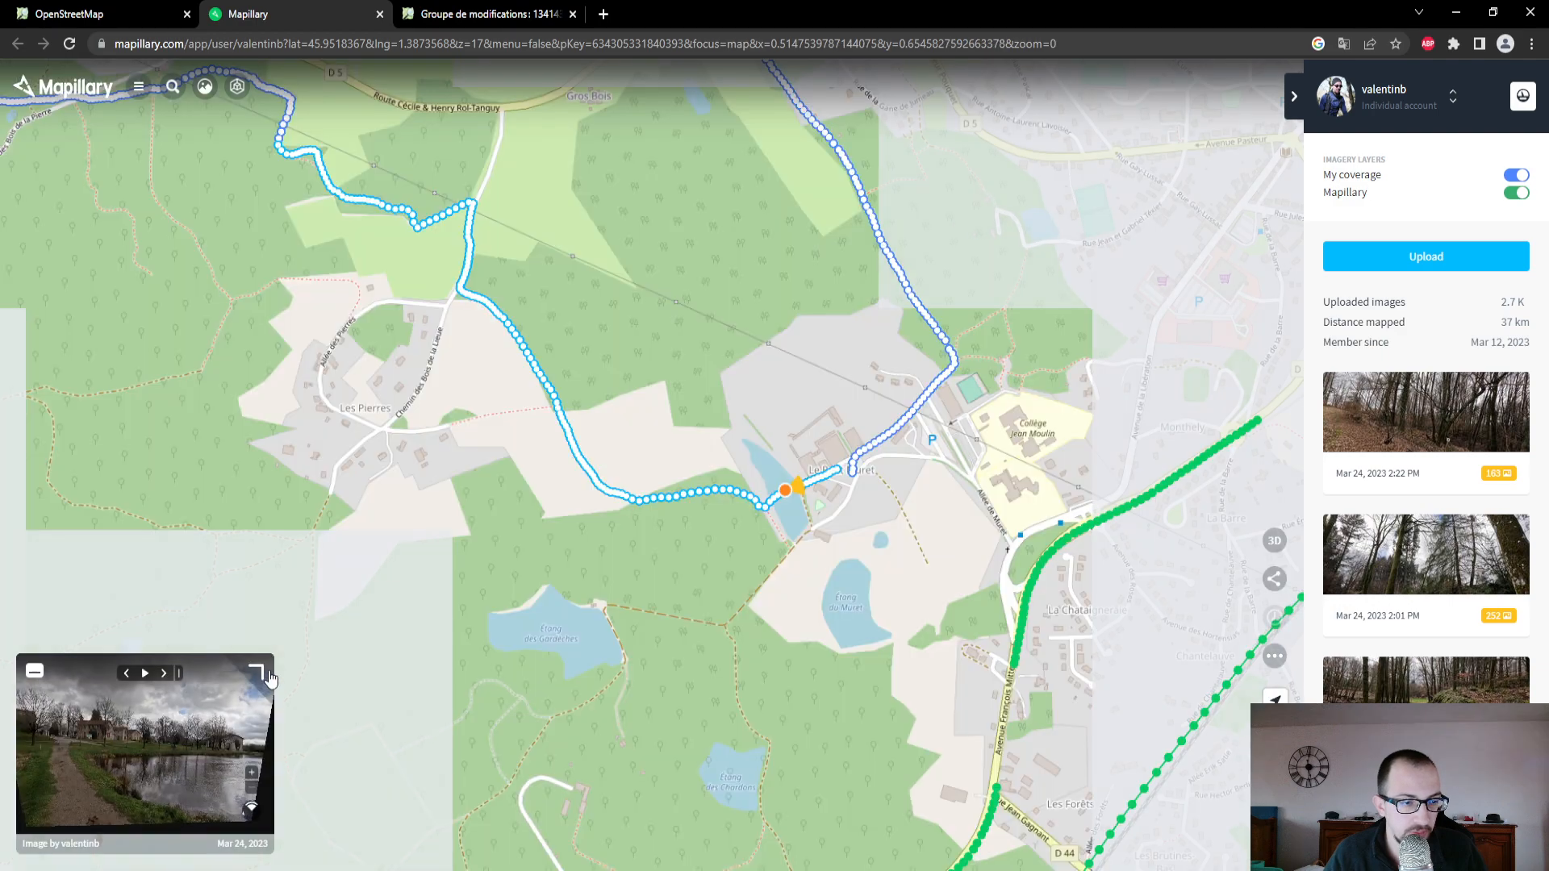
{"action": "scroll", "coordinate": [794, 557], "scroll_direction": "down", "scroll_amount": 3}
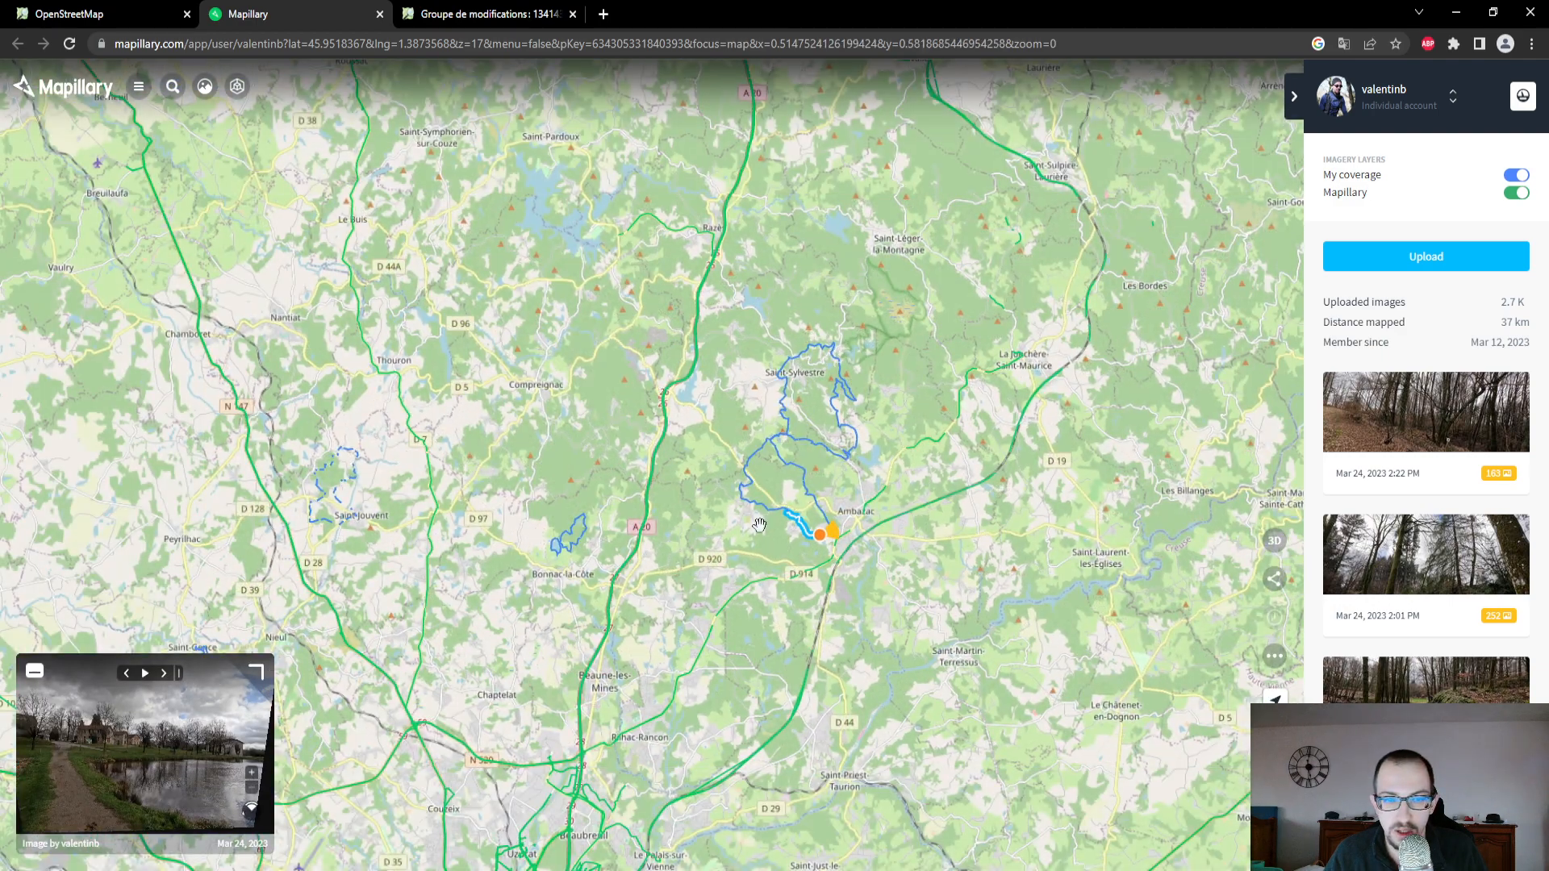
{"action": "mouse_move", "coordinate": [1508, 436]}
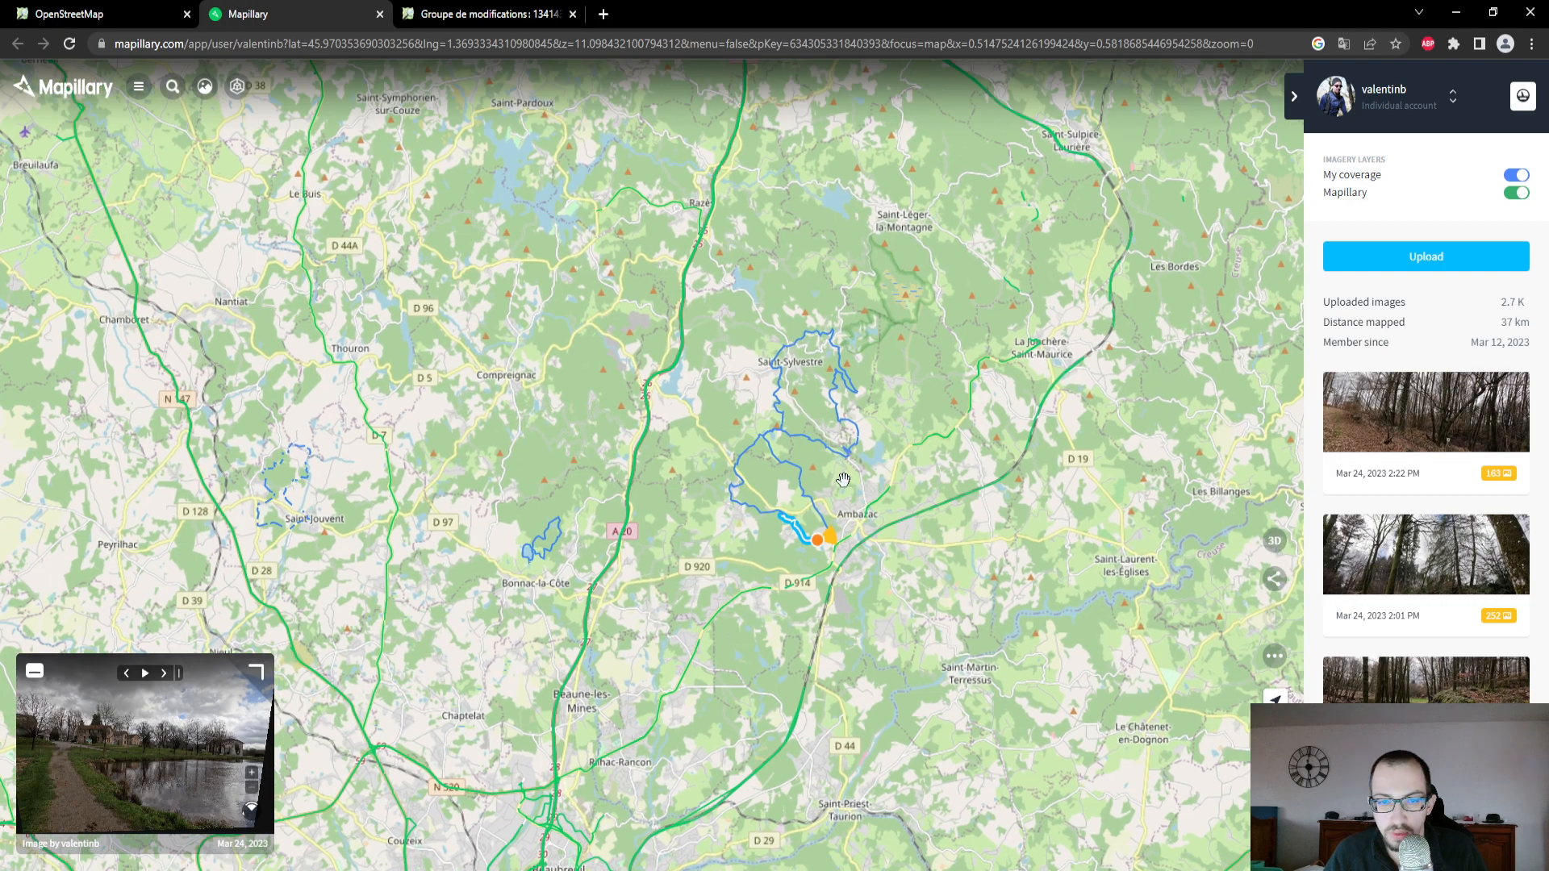
{"action": "scroll", "coordinate": [841, 482], "scroll_direction": "up", "scroll_amount": 3}
{"action": "scroll", "coordinate": [834, 504], "scroll_direction": "up", "scroll_amount": 3}
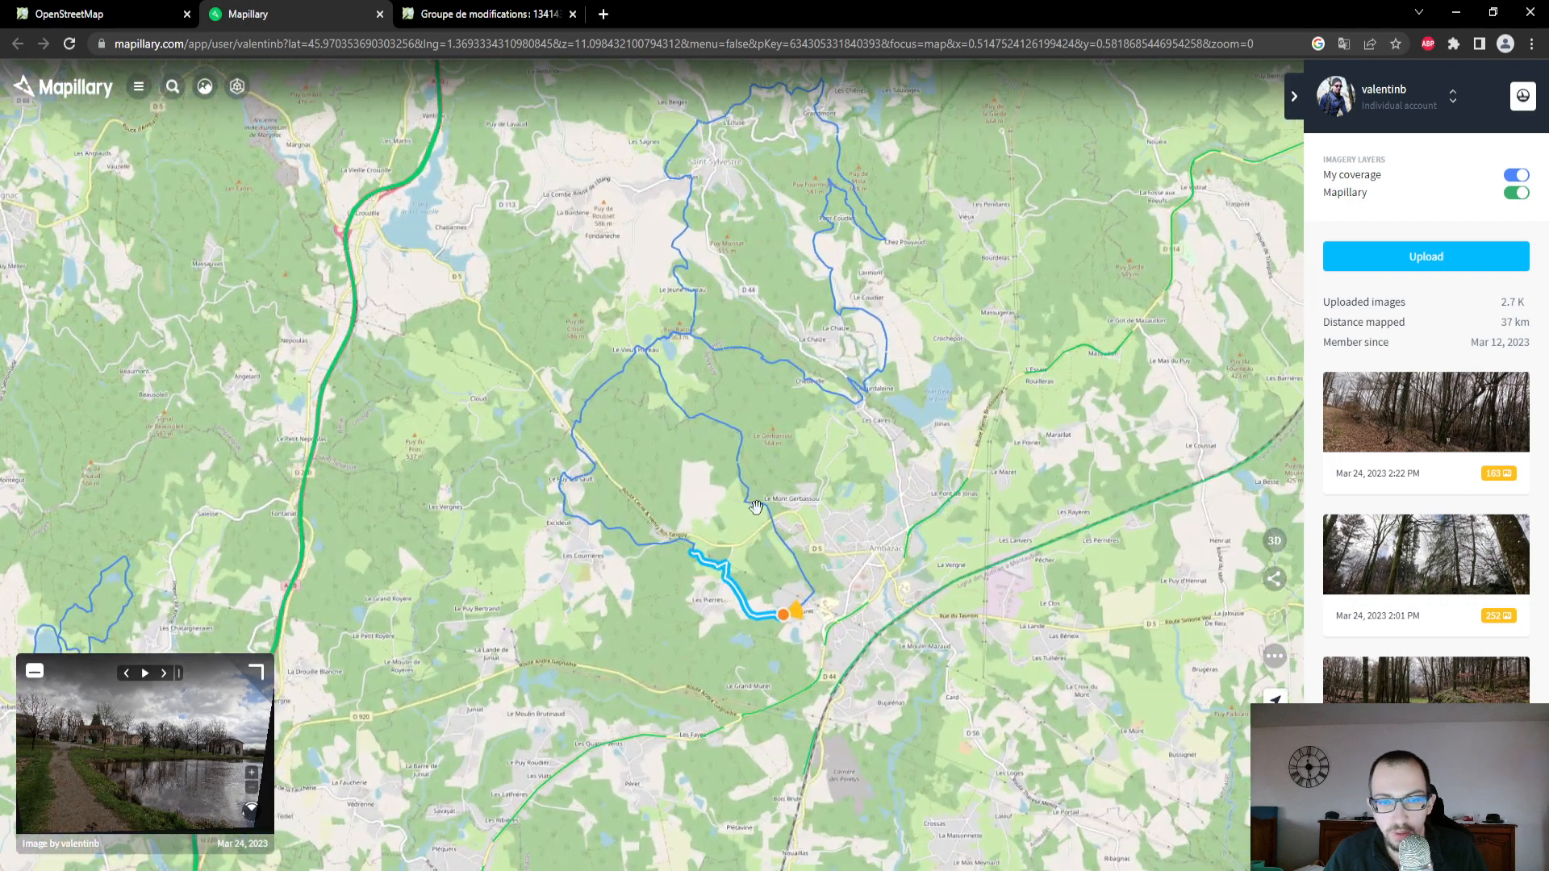
{"action": "mouse_move", "coordinate": [1434, 420]}
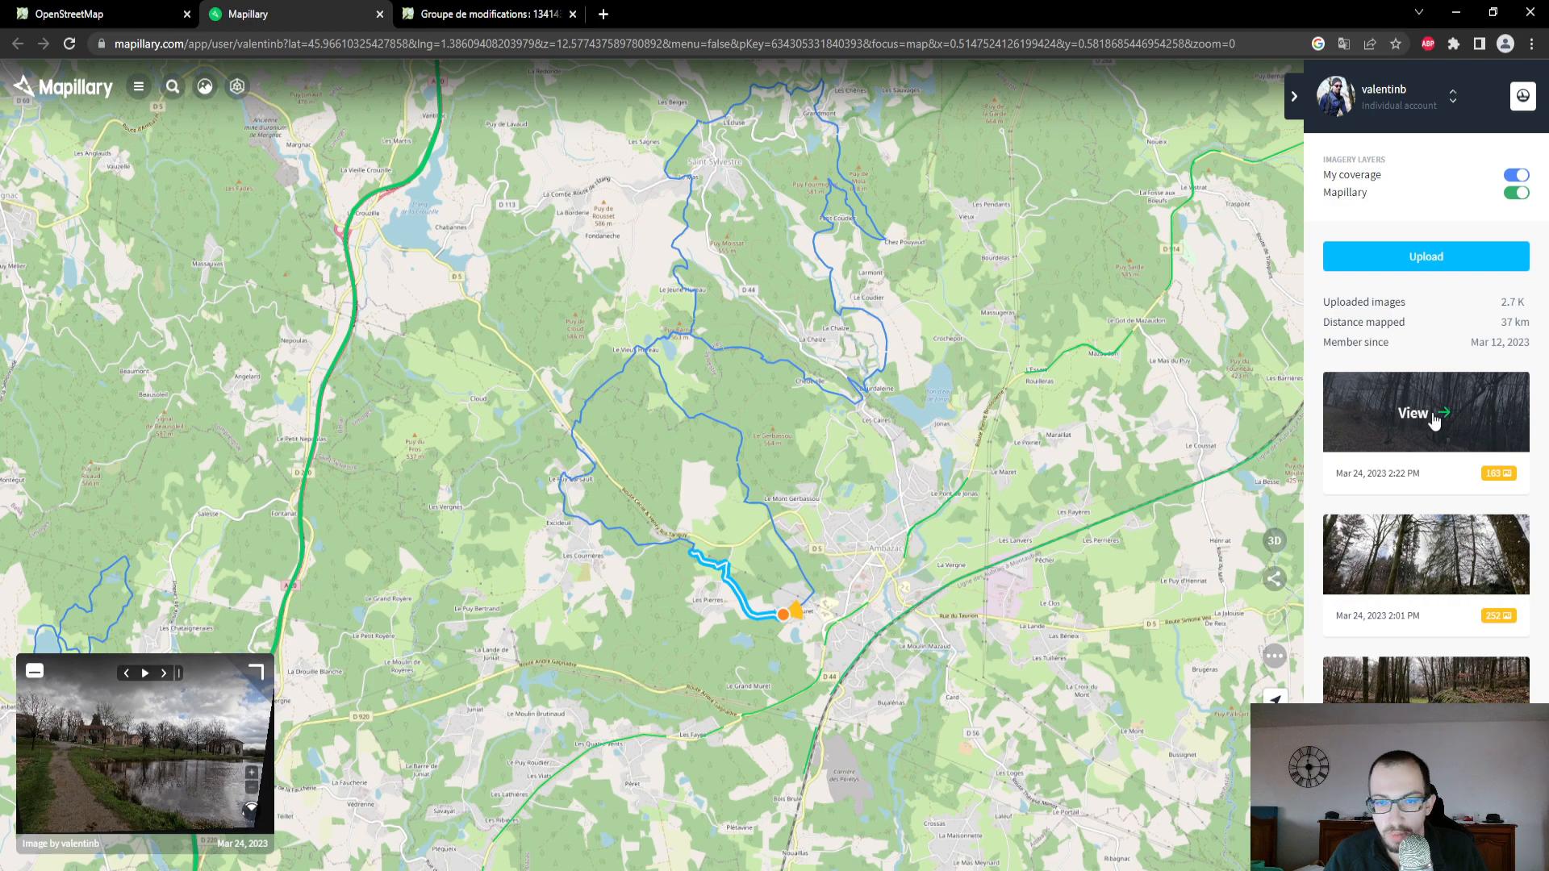
{"action": "scroll", "coordinate": [629, 435], "scroll_direction": "down", "scroll_amount": 5}
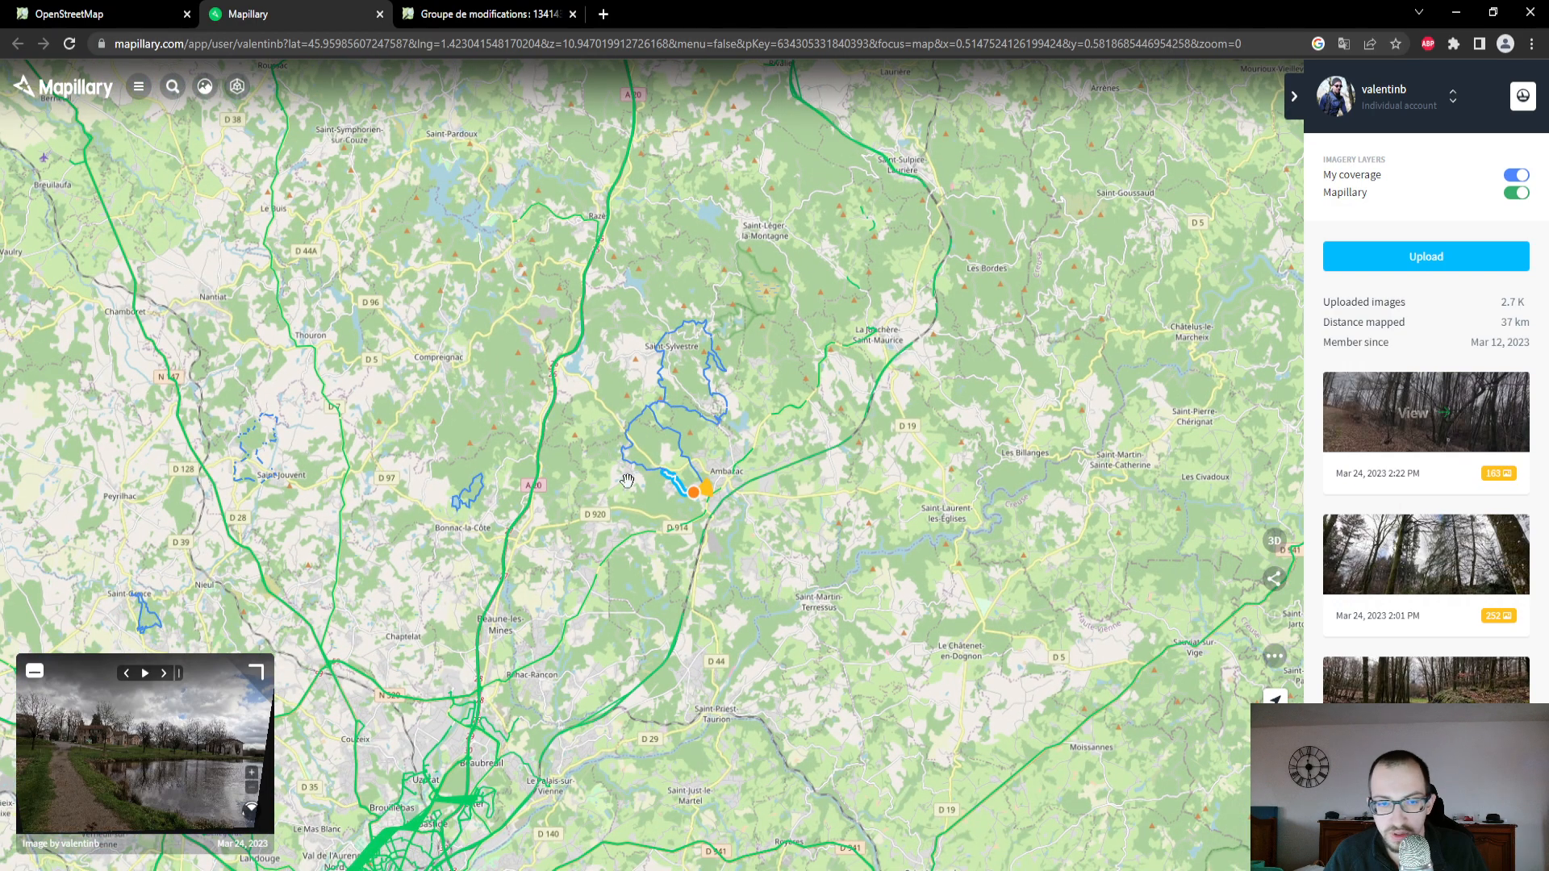
{"action": "scroll", "coordinate": [683, 512], "scroll_direction": "down", "scroll_amount": 2}
{"action": "left_click_drag", "start_coordinate": [676, 503], "coordinate": [728, 525]}
- Close the upload confirmation in the map editor, glance at Mapillary, and reload the changeset page at Grandmont
{"action": "left_click", "coordinate": [97, 13]}
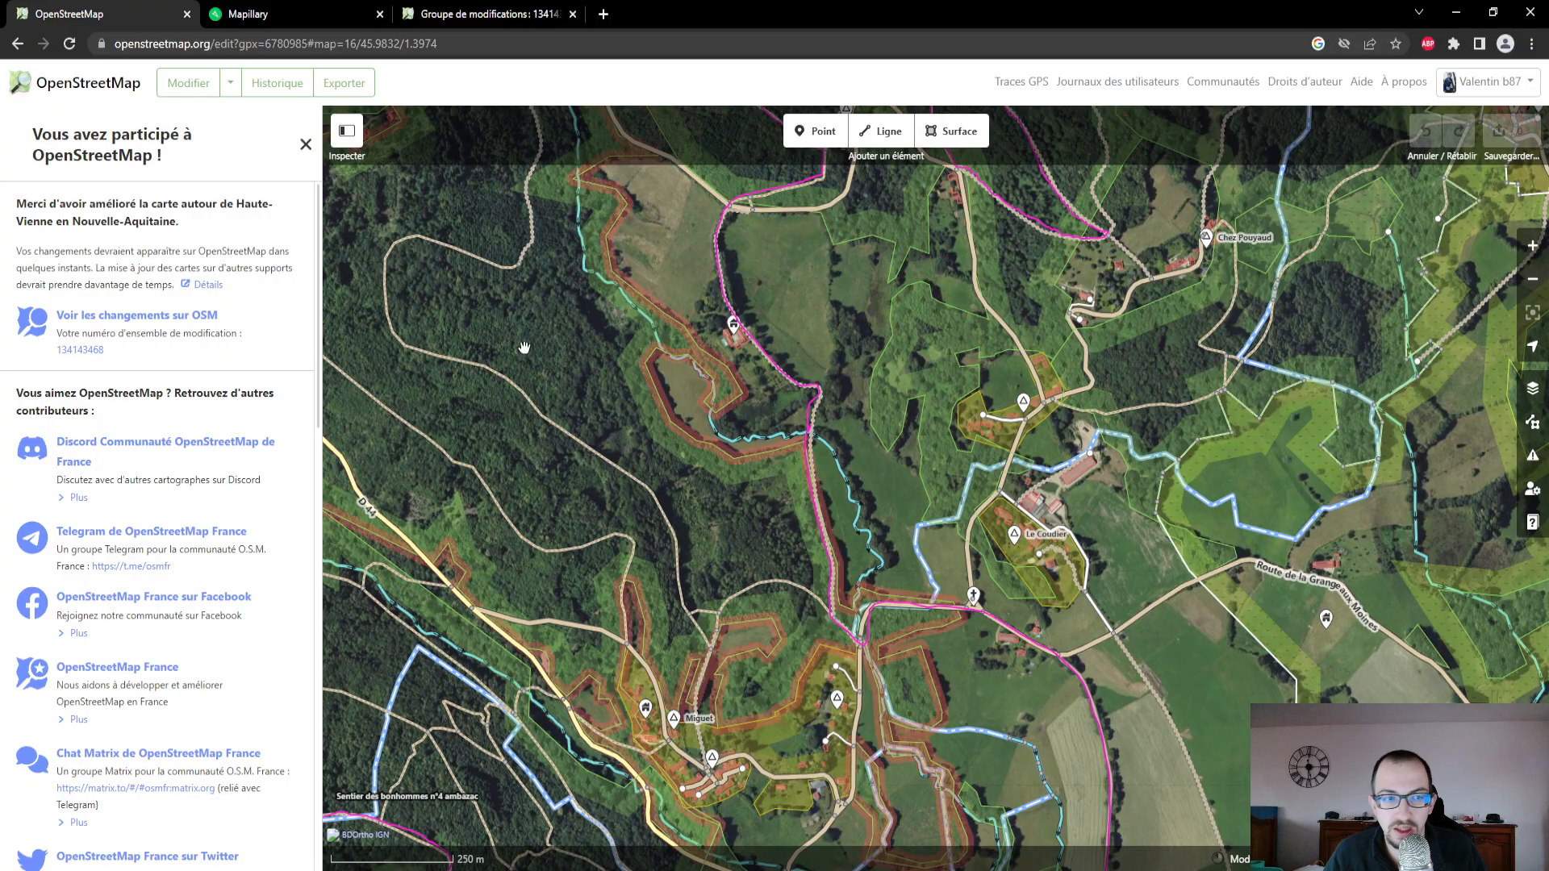
{"action": "left_click", "coordinate": [306, 144]}
{"action": "left_click", "coordinate": [248, 14]}
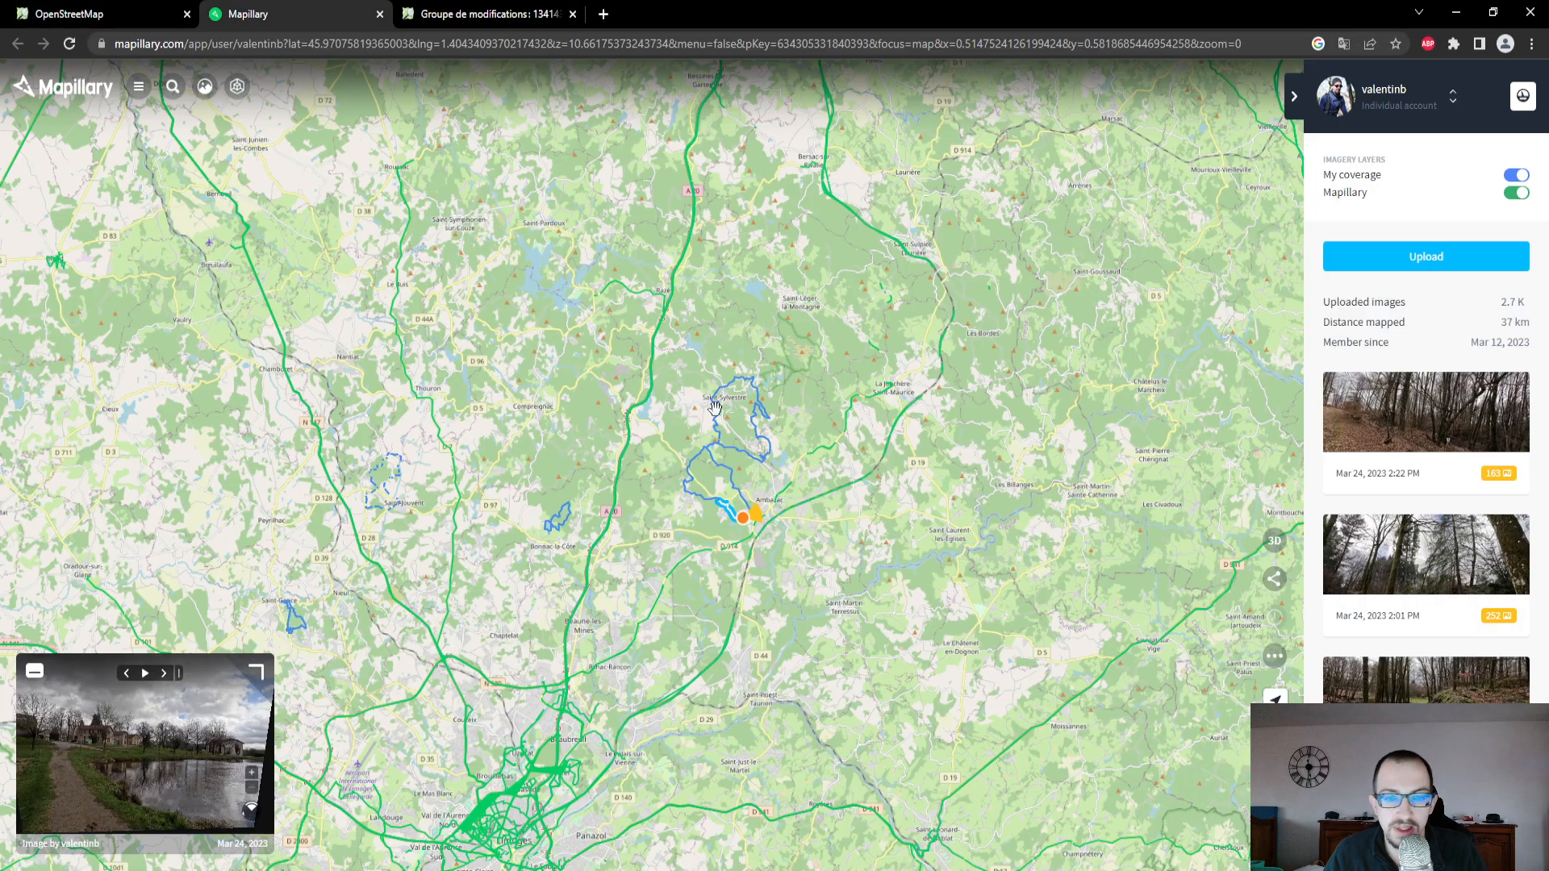
{"action": "left_click", "coordinate": [472, 18]}
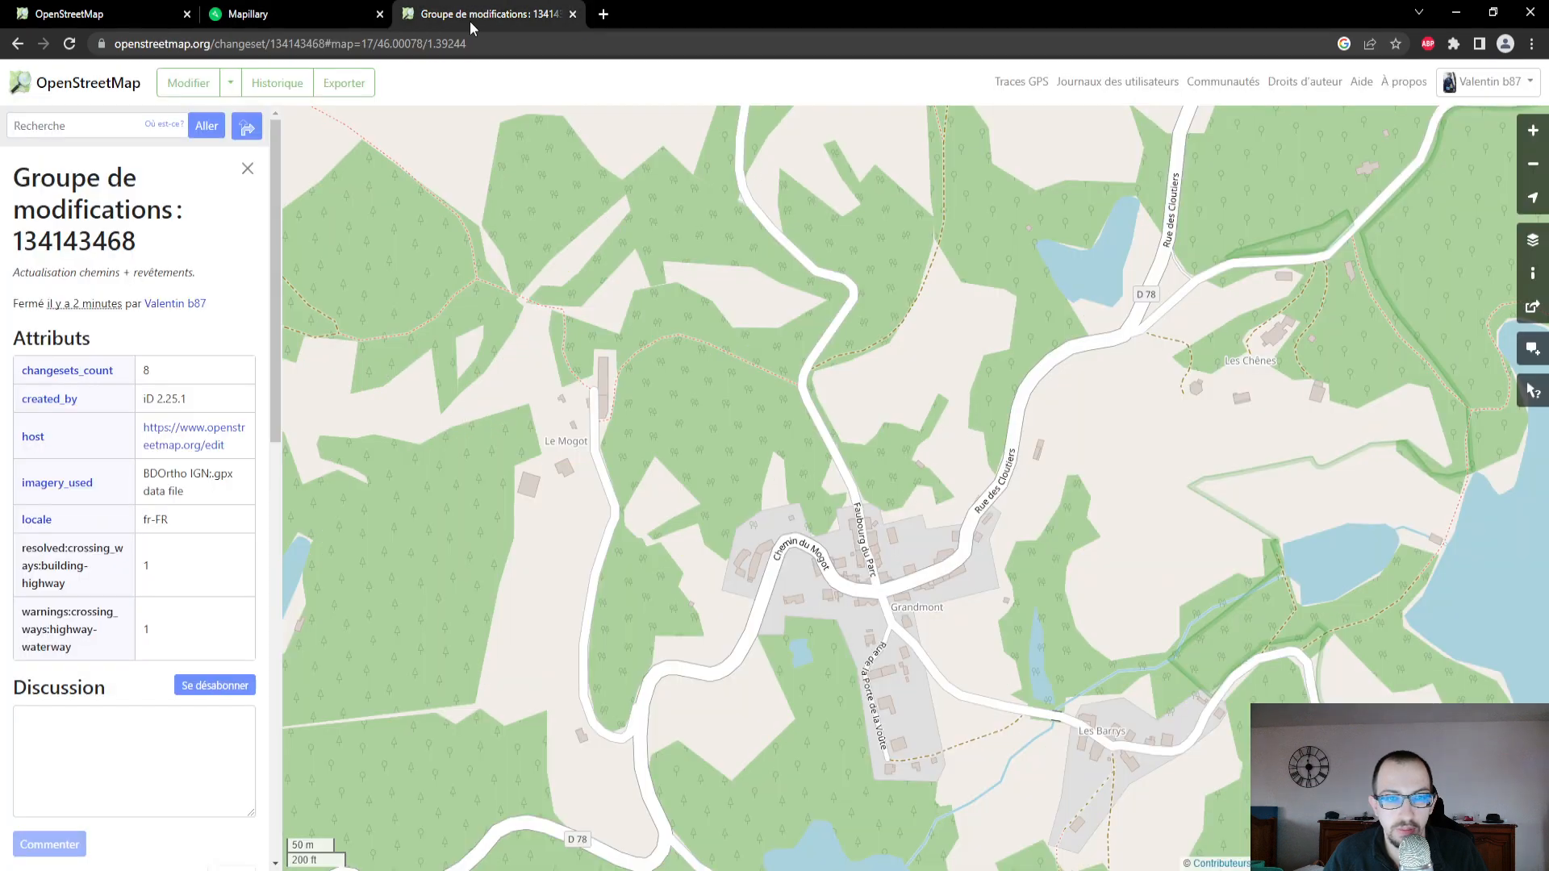
{"action": "left_click", "coordinate": [77, 48]}
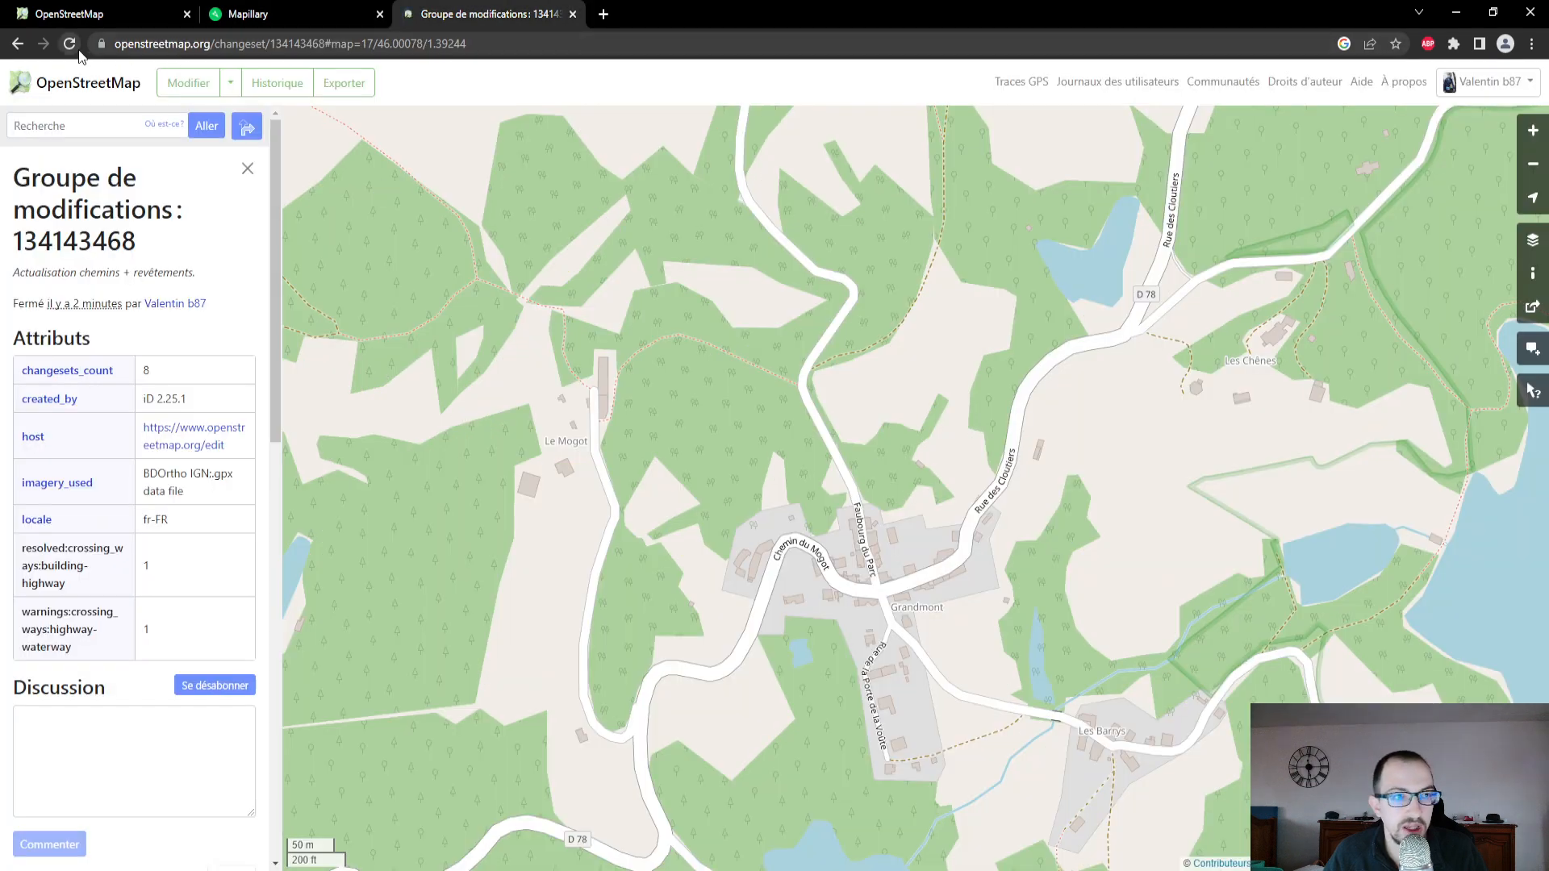